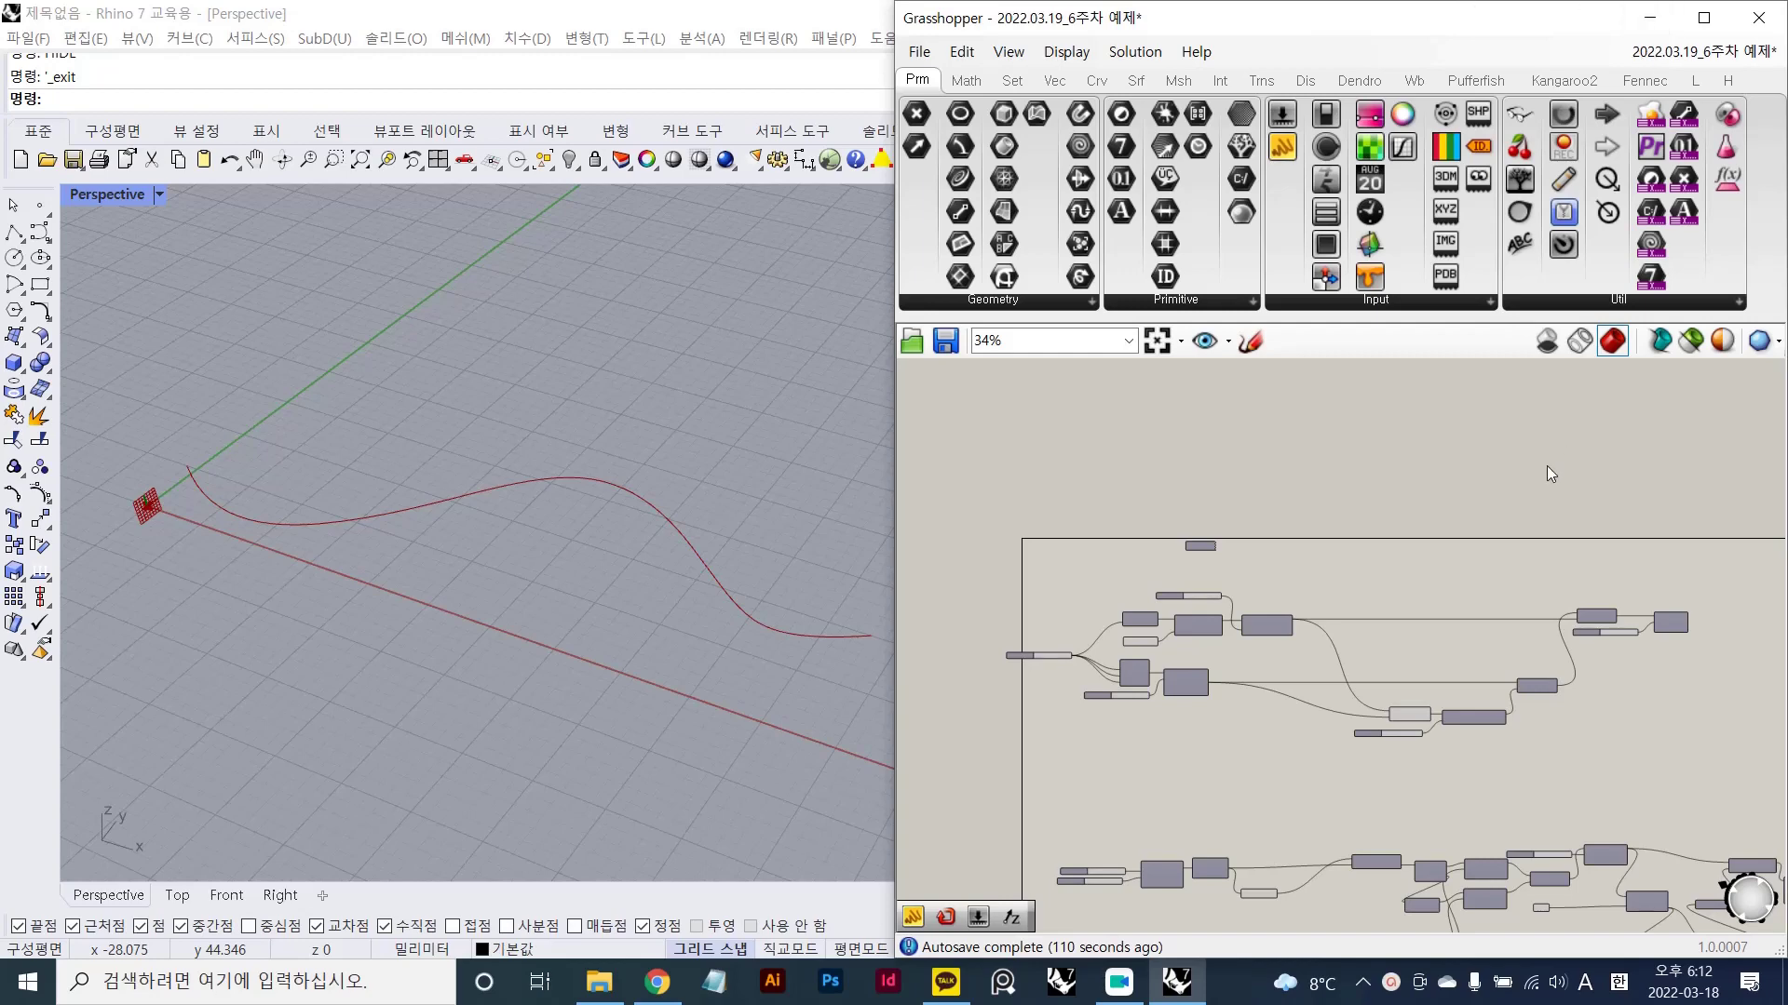
pyautogui.scroll(3, 1490, 484)
pyautogui.moveTo(1337, 512); pyautogui.dragTo(1456, 494, button='right')
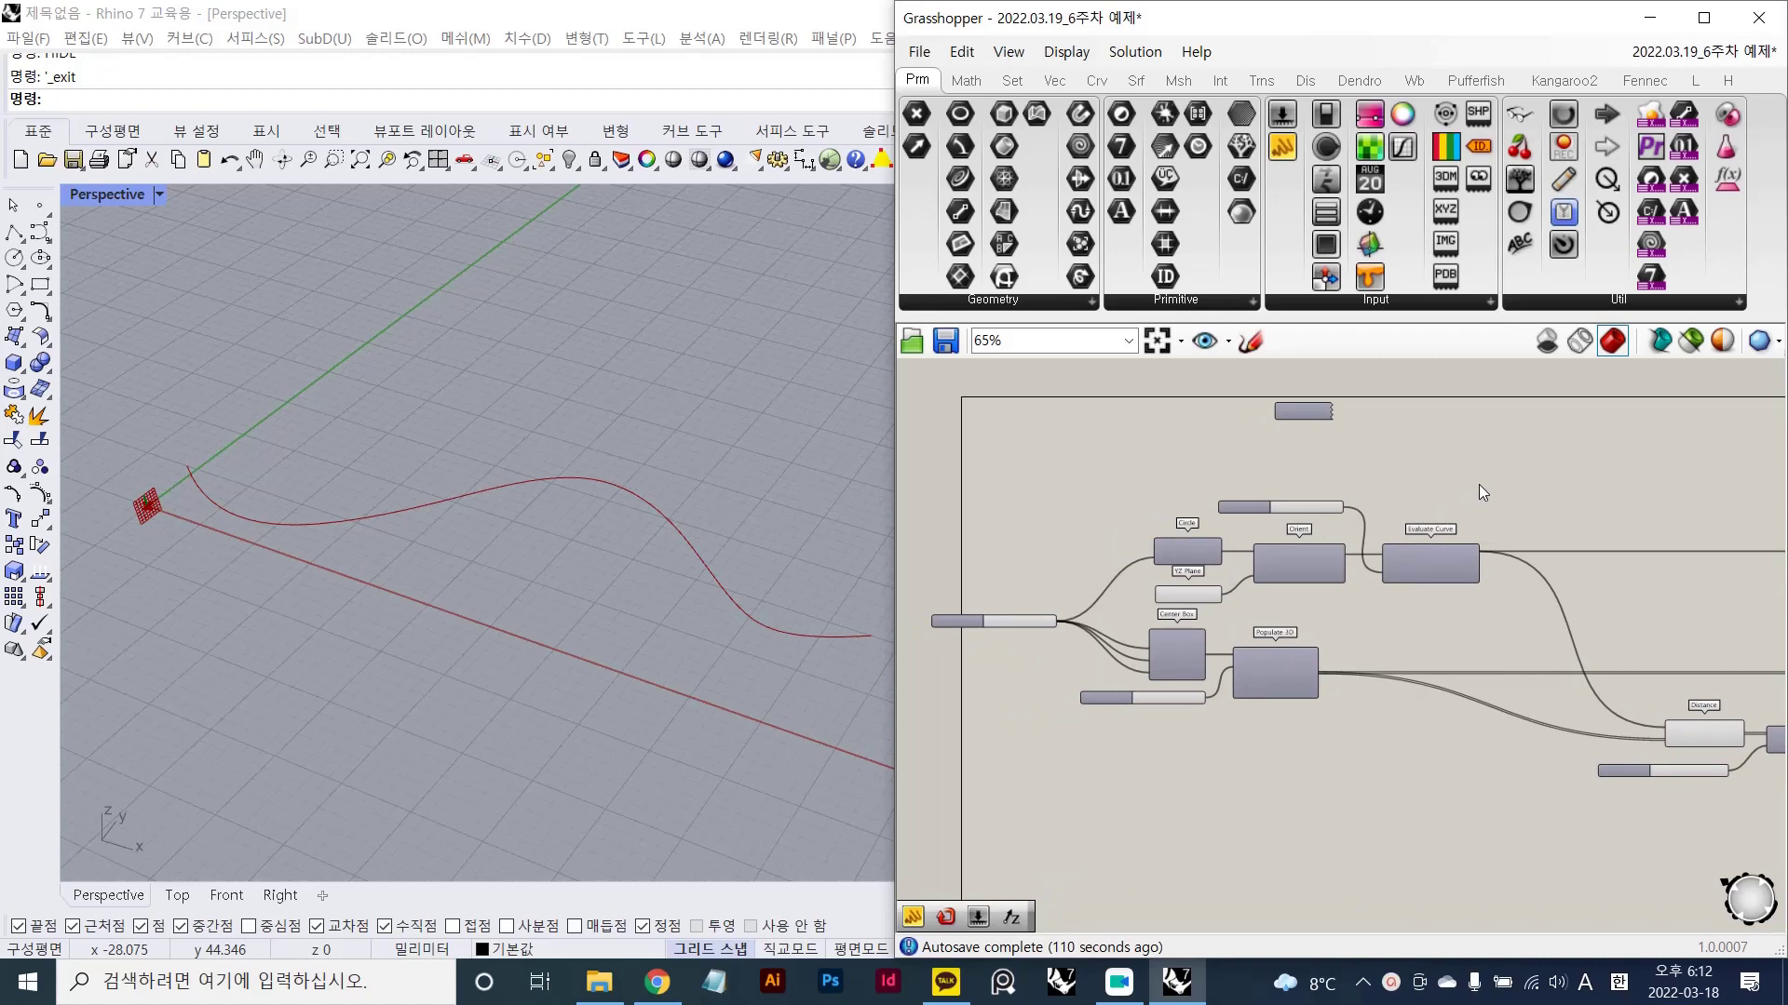
pyautogui.click(300, 17)
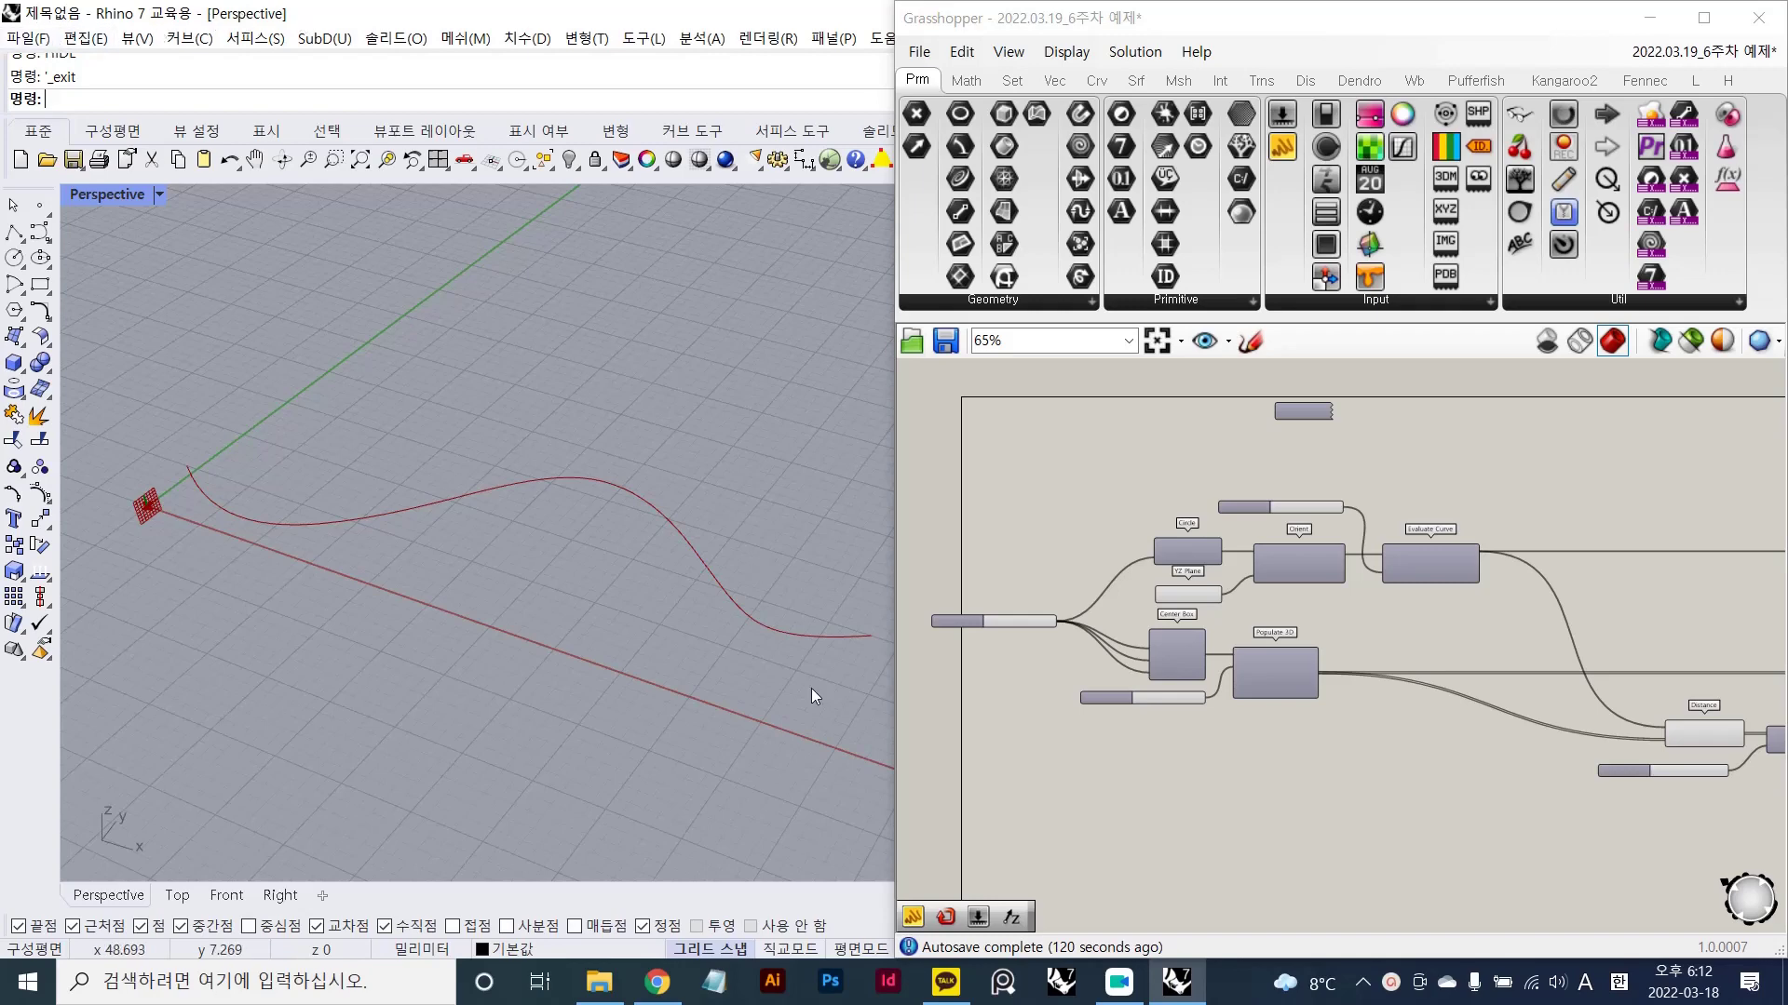
pyautogui.click(26, 39)
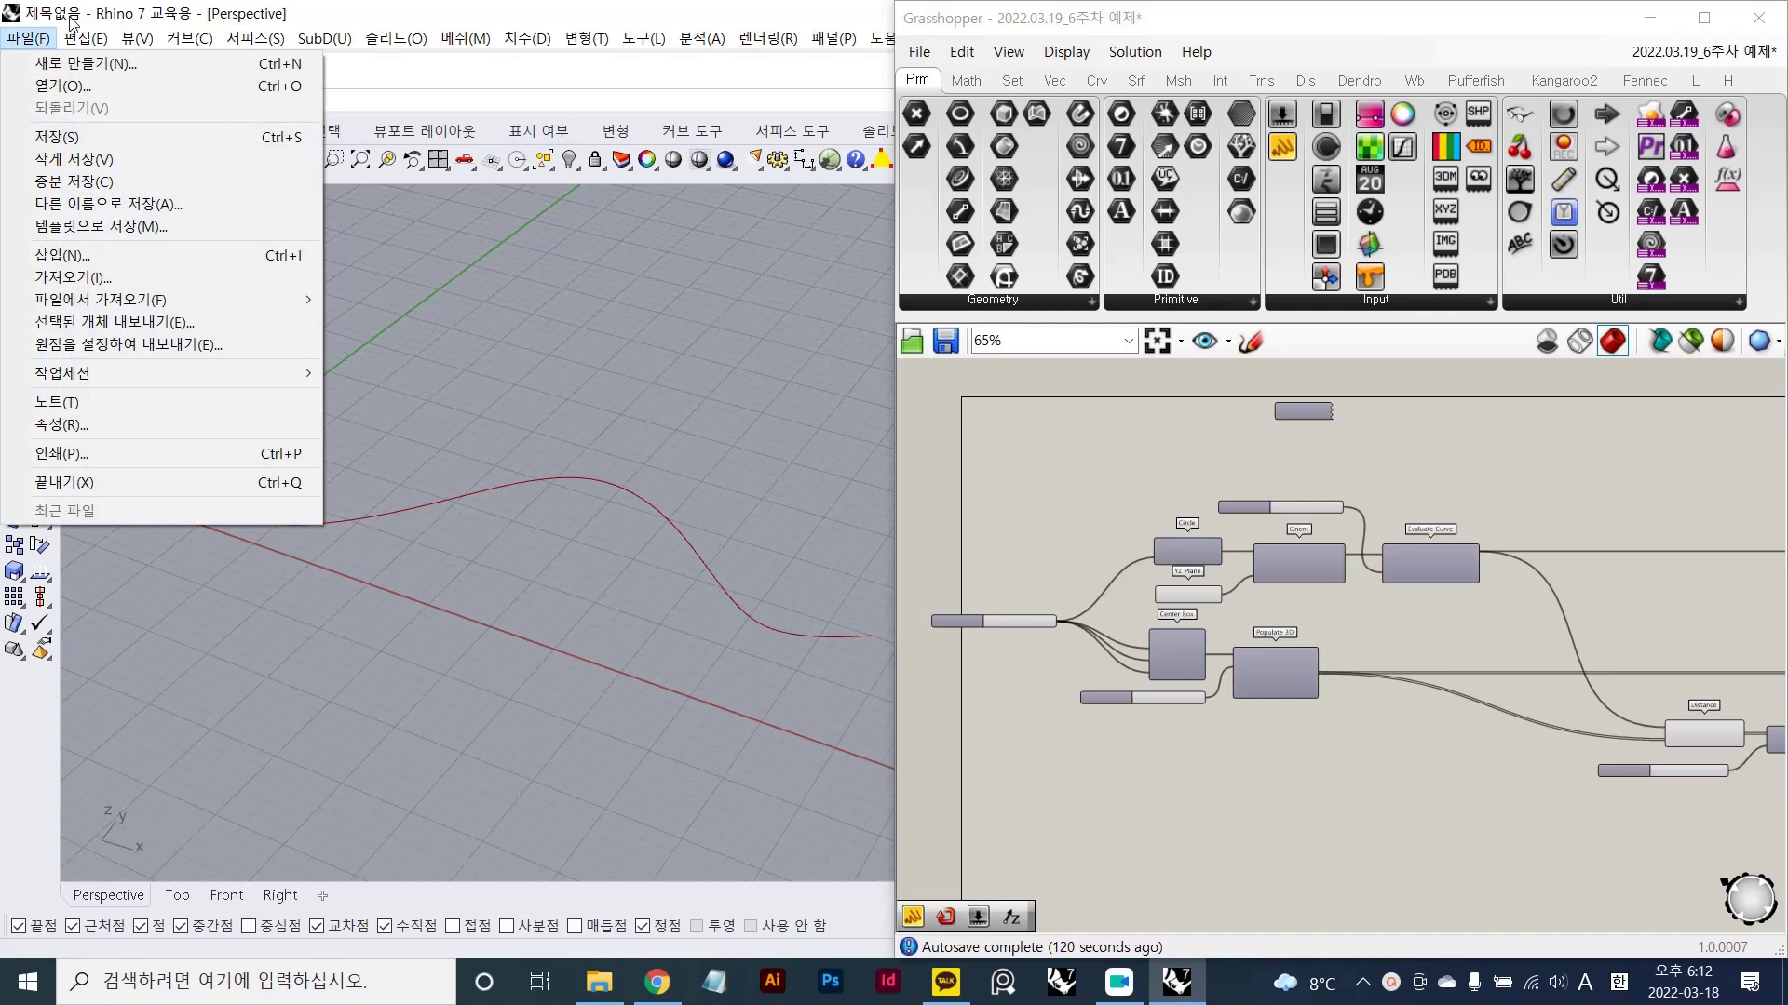
pyautogui.click(330, 18)
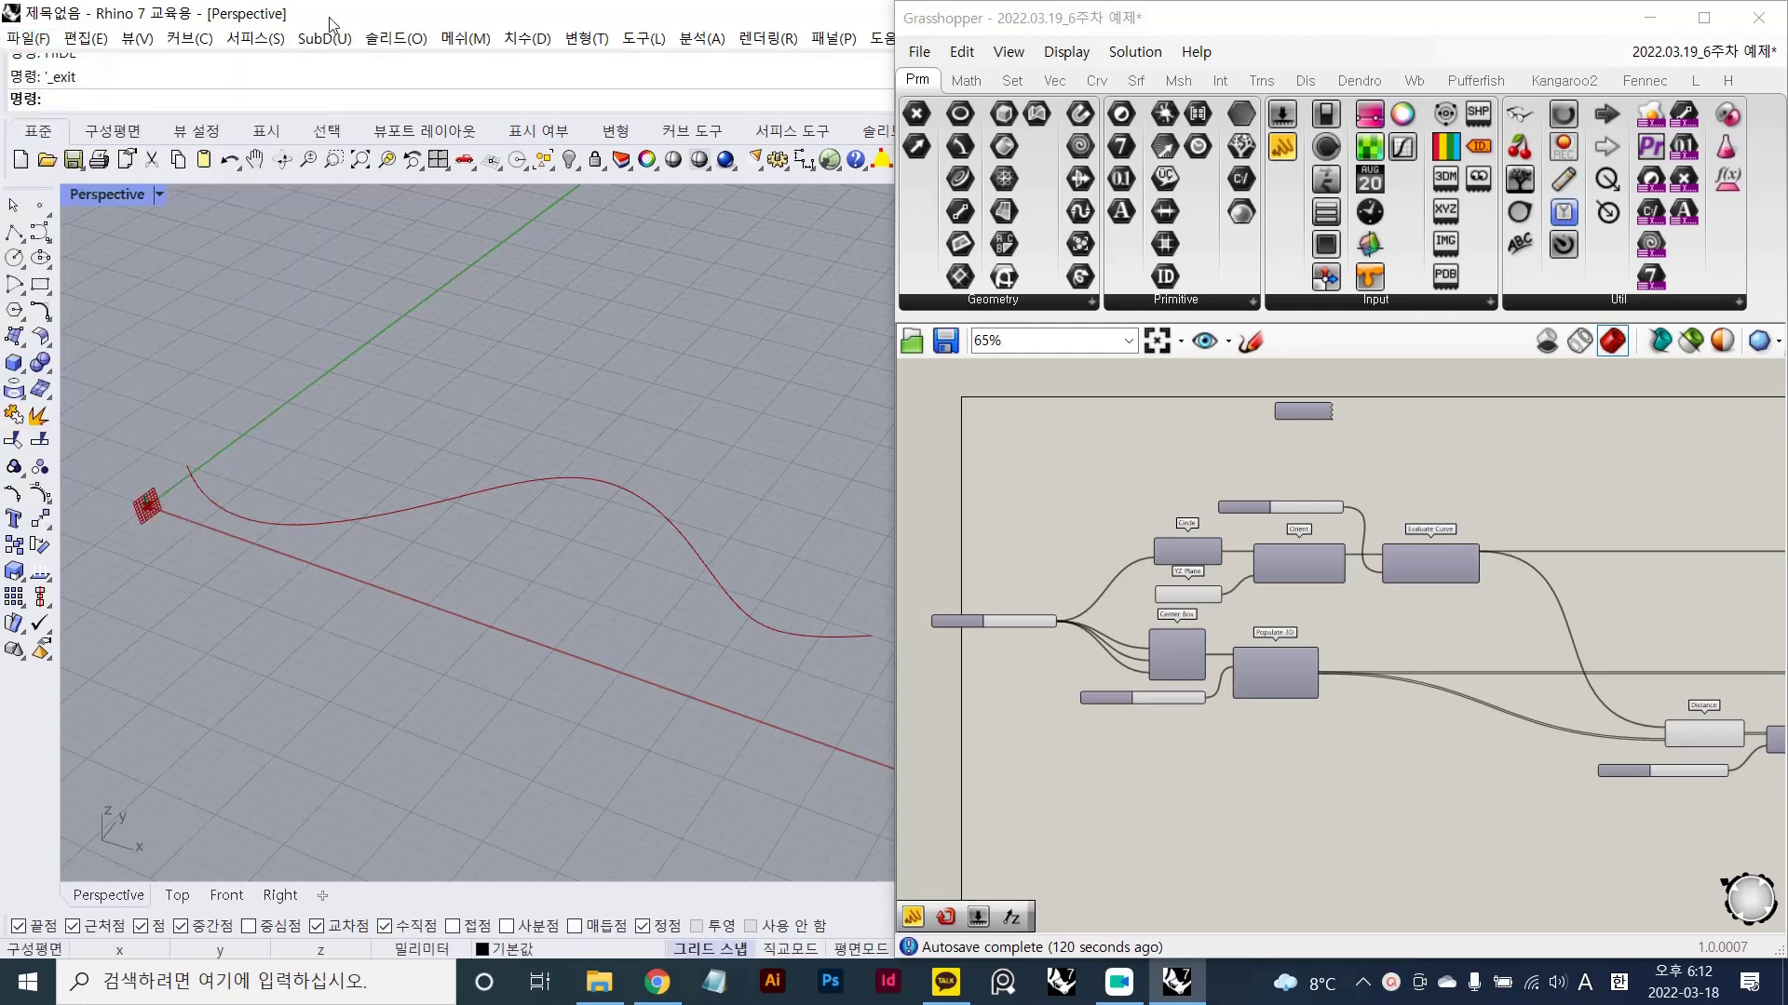
# - Minimize Grasshopper and Rhino, then check which app can open the 2022.02.14_2주차 예제 file in the 03_예제 파일 folder
pyautogui.click(1651, 15)
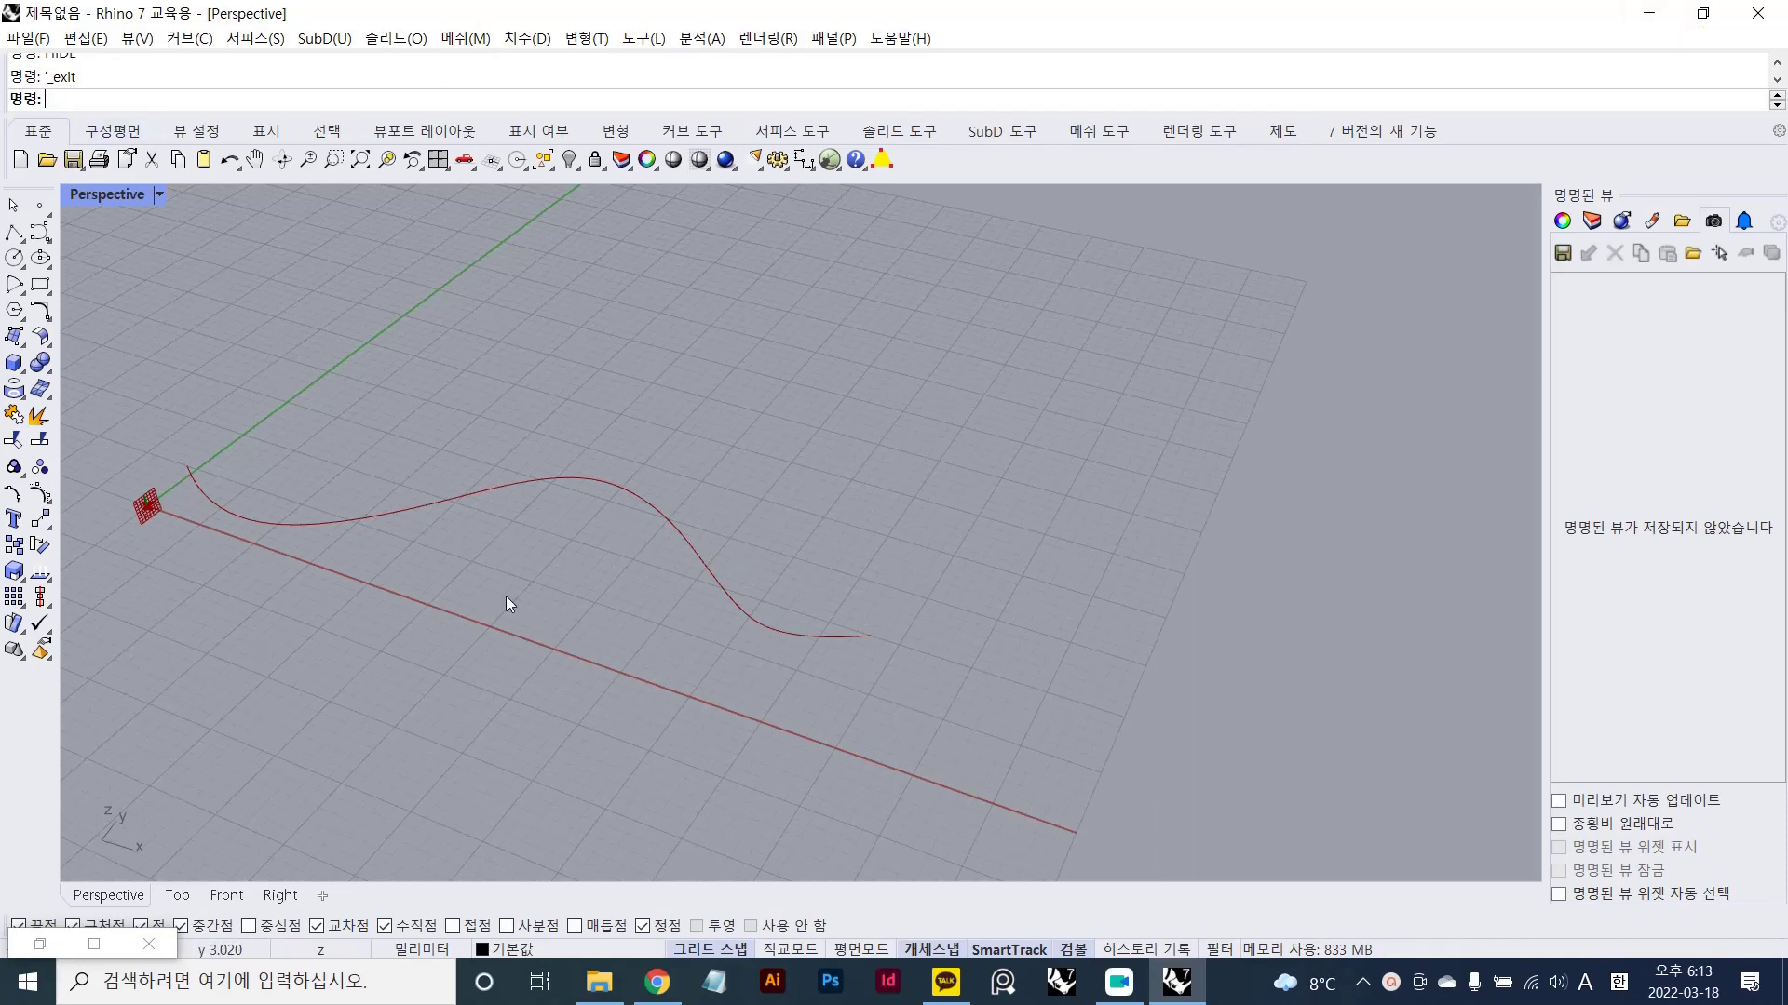
pyautogui.click(1653, 13)
pyautogui.click(1318, 591)
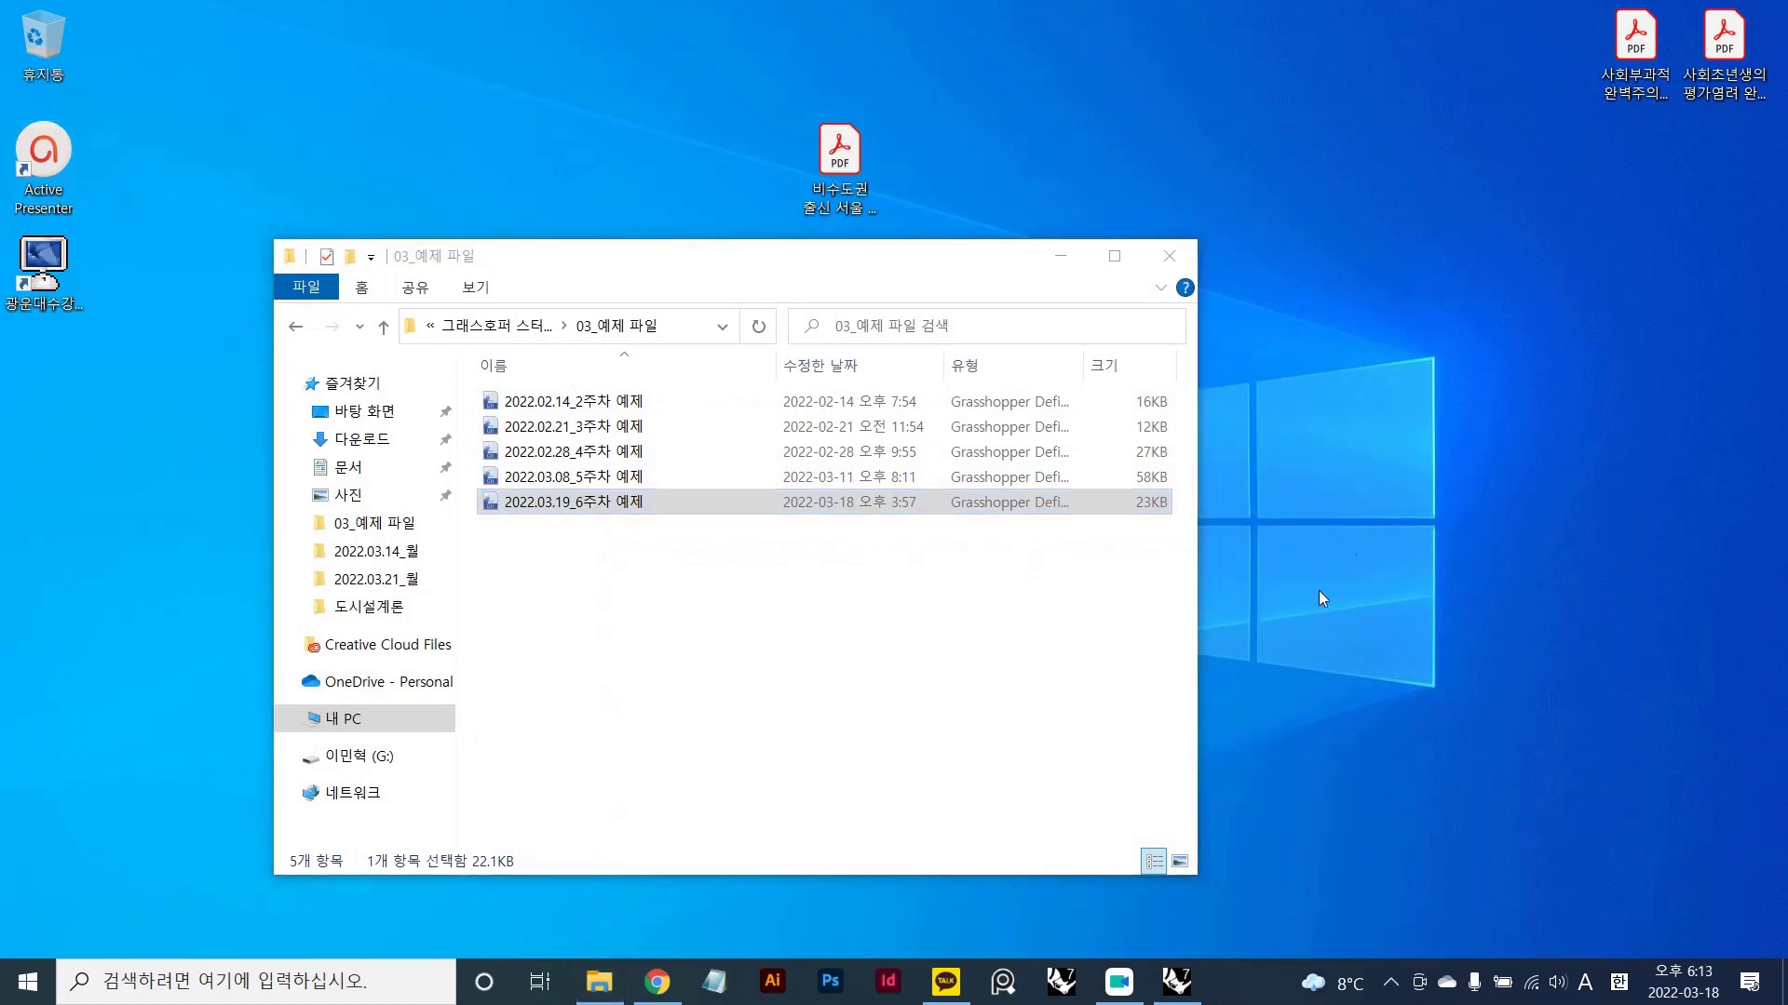
pyautogui.click(838, 658)
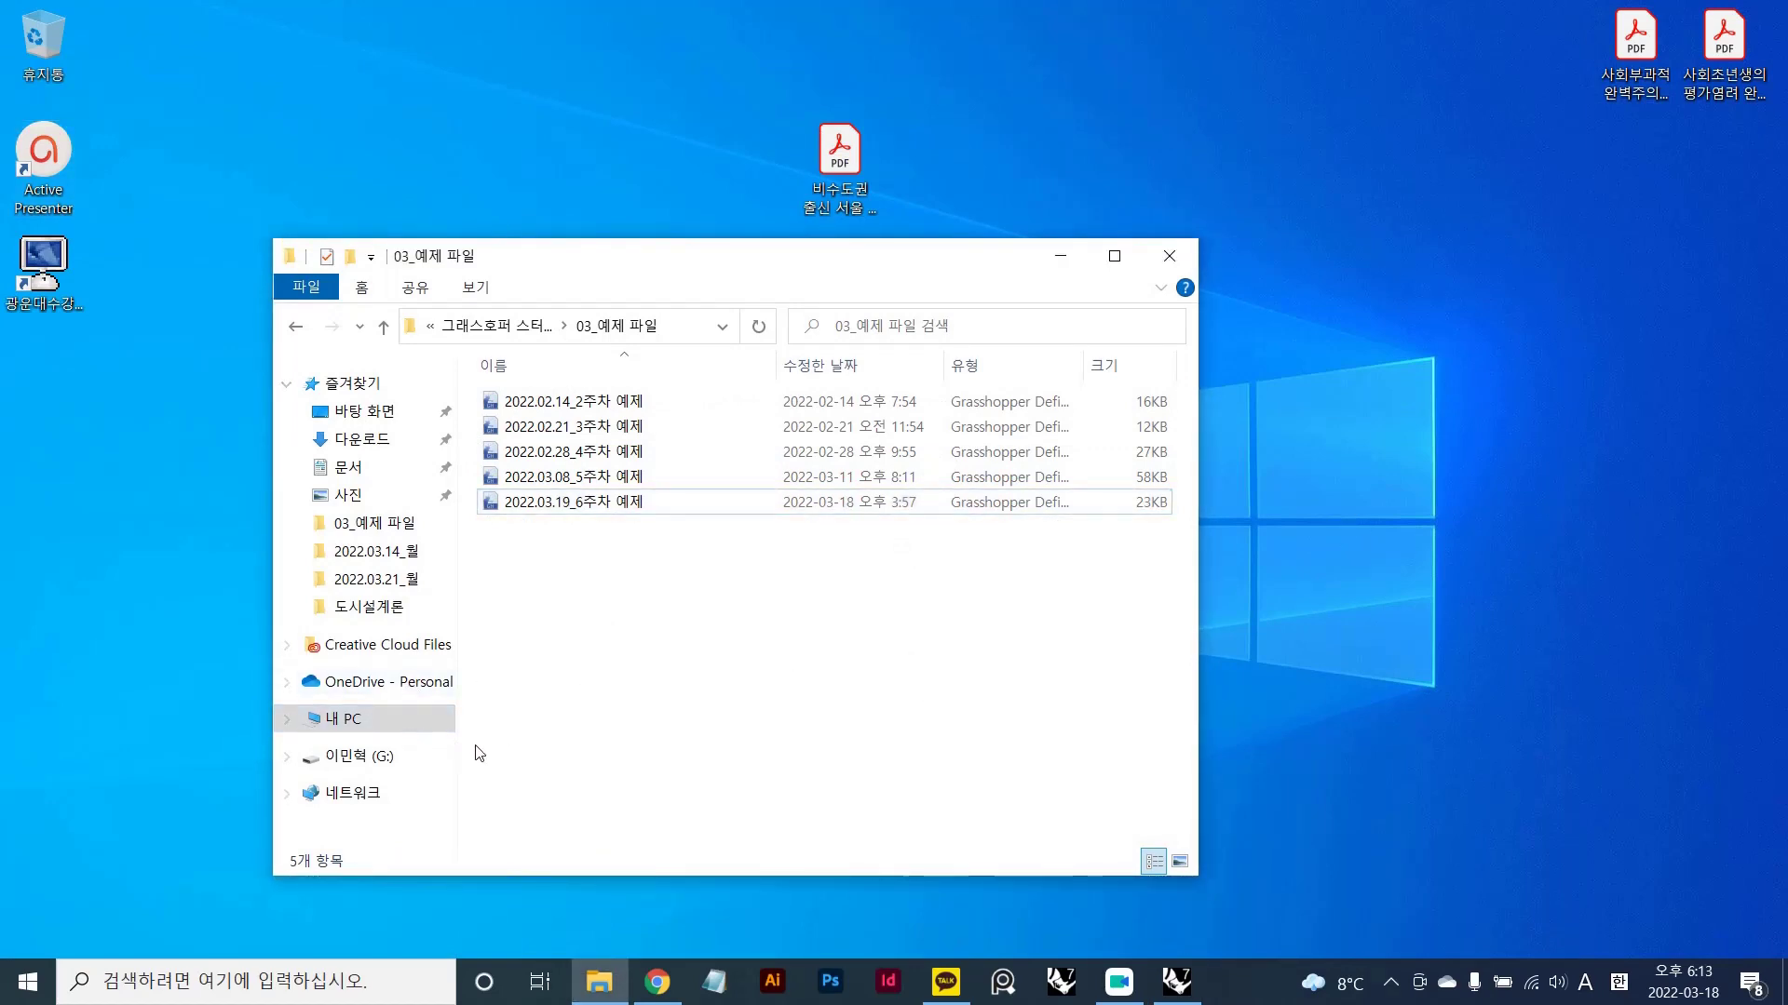
pyautogui.click(631, 409)
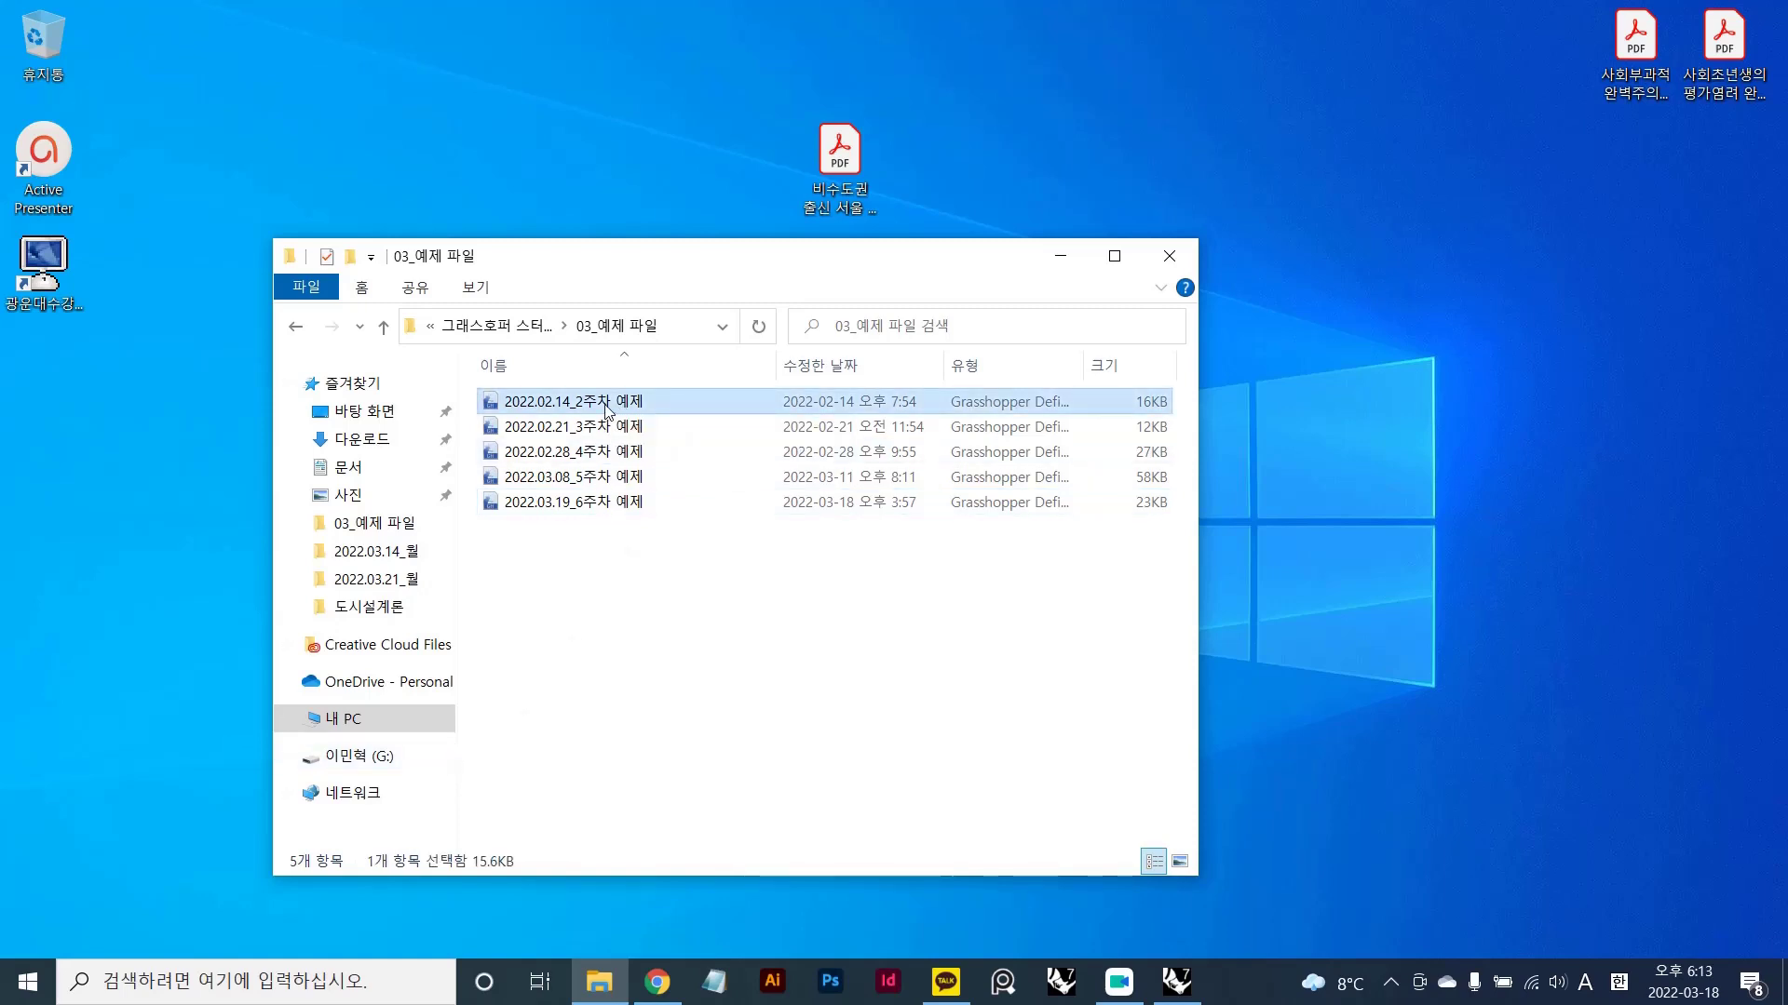
pyautogui.rightClick(607, 410)
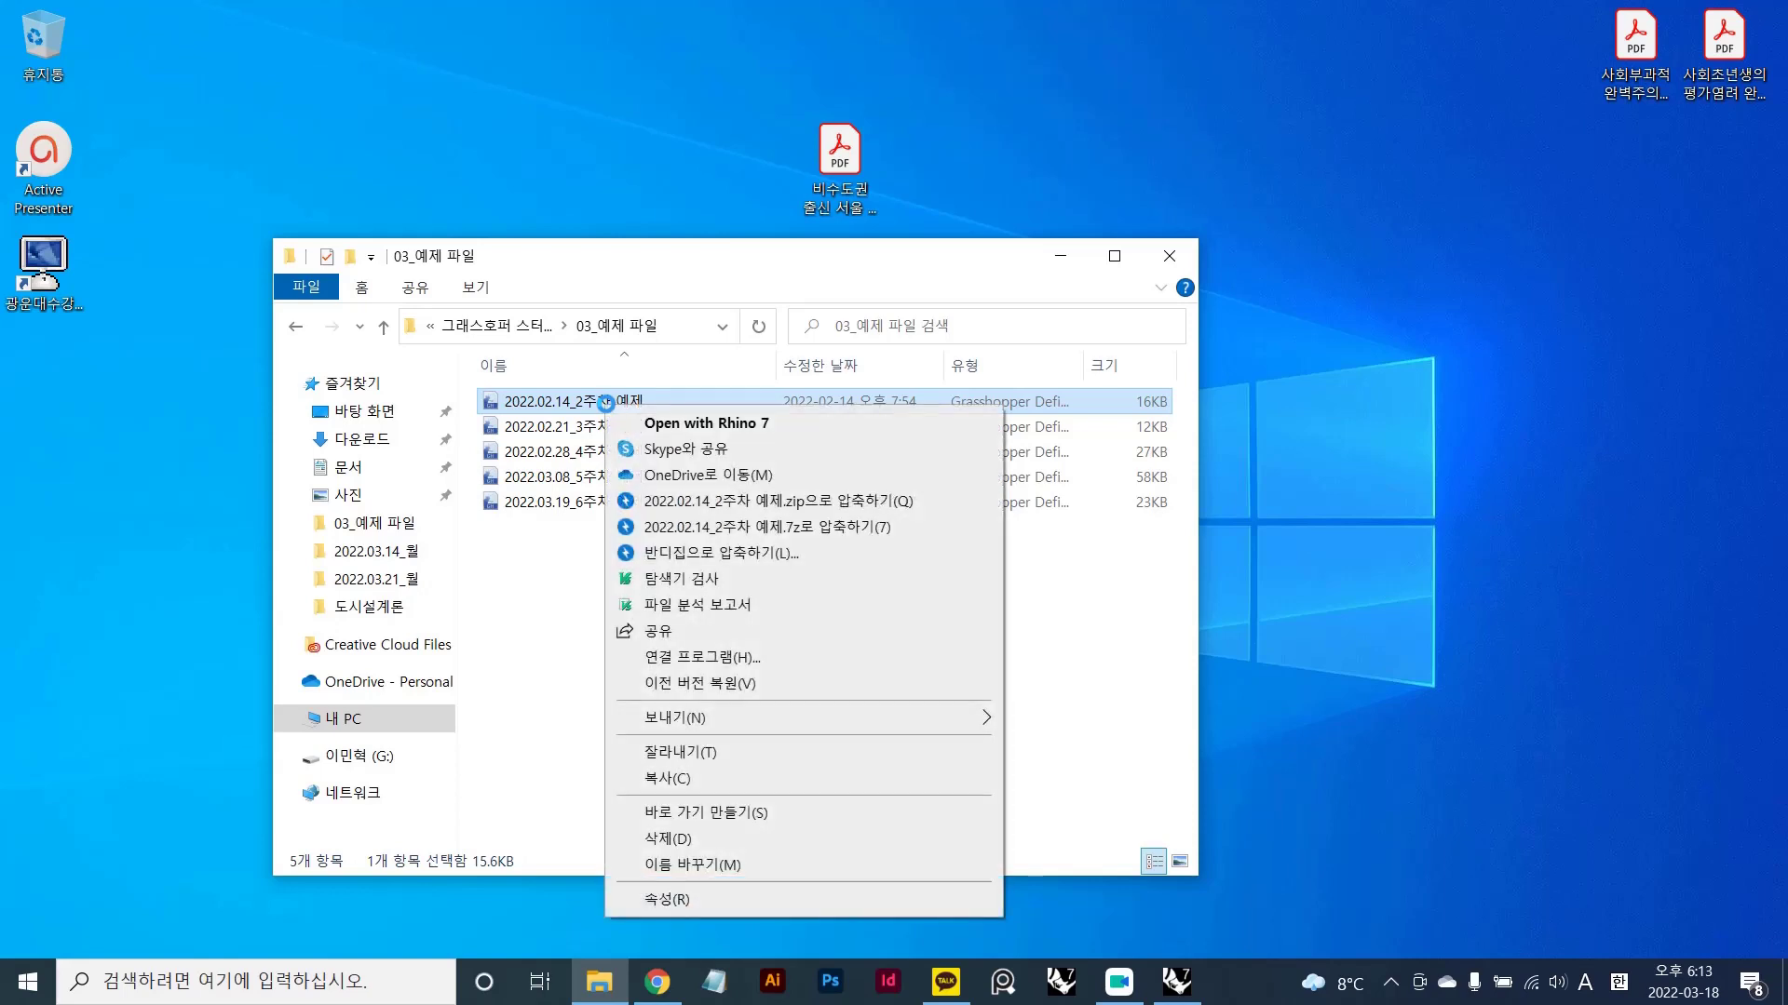
pyautogui.click(738, 659)
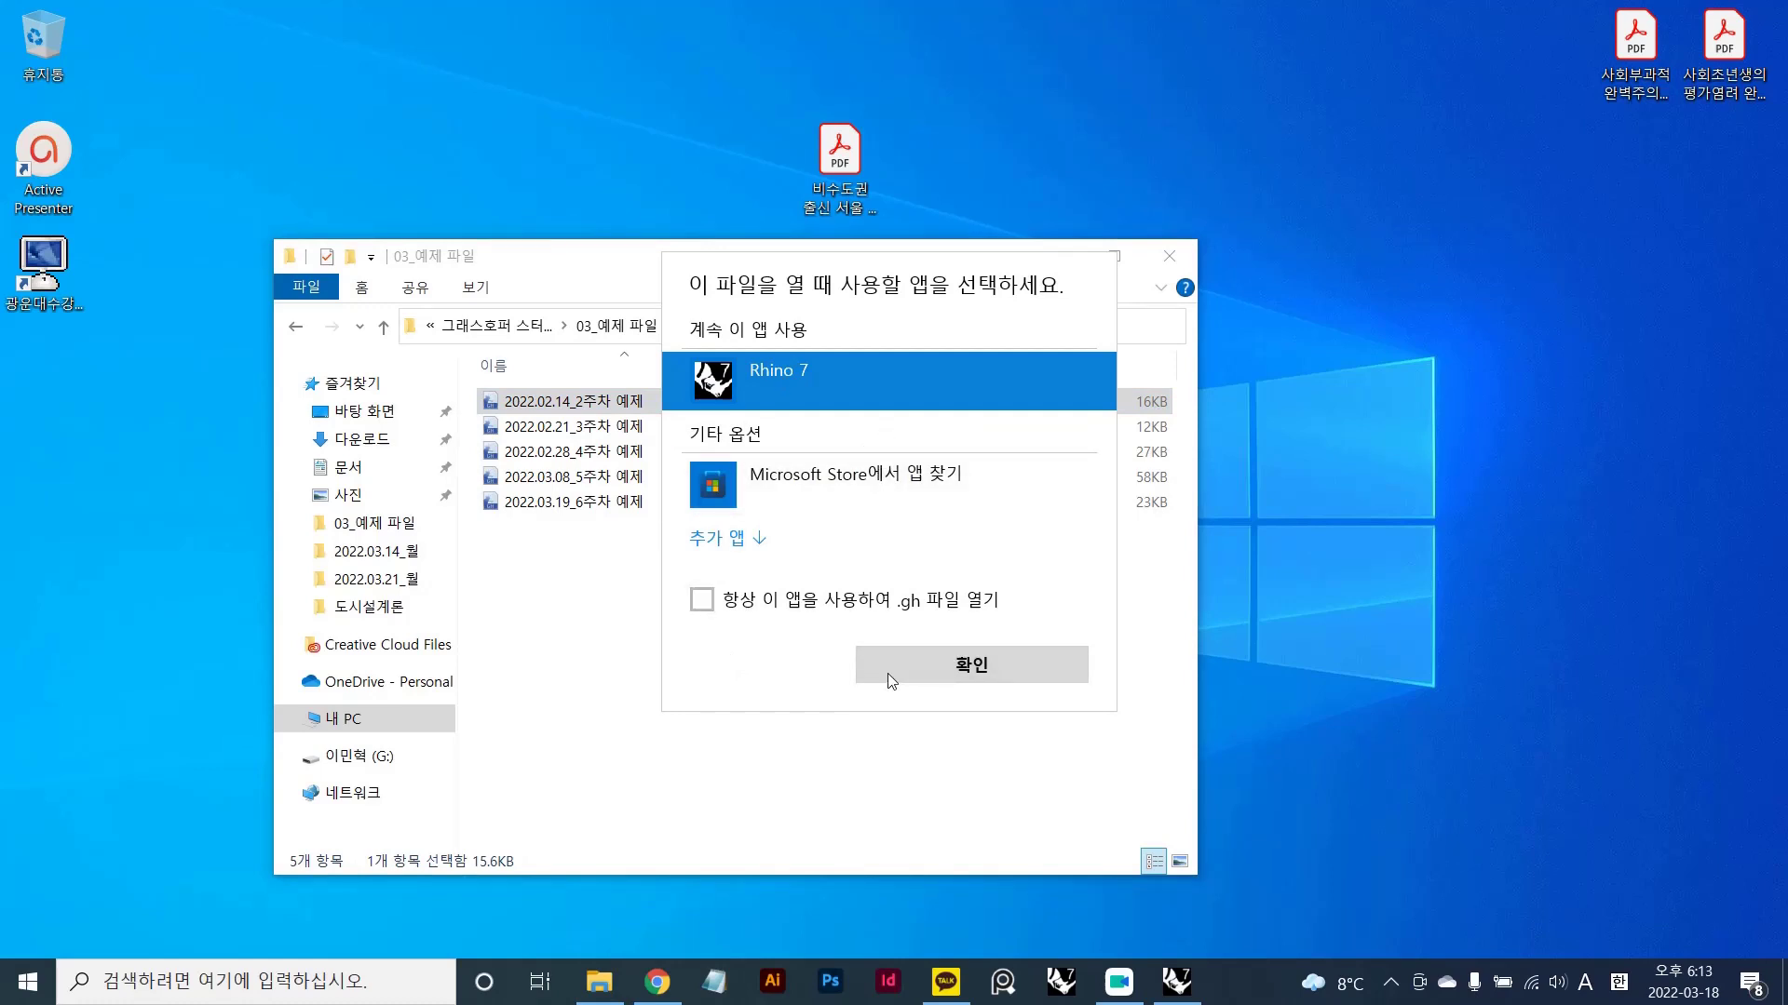
pyautogui.click(891, 681)
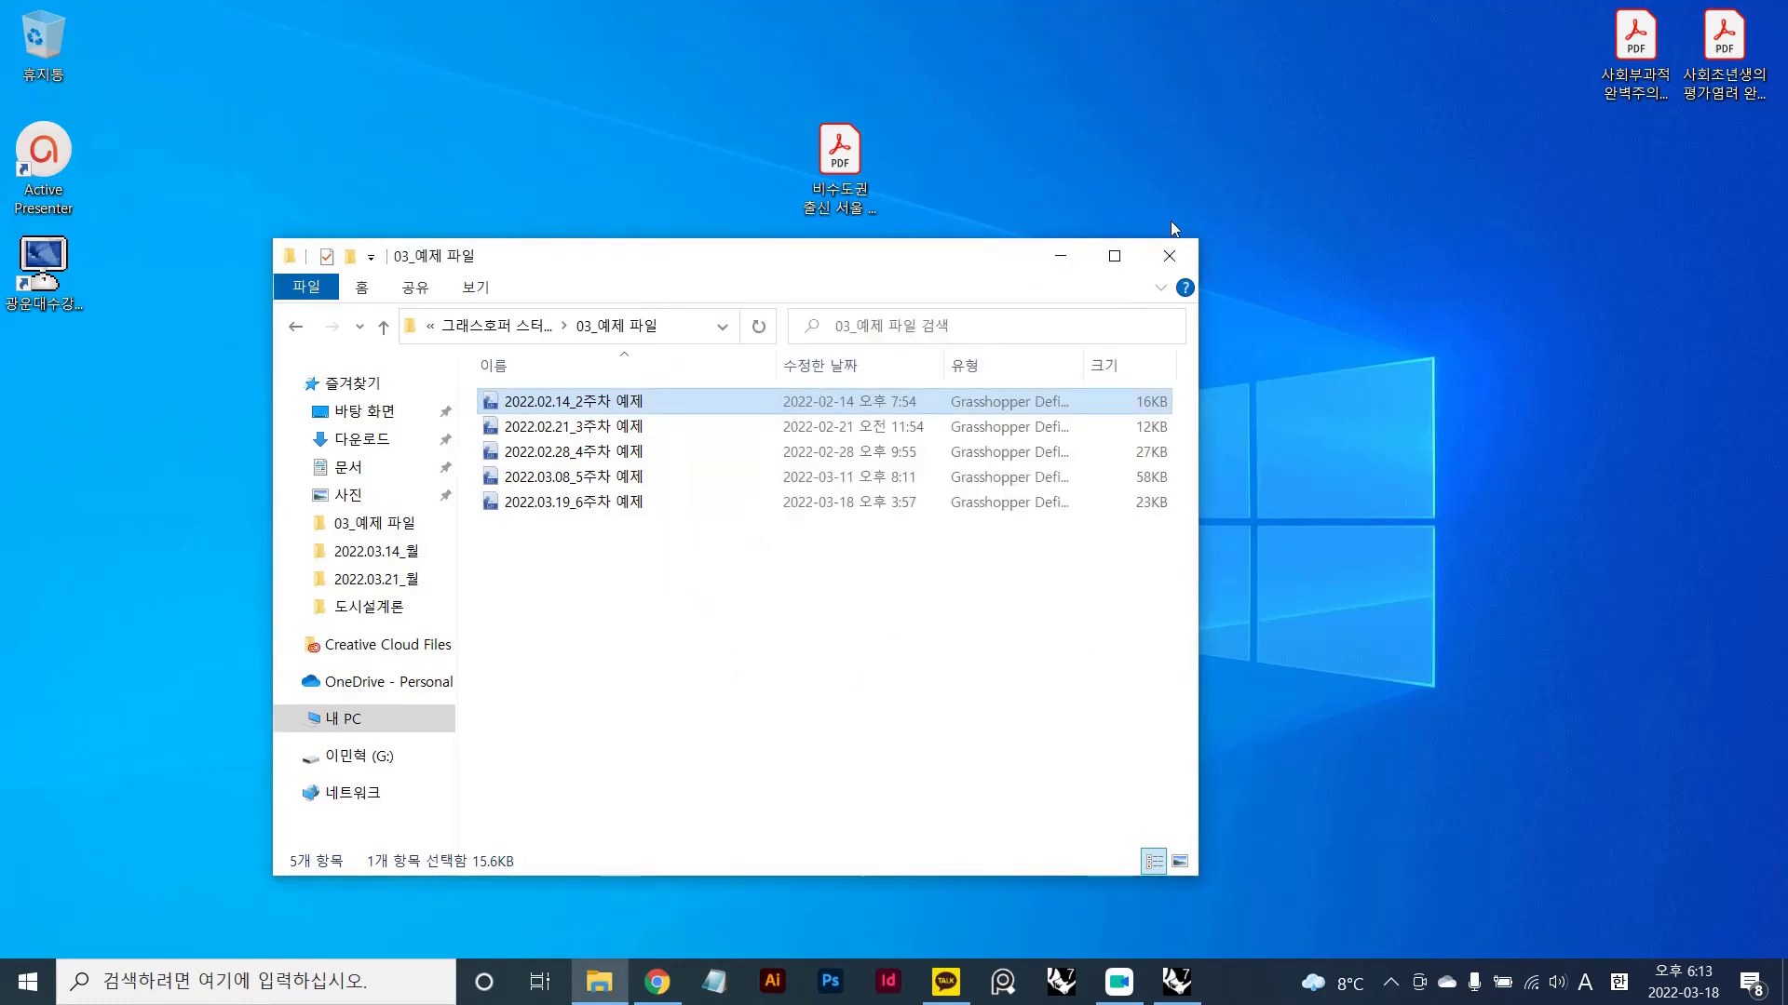
# - Minimize the example folder window and switch back to the Rhino and Grasshopper windows
pyautogui.click(1063, 261)
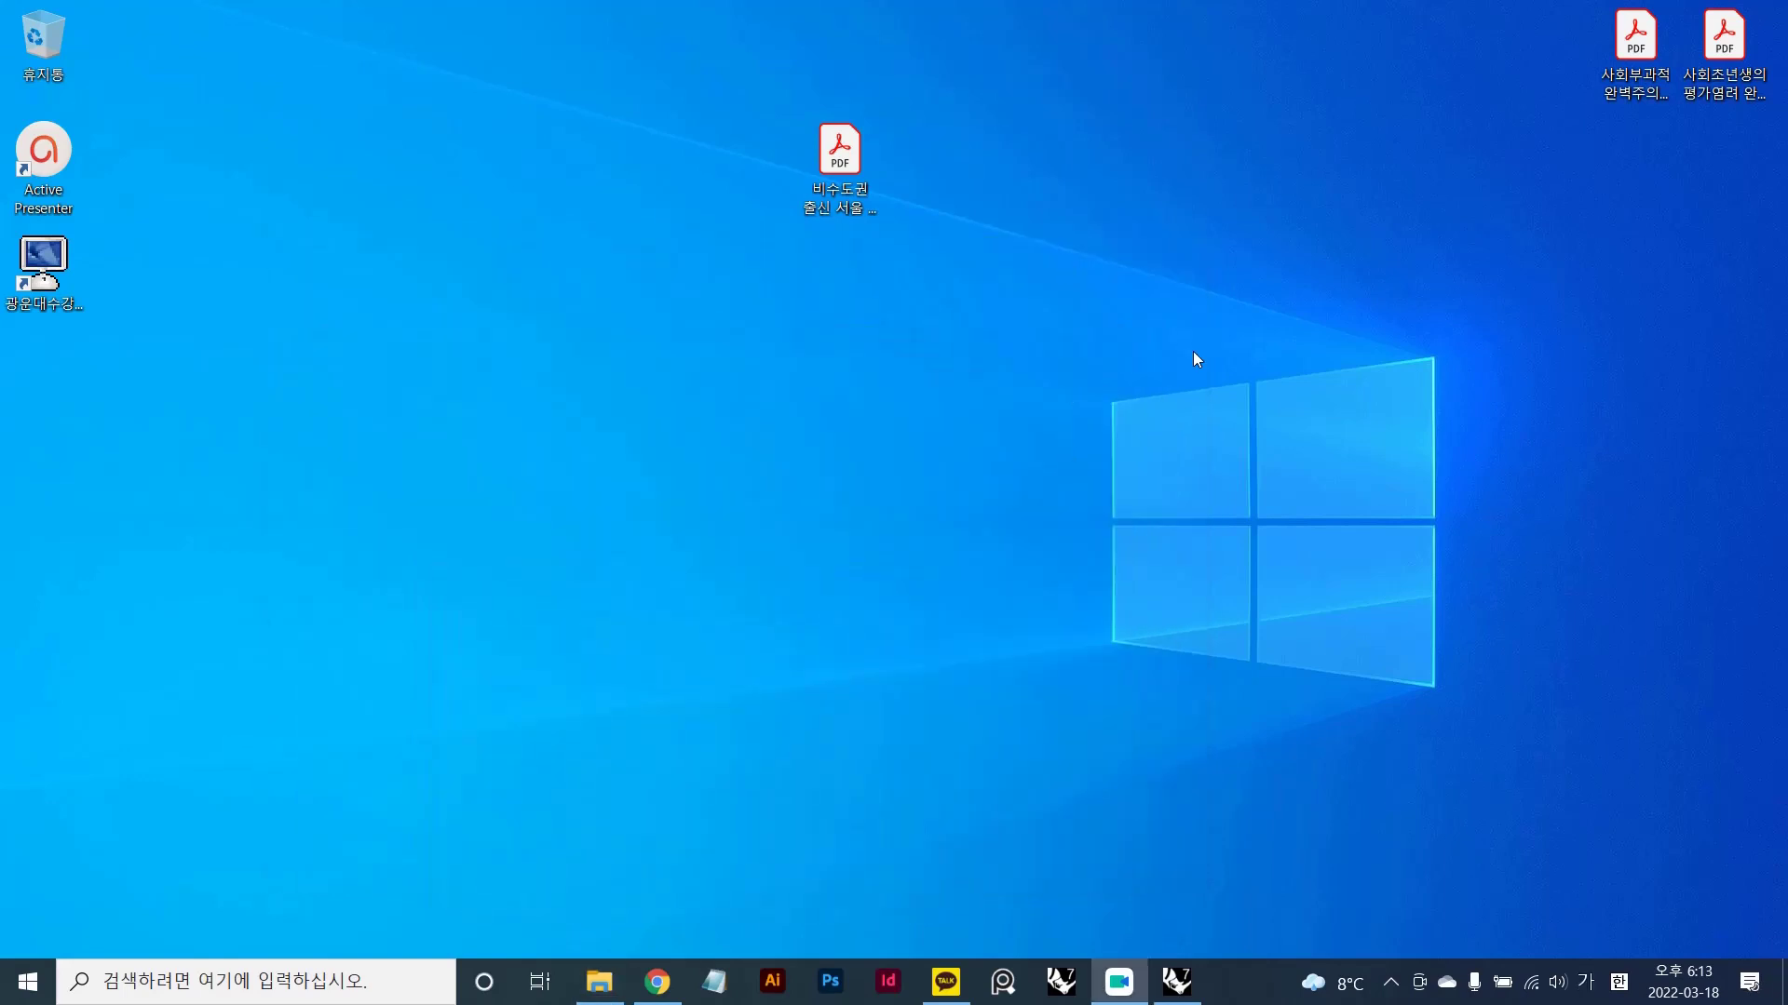
pyautogui.moveTo(1505, 277); pyautogui.dragTo(1042, 798)
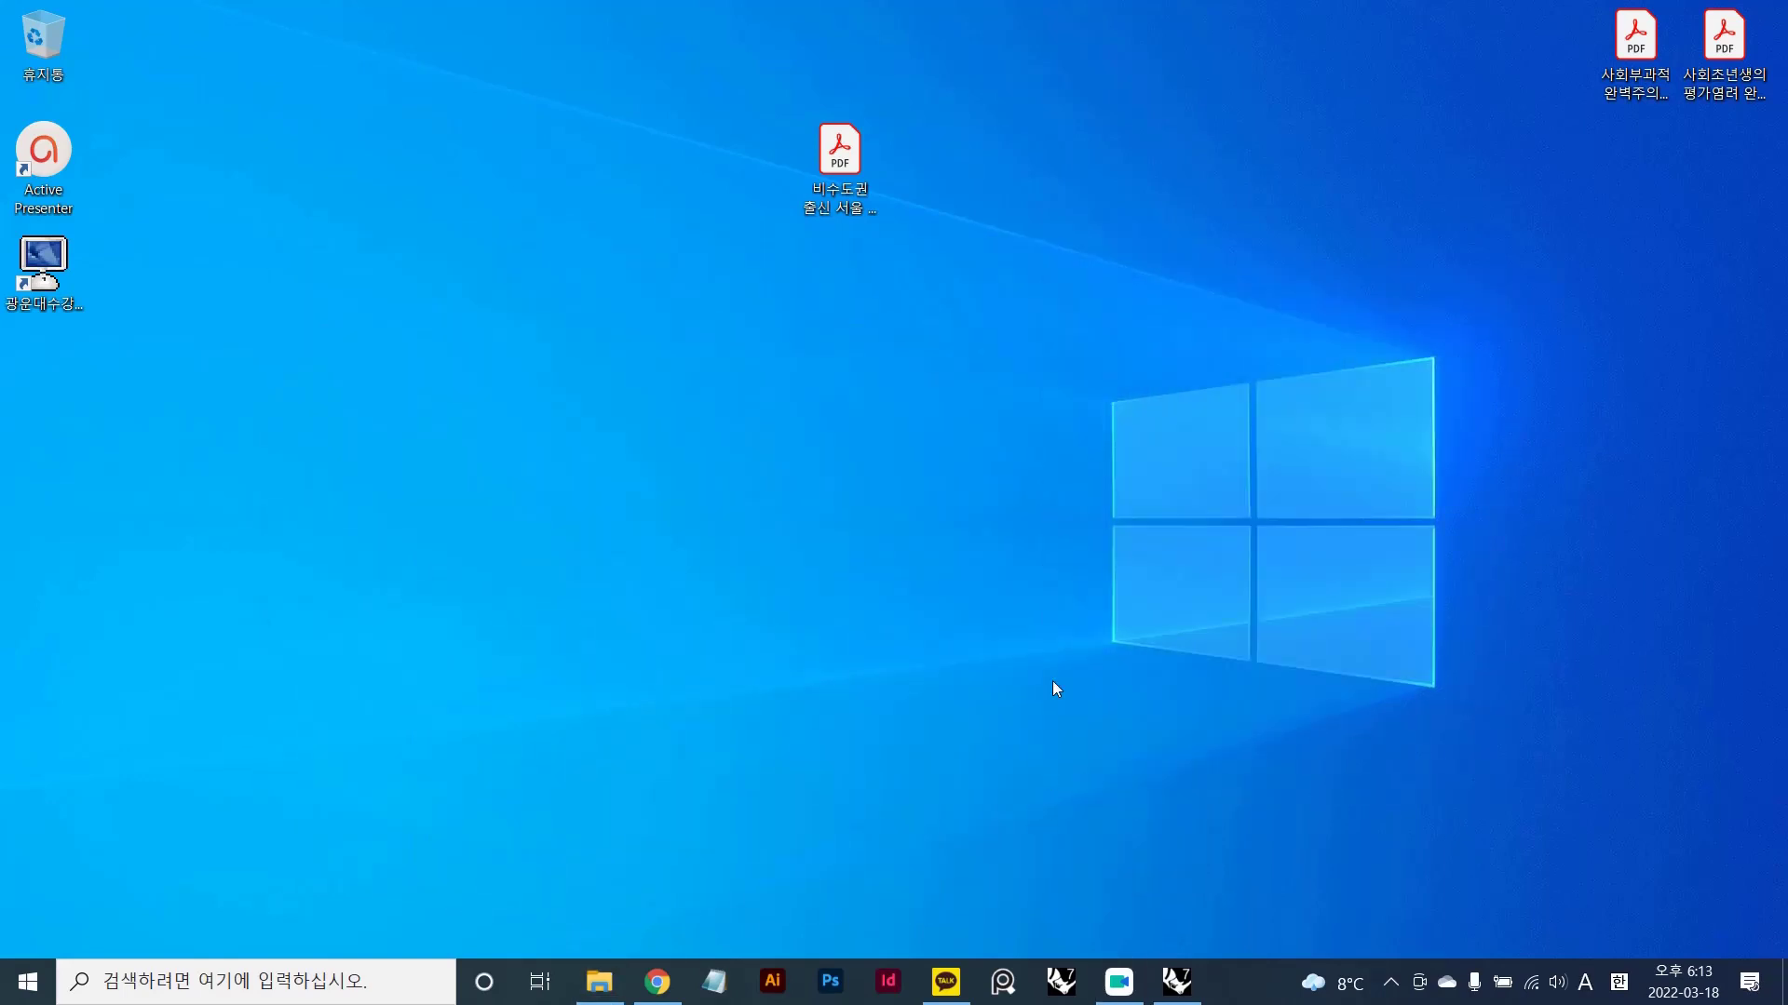
pyautogui.moveTo(1182, 980)
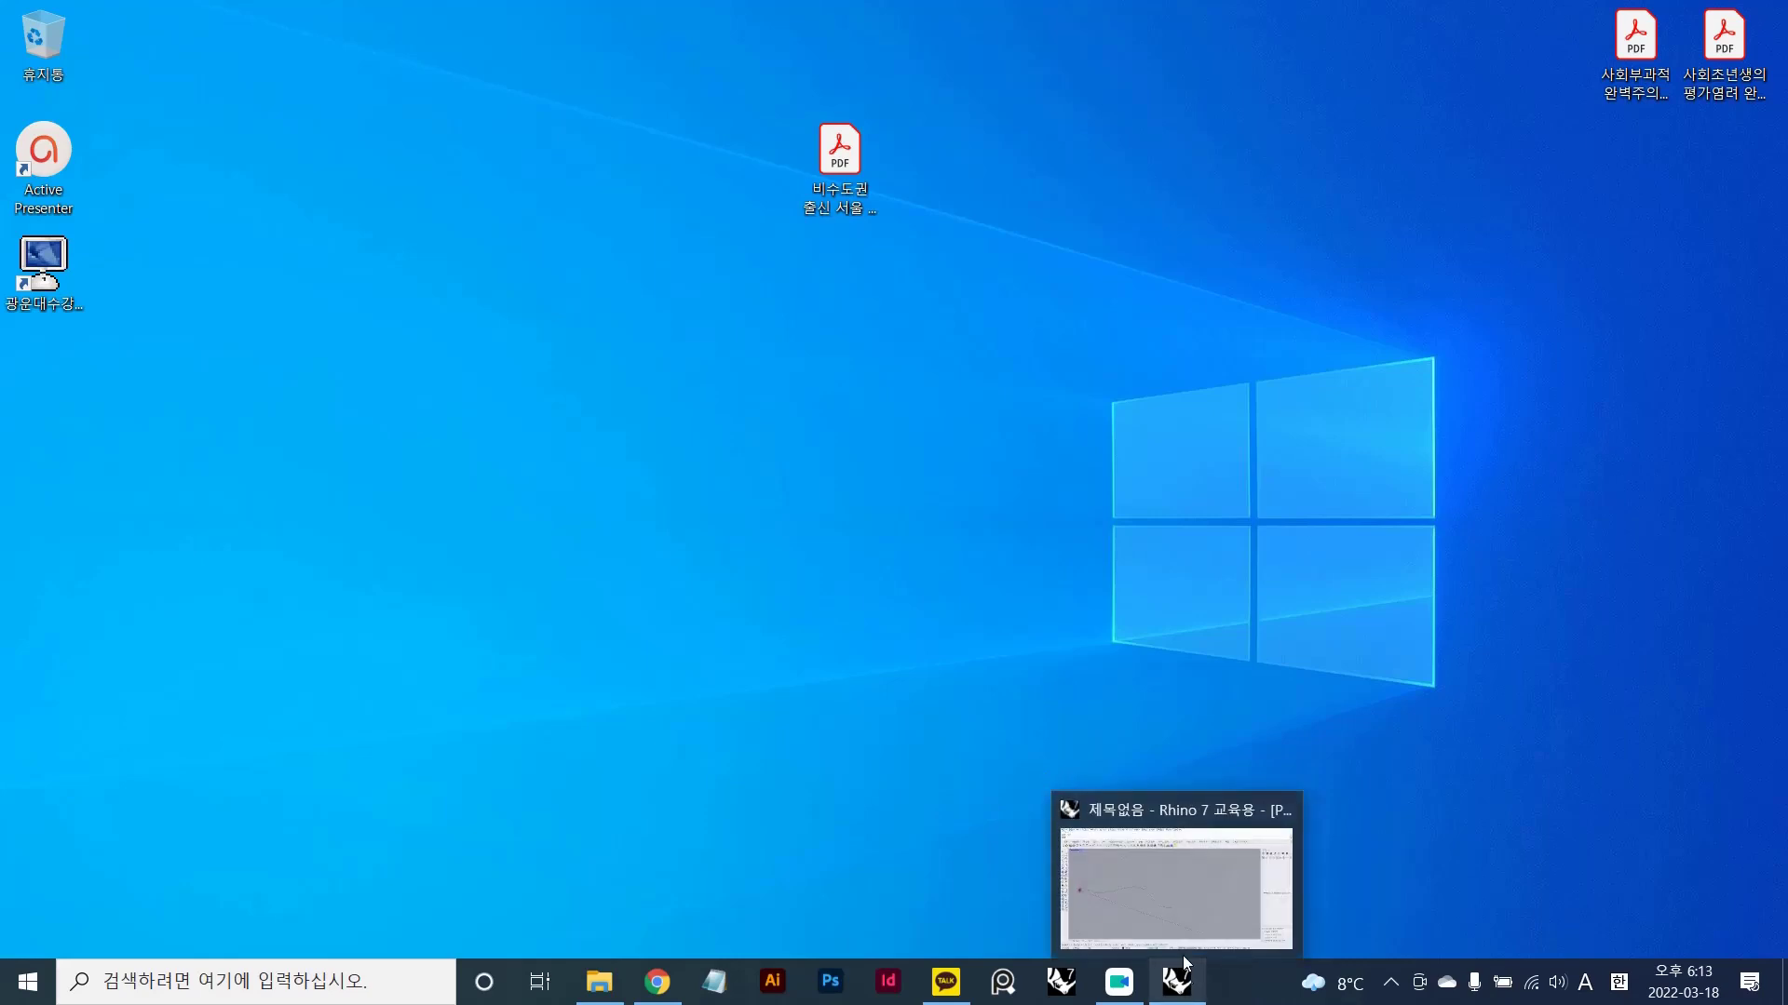
pyautogui.click(1177, 907)
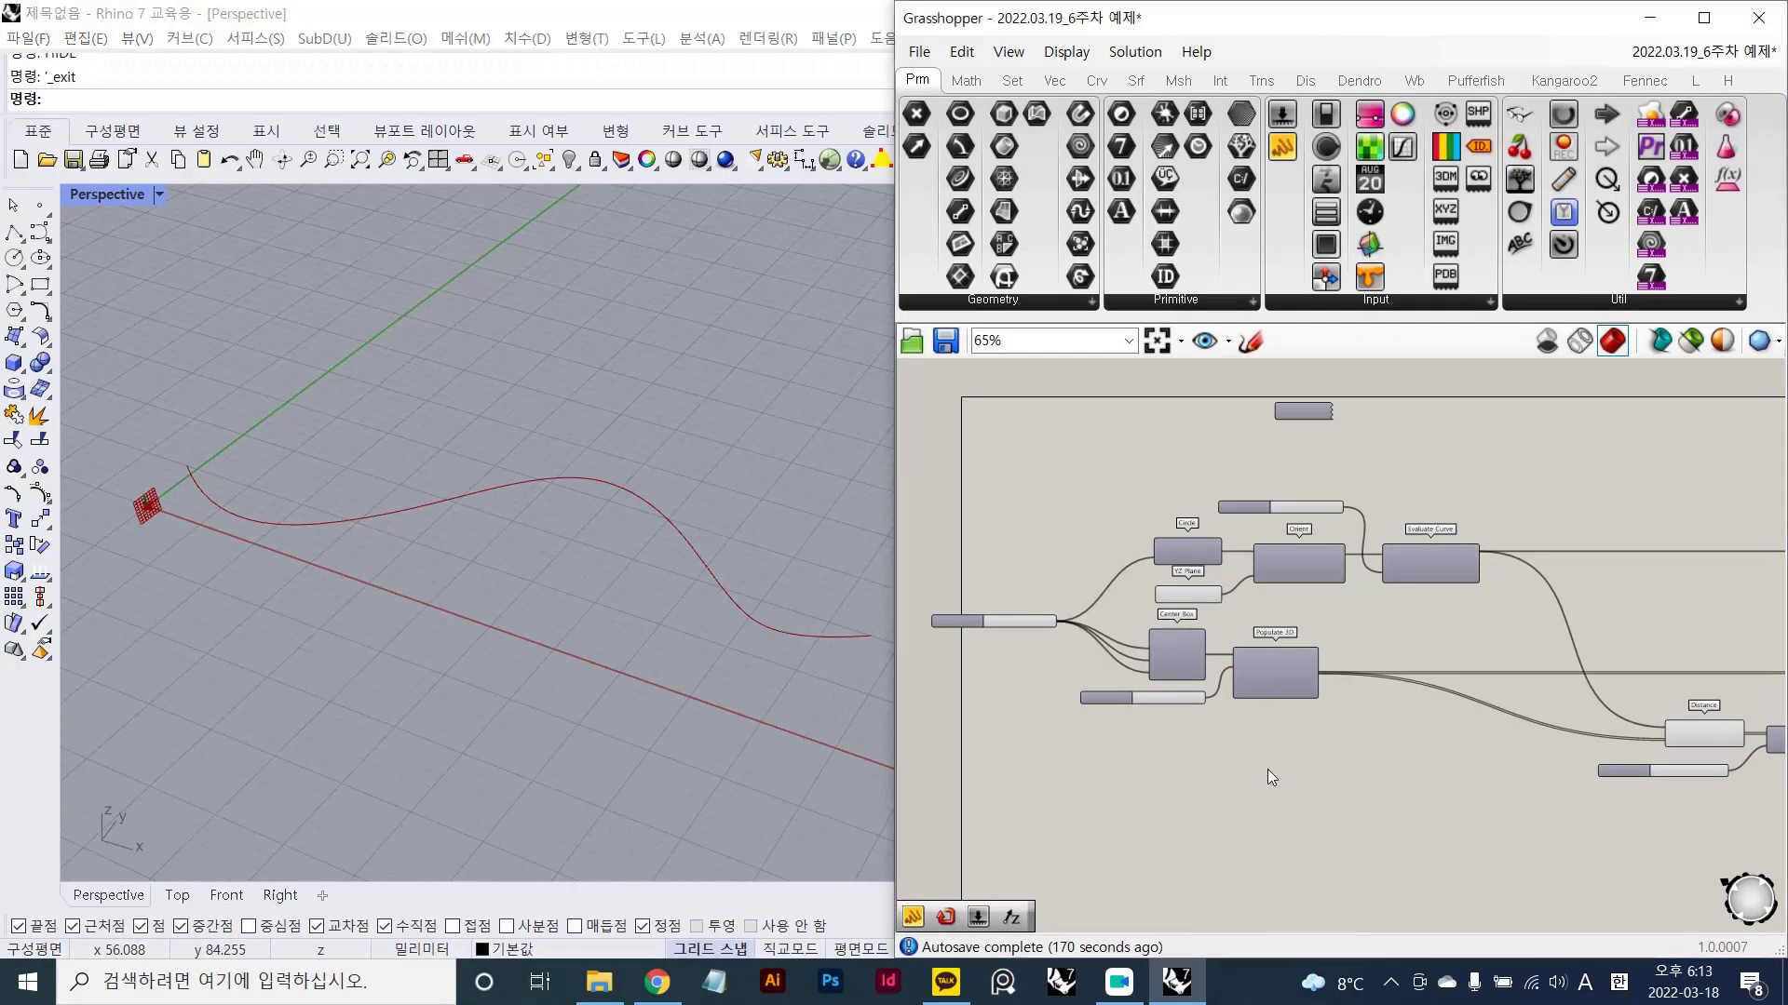
# - Move the whole lower group of components farther down, away from the upper definition
pyautogui.scroll(-5, 1281, 769)
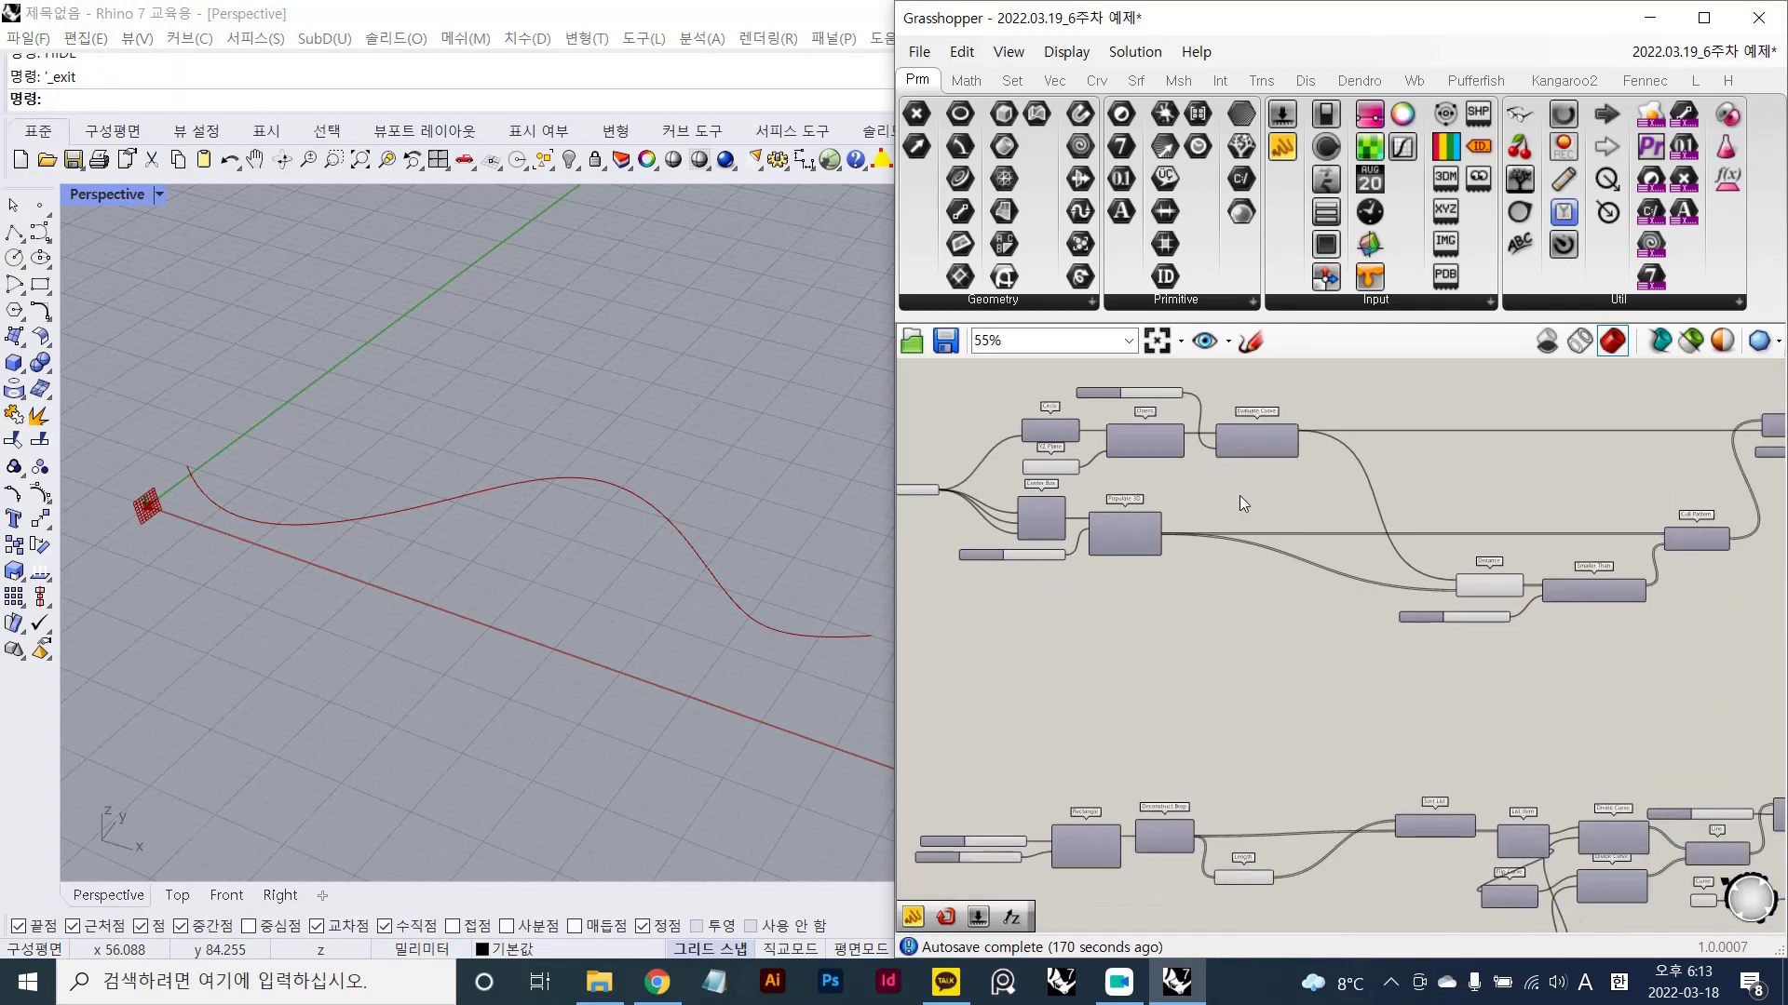
pyautogui.scroll(-2, 1490, 668)
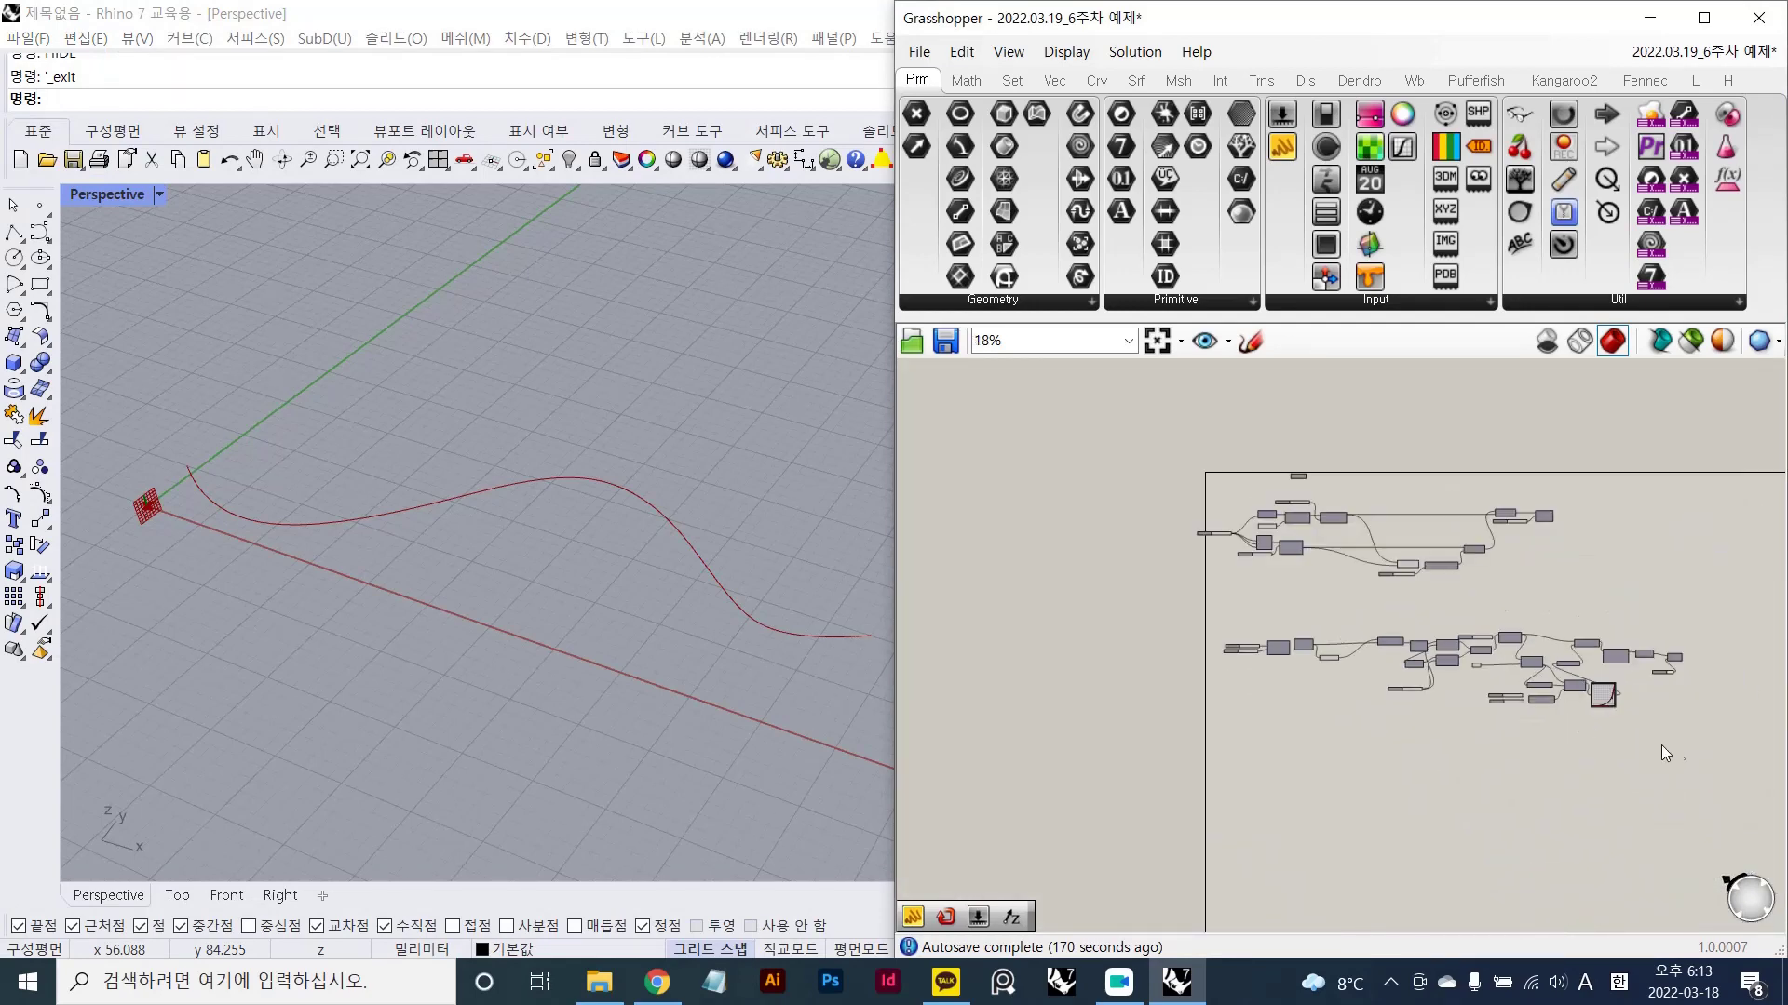
pyautogui.moveTo(1661, 745); pyautogui.dragTo(1219, 602)
pyautogui.moveTo(1303, 657); pyautogui.dragTo(1305, 812)
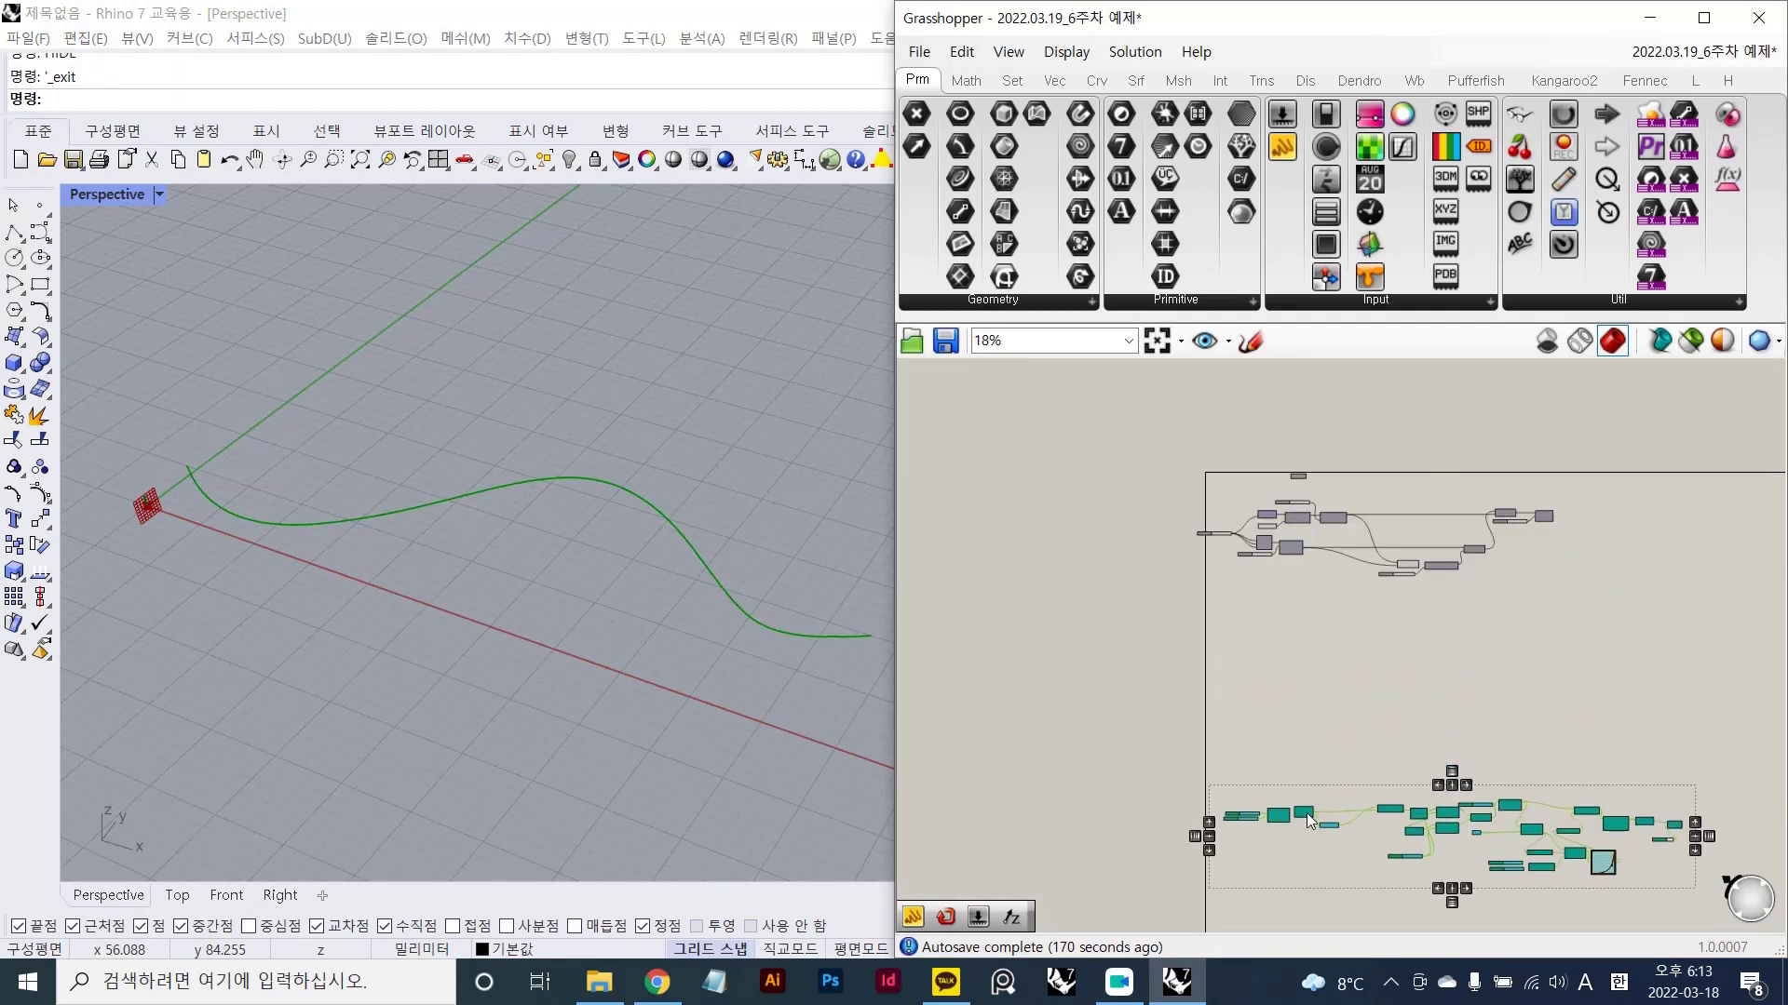
pyautogui.click(1367, 690)
# - Turn off the preview of the component that displays the wavy curve in the lower definition
pyautogui.scroll(4, 1497, 873)
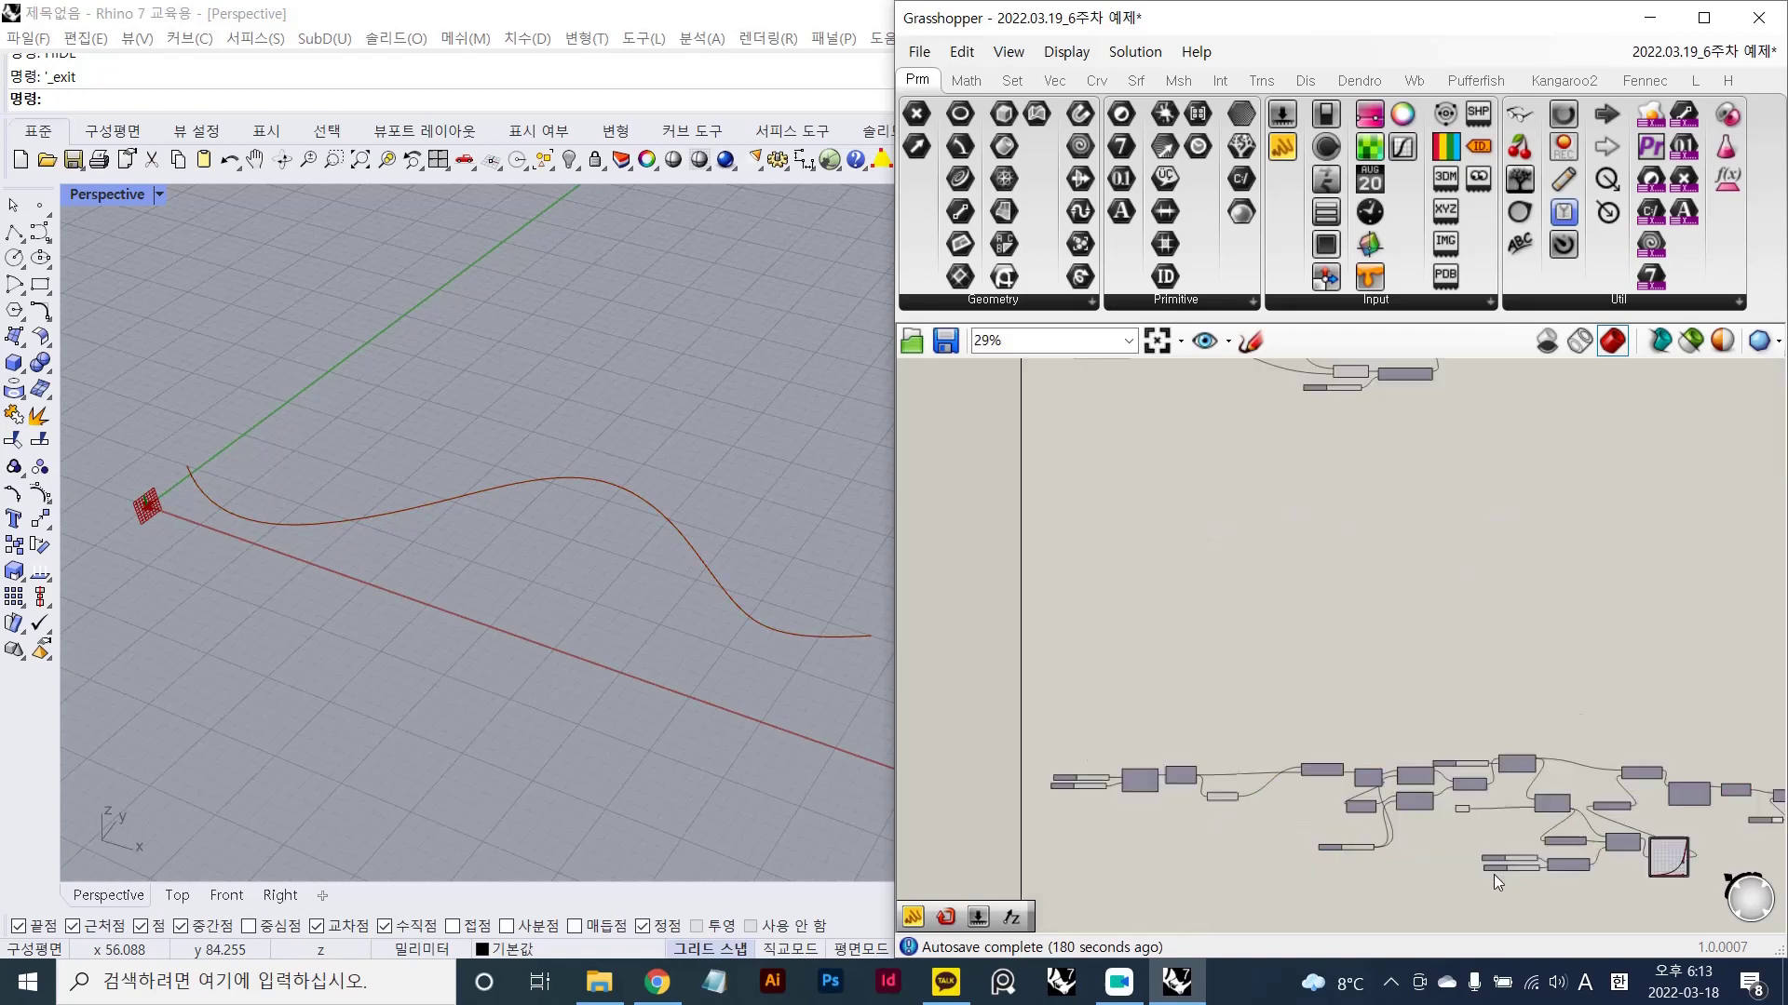
pyautogui.click(1450, 782)
pyautogui.hotkey('ctrl', 'q')
pyautogui.click(1374, 590)
pyautogui.scroll(-5, 1374, 590)
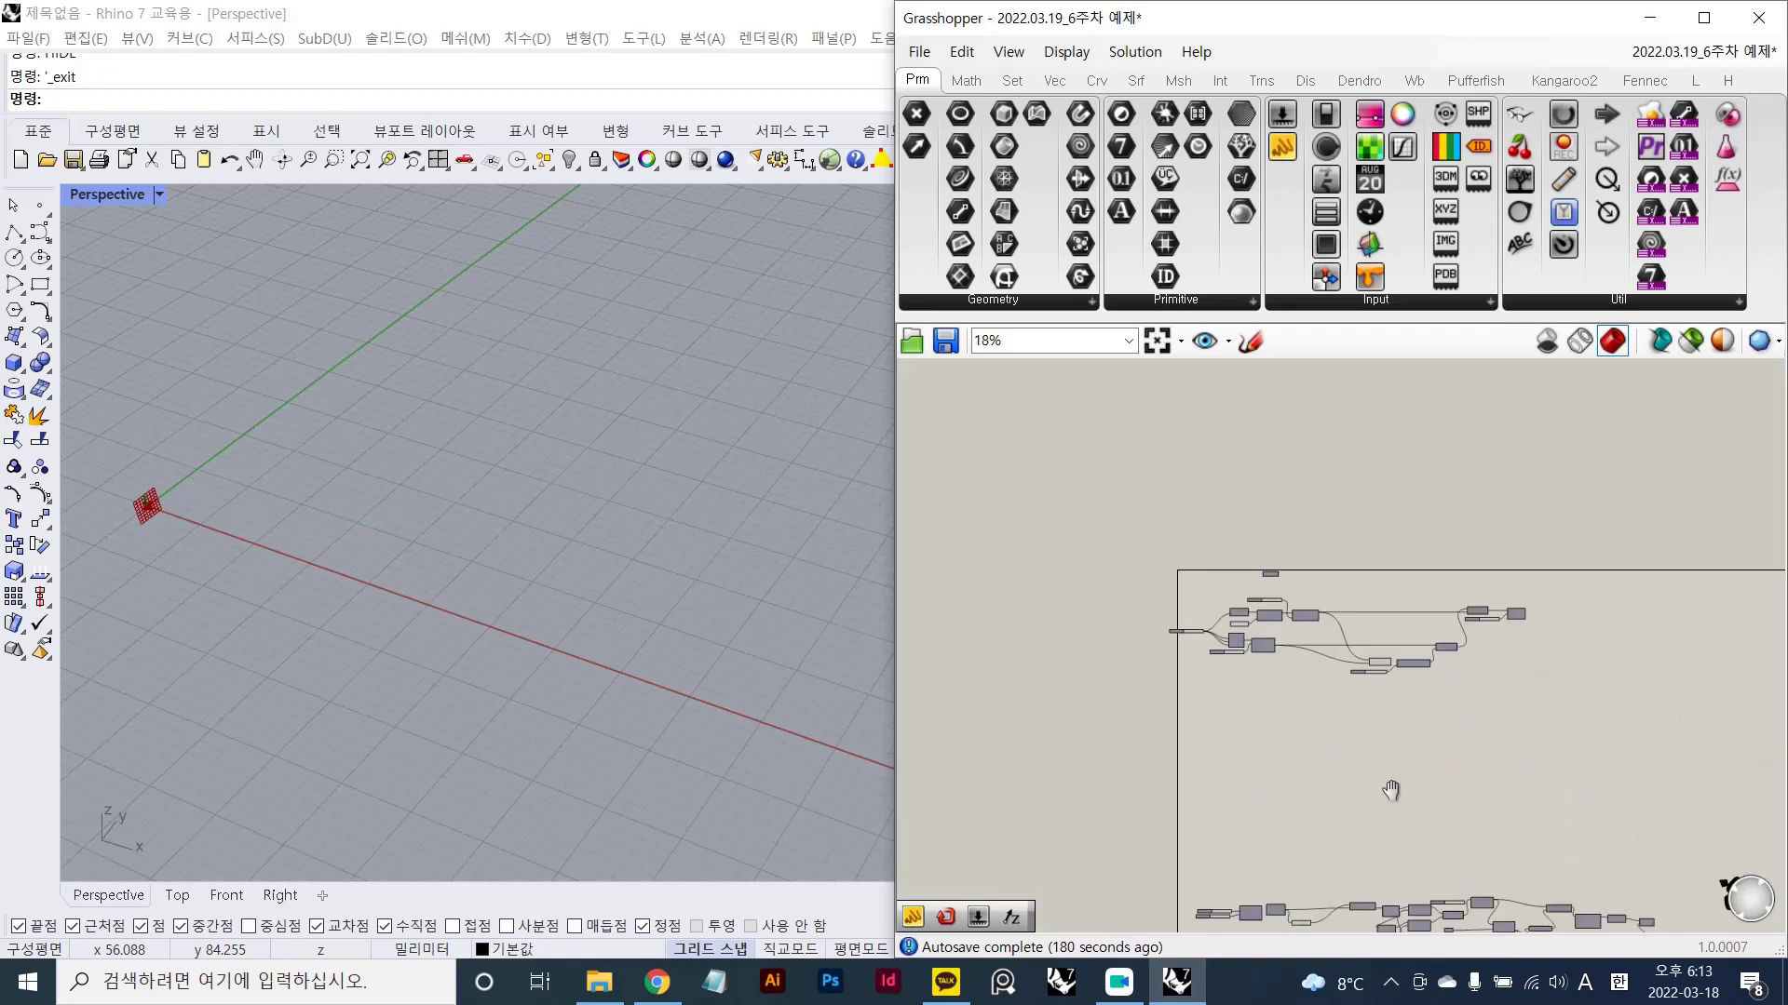
# - Turn on the preview of the Pipe component at the end of the upper definition and frame the pipes in the Perspective viewport
pyautogui.scroll(4, 1332, 650)
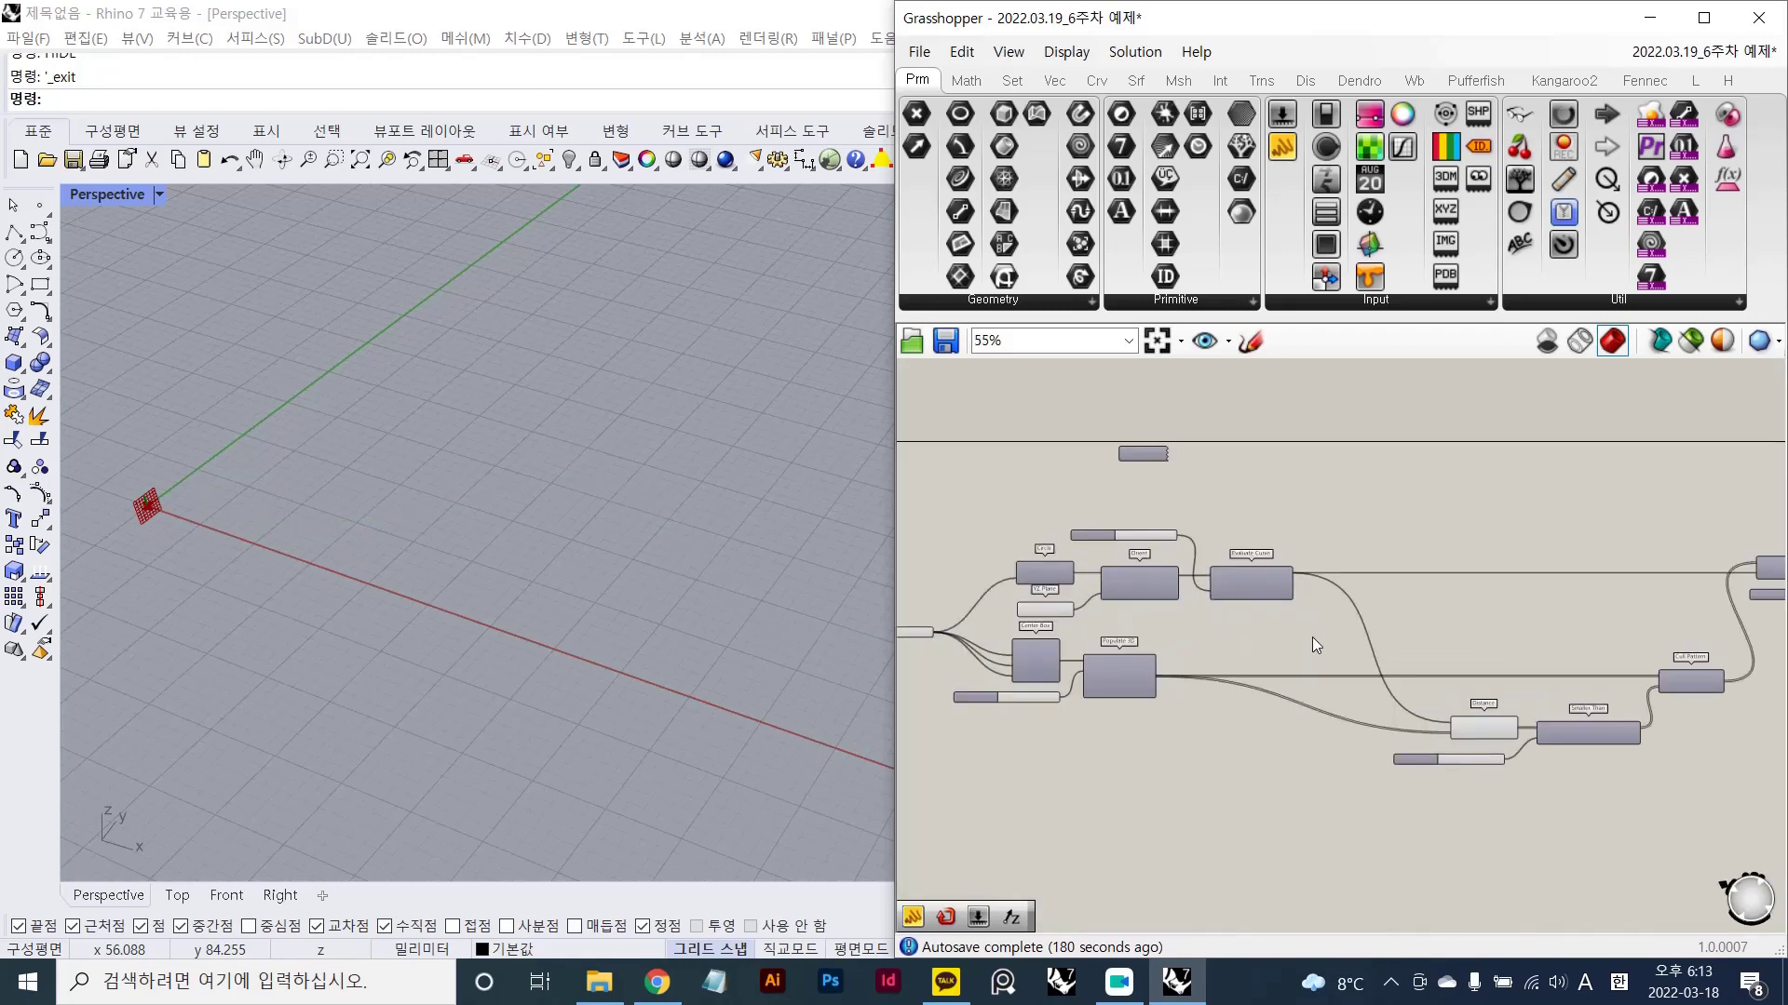
pyautogui.scroll(3, 1583, 605)
pyautogui.click(1708, 622)
pyautogui.hotkey('ctrl', 'q')
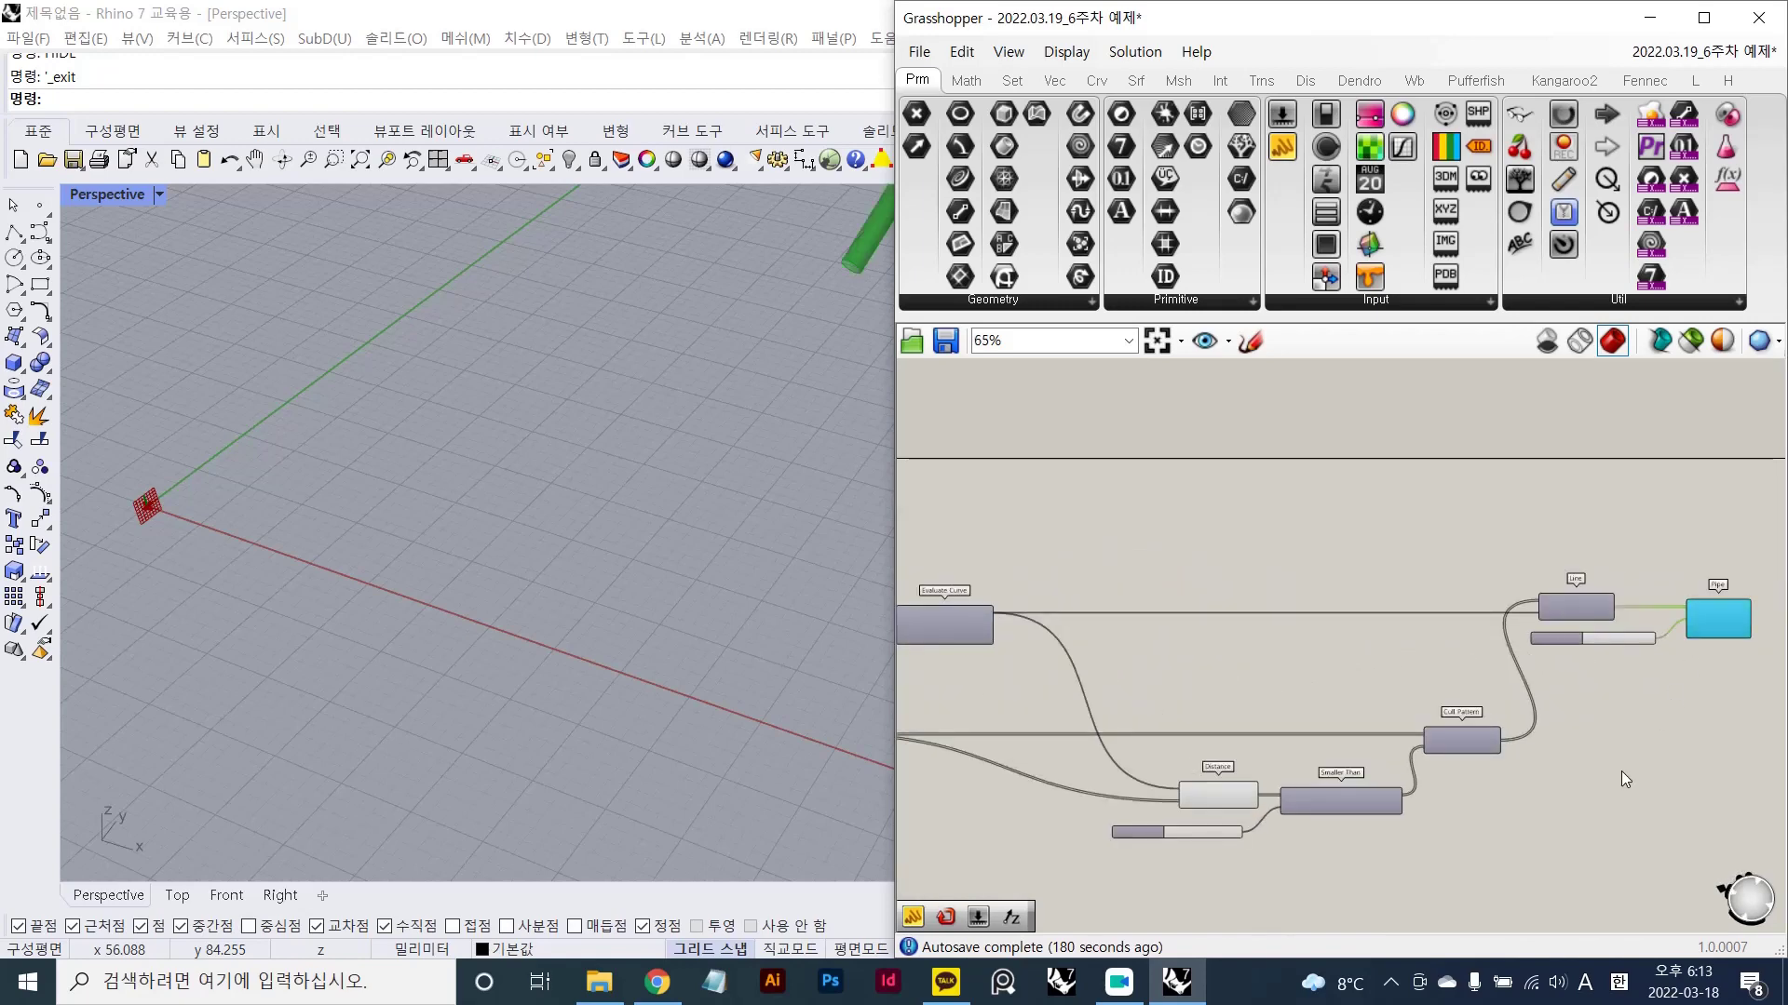
pyautogui.click(1622, 770)
pyautogui.scroll(-3, 645, 462)
pyautogui.scroll(-10, 673, 438)
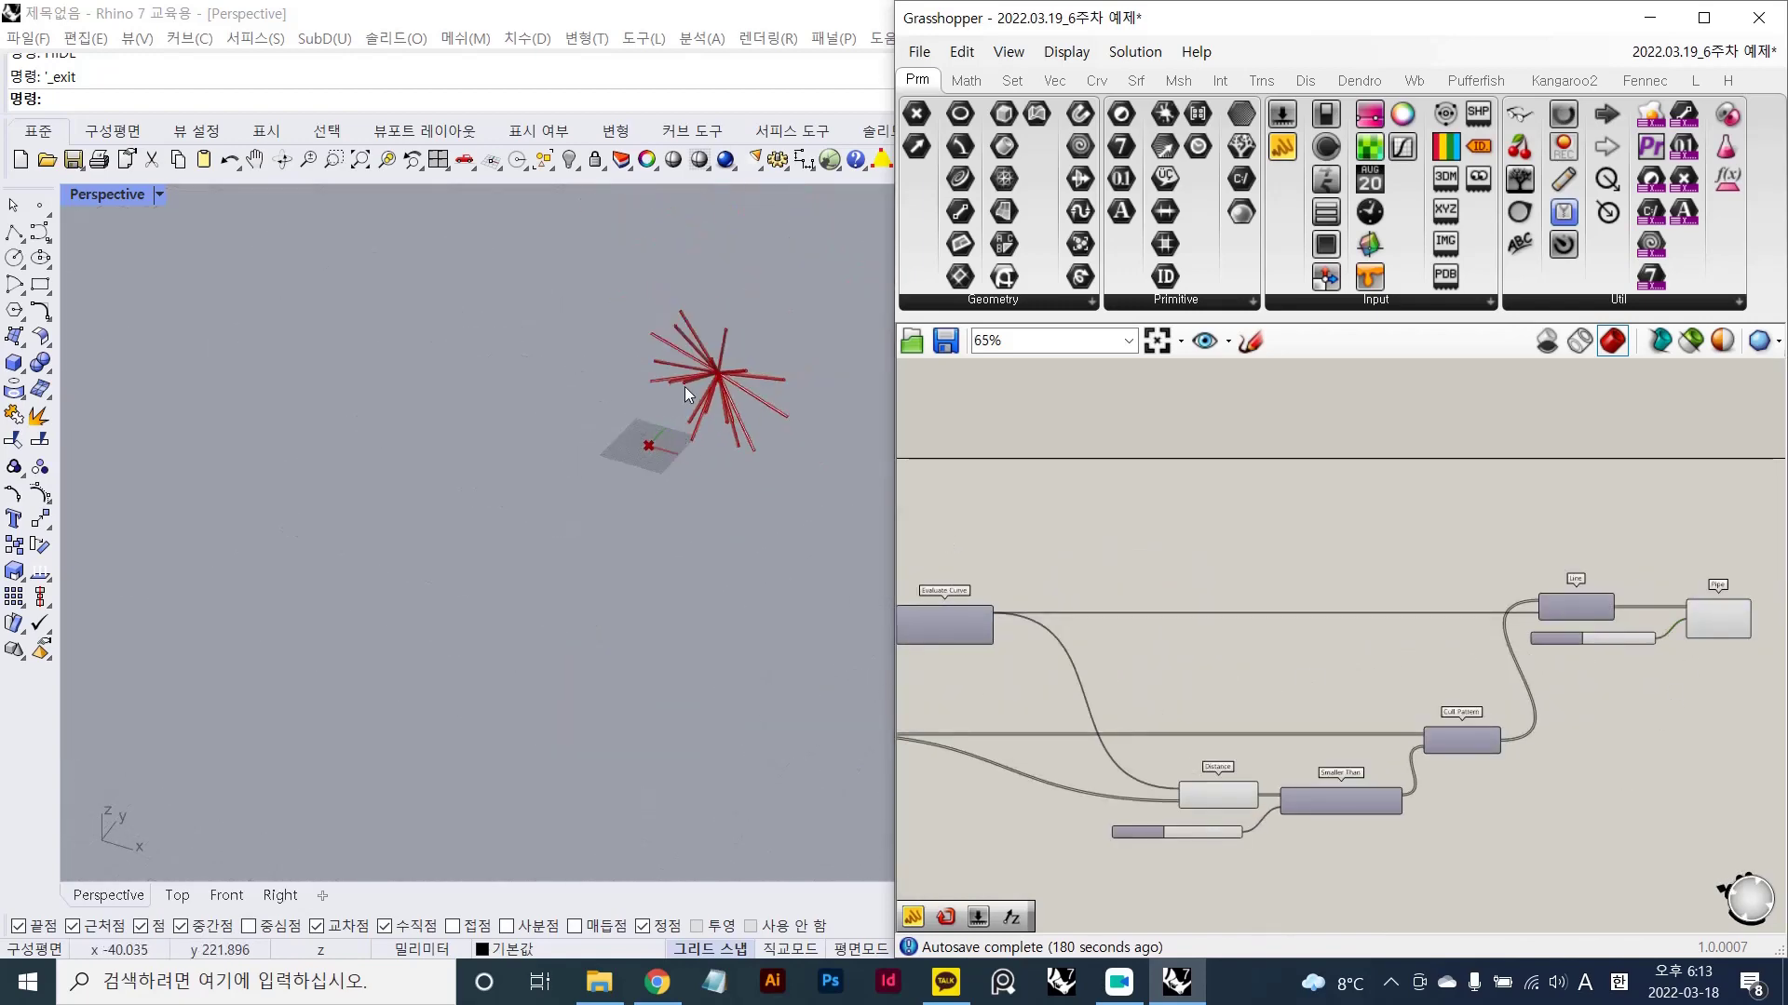
pyautogui.keyDown('shift'); pyautogui.moveTo(684, 387); pyautogui.dragTo(690, 447, button='right'); pyautogui.keyUp('shift')
pyautogui.scroll(5, 693, 446)
pyautogui.scroll(1, 1218, 680)
# - Turn on the previews of the Evaluate Curve and Orient components in the upper definition
pyautogui.moveTo(1000, 671); pyautogui.dragTo(1261, 679, button='right')
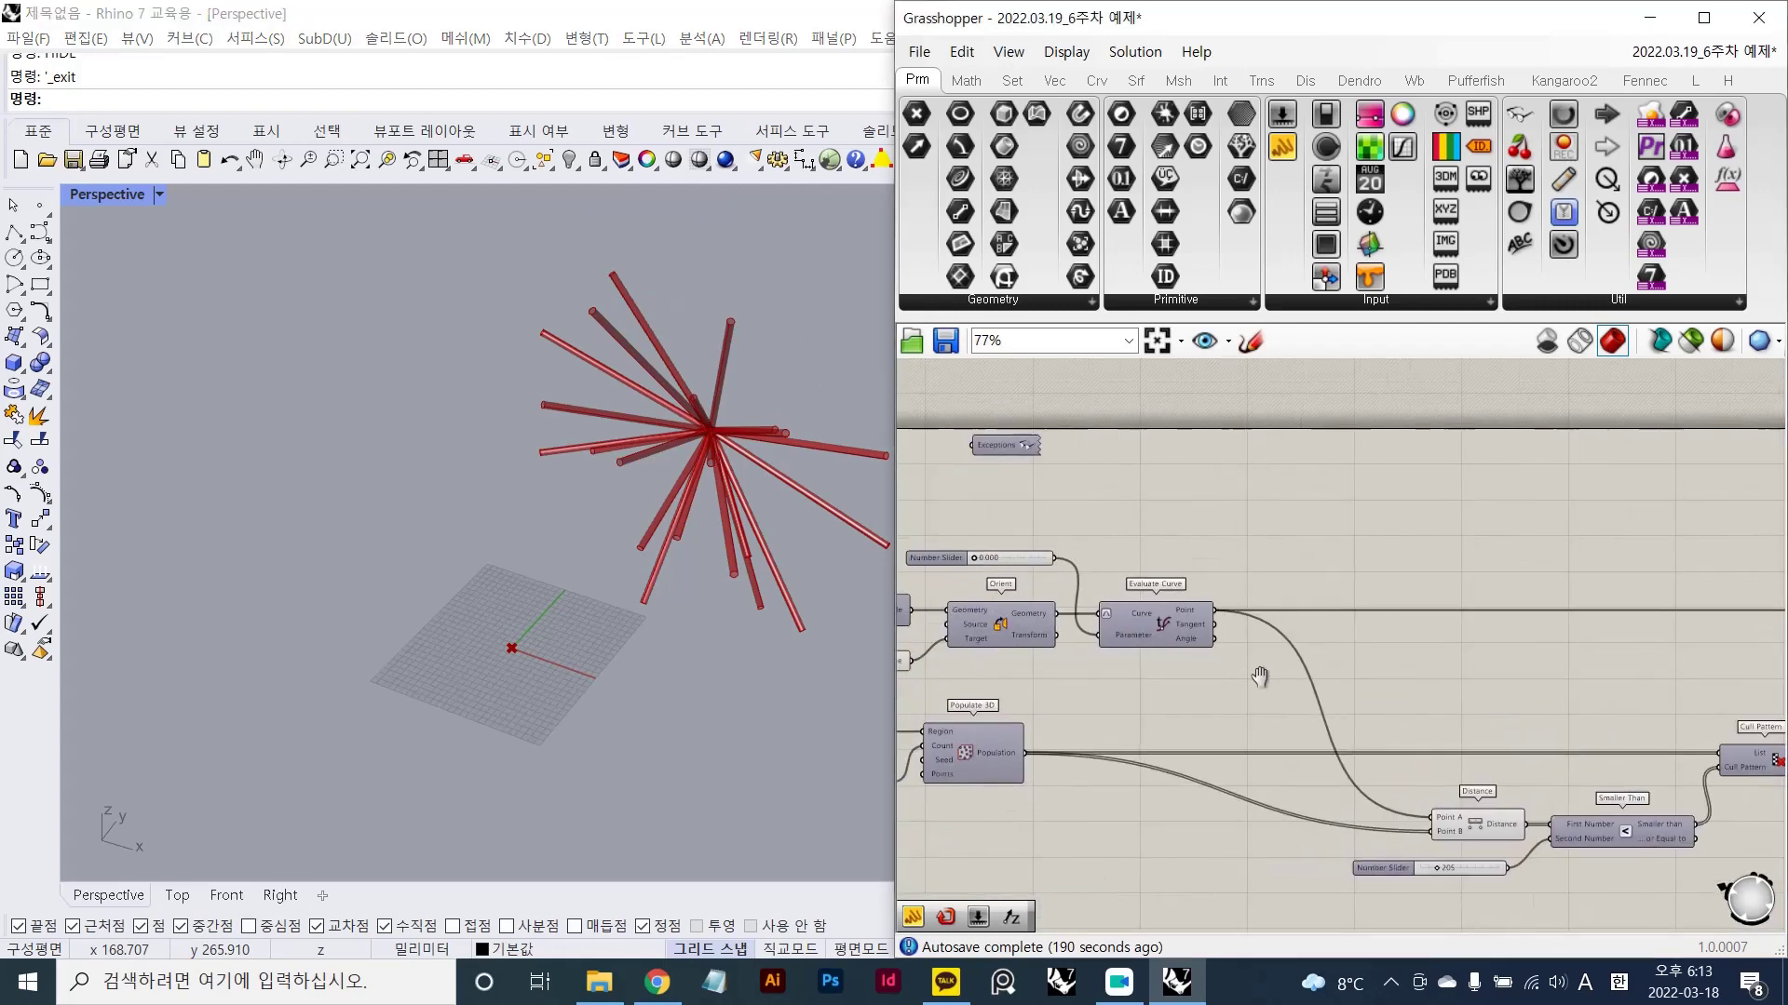
pyautogui.moveTo(1113, 700); pyautogui.dragTo(1170, 675, button='right')
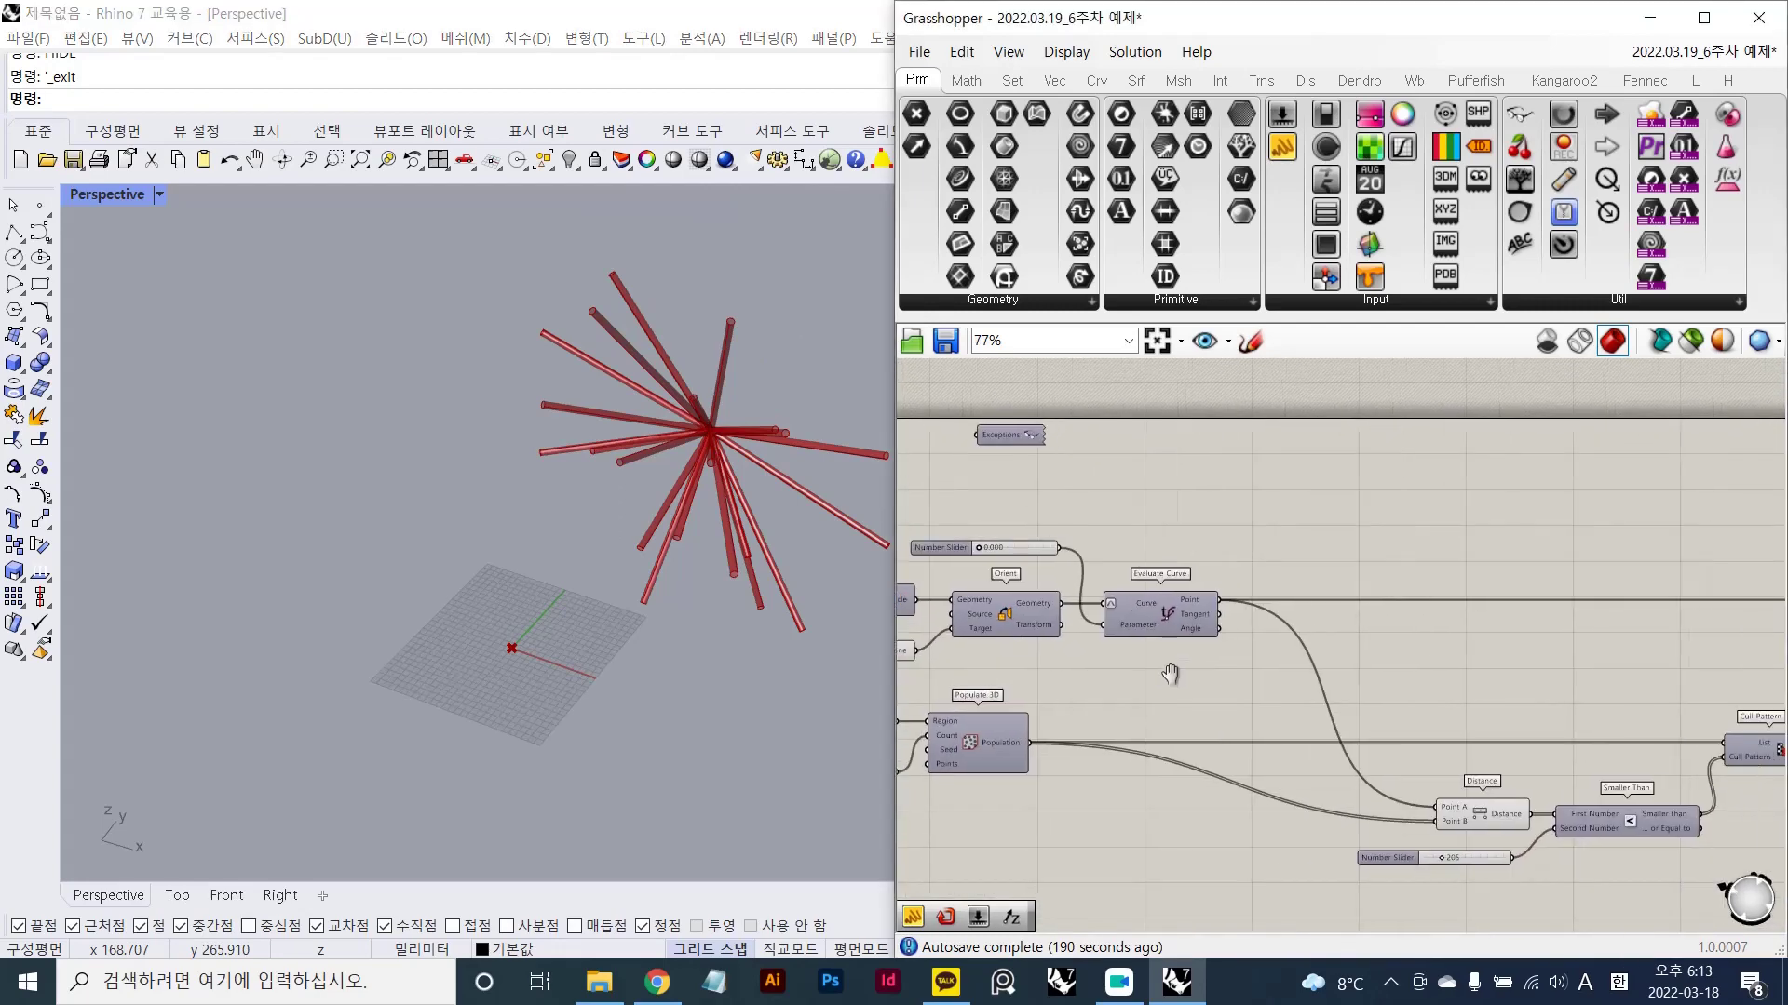
pyautogui.click(1165, 626)
pyautogui.hotkey('ctrl', 'q')
pyautogui.click(1184, 685)
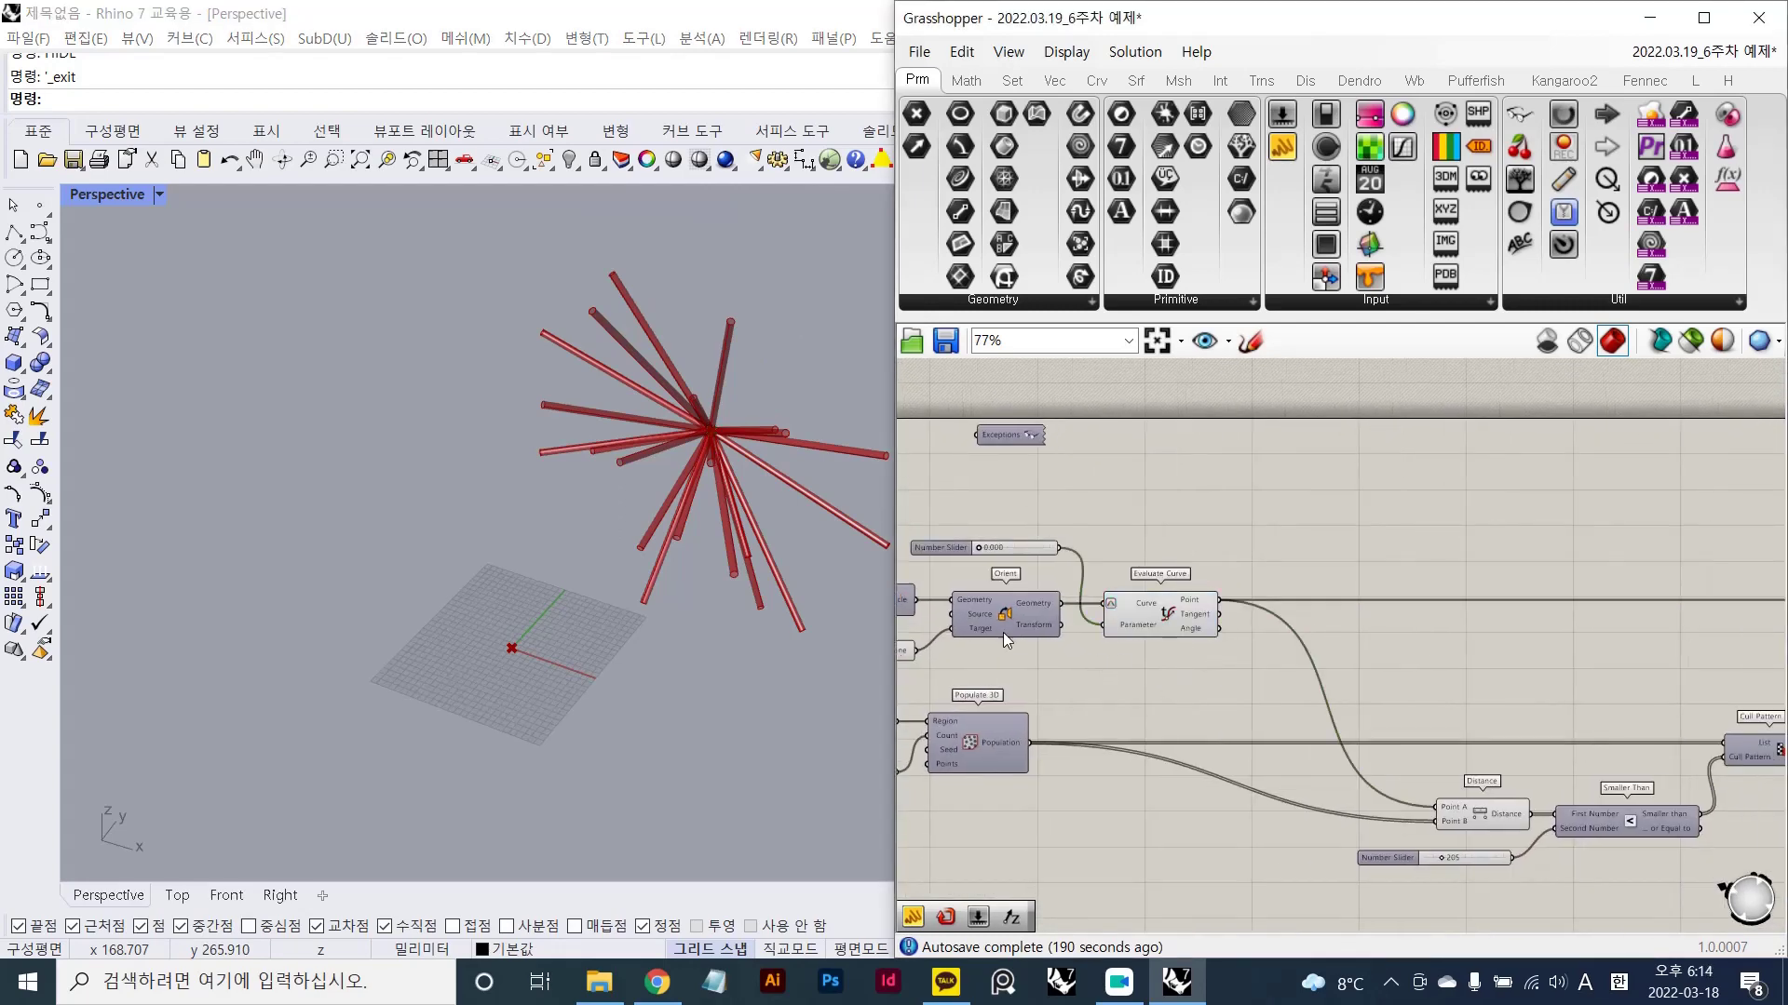
pyautogui.click(1002, 633)
pyautogui.hotkey('ctrl', 'q')
pyautogui.click(1108, 678)
pyautogui.scroll(-3, 685, 622)
pyautogui.moveTo(685, 622); pyautogui.dragTo(681, 540, button='right')
pyautogui.click(1130, 549)
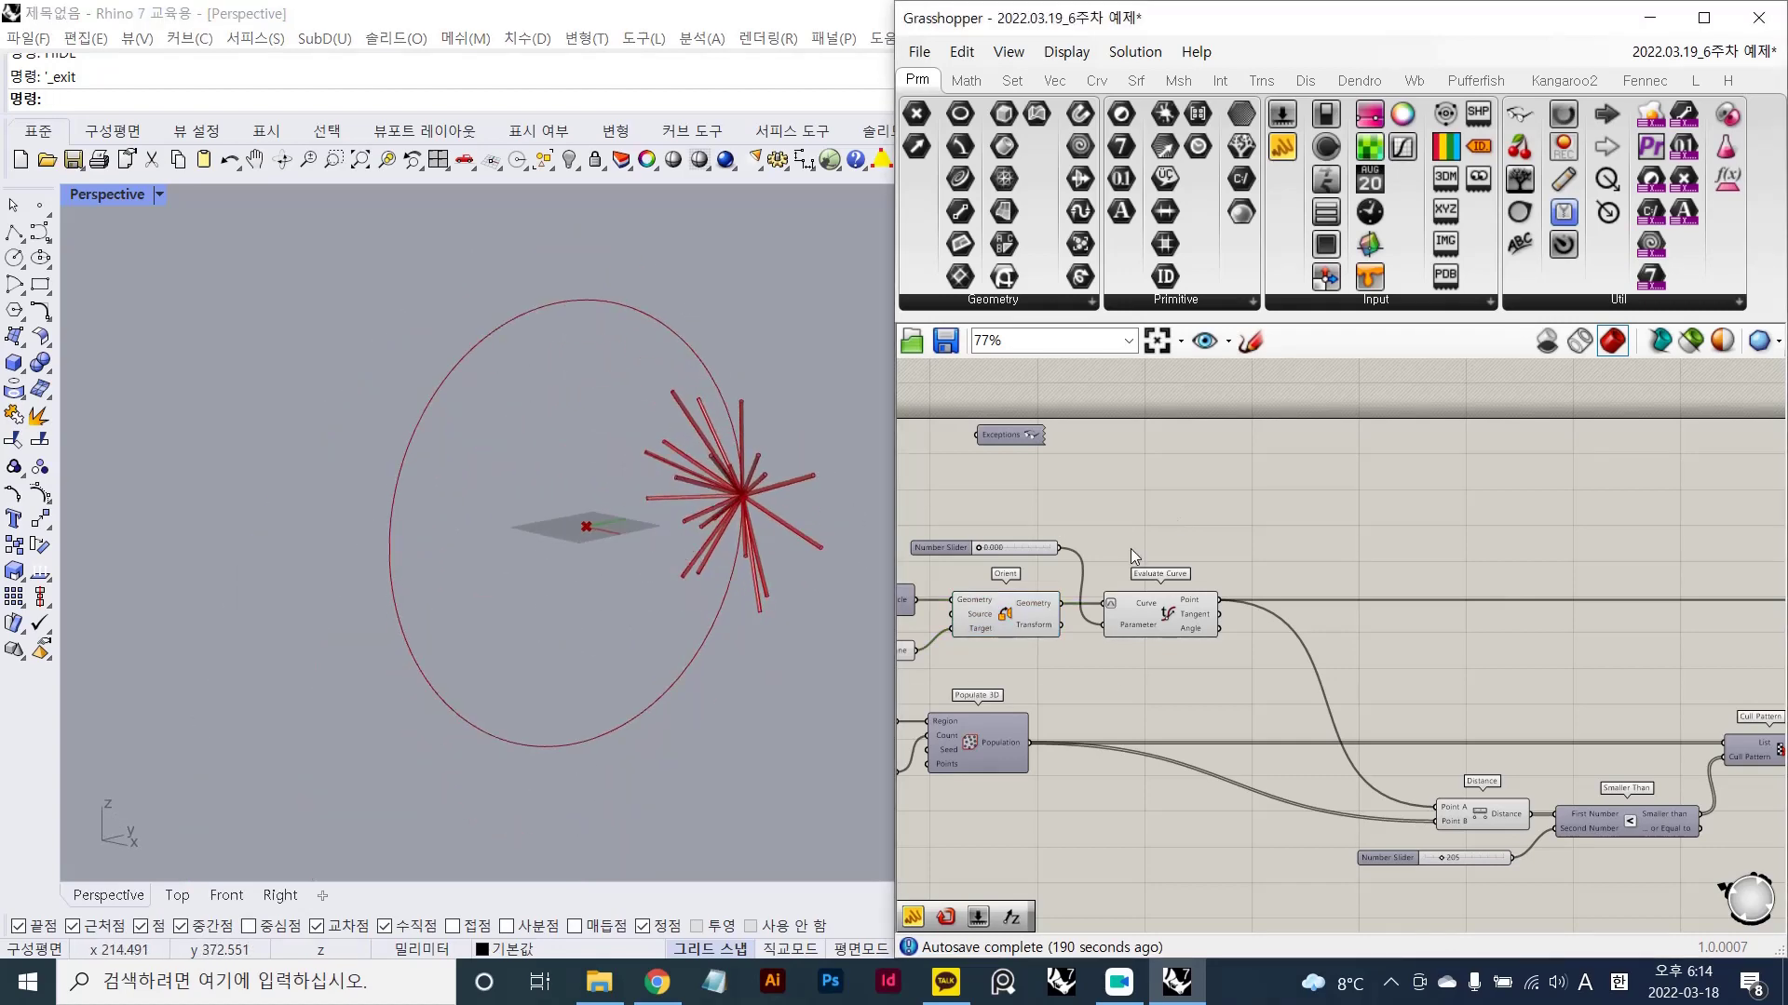
# - Set the number slider feeding the Second Number input of Smaller Than to 237
pyautogui.moveTo(1131, 549); pyautogui.dragTo(1188, 540, button='right')
pyautogui.scroll(5, 1417, 807)
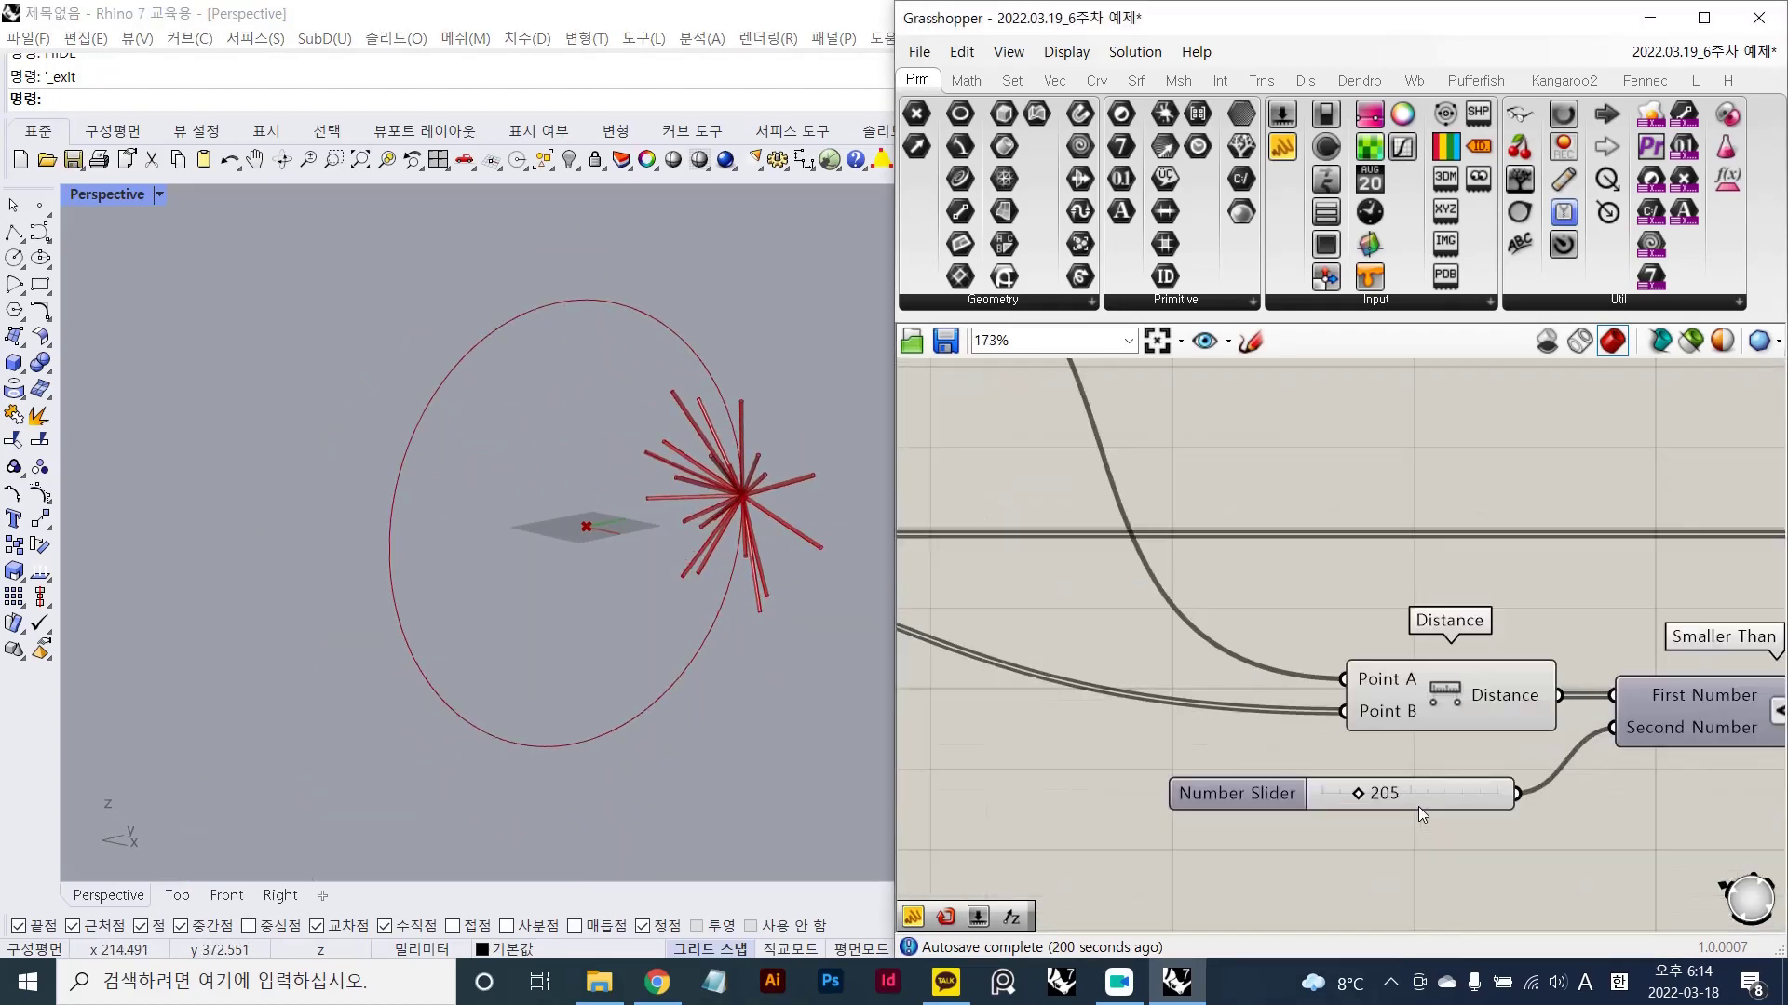
pyautogui.moveTo(1363, 791); pyautogui.dragTo(1370, 796)
pyautogui.scroll(-5, 1385, 801)
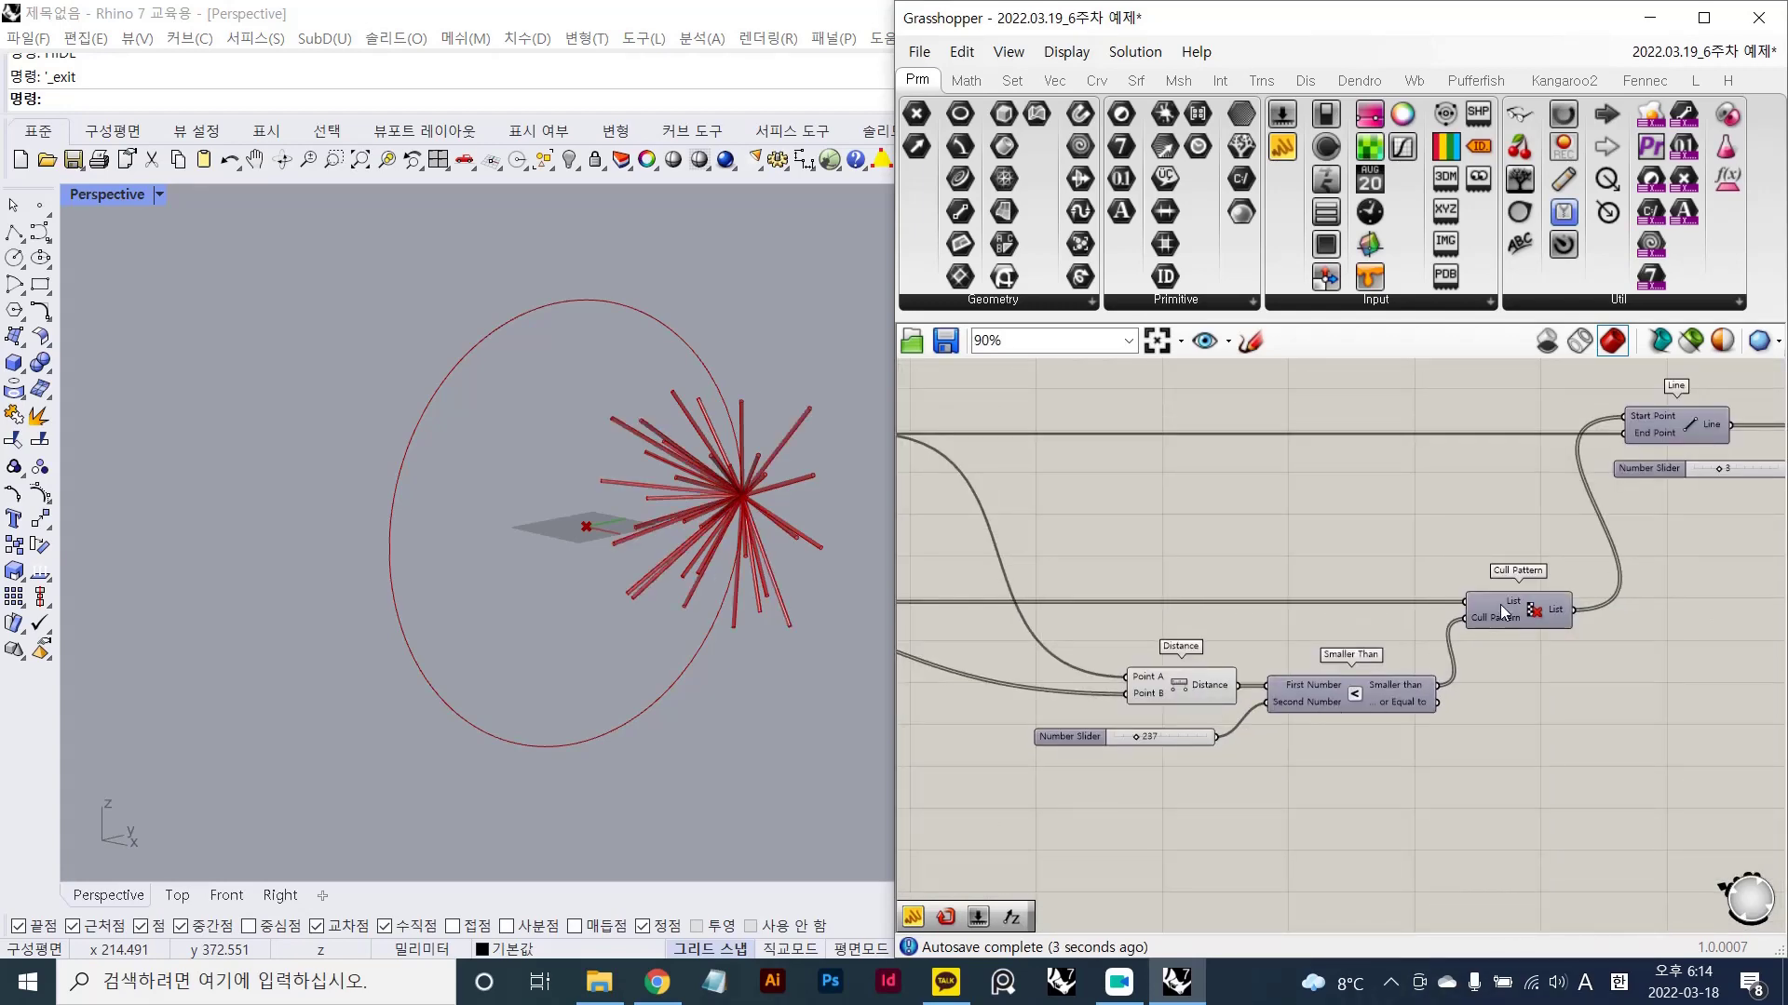
# - Examine the Smaller Than and Cull Pattern components that filter the points before the Line component
pyautogui.click(1501, 612)
pyautogui.moveTo(1548, 710); pyautogui.dragTo(1375, 567)
pyautogui.click(1533, 728)
pyautogui.moveTo(1490, 759); pyautogui.dragTo(1331, 536)
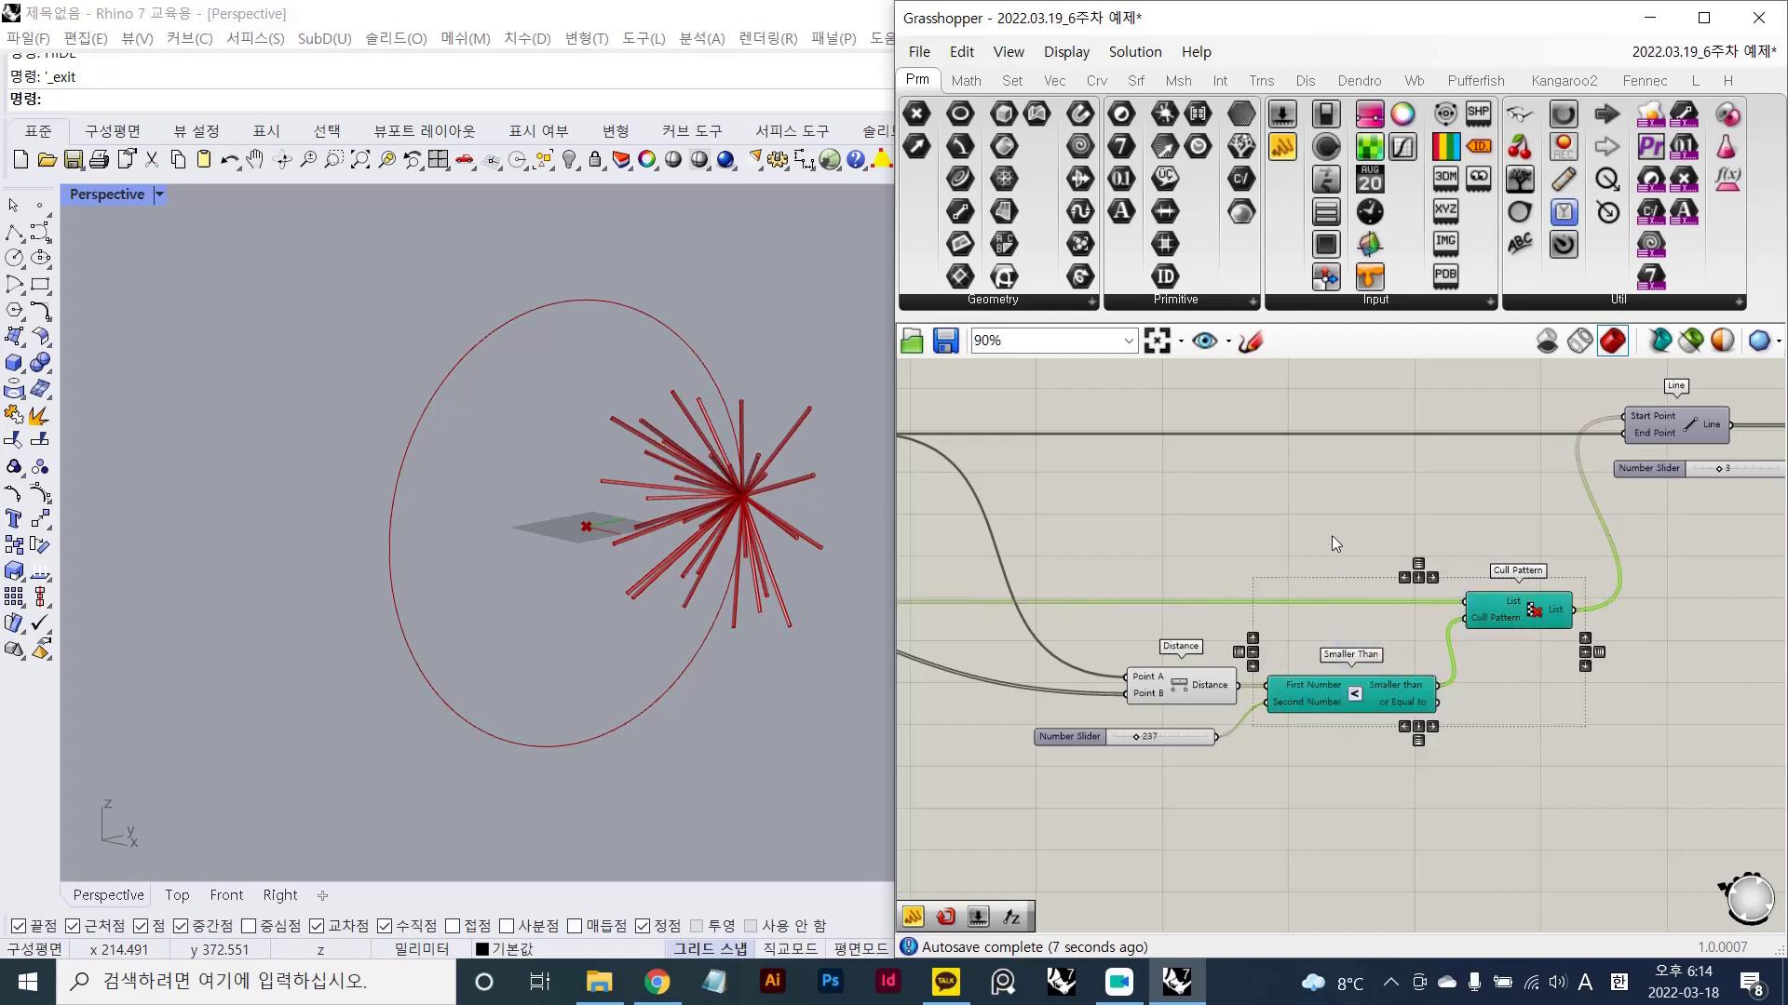
pyautogui.click(1471, 540)
pyautogui.moveTo(1499, 542); pyautogui.dragTo(1358, 768)
pyautogui.click(1430, 804)
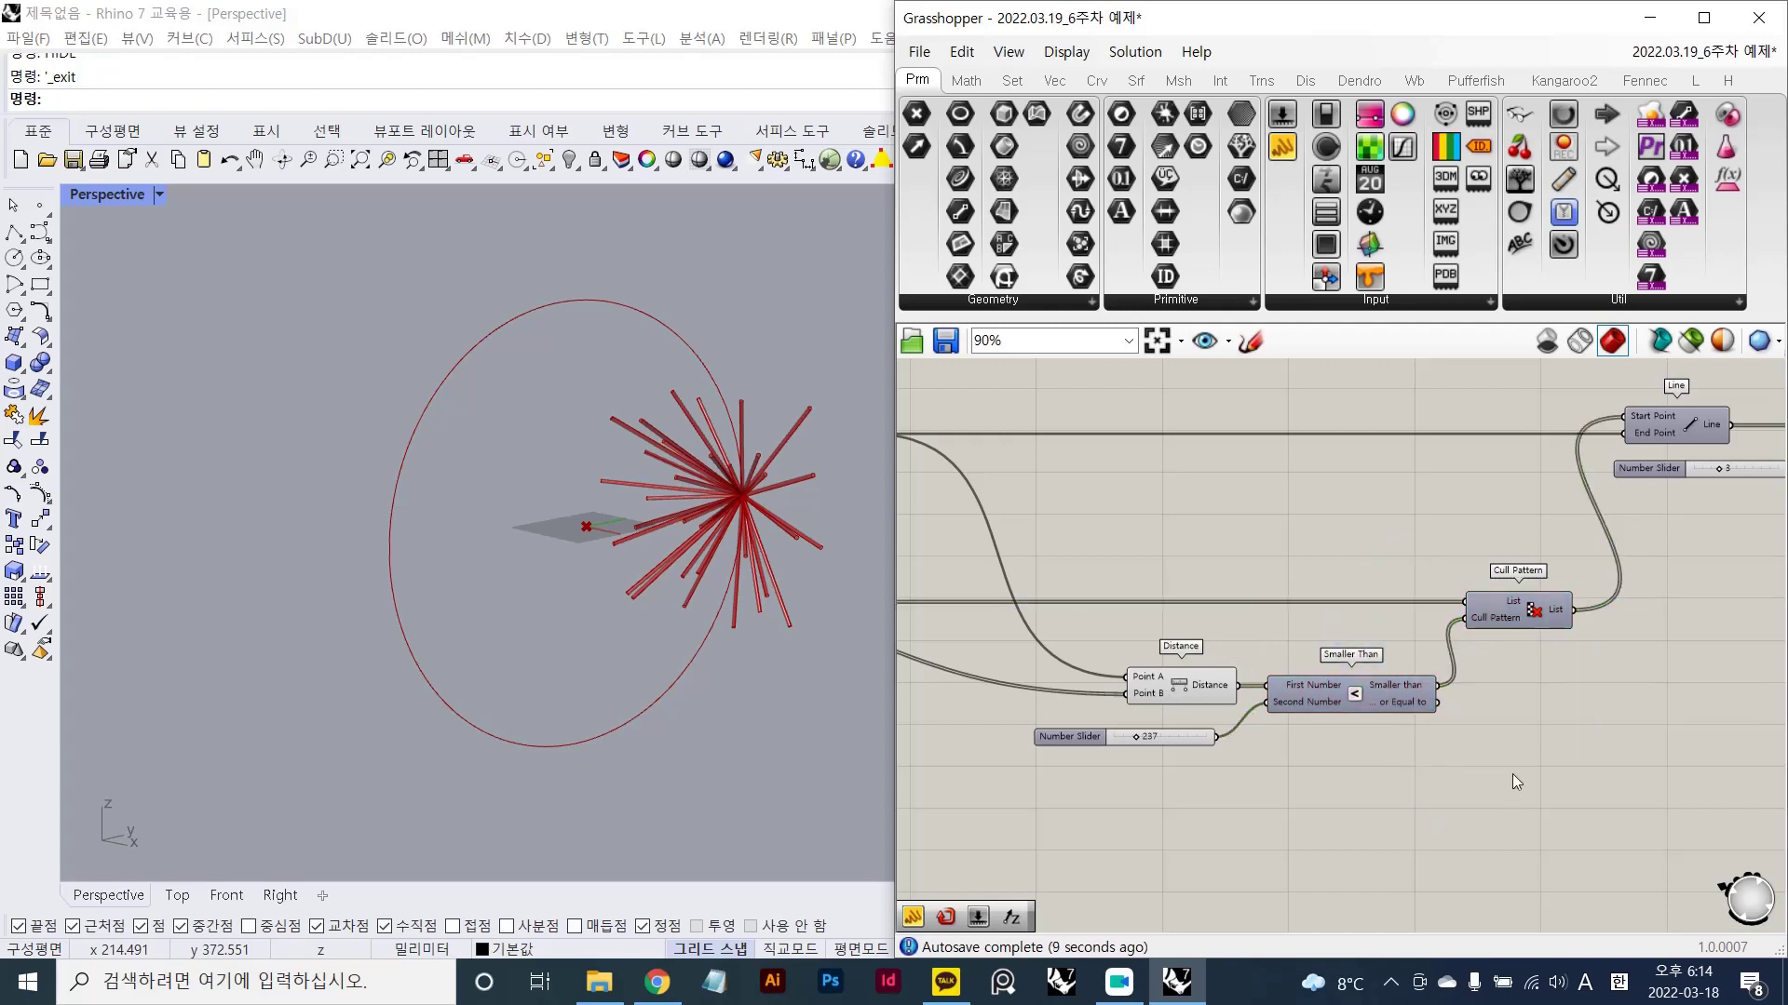
pyautogui.moveTo(1512, 780); pyautogui.dragTo(1353, 531)
pyautogui.click(1339, 530)
# - Test the number slider feeding the Parameter input of Evaluate Curve, leaving it at 0.000
pyautogui.scroll(-2, 1277, 554)
pyautogui.moveTo(1105, 571); pyautogui.dragTo(1273, 604, button='right')
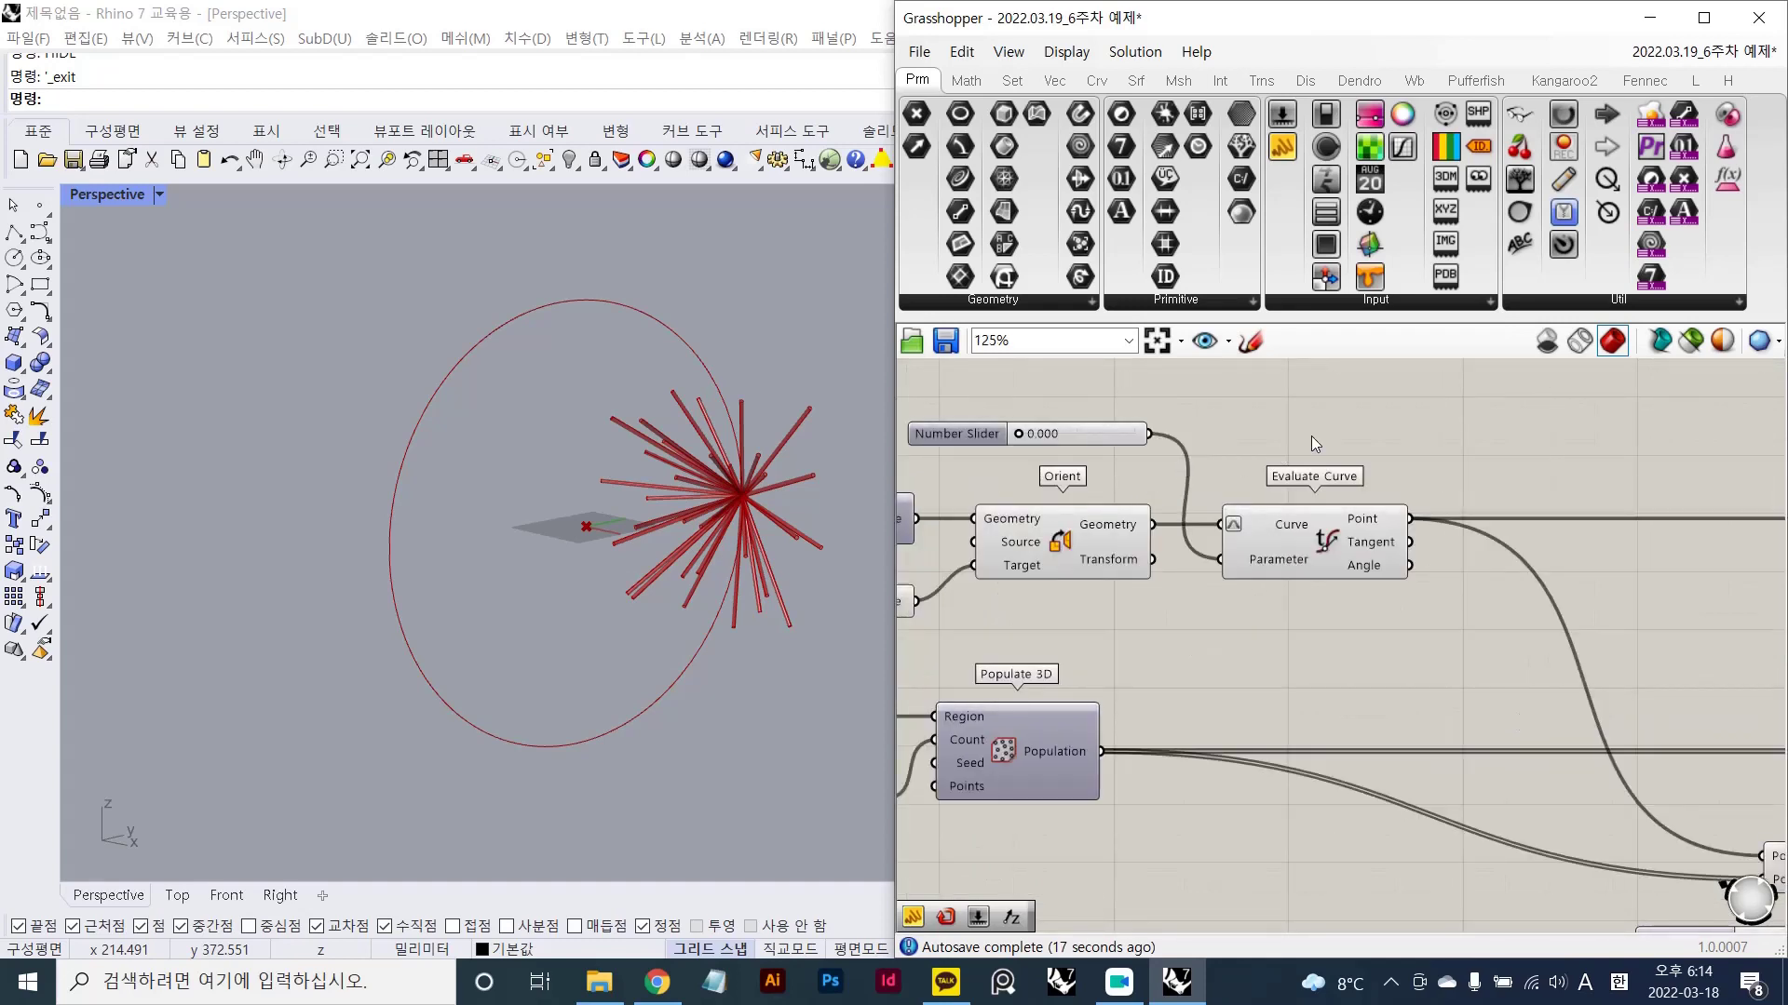
pyautogui.scroll(3, 1327, 470)
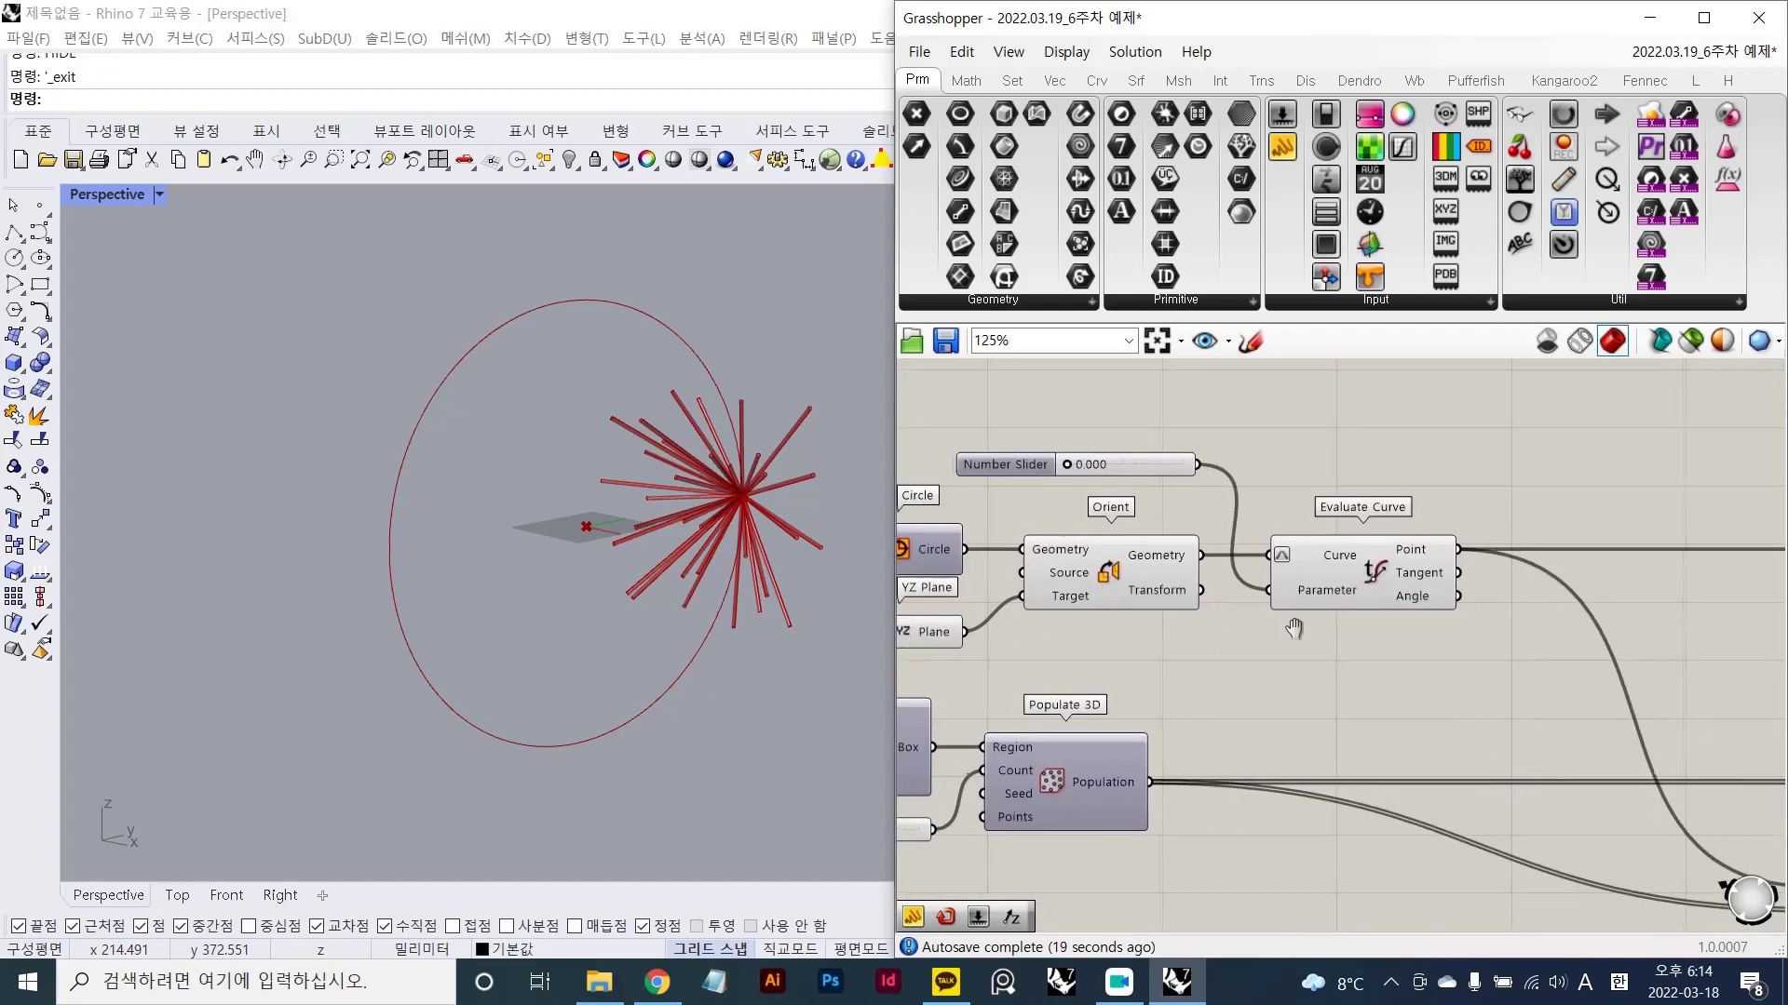
pyautogui.moveTo(1227, 606); pyautogui.dragTo(1368, 571, button='right')
pyautogui.moveTo(775, 544); pyautogui.dragTo(717, 558, button='right')
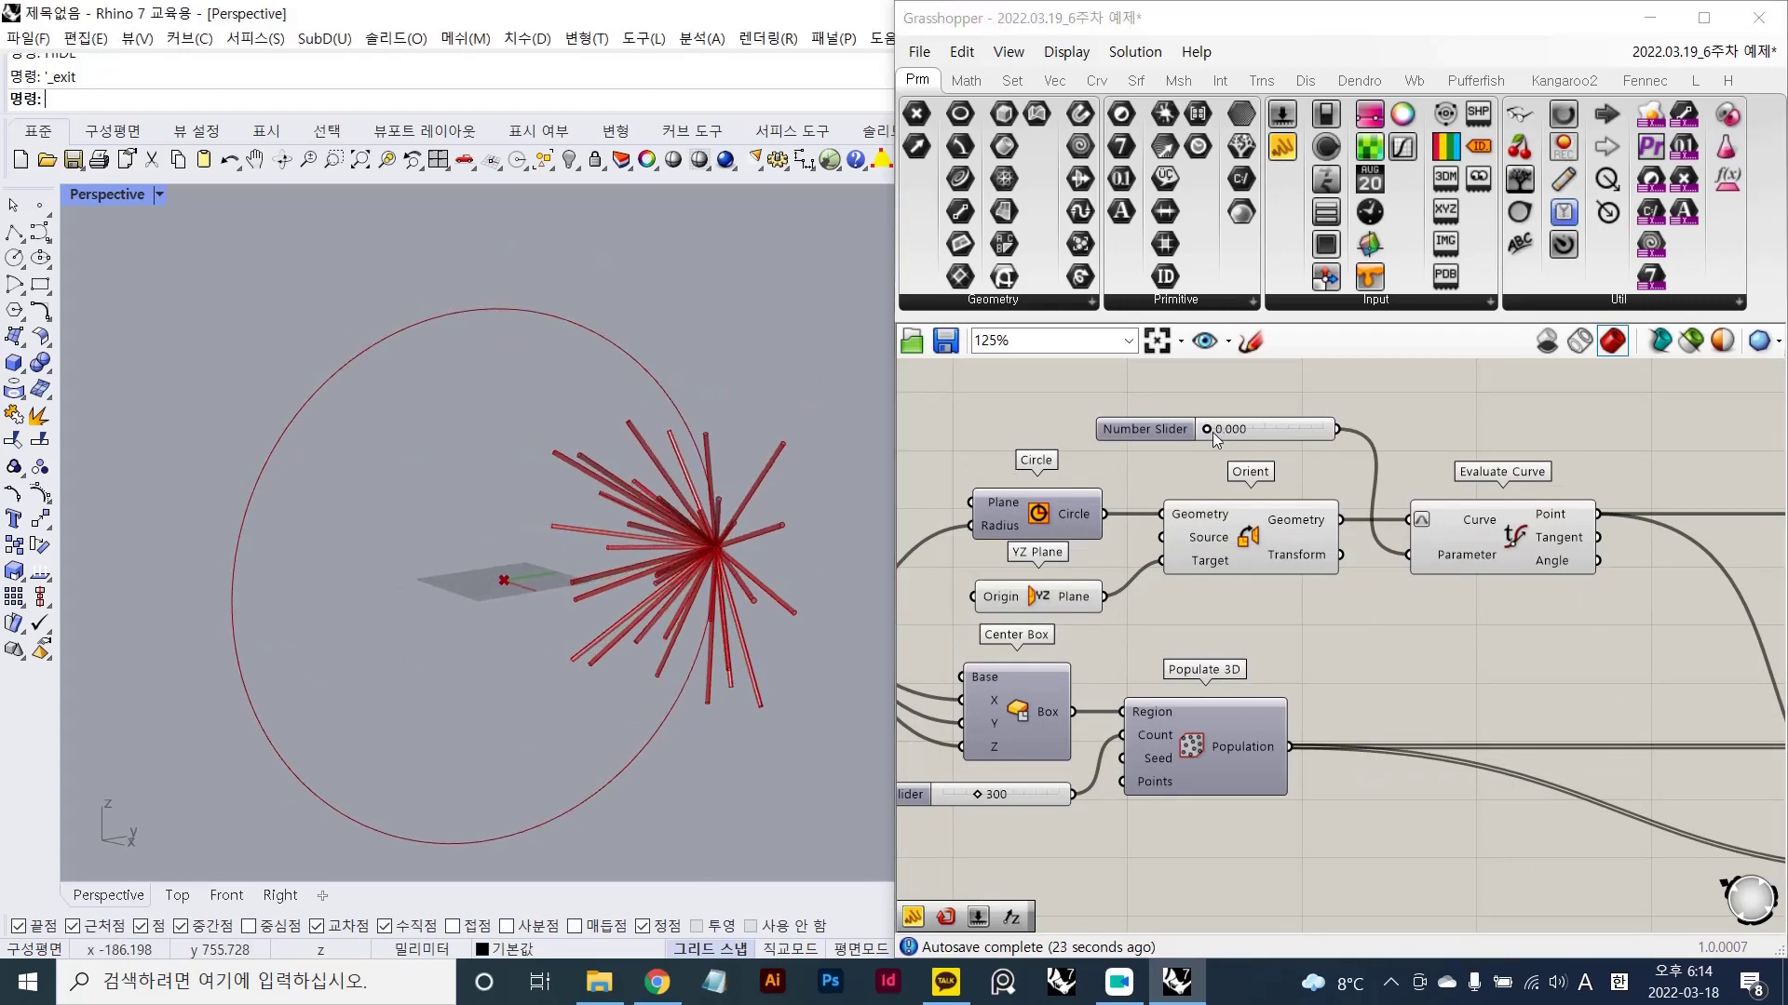
pyautogui.scroll(1, 1212, 432)
pyautogui.moveTo(1208, 431)
pyautogui.mouseDown()
pyautogui.moveTo(1354, 445)
pyautogui.moveTo(1201, 435)
pyautogui.mouseUp()
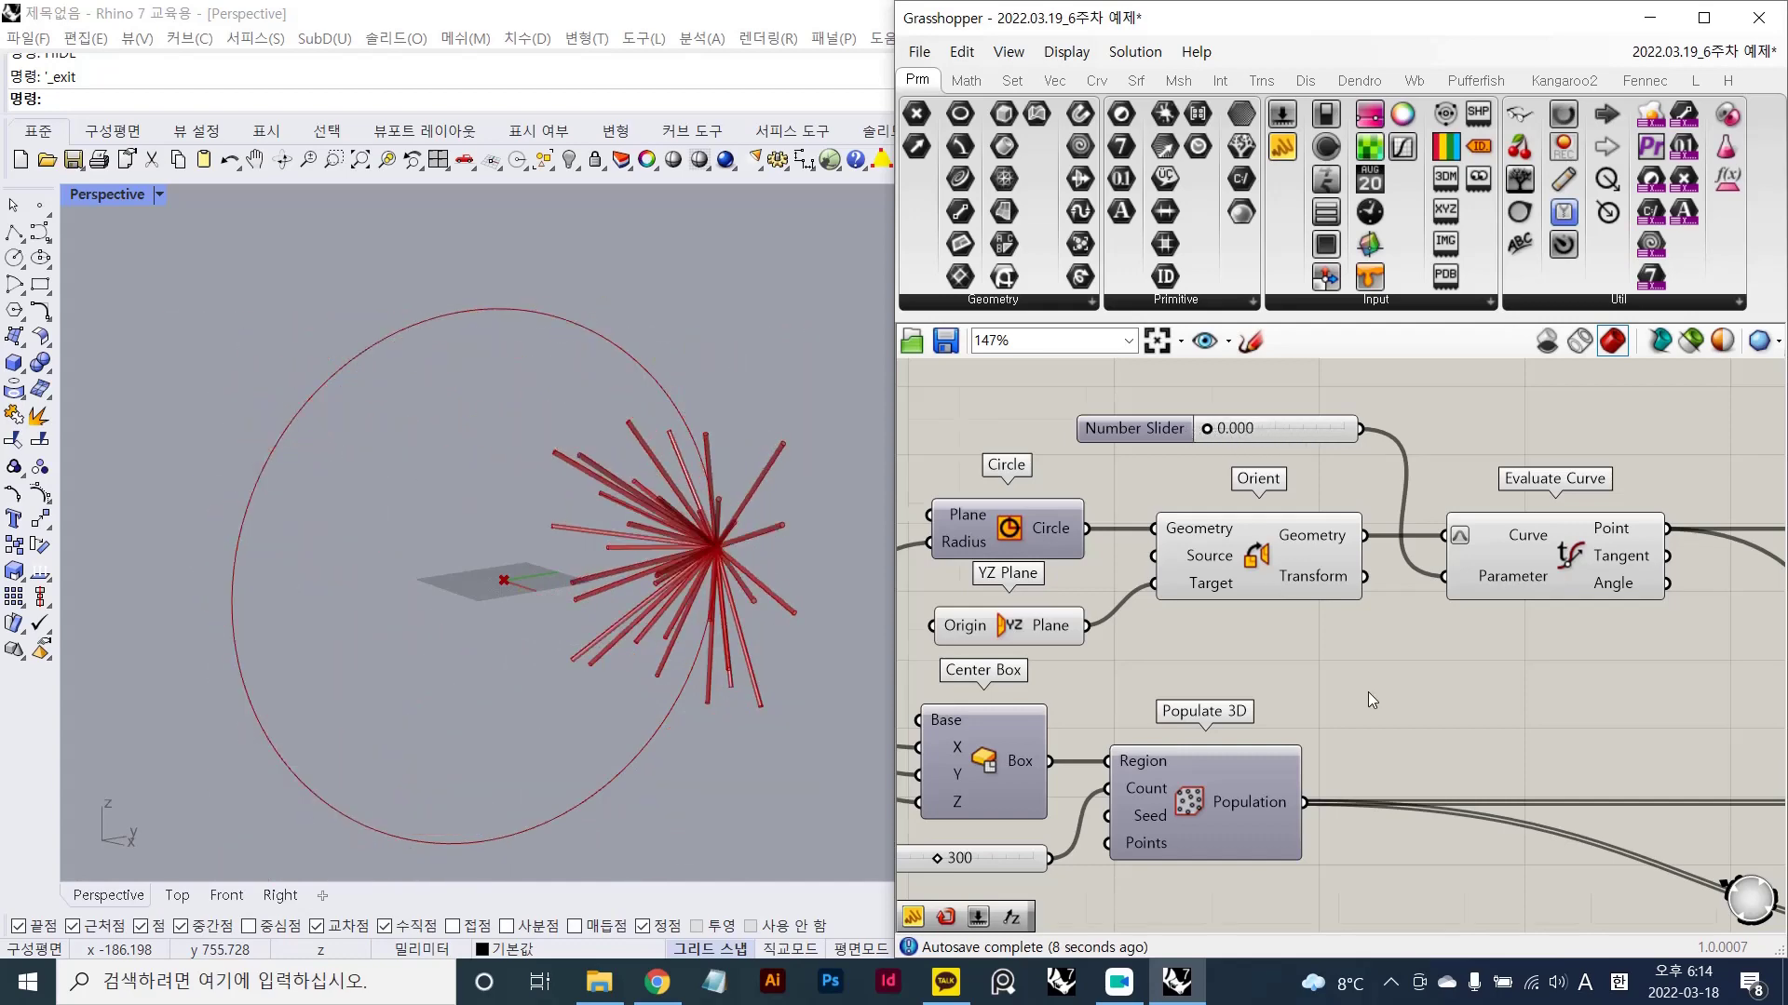
# - Examine the definition from the Circle and Populate 3D components through Evaluate Curve, Distance and Smaller Than to Cull Pattern
pyautogui.scroll(-4, 1367, 691)
pyautogui.moveTo(1371, 614); pyautogui.dragTo(1272, 600, button='right')
pyautogui.scroll(2, 1260, 541)
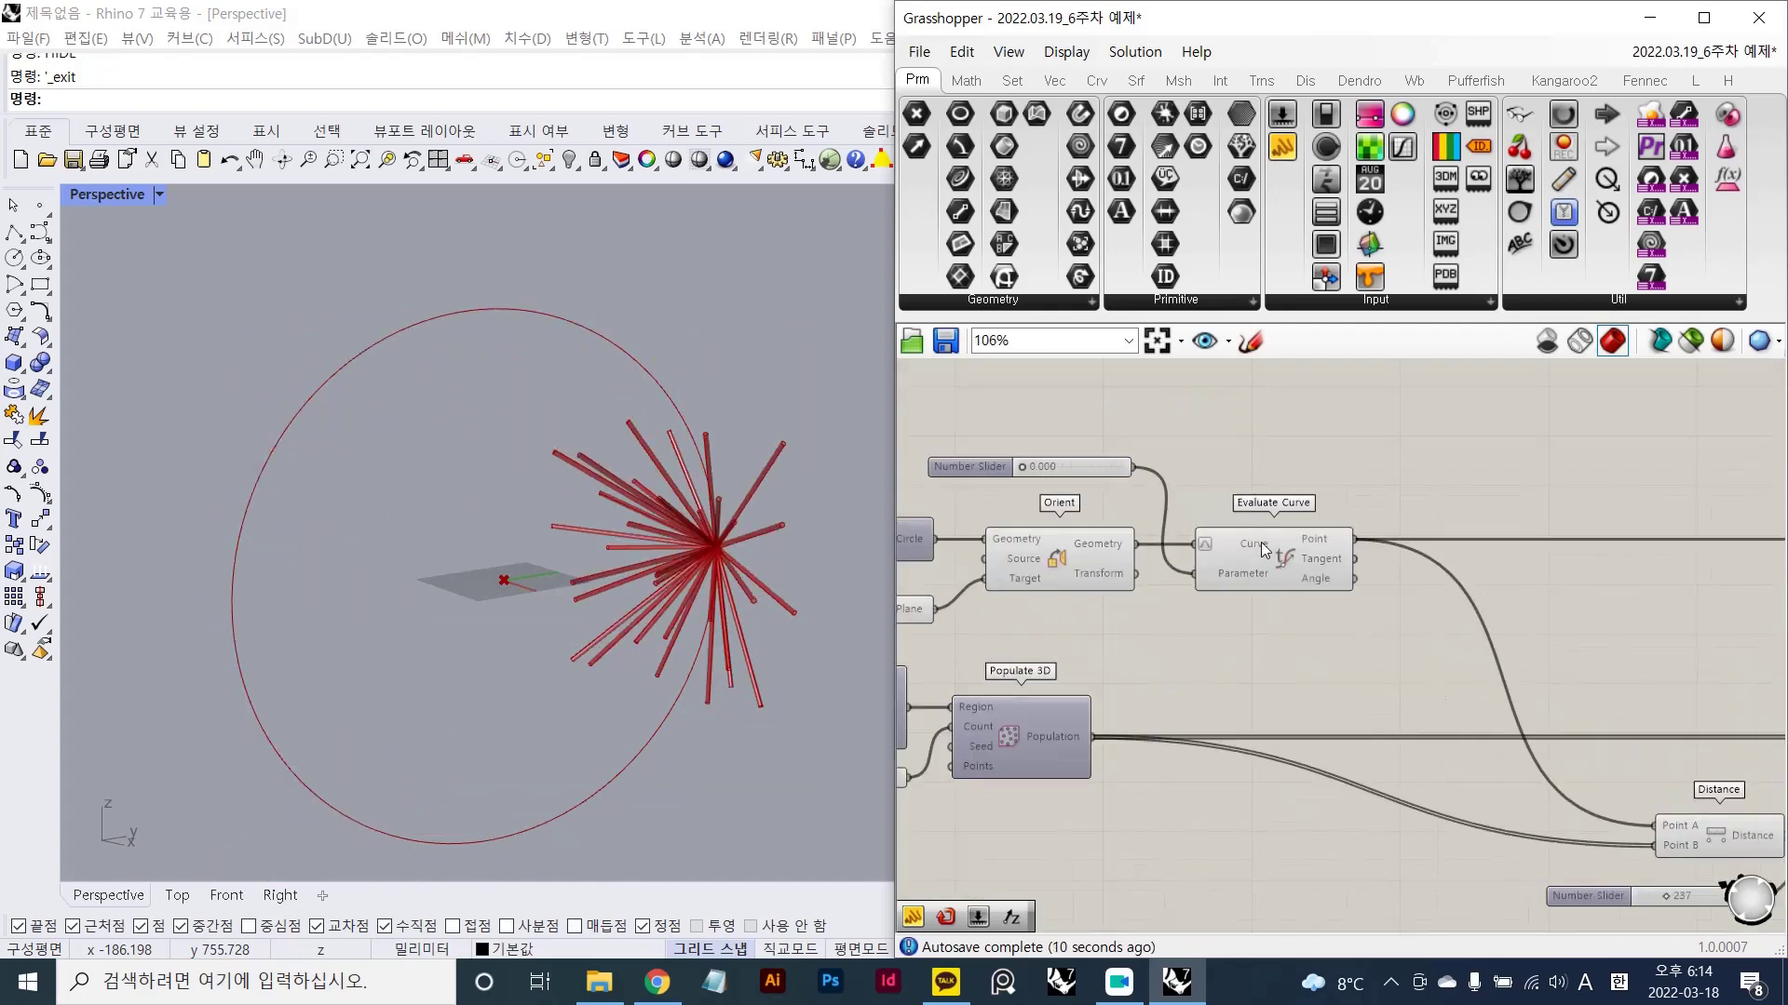
pyautogui.scroll(1, 1225, 659)
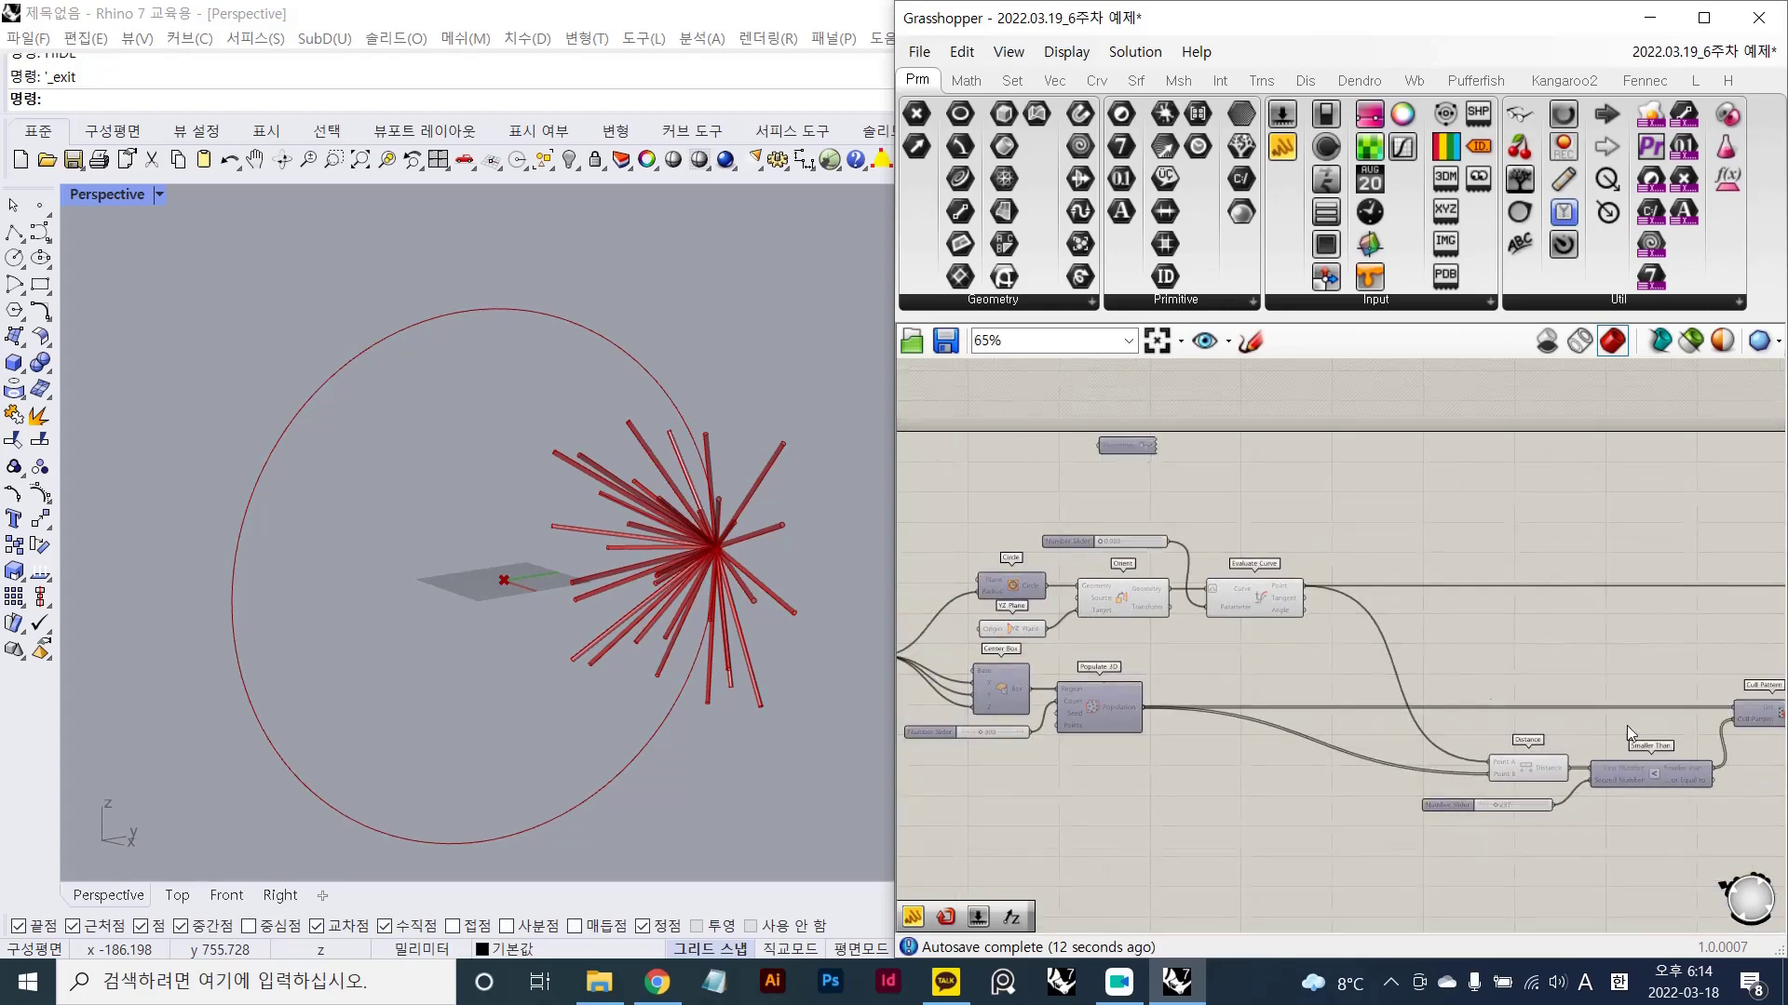
pyautogui.moveTo(1627, 724); pyautogui.dragTo(1399, 702, button='right')
pyautogui.scroll(-2, 1299, 698)
pyautogui.moveTo(1177, 715); pyautogui.dragTo(1472, 646, button='right')
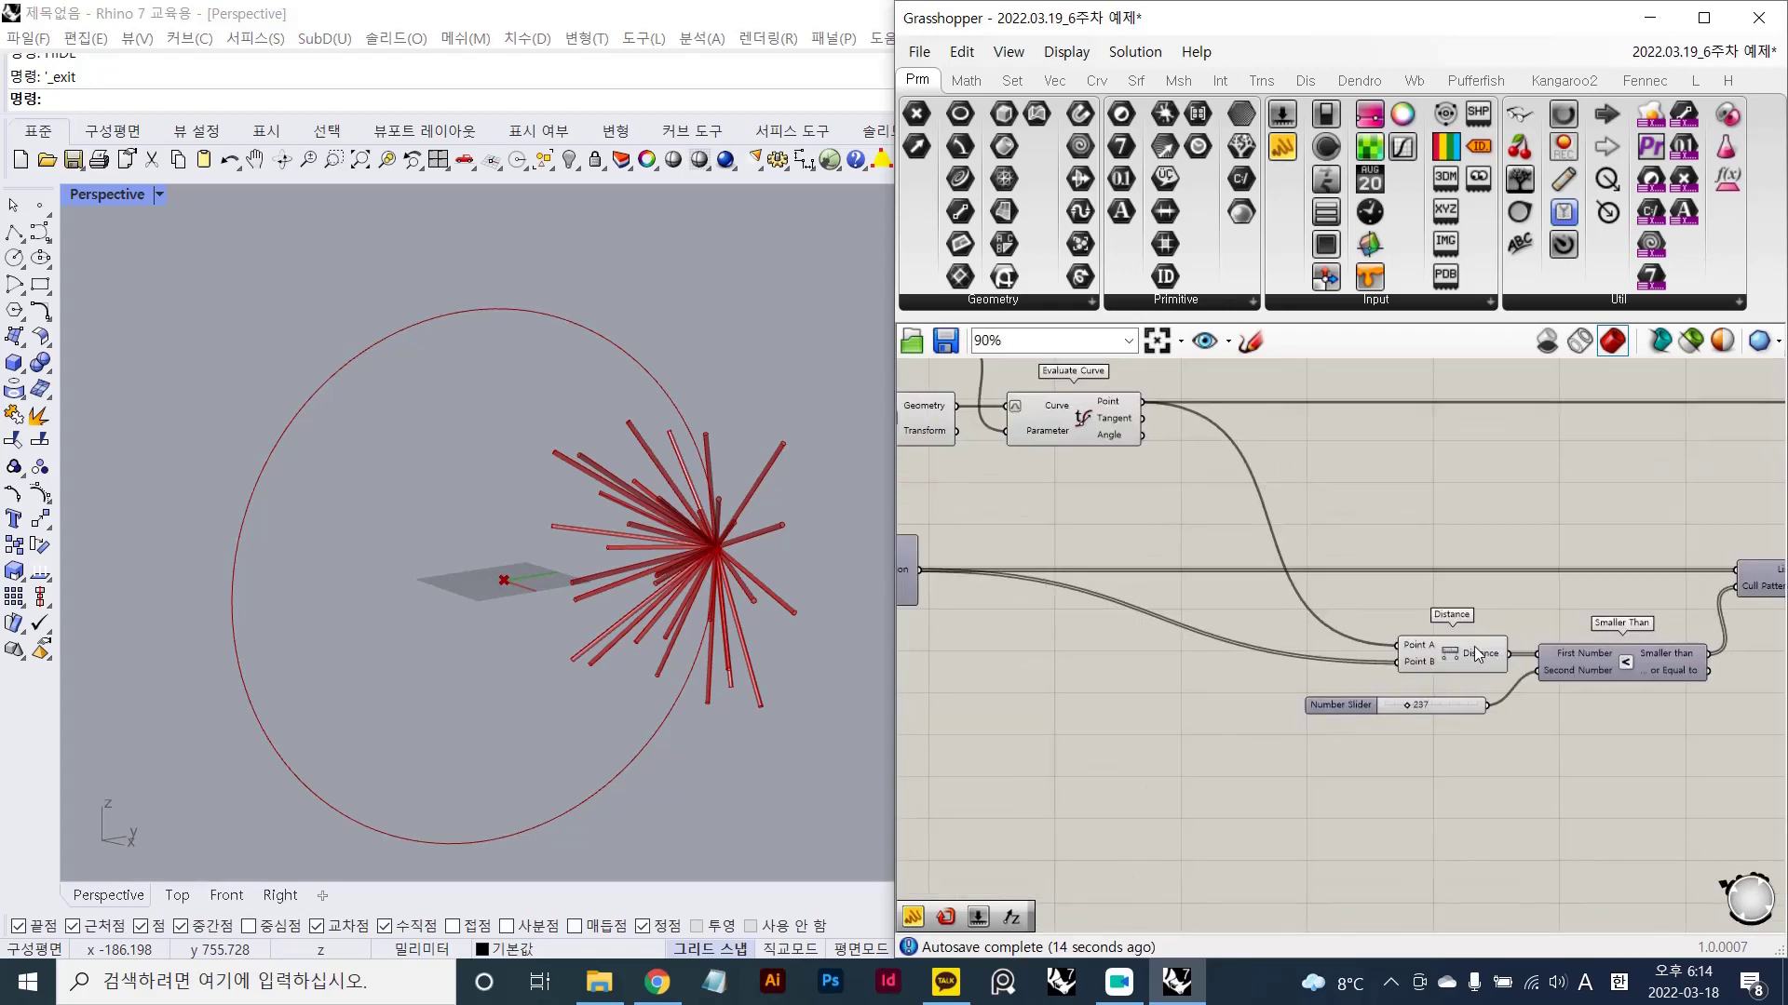
pyautogui.moveTo(1052, 600); pyautogui.dragTo(1262, 612, button='right')
pyautogui.moveTo(1406, 598); pyautogui.dragTo(1062, 618, button='right')
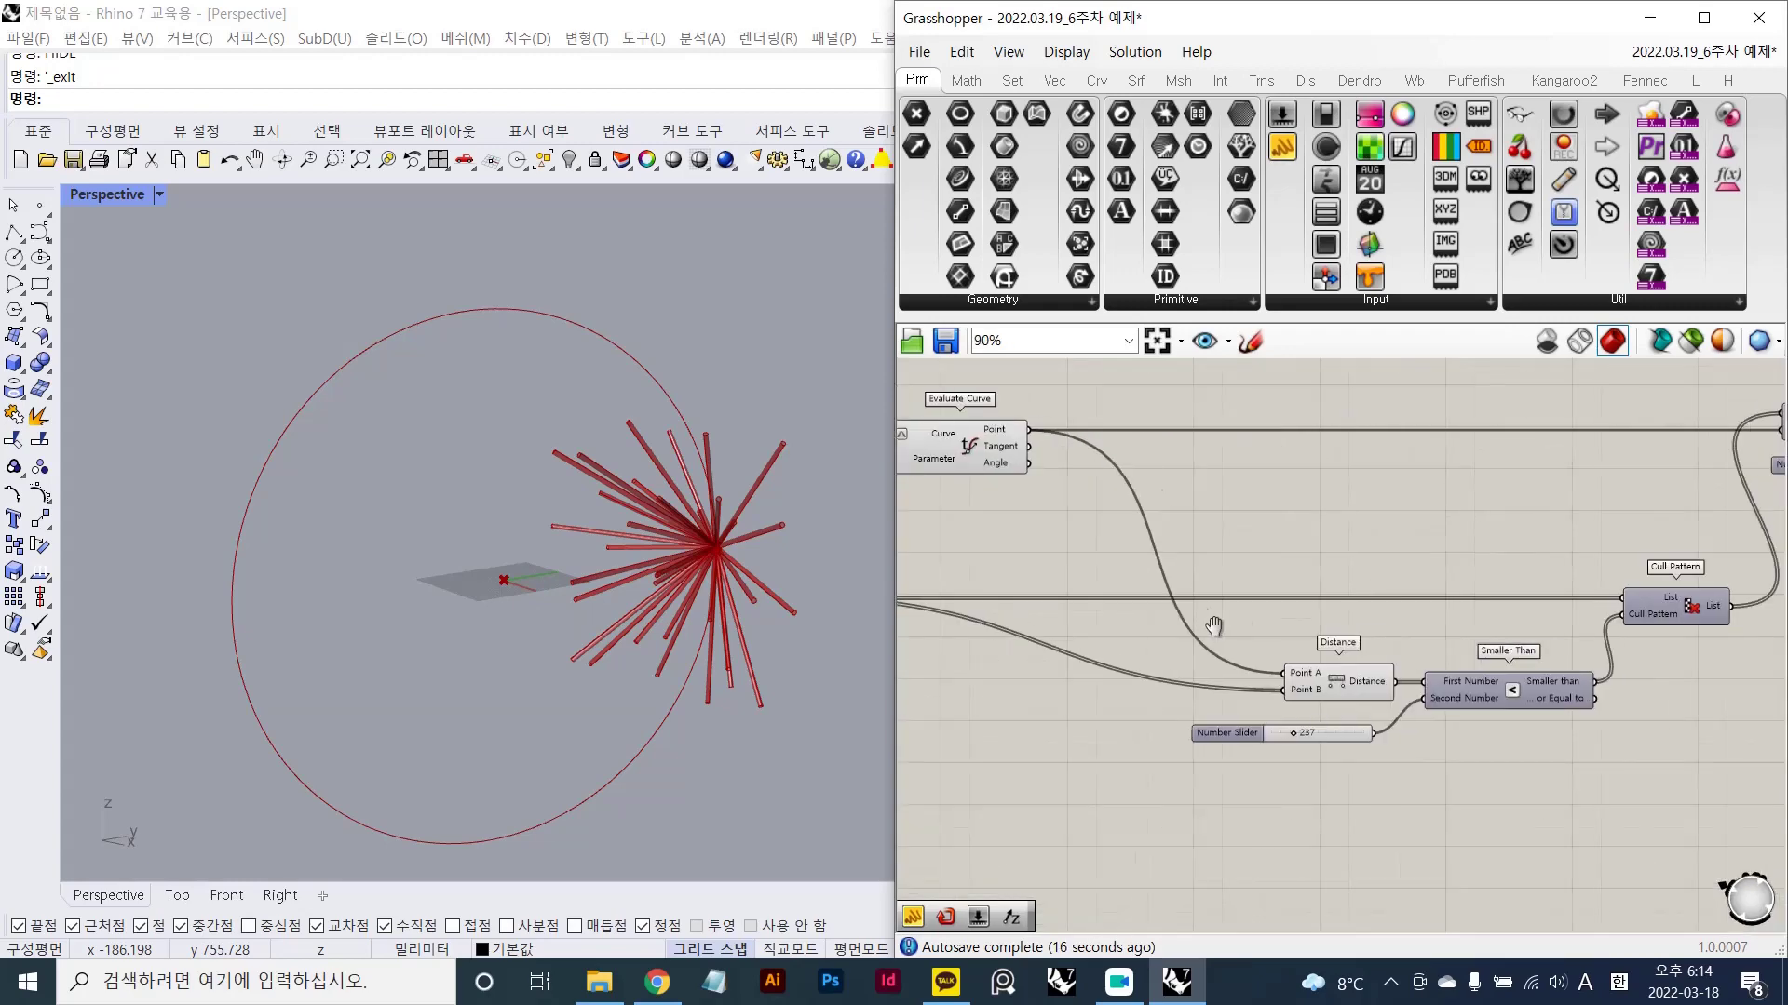
pyautogui.moveTo(1209, 626); pyautogui.dragTo(1131, 601, button='right')
pyautogui.moveTo(1231, 546); pyautogui.dragTo(1278, 548, button='right')
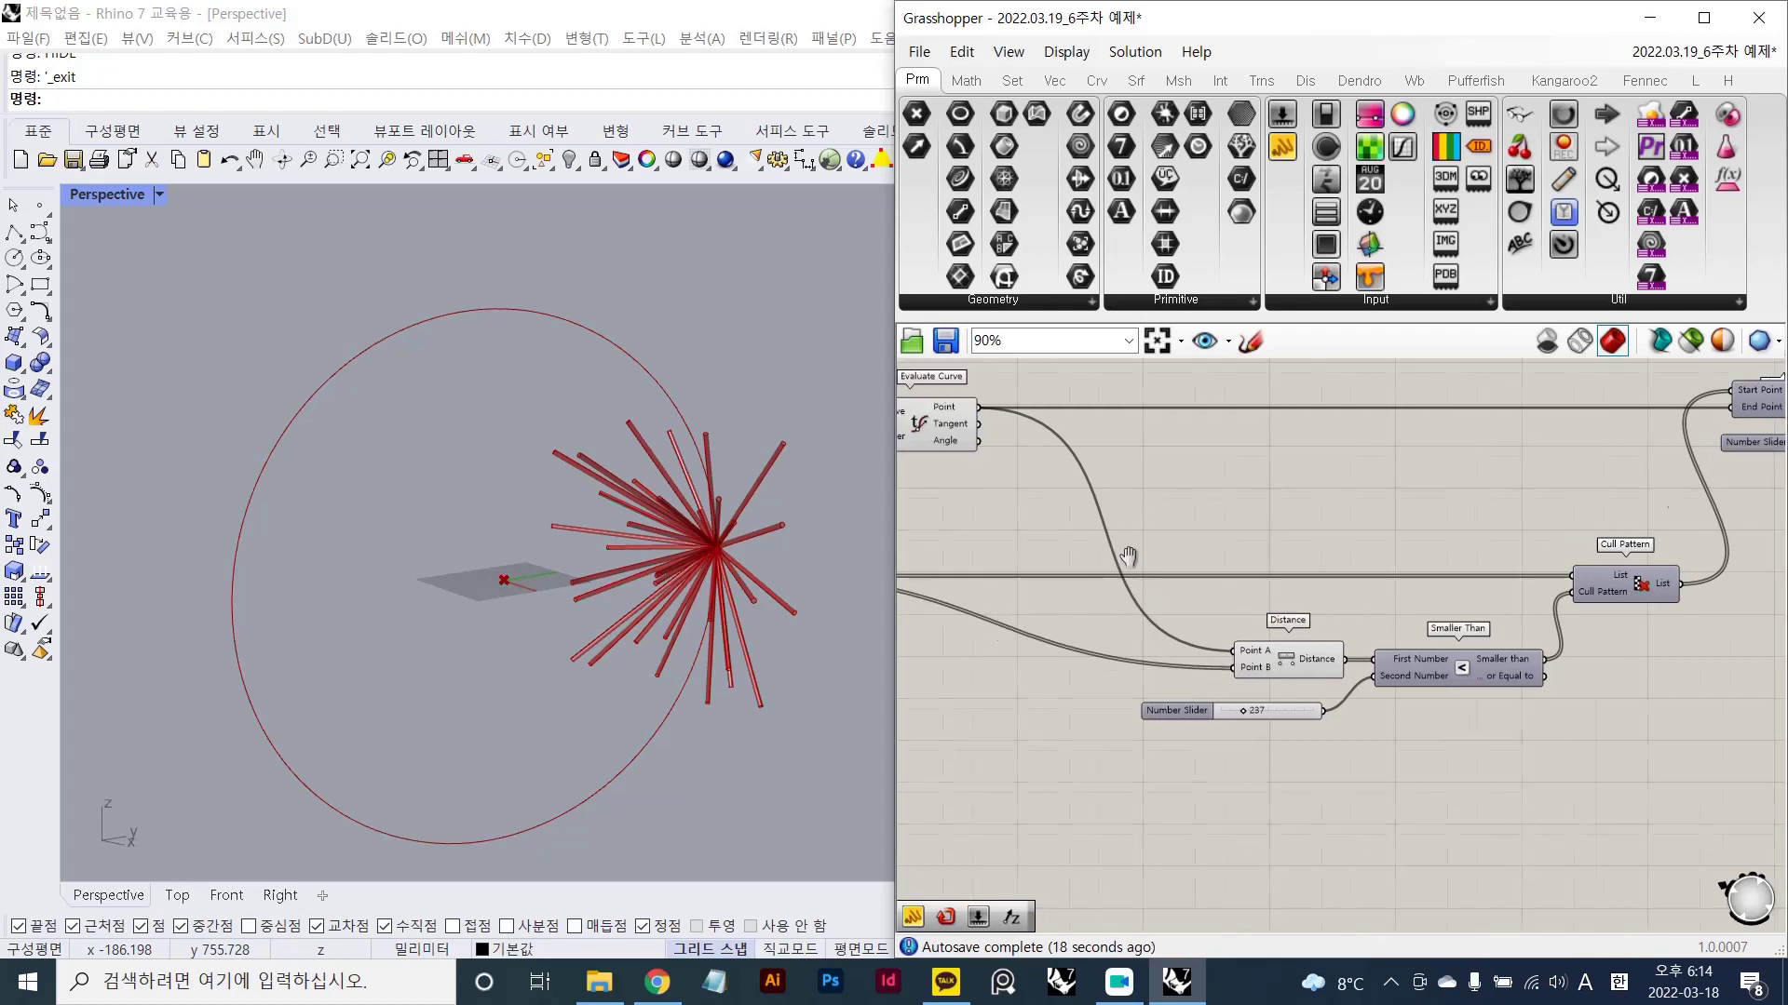
pyautogui.moveTo(1073, 544); pyautogui.dragTo(1379, 616, button='right')
pyautogui.moveTo(1080, 589); pyautogui.dragTo(1297, 573, button='right')
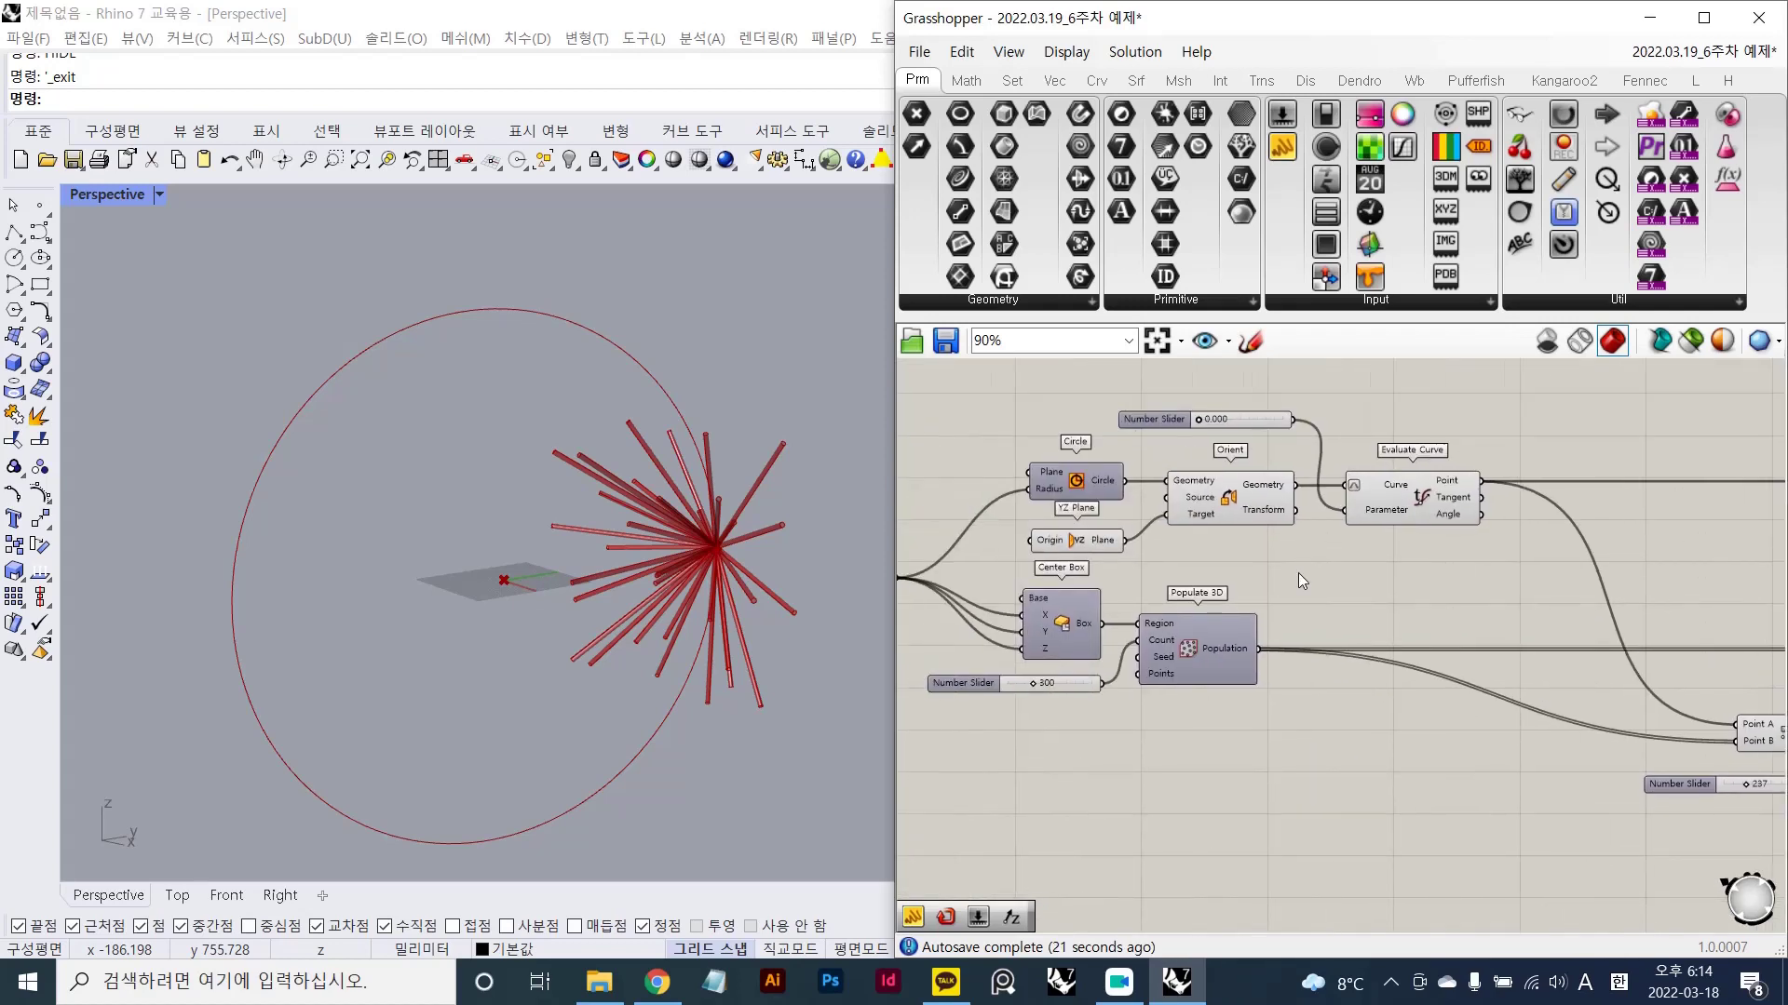
# - Show the Center Box preview and highlight the Orient component to compare the box with the oriented circle
pyautogui.click(1056, 636)
pyautogui.click(1121, 723)
pyautogui.moveTo(722, 603); pyautogui.dragTo(754, 619, button='right')
pyautogui.click(1220, 510)
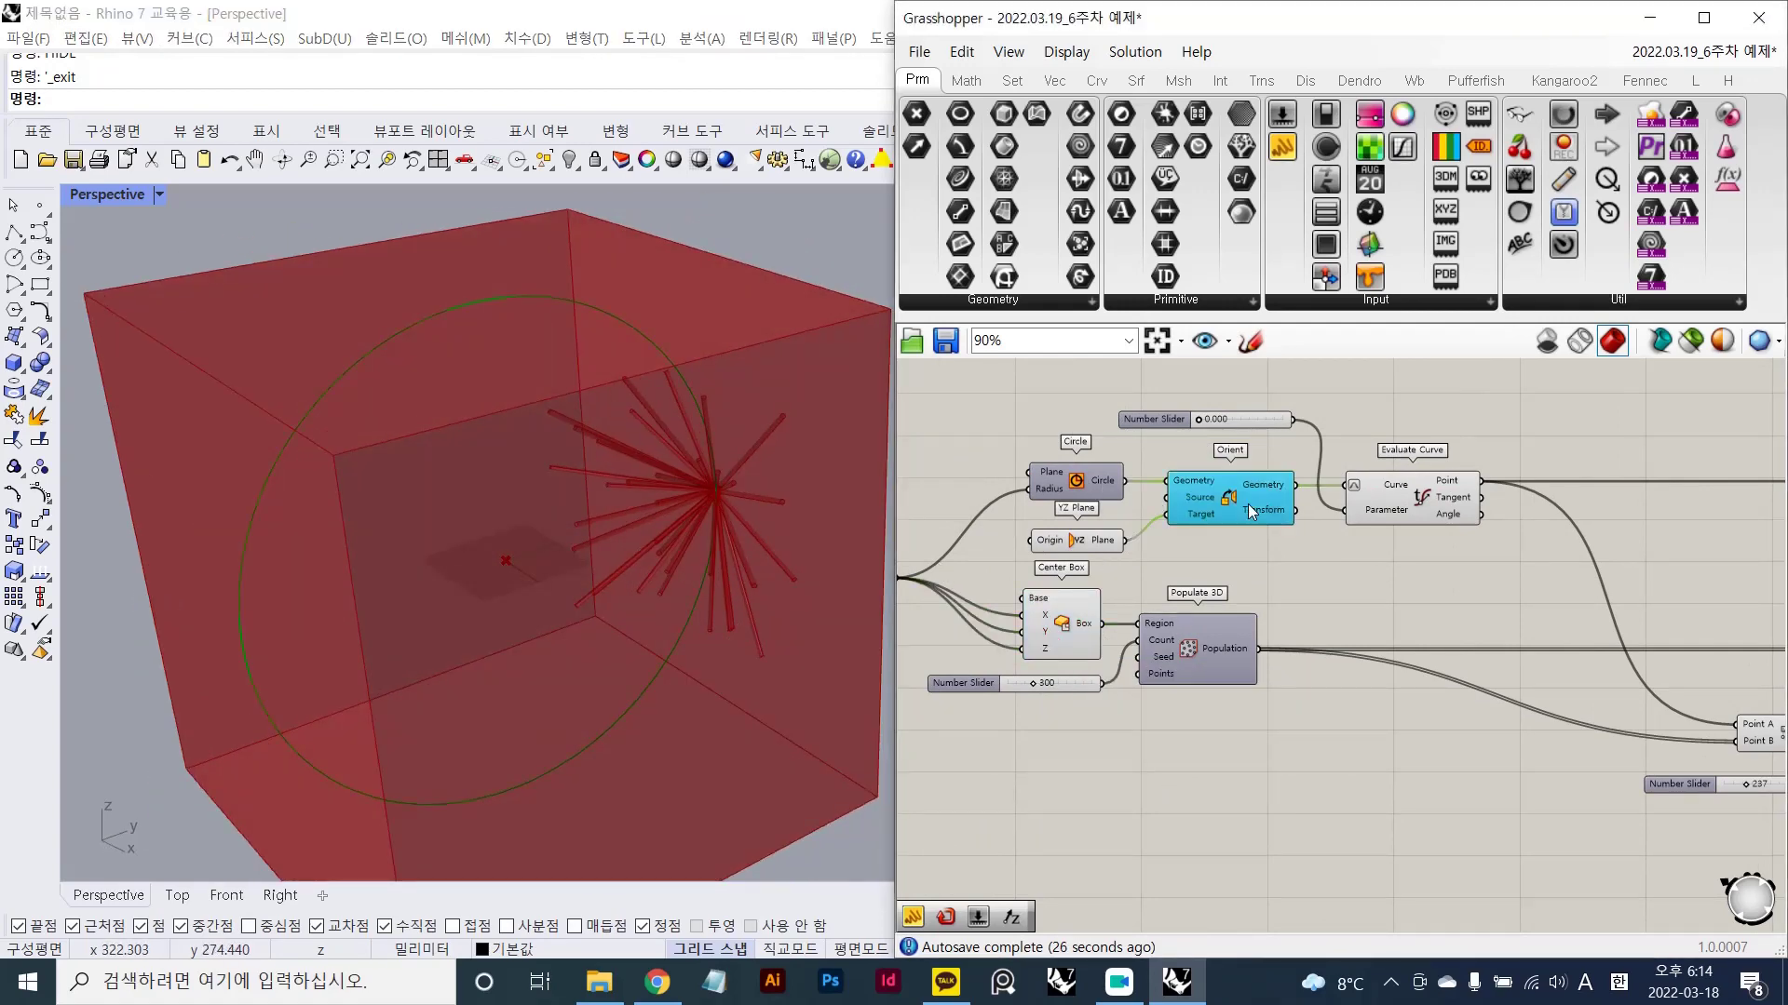
pyautogui.click(1091, 649)
pyautogui.click(1237, 510)
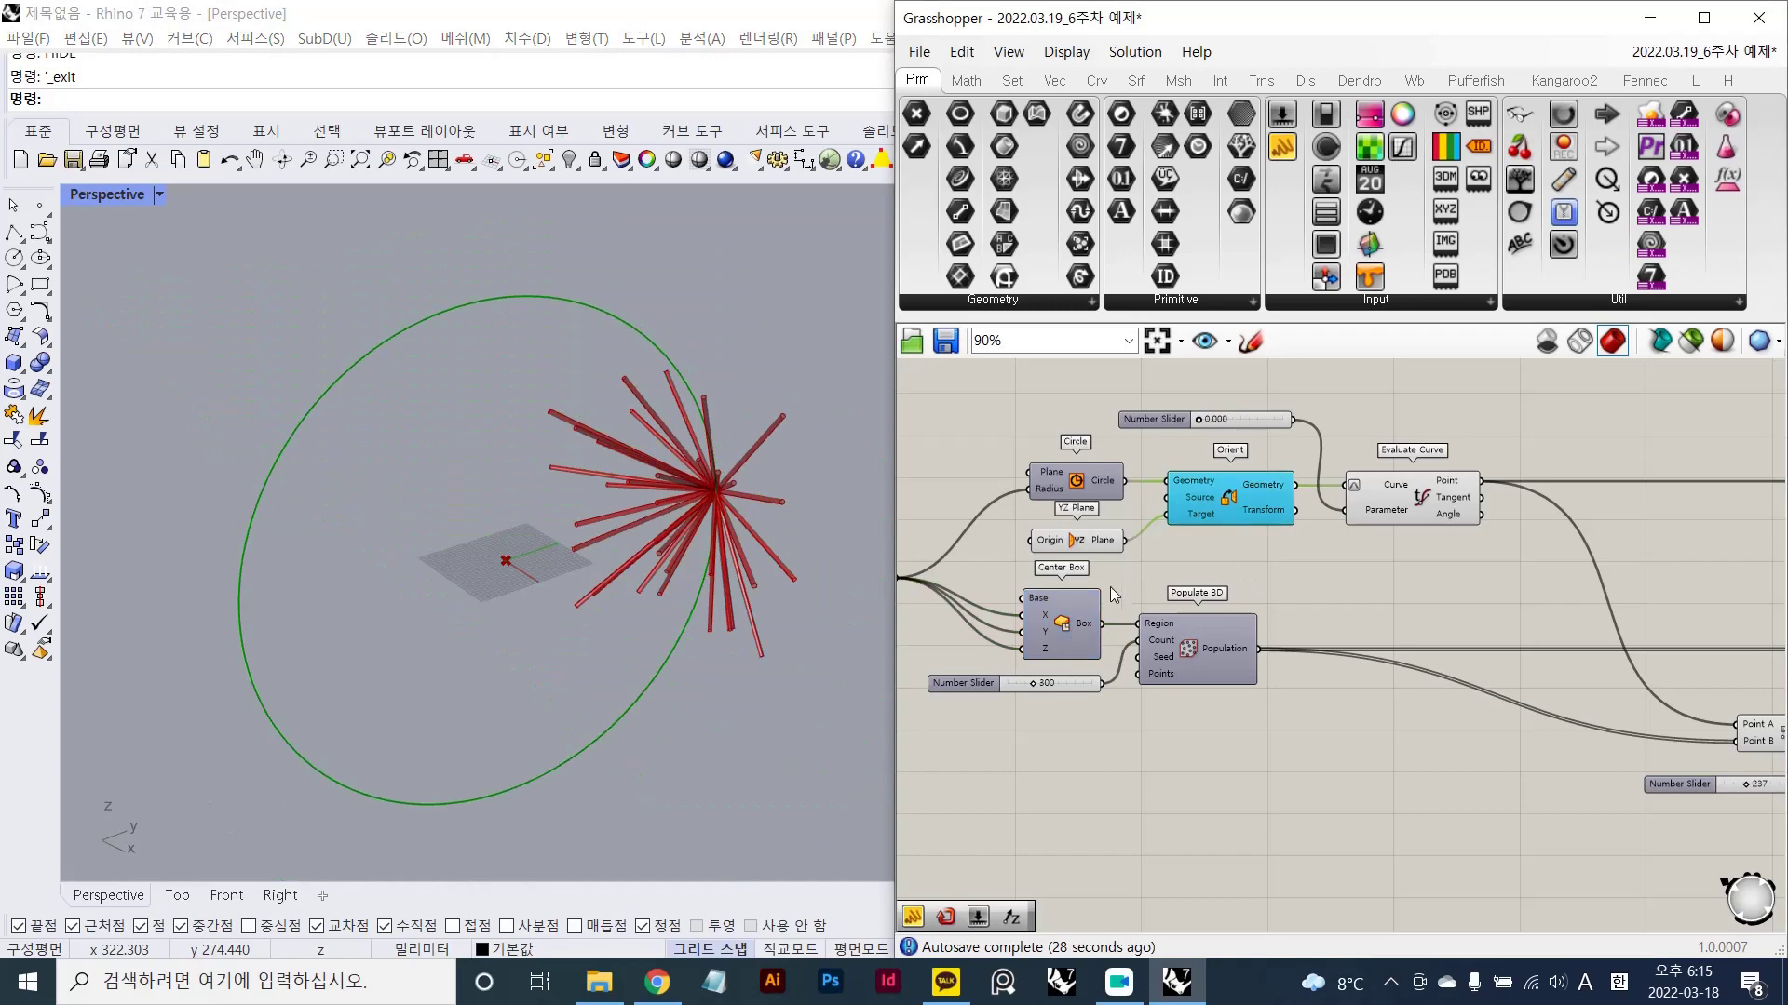
pyautogui.click(1080, 619)
pyautogui.click(1127, 724)
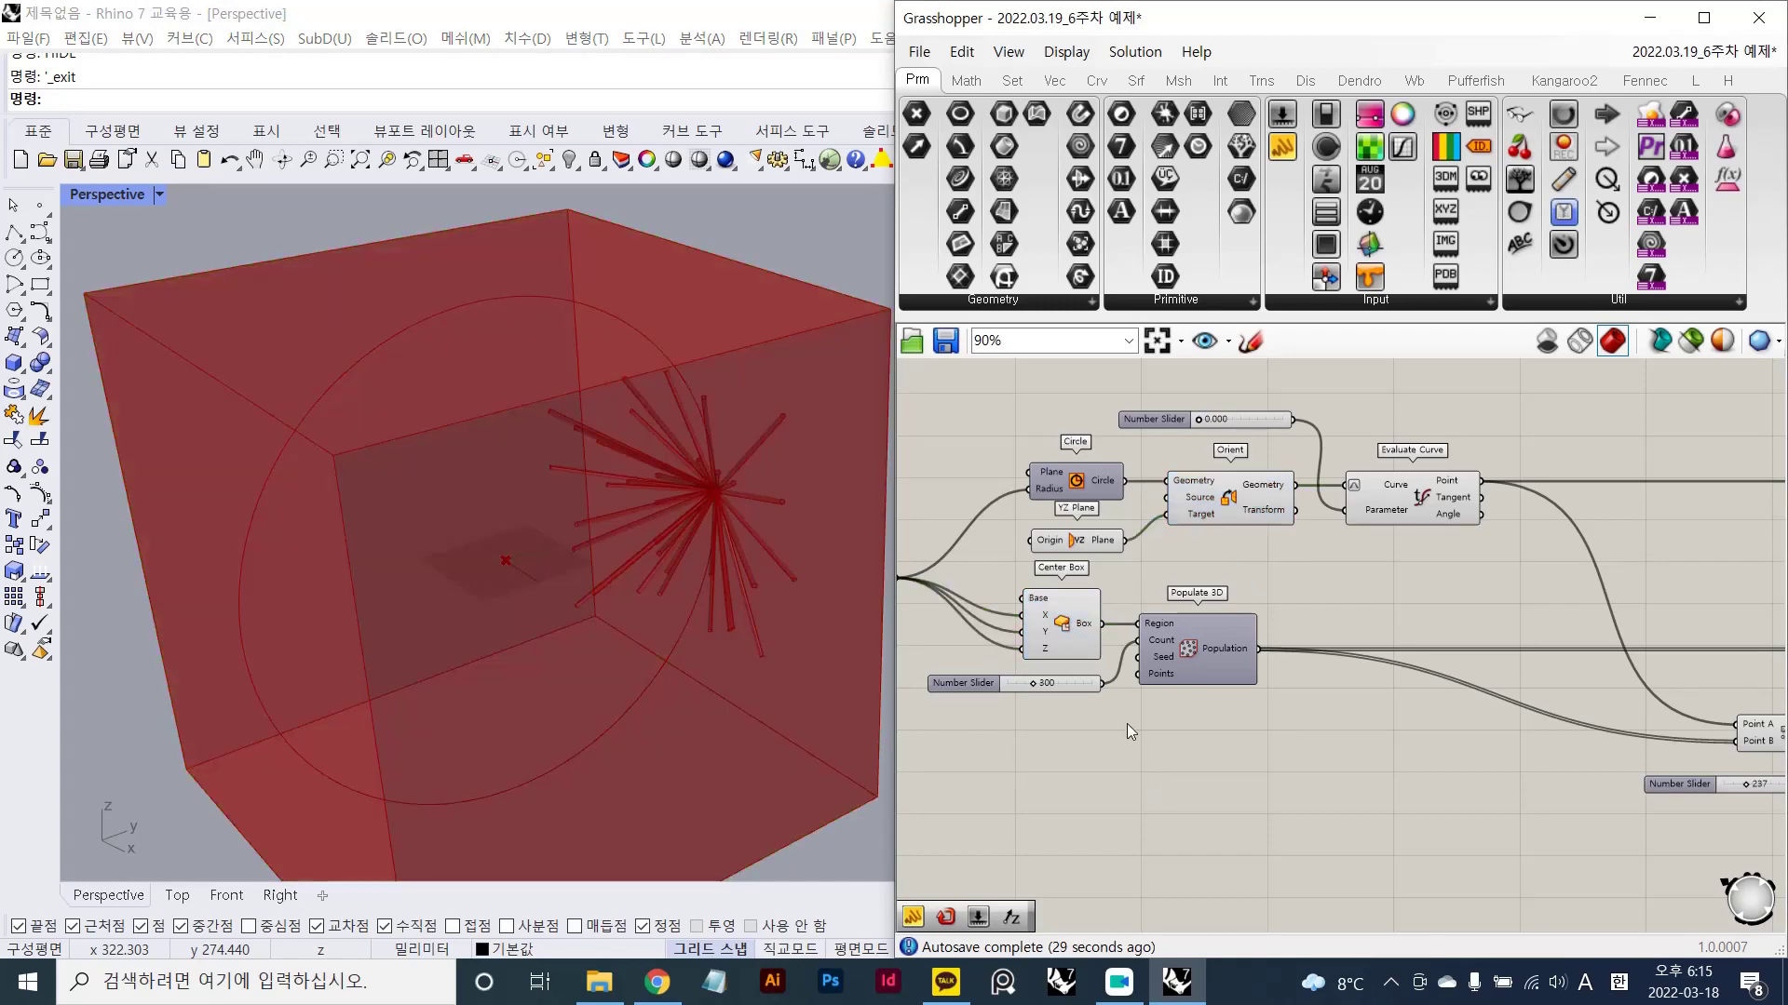
# - Turn on the preview of the Populate 3D points and turn off the Center Box preview
pyautogui.click(1182, 654)
pyautogui.click(1230, 710)
pyautogui.moveTo(696, 706); pyautogui.dragTo(773, 581, button='right')
pyautogui.click(1217, 663)
pyautogui.click(1178, 750)
pyautogui.click(1069, 637)
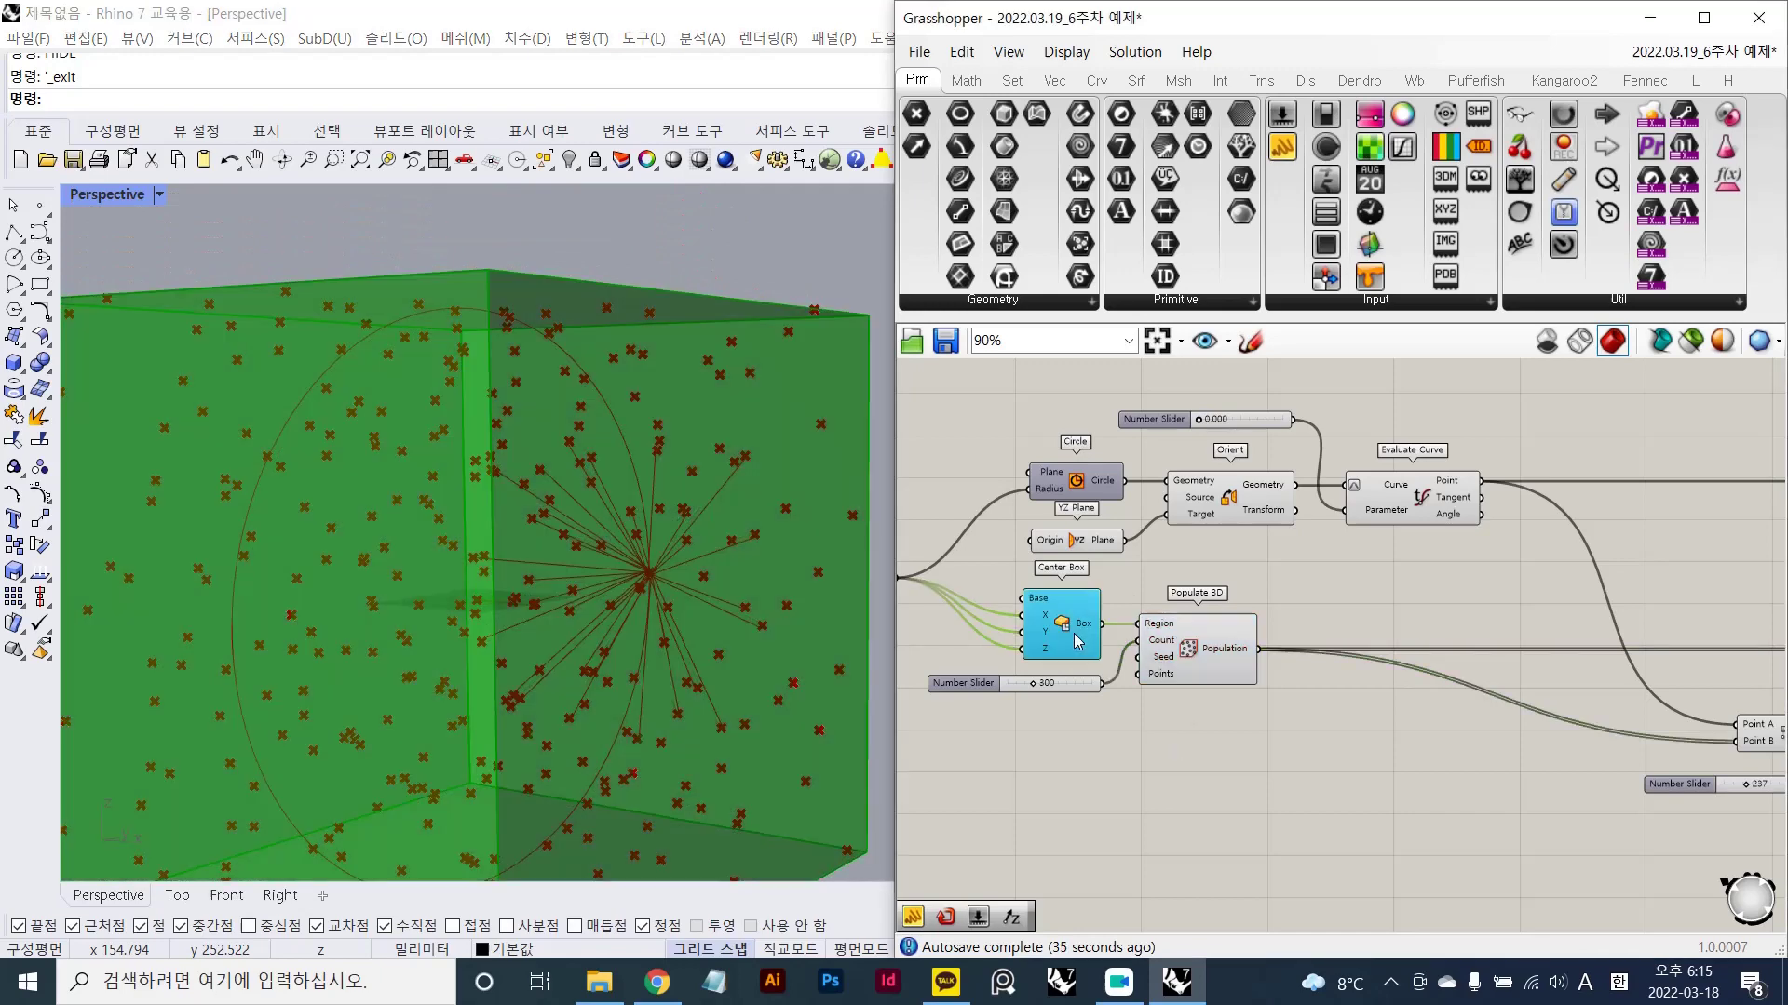
pyautogui.hotkey('ctrl', 'q')
# - View the highlighted Populate 3D points around the circle and turn off their preview
pyautogui.click(1197, 651)
pyautogui.moveTo(626, 639); pyautogui.dragTo(577, 649, button='right')
pyautogui.scroll(-7, 828, 614)
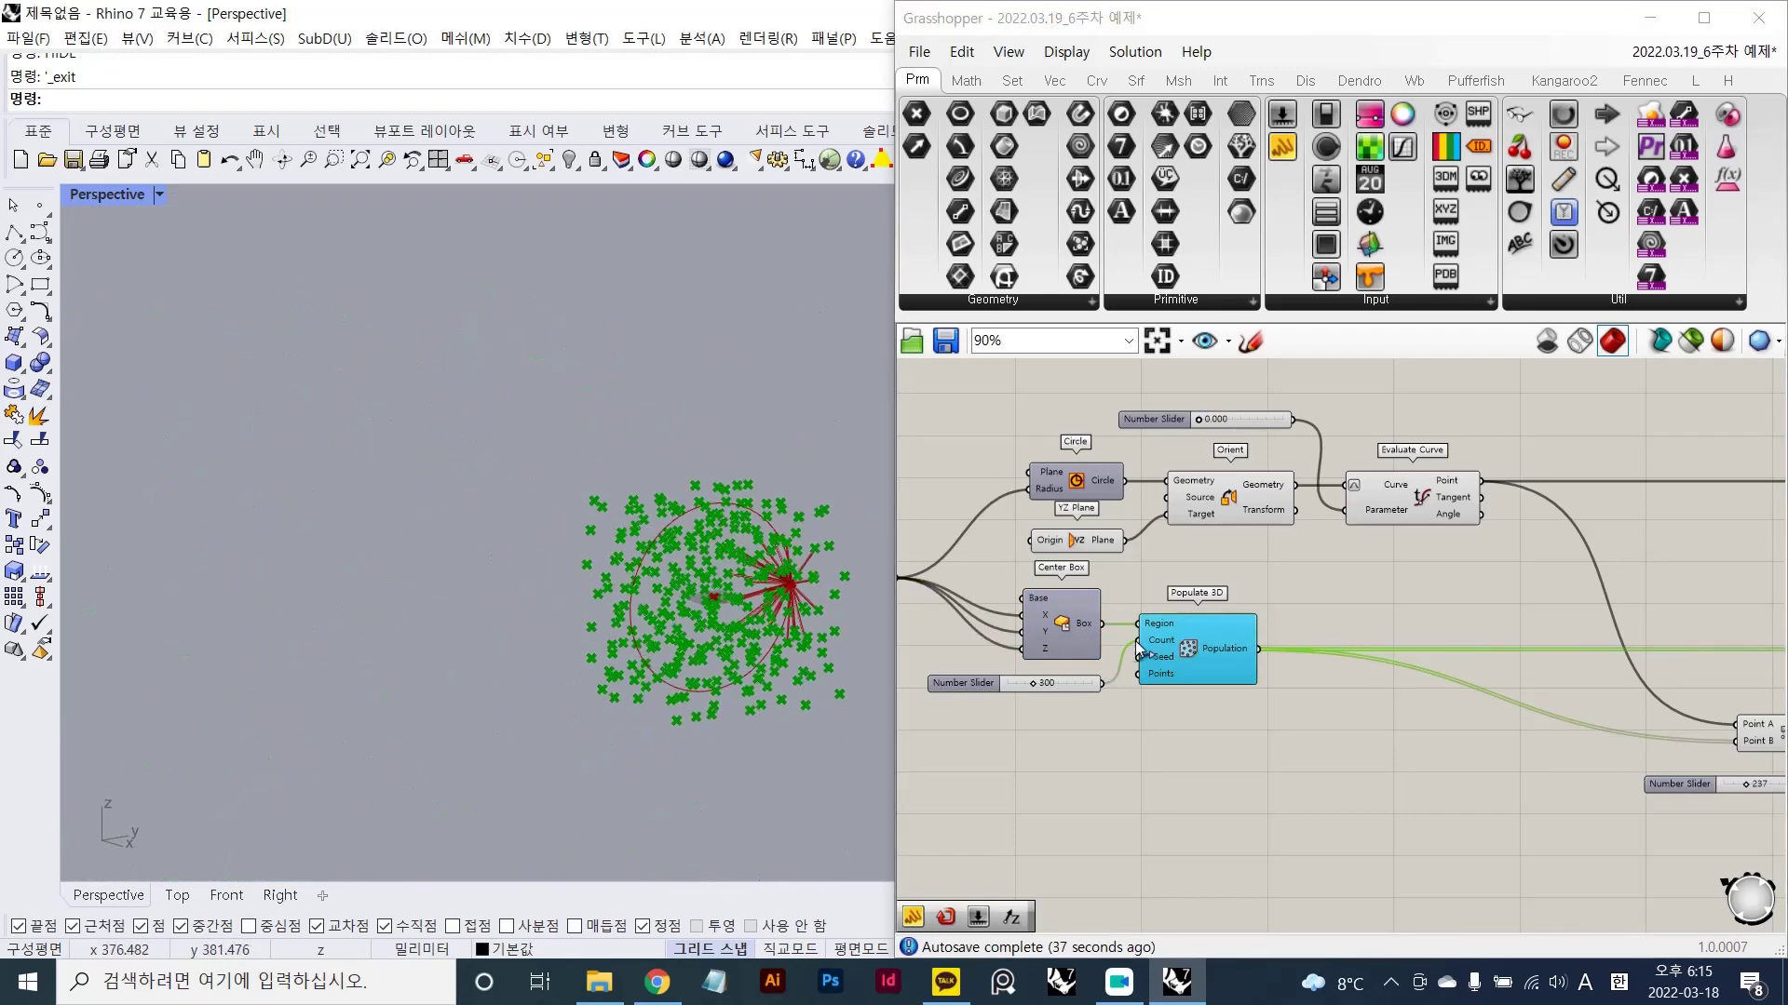
pyautogui.moveTo(1203, 631); pyautogui.dragTo(1142, 582, button='right')
pyautogui.moveTo(1201, 530); pyautogui.dragTo(1160, 596, button='right')
pyautogui.scroll(3, 1231, 524)
pyautogui.scroll(3, 753, 582)
pyautogui.scroll(-2, 1212, 539)
pyautogui.click(1114, 539)
pyautogui.scroll(2, 1132, 538)
pyautogui.click(1080, 755)
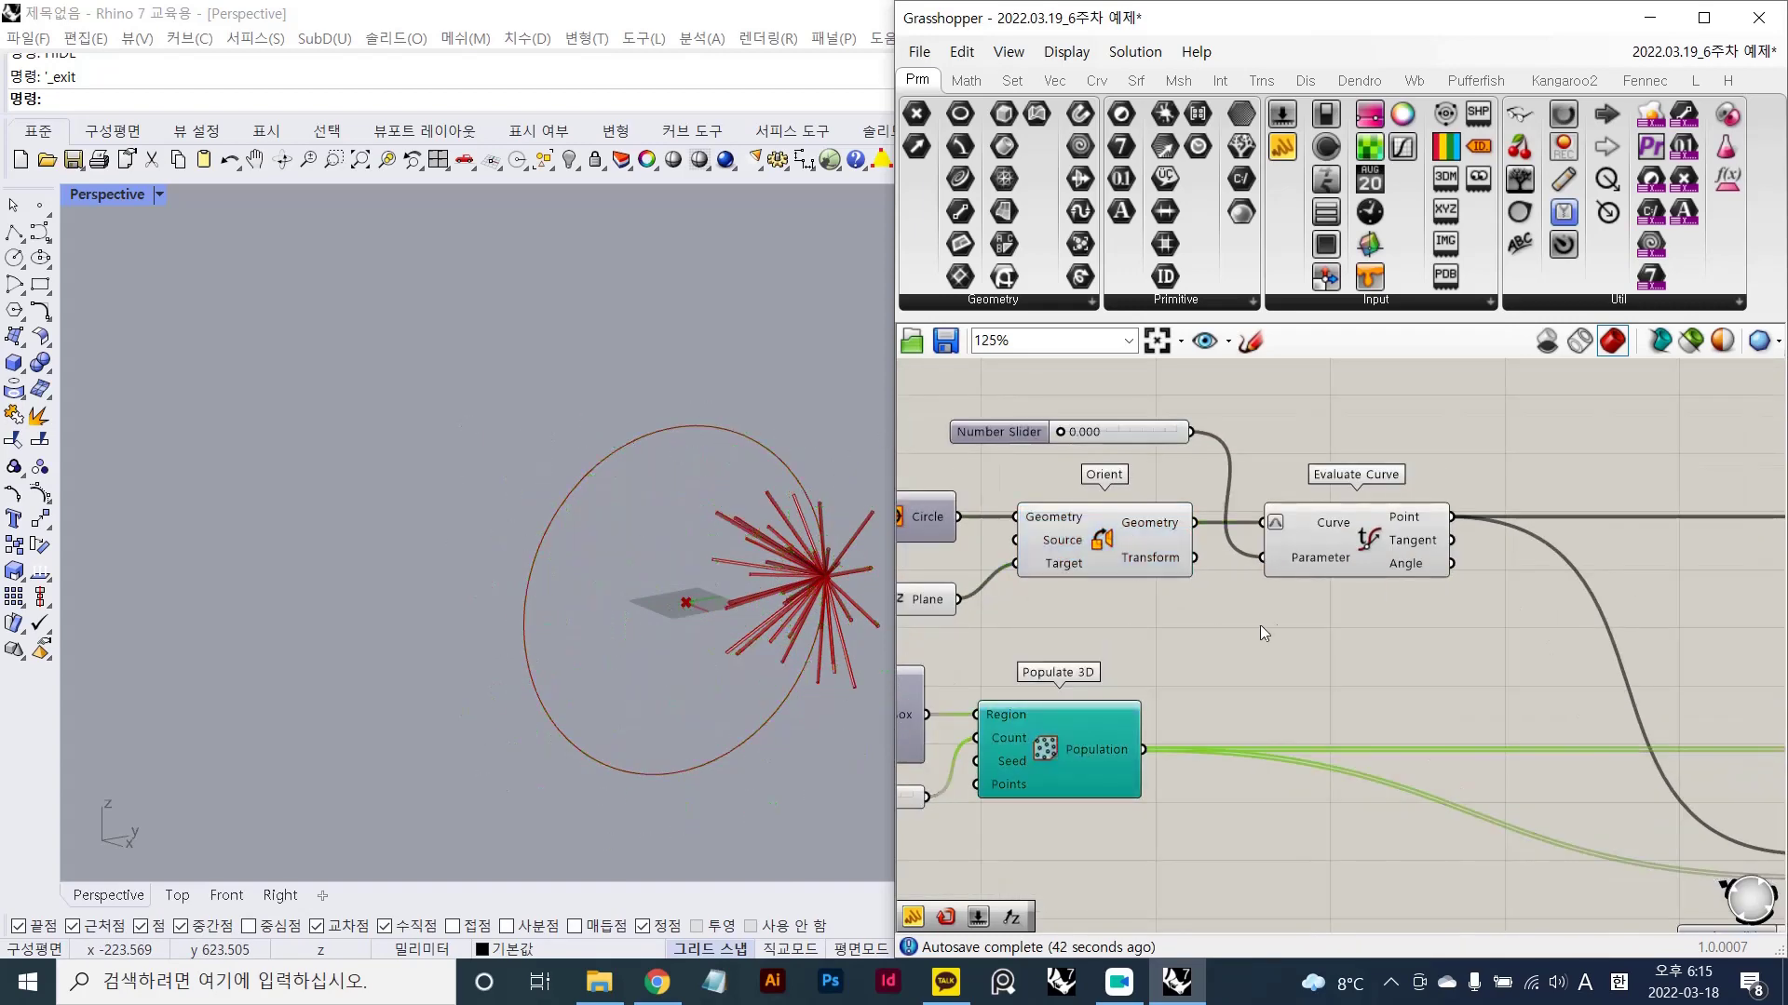
# - Turn off the preview of the Pipe component at the end of the definition
pyautogui.scroll(-5, 1332, 534)
pyautogui.scroll(2, 1527, 598)
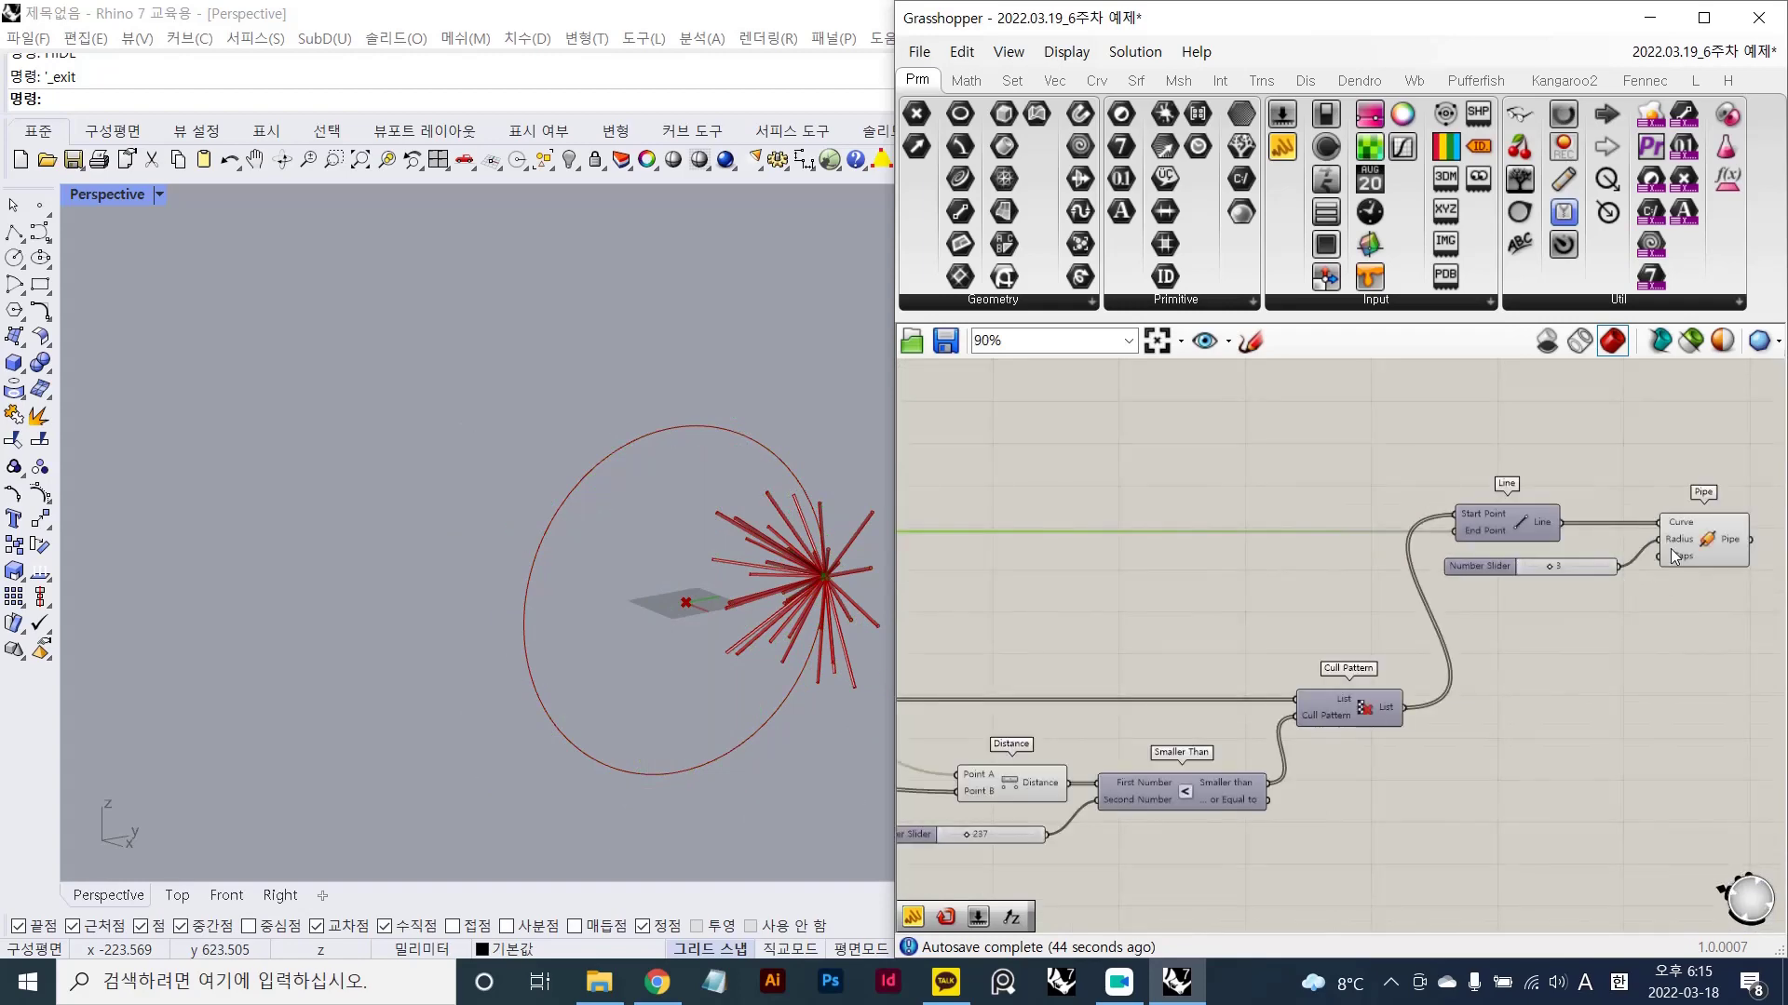
pyautogui.click(1670, 549)
pyautogui.hotkey('ctrl', 'q')
pyautogui.scroll(-1, 1433, 583)
# - Set the number slider feeding the Parameter input of Evaluate Curve to 0.098
pyautogui.moveTo(1117, 582); pyautogui.dragTo(1510, 579, button='right')
pyautogui.scroll(3, 1088, 483)
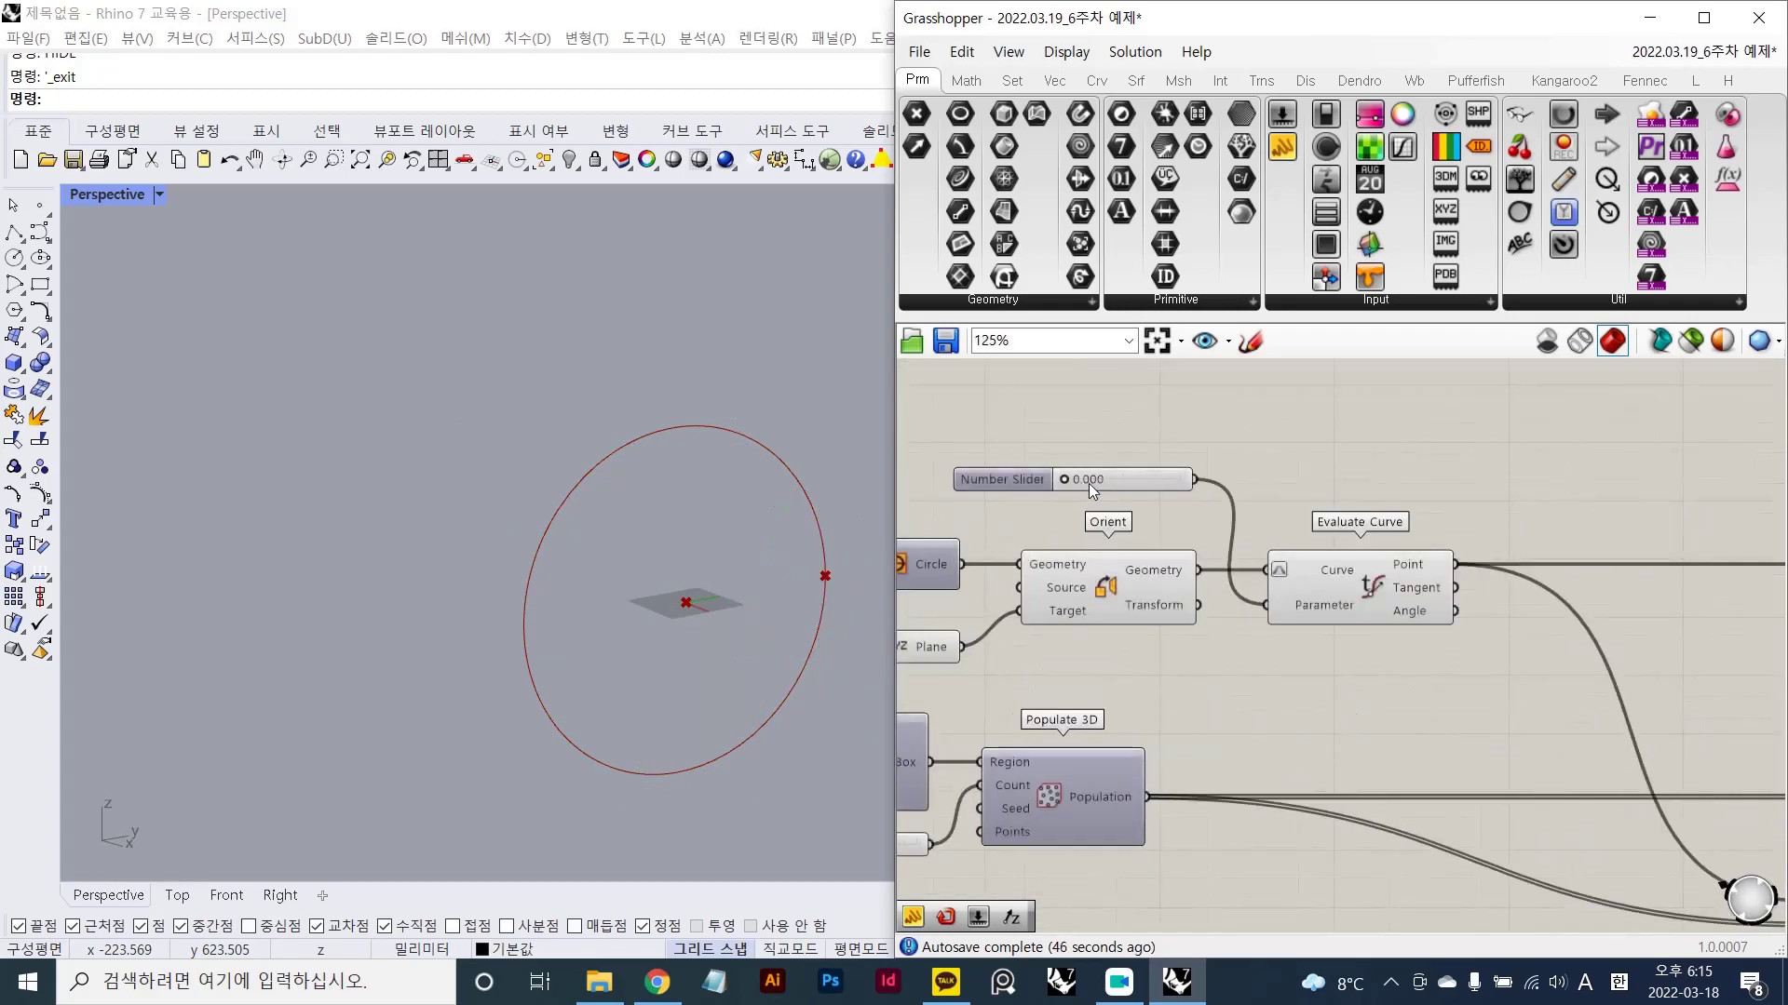
pyautogui.moveTo(1077, 476)
pyautogui.mouseDown()
pyautogui.moveTo(1263, 478)
pyautogui.moveTo(1052, 478)
pyautogui.moveTo(1081, 476)
pyautogui.mouseUp()
pyautogui.scroll(2, 1110, 480)
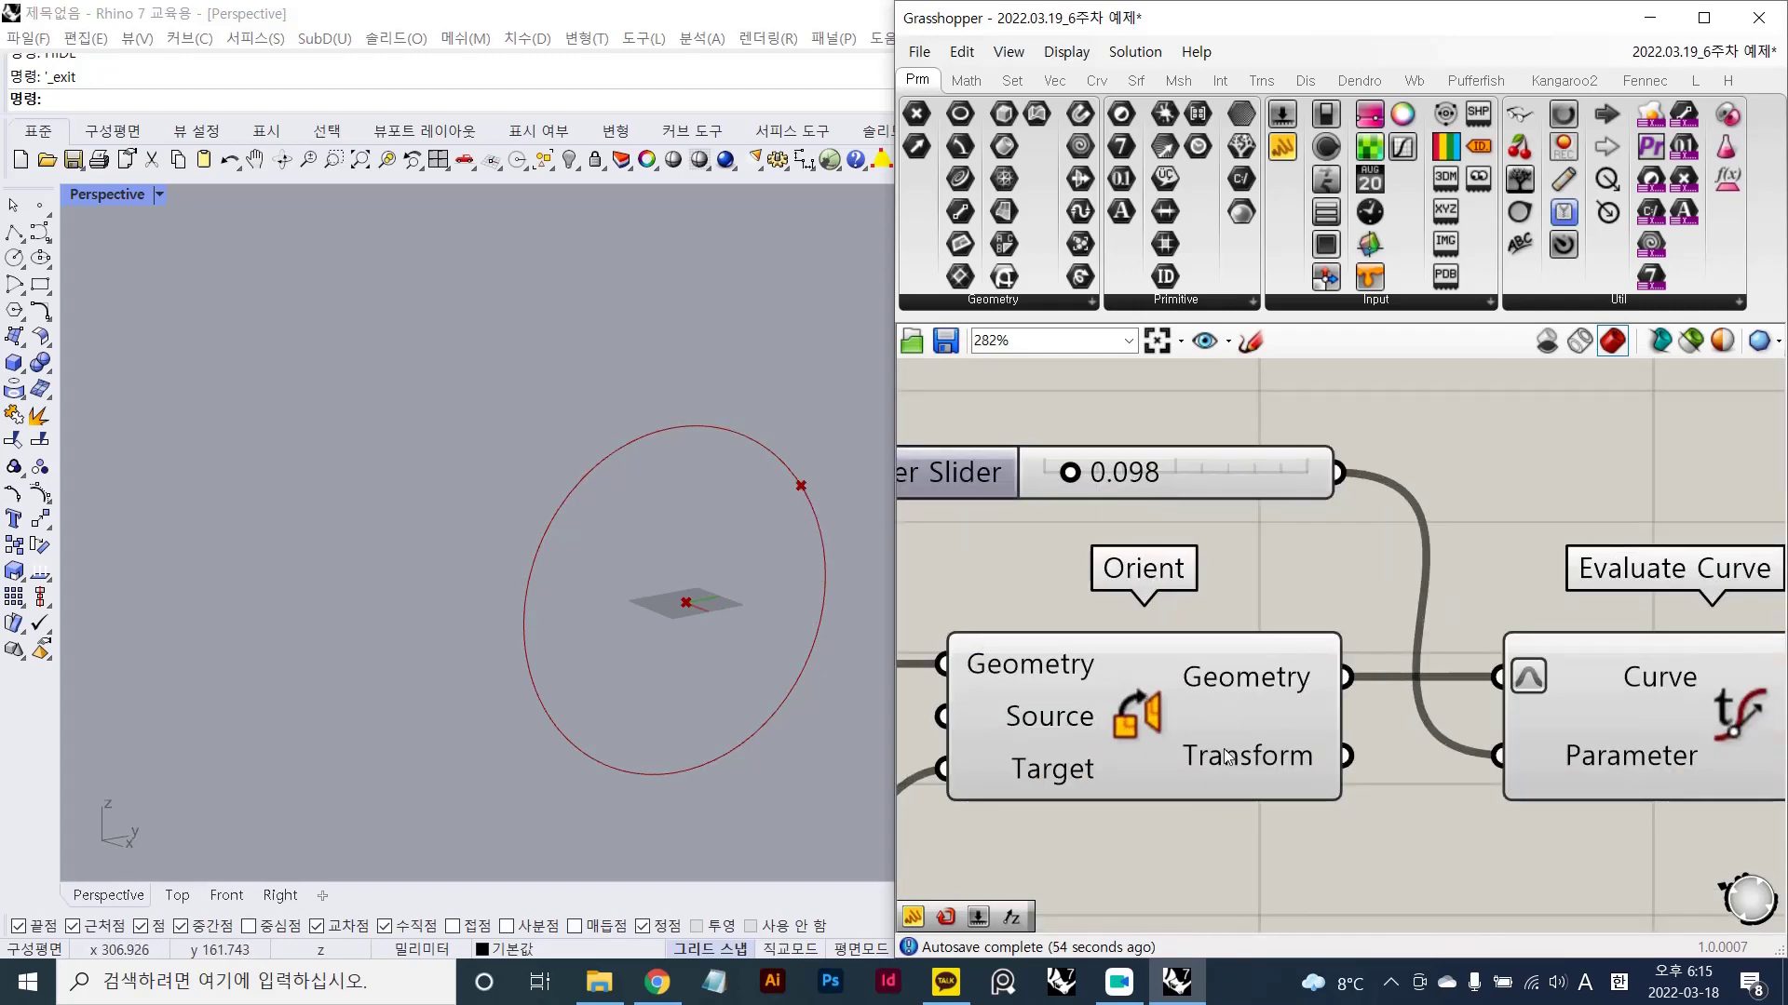
# - Turn on the Populate 3D preview and select Evaluate Curve to highlight its point on the circle
pyautogui.scroll(-4, 1120, 690)
pyautogui.scroll(2, 1120, 690)
pyautogui.hotkey('ctrl', 'q')
pyautogui.click(1251, 610)
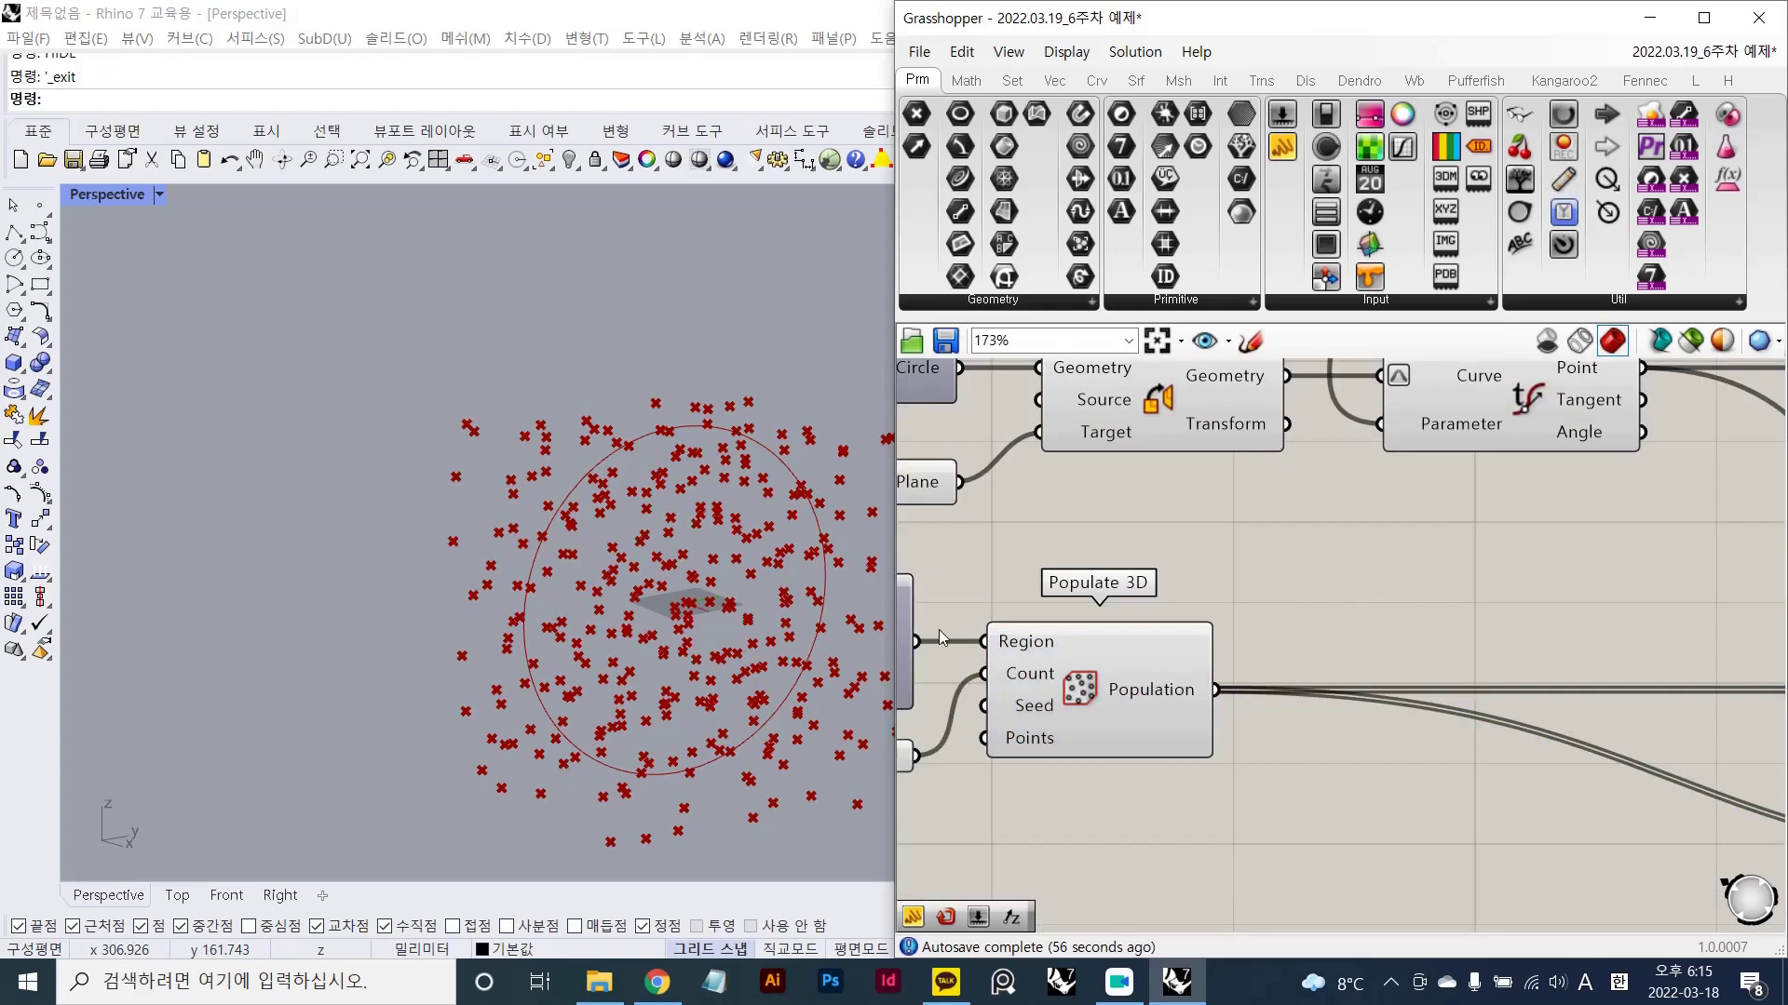
pyautogui.moveTo(694, 589)
pyautogui.mouseDown(button='right')
pyautogui.moveTo(672, 578)
pyautogui.moveTo(680, 589)
pyautogui.moveTo(702, 562)
pyautogui.mouseUp(button='right')
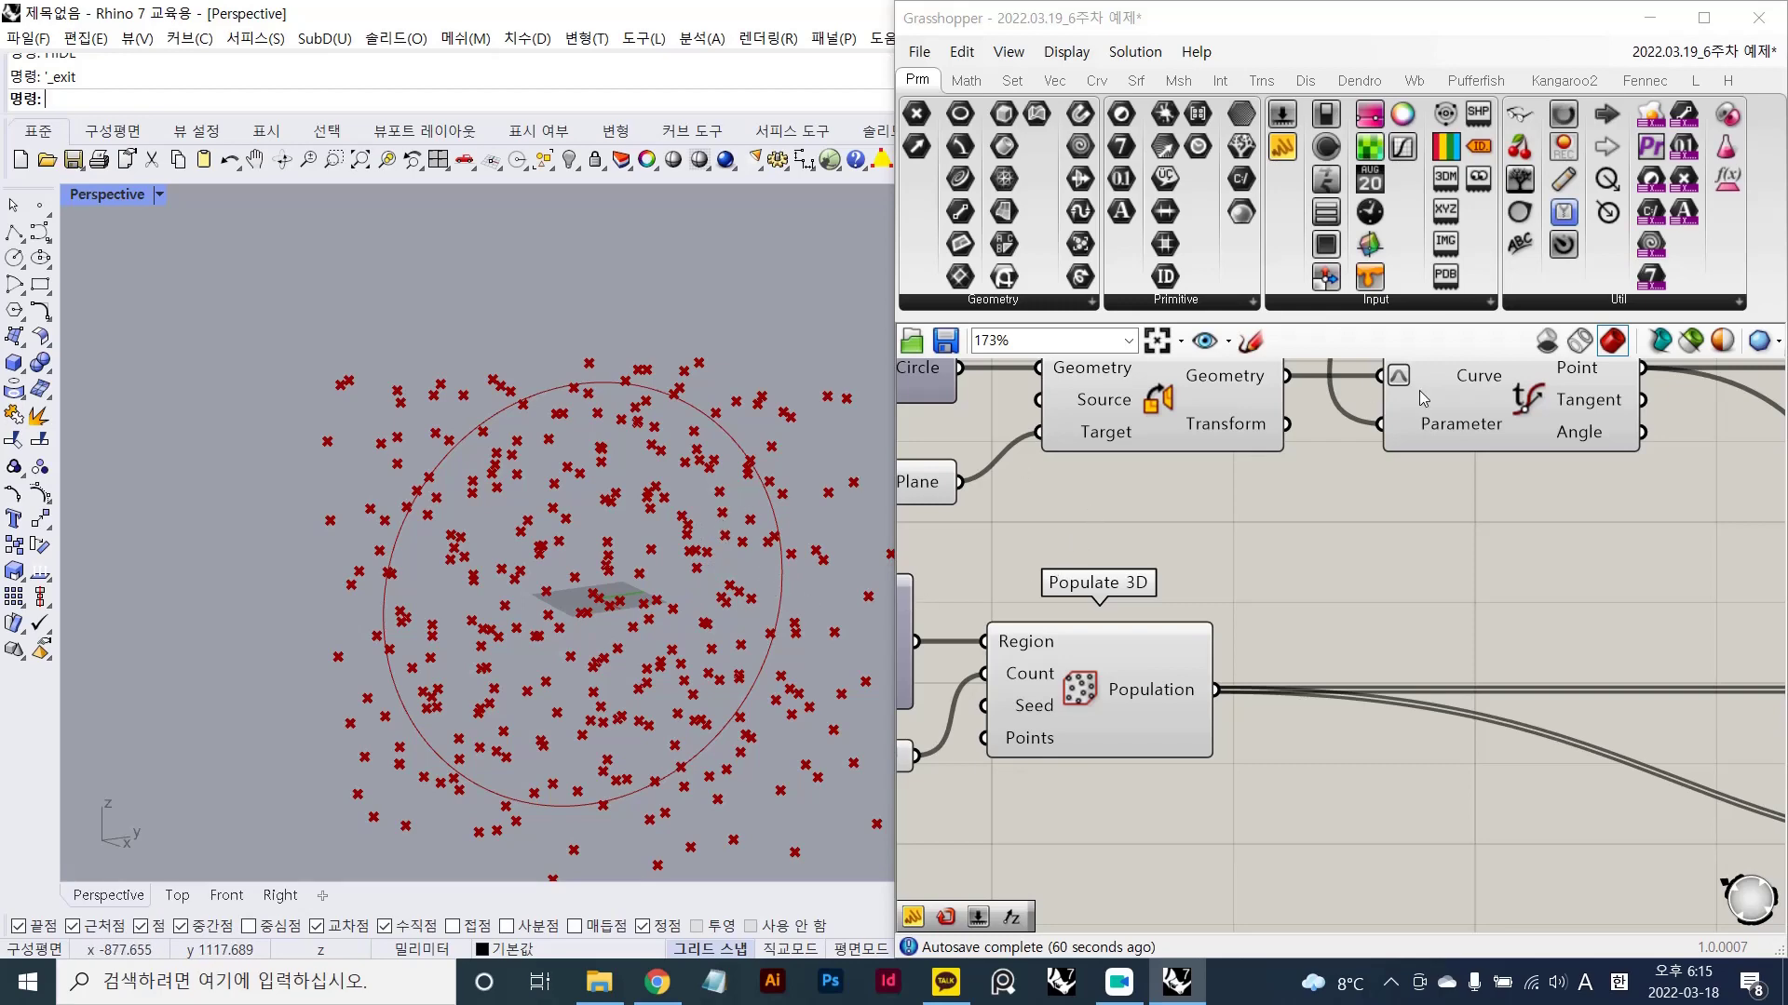
pyautogui.click(1475, 395)
pyautogui.scroll(2, 819, 400)
pyautogui.keyDown('shift'); pyautogui.moveTo(750, 536); pyautogui.dragTo(747, 509, button='right'); pyautogui.keyUp('shift')
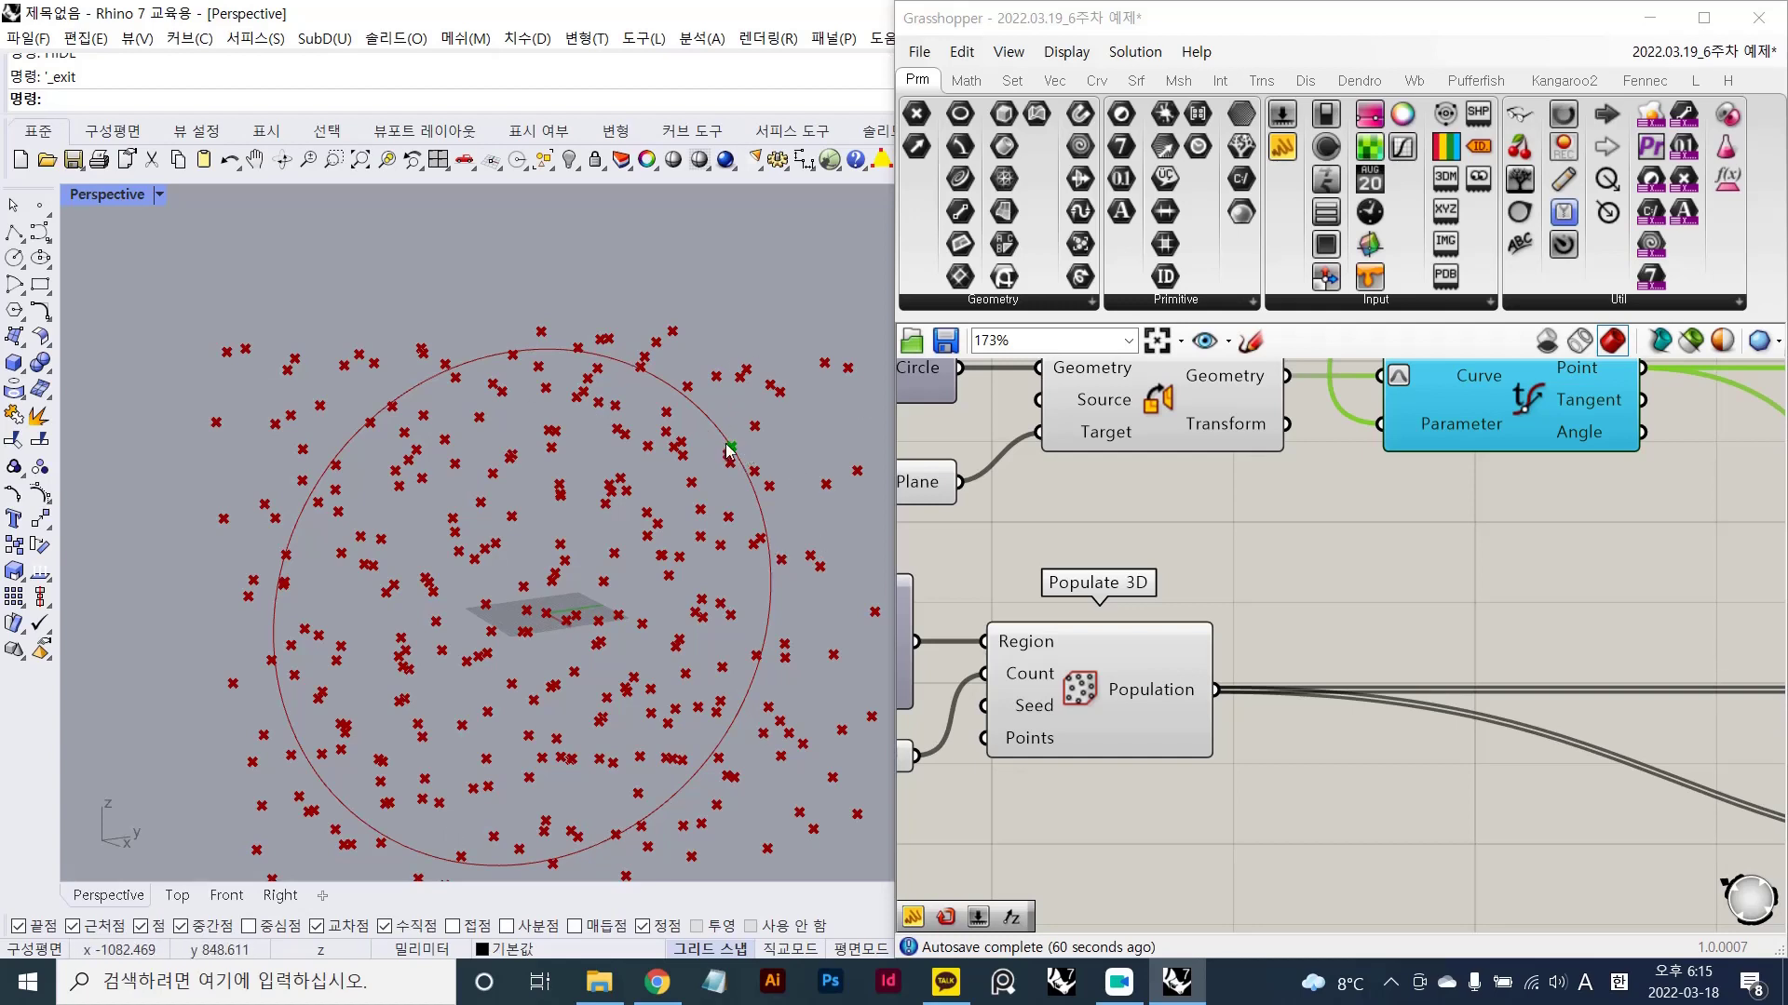
# - Capture the viewport area and sketch a red circle around the highlighted point, labelled with the radius 300
pyautogui.press('Print')
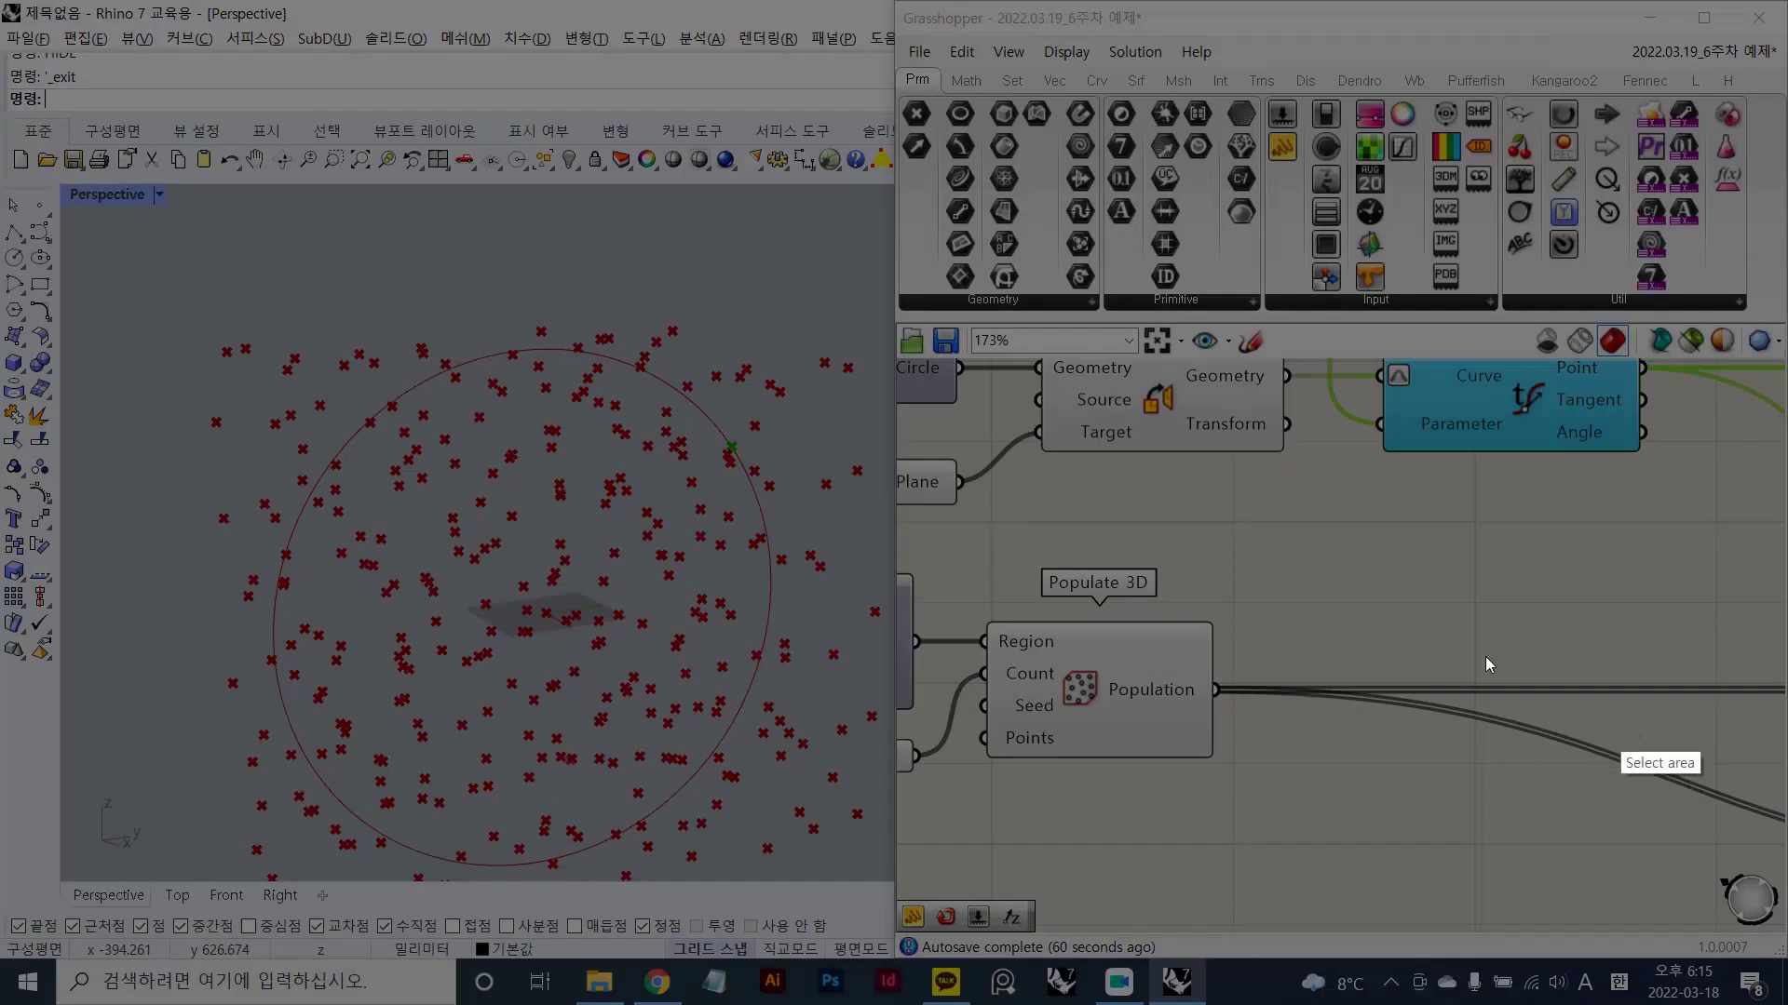
pyautogui.moveTo(287, 188); pyautogui.dragTo(1065, 761)
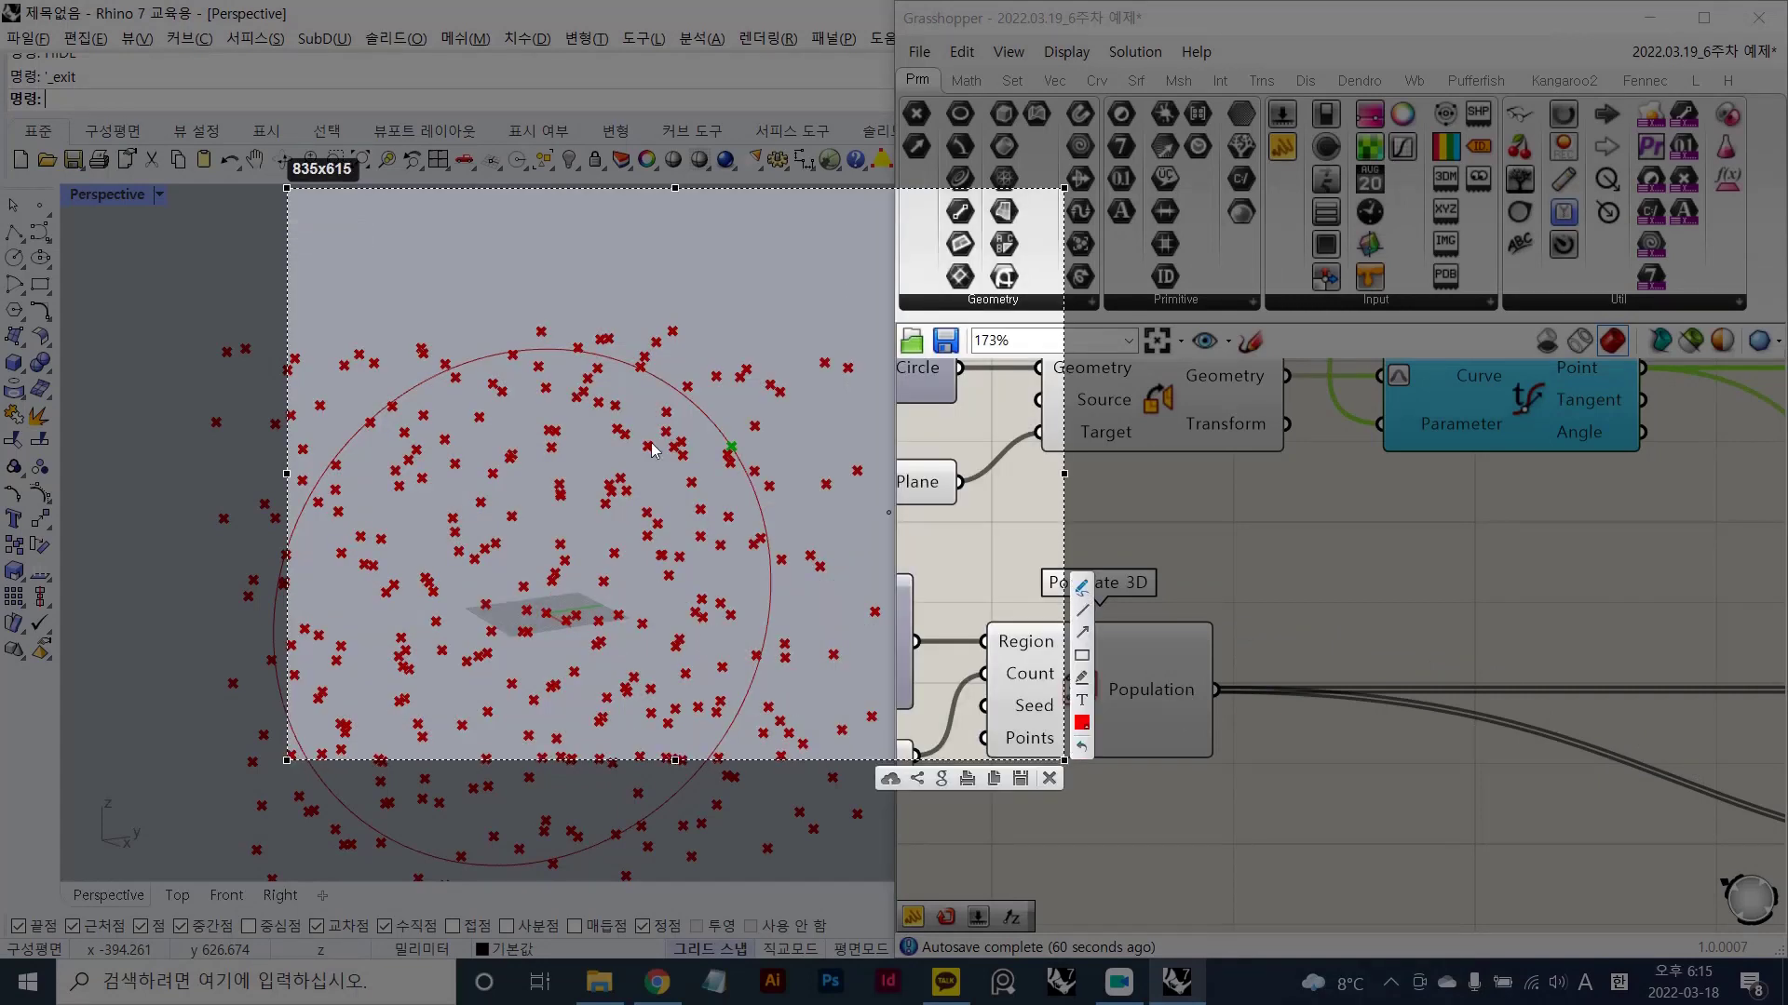
pyautogui.moveTo(710, 329); pyautogui.dragTo(670, 331)
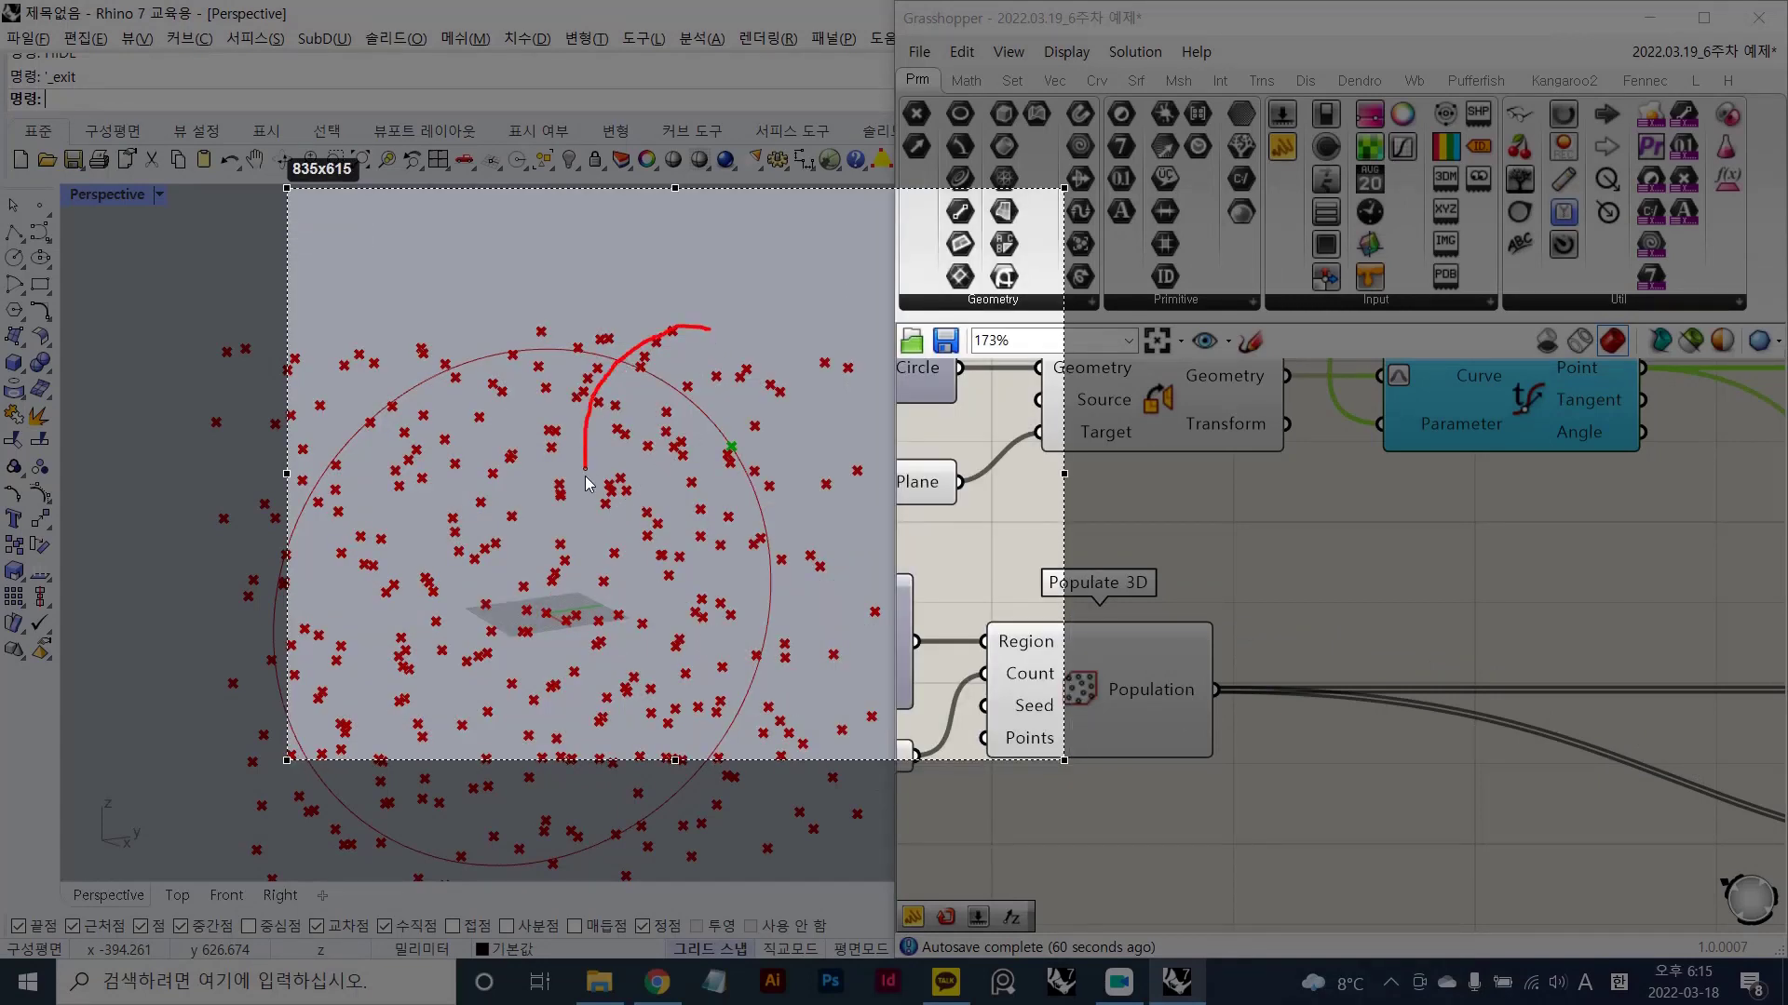
pyautogui.moveTo(586, 473); pyautogui.dragTo(785, 580)
pyautogui.moveTo(799, 345)
pyautogui.mouseDown()
pyautogui.moveTo(690, 318)
pyautogui.moveTo(767, 374)
pyautogui.moveTo(824, 326)
pyautogui.moveTo(809, 325)
pyautogui.mouseUp()
pyautogui.moveTo(839, 335); pyautogui.dragTo(846, 368)
pyautogui.moveTo(732, 447)
pyautogui.mouseDown()
pyautogui.moveTo(737, 359)
pyautogui.moveTo(686, 387)
pyautogui.mouseUp()
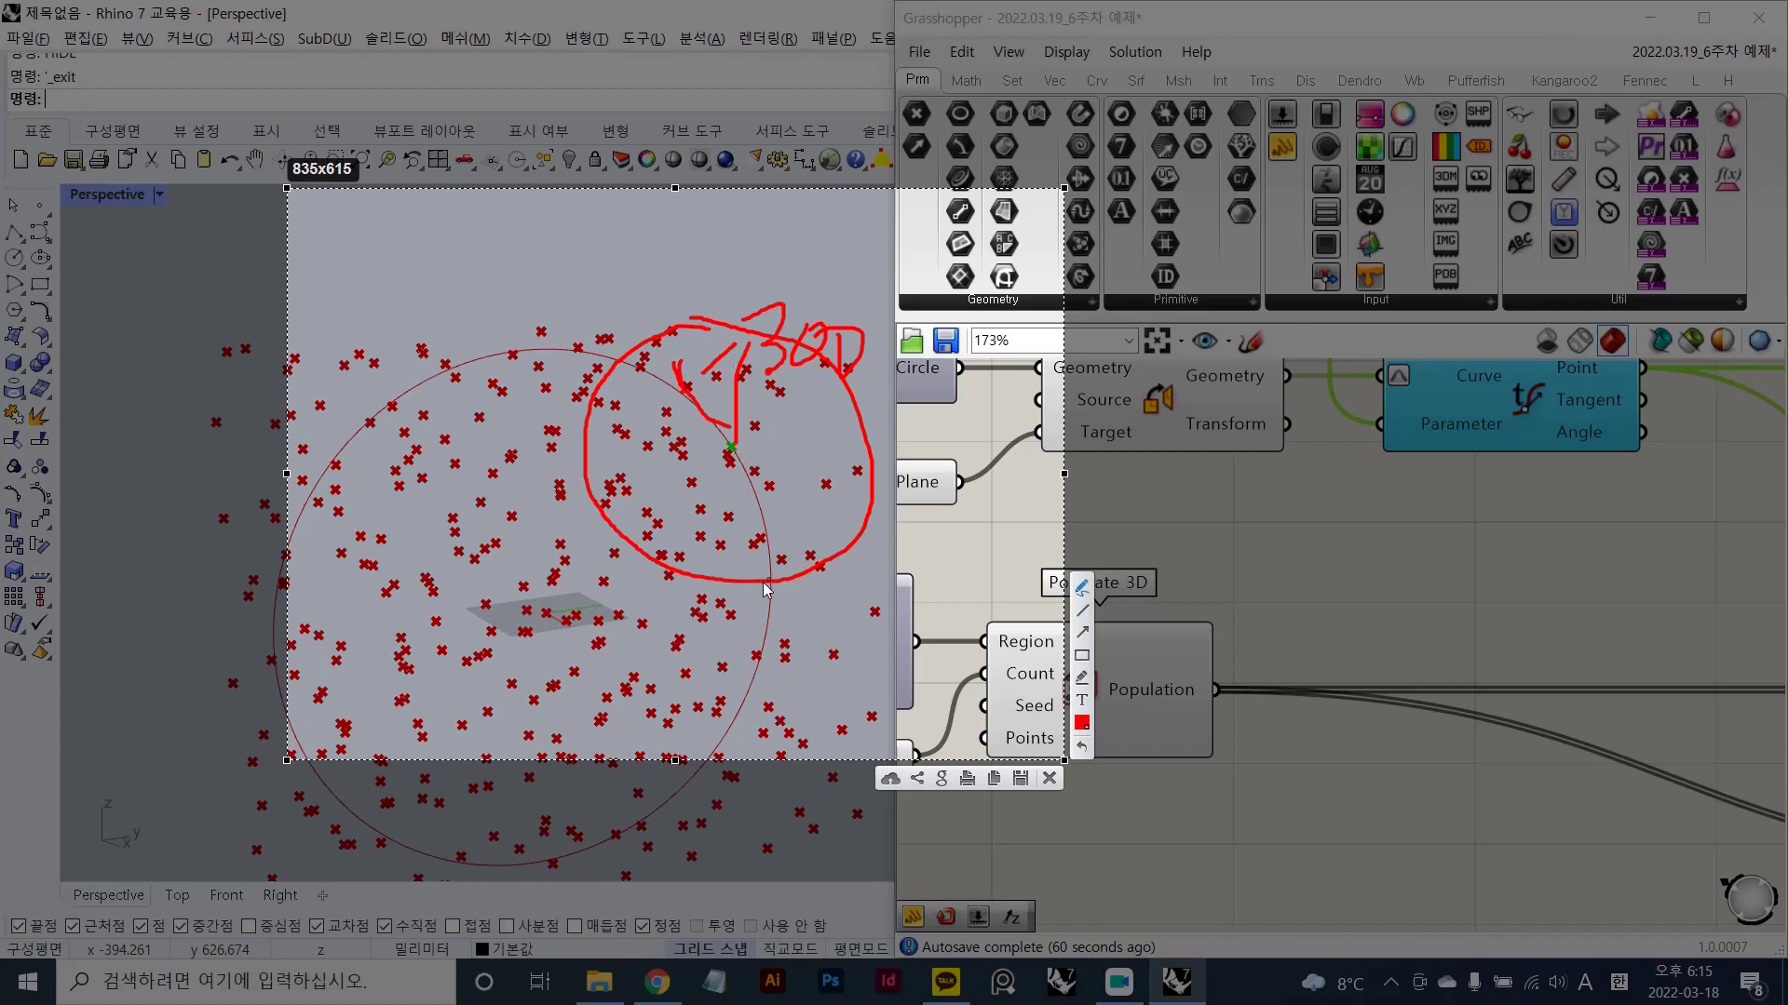
# - Retrace the red circle, sketch lines from the highlighted point to the points inside it, and close the capture
pyautogui.moveTo(763, 583)
pyautogui.mouseDown()
pyautogui.moveTo(568, 438)
pyautogui.moveTo(849, 398)
pyautogui.mouseUp()
pyautogui.moveTo(769, 374); pyautogui.dragTo(785, 369)
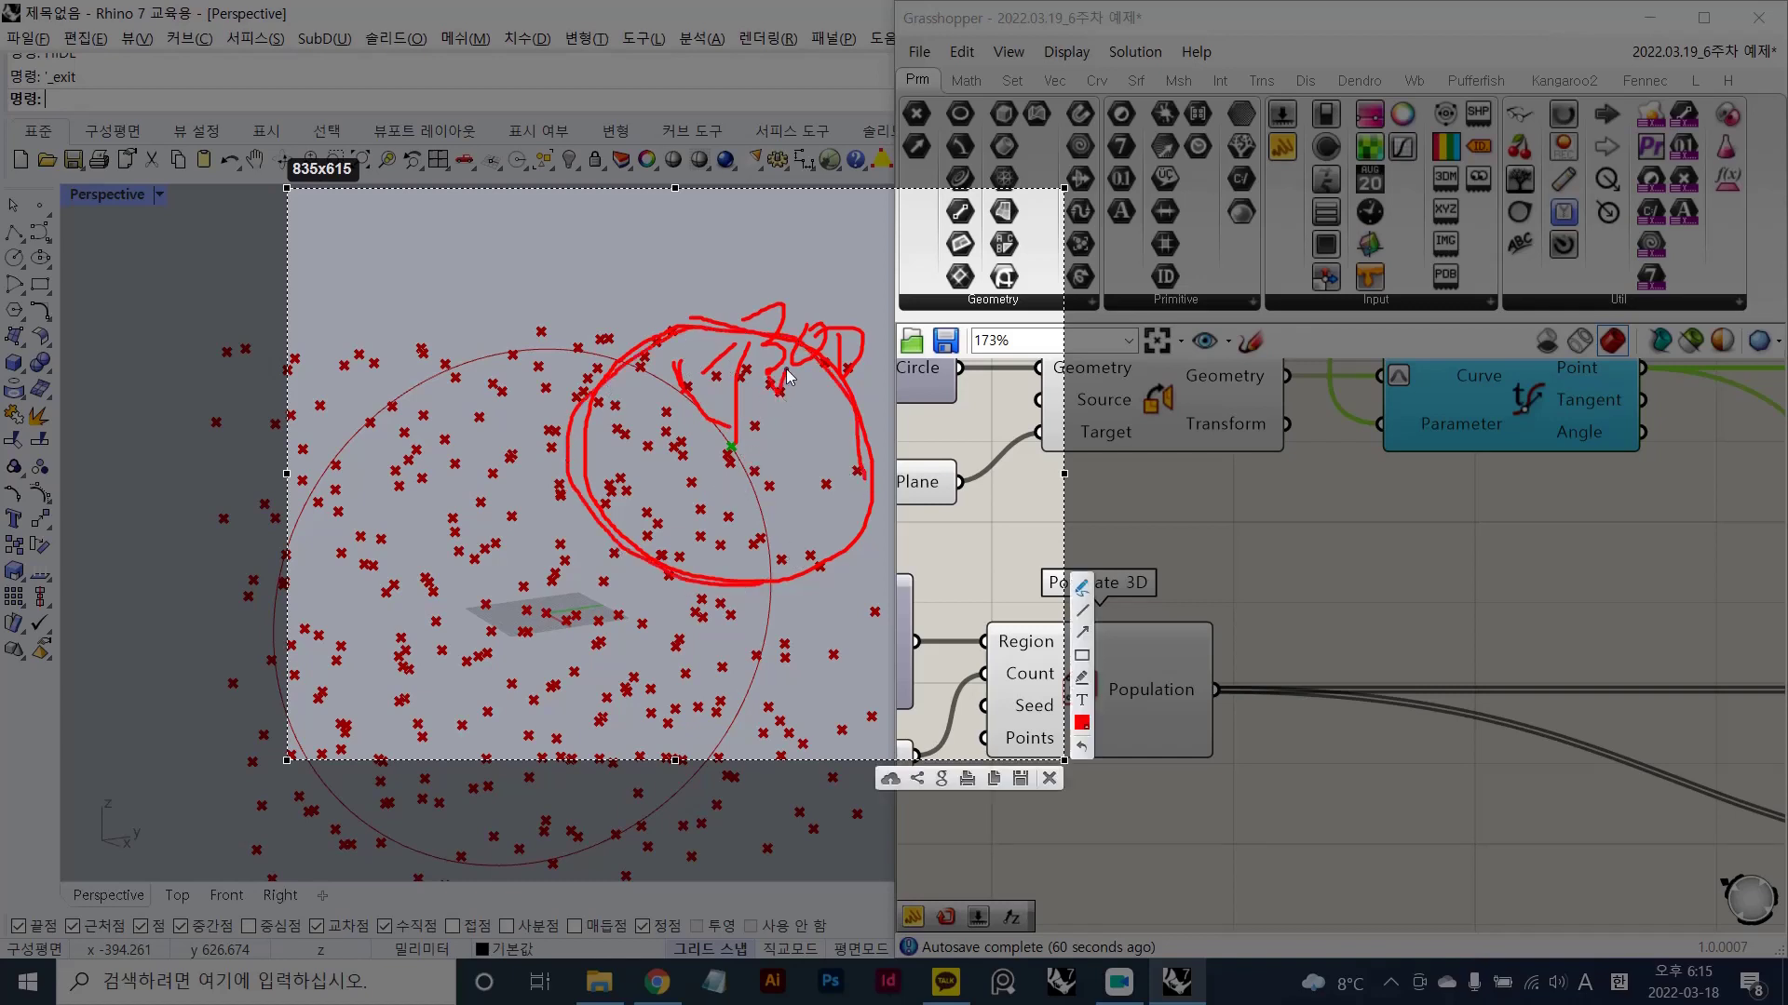
pyautogui.moveTo(754, 429)
pyautogui.mouseDown()
pyautogui.moveTo(757, 444)
pyautogui.moveTo(768, 414)
pyautogui.mouseUp()
pyautogui.moveTo(749, 476)
pyautogui.mouseDown()
pyautogui.moveTo(764, 454)
pyautogui.moveTo(730, 449)
pyautogui.moveTo(754, 482)
pyautogui.mouseUp()
pyautogui.moveTo(730, 453); pyautogui.dragTo(674, 528)
pyautogui.moveTo(730, 451)
pyautogui.mouseDown()
pyautogui.moveTo(625, 485)
pyautogui.moveTo(637, 360)
pyautogui.mouseUp()
pyautogui.moveTo(735, 445); pyautogui.dragTo(750, 322)
pyautogui.moveTo(731, 451)
pyautogui.mouseDown()
pyautogui.moveTo(810, 384)
pyautogui.moveTo(794, 507)
pyautogui.moveTo(779, 505)
pyautogui.mouseUp()
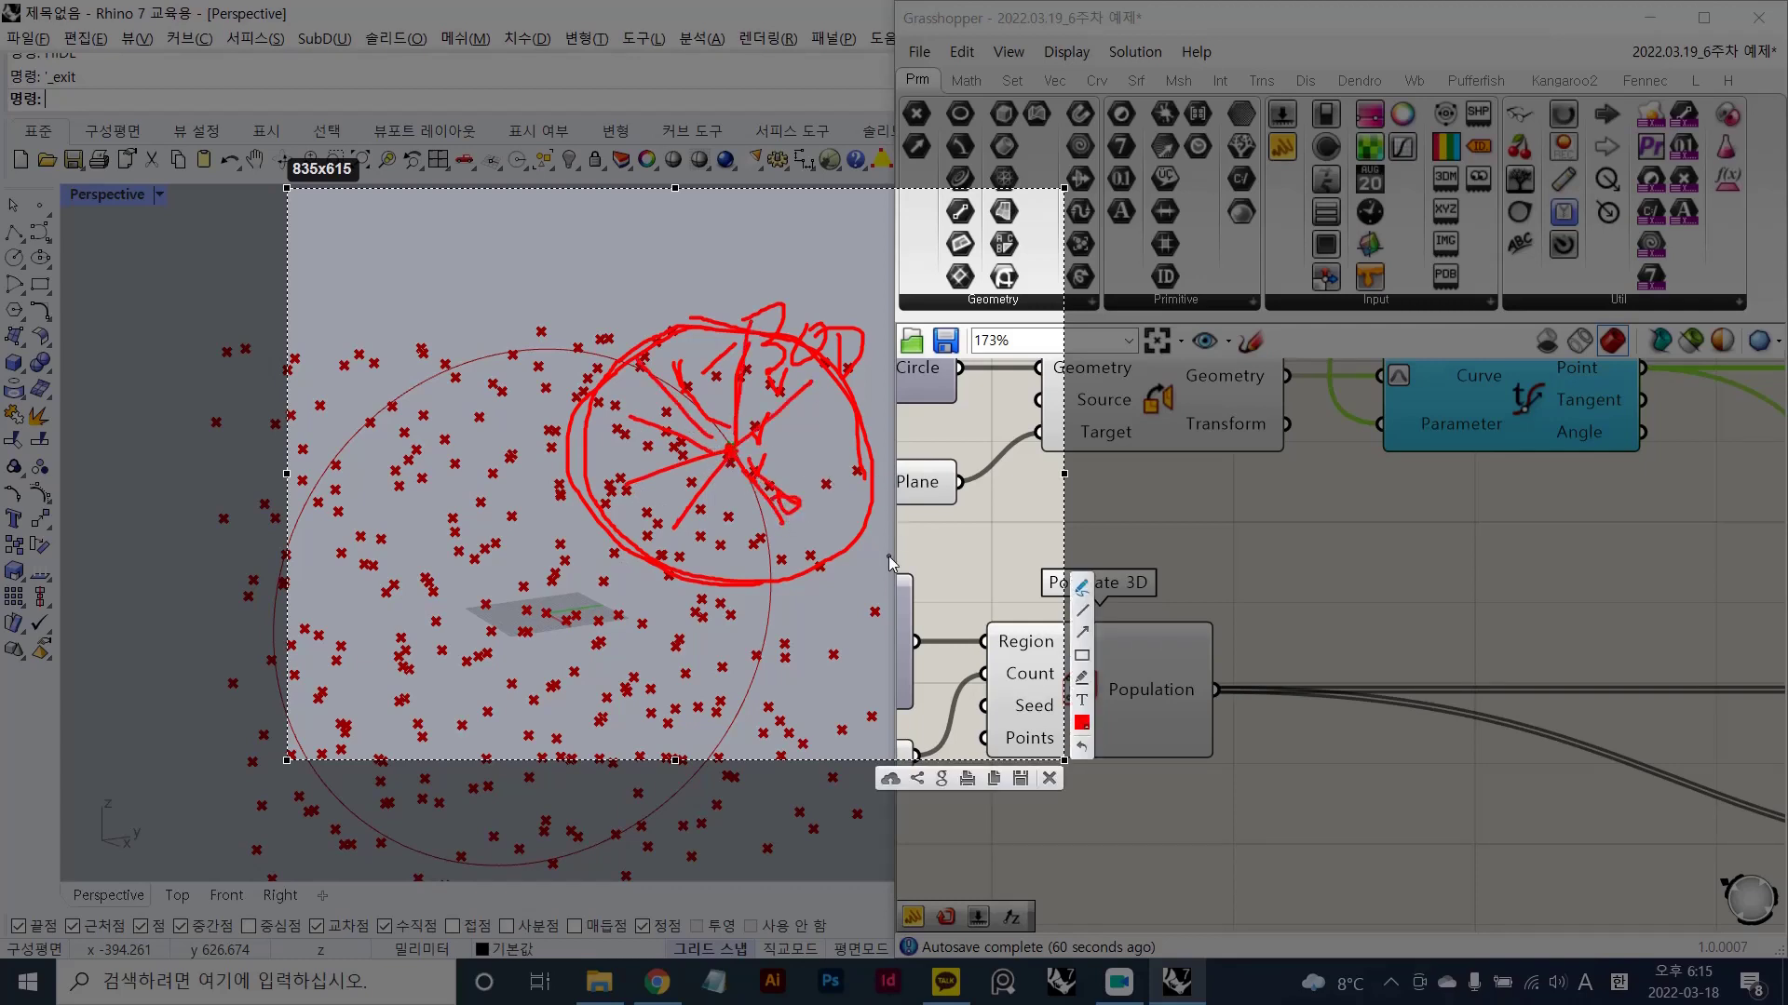
pyautogui.press('Escape')
# - Set the number slider feeding the Parameter input of Evaluate Curve to 0.225
pyautogui.scroll(-3, 1054, 410)
pyautogui.moveTo(1277, 410); pyautogui.dragTo(1340, 533, button='right')
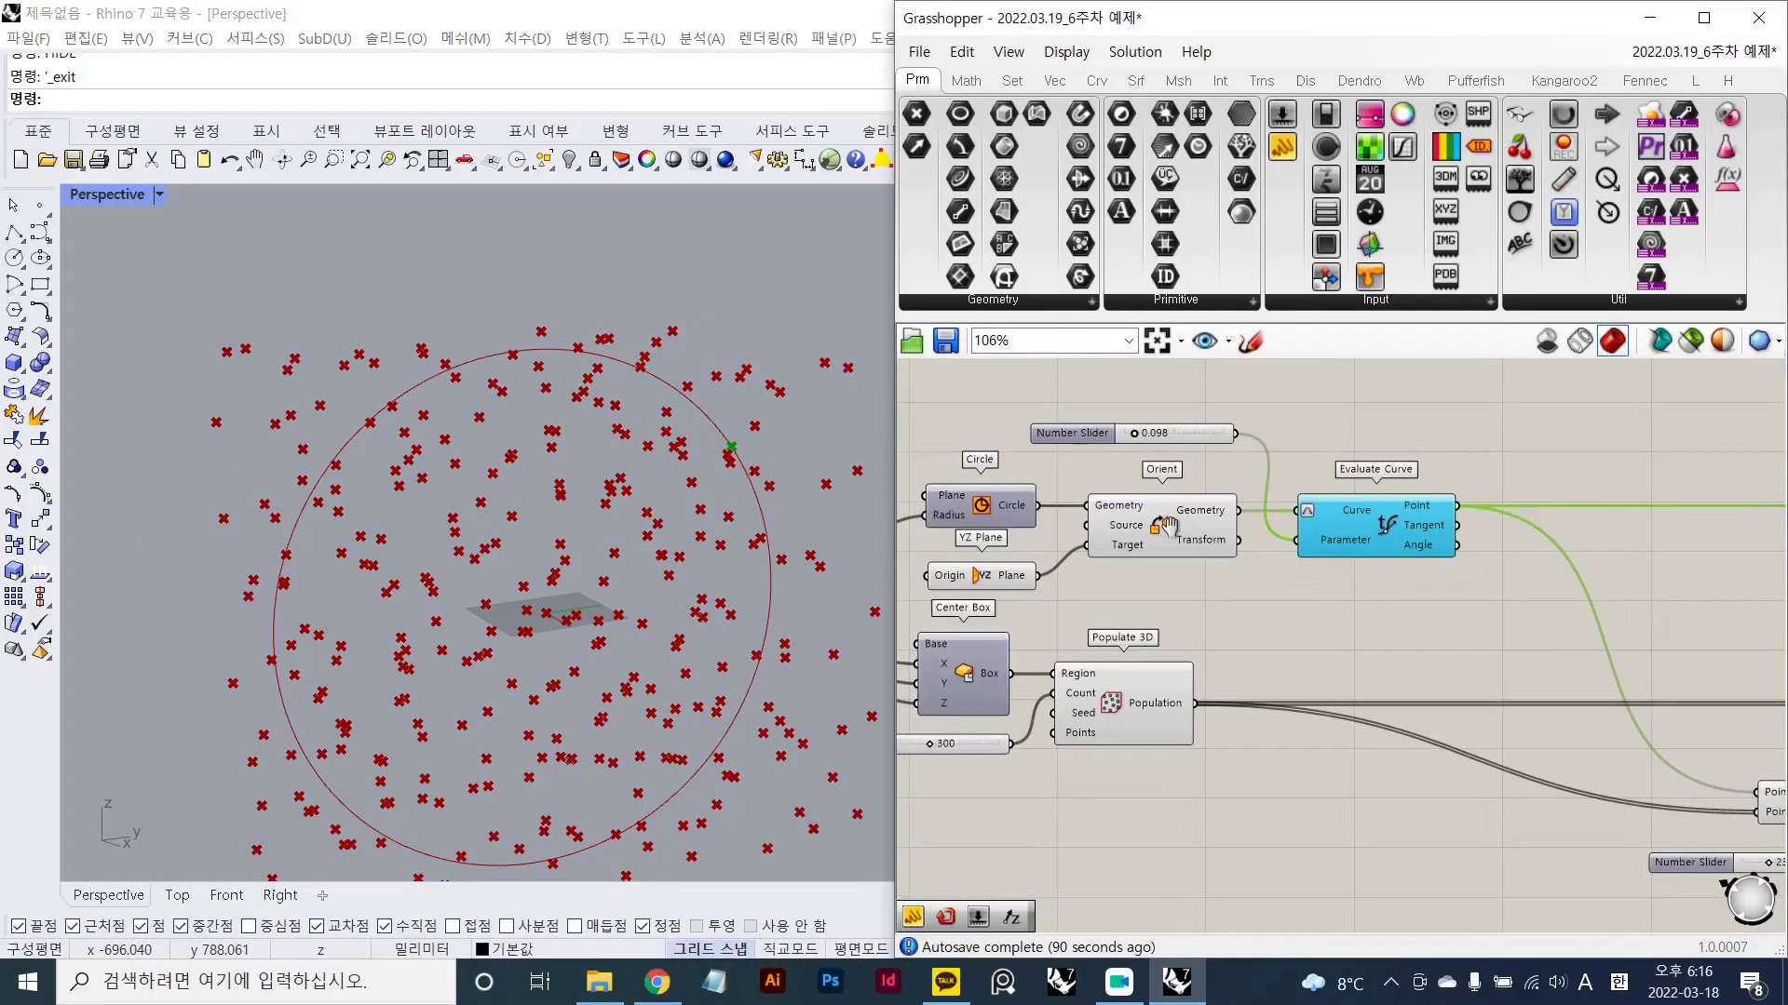
pyautogui.scroll(2, 1360, 533)
pyautogui.scroll(1, 1372, 540)
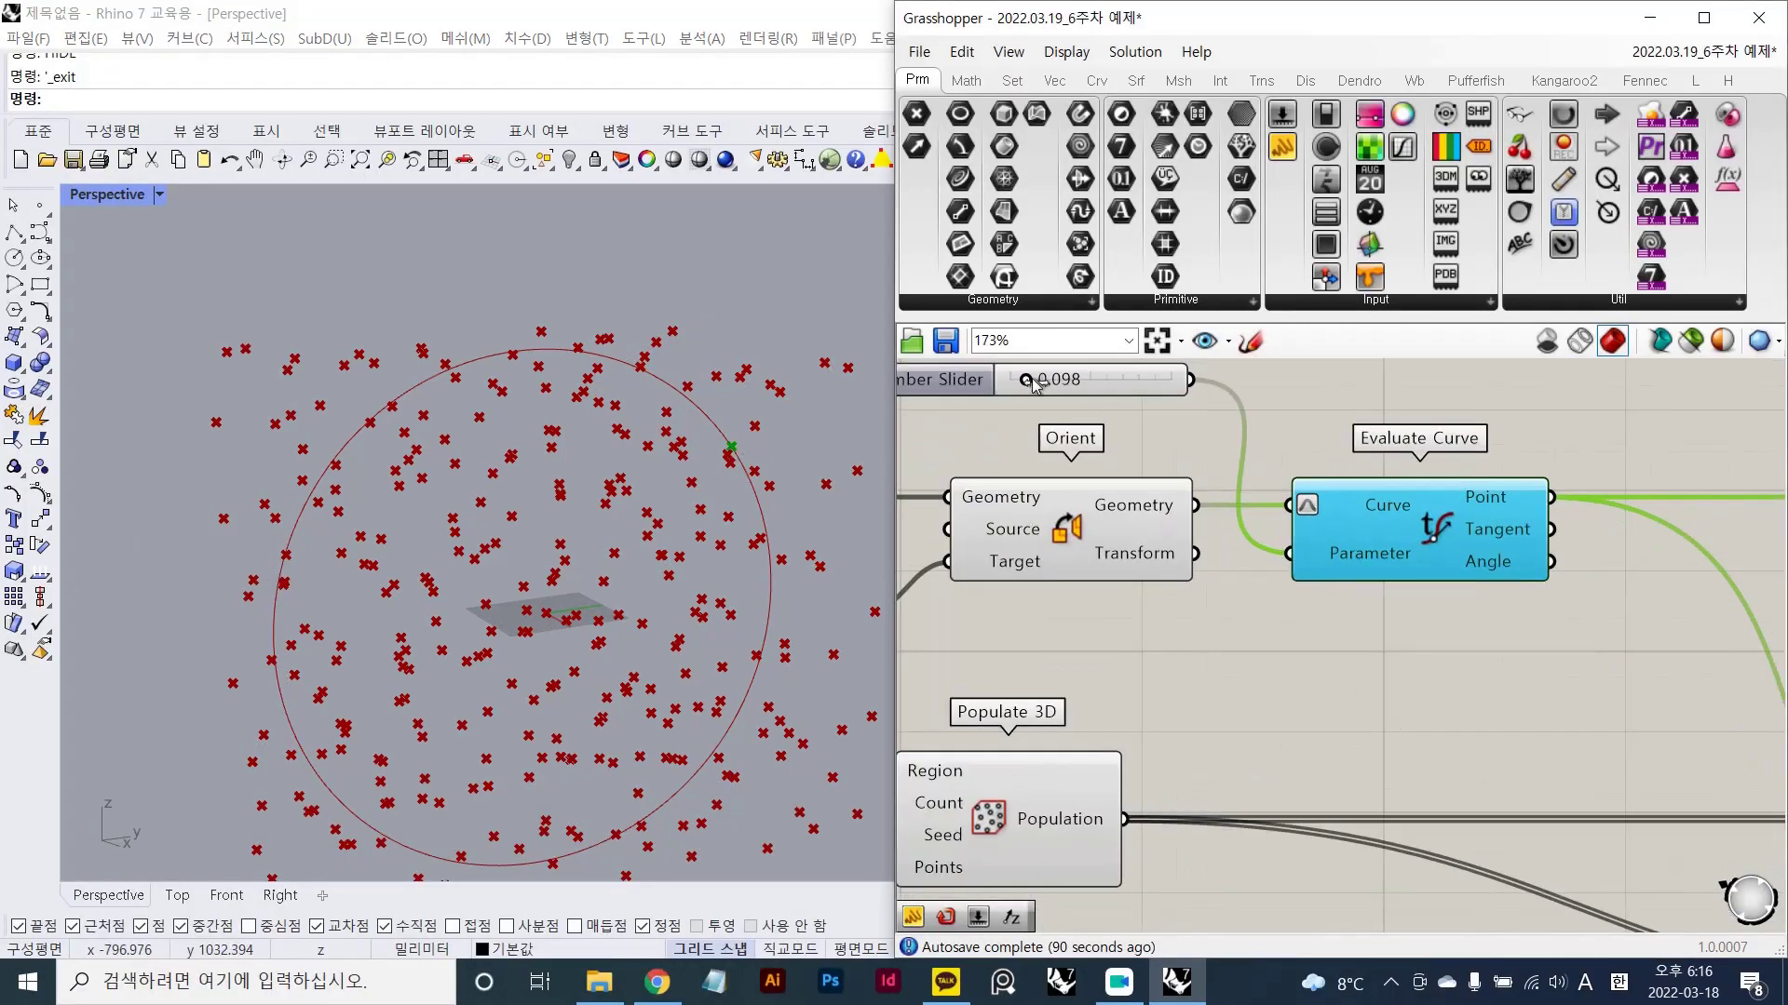
pyautogui.moveTo(1035, 382); pyautogui.dragTo(1057, 384)
# - Capture the viewport, sketch a circle around the moved point with lines to nearby points, and close the capture
pyautogui.press('Print')
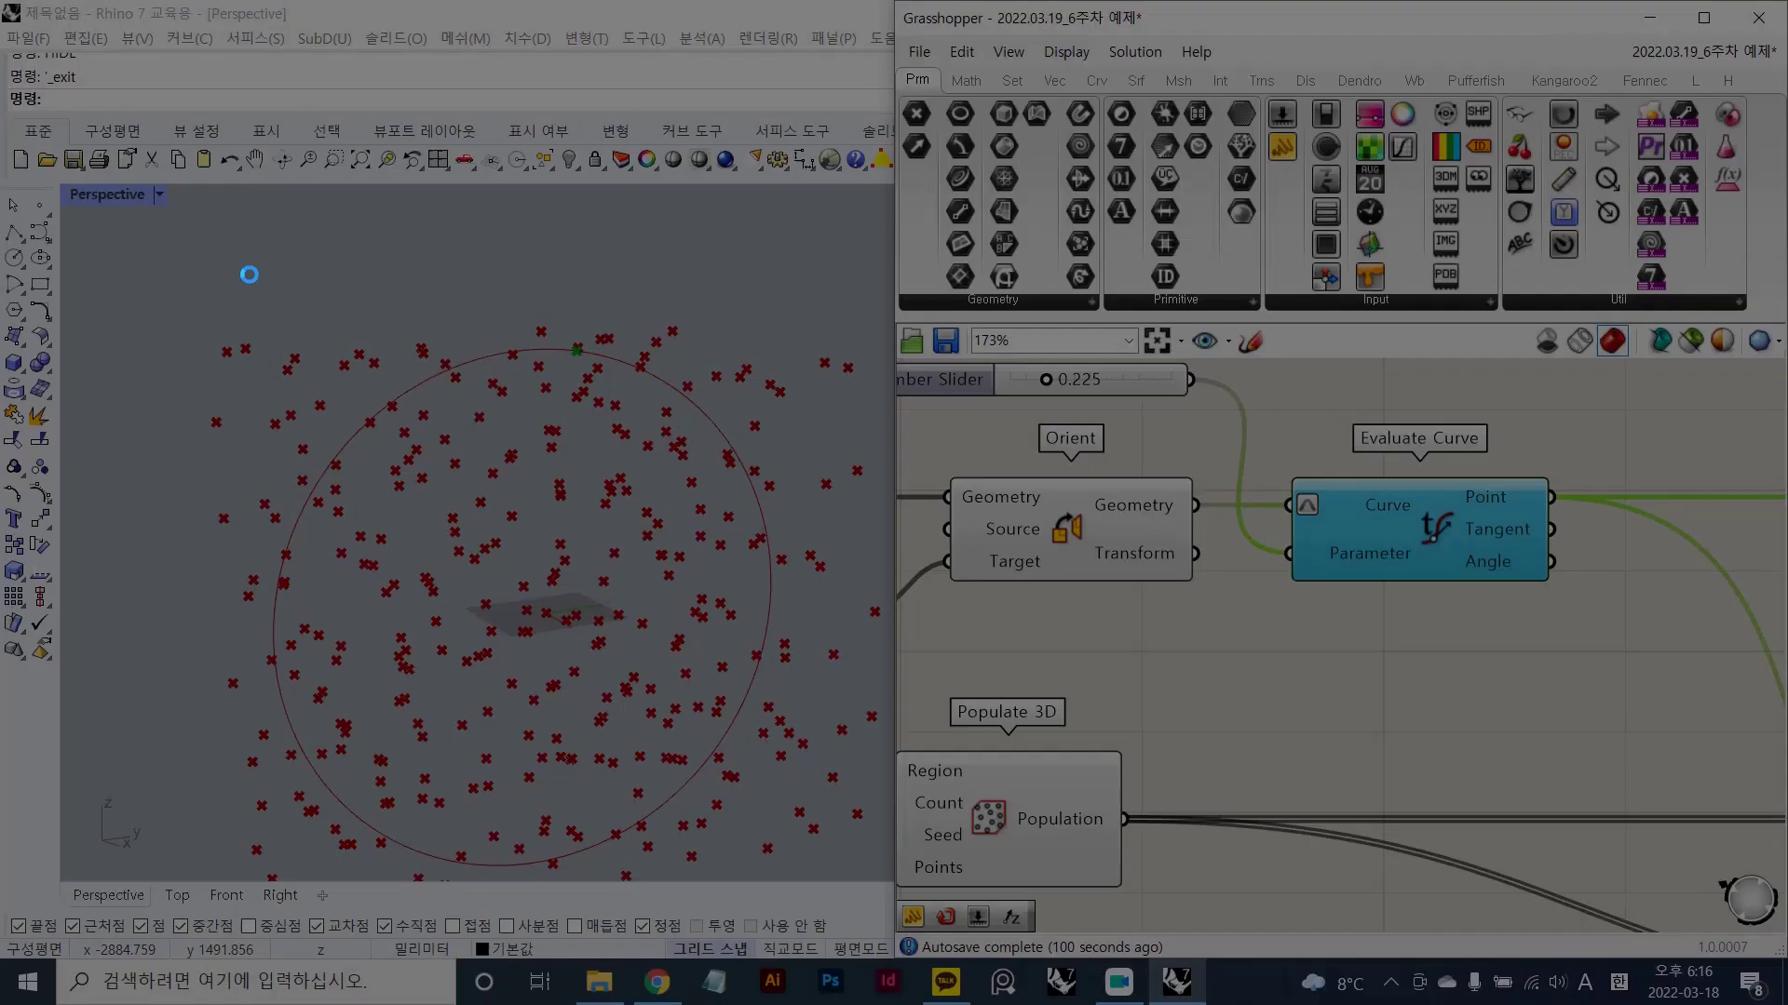
pyautogui.moveTo(203, 175)
pyautogui.mouseDown()
pyautogui.moveTo(992, 718)
pyautogui.moveTo(1089, 848)
pyautogui.mouseUp()
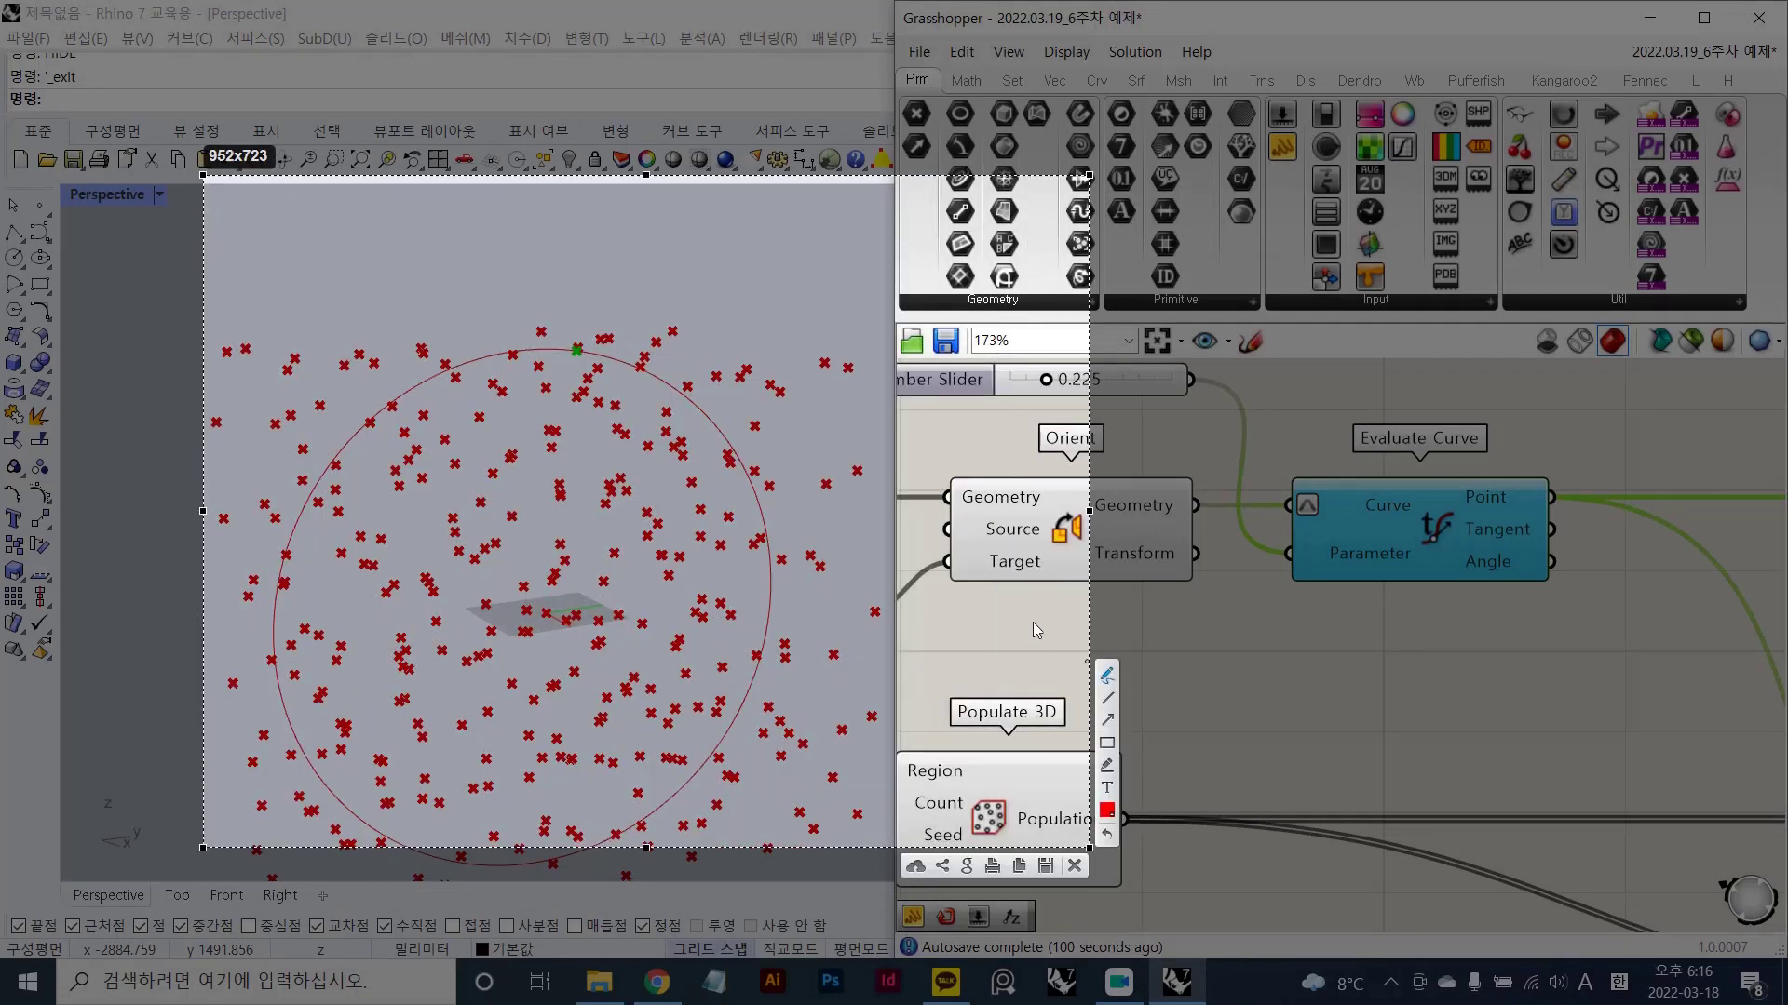
pyautogui.moveTo(569, 223)
pyautogui.mouseDown()
pyautogui.moveTo(468, 303)
pyautogui.moveTo(738, 419)
pyautogui.moveTo(558, 223)
pyautogui.mouseUp()
pyautogui.moveTo(570, 348); pyautogui.dragTo(578, 353)
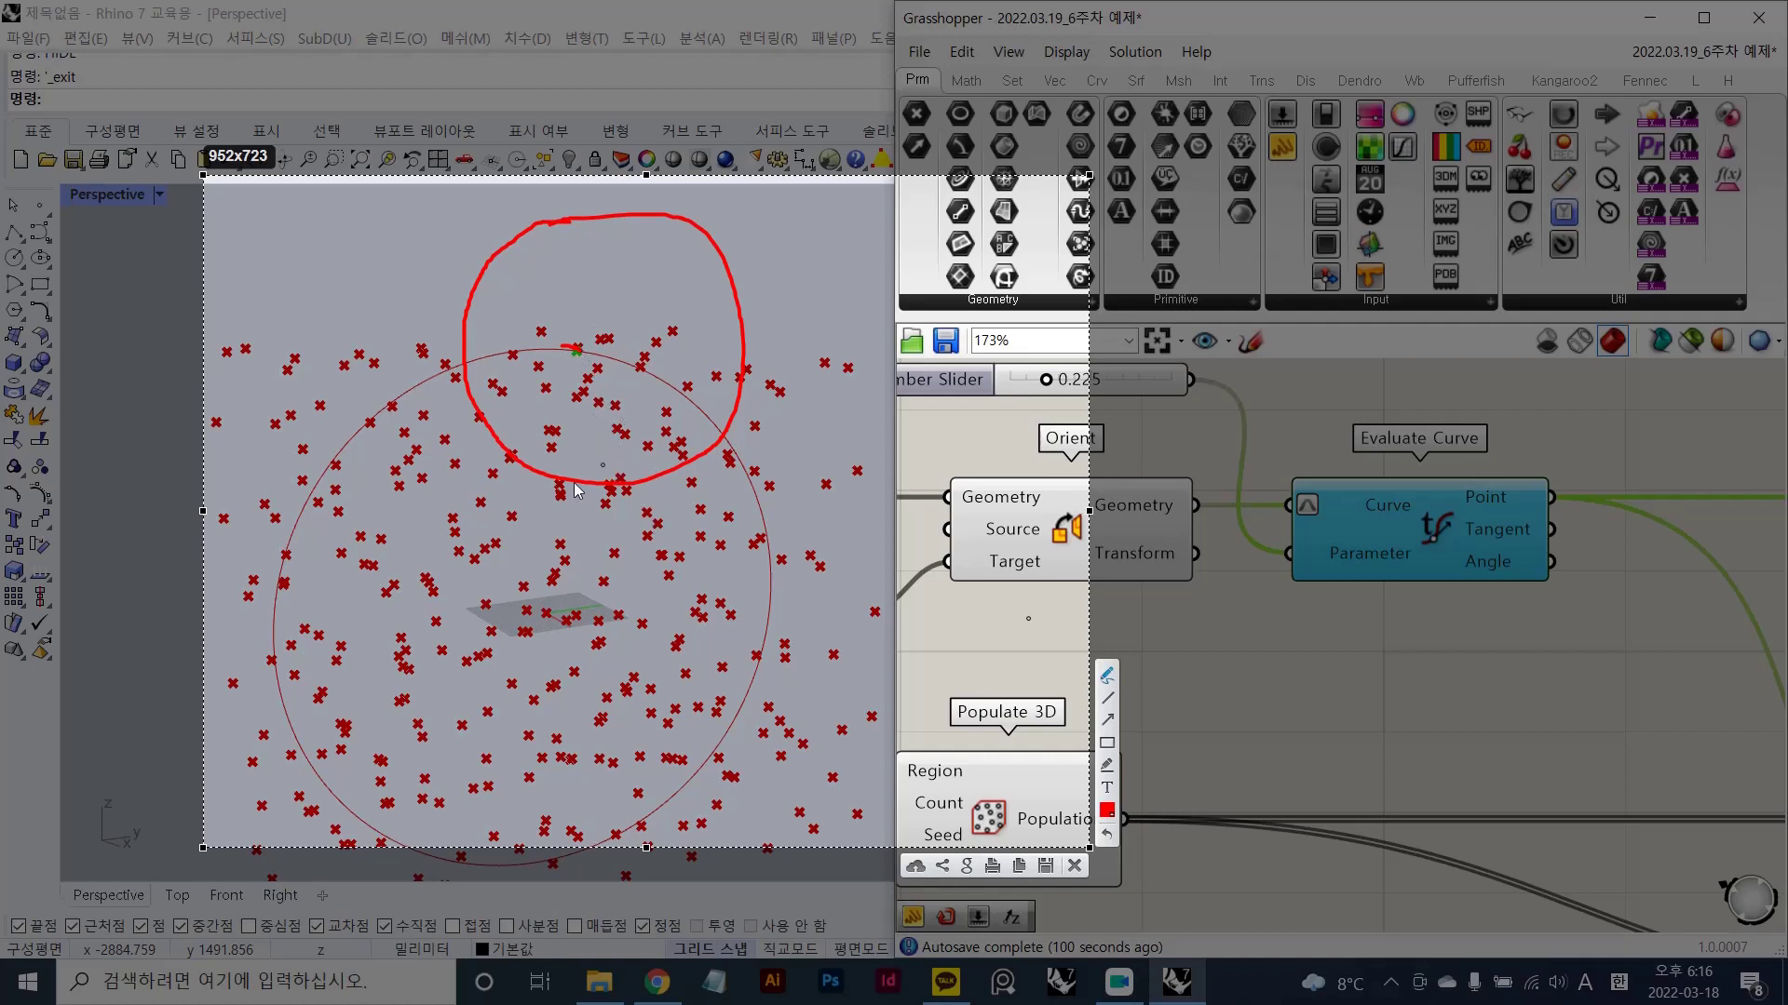
pyautogui.moveTo(578, 357)
pyautogui.mouseDown()
pyautogui.moveTo(565, 464)
pyautogui.moveTo(465, 372)
pyautogui.mouseUp()
pyautogui.moveTo(564, 358); pyautogui.dragTo(515, 407)
pyautogui.moveTo(577, 357)
pyautogui.mouseDown()
pyautogui.moveTo(635, 417)
pyautogui.moveTo(629, 438)
pyautogui.moveTo(626, 336)
pyautogui.moveTo(674, 339)
pyautogui.moveTo(694, 388)
pyautogui.moveTo(683, 455)
pyautogui.mouseUp()
pyautogui.moveTo(638, 368); pyautogui.dragTo(698, 438)
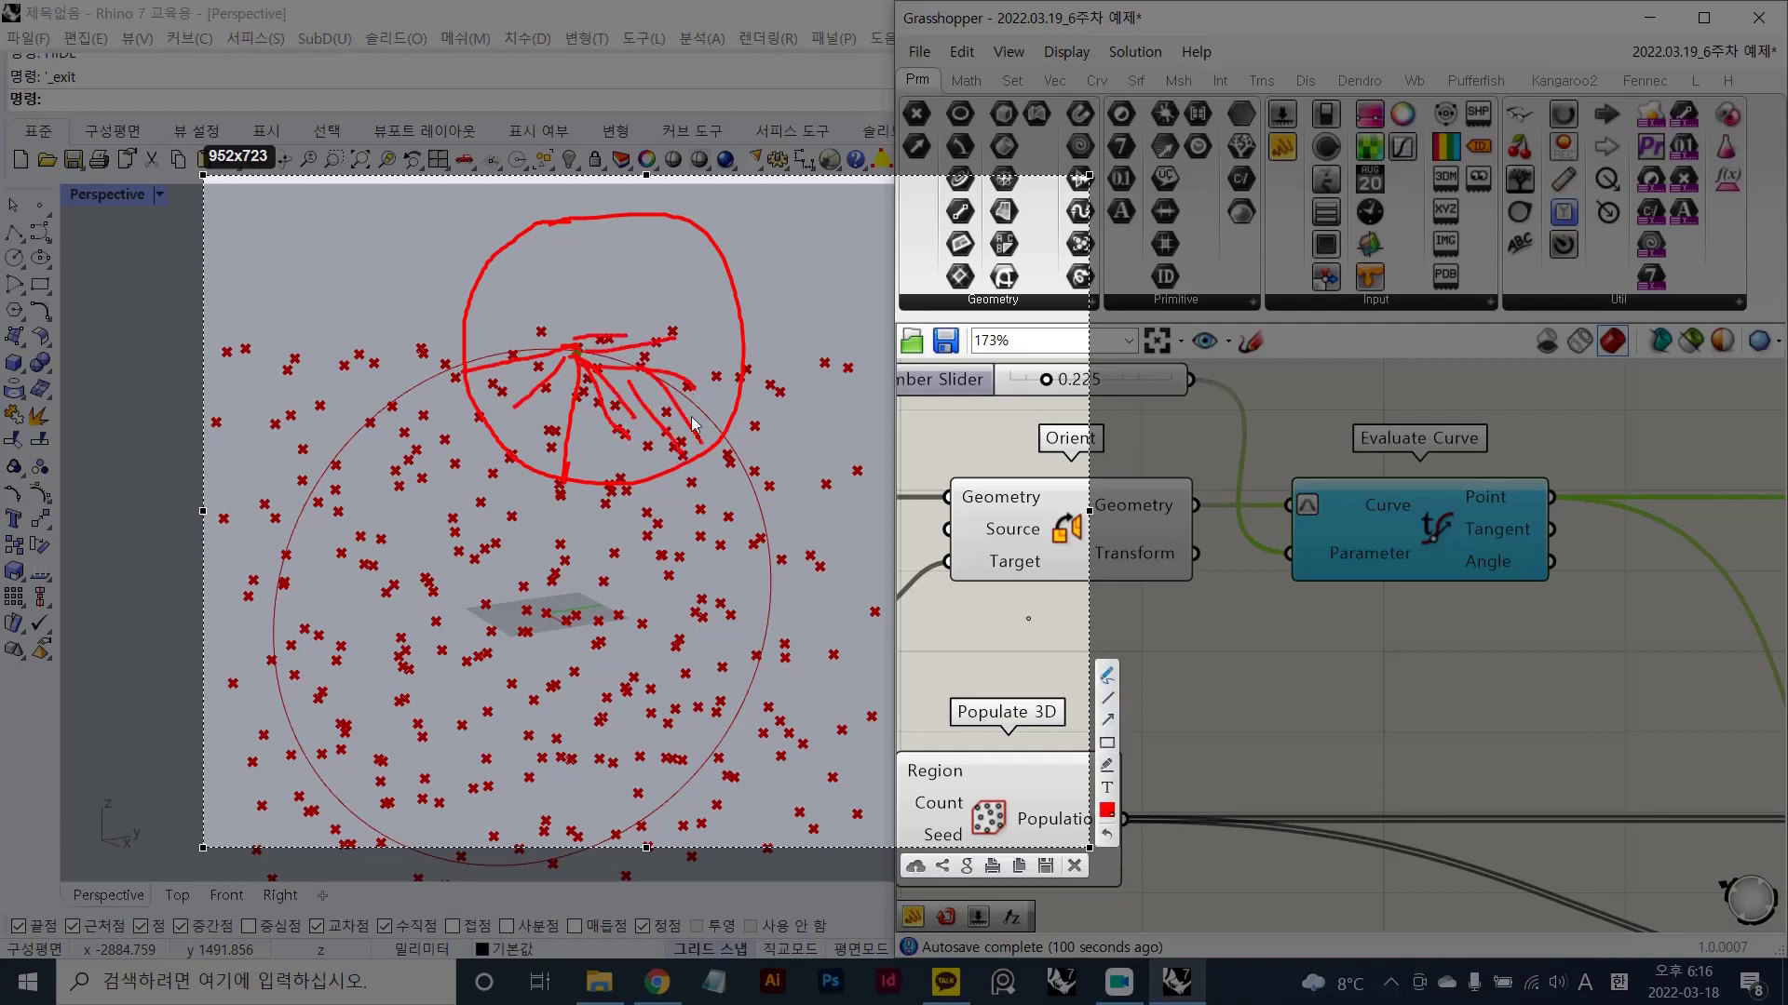
pyautogui.press('Escape')
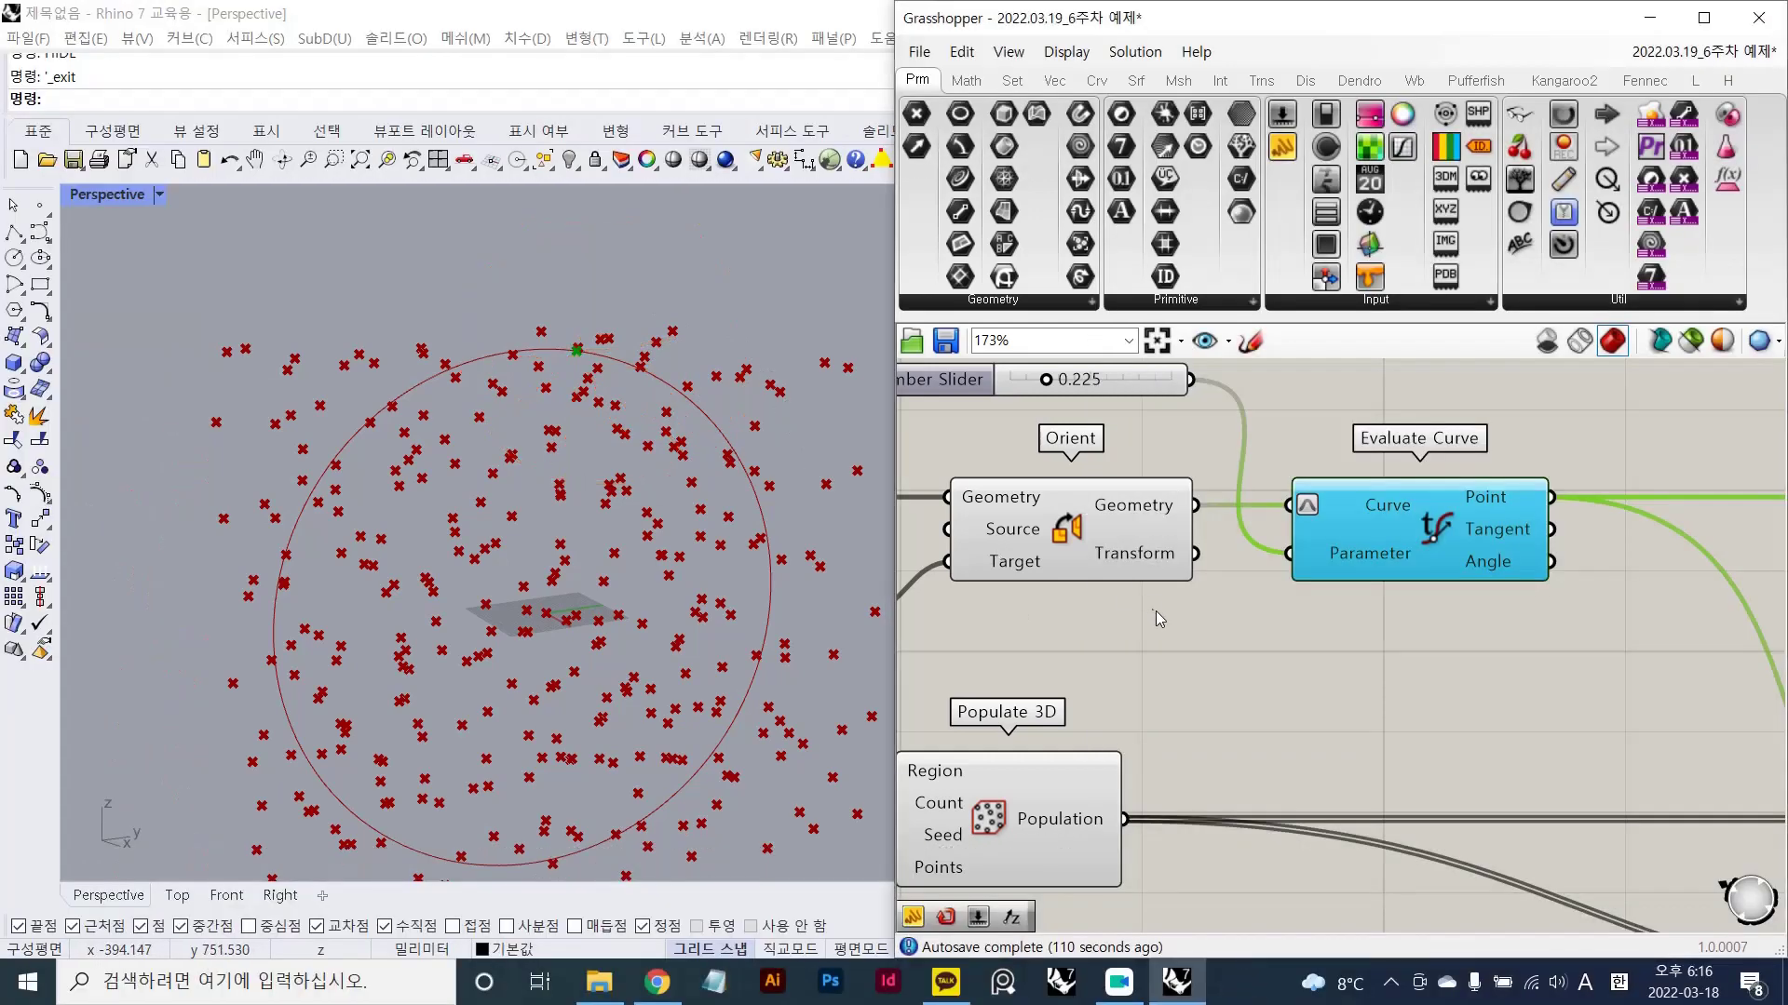
pyautogui.scroll(-4, 1151, 610)
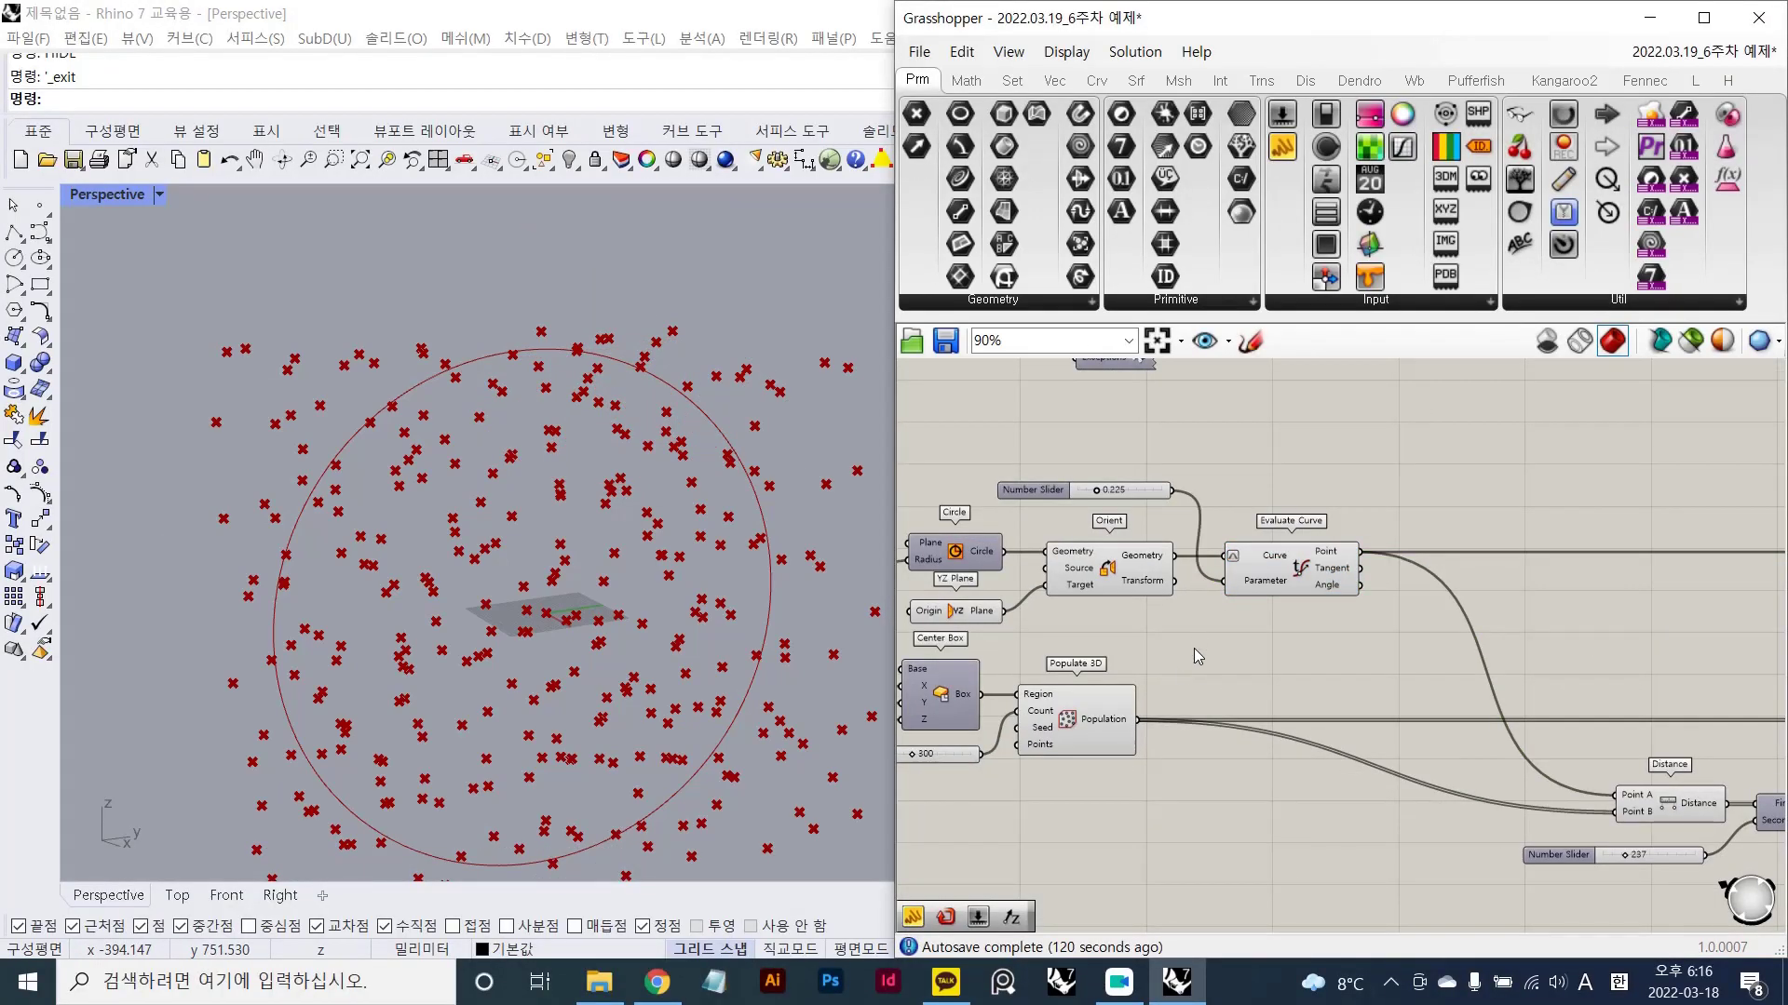
pyautogui.scroll(-2, 1193, 648)
pyautogui.moveTo(1179, 543); pyautogui.dragTo(1225, 559, button='right')
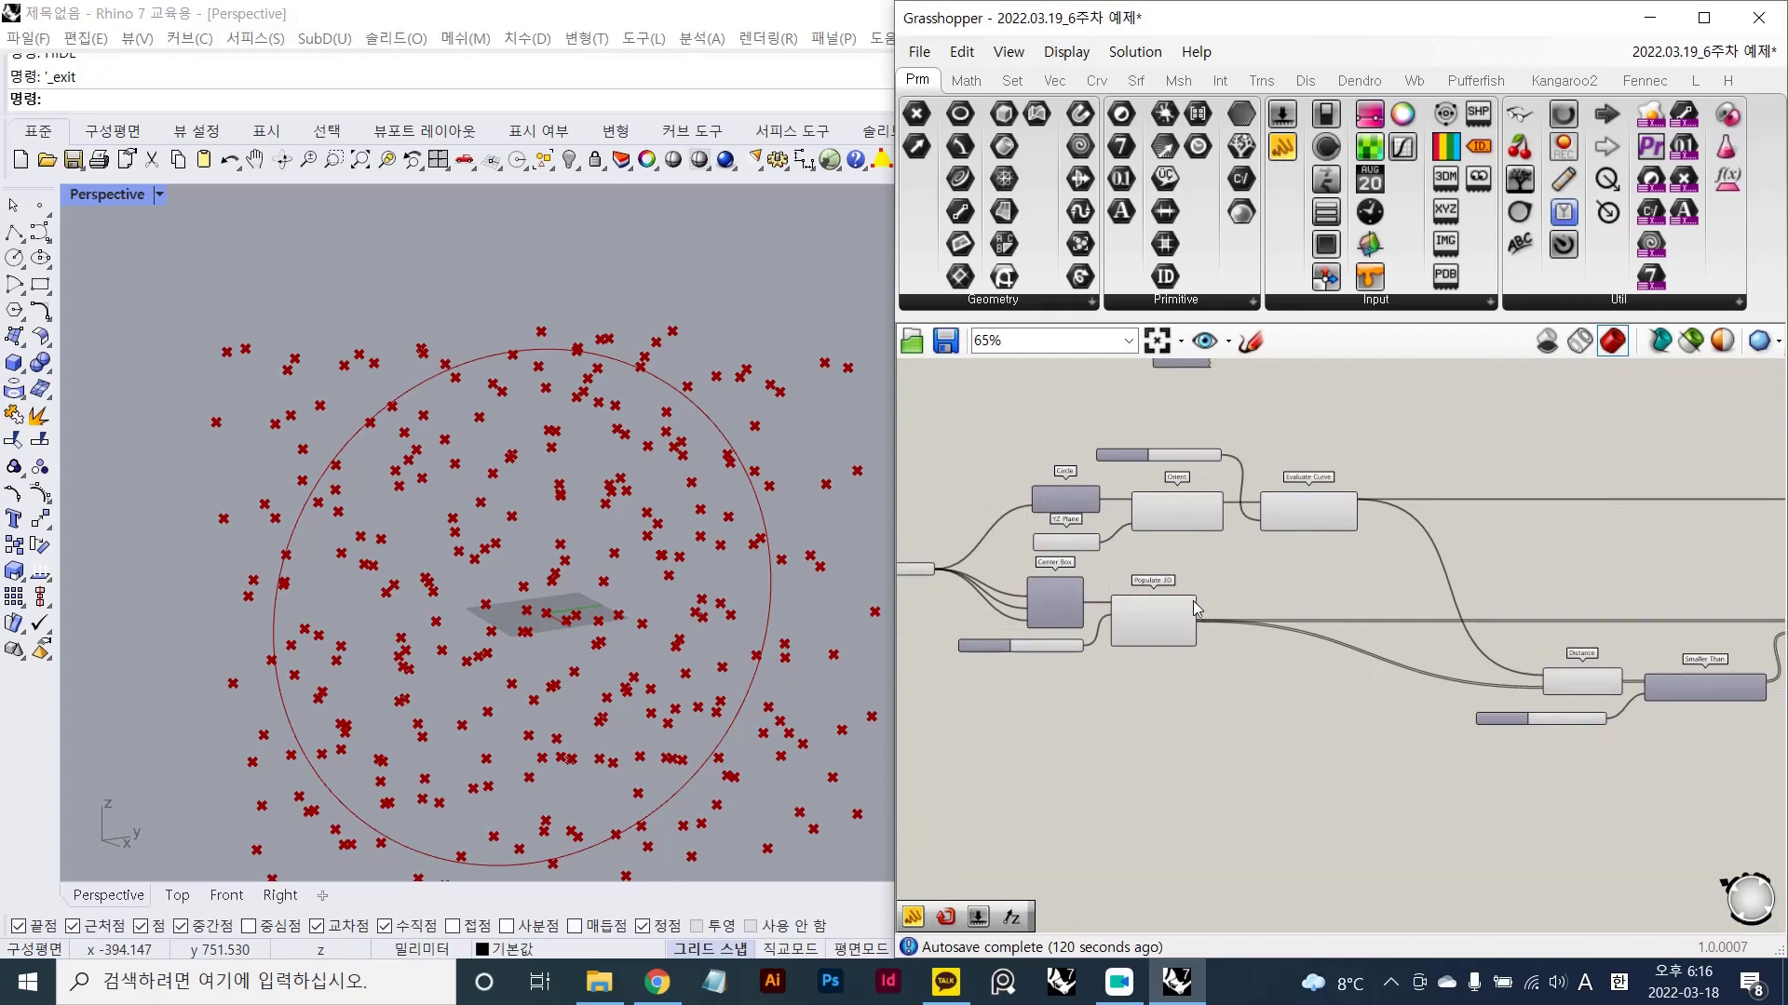
pyautogui.moveTo(1196, 608)
pyautogui.moveTo(1033, 415); pyautogui.dragTo(1112, 443, button='right')
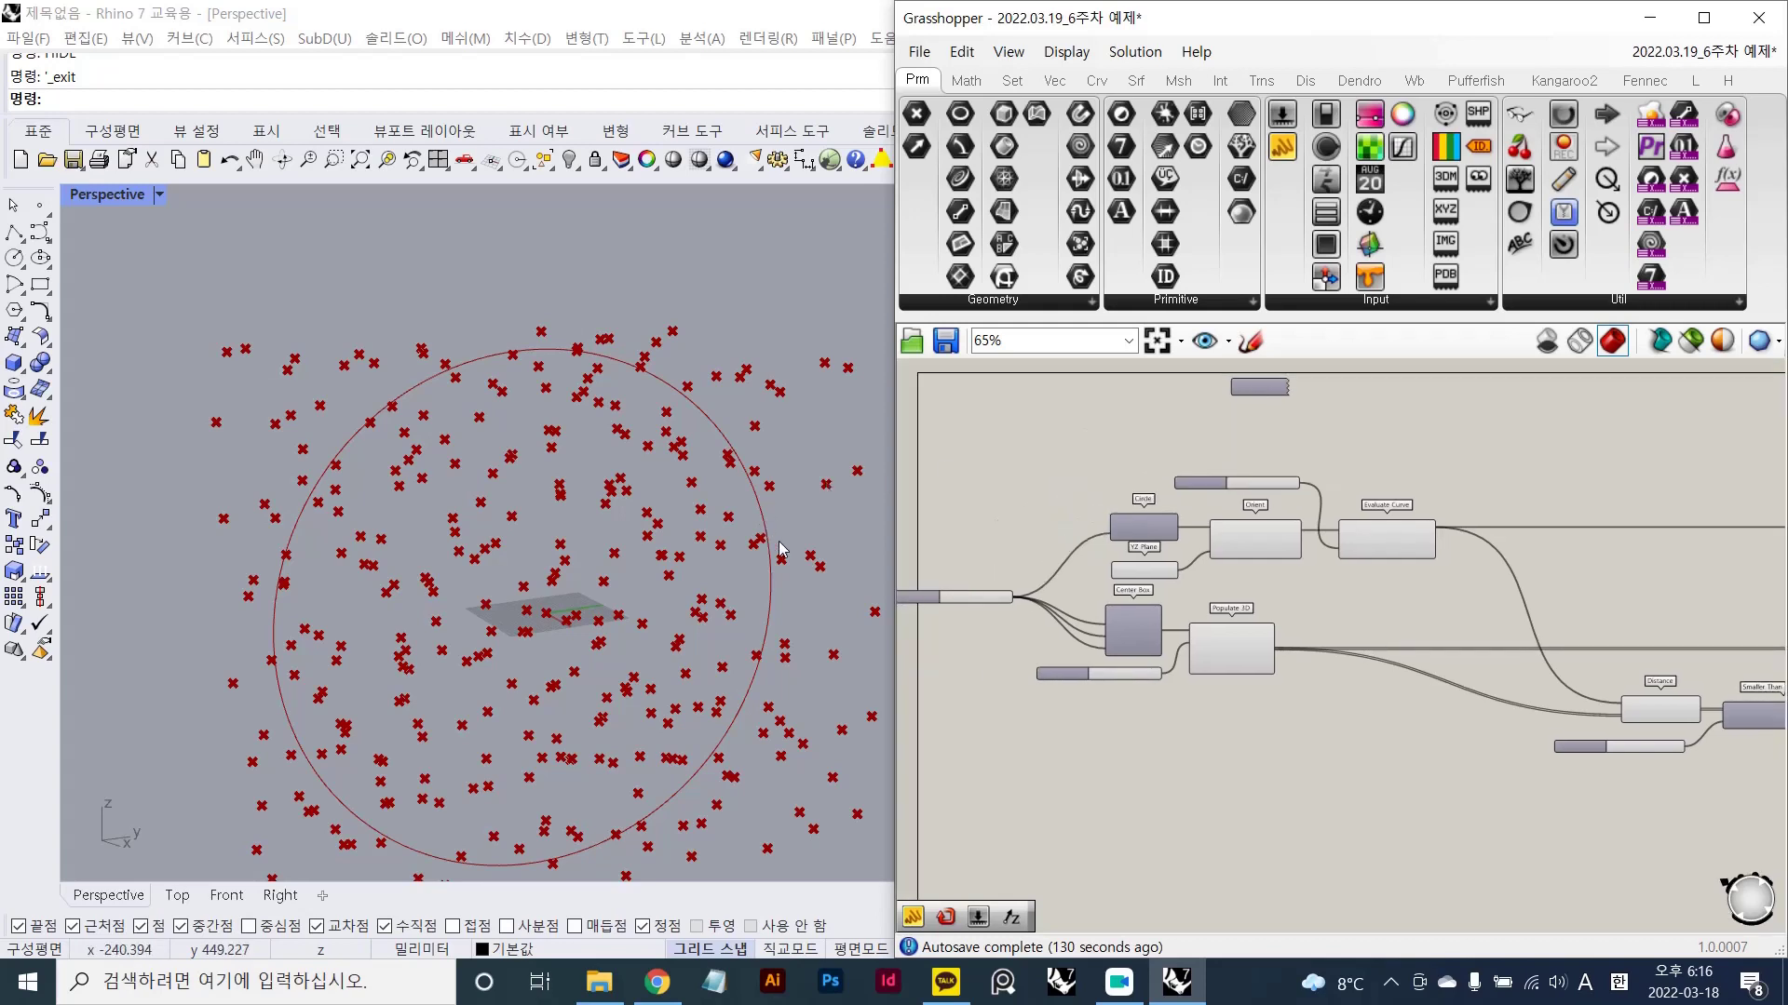
pyautogui.scroll(2, 780, 549)
pyautogui.scroll(1, 1328, 610)
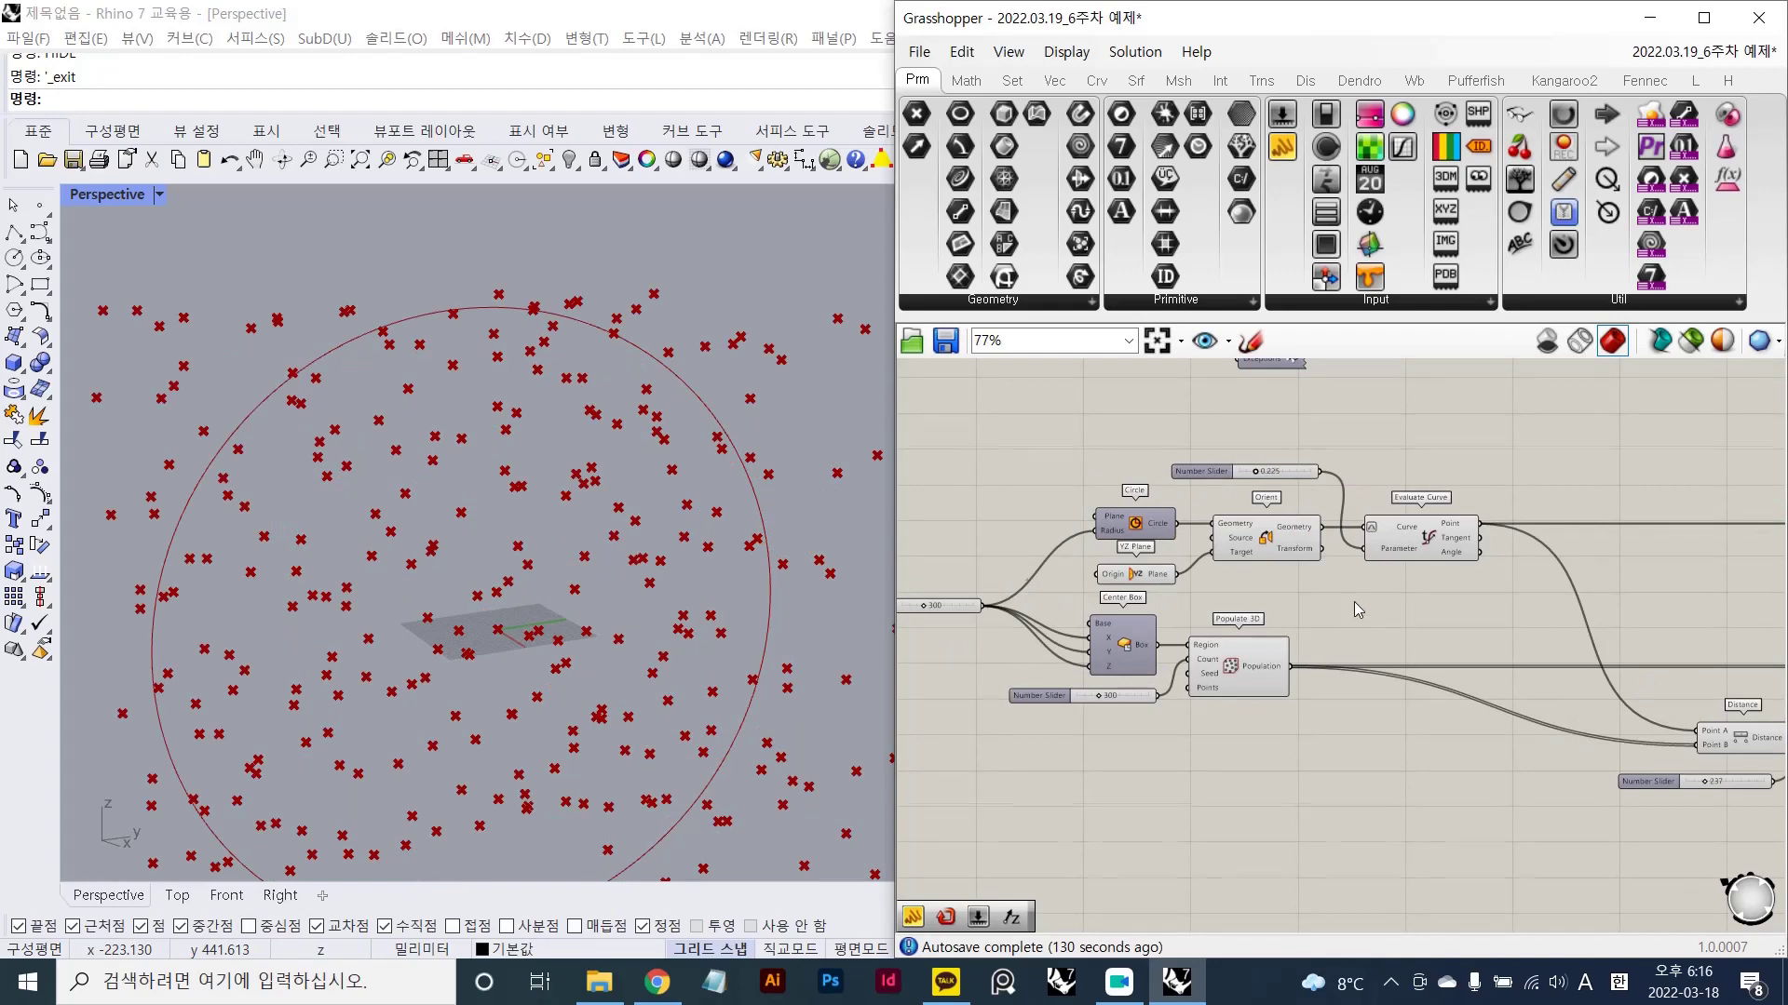
# - Turn off the preview of the Populate 3D component so its points no longer show in the viewport
pyautogui.moveTo(1354, 601); pyautogui.dragTo(1384, 545, button='right')
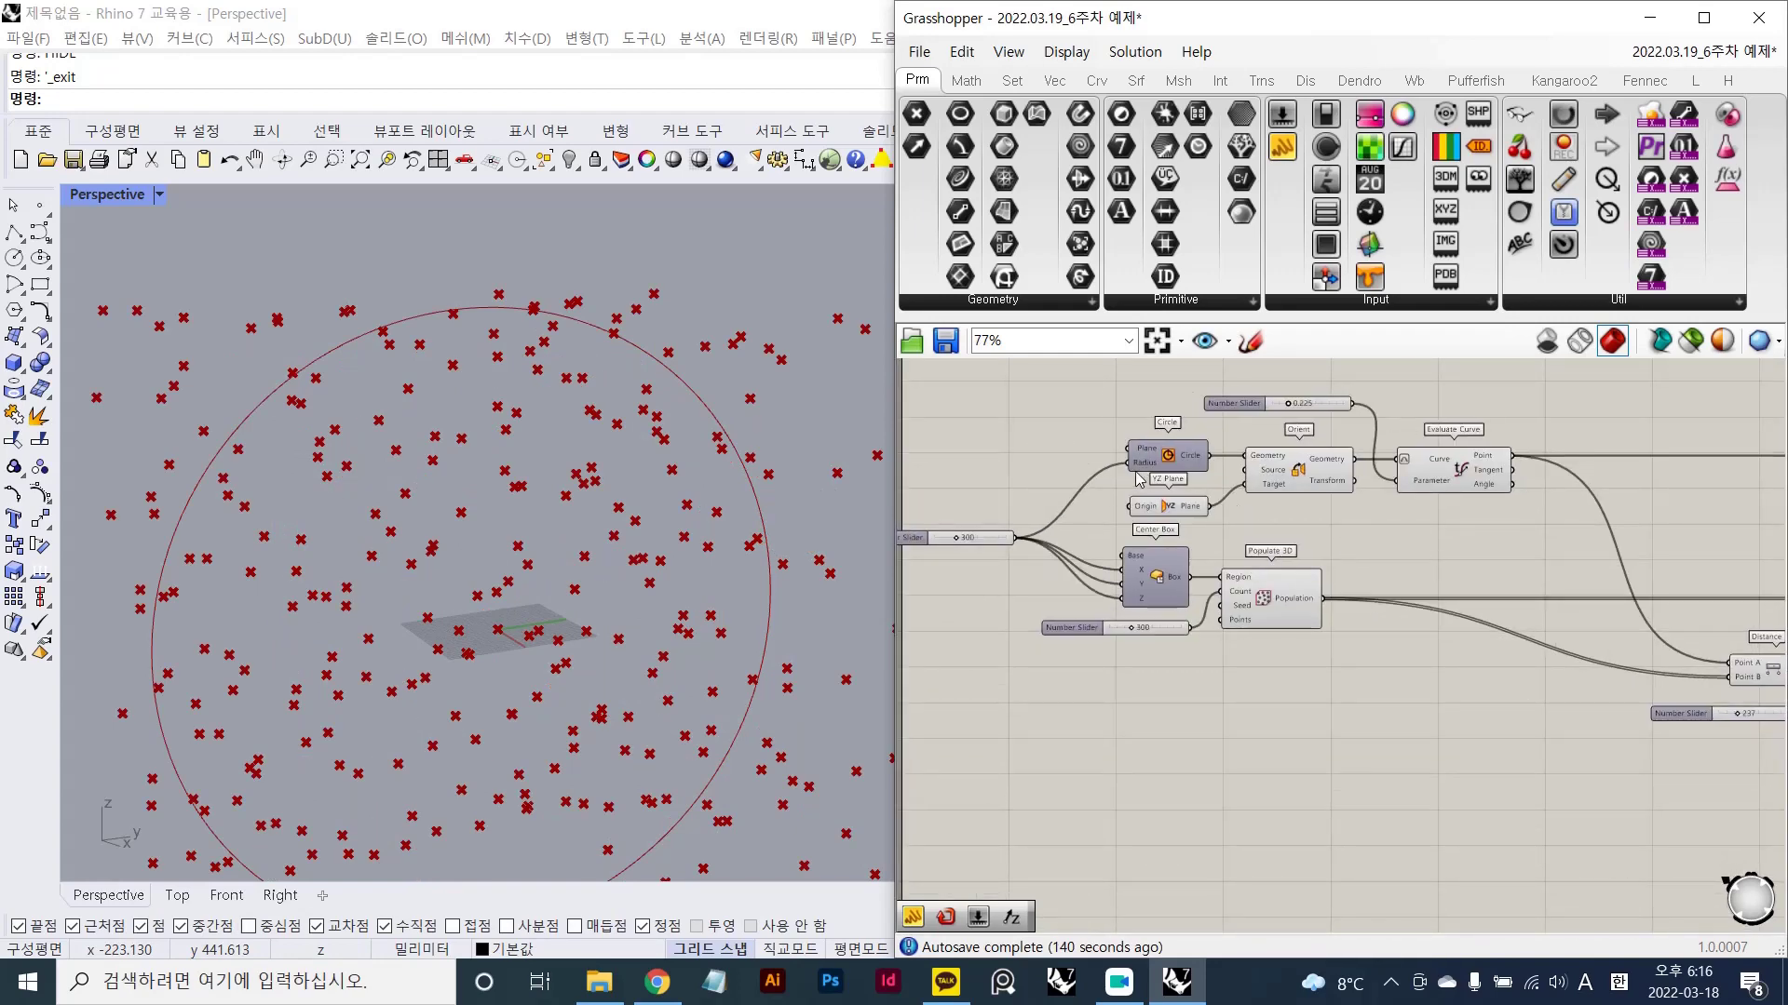
pyautogui.click(1297, 467)
pyautogui.moveTo(521, 484); pyautogui.dragTo(636, 508, button='right')
pyautogui.click(1263, 594)
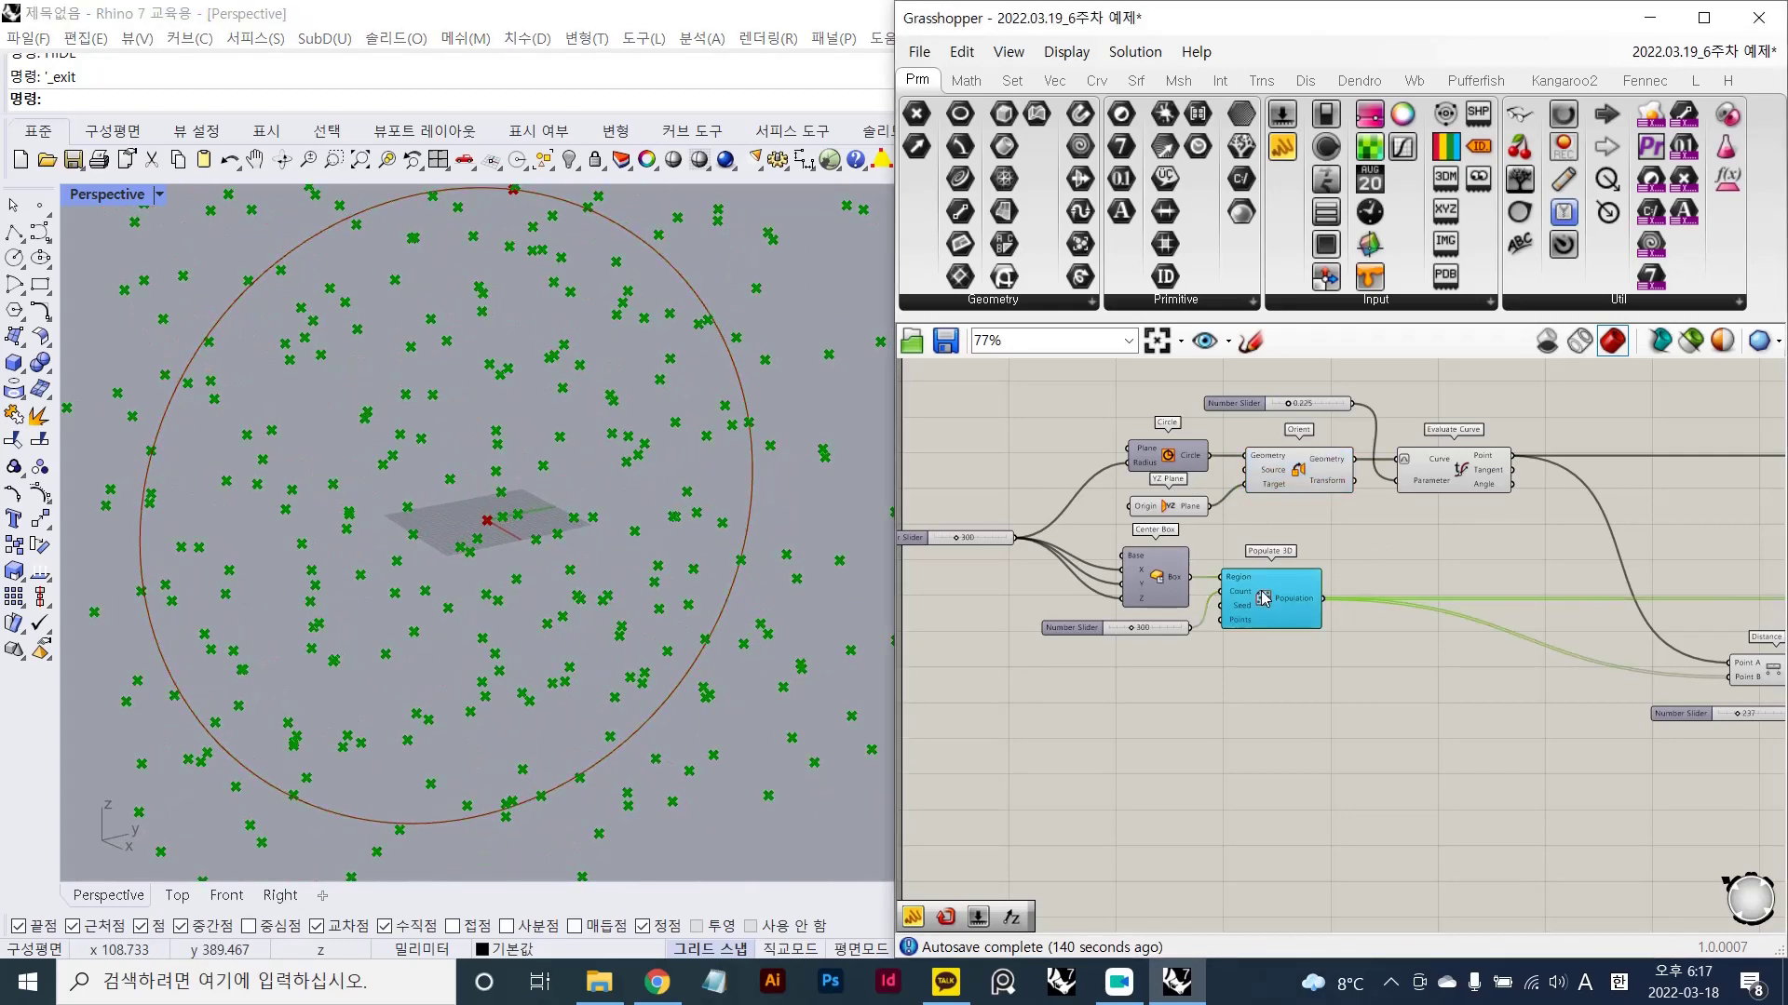
pyautogui.hotkey('ctrl', 'q')
pyautogui.click(1400, 544)
# - Highlight the Orient circle and the Evaluate Curve point in the viewport to examine each one
pyautogui.click(1300, 477)
pyautogui.scroll(-3, 506, 437)
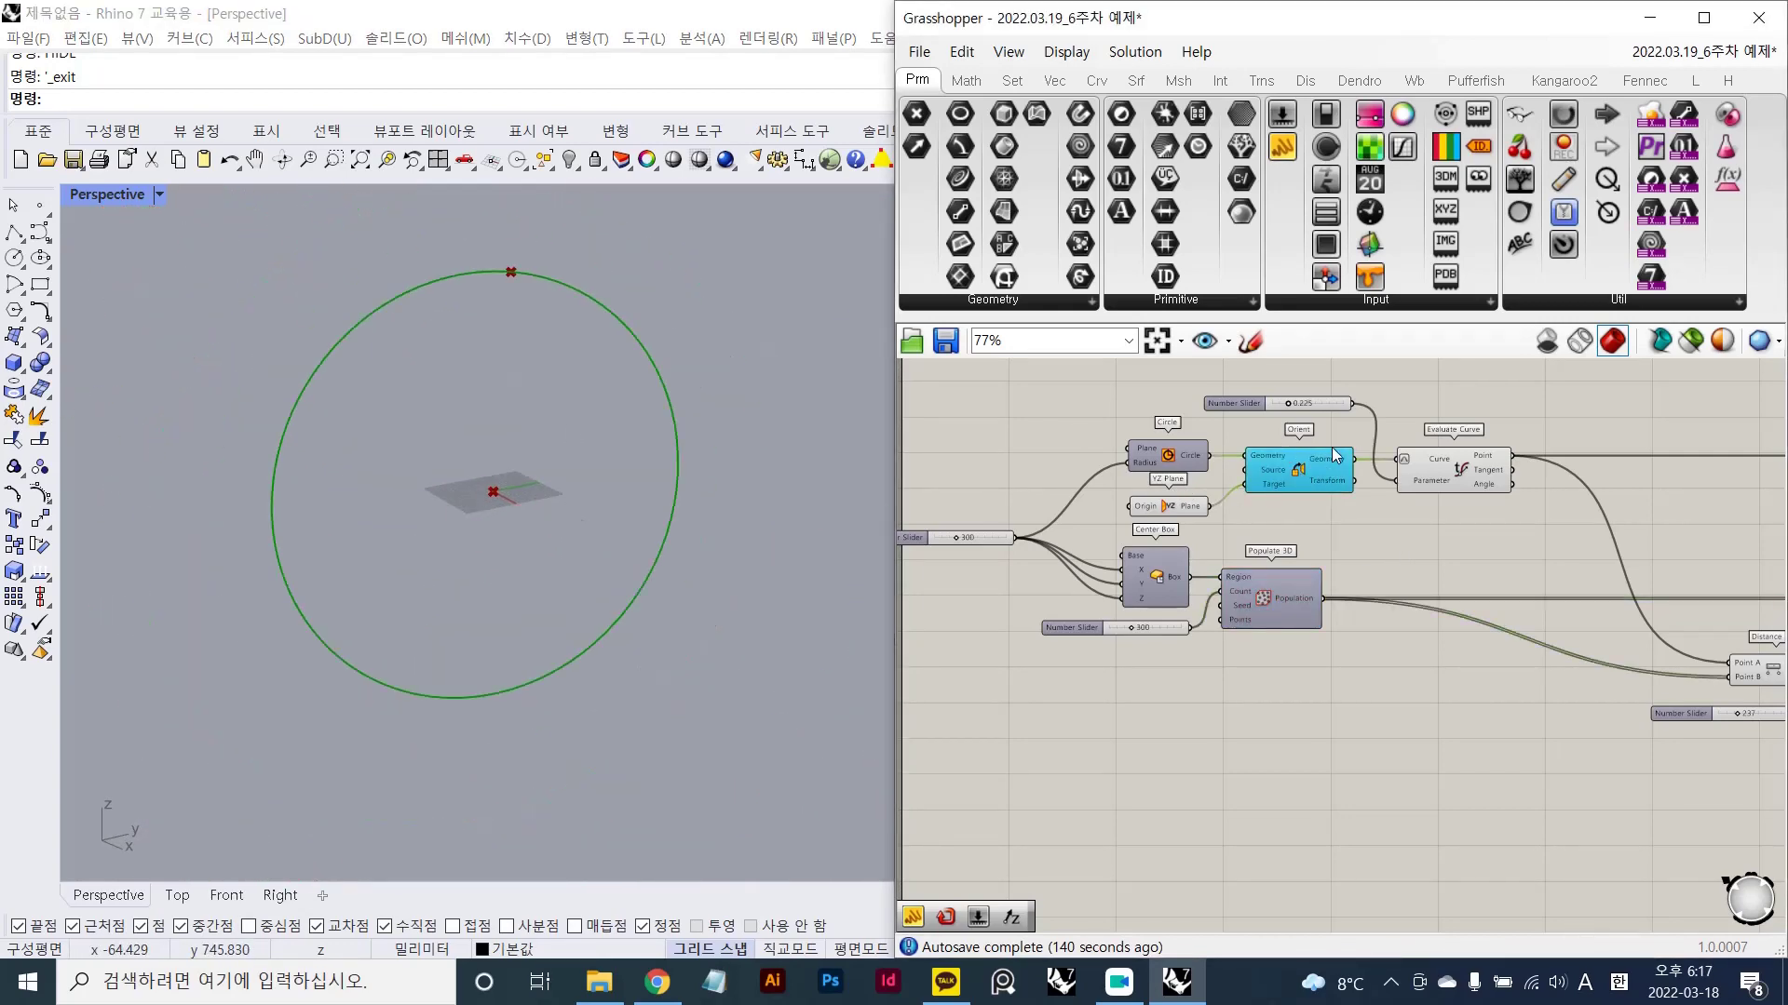
pyautogui.scroll(1, 1348, 456)
pyautogui.click(1488, 467)
pyautogui.scroll(3, 1350, 438)
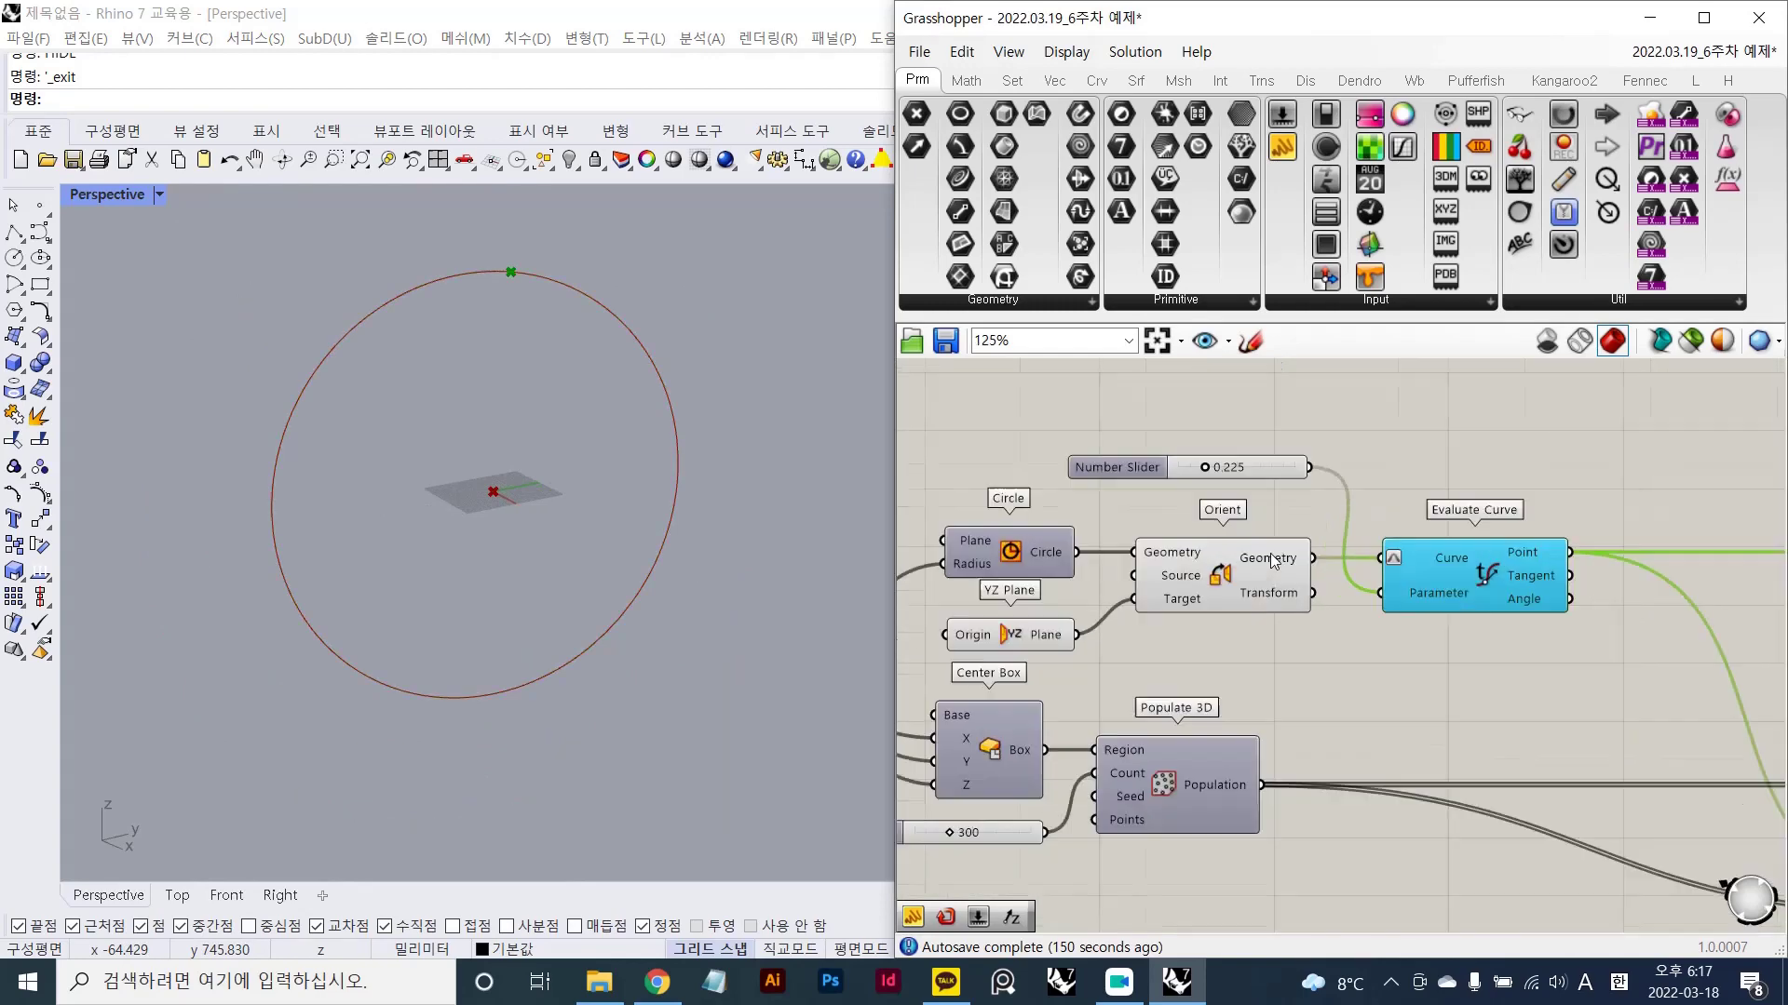
# - Set the slider feeding the Evaluate Curve parameter to 0.000 and check the point's position on the circle
pyautogui.moveTo(1195, 453); pyautogui.dragTo(1136, 455)
pyautogui.click(1501, 450)
pyautogui.click(1514, 568)
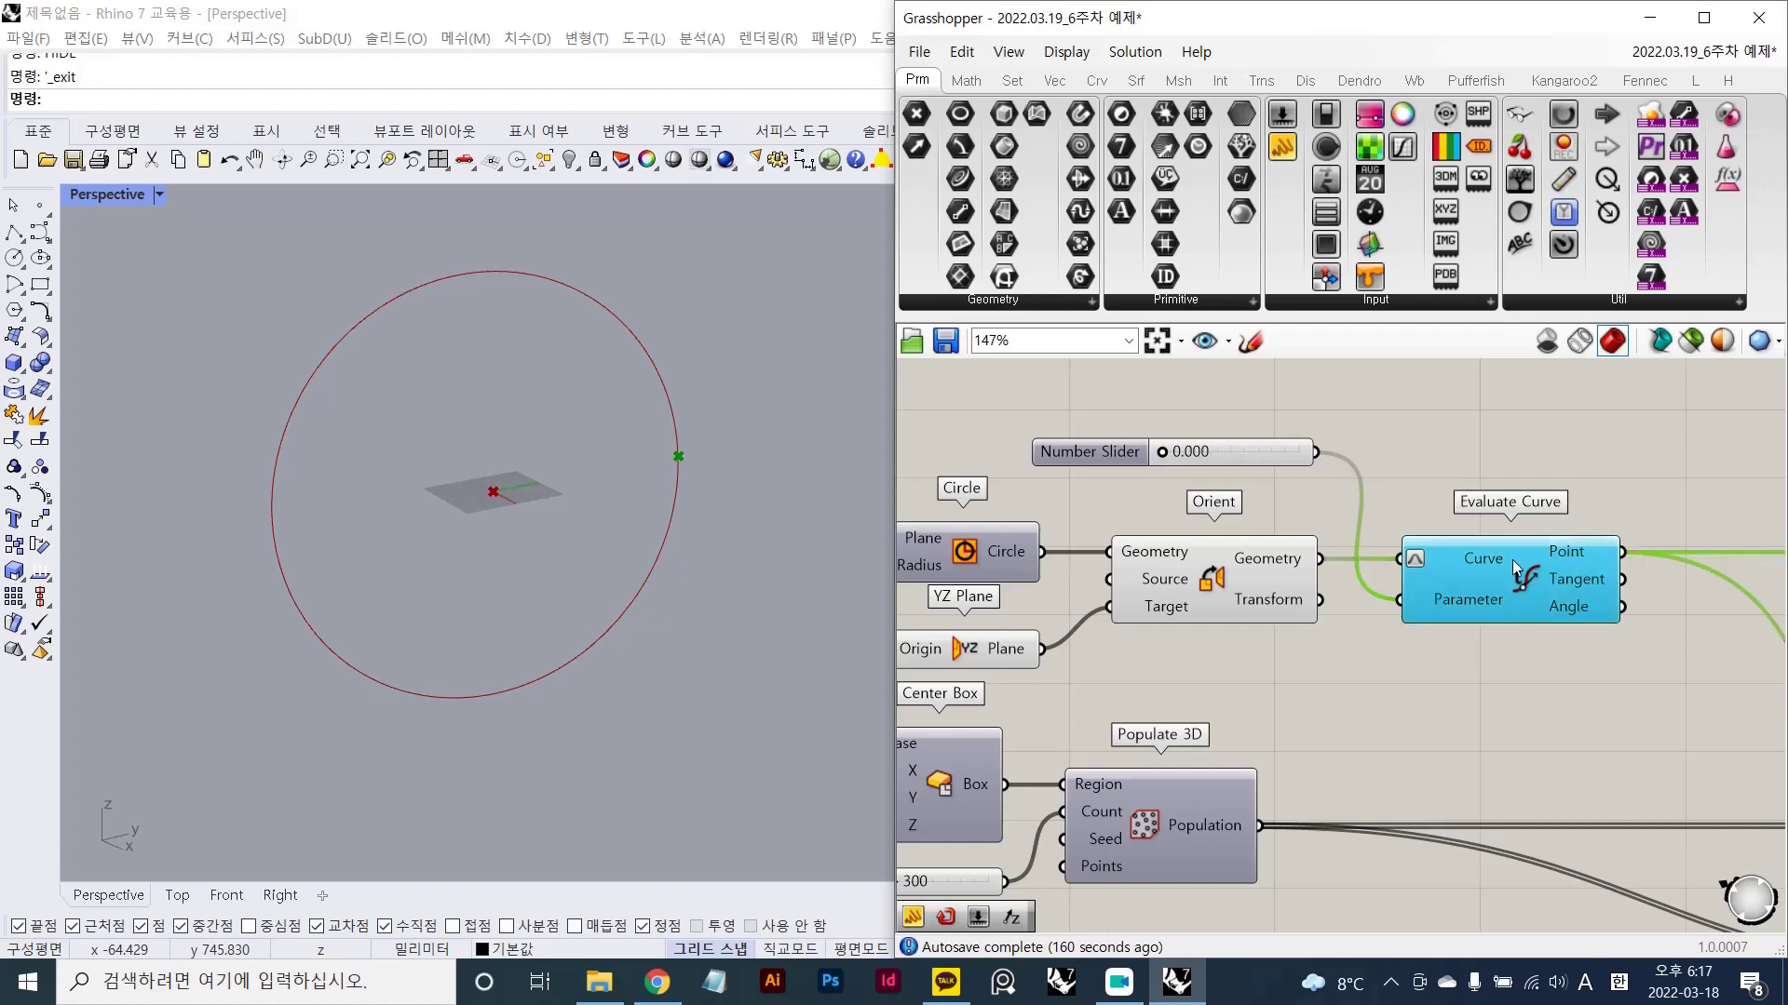
pyautogui.scroll(-5, 1514, 573)
pyautogui.click(1375, 559)
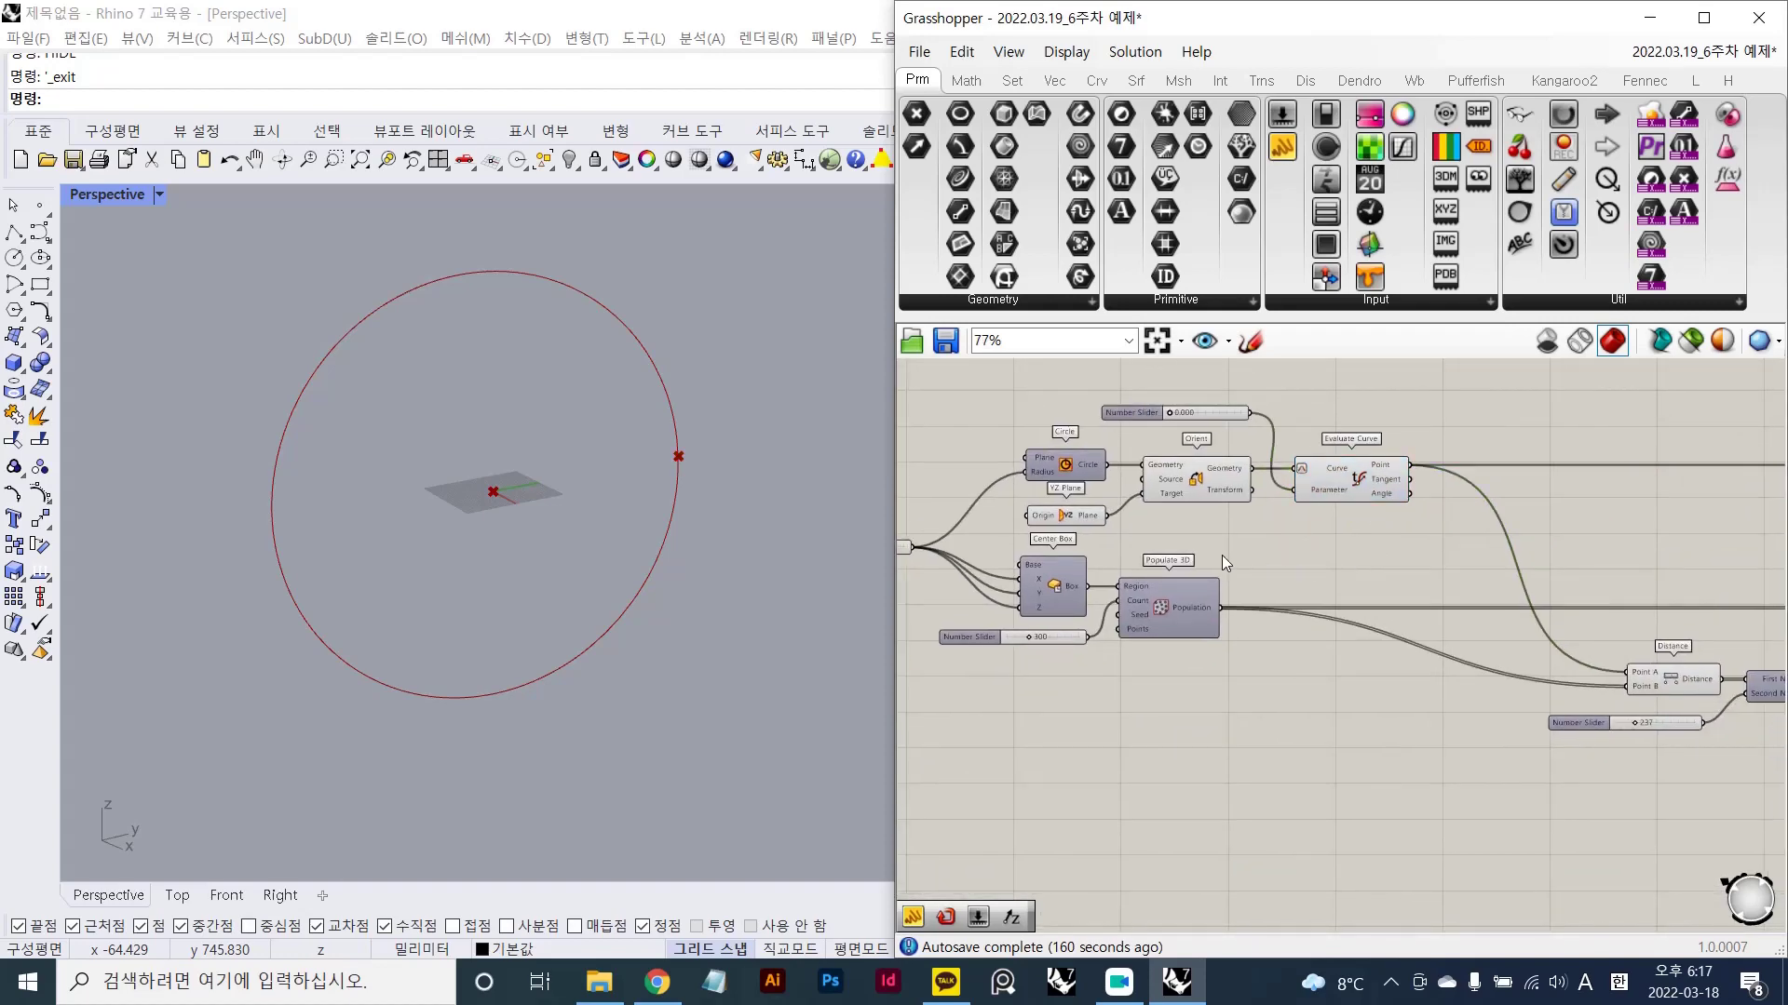
# - Open up vertical space on the canvas between the Circle, Orient and Evaluate Curve row and the YZ Plane, Center Box and Populate 3D group
pyautogui.scroll(-2, 1275, 533)
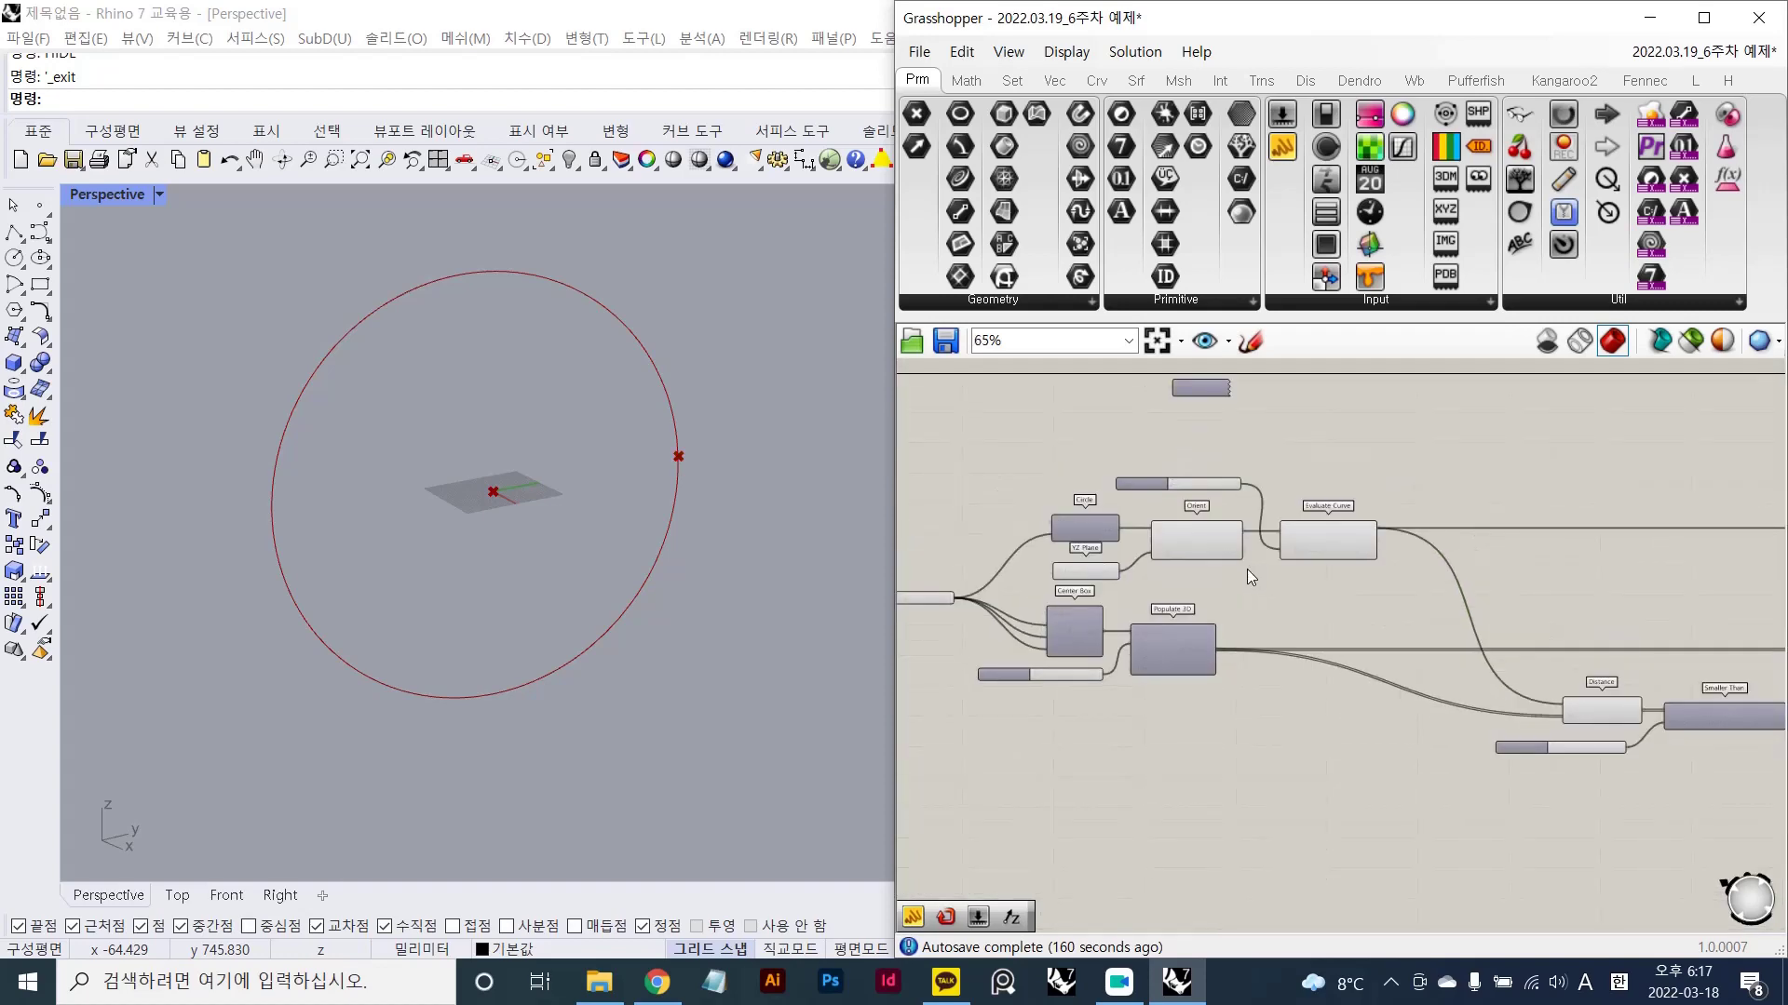
pyautogui.keyDown('alt'); pyautogui.moveTo(1247, 568); pyautogui.dragTo(1262, 728); pyautogui.keyUp('alt')
pyautogui.moveTo(1320, 488); pyautogui.dragTo(1388, 436, button='right')
pyautogui.moveTo(1484, 606); pyautogui.dragTo(1050, 395)
pyautogui.moveTo(1415, 879); pyautogui.dragTo(992, 642)
pyautogui.click(1283, 670)
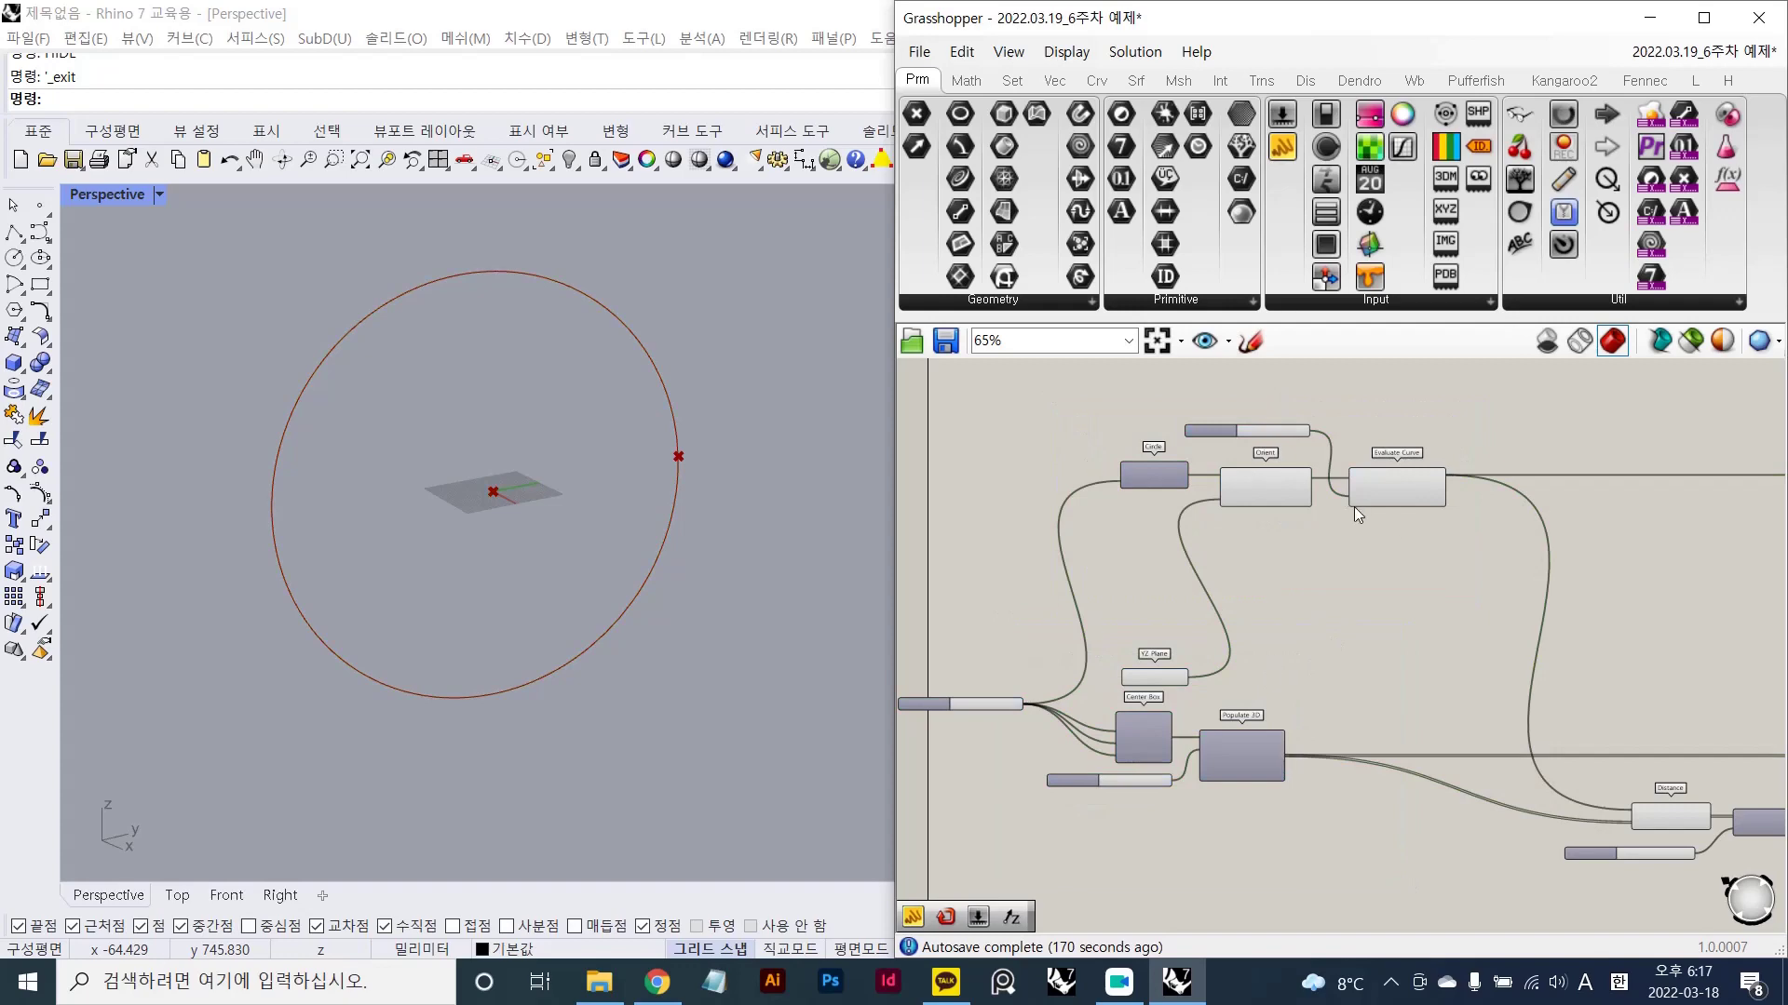
# - Turn on the Center Box preview and view the box around the circle in the viewport
pyautogui.moveTo(1354, 506); pyautogui.dragTo(1333, 638, button='right')
pyautogui.scroll(3, 1333, 638)
pyautogui.scroll(-3, 1341, 748)
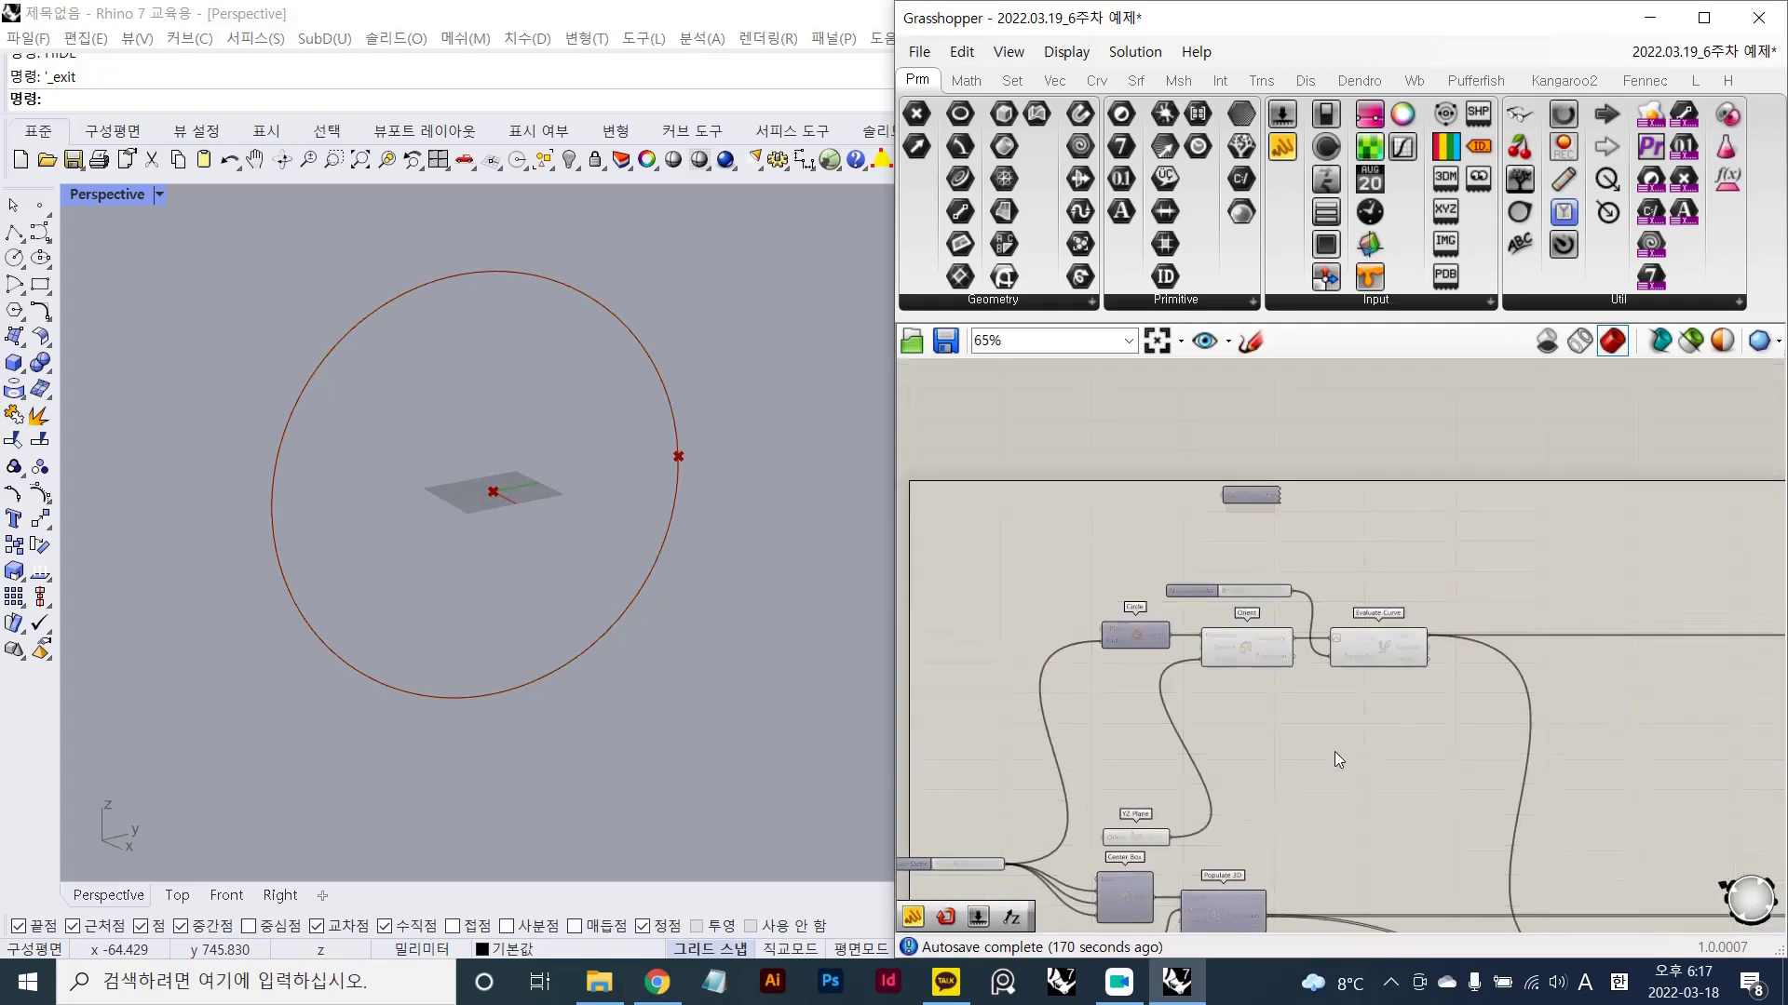
pyautogui.scroll(2, 1216, 589)
pyautogui.scroll(2, 1179, 607)
pyautogui.click(1165, 589)
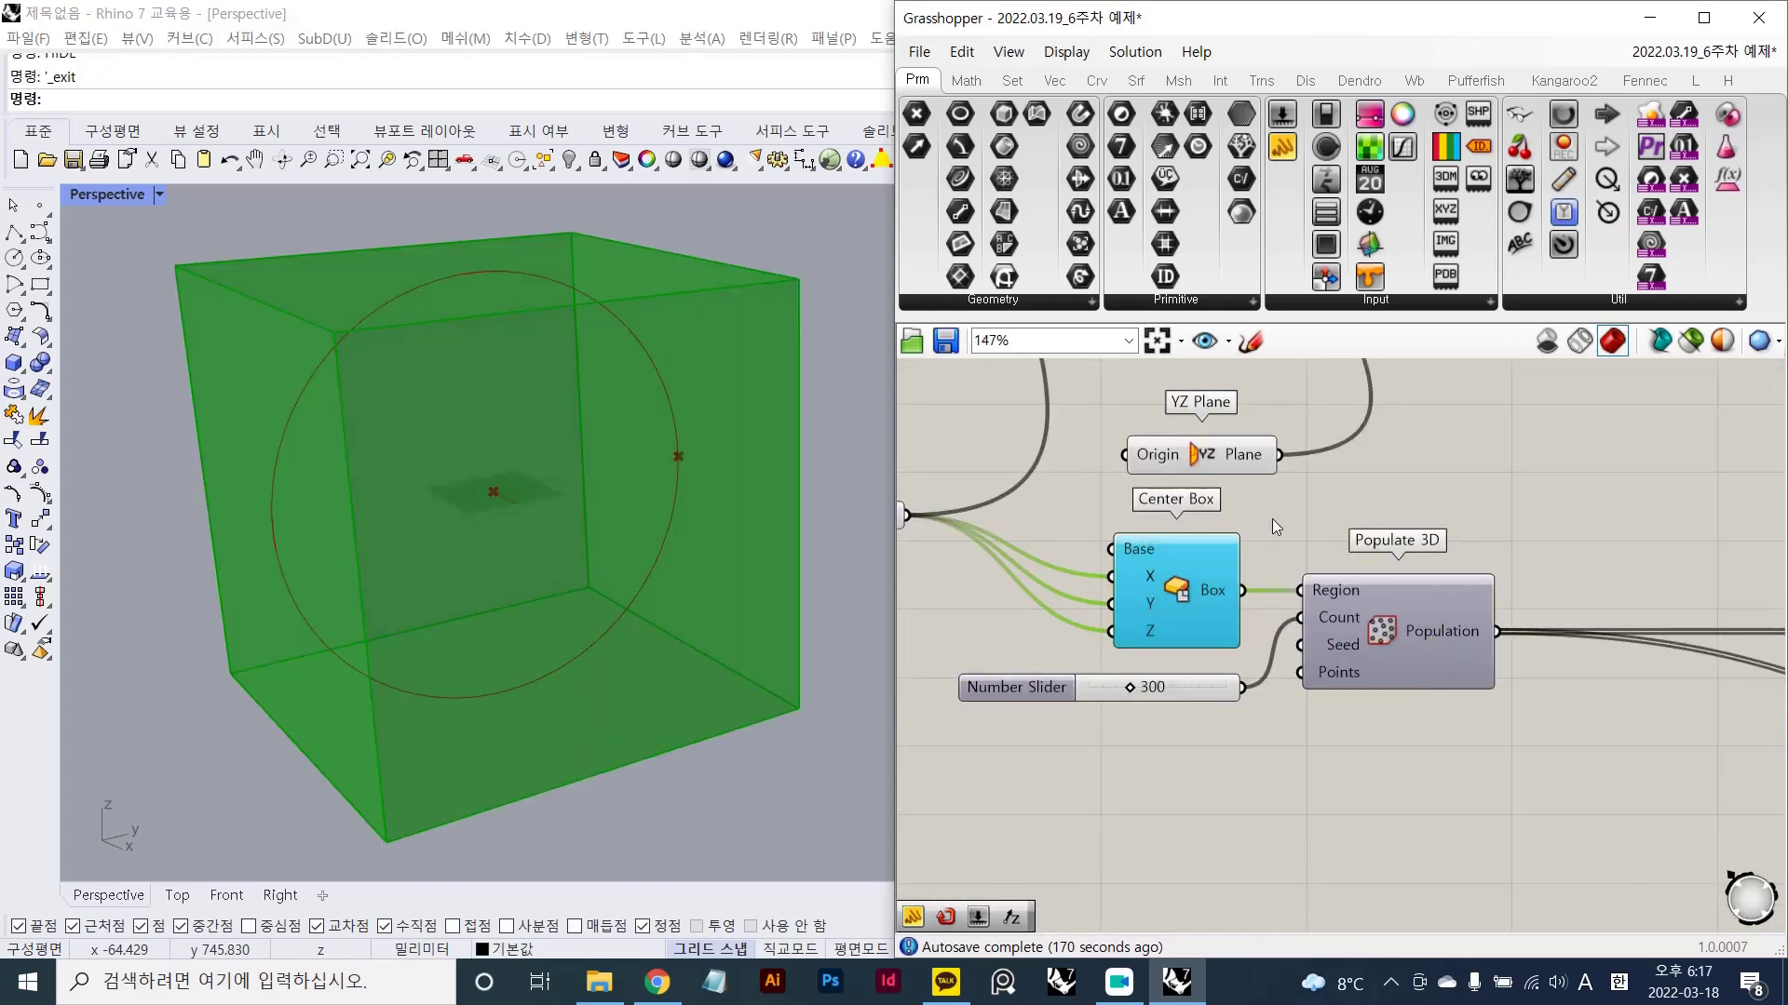
pyautogui.moveTo(711, 523); pyautogui.dragTo(779, 529, button='right')
pyautogui.click(1350, 477)
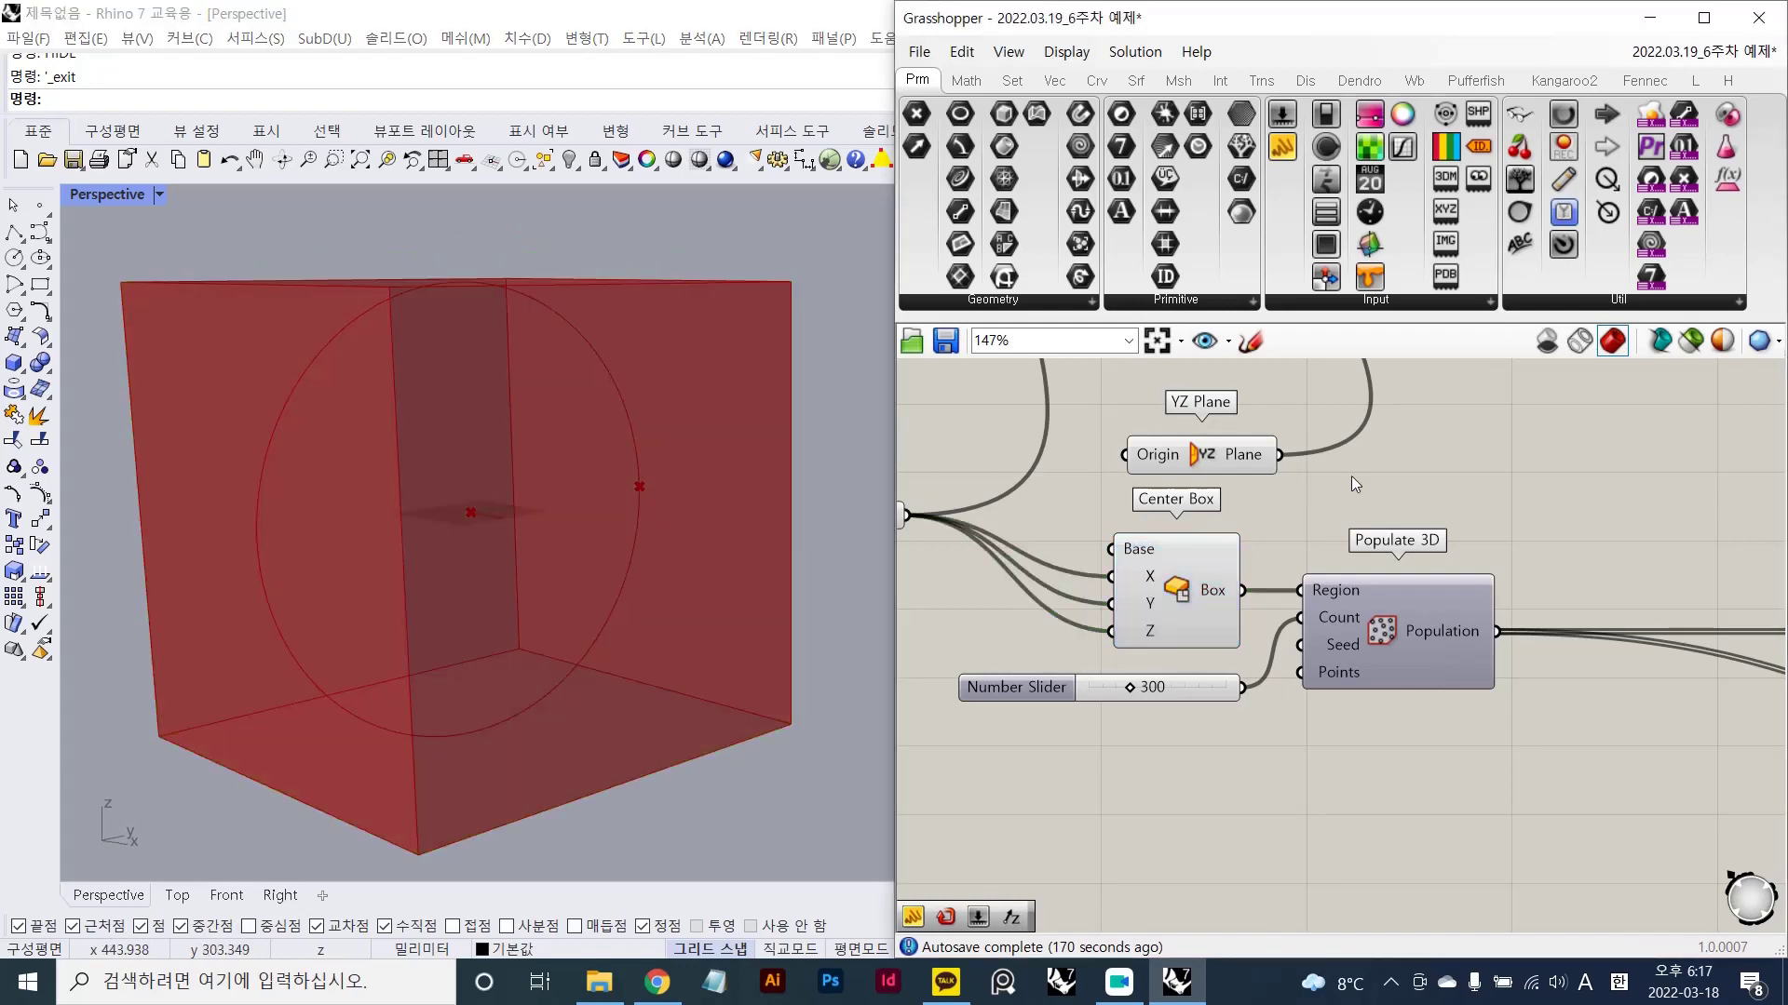
# - Turn the Populate 3D preview back on and hide the Center Box preview
pyautogui.click(1184, 605)
pyautogui.click(1360, 652)
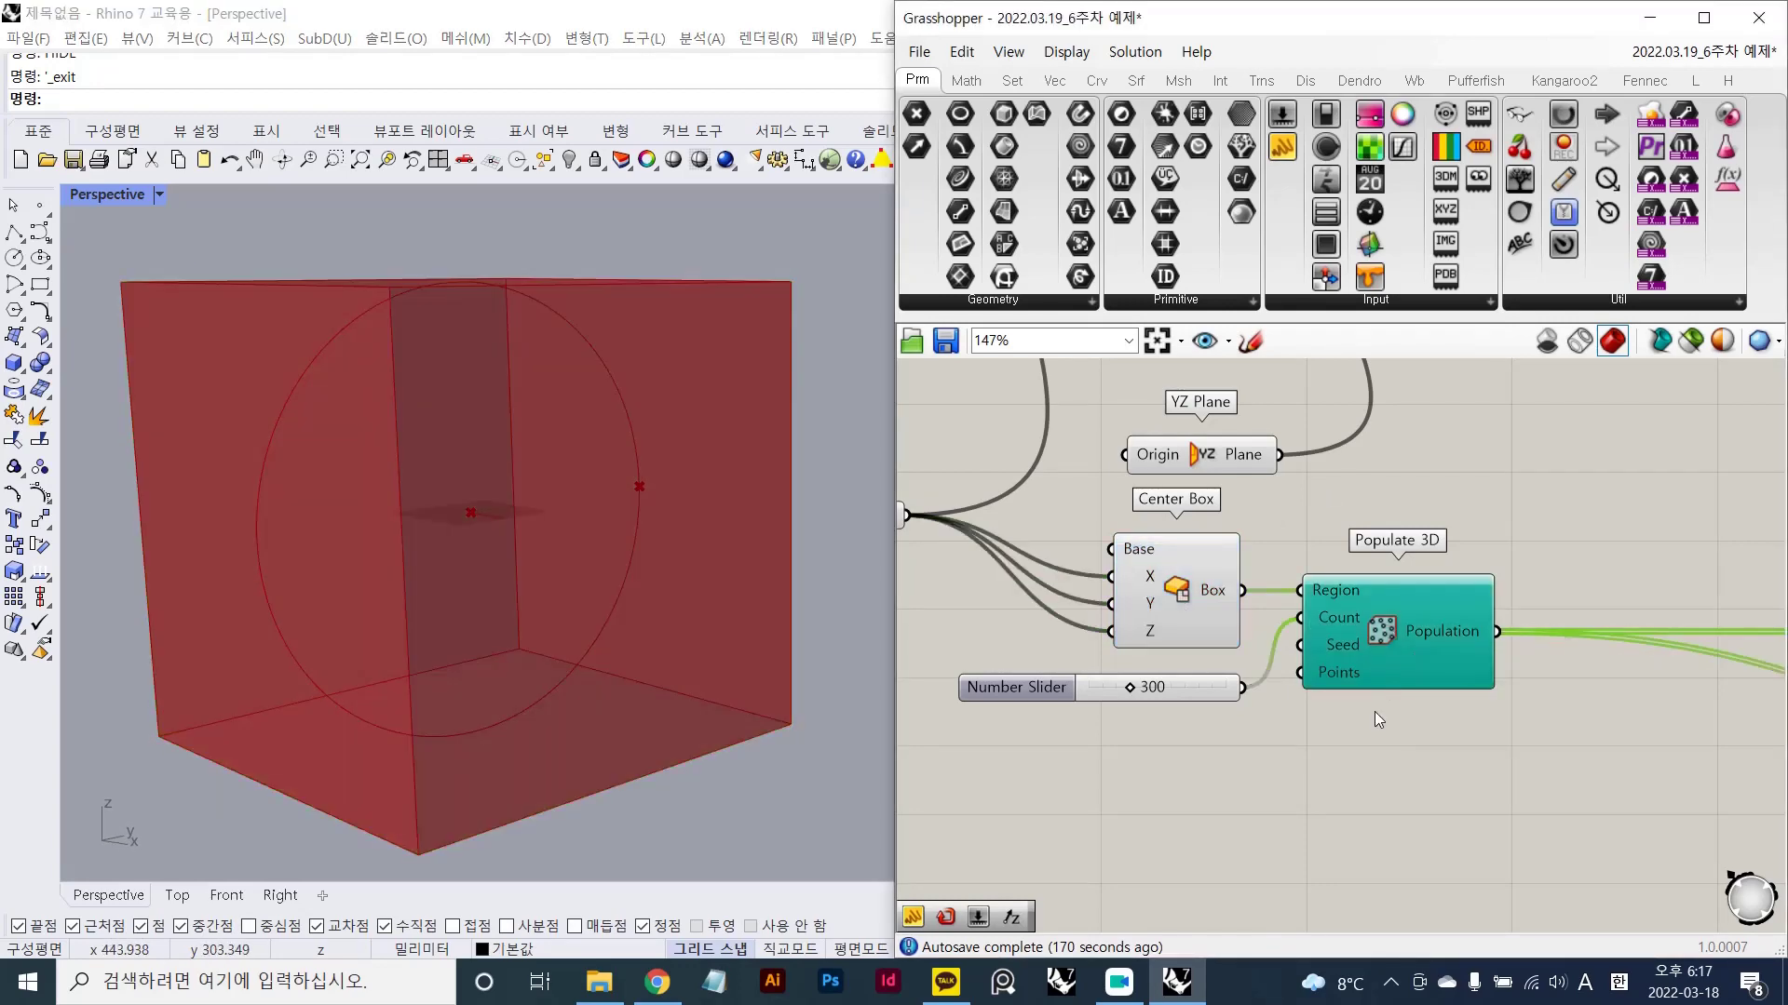
pyautogui.click(1377, 770)
pyautogui.click(1188, 600)
pyautogui.hotkey('ctrl', 'q')
pyautogui.moveTo(825, 523); pyautogui.dragTo(838, 550, button='right')
pyautogui.click(1443, 507)
pyautogui.scroll(-4, 1117, 605)
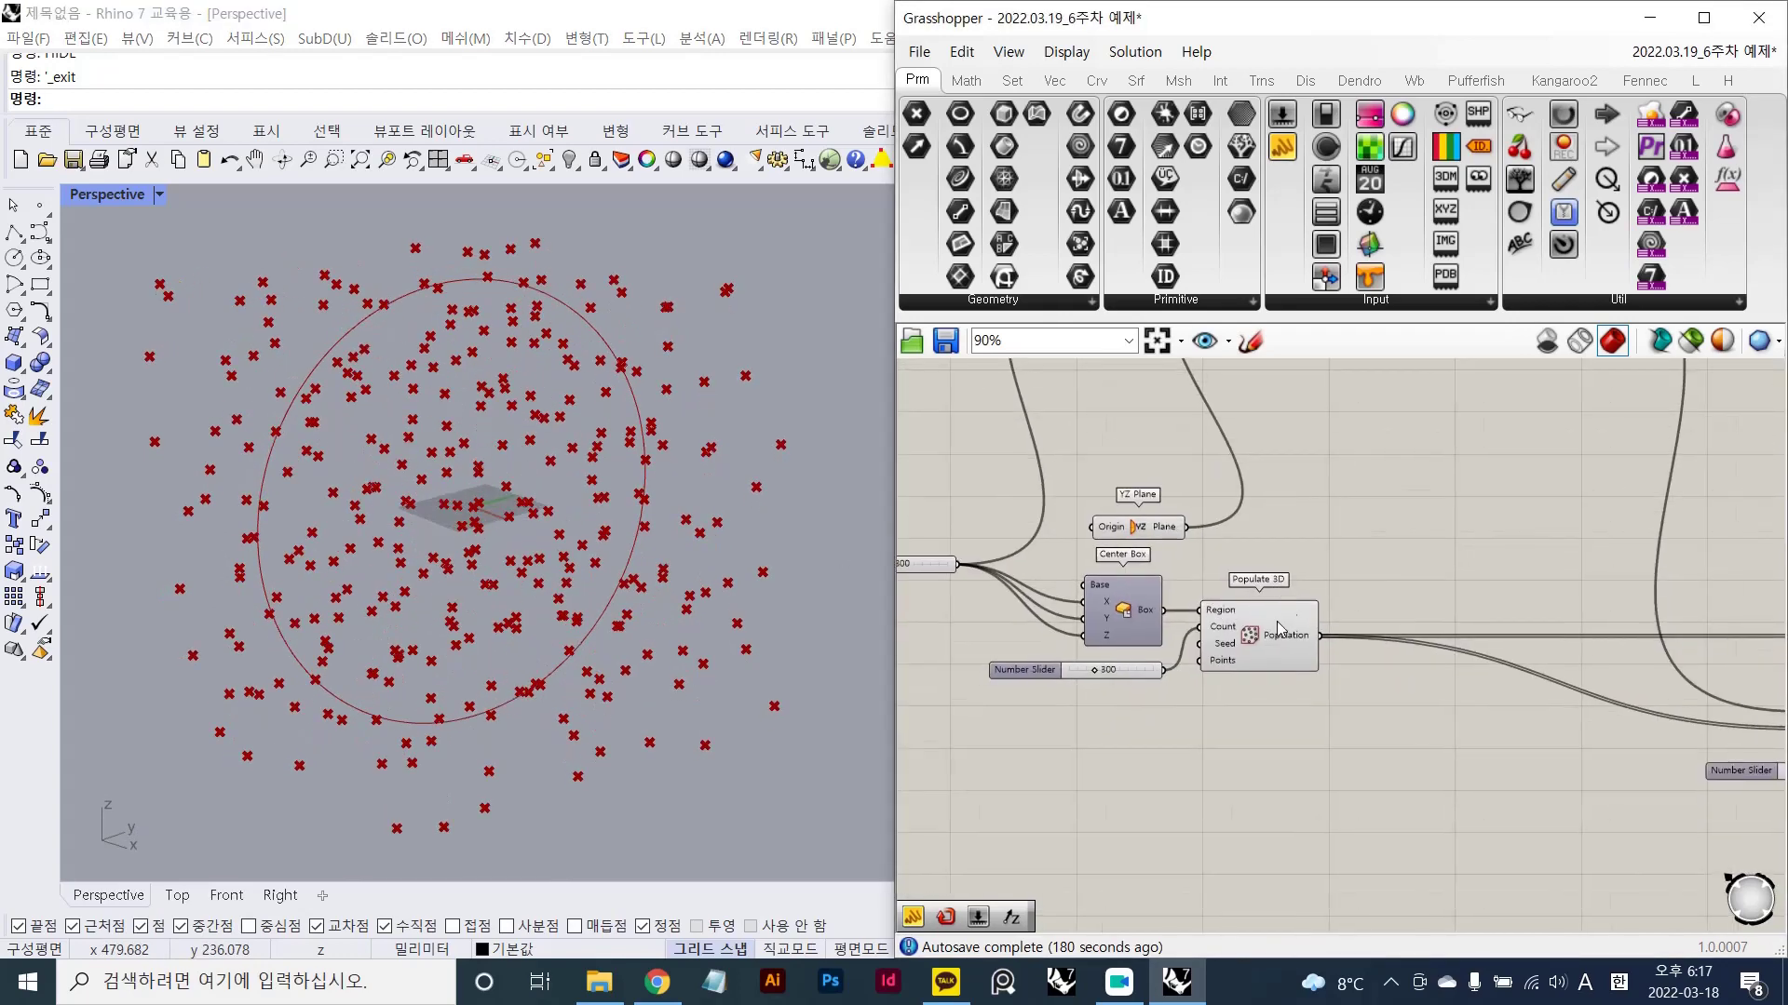
# - Highlight the Populate 3D points in the viewport to examine how they surround the circle
pyautogui.moveTo(403, 474); pyautogui.dragTo(415, 400, button='right')
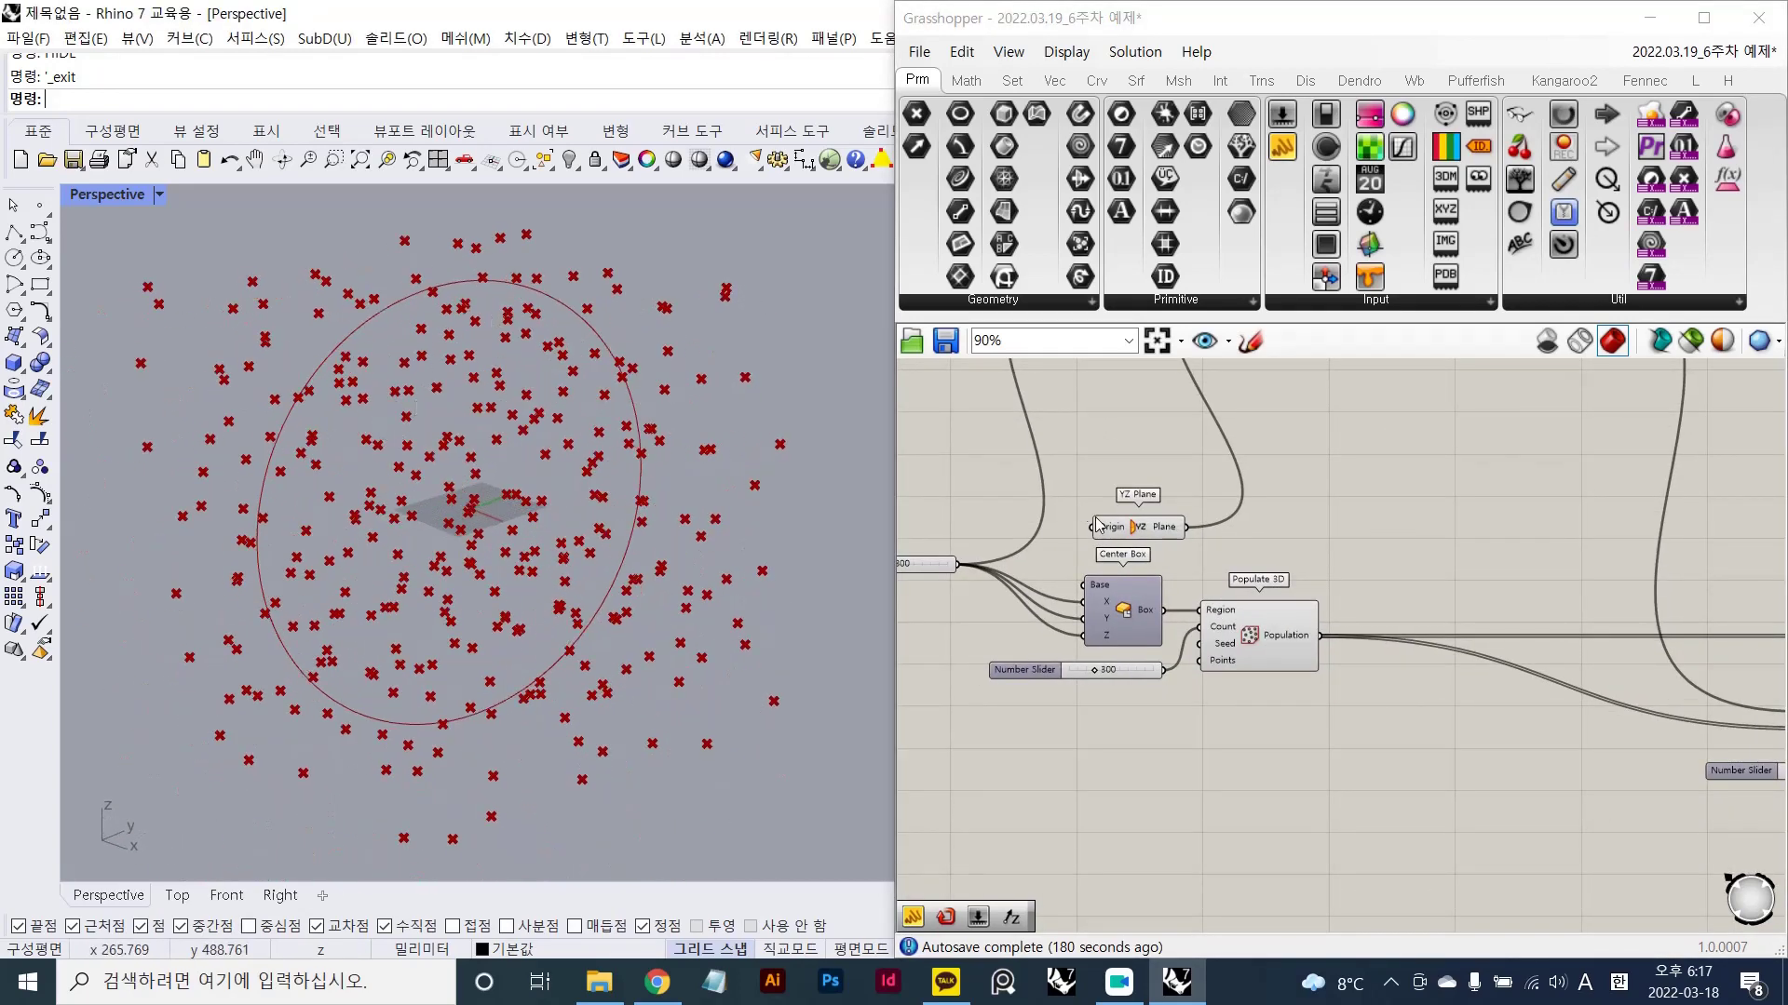
pyautogui.scroll(-3, 1236, 550)
pyautogui.moveTo(1237, 549); pyautogui.dragTo(1160, 668, button='right')
pyautogui.scroll(4, 1057, 785)
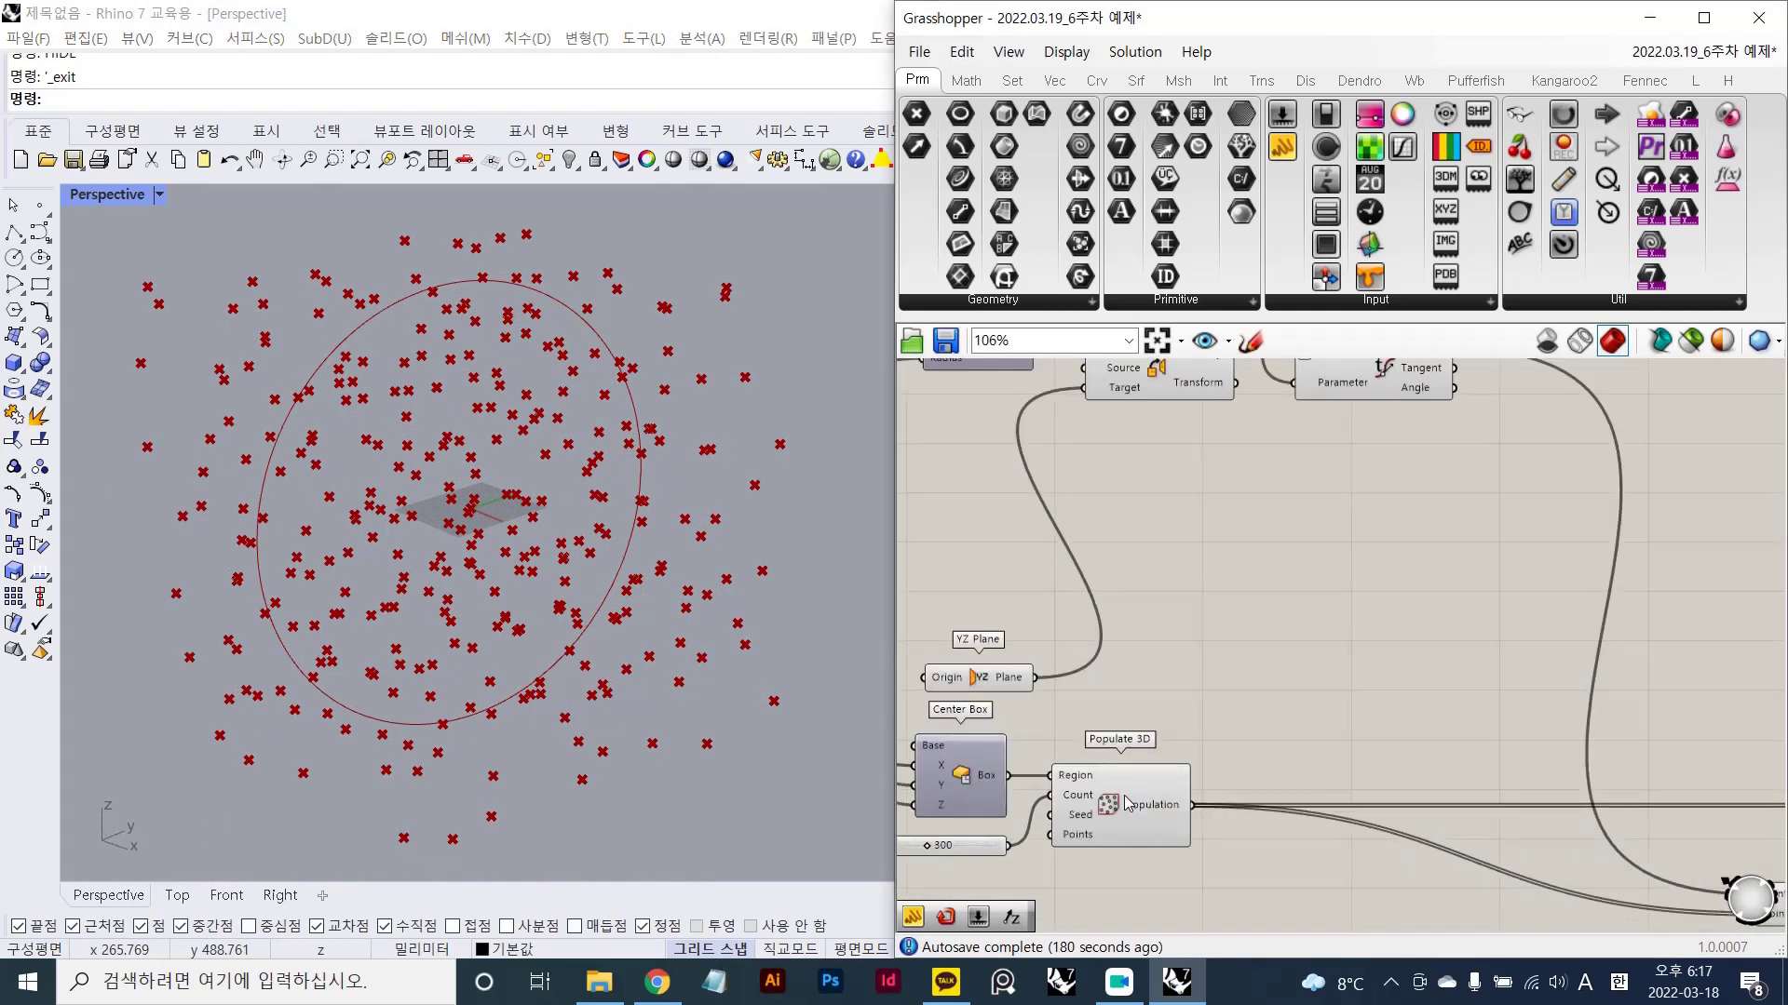
pyautogui.click(1112, 812)
pyautogui.click(1203, 620)
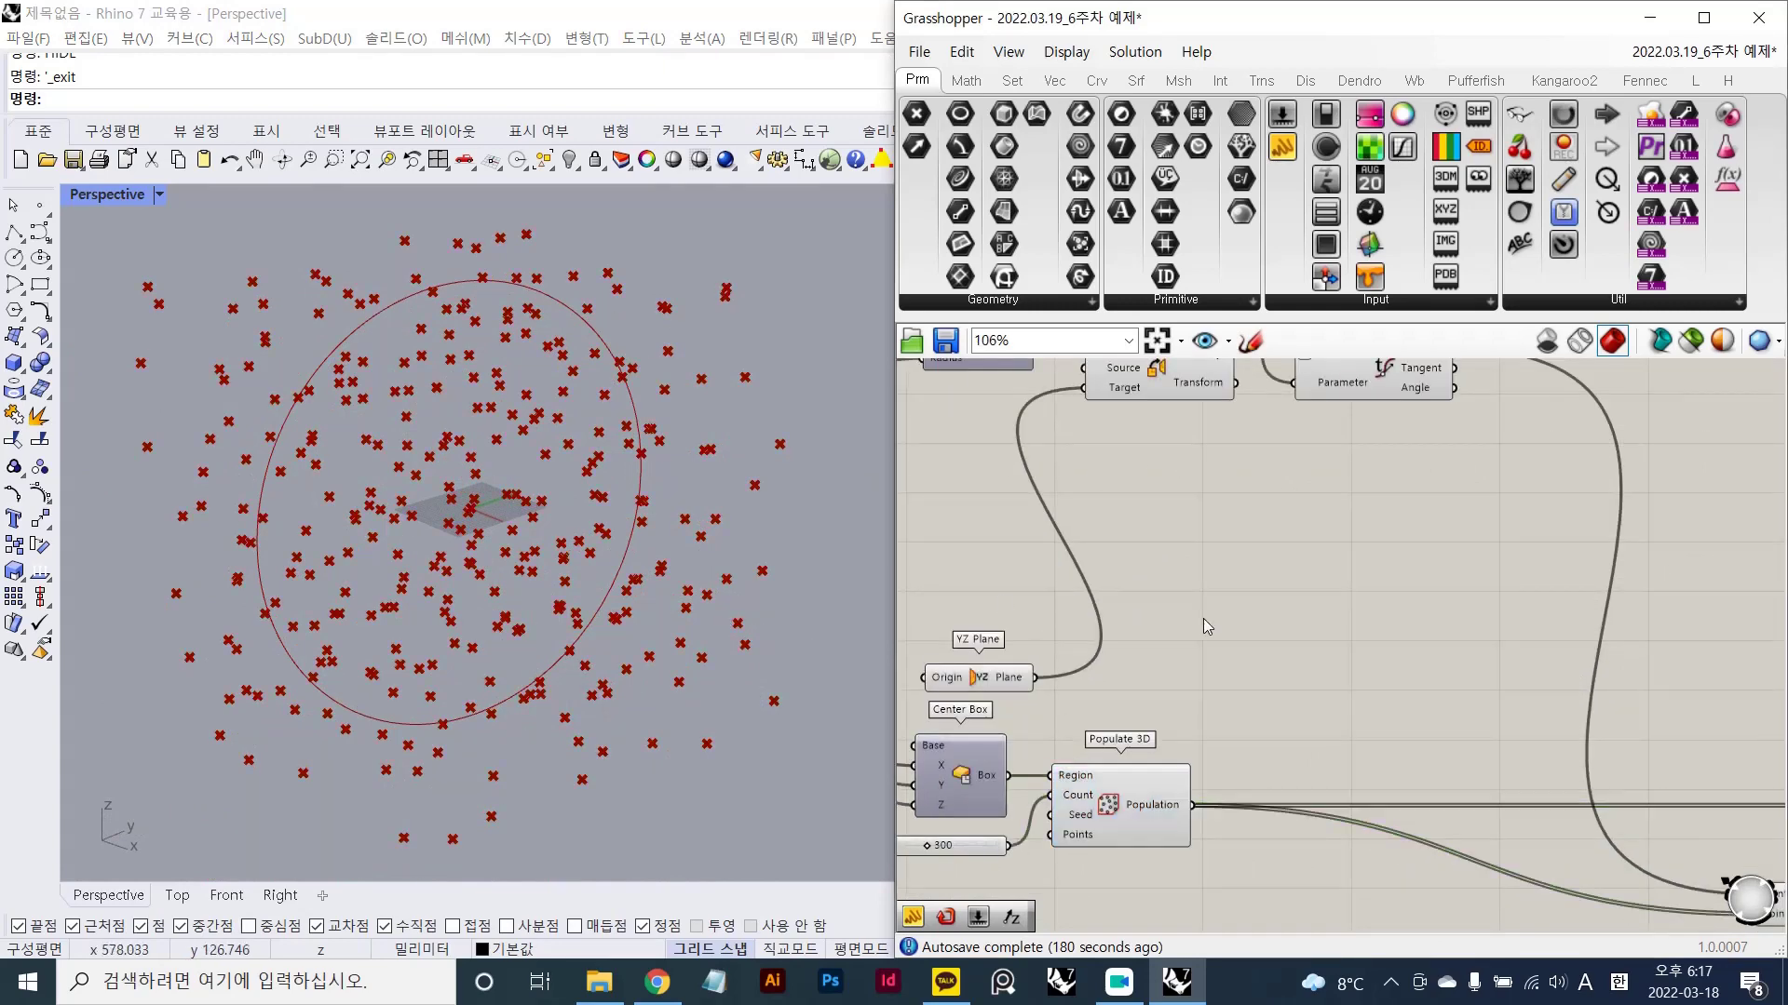
pyautogui.click(1137, 782)
pyautogui.moveTo(1161, 619); pyautogui.dragTo(1137, 756, button='right')
pyautogui.scroll(3, 1288, 482)
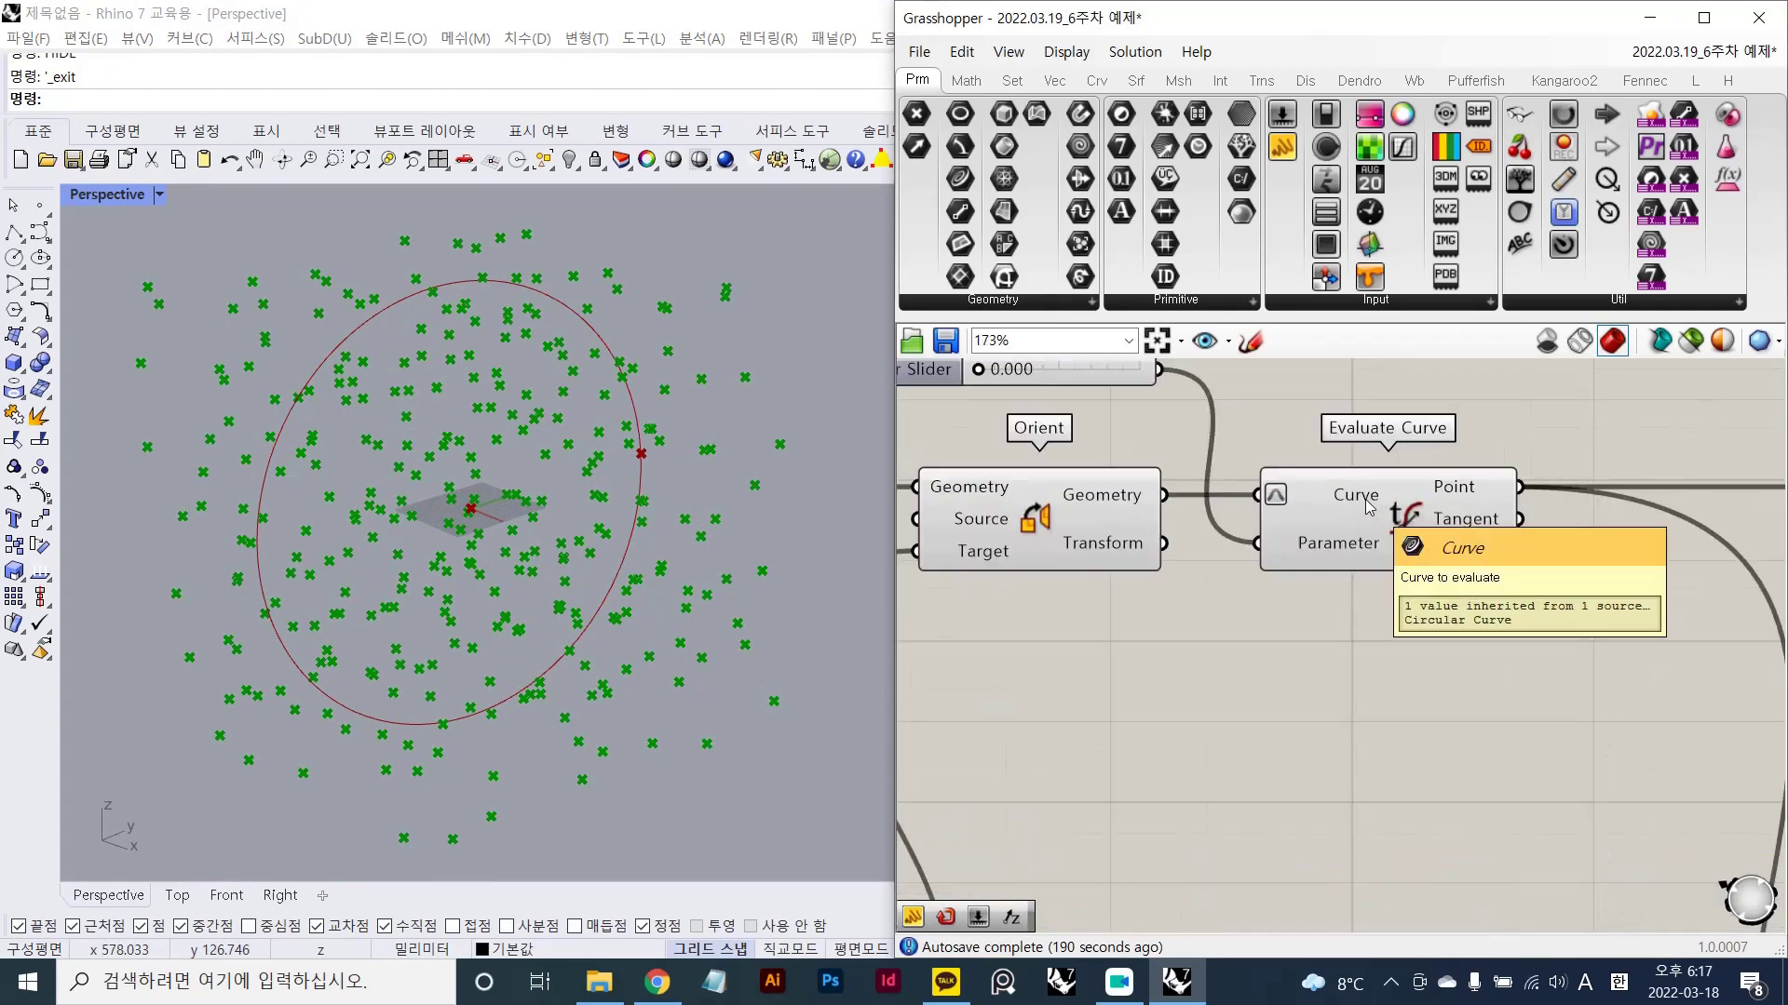
# - Highlight the Evaluate Curve point, try its parameter slider, and leave the value at 0.000
pyautogui.click(1367, 506)
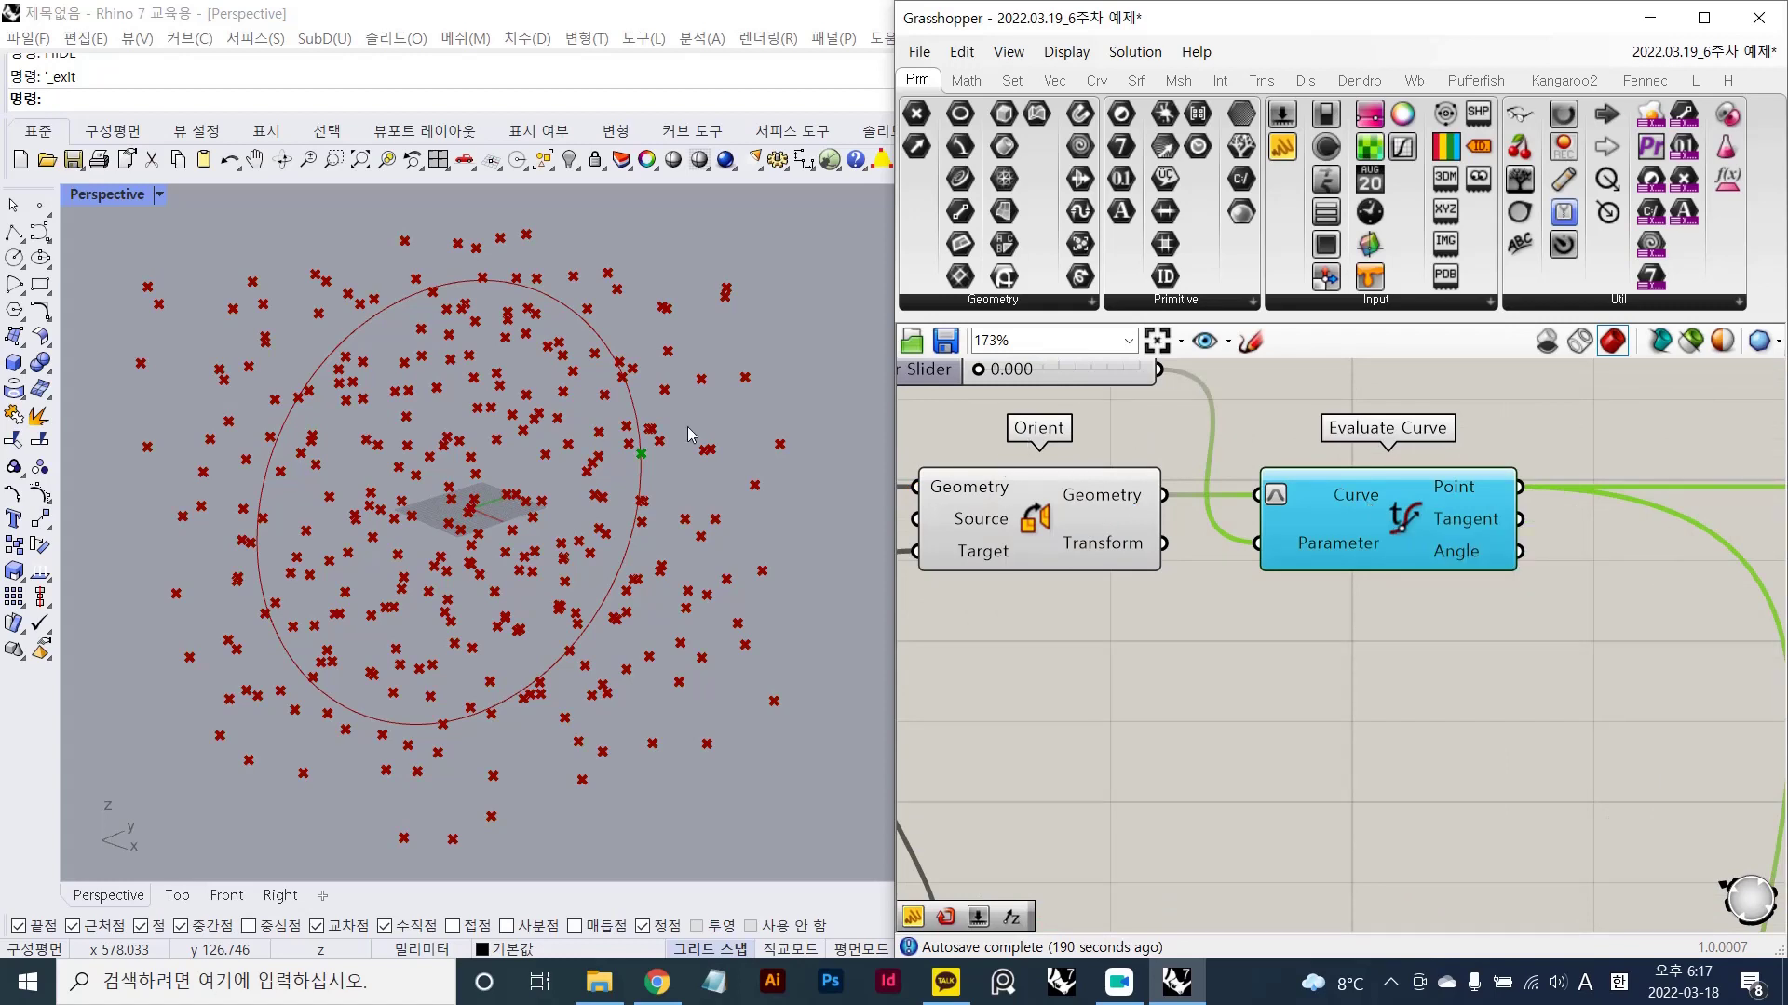
pyautogui.moveTo(1016, 438); pyautogui.dragTo(1098, 559, button='right')
pyautogui.moveTo(1058, 493)
pyautogui.mouseDown()
pyautogui.moveTo(1091, 492)
pyautogui.moveTo(1037, 488)
pyautogui.mouseUp()
pyautogui.click(1254, 404)
pyautogui.scroll(-2, 1253, 404)
pyautogui.moveTo(1261, 499); pyautogui.dragTo(1202, 481, button='right')
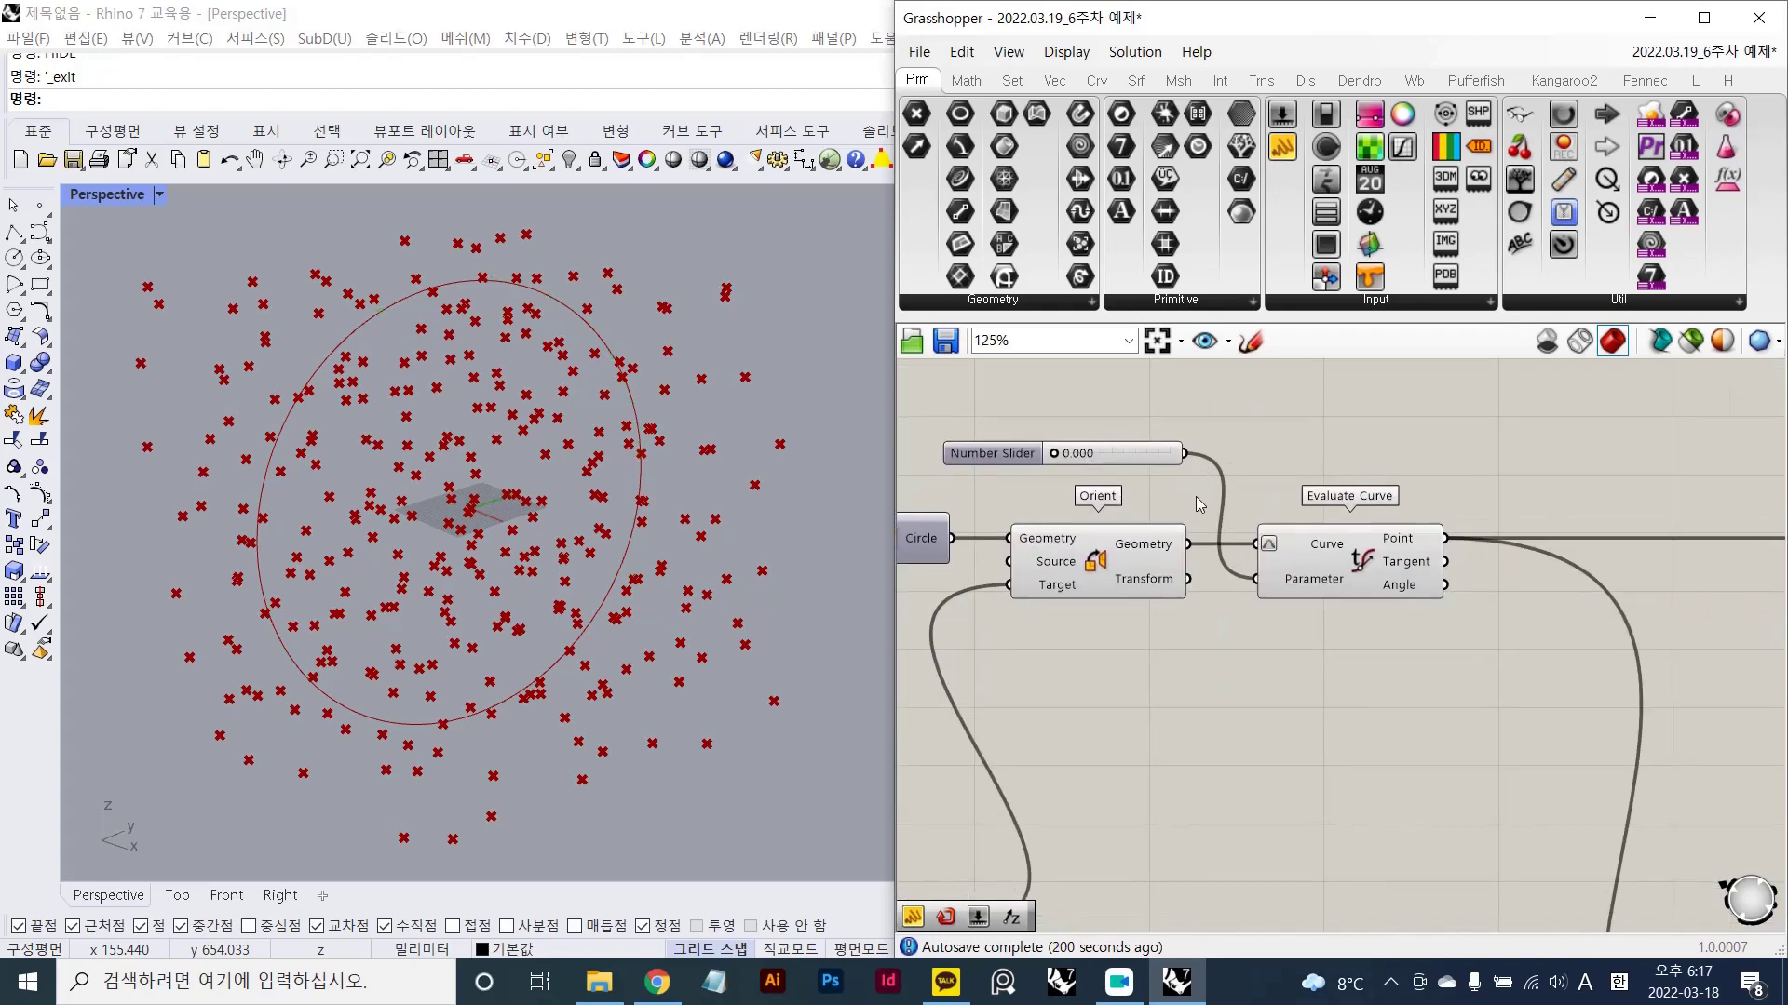
# - Examine the highlighted Evaluate Curve point among the populated points in the viewport
pyautogui.click(1383, 571)
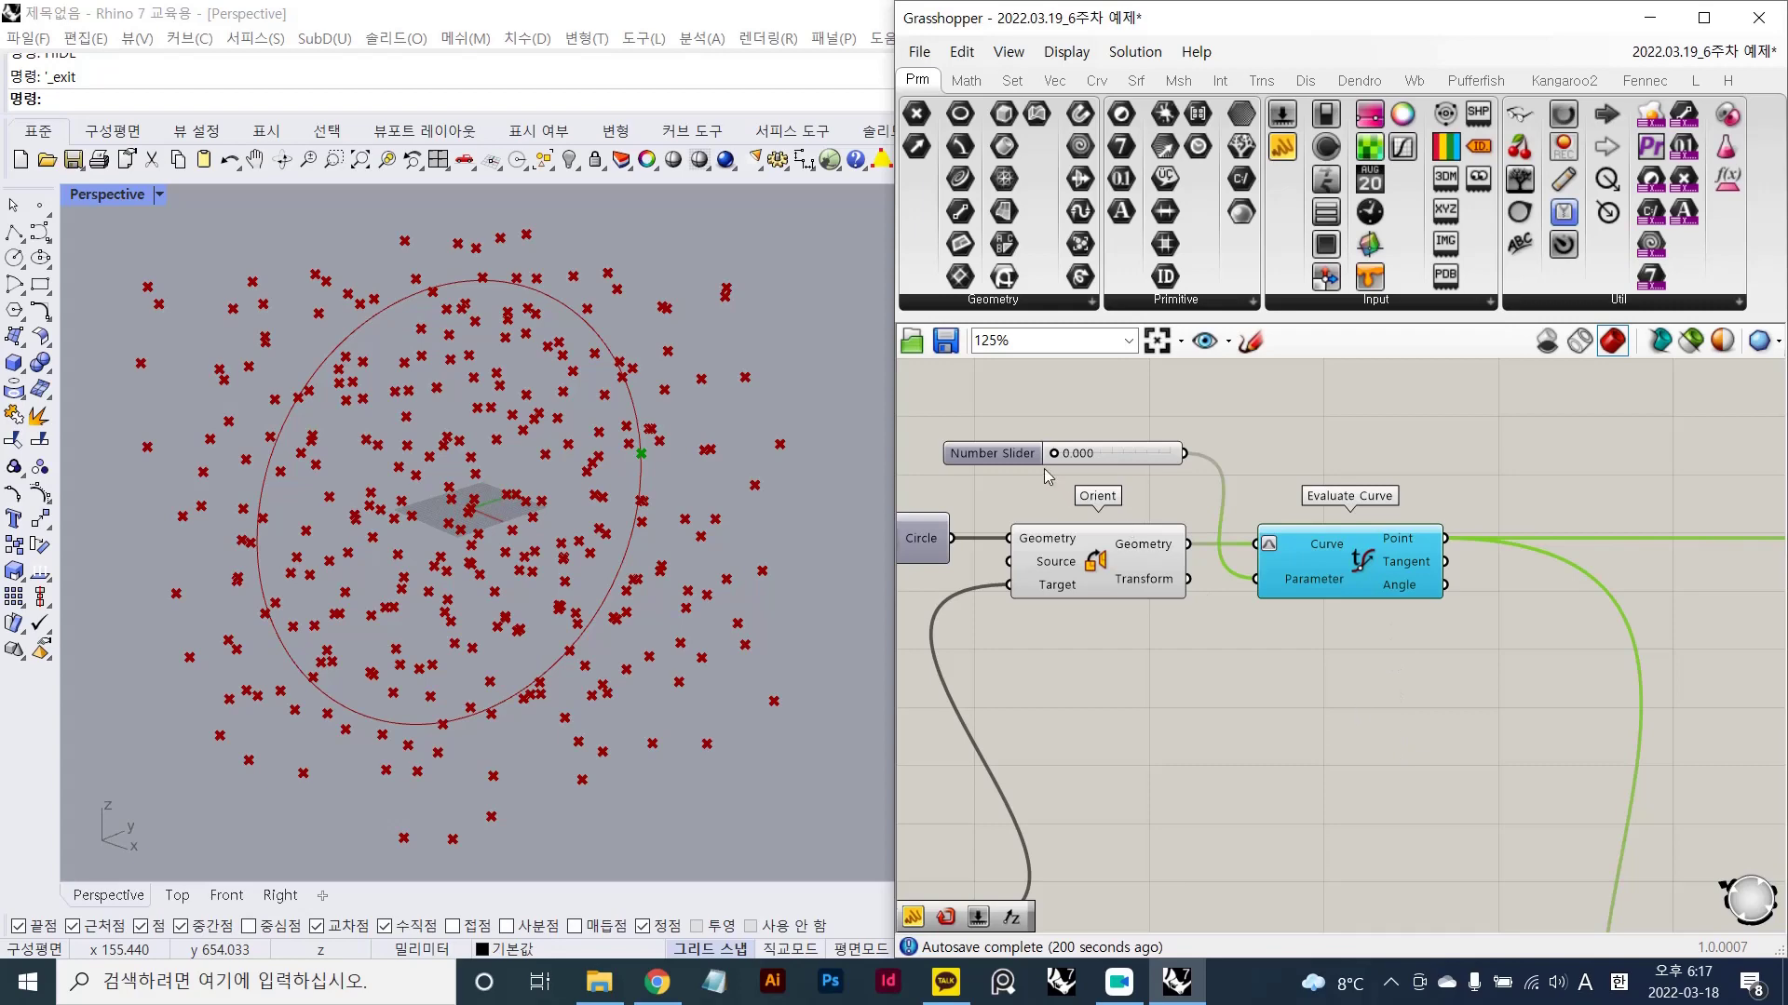
pyautogui.scroll(-2, 772, 475)
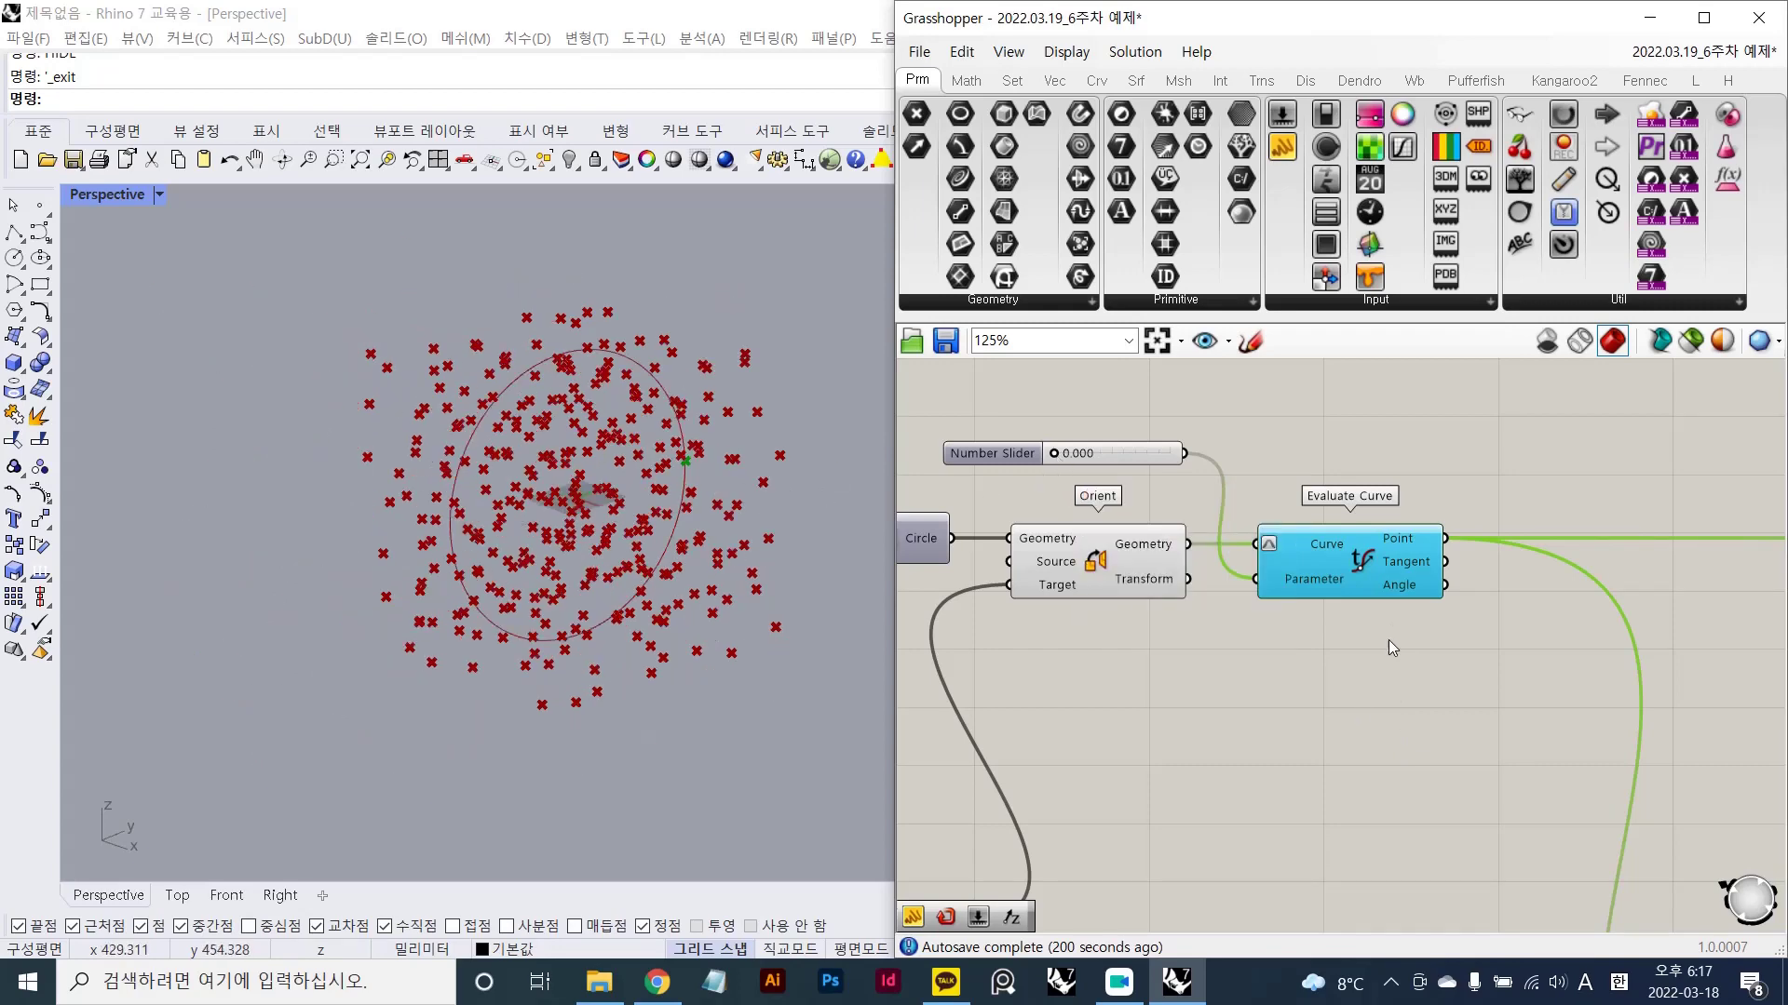
pyautogui.scroll(3, 757, 515)
pyautogui.scroll(-4, 1499, 696)
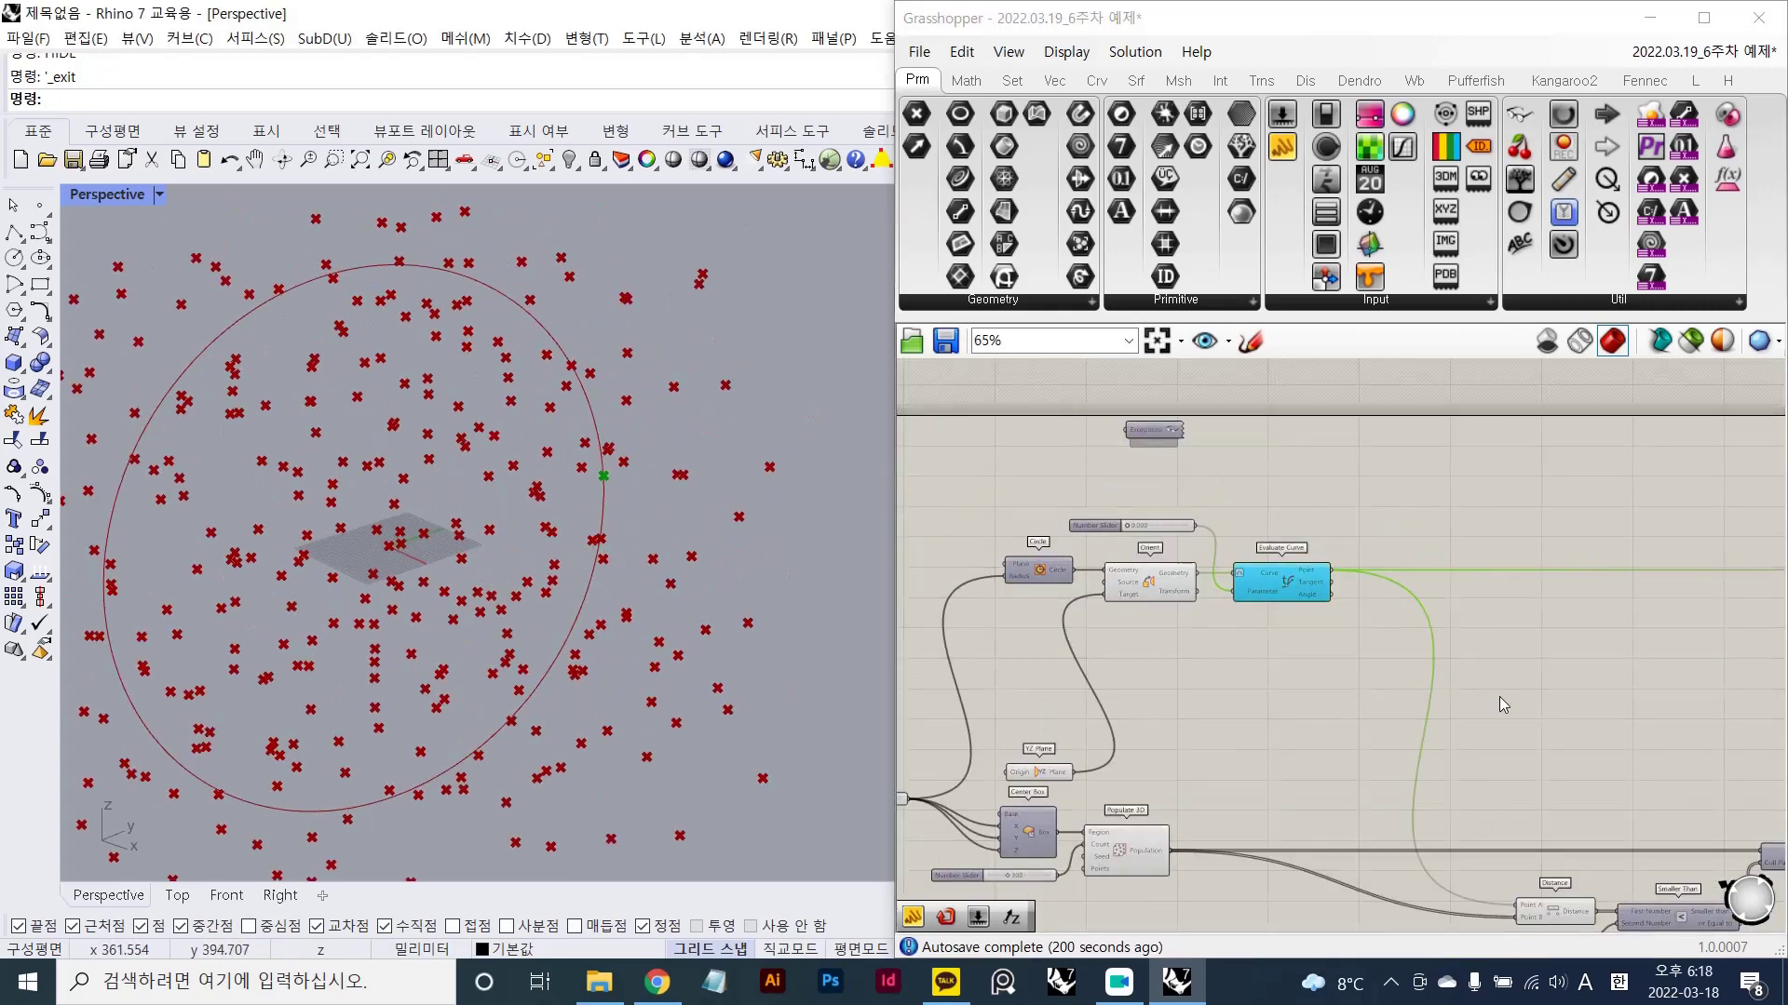
# - Set the number slider feeding the Second Number input of Smaller Than to 300
pyautogui.scroll(5, 1489, 745)
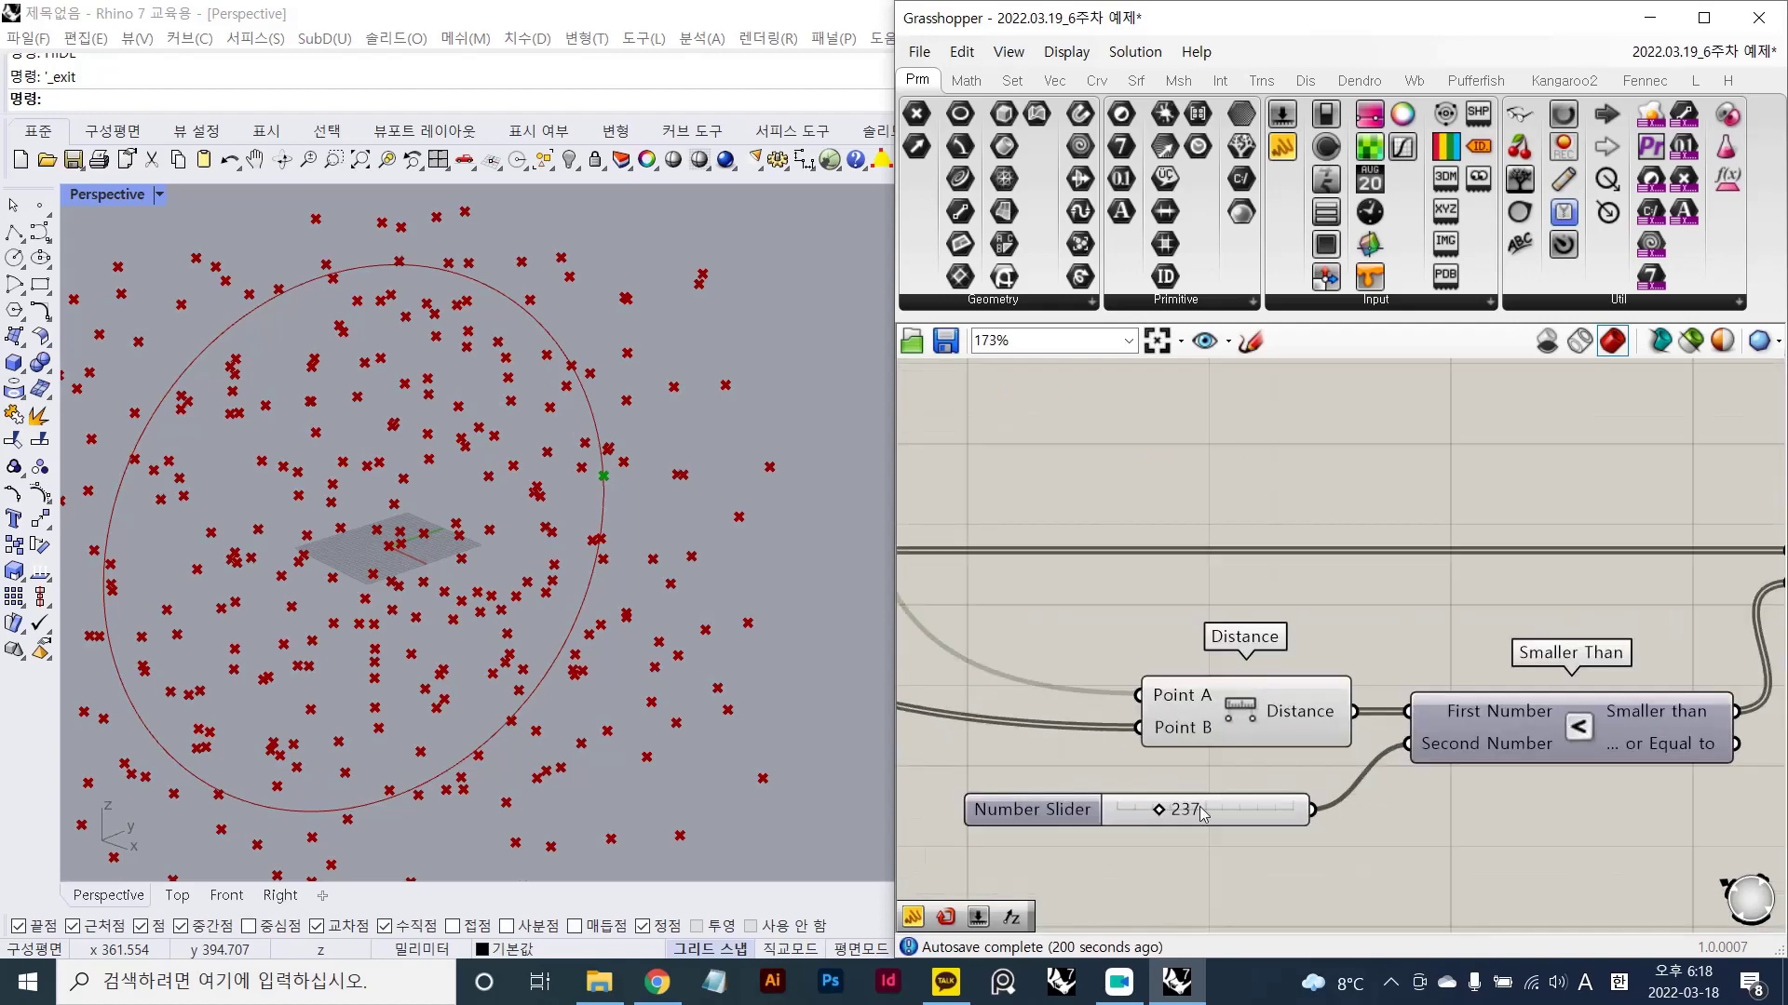
pyautogui.doubleClick(1198, 813)
pyautogui.write('300')
pyautogui.press('Return')
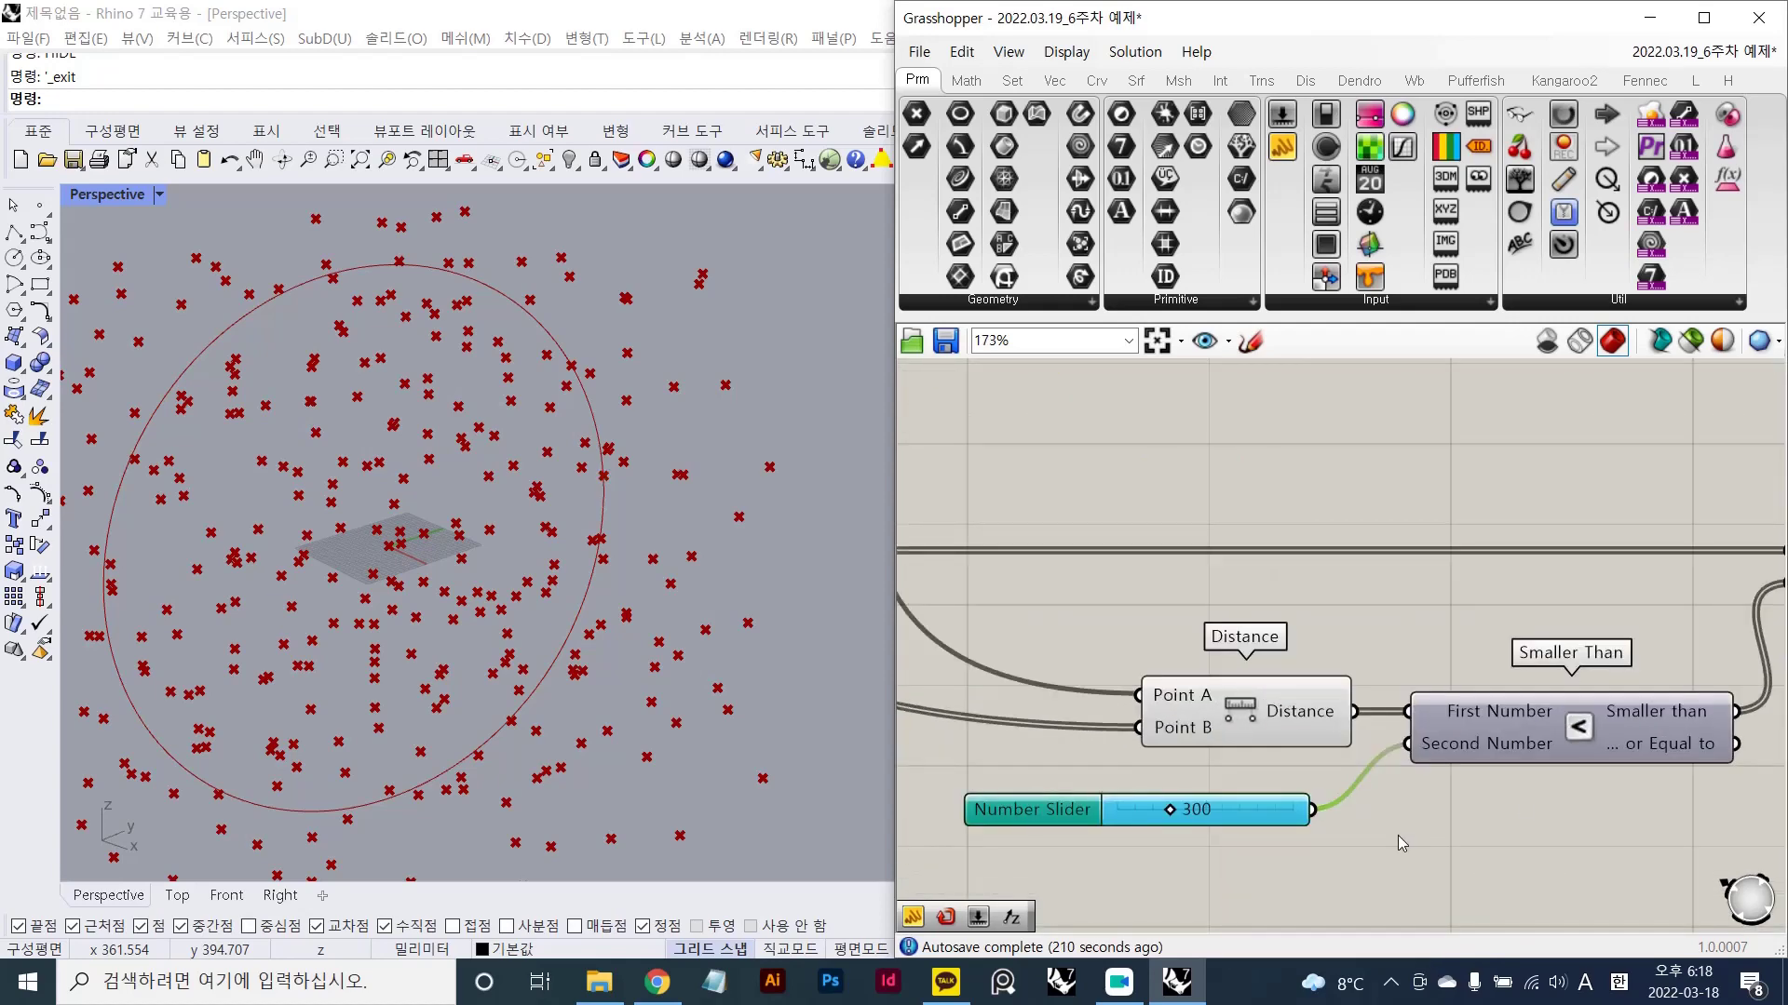
# - Highlight the Evaluate Curve point and the Populate 3D points in turn to compare the two inputs of Distance
pyautogui.scroll(-5, 1350, 653)
pyautogui.moveTo(1164, 505); pyautogui.dragTo(1426, 702, button='right')
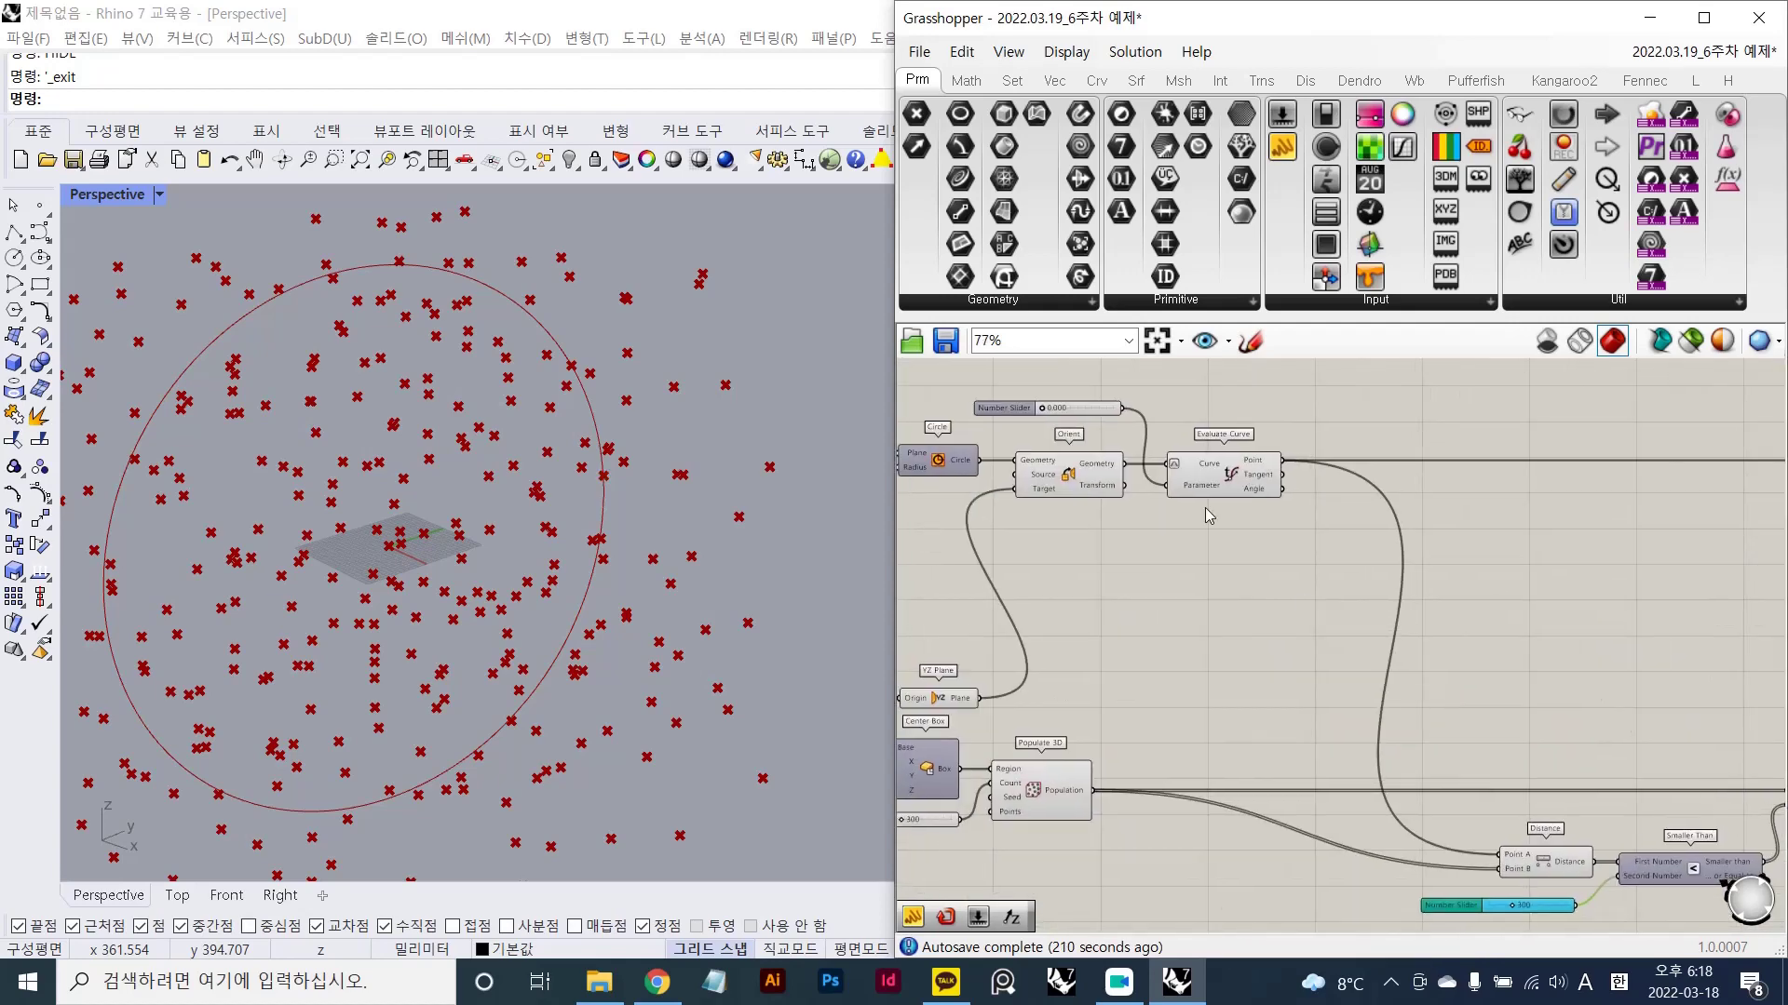
pyautogui.scroll(3, 1209, 509)
pyautogui.scroll(-2, 654, 602)
pyautogui.keyDown('shift'); pyautogui.moveTo(554, 572); pyautogui.dragTo(622, 519, button='right'); pyautogui.keyUp('shift')
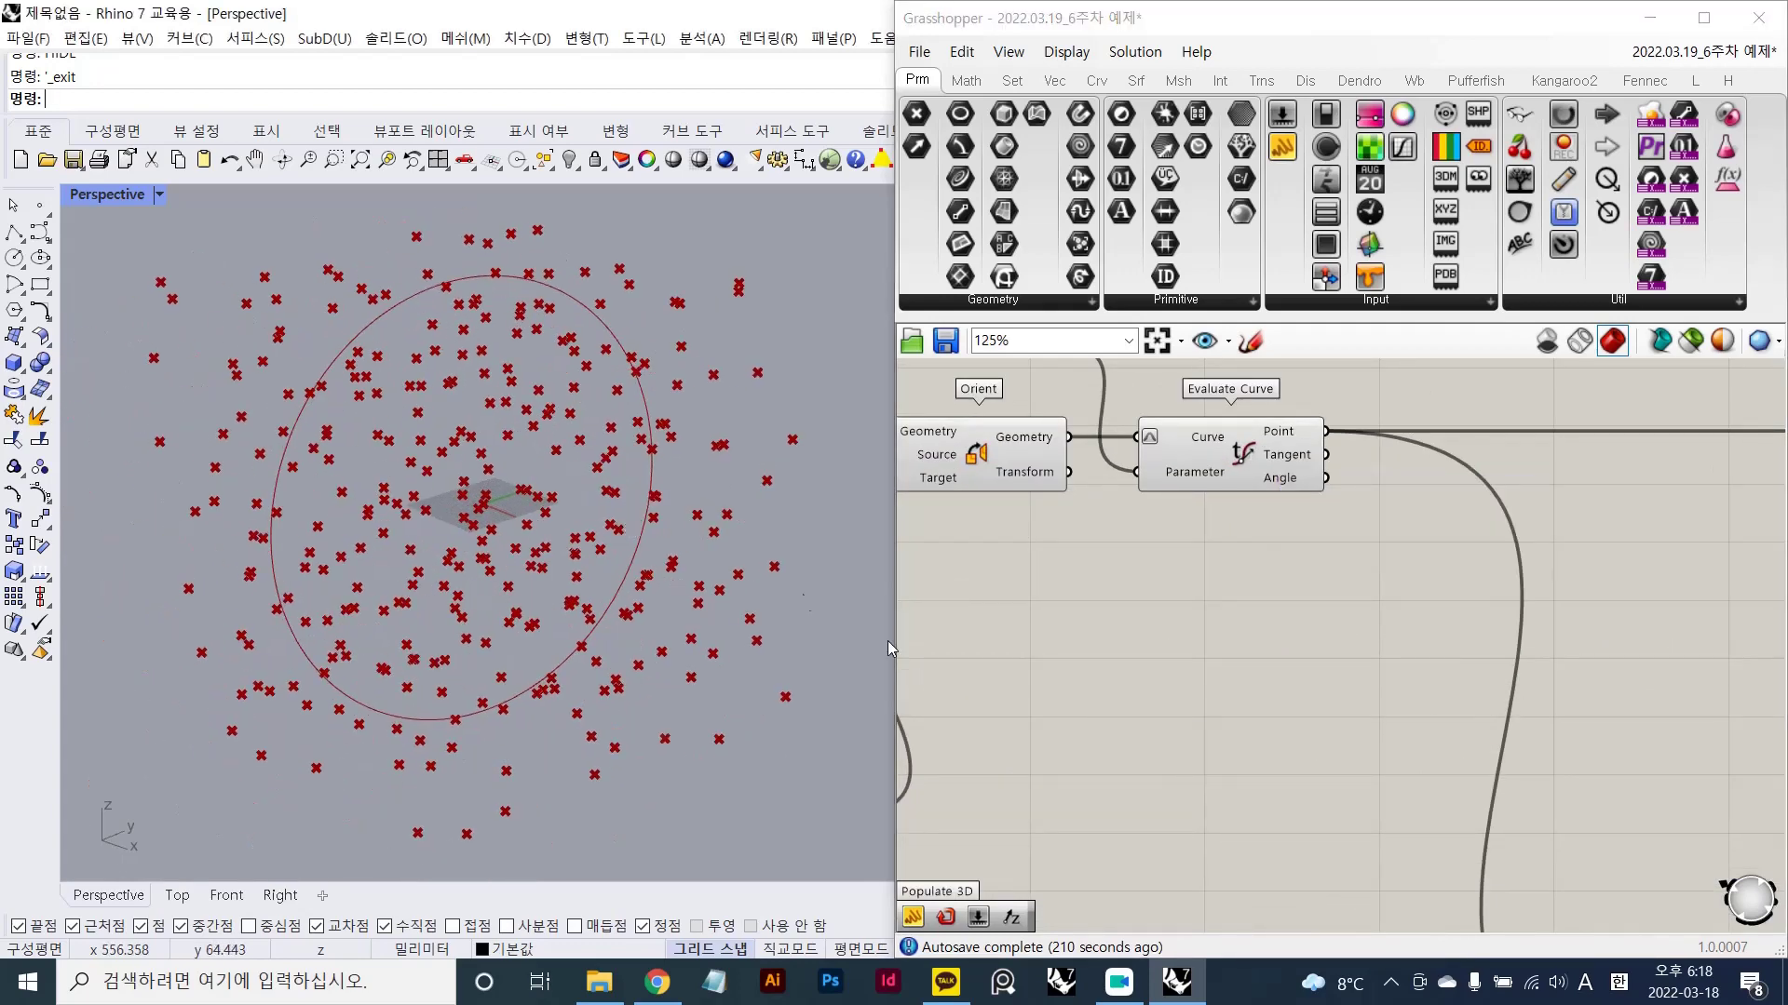
pyautogui.scroll(-1, 994, 728)
pyautogui.moveTo(994, 728); pyautogui.dragTo(1080, 626, button='right')
pyautogui.click(1282, 415)
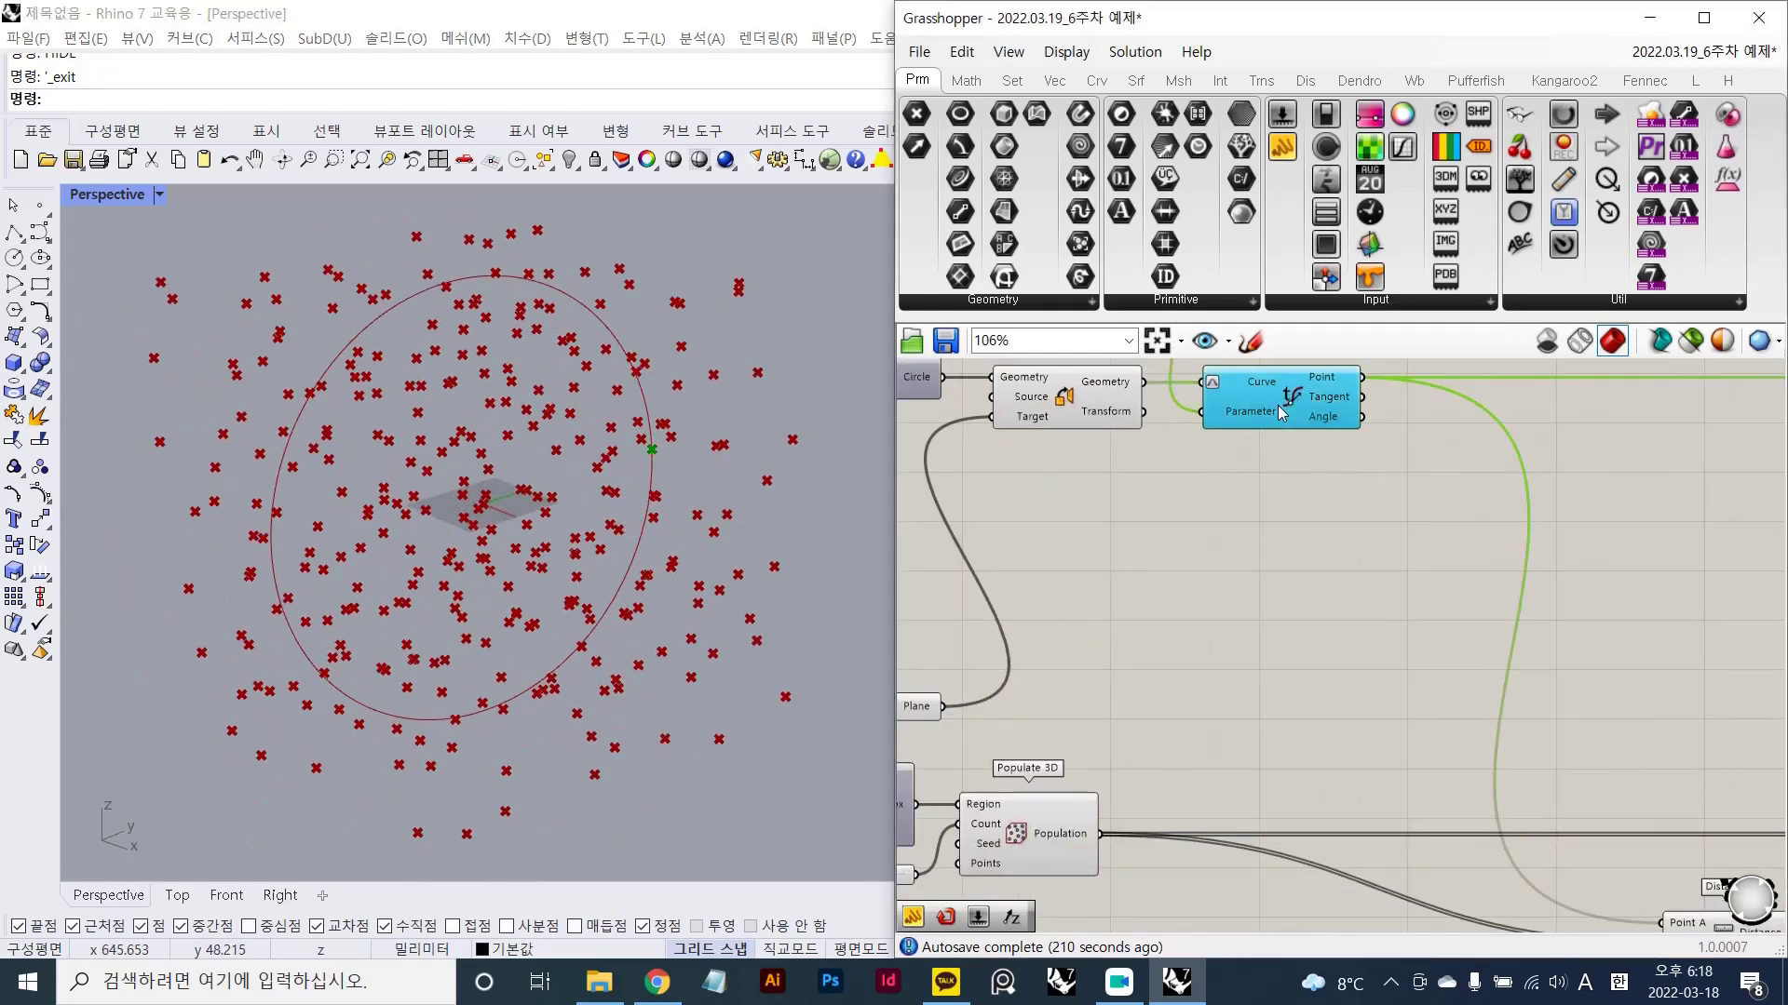
pyautogui.click(1226, 563)
pyautogui.click(1028, 820)
pyautogui.click(1148, 573)
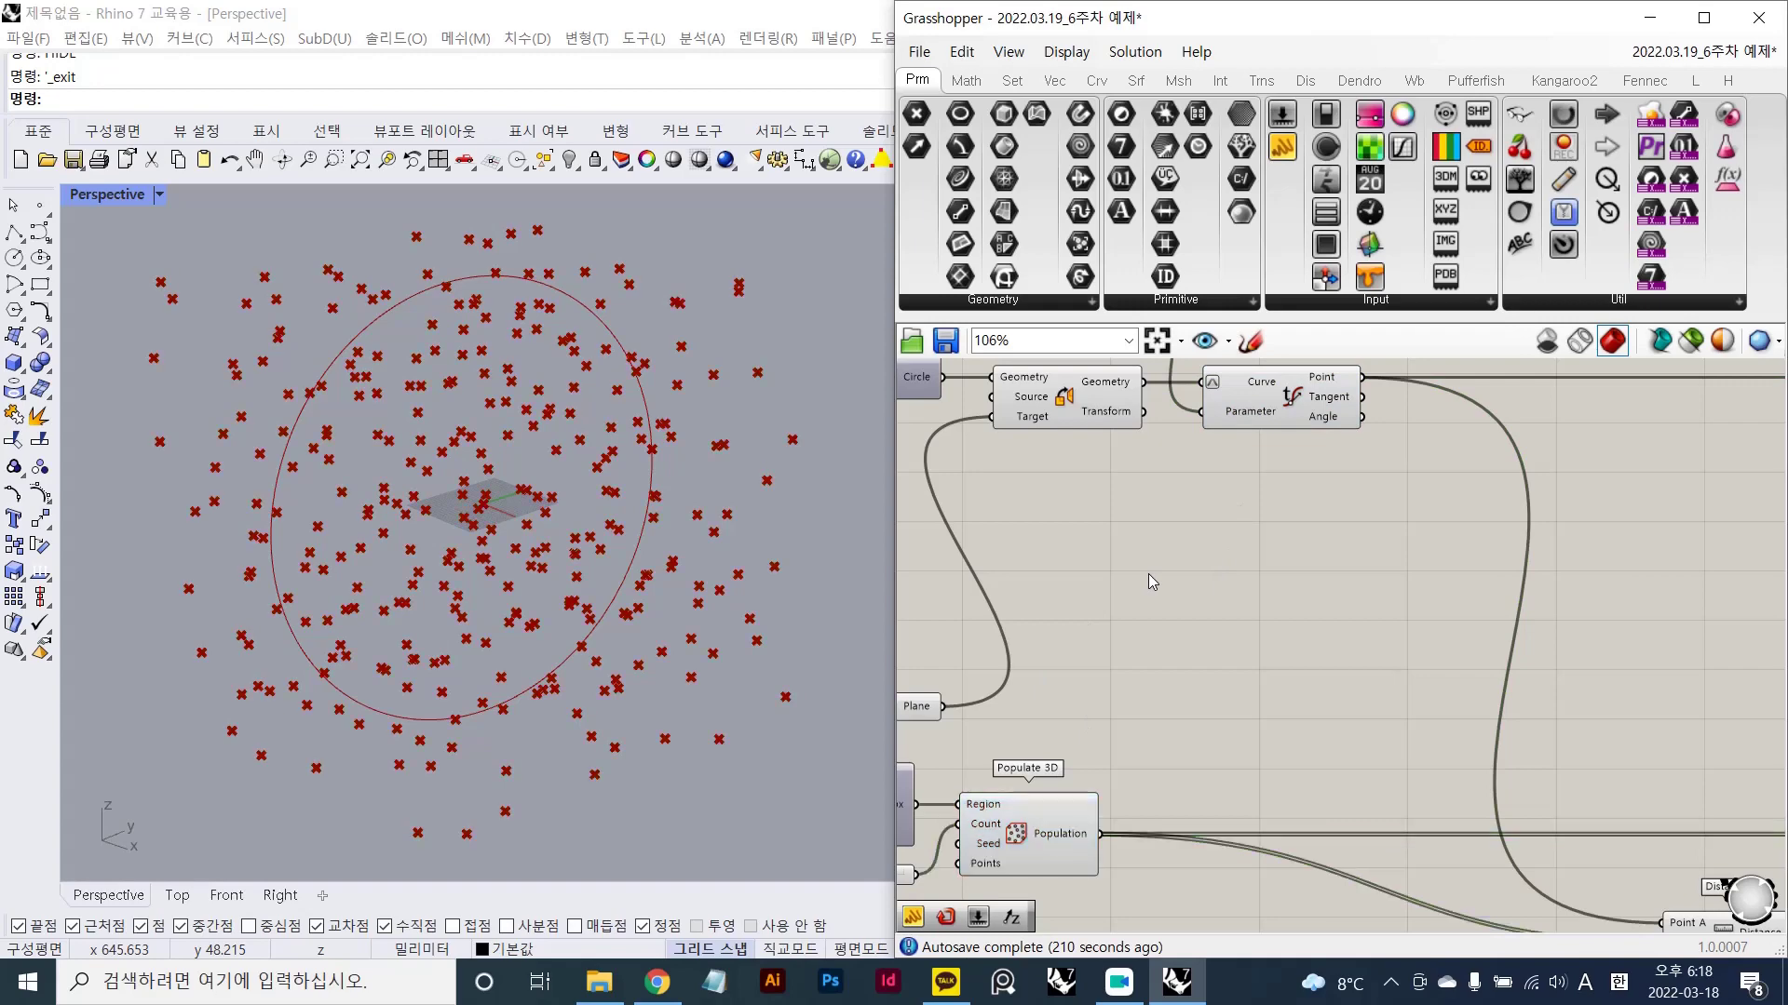
pyautogui.click(1274, 402)
pyautogui.click(1055, 828)
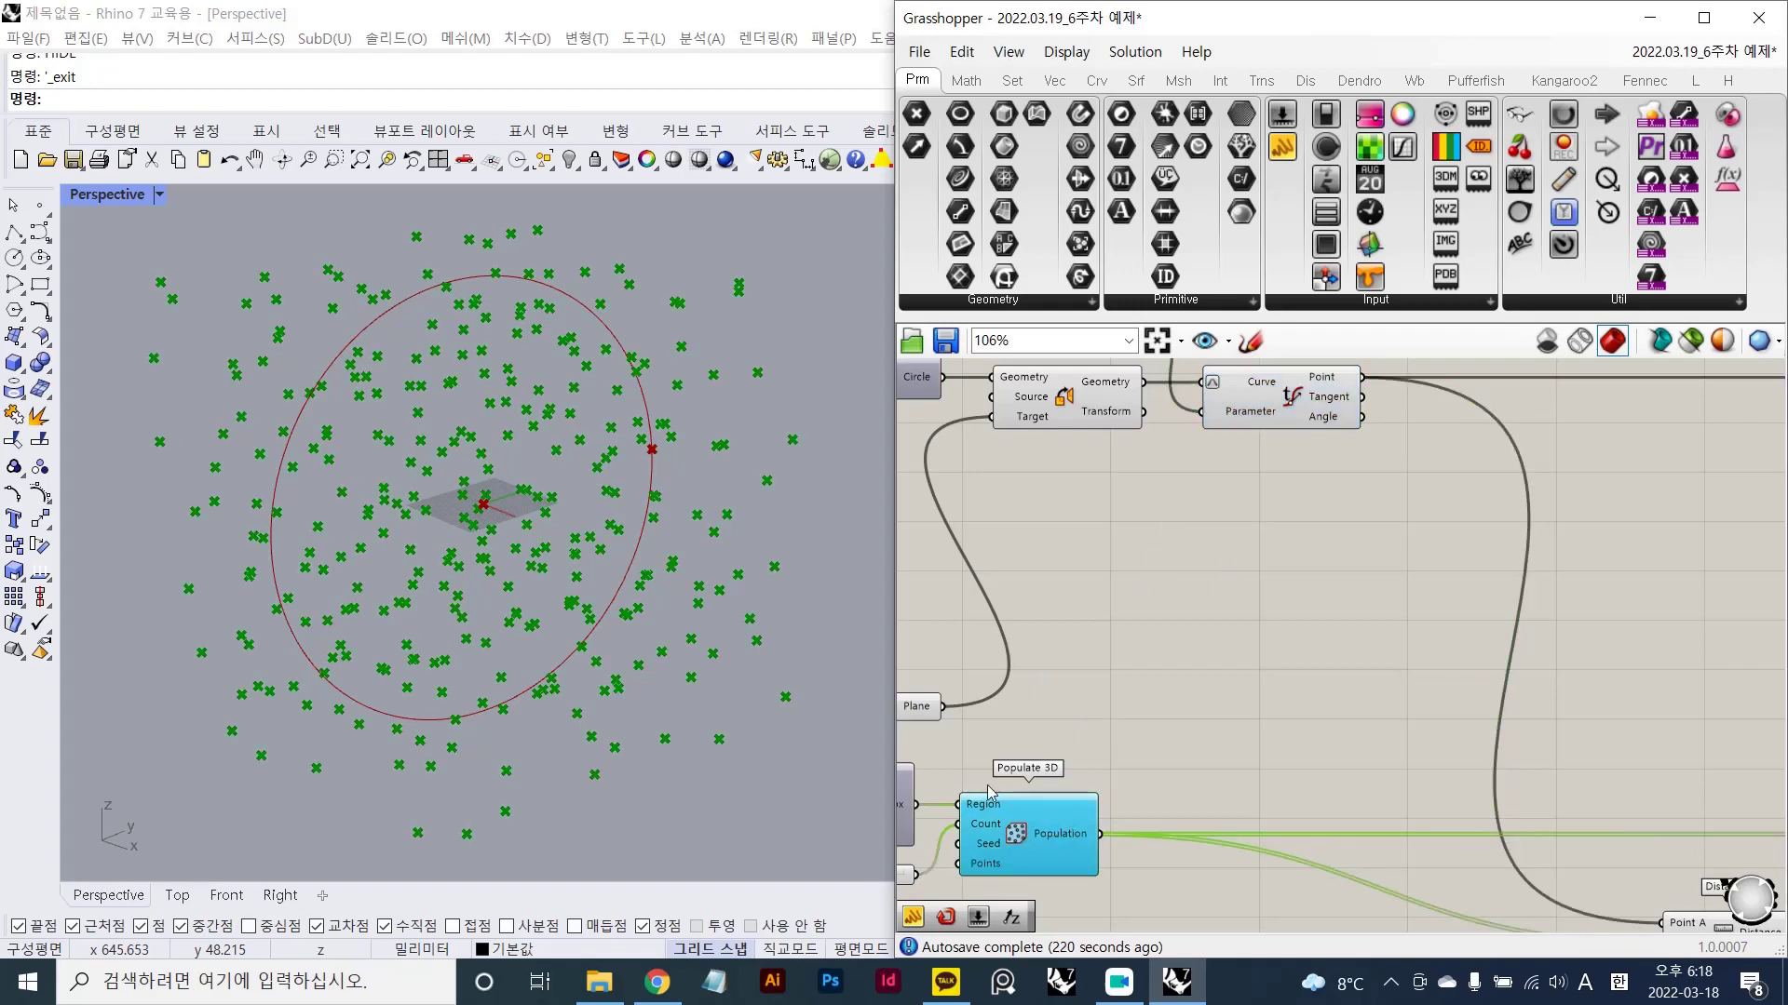
# - Capture the viewport area and sketch red lines from the point on the circle to the populated points around it
pyautogui.press('Print')
pyautogui.moveTo(1, 110); pyautogui.dragTo(1173, 935)
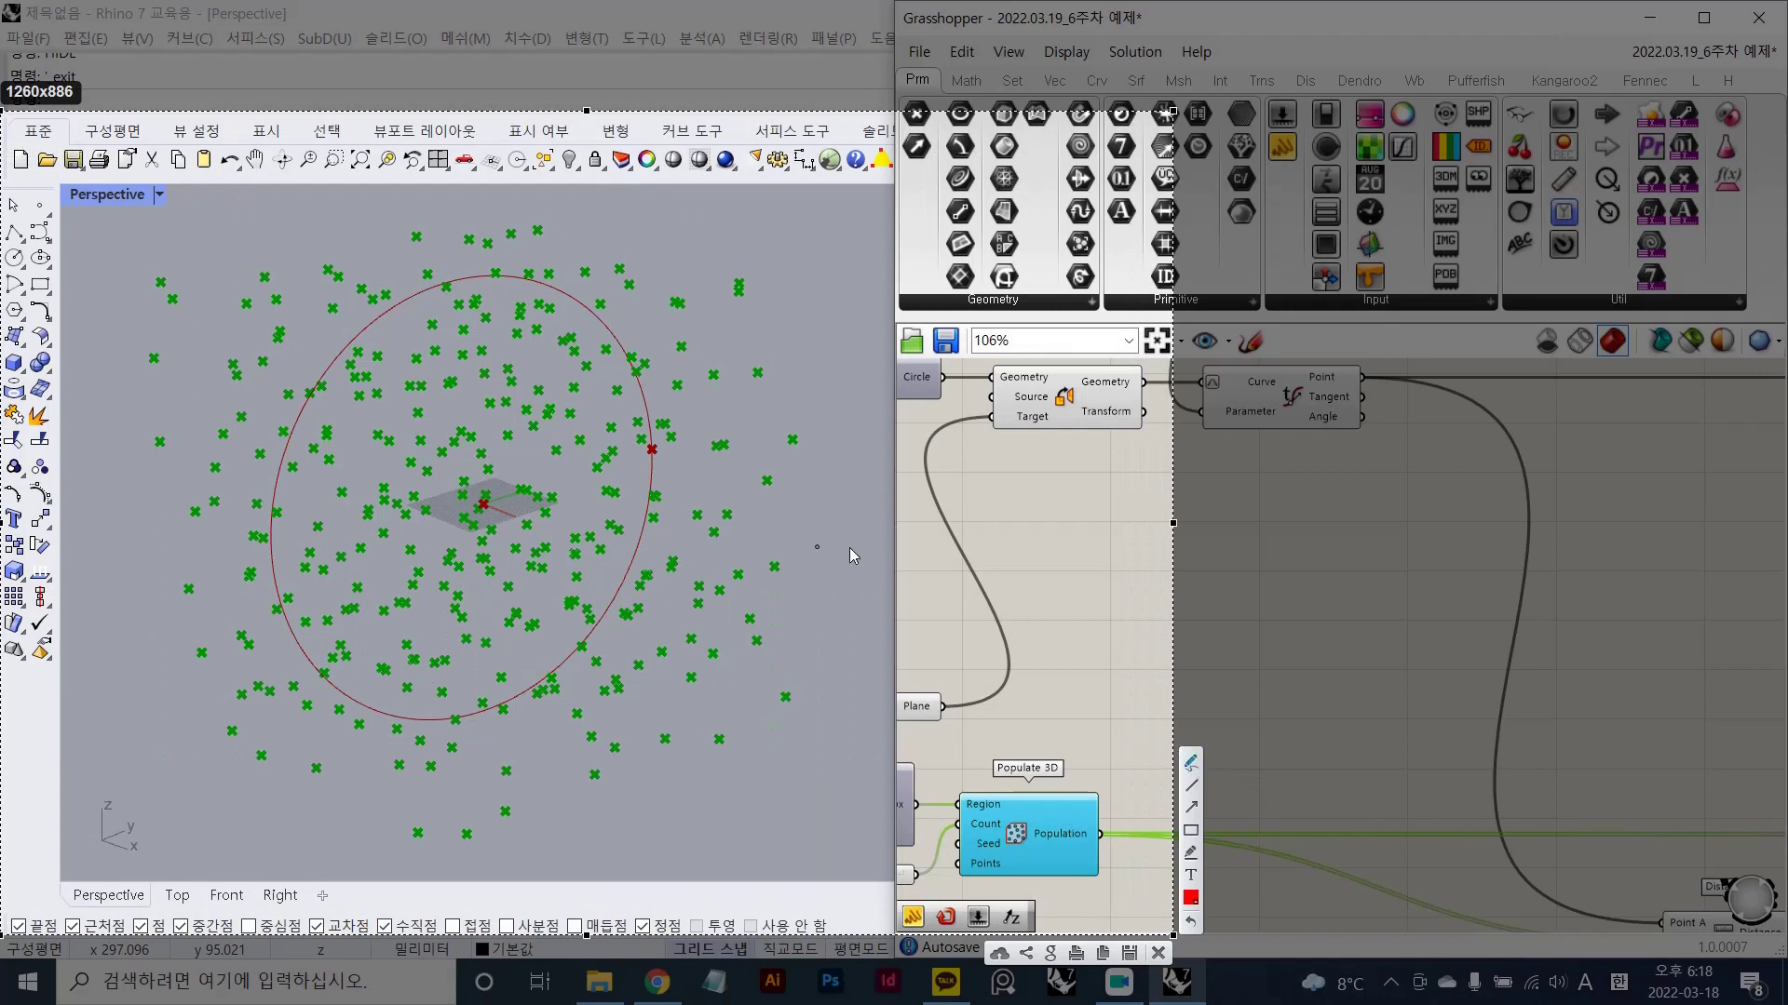
pyautogui.moveTo(652, 450); pyautogui.dragTo(424, 820)
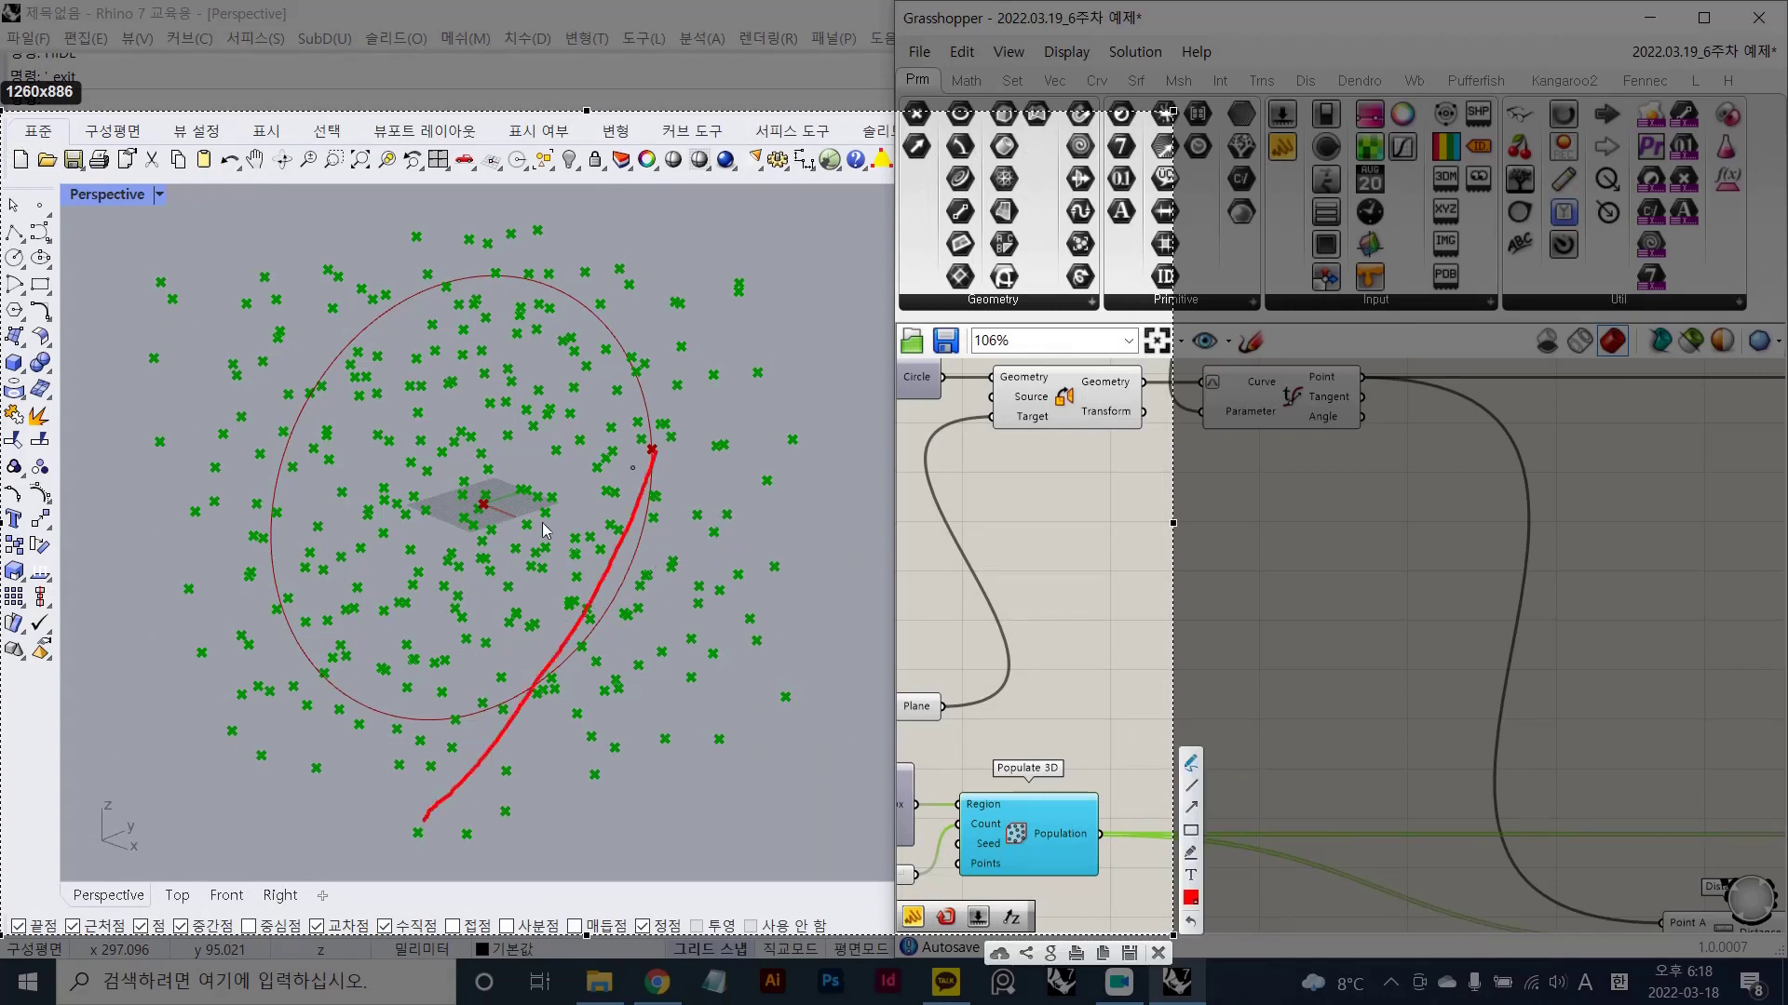
pyautogui.moveTo(629, 470); pyautogui.dragTo(200, 720)
pyautogui.moveTo(712, 463); pyautogui.dragTo(423, 531)
pyautogui.moveTo(652, 450)
pyautogui.mouseDown()
pyautogui.moveTo(278, 472)
pyautogui.moveTo(169, 605)
pyautogui.moveTo(456, 353)
pyautogui.moveTo(409, 326)
pyautogui.moveTo(610, 284)
pyautogui.mouseUp()
pyautogui.moveTo(670, 468)
pyautogui.mouseDown()
pyautogui.moveTo(734, 299)
pyautogui.moveTo(770, 499)
pyautogui.moveTo(748, 631)
pyautogui.moveTo(700, 740)
pyautogui.moveTo(554, 773)
pyautogui.moveTo(410, 703)
pyautogui.mouseUp()
pyautogui.moveTo(612, 531); pyautogui.dragTo(272, 524)
pyautogui.moveTo(647, 454); pyautogui.dragTo(319, 361)
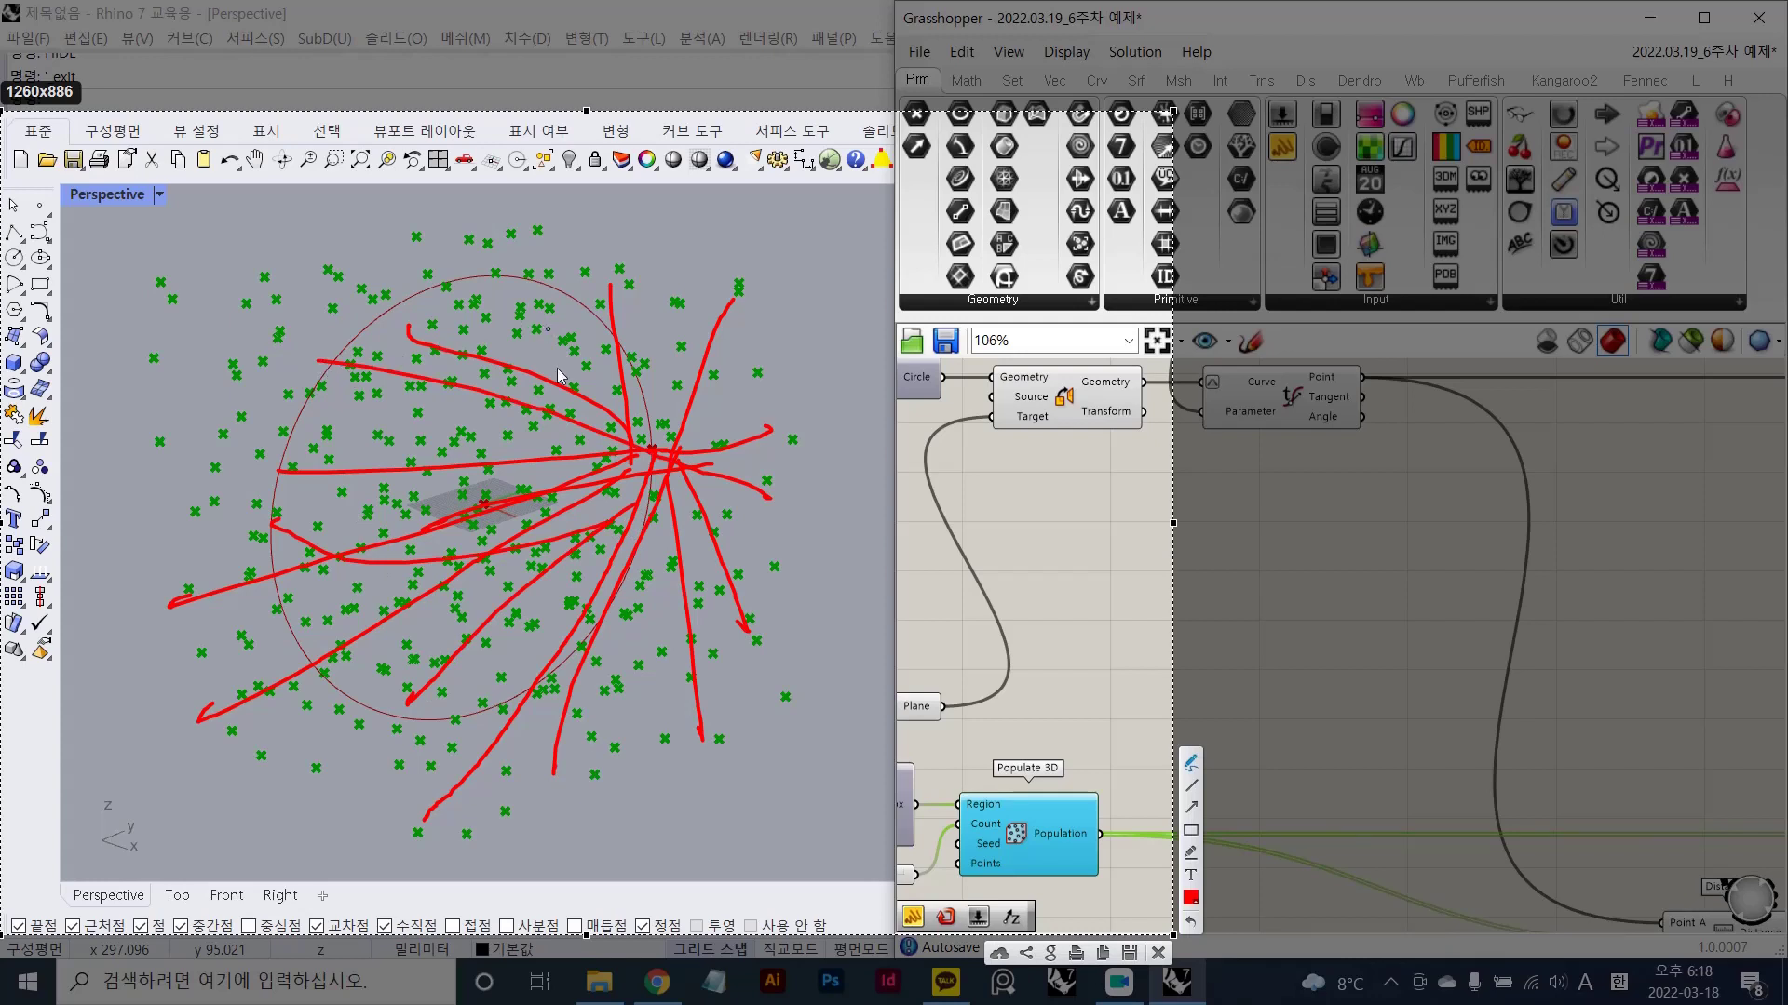
# - Sketch a red loop around the nearby points, write 300 with a downward arrow beside it, and mark the point on the circle
pyautogui.moveTo(436, 354); pyautogui.dragTo(663, 451)
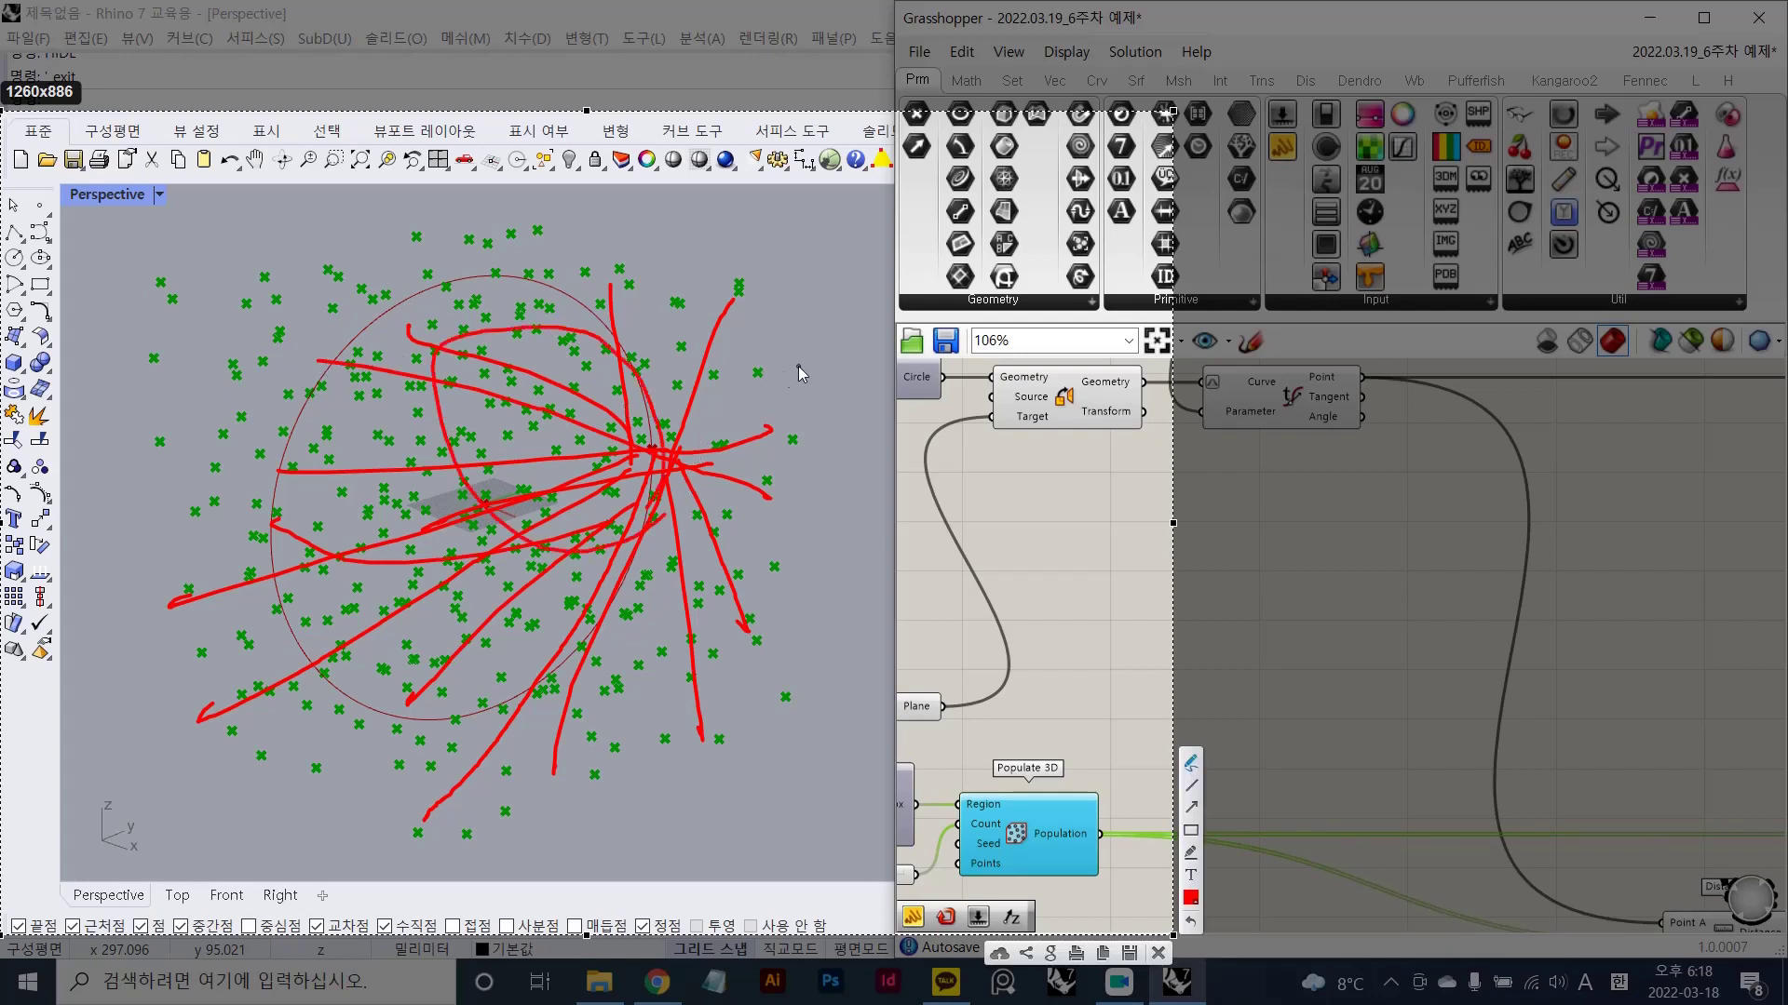
pyautogui.moveTo(833, 377)
pyautogui.mouseDown()
pyautogui.moveTo(862, 421)
pyautogui.moveTo(841, 446)
pyautogui.mouseUp()
pyautogui.moveTo(868, 392)
pyautogui.mouseDown()
pyautogui.moveTo(902, 437)
pyautogui.moveTo(868, 394)
pyautogui.mouseUp()
pyautogui.moveTo(914, 389)
pyautogui.mouseDown()
pyautogui.moveTo(999, 458)
pyautogui.moveTo(1023, 434)
pyautogui.mouseUp()
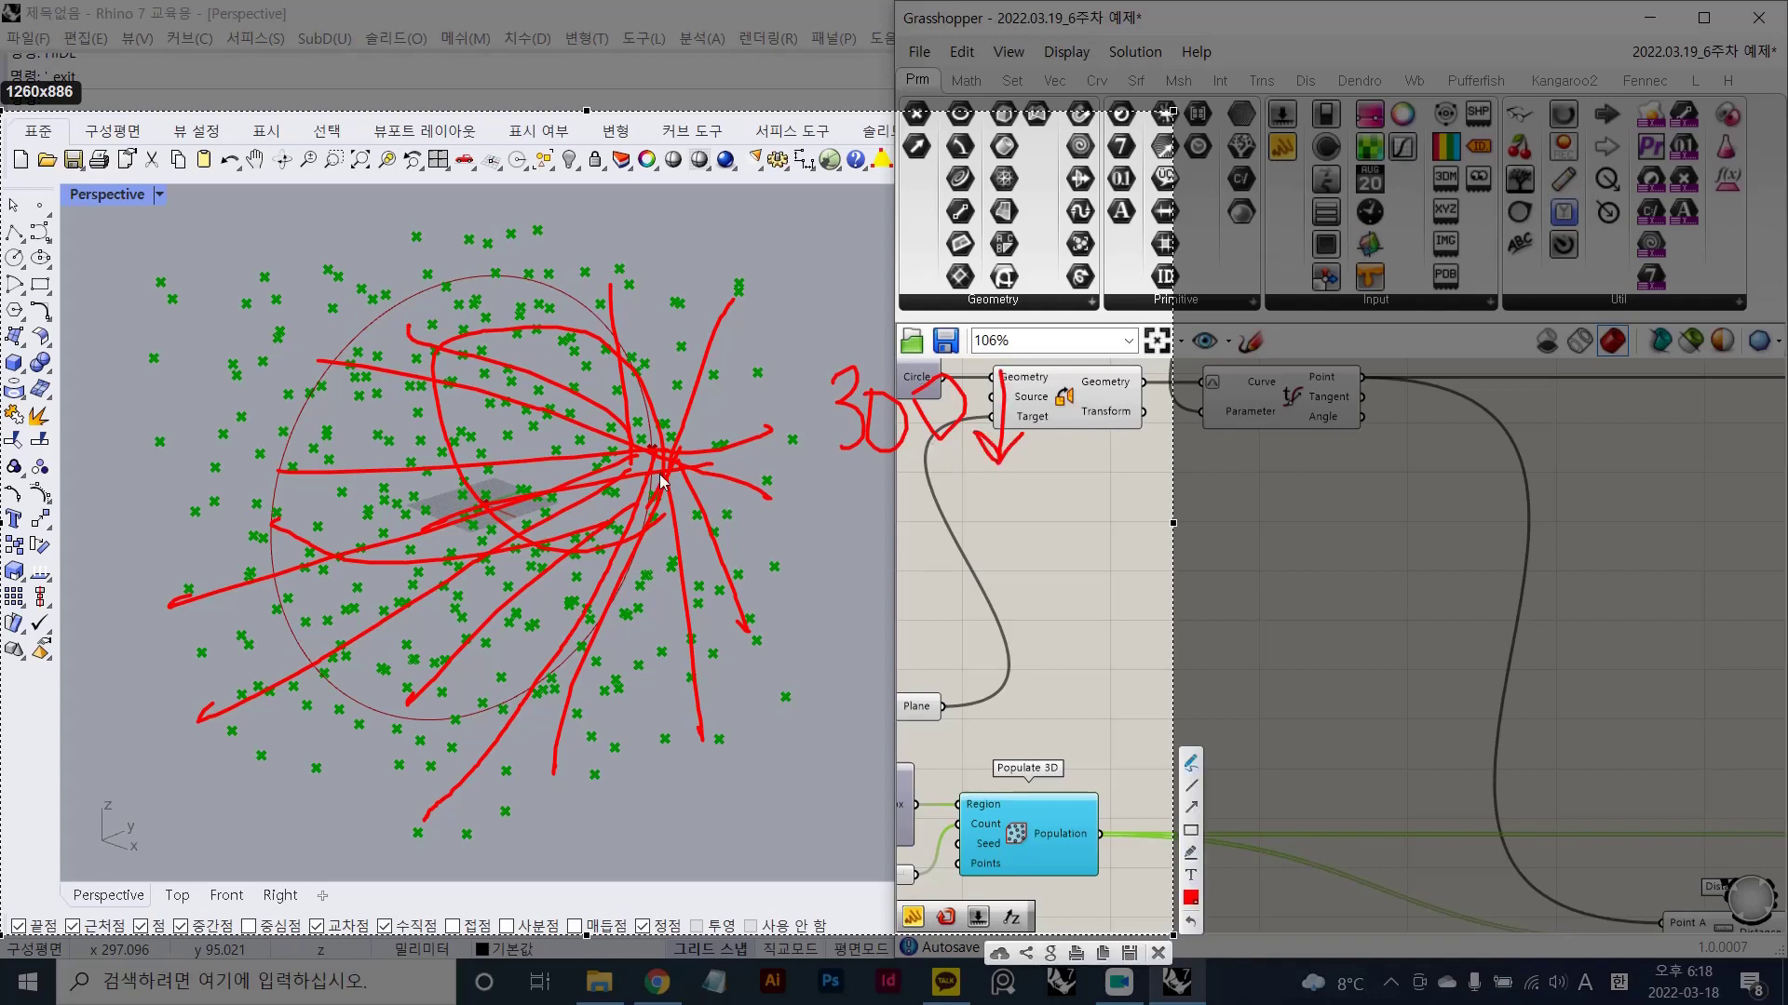
pyautogui.moveTo(638, 455); pyautogui.dragTo(636, 455)
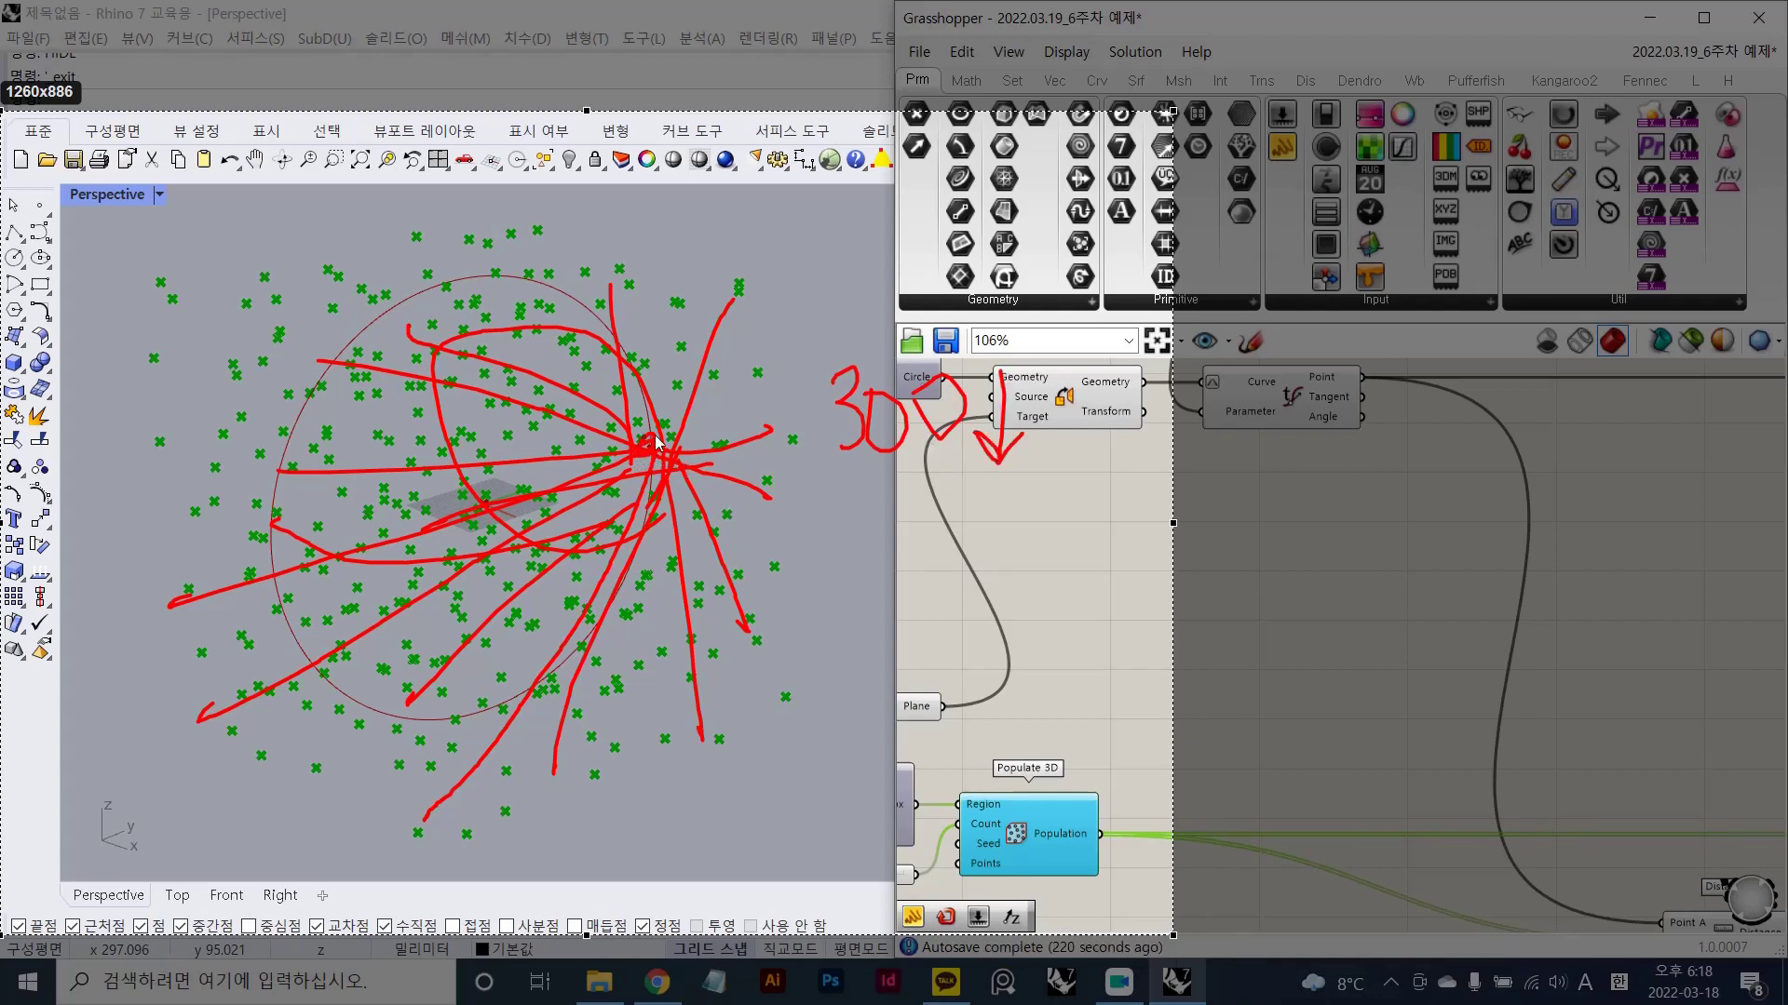
# - Fill in the red mark at the point on the circle and sketch a red loop around its nearby points
pyautogui.moveTo(649, 453); pyautogui.dragTo(650, 454)
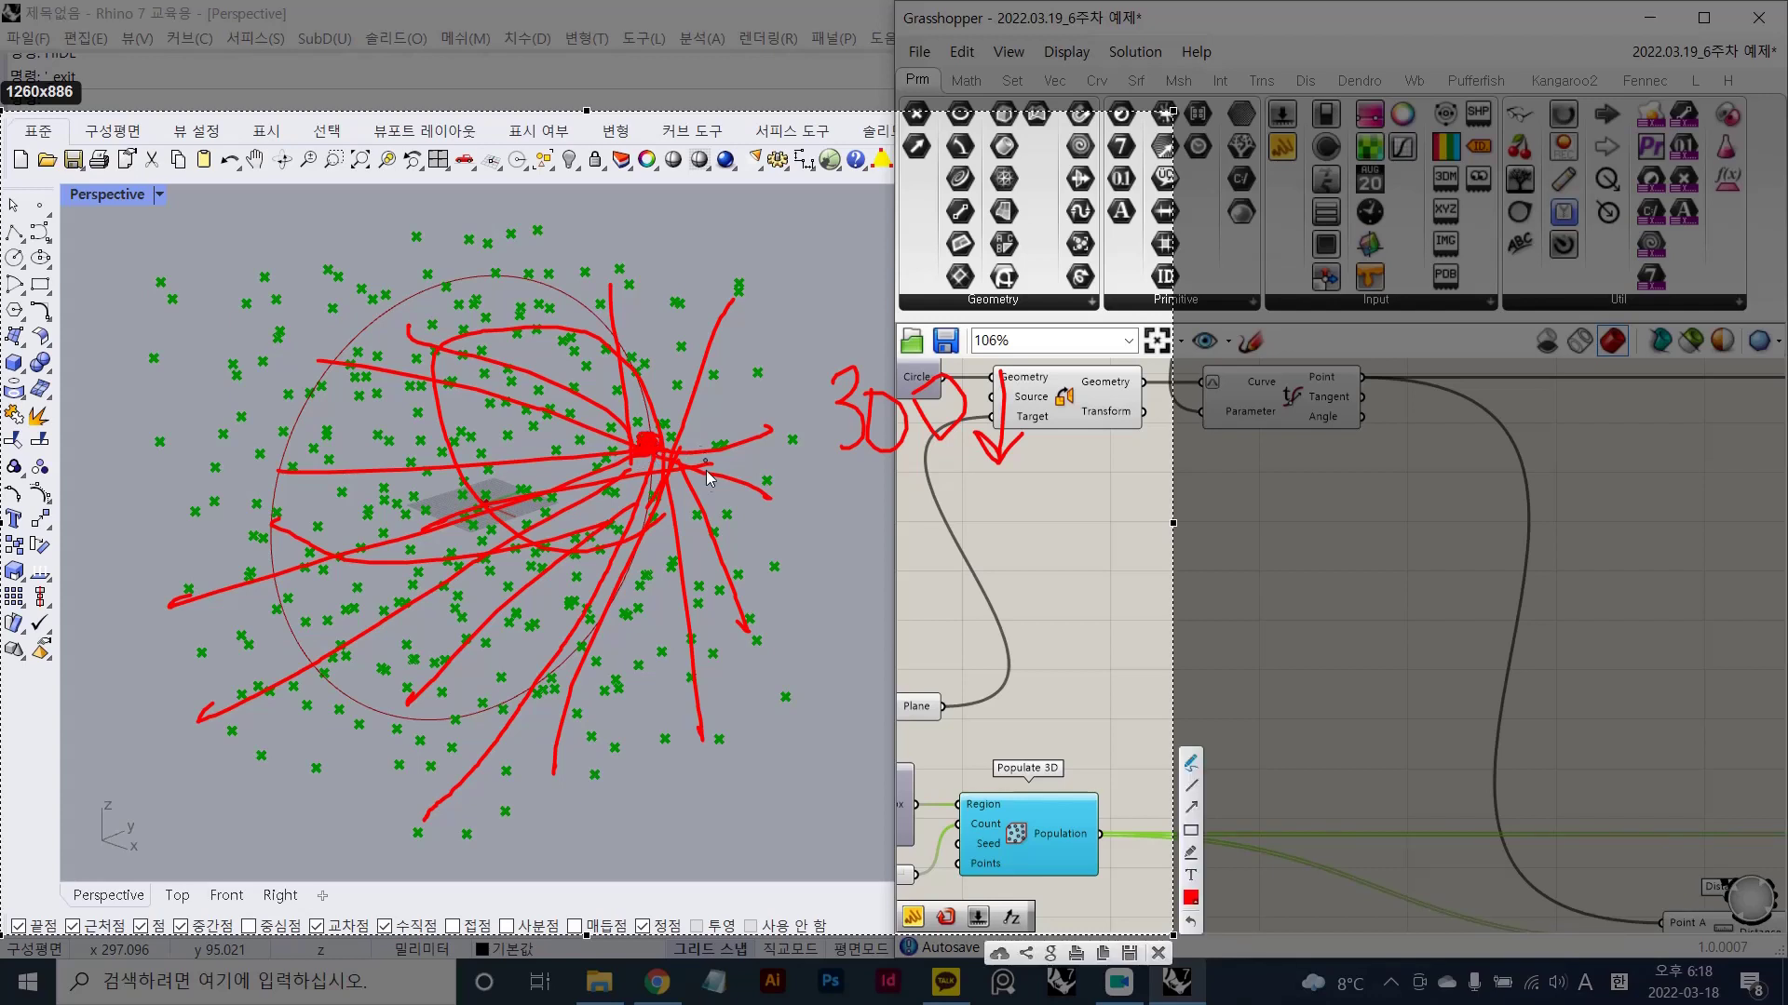
pyautogui.moveTo(705, 559)
pyautogui.mouseDown()
pyautogui.moveTo(514, 503)
pyautogui.moveTo(759, 437)
pyautogui.moveTo(707, 559)
pyautogui.moveTo(650, 566)
pyautogui.mouseUp()
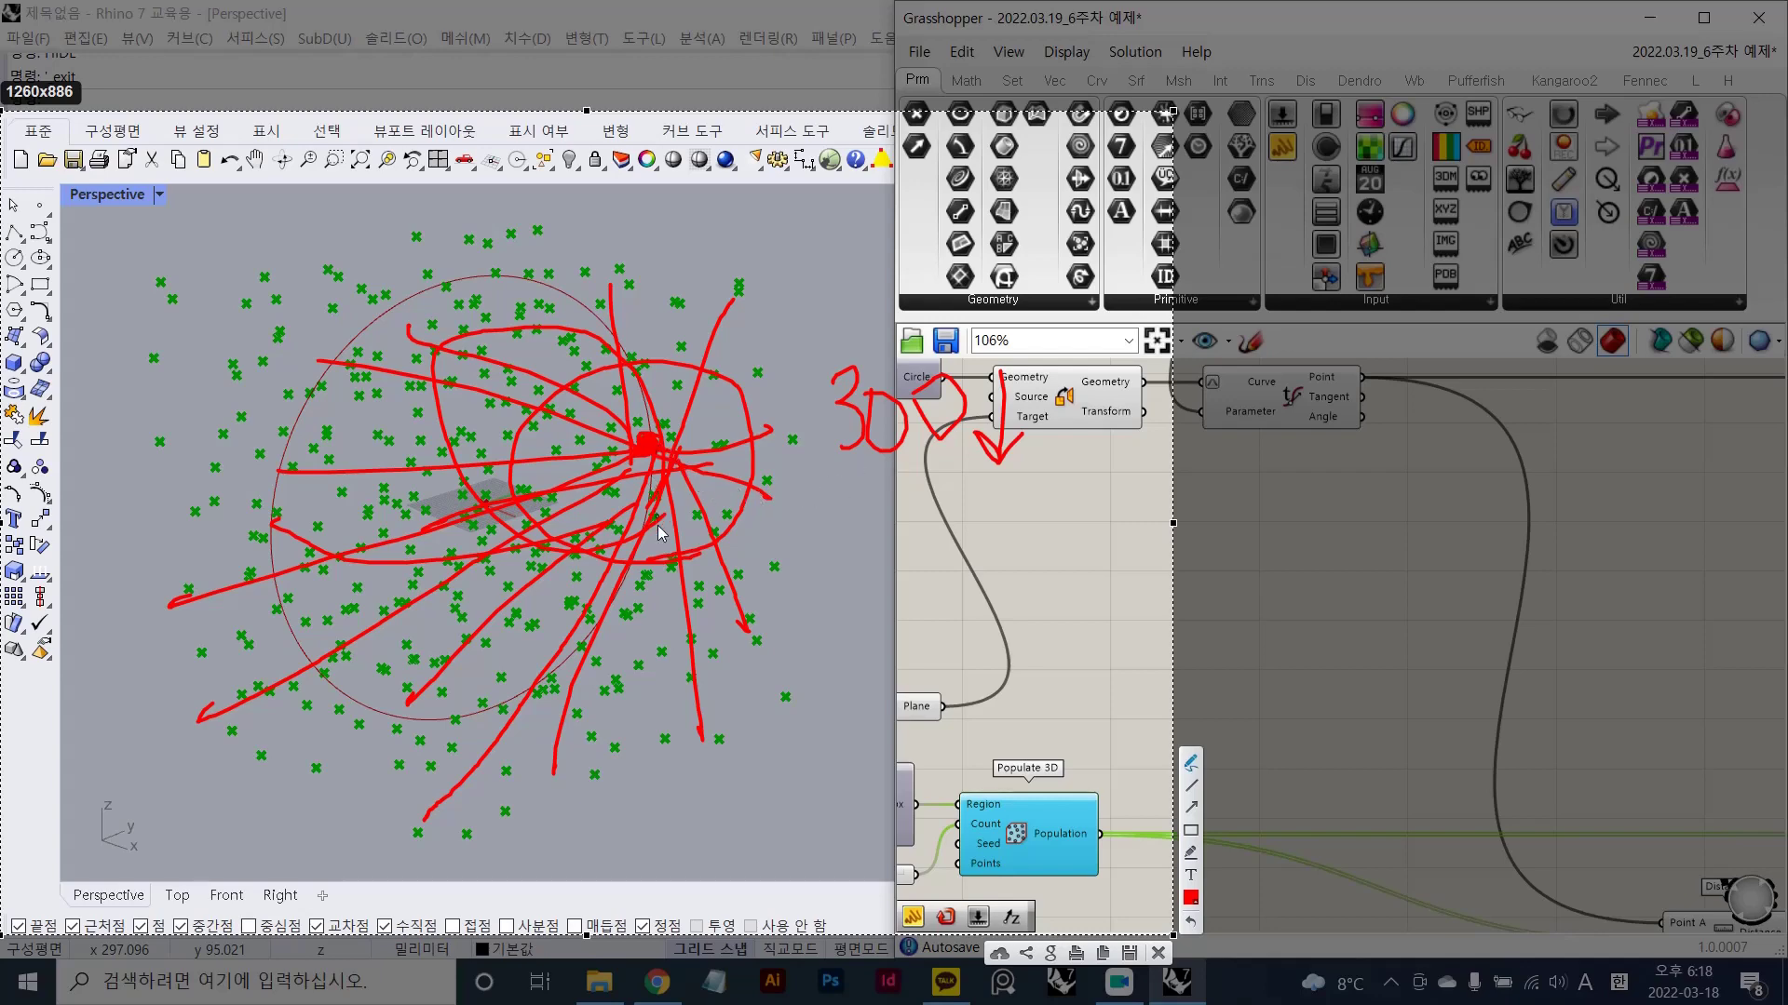
# - Change the pen colour to blue and sketch a loop around the point on the circle with lines to its neighbouring points
pyautogui.click(1193, 899)
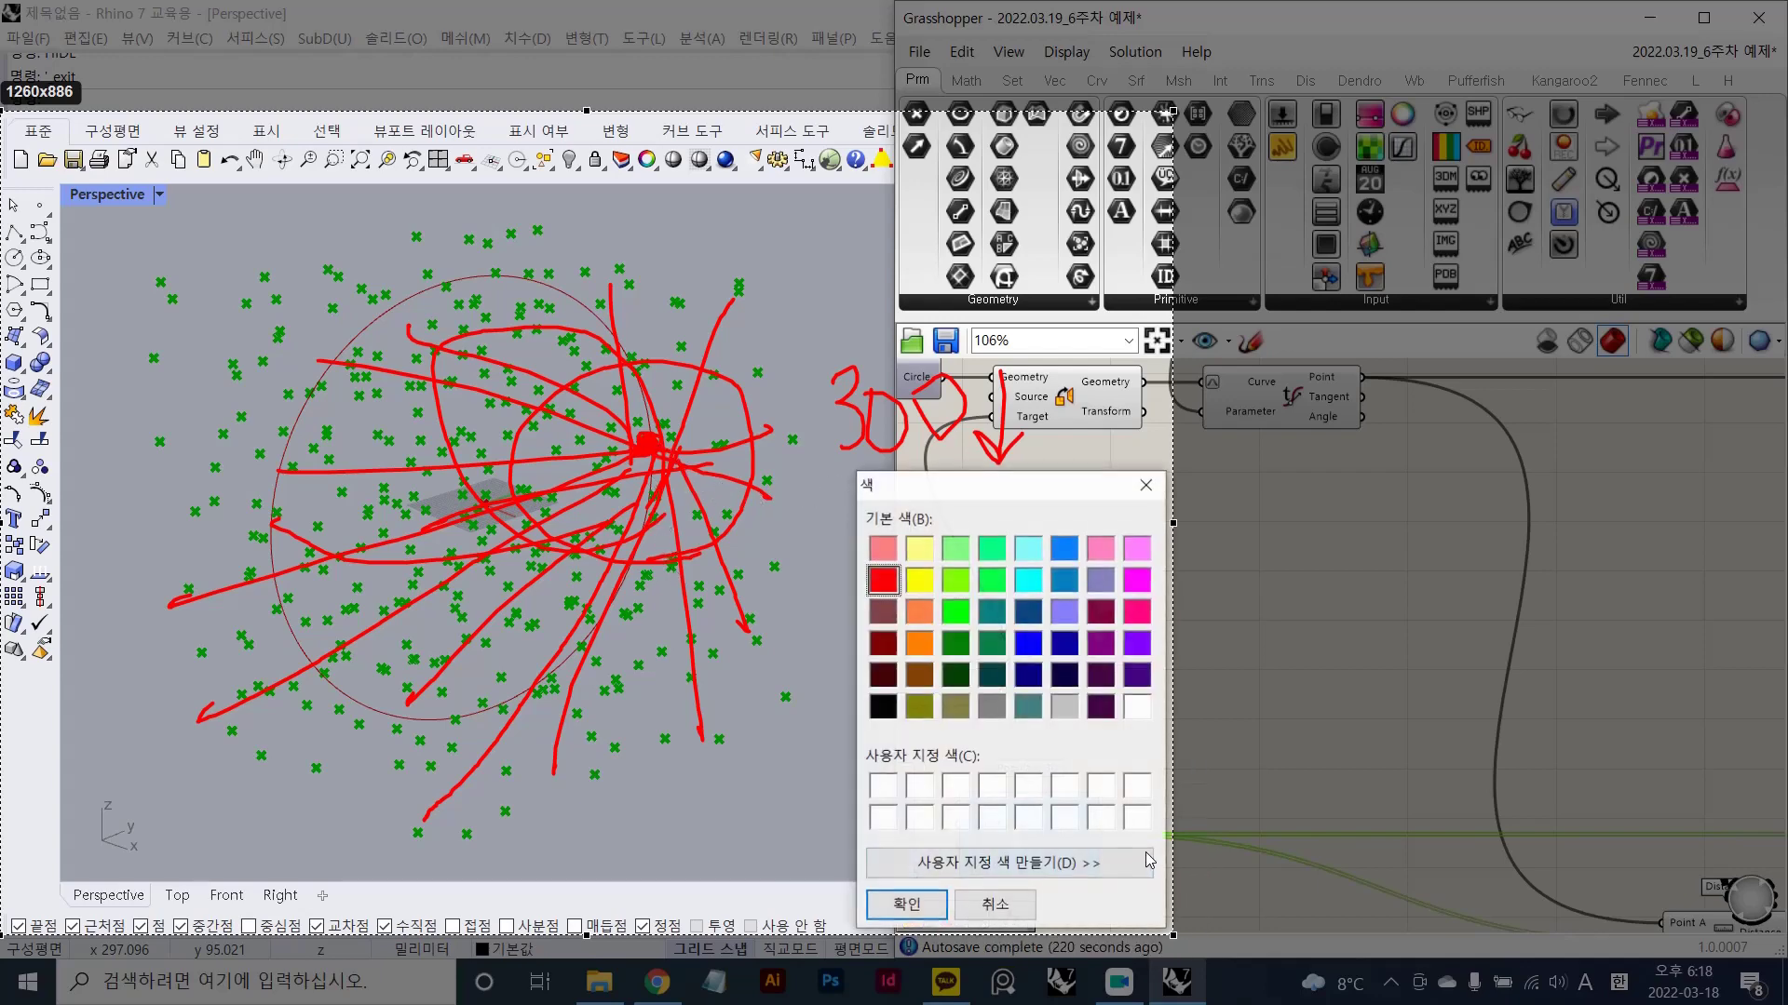
pyautogui.click(1063, 643)
pyautogui.click(907, 901)
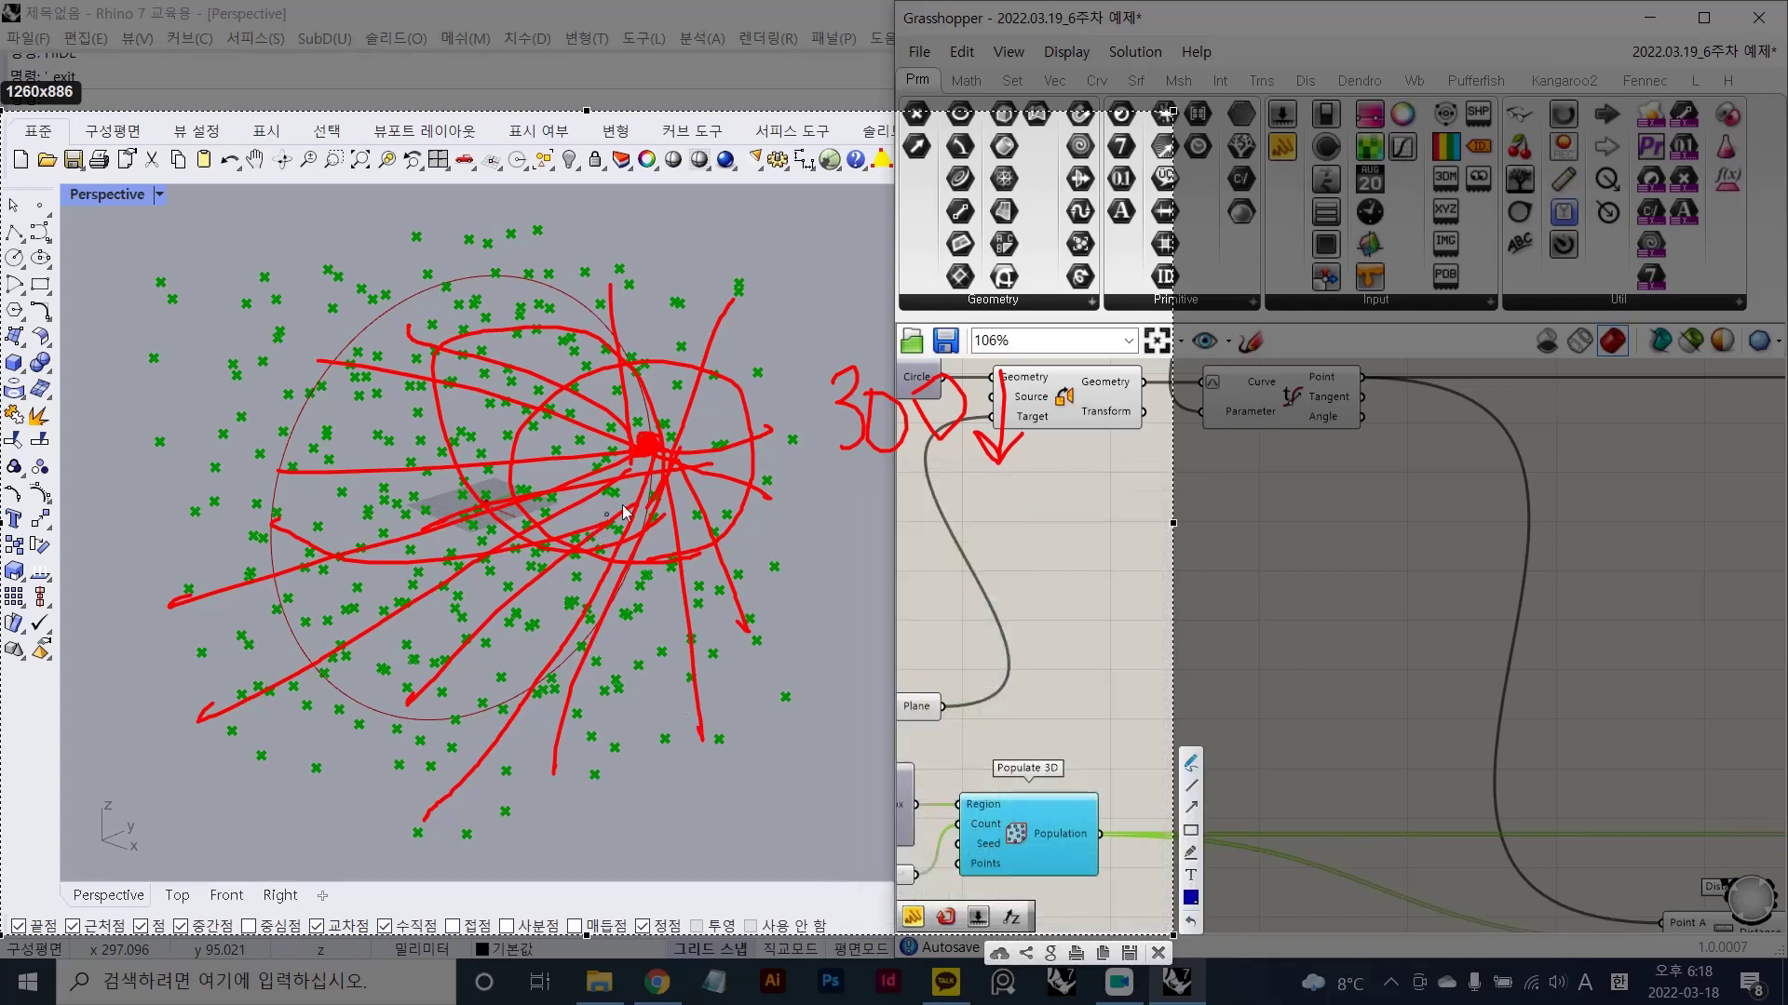
pyautogui.moveTo(670, 450); pyautogui.dragTo(742, 293)
pyautogui.moveTo(655, 449)
pyautogui.mouseDown()
pyautogui.moveTo(622, 316)
pyautogui.moveTo(551, 438)
pyautogui.moveTo(563, 488)
pyautogui.moveTo(607, 527)
pyautogui.mouseUp()
pyautogui.moveTo(654, 458)
pyautogui.mouseDown()
pyautogui.moveTo(658, 574)
pyautogui.moveTo(717, 533)
pyautogui.moveTo(761, 435)
pyautogui.moveTo(670, 336)
pyautogui.moveTo(529, 452)
pyautogui.mouseUp()
pyautogui.moveTo(657, 569)
pyautogui.mouseDown()
pyautogui.moveTo(520, 396)
pyautogui.moveTo(670, 566)
pyautogui.mouseUp()
pyautogui.moveTo(736, 290)
pyautogui.mouseDown()
pyautogui.moveTo(765, 302)
pyautogui.moveTo(737, 300)
pyautogui.moveTo(687, 391)
pyautogui.moveTo(694, 431)
pyautogui.mouseUp()
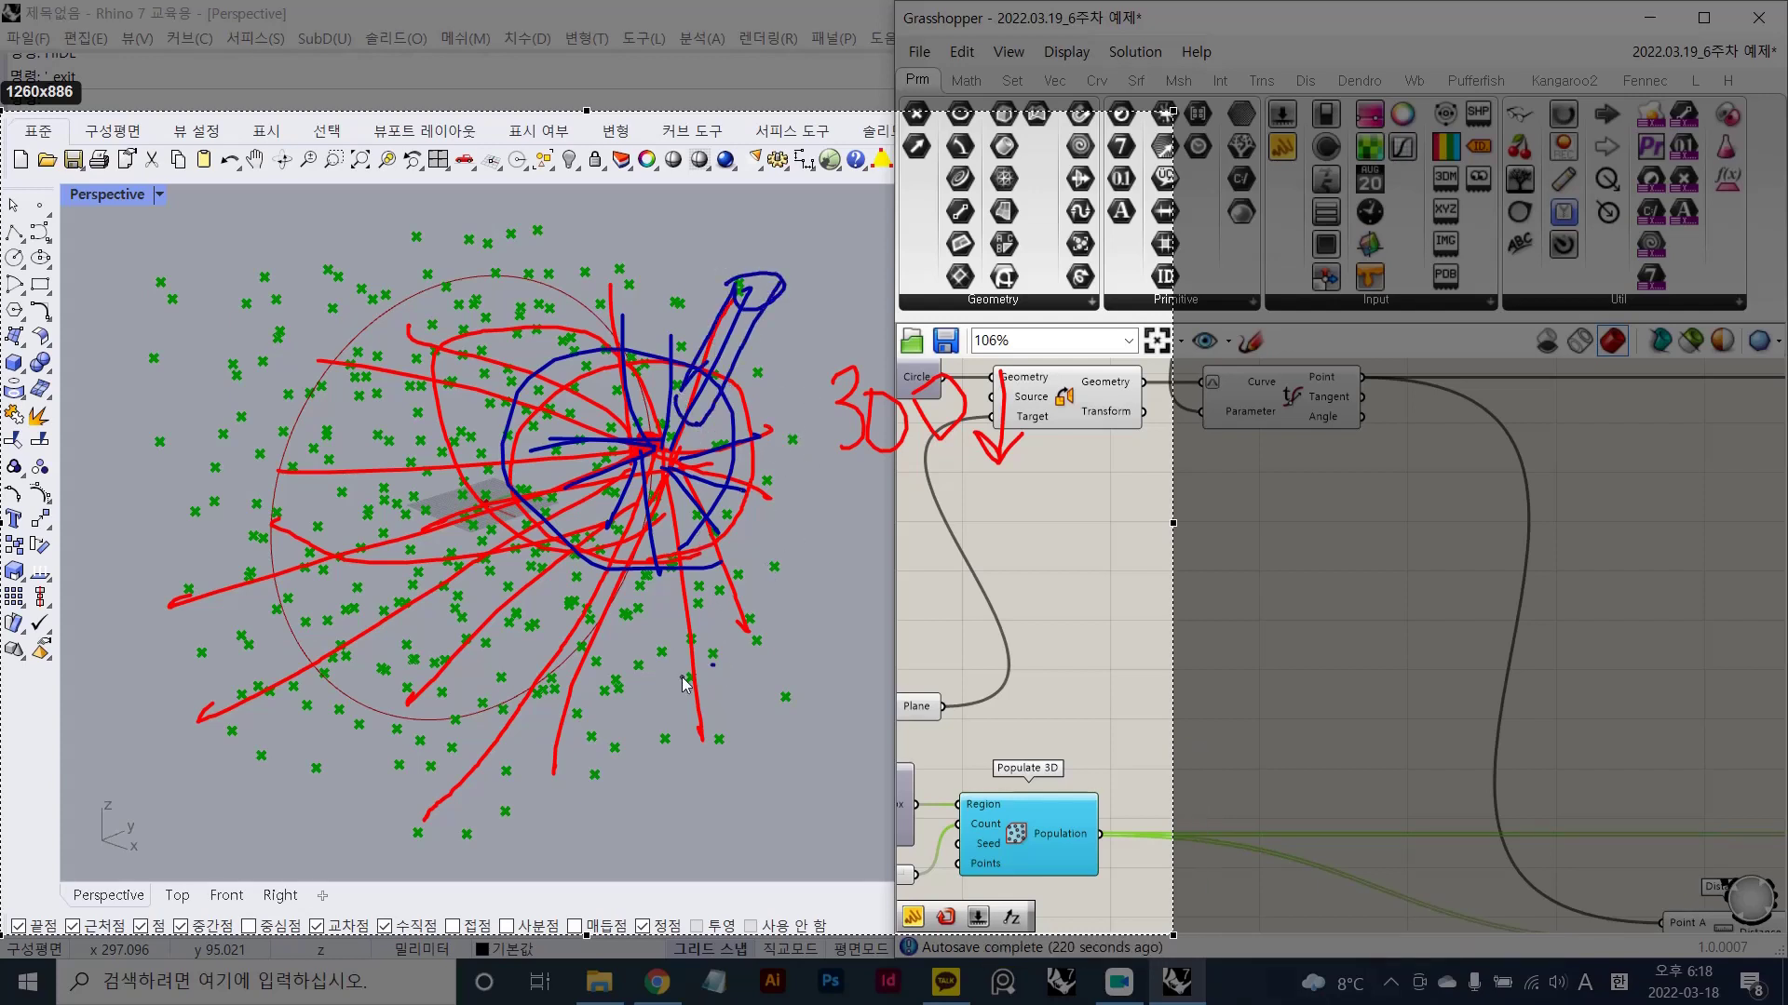
# - Cross out the points outside the blue loop and dismiss the annotated capture
pyautogui.moveTo(639, 652); pyautogui.dragTo(696, 756)
pyautogui.moveTo(715, 664); pyautogui.dragTo(606, 710)
pyautogui.moveTo(428, 570)
pyautogui.mouseDown()
pyautogui.moveTo(502, 680)
pyautogui.moveTo(458, 654)
pyautogui.mouseUp()
pyautogui.moveTo(382, 523); pyautogui.dragTo(432, 589)
pyautogui.moveTo(441, 493); pyautogui.dragTo(400, 529)
pyautogui.moveTo(402, 496); pyautogui.dragTo(447, 535)
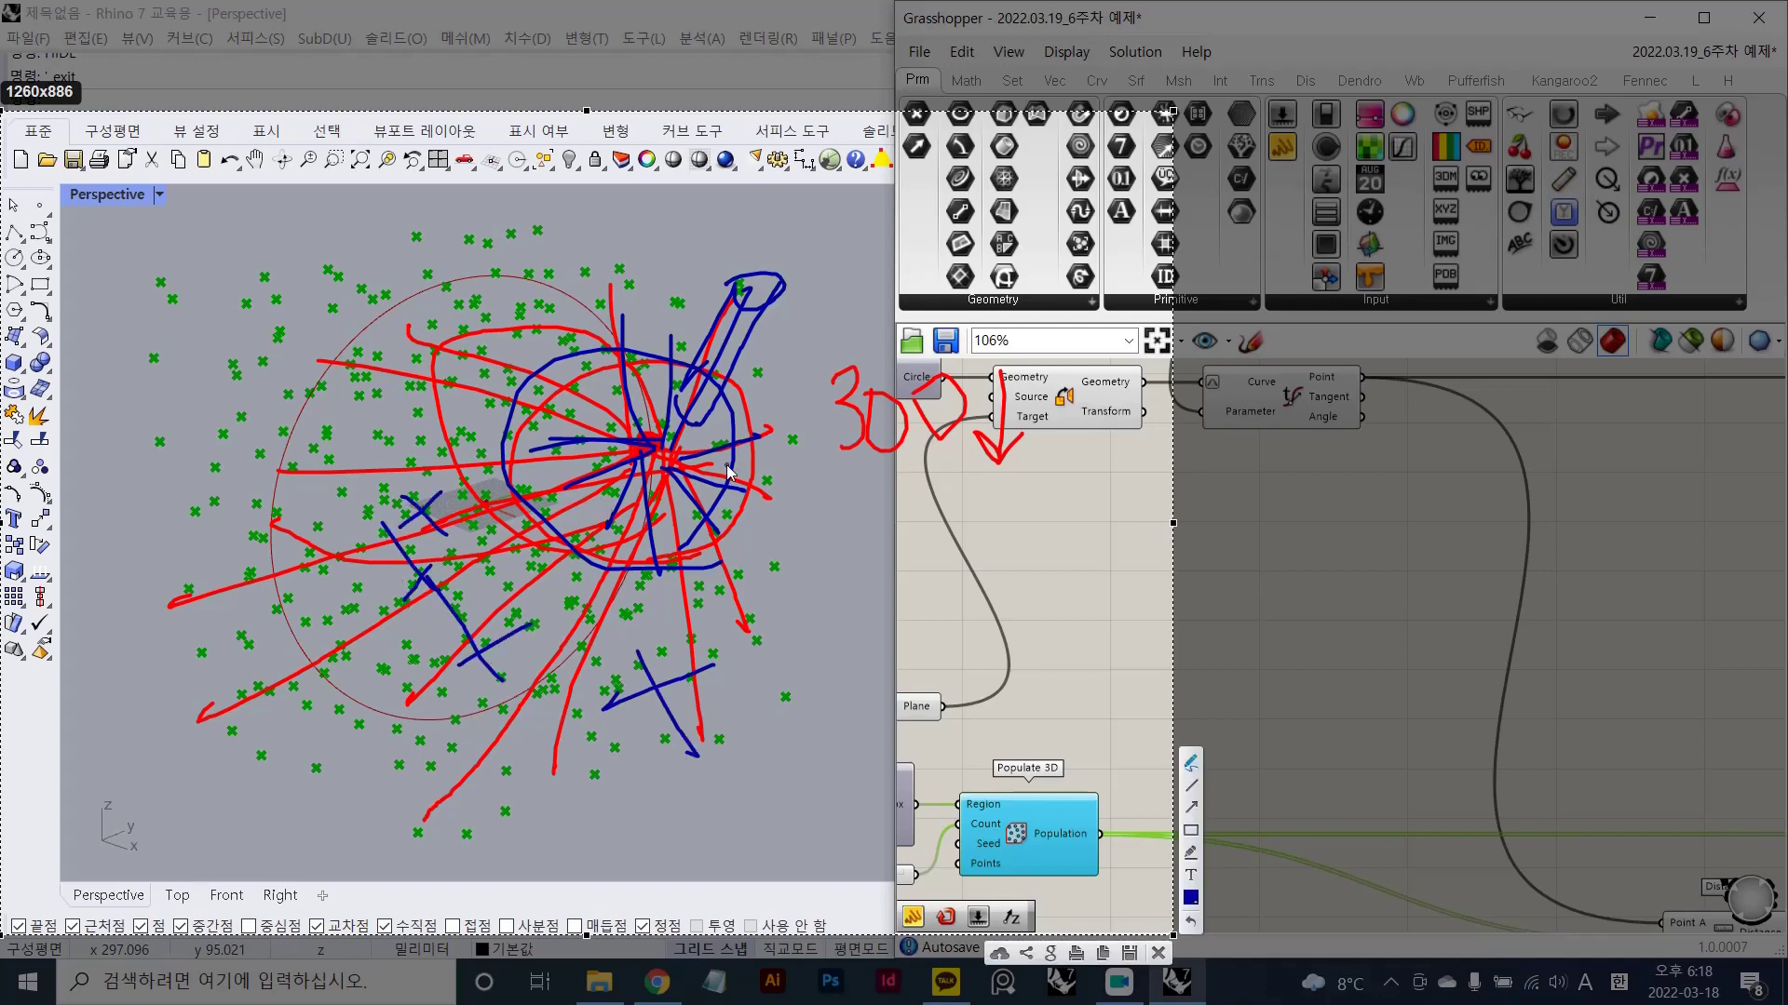
pyautogui.press('Escape')
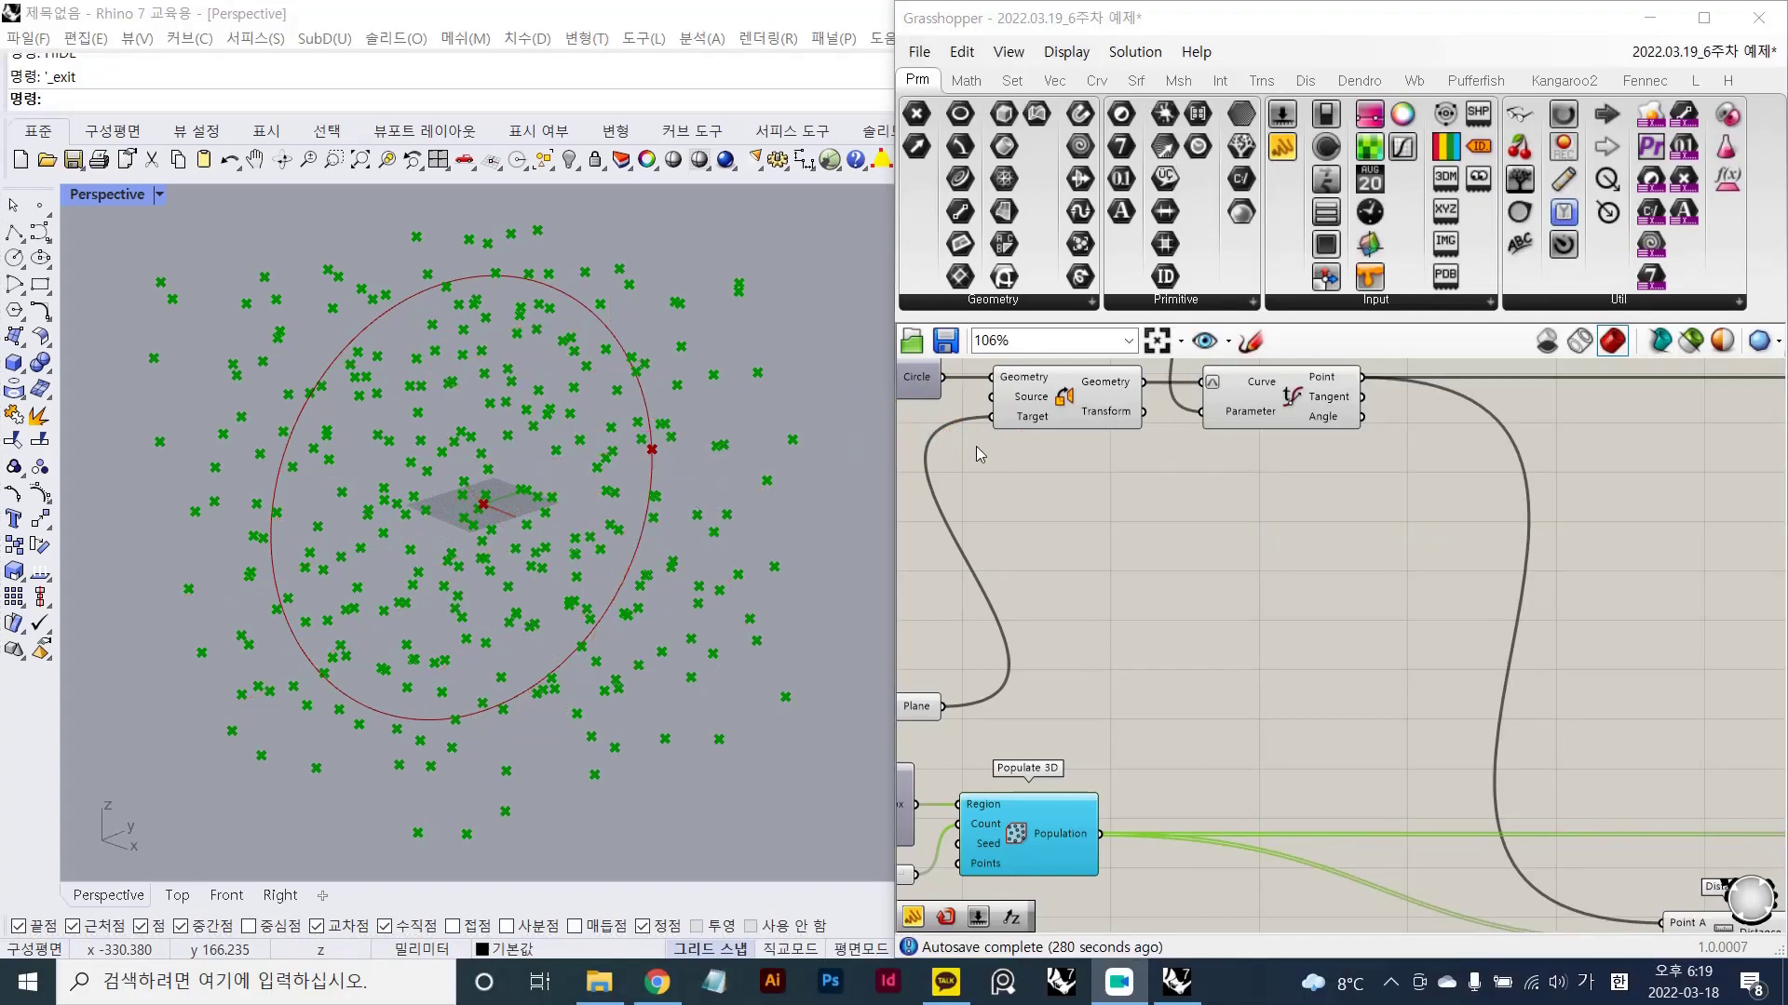
# - Add a List Item component and a Sub List component in the empty canvas area below Evaluate Curve
pyautogui.click(1075, 516)
pyautogui.moveTo(1075, 516); pyautogui.dragTo(1127, 561, button='right')
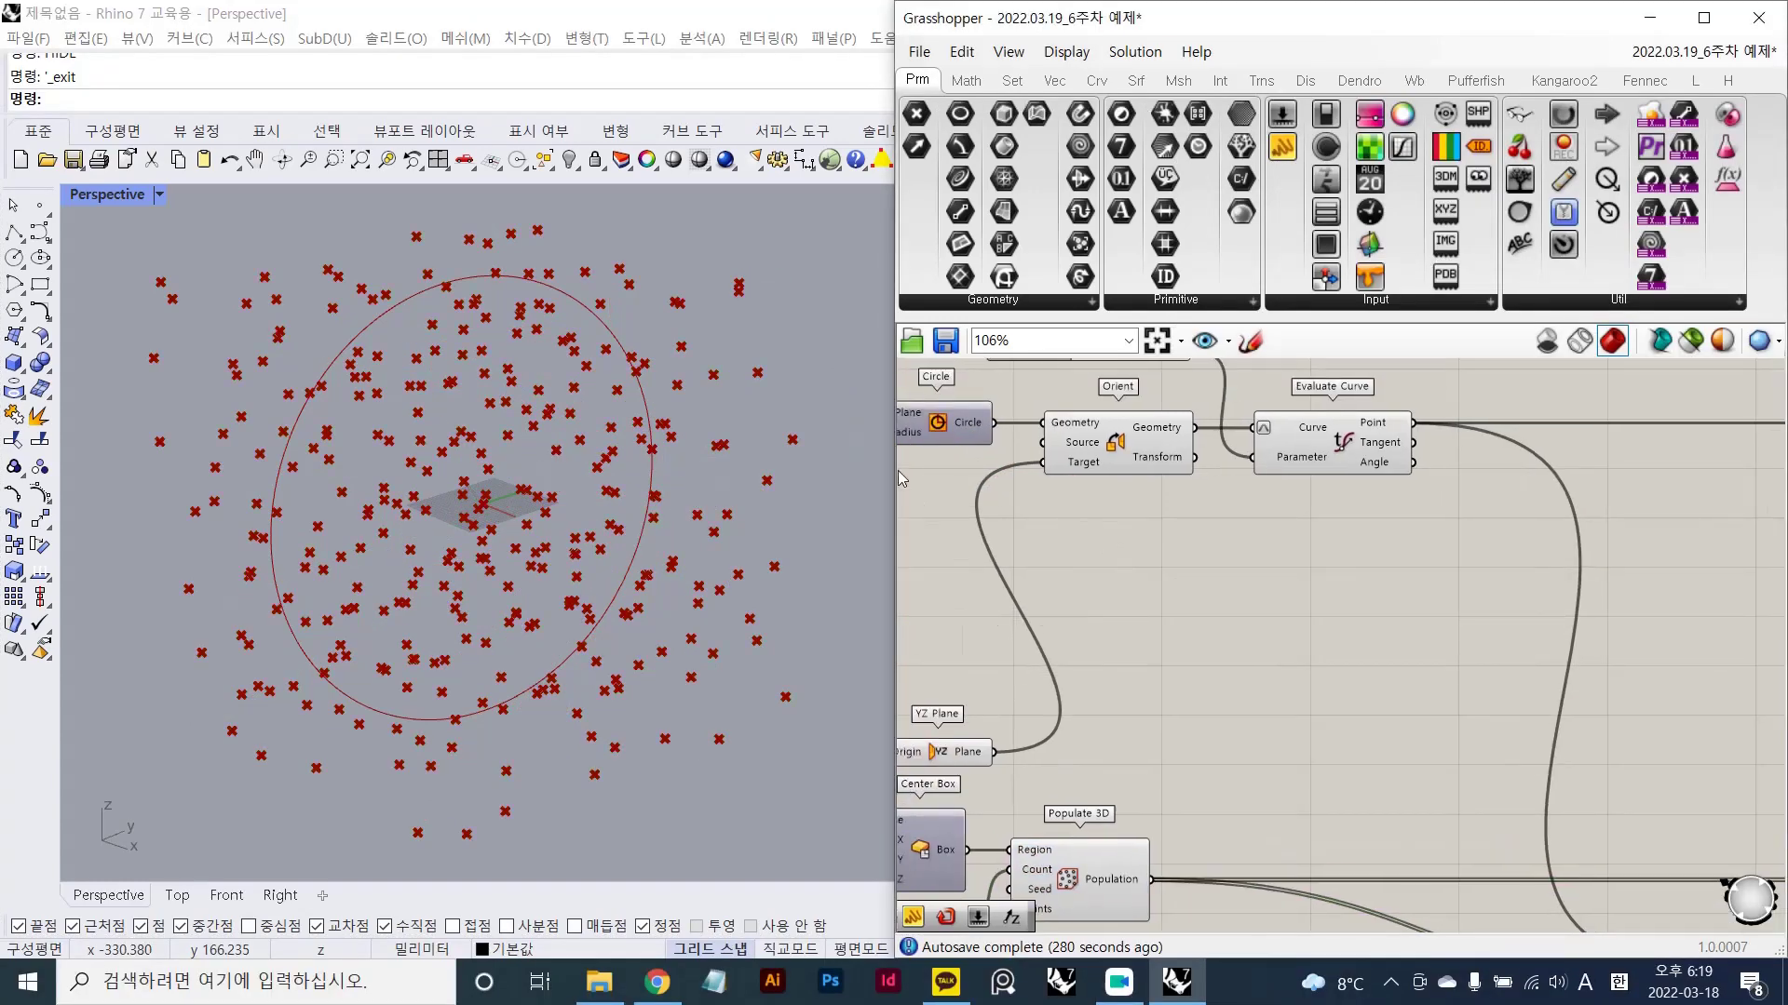
pyautogui.moveTo(1238, 456); pyautogui.dragTo(1317, 461)
pyautogui.click(1326, 455)
pyautogui.moveTo(1283, 537); pyautogui.dragTo(1217, 517, button='right')
pyautogui.click(1234, 545)
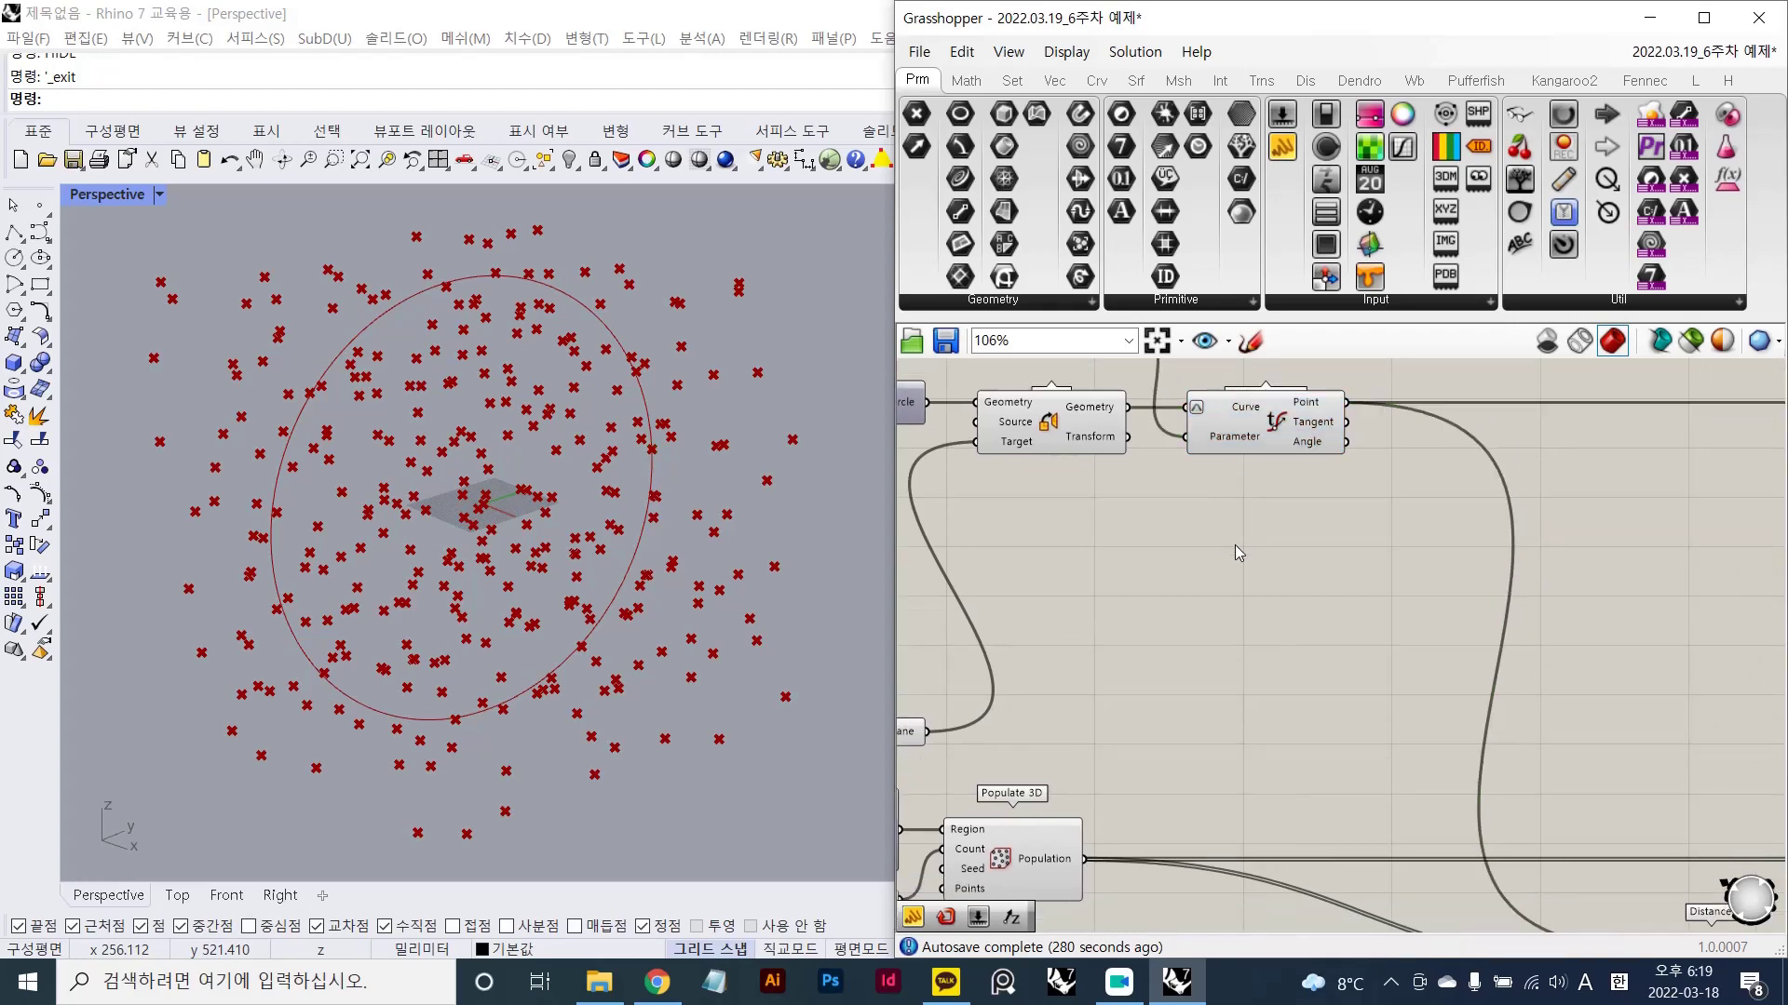
pyautogui.doubleClick(1255, 554)
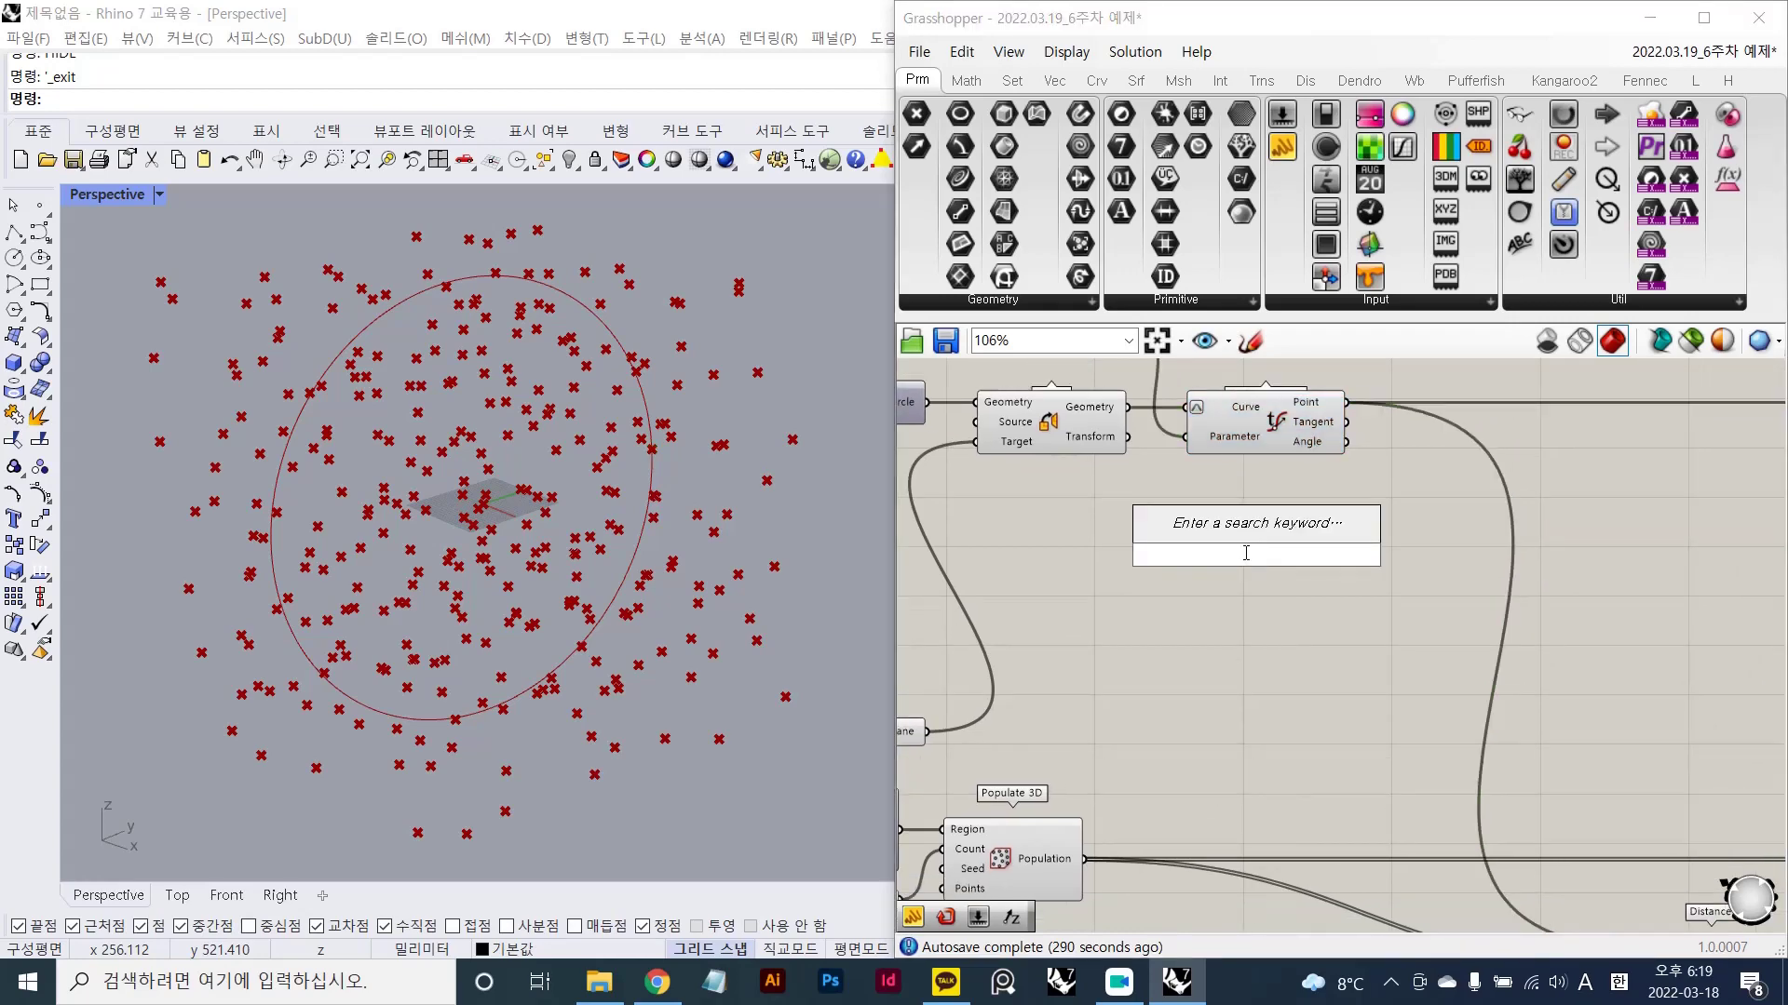
pyautogui.write('list item')
pyautogui.press('Return')
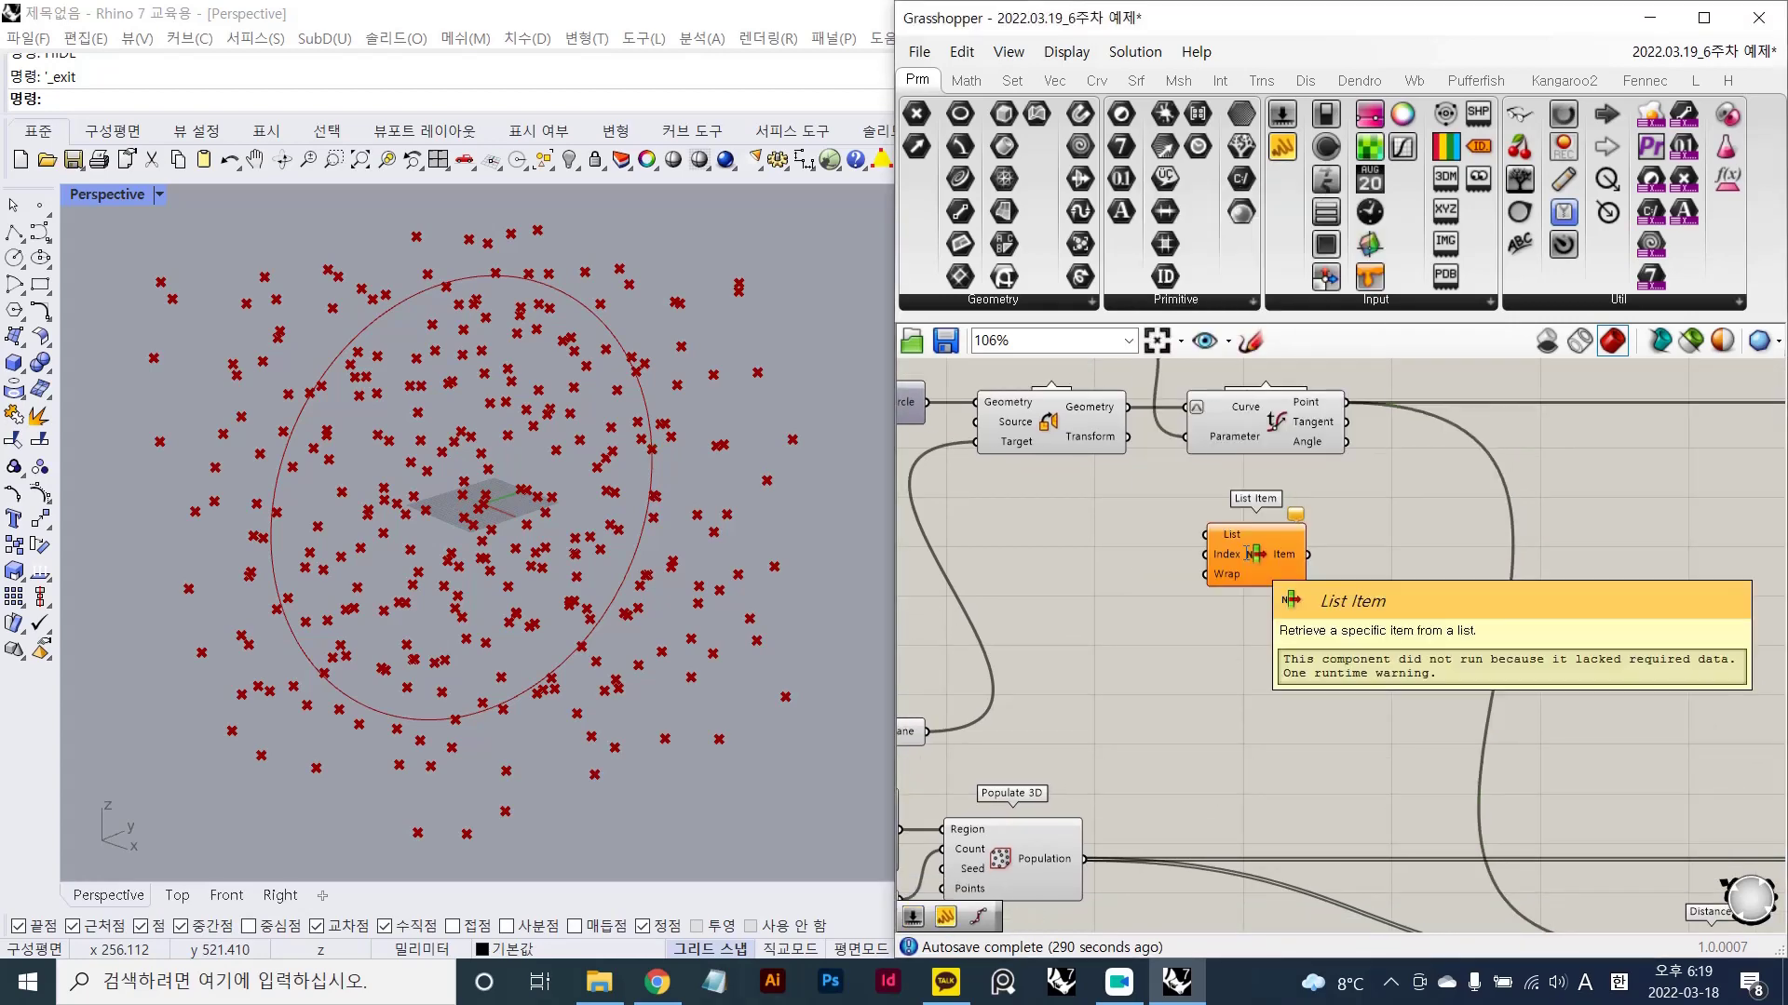
pyautogui.doubleClick(1384, 724)
pyautogui.write('sublist')
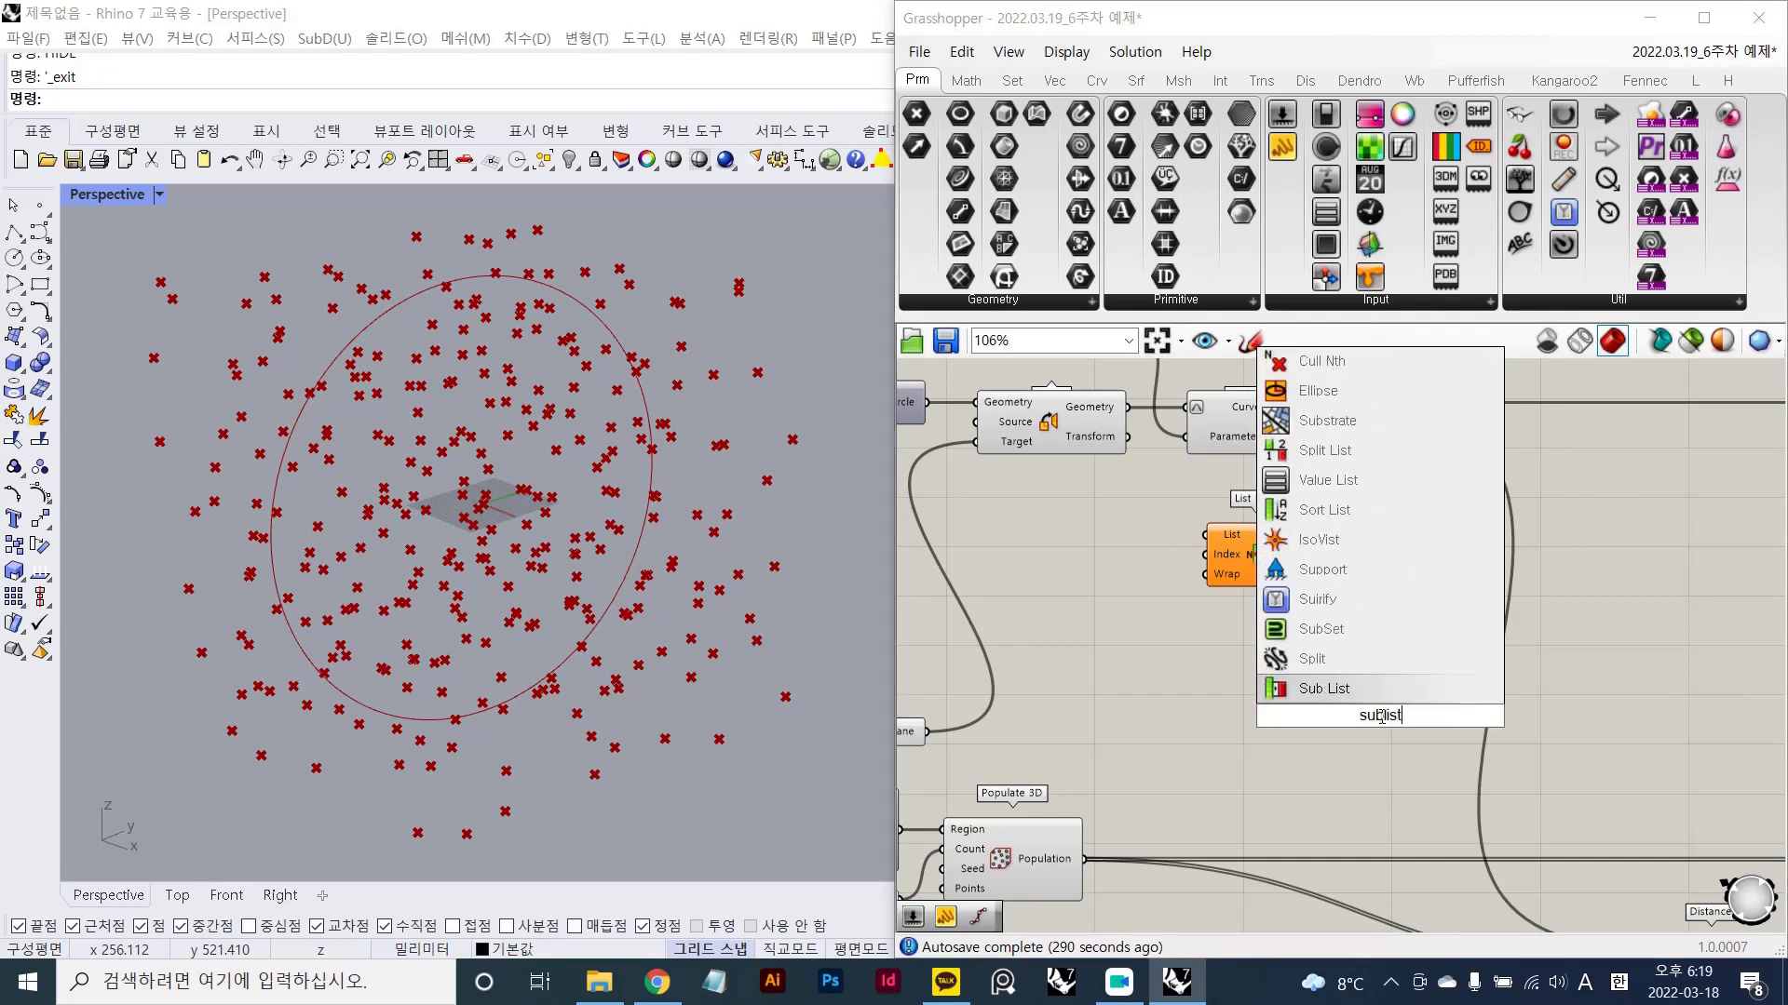
pyautogui.press('Return')
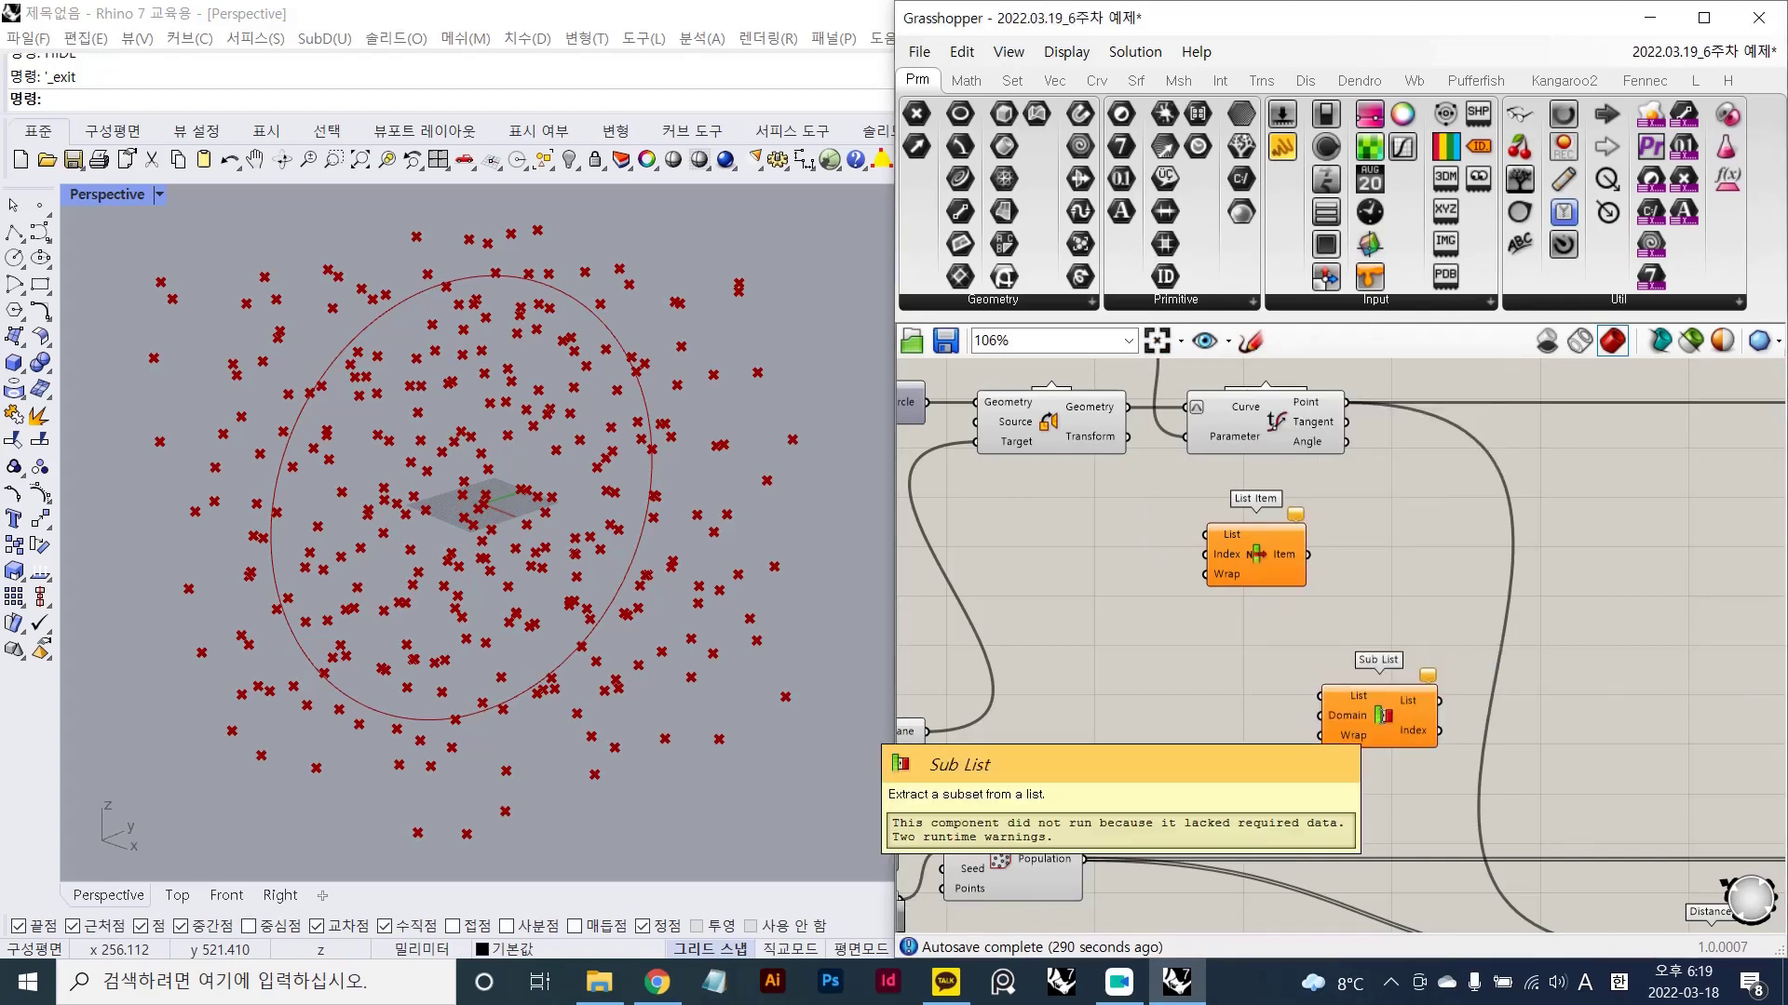
pyautogui.click(1039, 313)
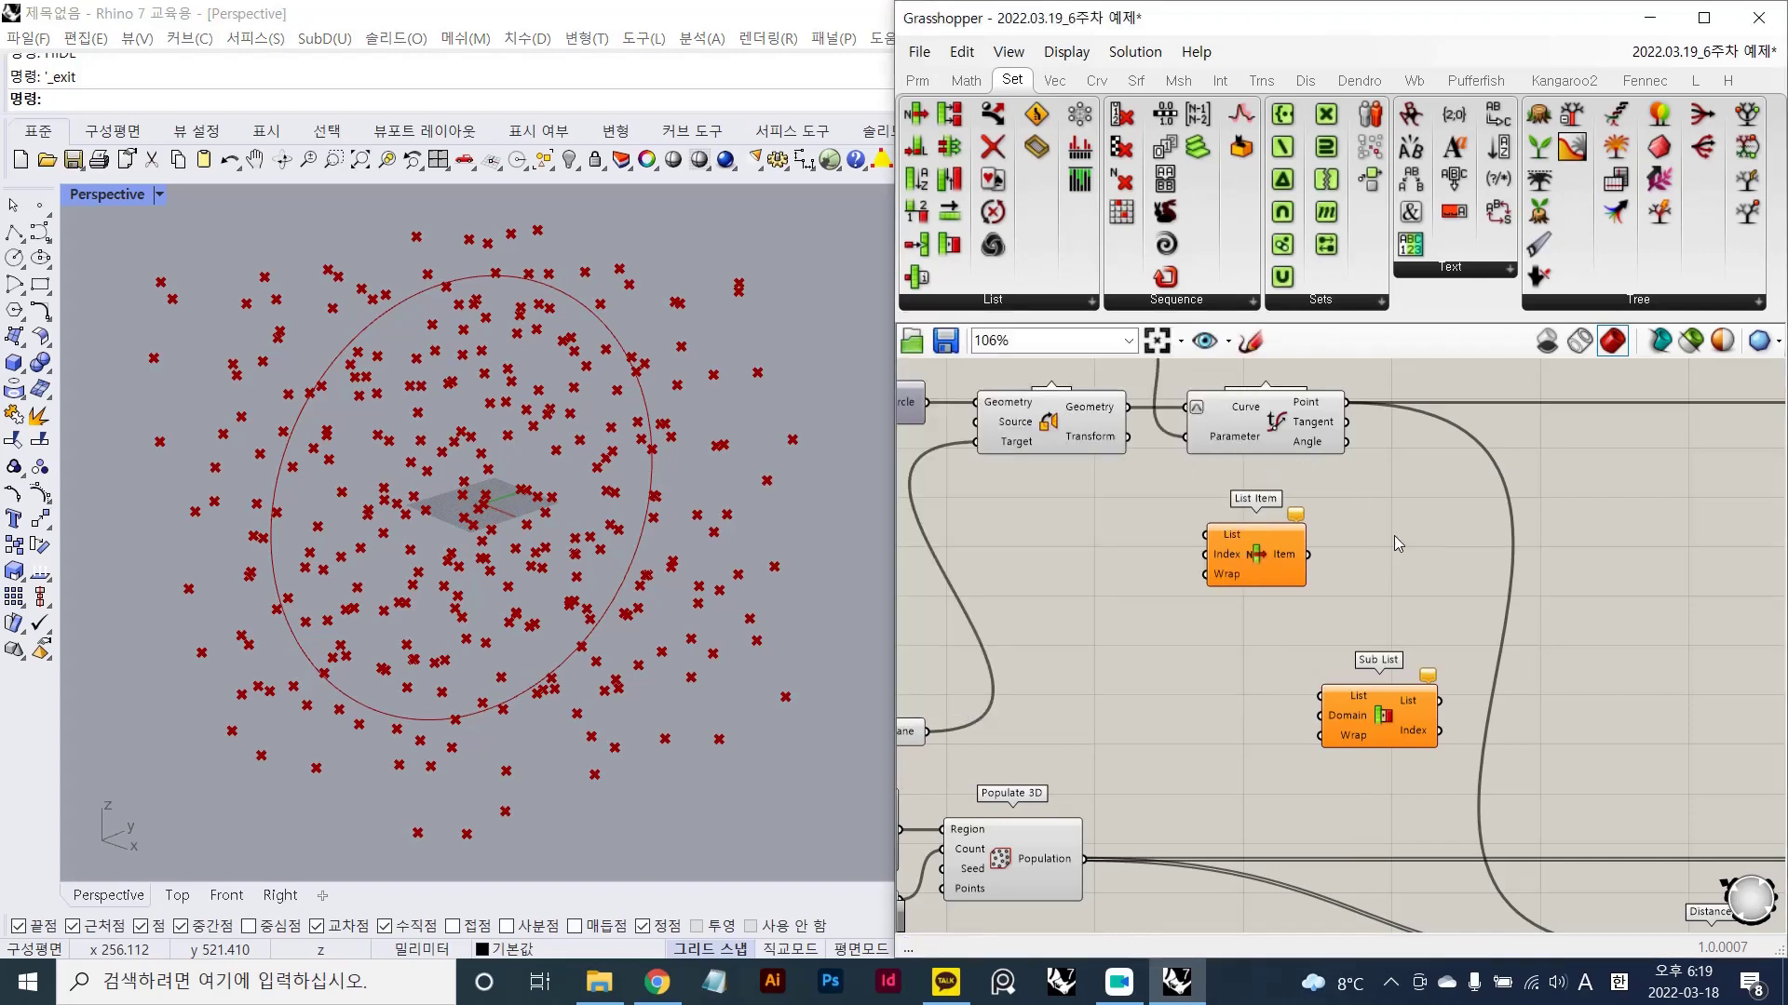
# - Add a Panel and connect the Point output of Evaluate Curve to it
pyautogui.doubleClick(1394, 535)
pyautogui.write('panel')
pyautogui.press('Return')
pyautogui.moveTo(1404, 486); pyautogui.dragTo(1346, 402)
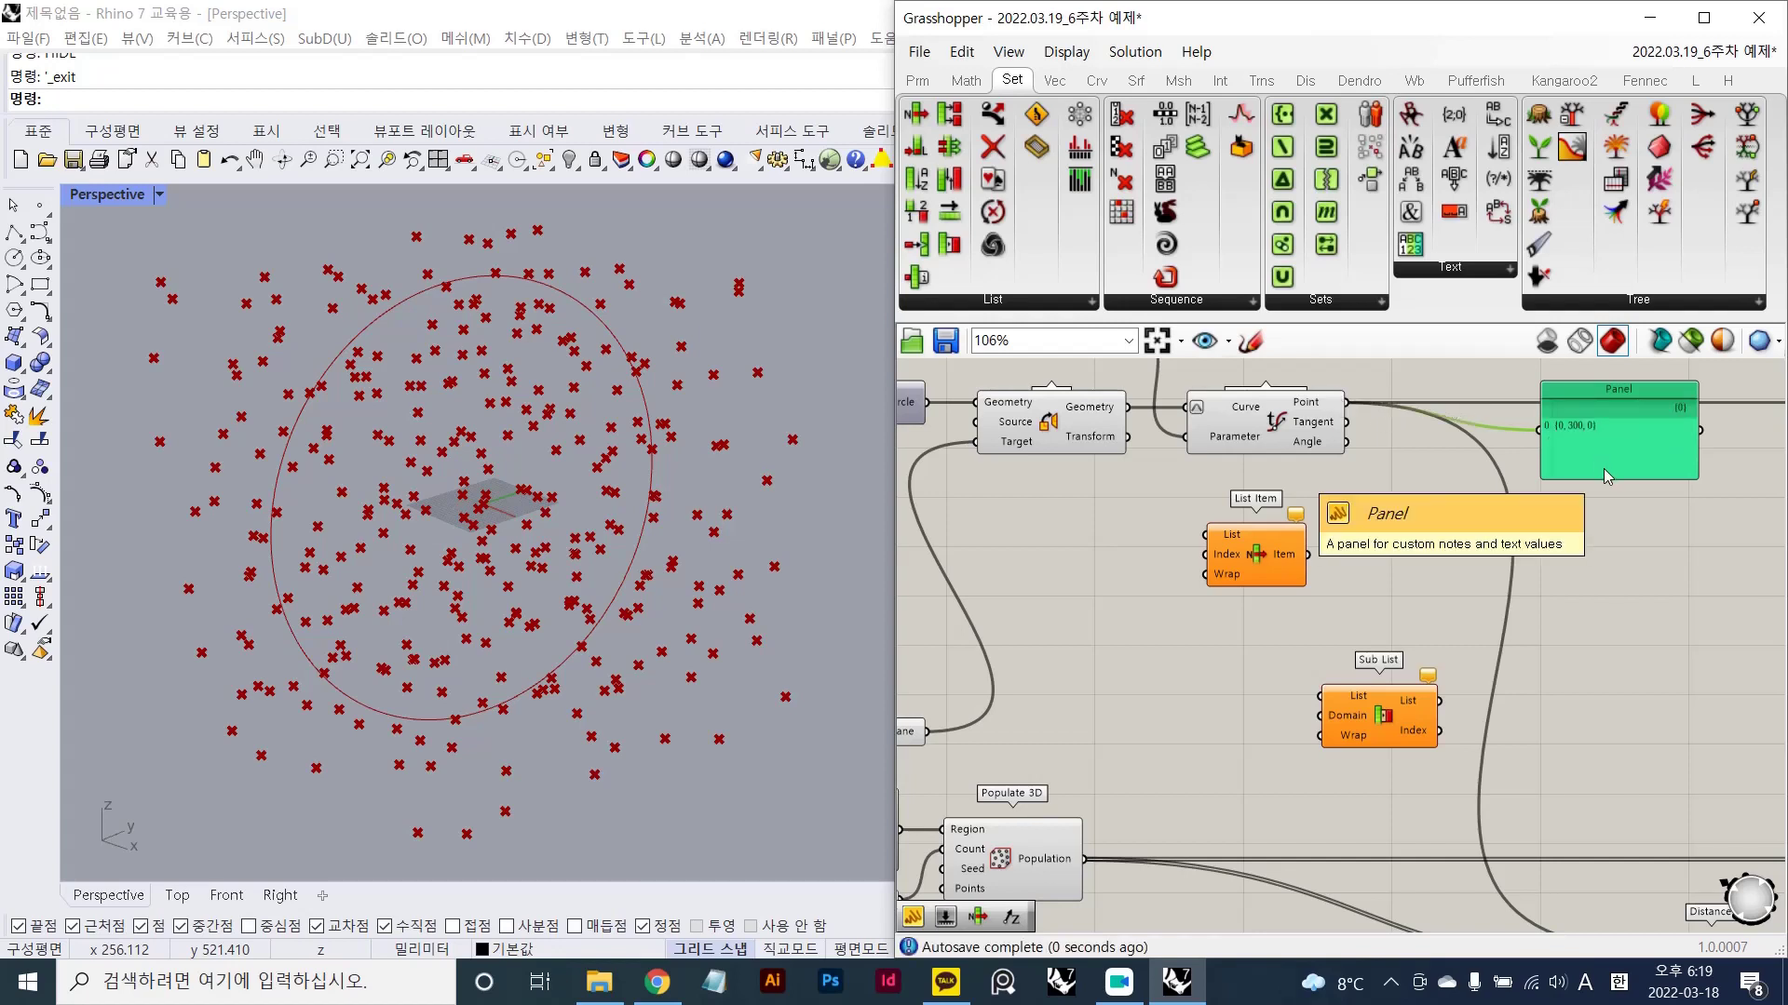
# - Reconnect the Panel to the Population output of Populate 3D and enlarge it to read the point list
pyautogui.moveTo(1603, 467); pyautogui.dragTo(1226, 745)
pyautogui.moveTo(1180, 749); pyautogui.dragTo(1214, 663, button='right')
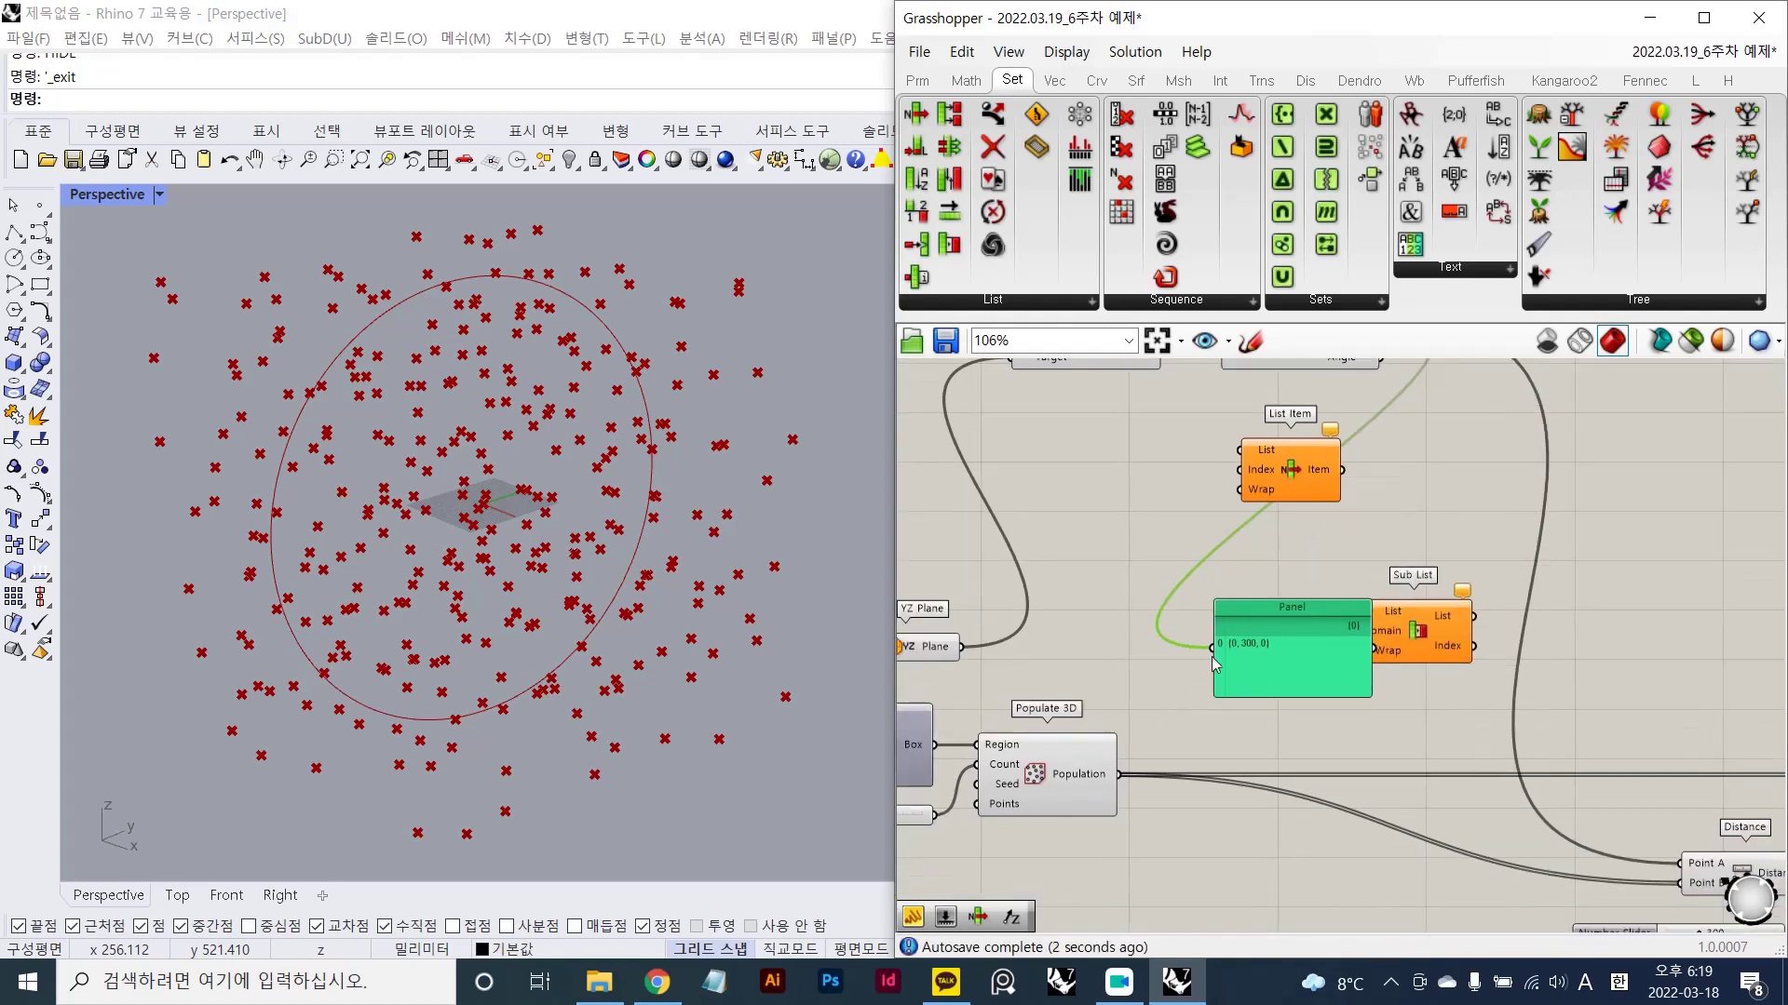
pyautogui.moveTo(1212, 658); pyautogui.dragTo(1119, 774)
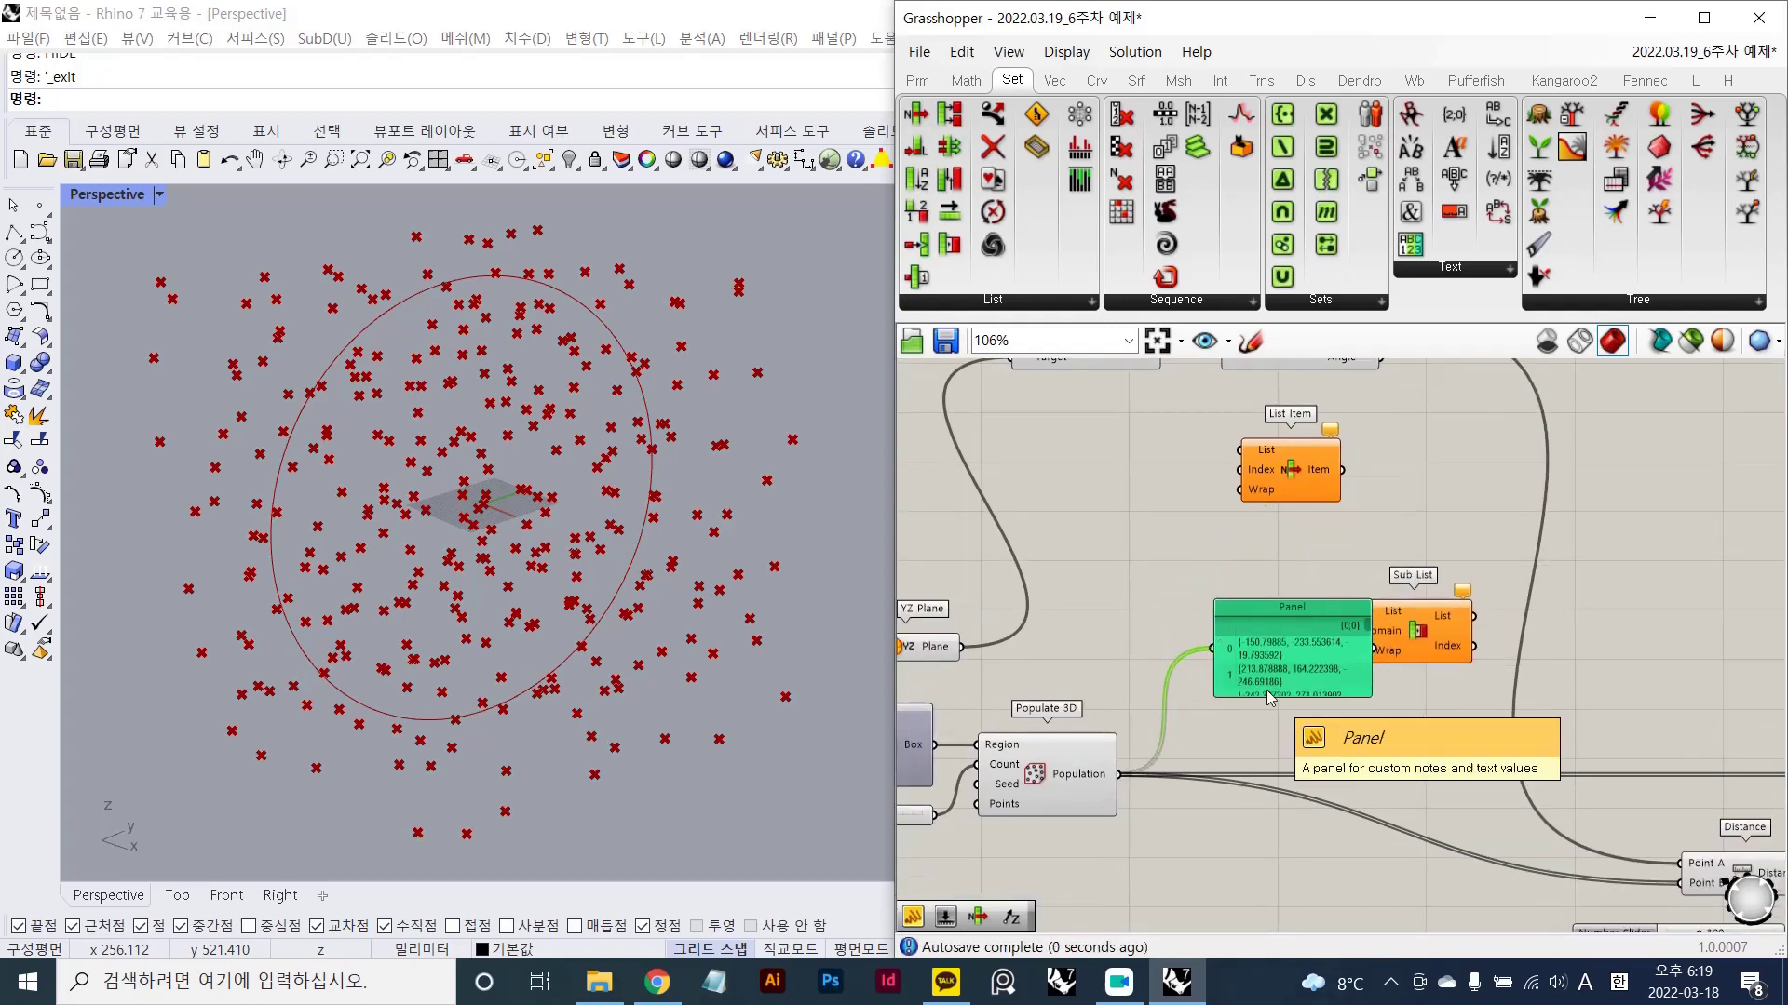
pyautogui.moveTo(1262, 696); pyautogui.dragTo(1264, 848)
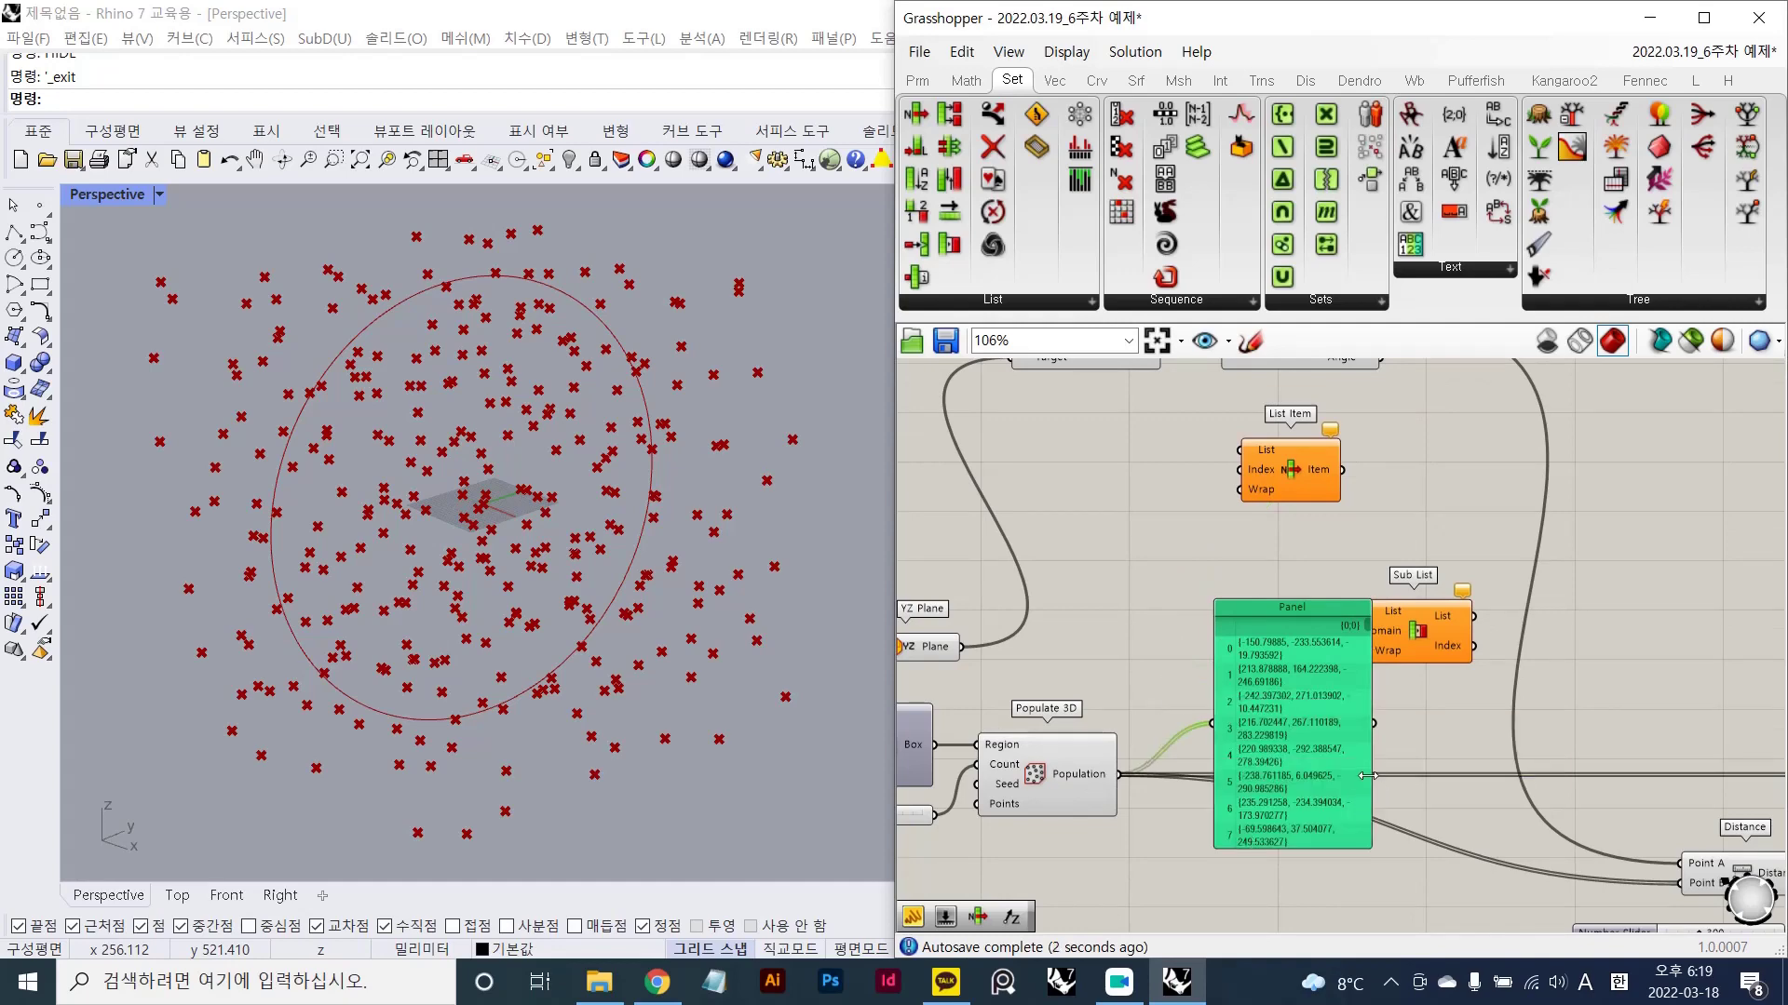
pyautogui.moveTo(1368, 776); pyautogui.dragTo(1533, 742)
# - Move the Sub List component clear of the Panel and delete the Panel
pyautogui.moveTo(1421, 742); pyautogui.dragTo(1219, 628, button='right')
pyautogui.moveTo(1257, 578); pyautogui.dragTo(1228, 654)
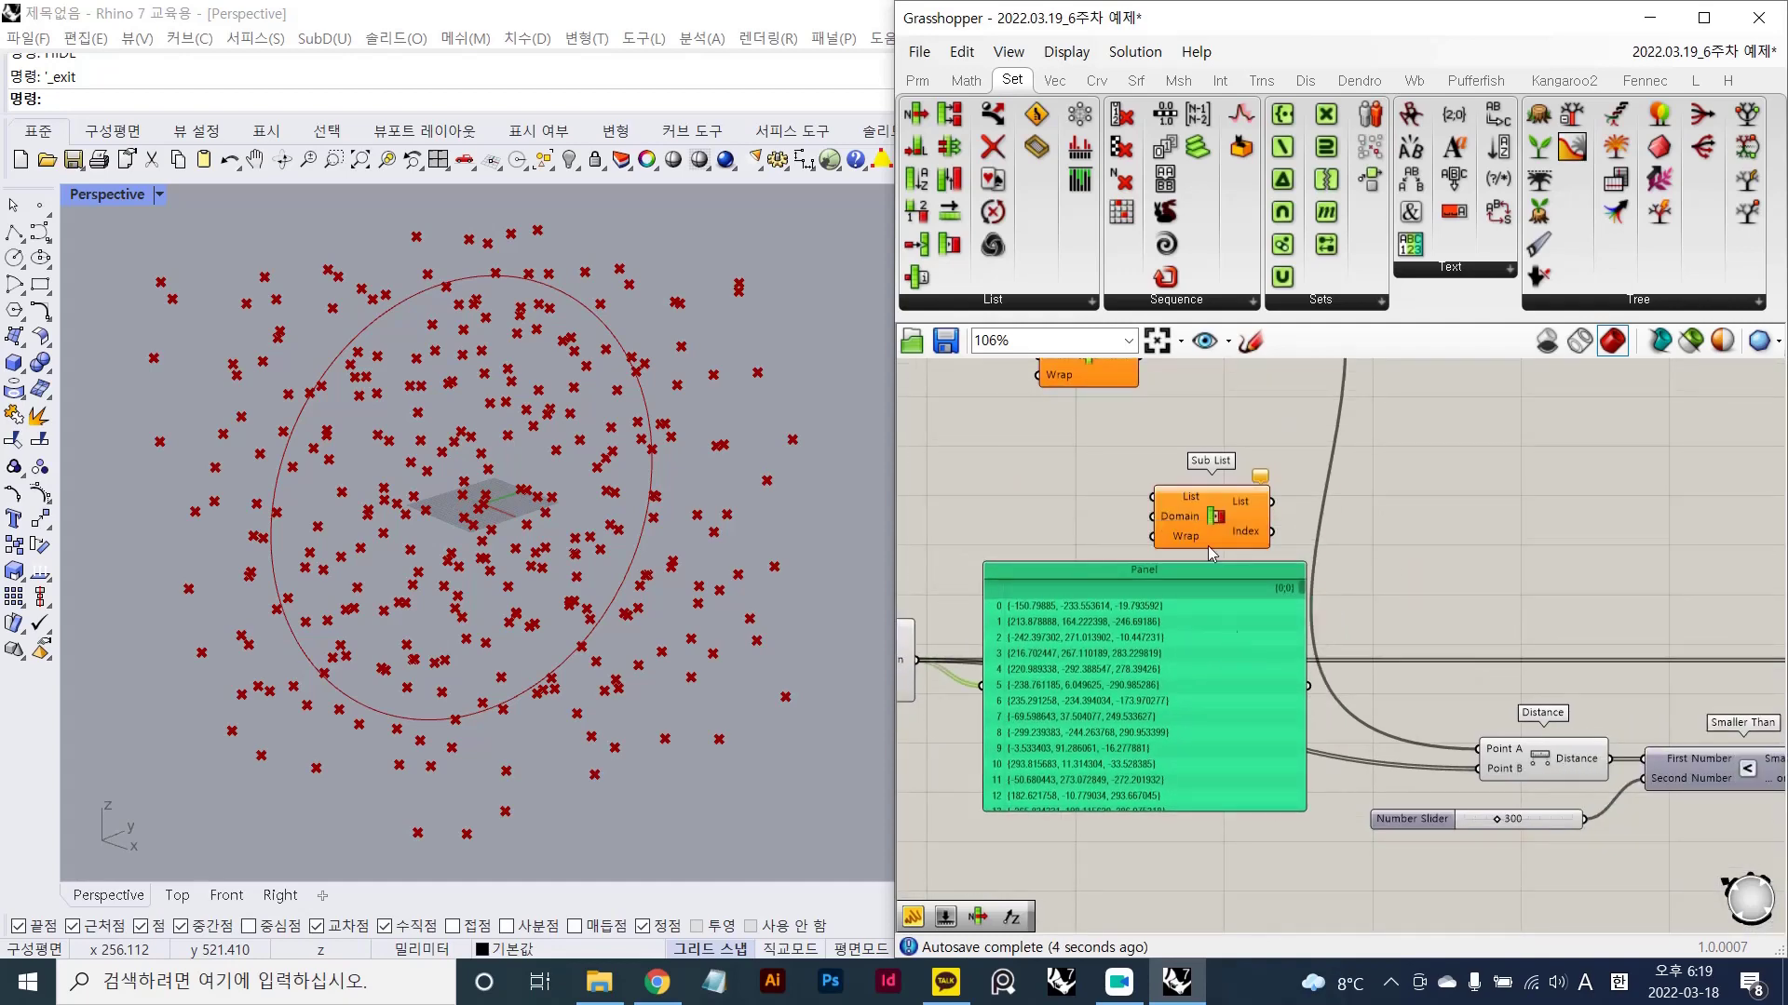
pyautogui.moveTo(1209, 546); pyautogui.dragTo(1556, 542)
pyautogui.moveTo(1244, 760); pyautogui.dragTo(1248, 699)
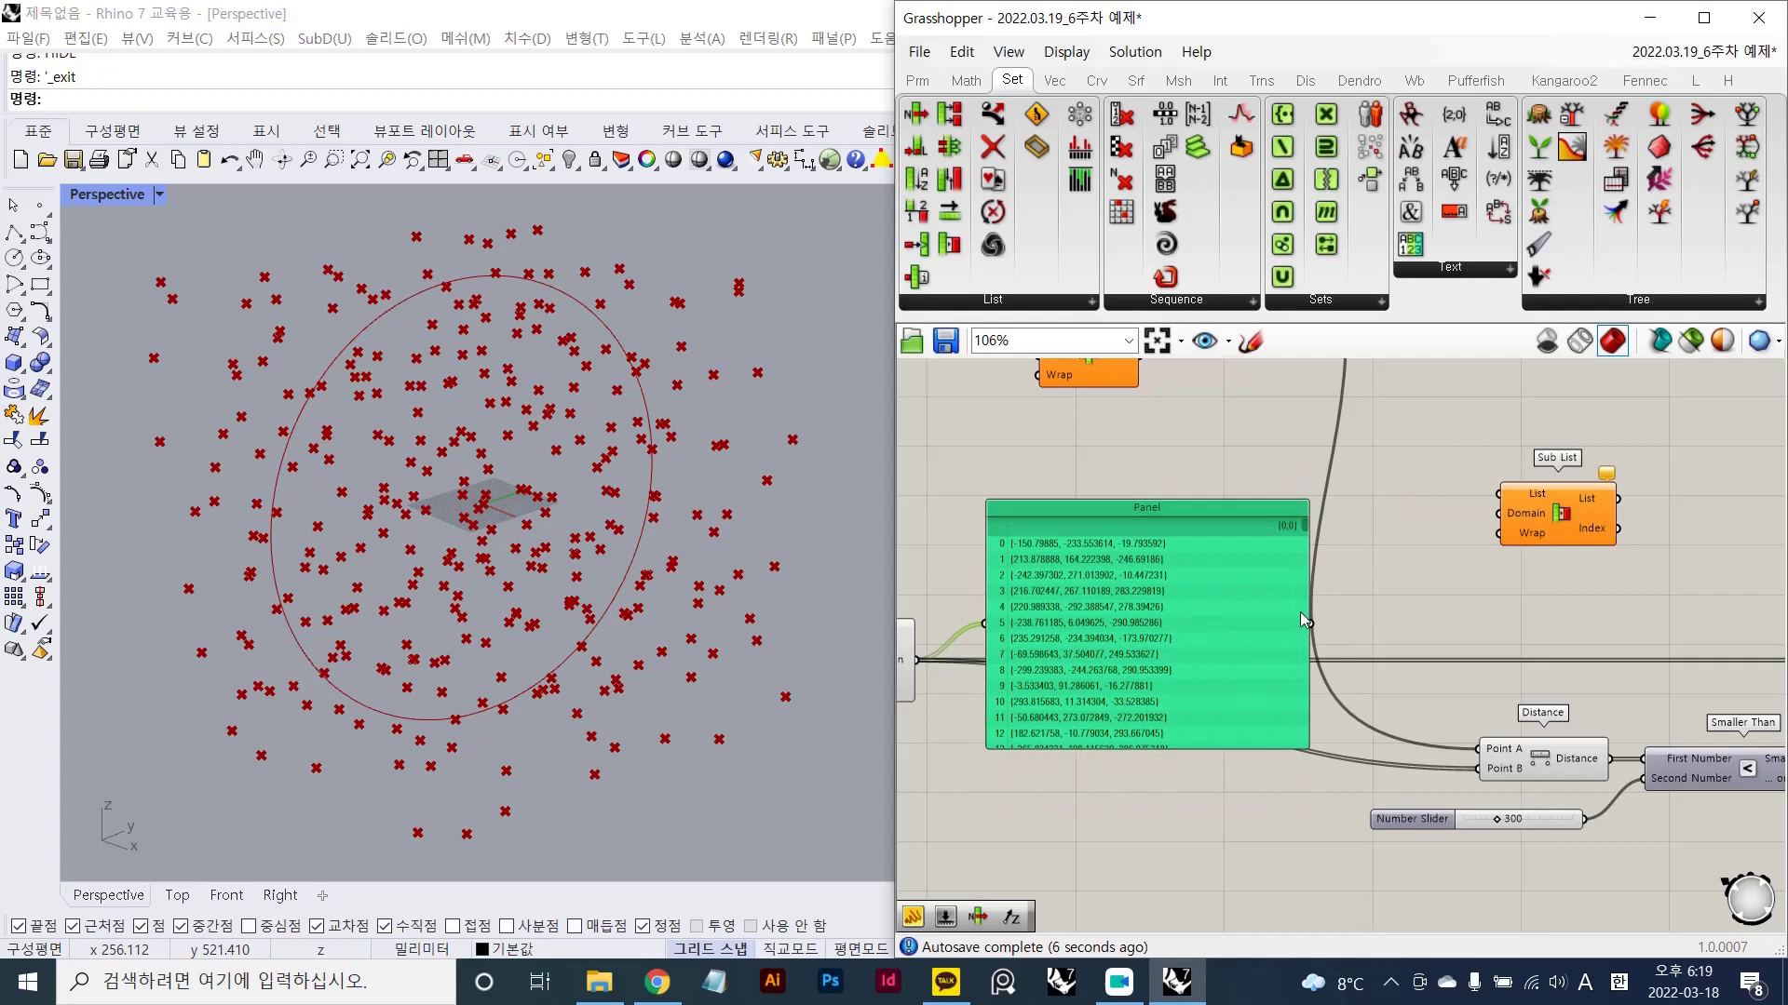
pyautogui.moveTo(1312, 625); pyautogui.dragTo(1440, 508)
pyautogui.scroll(-3, 1425, 507)
pyautogui.moveTo(1154, 440); pyautogui.dragTo(1228, 524, button='right')
pyautogui.scroll(1, 1294, 549)
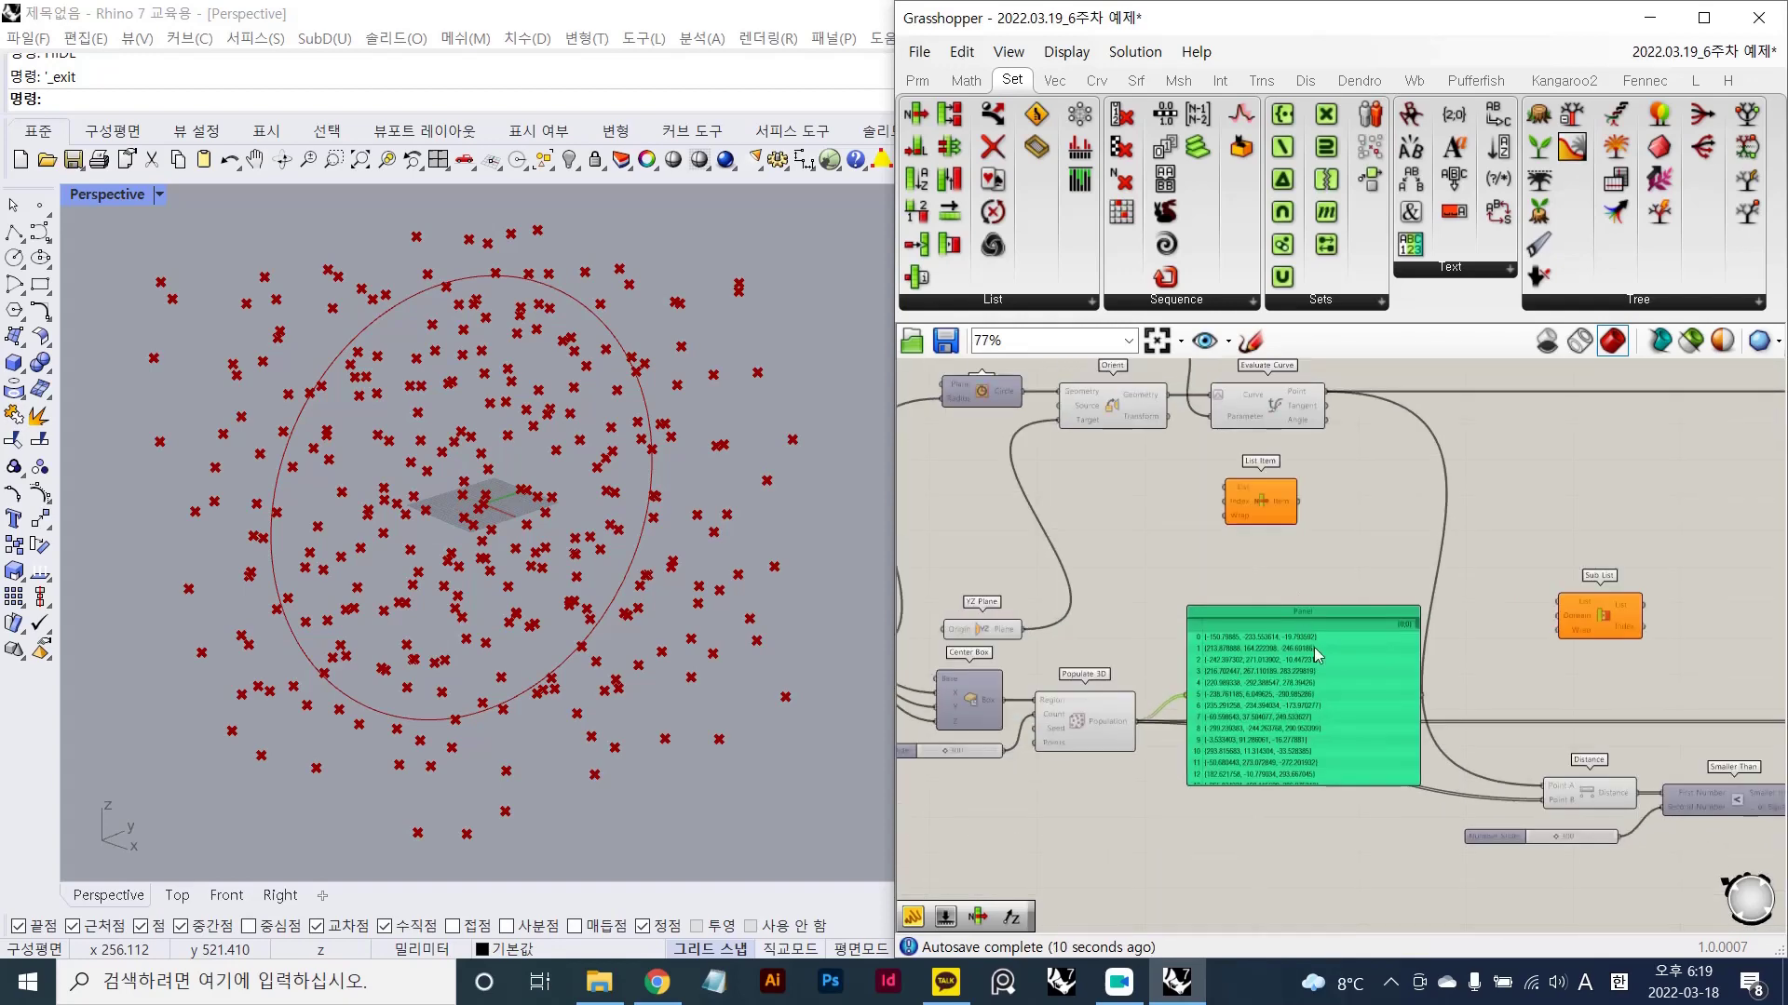
pyautogui.press('Delete')
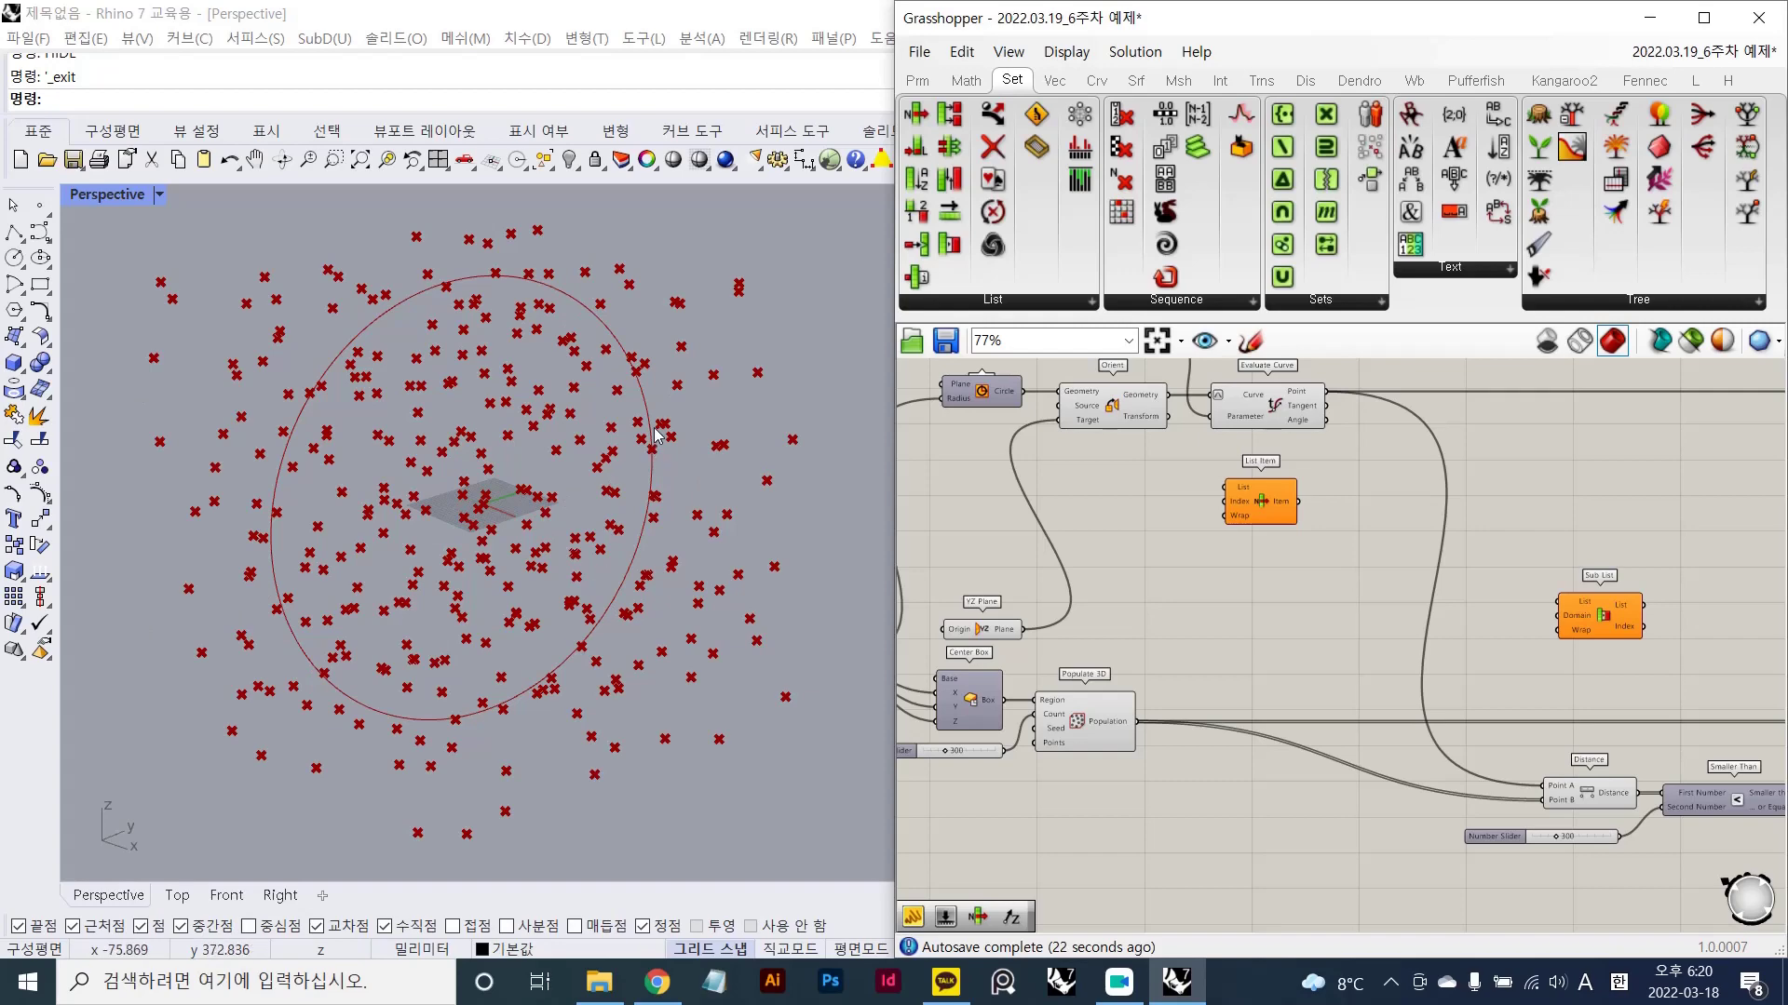
# - Capture the viewport area and sketch a blue loop around the point on the circle, with crossing lines labelled 600
pyautogui.scroll(2, 652, 396)
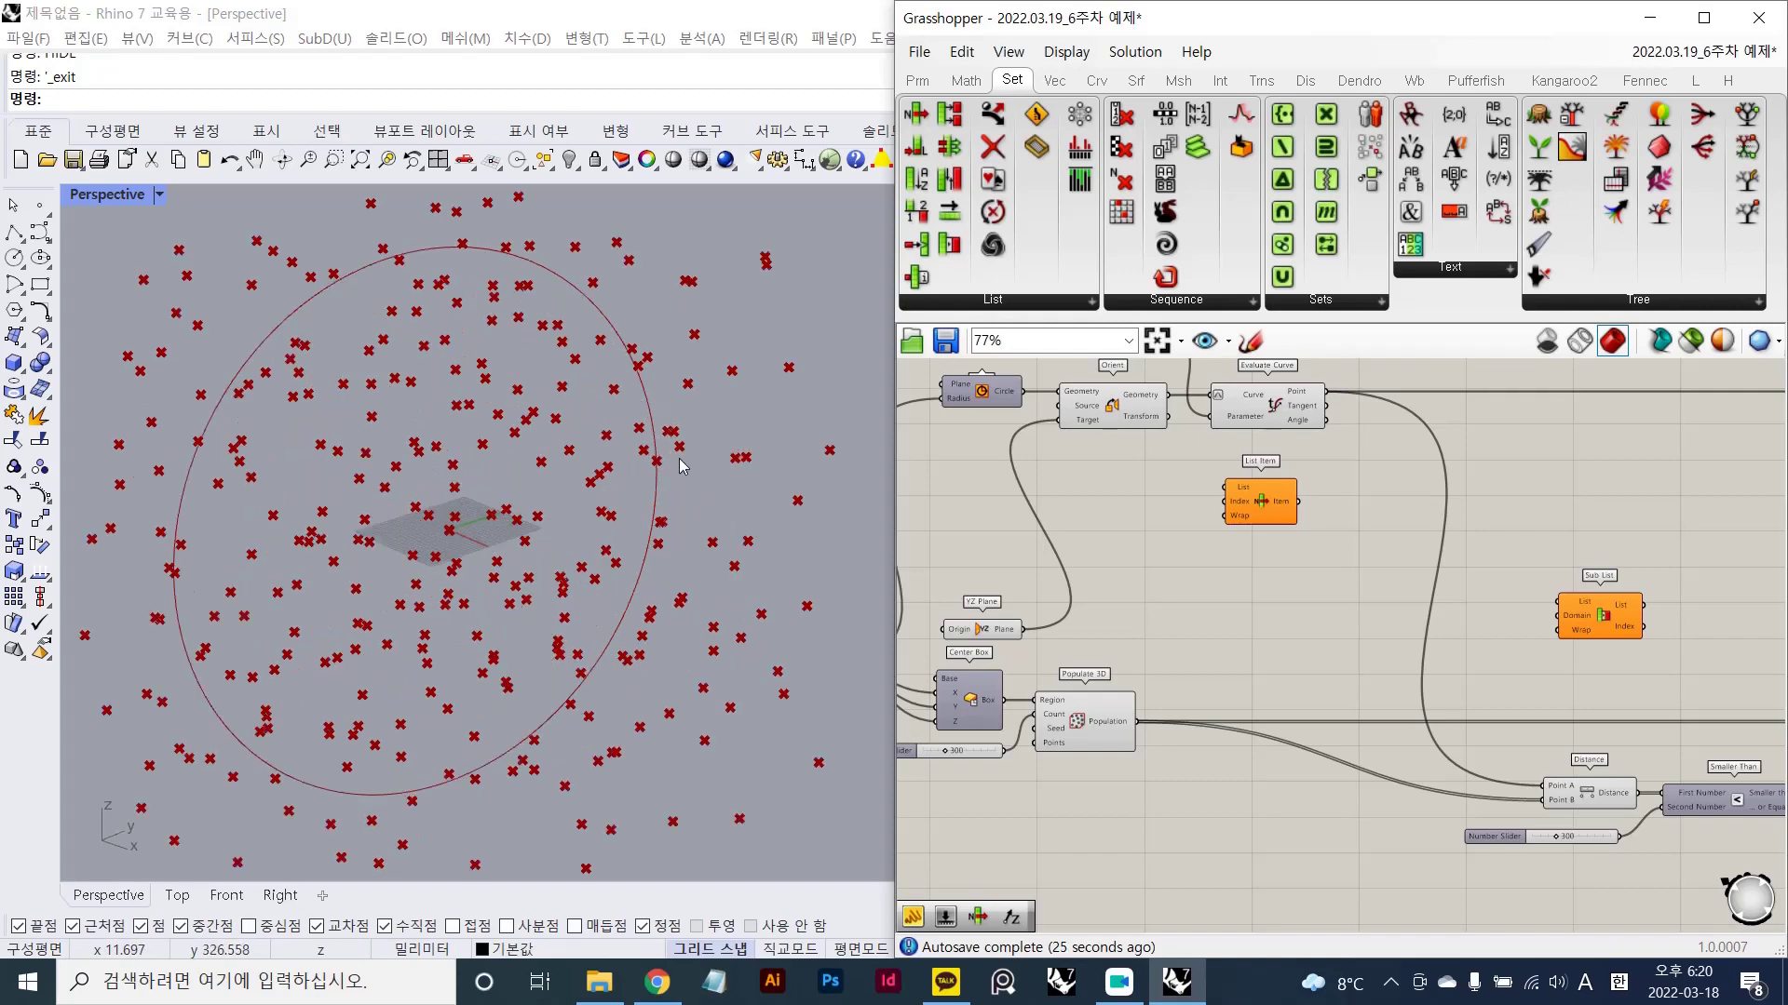
pyautogui.scroll(5, 1222, 594)
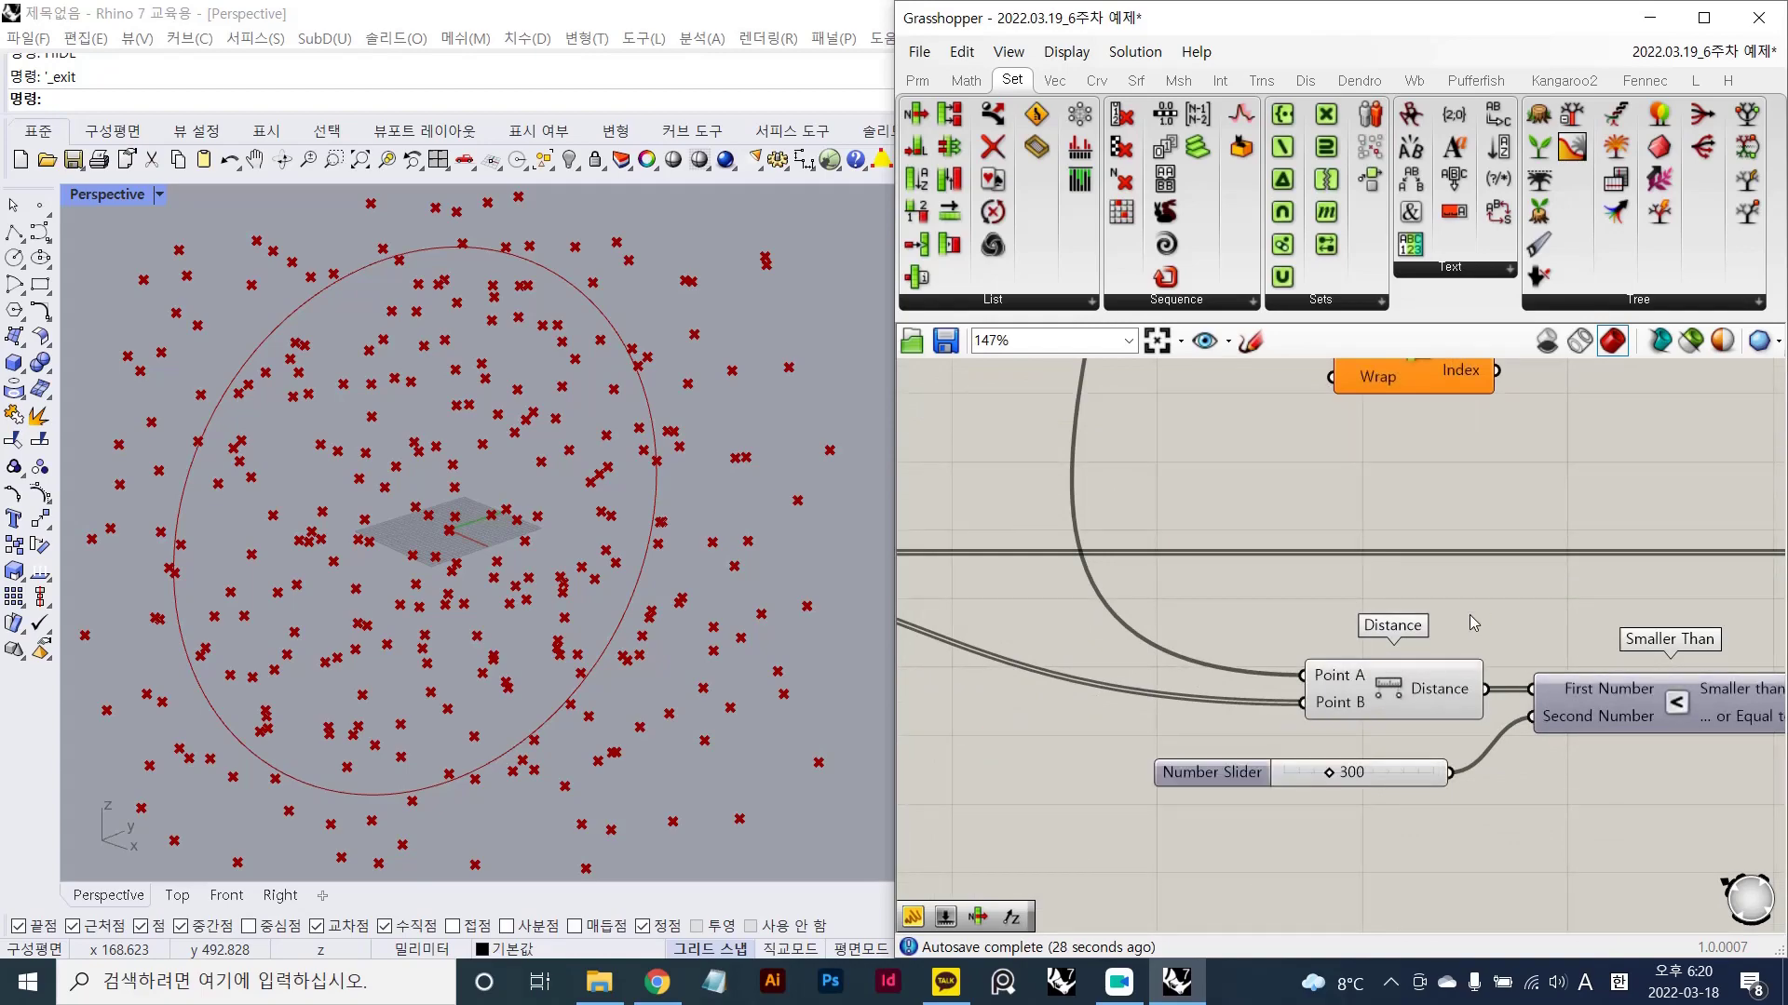
pyautogui.moveTo(1405, 703); pyautogui.dragTo(1363, 699, button='right')
pyautogui.press('Print')
pyautogui.moveTo(11, 138); pyautogui.dragTo(1066, 883)
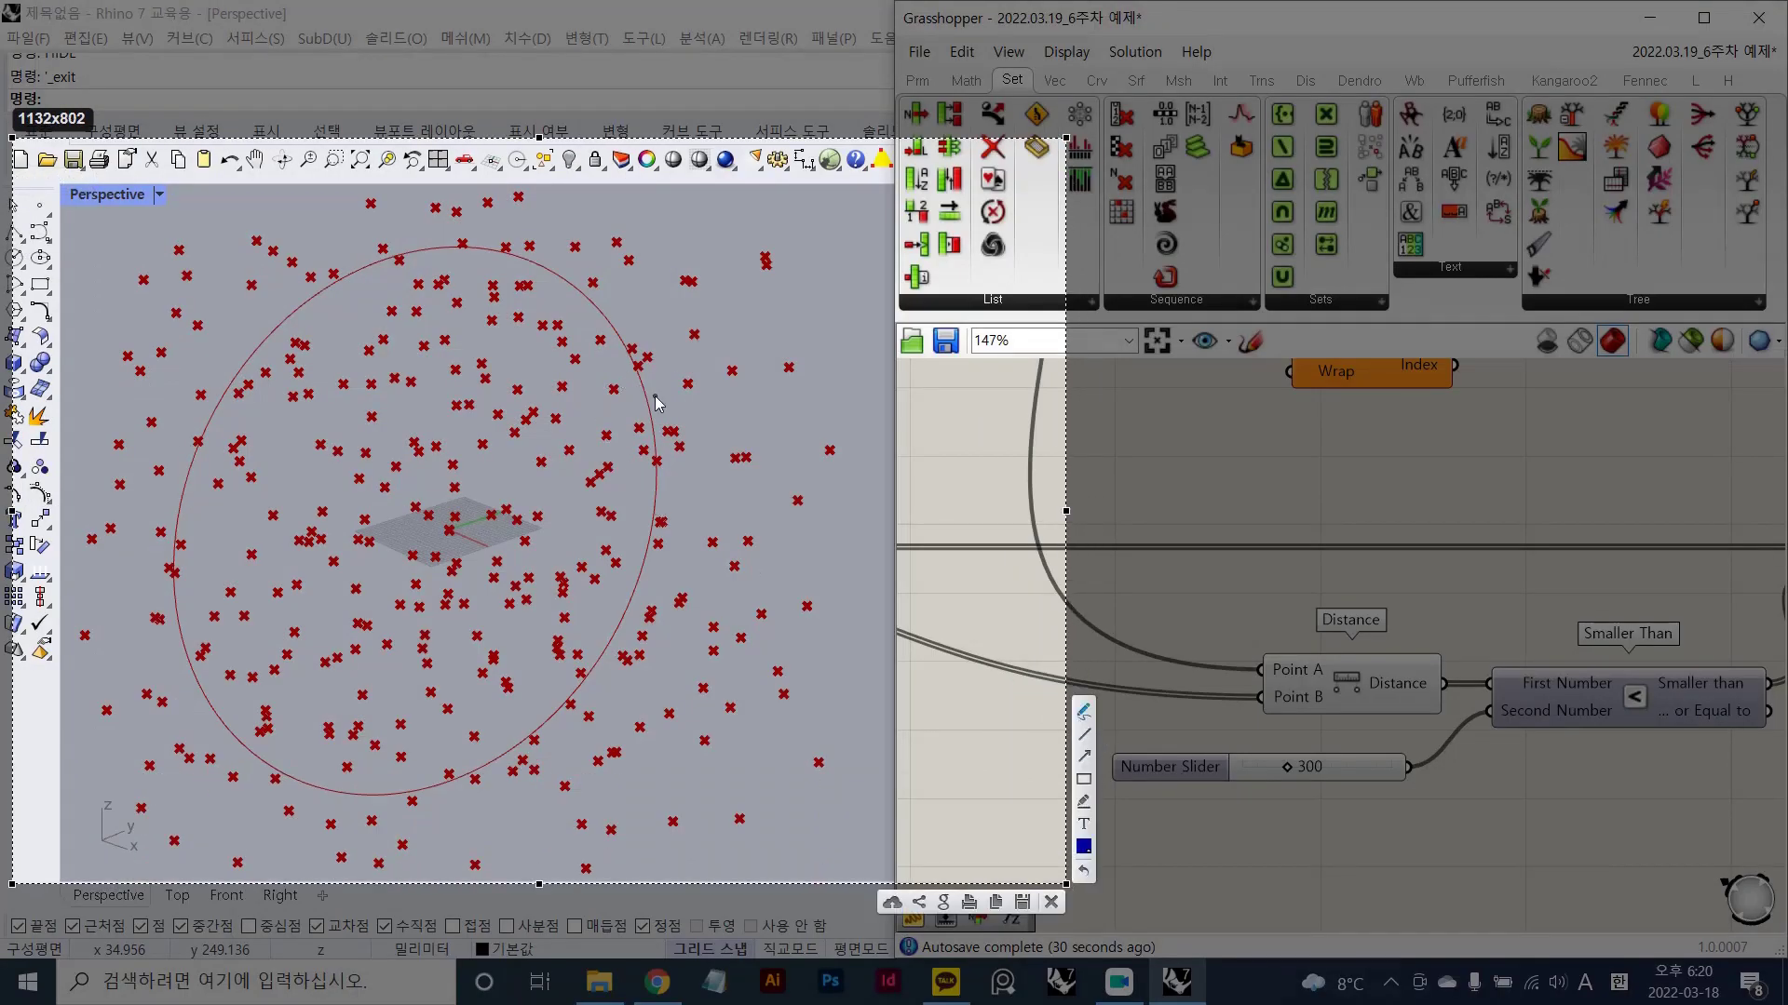
pyautogui.moveTo(661, 458); pyautogui.dragTo(658, 460)
pyautogui.moveTo(633, 308)
pyautogui.mouseDown()
pyautogui.moveTo(504, 372)
pyautogui.moveTo(652, 565)
pyautogui.moveTo(642, 294)
pyautogui.moveTo(587, 295)
pyautogui.mouseUp()
pyautogui.moveTo(596, 520)
pyautogui.mouseDown()
pyautogui.moveTo(826, 335)
pyautogui.moveTo(785, 367)
pyautogui.moveTo(831, 352)
pyautogui.mouseUp()
pyautogui.moveTo(570, 314); pyautogui.dragTo(748, 571)
pyautogui.moveTo(634, 278)
pyautogui.mouseDown()
pyautogui.moveTo(601, 354)
pyautogui.moveTo(657, 351)
pyautogui.mouseUp()
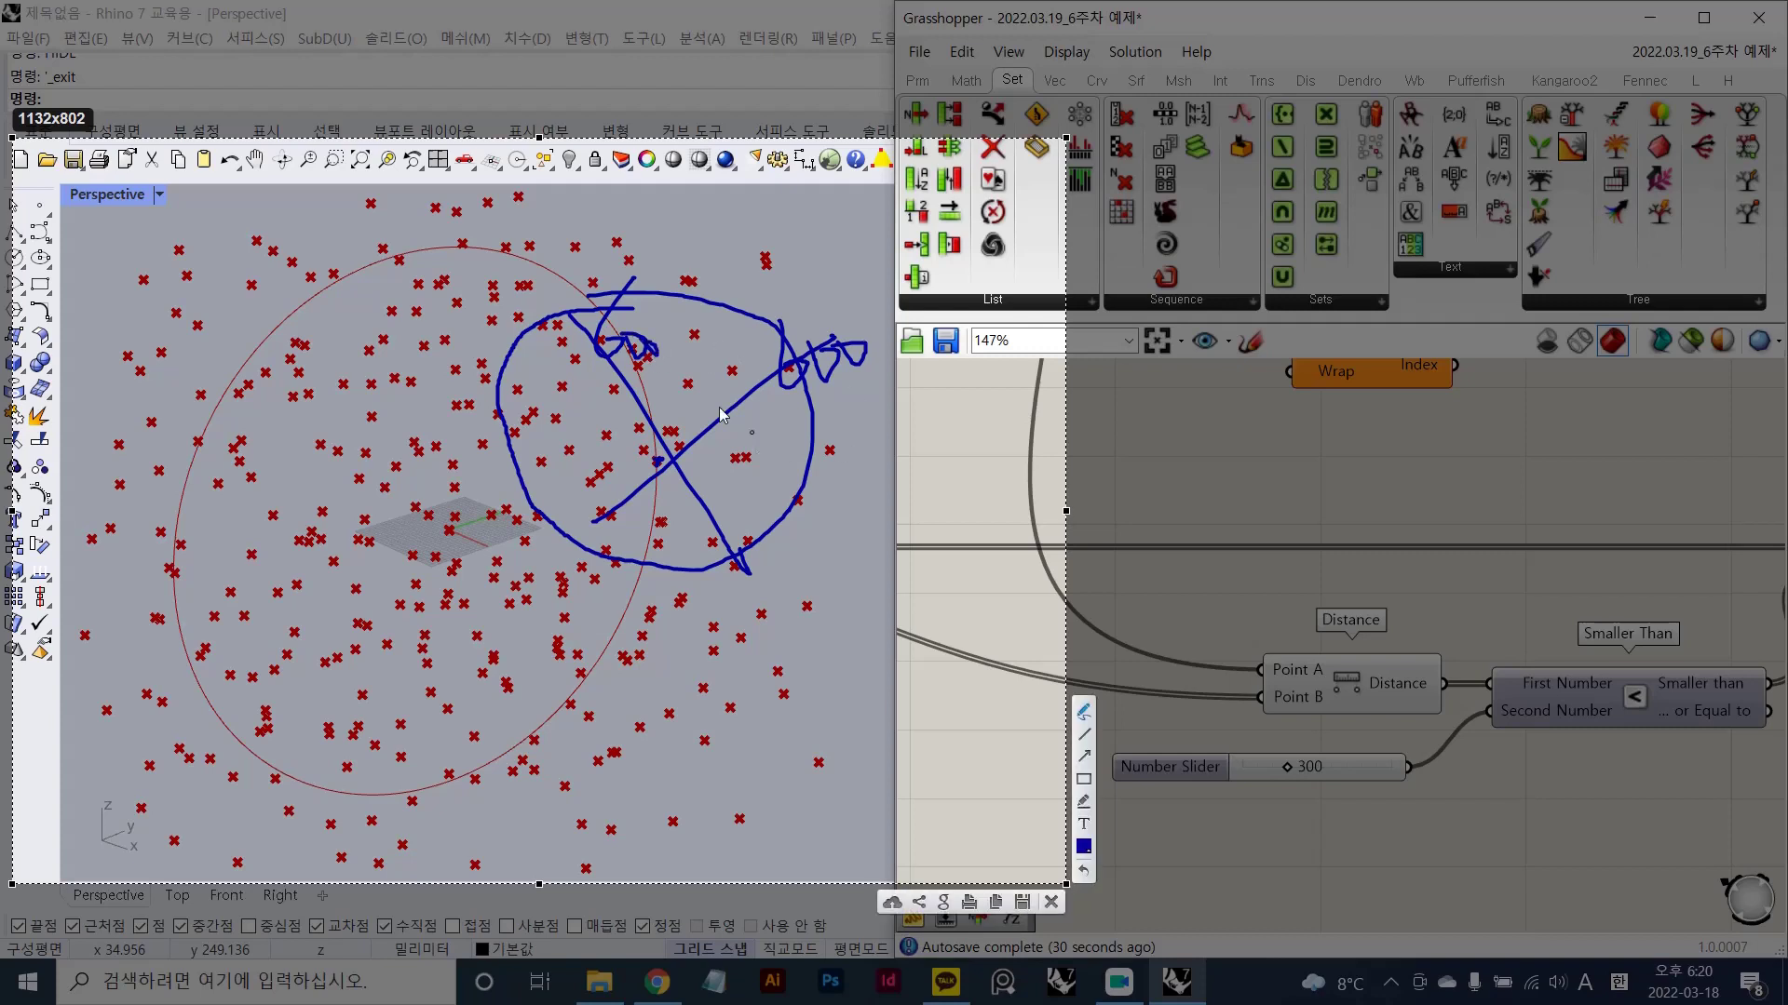
# - Retrace the blue loop and mark a pair of points inside it
pyautogui.moveTo(538, 327)
pyautogui.mouseDown()
pyautogui.moveTo(519, 419)
pyautogui.moveTo(810, 400)
pyautogui.moveTo(544, 321)
pyautogui.mouseUp()
pyautogui.moveTo(735, 430)
pyautogui.mouseDown()
pyautogui.moveTo(733, 452)
pyautogui.moveTo(827, 427)
pyautogui.mouseUp()
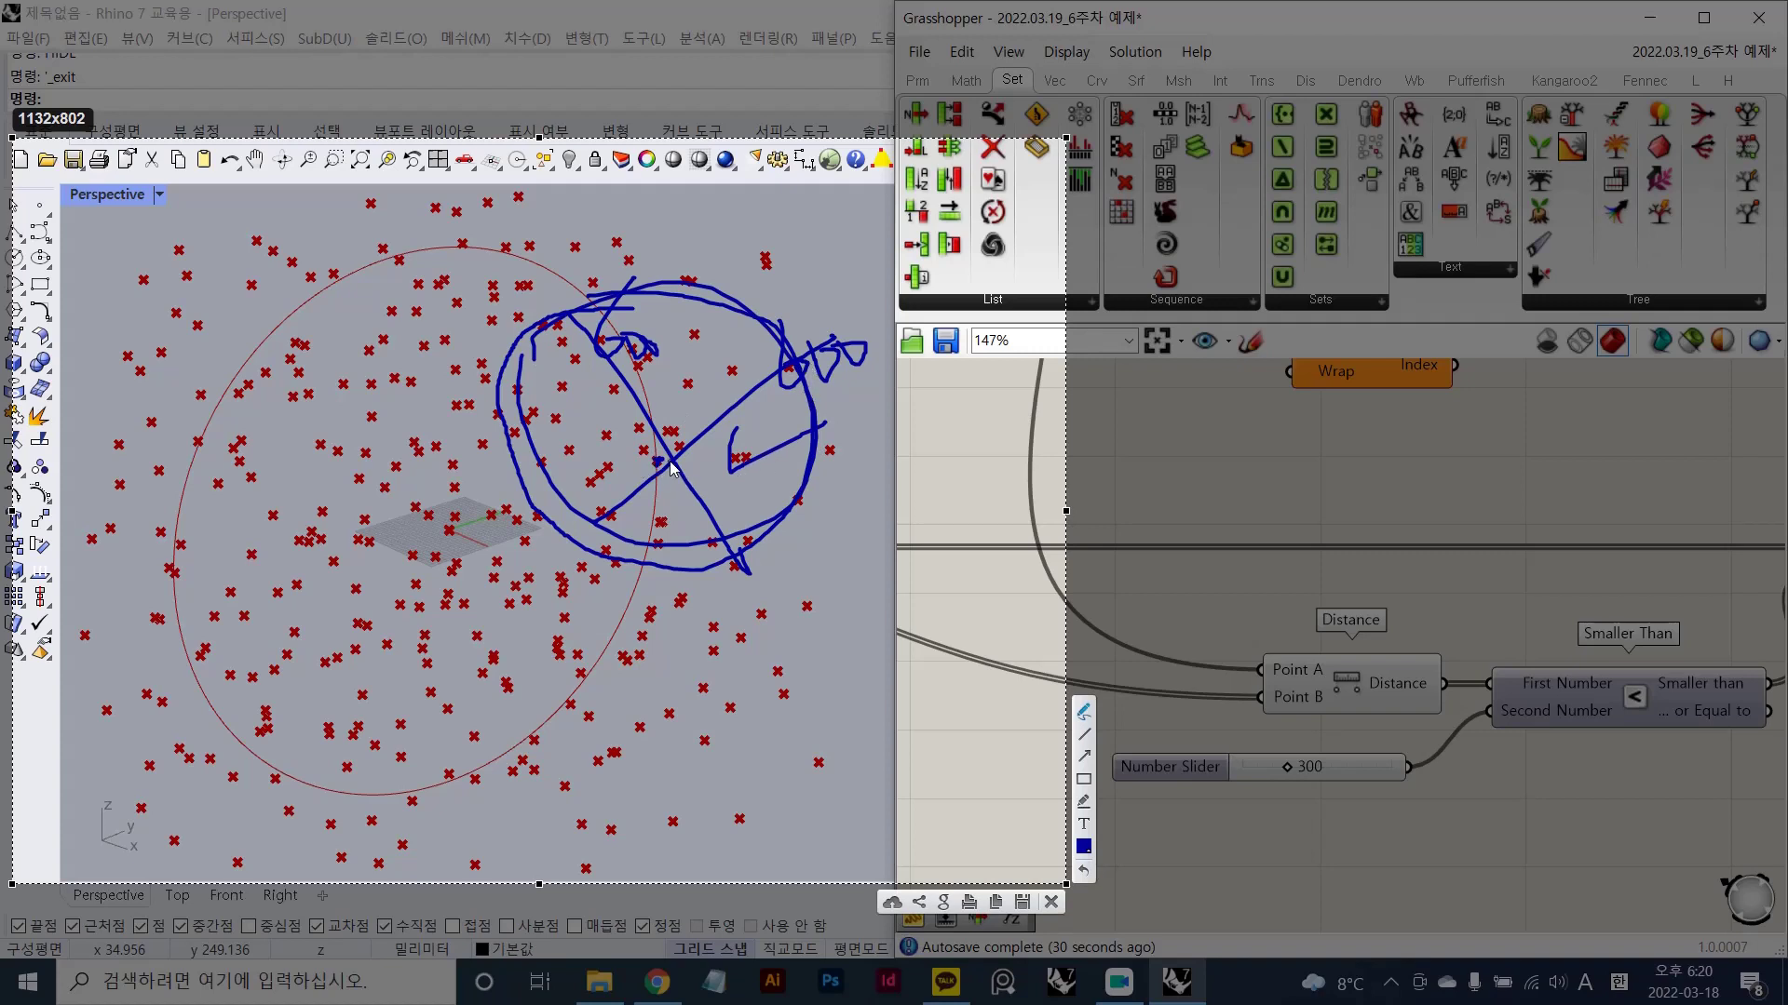
pyautogui.moveTo(754, 472)
pyautogui.mouseDown()
pyautogui.moveTo(738, 477)
pyautogui.moveTo(752, 473)
pyautogui.mouseUp()
# - Sketch a blue grid of four columns and five rows beside the loop and circle one of its cells
pyautogui.moveTo(129, 275); pyautogui.dragTo(156, 657)
pyautogui.moveTo(168, 289)
pyautogui.mouseDown()
pyautogui.moveTo(477, 521)
pyautogui.moveTo(109, 609)
pyautogui.mouseUp()
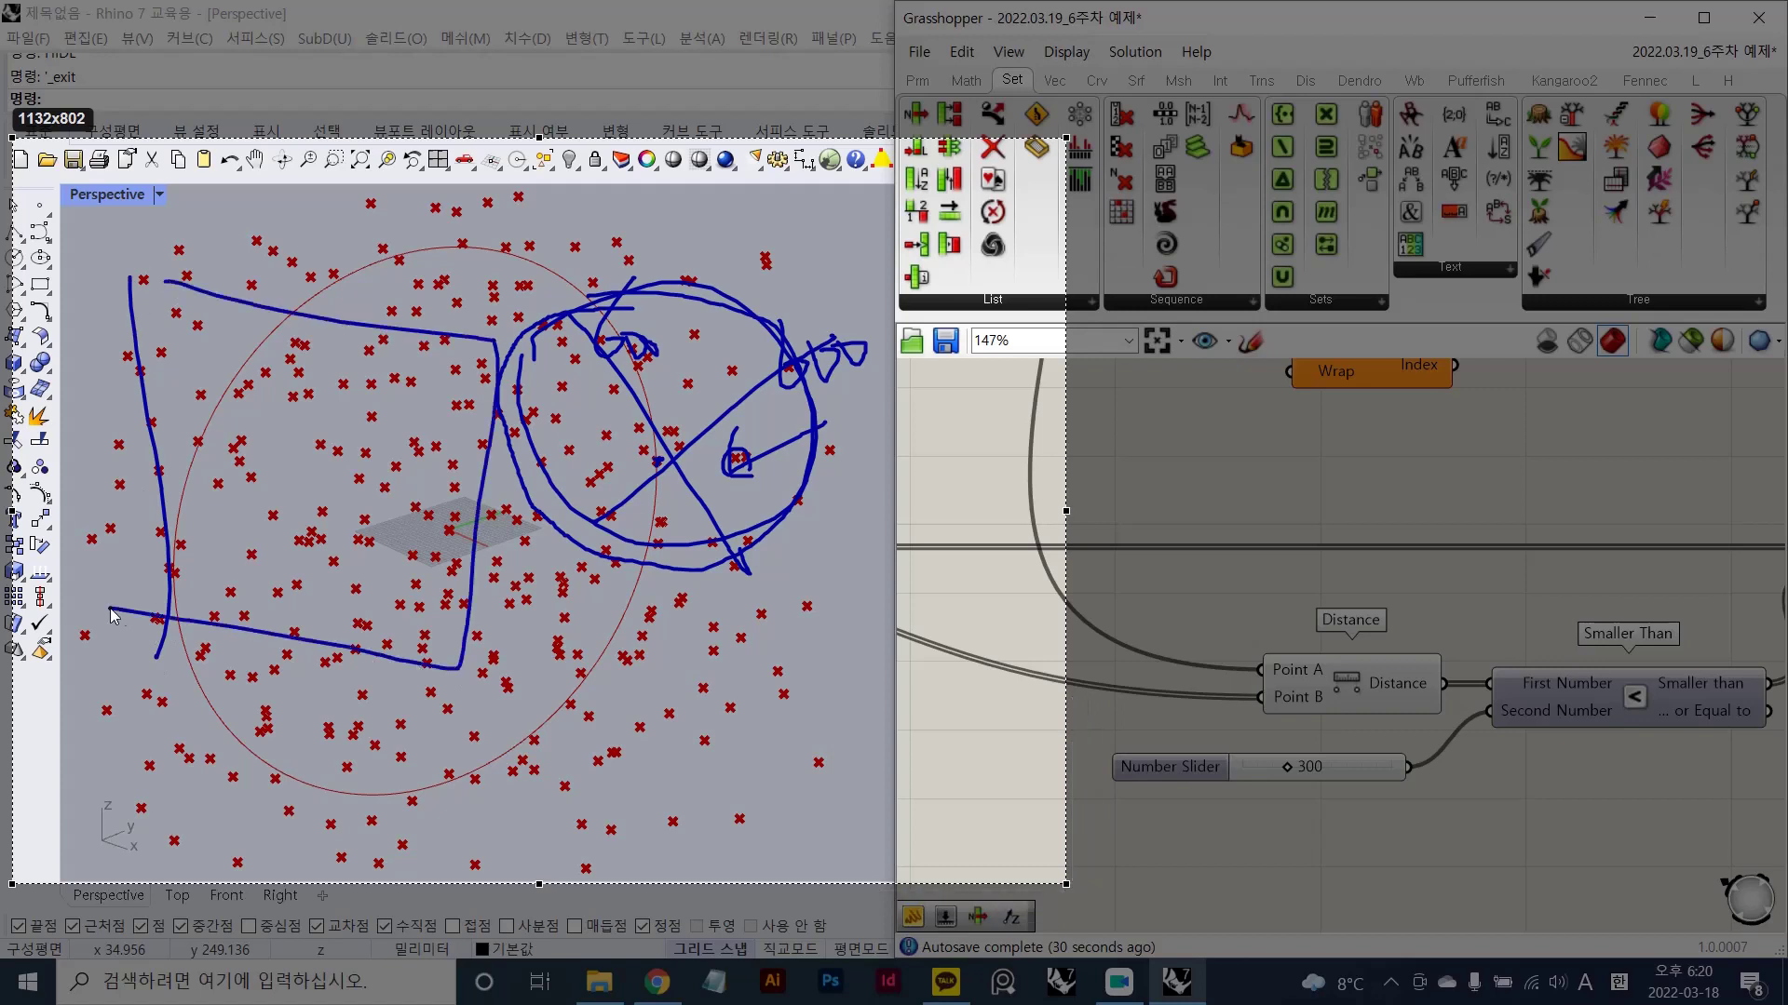
pyautogui.moveTo(256, 303); pyautogui.dragTo(243, 638)
pyautogui.moveTo(345, 326); pyautogui.dragTo(329, 581)
pyautogui.moveTo(418, 345); pyautogui.dragTo(384, 633)
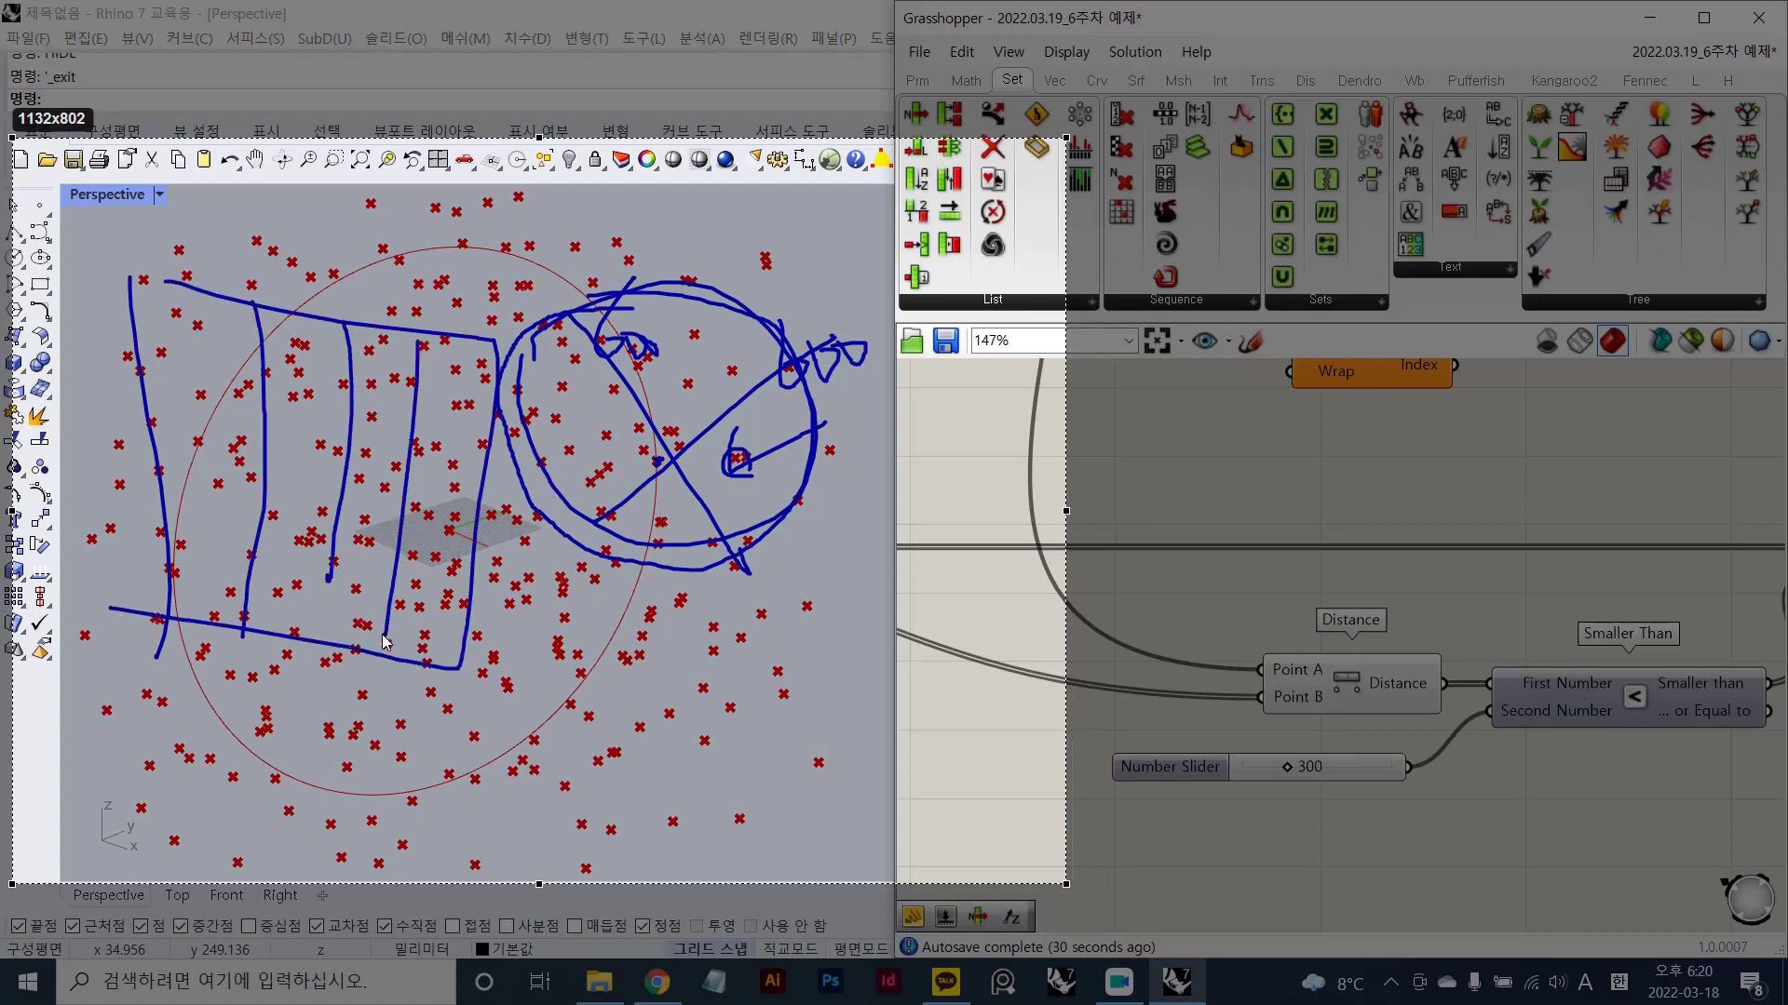
pyautogui.moveTo(154, 380); pyautogui.dragTo(482, 439)
pyautogui.moveTo(172, 455); pyautogui.dragTo(458, 491)
pyautogui.moveTo(177, 512); pyautogui.dragTo(453, 556)
pyautogui.moveTo(179, 562); pyautogui.dragTo(466, 622)
pyautogui.moveTo(325, 572); pyautogui.dragTo(322, 643)
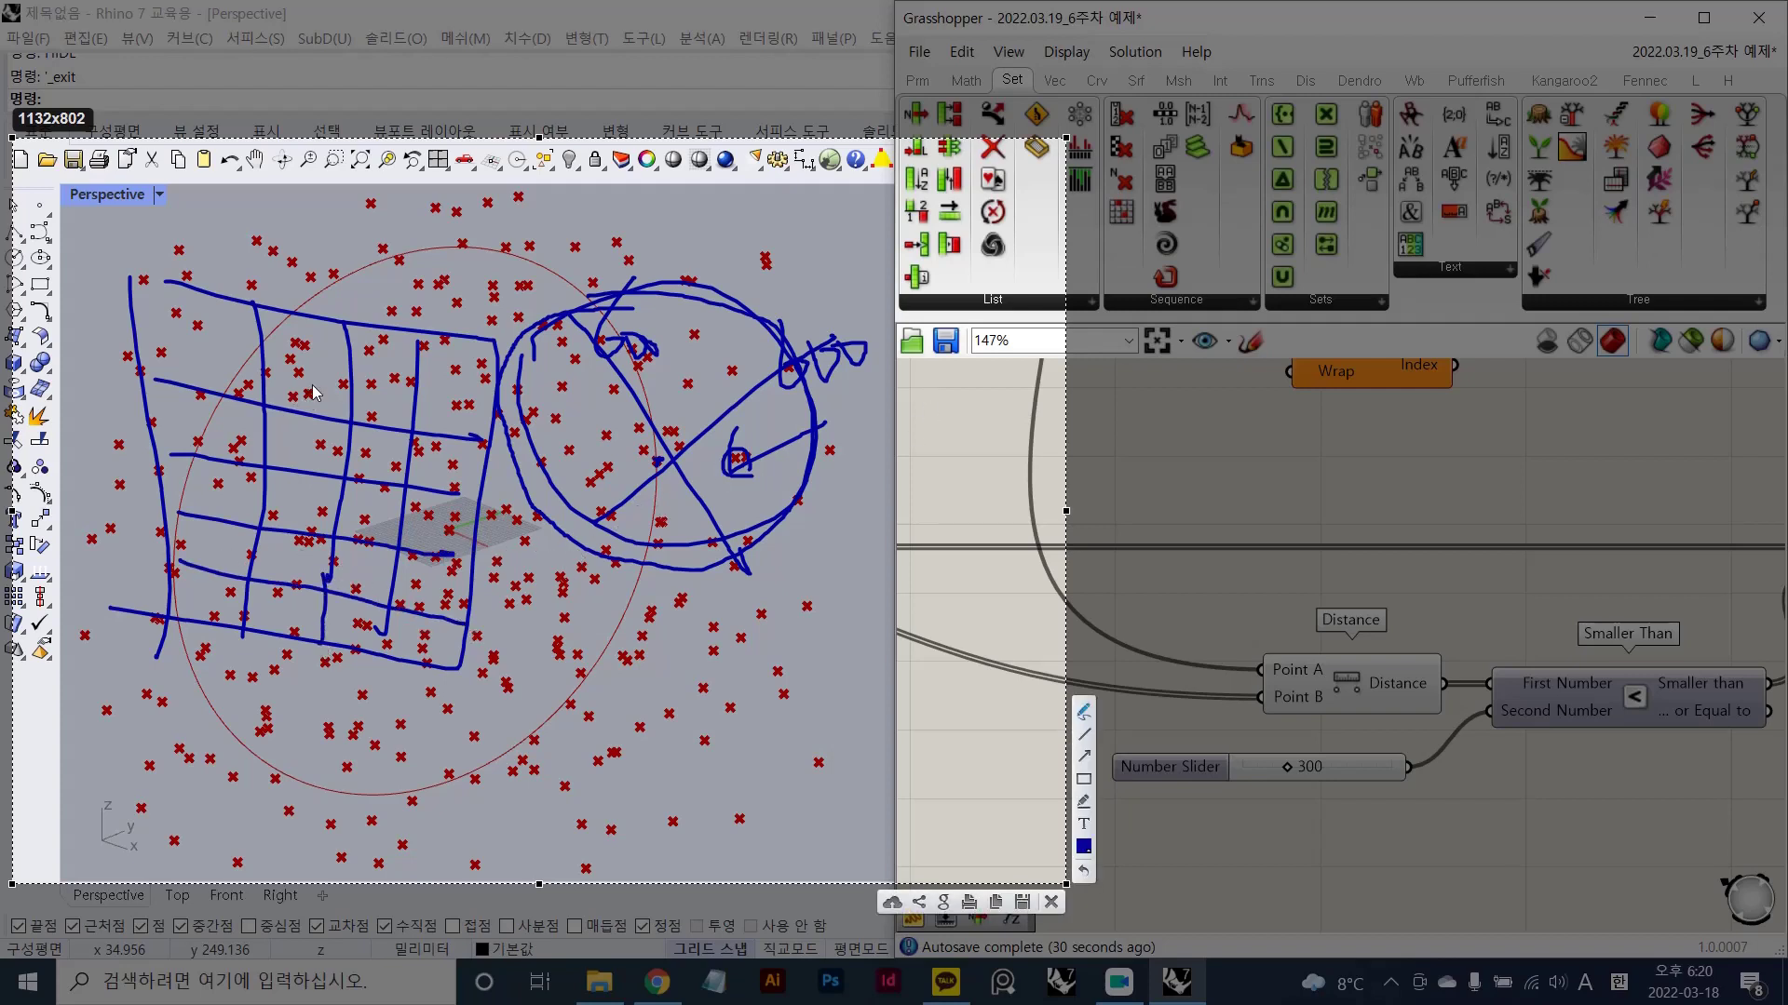
pyautogui.moveTo(339, 475)
pyautogui.mouseDown()
pyautogui.moveTo(284, 466)
pyautogui.moveTo(312, 419)
pyautogui.moveTo(280, 456)
pyautogui.moveTo(333, 463)
pyautogui.mouseUp()
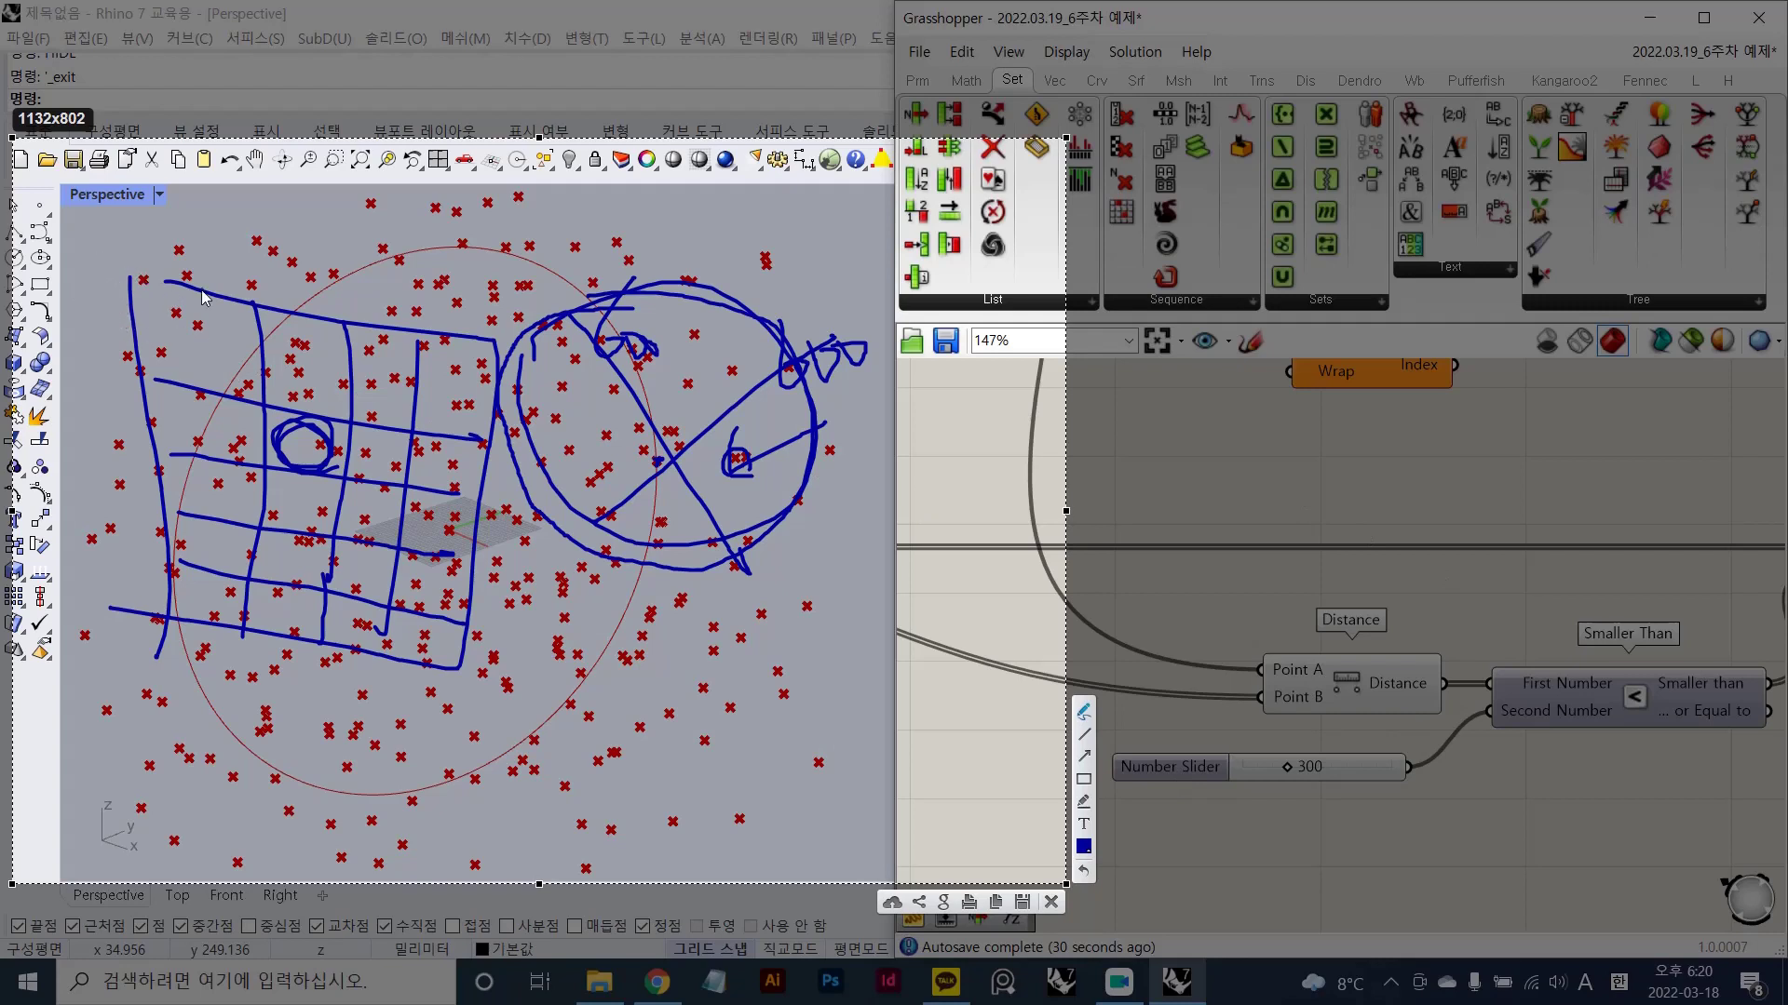
# - Outline the grid's rows as separate long boxes and number the cells of the top row 0, 1, 2 and 3
pyautogui.moveTo(139, 277)
pyautogui.mouseDown()
pyautogui.moveTo(82, 368)
pyautogui.moveTo(480, 484)
pyautogui.moveTo(216, 280)
pyautogui.mouseUp()
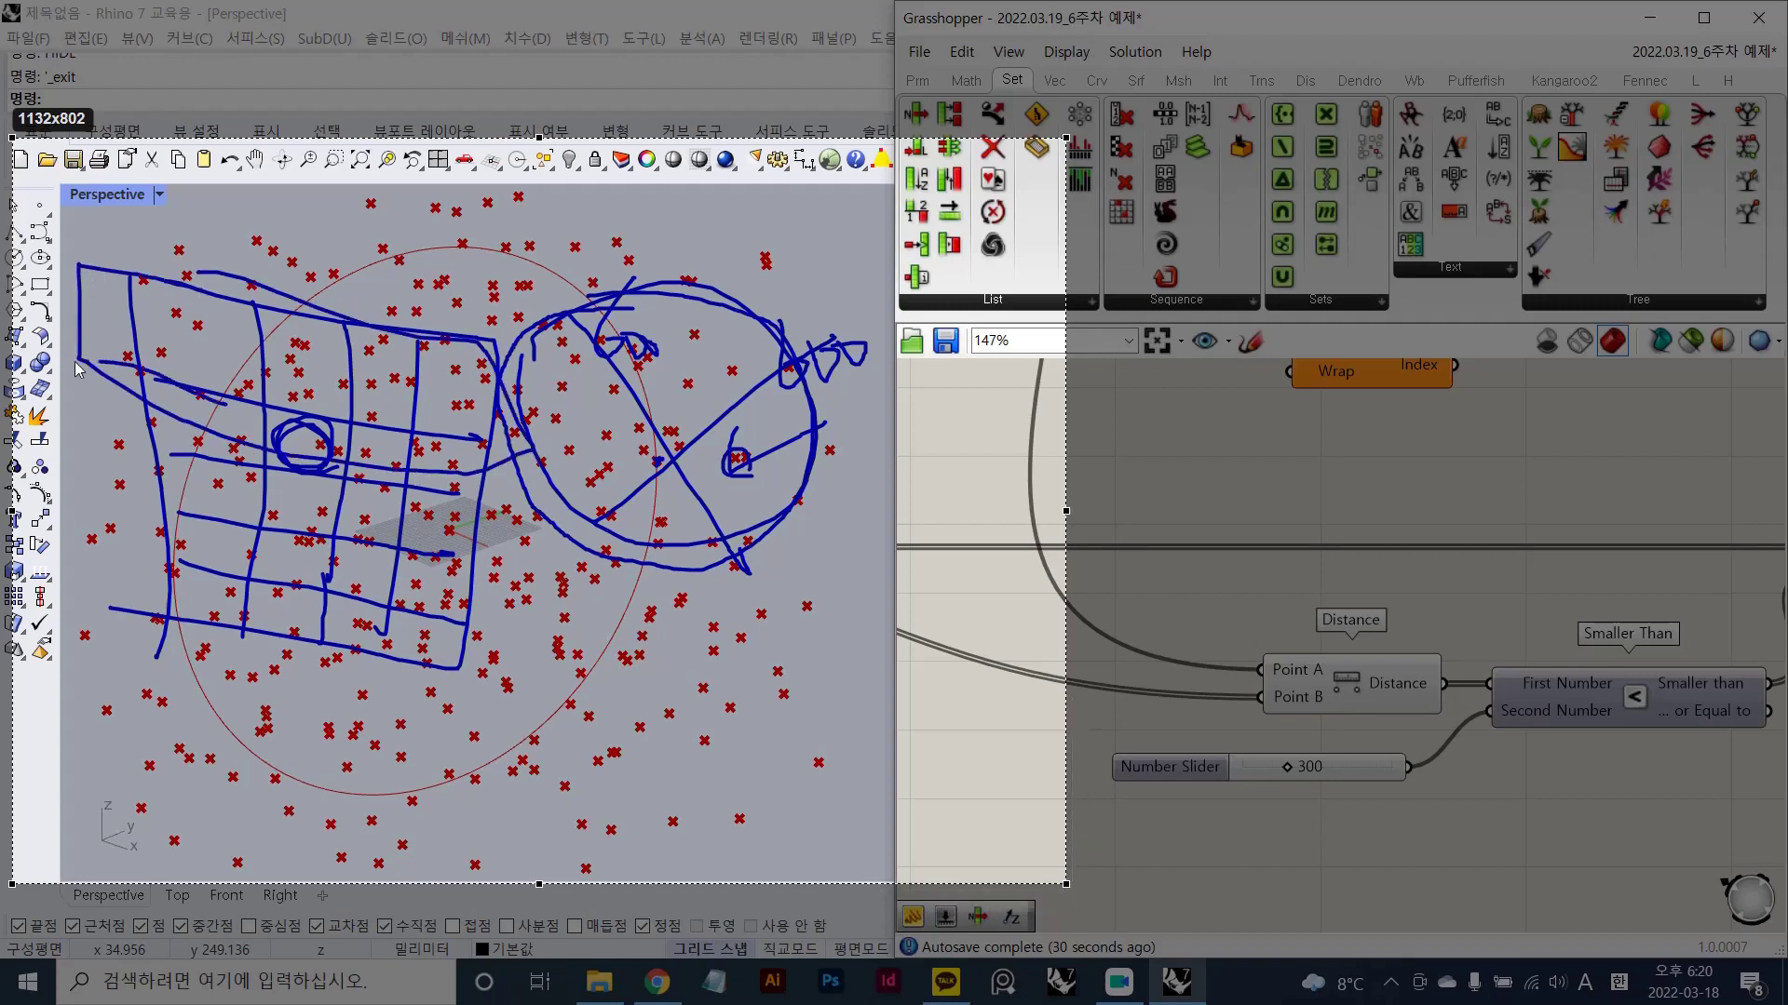
pyautogui.moveTo(93, 361)
pyautogui.mouseDown()
pyautogui.moveTo(400, 502)
pyautogui.moveTo(309, 411)
pyautogui.mouseUp()
pyautogui.moveTo(85, 466)
pyautogui.mouseDown()
pyautogui.moveTo(436, 556)
pyautogui.moveTo(406, 507)
pyautogui.moveTo(85, 466)
pyautogui.mouseUp()
pyautogui.moveTo(288, 534)
pyautogui.mouseDown()
pyautogui.moveTo(251, 530)
pyautogui.moveTo(299, 607)
pyautogui.moveTo(512, 643)
pyautogui.mouseUp()
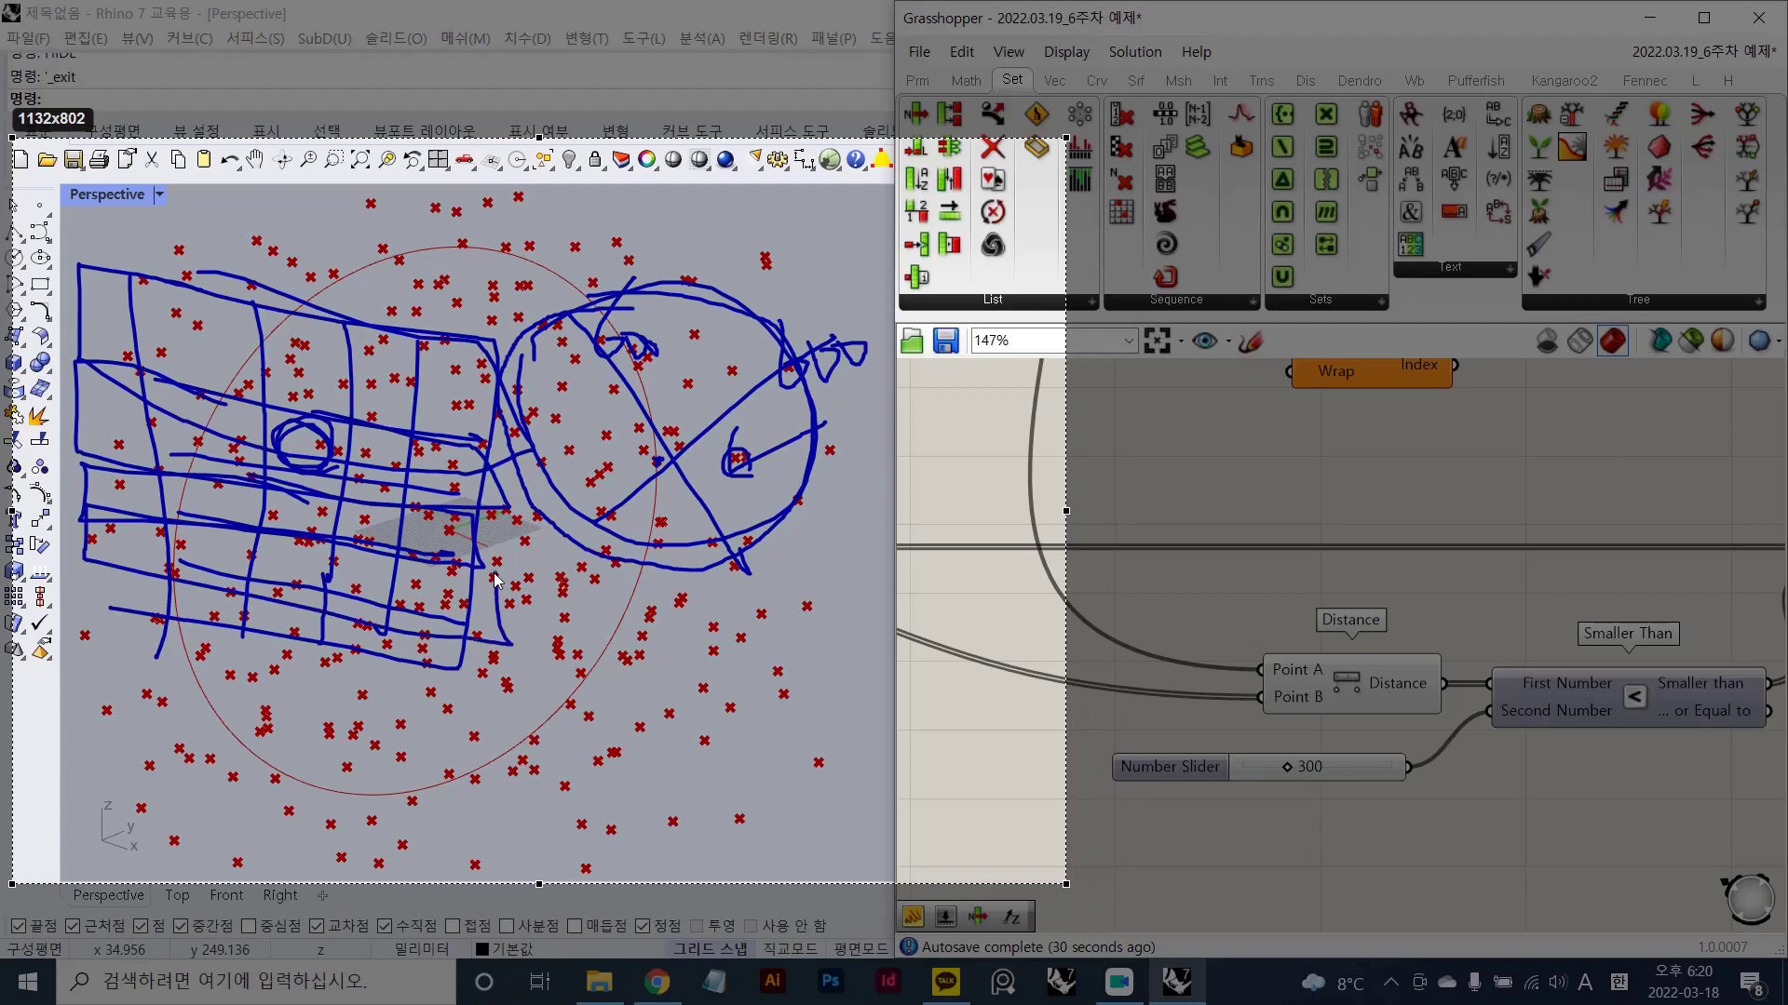
pyautogui.moveTo(92, 577)
pyautogui.mouseDown()
pyautogui.moveTo(413, 684)
pyautogui.moveTo(390, 633)
pyautogui.mouseUp()
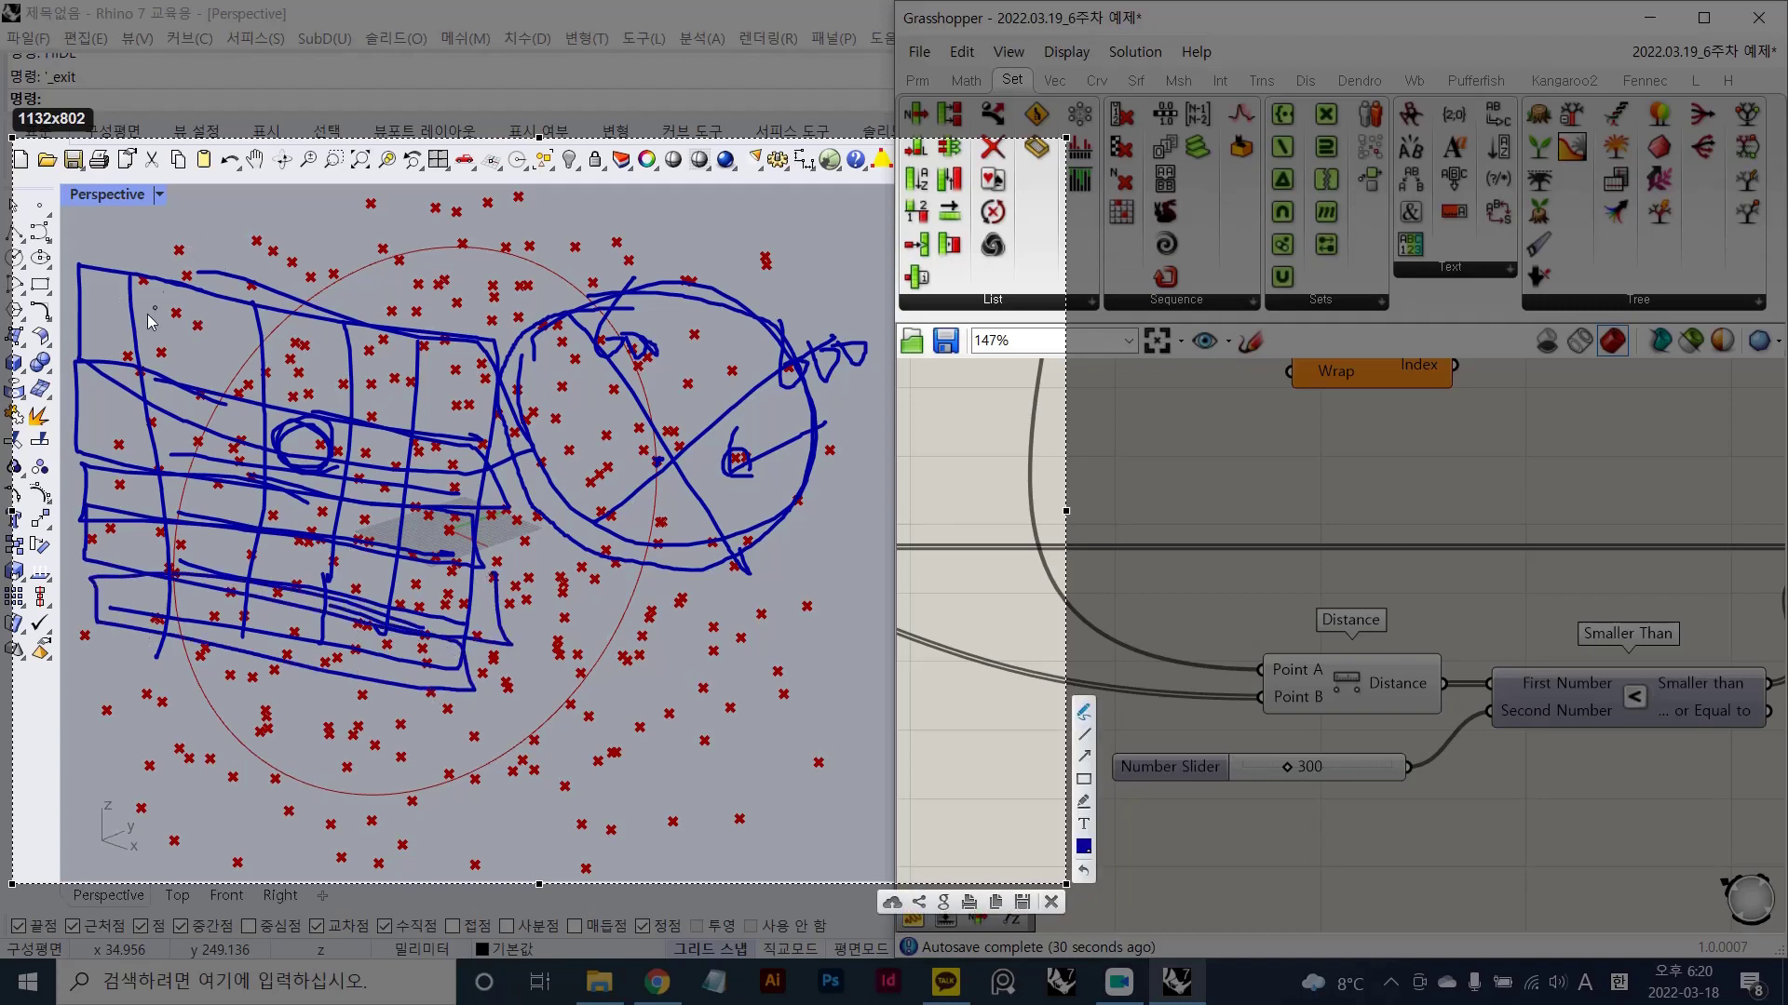
pyautogui.moveTo(189, 325)
pyautogui.mouseDown()
pyautogui.moveTo(176, 337)
pyautogui.moveTo(301, 384)
pyautogui.moveTo(415, 395)
pyautogui.moveTo(449, 378)
pyautogui.moveTo(438, 406)
pyautogui.mouseUp()
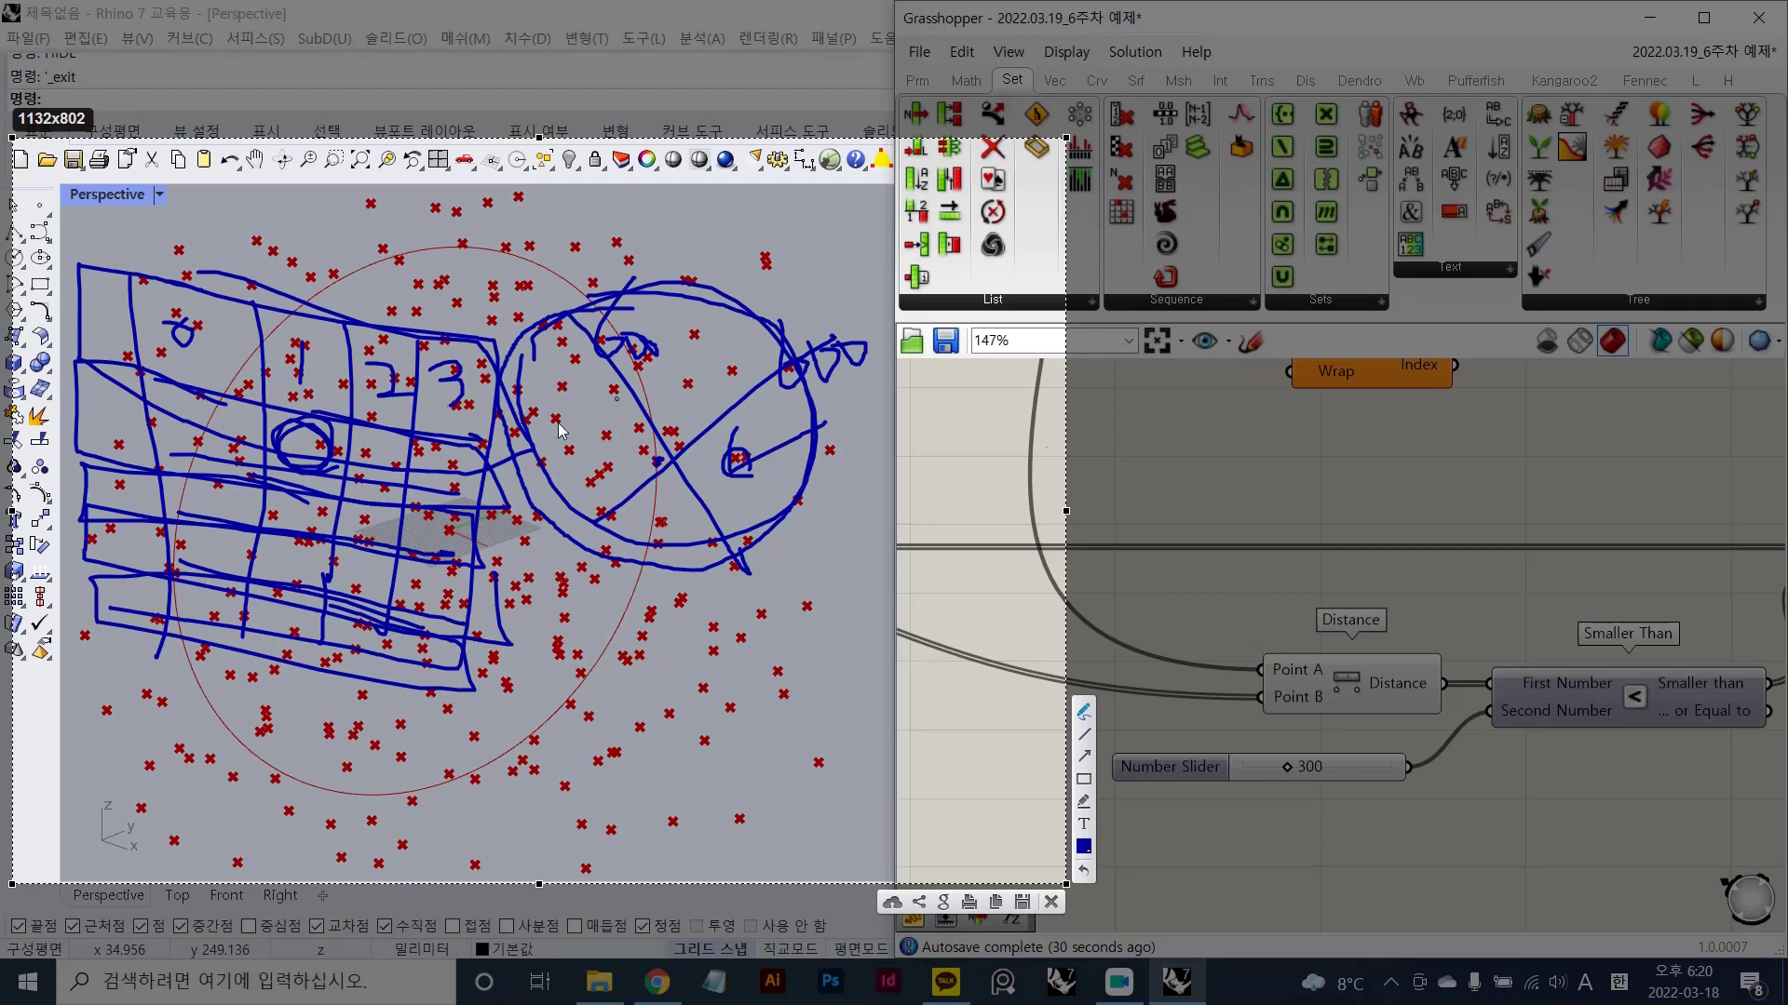
# - Handwrite the blue notes "List item" and "Tree branch" beside the captured viewport
pyautogui.moveTo(1162, 396)
pyautogui.mouseDown()
pyautogui.moveTo(1158, 436)
pyautogui.moveTo(1188, 444)
pyautogui.moveTo(1201, 424)
pyautogui.moveTo(1195, 463)
pyautogui.mouseUp()
pyautogui.moveTo(1207, 468)
pyautogui.mouseDown()
pyautogui.moveTo(1217, 454)
pyautogui.moveTo(1223, 476)
pyautogui.mouseUp()
pyautogui.moveTo(1213, 461); pyautogui.dragTo(1283, 478)
pyautogui.moveTo(1299, 441)
pyautogui.mouseDown()
pyautogui.moveTo(1301, 470)
pyautogui.moveTo(1318, 456)
pyautogui.moveTo(1326, 477)
pyautogui.moveTo(1347, 455)
pyautogui.moveTo(1365, 477)
pyautogui.mouseUp()
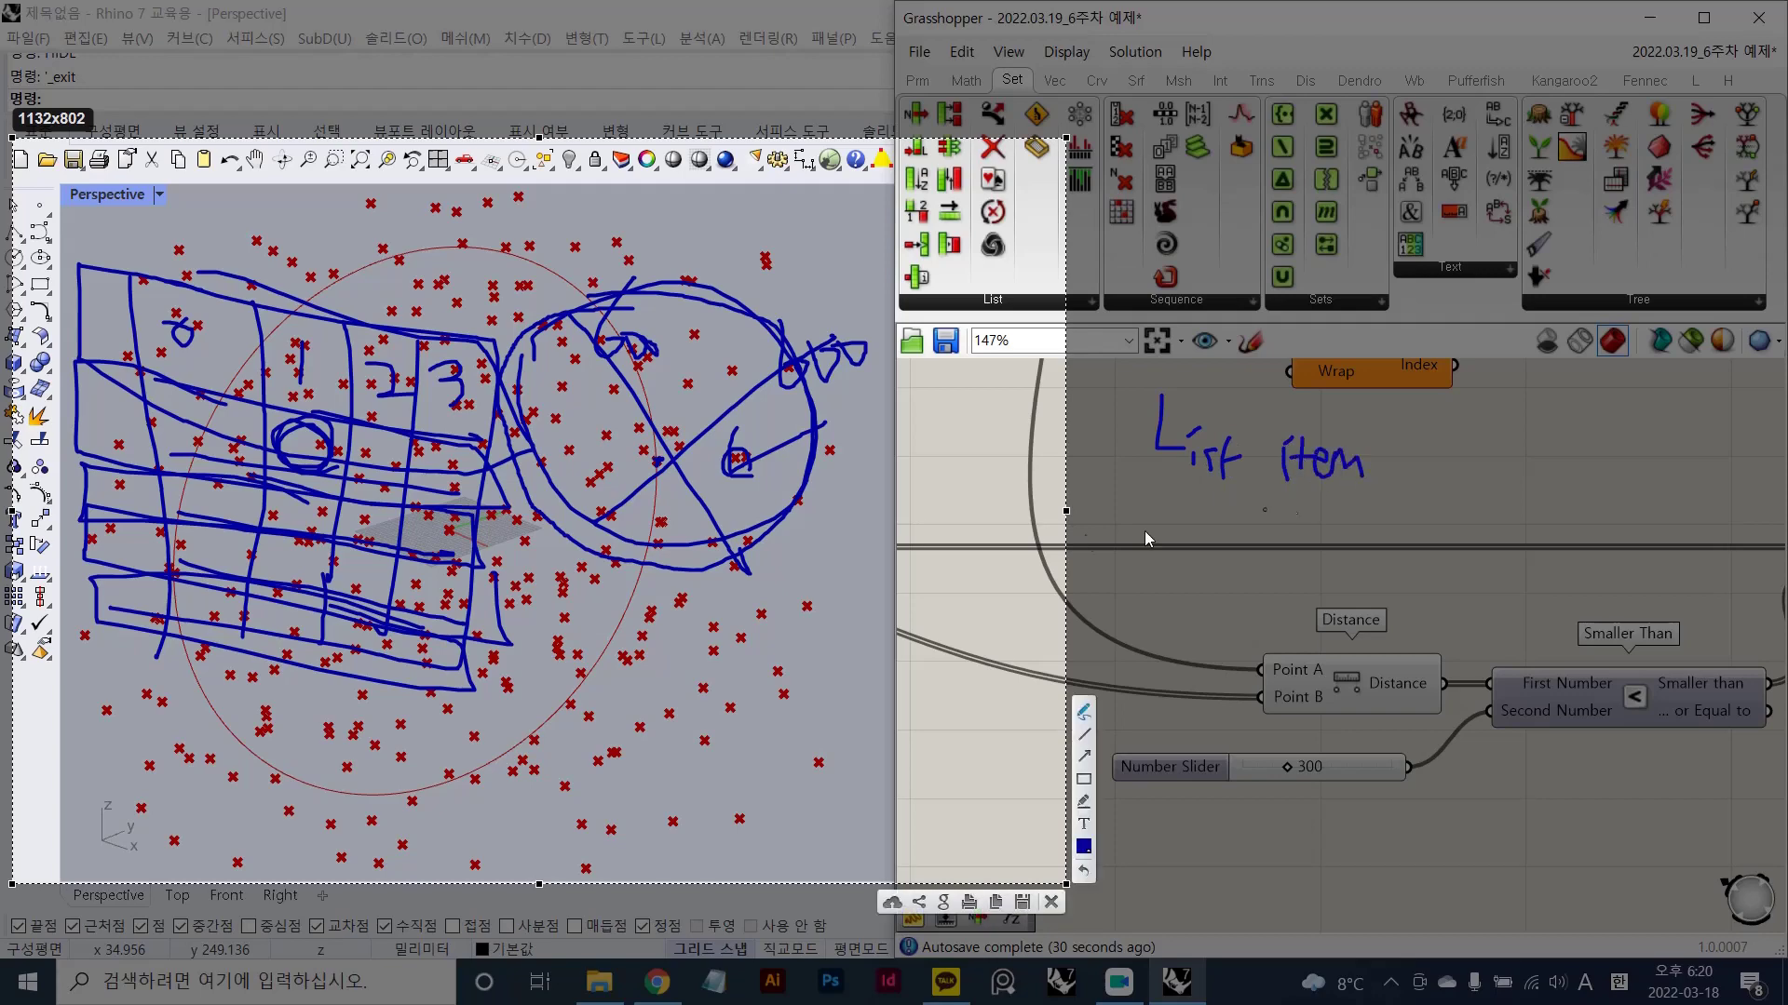
pyautogui.moveTo(1151, 519)
pyautogui.mouseDown()
pyautogui.moveTo(1195, 518)
pyautogui.moveTo(1164, 572)
pyautogui.moveTo(1214, 555)
pyautogui.moveTo(1299, 579)
pyautogui.moveTo(1376, 567)
pyautogui.moveTo(1411, 589)
pyautogui.mouseUp()
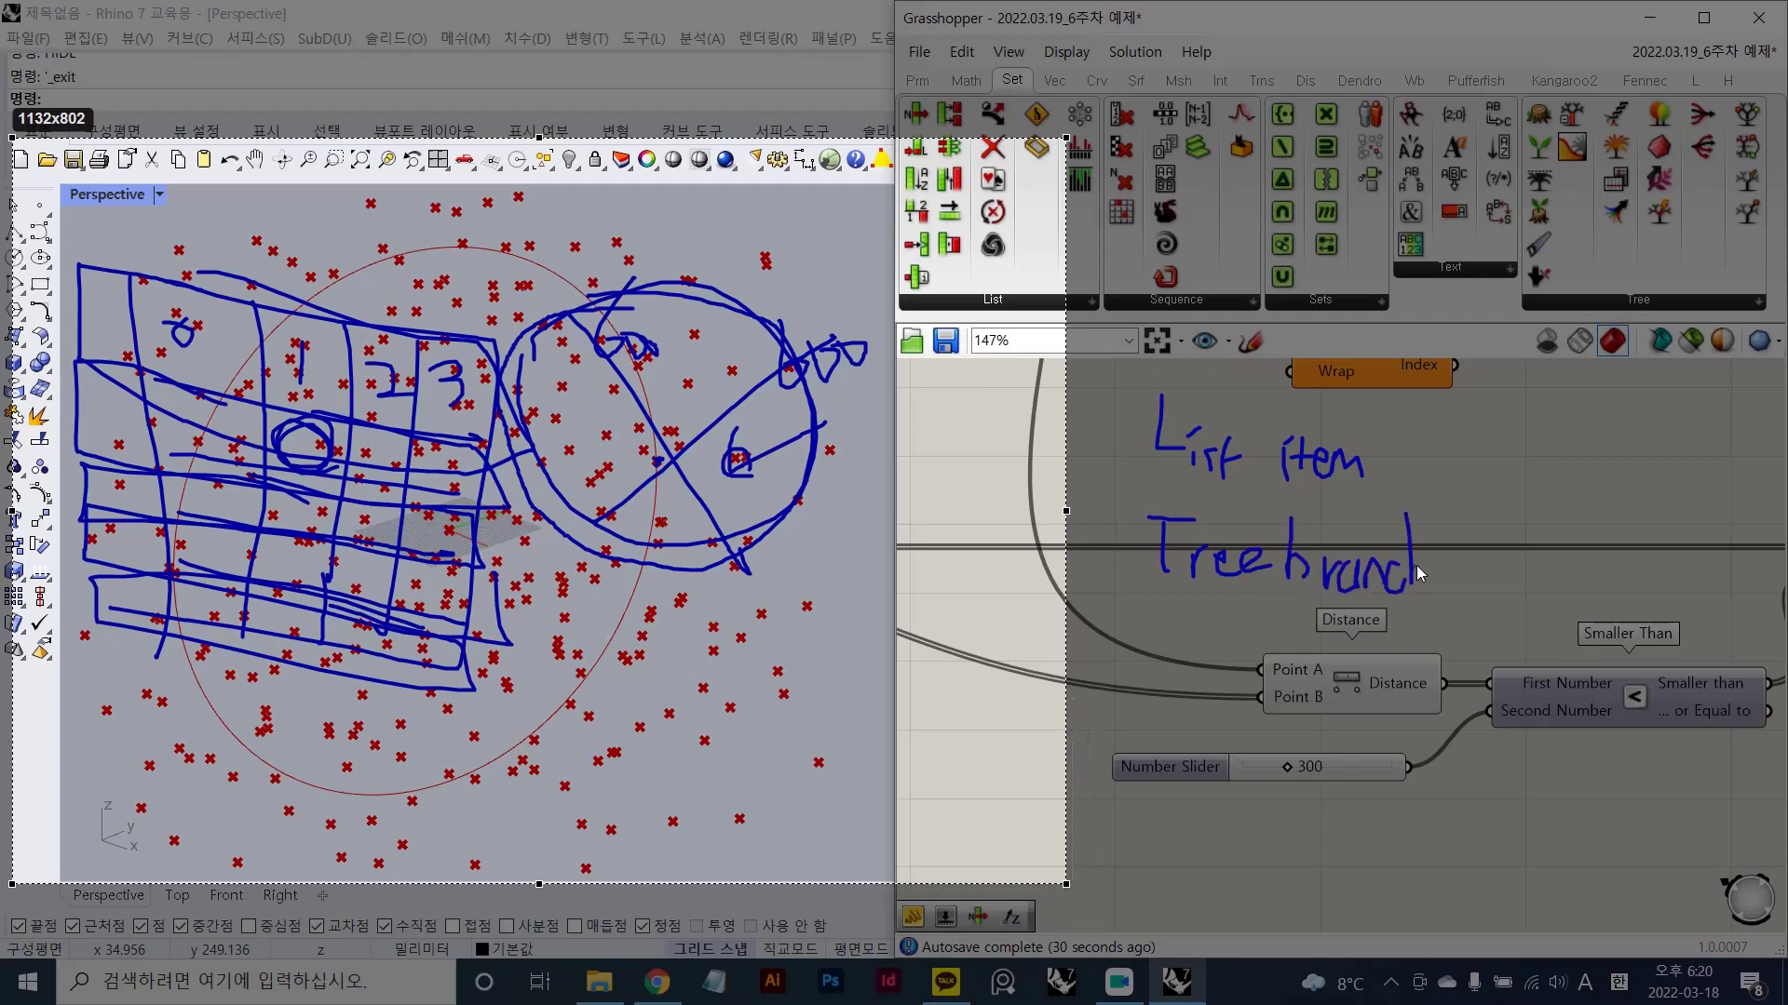
pyautogui.moveTo(1408, 515); pyautogui.dragTo(1431, 588)
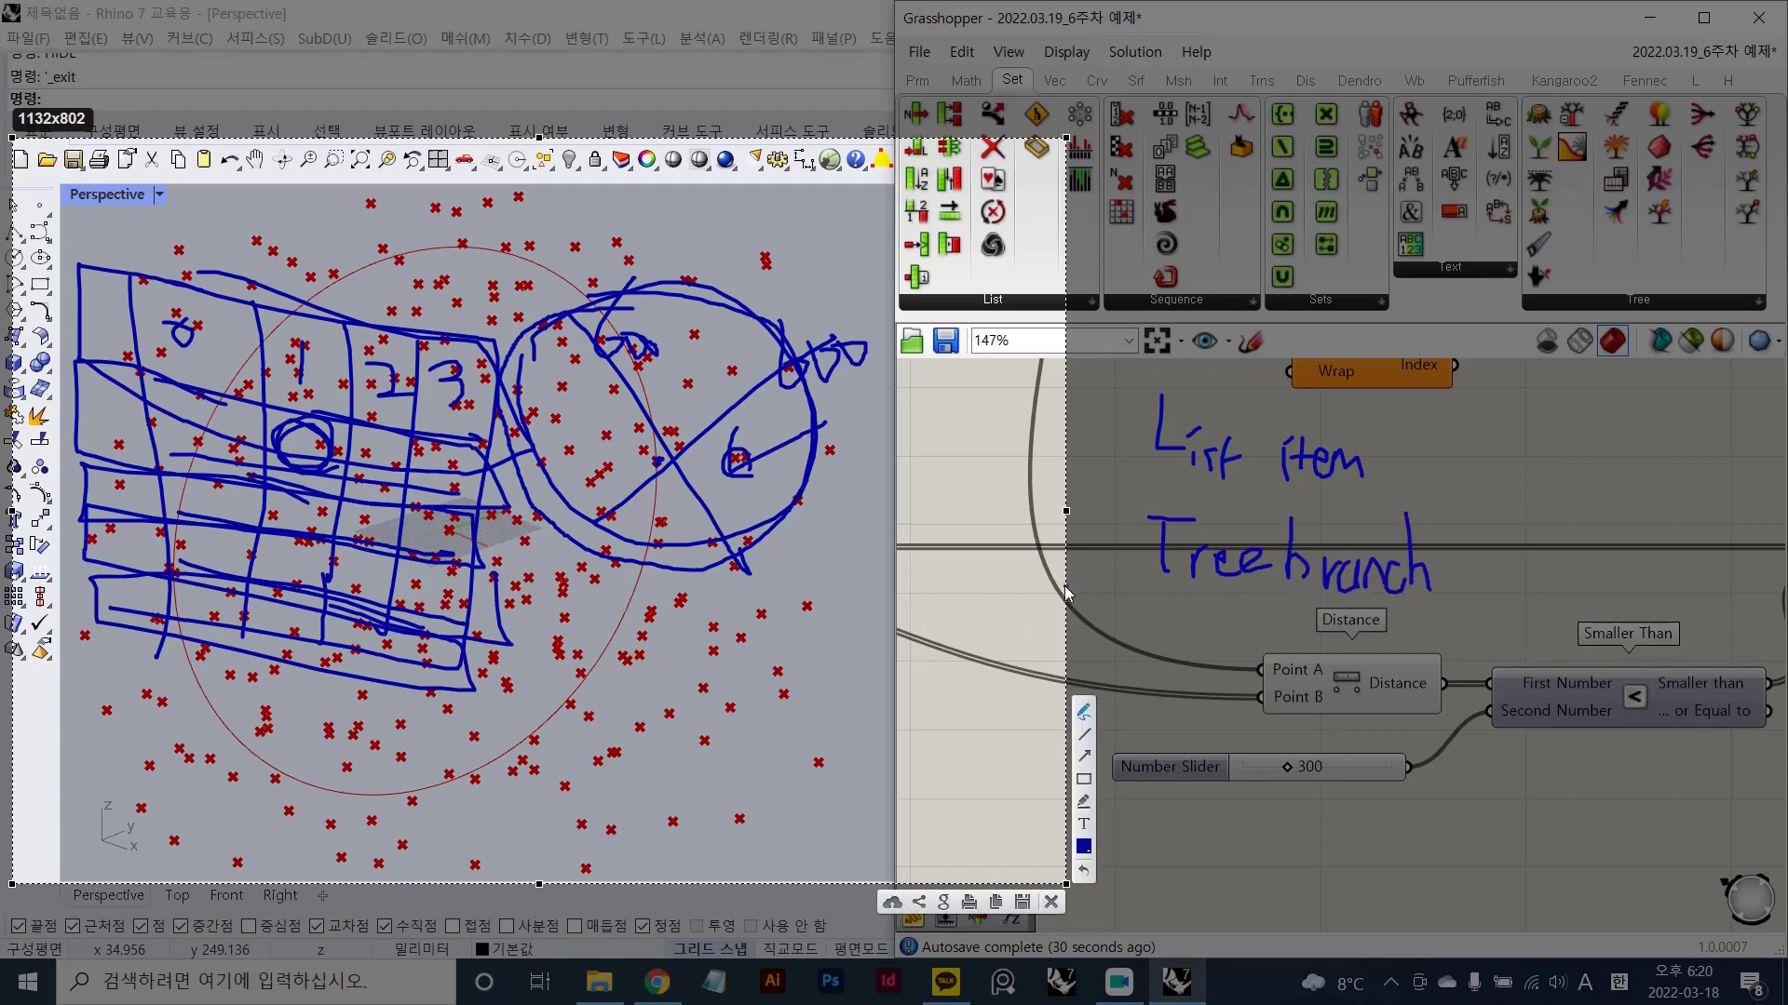
# - Sketch a blue box below the notes and a large one over the grid, re-circle the marked cell, and circle and link the two notes
pyautogui.moveTo(1021, 586)
pyautogui.mouseDown()
pyautogui.moveTo(917, 708)
pyautogui.moveTo(1175, 714)
pyautogui.mouseUp()
pyautogui.moveTo(1152, 649); pyautogui.dragTo(987, 586)
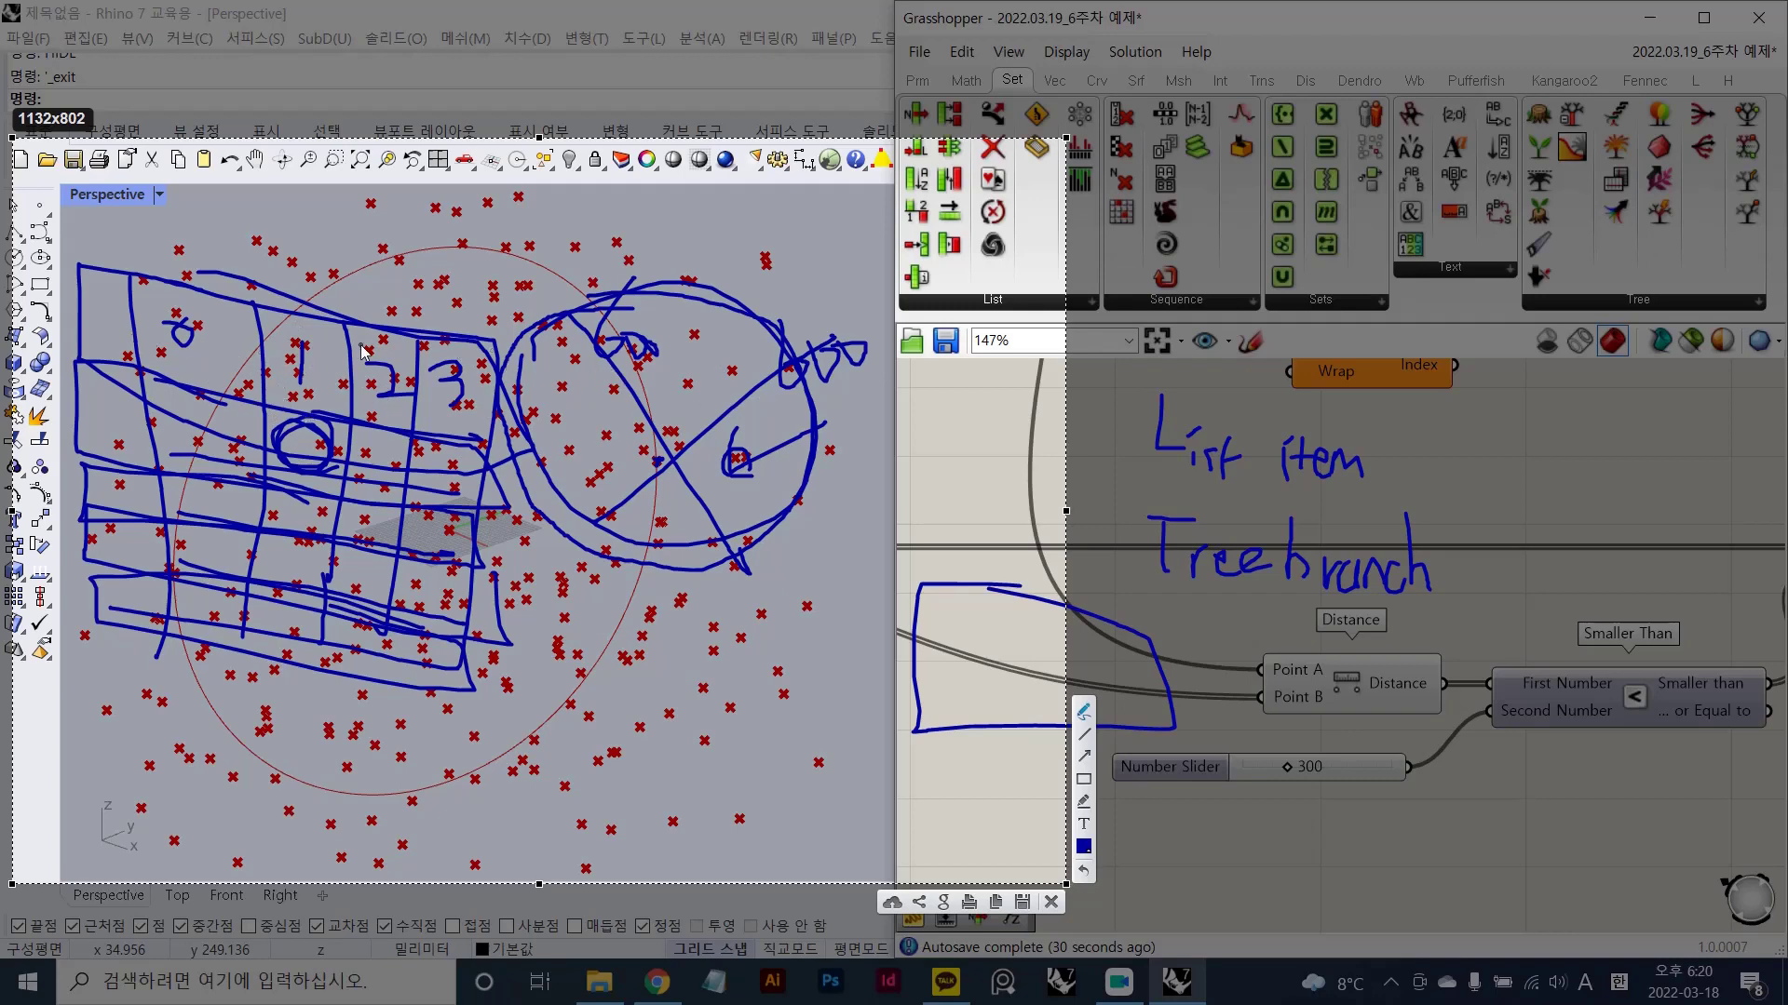
pyautogui.moveTo(133, 300)
pyautogui.mouseDown()
pyautogui.moveTo(145, 782)
pyautogui.moveTo(521, 852)
pyautogui.moveTo(728, 350)
pyautogui.moveTo(462, 321)
pyautogui.mouseUp()
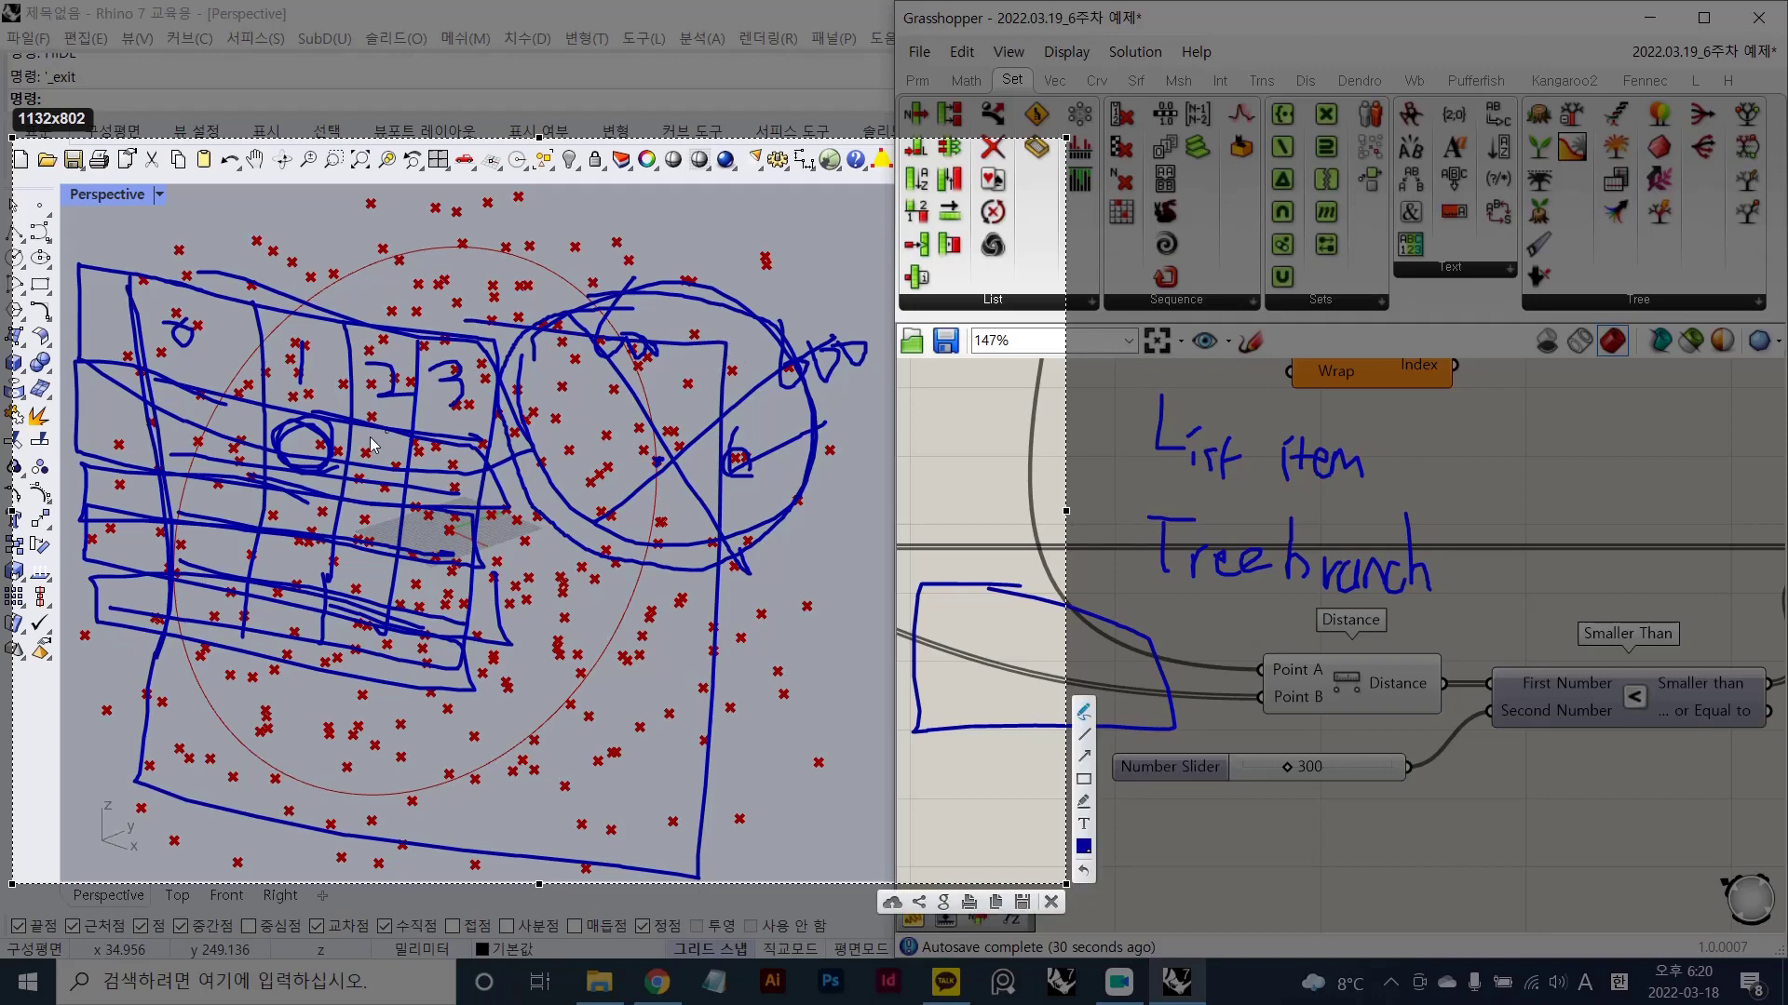
pyautogui.moveTo(361, 463)
pyautogui.mouseDown()
pyautogui.moveTo(279, 493)
pyautogui.moveTo(364, 451)
pyautogui.moveTo(321, 430)
pyautogui.mouseUp()
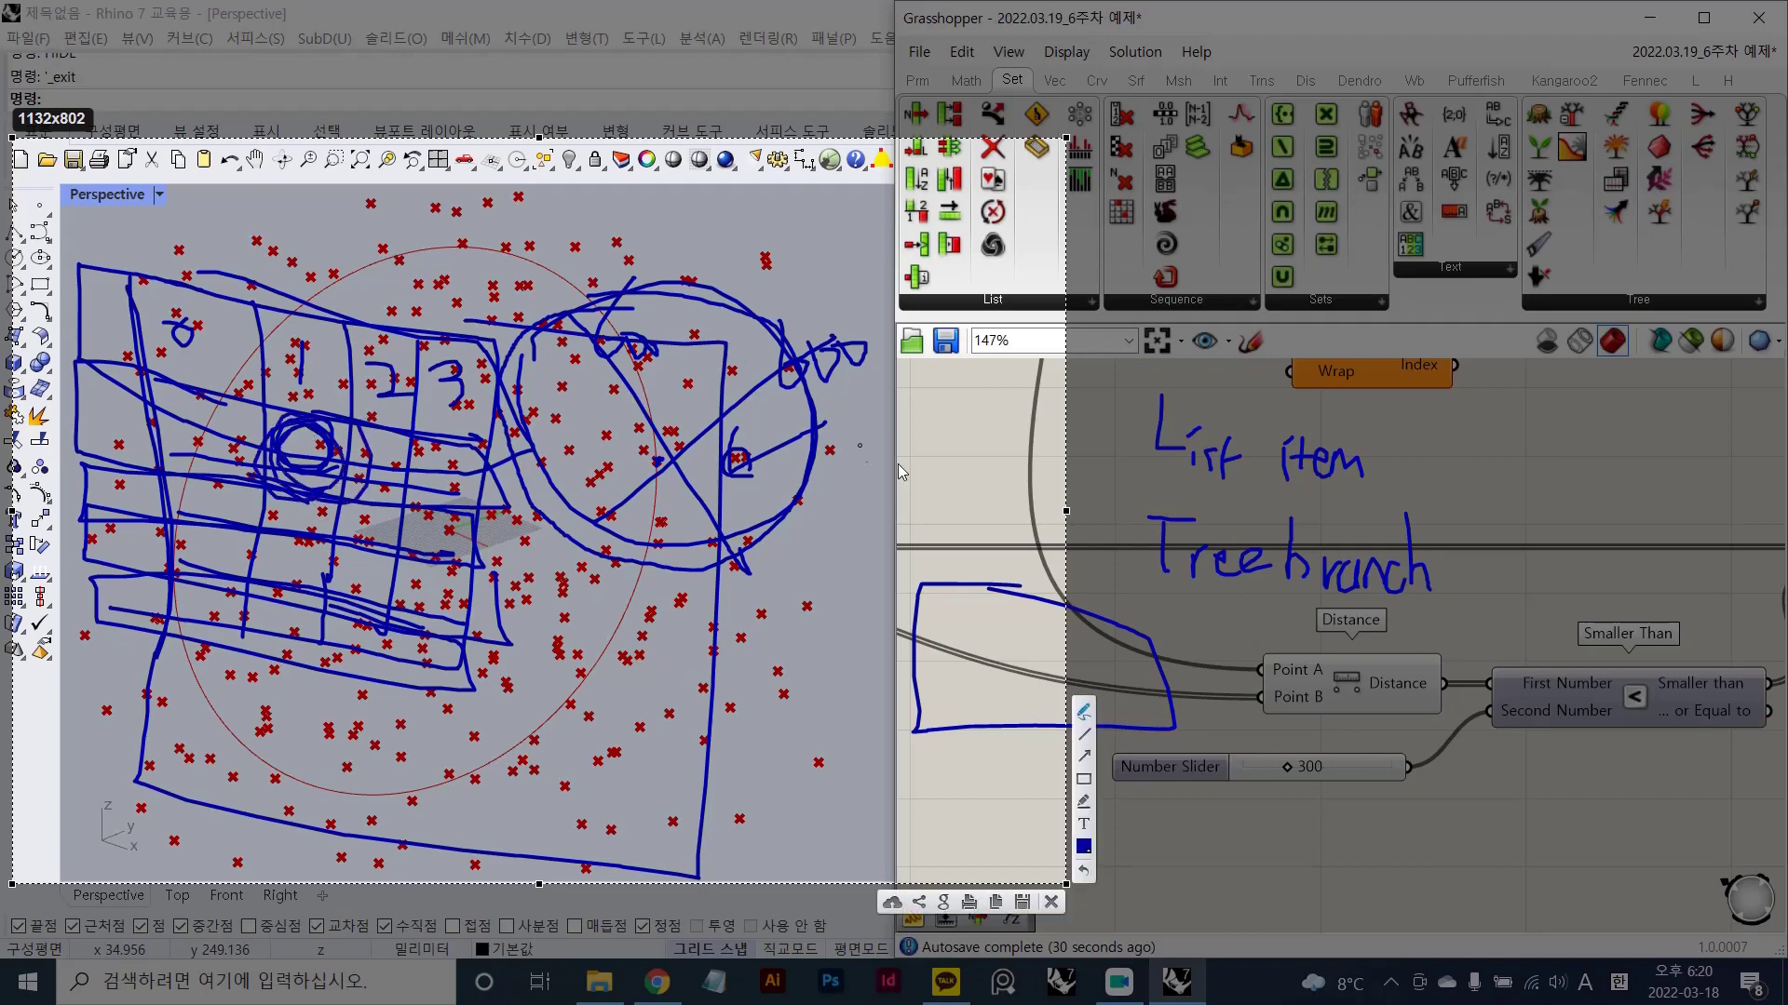
pyautogui.moveTo(1220, 509)
pyautogui.mouseDown()
pyautogui.moveTo(1136, 545)
pyautogui.moveTo(1412, 601)
pyautogui.moveTo(1145, 399)
pyautogui.moveTo(1332, 508)
pyautogui.moveTo(1313, 503)
pyautogui.mouseUp()
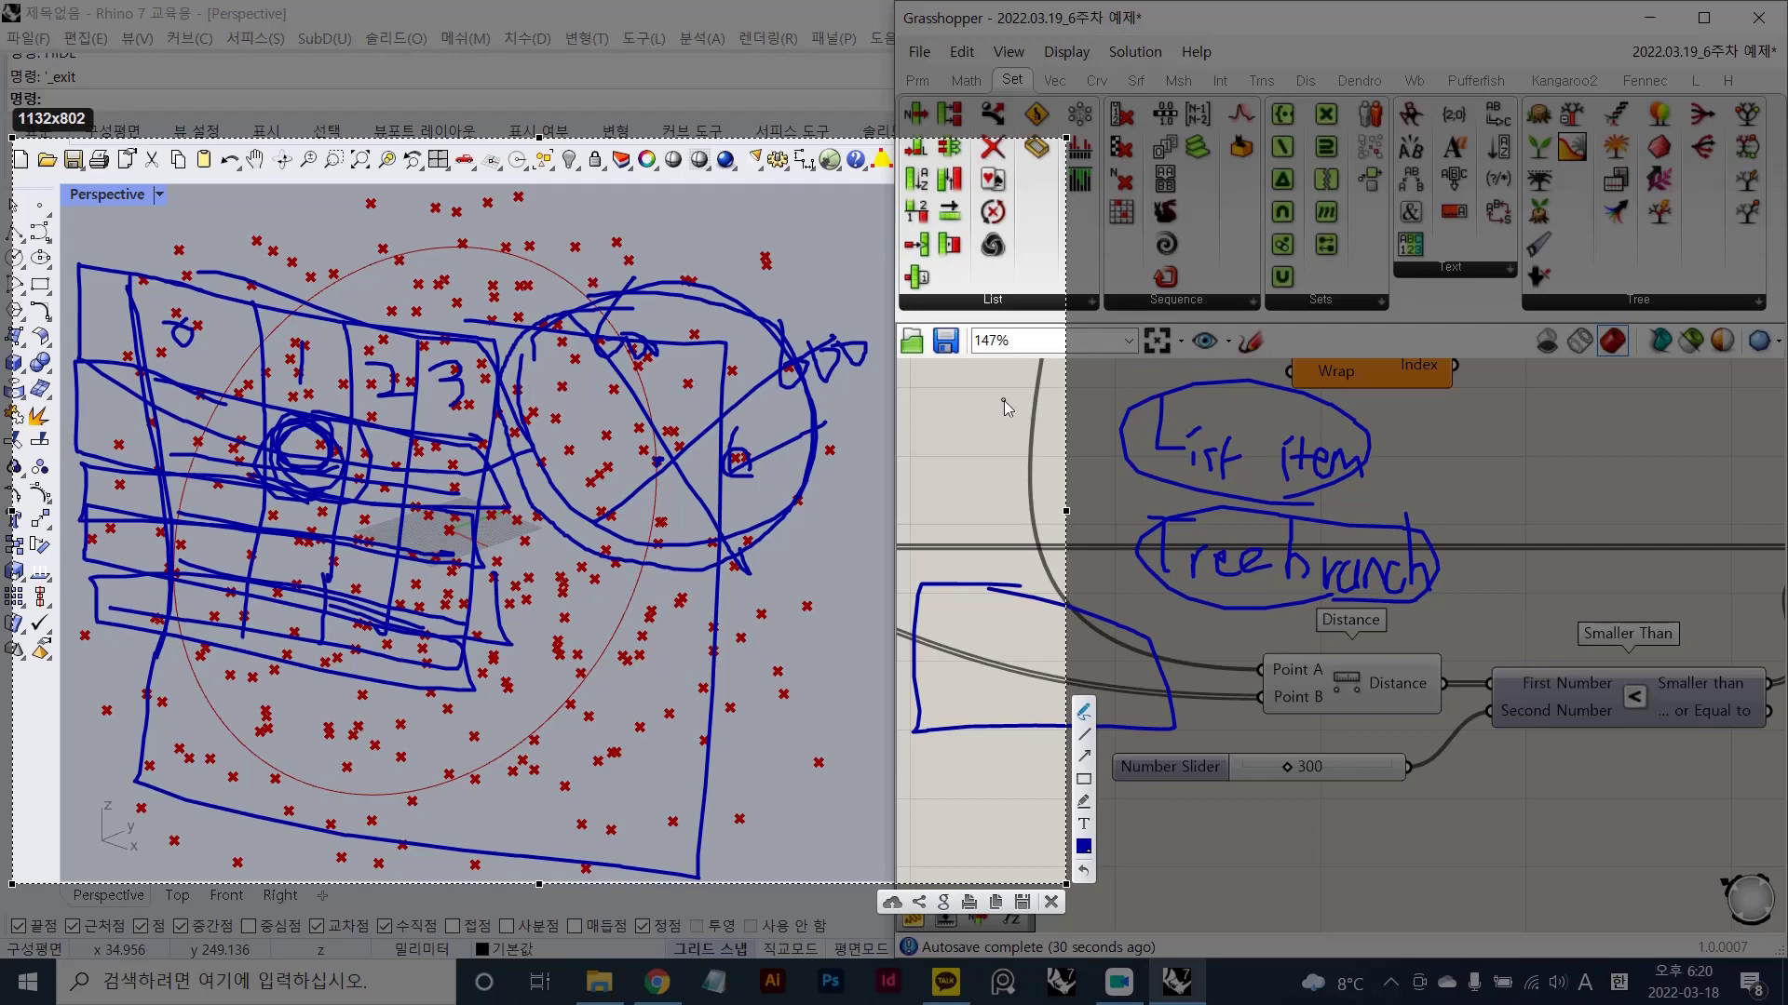
pyautogui.moveTo(1150, 465)
pyautogui.mouseDown()
pyautogui.moveTo(1150, 517)
pyautogui.moveTo(1129, 478)
pyautogui.mouseUp()
# - Change the pen colour to red, mark the circled grid cell and close the capture
pyautogui.click(1084, 847)
pyautogui.click(775, 529)
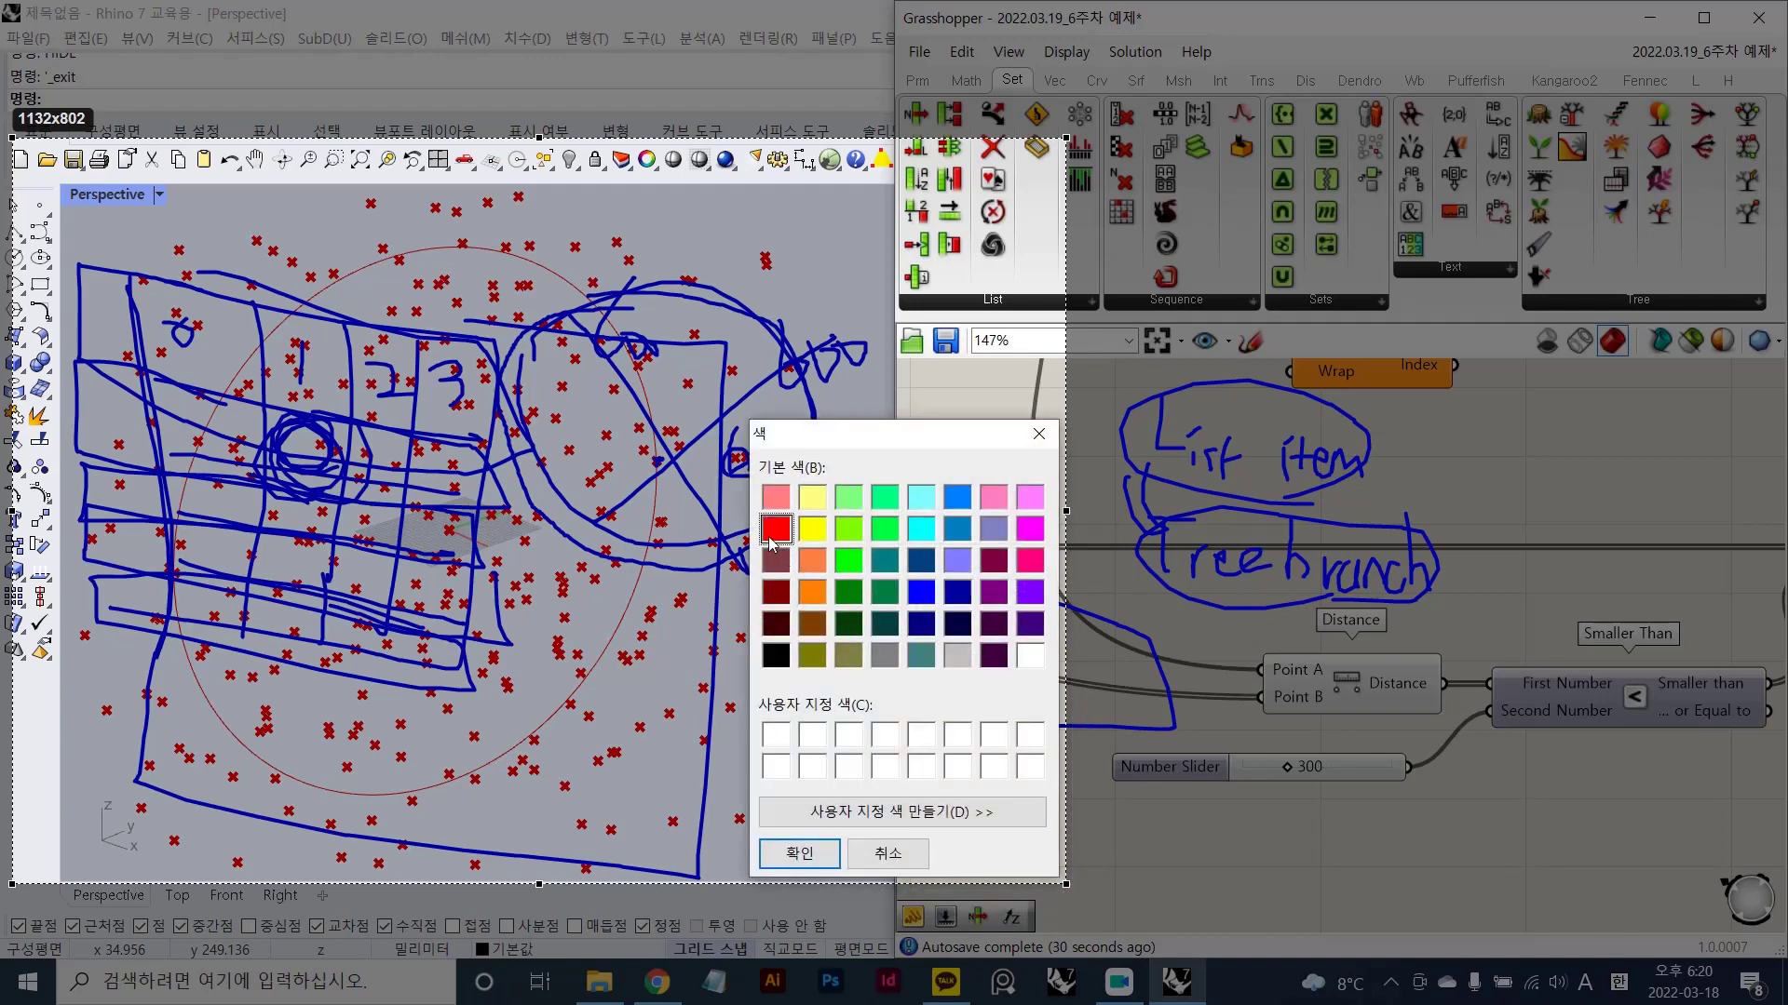
pyautogui.click(799, 853)
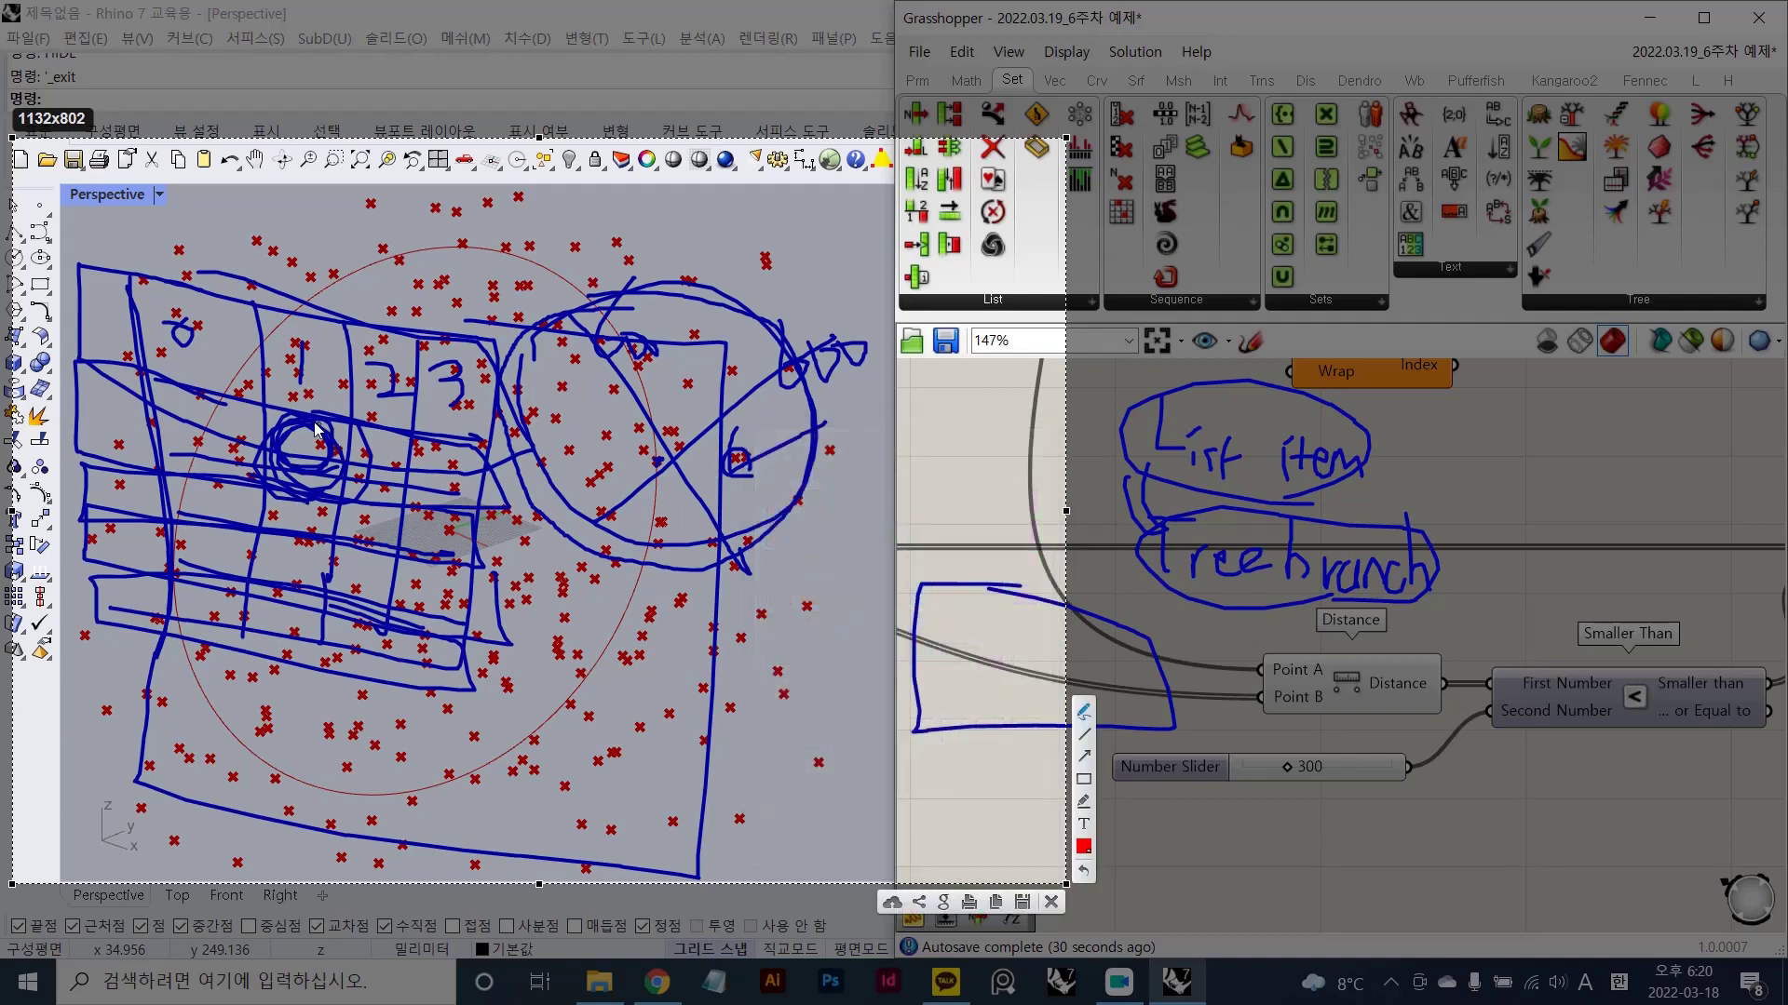
pyautogui.moveTo(317, 429)
pyautogui.mouseDown()
pyautogui.moveTo(313, 452)
pyautogui.moveTo(295, 450)
pyautogui.moveTo(319, 421)
pyautogui.moveTo(270, 461)
pyautogui.moveTo(340, 517)
pyautogui.moveTo(358, 426)
pyautogui.mouseUp()
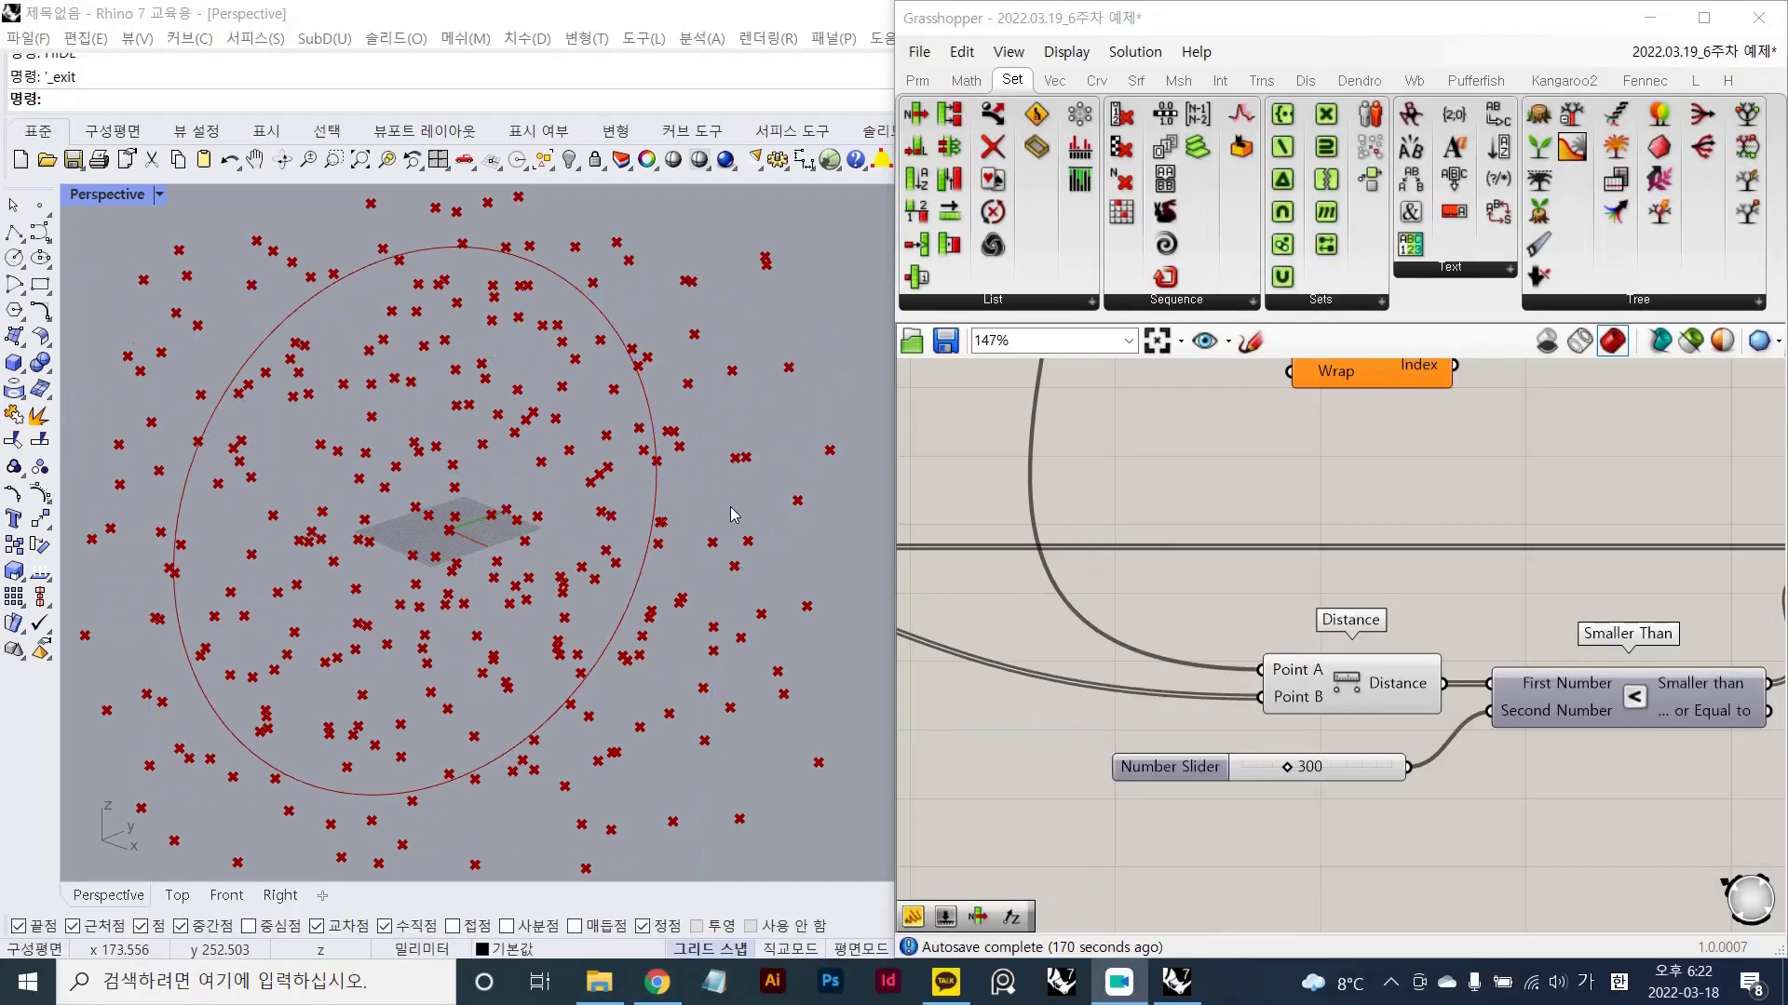
# - Delete the unconnected Sub List and List Item components from the canvas
pyautogui.scroll(-5, 1255, 585)
pyautogui.moveTo(1348, 518); pyautogui.dragTo(1374, 651, button='right')
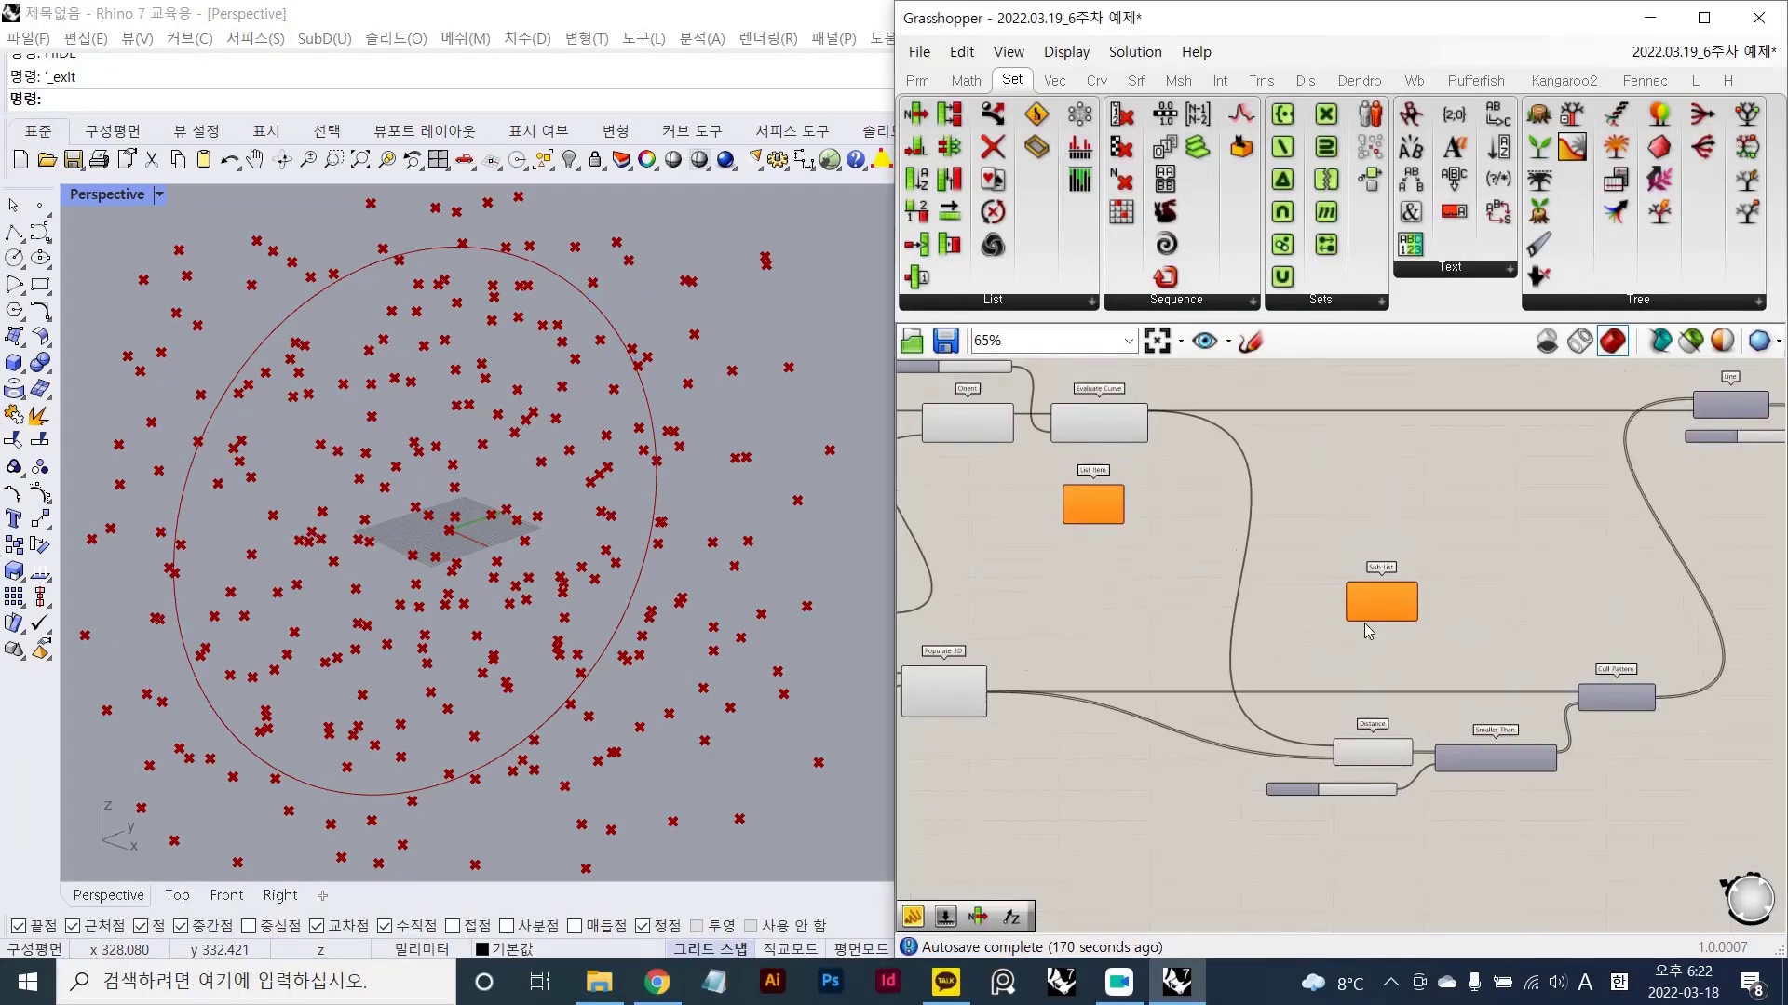
pyautogui.click(1387, 599)
pyautogui.press('Delete')
pyautogui.click(1079, 512)
pyautogui.press('Delete')
# - Hide the viewport preview of the Orient and Evaluate Curve components
pyautogui.moveTo(1104, 547); pyautogui.dragTo(1401, 645, button='right')
pyautogui.moveTo(1284, 594); pyautogui.dragTo(1331, 610, button='right')
pyautogui.scroll(2, 1316, 579)
pyautogui.scroll(-6, 1315, 579)
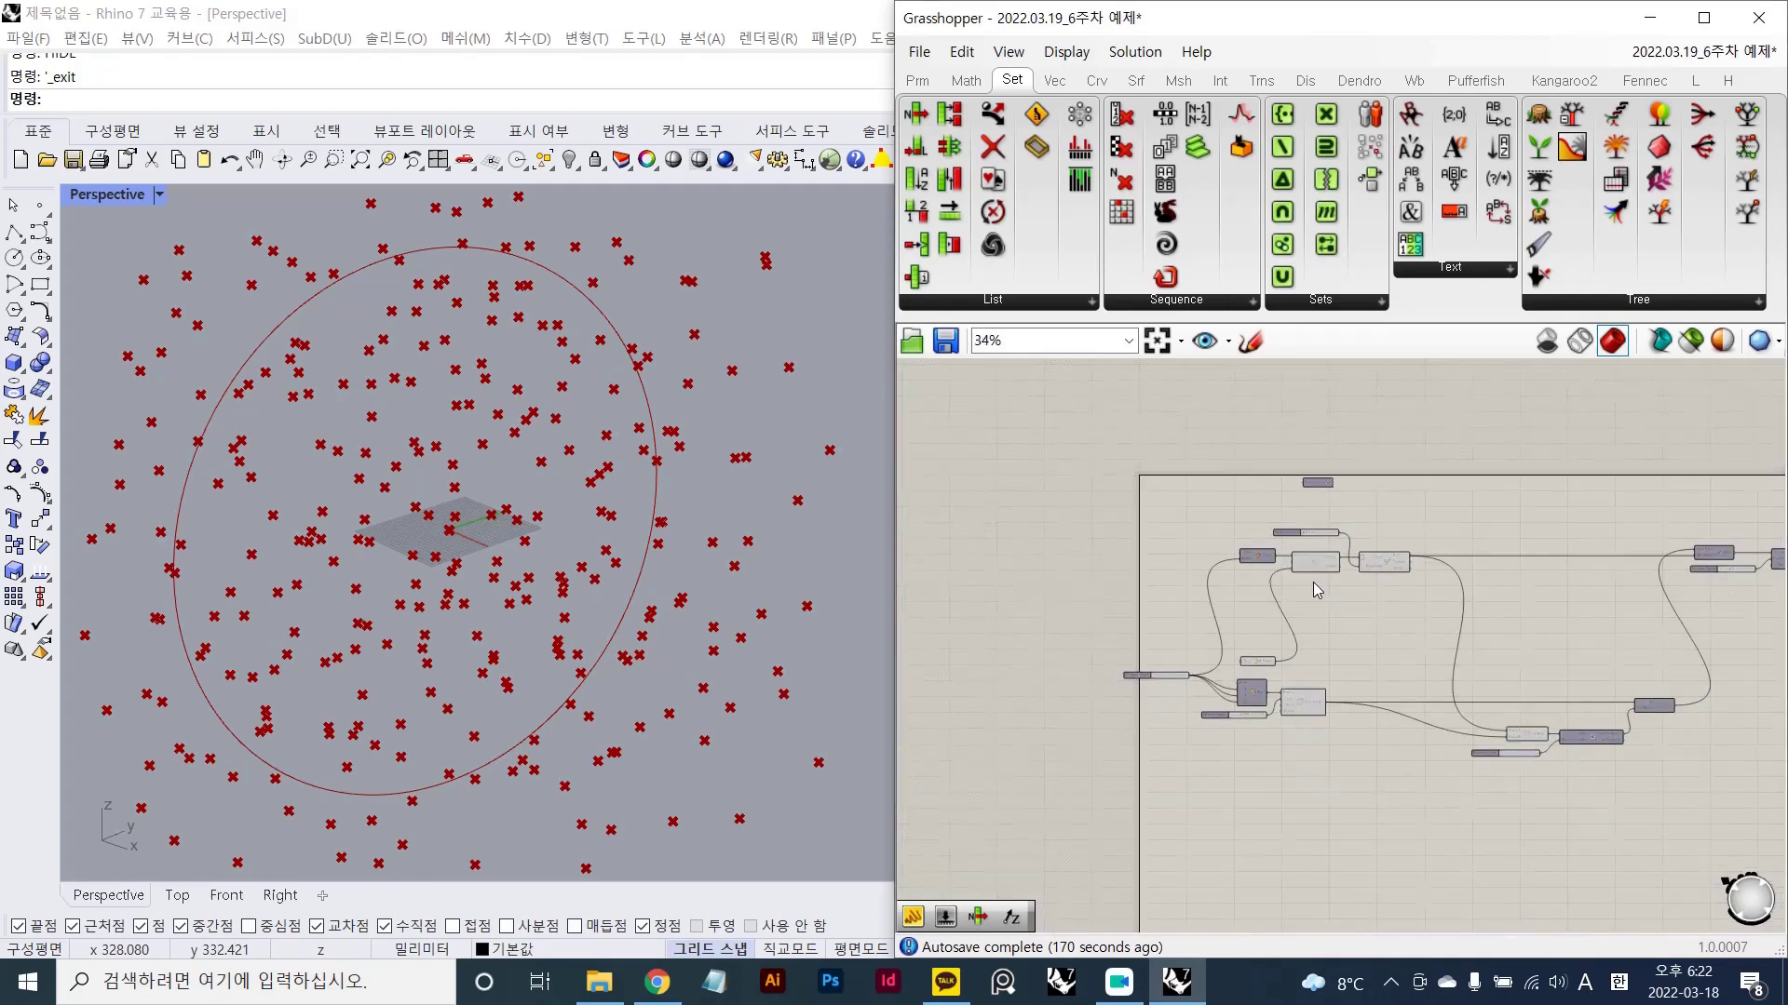
pyautogui.scroll(-4, 1376, 631)
pyautogui.scroll(11, 1355, 614)
pyautogui.moveTo(1409, 618); pyautogui.dragTo(1178, 535)
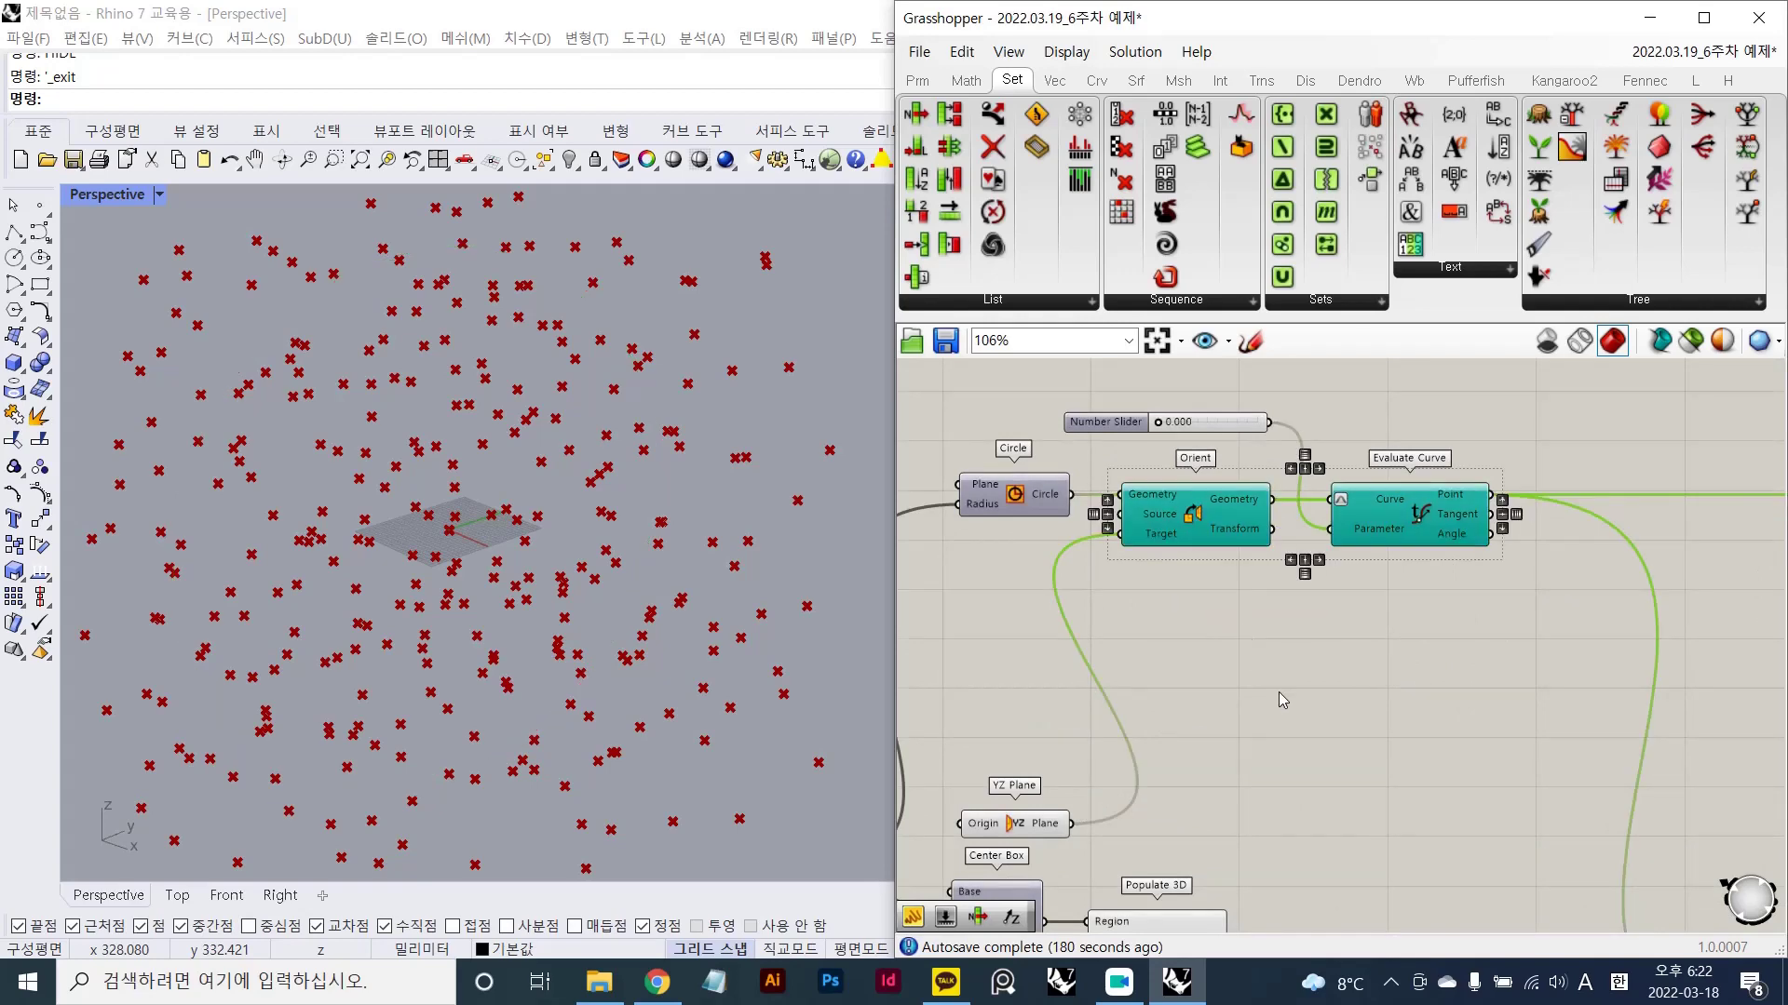
# - Hide the viewport preview of the Populate 3D points
pyautogui.scroll(-4, 1278, 691)
pyautogui.scroll(4, 1212, 648)
pyautogui.scroll(-4, 1196, 638)
pyautogui.moveTo(1164, 598); pyautogui.dragTo(1182, 715, button='right')
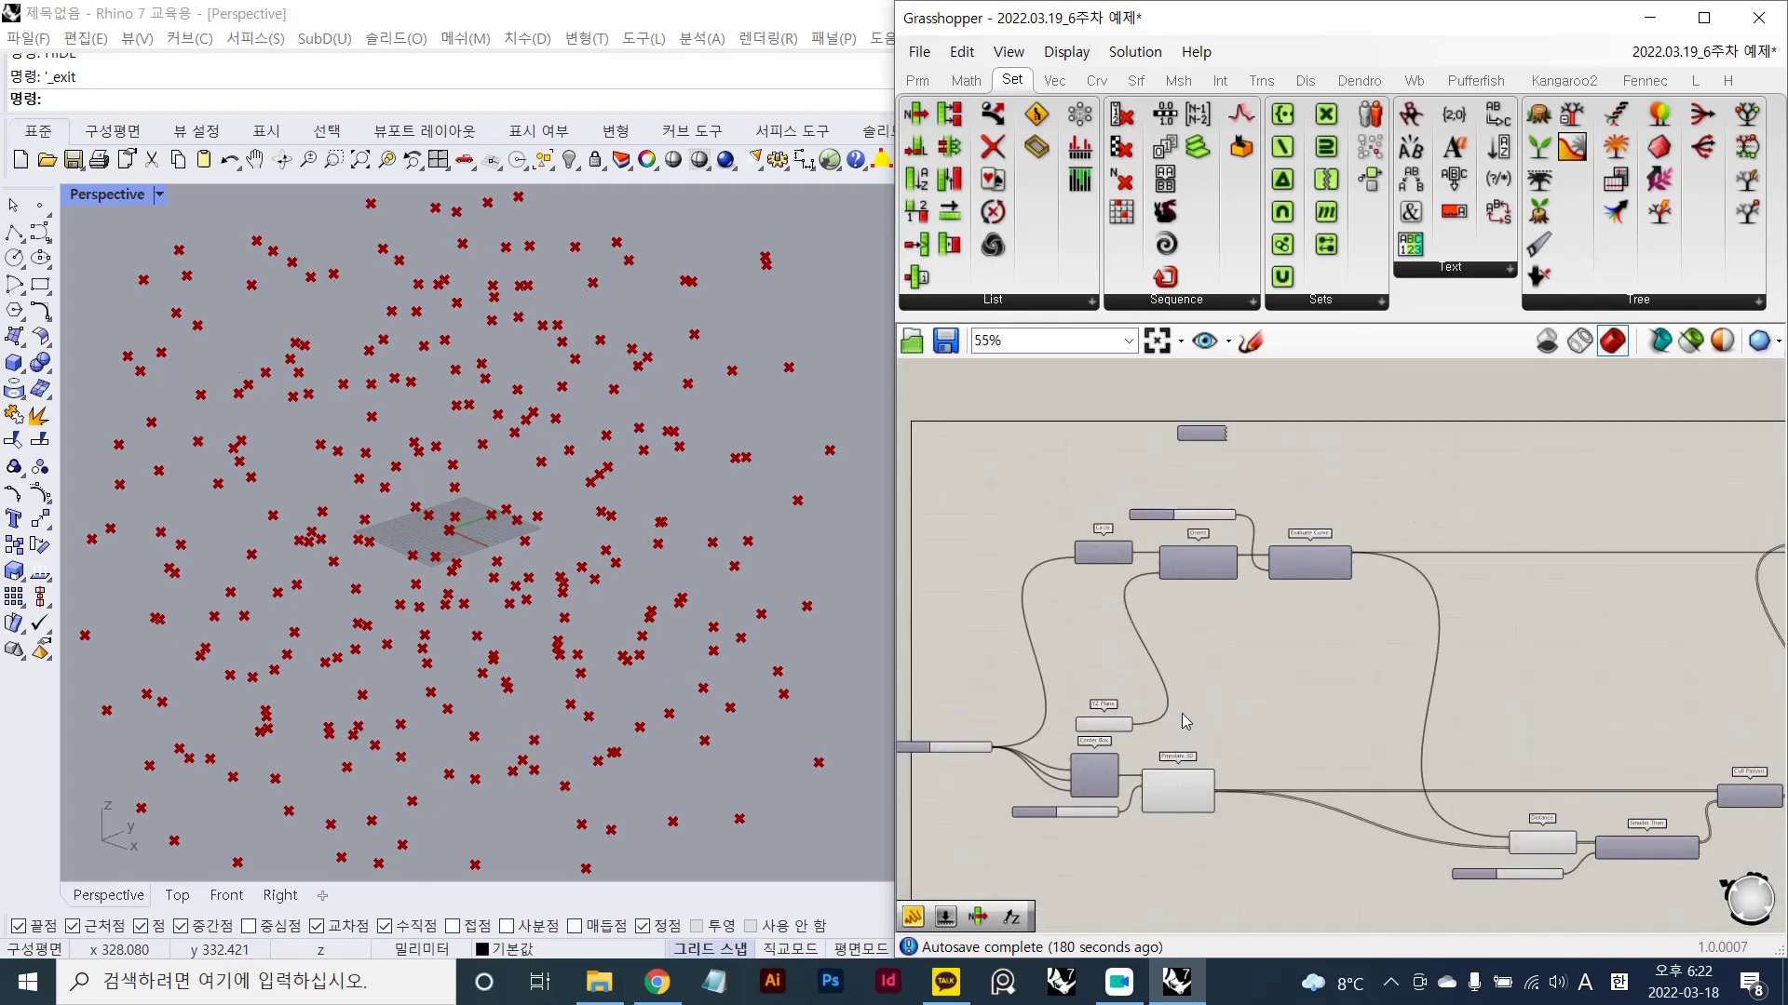
pyautogui.click(1175, 797)
pyautogui.hotkey('ctrl', 'q')
pyautogui.click(1219, 683)
pyautogui.scroll(5, 1107, 569)
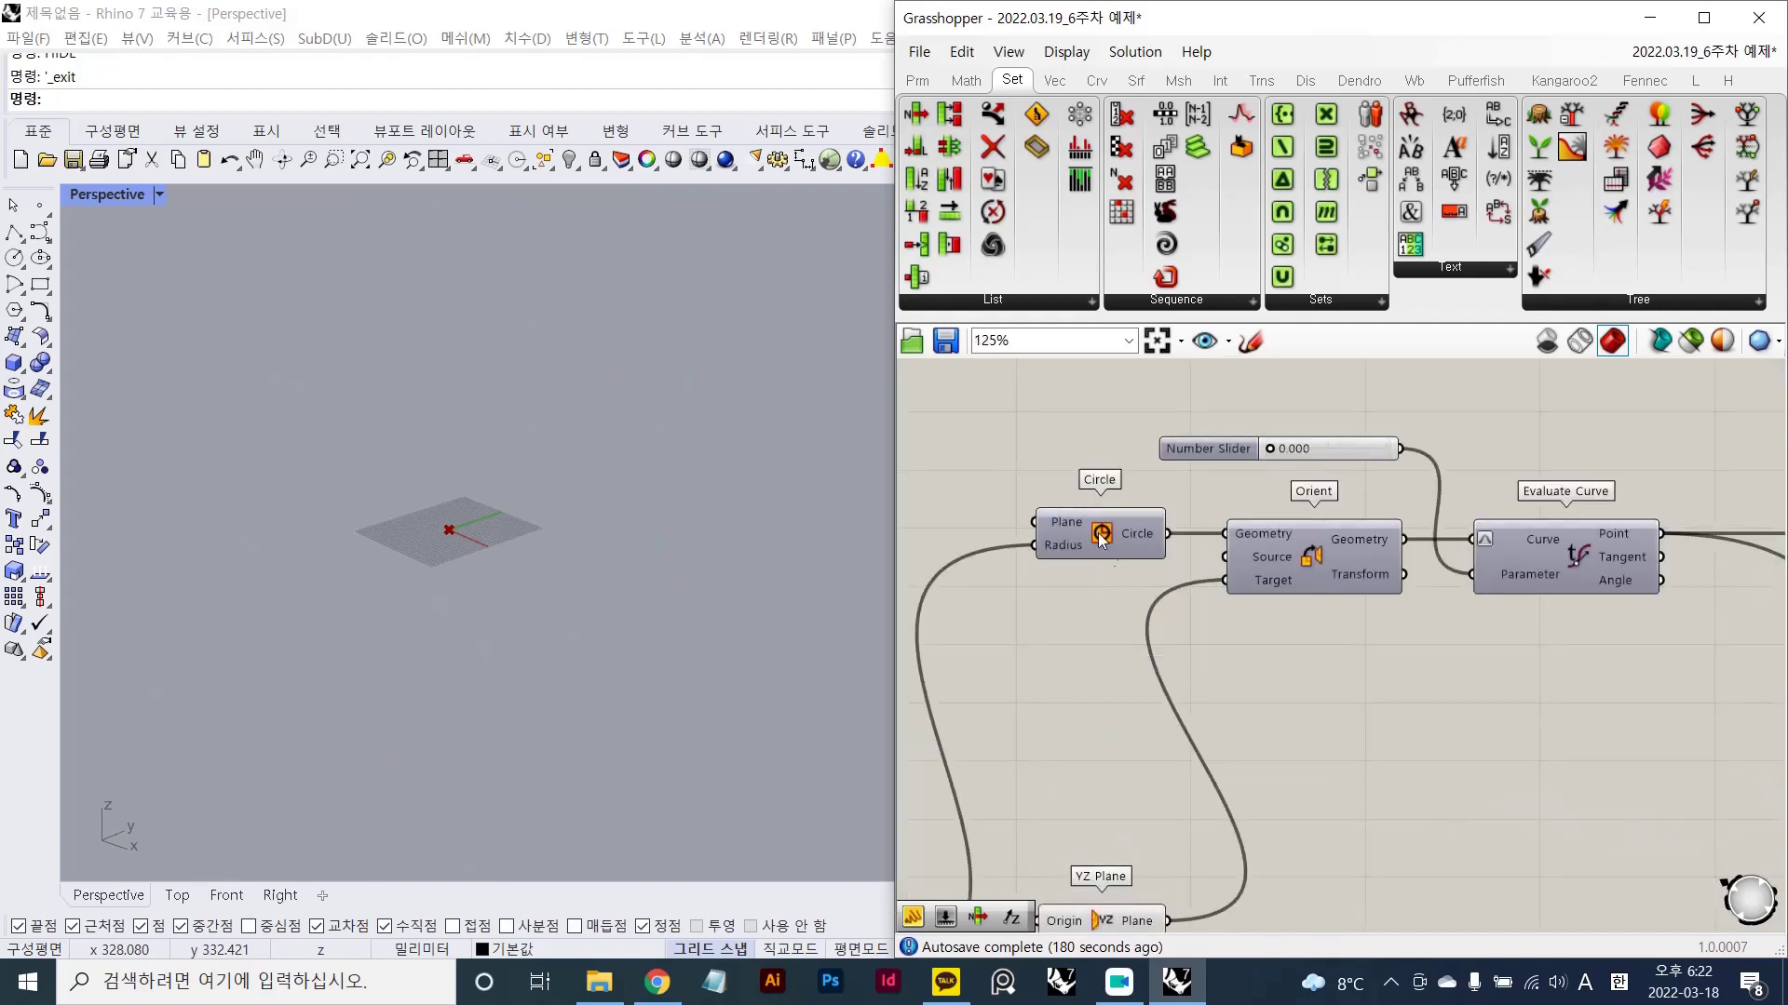
# - Examine the original circle in the viewport by selecting the Circle component, and clear the selection
pyautogui.click(1096, 534)
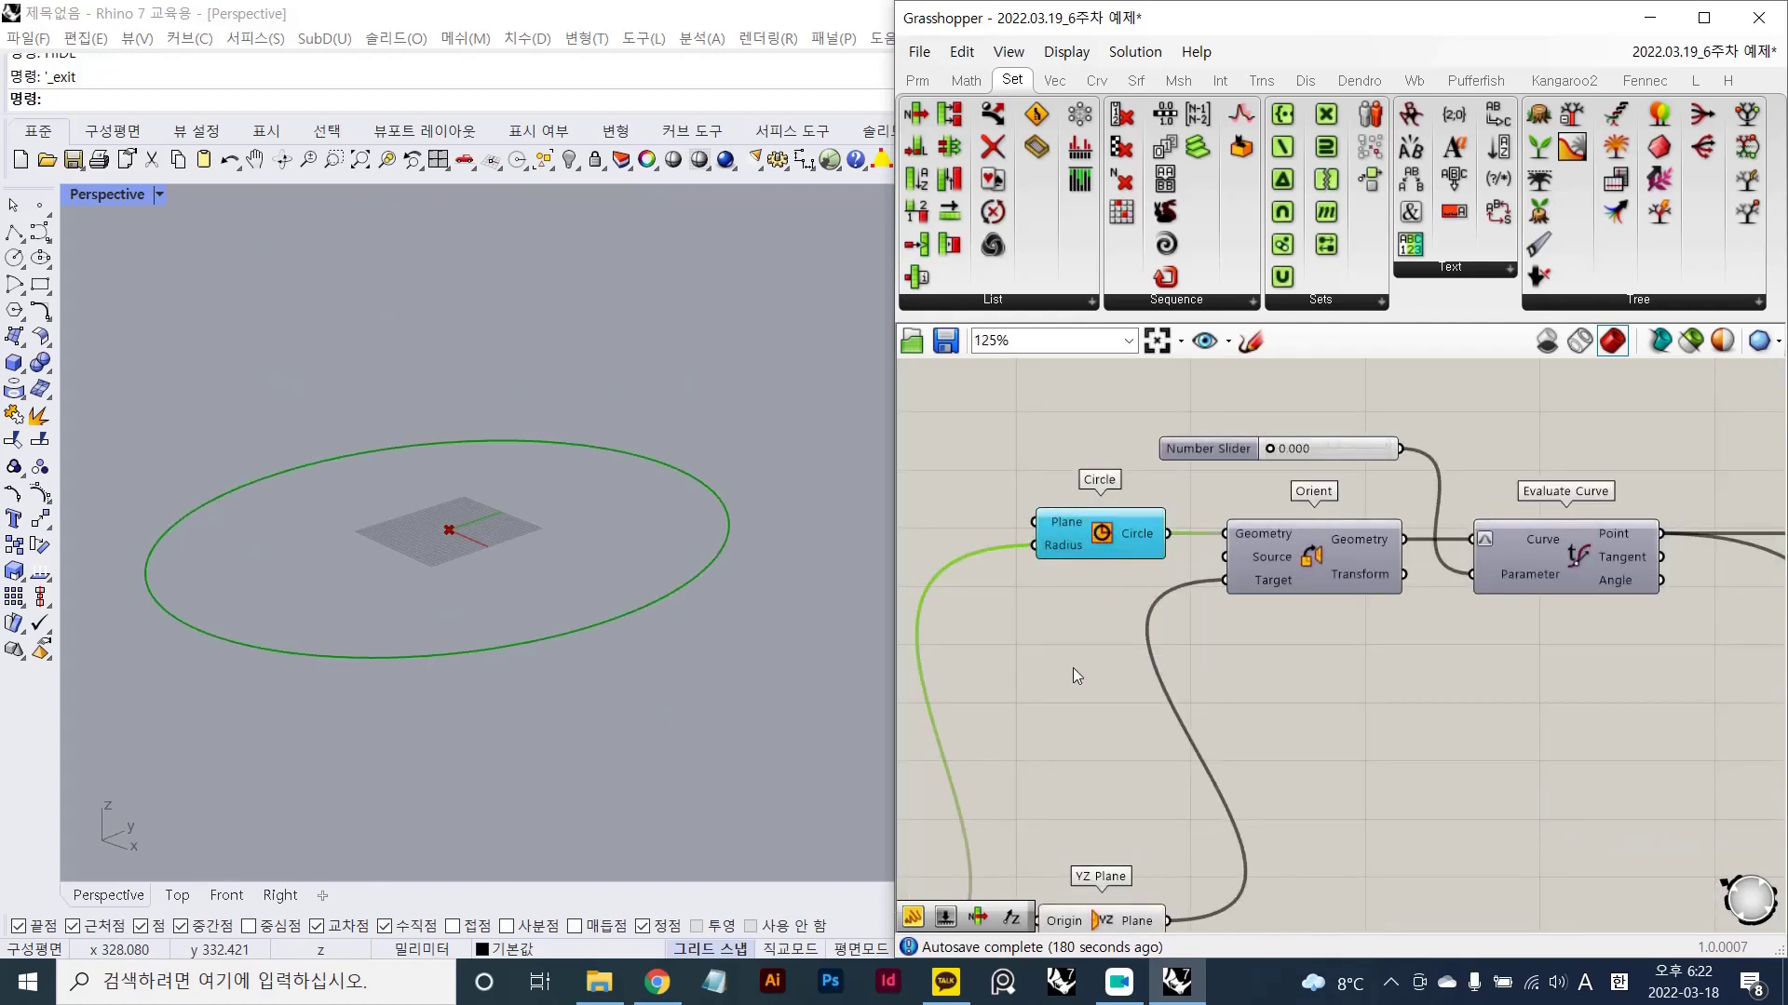
pyautogui.click(1072, 668)
pyautogui.click(1119, 544)
pyautogui.scroll(-8, 1119, 545)
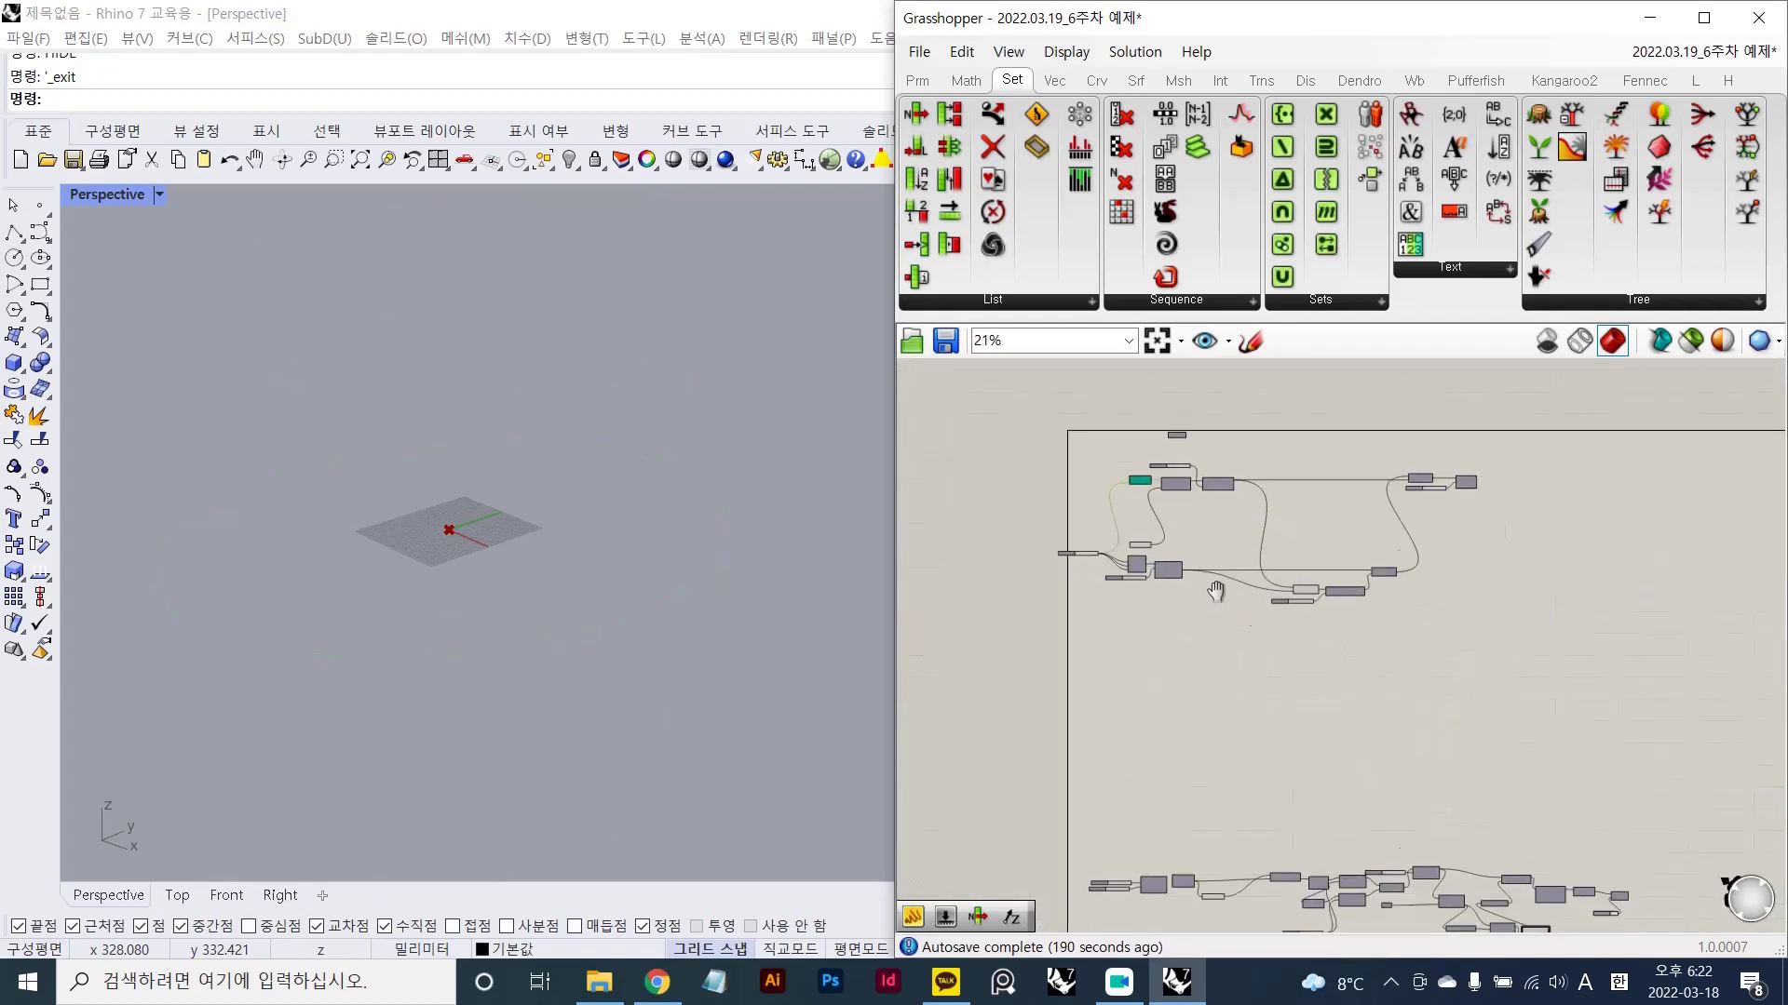
pyautogui.scroll(-1, 1356, 700)
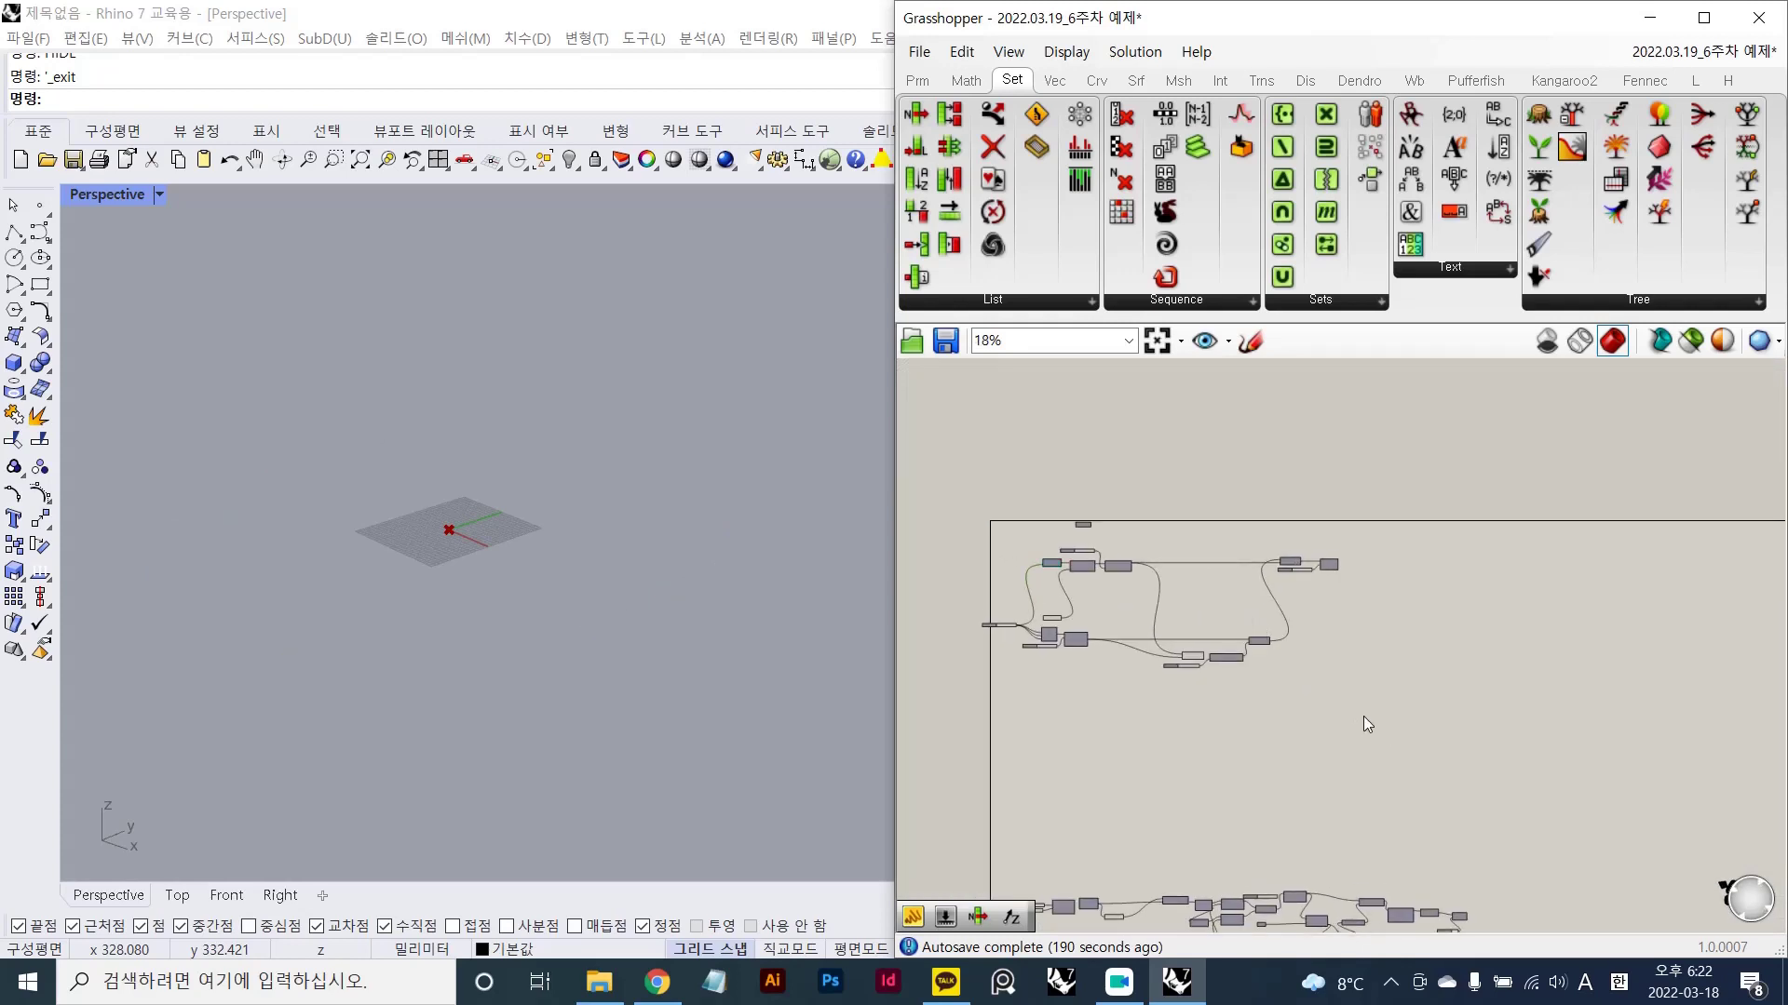
pyautogui.moveTo(1385, 726); pyautogui.dragTo(976, 509)
pyautogui.click(1428, 657)
# - Add a Circle component in an empty area of the canvas, leaving room for its inputs
pyautogui.moveTo(1442, 624); pyautogui.dragTo(1151, 608, button='right')
pyautogui.scroll(3, 1152, 605)
pyautogui.moveTo(1125, 545); pyautogui.dragTo(1149, 591, button='right')
pyautogui.scroll(2, 1149, 591)
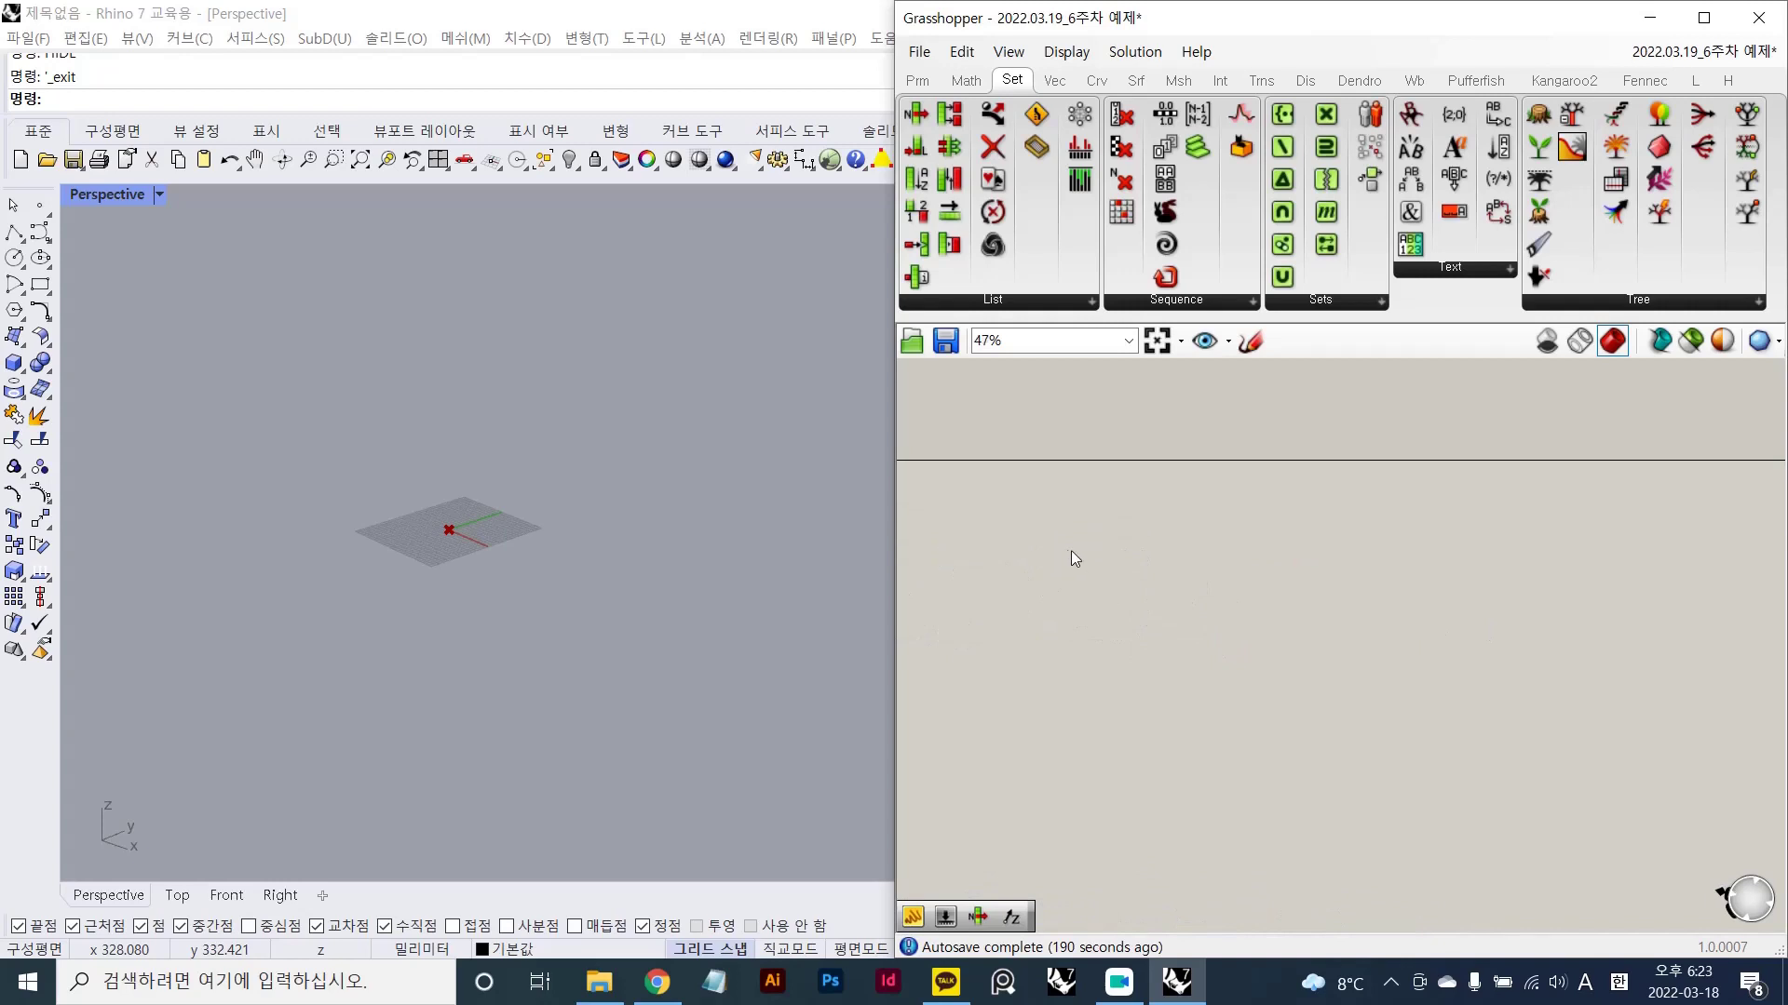
pyautogui.moveTo(1071, 549); pyautogui.dragTo(1125, 496, button='right')
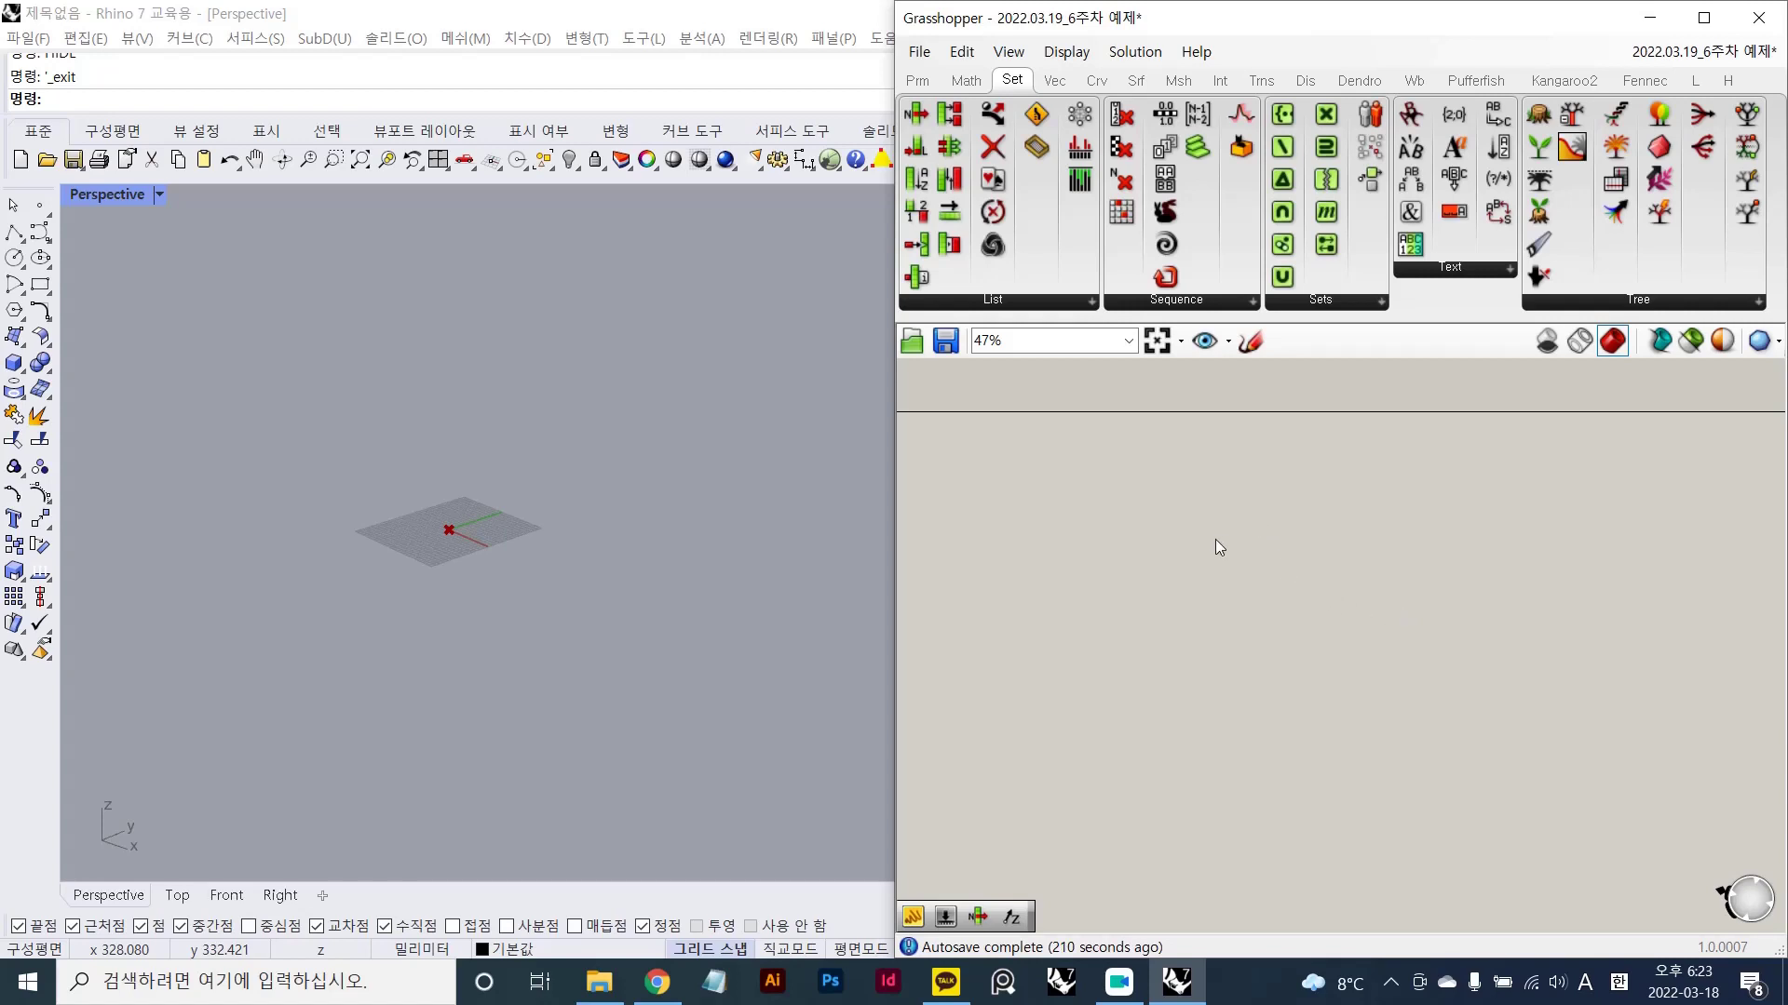
pyautogui.scroll(2, 1092, 465)
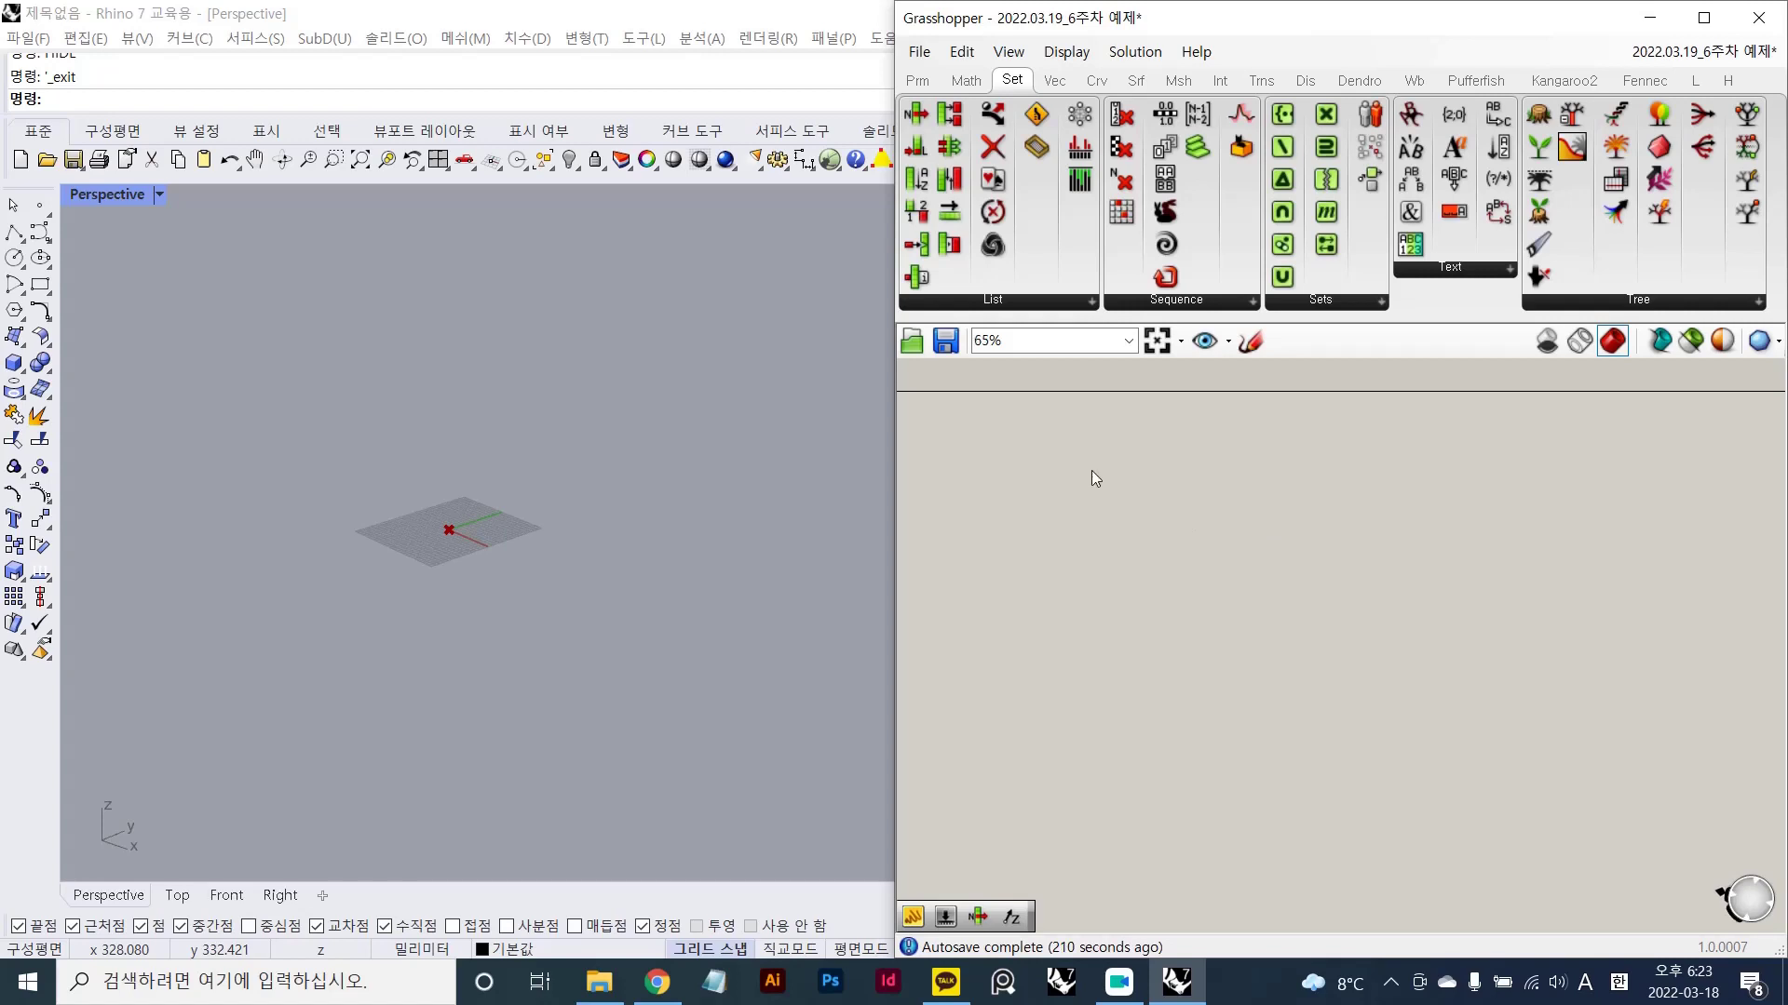
pyautogui.doubleClick(1198, 523)
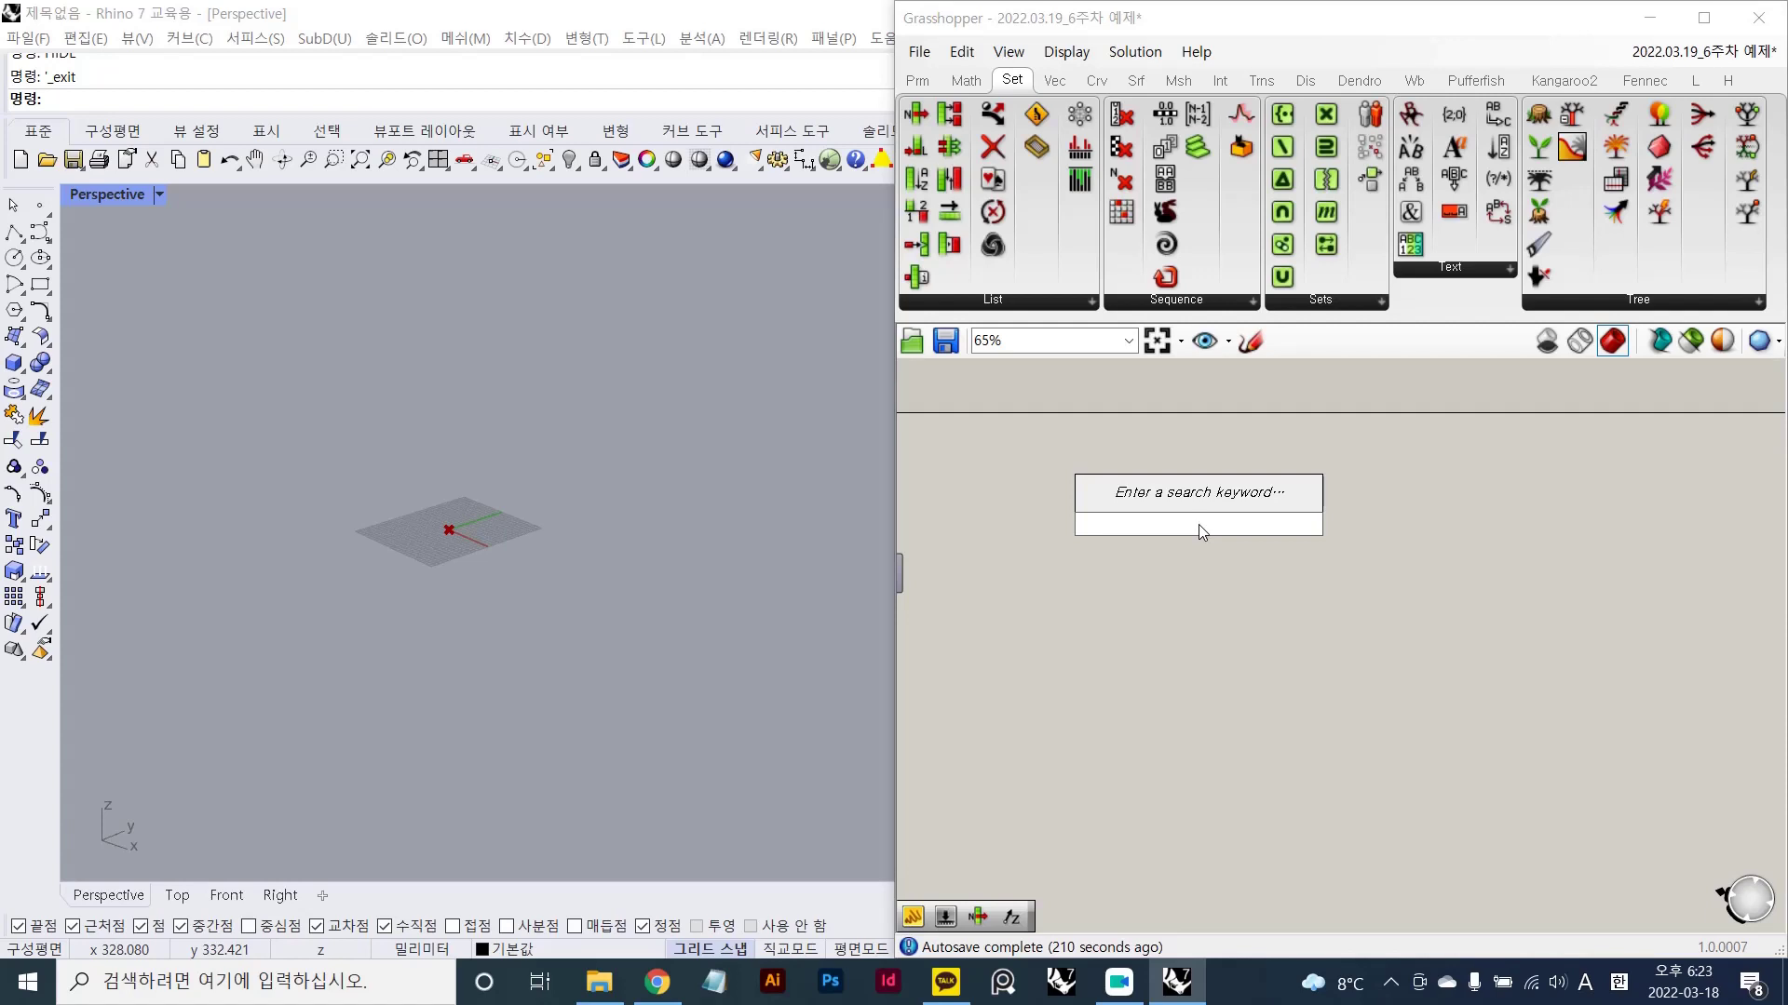
pyautogui.write('ci')
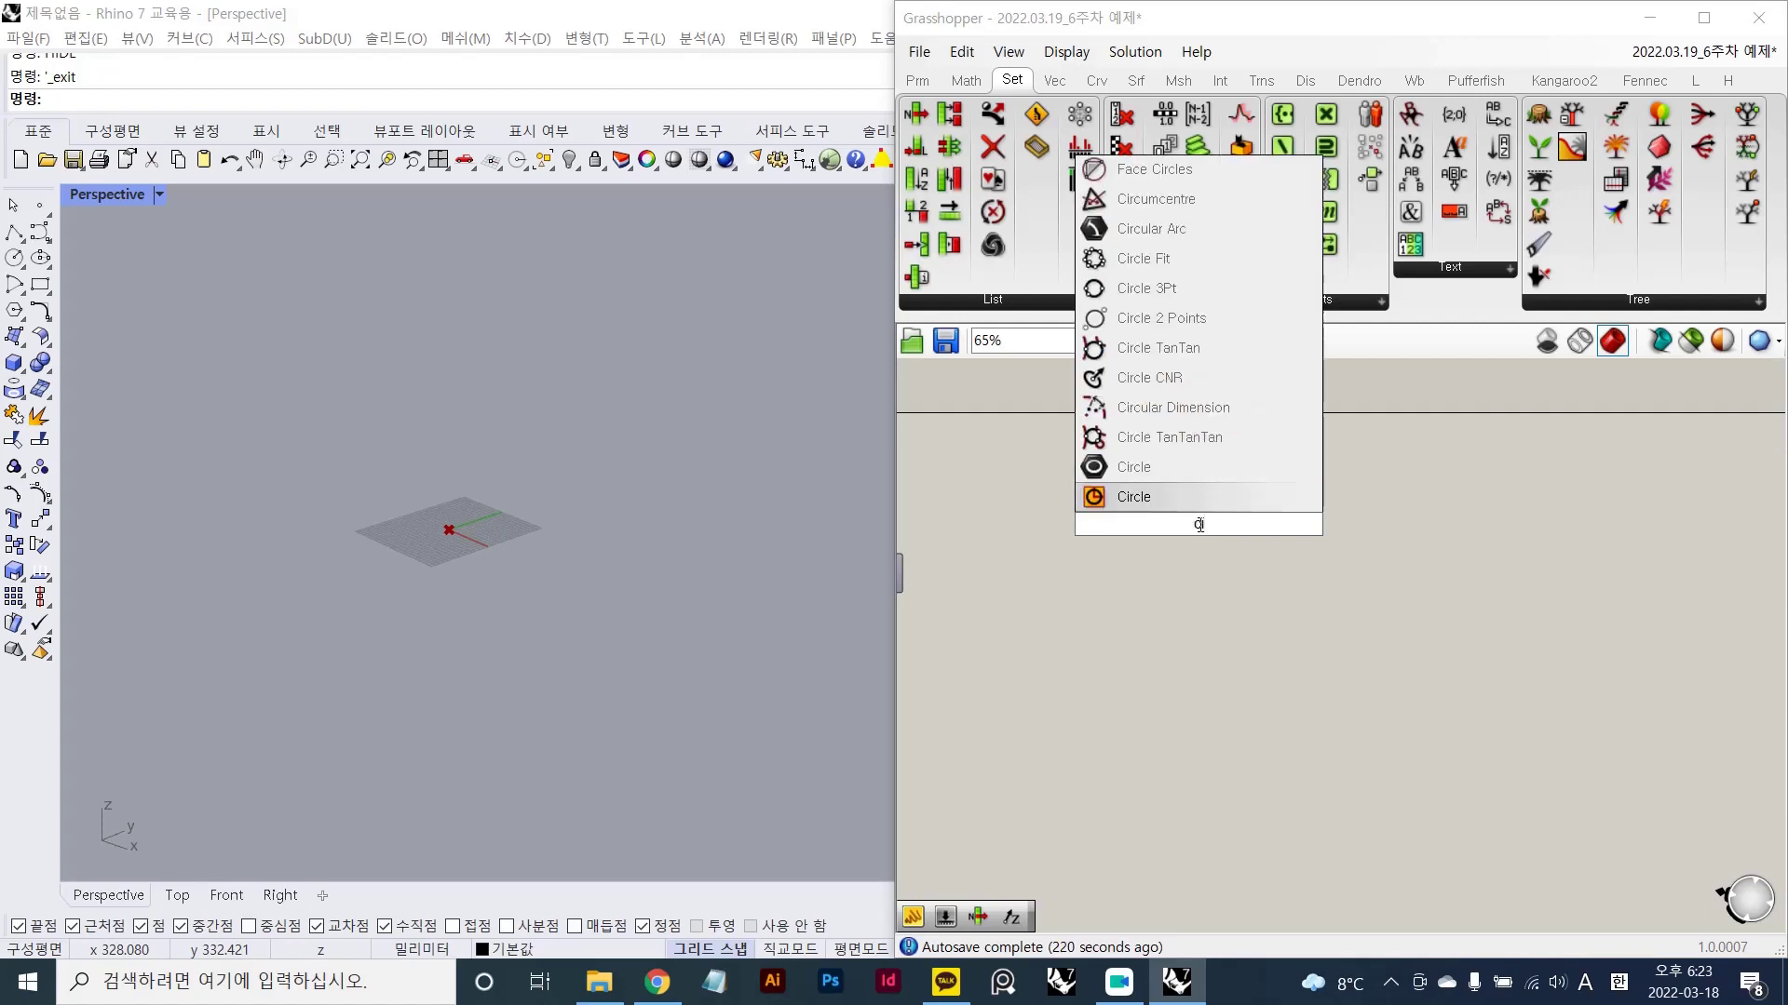
pyautogui.press('Return')
pyautogui.scroll(4, 1197, 521)
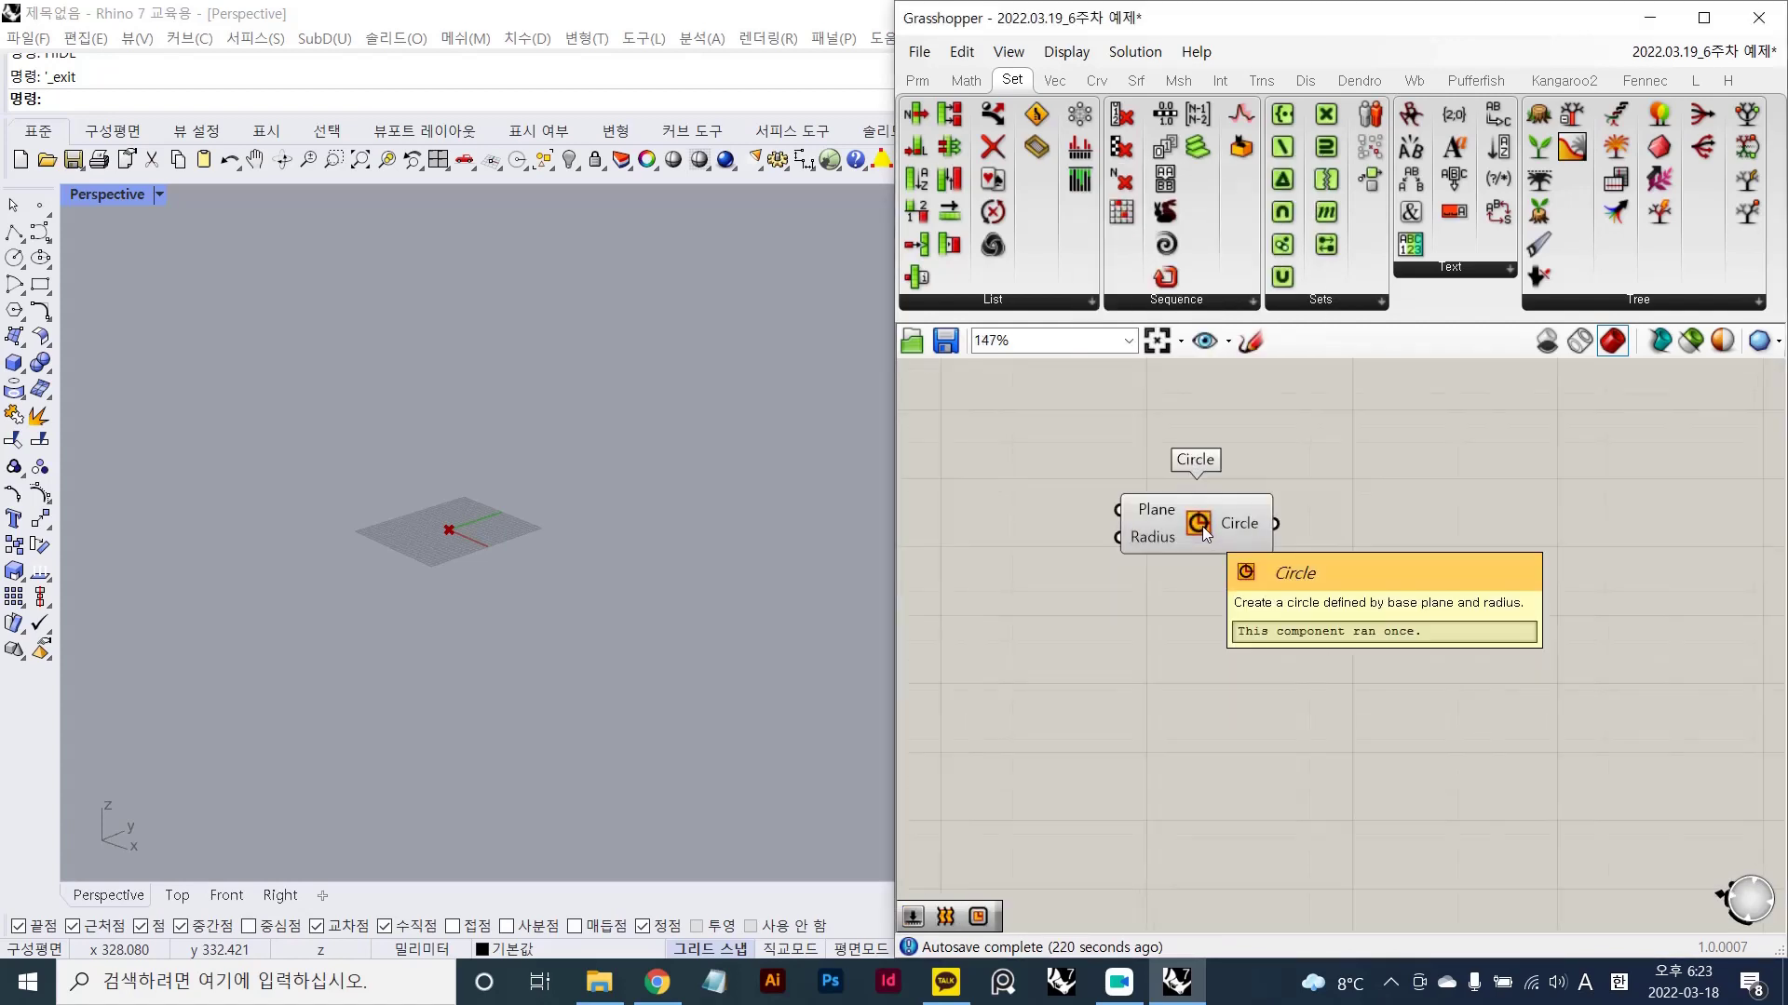
pyautogui.moveTo(1203, 527); pyautogui.dragTo(1355, 561)
# - Add a number slider set to 50 and connect it to the new circle's Radius, aligned beside that input
pyautogui.doubleClick(1102, 526)
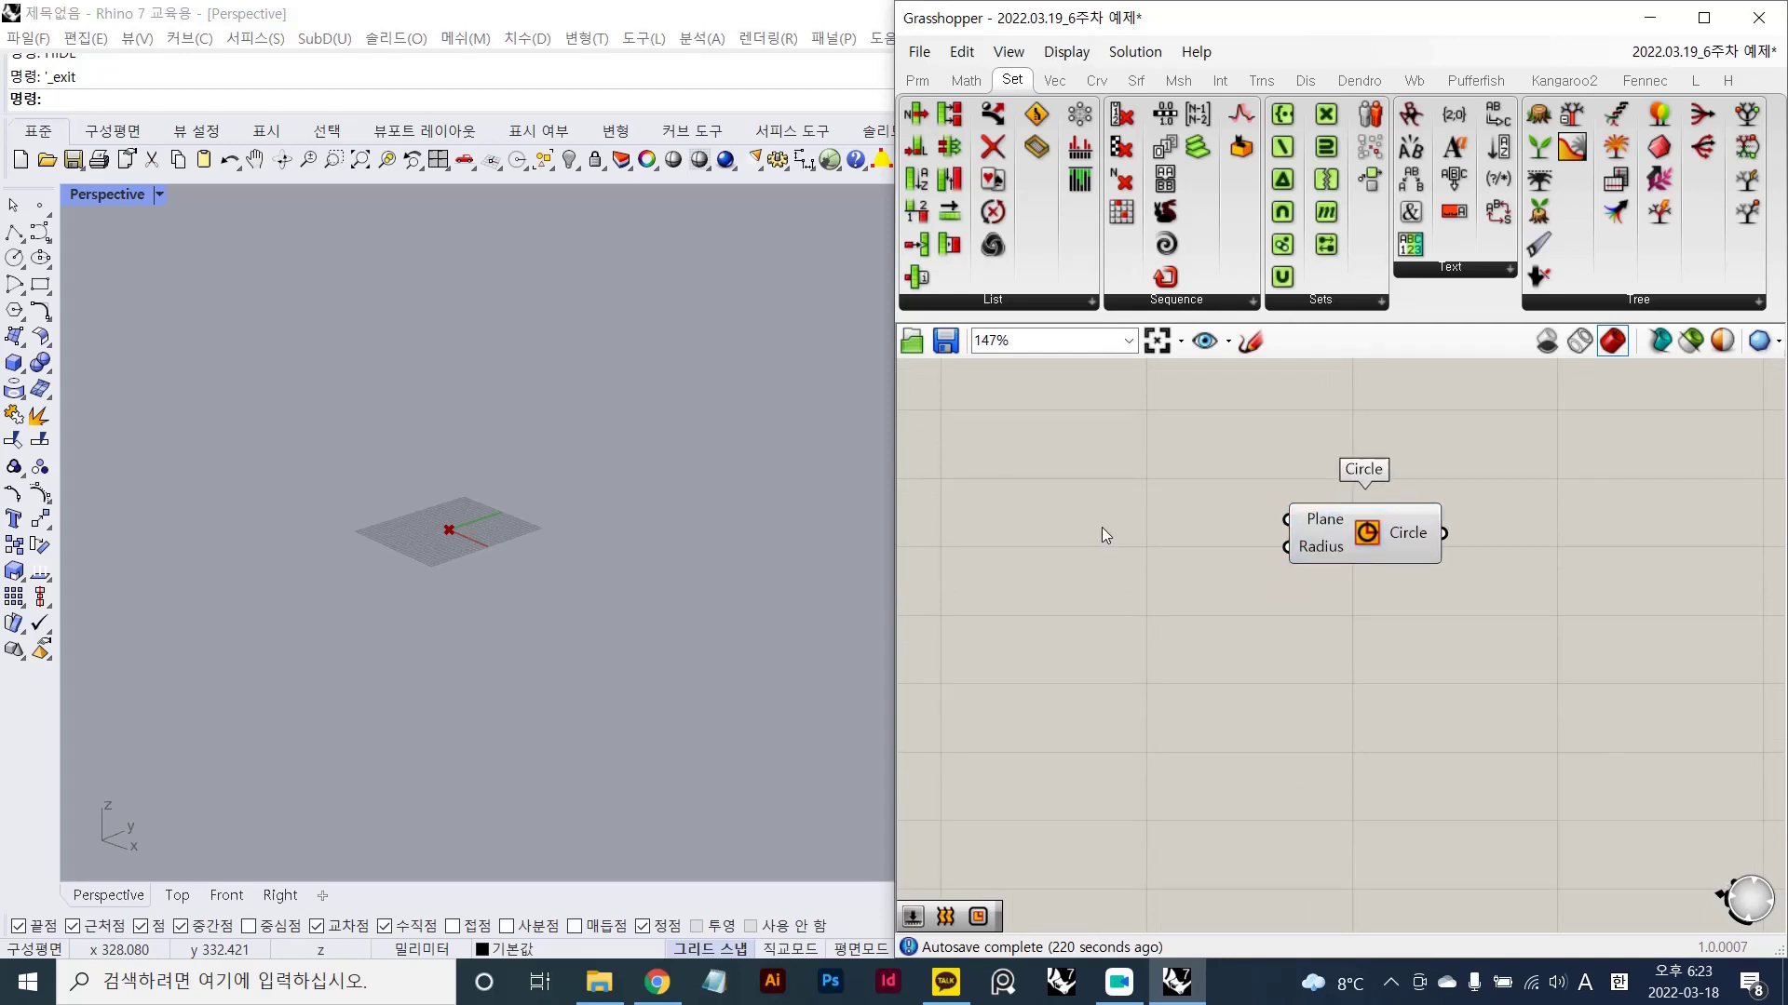
pyautogui.write('50')
pyautogui.press('Return')
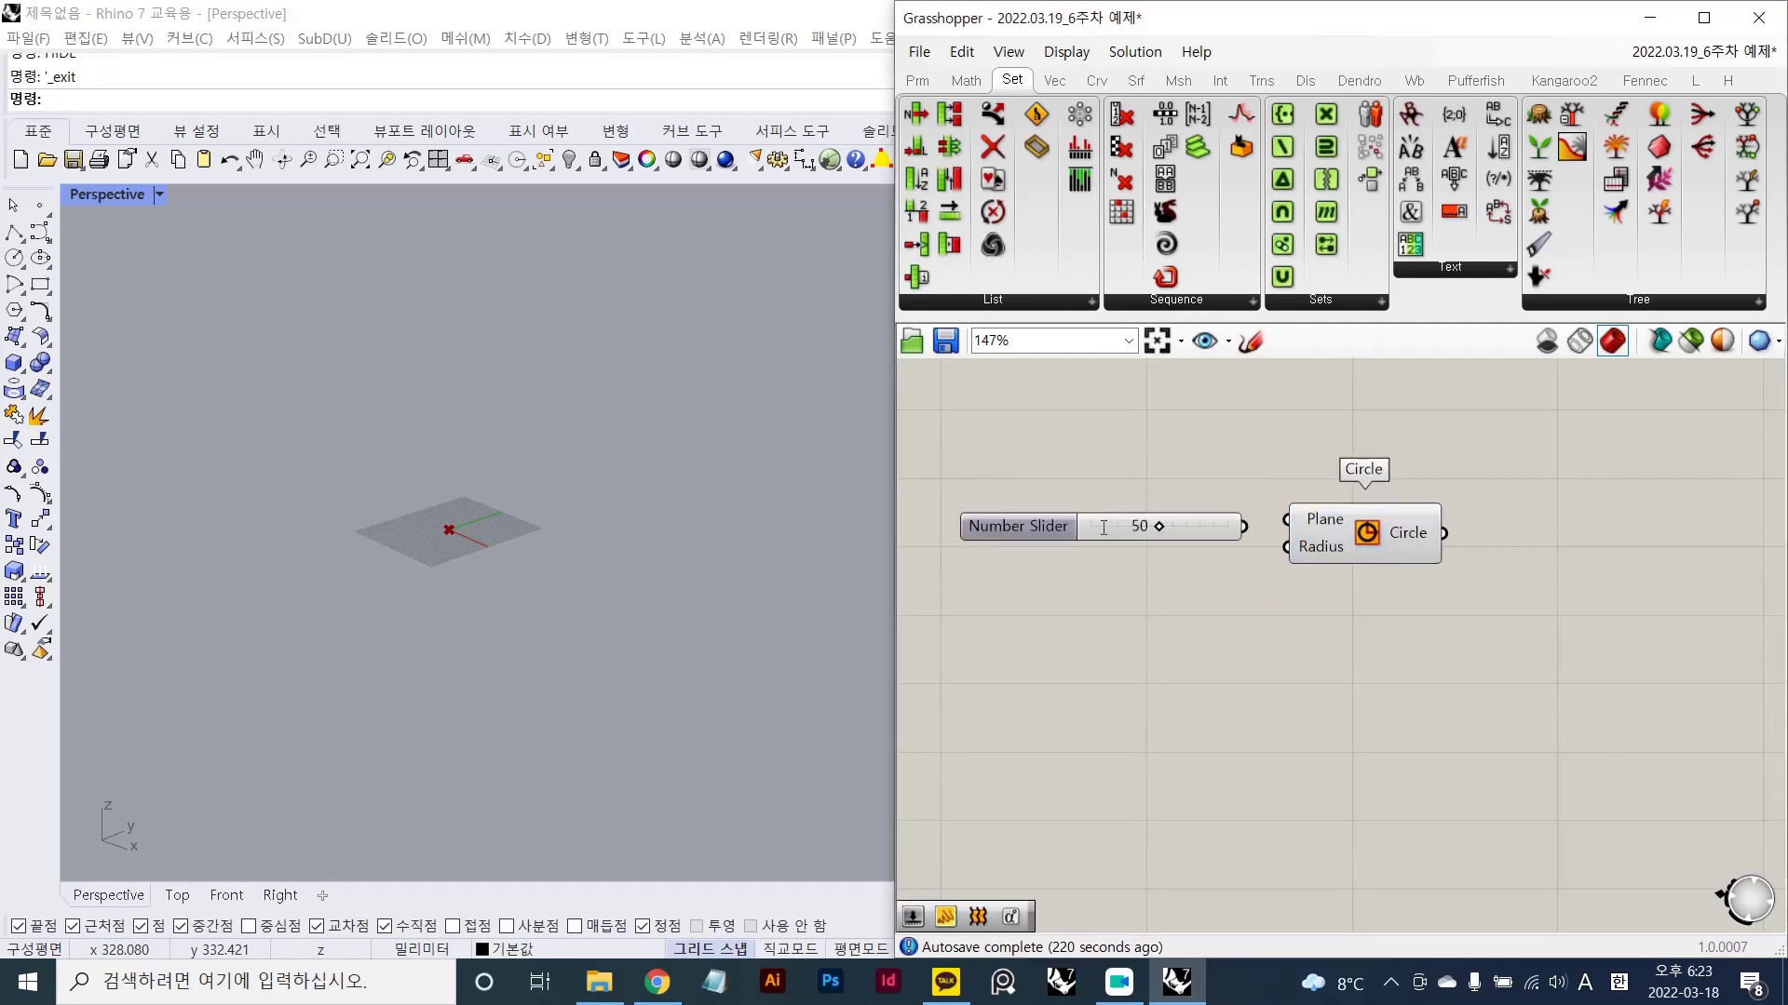
pyautogui.moveTo(1289, 555); pyautogui.dragTo(1187, 550)
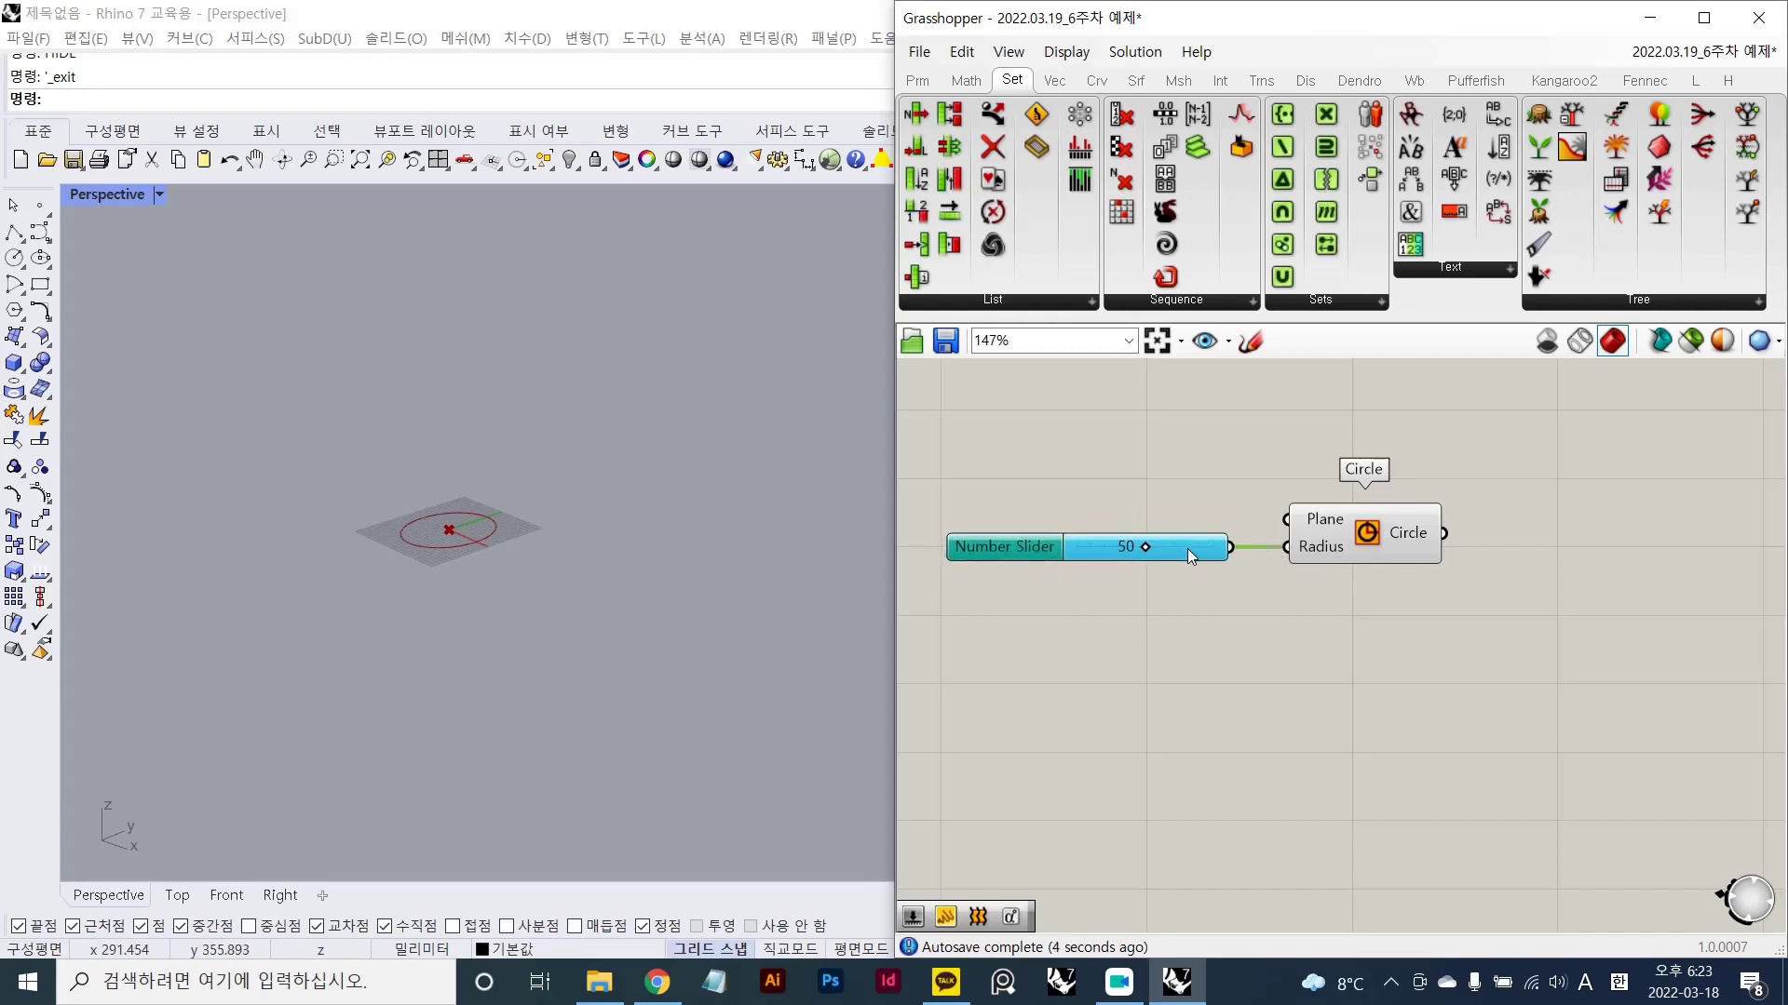
pyautogui.click(1223, 565)
# - Capture the viewport area and sketch red axis arrows over the circle, labelled Y and Z
pyautogui.keyDown('shift'); pyautogui.moveTo(482, 529); pyautogui.dragTo(567, 548, button='right'); pyautogui.keyUp('shift')
pyautogui.scroll(4, 547, 558)
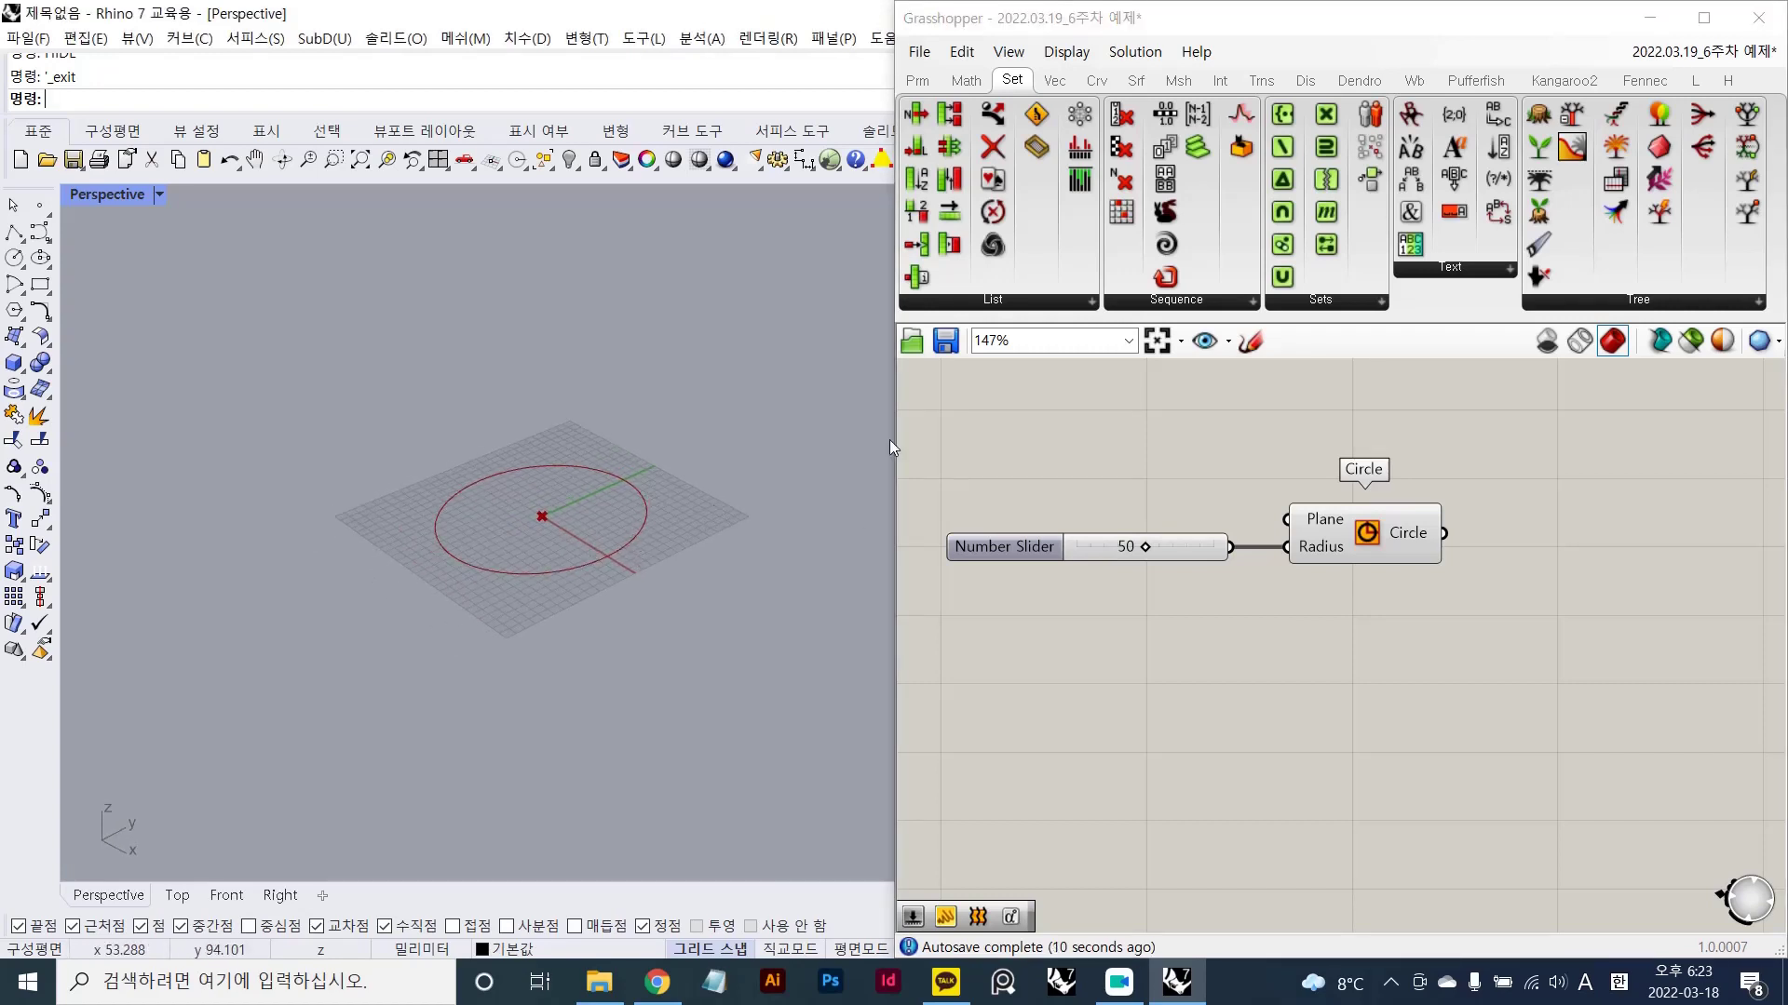
pyautogui.moveTo(1429, 556); pyautogui.dragTo(1371, 577, button='right')
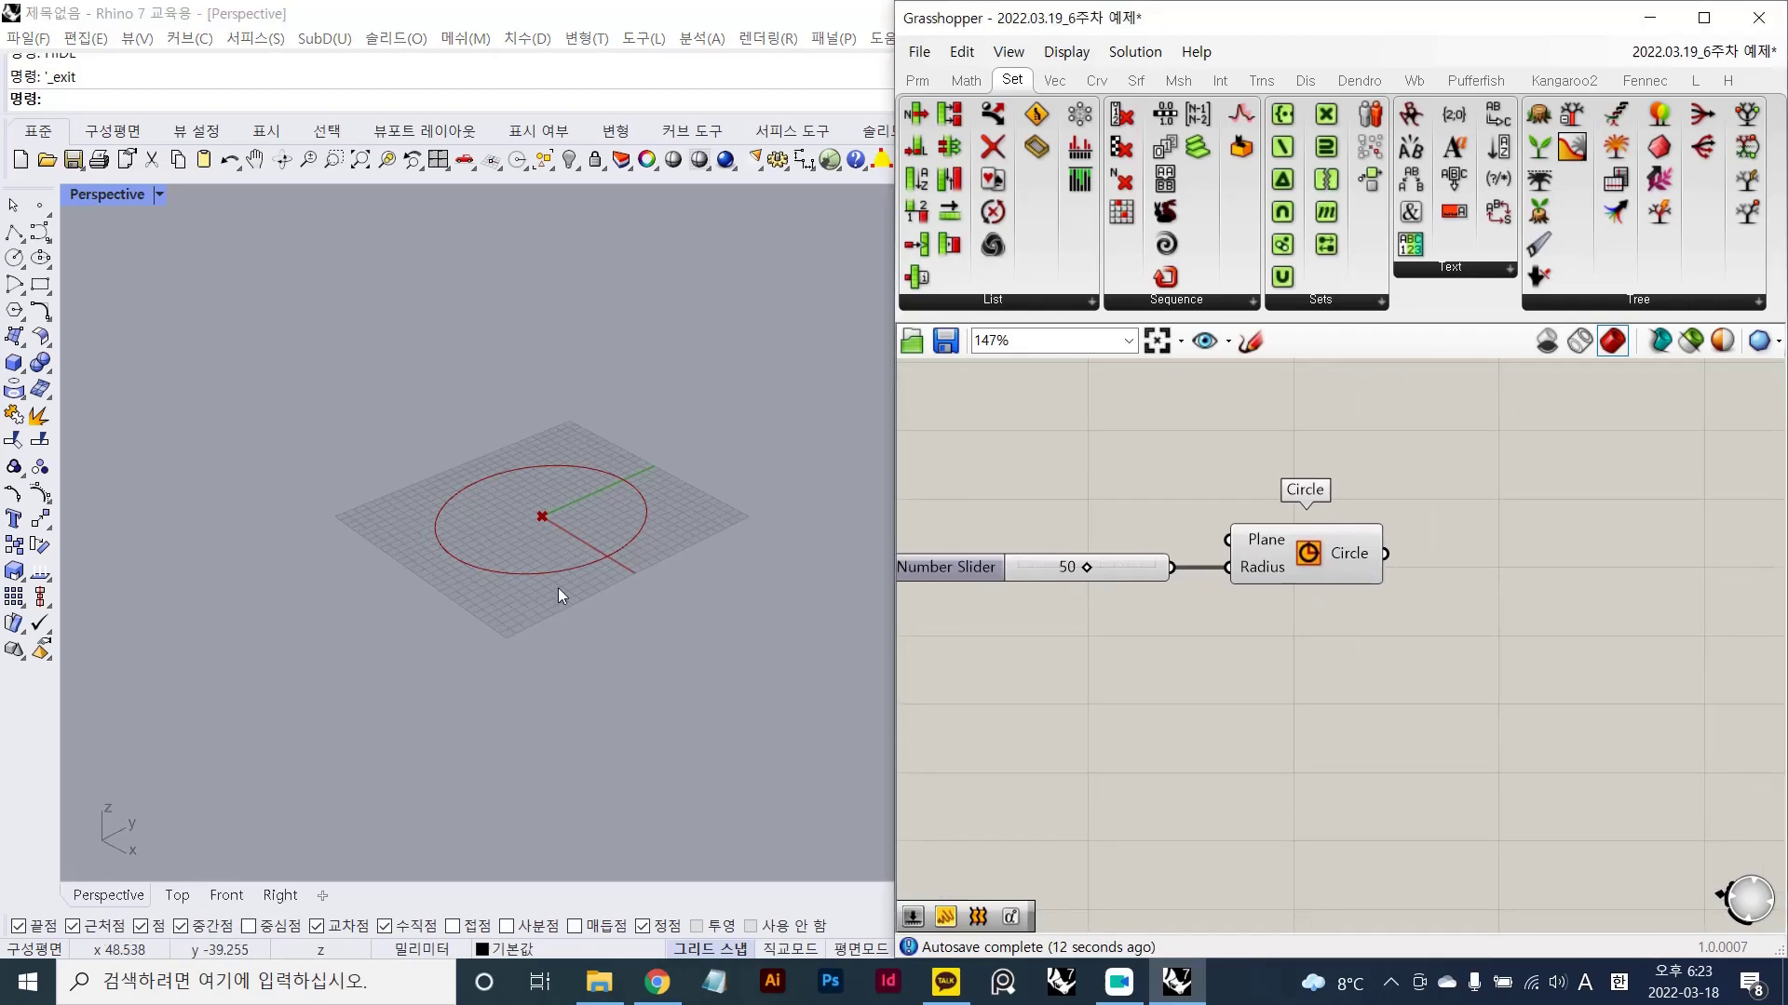
pyautogui.press('Print')
pyautogui.moveTo(50, 187); pyautogui.dragTo(996, 918)
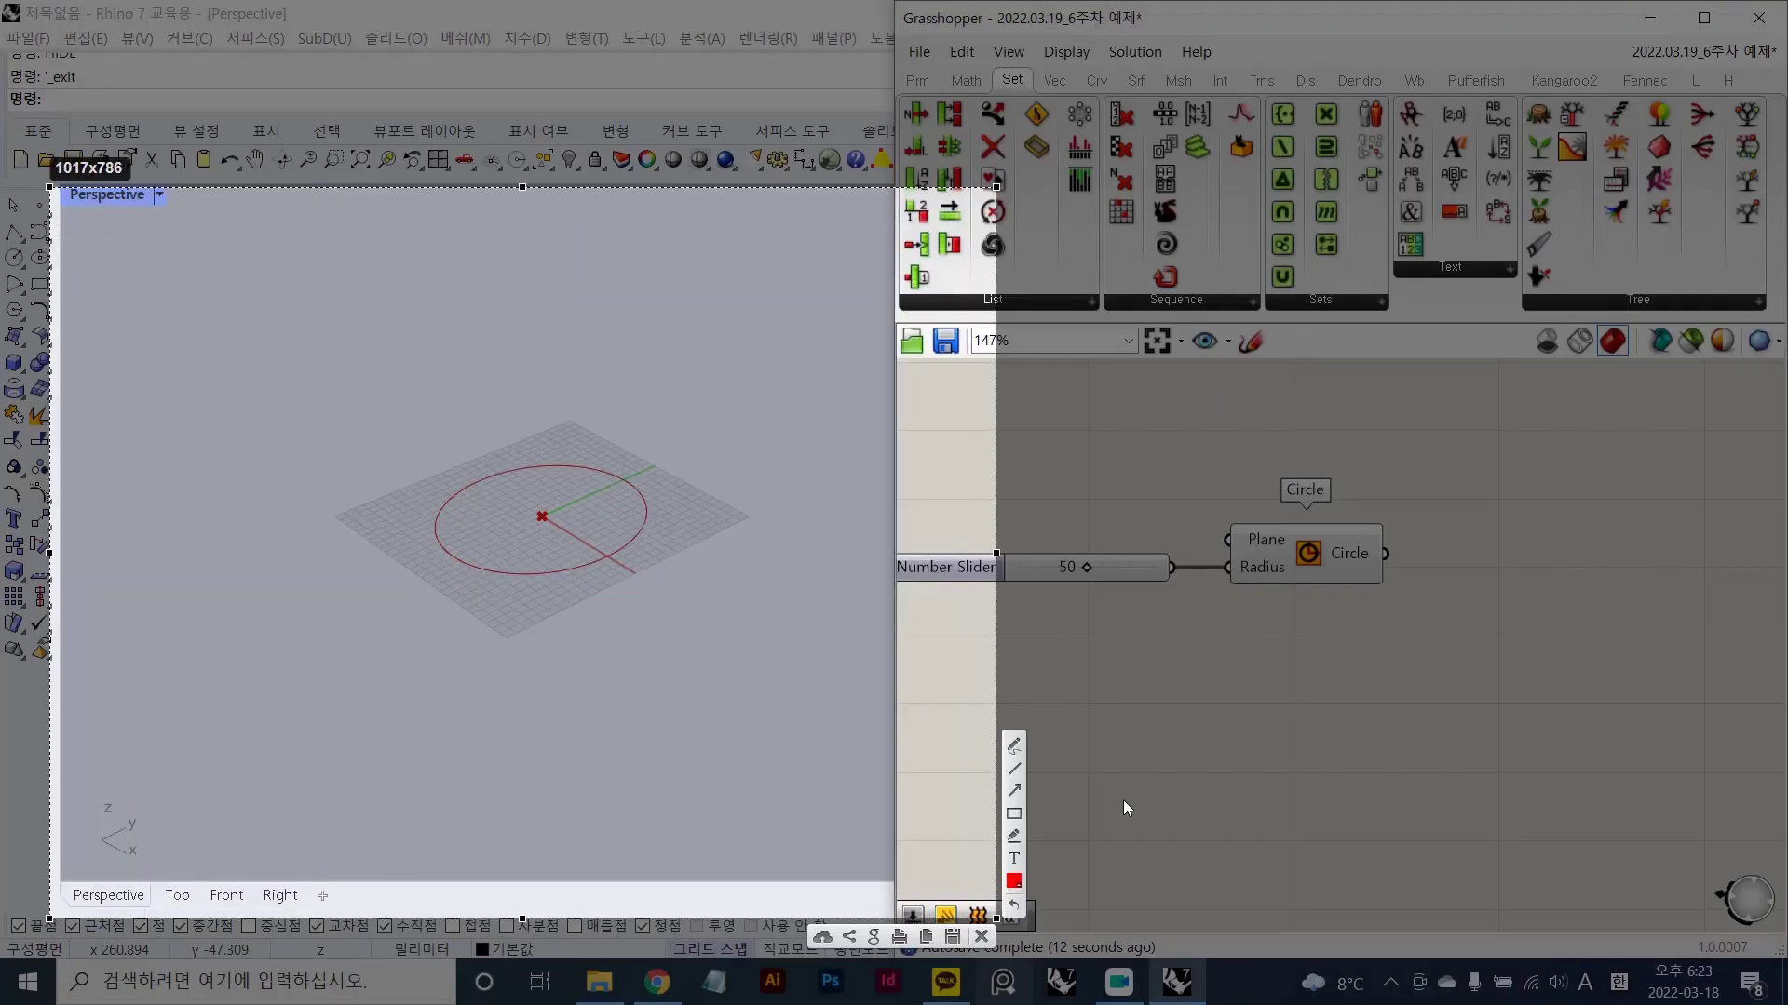
pyautogui.click(1014, 746)
pyautogui.moveTo(449, 555)
pyautogui.mouseDown()
pyautogui.moveTo(715, 432)
pyautogui.moveTo(313, 613)
pyautogui.mouseUp()
pyautogui.moveTo(713, 430); pyautogui.dragTo(712, 262)
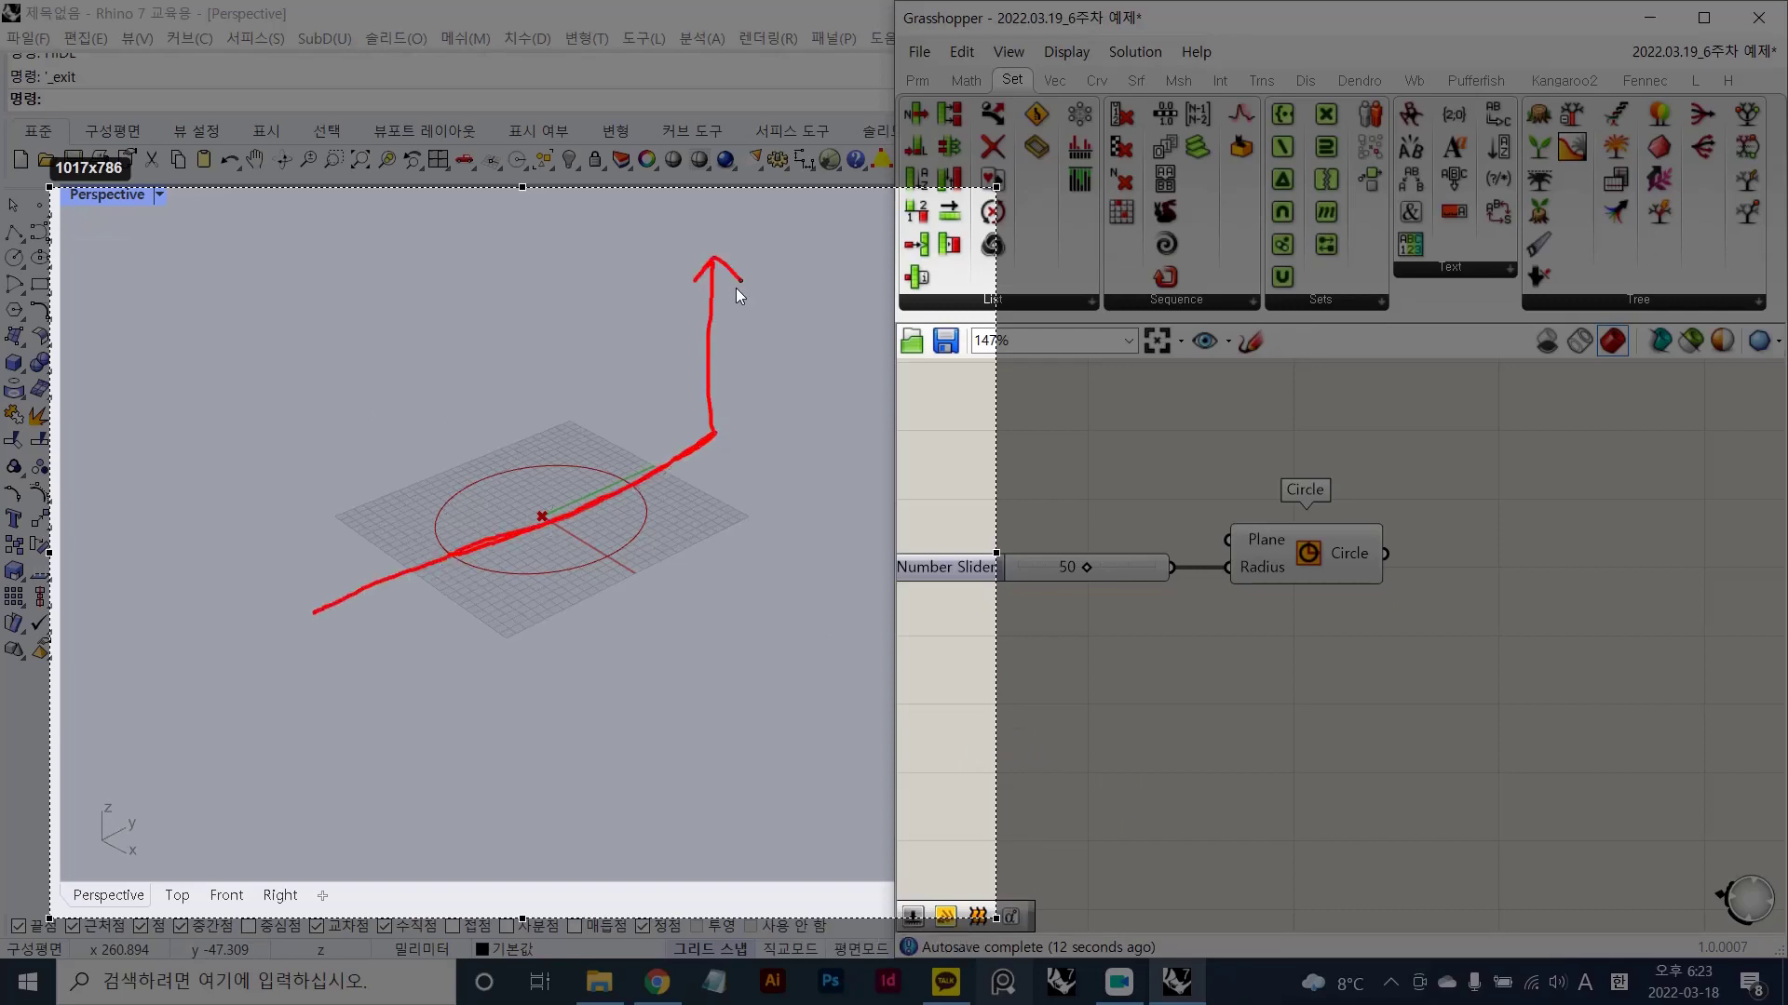
pyautogui.moveTo(336, 592); pyautogui.dragTo(335, 627)
pyautogui.moveTo(373, 754); pyautogui.dragTo(421, 707)
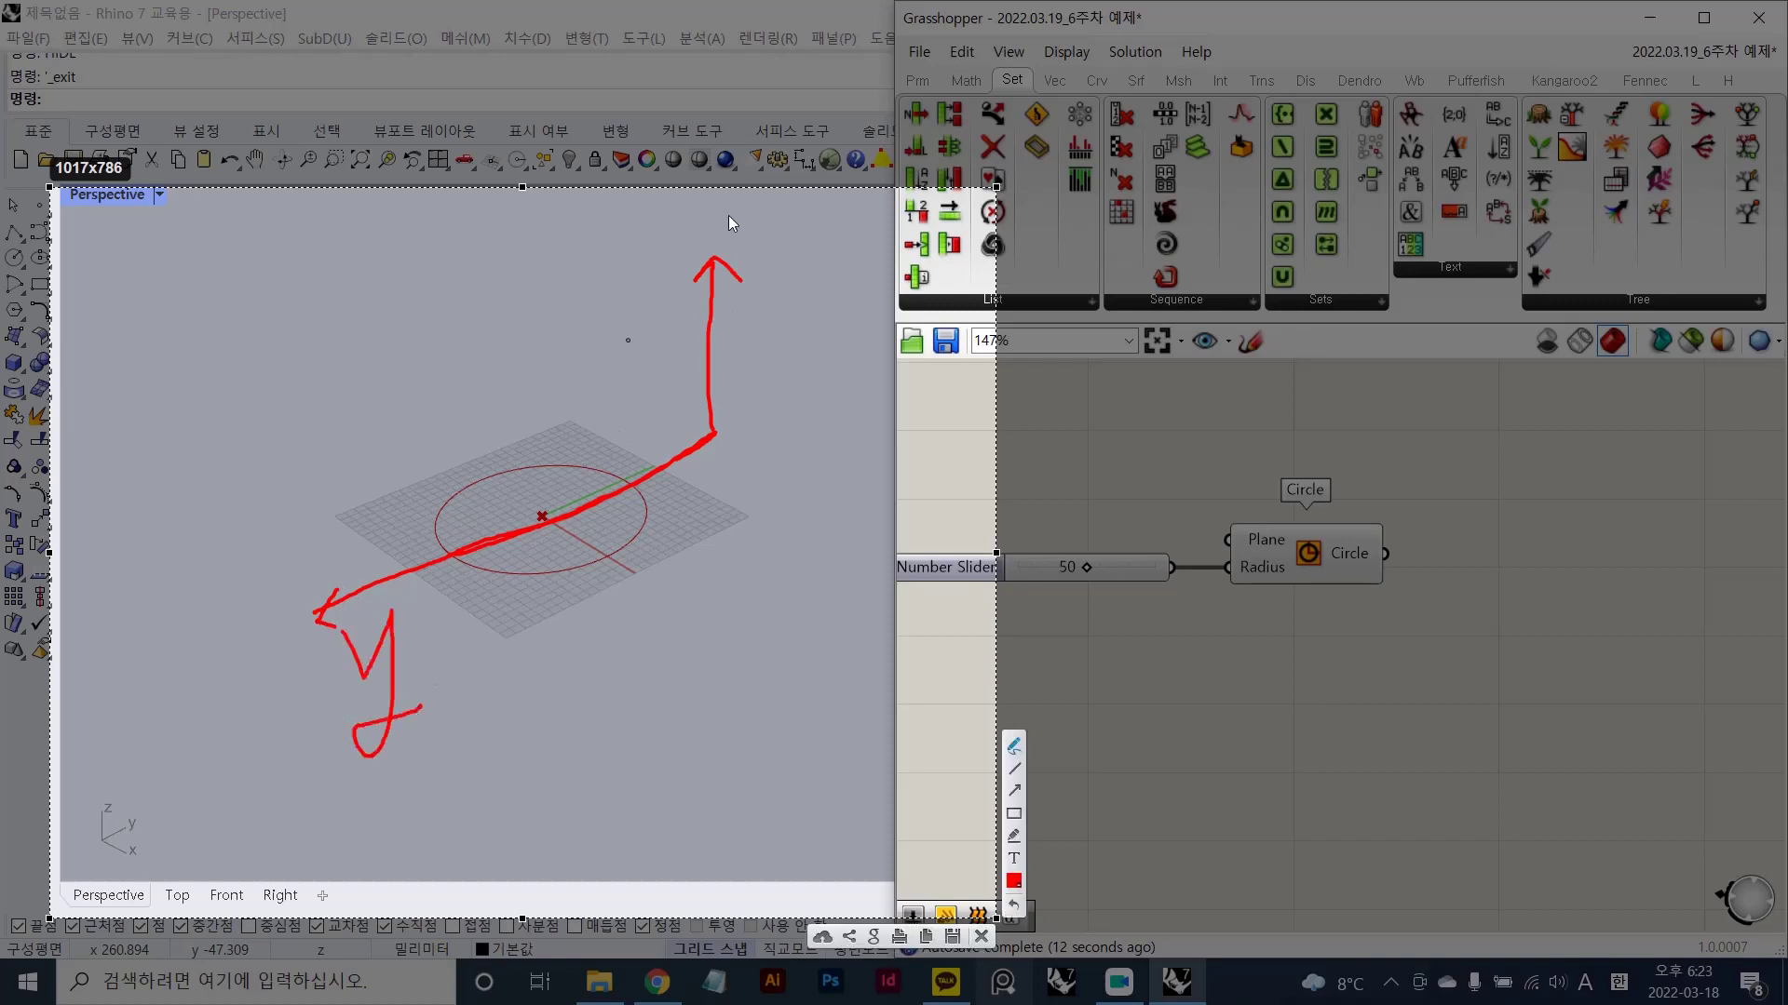
pyautogui.moveTo(745, 201)
pyautogui.mouseDown()
pyautogui.moveTo(758, 255)
pyautogui.moveTo(801, 246)
pyautogui.moveTo(793, 220)
pyautogui.mouseUp()
# - Sketch a red upright circle around the centre point in the YZ plane and close the capture
pyautogui.moveTo(629, 476); pyautogui.dragTo(563, 434)
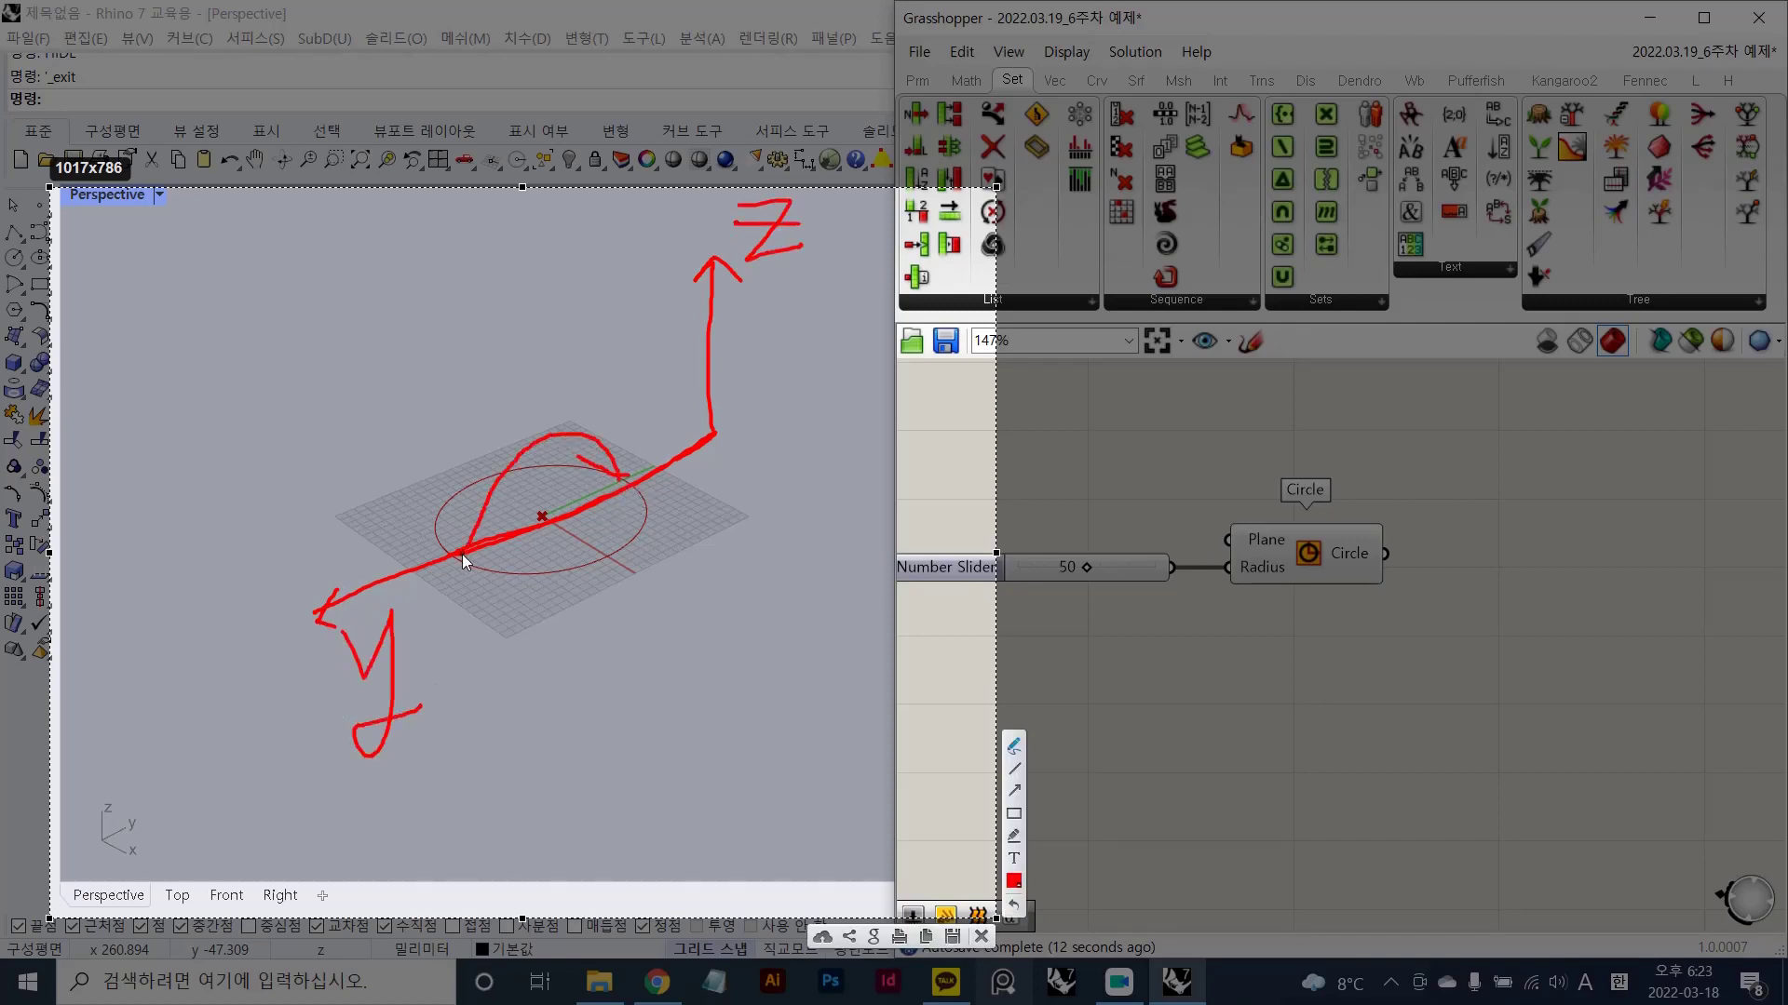
pyautogui.moveTo(462, 555); pyautogui.dragTo(543, 608)
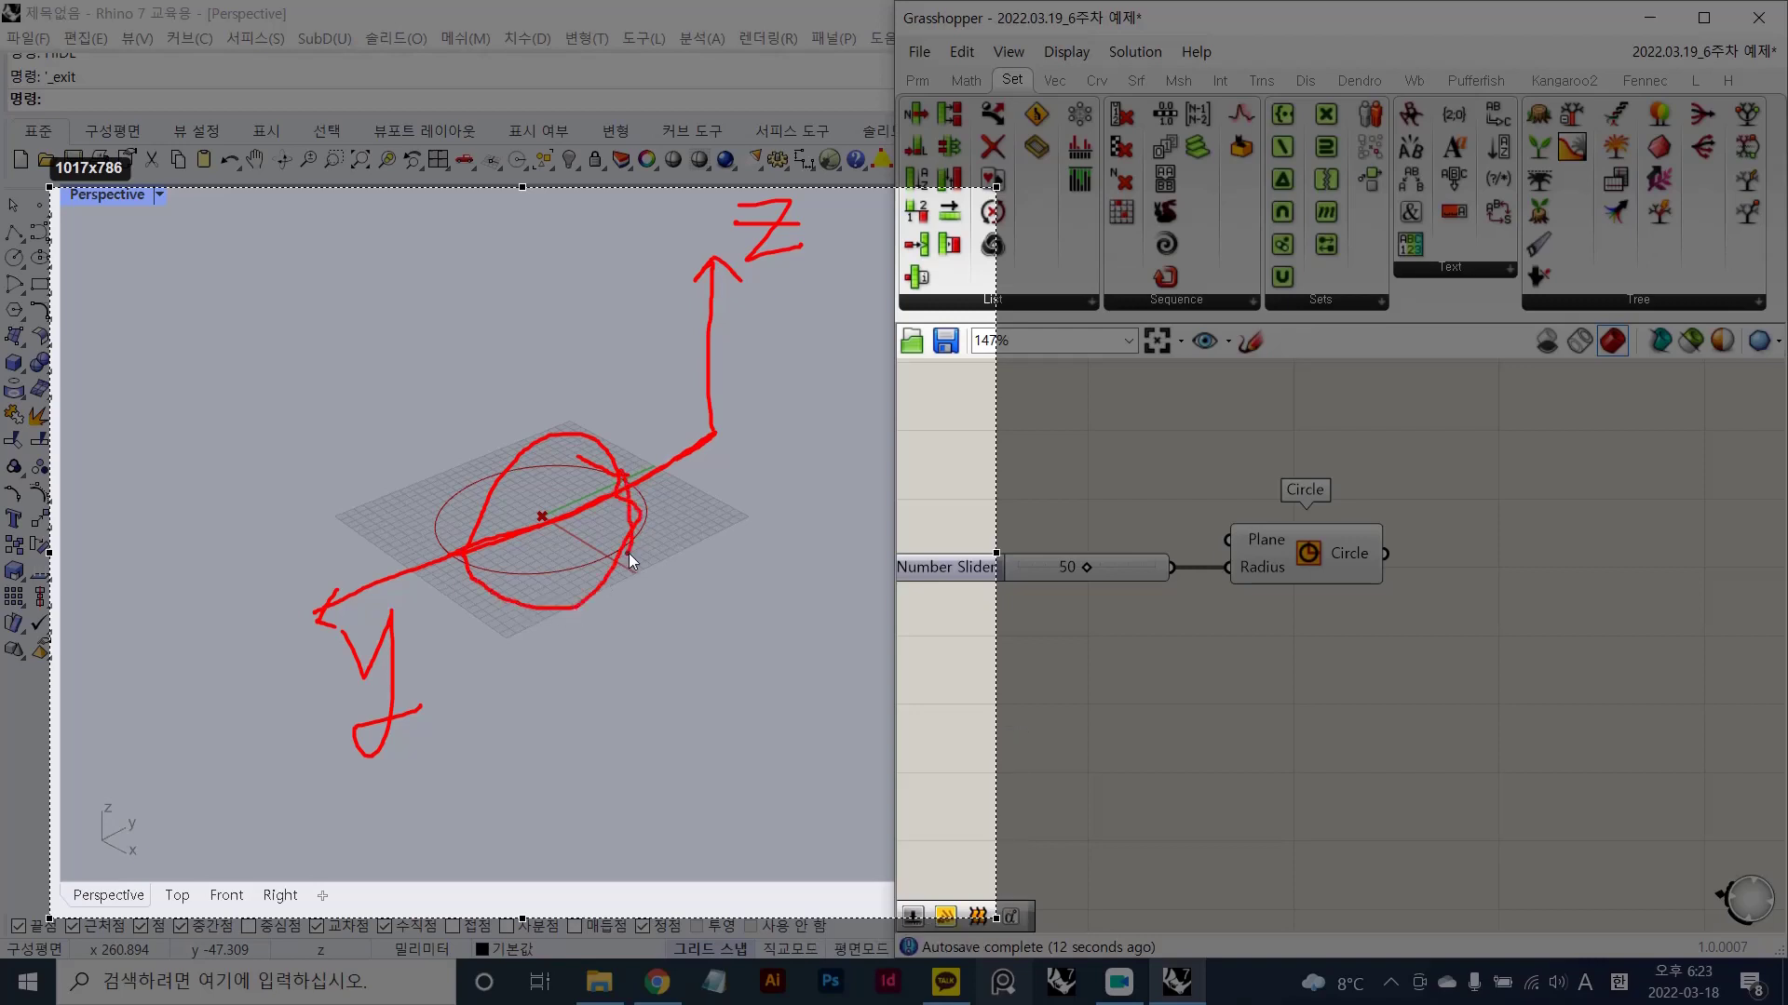
pyautogui.press('Escape')
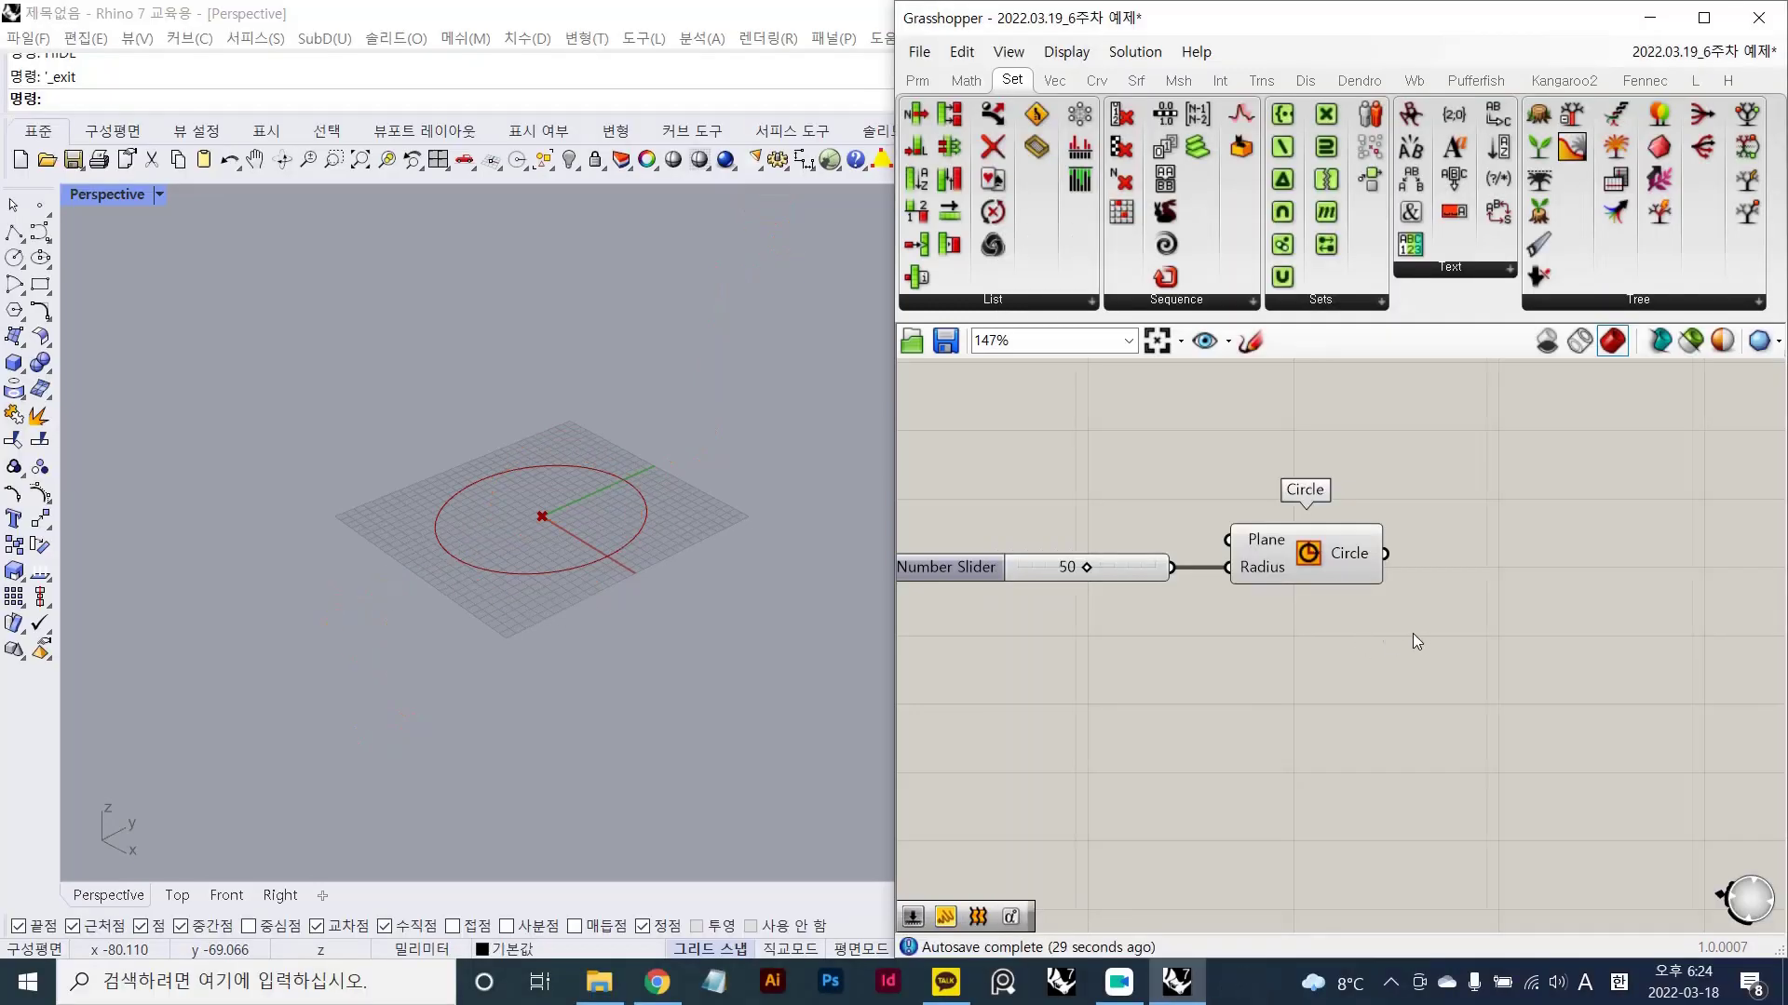
# - Add an Orient component to the canvas and place it clear of the Circle component
pyautogui.moveTo(1411, 633); pyautogui.dragTo(1339, 581, button='right')
pyautogui.doubleClick(1339, 579)
pyautogui.write('orient')
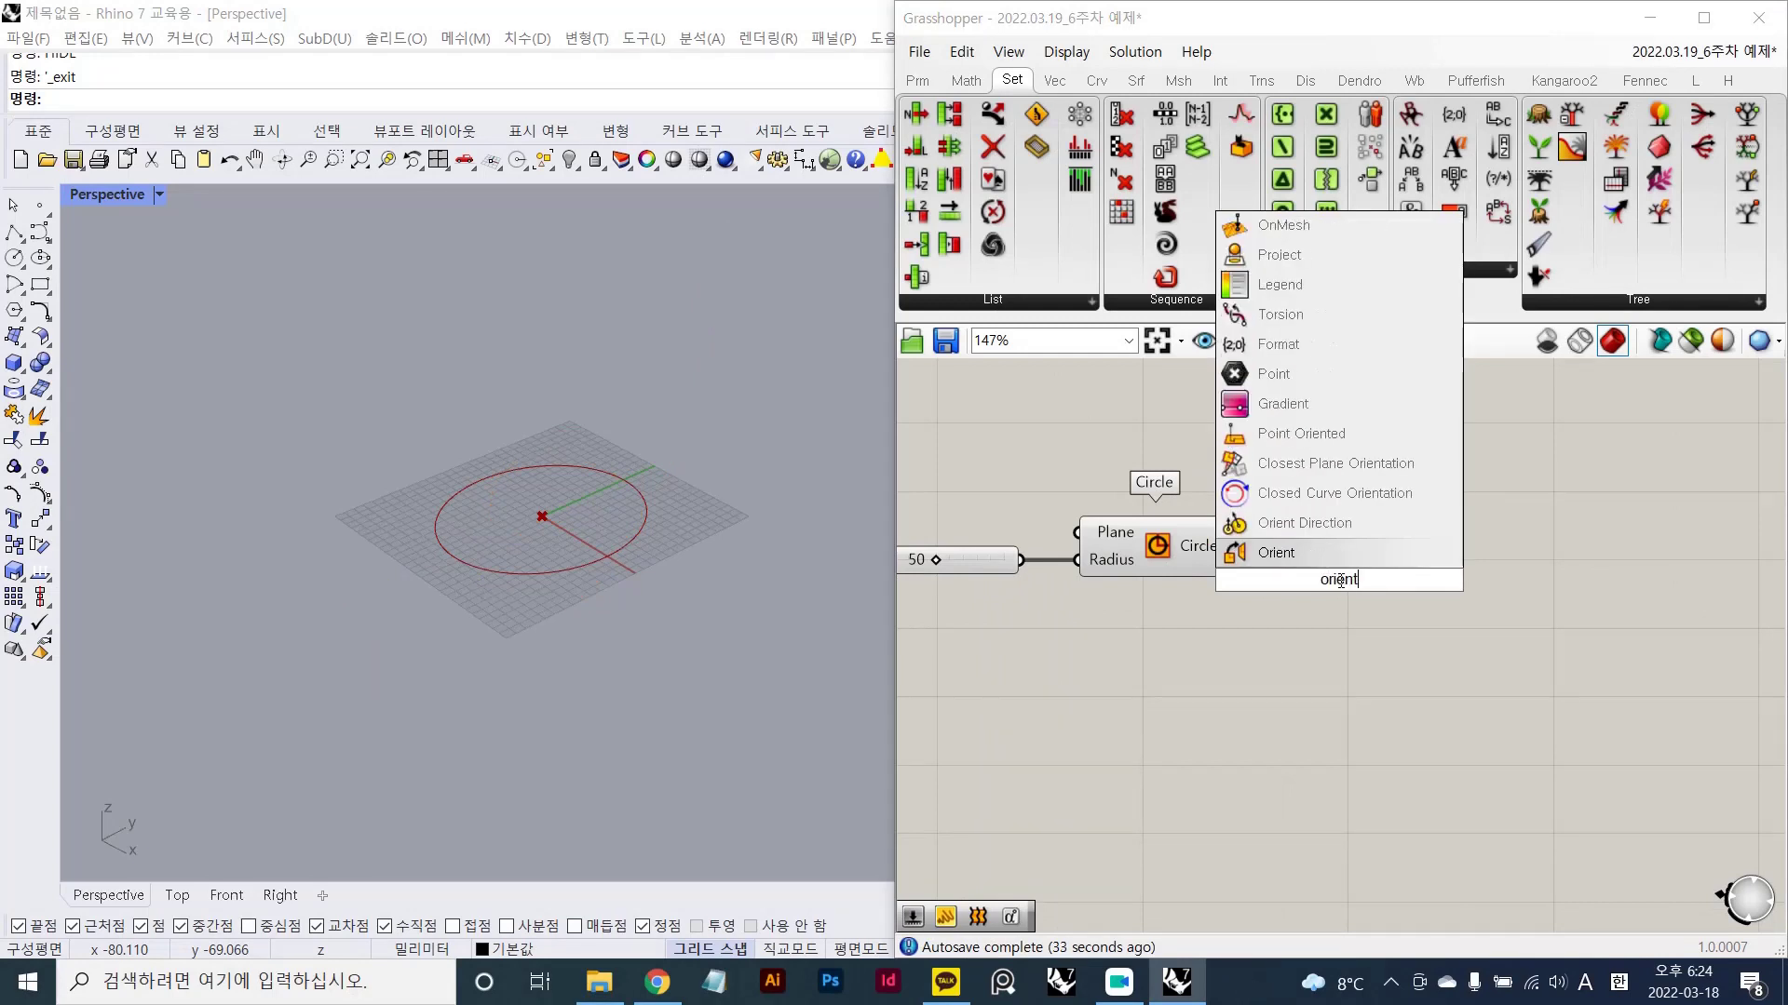
pyautogui.press('Return')
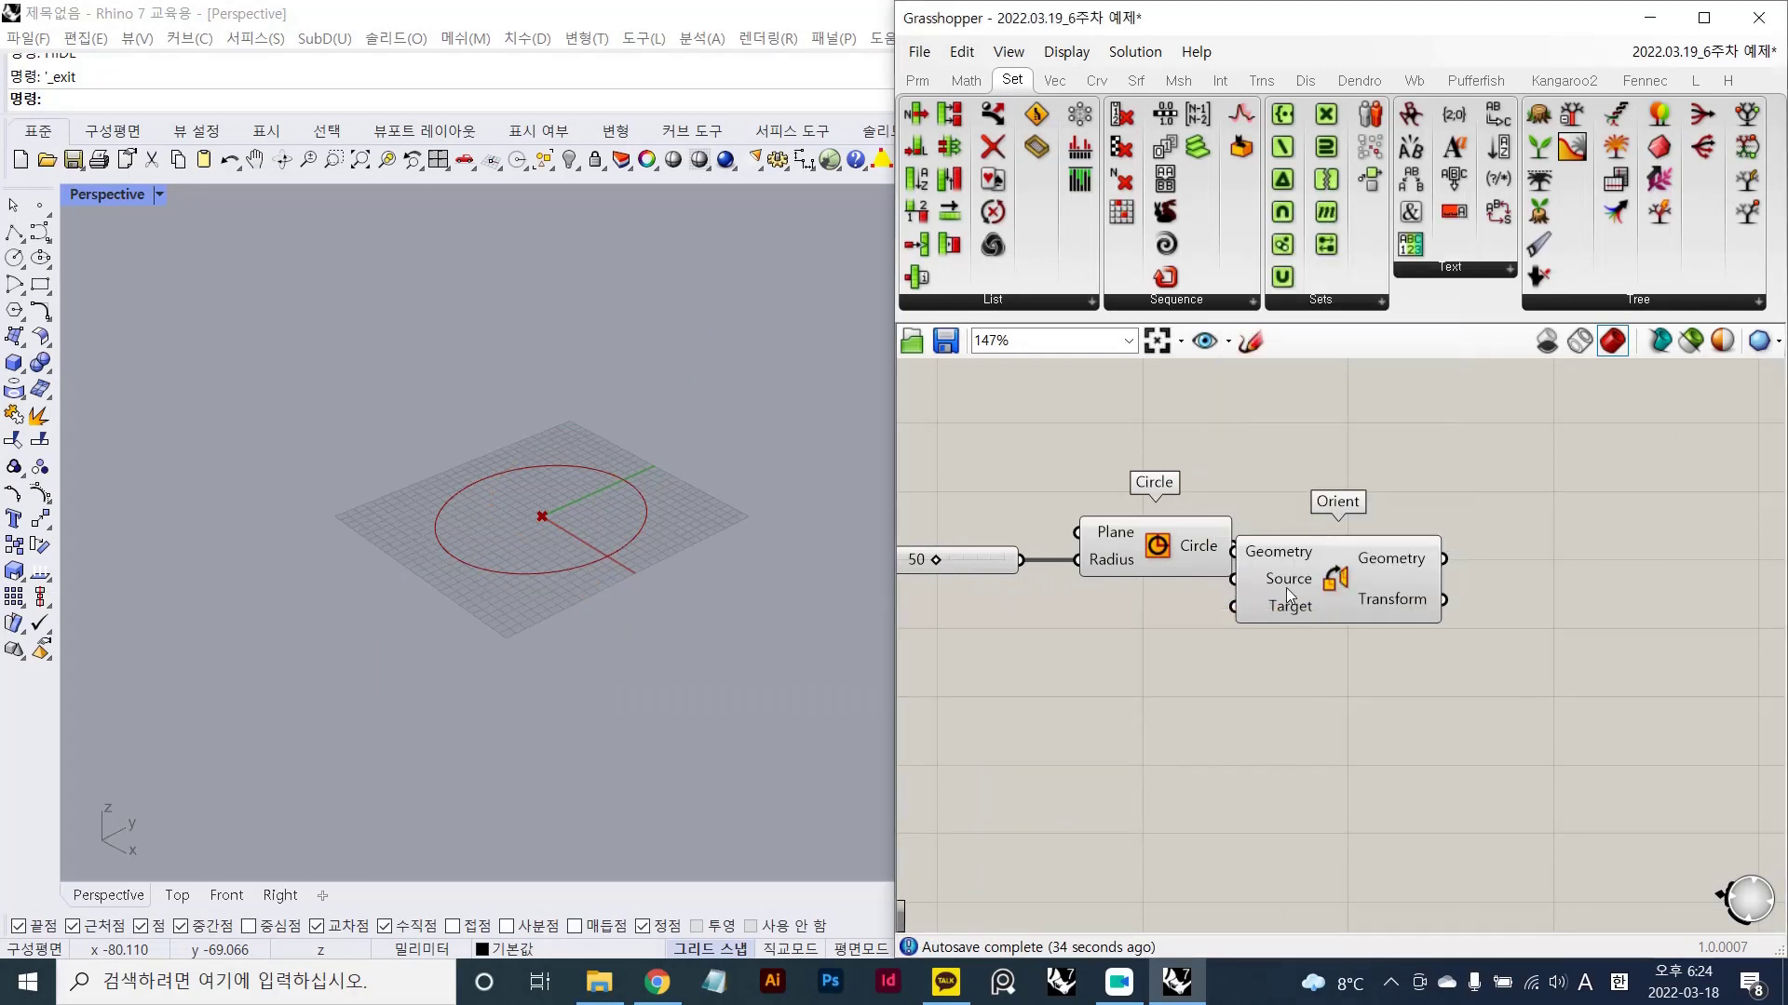
pyautogui.moveTo(1286, 589); pyautogui.dragTo(1404, 623)
pyautogui.click(1304, 767)
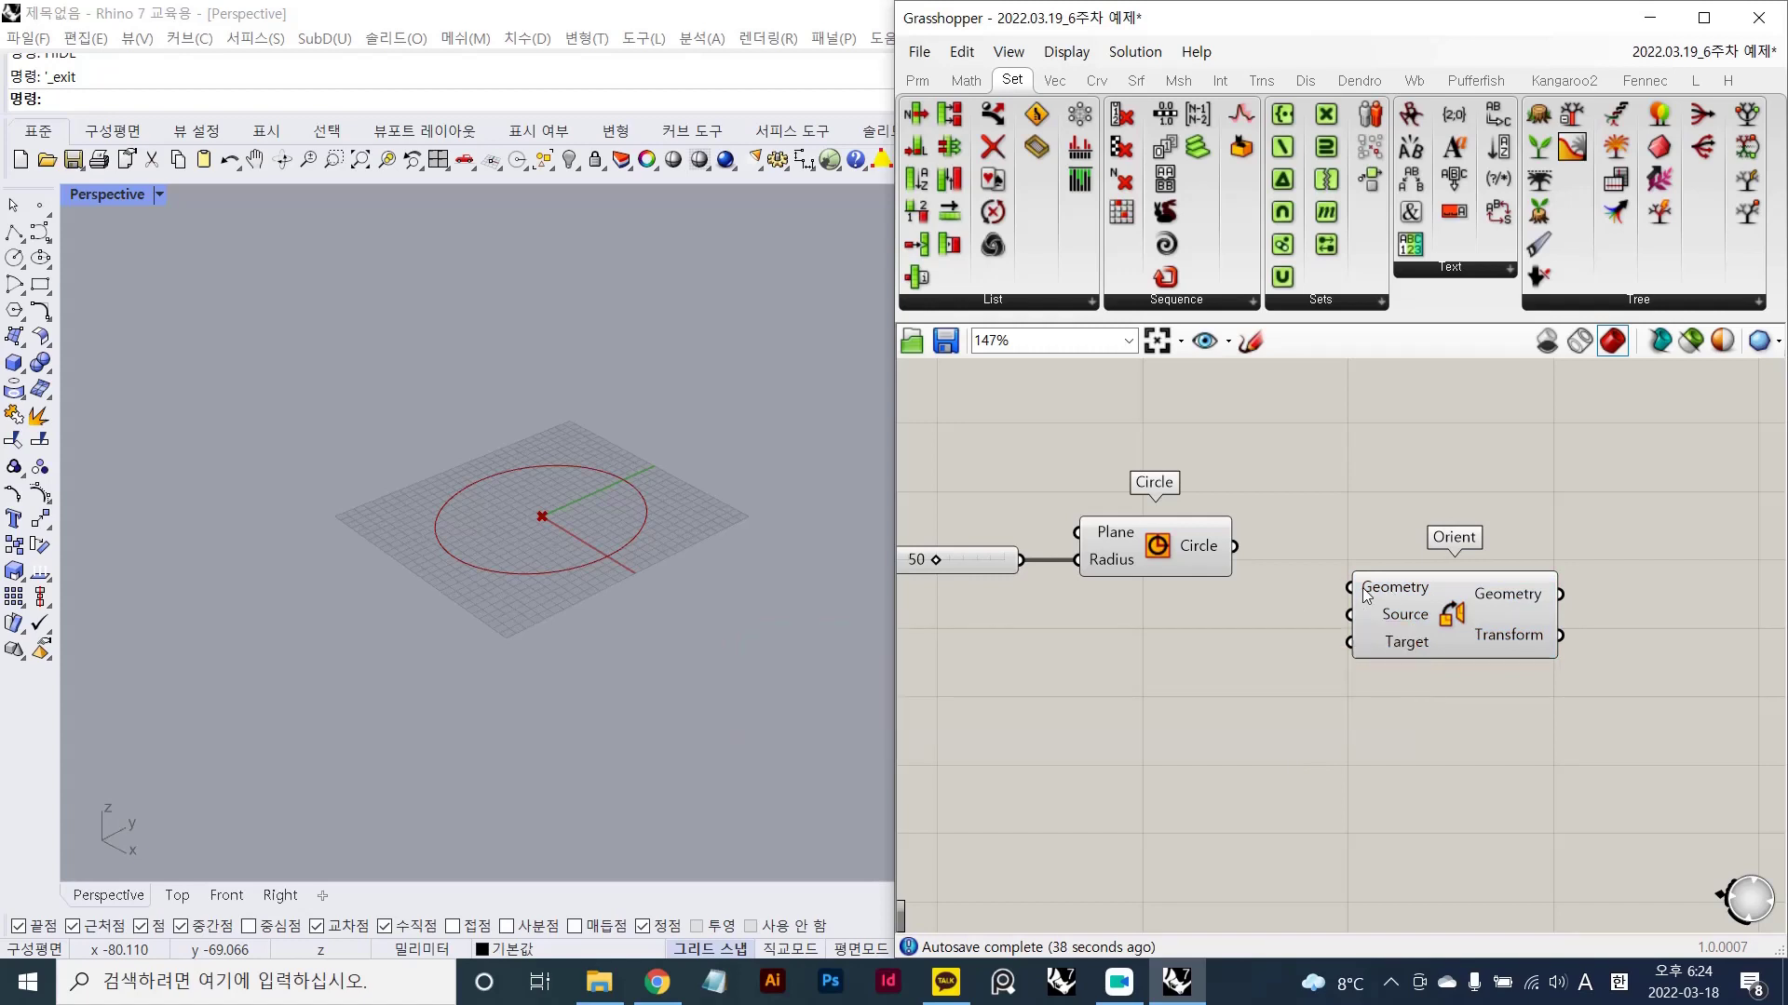
# - Reposition the Orient component lower than the Circle component and enlarge it to show its Geometry, Source and Target inputs
pyautogui.moveTo(1391, 616); pyautogui.dragTo(1416, 571)
pyautogui.click(1456, 674)
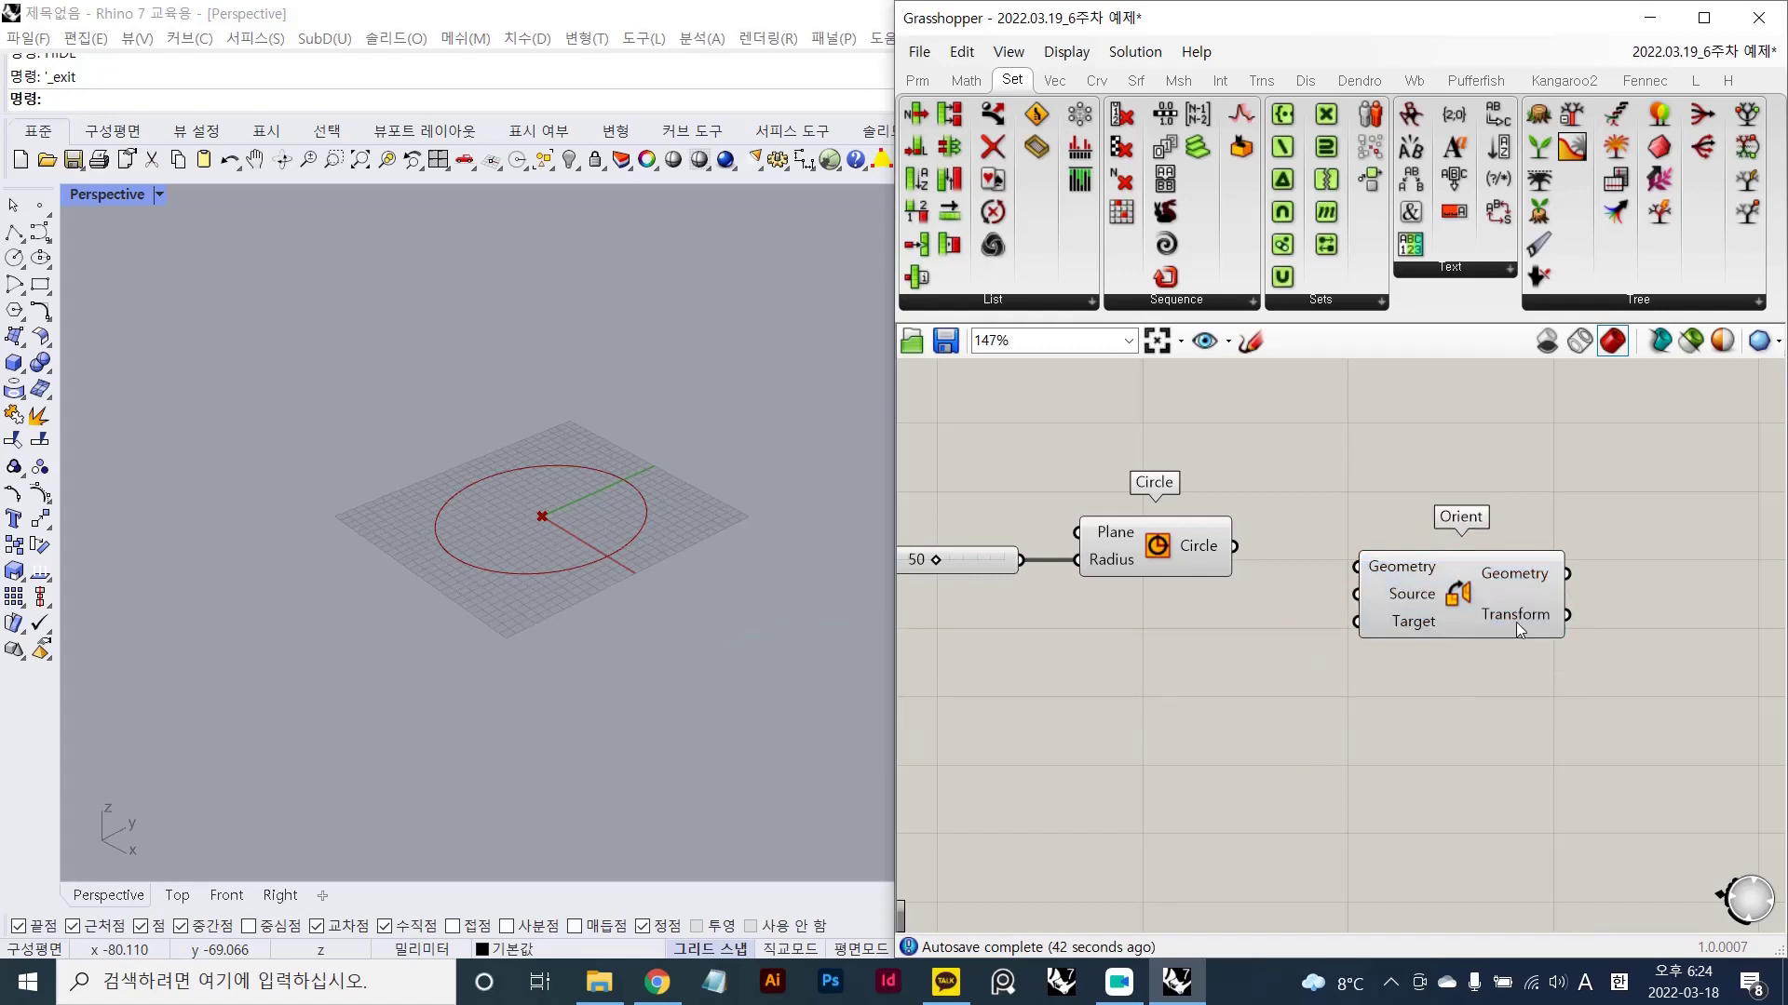
pyautogui.moveTo(1343, 679); pyautogui.dragTo(1315, 606, button='right')
pyautogui.moveTo(1393, 542); pyautogui.dragTo(1358, 645)
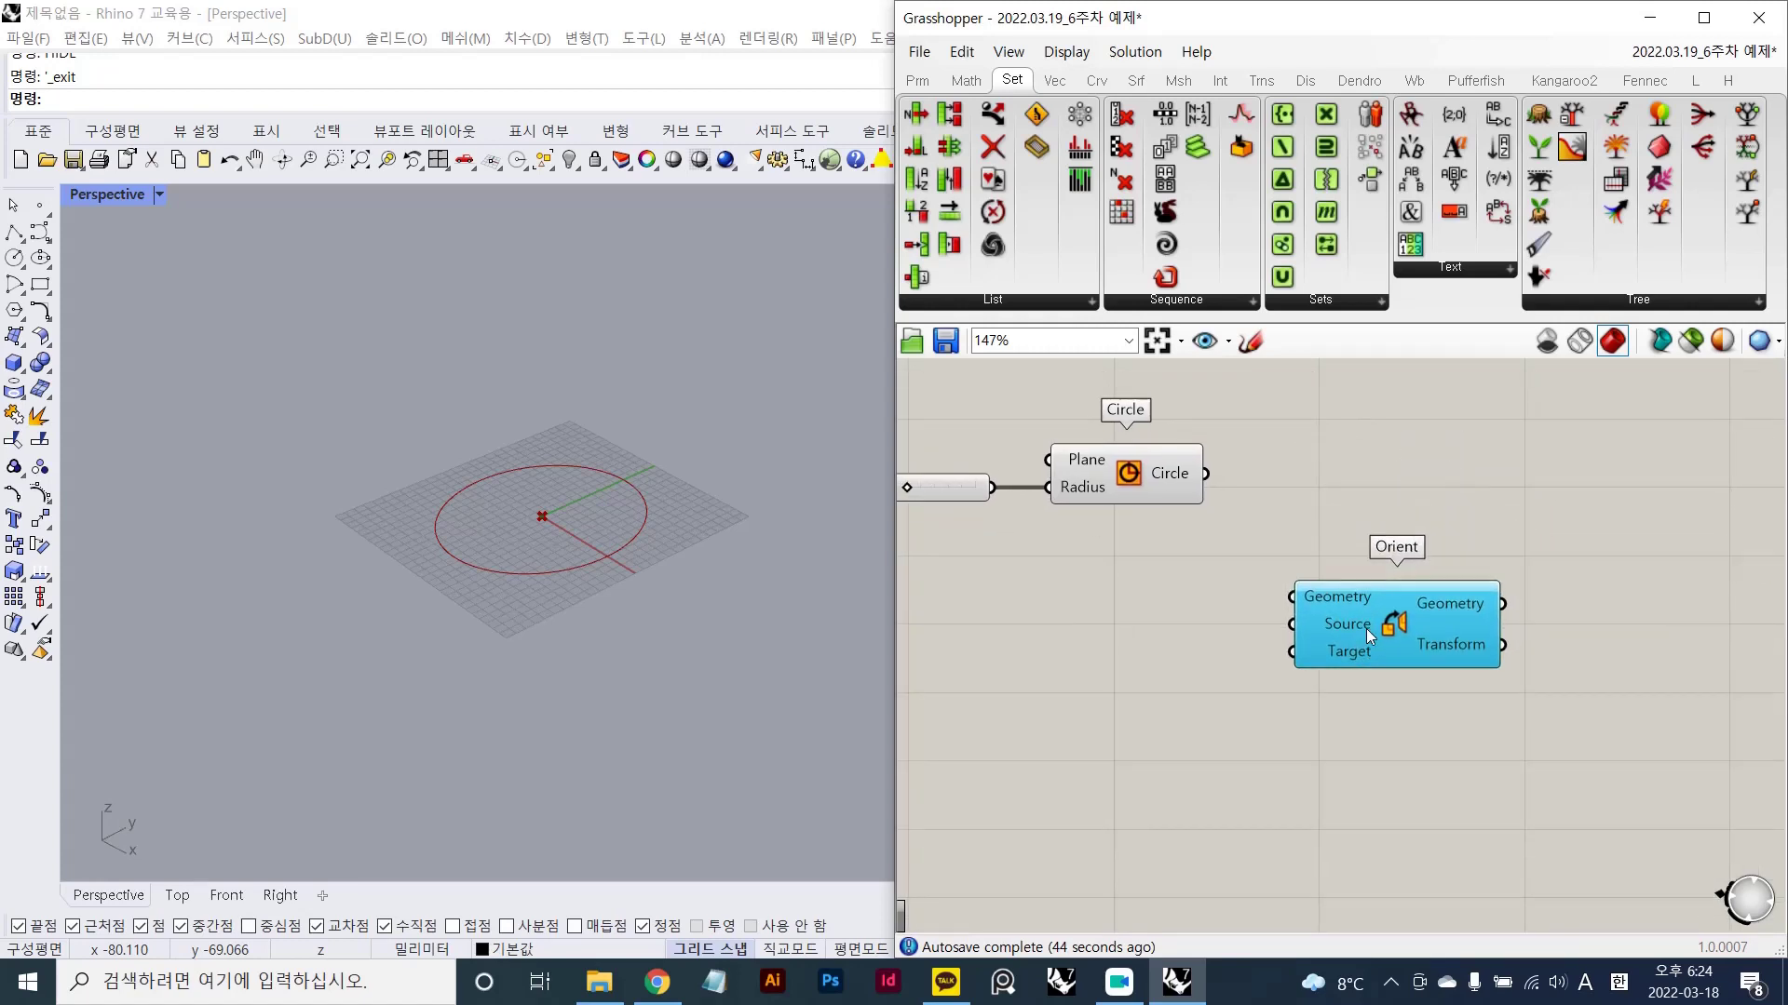
pyautogui.click(1378, 696)
pyautogui.scroll(3, 1378, 696)
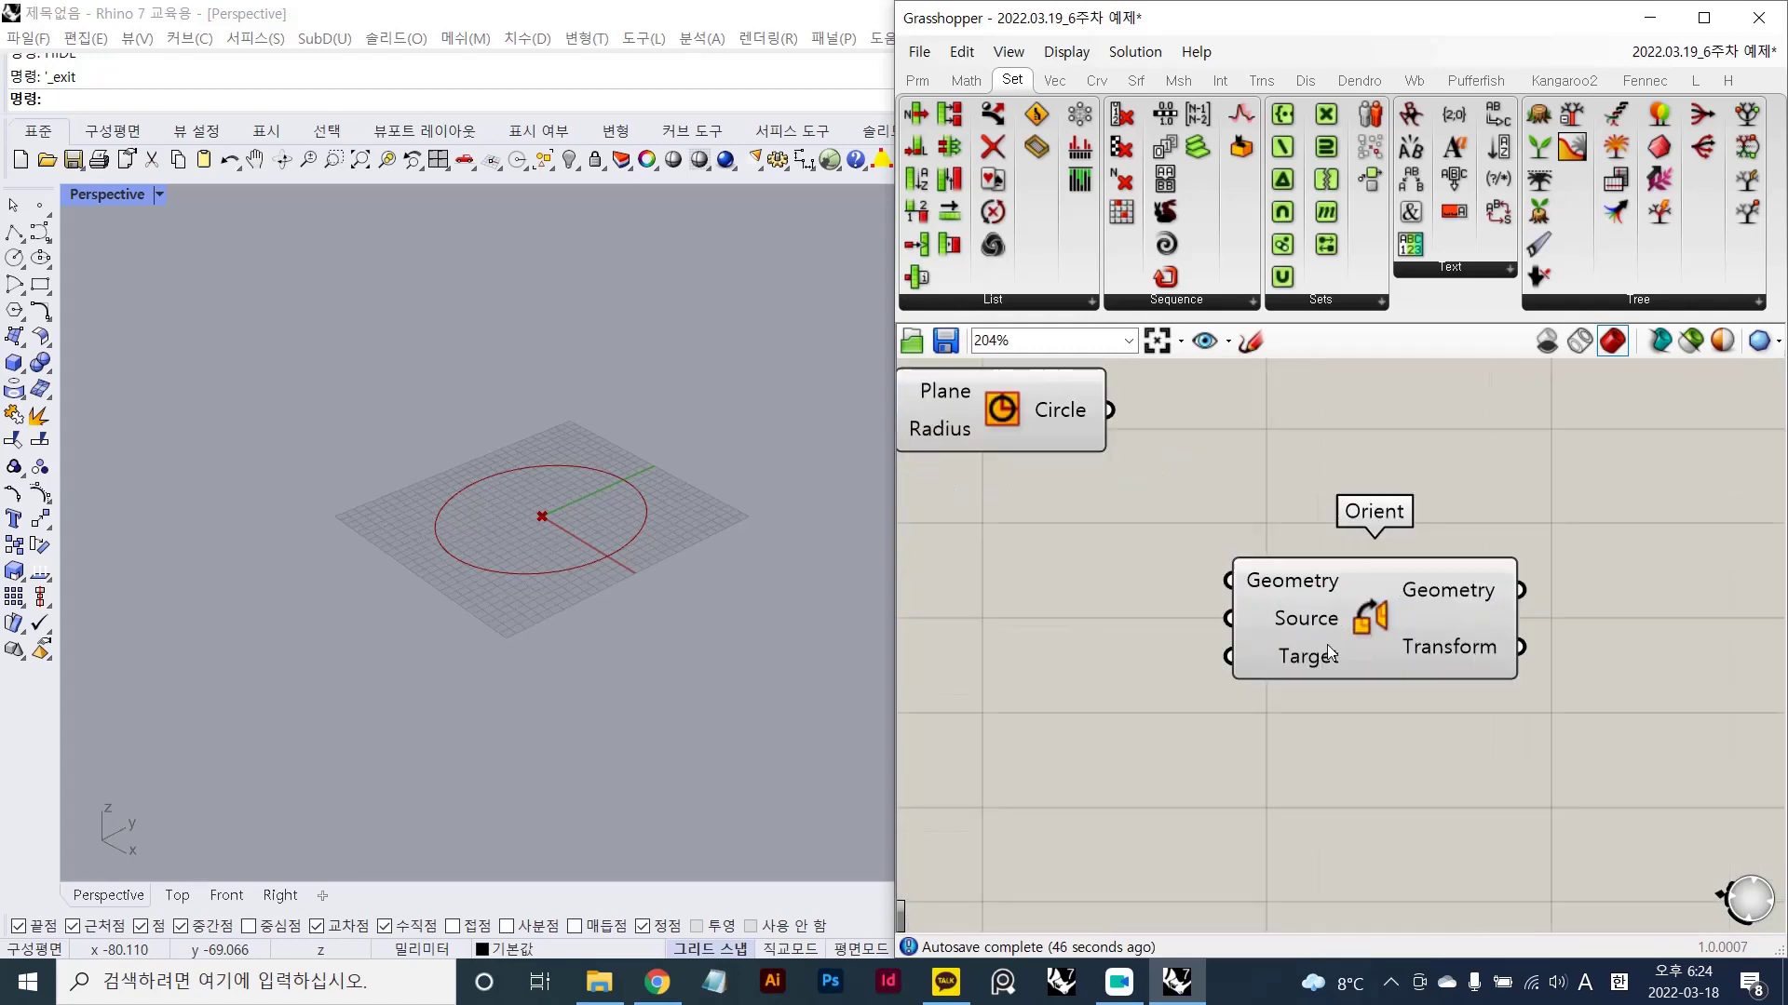
pyautogui.scroll(3, 1310, 586)
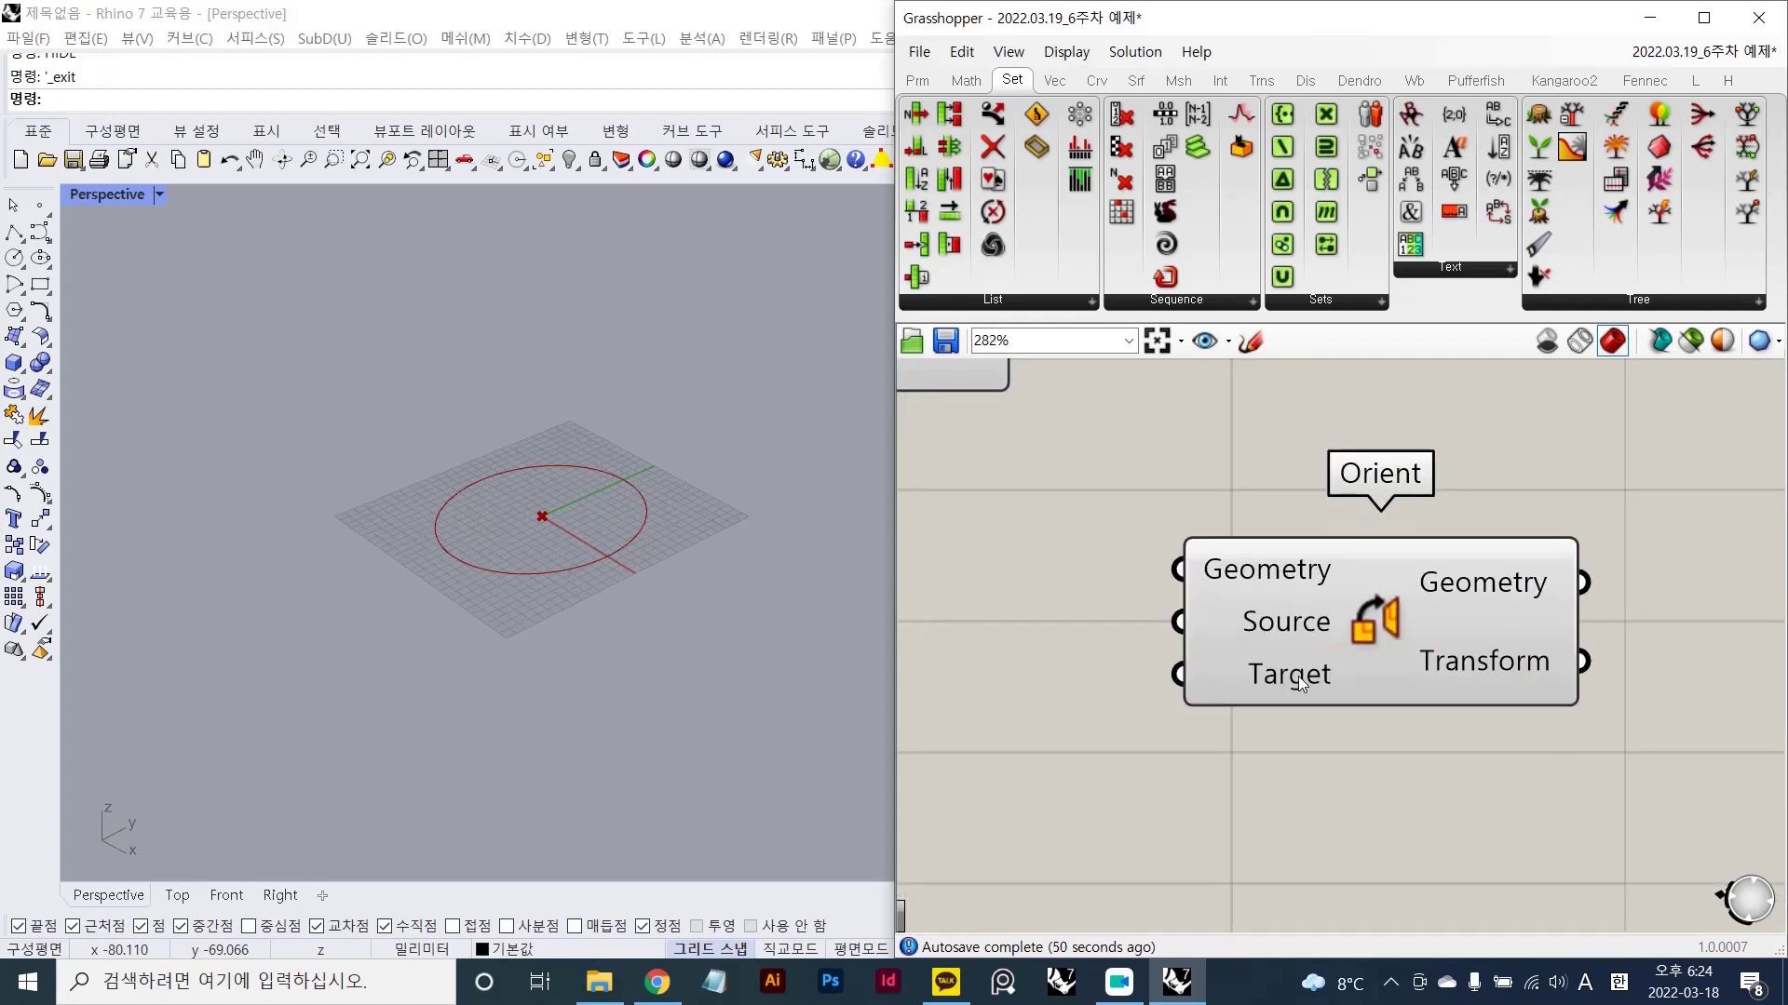
pyautogui.moveTo(1272, 691); pyautogui.dragTo(1309, 679, button='right')
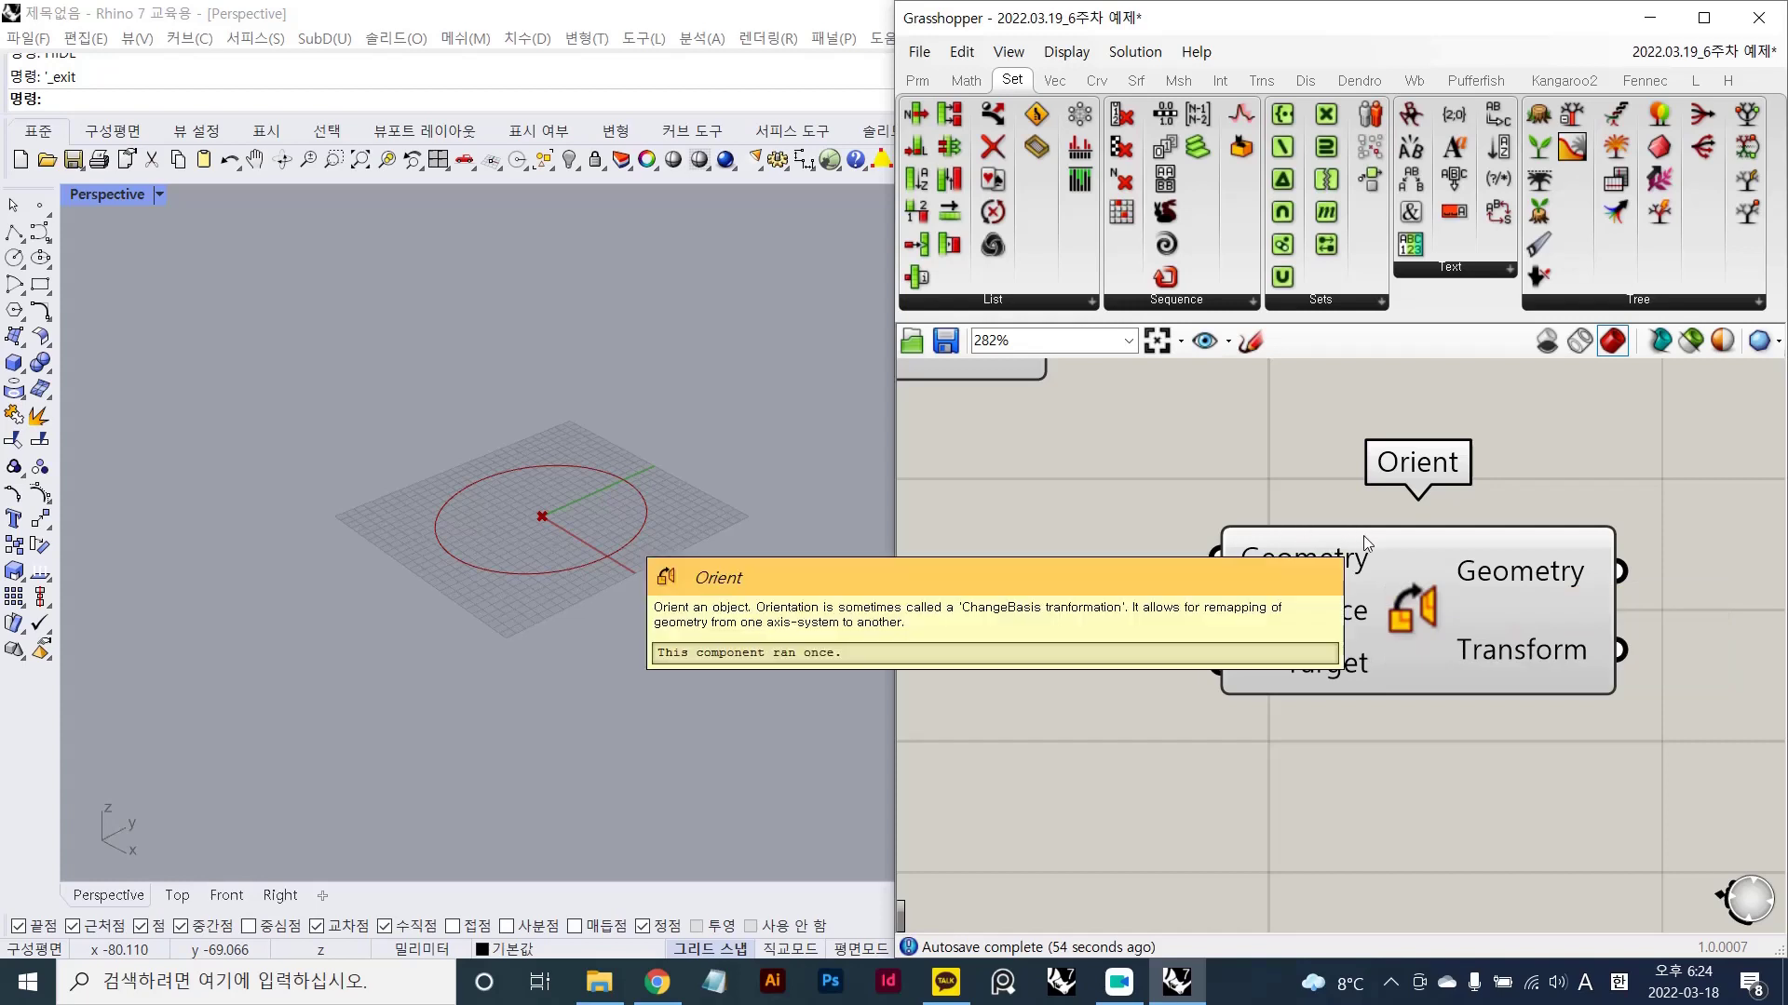
pyautogui.moveTo(1080, 539); pyautogui.dragTo(1102, 547, button='right')
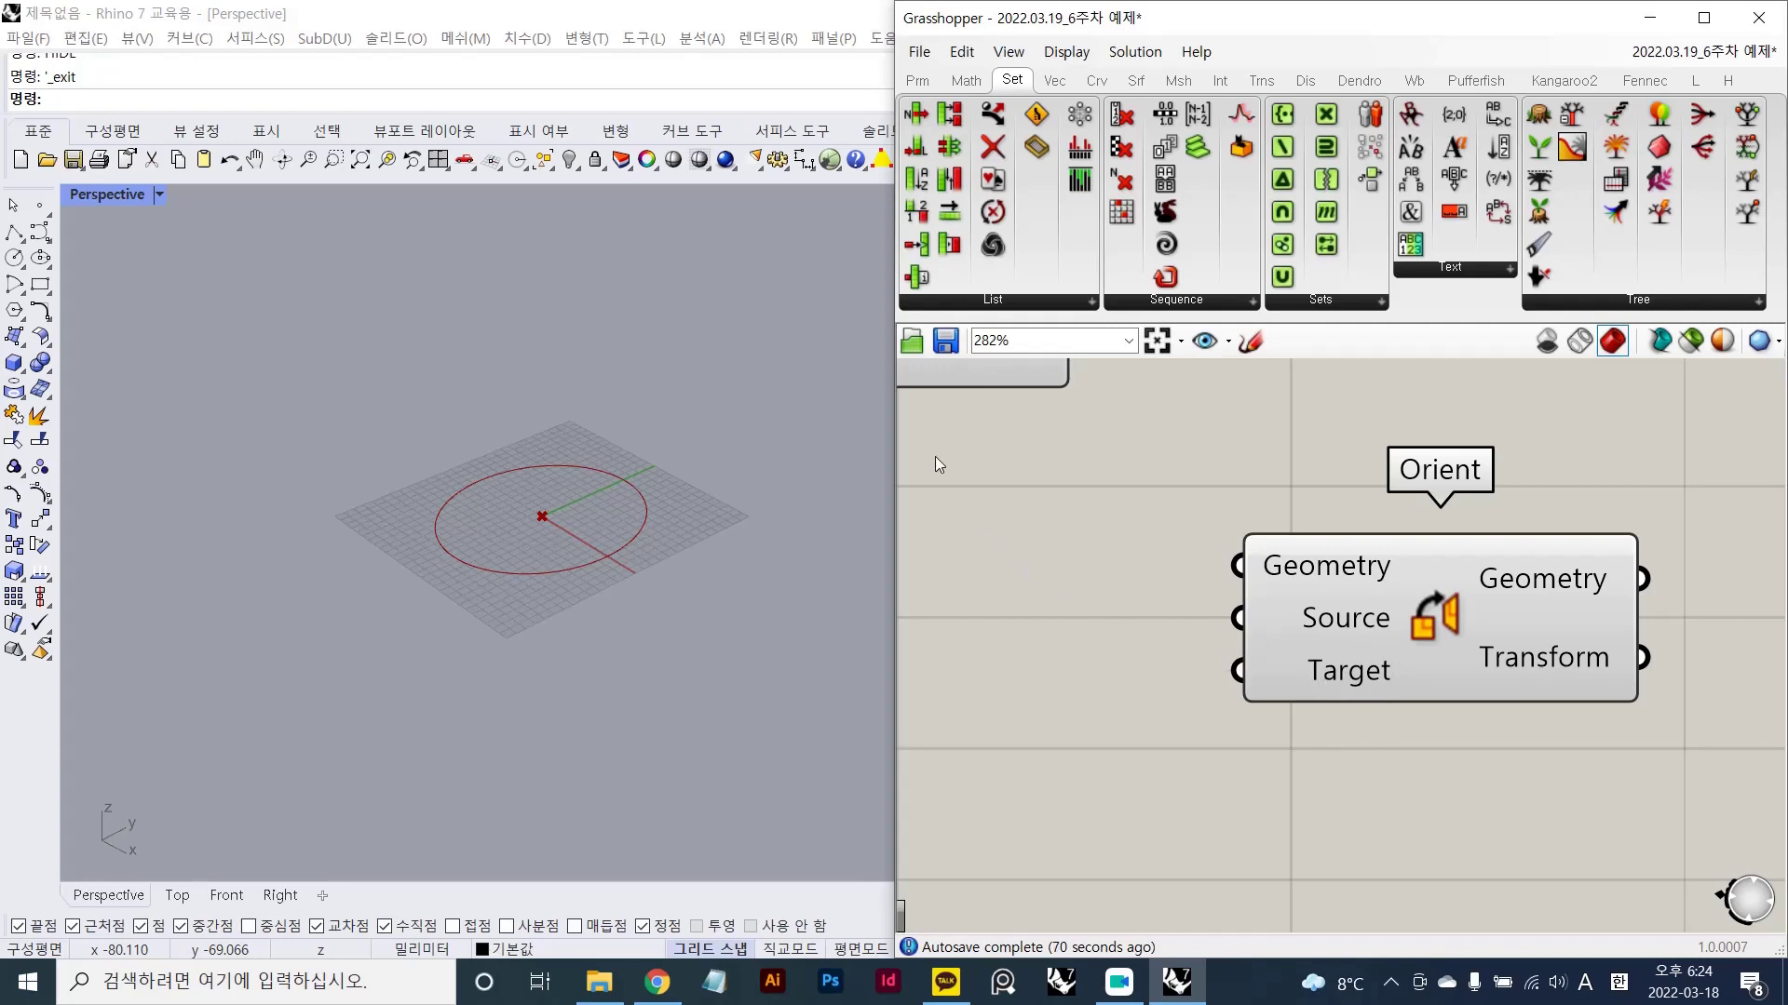
# - Capture the viewport area with part of the canvas, trace the circle in red and sketch two crossing axis lines through its centre
pyautogui.press('alt')
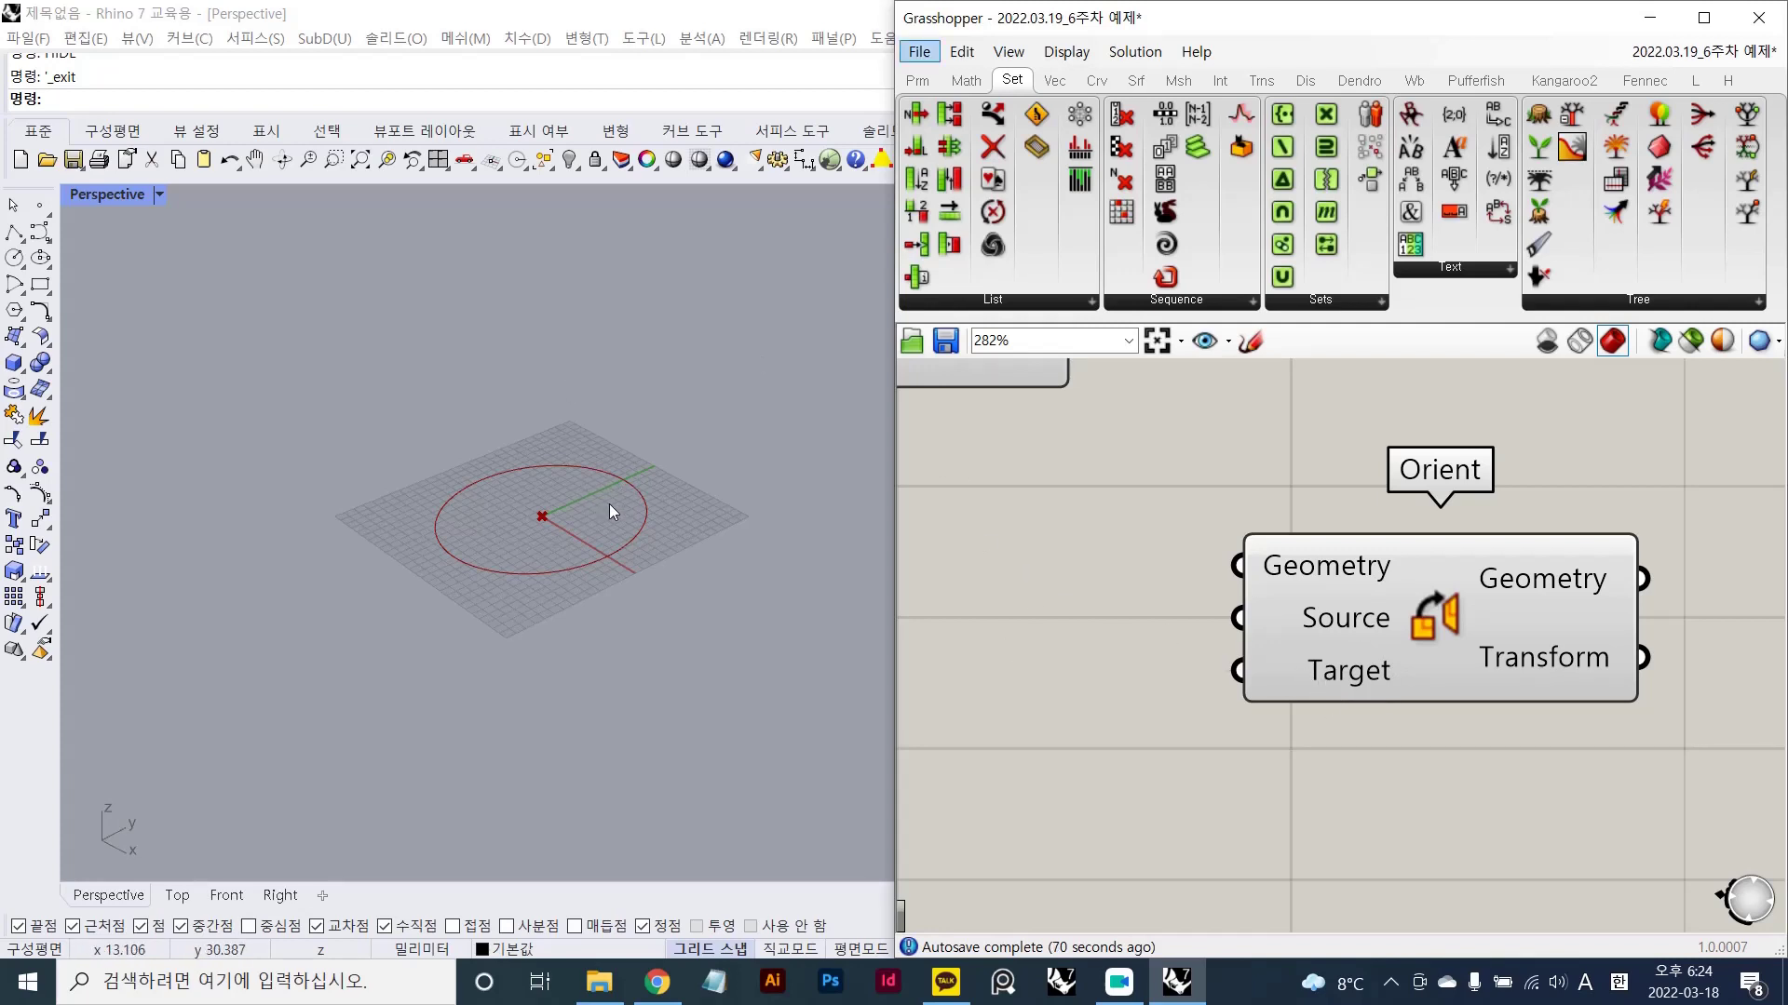
pyautogui.press('Print')
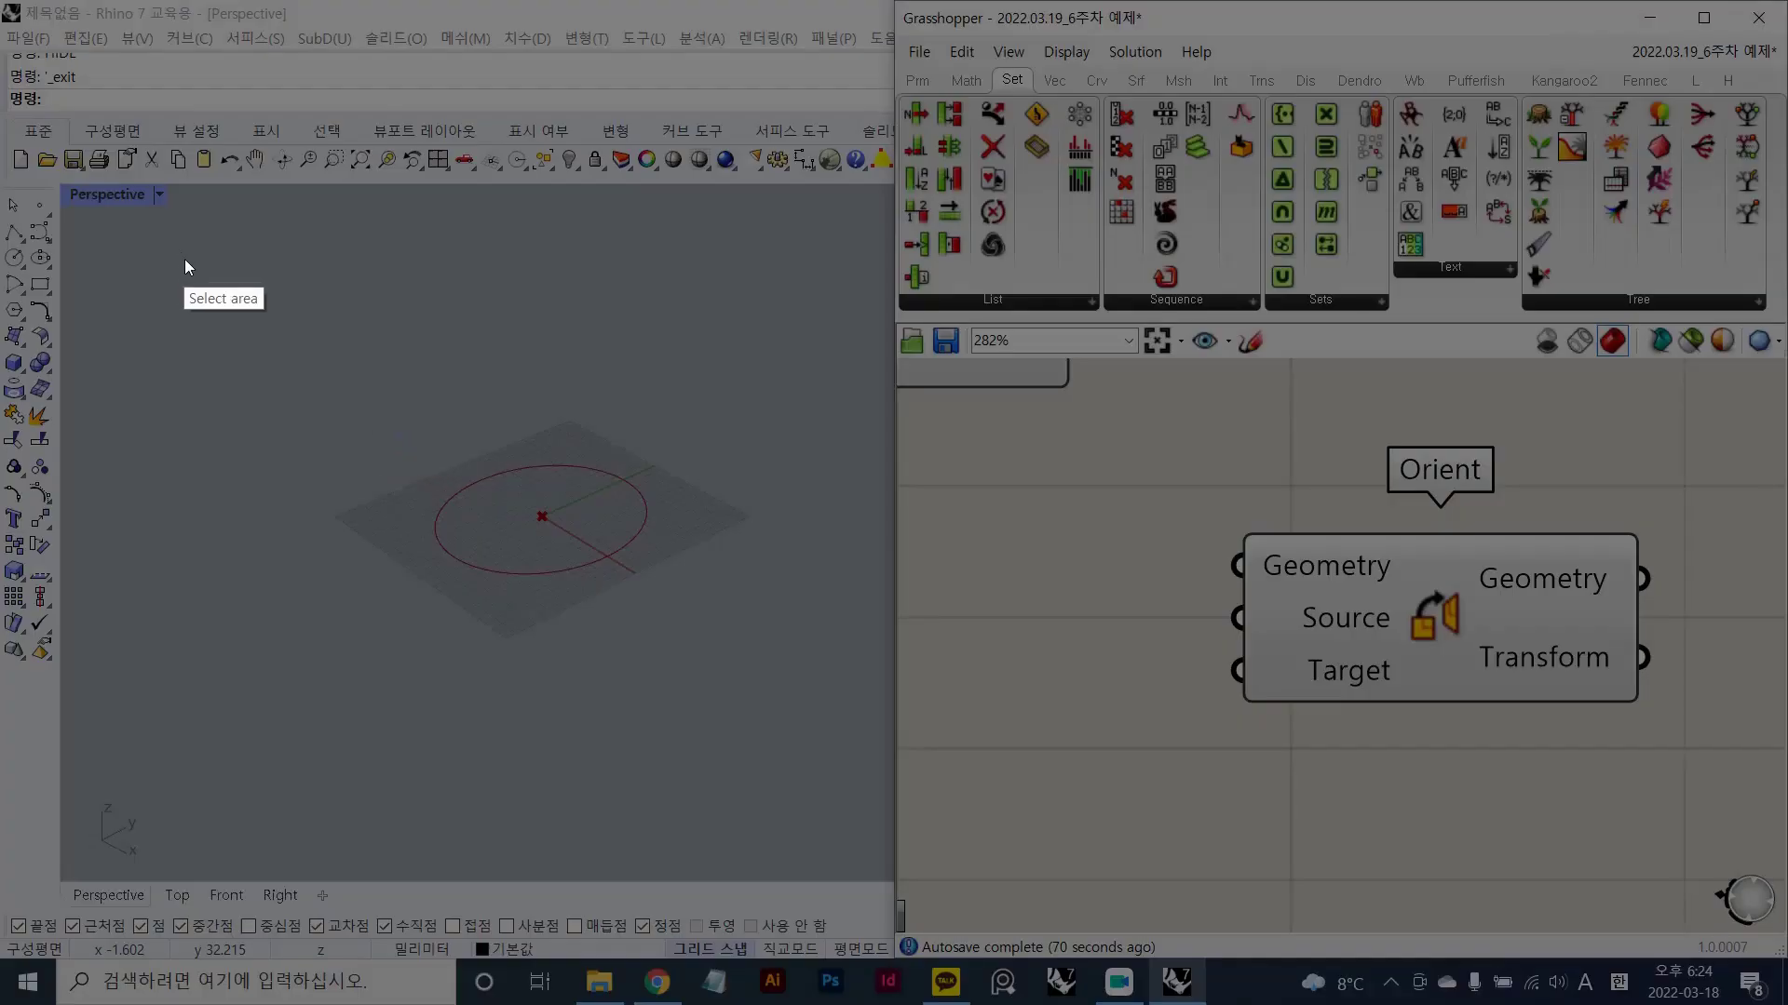
pyautogui.moveTo(178, 252); pyautogui.dragTo(1157, 923)
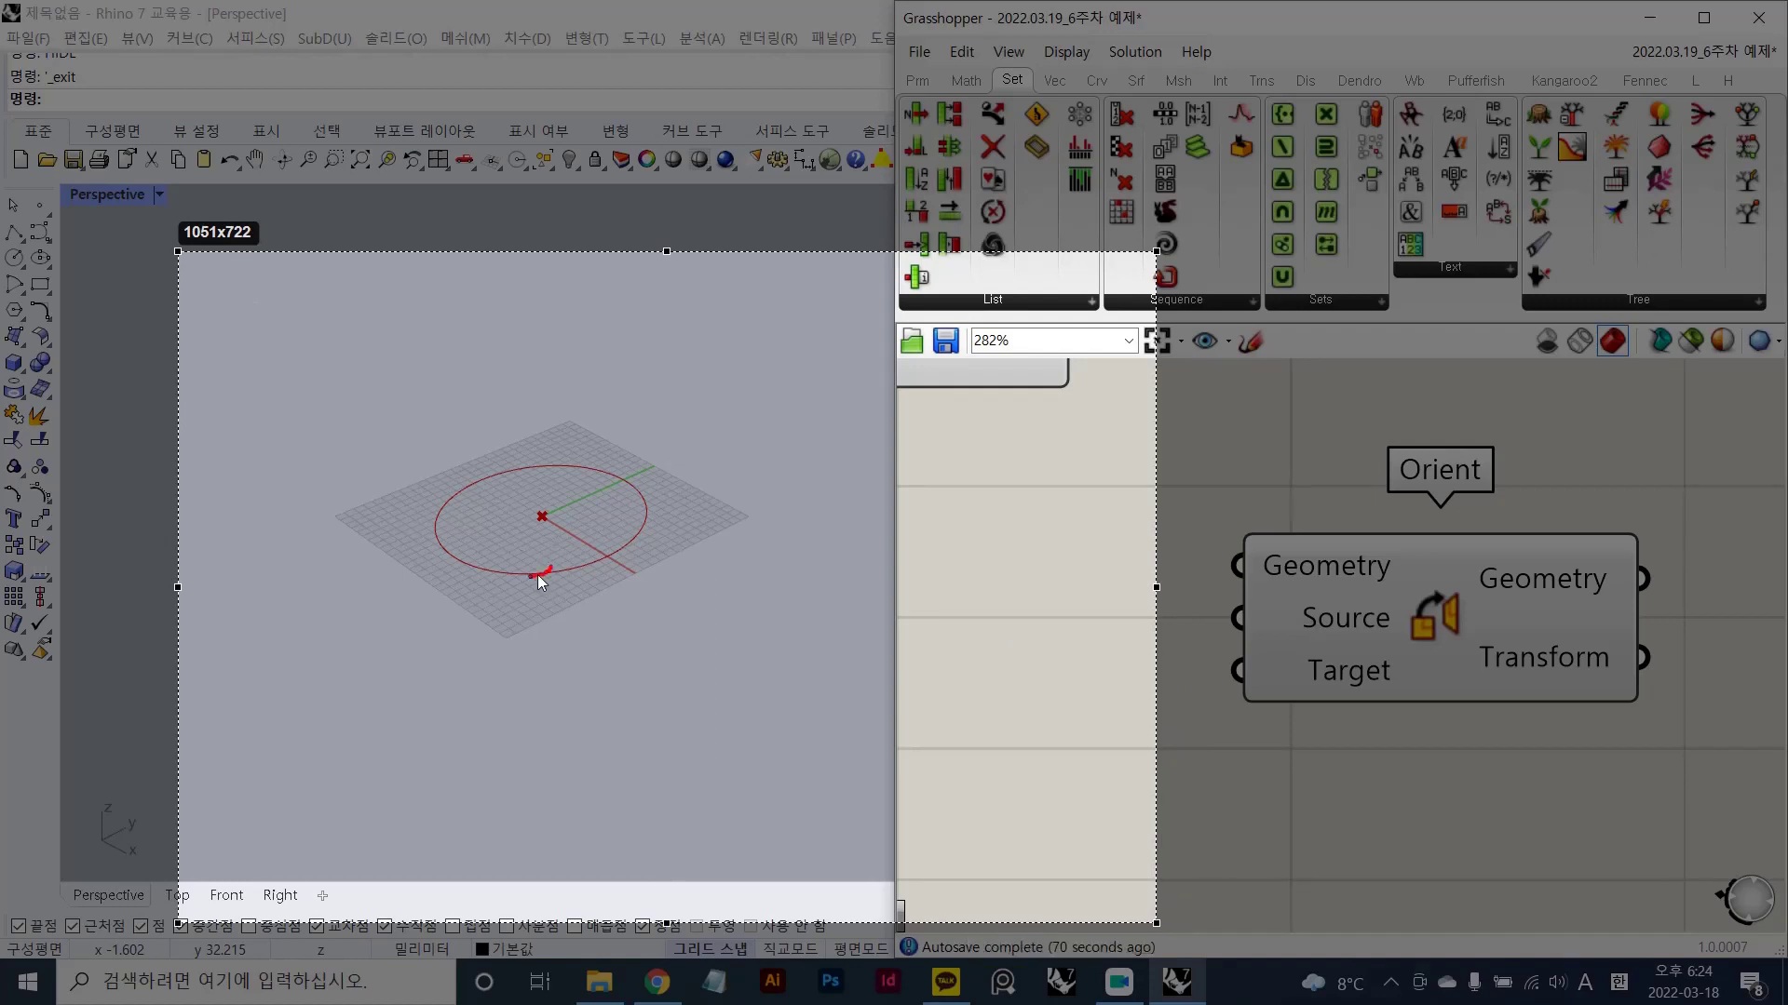
pyautogui.moveTo(538, 573)
pyautogui.mouseDown()
pyautogui.moveTo(560, 455)
pyautogui.moveTo(548, 572)
pyautogui.mouseUp()
pyautogui.moveTo(703, 443); pyautogui.dragTo(363, 593)
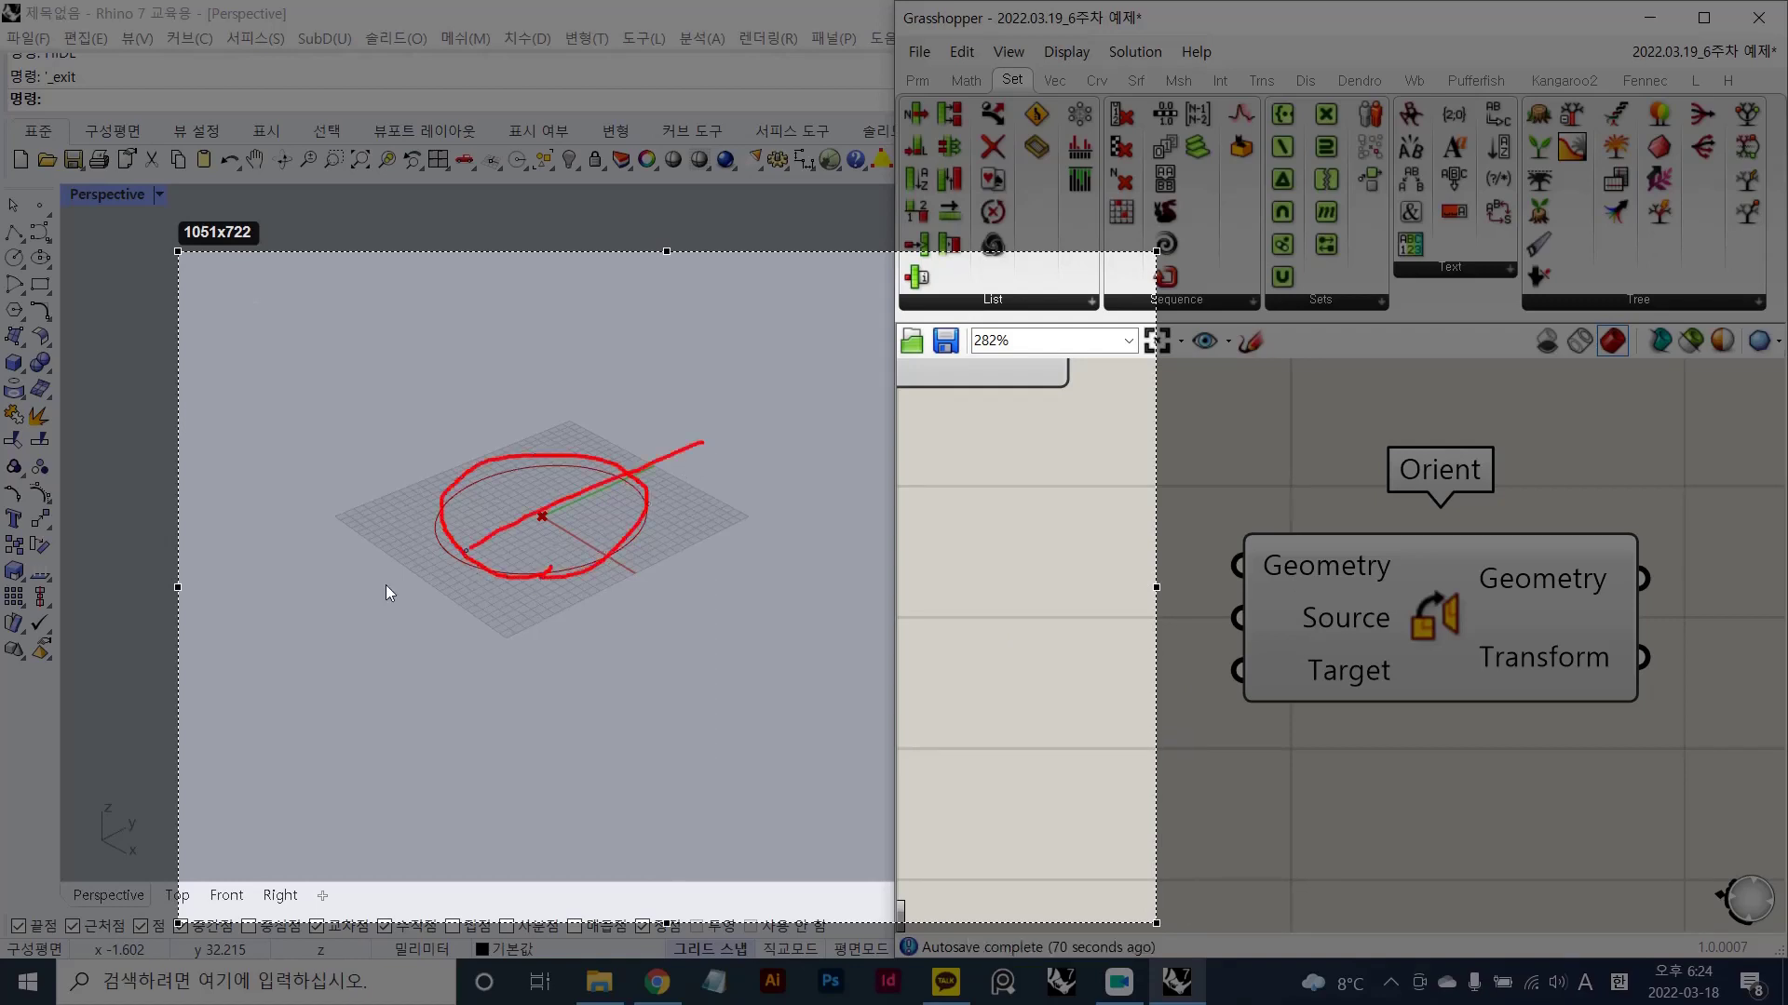
pyautogui.moveTo(367, 426); pyautogui.dragTo(686, 616)
pyautogui.moveTo(666, 402)
pyautogui.mouseDown()
pyautogui.moveTo(698, 410)
pyautogui.moveTo(707, 463)
pyautogui.mouseUp()
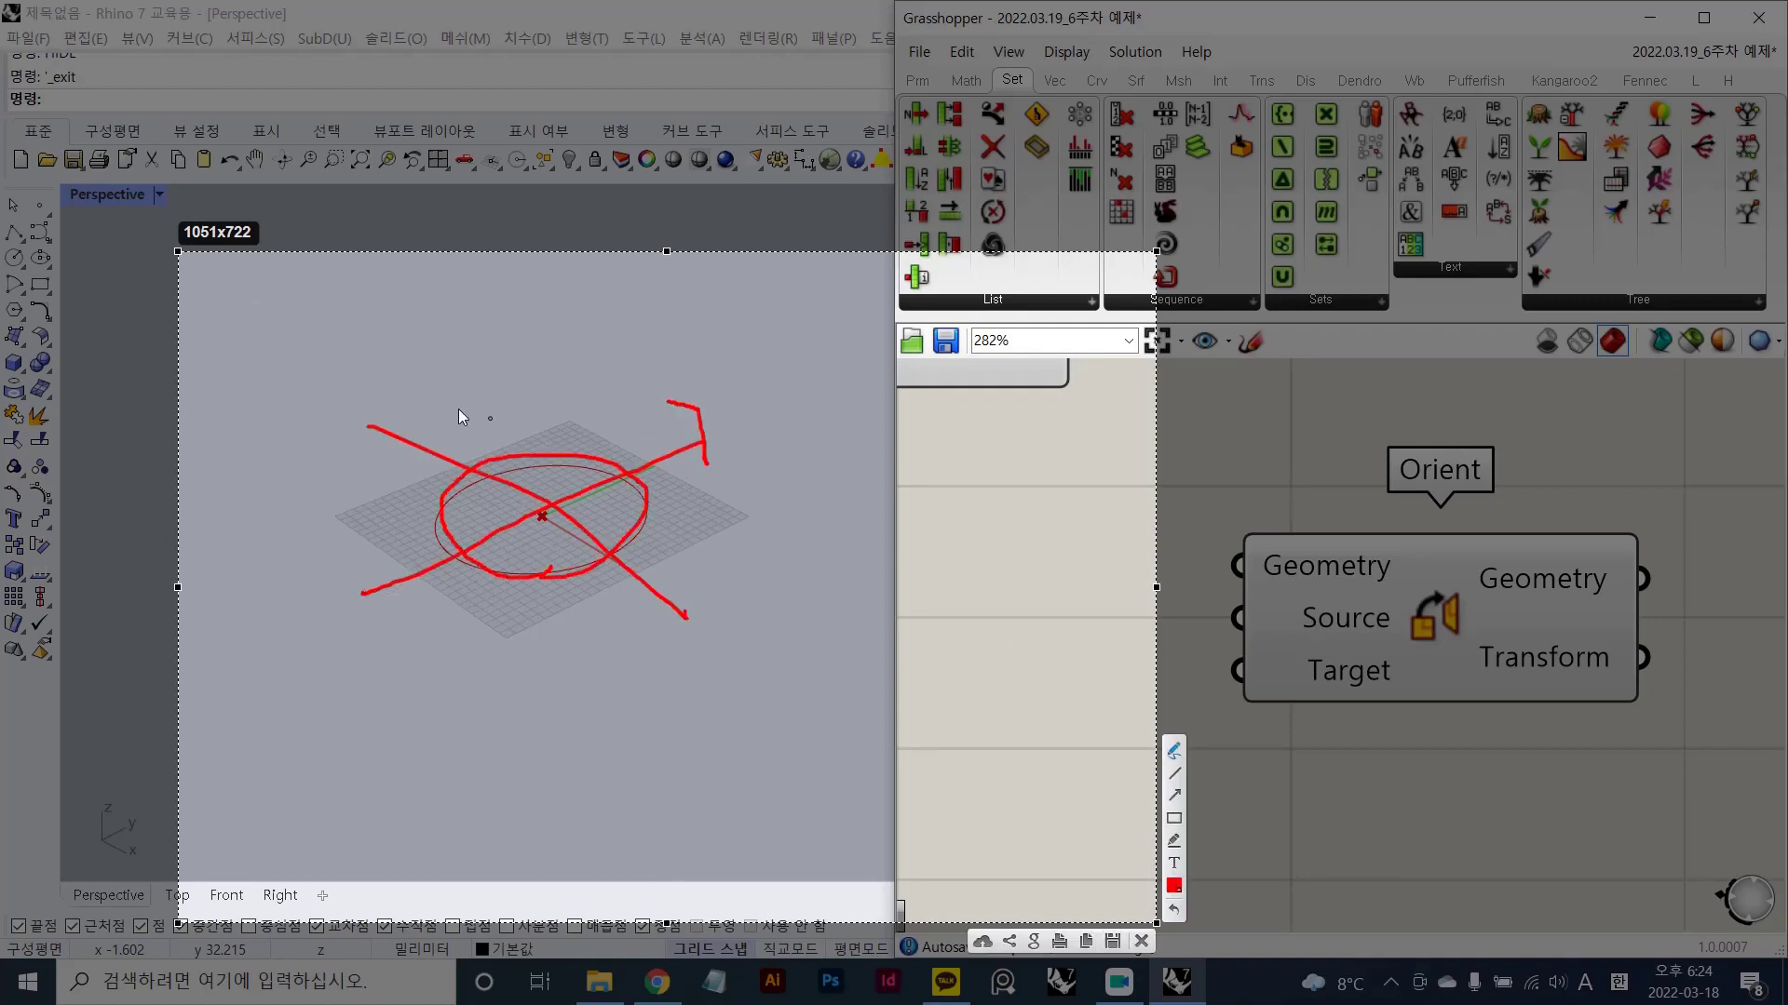
pyautogui.moveTo(409, 404); pyautogui.dragTo(377, 454)
pyautogui.moveTo(742, 438); pyautogui.dragTo(779, 418)
pyautogui.moveTo(785, 395); pyautogui.dragTo(771, 460)
pyautogui.hotkey('ctrl', 'z')
pyautogui.hotkey('ctrl', 'z')
pyautogui.hotkey('ctrl', 'z')
pyautogui.hotkey('ctrl', 'z')
# - Sketch arrowheads on the two axis lines and label them x and y
pyautogui.moveTo(696, 605); pyautogui.dragTo(639, 618)
pyautogui.moveTo(642, 449); pyautogui.dragTo(679, 478)
pyautogui.moveTo(691, 622); pyautogui.dragTo(726, 665)
pyautogui.moveTo(697, 391); pyautogui.dragTo(746, 417)
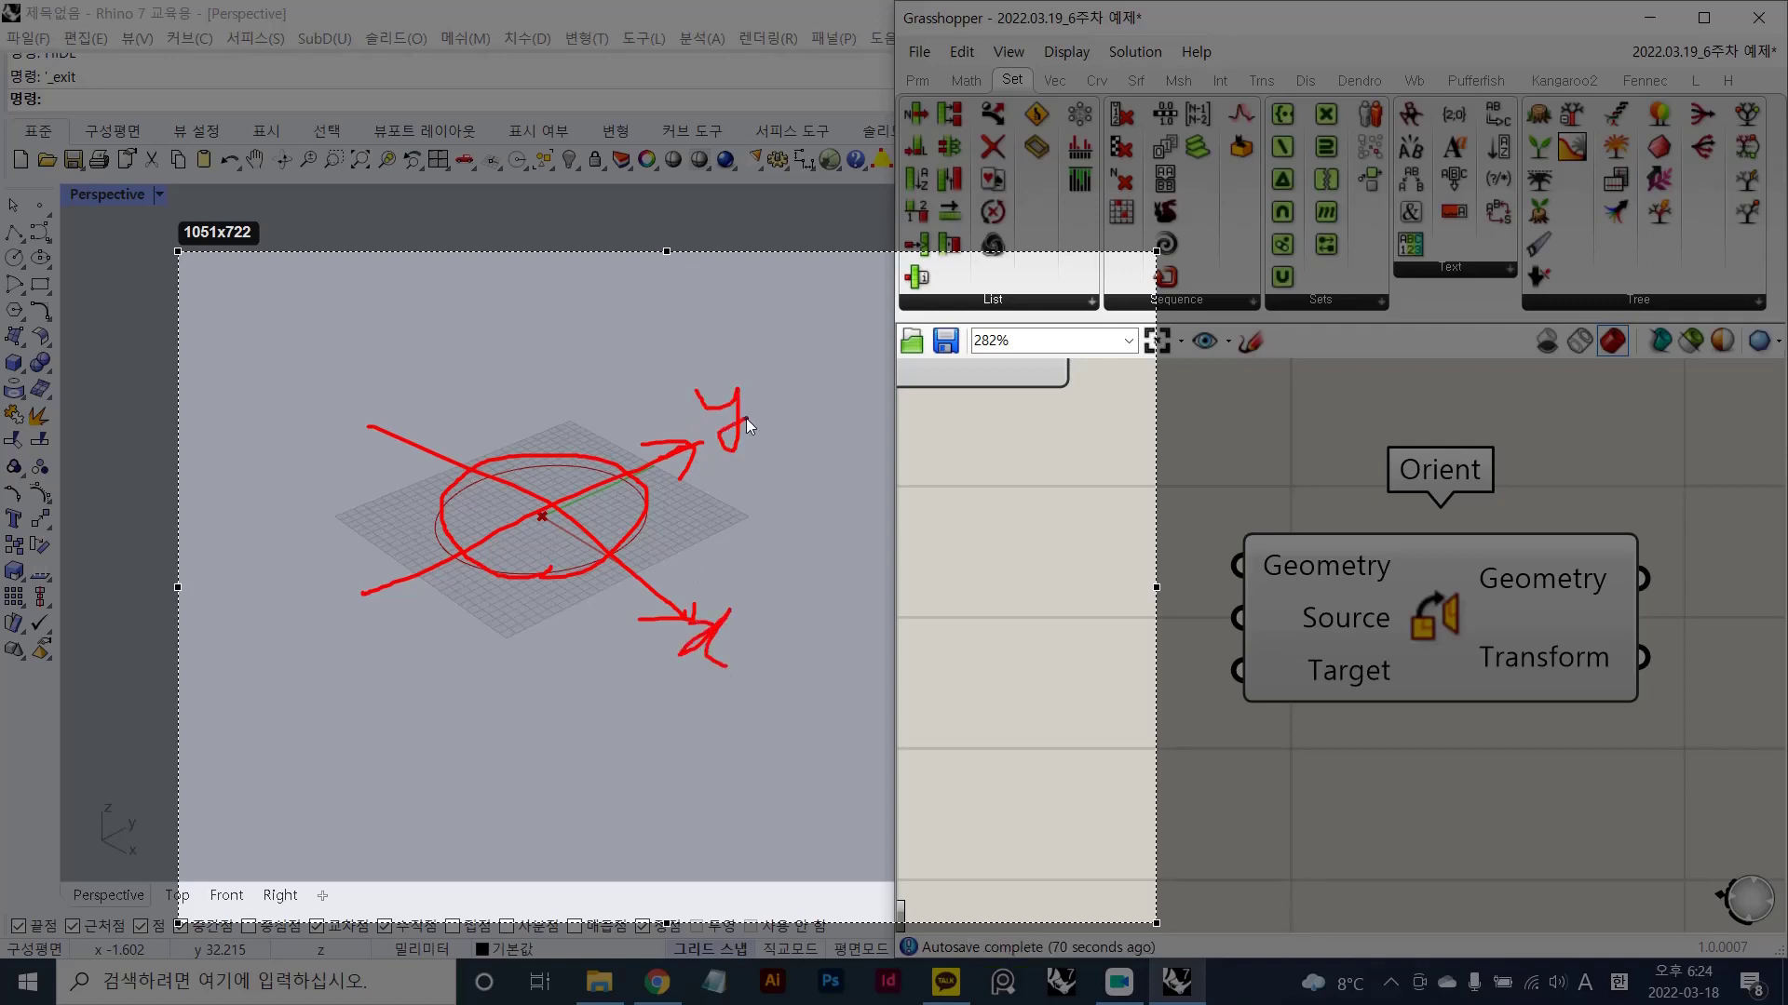
# - Retrace the circle and write the coordinates (50, 0) and (0, 50) where it crosses the x and y axes
pyautogui.moveTo(494, 477); pyautogui.dragTo(530, 578)
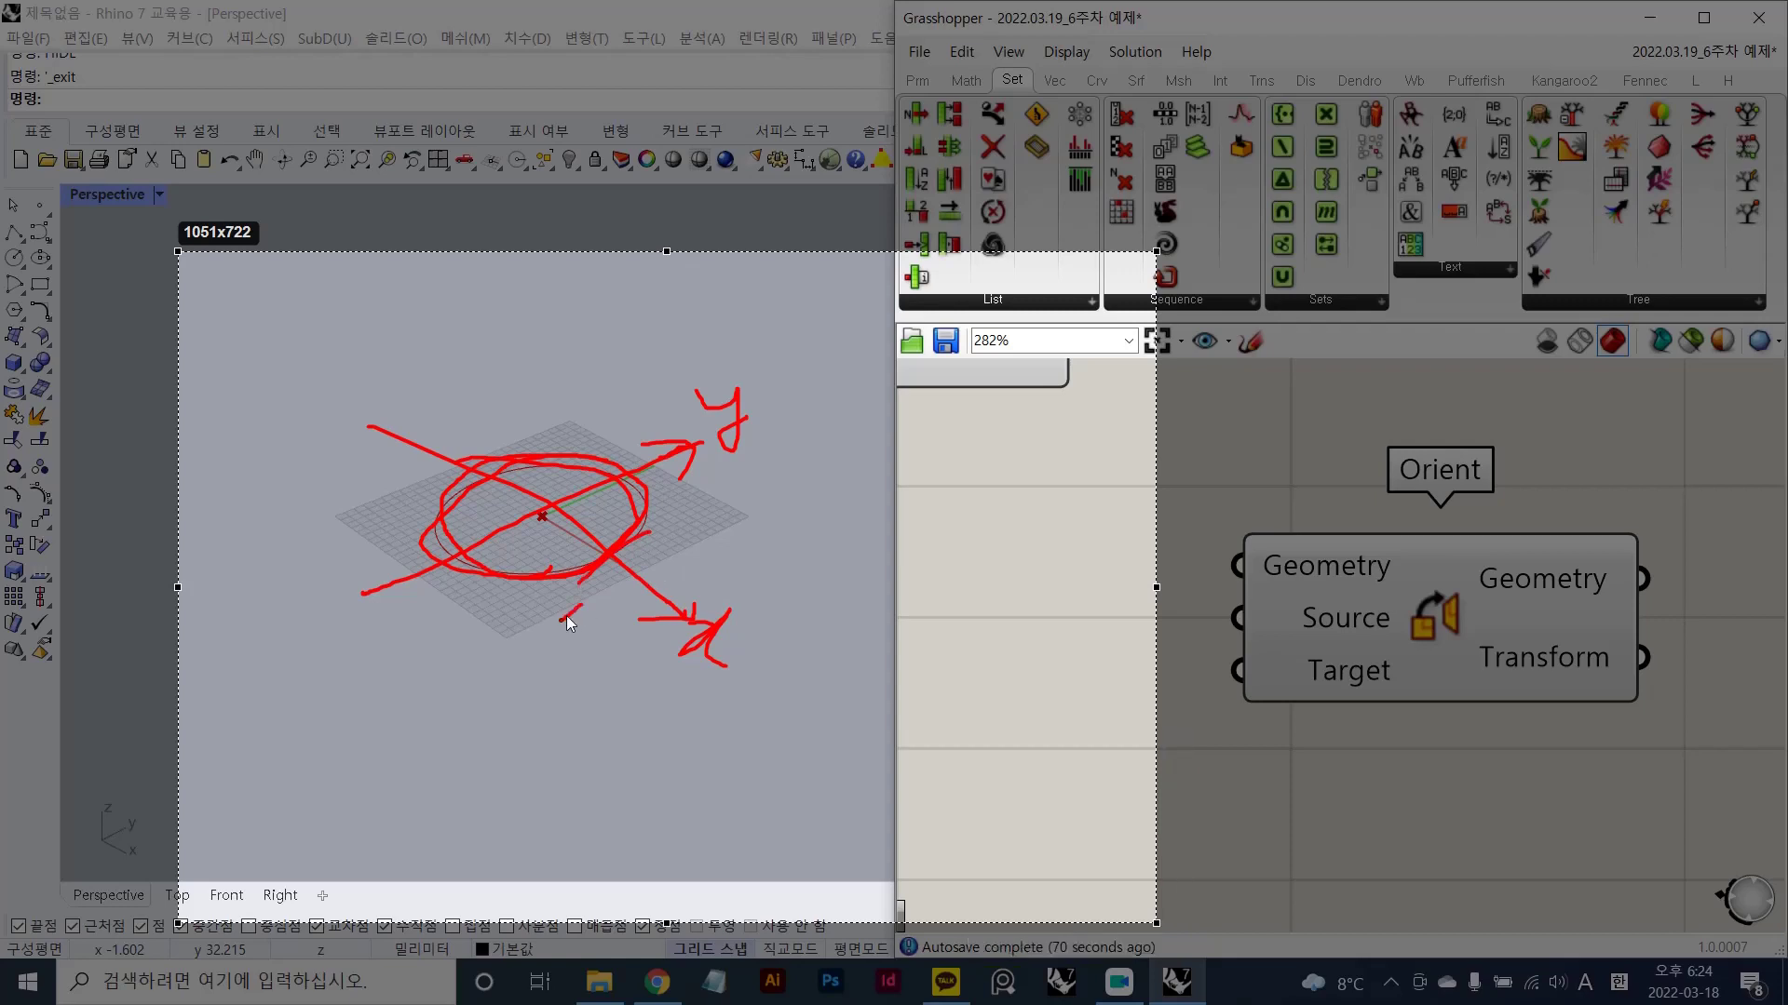
pyautogui.moveTo(605, 615); pyautogui.dragTo(642, 663)
pyautogui.moveTo(652, 631); pyautogui.dragTo(656, 663)
pyautogui.moveTo(537, 582); pyautogui.dragTo(524, 635)
pyautogui.moveTo(621, 456); pyautogui.dragTo(722, 513)
pyautogui.moveTo(729, 485)
pyautogui.mouseDown()
pyautogui.moveTo(755, 496)
pyautogui.moveTo(738, 505)
pyautogui.mouseUp()
pyautogui.moveTo(733, 481)
pyautogui.mouseDown()
pyautogui.moveTo(761, 479)
pyautogui.moveTo(787, 517)
pyautogui.mouseUp()
pyautogui.moveTo(668, 463); pyautogui.dragTo(678, 512)
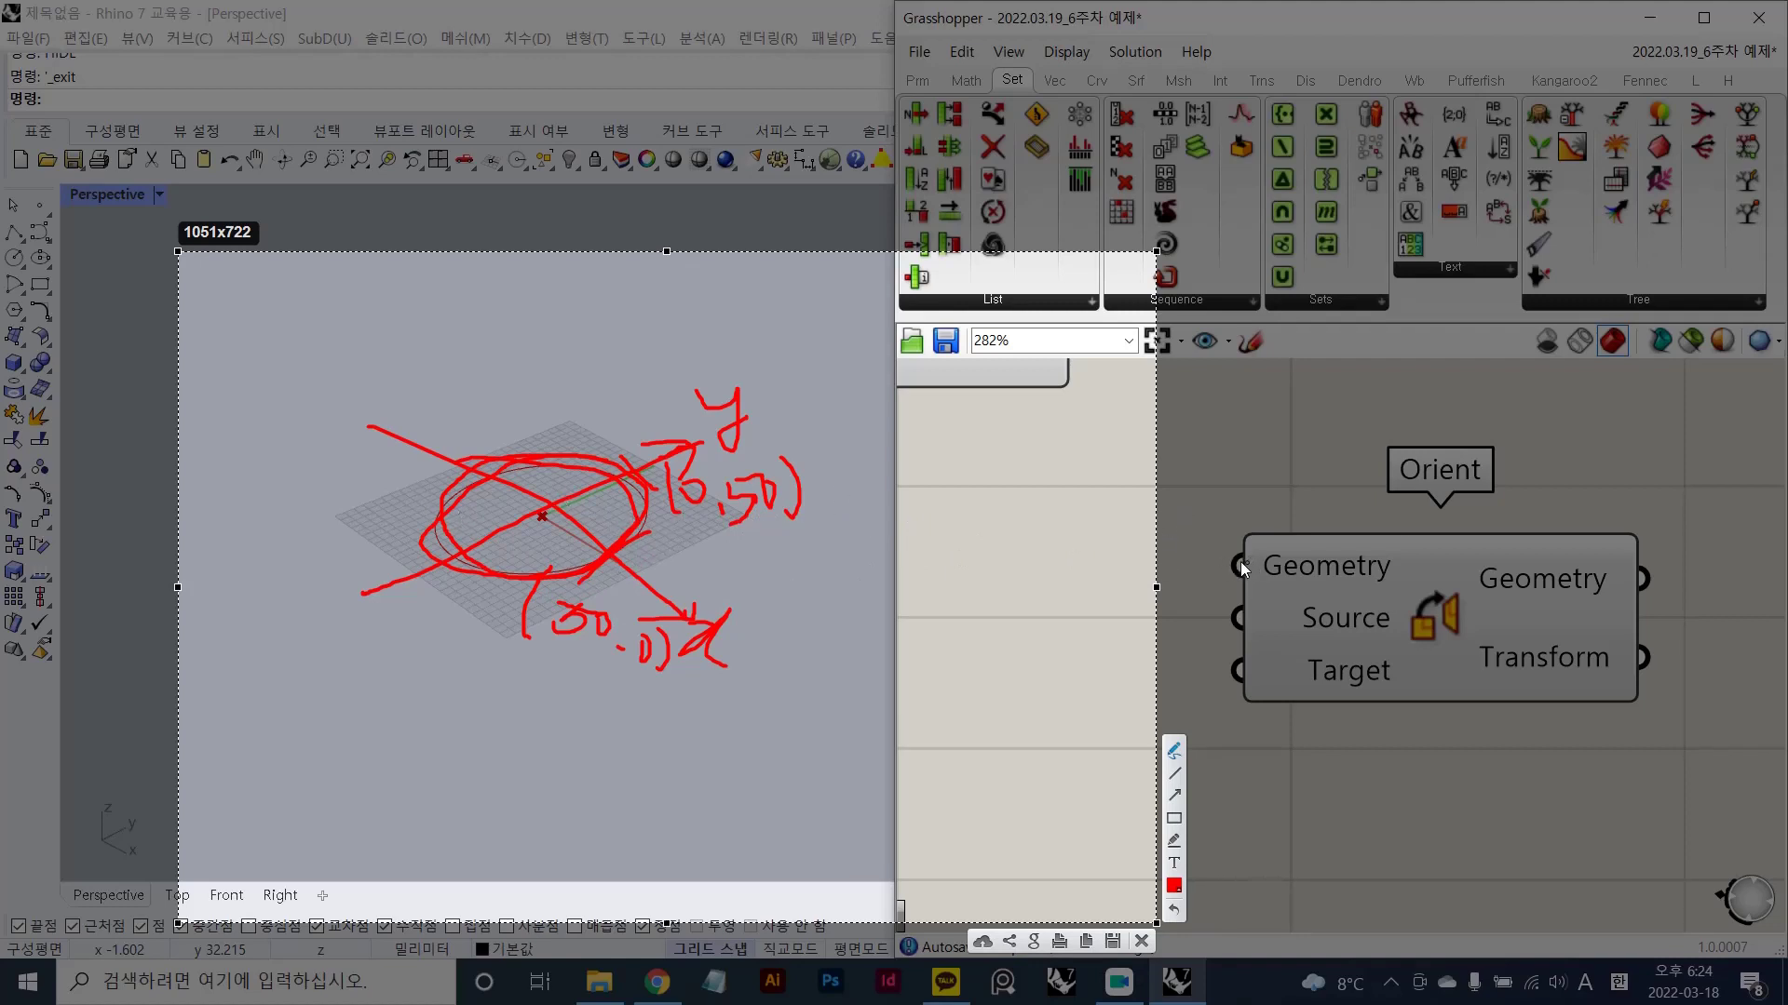
# - Sketch a line from the circle to Orient's Geometry input and write "xy plane" linked to its Source input
pyautogui.moveTo(1242, 565)
pyautogui.mouseDown()
pyautogui.moveTo(855, 355)
pyautogui.moveTo(564, 454)
pyautogui.mouseUp()
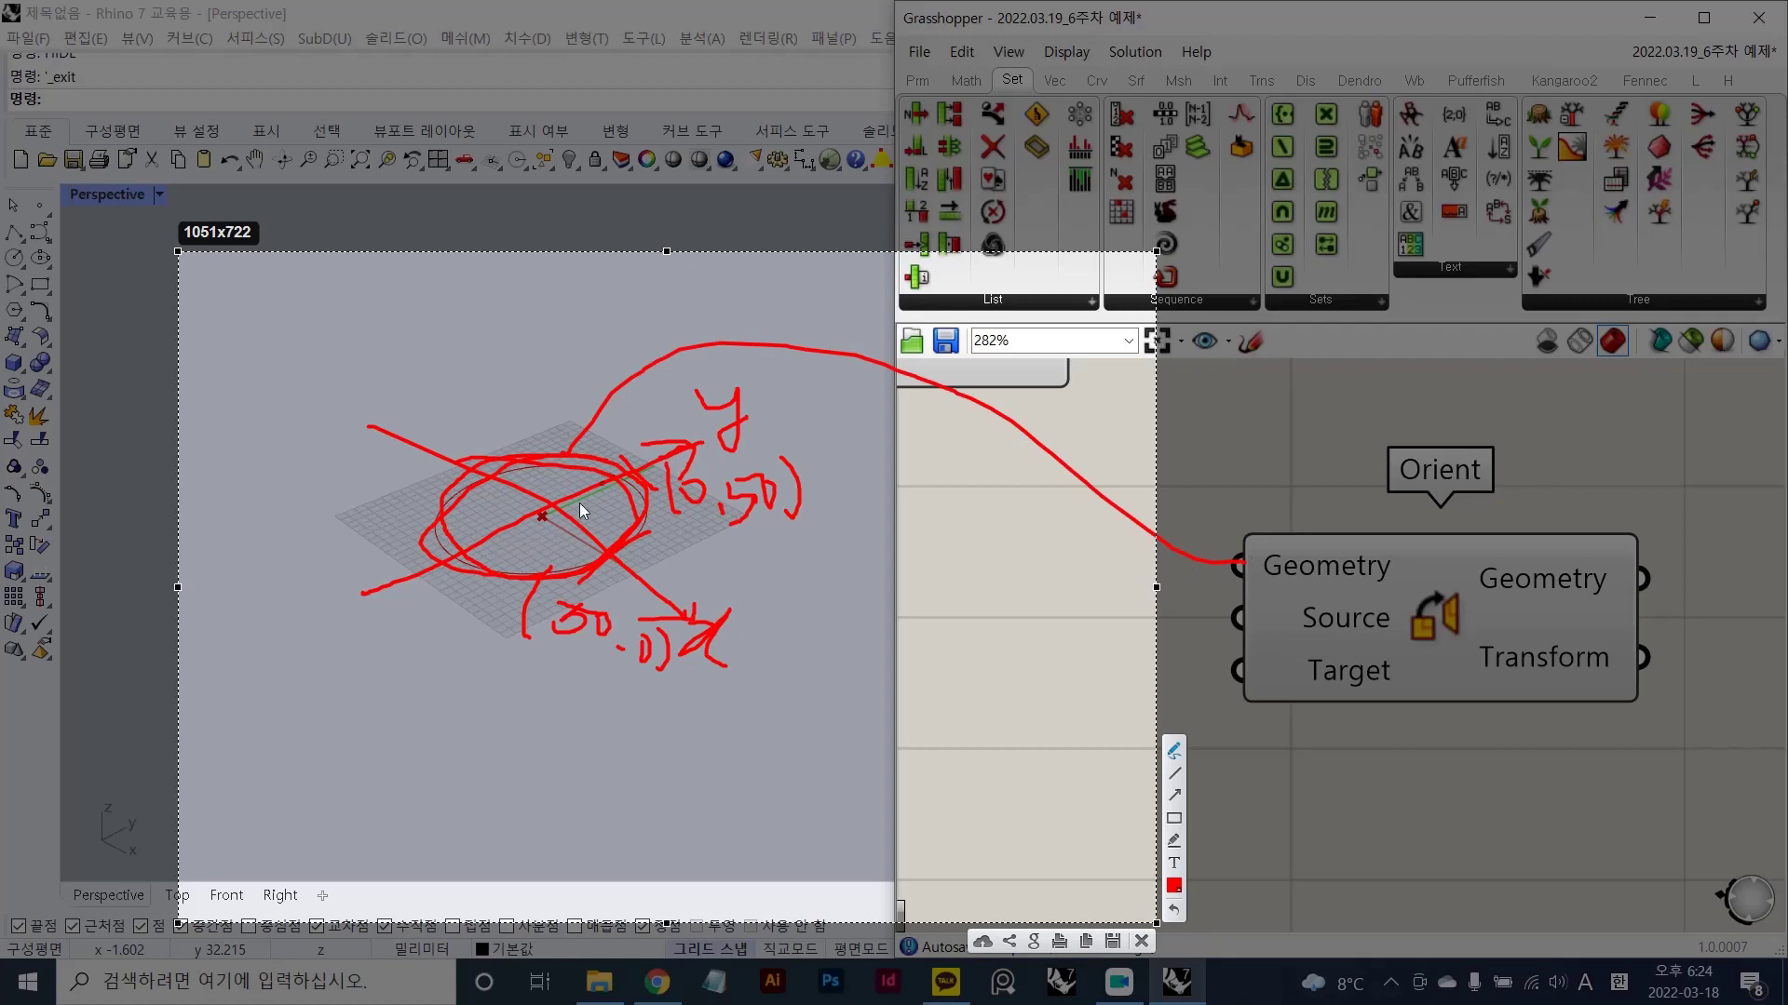
pyautogui.moveTo(884, 529); pyautogui.dragTo(902, 528)
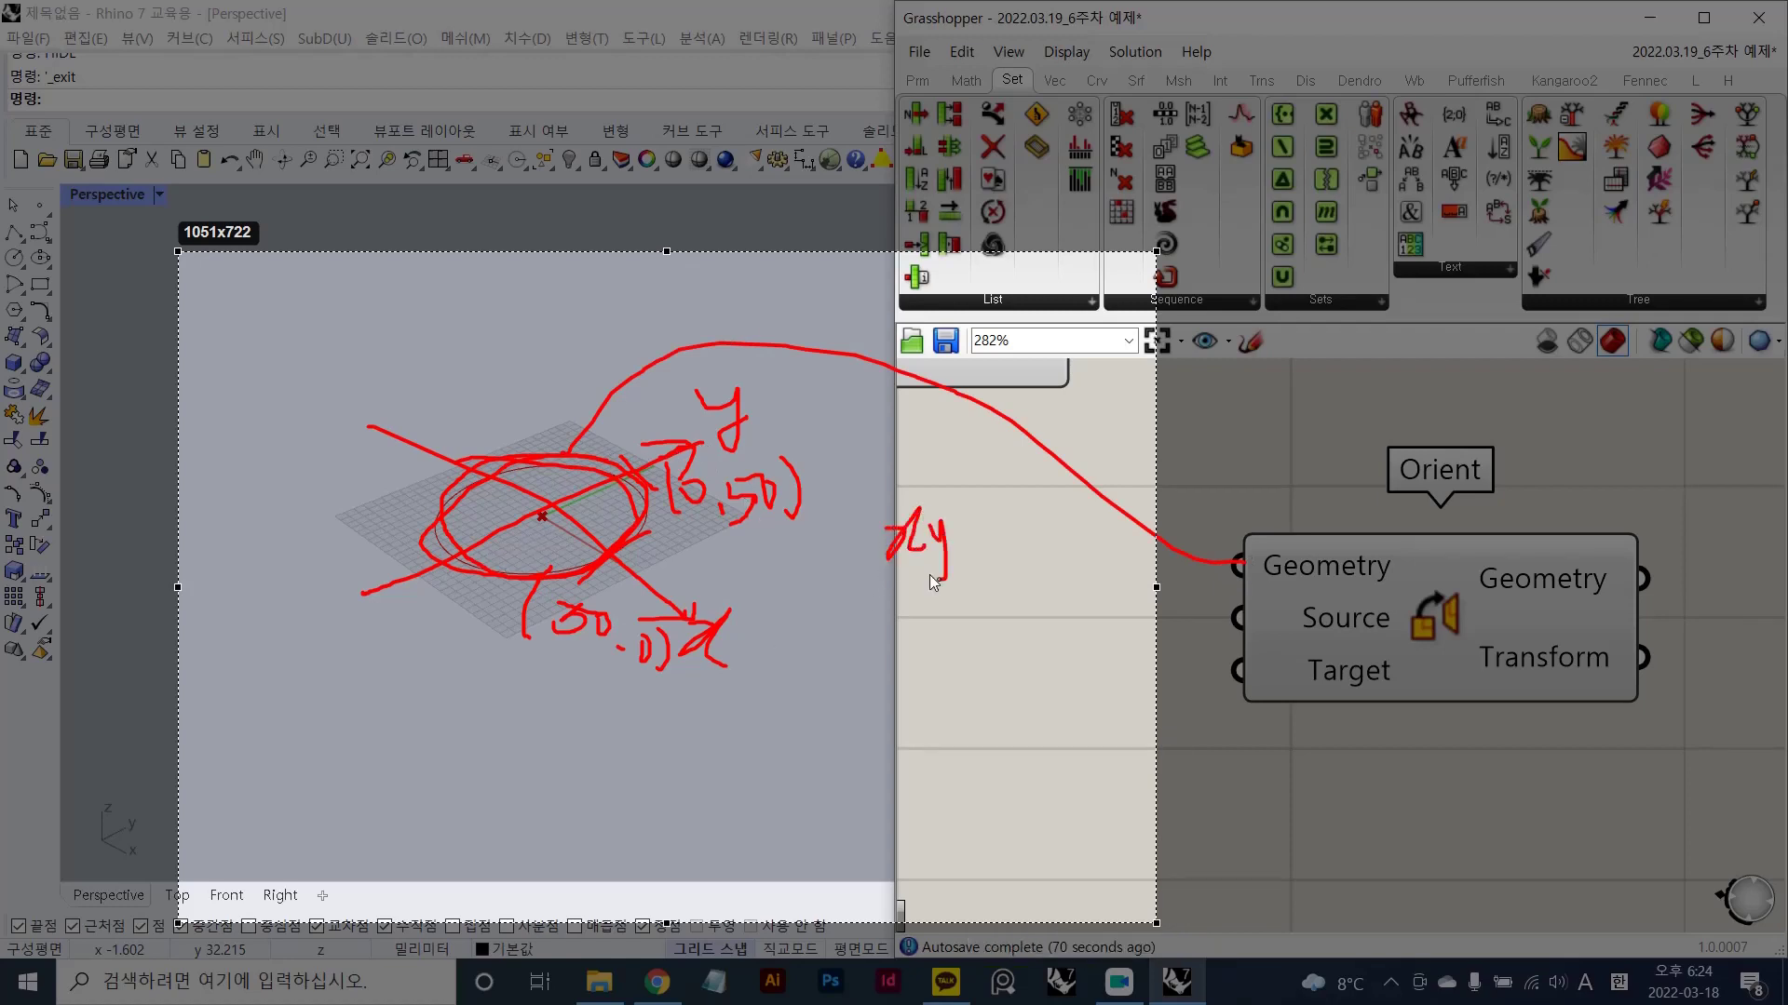
pyautogui.moveTo(978, 589)
pyautogui.mouseDown()
pyautogui.moveTo(1003, 466)
pyautogui.moveTo(1023, 552)
pyautogui.mouseUp()
pyautogui.moveTo(1240, 616)
pyautogui.mouseDown()
pyautogui.moveTo(1081, 601)
pyautogui.moveTo(806, 492)
pyautogui.moveTo(685, 504)
pyautogui.mouseUp()
pyautogui.hotkey('ctrl', 'z')
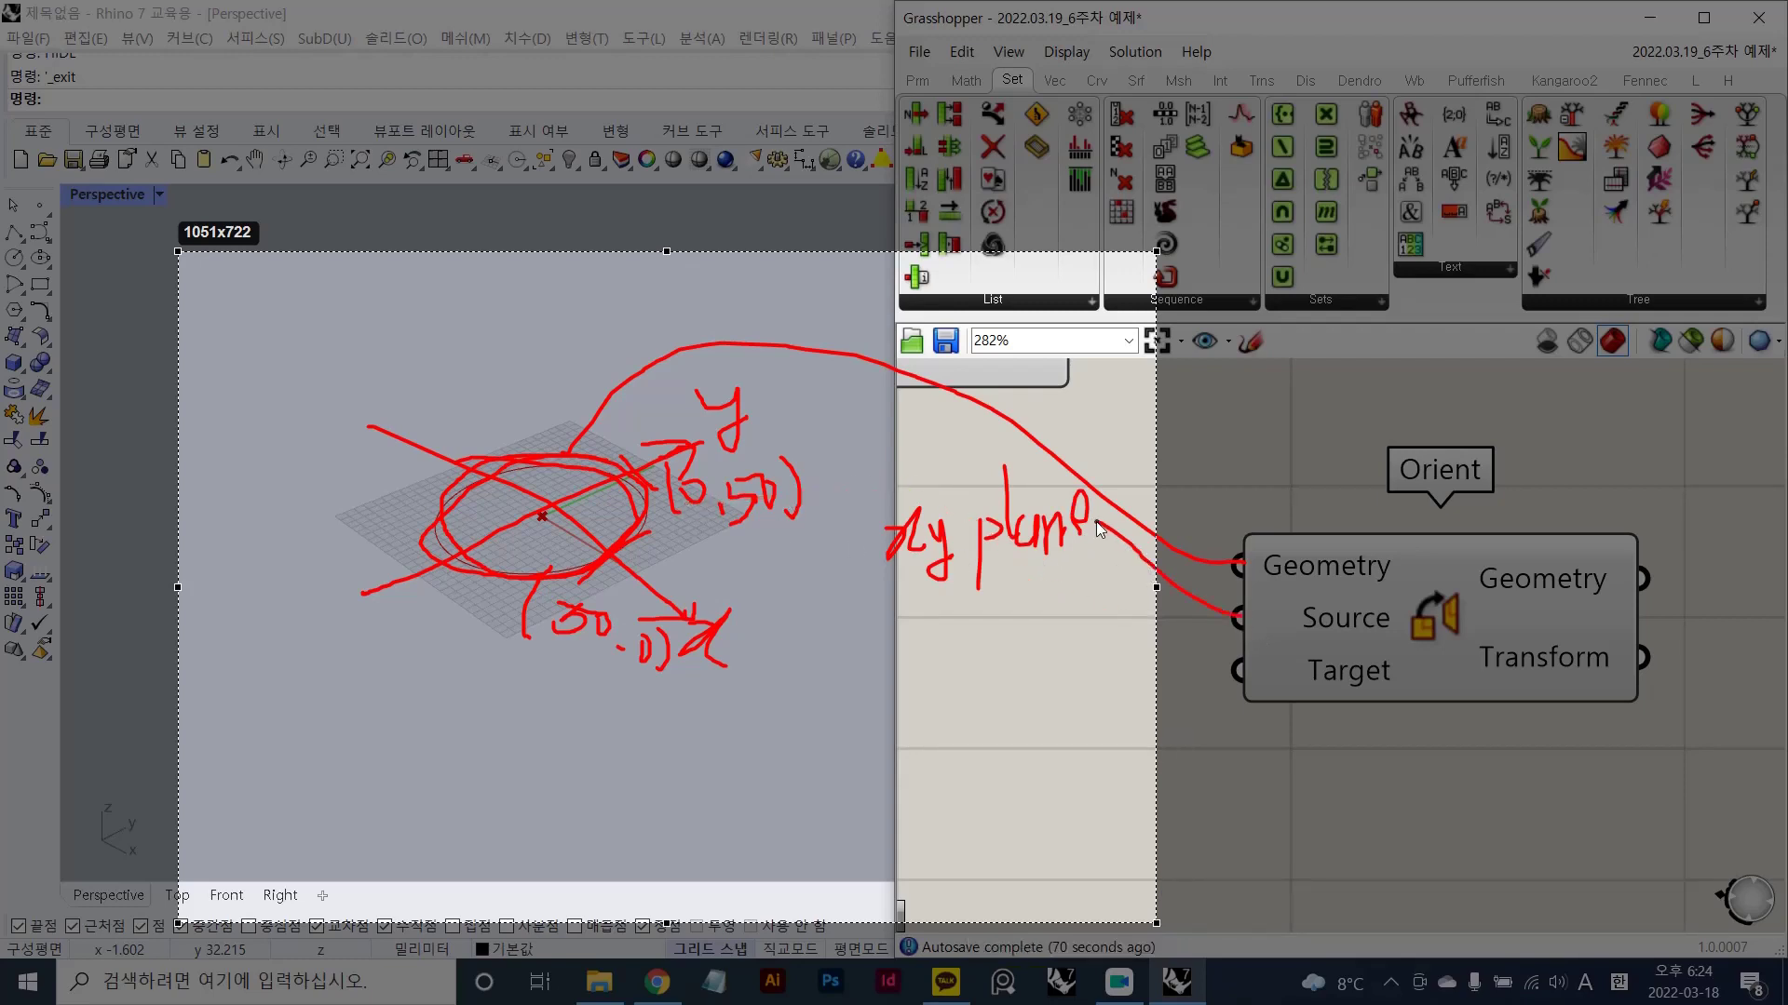
pyautogui.moveTo(1097, 522); pyautogui.dragTo(1092, 532)
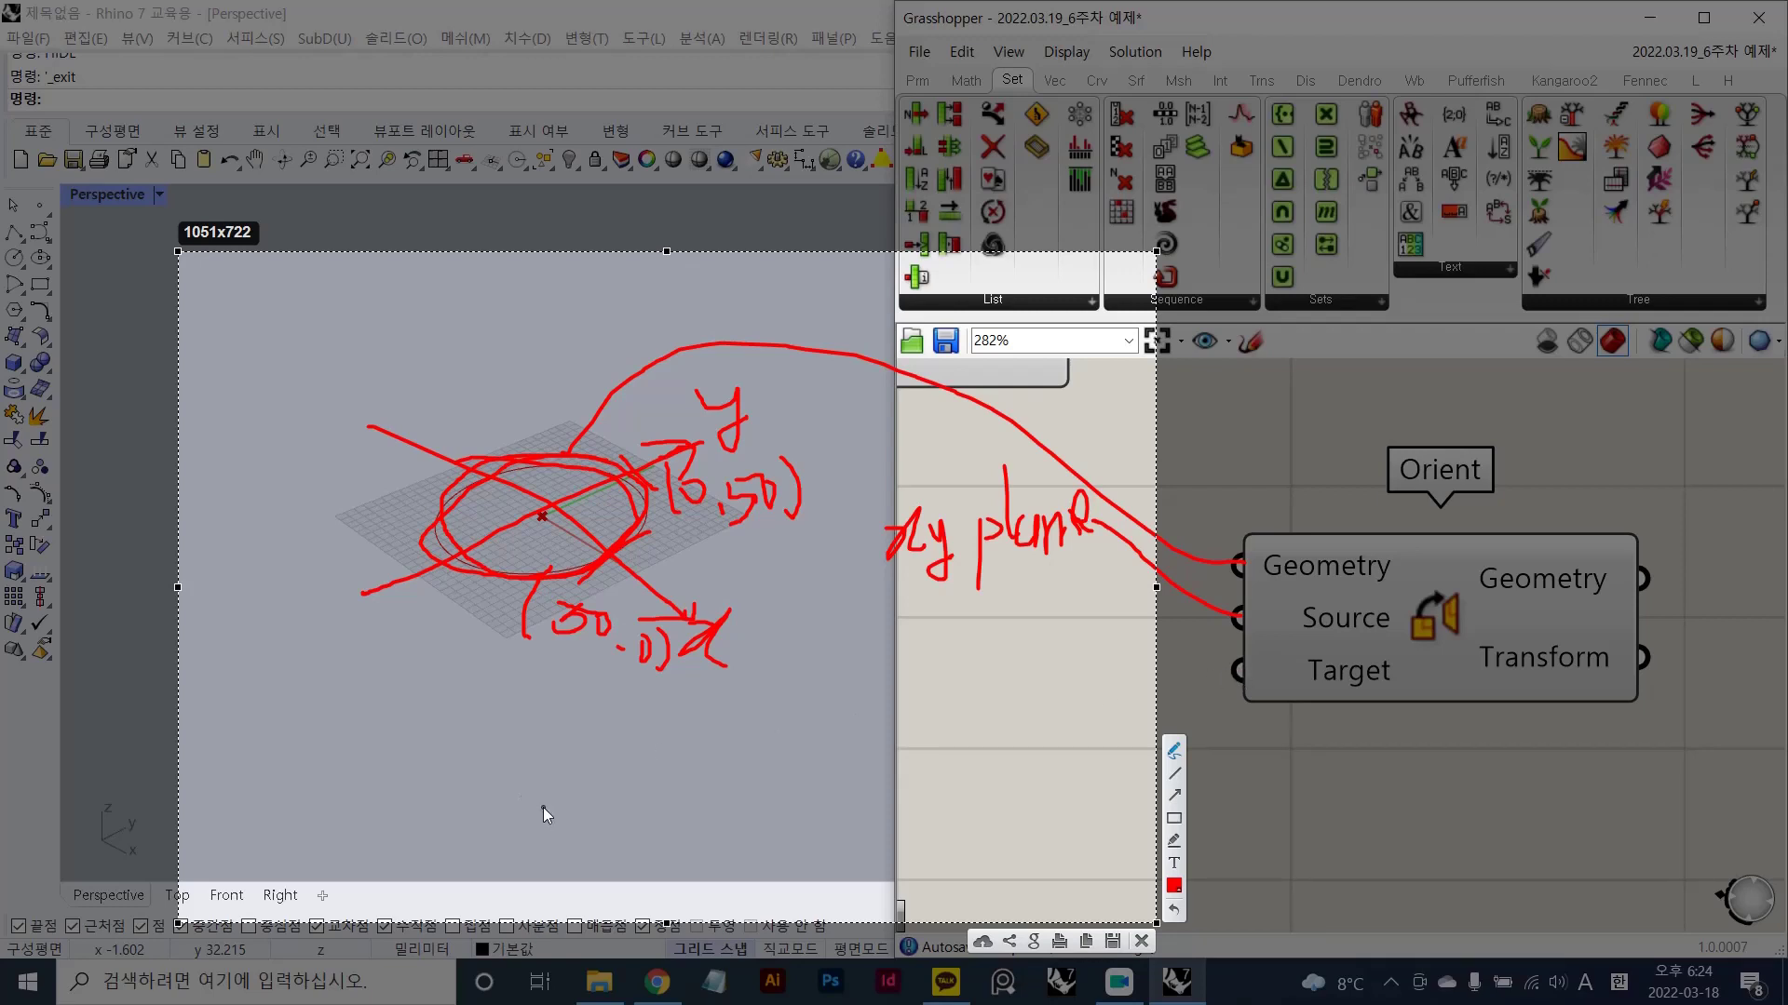
# - Mark a point below the circle and write the coordinates (0, 0, -100) beside it
pyautogui.moveTo(530, 806); pyautogui.dragTo(532, 810)
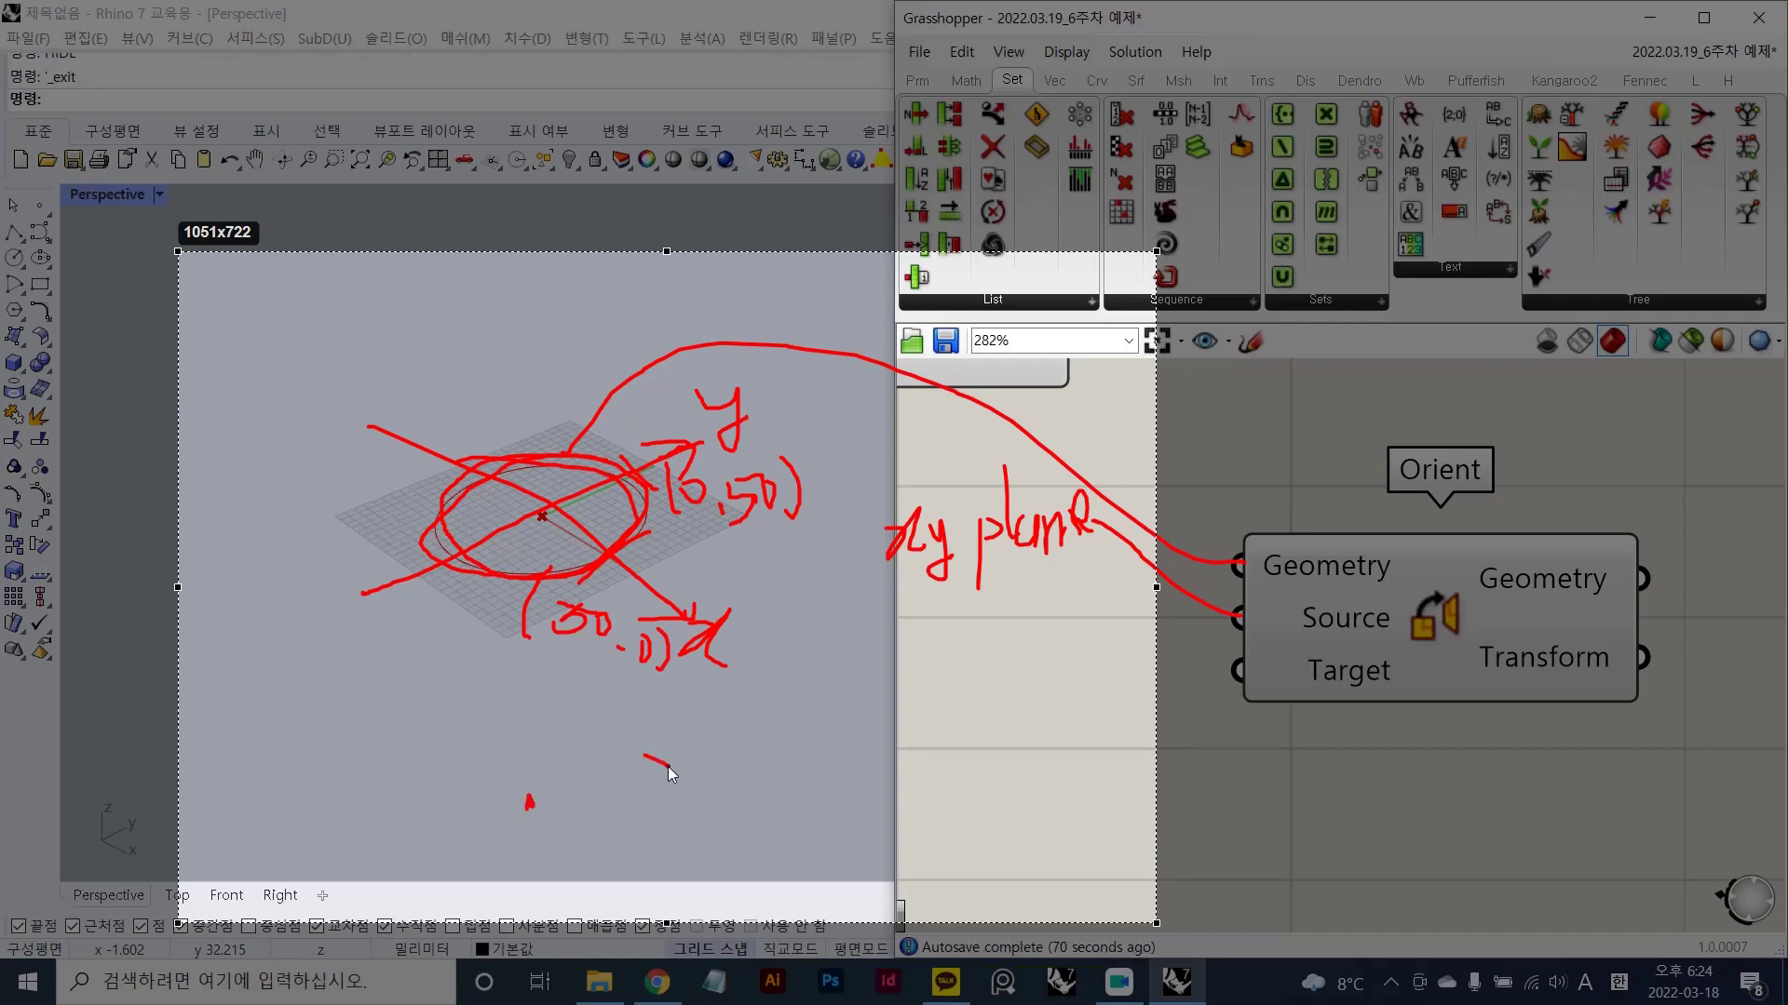
pyautogui.moveTo(639, 738); pyautogui.dragTo(588, 776)
pyautogui.moveTo(632, 769); pyautogui.dragTo(632, 770)
pyautogui.moveTo(655, 779); pyautogui.dragTo(657, 776)
pyautogui.moveTo(683, 801)
pyautogui.mouseDown()
pyautogui.moveTo(772, 833)
pyautogui.moveTo(649, 816)
pyautogui.moveTo(791, 838)
pyautogui.moveTo(750, 845)
pyautogui.mouseUp()
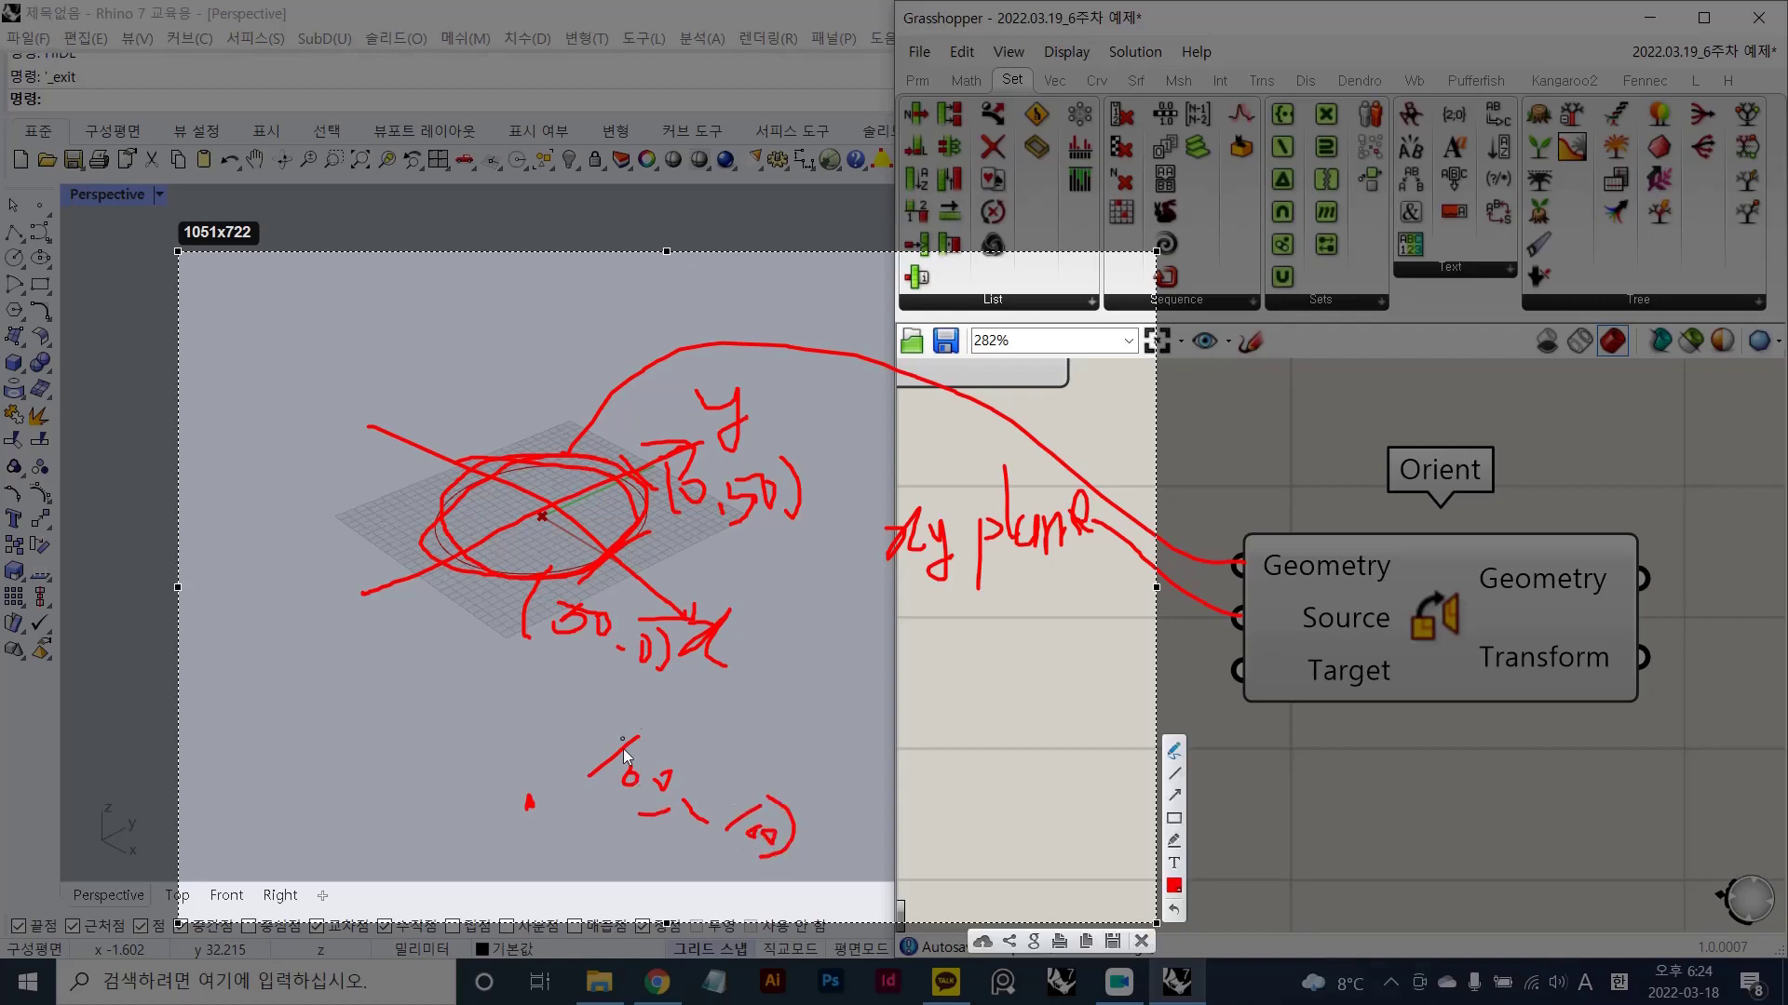
# - Sketch x and y axis arrows with labels through the point marked below the circle
pyautogui.moveTo(566, 756); pyautogui.dragTo(635, 722)
pyautogui.moveTo(528, 799); pyautogui.dragTo(531, 806)
pyautogui.moveTo(445, 858)
pyautogui.mouseDown()
pyautogui.moveTo(610, 756)
pyautogui.moveTo(594, 773)
pyautogui.mouseUp()
pyautogui.moveTo(474, 769); pyautogui.dragTo(579, 846)
pyautogui.moveTo(597, 831)
pyautogui.mouseDown()
pyautogui.moveTo(572, 862)
pyautogui.moveTo(643, 891)
pyautogui.mouseUp()
pyautogui.moveTo(657, 864); pyautogui.dragTo(605, 881)
pyautogui.moveTo(613, 751); pyautogui.dragTo(638, 727)
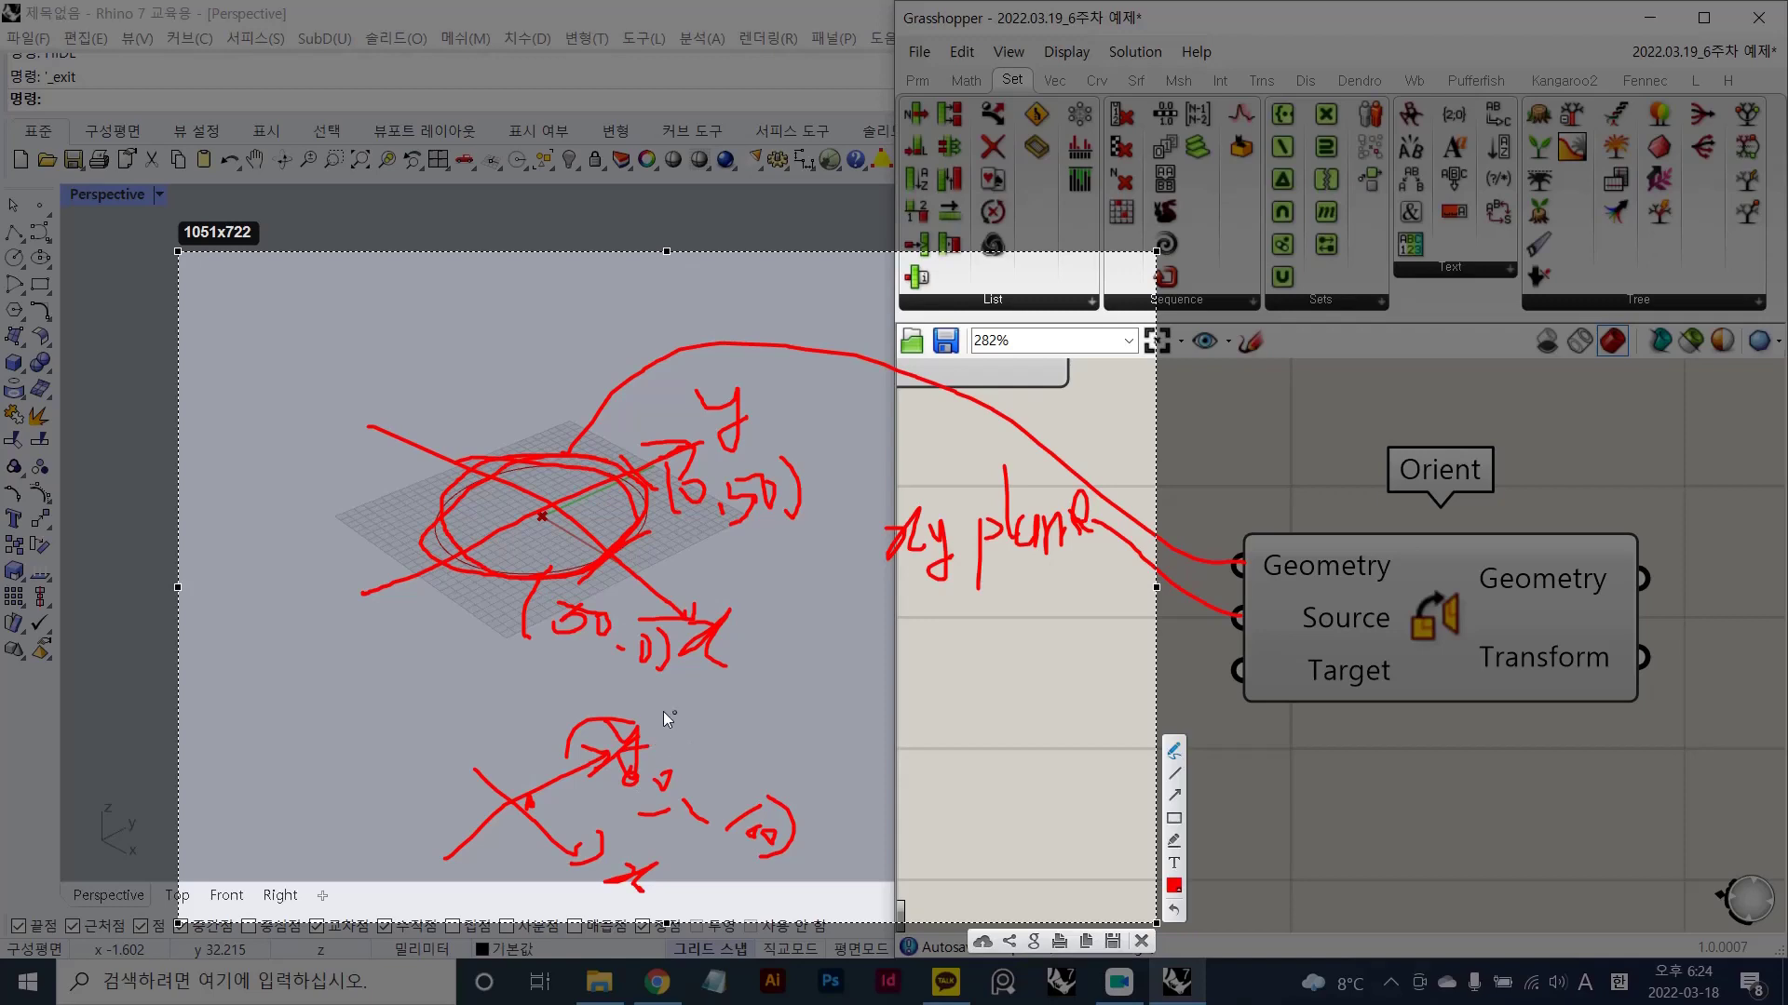
# - Outline the lower plane with an arrow to Orient's Target input, and sketch the circle moving from its original centre to that plane
pyautogui.moveTo(622, 683); pyautogui.dragTo(573, 683)
pyautogui.moveTo(466, 700)
pyautogui.mouseDown()
pyautogui.moveTo(773, 843)
pyautogui.moveTo(835, 773)
pyautogui.moveTo(1175, 662)
pyautogui.moveTo(1225, 666)
pyautogui.moveTo(1203, 704)
pyautogui.mouseUp()
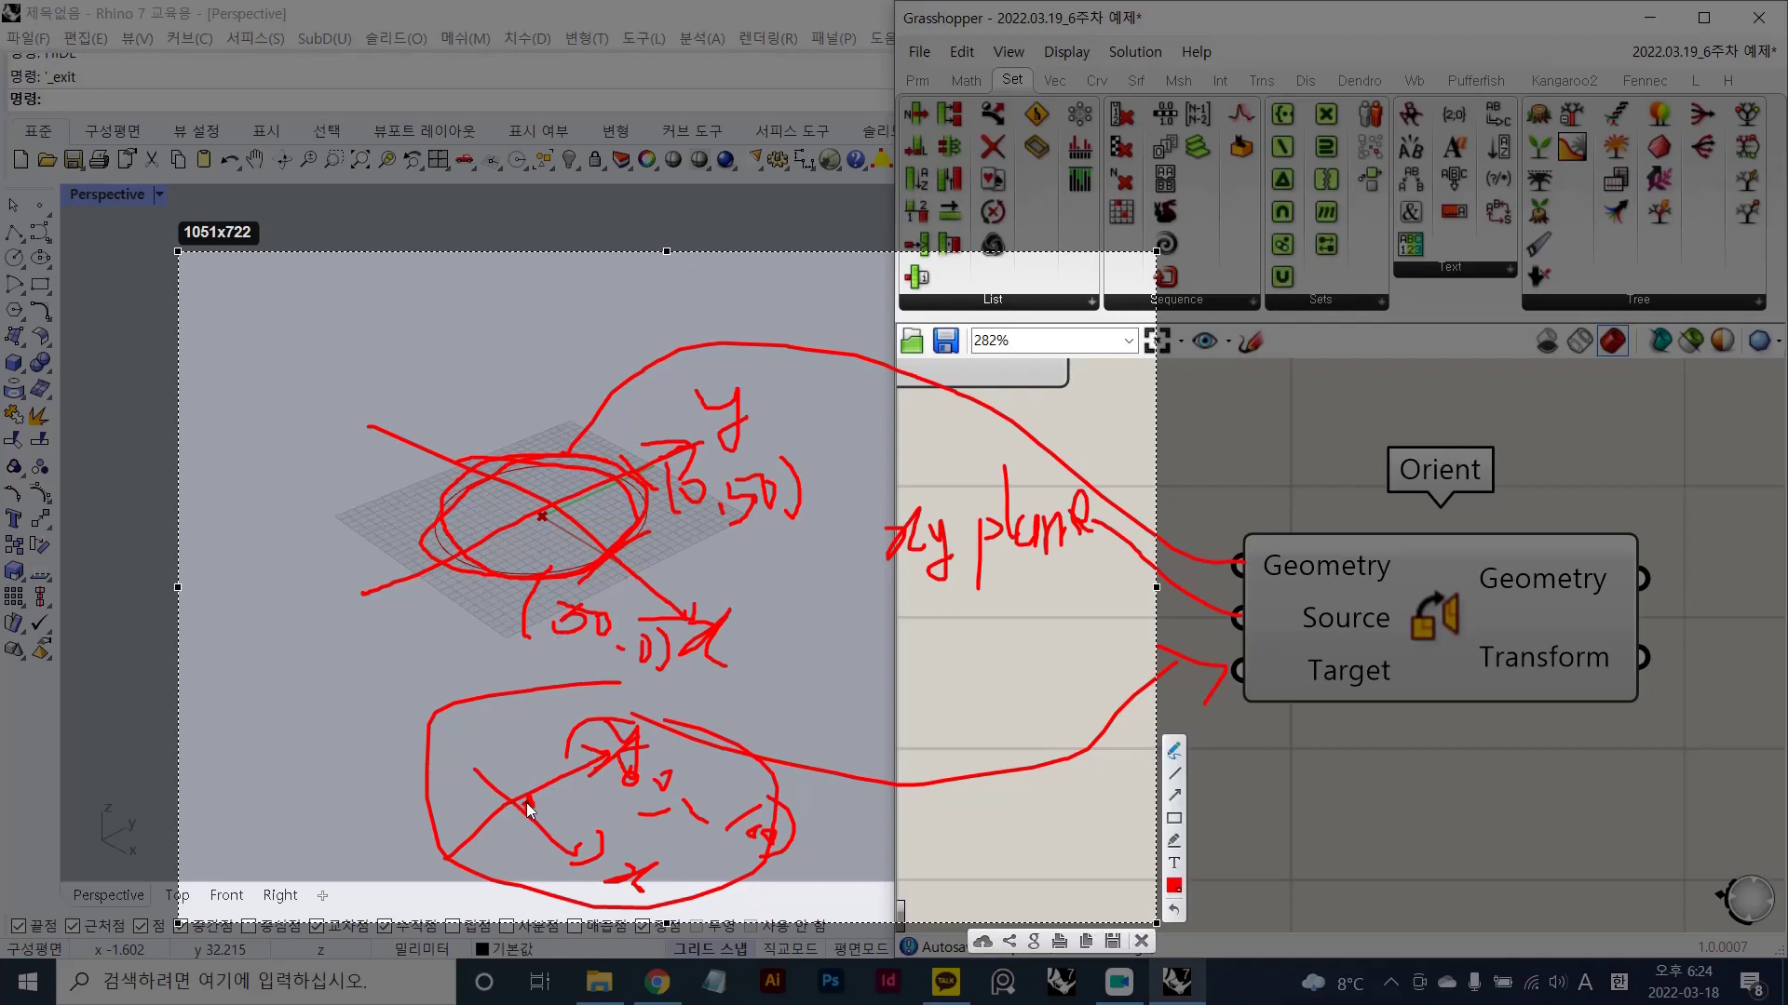
pyautogui.moveTo(527, 808); pyautogui.dragTo(532, 803)
pyautogui.moveTo(546, 511); pyautogui.dragTo(542, 829)
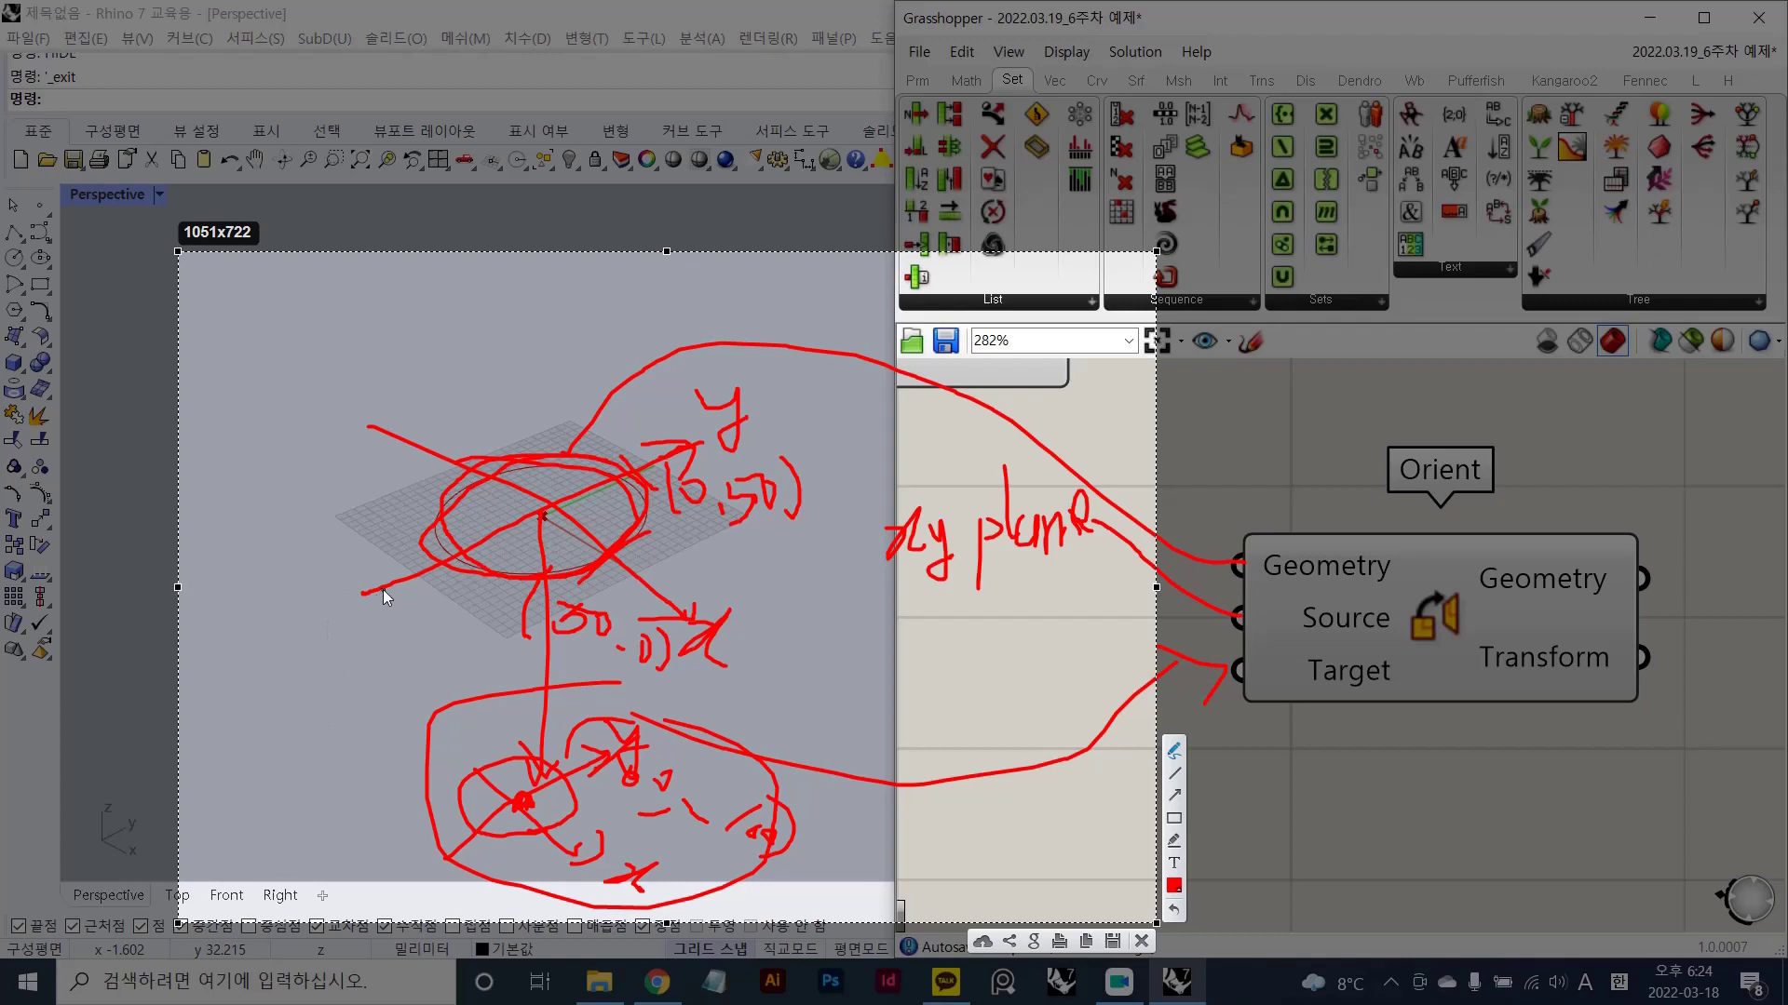
# - Extend the y axis line beyond the circle and sketch an upright axis on it, labelling the pair y and z
pyautogui.moveTo(359, 594); pyautogui.dragTo(349, 602)
pyautogui.moveTo(188, 657); pyautogui.dragTo(188, 658)
pyautogui.click(298, 499)
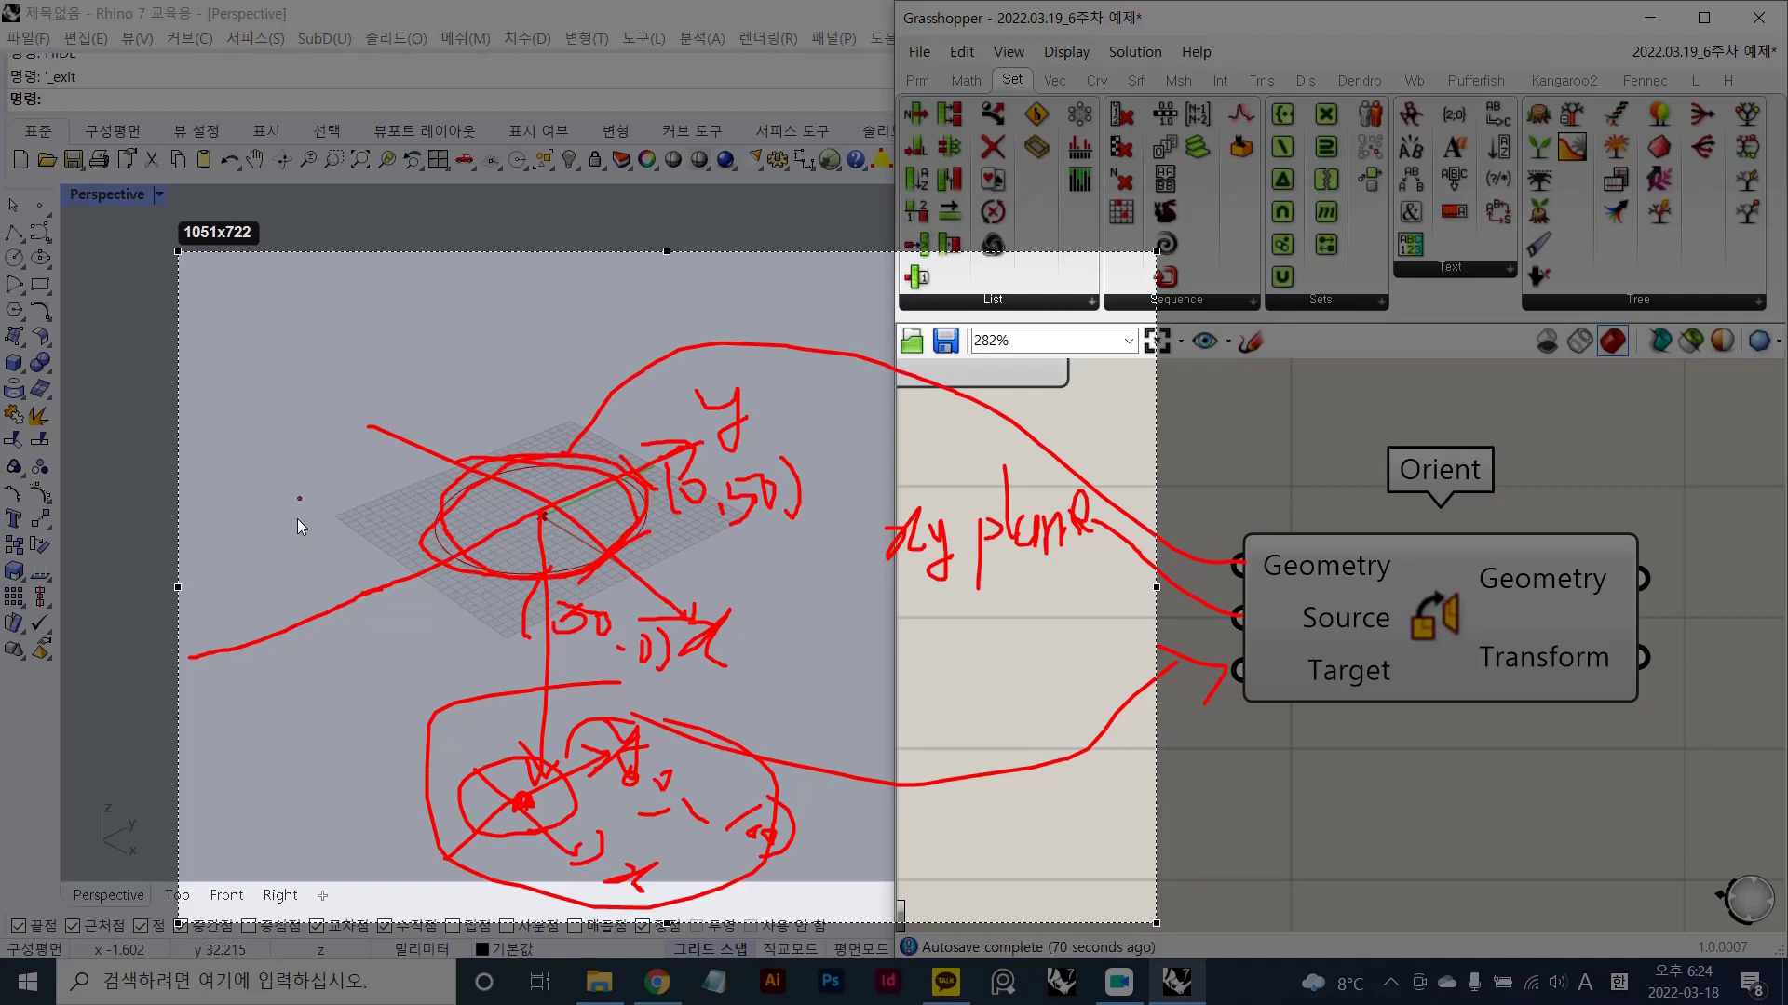
pyautogui.moveTo(299, 499); pyautogui.dragTo(288, 633)
pyautogui.moveTo(299, 499)
pyautogui.mouseDown()
pyautogui.moveTo(285, 514)
pyautogui.moveTo(321, 520)
pyautogui.mouseUp()
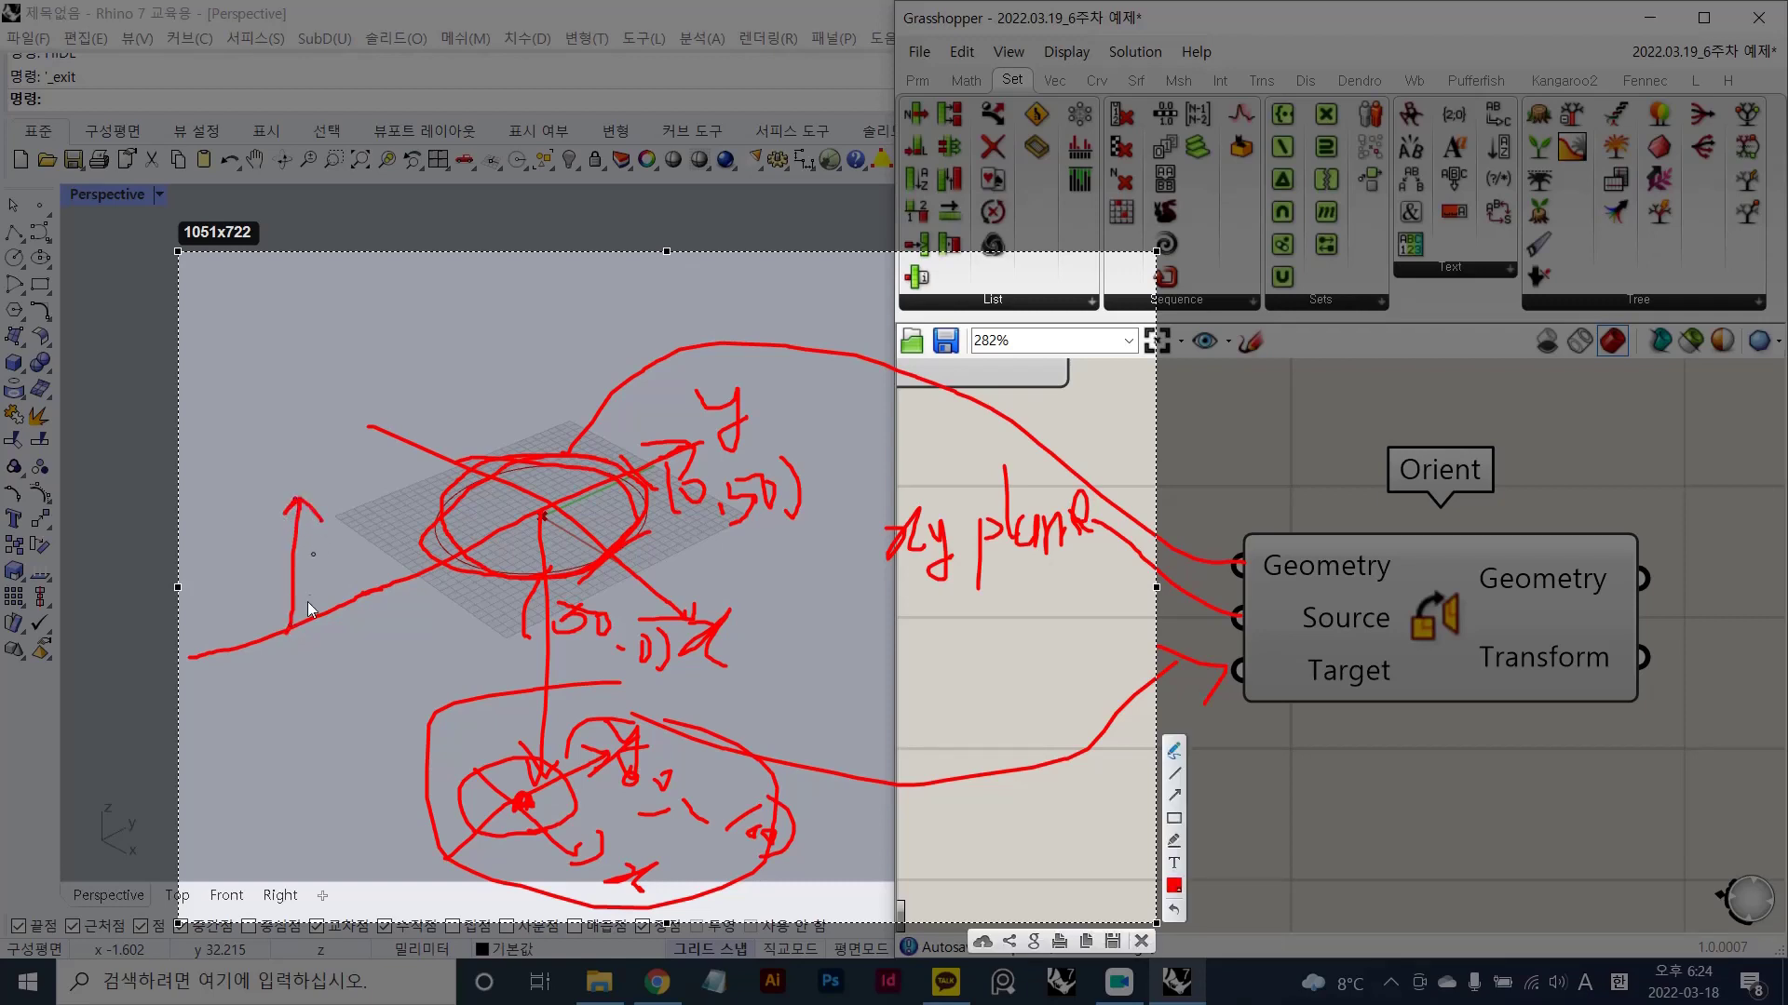
pyautogui.moveTo(299, 623); pyautogui.dragTo(299, 623)
pyautogui.moveTo(370, 573); pyautogui.dragTo(417, 589)
pyautogui.moveTo(226, 482); pyautogui.dragTo(299, 504)
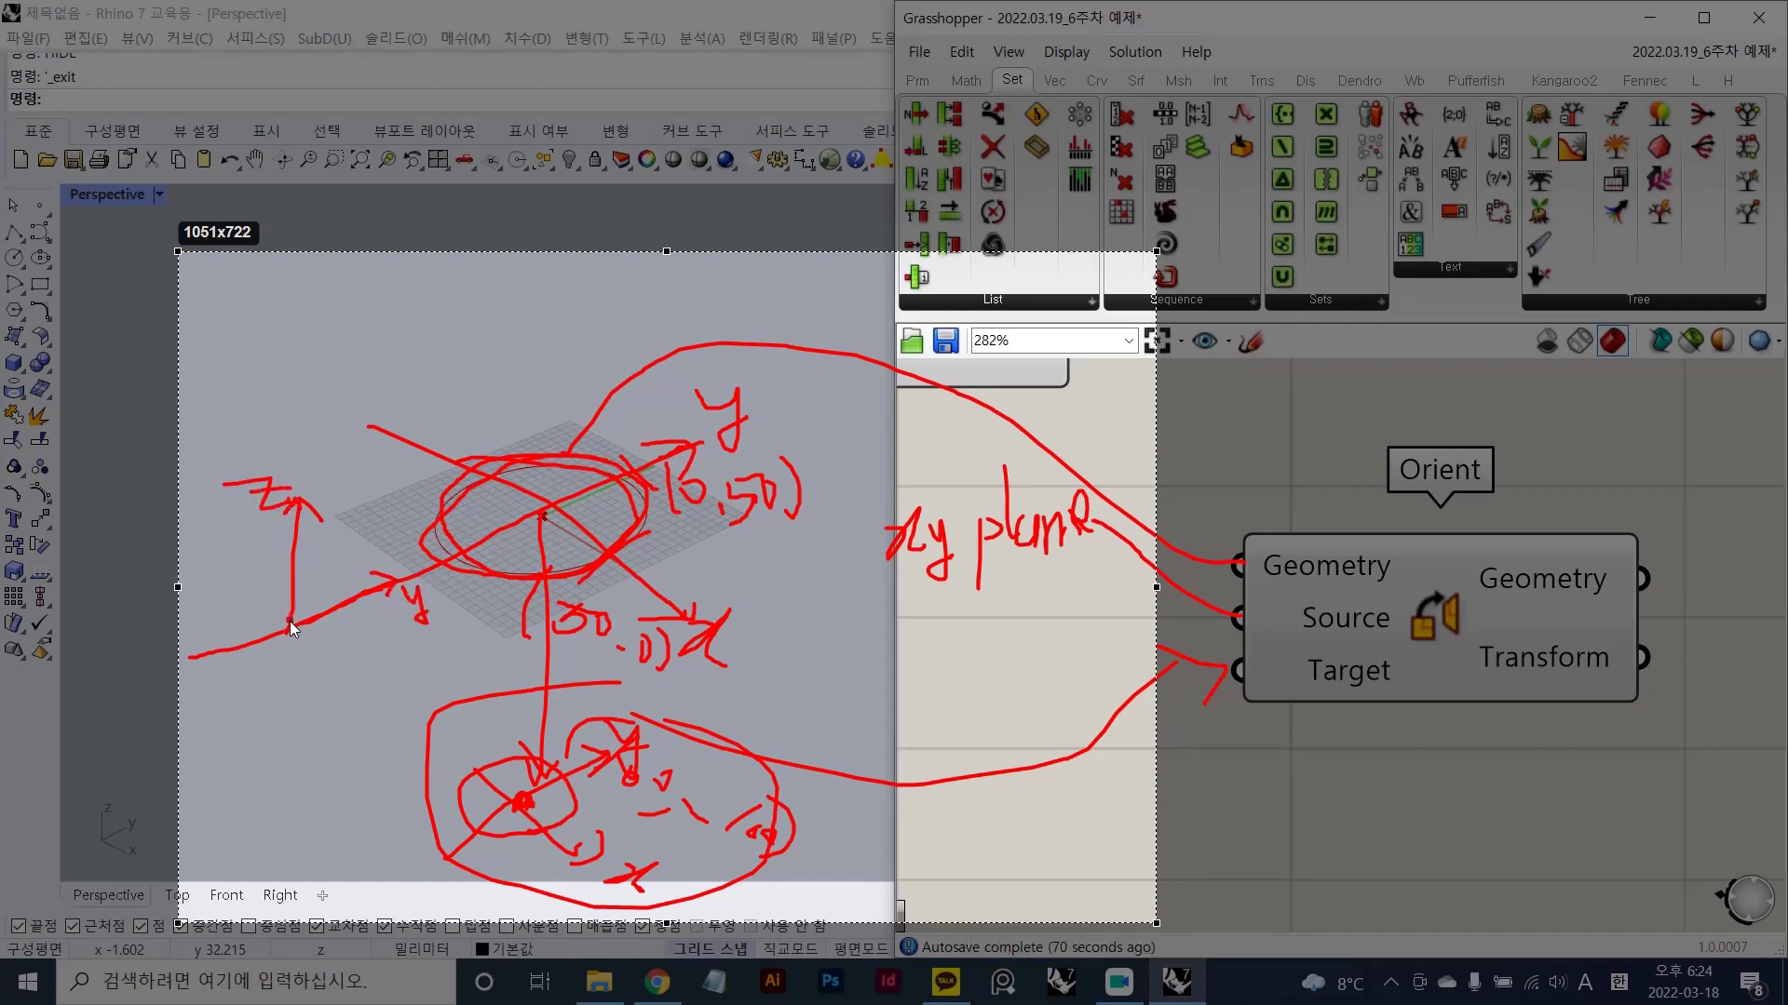
# - Write the coordinates (0, -200) below the origin of the y-z axes and mark that point
pyautogui.moveTo(264, 667)
pyautogui.mouseDown()
pyautogui.moveTo(286, 662)
pyautogui.moveTo(288, 685)
pyautogui.mouseUp()
pyautogui.moveTo(301, 672)
pyautogui.mouseDown()
pyautogui.moveTo(353, 663)
pyautogui.moveTo(410, 696)
pyautogui.mouseUp()
pyautogui.moveTo(250, 662); pyautogui.dragTo(246, 698)
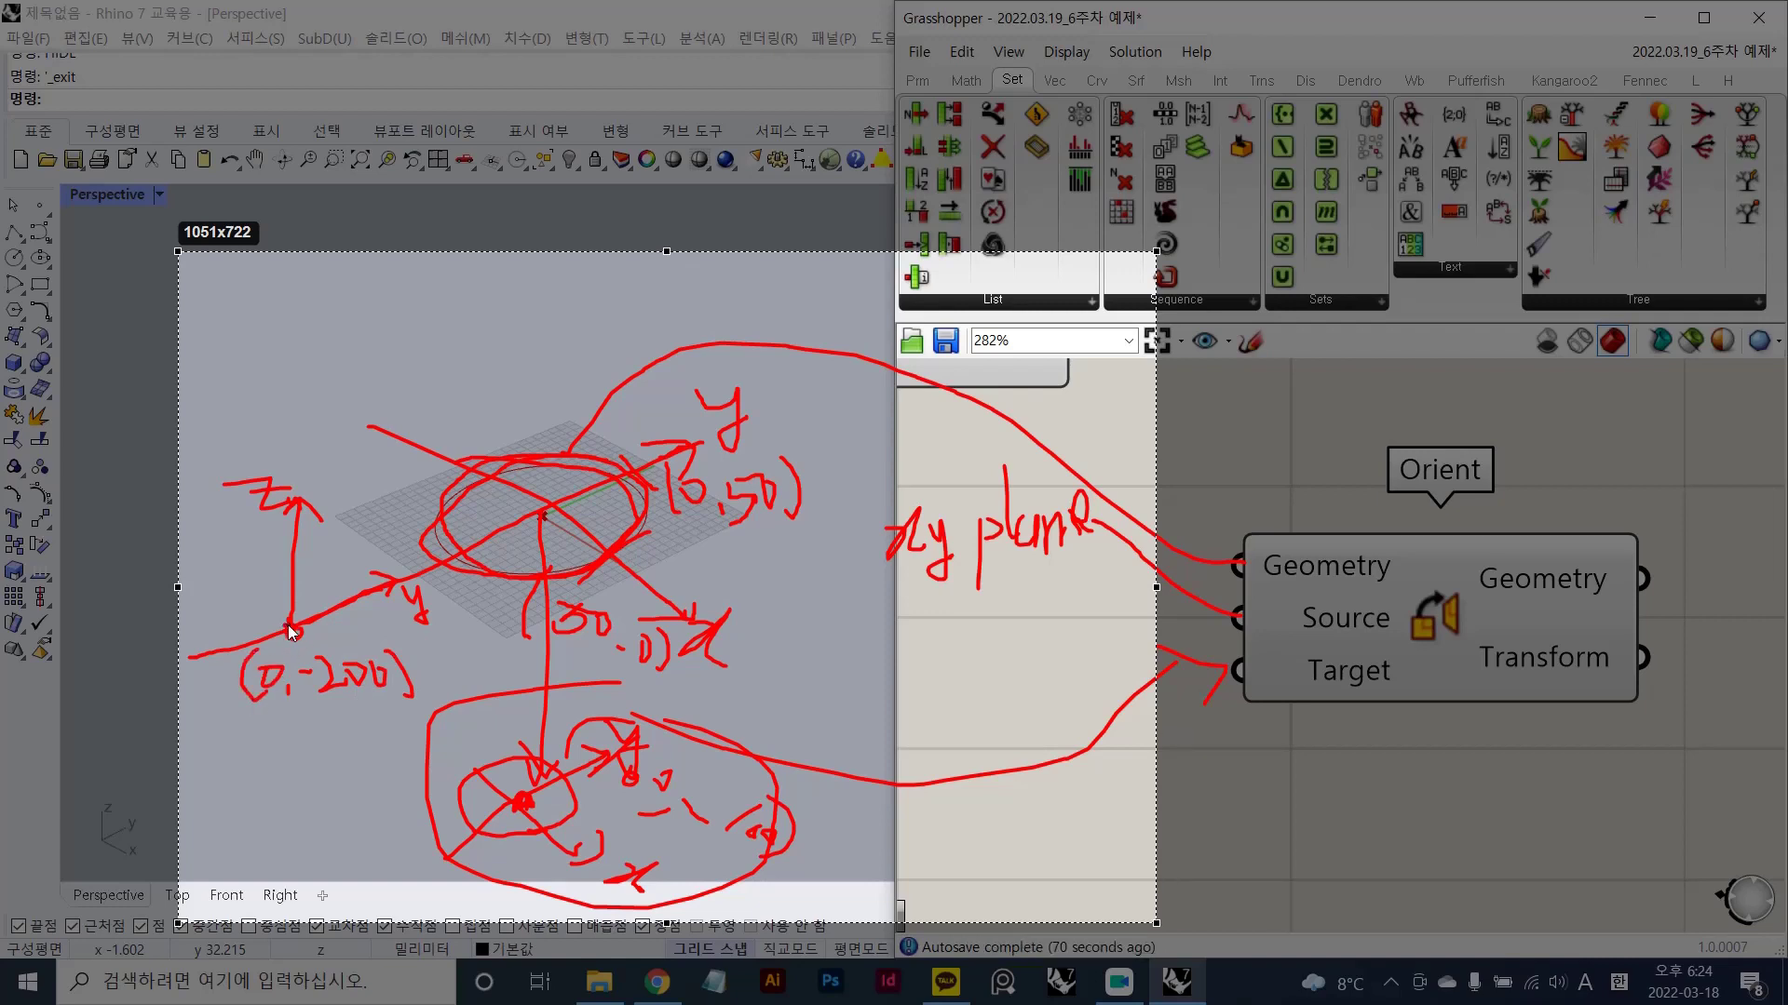
pyautogui.click(292, 631)
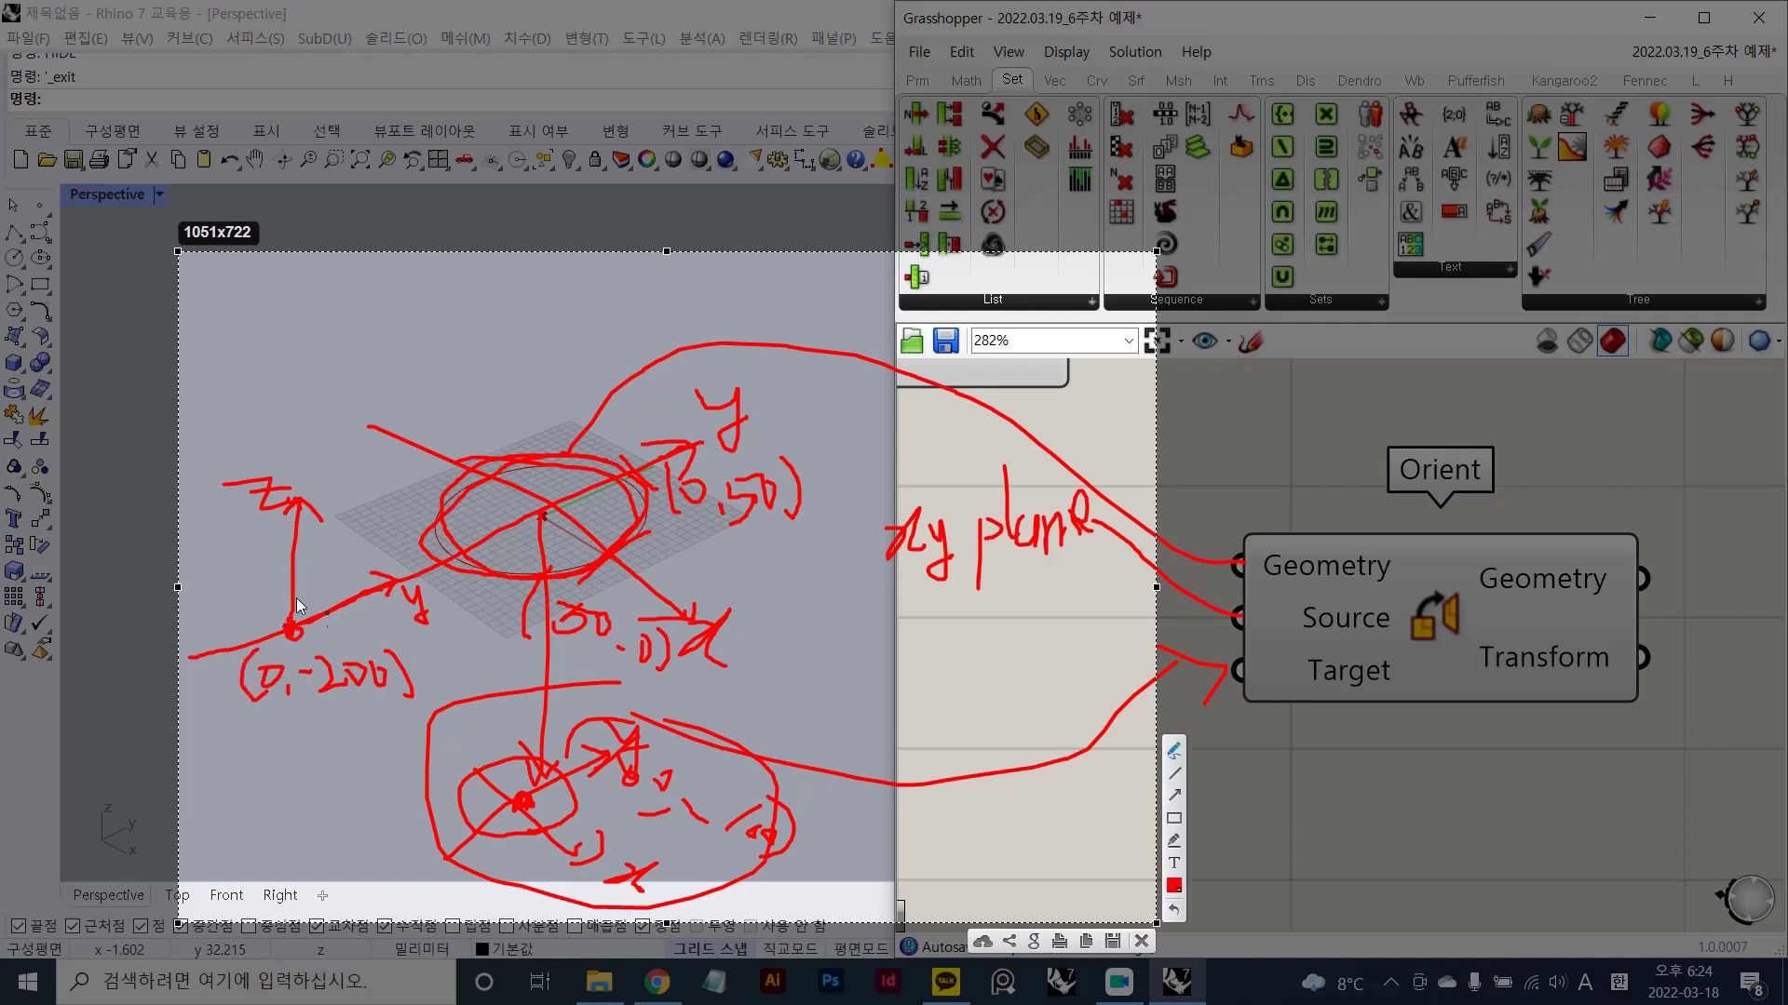
# - Sketch a small upright square at the y-z origin, then outline that plane with an arrow to Orient's Target input
pyautogui.moveTo(310, 585); pyautogui.dragTo(287, 599)
pyautogui.moveTo(270, 666)
pyautogui.mouseDown()
pyautogui.moveTo(314, 648)
pyautogui.moveTo(309, 583)
pyautogui.mouseUp()
pyautogui.moveTo(457, 706)
pyautogui.mouseDown()
pyautogui.moveTo(326, 765)
pyautogui.moveTo(436, 614)
pyautogui.moveTo(743, 729)
pyautogui.moveTo(1213, 688)
pyautogui.moveTo(1184, 726)
pyautogui.mouseUp()
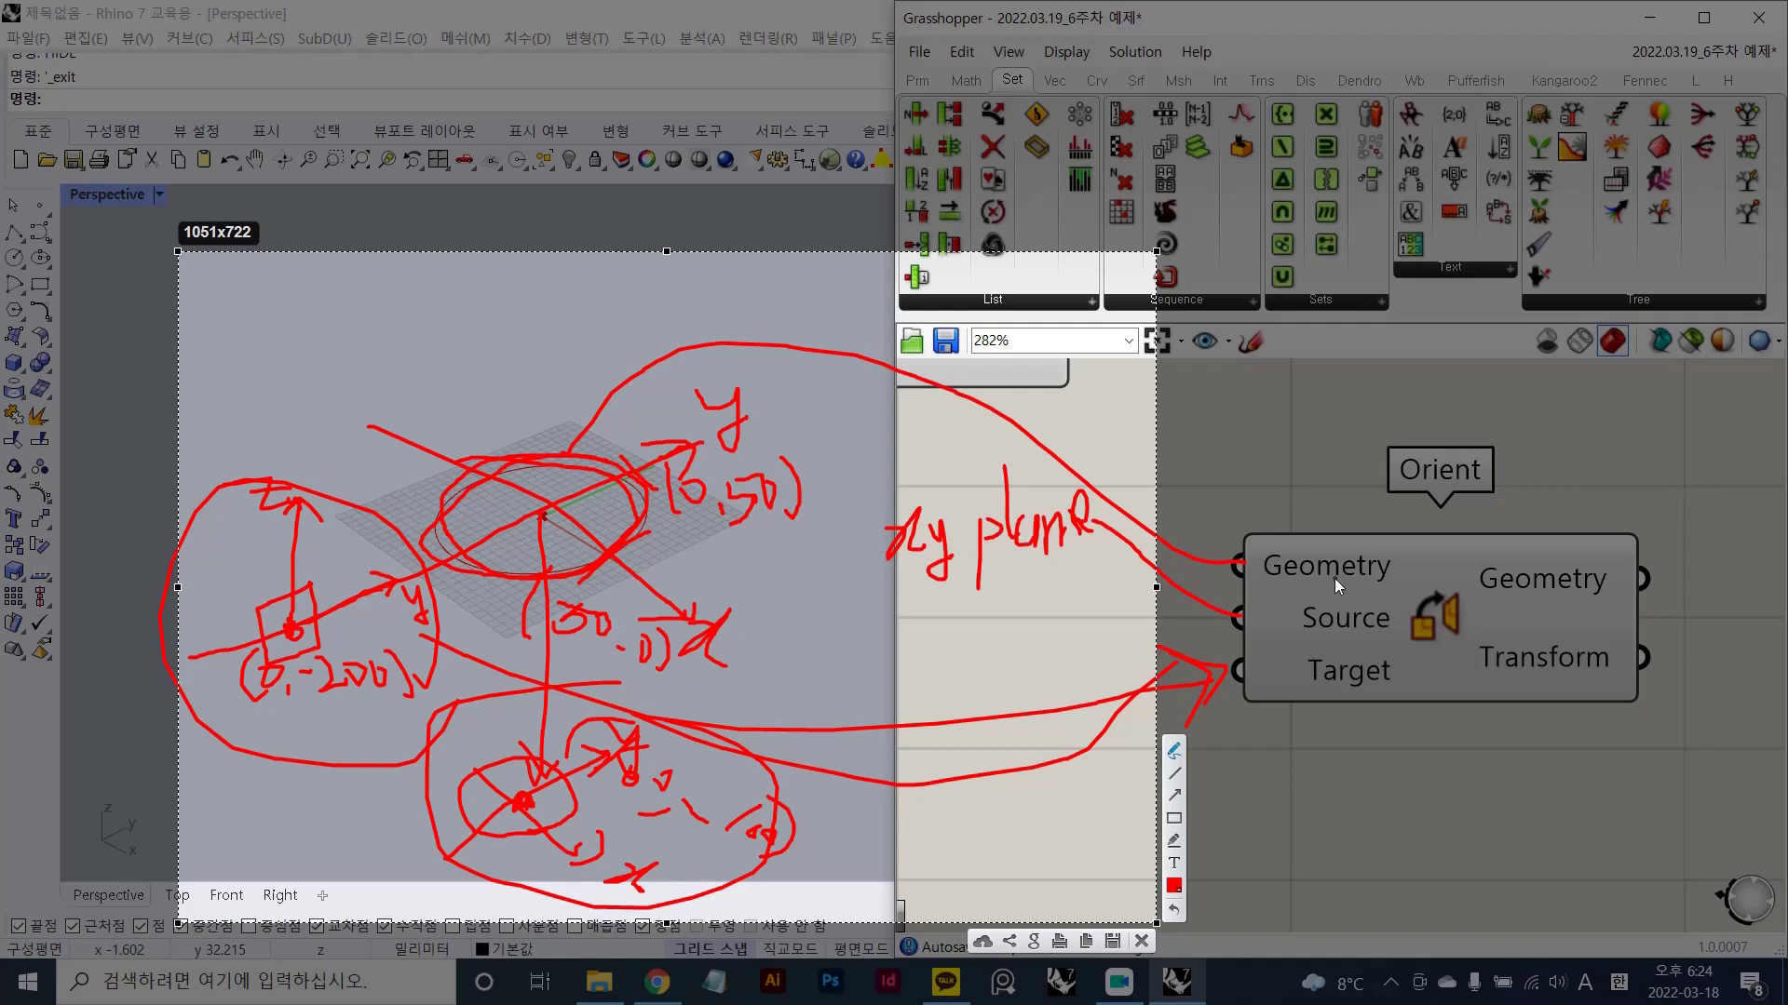
# - Highlight Orient's Geometry and Source inputs and the "xy plane" note with red outlines and underlines
pyautogui.moveTo(1363, 637); pyautogui.dragTo(1248, 641)
pyautogui.moveTo(1009, 577)
pyautogui.mouseDown()
pyautogui.moveTo(1119, 503)
pyautogui.moveTo(1122, 592)
pyautogui.mouseUp()
pyautogui.moveTo(1266, 588); pyautogui.dragTo(1350, 577)
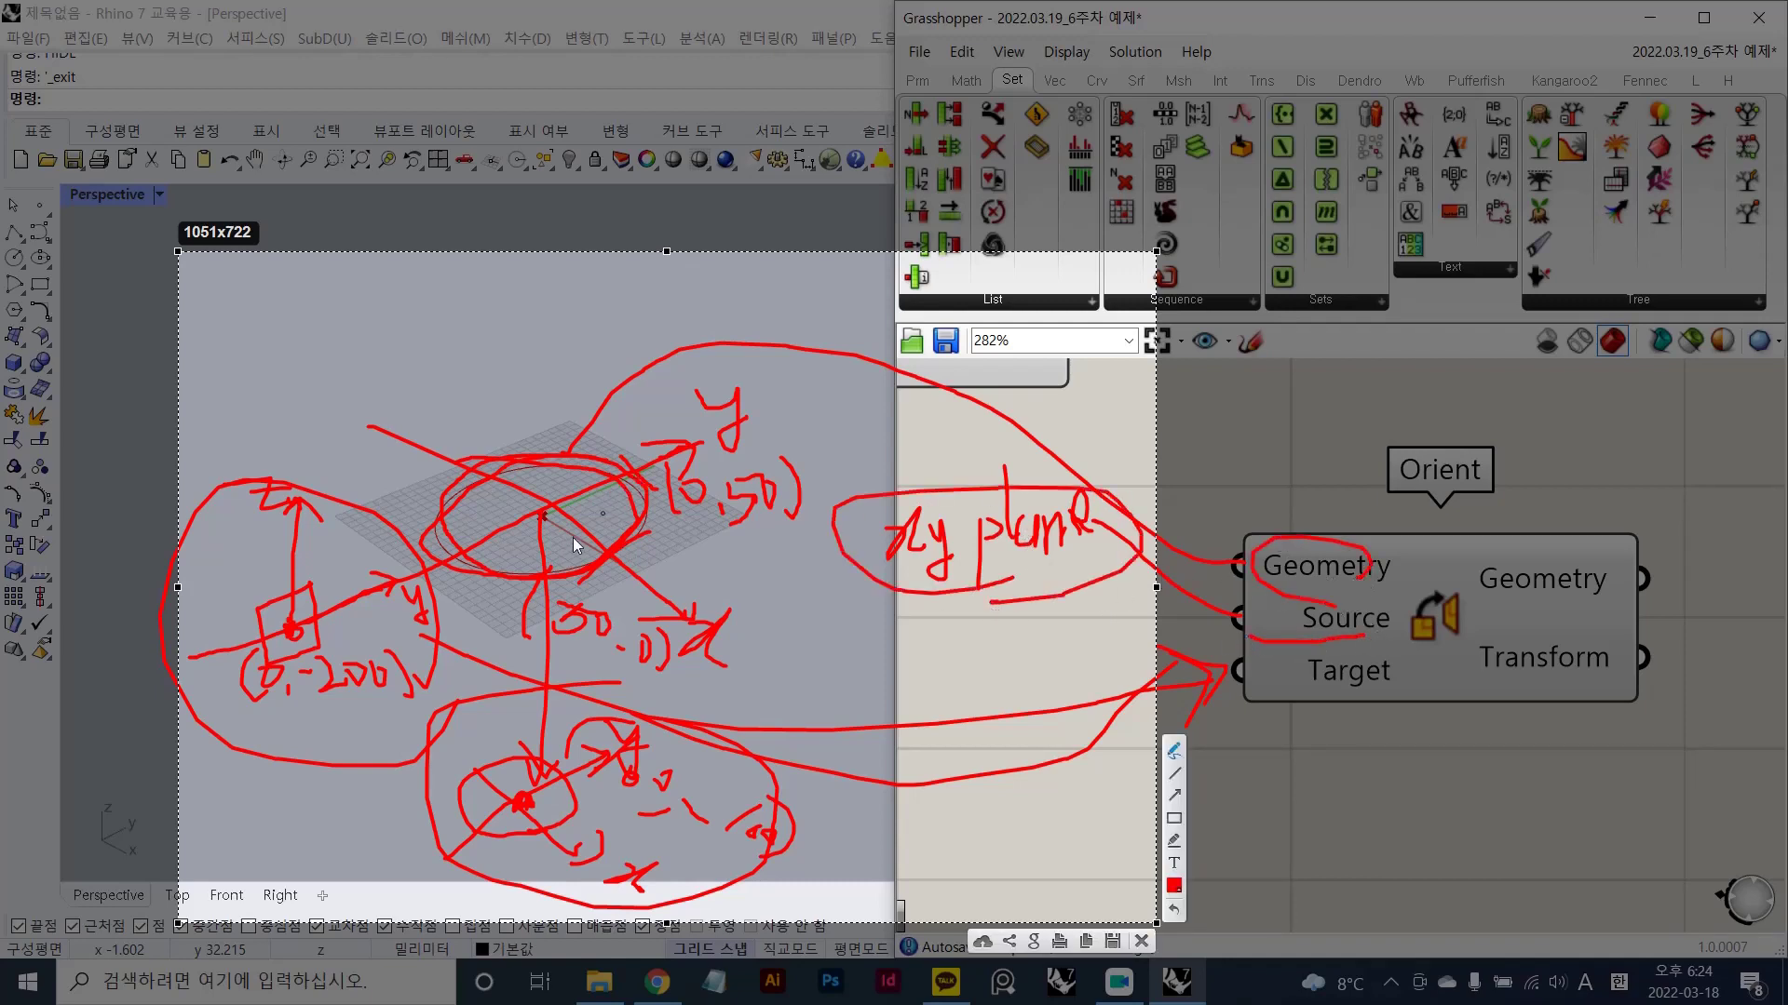
# - Sketch an upright circle around the y-z plane's origin and mark the original circle again
pyautogui.moveTo(323, 567); pyautogui.dragTo(315, 565)
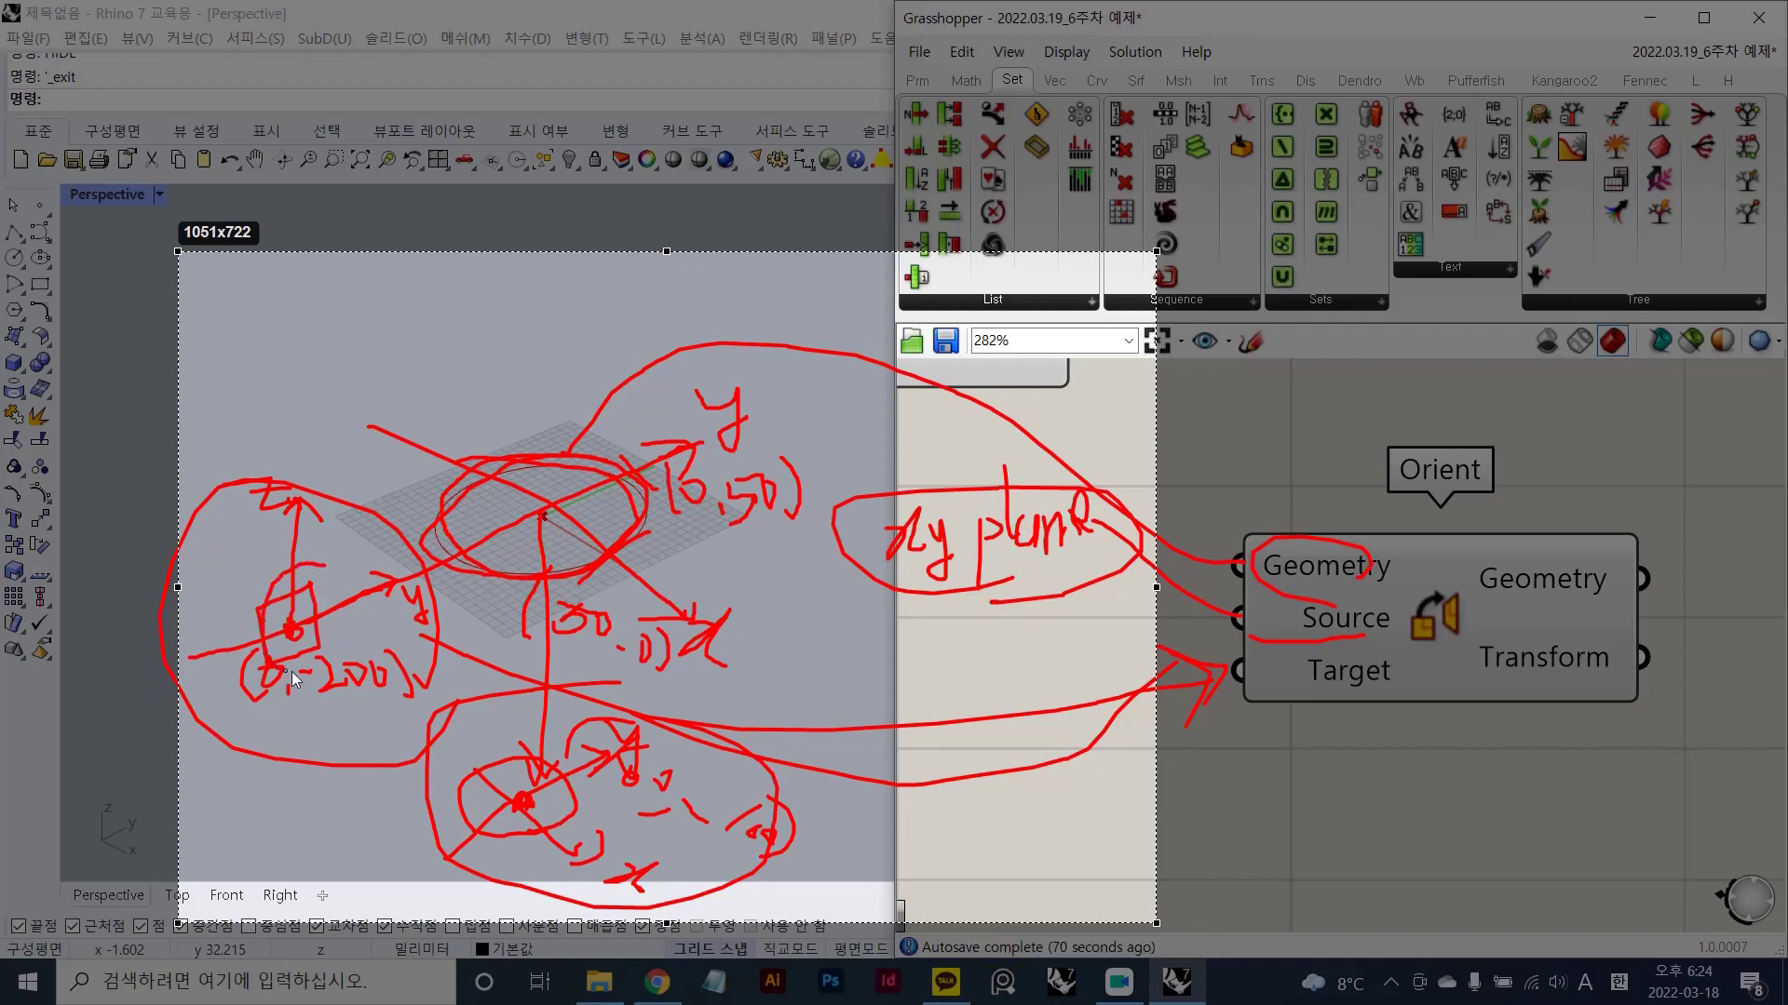
pyautogui.moveTo(293, 673)
pyautogui.mouseDown()
pyautogui.moveTo(354, 596)
pyautogui.moveTo(272, 567)
pyautogui.mouseUp()
pyautogui.hotkey('ctrl', 'z')
pyautogui.moveTo(247, 657)
pyautogui.mouseDown()
pyautogui.moveTo(321, 687)
pyautogui.moveTo(339, 602)
pyautogui.mouseUp()
pyautogui.moveTo(612, 556); pyautogui.dragTo(622, 548)
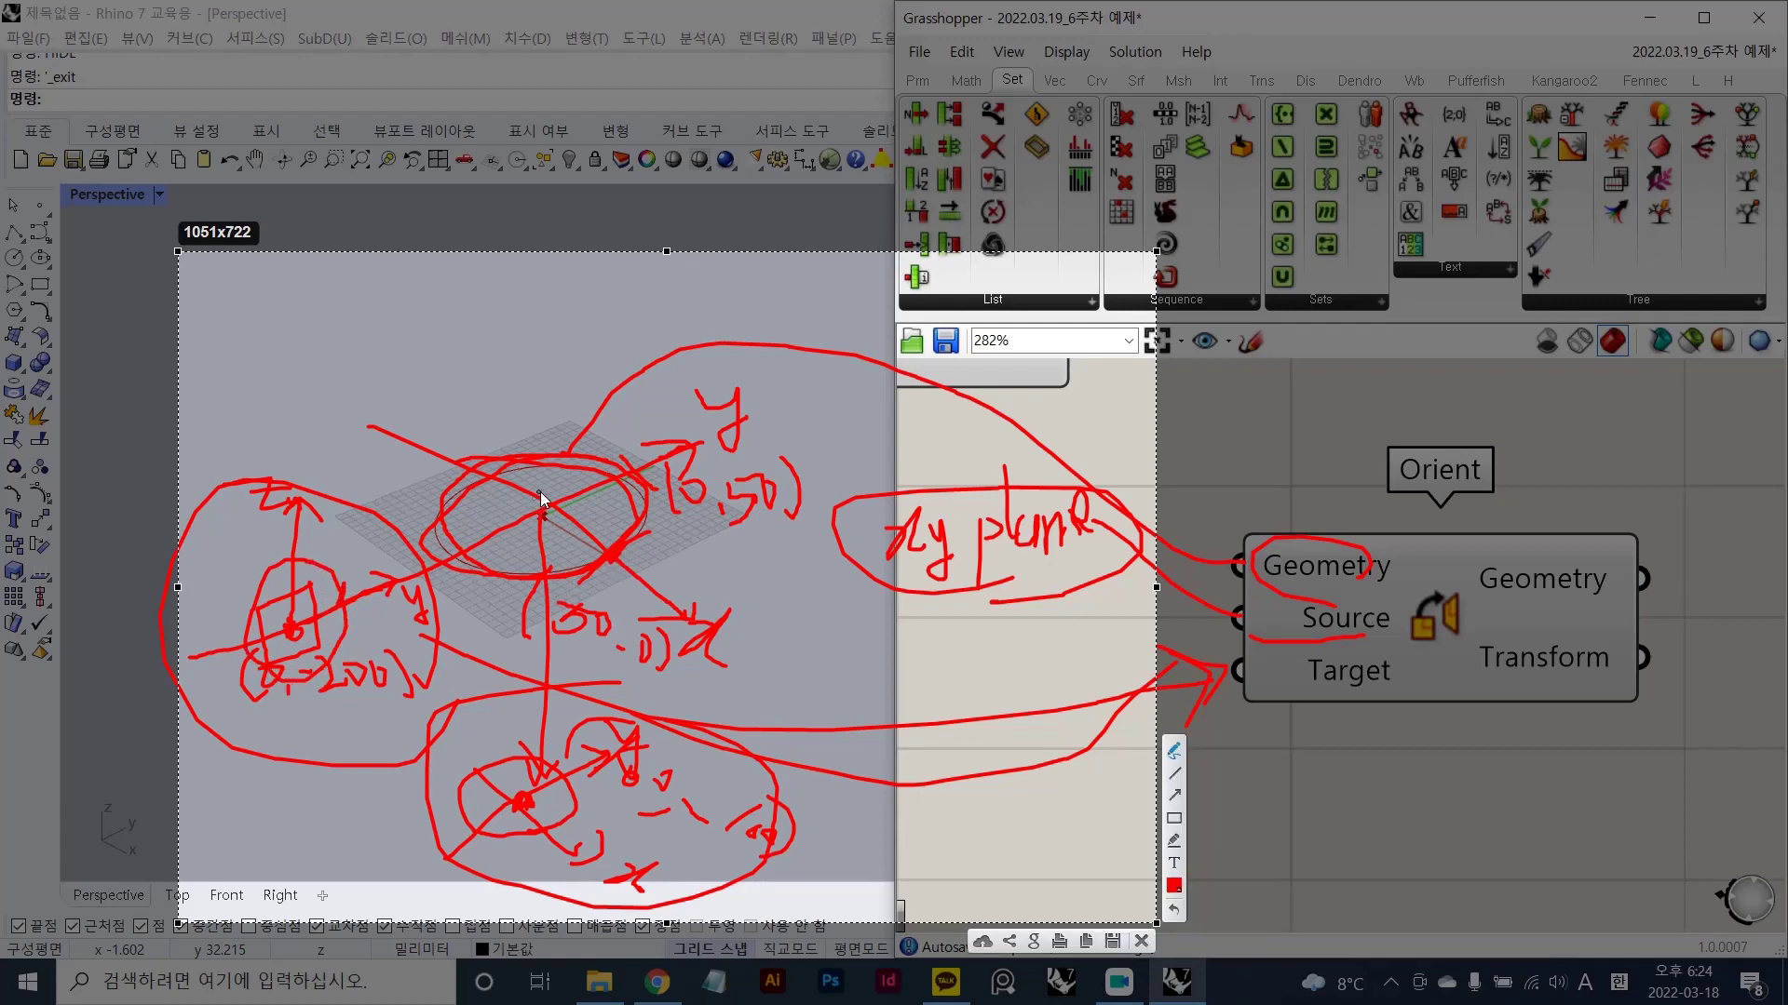
# - Write another coordinate pair beside the y-z plane's circle in the red annotation
pyautogui.moveTo(347, 600)
pyautogui.mouseDown()
pyautogui.moveTo(393, 633)
pyautogui.moveTo(480, 650)
pyautogui.moveTo(365, 630)
pyautogui.mouseUp()
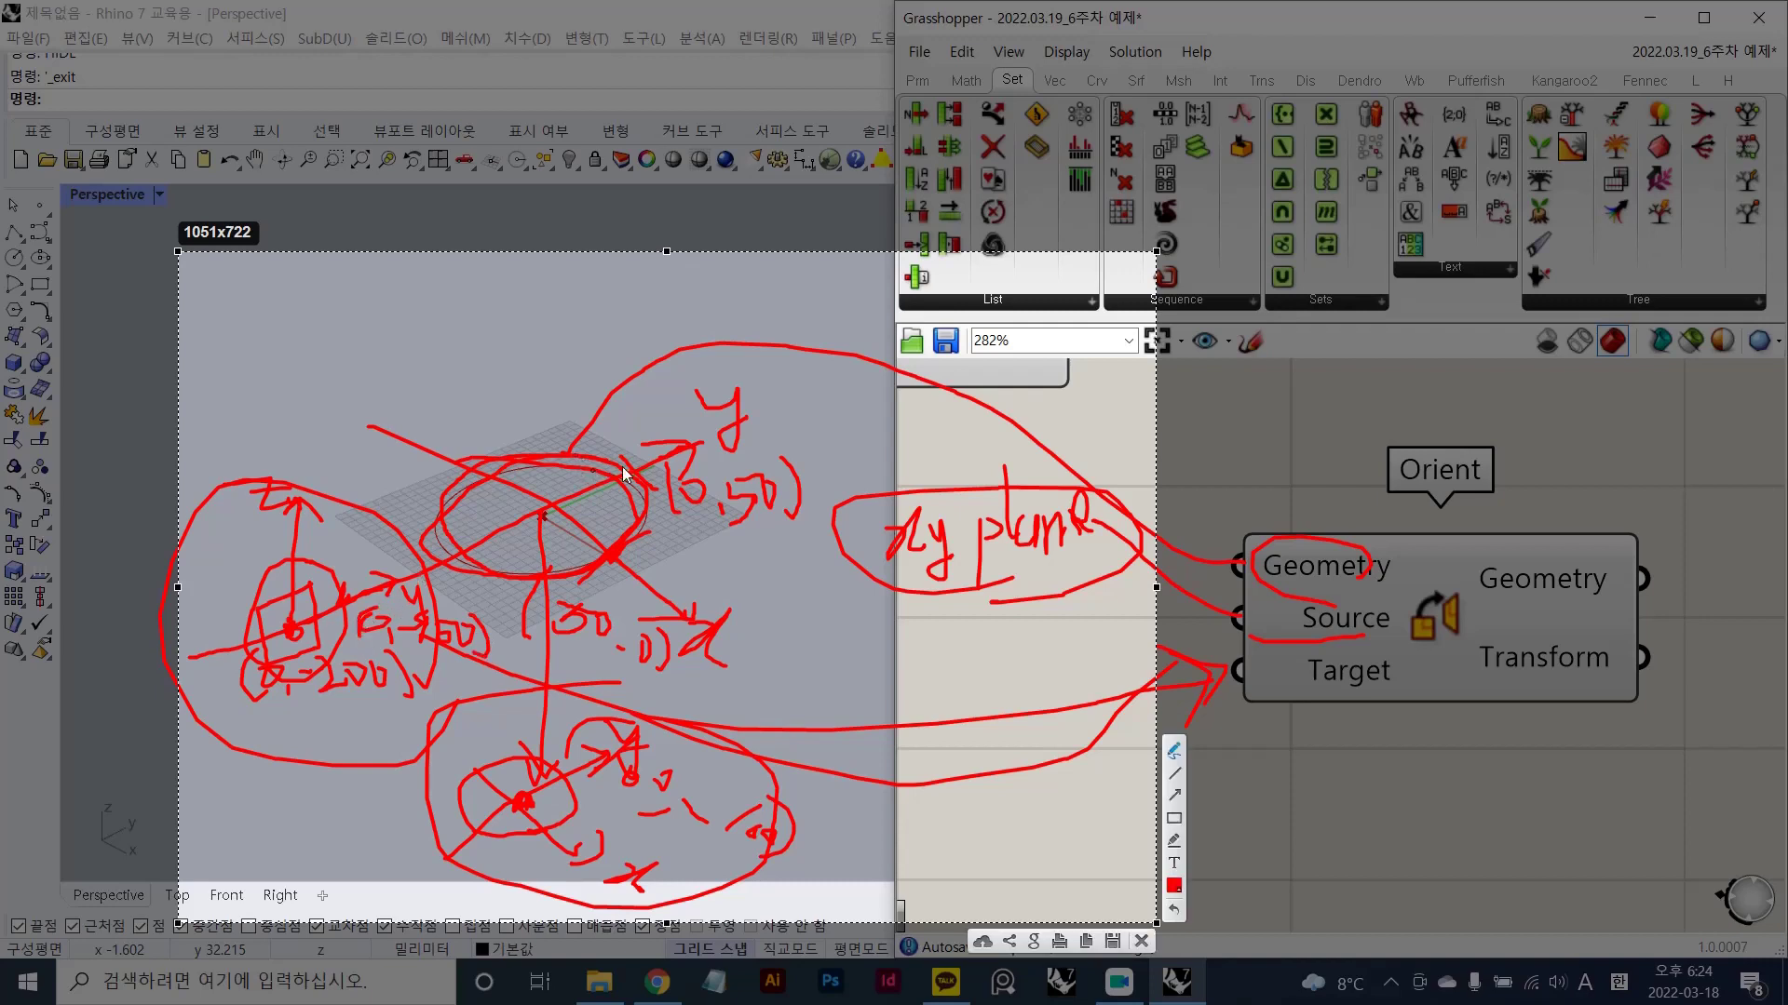
pyautogui.moveTo(1381, 638)
pyautogui.mouseDown()
pyautogui.moveTo(1360, 640)
pyautogui.moveTo(1358, 596)
pyautogui.moveTo(1389, 636)
pyautogui.mouseUp()
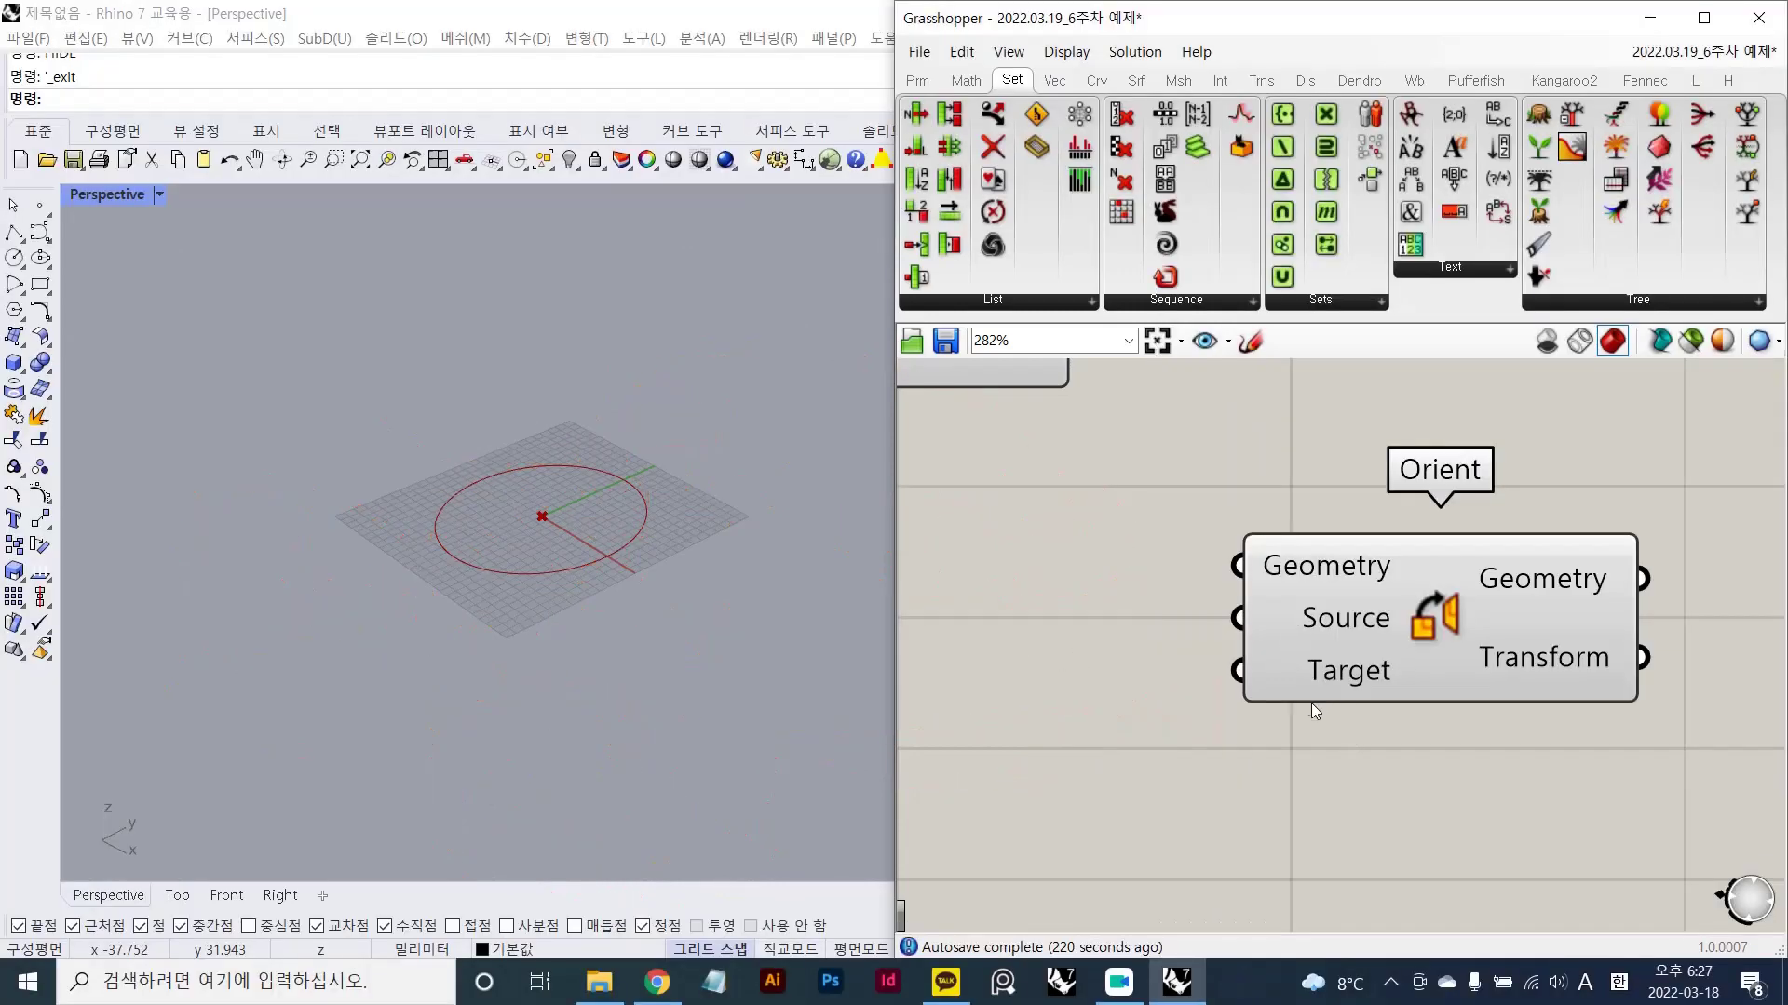
# - Start a new screen capture over the viewport, outline the circle in red, and draw an arrow from it to Orient's Geometry input
pyautogui.press('Print')
pyautogui.moveTo(4, 201); pyautogui.dragTo(1259, 905)
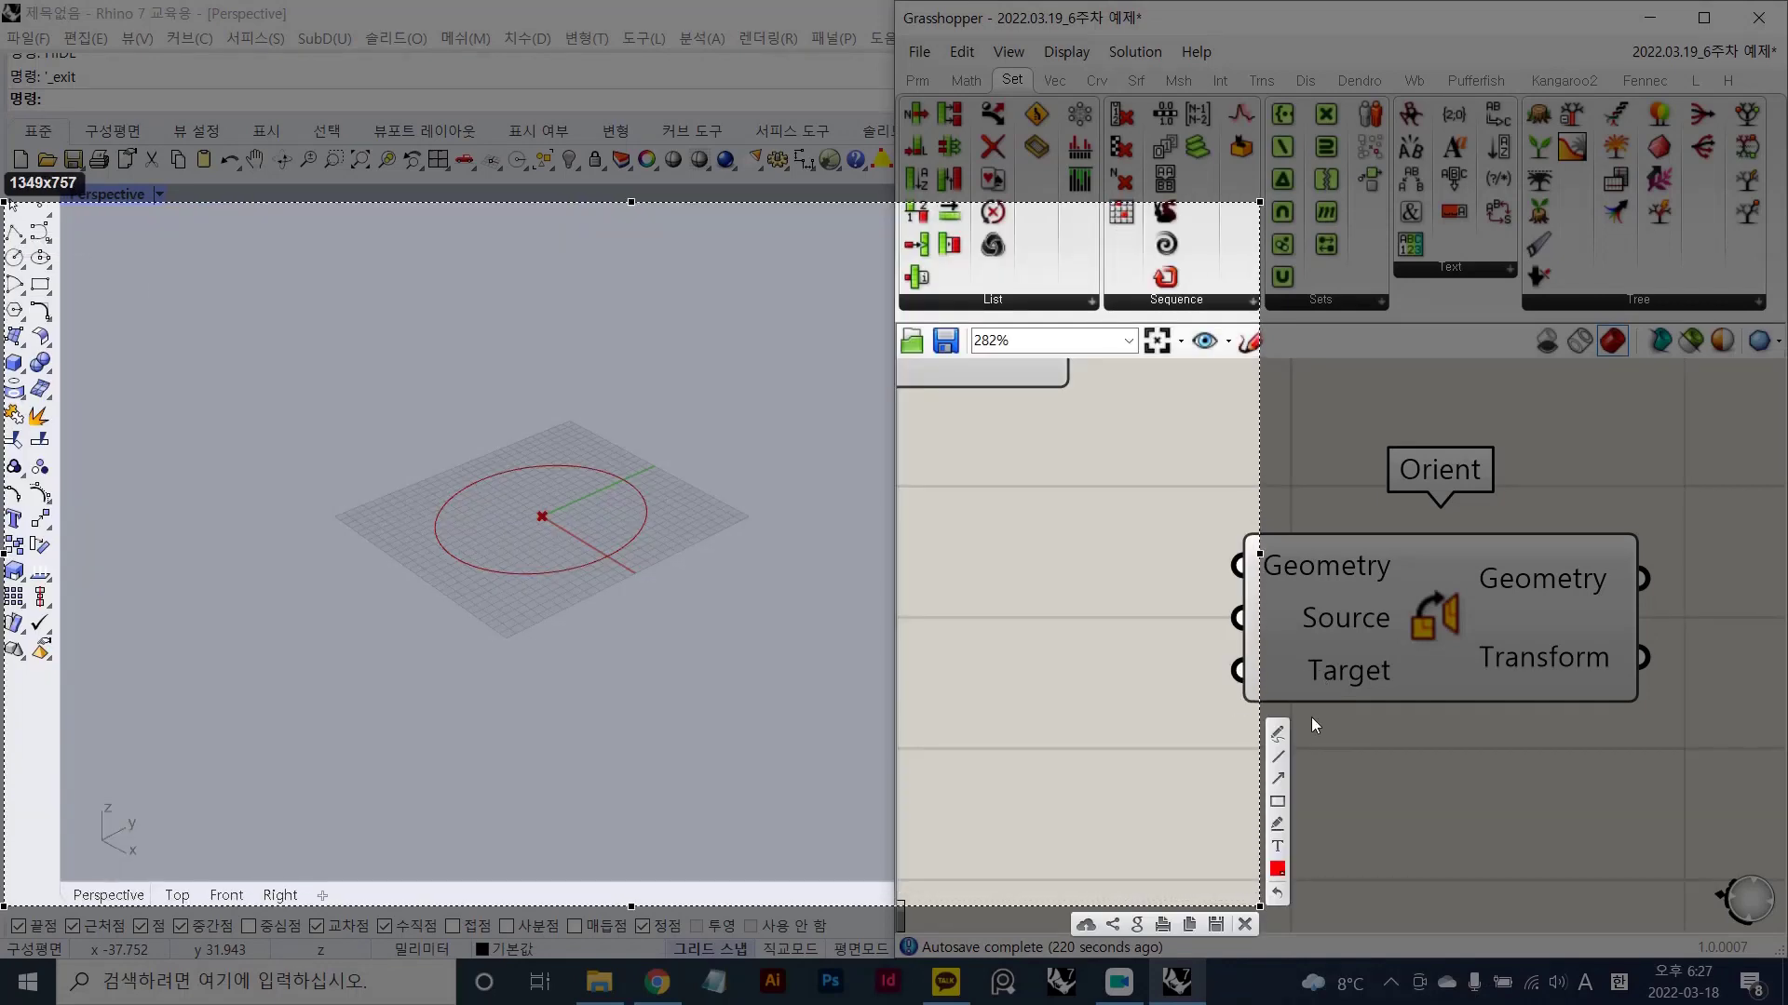
pyautogui.click(1277, 733)
pyautogui.moveTo(617, 483); pyautogui.dragTo(577, 468)
pyautogui.moveTo(430, 522)
pyautogui.mouseDown()
pyautogui.moveTo(645, 539)
pyautogui.moveTo(617, 463)
pyautogui.moveTo(1207, 506)
pyautogui.moveTo(1231, 542)
pyautogui.moveTo(1204, 556)
pyautogui.mouseUp()
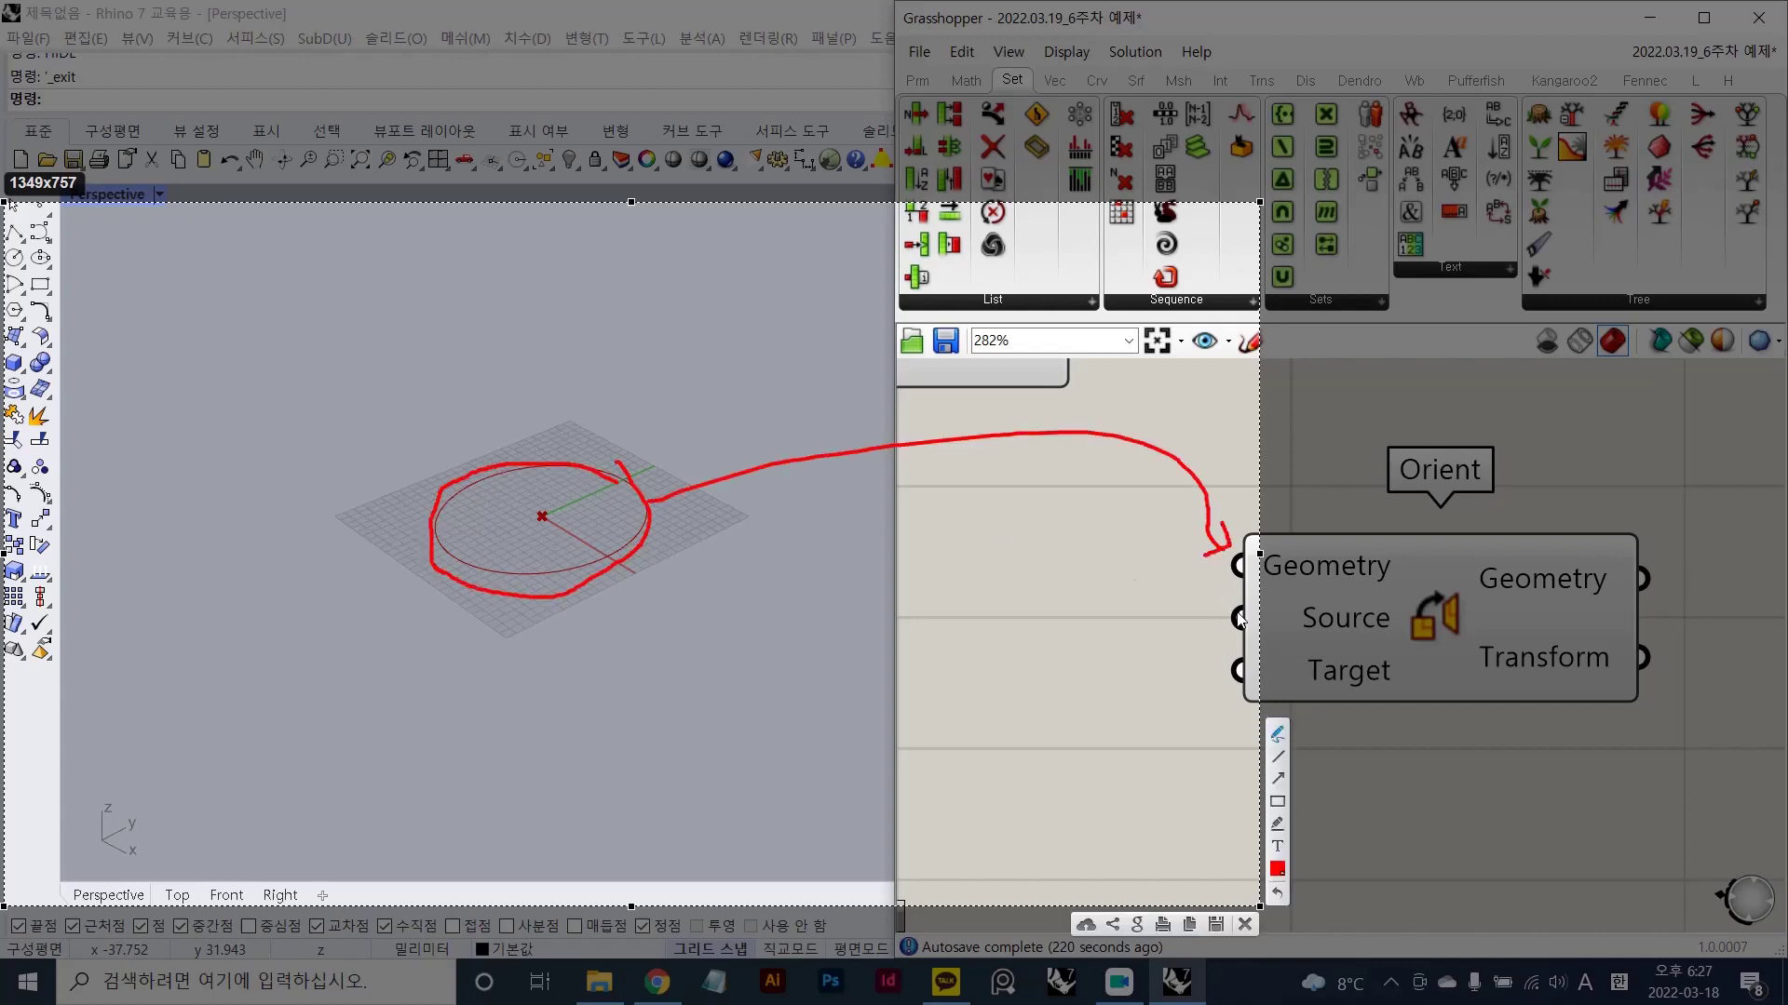
# - Draw a long y-direction line through the circle's centre, mark a point on its negative side, and label it (0, -200)
pyautogui.moveTo(539, 523); pyautogui.dragTo(60, 738)
pyautogui.moveTo(545, 521); pyautogui.dragTo(822, 388)
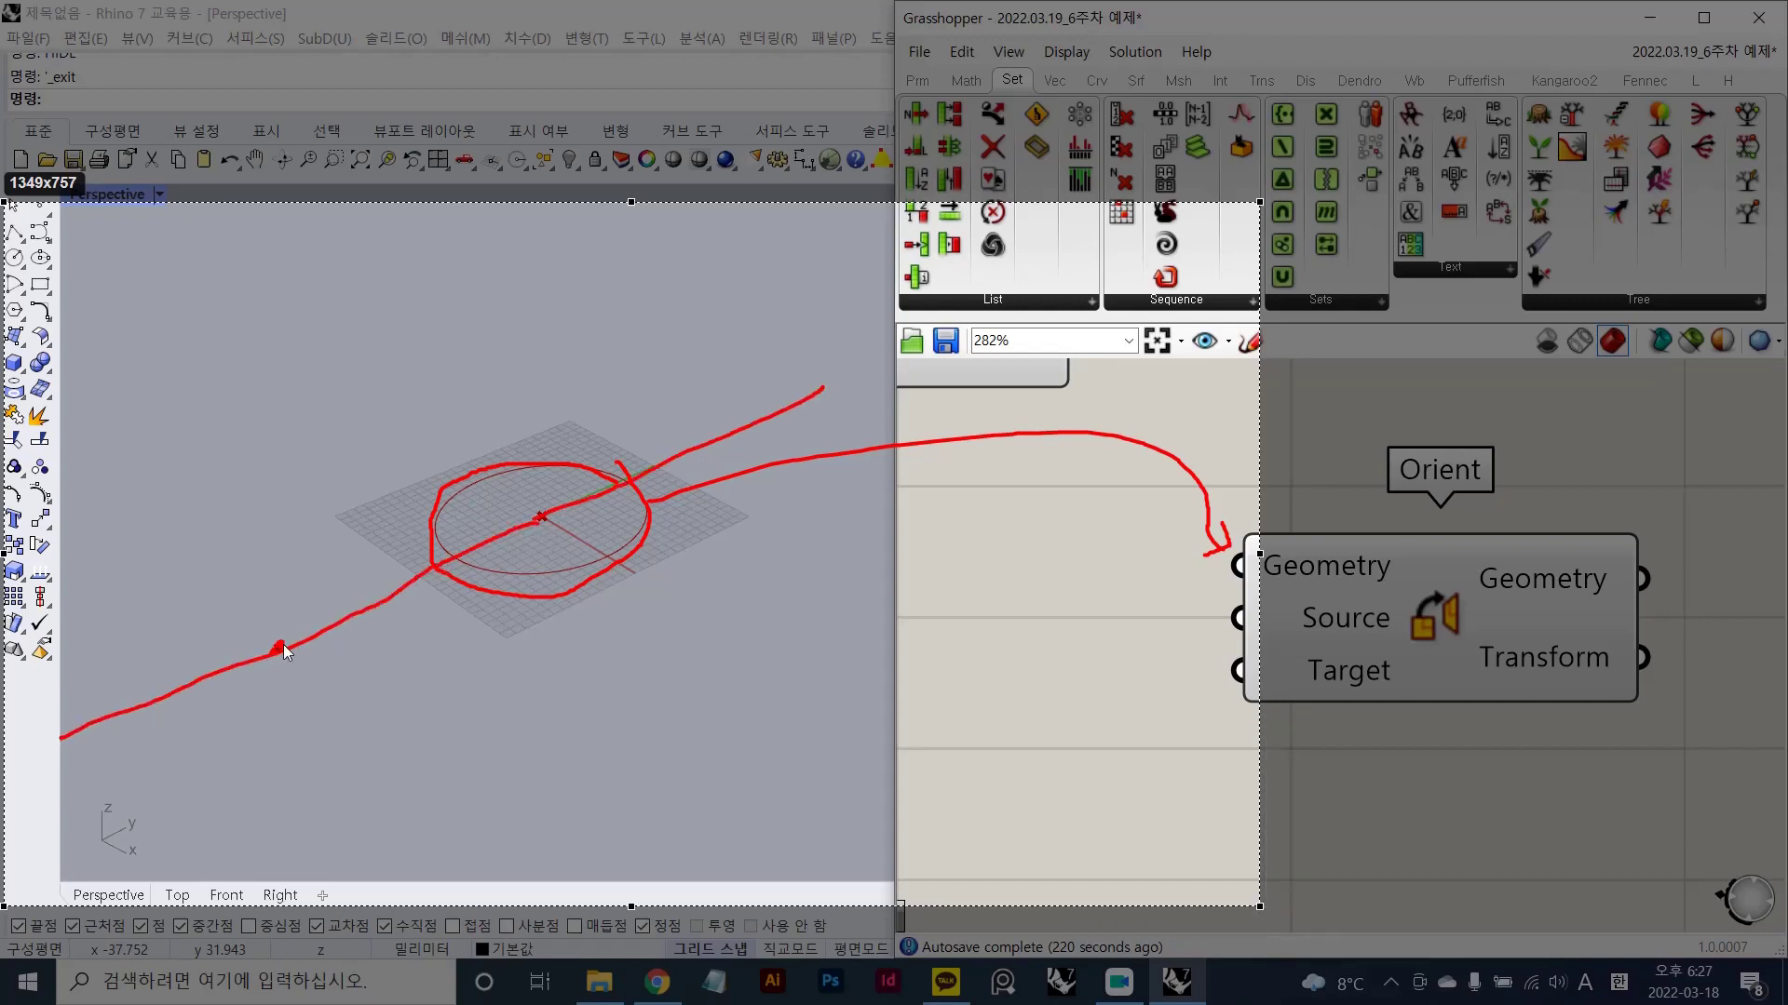
pyautogui.moveTo(279, 644); pyautogui.dragTo(291, 641)
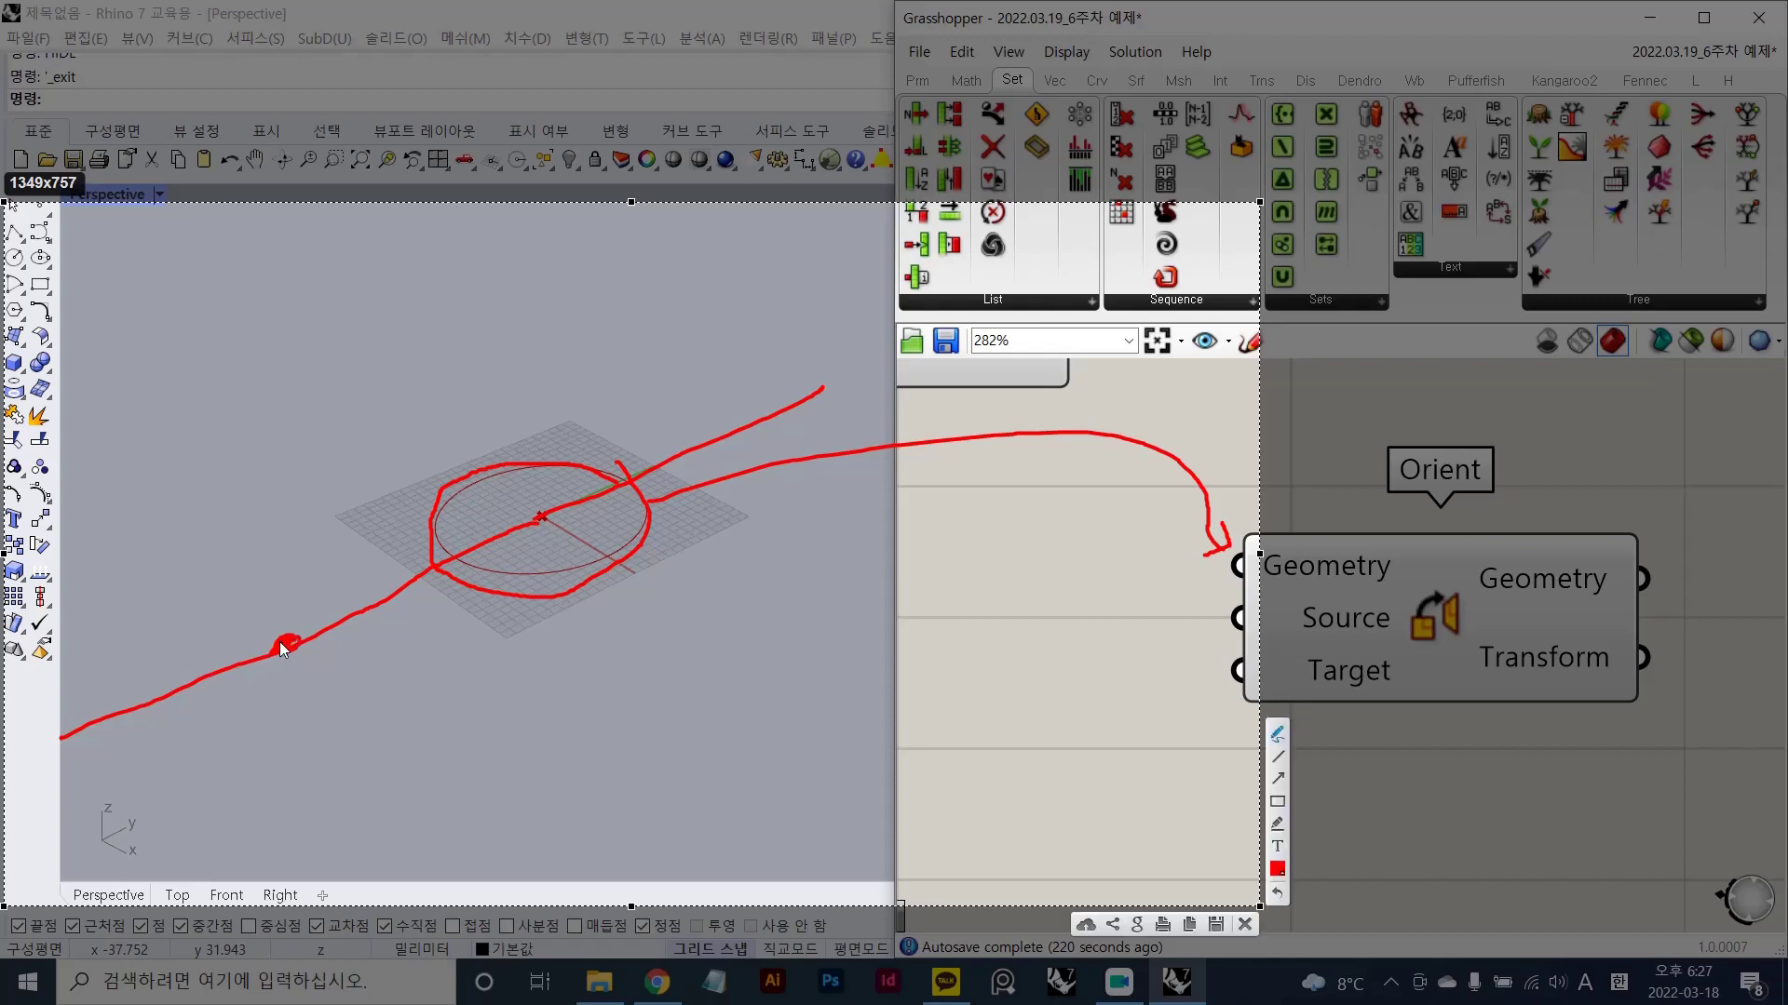
pyautogui.moveTo(294, 685); pyautogui.dragTo(312, 717)
pyautogui.moveTo(320, 698); pyautogui.dragTo(426, 695)
pyautogui.moveTo(445, 687); pyautogui.dragTo(449, 725)
pyautogui.moveTo(296, 673); pyautogui.dragTo(275, 696)
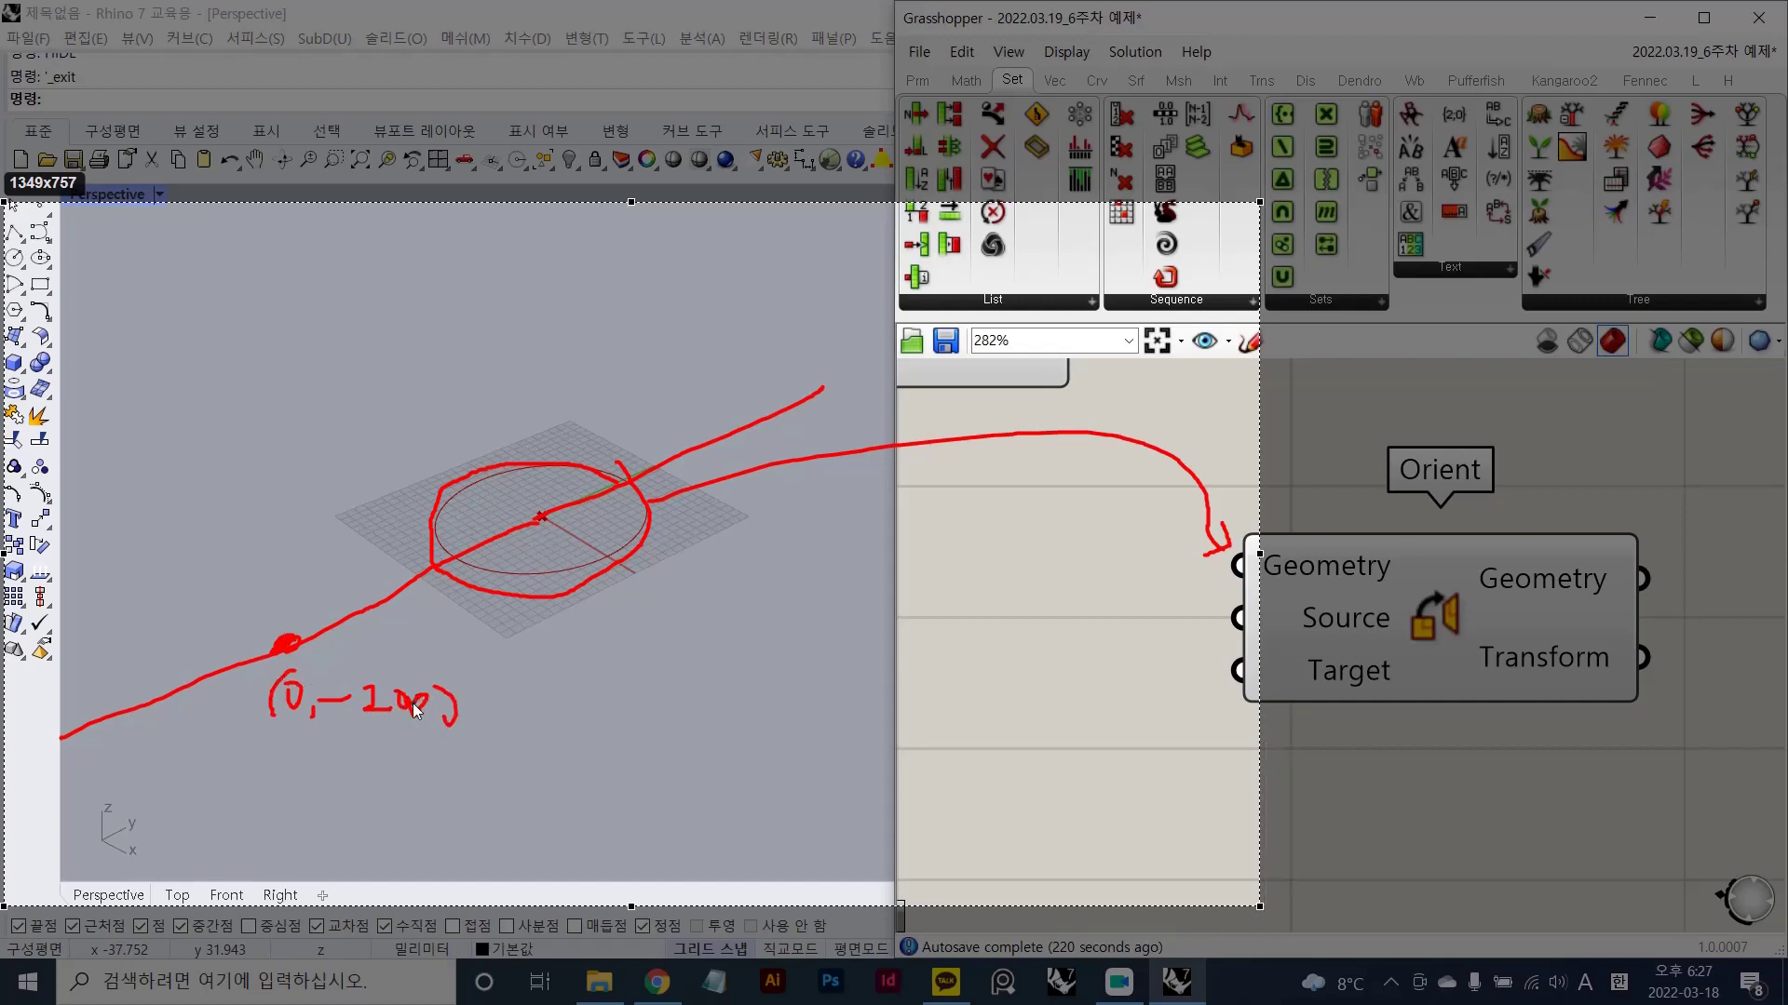
# - Sketch labelled x and y axes with a small square plane at (0, -200), and draw an arrow to Orient's Source input
pyautogui.moveTo(216, 590); pyautogui.dragTo(345, 697)
pyautogui.hotkey('ctrl', 'z')
pyautogui.moveTo(204, 563); pyautogui.dragTo(437, 797)
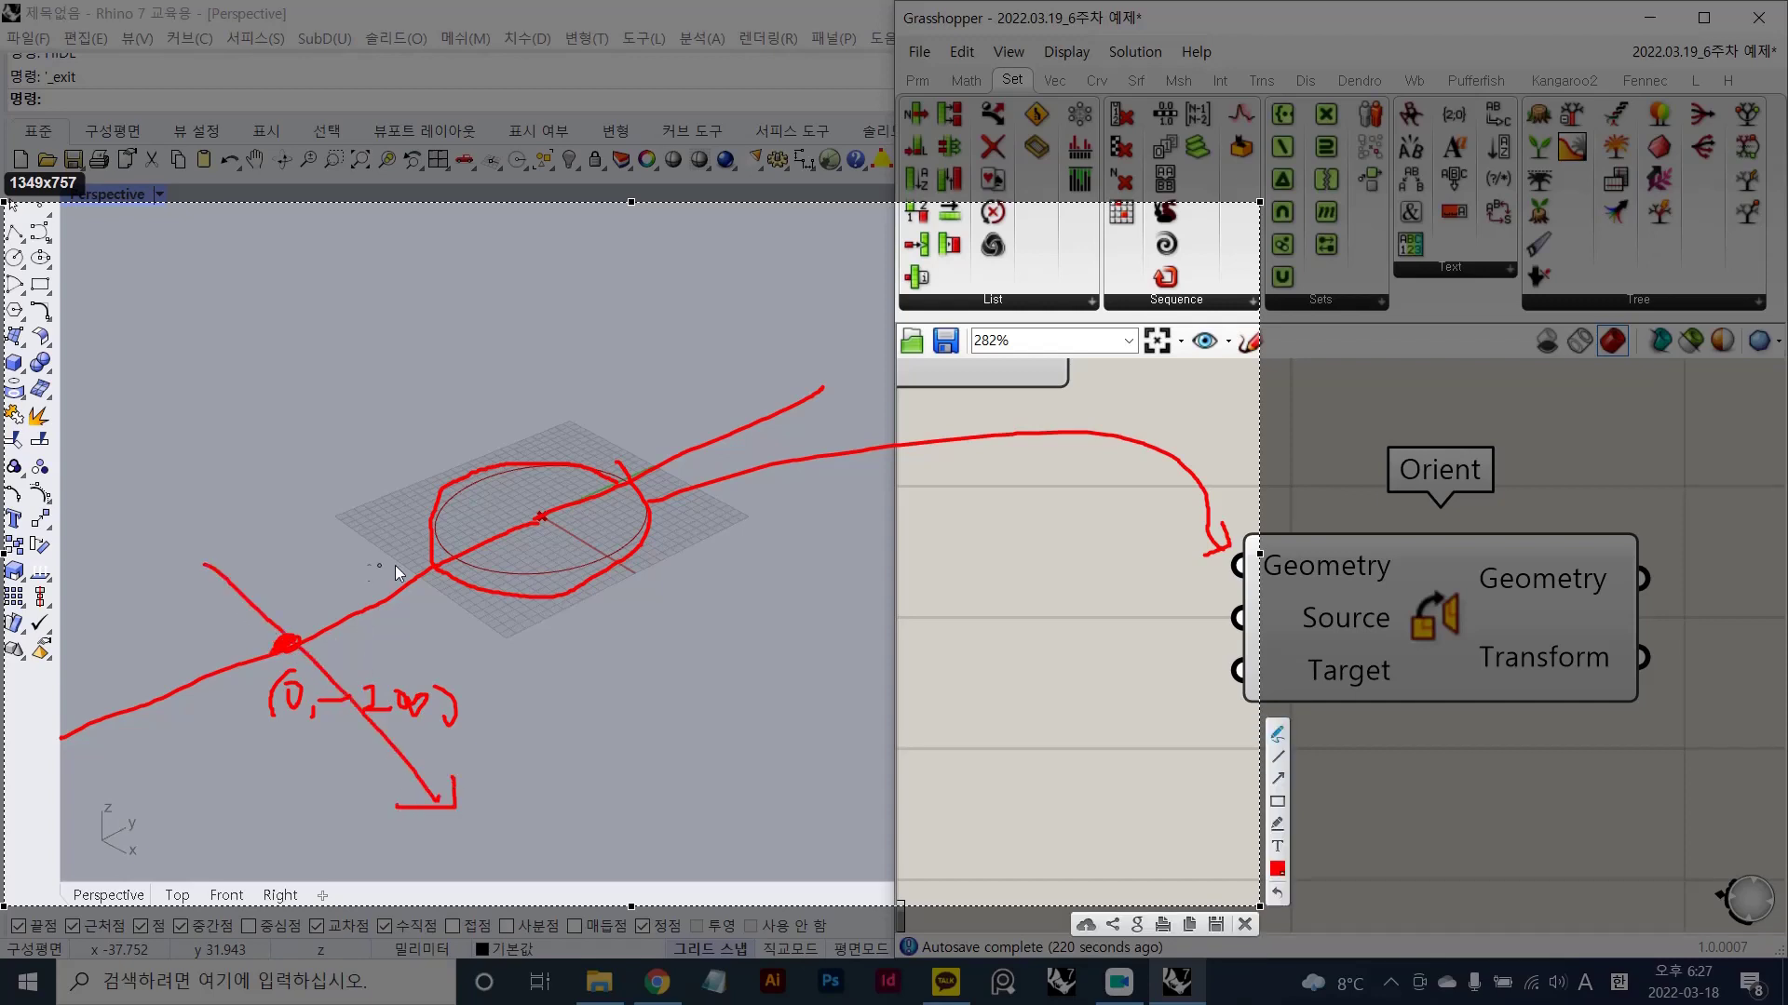
pyautogui.moveTo(395, 566); pyautogui.dragTo(417, 605)
pyautogui.moveTo(468, 817)
pyautogui.mouseDown()
pyautogui.moveTo(473, 848)
pyautogui.moveTo(503, 843)
pyautogui.mouseUp()
pyautogui.moveTo(405, 512); pyautogui.dragTo(410, 562)
pyautogui.moveTo(258, 633)
pyautogui.mouseDown()
pyautogui.moveTo(344, 648)
pyautogui.moveTo(261, 631)
pyautogui.mouseUp()
pyautogui.moveTo(407, 650); pyautogui.dragTo(662, 649)
pyautogui.moveTo(838, 646)
pyautogui.mouseDown()
pyautogui.moveTo(1220, 609)
pyautogui.moveTo(1177, 628)
pyautogui.mouseUp()
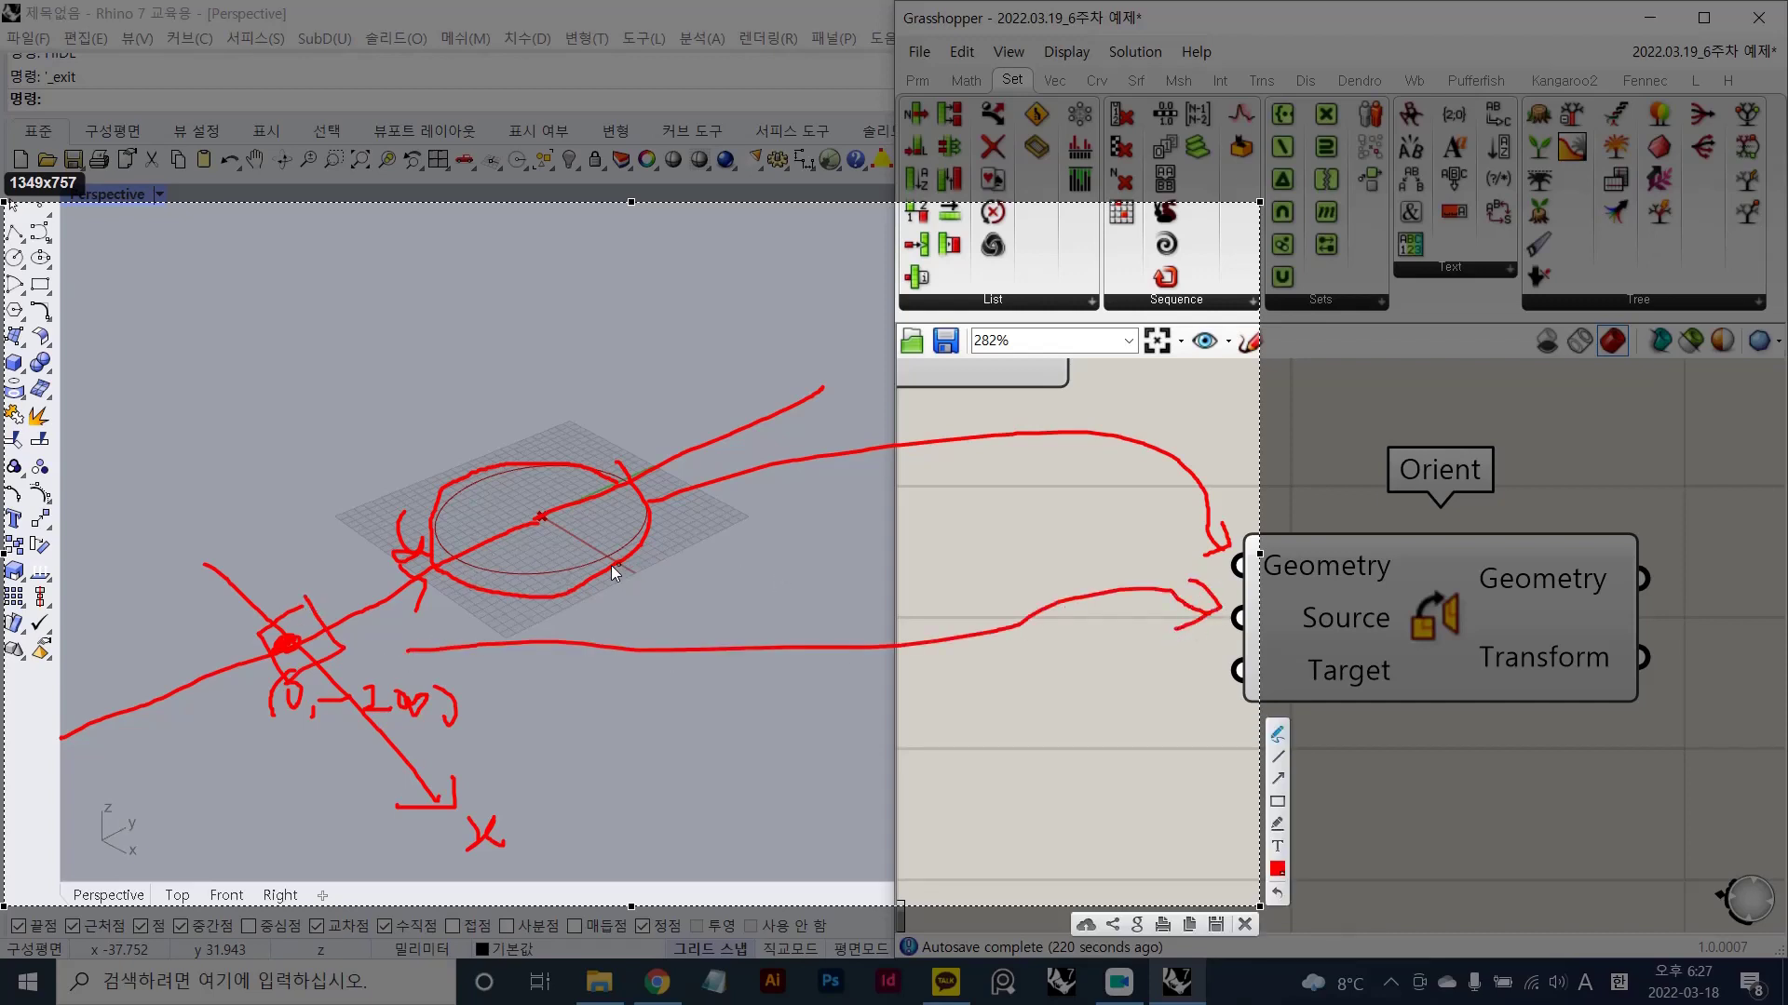
# - Retrace the original circle, draw an arc to its centre from the source point, and annotate it with (0, 200) and 50
pyautogui.moveTo(611, 566)
pyautogui.mouseDown()
pyautogui.moveTo(458, 483)
pyautogui.moveTo(584, 561)
pyautogui.moveTo(591, 457)
pyautogui.moveTo(650, 550)
pyautogui.mouseUp()
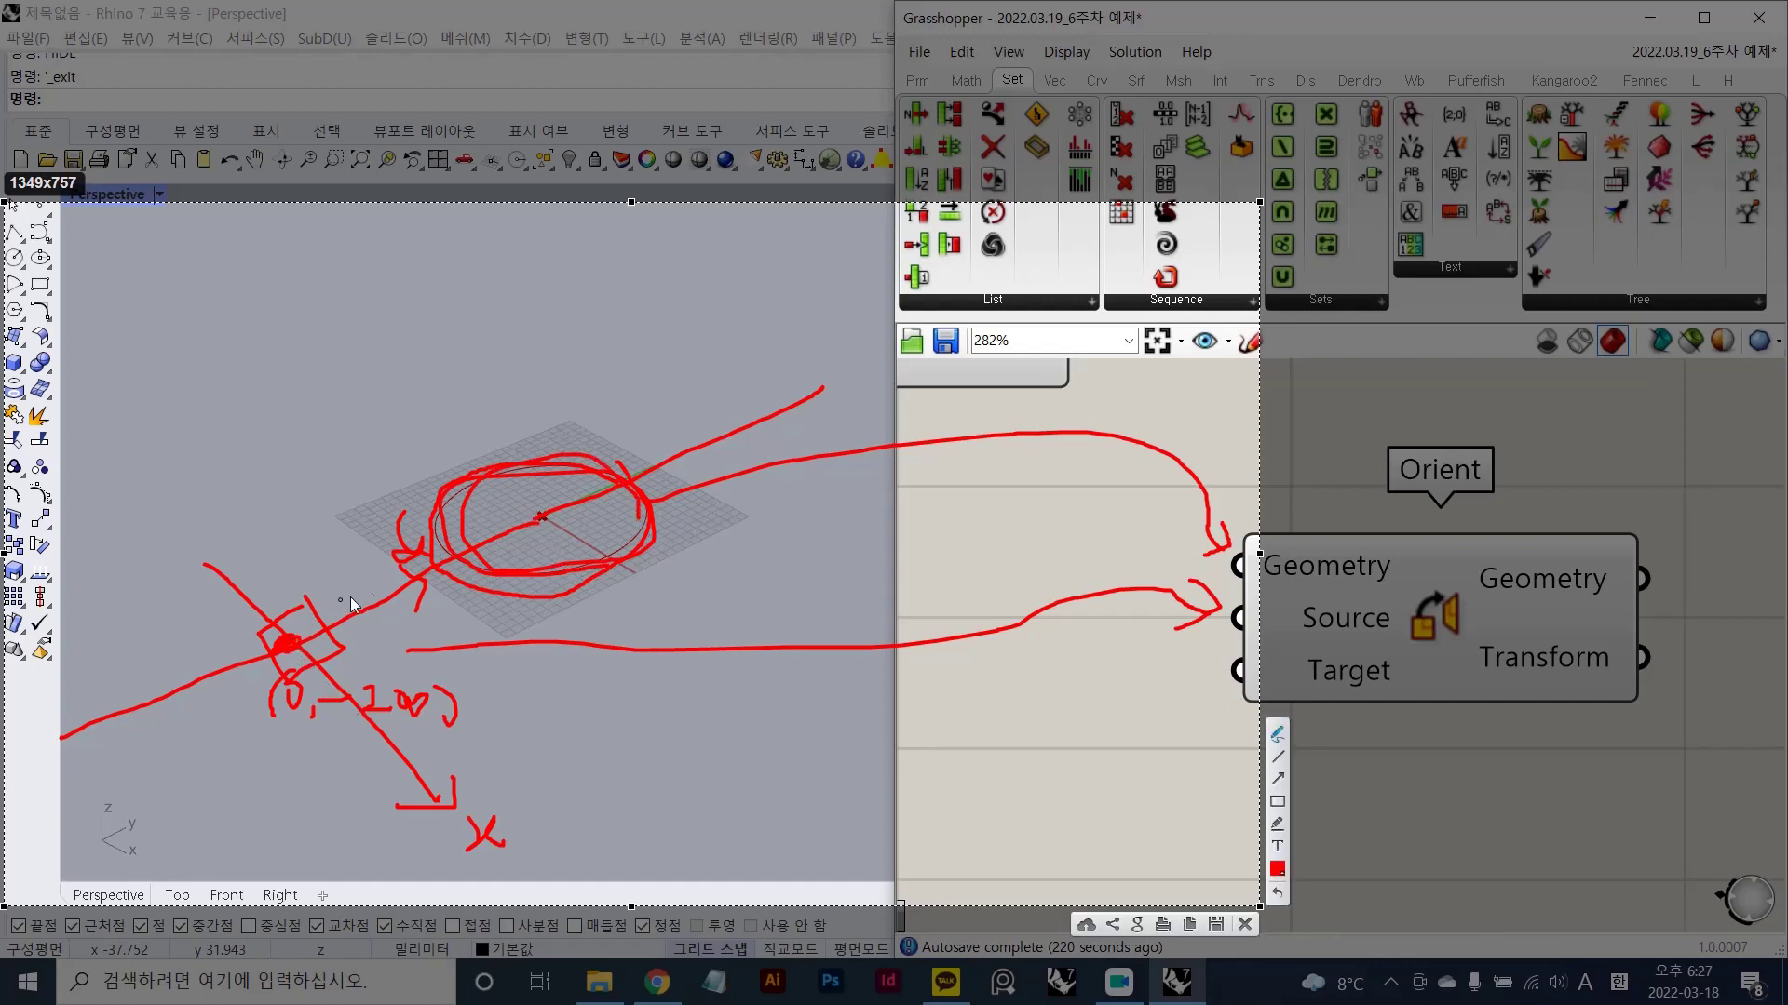
pyautogui.moveTo(299, 640)
pyautogui.mouseDown()
pyautogui.moveTo(520, 499)
pyautogui.moveTo(549, 506)
pyautogui.mouseUp()
pyautogui.moveTo(512, 393); pyautogui.dragTo(540, 445)
pyautogui.moveTo(568, 409)
pyautogui.mouseDown()
pyautogui.moveTo(577, 433)
pyautogui.moveTo(640, 439)
pyautogui.mouseUp()
pyautogui.moveTo(507, 372); pyautogui.dragTo(476, 434)
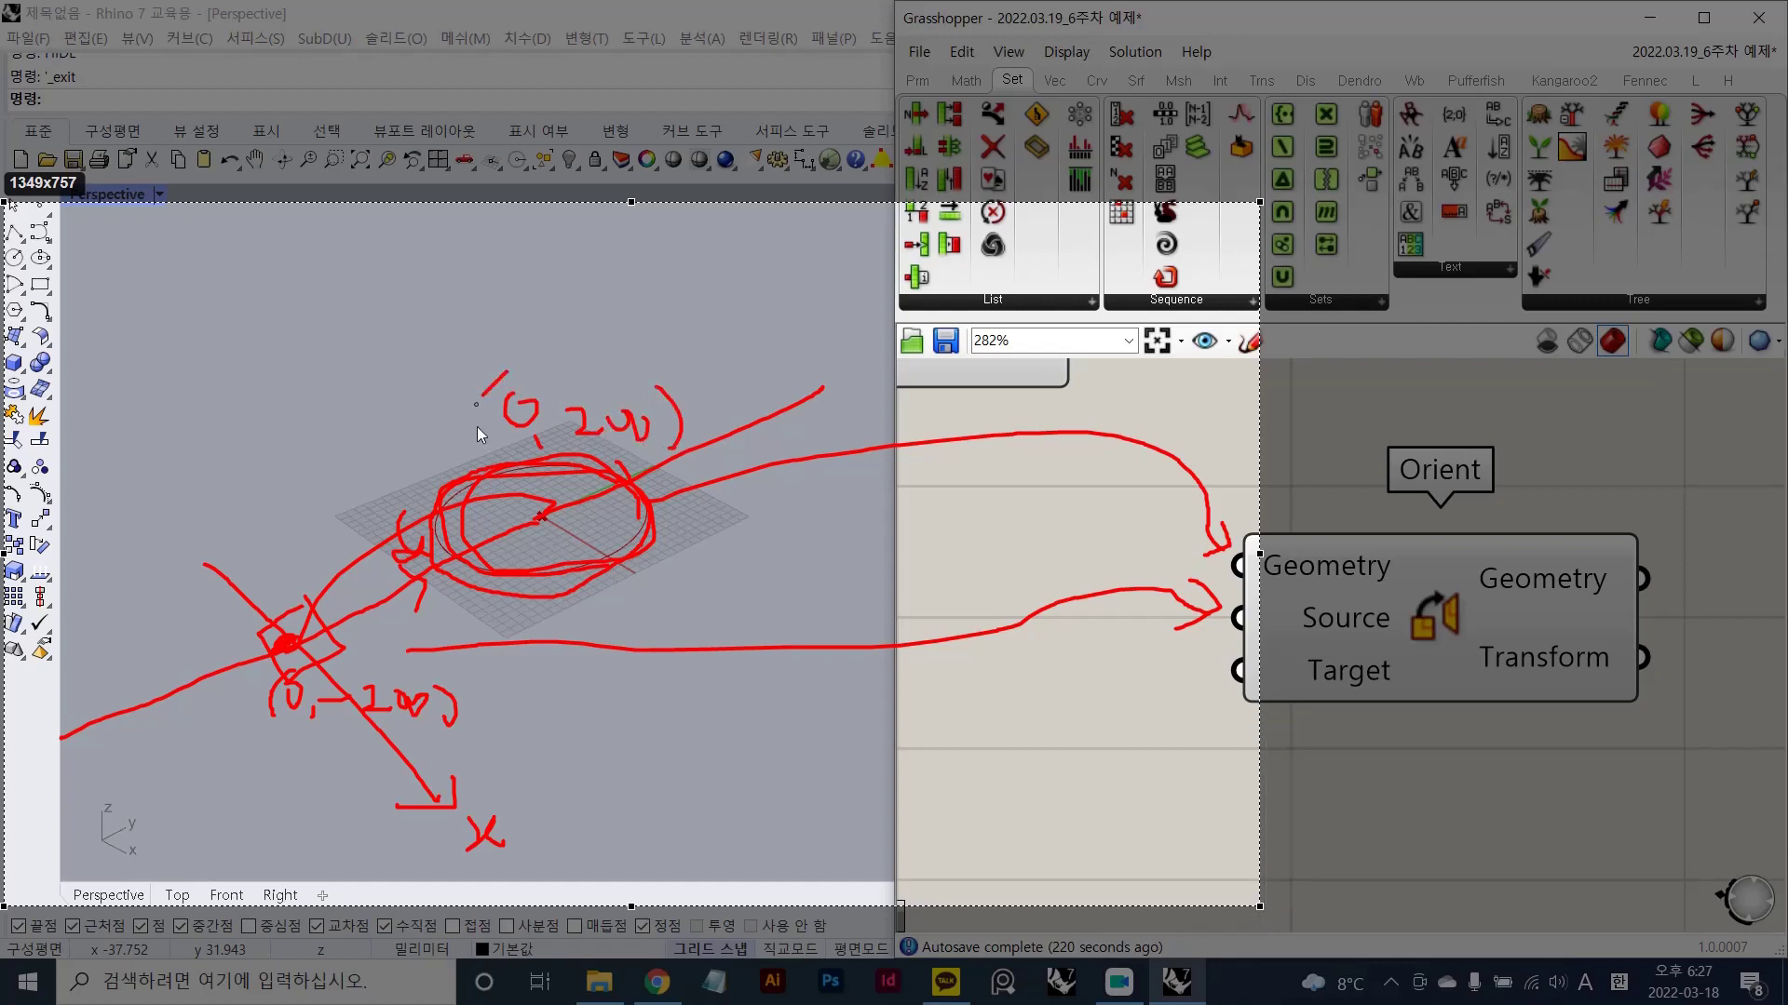
pyautogui.moveTo(690, 529)
pyautogui.mouseDown()
pyautogui.moveTo(681, 556)
pyautogui.moveTo(700, 554)
pyautogui.mouseUp()
pyautogui.moveTo(704, 542)
pyautogui.mouseDown()
pyautogui.moveTo(445, 467)
pyautogui.moveTo(590, 561)
pyautogui.mouseUp()
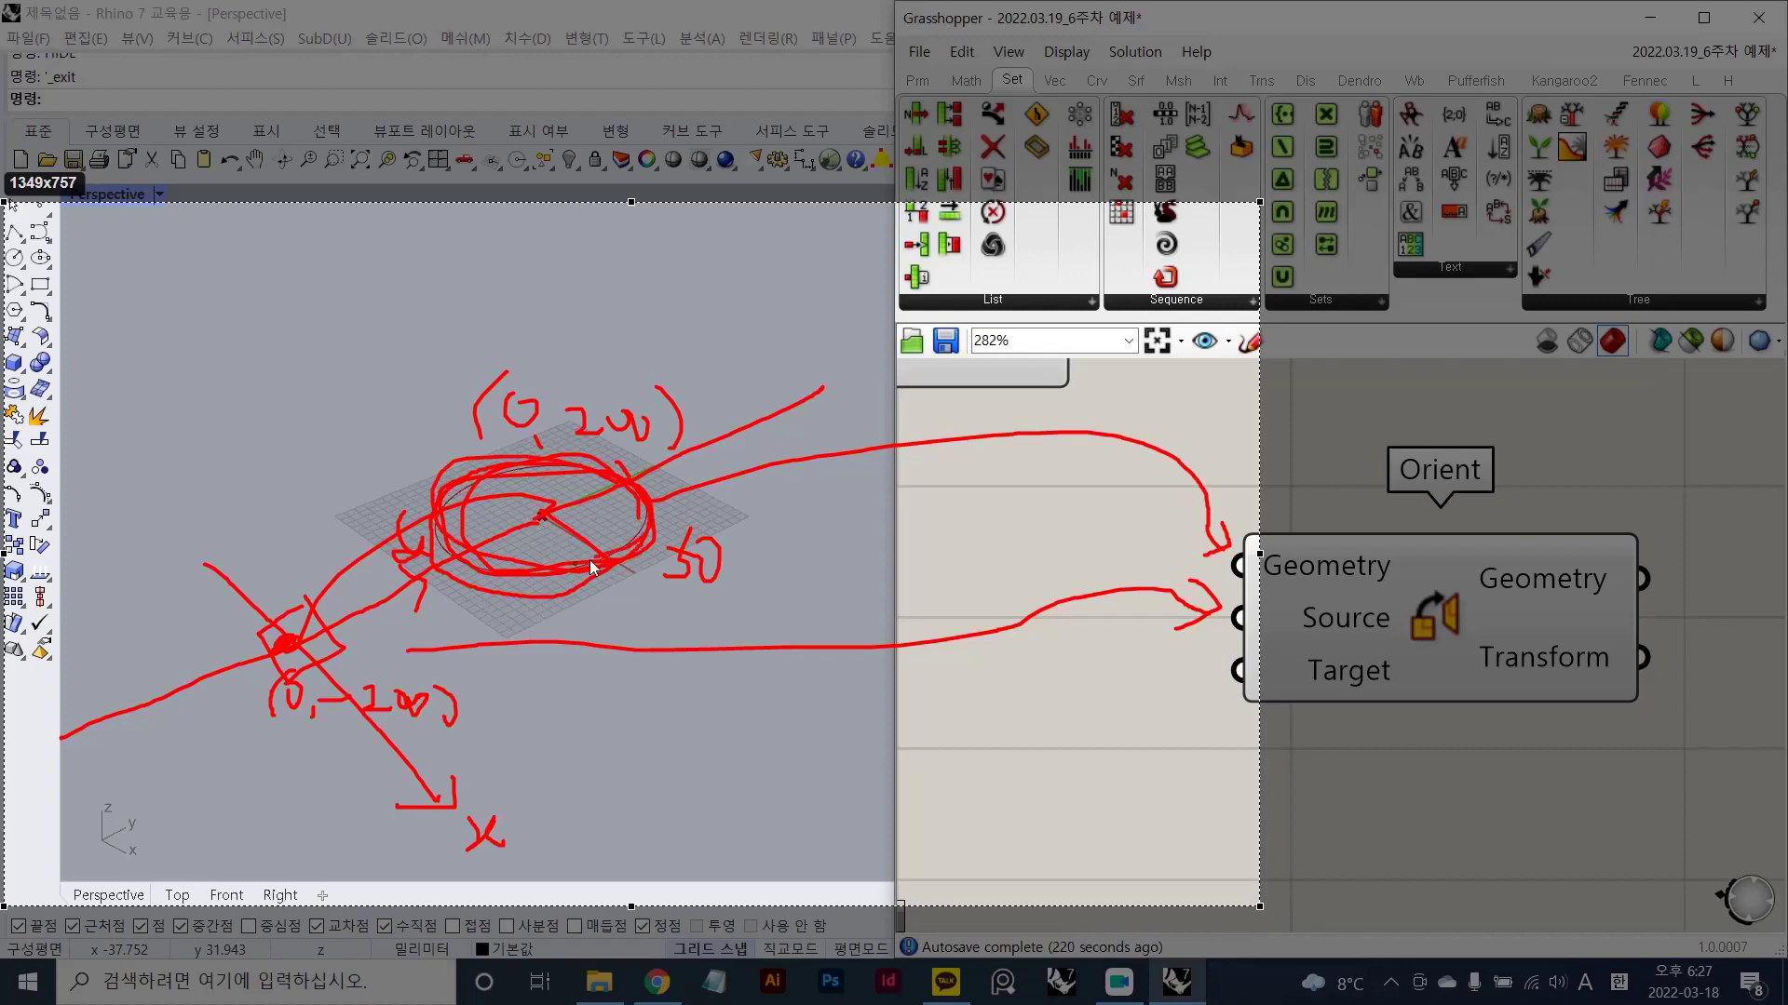
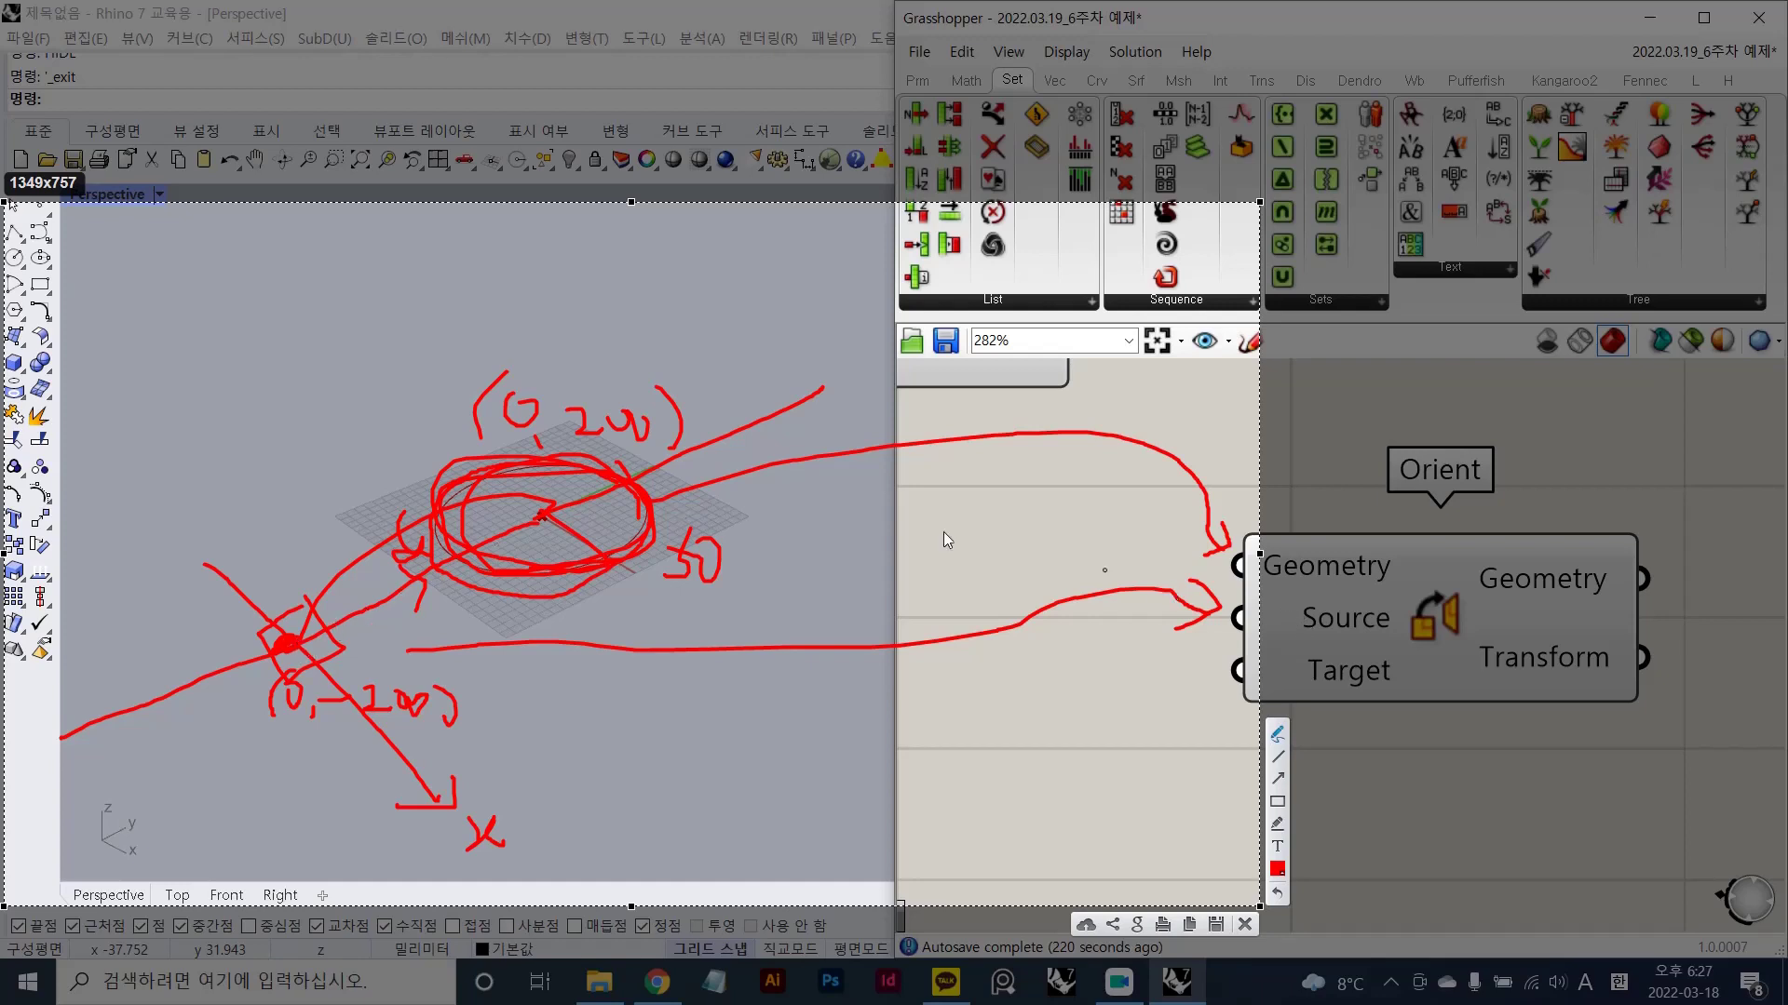
pyautogui.moveTo(559, 563)
pyautogui.mouseDown()
pyautogui.moveTo(433, 484)
pyautogui.moveTo(675, 536)
pyautogui.moveTo(625, 551)
pyautogui.mouseUp()
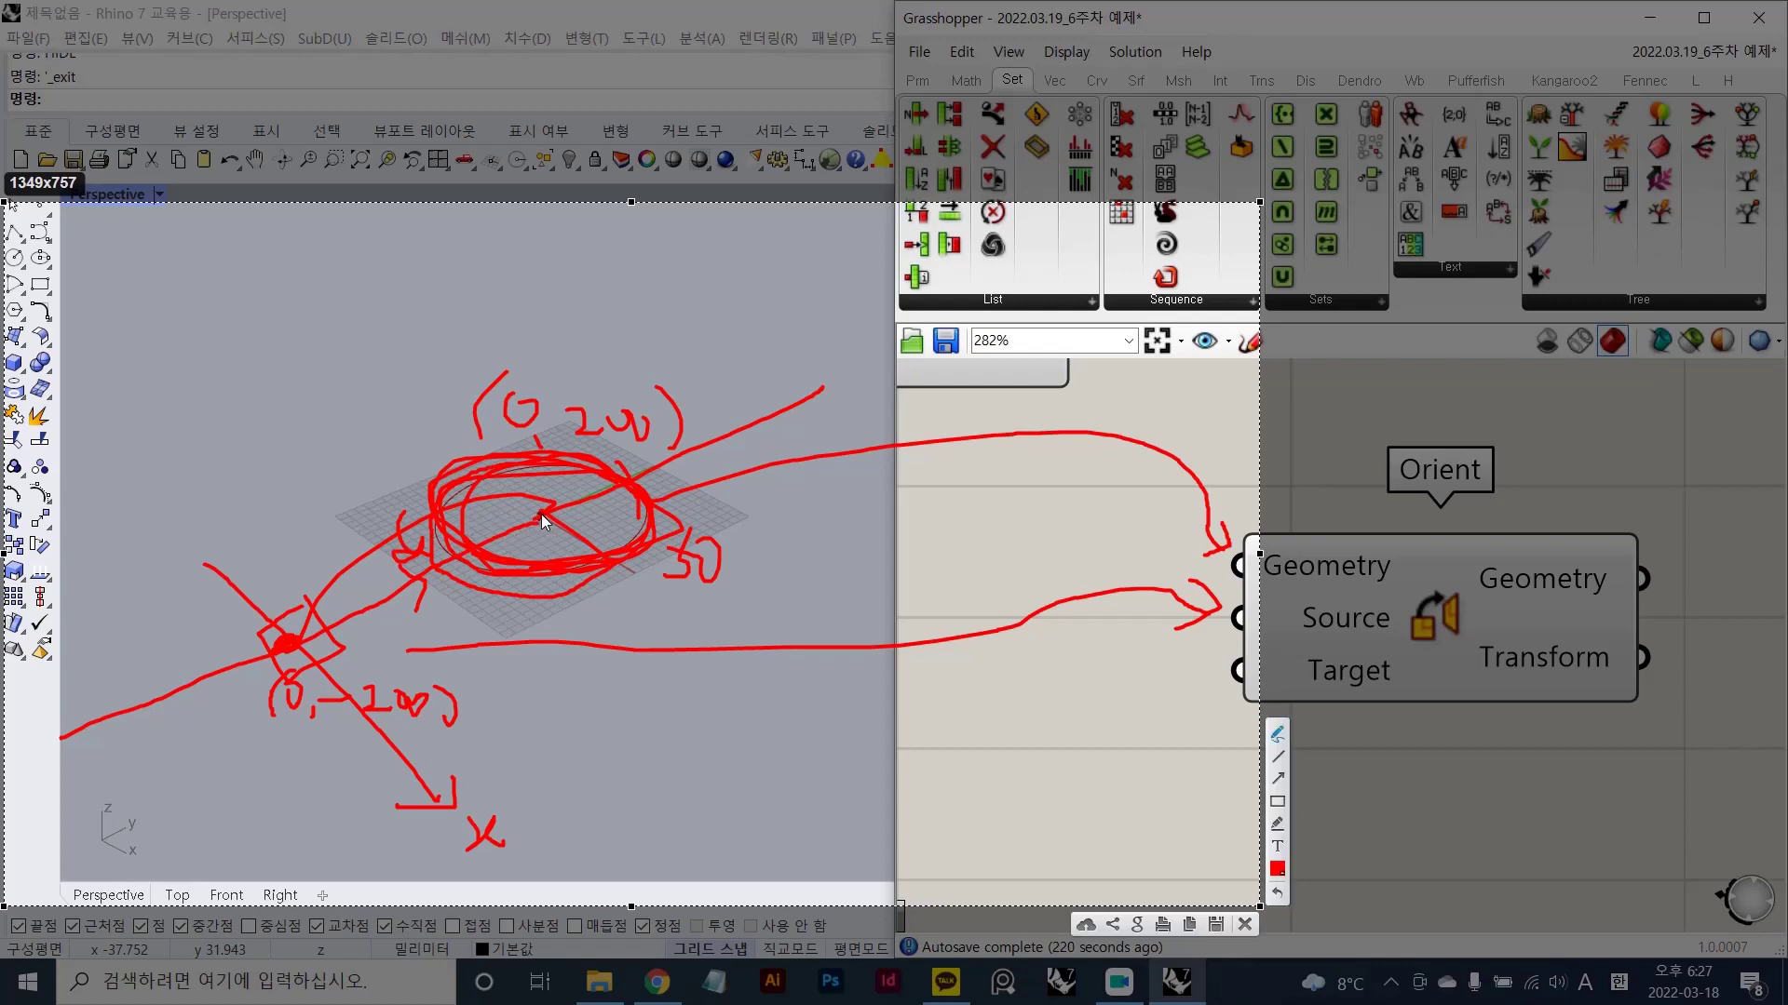
pyautogui.moveTo(539, 511); pyautogui.dragTo(588, 518)
pyautogui.moveTo(576, 514); pyautogui.dragTo(572, 540)
pyautogui.moveTo(584, 518); pyautogui.dragTo(584, 519)
pyautogui.moveTo(599, 539); pyautogui.dragTo(611, 531)
pyautogui.hotkey('ctrl', 'z')
pyautogui.hotkey('ctrl', 'z')
pyautogui.hotkey('ctrl', 'z')
pyautogui.hotkey('ctrl', 'z')
# - Switch the pen to dark blue, sketch a labelled x-y plane at the circle's centre, and draw an arrow to Orient's Target input
pyautogui.click(1278, 869)
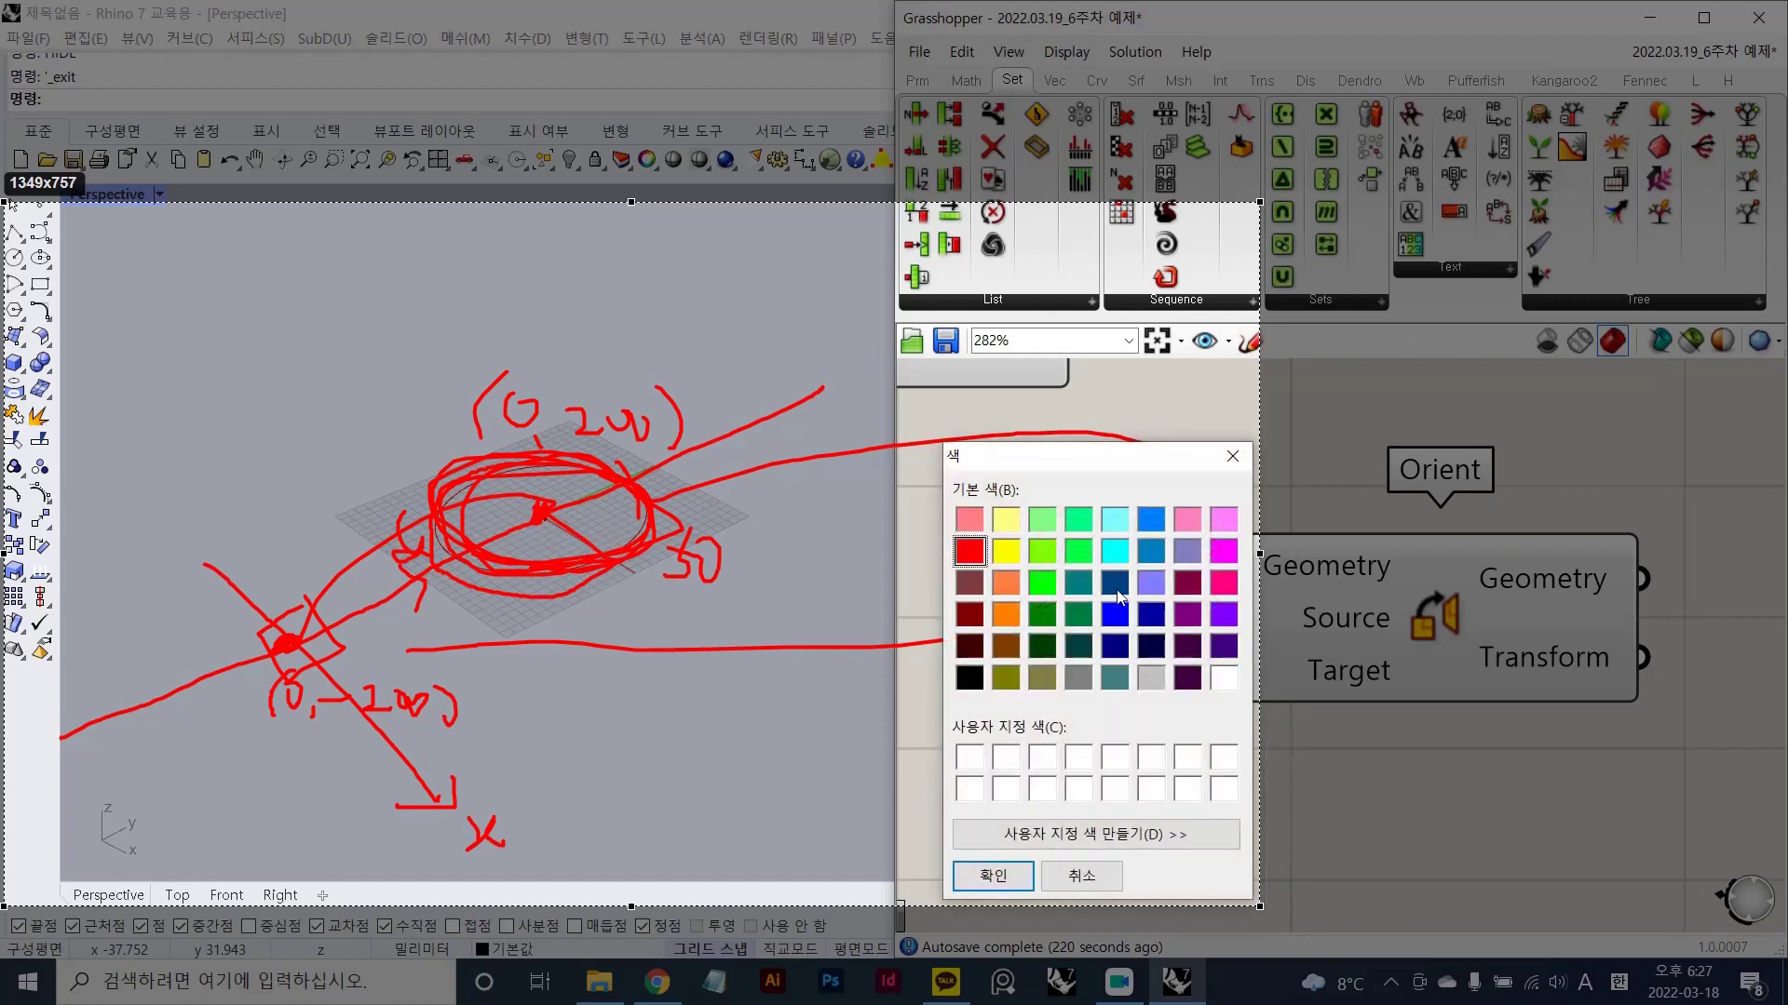
pyautogui.click(1115, 582)
pyautogui.click(1019, 873)
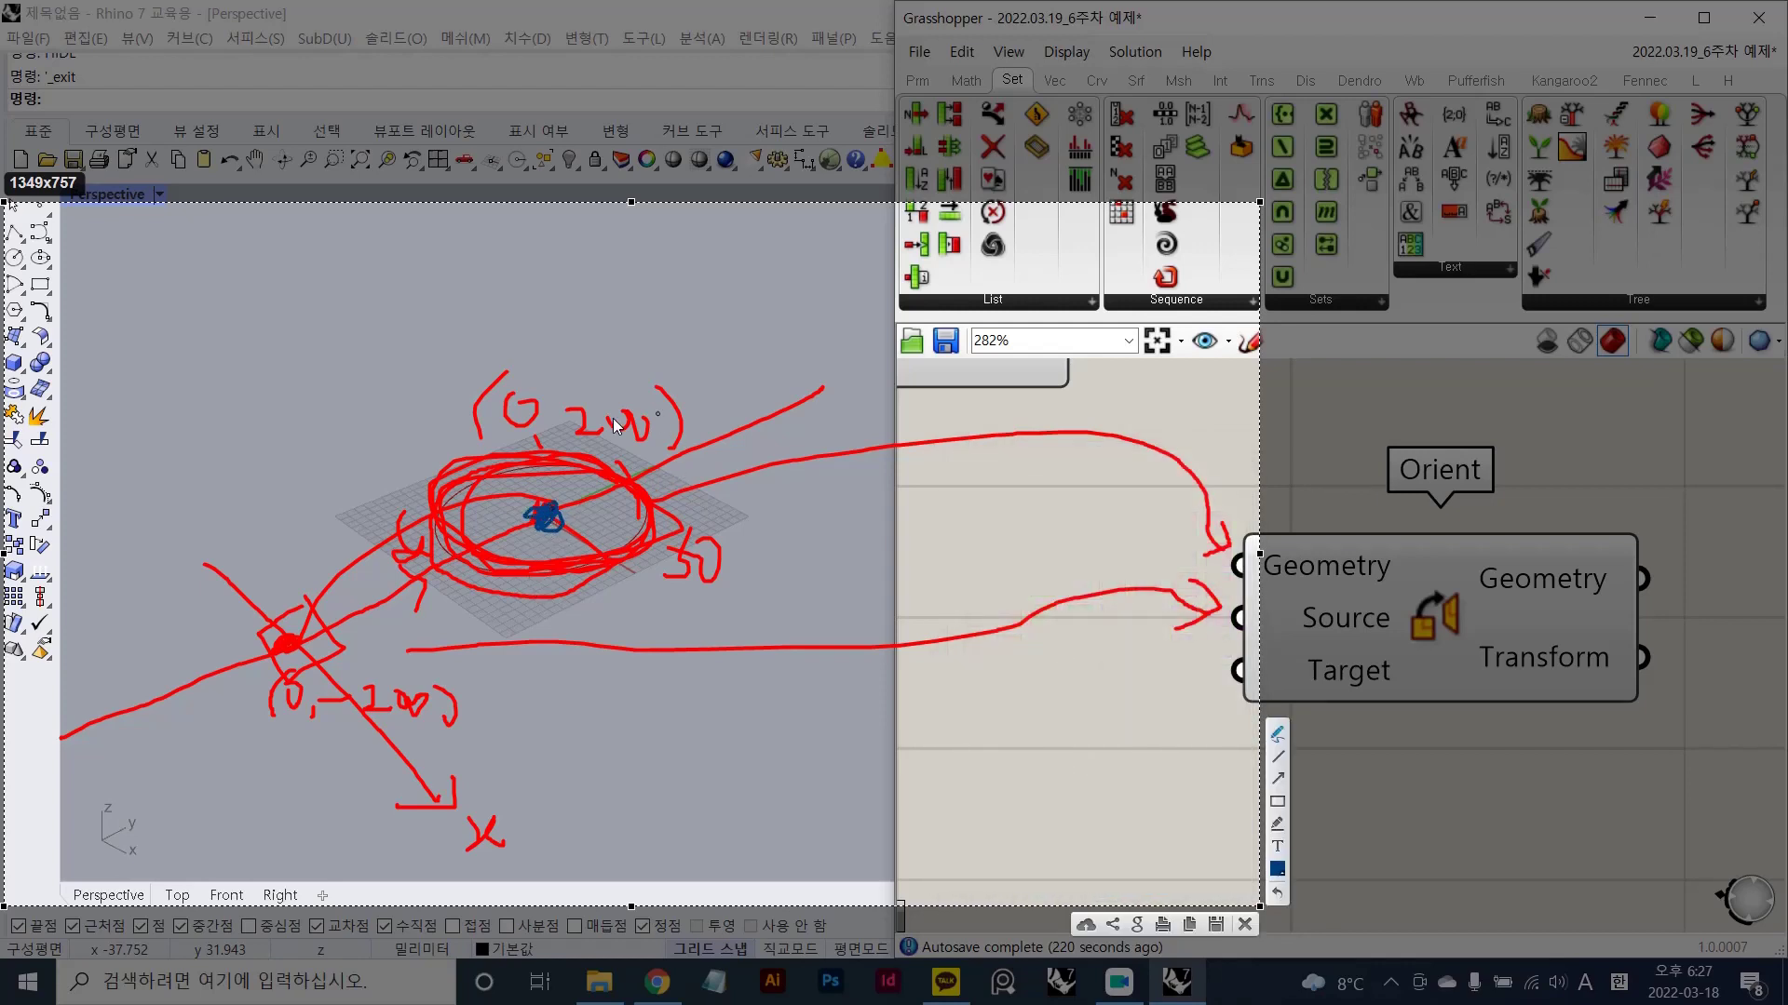
pyautogui.moveTo(431, 443); pyautogui.dragTo(704, 652)
pyautogui.moveTo(467, 547); pyautogui.dragTo(663, 454)
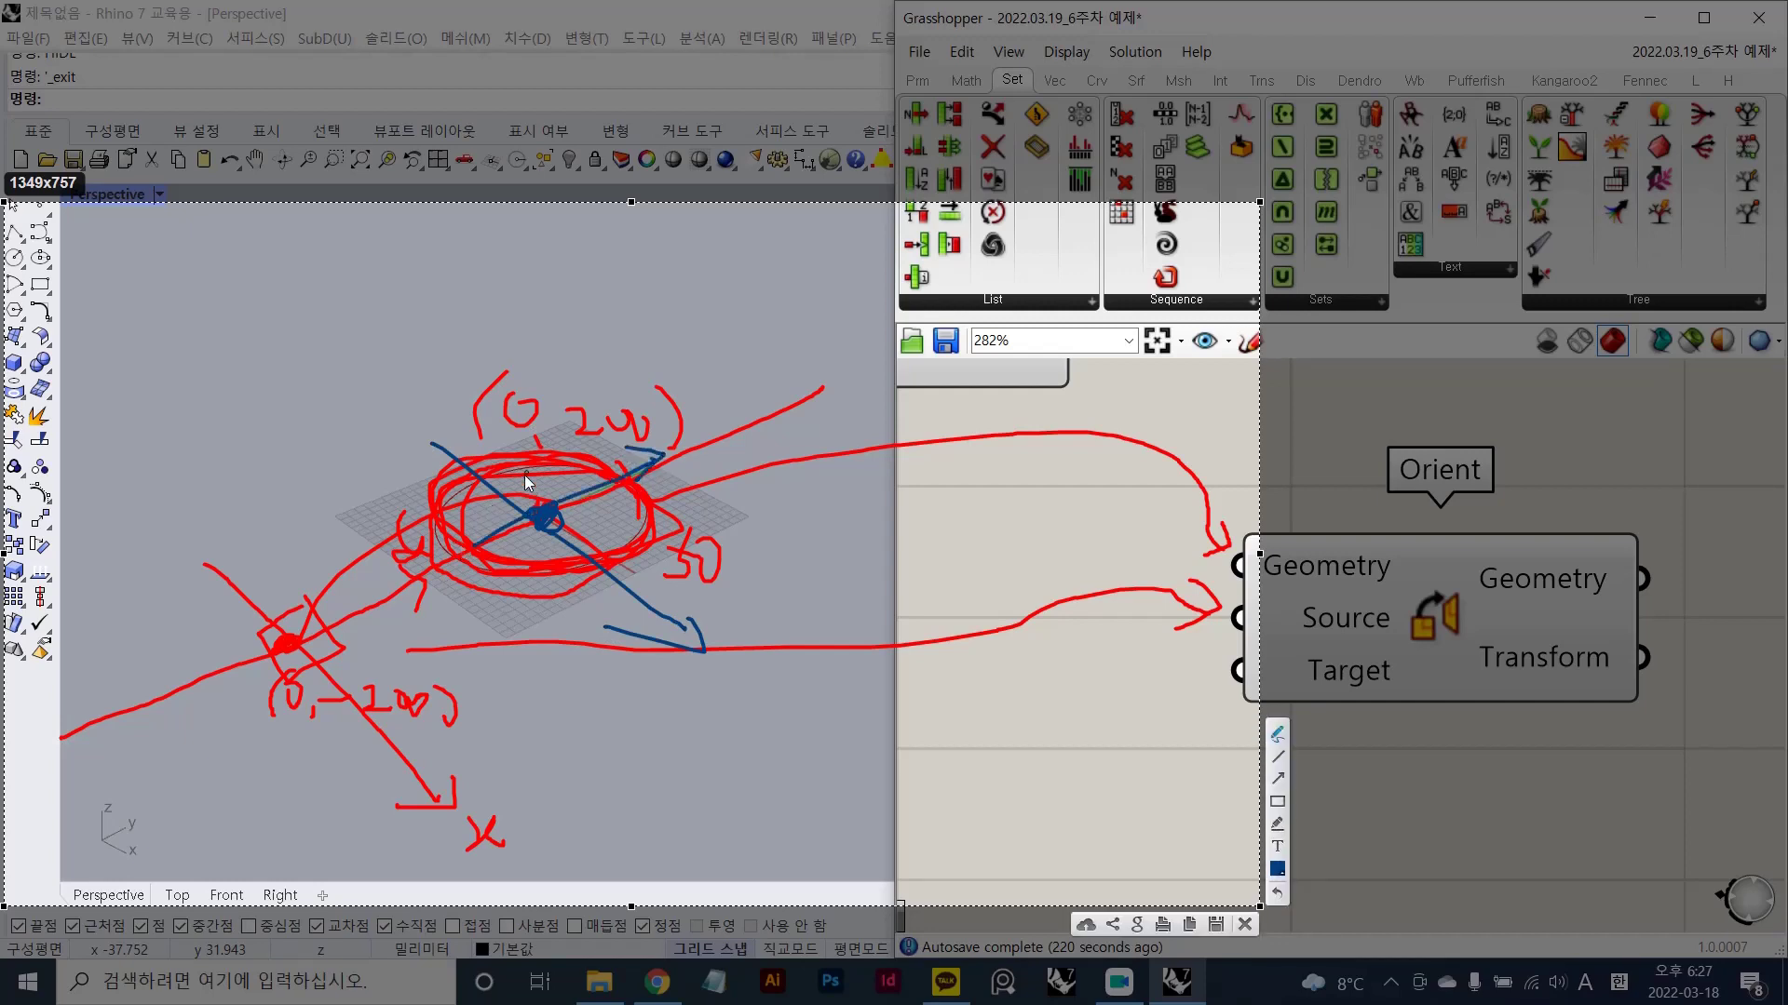
pyautogui.moveTo(523, 475); pyautogui.dragTo(533, 562)
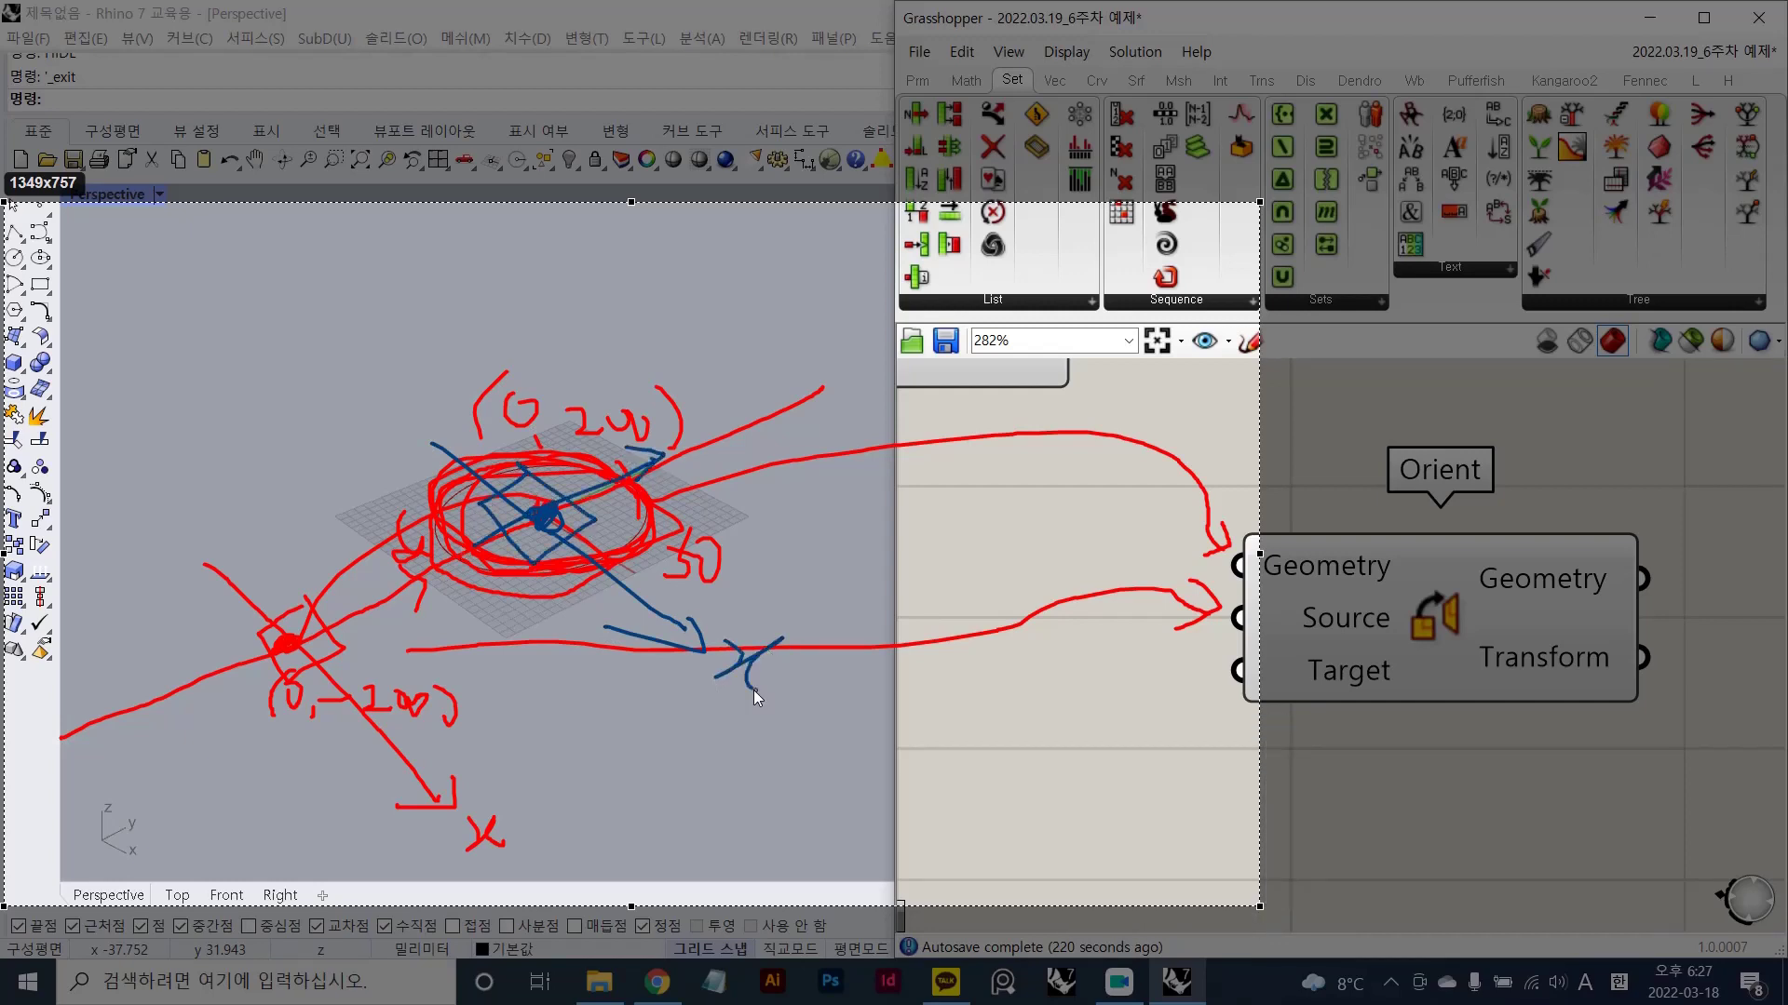
pyautogui.moveTo(752, 690); pyautogui.dragTo(763, 690)
pyautogui.moveTo(545, 529)
pyautogui.mouseDown()
pyautogui.moveTo(659, 663)
pyautogui.moveTo(1209, 665)
pyautogui.moveTo(1196, 705)
pyautogui.mouseUp()
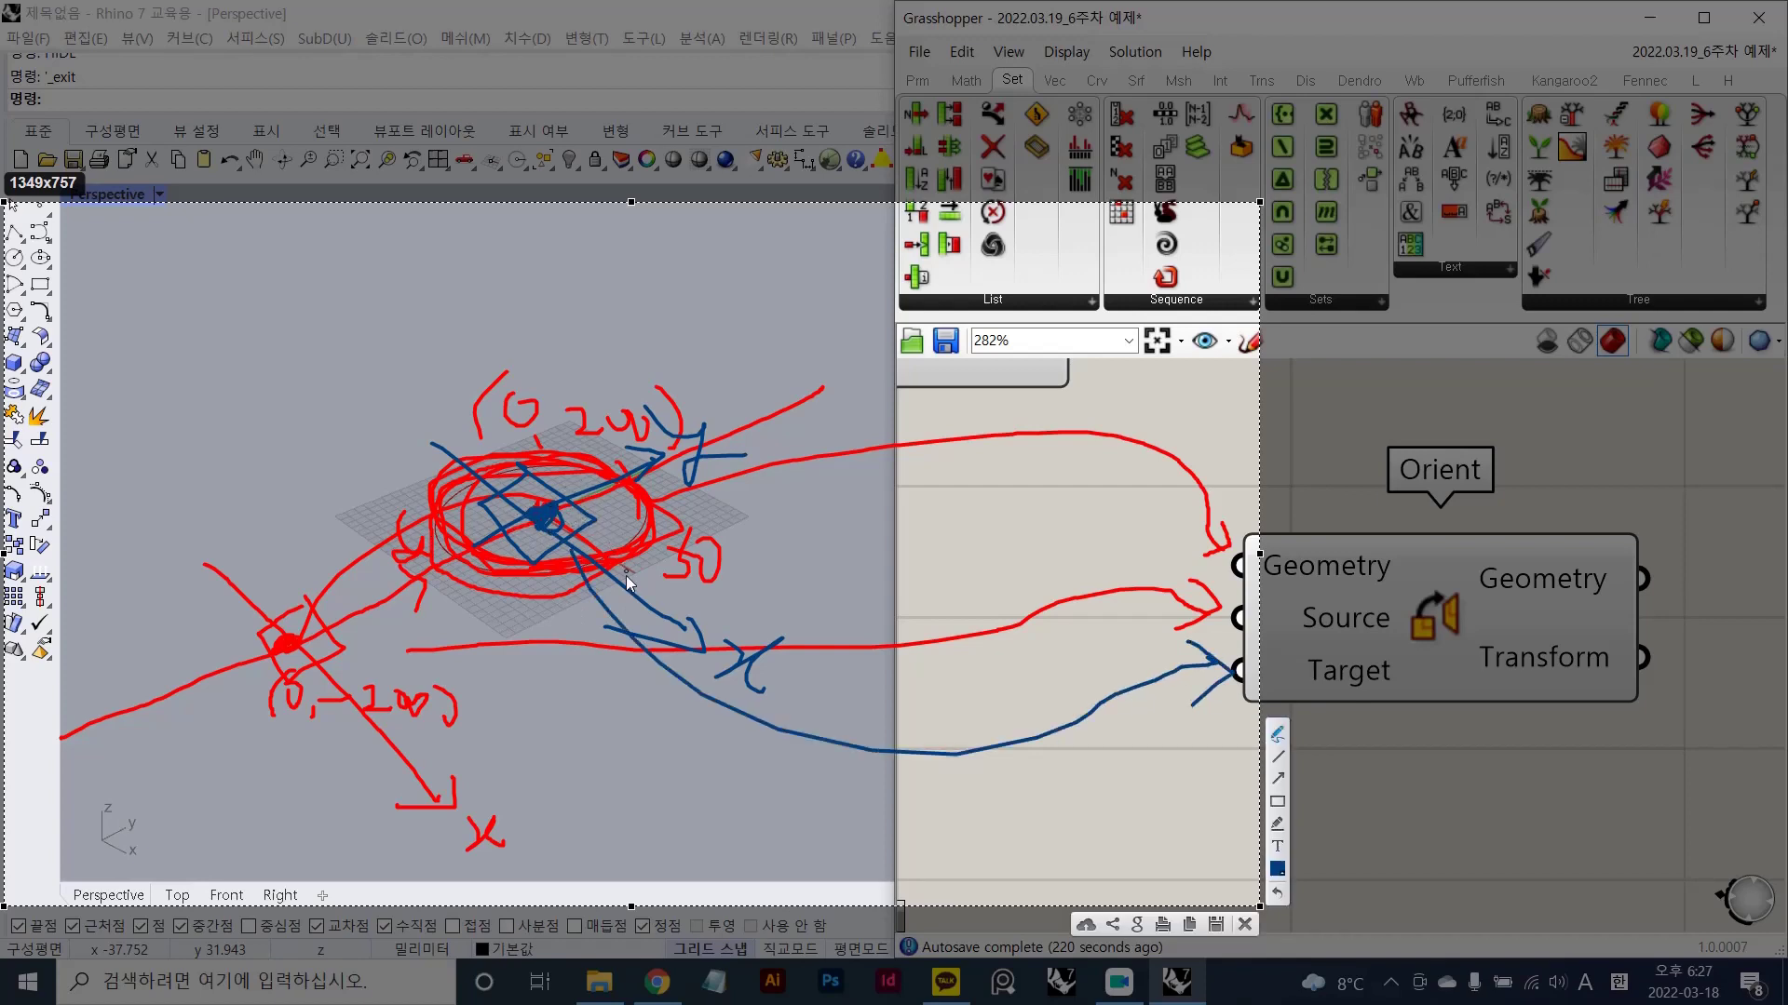
# - Draw a blue circle around the target plane, then an arrow along y labelled 200 leading to another circle
pyautogui.moveTo(623, 605)
pyautogui.mouseDown()
pyautogui.moveTo(593, 611)
pyautogui.moveTo(517, 450)
pyautogui.moveTo(588, 609)
pyautogui.mouseUp()
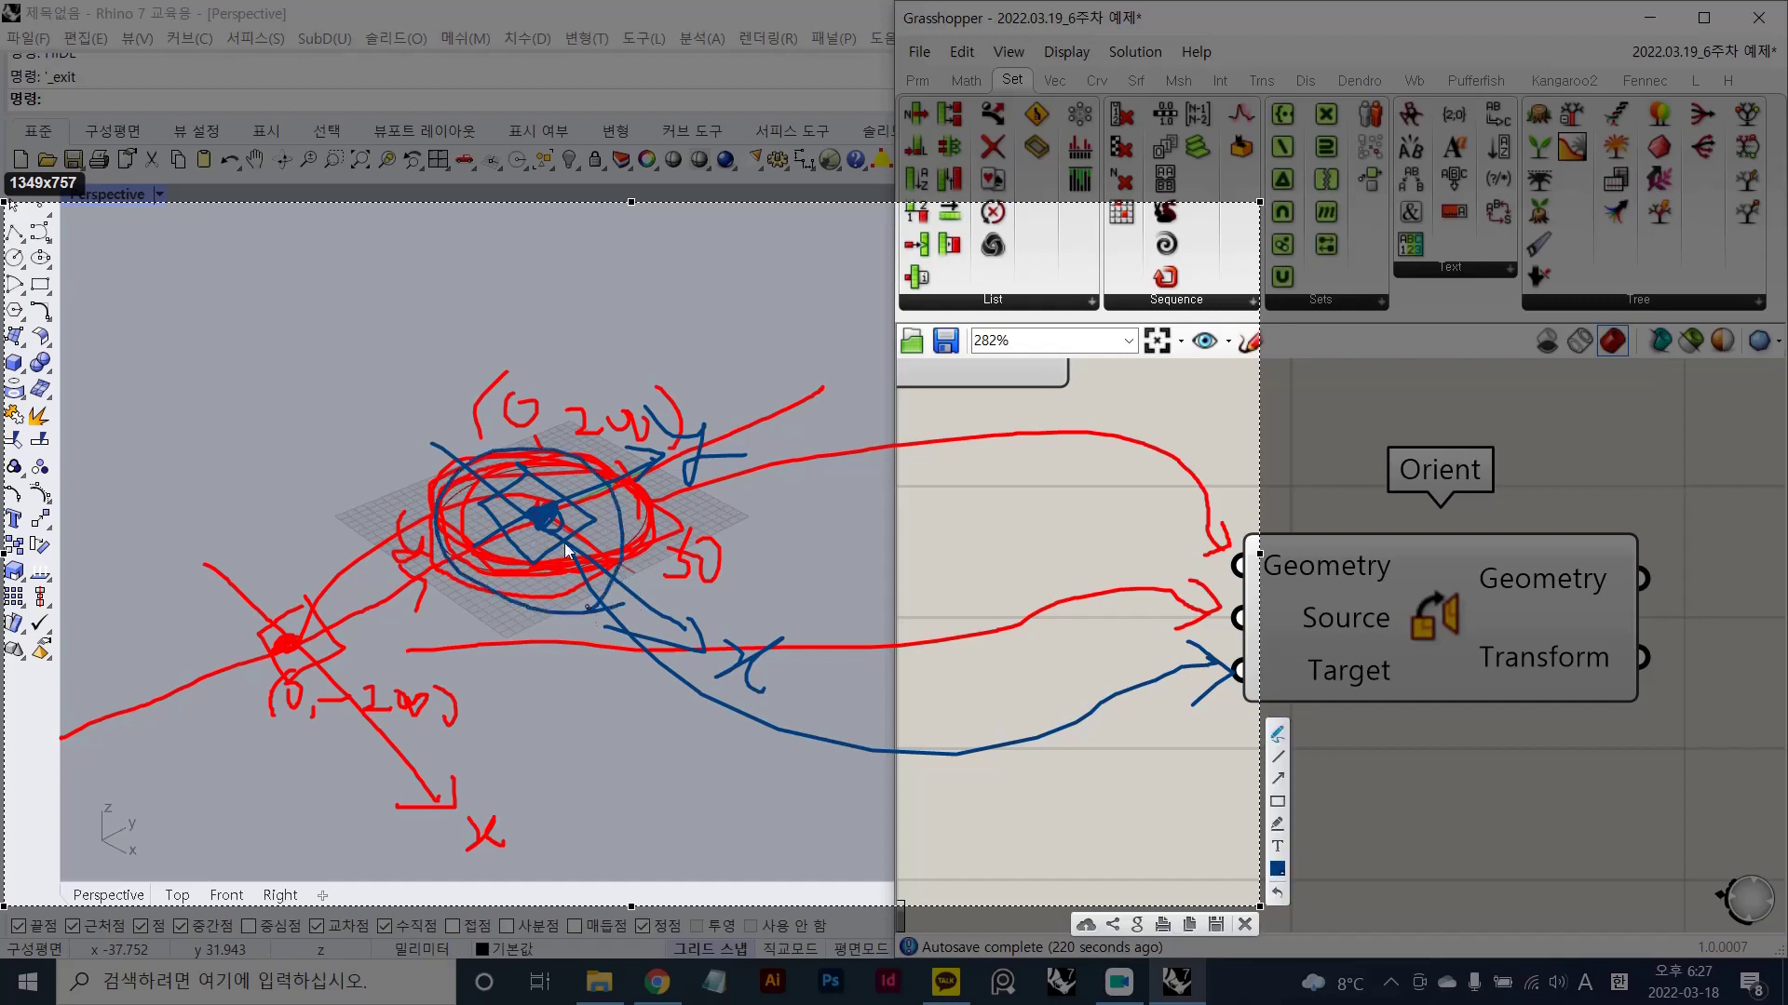
pyautogui.moveTo(540, 513); pyautogui.dragTo(808, 383)
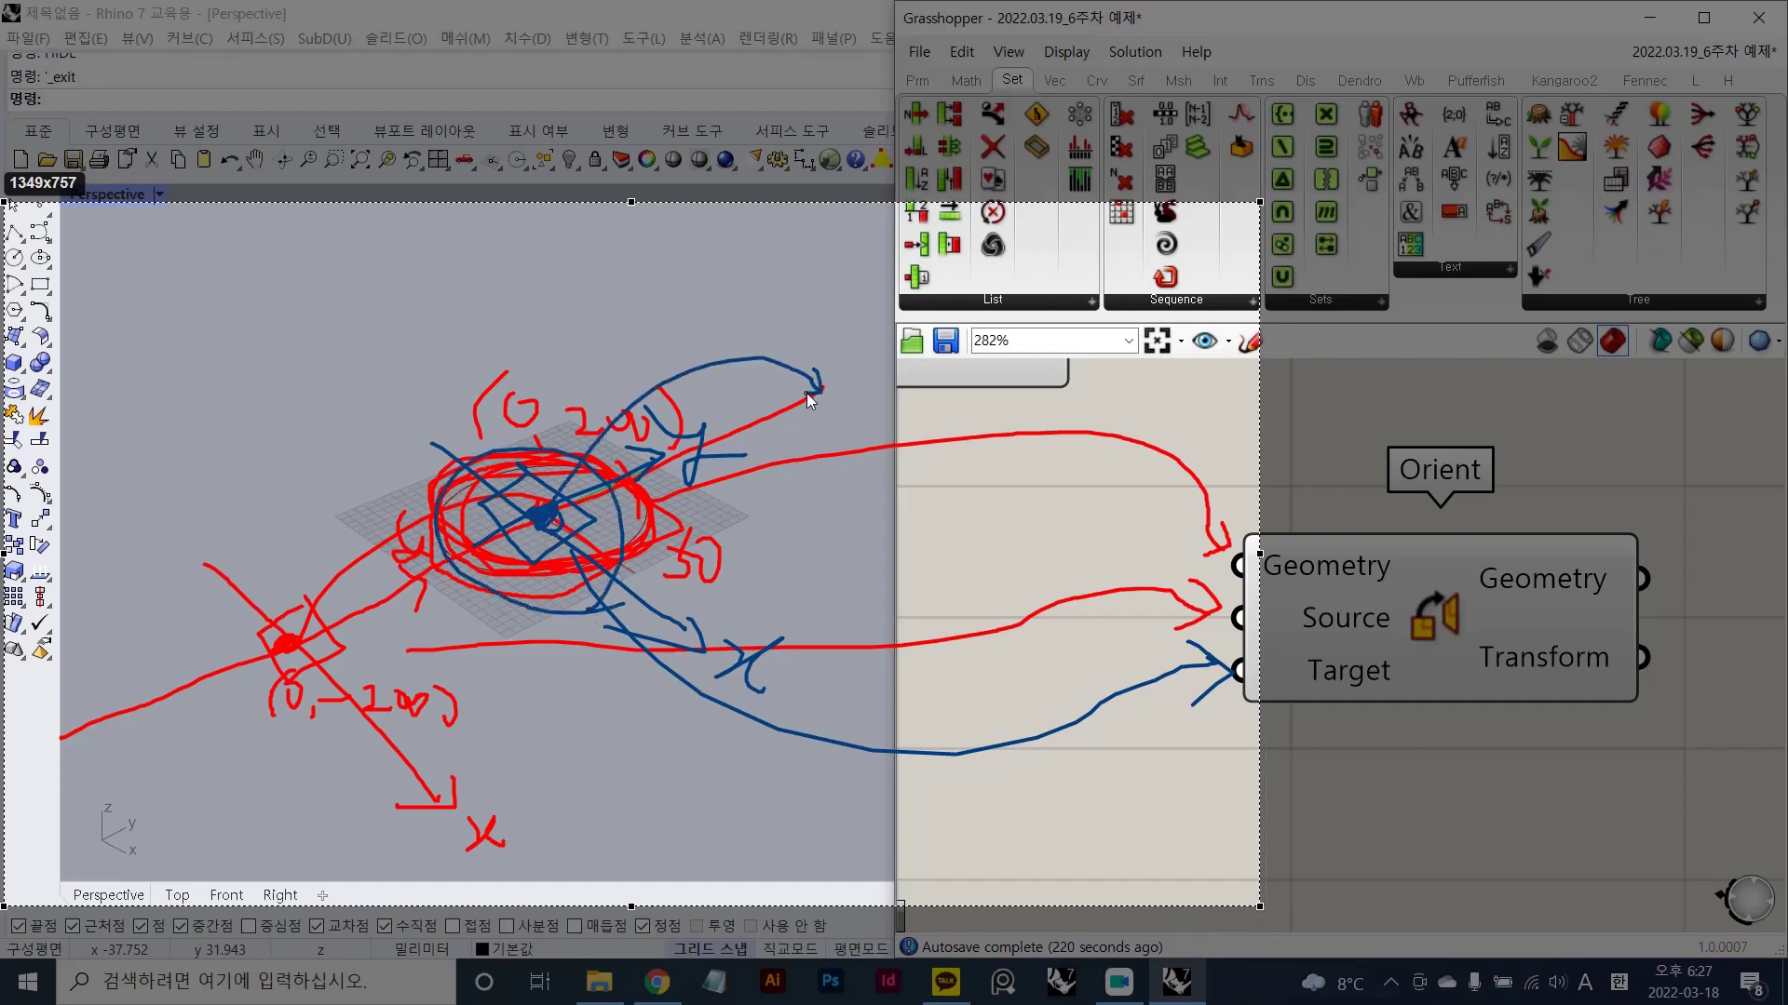
pyautogui.moveTo(799, 464)
pyautogui.mouseDown()
pyautogui.moveTo(878, 359)
pyautogui.moveTo(810, 451)
pyautogui.mouseUp()
pyautogui.moveTo(645, 358)
pyautogui.mouseDown()
pyautogui.moveTo(682, 389)
pyautogui.moveTo(697, 359)
pyautogui.mouseUp()
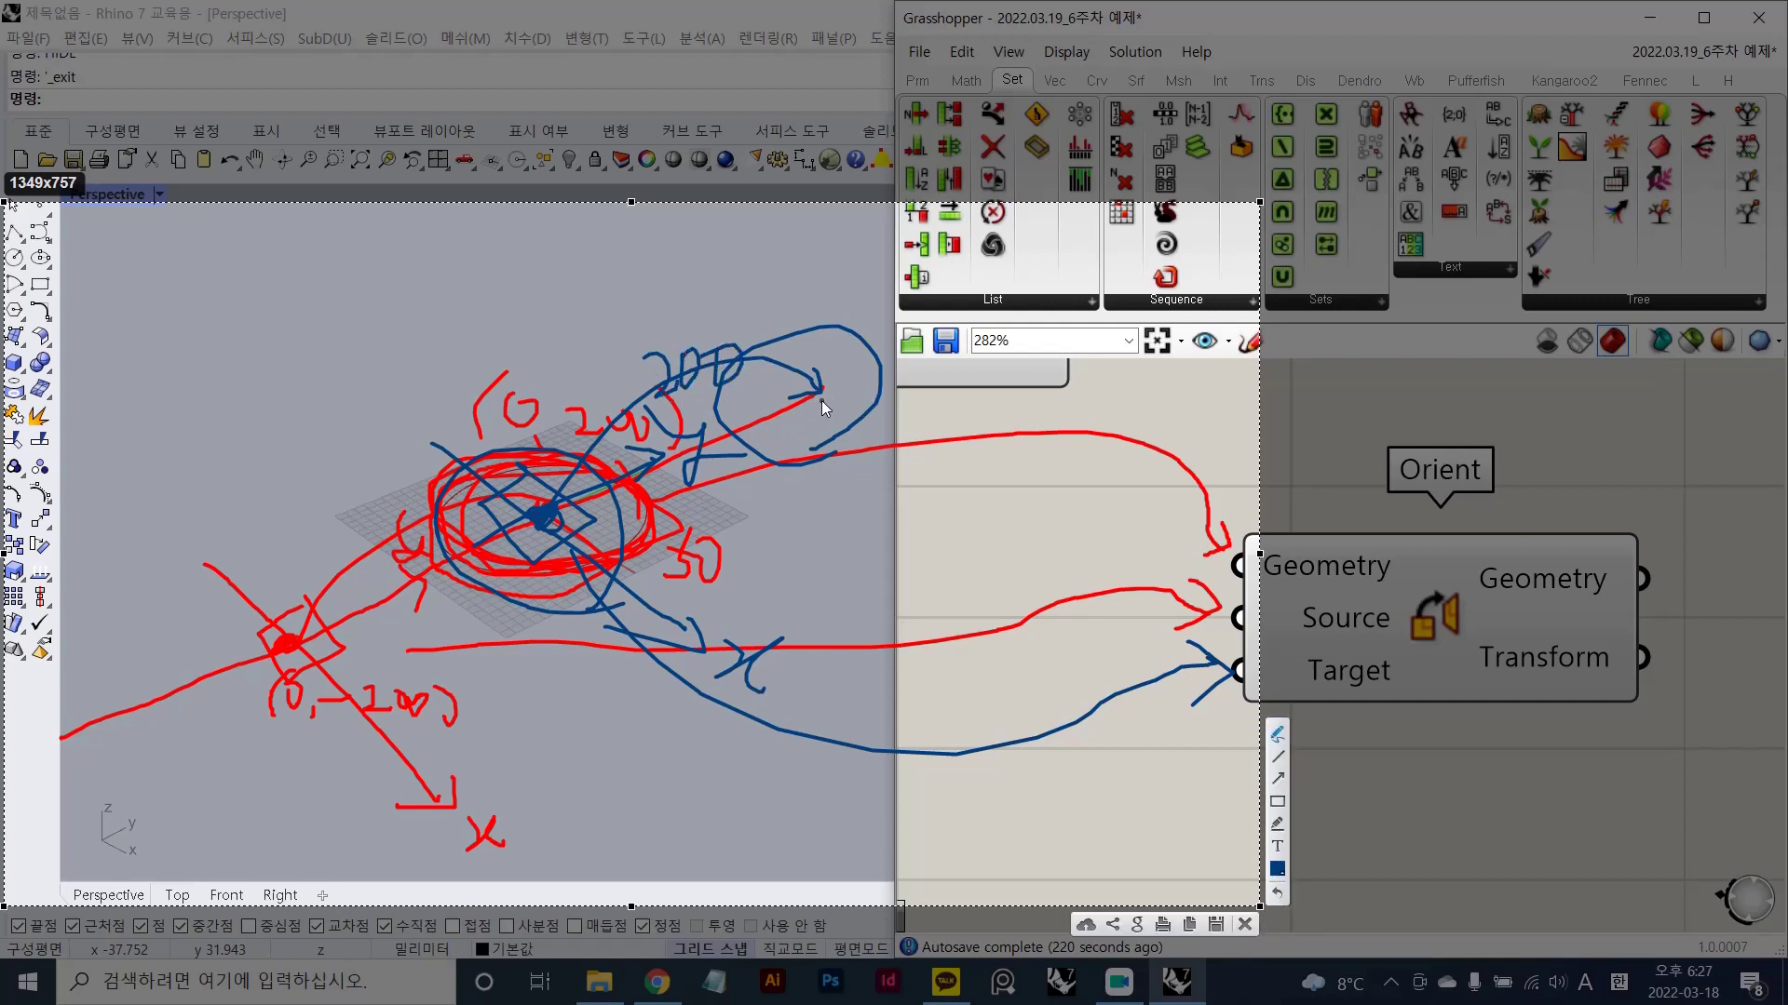
pyautogui.moveTo(821, 400)
pyautogui.mouseDown()
pyautogui.moveTo(854, 417)
pyautogui.moveTo(852, 378)
pyautogui.moveTo(864, 397)
pyautogui.mouseUp()
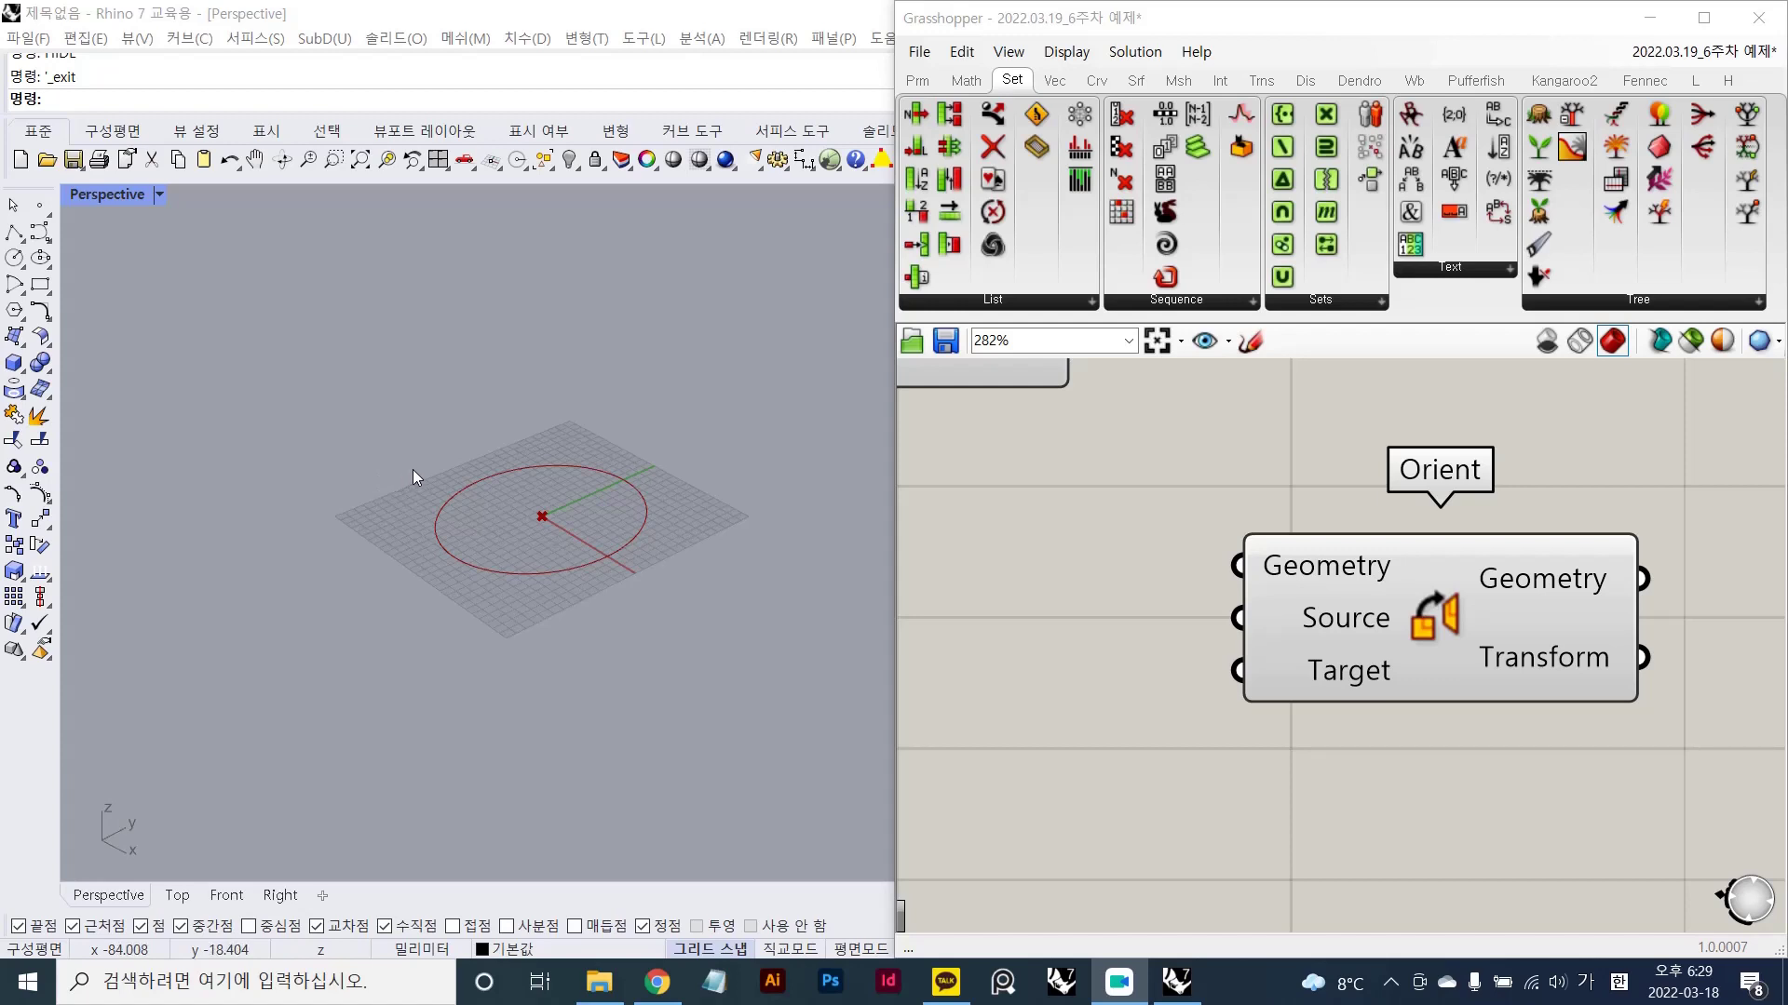
# - Move Orient farther from the Circle component and connect the Circle output to Orient's Geometry input
pyautogui.scroll(-2, 1583, 672)
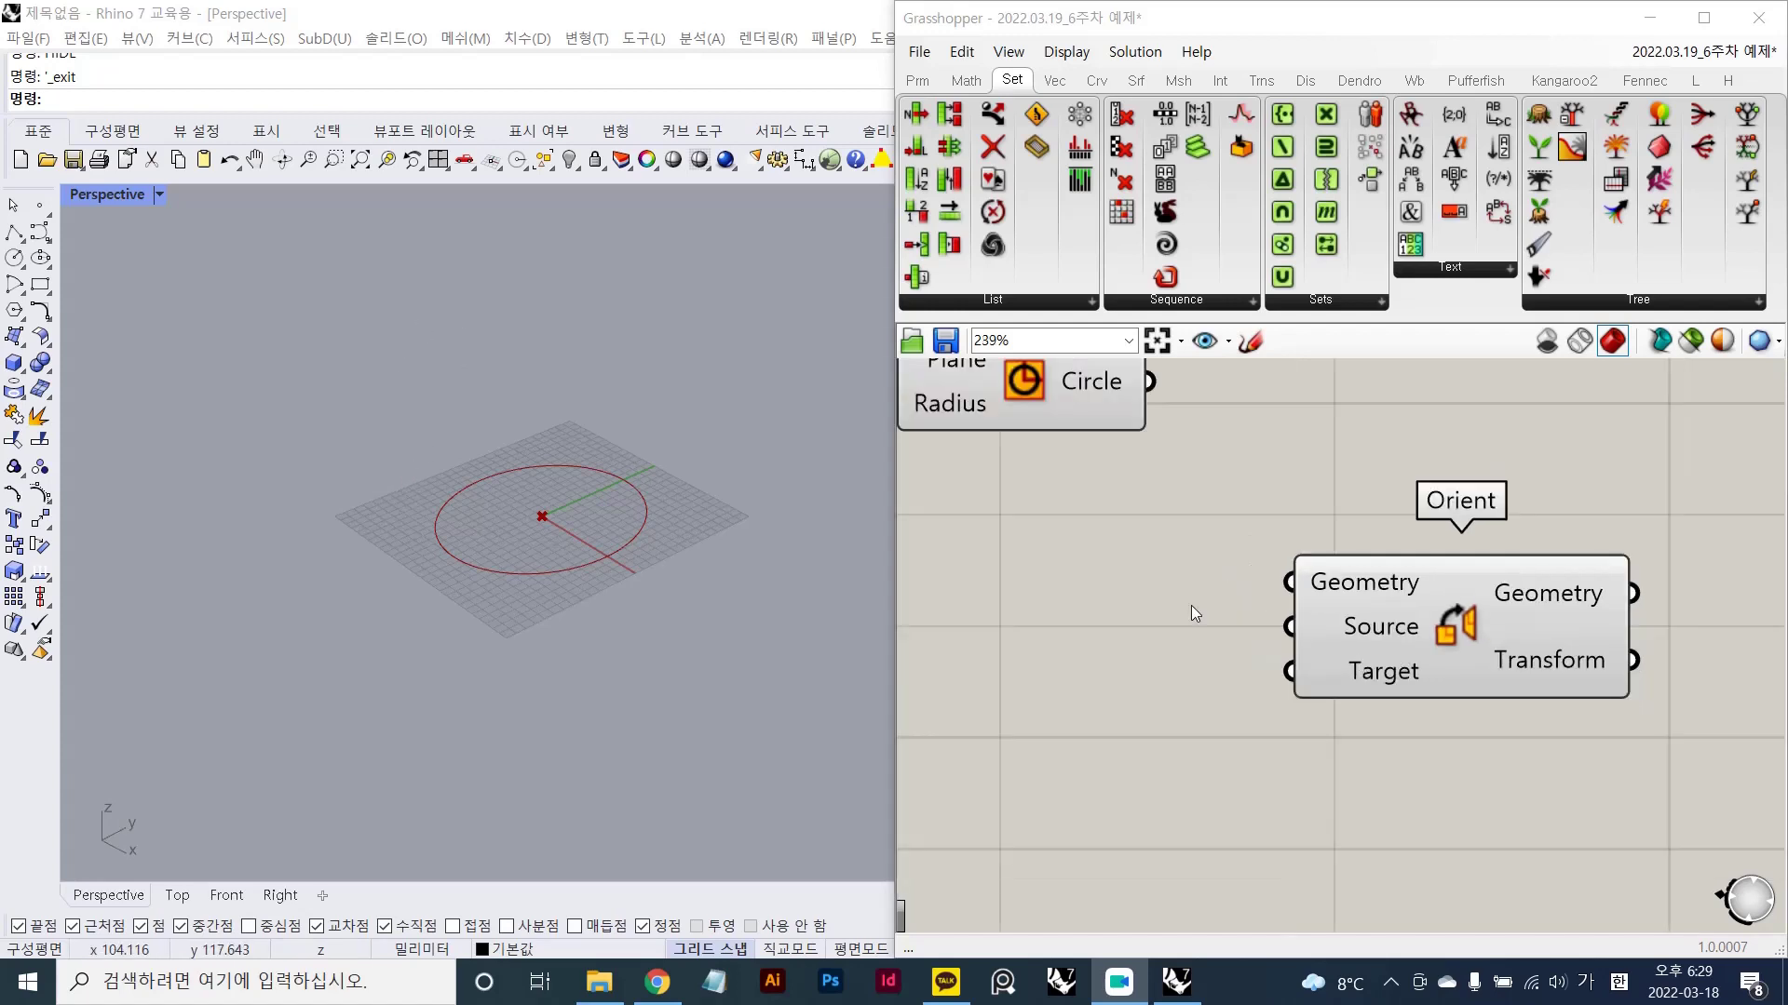
pyautogui.moveTo(1354, 703); pyautogui.dragTo(1429, 602)
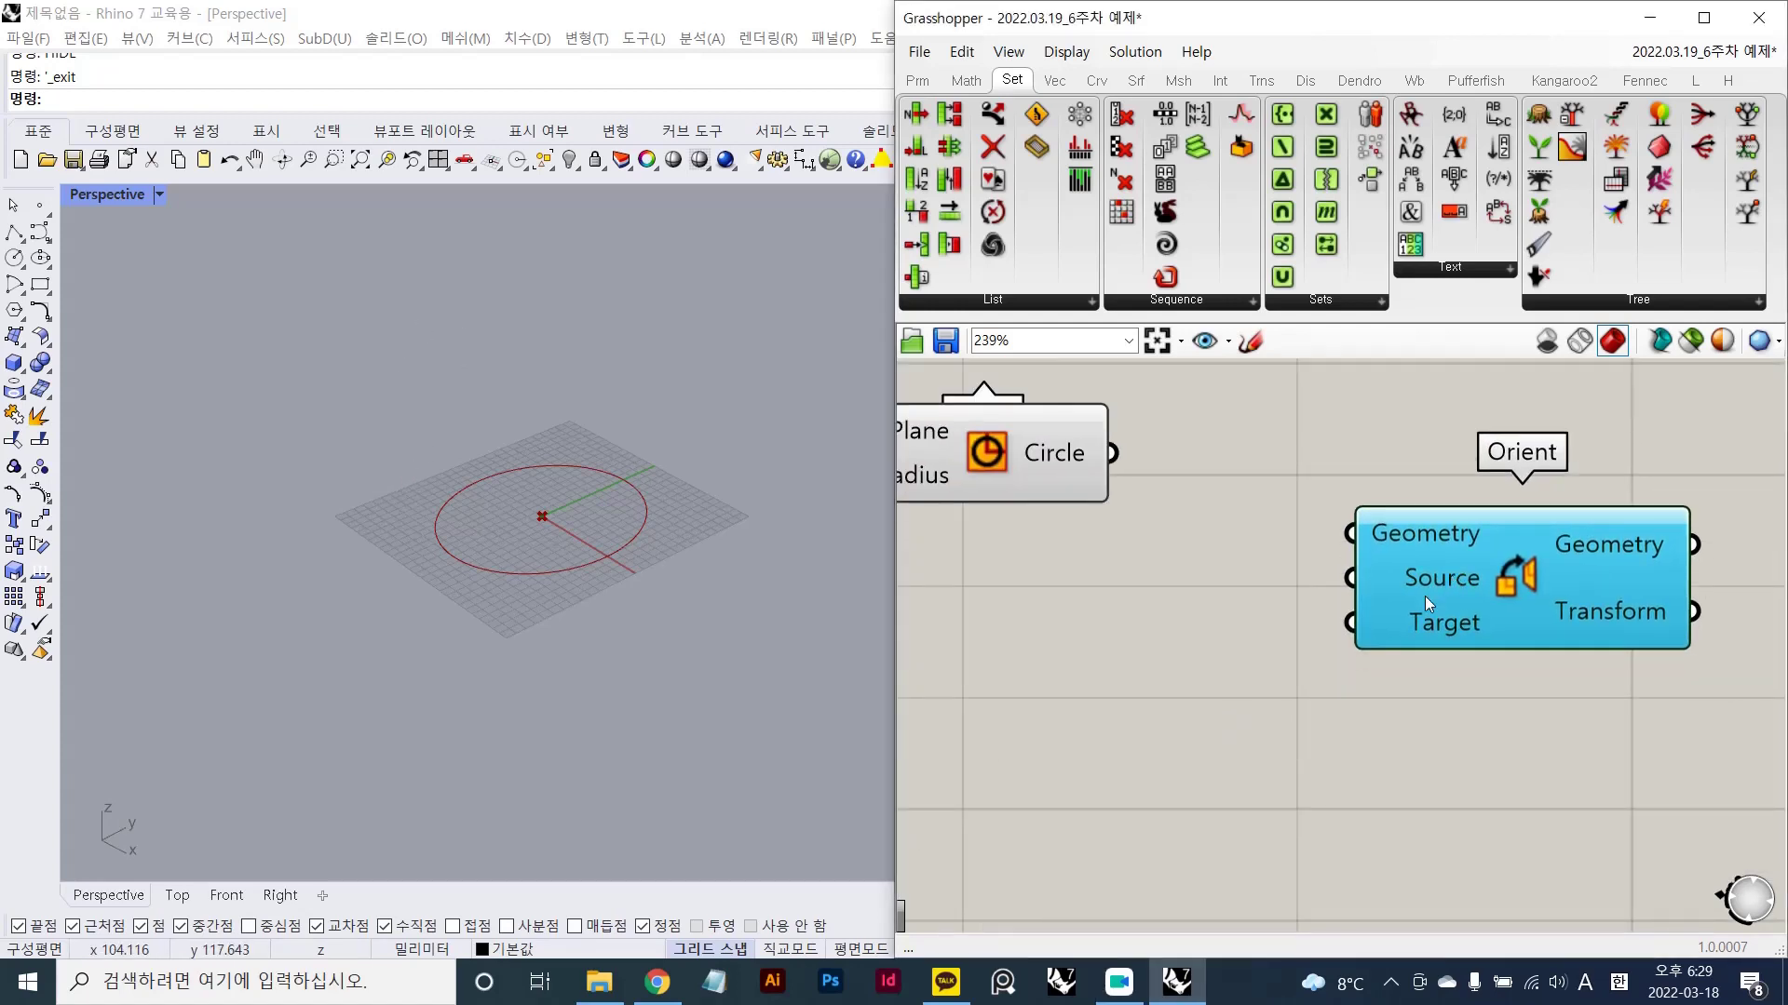
pyautogui.click(1249, 712)
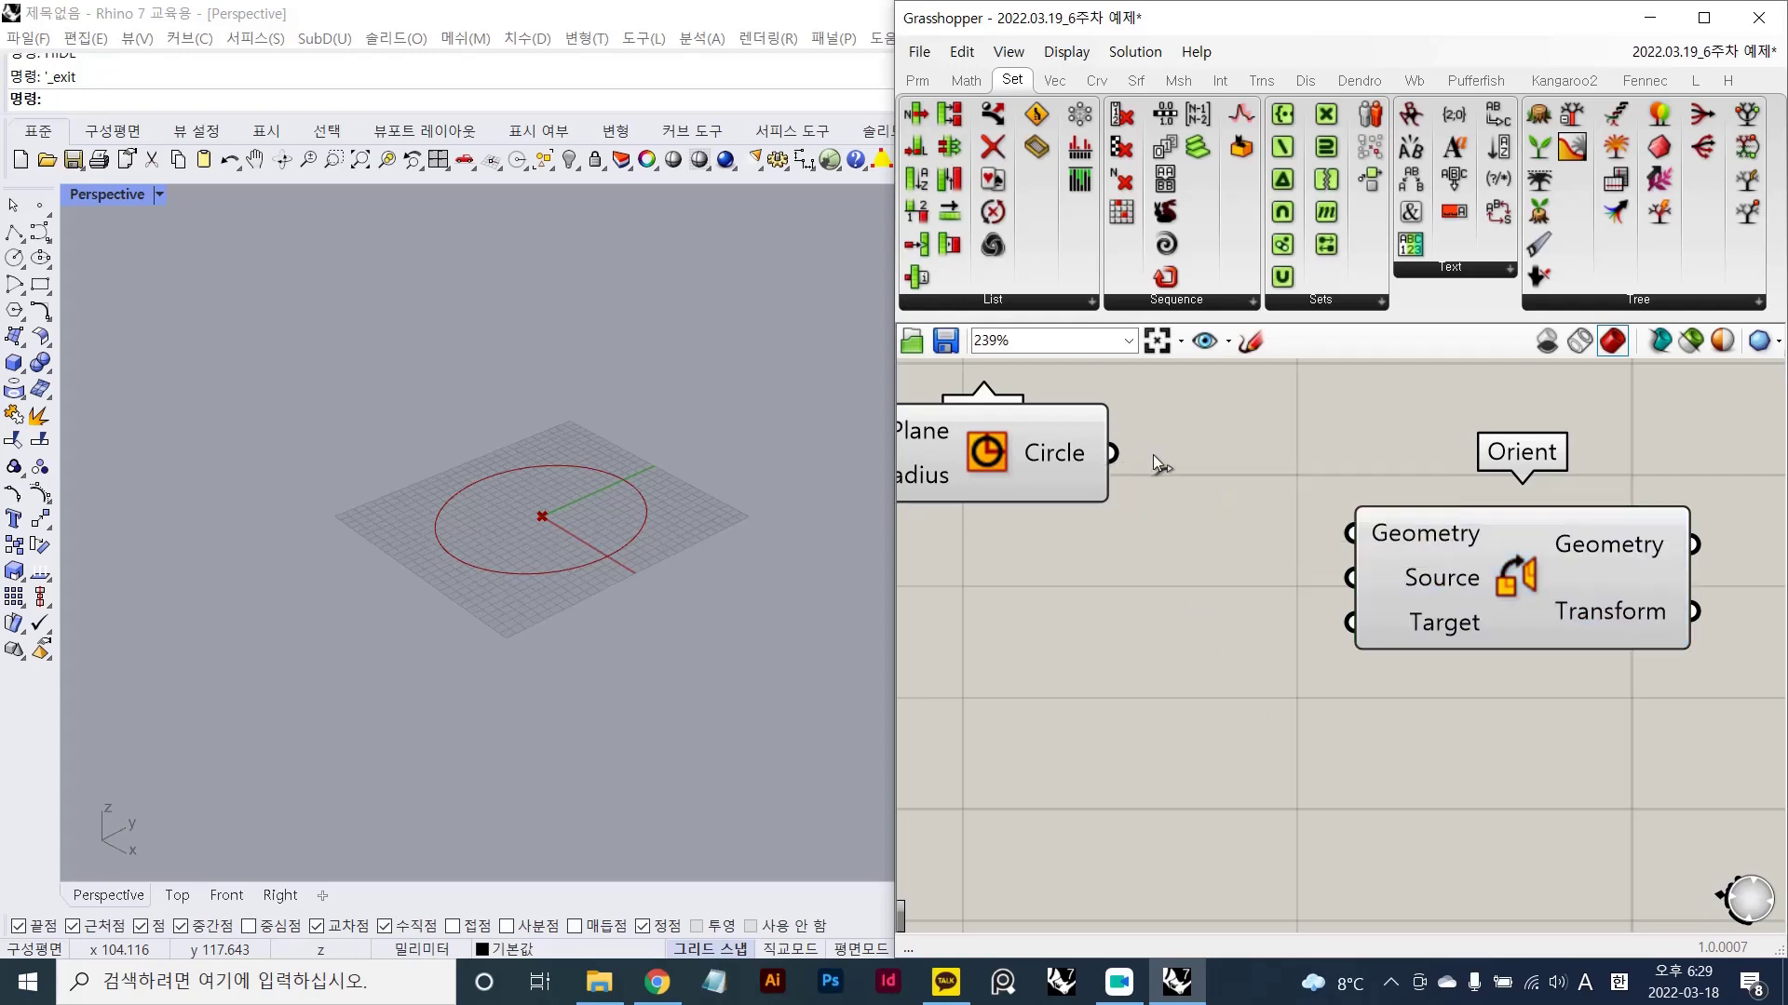
pyautogui.moveTo(1111, 454); pyautogui.dragTo(1332, 528)
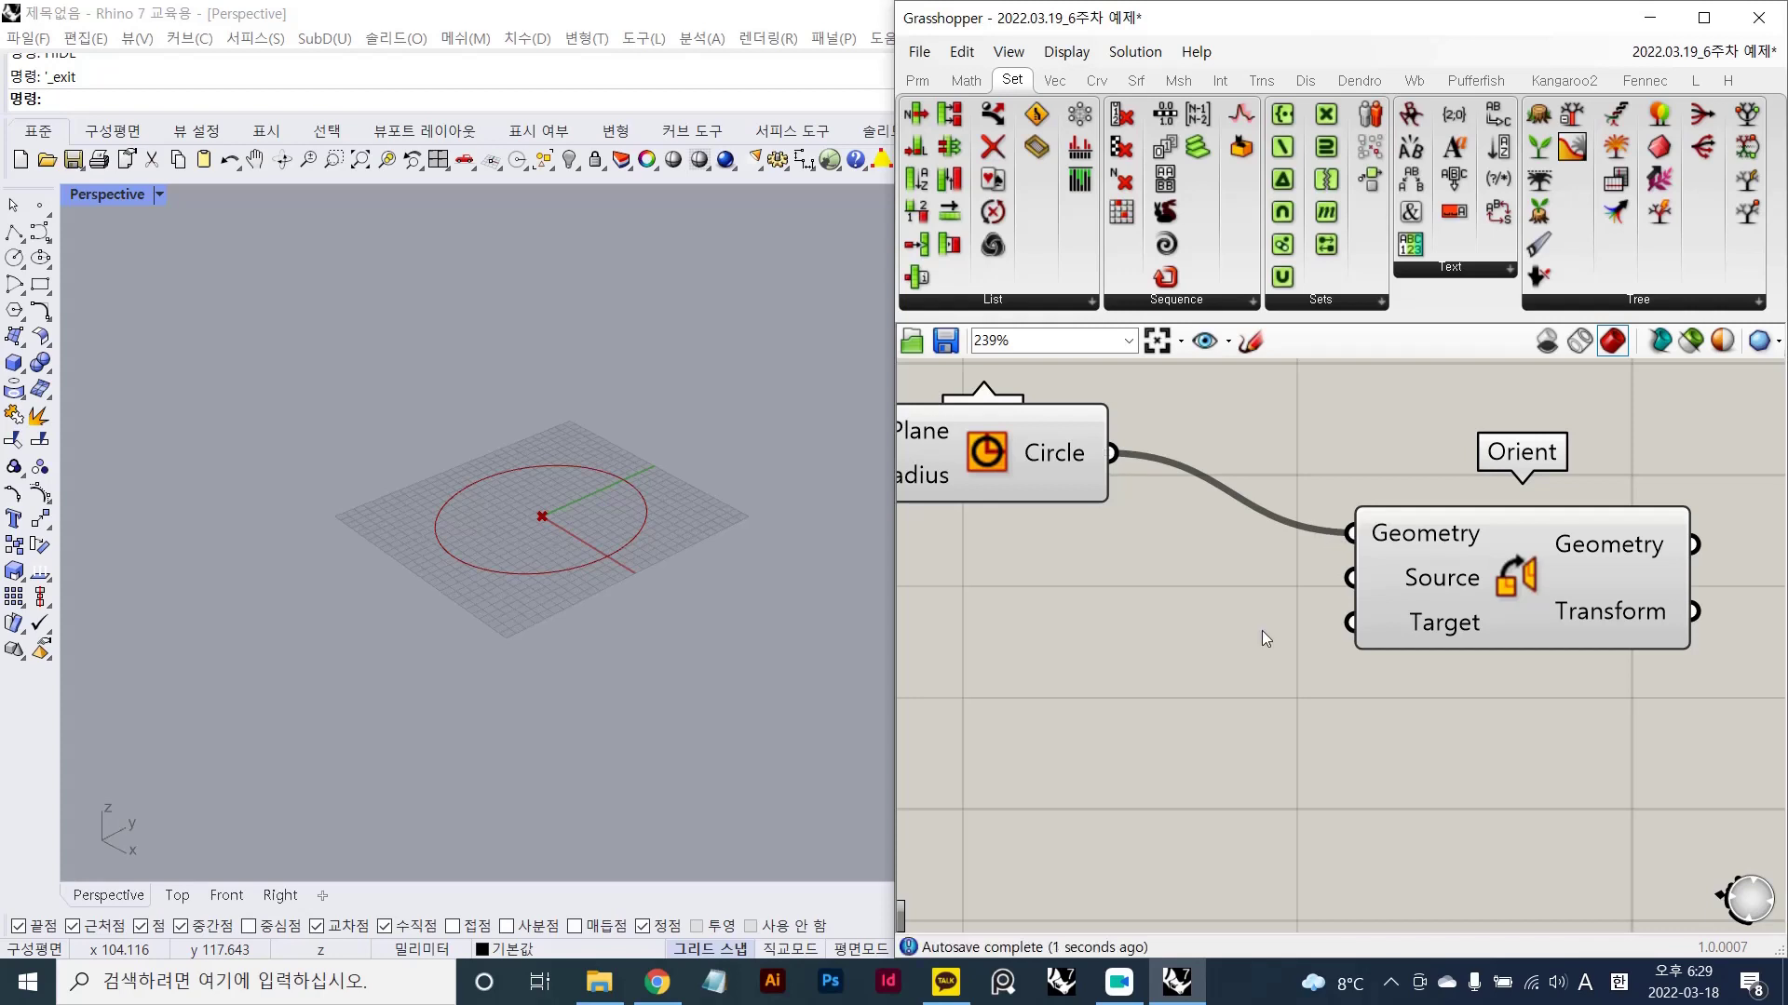
pyautogui.scroll(-1, 1267, 648)
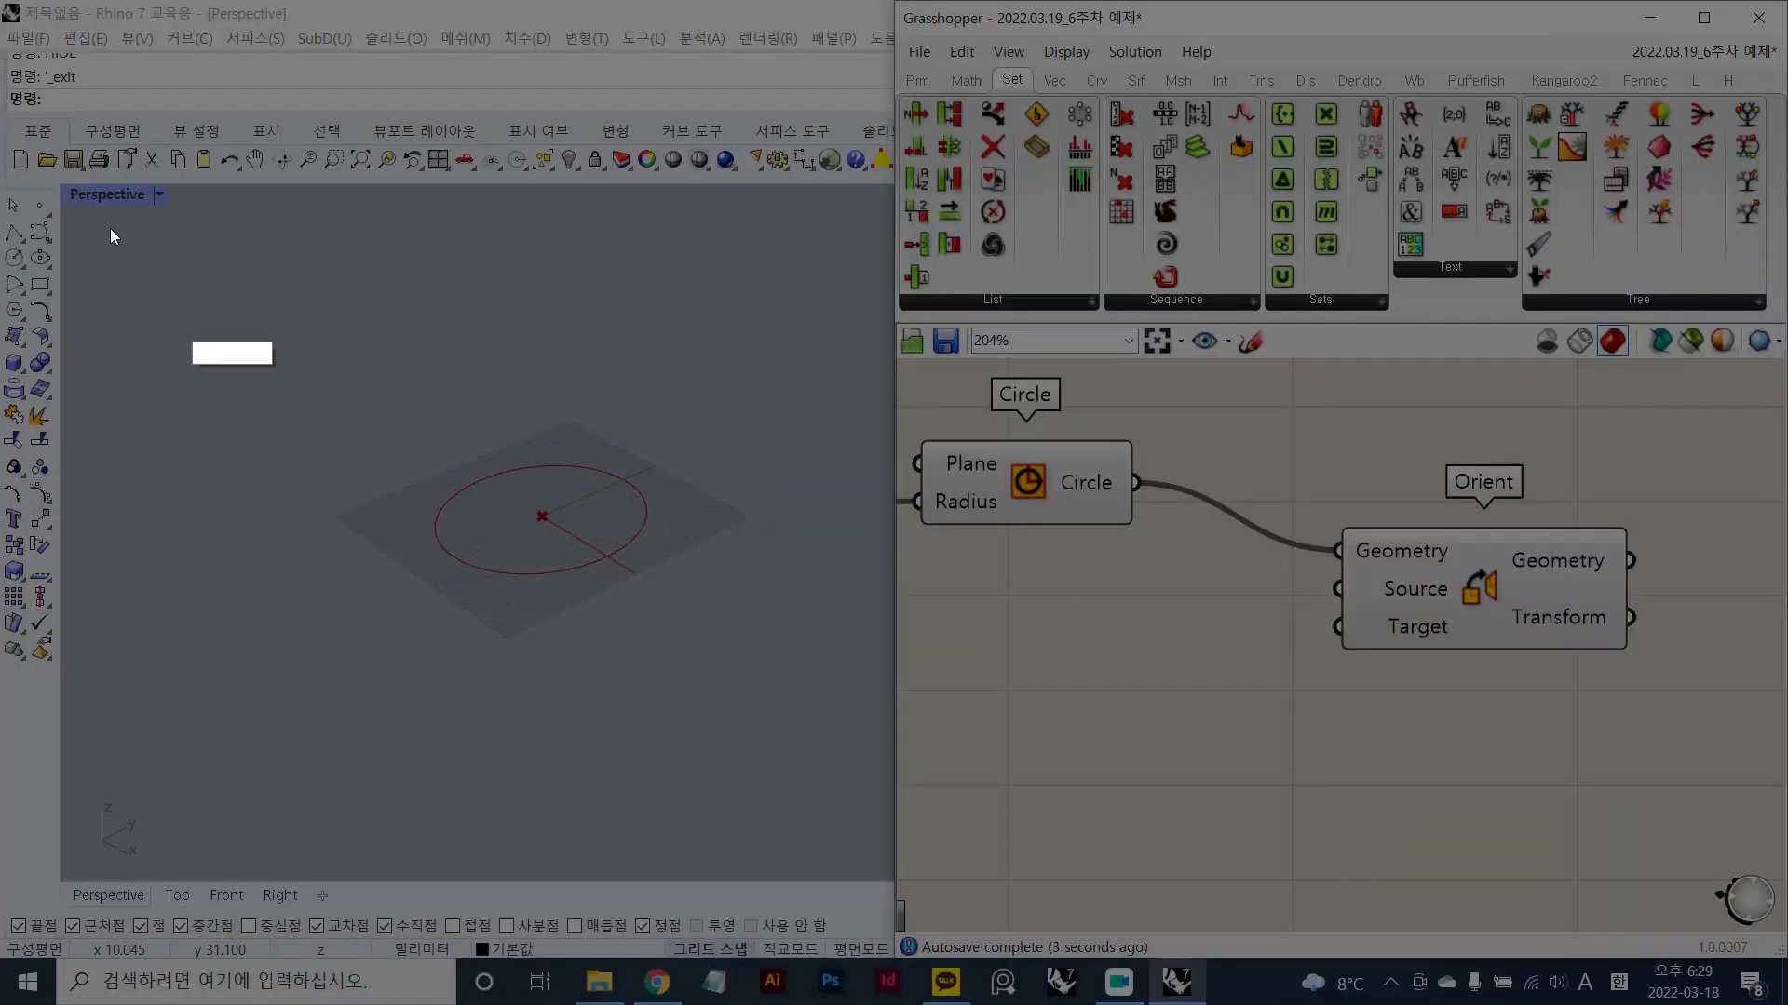
# - Start another screen capture over the viewport and sketch blue y and z axes, with labels, through the circle's centre
pyautogui.moveTo(52, 151); pyautogui.dragTo(1219, 901)
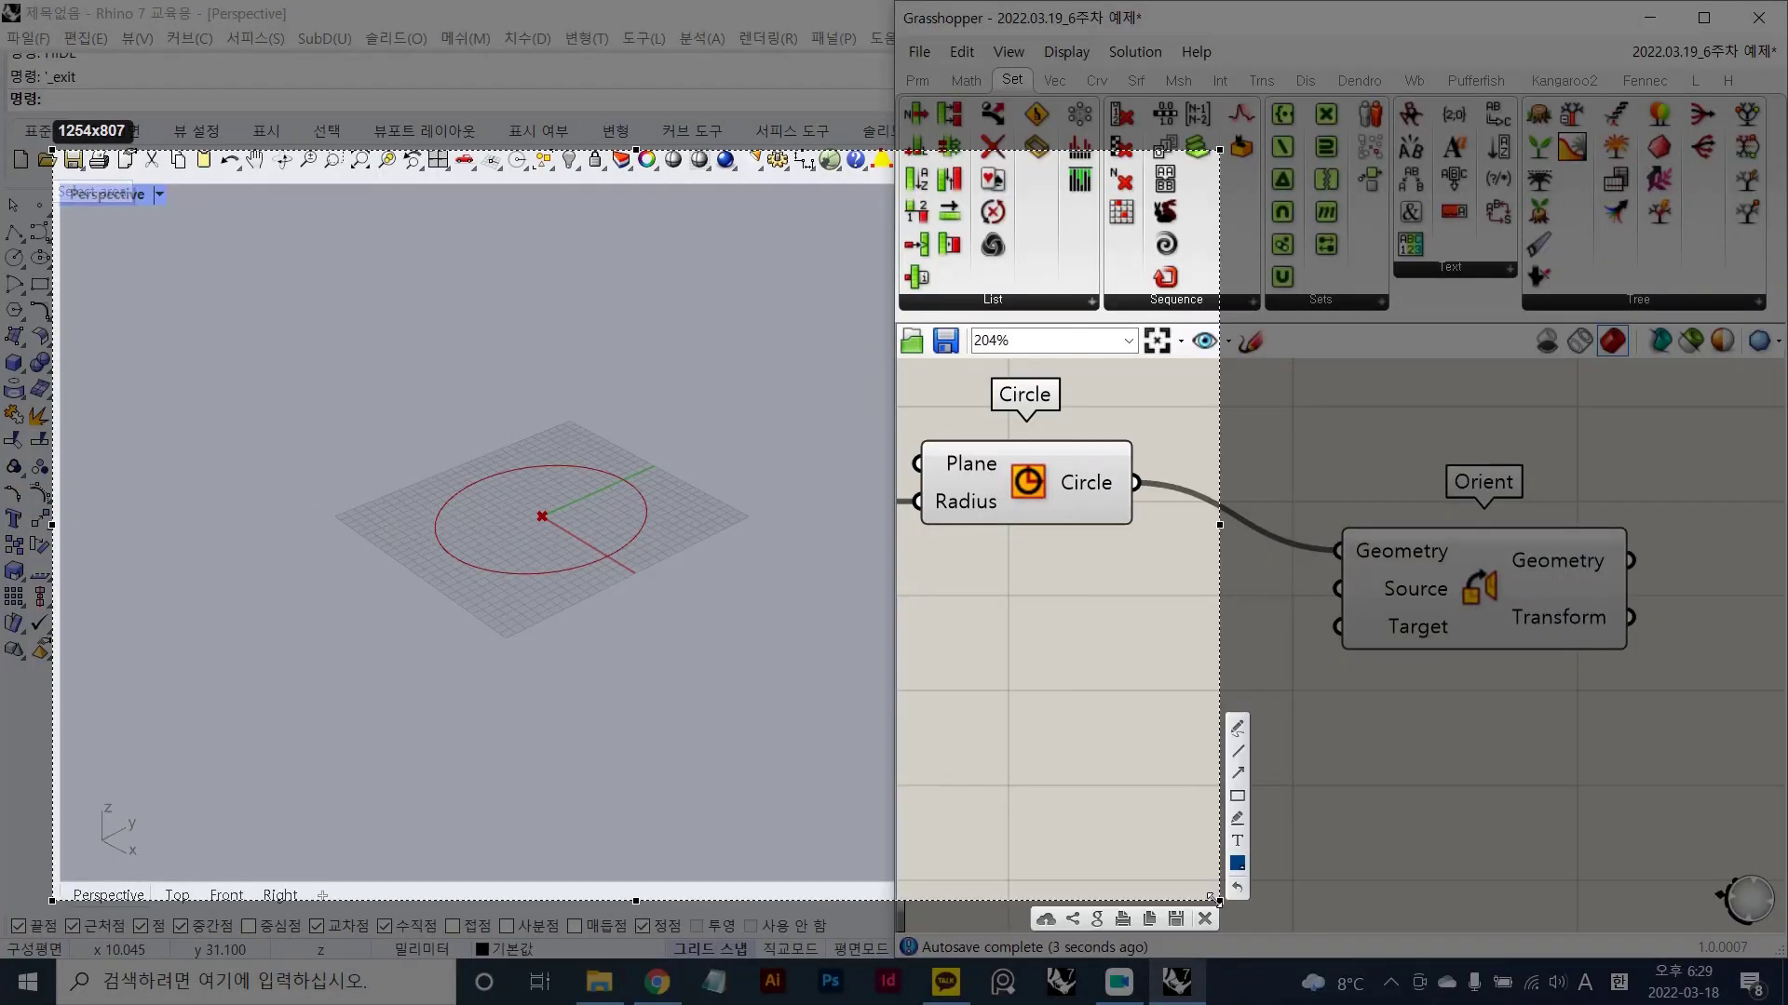
pyautogui.moveTo(357, 601)
pyautogui.mouseDown()
pyautogui.moveTo(819, 451)
pyautogui.moveTo(798, 495)
pyautogui.mouseUp()
pyautogui.hotkey('ctrl', 'z')
pyautogui.moveTo(351, 624); pyautogui.dragTo(454, 608)
pyautogui.moveTo(331, 605)
pyautogui.mouseDown()
pyautogui.moveTo(723, 451)
pyautogui.moveTo(719, 472)
pyautogui.mouseUp()
pyautogui.moveTo(540, 358)
pyautogui.mouseDown()
pyautogui.moveTo(557, 696)
pyautogui.moveTo(569, 366)
pyautogui.mouseUp()
pyautogui.moveTo(529, 267)
pyautogui.mouseDown()
pyautogui.moveTo(588, 259)
pyautogui.moveTo(530, 335)
pyautogui.moveTo(577, 334)
pyautogui.moveTo(578, 308)
pyautogui.mouseUp()
pyautogui.hotkey('ctrl', 'z')
pyautogui.moveTo(749, 419); pyautogui.dragTo(750, 428)
# - Sketch an upright circle in the y-z plane around the origin and mark its centre
pyautogui.moveTo(502, 475); pyautogui.dragTo(475, 546)
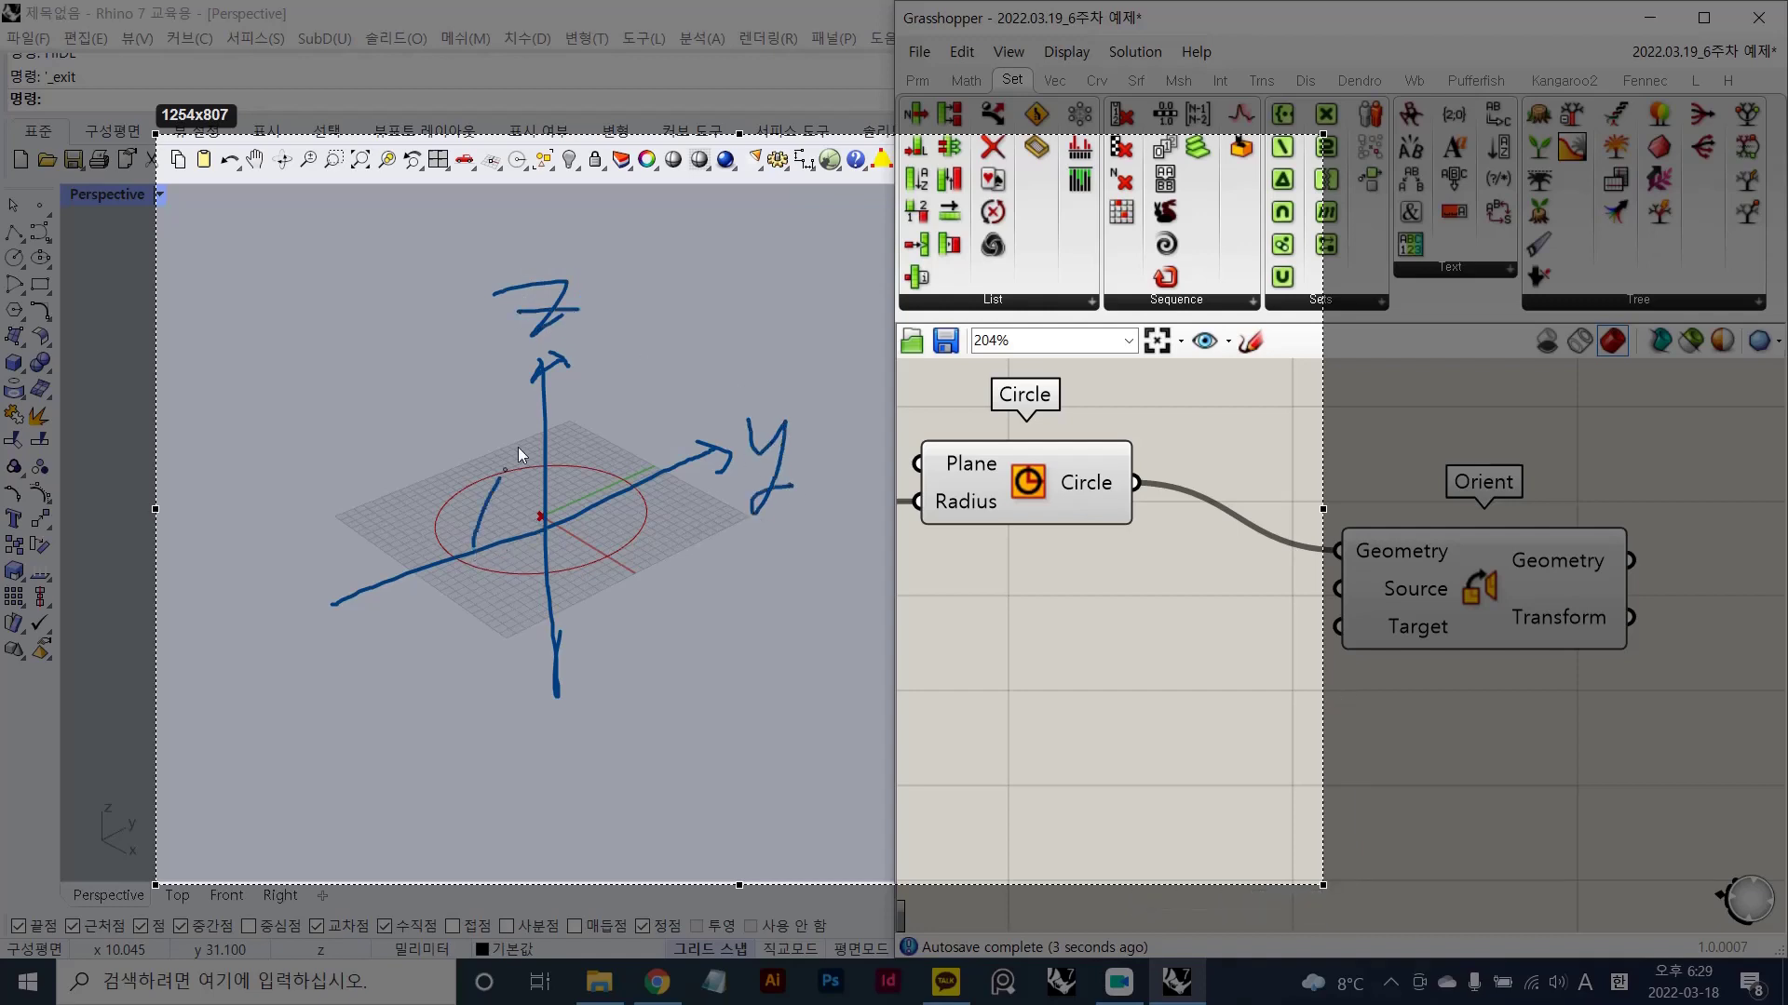
pyautogui.moveTo(633, 498); pyautogui.dragTo(587, 610)
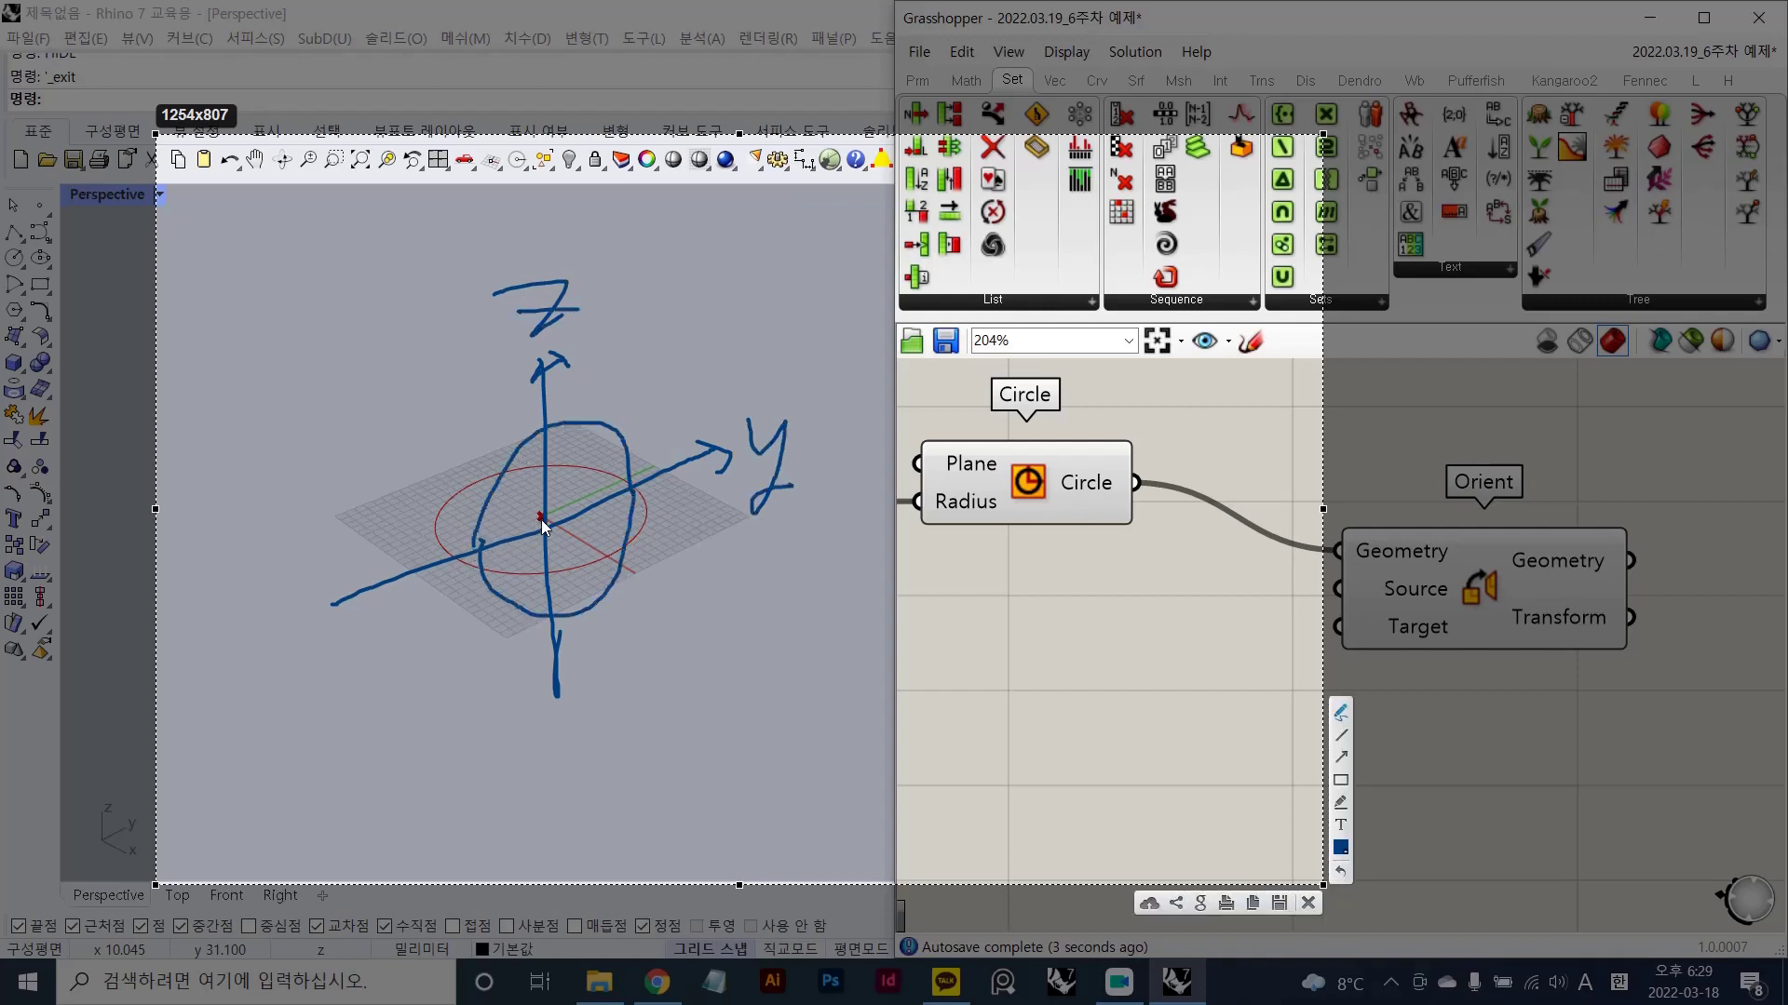
pyautogui.moveTo(539, 519); pyautogui.dragTo(540, 527)
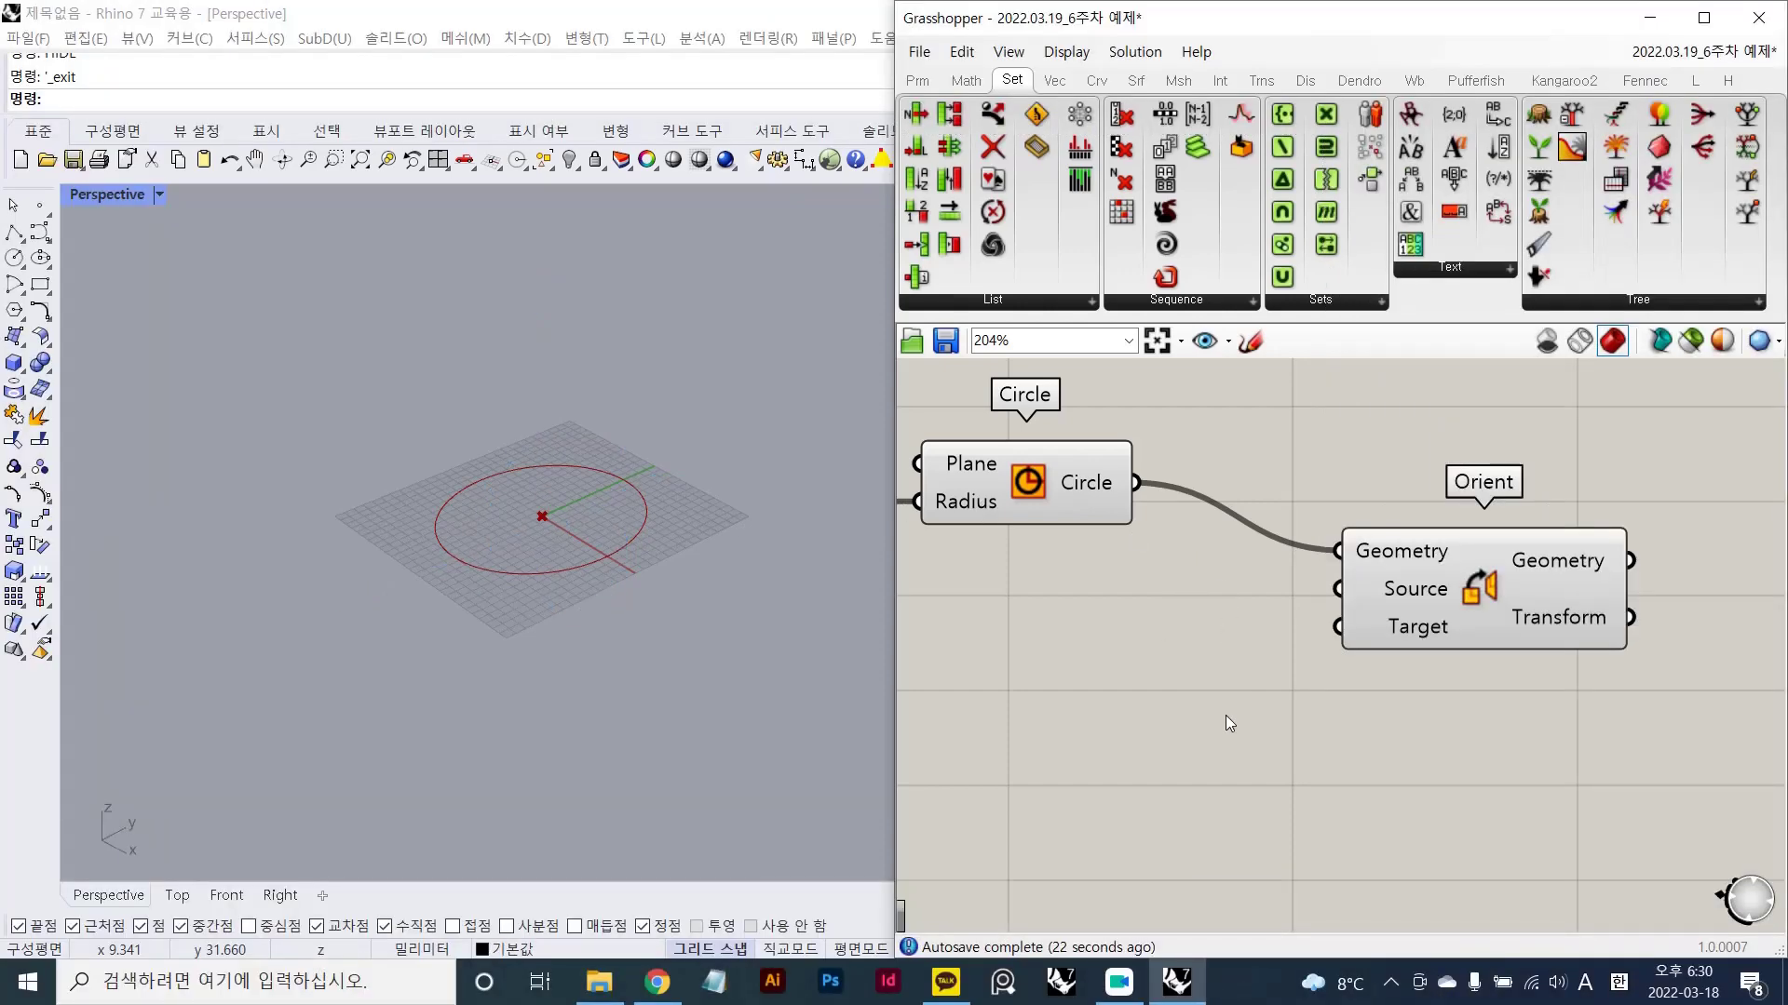
# - Select Orient to highlight its geometry in the viewport and check the default plane of its Source input
pyautogui.click(1408, 605)
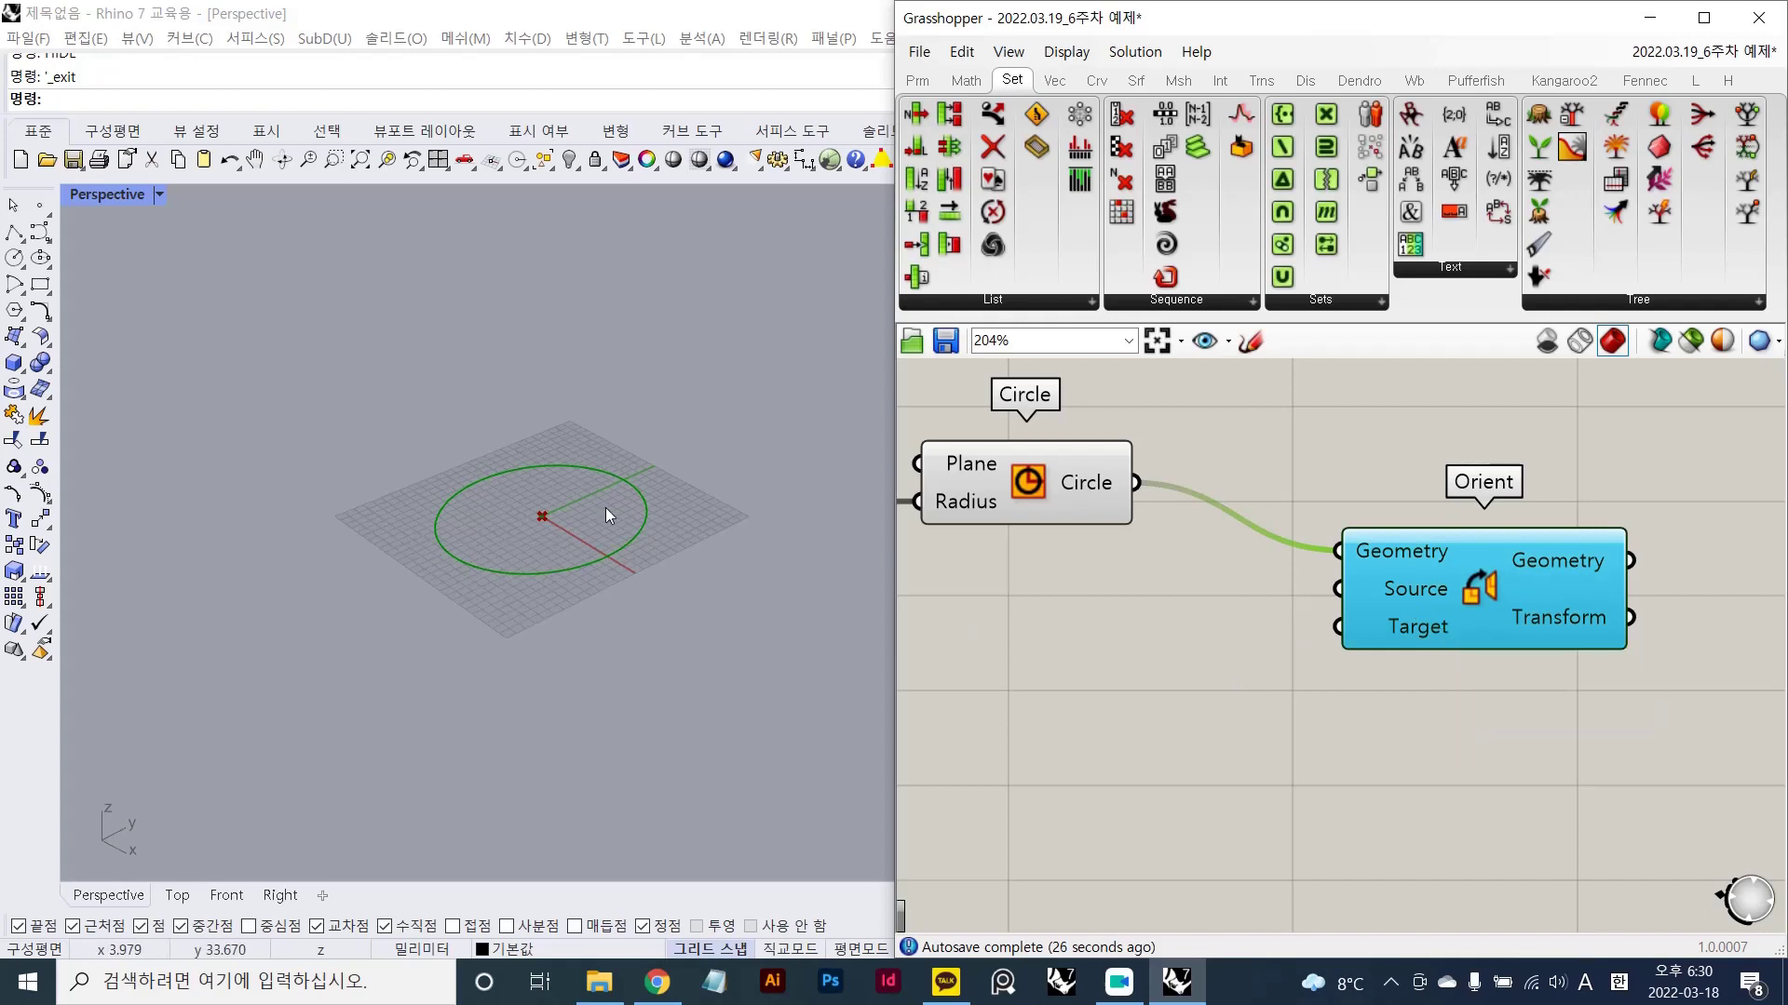
pyautogui.moveTo(977, 519); pyautogui.dragTo(1220, 546, button='right')
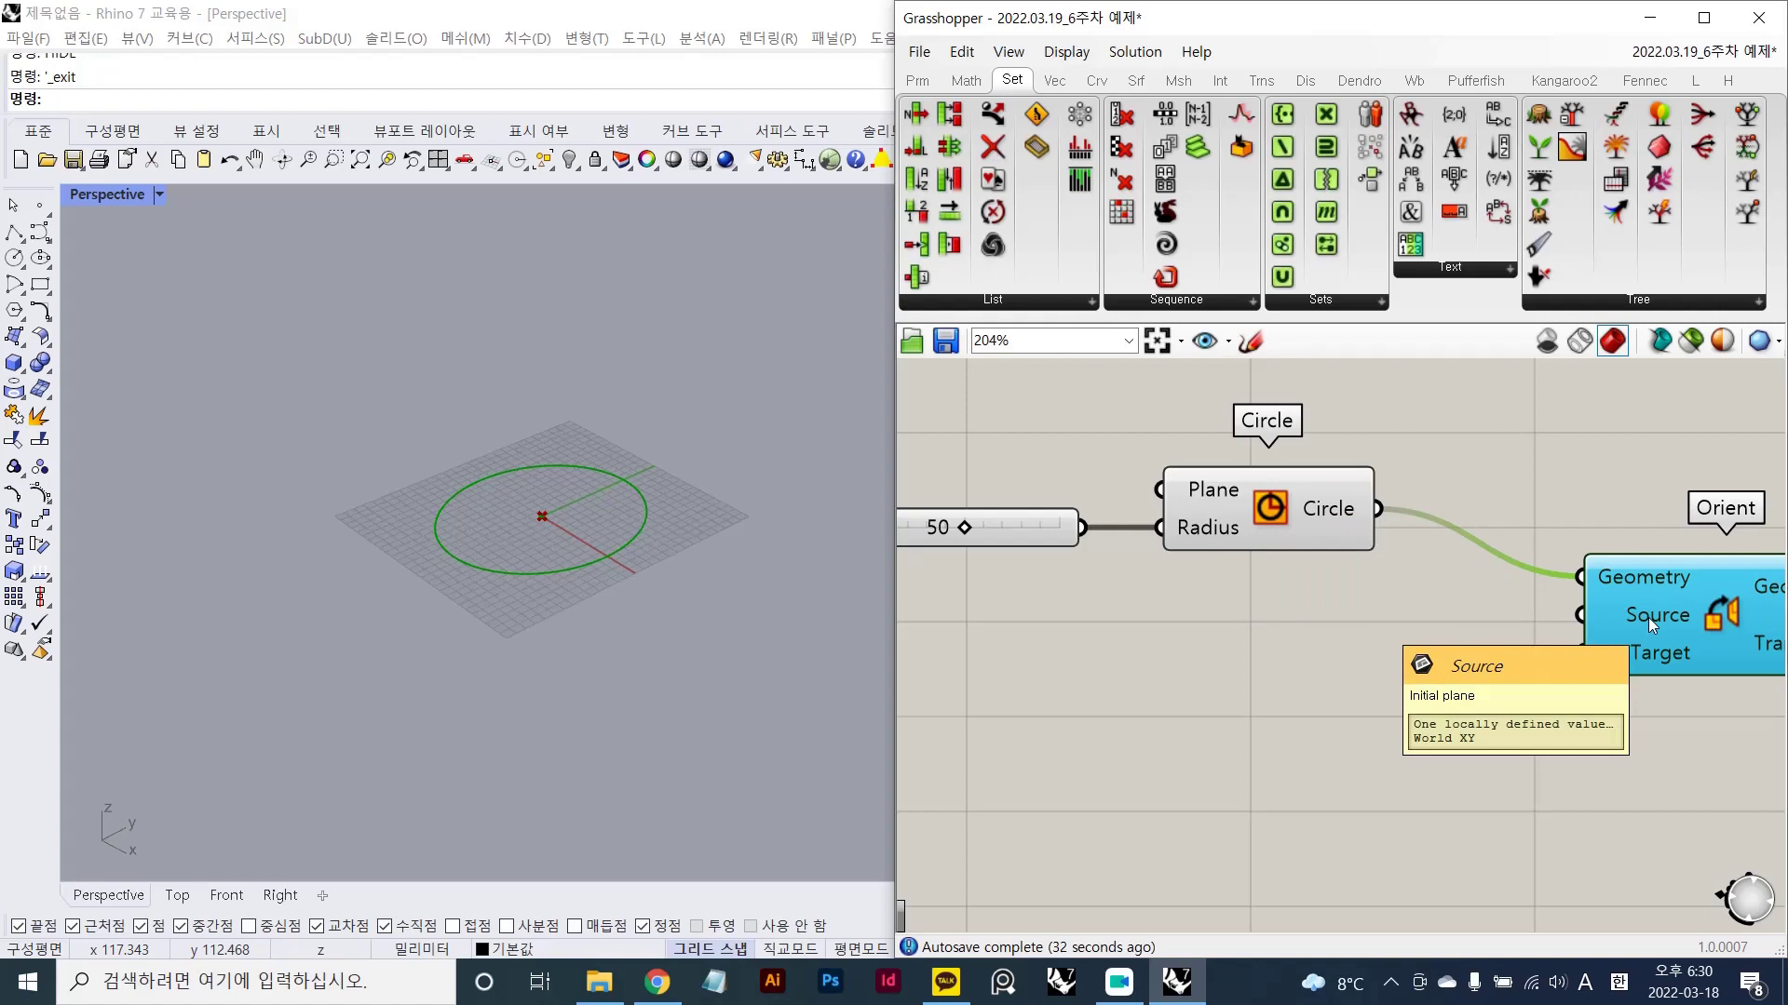
pyautogui.moveTo(1635, 617); pyautogui.dragTo(1467, 602, button='right')
pyautogui.click(1345, 662)
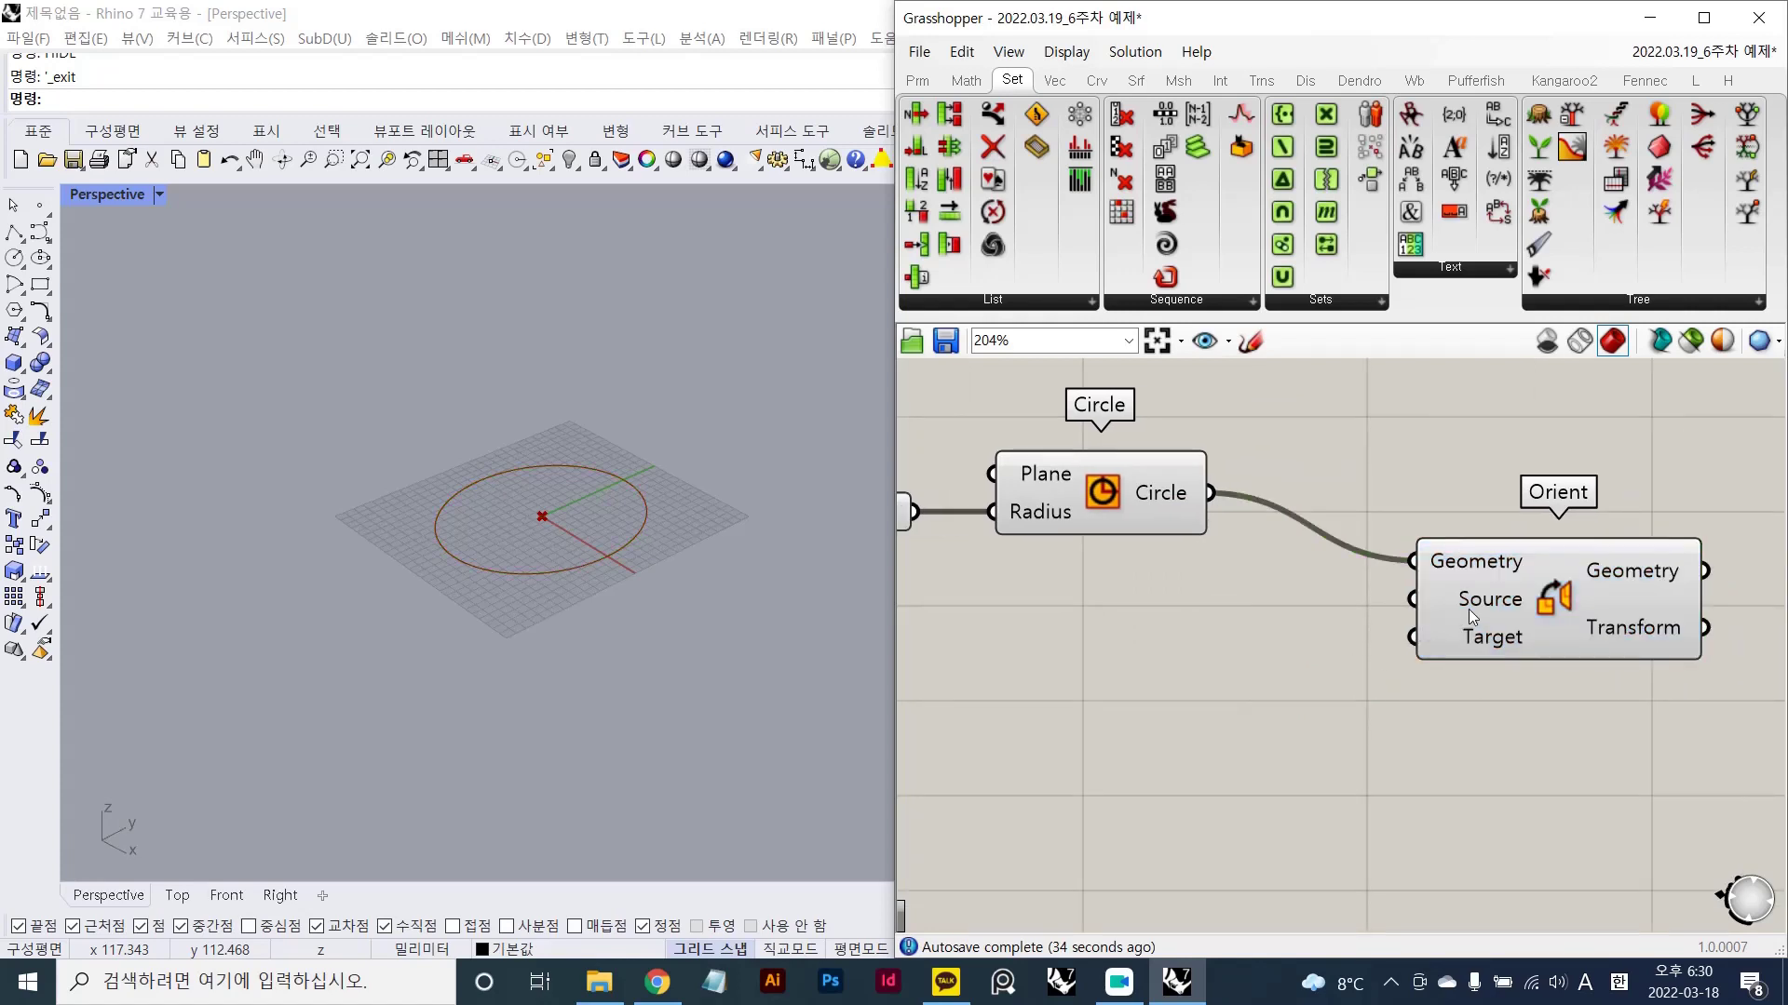
# - Add a YZ Plane component and connect its Plane output to Orient's Target input
pyautogui.scroll(1, 1465, 607)
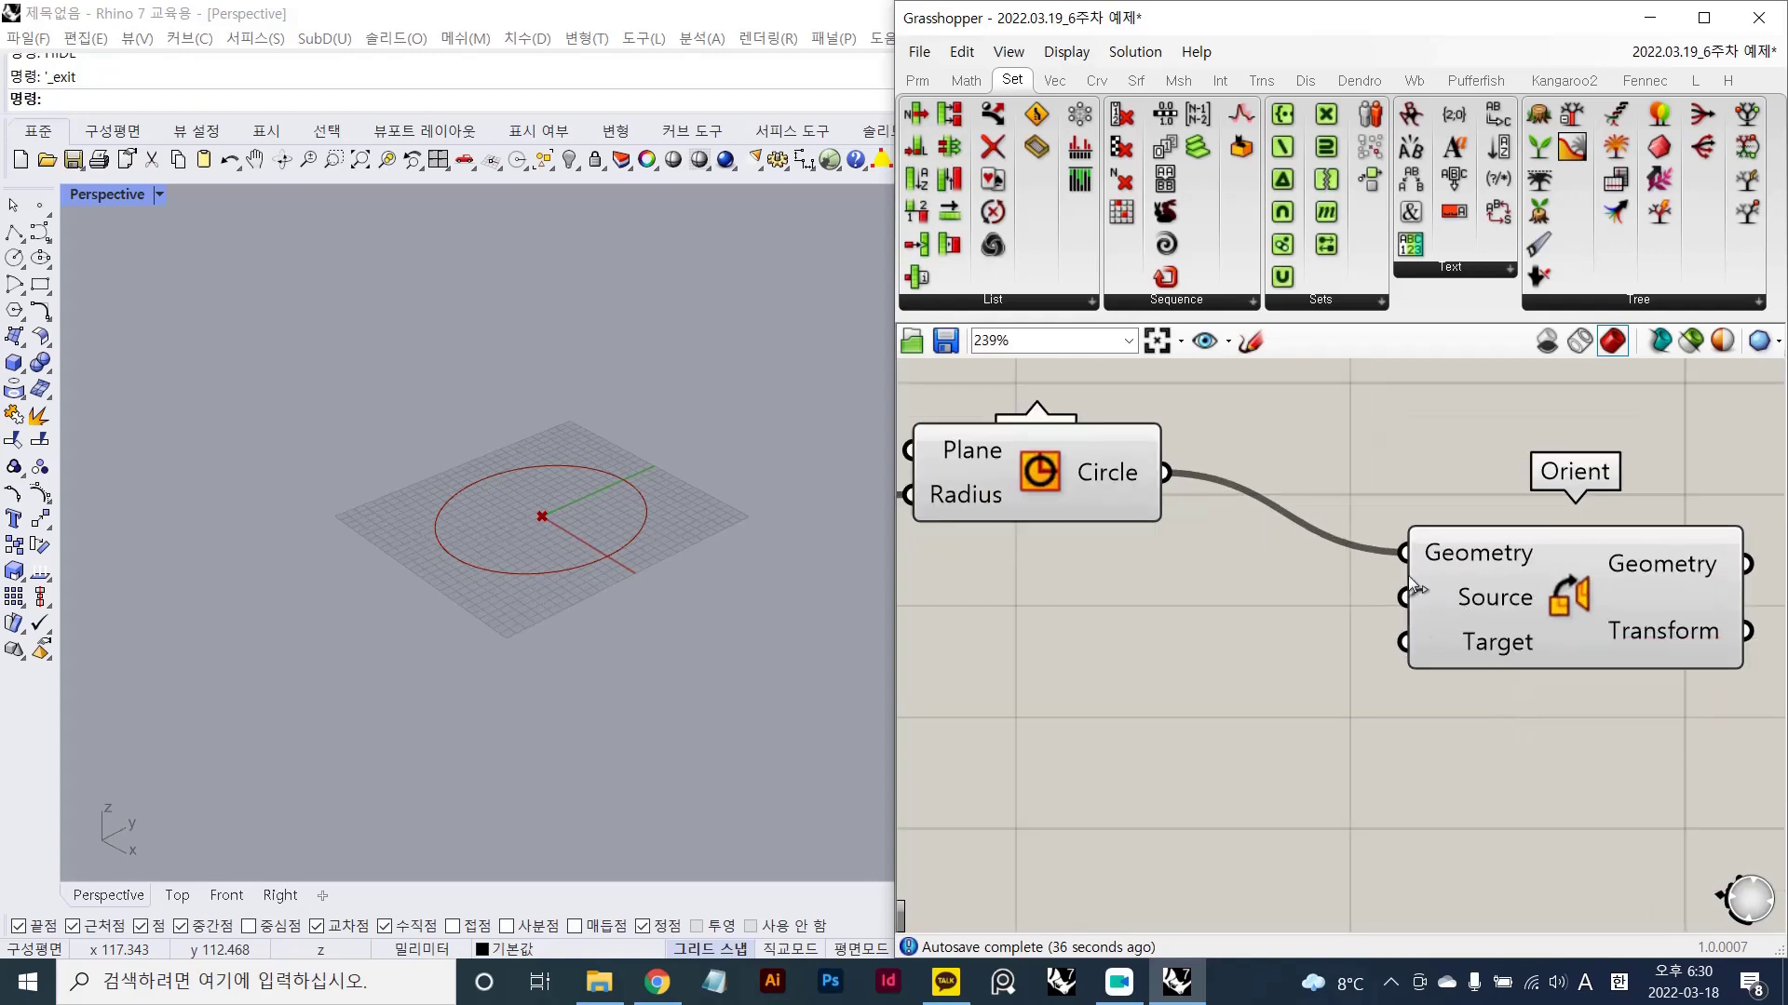
pyautogui.doubleClick(1134, 658)
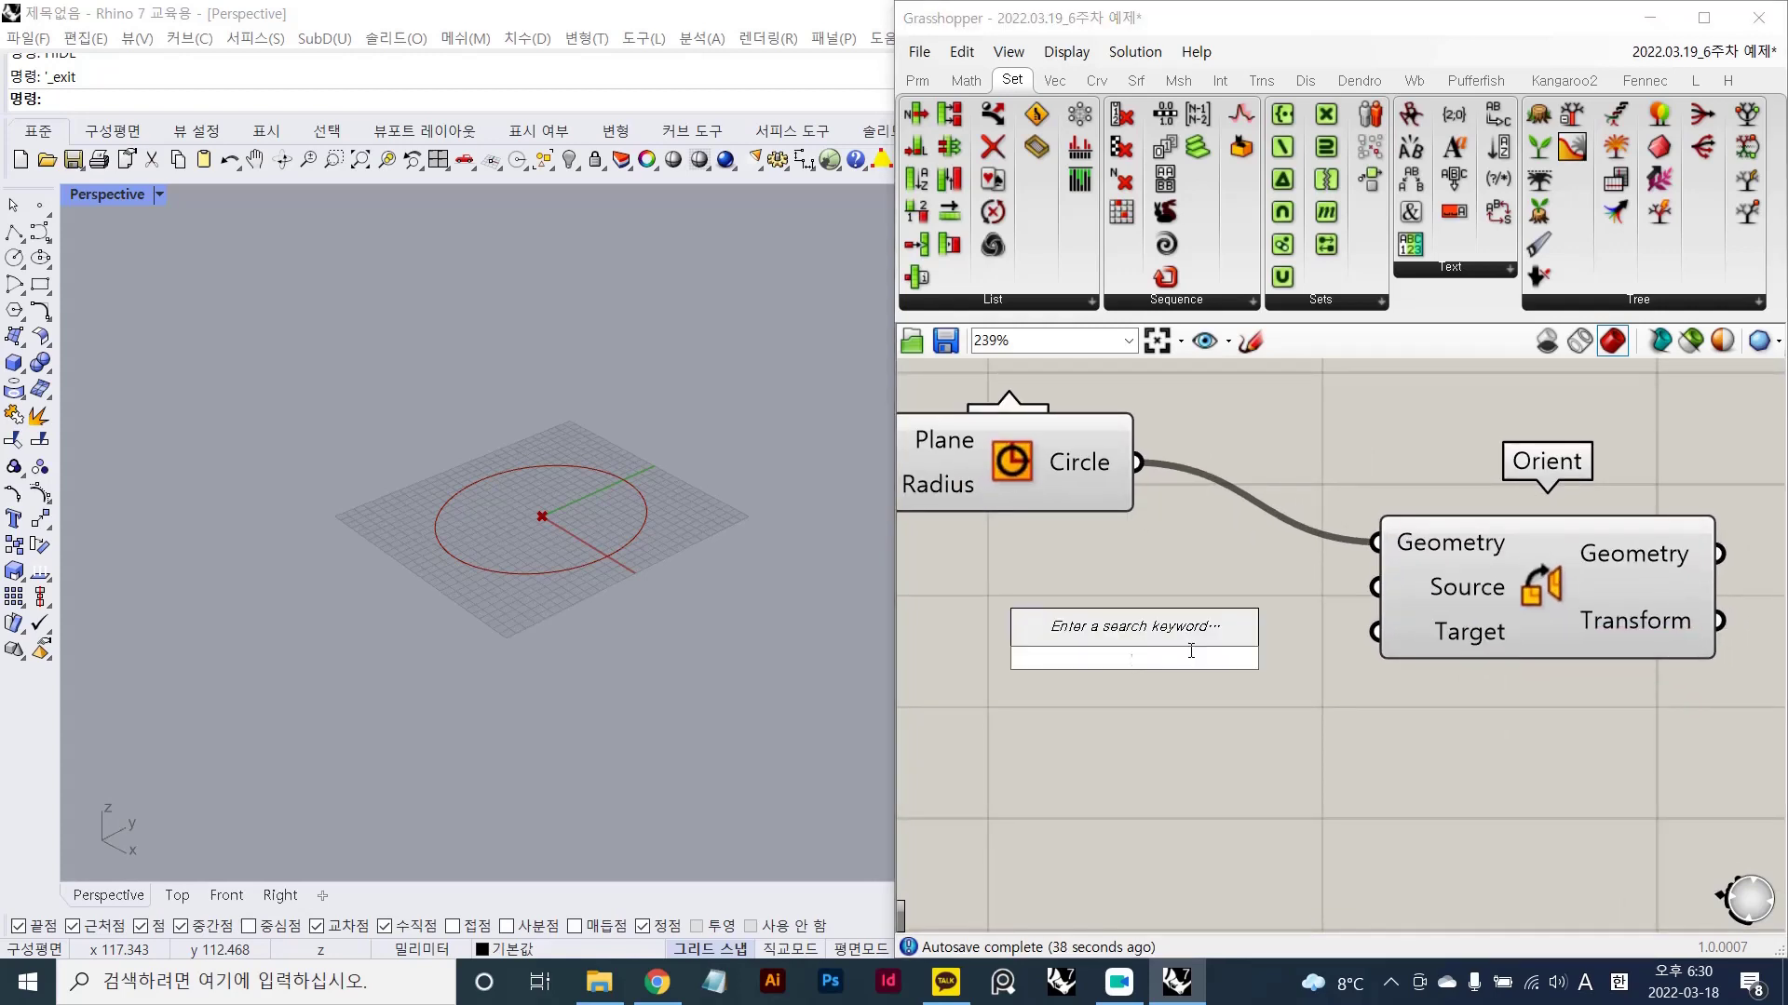
pyautogui.write('yz')
pyautogui.press('Return')
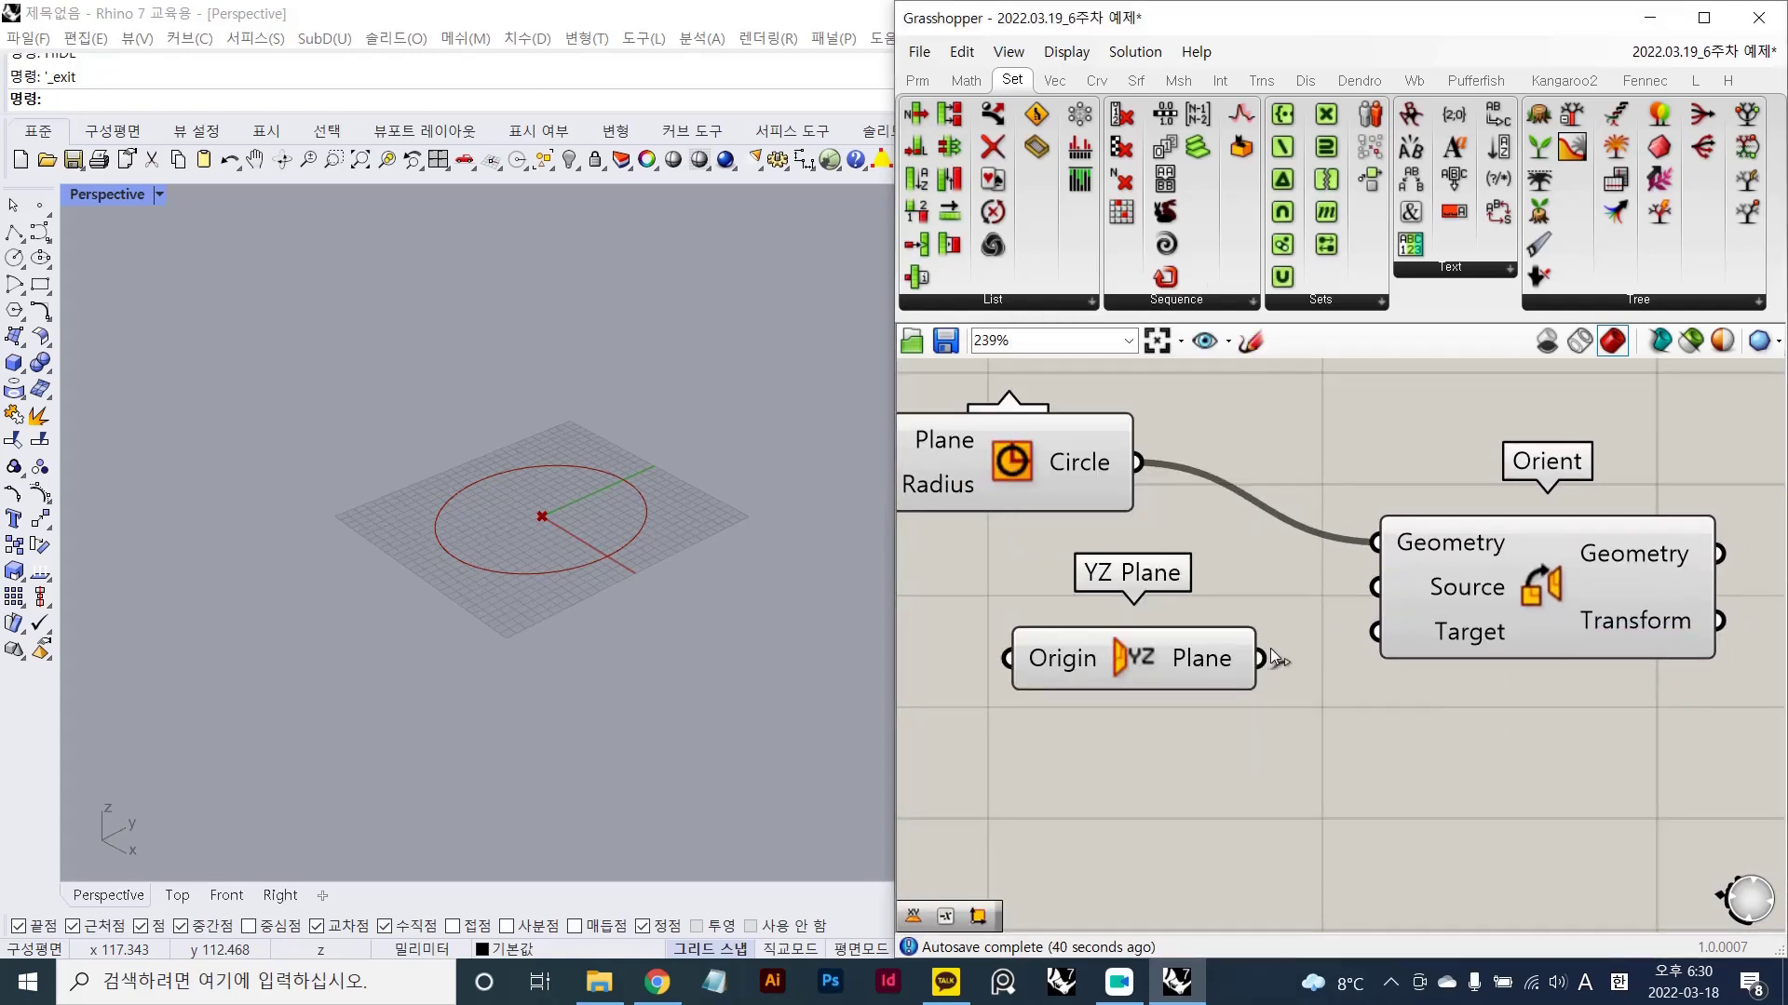
pyautogui.moveTo(1260, 658); pyautogui.dragTo(1376, 632)
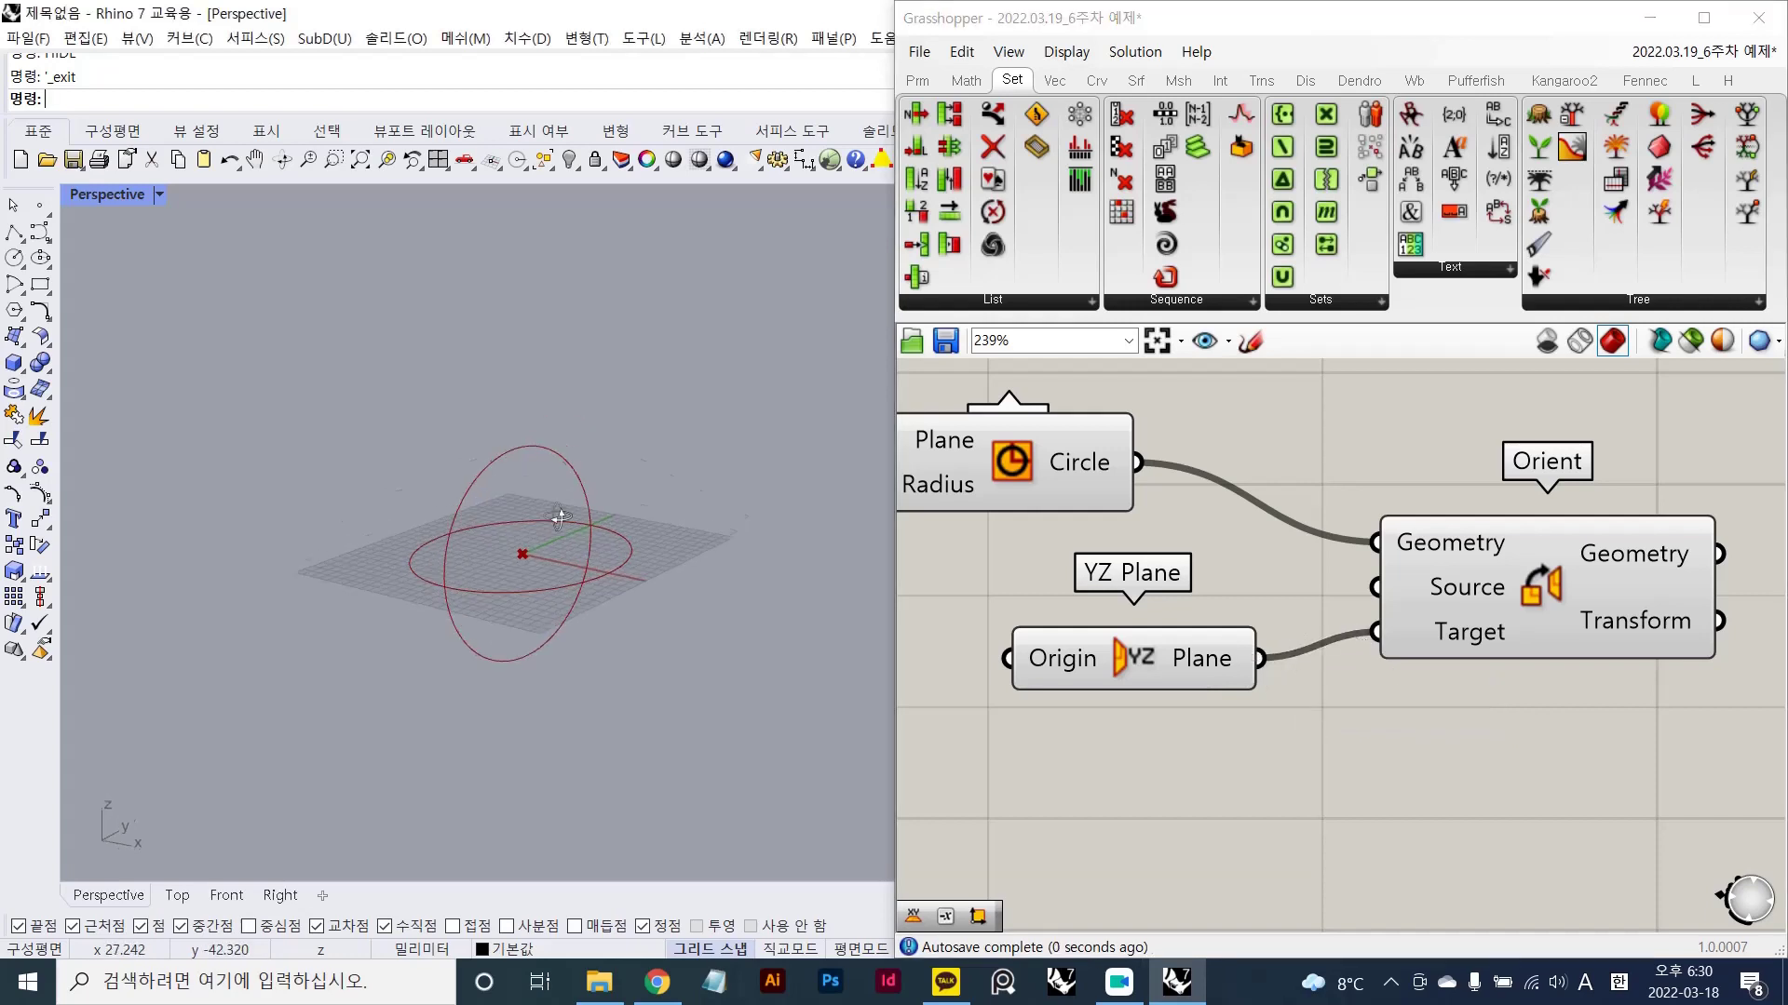
# - Hide the original Circle component's preview and select Orient to highlight the reoriented circle in the viewport
pyautogui.moveTo(560, 518); pyautogui.dragTo(562, 598, button='right')
pyautogui.click(1222, 672)
pyautogui.click(1518, 599)
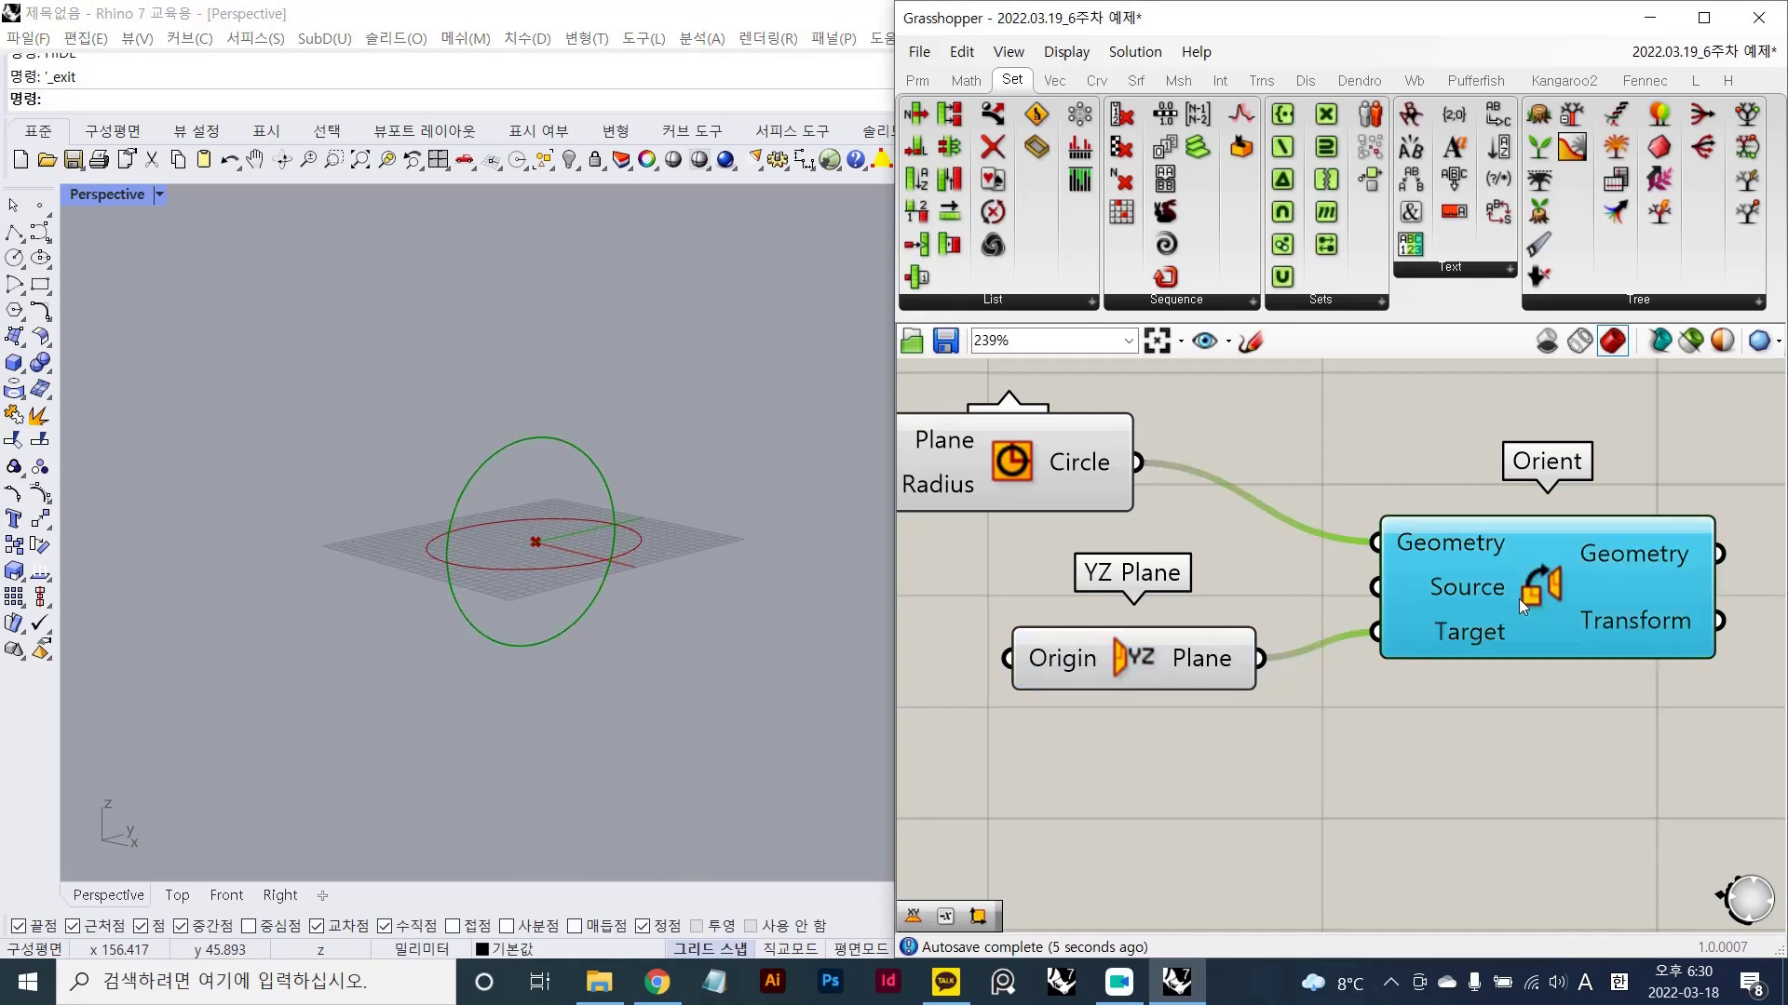
pyautogui.click(1031, 481)
pyautogui.hotkey('ctrl', 'q')
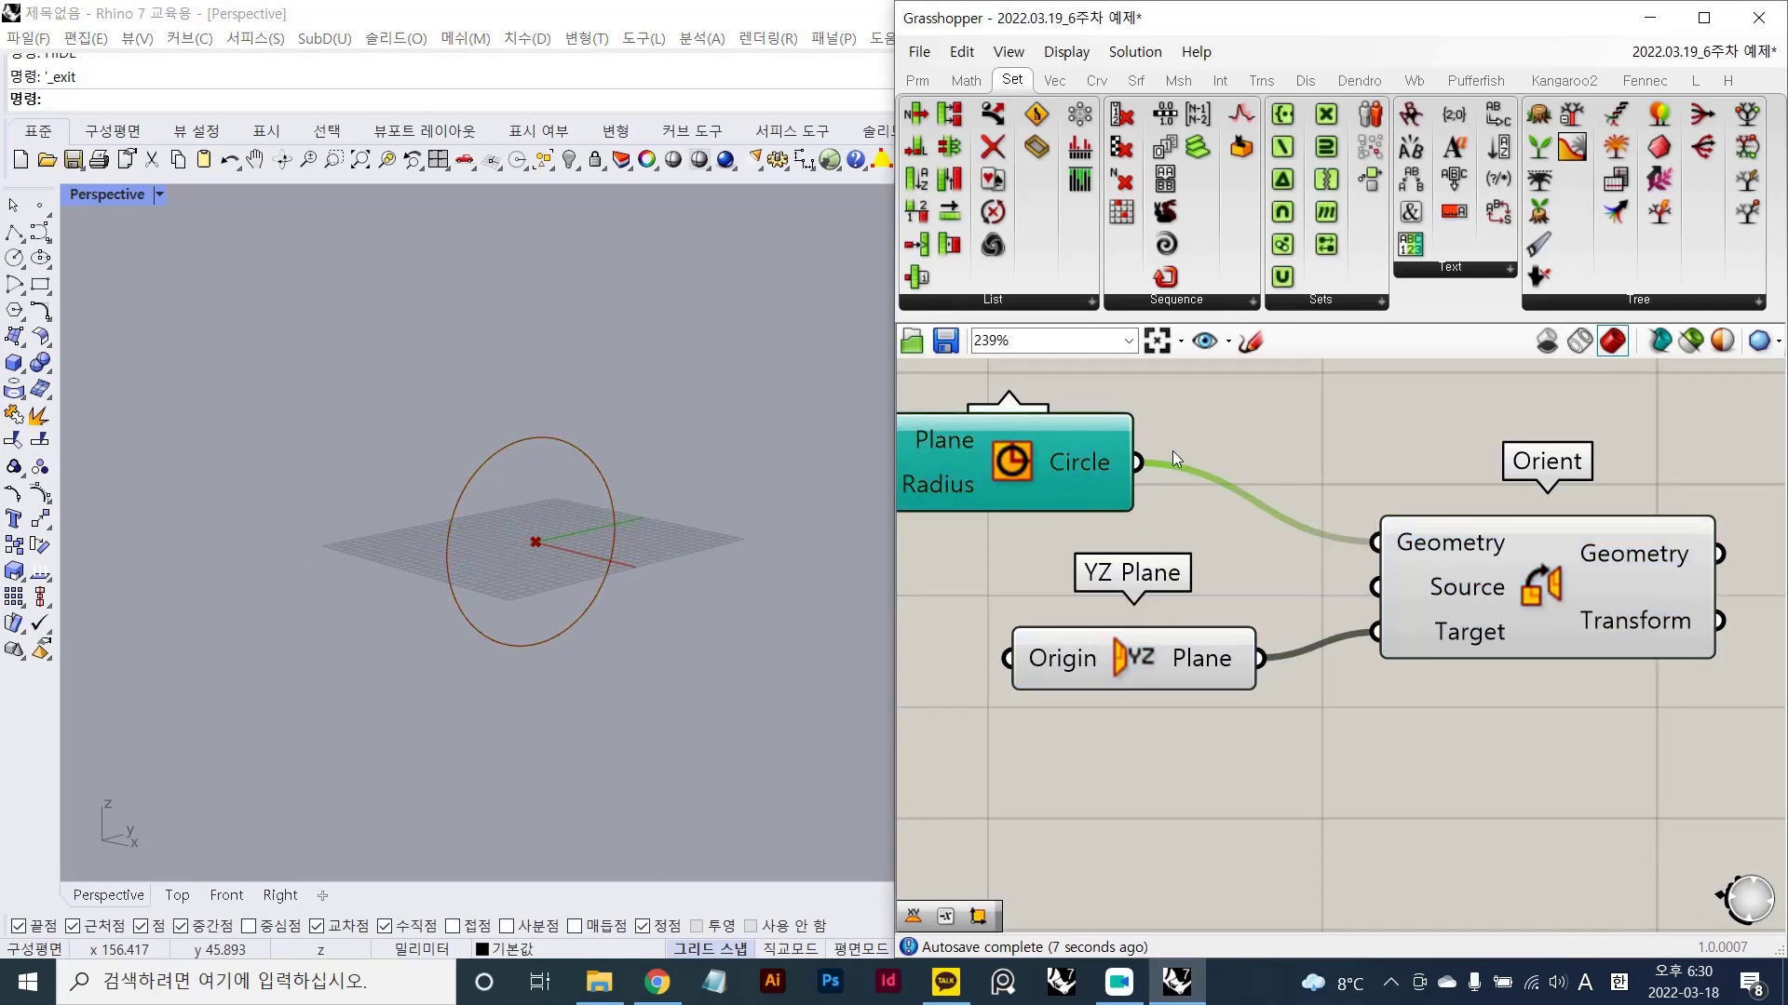
pyautogui.scroll(-3, 1428, 486)
pyautogui.click(1283, 614)
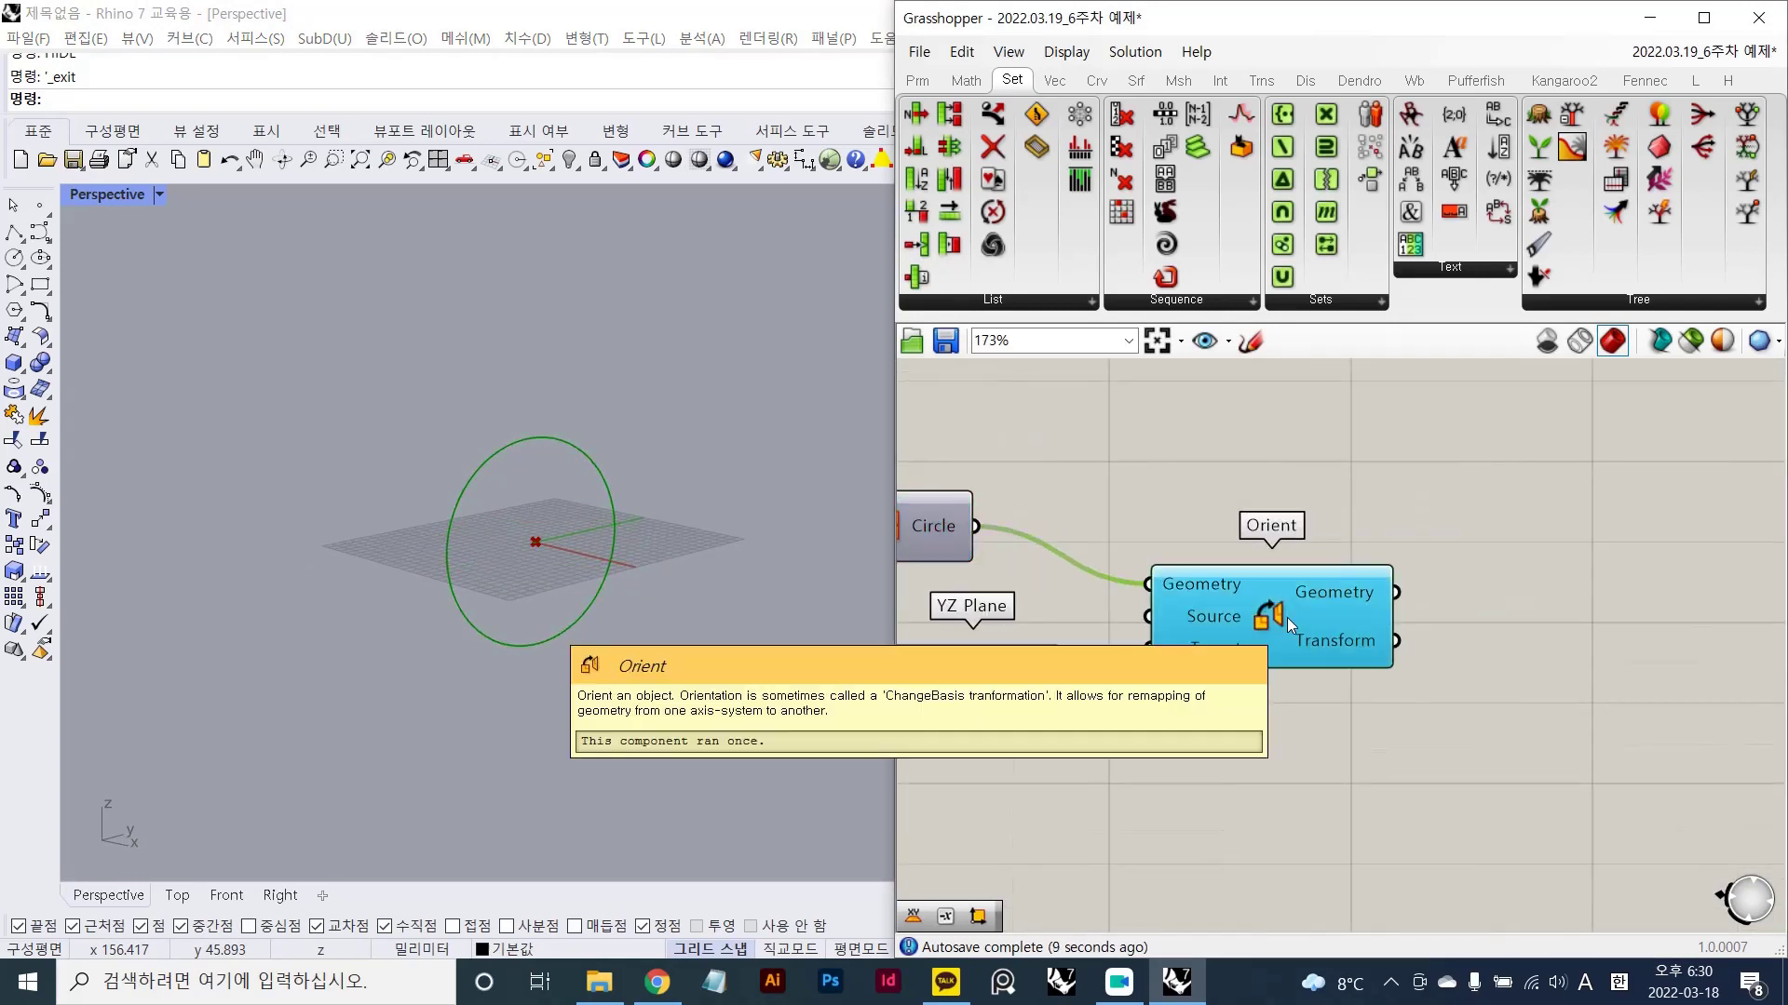
pyautogui.click(1572, 605)
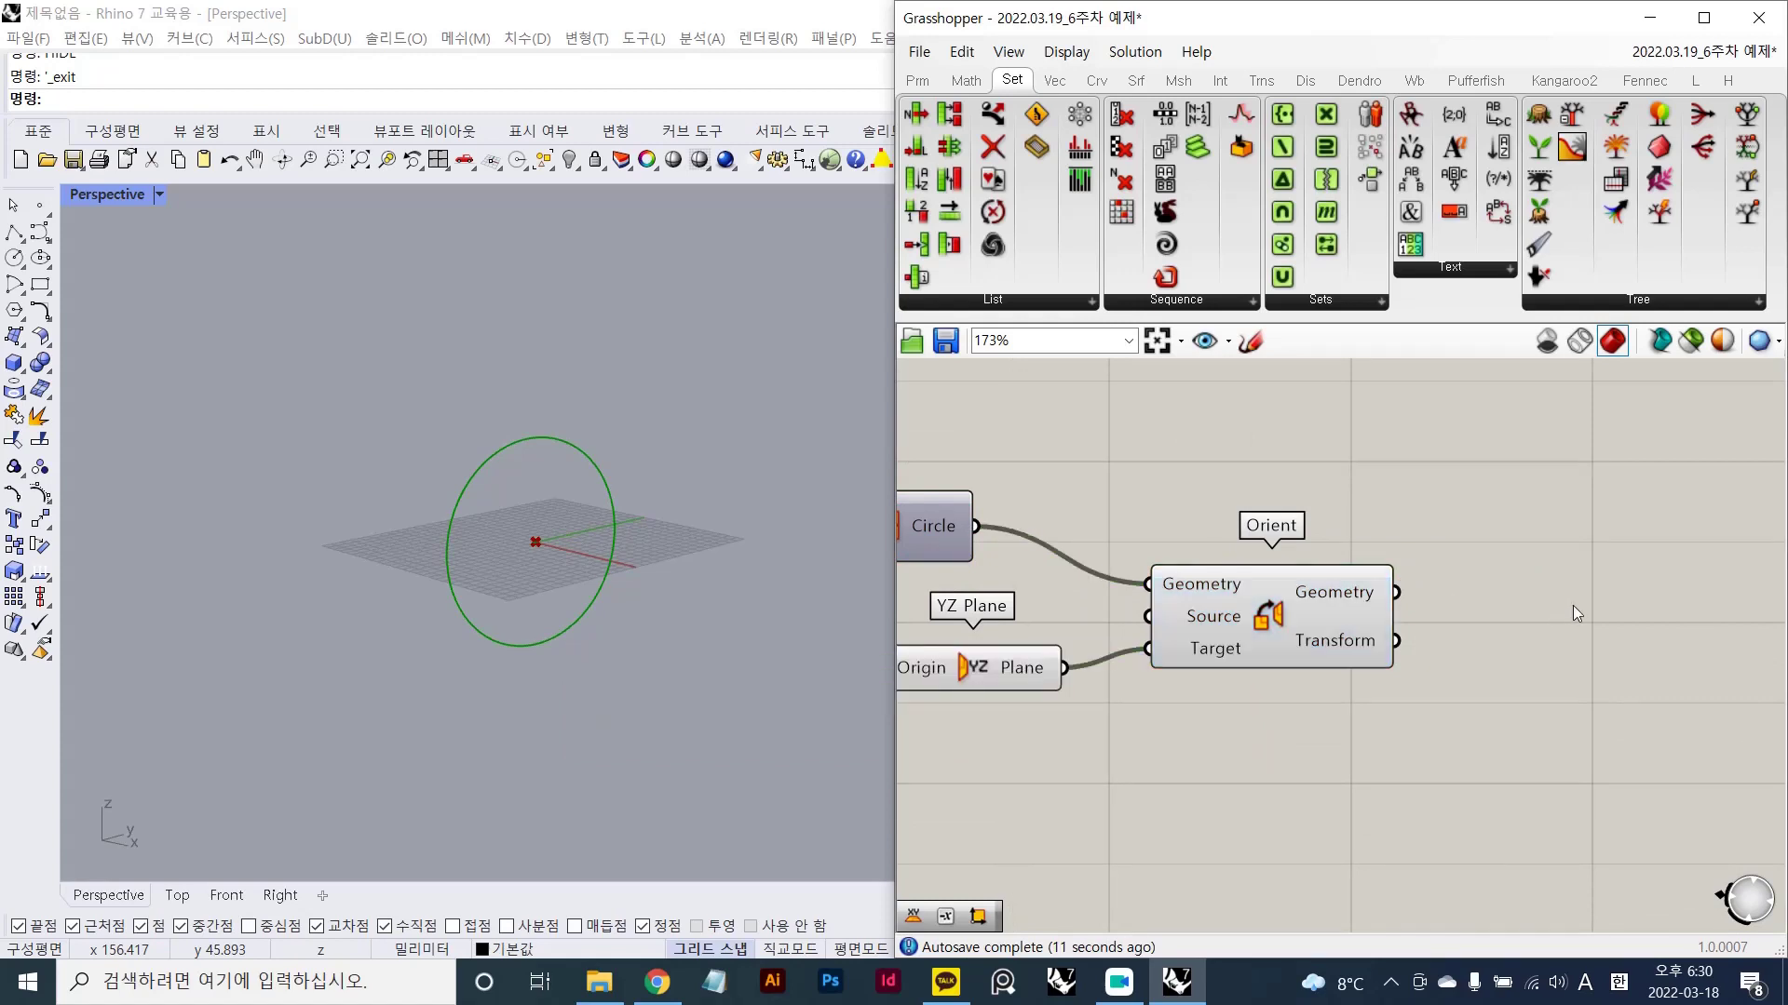
# - Add an Evaluate Curve component and place it to the right of Orient with a gap between them
pyautogui.moveTo(1519, 574); pyautogui.dragTo(1383, 569, button='right')
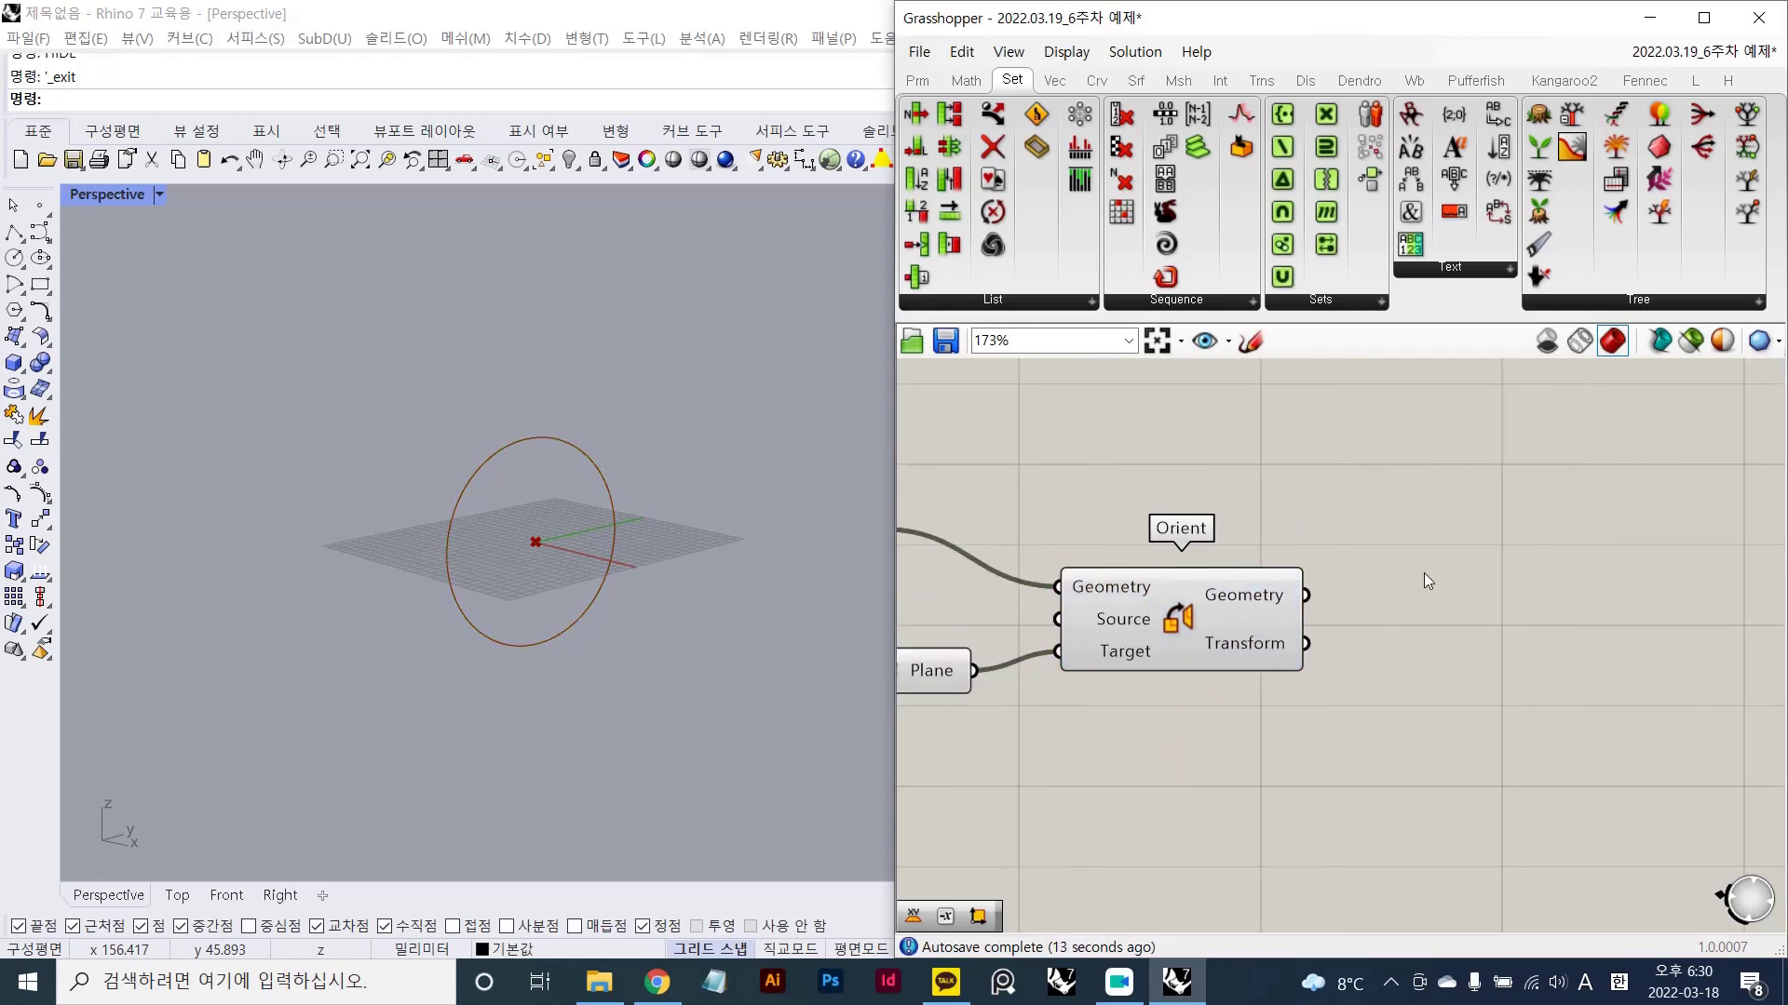
pyautogui.doubleClick(1424, 581)
pyautogui.write('evaluatecurve')
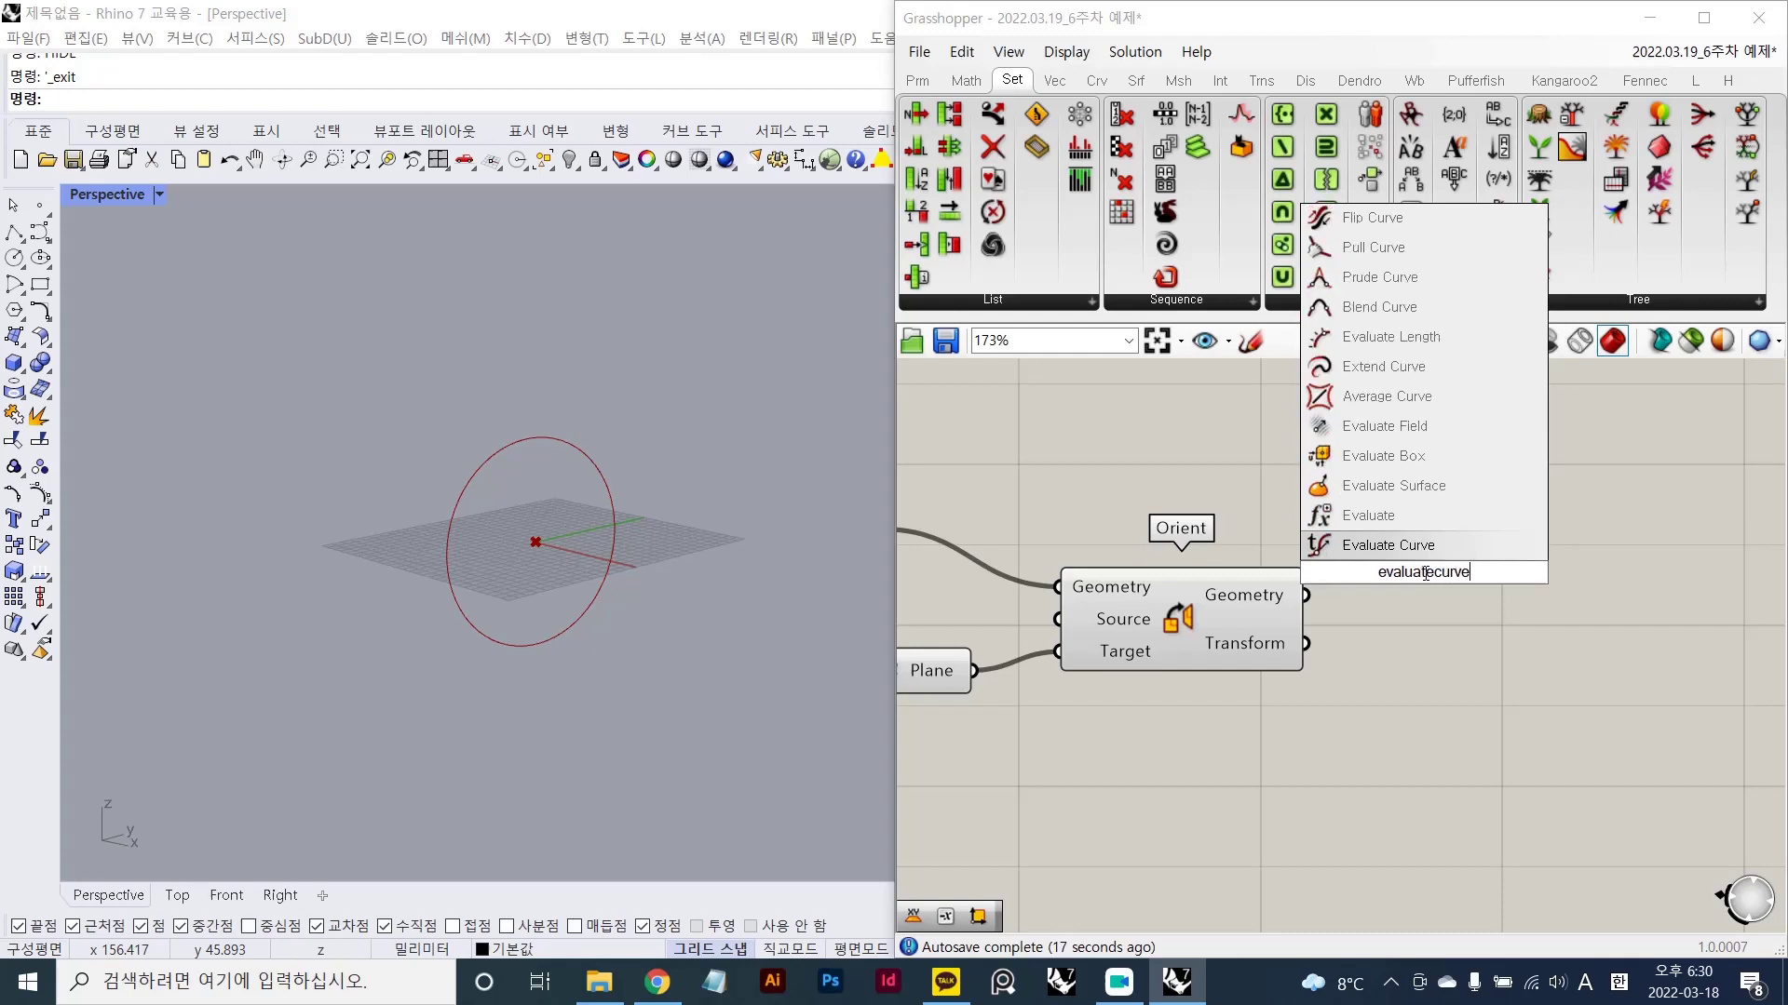
pyautogui.press('Return')
pyautogui.moveTo(1470, 628); pyautogui.dragTo(1338, 550, button='right')
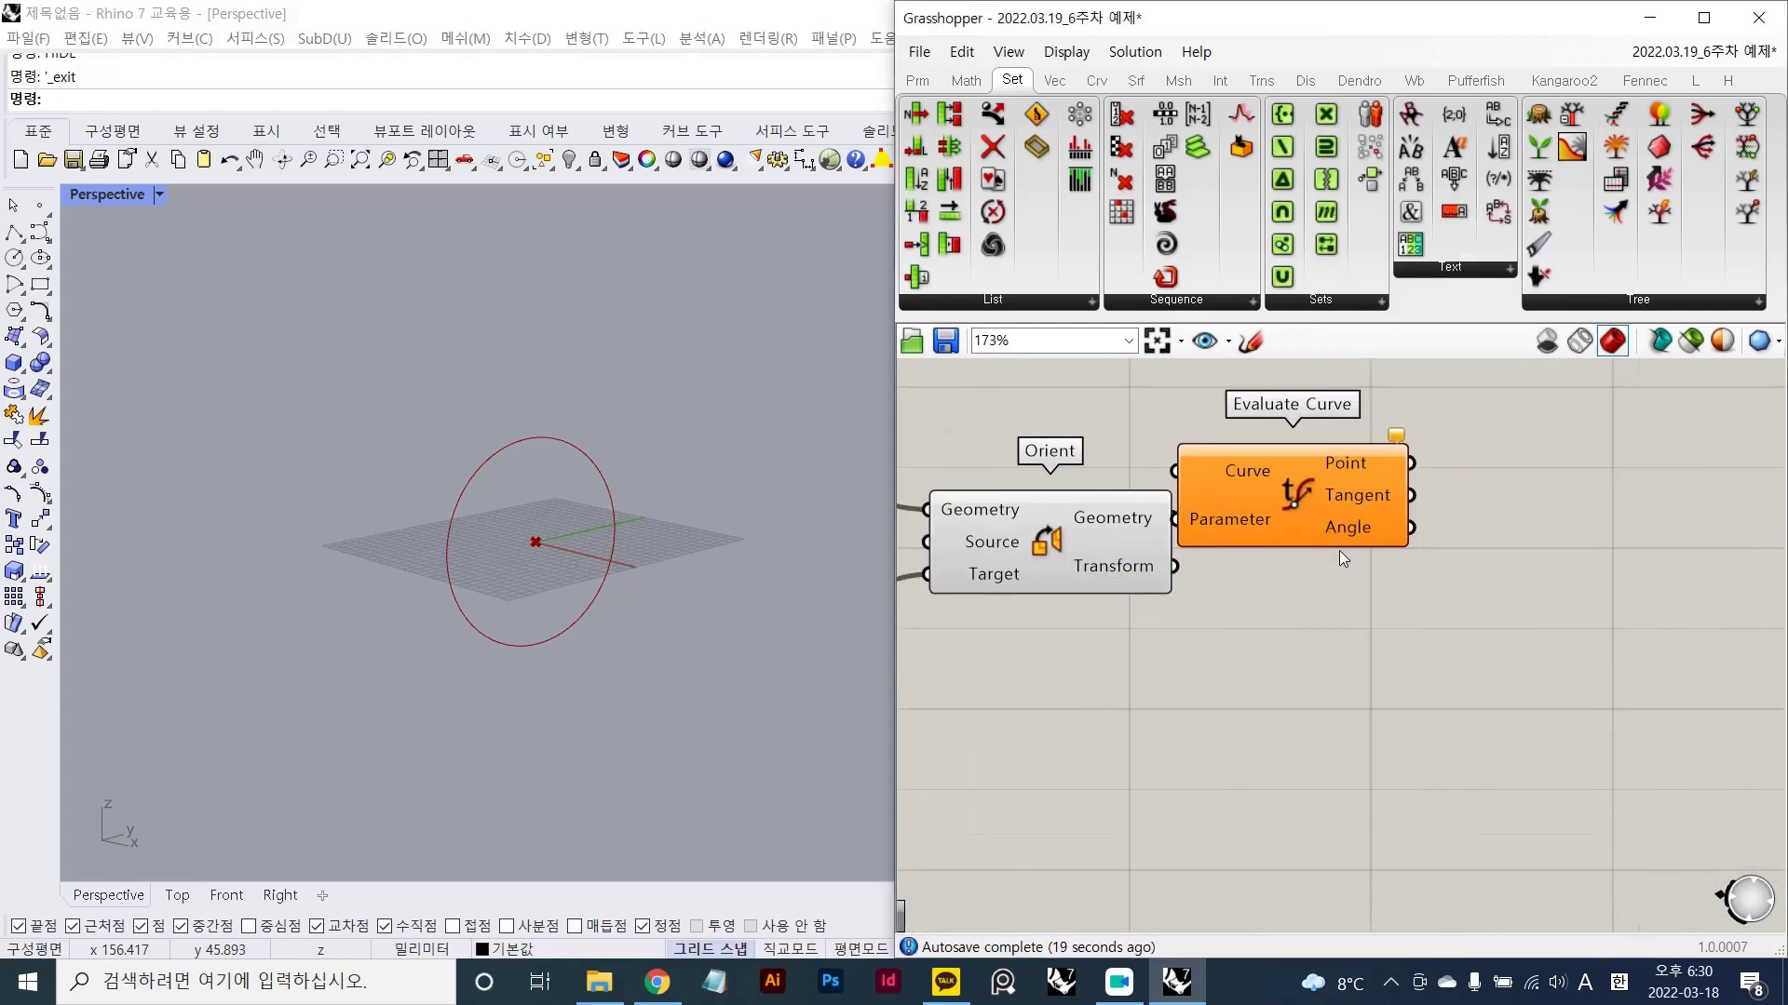
pyautogui.moveTo(1266, 504); pyautogui.dragTo(1384, 541)
pyautogui.click(1278, 638)
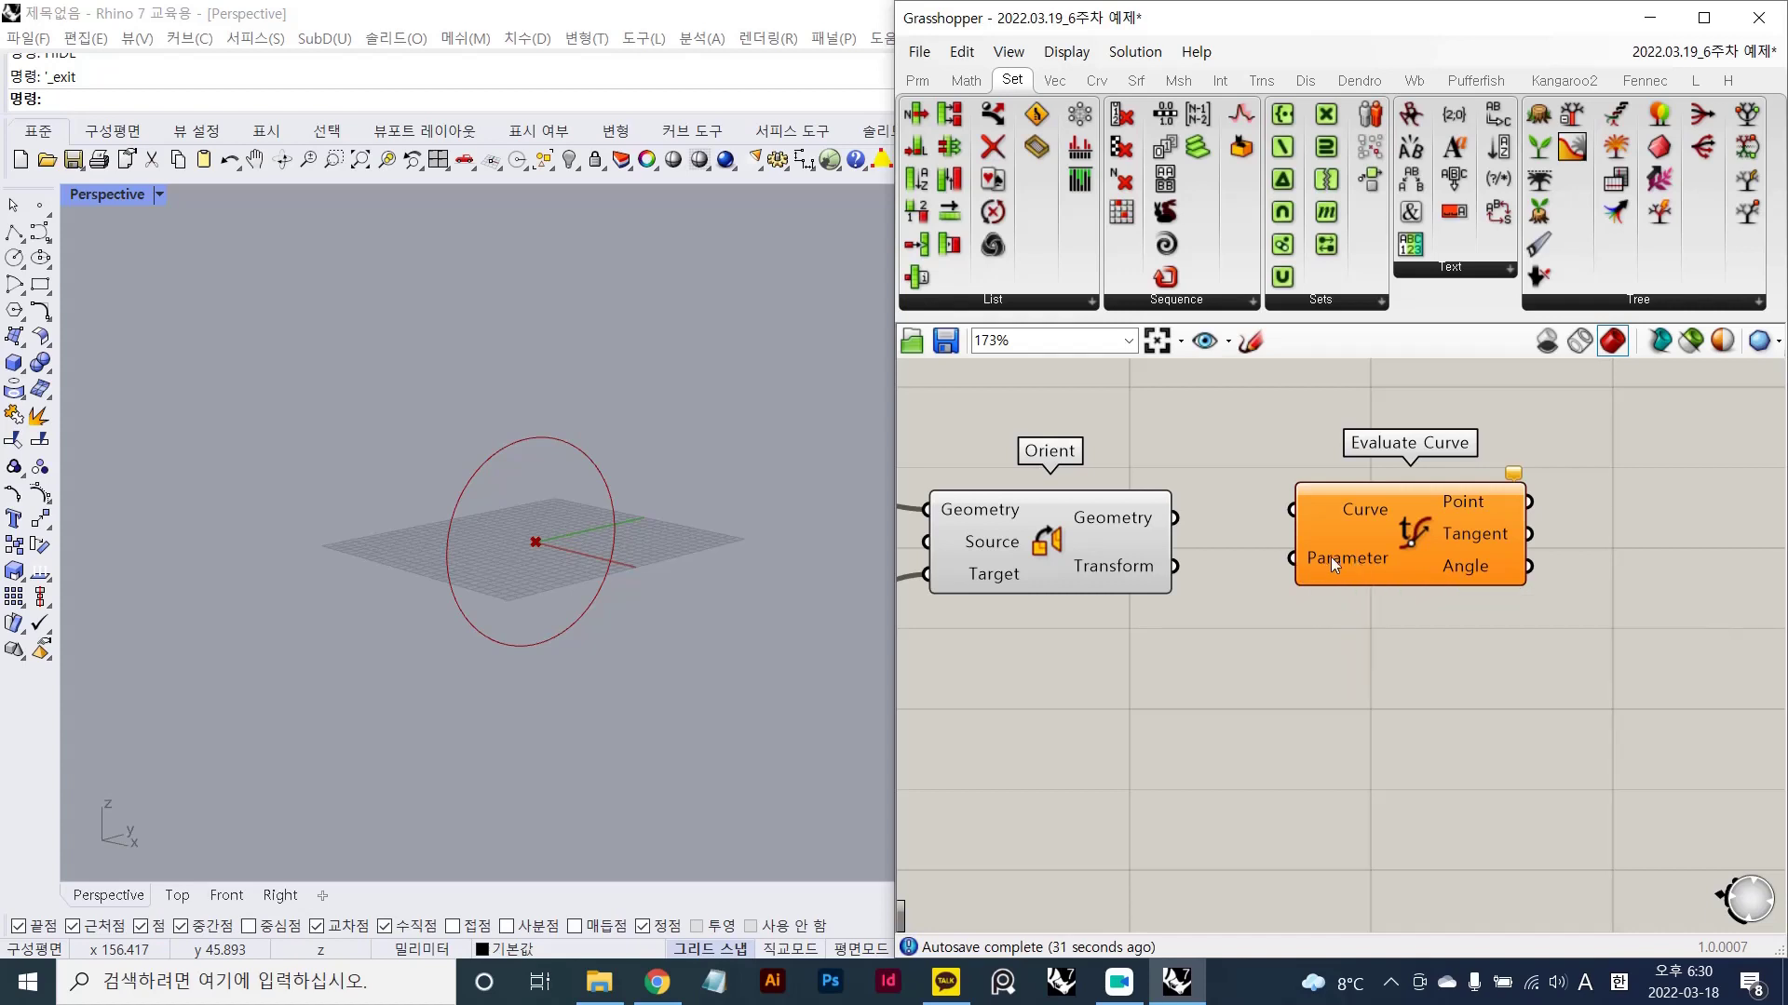
# - Add an Evaluate Surface component and place it below Orient and Evaluate Curve
pyautogui.moveTo(1357, 543); pyautogui.dragTo(1353, 550)
pyautogui.doubleClick(1219, 694)
pyautogui.write('0s')
pyautogui.press('Return')
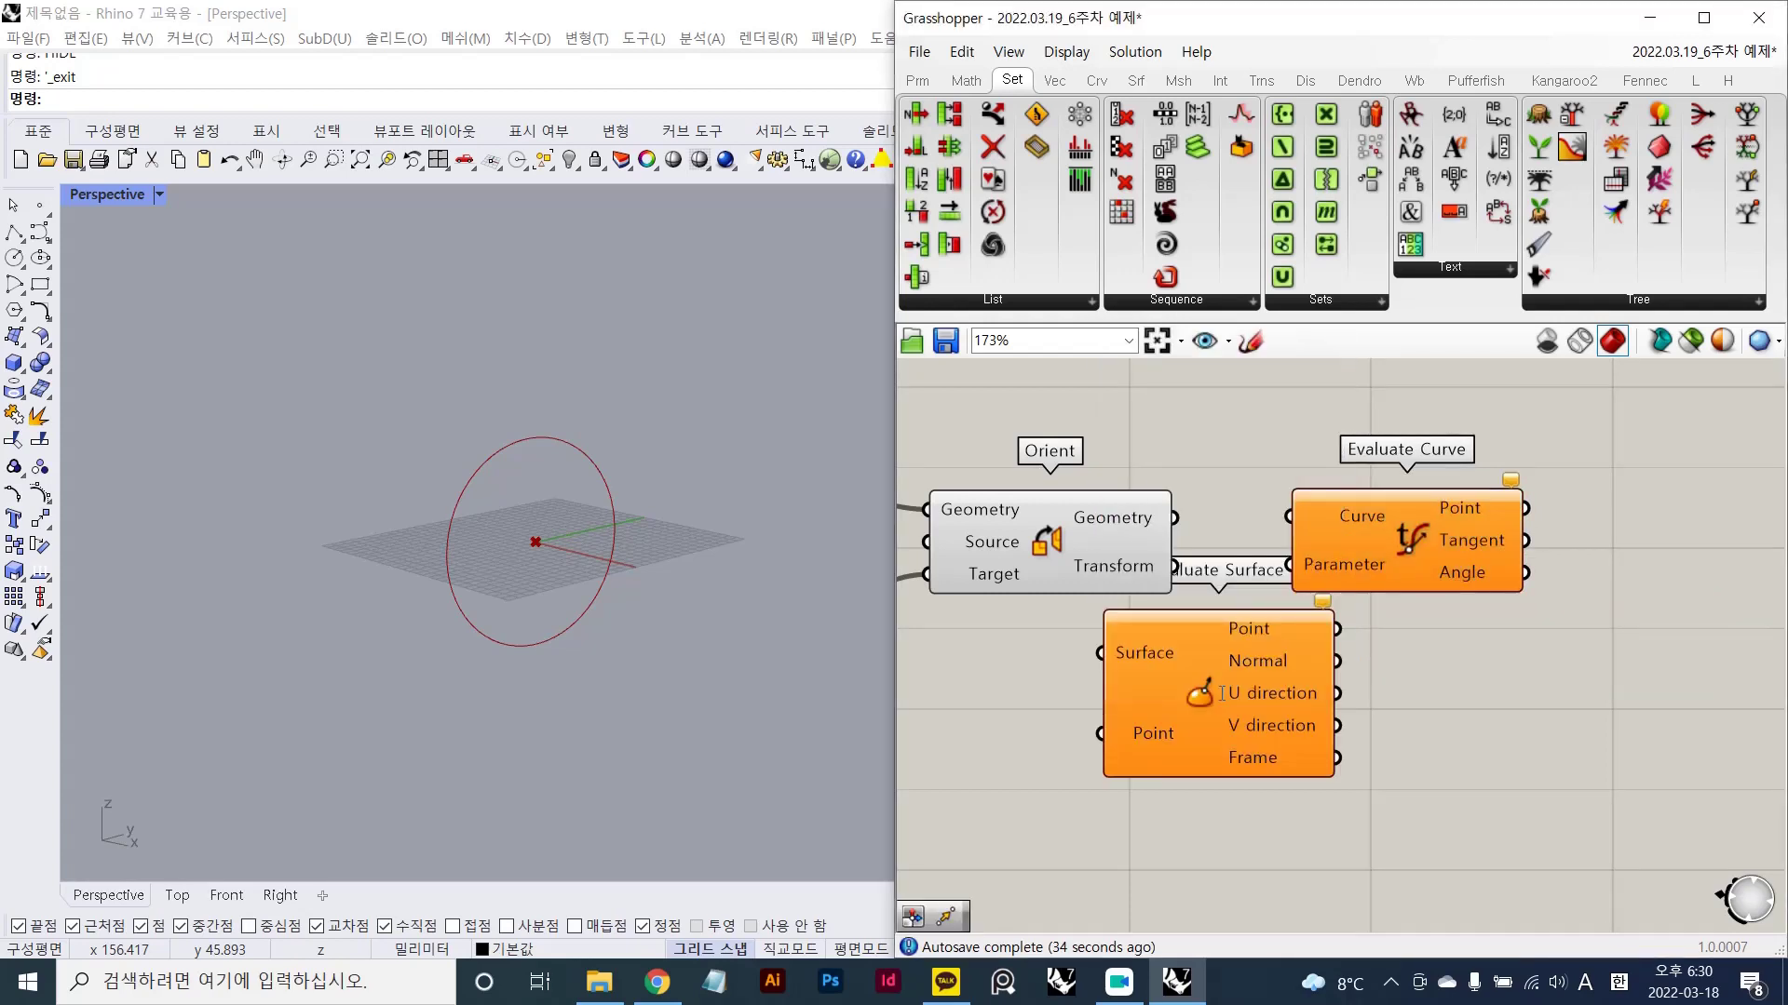
pyautogui.moveTo(1234, 690); pyautogui.dragTo(1214, 558, button='right')
pyautogui.moveTo(1214, 557); pyautogui.dragTo(1230, 708)
pyautogui.click(1437, 584)
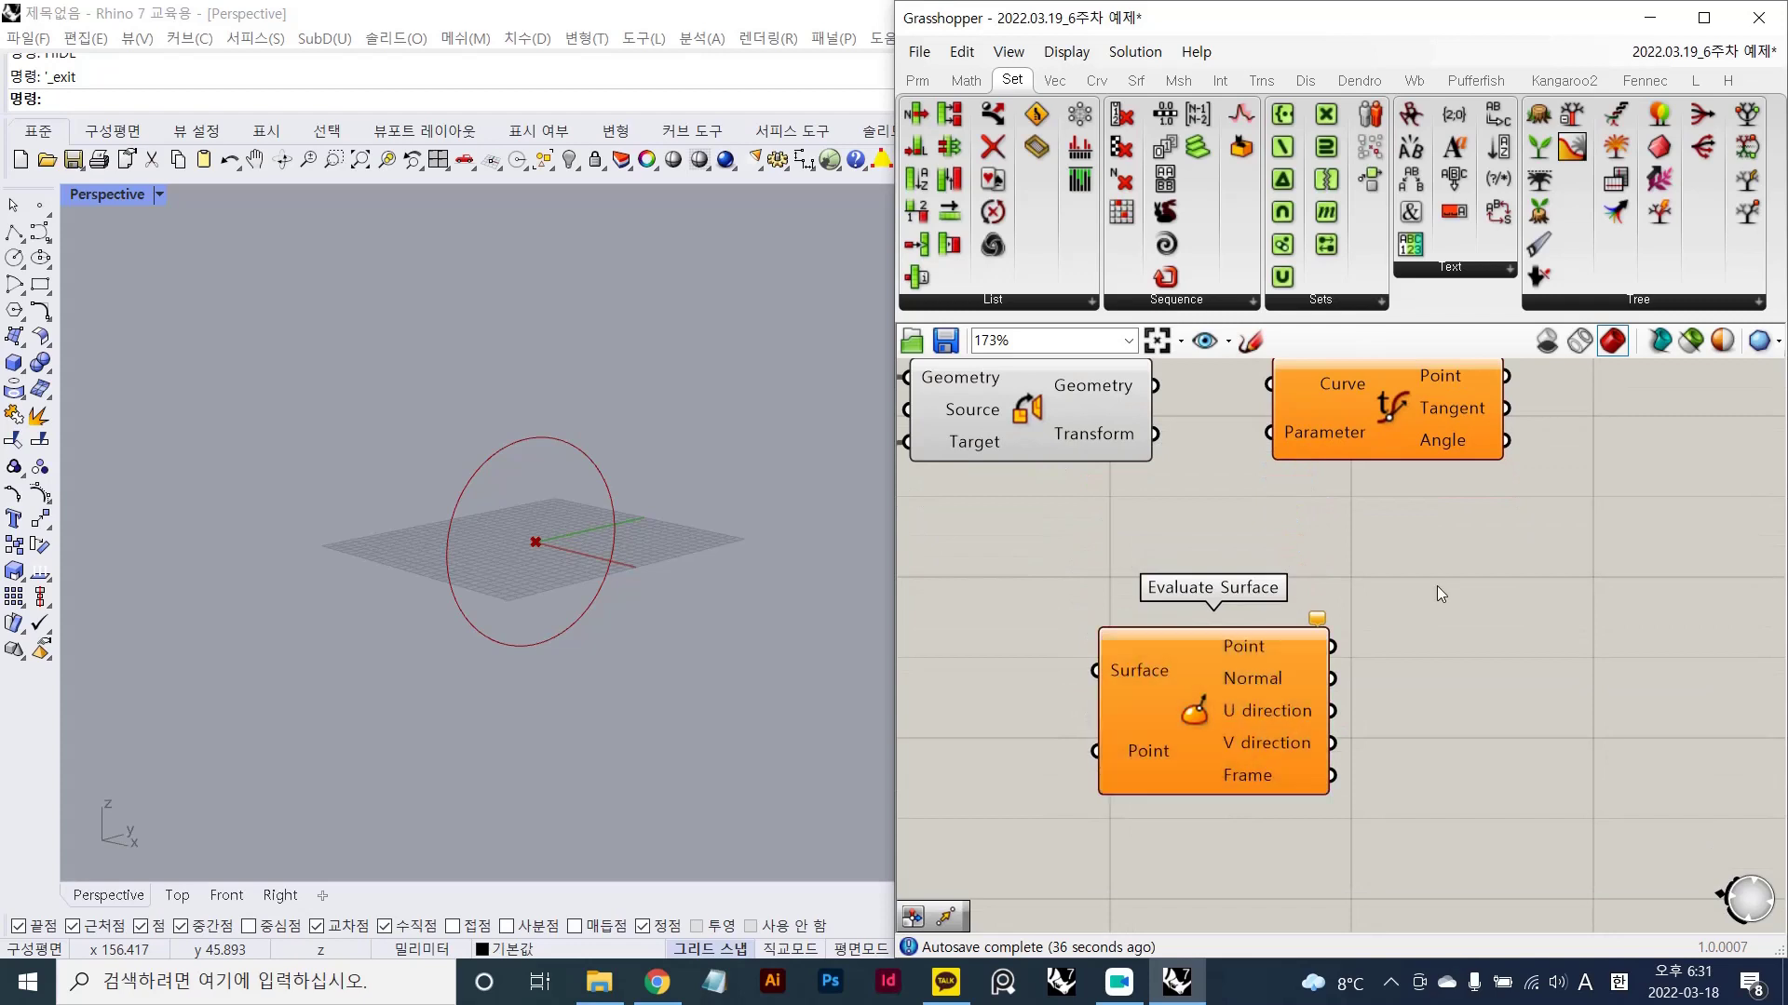
# - Compare the Evaluate Curve and Evaluate Surface components and move Evaluate Curve farther right of Orient
pyautogui.moveTo(1533, 531); pyautogui.dragTo(1446, 578, button='right')
pyautogui.moveTo(1306, 442); pyautogui.dragTo(1289, 480)
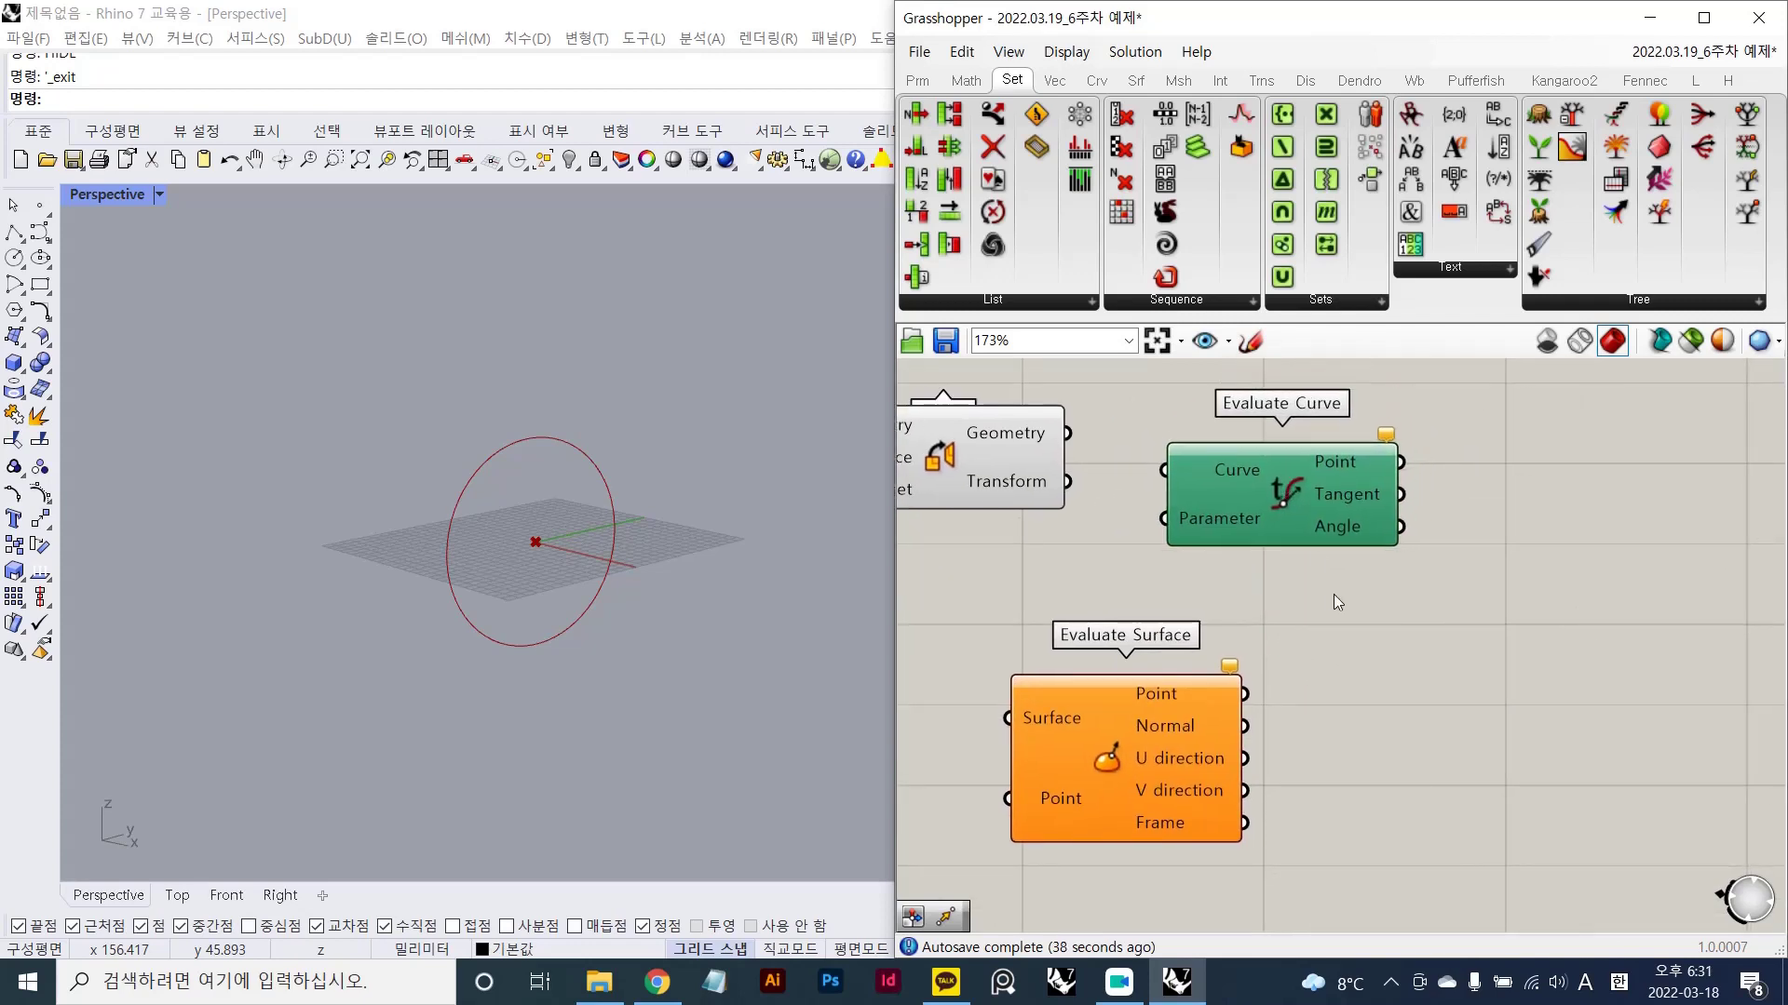
pyautogui.click(1334, 596)
pyautogui.click(1192, 684)
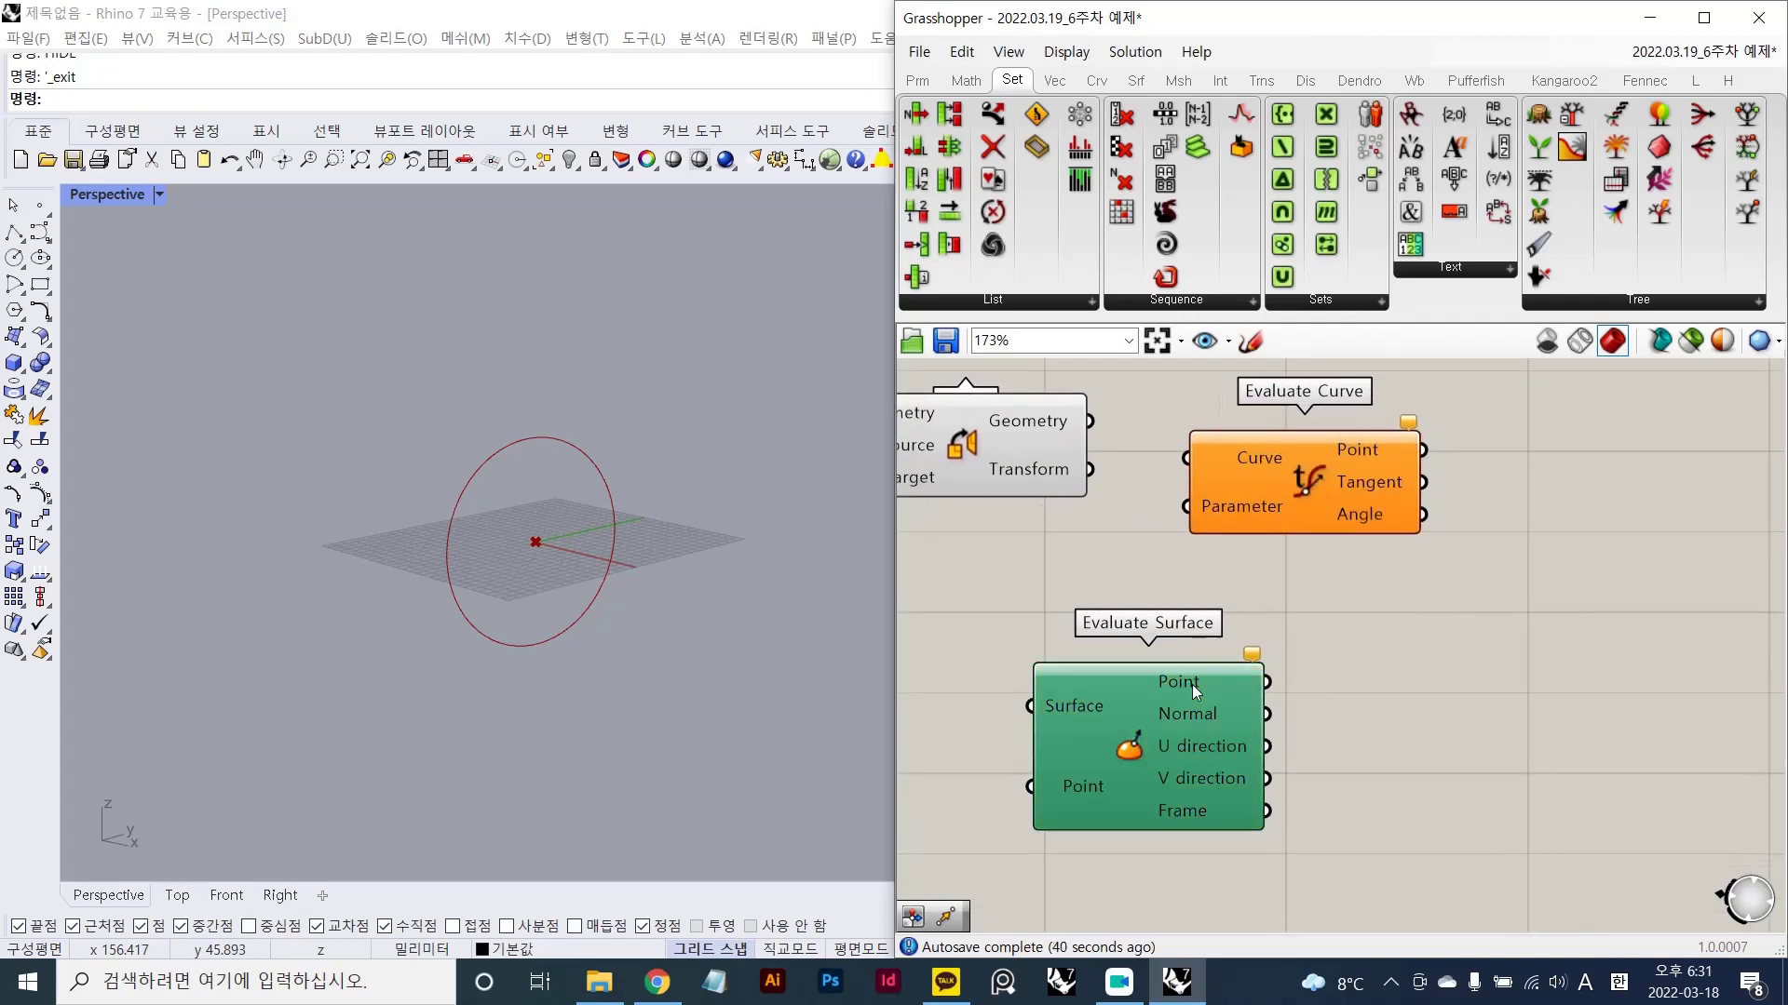
pyautogui.click(1254, 630)
pyautogui.moveTo(1253, 627); pyautogui.dragTo(1331, 664, button='right')
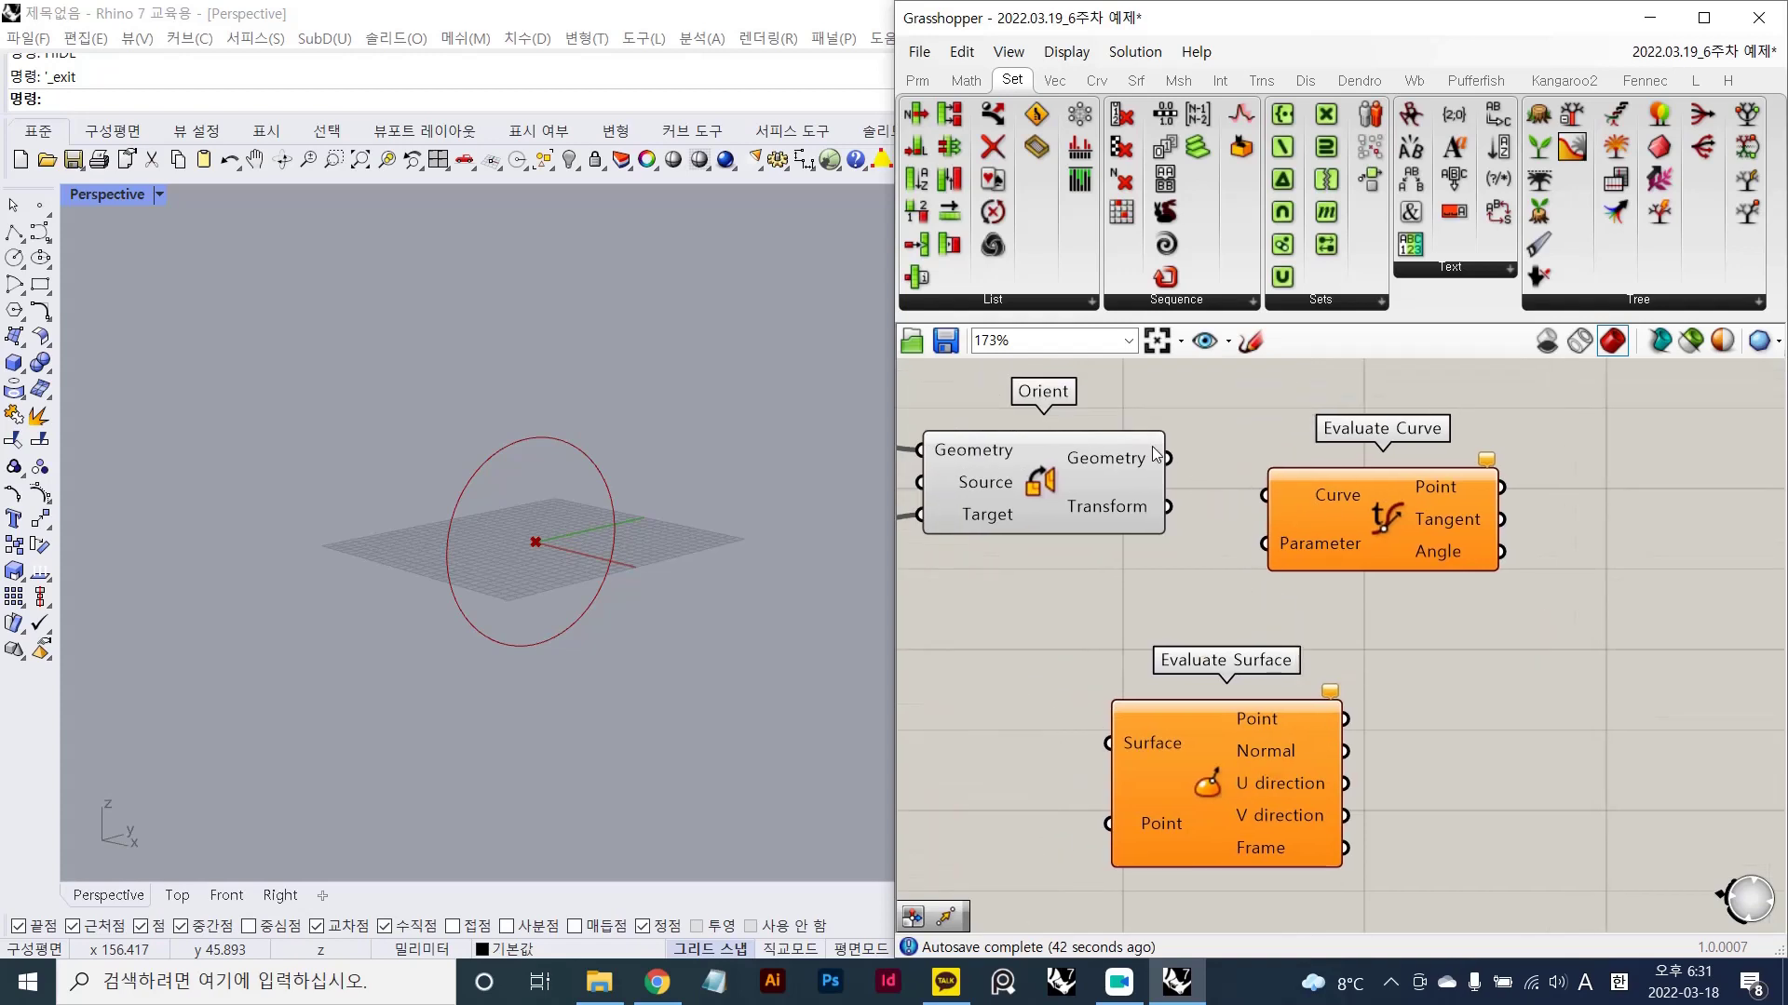
pyautogui.moveTo(1340, 500); pyautogui.dragTo(1415, 494)
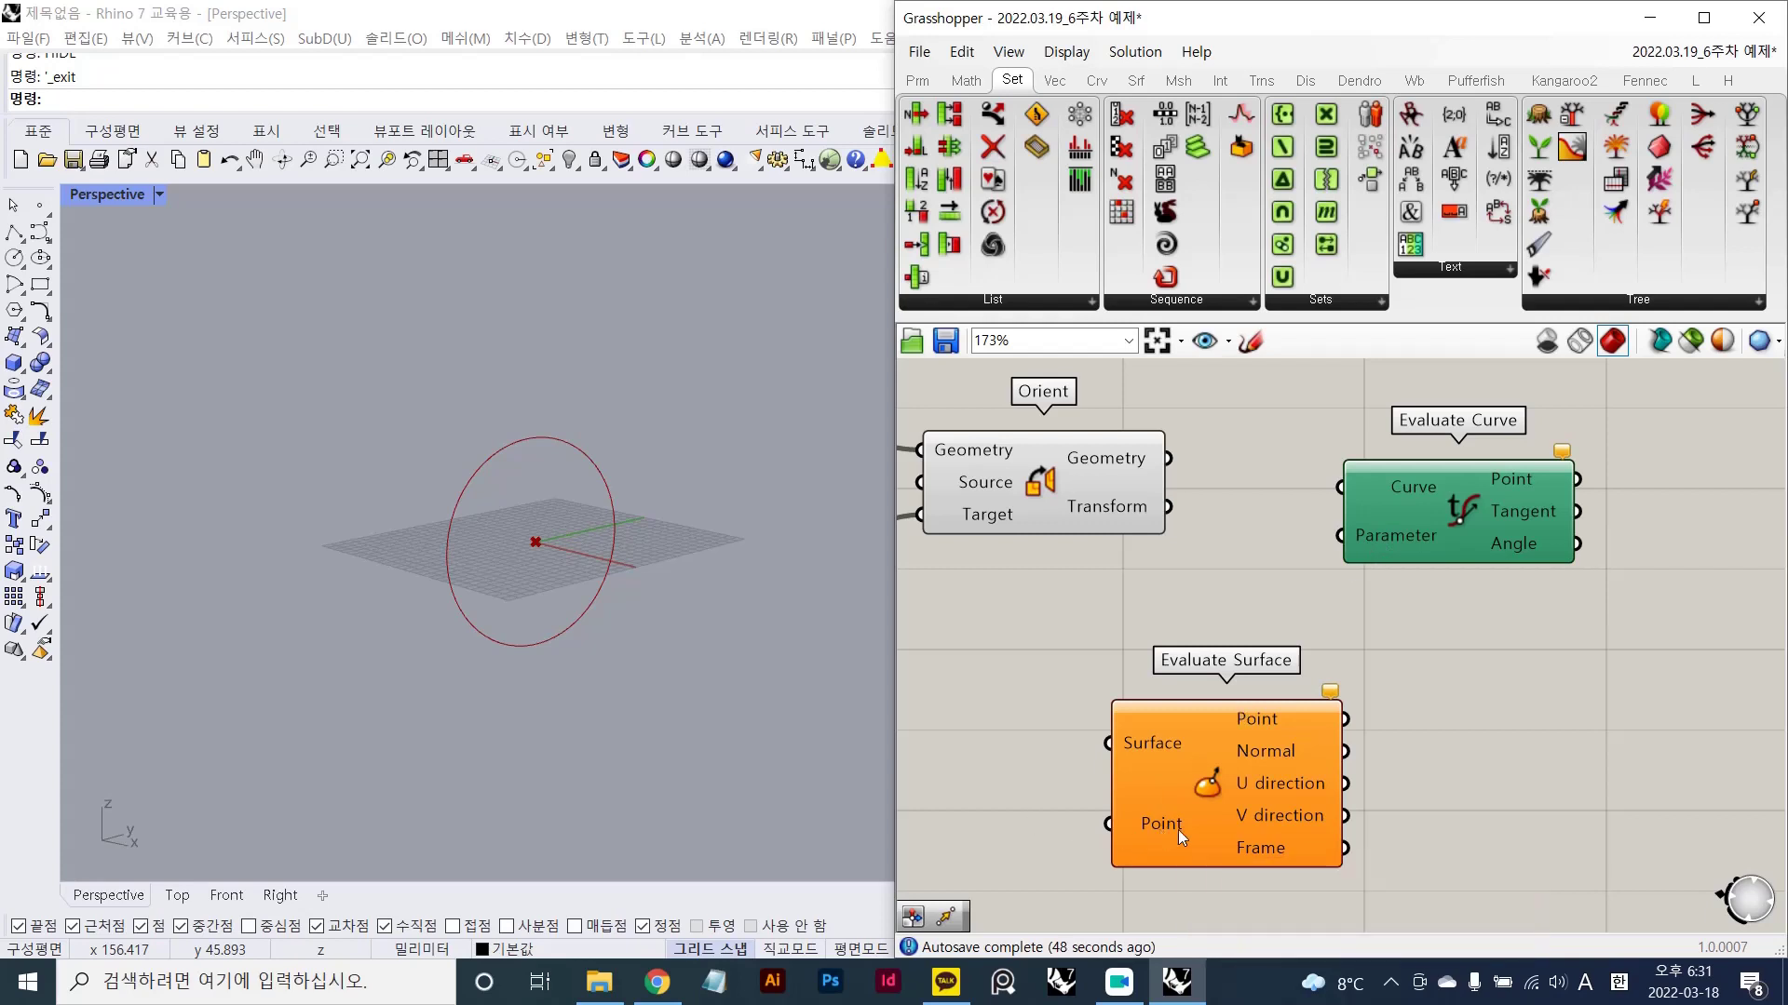
# - Add an MD Slider to the left of Evaluate Surface and nudge Evaluate Curve slightly upward
pyautogui.moveTo(996, 845); pyautogui.dragTo(1209, 570, button='right')
pyautogui.doubleClick(1029, 780)
pyautogui.write('md')
pyautogui.press('Return')
pyautogui.moveTo(1131, 652); pyautogui.dragTo(1152, 712)
pyautogui.moveTo(1580, 422); pyautogui.dragTo(1310, 627, button='right')
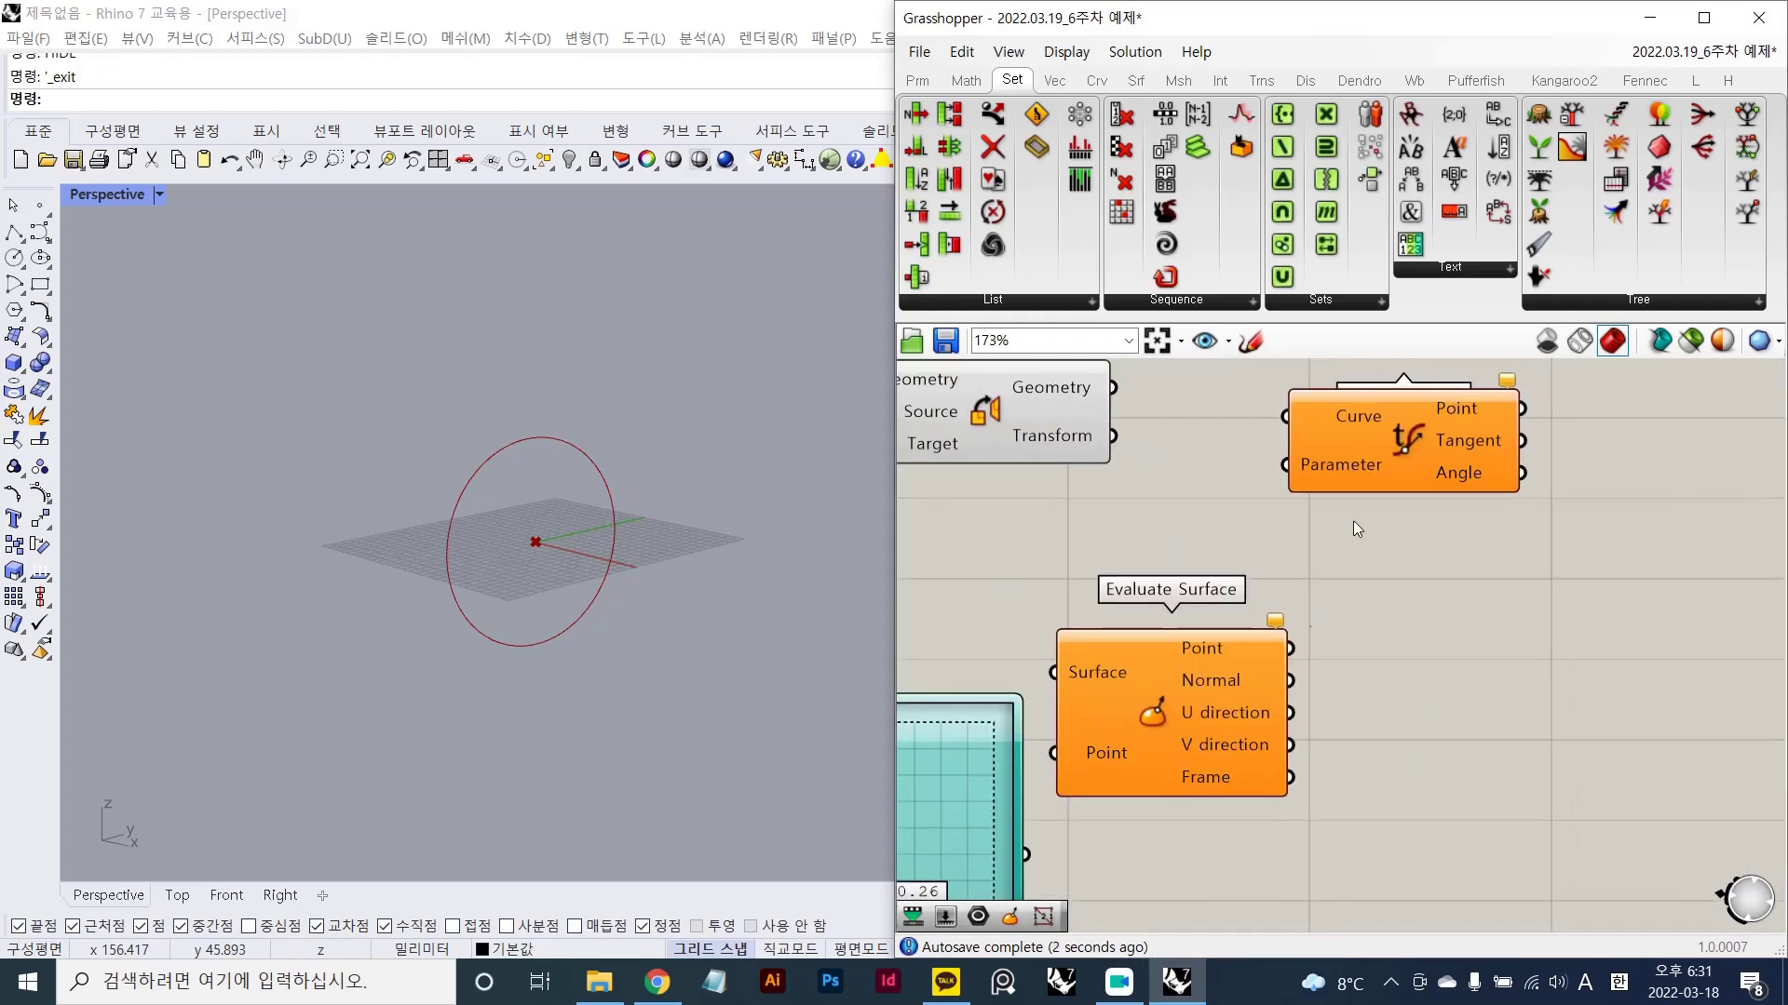
pyautogui.moveTo(1253, 477); pyautogui.dragTo(1334, 545, button='right')
pyautogui.scroll(1, 1327, 501)
pyautogui.scroll(-3, 1327, 518)
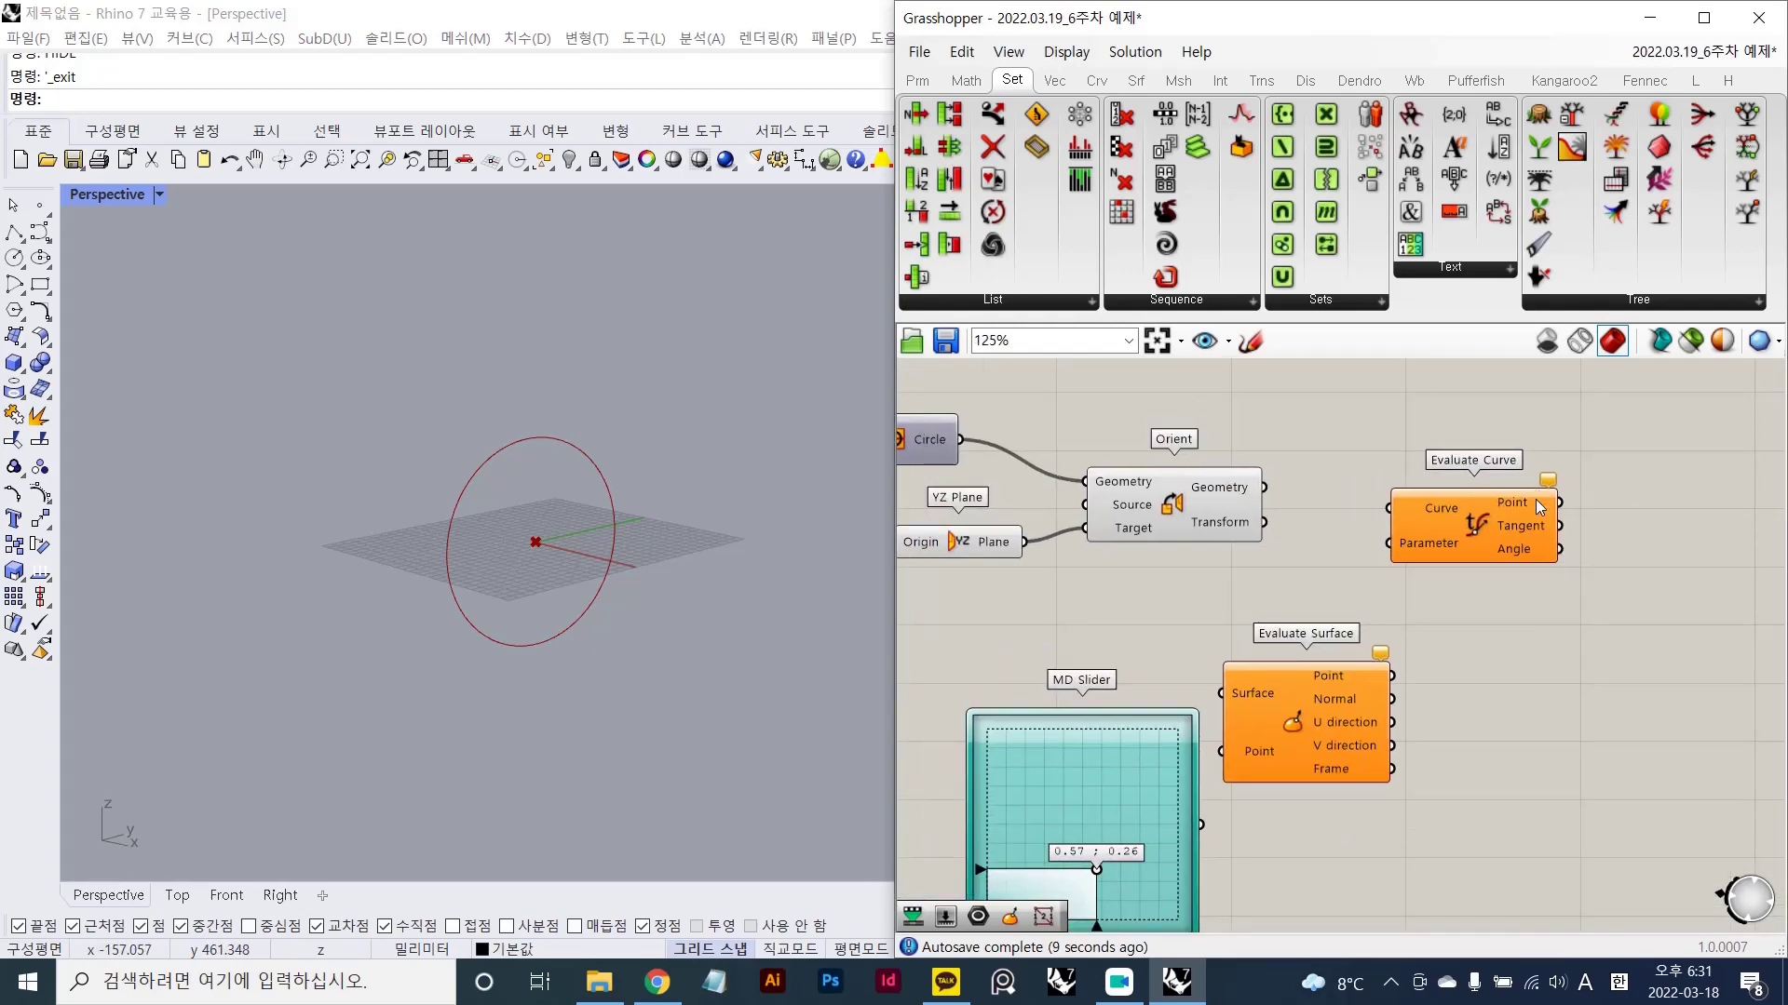
pyautogui.moveTo(1487, 516); pyautogui.dragTo(1484, 488)
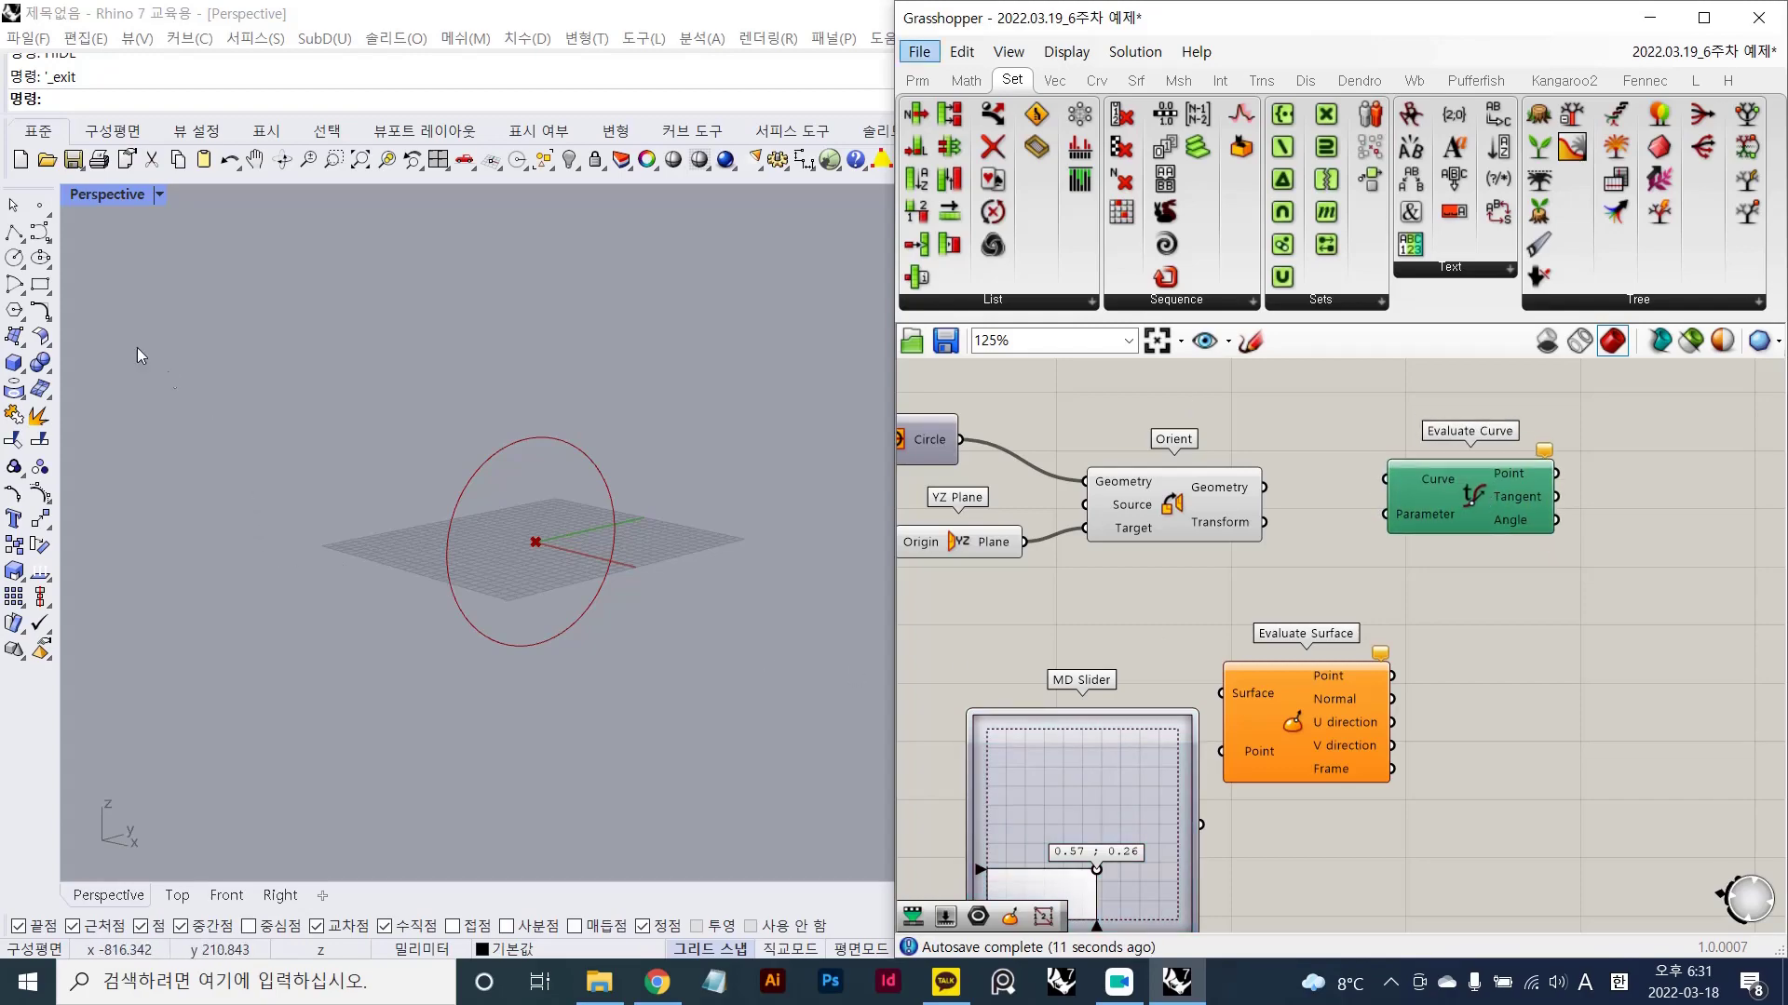
# - Start a screen capture and sketch a blue wavy curve with ends labelled 0 and 1 and a point labelled 0.15
pyautogui.press('Print')
pyautogui.moveTo(83, 116); pyautogui.dragTo(1208, 917)
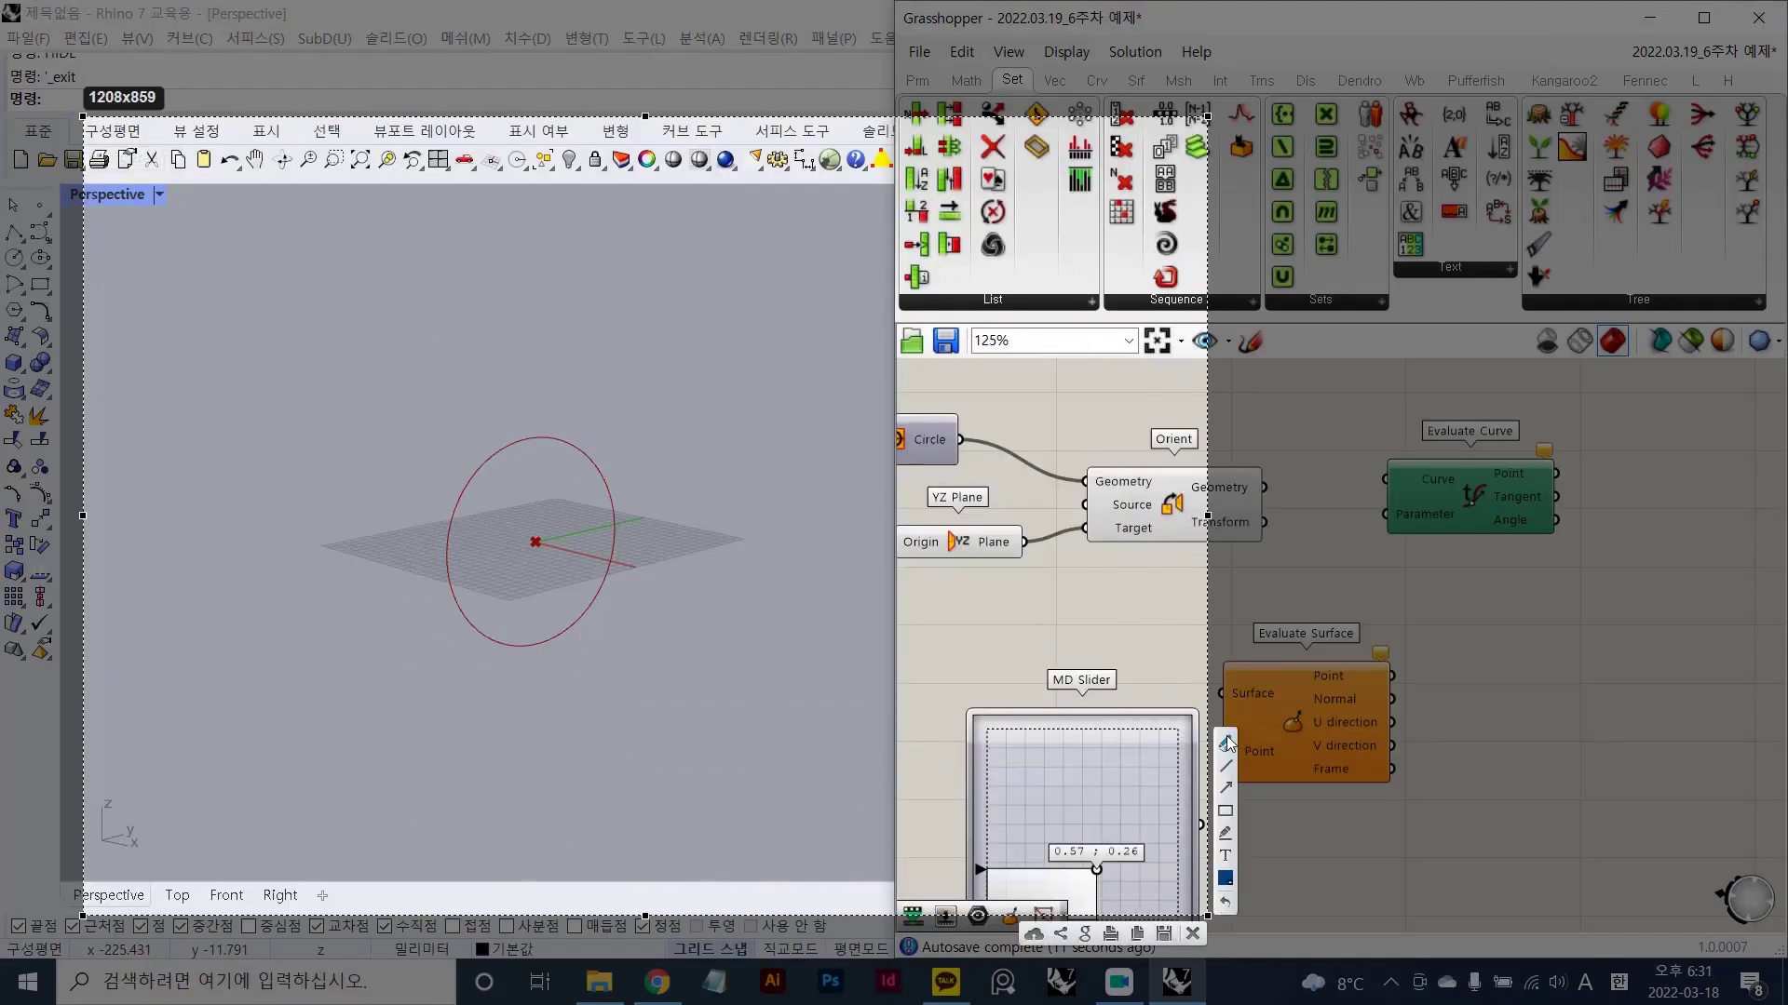
pyautogui.moveTo(276, 623)
pyautogui.mouseDown()
pyautogui.moveTo(349, 483)
pyautogui.moveTo(756, 637)
pyautogui.moveTo(893, 363)
pyautogui.mouseUp()
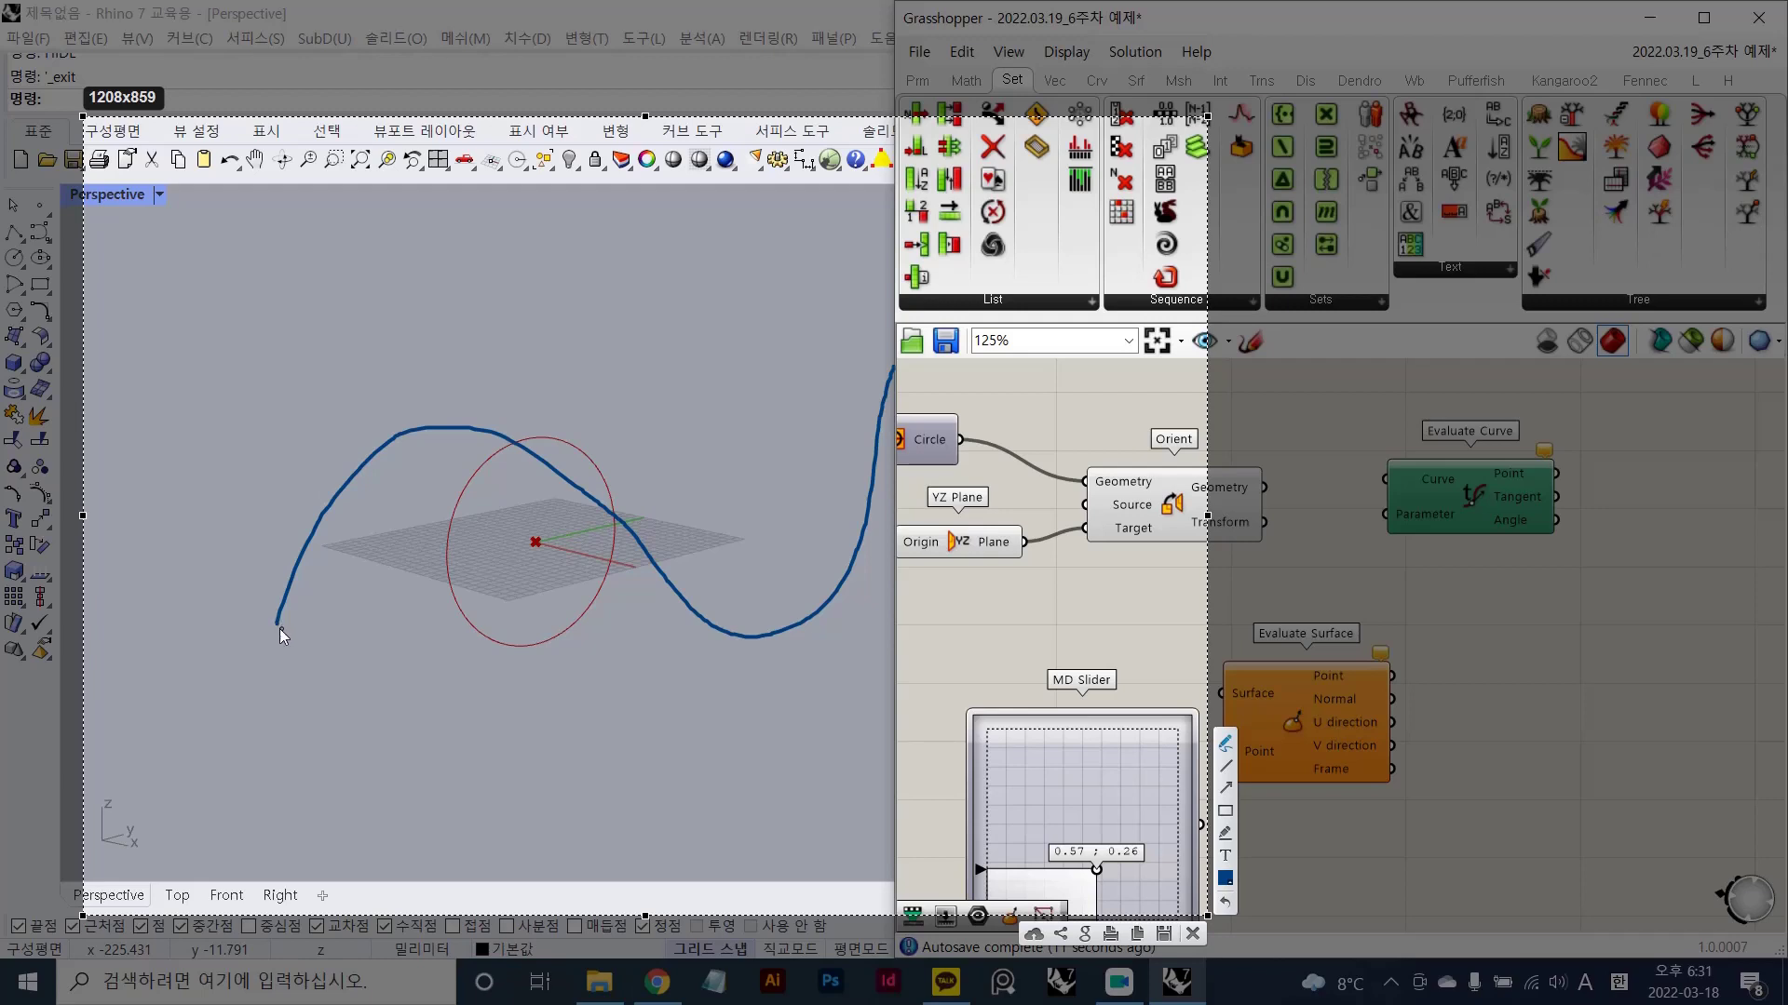
pyautogui.moveTo(270, 623); pyautogui.dragTo(305, 642)
pyautogui.moveTo(884, 357)
pyautogui.mouseDown()
pyautogui.moveTo(966, 393)
pyautogui.moveTo(965, 421)
pyautogui.mouseUp()
pyautogui.moveTo(336, 484)
pyautogui.mouseDown()
pyautogui.moveTo(378, 544)
pyautogui.moveTo(456, 509)
pyautogui.mouseUp()
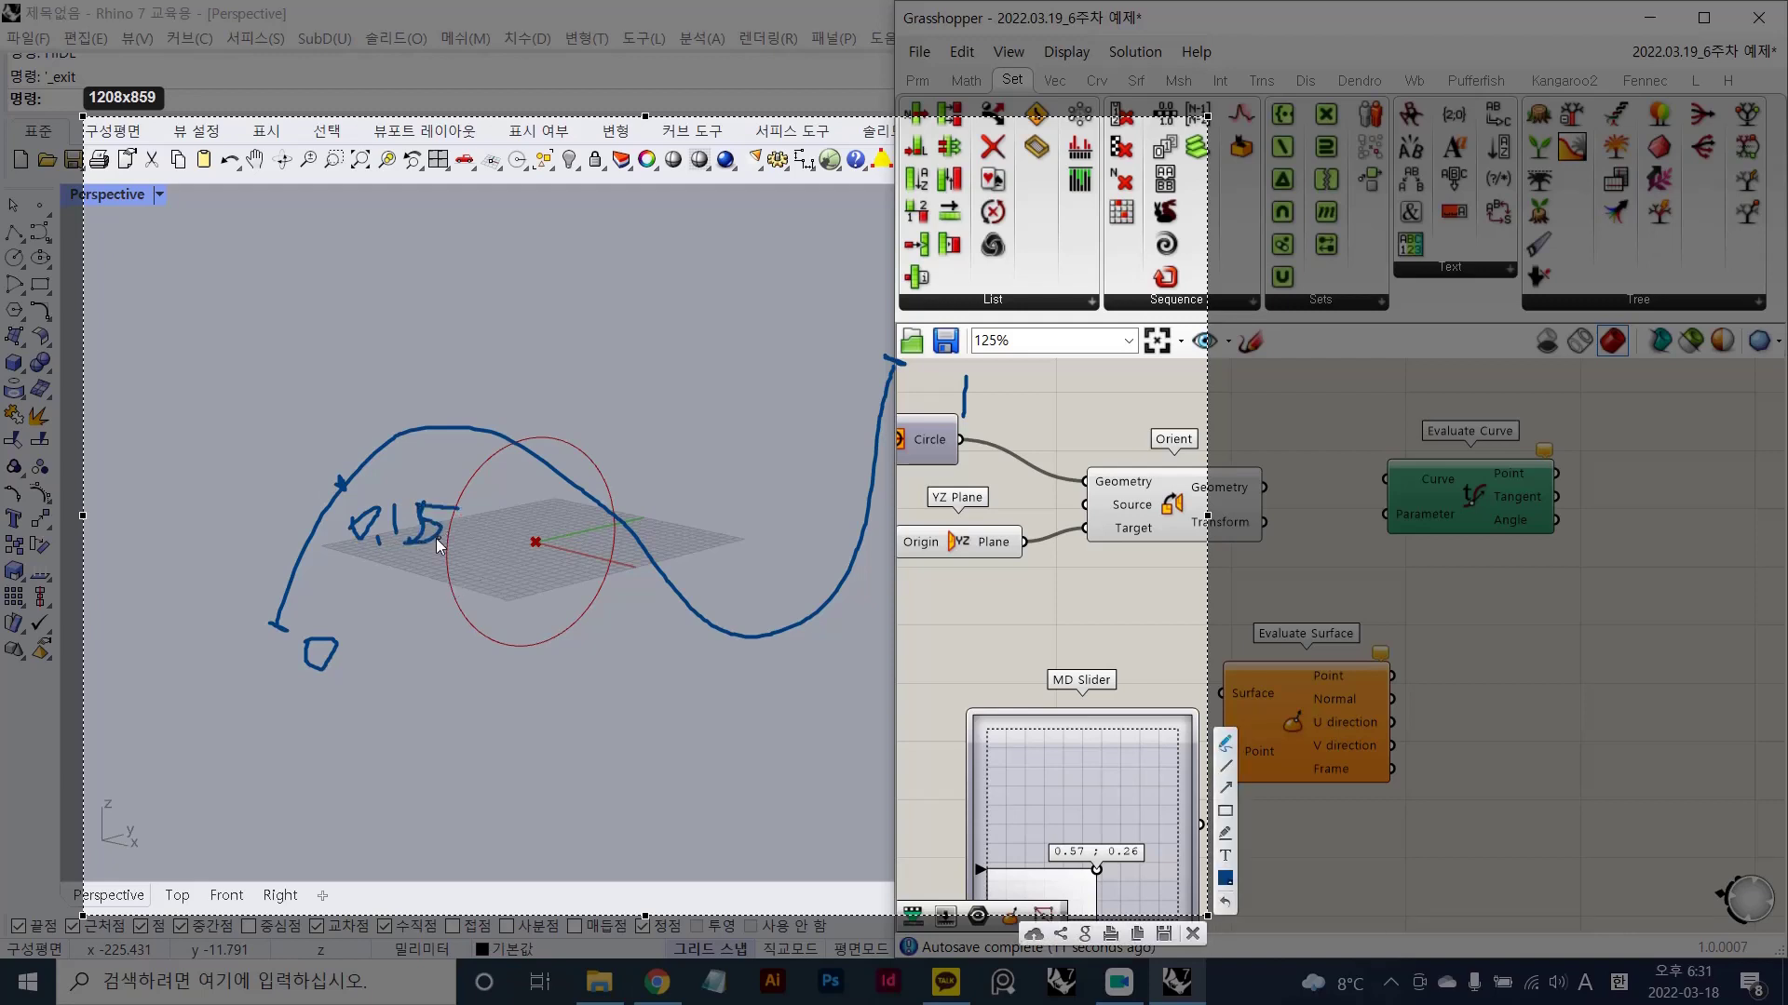
# - Trace the curve up to the 0.15 point, link that value by arrow to the circled Parameter input, and circle the Curve input
pyautogui.moveTo(269, 623); pyautogui.dragTo(286, 628)
pyautogui.moveTo(287, 619); pyautogui.dragTo(341, 482)
pyautogui.moveTo(1418, 525)
pyautogui.mouseDown()
pyautogui.moveTo(1109, 608)
pyautogui.moveTo(1120, 622)
pyautogui.mouseUp()
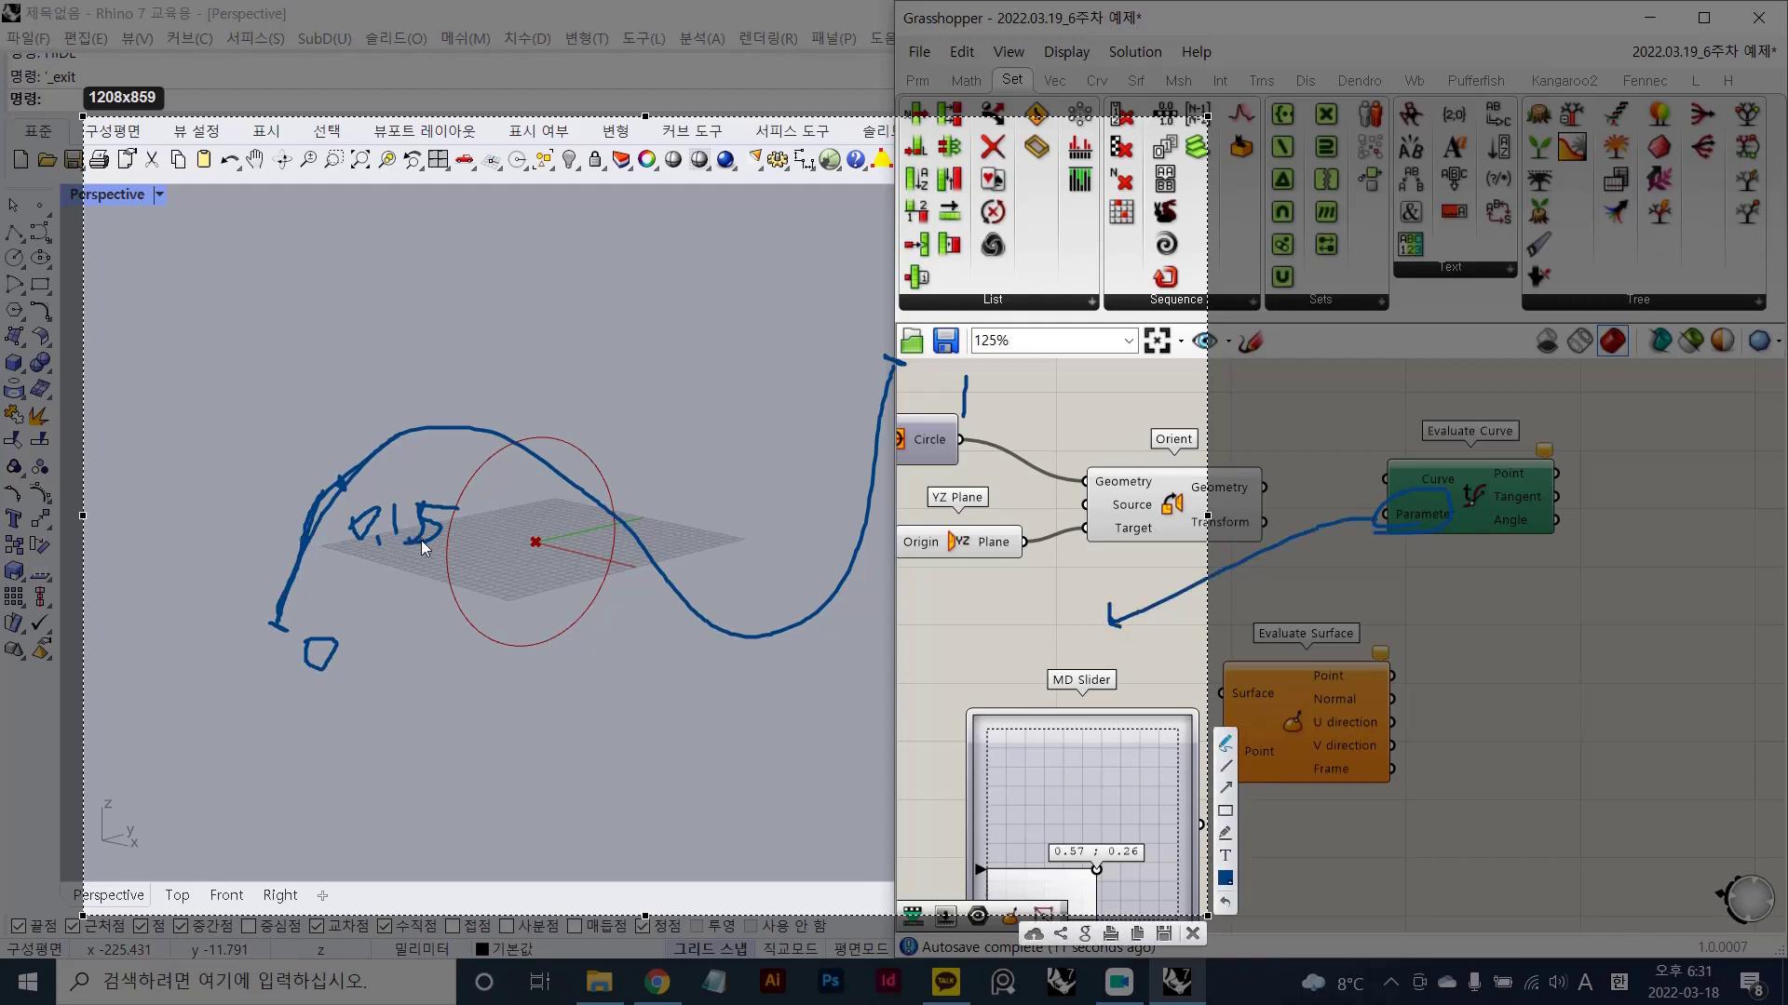
pyautogui.moveTo(421, 540)
pyautogui.mouseDown()
pyautogui.moveTo(1192, 605)
pyautogui.moveTo(1323, 523)
pyautogui.moveTo(1327, 561)
pyautogui.mouseUp()
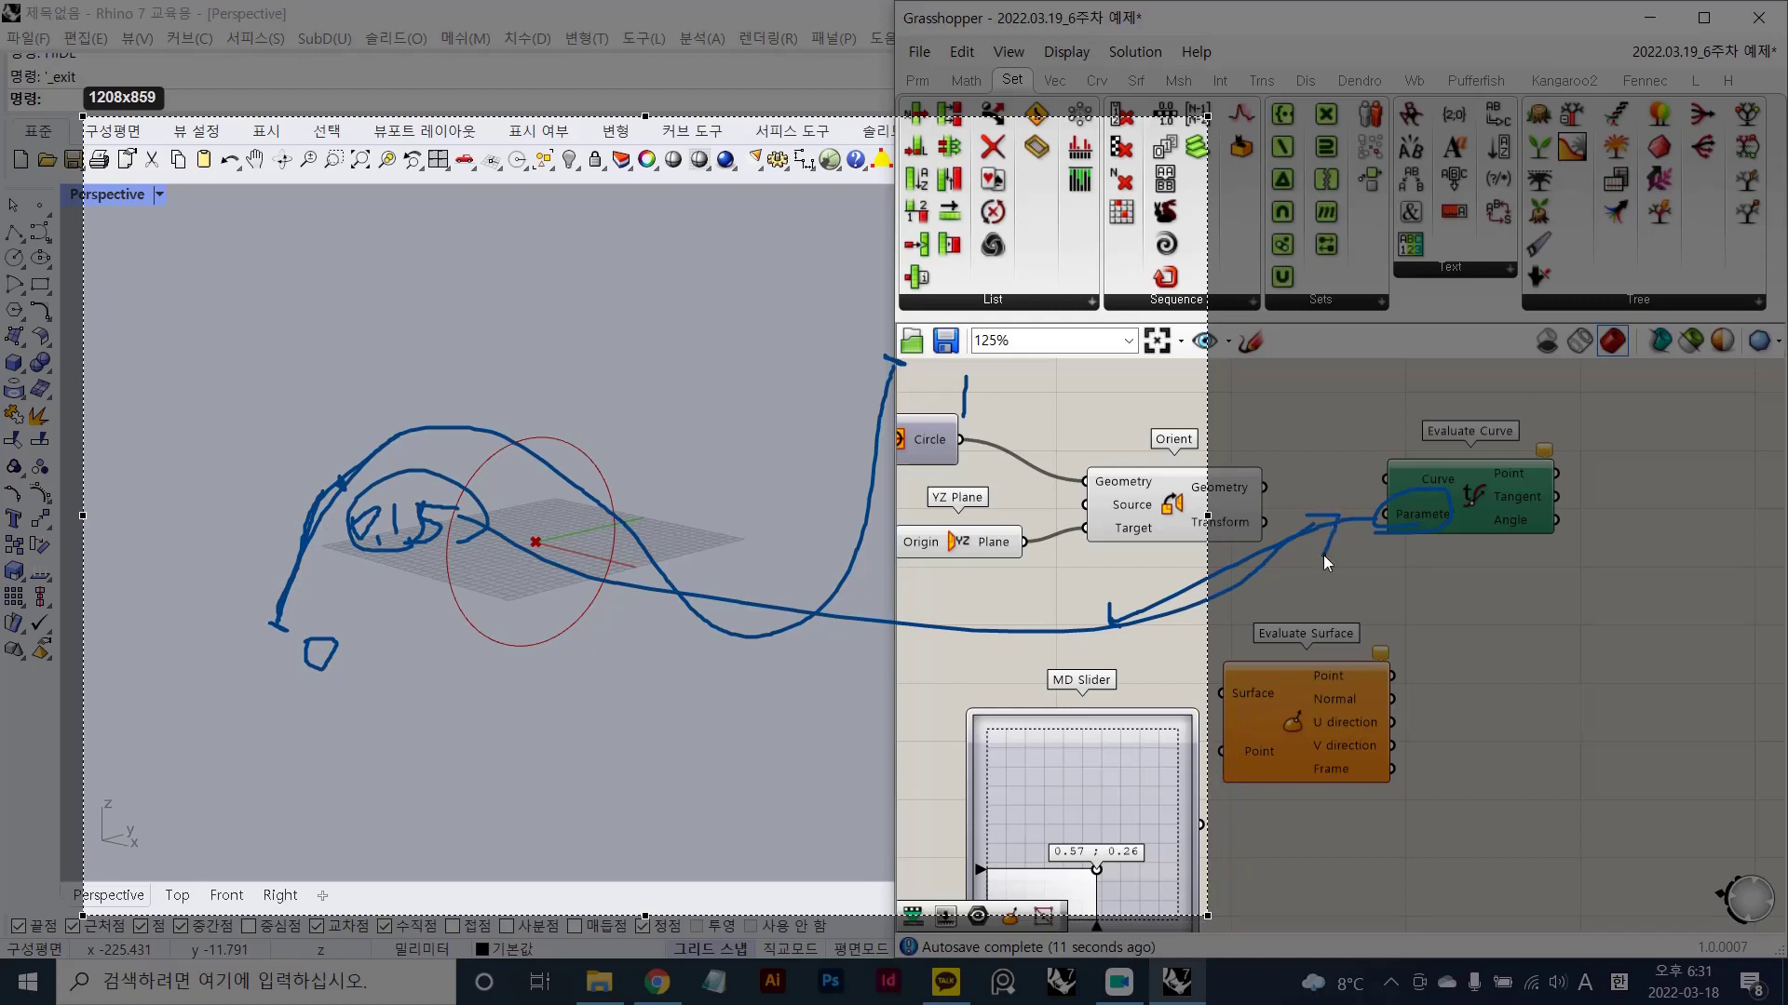
pyautogui.moveTo(345, 491); pyautogui.dragTo(357, 486)
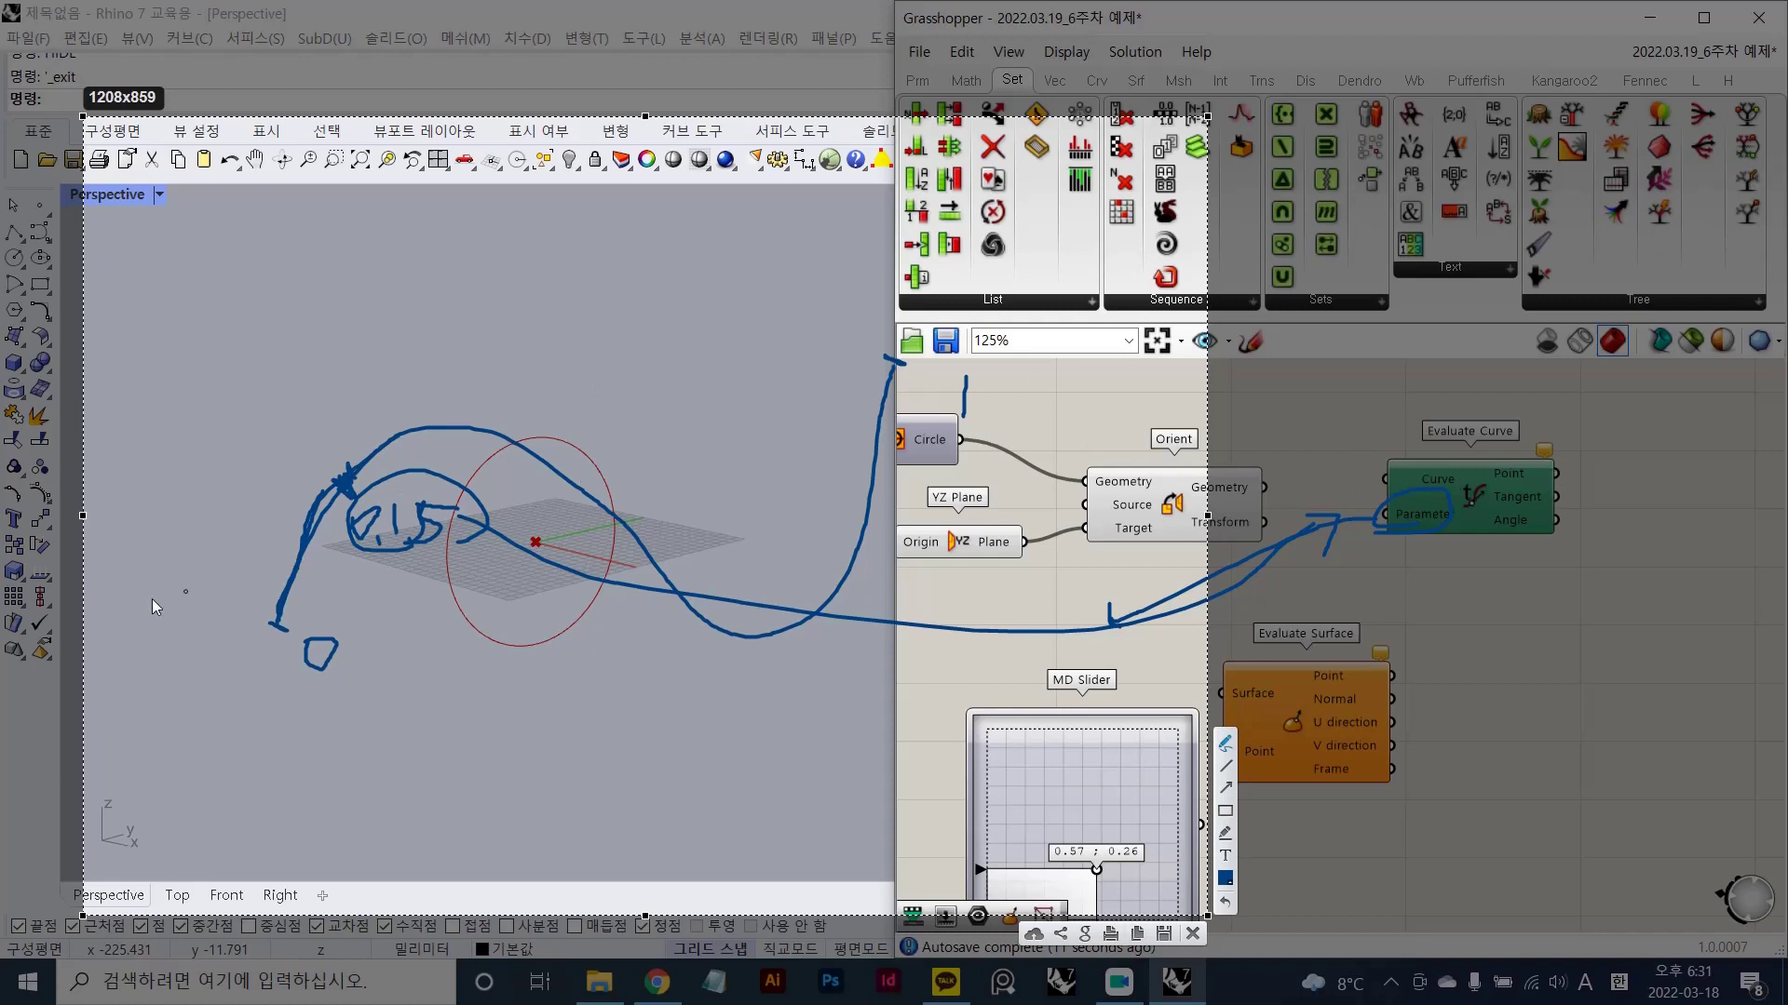
pyautogui.moveTo(1448, 503)
pyautogui.mouseDown()
pyautogui.moveTo(1476, 456)
pyautogui.moveTo(1447, 482)
pyautogui.mouseUp()
# - Change the annotation pen colour to red and circle Evaluate Curve's Curve input
pyautogui.click(1225, 878)
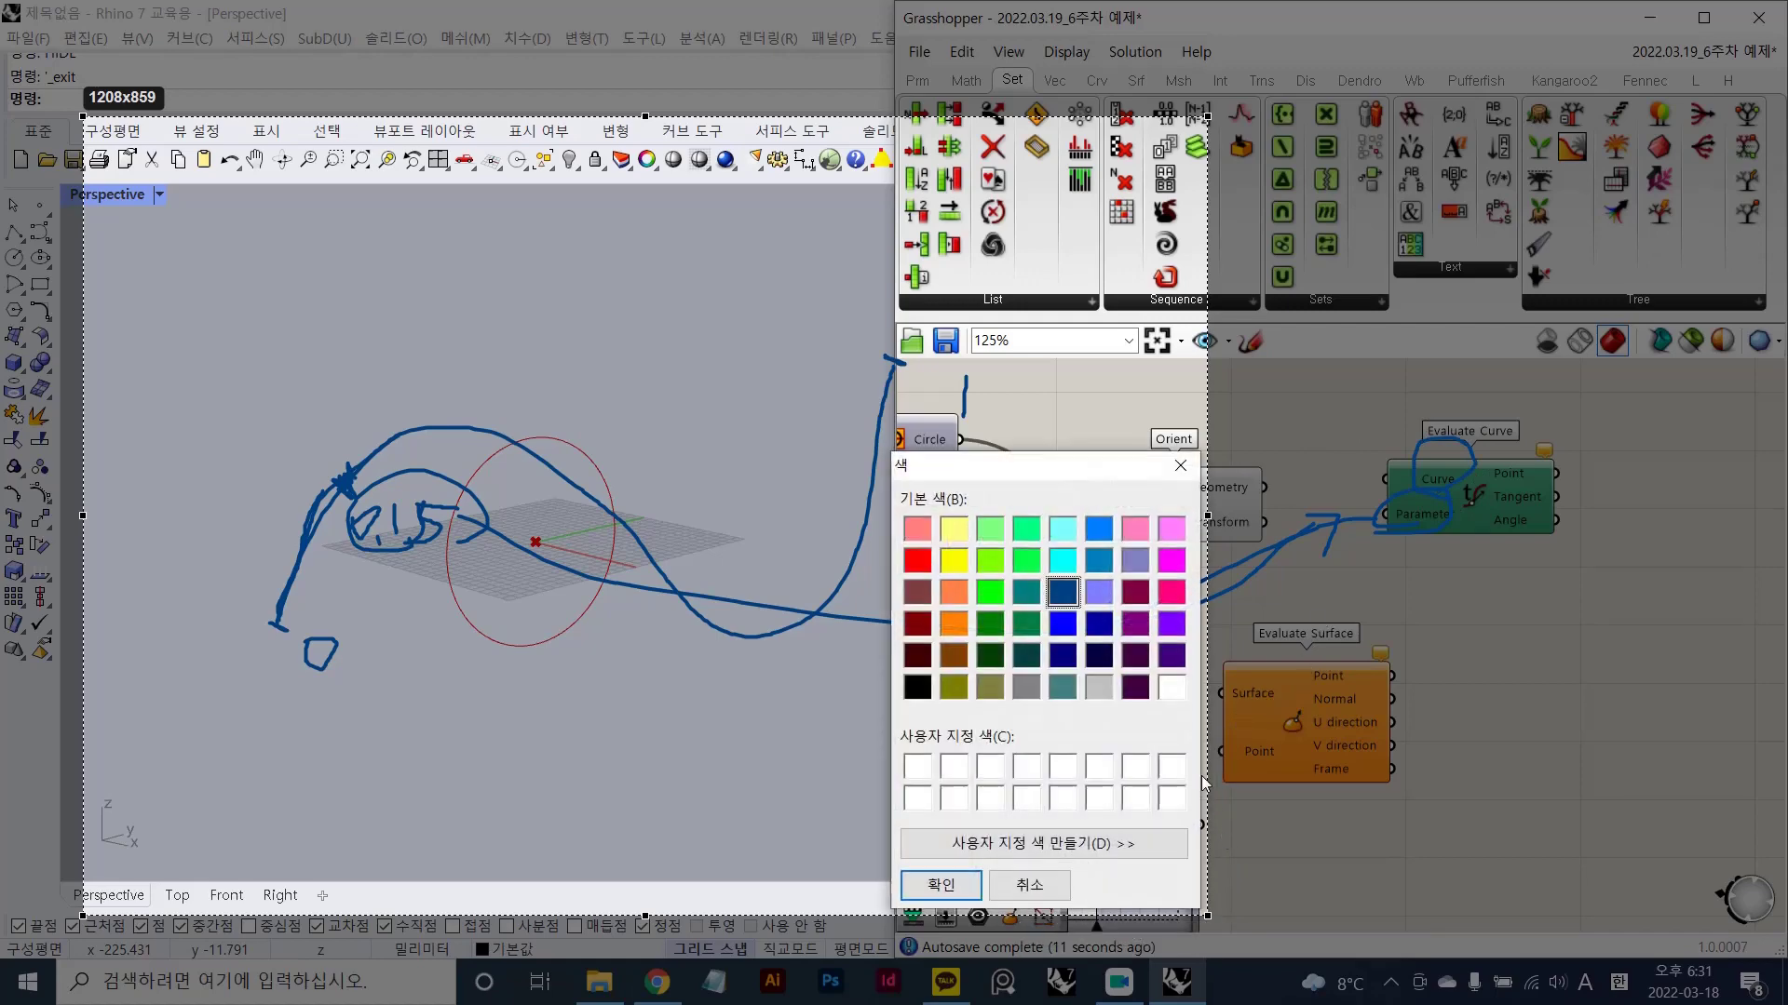
pyautogui.click(917, 561)
pyautogui.click(940, 884)
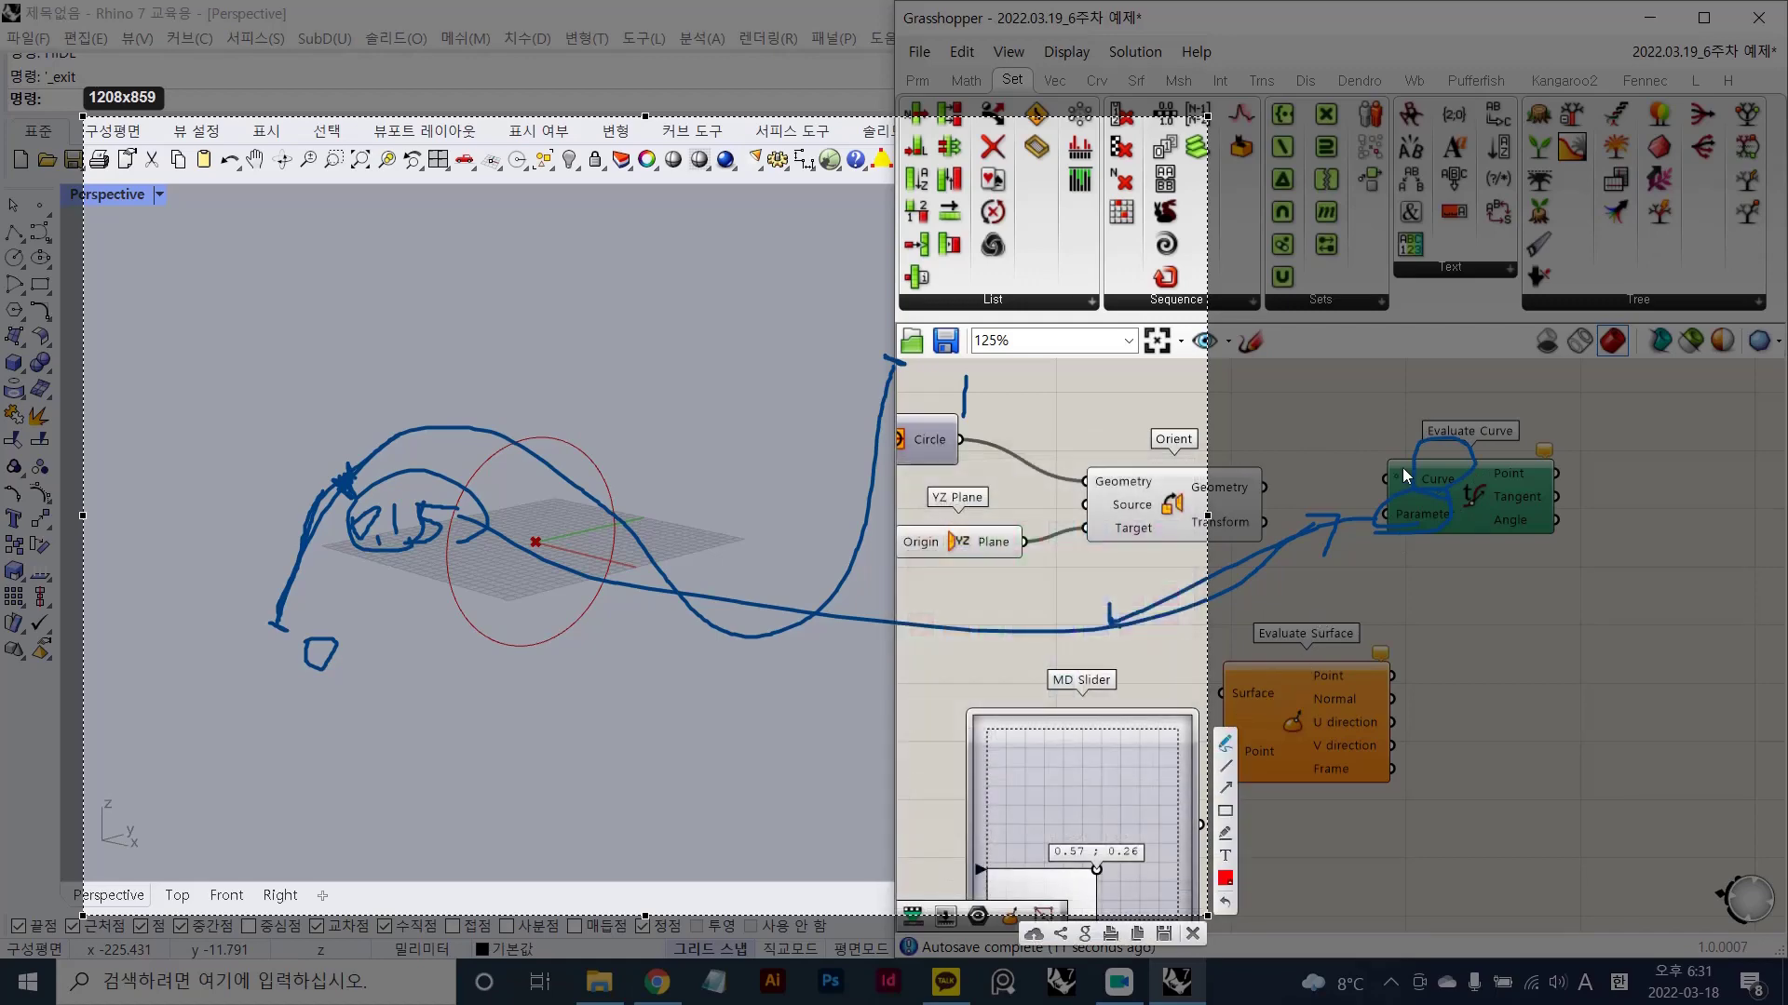
pyautogui.moveTo(1457, 493)
pyautogui.mouseDown()
pyautogui.moveTo(1401, 480)
pyautogui.moveTo(1471, 477)
pyautogui.moveTo(1457, 494)
pyautogui.mouseUp()
# - Try sketching a second red curve below the blue one with ends labelled 0 and 1, and undo its strokes
pyautogui.moveTo(340, 698); pyautogui.dragTo(337, 717)
pyautogui.moveTo(996, 389)
pyautogui.mouseDown()
pyautogui.moveTo(1002, 428)
pyautogui.moveTo(806, 669)
pyautogui.moveTo(435, 643)
pyautogui.moveTo(353, 697)
pyautogui.mouseUp()
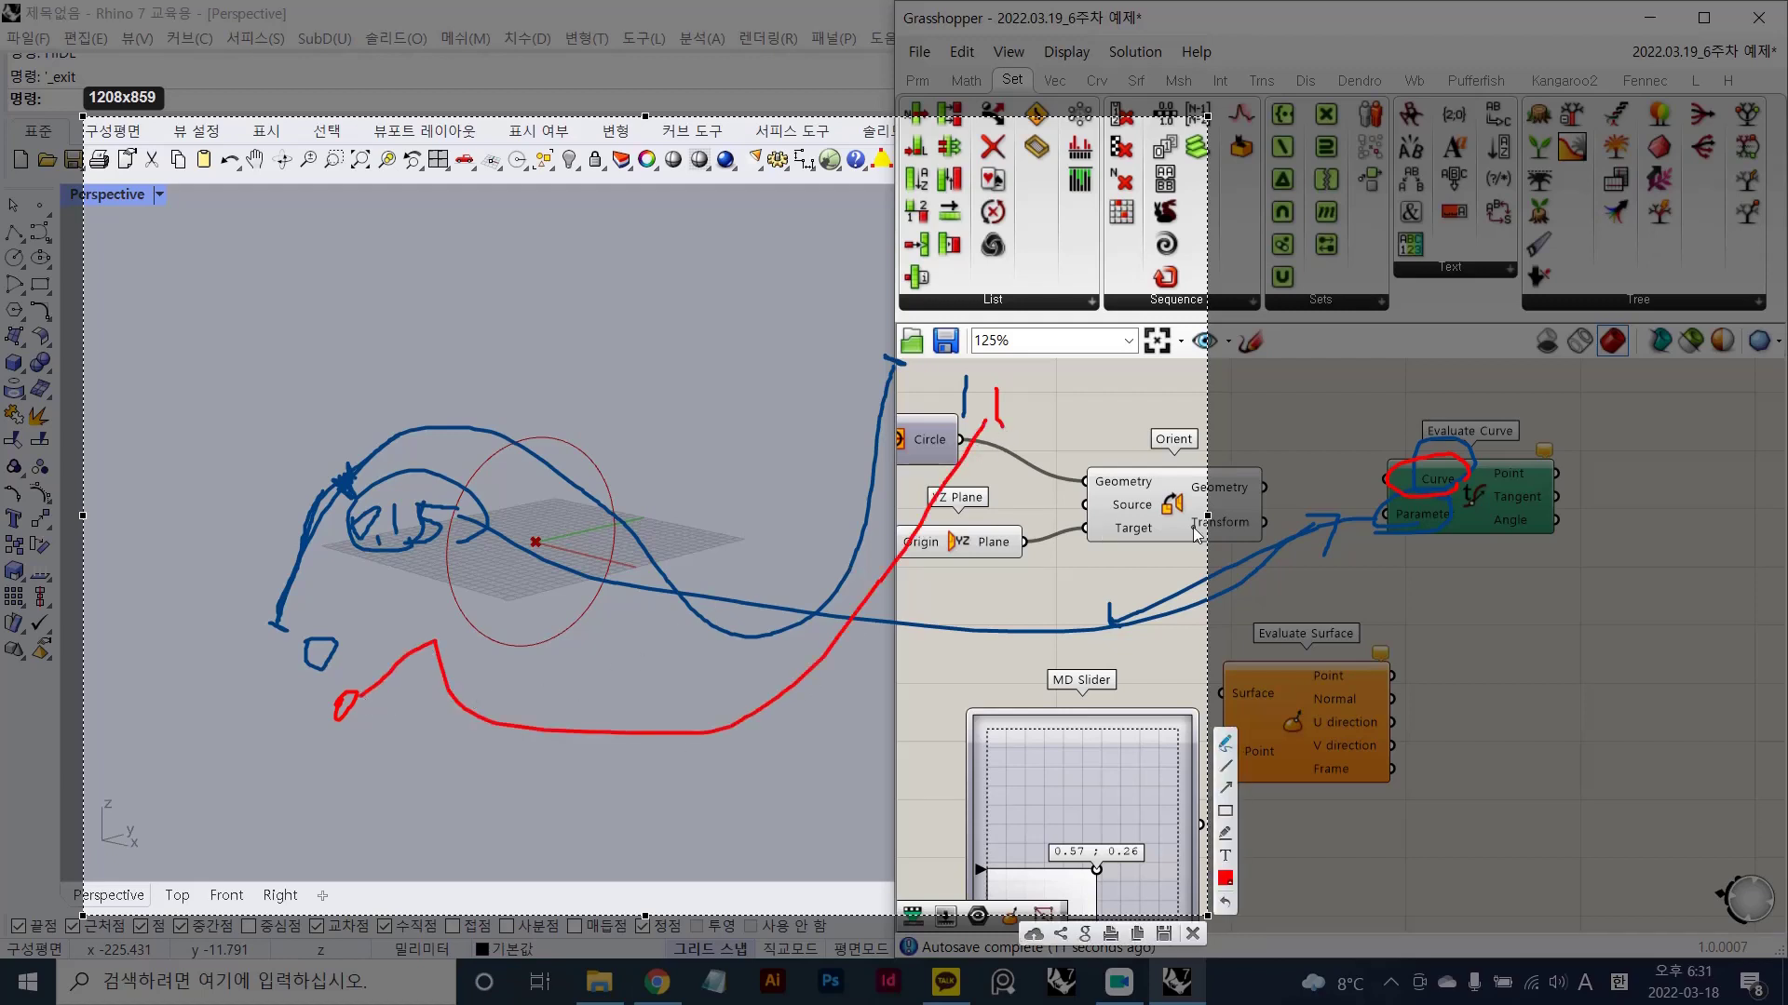
pyautogui.hotkey('ctrl', 'z')
pyautogui.hotkey('ctrl', 'z')
pyautogui.hotkey('ctrl', 'z')
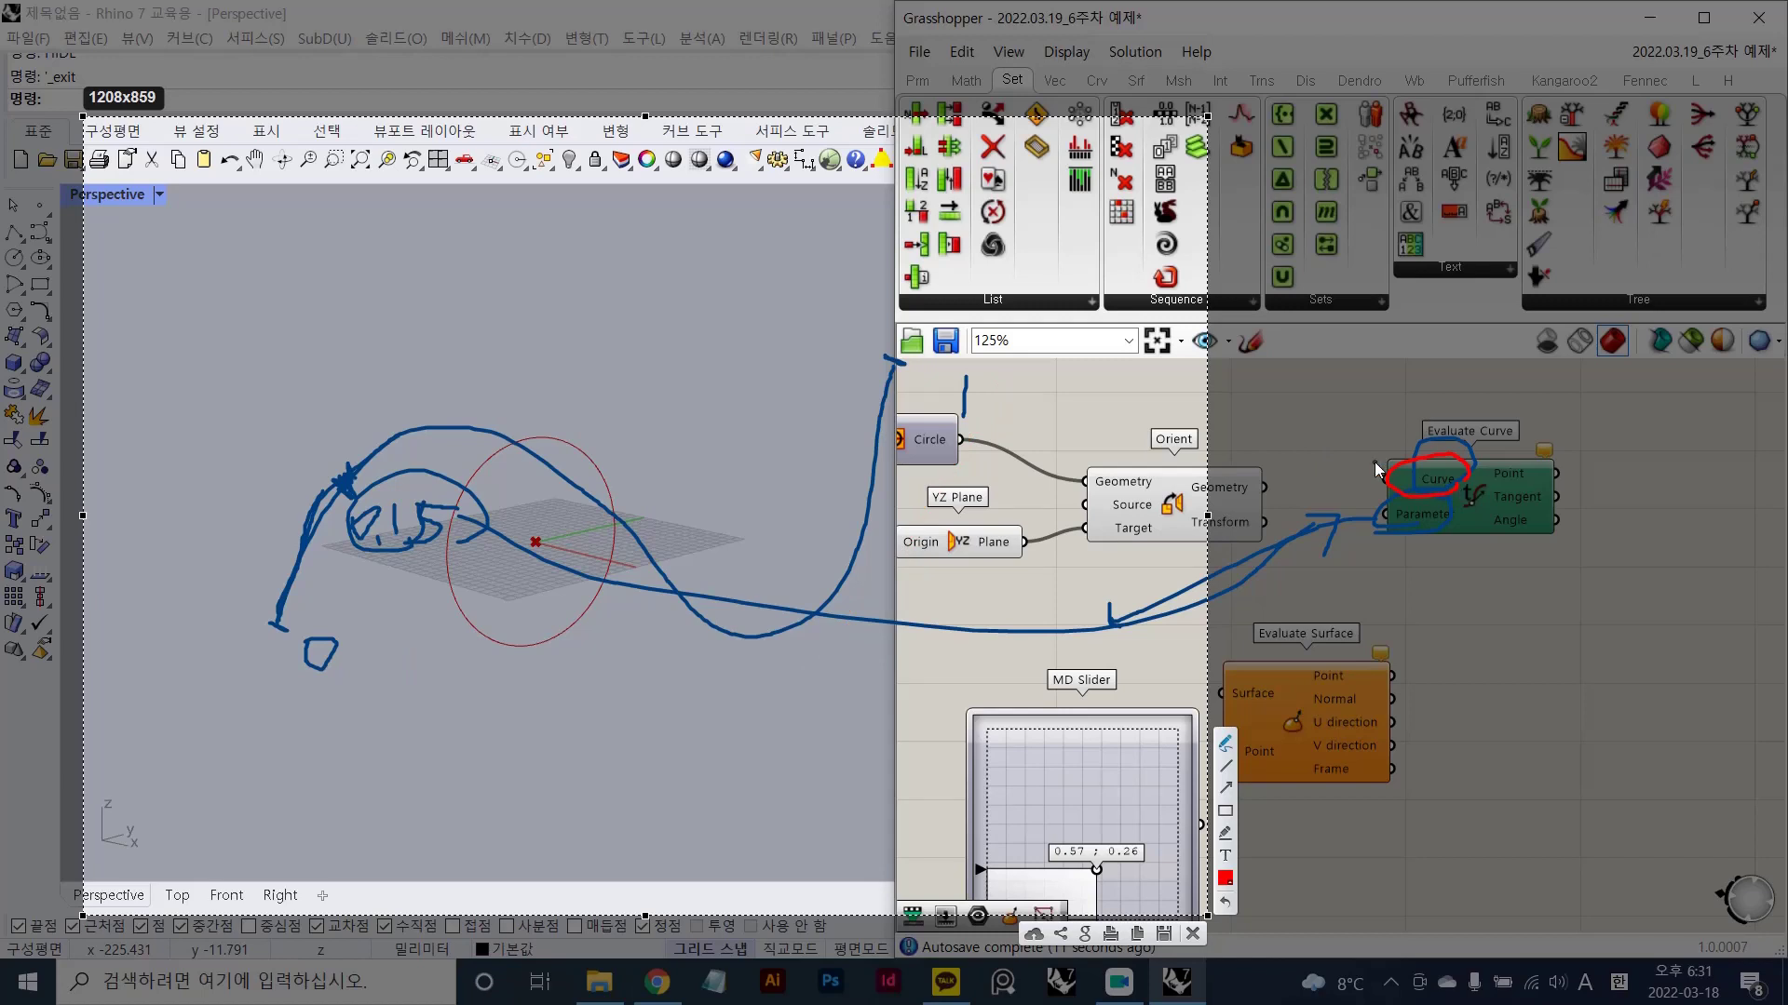
# - Circle the Evaluate Surface and Evaluate Curve components in red
pyautogui.moveTo(1349, 389); pyautogui.dragTo(1345, 415)
pyautogui.moveTo(1376, 778)
pyautogui.mouseDown()
pyautogui.moveTo(1243, 583)
pyautogui.moveTo(1337, 778)
pyautogui.mouseUp()
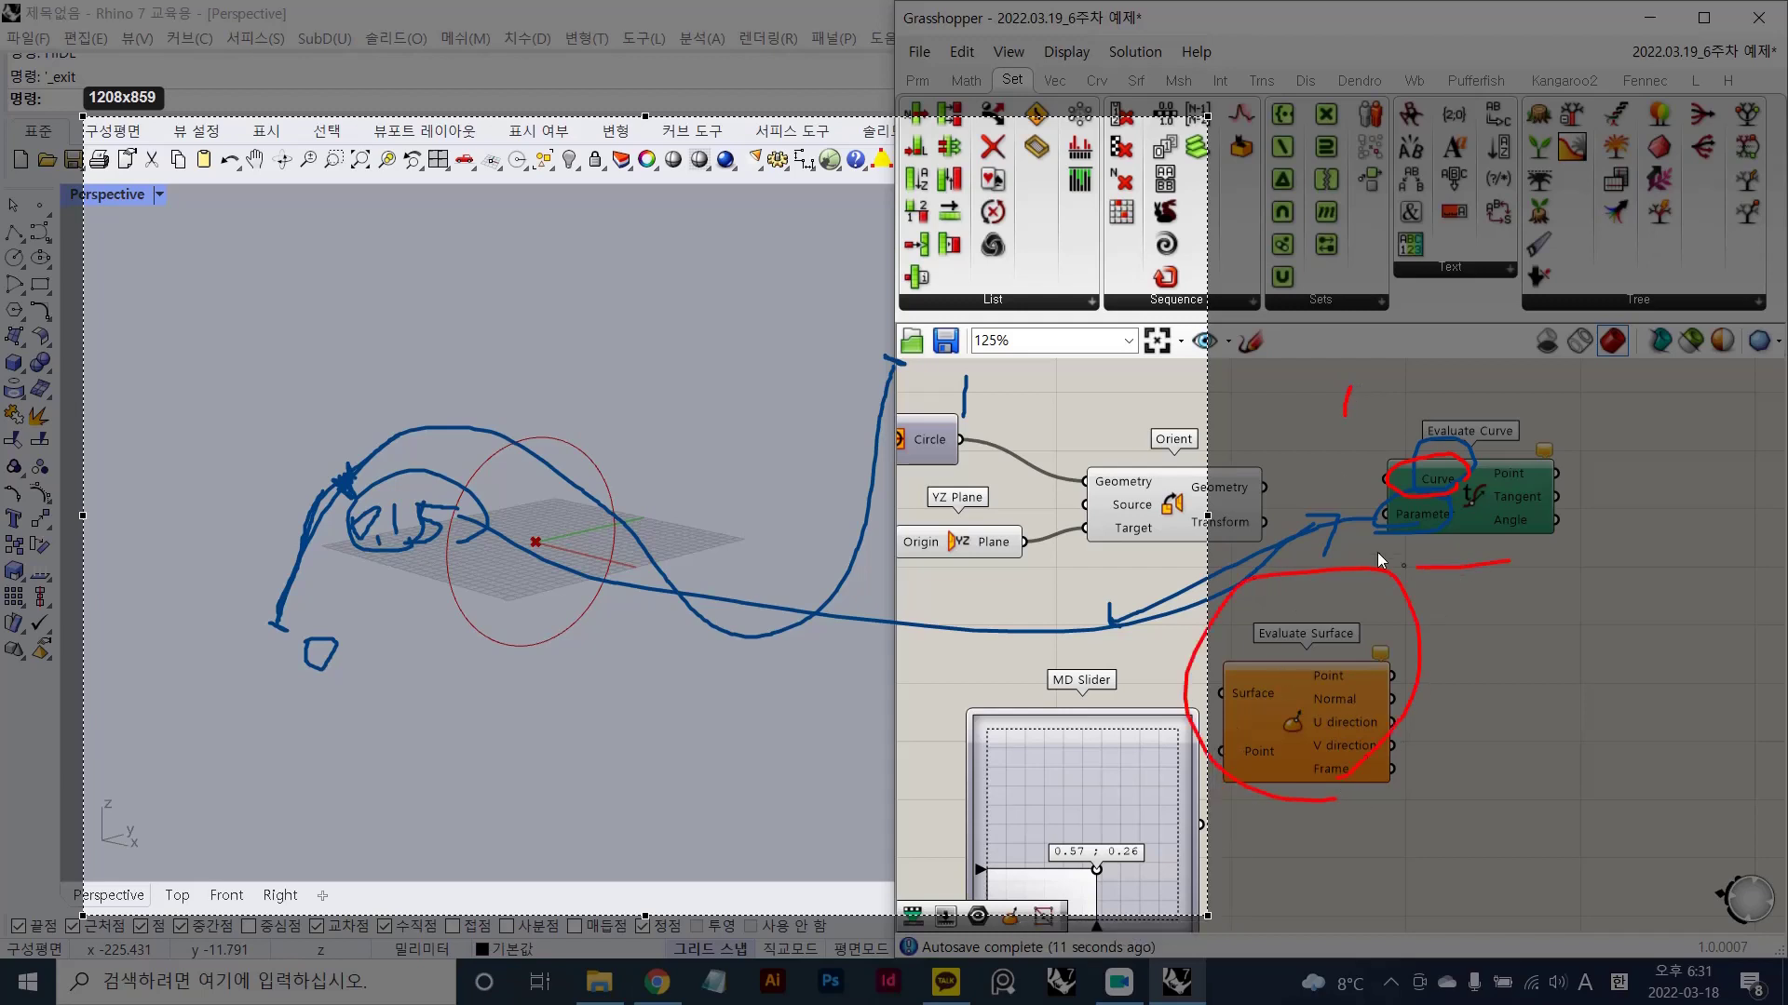
pyautogui.moveTo(1377, 551); pyautogui.dragTo(1546, 532)
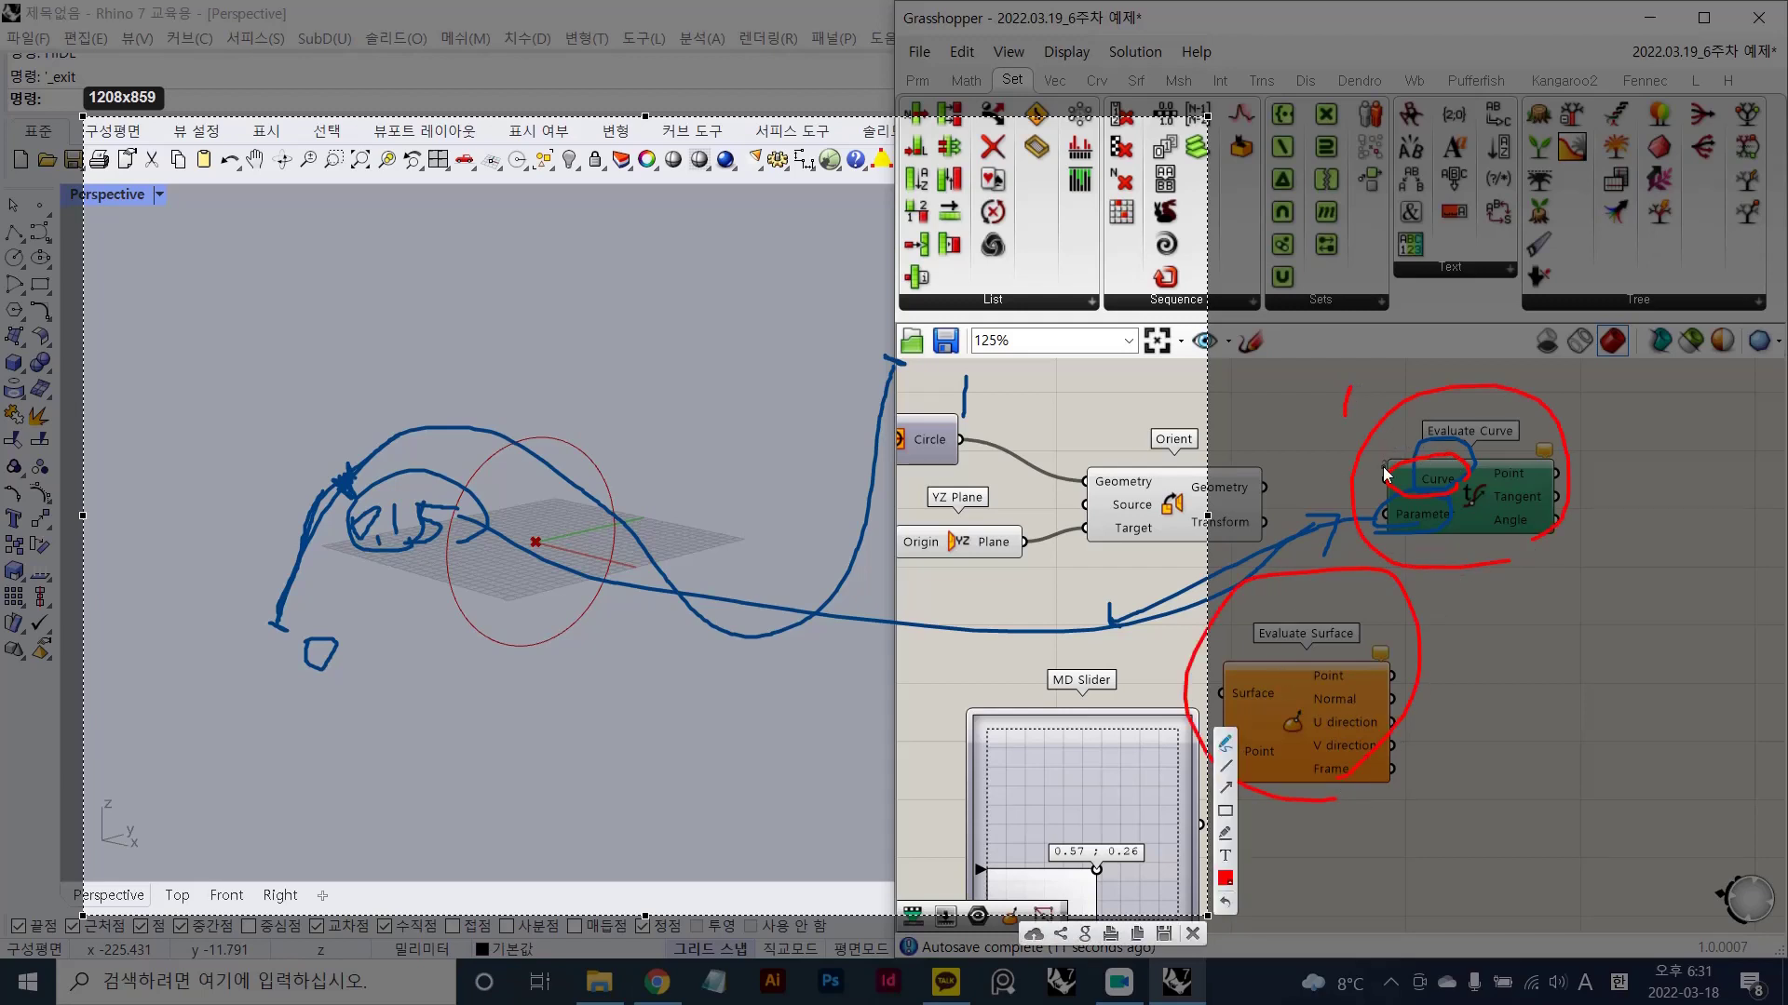
# - Mark Evaluate Curve's Curve input and the 0 and 1 end labels of the blue curve in red
pyautogui.moveTo(1403, 475); pyautogui.dragTo(1413, 482)
pyautogui.moveTo(307, 644); pyautogui.dragTo(332, 641)
pyautogui.moveTo(965, 375); pyautogui.dragTo(963, 414)
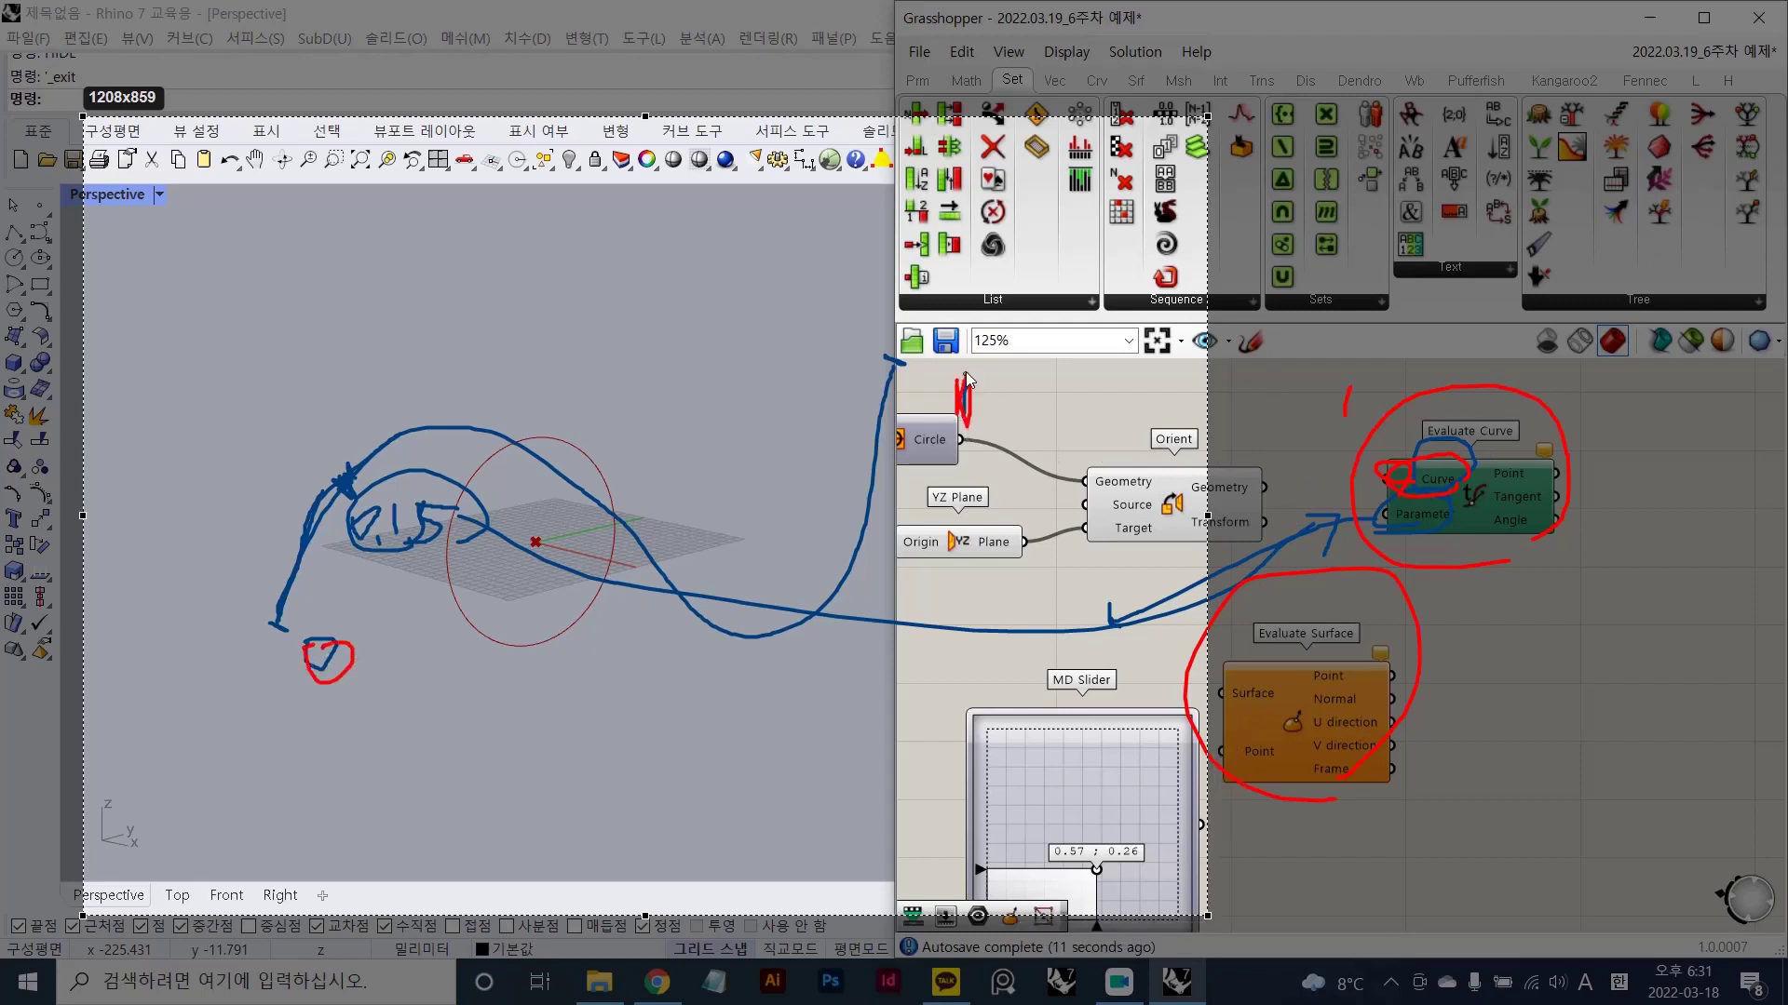
# - Tick four positions along the blue curve in red, then mark the Parameter input and retrace the curve from its 0 end
pyautogui.moveTo(322, 463); pyautogui.dragTo(298, 531)
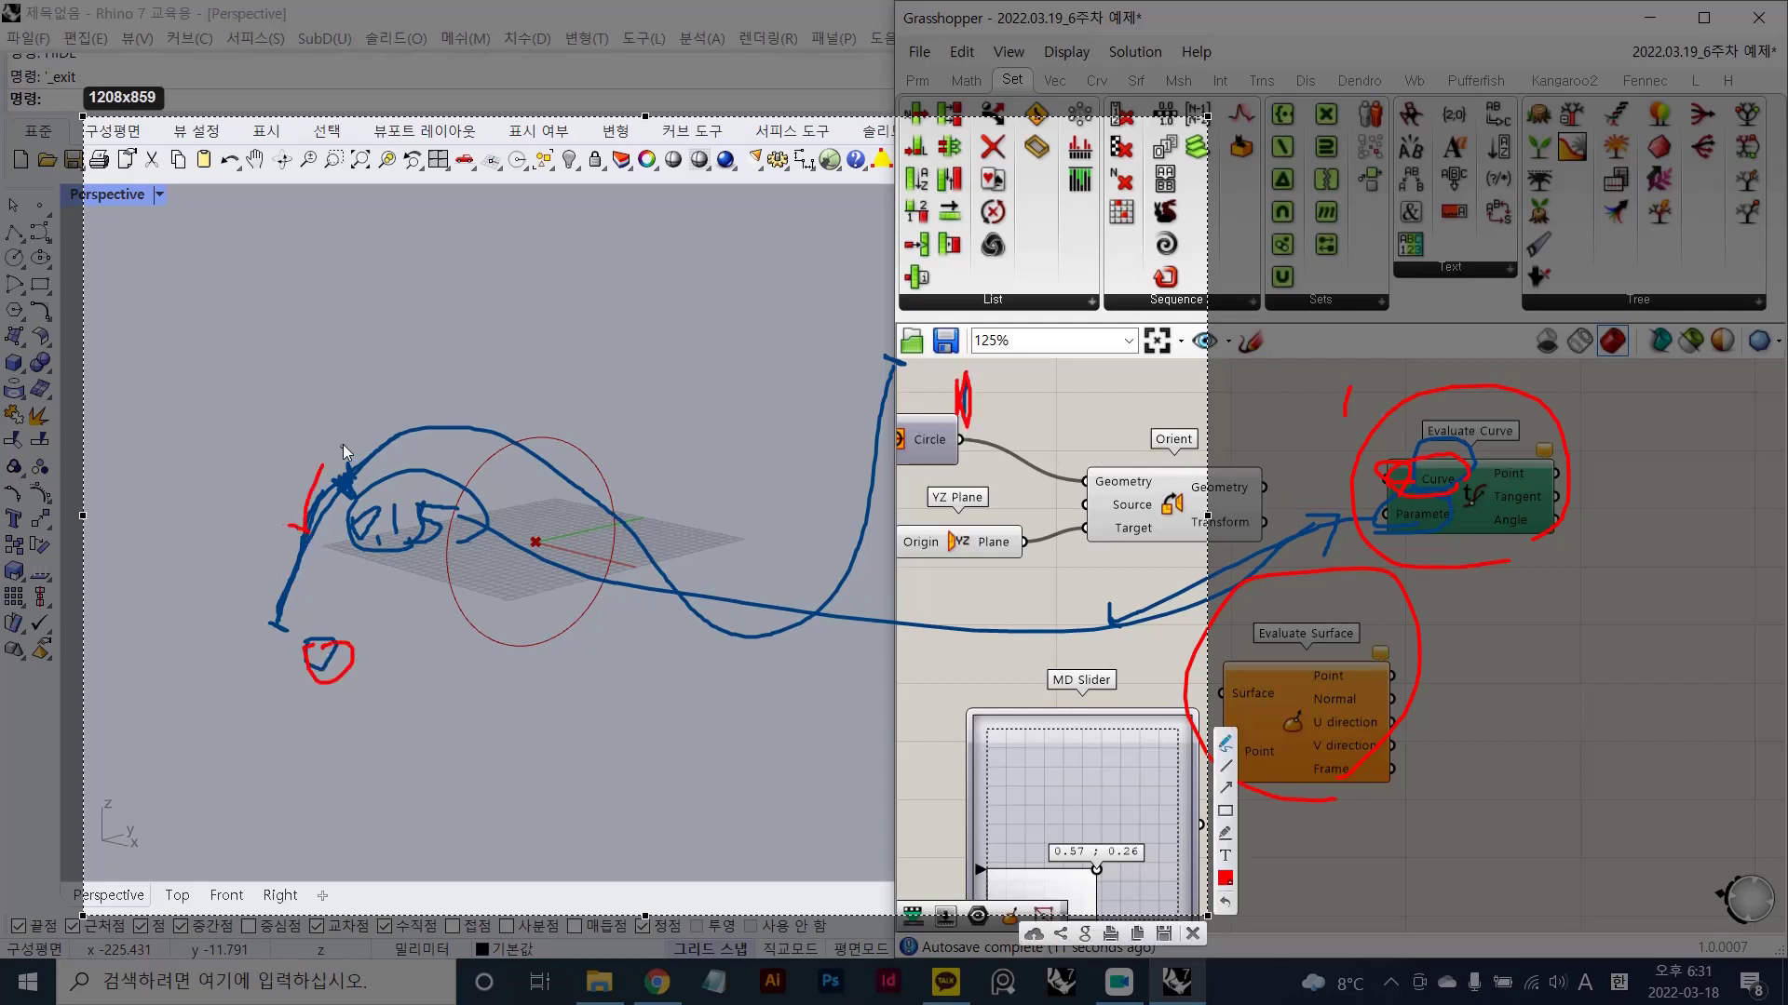
pyautogui.moveTo(480, 419); pyautogui.dragTo(549, 395)
pyautogui.moveTo(626, 500); pyautogui.dragTo(661, 510)
pyautogui.moveTo(734, 586)
pyautogui.mouseDown()
pyautogui.moveTo(744, 624)
pyautogui.moveTo(780, 580)
pyautogui.mouseUp()
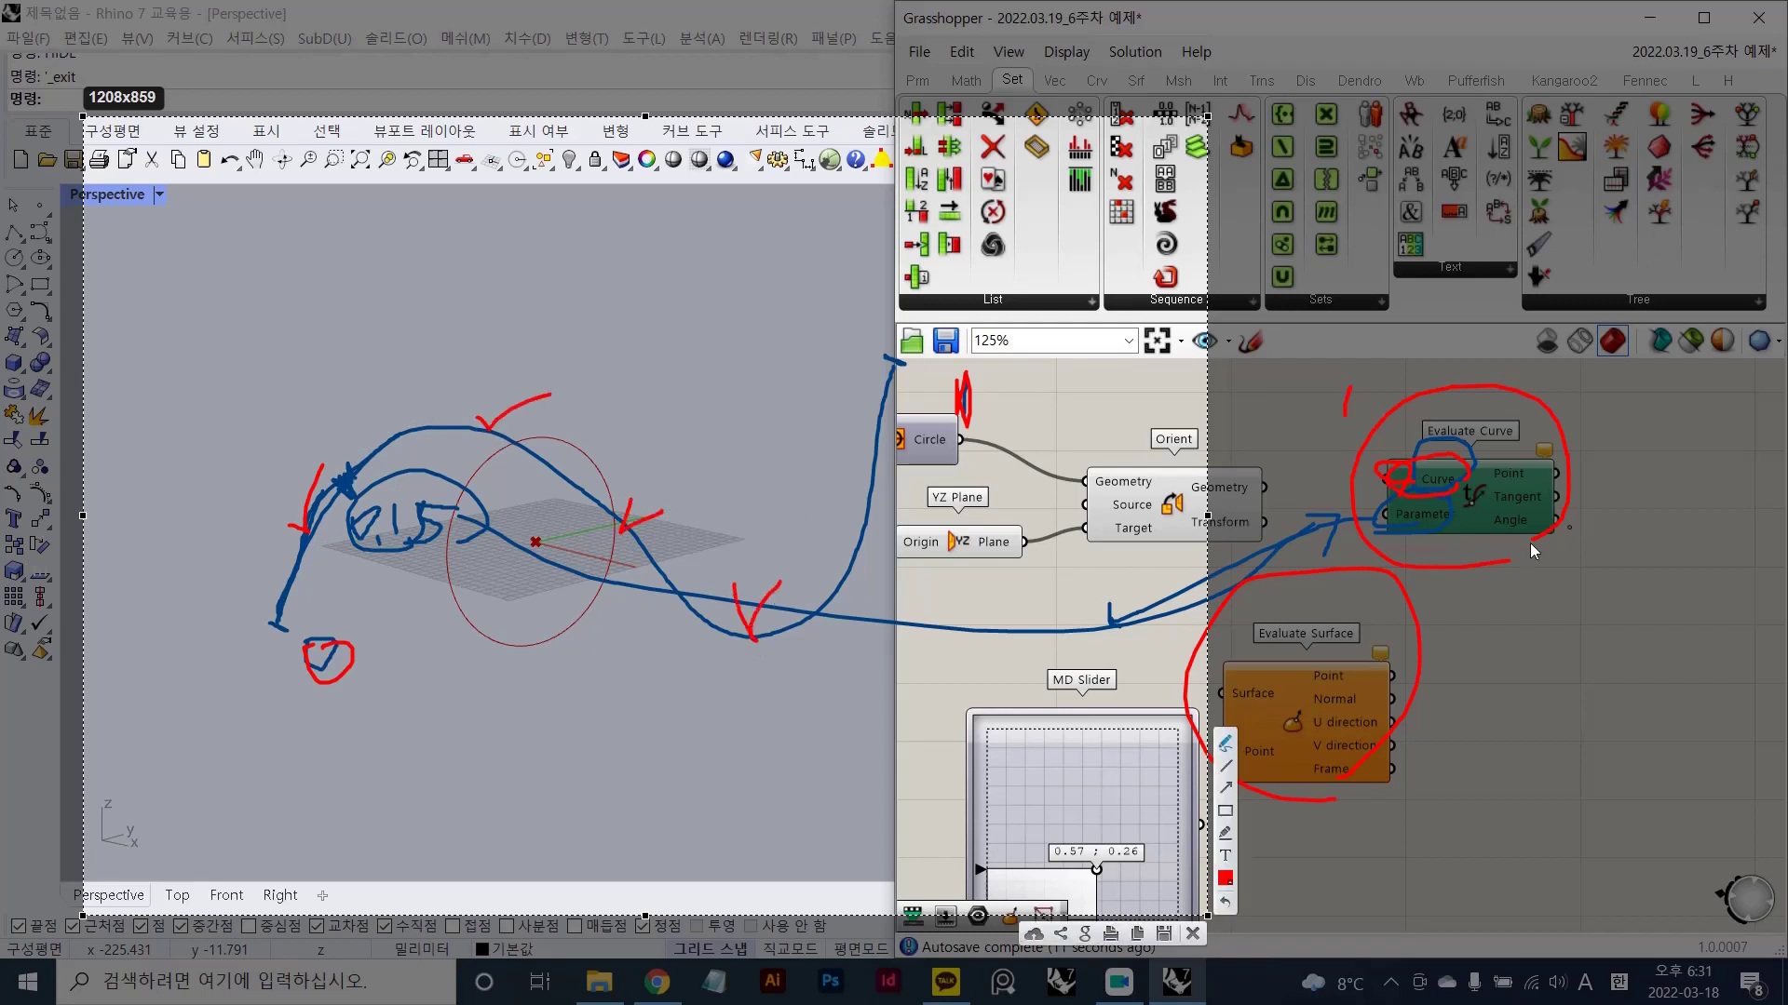
pyautogui.moveTo(1468, 542)
pyautogui.mouseDown()
pyautogui.moveTo(1429, 510)
pyautogui.moveTo(1431, 536)
pyautogui.mouseUp()
pyautogui.moveTo(279, 628)
pyautogui.mouseDown()
pyautogui.moveTo(307, 570)
pyautogui.moveTo(484, 428)
pyautogui.moveTo(698, 610)
pyautogui.moveTo(825, 472)
pyautogui.moveTo(885, 456)
pyautogui.moveTo(624, 572)
pyautogui.moveTo(284, 600)
pyautogui.moveTo(535, 447)
pyautogui.moveTo(782, 586)
pyautogui.moveTo(847, 377)
pyautogui.mouseUp()
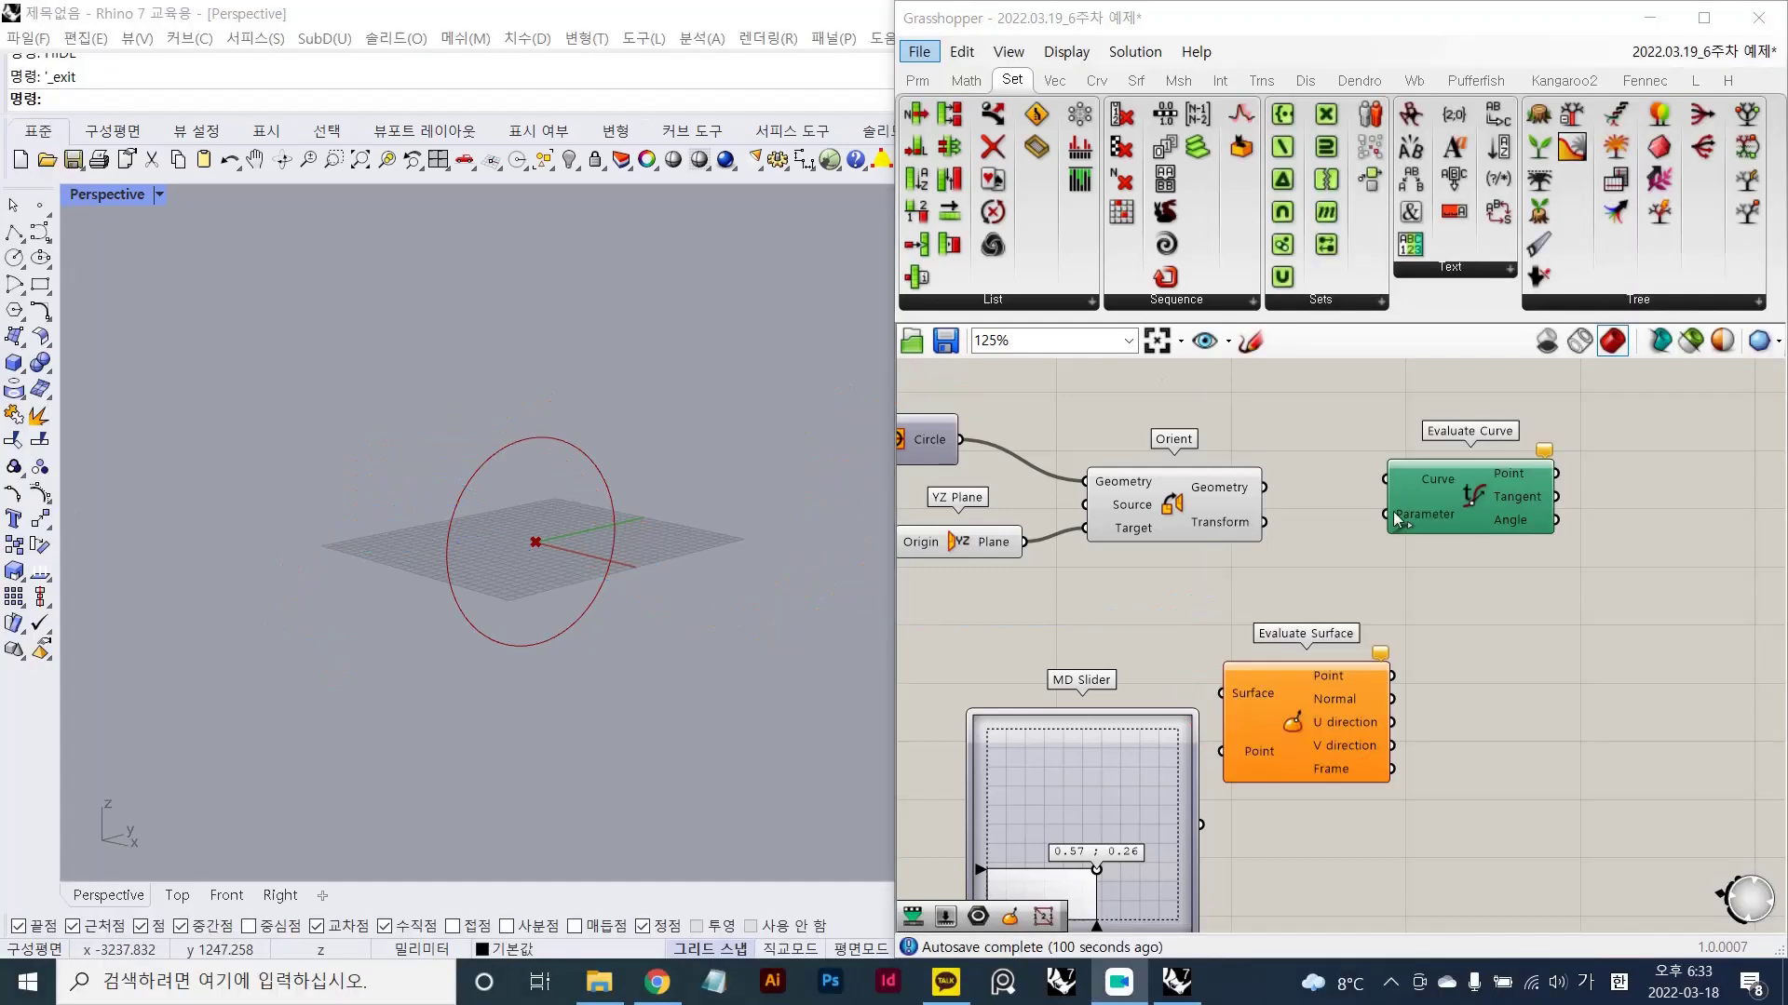
# - Connect Orient's Geometry output to Evaluate Curve's Curve input
pyautogui.scroll(4, 1347, 549)
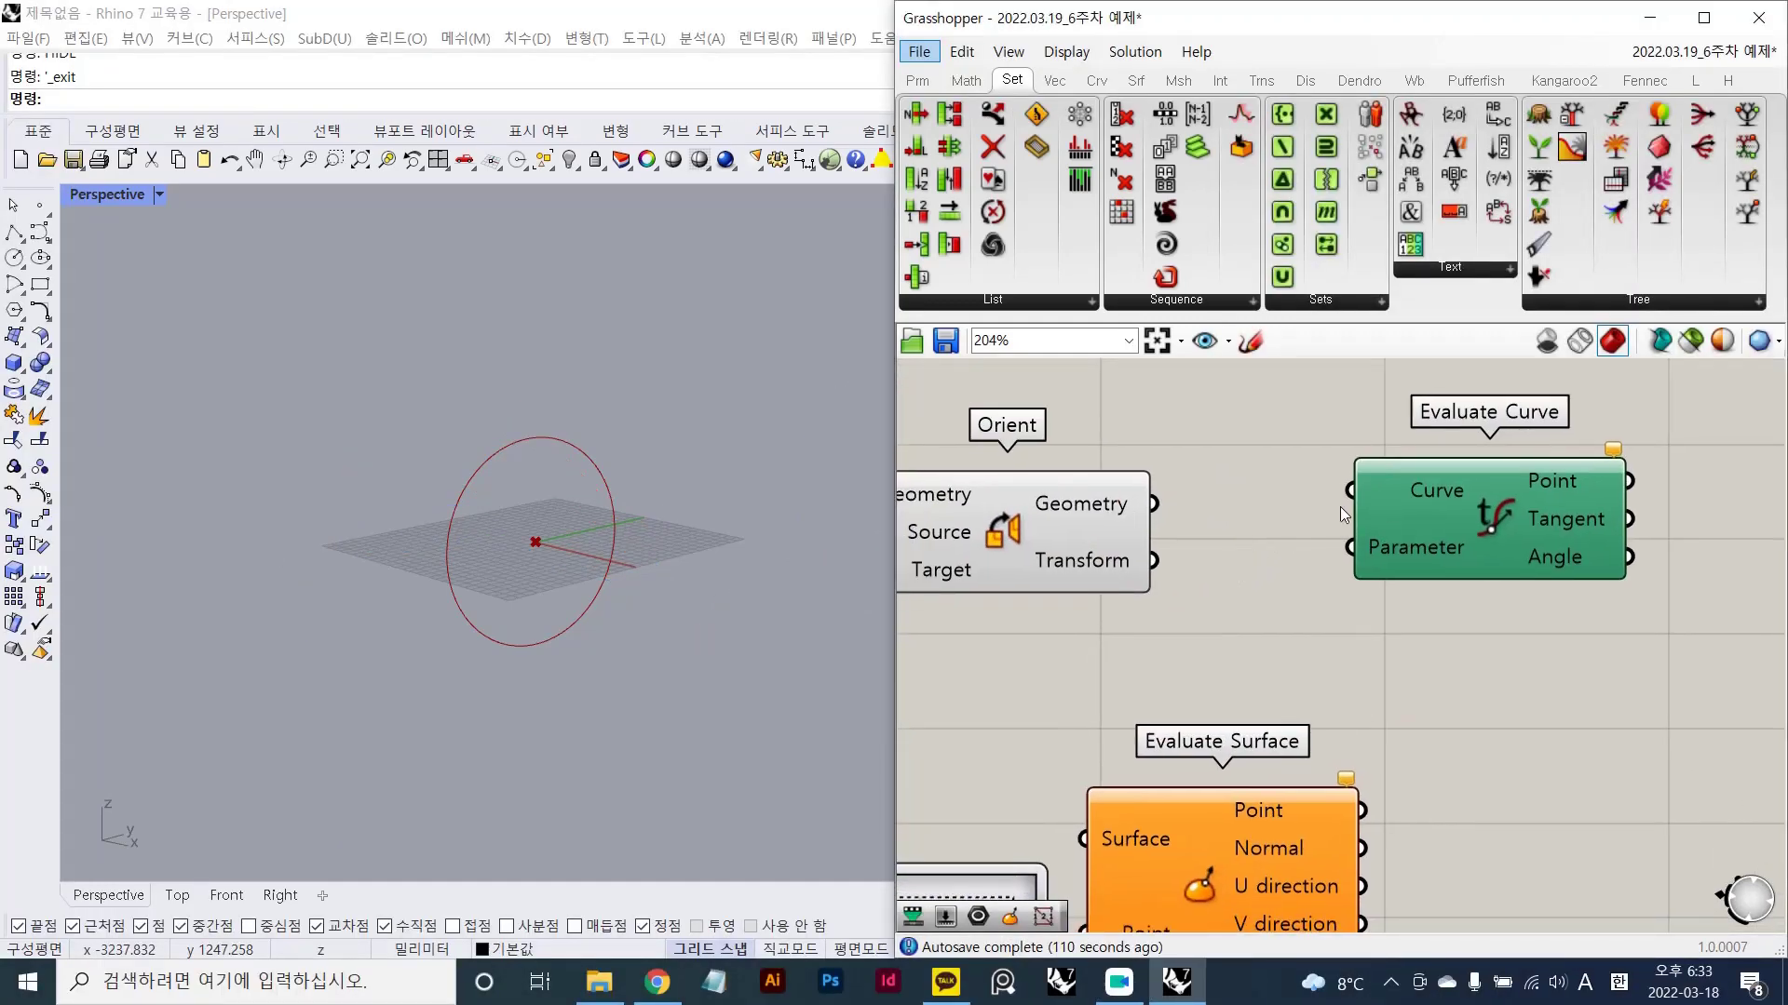
pyautogui.click(983, 532)
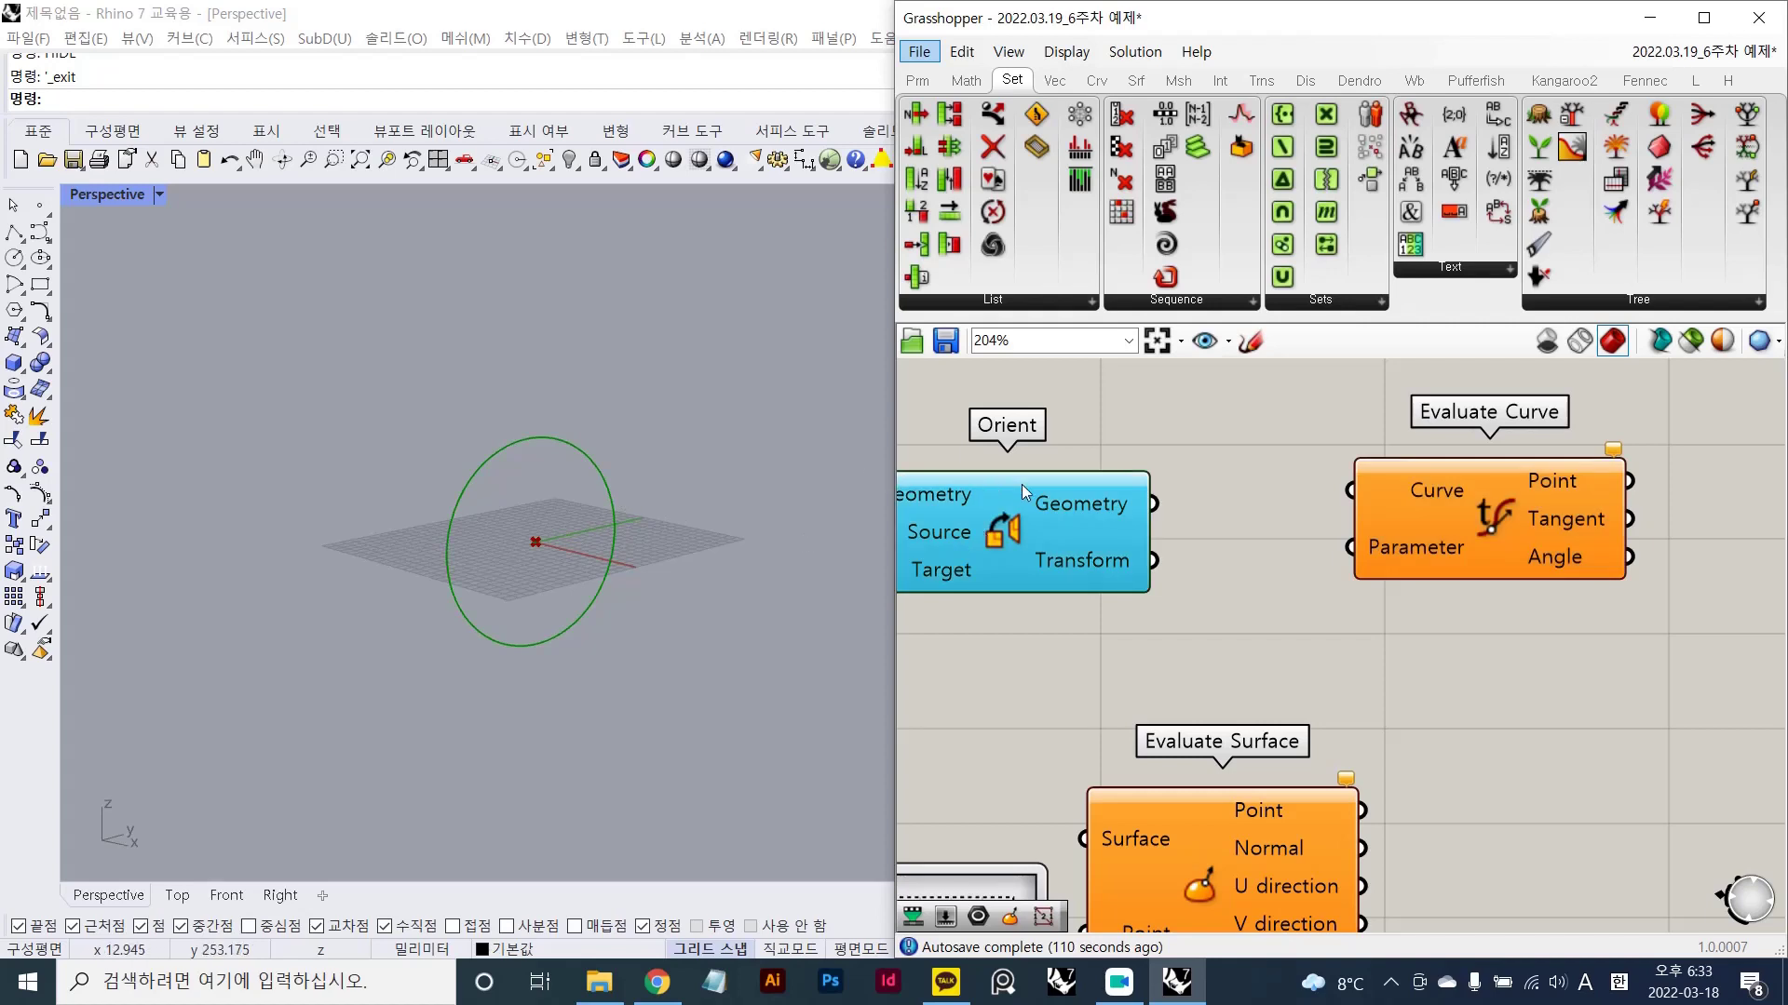
pyautogui.moveTo(1113, 507)
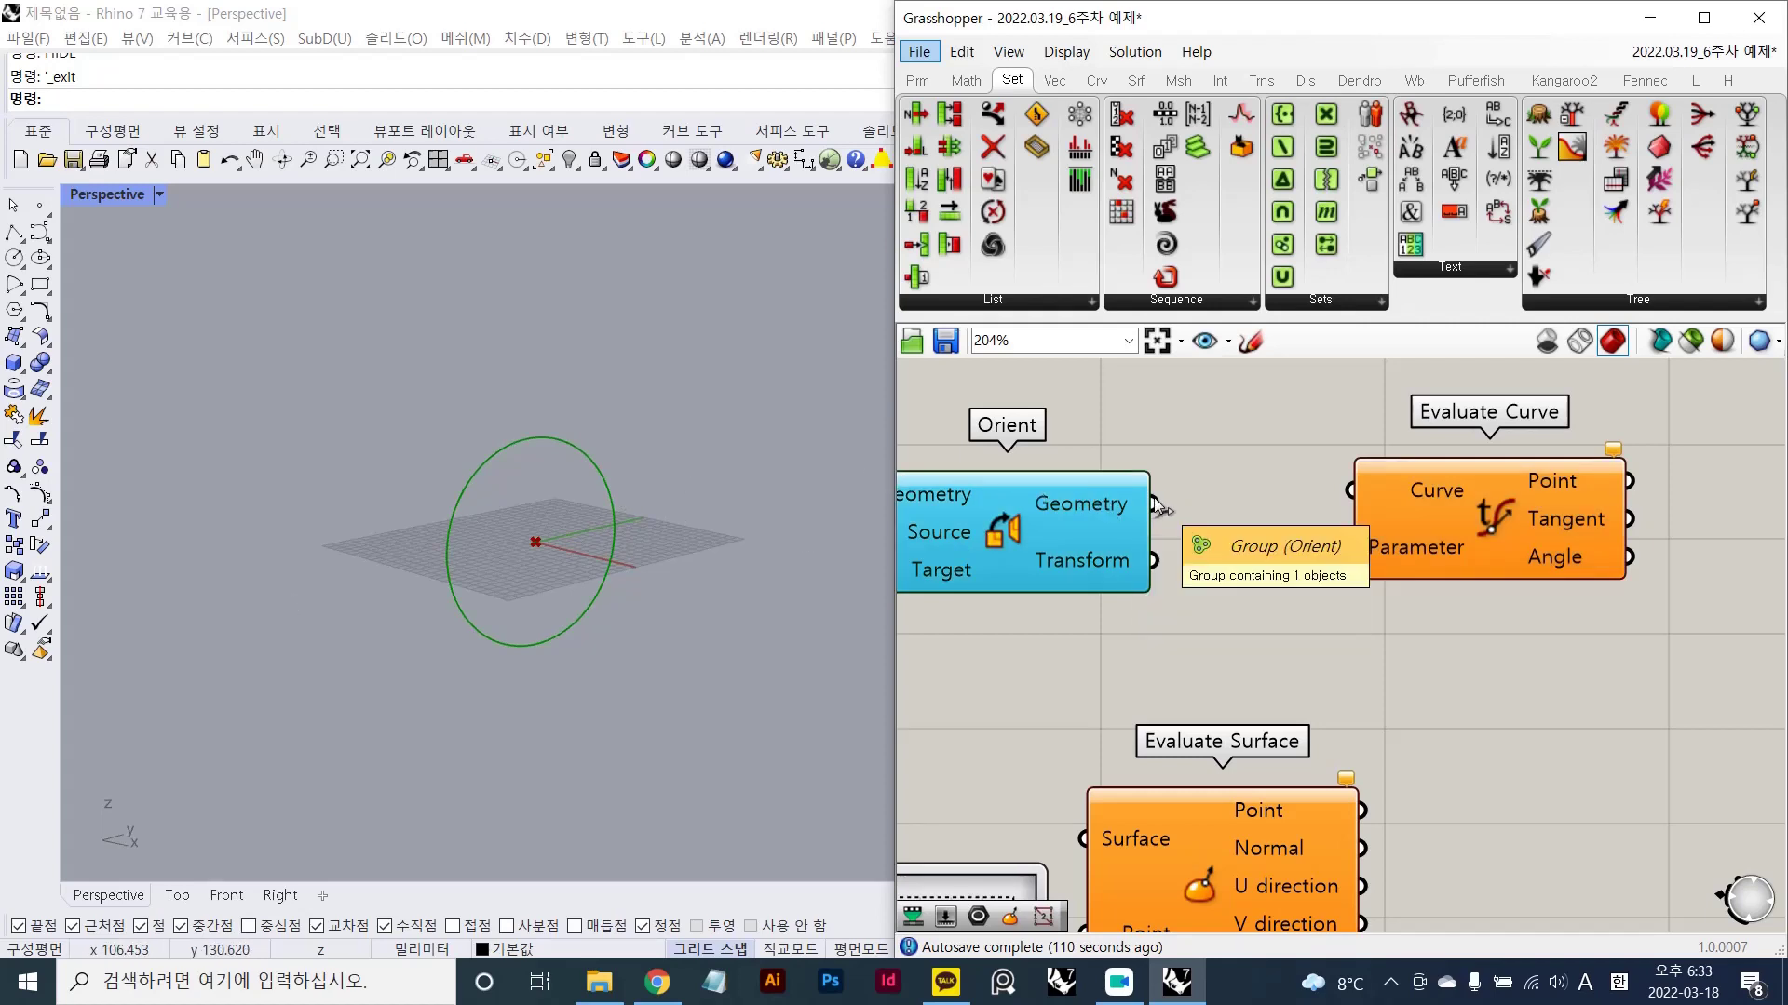
pyautogui.moveTo(1155, 504); pyautogui.dragTo(1349, 490)
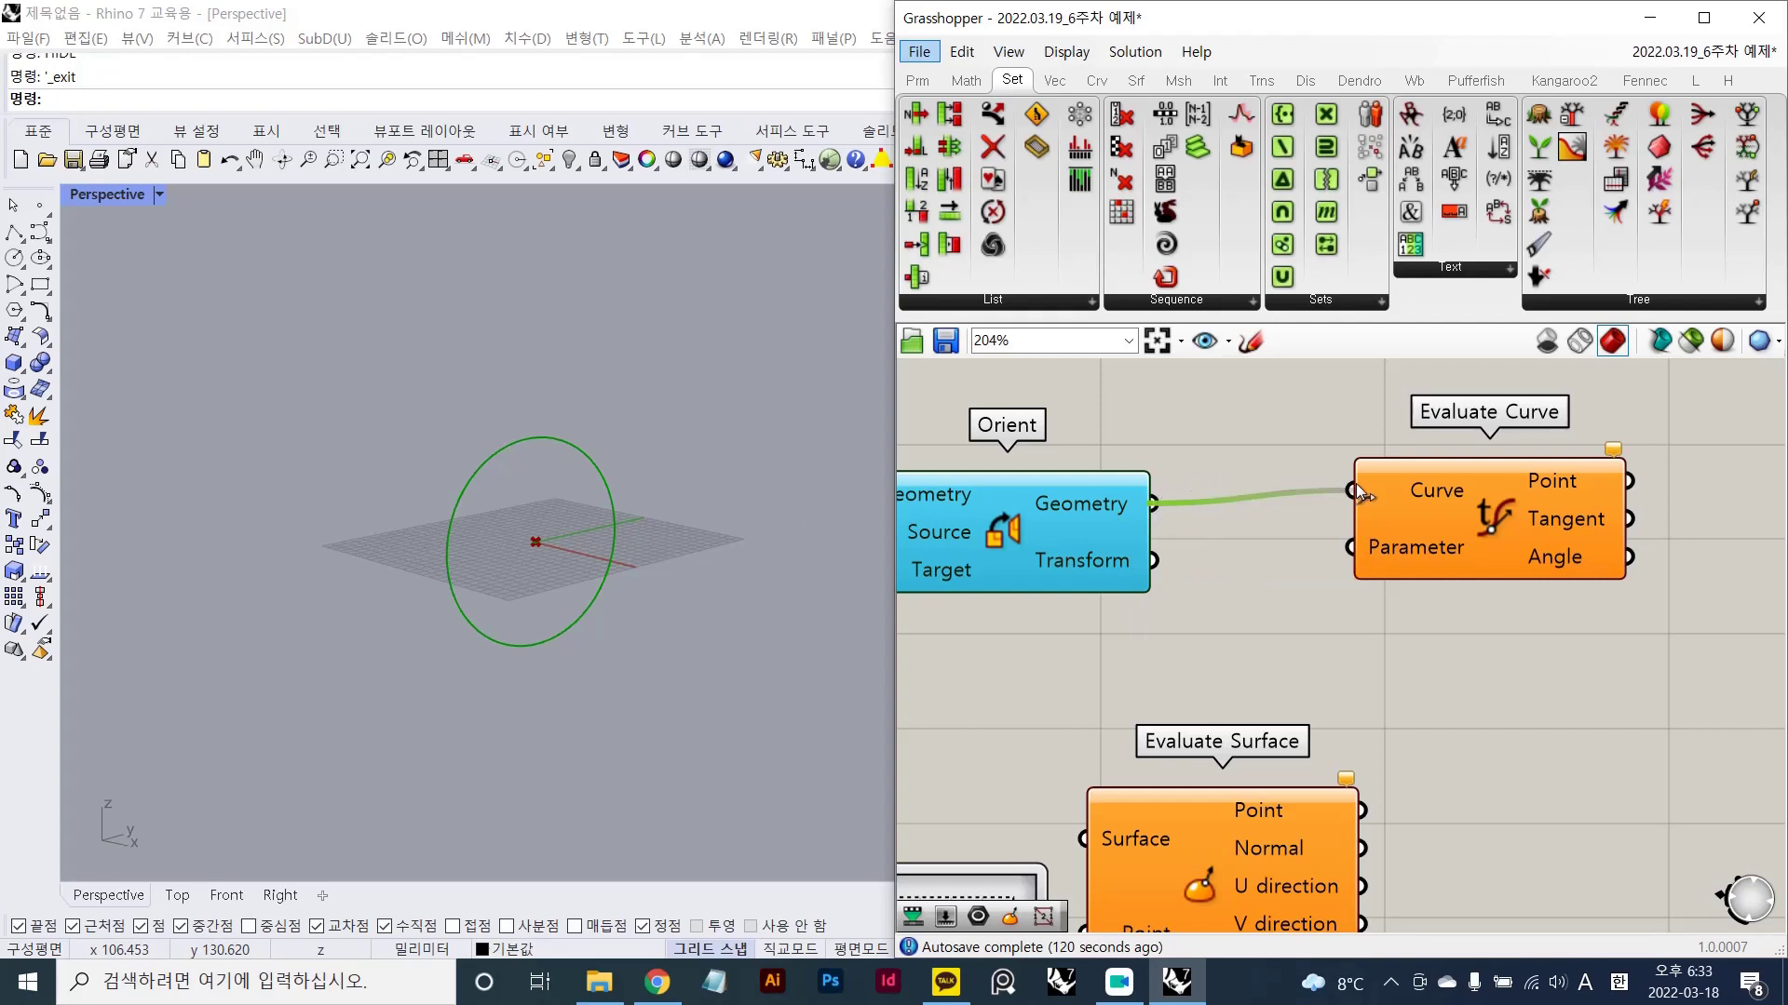
pyautogui.click(1219, 639)
pyautogui.click(1388, 489)
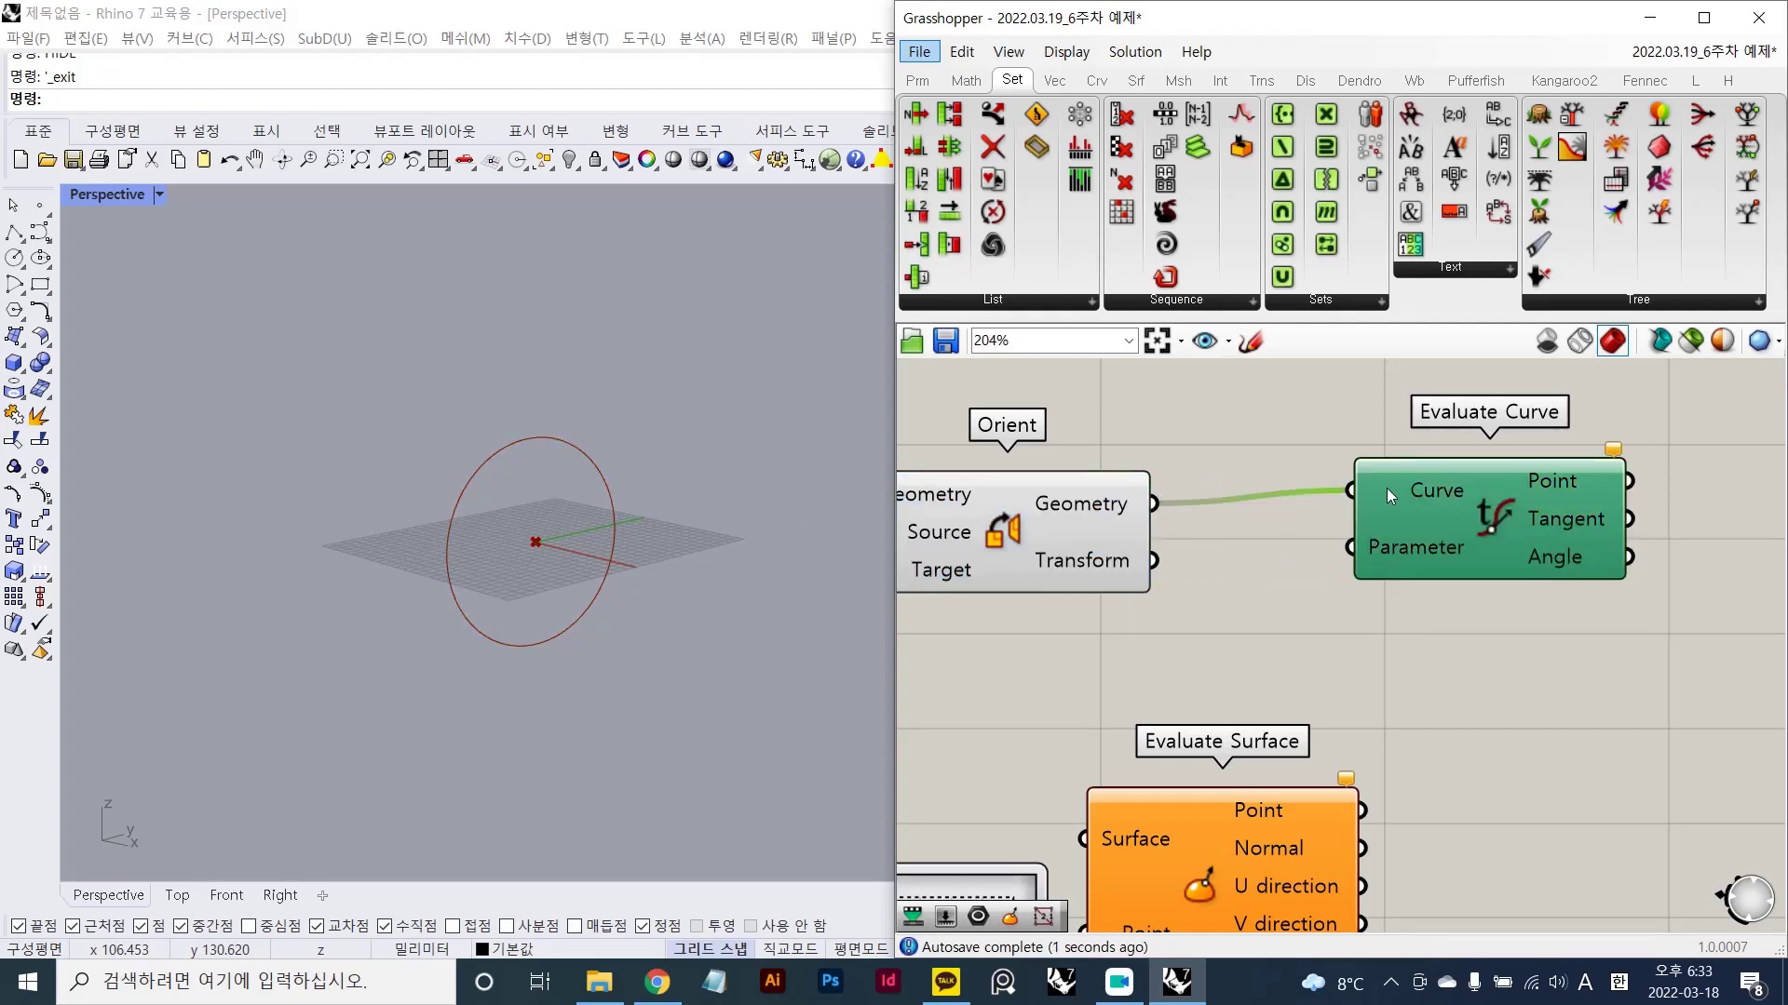
# - Add a 1.000 Number Slider, place it just below Orient and run its value down to 0.000
pyautogui.click(1236, 629)
pyautogui.doubleClick(1236, 628)
pyautogui.write('1')
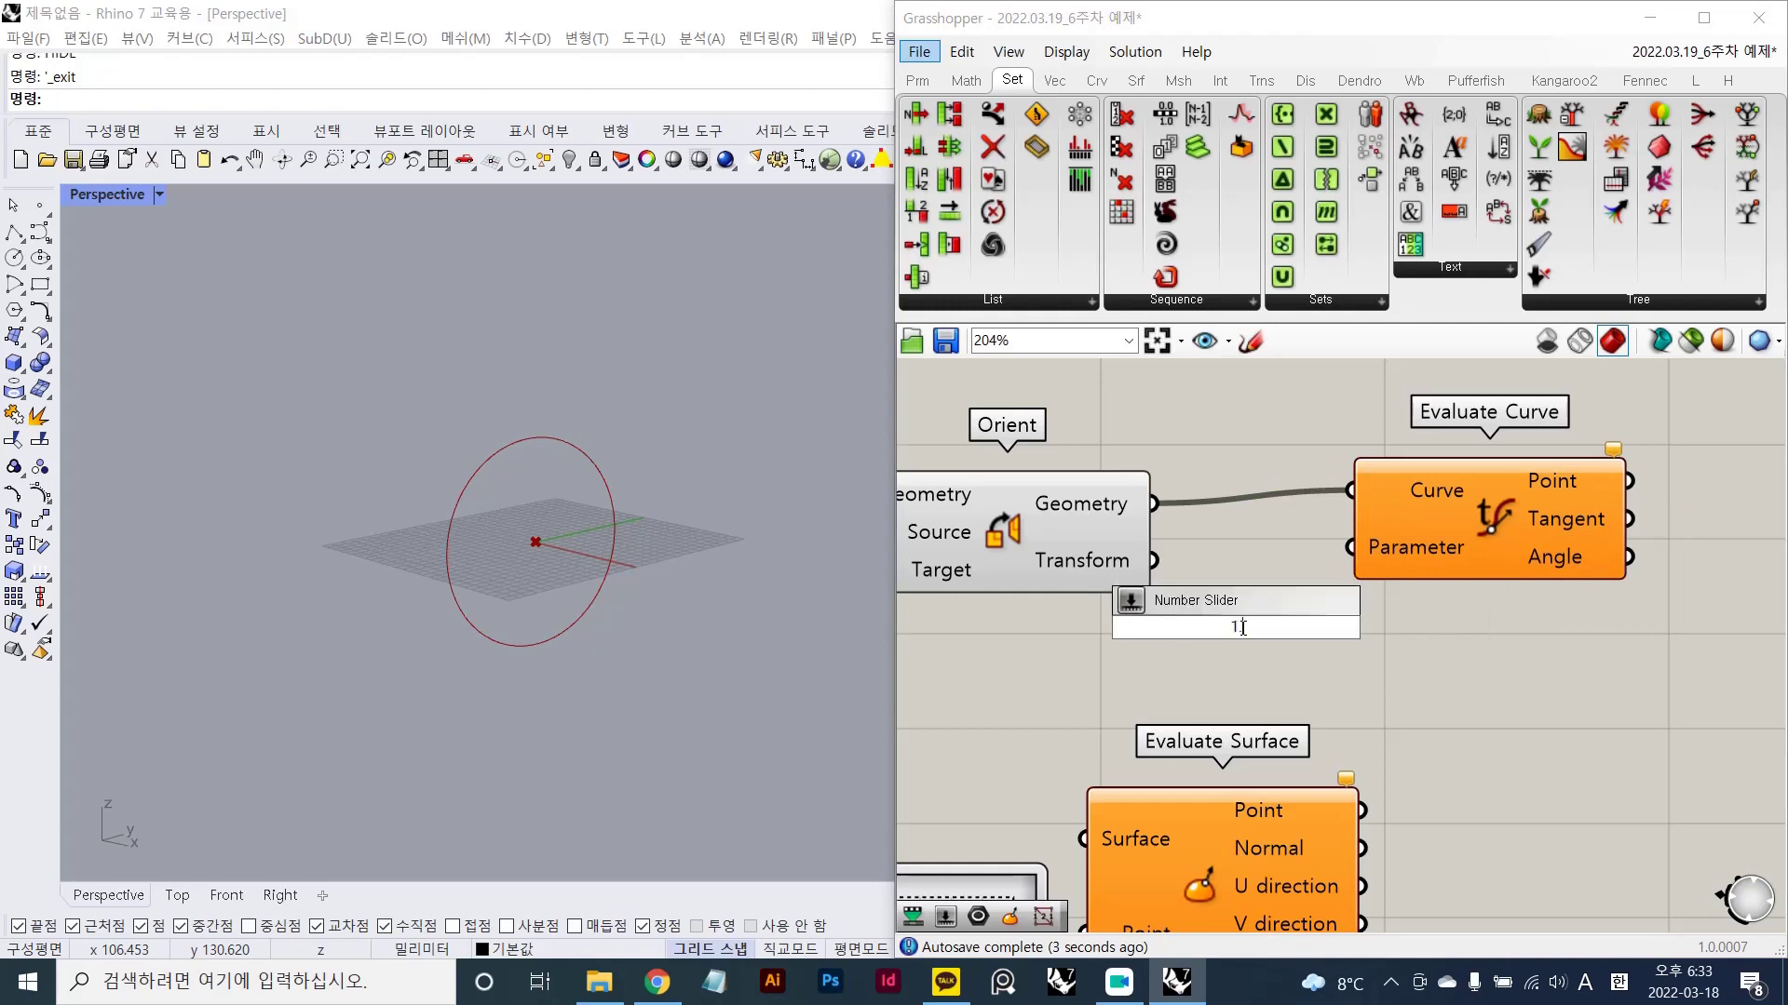
pyautogui.press('Return')
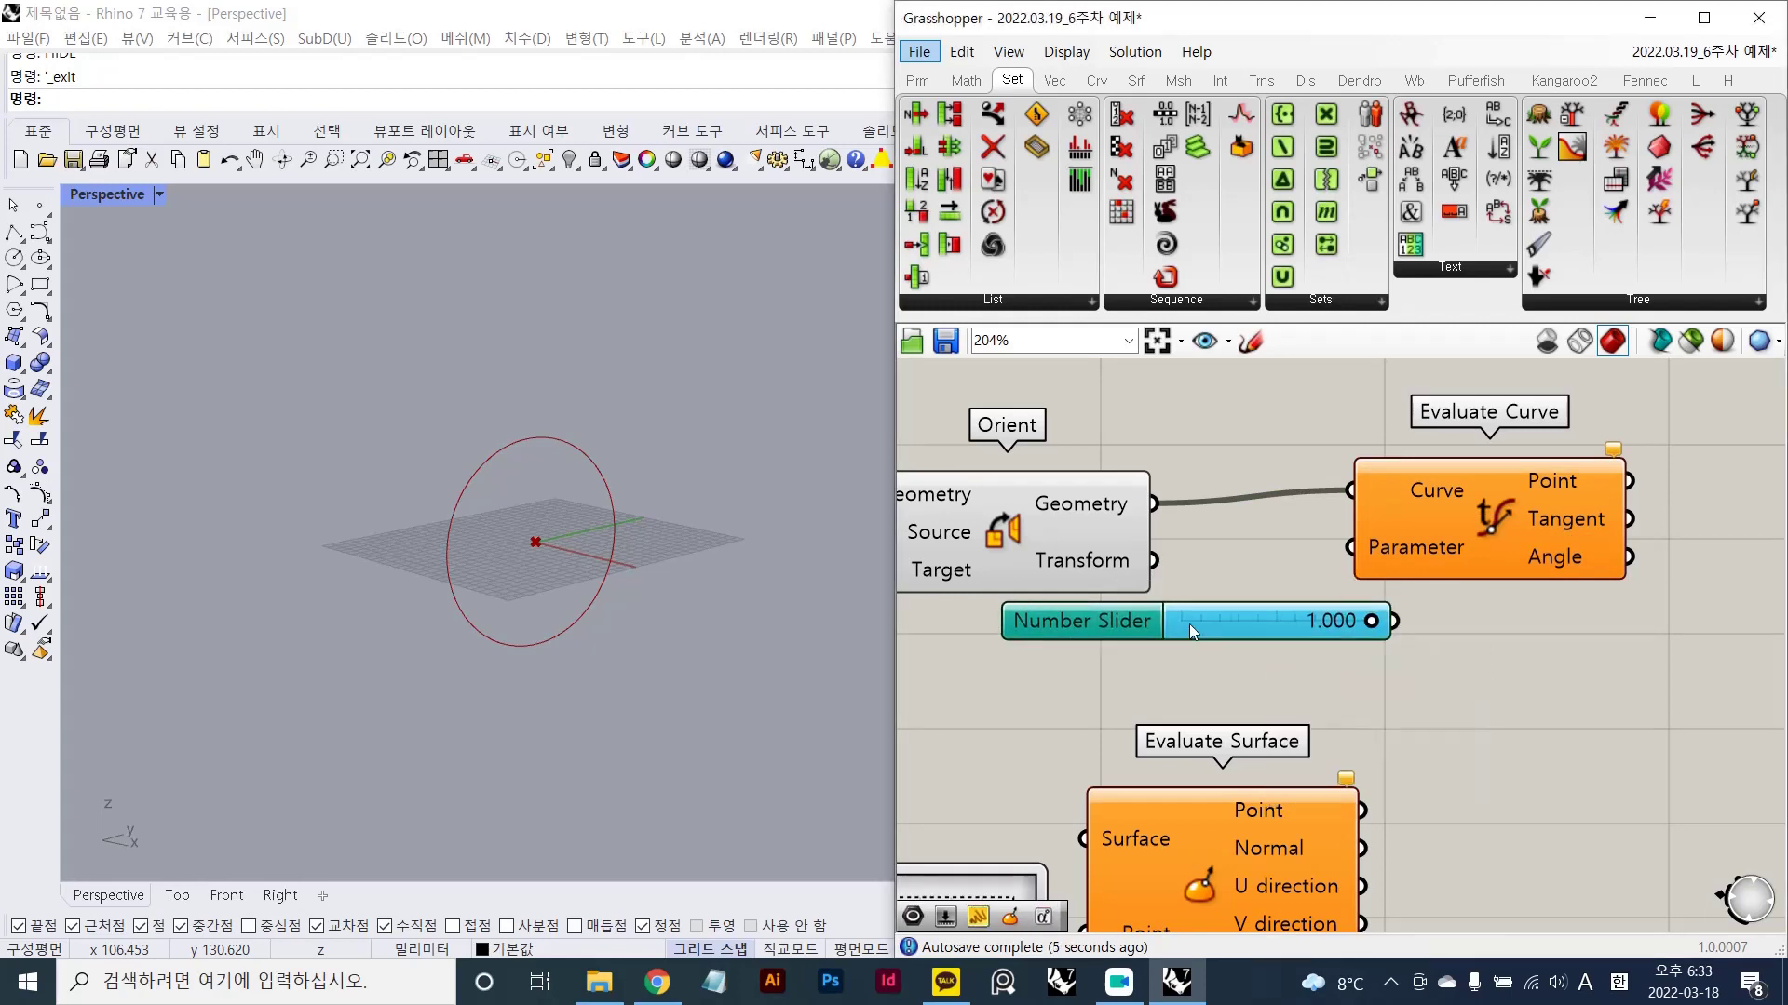
pyautogui.moveTo(1301, 642); pyautogui.dragTo(1097, 638)
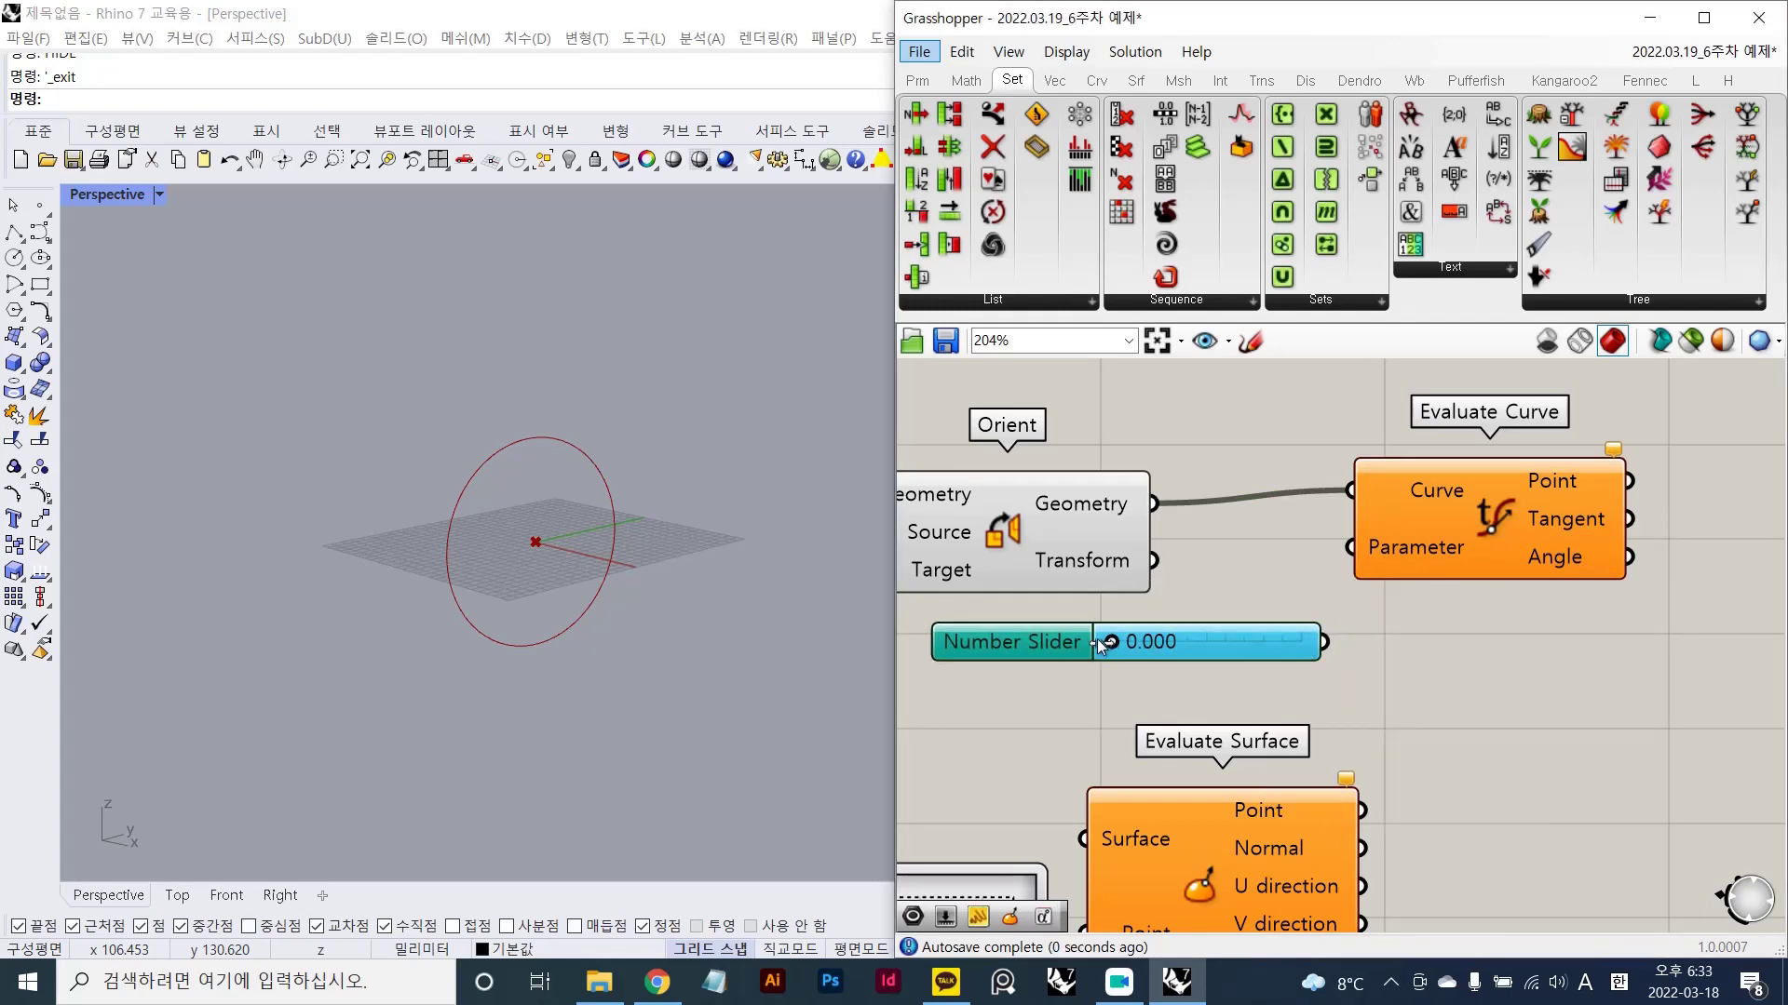
# - Reparameterize Evaluate Curve's Curve input and drive its Parameter input with the number slider set to 1.000
pyautogui.rightClick(1395, 493)
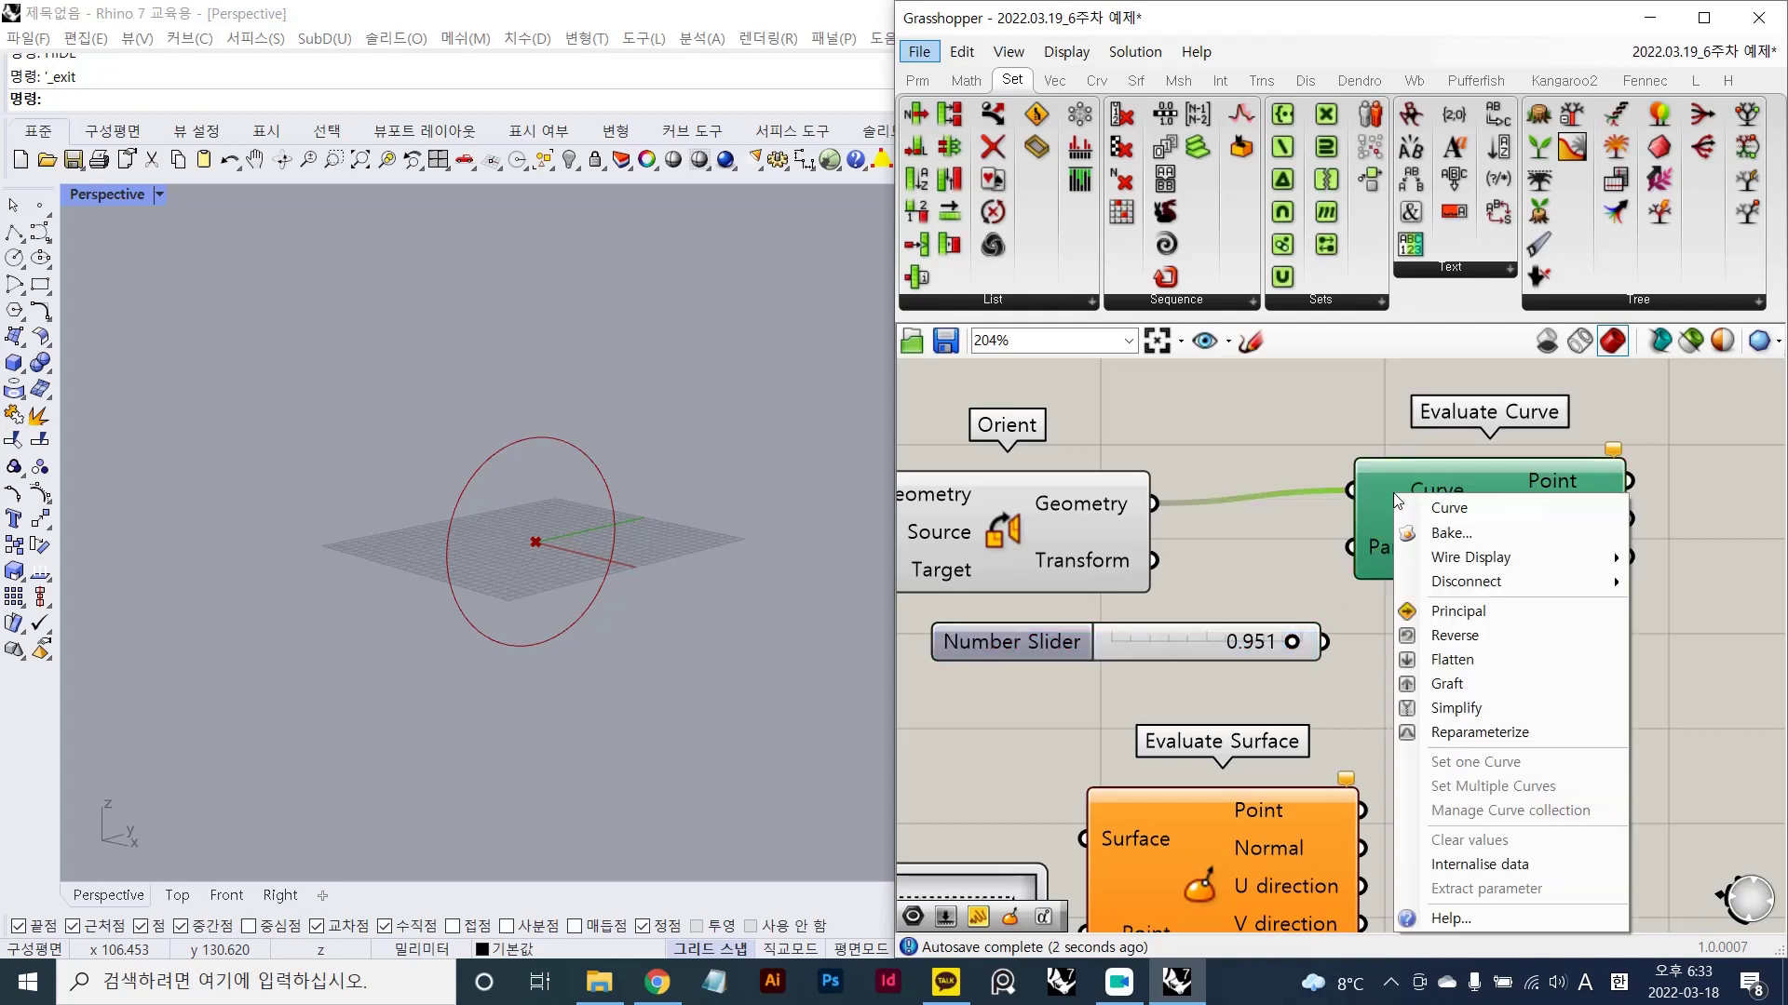
pyautogui.click(1457, 732)
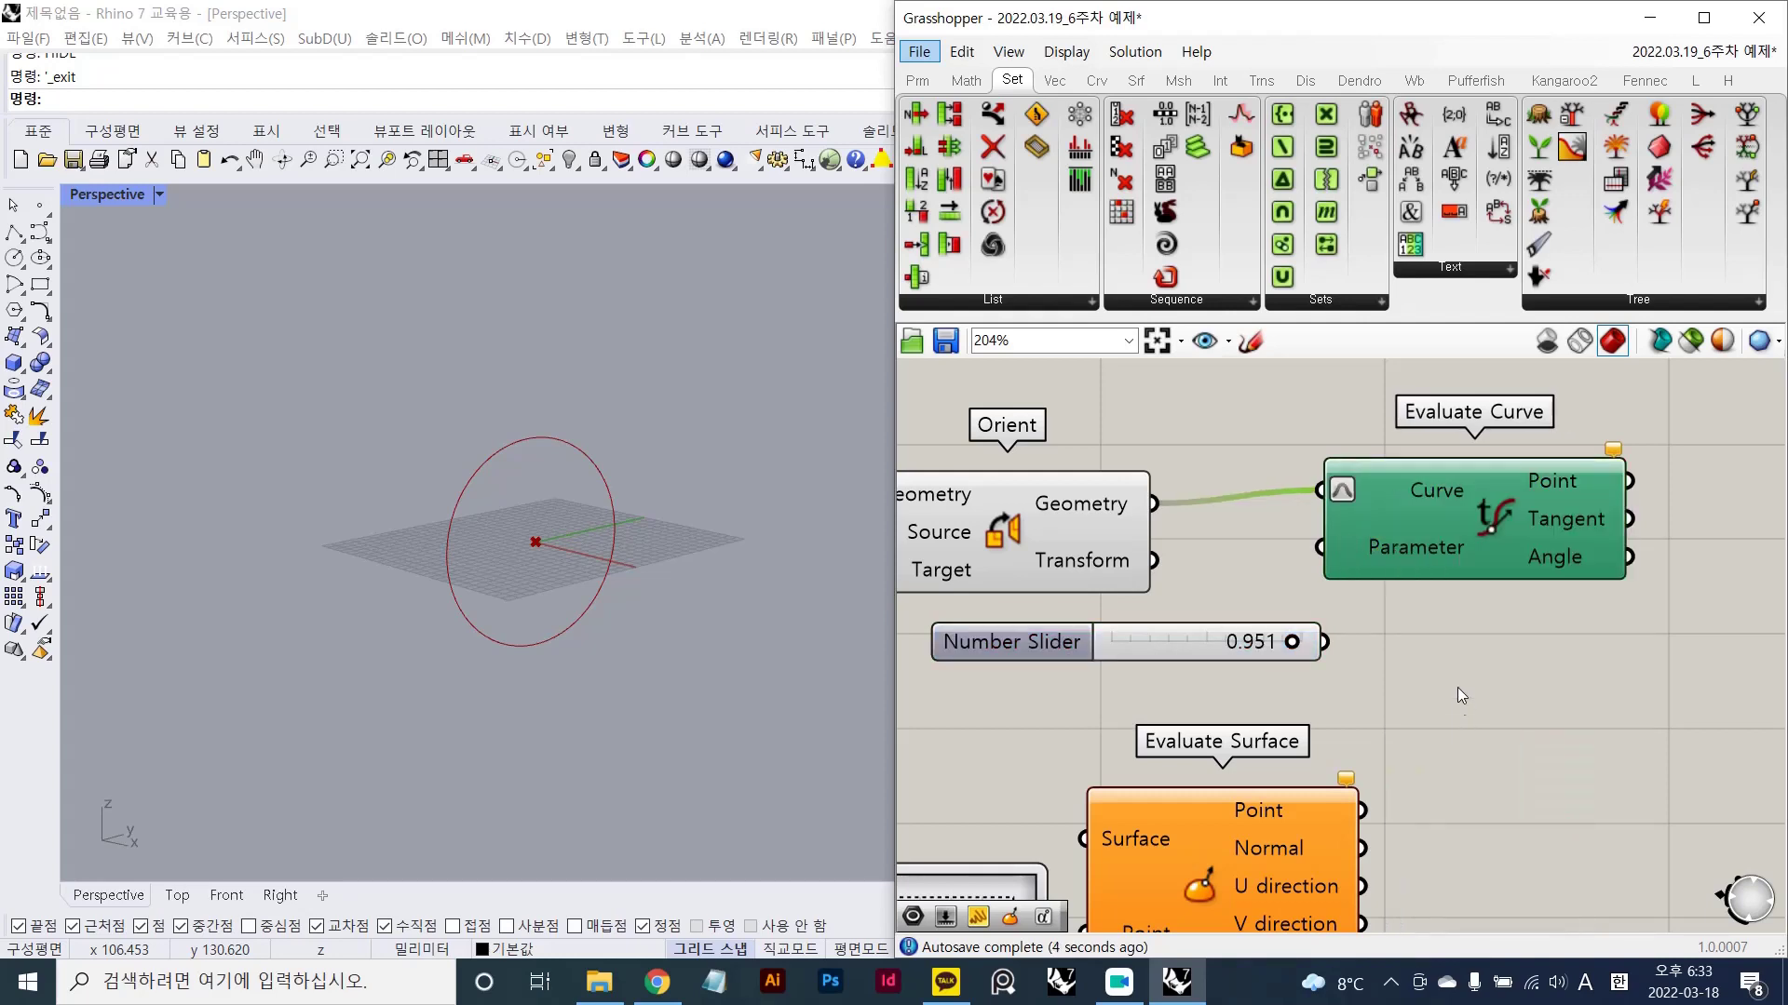
pyautogui.moveTo(1318, 547); pyautogui.dragTo(1122, 633)
pyautogui.scroll(4, 759, 558)
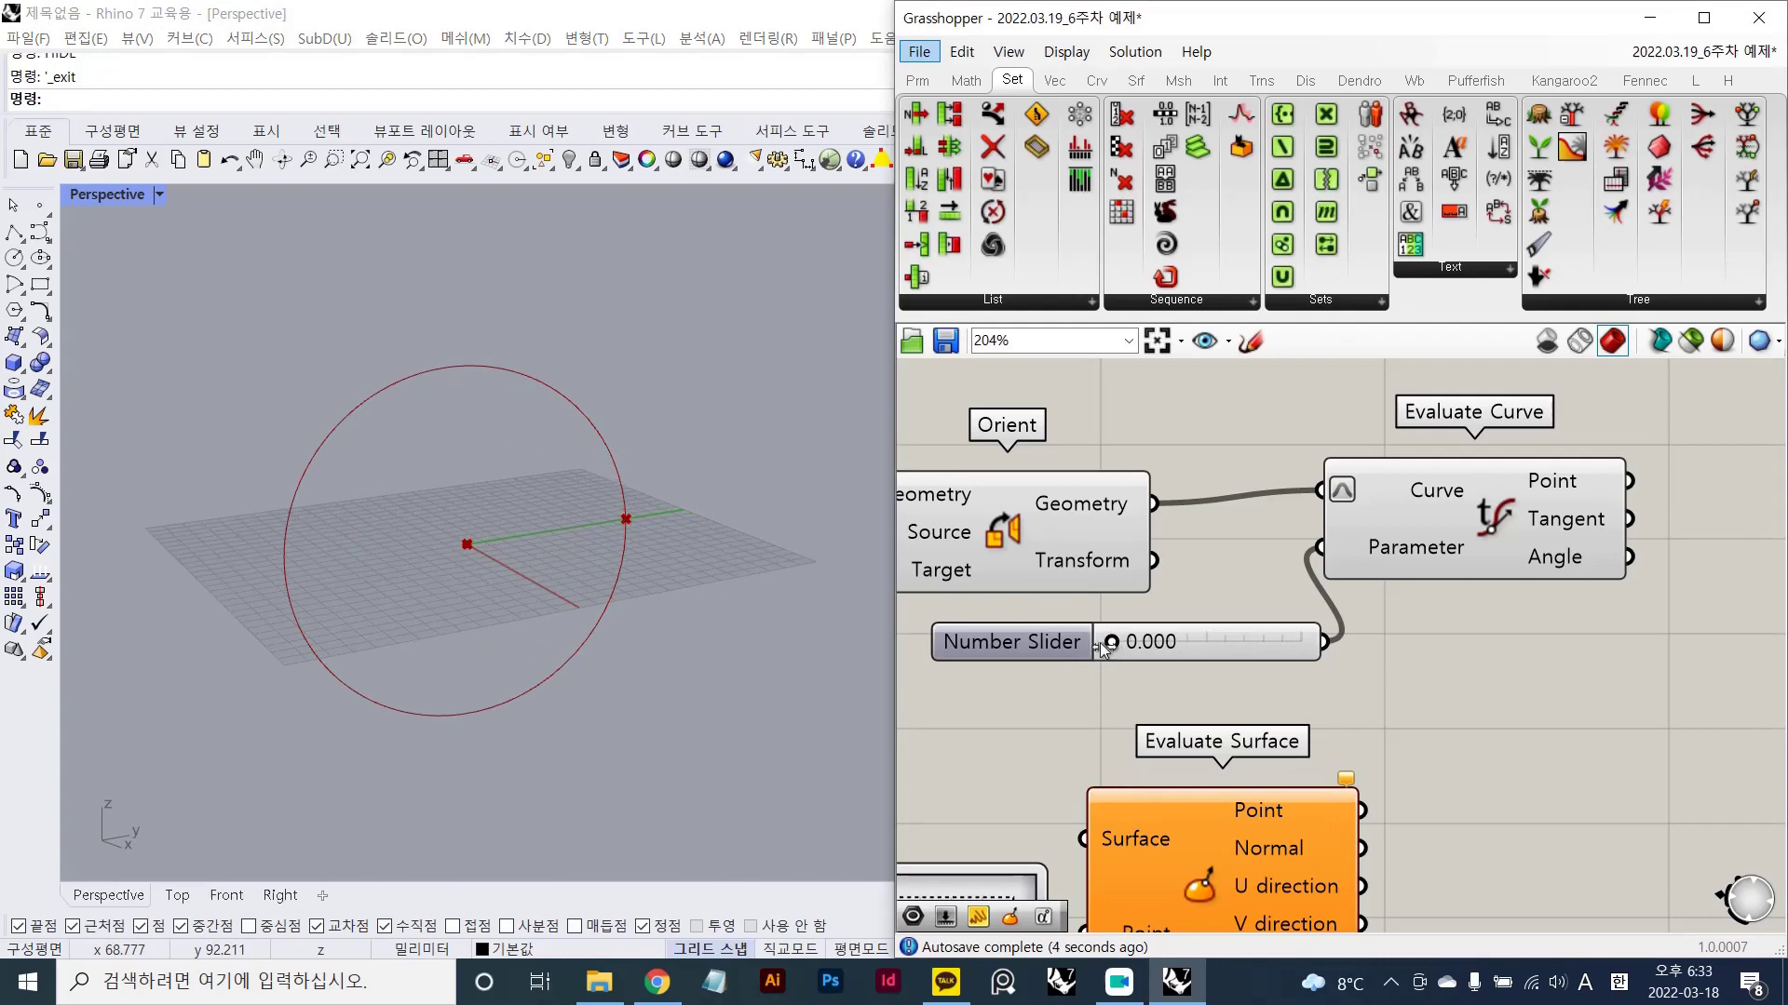
pyautogui.moveTo(1130, 641); pyautogui.dragTo(1320, 642)
# - Capture the Perspective viewport for annotation, trace the circle in red and label its seam point 0 and 1
pyautogui.press('Print')
pyautogui.moveTo(40, 189)
pyautogui.mouseDown()
pyautogui.moveTo(632, 719)
pyautogui.moveTo(907, 932)
pyautogui.mouseUp()
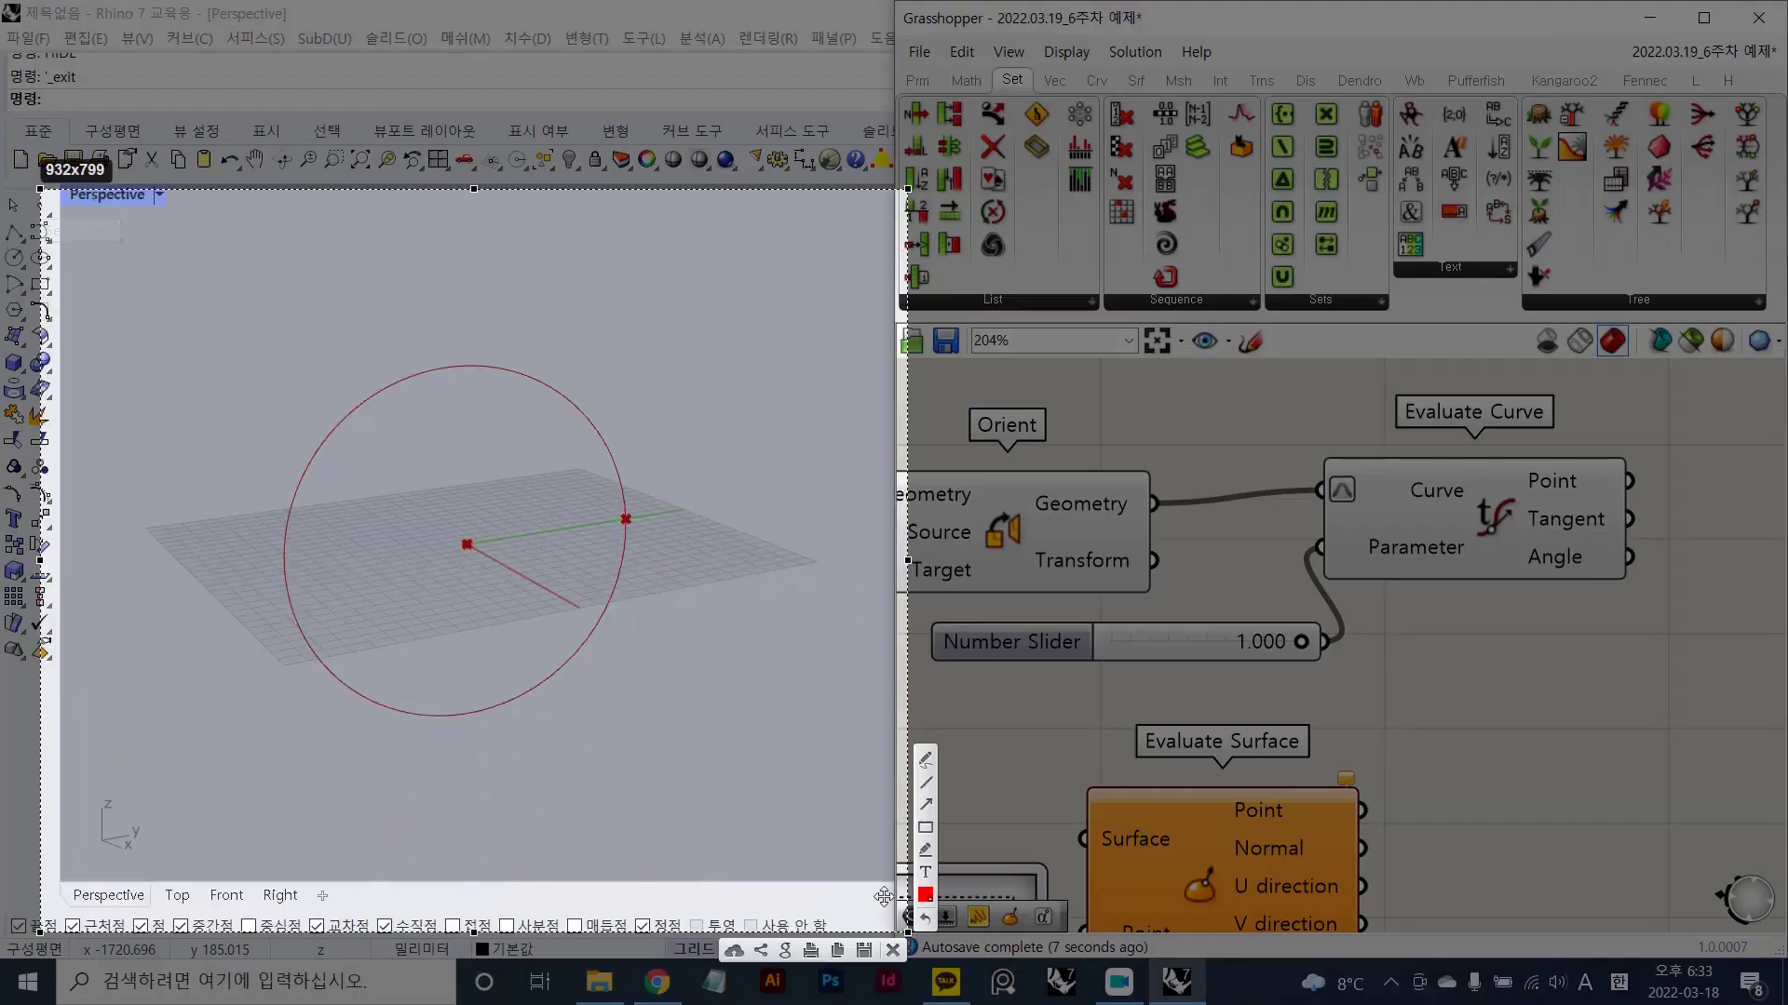
pyautogui.click(924, 897)
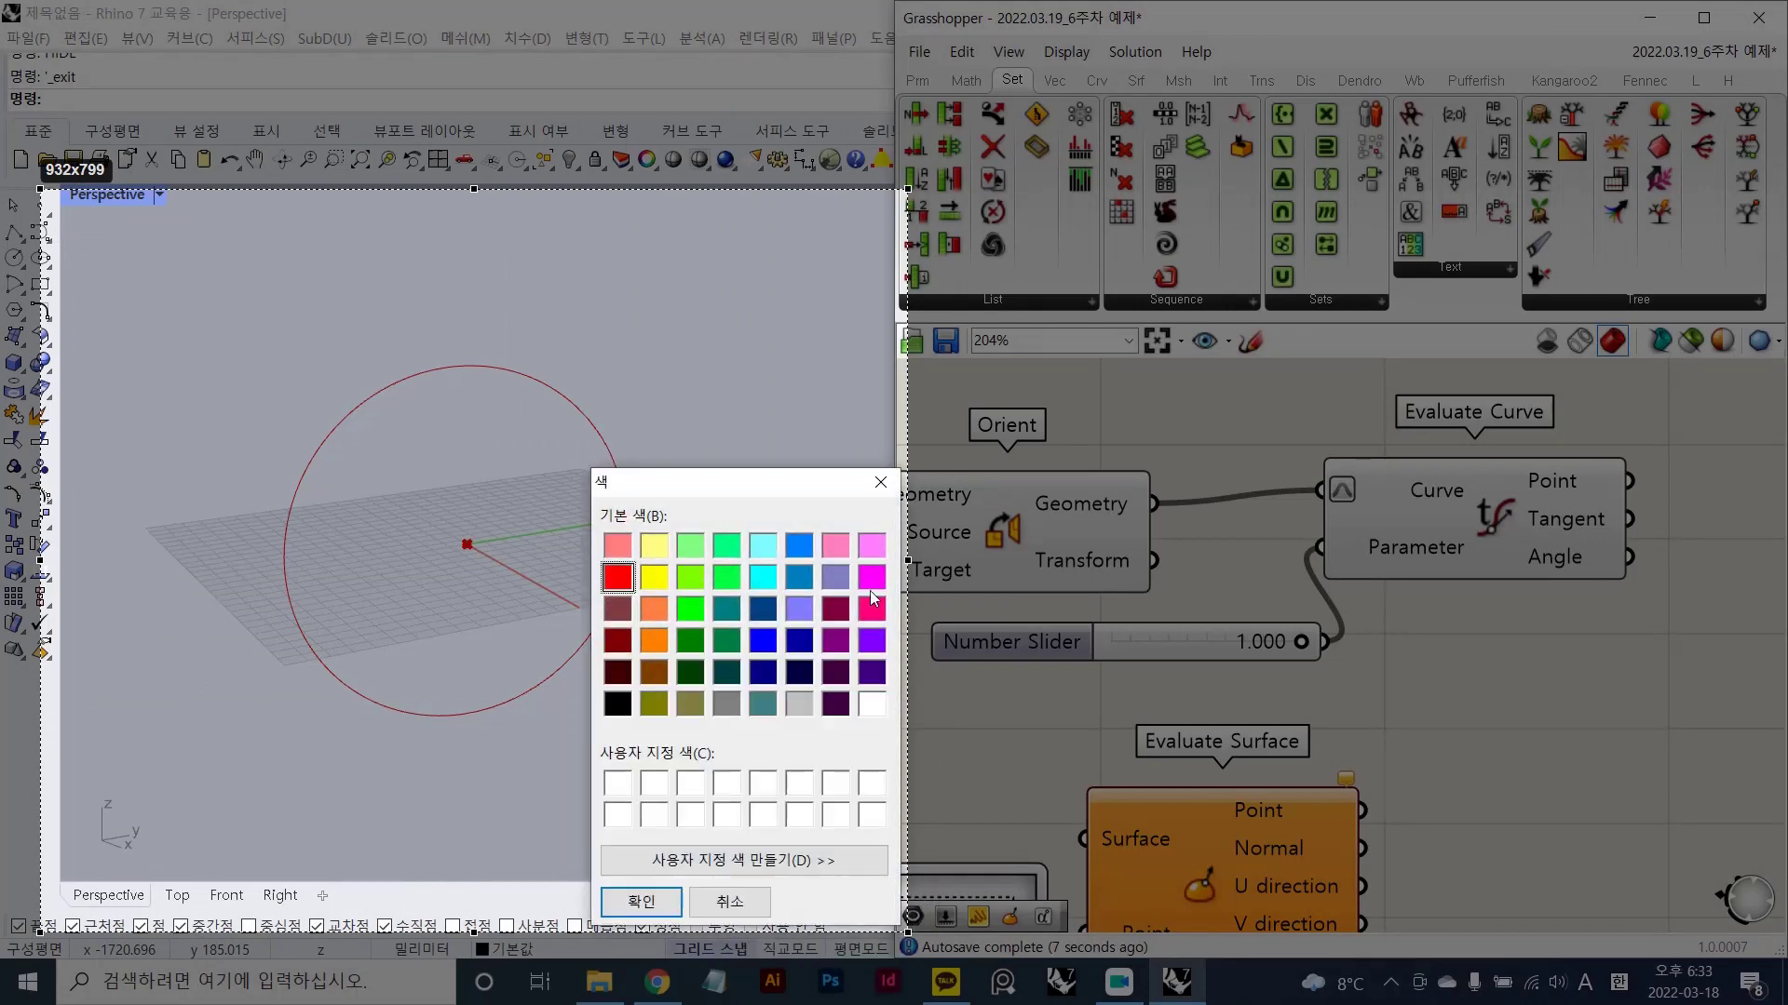
pyautogui.click(639, 902)
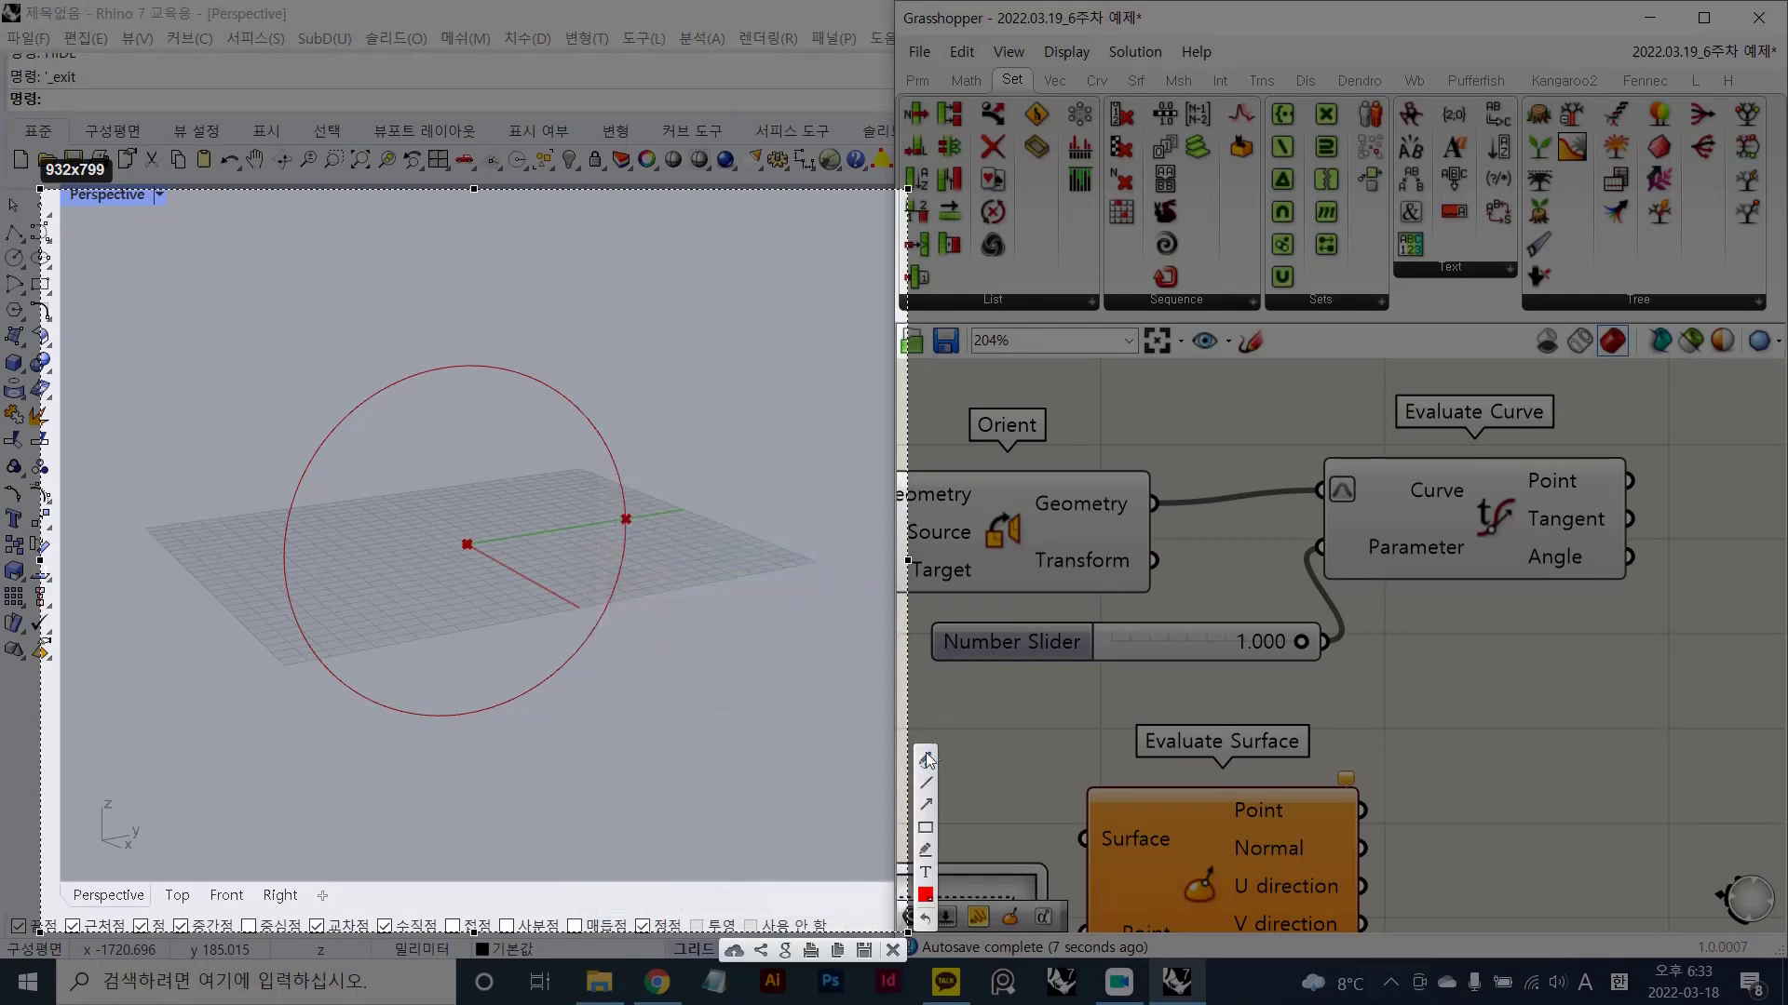
pyautogui.moveTo(623, 528)
pyautogui.mouseDown()
pyautogui.moveTo(622, 470)
pyautogui.moveTo(516, 377)
pyautogui.moveTo(375, 429)
pyautogui.mouseUp()
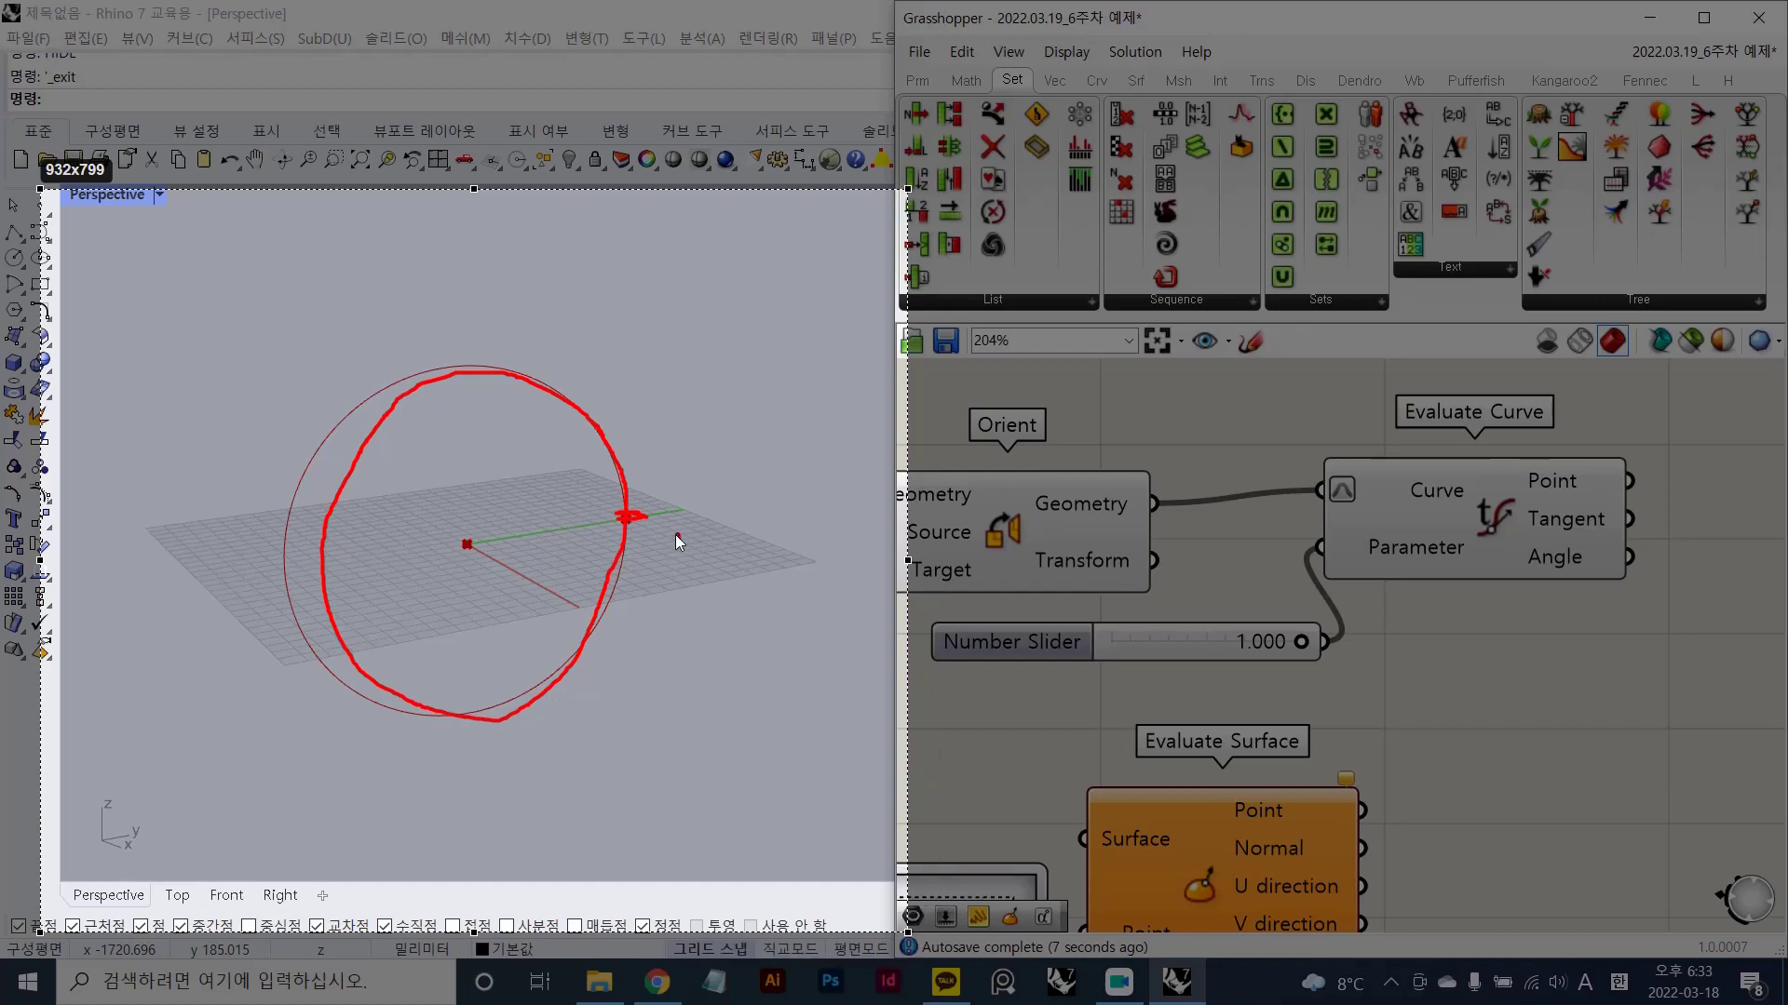
pyautogui.moveTo(667, 536)
pyautogui.mouseDown()
pyautogui.moveTo(678, 574)
pyautogui.moveTo(705, 568)
pyautogui.mouseUp()
pyautogui.moveTo(657, 471)
pyautogui.mouseDown()
pyautogui.moveTo(675, 489)
pyautogui.moveTo(655, 504)
pyautogui.mouseUp()
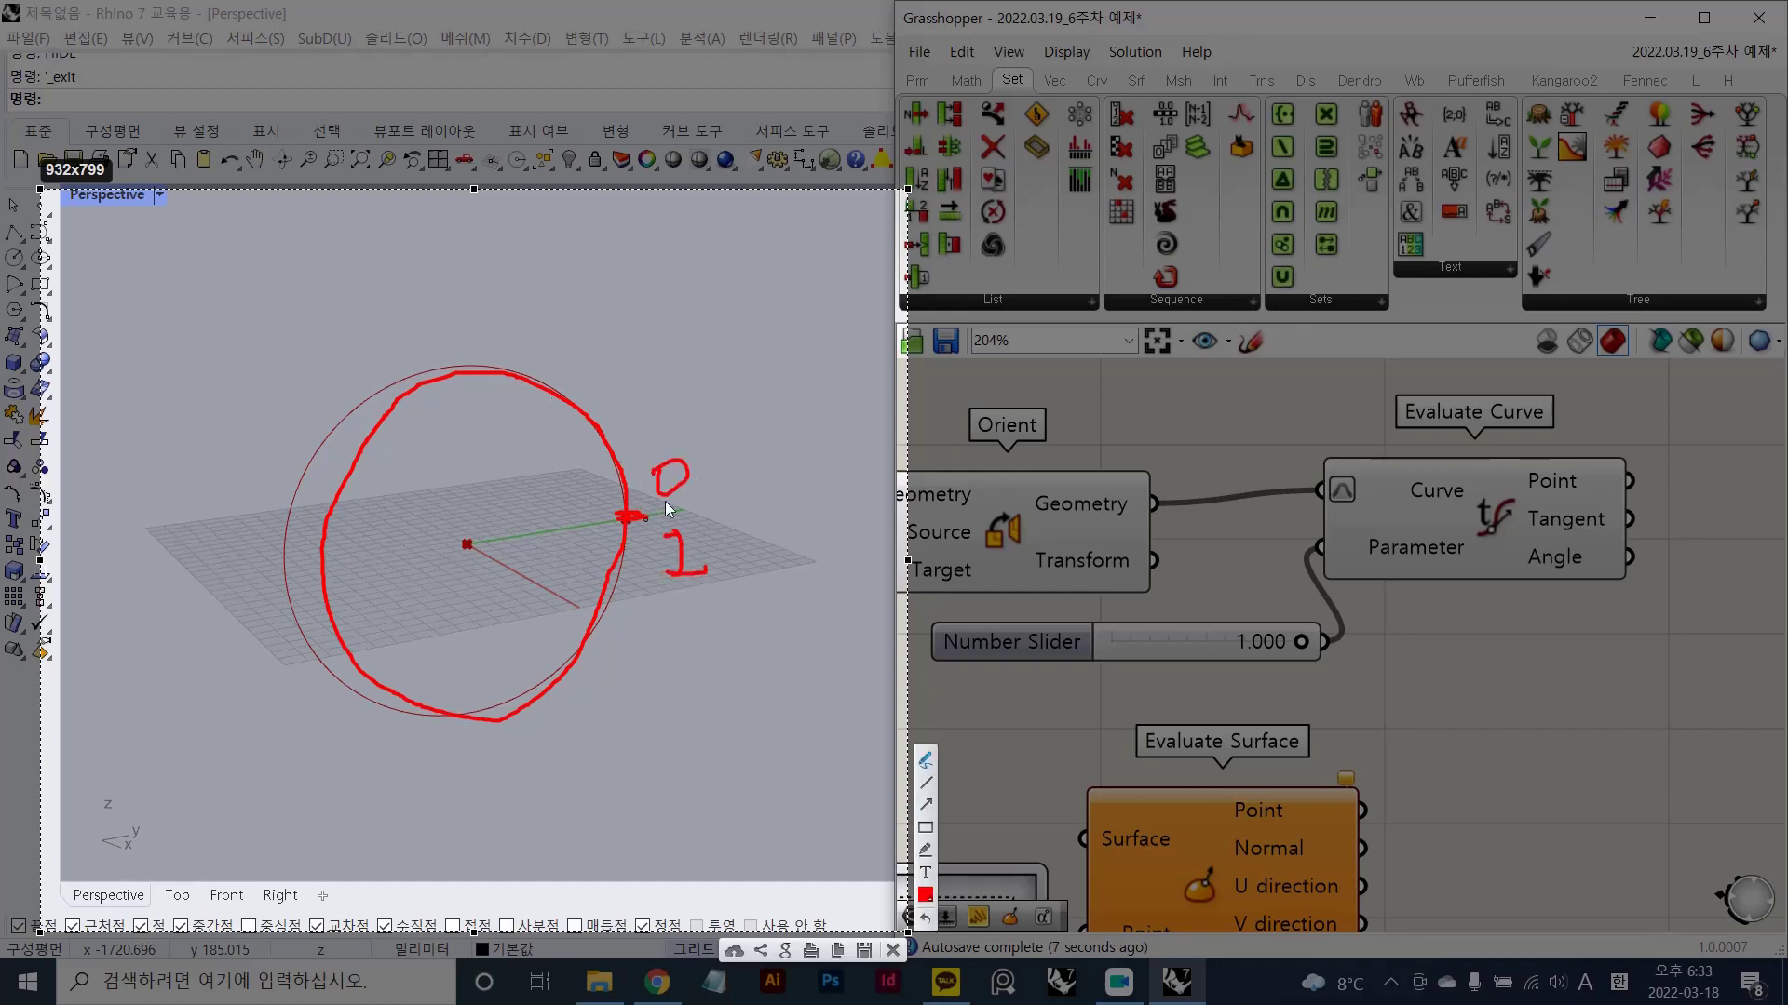
pyautogui.press('Escape')
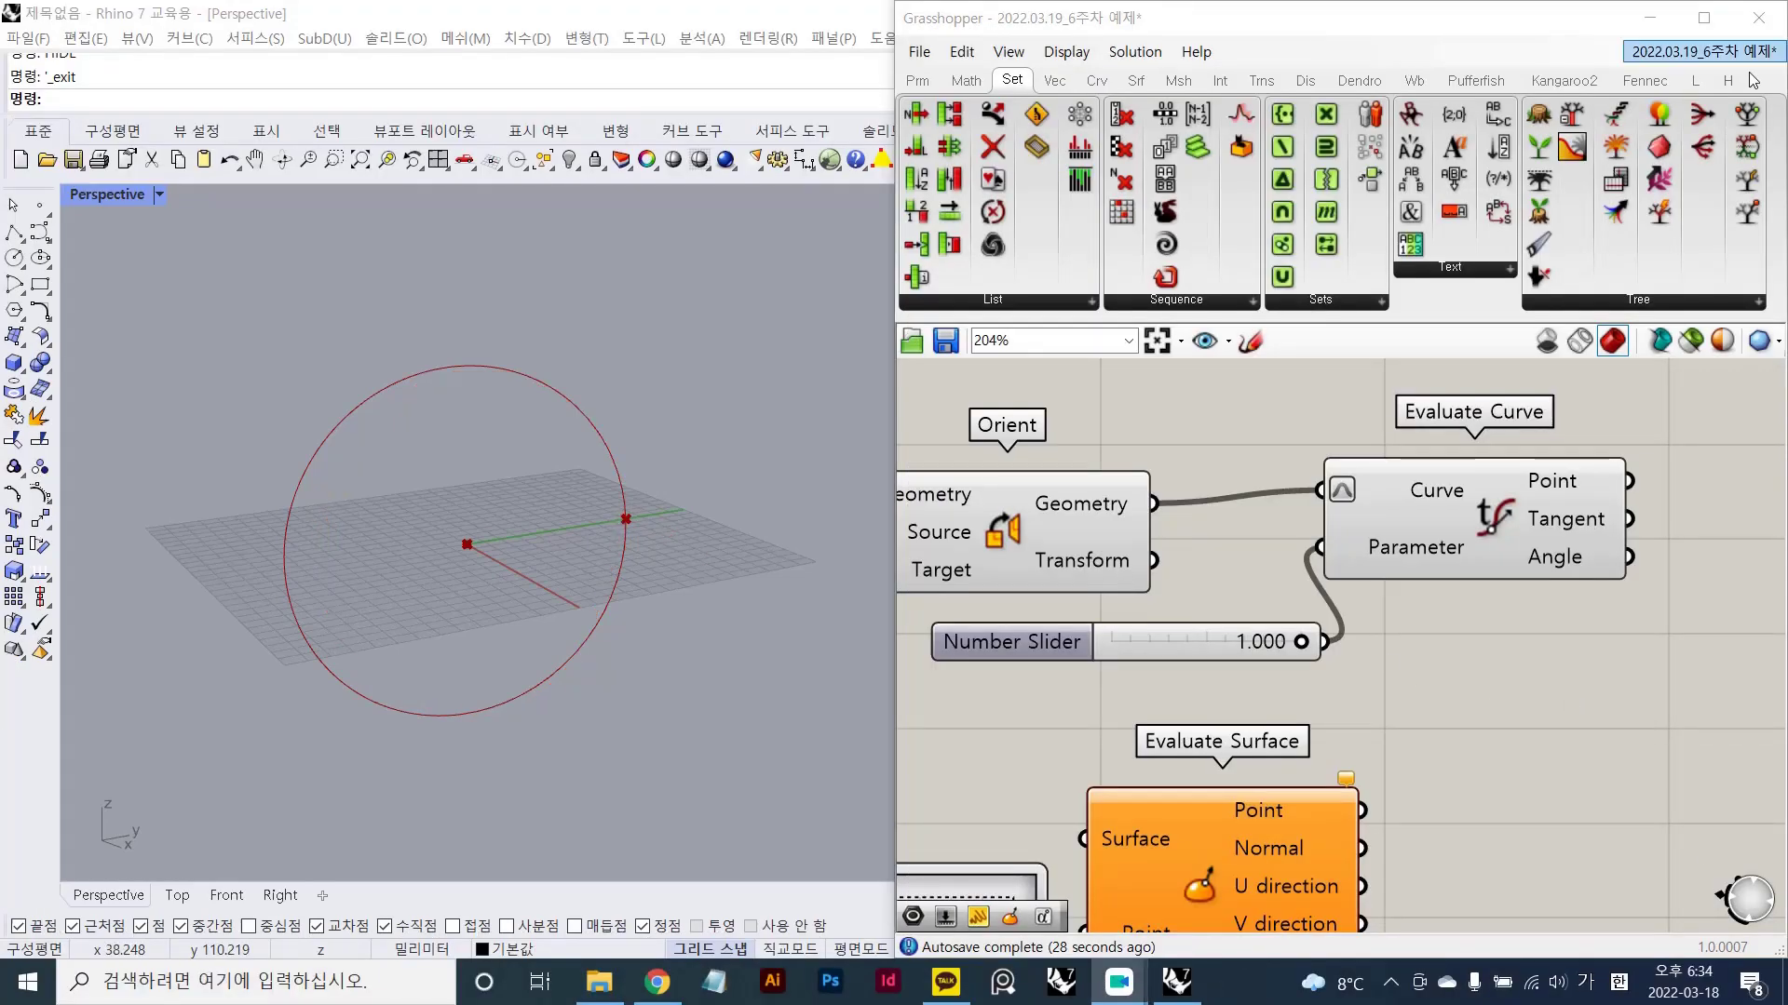
# - Examine Evaluate Curve's Point and Tangent outputs by selecting the component and viewing its evaluated point on the circle
pyautogui.click(1762, 138)
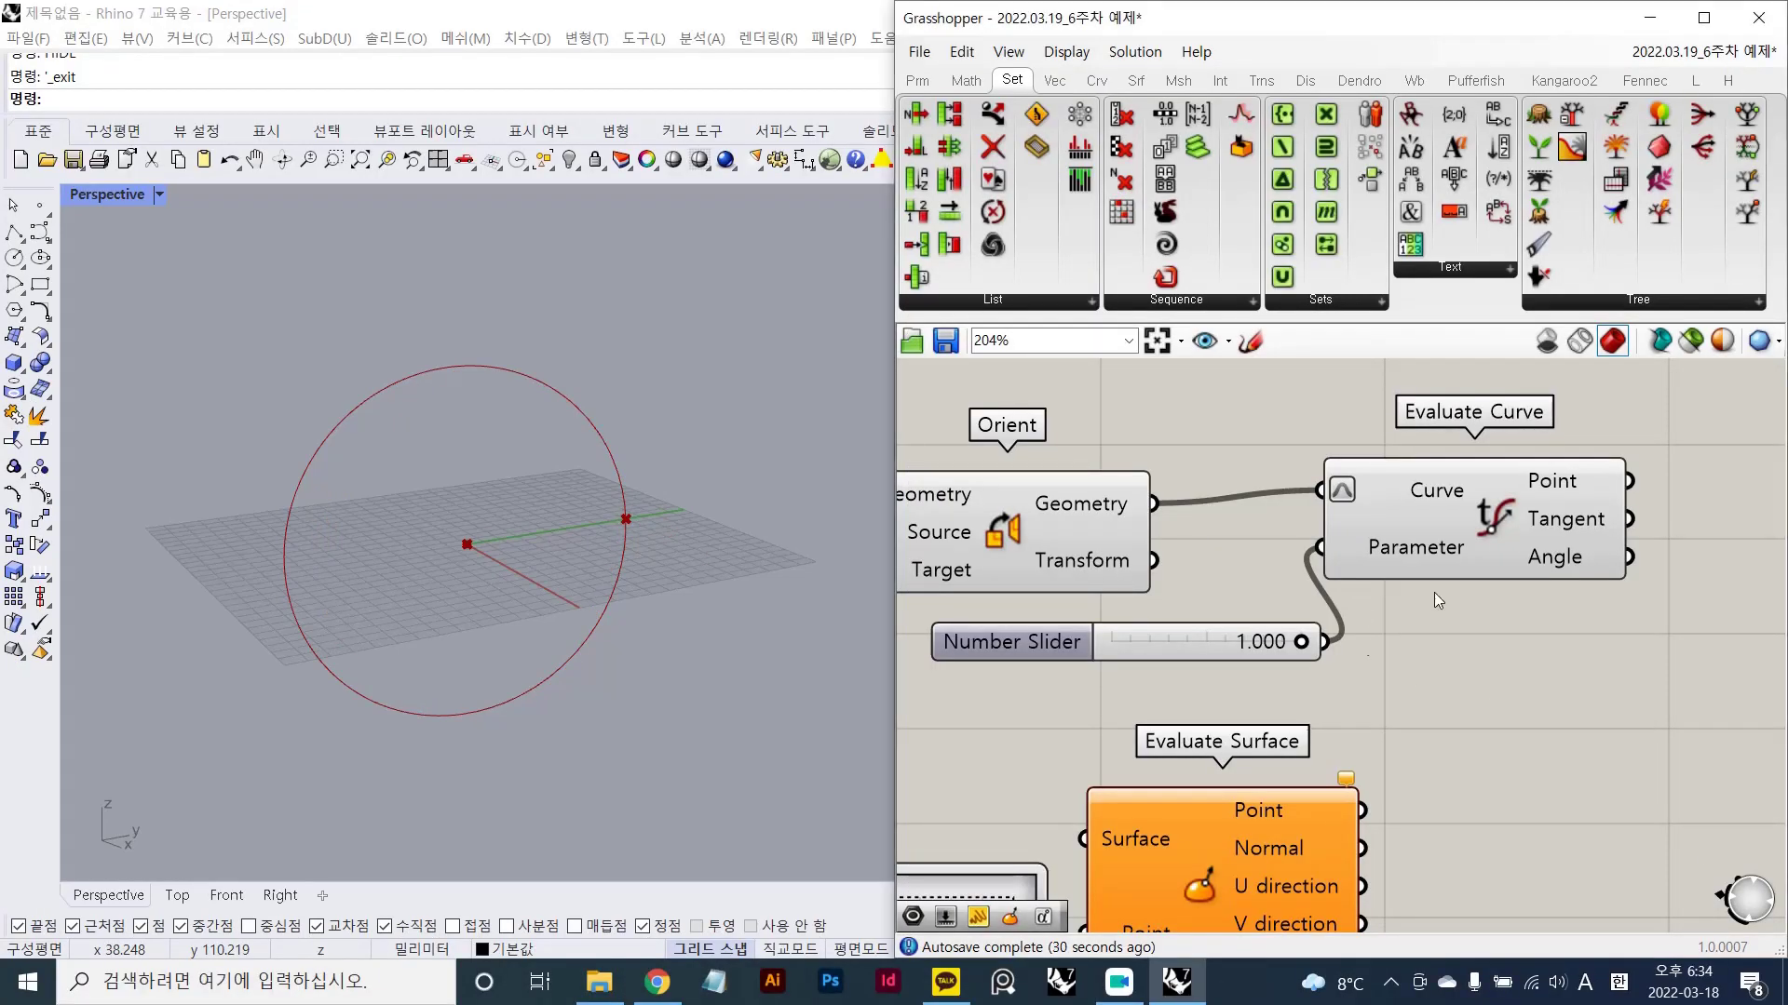
pyautogui.scroll(-2, 1439, 598)
pyautogui.moveTo(1490, 569); pyautogui.dragTo(1355, 605, button='right')
pyautogui.scroll(2, 1355, 601)
pyautogui.moveTo(1404, 536); pyautogui.dragTo(1355, 554, button='right')
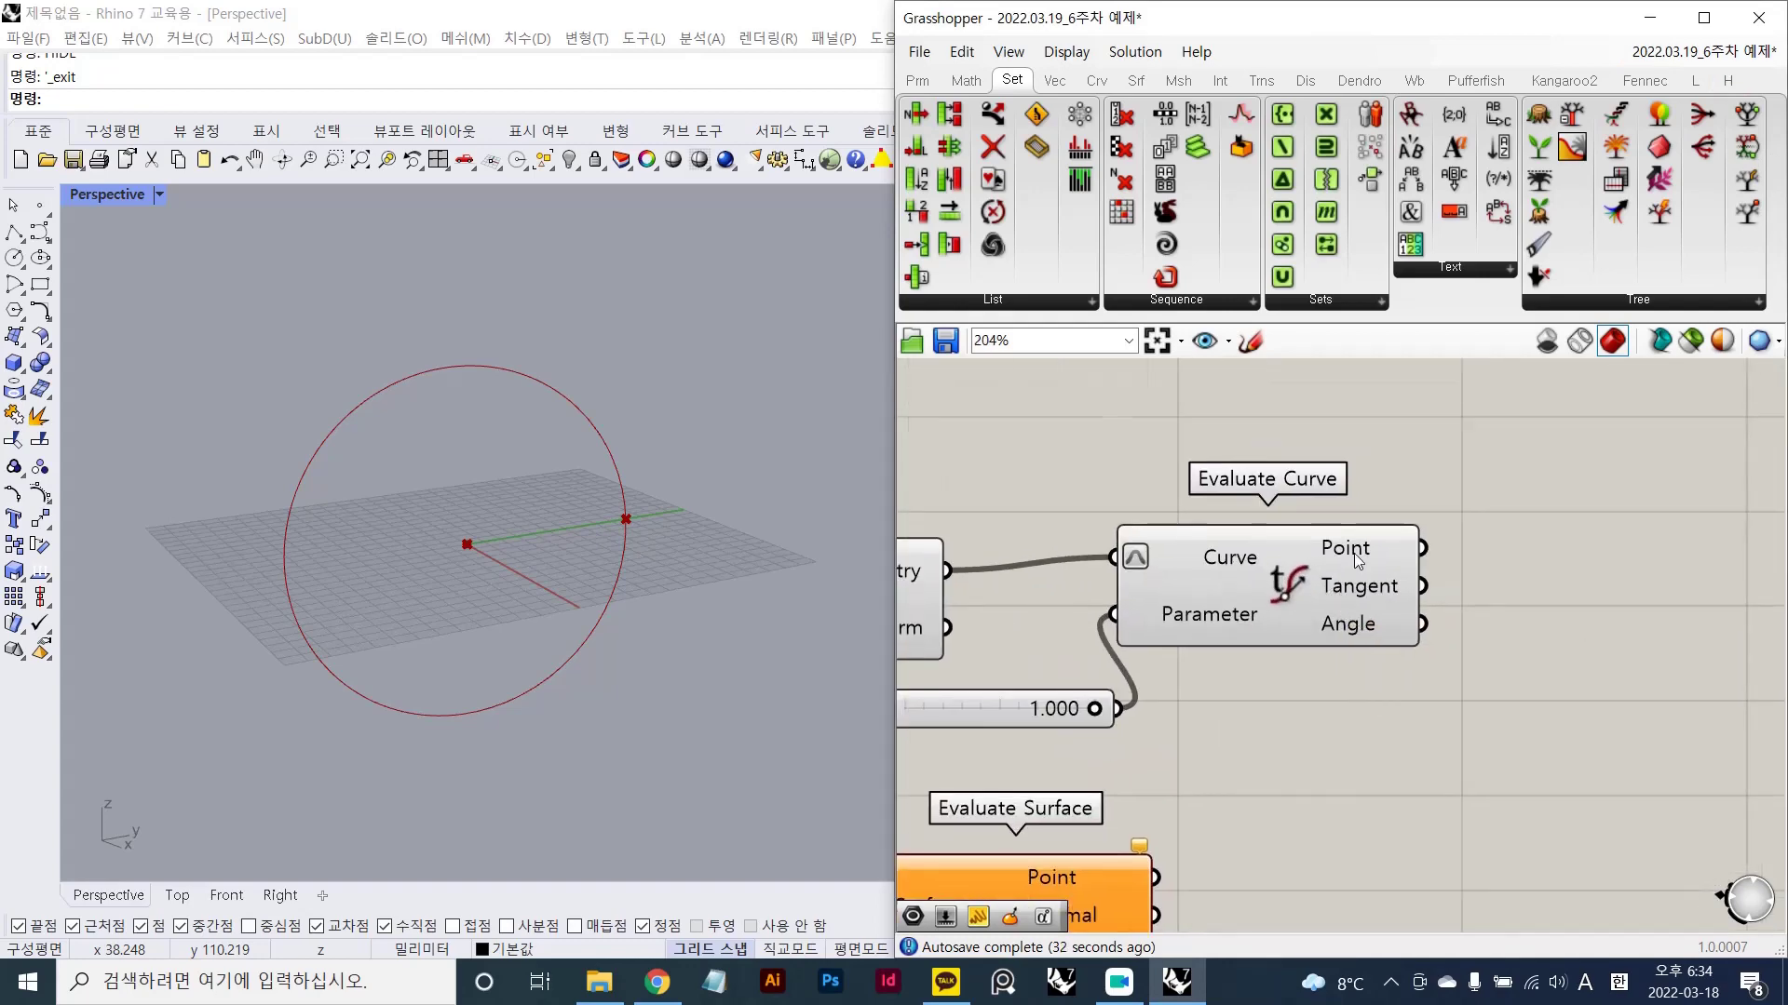
pyautogui.click(1382, 553)
pyautogui.scroll(2, 1377, 557)
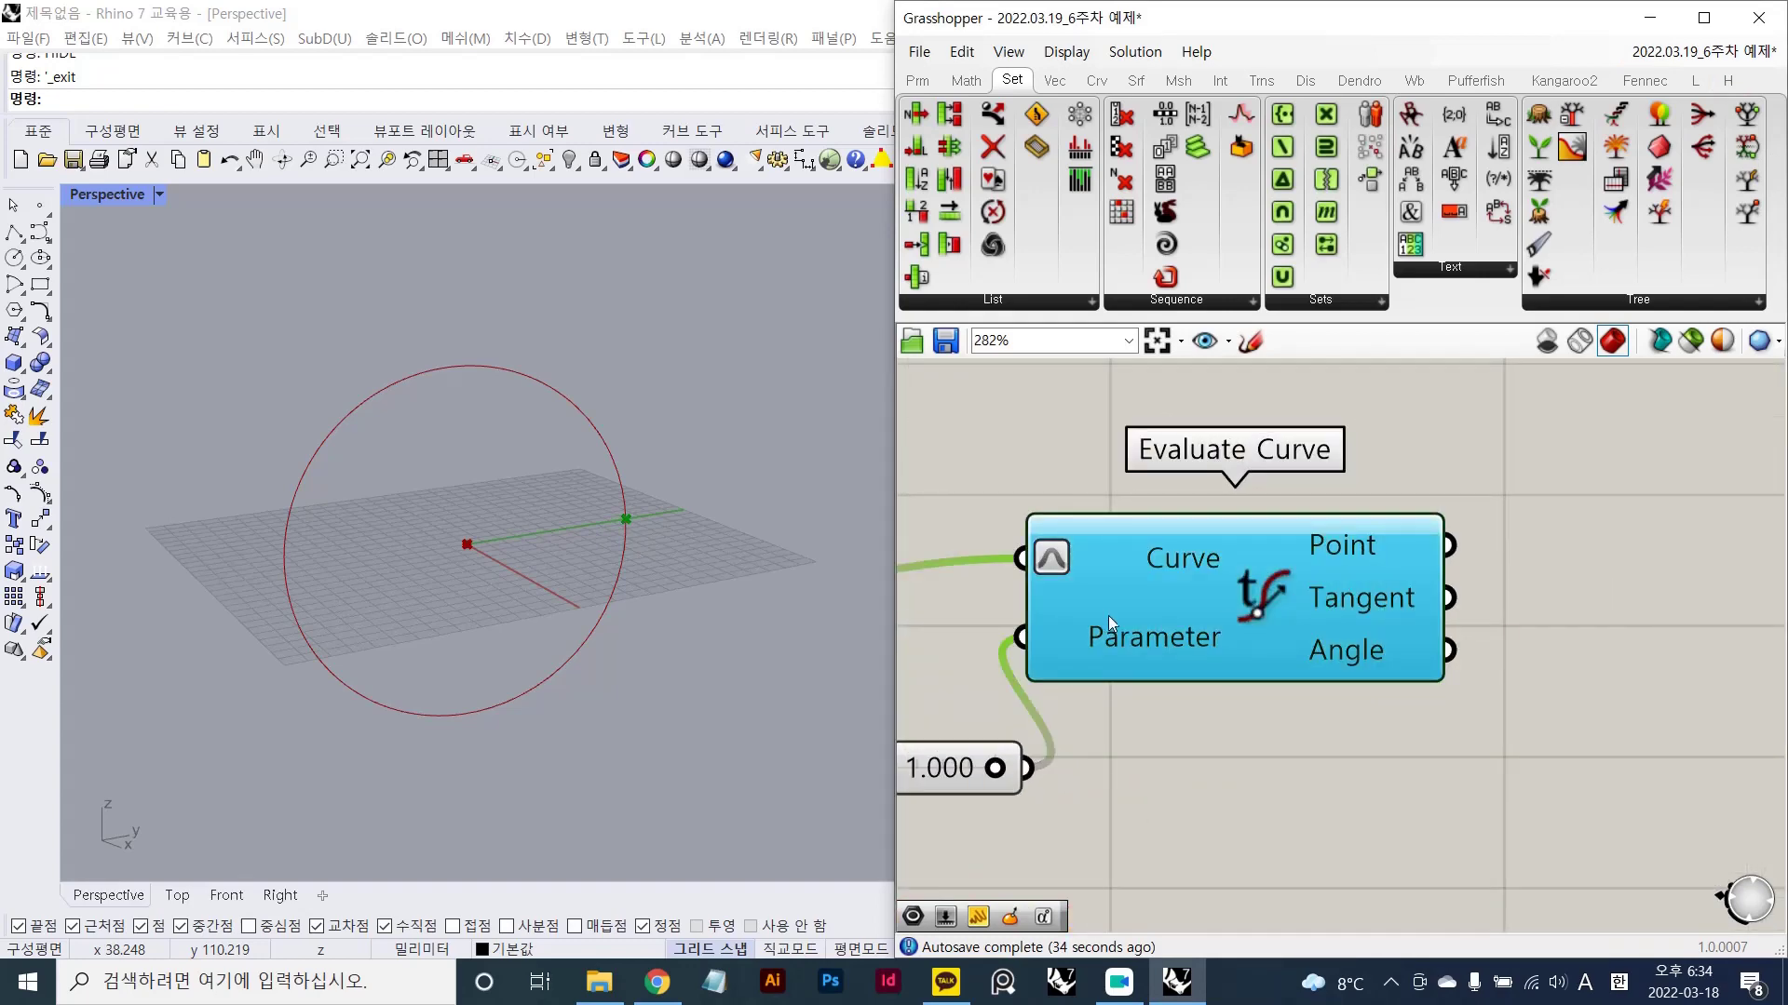
pyautogui.scroll(4, 642, 532)
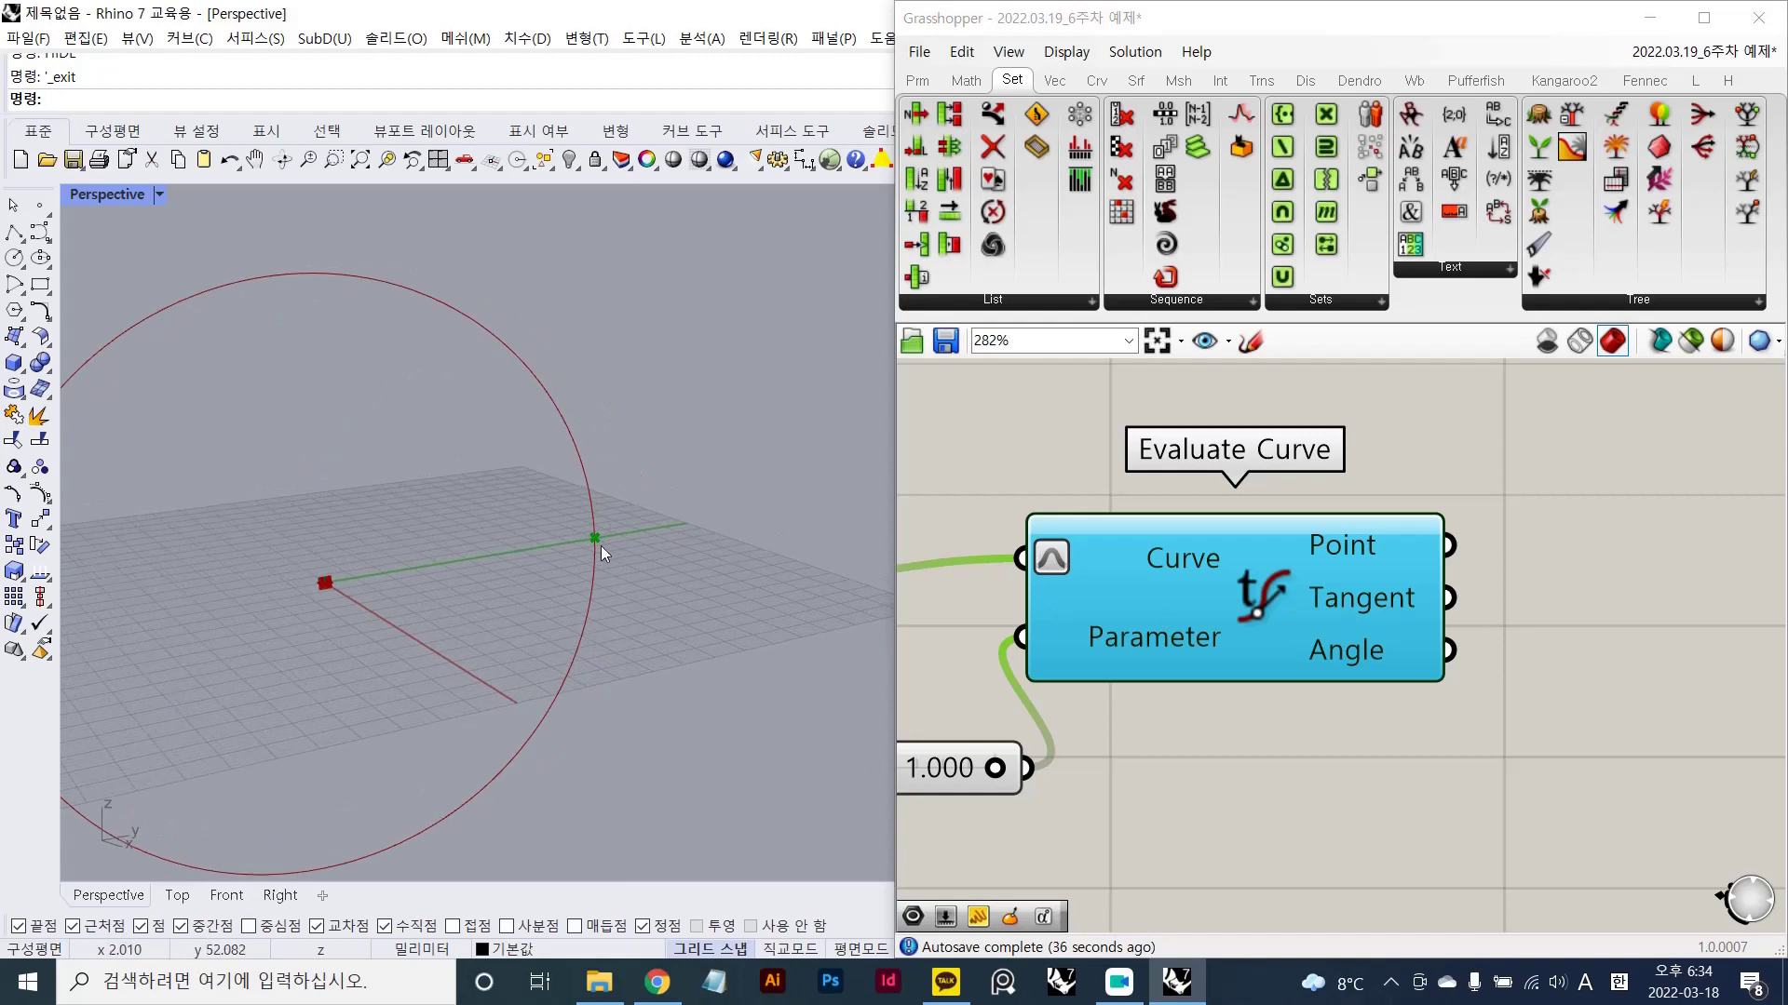
pyautogui.keyDown('shift'); pyautogui.moveTo(589, 555); pyautogui.dragTo(650, 511, button='right'); pyautogui.keyUp('shift')
pyautogui.click(1650, 594)
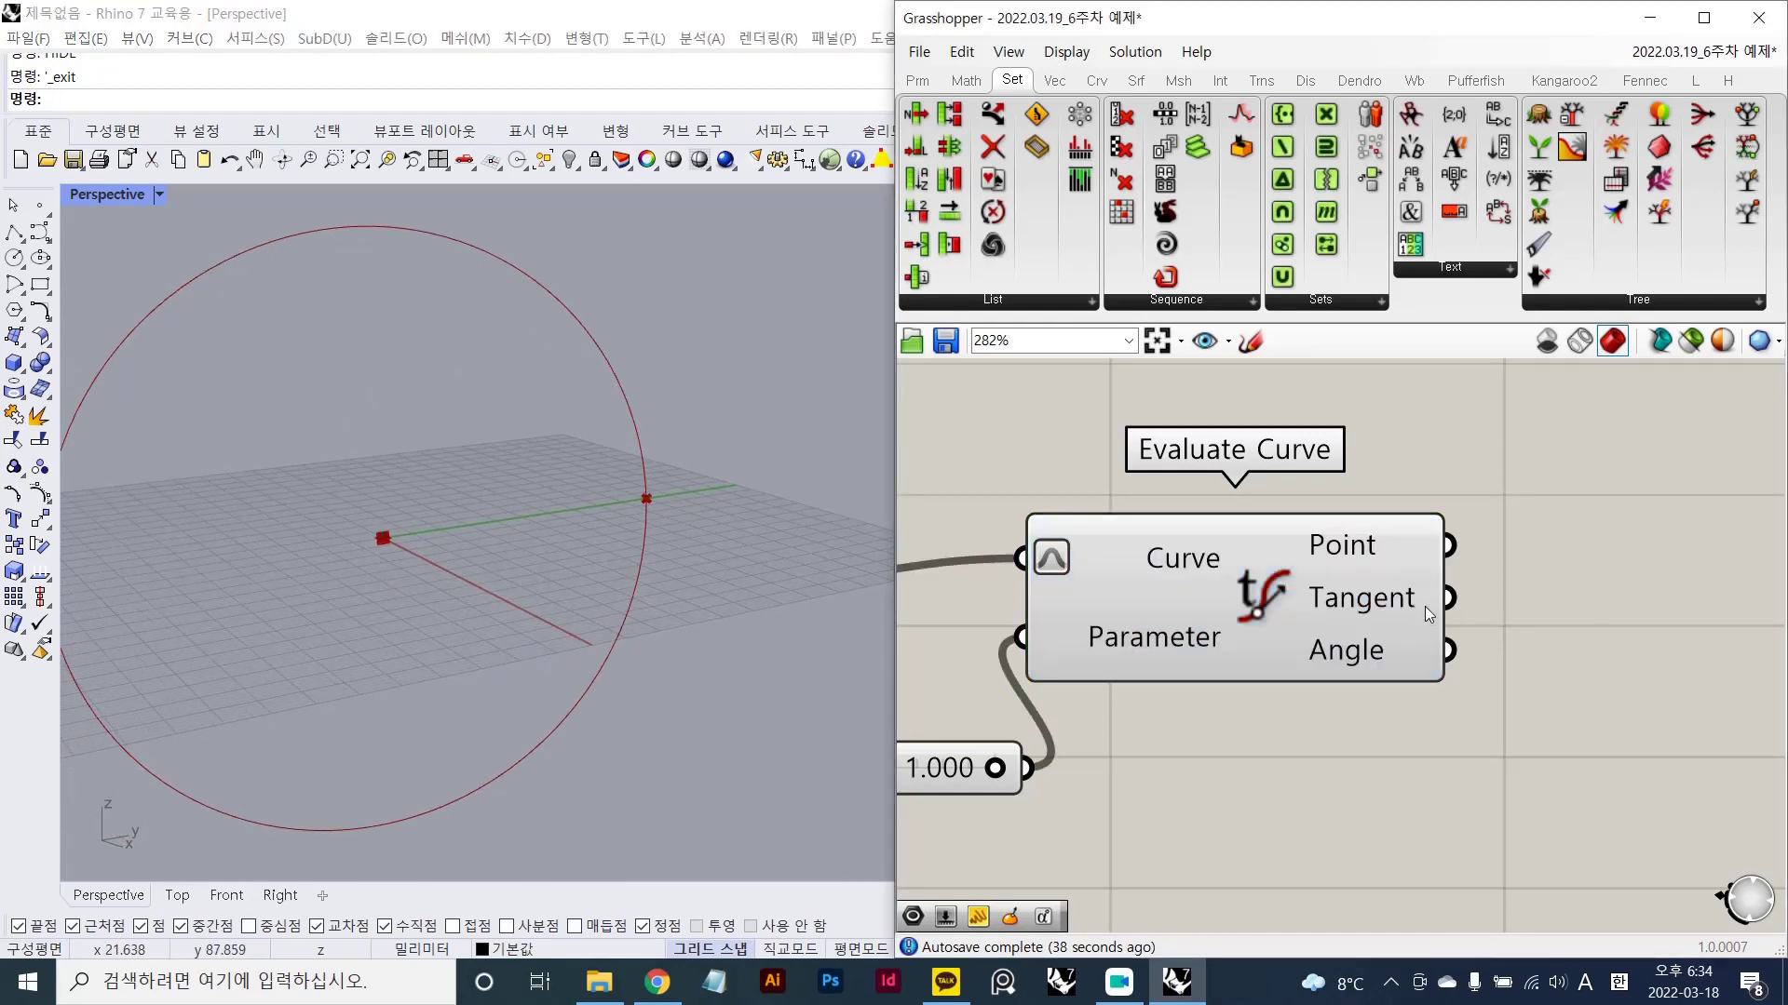
pyautogui.click(1389, 594)
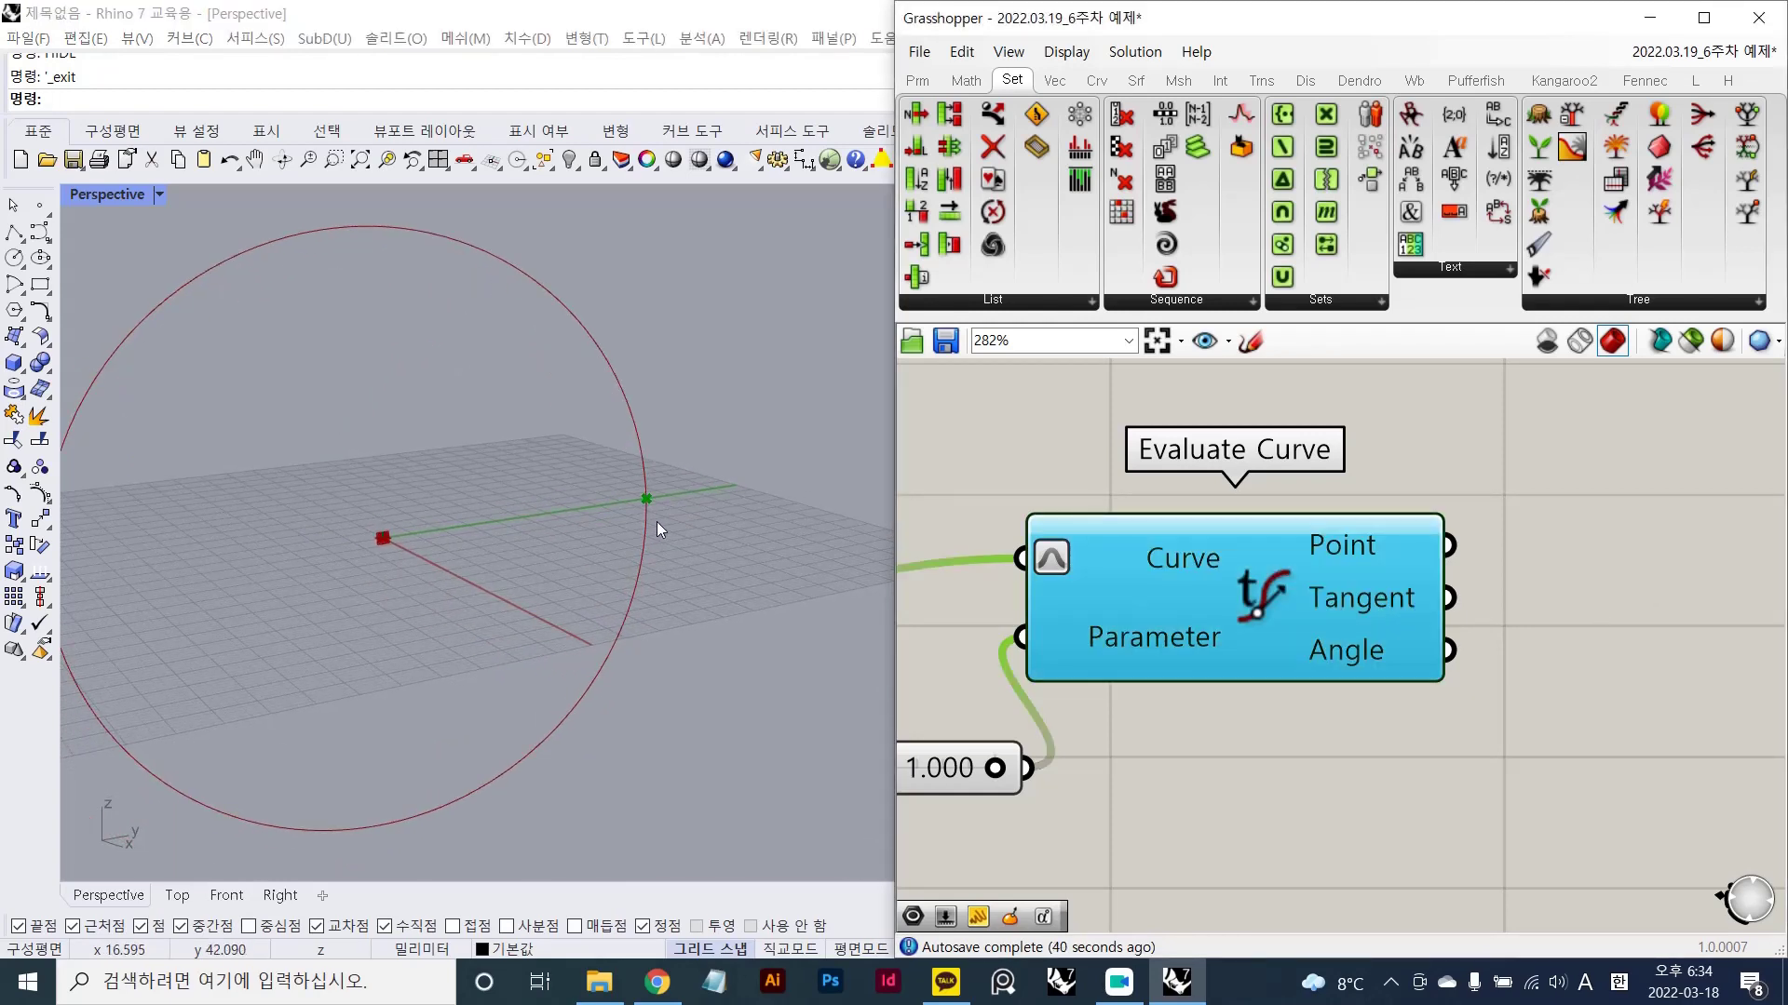
# - Capture the Rhino viewport again and sketch with the annotation pen along the circle around its evaluated point
pyautogui.scroll(-2, 656, 536)
pyautogui.moveTo(658, 551); pyautogui.dragTo(644, 515, button='right')
pyautogui.press('Print')
pyautogui.moveTo(1, 131); pyautogui.dragTo(951, 973)
pyautogui.click(970, 804)
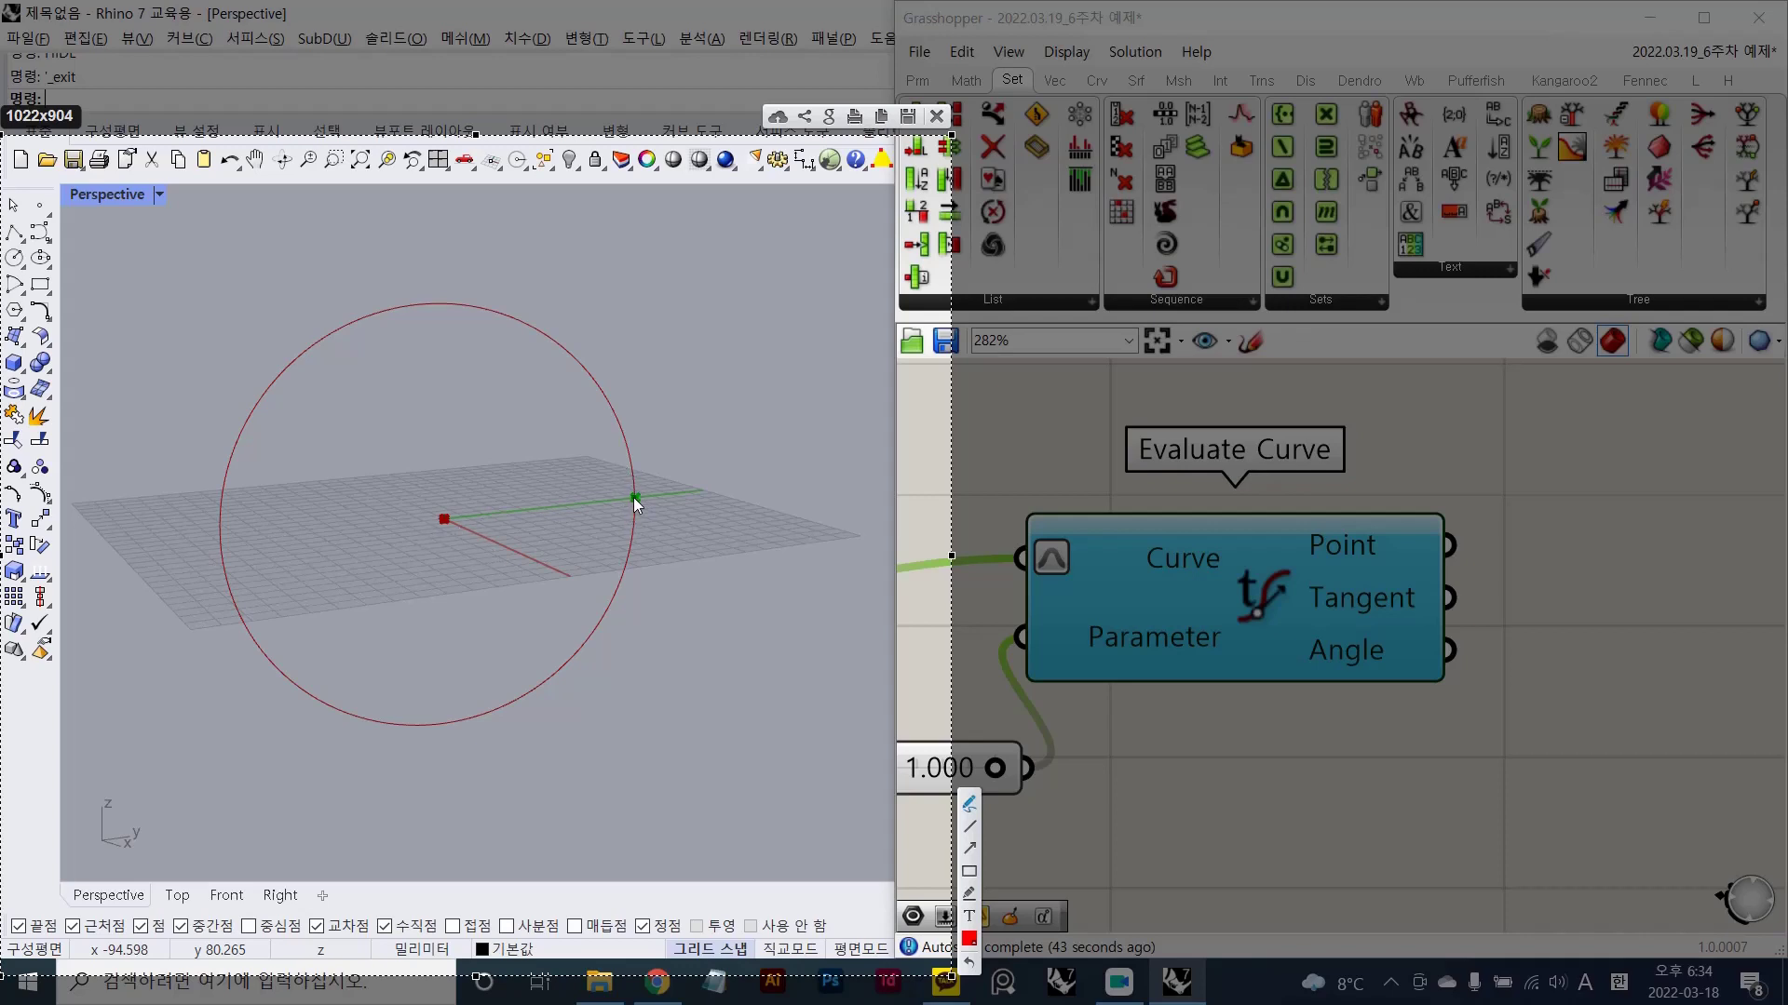
pyautogui.moveTo(576, 392)
pyautogui.mouseDown()
pyautogui.moveTo(635, 576)
pyautogui.moveTo(575, 643)
pyautogui.mouseUp()
pyautogui.press('Escape')
# - Capture an enlarged view of the circle's evaluated point, try a red stroke along the arc and undo it
pyautogui.scroll(5, 656, 508)
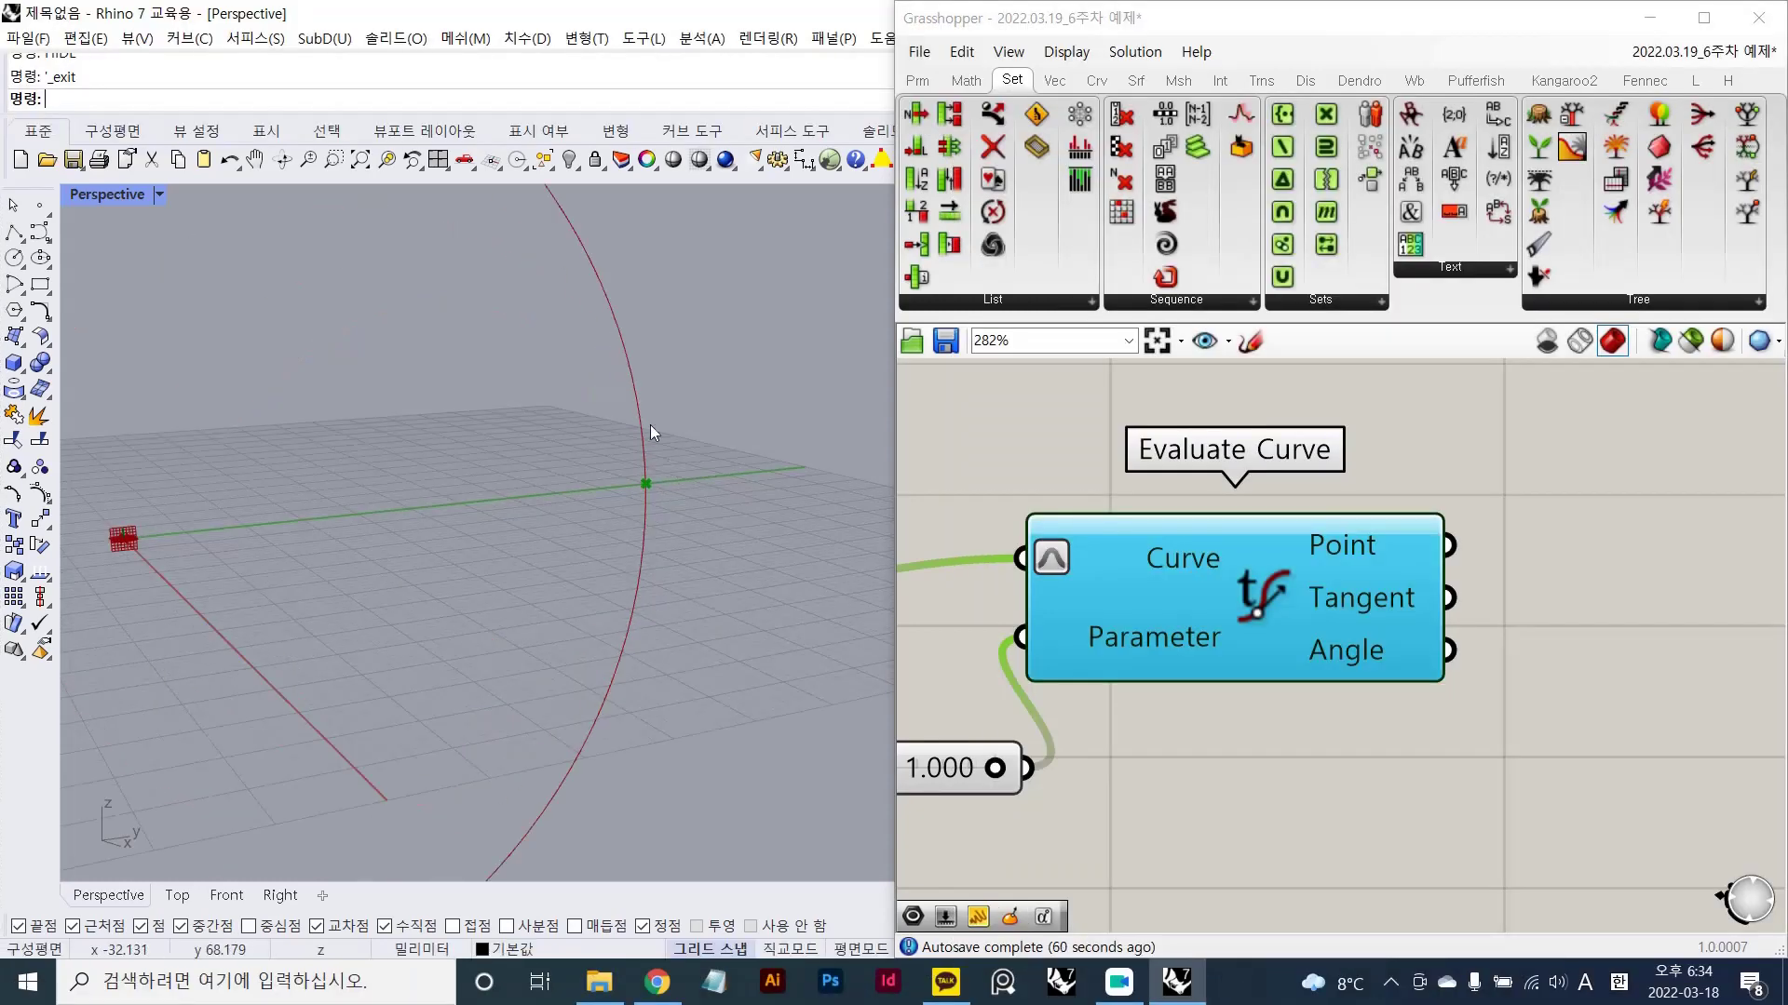
pyautogui.press('Print')
pyautogui.moveTo(152, 191)
pyautogui.mouseDown()
pyautogui.moveTo(448, 353)
pyautogui.moveTo(1010, 887)
pyautogui.mouseUp()
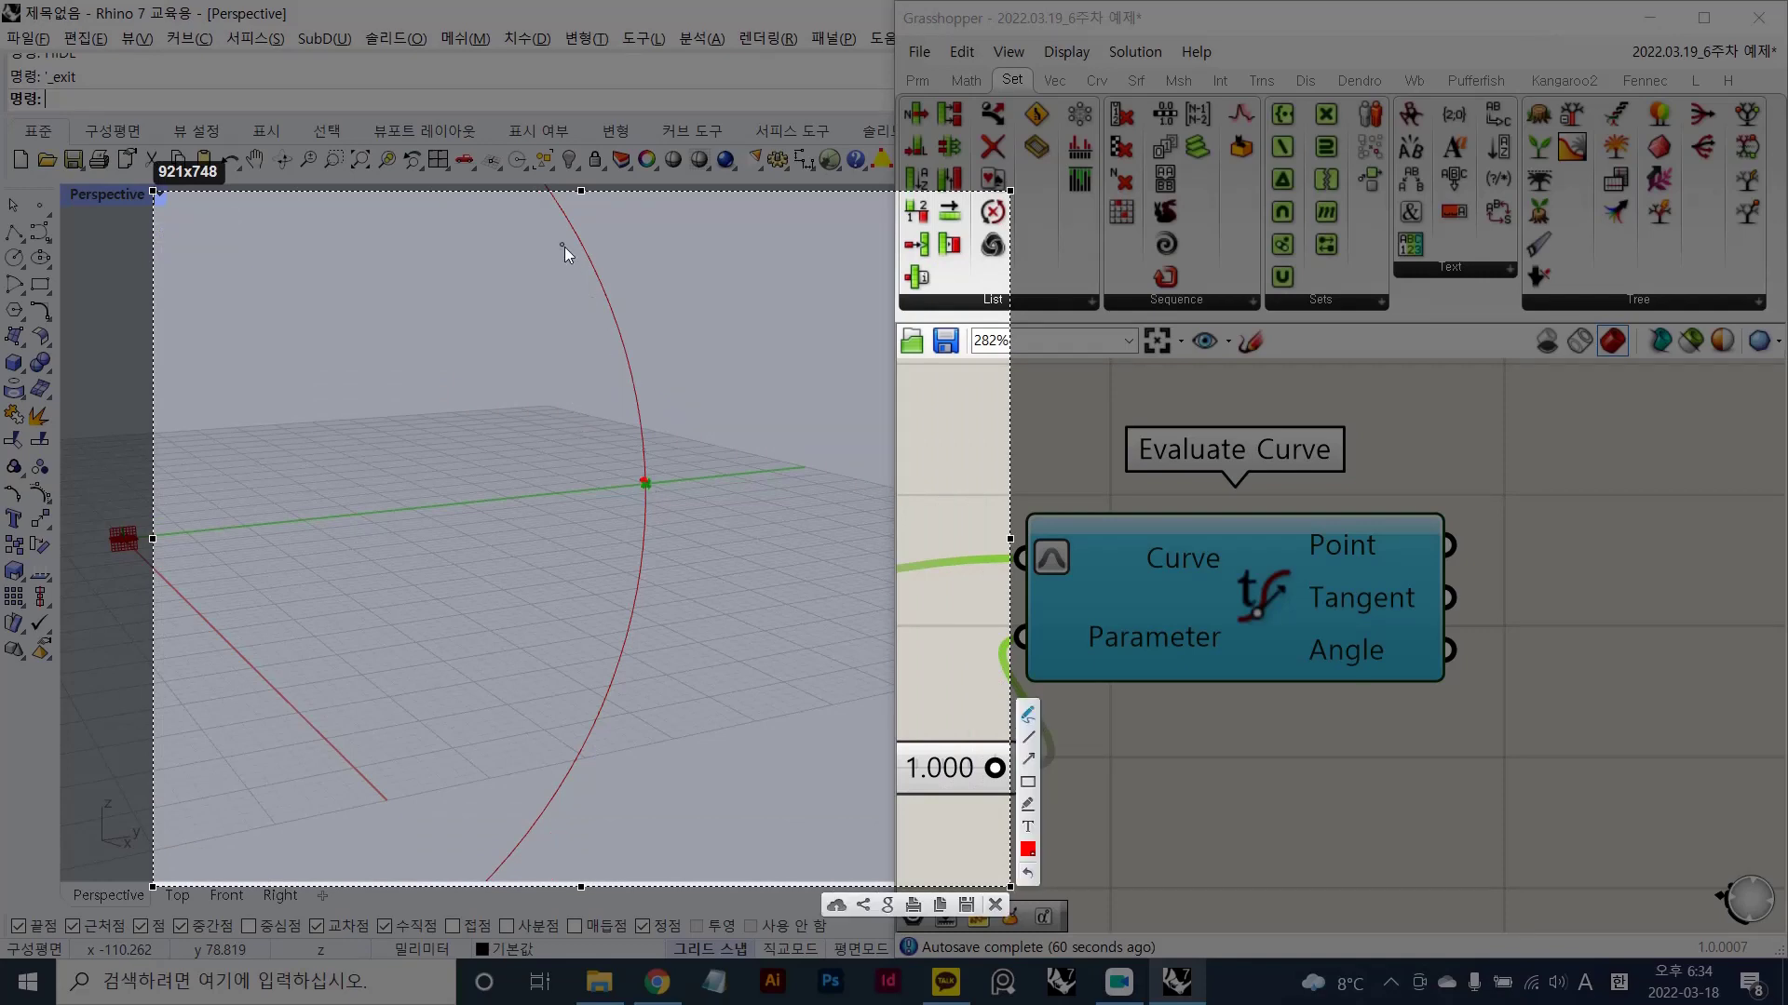
pyautogui.moveTo(566, 249)
pyautogui.mouseDown()
pyautogui.moveTo(616, 684)
pyautogui.moveTo(562, 727)
pyautogui.mouseUp()
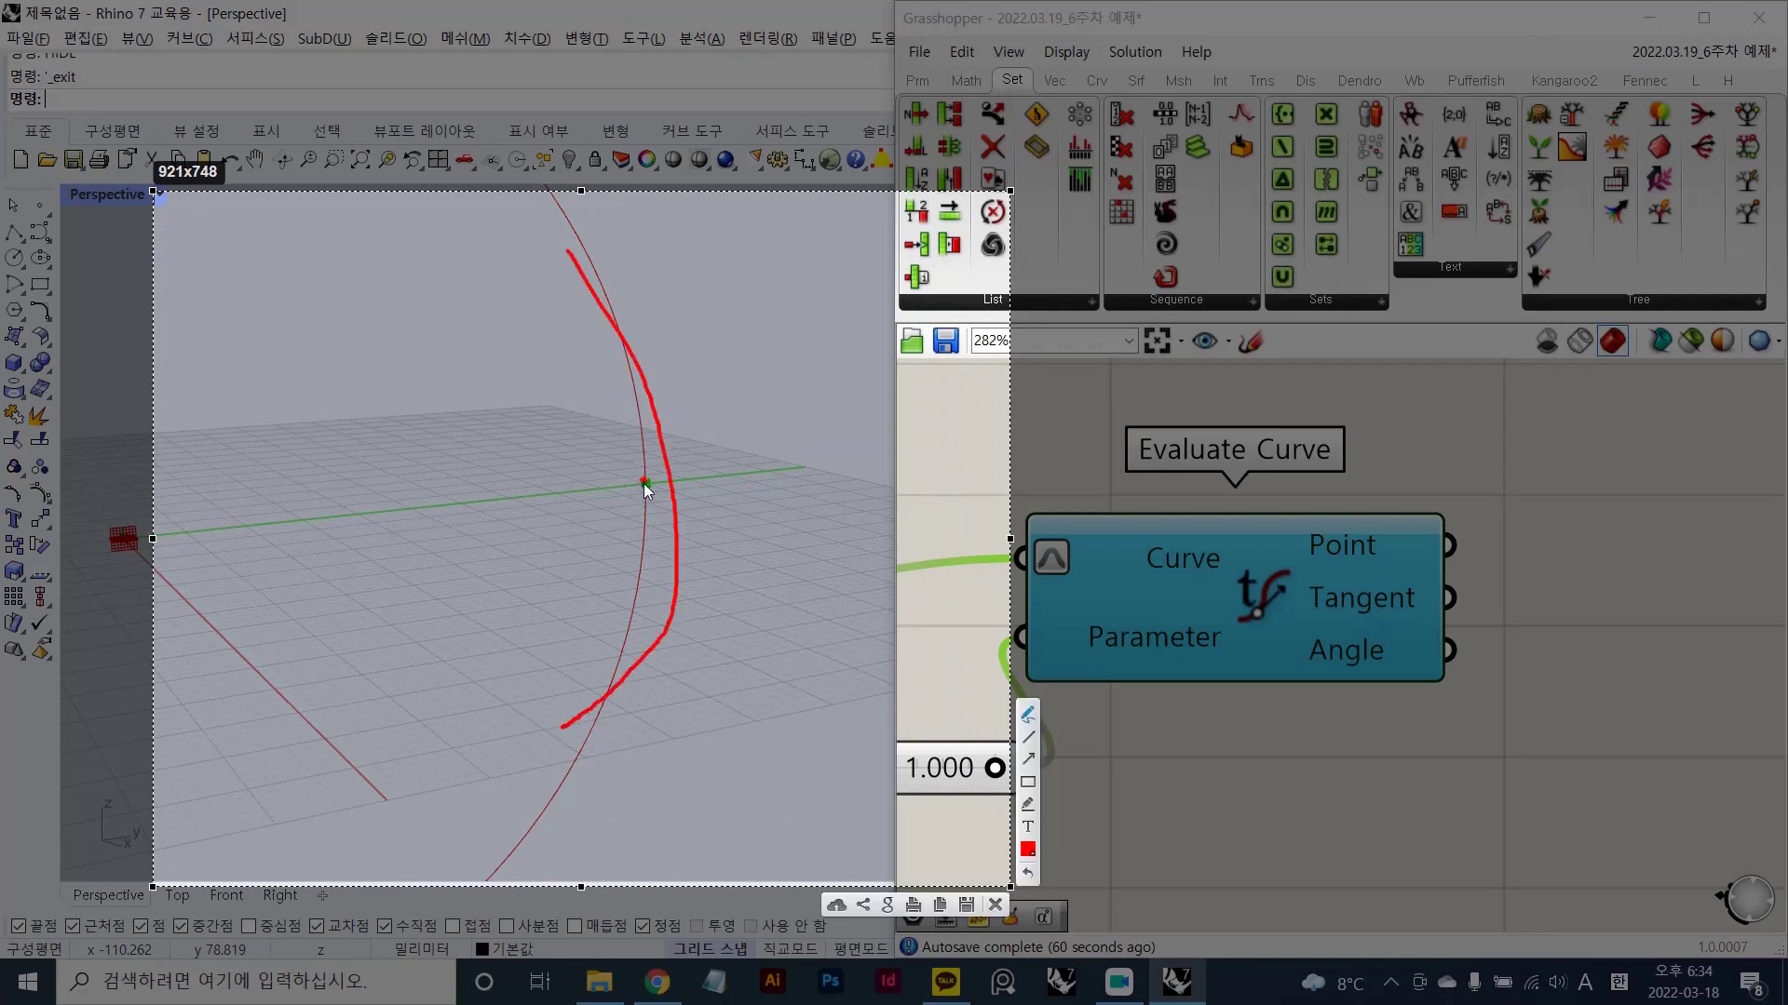
pyautogui.hotkey('ctrl', 'z')
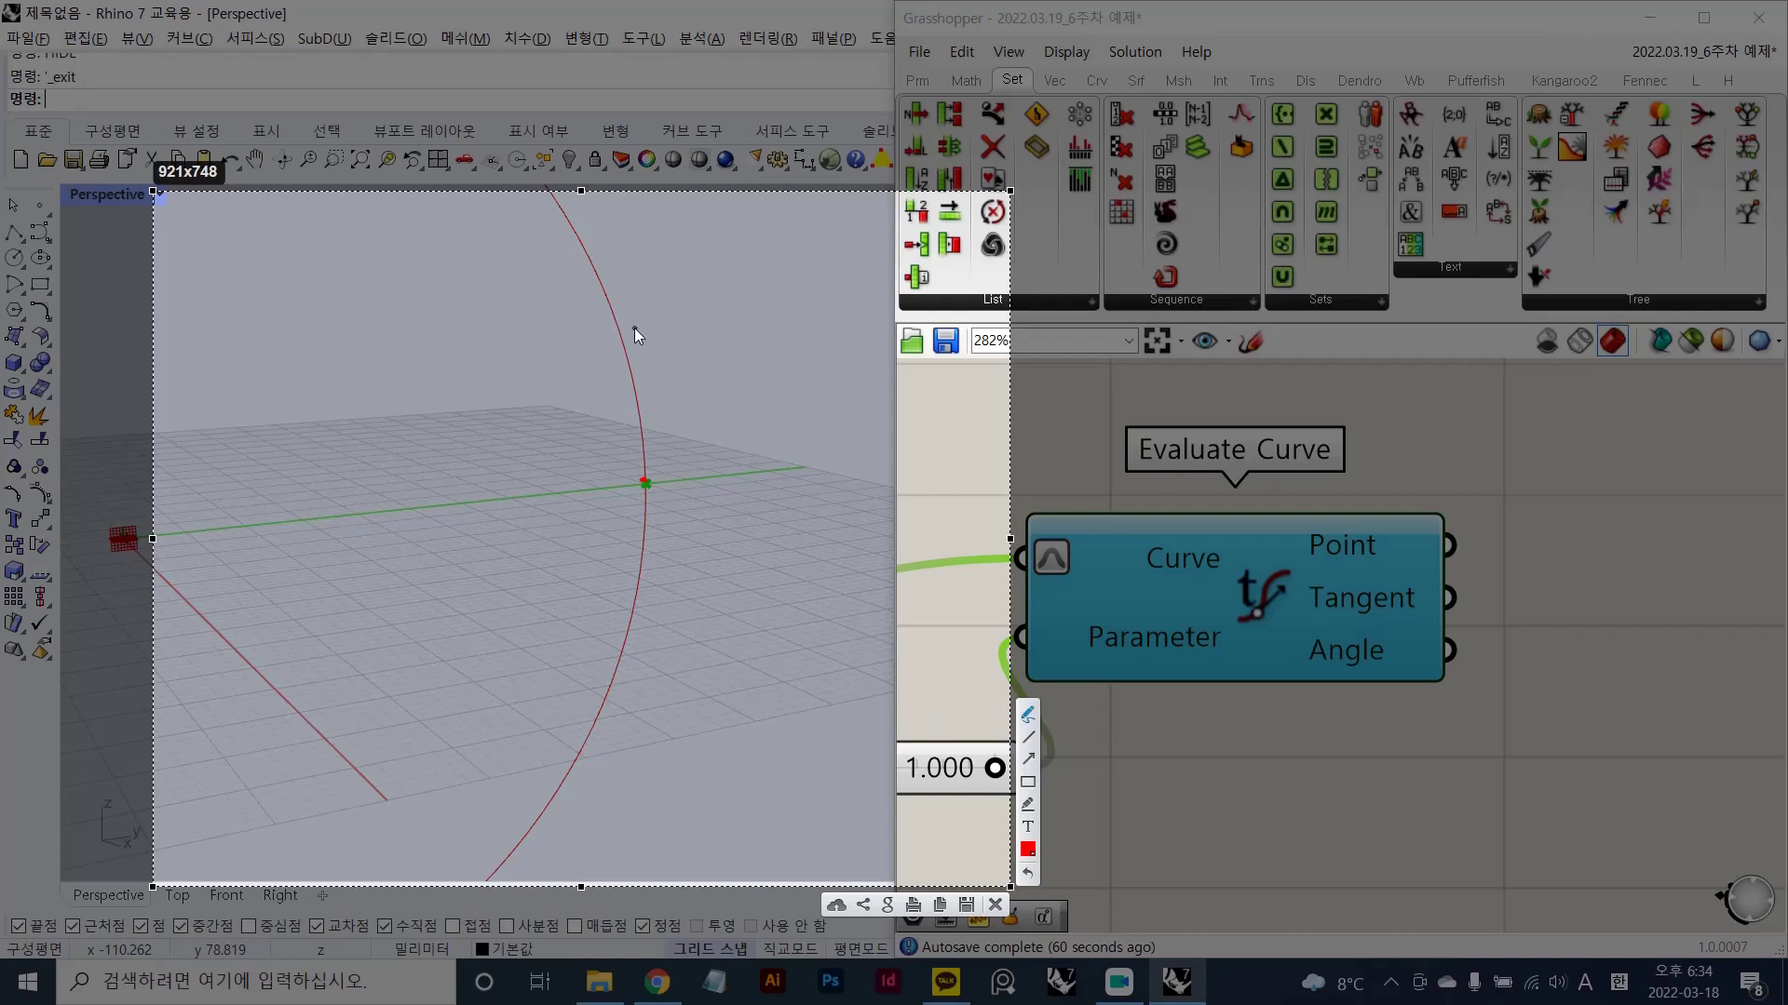
# - Try drawing a red upward tangent arrow through the circle's evaluated point and undo its strokes
pyautogui.moveTo(634, 328); pyautogui.dragTo(634, 328)
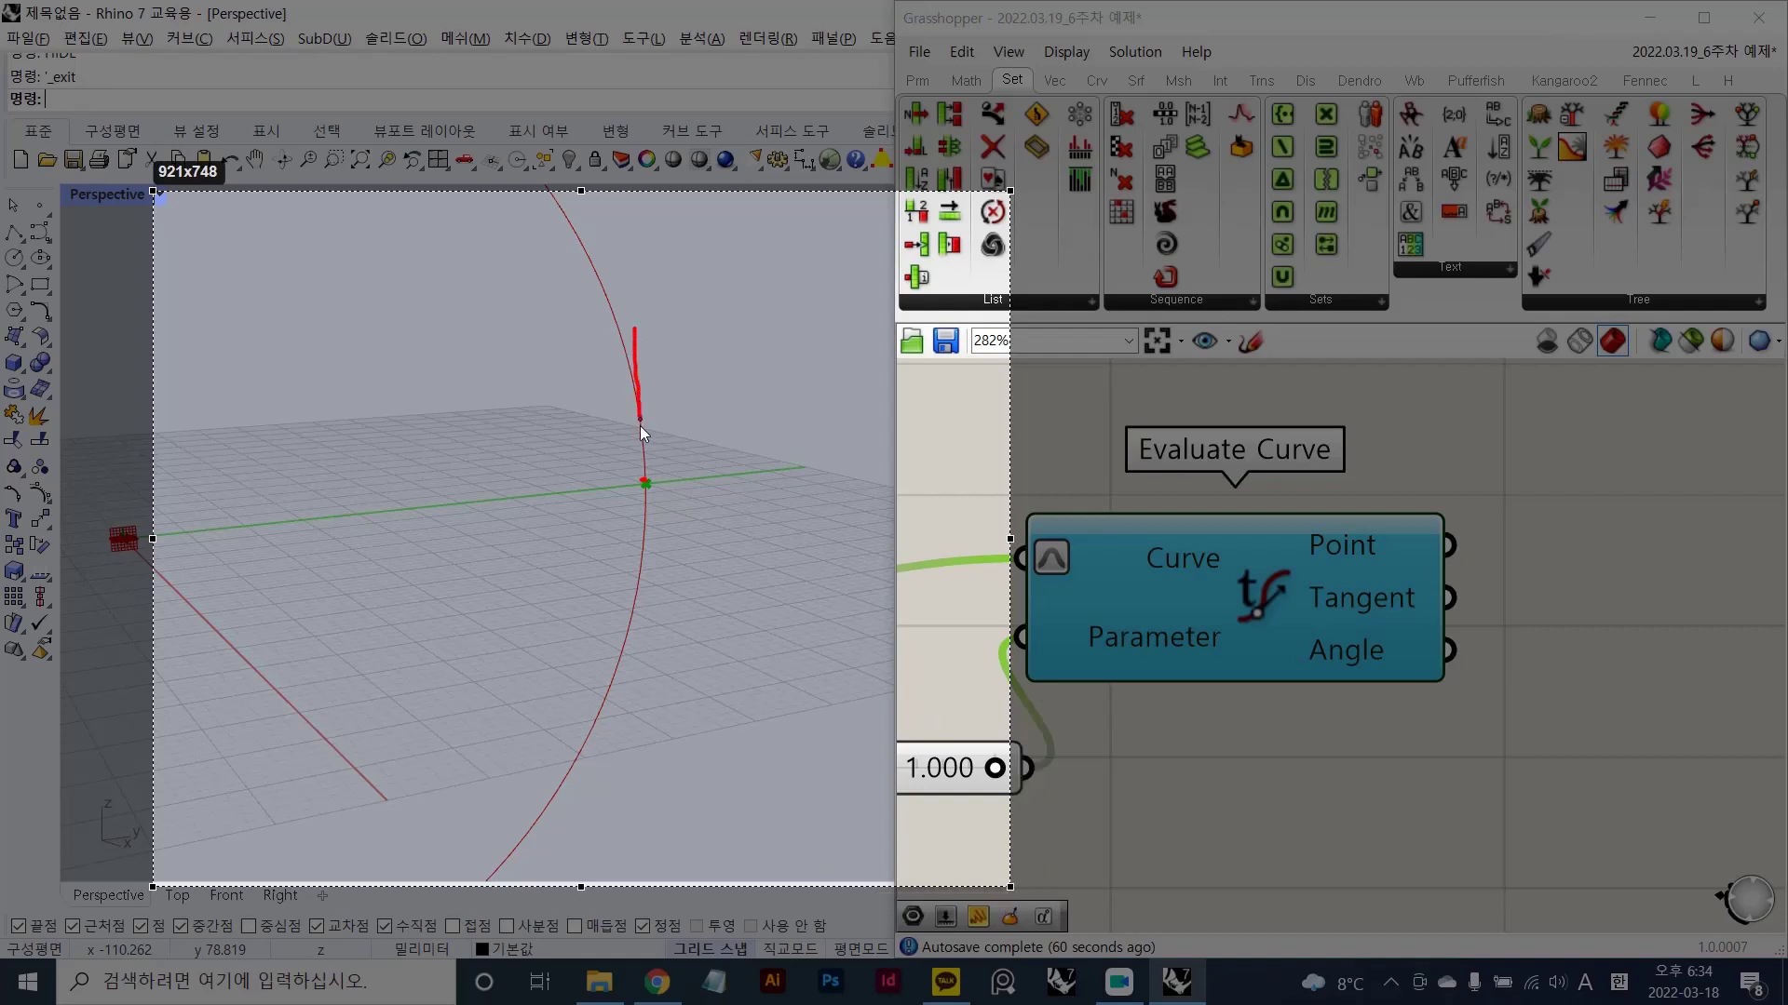
pyautogui.moveTo(663, 633); pyautogui.dragTo(663, 633)
pyautogui.moveTo(639, 328)
pyautogui.mouseDown()
pyautogui.moveTo(624, 343)
pyautogui.moveTo(659, 342)
pyautogui.mouseUp()
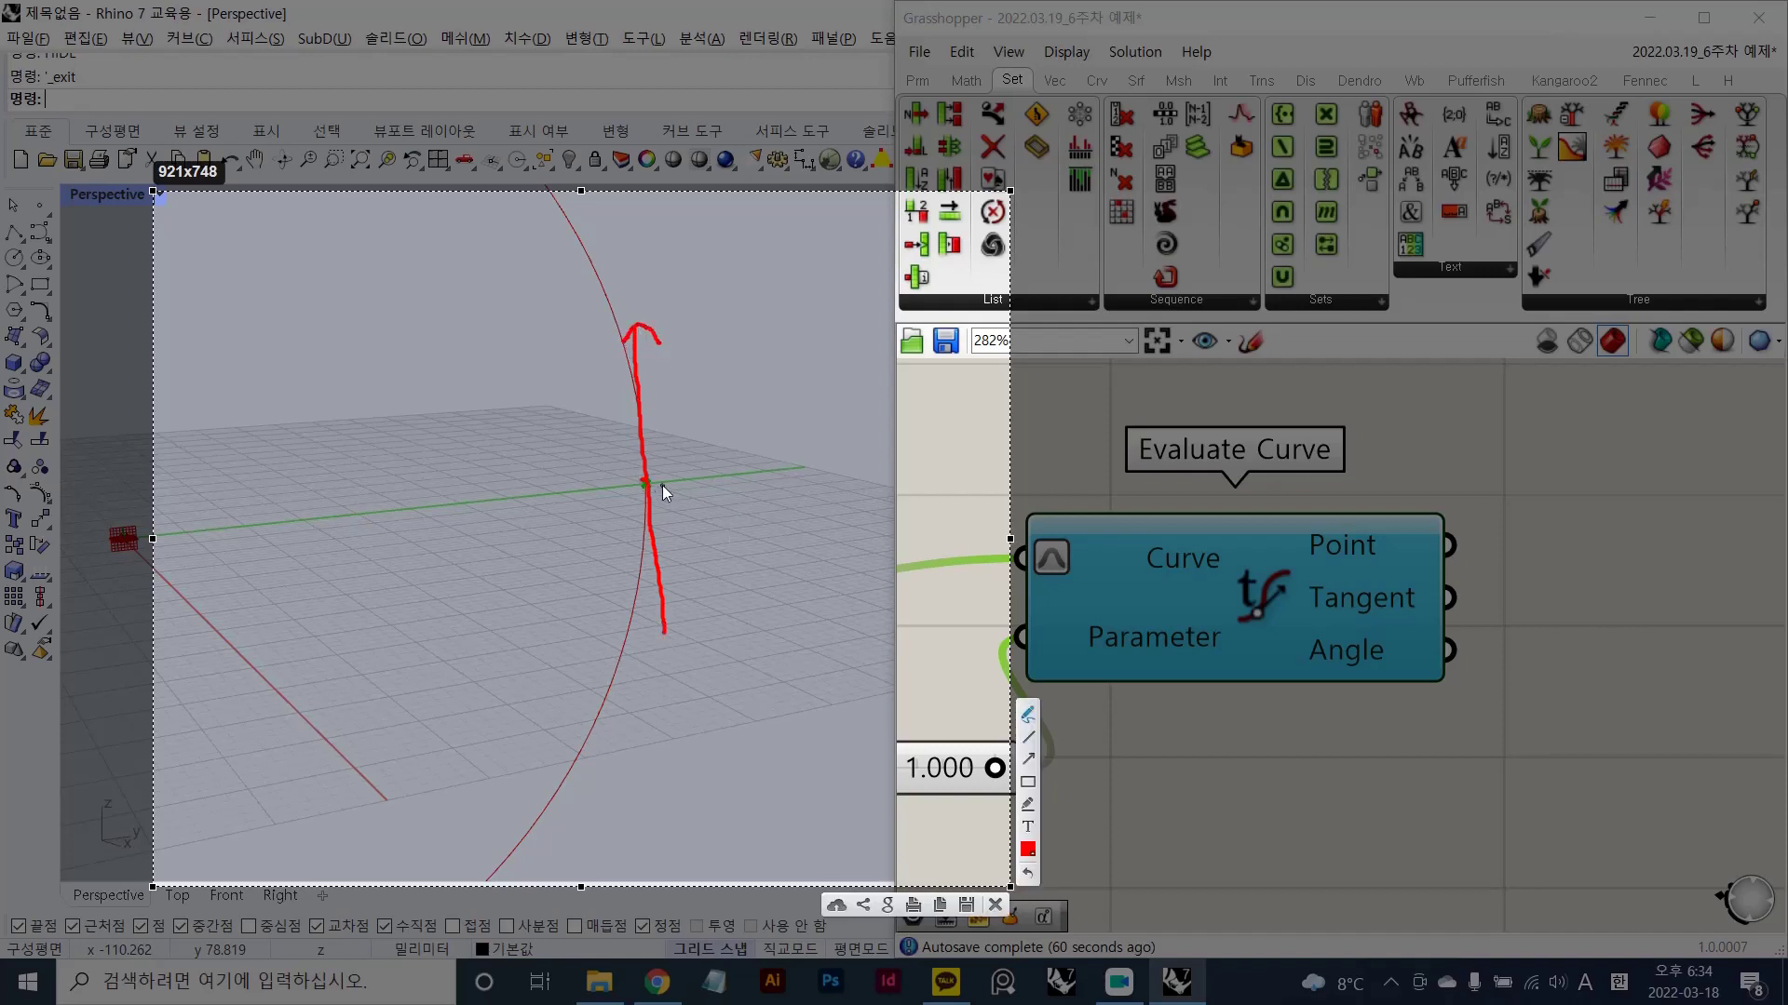
pyautogui.hotkey('ctrl', 'z')
pyautogui.hotkey('ctrl', 'z')
pyautogui.hotkey('ctrl', 'z')
# - Draw a red upward arrow from the circle's evaluated point and handwrite a Korean definition starting with "Vector =" above it
pyautogui.moveTo(647, 481); pyautogui.dragTo(647, 481)
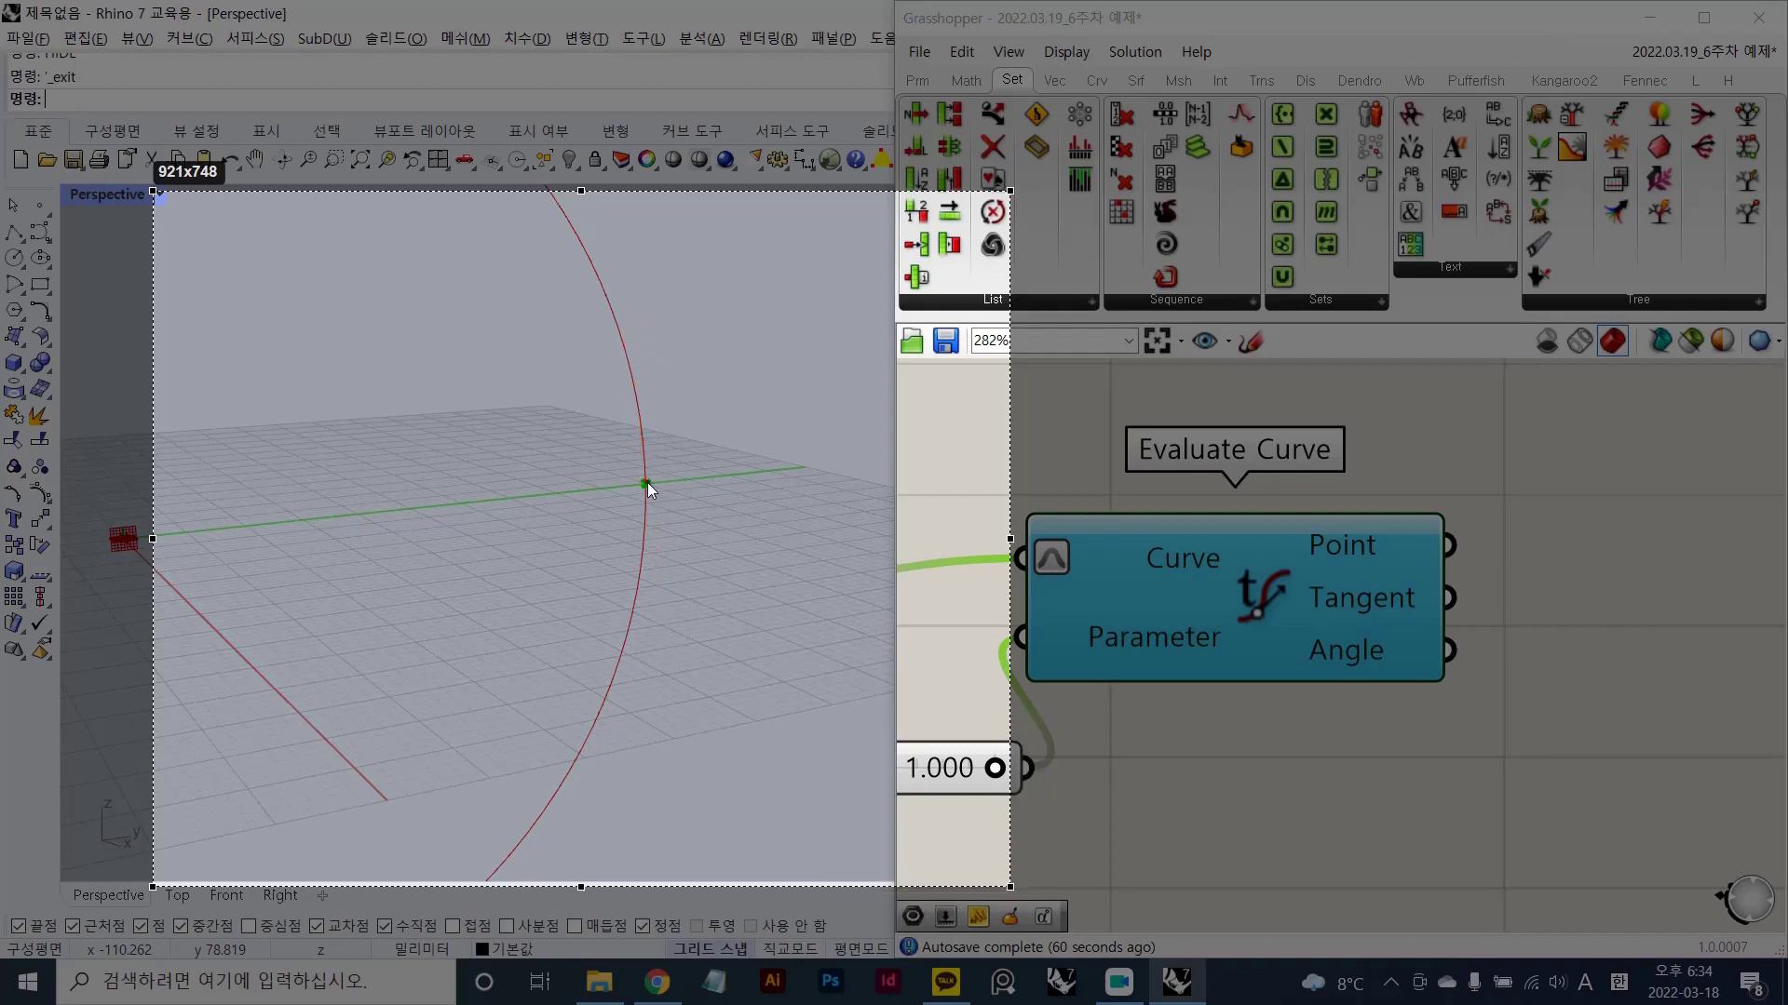
pyautogui.moveTo(644, 309); pyautogui.dragTo(666, 321)
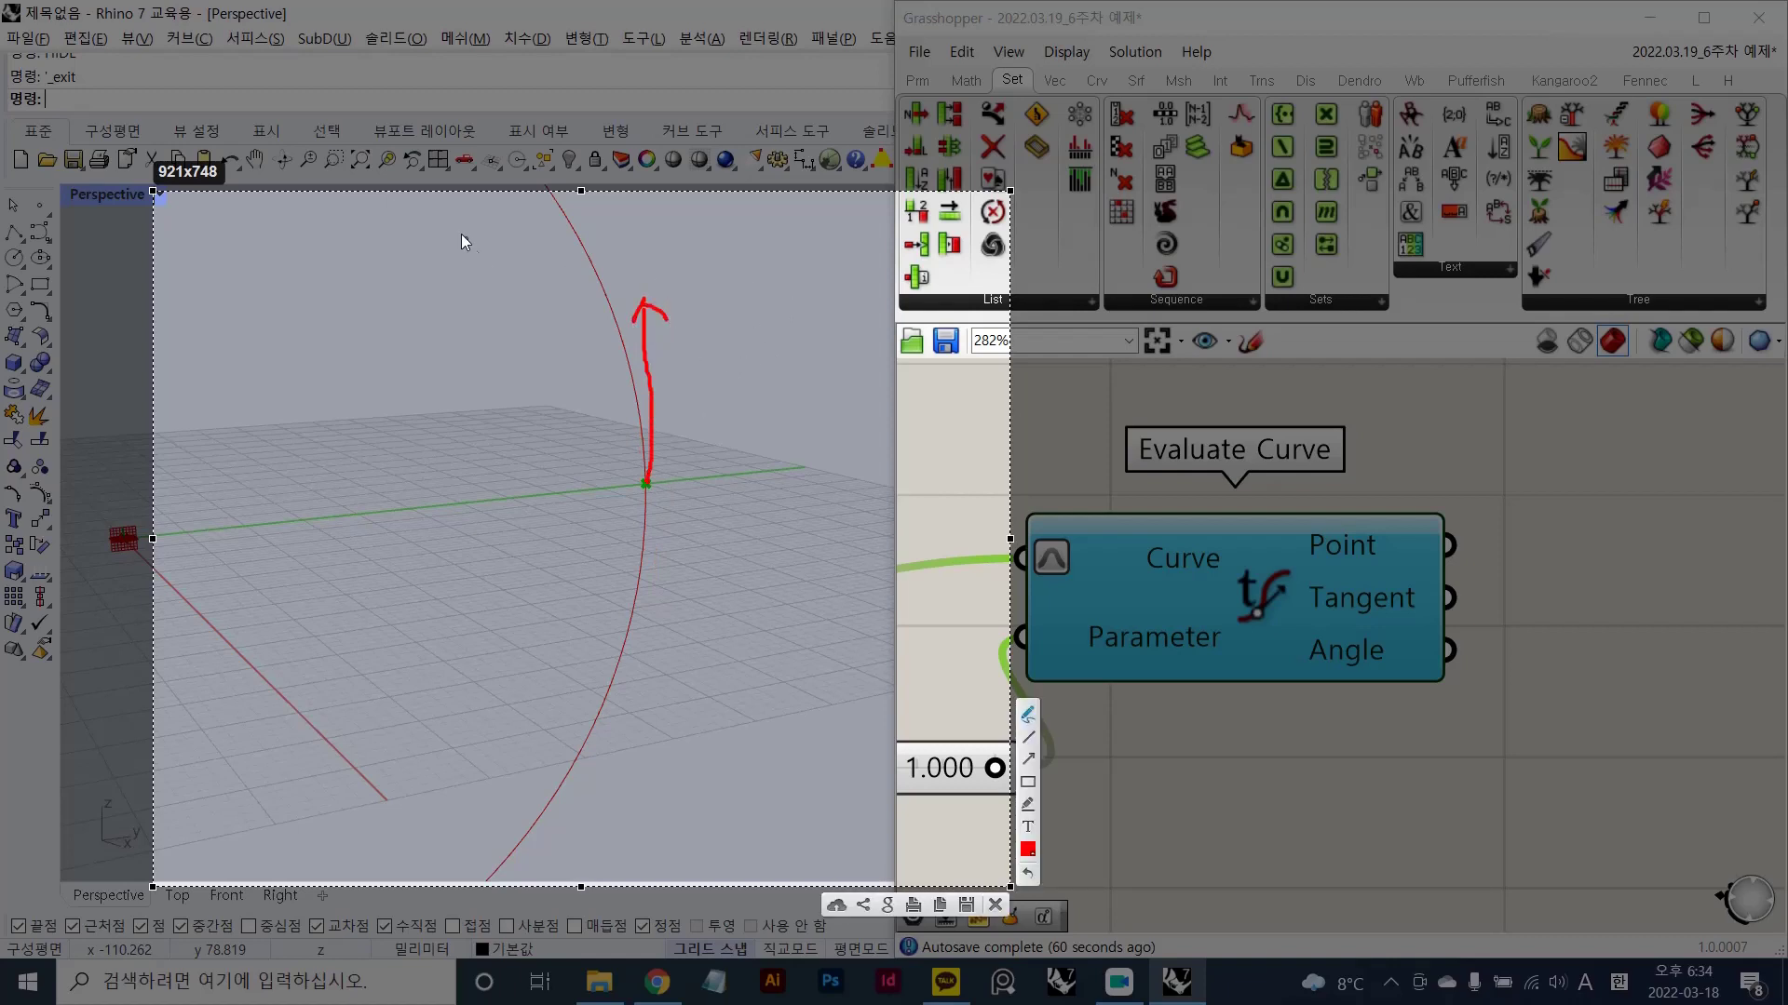
pyautogui.moveTo(451, 228)
pyautogui.mouseDown()
pyautogui.moveTo(470, 267)
pyautogui.moveTo(527, 254)
pyautogui.mouseUp()
pyautogui.moveTo(575, 235); pyautogui.dragTo(587, 270)
pyautogui.moveTo(574, 228); pyautogui.dragTo(710, 235)
pyautogui.moveTo(726, 236); pyautogui.dragTo(840, 247)
pyautogui.moveTo(867, 196)
pyautogui.mouseDown()
pyautogui.moveTo(880, 275)
pyautogui.moveTo(899, 241)
pyautogui.mouseUp()
pyautogui.moveTo(911, 216)
pyautogui.mouseDown()
pyautogui.moveTo(920, 271)
pyautogui.moveTo(965, 262)
pyautogui.mouseUp()
pyautogui.moveTo(965, 235); pyautogui.dragTo(968, 271)
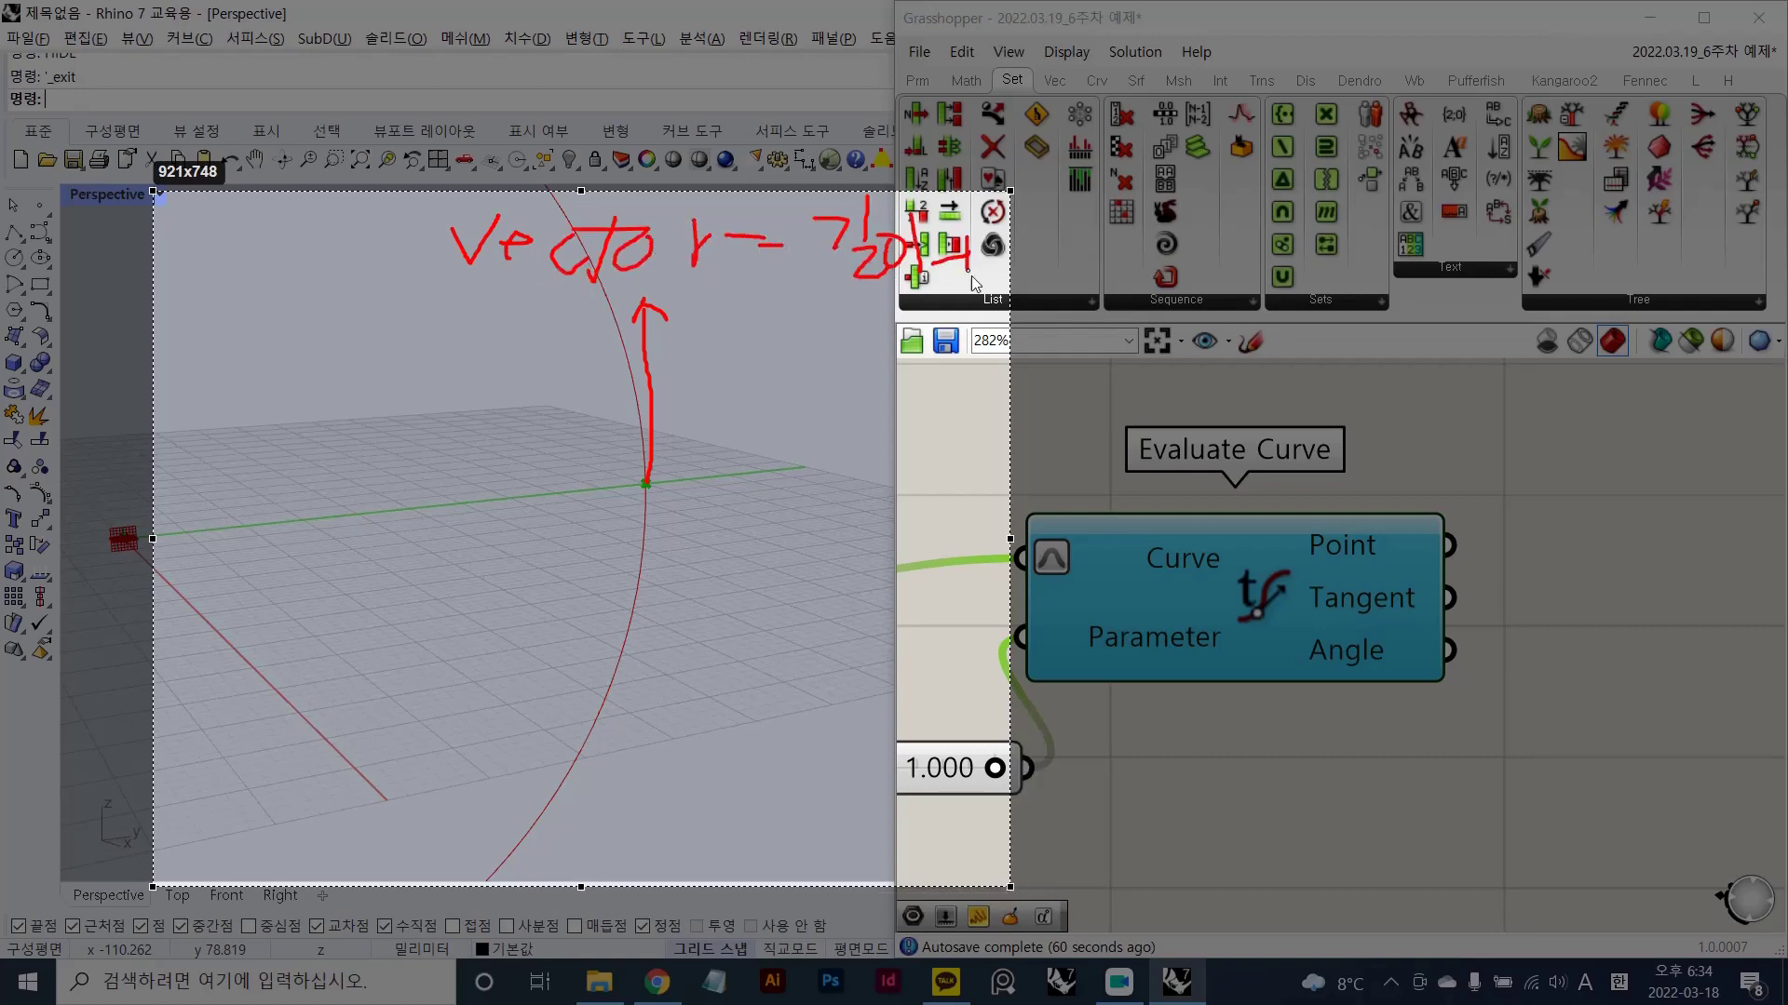
pyautogui.moveTo(1004, 200)
pyautogui.mouseDown()
pyautogui.moveTo(1008, 247)
pyautogui.moveTo(1032, 265)
pyautogui.mouseUp()
pyautogui.moveTo(1056, 211)
pyautogui.mouseDown()
pyautogui.moveTo(1056, 264)
pyautogui.moveTo(1089, 219)
pyautogui.mouseUp()
pyautogui.moveTo(1067, 231)
pyautogui.mouseDown()
pyautogui.moveTo(1095, 225)
pyautogui.moveTo(1083, 246)
pyautogui.mouseUp()
pyautogui.moveTo(1102, 210)
pyautogui.mouseDown()
pyautogui.moveTo(1104, 257)
pyautogui.moveTo(1117, 228)
pyautogui.mouseUp()
# - Box part of the handwritten vector definition, link it with arrows to the tangent arrow and the Tangent output, and close the capture
pyautogui.moveTo(1105, 246)
pyautogui.mouseDown()
pyautogui.moveTo(1120, 243)
pyautogui.moveTo(904, 298)
pyautogui.moveTo(1275, 160)
pyautogui.moveTo(1231, 323)
pyautogui.mouseUp()
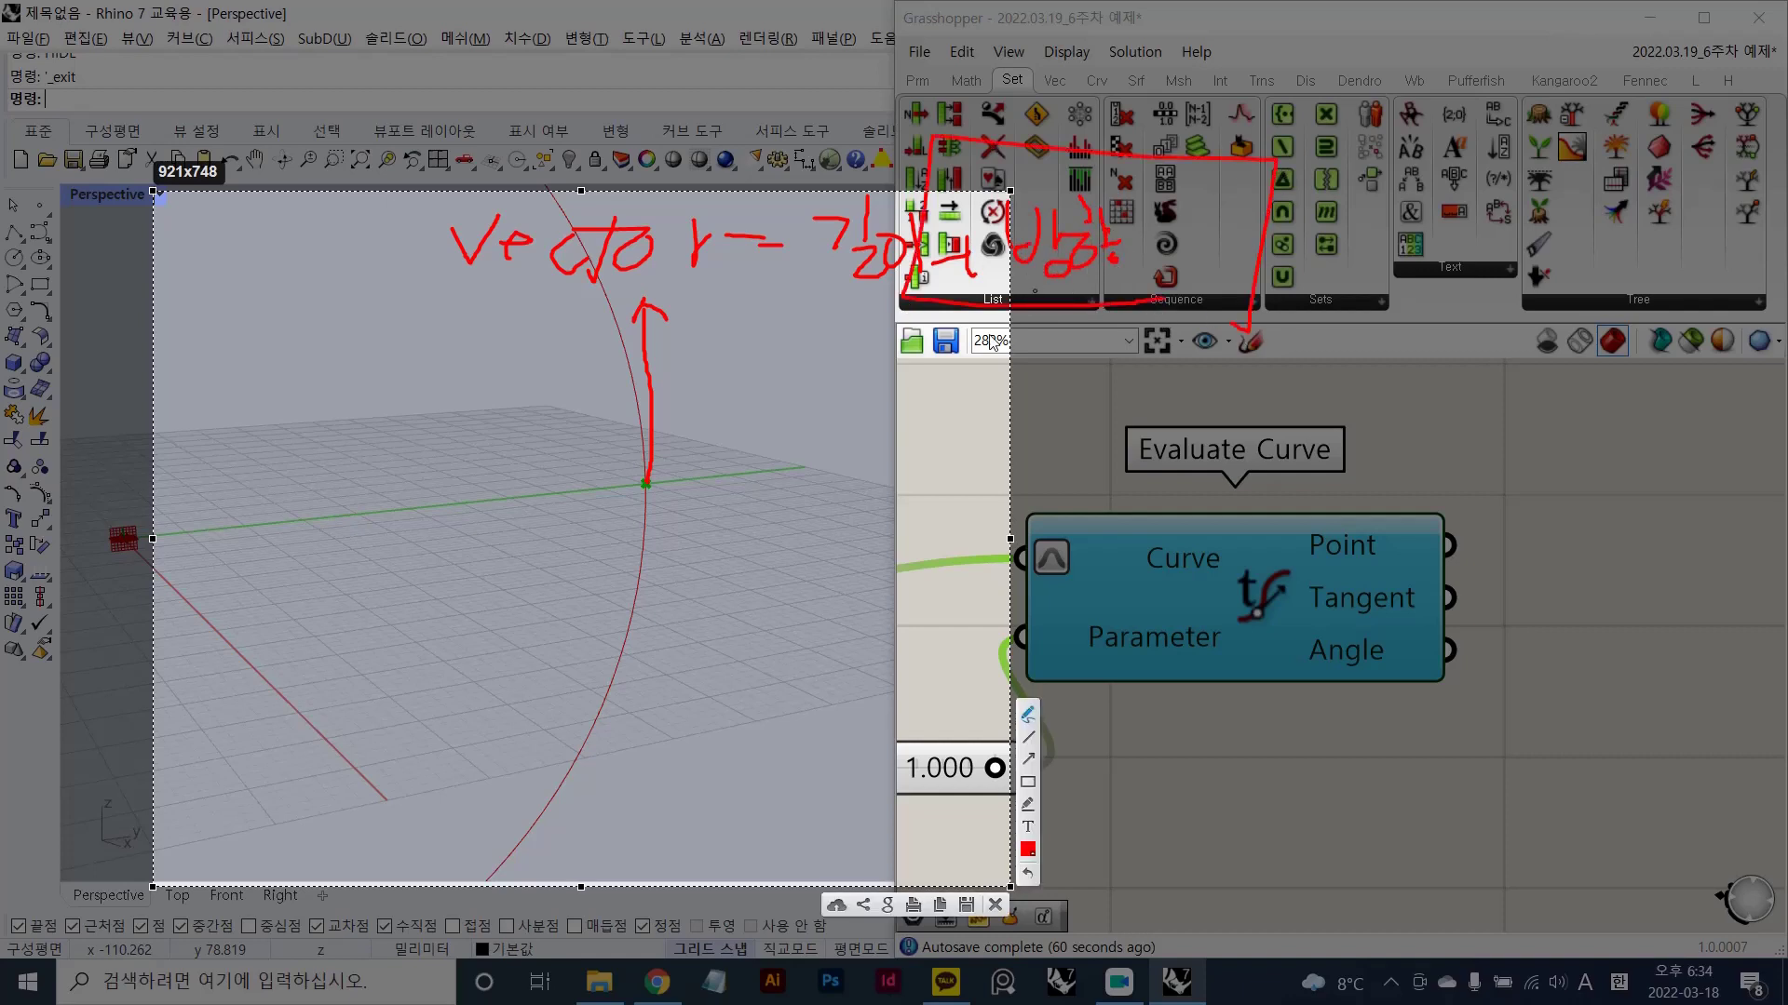
pyautogui.moveTo(1032, 292)
pyautogui.mouseDown()
pyautogui.moveTo(684, 402)
pyautogui.moveTo(721, 417)
pyautogui.mouseUp()
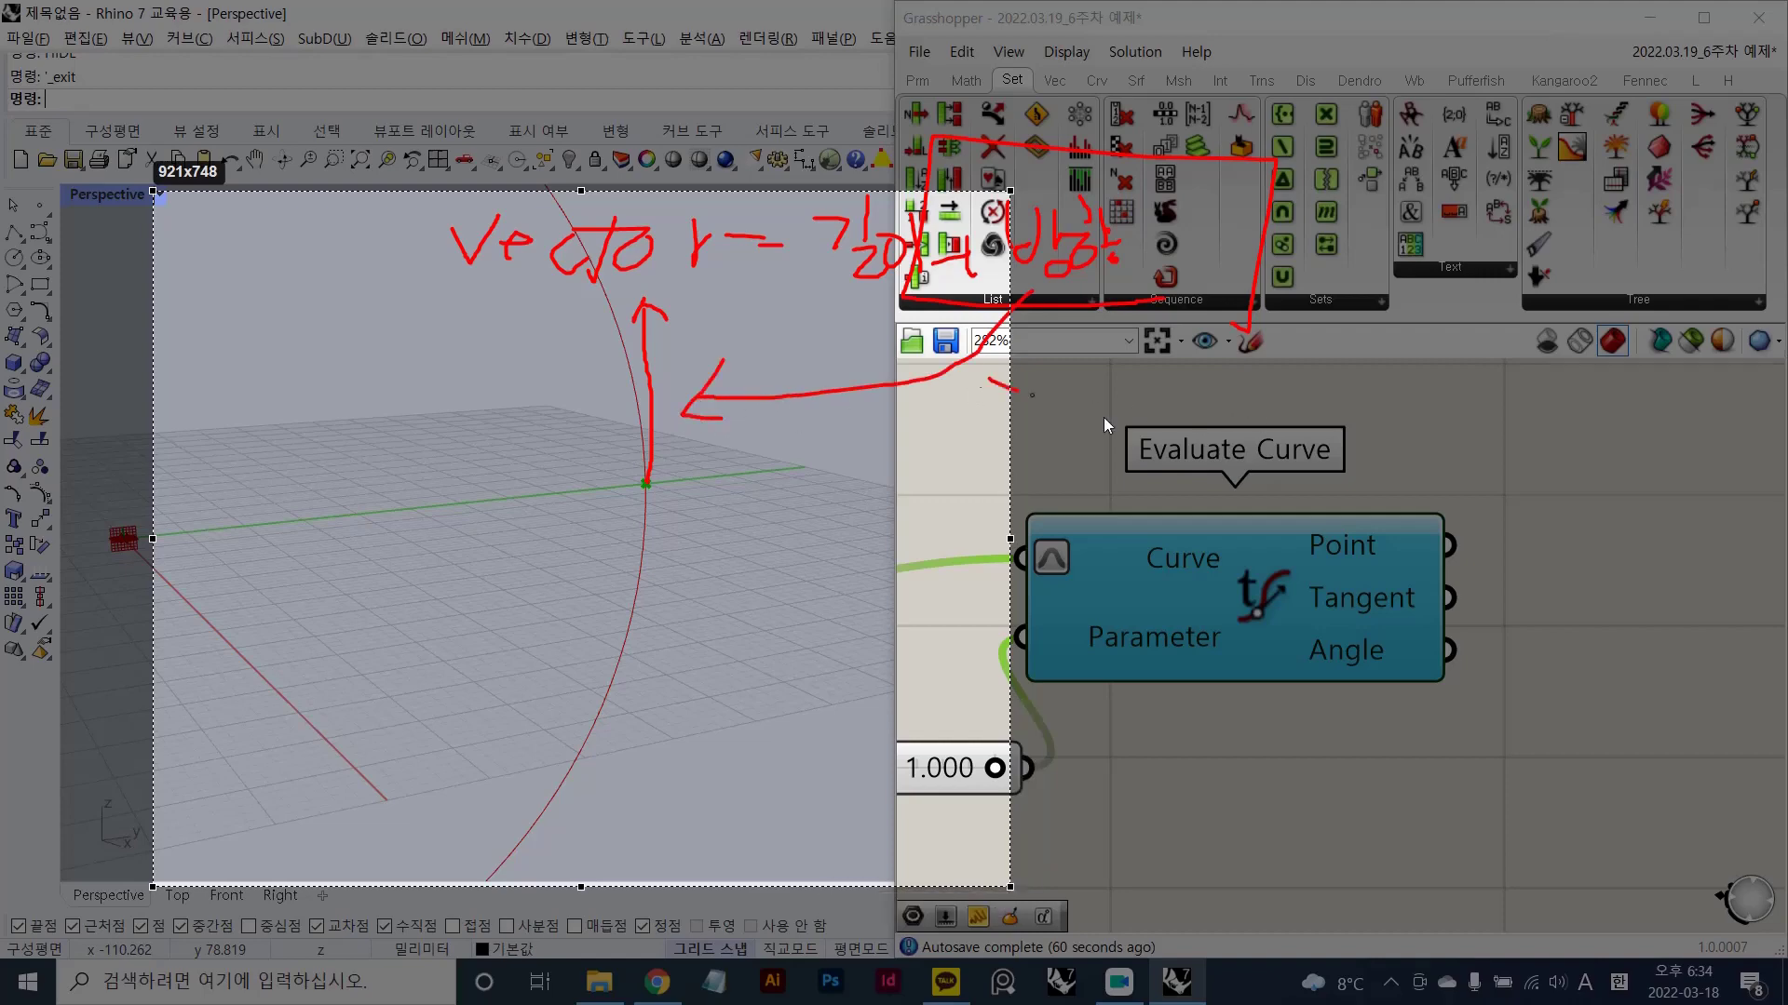
pyautogui.moveTo(989, 380)
pyautogui.mouseDown()
pyautogui.moveTo(1390, 577)
pyautogui.moveTo(1276, 619)
pyautogui.mouseUp()
pyautogui.moveTo(1454, 572); pyautogui.dragTo(1343, 570)
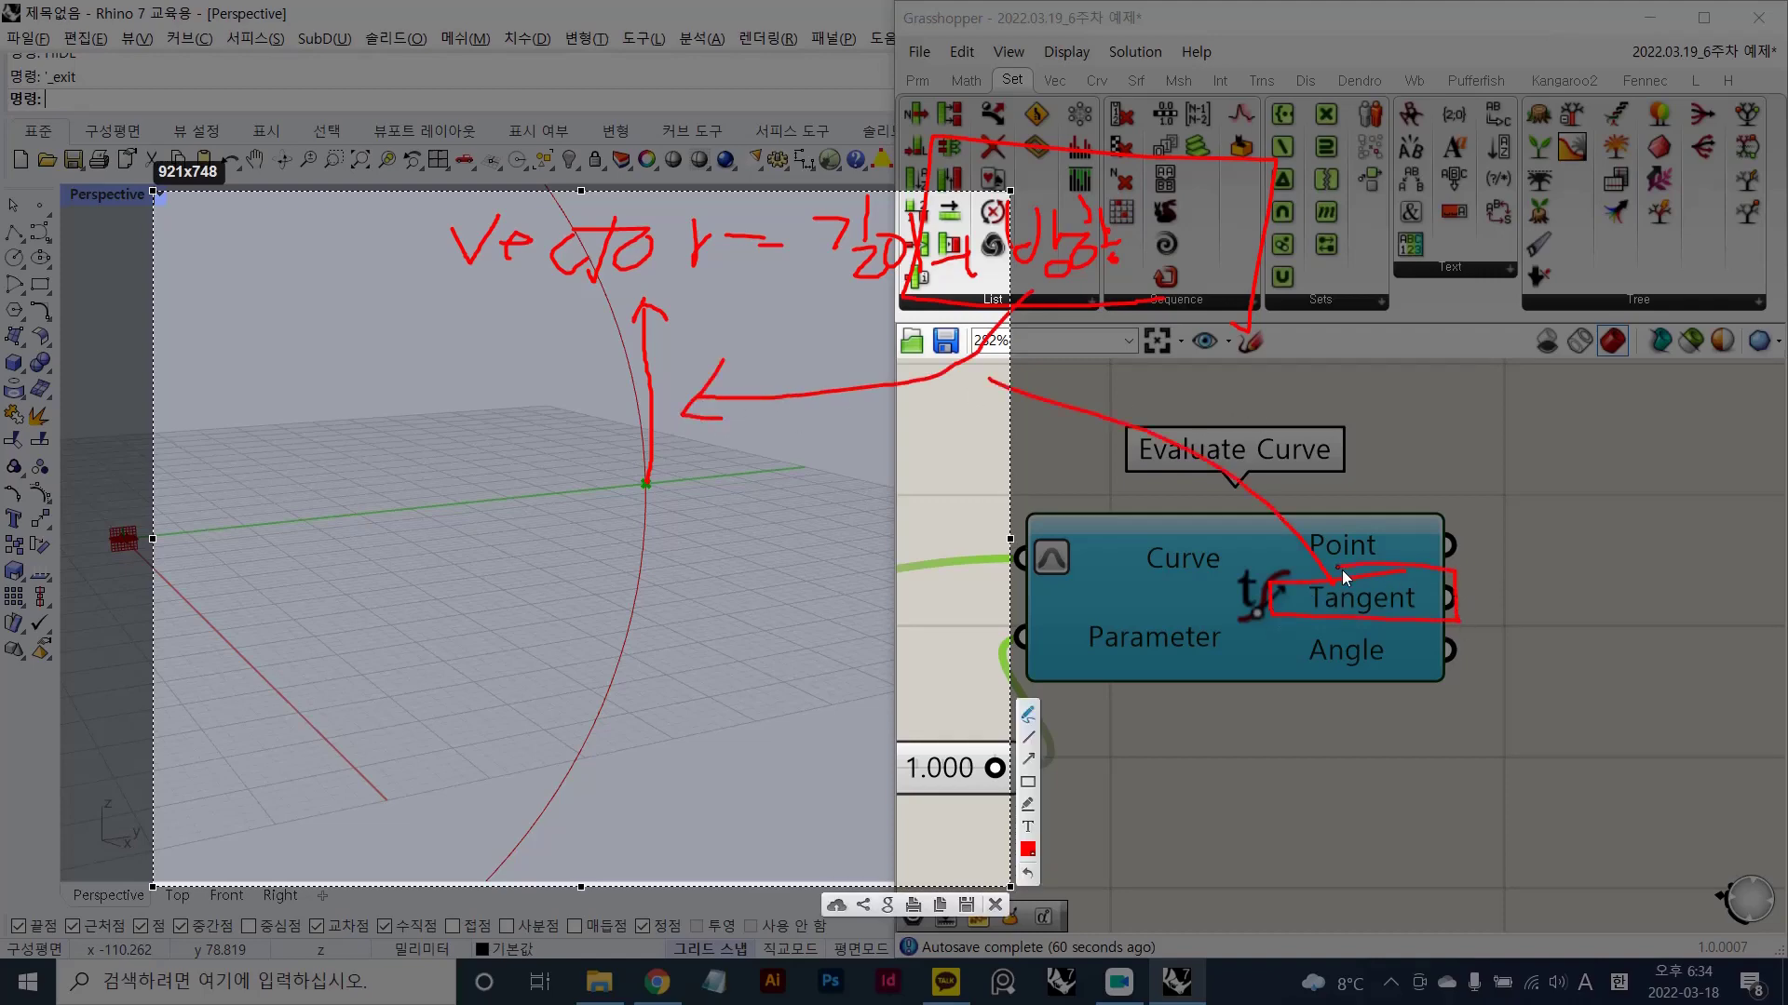
pyautogui.press('Escape')
# - Examine Evaluate Curve's Angle output and view the whole circle with its evaluated point
pyautogui.moveTo(1344, 653)
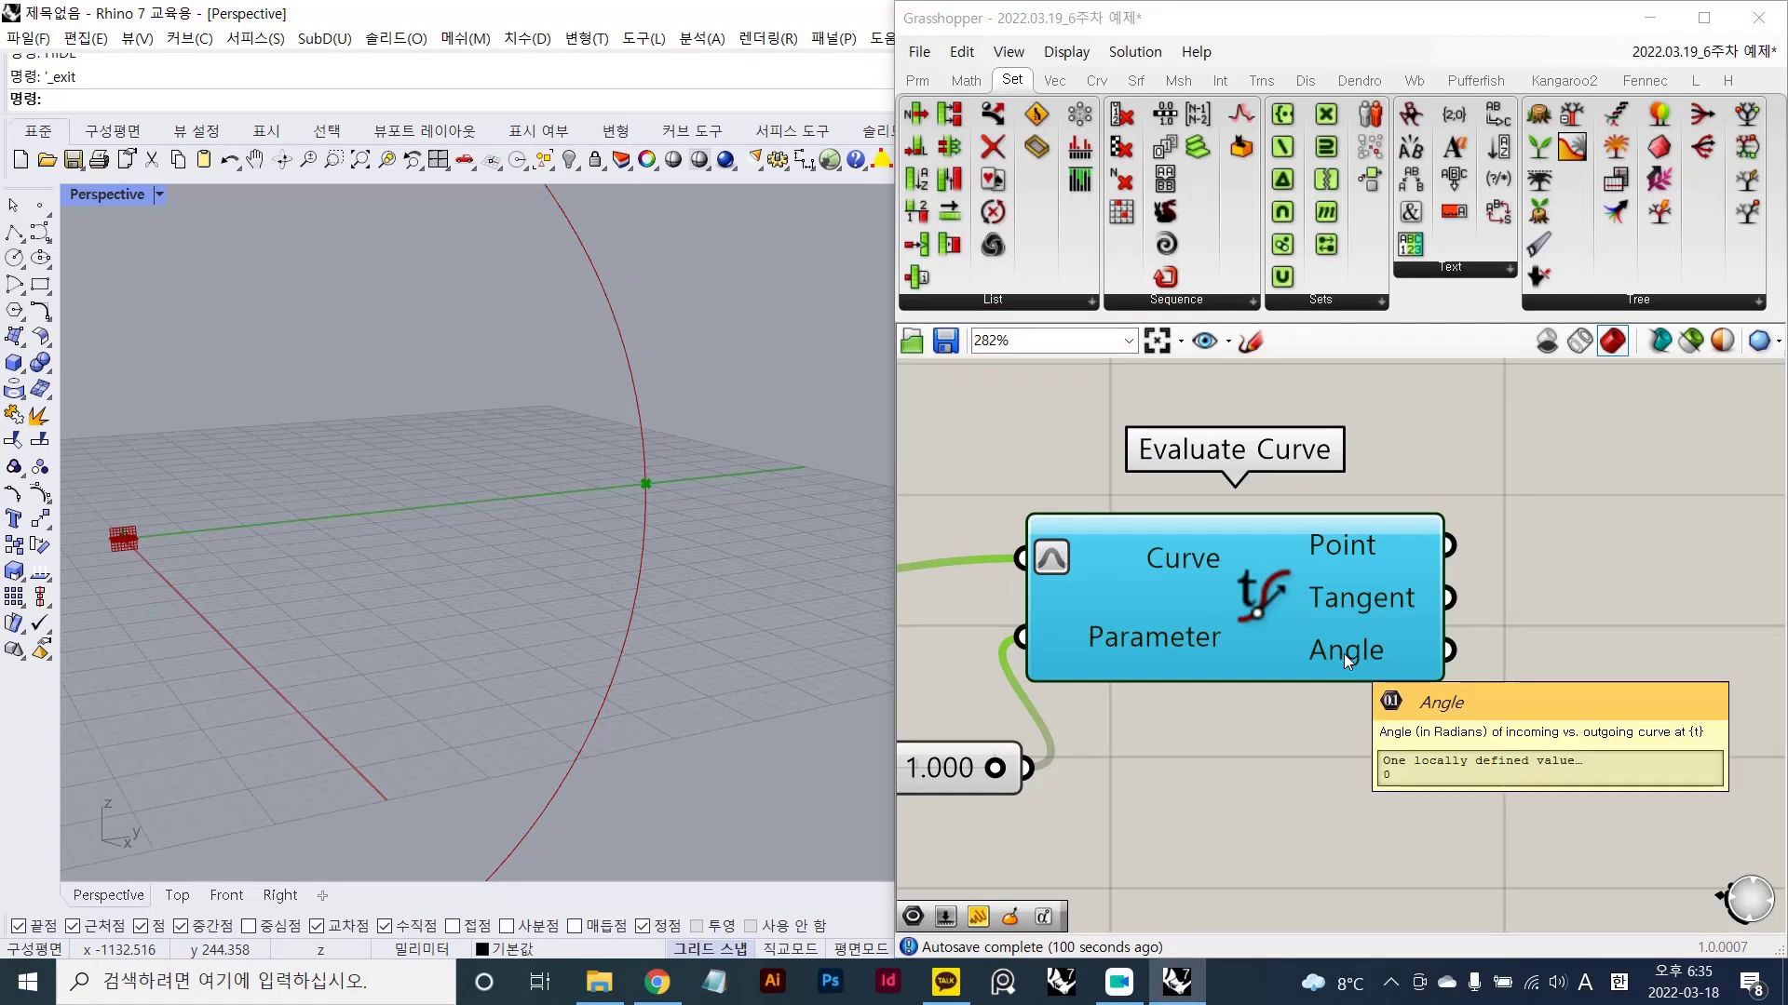
pyautogui.scroll(-3, 1312, 648)
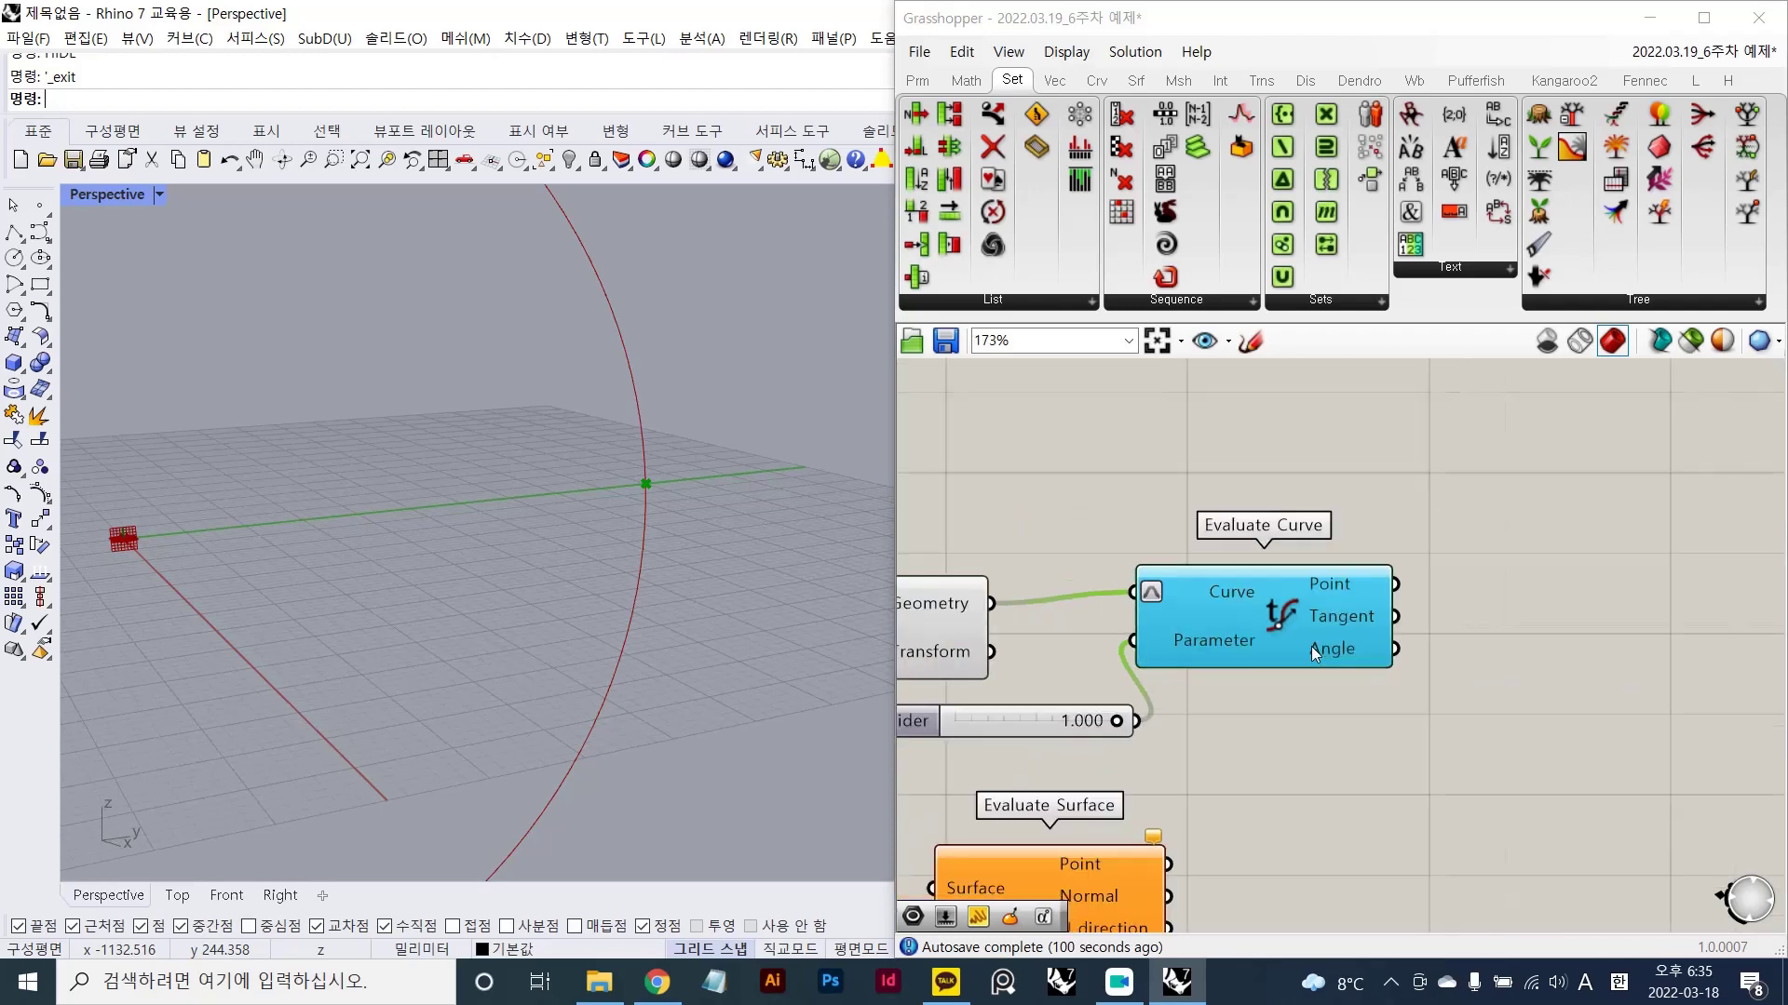
pyautogui.moveTo(1280, 700); pyautogui.dragTo(1453, 636, button='right')
pyautogui.scroll(-4, 578, 547)
pyautogui.moveTo(486, 509); pyautogui.dragTo(599, 559, button='right')
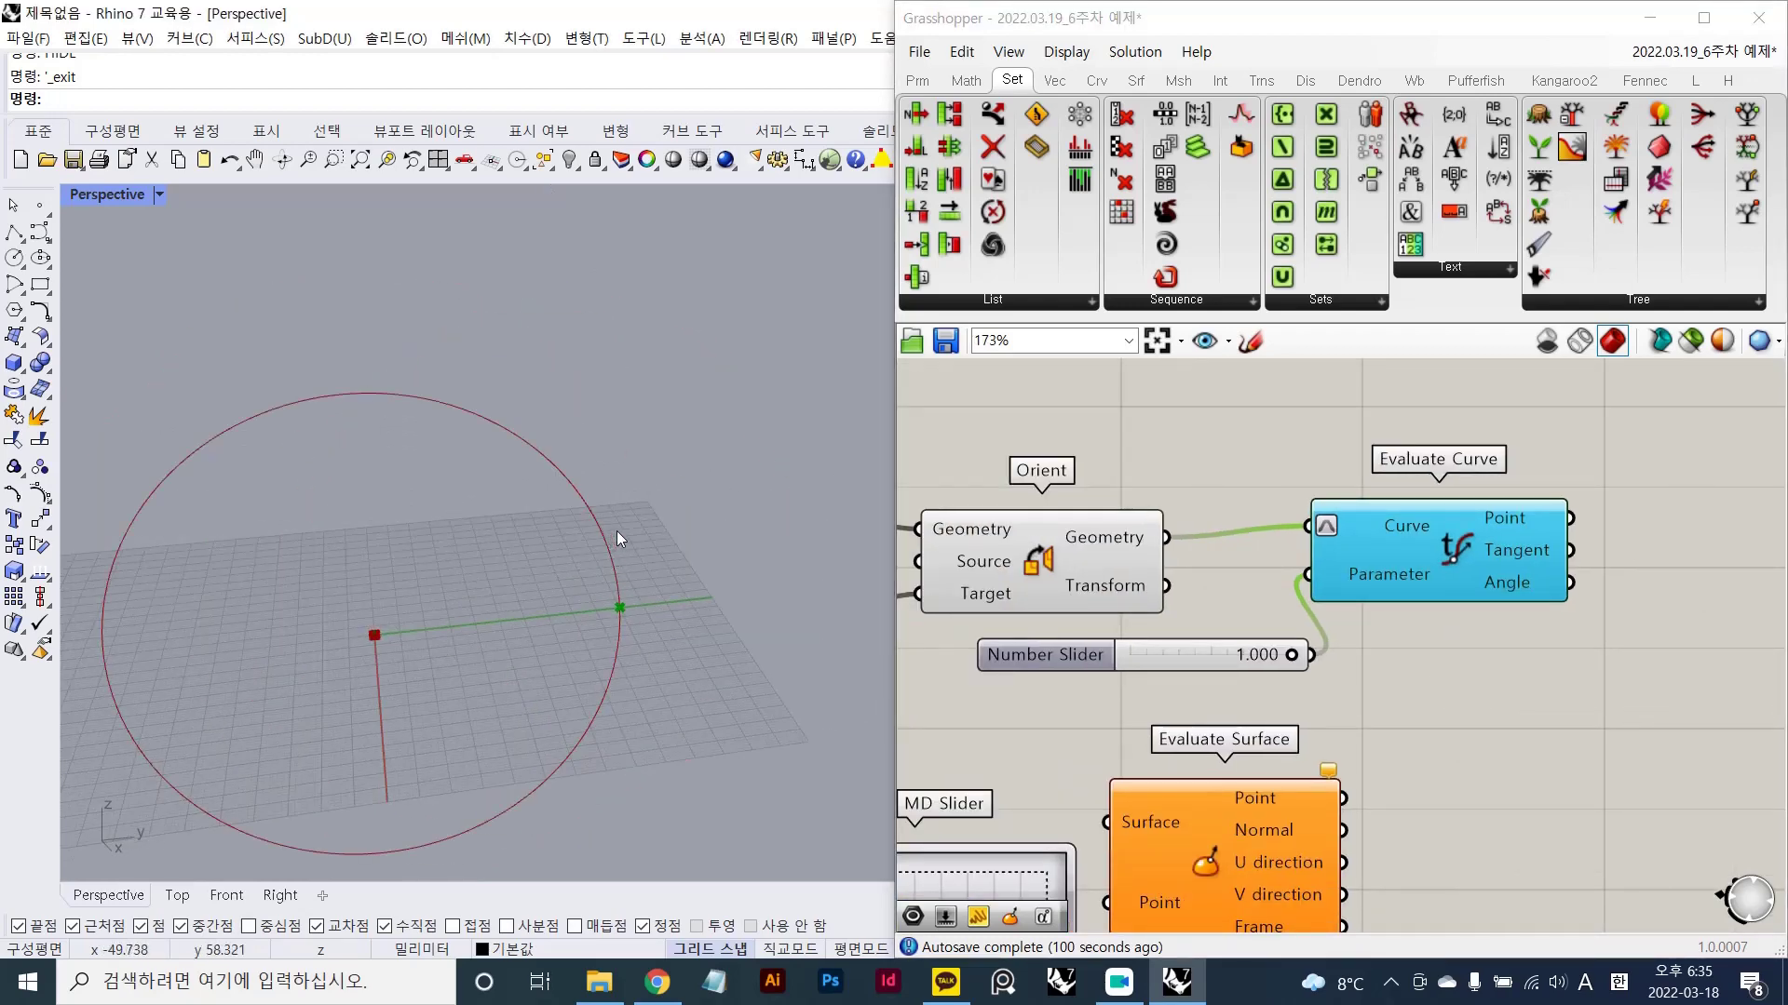
pyautogui.keyDown('shift'); pyautogui.moveTo(587, 583); pyautogui.dragTo(634, 511, button='right'); pyautogui.keyUp('shift')
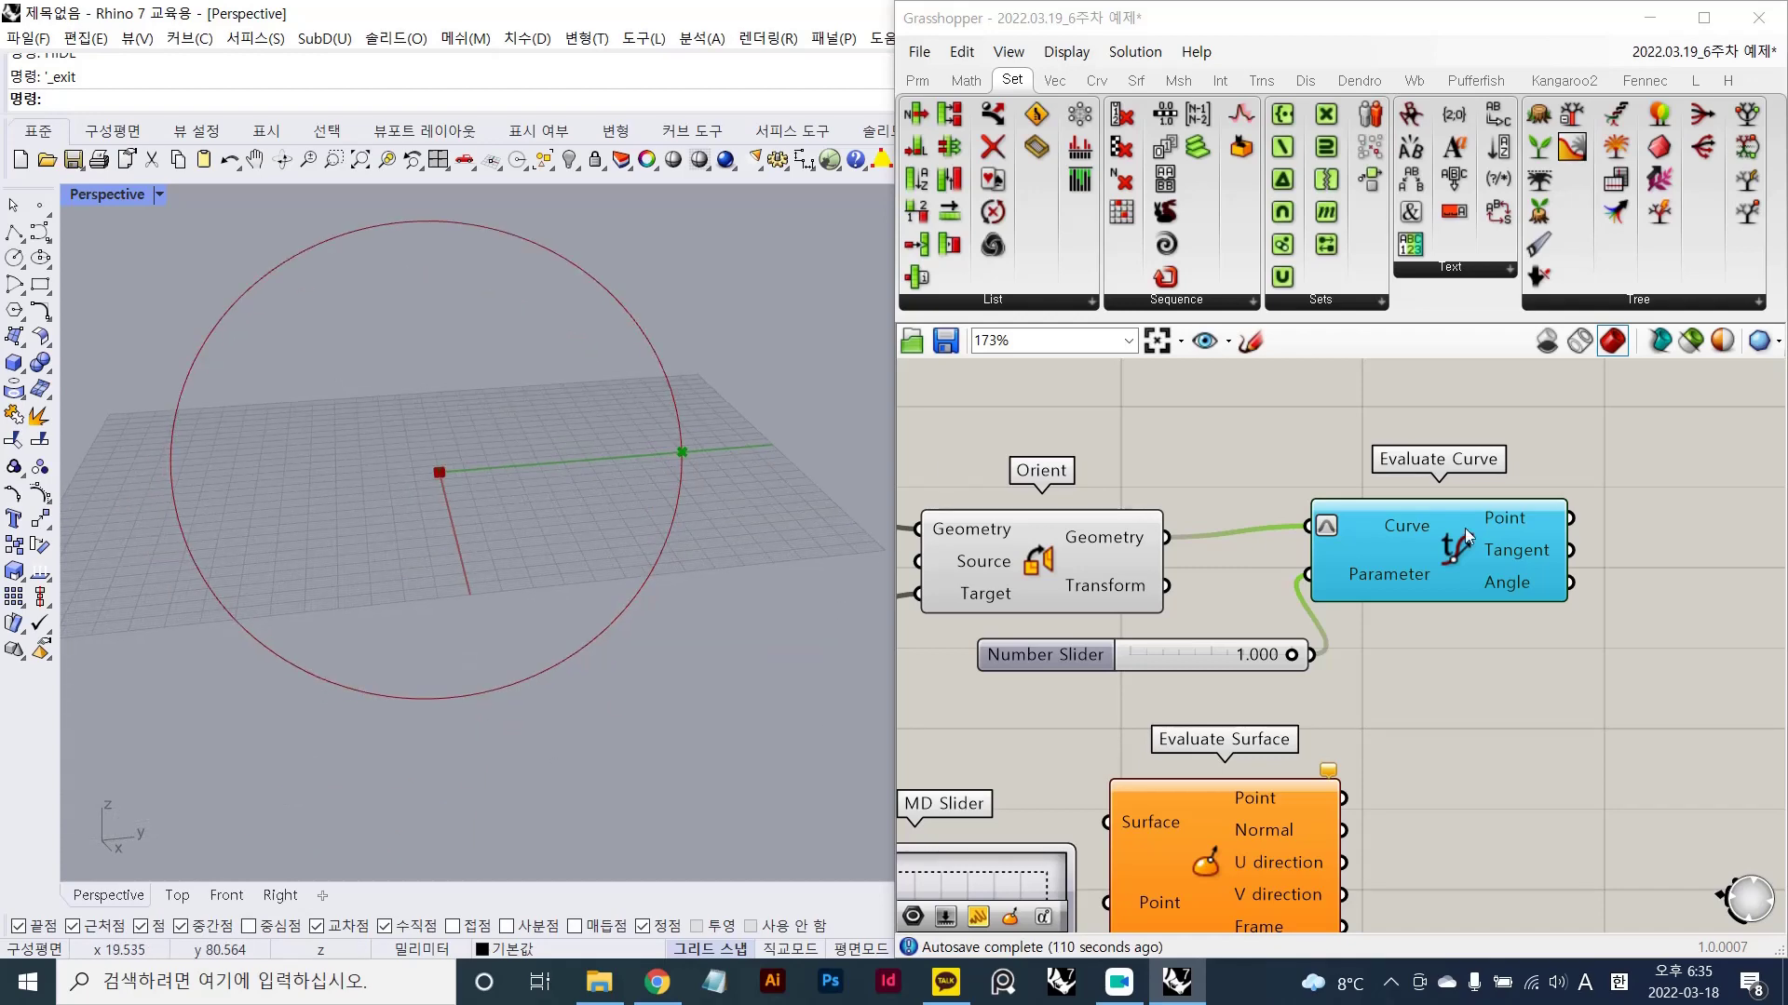
# - Select Evaluate Curve and set the Number Slider feeding its Parameter input to 0.000
pyautogui.click(1533, 672)
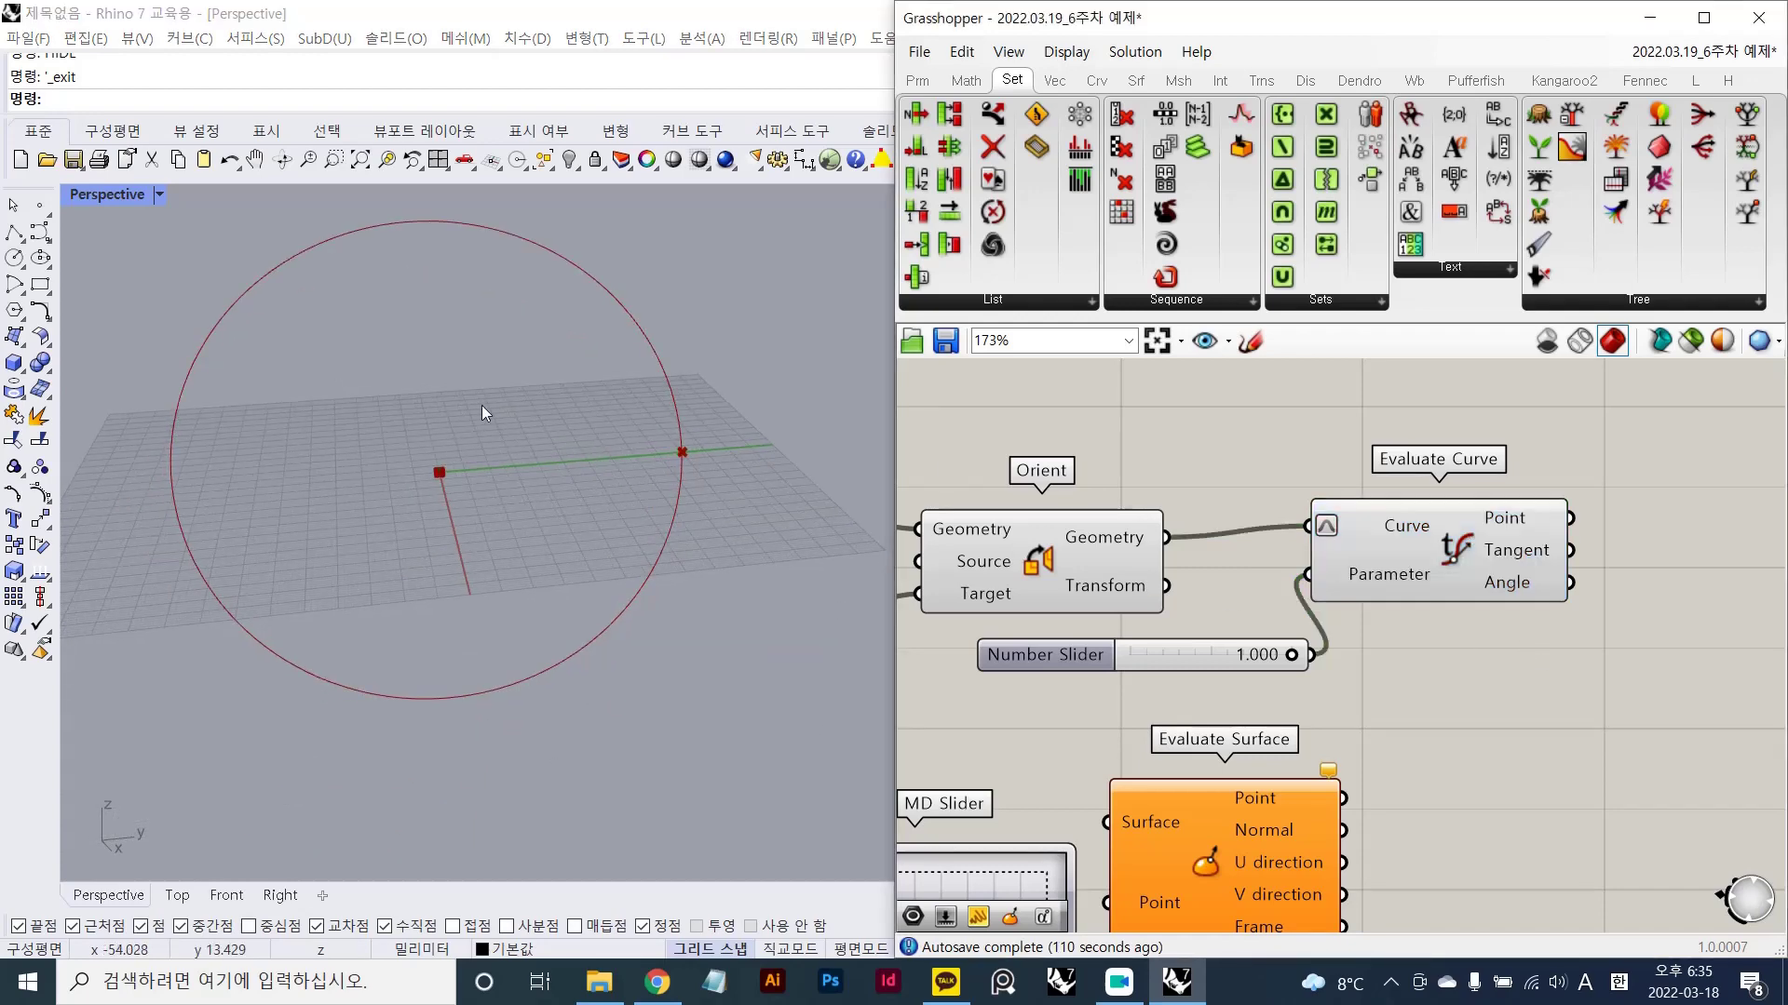
pyautogui.click(1466, 589)
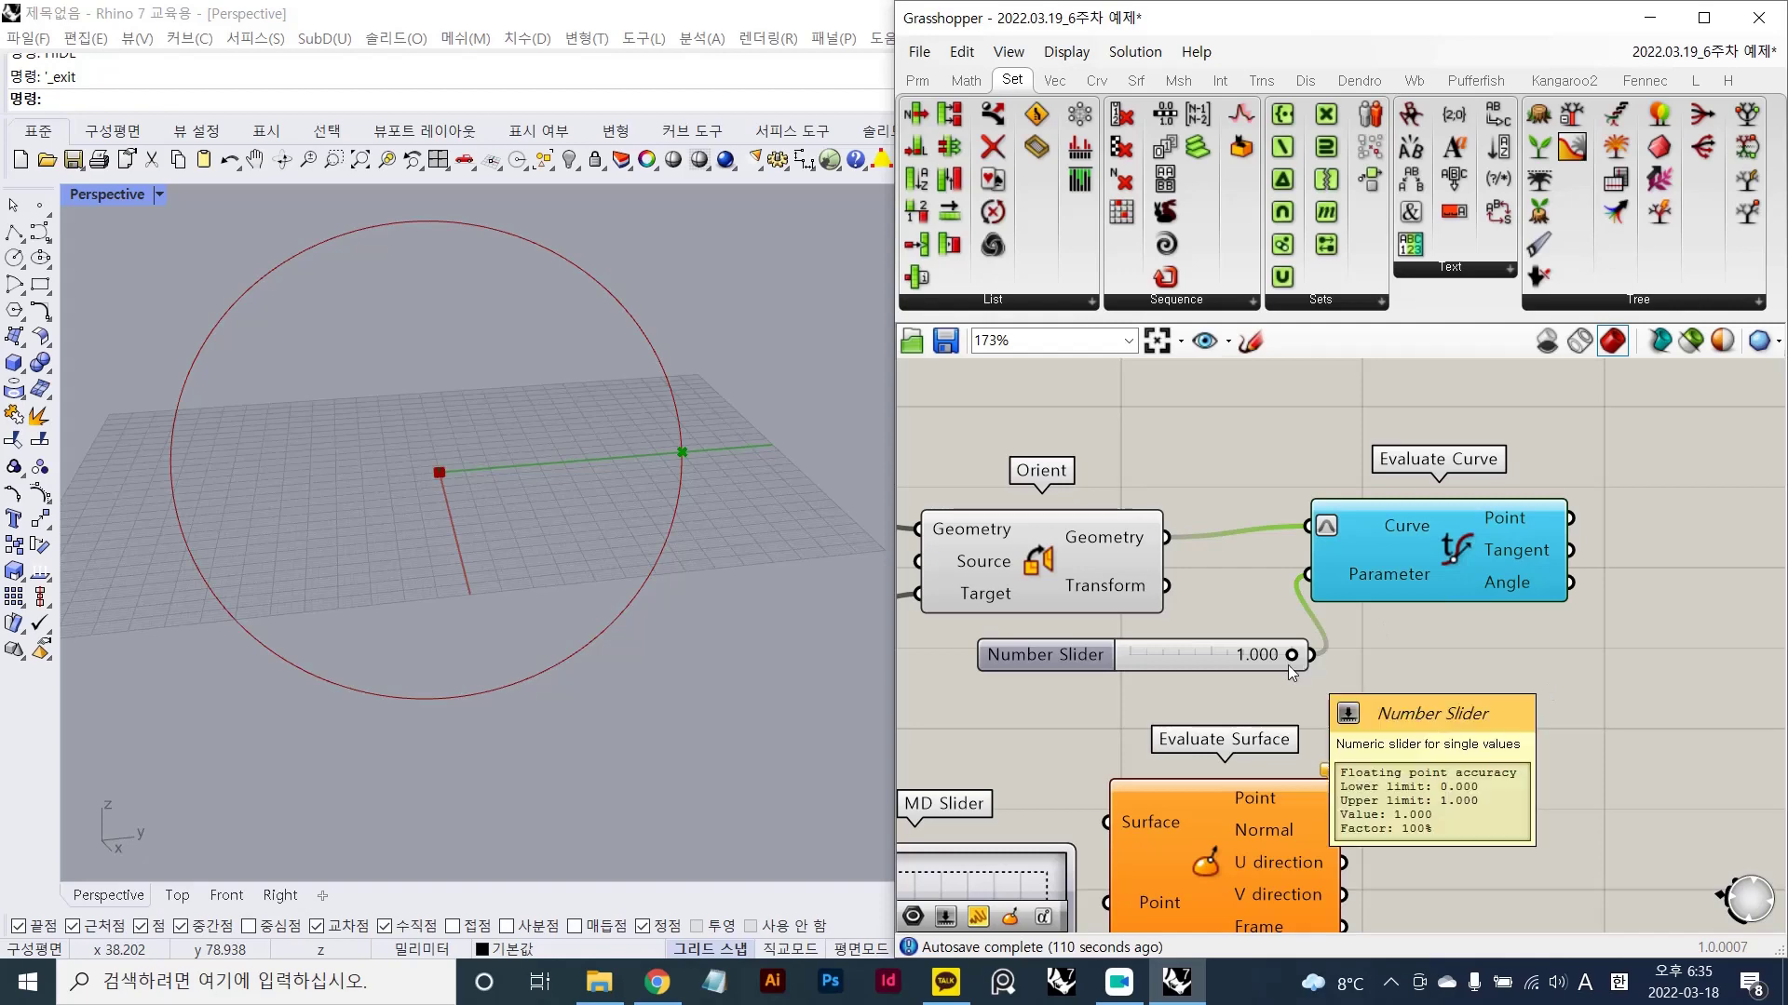
pyautogui.moveTo(1291, 656); pyautogui.dragTo(1110, 653)
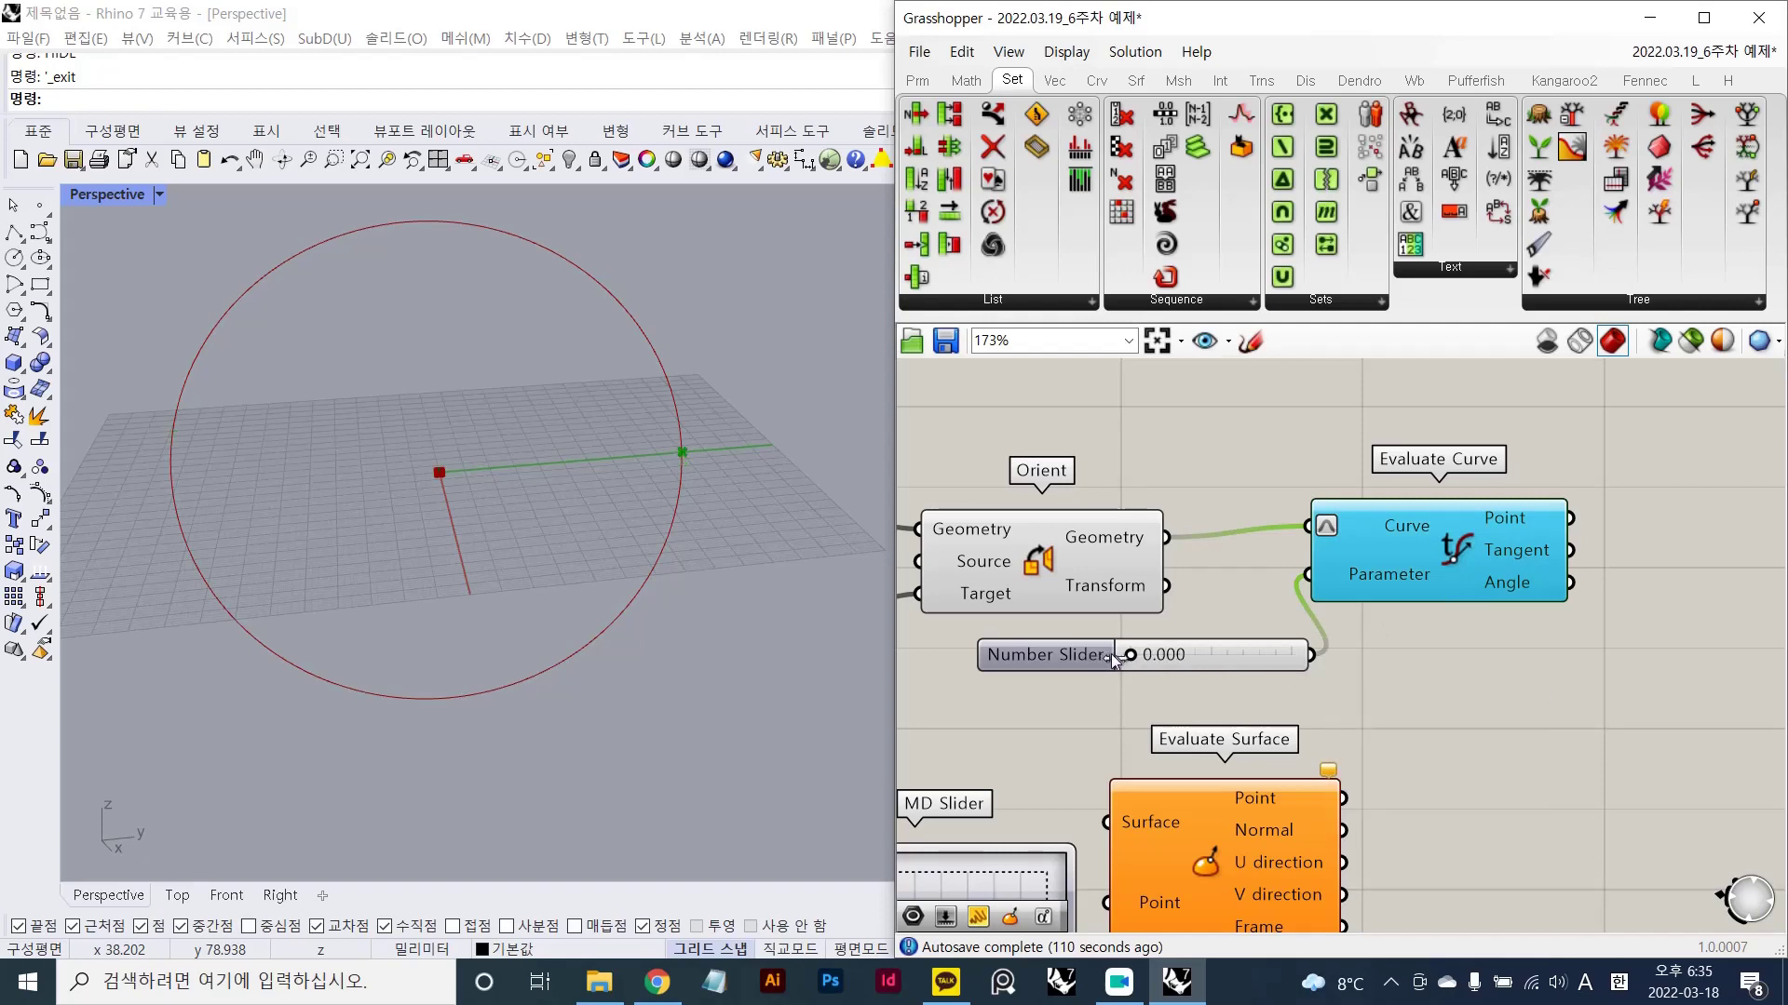
# - Delete the leftover Evaluate Surface and MD Slider components below the circle definition
pyautogui.scroll(-3, 1461, 674)
pyautogui.moveTo(1312, 775); pyautogui.dragTo(1045, 641)
pyautogui.press('Delete')
pyautogui.click(1358, 466)
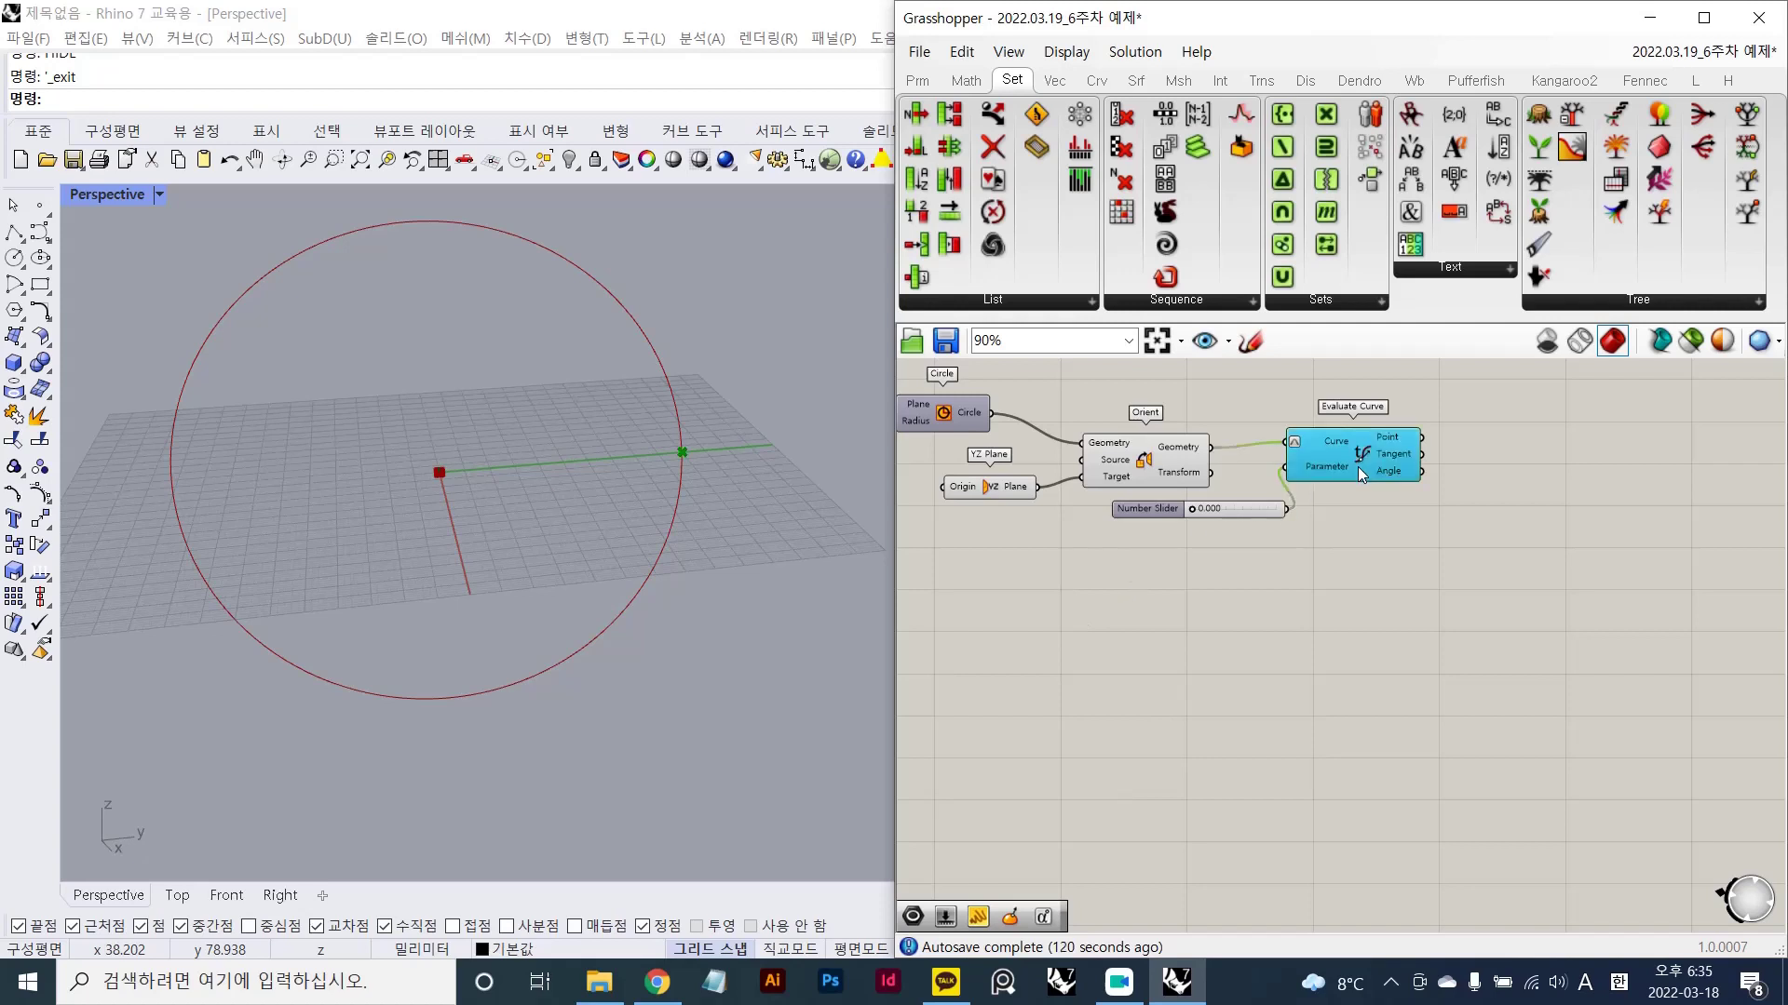
pyautogui.click(1215, 594)
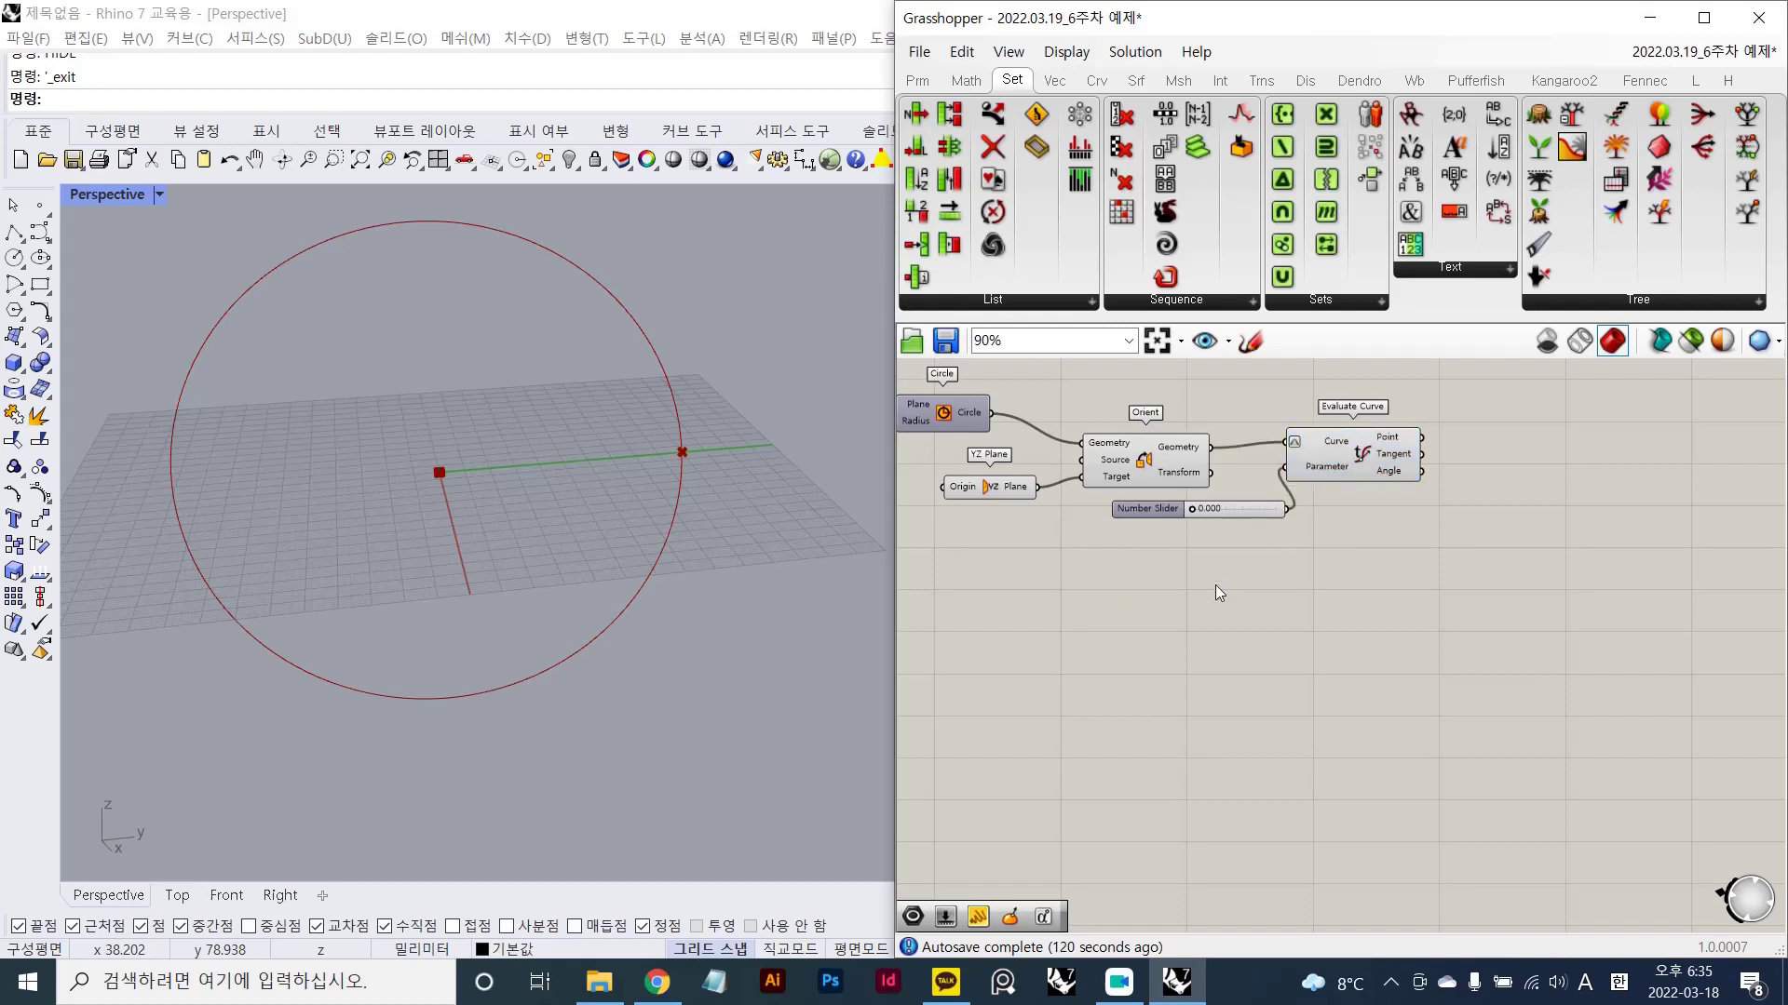
# - Reposition the parameter Number Slider slightly away from the Evaluate Curve component, below Orient
pyautogui.moveTo(1181, 560); pyautogui.dragTo(1297, 529, button='right')
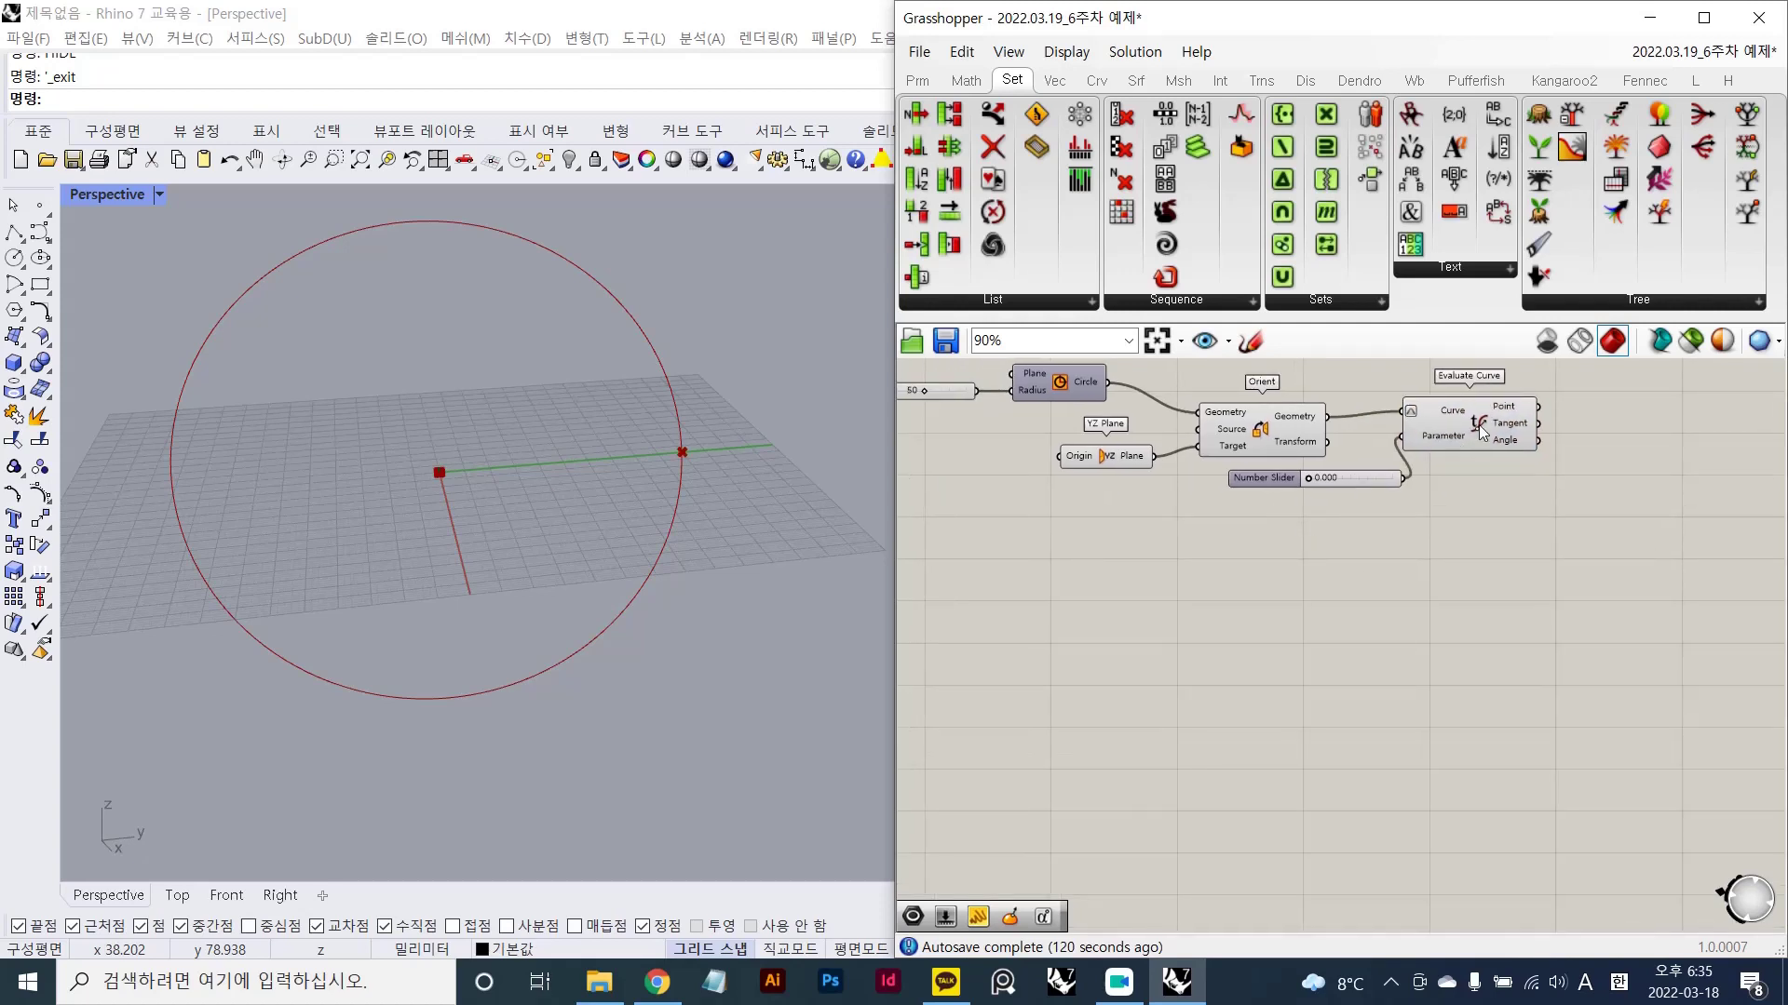
pyautogui.click(1422, 449)
pyautogui.moveTo(1379, 477); pyautogui.dragTo(1330, 497)
pyautogui.click(1263, 575)
# - Add a Center Box component to the canvas below the YZ Plane component
pyautogui.scroll(-2, 1248, 558)
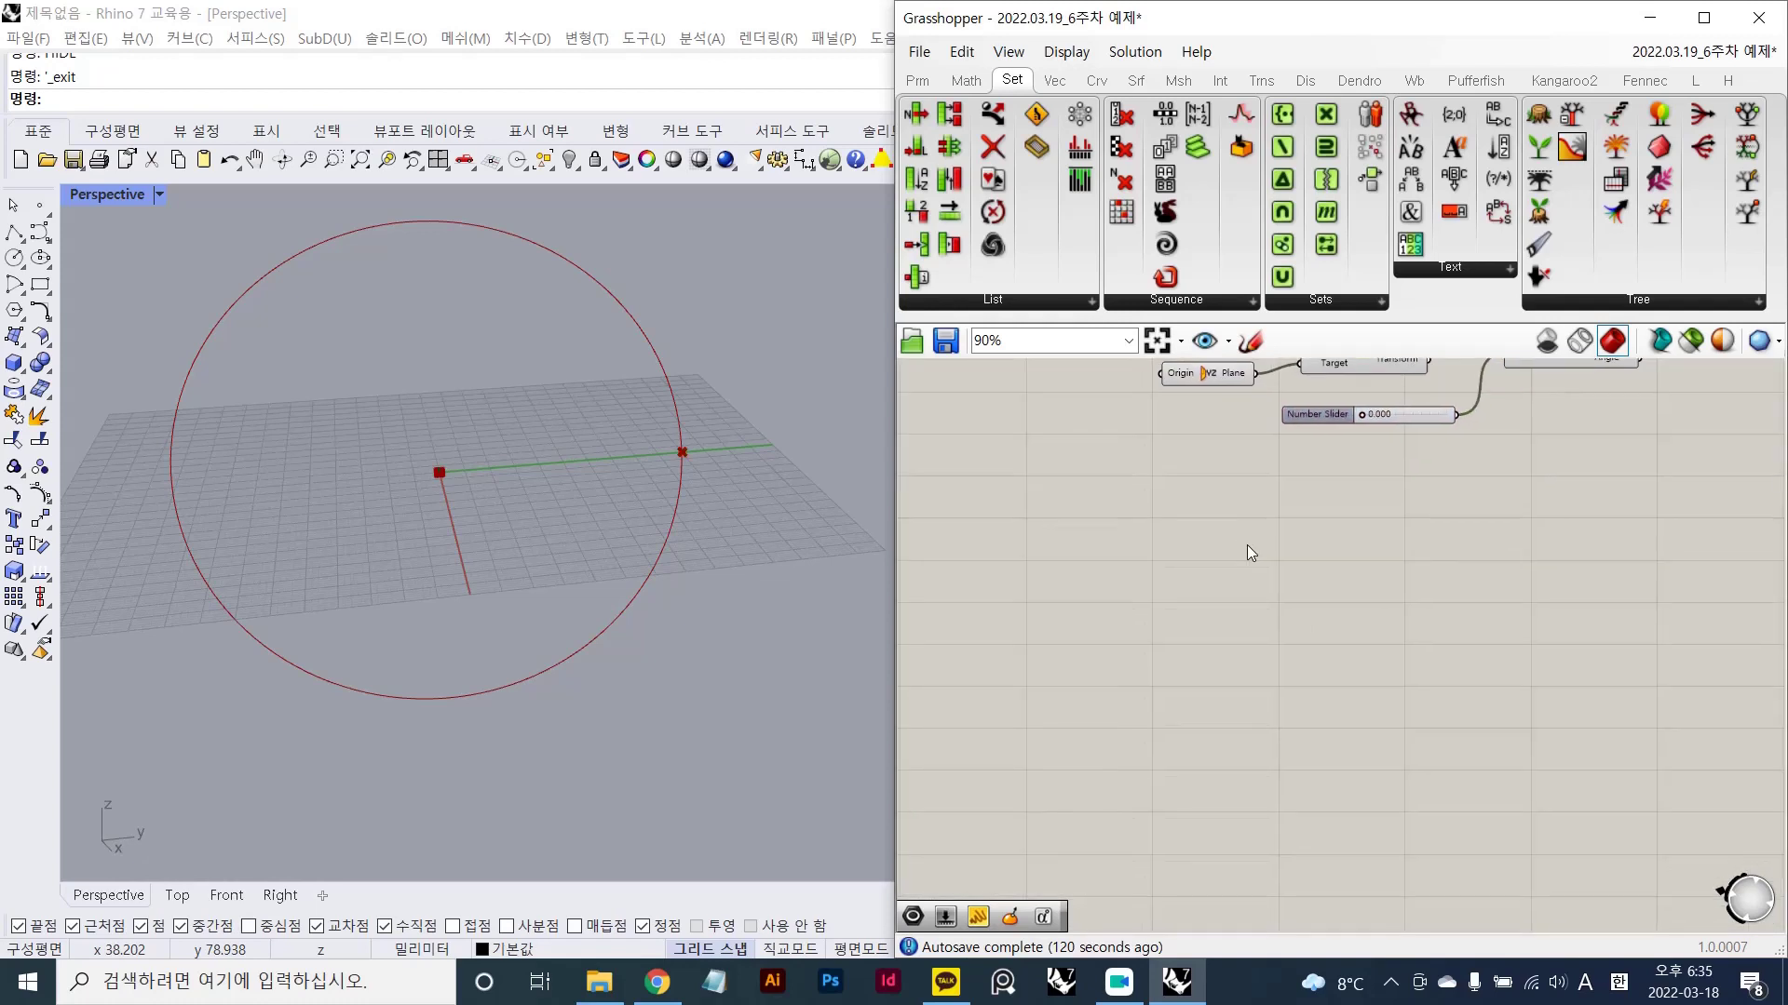
pyautogui.scroll(3, 259, 511)
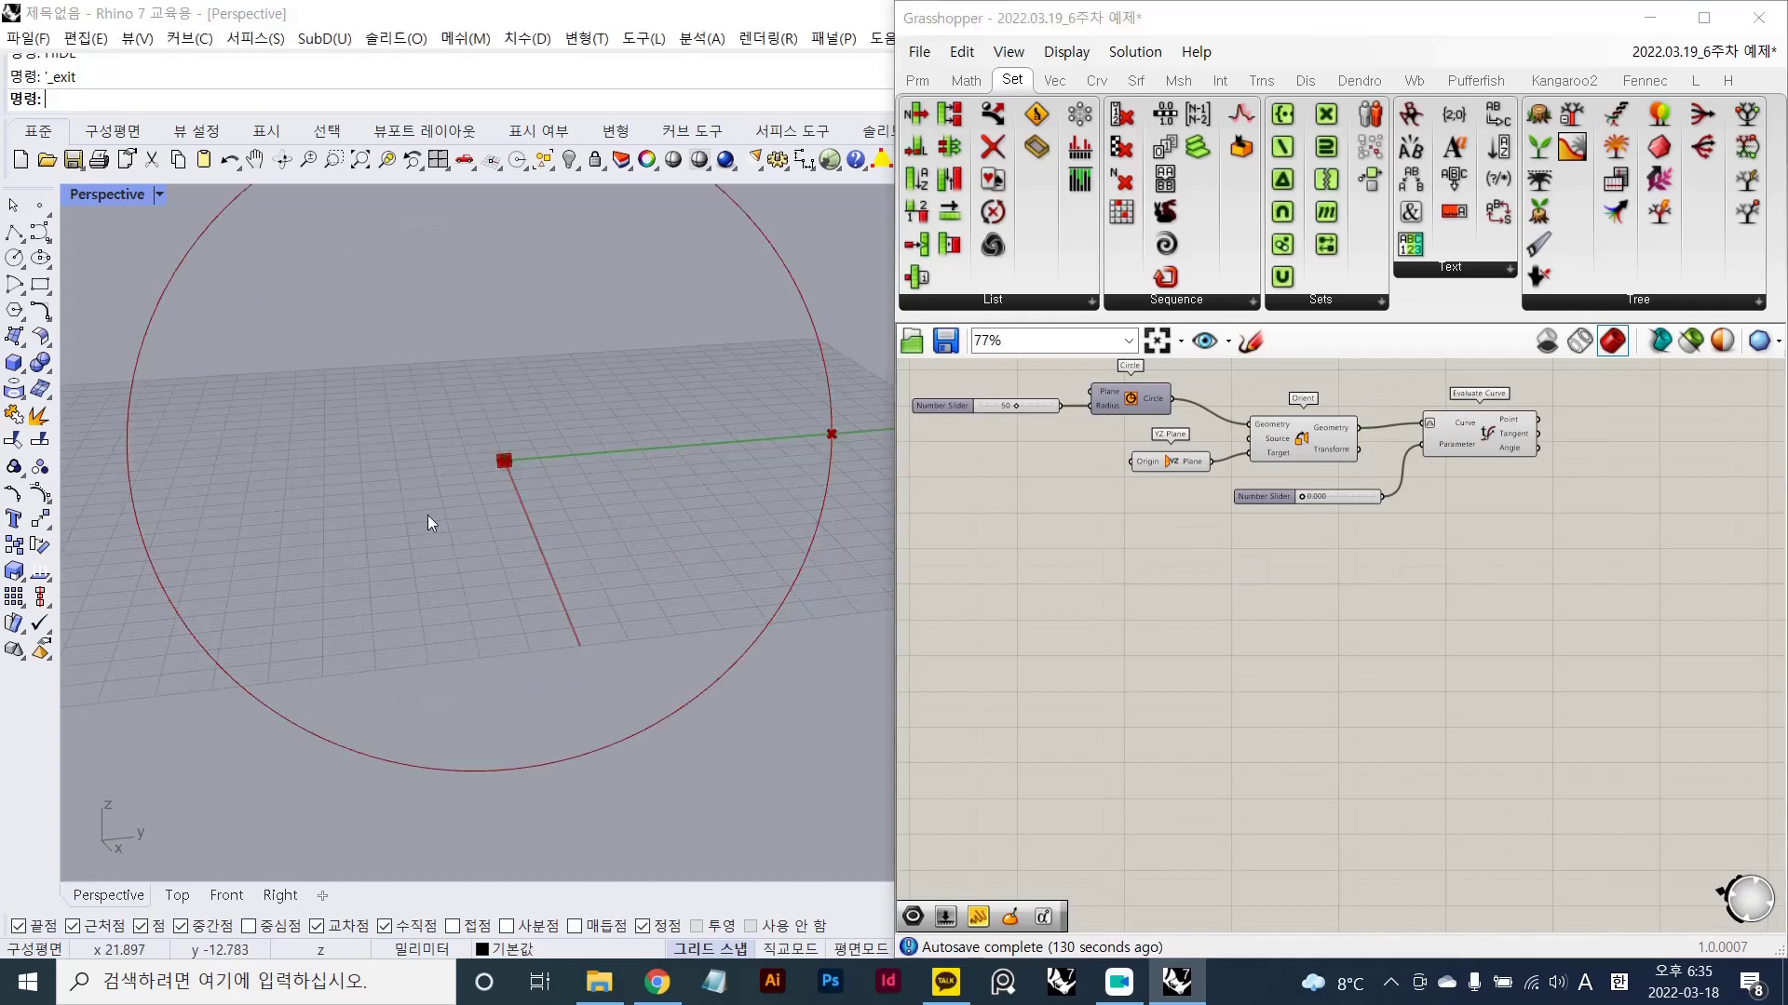
pyautogui.moveTo(427, 516); pyautogui.dragTo(483, 469, button='right')
pyautogui.scroll(-3, 486, 469)
pyautogui.write('Z')
pyautogui.press('Return')
pyautogui.moveTo(352, 372); pyautogui.dragTo(708, 587)
pyautogui.scroll(-6, 669, 534)
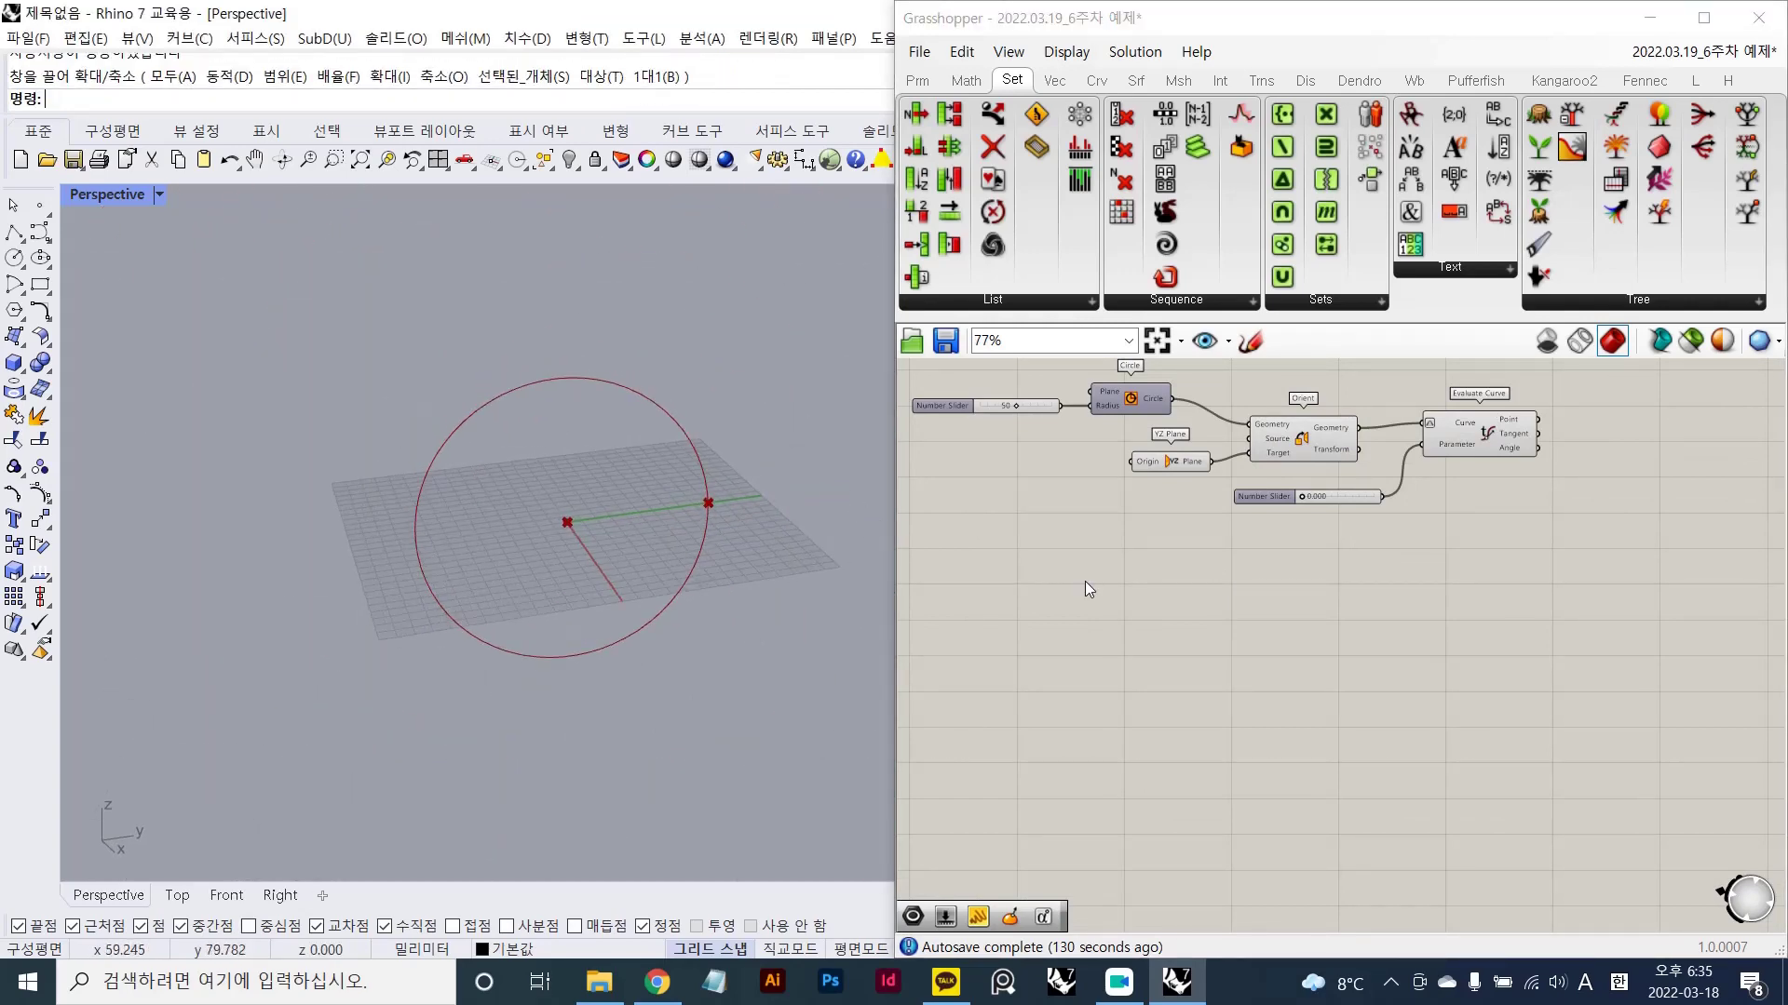
pyautogui.scroll(2, 1112, 568)
pyautogui.doubleClick(1169, 562)
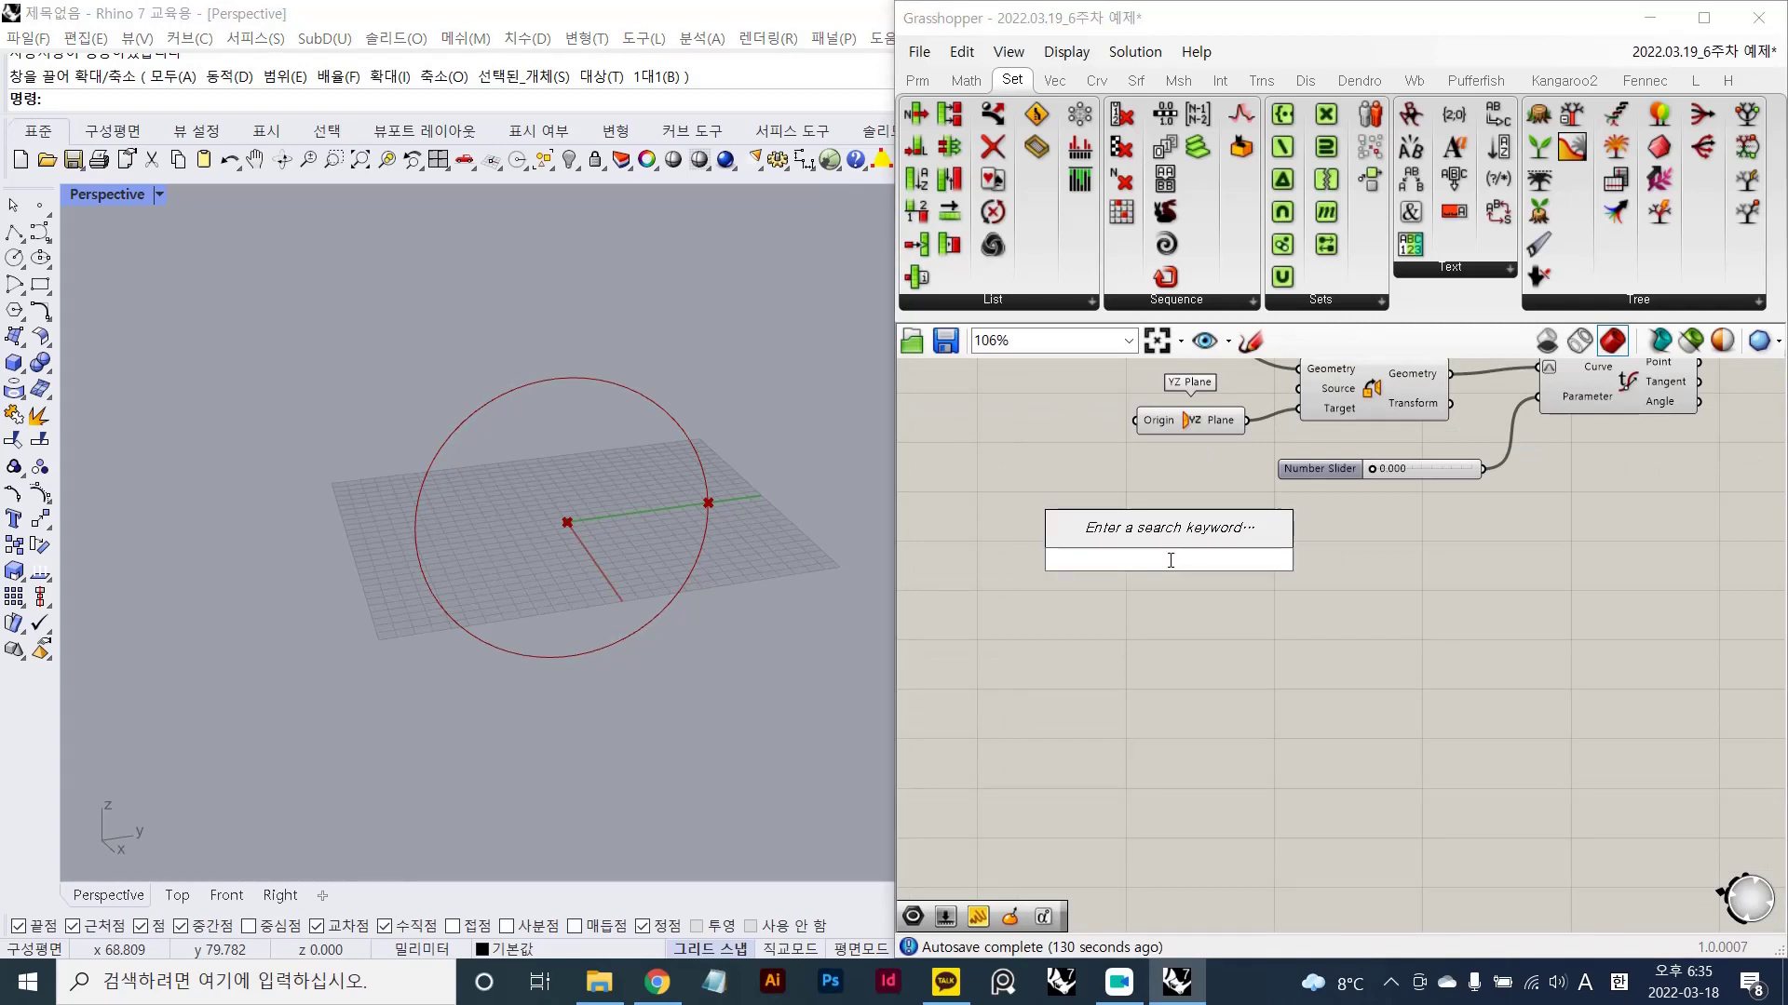
pyautogui.write('center')
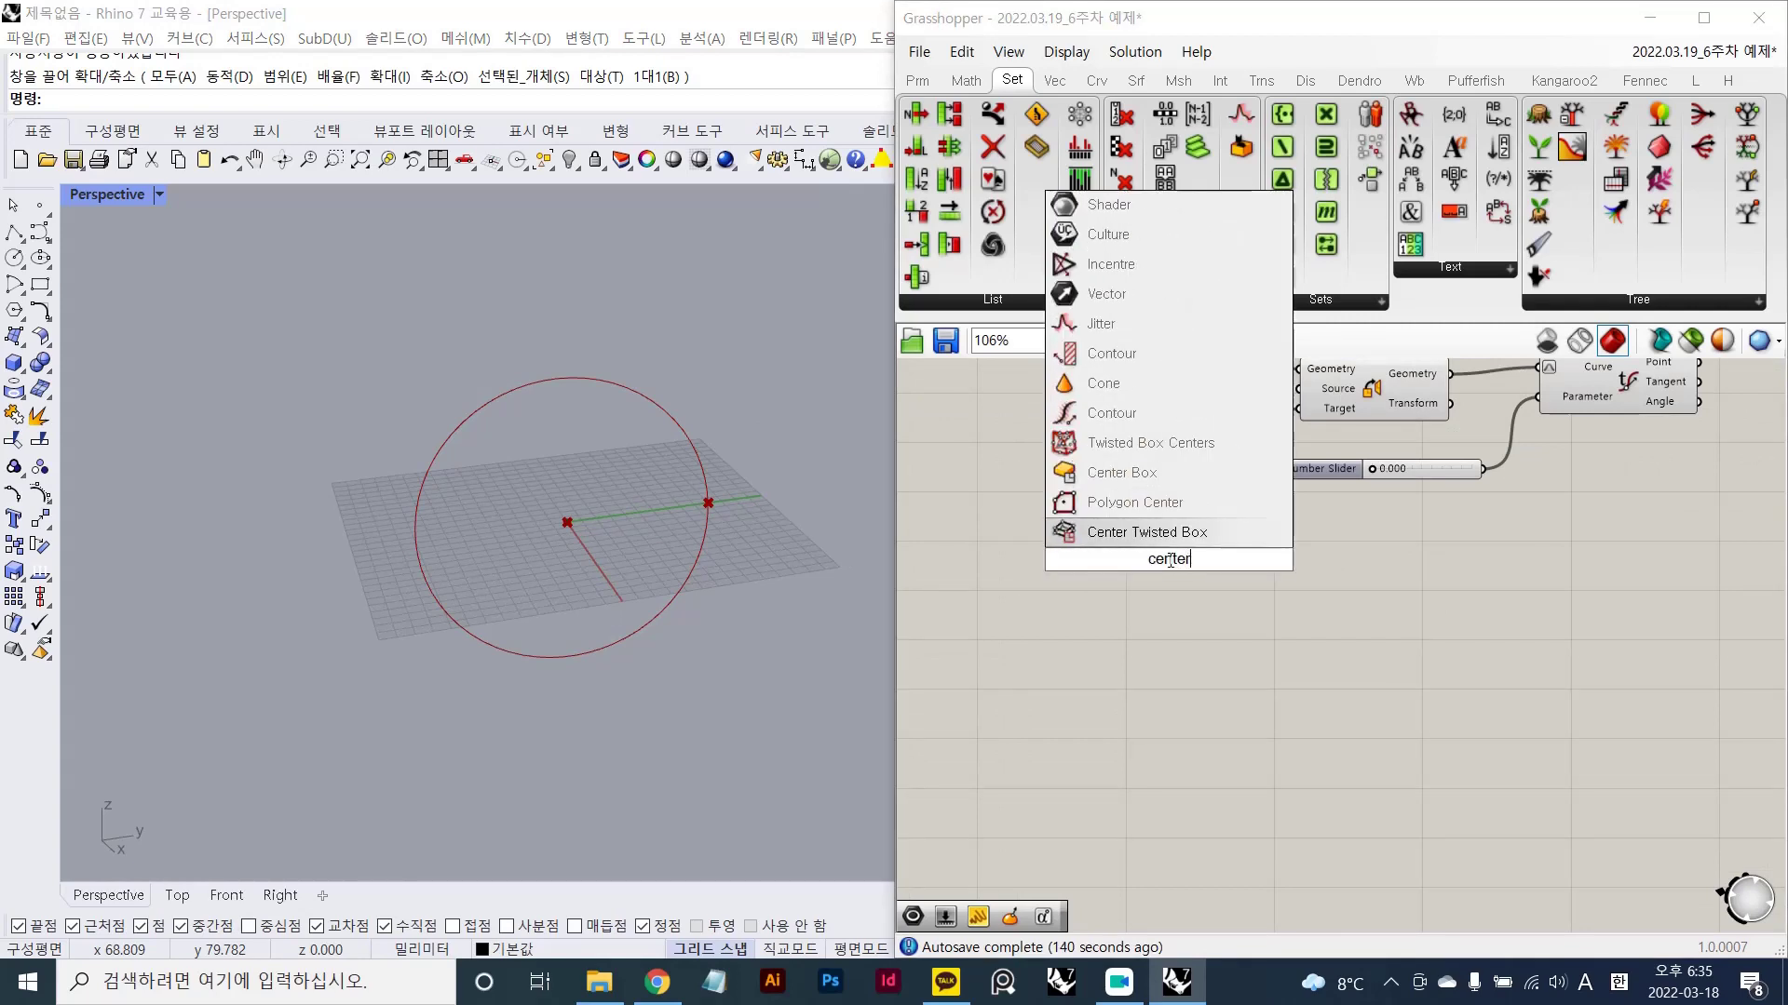
pyautogui.write('box')
pyautogui.press('Return')
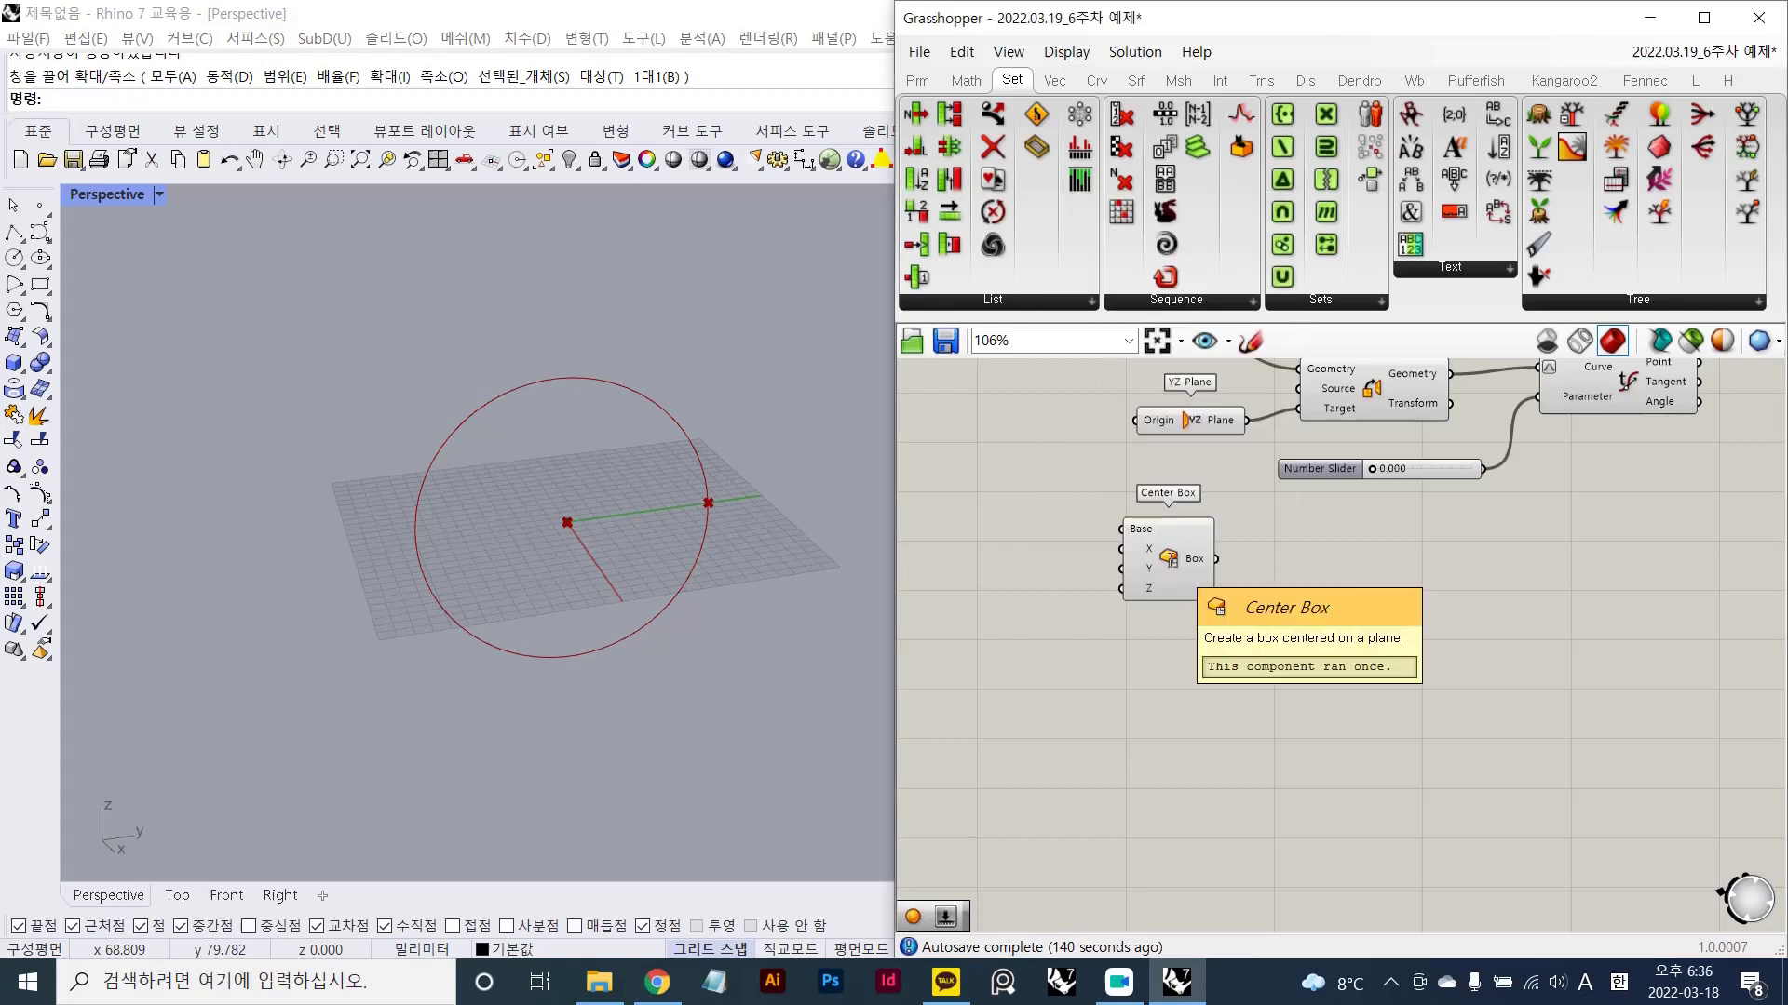
# - Capture the viewport together with the Center Box component and draw the visible edges of a red box over the circle
pyautogui.scroll(3, 1171, 559)
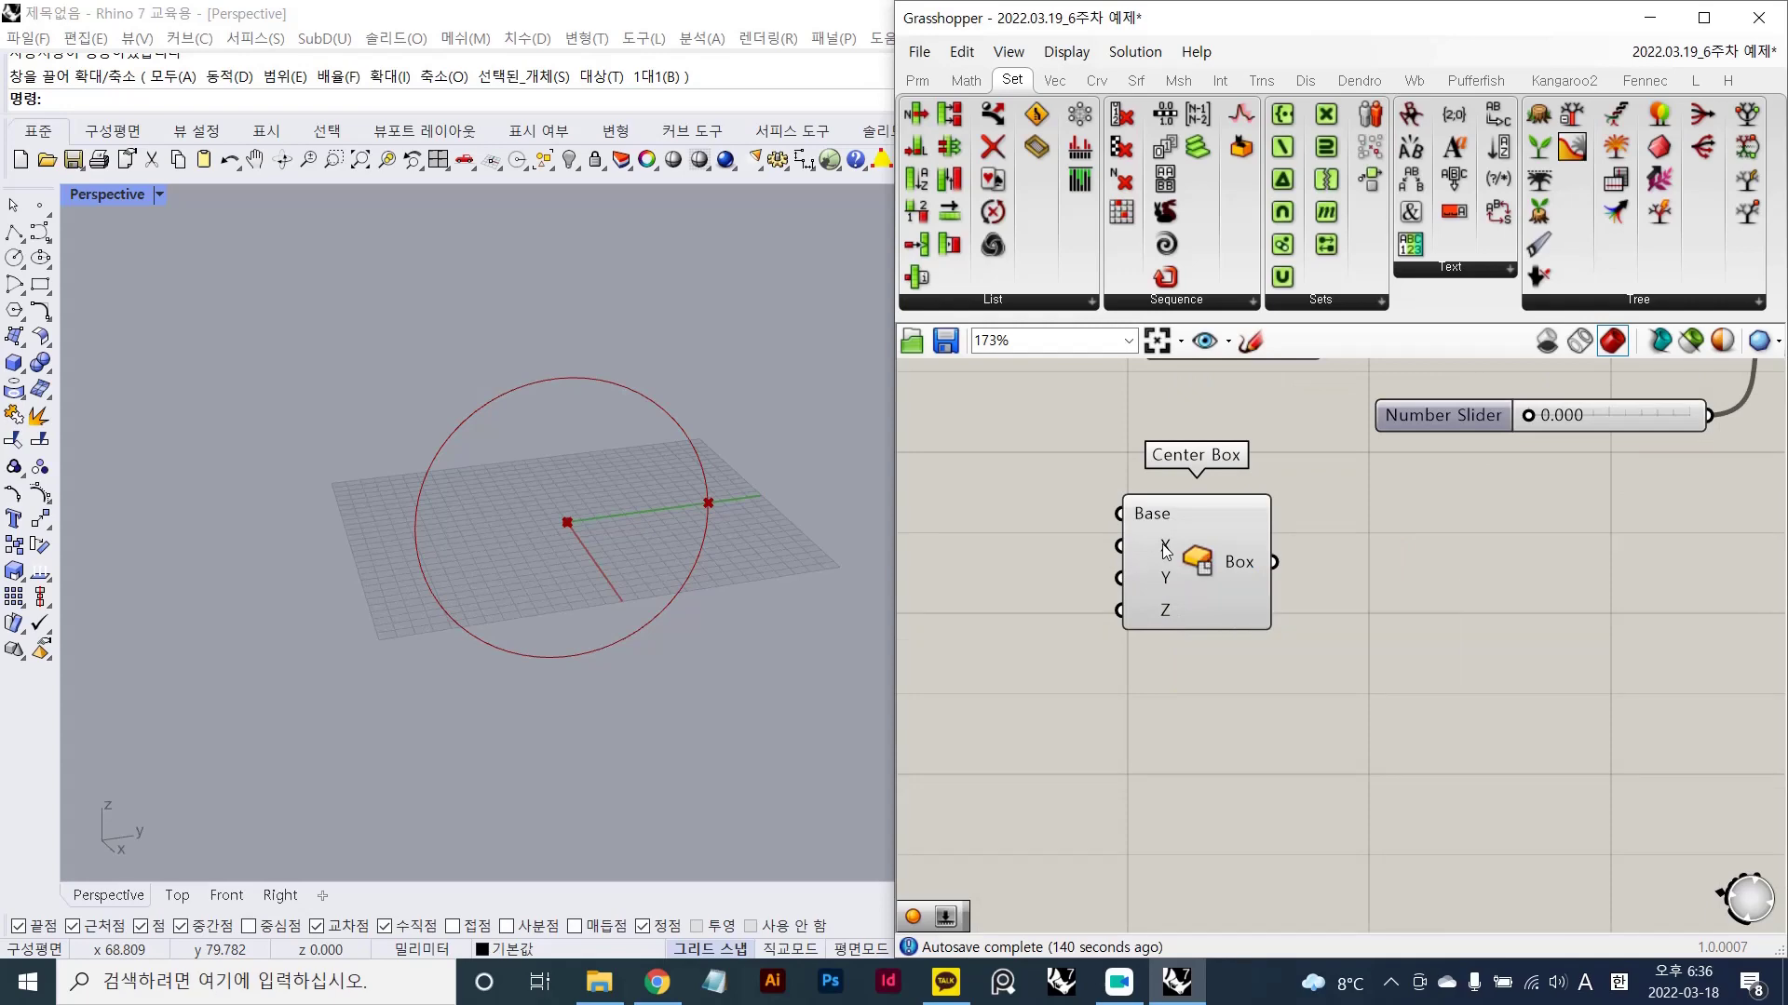
pyautogui.moveTo(1166, 551)
pyautogui.press('Print')
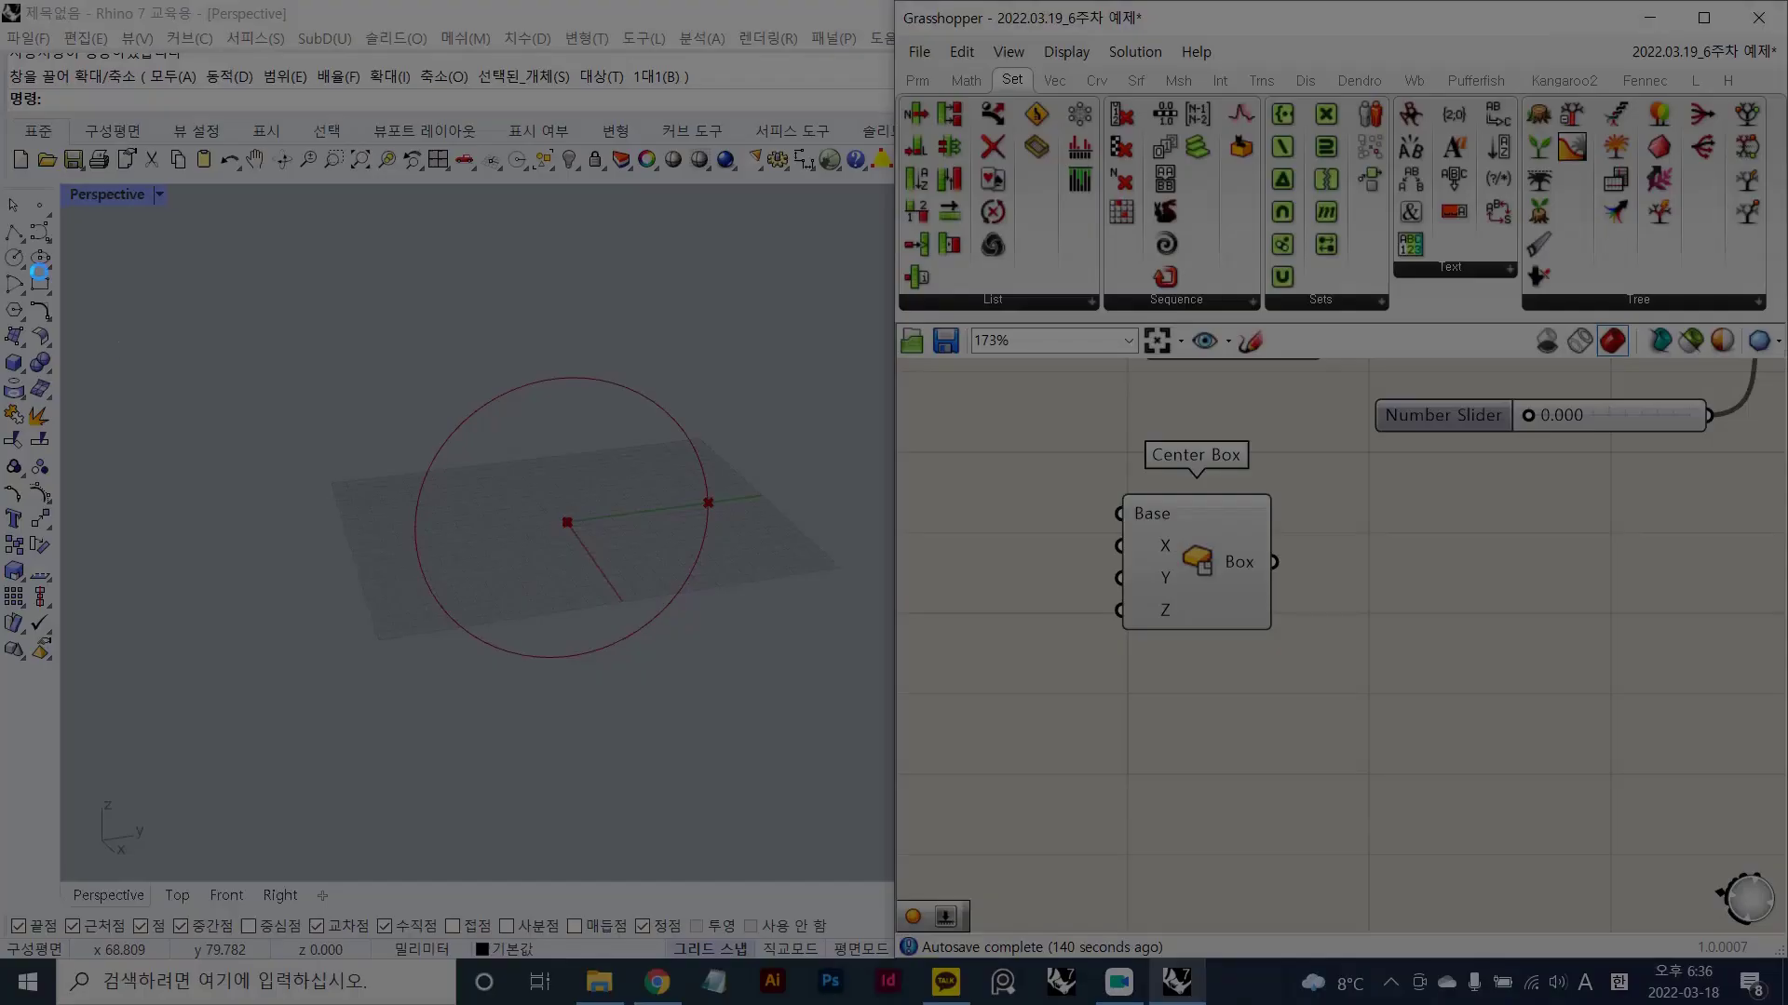
pyautogui.moveTo(1, 188); pyautogui.dragTo(1247, 923)
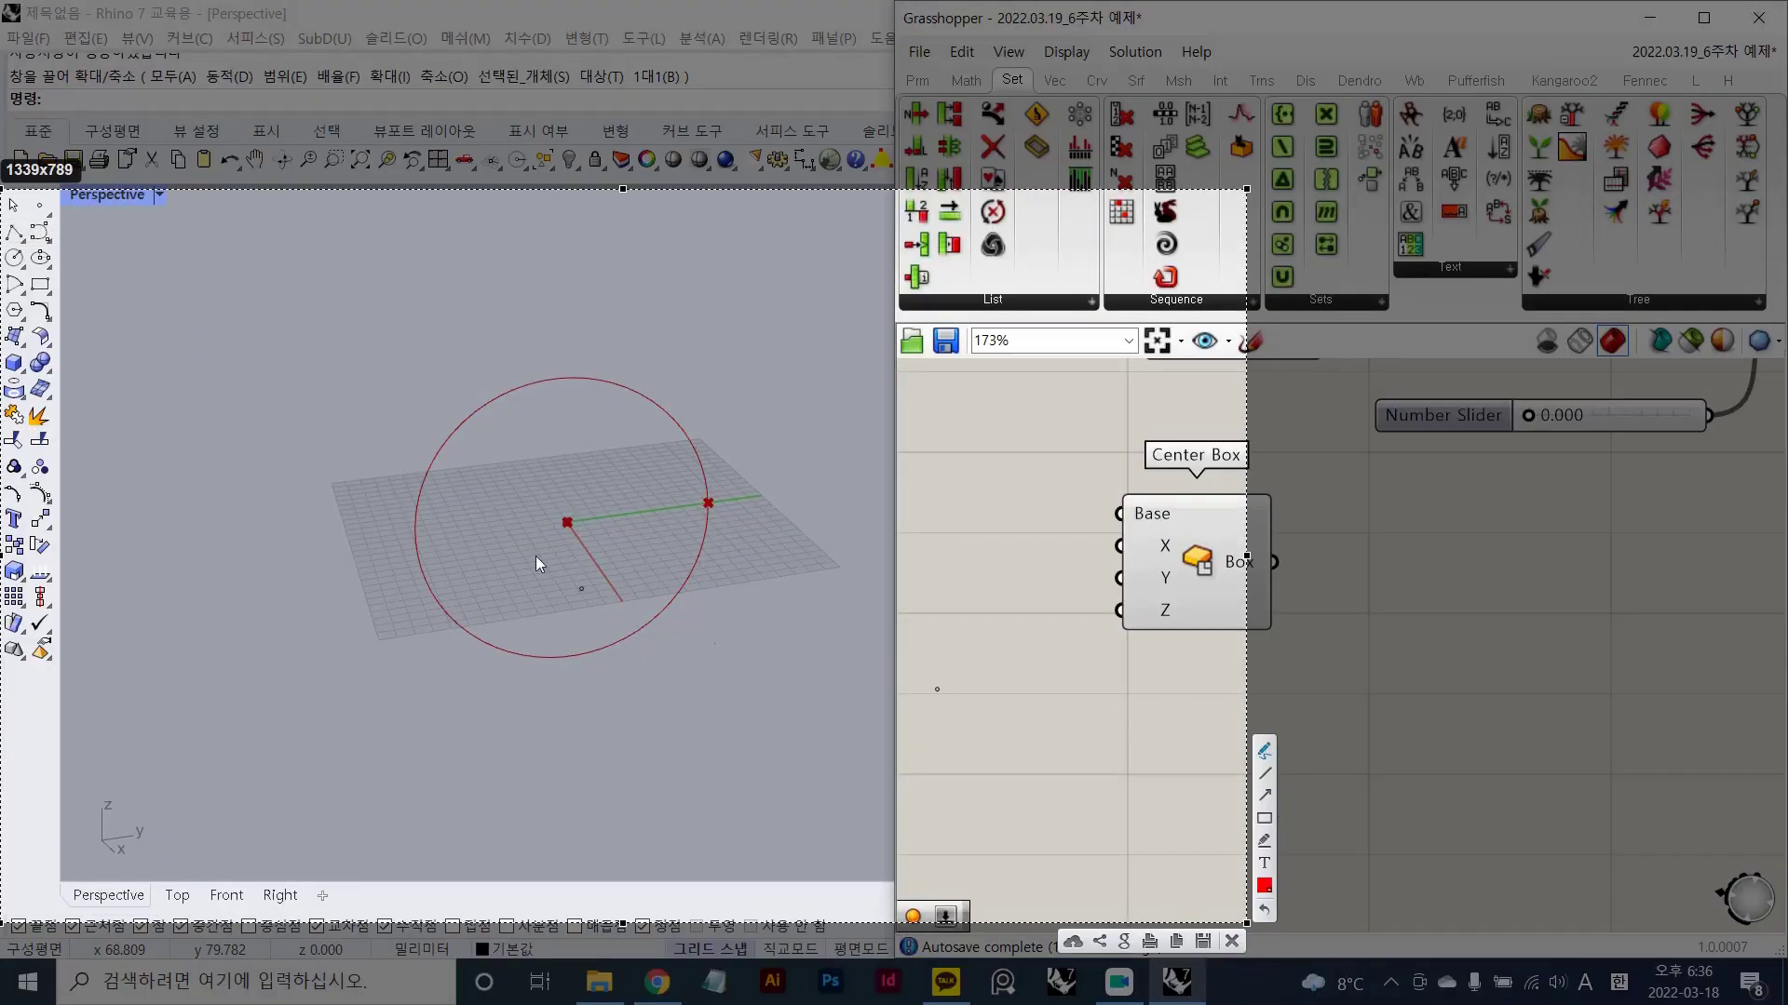
pyautogui.moveTo(448, 464)
pyautogui.mouseDown()
pyautogui.moveTo(489, 707)
pyautogui.moveTo(606, 491)
pyautogui.moveTo(702, 707)
pyautogui.moveTo(461, 690)
pyautogui.mouseUp()
pyautogui.moveTo(462, 462); pyautogui.dragTo(646, 324)
pyautogui.moveTo(825, 366)
pyautogui.mouseDown()
pyautogui.moveTo(708, 532)
pyautogui.moveTo(824, 612)
pyautogui.mouseUp()
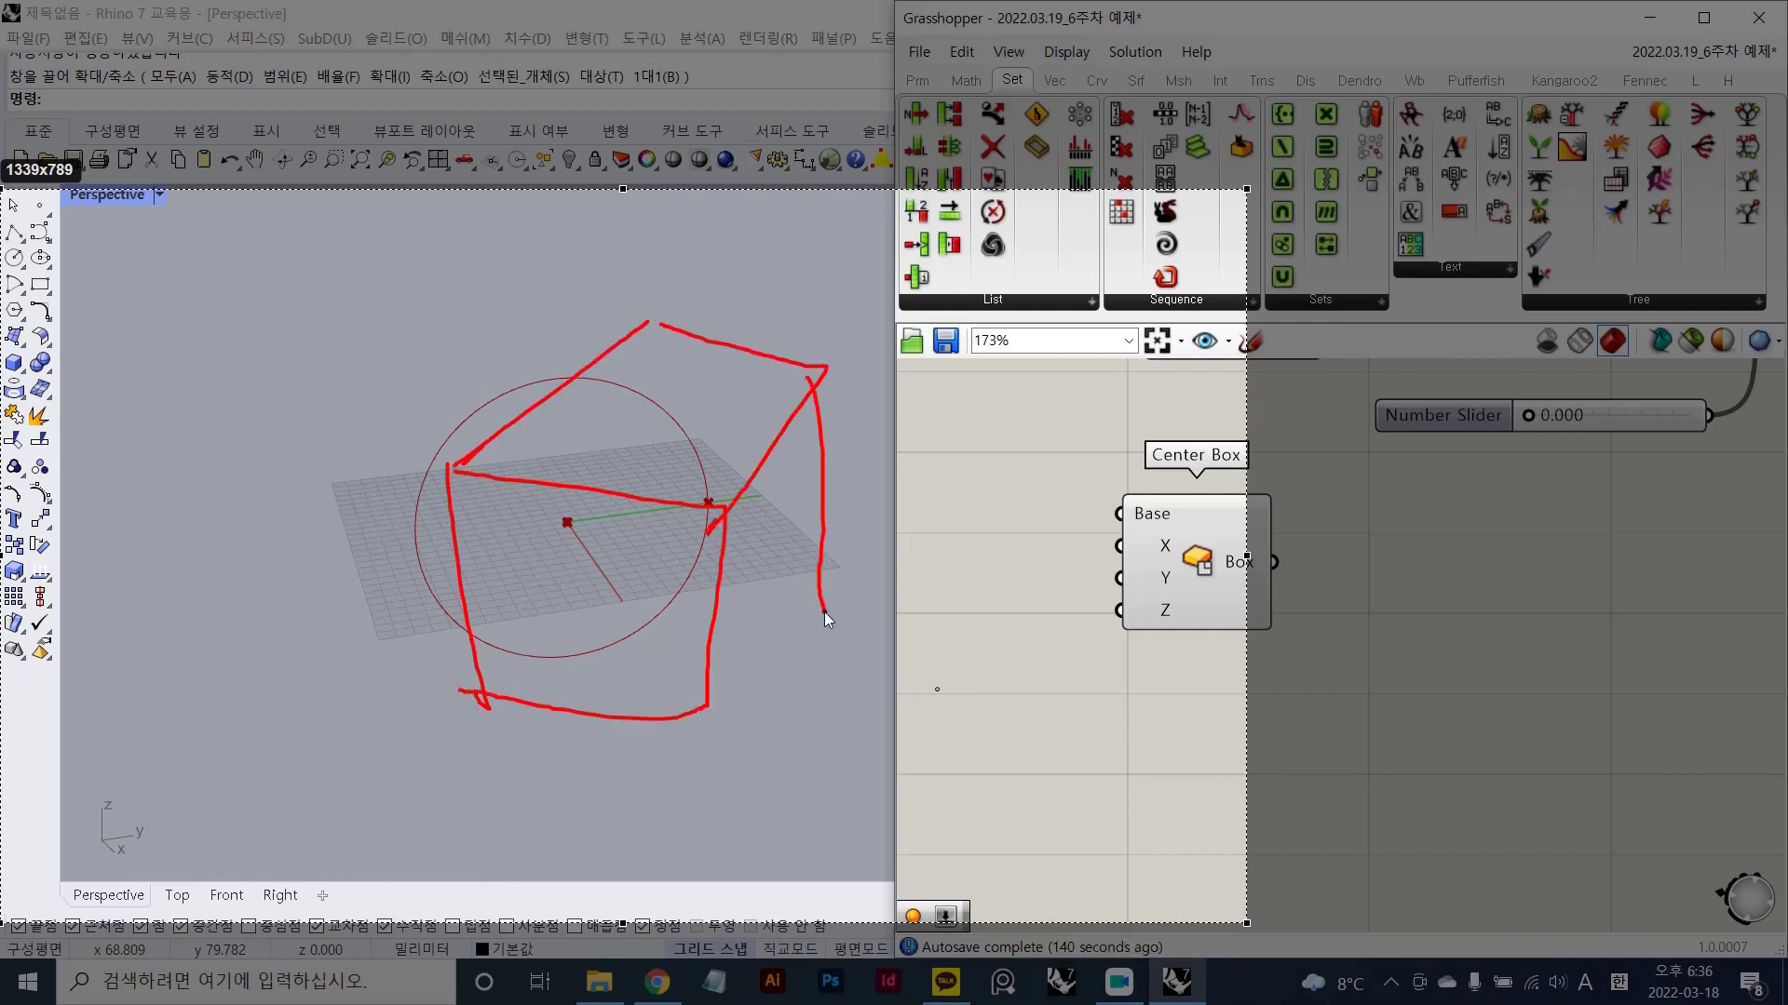
pyautogui.moveTo(731, 693); pyautogui.dragTo(707, 712)
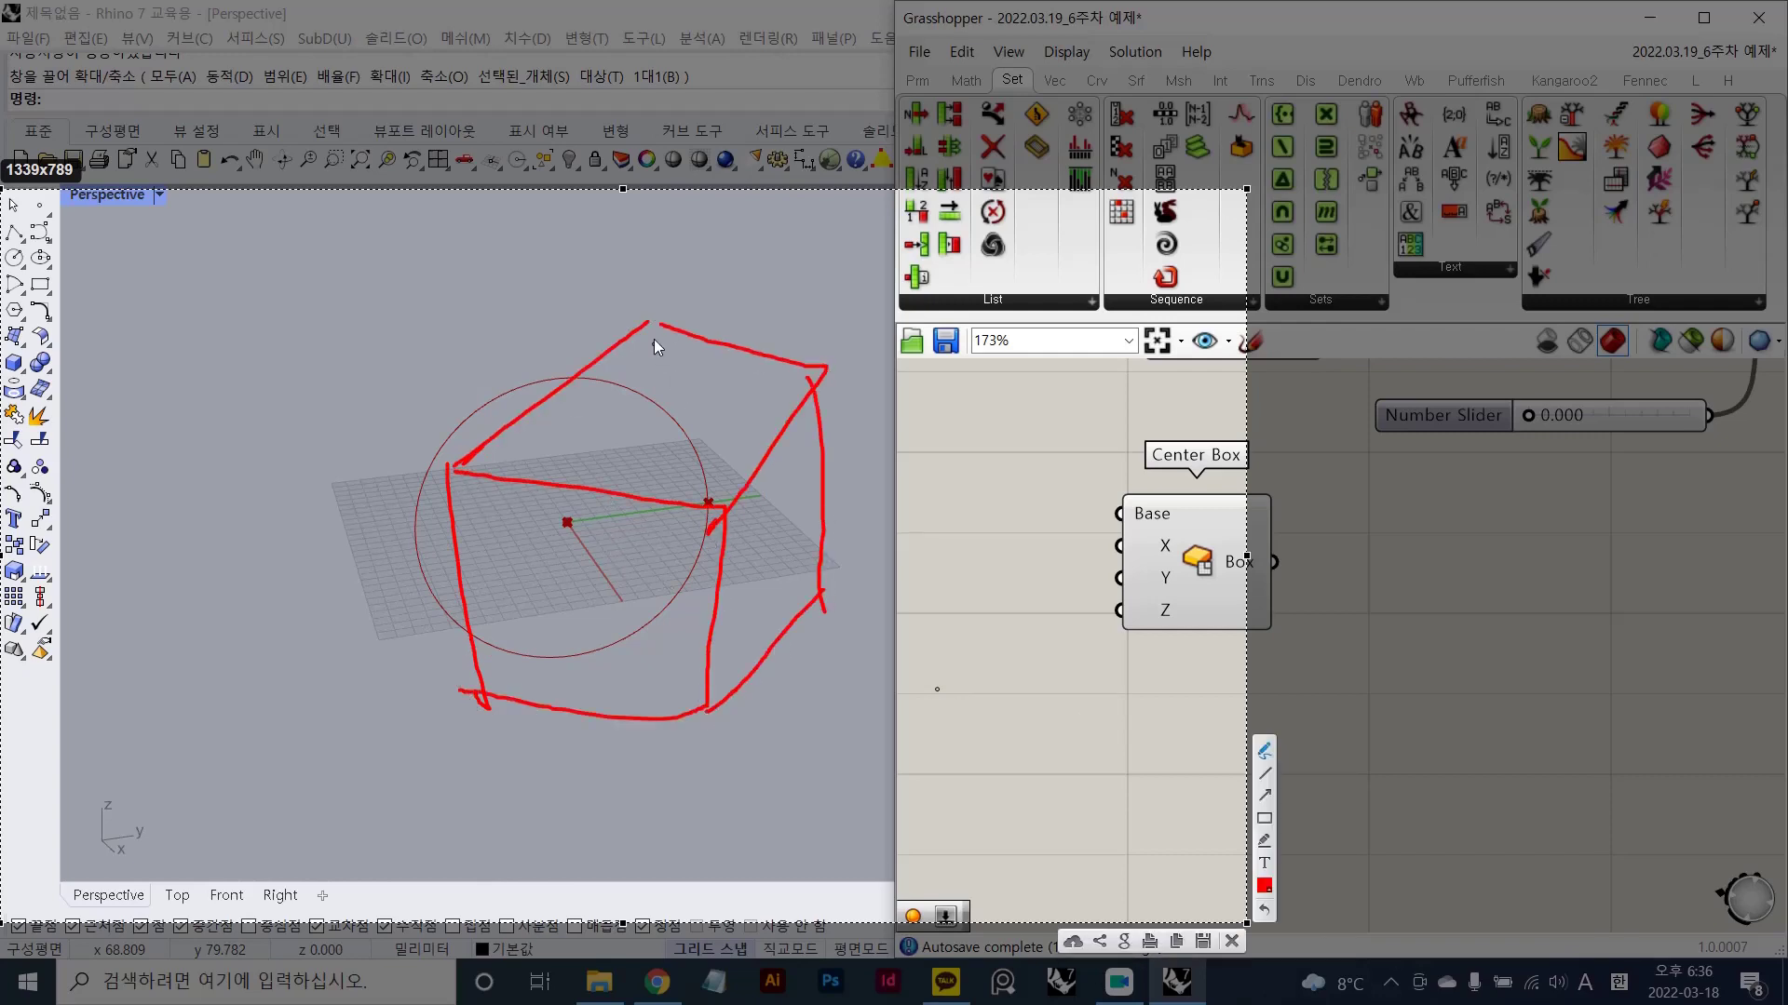
# - Add the sketched box's hidden edges as red dashed strokes
pyautogui.moveTo(654, 338); pyautogui.dragTo(656, 344)
pyautogui.moveTo(667, 428); pyautogui.dragTo(666, 446)
pyautogui.moveTo(664, 457); pyautogui.dragTo(659, 490)
pyautogui.moveTo(650, 528)
pyautogui.mouseDown()
pyautogui.moveTo(631, 594)
pyautogui.moveTo(582, 645)
pyautogui.mouseUp()
pyautogui.moveTo(551, 671); pyautogui.dragTo(528, 689)
pyautogui.click(654, 584)
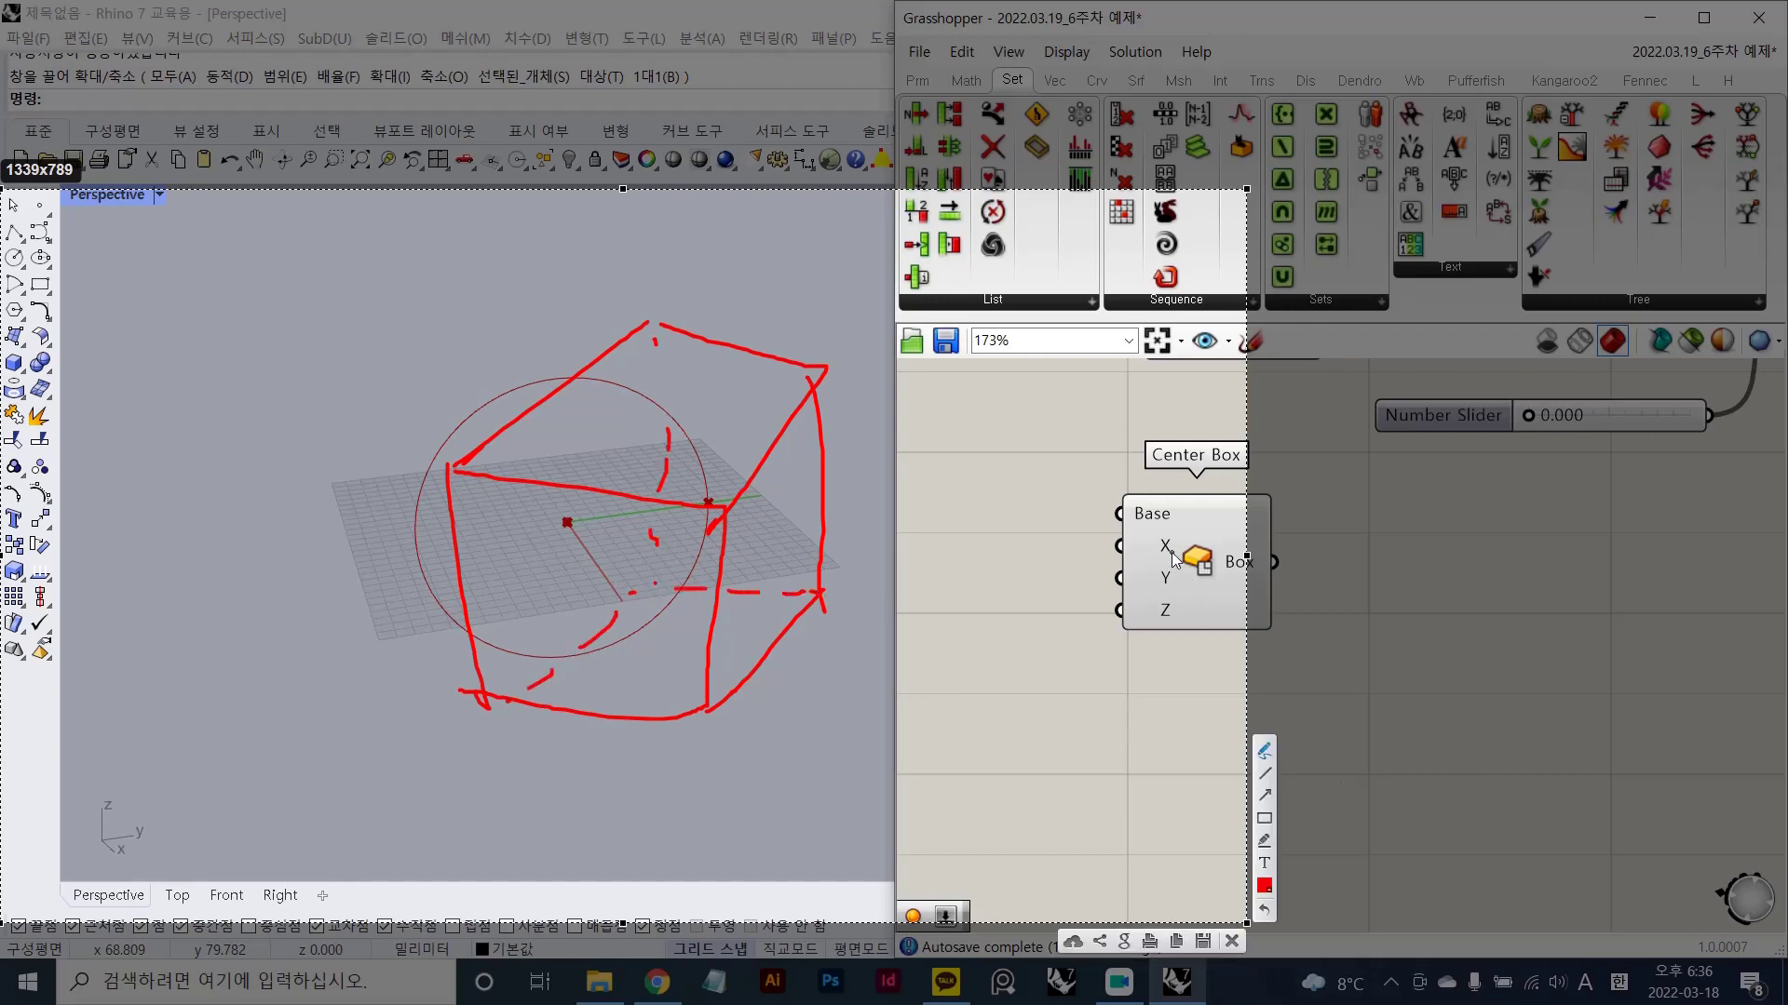
# - Mark Center Box's X, Y and Z inputs, dot the centre of the sketched box's base and write 2 beside each input
pyautogui.moveTo(1173, 557)
pyautogui.mouseDown()
pyautogui.moveTo(1195, 568)
pyautogui.moveTo(1168, 610)
pyautogui.moveTo(1175, 663)
pyautogui.mouseUp()
pyautogui.click(671, 644)
pyautogui.moveTo(1051, 537); pyautogui.dragTo(1080, 553)
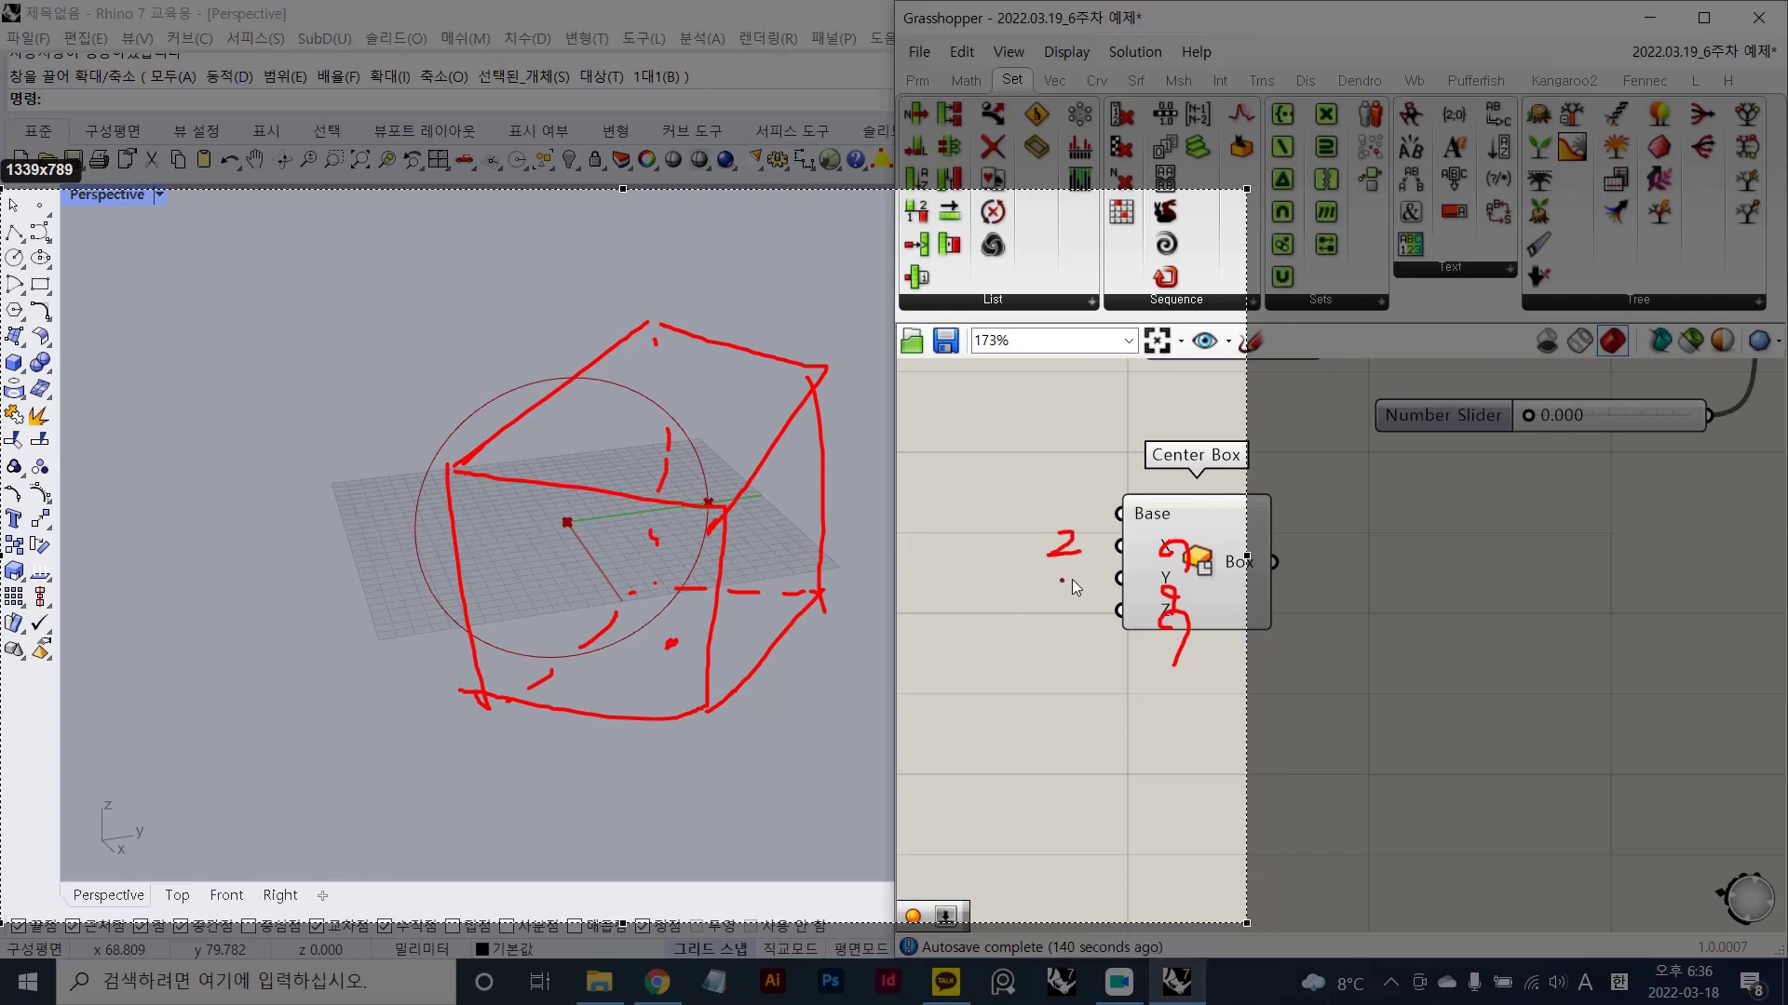
pyautogui.moveTo(1072, 627); pyautogui.dragTo(1098, 655)
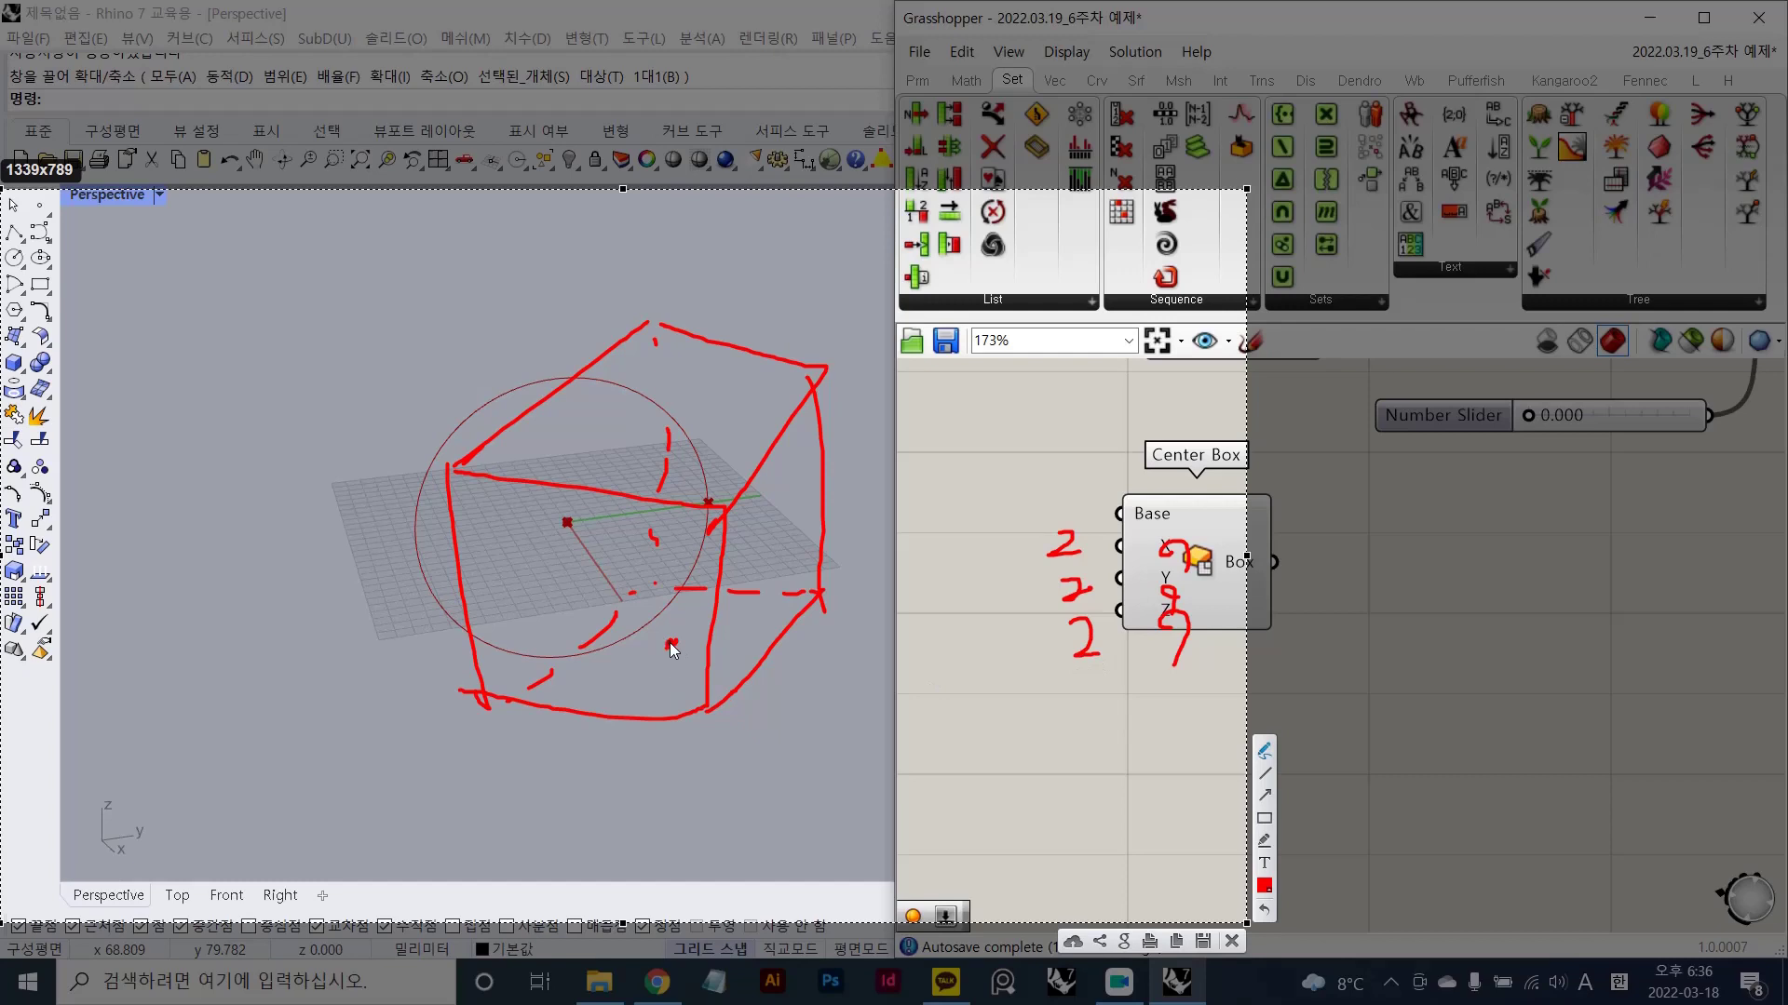
# - Label two base edges of the sketched box with 4 and mark the extent of its vertical edge
pyautogui.moveTo(503, 701)
pyautogui.mouseDown()
pyautogui.moveTo(516, 761)
pyautogui.moveTo(599, 791)
pyautogui.mouseUp()
pyautogui.moveTo(657, 739); pyautogui.dragTo(676, 737)
pyautogui.moveTo(814, 689); pyautogui.dragTo(827, 689)
pyautogui.moveTo(823, 664); pyautogui.dragTo(812, 710)
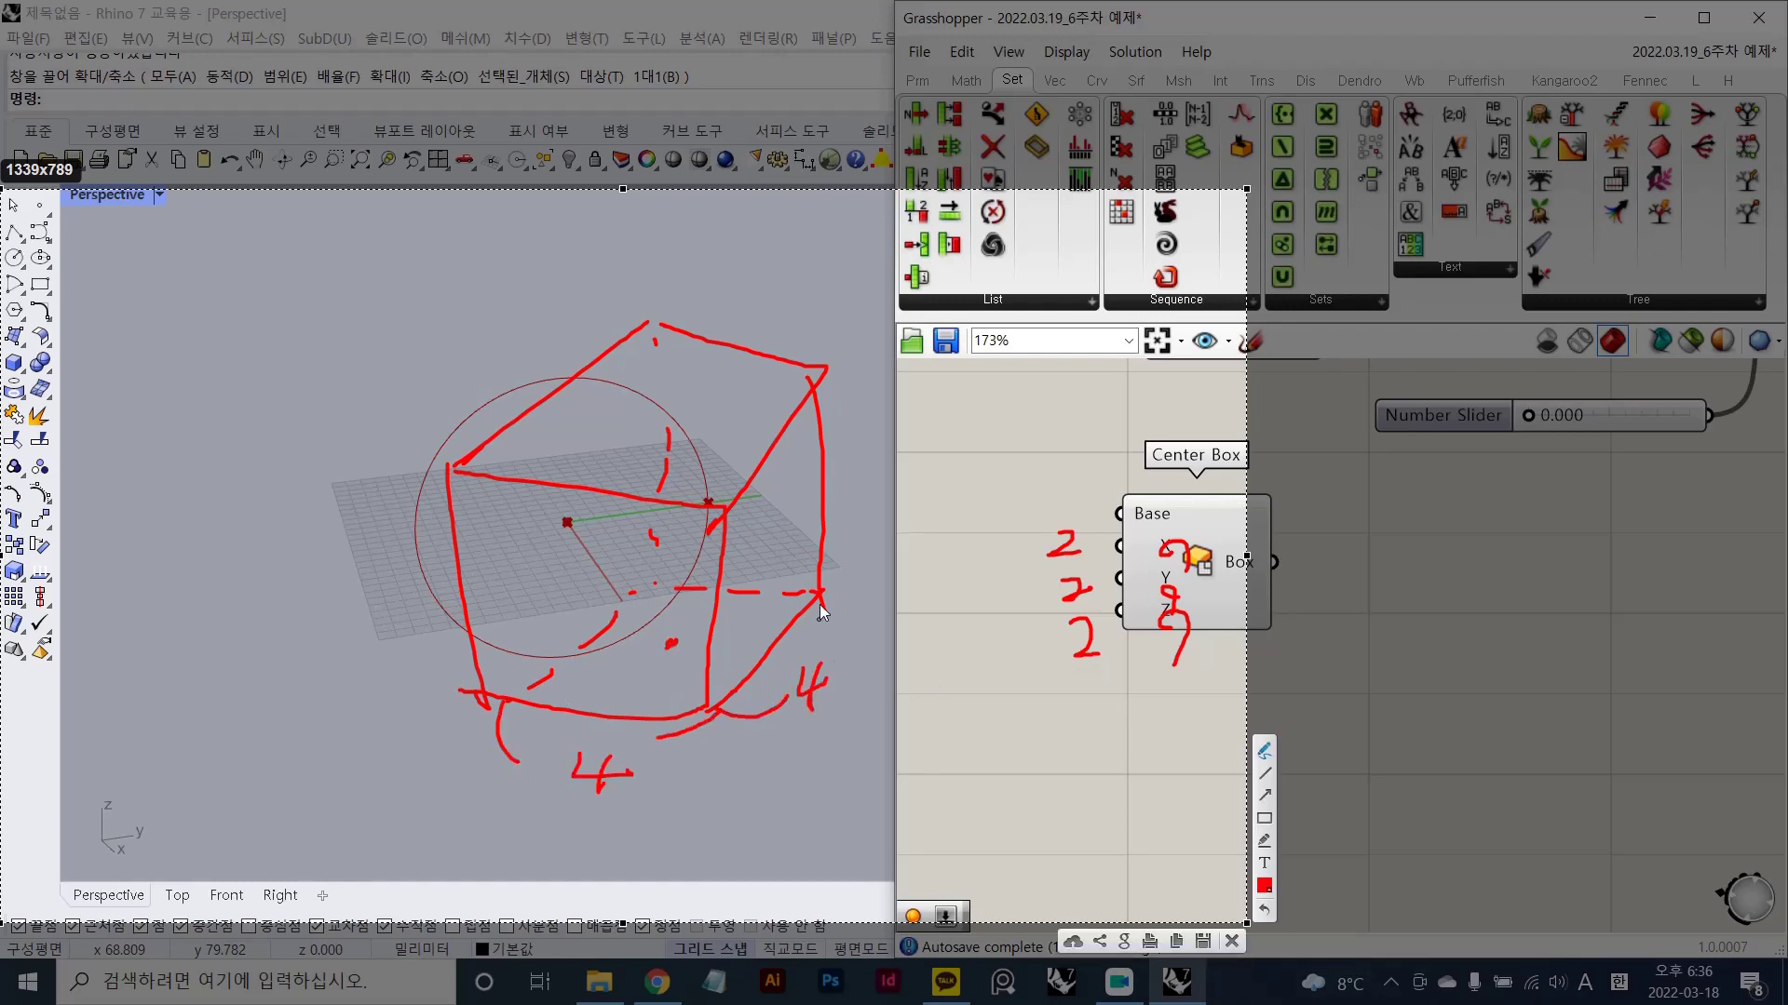
pyautogui.moveTo(821, 601); pyautogui.dragTo(823, 643)
pyautogui.moveTo(807, 377)
pyautogui.mouseDown()
pyautogui.moveTo(844, 429)
pyautogui.moveTo(891, 442)
pyautogui.moveTo(865, 485)
pyautogui.mouseUp()
pyautogui.moveTo(866, 495); pyautogui.dragTo(812, 605)
pyautogui.moveTo(651, 612)
pyautogui.mouseDown()
pyautogui.moveTo(625, 635)
pyautogui.moveTo(694, 639)
pyautogui.moveTo(627, 673)
pyautogui.mouseUp()
# - Undo the edge labels, the 2s beside the inputs and the base centre dot, keeping the sketched box
pyautogui.hotkey('ctrl', 'z')
pyautogui.hotkey('ctrl', 'z')
pyautogui.hotkey('ctrl', 'z')
pyautogui.hotkey('ctrl', 'z')
pyautogui.hotkey('ctrl', 'z')
pyautogui.hotkey('ctrl', 'z')
pyautogui.hotkey('ctrl', 'z')
pyautogui.hotkey('ctrl', 'z')
pyautogui.hotkey('ctrl', 'z')
pyautogui.hotkey('ctrl', 'z')
pyautogui.hotkey('ctrl', 'z')
pyautogui.hotkey('ctrl', 'z')
pyautogui.hotkey('ctrl', 'z')
pyautogui.hotkey('ctrl', 'z')
pyautogui.hotkey('ctrl', 'z')
pyautogui.hotkey('ctrl', 'z')
pyautogui.hotkey('ctrl', 'z')
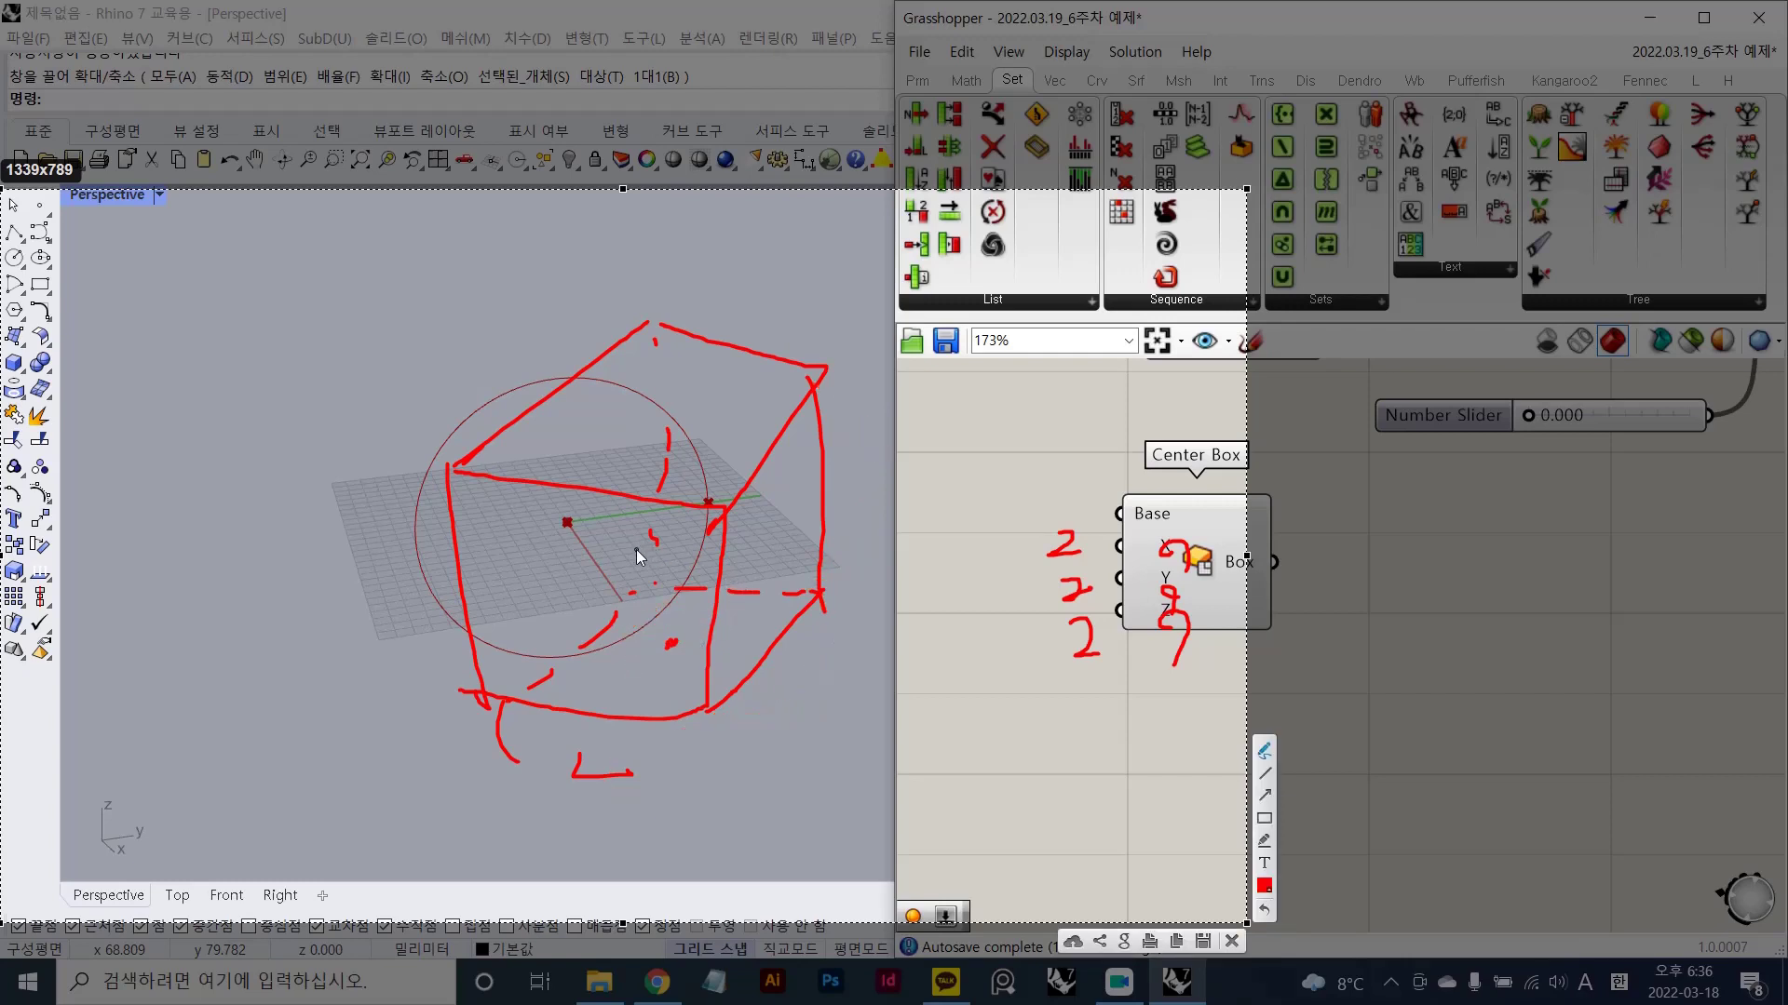
pyautogui.hotkey('ctrl', 'z')
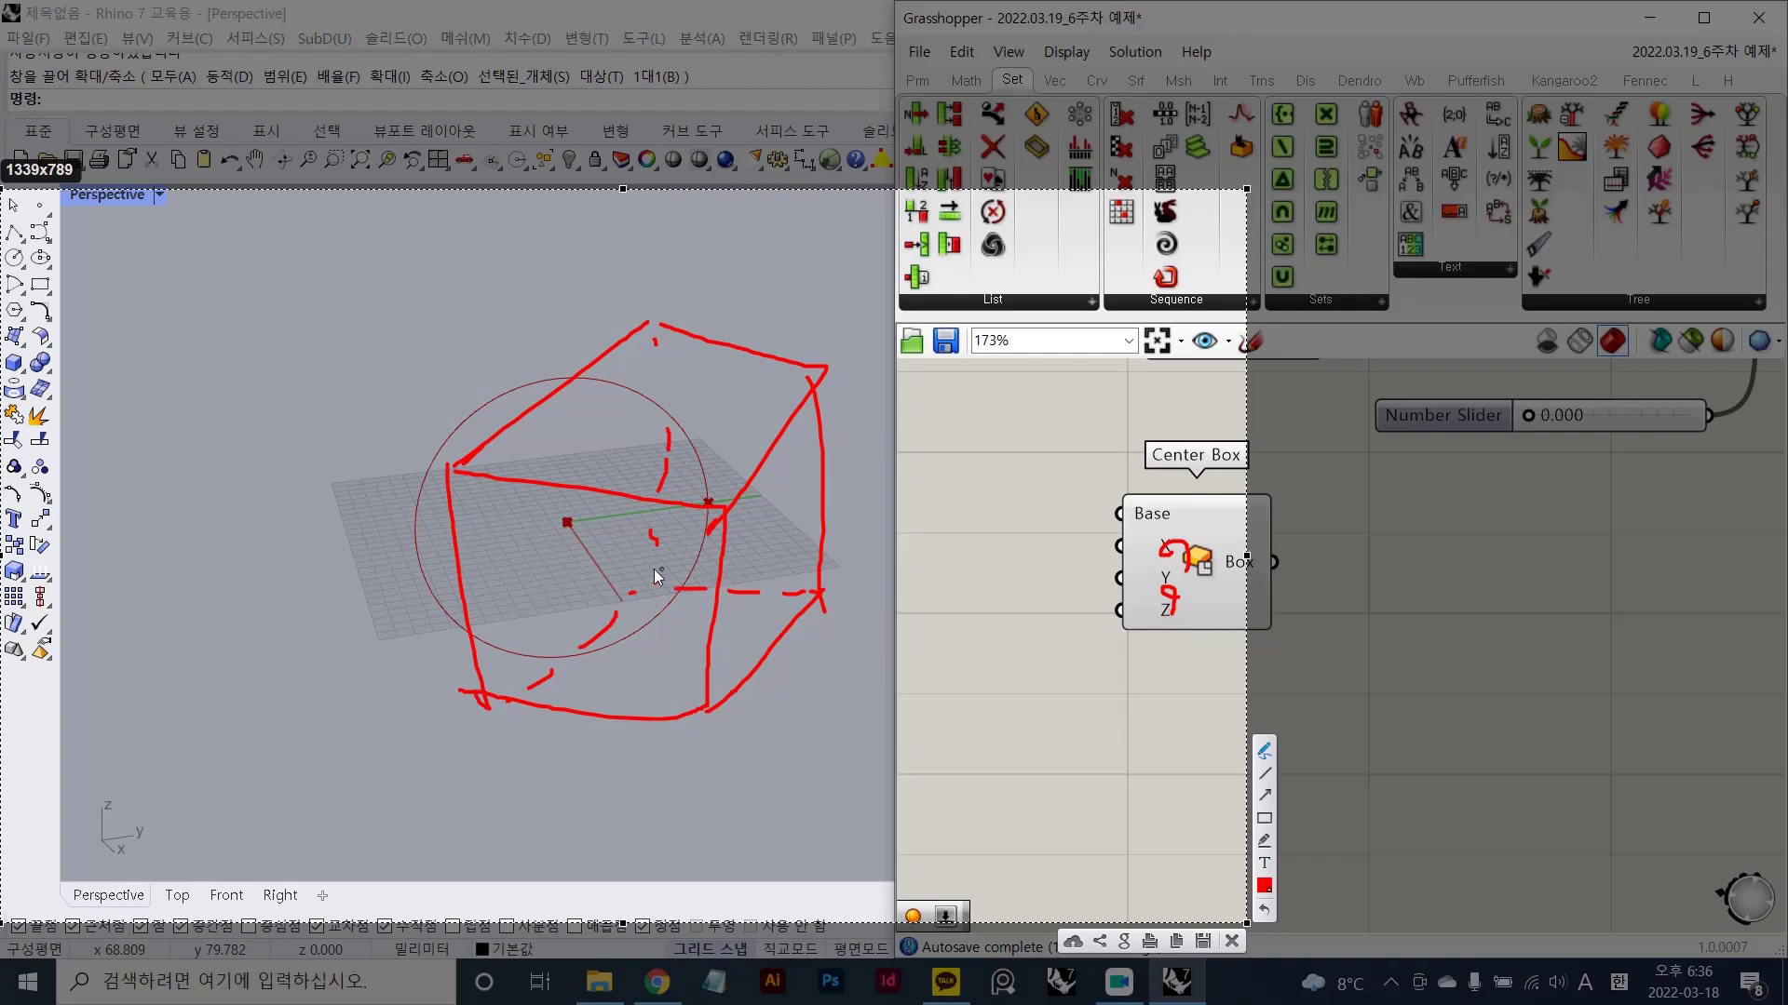
# - Mark the centre of the sketched box and draw a horizontal mid-plane through it
pyautogui.moveTo(652, 553)
pyautogui.mouseDown()
pyautogui.moveTo(656, 537)
pyautogui.moveTo(633, 546)
pyautogui.mouseUp()
pyautogui.moveTo(456, 568); pyautogui.dragTo(555, 507)
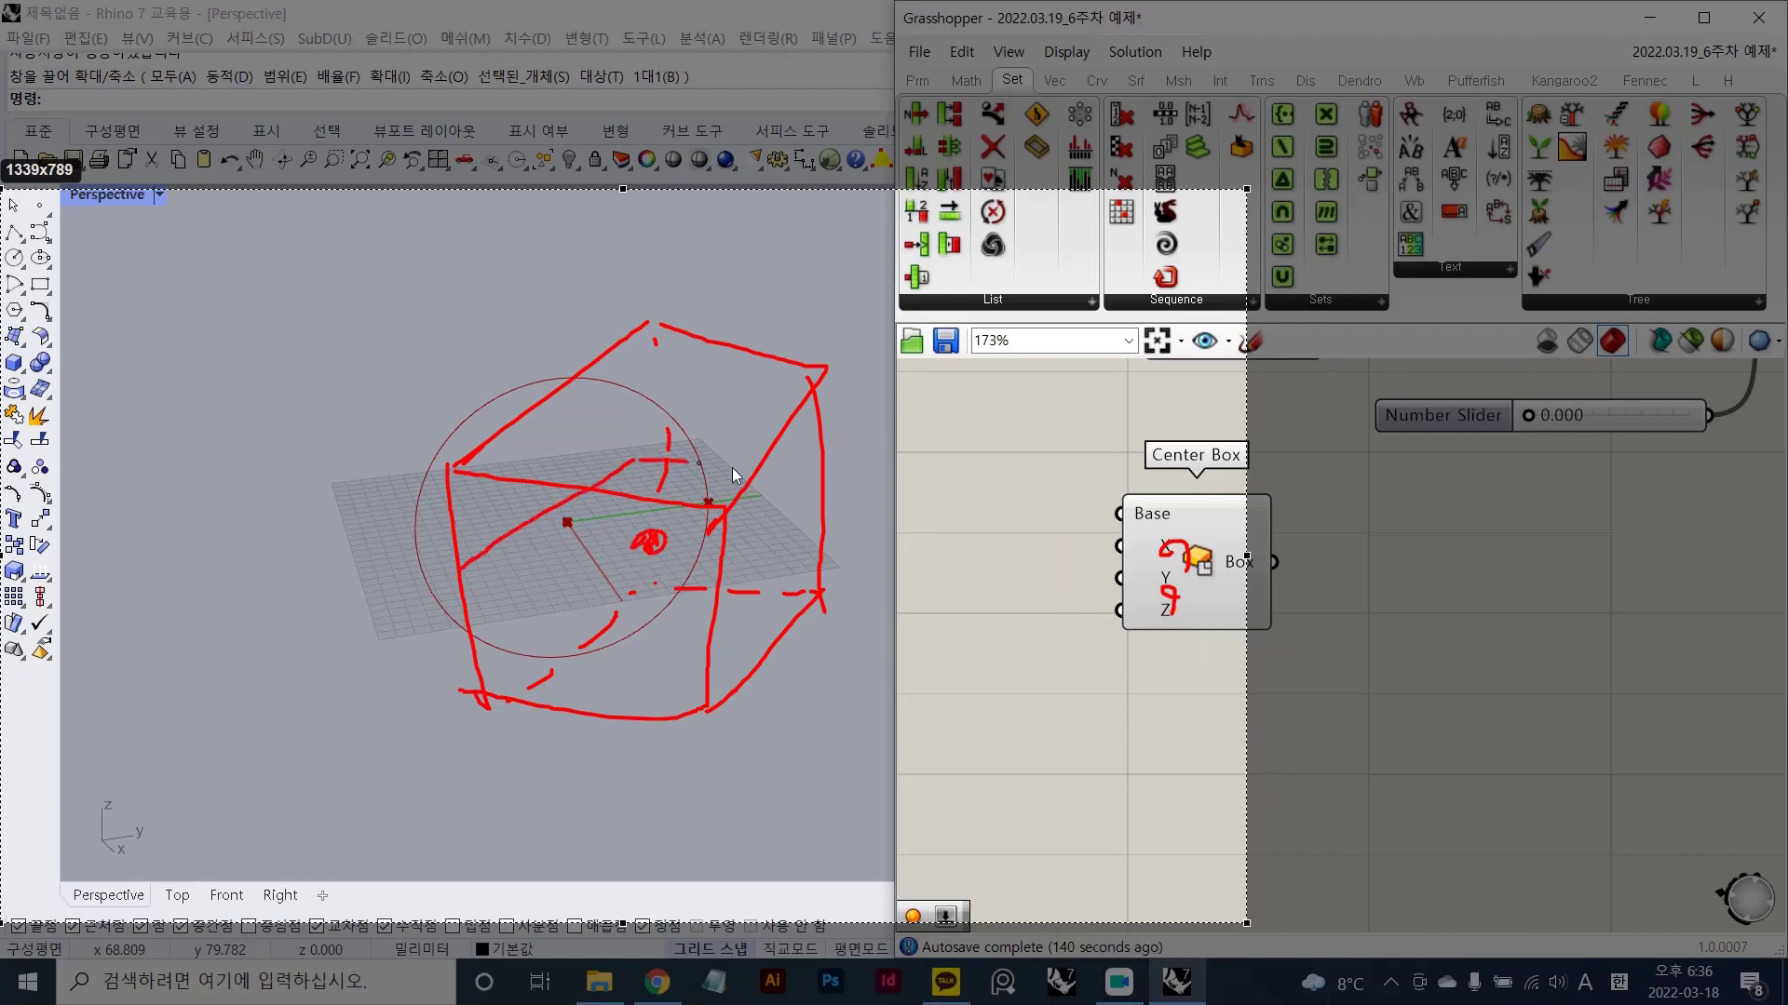
pyautogui.moveTo(732, 467); pyautogui.dragTo(829, 478)
pyautogui.moveTo(714, 593); pyautogui.dragTo(466, 586)
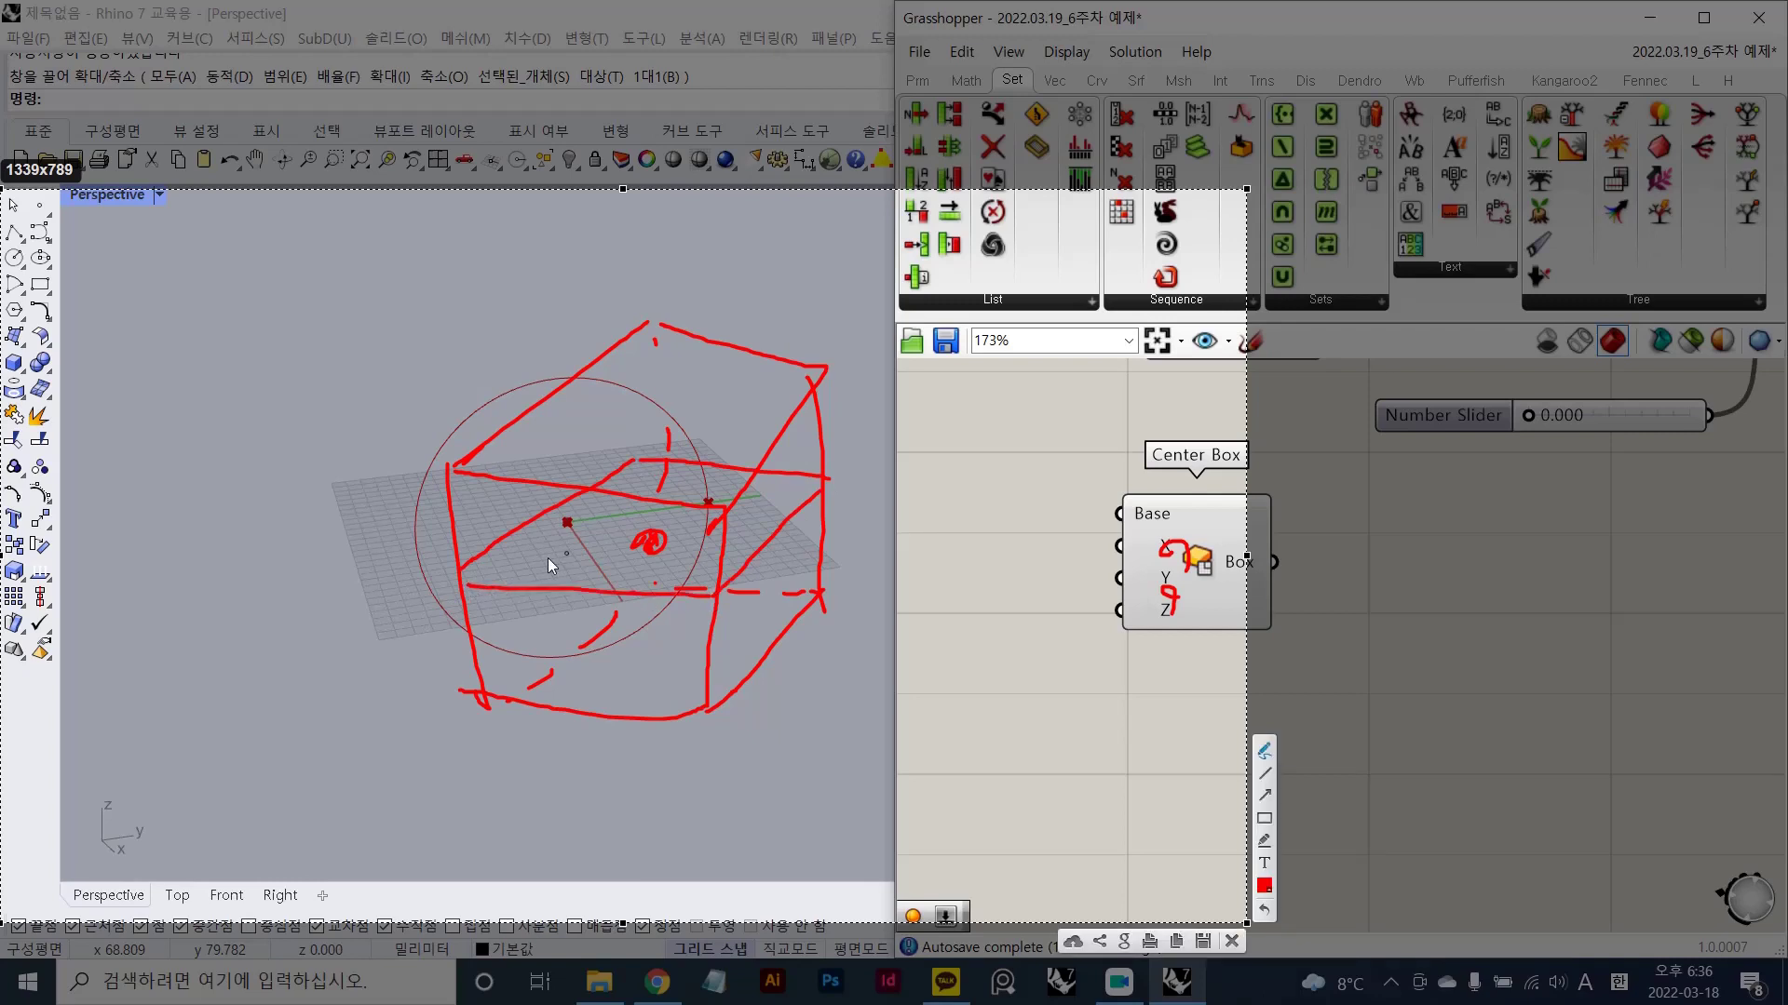
# - Draw a vertical mid-plane and a line through the centre of the sketched box, and reinforce the centre mark
pyautogui.moveTo(713, 342); pyautogui.dragTo(562, 479)
pyautogui.moveTo(563, 479)
pyautogui.mouseDown()
pyautogui.moveTo(577, 728)
pyautogui.moveTo(715, 589)
pyautogui.mouseUp()
pyautogui.moveTo(723, 344); pyautogui.dragTo(715, 596)
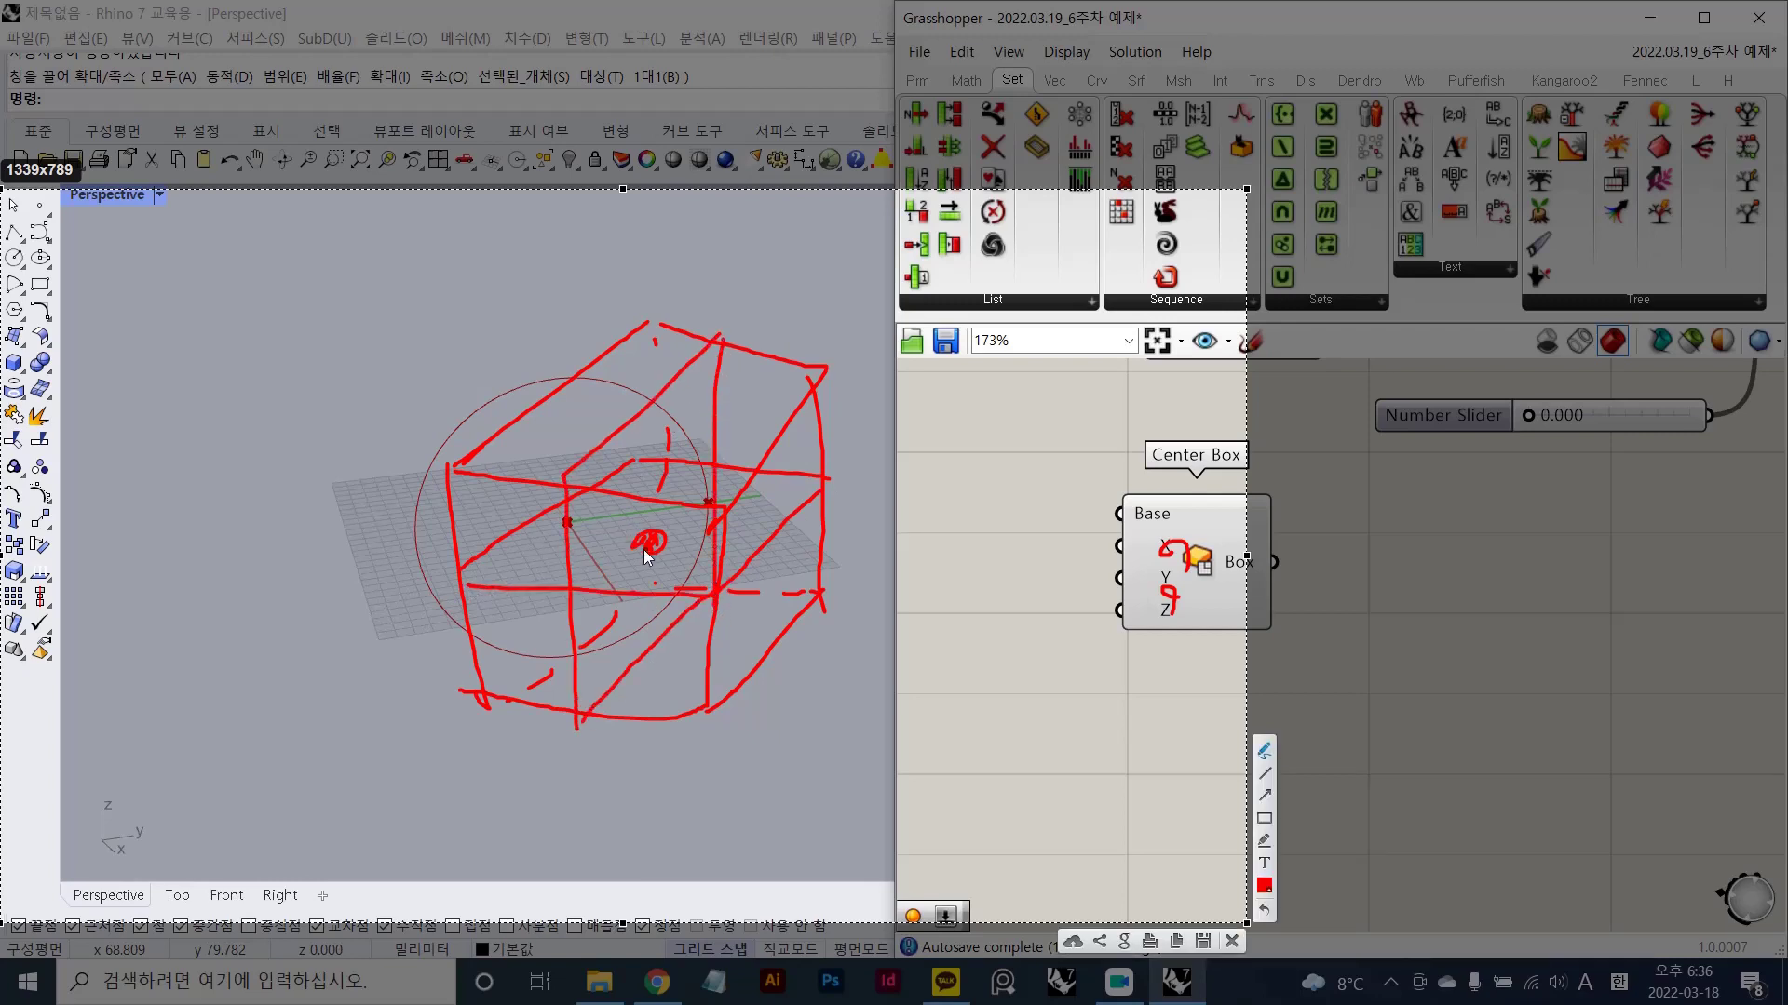
pyautogui.moveTo(711, 495); pyautogui.dragTo(575, 609)
pyautogui.moveTo(655, 542); pyautogui.dragTo(659, 540)
# - Label the distance from the centre plane with 2 and write 2 beside Center Box's X, Y and Z inputs
pyautogui.moveTo(583, 583); pyautogui.dragTo(621, 617)
pyautogui.moveTo(635, 612)
pyautogui.mouseDown()
pyautogui.moveTo(635, 632)
pyautogui.moveTo(667, 635)
pyautogui.mouseUp()
pyautogui.moveTo(1049, 542)
pyautogui.mouseDown()
pyautogui.moveTo(1052, 566)
pyautogui.moveTo(1076, 563)
pyautogui.mouseUp()
pyautogui.moveTo(1051, 577)
pyautogui.mouseDown()
pyautogui.moveTo(1069, 579)
pyautogui.moveTo(1094, 656)
pyautogui.mouseUp()
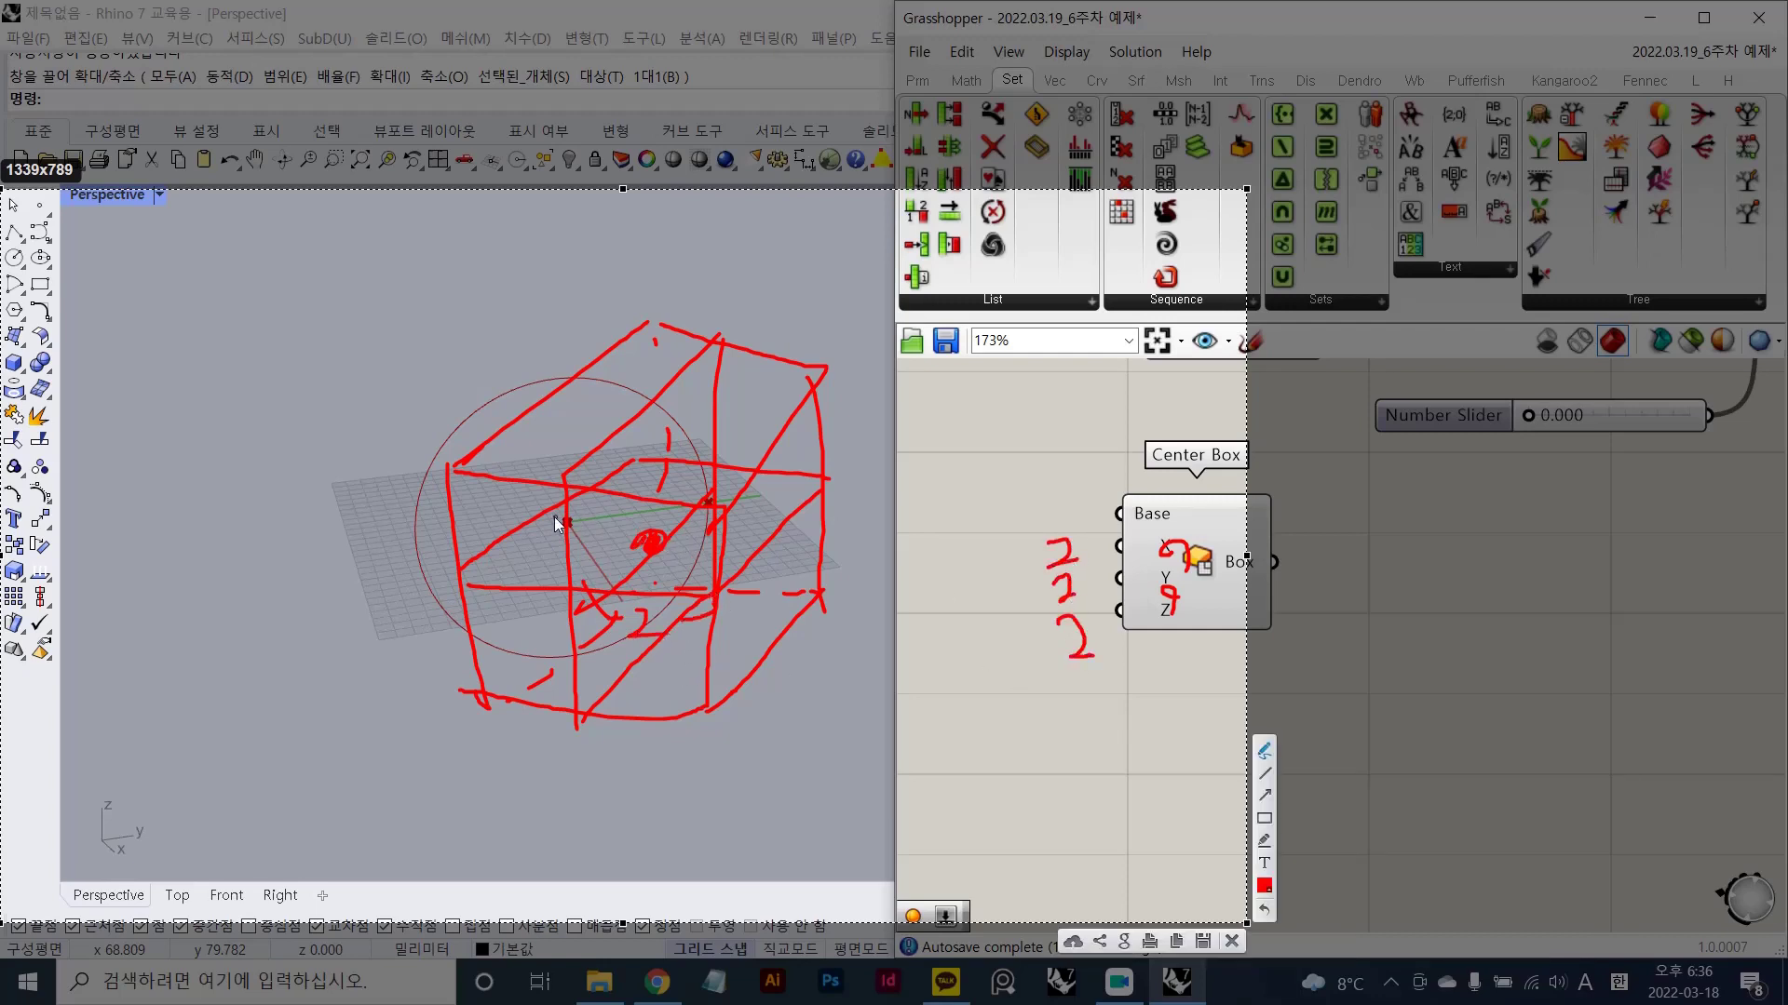
# - Draw the crossing vertical mid-plane in the sketched box, mark its half dimensions with 2 and retrace the box's top outline
pyautogui.moveTo(536, 516); pyautogui.dragTo(778, 550)
pyautogui.hotkey('ctrl', 'z')
pyautogui.moveTo(559, 396); pyautogui.dragTo(579, 651)
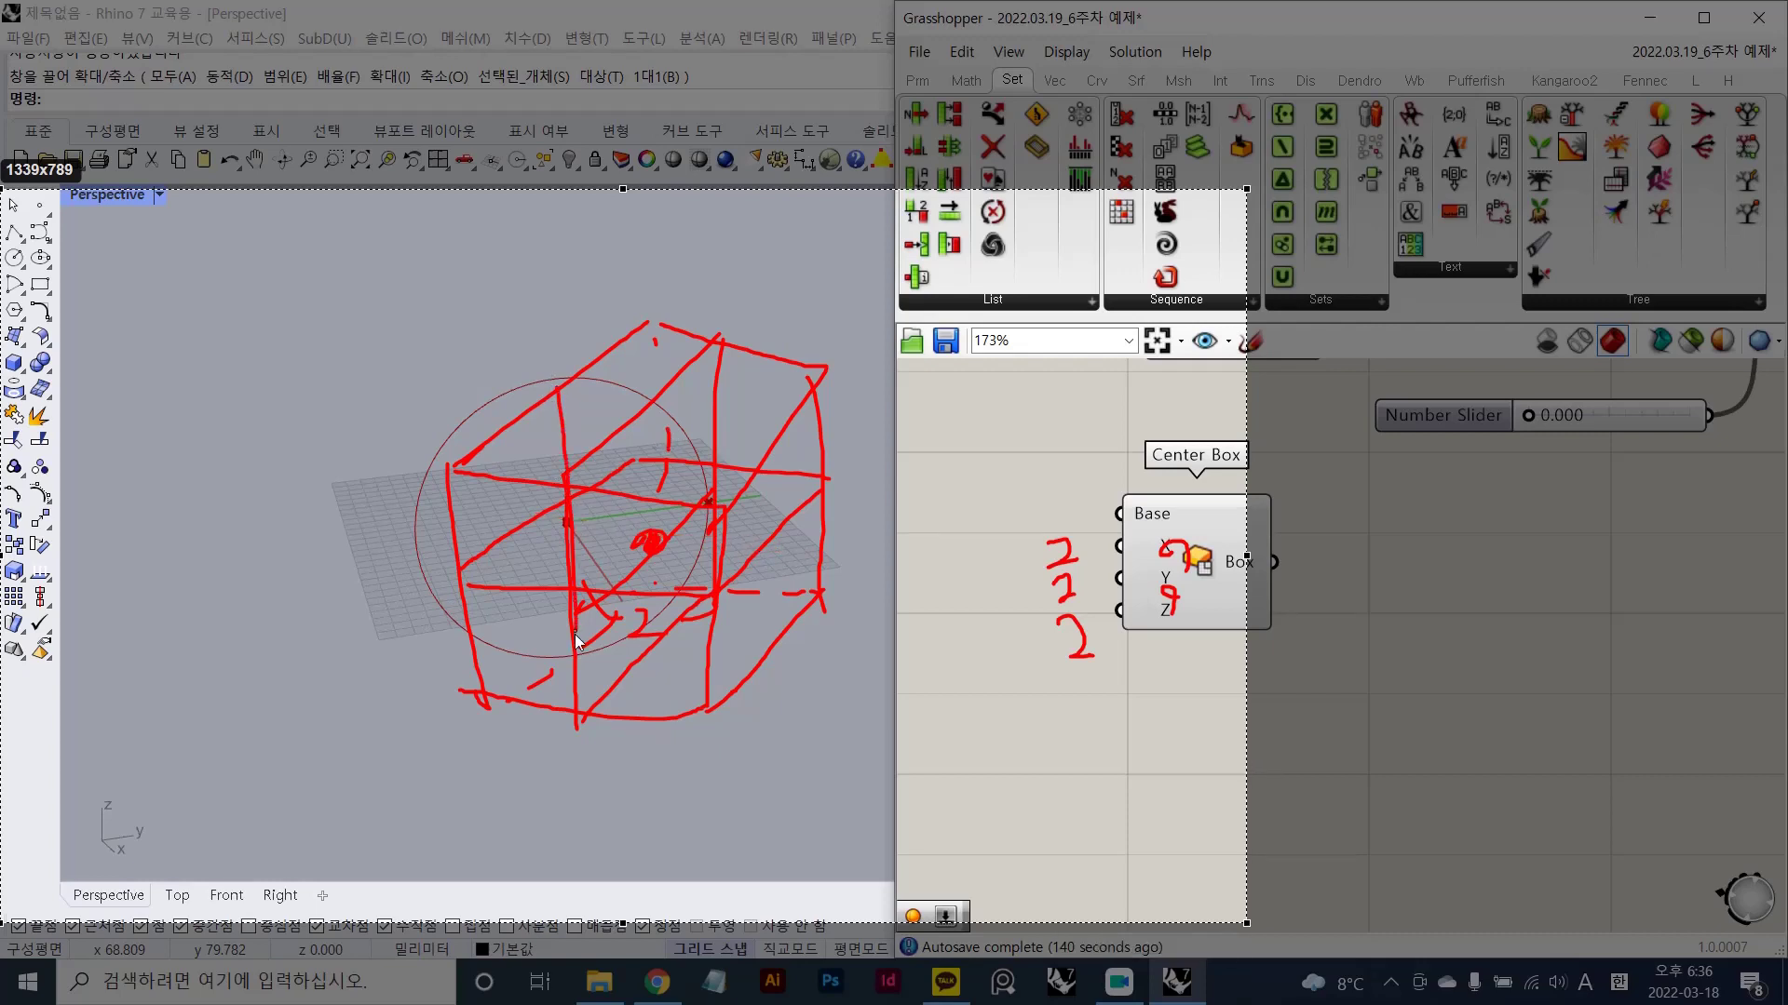
pyautogui.moveTo(791, 677); pyautogui.dragTo(758, 452)
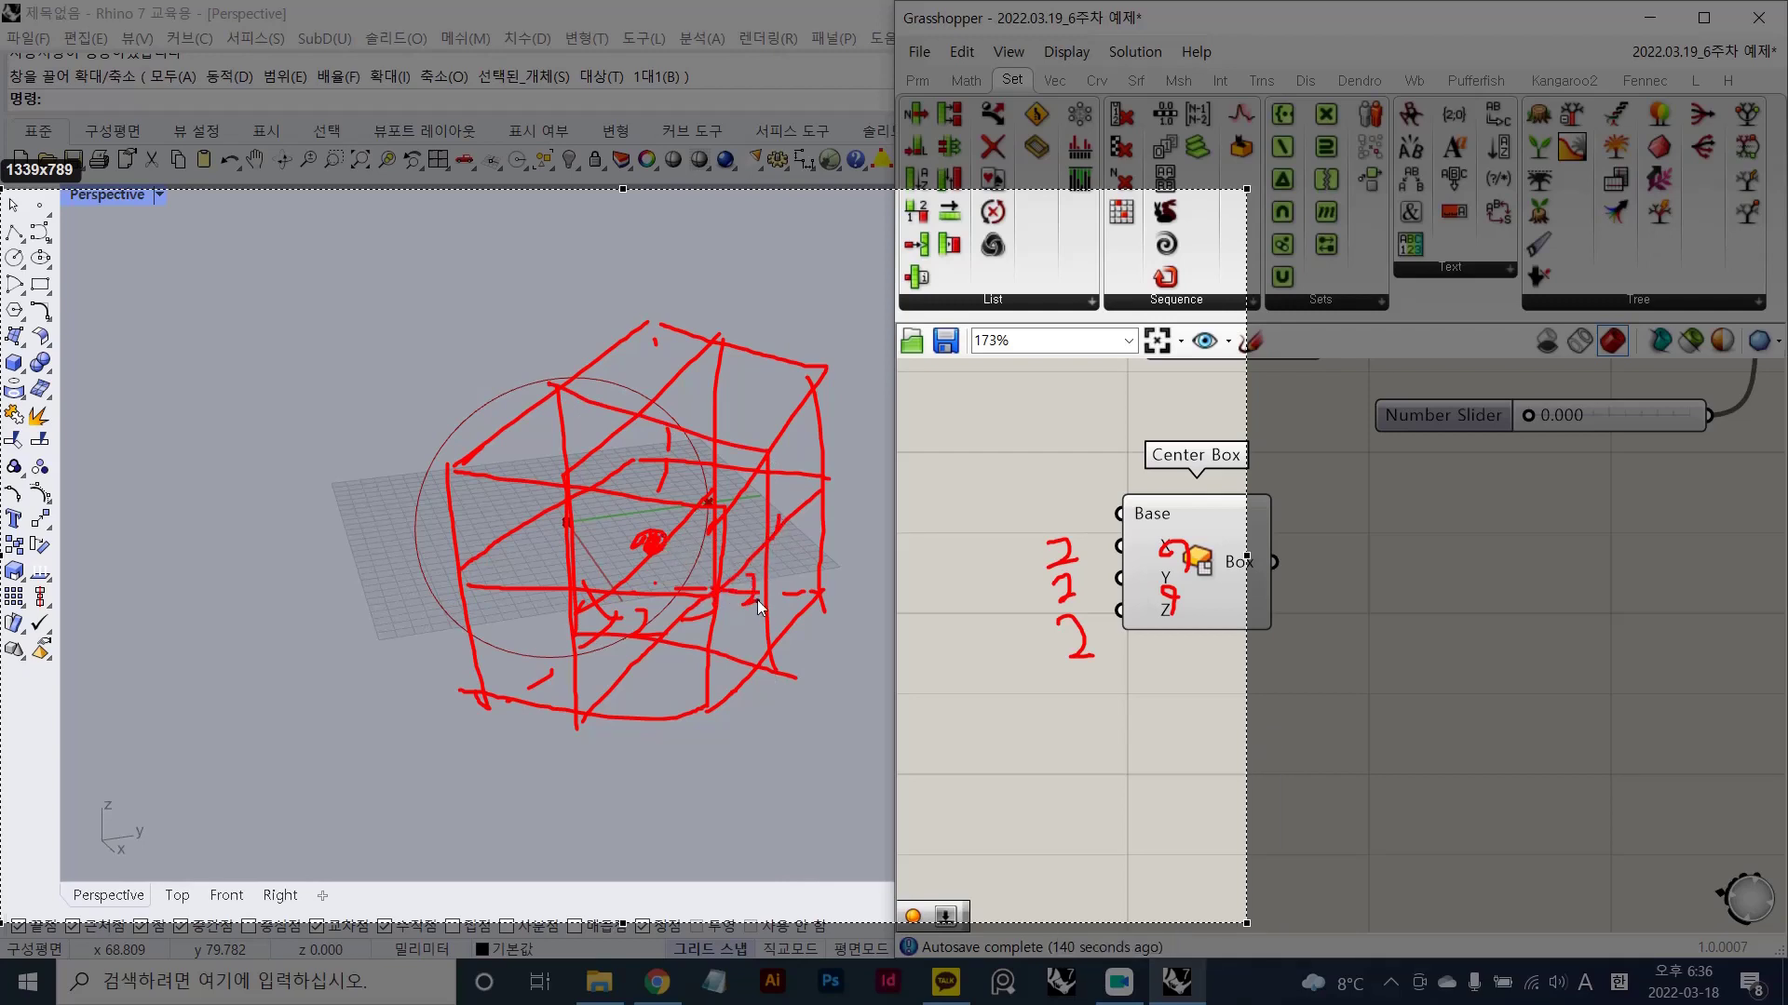
pyautogui.moveTo(782, 478); pyautogui.dragTo(788, 481)
pyautogui.moveTo(635, 311)
pyautogui.mouseDown()
pyautogui.moveTo(422, 478)
pyautogui.moveTo(791, 466)
pyautogui.moveTo(551, 306)
pyautogui.mouseUp()
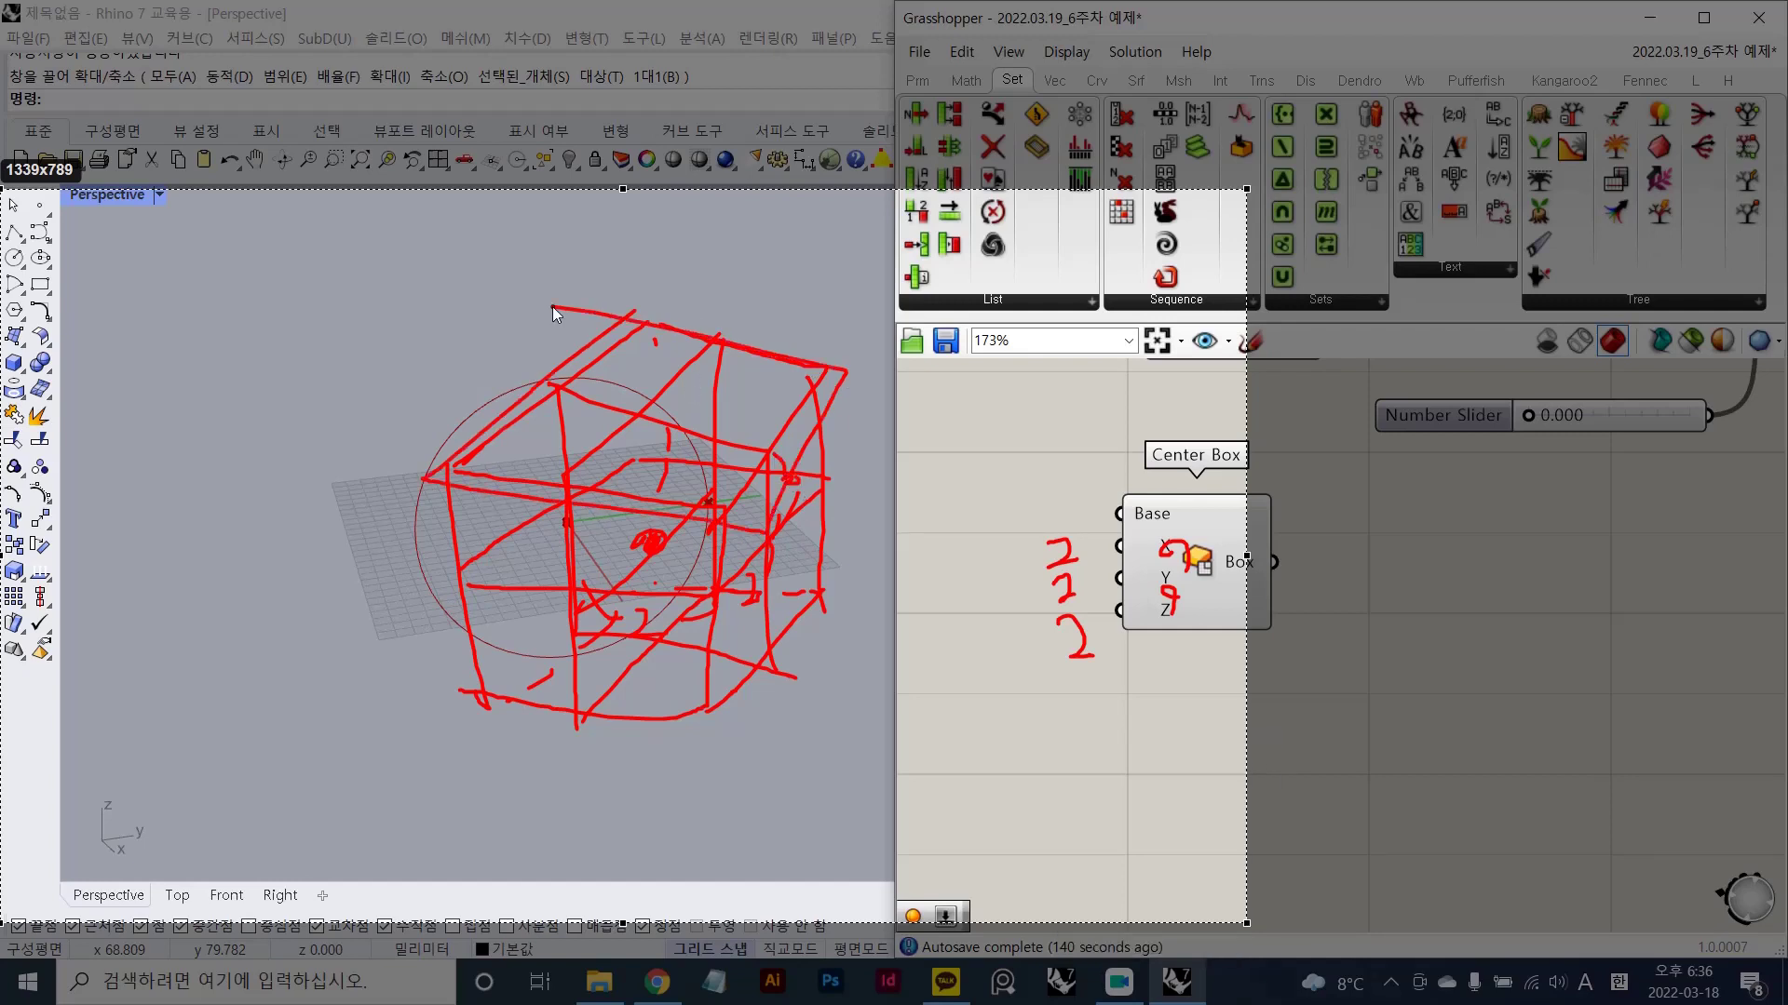
pyautogui.moveTo(468, 607)
pyautogui.mouseDown()
pyautogui.moveTo(711, 723)
pyautogui.moveTo(751, 528)
pyautogui.mouseUp()
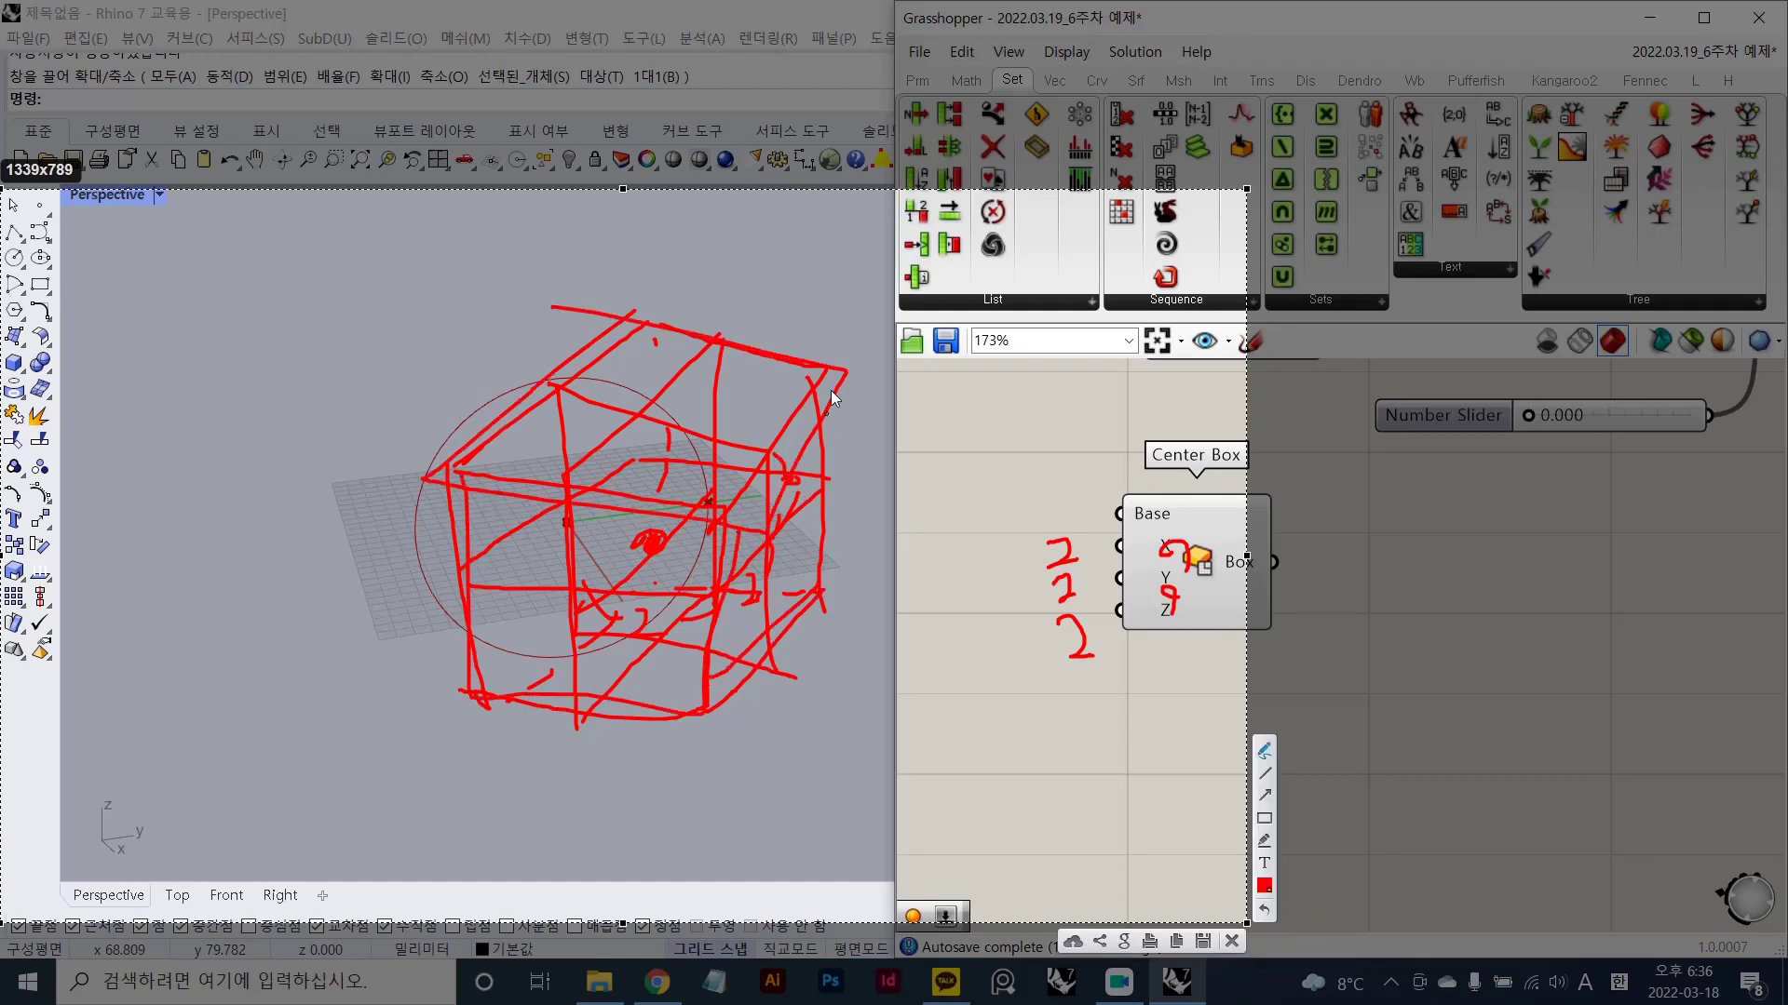
pyautogui.press('Escape')
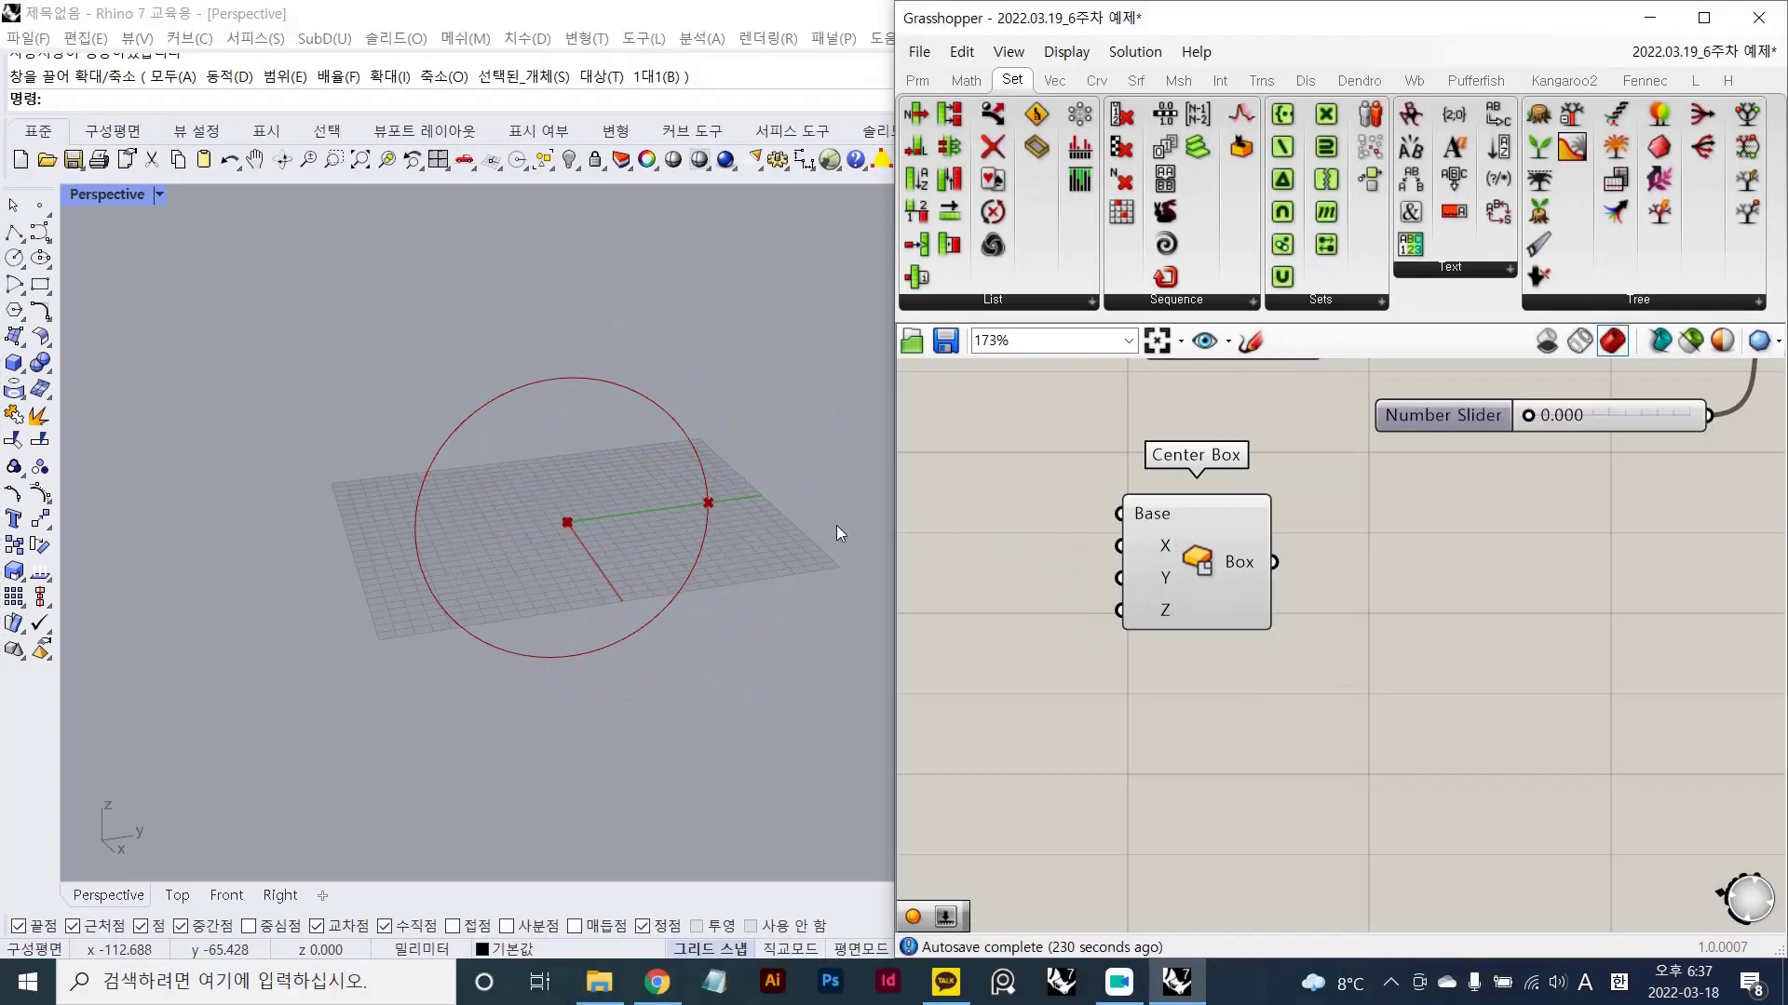
# - Add a number slider with the value 50 and connect it to the X, Y and Z inputs of the Center Box
pyautogui.doubleClick(963, 574)
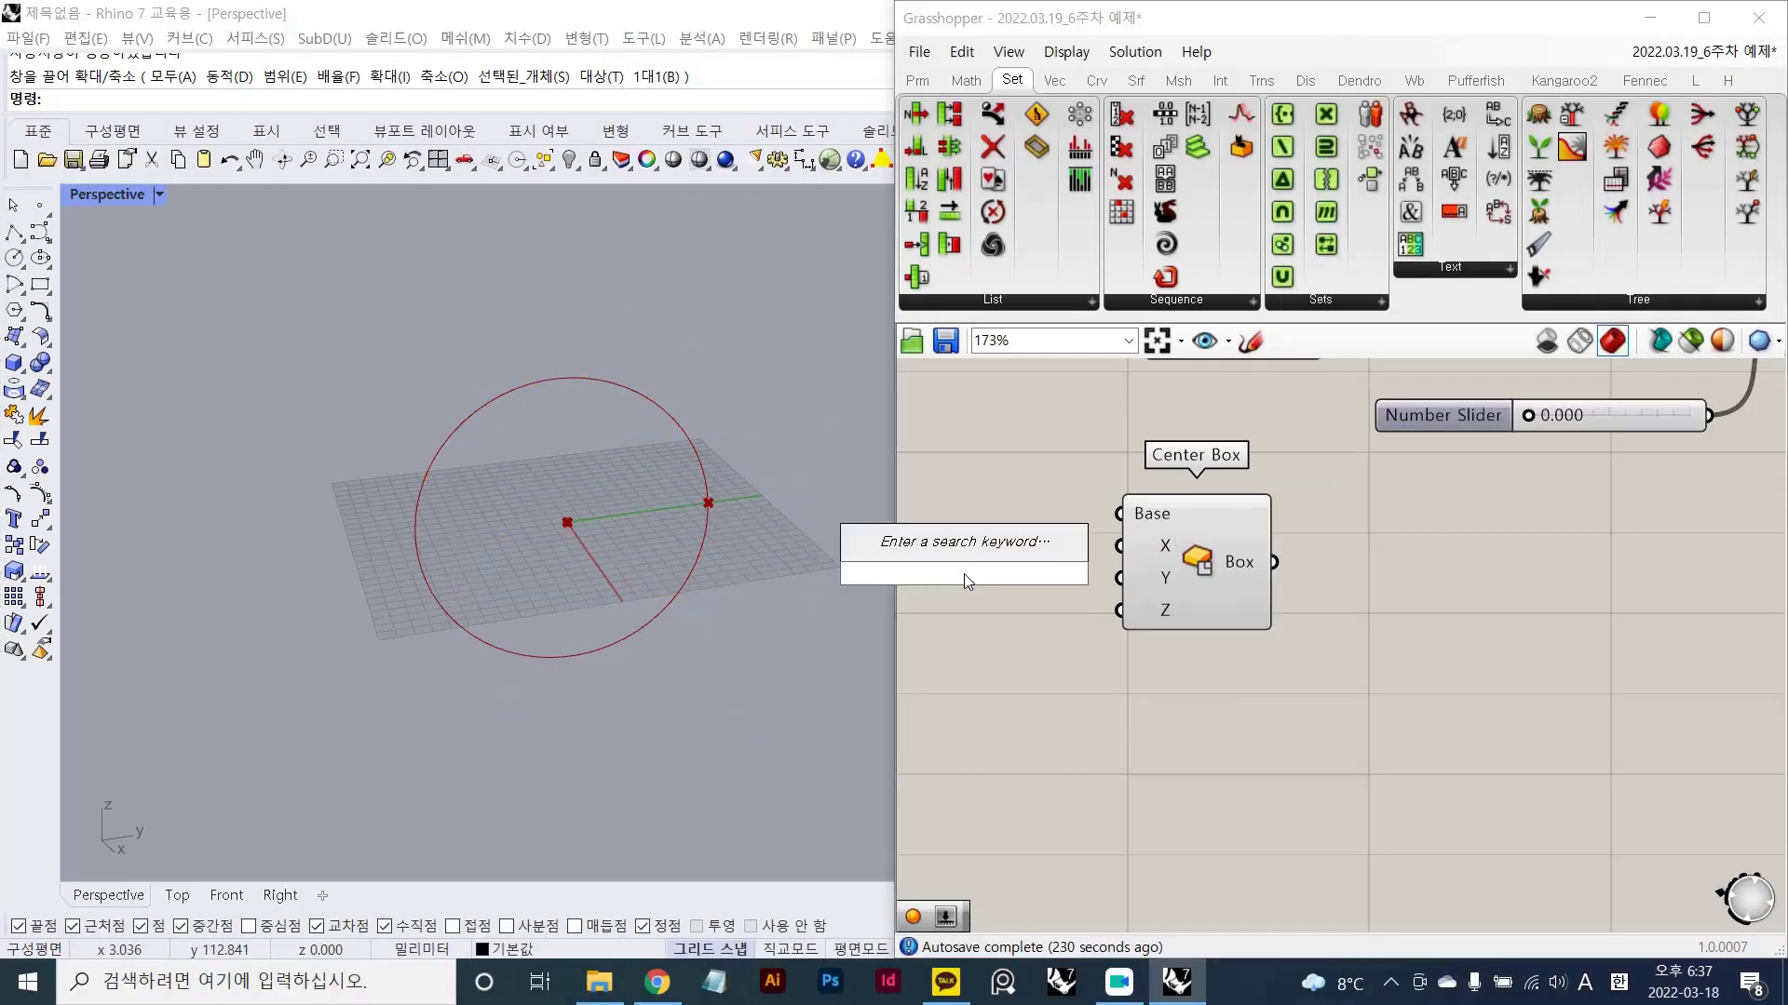
pyautogui.write('50')
pyautogui.press('Return')
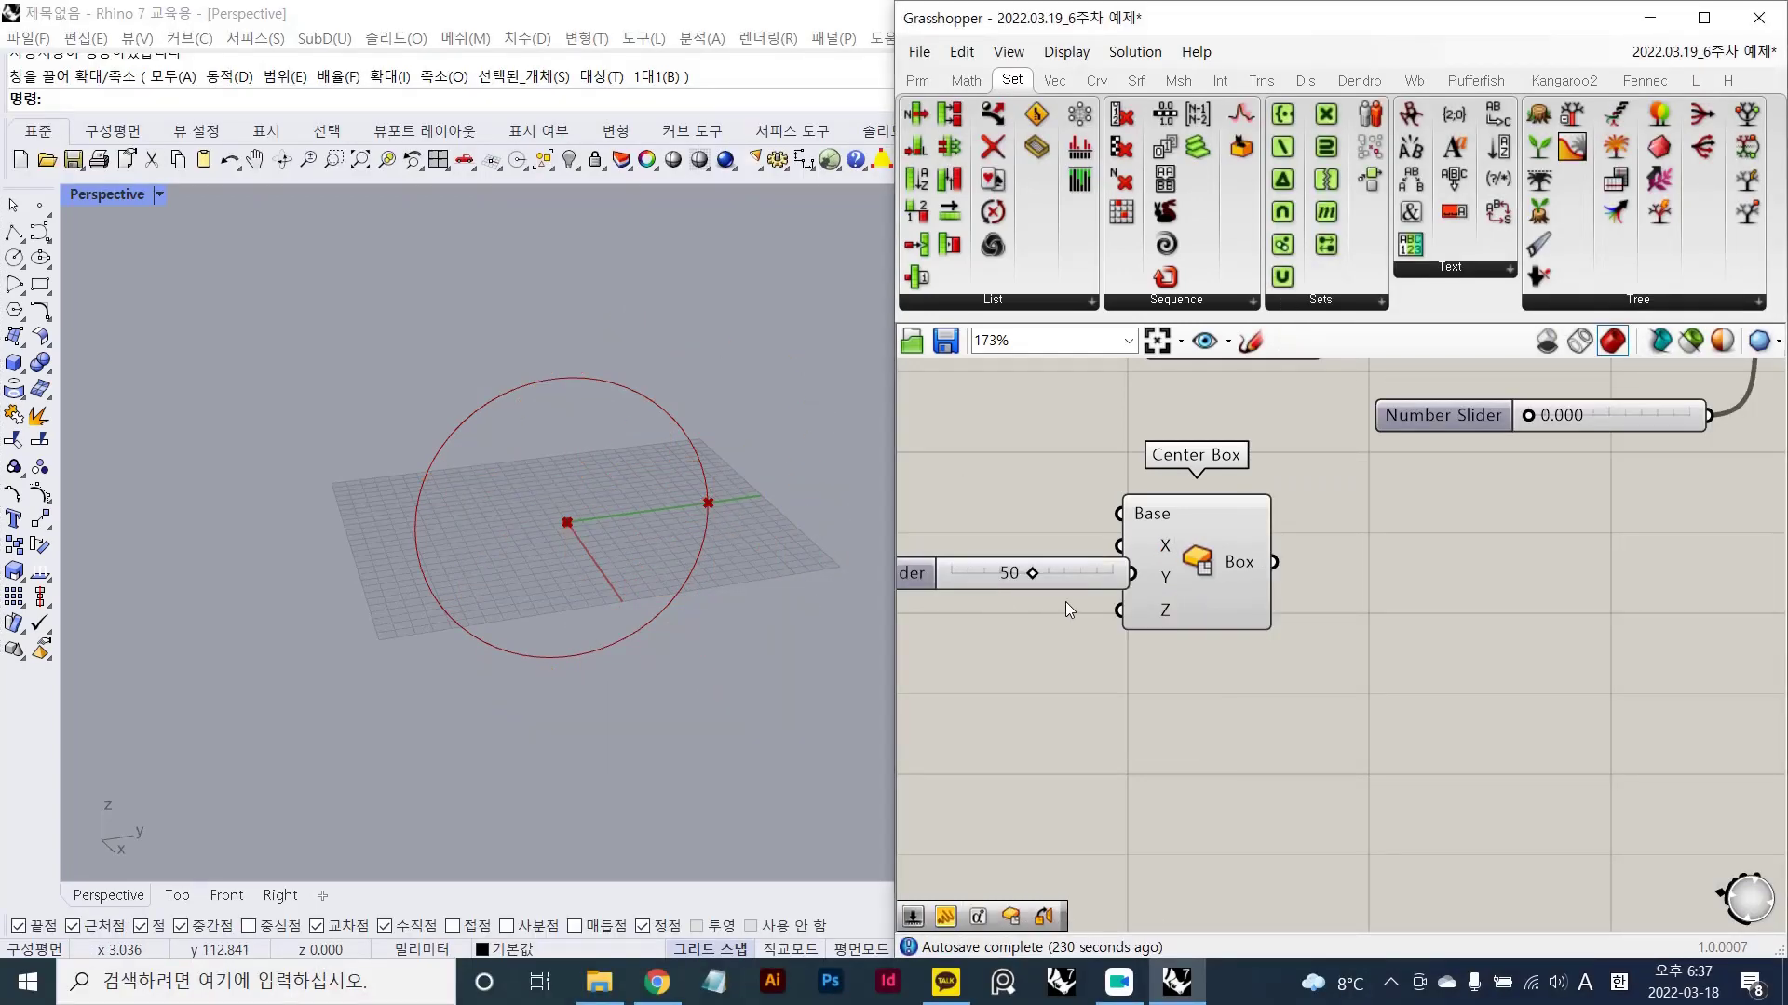
pyautogui.moveTo(1109, 582)
pyautogui.mouseDown()
pyautogui.moveTo(1066, 589)
pyautogui.moveTo(1119, 575)
pyautogui.moveTo(1104, 598)
pyautogui.moveTo(1120, 610)
pyautogui.mouseUp()
pyautogui.moveTo(495, 616); pyautogui.dragTo(568, 584, button='right')
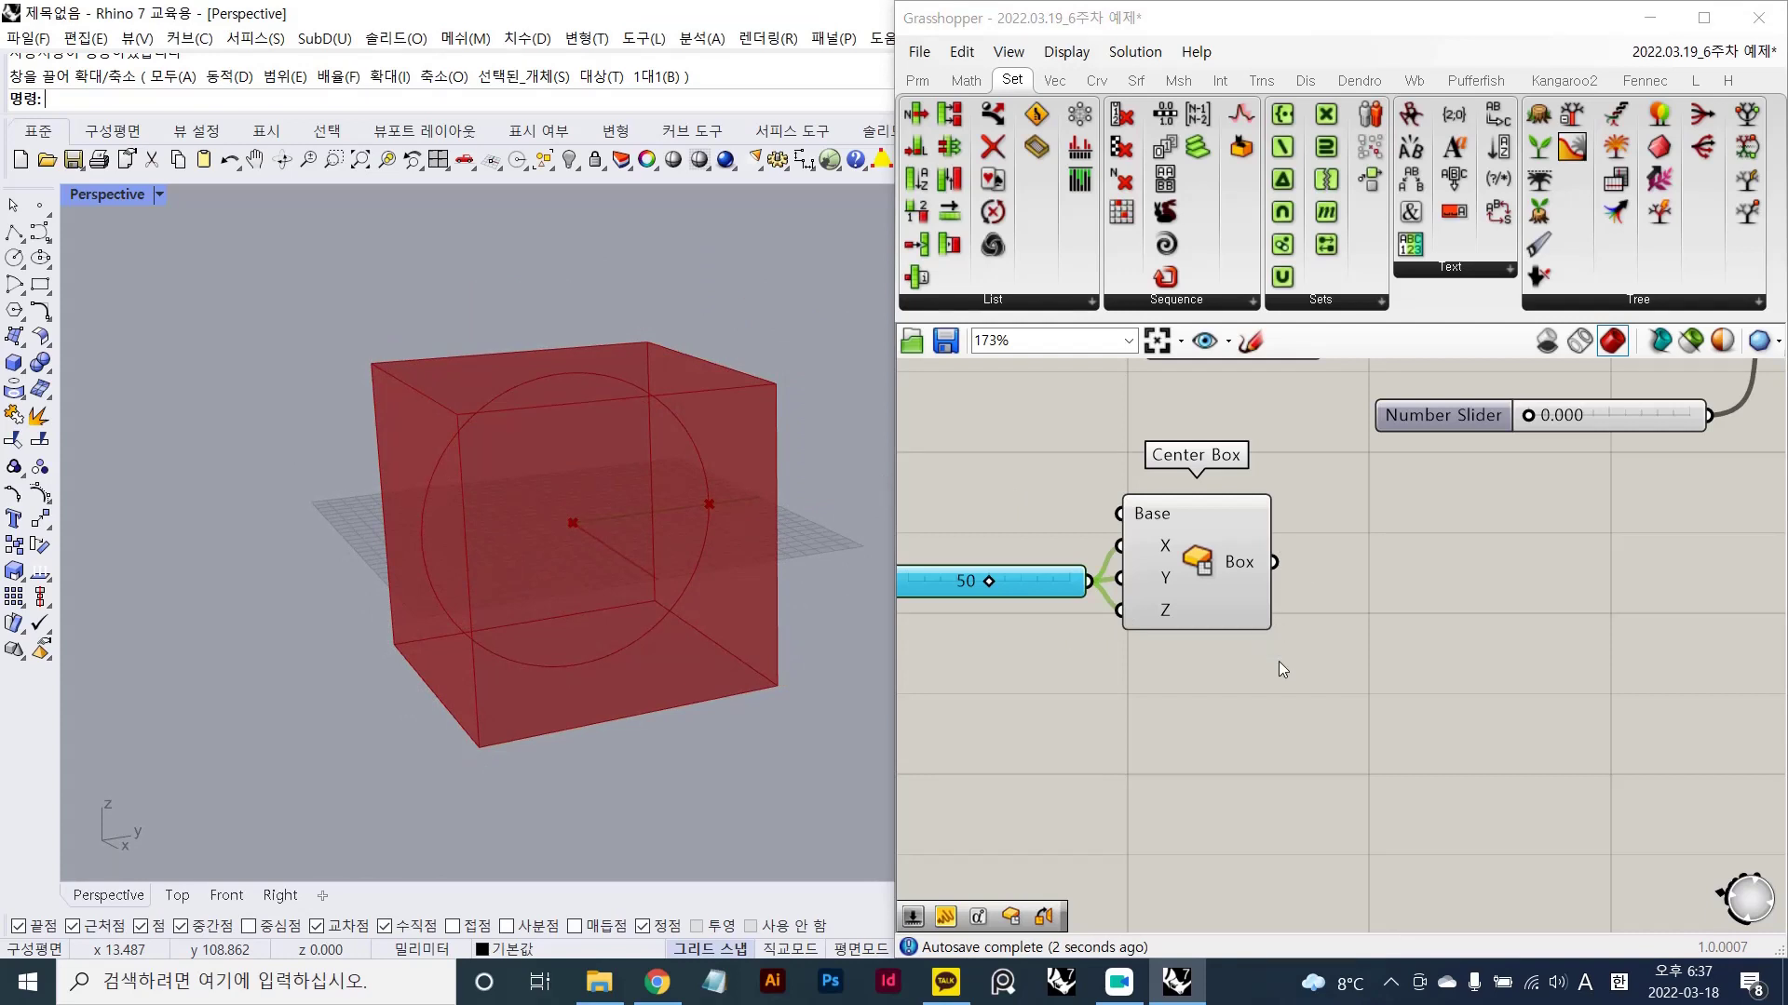
pyautogui.click(1332, 656)
pyautogui.click(1233, 592)
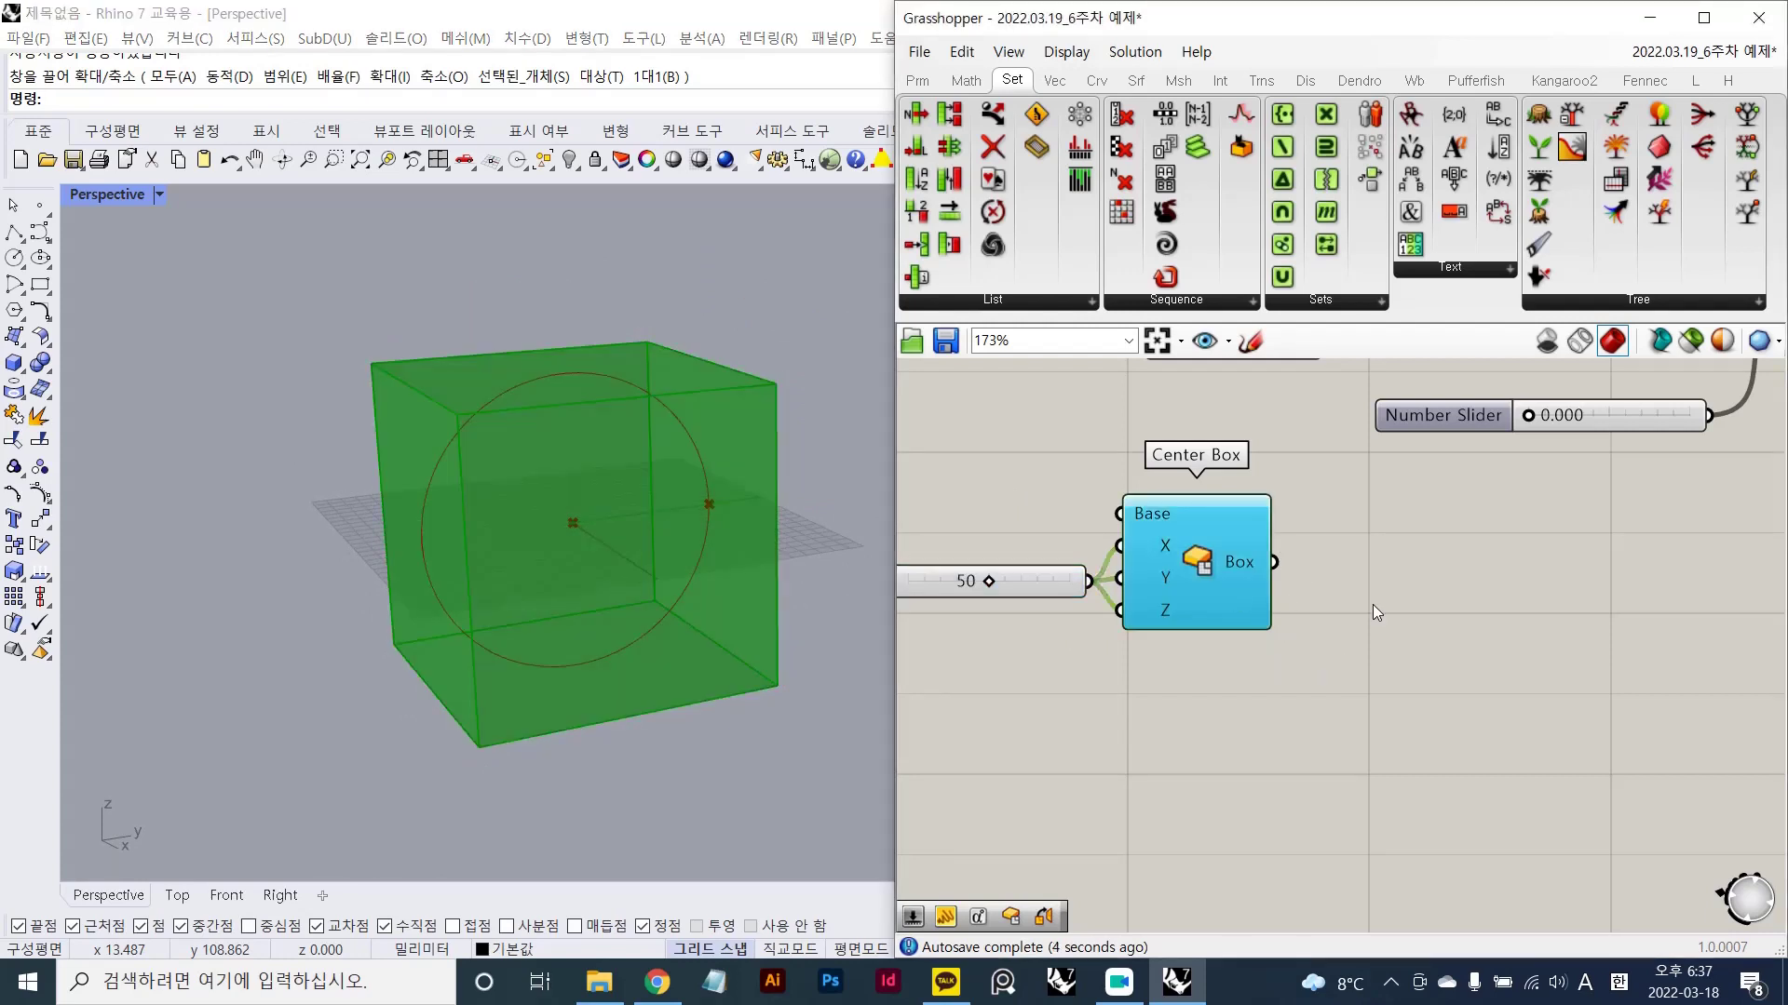
# - Add a Populate 3D component to the canvas and place it to the right of the Center Box
pyautogui.doubleClick(1373, 606)
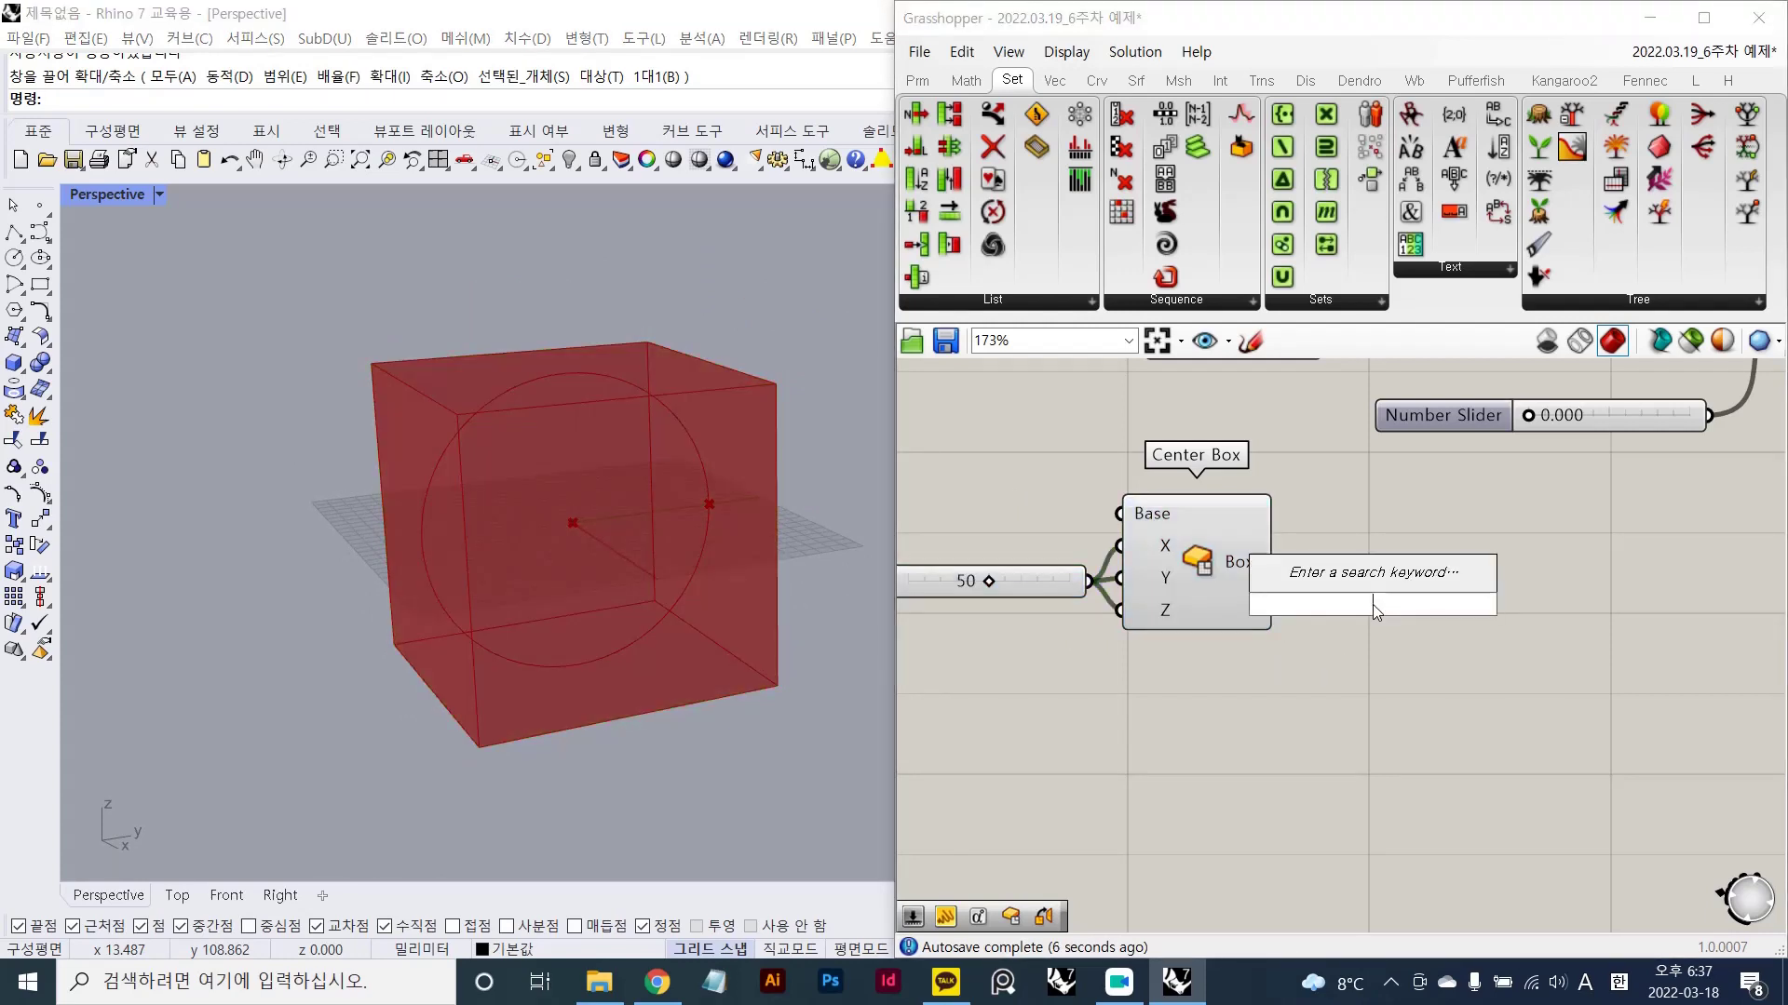
pyautogui.write('pop3d')
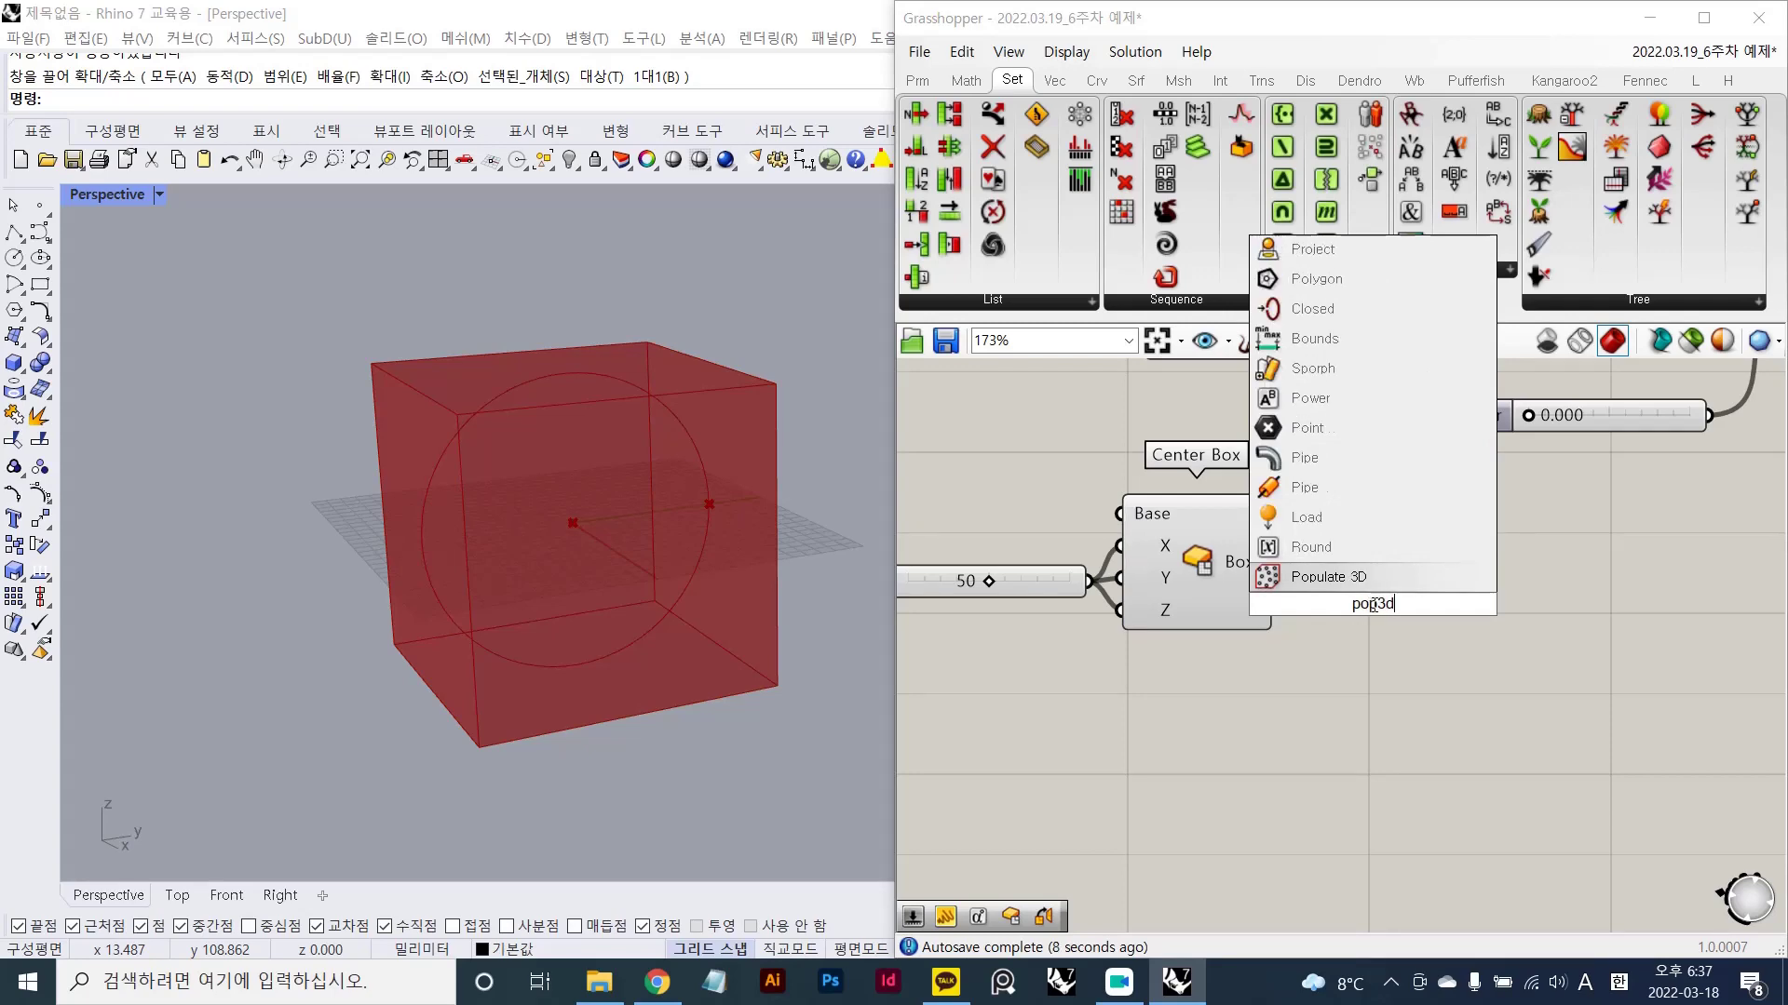
pyautogui.press('Return')
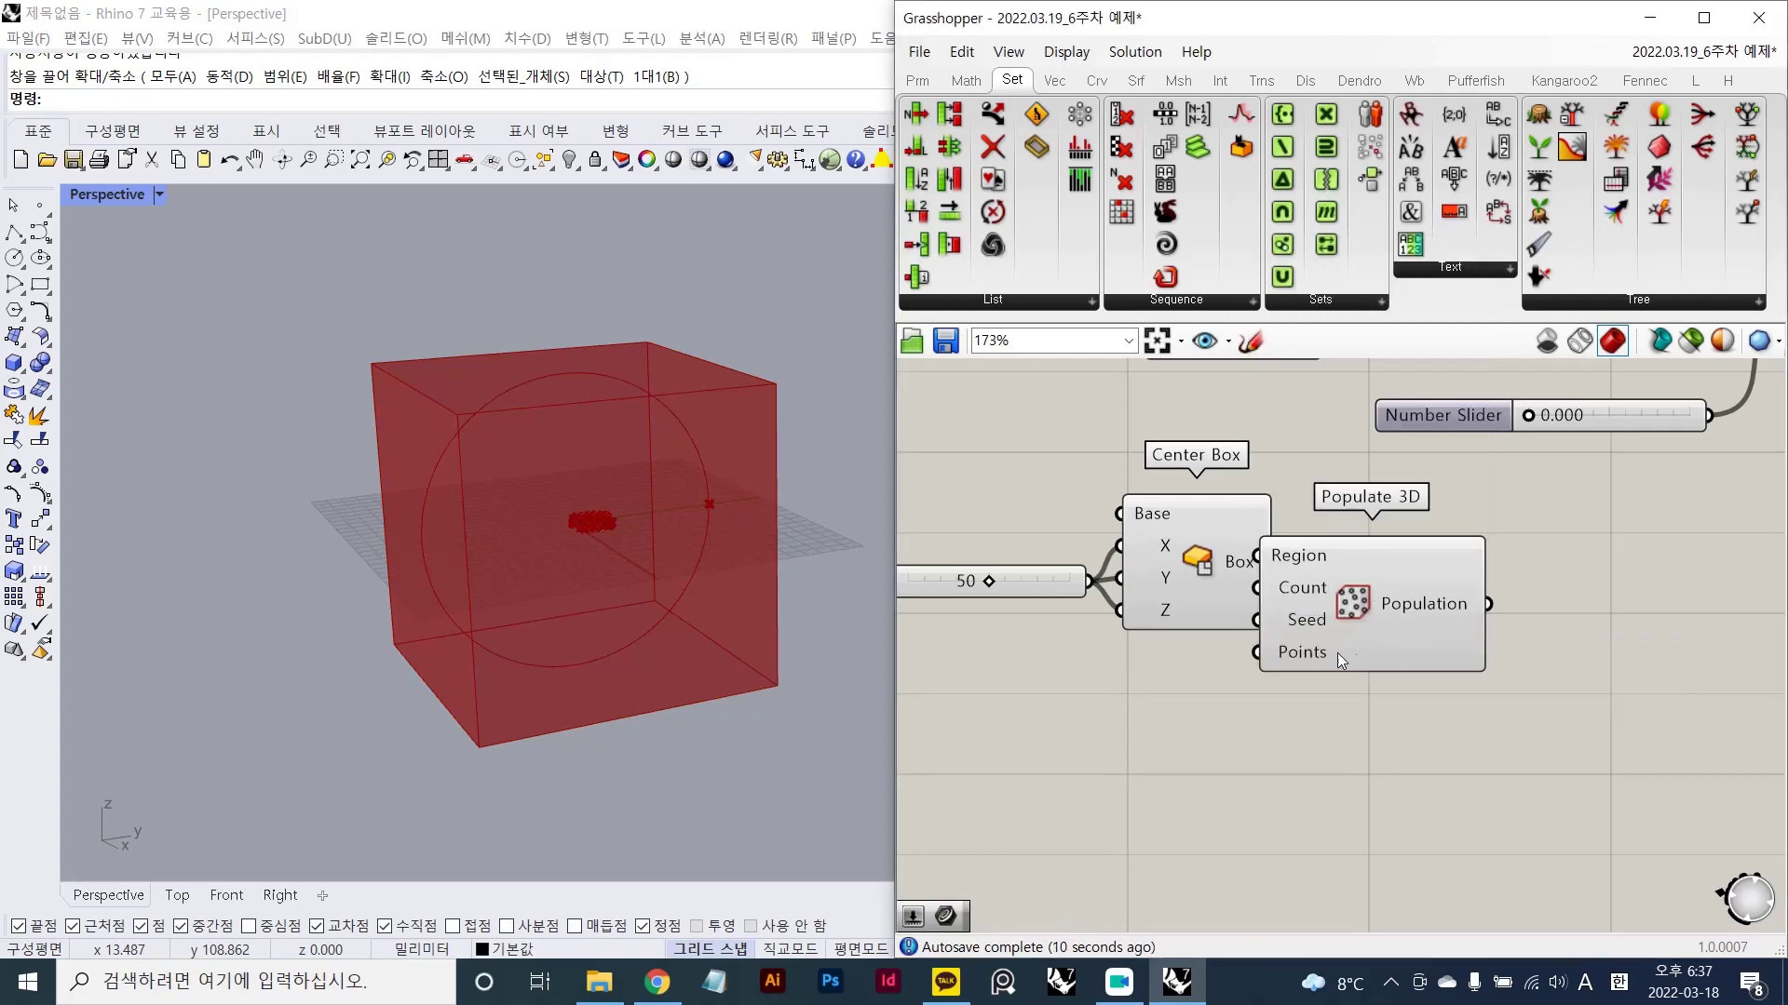
pyautogui.moveTo(1337, 652); pyautogui.dragTo(1252, 561, button='right')
pyautogui.scroll(2, 1252, 555)
pyautogui.scroll(-1, 1295, 474)
pyautogui.moveTo(1293, 476); pyautogui.dragTo(1233, 495, button='right')
pyautogui.moveTo(1234, 529); pyautogui.dragTo(1393, 573)
pyautogui.click(1431, 717)
pyautogui.click(1393, 701)
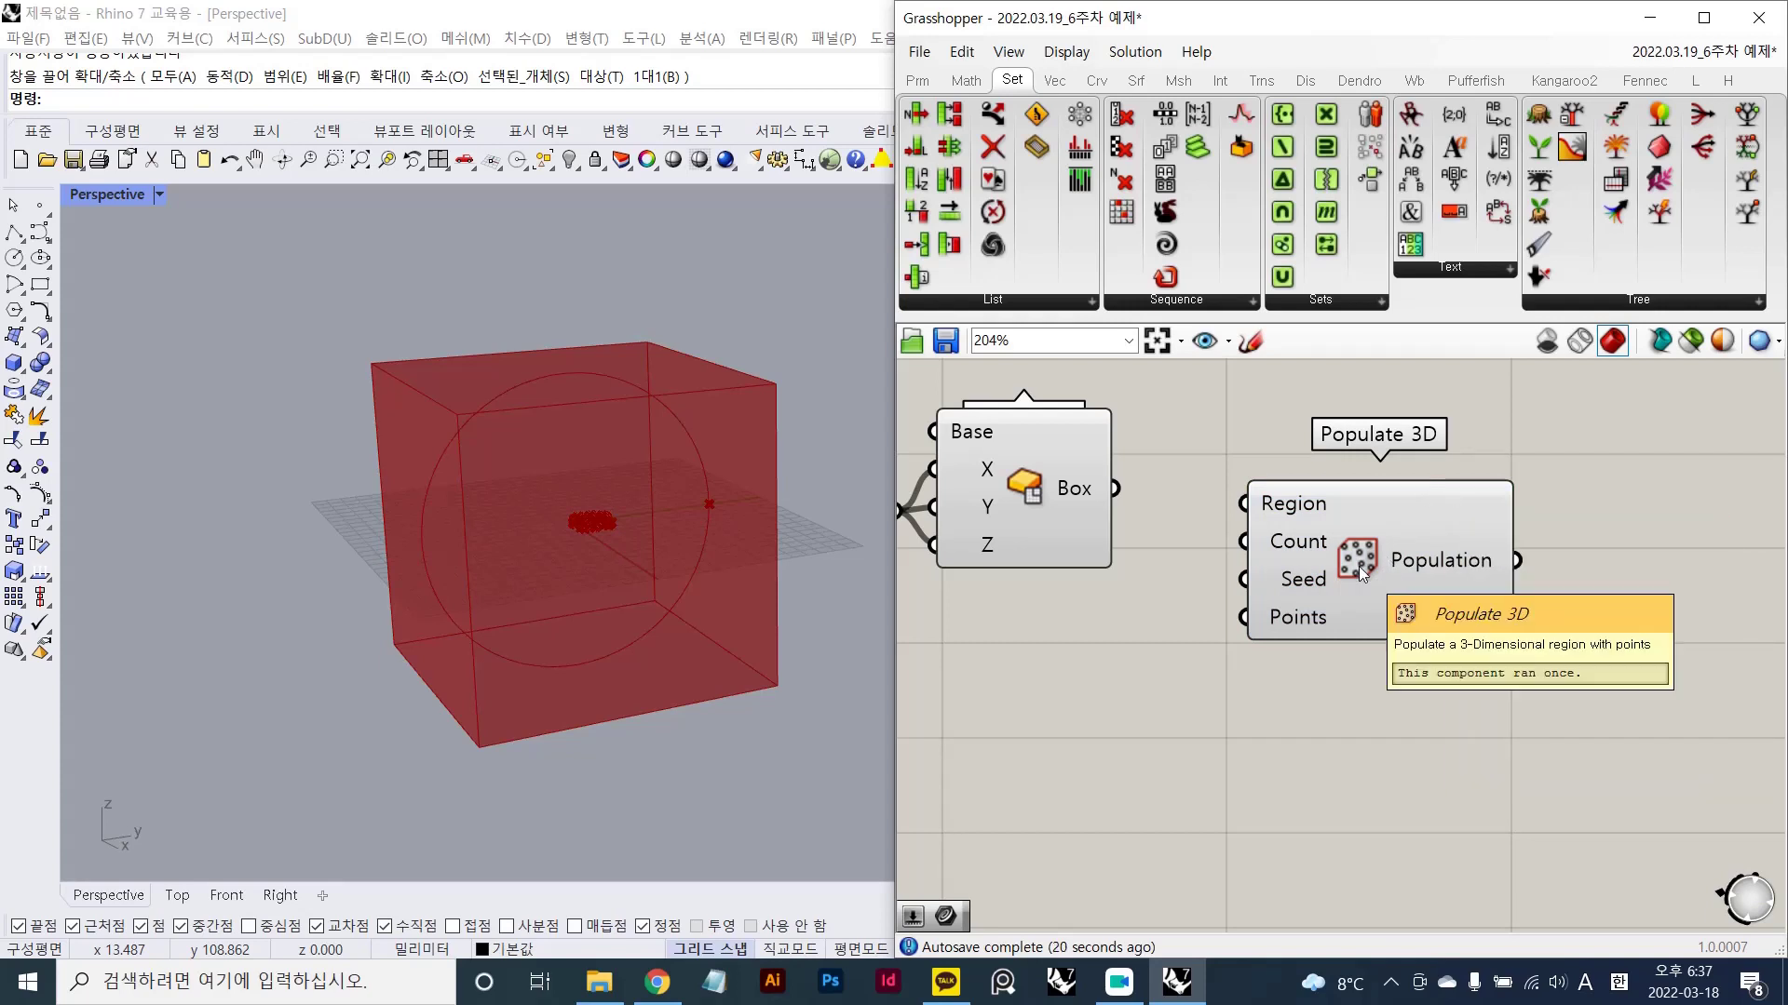
# - Move the Populate 3D component down so it sits diagonally below the Center Box
pyautogui.moveTo(1360, 566); pyautogui.dragTo(1365, 588, button='right')
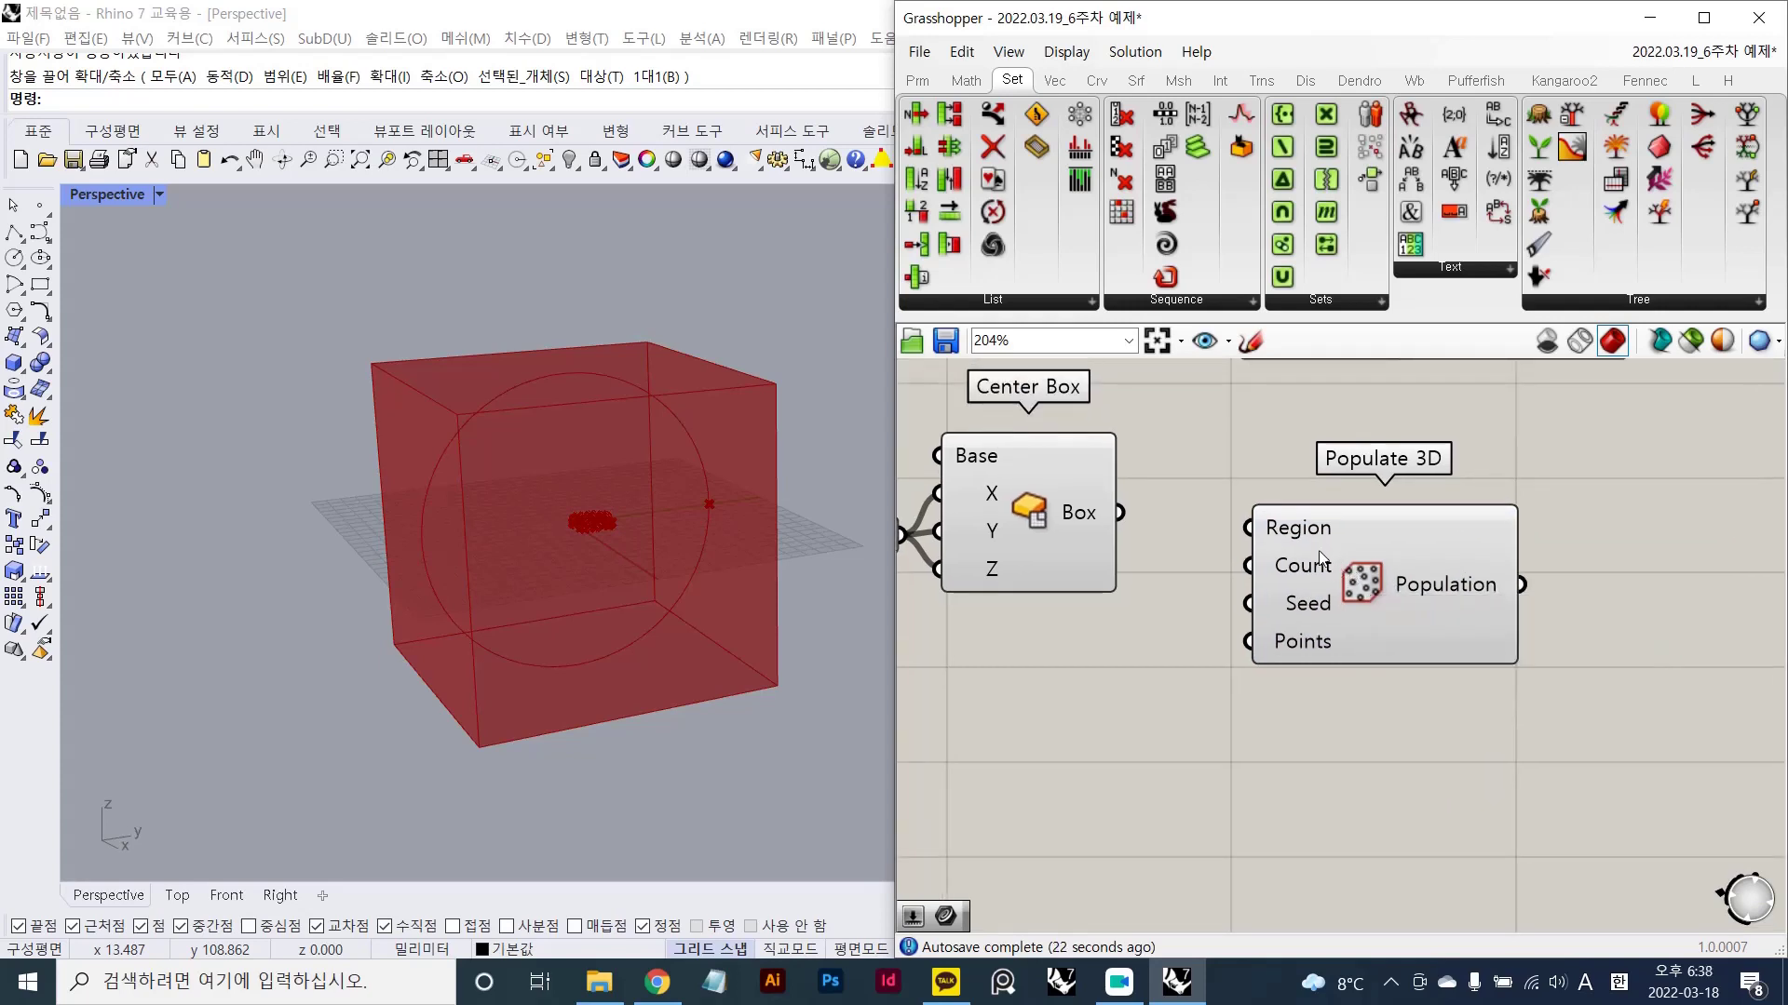
pyautogui.moveTo(1333, 546); pyautogui.dragTo(1336, 460, button='right')
pyautogui.moveTo(1373, 460); pyautogui.dragTo(1303, 643)
pyautogui.click(1521, 486)
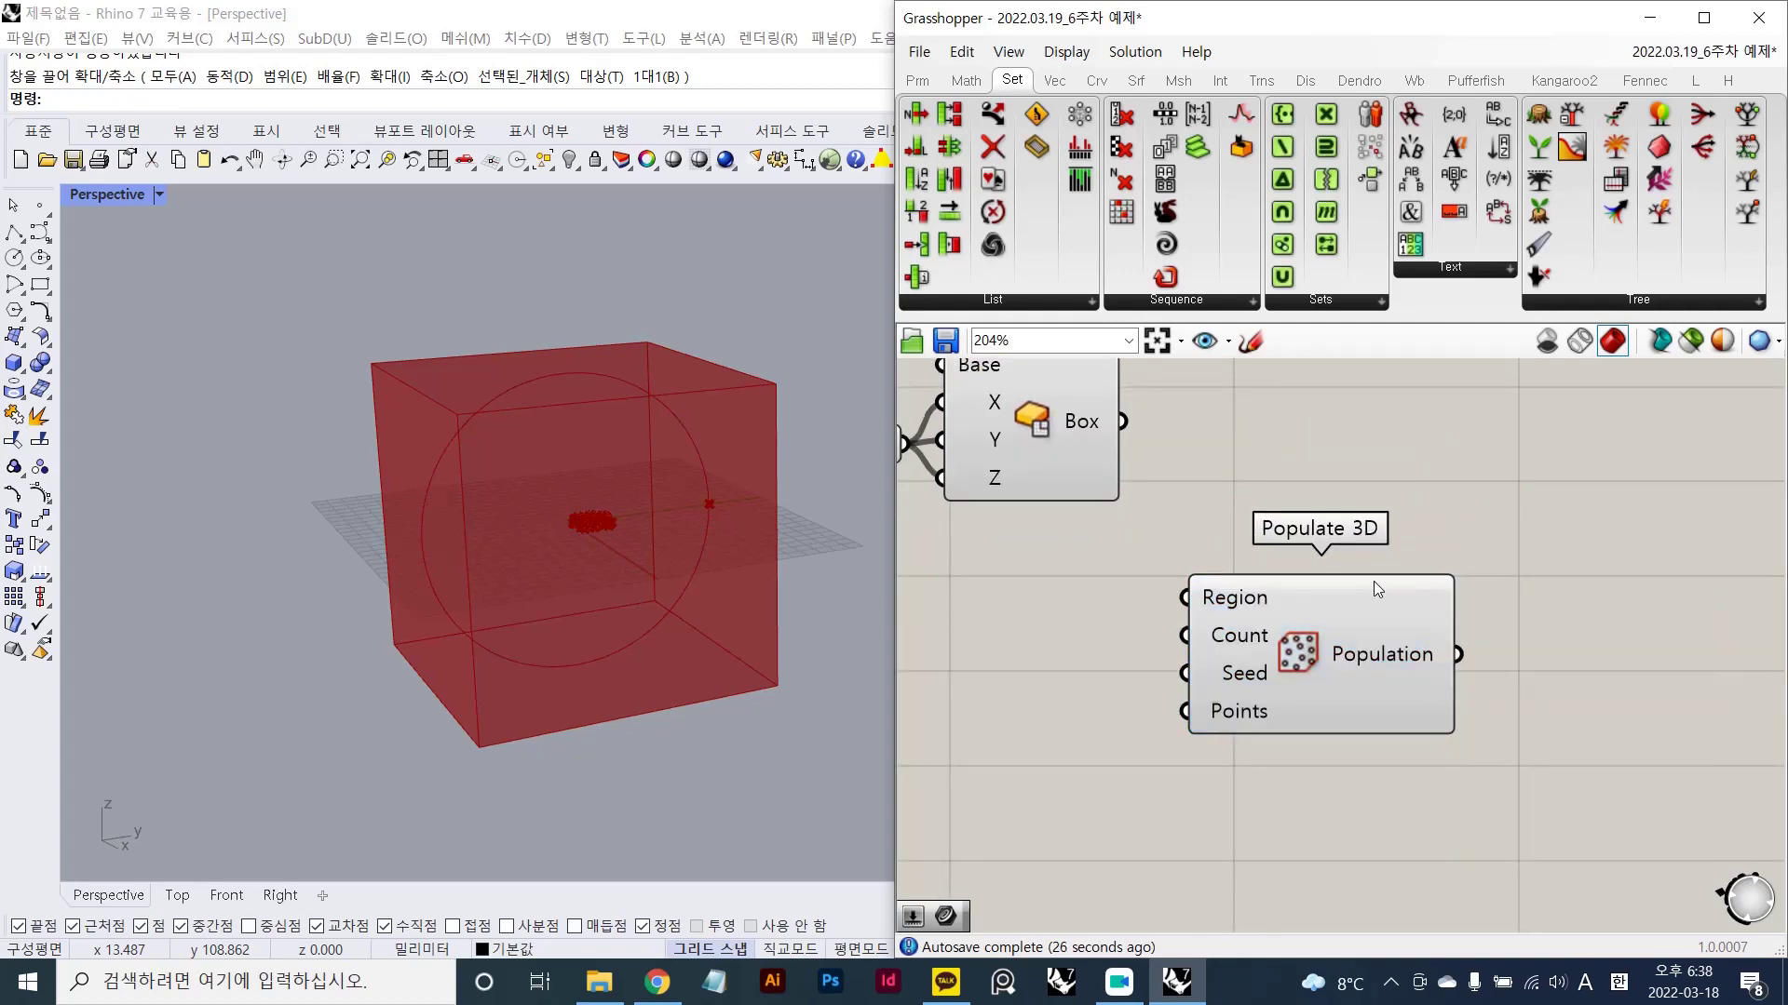
pyautogui.moveTo(1309, 621); pyautogui.dragTo(1288, 611, button='right')
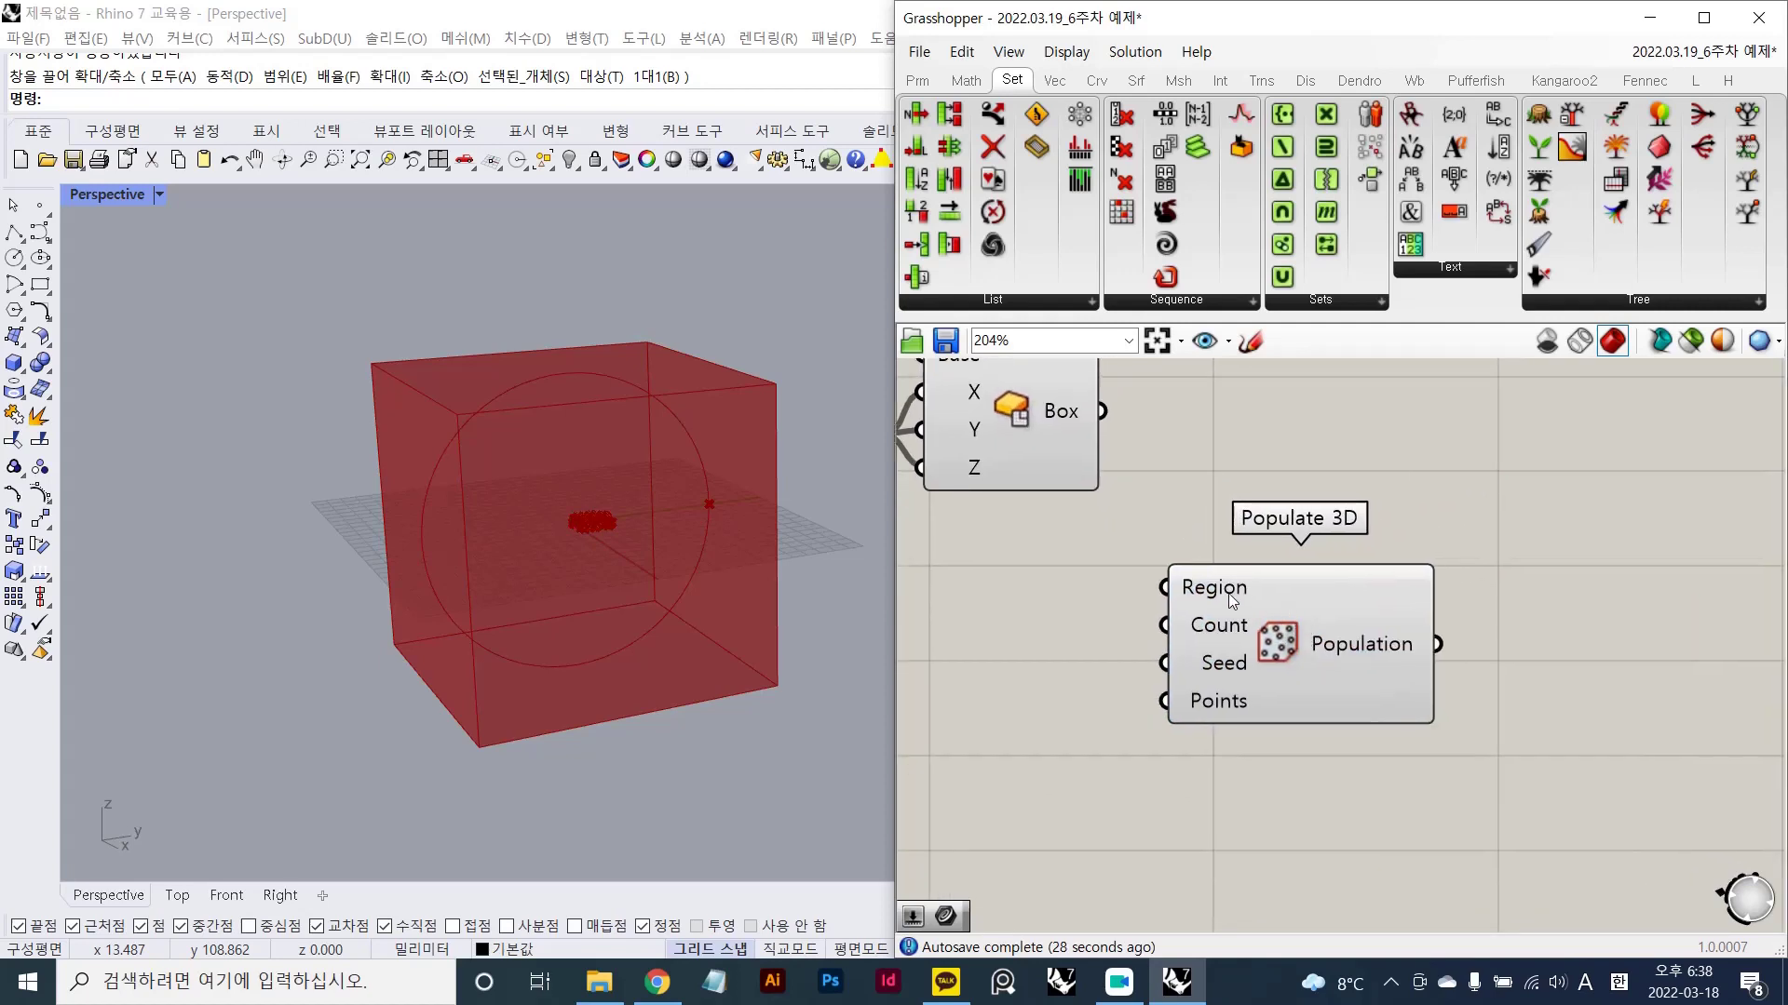
# - Connect the Center Box's Box output to the Region input of Populate 3D
pyautogui.scroll(1, 1211, 601)
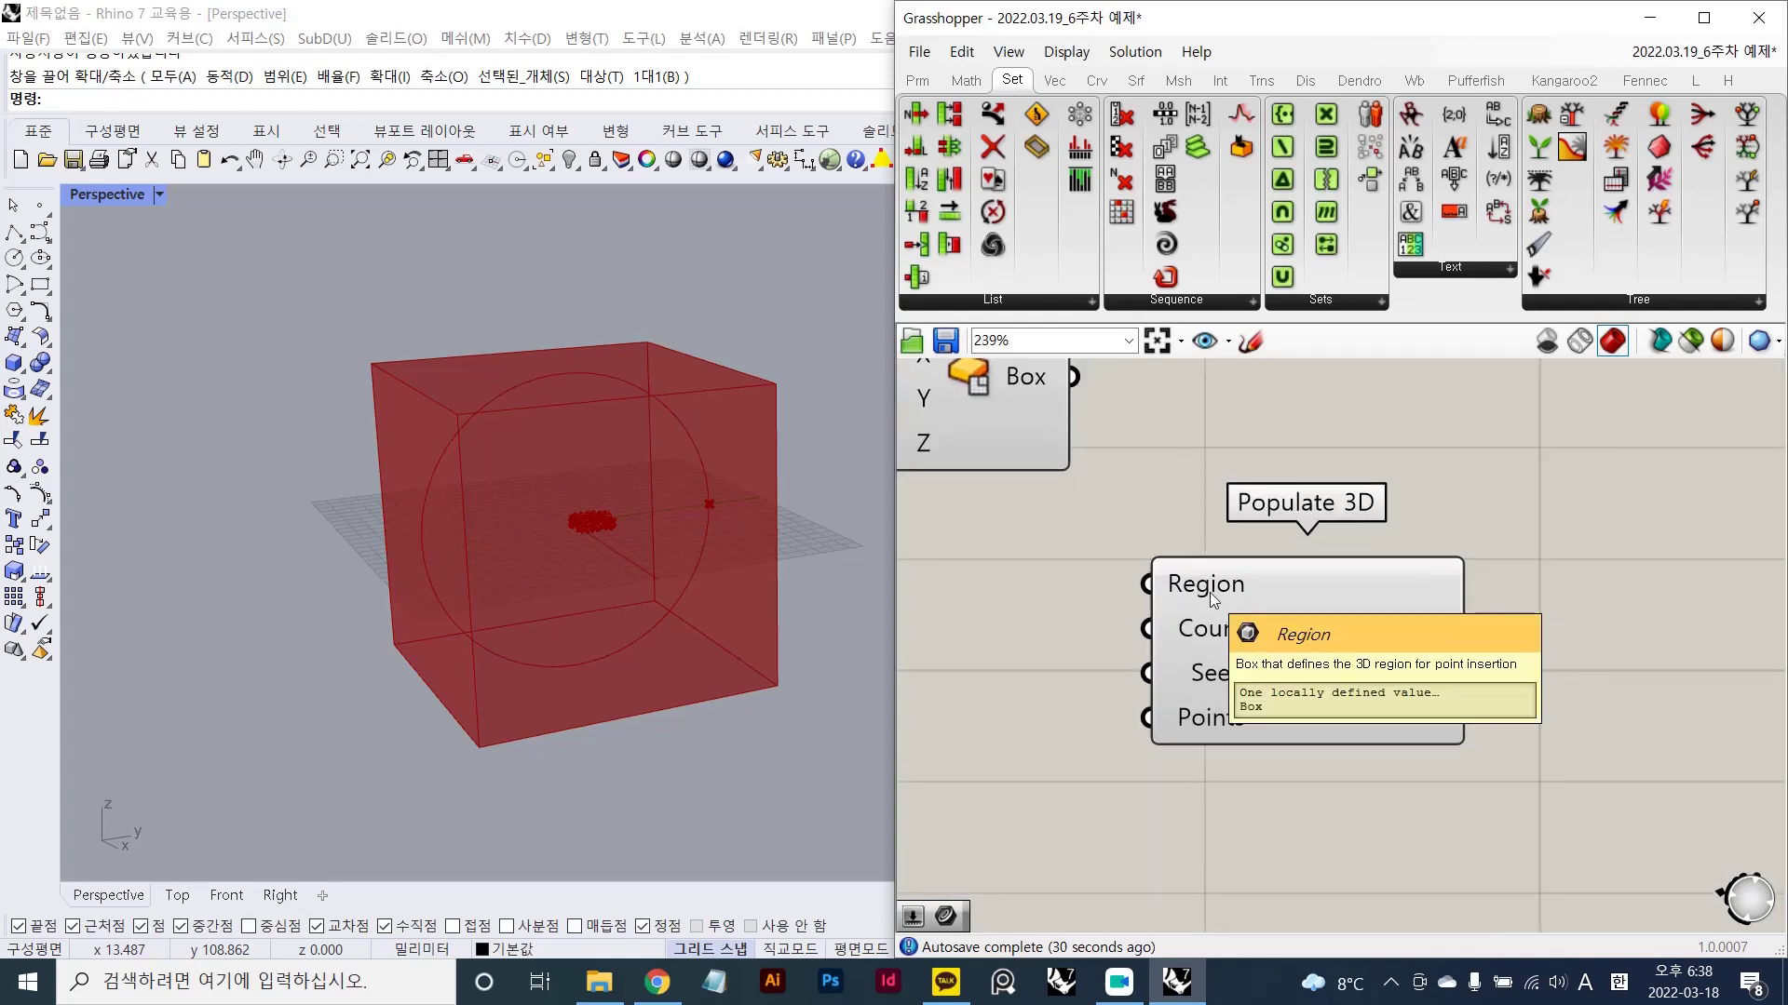
pyautogui.moveTo(660, 604)
pyautogui.mouseDown(button='right')
pyautogui.moveTo(642, 527)
pyautogui.moveTo(659, 607)
pyautogui.mouseUp(button='right')
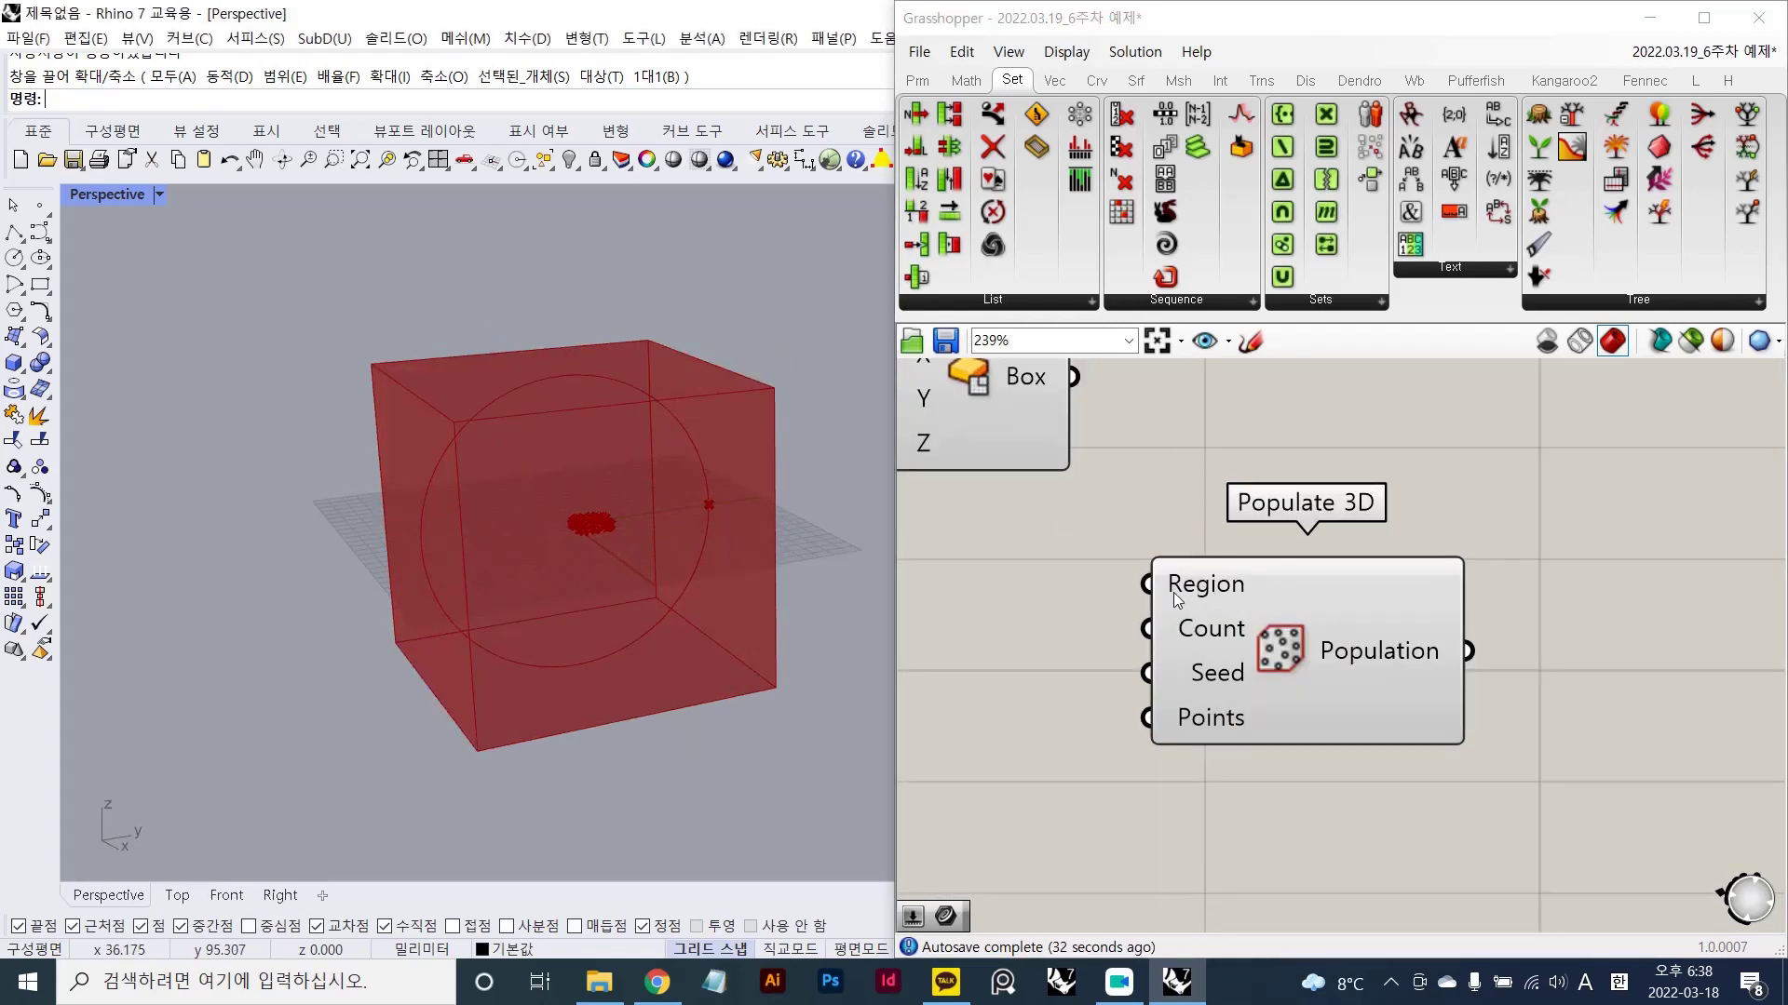
pyautogui.scroll(-2, 1188, 568)
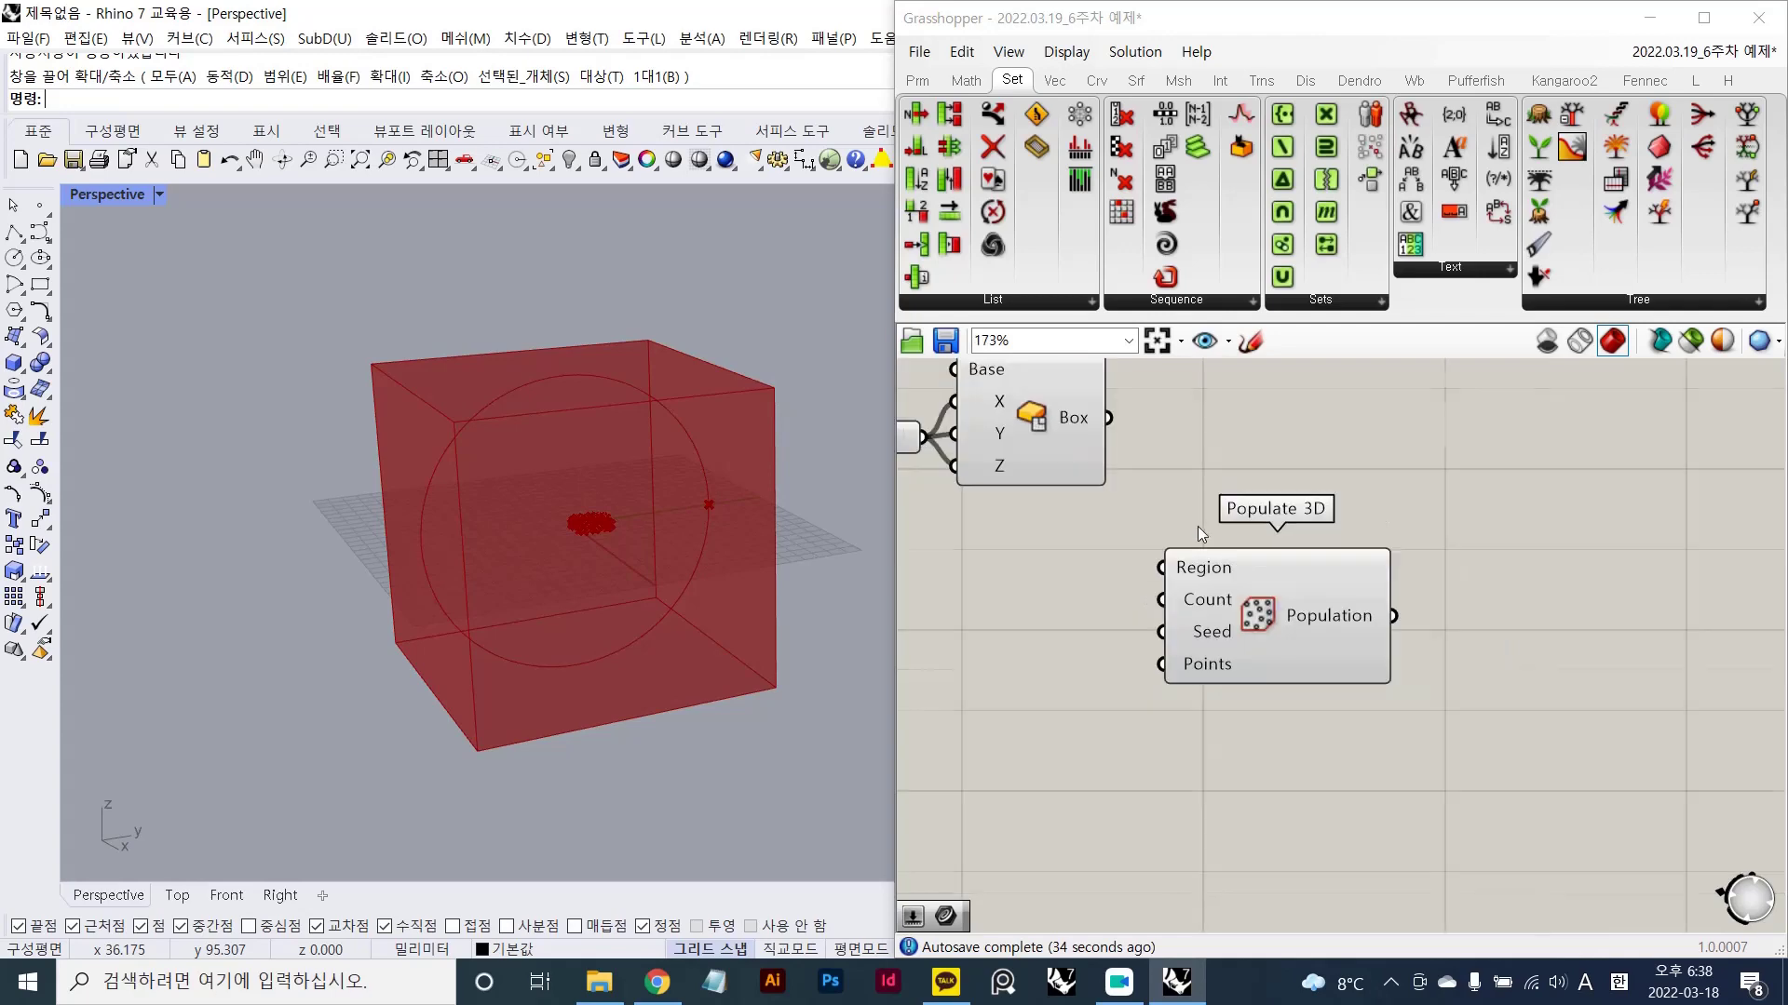
pyautogui.moveTo(1122, 447); pyautogui.dragTo(1175, 596)
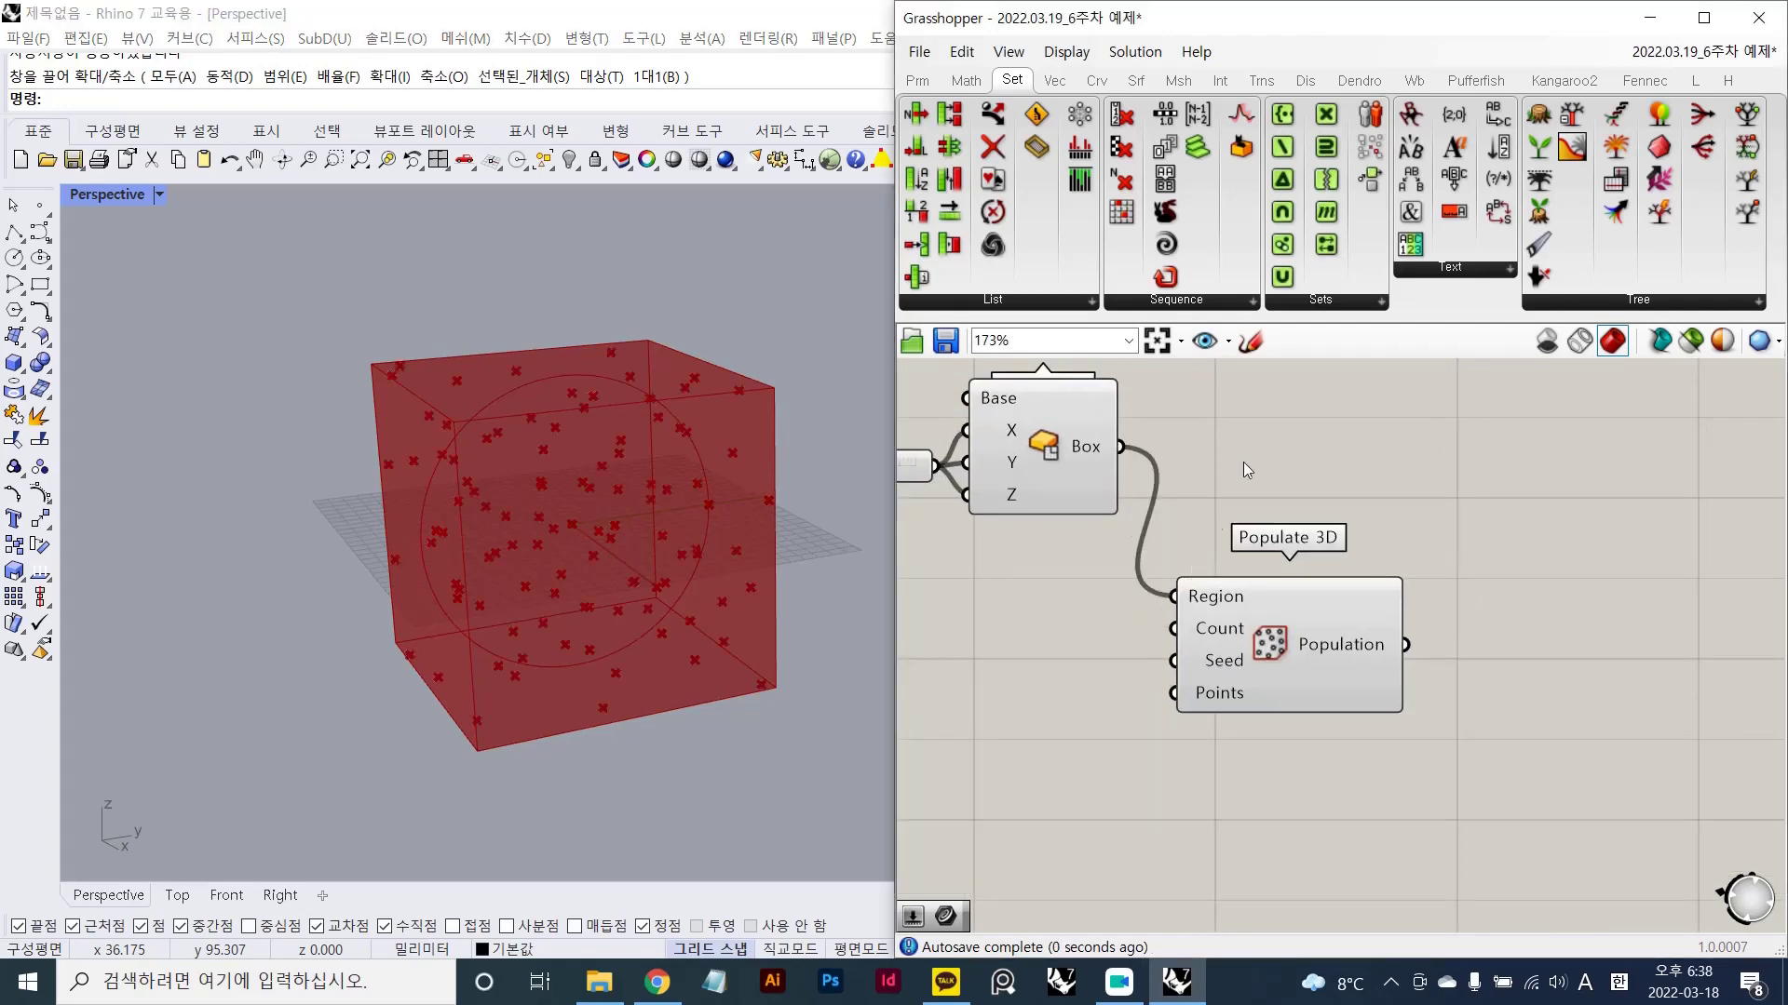
pyautogui.moveTo(518, 590); pyautogui.dragTo(606, 511, button='right')
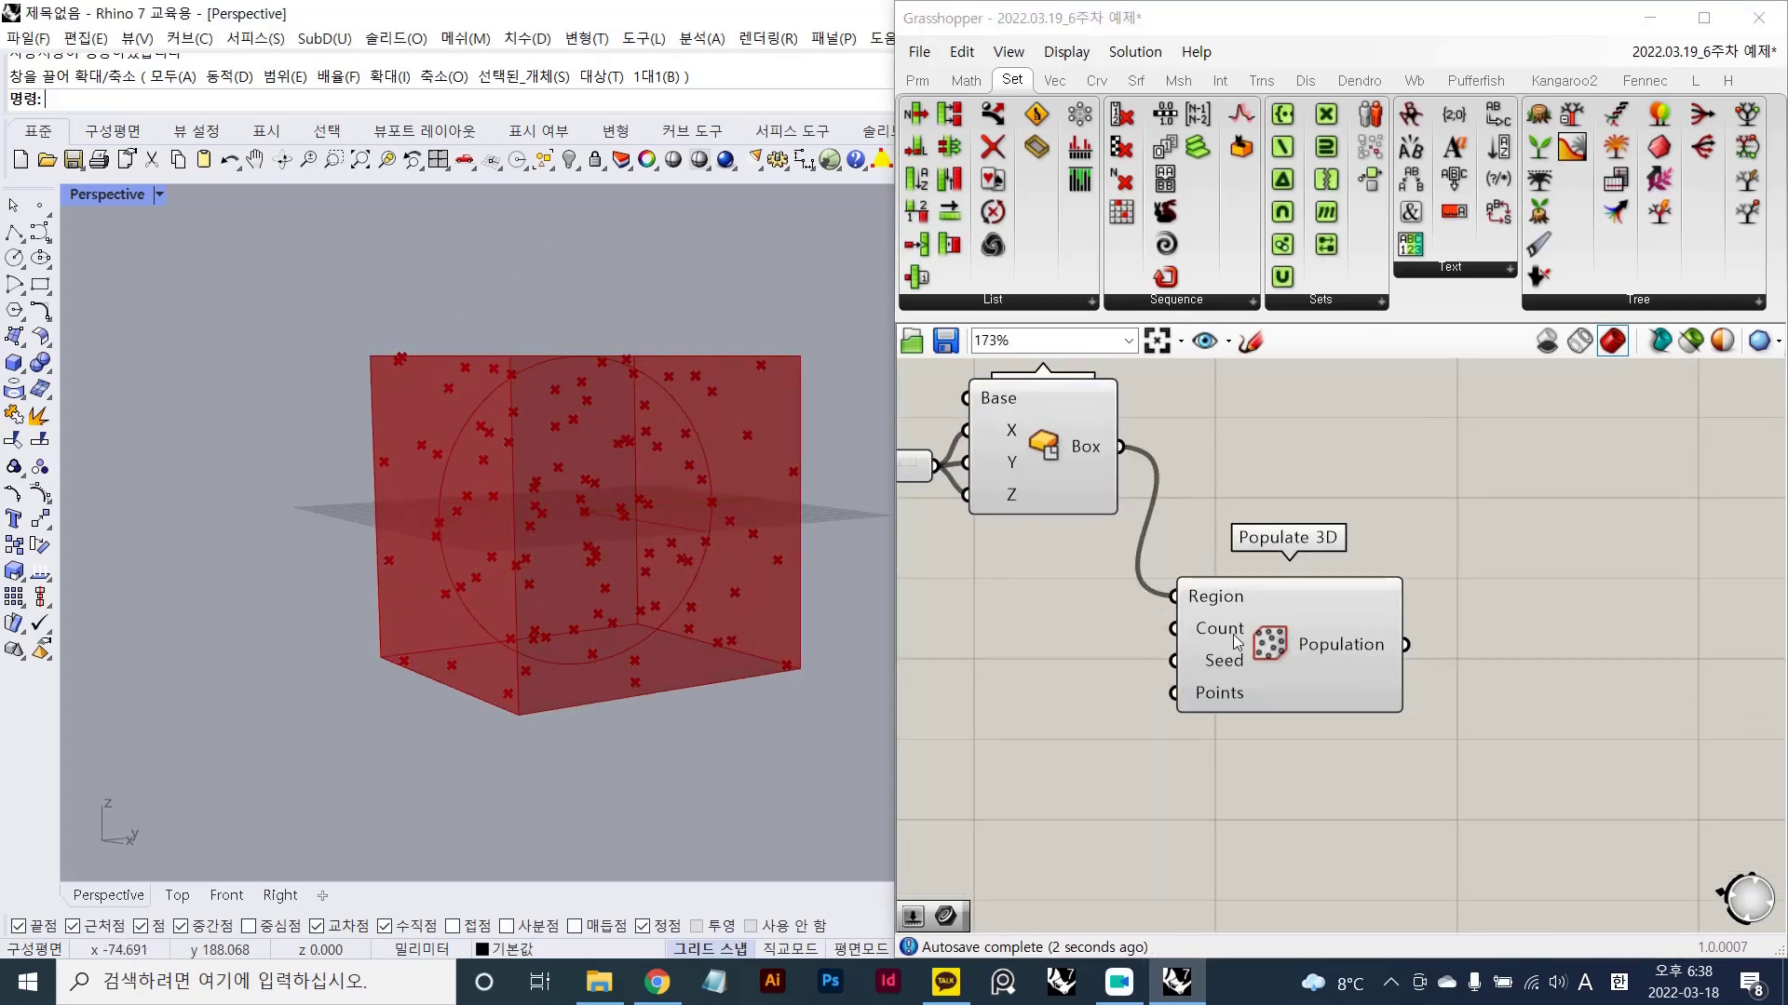
# - Add a number slider with the value 200 and connect it to the Count input of Populate 3D
pyautogui.scroll(2, 1238, 642)
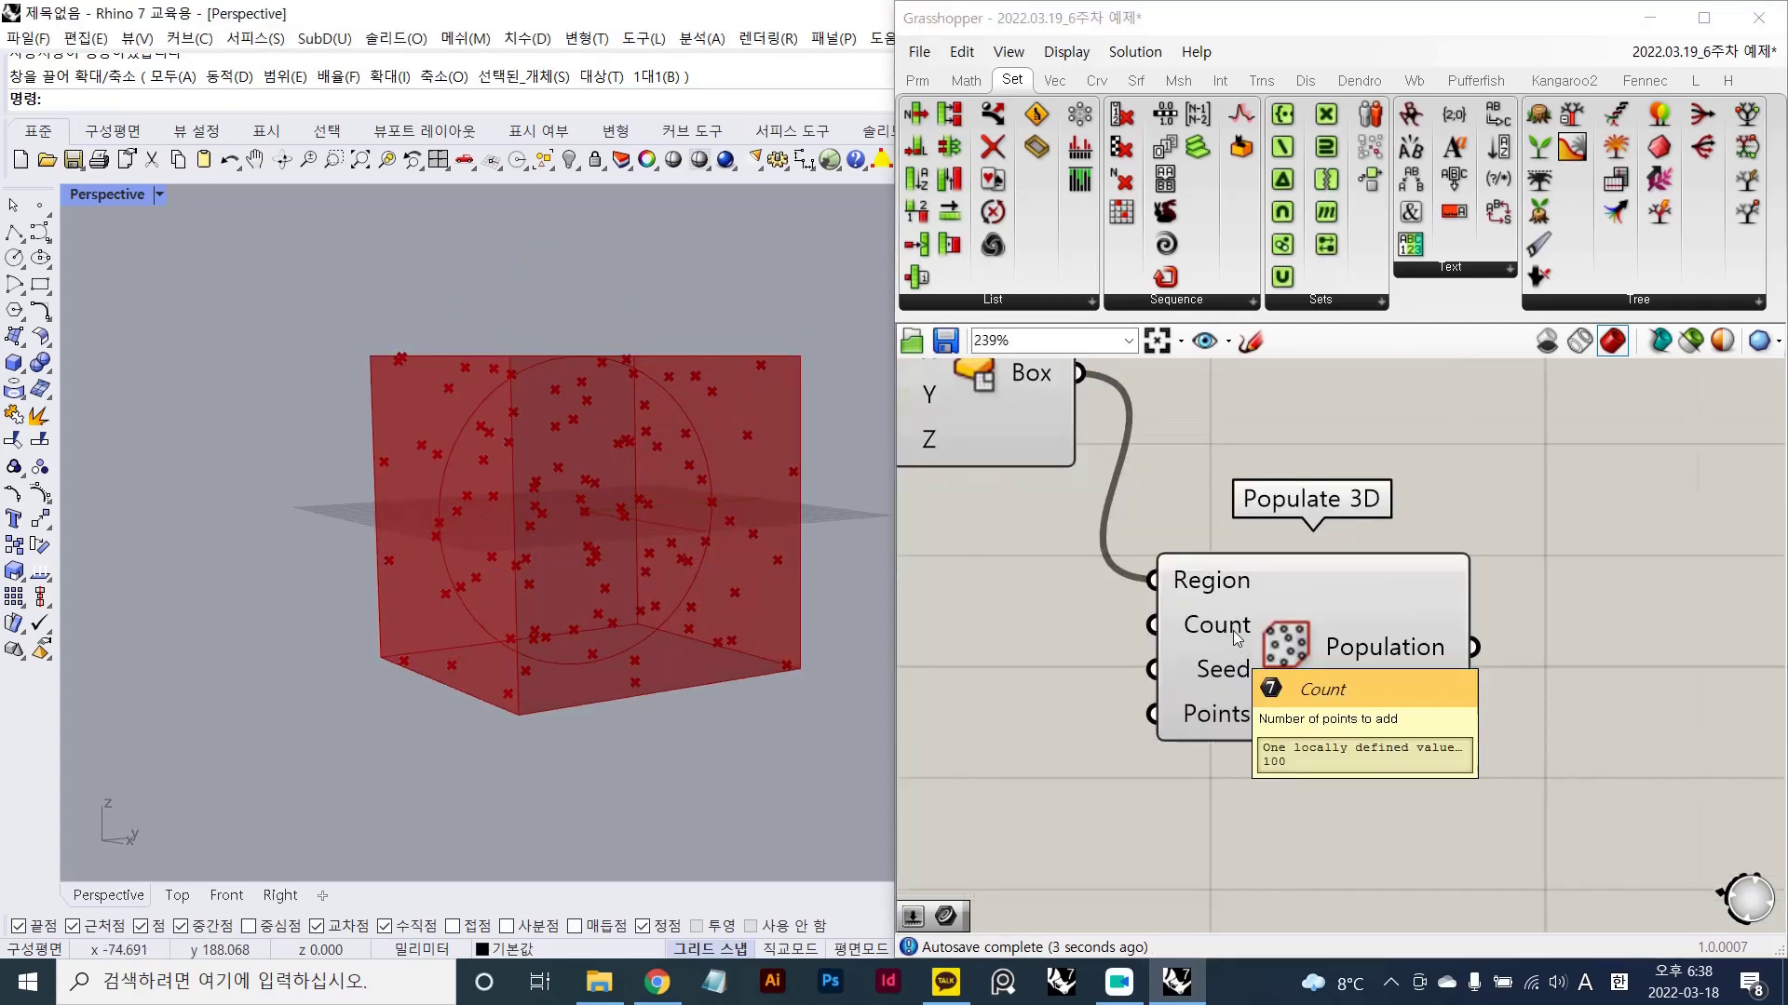
pyautogui.doubleClick(1045, 624)
pyautogui.write('200')
pyautogui.press('Return')
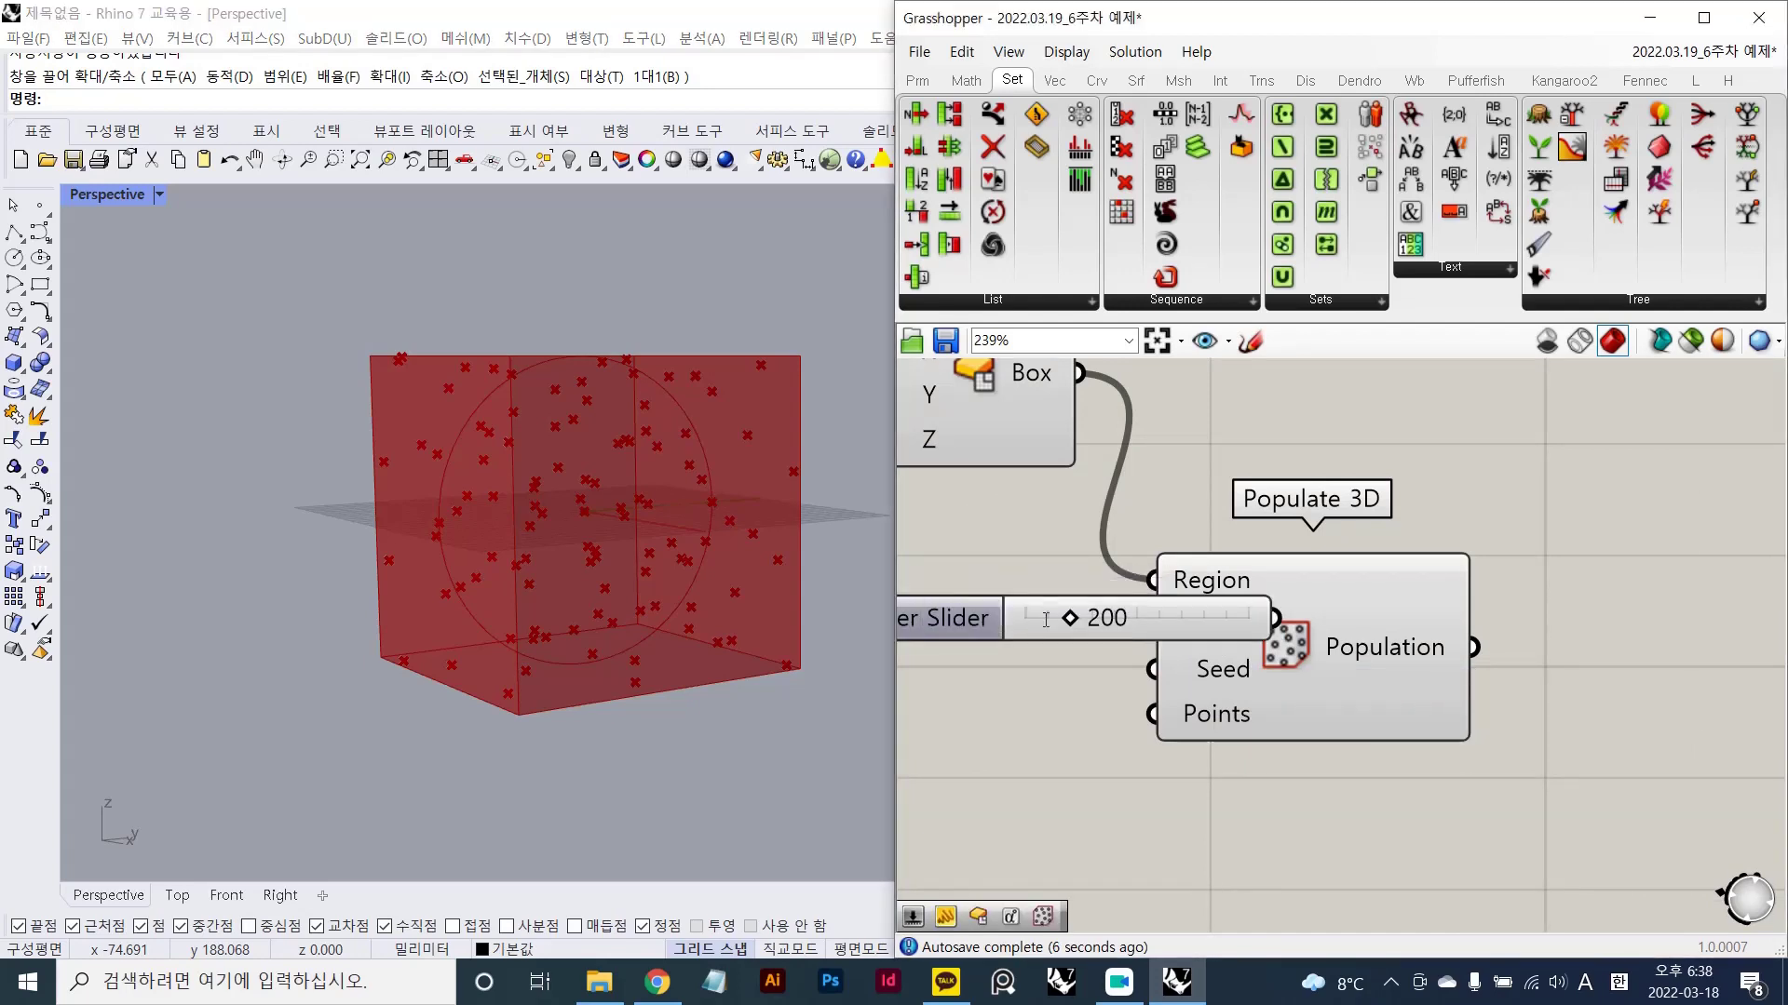
pyautogui.moveTo(1233, 621); pyautogui.dragTo(1152, 626)
pyautogui.moveTo(1016, 723); pyautogui.dragTo(1207, 686, button='right')
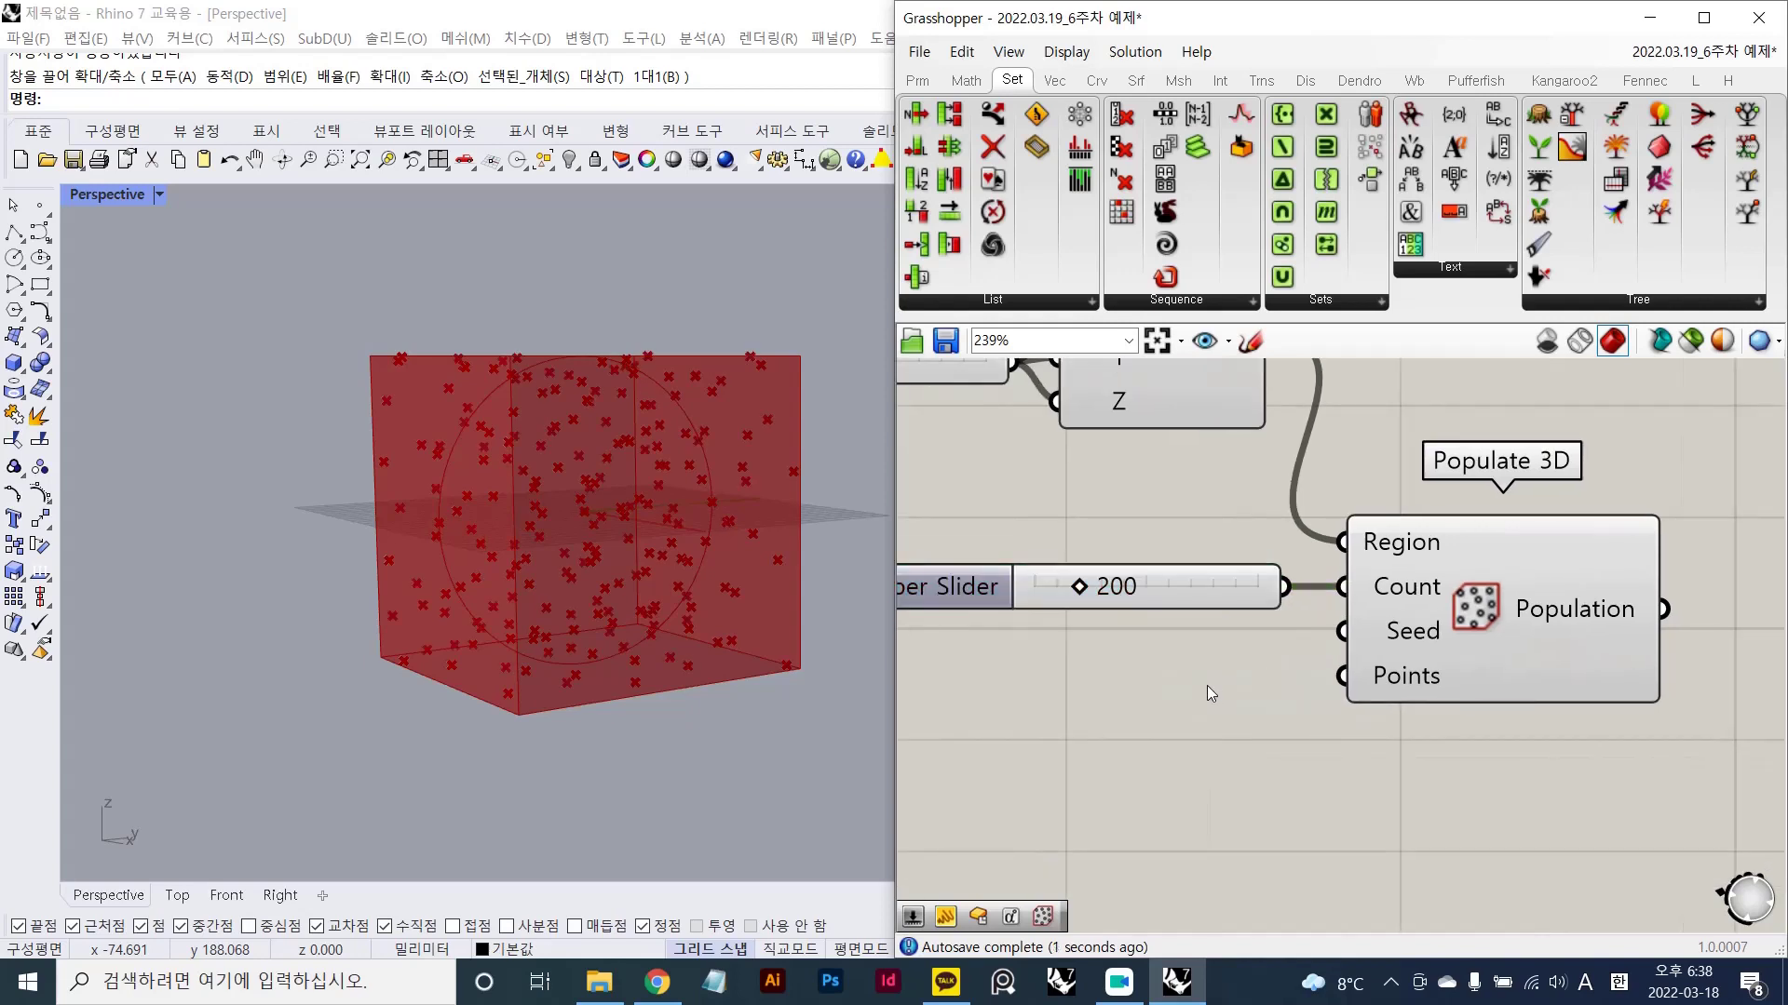
# - Add a number slider from the value 10, connect it to Populate 3D's Seed input, and set it to 2
pyautogui.doubleClick(1207, 686)
pyautogui.write('10')
pyautogui.press('Return')
pyautogui.moveTo(1208, 686); pyautogui.dragTo(1026, 697)
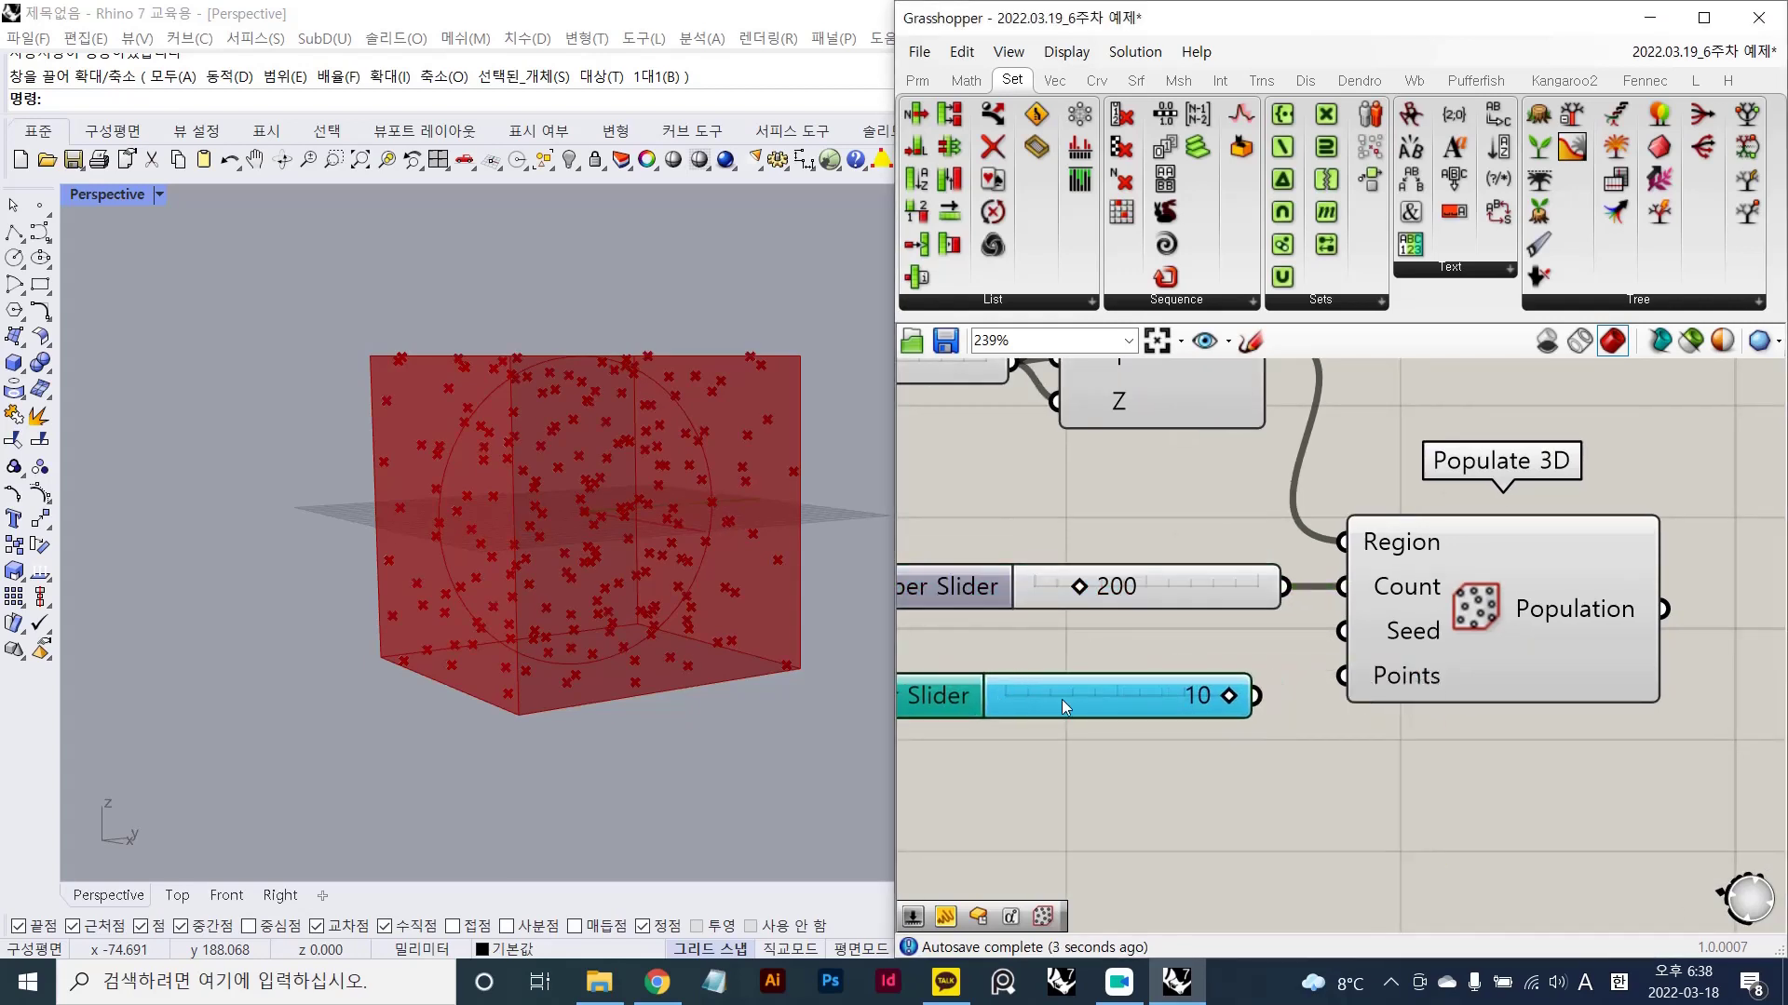
pyautogui.moveTo(1343, 631); pyautogui.dragTo(1052, 704)
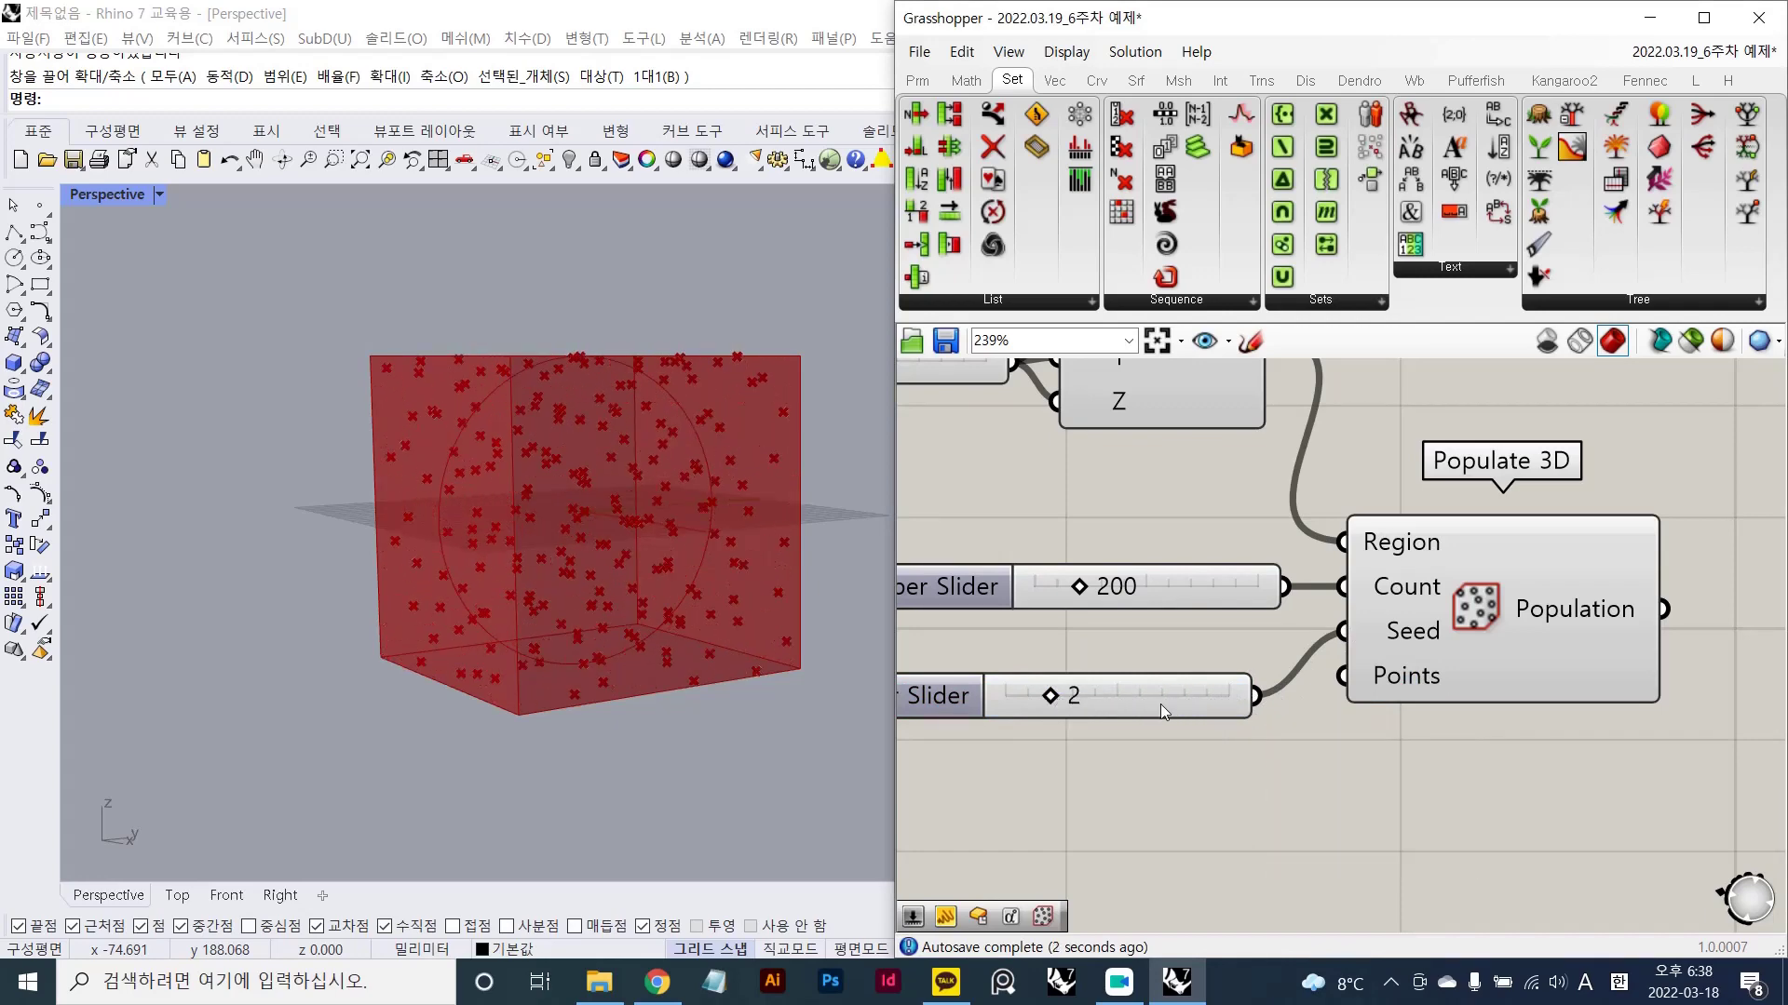
pyautogui.moveTo(1207, 705); pyautogui.dragTo(1164, 687)
pyautogui.click(1400, 687)
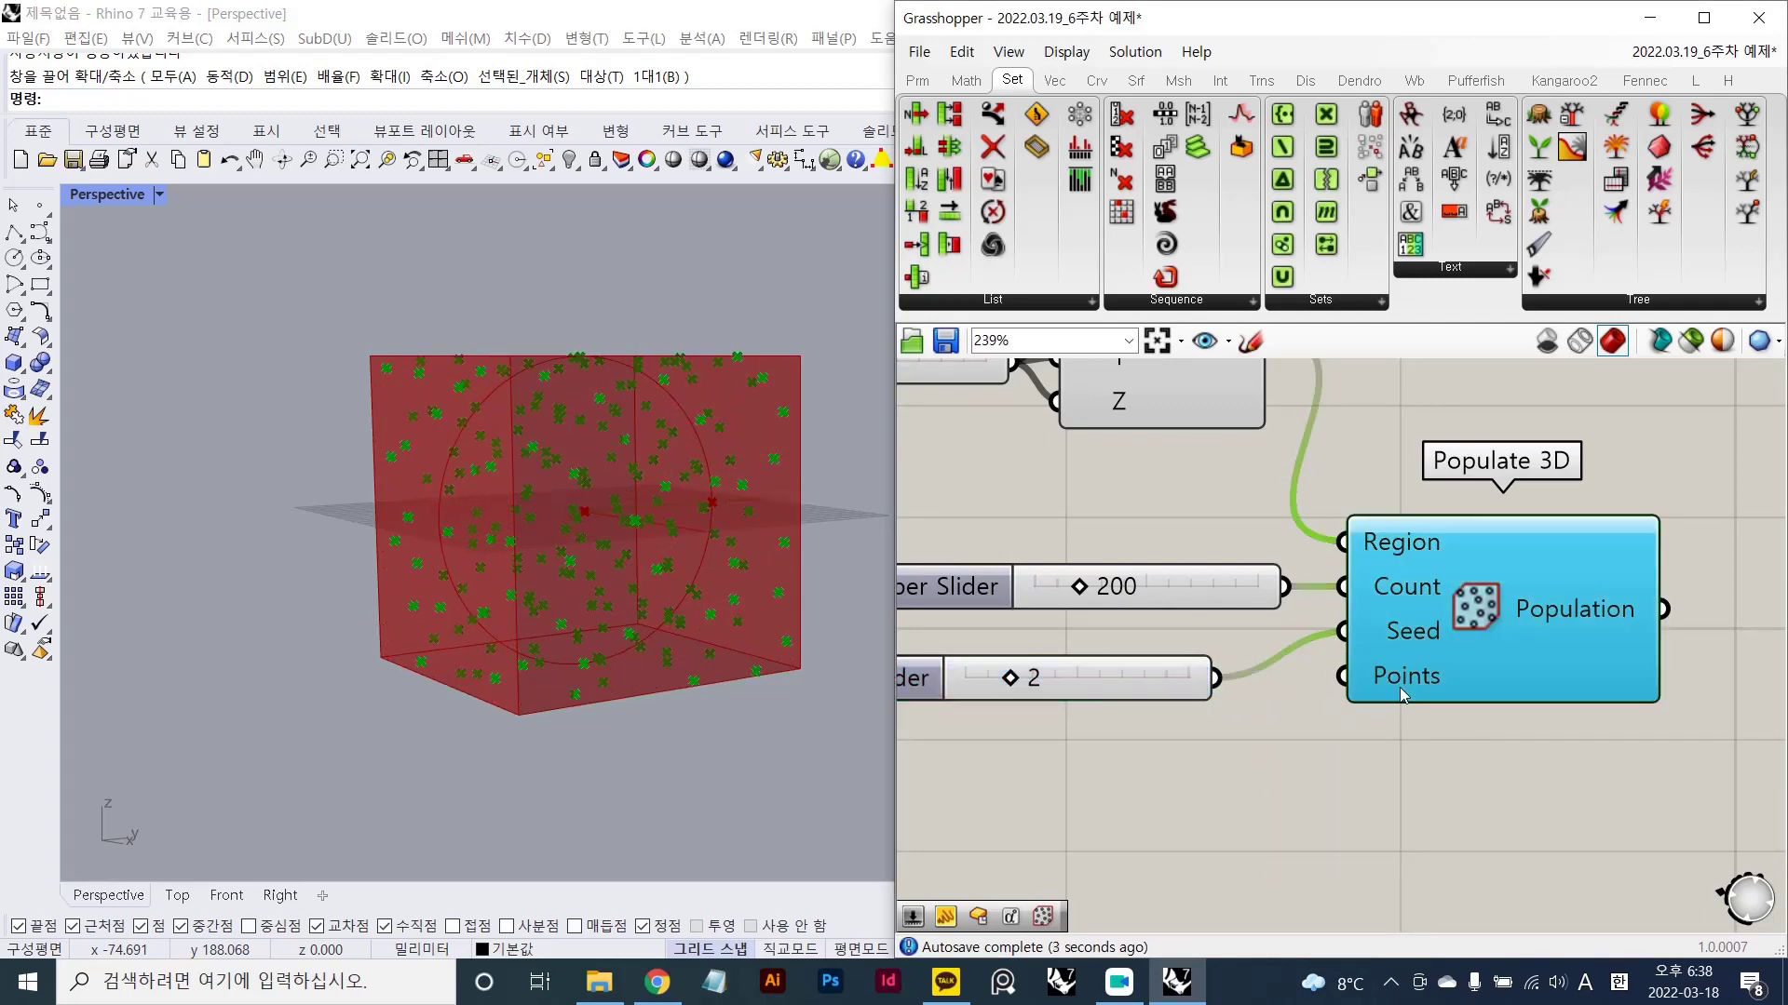
pyautogui.click(1384, 802)
pyautogui.moveTo(655, 566); pyautogui.dragTo(669, 628, button='right')
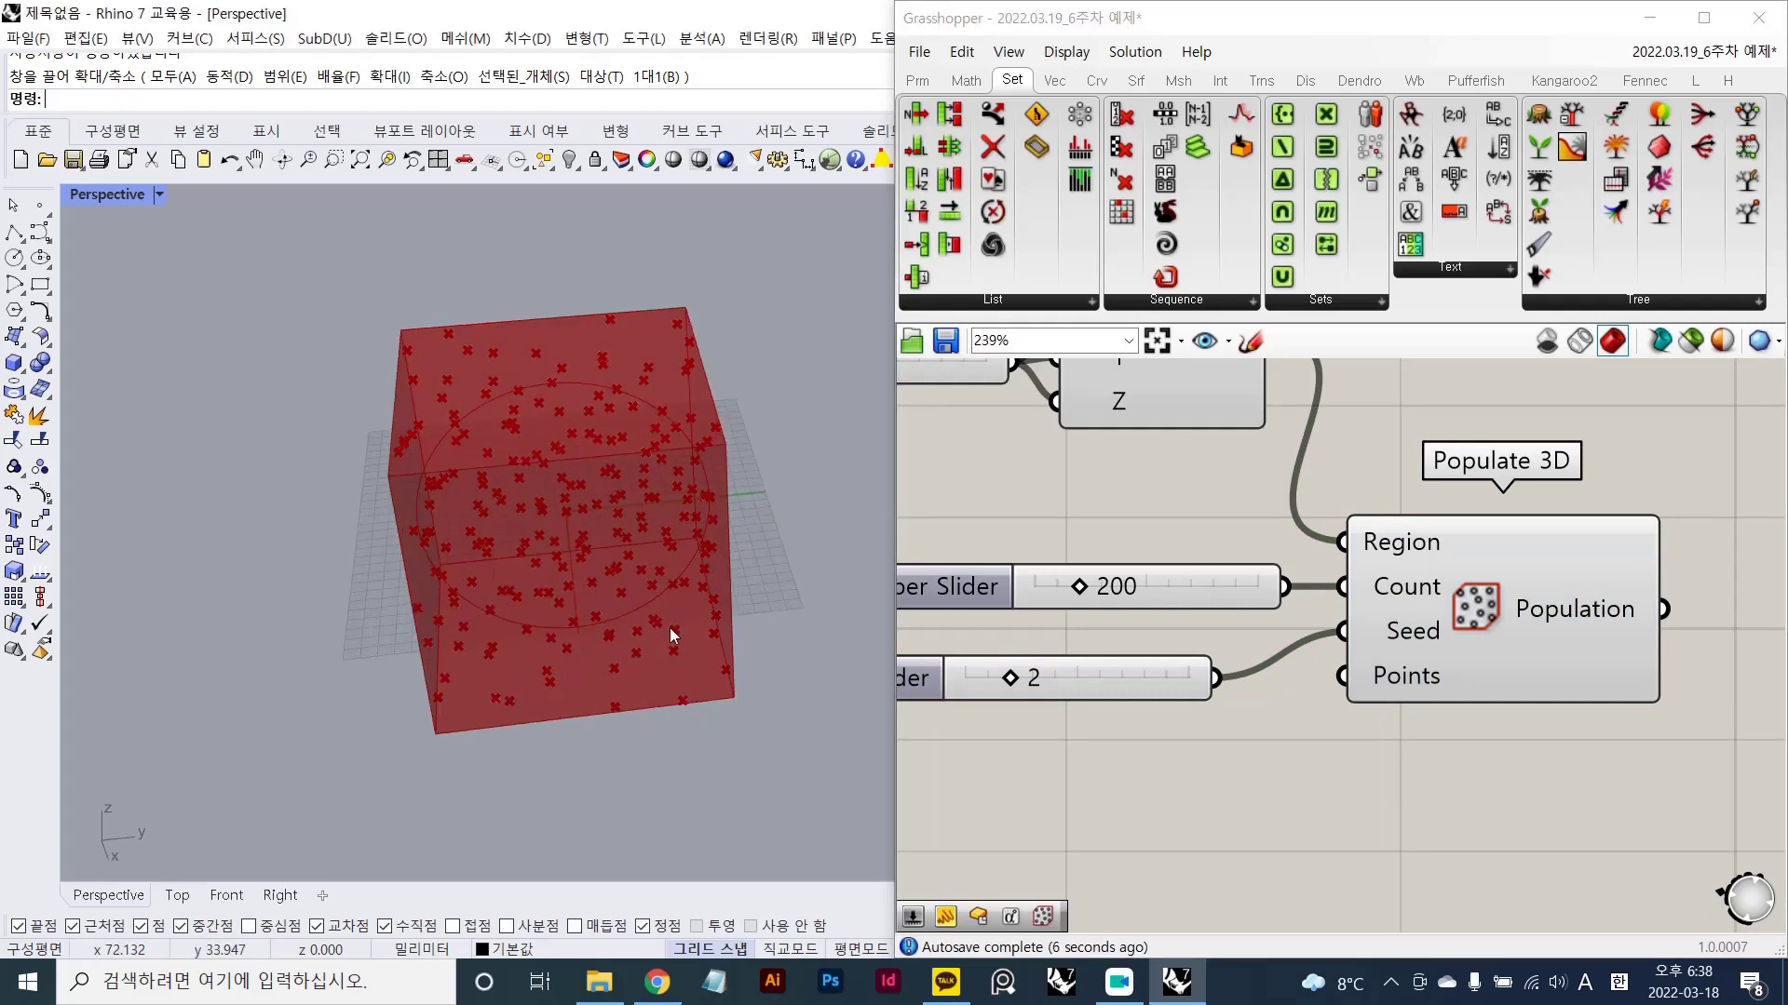
pyautogui.moveTo(1408, 707); pyautogui.dragTo(1455, 643, button='right')
pyautogui.click(1472, 620)
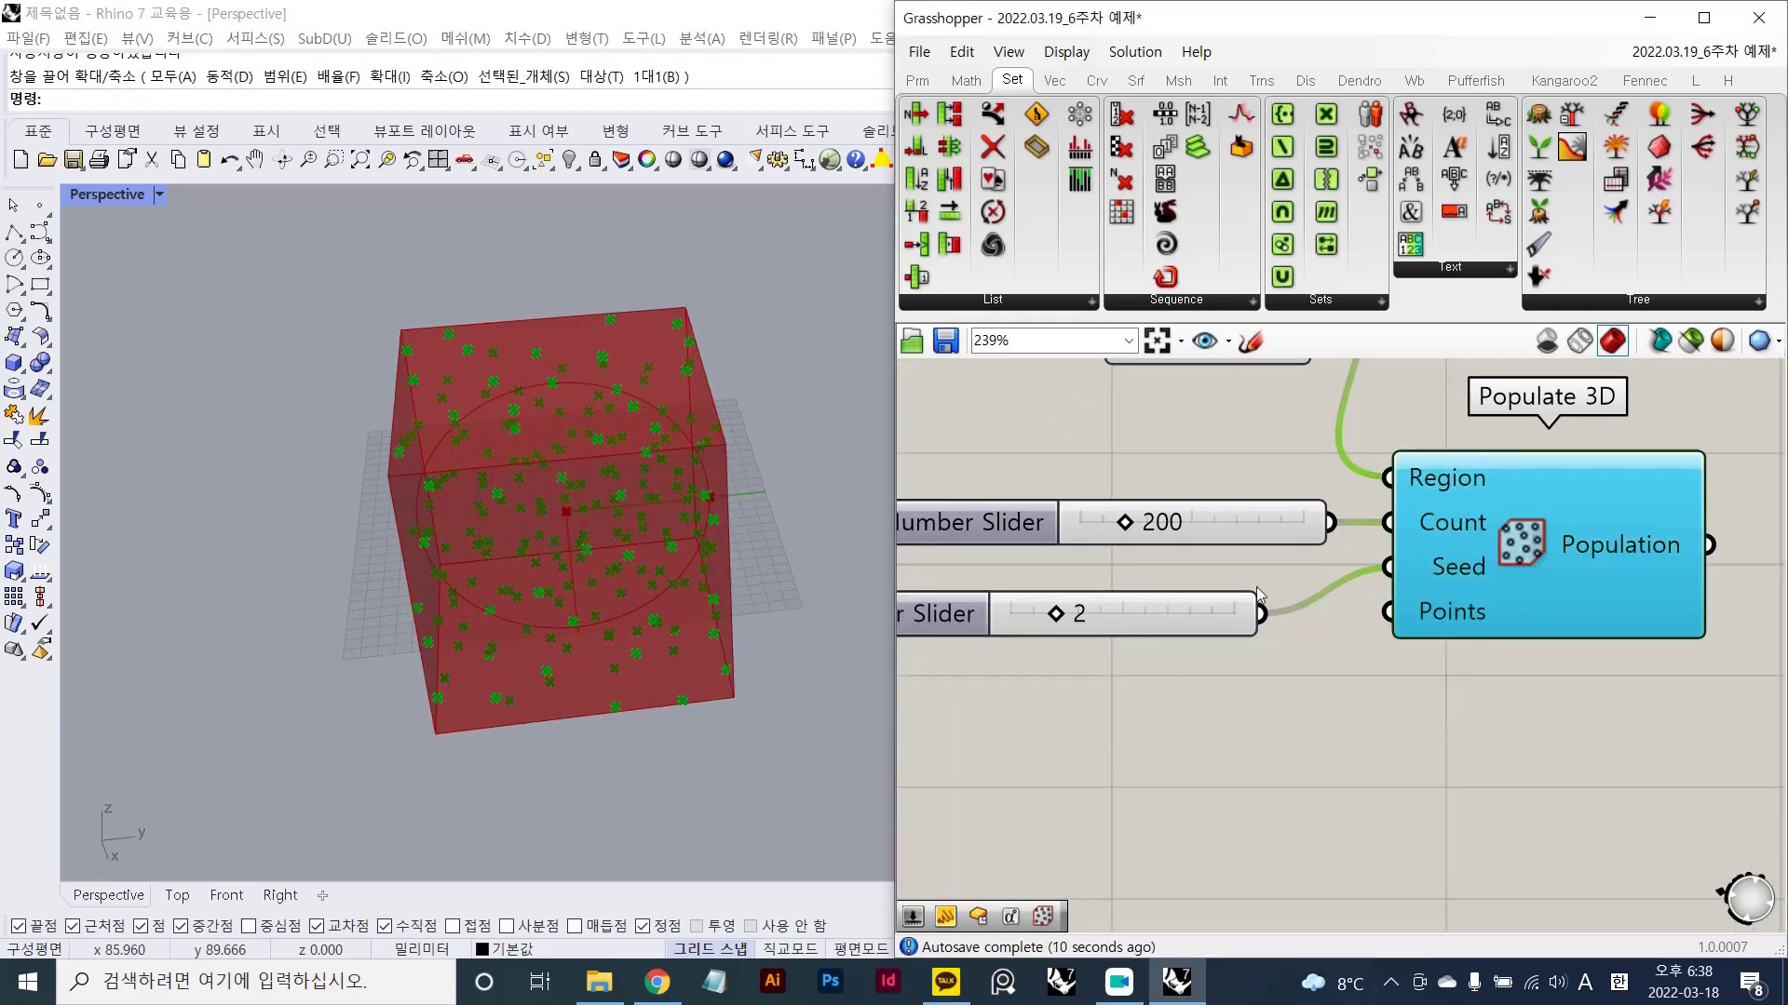
pyautogui.moveTo(656, 577); pyautogui.dragTo(693, 549, button='right')
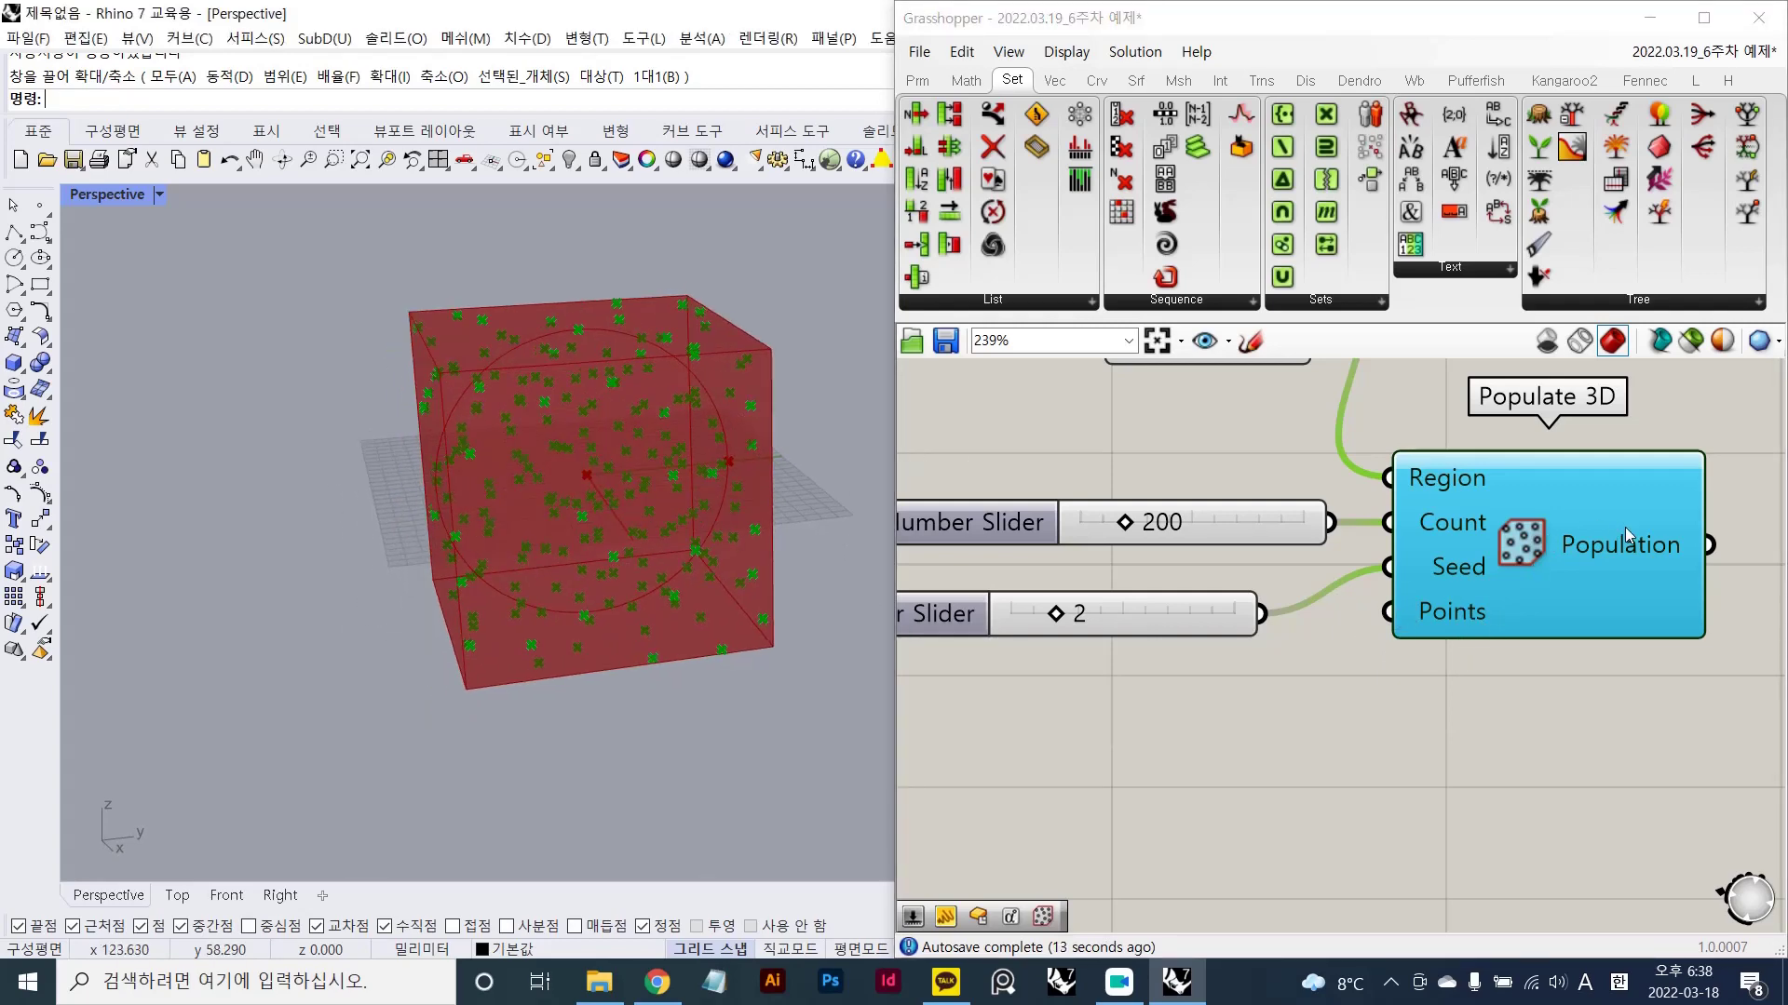
pyautogui.keyDown('shift'); pyautogui.moveTo(681, 551); pyautogui.dragTo(662, 611, button='right'); pyautogui.keyUp('shift')
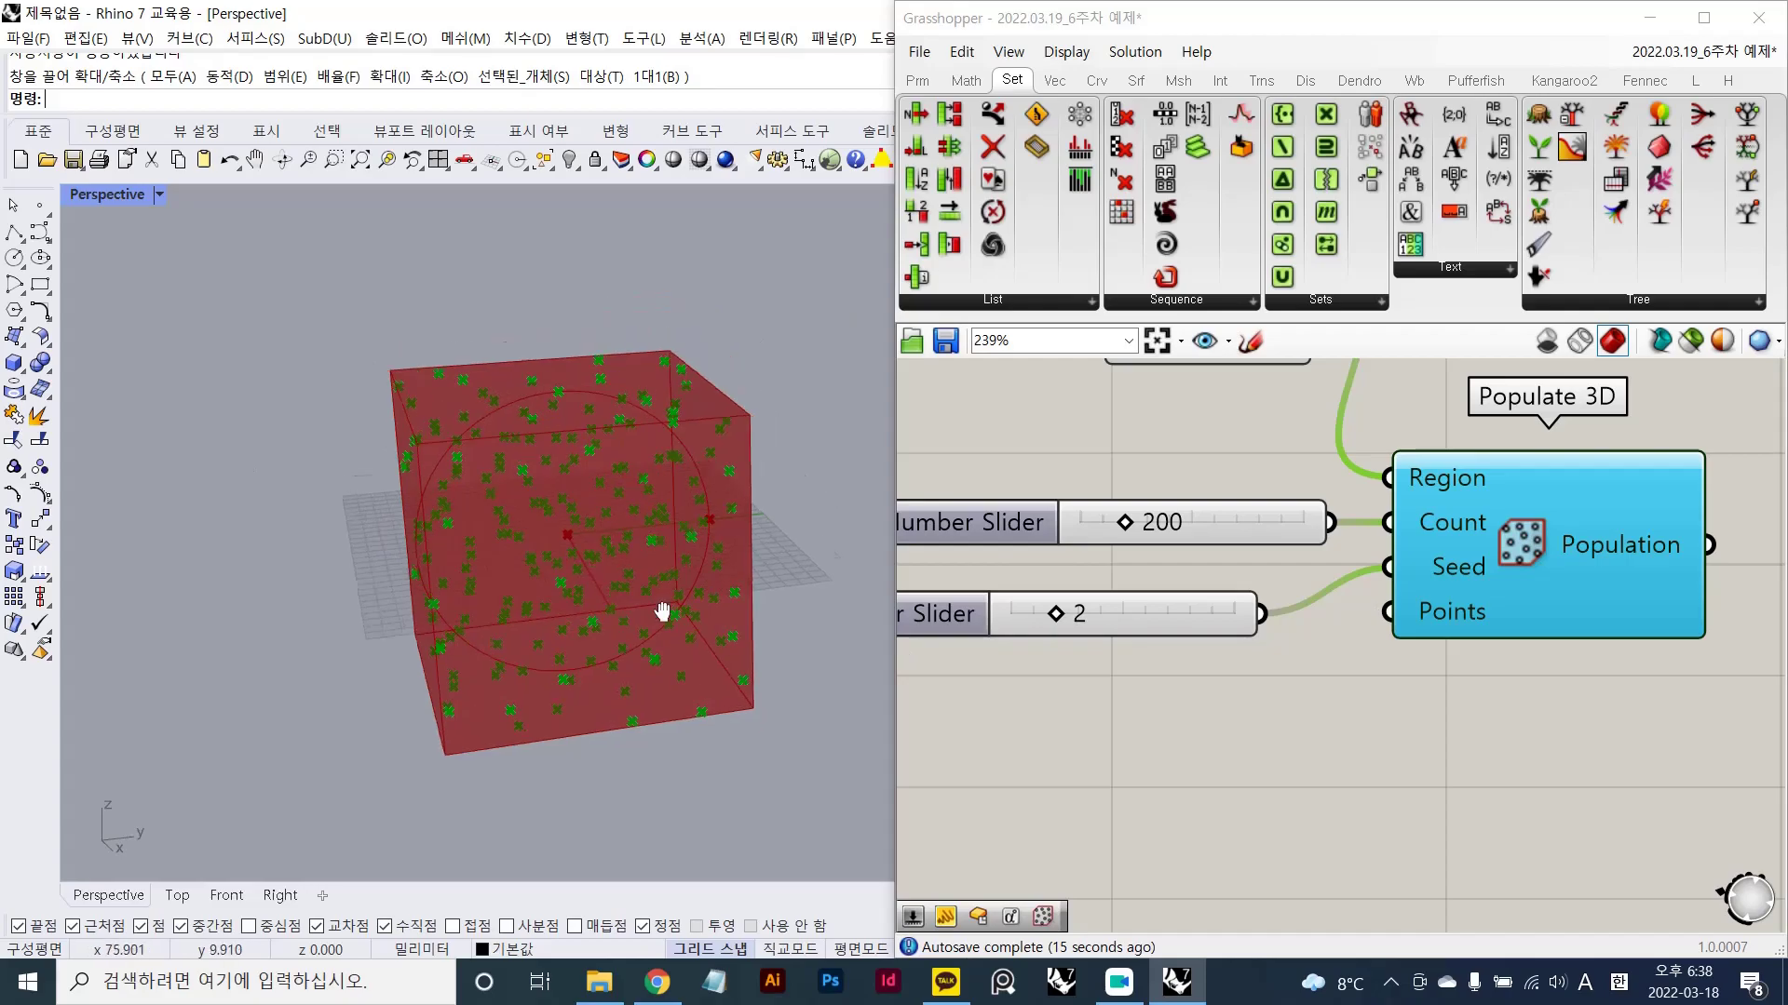
pyautogui.press('Print')
pyautogui.moveTo(127, 196); pyautogui.dragTo(1080, 861)
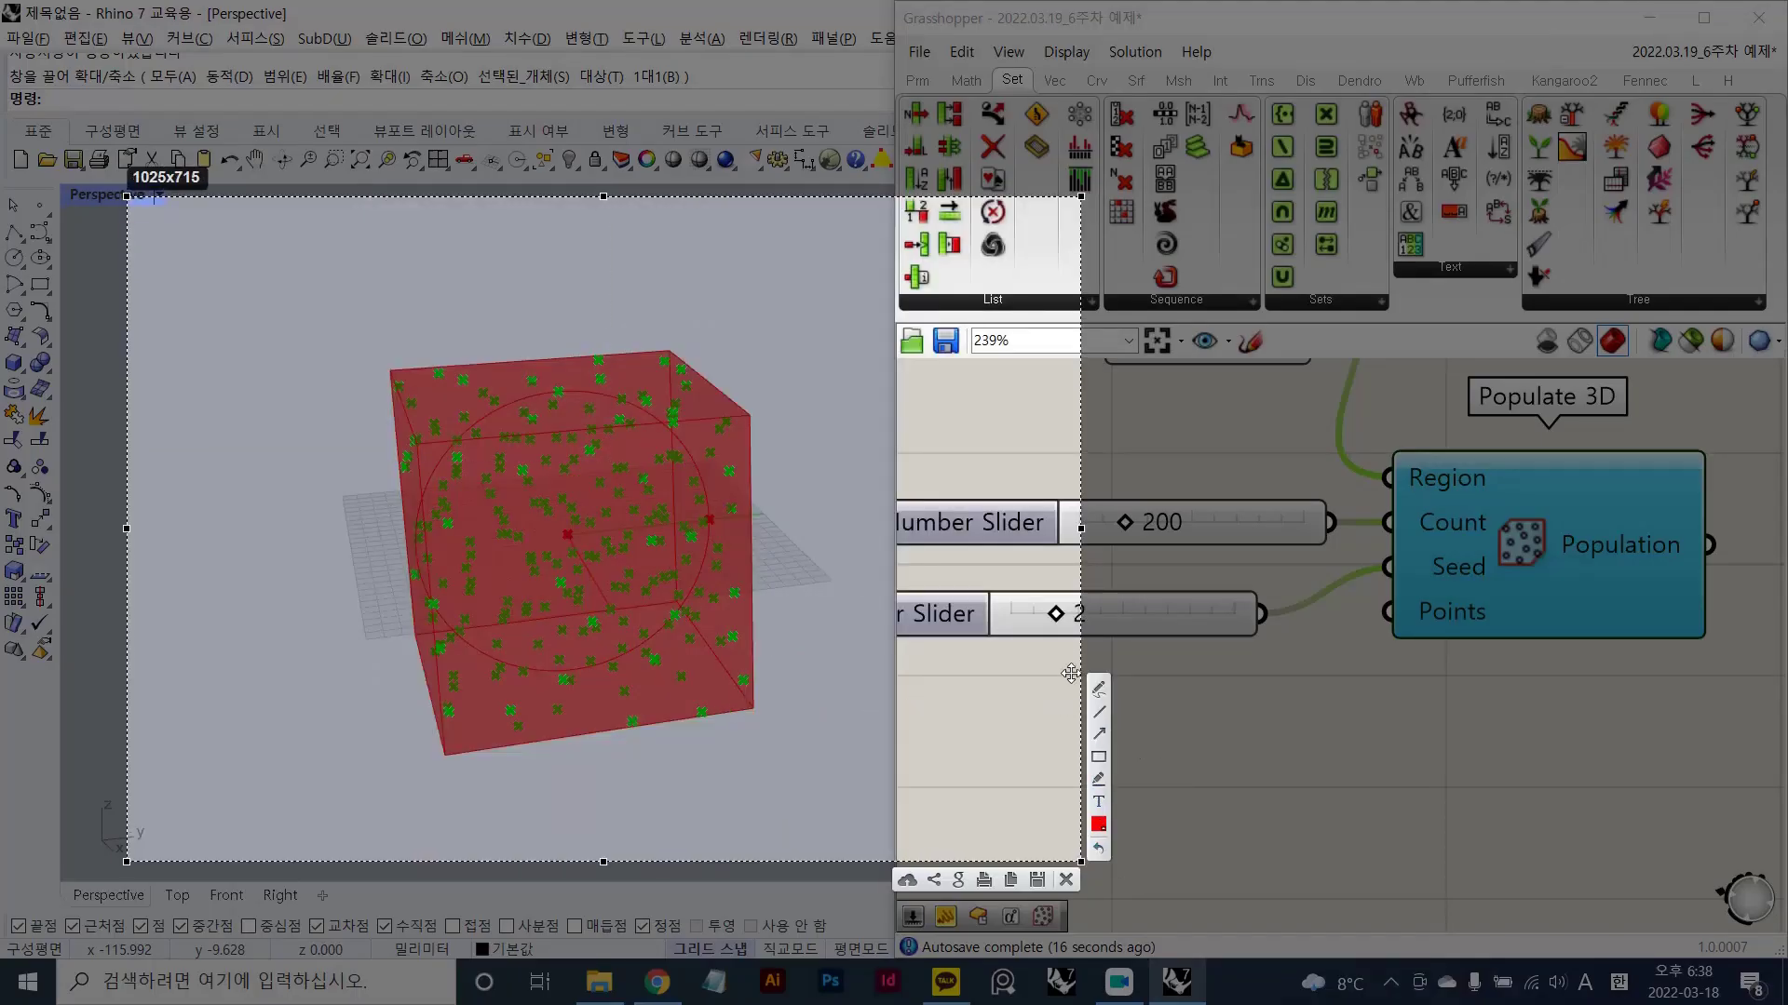
pyautogui.moveTo(622, 745)
pyautogui.mouseDown()
pyautogui.moveTo(627, 651)
pyautogui.moveTo(727, 632)
pyautogui.moveTo(747, 743)
pyautogui.moveTo(643, 731)
pyautogui.moveTo(719, 700)
pyautogui.mouseUp()
pyautogui.click(711, 662)
pyautogui.click(675, 683)
pyautogui.click(659, 709)
pyautogui.moveTo(763, 758)
pyautogui.mouseDown()
pyautogui.moveTo(763, 734)
pyautogui.moveTo(1183, 682)
pyautogui.mouseUp()
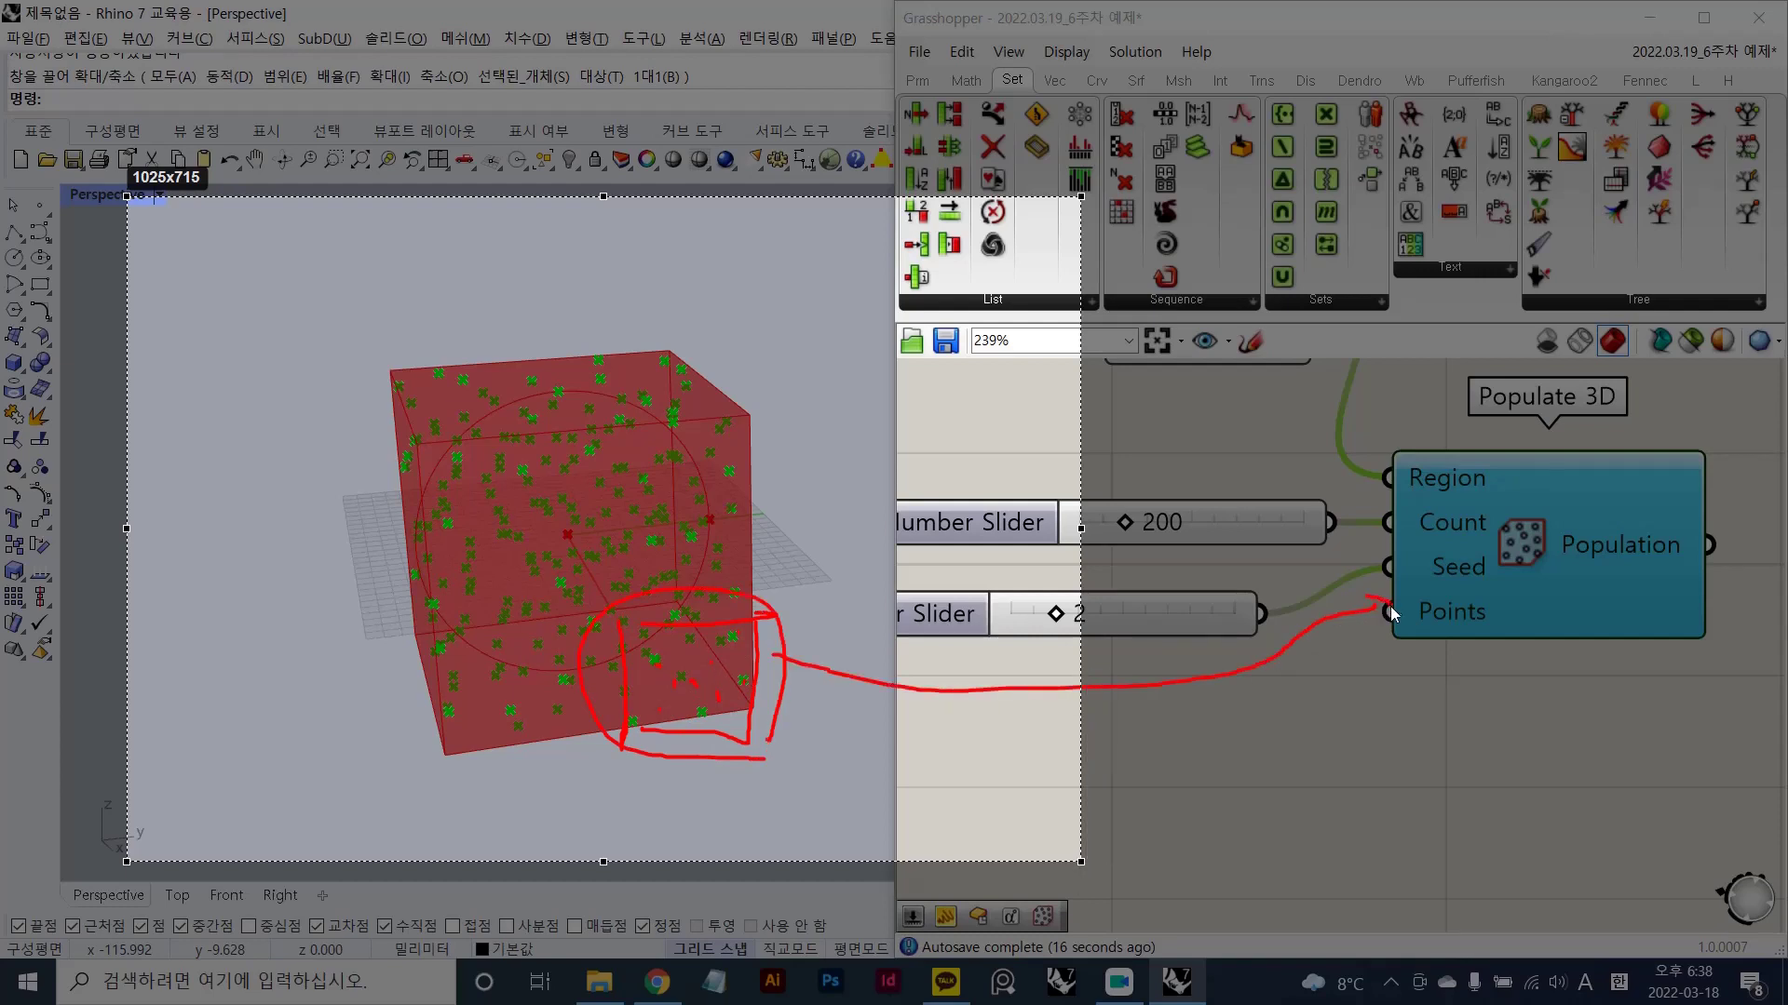
pyautogui.moveTo(1389, 606); pyautogui.dragTo(1364, 643)
pyautogui.moveTo(1645, 595); pyautogui.dragTo(1685, 583)
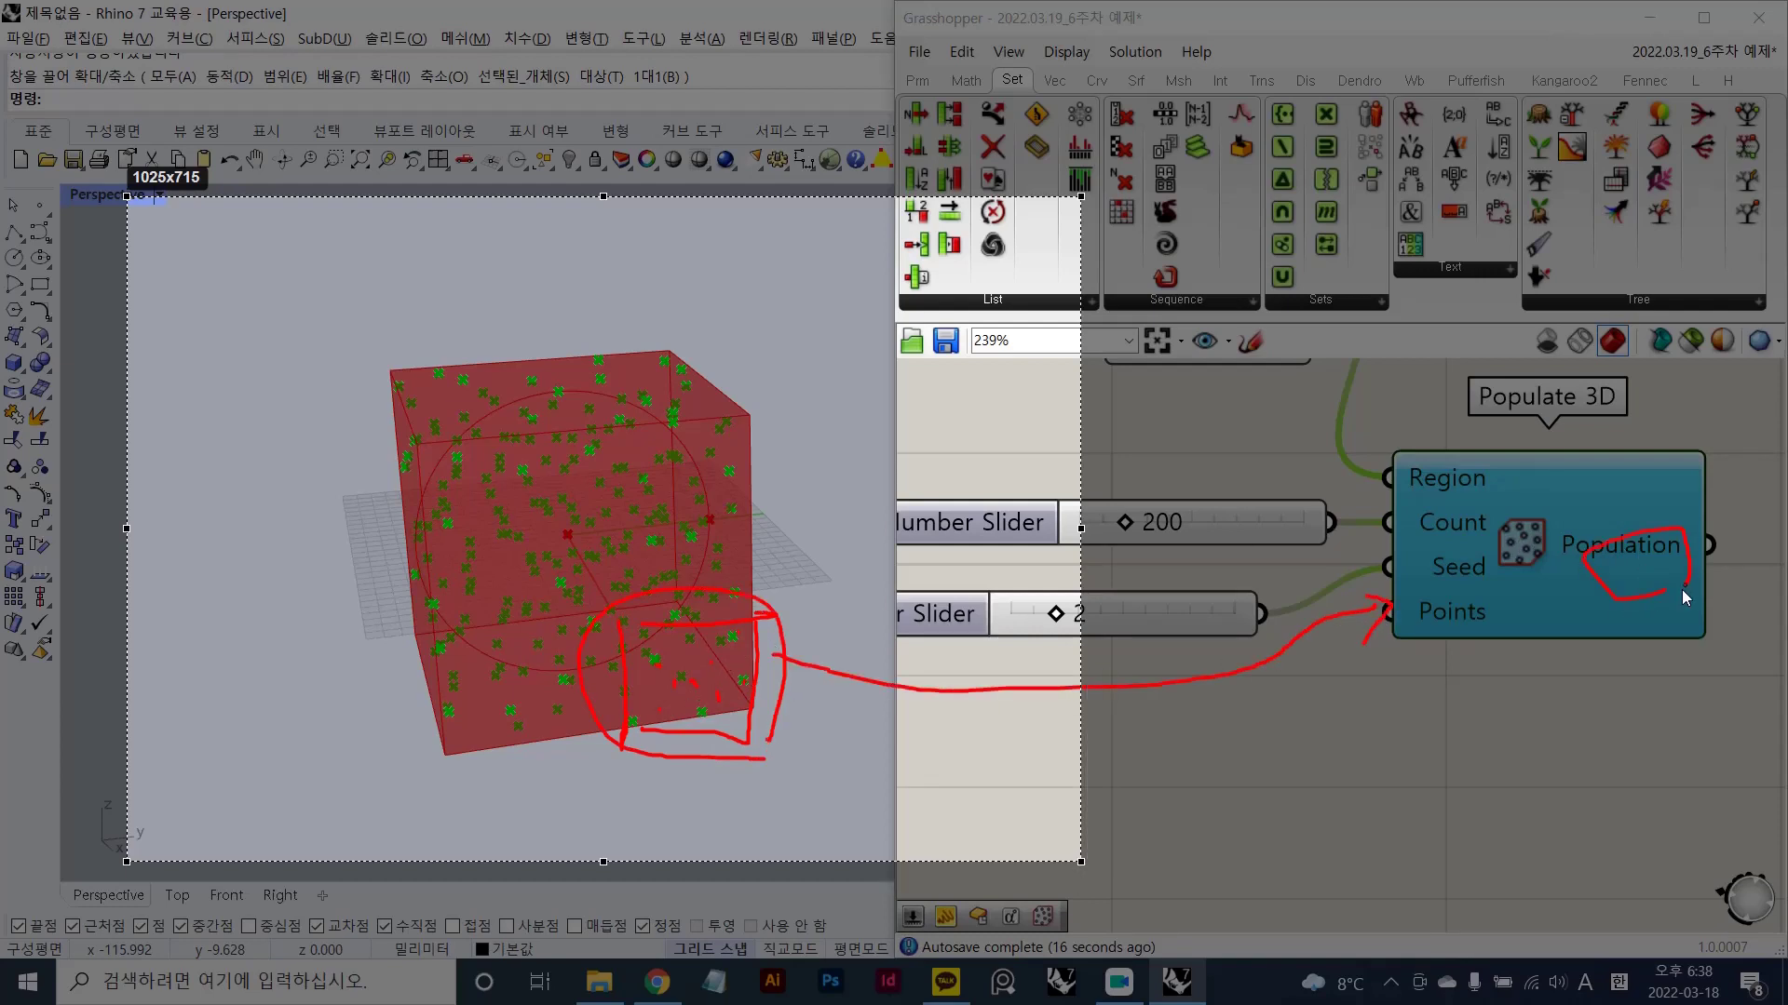
pyautogui.moveTo(731, 655)
pyautogui.mouseDown()
pyautogui.moveTo(663, 718)
pyautogui.moveTo(742, 713)
pyautogui.mouseUp()
pyautogui.moveTo(772, 606); pyautogui.dragTo(634, 712)
pyautogui.moveTo(636, 626); pyautogui.dragTo(798, 716)
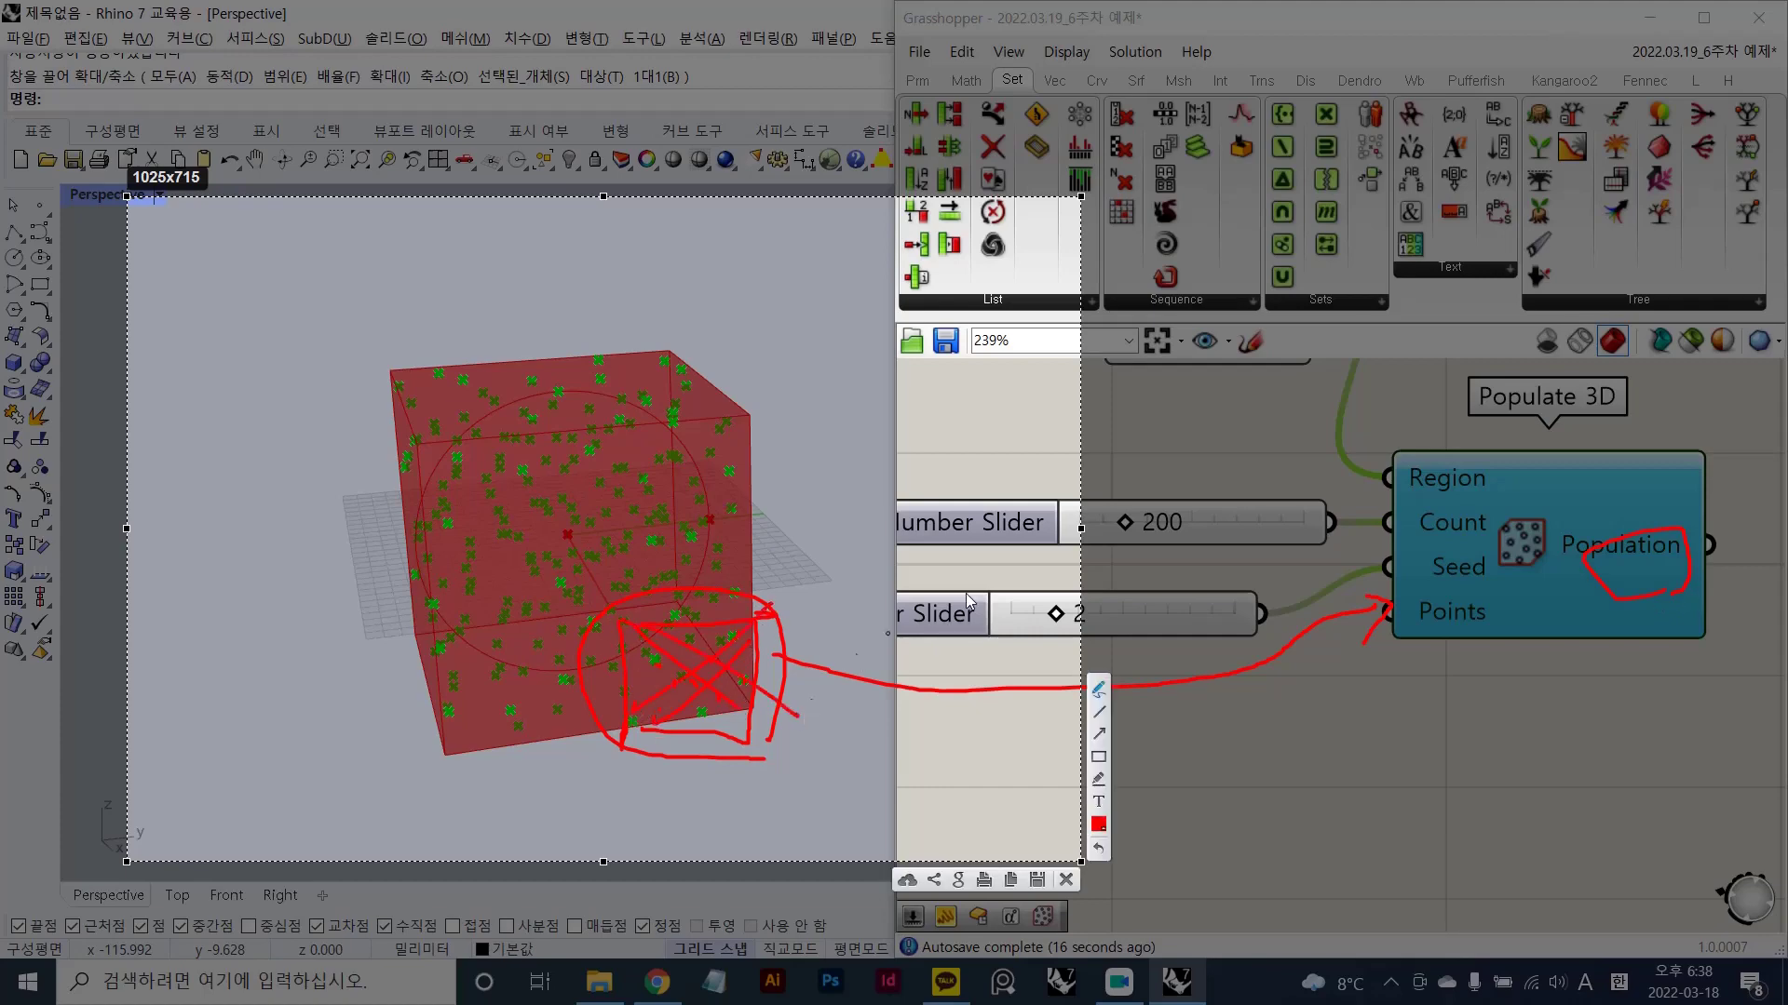
pyautogui.press('Escape')
# - Move the Populate 3D component up so its Region input lines up with the Center Box output
pyautogui.scroll(-3, 1344, 624)
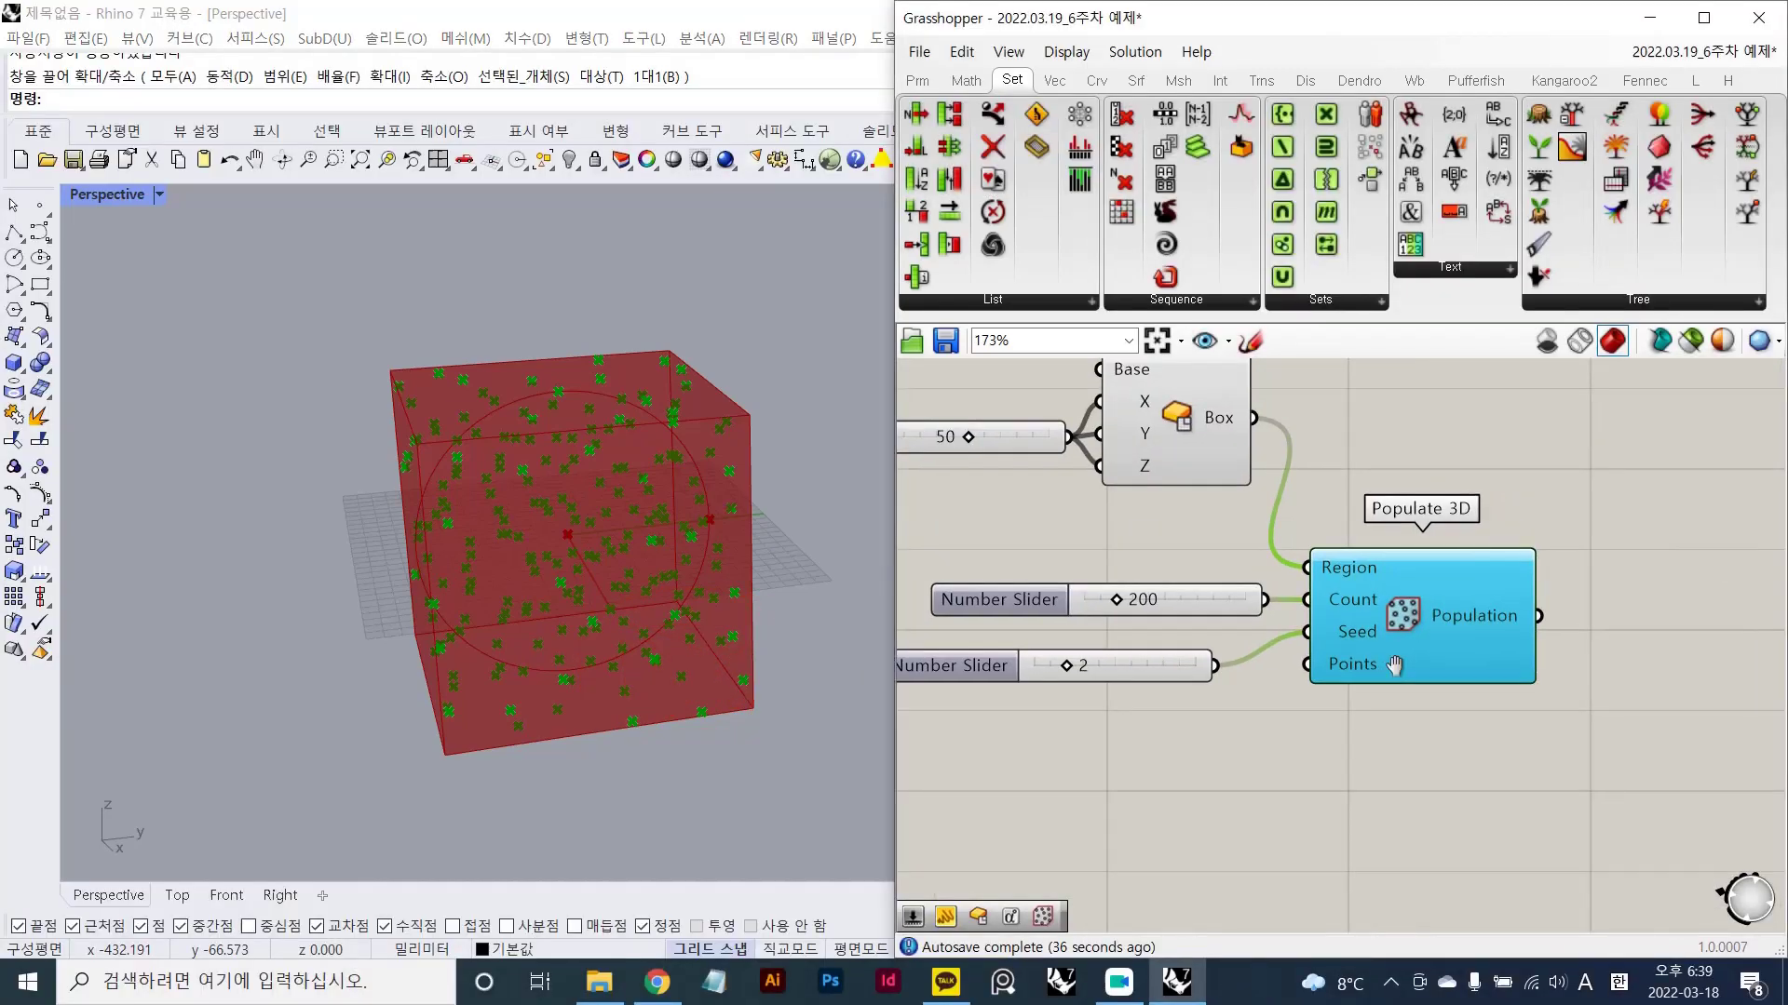
pyautogui.moveTo(1338, 610); pyautogui.dragTo(1297, 652, button='right')
pyautogui.click(1235, 667)
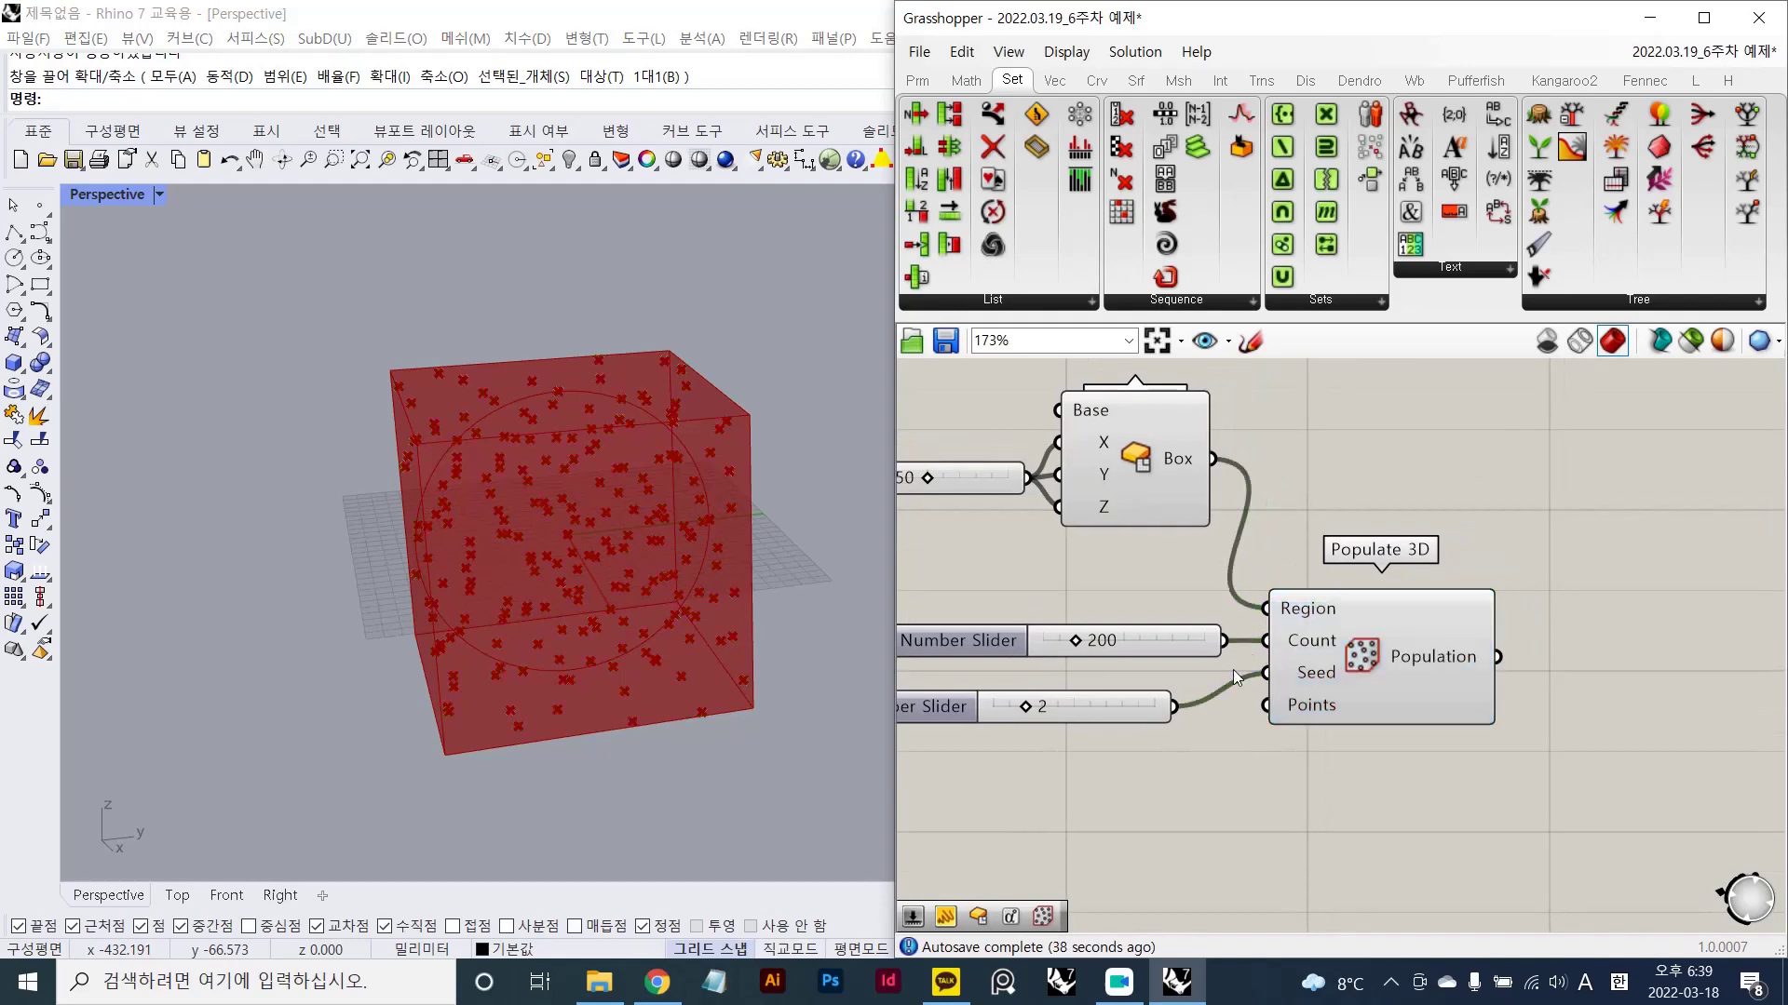
pyautogui.moveTo(1348, 672); pyautogui.dragTo(1412, 516)
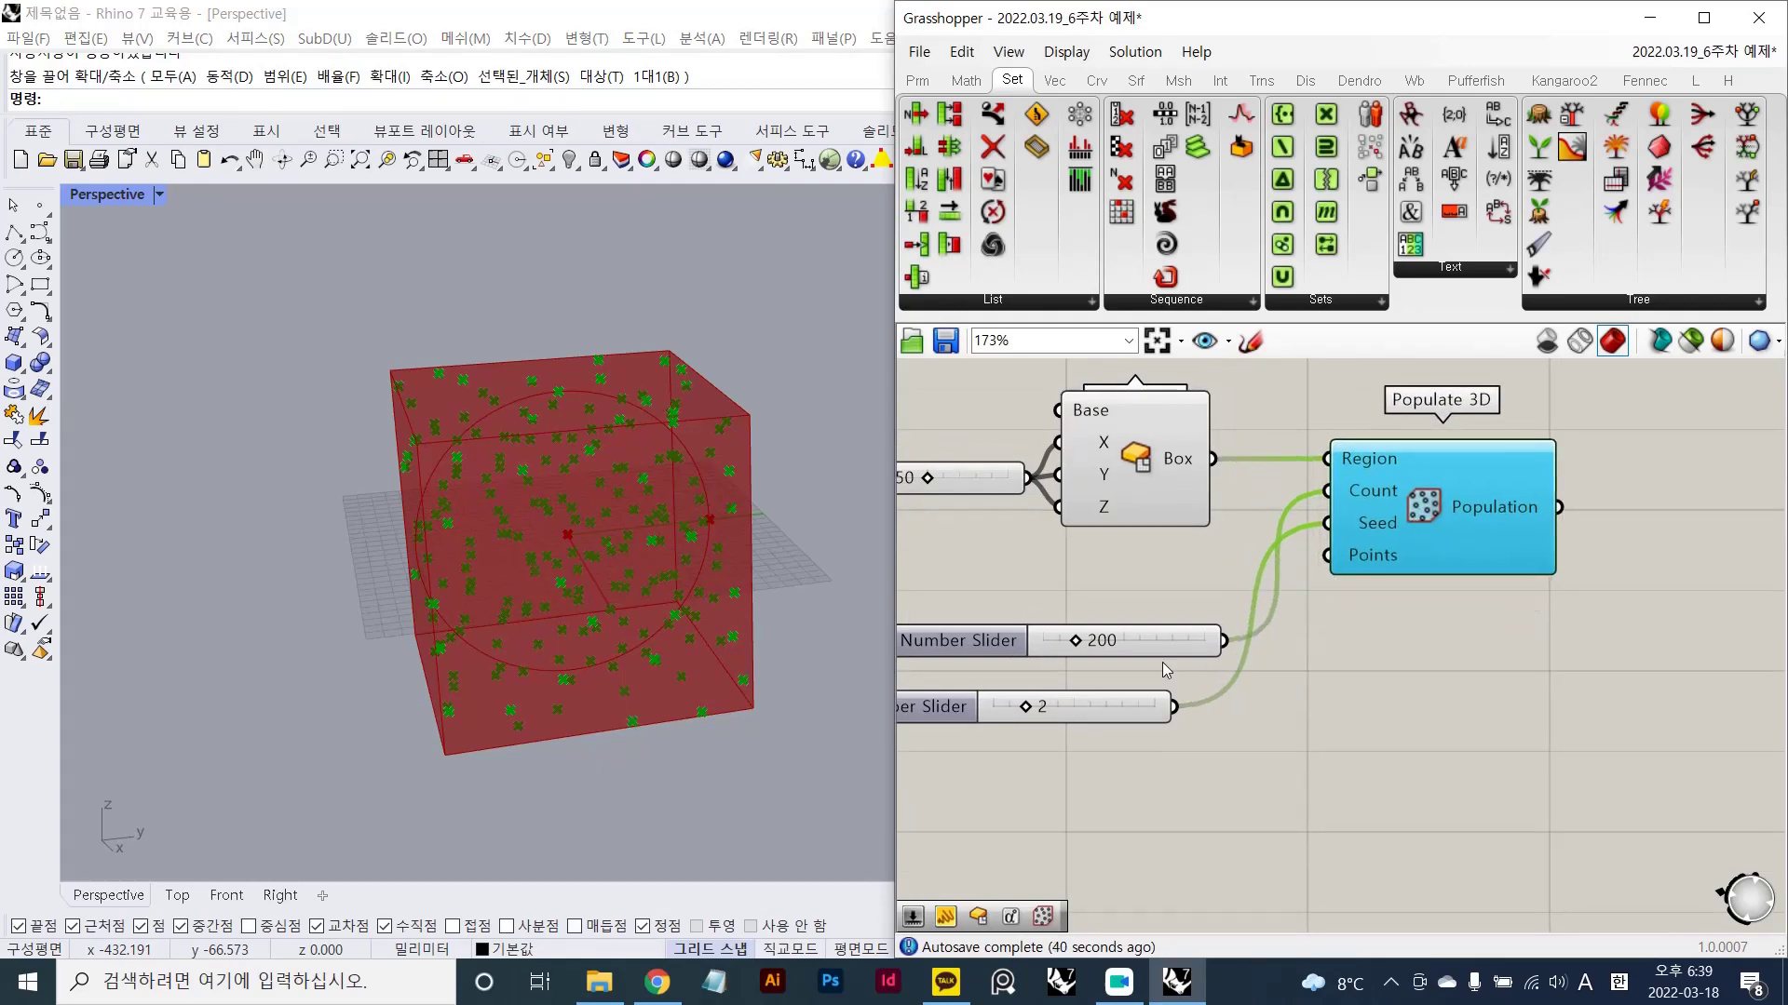
# - Move the Count and Seed number sliders up so they sit directly beneath the Center Box component
pyautogui.moveTo(1159, 628); pyautogui.dragTo(1147, 552)
pyautogui.moveTo(1113, 713); pyautogui.dragTo(1154, 643)
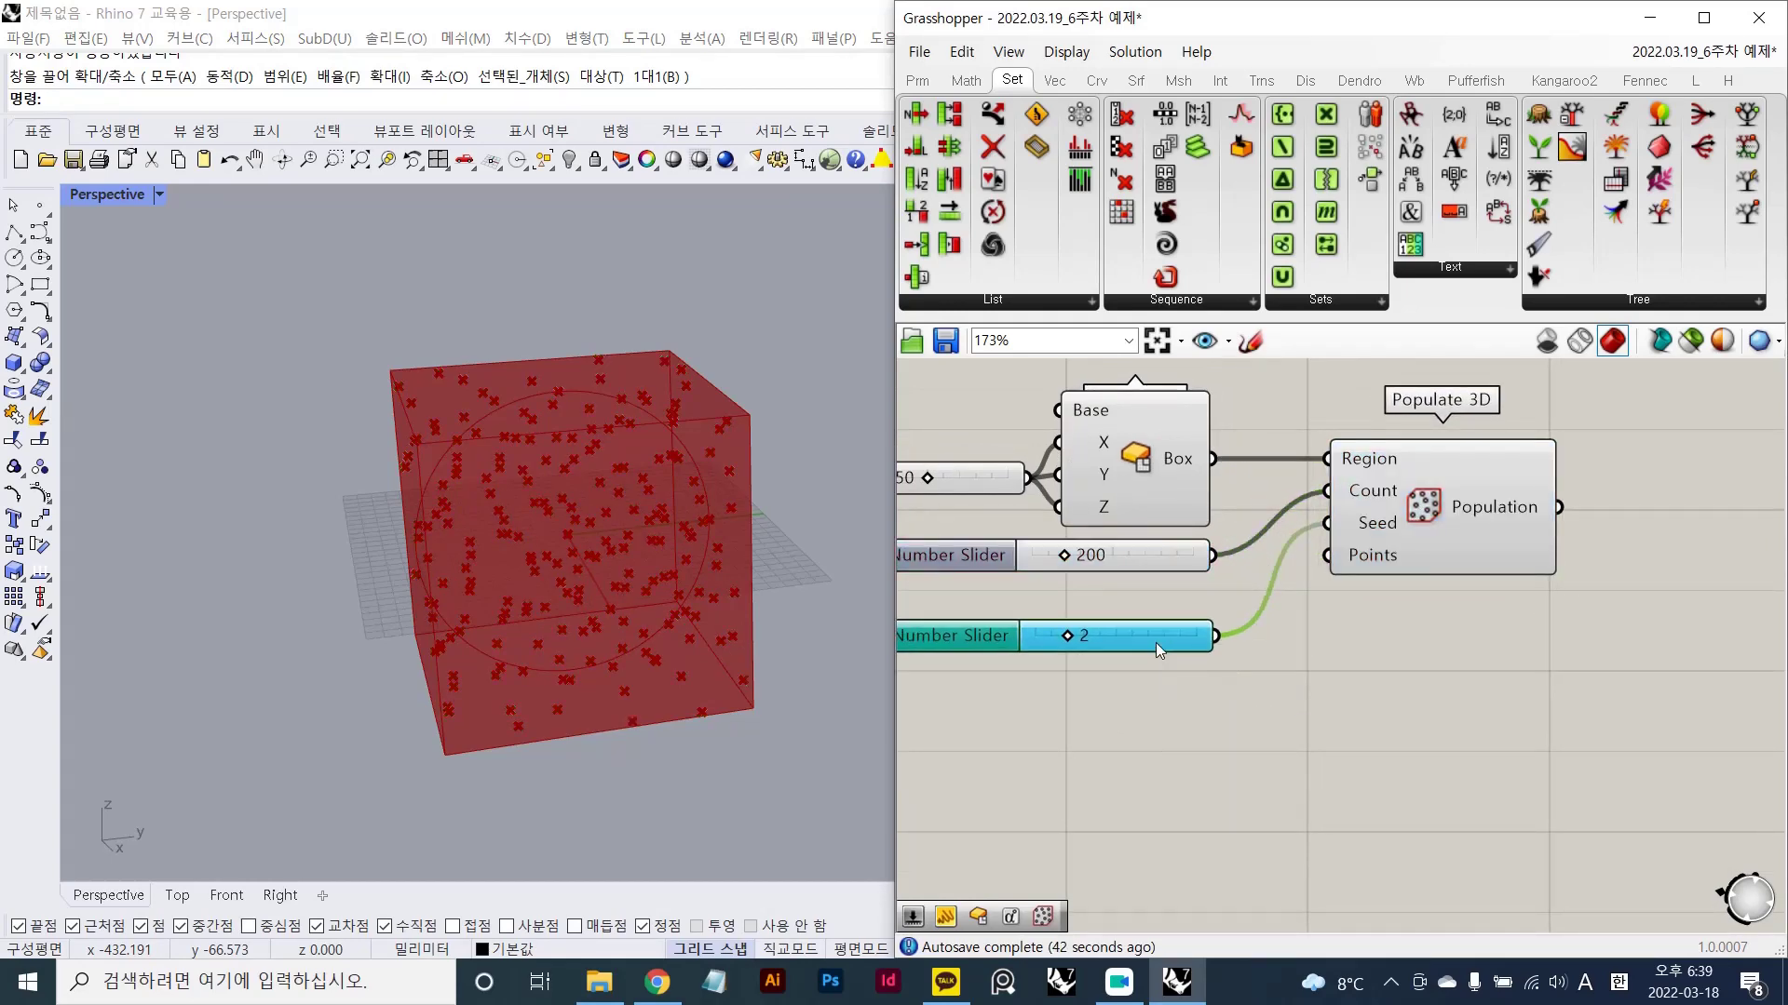
# - Turn off the Center Box preview so only the populated points and the circle show in the Rhino viewport
pyautogui.scroll(-3, 1391, 601)
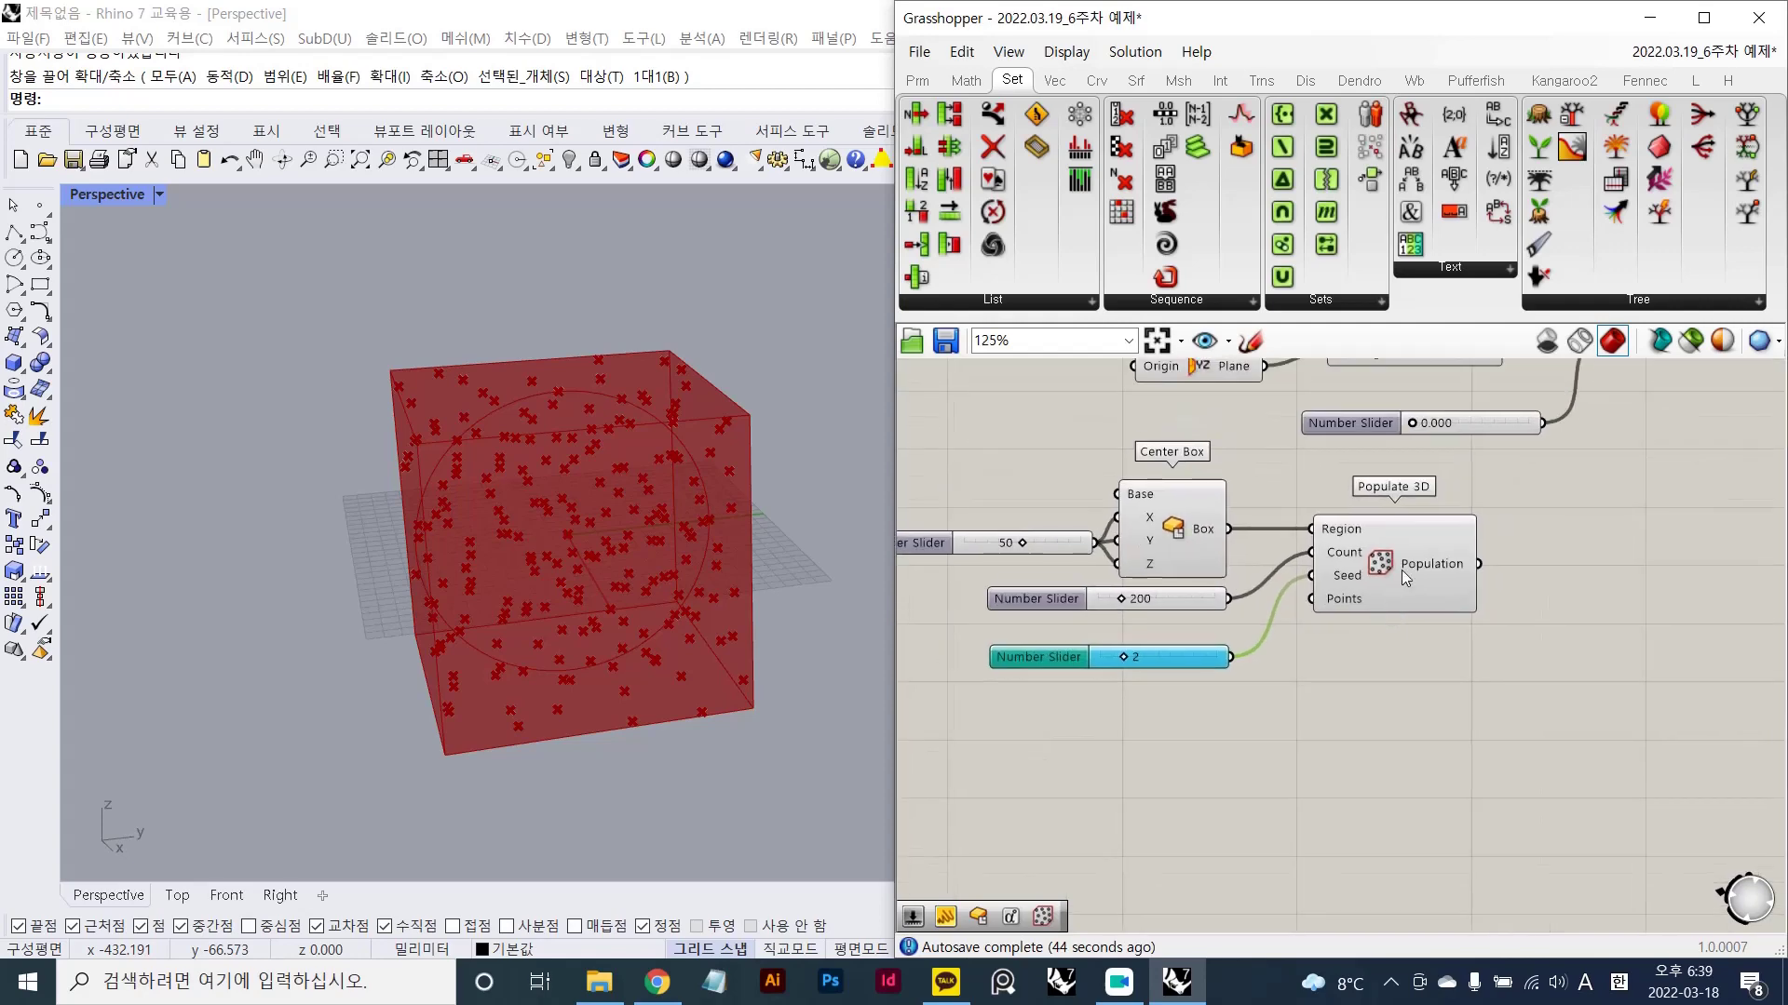
pyautogui.click(1401, 569)
pyautogui.click(1178, 530)
pyautogui.click(1581, 557)
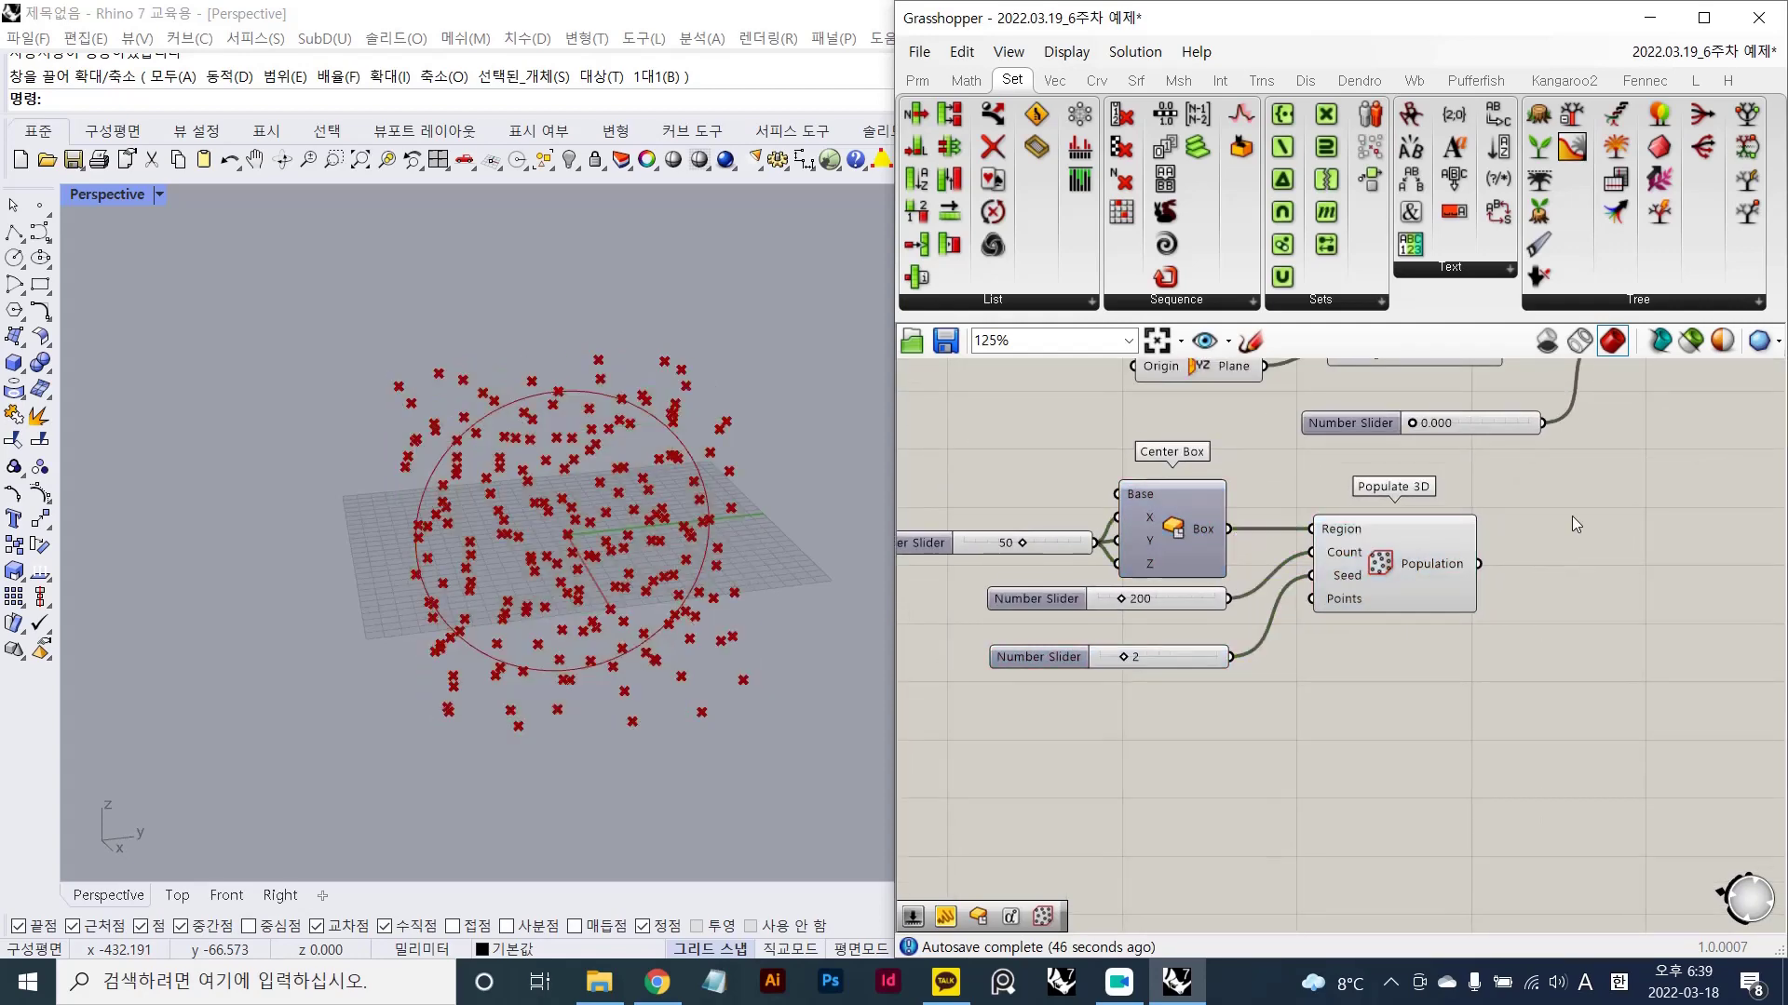
# - Move the Evaluate Curve component so its Curve input lines up with the Orient component's Geometry output
pyautogui.moveTo(1572, 524); pyautogui.dragTo(1436, 619, button='right')
pyautogui.moveTo(1435, 619); pyautogui.dragTo(1316, 645, button='right')
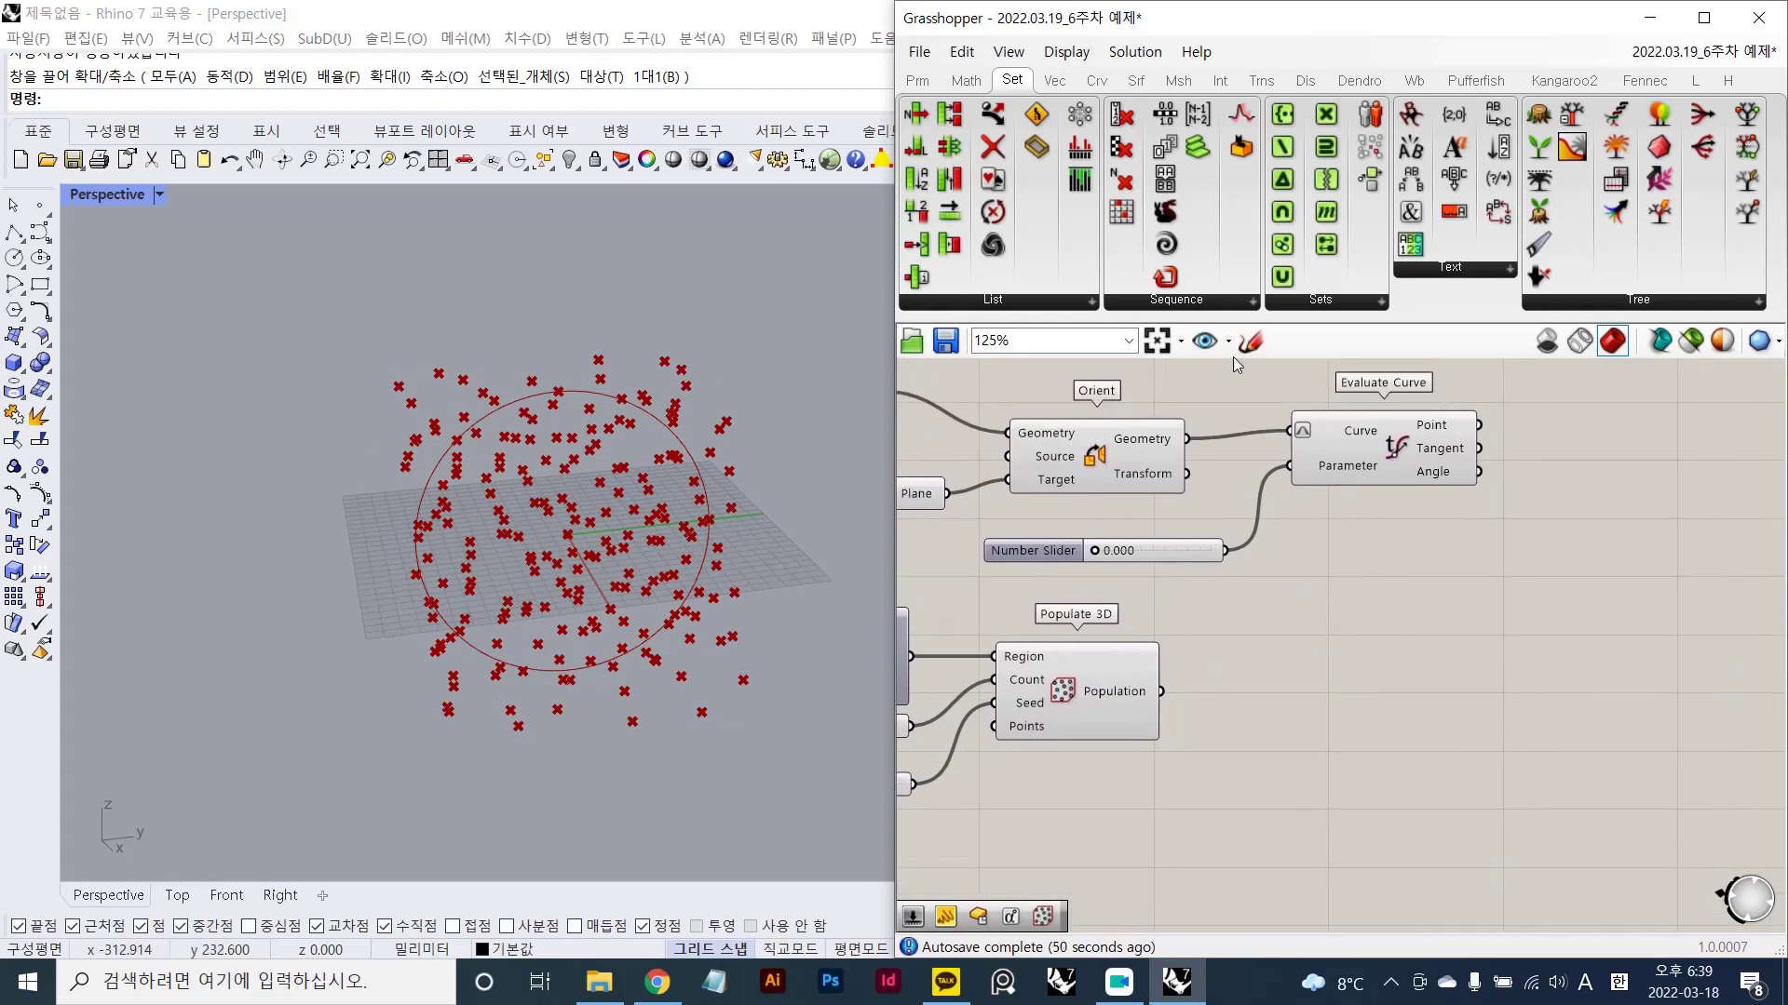
pyautogui.click(1408, 428)
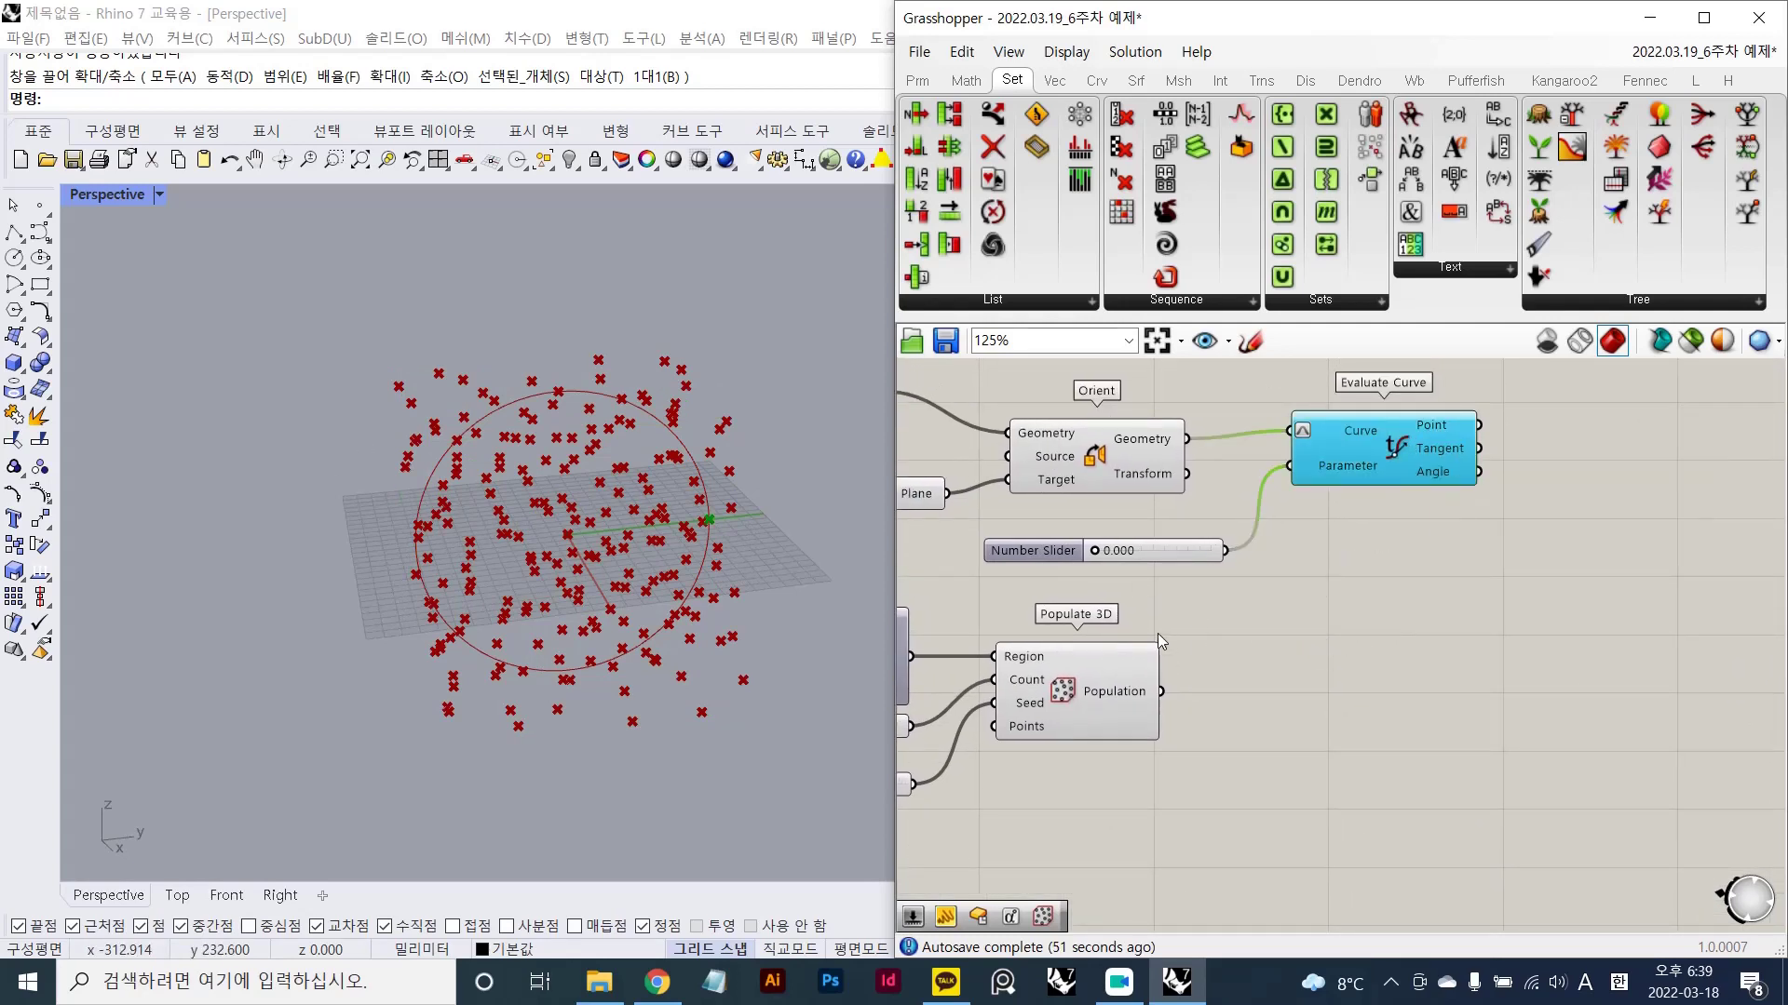
pyautogui.scroll(3, 1396, 465)
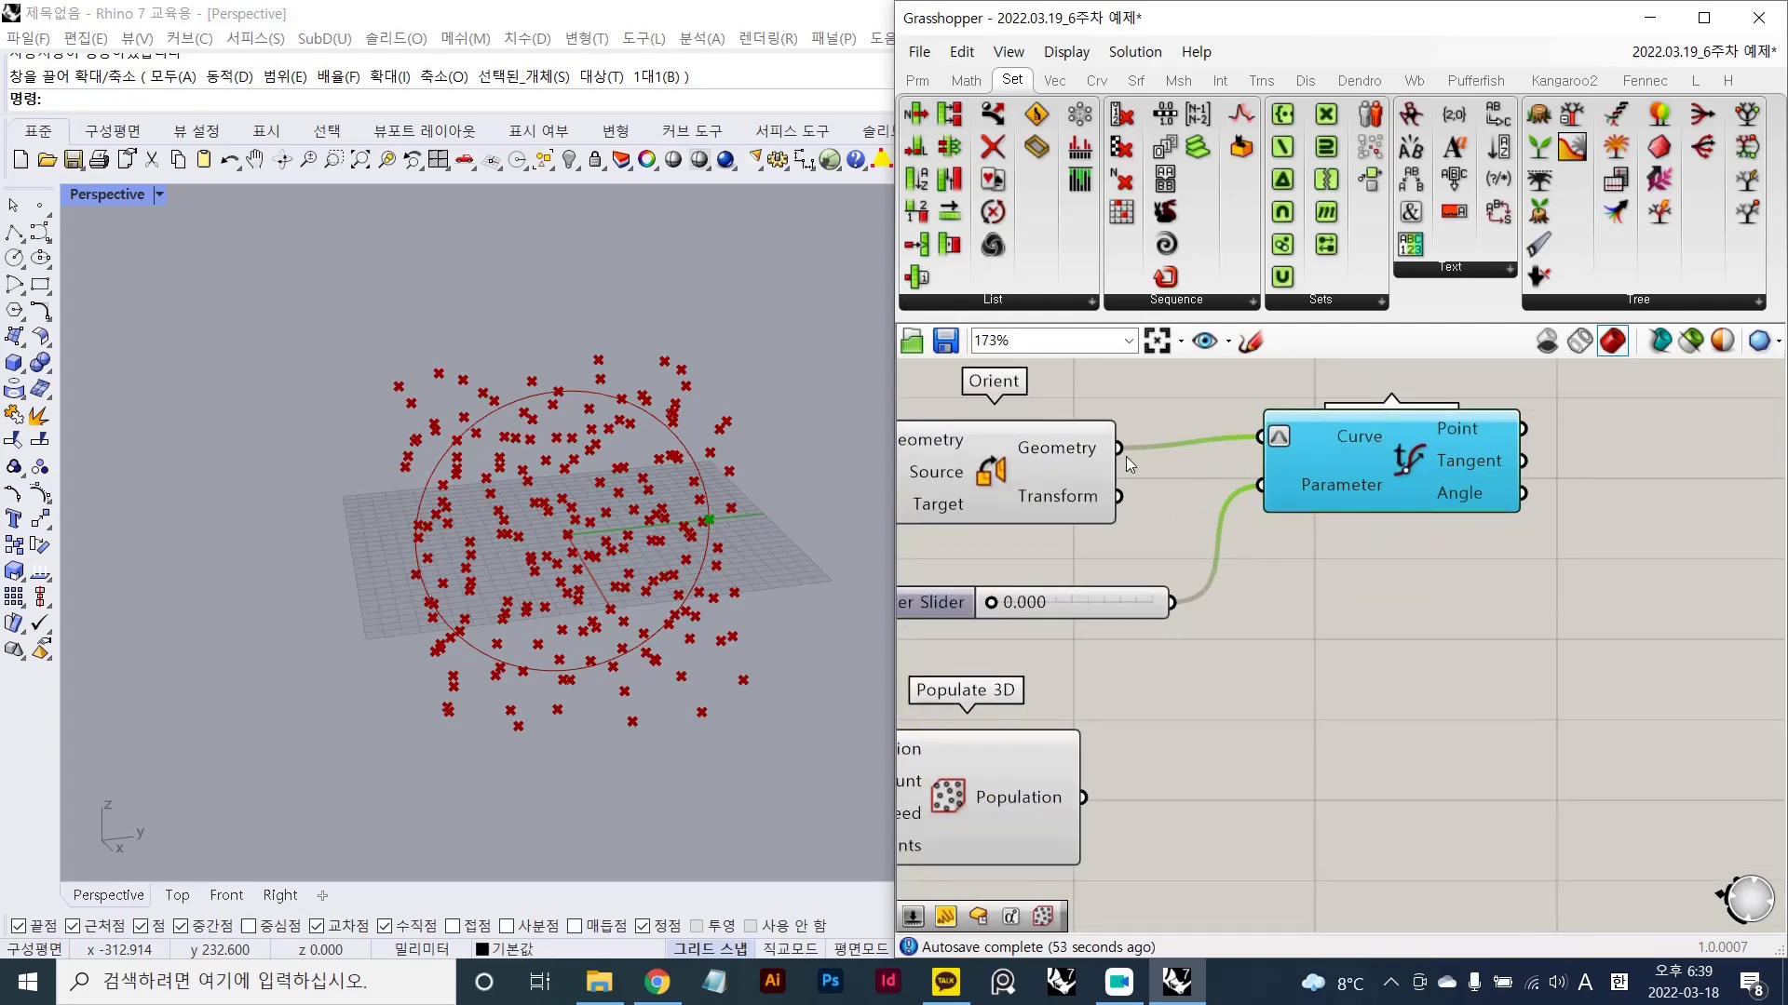
pyautogui.moveTo(1332, 484); pyautogui.dragTo(1333, 495)
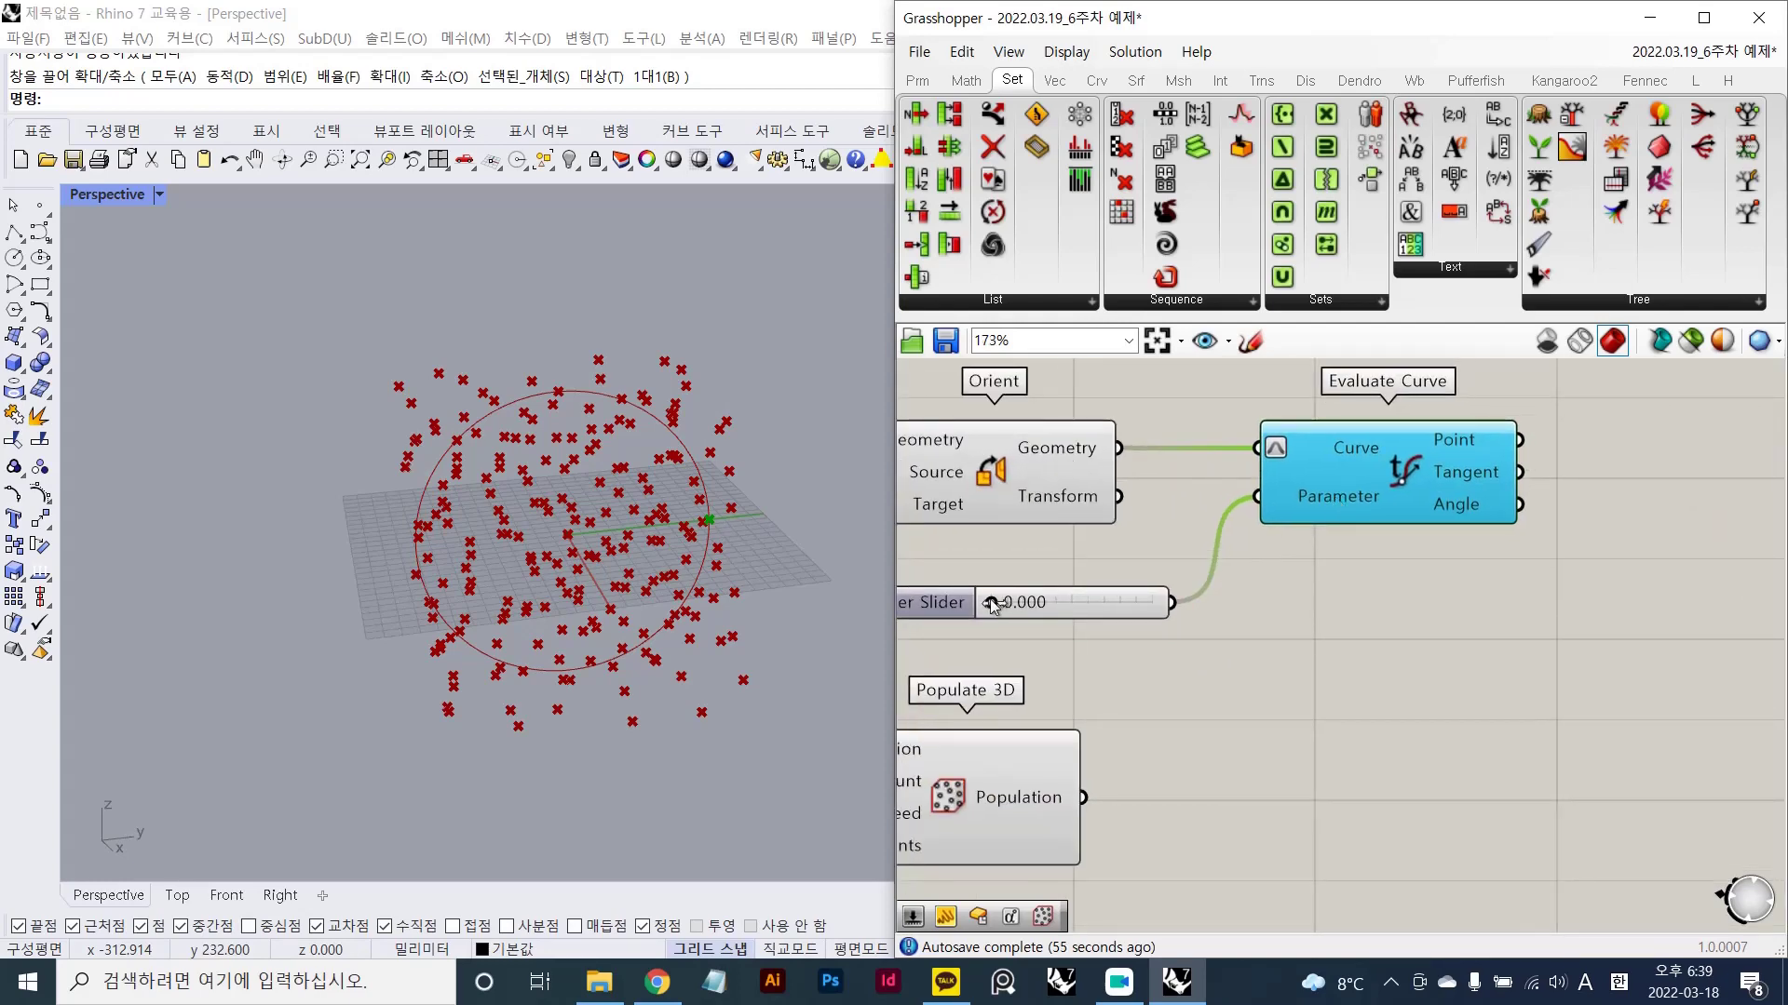
pyautogui.moveTo(1039, 596); pyautogui.dragTo(991, 594)
pyautogui.click(1360, 624)
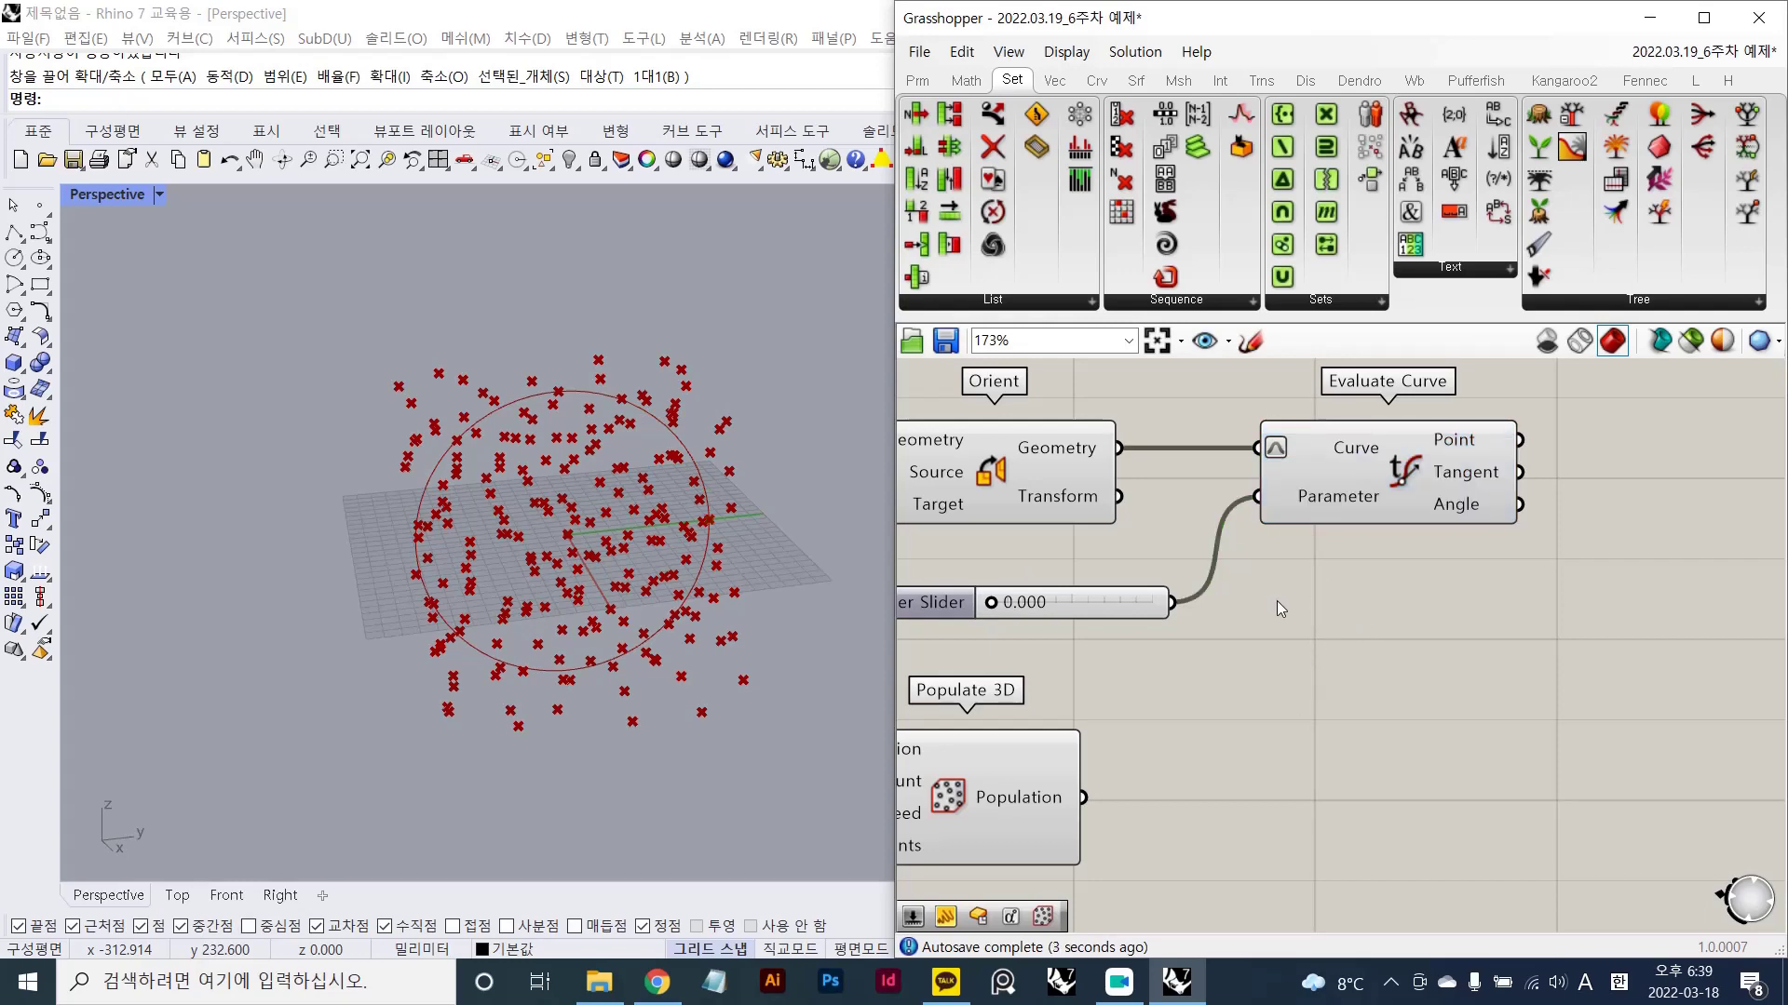
# - Add a Distance component to the canvas below the Evaluate Curve component
pyautogui.scroll(-2, 1384, 635)
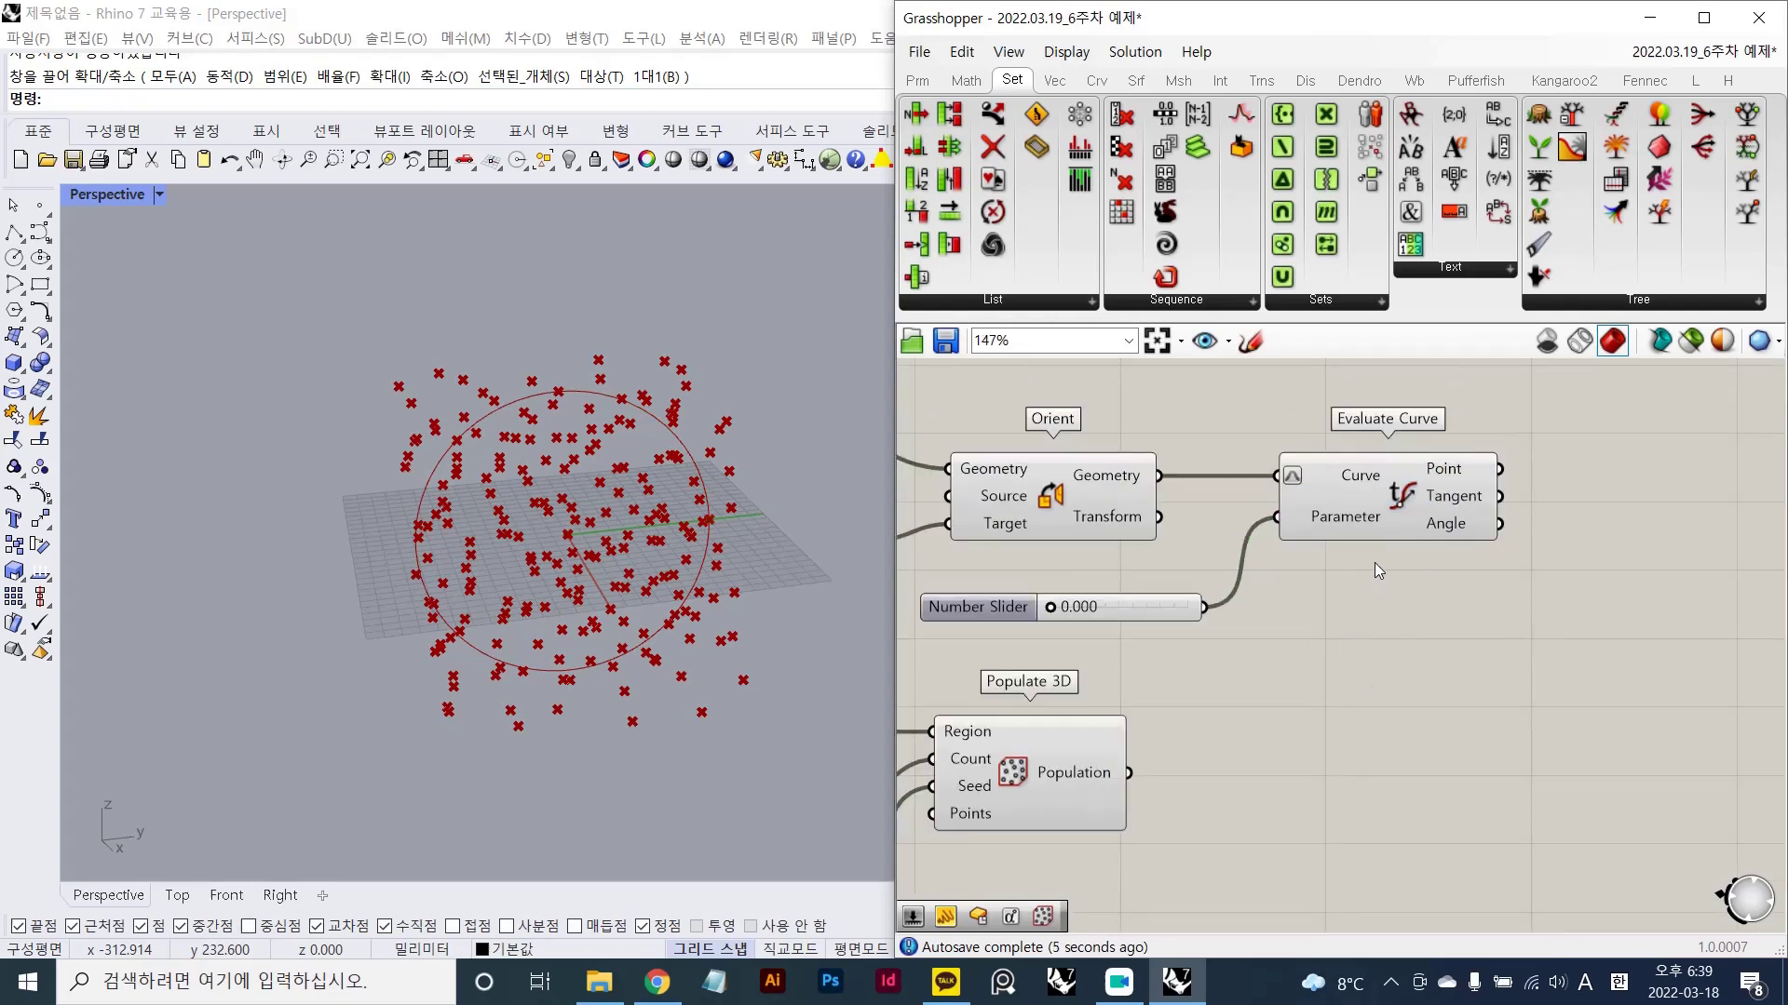
pyautogui.click(1369, 528)
pyautogui.keyDown('shift'); pyautogui.click(1085, 754); pyautogui.keyUp('shift')
pyautogui.click(1433, 670)
pyautogui.doubleClick(1461, 687)
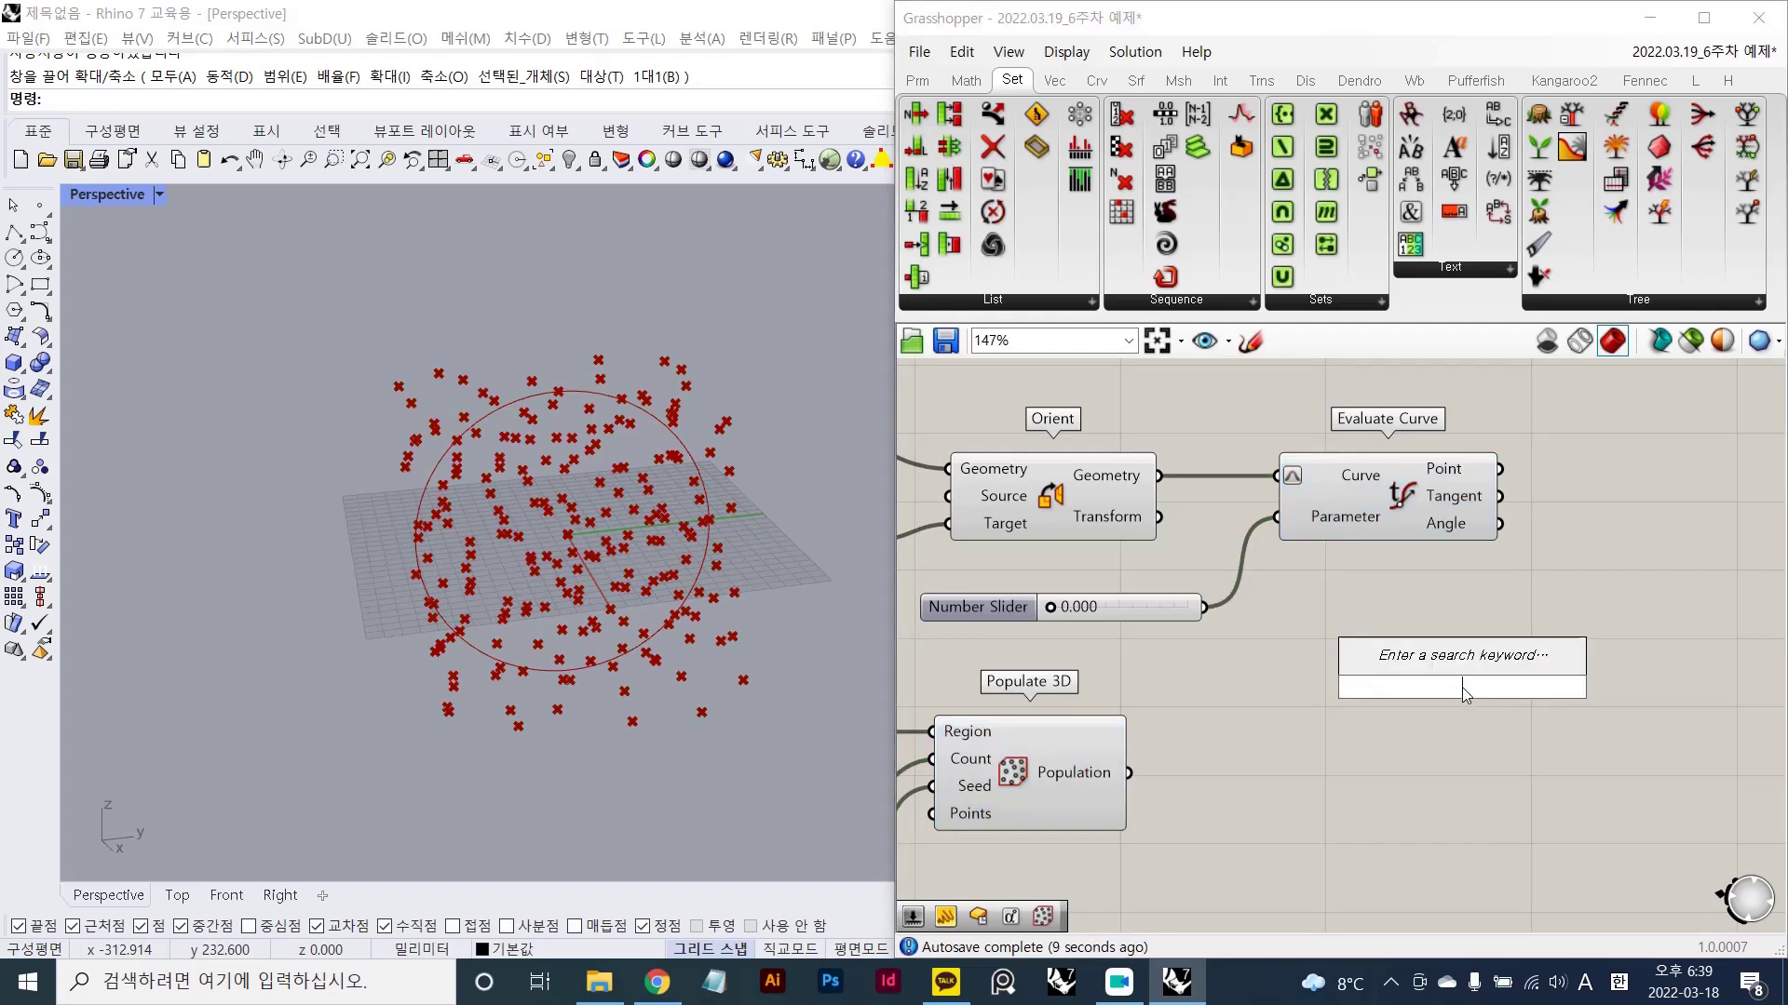
pyautogui.write('distanc')
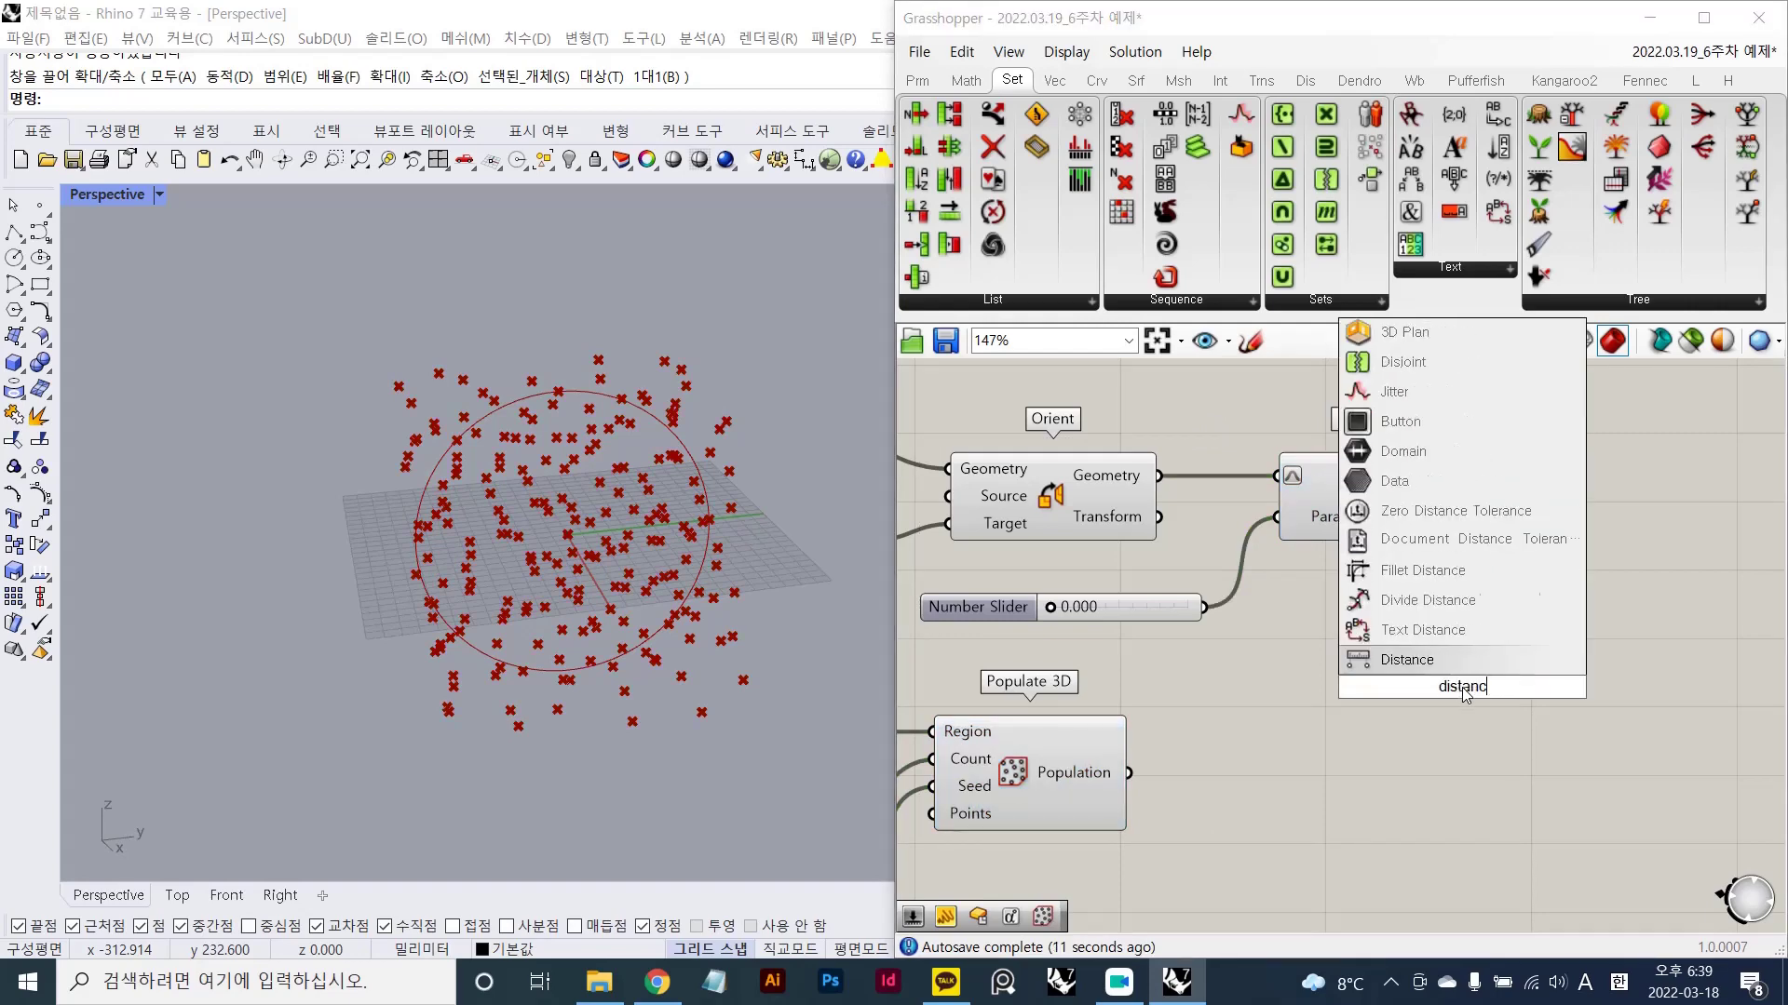
pyautogui.write('e')
pyautogui.press('Return')
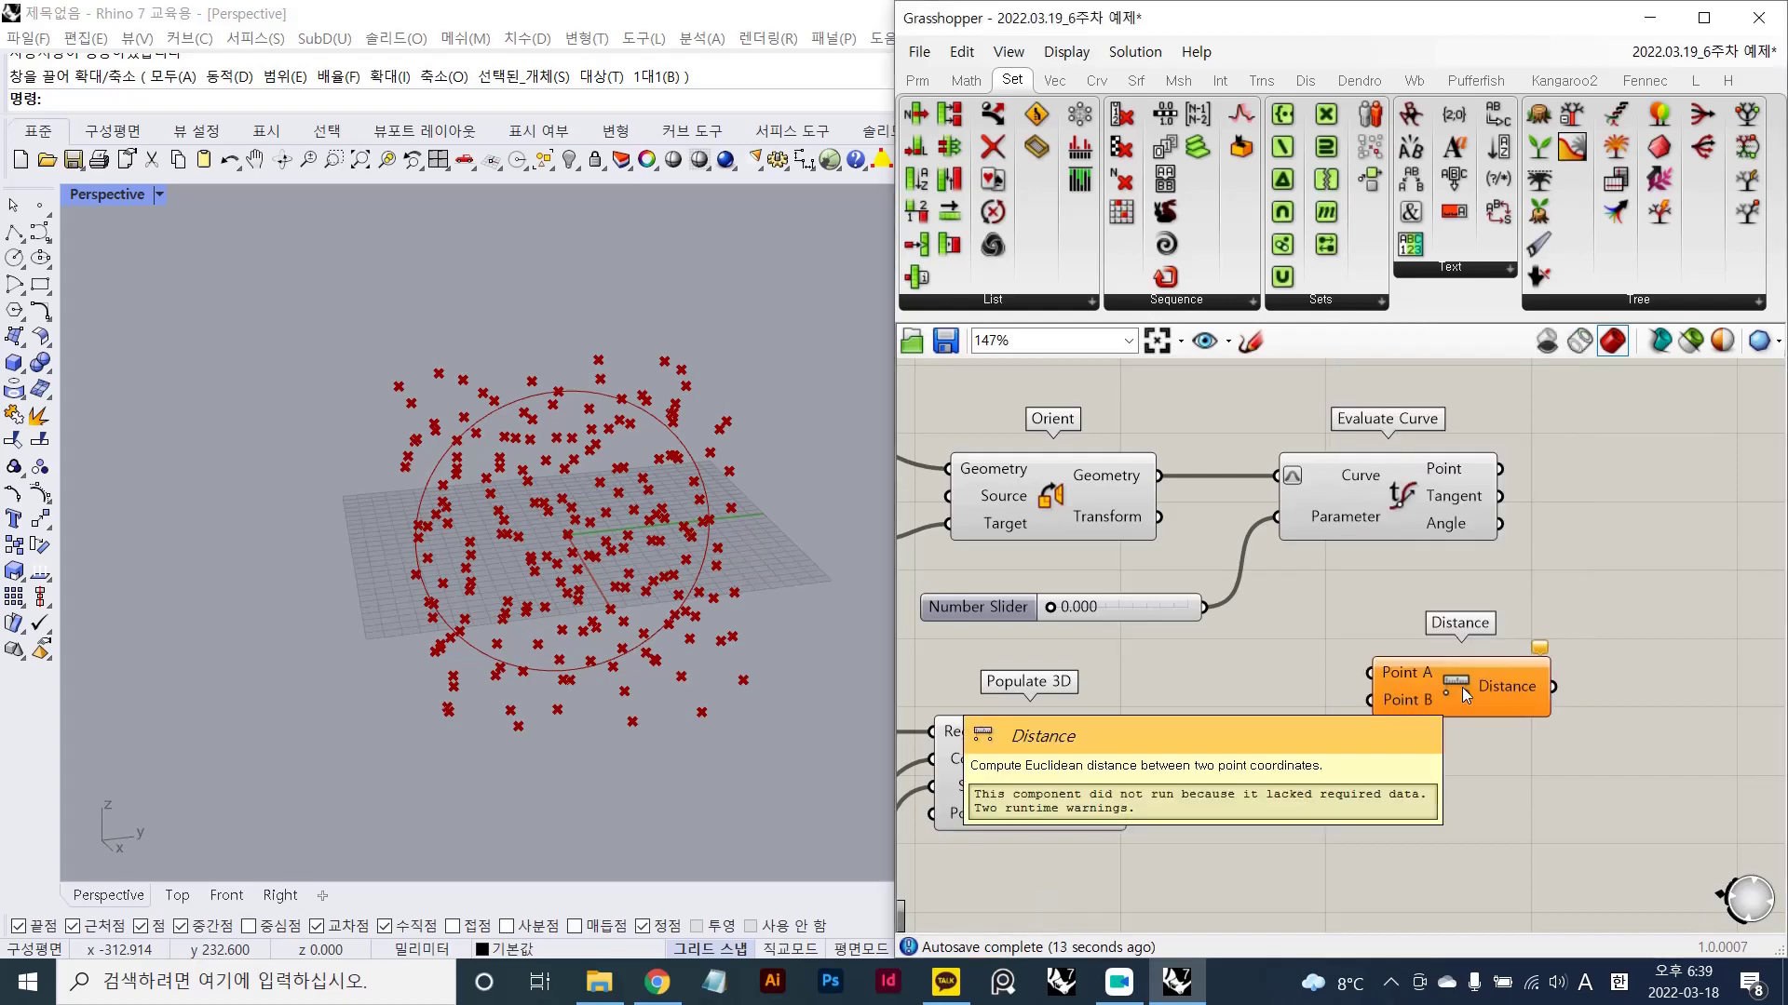
# - Add a Length component and place it just below the Distance component
pyautogui.moveTo(1455, 686); pyautogui.dragTo(1358, 556, button='right')
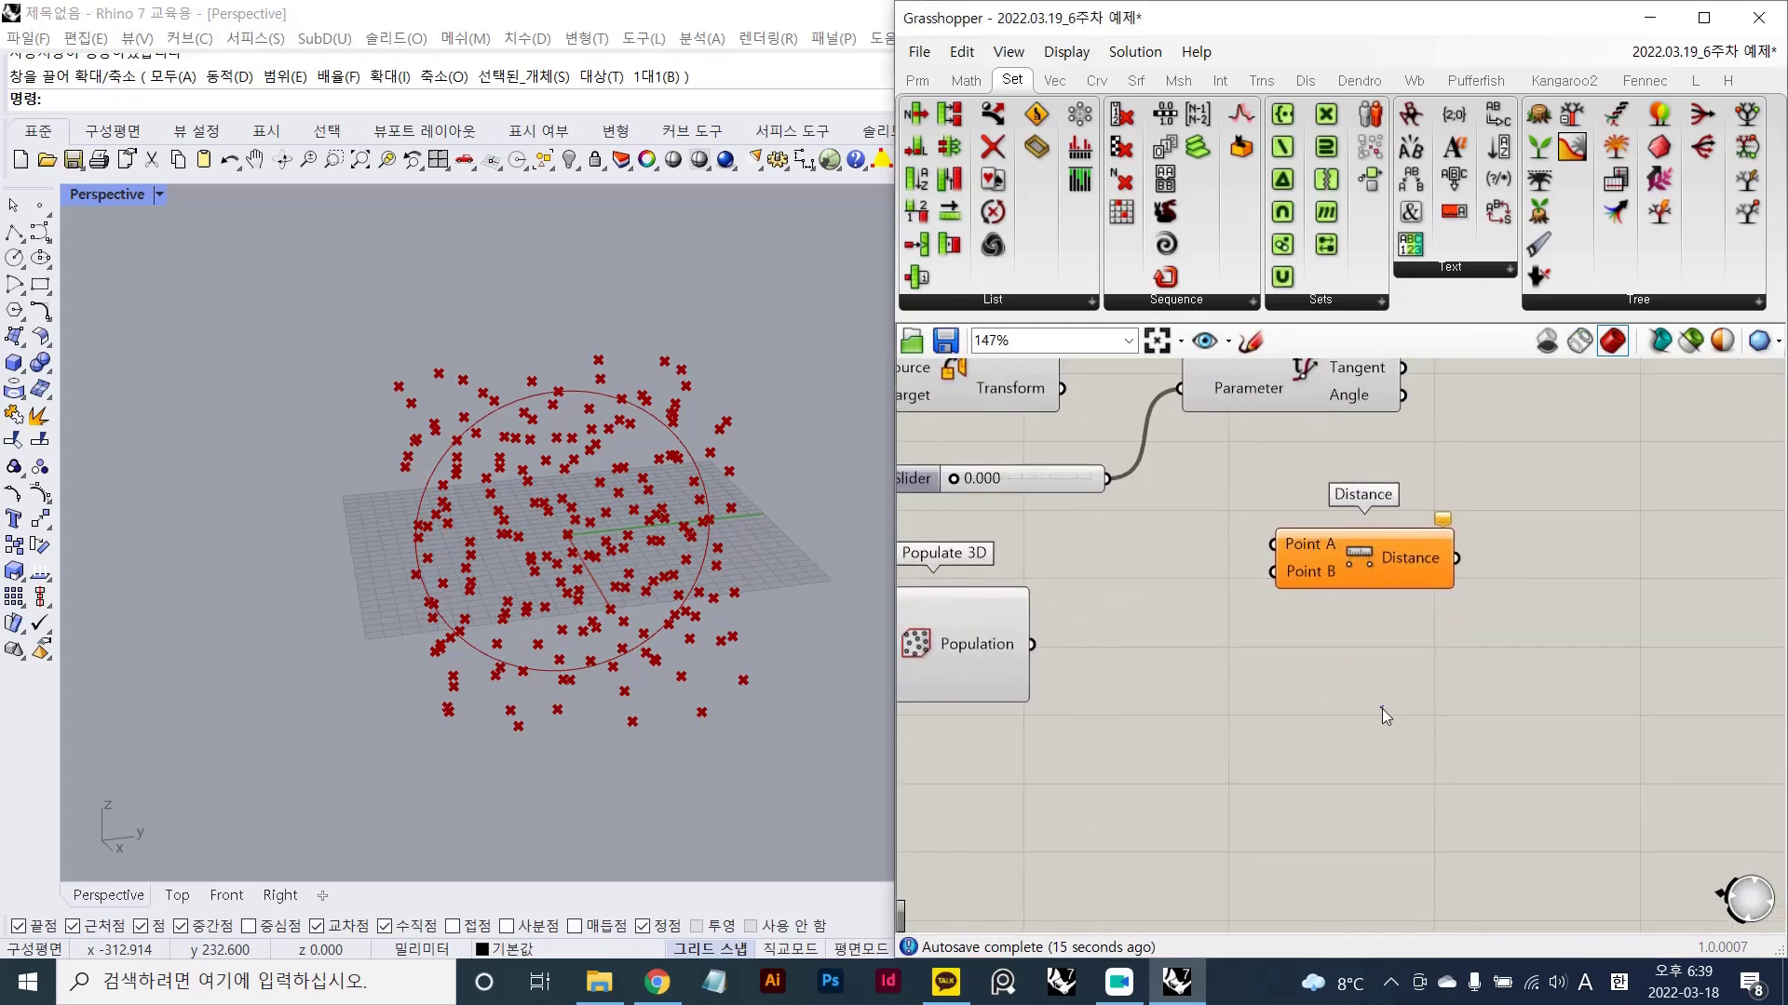
pyautogui.write('length')
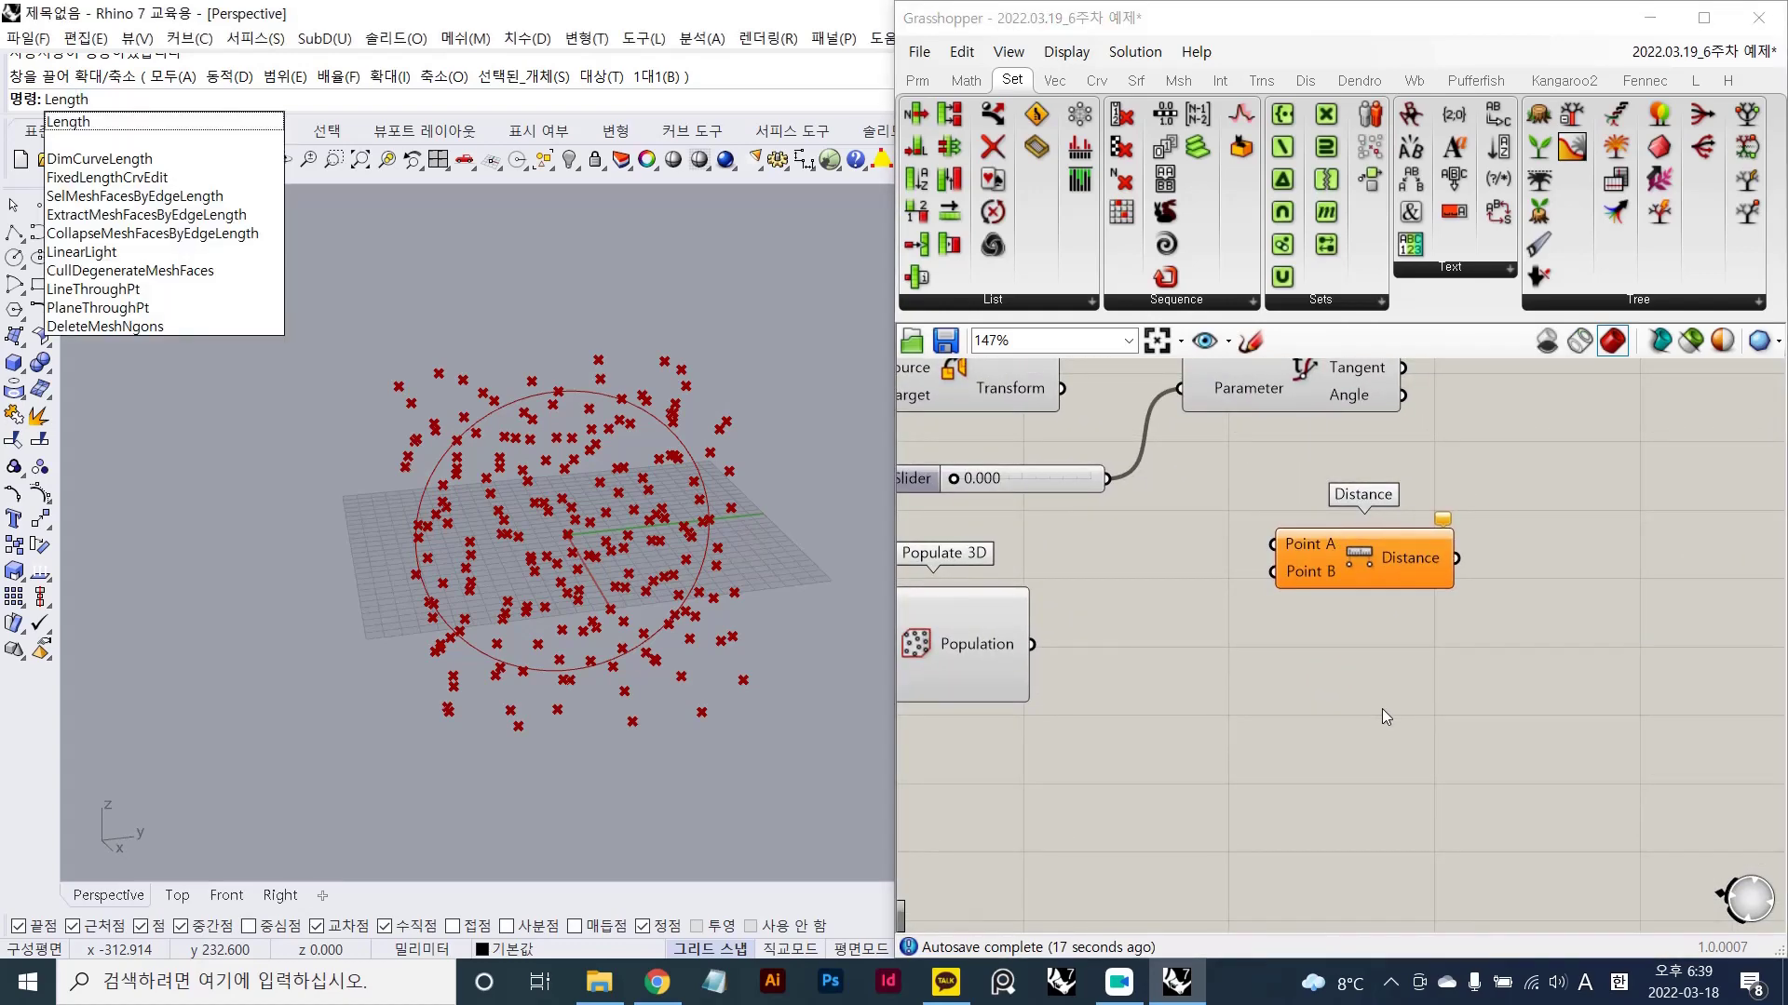
pyautogui.press('Escape')
pyautogui.doubleClick(1382, 707)
pyautogui.write('legnth')
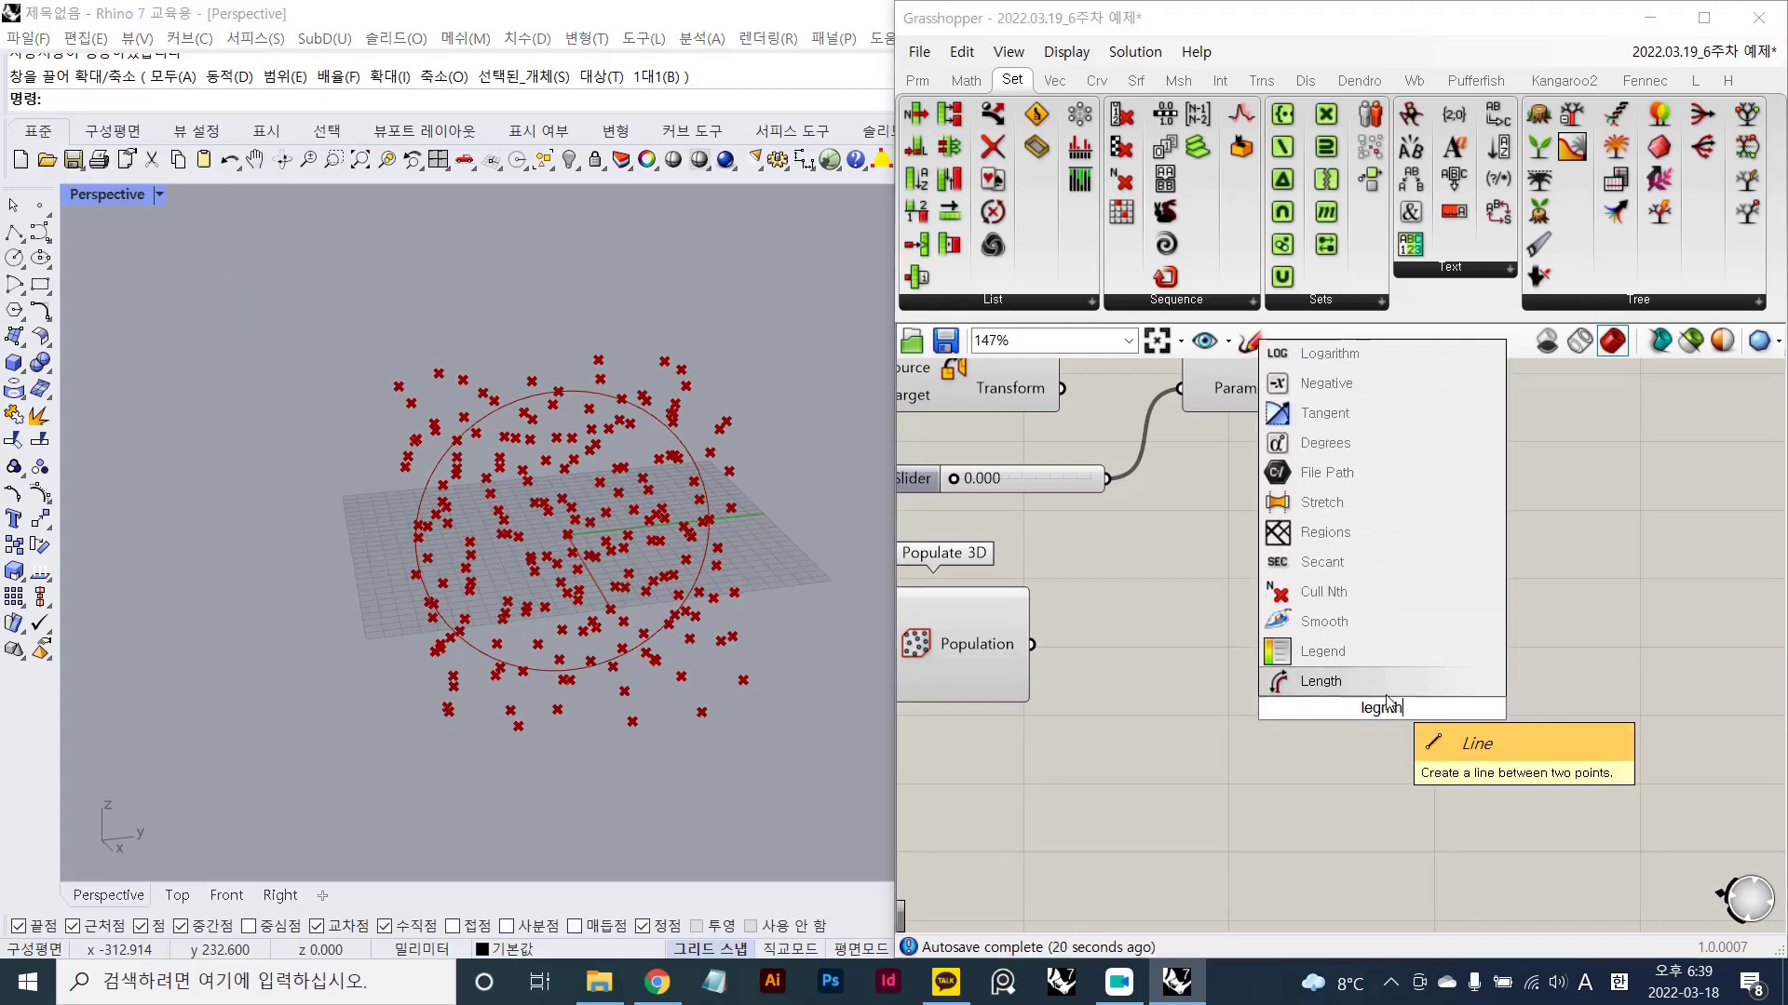
pyautogui.press('Return')
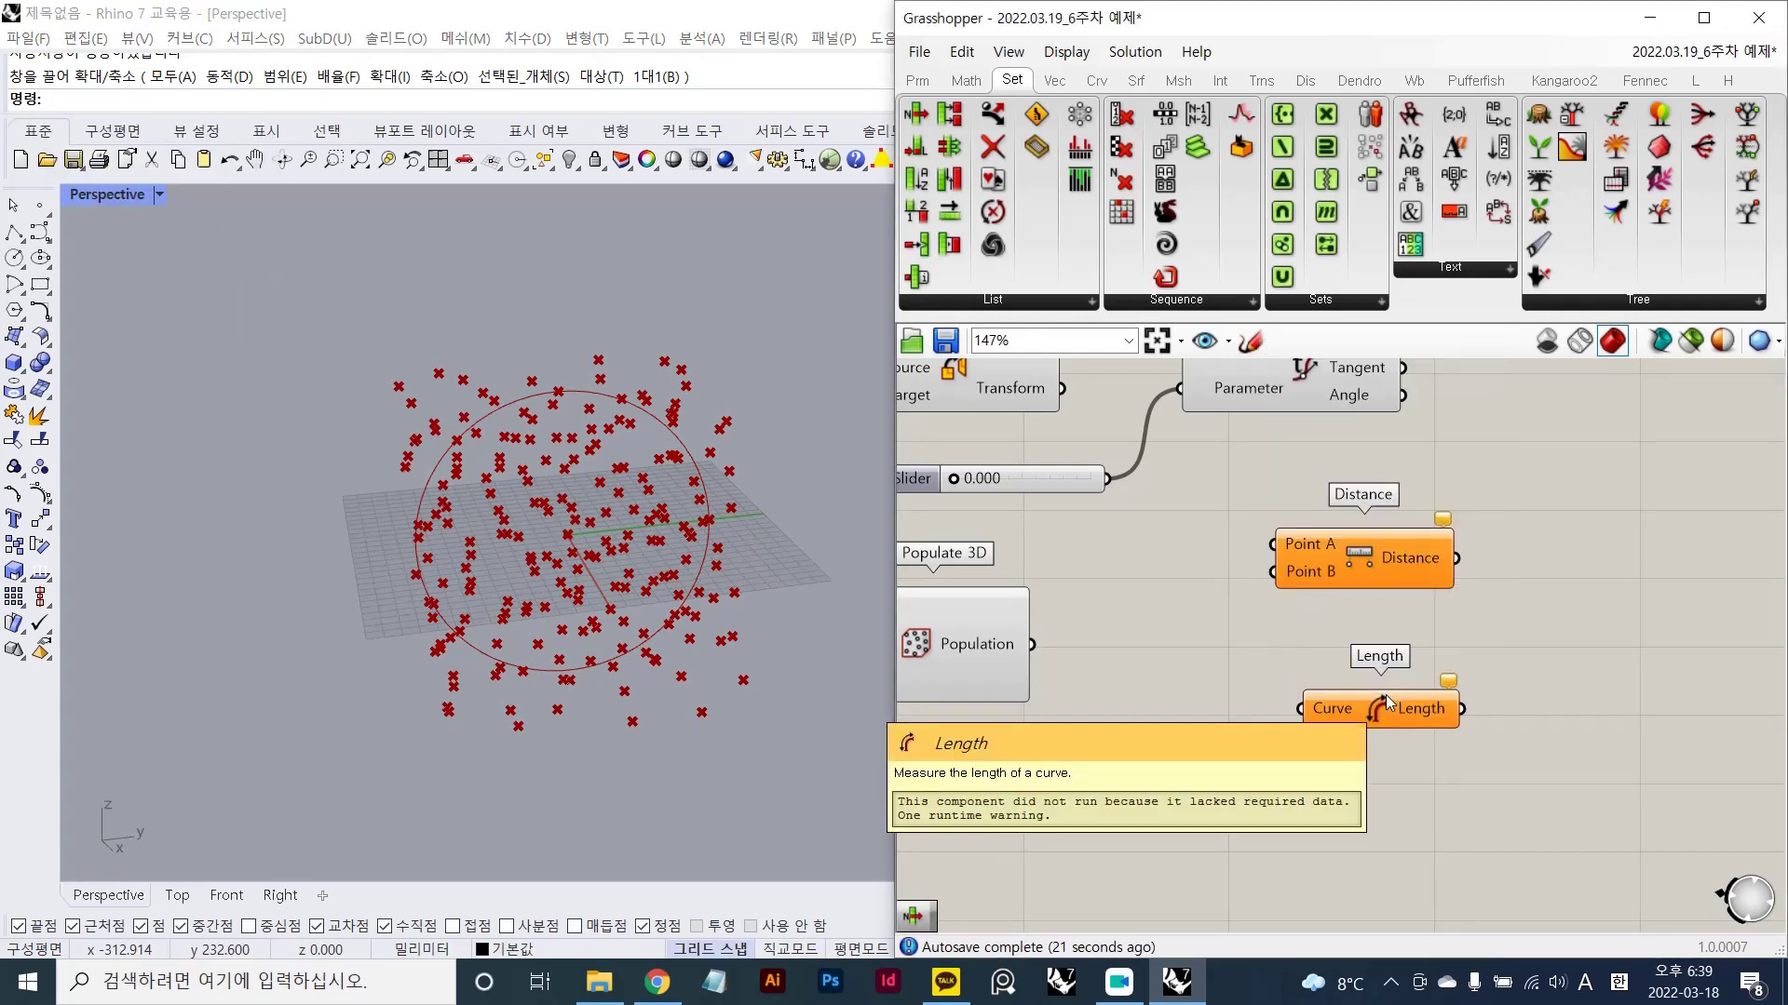
pyautogui.moveTo(1409, 711); pyautogui.dragTo(1395, 662)
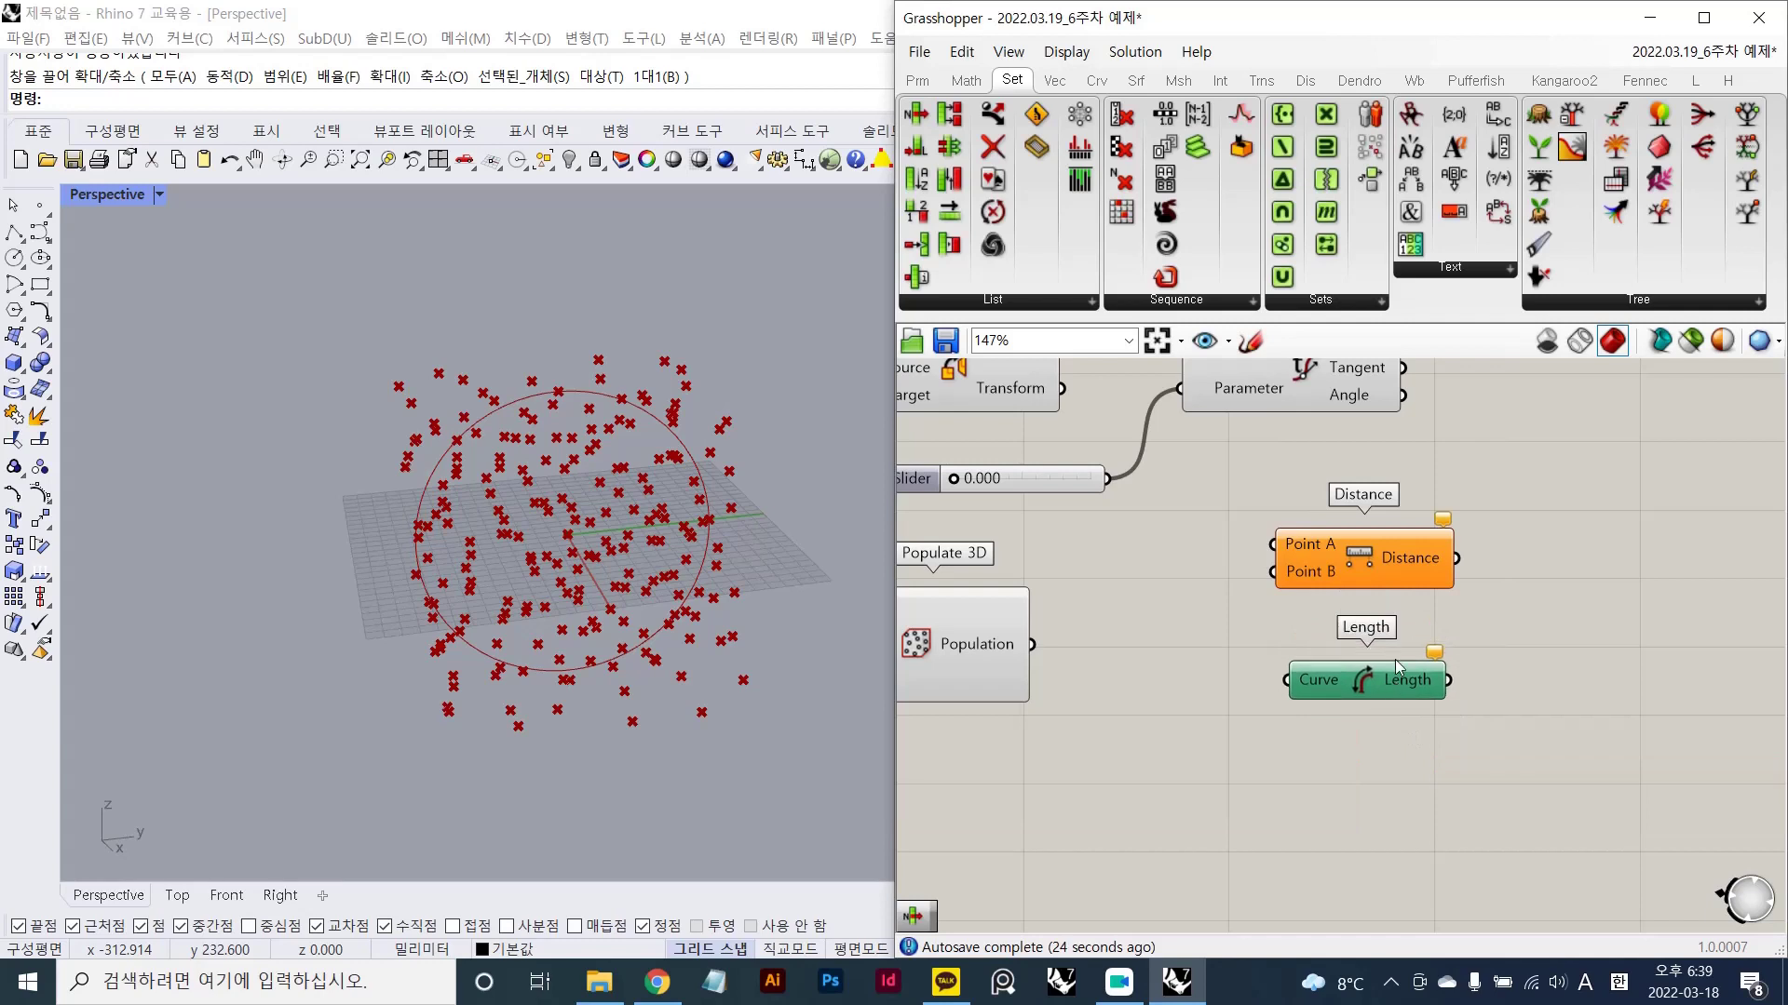
# - Examine the inputs and outputs of the Distance component and compare them with those of the Length component
pyautogui.click(1417, 564)
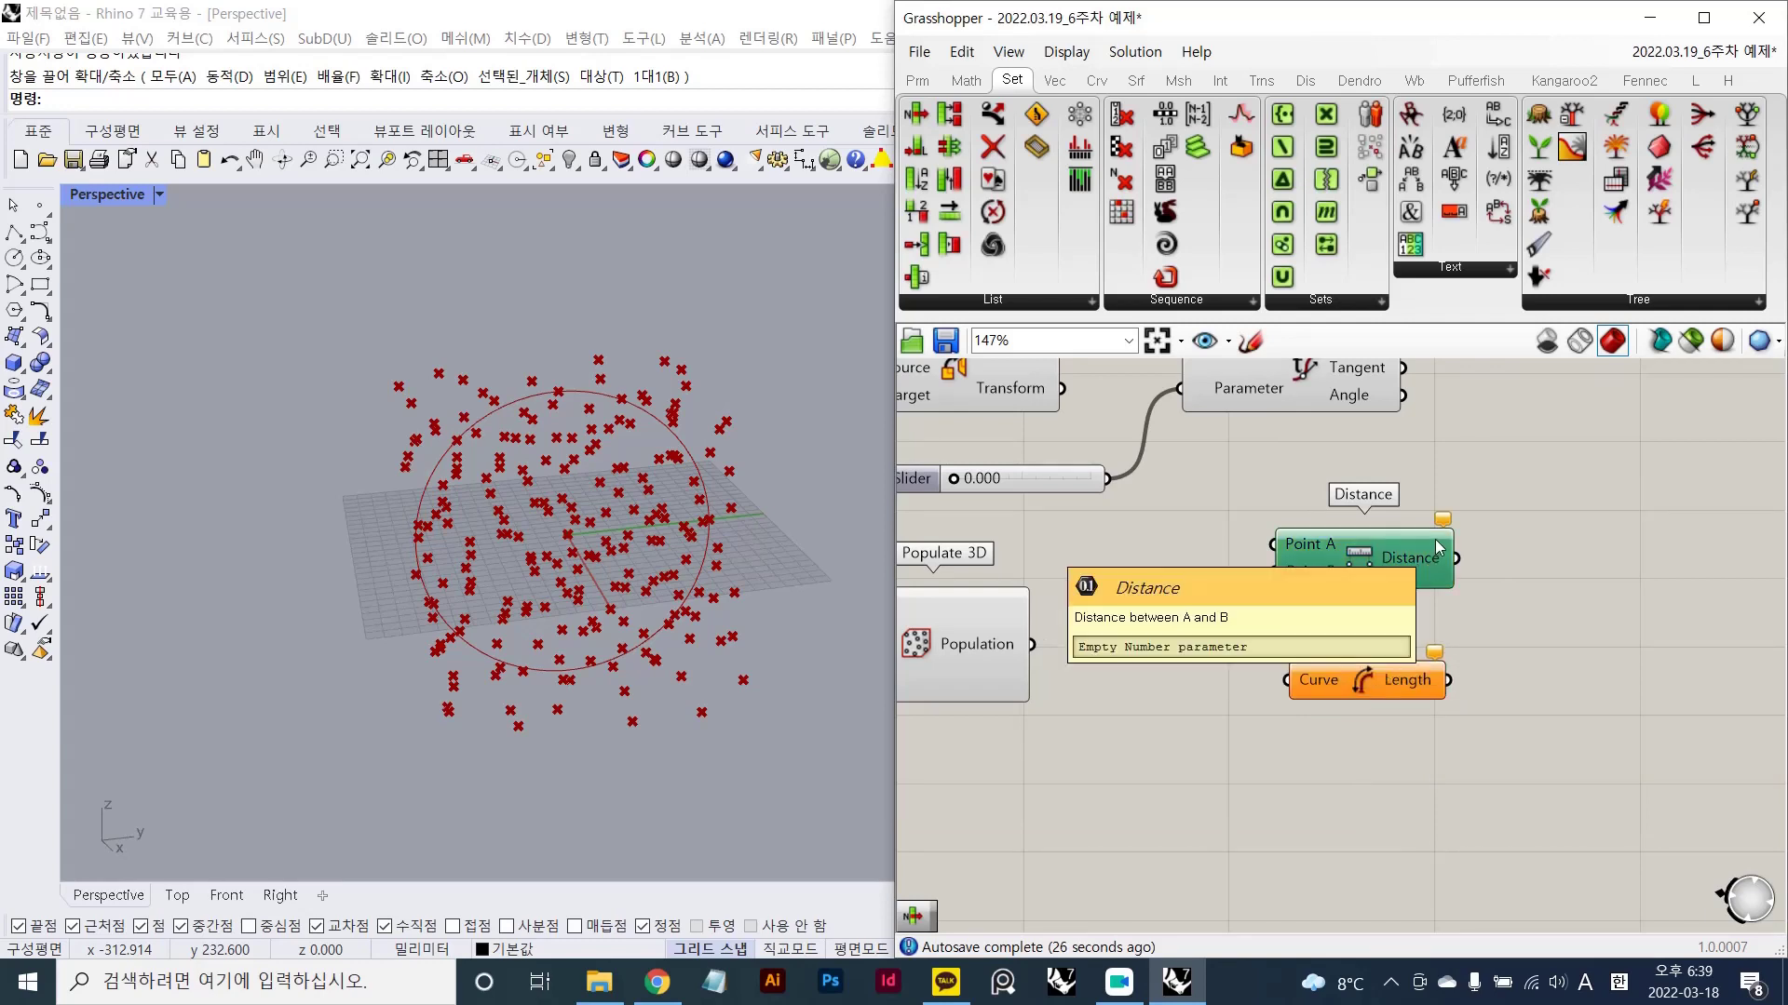
pyautogui.click(1516, 623)
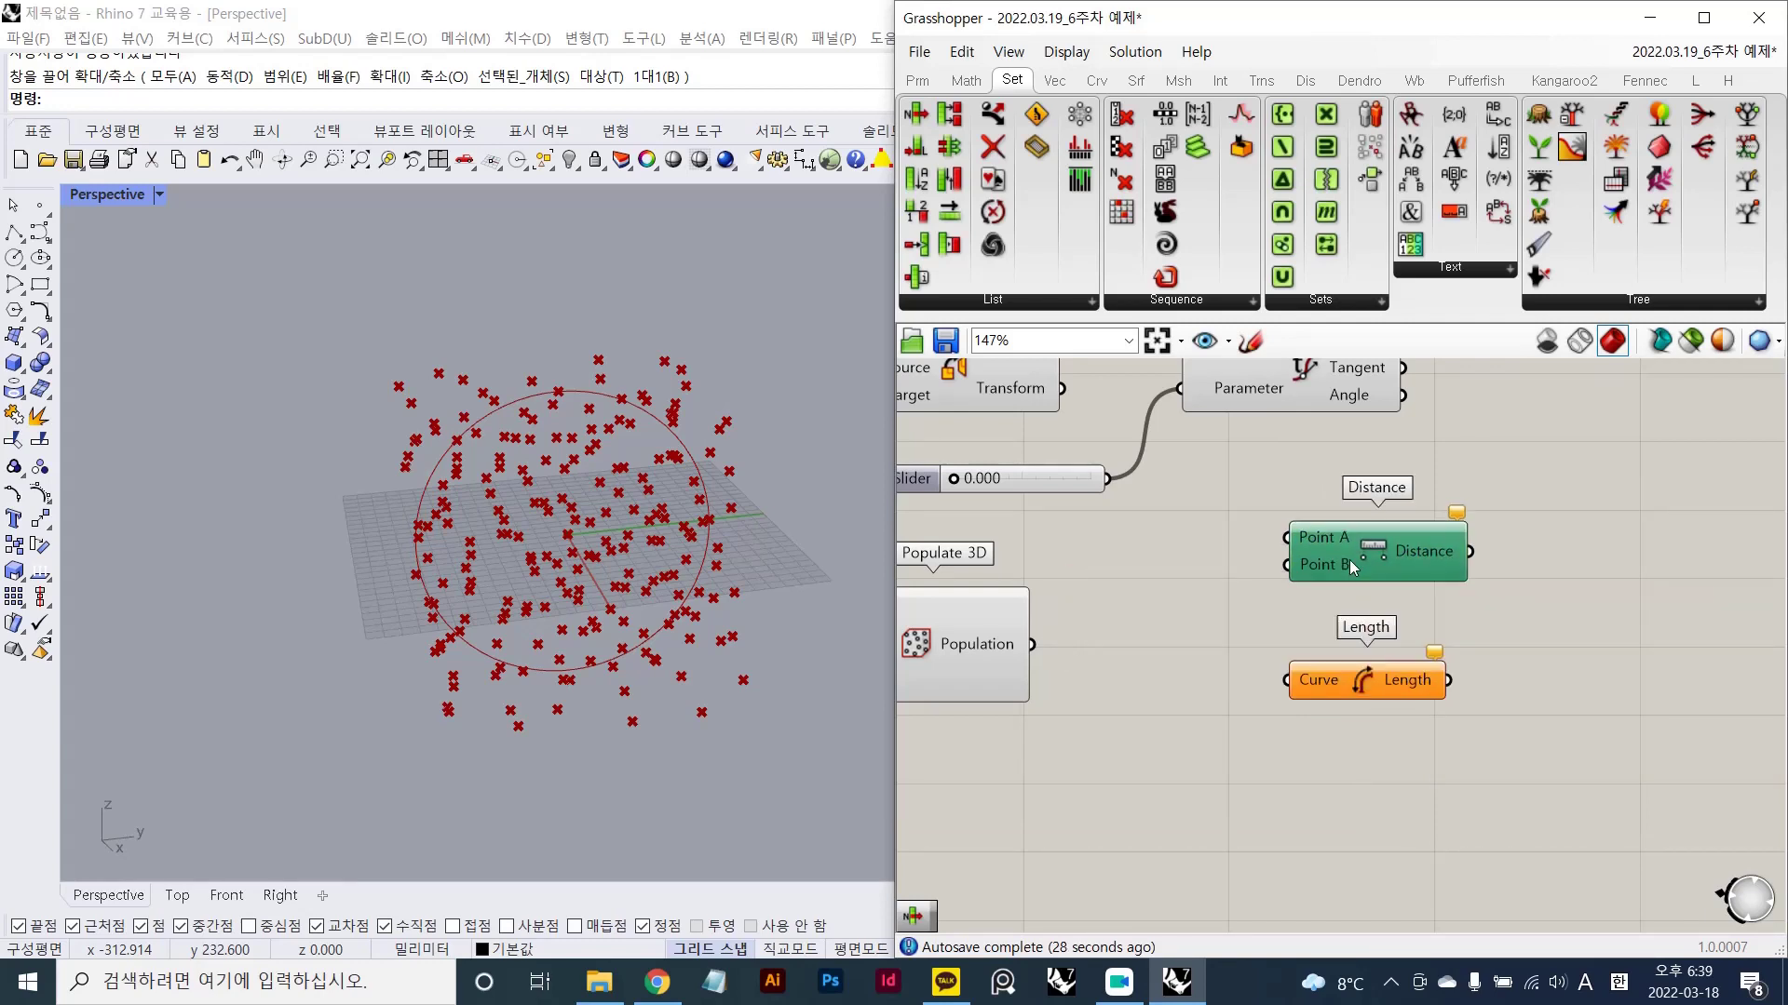
pyautogui.click(1326, 545)
pyautogui.scroll(2, 1322, 544)
pyautogui.moveTo(1309, 568); pyautogui.dragTo(1277, 610, button='right')
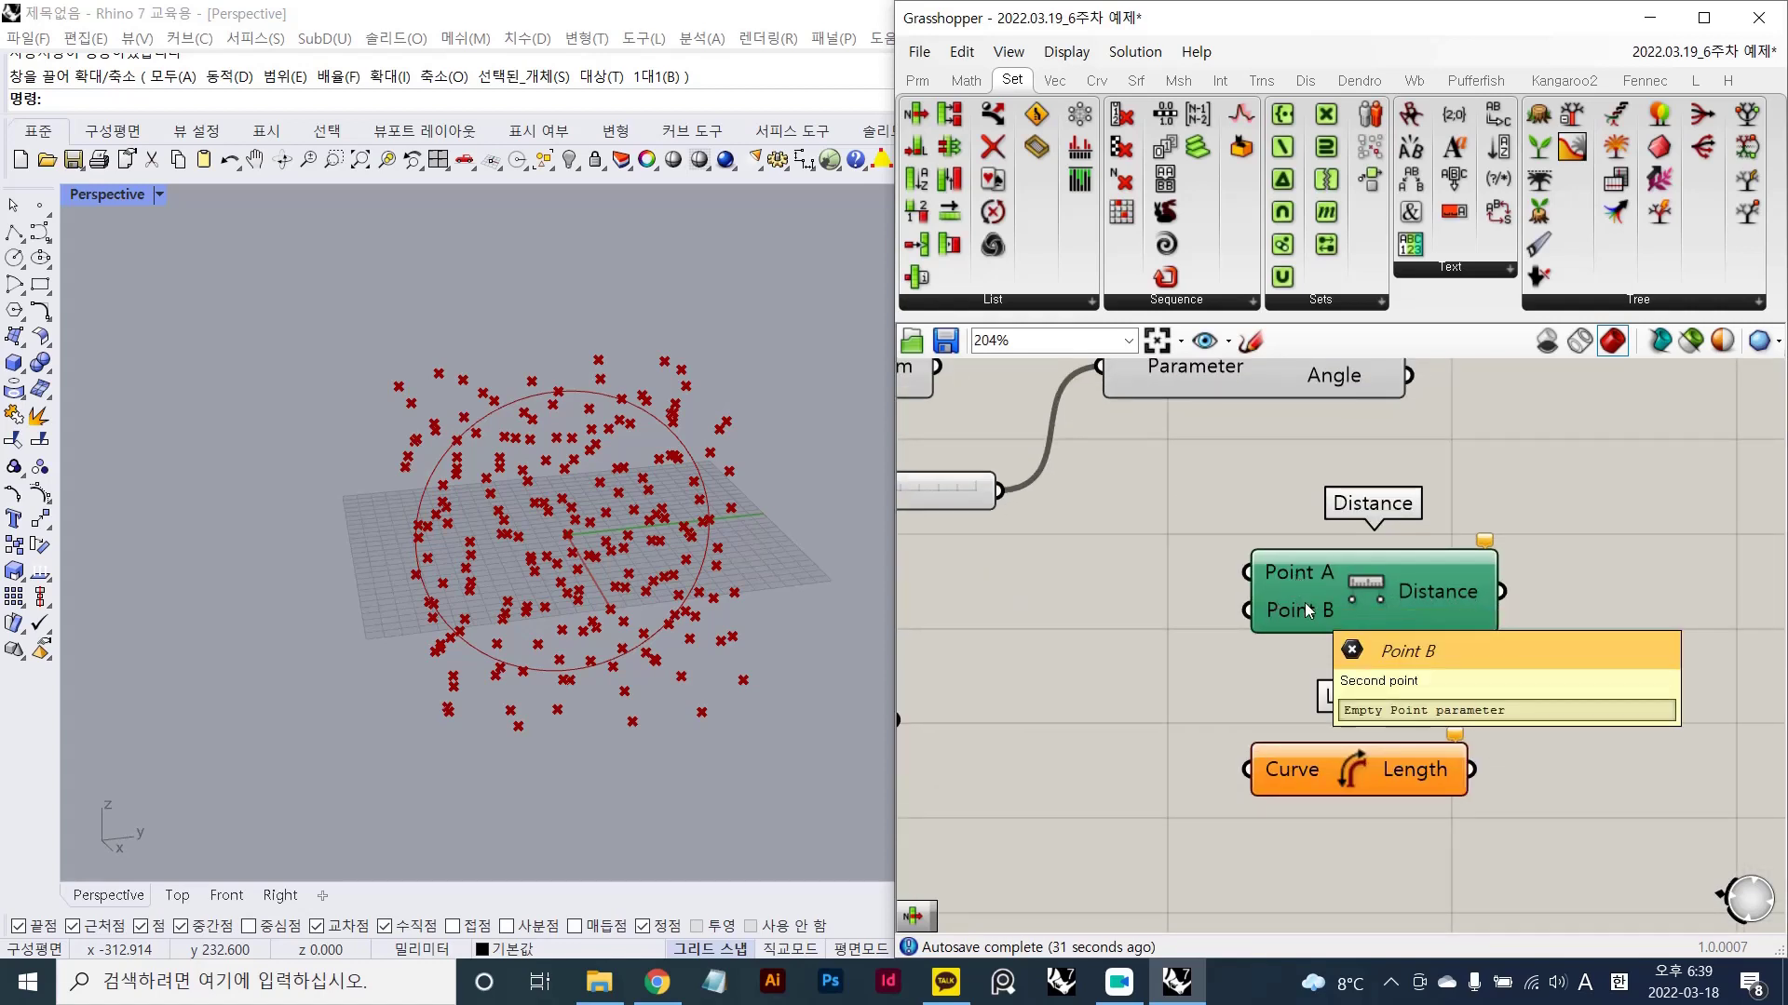
pyautogui.moveTo(1416, 586); pyautogui.dragTo(1402, 566)
pyautogui.click(1465, 640)
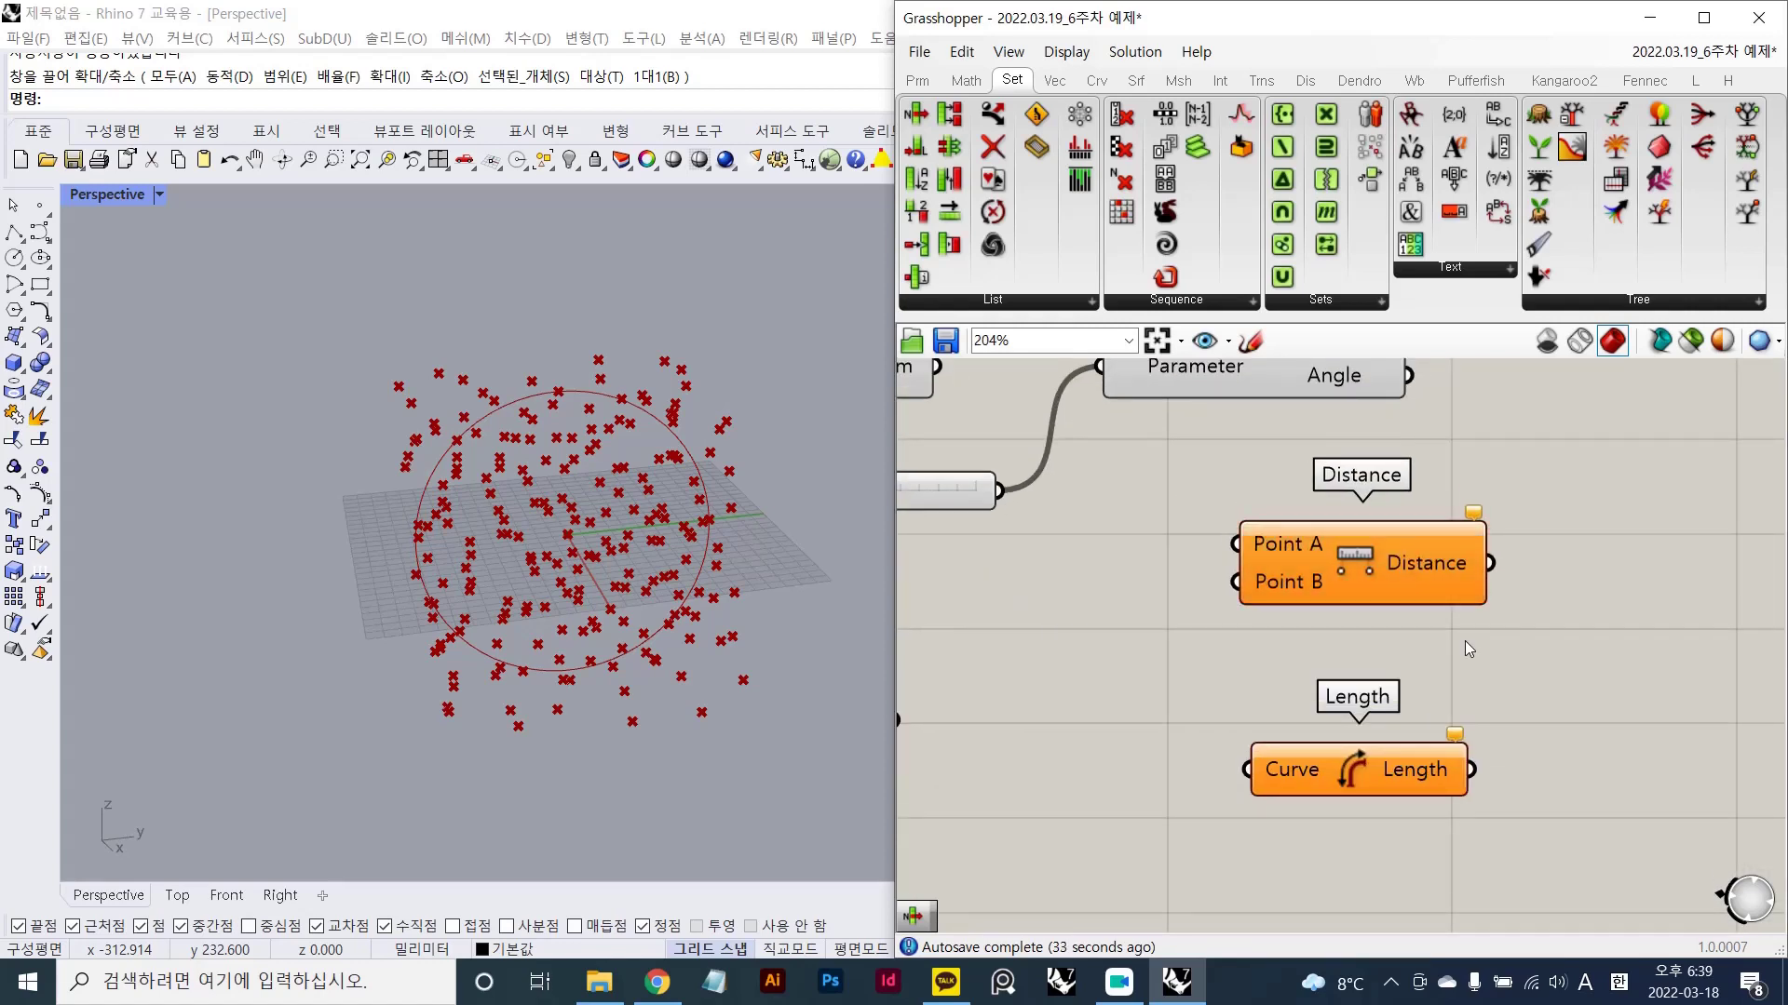
pyautogui.moveTo(1454, 705); pyautogui.dragTo(1446, 657, button='right')
pyautogui.click(1358, 728)
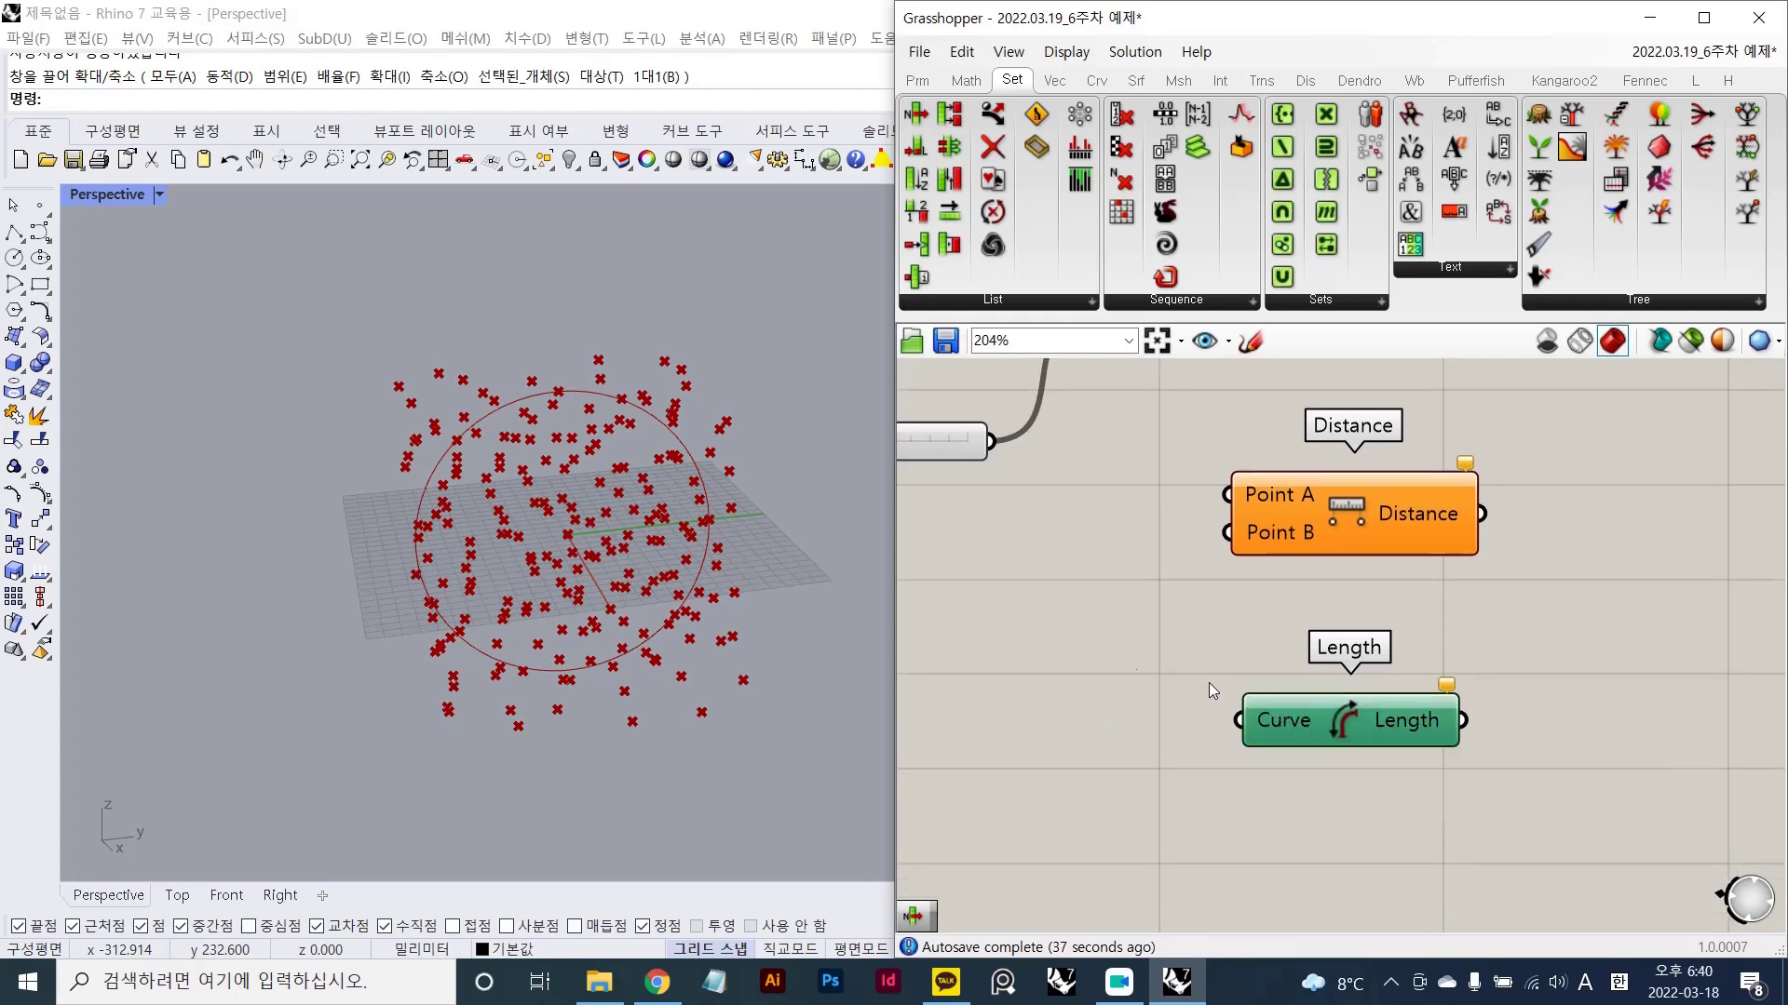
pyautogui.moveTo(1366, 724)
pyautogui.mouseDown()
pyautogui.moveTo(1387, 740)
pyautogui.moveTo(1385, 717)
pyautogui.mouseUp()
pyautogui.click(1521, 616)
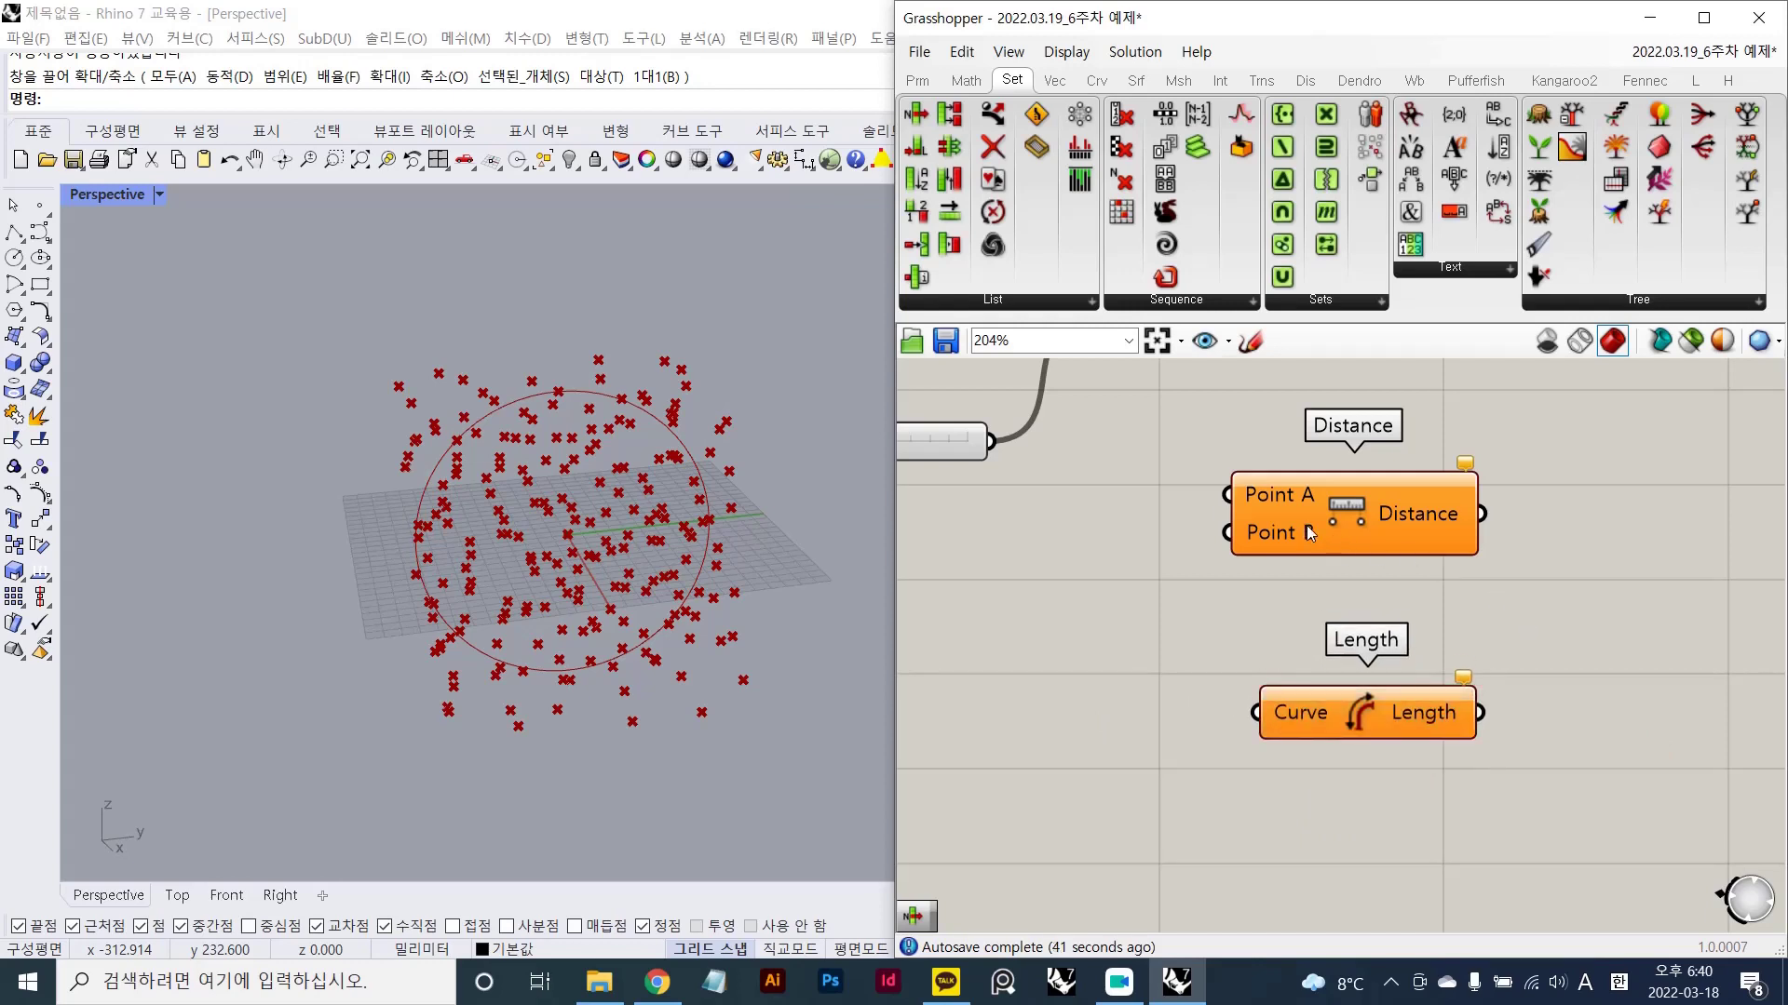
pyautogui.moveTo(1431, 726); pyautogui.dragTo(1419, 727)
pyautogui.click(1508, 628)
pyautogui.moveTo(1309, 594); pyautogui.dragTo(1373, 630, button='right')
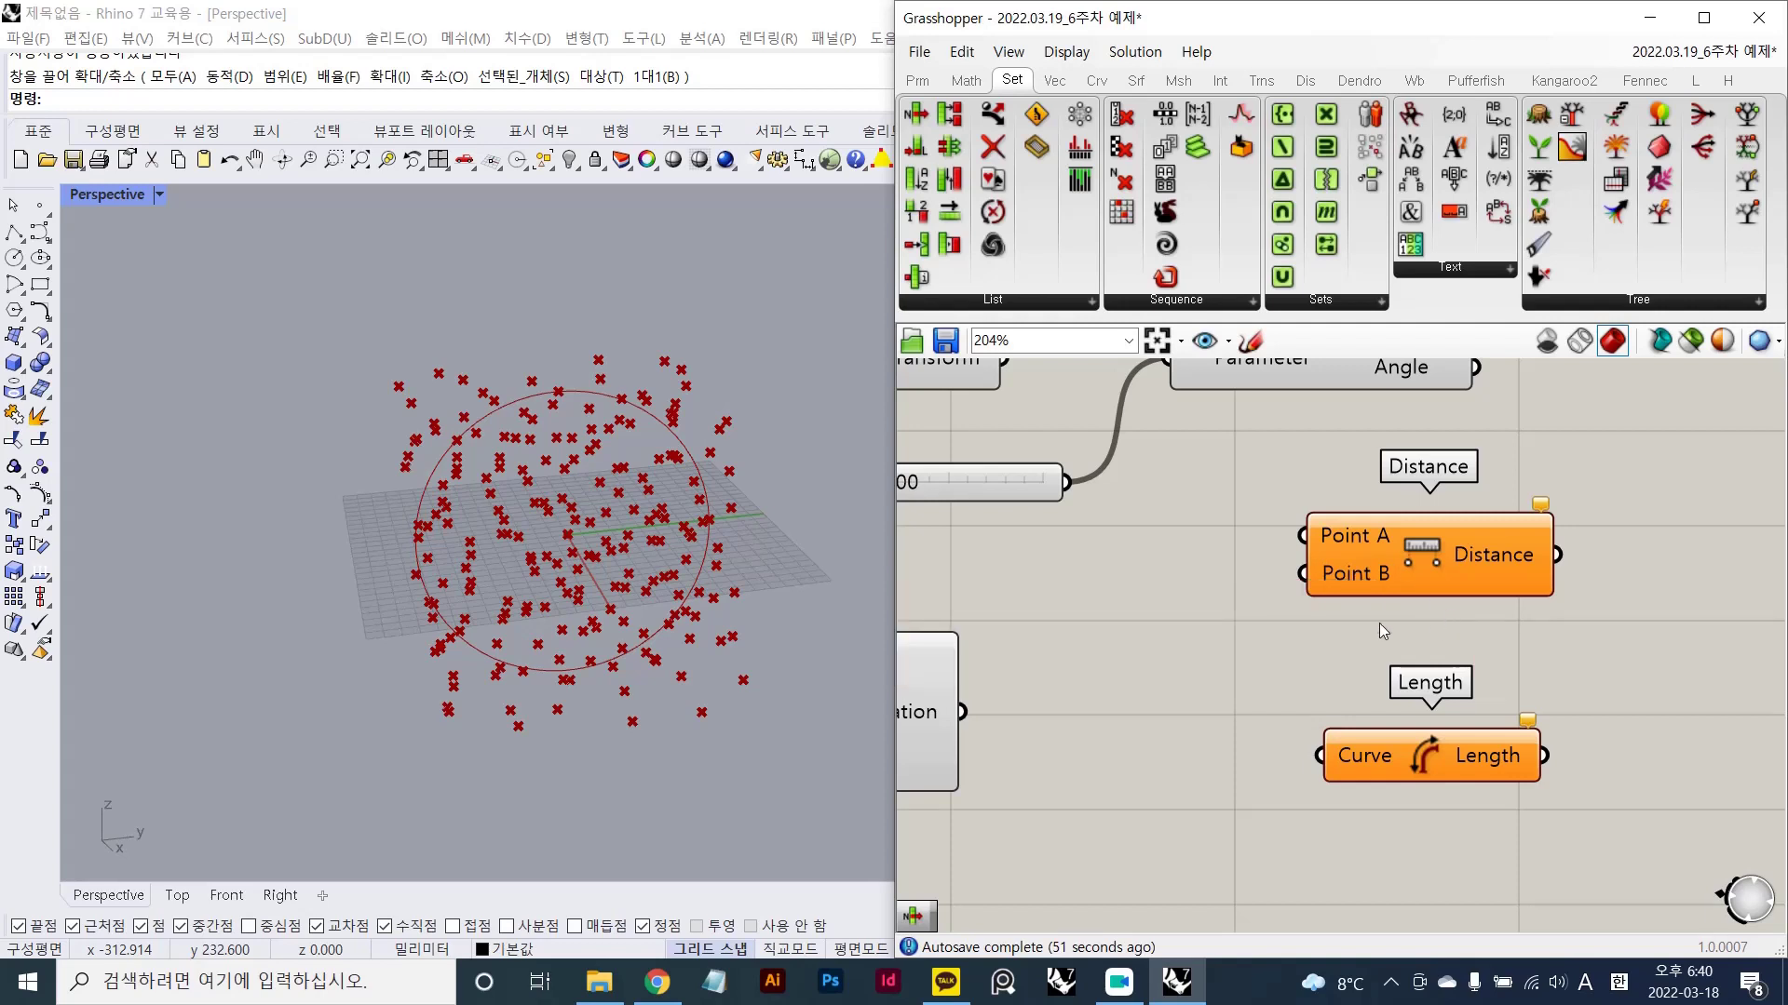
pyautogui.moveTo(1361, 612); pyautogui.dragTo(1416, 612, button='right')
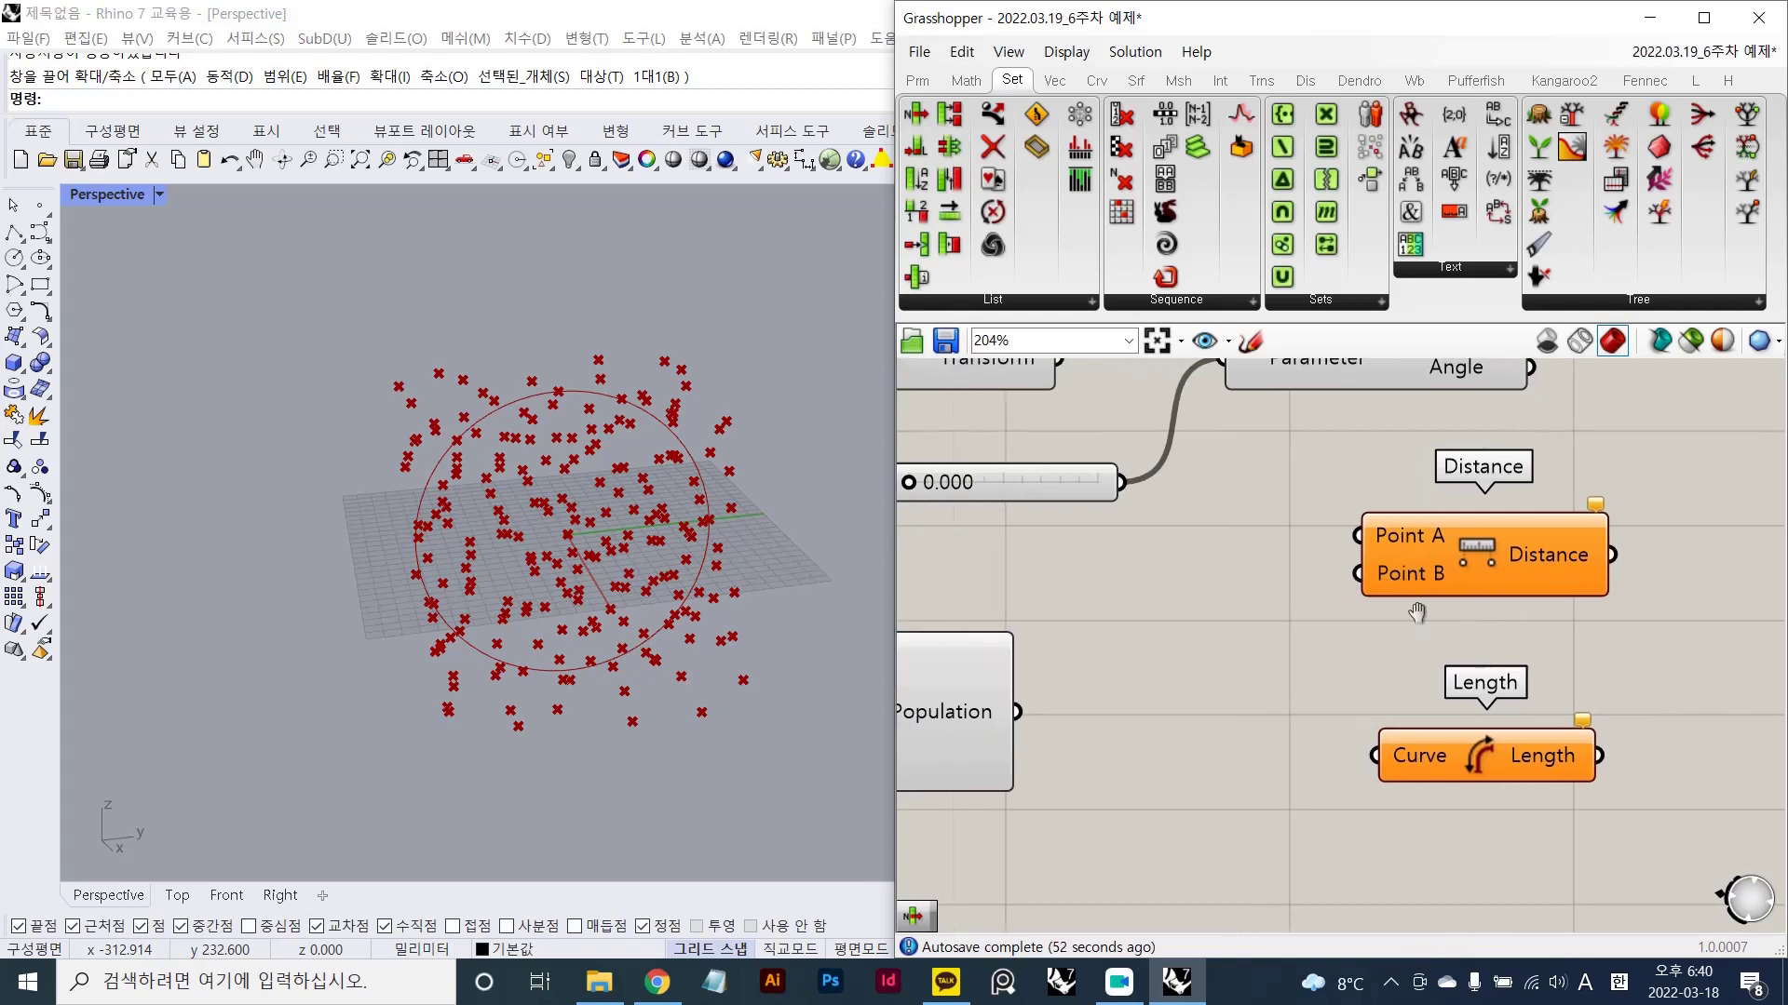
# - Delete the Length component below the Distance component
pyautogui.click(1471, 759)
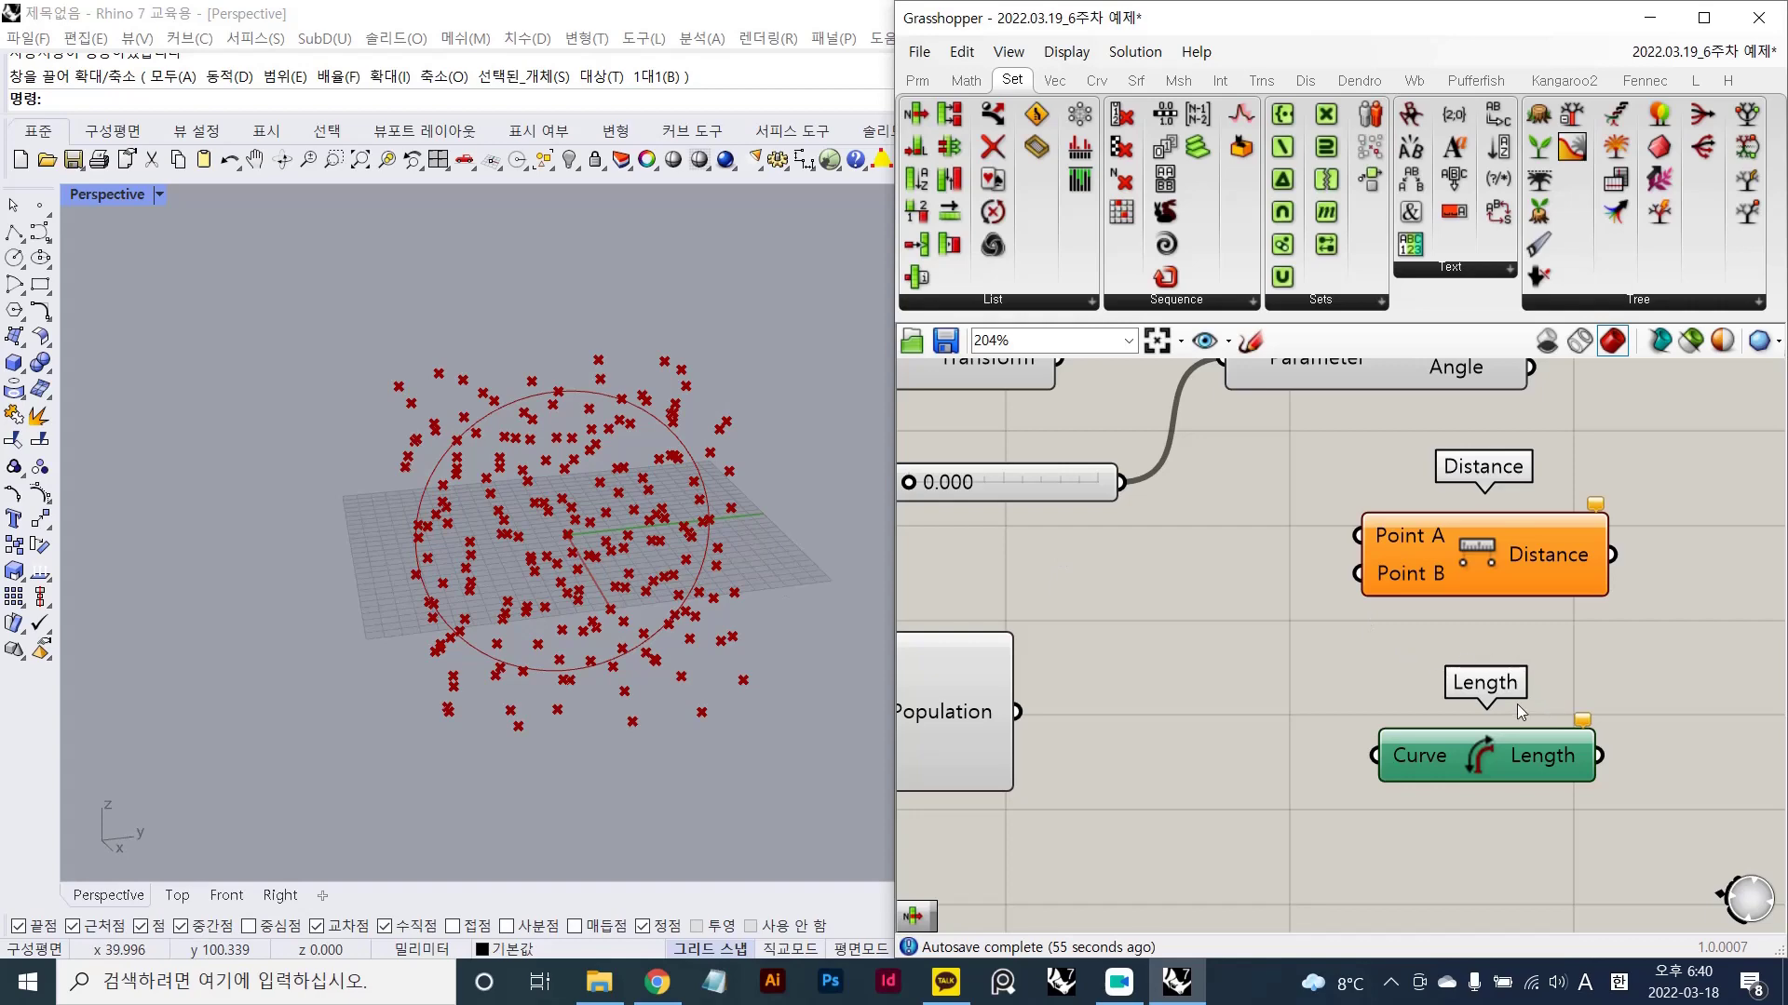
pyautogui.press('Delete')
# - Move the Distance component to the lower right of Evaluate Curve and connect Evaluate Curve's Point output to its Point A input
pyautogui.scroll(-3, 1427, 633)
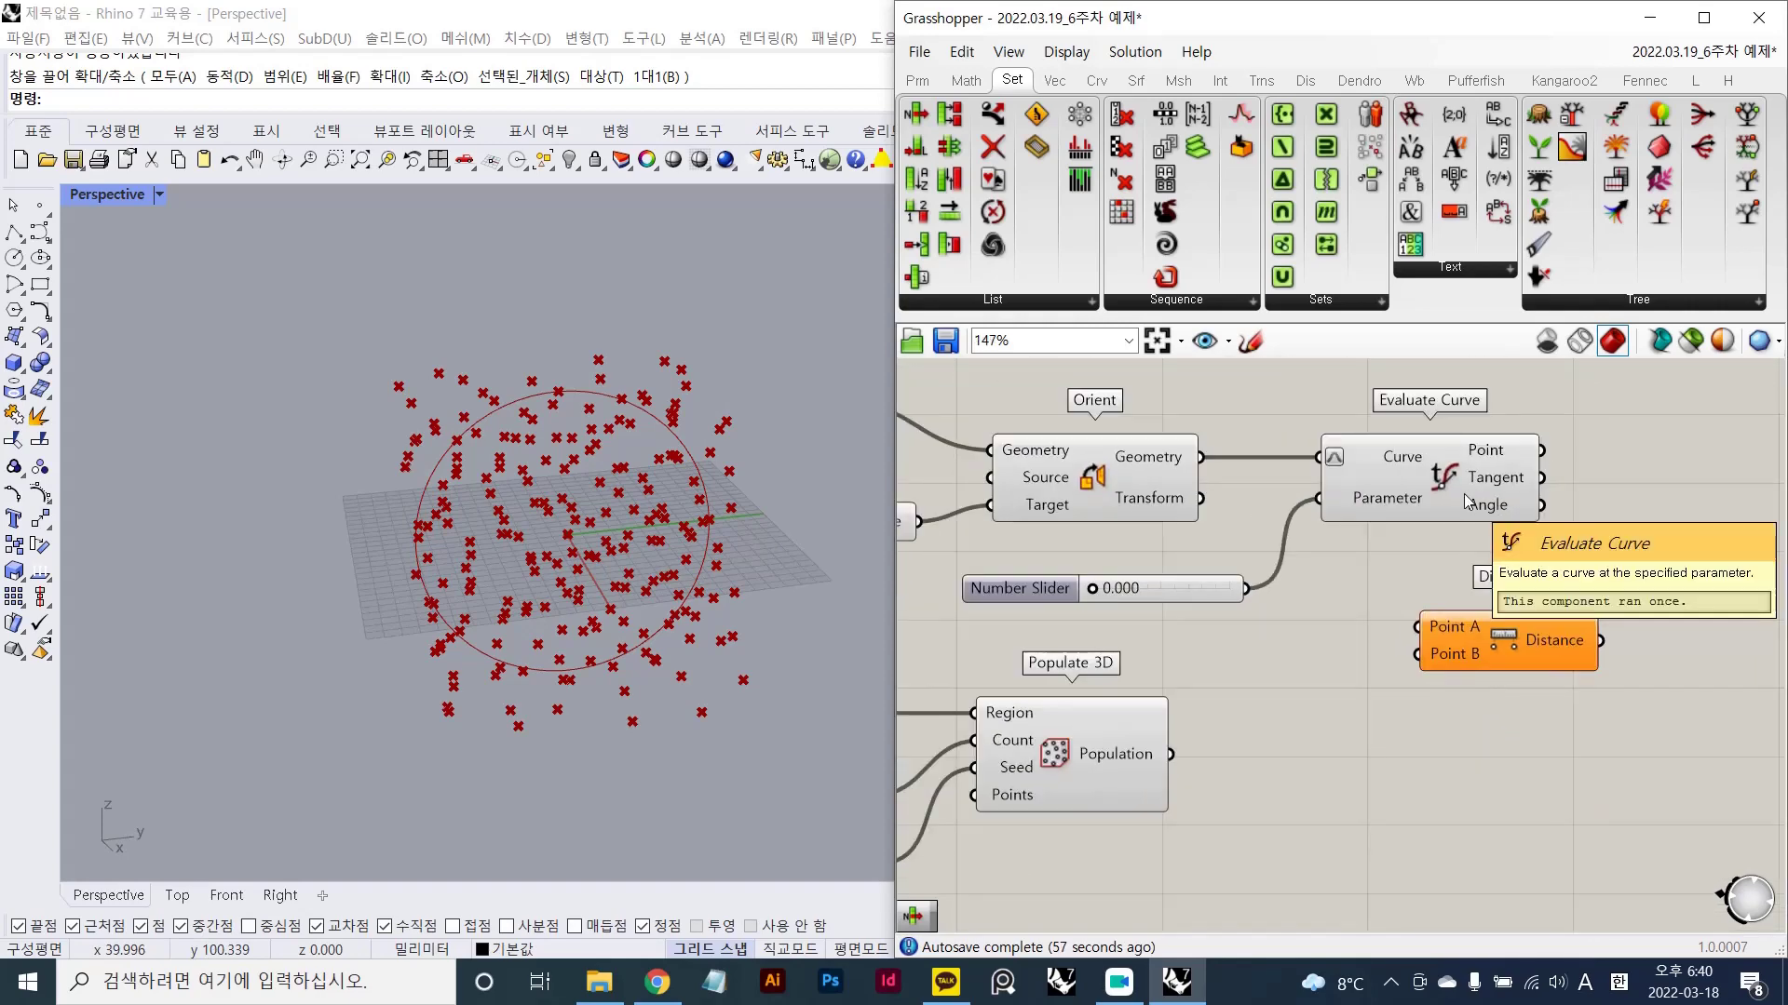
pyautogui.click(1482, 449)
pyautogui.scroll(2, 1482, 449)
pyautogui.moveTo(1472, 596); pyautogui.dragTo(1384, 573, button='right')
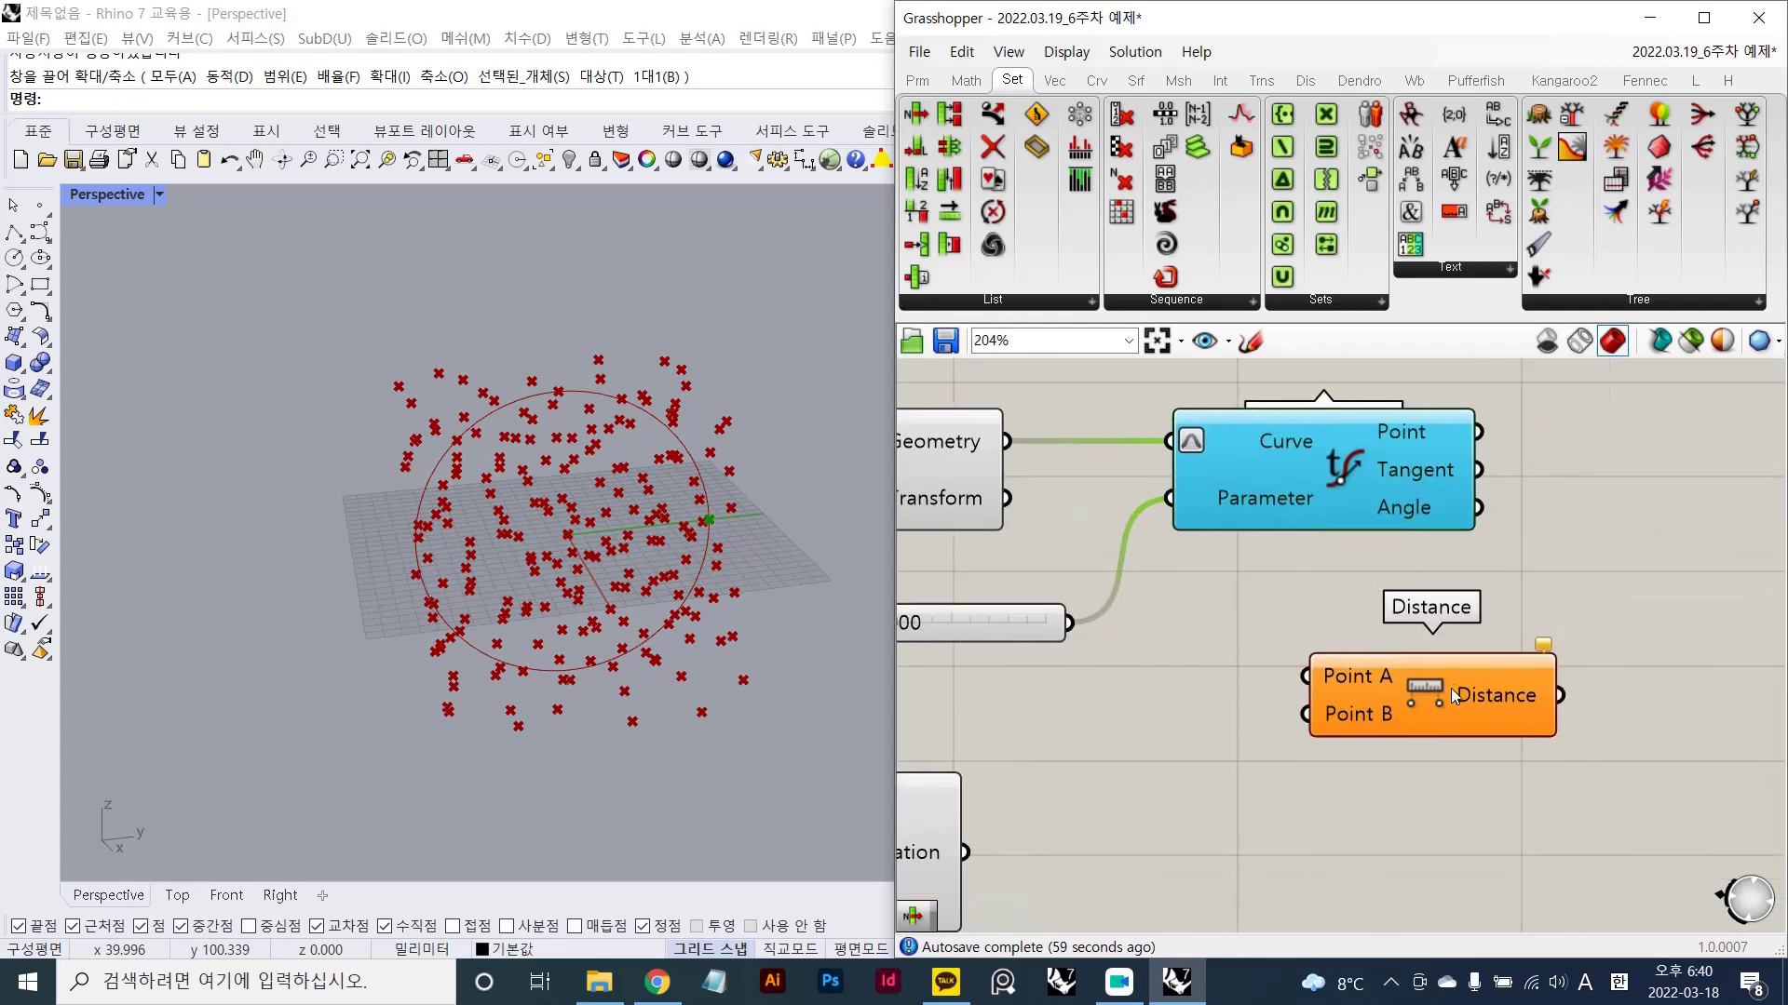
pyautogui.moveTo(1435, 693); pyautogui.dragTo(1608, 677)
pyautogui.click(1366, 488)
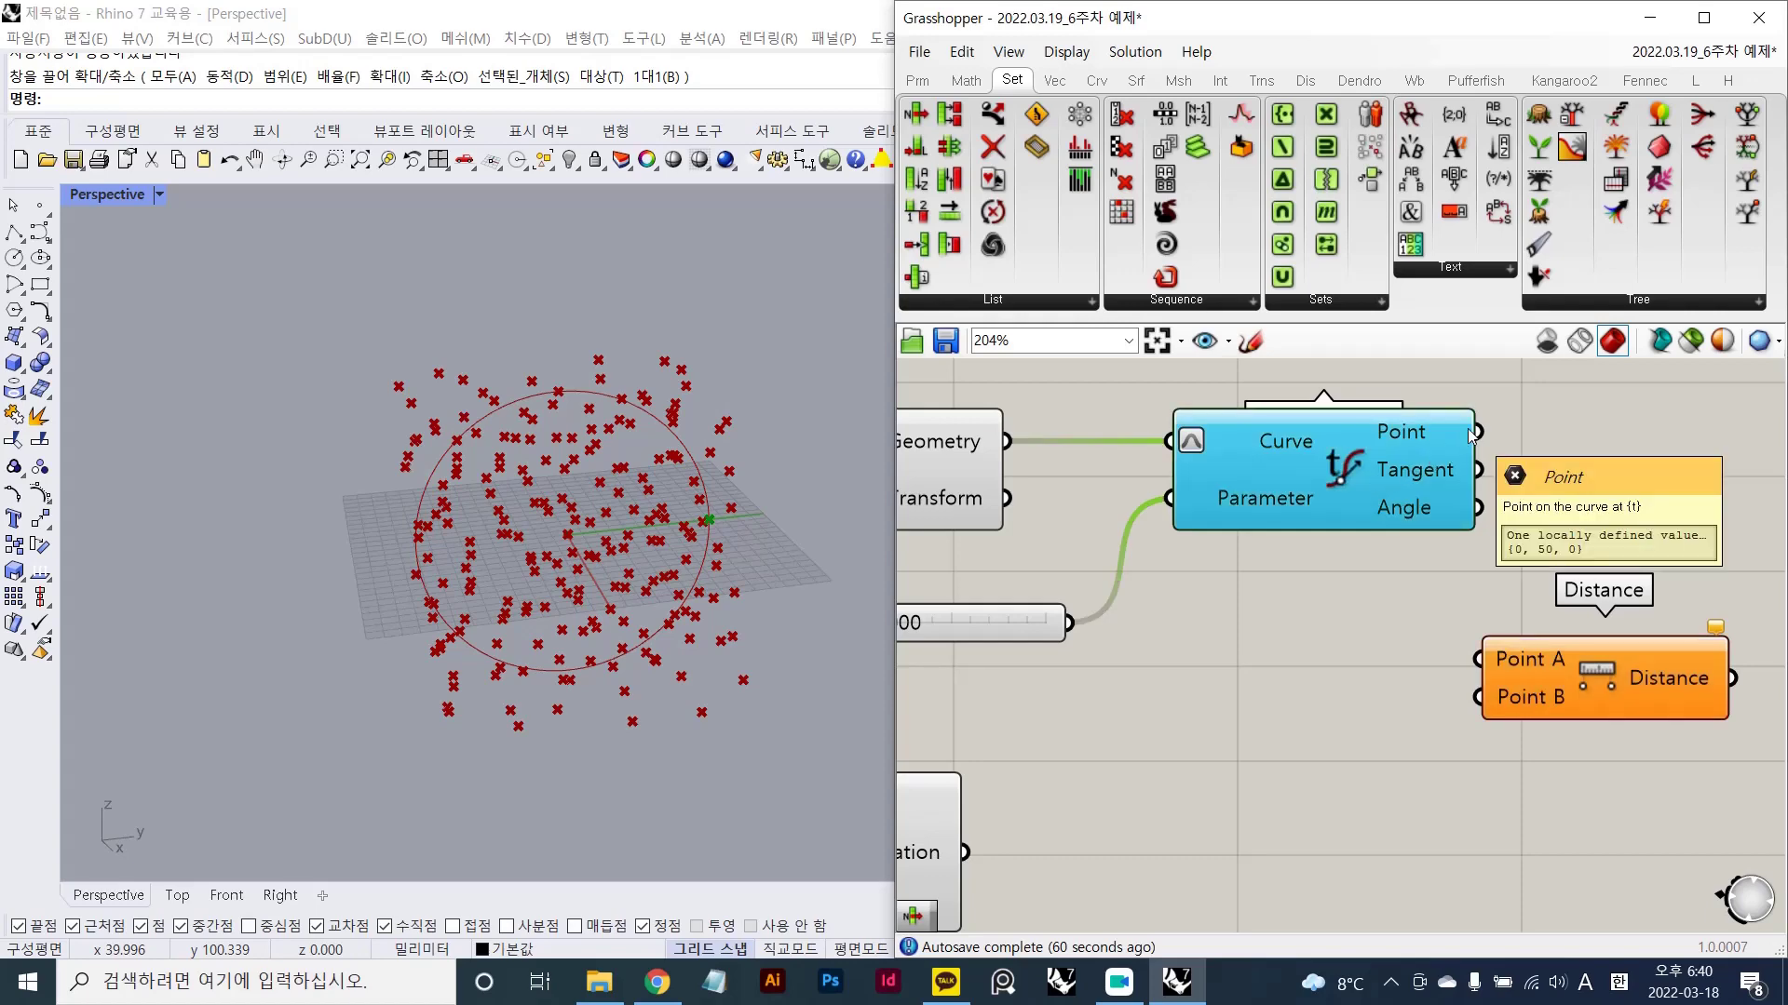
pyautogui.moveTo(1474, 432); pyautogui.dragTo(1479, 659)
pyautogui.click(1477, 780)
# - Connect Populate 3D's Population output to the Point B input of the Distance component
pyautogui.scroll(-1, 1466, 759)
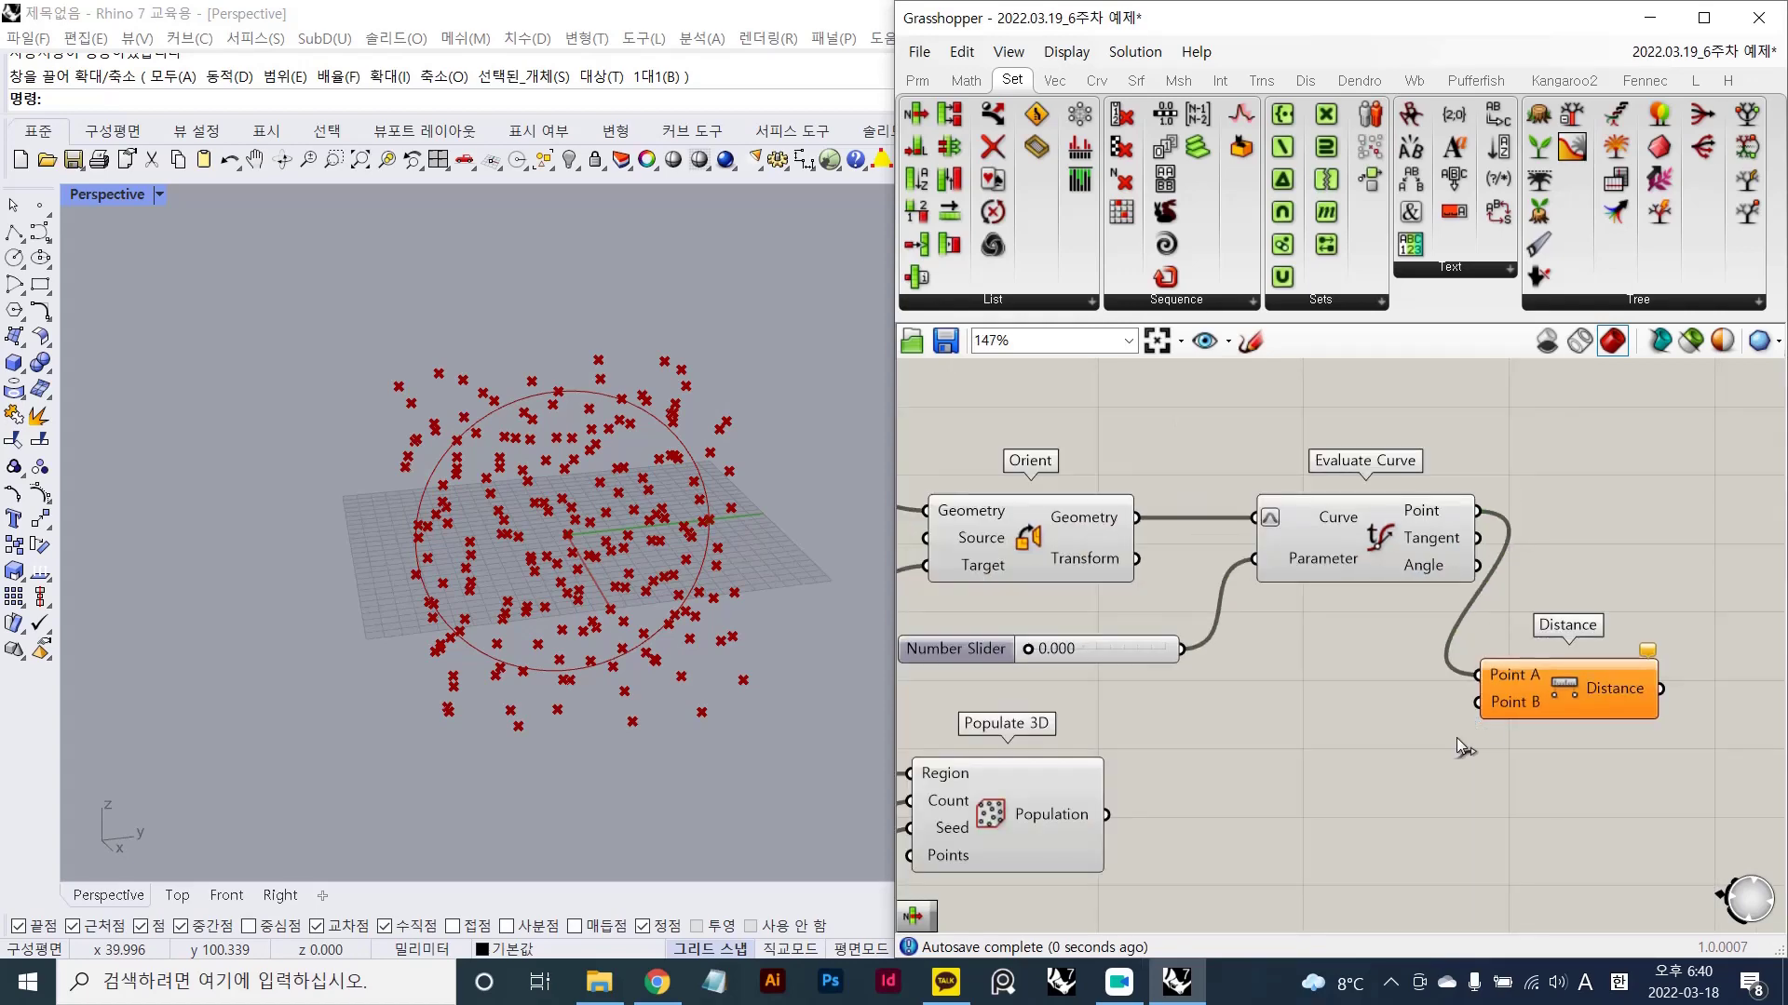
pyautogui.moveTo(1456, 737); pyautogui.dragTo(1461, 559, button='right')
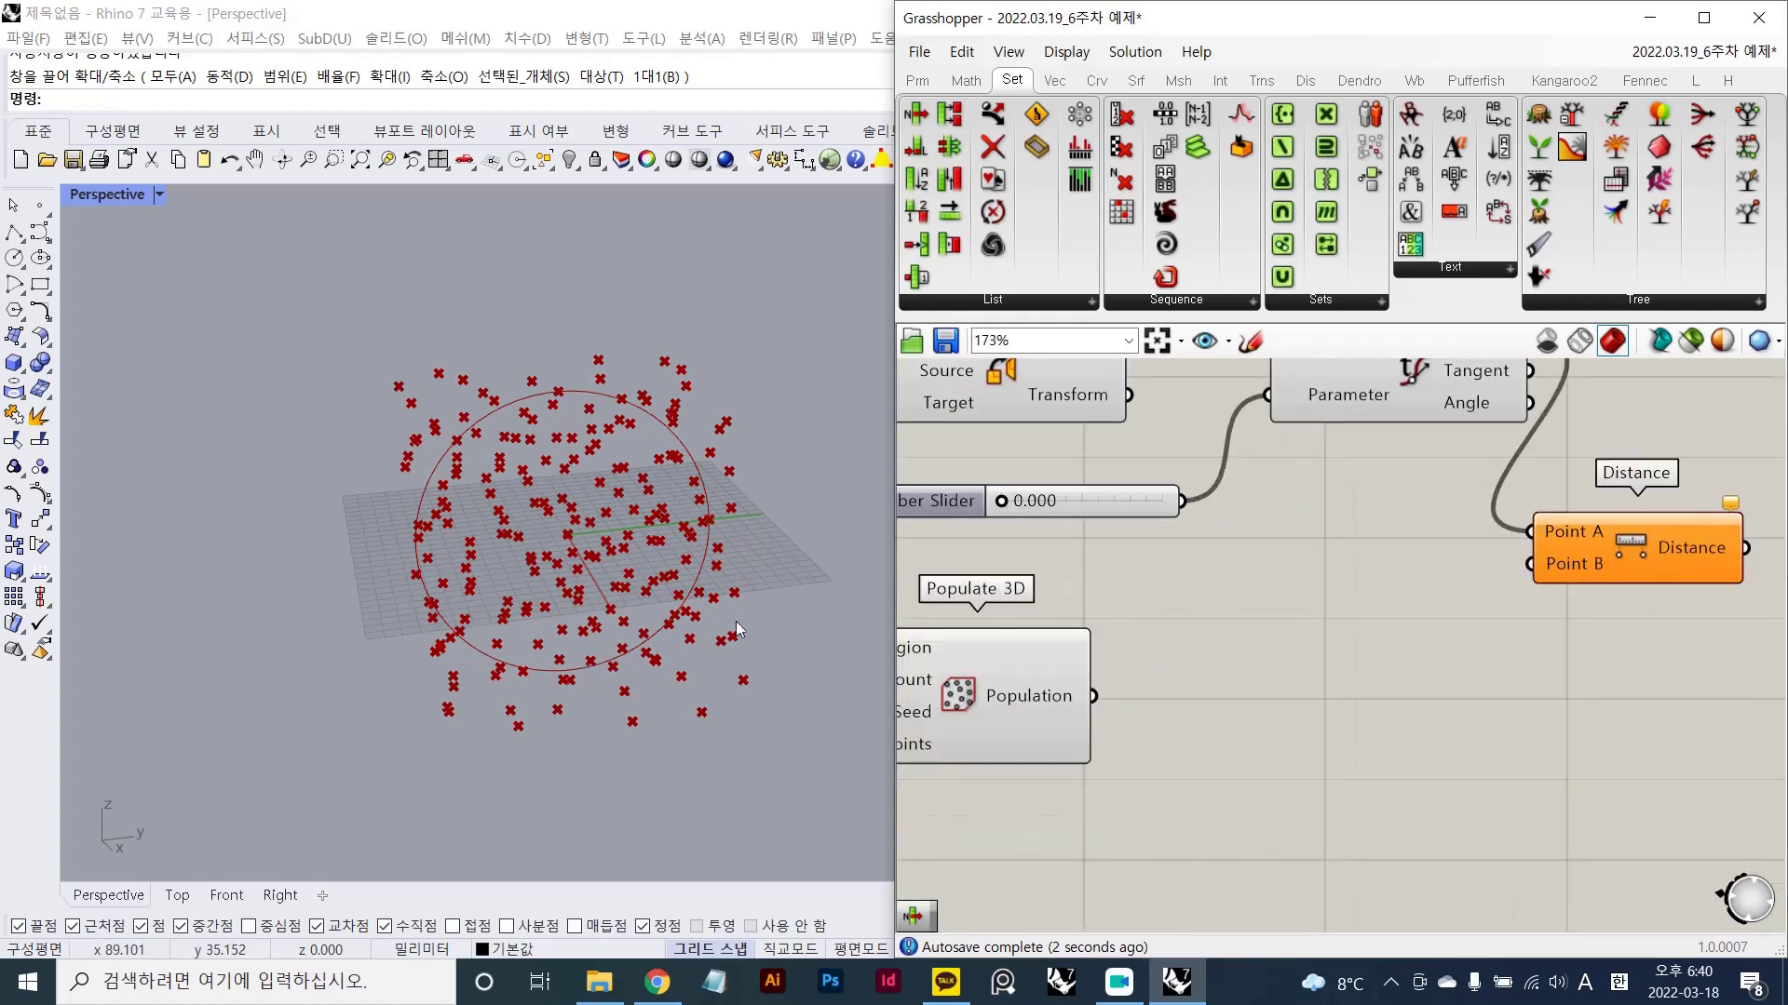
pyautogui.moveTo(1093, 696); pyautogui.dragTo(1535, 565)
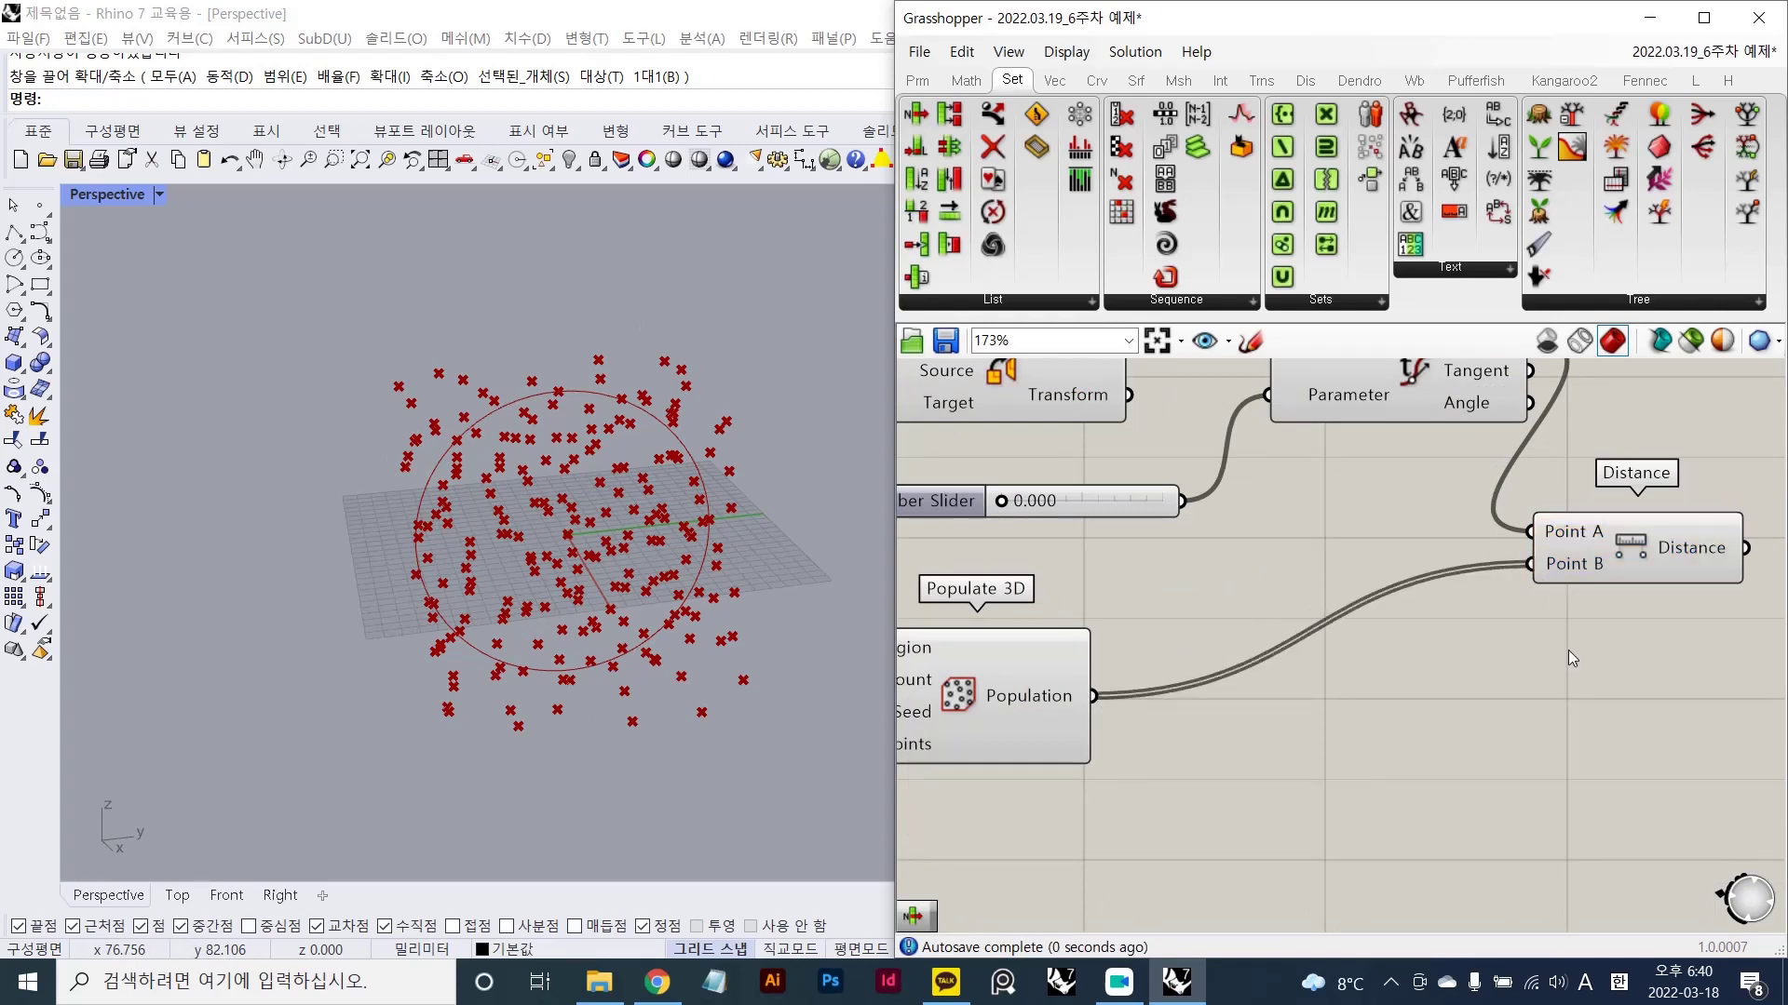
pyautogui.moveTo(1568, 650); pyautogui.dragTo(1310, 706, button='right')
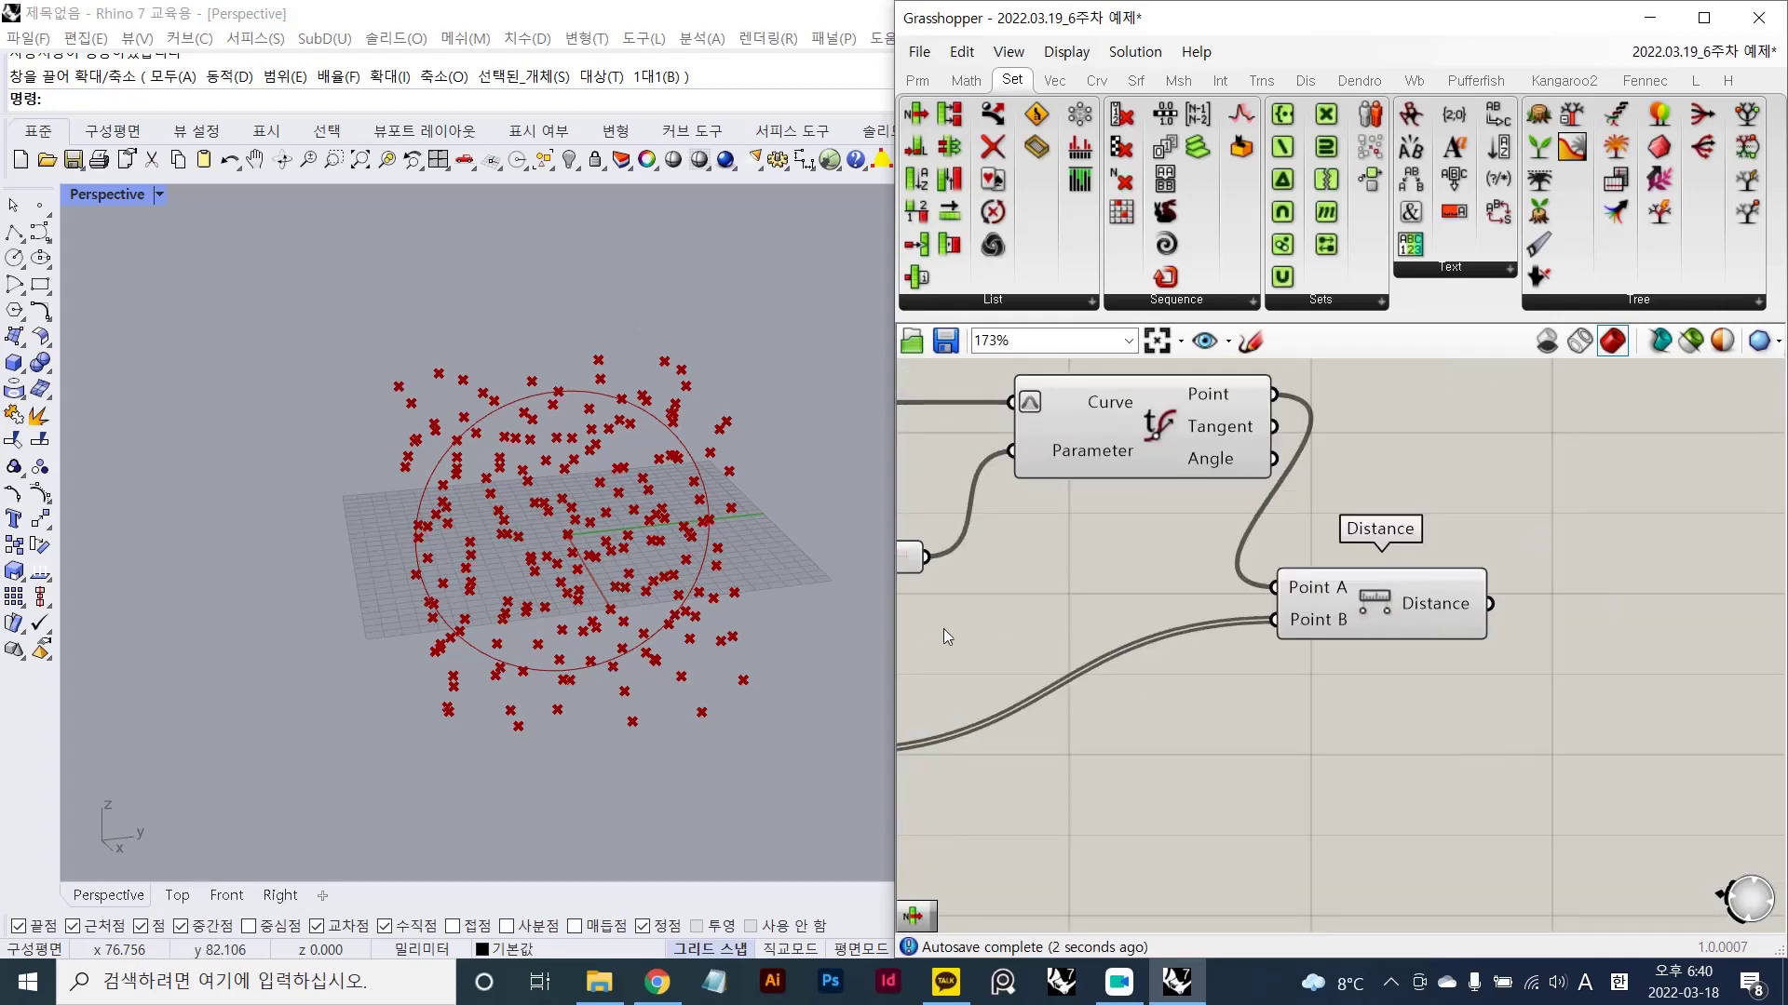
# - Start a screen capture spanning the Perspective viewport and part of the Grasshopper canvas, and set the annotation colour to blue
pyautogui.press('Print')
pyautogui.moveTo(169, 169); pyautogui.dragTo(1044, 932)
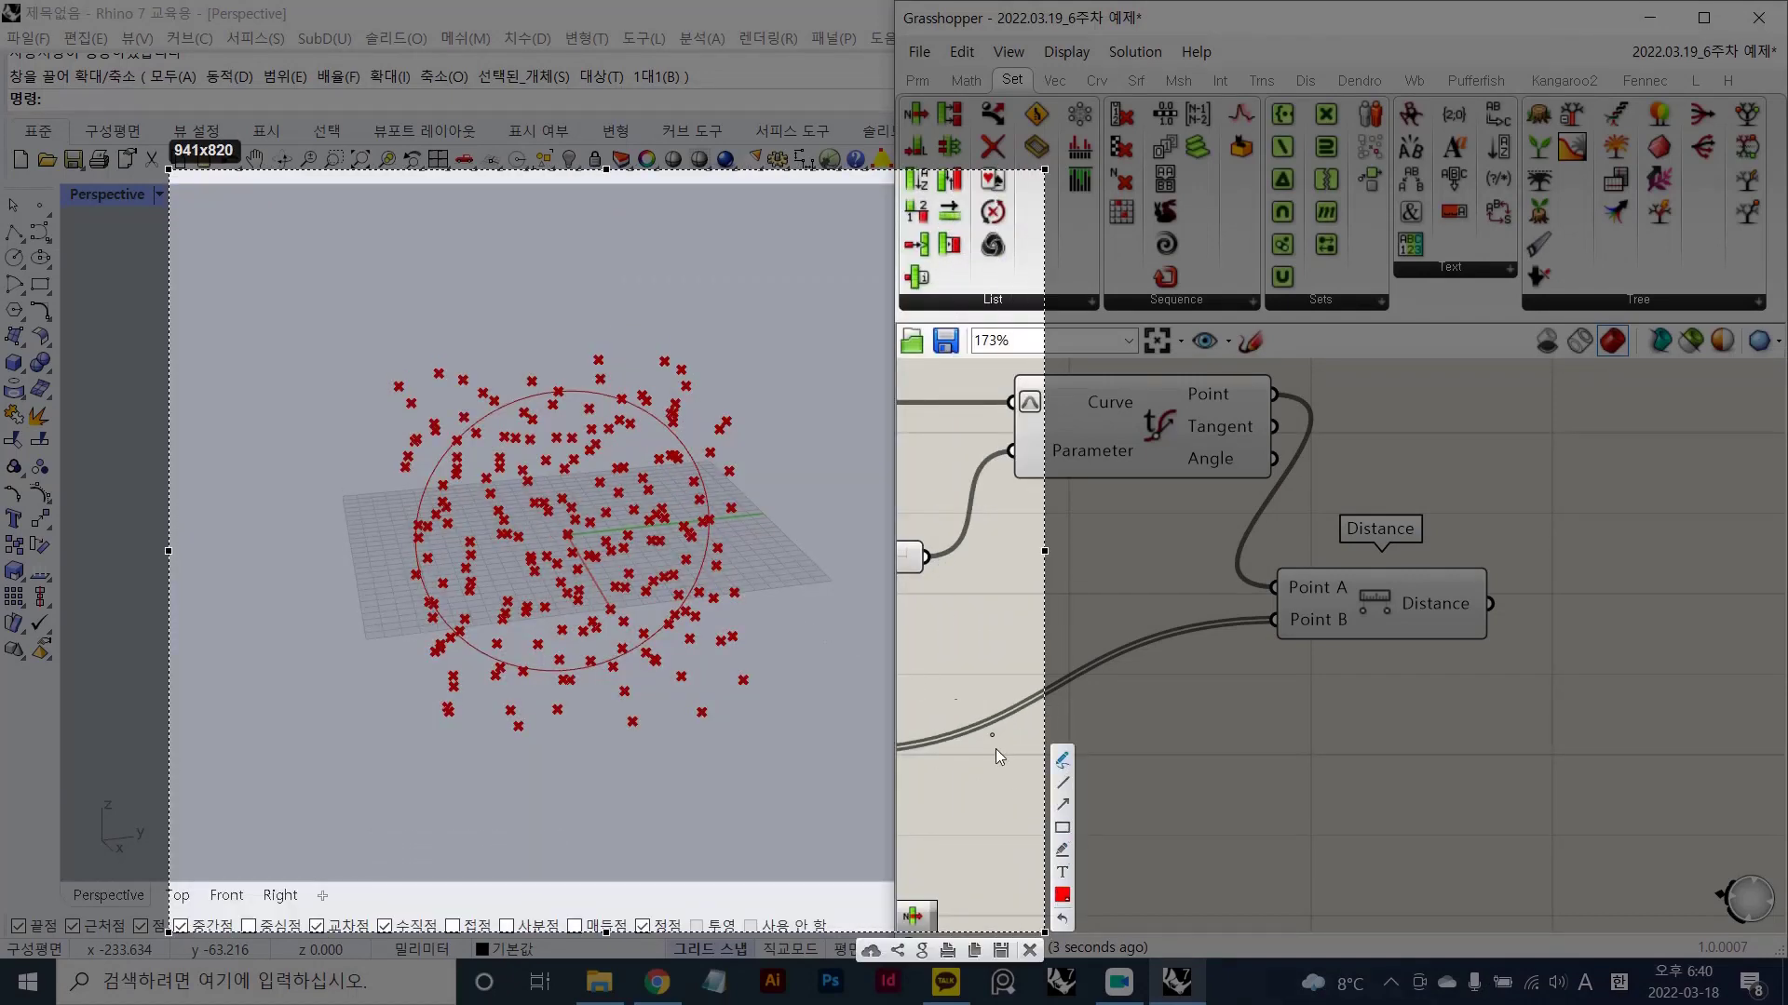
pyautogui.click(1067, 895)
pyautogui.click(899, 640)
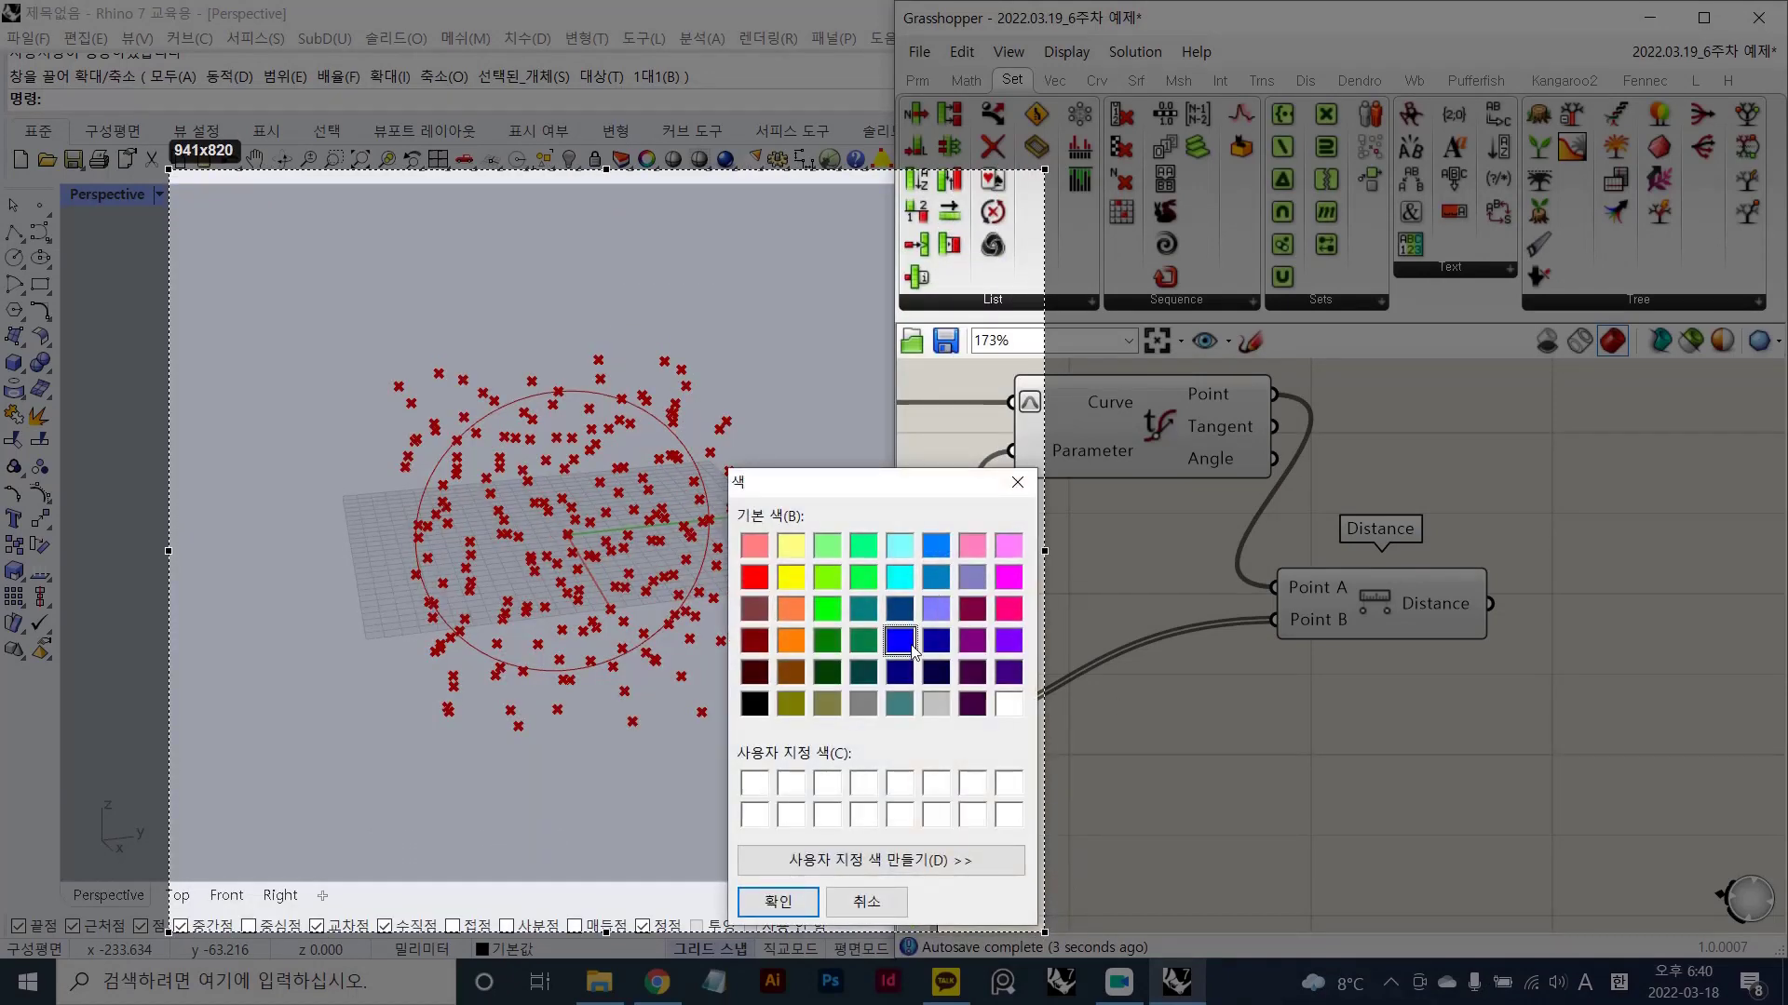
pyautogui.click(797, 900)
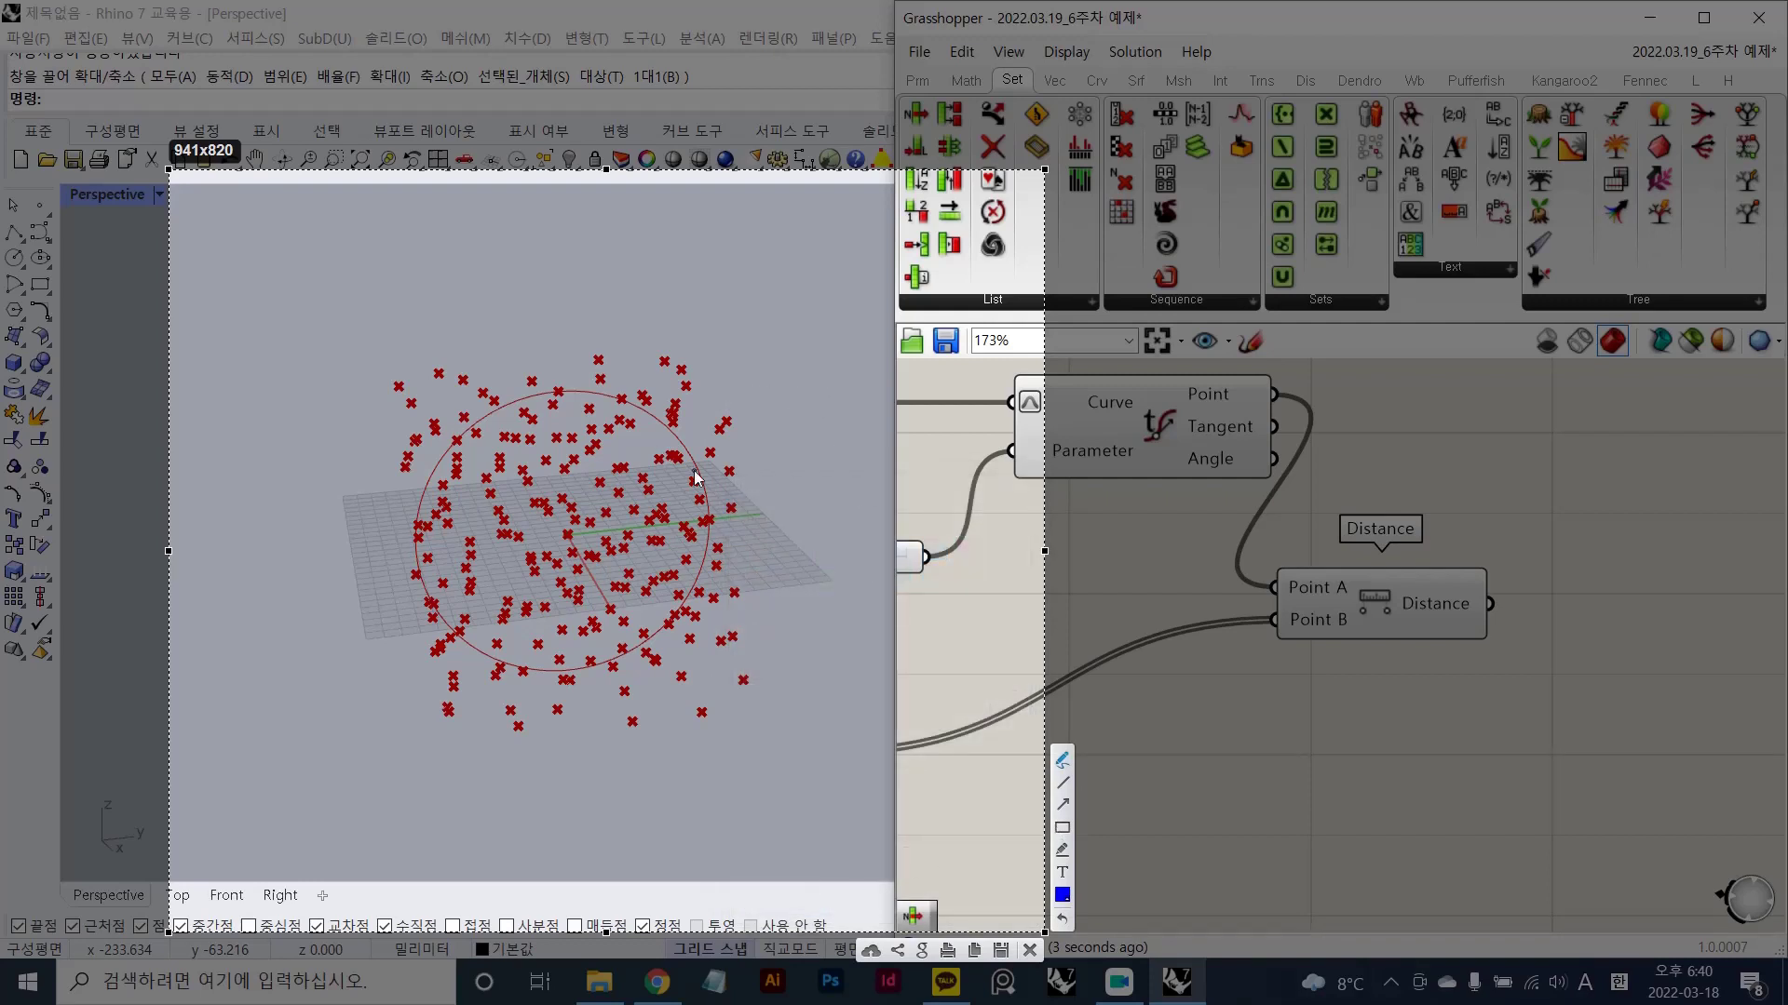
pyautogui.moveTo(747, 323)
pyautogui.mouseDown()
pyautogui.moveTo(745, 371)
pyautogui.moveTo(1005, 327)
pyautogui.moveTo(735, 359)
pyautogui.mouseUp()
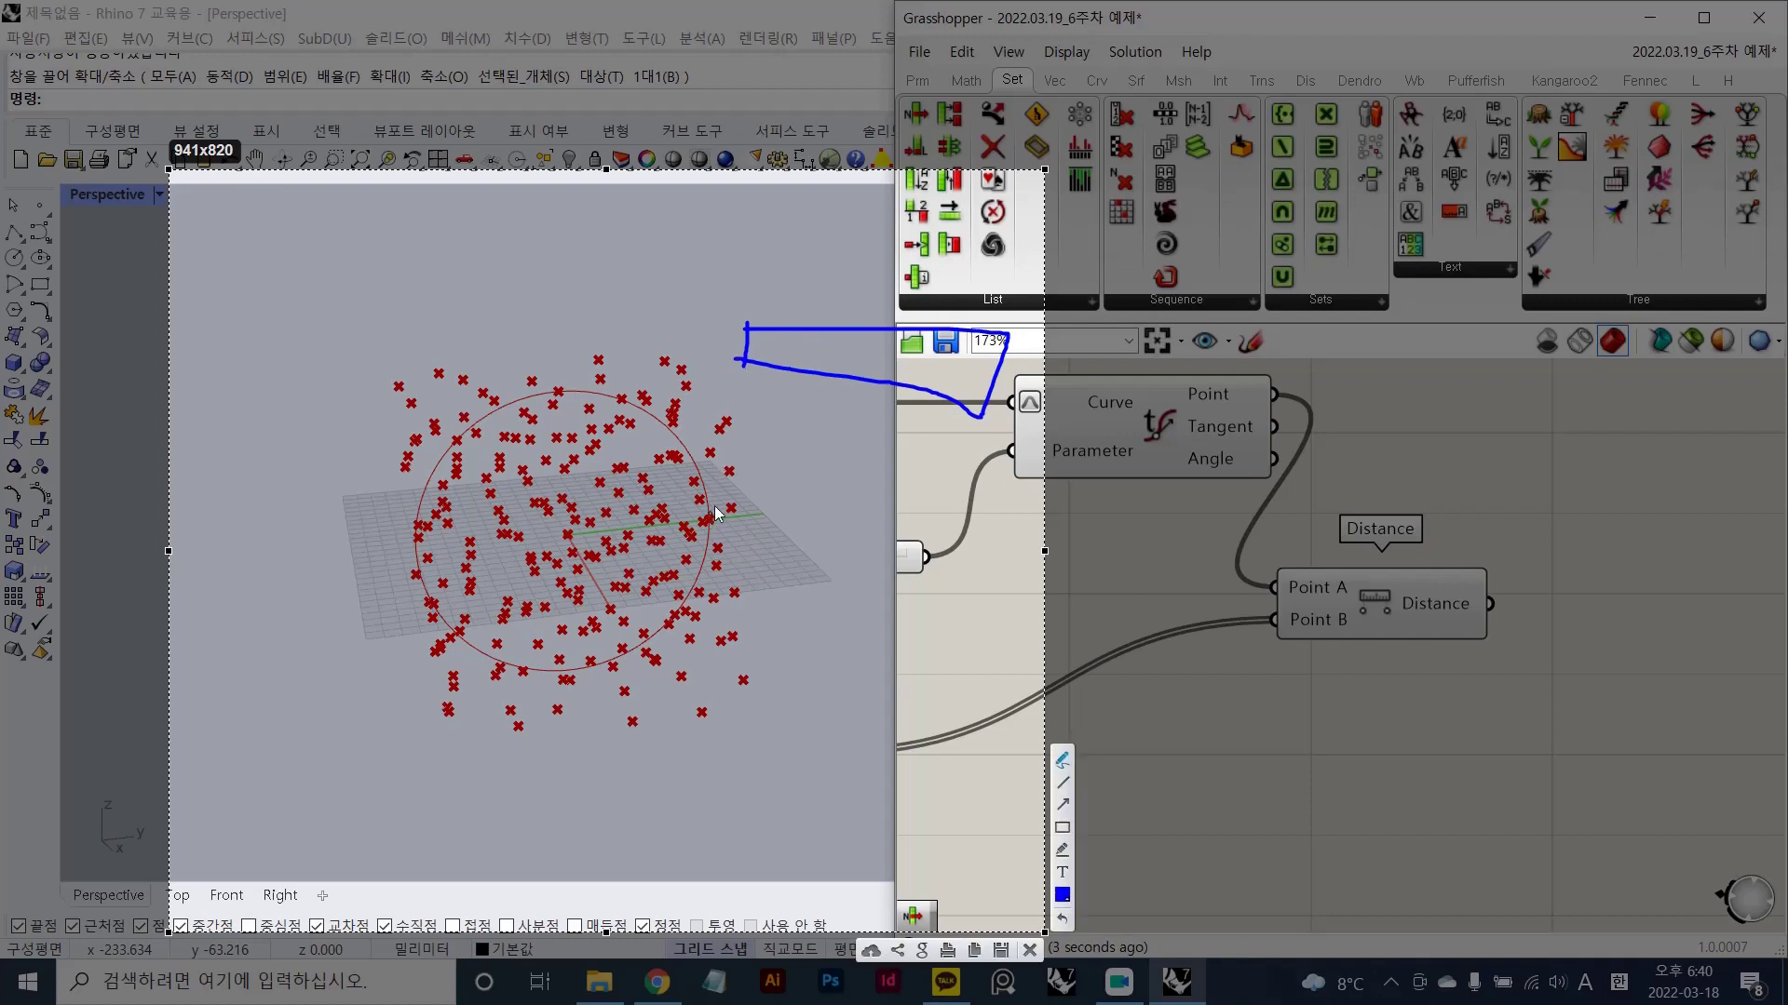
pyautogui.moveTo(1129, 324); pyautogui.dragTo(1062, 770)
pyautogui.hotkey('ctrl', 'z')
pyautogui.hotkey('ctrl', 'z')
pyautogui.hotkey('ctrl', 'z')
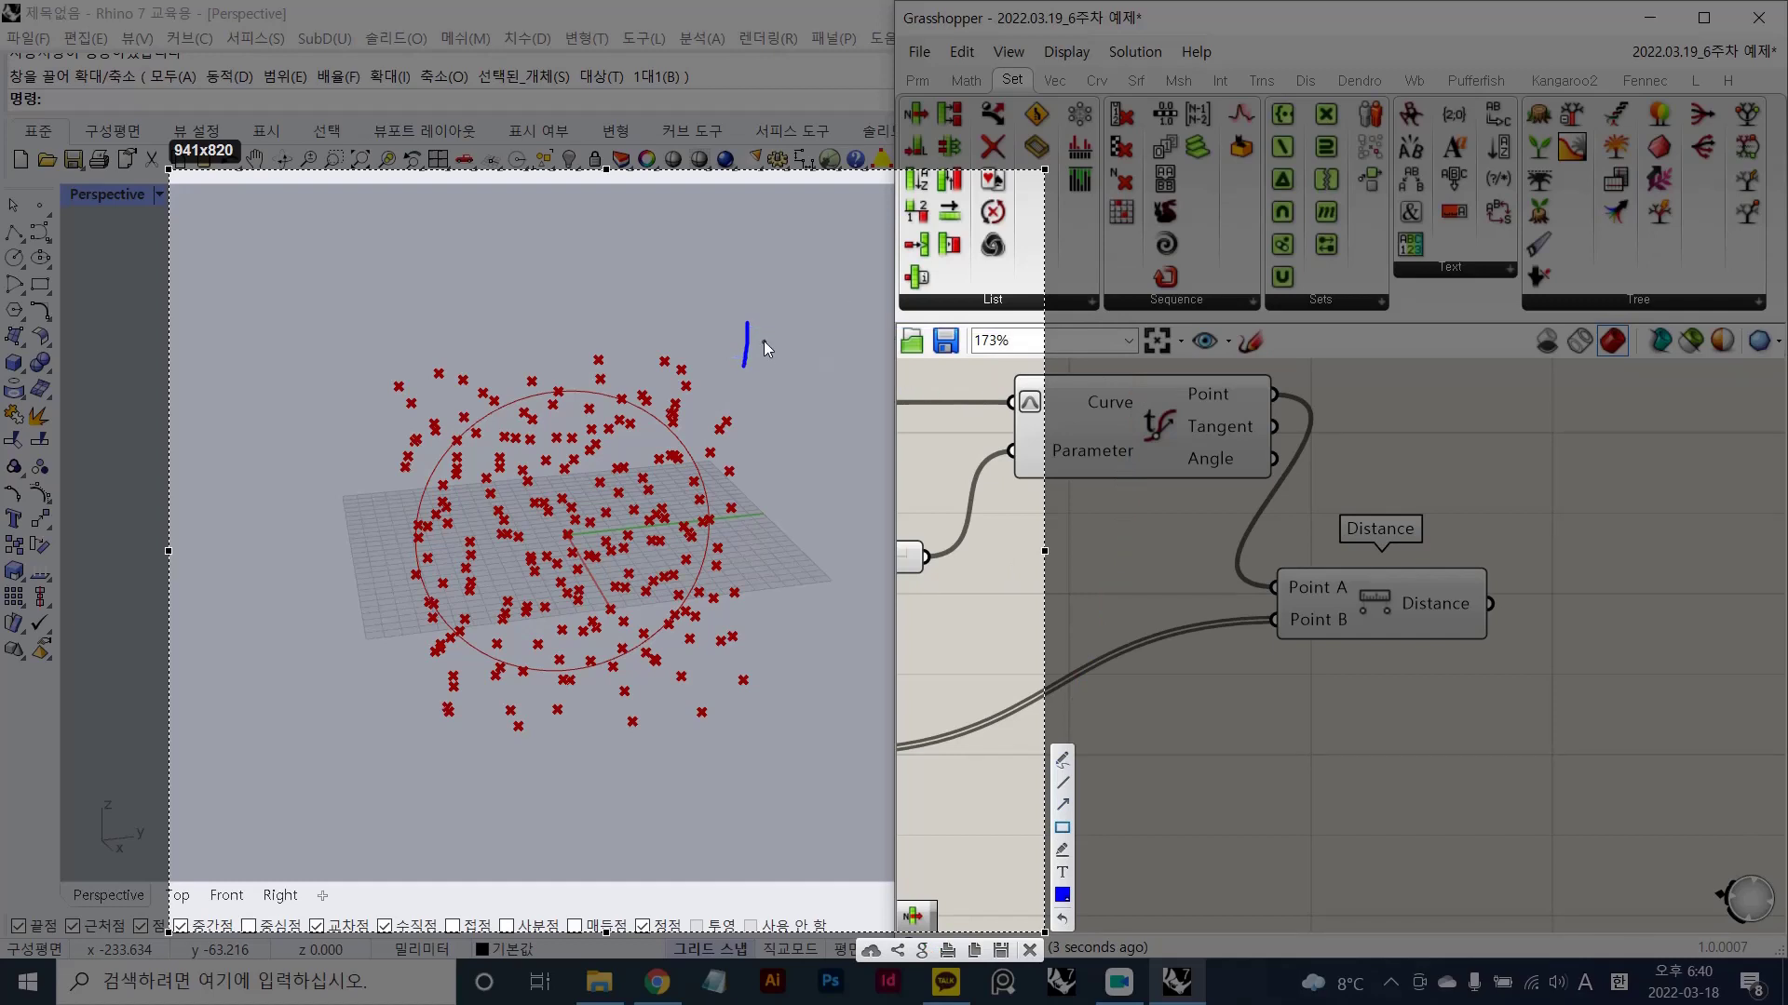
# - Draw a short wide rectangle over the viewport and a tall rectangle over the canvas as list diagrams
pyautogui.click(1062, 827)
pyautogui.moveTo(535, 363); pyautogui.dragTo(852, 410)
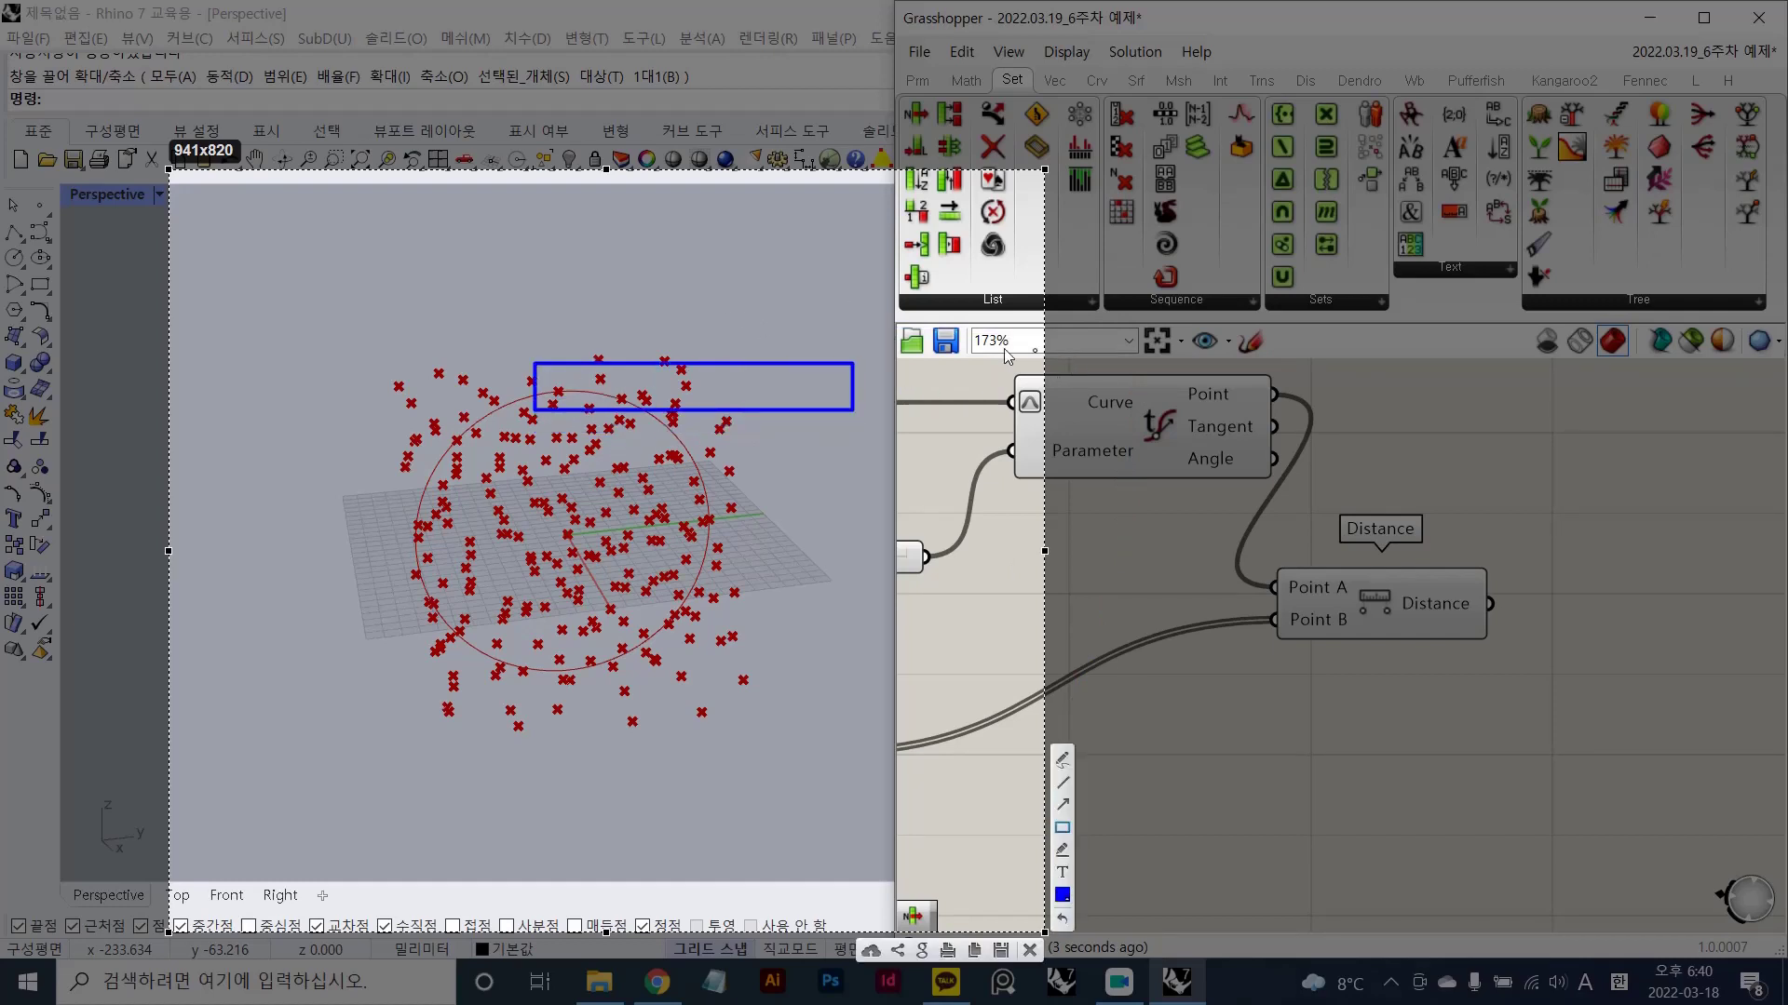
pyautogui.moveTo(918, 352); pyautogui.dragTo(1295, 923)
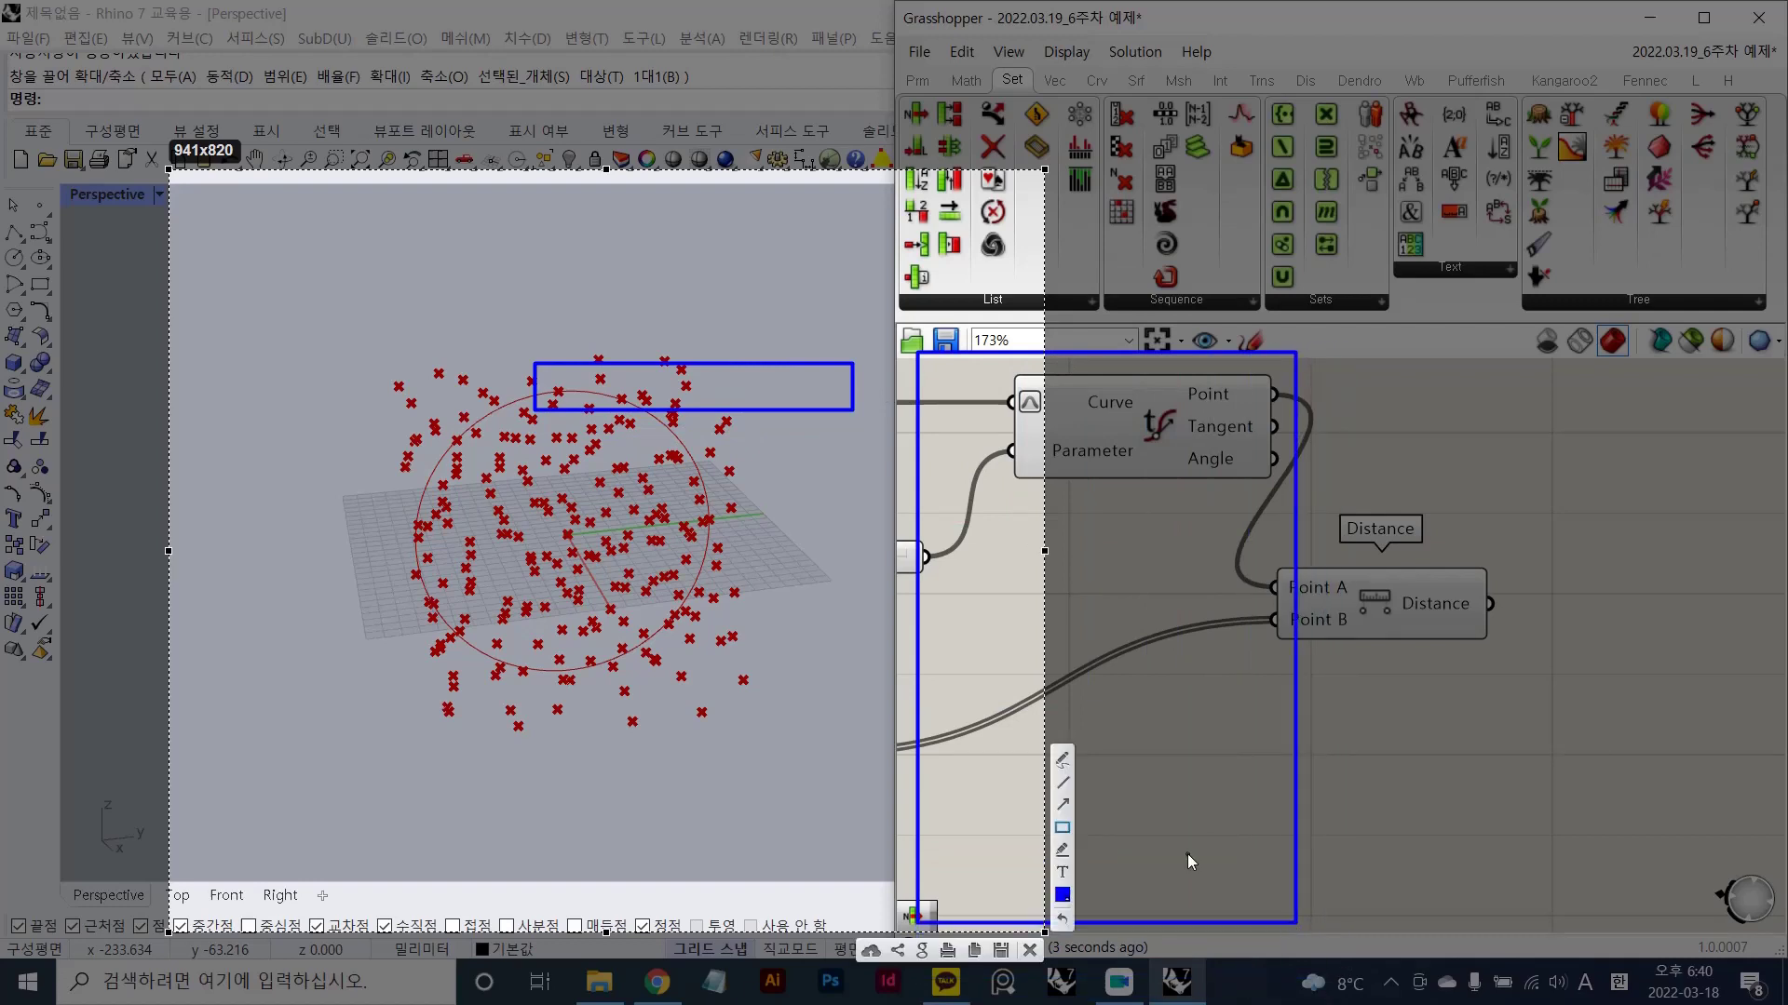
# - Handwrite "Point A" above the short rectangle and "B" above the tall rectangle
pyautogui.moveTo(606, 250)
pyautogui.mouseDown()
pyautogui.moveTo(607, 307)
pyautogui.moveTo(610, 280)
pyautogui.moveTo(696, 278)
pyautogui.mouseUp()
pyautogui.moveTo(694, 305); pyautogui.dragTo(756, 301)
pyautogui.moveTo(771, 268); pyautogui.dragTo(773, 306)
pyautogui.moveTo(758, 284)
pyautogui.mouseDown()
pyautogui.moveTo(791, 276)
pyautogui.moveTo(806, 300)
pyautogui.mouseUp()
pyautogui.moveTo(818, 229); pyautogui.dragTo(836, 270)
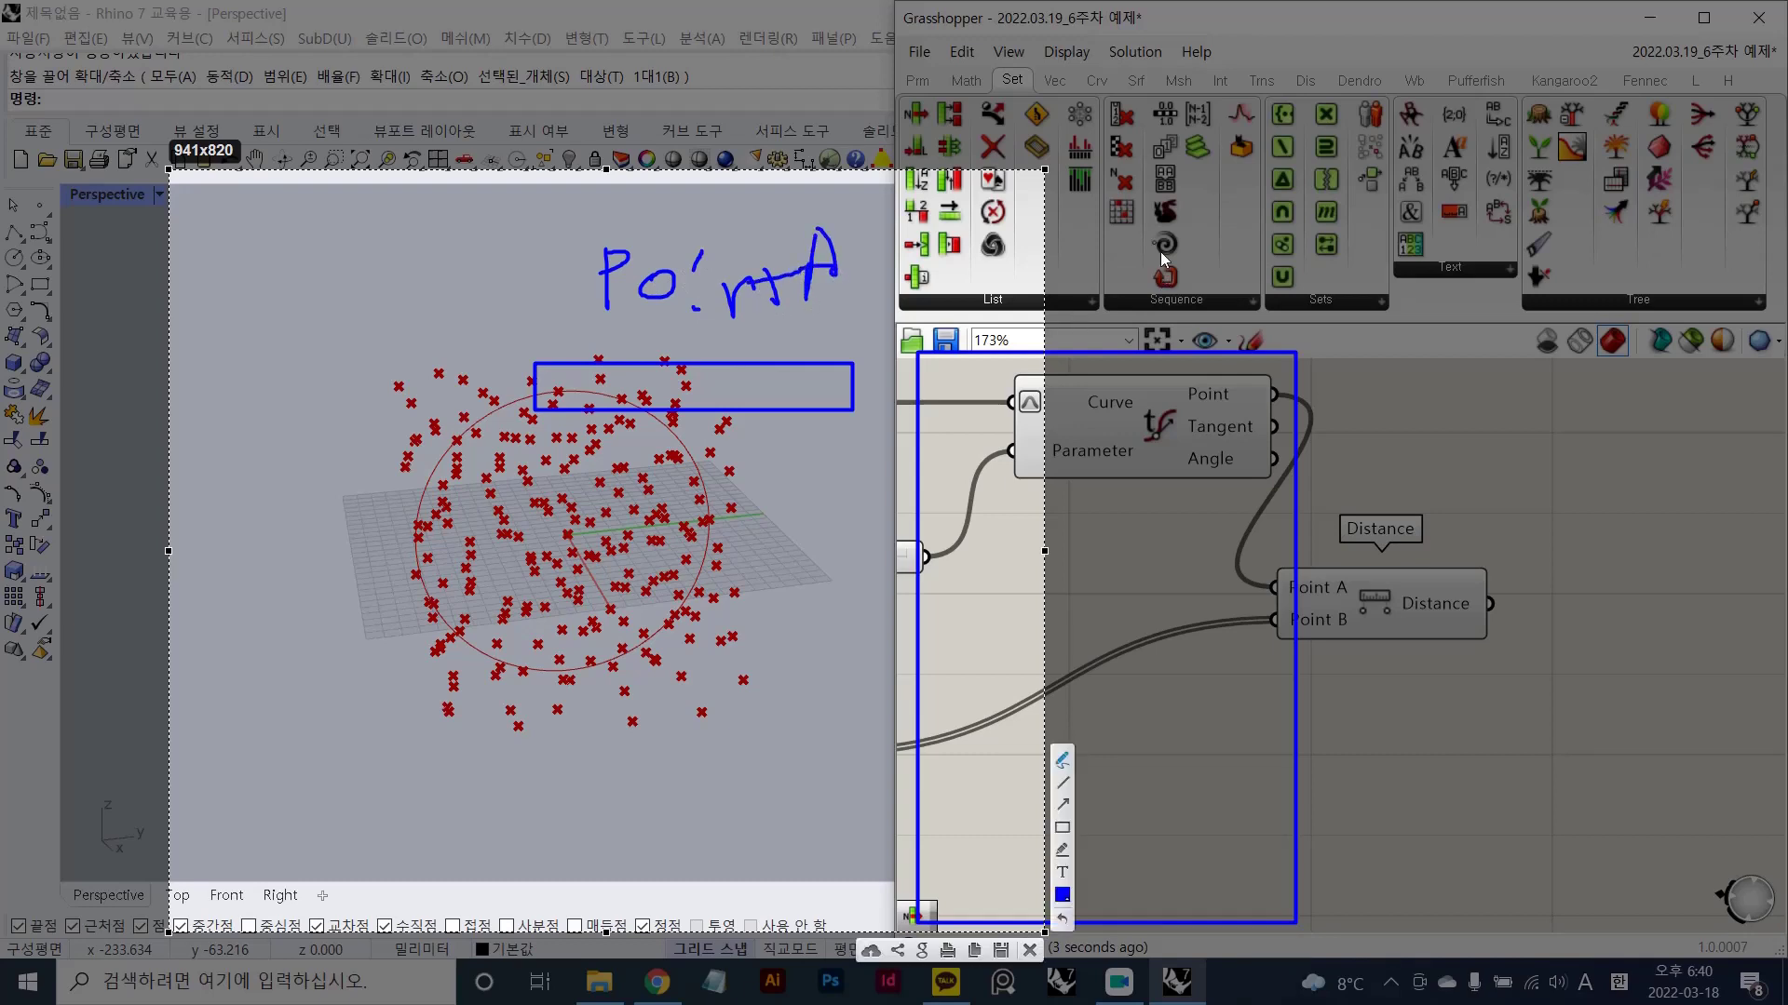
pyautogui.moveTo(1114, 244); pyautogui.dragTo(1128, 303)
pyautogui.moveTo(1124, 244); pyautogui.dragTo(1129, 241)
# - Circle the Point A input, mark one dot in the Point A box, and fill the B box with horizontal lines and trailing dots
pyautogui.moveTo(1319, 620); pyautogui.dragTo(1320, 614)
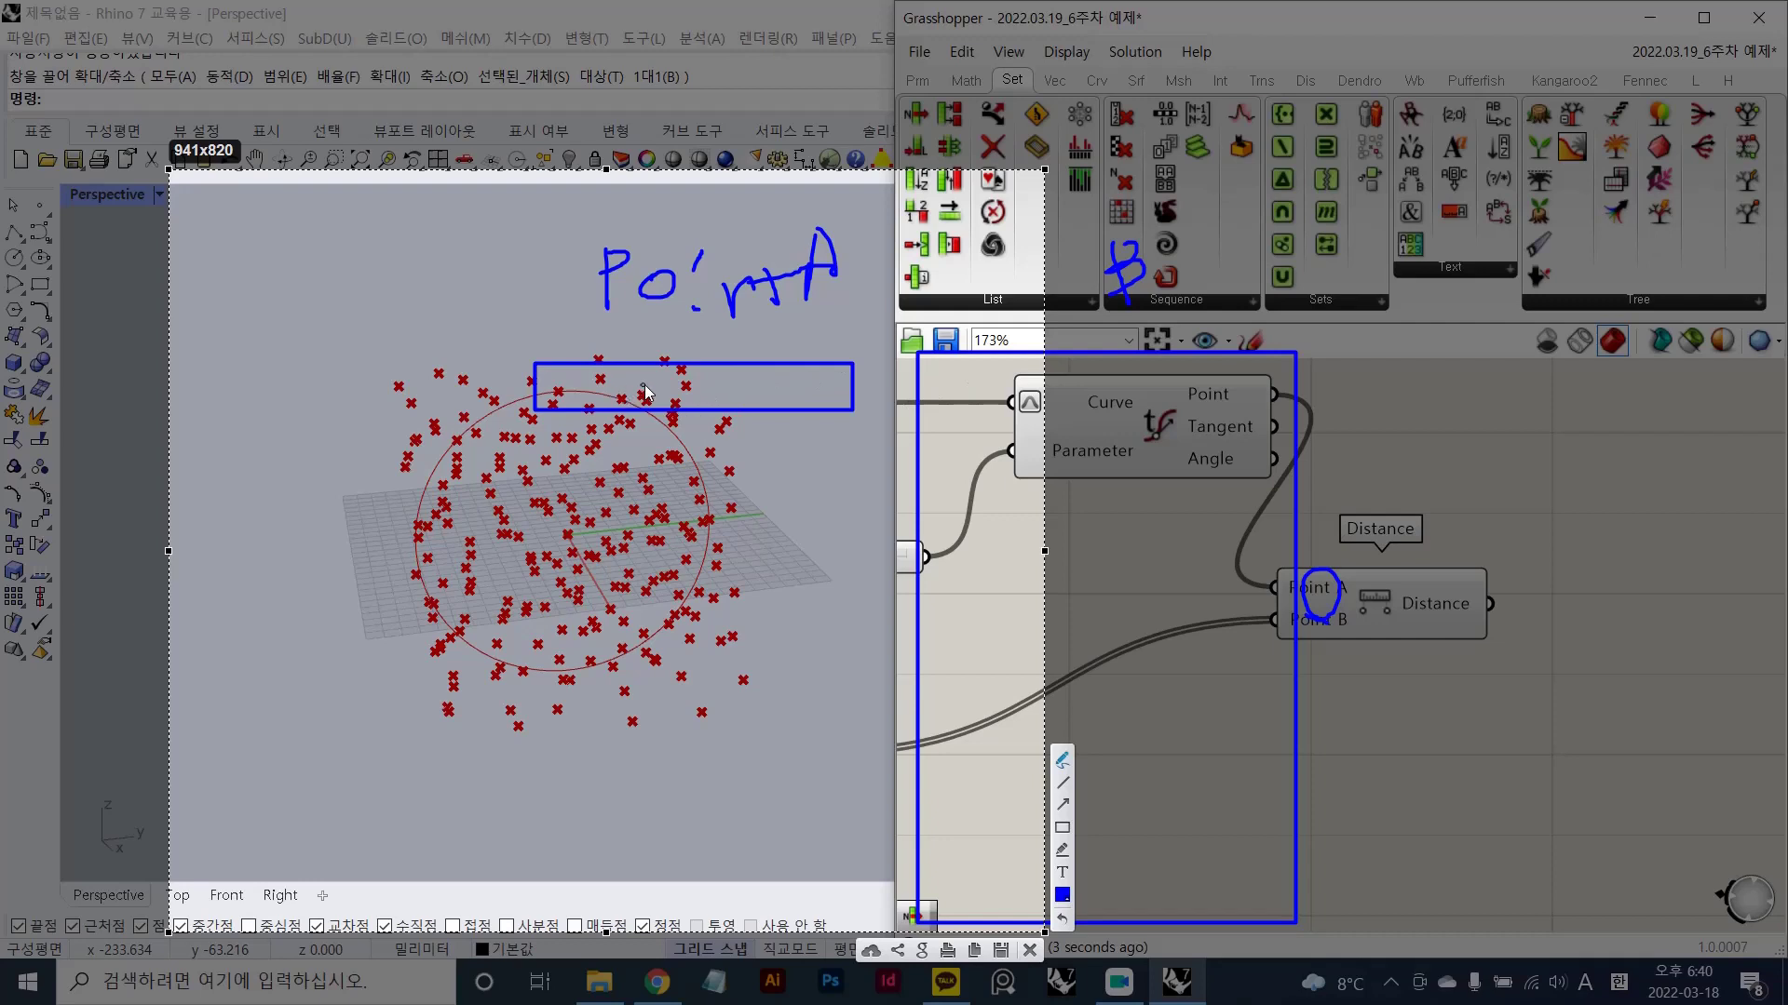
pyautogui.moveTo(788, 387); pyautogui.dragTo(785, 395)
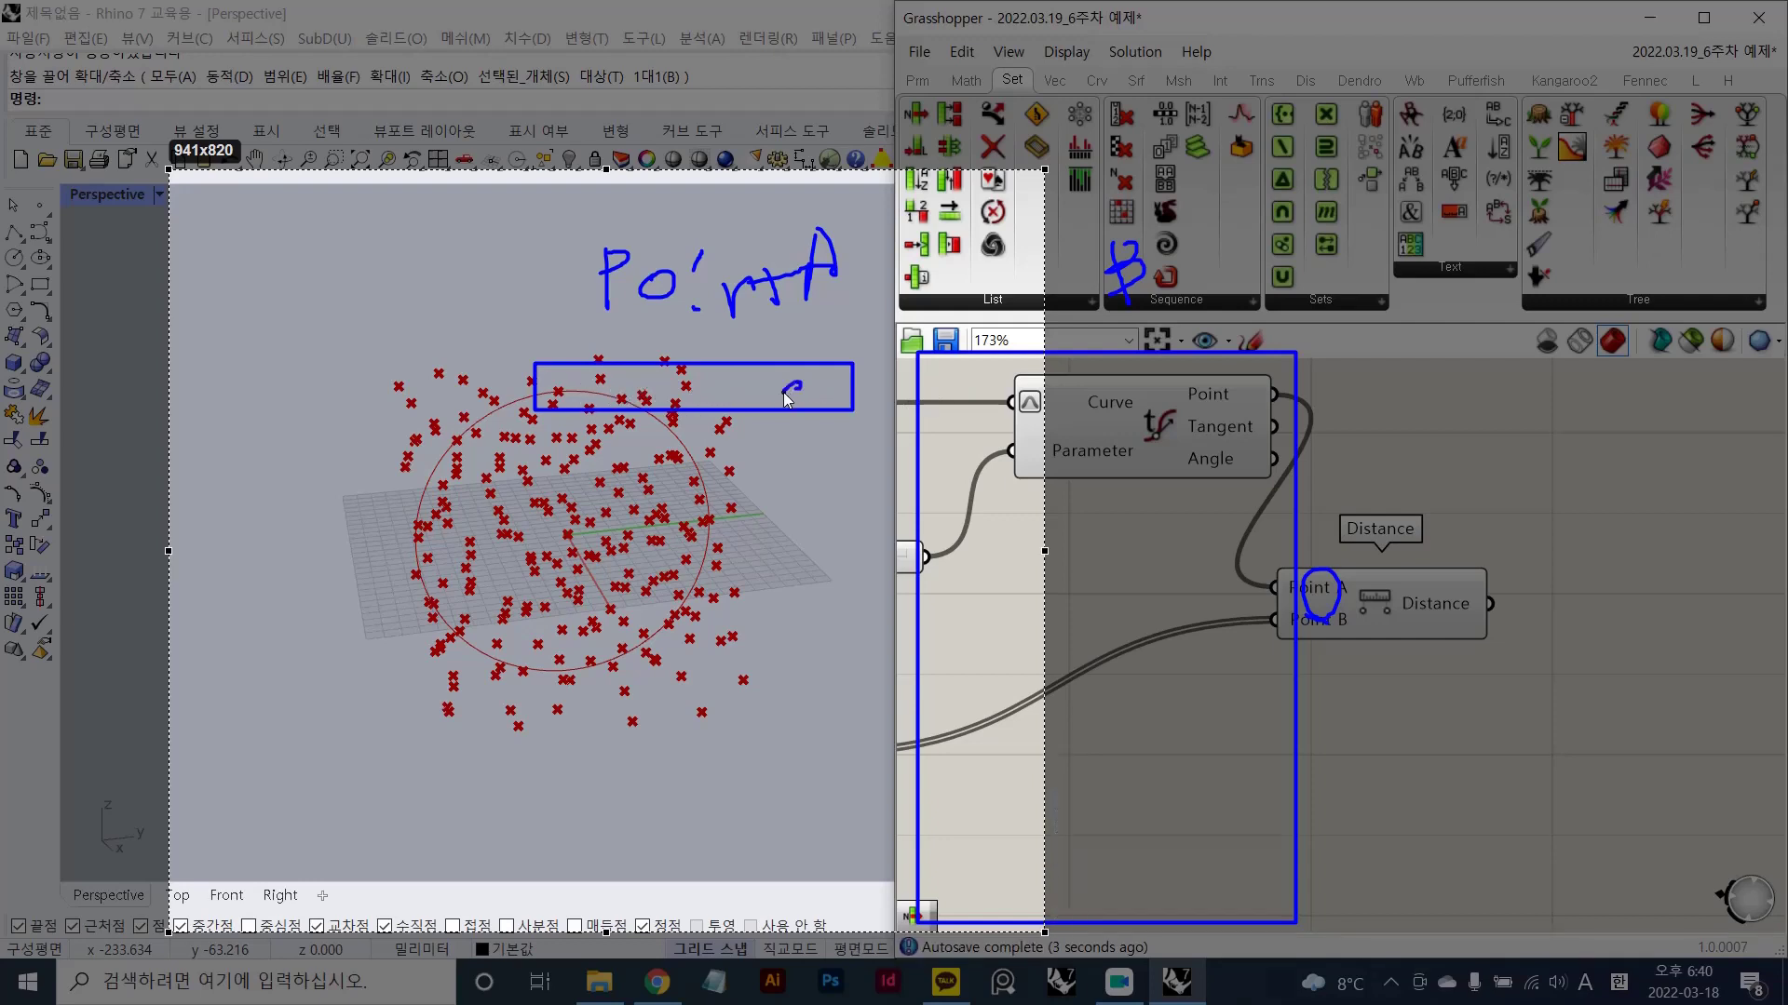
pyautogui.moveTo(919, 400); pyautogui.dragTo(1266, 365)
pyautogui.moveTo(934, 434); pyautogui.dragTo(1294, 436)
pyautogui.moveTo(931, 478); pyautogui.dragTo(1376, 521)
pyautogui.moveTo(1243, 559); pyautogui.dragTo(920, 562)
pyautogui.moveTo(1270, 600); pyautogui.dragTo(868, 598)
pyautogui.moveTo(889, 667); pyautogui.dragTo(1366, 661)
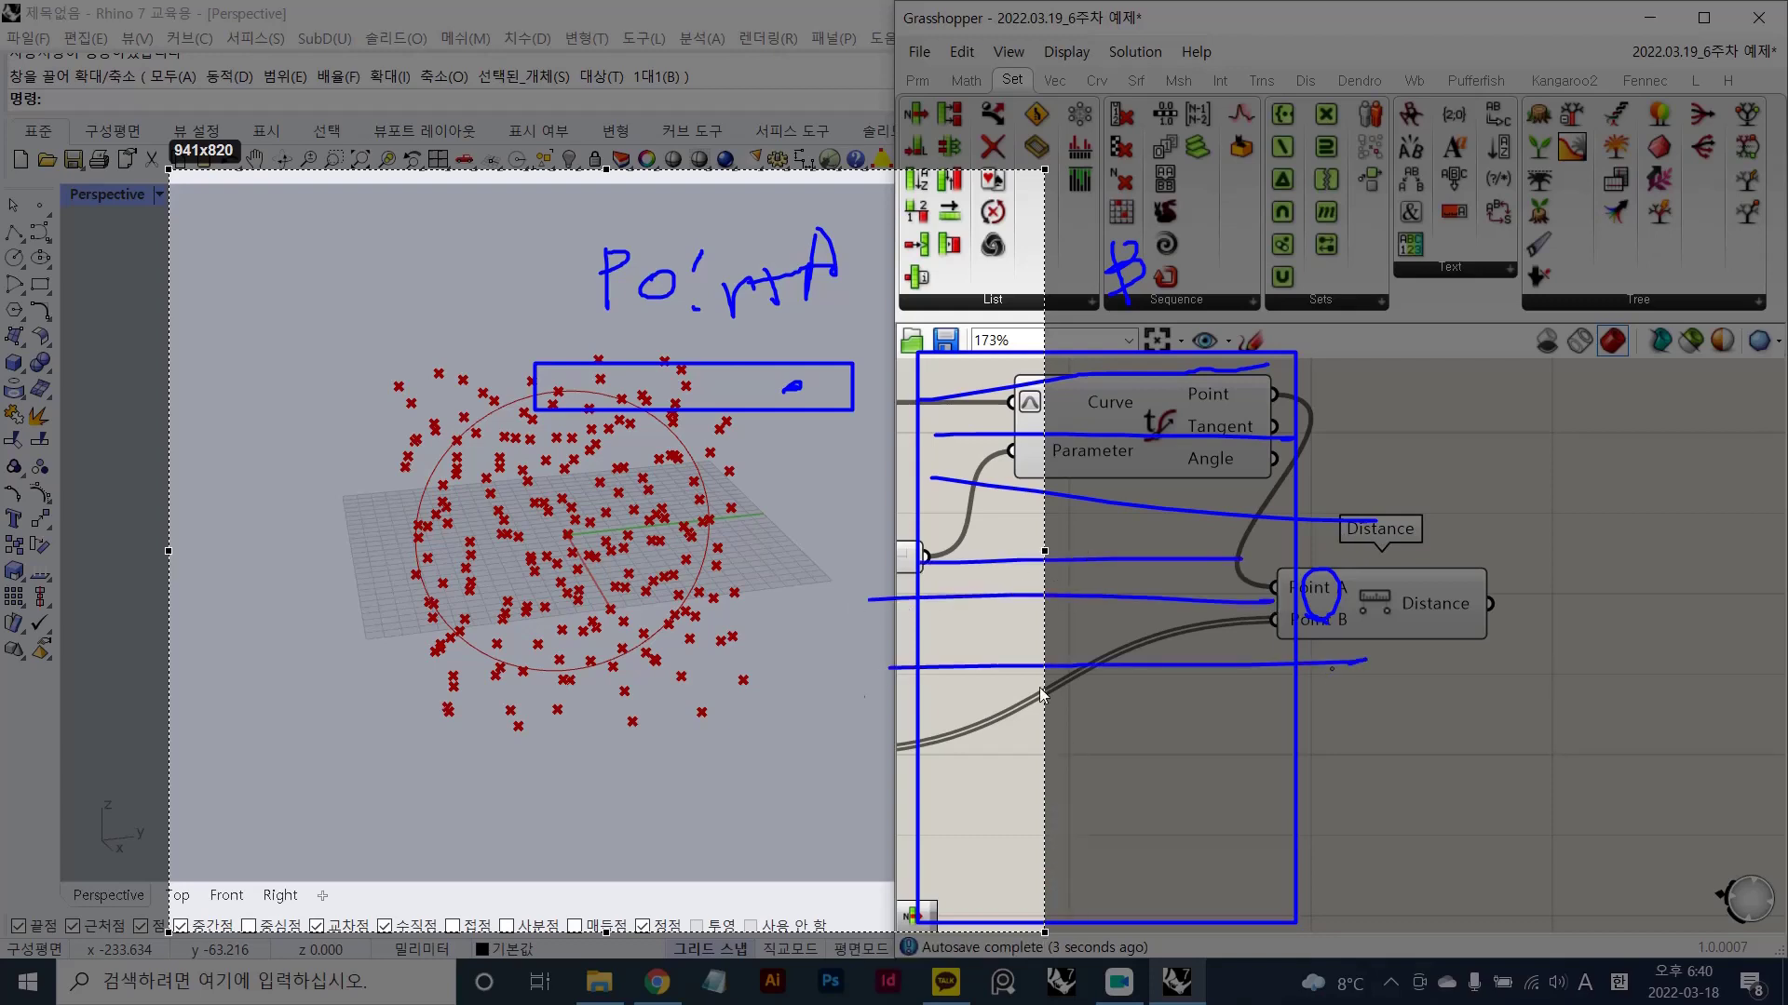
pyautogui.moveTo(1278, 698); pyautogui.dragTo(841, 697)
pyautogui.click(1130, 740)
pyautogui.click(1138, 783)
pyautogui.click(1138, 805)
pyautogui.click(1131, 849)
pyautogui.click(1132, 879)
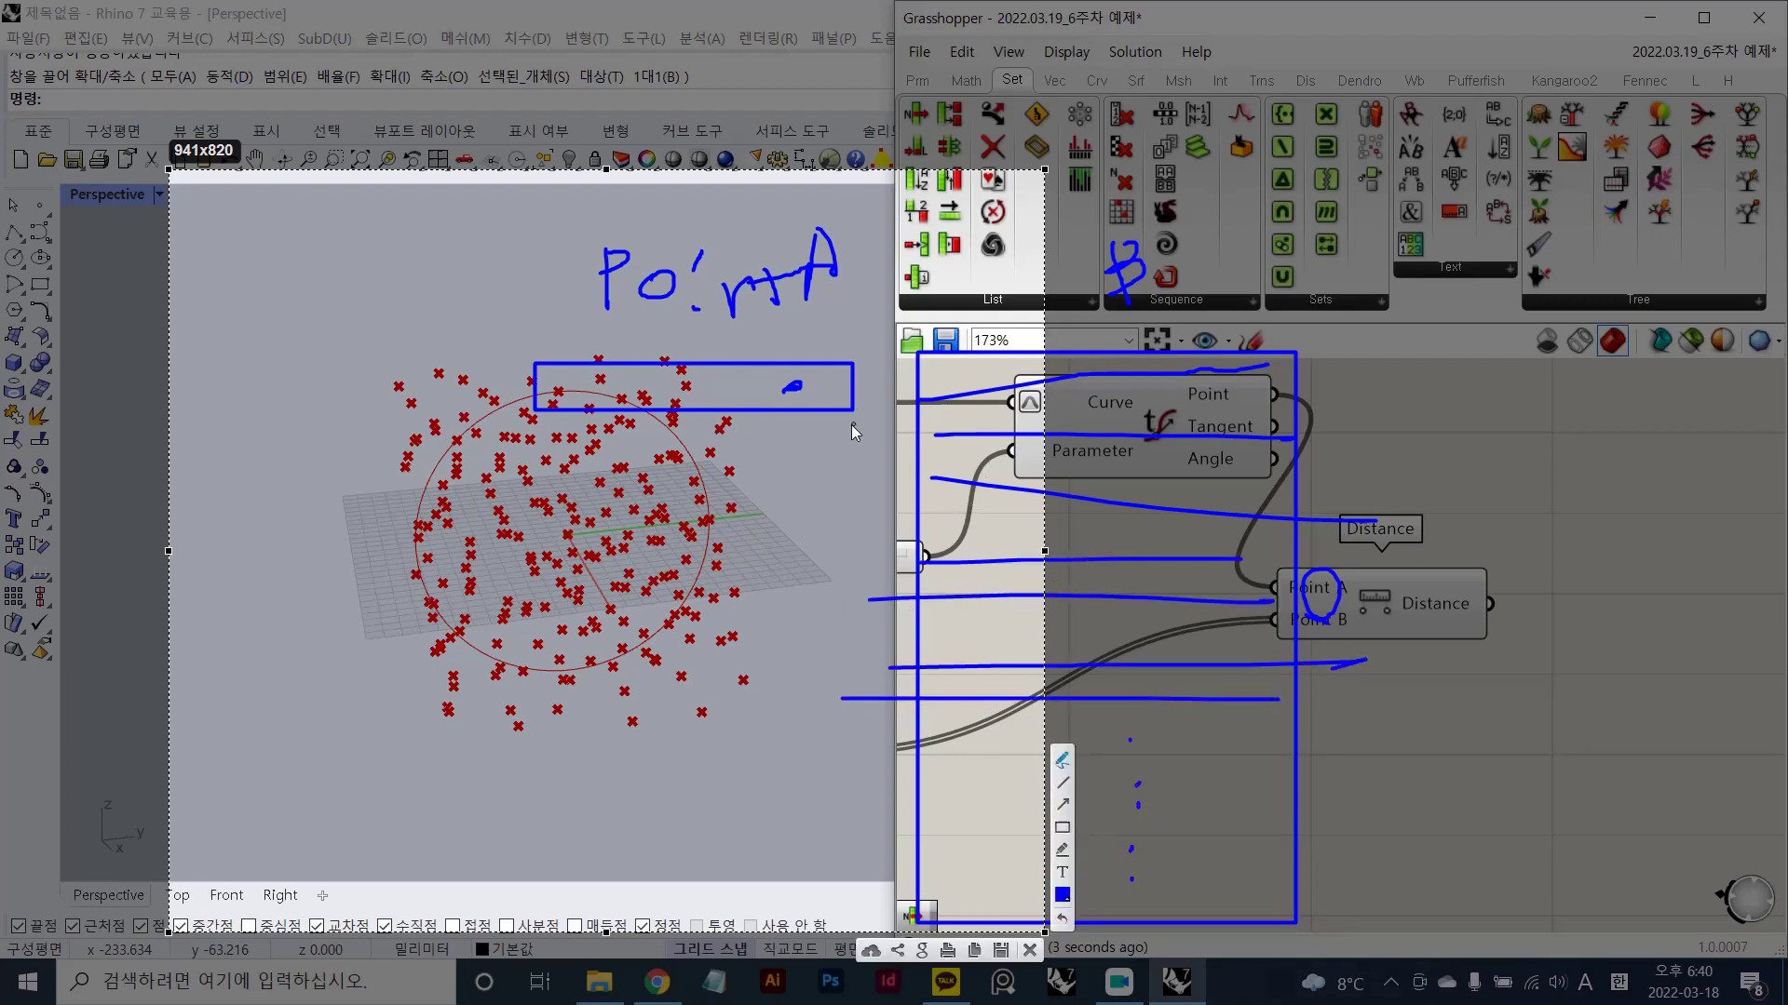
# - Draw loops and arrows pairing the single Point A item with the rows of list B, and encircle the whole B list
pyautogui.moveTo(852, 425)
pyautogui.mouseDown()
pyautogui.moveTo(639, 329)
pyautogui.moveTo(816, 442)
pyautogui.moveTo(745, 445)
pyautogui.moveTo(785, 416)
pyautogui.mouseUp()
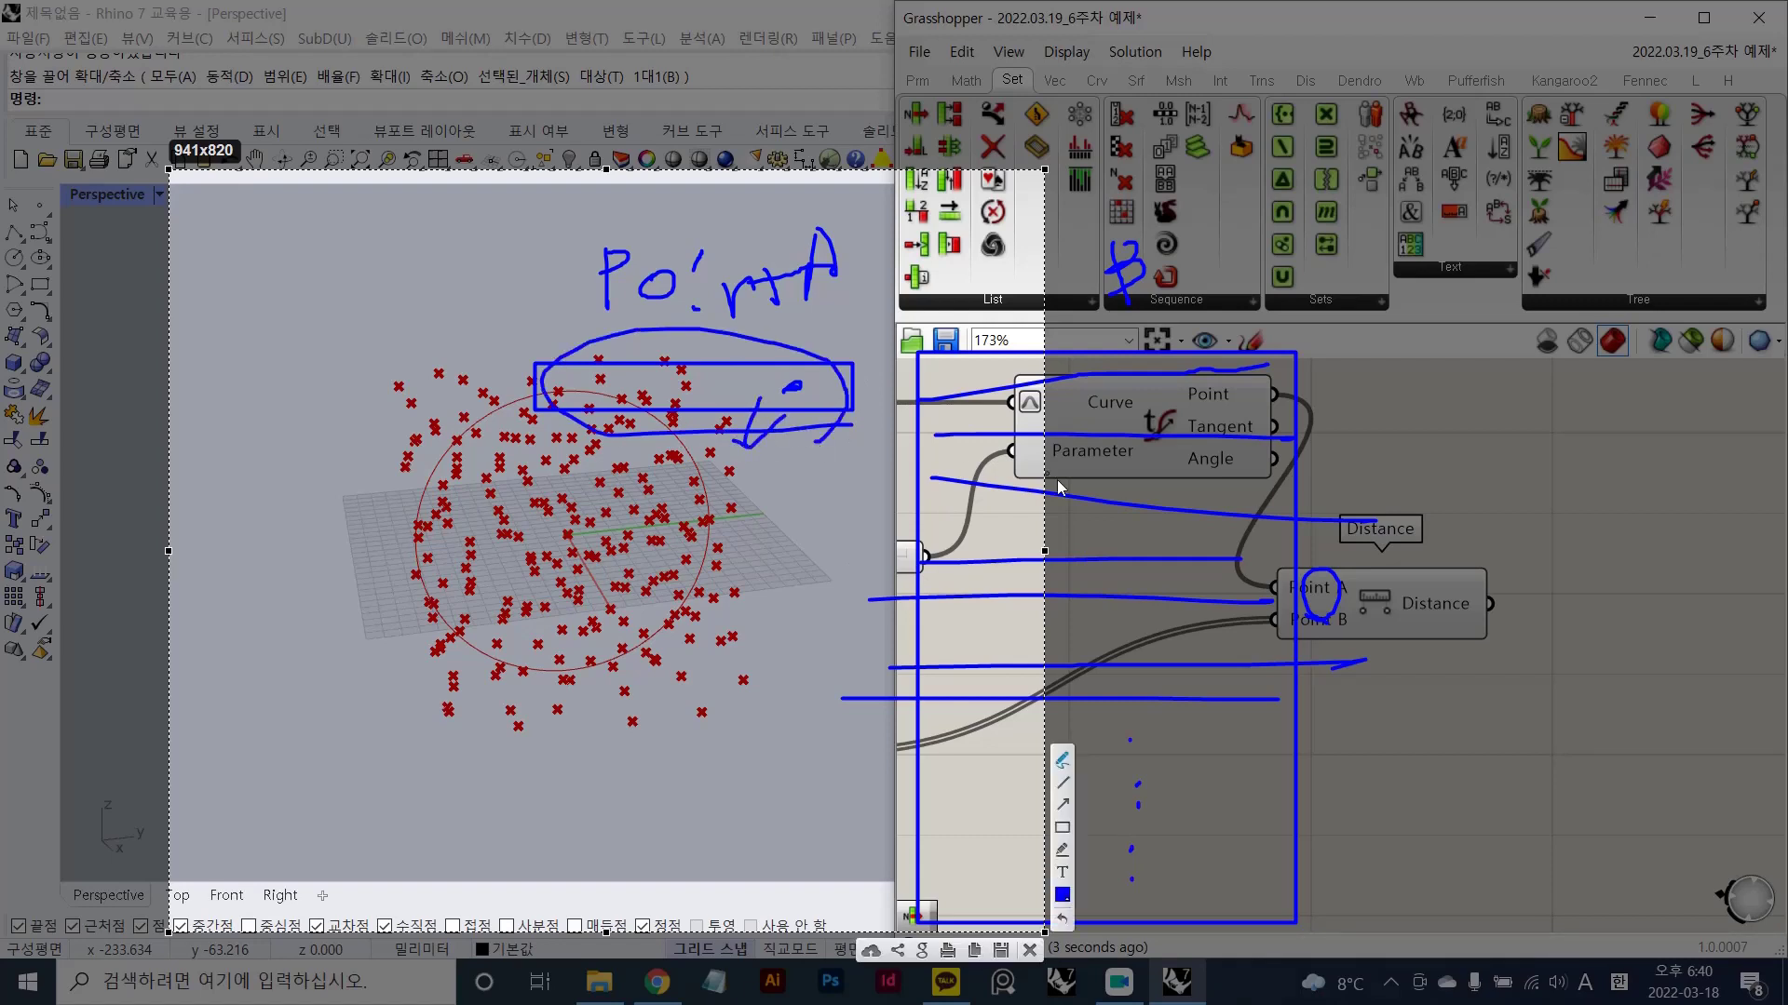
pyautogui.moveTo(1059, 491); pyautogui.dragTo(1025, 476)
pyautogui.moveTo(771, 426)
pyautogui.mouseDown()
pyautogui.moveTo(867, 494)
pyautogui.moveTo(781, 428)
pyautogui.mouseUp()
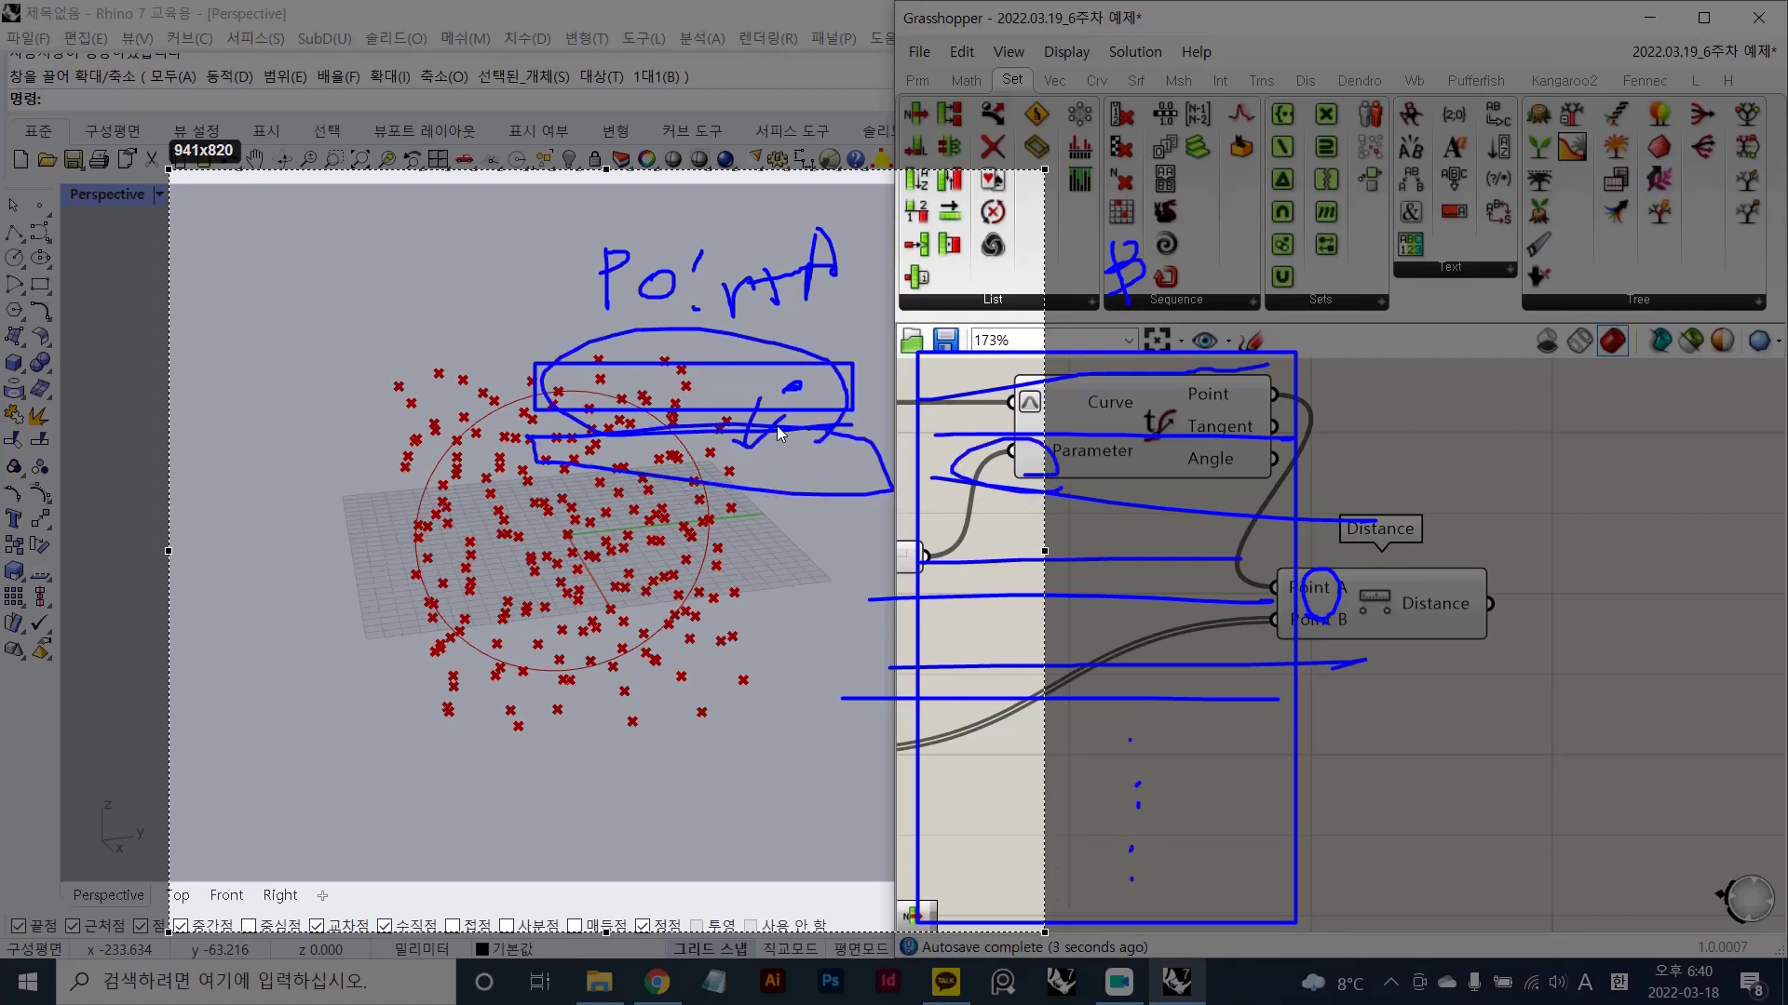
pyautogui.moveTo(587, 474)
pyautogui.mouseDown()
pyautogui.moveTo(550, 553)
pyautogui.moveTo(768, 488)
pyautogui.moveTo(700, 478)
pyautogui.mouseUp()
pyautogui.moveTo(1255, 571)
pyautogui.mouseDown()
pyautogui.moveTo(1426, 541)
pyautogui.moveTo(1401, 593)
pyautogui.mouseUp()
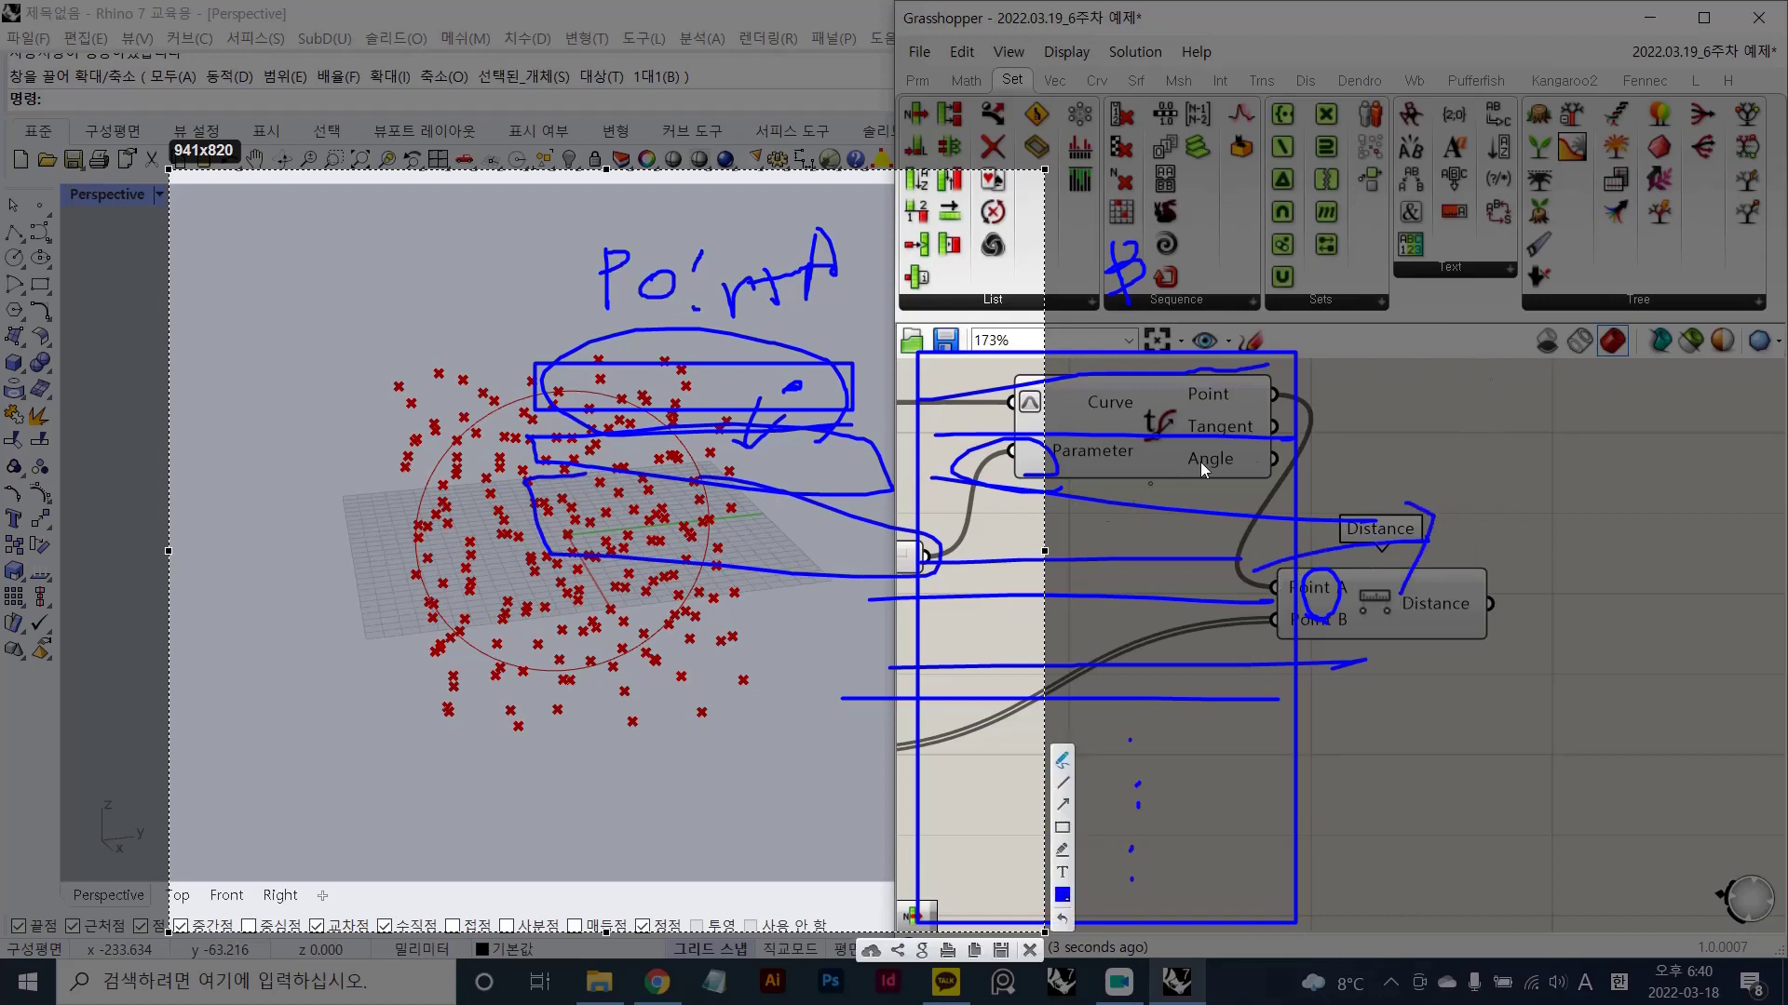
pyautogui.moveTo(1110, 917); pyautogui.dragTo(962, 465)
pyautogui.moveTo(1055, 408); pyautogui.dragTo(1145, 846)
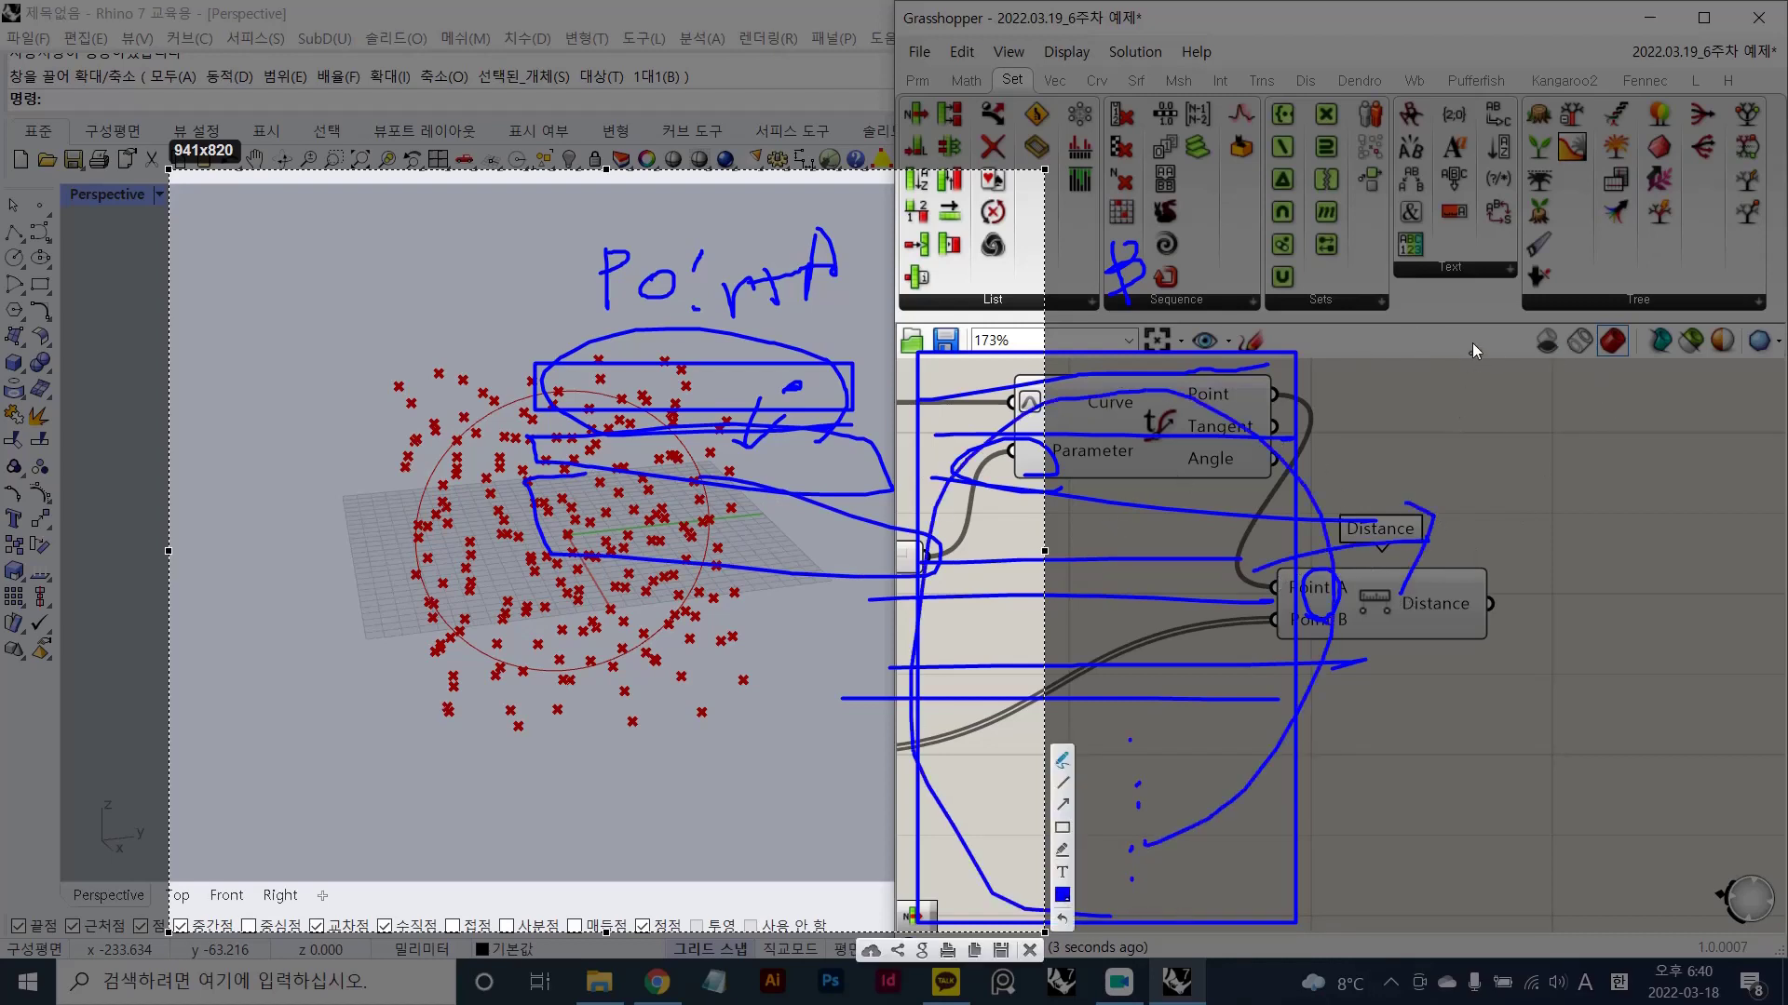
# - Sketch a third tall box with horizontal rows for the resulting distance list, and close the annotated capture
pyautogui.moveTo(1472, 343); pyautogui.dragTo(1494, 887)
pyautogui.moveTo(1472, 343)
pyautogui.mouseDown()
pyautogui.moveTo(1774, 346)
pyautogui.moveTo(1750, 859)
pyautogui.moveTo(1656, 895)
pyautogui.mouseUp()
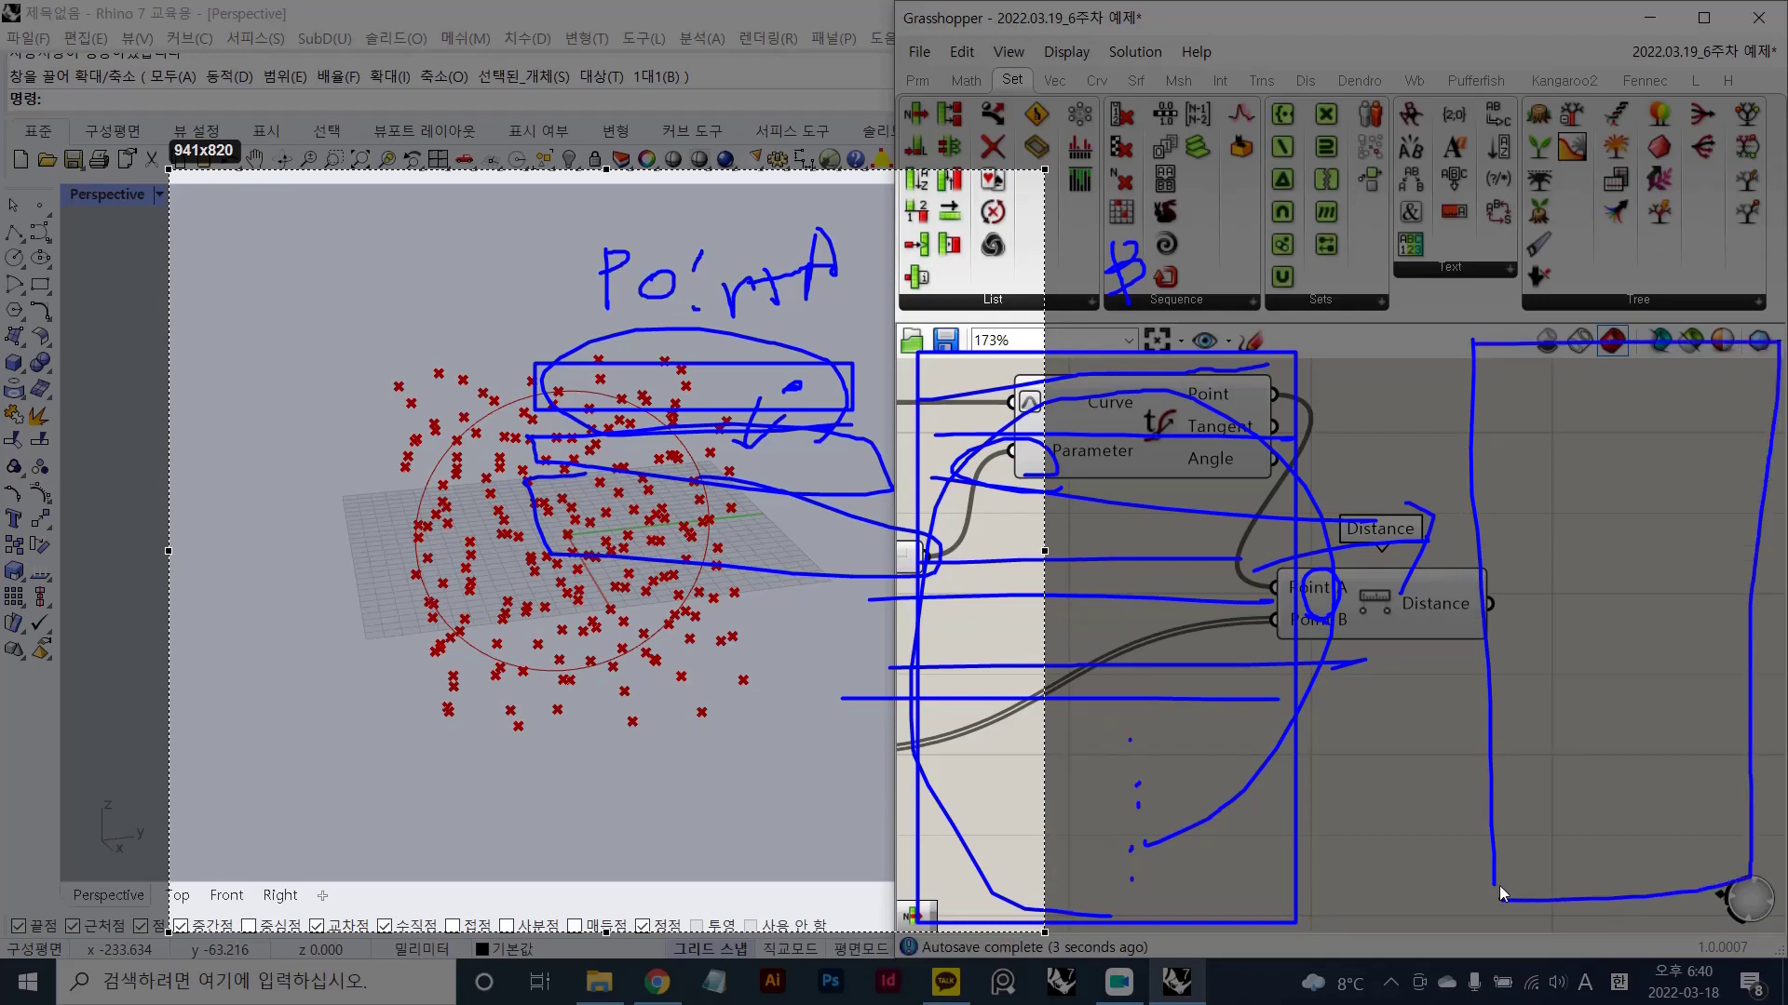
pyautogui.moveTo(1497, 867); pyautogui.dragTo(1497, 885)
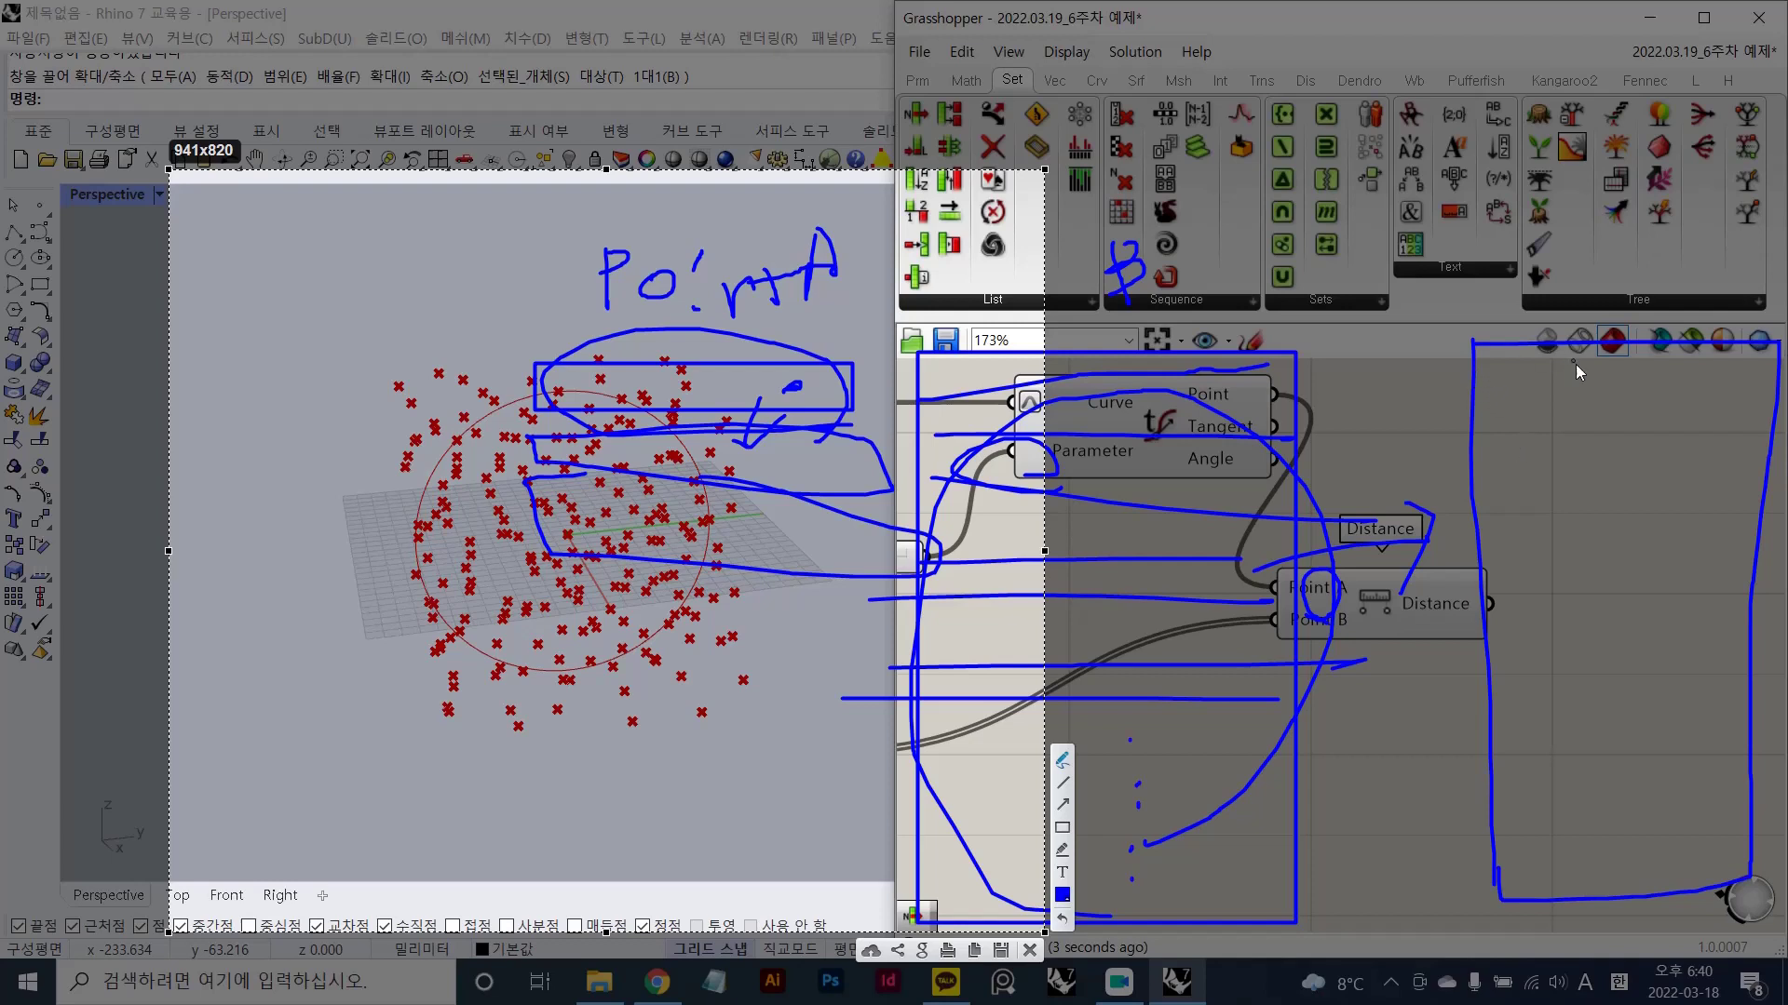
pyautogui.moveTo(1479, 389); pyautogui.dragTo(1725, 395)
pyautogui.moveTo(1454, 463); pyautogui.dragTo(1700, 478)
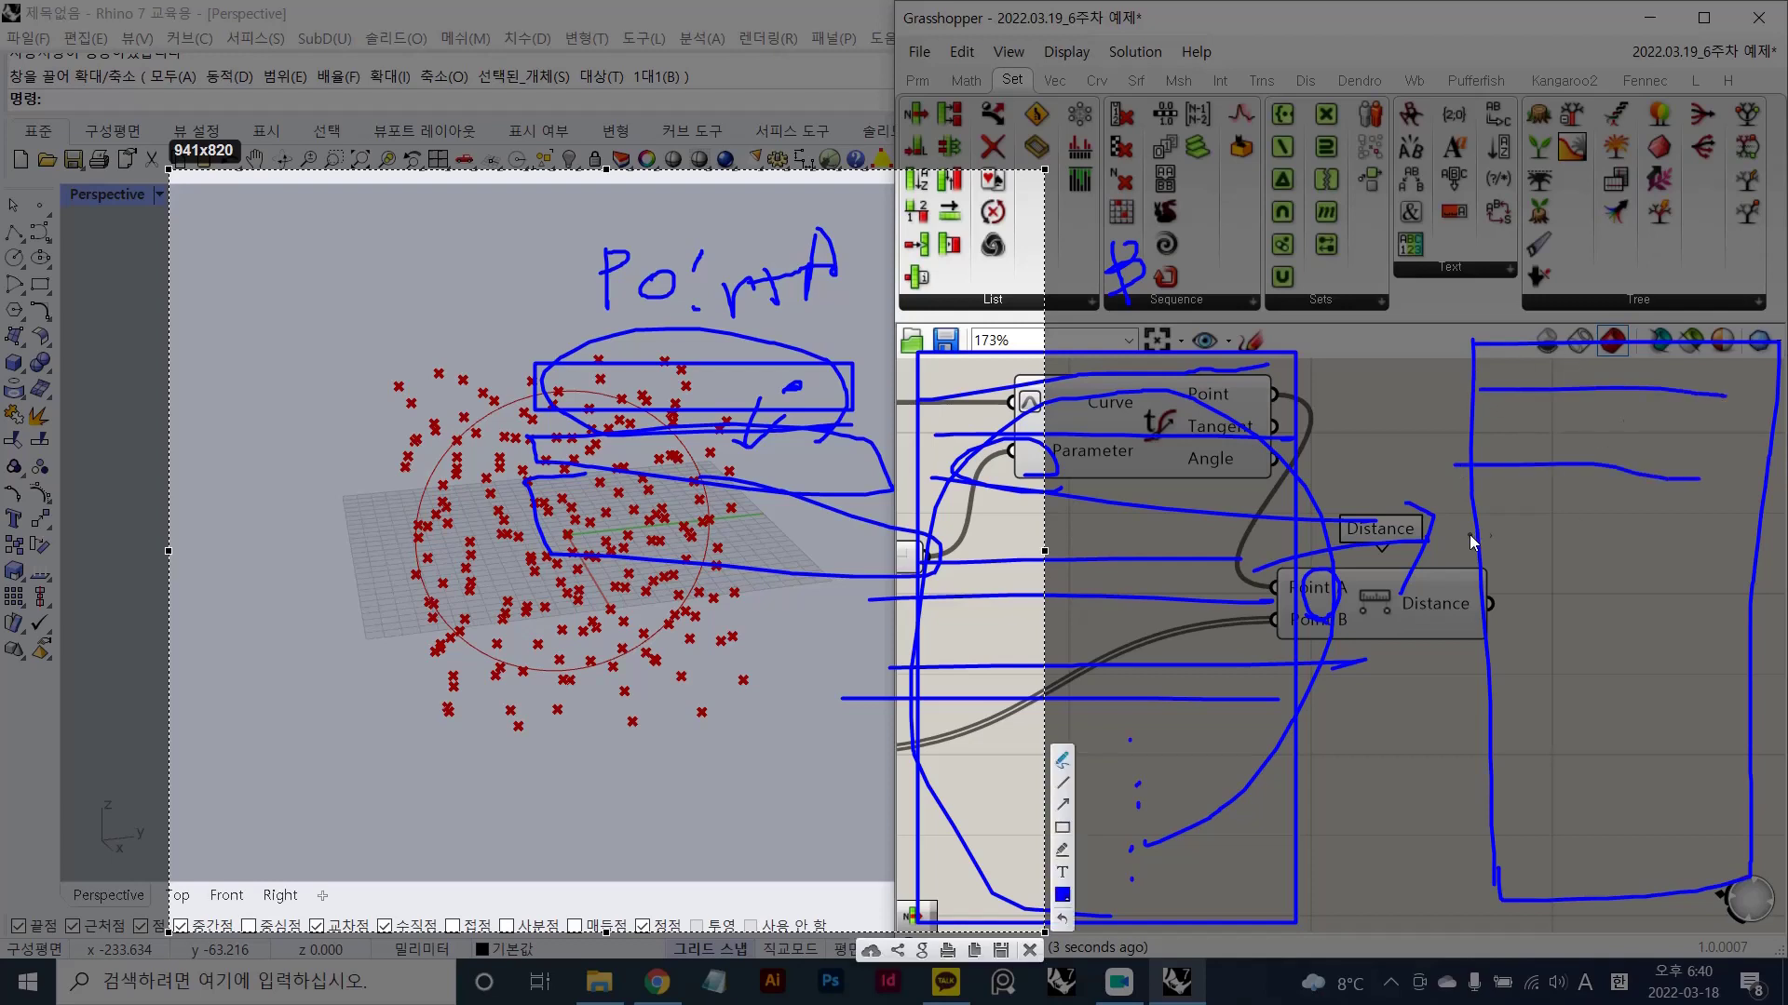
pyautogui.moveTo(1470, 535); pyautogui.dragTo(1676, 530)
pyautogui.moveTo(1514, 582); pyautogui.dragTo(1710, 574)
pyautogui.moveTo(1495, 652); pyautogui.dragTo(1711, 655)
pyautogui.moveTo(1497, 716); pyautogui.dragTo(1625, 710)
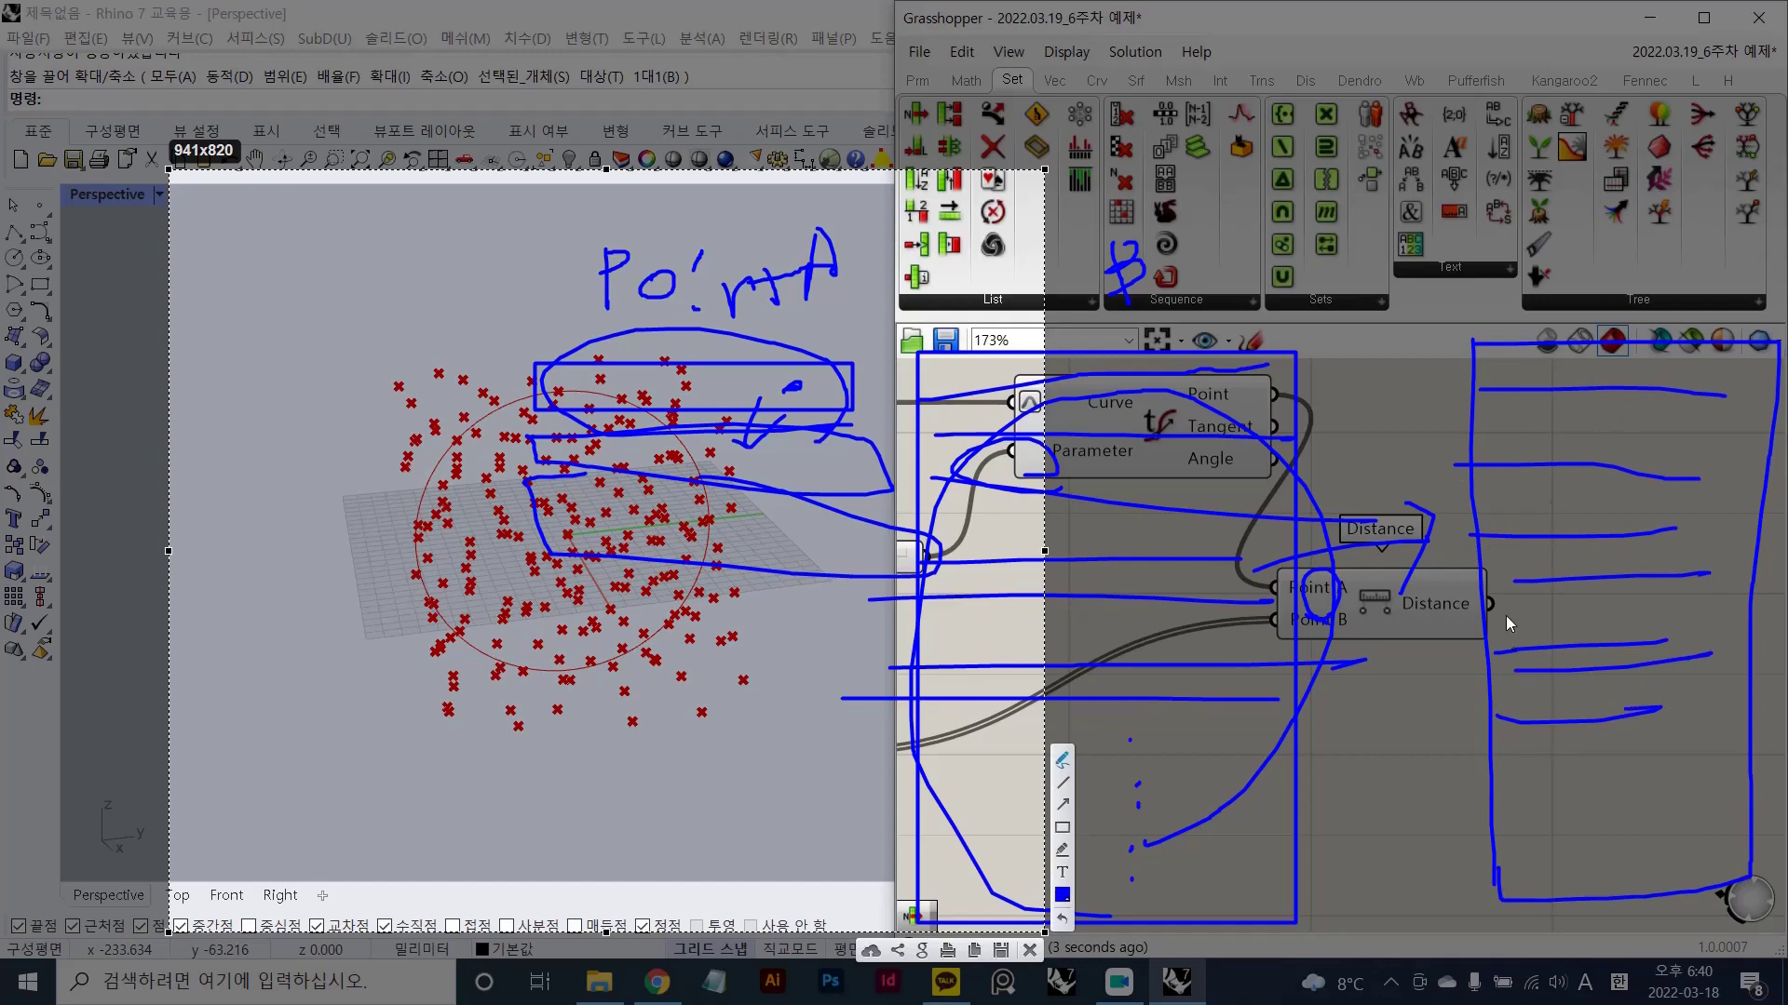
pyautogui.press('Escape')
# - Add a Panel beside the Distance component and connect the Distance output to it
pyautogui.doubleClick(1550, 607)
pyautogui.write('//')
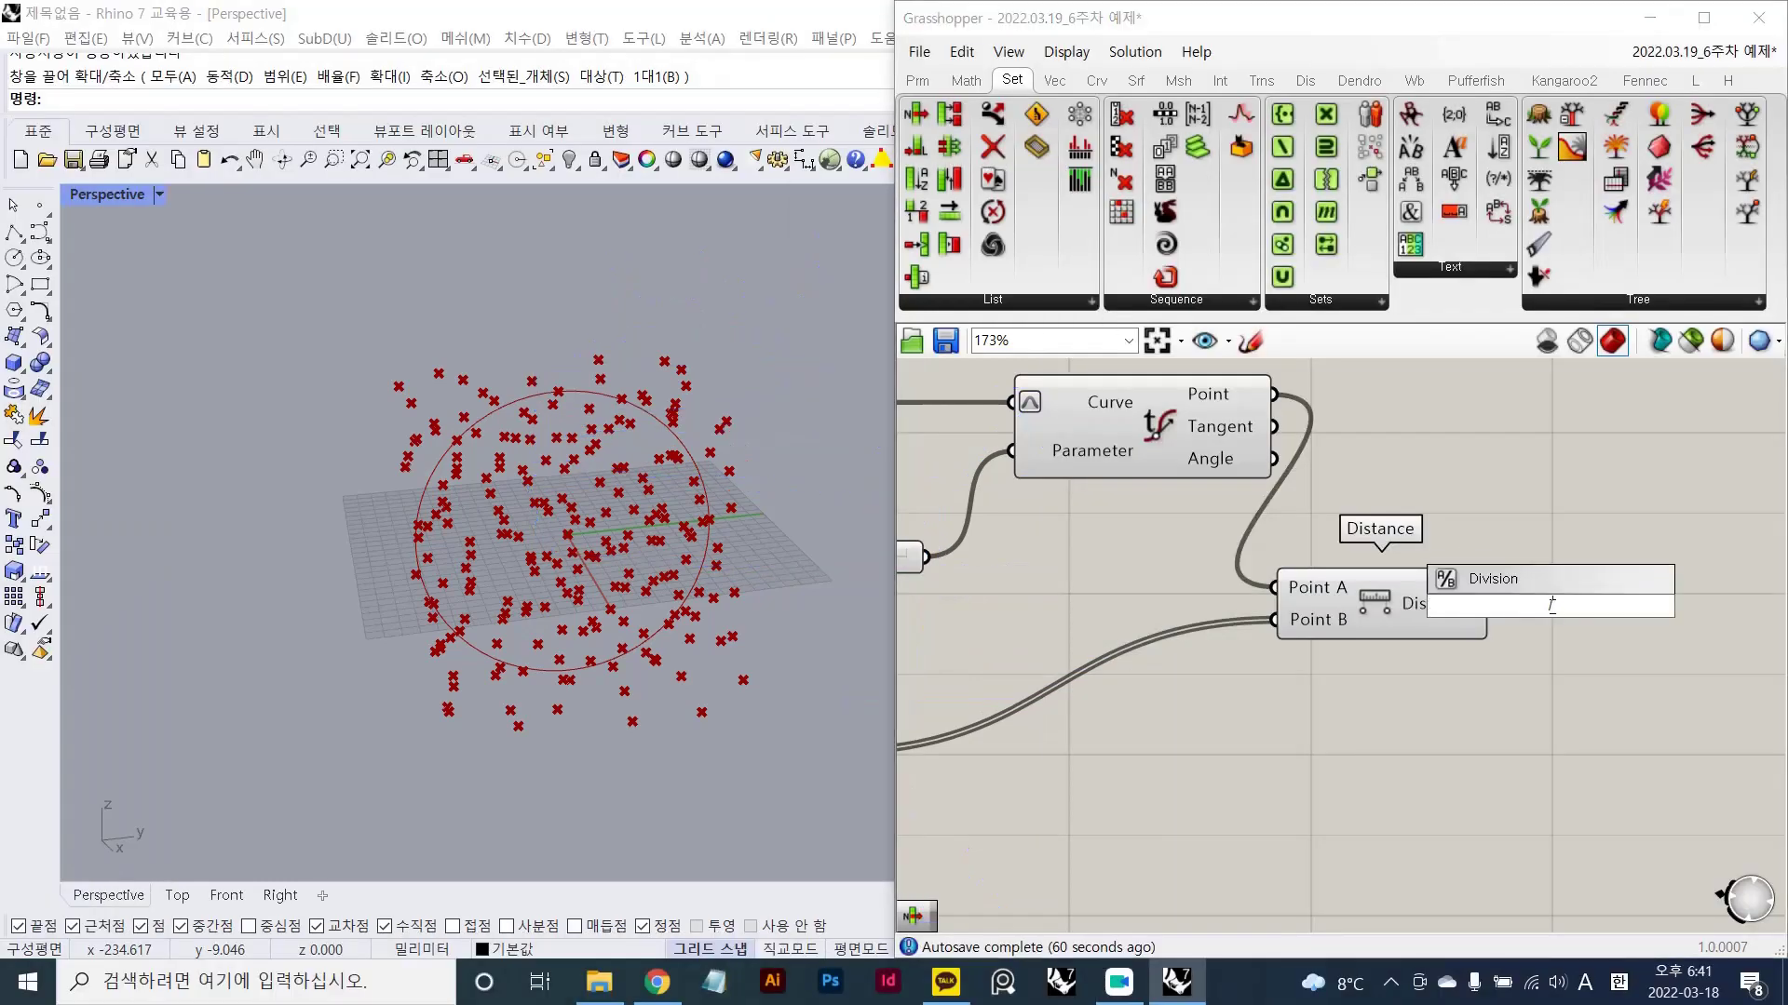
pyautogui.press('Return')
pyautogui.moveTo(1524, 594); pyautogui.dragTo(1420, 504, button='right')
pyautogui.moveTo(1473, 511); pyautogui.dragTo(1574, 512)
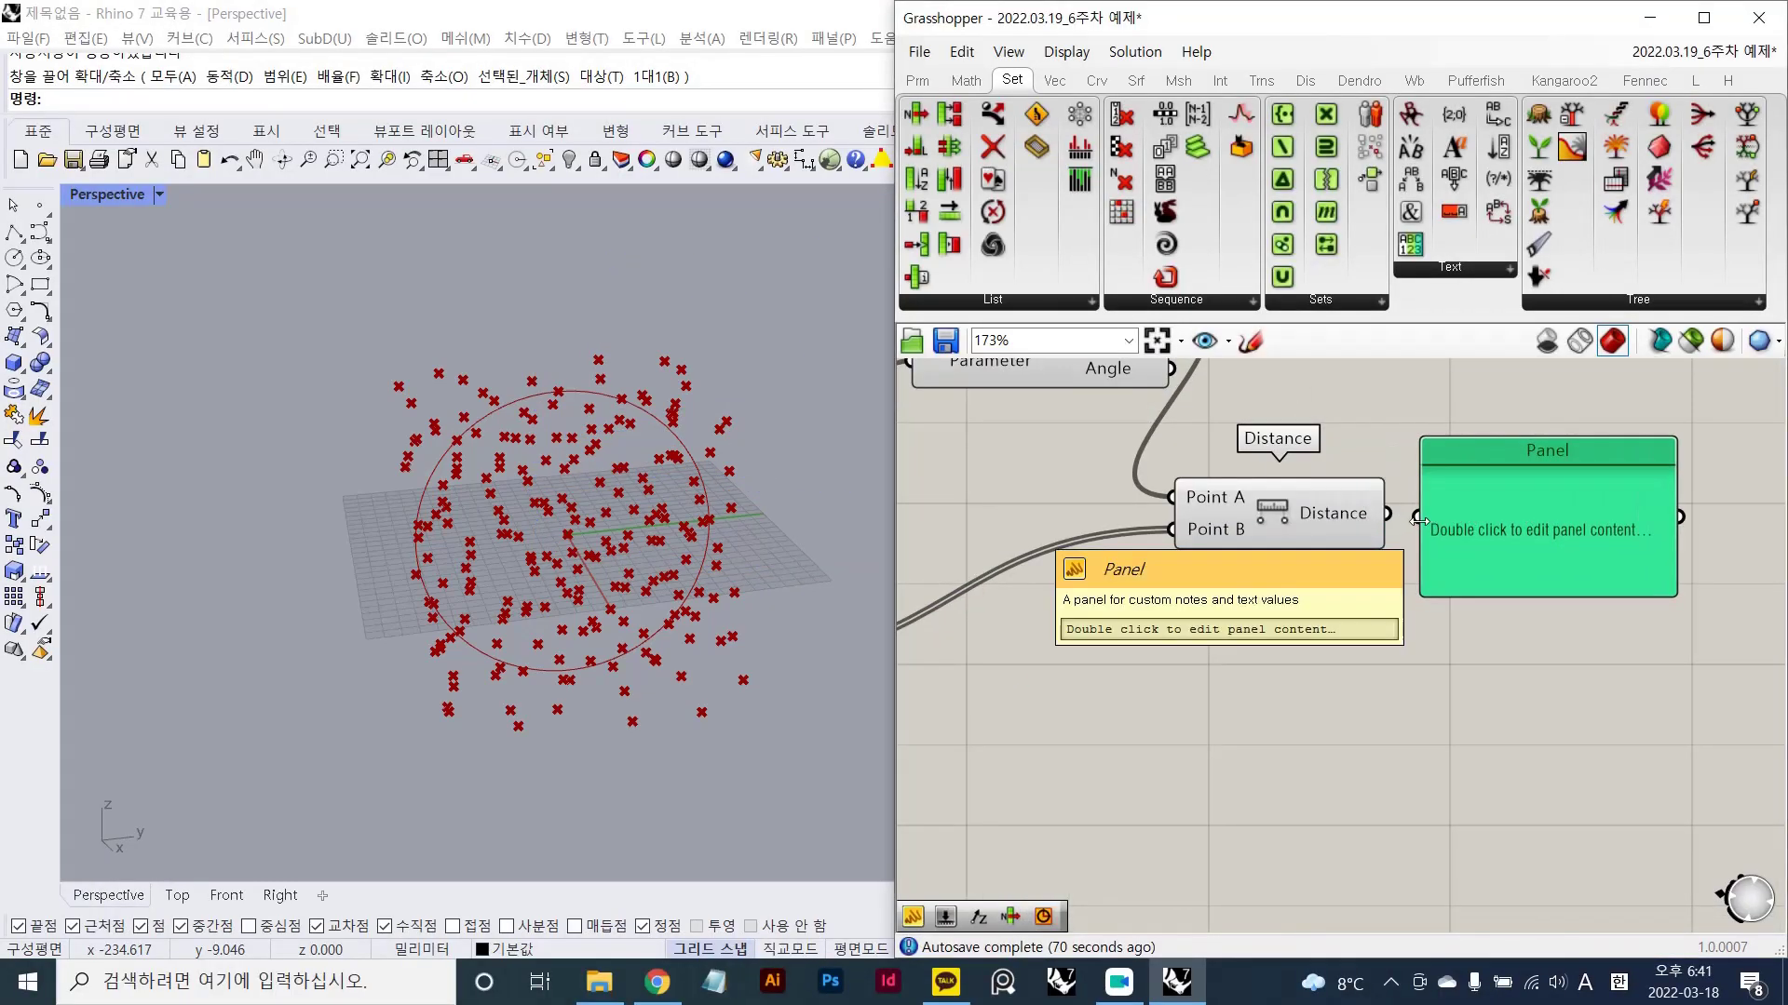
pyautogui.moveTo(1418, 538); pyautogui.dragTo(1388, 514)
pyautogui.click(1434, 658)
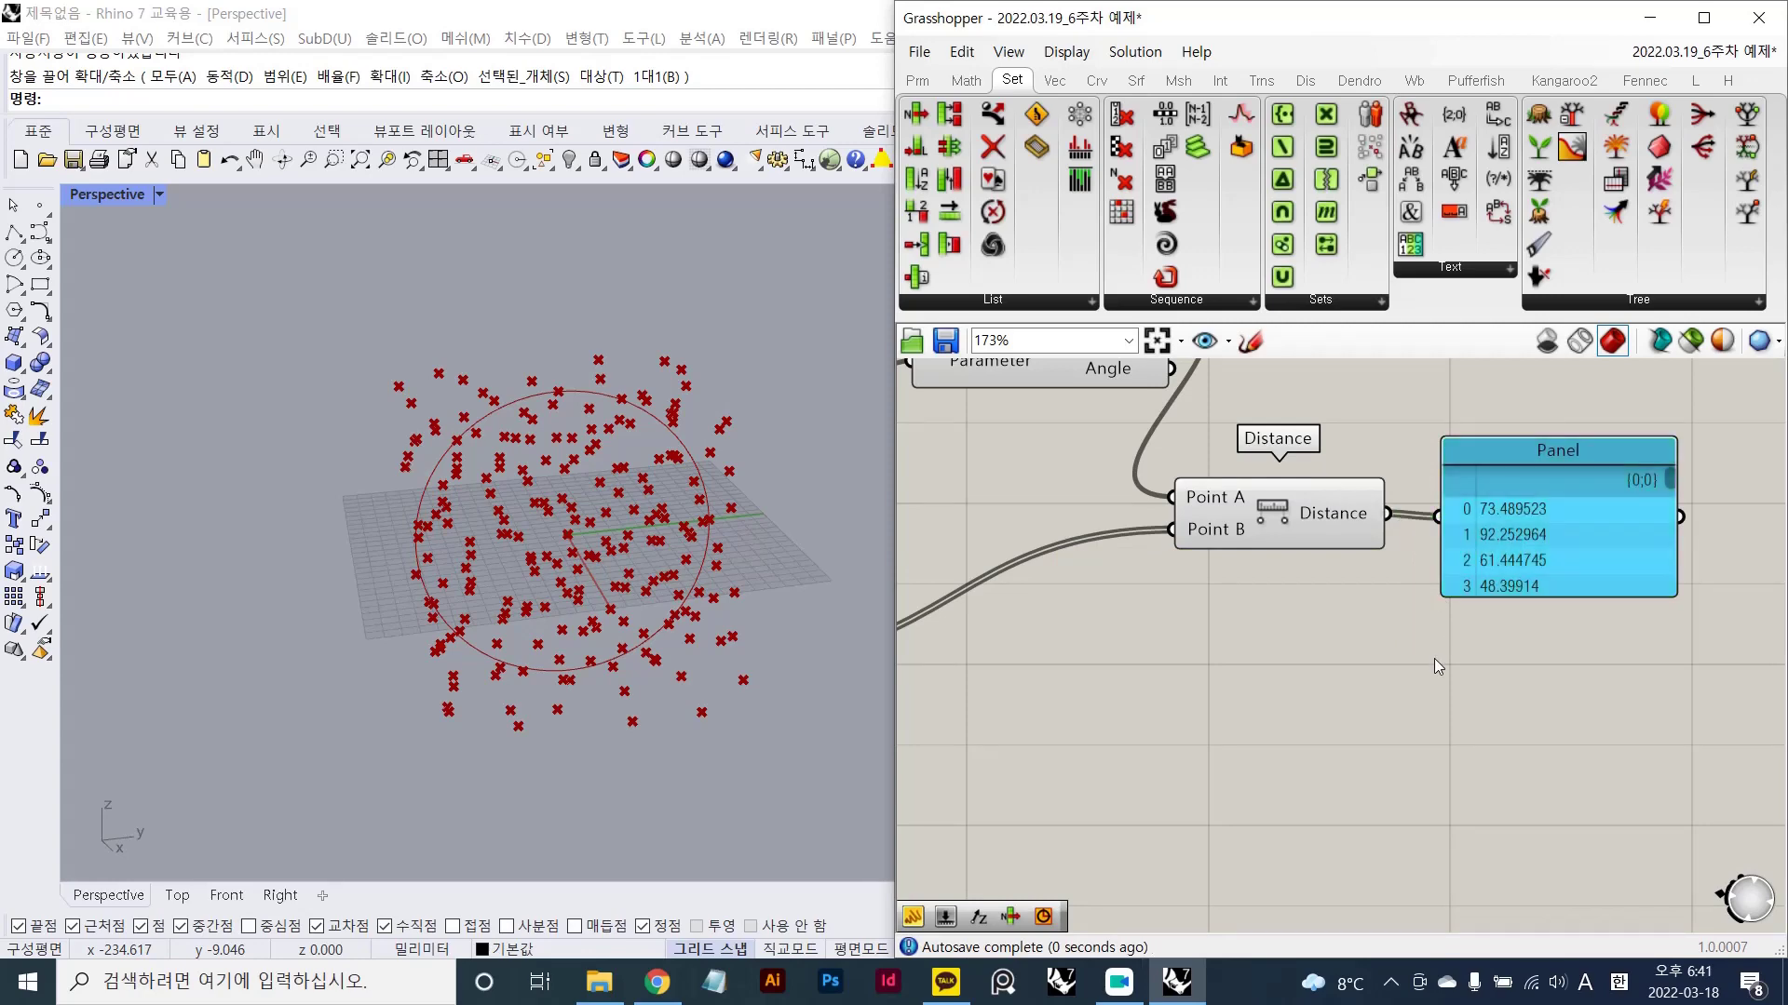
# - Enlarge the Panel vertically to show more of the distance list, and align it with the Distance component
pyautogui.moveTo(1502, 596); pyautogui.dragTo(1497, 834)
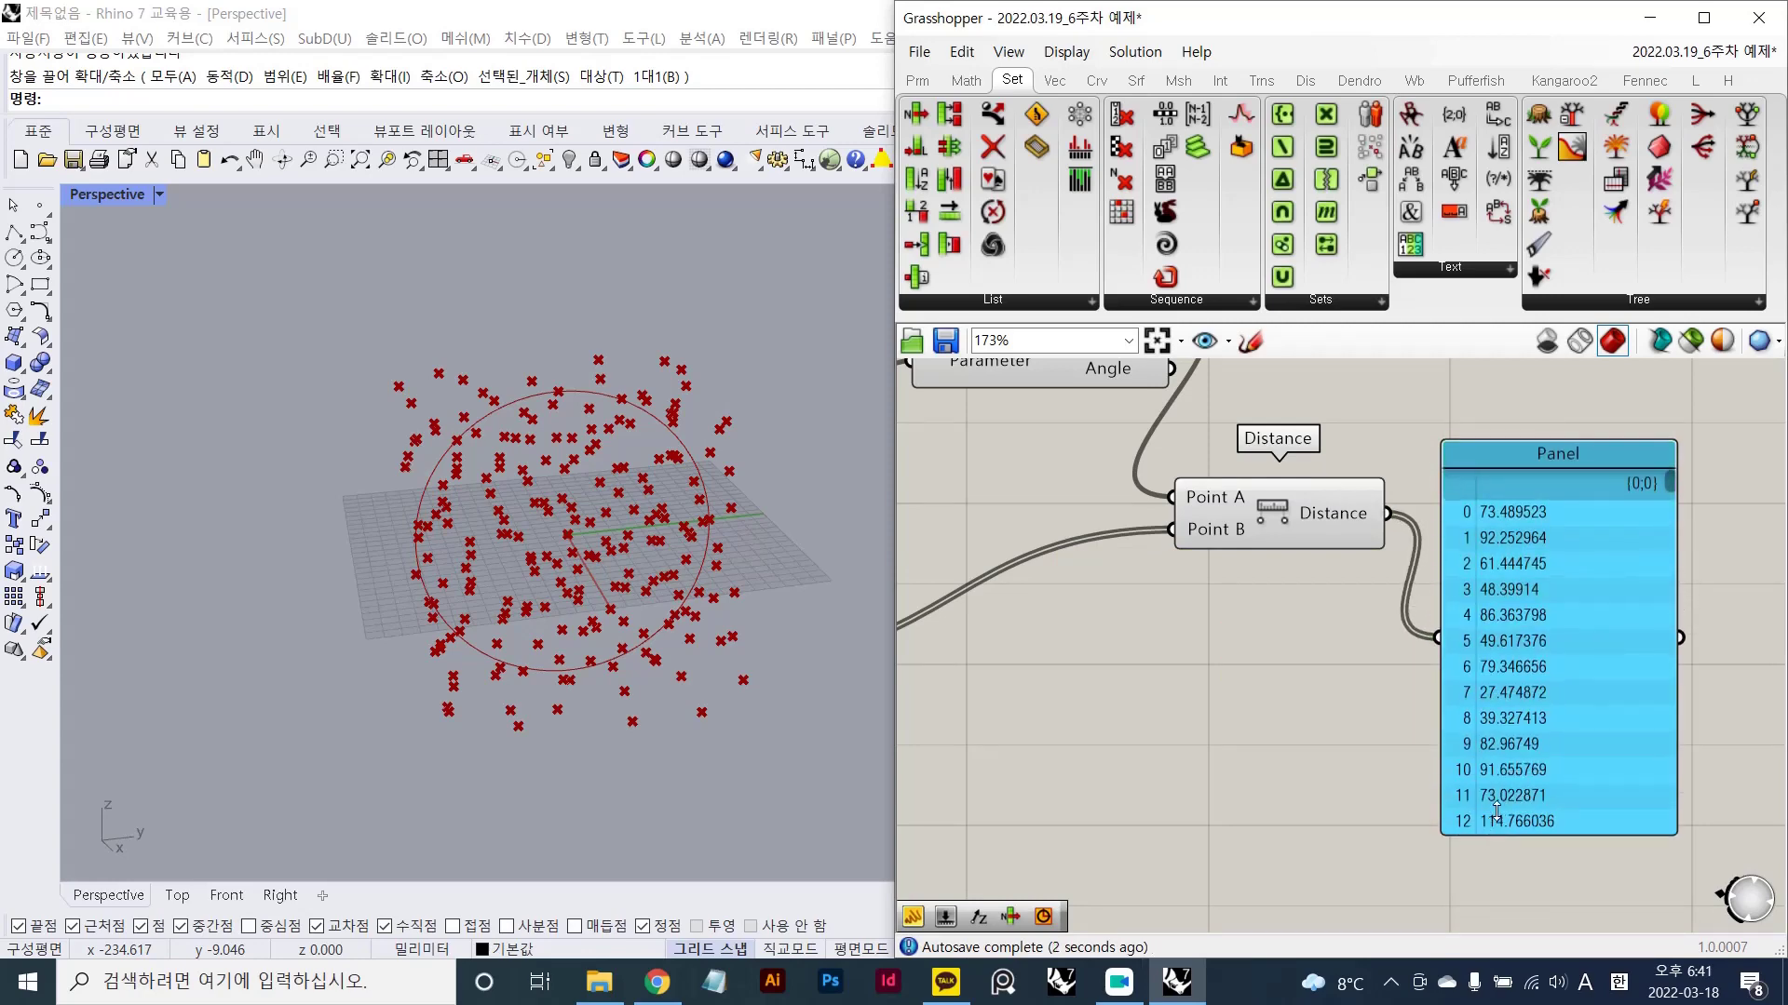
pyautogui.moveTo(1514, 542); pyautogui.dragTo(1248, 626, button='right')
pyautogui.moveTo(1247, 625); pyautogui.dragTo(1282, 500)
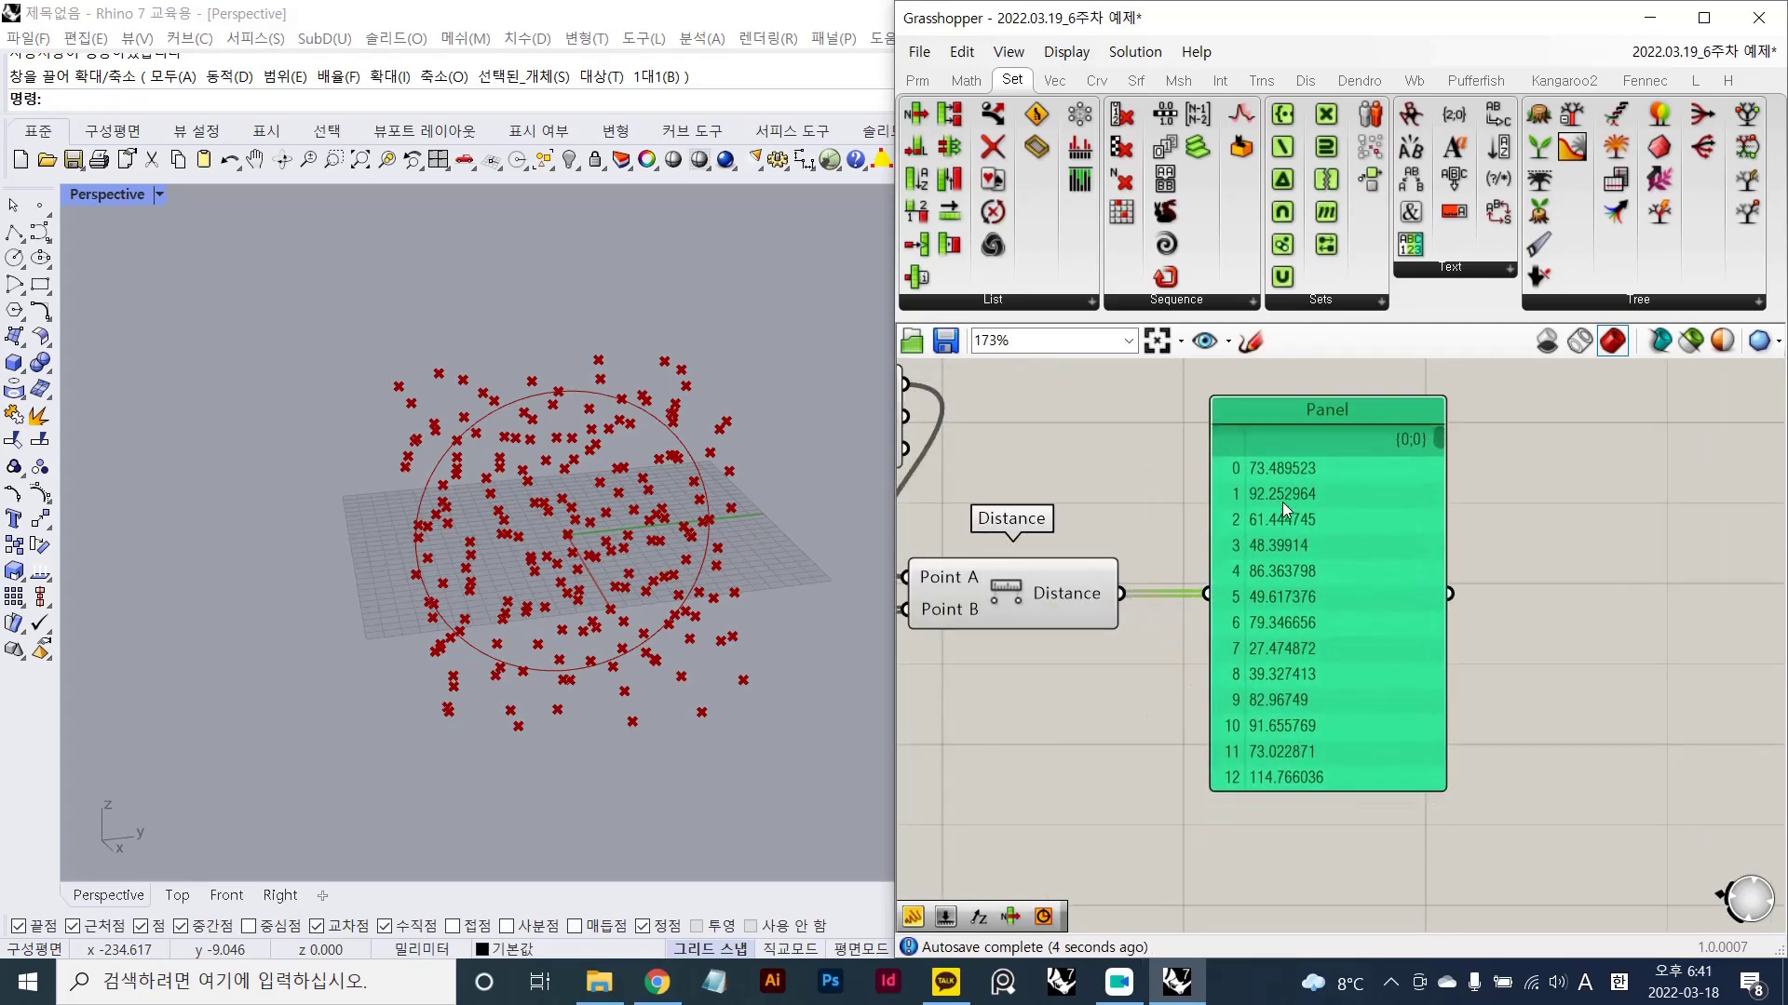
pyautogui.click(1142, 635)
# - Examine the location of the Evaluate Curve point on the circle in the Perspective viewport
pyautogui.scroll(-1, 1148, 613)
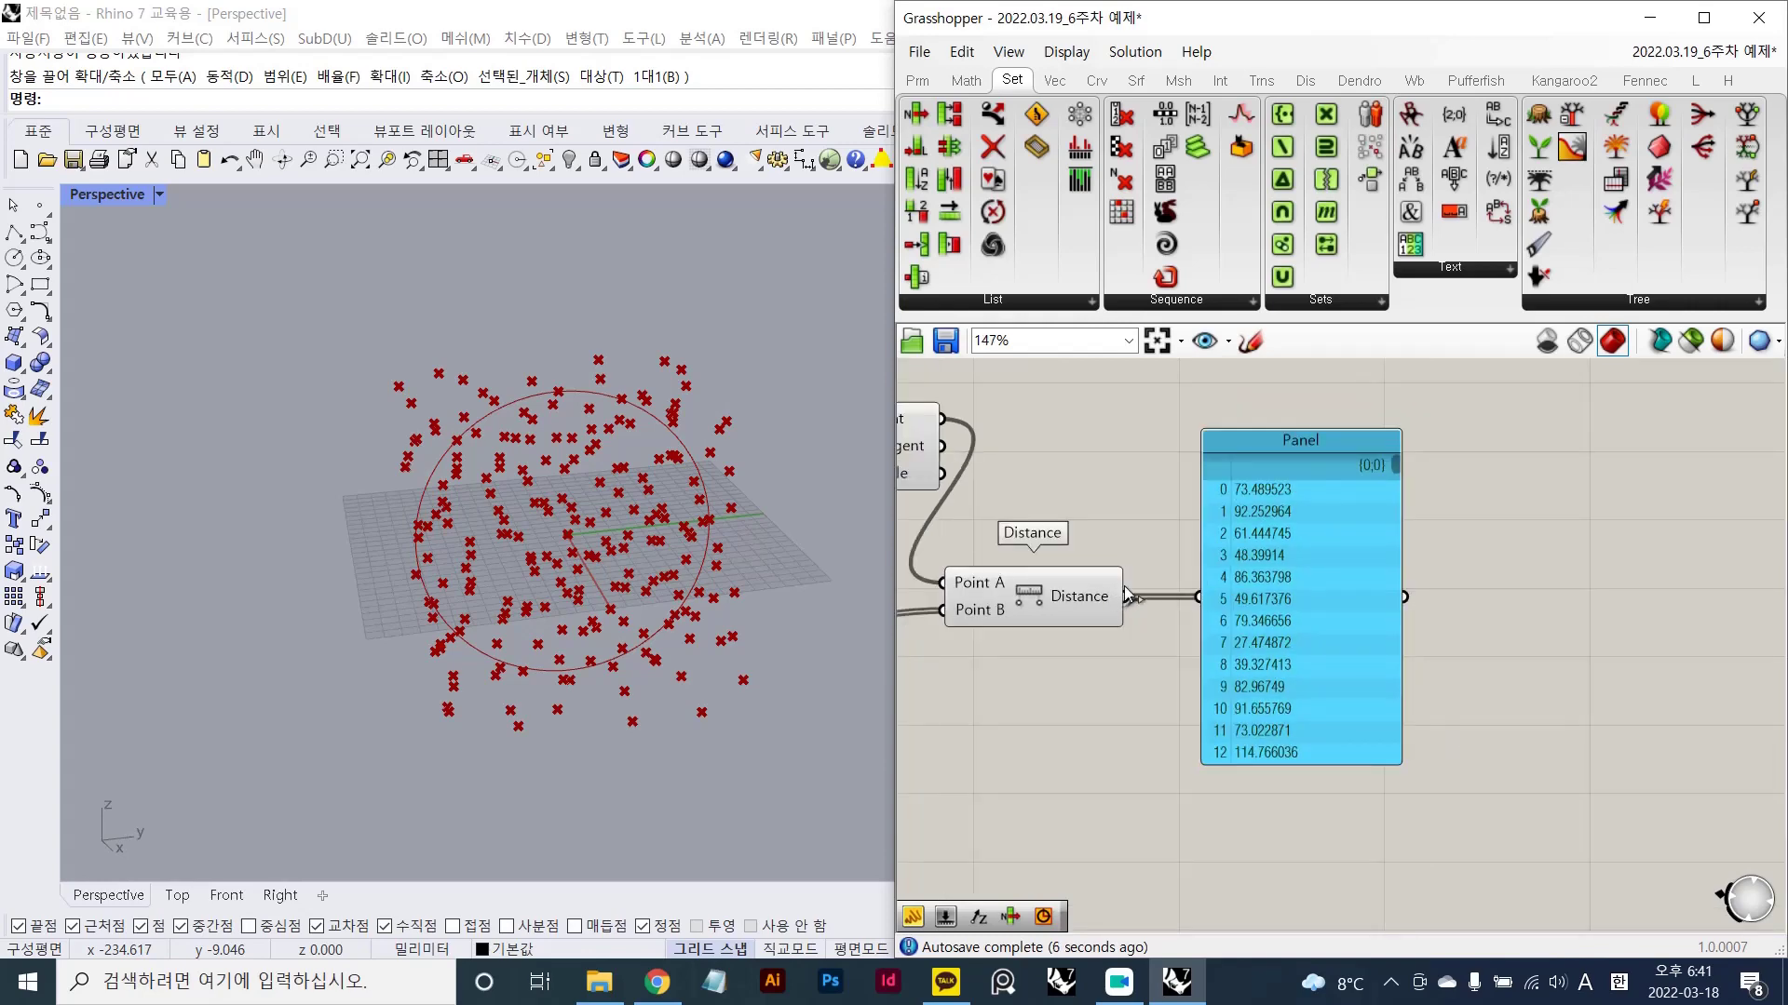
pyautogui.scroll(2, 736, 472)
pyautogui.scroll(4, 736, 472)
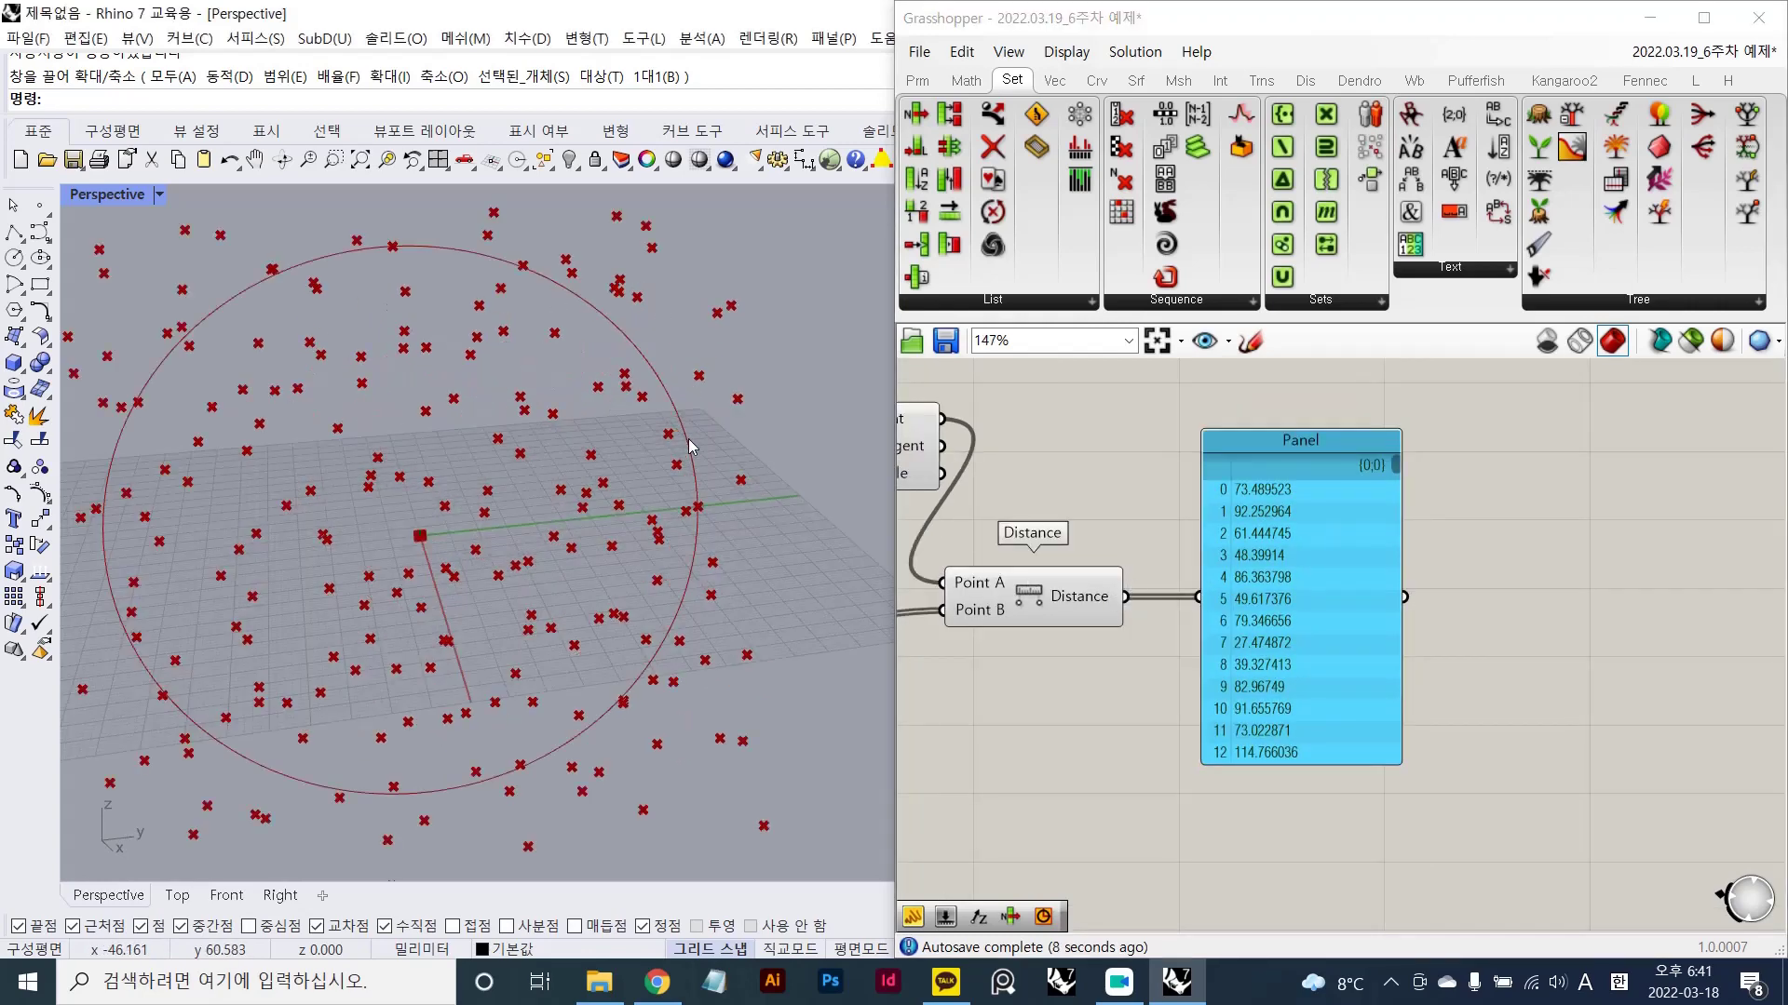
pyautogui.moveTo(722, 519)
pyautogui.mouseDown(button='right')
pyautogui.moveTo(672, 492)
pyautogui.moveTo(697, 513)
pyautogui.mouseUp(button='right')
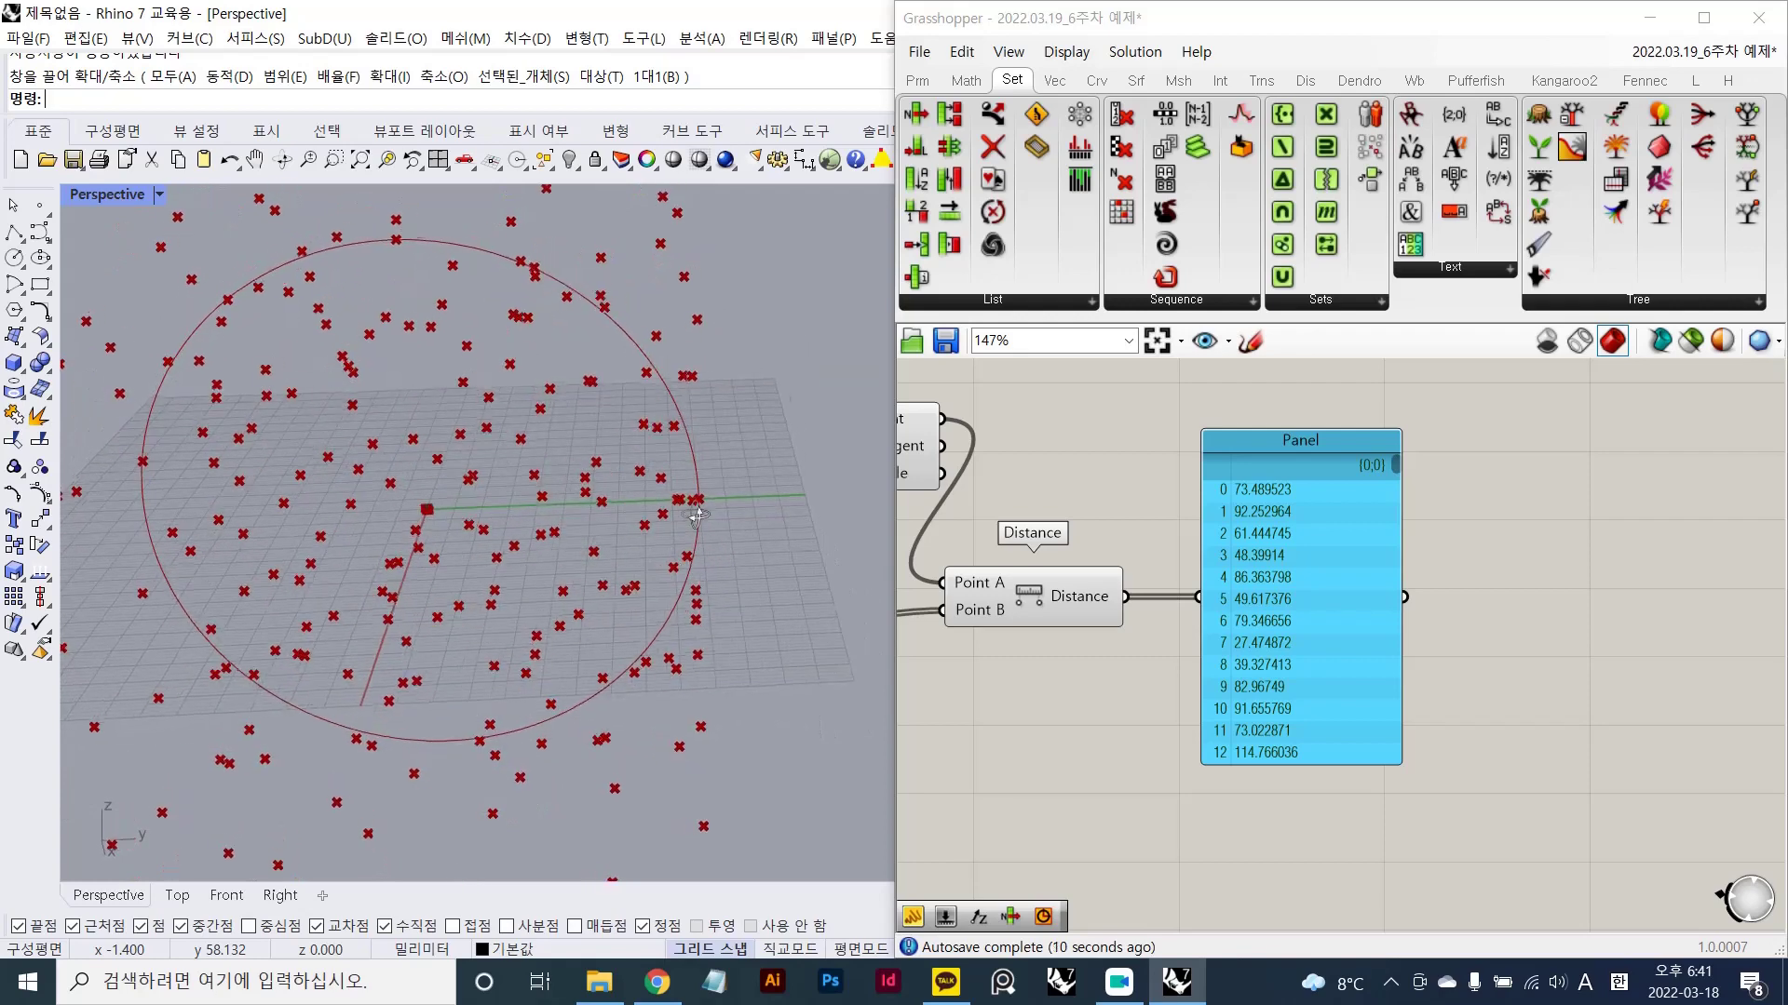
pyautogui.moveTo(992, 464); pyautogui.dragTo(1335, 488, button='right')
pyautogui.click(1110, 486)
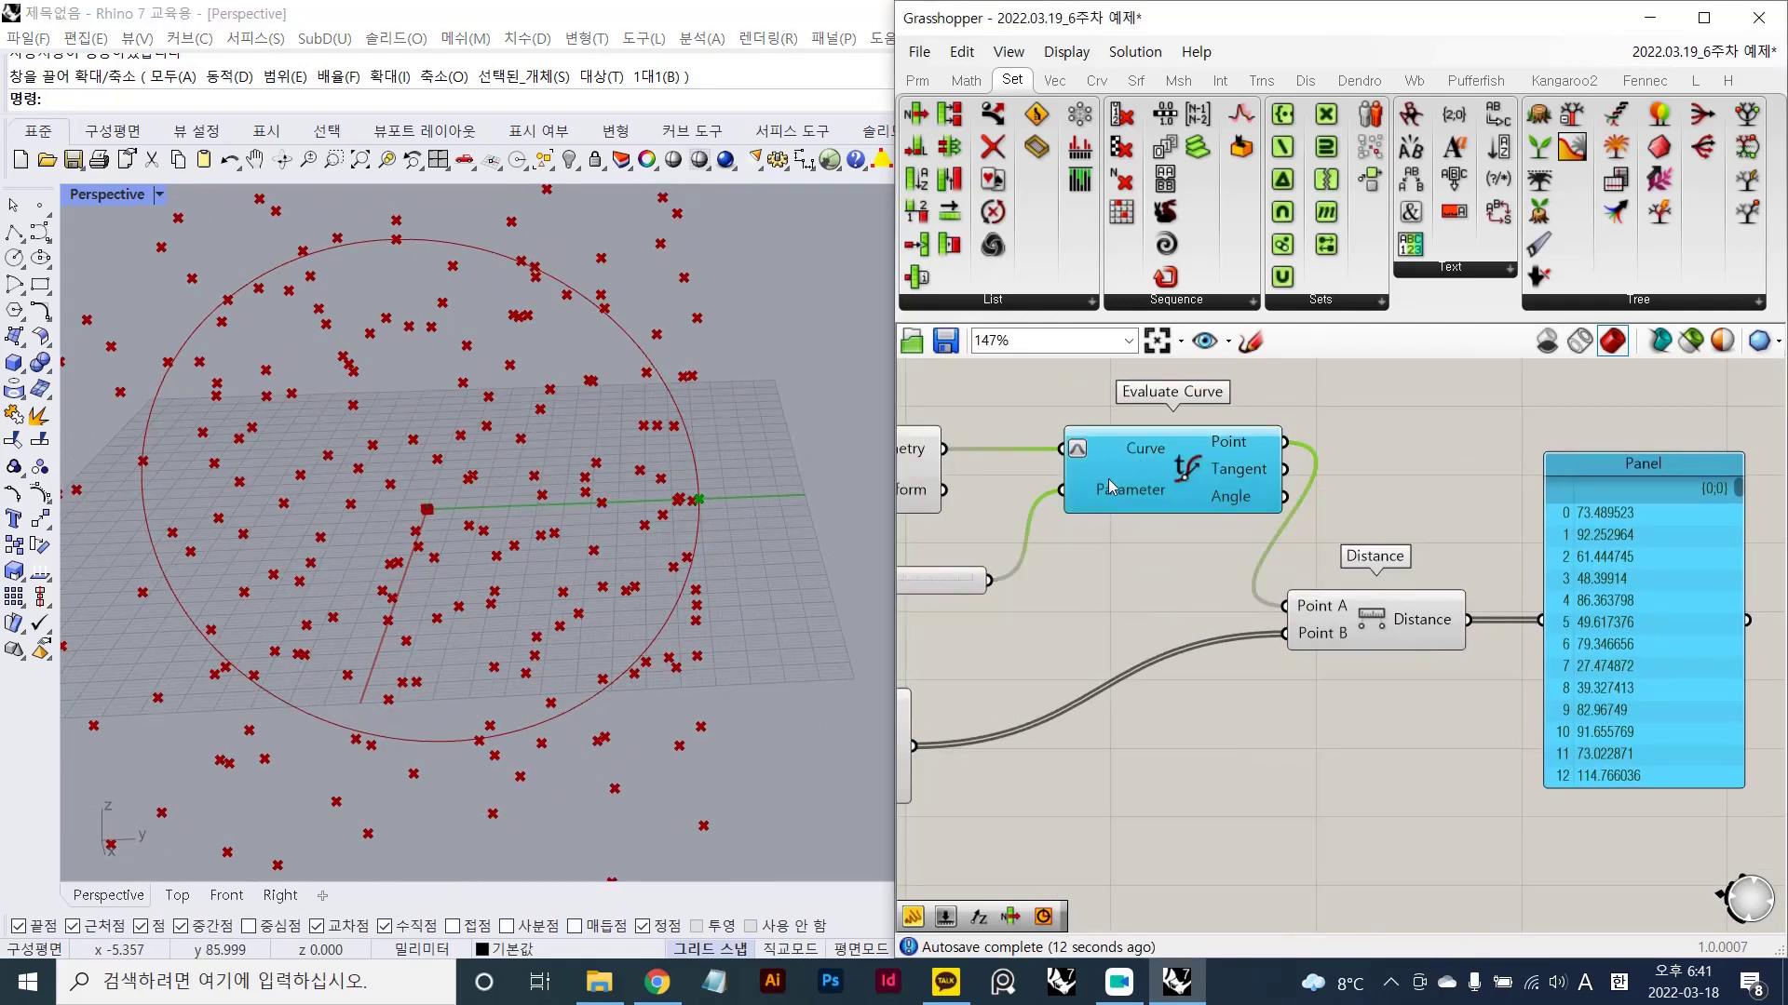
# - Delete the Panel connected to the Distance output
pyautogui.scroll(-1, 1329, 552)
pyautogui.moveTo(1482, 572); pyautogui.dragTo(1378, 536, button='right')
pyautogui.click(1483, 552)
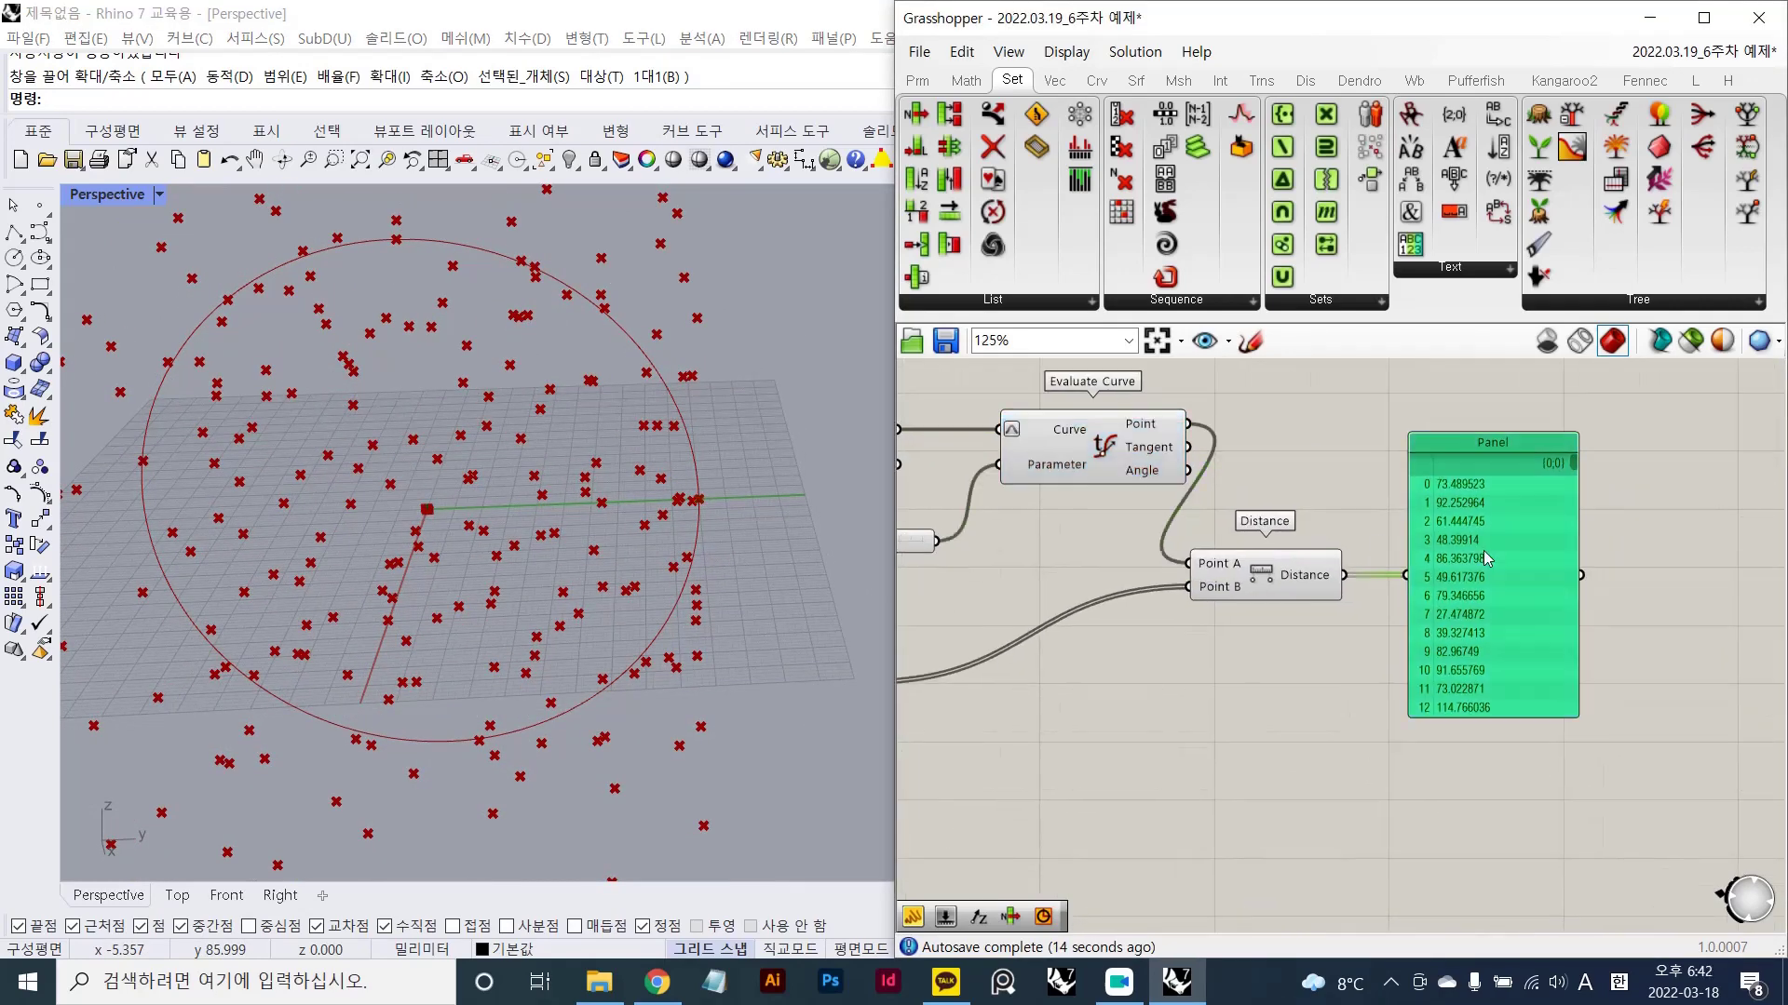
pyautogui.press('Delete')
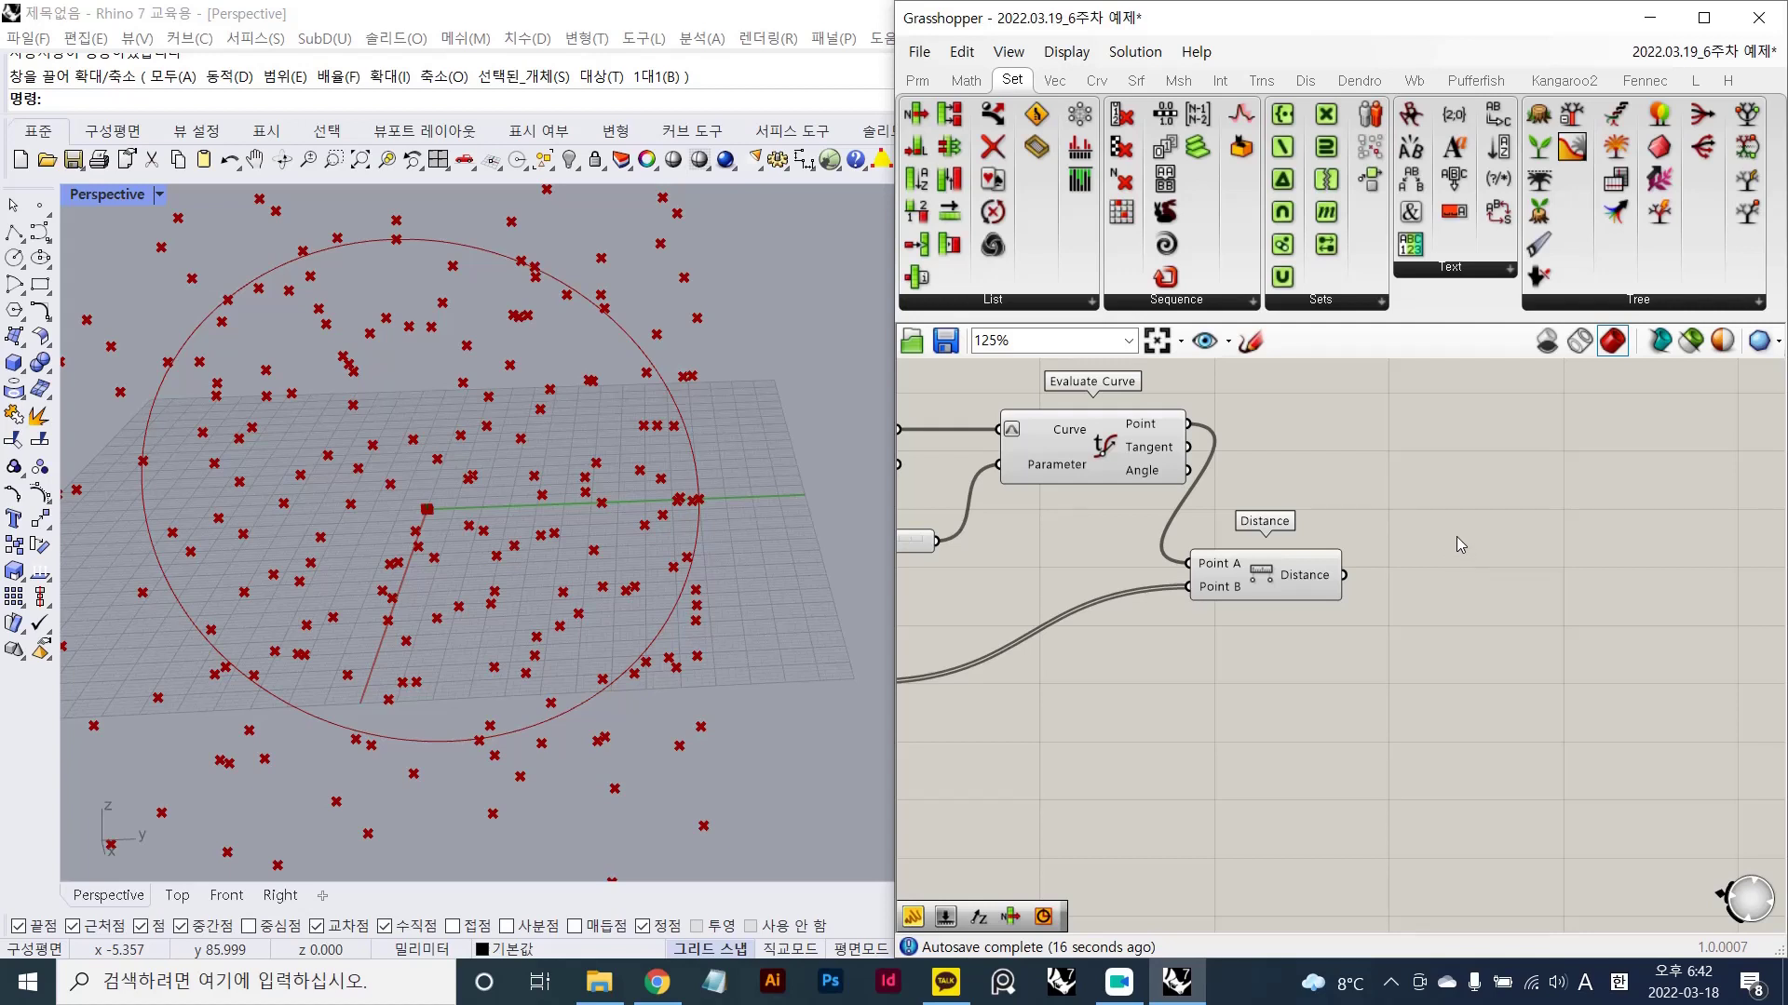
# - Add a Smaller Than component to the canvas beside the Distance component
pyautogui.doubleClick(1457, 538)
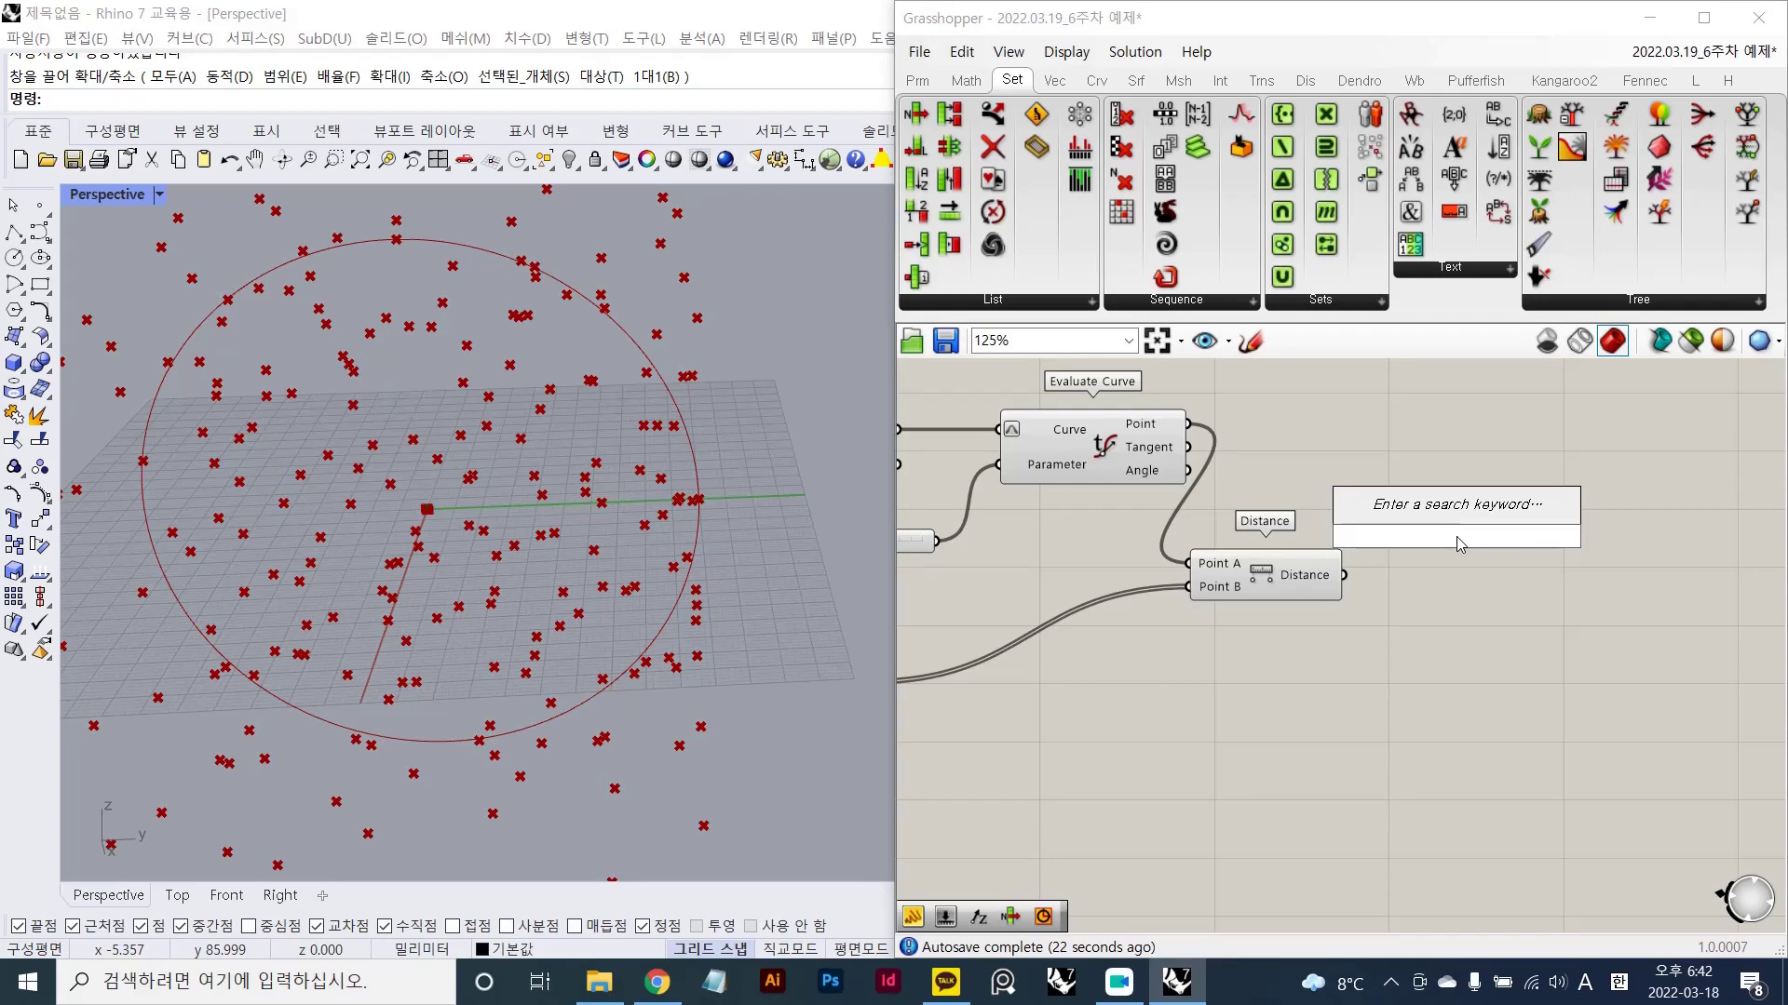
pyautogui.write('smallerthan')
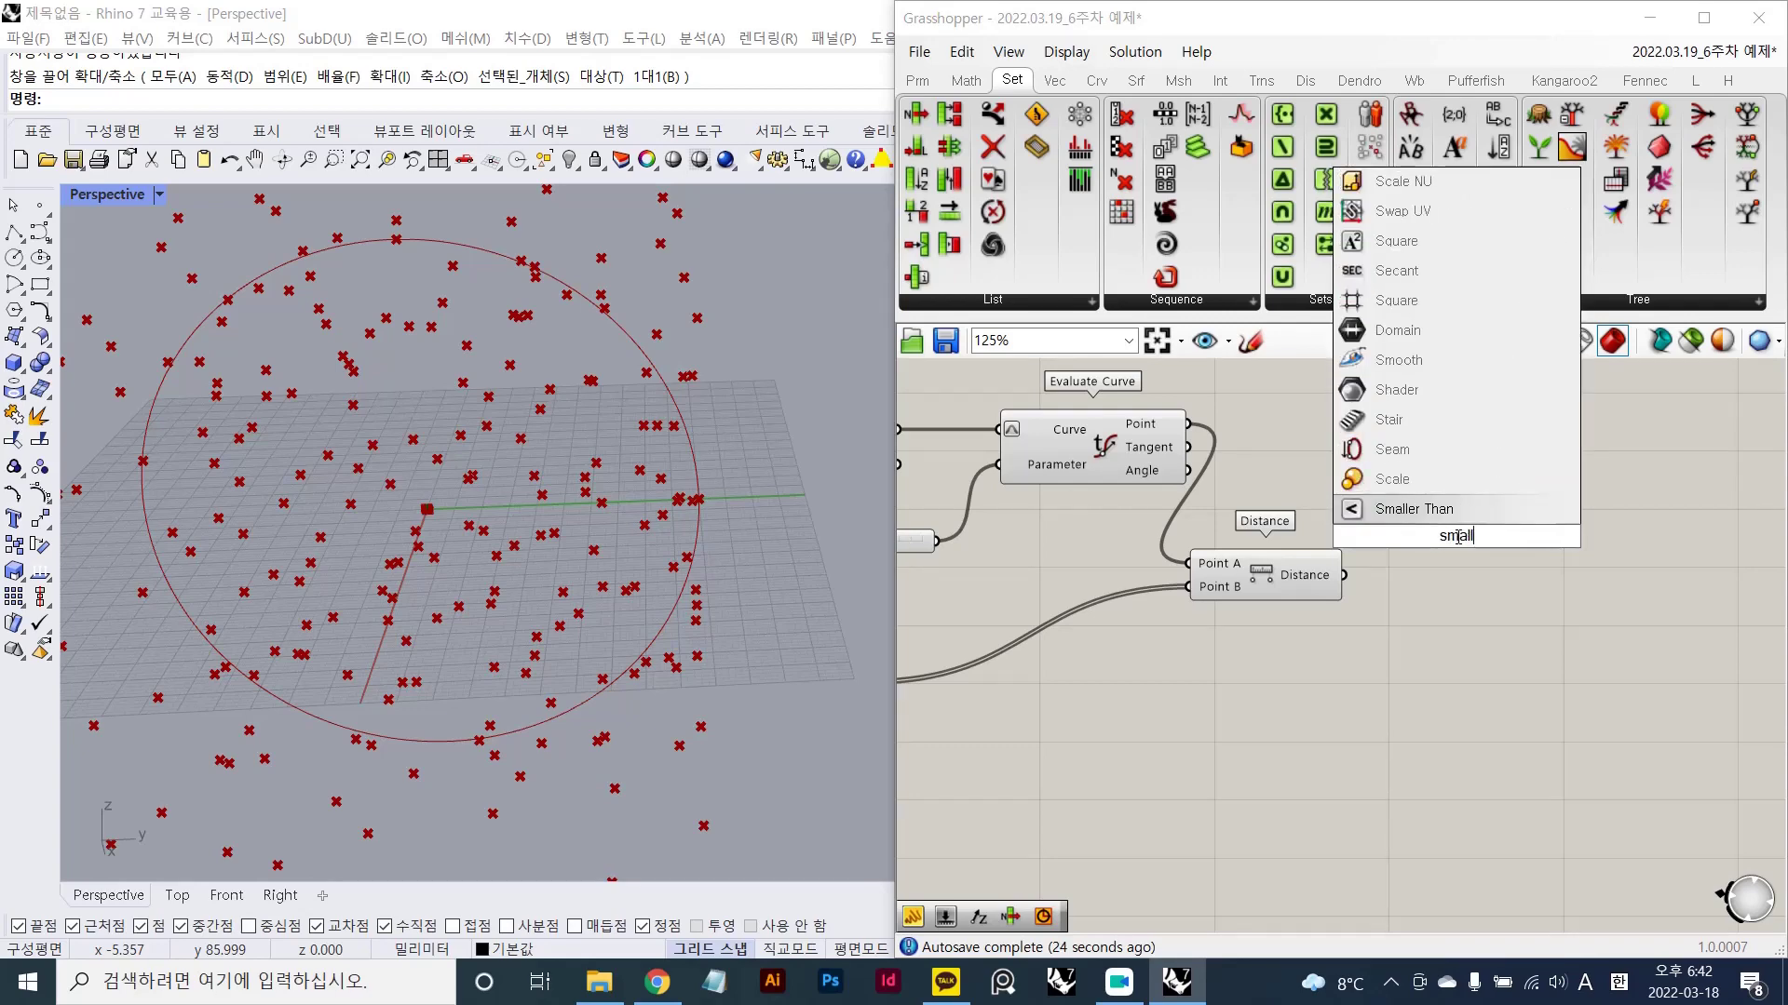
pyautogui.press('BackSpace')
pyautogui.press('BackSpace')
pyautogui.press('BackSpace')
pyautogui.press('BackSpace')
pyautogui.press('BackSpace')
pyautogui.press('BackSpace')
pyautogui.press('BackSpace')
pyautogui.press('BackSpace')
pyautogui.press('BackSpace')
pyautogui.press('BackSpace')
pyautogui.press('BackSpace')
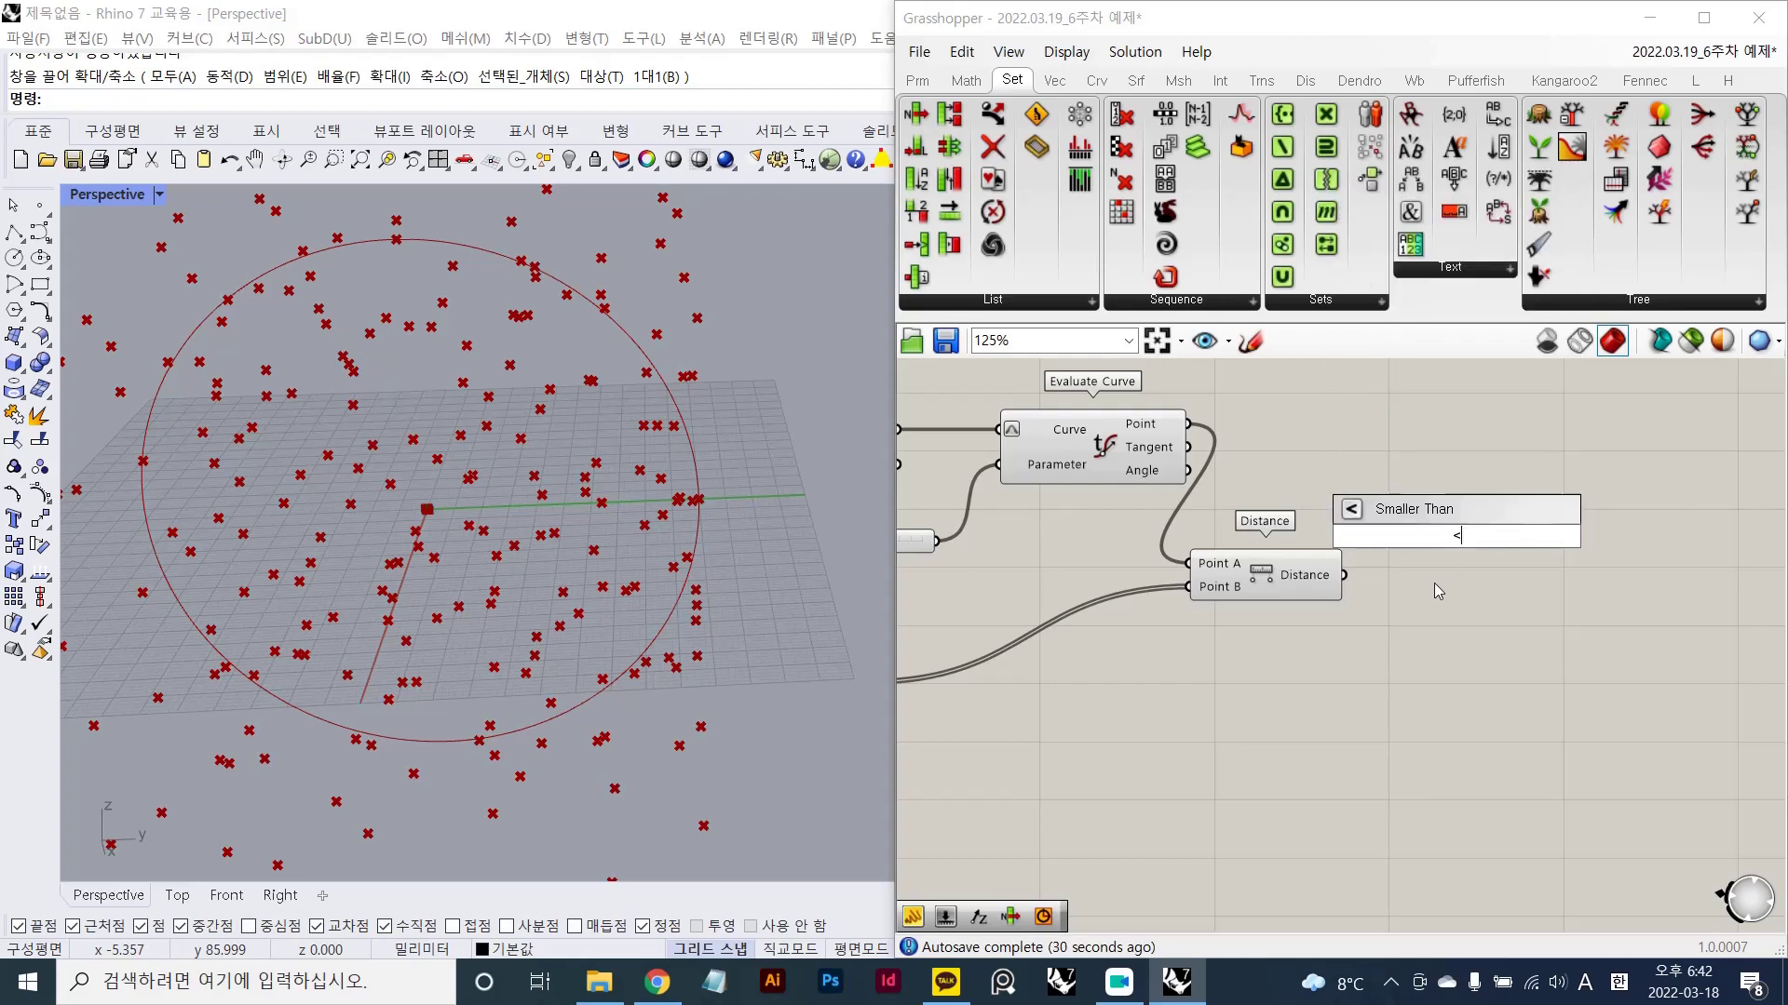
pyautogui.press('Return')
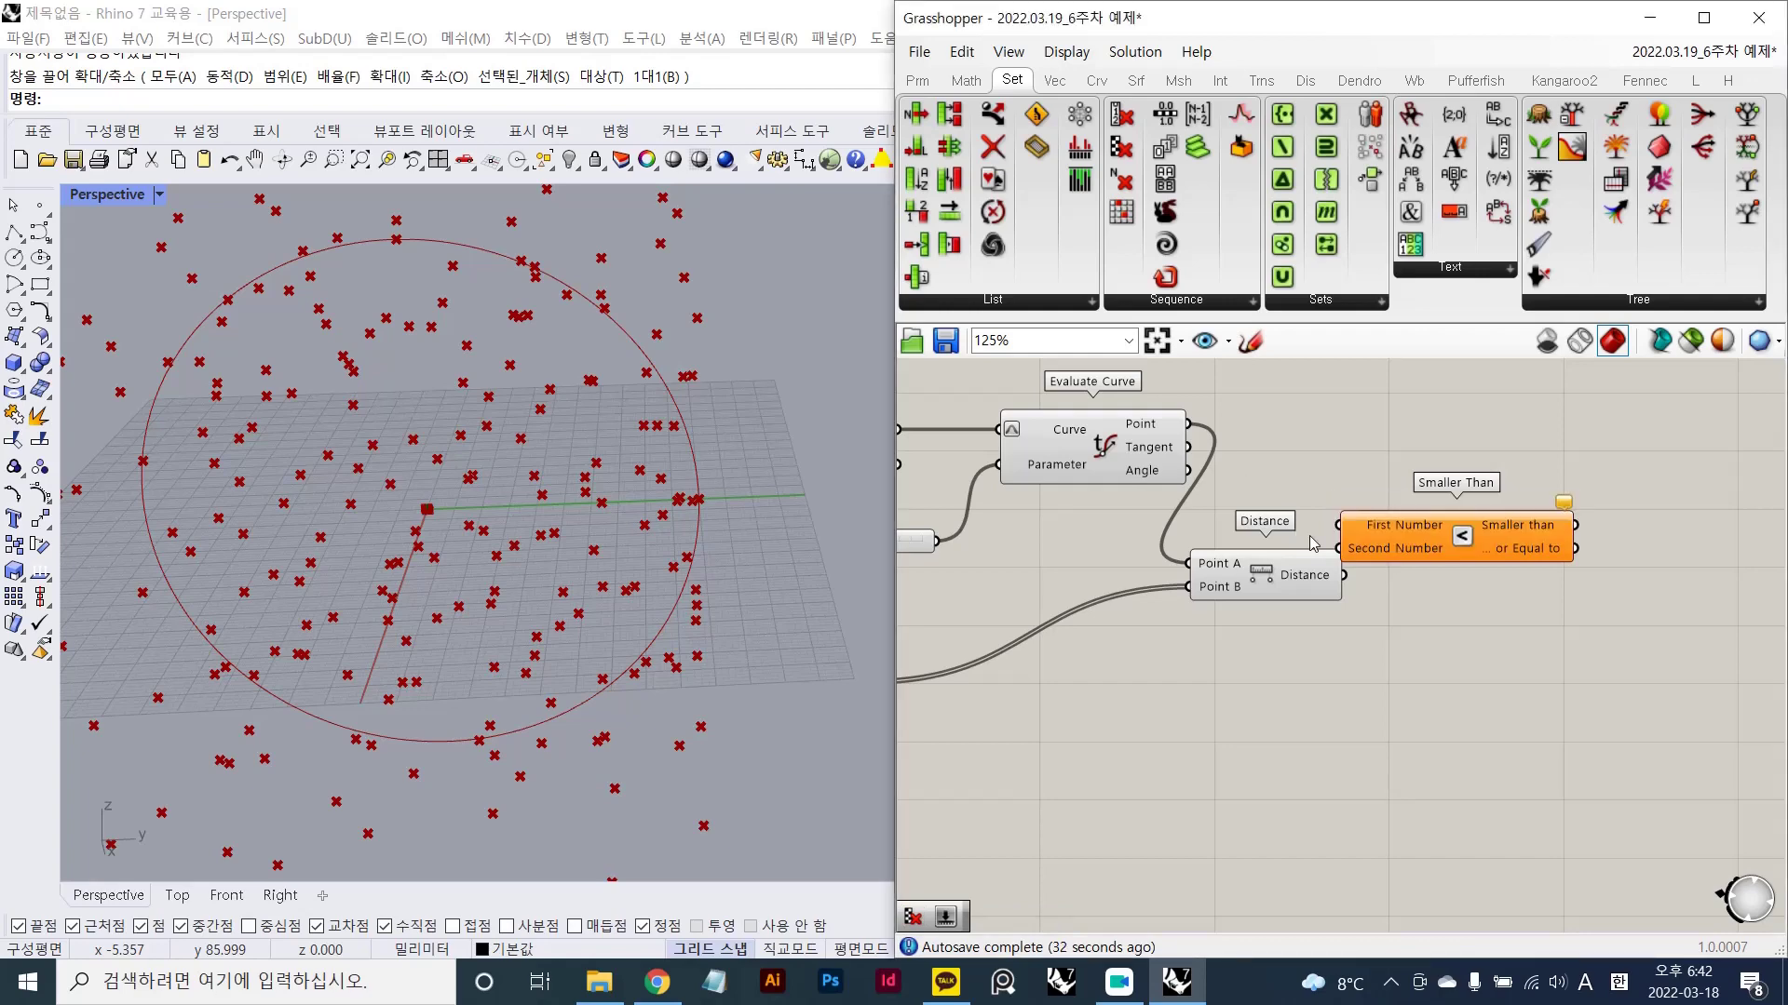
# - Move the Smaller Than component down and away from the Distance component, and inspect its inputs and outputs
pyautogui.moveTo(1396, 549); pyautogui.dragTo(1305, 421, button='right')
pyautogui.moveTo(1305, 422); pyautogui.dragTo(1369, 540)
pyautogui.scroll(2, 1373, 543)
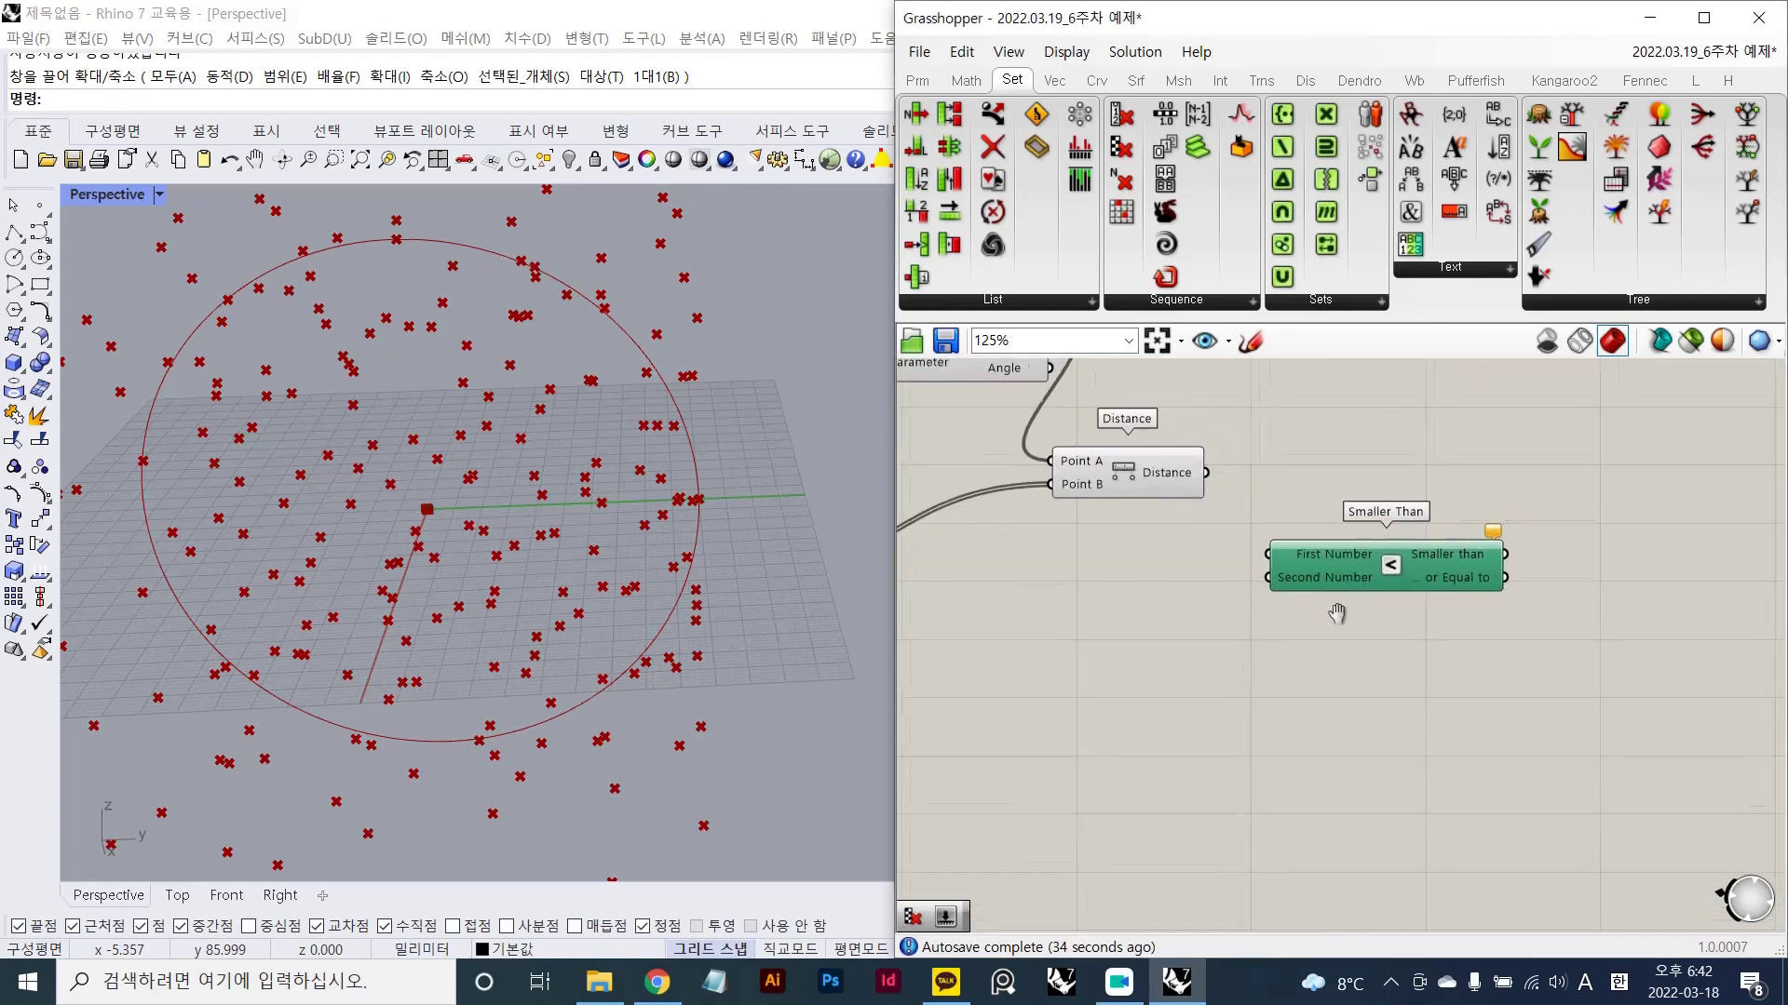
pyautogui.scroll(3, 1381, 548)
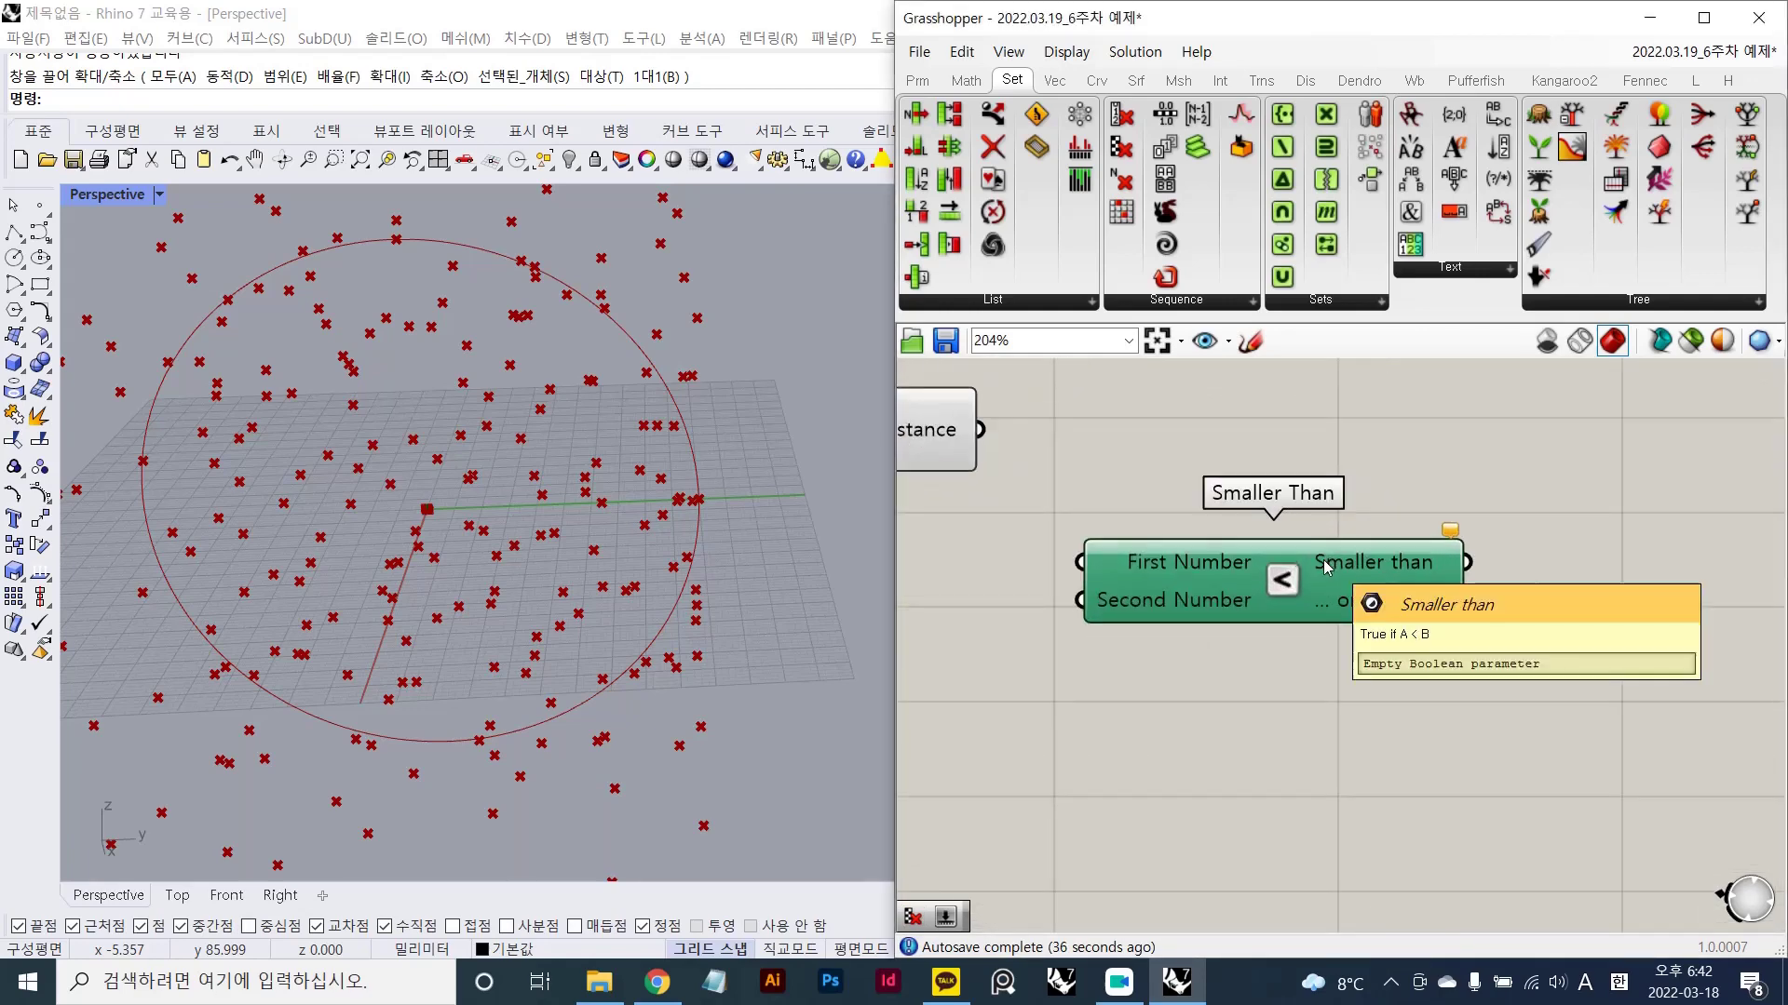
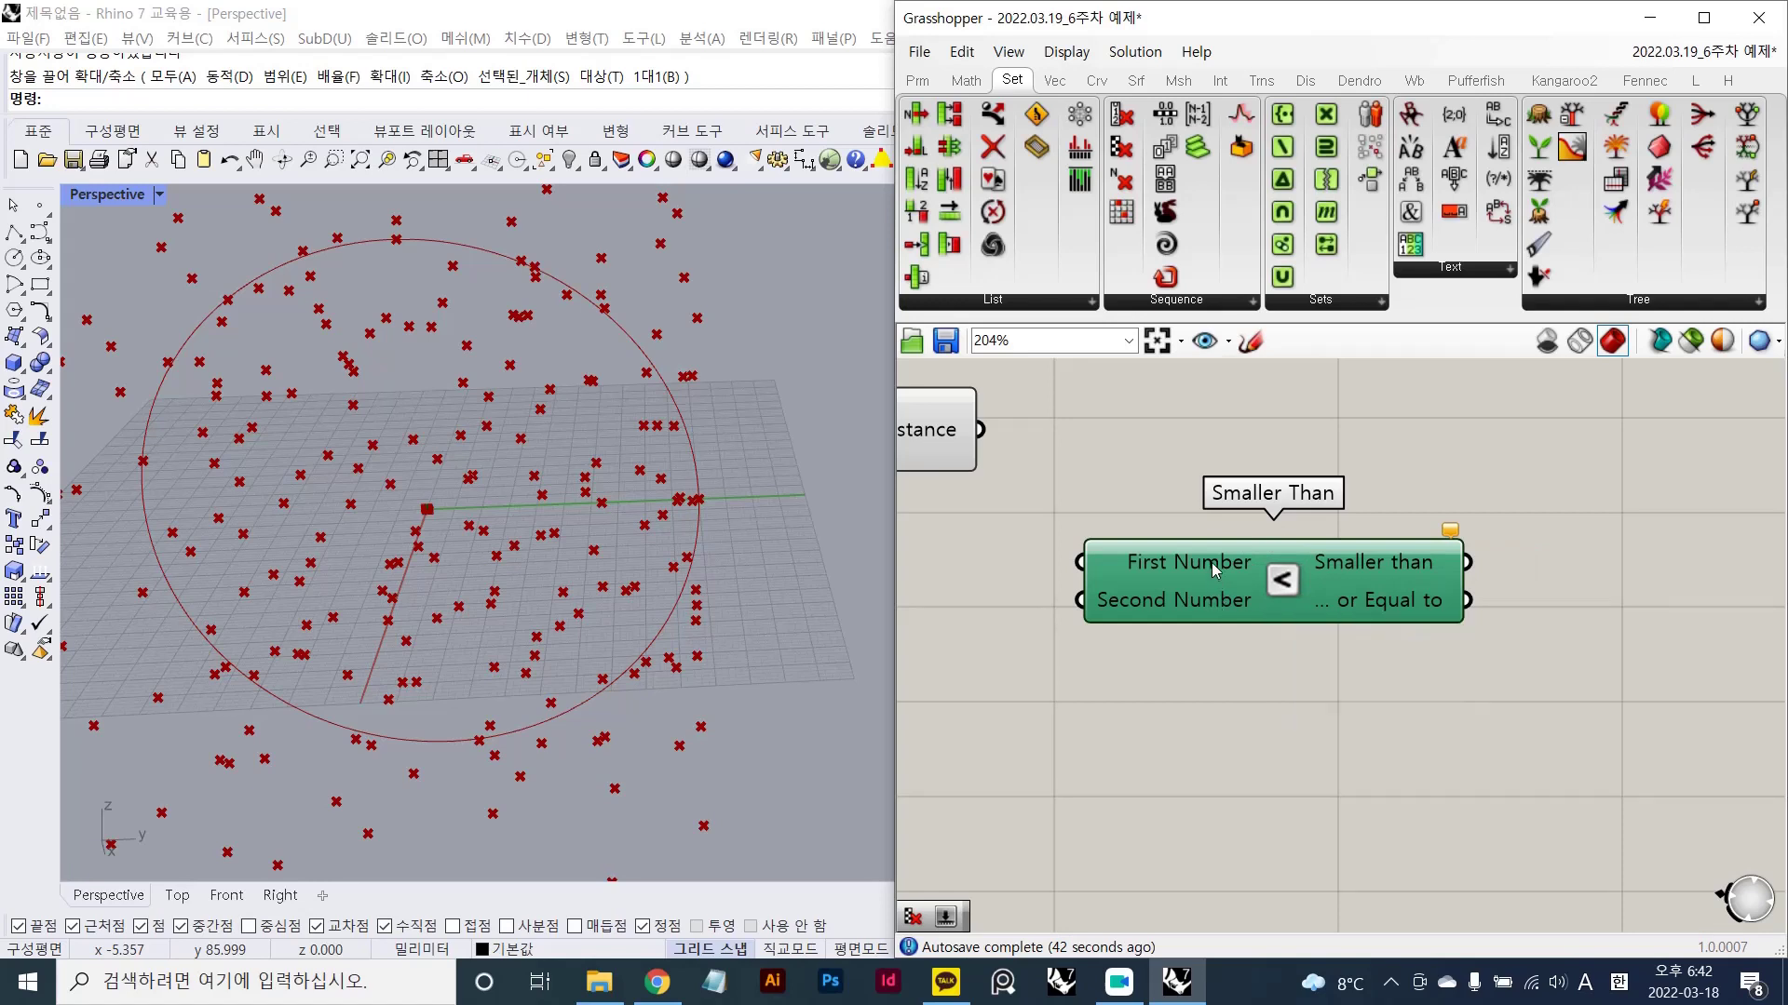
pyautogui.click(1218, 642)
pyautogui.moveTo(1218, 642); pyautogui.dragTo(1311, 668, button='right')
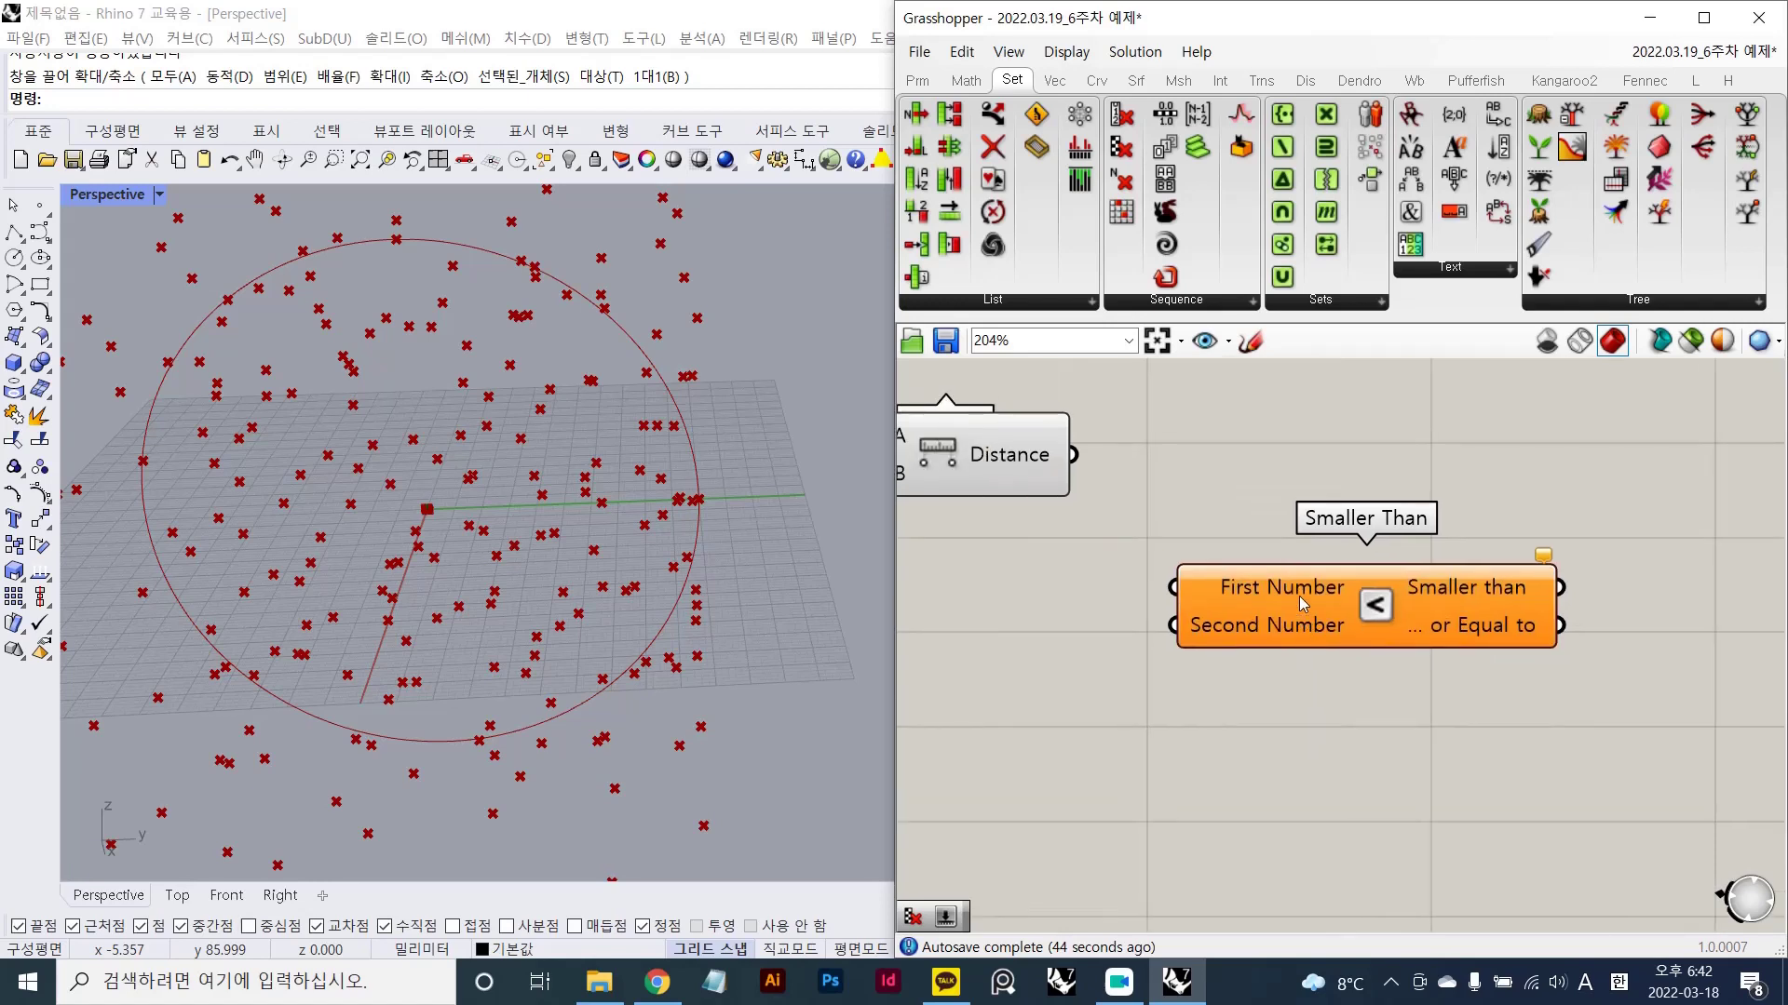
# - Capture the canvas area around Smaller Than and sketch a less-than sign between two ovals labelled First and Second
pyautogui.press('Print')
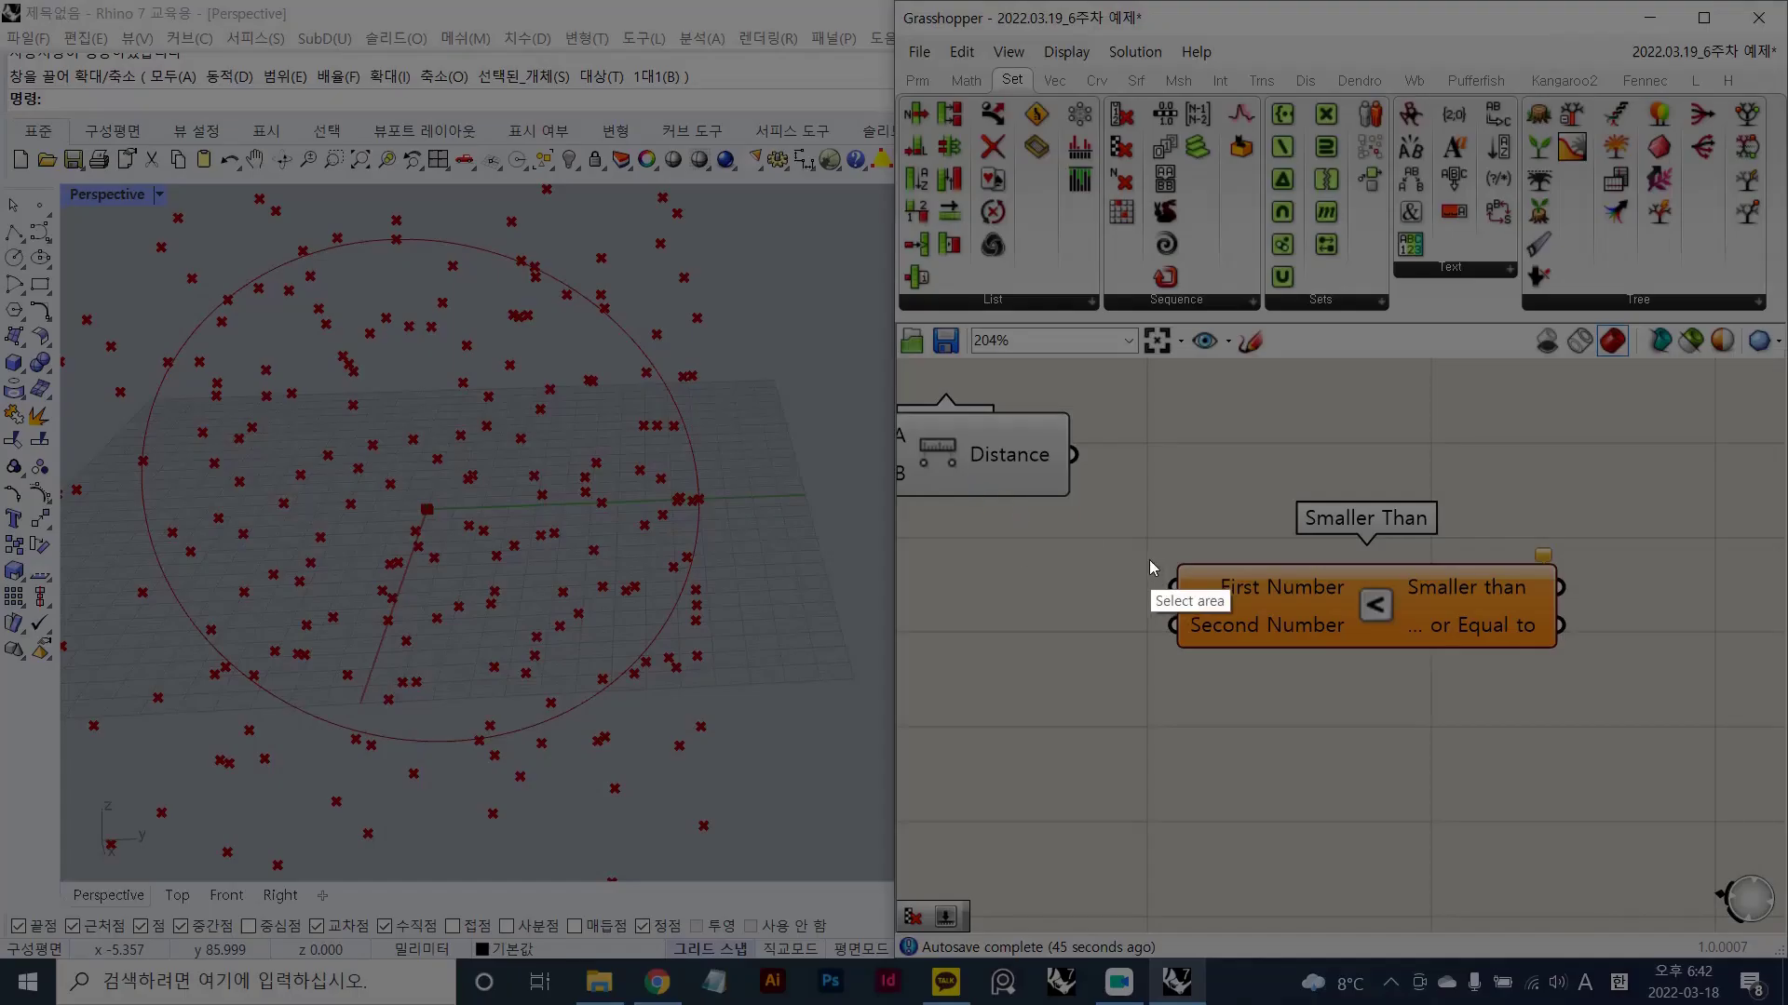
pyautogui.moveTo(705, 353); pyautogui.dragTo(1744, 979)
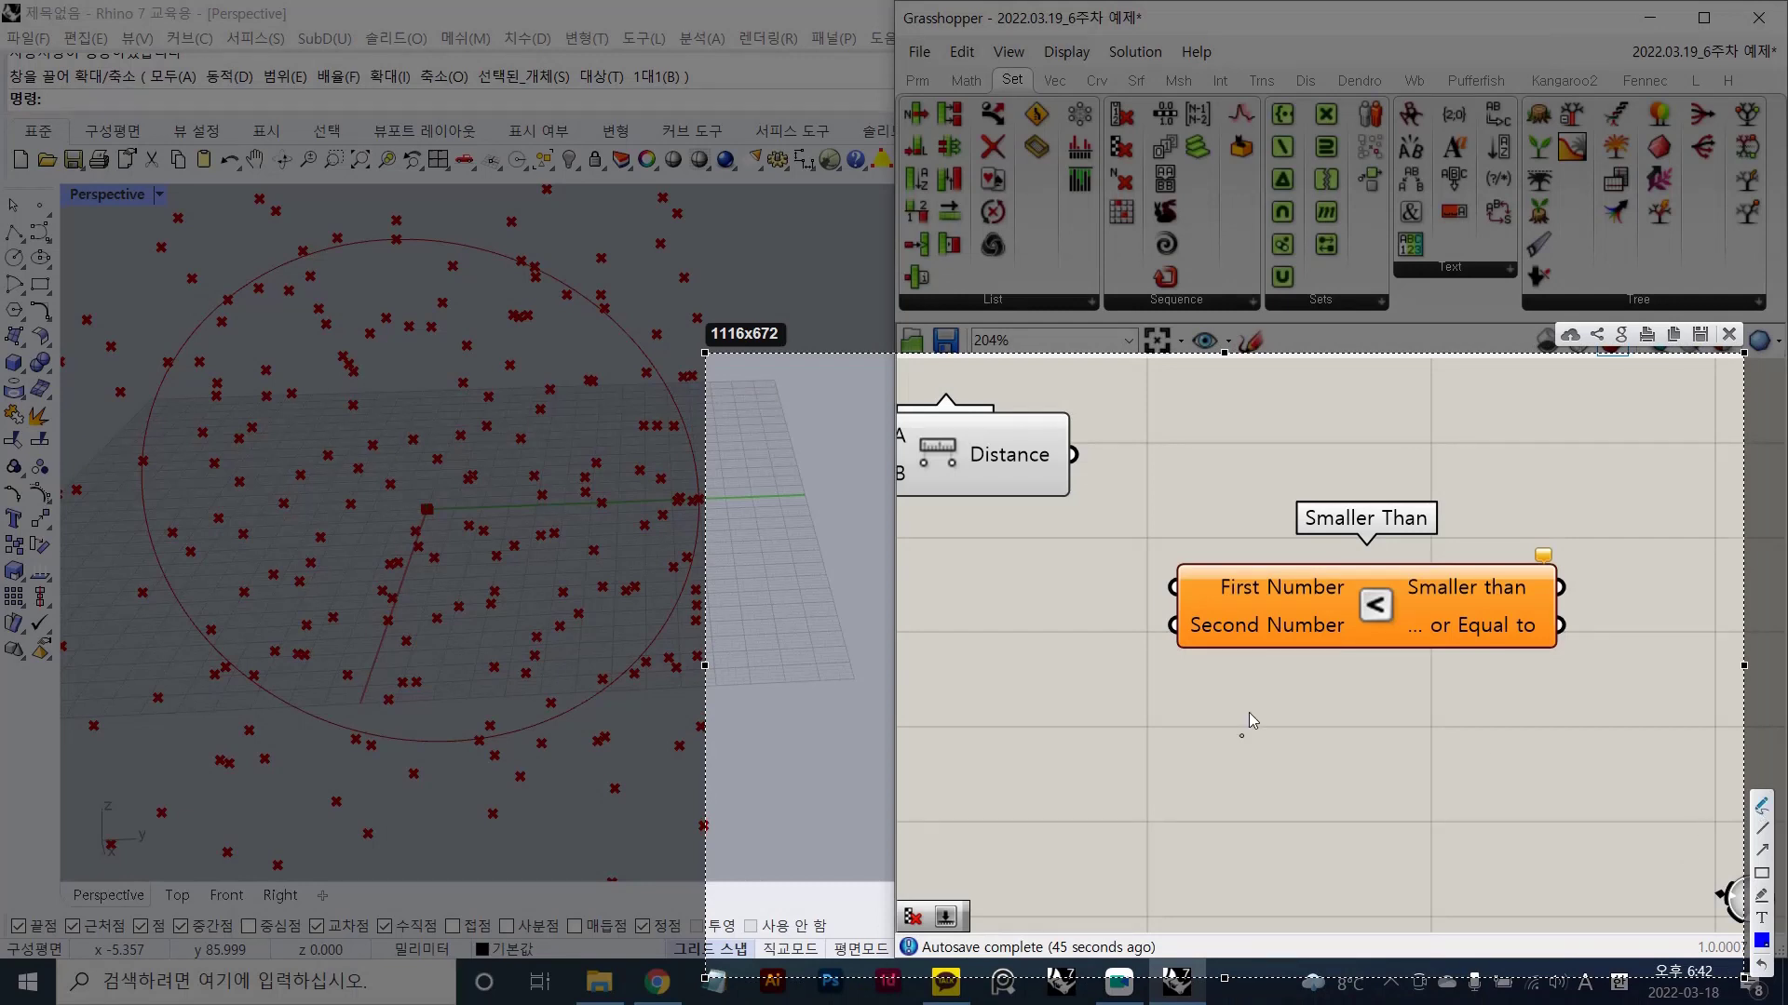
pyautogui.moveTo(1280, 644); pyautogui.dragTo(1196, 695)
pyautogui.moveTo(1108, 741)
pyautogui.mouseDown()
pyautogui.moveTo(918, 700)
pyautogui.moveTo(1156, 719)
pyautogui.moveTo(1112, 737)
pyautogui.mouseUp()
pyautogui.moveTo(964, 586)
pyautogui.mouseDown()
pyautogui.moveTo(1041, 590)
pyautogui.moveTo(987, 649)
pyautogui.mouseUp()
pyautogui.moveTo(985, 621); pyautogui.dragTo(1047, 613)
pyautogui.moveTo(1553, 713)
pyautogui.mouseDown()
pyautogui.moveTo(1579, 616)
pyautogui.moveTo(1562, 730)
pyautogui.mouseUp()
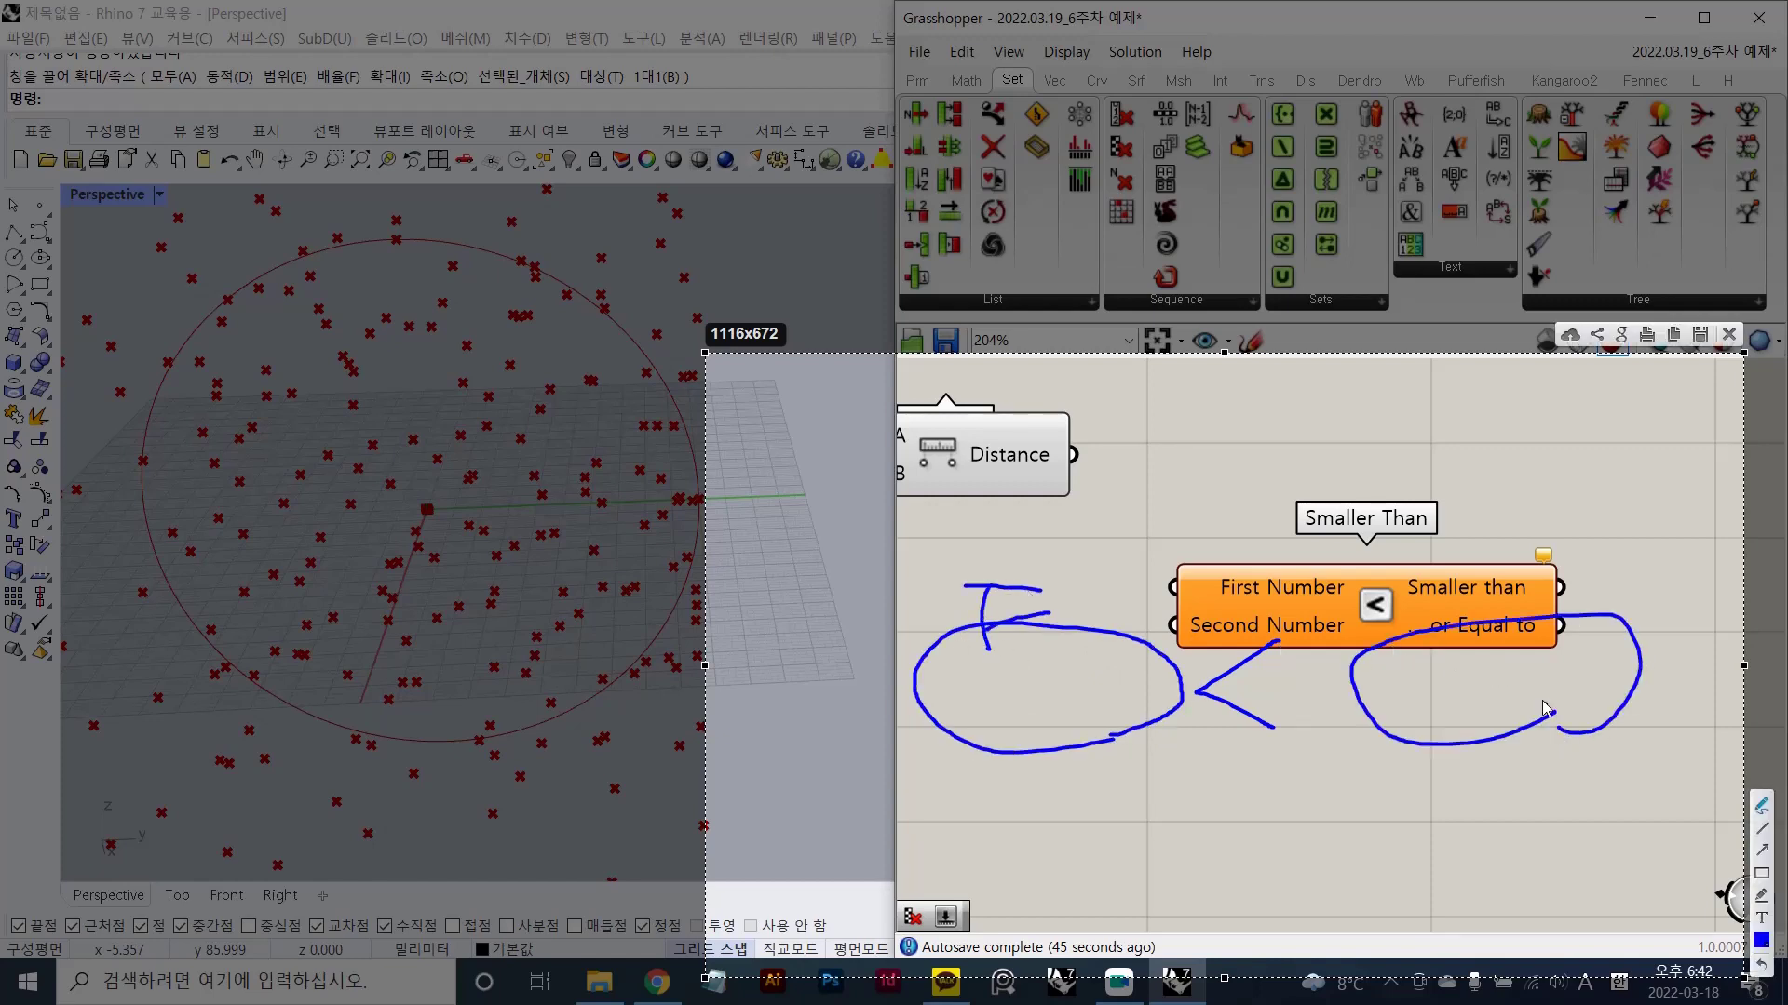
pyautogui.moveTo(1501, 572)
pyautogui.mouseDown()
pyautogui.moveTo(1443, 661)
pyautogui.moveTo(1527, 619)
pyautogui.moveTo(1569, 652)
pyautogui.moveTo(1631, 643)
pyautogui.mouseUp()
pyautogui.moveTo(1639, 573); pyautogui.dragTo(1648, 629)
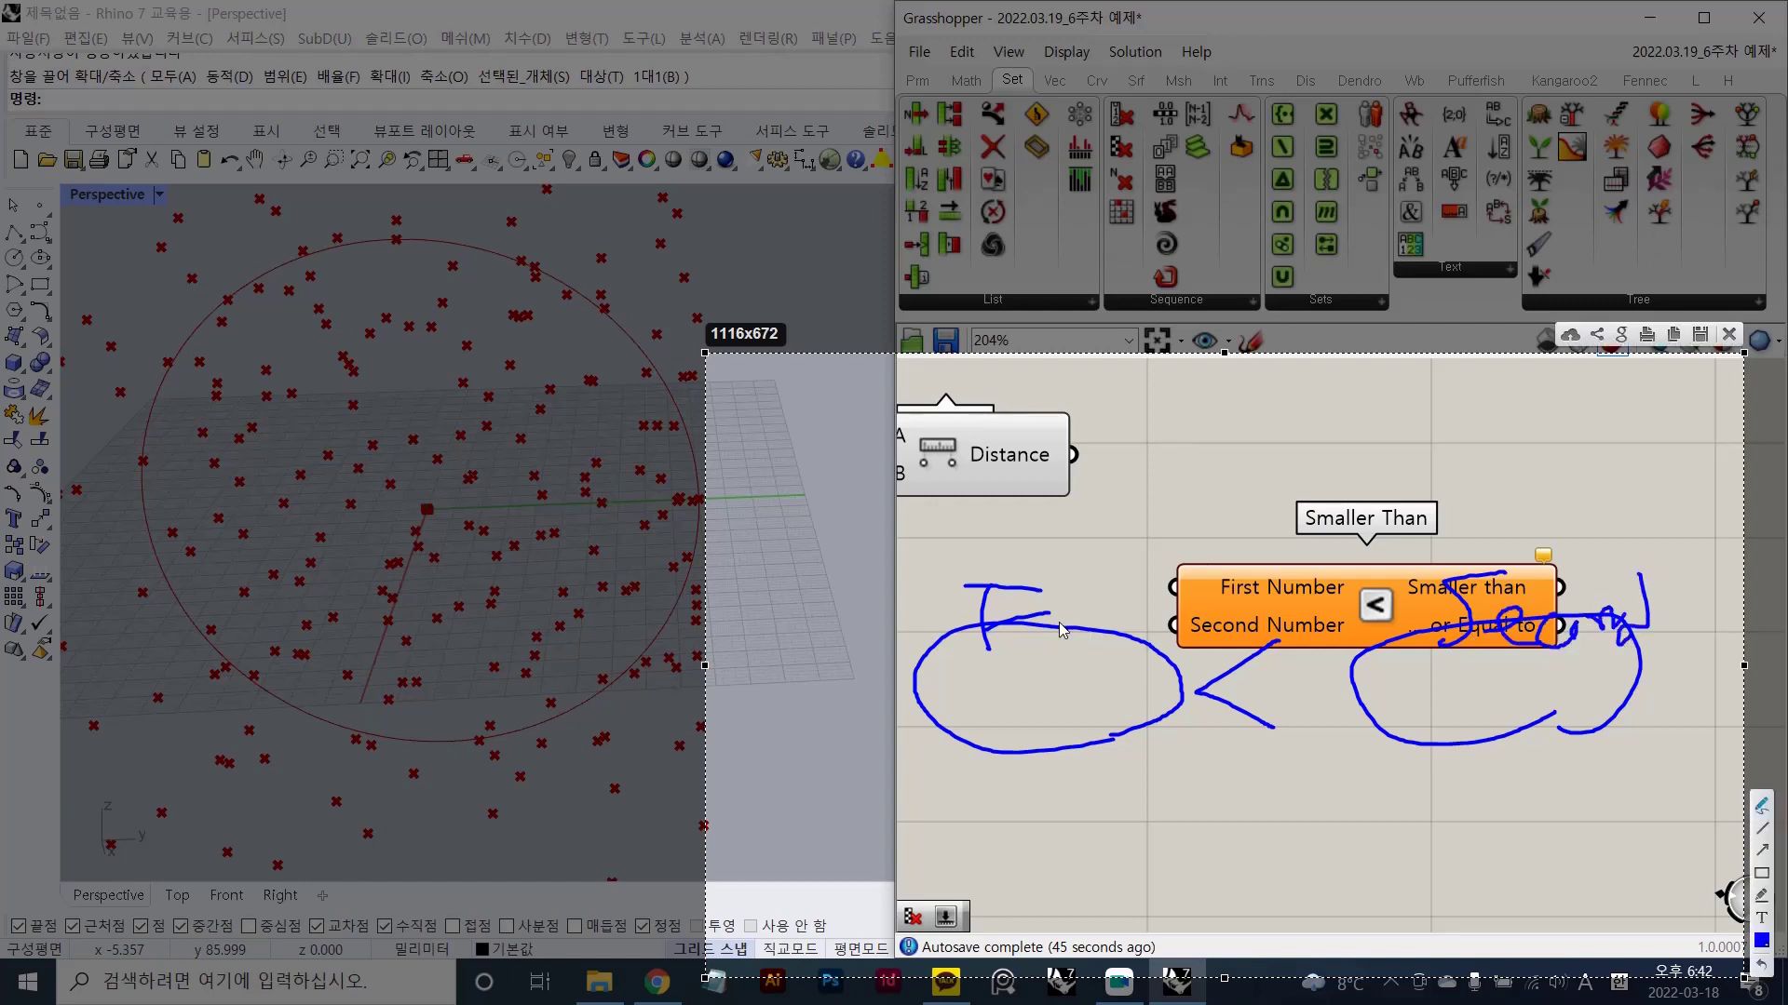
pyautogui.moveTo(1052, 598)
pyautogui.mouseDown()
pyautogui.moveTo(1055, 619)
pyautogui.moveTo(1094, 607)
pyautogui.moveTo(1120, 640)
pyautogui.mouseUp()
pyautogui.moveTo(1131, 600)
pyautogui.mouseDown()
pyautogui.moveTo(1159, 593)
pyautogui.moveTo(1155, 633)
pyautogui.mouseUp()
# - Mark a small circle inside each sketched oval and circle the Smaller Than label on the capture
pyautogui.moveTo(1038, 663)
pyautogui.mouseDown()
pyautogui.moveTo(1062, 694)
pyautogui.moveTo(1043, 717)
pyautogui.moveTo(1036, 673)
pyautogui.moveTo(1066, 712)
pyautogui.mouseUp()
pyautogui.moveTo(1504, 689)
pyautogui.mouseDown()
pyautogui.moveTo(1485, 712)
pyautogui.moveTo(1501, 717)
pyautogui.mouseUp()
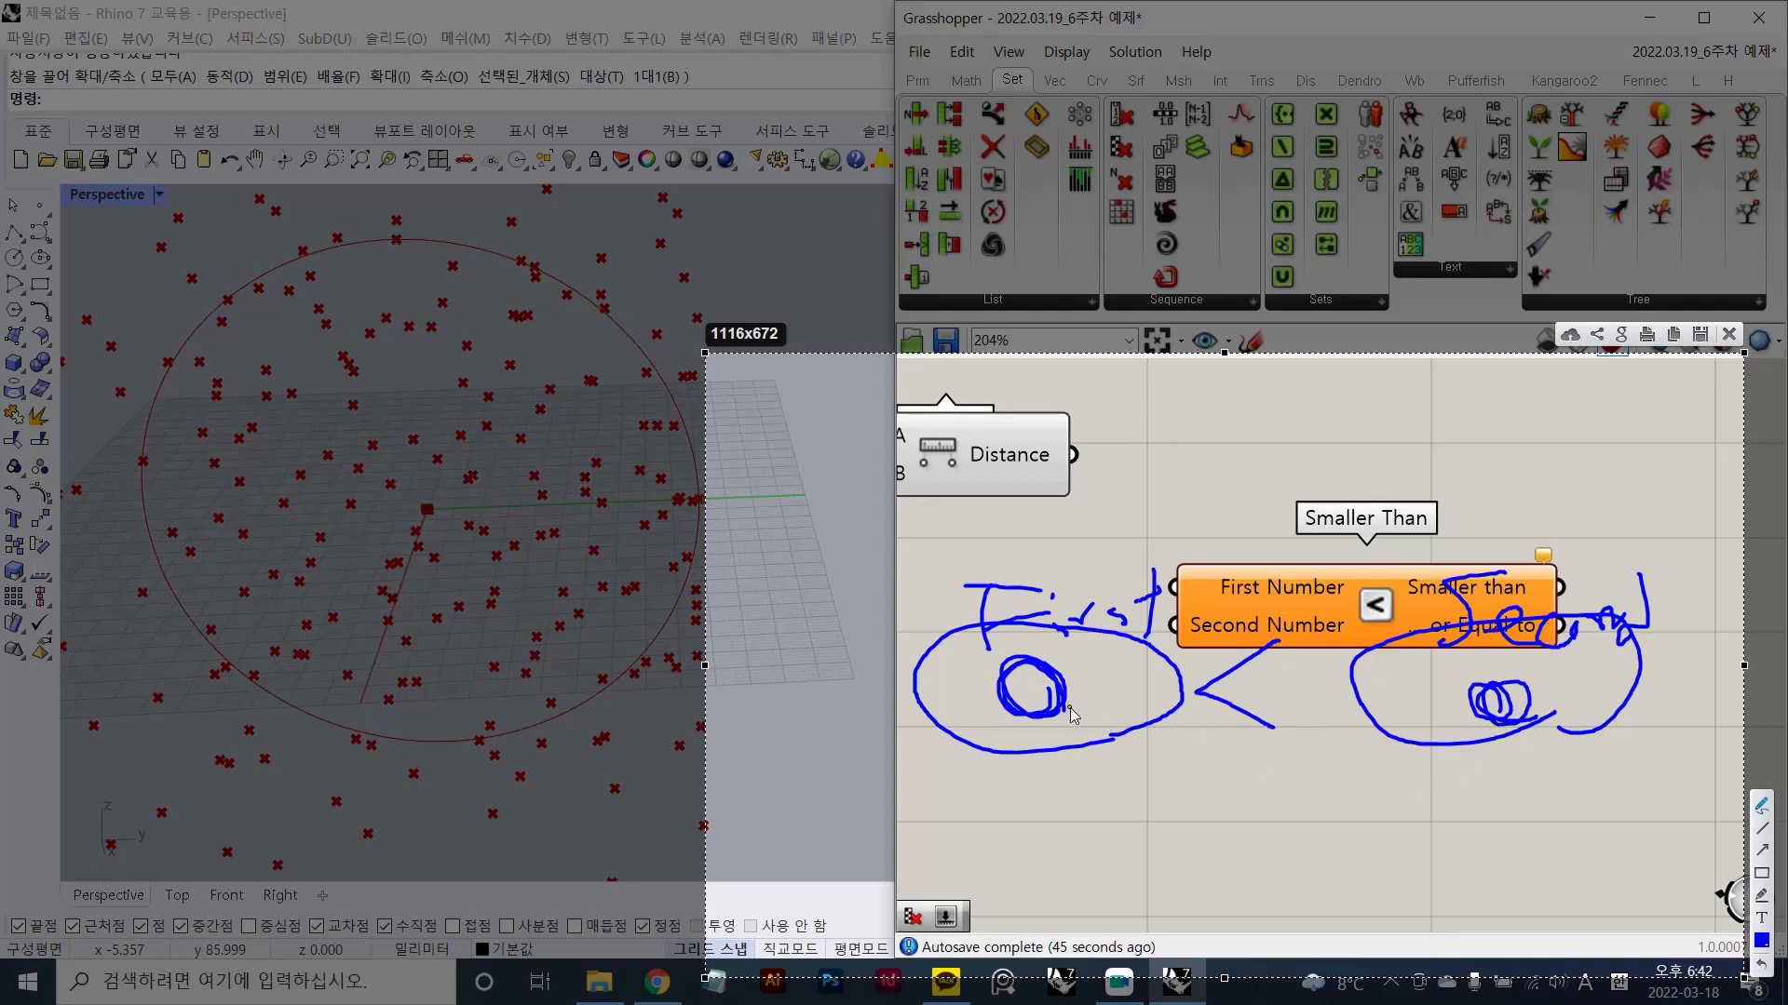
pyautogui.moveTo(1069, 708)
pyautogui.mouseDown()
pyautogui.moveTo(1052, 728)
pyautogui.moveTo(987, 694)
pyautogui.moveTo(1033, 633)
pyautogui.moveTo(1078, 676)
pyautogui.mouseUp()
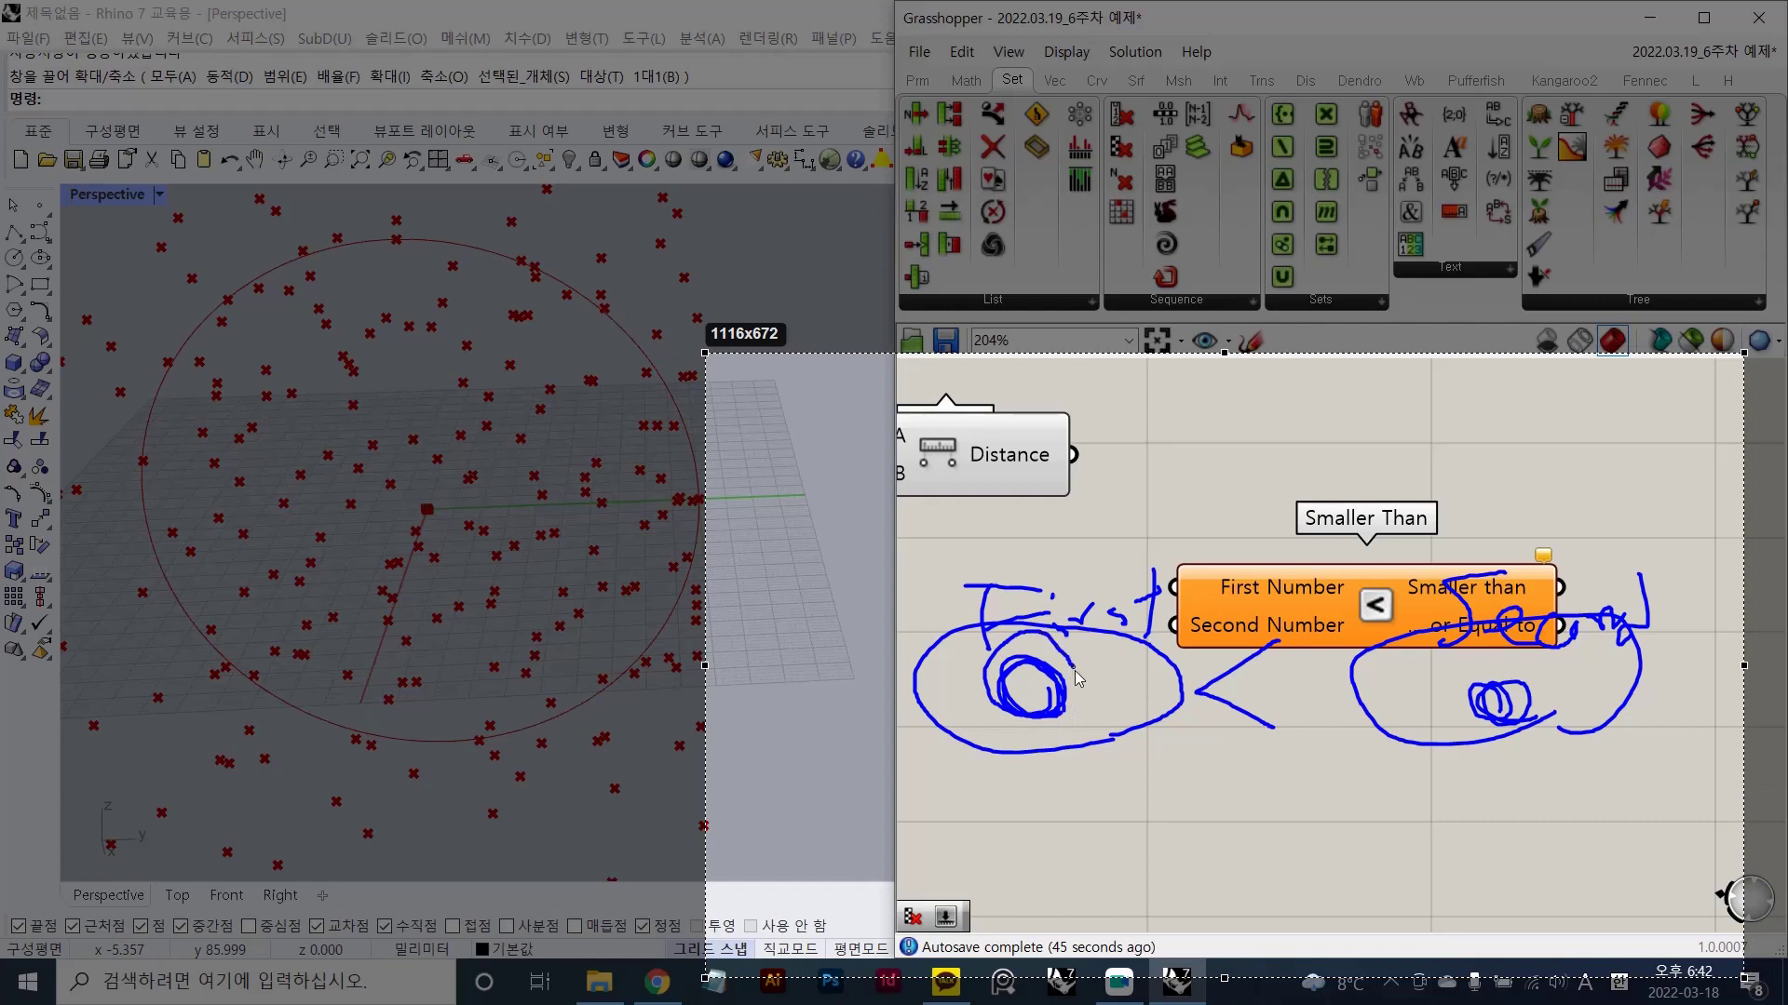
pyautogui.hotkey('ctrl', 'z')
pyautogui.moveTo(1415, 528)
pyautogui.mouseDown()
pyautogui.moveTo(1404, 459)
pyautogui.moveTo(1420, 535)
pyautogui.mouseUp()
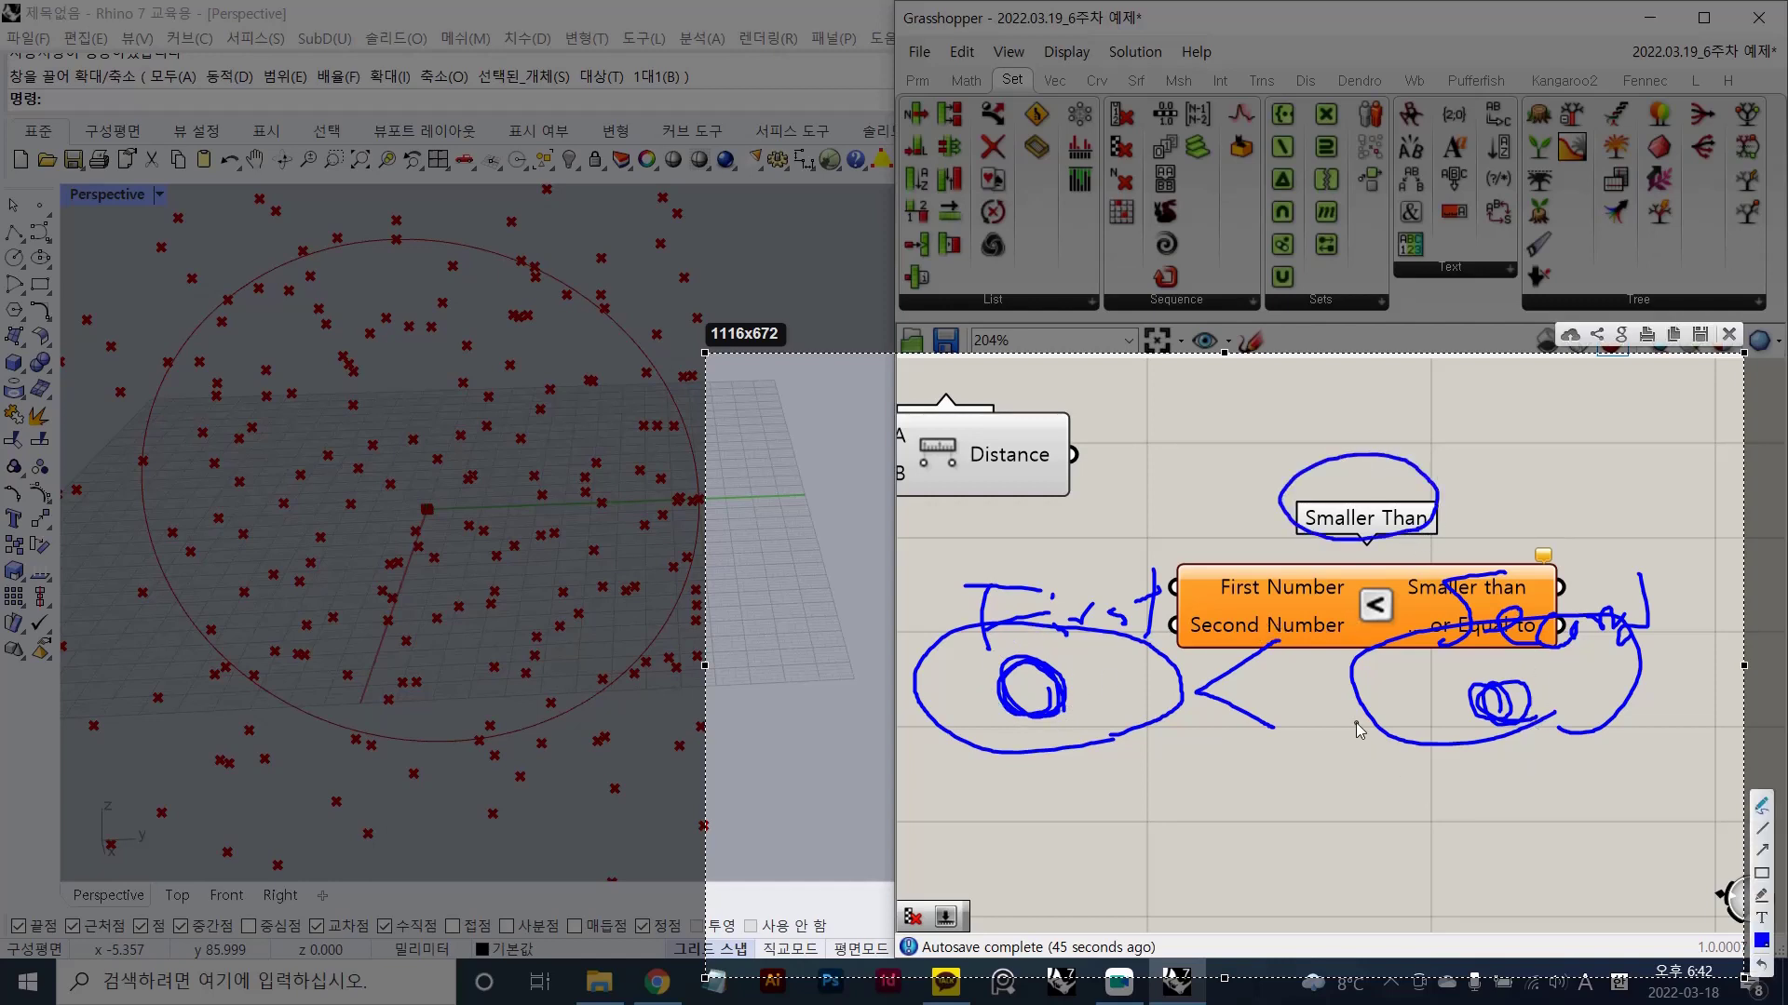
# - Sketch a boxed number linked to the Second oval and Distance linked to the First oval, marking the Smaller than output with an arrow
pyautogui.moveTo(1339, 738)
pyautogui.mouseDown()
pyautogui.moveTo(1340, 799)
pyautogui.moveTo(1633, 834)
pyautogui.mouseUp()
pyautogui.moveTo(1302, 721); pyautogui.dragTo(1572, 737)
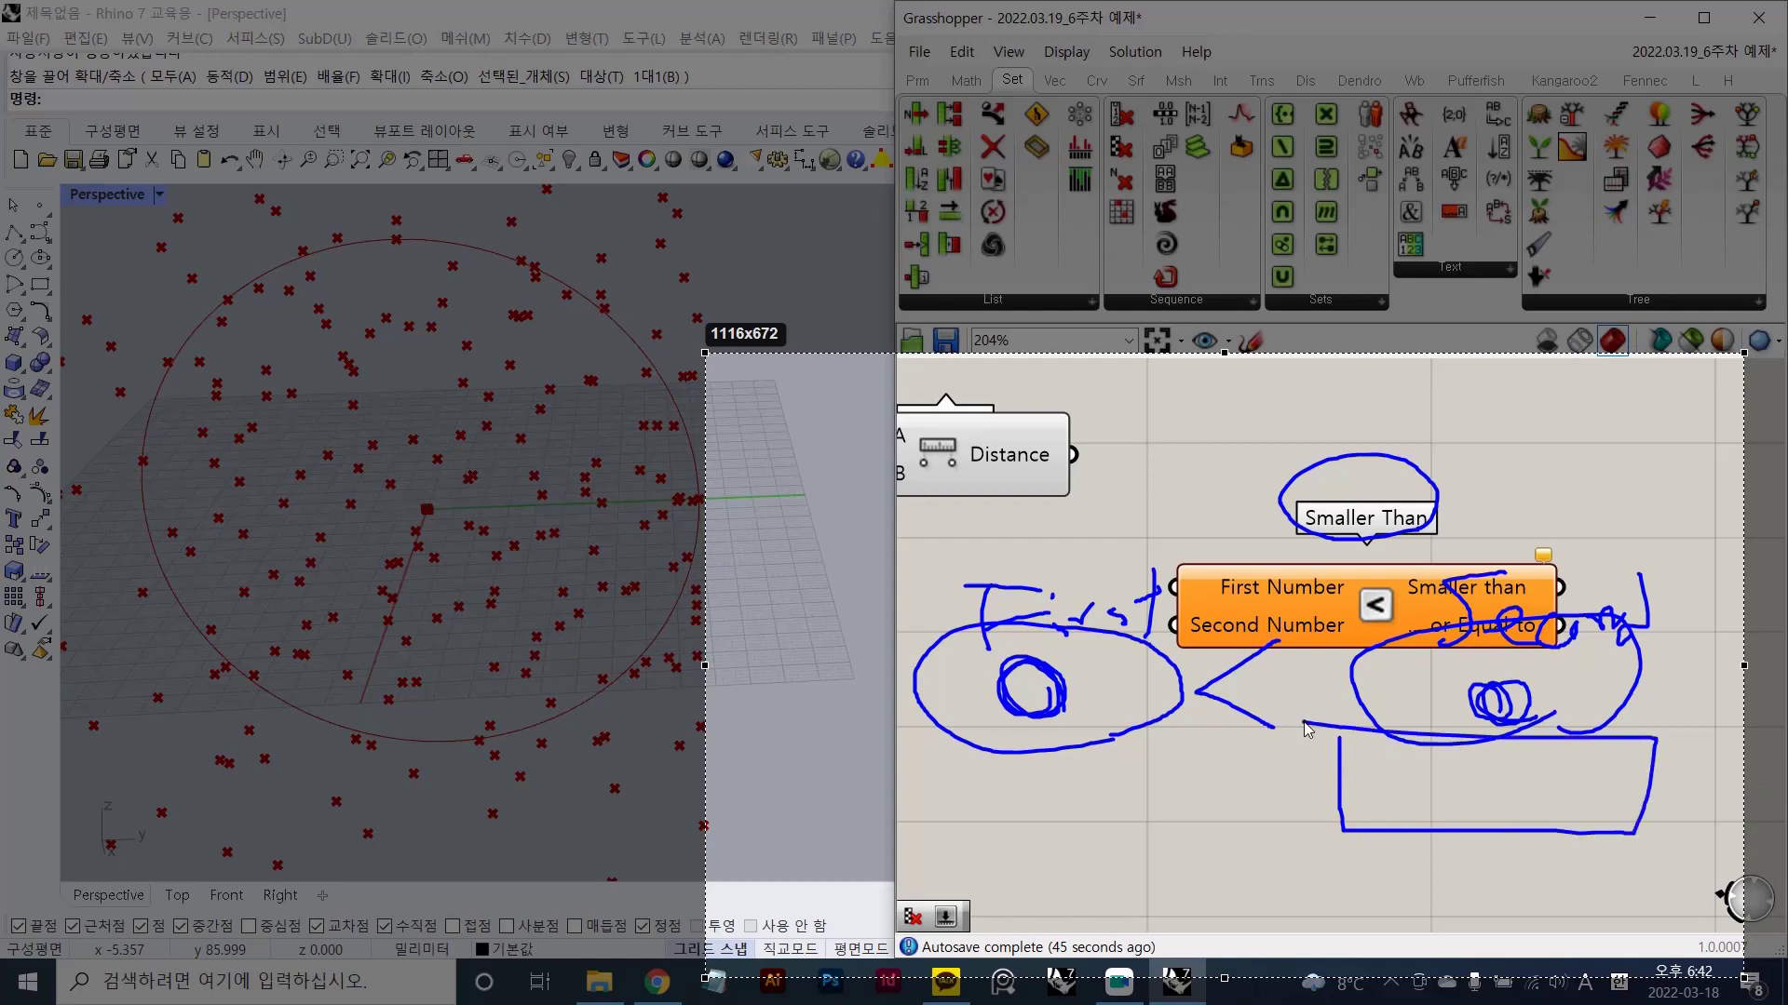
pyautogui.moveTo(1419, 770)
pyautogui.mouseDown()
pyautogui.moveTo(1450, 817)
pyautogui.moveTo(1514, 769)
pyautogui.mouseUp()
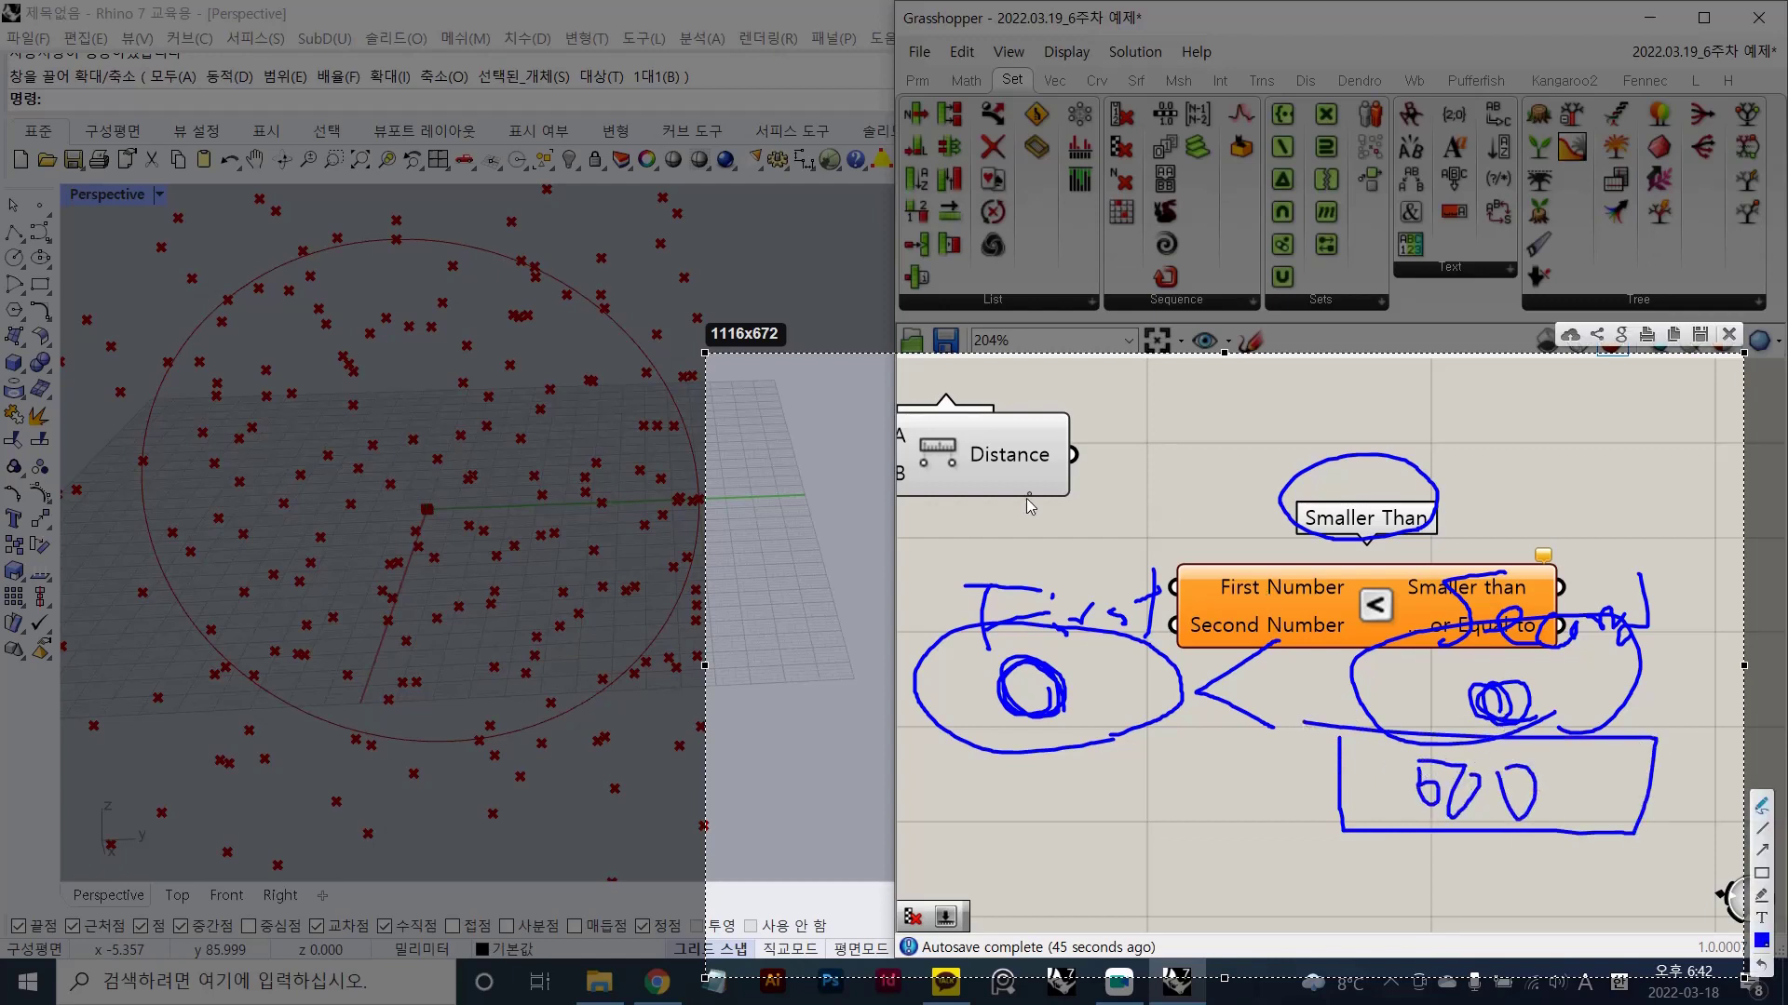
pyautogui.moveTo(1053, 482)
pyautogui.mouseDown()
pyautogui.moveTo(1036, 422)
pyautogui.moveTo(1033, 496)
pyautogui.moveTo(1052, 455)
pyautogui.moveTo(930, 652)
pyautogui.moveTo(1024, 689)
pyautogui.moveTo(1018, 726)
pyautogui.mouseUp()
pyautogui.moveTo(1492, 821); pyautogui.dragTo(1501, 721)
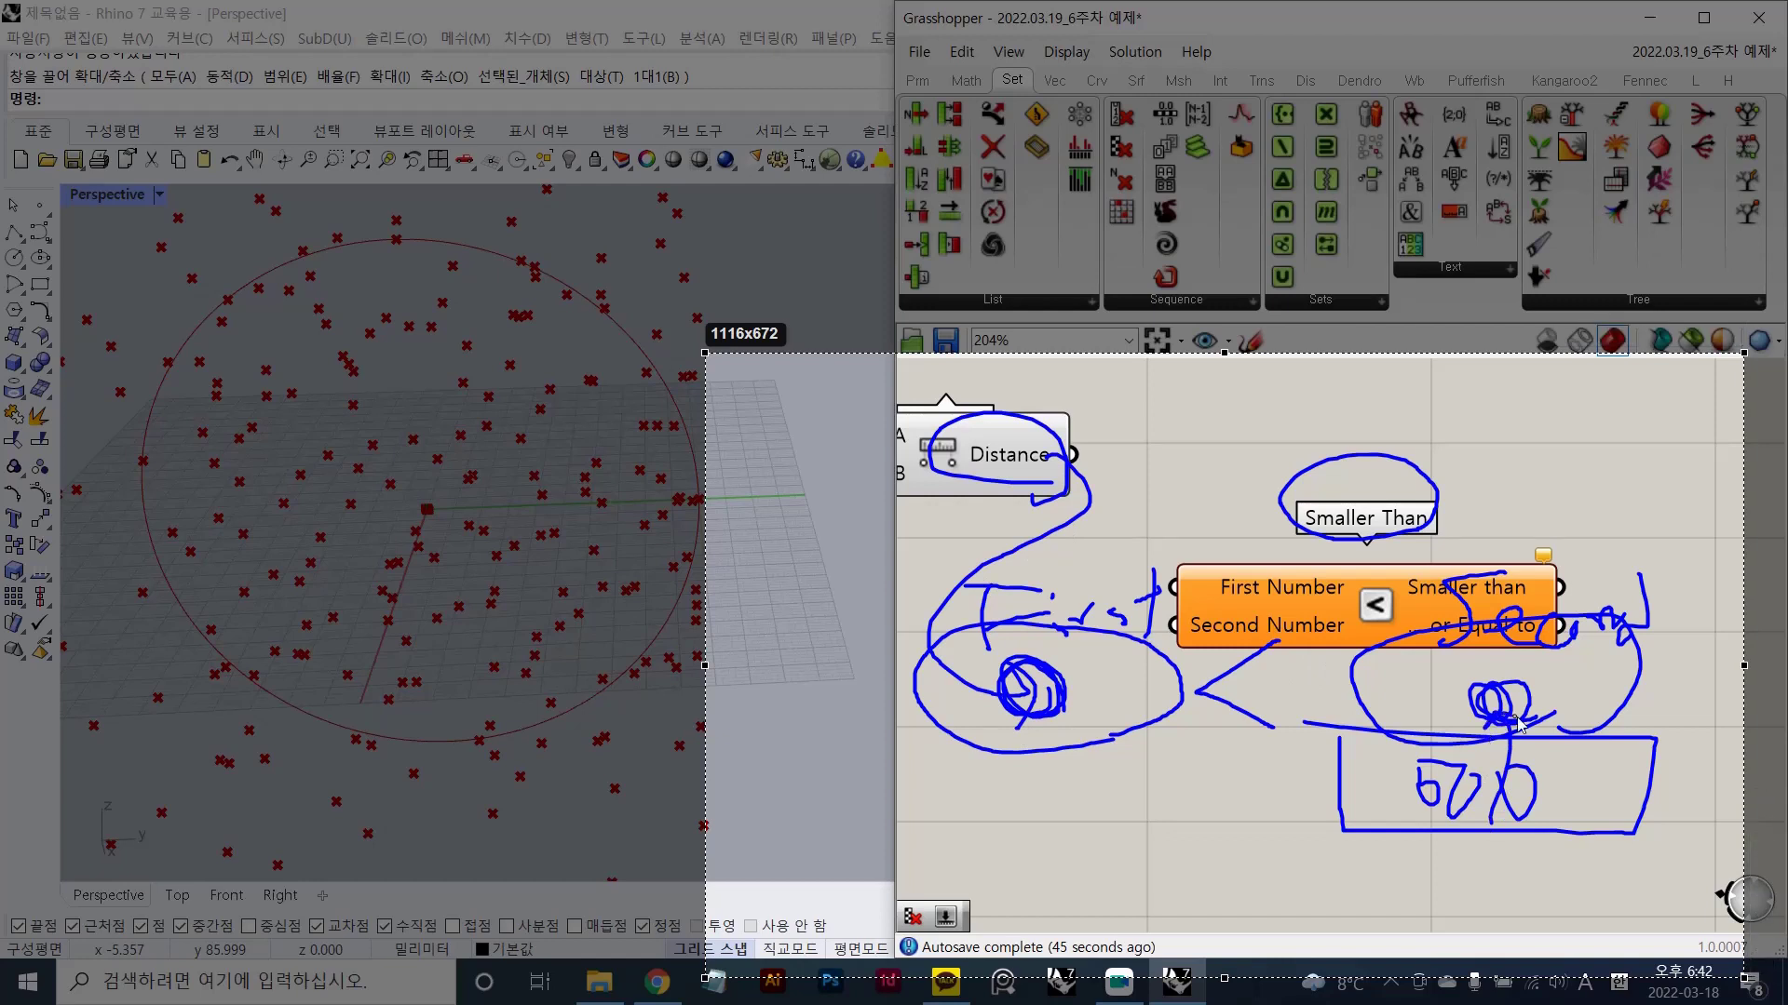
pyautogui.moveTo(1534, 603)
pyautogui.mouseDown()
pyautogui.moveTo(1401, 554)
pyautogui.moveTo(1594, 595)
pyautogui.moveTo(1622, 529)
pyautogui.moveTo(1626, 557)
pyautogui.mouseUp()
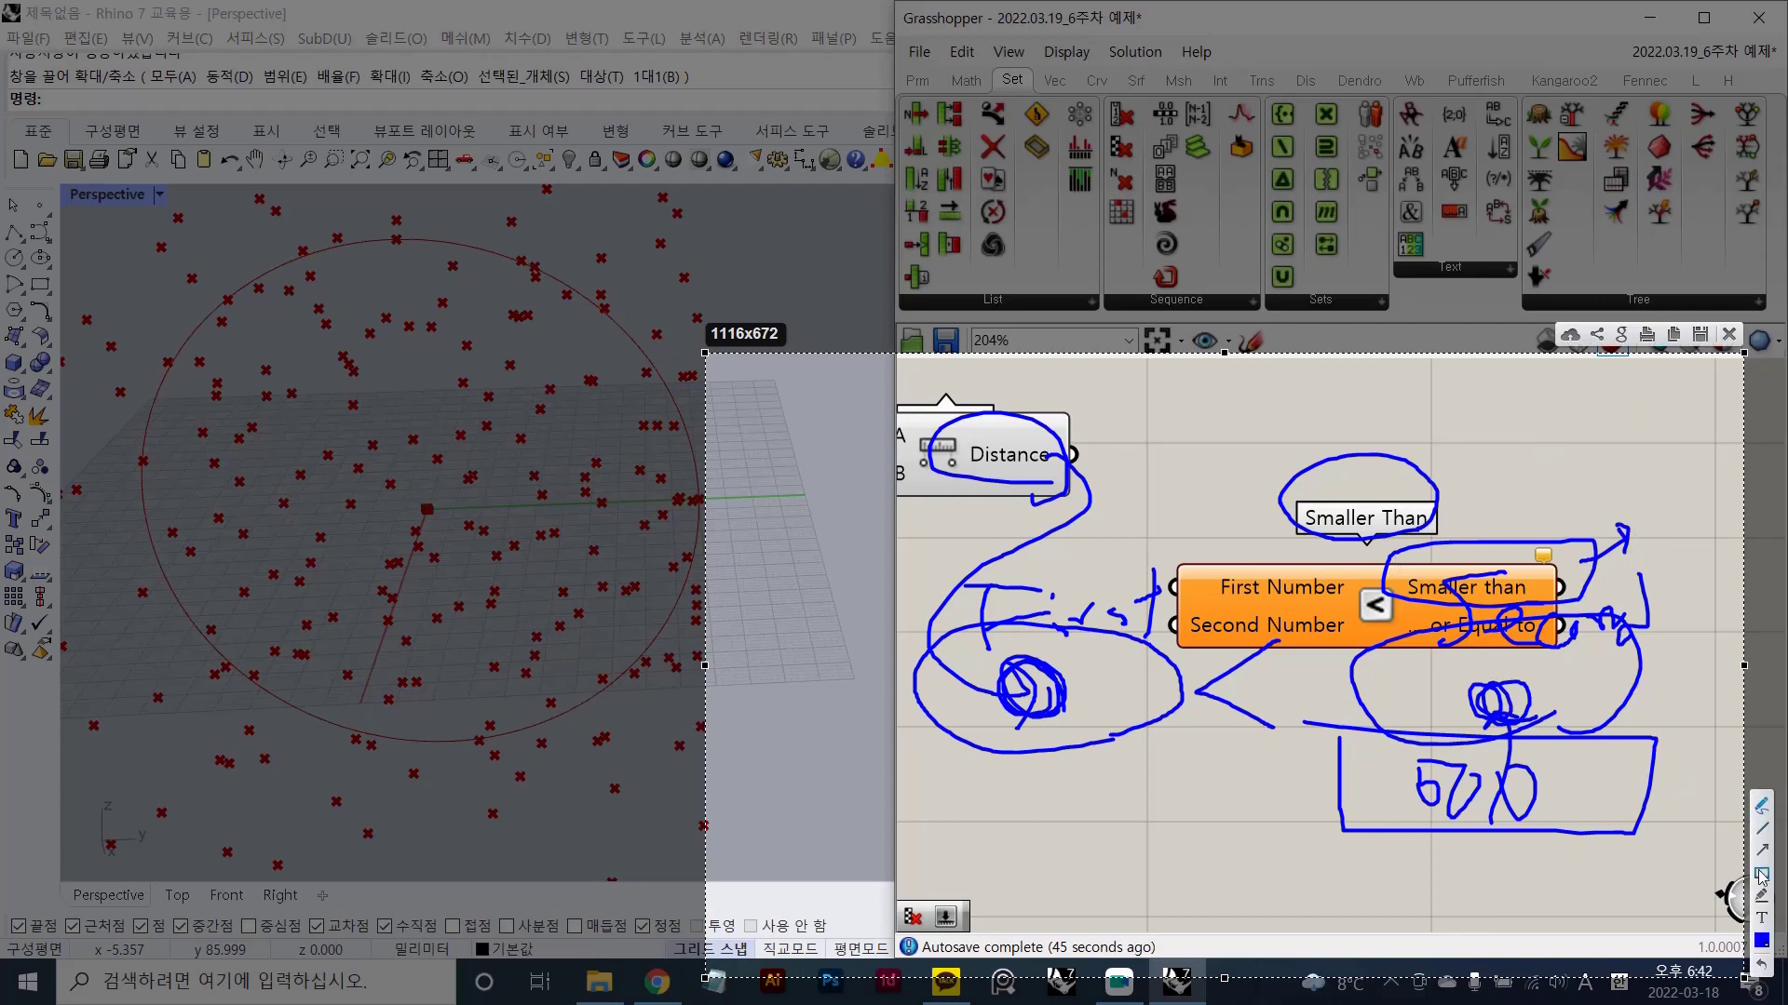
# - Draw a tall rectangle over the viewport and discard the annotated screen capture
pyautogui.moveTo(307, 88)
pyautogui.mouseDown()
pyautogui.moveTo(857, 870)
pyautogui.moveTo(827, 925)
pyautogui.mouseUp()
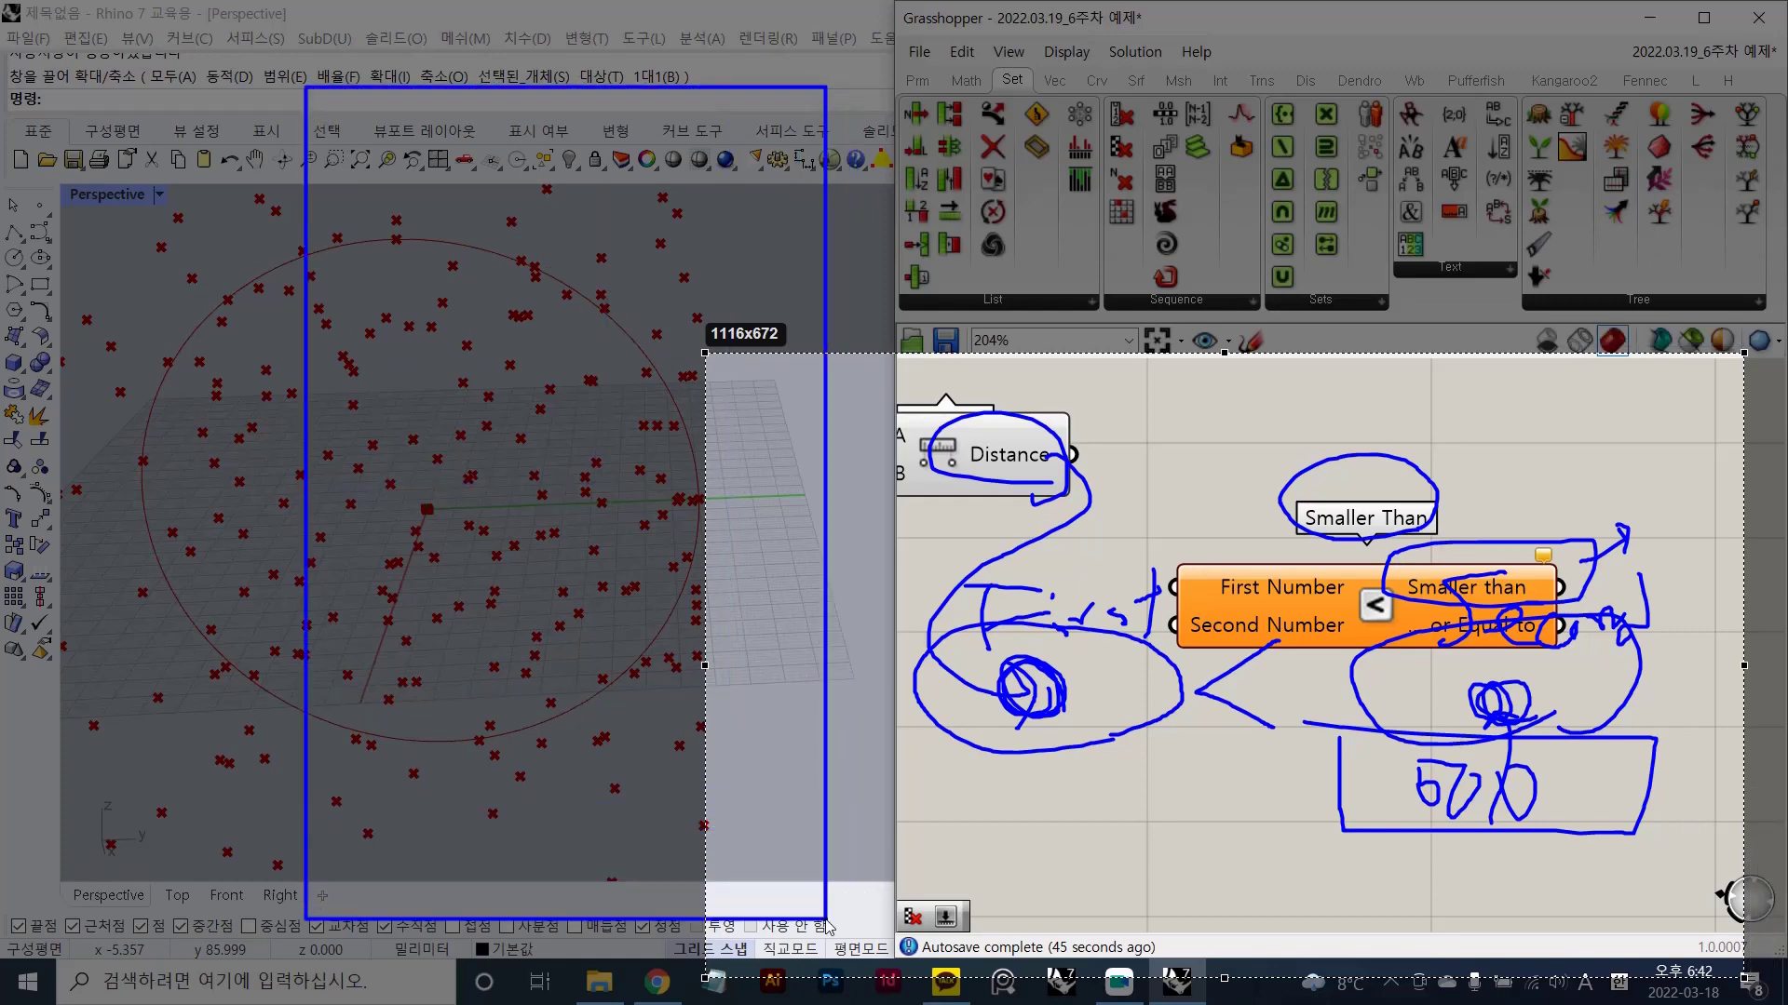
pyautogui.rightClick(826, 922)
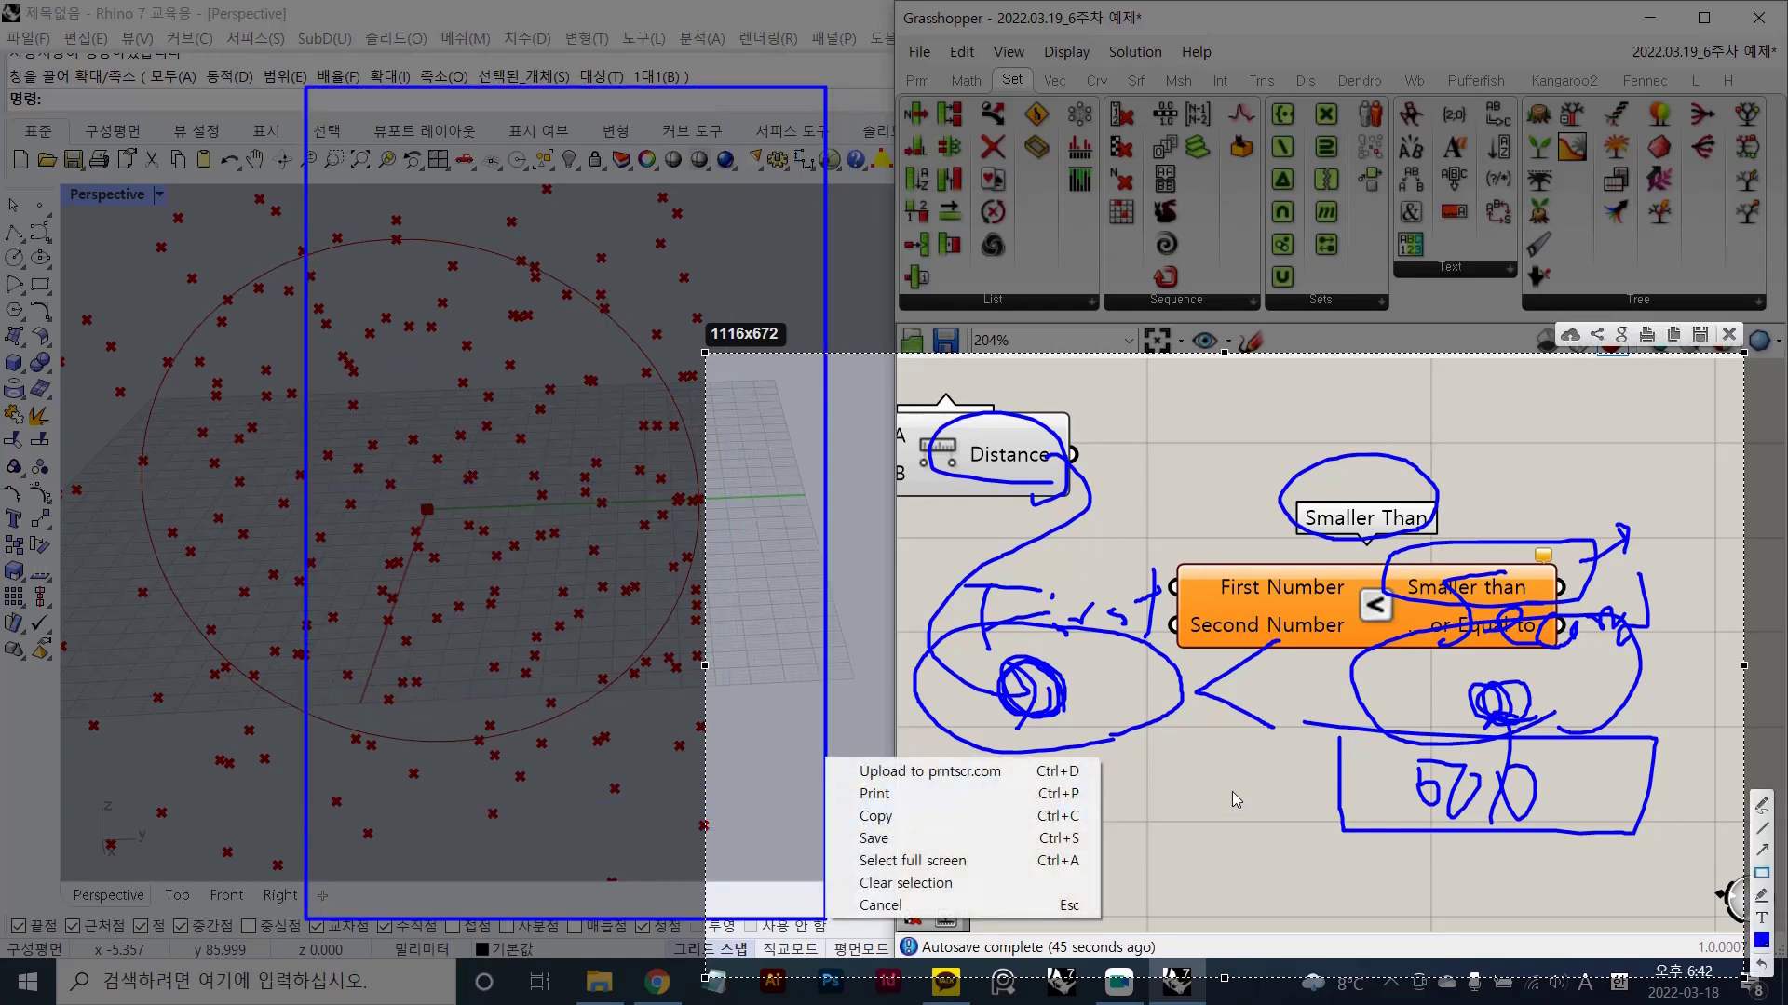
pyautogui.click(1308, 693)
pyautogui.press('Escape')
# - Add a Number Slider set to 30 for the Second Number input, and connect Distance to First Number of Smaller Than
pyautogui.scroll(-1, 1185, 586)
pyautogui.moveTo(1217, 588); pyautogui.dragTo(1288, 602, button='right')
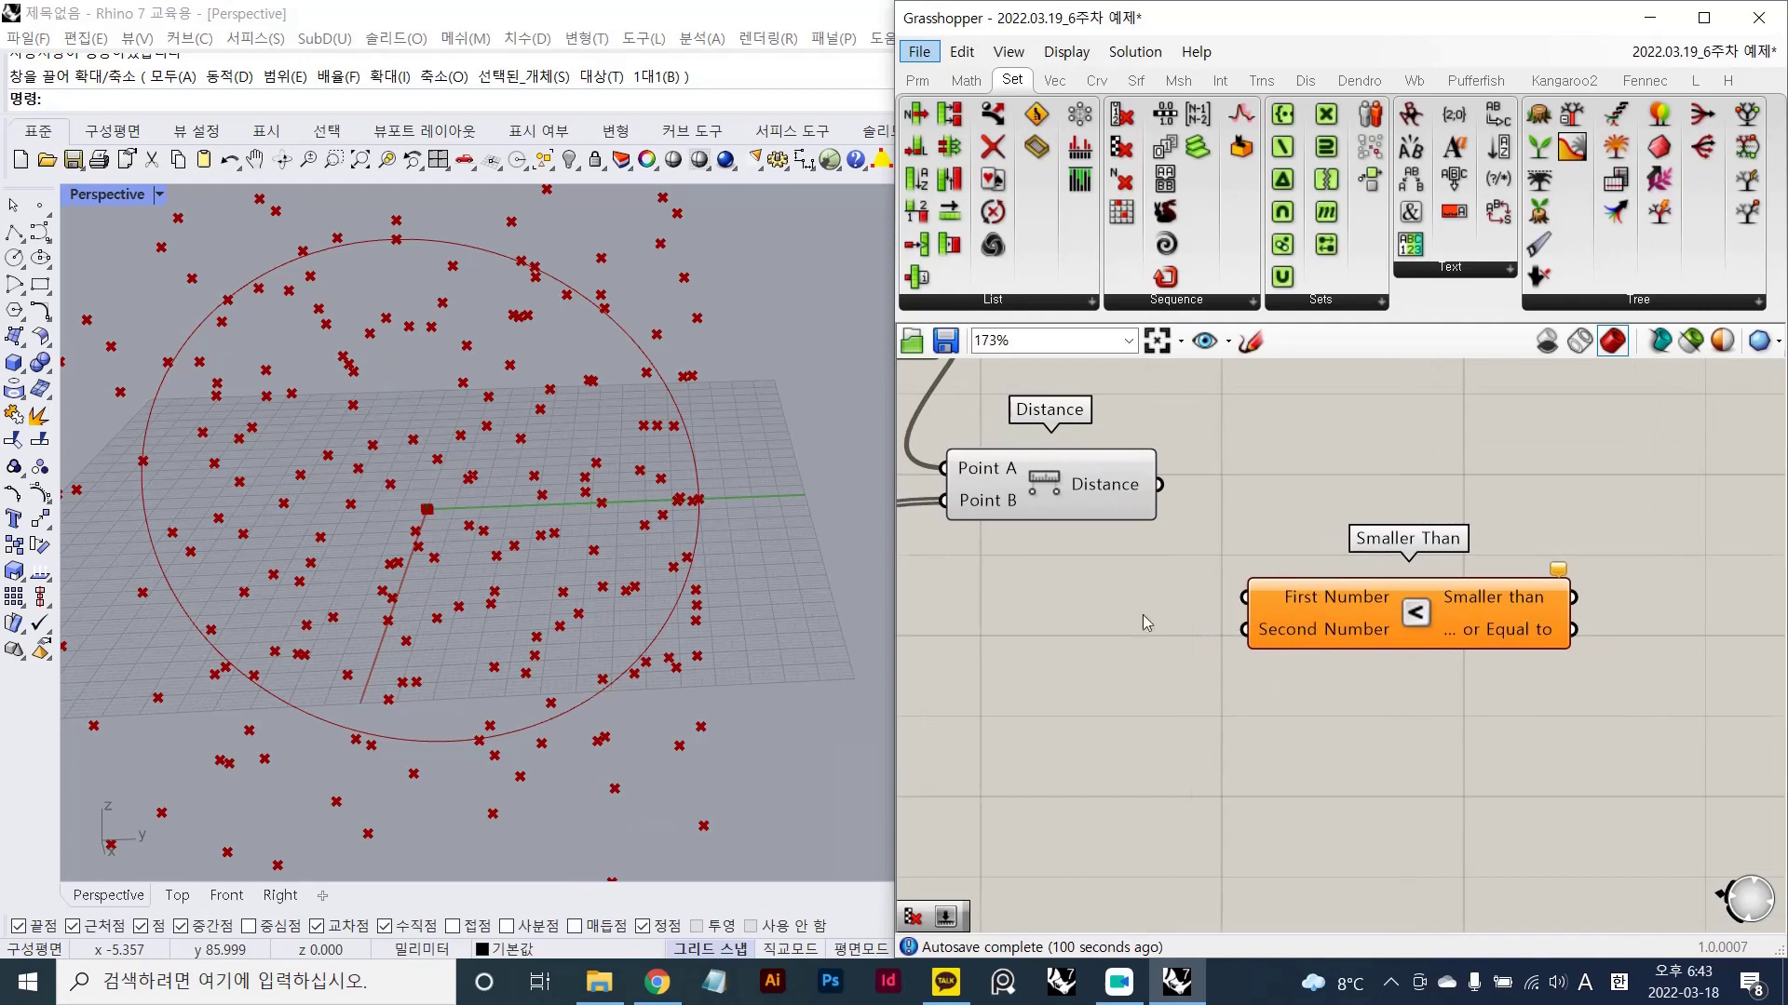
pyautogui.doubleClick(1113, 627)
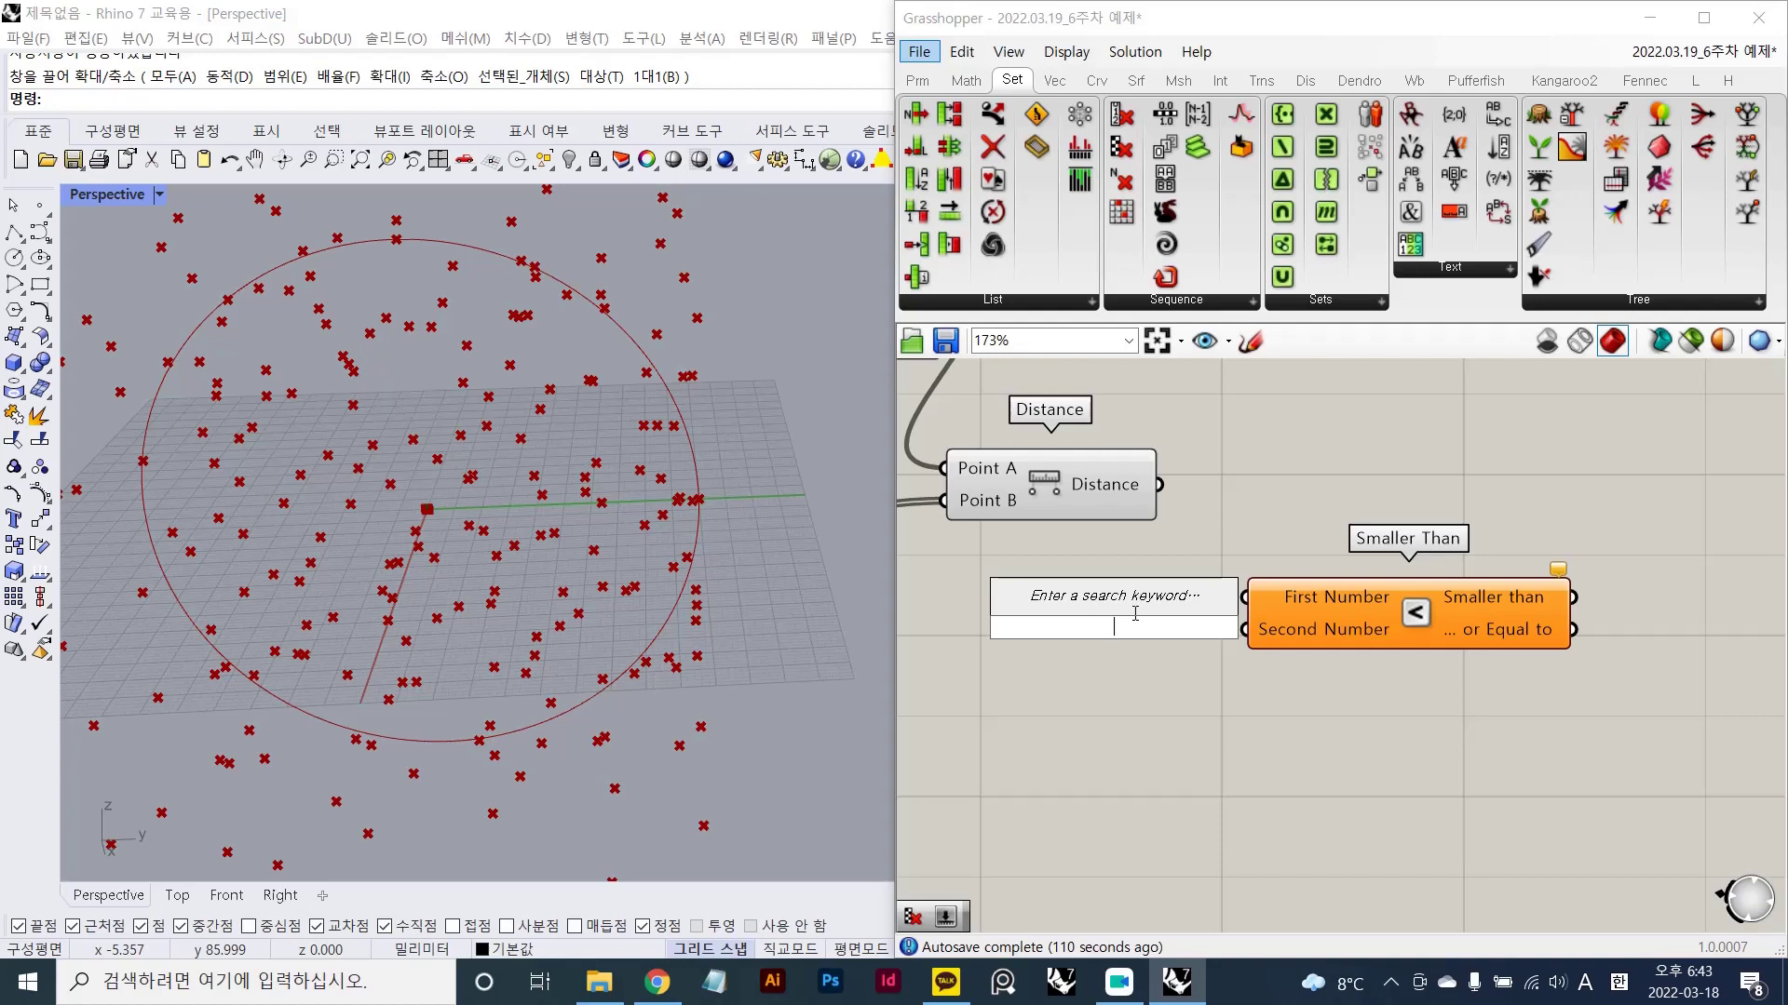
pyautogui.write('30')
pyautogui.press('Return')
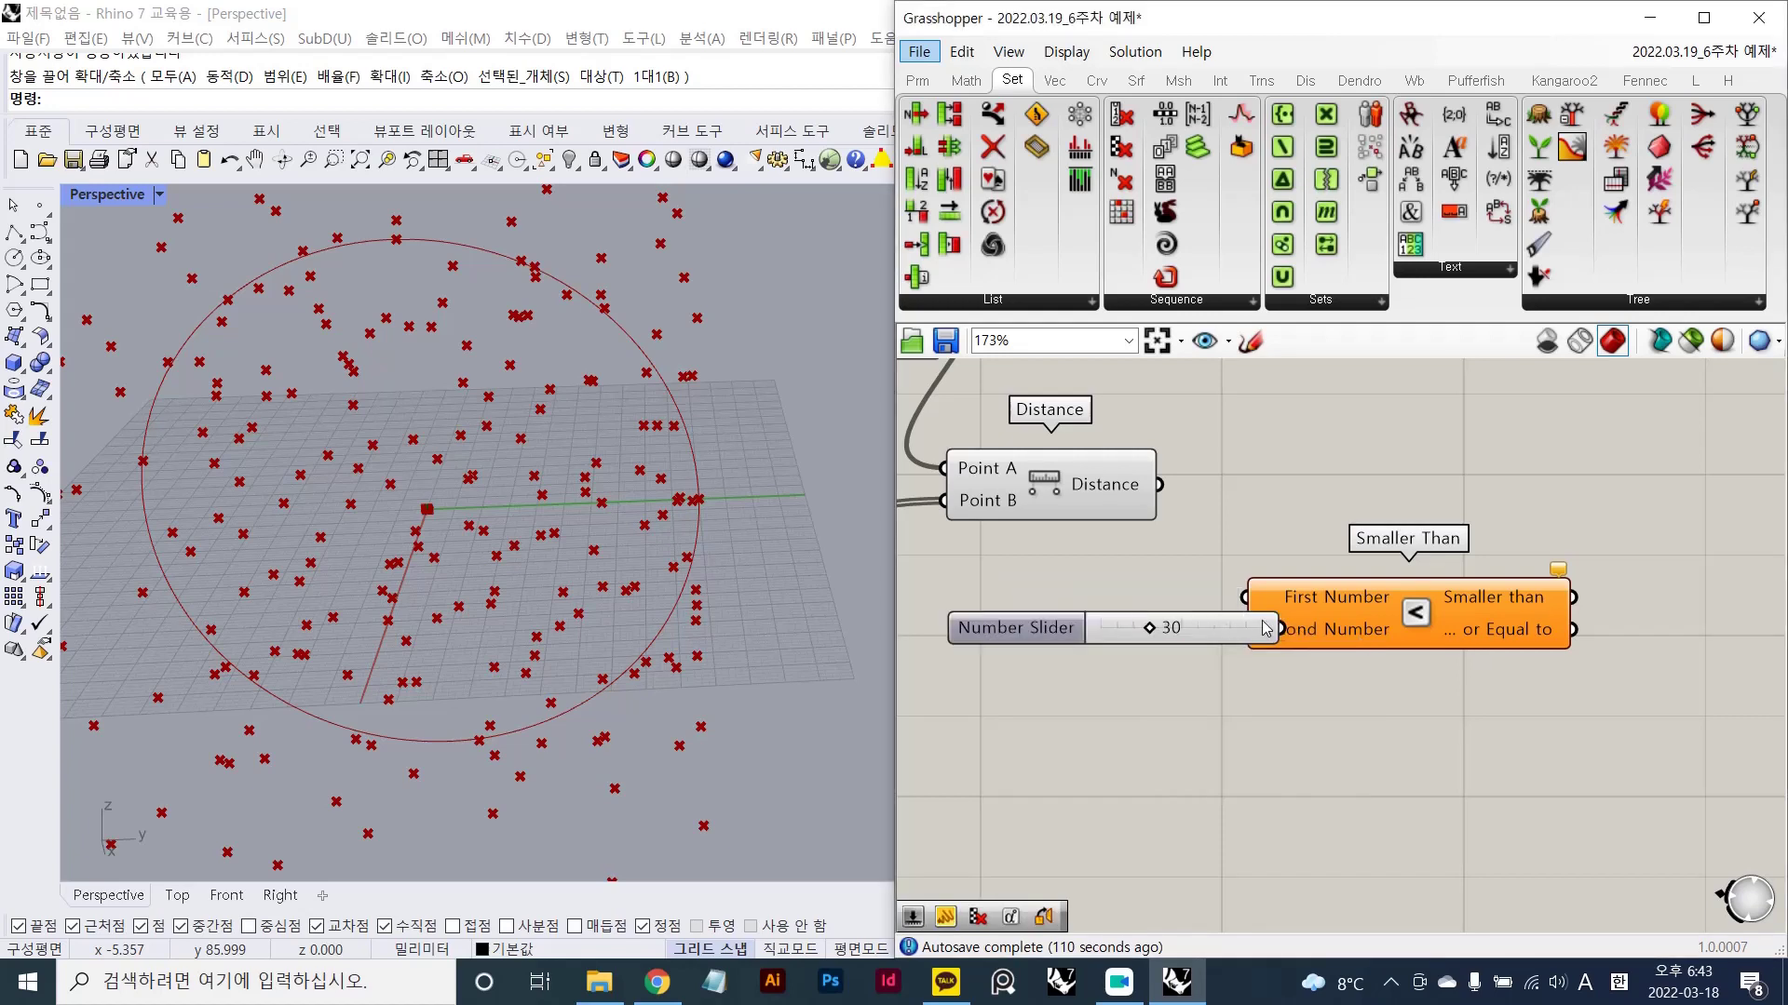
pyautogui.moveTo(1219, 652); pyautogui.dragTo(1179, 477)
pyautogui.click(1269, 463)
# - Add a Panel beside Smaller Than and connect the Smaller than output to it
pyautogui.moveTo(1529, 592); pyautogui.dragTo(1448, 576, button='right')
pyautogui.doubleClick(1653, 556)
pyautogui.write('panel')
pyautogui.click(1569, 549)
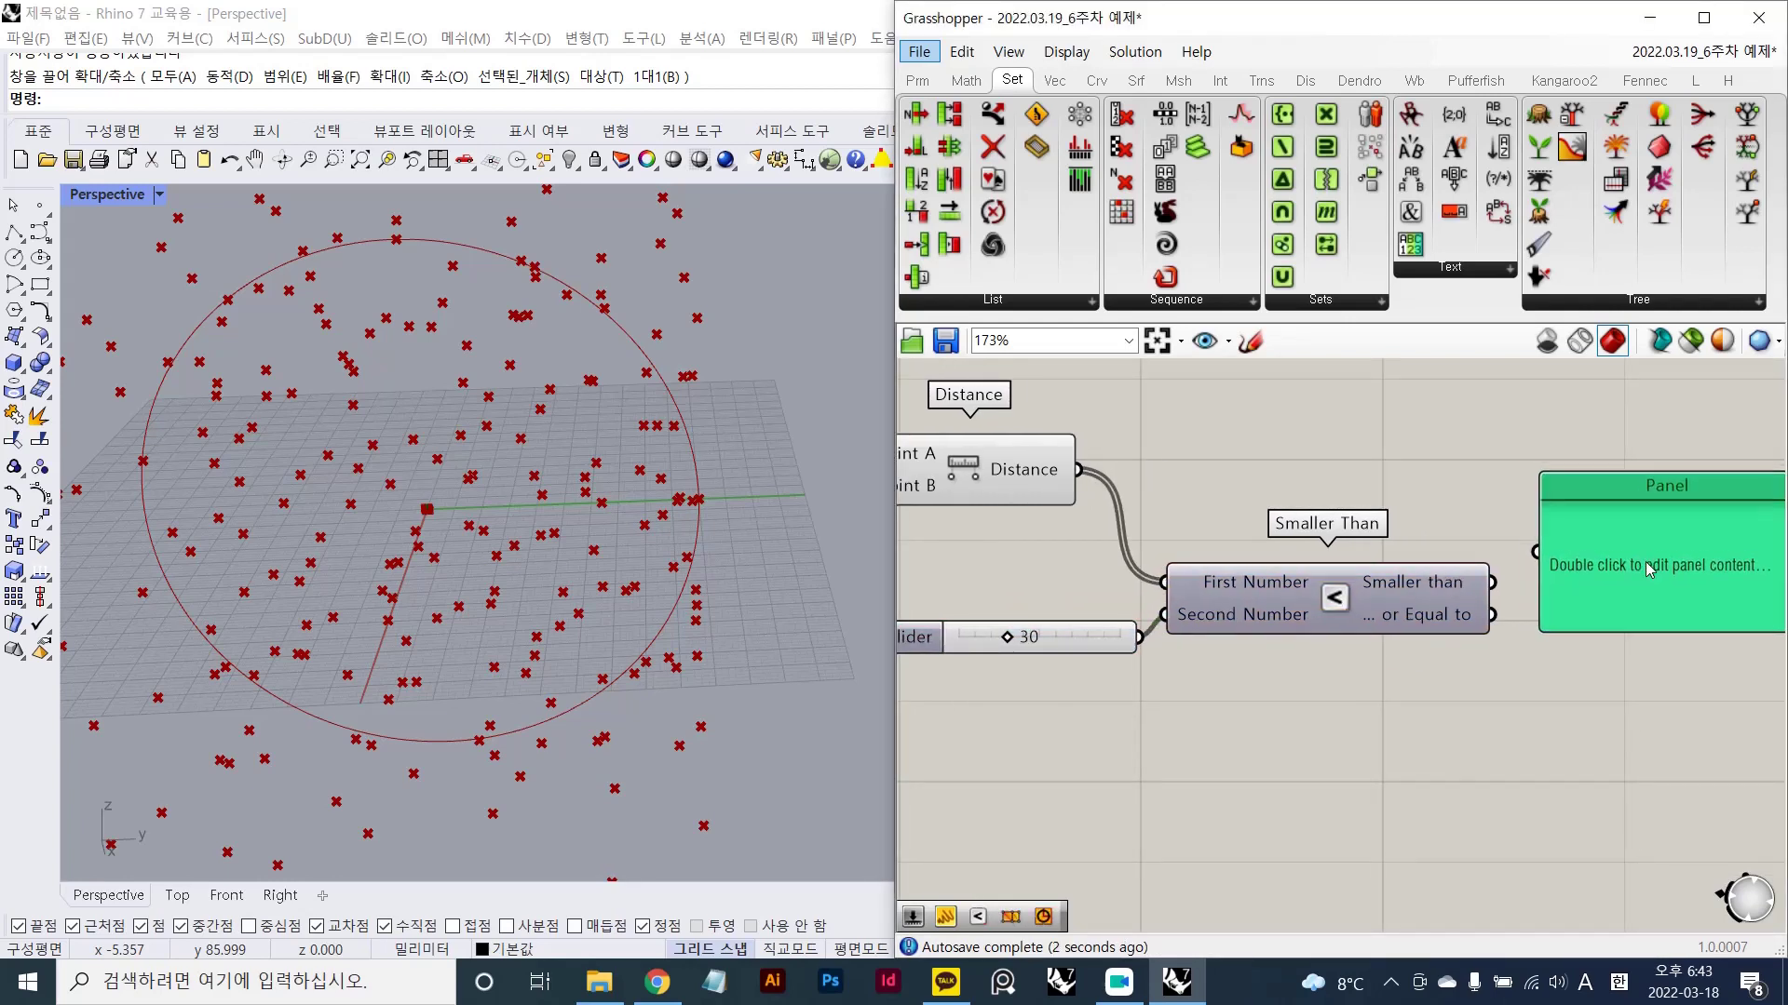
pyautogui.moveTo(1553, 556); pyautogui.dragTo(1492, 583)
pyautogui.moveTo(1625, 600); pyautogui.dragTo(1532, 542, button='right')
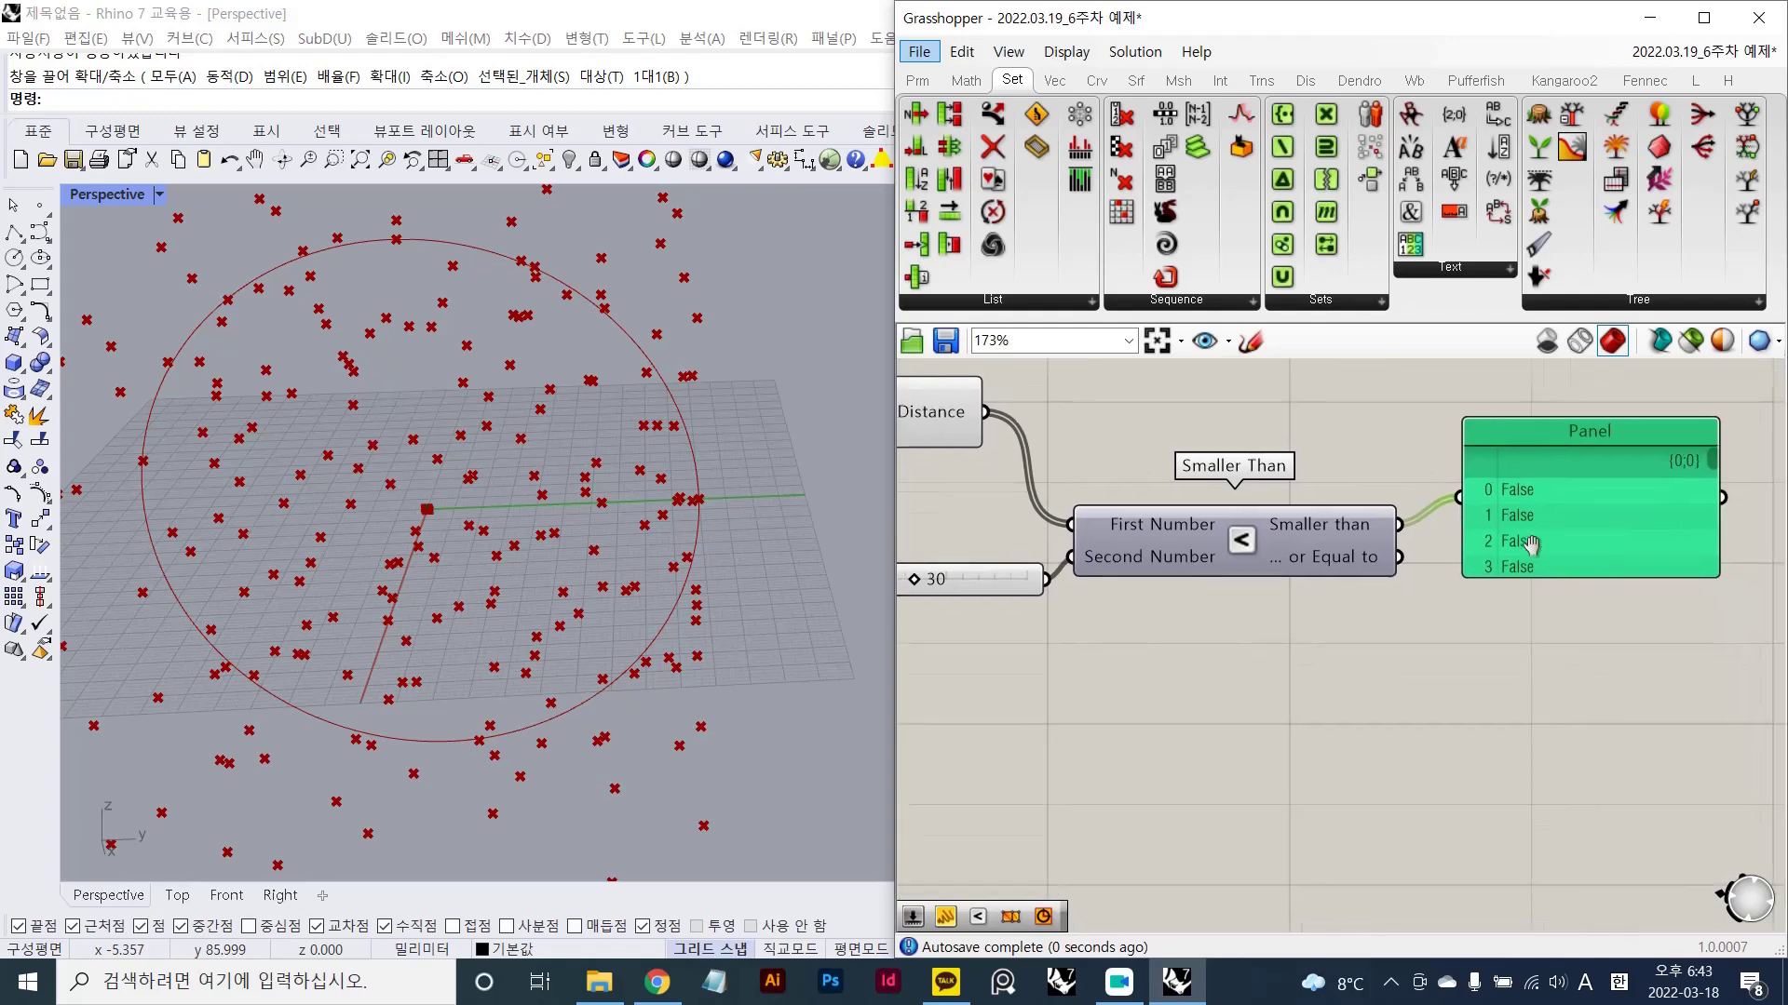
# - Enlarge the Panel vertically to show more of the True/False list
pyautogui.moveTo(1550, 570); pyautogui.dragTo(1545, 890)
pyautogui.scroll(-2, 1596, 777)
pyautogui.moveTo(1596, 776); pyautogui.dragTo(1540, 491, button='right')
pyautogui.moveTo(1547, 593); pyautogui.dragTo(1550, 927)
# - Set the Number Slider feeding Second Number to 70
pyautogui.moveTo(1482, 663); pyautogui.dragTo(1399, 655, button='right')
pyautogui.moveTo(1001, 512); pyautogui.dragTo(1197, 619, button='right')
pyautogui.scroll(-1, 1192, 614)
pyautogui.scroll(4, 1133, 561)
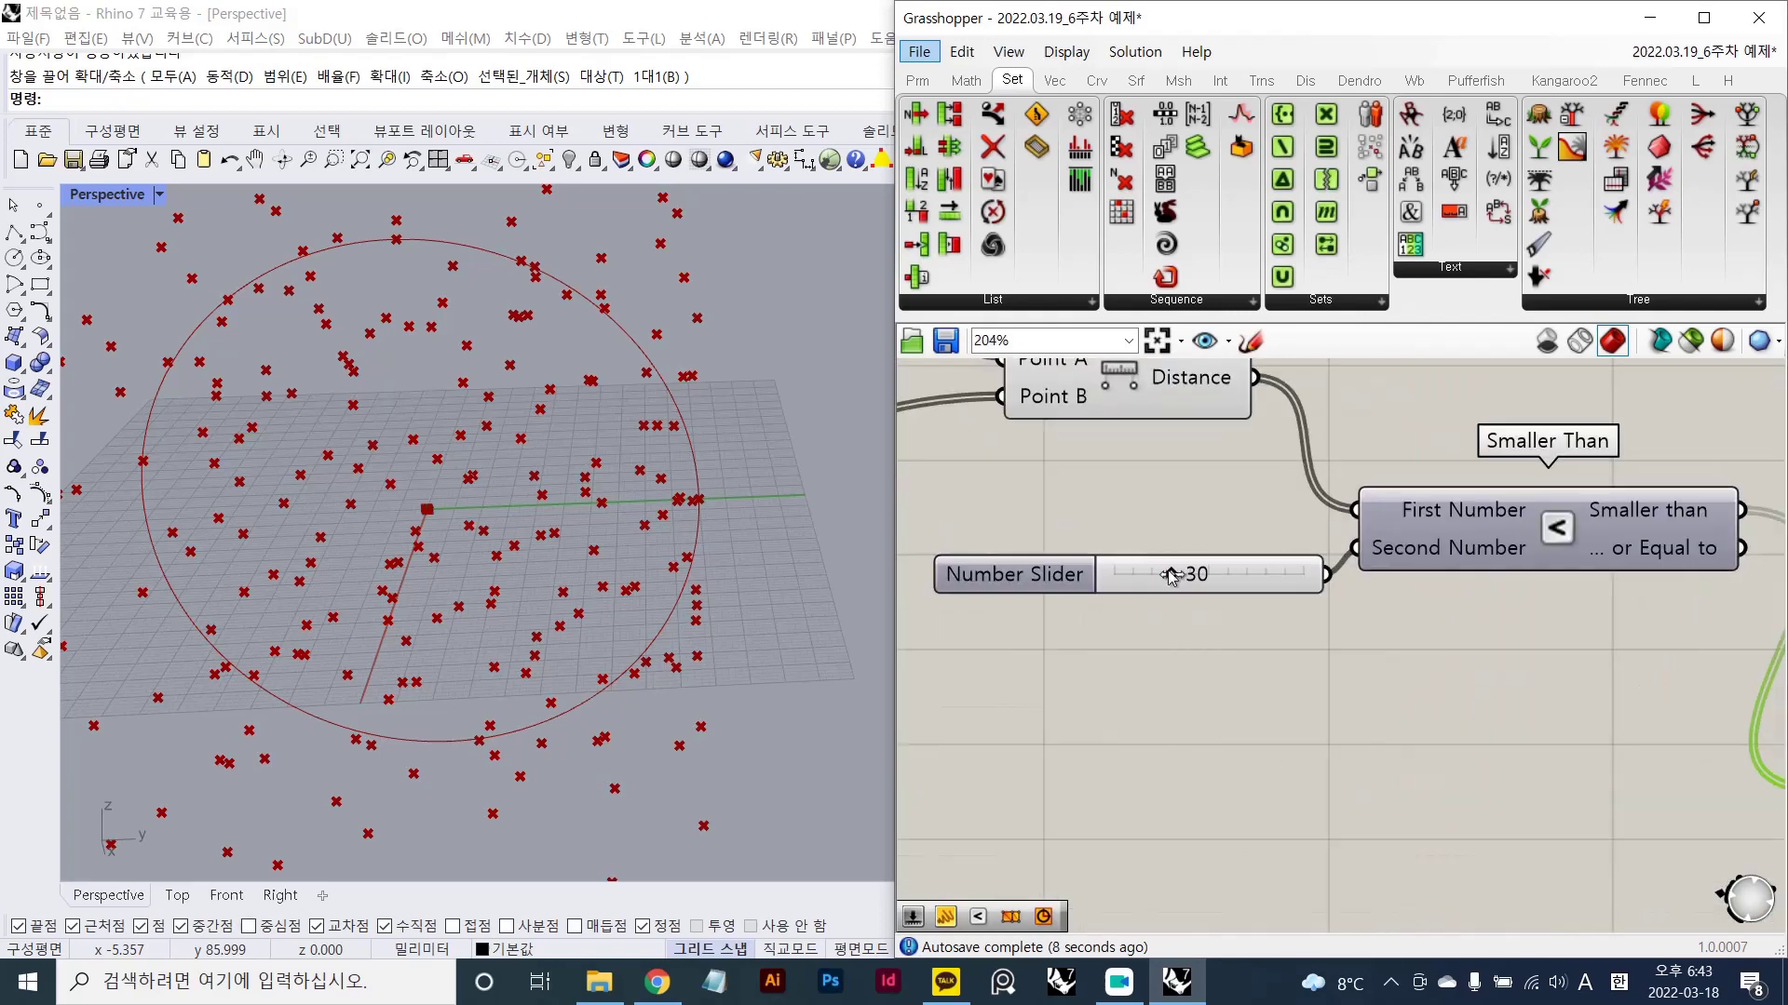
pyautogui.moveTo(1170, 576); pyautogui.dragTo(1248, 579)
# - Review the updated True/False list and move the Panel up to align its input with the Smaller than output
pyautogui.moveTo(1378, 633)
pyautogui.mouseDown(button='right')
pyautogui.moveTo(1062, 575)
pyautogui.moveTo(743, 547)
pyautogui.mouseUp(button='right')
pyautogui.moveTo(1550, 585); pyautogui.dragTo(1475, 691, button='right')
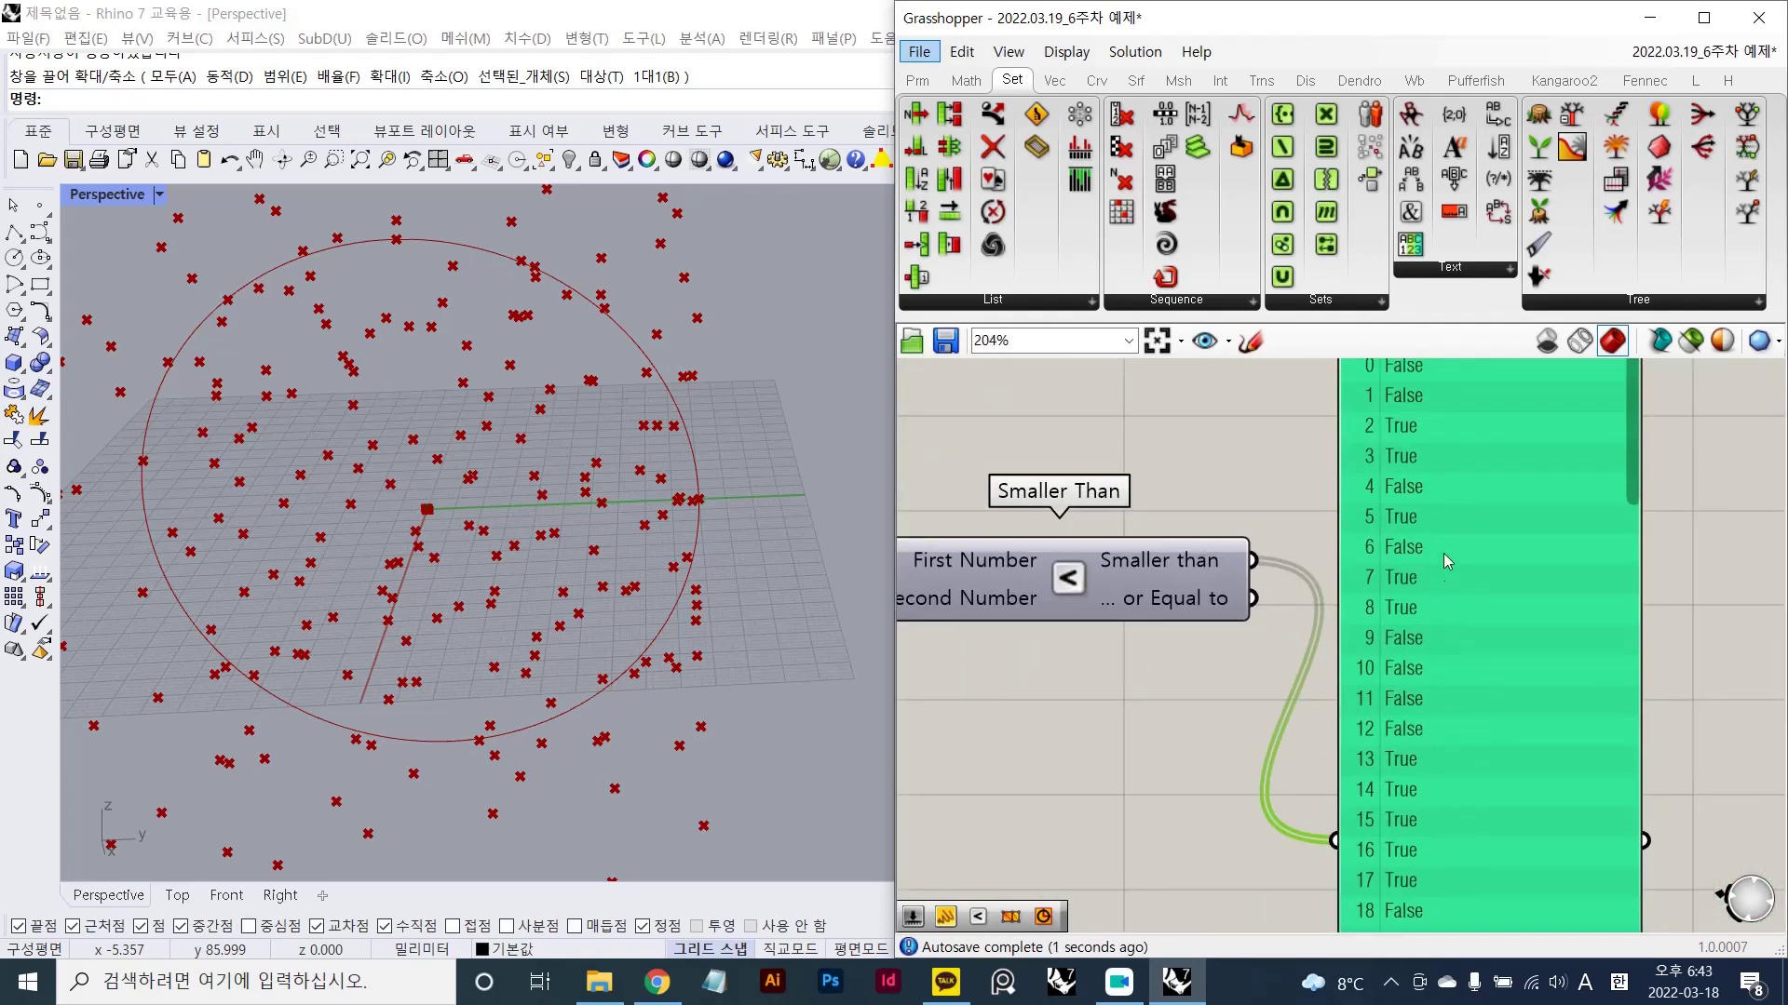
pyautogui.moveTo(1443, 555); pyautogui.dragTo(1409, 644, button='right')
pyautogui.scroll(-1, 1445, 537)
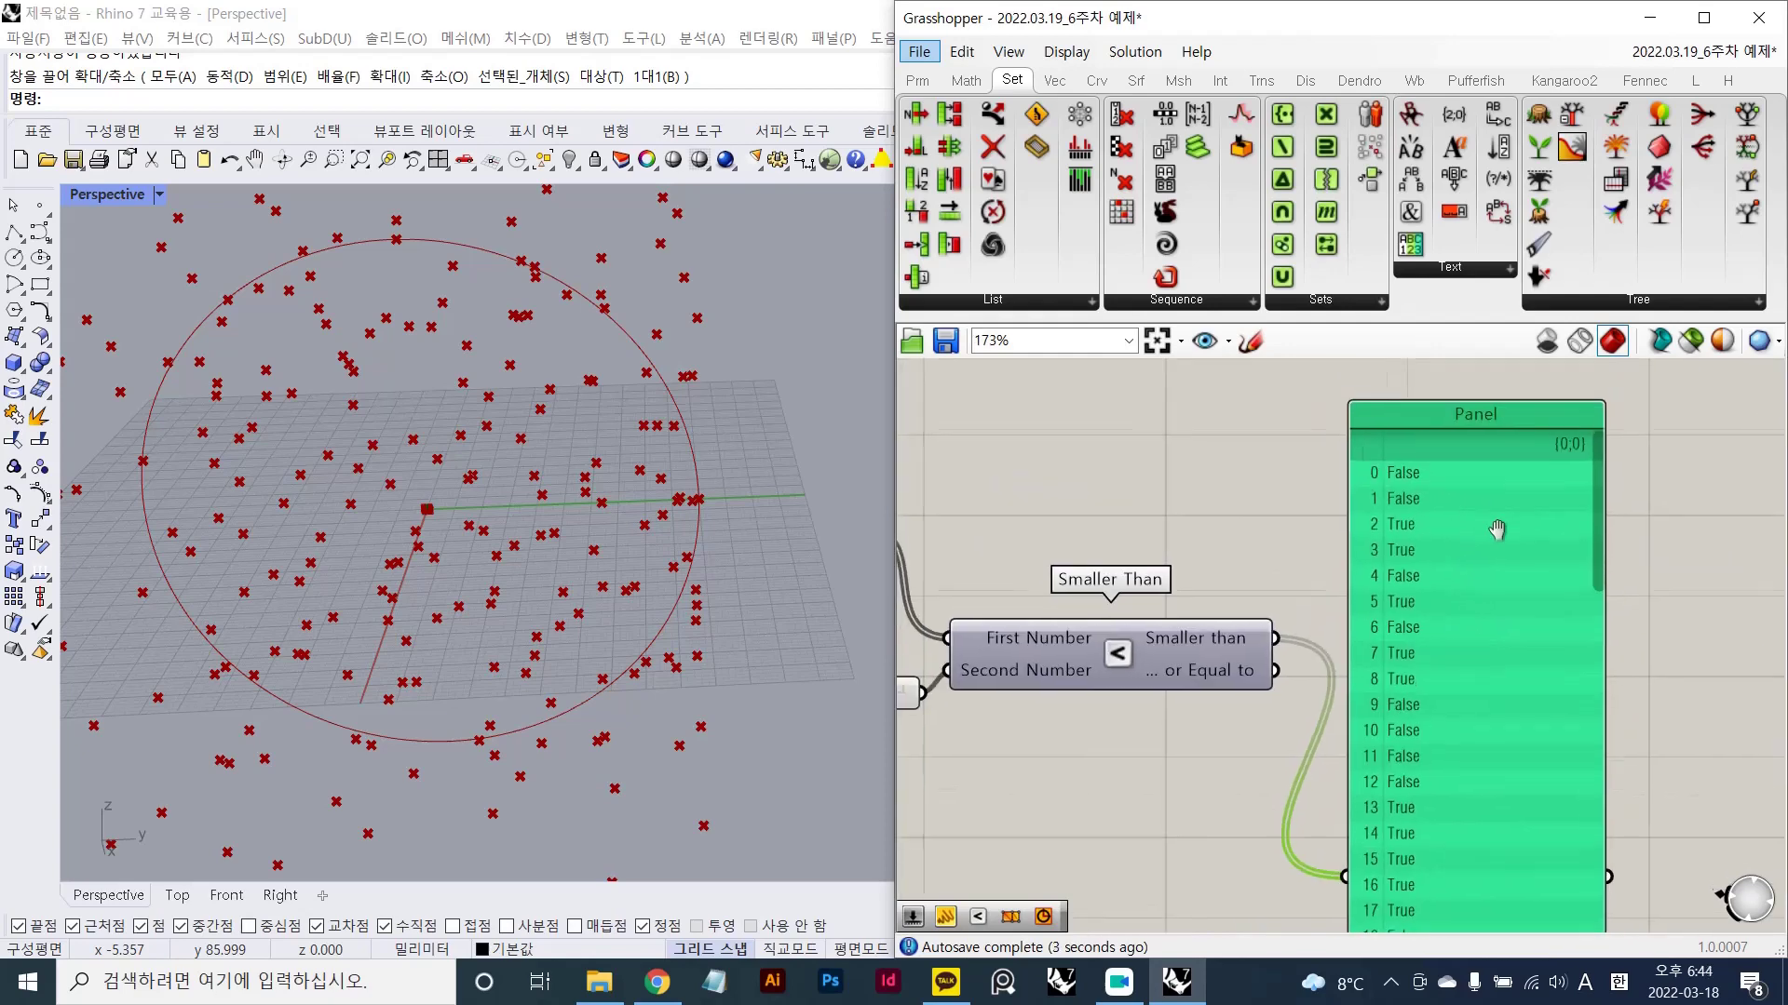
pyautogui.moveTo(1471, 714); pyautogui.dragTo(1455, 490, button='right')
pyautogui.scroll(-3, 1455, 475)
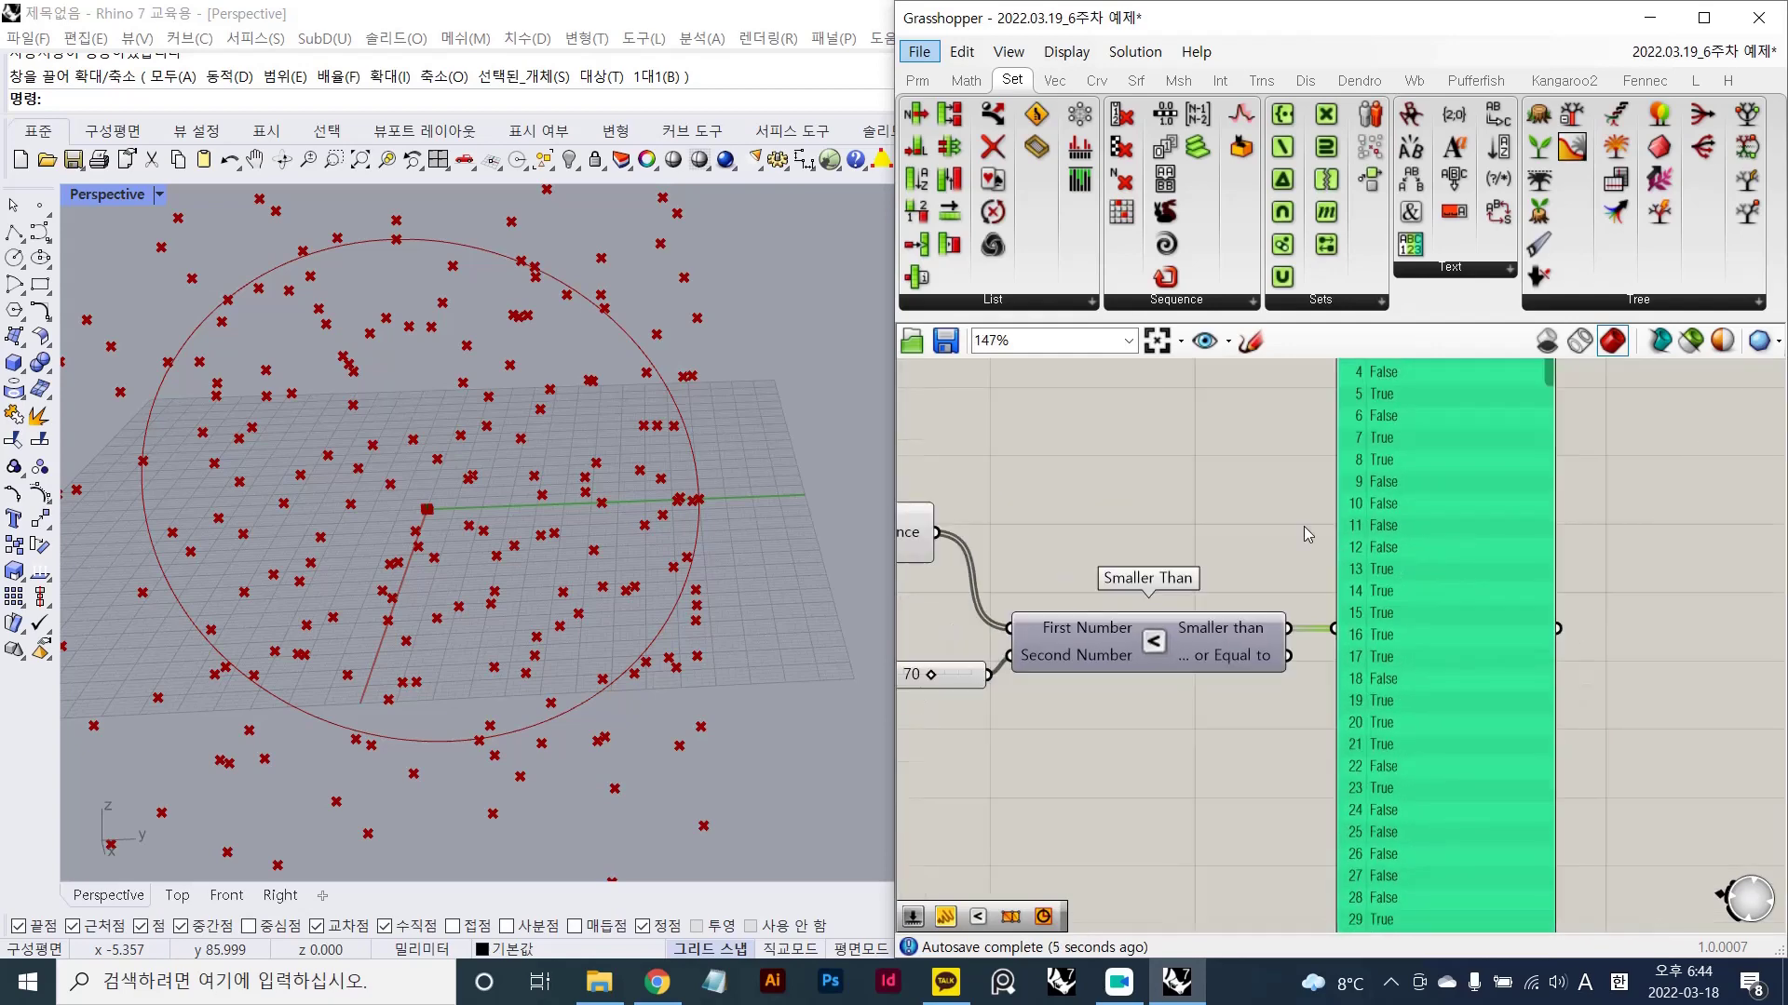
# - Shorten the Panel vertically and keep it aligned with the Smaller than output
pyautogui.scroll(-2, 1415, 615)
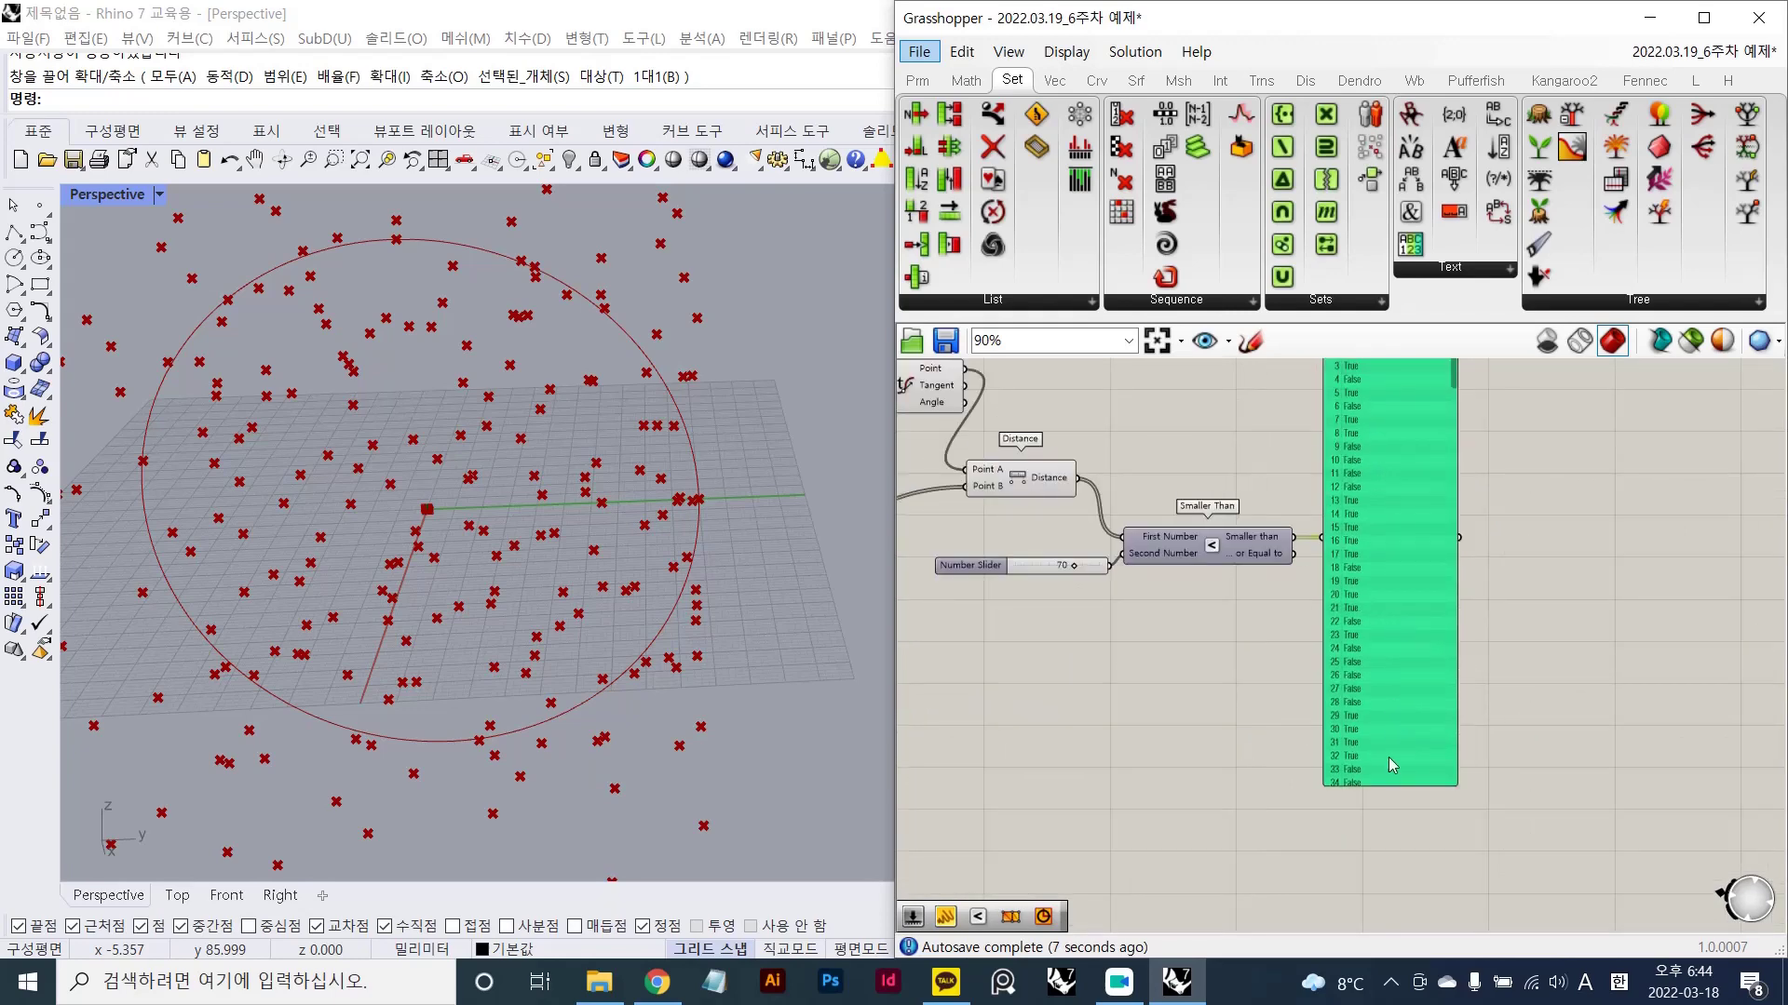
pyautogui.moveTo(1386, 757); pyautogui.dragTo(1408, 599)
pyautogui.click(1382, 709)
pyautogui.scroll(4, 1328, 500)
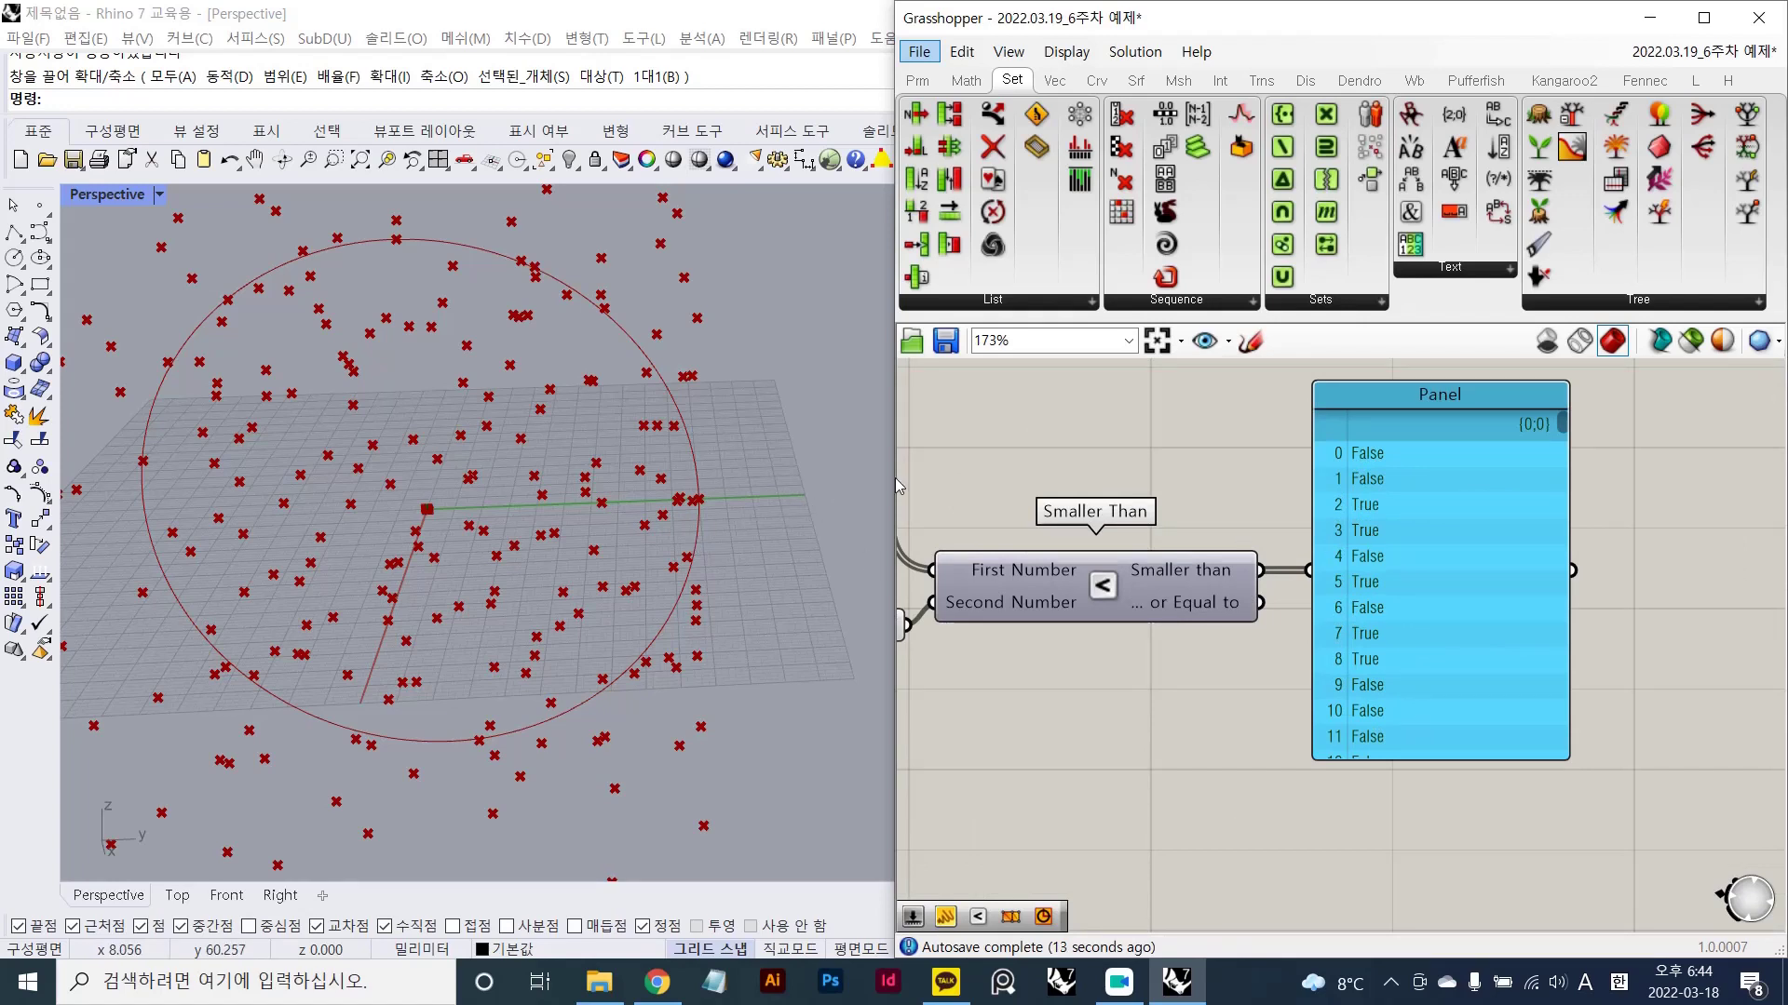
# - Capture the Perspective viewport area with the circle and points for annotation, undoing the stray rectangle
pyautogui.keyDown('shift'); pyautogui.moveTo(573, 488); pyautogui.dragTo(616, 508, button='right'); pyautogui.keyUp('shift')
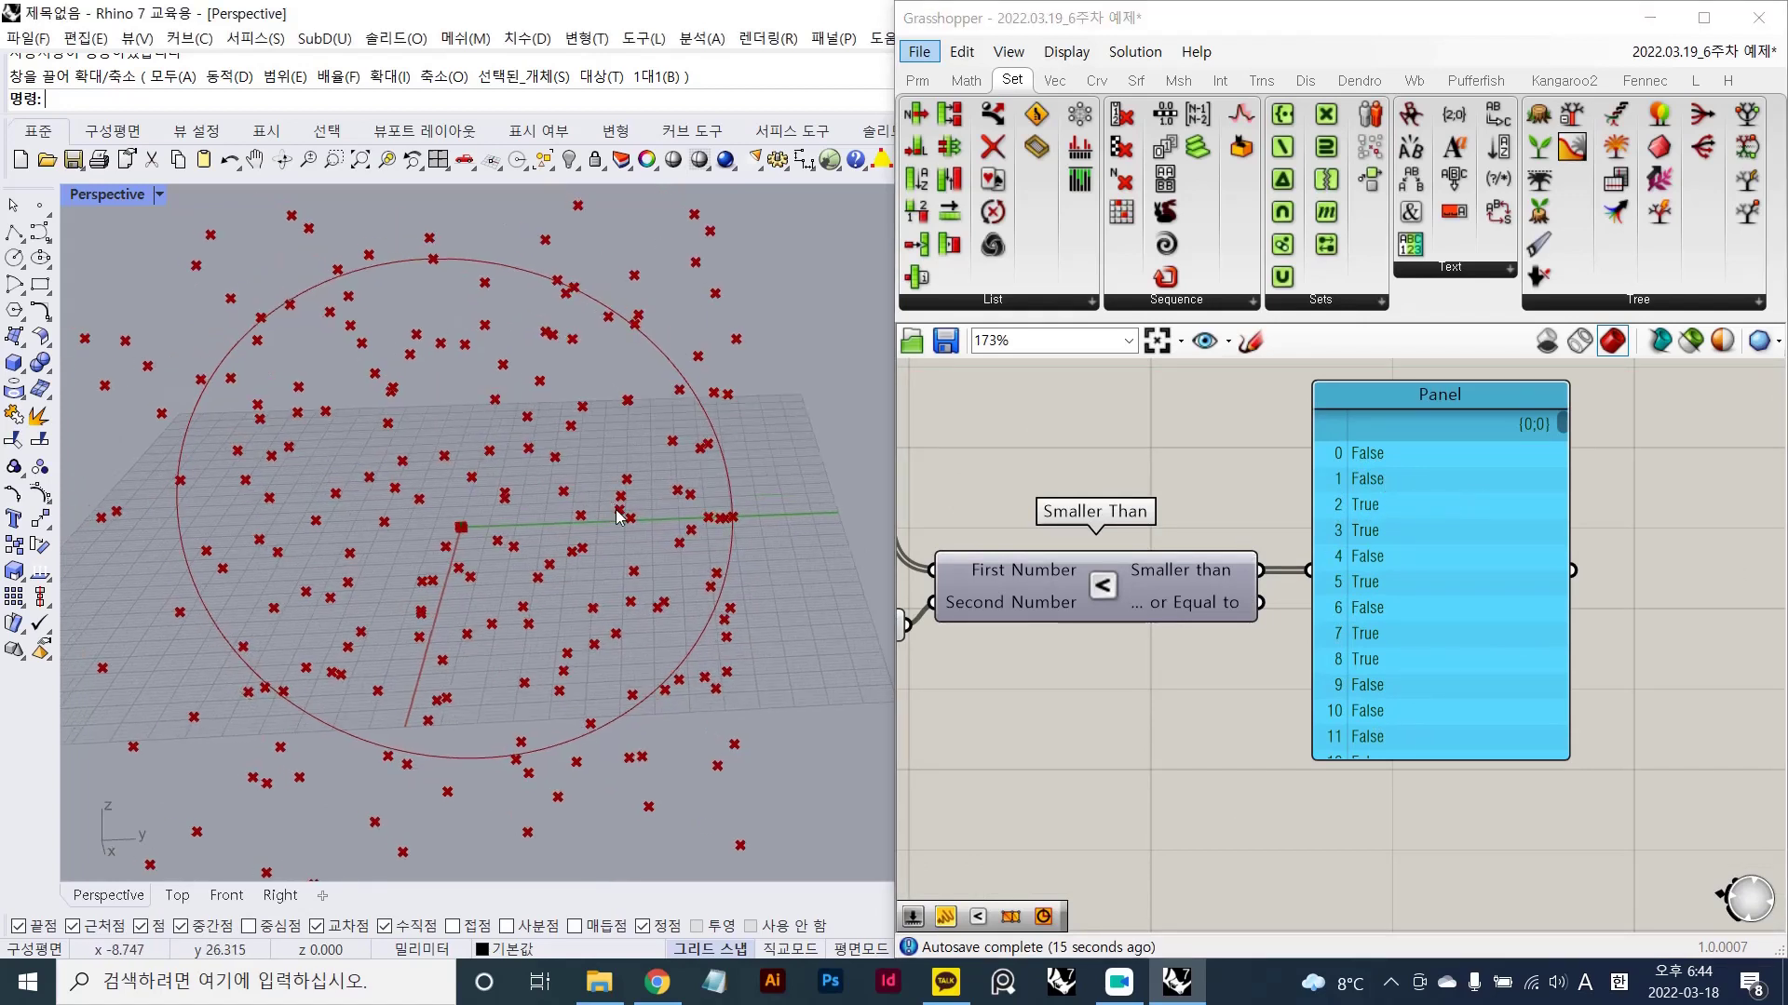
pyautogui.press('super+shift+s')
pyautogui.moveTo(19, 98); pyautogui.dragTo(1038, 1003)
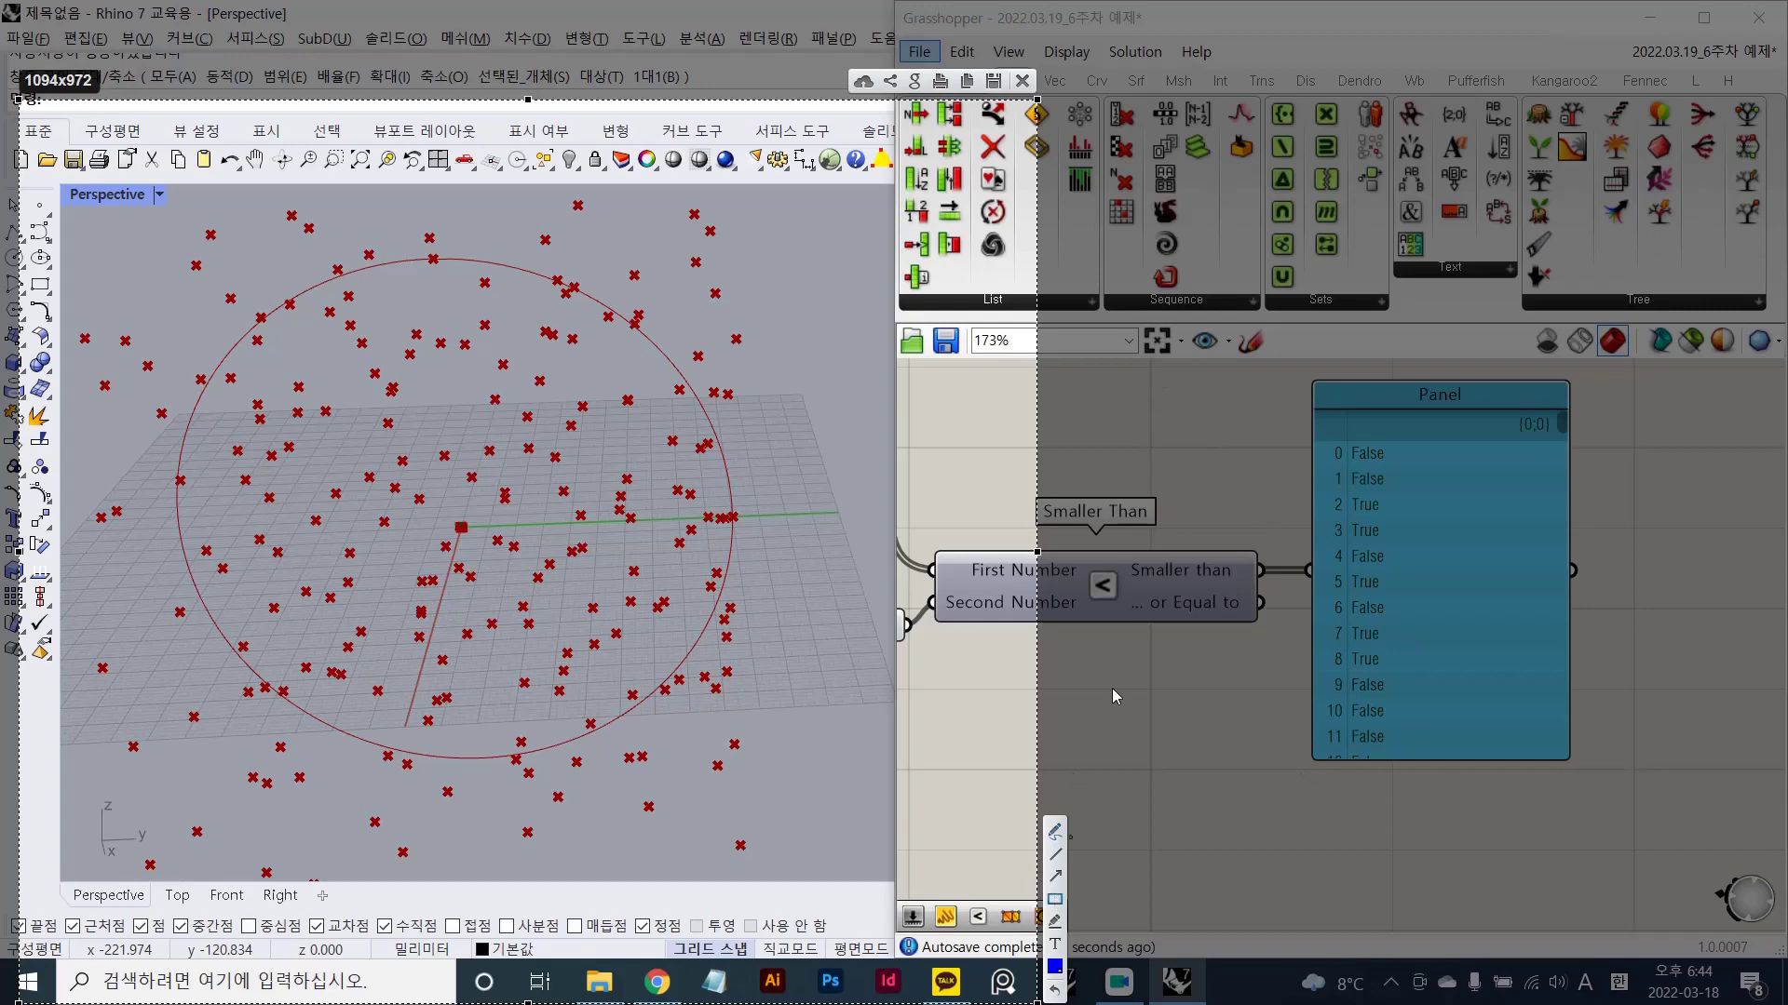
pyautogui.moveTo(1036, 61)
pyautogui.mouseDown()
pyautogui.moveTo(1105, 151)
pyautogui.moveTo(1382, 677)
pyautogui.mouseUp()
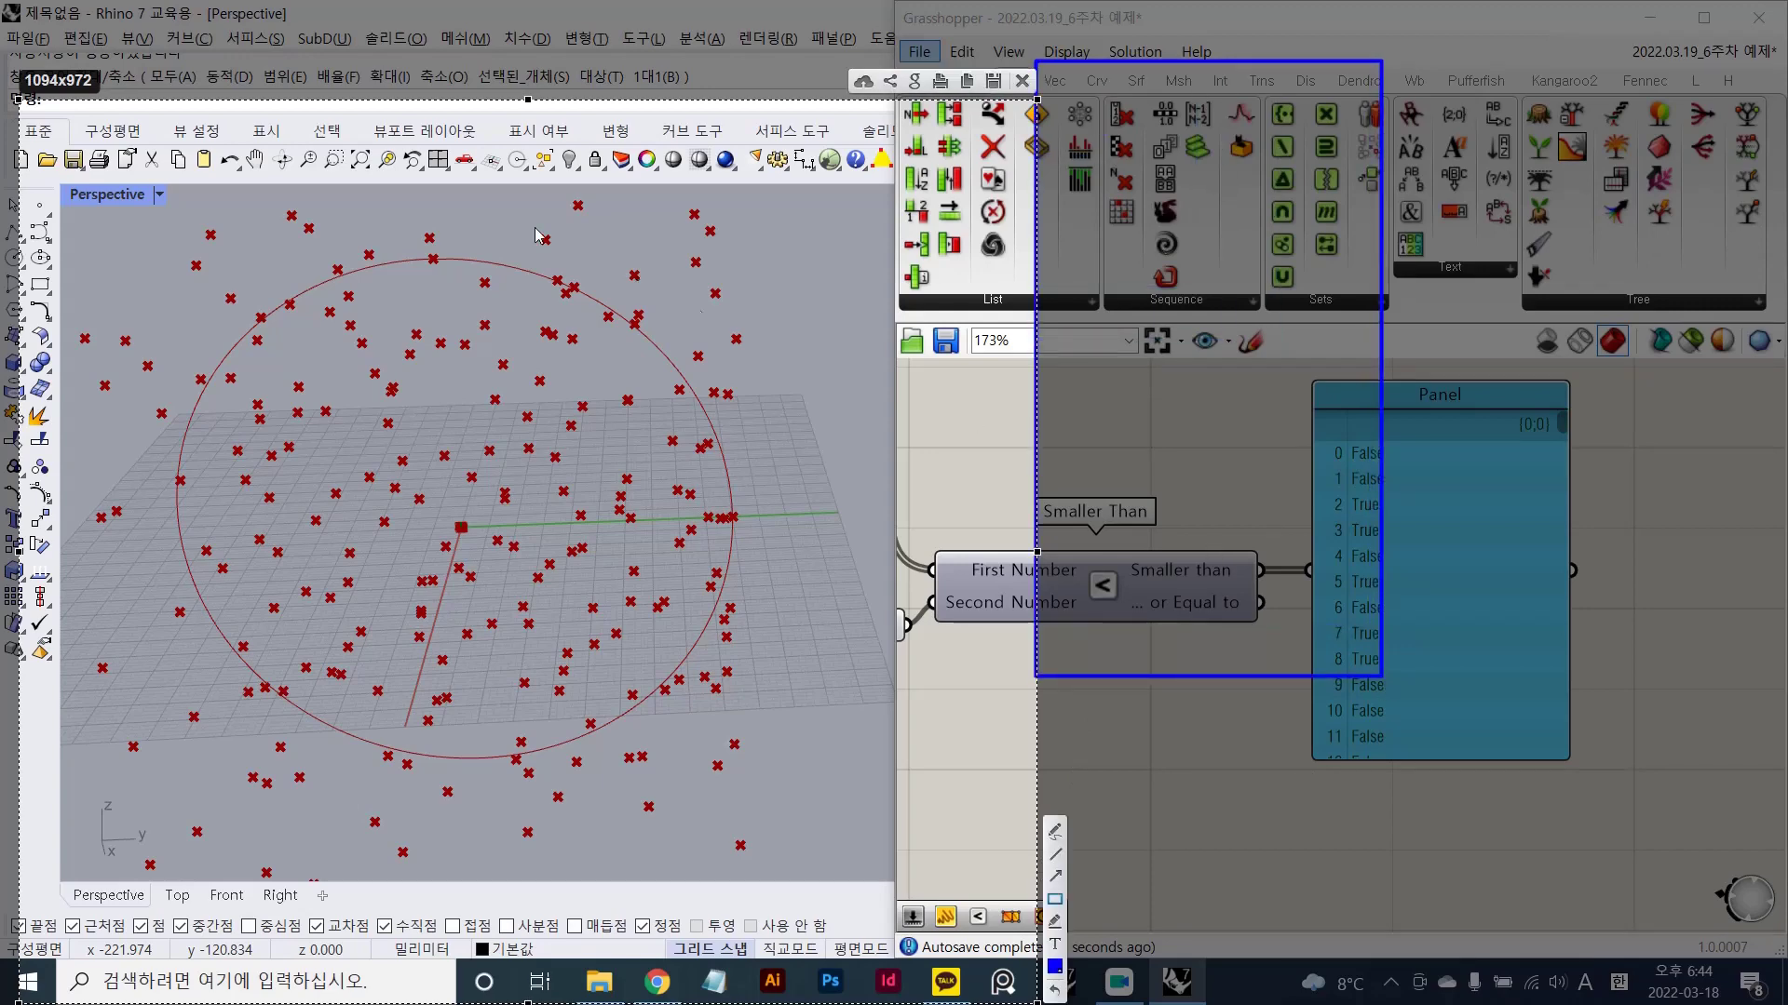
pyautogui.hotkey('ctrl', 'z')
# - Draw a tall rectangle over the viewport capture and write the heading Distance above it
pyautogui.moveTo(53, 145)
pyautogui.mouseDown()
pyautogui.moveTo(132, 311)
pyautogui.moveTo(55, 77)
pyautogui.moveTo(327, 407)
pyautogui.moveTo(335, 523)
pyautogui.mouseUp()
pyautogui.moveTo(86, 83); pyautogui.dragTo(96, 53)
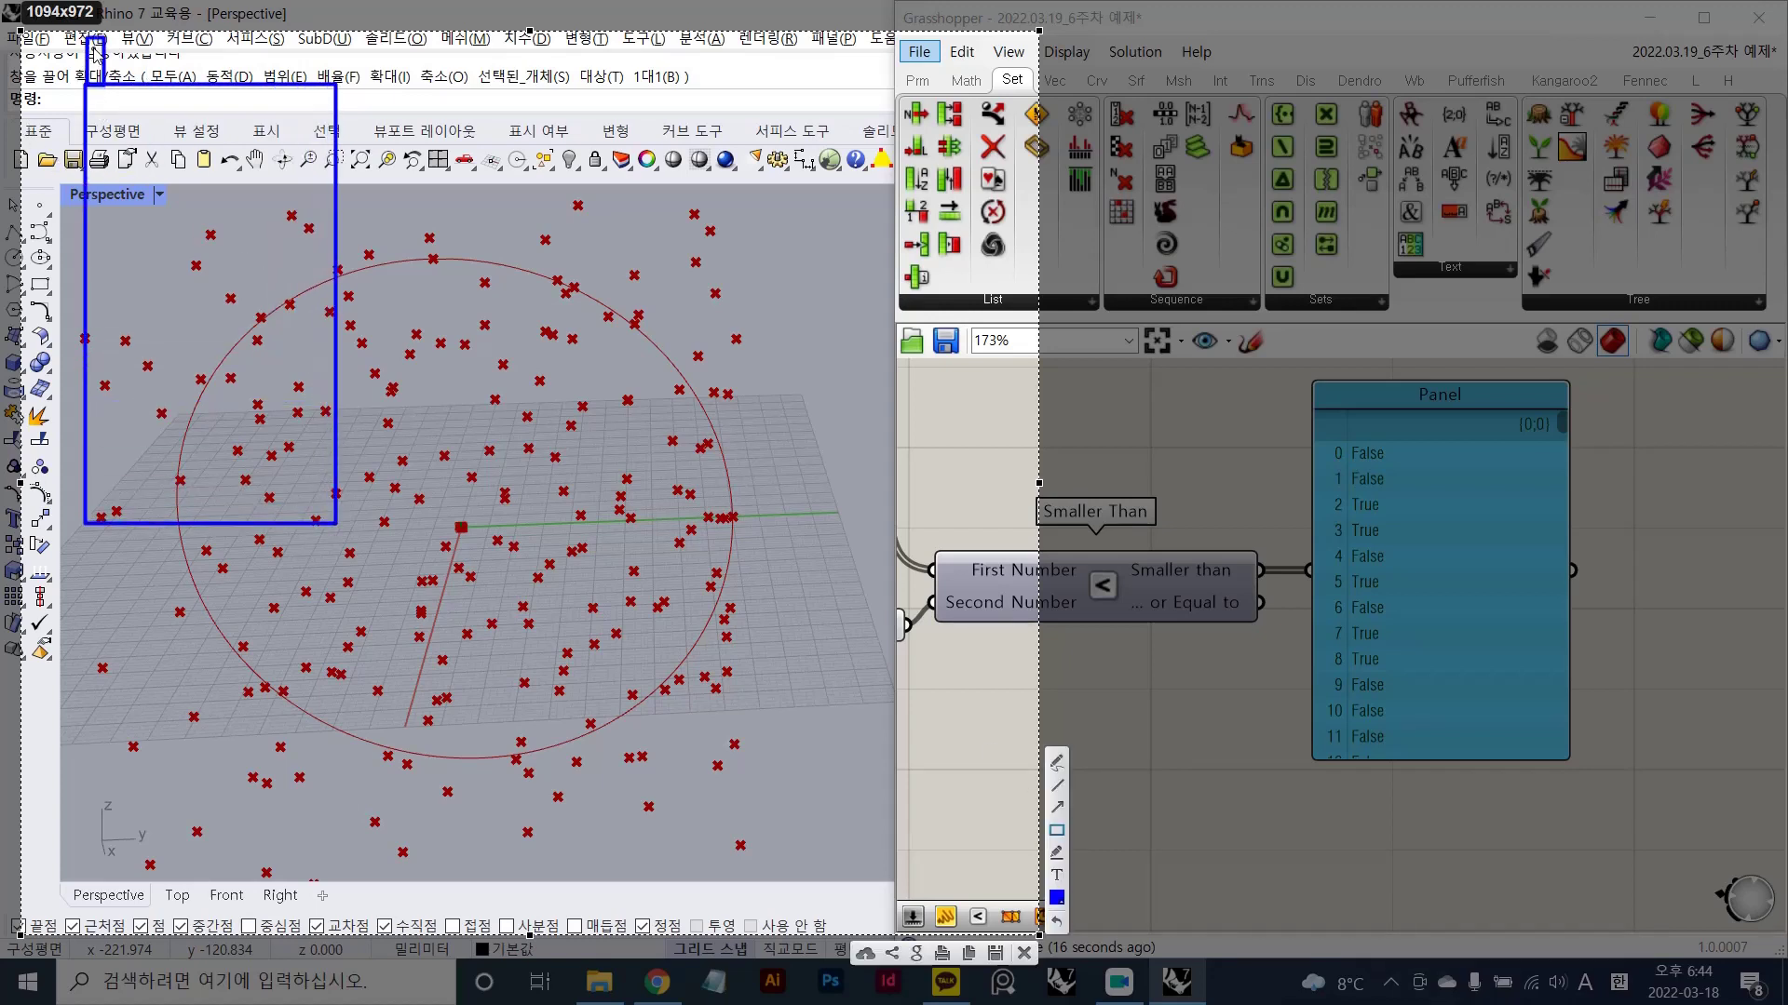
pyautogui.hotkey('ctrl', 'z')
pyautogui.moveTo(142, 69)
pyautogui.mouseDown()
pyautogui.moveTo(149, 93)
pyautogui.moveTo(177, 74)
pyautogui.moveTo(189, 100)
pyautogui.moveTo(301, 91)
pyautogui.mouseUp()
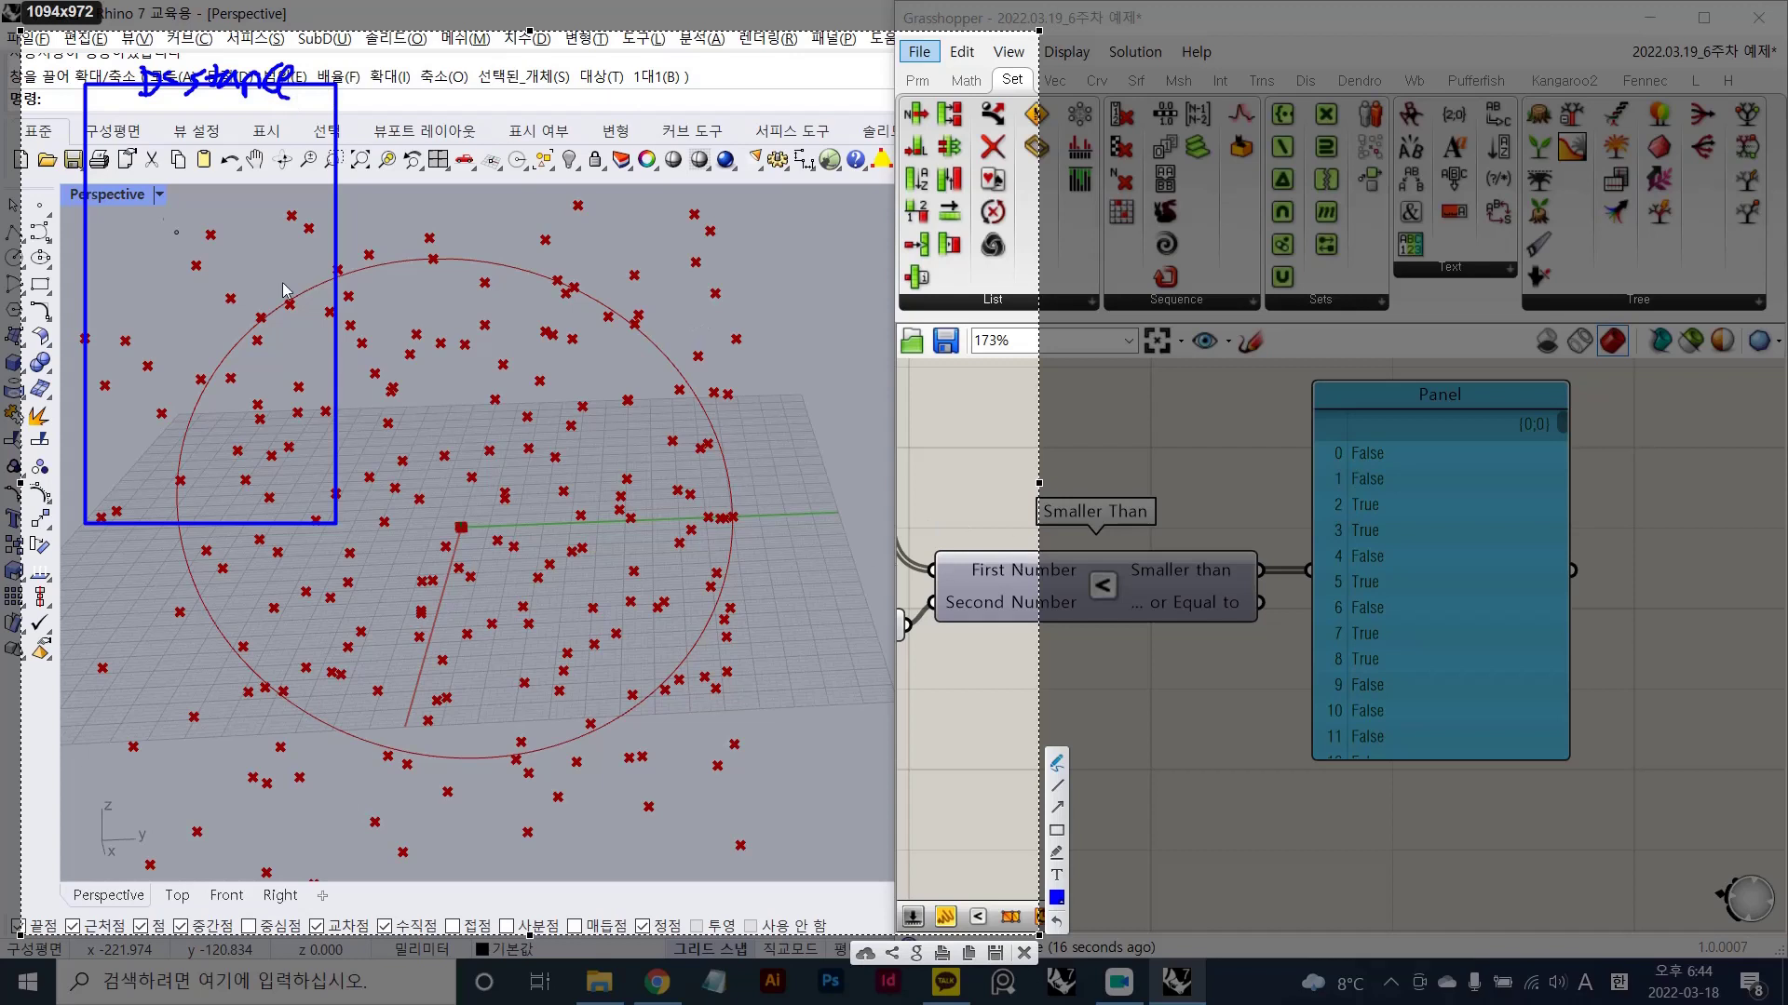
# - Divide the tall Distance rectangle into rows with freehand horizontal lines
pyautogui.moveTo(126, 112); pyautogui.dragTo(344, 90)
pyautogui.moveTo(87, 133); pyautogui.dragTo(327, 128)
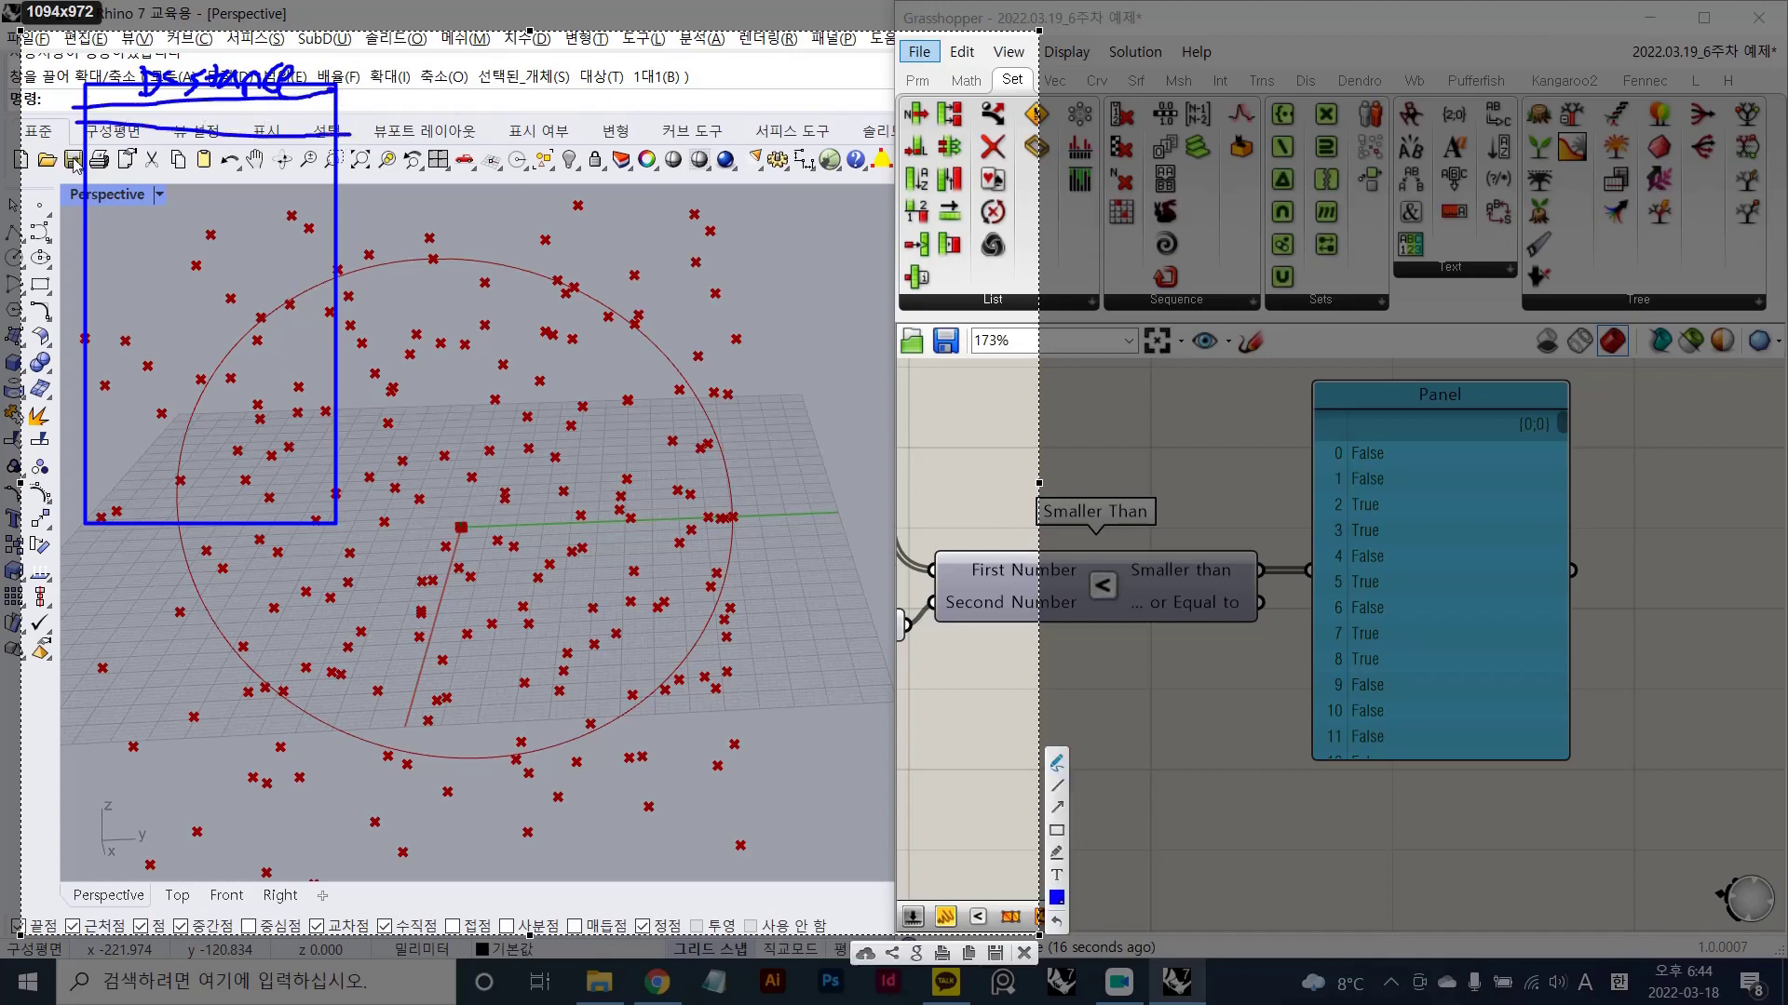
pyautogui.moveTo(88, 170); pyautogui.dragTo(335, 175)
pyautogui.moveTo(88, 211); pyautogui.dragTo(349, 220)
pyautogui.moveTo(108, 253); pyautogui.dragTo(293, 257)
pyautogui.moveTo(11, 278); pyautogui.dragTo(131, 279)
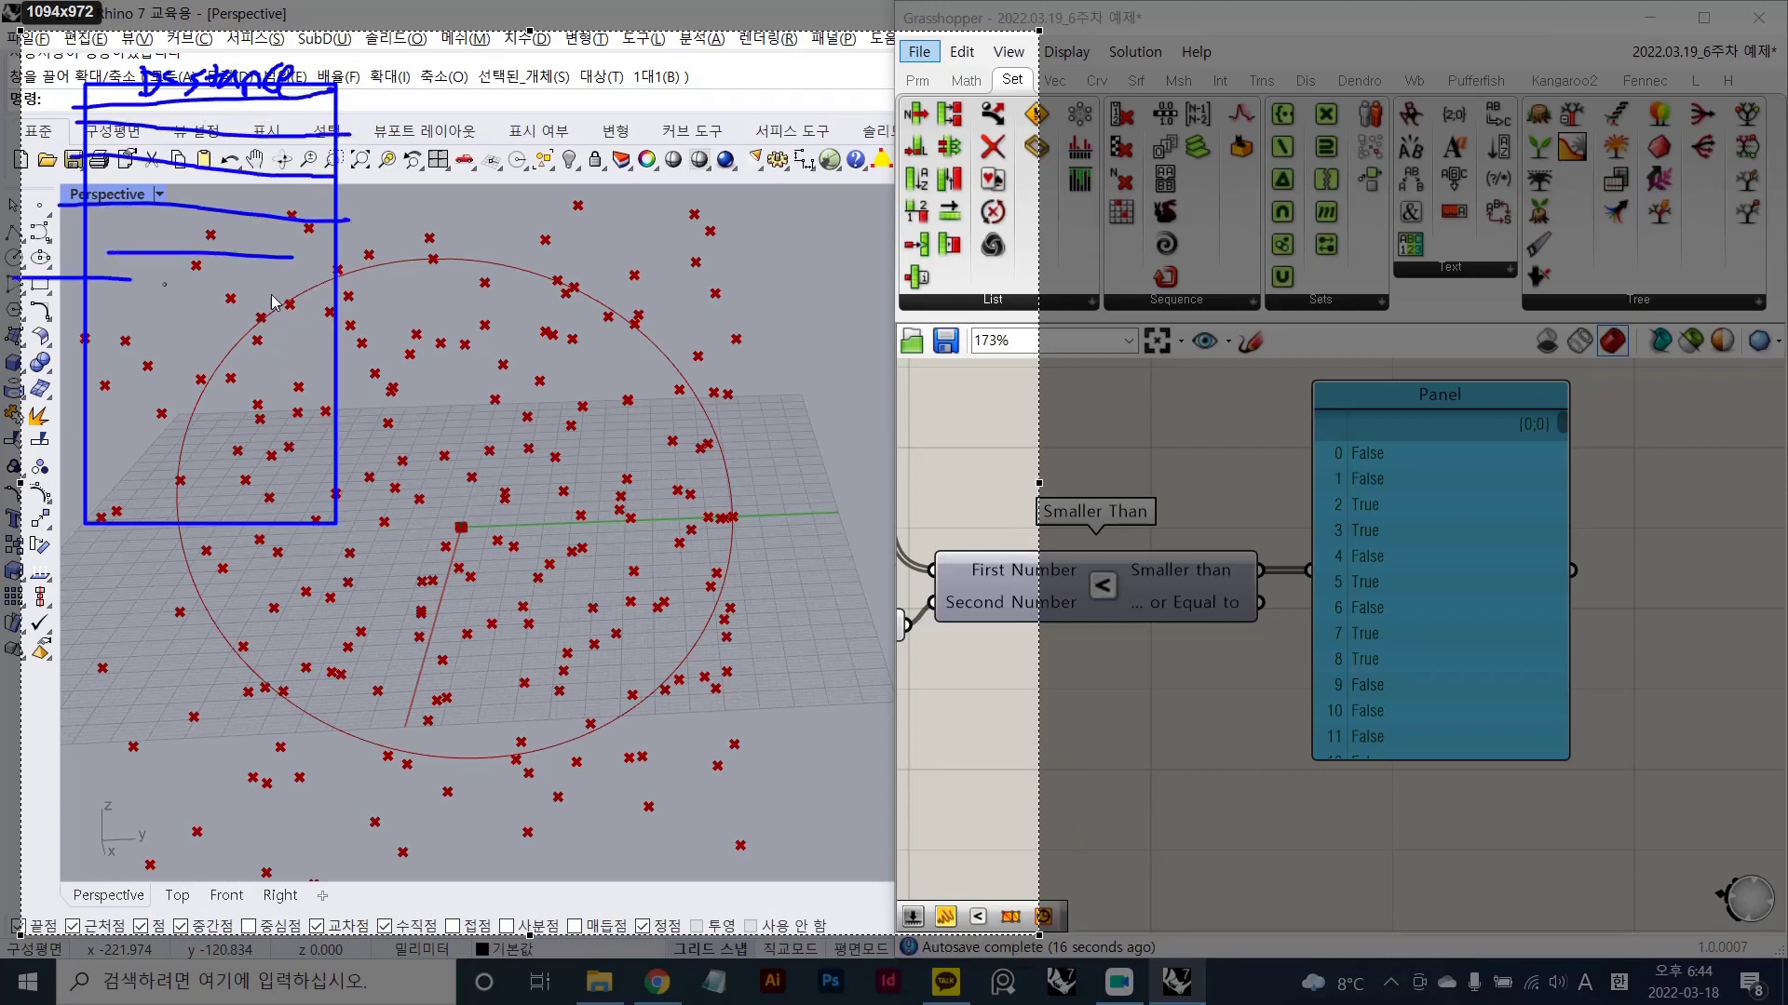
pyautogui.moveTo(270, 295); pyautogui.dragTo(342, 297)
pyautogui.moveTo(29, 312); pyautogui.dragTo(373, 311)
pyautogui.moveTo(48, 357); pyautogui.dragTo(351, 366)
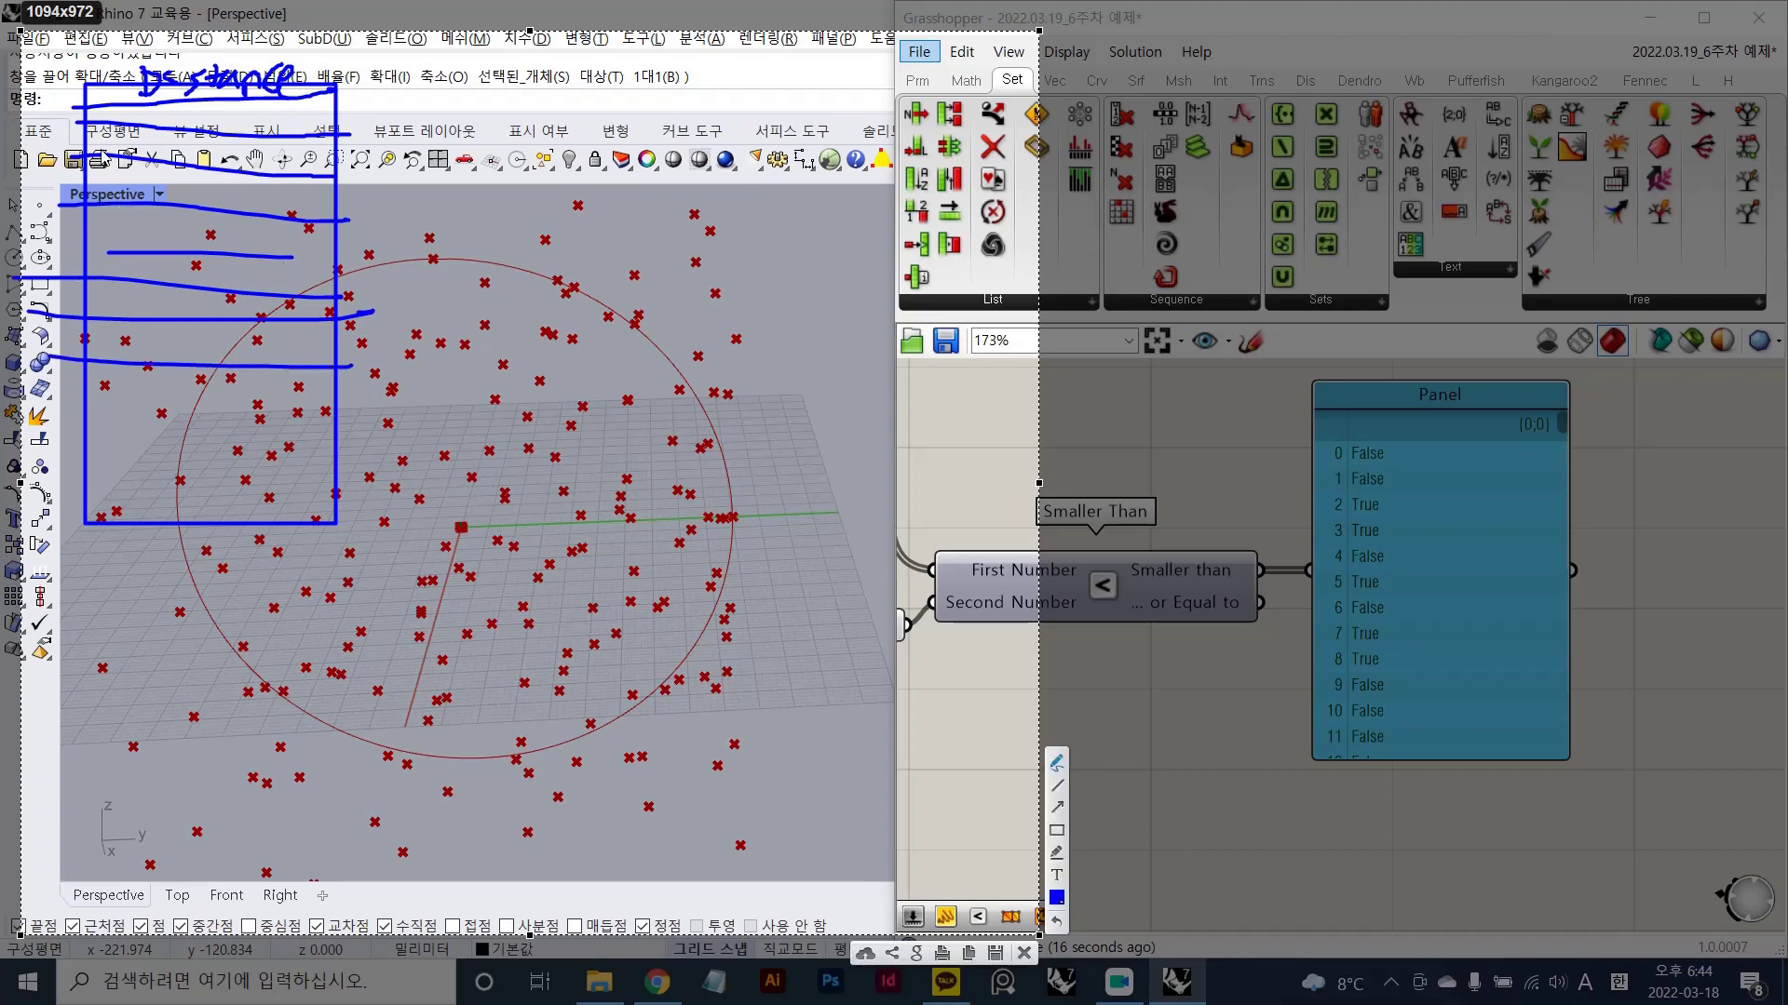
# - Number the rows of the Distance table 0 to 6 and add dots below to show that the list continues
pyautogui.moveTo(90, 104)
pyautogui.mouseDown()
pyautogui.moveTo(121, 125)
pyautogui.moveTo(99, 246)
pyautogui.moveTo(131, 262)
pyautogui.mouseUp()
pyautogui.moveTo(110, 279); pyautogui.dragTo(97, 352)
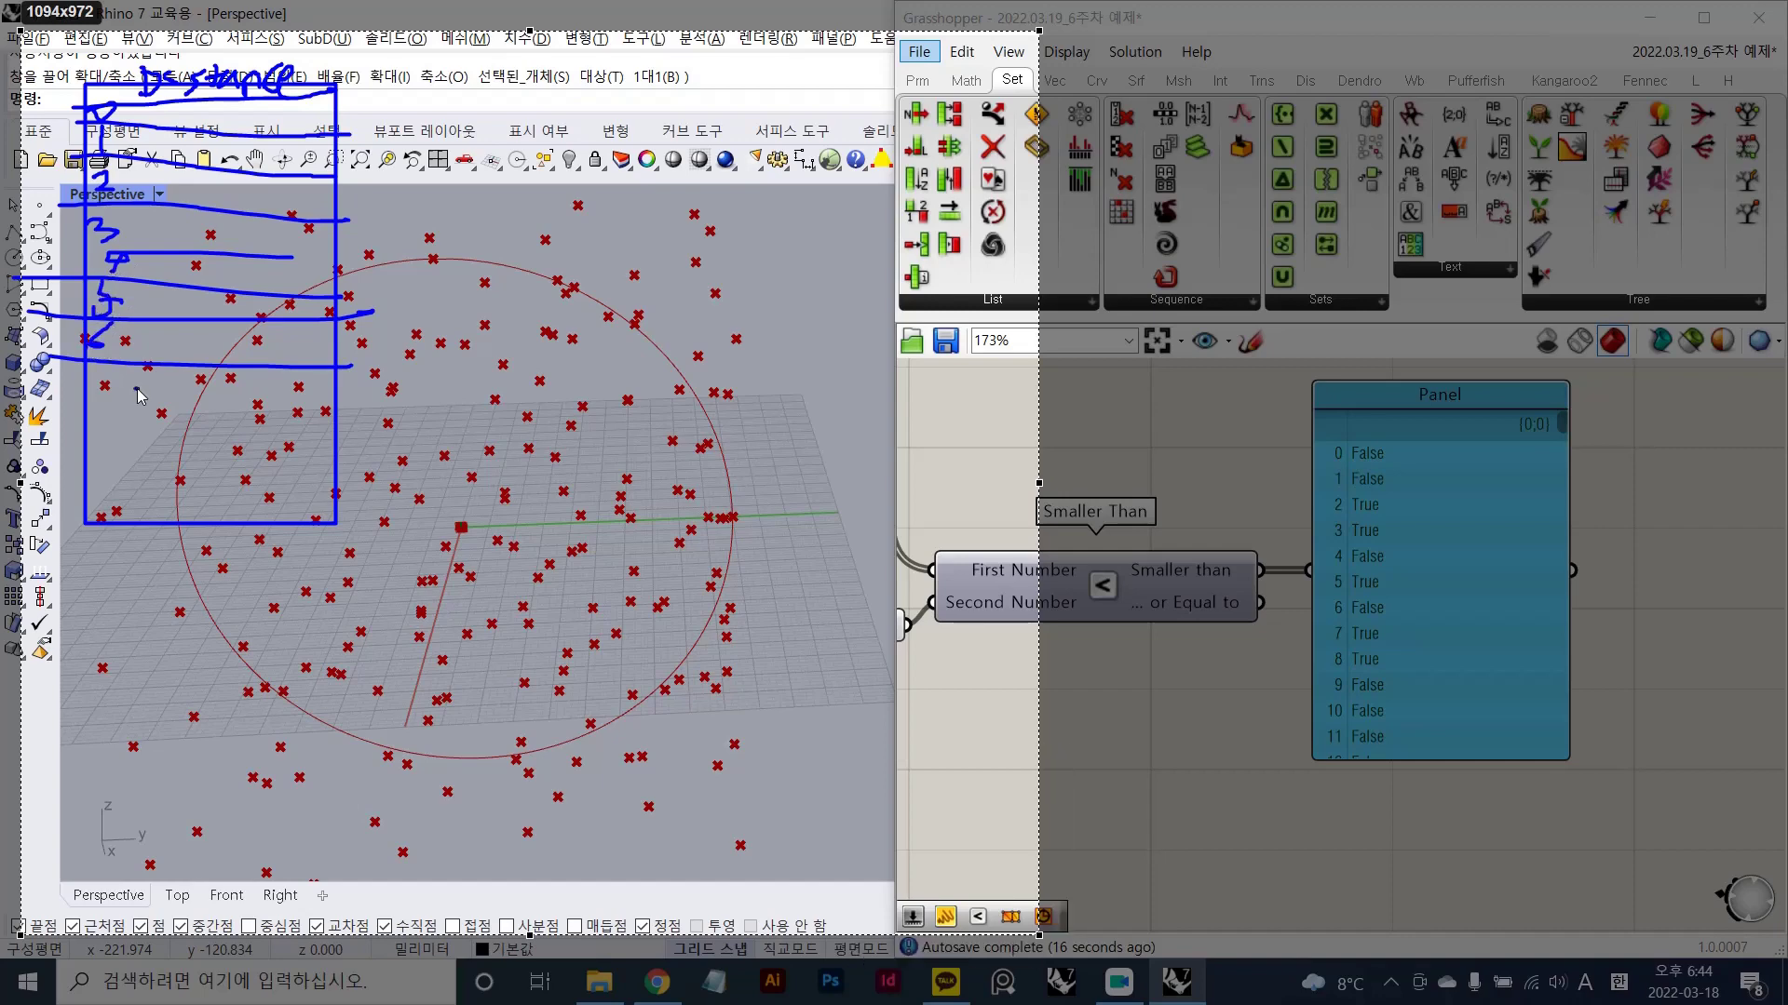
pyautogui.moveTo(138, 497); pyautogui.dragTo(143, 517)
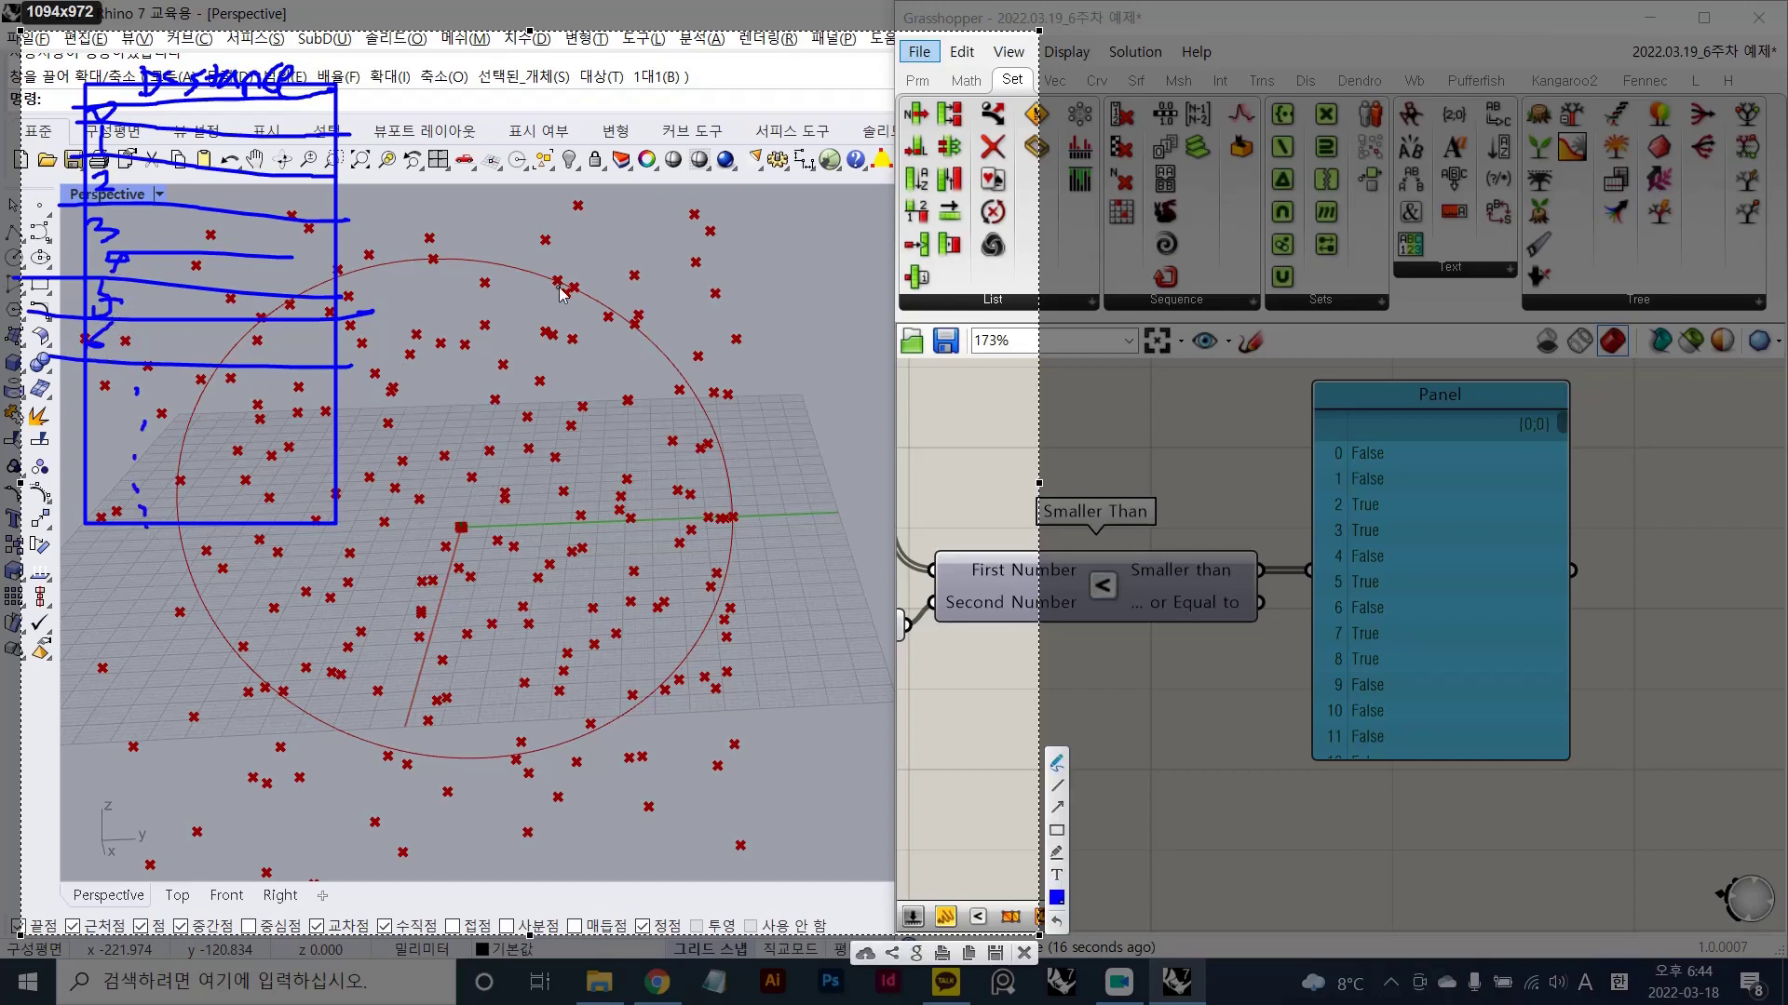
# - Sketch a freehand box beside the Distance table and write the heading Smaller above it
pyautogui.moveTo(508, 259); pyautogui.dragTo(518, 366)
pyautogui.moveTo(503, 263)
pyautogui.mouseDown()
pyautogui.moveTo(801, 377)
pyautogui.moveTo(491, 355)
pyautogui.mouseUp()
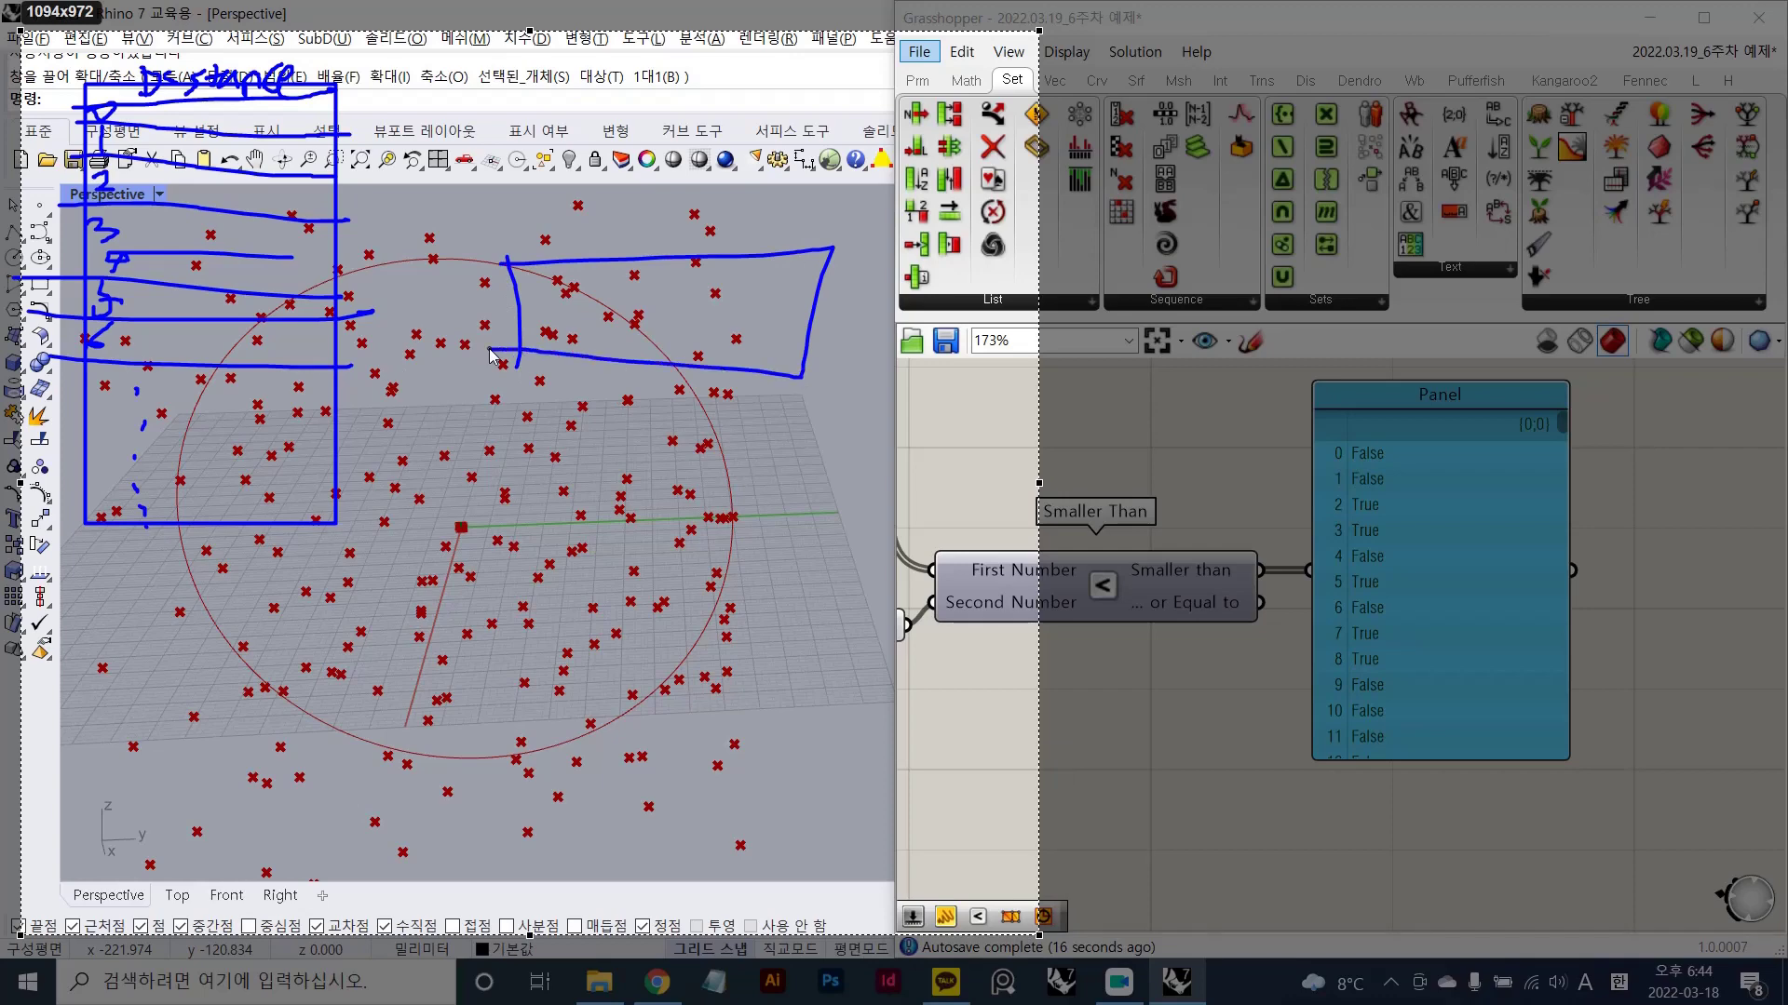
pyautogui.moveTo(561, 209)
pyautogui.mouseDown()
pyautogui.moveTo(532, 244)
pyautogui.moveTo(578, 228)
pyautogui.moveTo(596, 252)
pyautogui.mouseUp()
pyautogui.moveTo(612, 233); pyautogui.dragTo(614, 259)
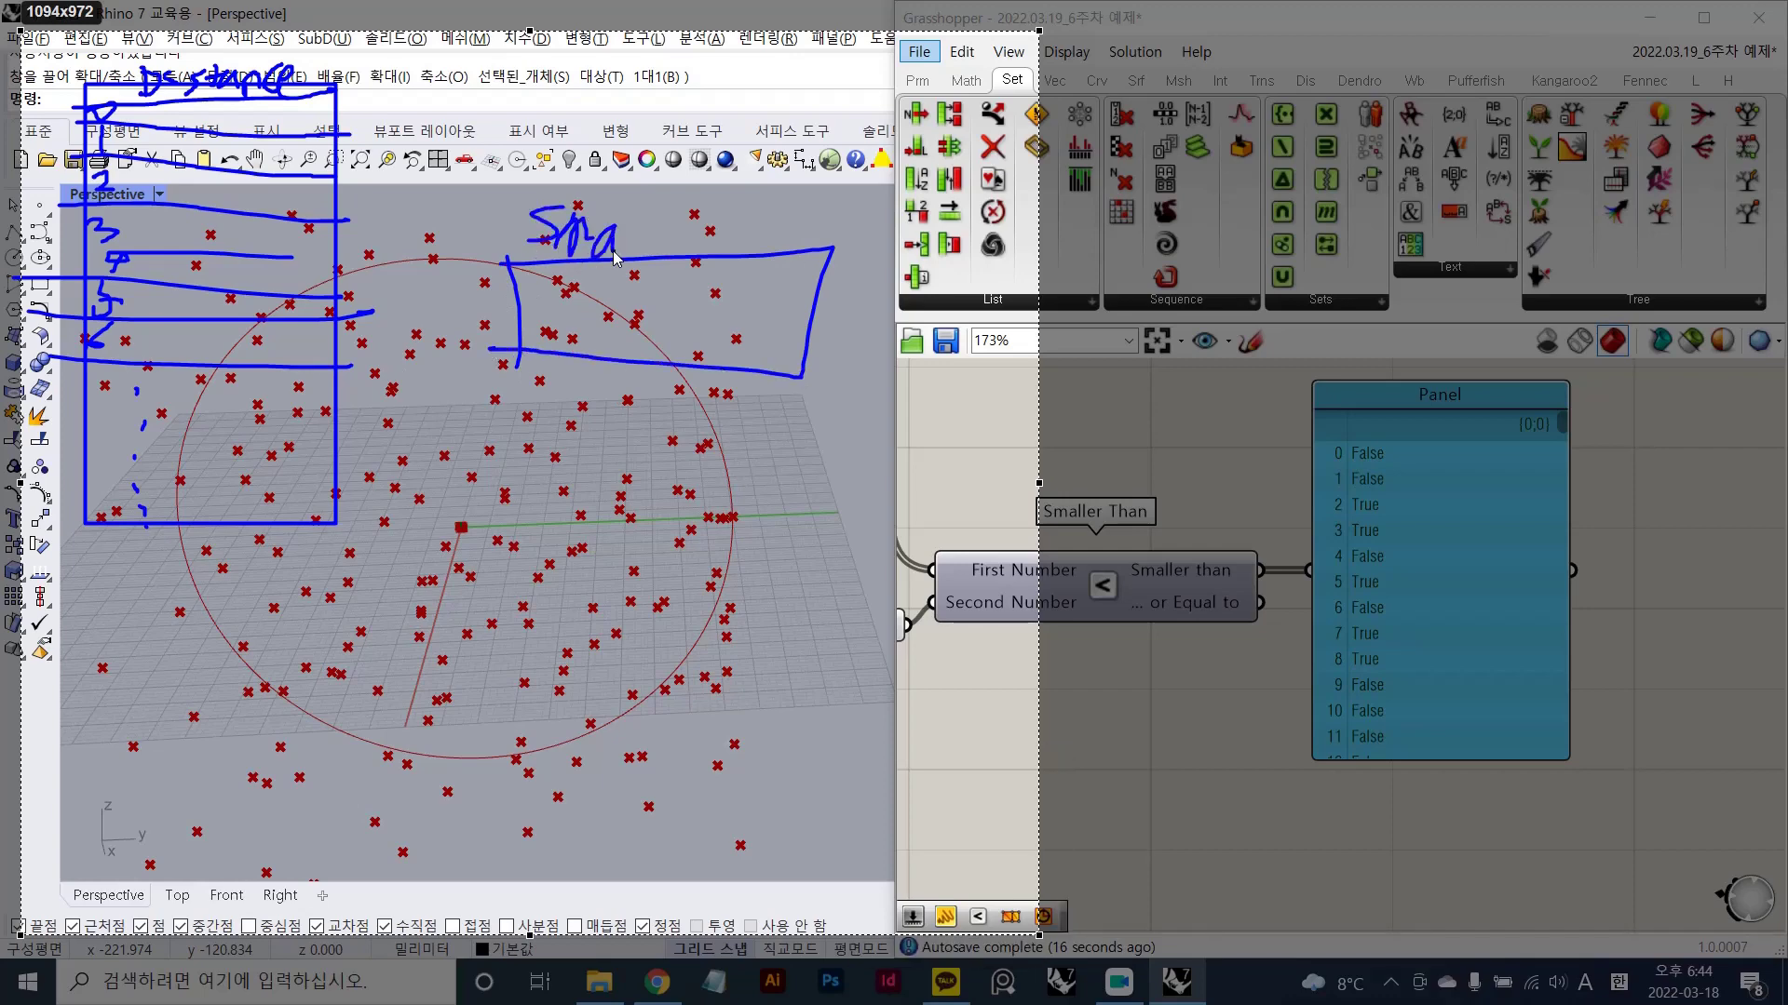
pyautogui.moveTo(640, 159); pyautogui.dragTo(634, 234)
pyautogui.moveTo(660, 149)
pyautogui.mouseDown()
pyautogui.moveTo(654, 245)
pyautogui.moveTo(708, 240)
pyautogui.mouseUp()
pyautogui.moveTo(712, 207); pyautogui.dragTo(743, 216)
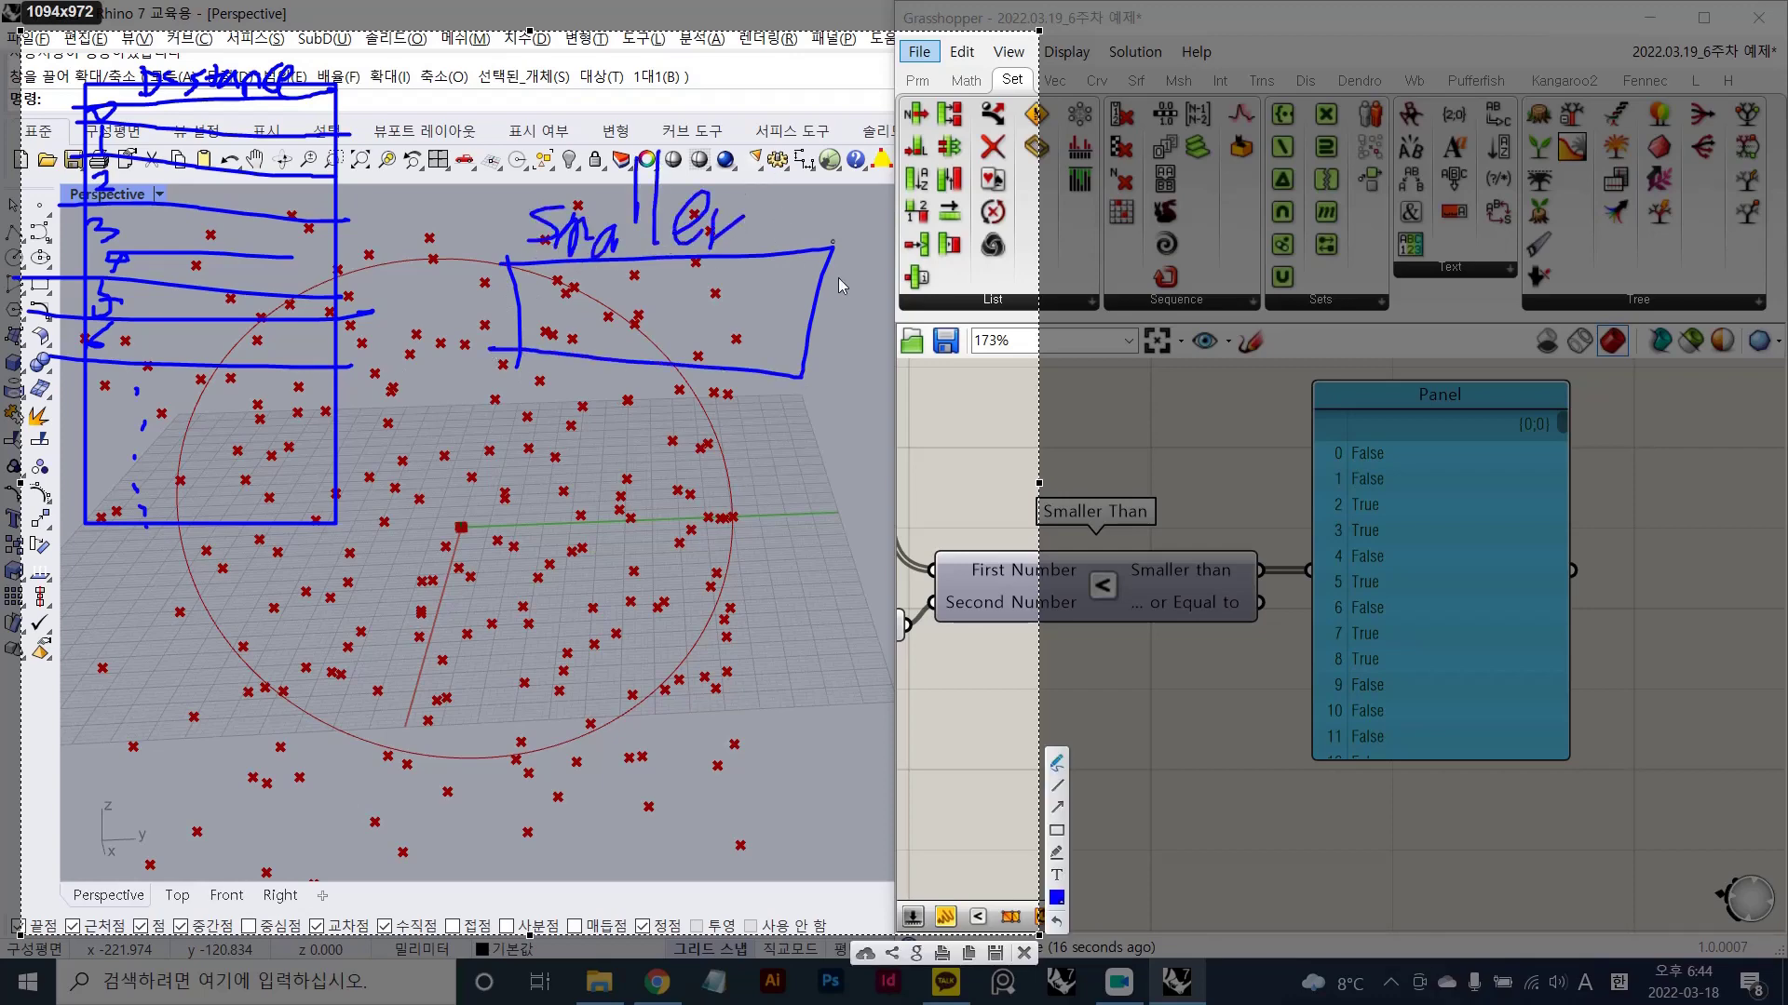
# - Draw a line out of the Smaller box leading to a tall freehand output rectangle
pyautogui.moveTo(838, 319); pyautogui.dragTo(896, 320)
pyautogui.moveTo(915, 104); pyautogui.dragTo(905, 454)
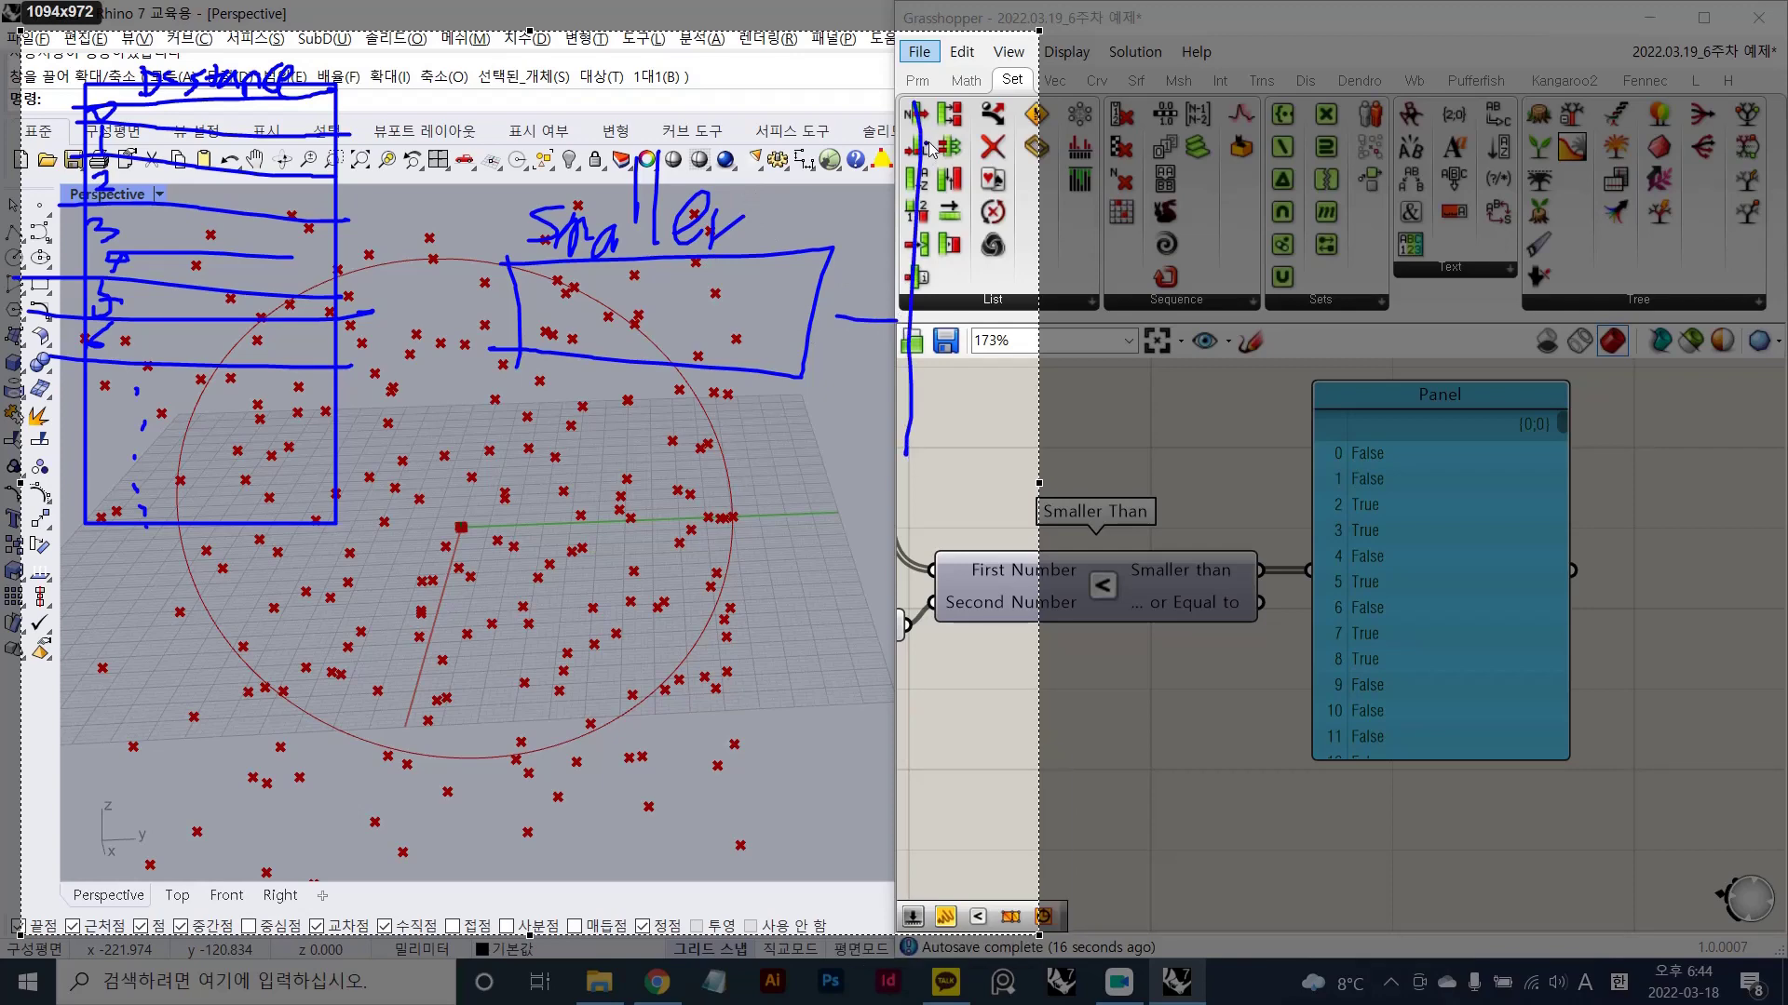
pyautogui.moveTo(922, 140); pyautogui.dragTo(1131, 132)
pyautogui.moveTo(1115, 405)
pyautogui.mouseDown()
pyautogui.moveTo(899, 475)
pyautogui.moveTo(894, 435)
pyautogui.mouseUp()
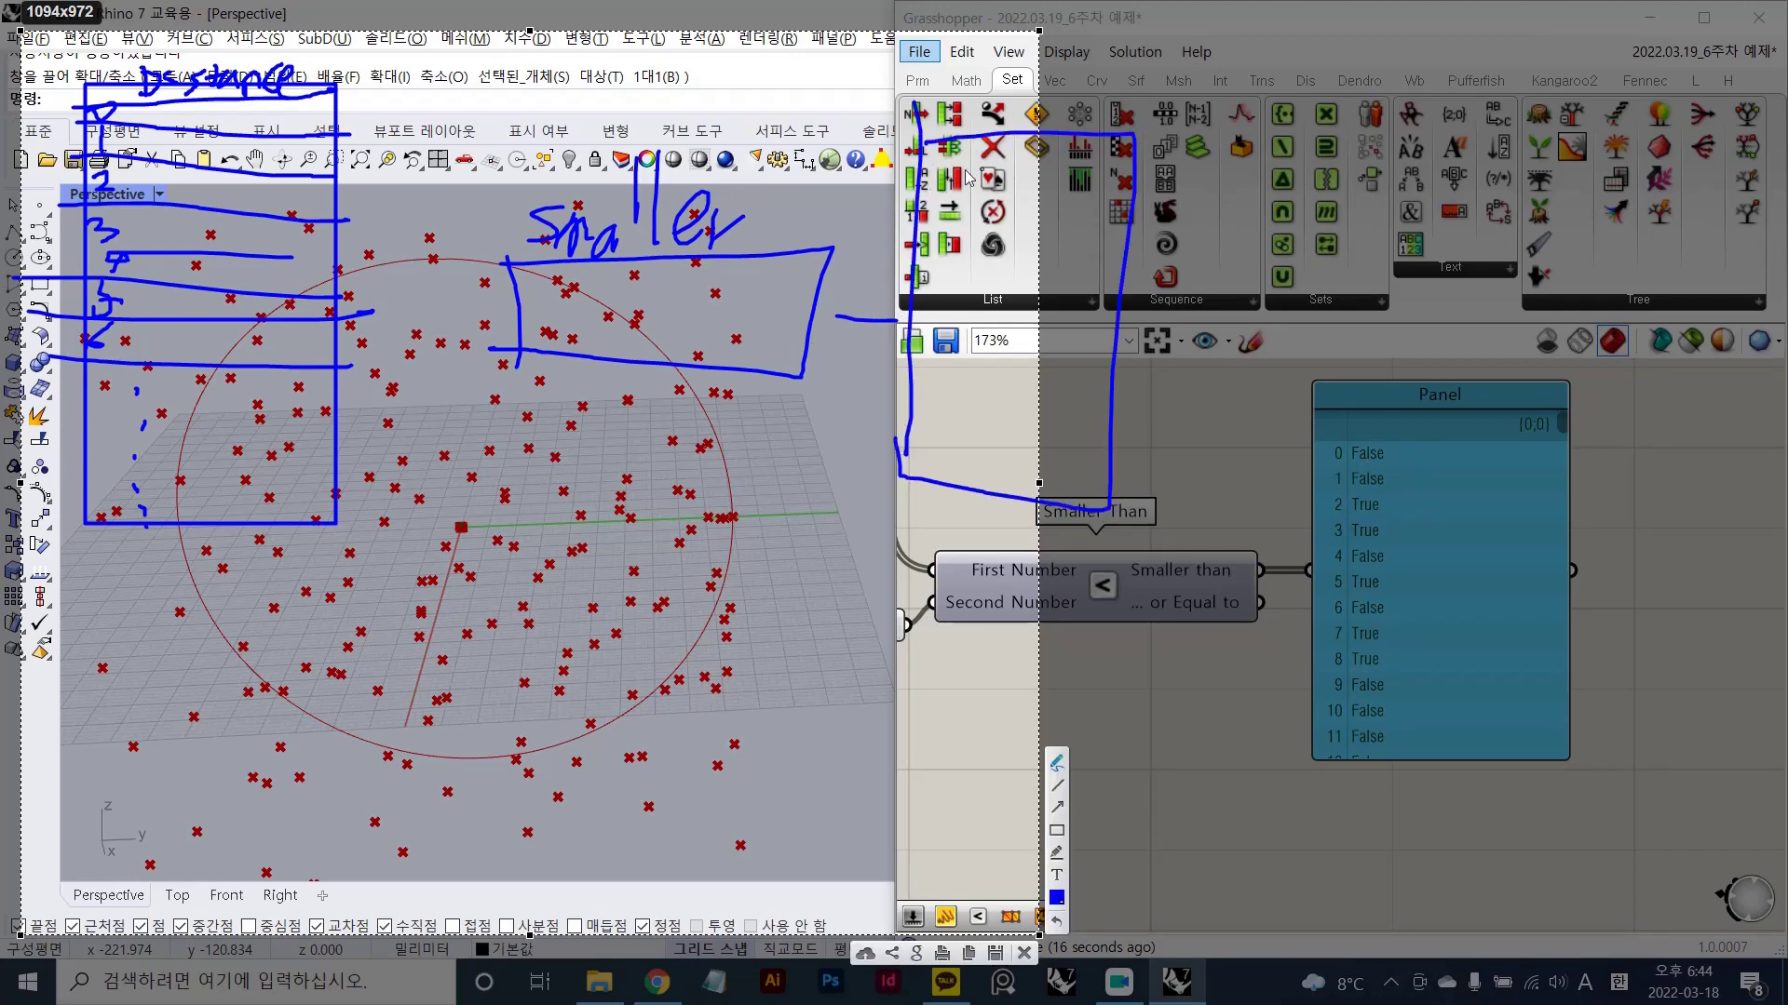
# - Outline row 0 of the Distance table and write 70 at the end of an input line into the Smaller box
pyautogui.moveTo(127, 139)
pyautogui.mouseDown()
pyautogui.moveTo(88, 131)
pyautogui.moveTo(195, 76)
pyautogui.moveTo(363, 126)
pyautogui.moveTo(99, 125)
pyautogui.moveTo(335, 137)
pyautogui.mouseUp()
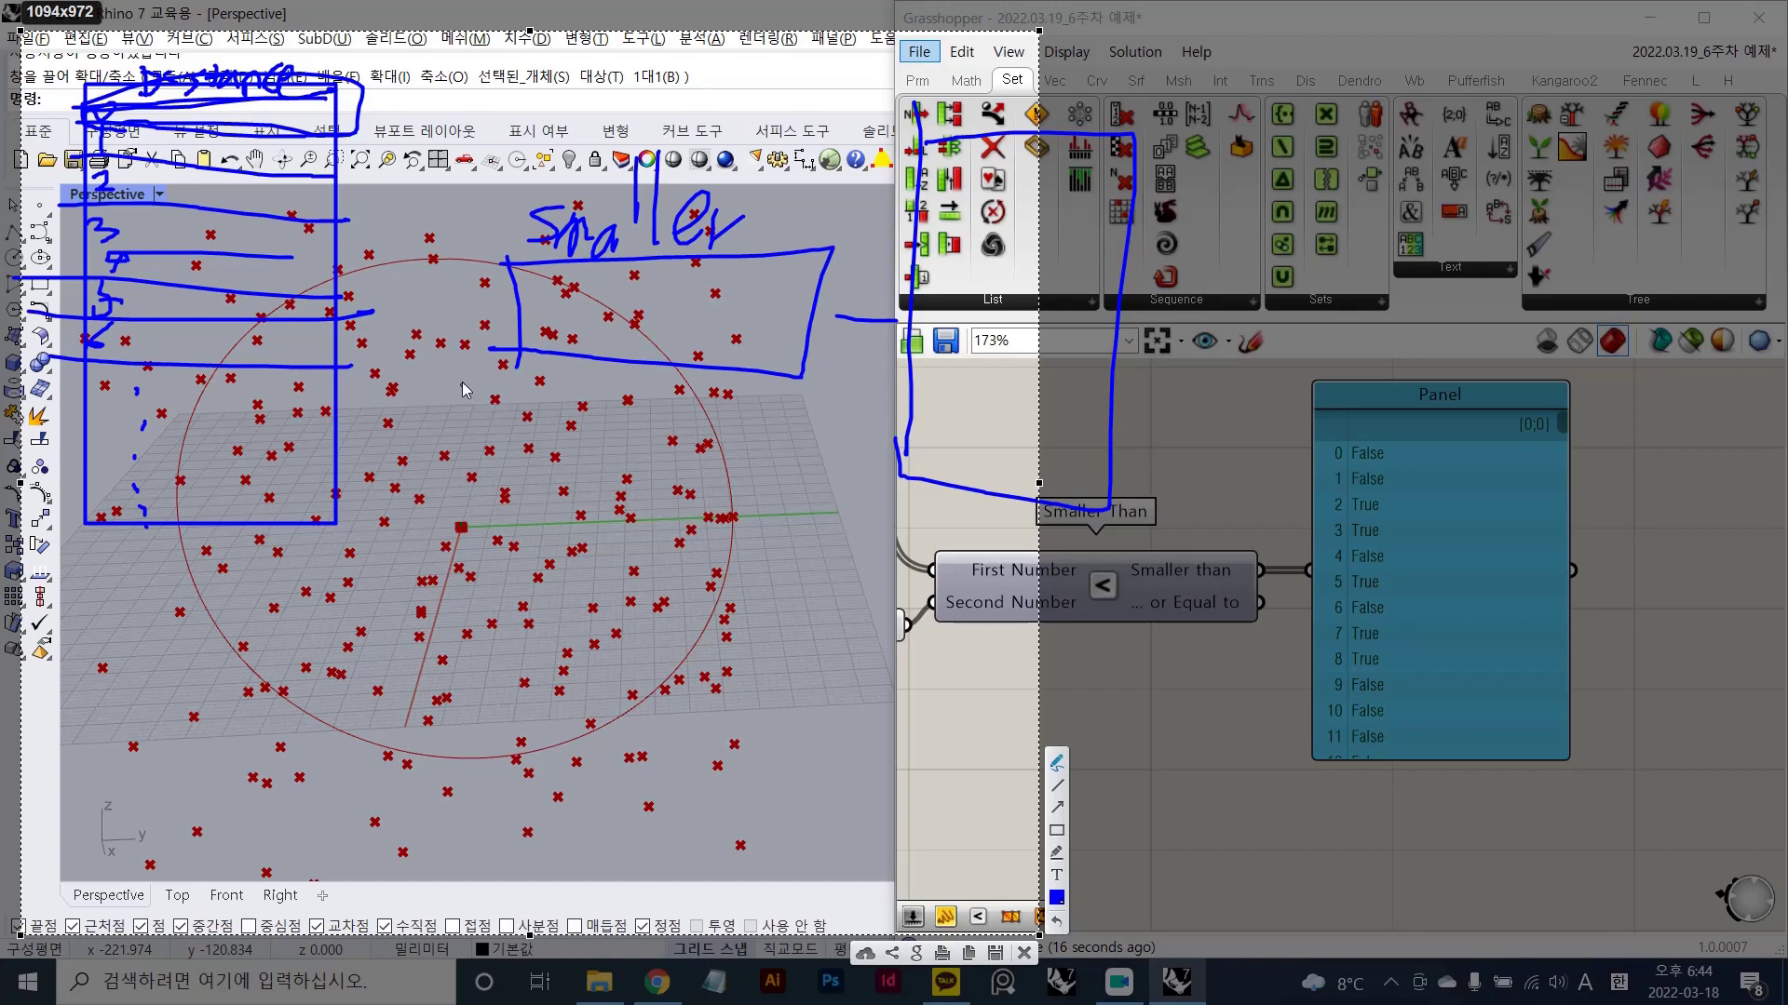
pyautogui.moveTo(518, 307)
pyautogui.mouseDown()
pyautogui.moveTo(471, 398)
pyautogui.moveTo(484, 440)
pyautogui.moveTo(434, 438)
pyautogui.moveTo(471, 466)
pyautogui.mouseUp()
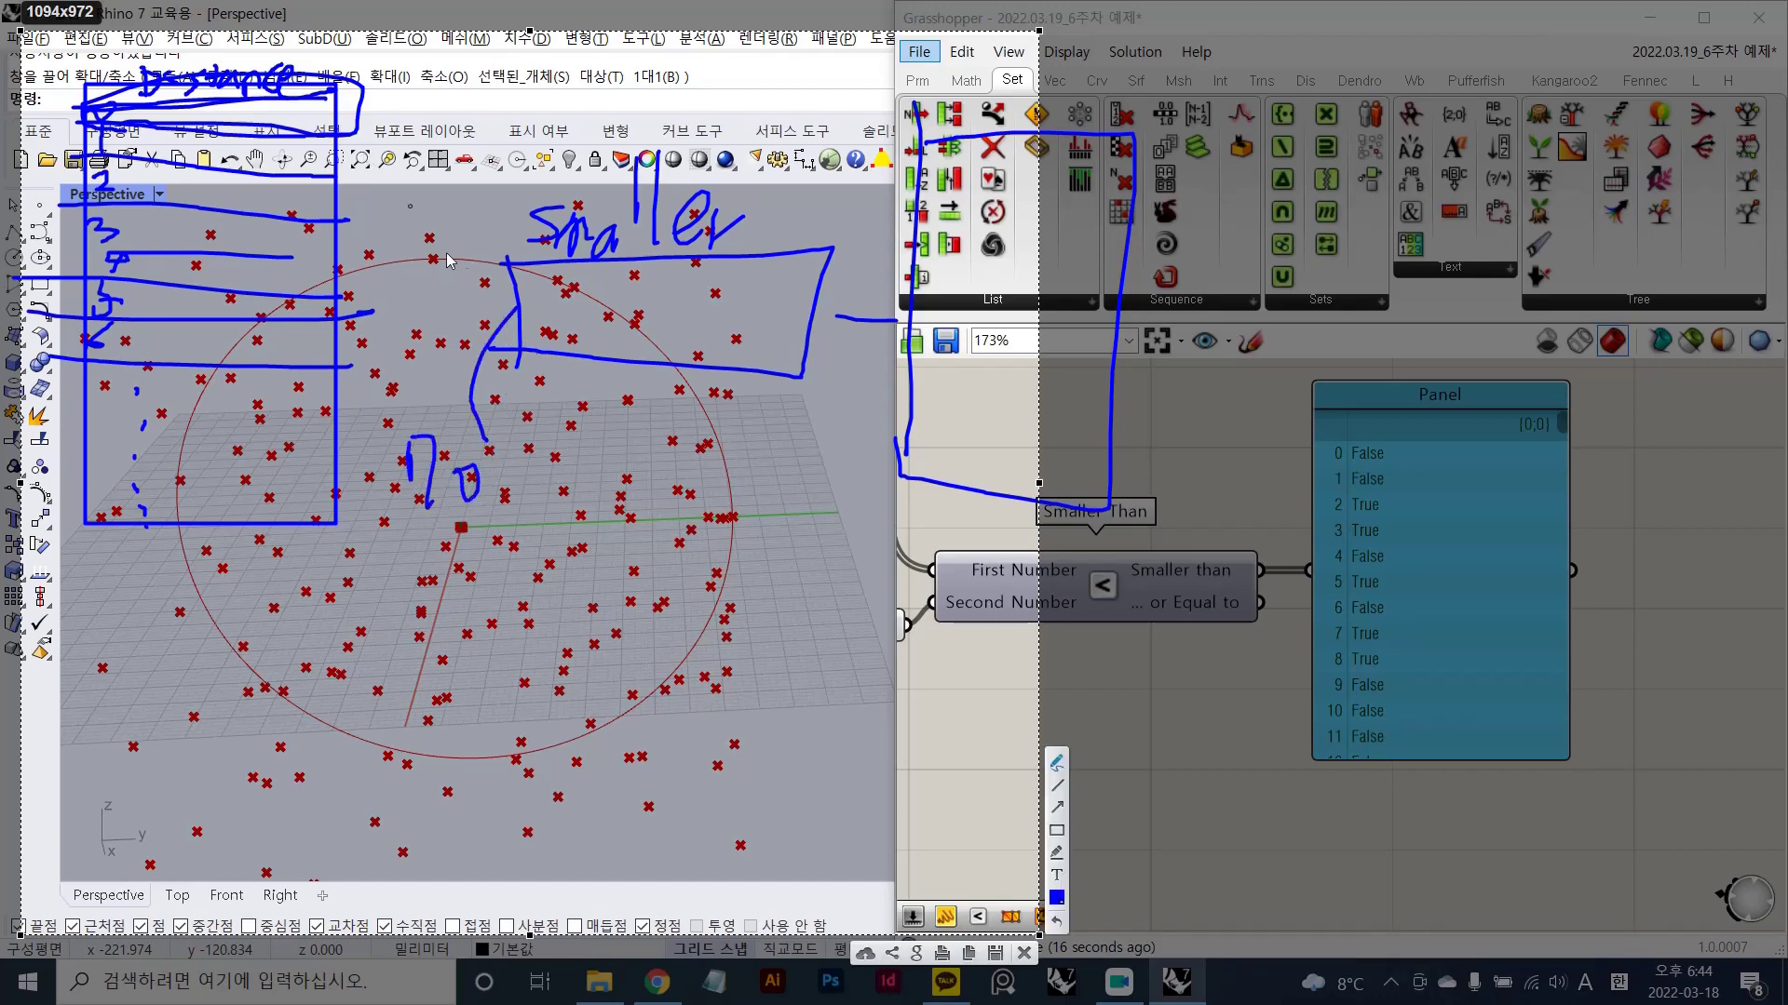
# - Circle the Smaller heading and the Panel's index 0 value, mark output row 0 with an X, and write 78 beside it
pyautogui.moveTo(729, 279)
pyautogui.mouseDown()
pyautogui.moveTo(596, 281)
pyautogui.moveTo(745, 200)
pyautogui.moveTo(717, 278)
pyautogui.mouseUp()
pyautogui.moveTo(1395, 464)
pyautogui.mouseDown()
pyautogui.moveTo(1367, 437)
pyautogui.moveTo(1394, 457)
pyautogui.mouseUp()
pyautogui.moveTo(924, 198)
pyautogui.mouseDown()
pyautogui.moveTo(1121, 219)
pyautogui.moveTo(926, 168)
pyautogui.mouseUp()
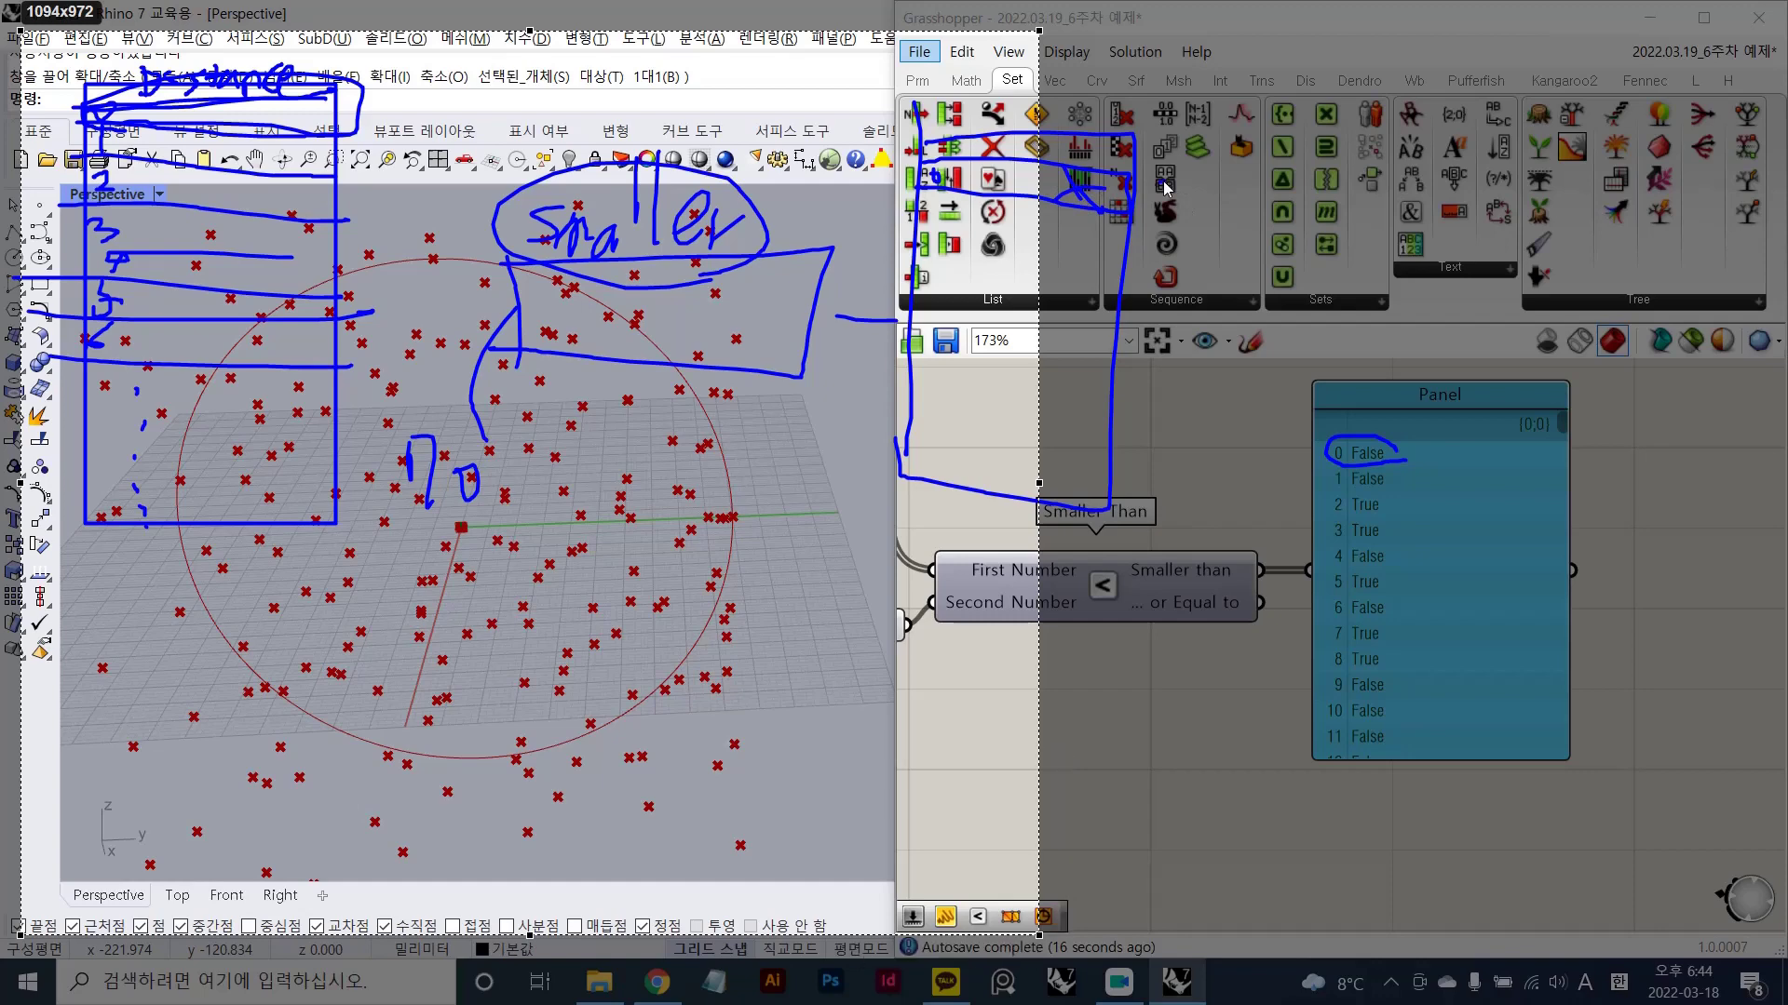
pyautogui.moveTo(1182, 169); pyautogui.dragTo(1199, 216)
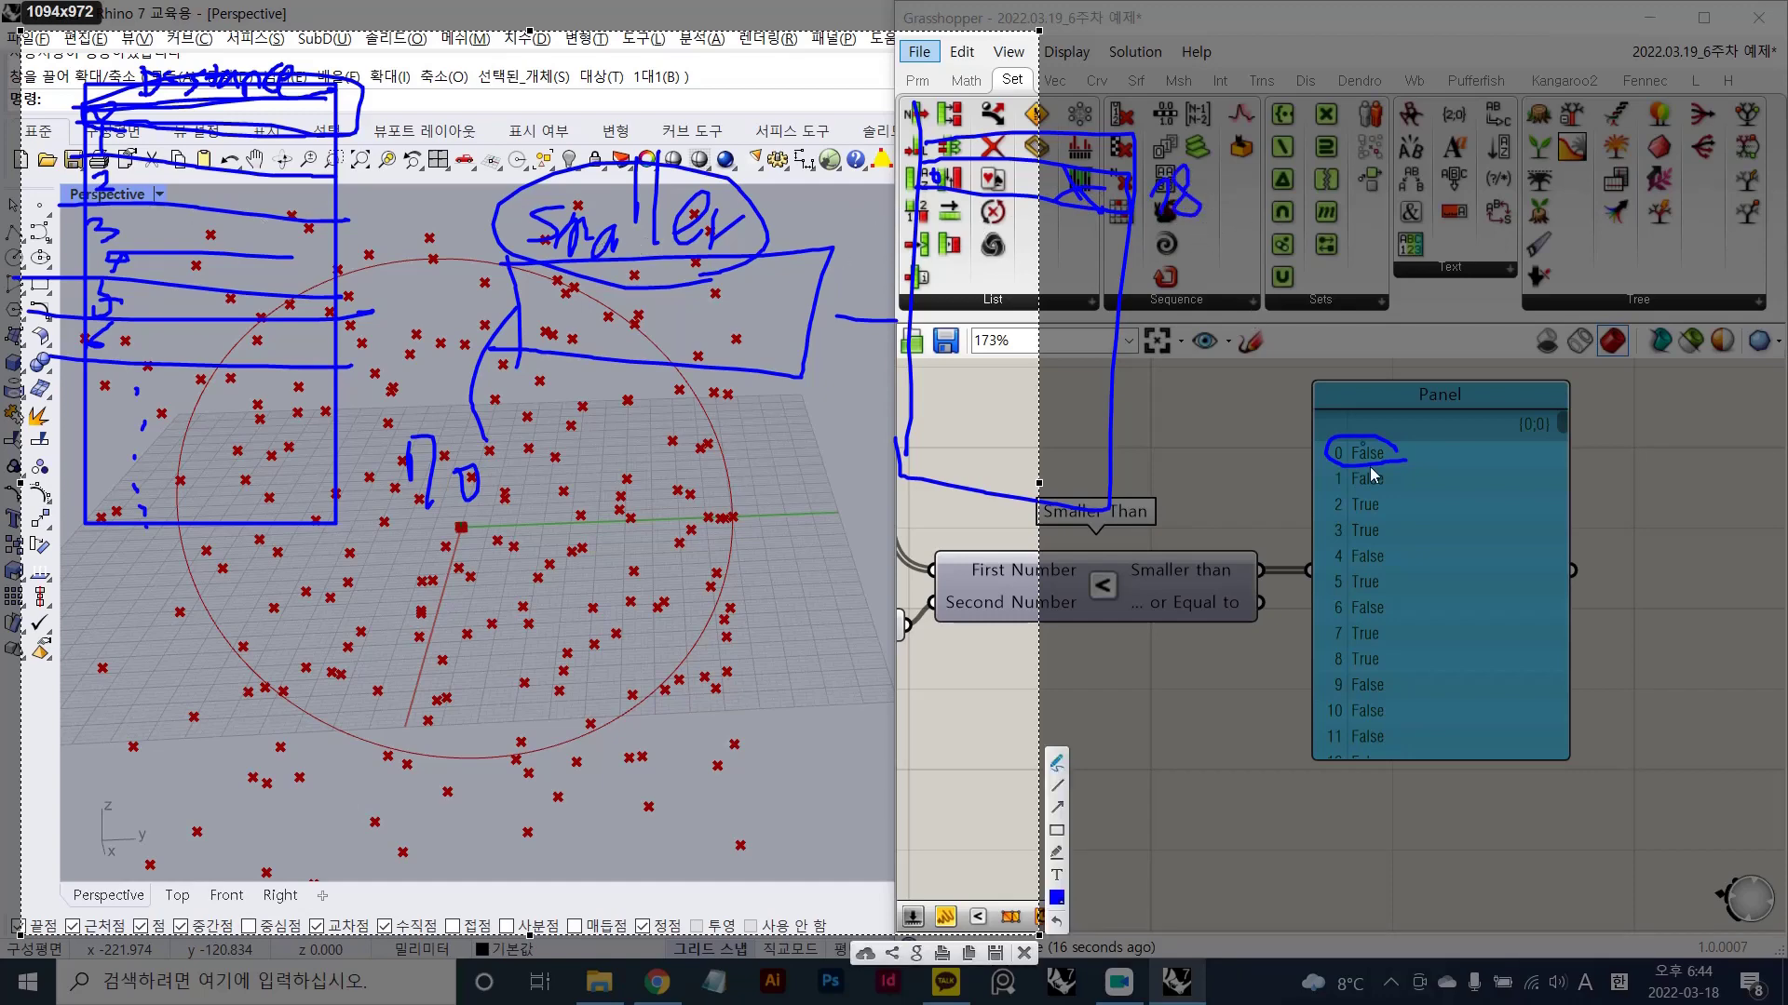
# - Mark the Panel's index 1 value, and add row 1 with an X to the output table
pyautogui.moveTo(1402, 458); pyautogui.dragTo(1355, 489)
pyautogui.moveTo(989, 244); pyautogui.dragTo(1137, 261)
pyautogui.moveTo(1054, 216); pyautogui.dragTo(1092, 240)
pyautogui.moveTo(1095, 218); pyautogui.dragTo(1059, 240)
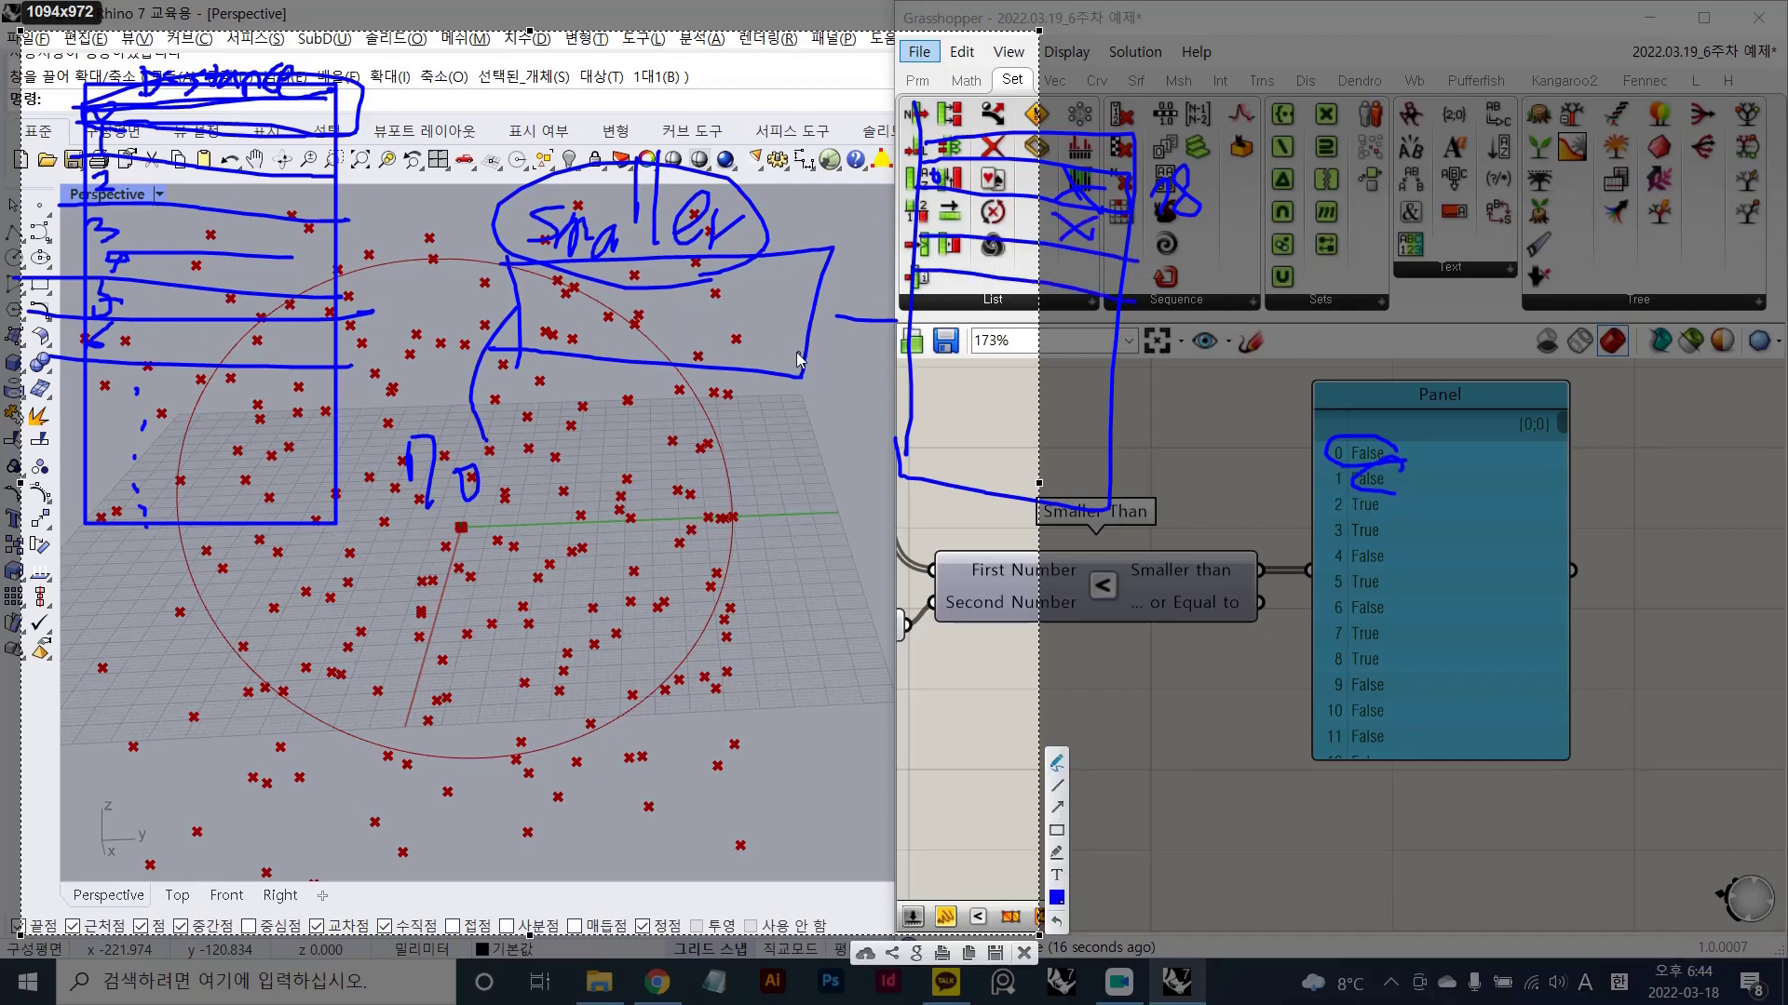
# - Mark output row 2 with a circle, draw a double-headed arrow along the Panel's list, and close the annotated capture
pyautogui.moveTo(1080, 264)
pyautogui.mouseDown()
pyautogui.moveTo(1073, 281)
pyautogui.moveTo(1089, 259)
pyautogui.mouseUp()
pyautogui.moveTo(1154, 257)
pyautogui.mouseDown()
pyautogui.moveTo(1138, 287)
pyautogui.moveTo(1190, 257)
pyautogui.moveTo(1166, 261)
pyautogui.mouseUp()
pyautogui.moveTo(1441, 445); pyautogui.dragTo(1464, 517)
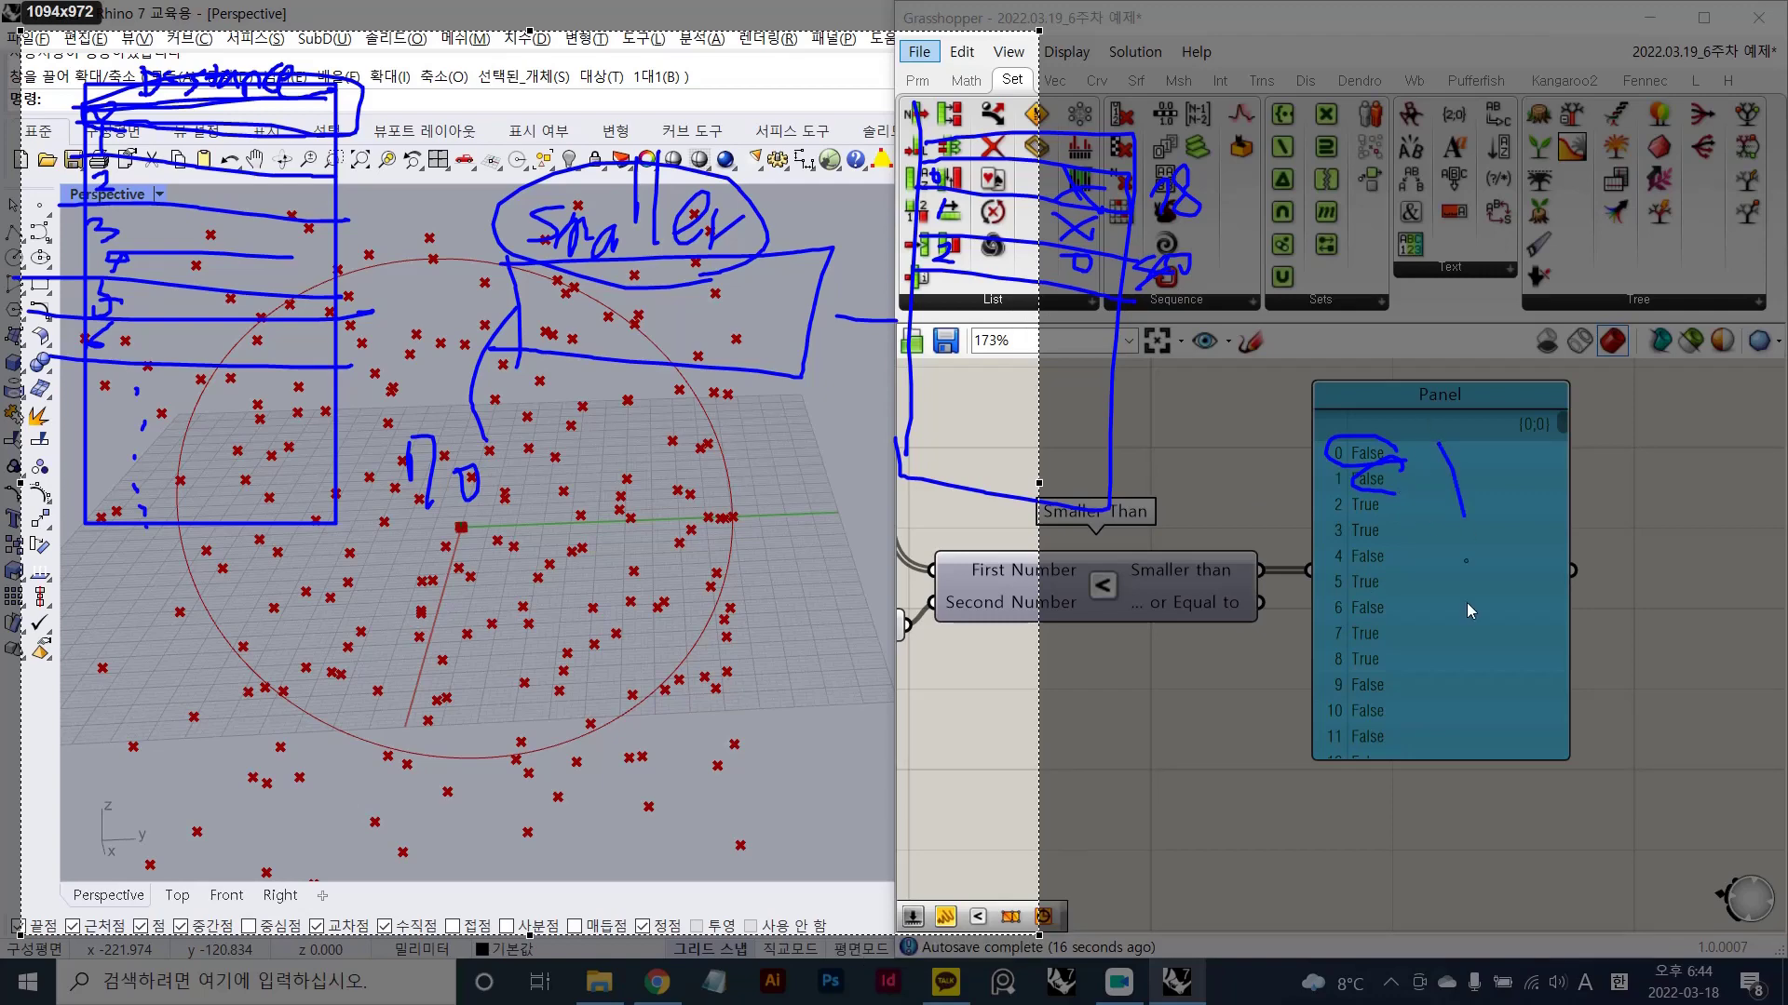
pyautogui.moveTo(1439, 690); pyautogui.dragTo(1471, 678)
pyautogui.moveTo(1427, 477); pyautogui.dragTo(1467, 458)
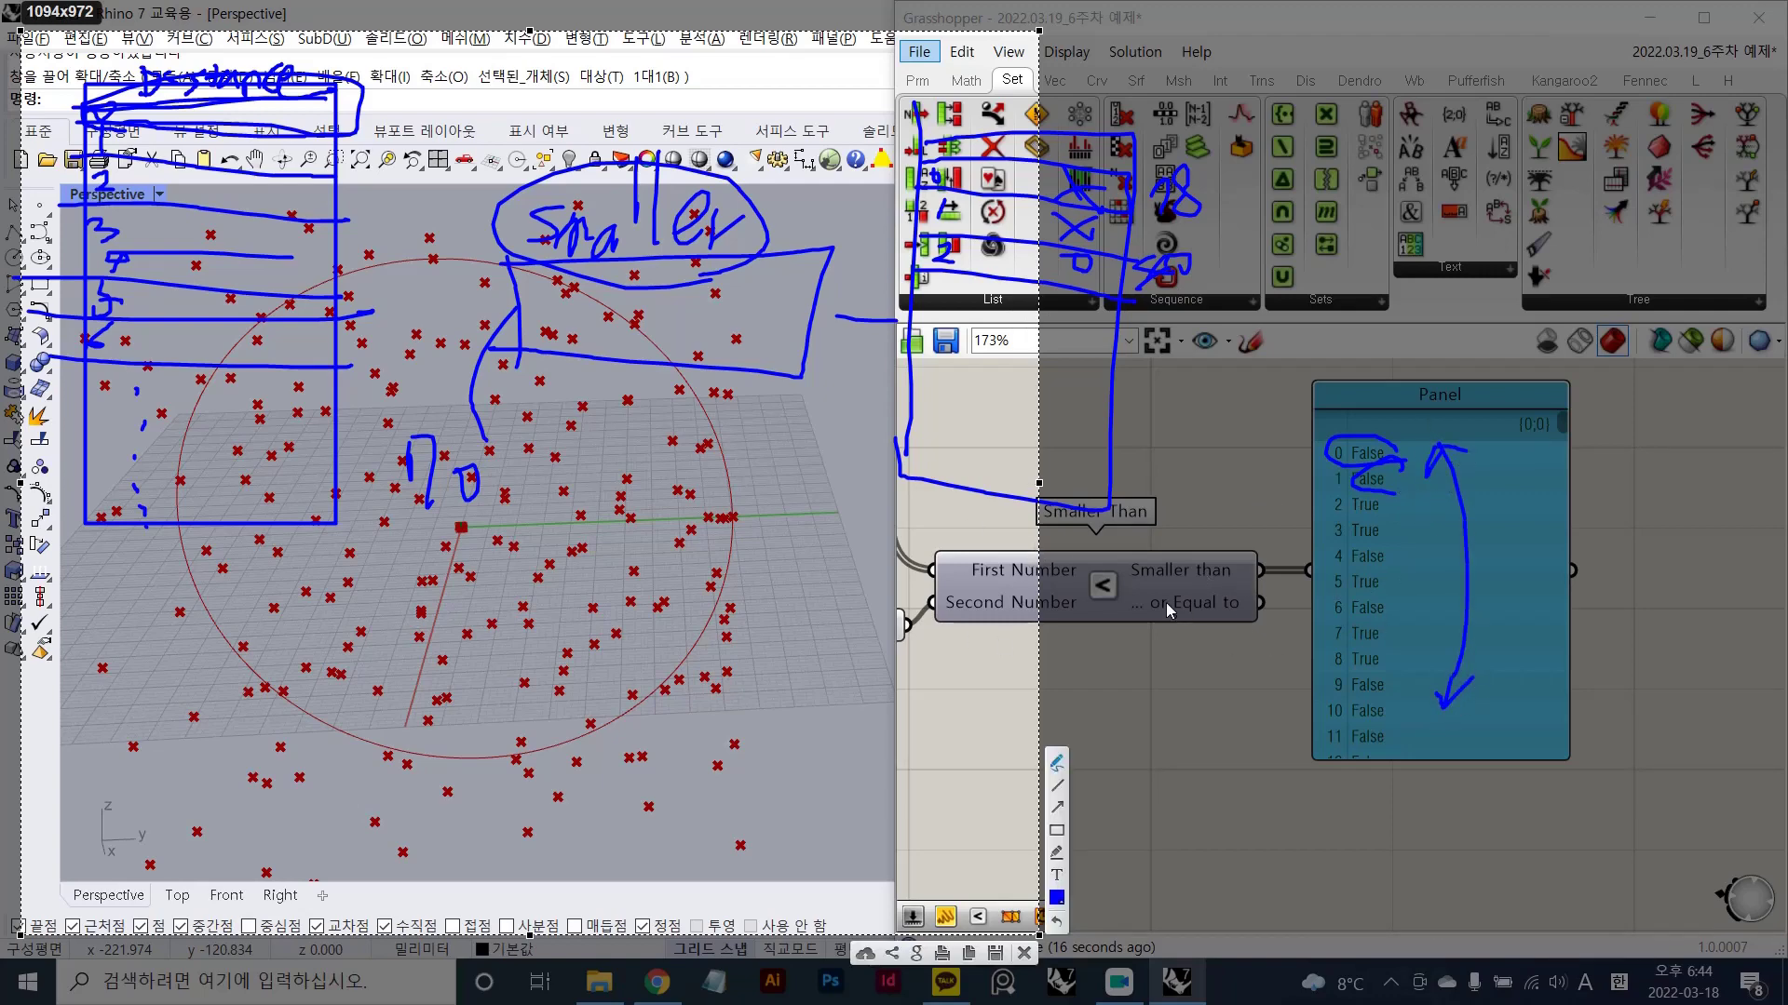
pyautogui.press('Escape')
# - Add a Cull Pattern component to the canvas next to the Panel
pyautogui.scroll(-4, 1387, 531)
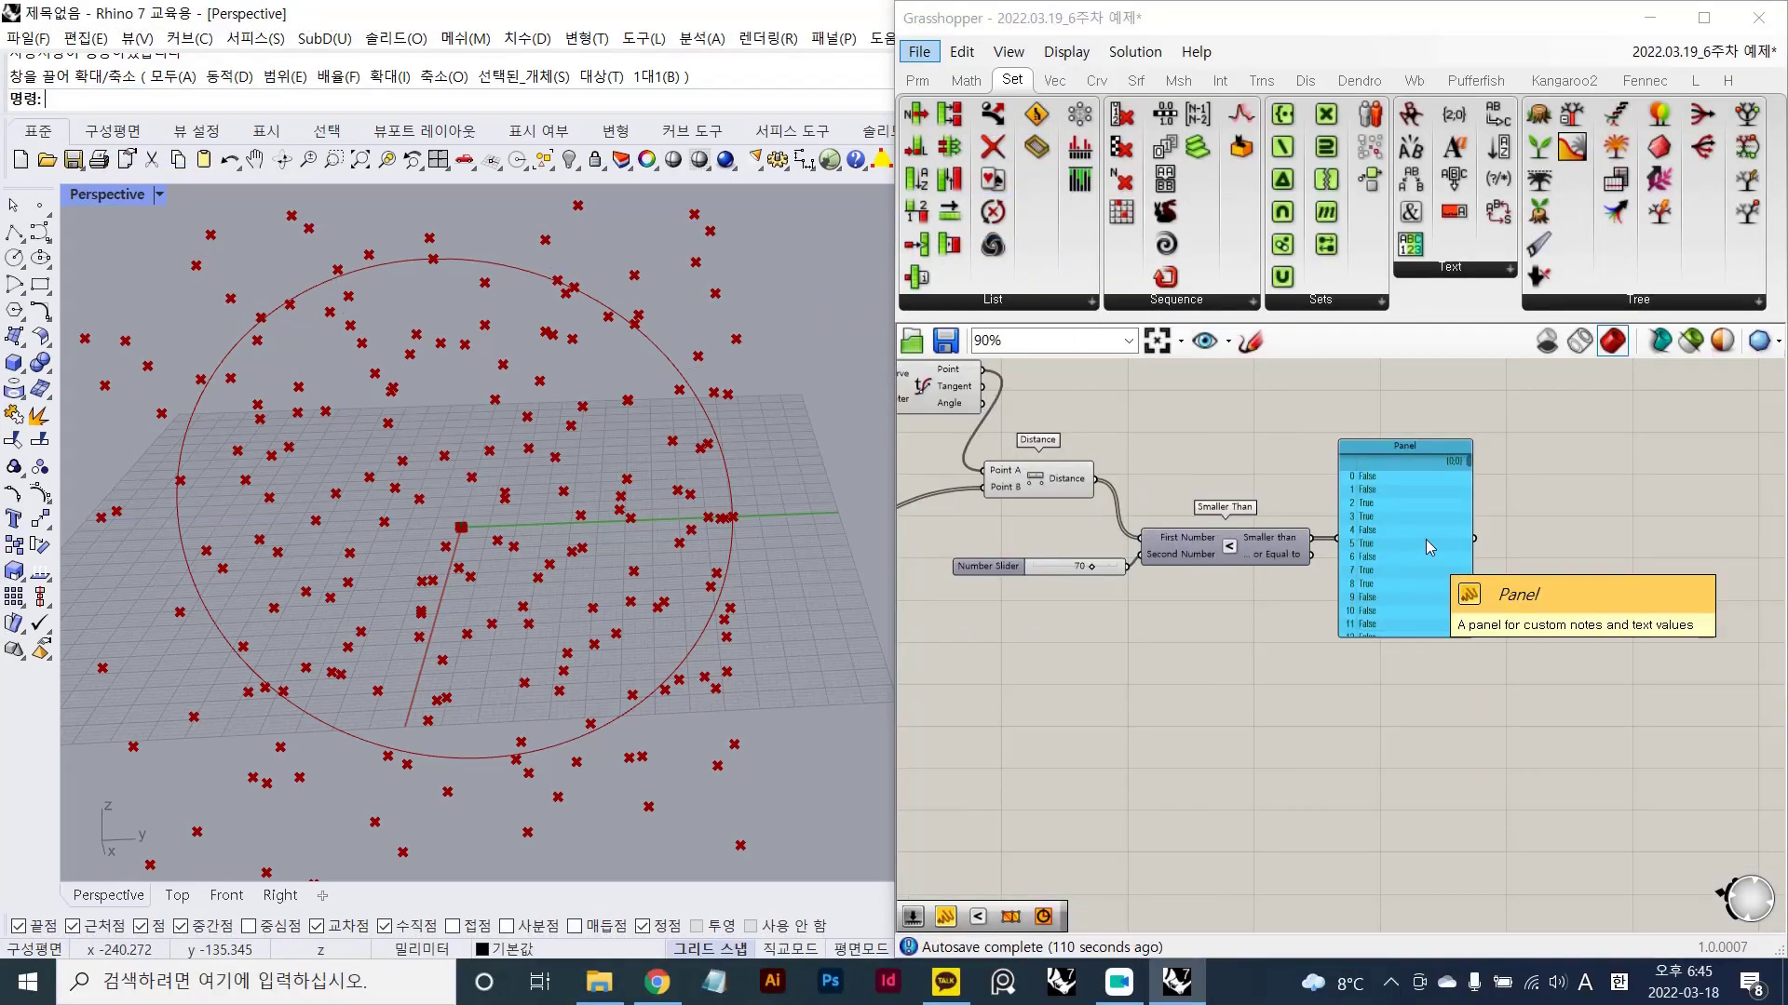
pyautogui.click(1399, 554)
pyautogui.click(1527, 607)
pyautogui.moveTo(1487, 524); pyautogui.dragTo(1394, 577, button='right')
pyautogui.doubleClick(1445, 527)
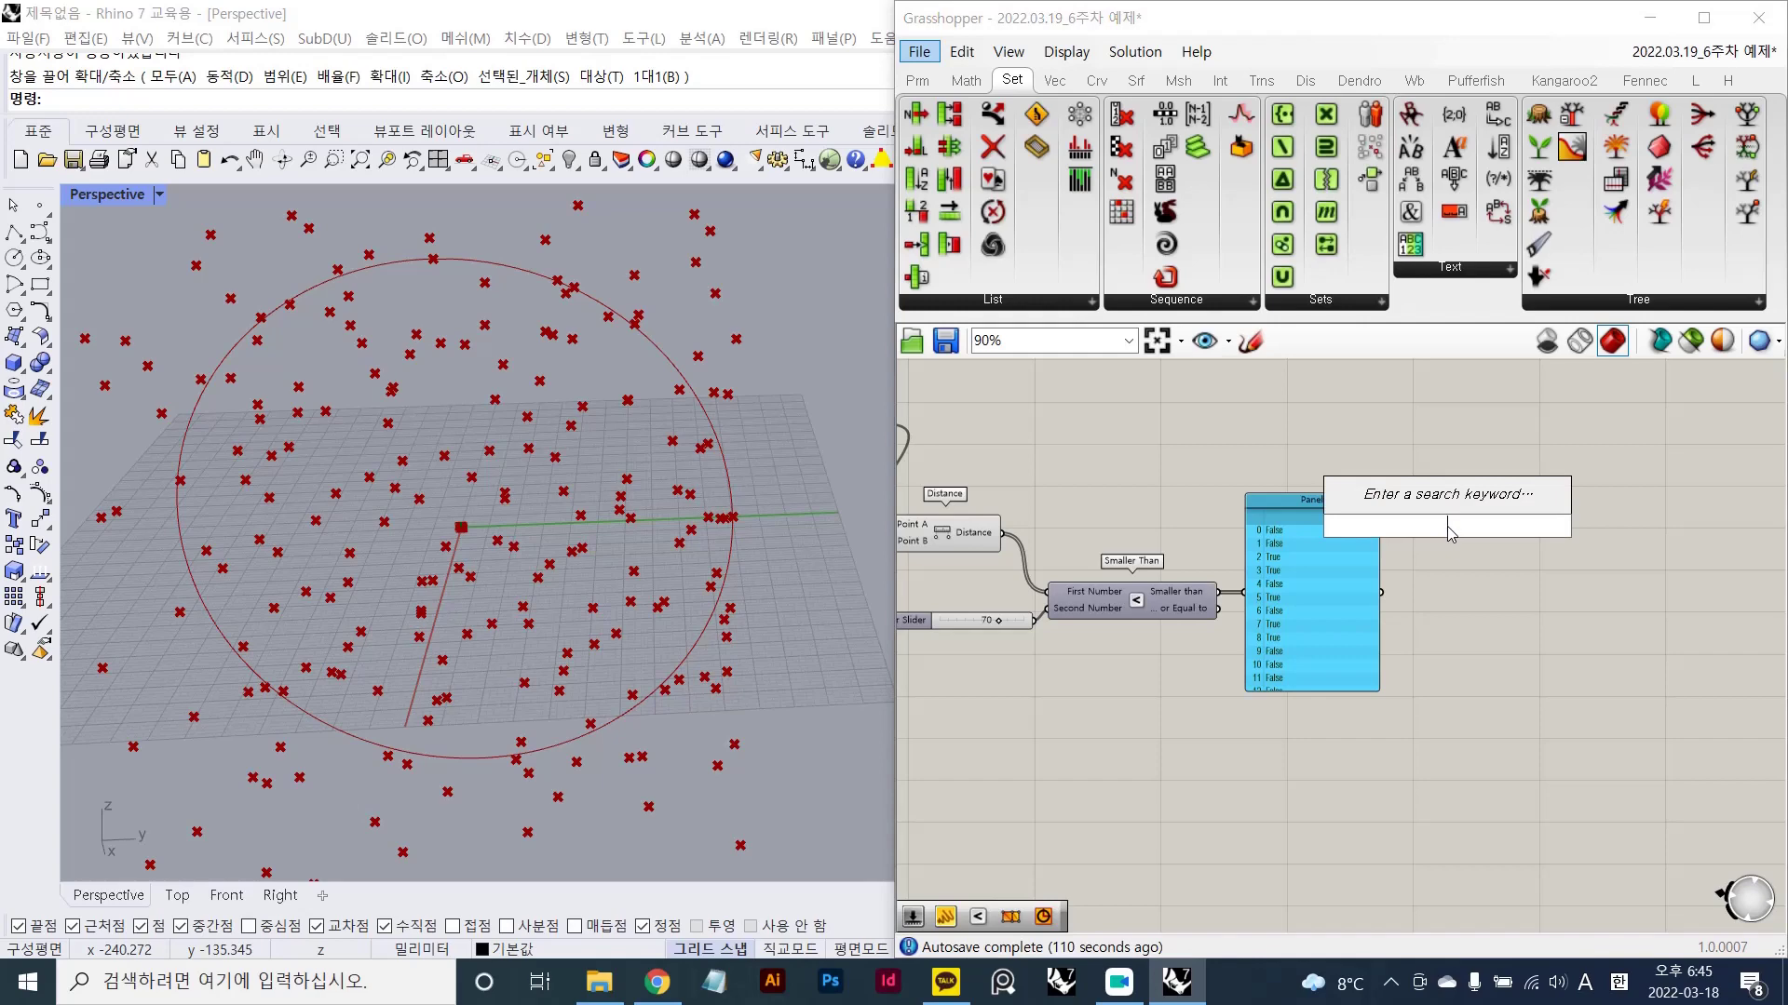
pyautogui.write('cull')
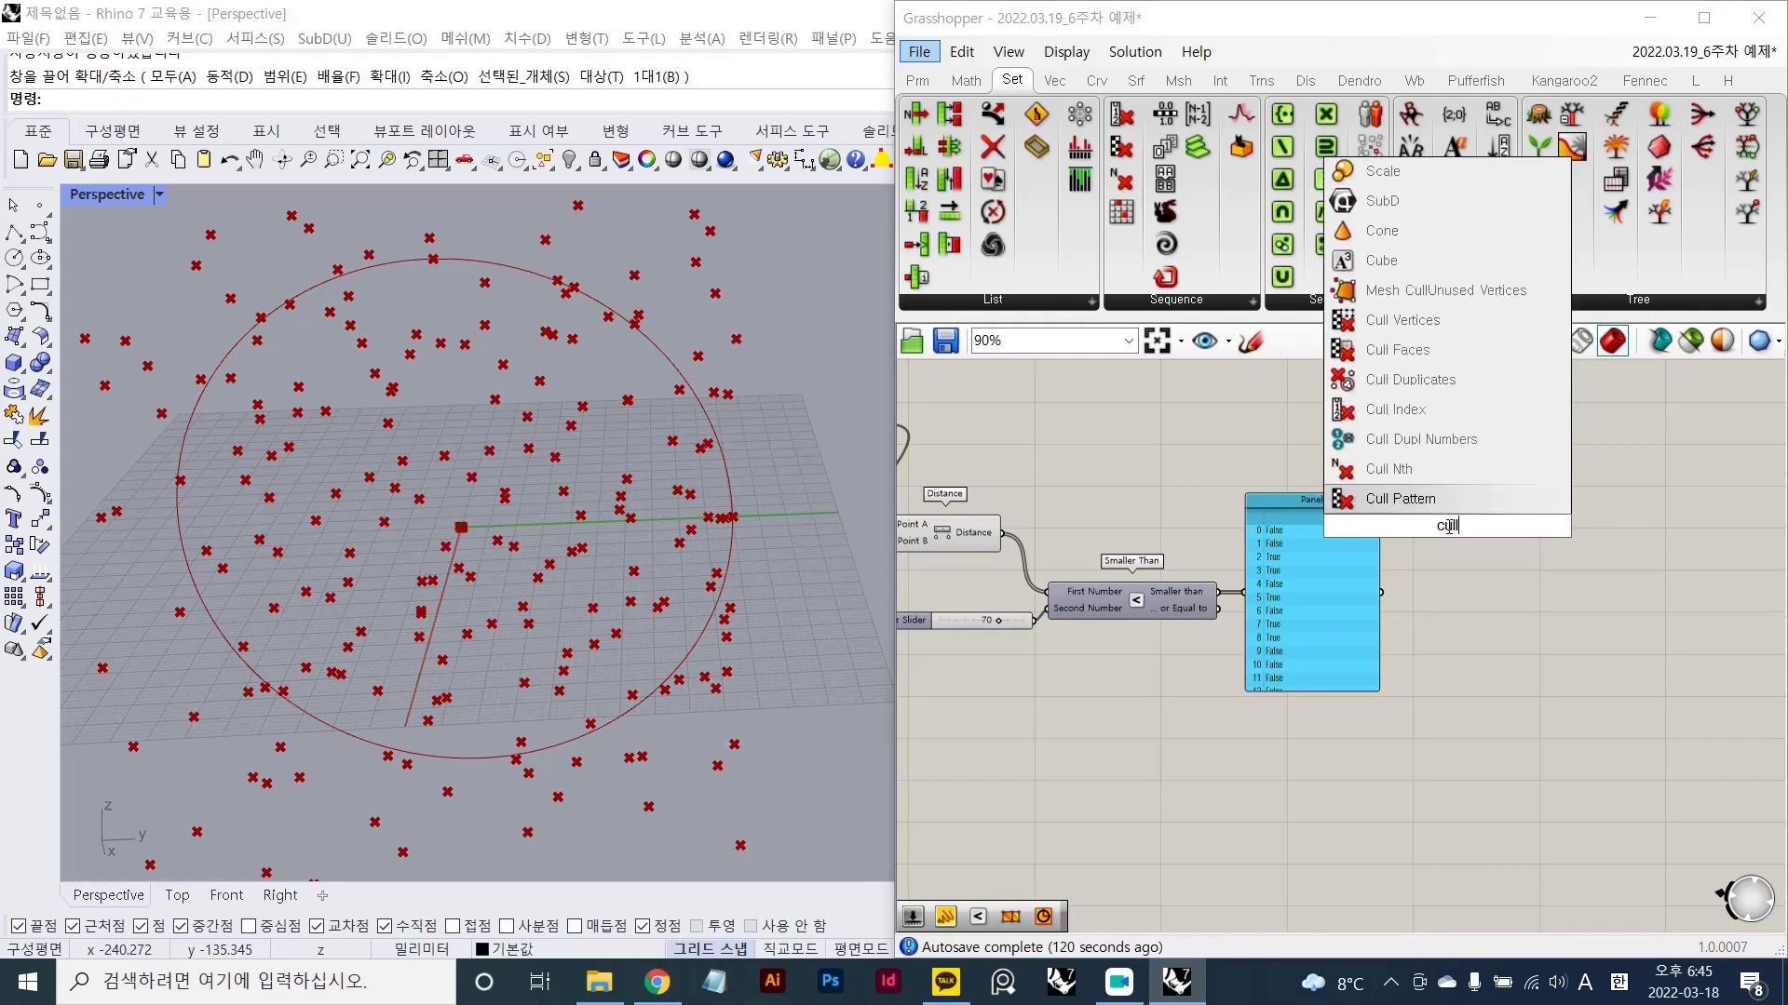
pyautogui.press('Return')
pyautogui.scroll(2, 1459, 526)
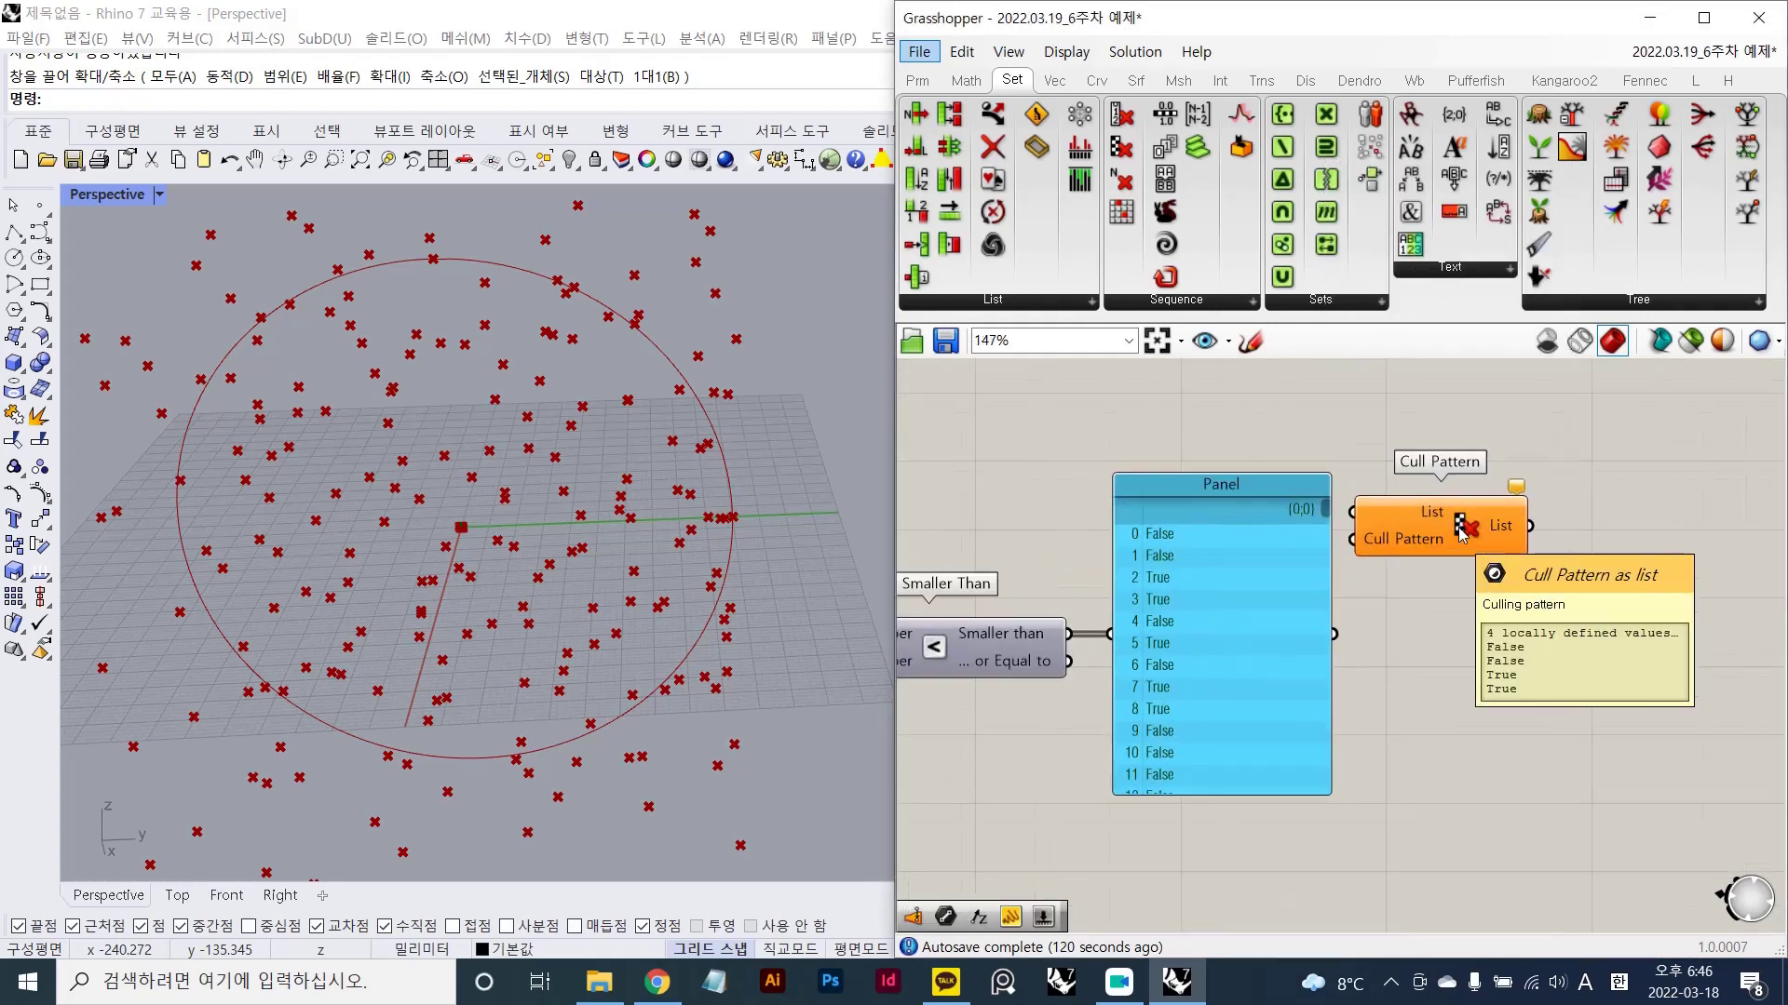
# - Reposition the Cull Pattern component in the empty space above and to the right of the Panel
pyautogui.scroll(2, 1459, 521)
pyautogui.click(1459, 508)
pyautogui.moveTo(1459, 507); pyautogui.dragTo(1443, 416)
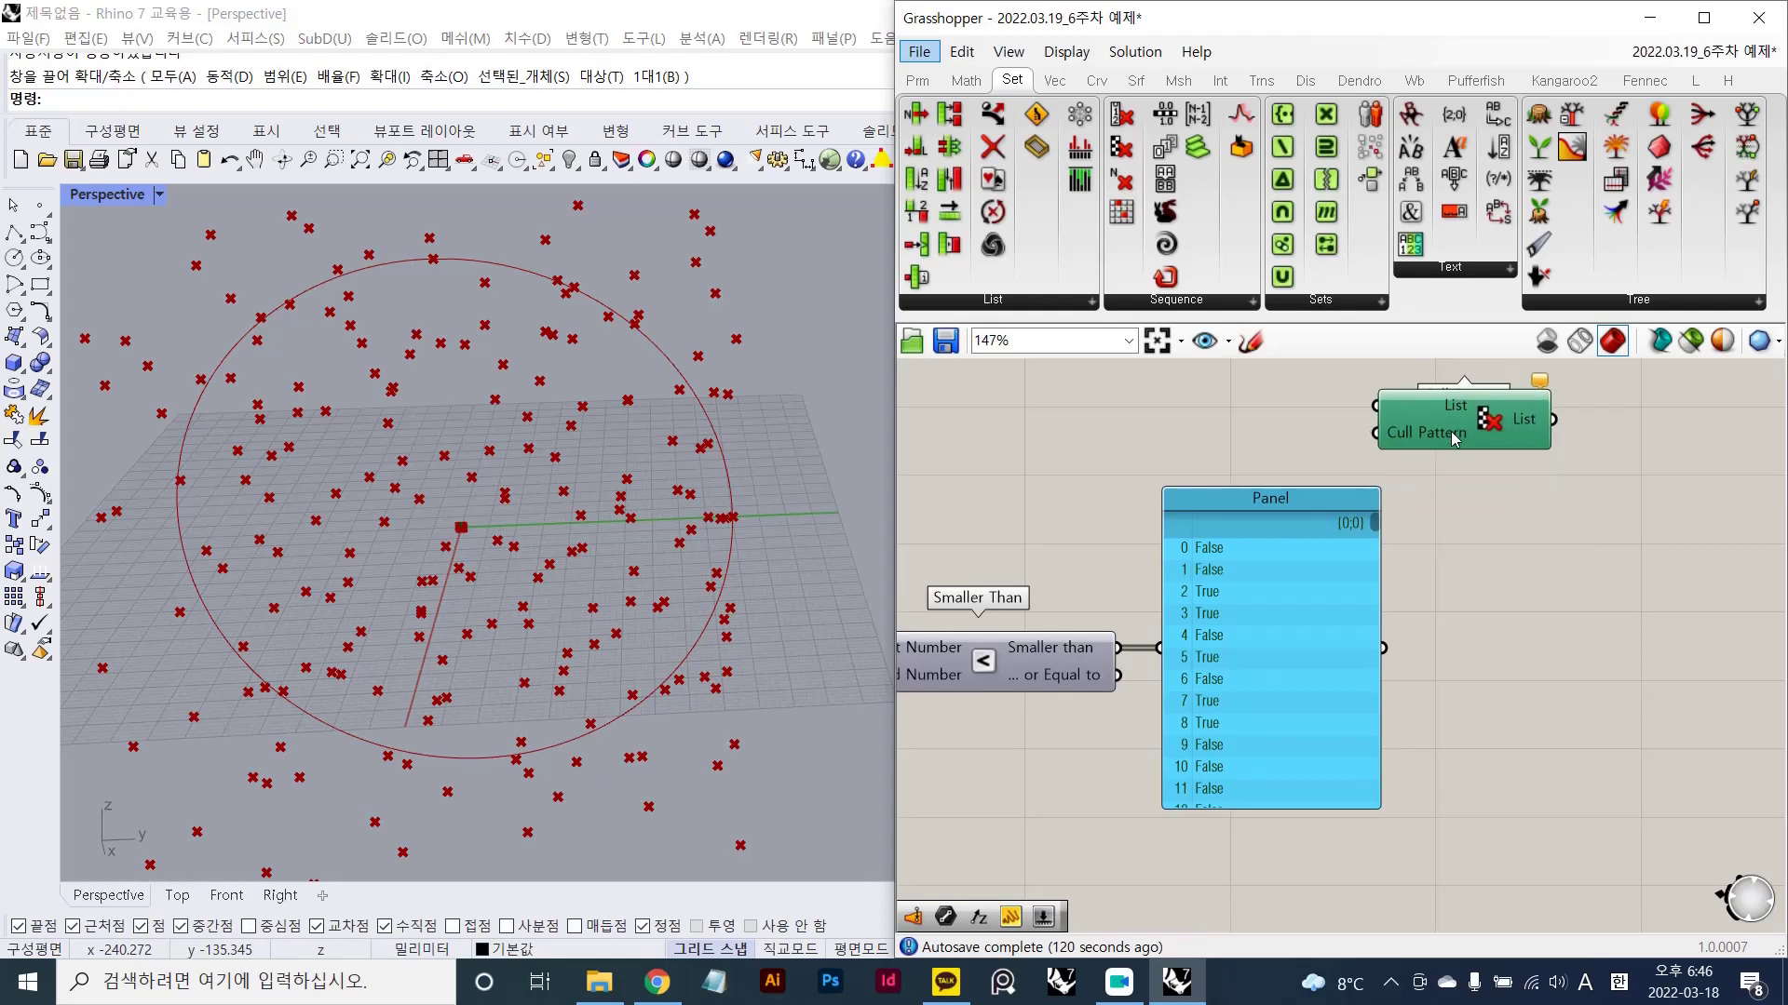
pyautogui.click(1484, 536)
pyautogui.scroll(-3, 1468, 519)
pyautogui.moveTo(1471, 489); pyautogui.dragTo(1452, 520, button='right')
pyautogui.scroll(4, 1457, 499)
pyautogui.click(1457, 501)
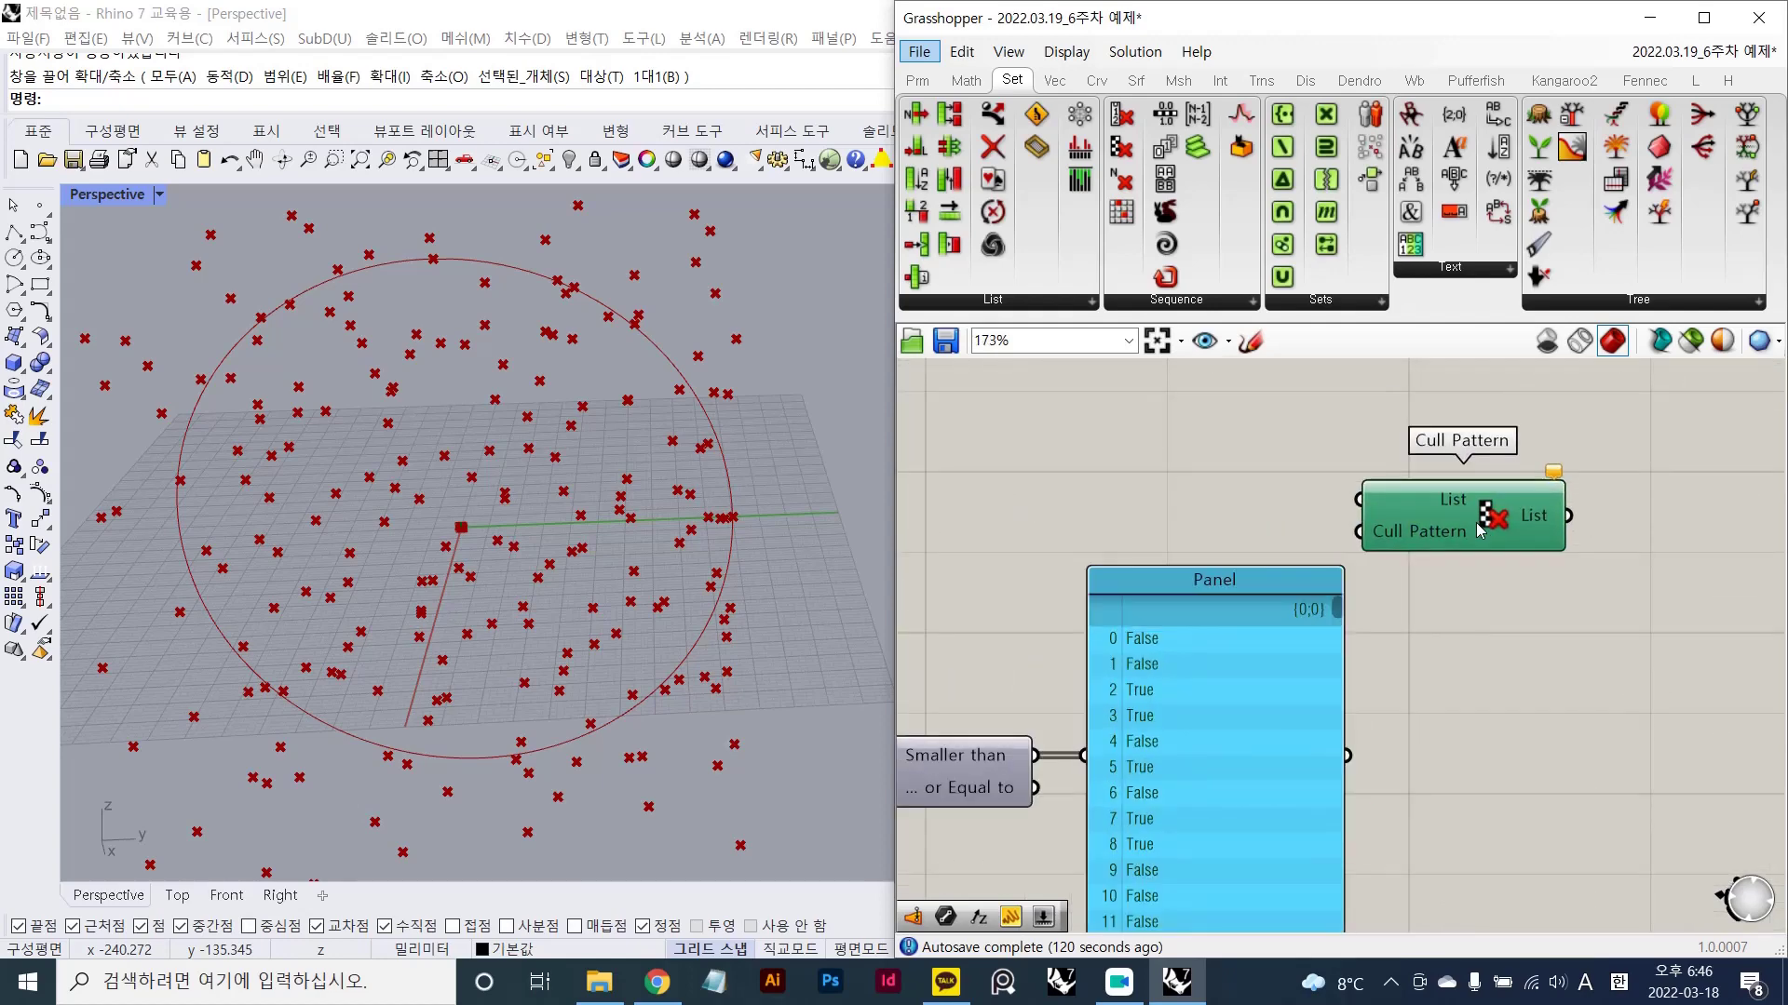
pyautogui.moveTo(1459, 501); pyautogui.dragTo(1538, 551)
pyautogui.click(1515, 650)
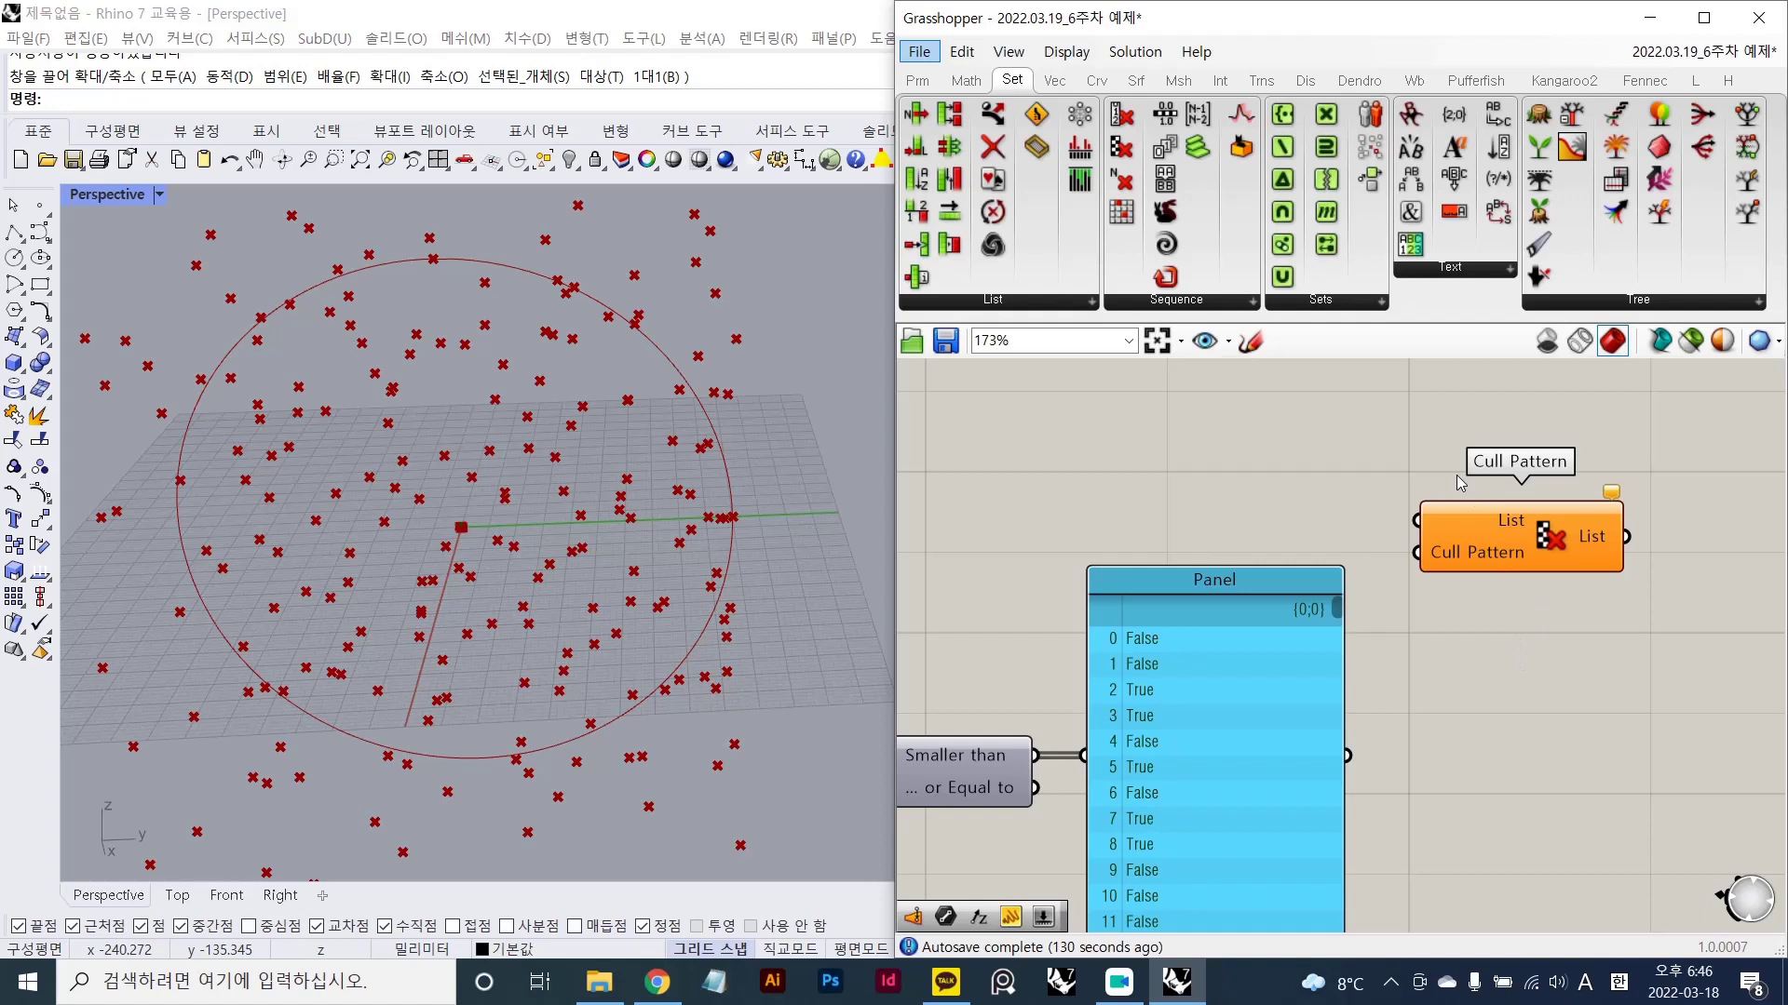
pyautogui.moveTo(1482, 546); pyautogui.dragTo(1337, 496)
pyautogui.click(1460, 657)
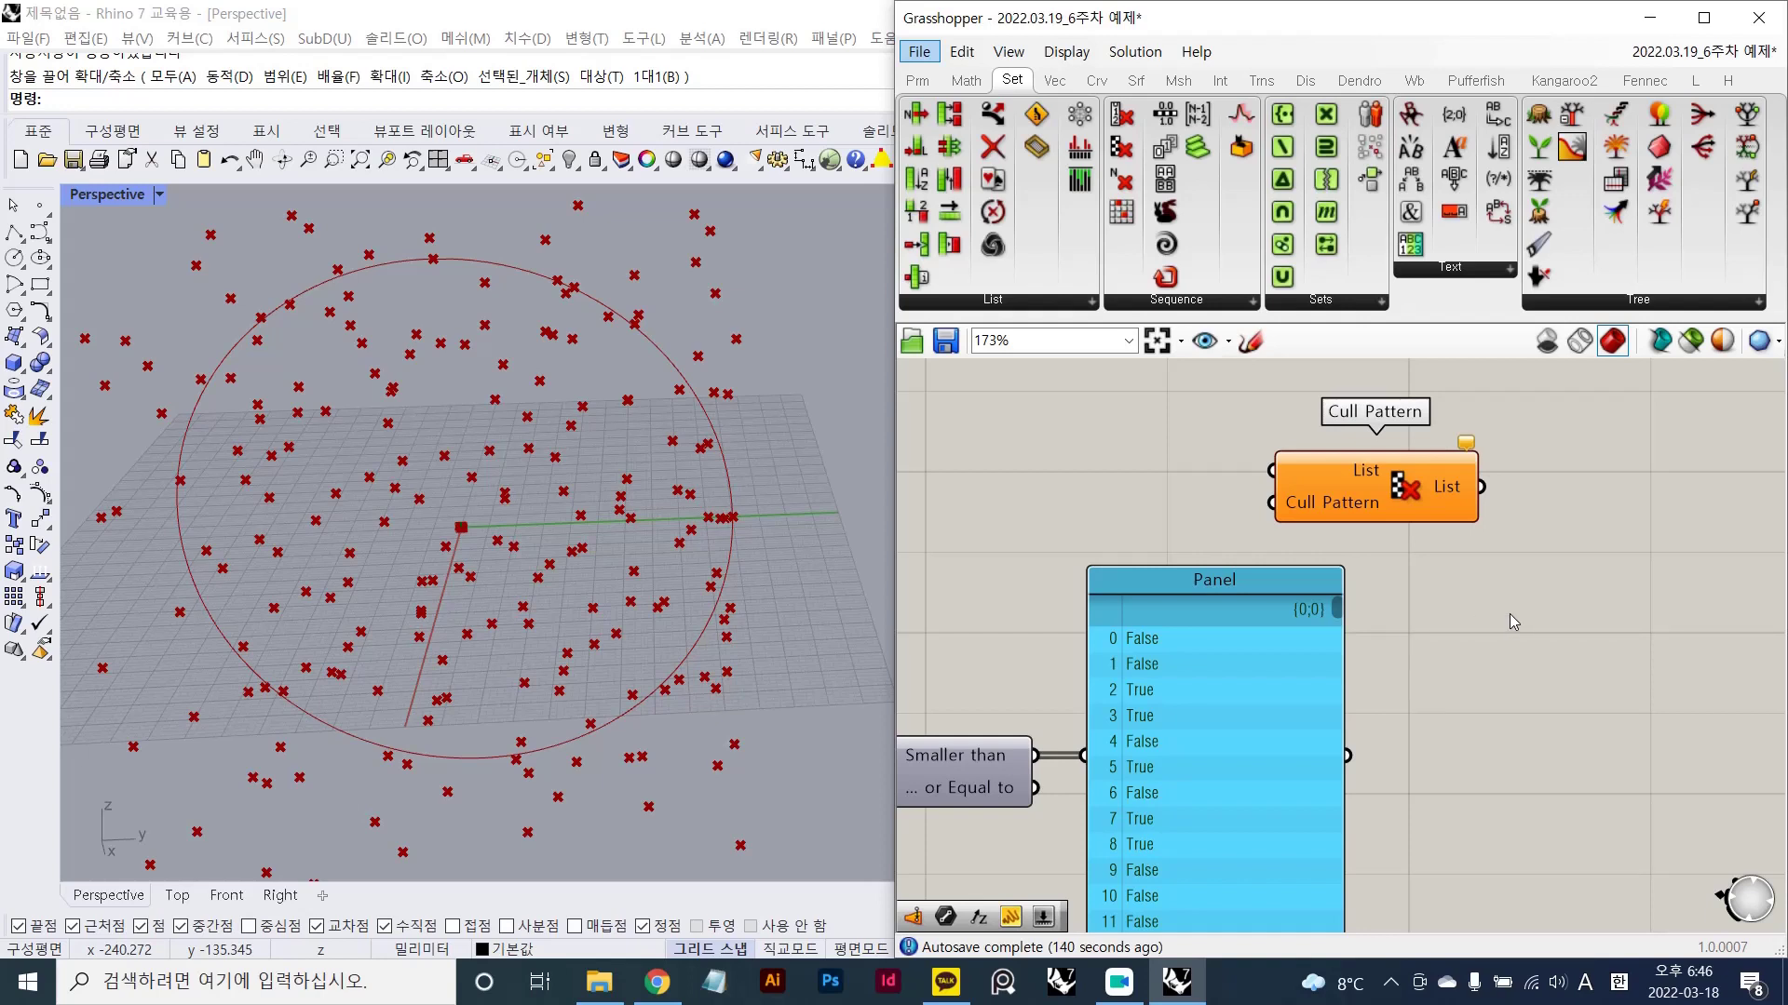
pyautogui.scroll(-2, 1510, 613)
pyautogui.moveTo(1349, 466); pyautogui.dragTo(1453, 456)
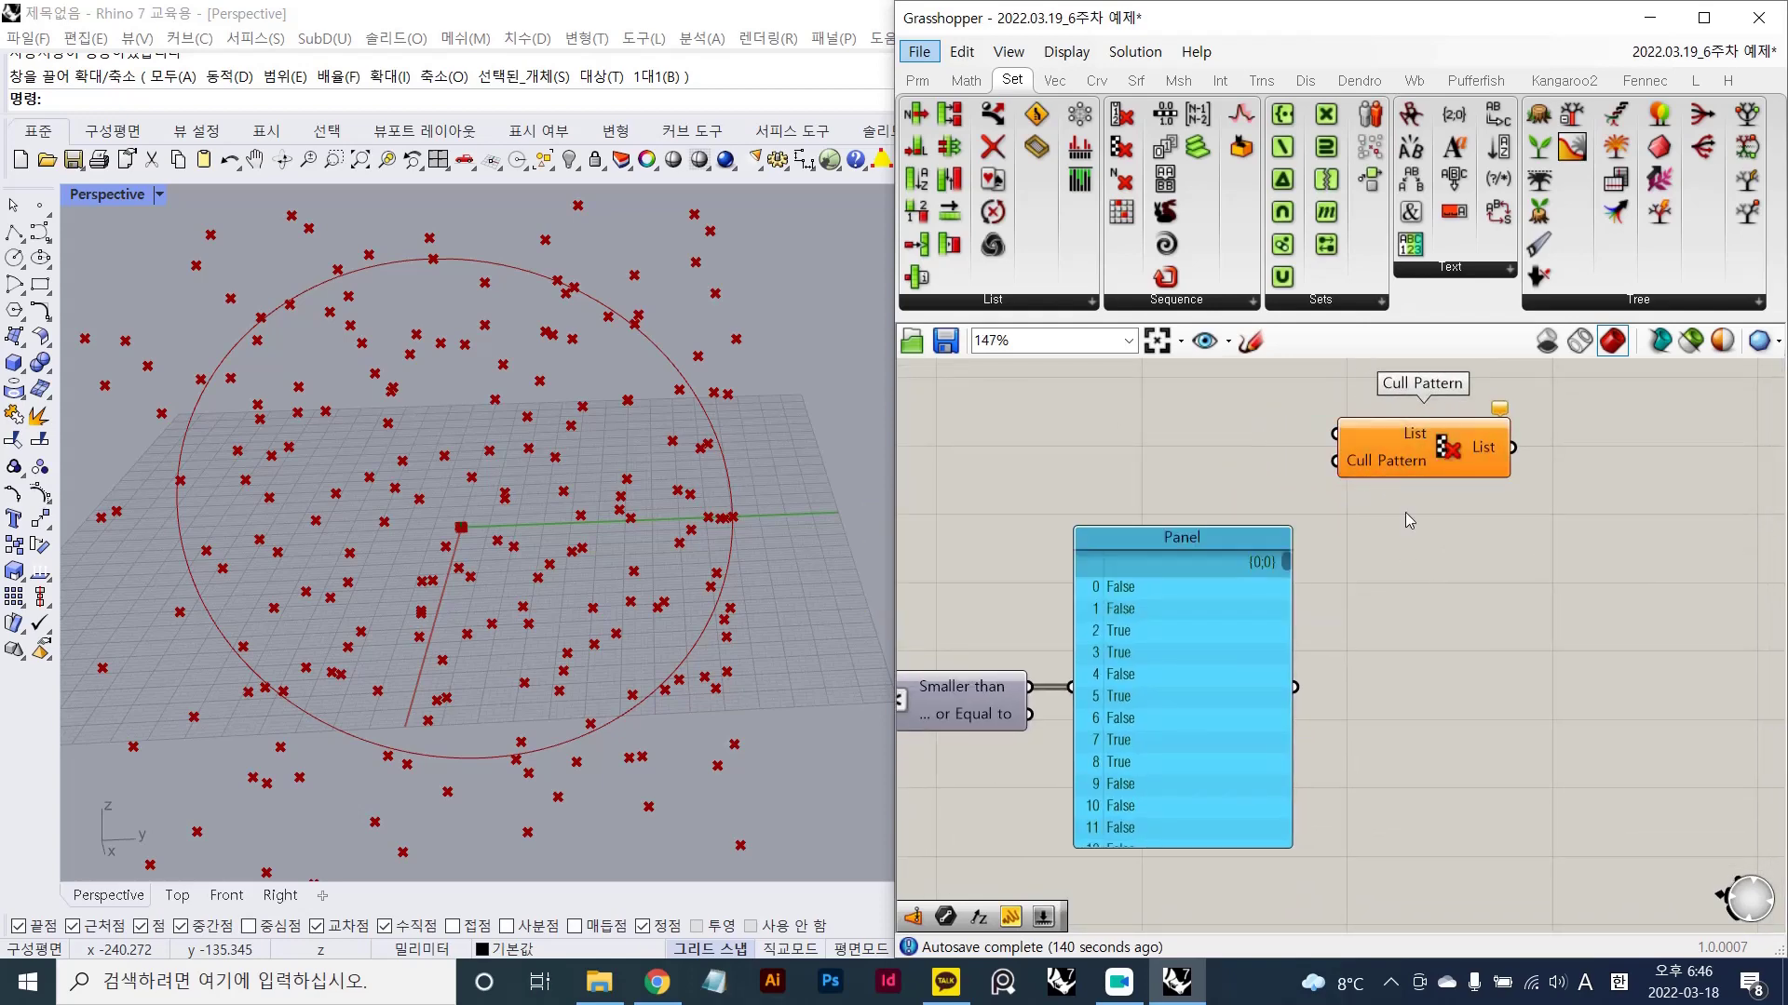
# - Examine the Cull Pattern component's description and its List and Cull Pattern inputs, shifting it slightly on the canvas
pyautogui.scroll(-1, 1322, 493)
pyautogui.moveTo(1214, 451); pyautogui.dragTo(1336, 486, button='right')
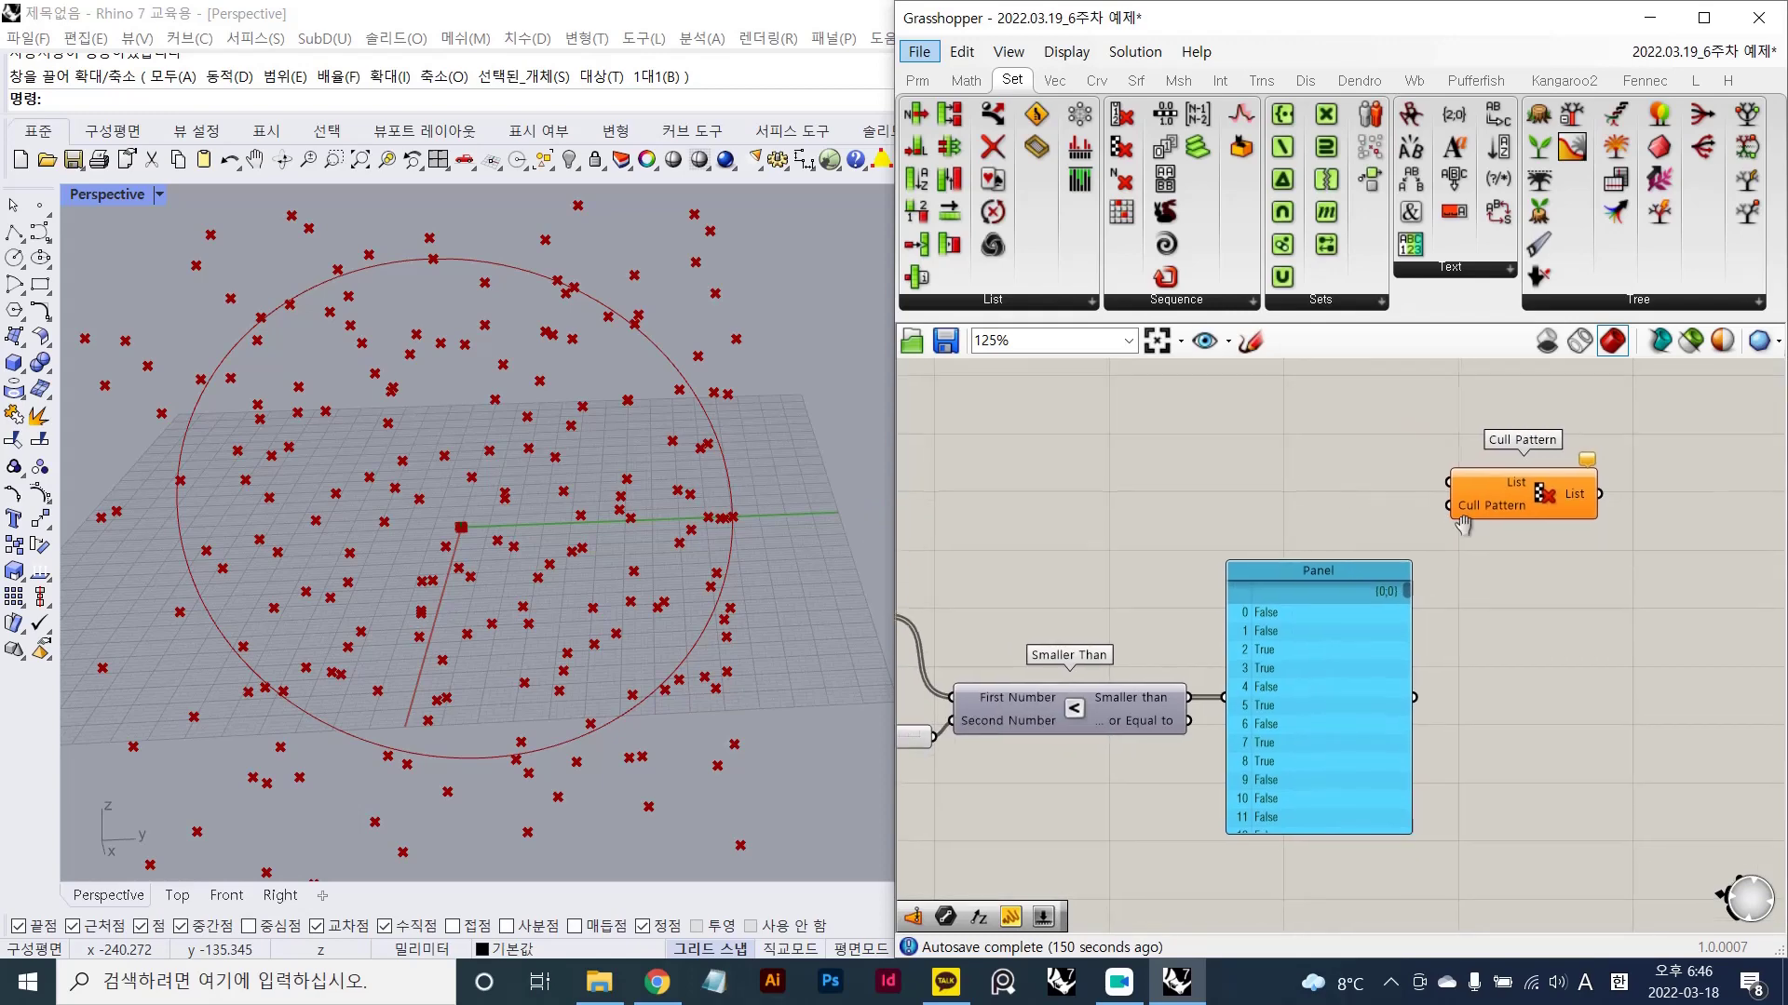
pyautogui.scroll(3, 1488, 560)
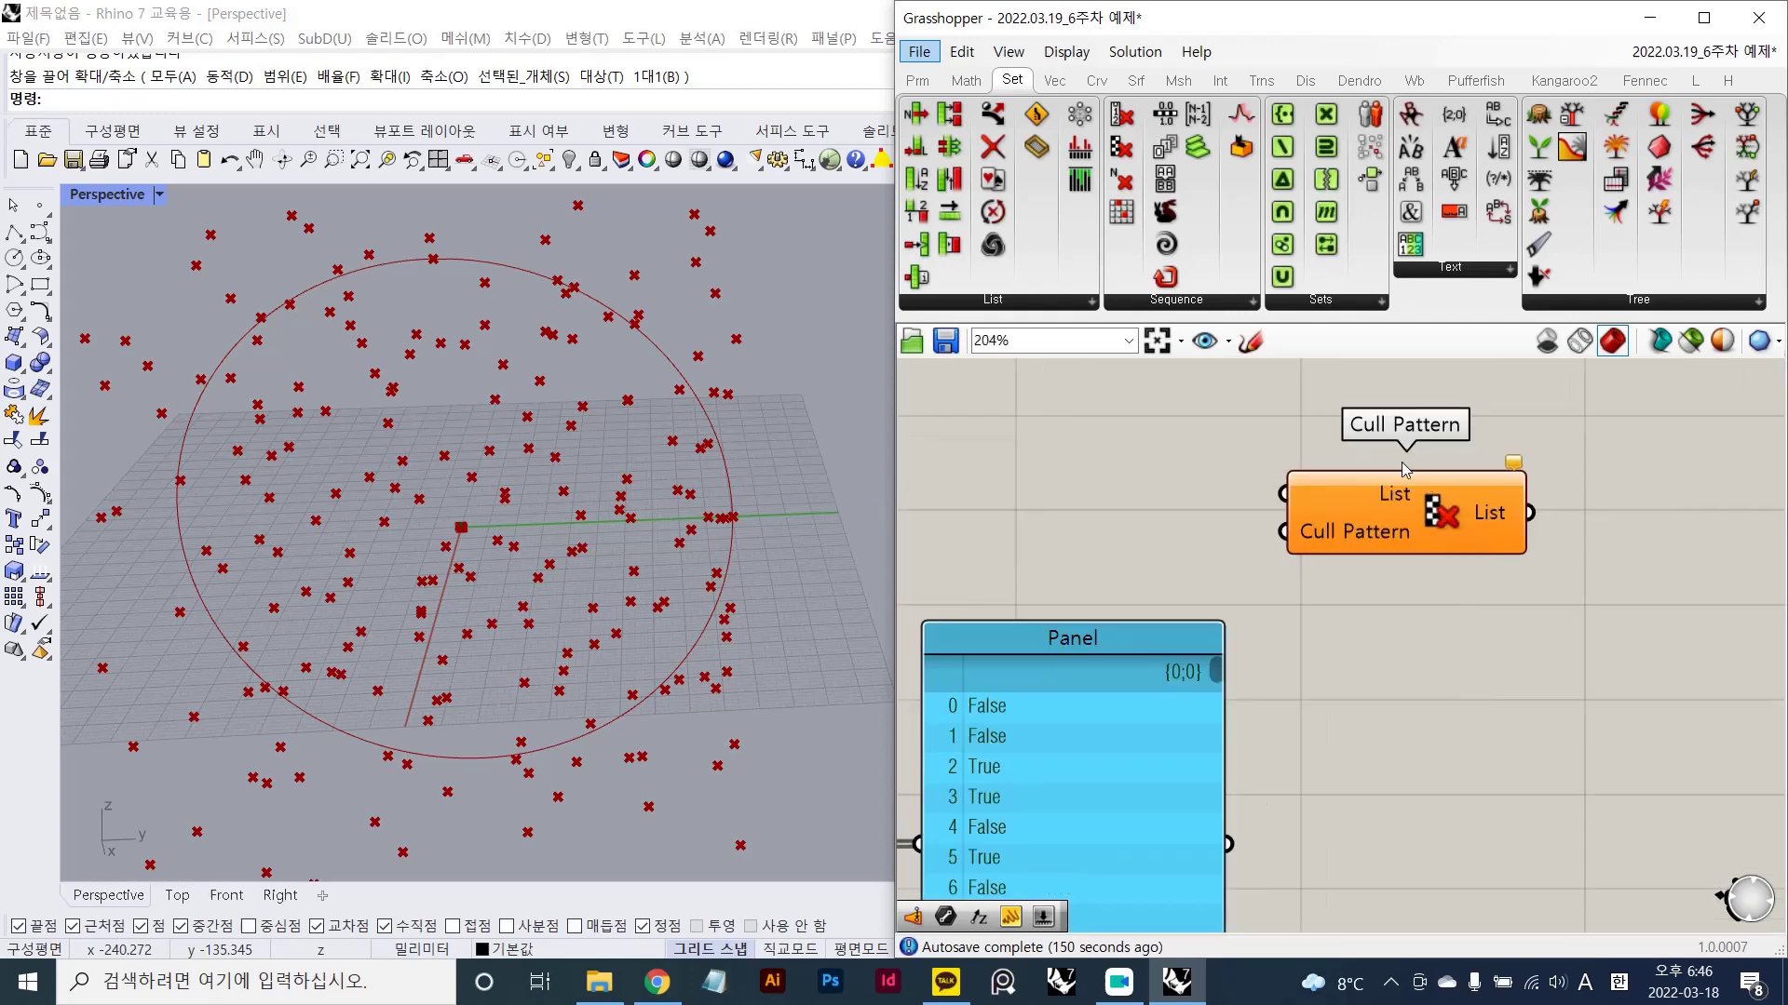
pyautogui.moveTo(1406, 469); pyautogui.dragTo(1285, 551, button='right')
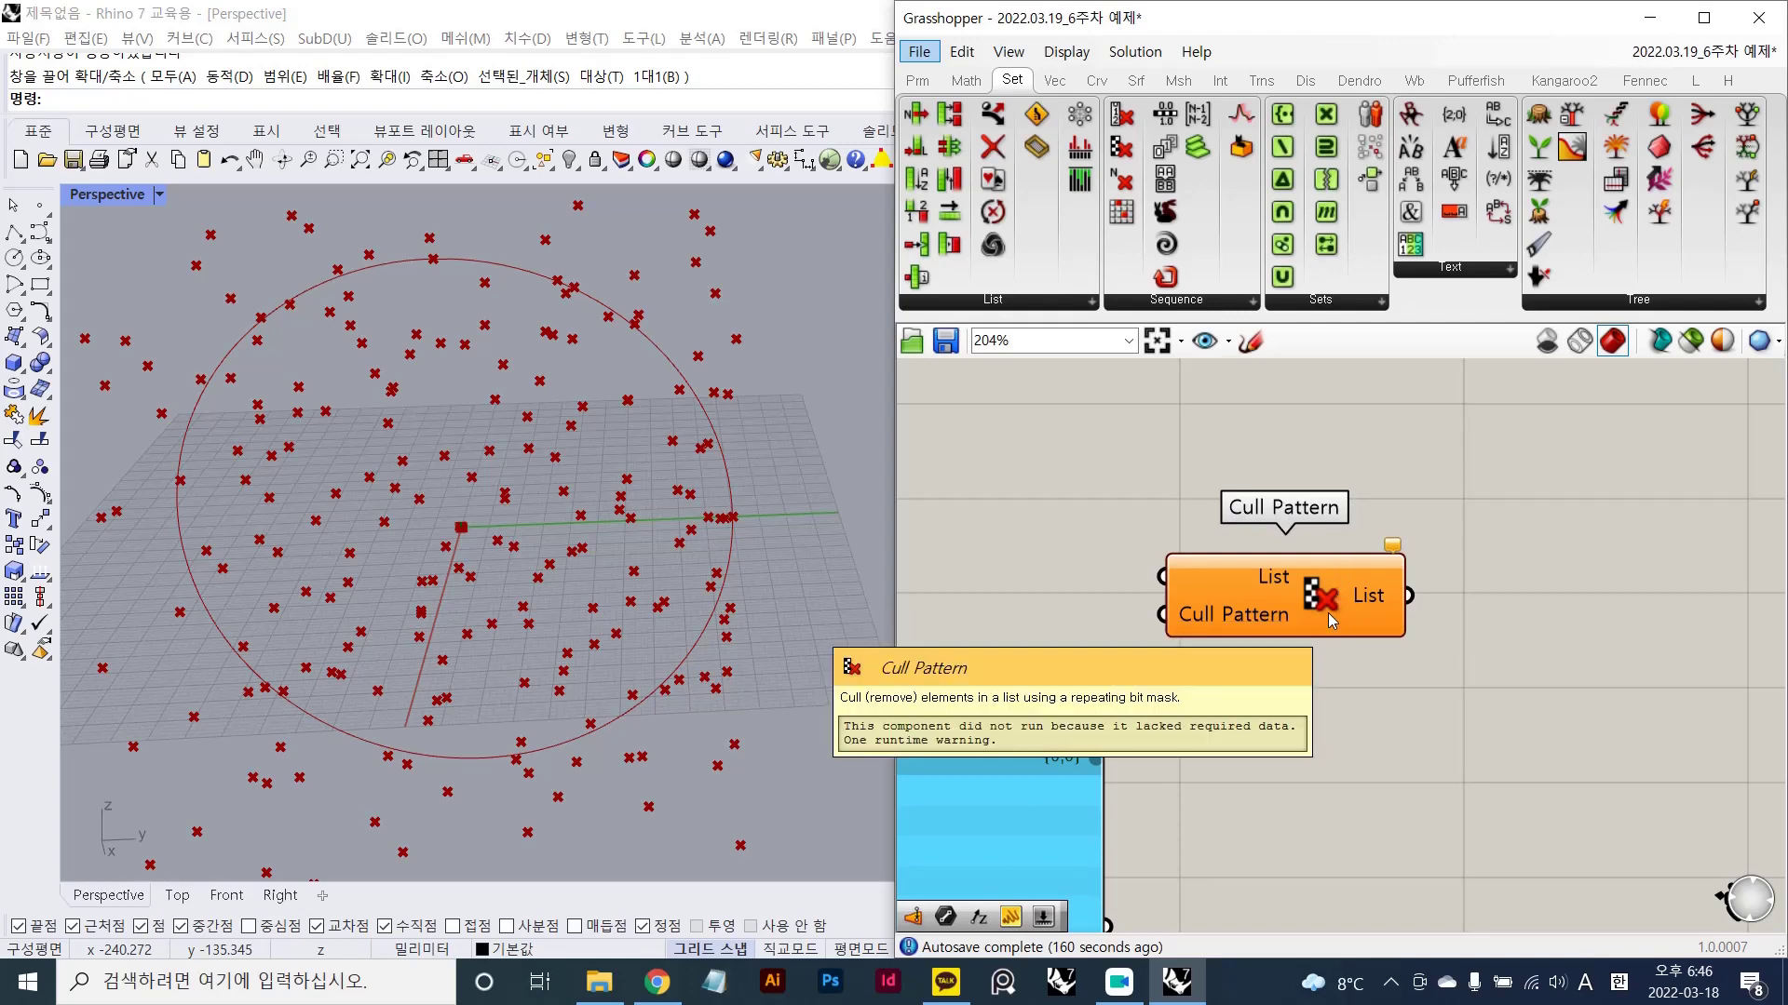
pyautogui.moveTo(1327, 612); pyautogui.dragTo(1419, 582)
pyautogui.click(1420, 611)
pyautogui.scroll(1, 1411, 578)
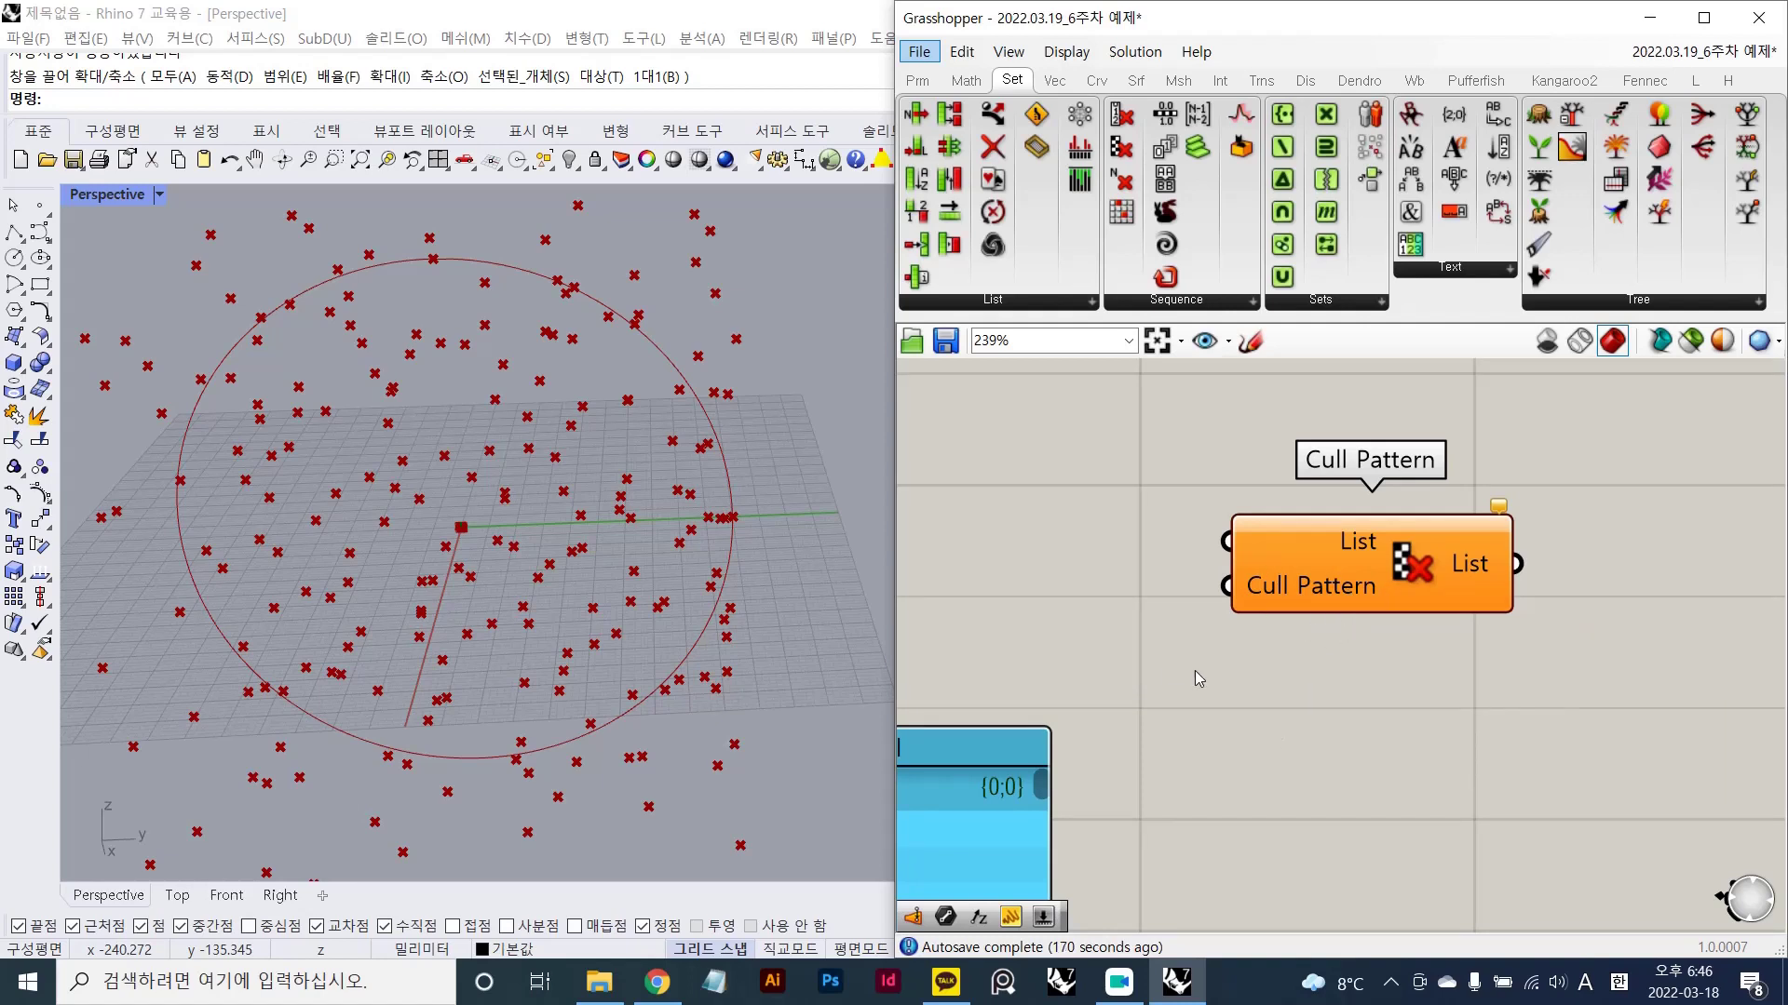
pyautogui.moveTo(1406, 583); pyautogui.dragTo(1386, 588)
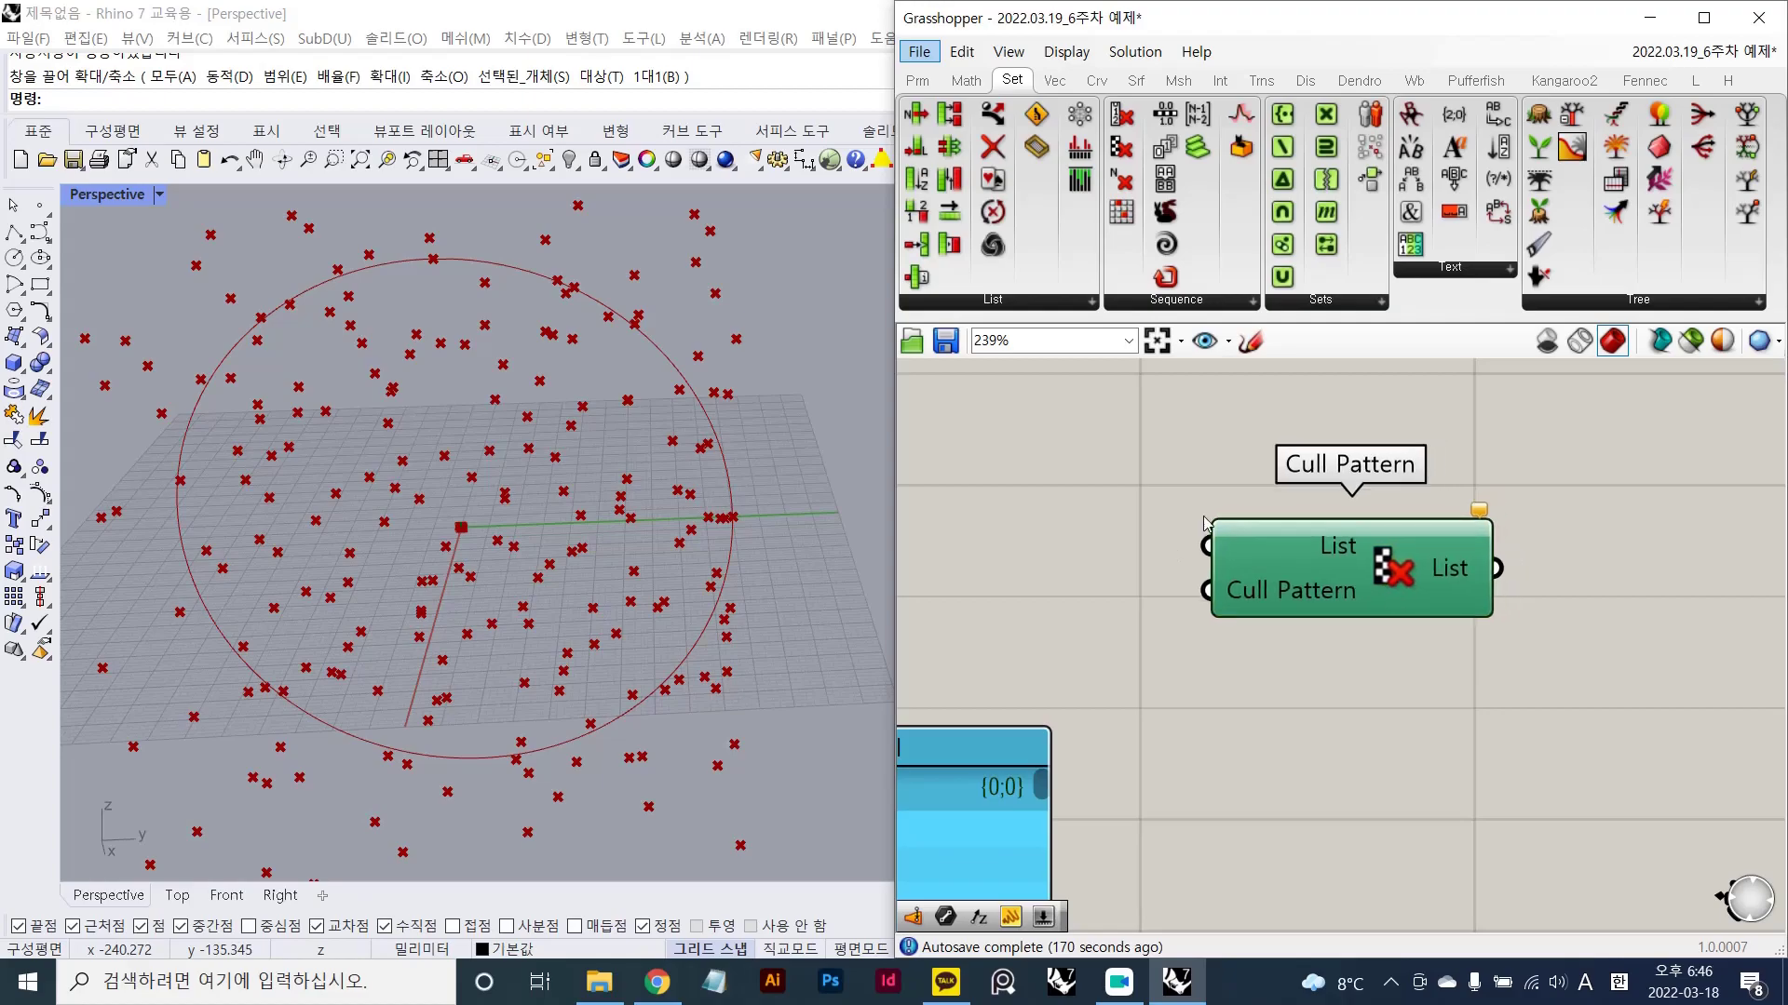
# - Capture the area around the Cull Pattern component and draw two rectangles, one above the other, beside its inputs
pyautogui.press('Print')
pyautogui.moveTo(248, 87); pyautogui.dragTo(1734, 987)
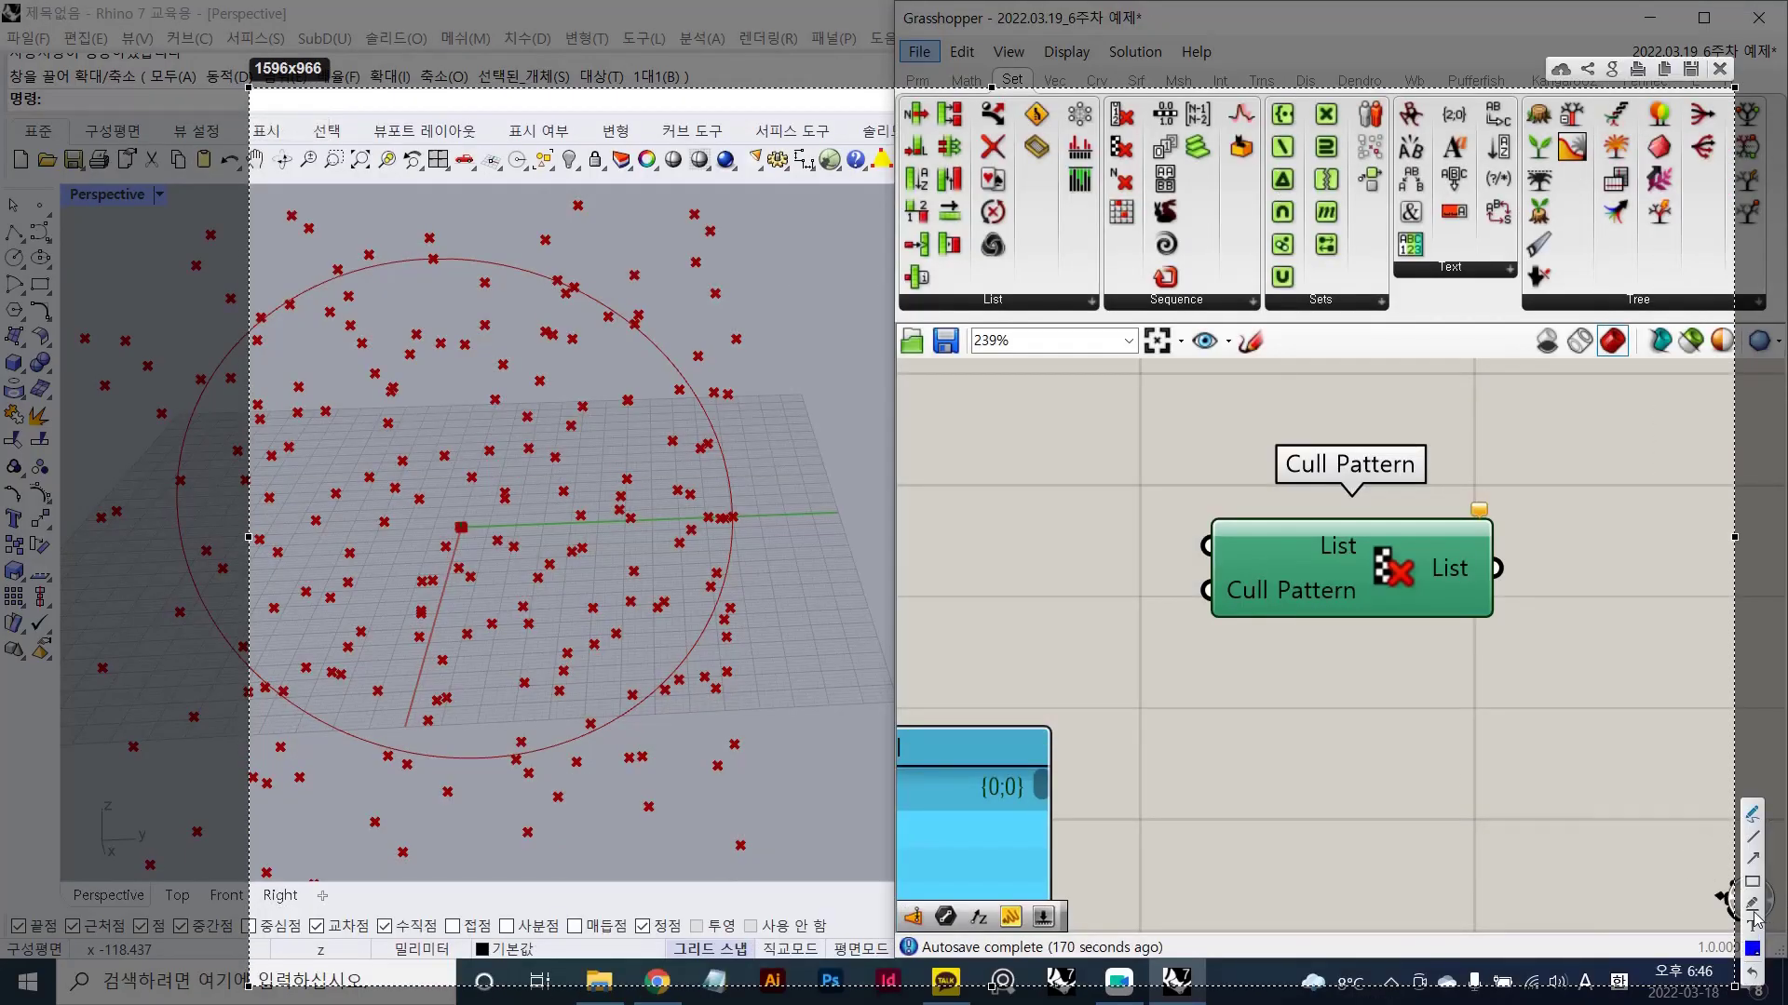
pyautogui.moveTo(814, 242)
pyautogui.mouseDown()
pyautogui.moveTo(1181, 586)
pyautogui.moveTo(1173, 569)
pyautogui.mouseUp()
pyautogui.moveTo(796, 650); pyautogui.dragTo(1226, 924)
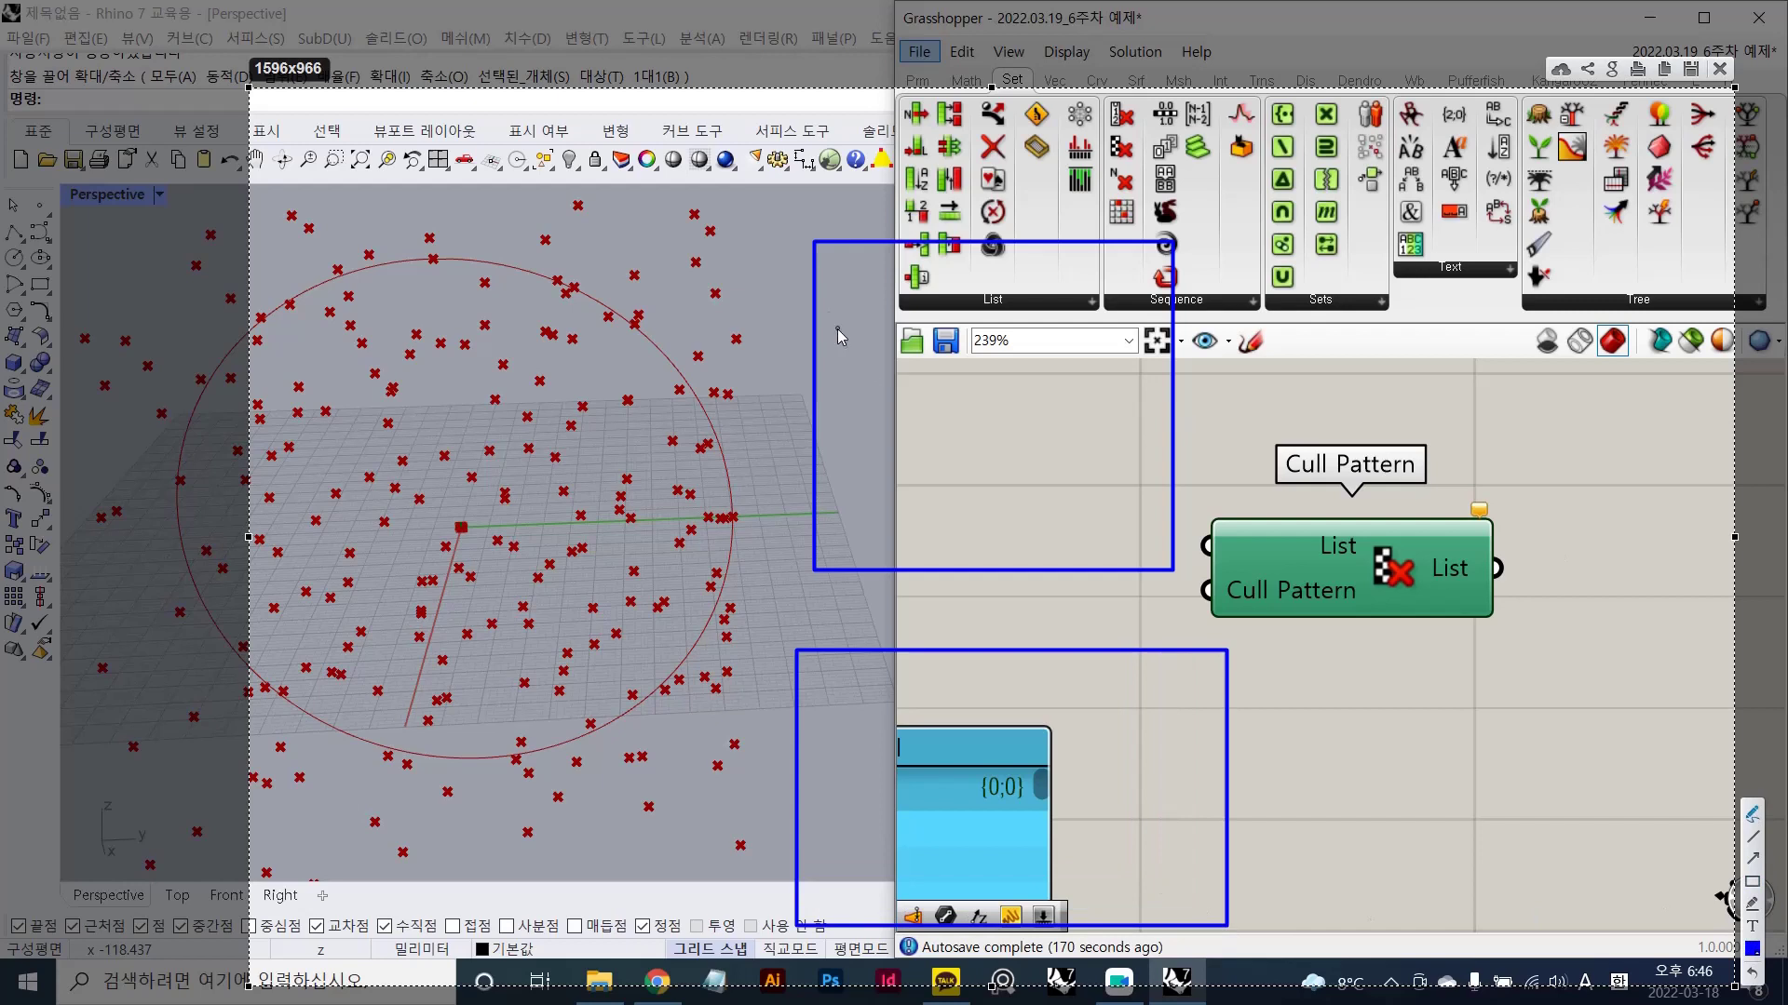
# - Draw a header line across the upper rectangle and write a bracketed path label inside the header
pyautogui.moveTo(818, 287); pyautogui.dragTo(1201, 298)
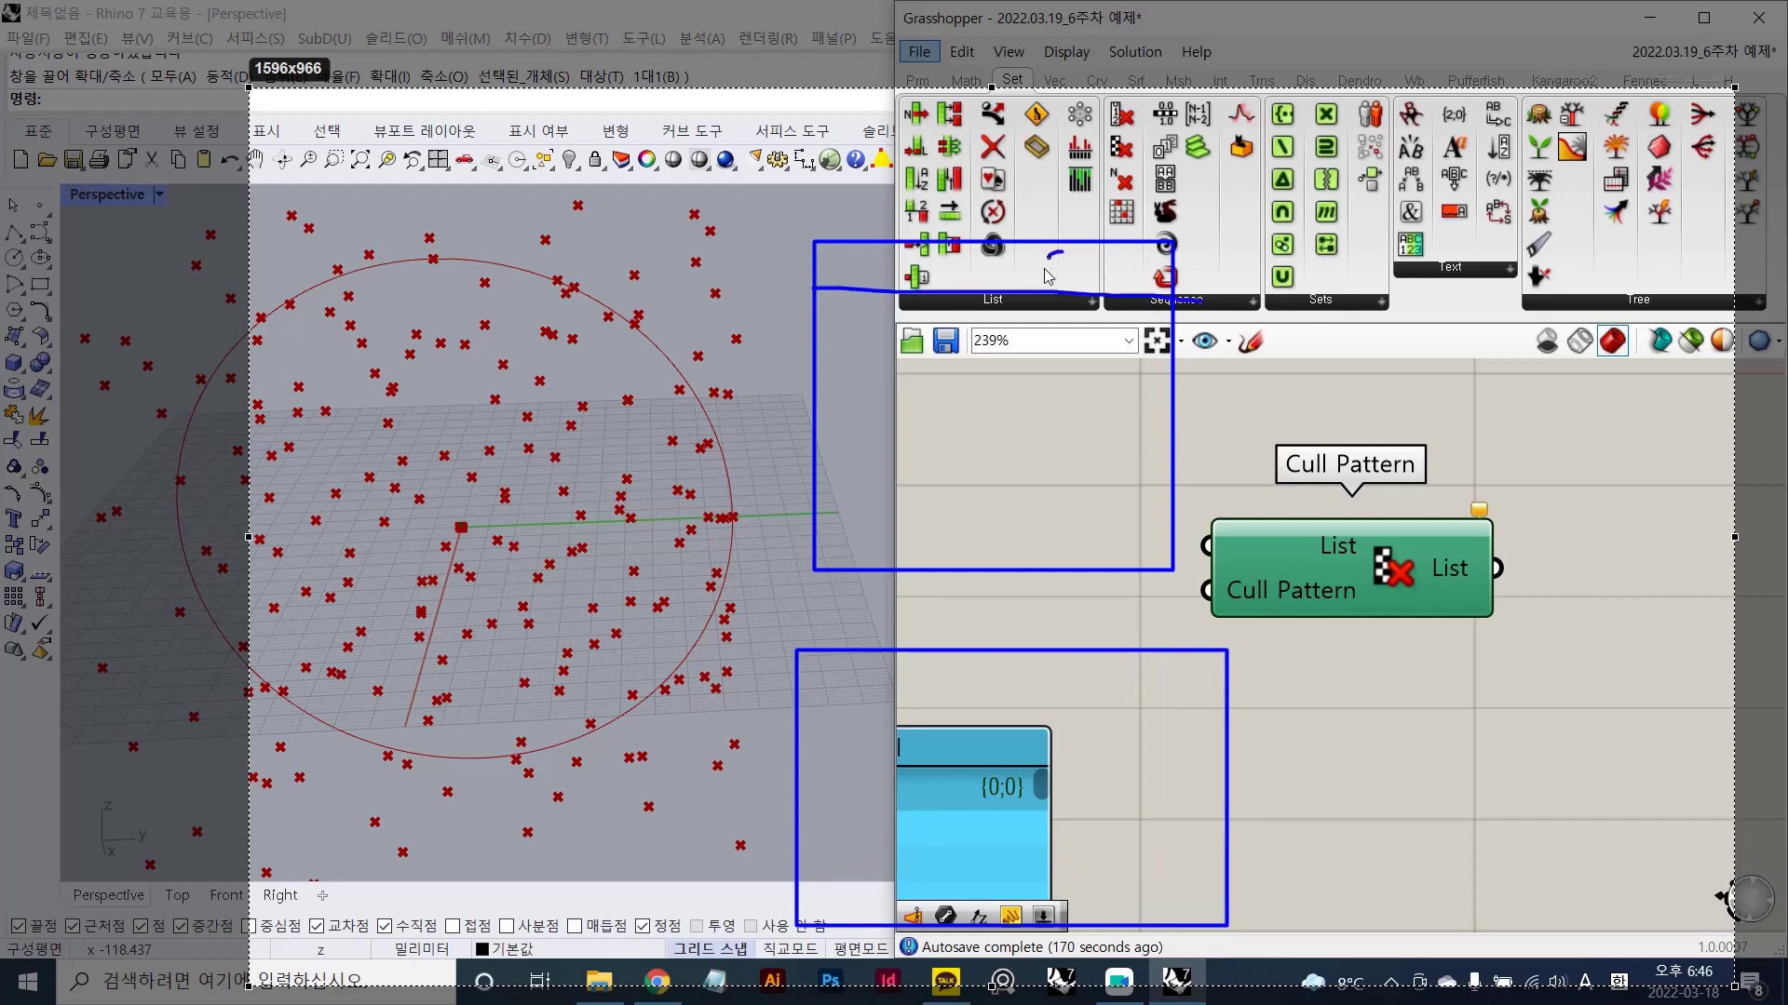
pyautogui.moveTo(1047, 276); pyautogui.dragTo(1103, 278)
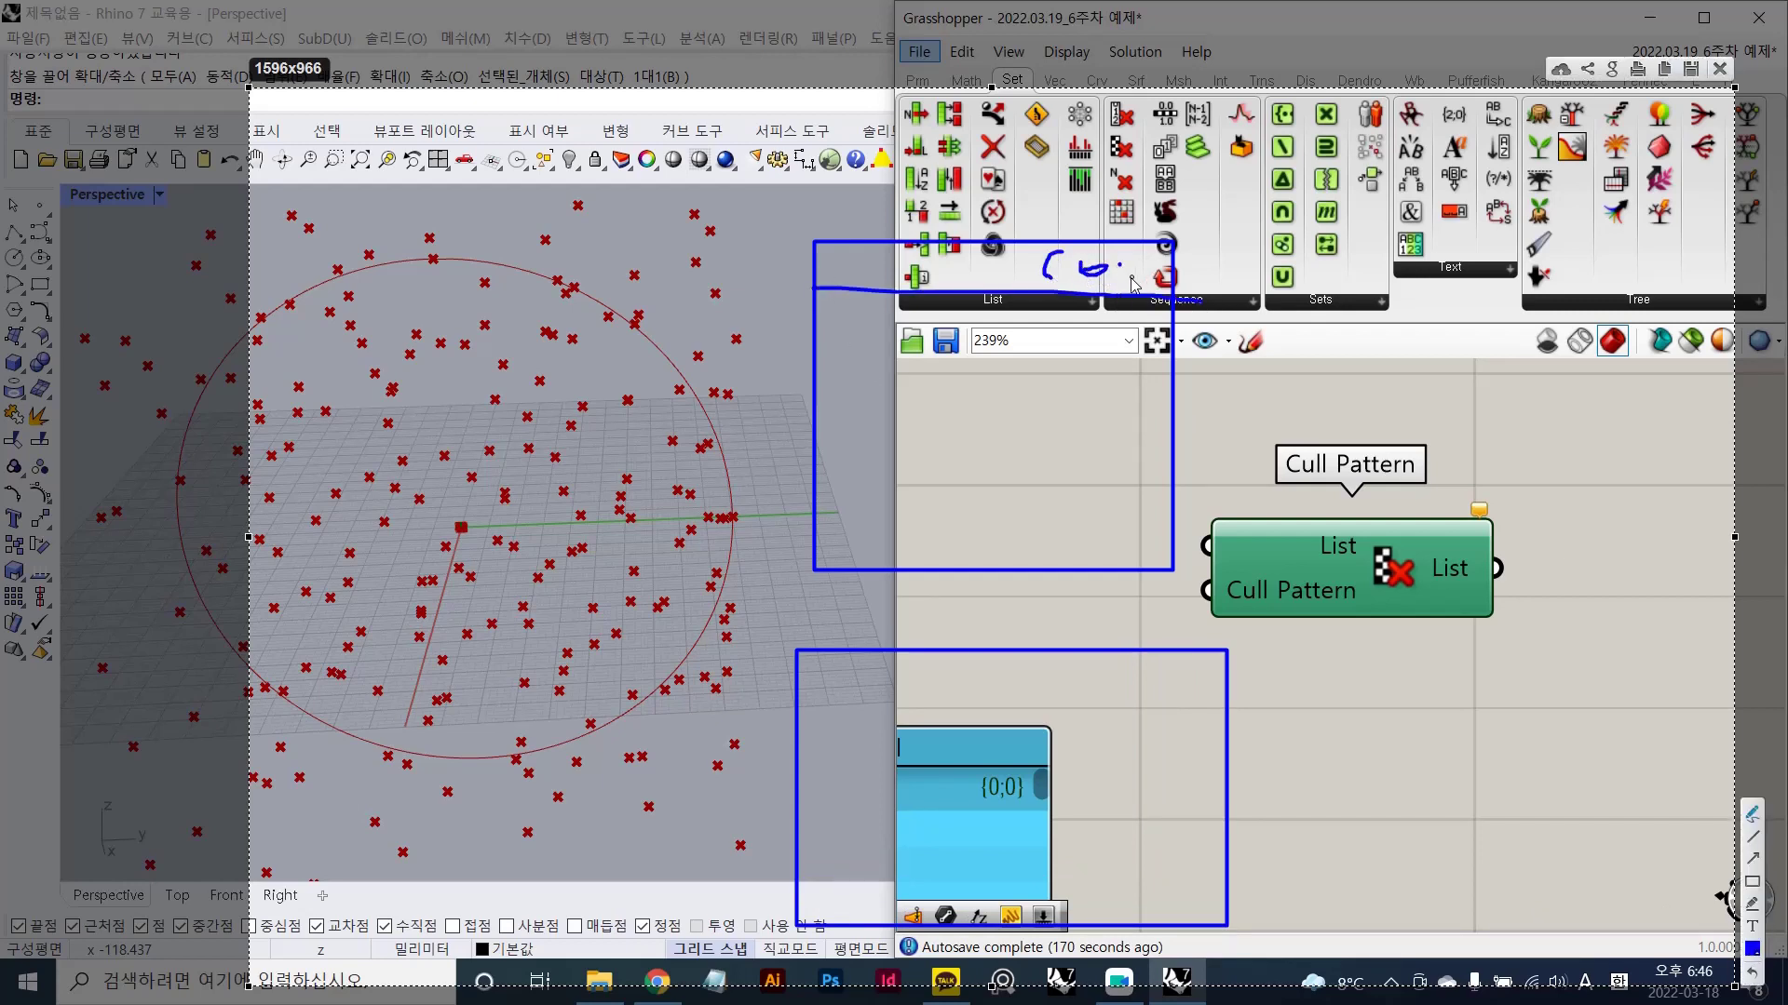
pyautogui.click(1122, 276)
pyautogui.click(1127, 259)
pyautogui.moveTo(1119, 250); pyautogui.dragTo(1113, 280)
# - Divide the upper rectangle into five rows, number them 0 to 4 in an index column, and fill them with A to E
pyautogui.moveTo(812, 343); pyautogui.dragTo(1211, 331)
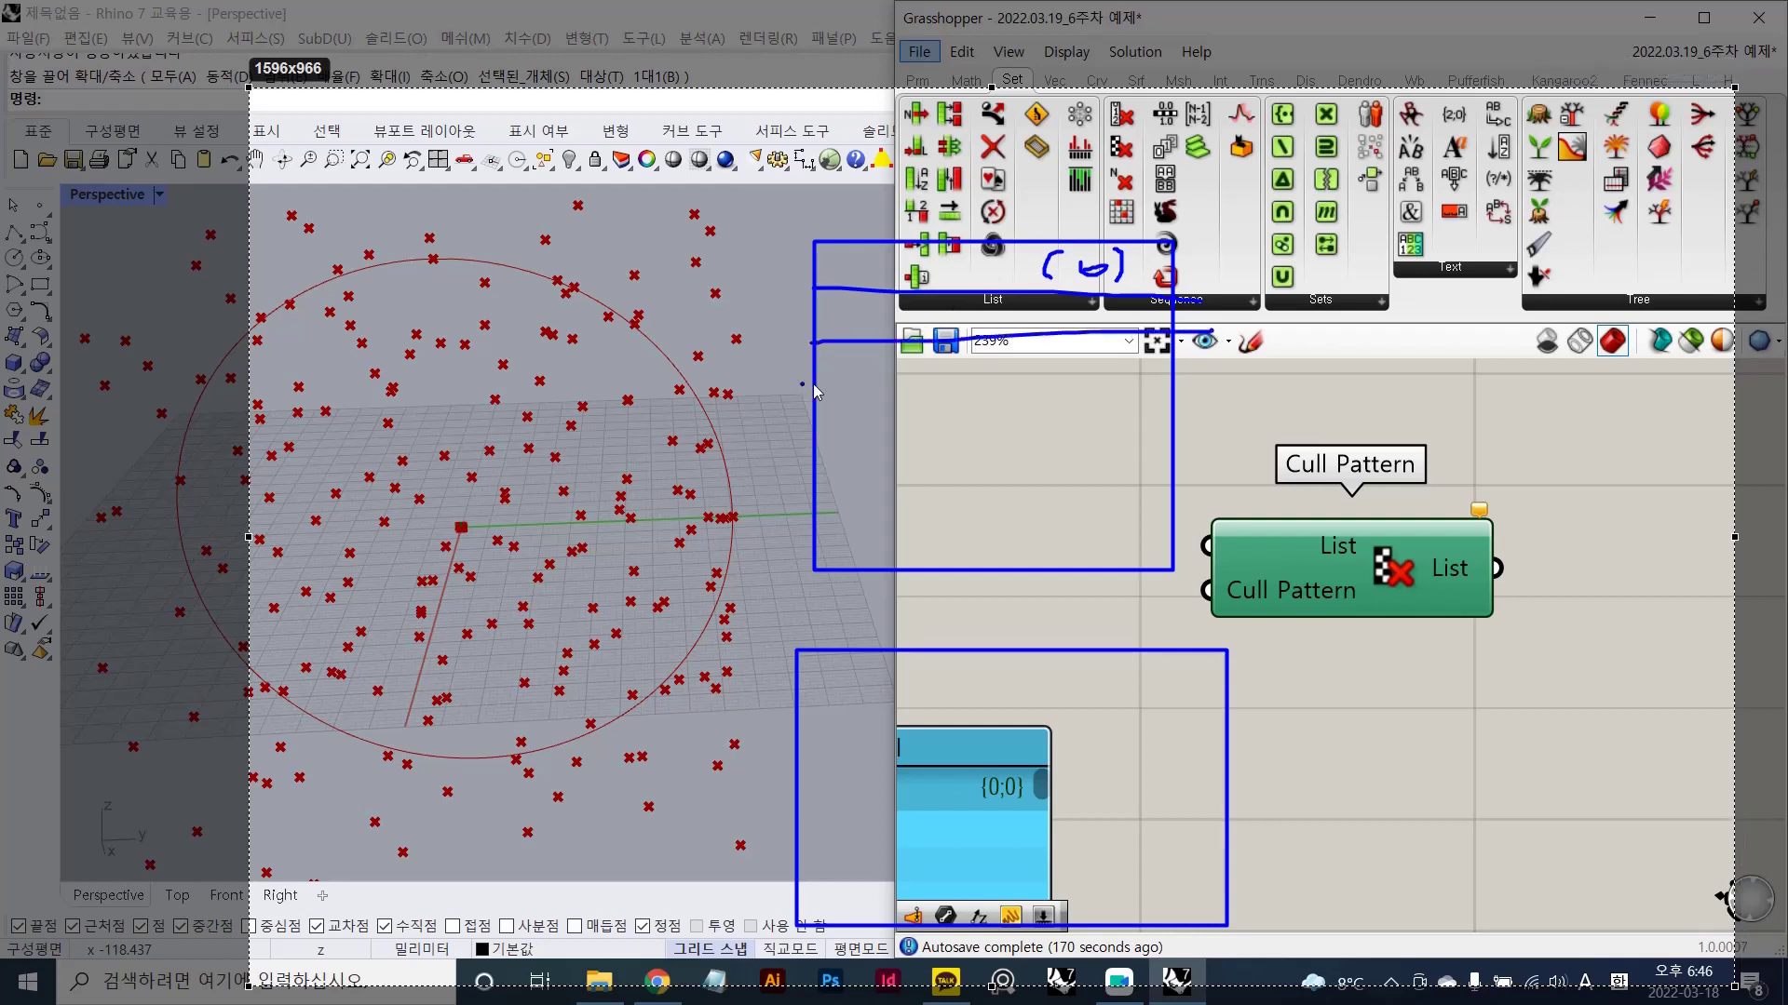
pyautogui.moveTo(803, 384); pyautogui.dragTo(1189, 405)
pyautogui.moveTo(820, 438); pyautogui.dragTo(1211, 451)
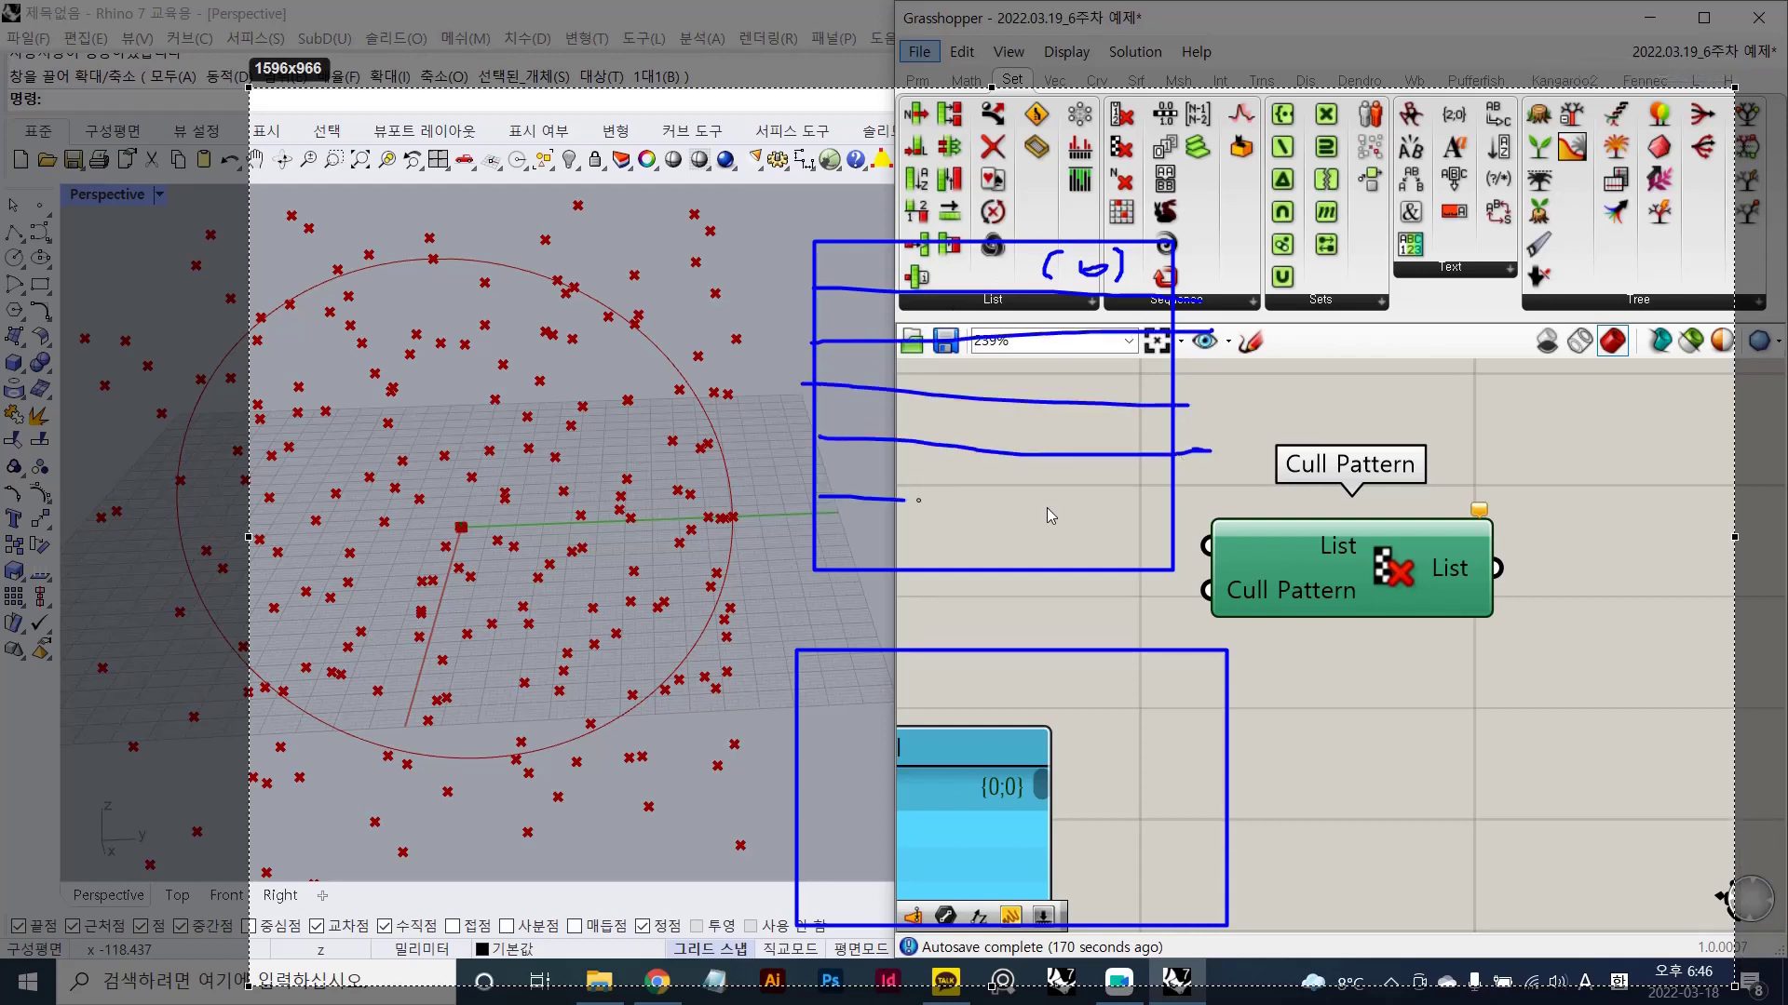
pyautogui.moveTo(819, 497); pyautogui.dragTo(1187, 507)
pyautogui.moveTo(874, 283); pyautogui.dragTo(939, 589)
pyautogui.hotkey('ctrl', 'z')
pyautogui.moveTo(856, 297)
pyautogui.mouseDown()
pyautogui.moveTo(877, 583)
pyautogui.moveTo(828, 308)
pyautogui.moveTo(845, 421)
pyautogui.moveTo(823, 499)
pyautogui.moveTo(868, 536)
pyautogui.moveTo(843, 559)
pyautogui.mouseUp()
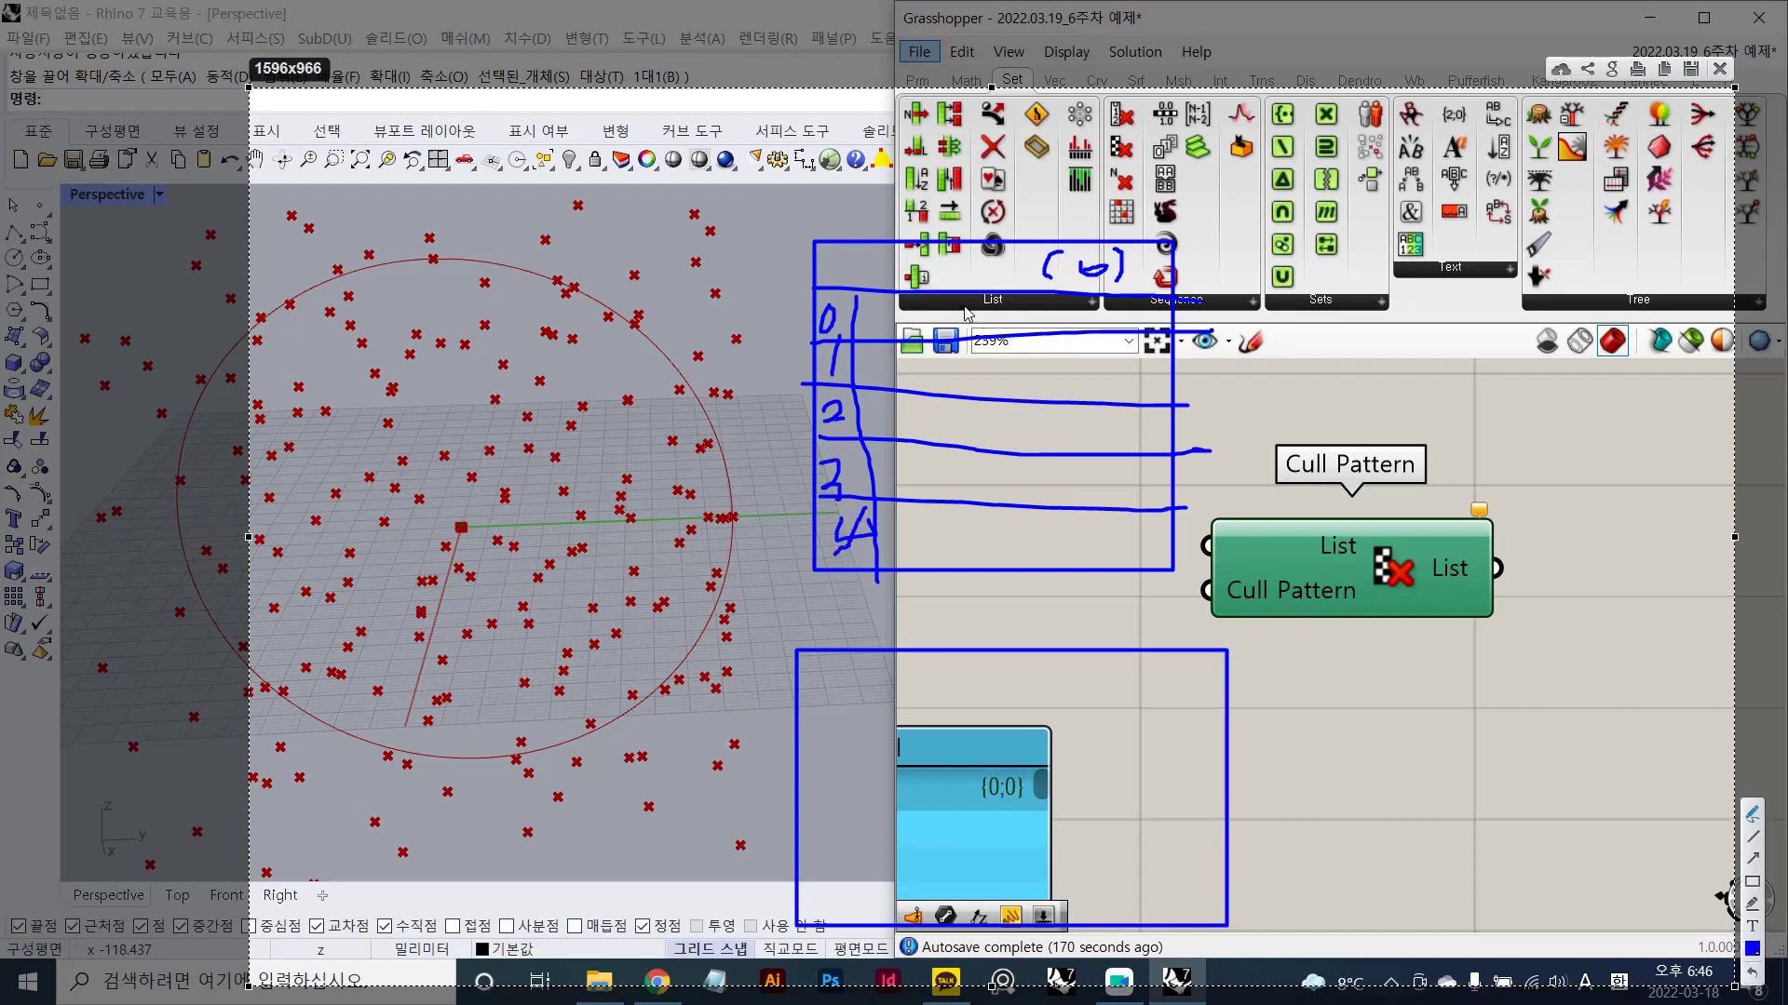
pyautogui.moveTo(968, 331)
pyautogui.mouseDown()
pyautogui.moveTo(992, 328)
pyautogui.moveTo(972, 499)
pyautogui.moveTo(1004, 553)
pyautogui.mouseUp()
pyautogui.moveTo(972, 540); pyautogui.dragTo(998, 536)
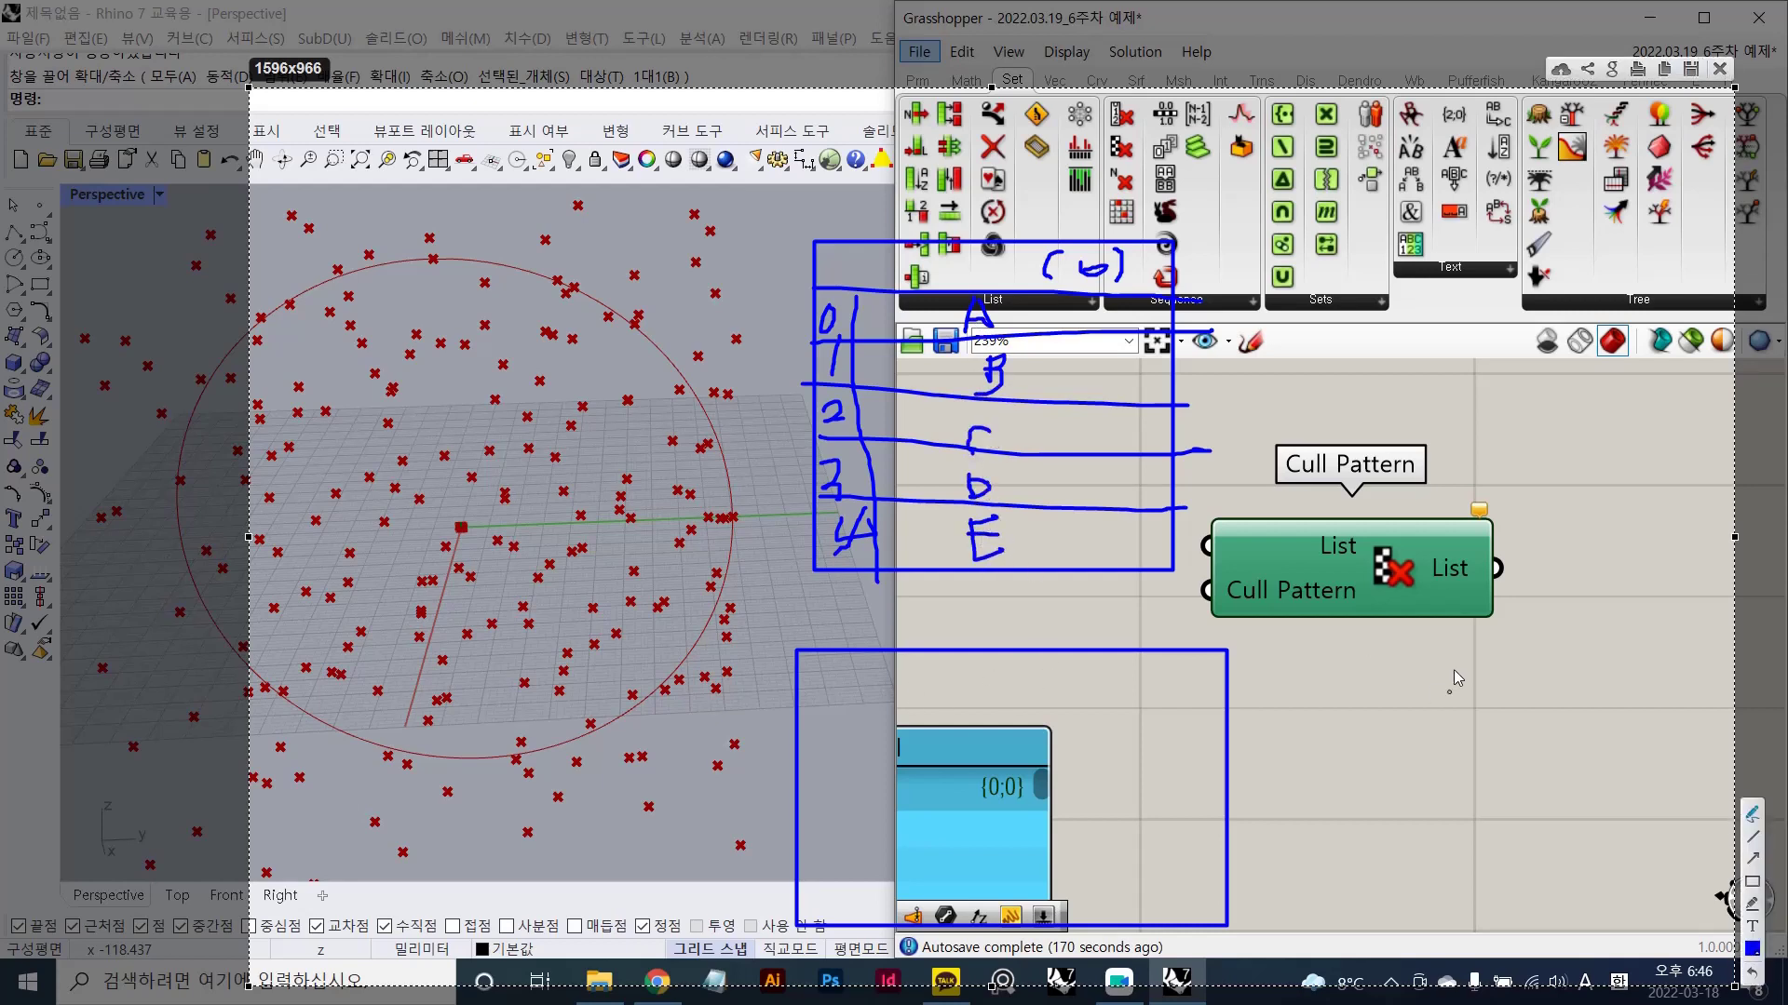
# - Circle the component's Cull Pattern input and give the lower rectangle a header line with a bracketed path label
pyautogui.moveTo(1270, 619); pyautogui.dragTo(1360, 564)
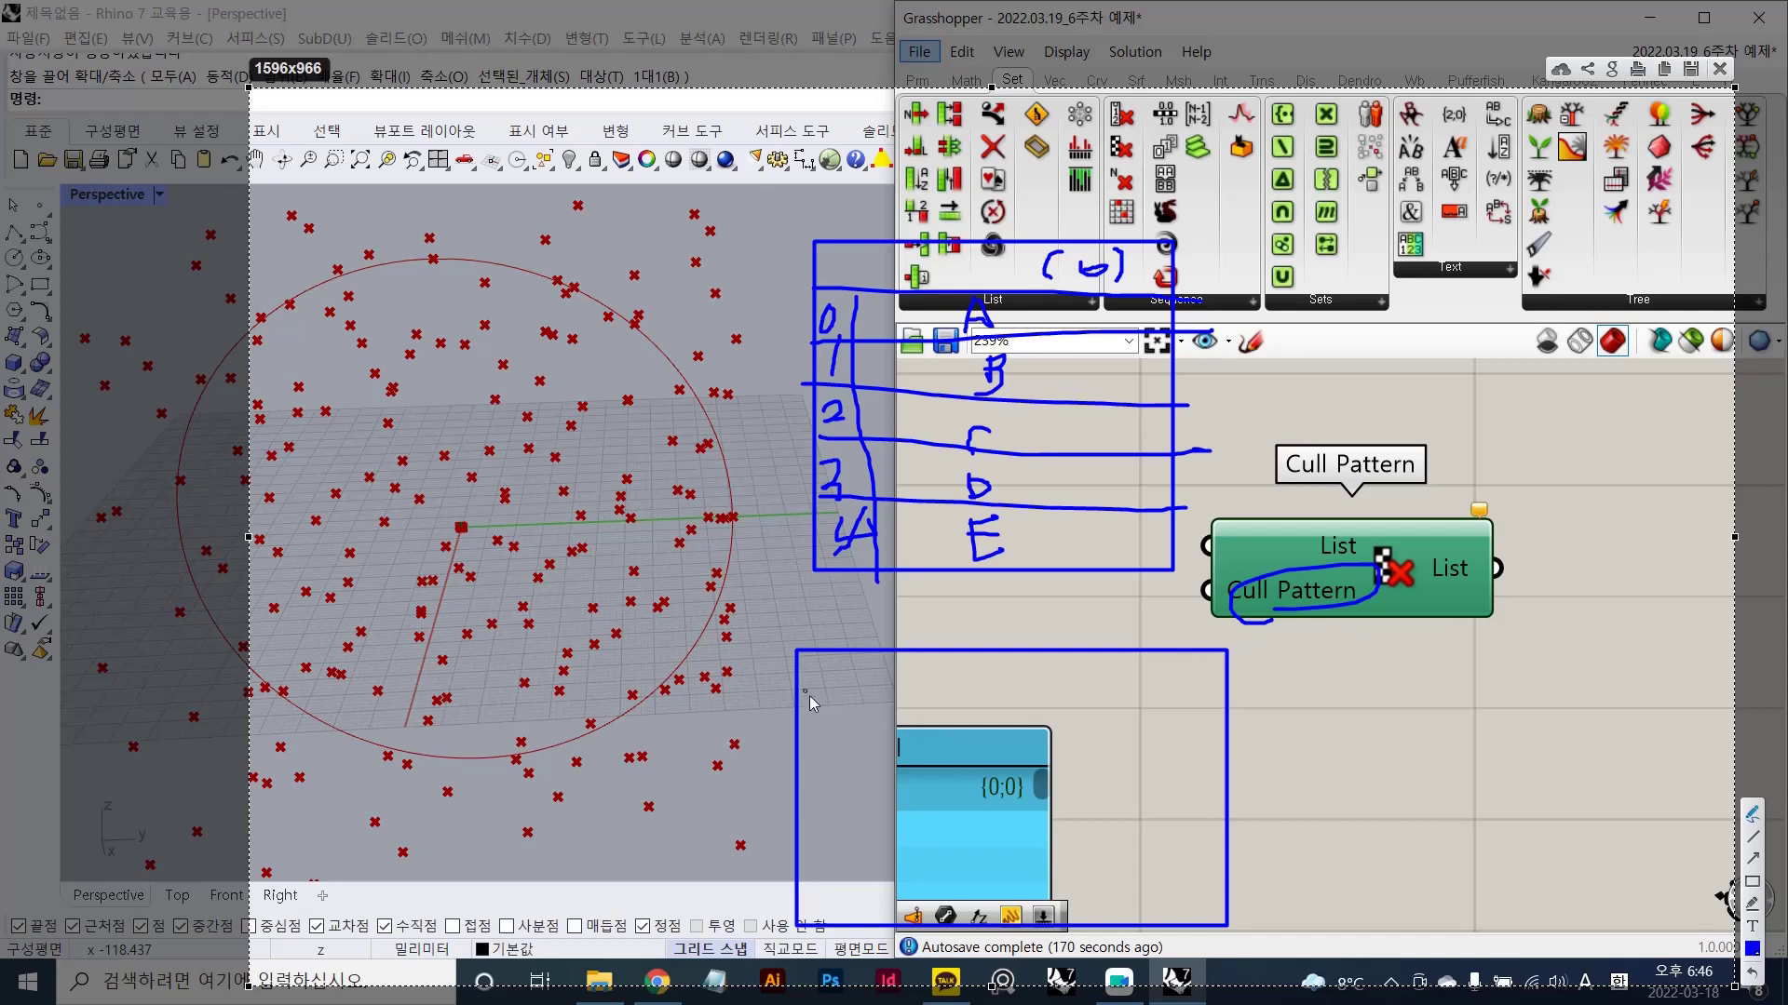
pyautogui.moveTo(802, 689); pyautogui.dragTo(1218, 680)
pyautogui.hotkey('ctrl', 'z')
pyautogui.moveTo(805, 690)
pyautogui.mouseDown()
pyautogui.moveTo(1229, 698)
pyautogui.moveTo(1195, 667)
pyautogui.mouseUp()
pyautogui.moveTo(1155, 642)
pyautogui.mouseDown()
pyautogui.moveTo(1163, 689)
pyautogui.moveTo(1194, 685)
pyautogui.mouseUp()
# - Divide the lower rectangle into five rows and number them 0 to 4 in an index column
pyautogui.moveTo(804, 745); pyautogui.dragTo(1219, 751)
pyautogui.moveTo(802, 798); pyautogui.dragTo(1227, 789)
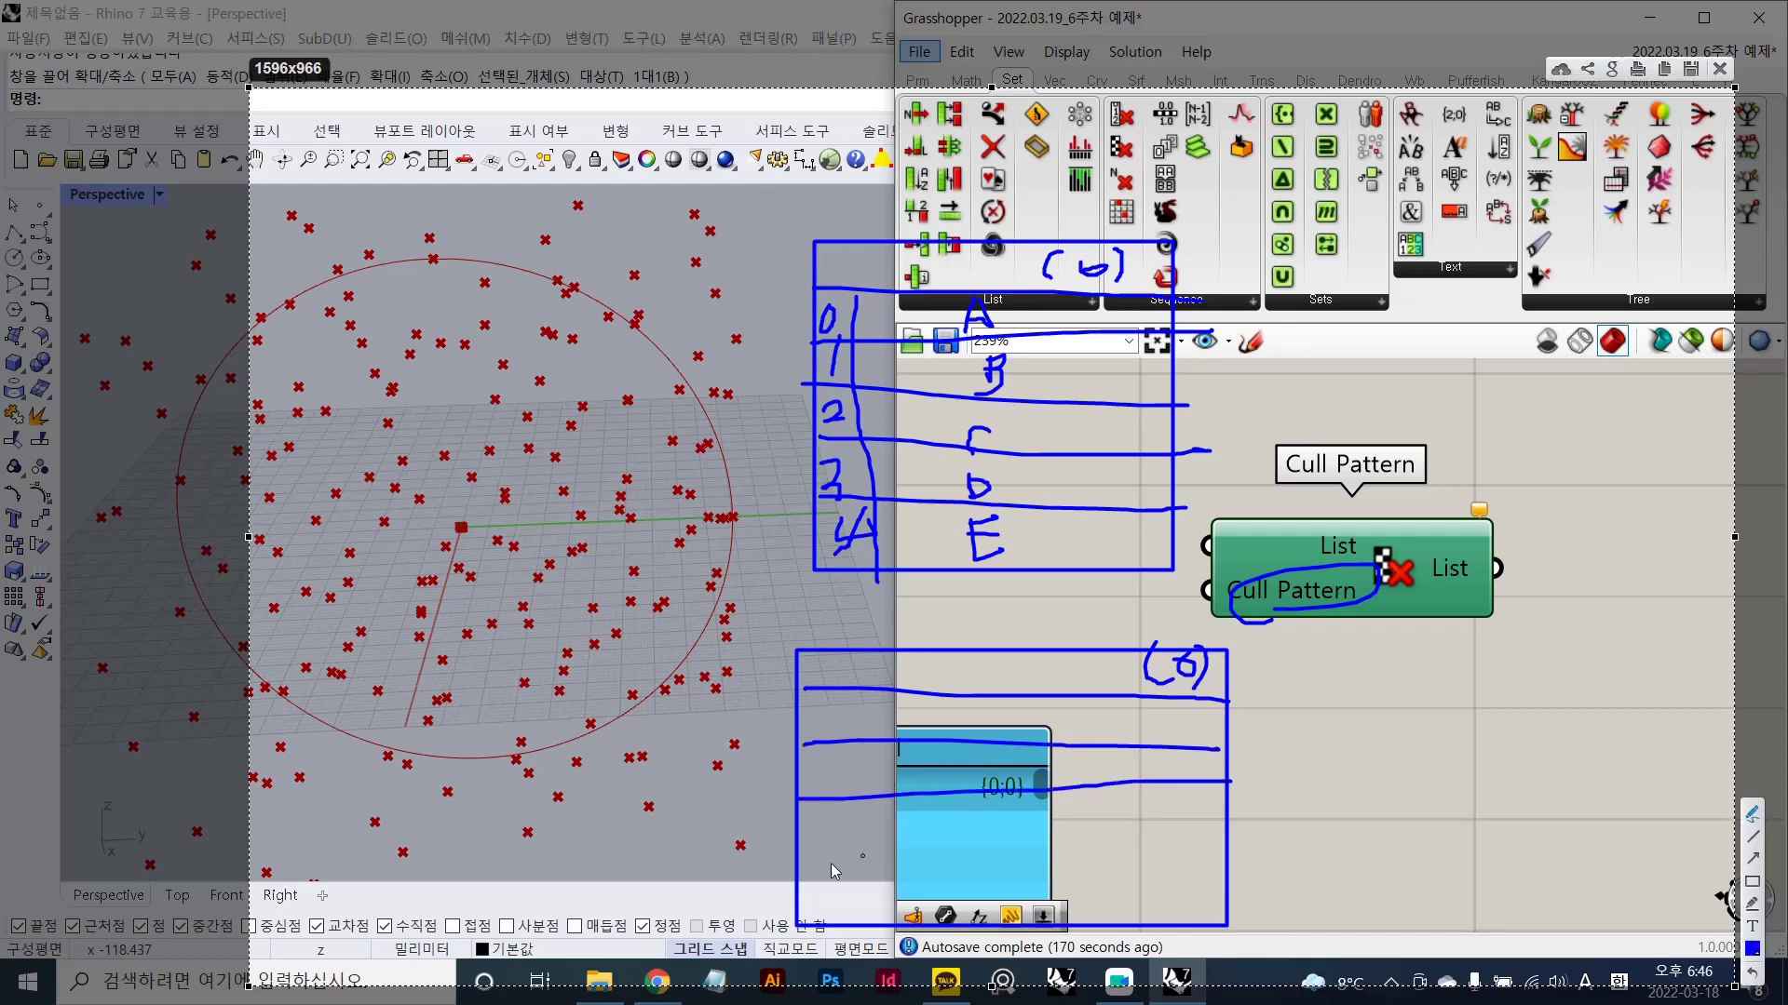
pyautogui.moveTo(796, 864); pyautogui.dragTo(1234, 847)
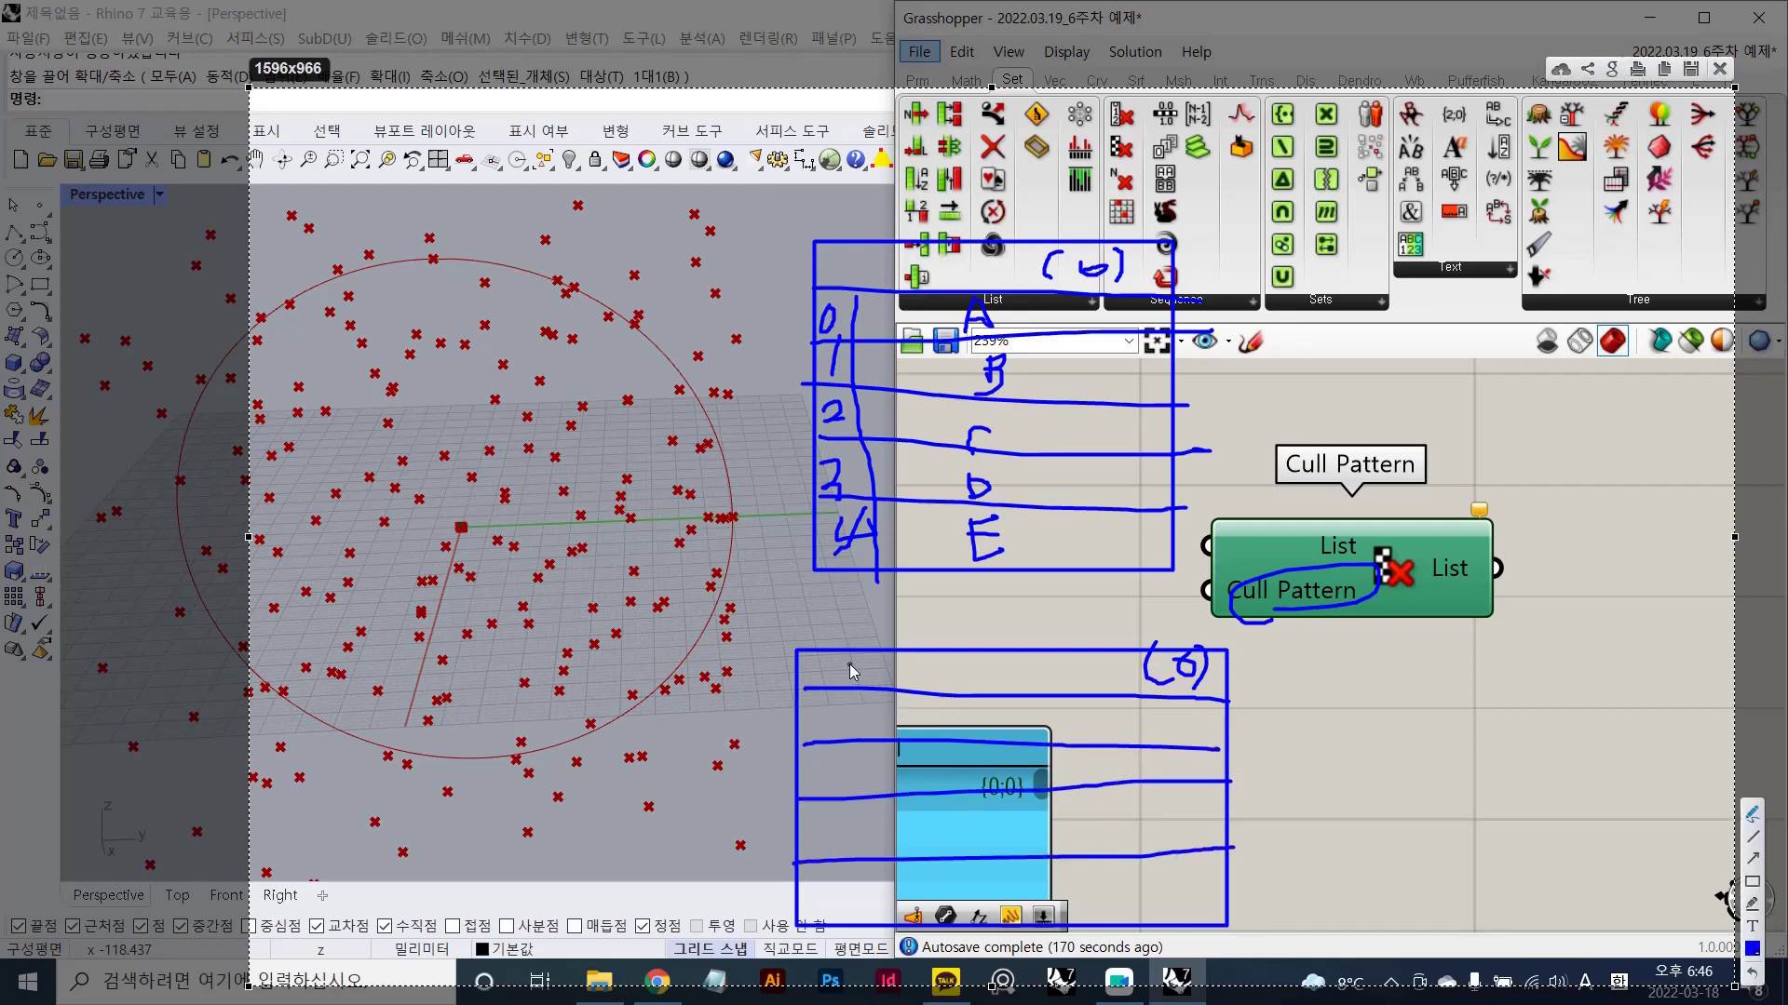
pyautogui.click(855, 693)
pyautogui.moveTo(791, 831); pyautogui.dragTo(1187, 796)
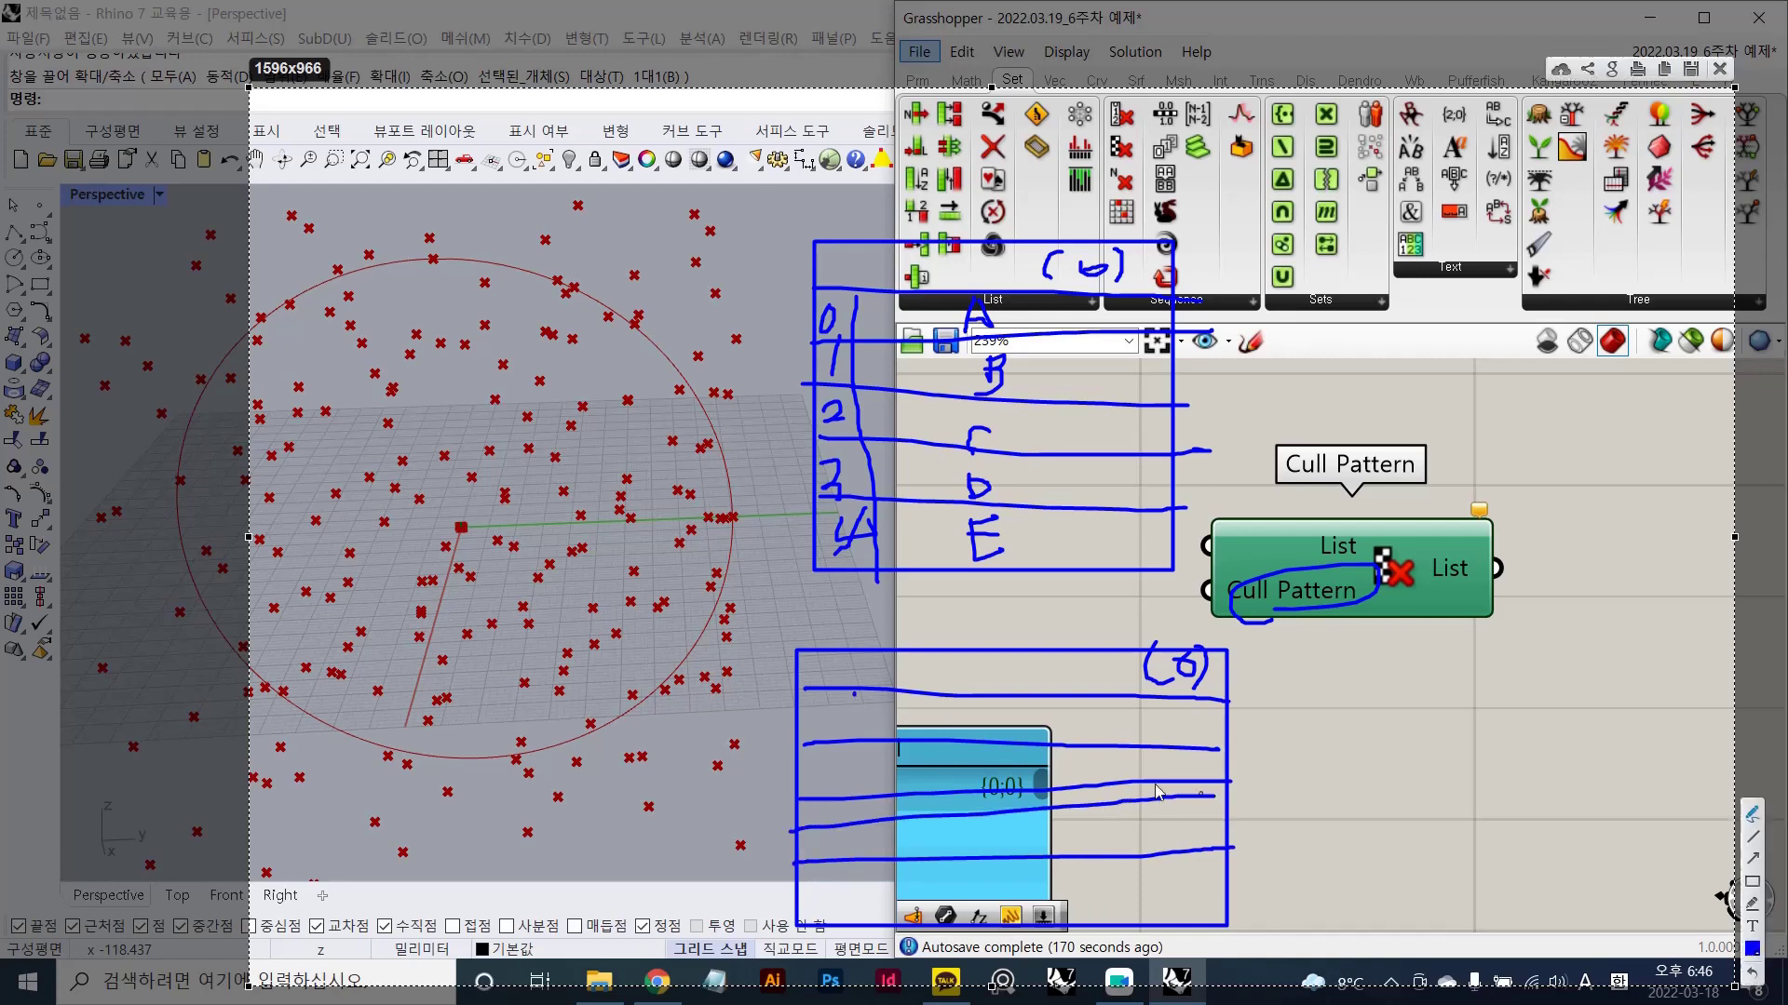
pyautogui.moveTo(858, 694)
pyautogui.mouseDown()
pyautogui.moveTo(854, 922)
pyautogui.moveTo(817, 725)
pyautogui.moveTo(849, 706)
pyautogui.moveTo(825, 851)
pyautogui.moveTo(853, 901)
pyautogui.mouseUp()
pyautogui.moveTo(844, 883); pyautogui.dragTo(843, 914)
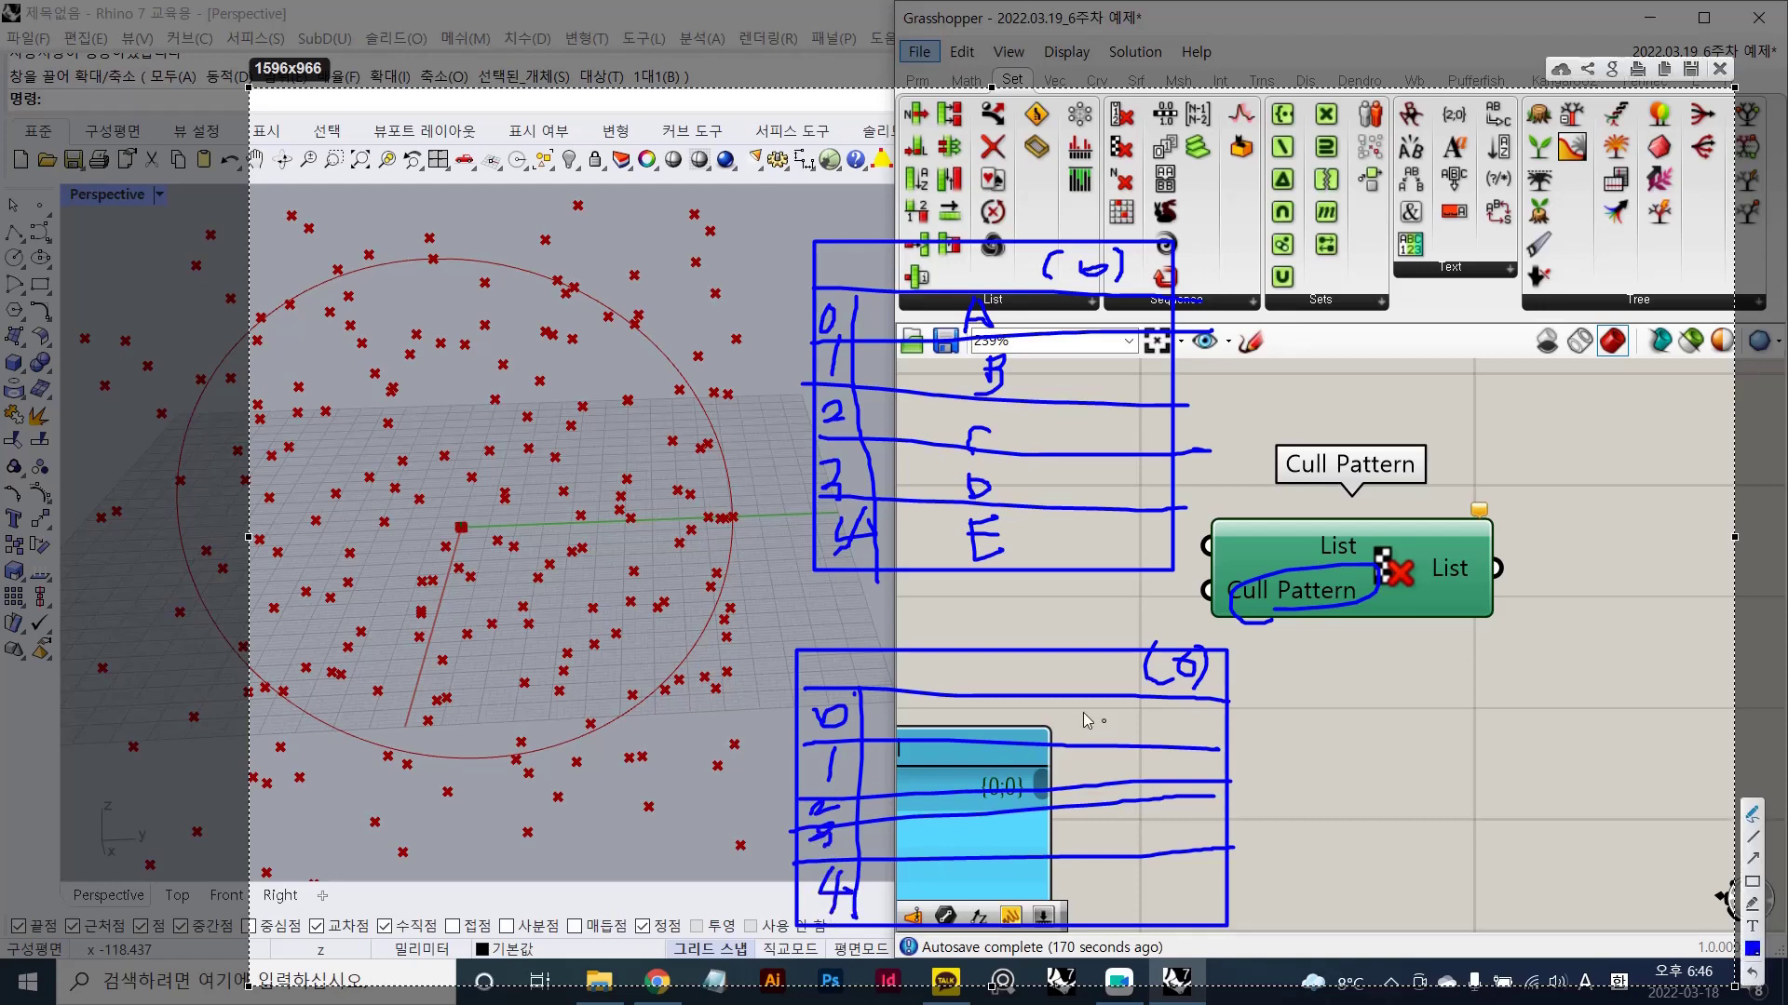
# - Fill the lower table's rows with True, False, False, T and T
pyautogui.moveTo(1078, 710); pyautogui.dragTo(1108, 706)
pyautogui.moveTo(1098, 710)
pyautogui.mouseDown()
pyautogui.moveTo(1119, 745)
pyautogui.moveTo(1184, 730)
pyautogui.moveTo(1093, 789)
pyautogui.mouseUp()
pyautogui.moveTo(1091, 764)
pyautogui.mouseDown()
pyautogui.moveTo(1157, 791)
pyautogui.moveTo(1182, 778)
pyautogui.mouseUp()
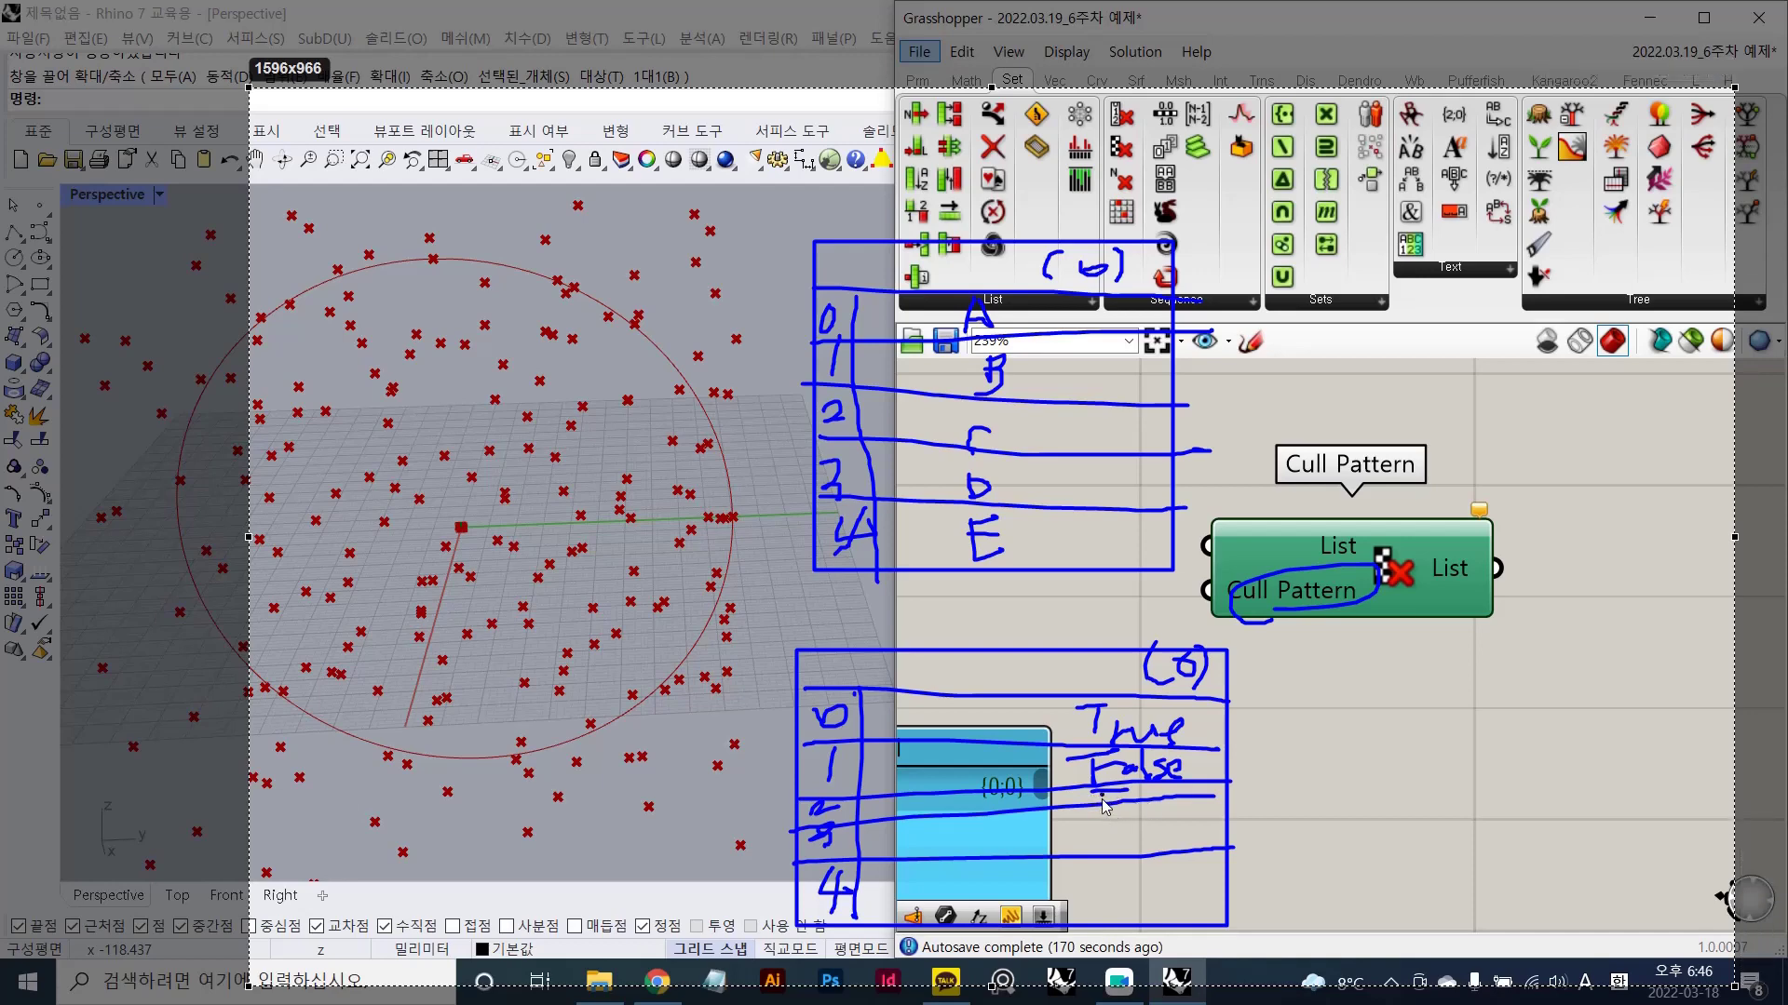
pyautogui.moveTo(1104, 823); pyautogui.dragTo(1140, 816)
pyautogui.moveTo(1130, 819)
pyautogui.mouseDown()
pyautogui.moveTo(1163, 870)
pyautogui.moveTo(1134, 929)
pyautogui.mouseUp()
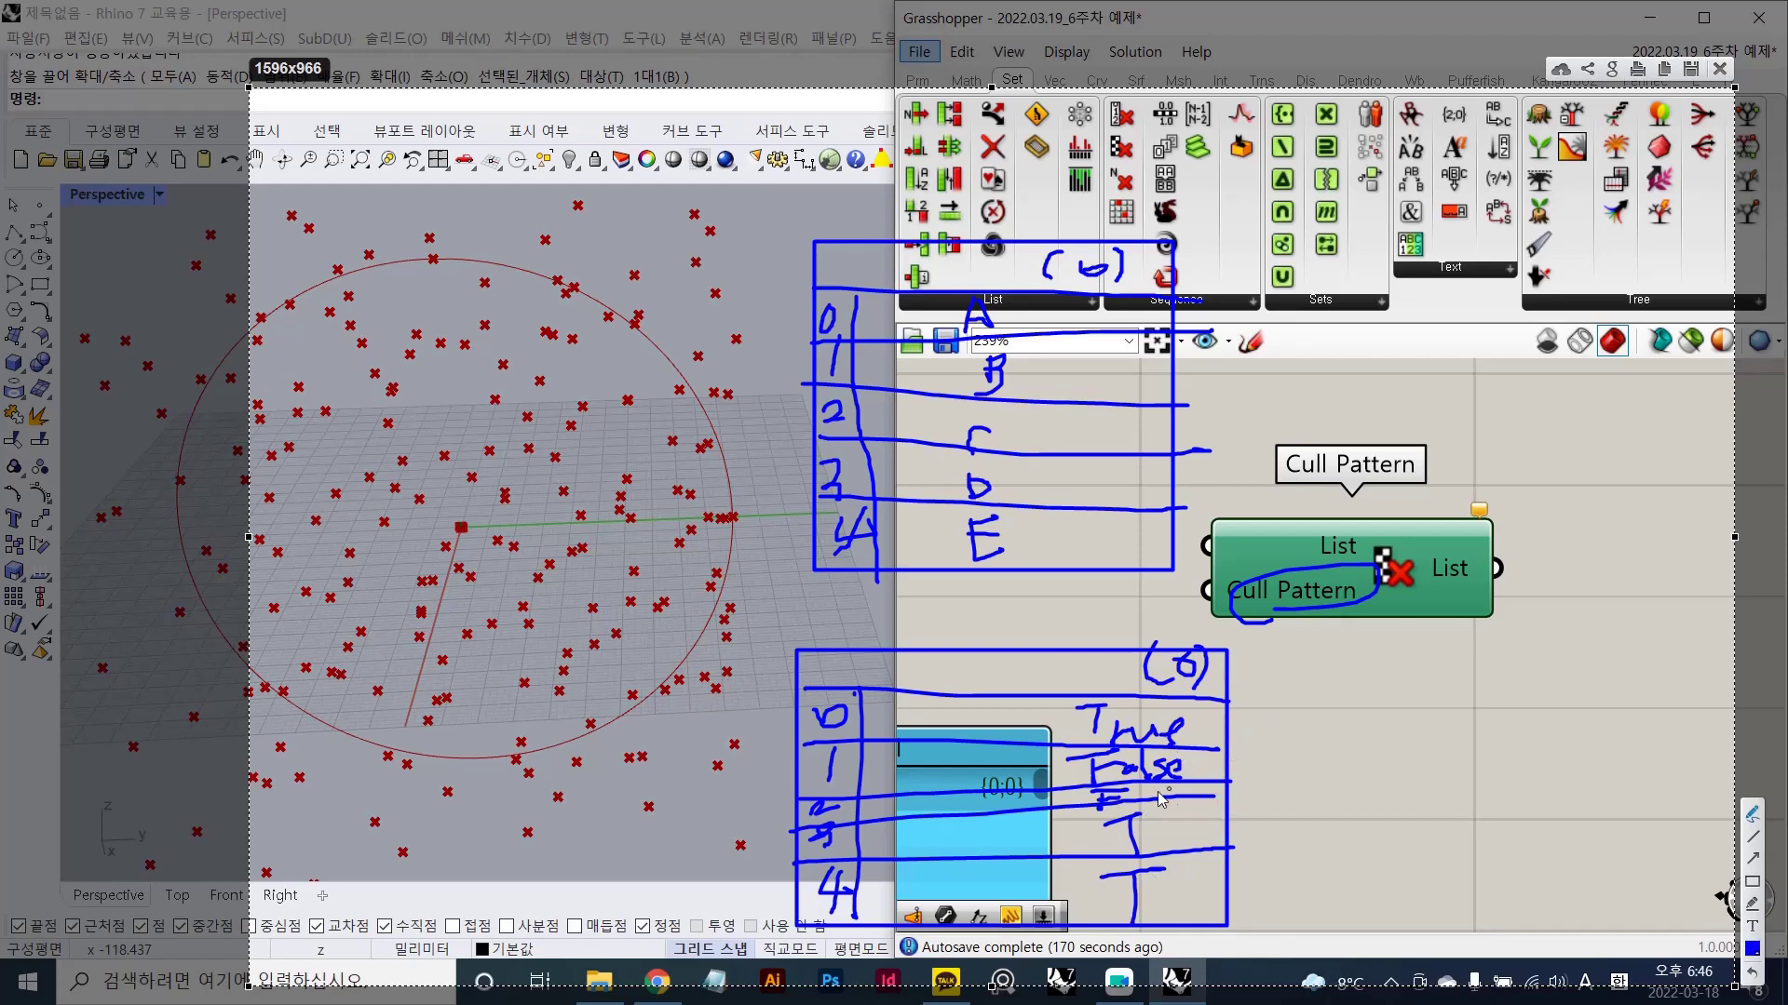
pyautogui.moveTo(1136, 801); pyautogui.dragTo(1192, 807)
# - Write T, F, F, T, T beside the lower table's rows, circle the two F entries and mark them with an X
pyautogui.moveTo(1244, 716)
pyautogui.mouseDown()
pyautogui.moveTo(1298, 718)
pyautogui.moveTo(1277, 751)
pyautogui.mouseUp()
pyautogui.moveTo(1277, 764)
pyautogui.mouseDown()
pyautogui.moveTo(1297, 760)
pyautogui.moveTo(1287, 789)
pyautogui.mouseUp()
pyautogui.moveTo(1283, 777); pyautogui.dragTo(1299, 775)
pyautogui.moveTo(1262, 790)
pyautogui.mouseDown()
pyautogui.moveTo(1290, 791)
pyautogui.moveTo(1272, 810)
pyautogui.moveTo(1300, 804)
pyautogui.mouseUp()
pyautogui.moveTo(1249, 826)
pyautogui.mouseDown()
pyautogui.moveTo(1294, 823)
pyautogui.moveTo(1283, 875)
pyautogui.moveTo(1301, 884)
pyautogui.moveTo(1272, 927)
pyautogui.mouseUp()
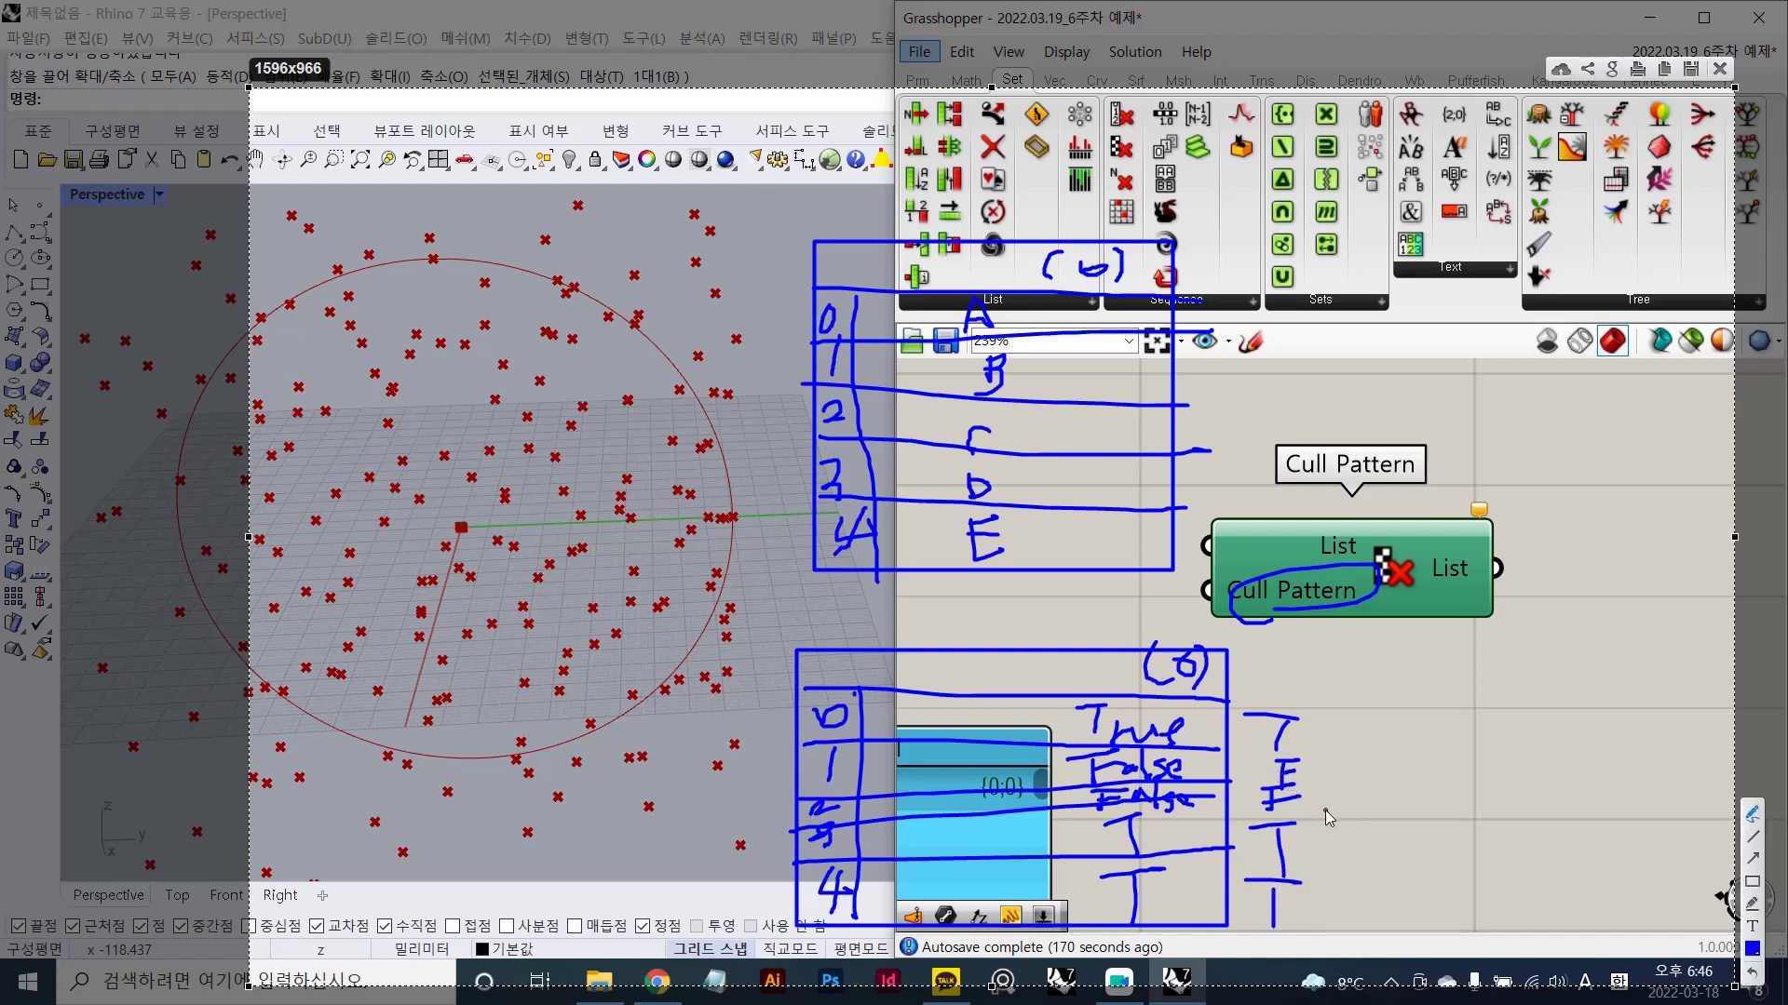
pyautogui.moveTo(1245, 806); pyautogui.dragTo(1291, 820)
pyautogui.moveTo(1422, 742)
pyautogui.mouseDown()
pyautogui.moveTo(1355, 806)
pyautogui.moveTo(1415, 798)
pyautogui.mouseUp()
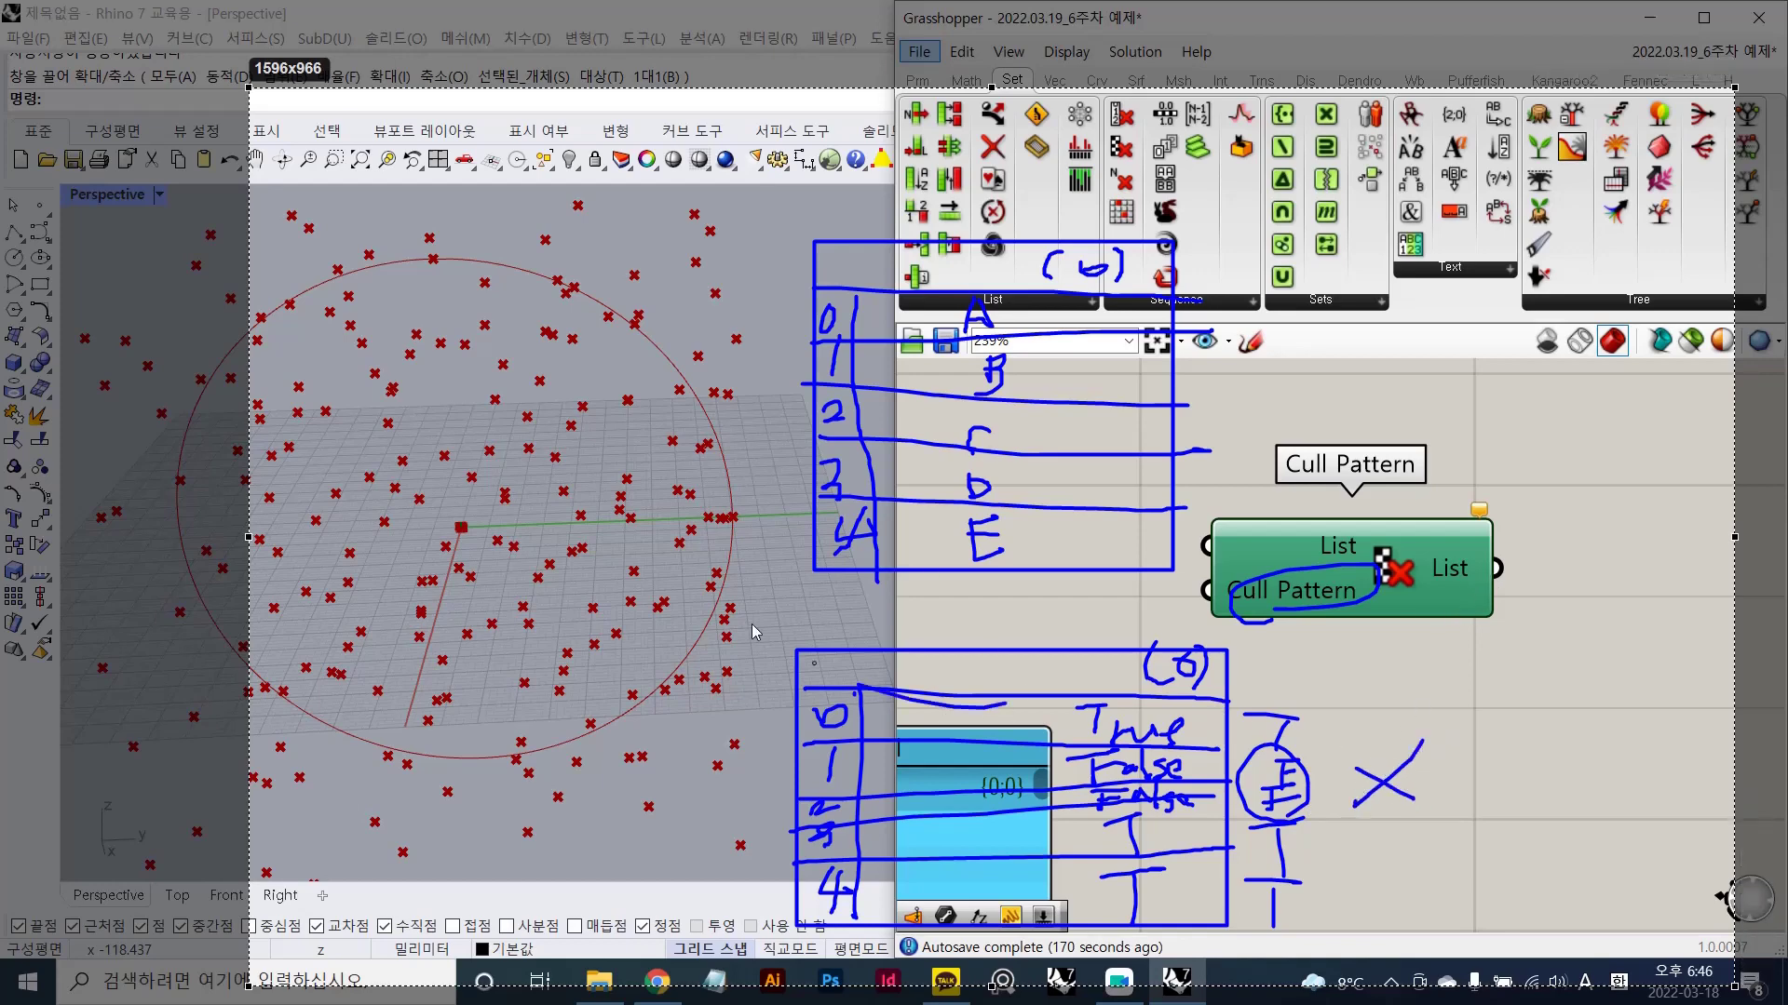
# - Draw an arrow from the lower table to the upper one, write T, F, F, T, T beside its rows and box rows 1 and 2
pyautogui.moveTo(752, 624)
pyautogui.mouseDown()
pyautogui.moveTo(772, 441)
pyautogui.moveTo(740, 473)
pyautogui.mouseUp()
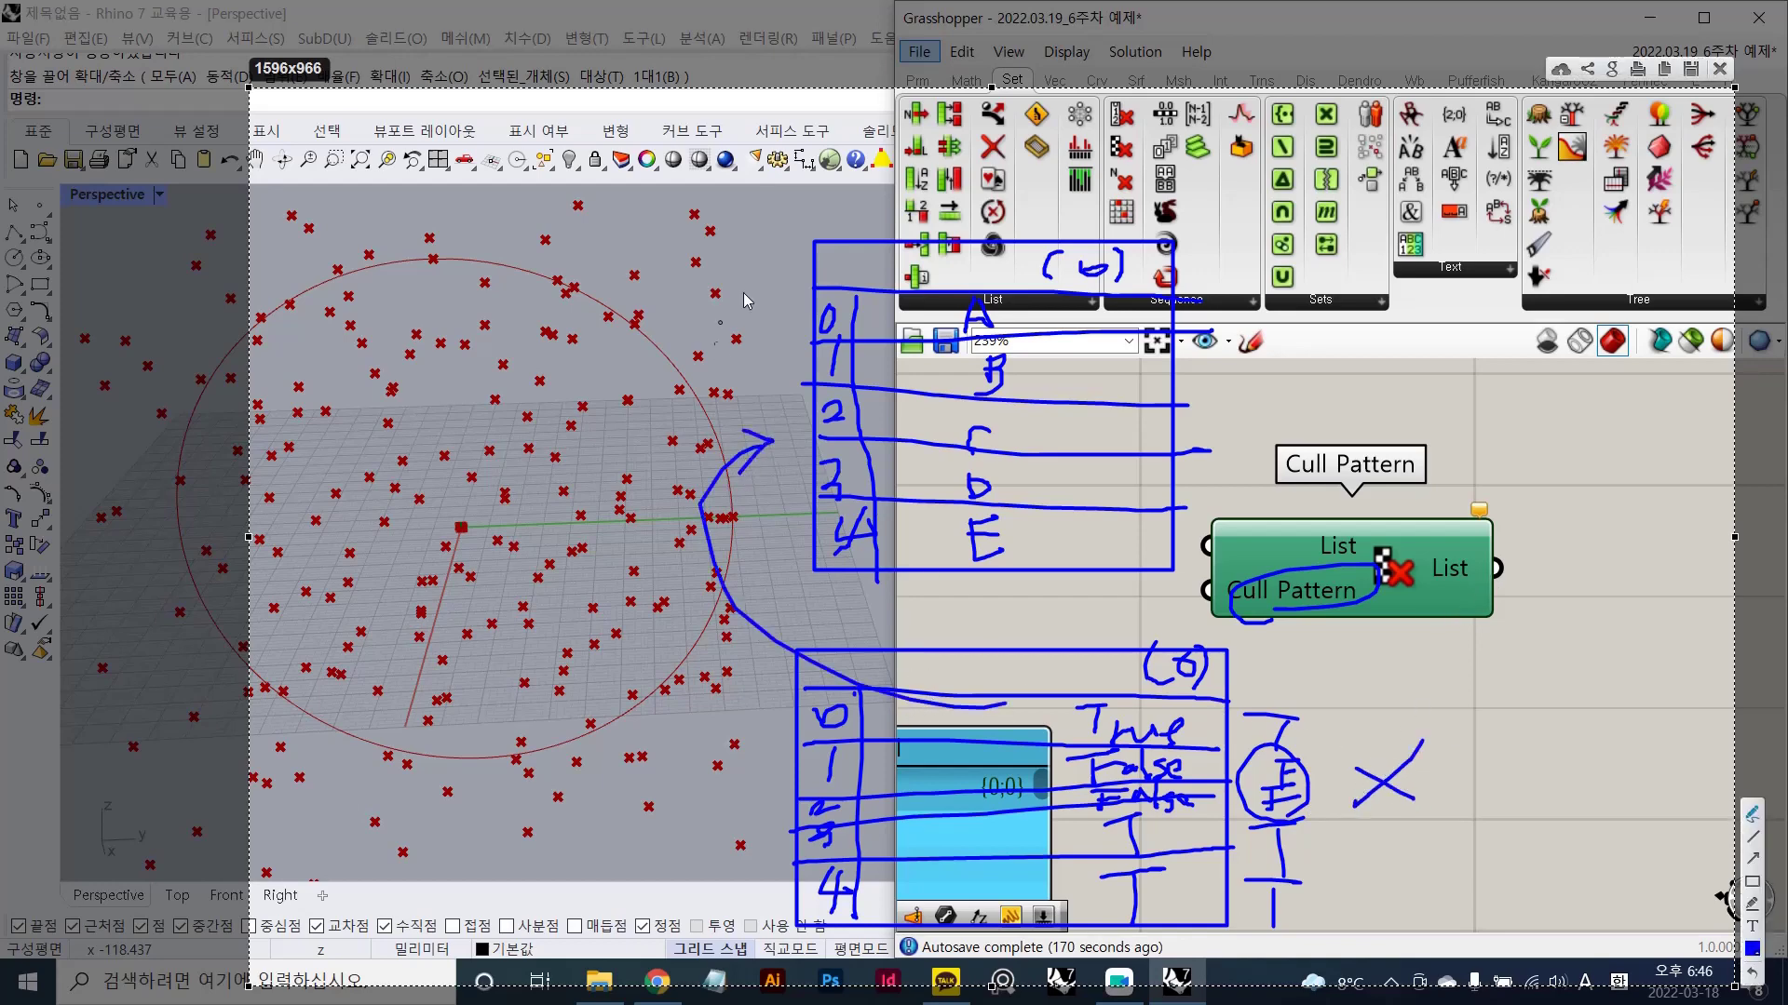
pyautogui.moveTo(1217, 301)
pyautogui.mouseDown()
pyautogui.moveTo(1264, 292)
pyautogui.moveTo(1259, 348)
pyautogui.mouseUp()
pyautogui.moveTo(1242, 352)
pyautogui.mouseDown()
pyautogui.moveTo(1227, 384)
pyautogui.moveTo(1260, 375)
pyautogui.moveTo(1244, 402)
pyautogui.mouseUp()
pyautogui.moveTo(1215, 407)
pyautogui.mouseDown()
pyautogui.moveTo(1208, 435)
pyautogui.moveTo(1248, 426)
pyautogui.moveTo(1243, 468)
pyautogui.mouseUp()
pyautogui.moveTo(1230, 469); pyautogui.dragTo(1256, 522)
pyautogui.moveTo(1230, 527); pyautogui.dragTo(1230, 561)
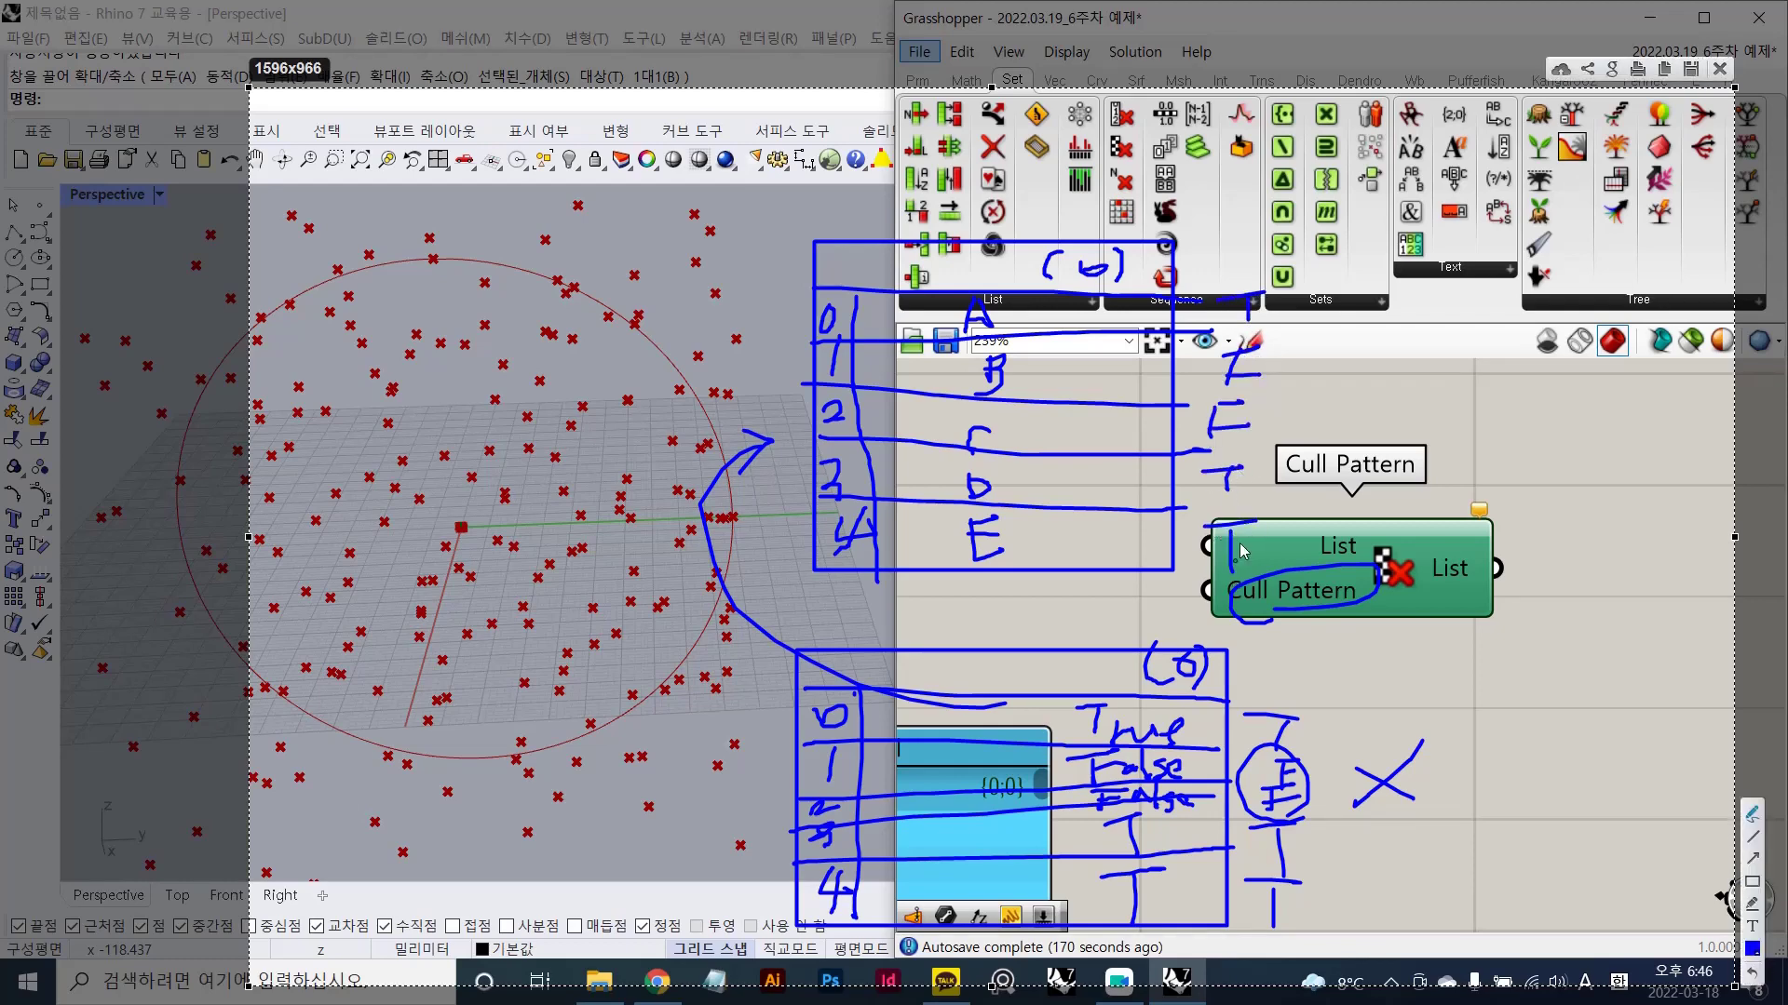
pyautogui.moveTo(813, 343)
pyautogui.mouseDown()
pyautogui.moveTo(1253, 459)
pyautogui.moveTo(1250, 328)
pyautogui.moveTo(879, 343)
pyautogui.mouseUp()
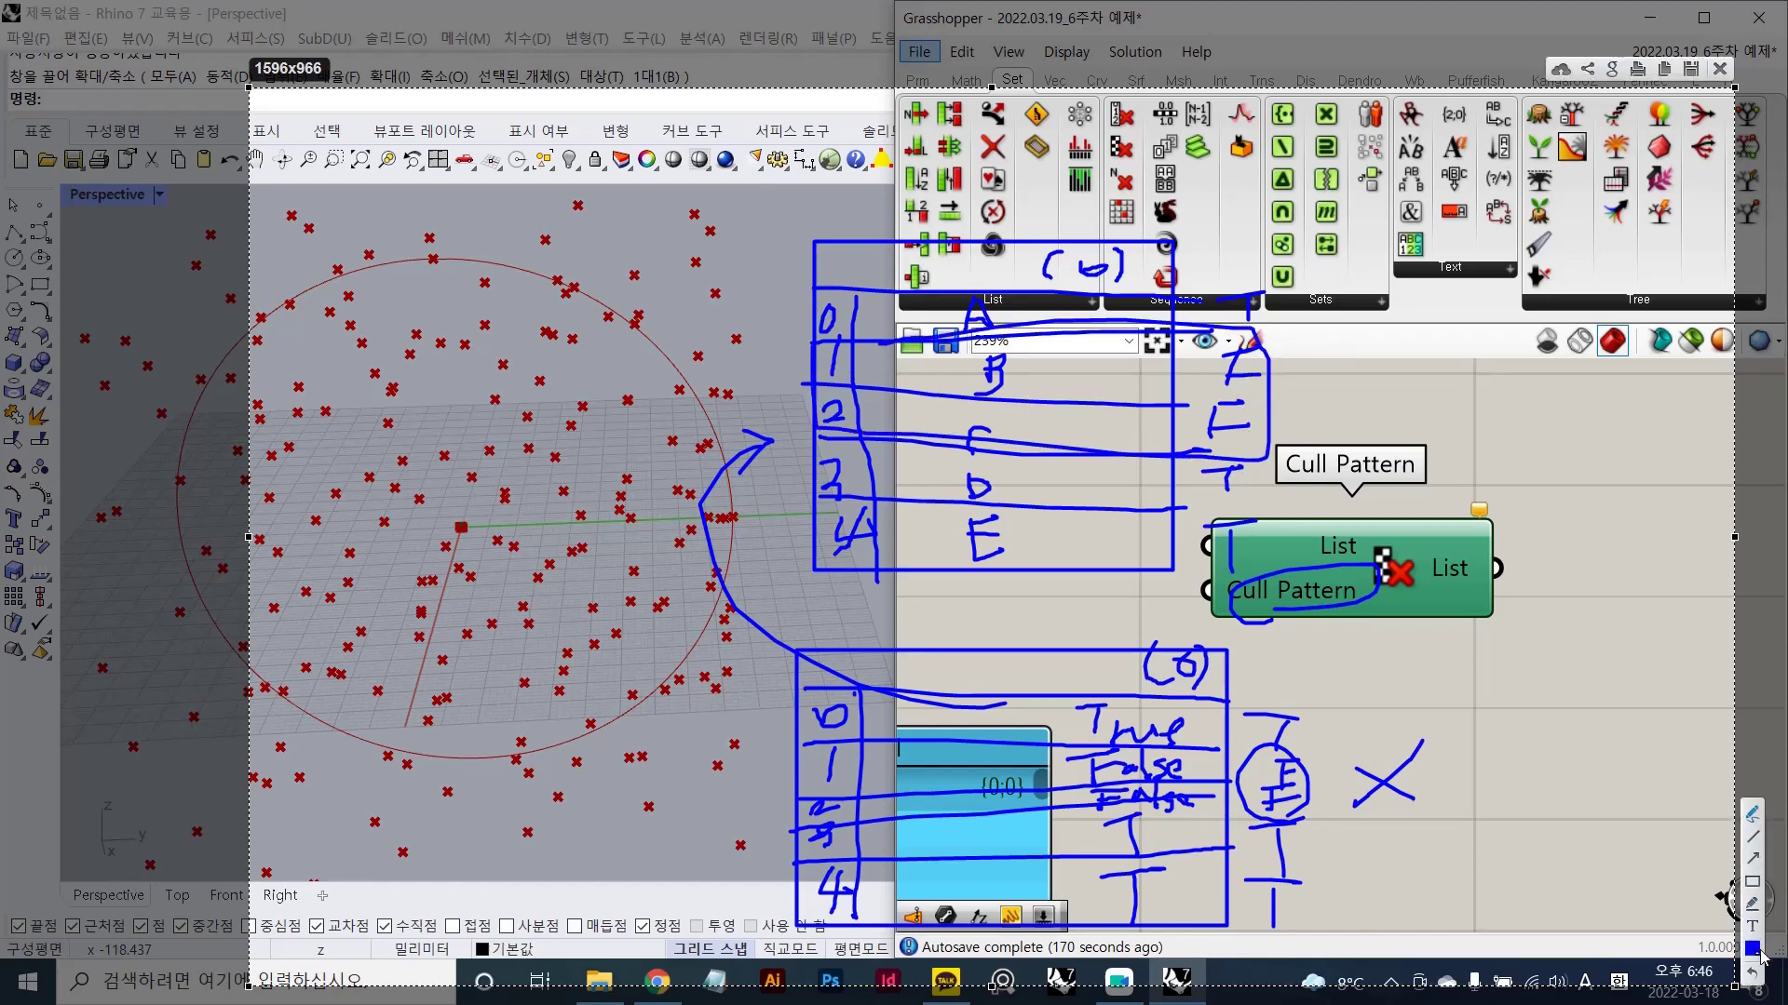
# - Switch the pen colour to red and strike out rows 1 and 2 of the upper table
pyautogui.click(1752, 949)
pyautogui.click(1444, 631)
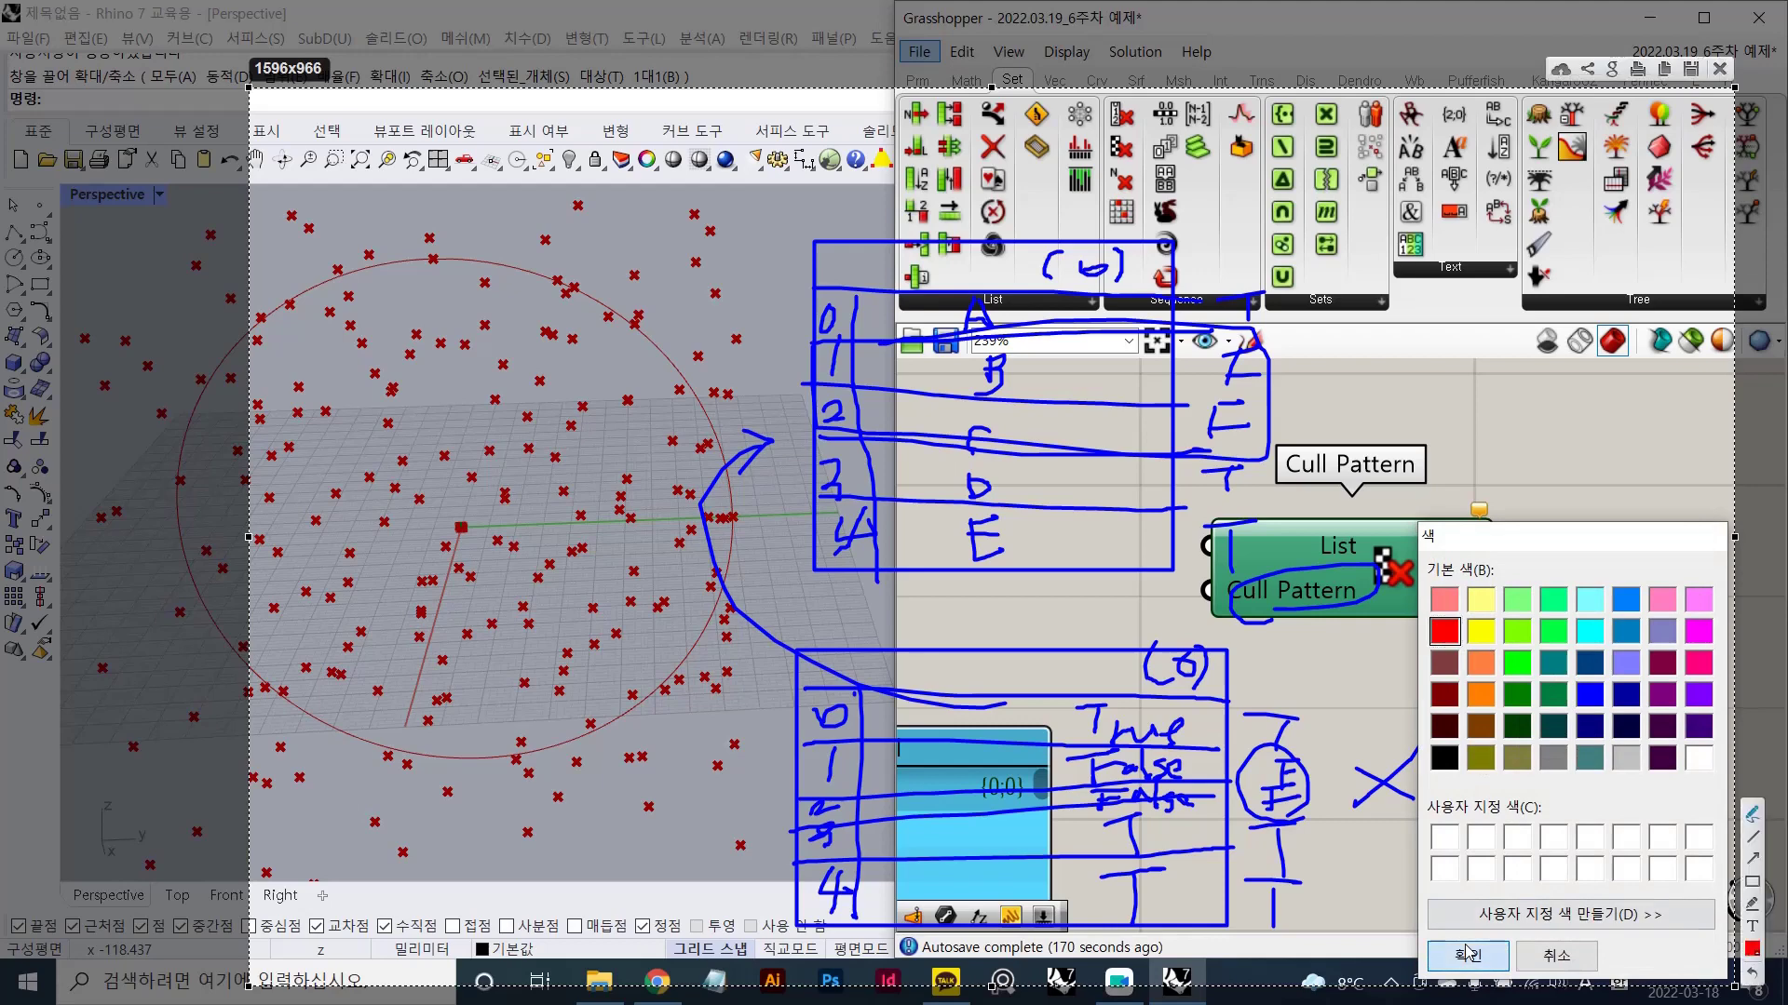
pyautogui.click(1466, 953)
pyautogui.moveTo(845, 348)
pyautogui.mouseDown()
pyautogui.moveTo(834, 365)
pyautogui.moveTo(1125, 415)
pyautogui.moveTo(1234, 396)
pyautogui.mouseUp()
# - Circle the component's List output with an outgoing arrow, and circle A, D and E in the upper table in red
pyautogui.moveTo(1560, 607)
pyautogui.mouseDown()
pyautogui.moveTo(1480, 547)
pyautogui.moveTo(1553, 522)
pyautogui.moveTo(1547, 549)
pyautogui.mouseUp()
pyautogui.moveTo(927, 311)
pyautogui.mouseDown()
pyautogui.moveTo(1015, 296)
pyautogui.moveTo(1024, 377)
pyautogui.mouseUp()
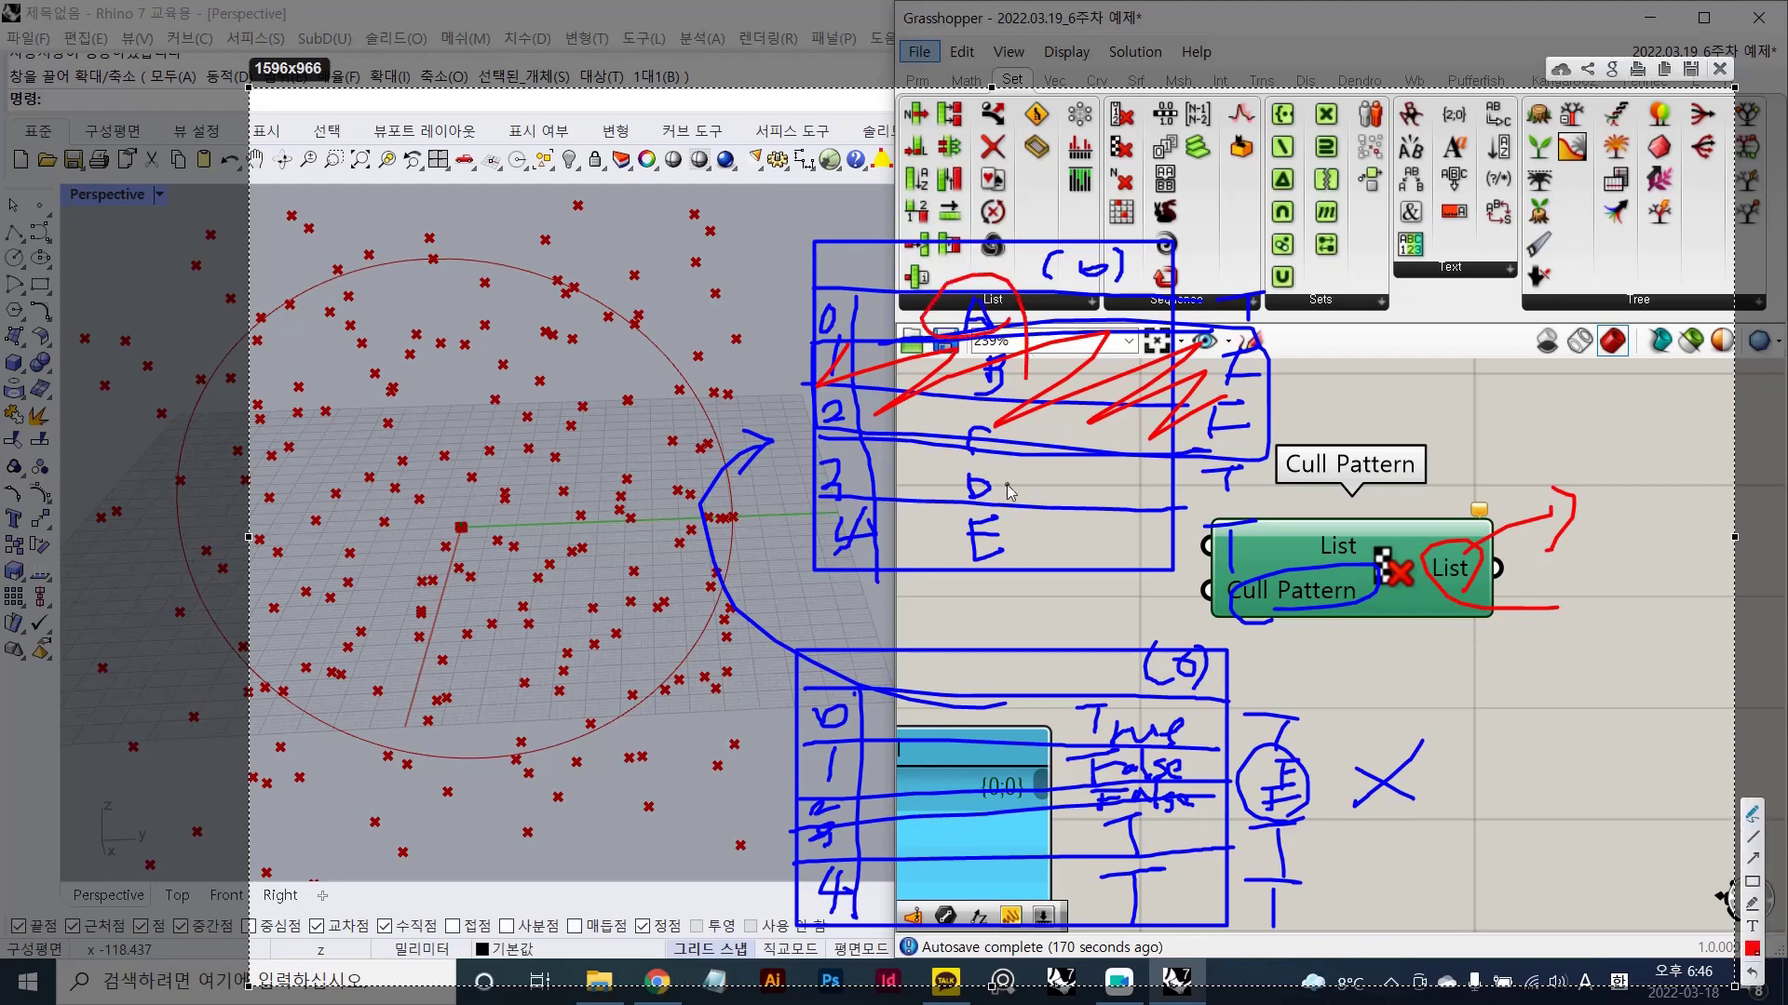
pyautogui.moveTo(1002, 471); pyautogui.dragTo(1003, 557)
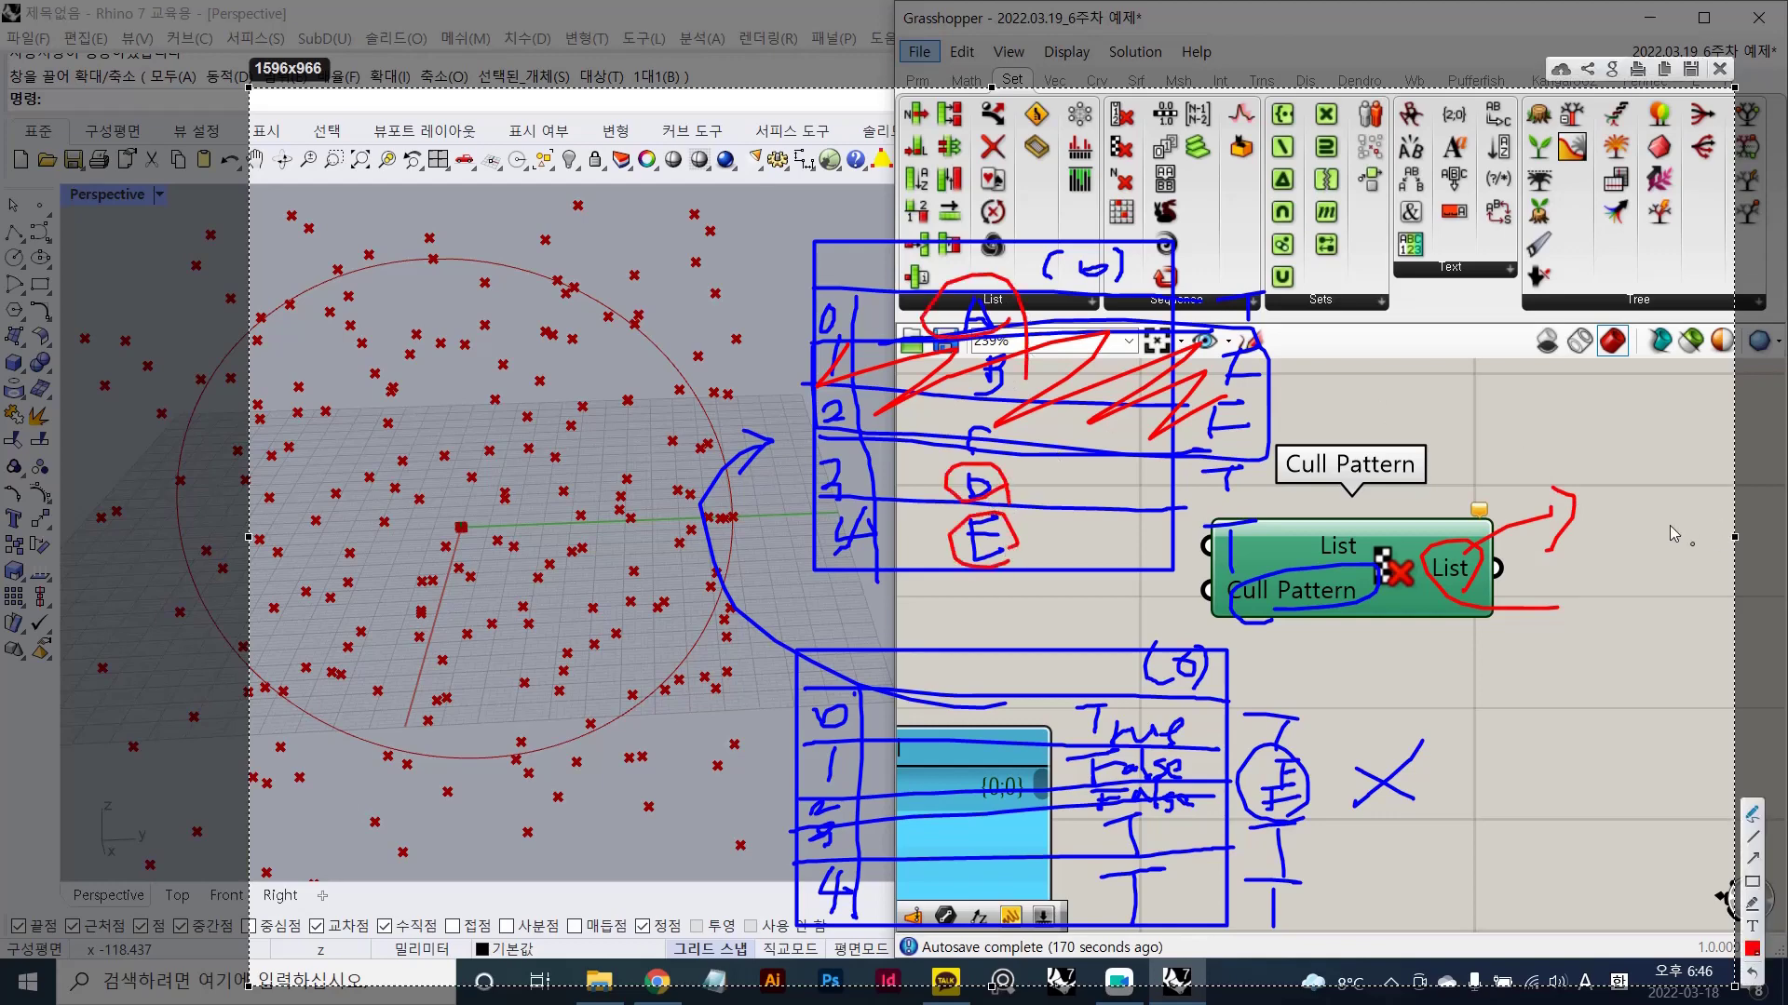
pyautogui.moveTo(1644, 526); pyautogui.dragTo(1622, 565)
pyautogui.moveTo(1641, 520); pyautogui.dragTo(1660, 551)
pyautogui.hotkey('ctrl', 'z')
pyautogui.hotkey('ctrl', 'z')
pyautogui.hotkey('ctrl', 'z')
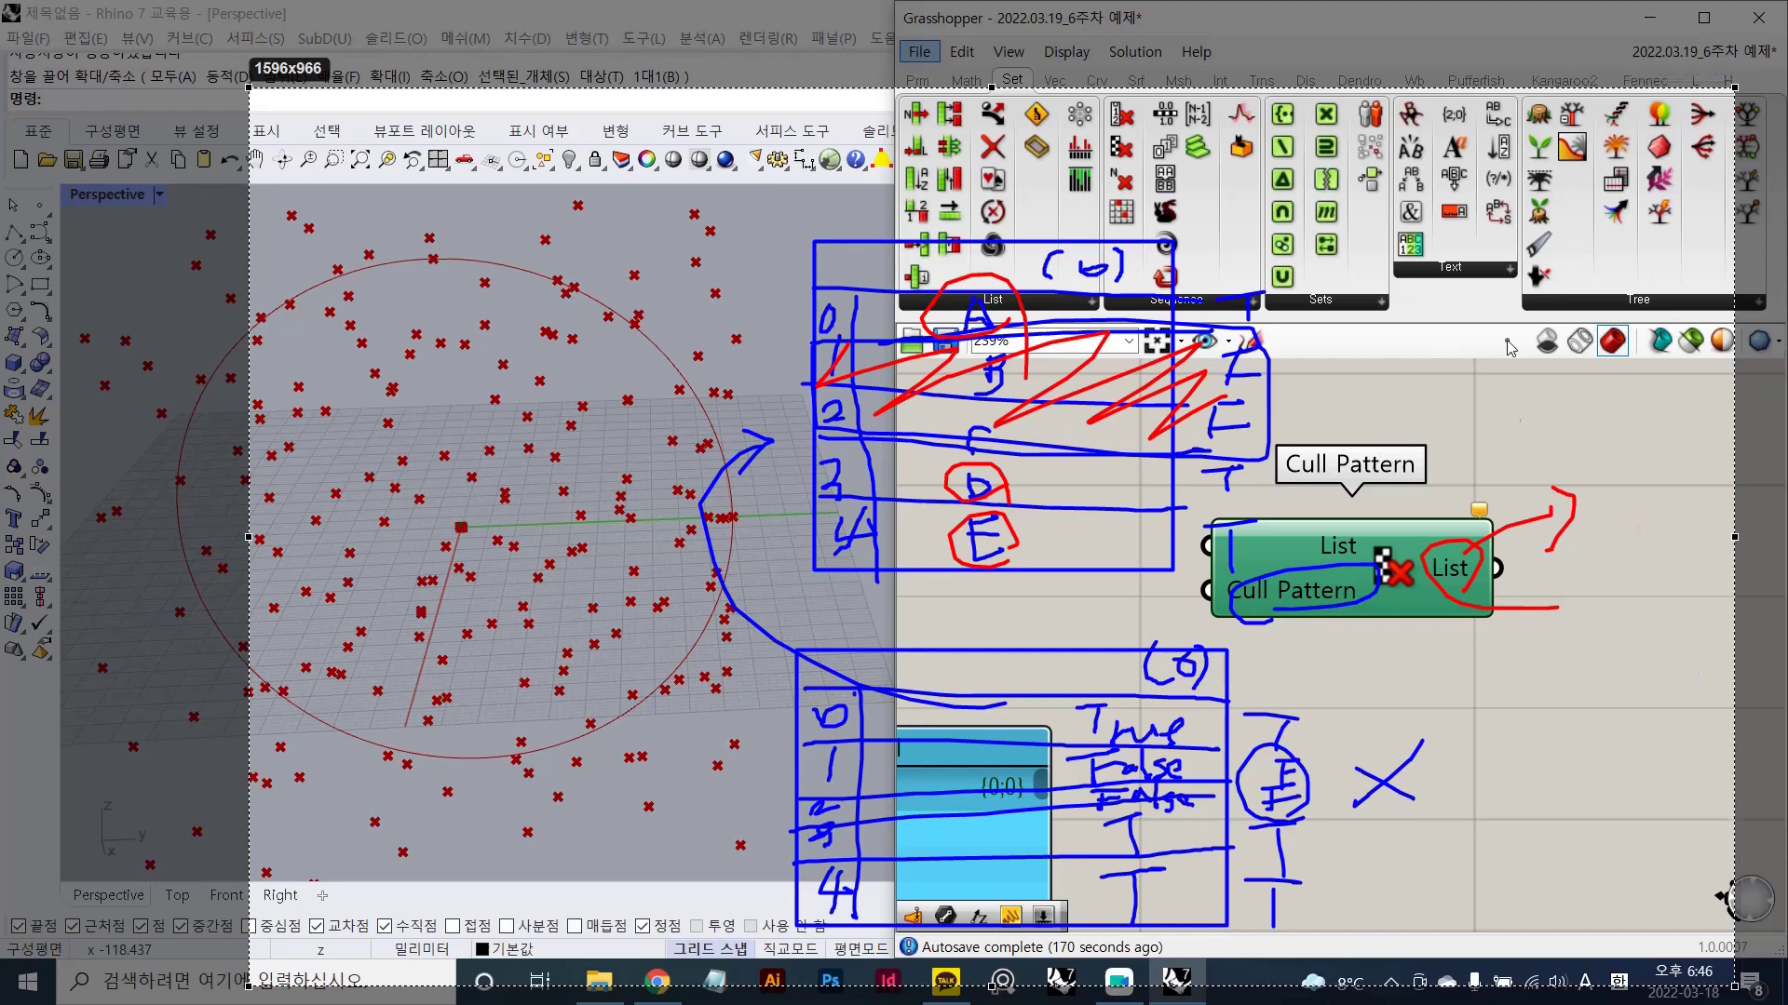
# - Draw a tall red rectangle beside the List output, with a header line, a bracketed path label and row lines
pyautogui.moveTo(1505, 340); pyautogui.dragTo(1746, 792)
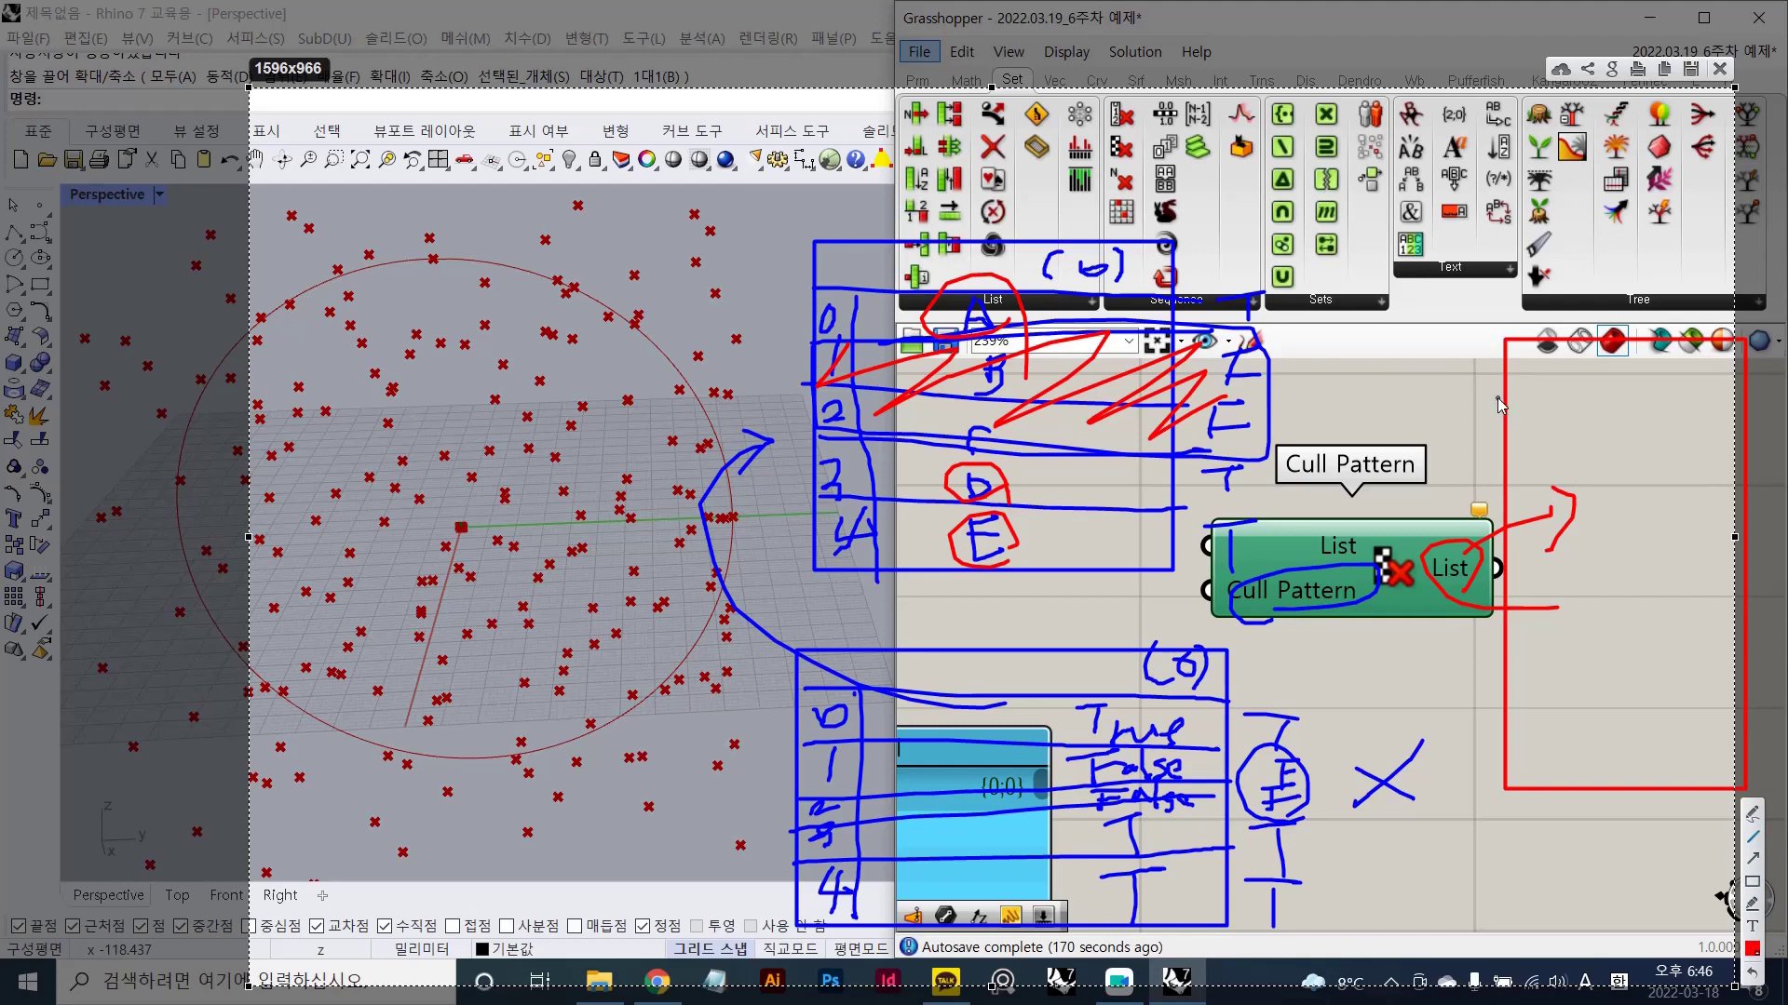
pyautogui.moveTo(1499, 400); pyautogui.dragTo(1745, 393)
pyautogui.click(1692, 359)
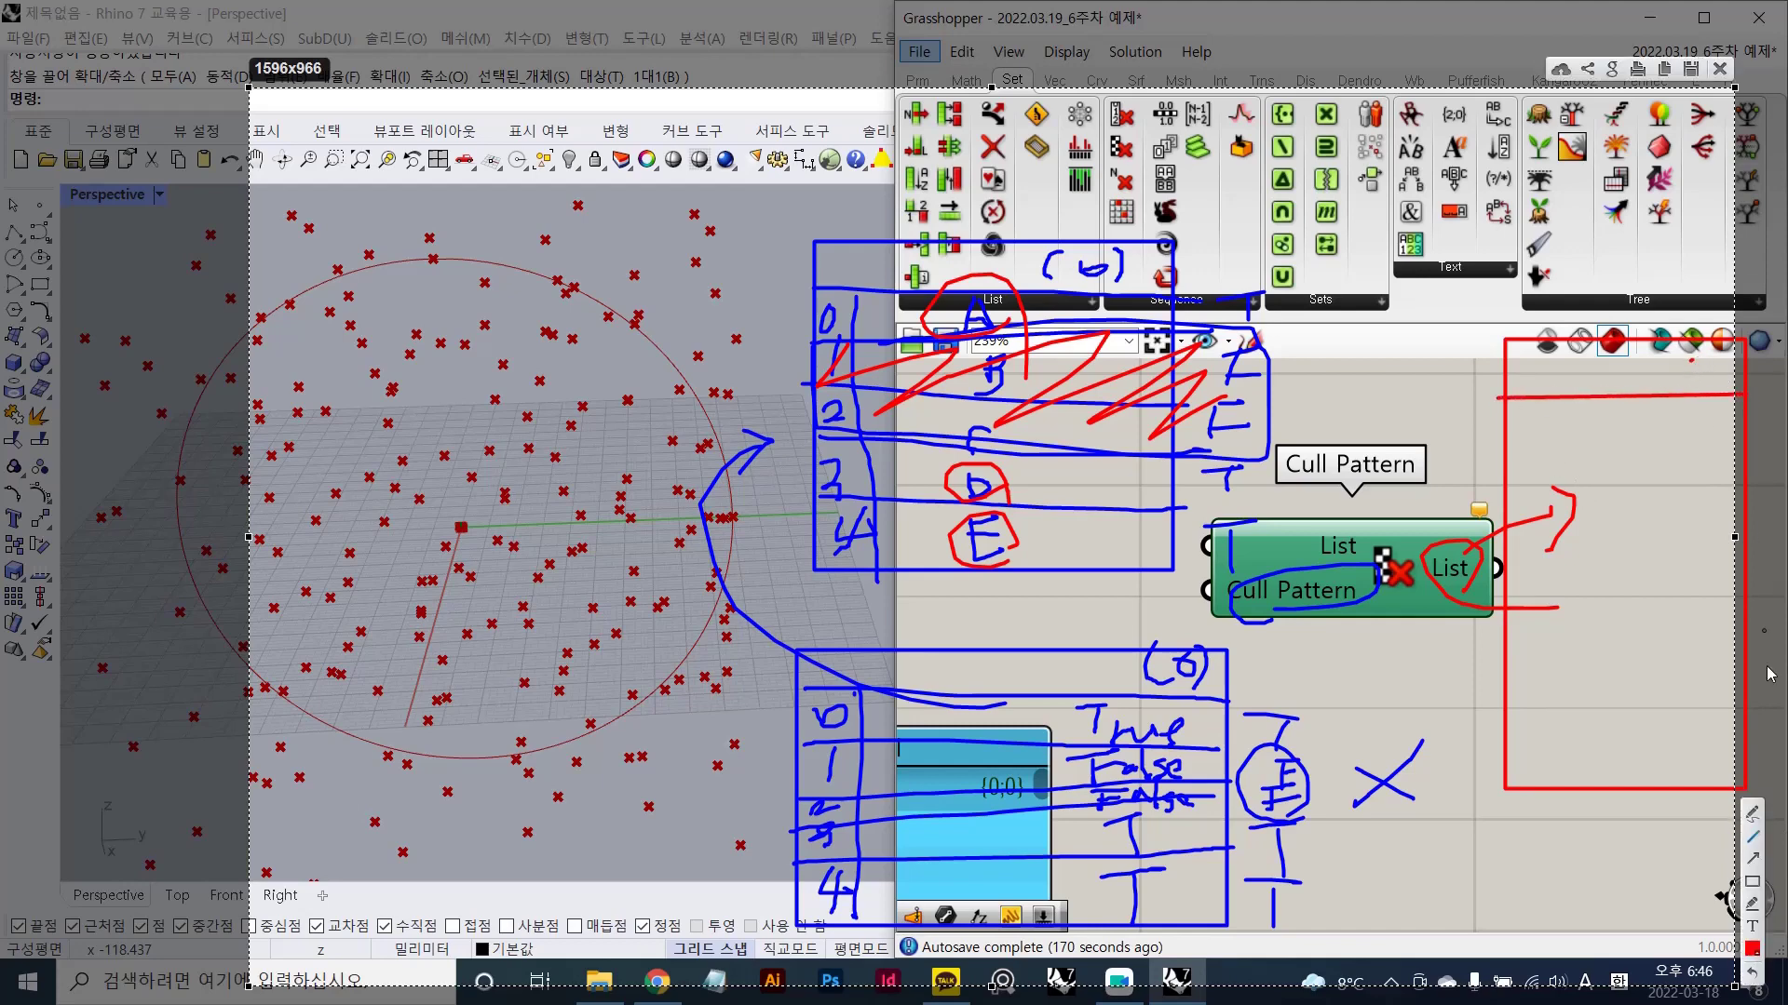
pyautogui.click(1754, 812)
pyautogui.moveTo(1724, 356); pyautogui.dragTo(1650, 381)
pyautogui.moveTo(1503, 459); pyautogui.dragTo(1734, 452)
pyautogui.moveTo(1518, 560); pyautogui.dragTo(1713, 534)
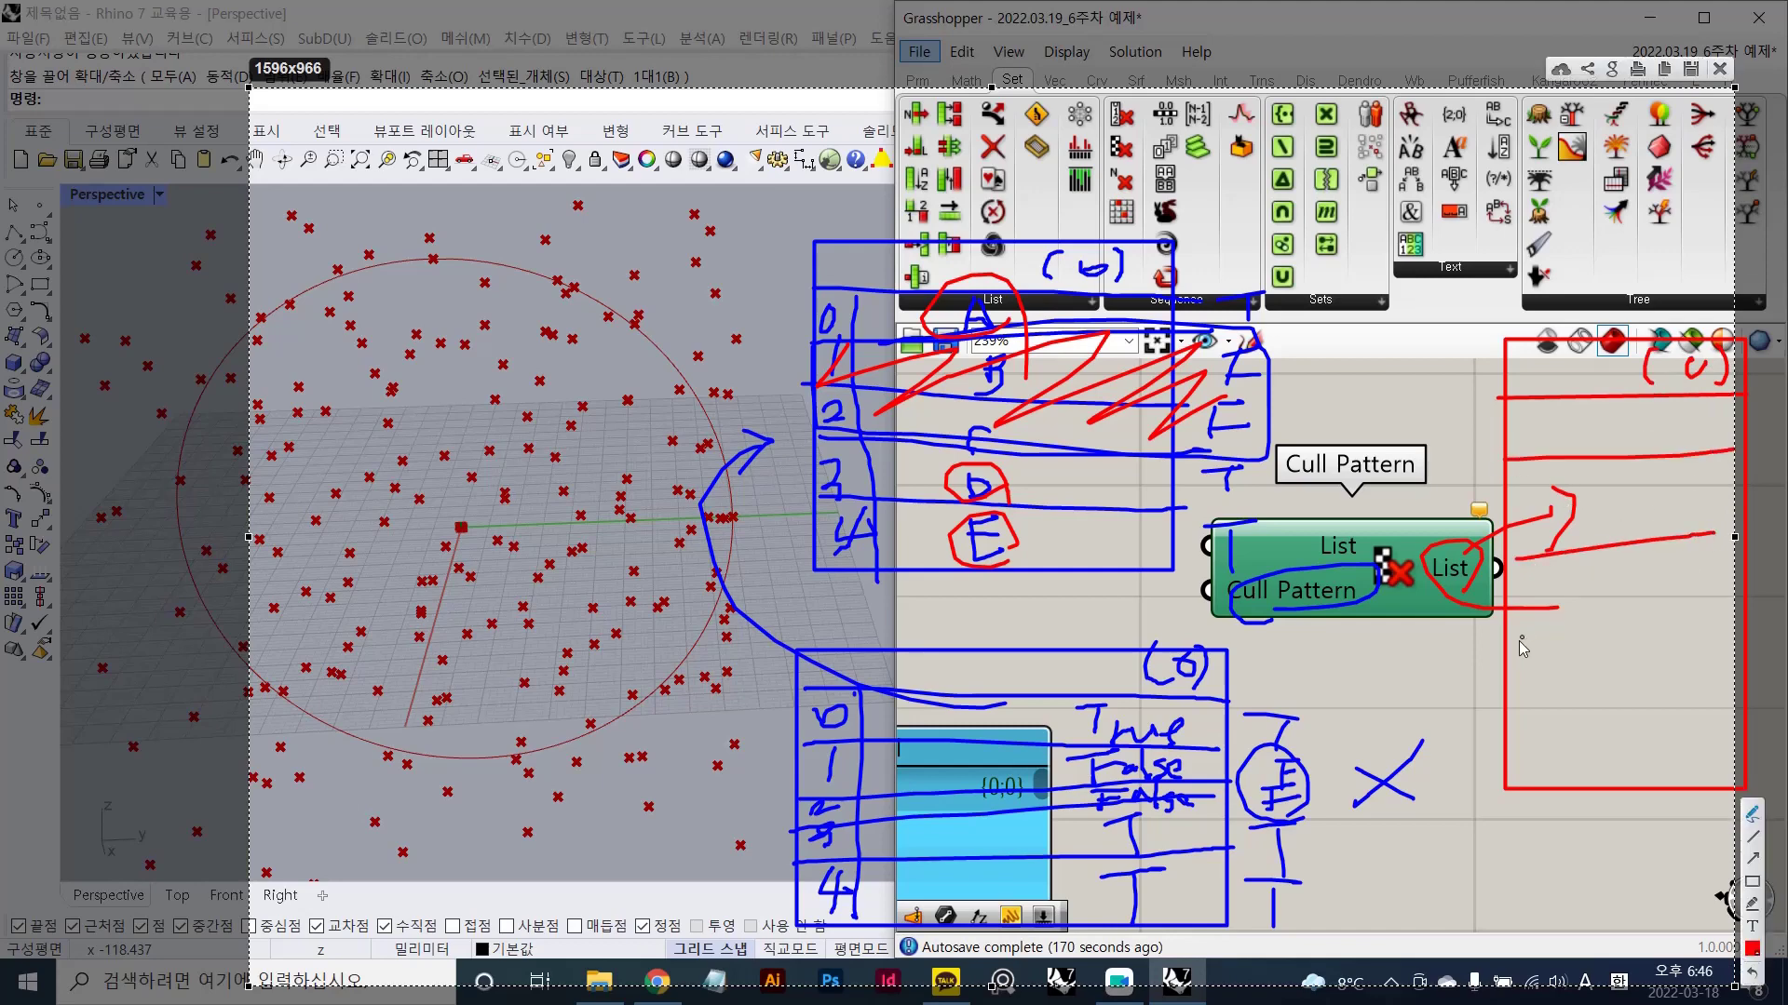
# - Number the red table's rows 0 to 2, fill them with A, D and E, and close the annotated capture
pyautogui.moveTo(1555, 407); pyautogui.dragTo(1572, 780)
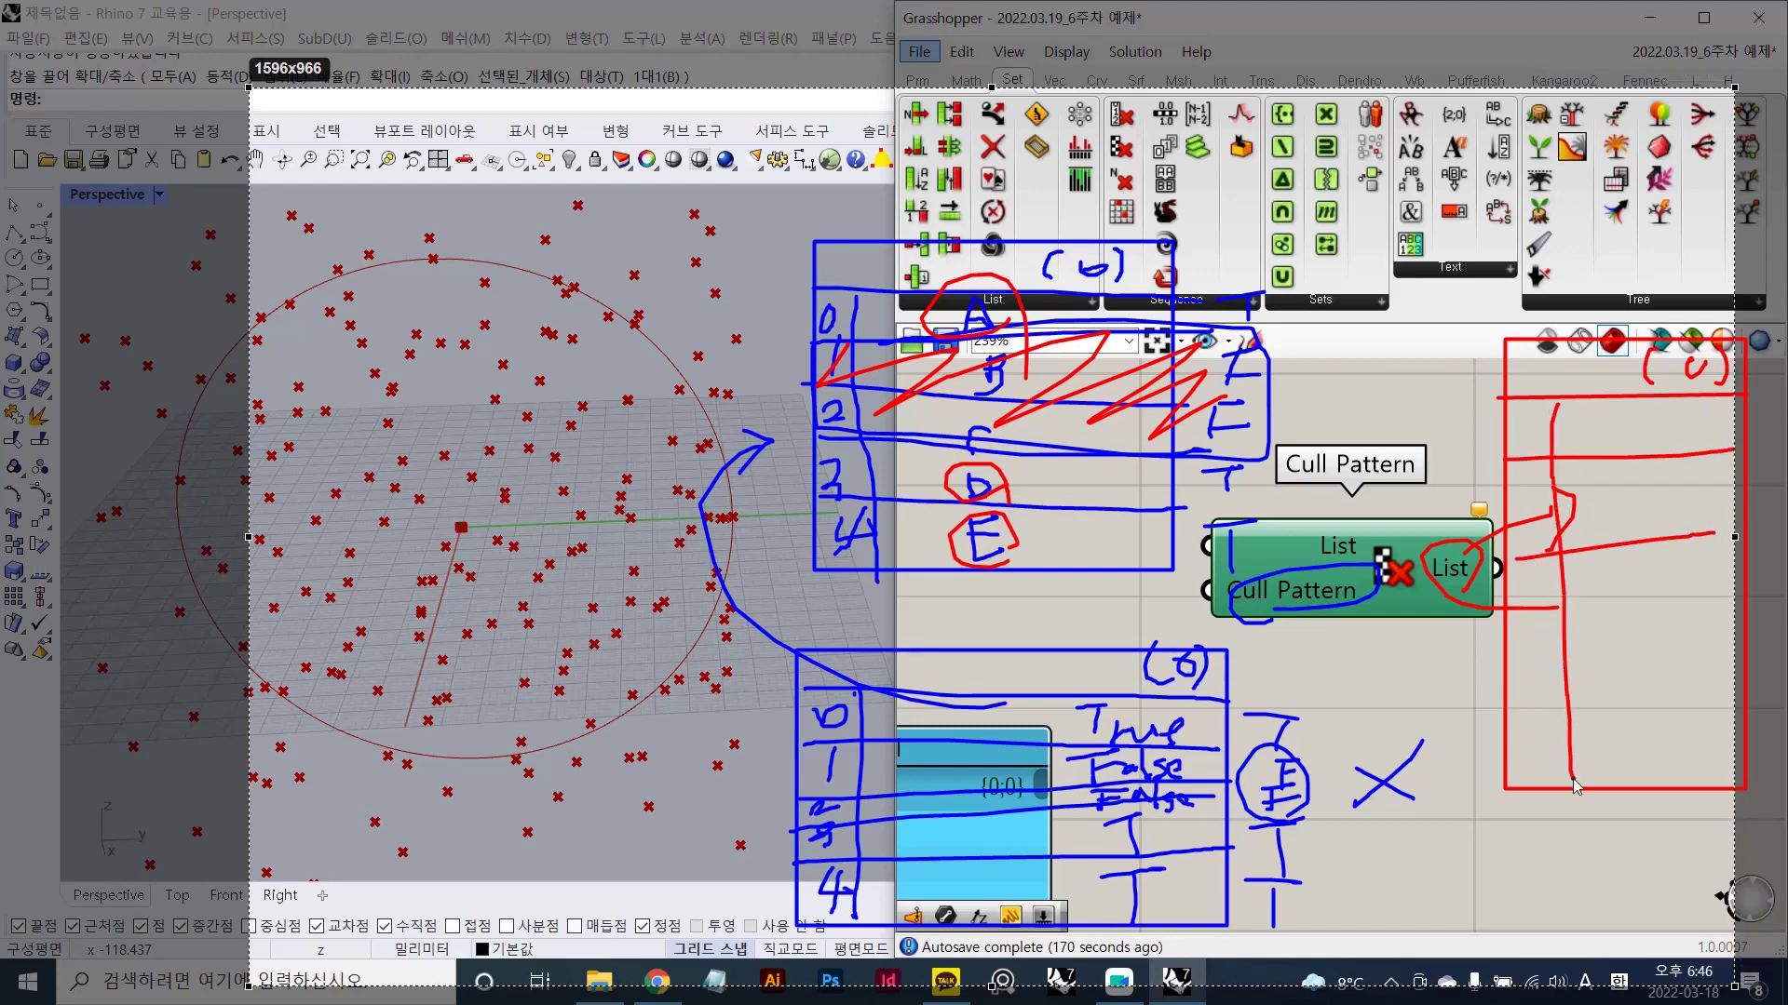
pyautogui.moveTo(1527, 423); pyautogui.dragTo(1527, 544)
pyautogui.moveTo(1523, 641); pyautogui.dragTo(1522, 646)
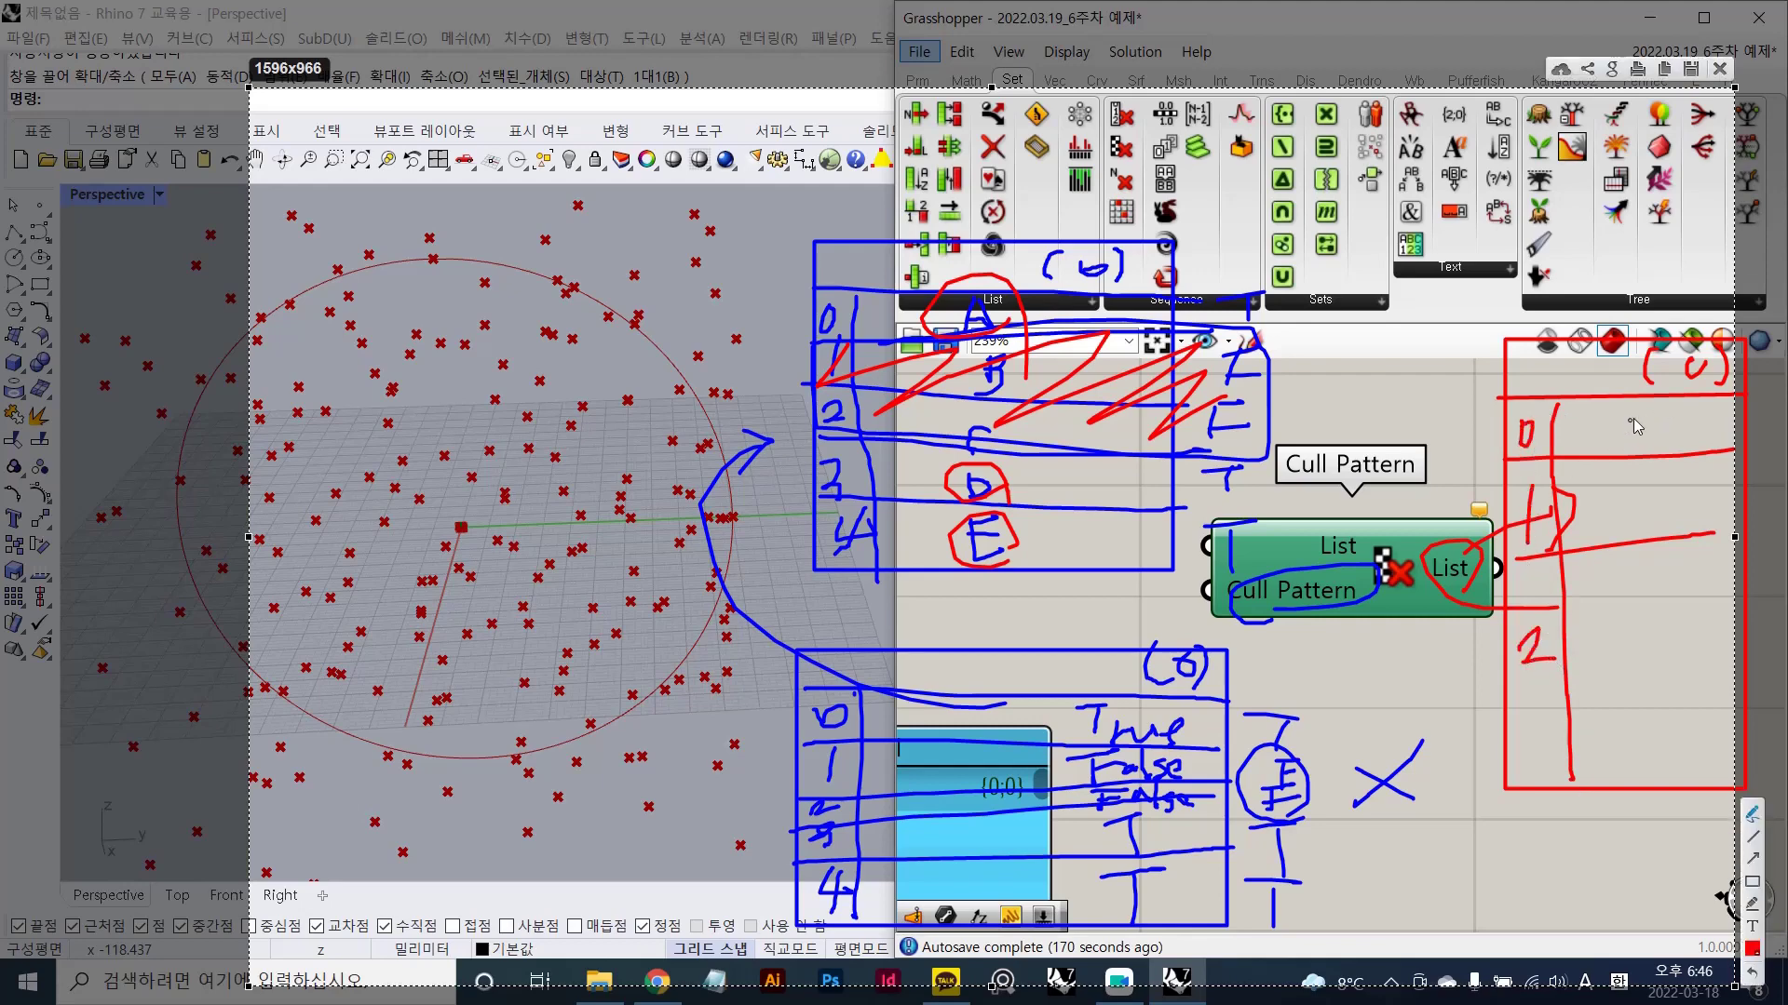
pyautogui.moveTo(1635, 406)
pyautogui.mouseDown()
pyautogui.moveTo(1625, 454)
pyautogui.moveTo(1665, 428)
pyautogui.moveTo(1653, 510)
pyautogui.mouseUp()
pyautogui.moveTo(1684, 562)
pyautogui.mouseDown()
pyautogui.moveTo(1652, 570)
pyautogui.moveTo(1664, 642)
pyautogui.moveTo(1680, 610)
pyautogui.mouseUp()
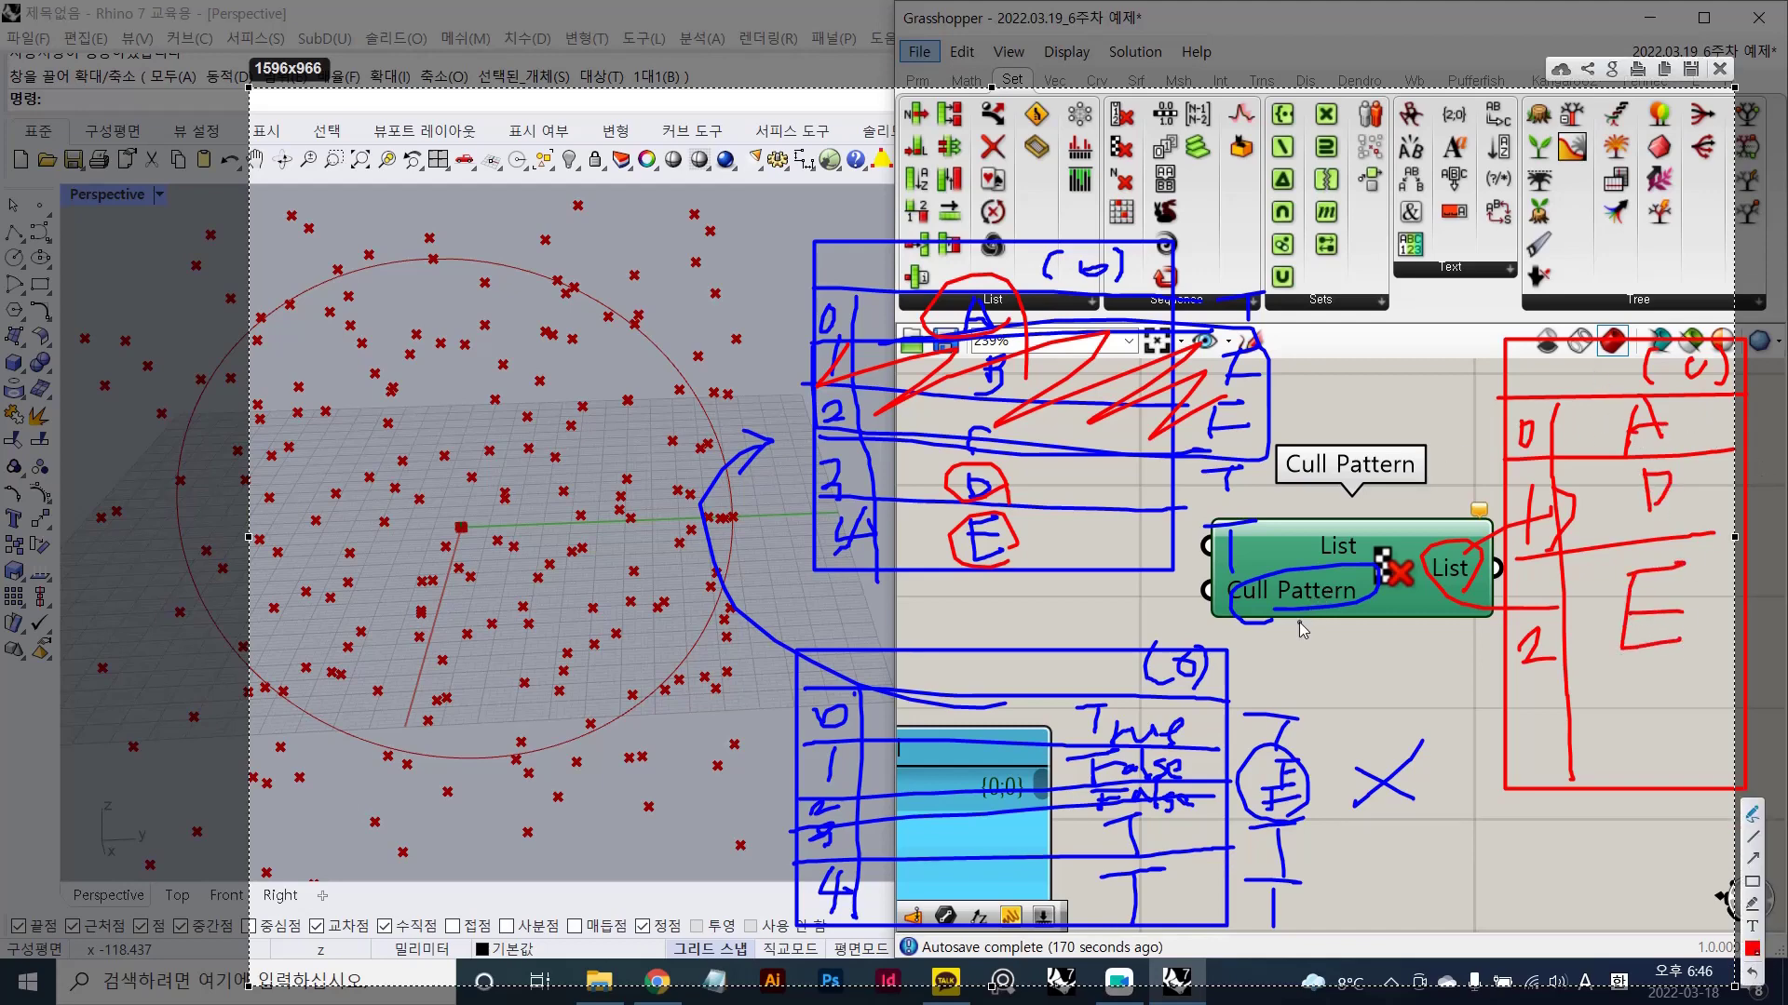
pyautogui.press('Escape')
# - Examine the Panel's True/False list and the Distance and Smaller Than components that feed it
pyautogui.scroll(-3, 1338, 597)
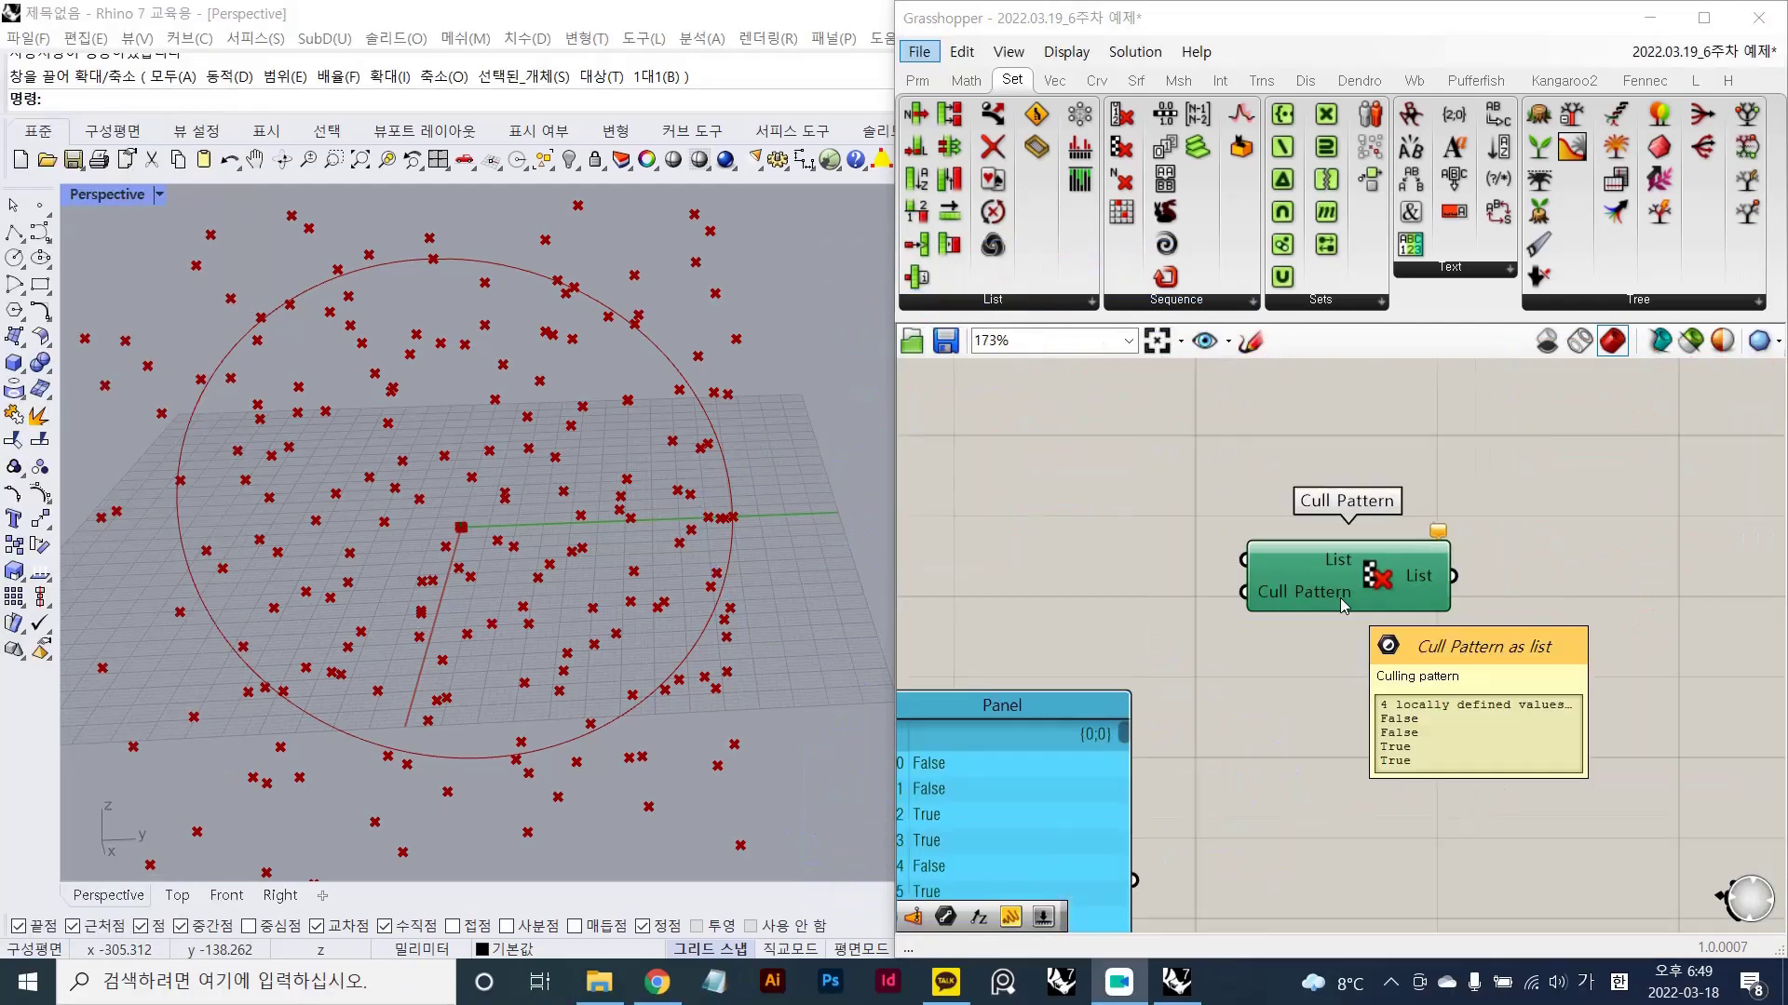
pyautogui.moveTo(1192, 661); pyautogui.dragTo(1313, 544, button='right')
pyautogui.scroll(3, 1331, 695)
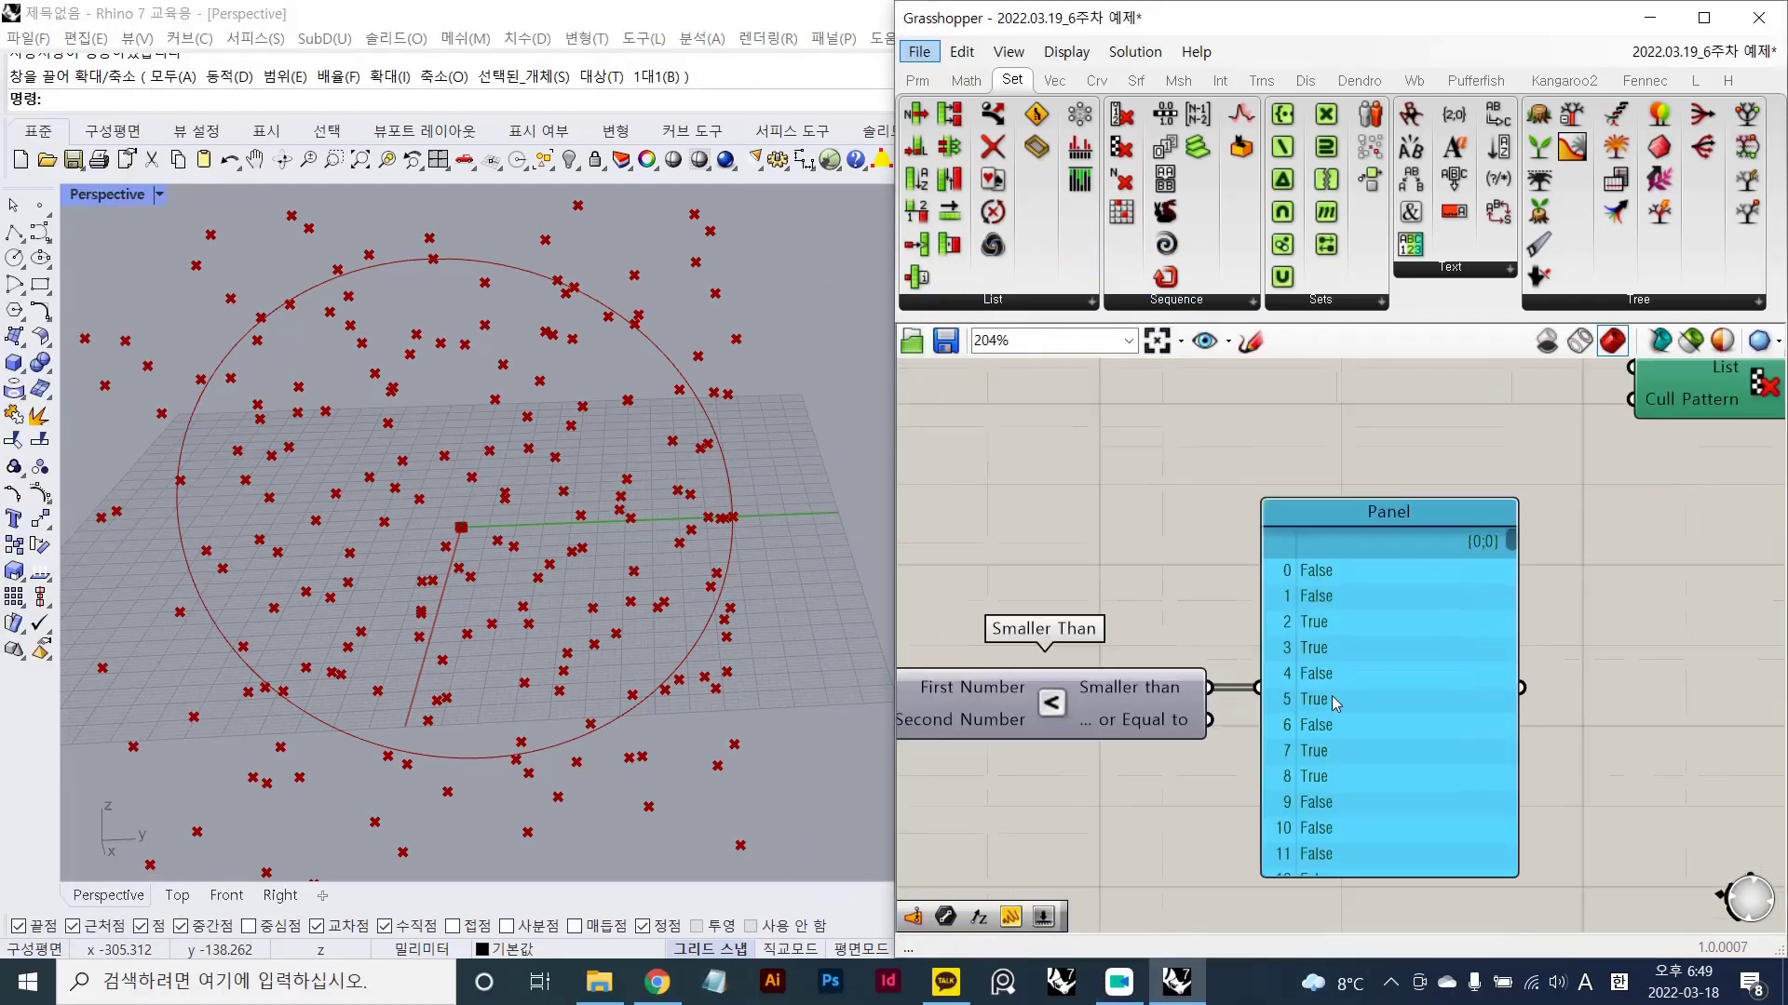
pyautogui.click(1437, 662)
pyautogui.moveTo(1437, 668); pyautogui.dragTo(1449, 669)
pyautogui.scroll(-3, 1305, 649)
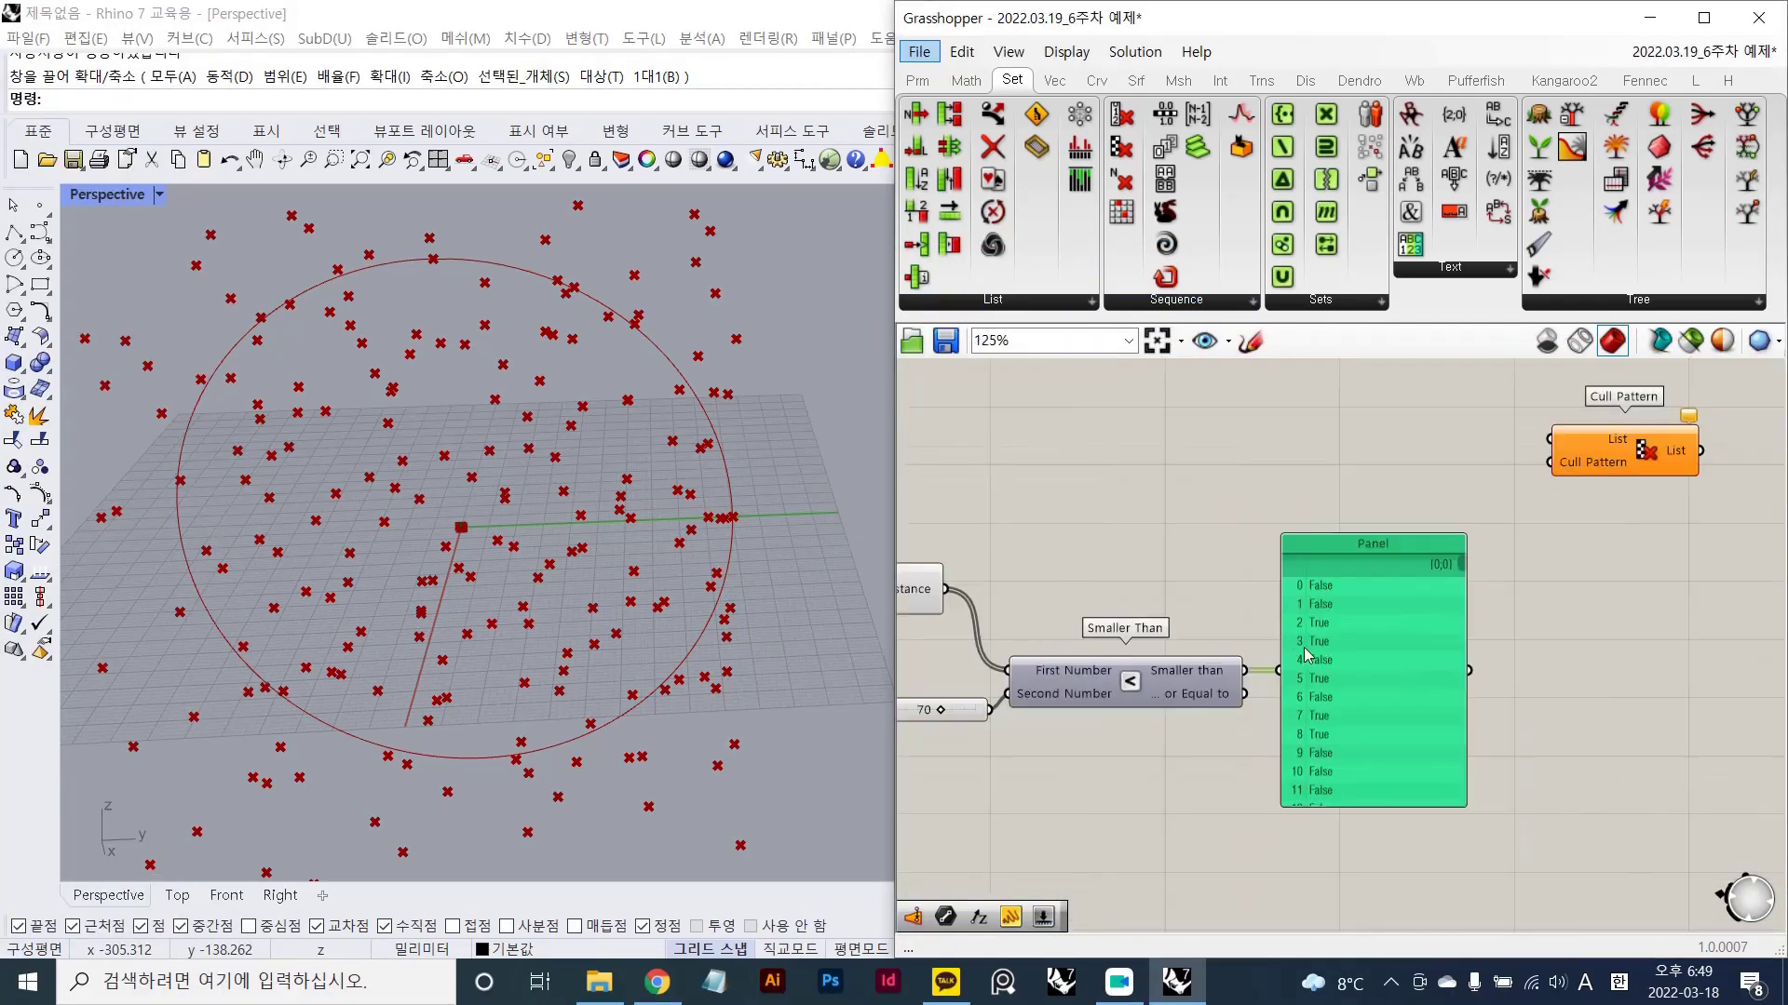
pyautogui.moveTo(1070, 576); pyautogui.dragTo(1293, 587, button='right')
pyautogui.click(1120, 615)
pyautogui.click(1169, 603)
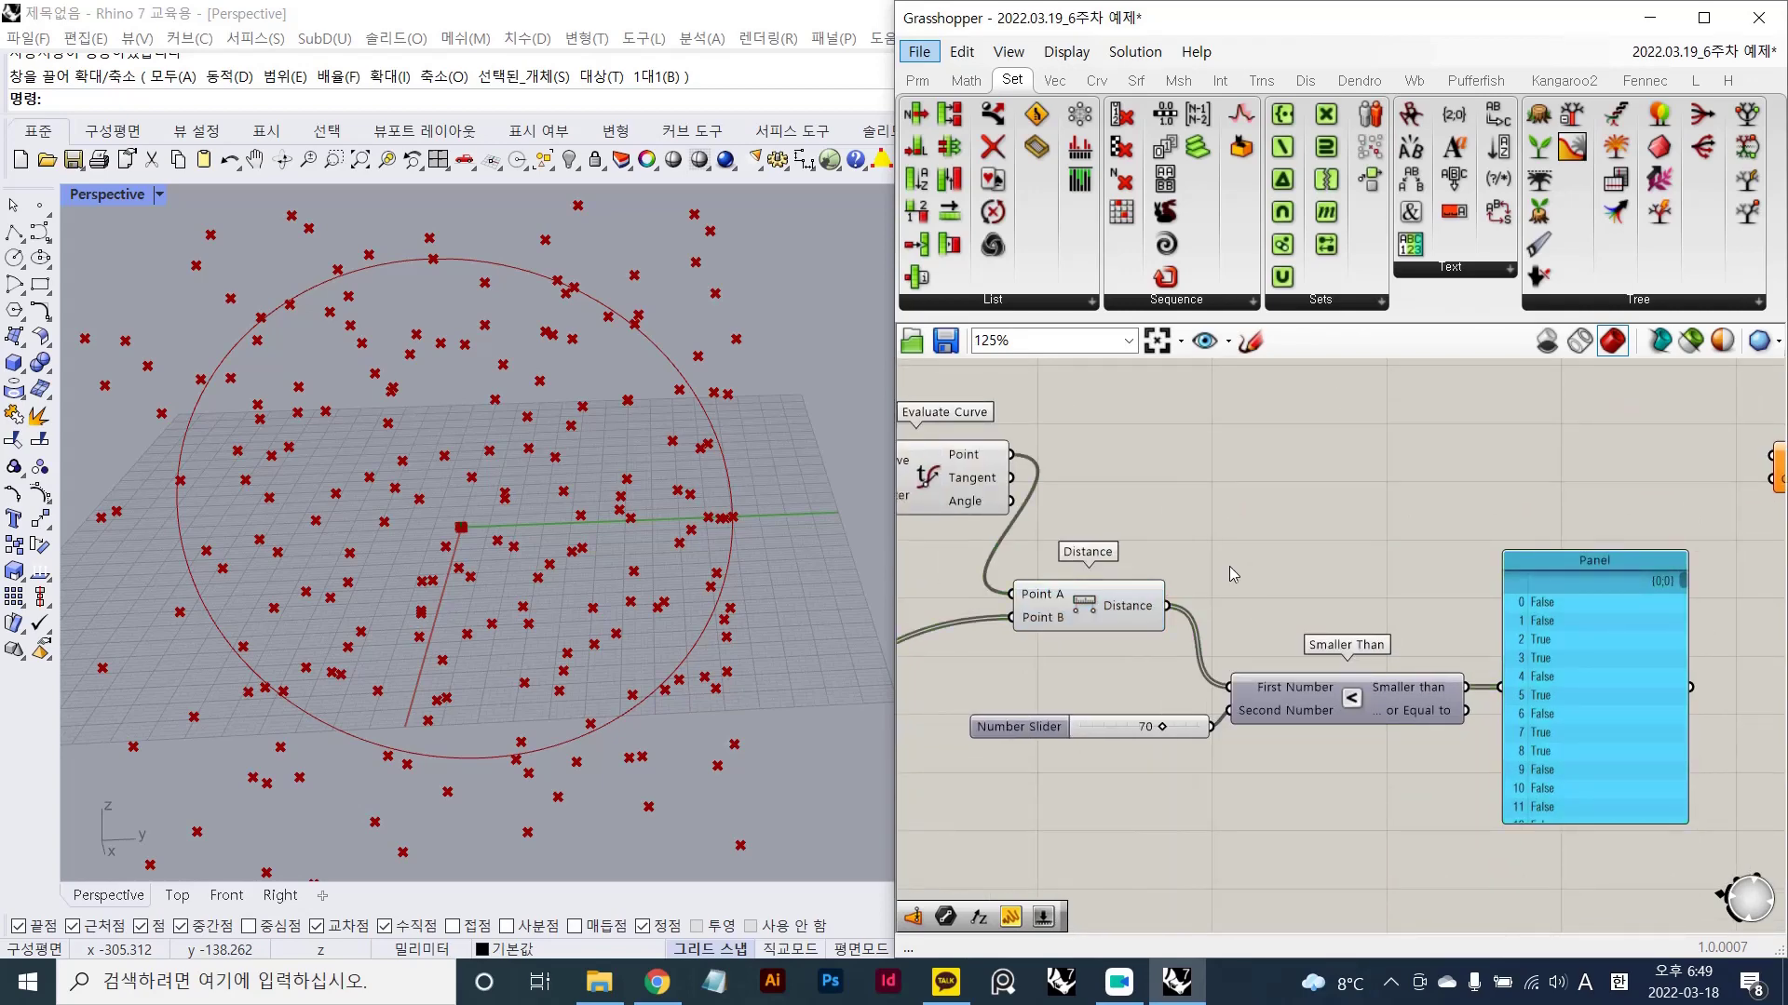
pyautogui.moveTo(973, 500); pyautogui.dragTo(1049, 509, button='right')
pyautogui.moveTo(1539, 643); pyautogui.dragTo(1466, 591, button='right')
pyautogui.click(1570, 628)
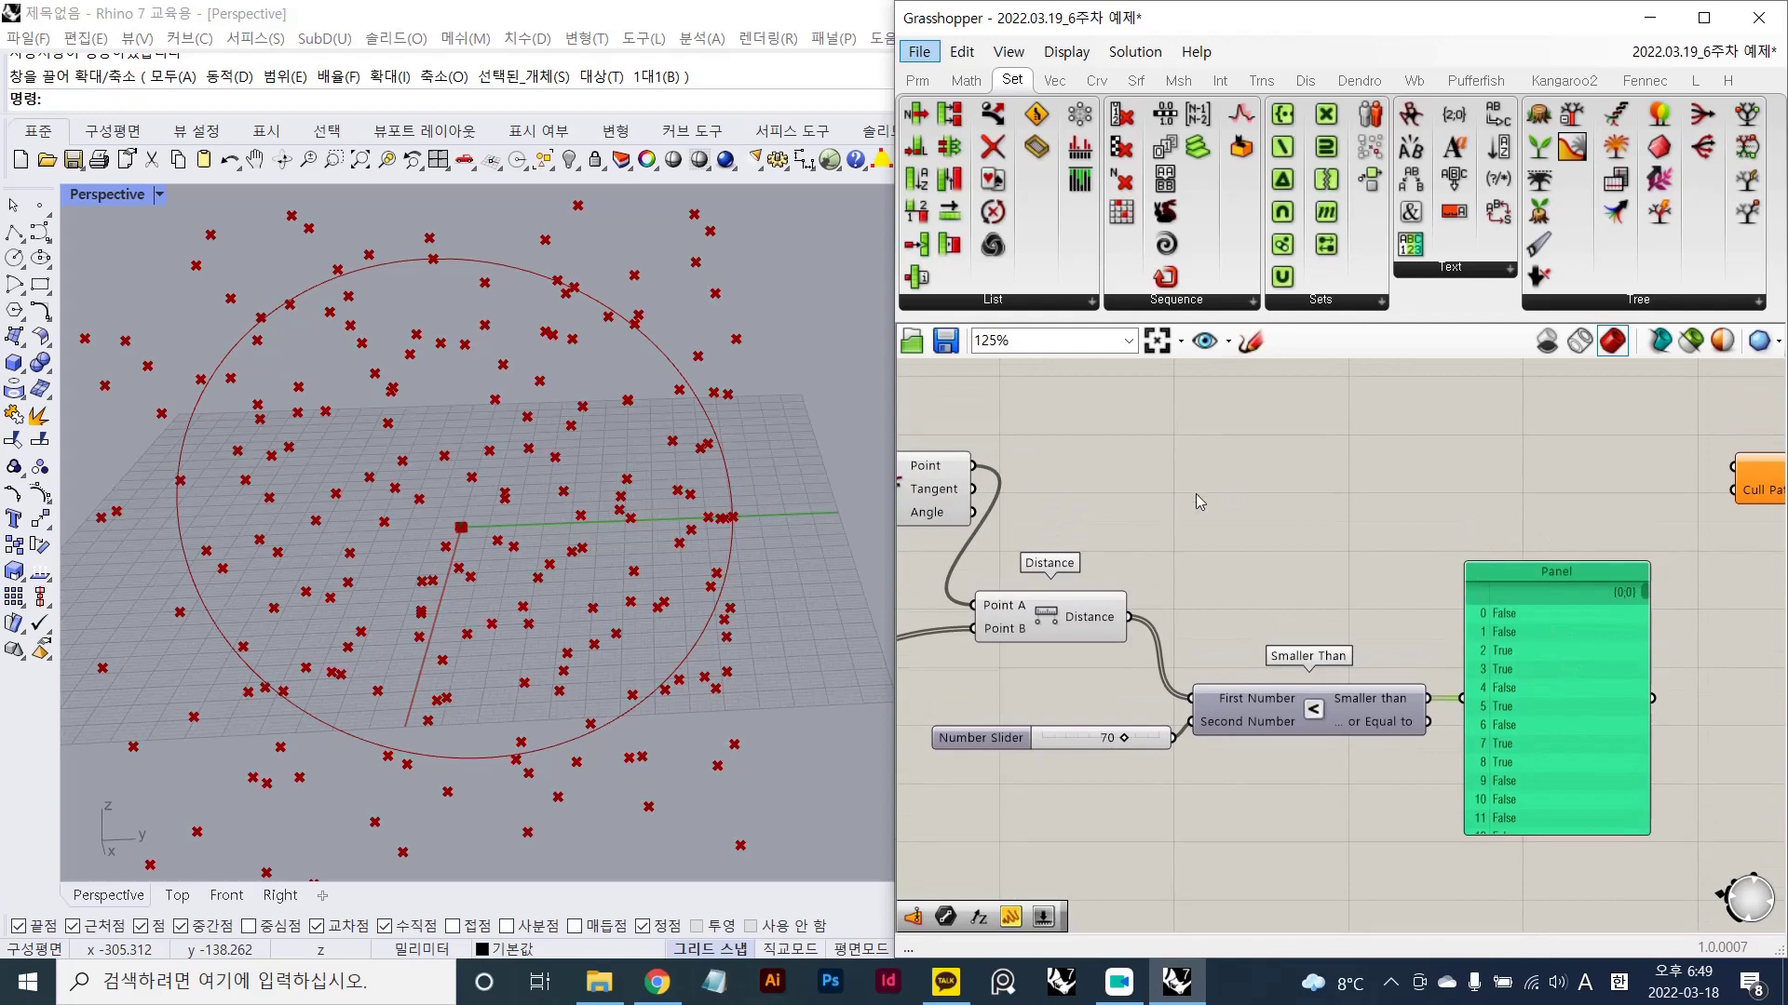
# - Move the Cull Pattern component into the empty space above Distance, beside Evaluate Curve
pyautogui.moveTo(1196, 501); pyautogui.dragTo(1240, 549, button='right')
pyautogui.click(959, 545)
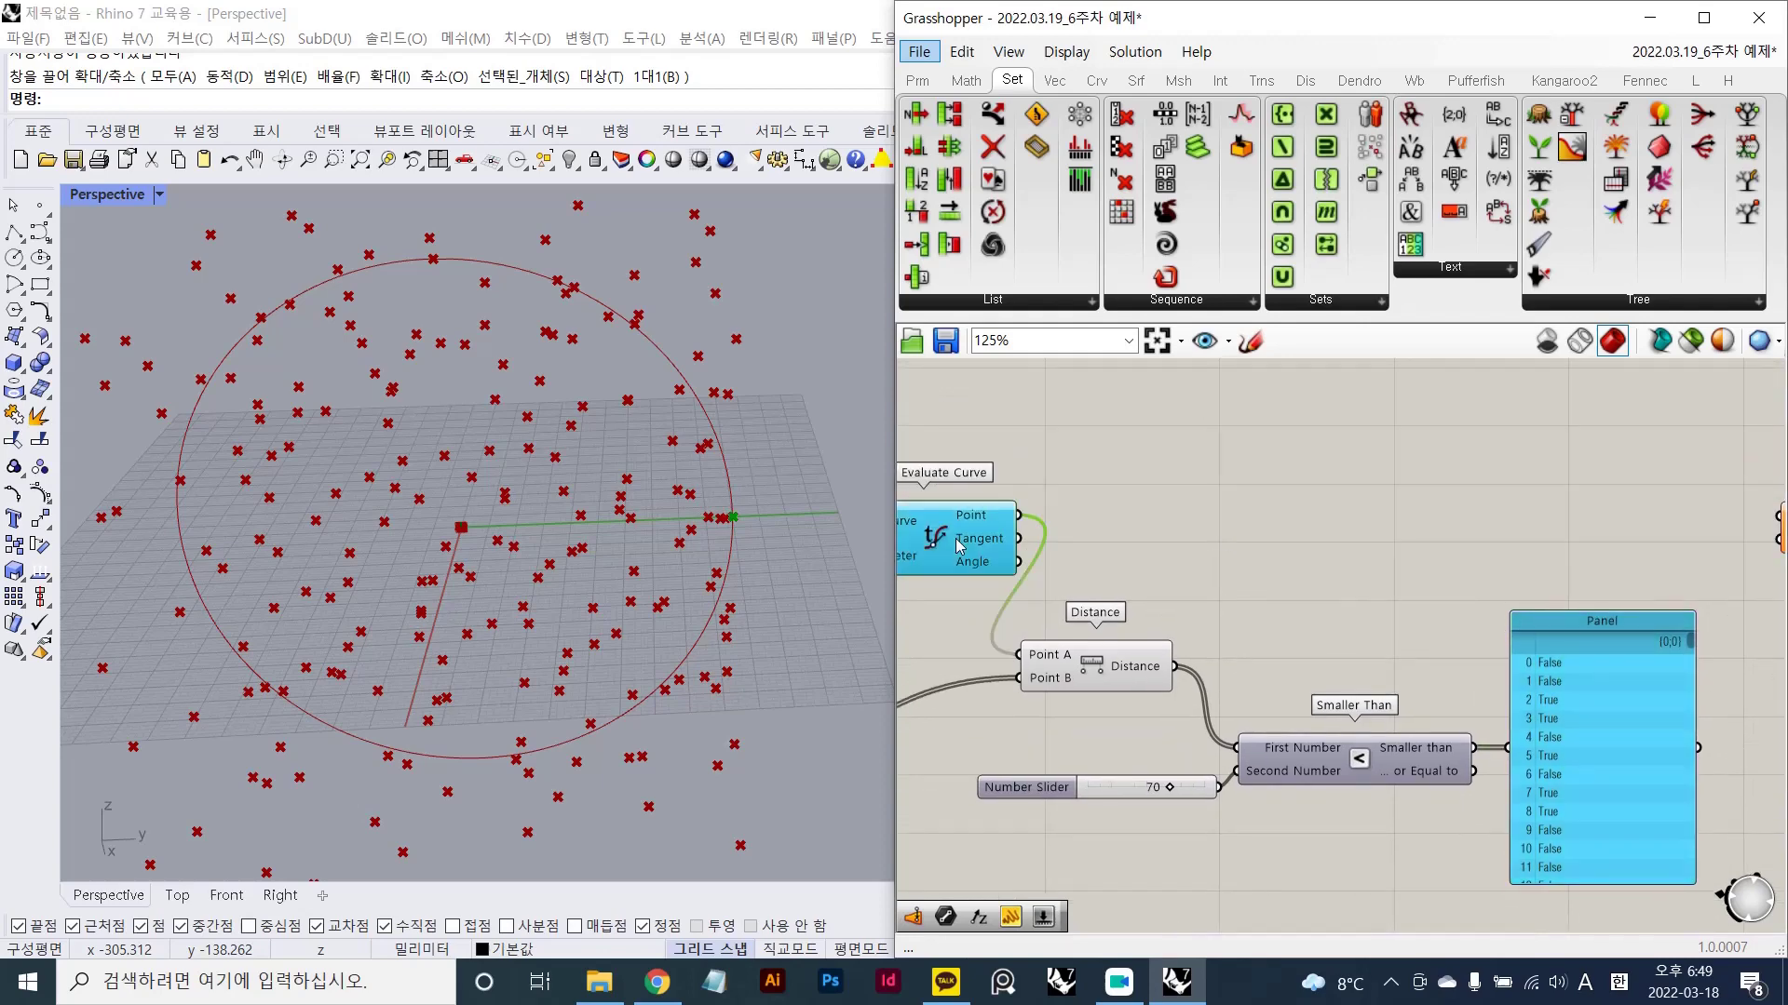
pyautogui.scroll(-1, 1155, 539)
pyautogui.click(1157, 539)
pyautogui.moveTo(1715, 536); pyautogui.dragTo(1216, 515)
pyautogui.scroll(3, 1034, 498)
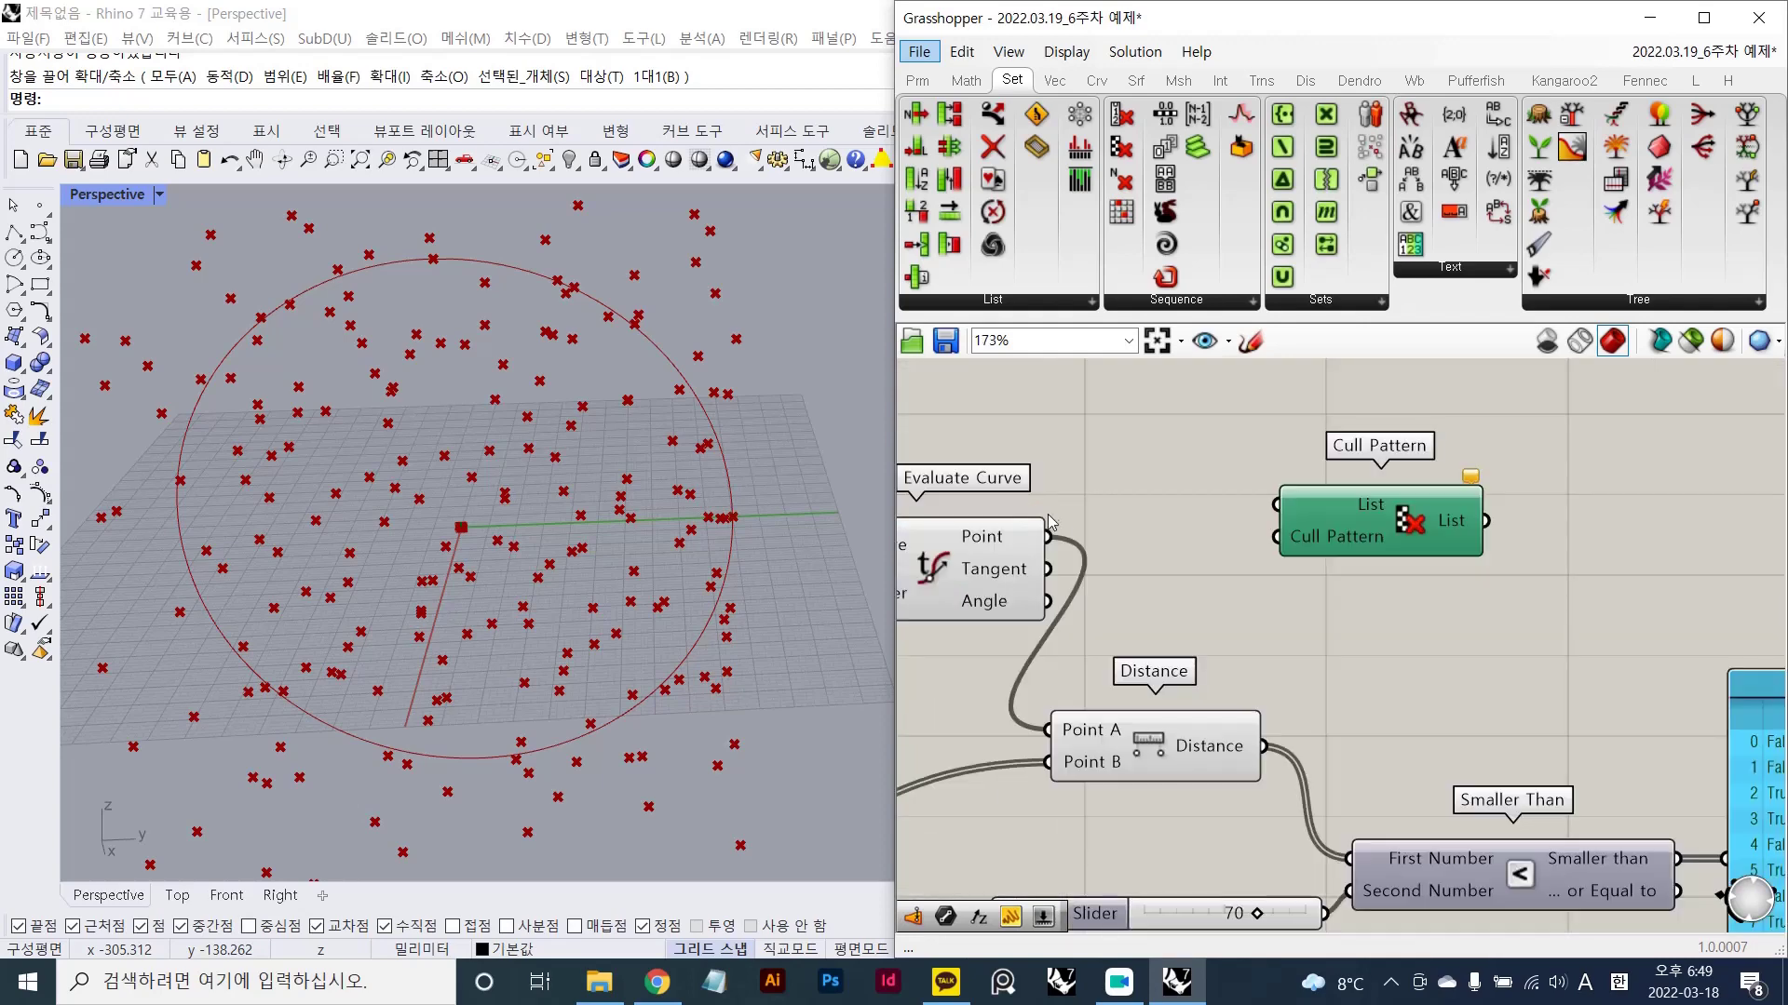
# - Move the Distance component slightly to the right, between Evaluate Curve and Smaller Than
pyautogui.click(1024, 554)
pyautogui.moveTo(1175, 630); pyautogui.dragTo(1181, 528, button='right')
pyautogui.click(1281, 575)
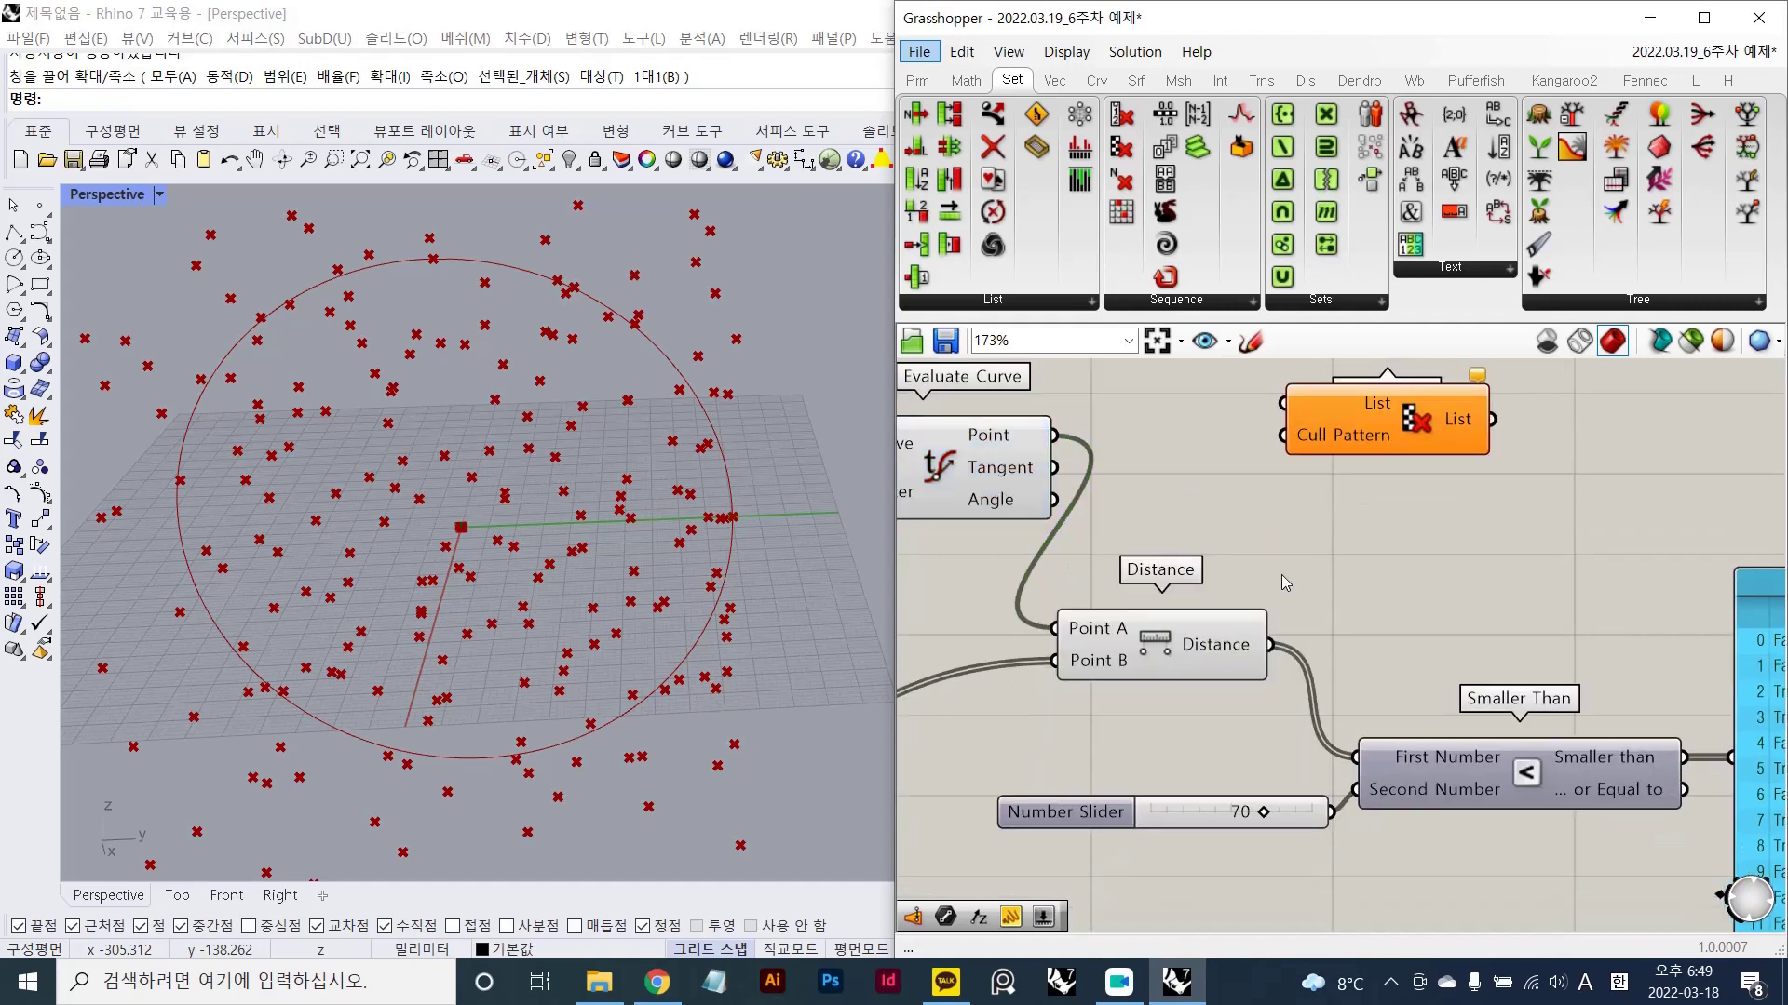
pyautogui.moveTo(1214, 654); pyautogui.dragTo(1294, 643)
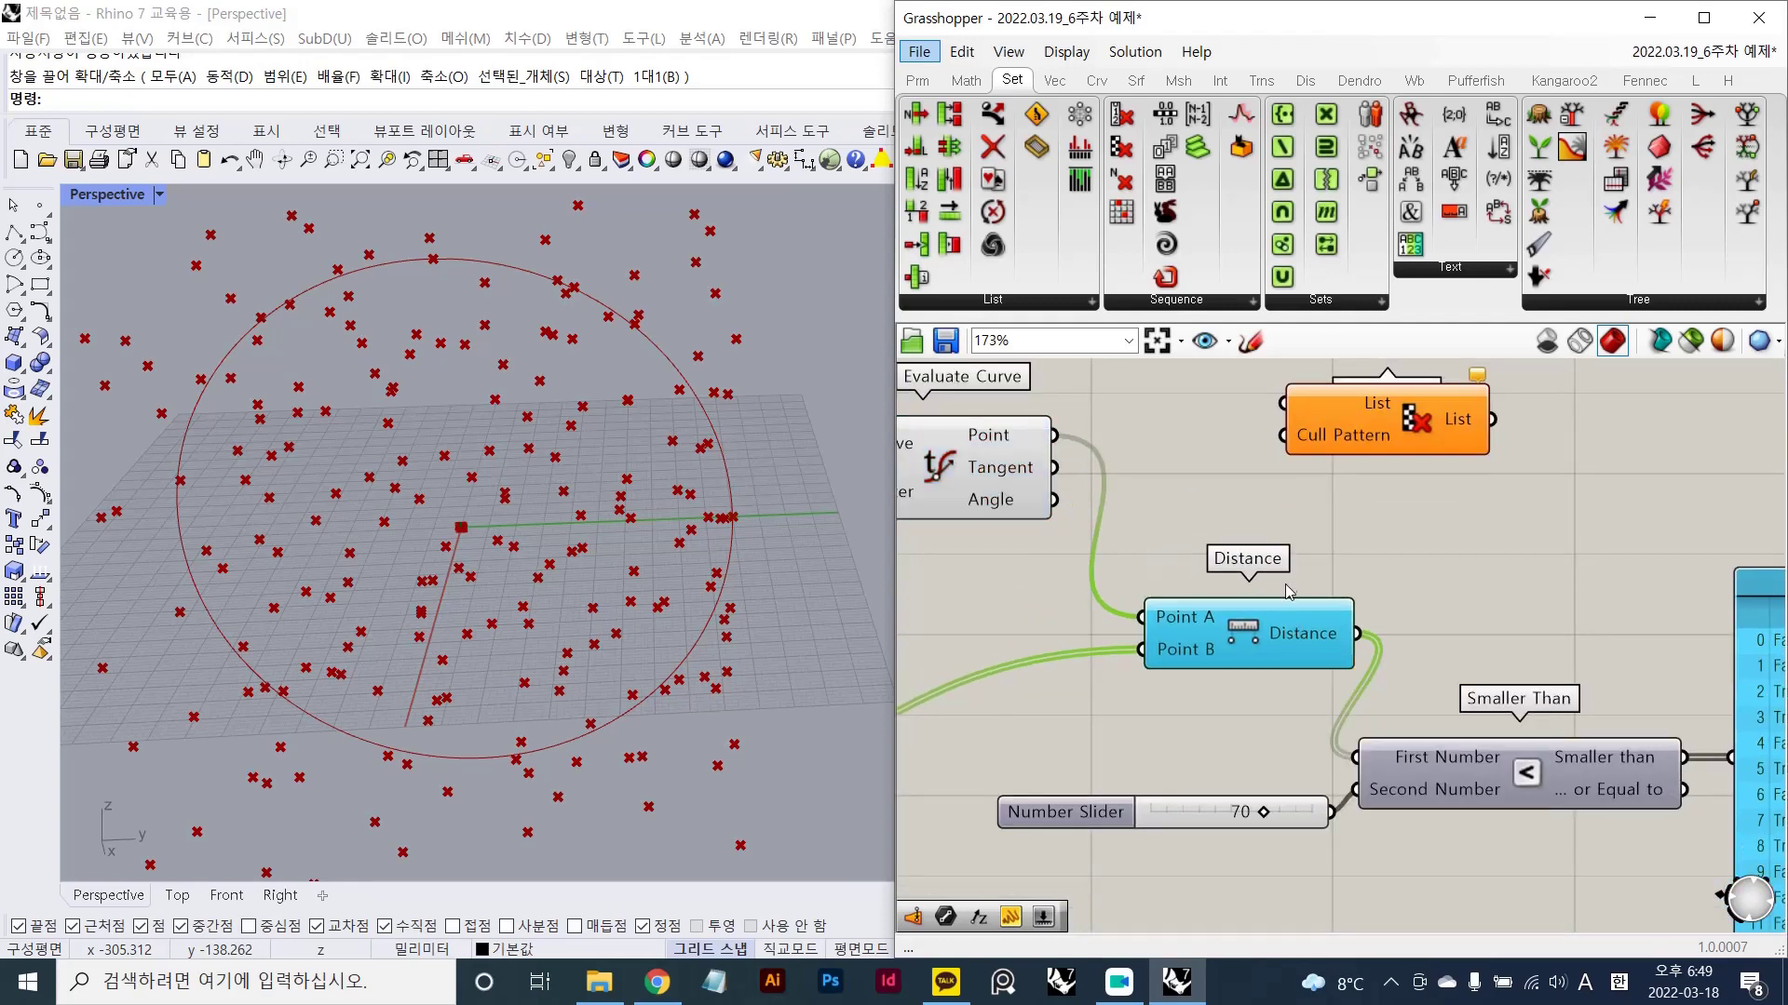
pyautogui.click(1216, 495)
# - Highlight Evaluate Curve's point and Populate 3D's points in the viewport to compare the two Distance inputs
pyautogui.click(980, 483)
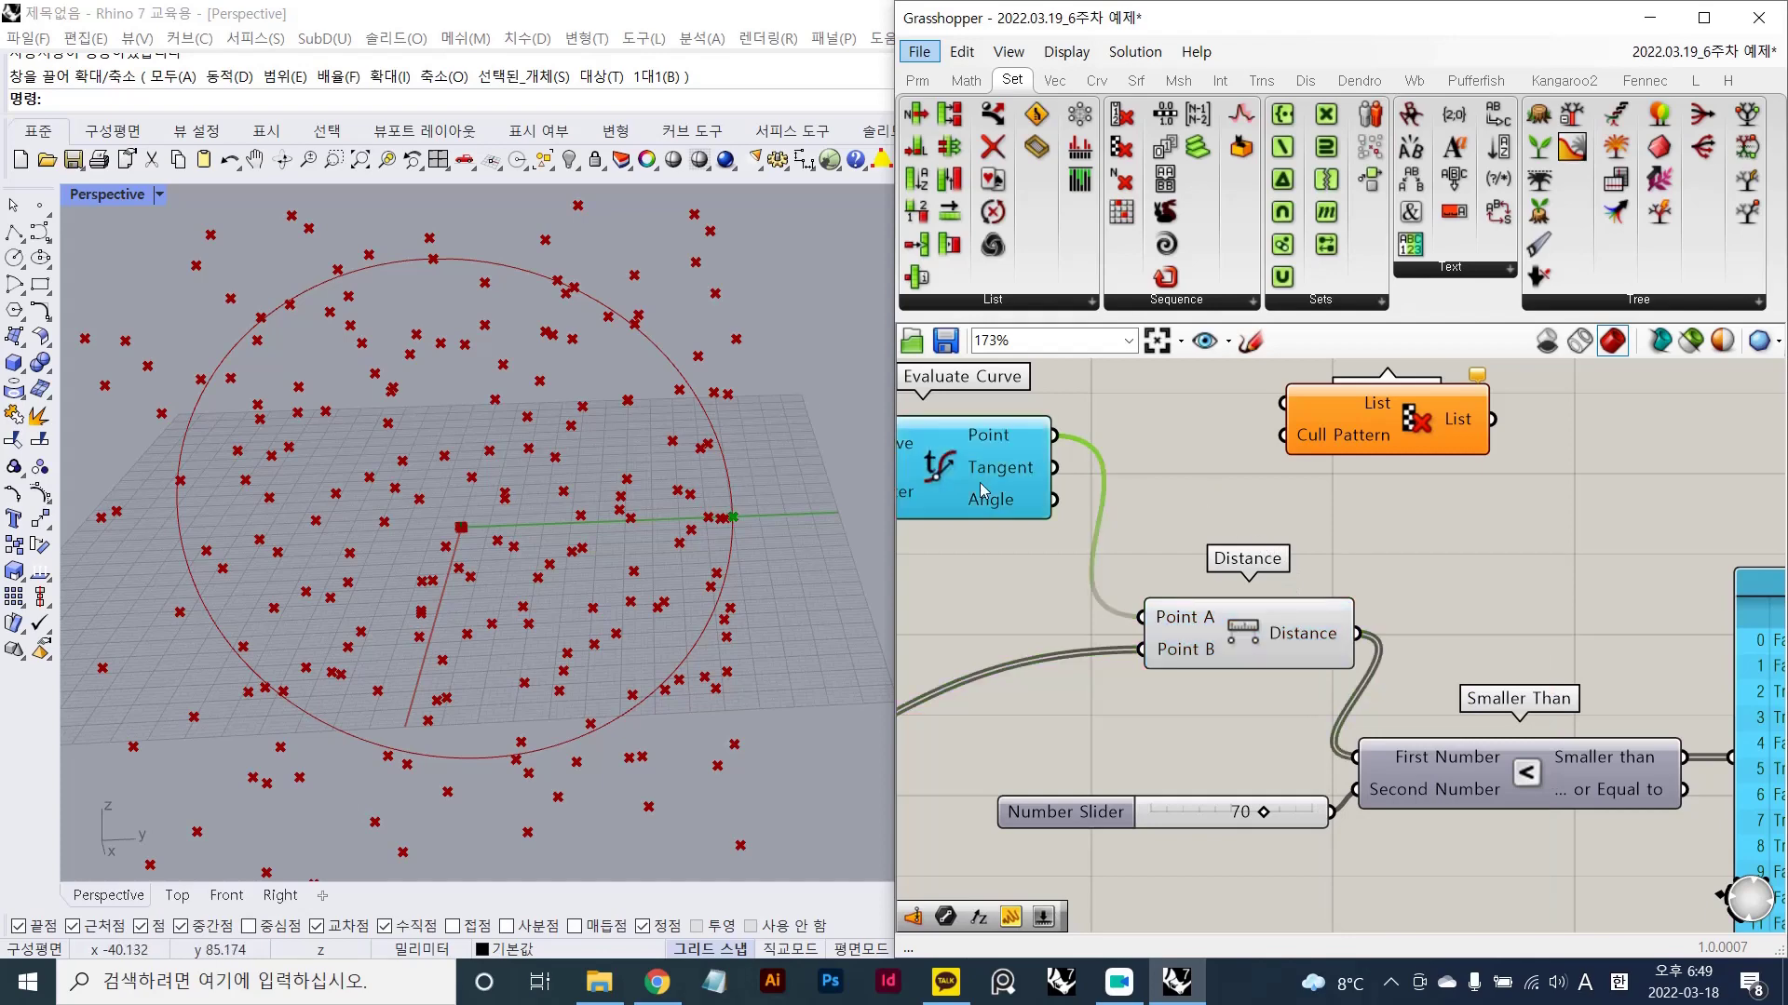
pyautogui.click(1080, 610)
pyautogui.moveTo(1080, 611); pyautogui.dragTo(1478, 461, button='right')
pyautogui.scroll(-2, 1461, 451)
pyautogui.click(1041, 559)
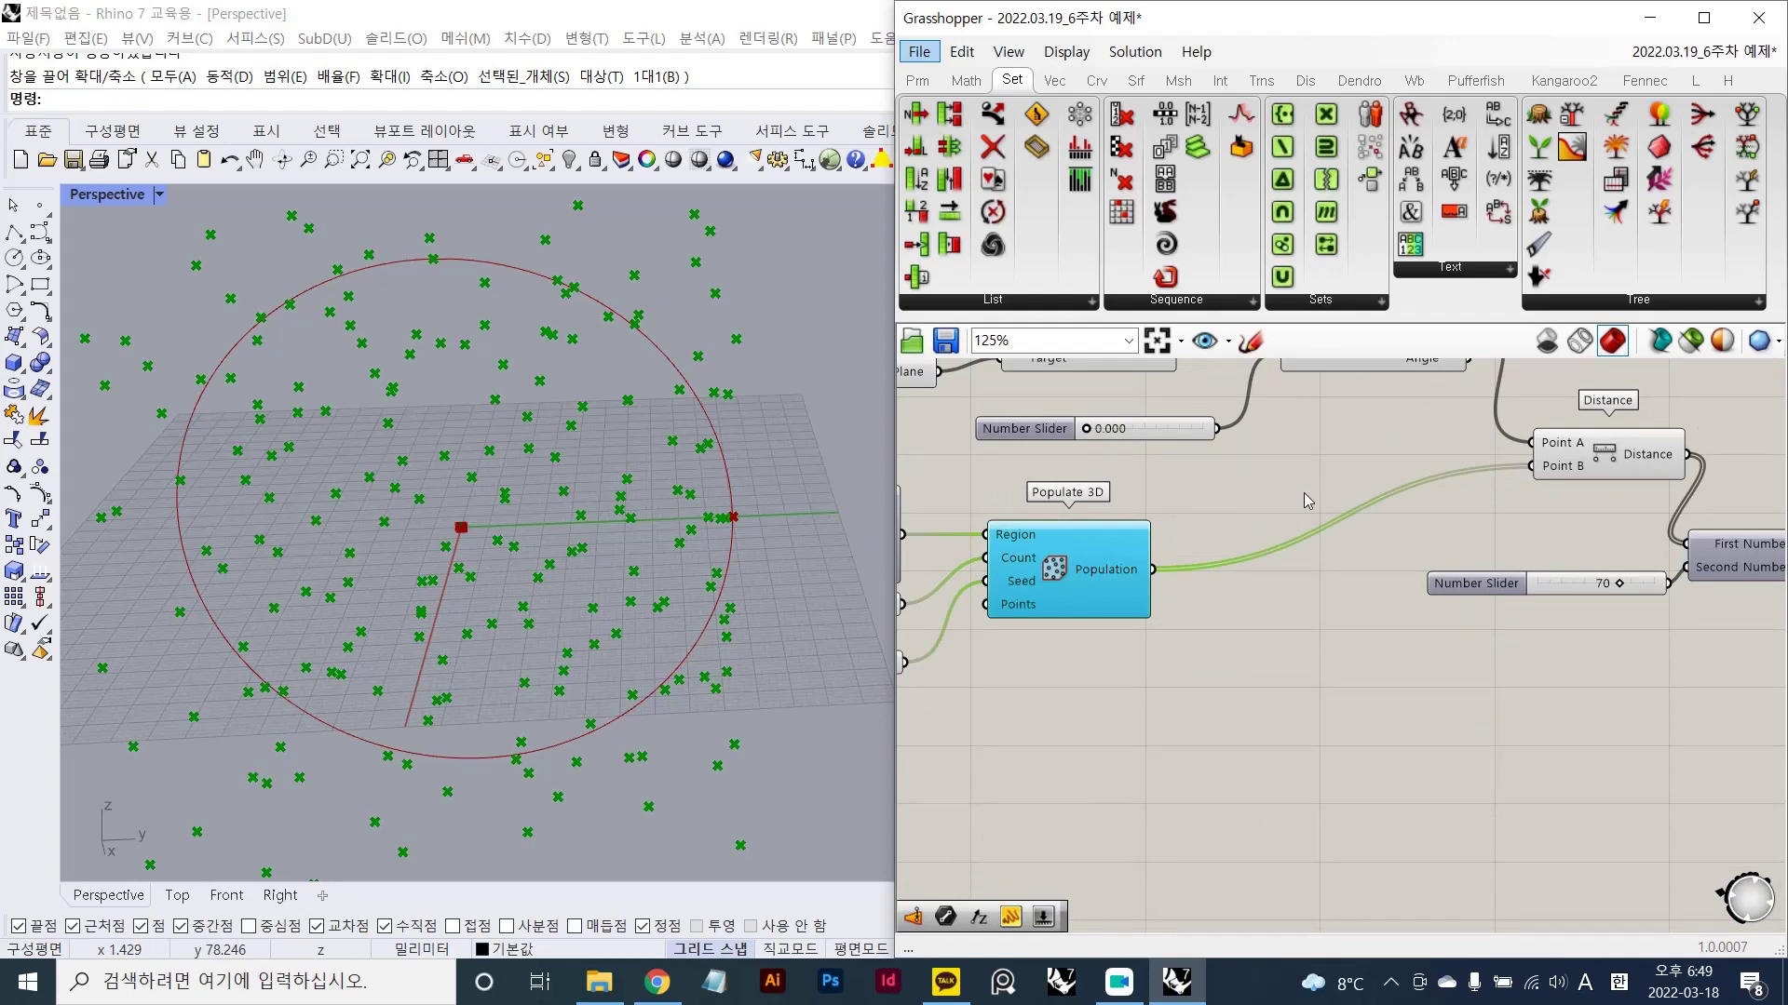
pyautogui.moveTo(1303, 494); pyautogui.dragTo(1190, 645, button='right')
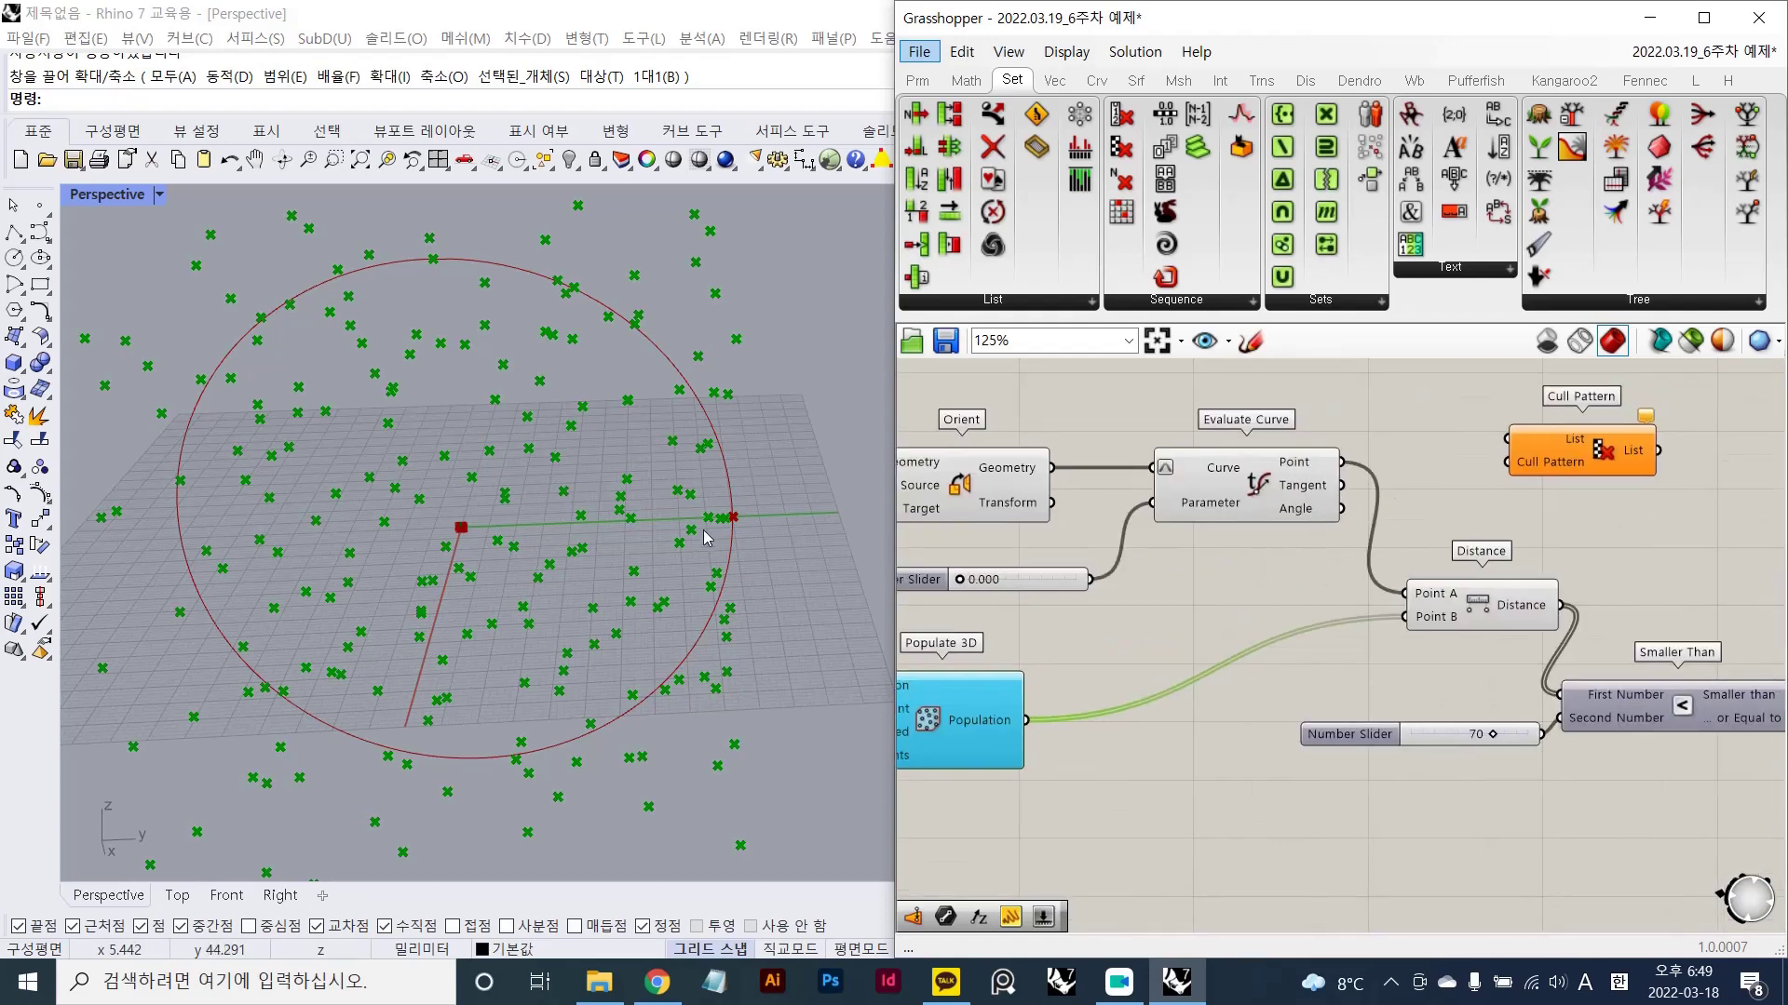
# - Capture the viewport region with the points and draw a red line from the circle's evaluated point to a nearby point
pyautogui.press('Print')
pyautogui.moveTo(153, 109); pyautogui.dragTo(1024, 864)
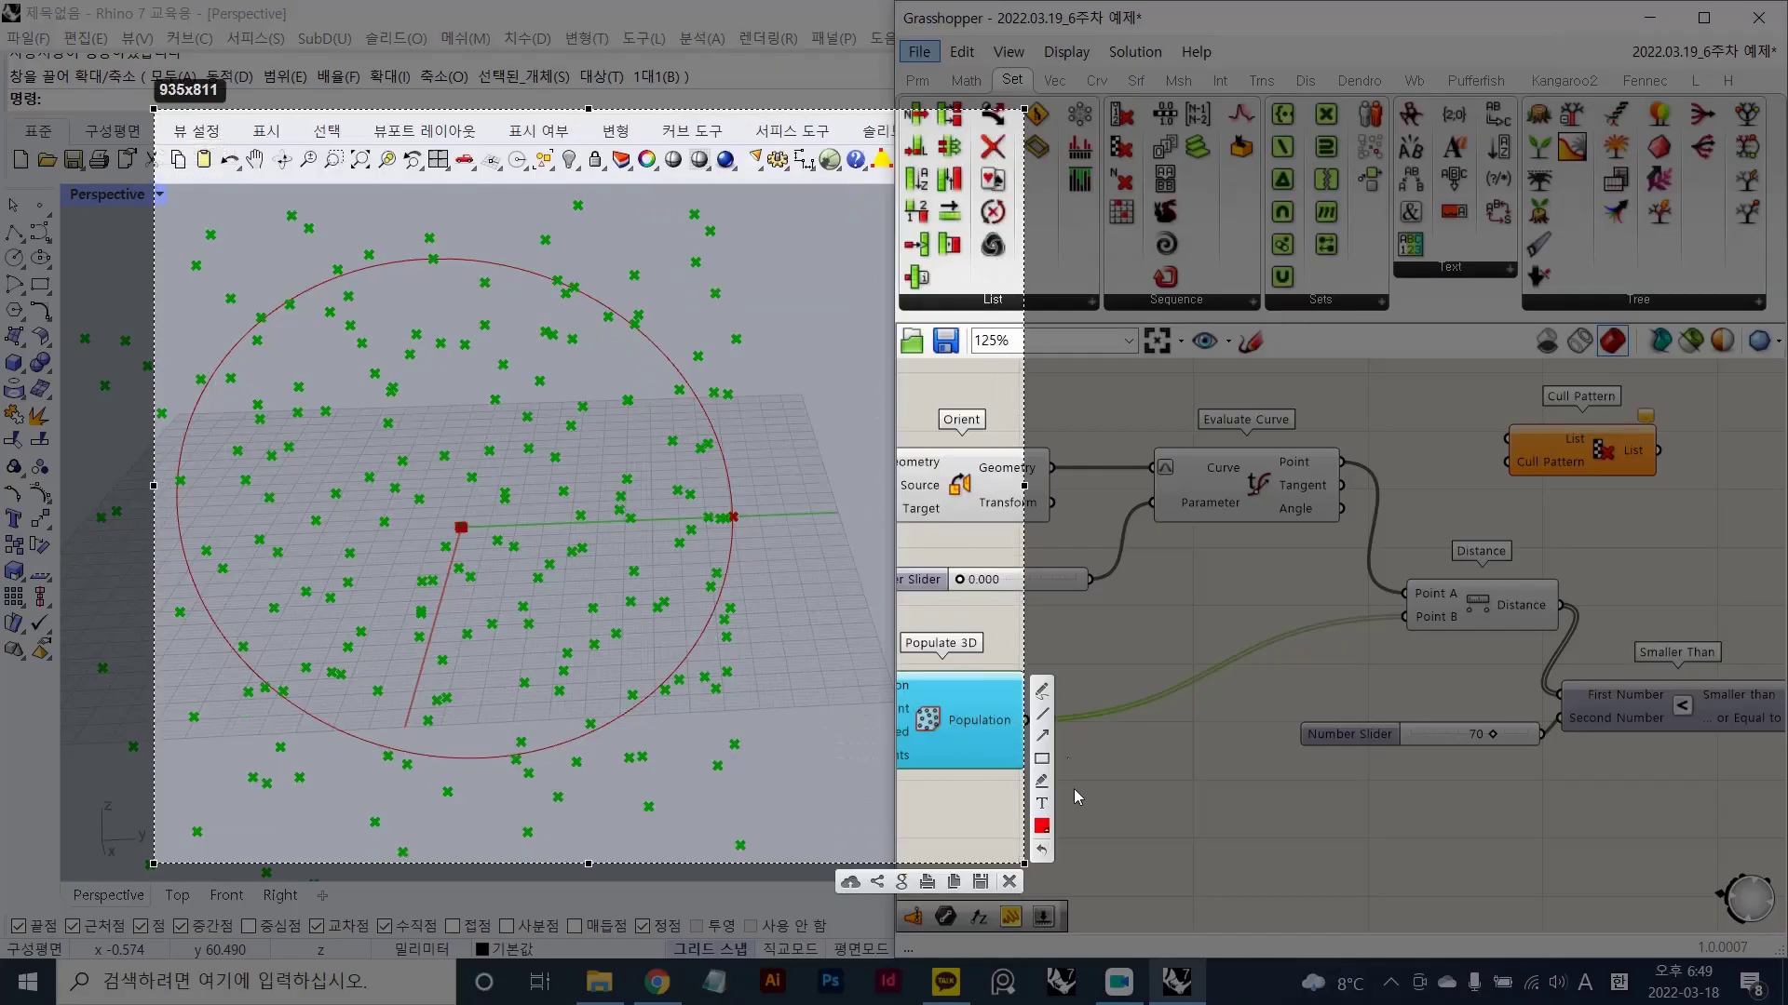
pyautogui.moveTo(733, 608); pyautogui.dragTo(731, 608)
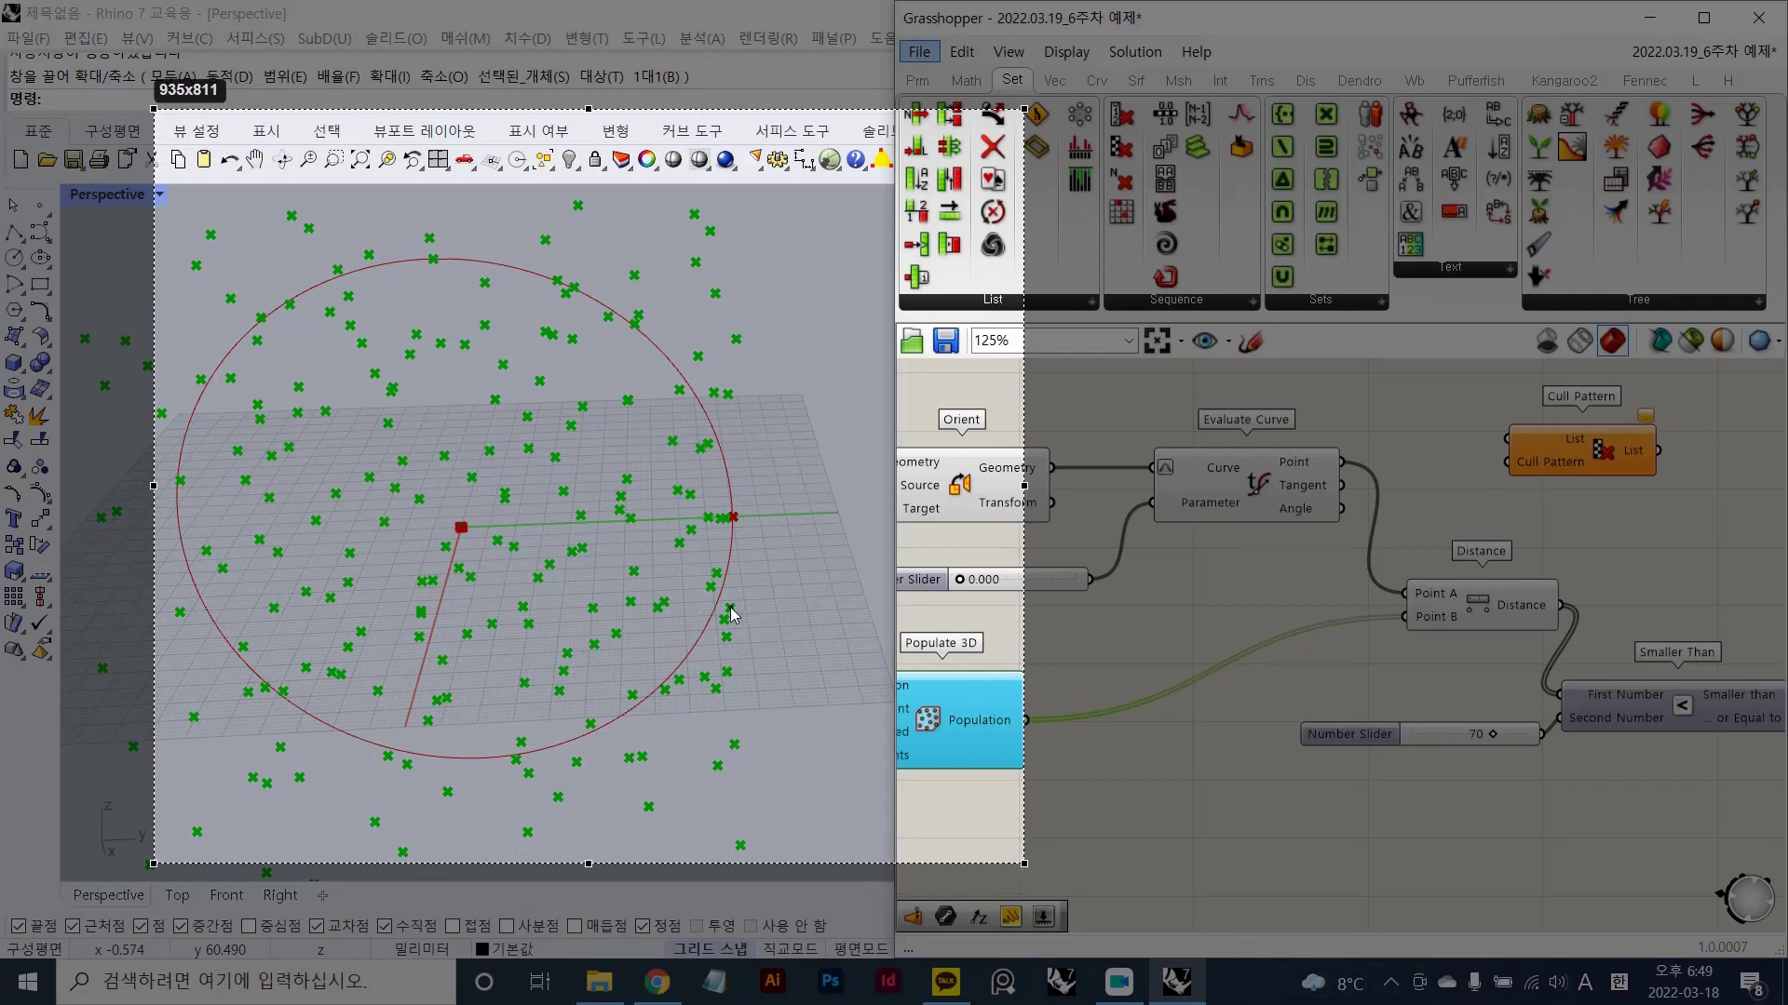
pyautogui.moveTo(734, 516)
pyautogui.mouseDown()
pyautogui.moveTo(739, 610)
pyautogui.moveTo(752, 537)
pyautogui.moveTo(769, 564)
pyautogui.moveTo(763, 604)
pyautogui.moveTo(732, 609)
pyautogui.moveTo(804, 618)
pyautogui.moveTo(760, 642)
pyautogui.mouseUp()
# - Write a red bracketed entry beside the line with circled 1, circled 2 and a distance value
pyautogui.click(833, 610)
pyautogui.click(805, 619)
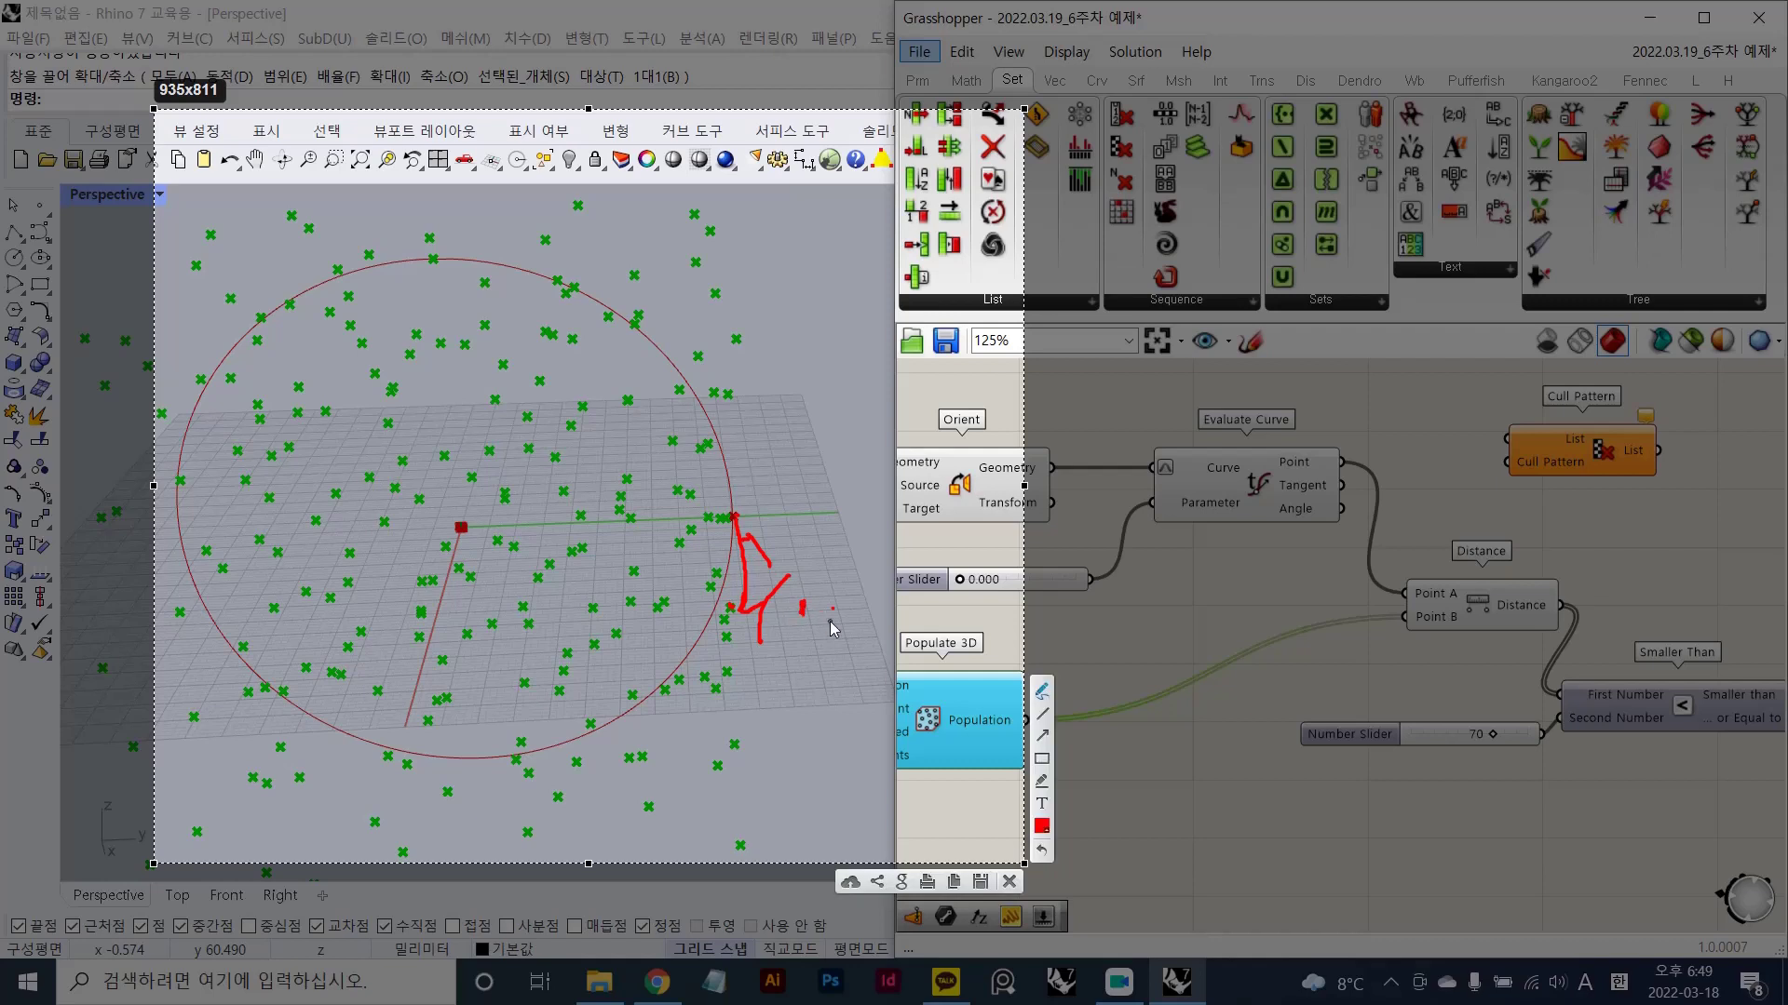
pyautogui.moveTo(798, 562)
pyautogui.mouseDown()
pyautogui.moveTo(797, 581)
pyautogui.moveTo(798, 550)
pyautogui.mouseUp()
pyautogui.moveTo(839, 619); pyautogui.dragTo(829, 649)
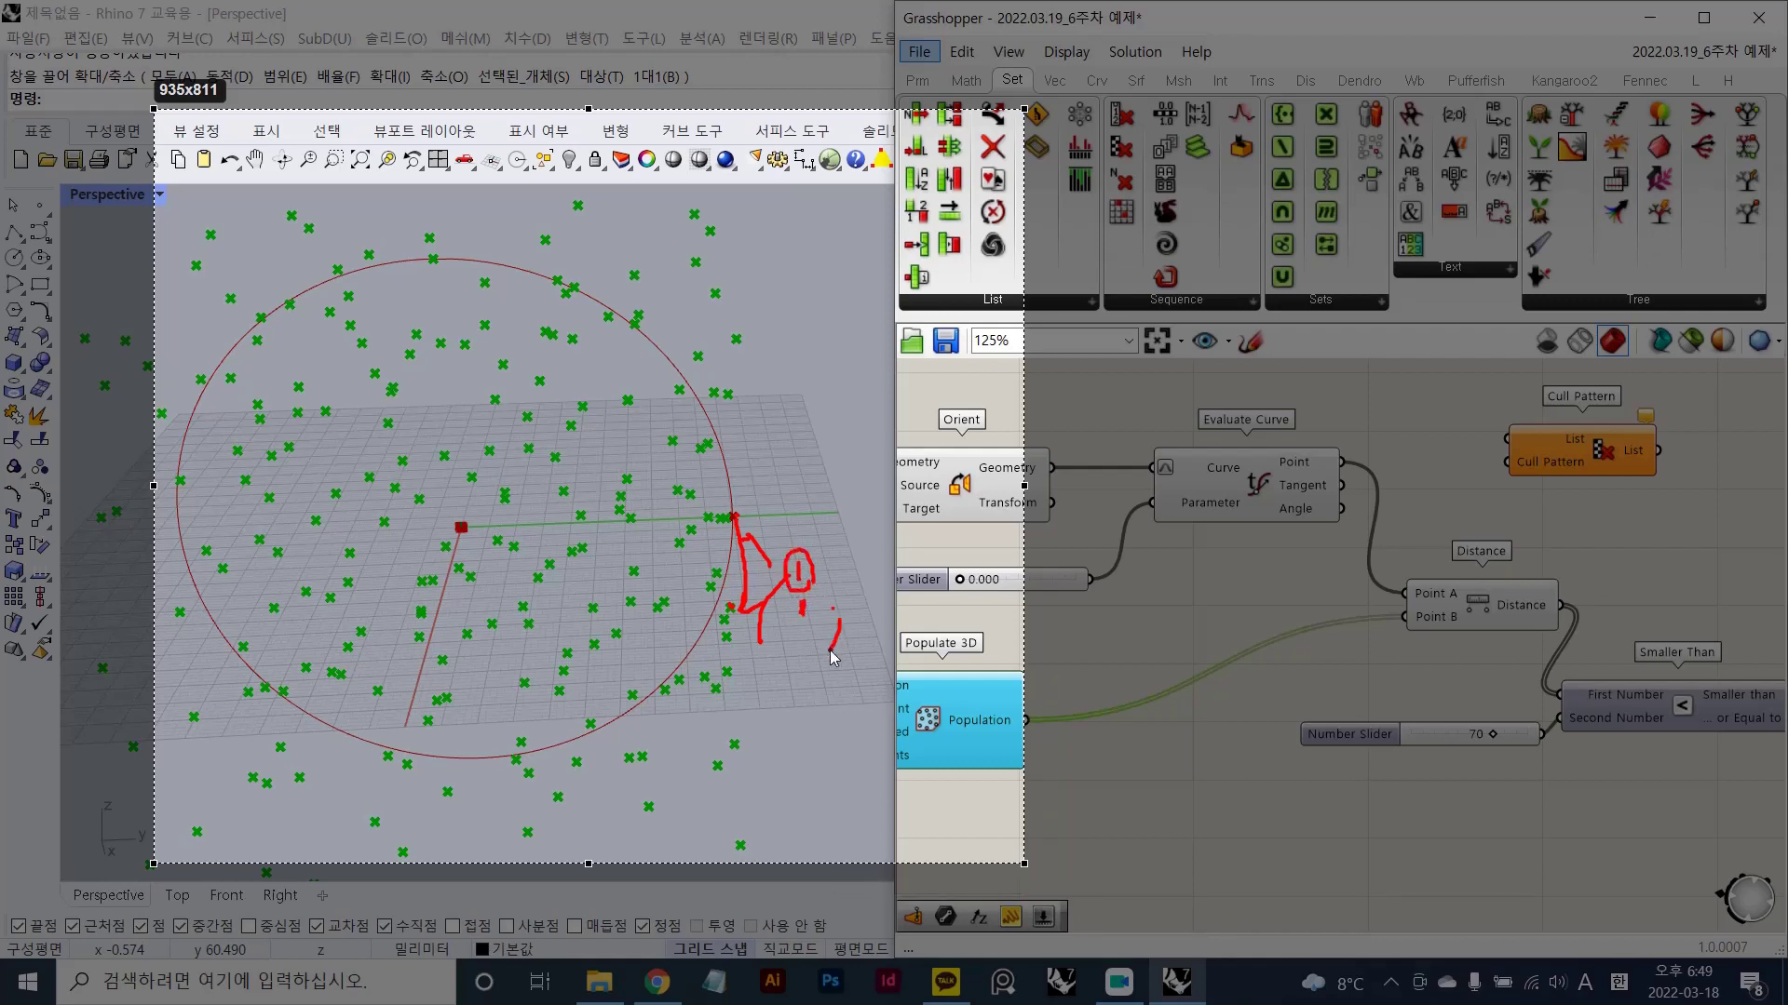
pyautogui.moveTo(853, 572); pyautogui.dragTo(873, 591)
pyautogui.moveTo(844, 560); pyautogui.dragTo(906, 633)
pyautogui.moveTo(920, 598)
pyautogui.mouseDown()
pyautogui.moveTo(937, 624)
pyautogui.moveTo(922, 661)
pyautogui.mouseUp()
pyautogui.moveTo(947, 625); pyautogui.dragTo(962, 642)
pyautogui.moveTo(992, 578); pyautogui.dragTo(981, 682)
# - Mark several scattered points inside and outside the circle with small red strokes
pyautogui.click(638, 750)
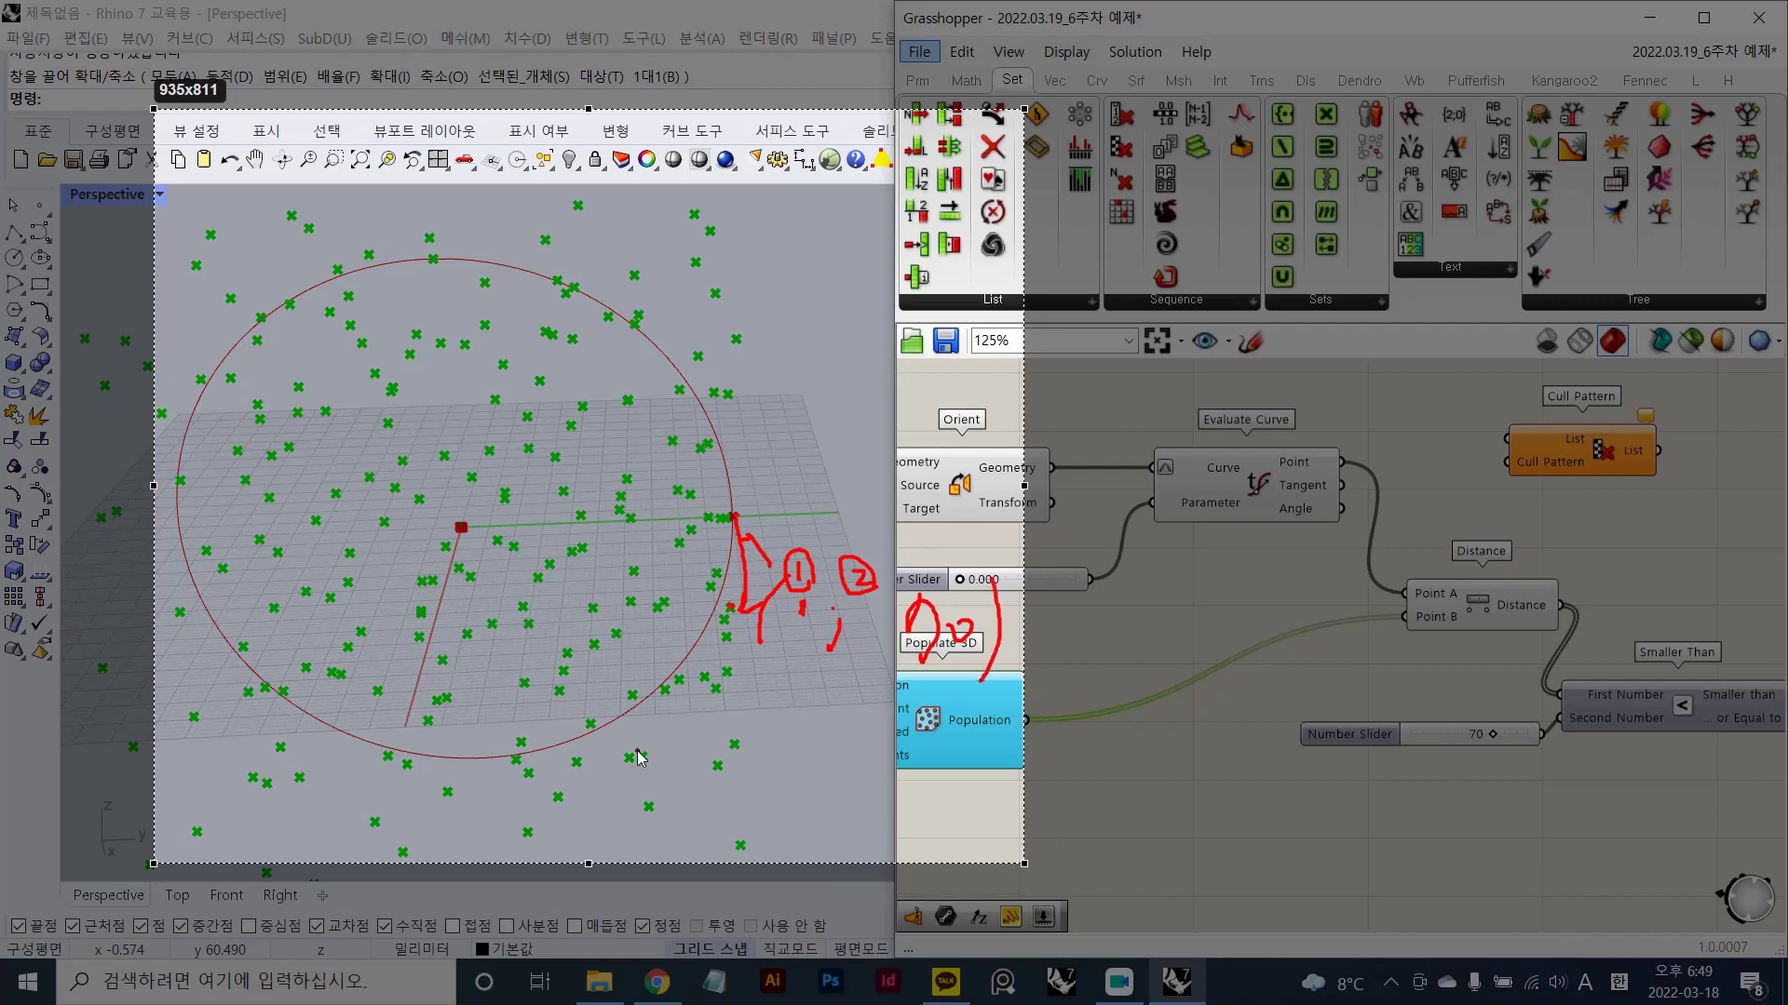
pyautogui.click(408, 800)
pyautogui.moveTo(112, 611); pyautogui.dragTo(102, 628)
pyautogui.click(212, 282)
pyautogui.moveTo(507, 337); pyautogui.dragTo(496, 365)
pyautogui.click(405, 514)
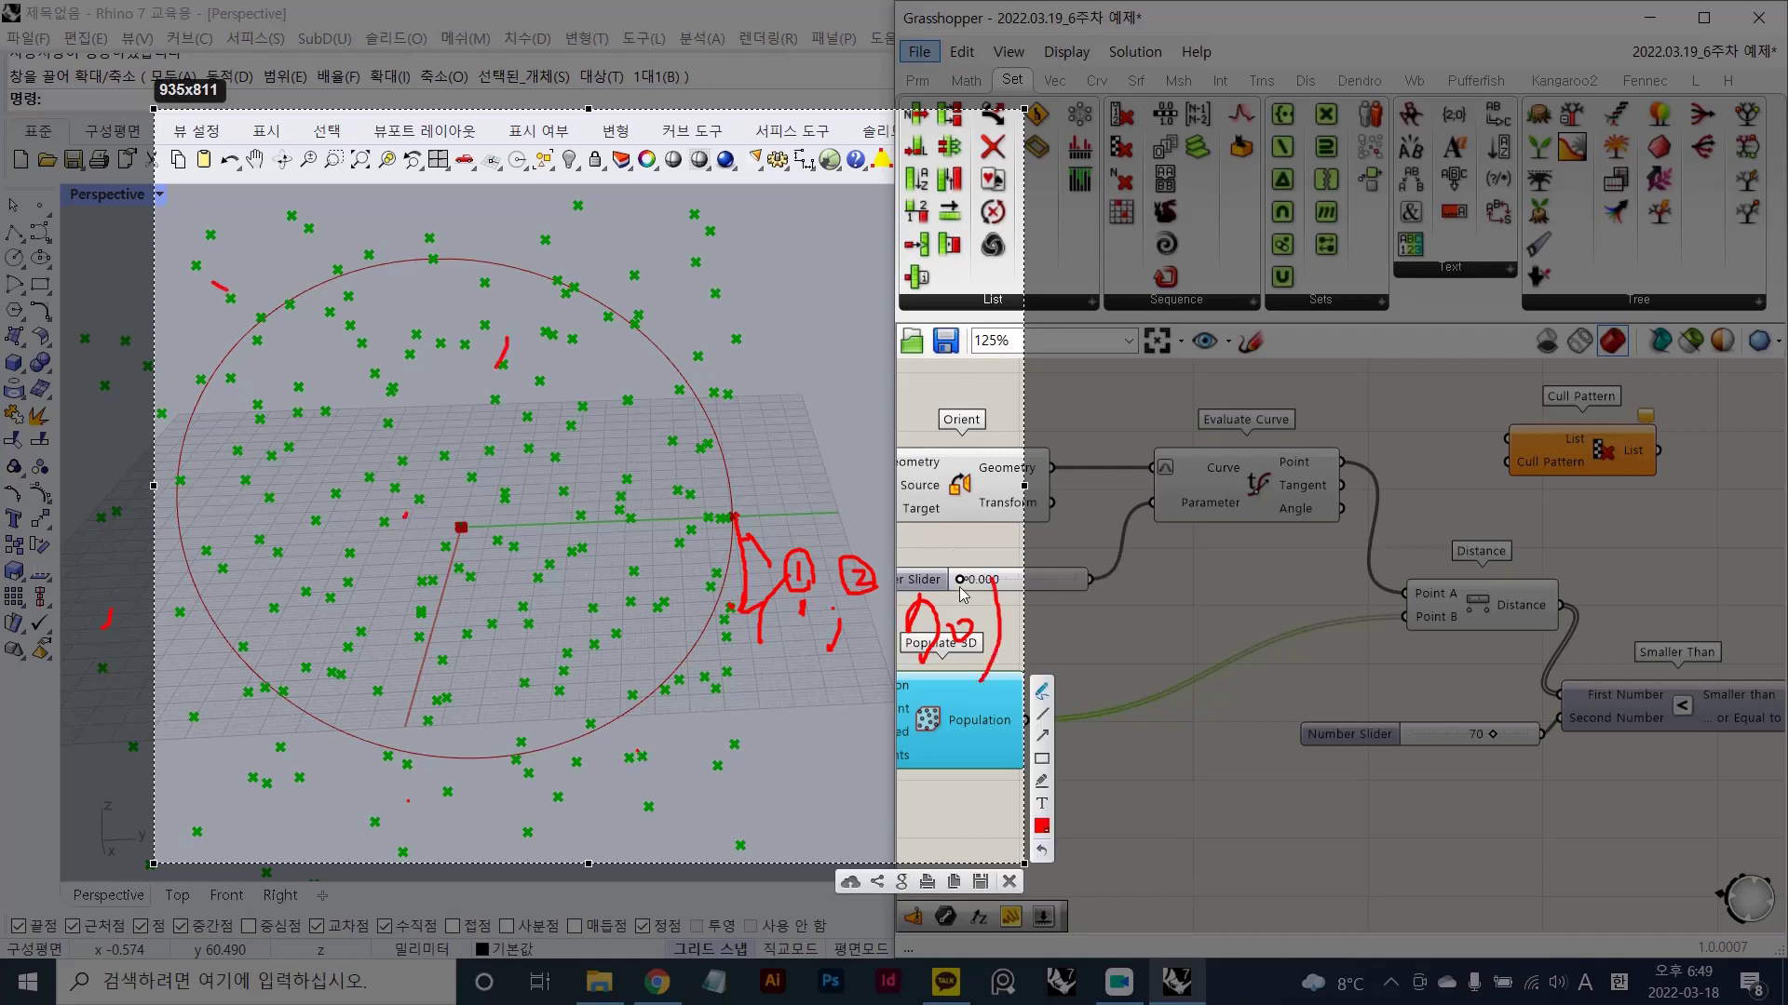
# - Draw red outlines around the bracketed entry and circle the Cull Pattern component
pyautogui.moveTo(948, 550)
pyautogui.mouseDown()
pyautogui.moveTo(754, 605)
pyautogui.moveTo(1024, 689)
pyautogui.moveTo(942, 550)
pyautogui.mouseUp()
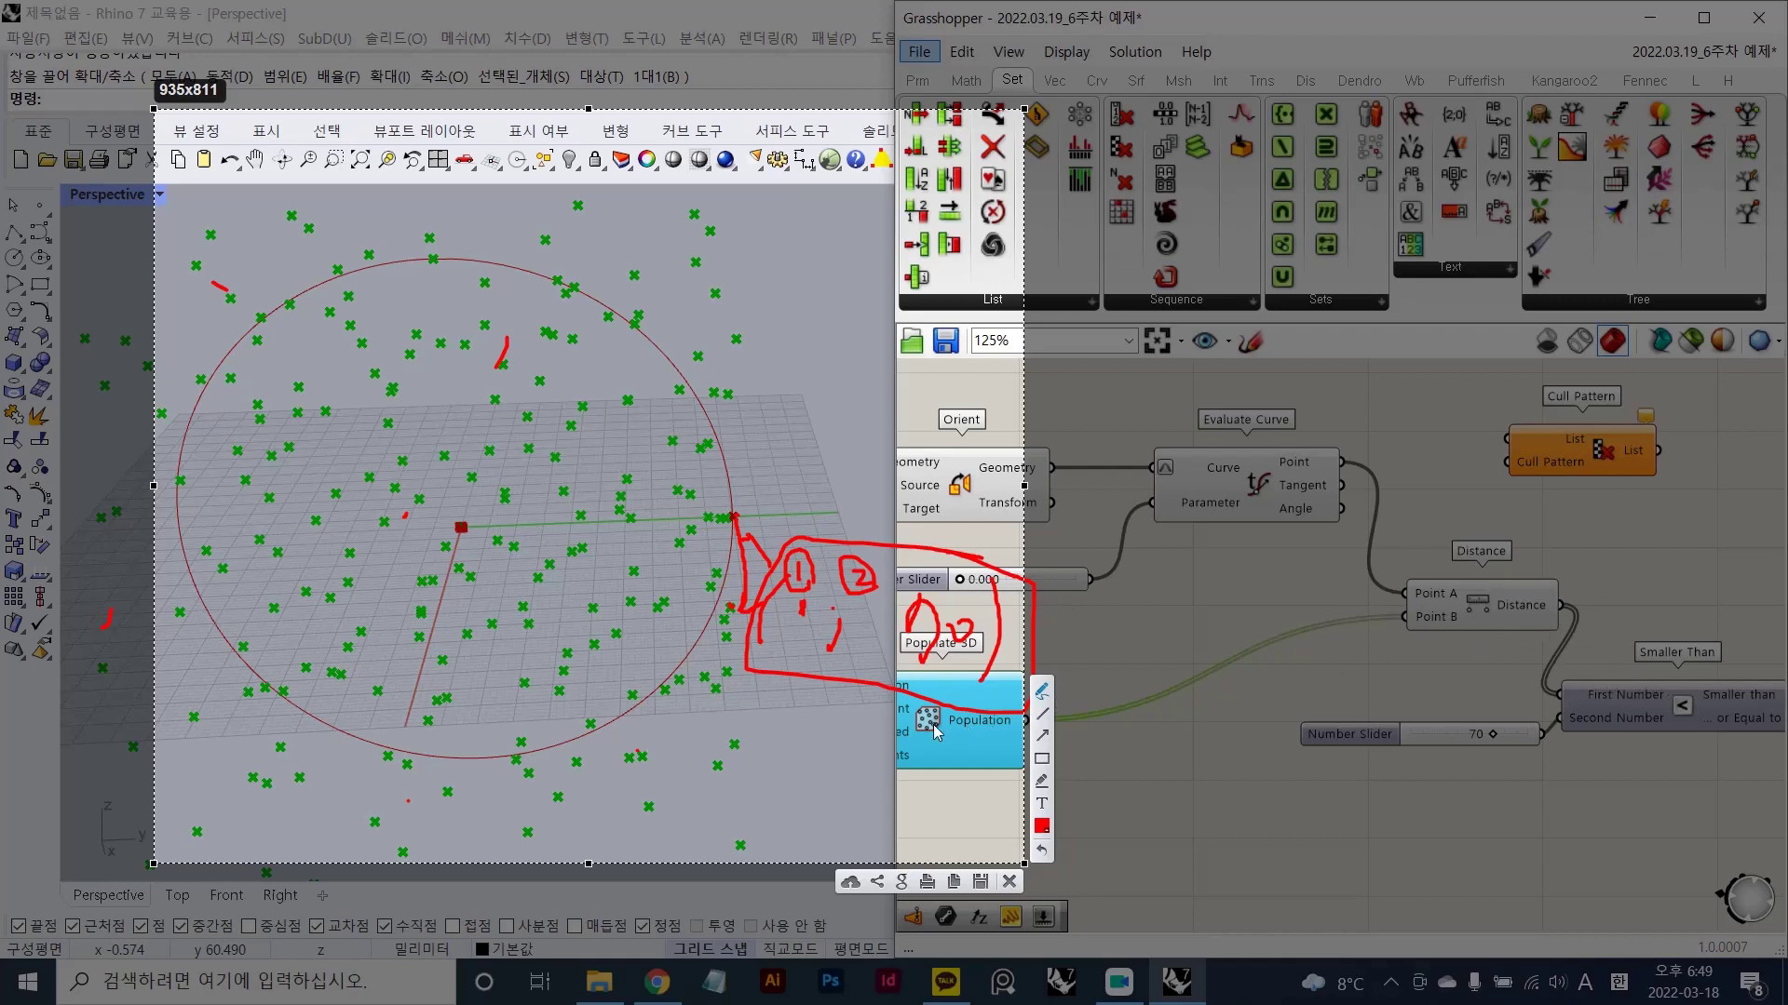
pyautogui.moveTo(989, 691)
pyautogui.mouseDown()
pyautogui.moveTo(819, 697)
pyautogui.moveTo(773, 530)
pyautogui.moveTo(1048, 633)
pyautogui.moveTo(889, 700)
pyautogui.mouseUp()
pyautogui.moveTo(1611, 491)
pyautogui.mouseDown()
pyautogui.moveTo(1545, 382)
pyautogui.moveTo(1656, 464)
pyautogui.moveTo(1618, 480)
pyautogui.mouseUp()
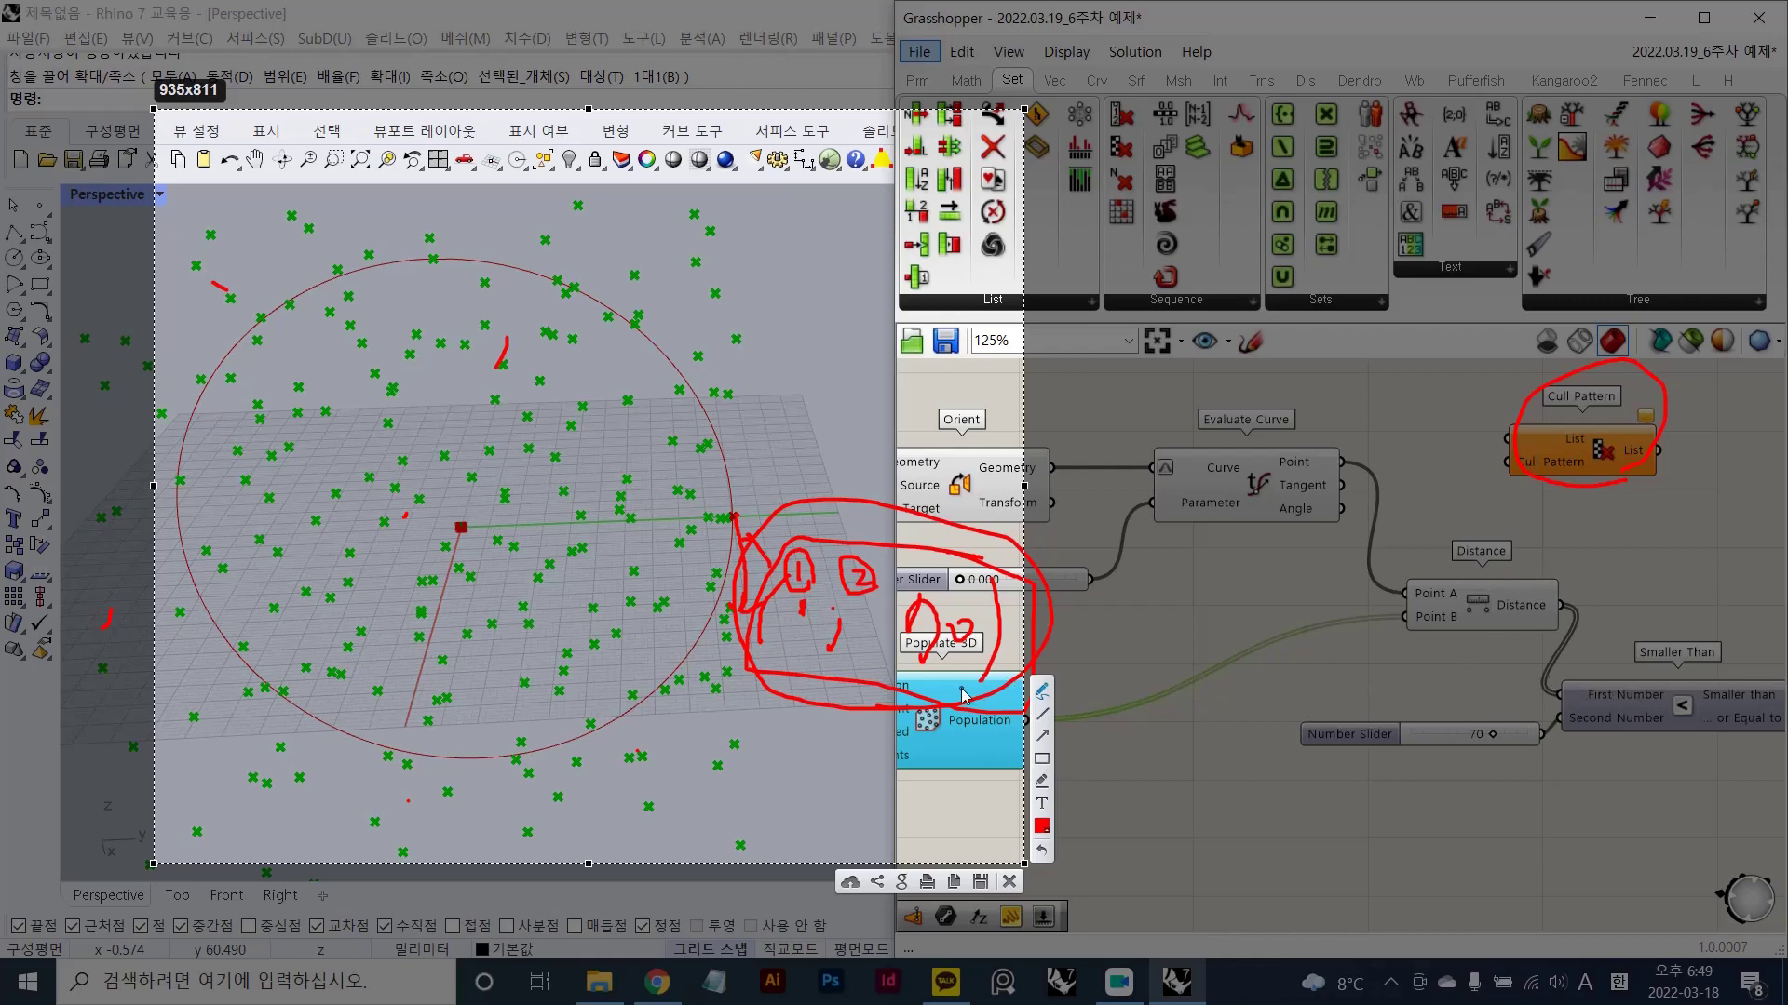
pyautogui.moveTo(854, 545)
pyautogui.mouseDown()
pyautogui.moveTo(832, 712)
pyautogui.moveTo(996, 595)
pyautogui.moveTo(847, 533)
pyautogui.mouseUp()
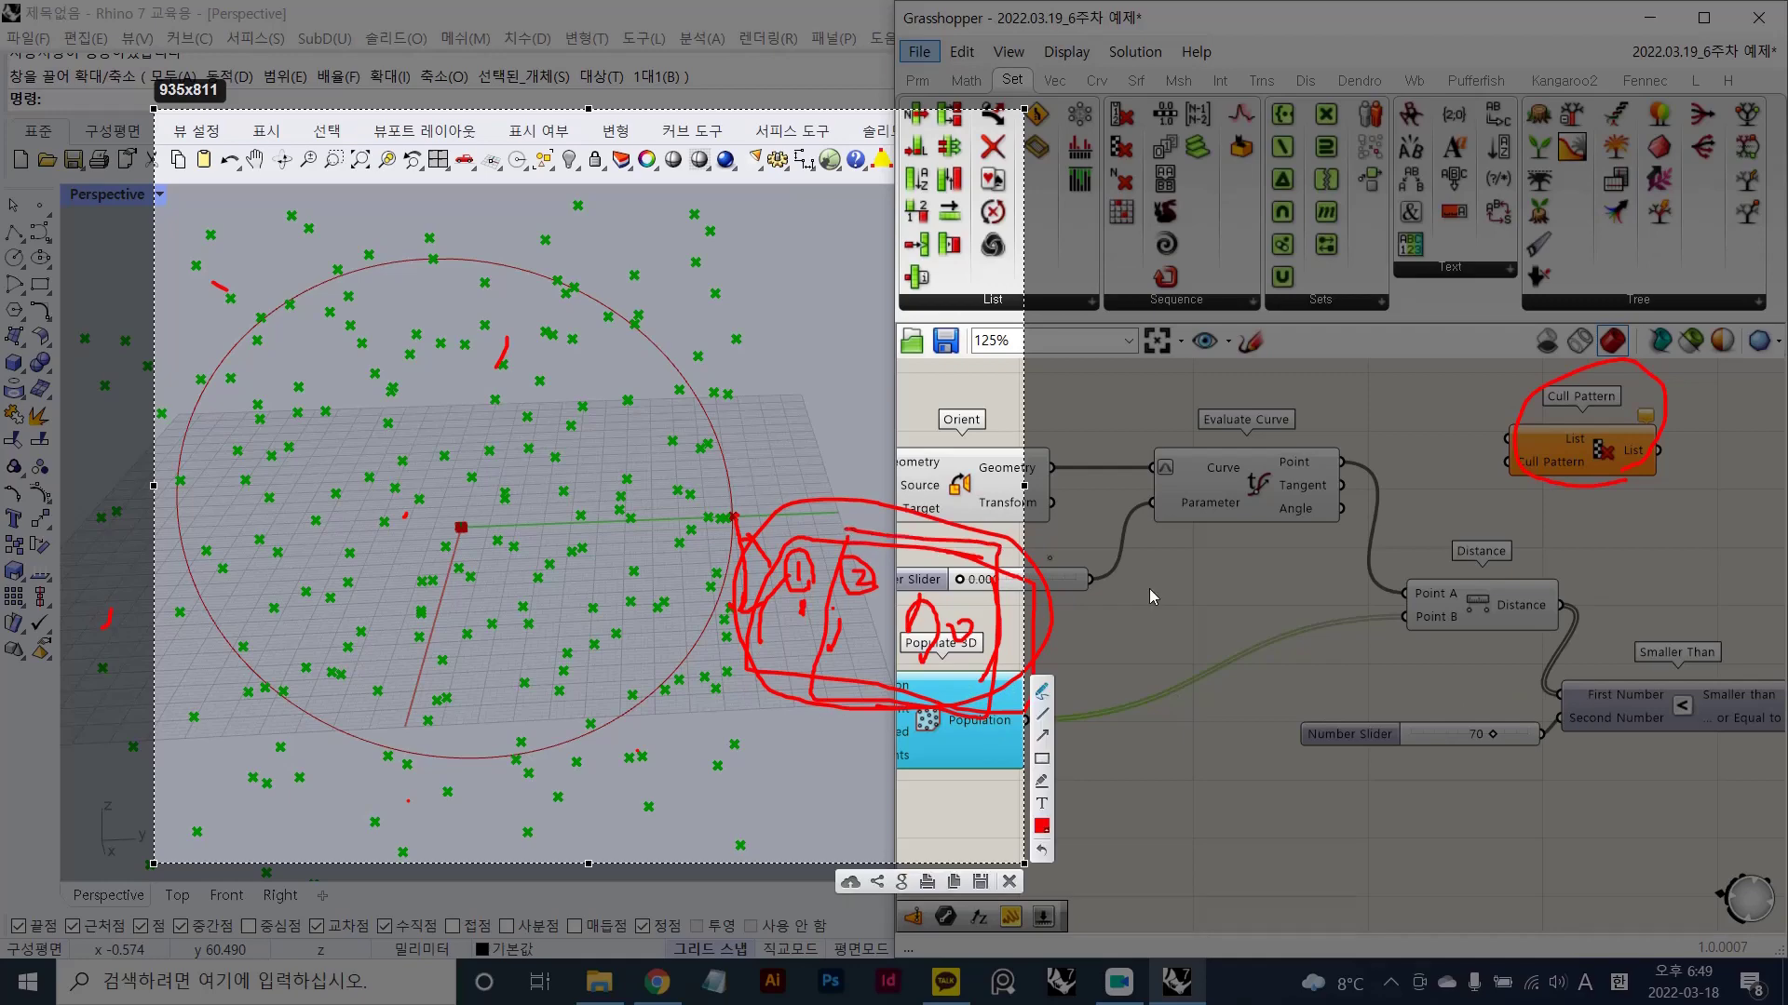
# - Circle the Smaller Than component and write T and F one above the other below the bracketed entry
pyautogui.moveTo(1682, 726)
pyautogui.mouseDown()
pyautogui.moveTo(1699, 715)
pyautogui.moveTo(1670, 719)
pyautogui.mouseUp()
pyautogui.moveTo(901, 729); pyautogui.dragTo(970, 726)
pyautogui.moveTo(934, 730); pyautogui.dragTo(934, 751)
pyautogui.moveTo(929, 772); pyautogui.dragTo(954, 769)
pyautogui.moveTo(934, 770); pyautogui.dragTo(927, 801)
pyautogui.moveTo(930, 791); pyautogui.dragTo(970, 787)
# - Mark more points below the circle and add a box containing a T beside the first bracketed entry
pyautogui.click(634, 763)
pyautogui.click(500, 786)
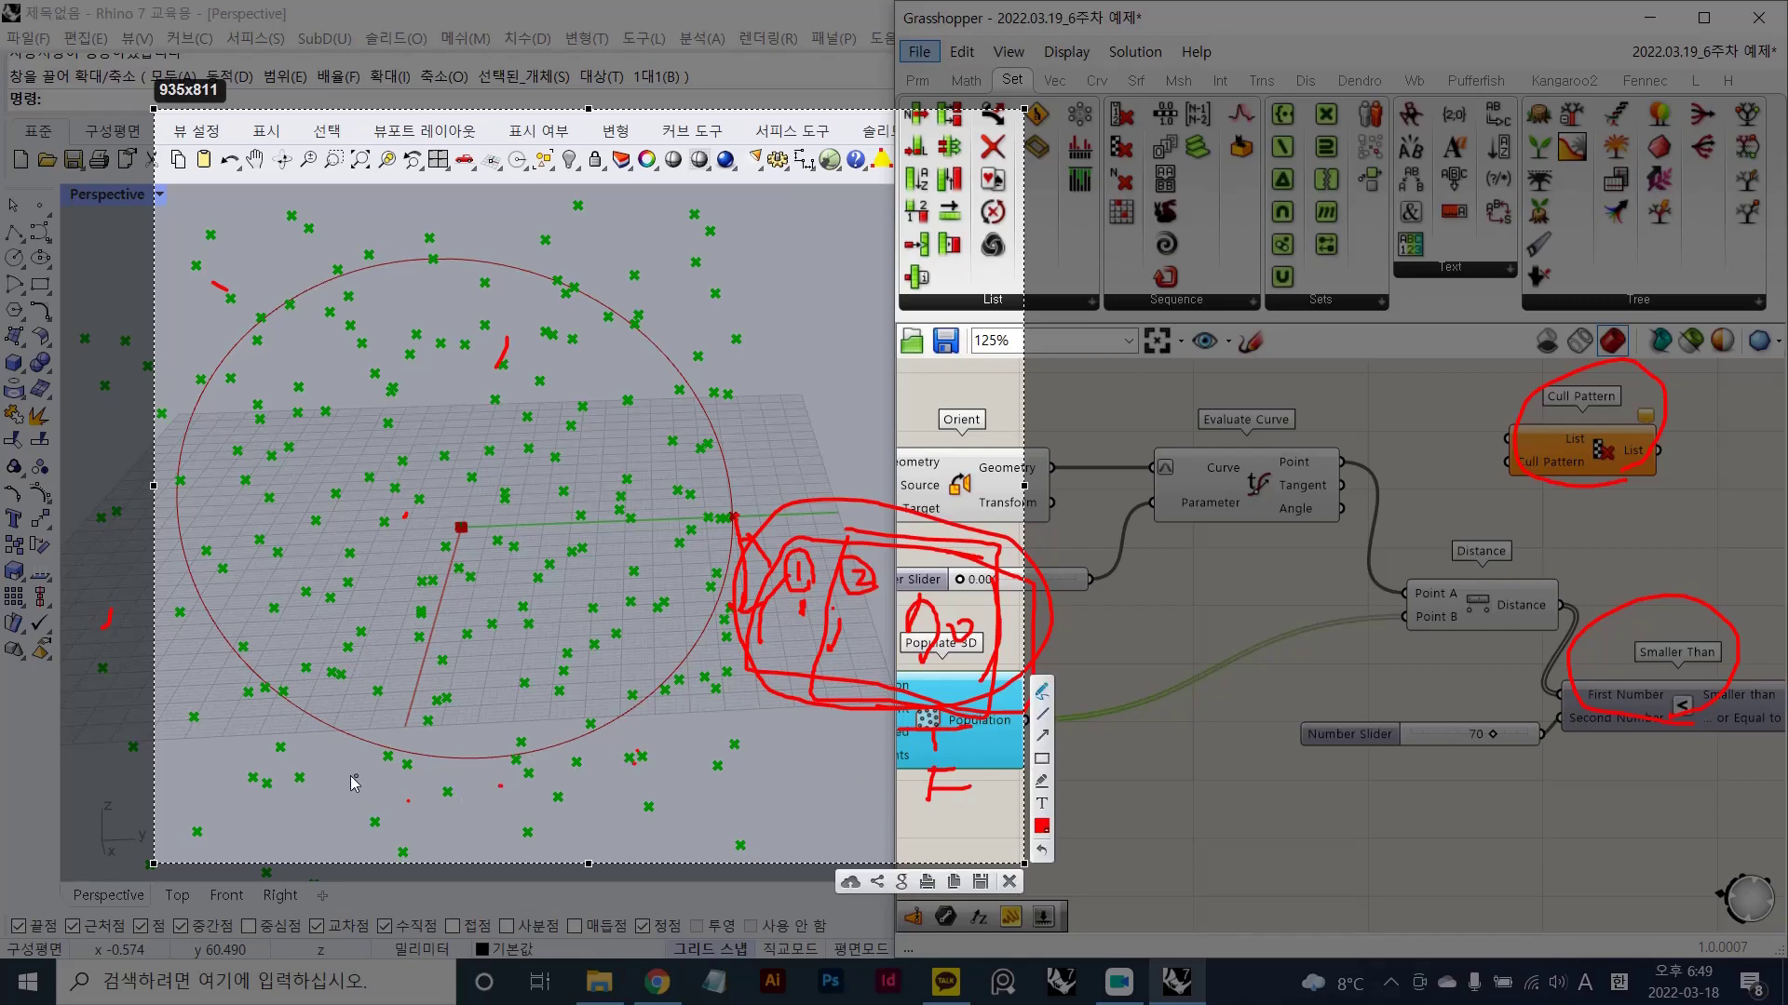
pyautogui.moveTo(1011, 589)
pyautogui.mouseDown()
pyautogui.moveTo(1145, 611)
pyautogui.moveTo(1095, 689)
pyautogui.moveTo(1070, 577)
pyautogui.moveTo(1188, 685)
pyautogui.moveTo(1032, 696)
pyautogui.mouseUp()
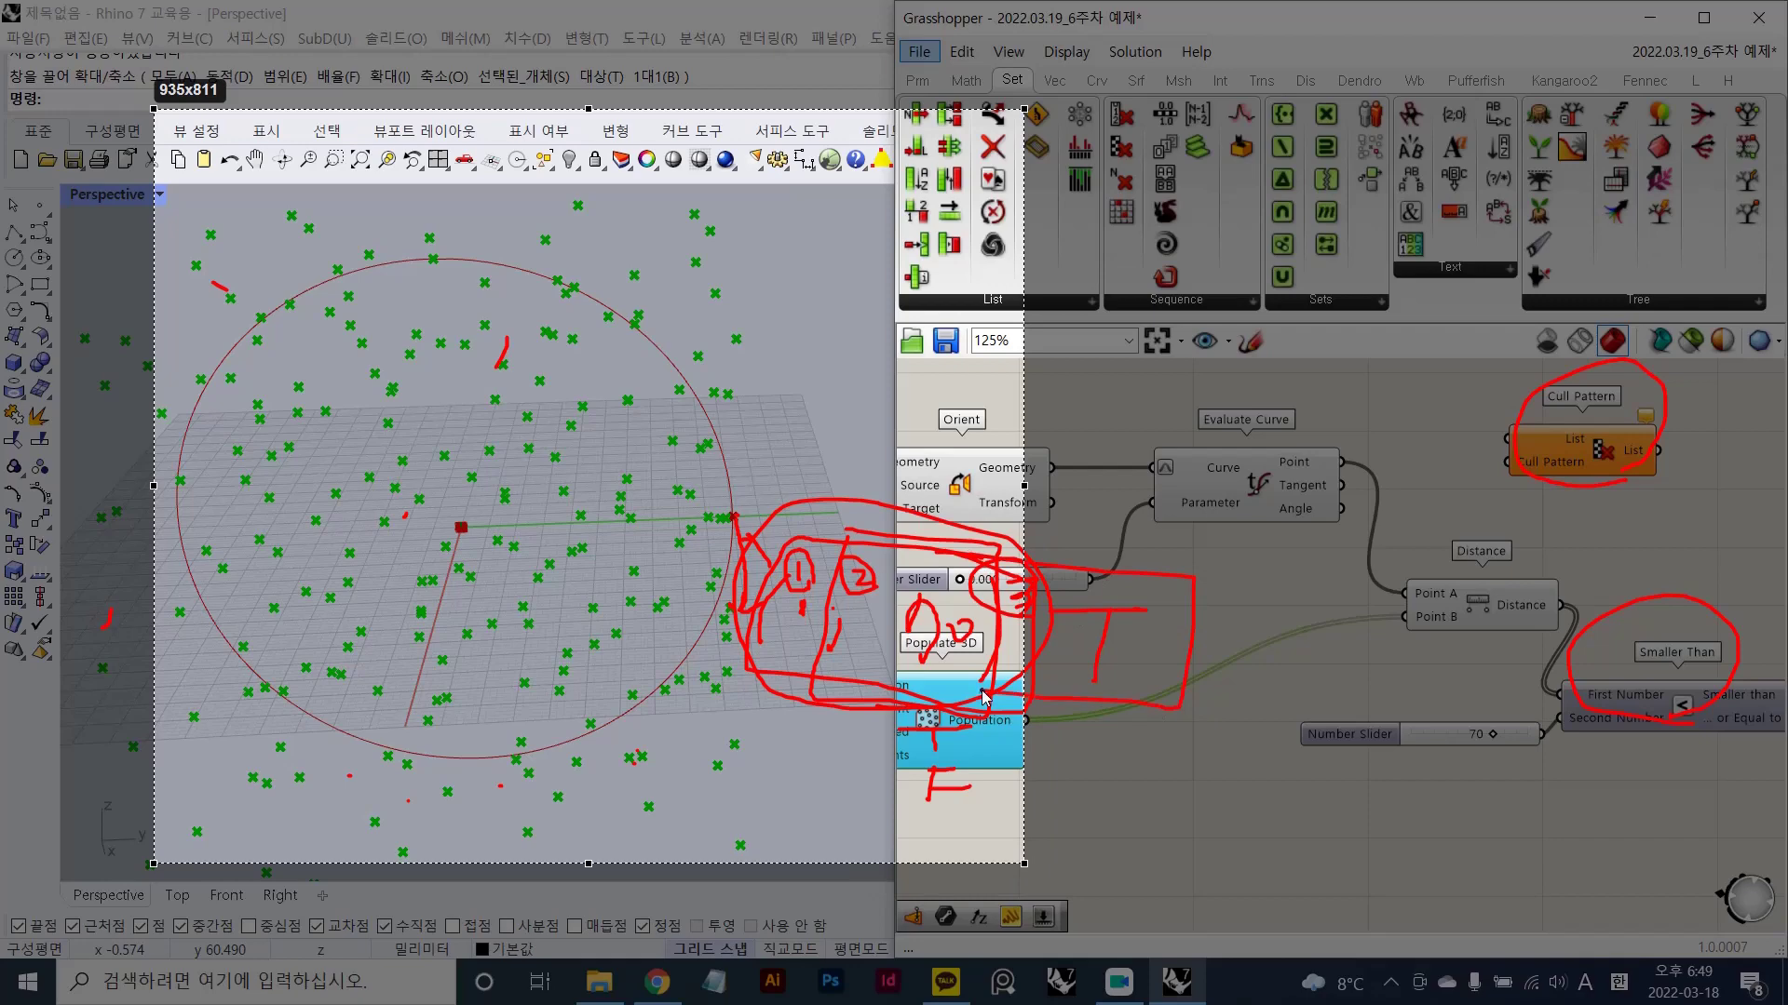
# - Write a second bracketed entry below the circle with circled 1, boxed 2, 120 and F, undoing stray strokes
pyautogui.click(576, 764)
pyautogui.moveTo(672, 765); pyautogui.dragTo(650, 818)
pyautogui.moveTo(700, 755); pyautogui.dragTo(700, 756)
pyautogui.moveTo(711, 803); pyautogui.dragTo(715, 813)
pyautogui.moveTo(756, 750)
pyautogui.mouseDown()
pyautogui.moveTo(791, 753)
pyautogui.moveTo(767, 776)
pyautogui.moveTo(799, 775)
pyautogui.moveTo(812, 817)
pyautogui.moveTo(842, 801)
pyautogui.moveTo(898, 825)
pyautogui.moveTo(946, 787)
pyautogui.moveTo(949, 803)
pyautogui.moveTo(942, 778)
pyautogui.moveTo(1024, 806)
pyautogui.mouseUp()
pyautogui.moveTo(987, 803)
pyautogui.mouseDown()
pyautogui.moveTo(989, 833)
pyautogui.moveTo(1020, 809)
pyautogui.moveTo(918, 849)
pyautogui.mouseUp()
pyautogui.hotkey('ctrl', 'z')
pyautogui.hotkey('ctrl', 'z')
pyautogui.hotkey('ctrl', 'z')
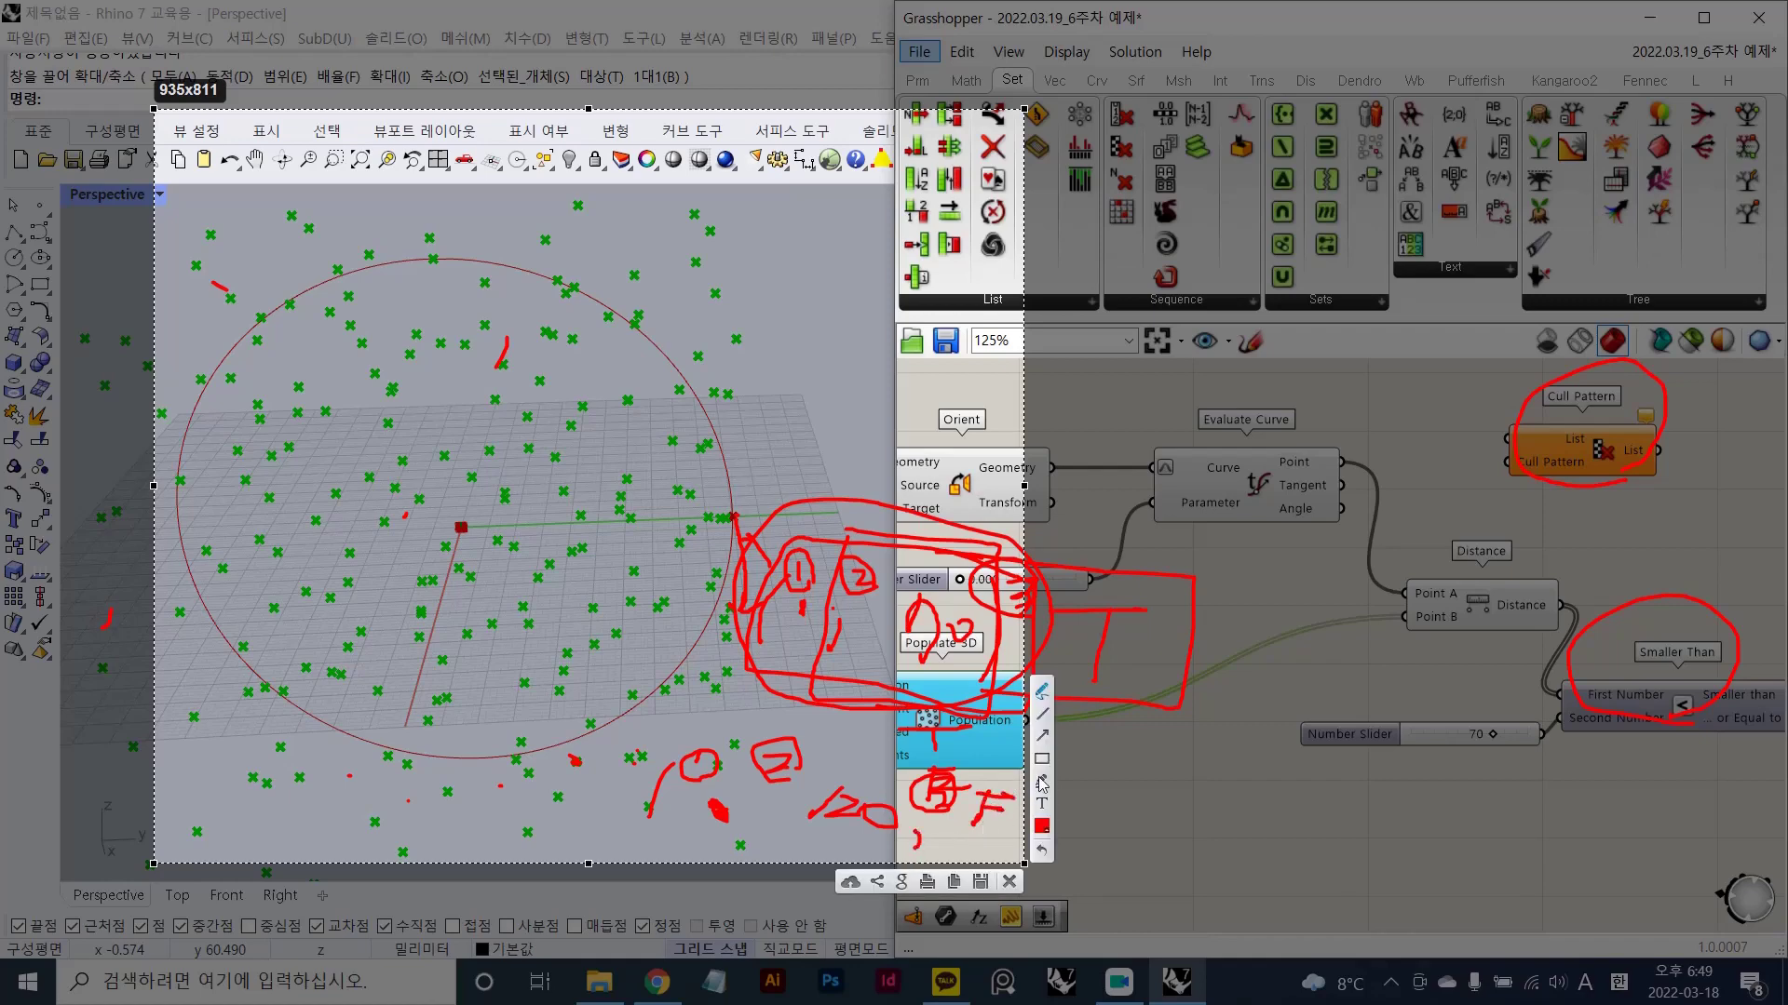
pyautogui.click(1041, 781)
pyautogui.moveTo(1015, 810)
pyautogui.mouseDown()
pyautogui.moveTo(1008, 792)
pyautogui.moveTo(998, 831)
pyautogui.mouseUp()
pyautogui.click(1044, 694)
# - Write 100 below the distance slider, ring the T, the F and Cull Pattern, and close the annotated capture
pyautogui.moveTo(1482, 771); pyautogui.dragTo(1515, 773)
pyautogui.moveTo(1136, 678)
pyautogui.mouseDown()
pyautogui.moveTo(1090, 614)
pyautogui.moveTo(1123, 678)
pyautogui.mouseUp()
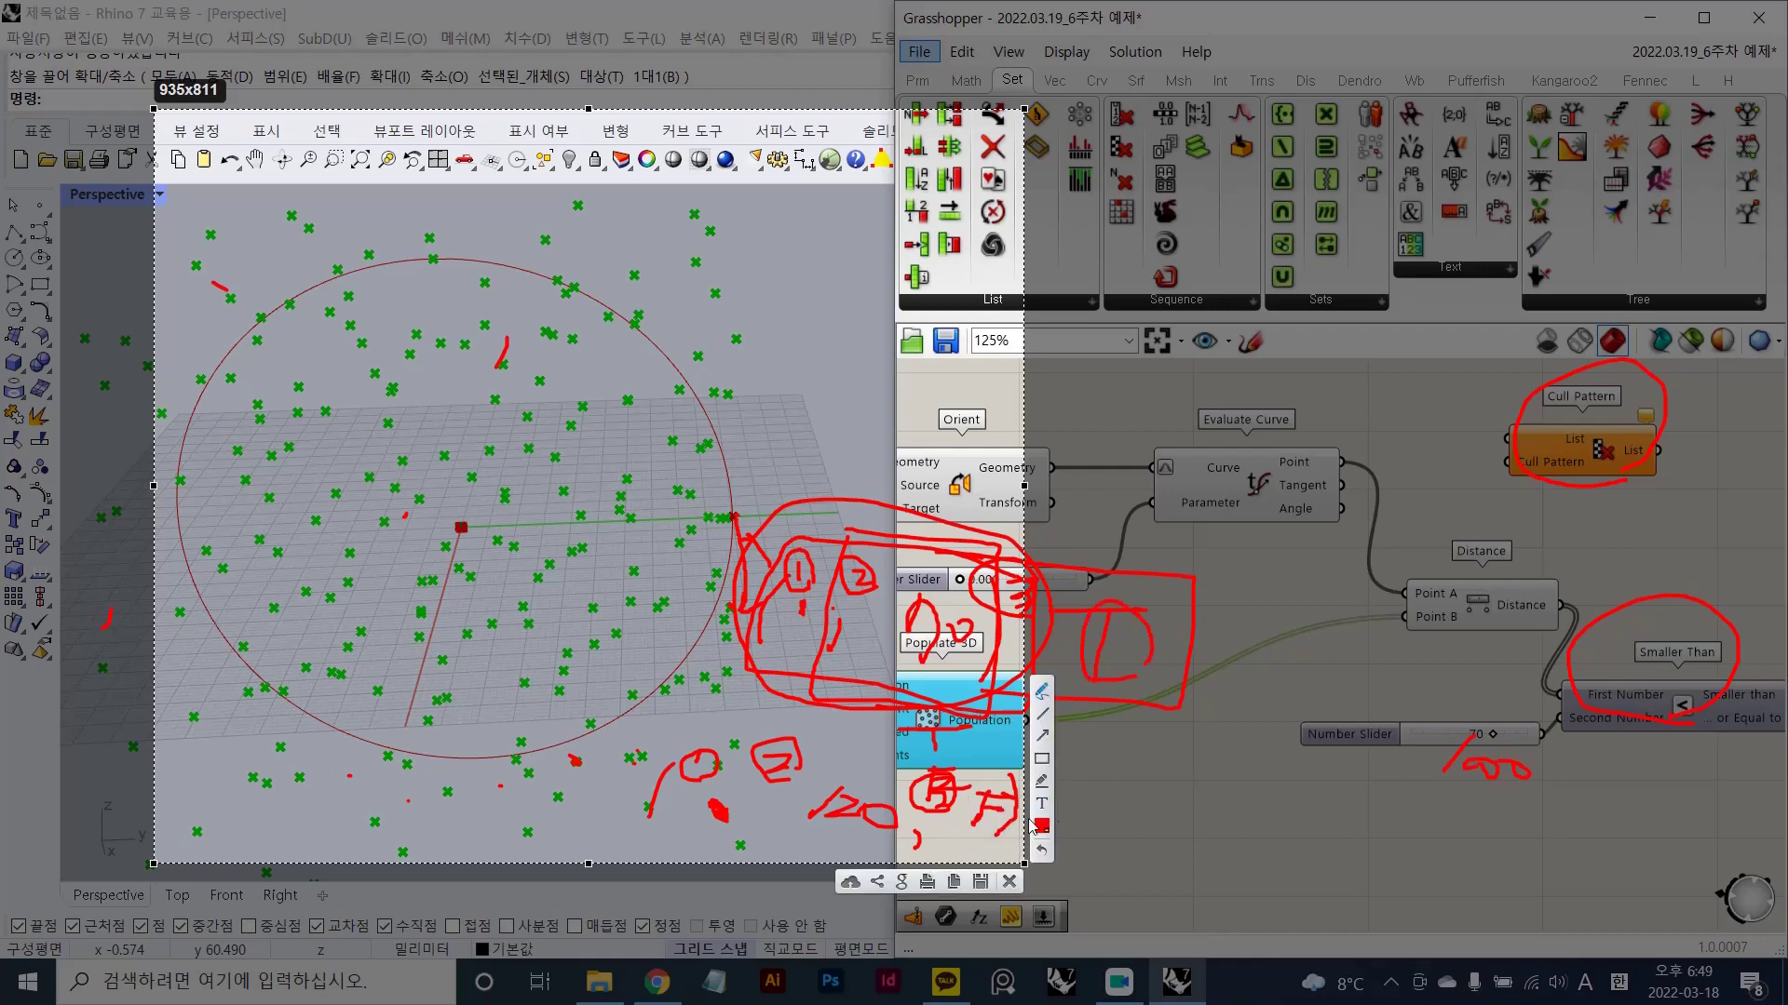
pyautogui.moveTo(1013, 819)
pyautogui.mouseDown()
pyautogui.moveTo(954, 802)
pyautogui.moveTo(1000, 827)
pyautogui.mouseUp()
pyautogui.moveTo(1621, 481)
pyautogui.mouseDown()
pyautogui.moveTo(1508, 464)
pyautogui.moveTo(1612, 489)
pyautogui.mouseUp()
pyautogui.moveTo(1115, 679)
pyautogui.mouseDown()
pyautogui.moveTo(1094, 685)
pyautogui.moveTo(1155, 594)
pyautogui.moveTo(1099, 675)
pyautogui.moveTo(1070, 600)
pyautogui.moveTo(1066, 650)
pyautogui.mouseUp()
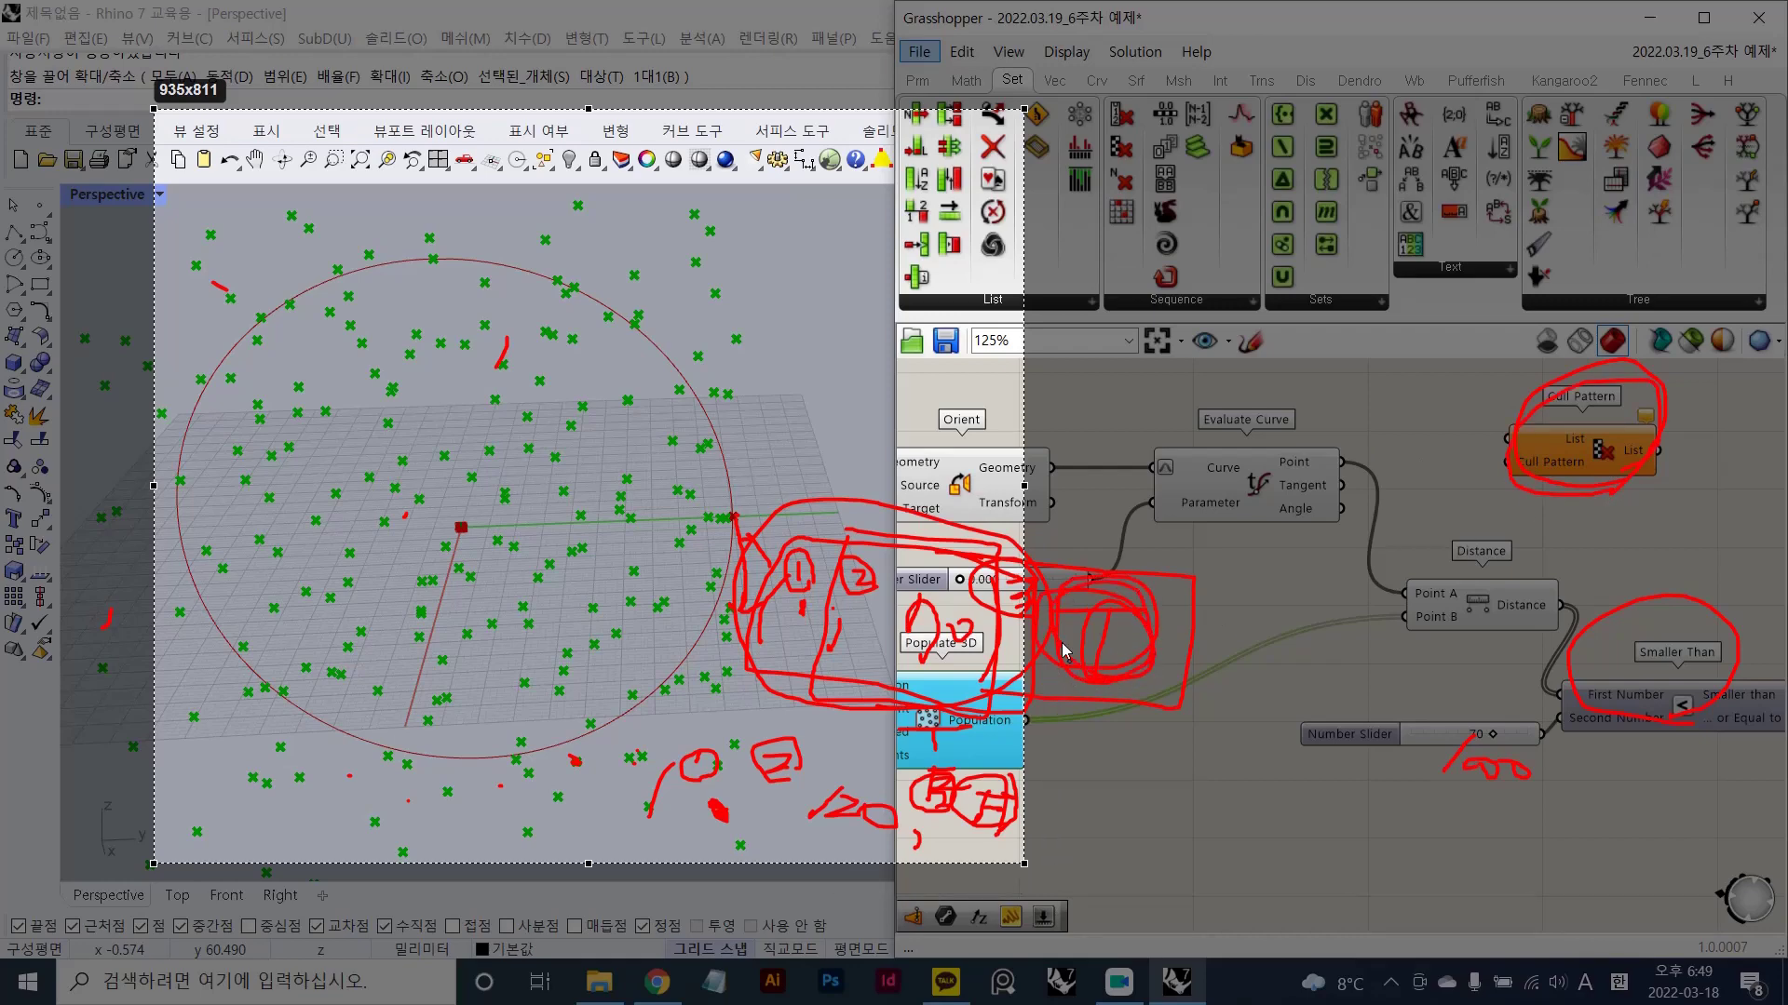
pyautogui.moveTo(1124, 597)
pyautogui.mouseDown()
pyautogui.moveTo(1145, 625)
pyautogui.moveTo(1413, 458)
pyautogui.mouseUp()
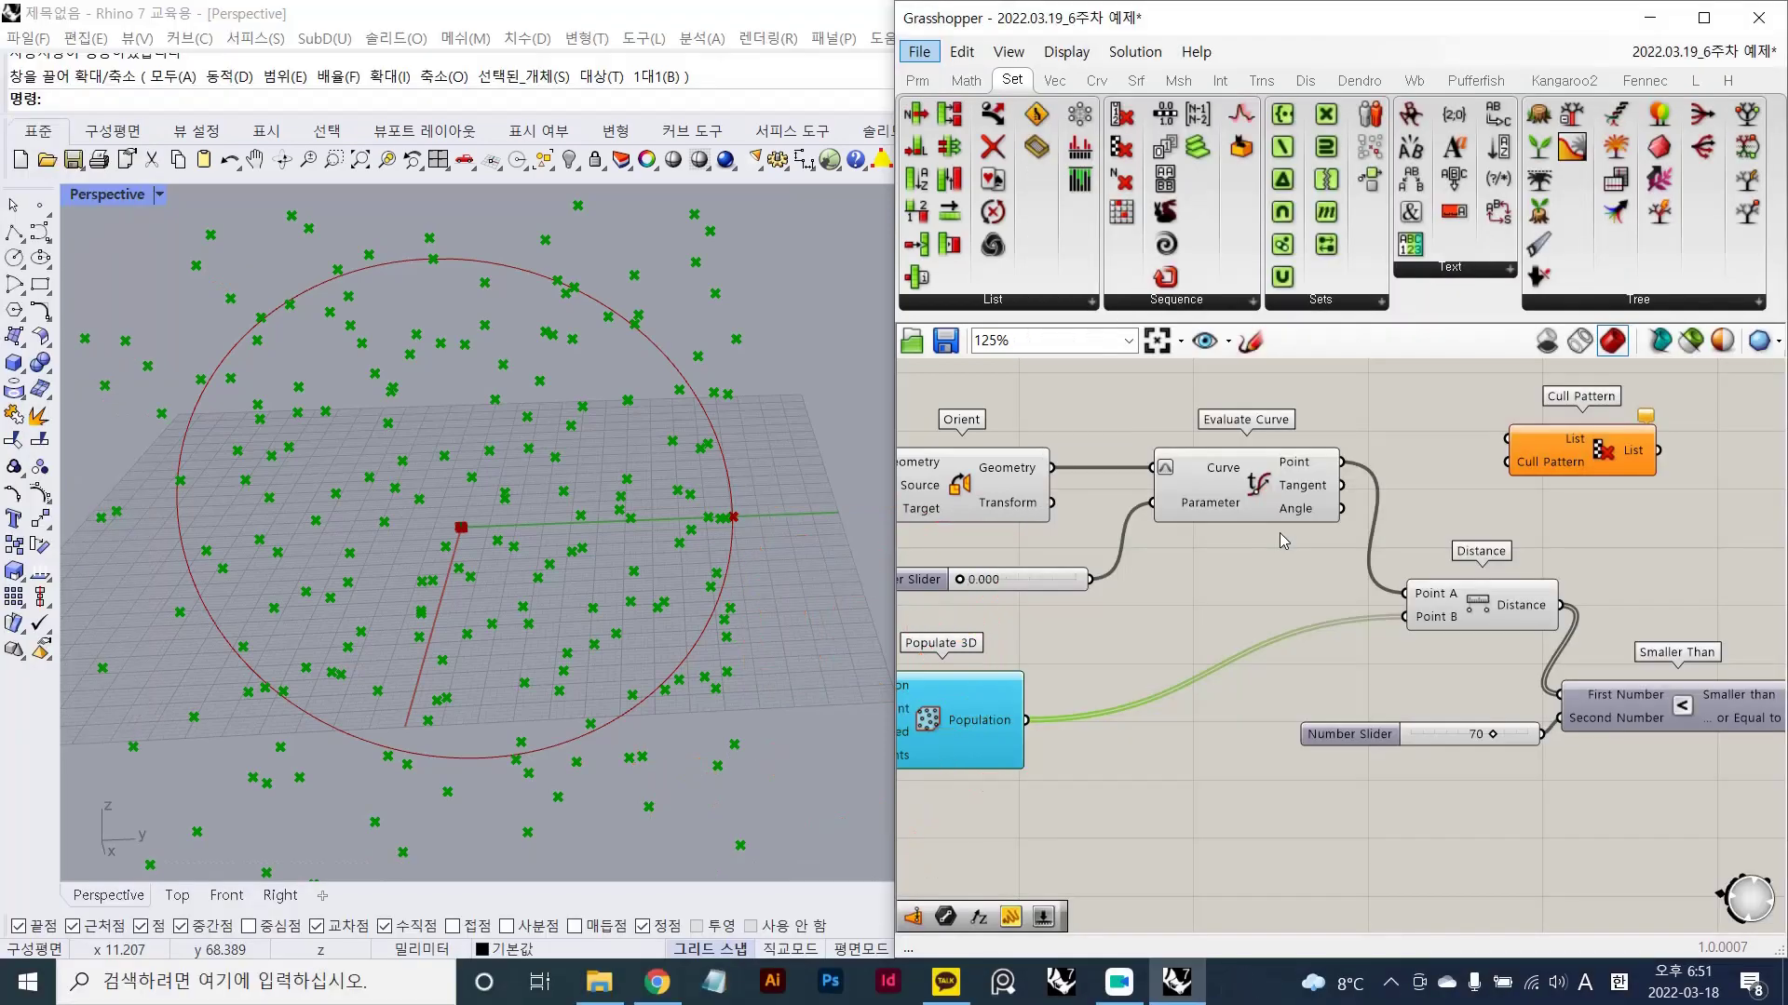
# - Connect Evaluate Curve's Point output to Cull Pattern's List input and move Cull Pattern slightly up
pyautogui.moveTo(1283, 645); pyautogui.dragTo(1115, 690, button='right')
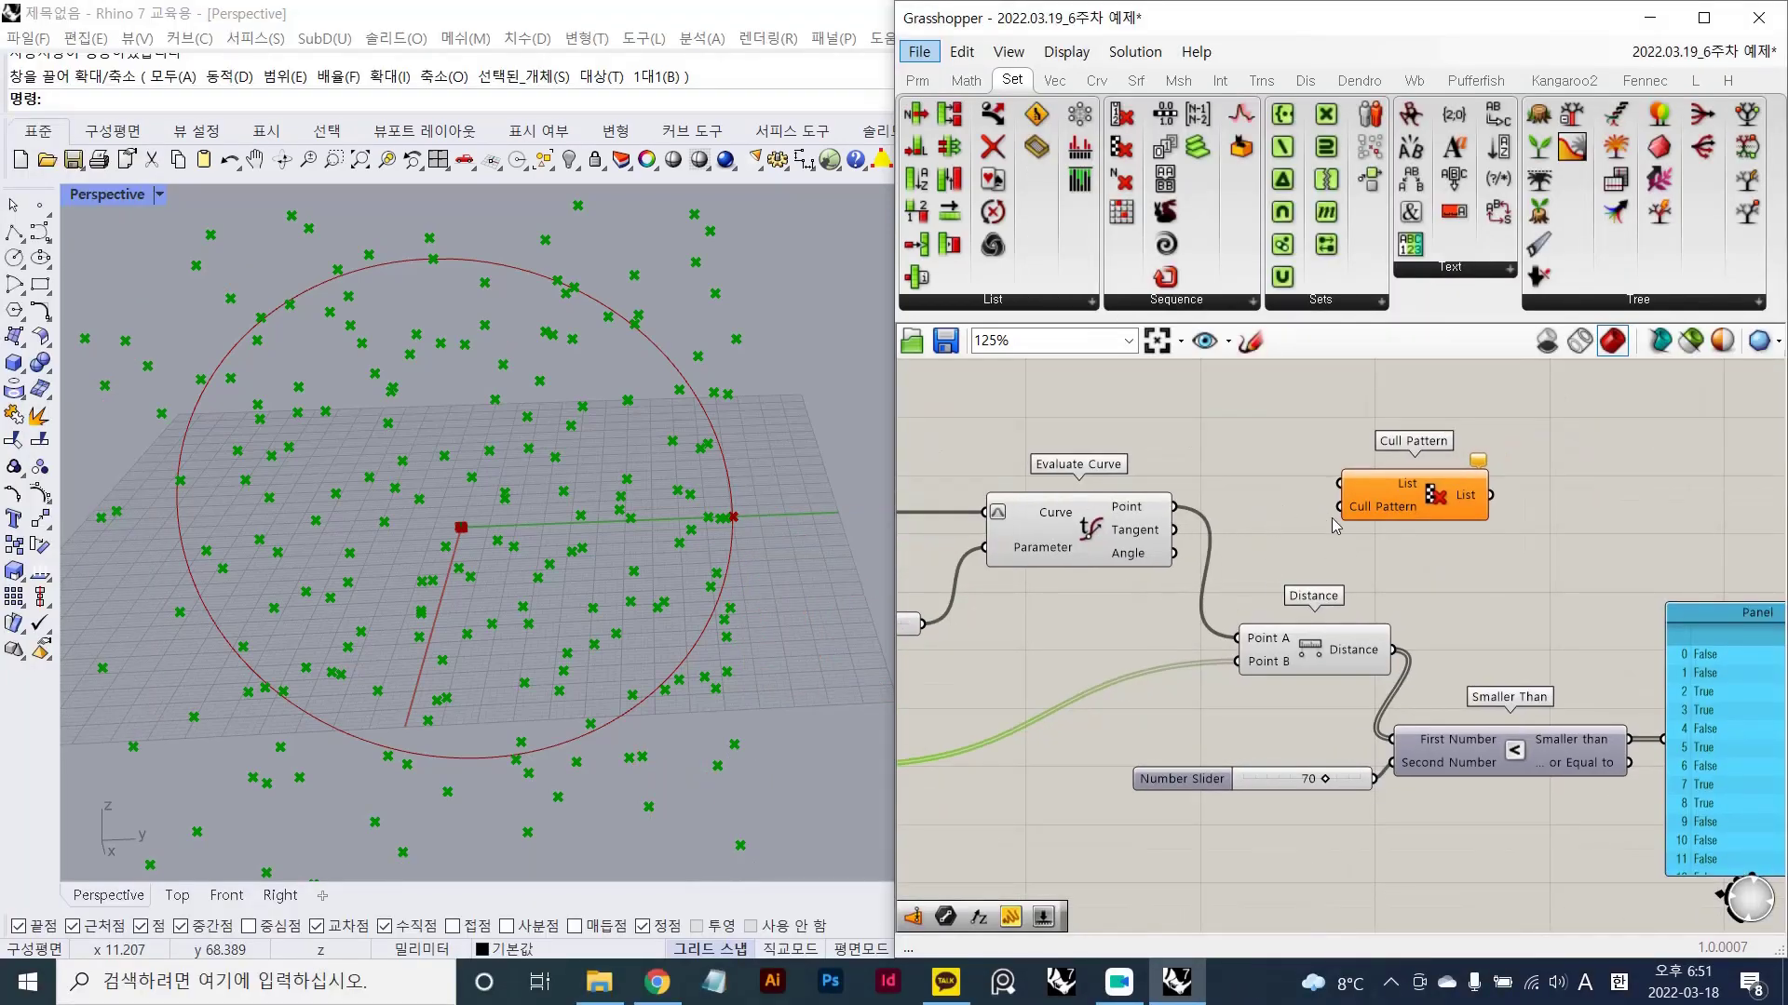
pyautogui.scroll(2, 1296, 533)
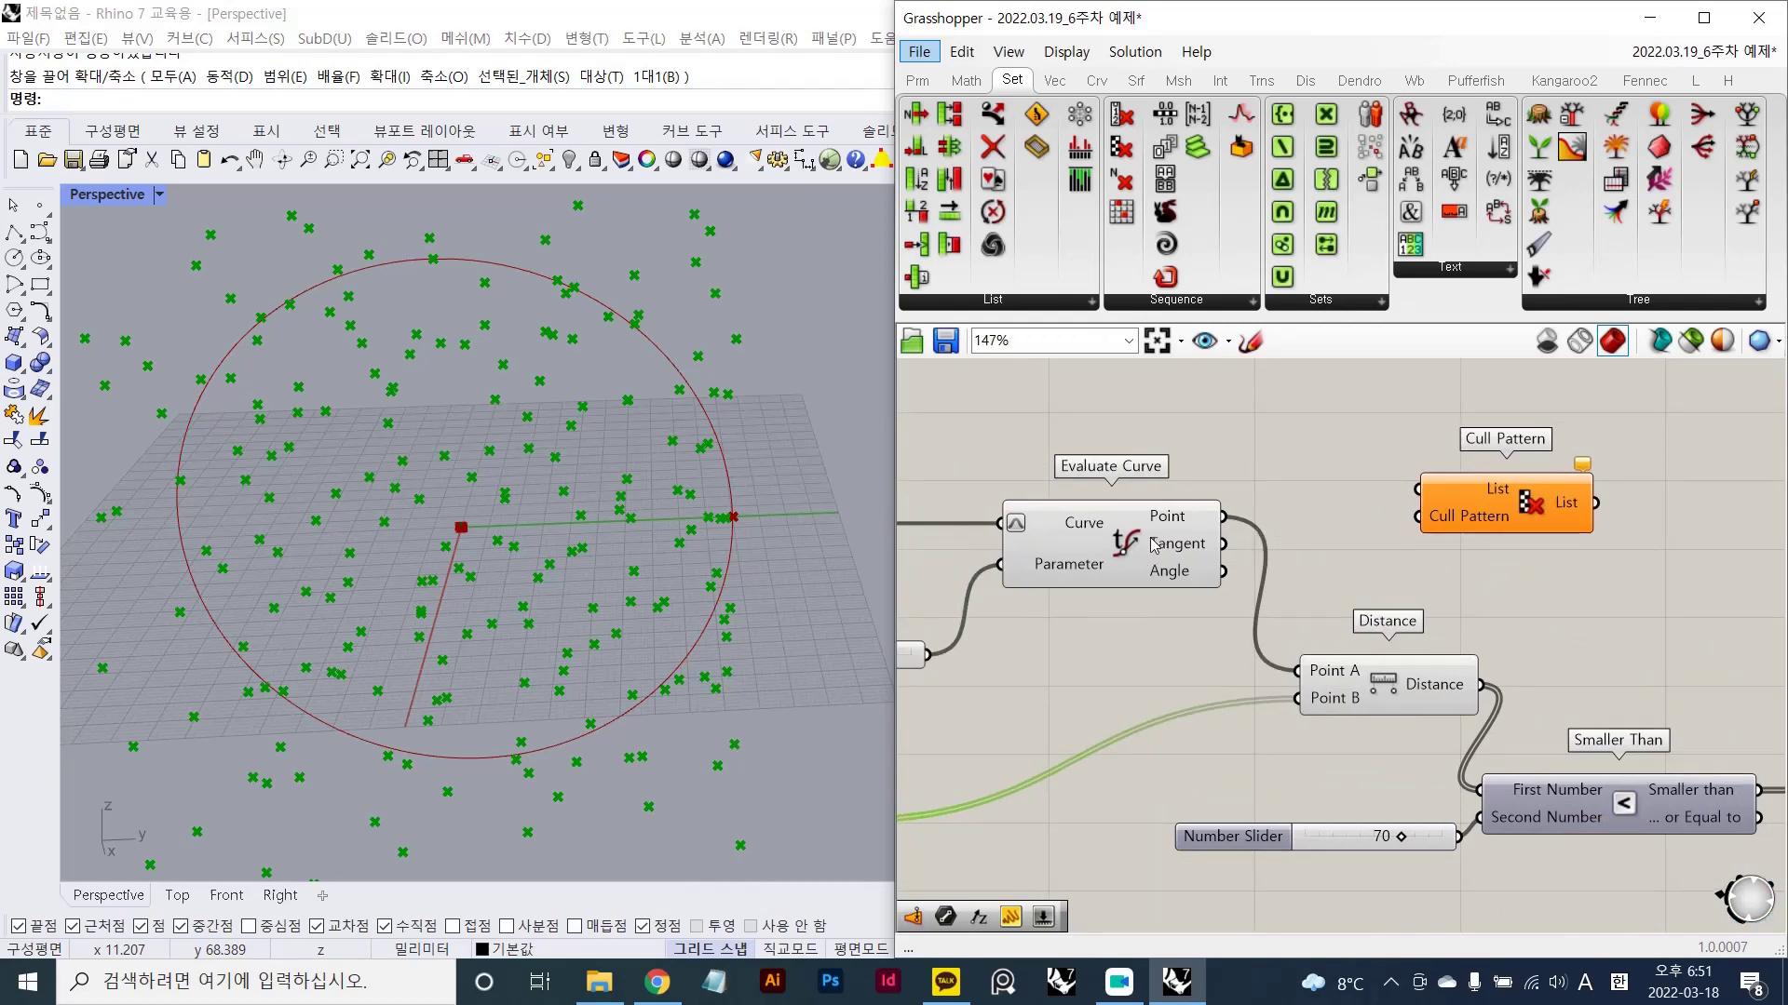
pyautogui.click(1154, 544)
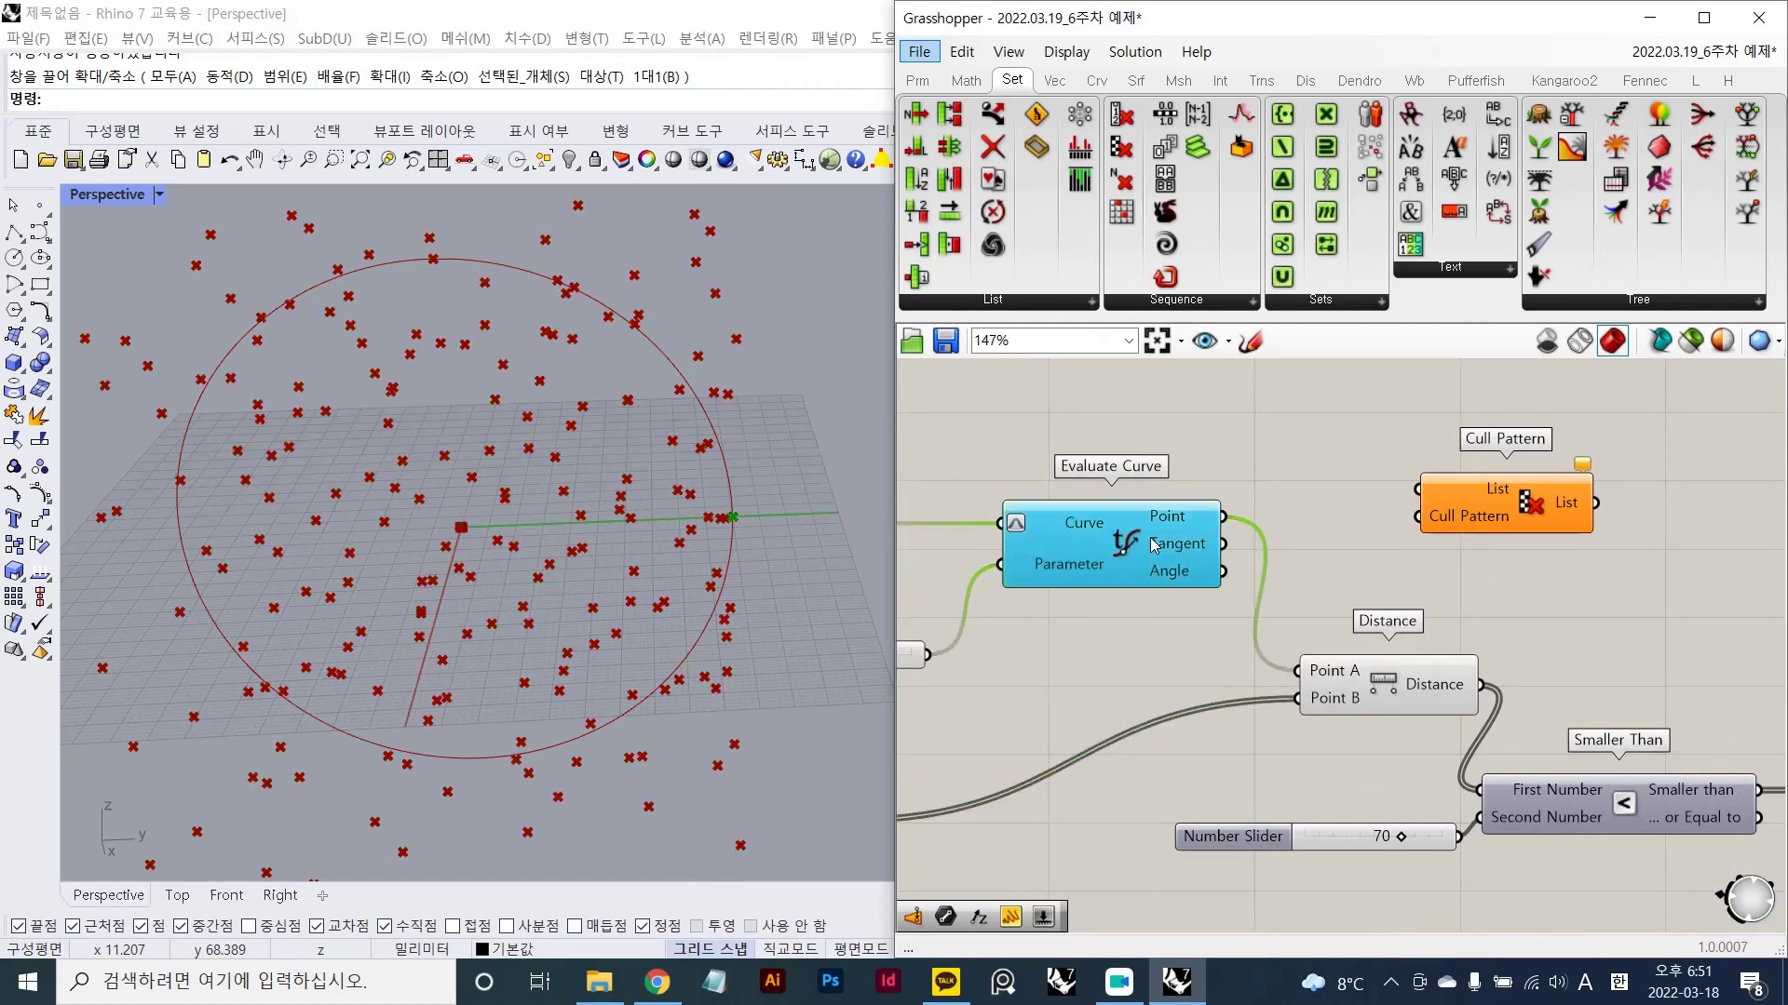
pyautogui.click(1266, 466)
pyautogui.moveTo(1422, 491); pyautogui.dragTo(1216, 514)
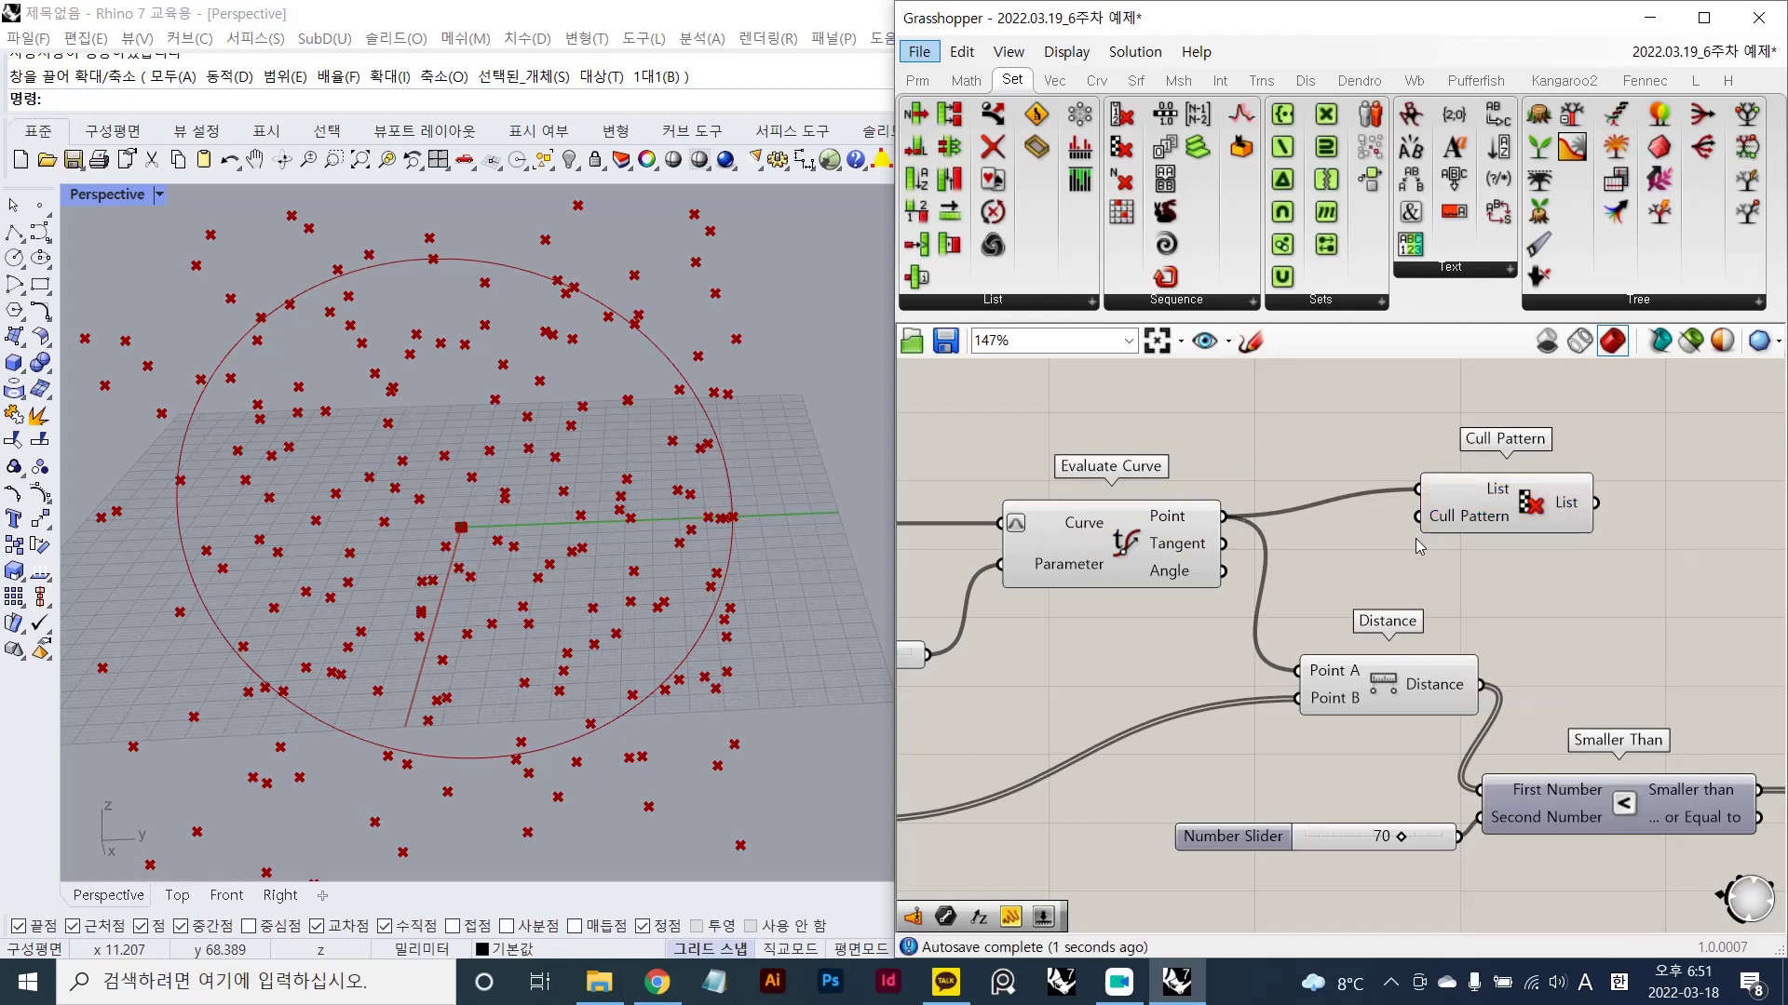
pyautogui.moveTo(1527, 522); pyautogui.dragTo(1523, 468)
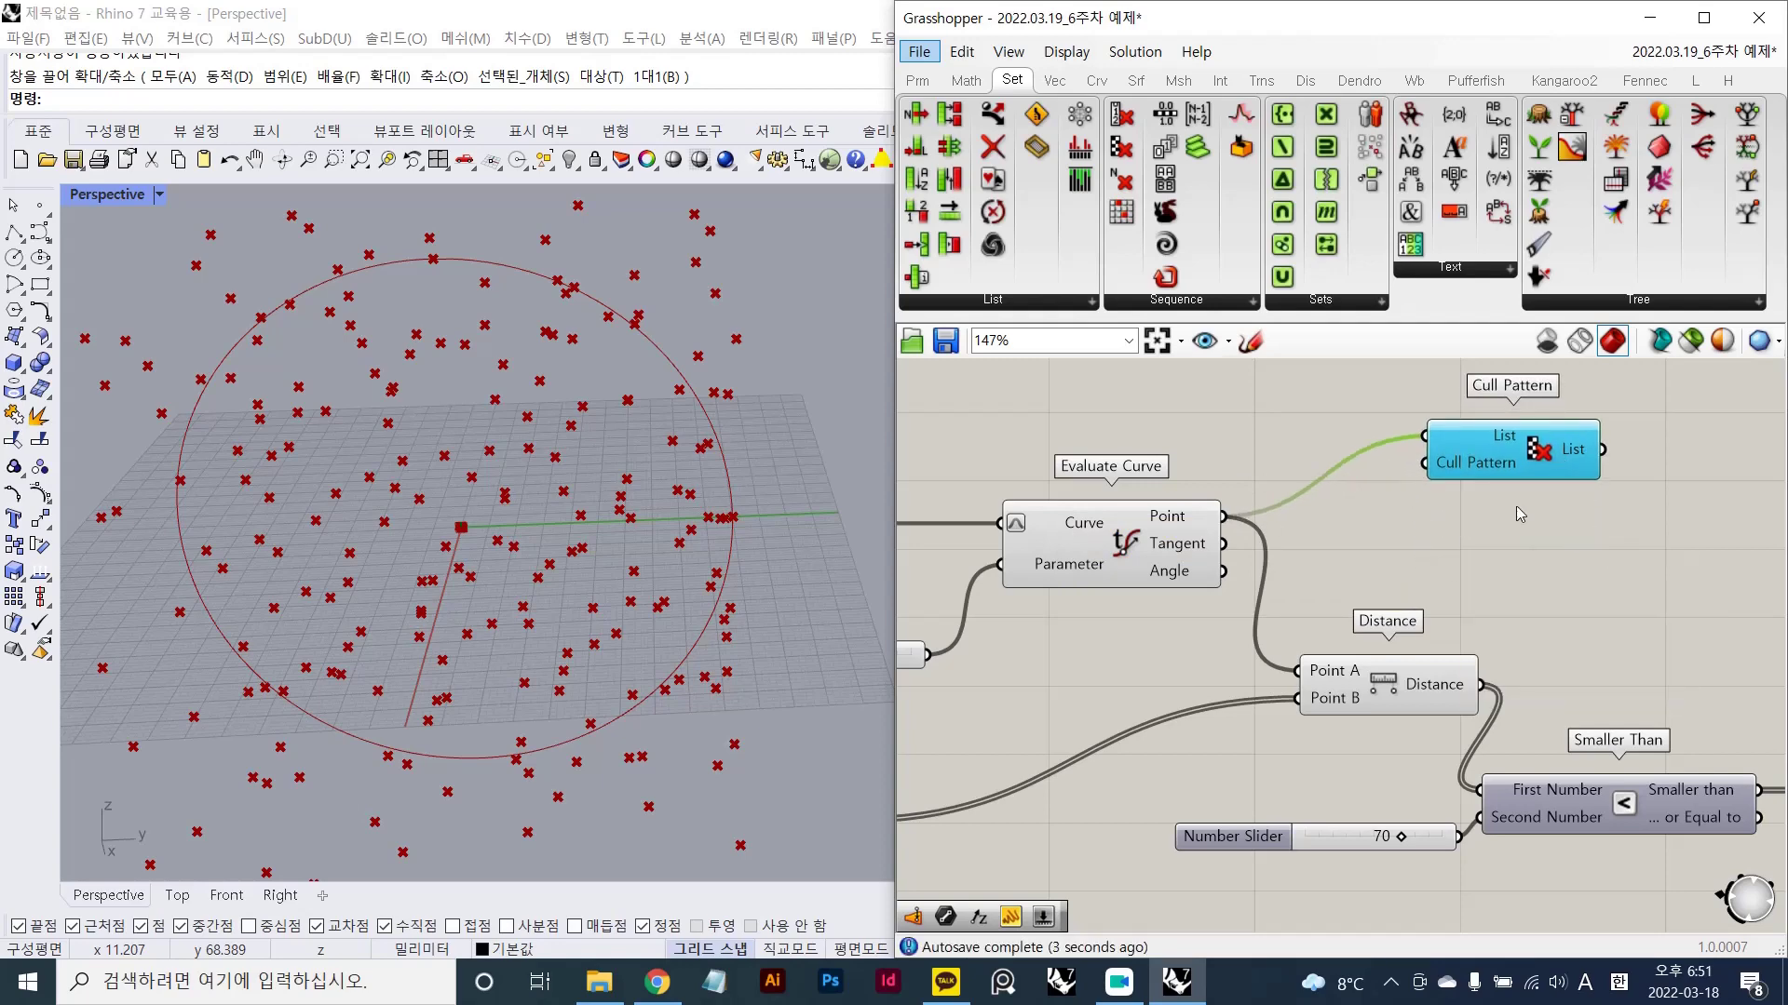
# - Move Cull Pattern to the right and connect Smaller Than's first output to its Cull Pattern input
pyautogui.scroll(-2, 1508, 508)
pyautogui.moveTo(1540, 555); pyautogui.dragTo(1436, 568, button='right')
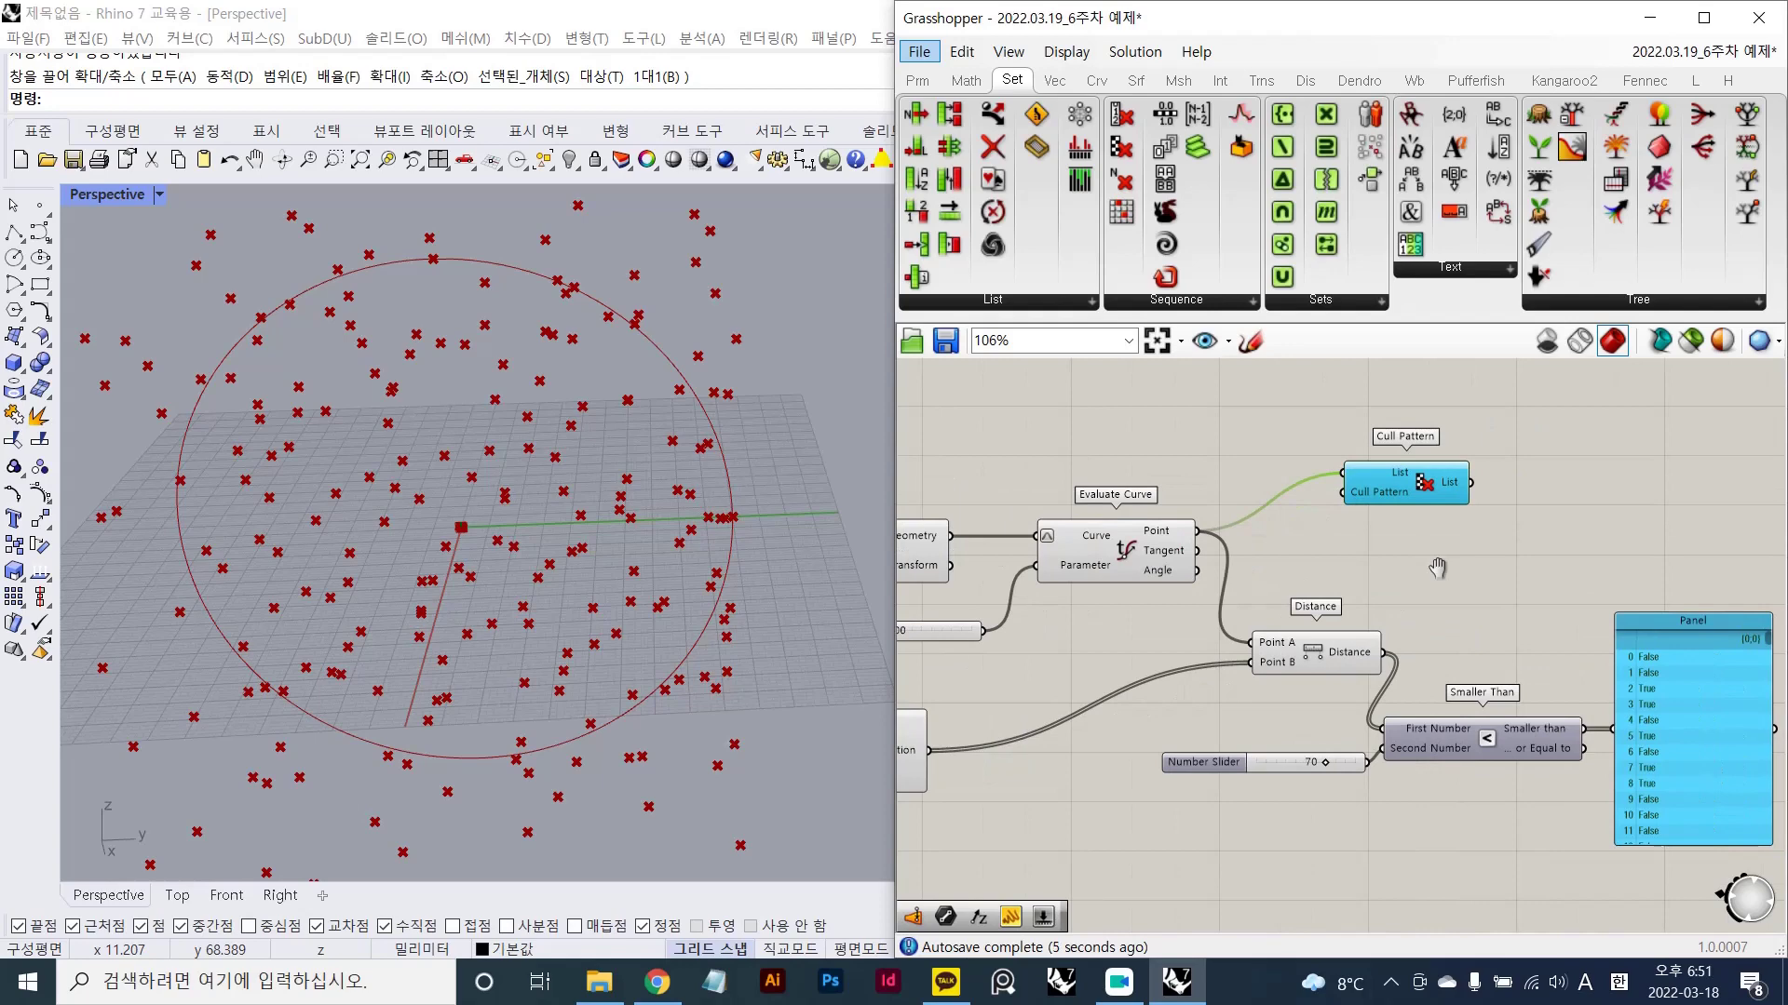
pyautogui.click(1440, 575)
pyautogui.moveTo(1397, 496); pyautogui.dragTo(1459, 504)
pyautogui.click(1460, 545)
pyautogui.moveTo(1461, 544); pyautogui.dragTo(1313, 509, button='right')
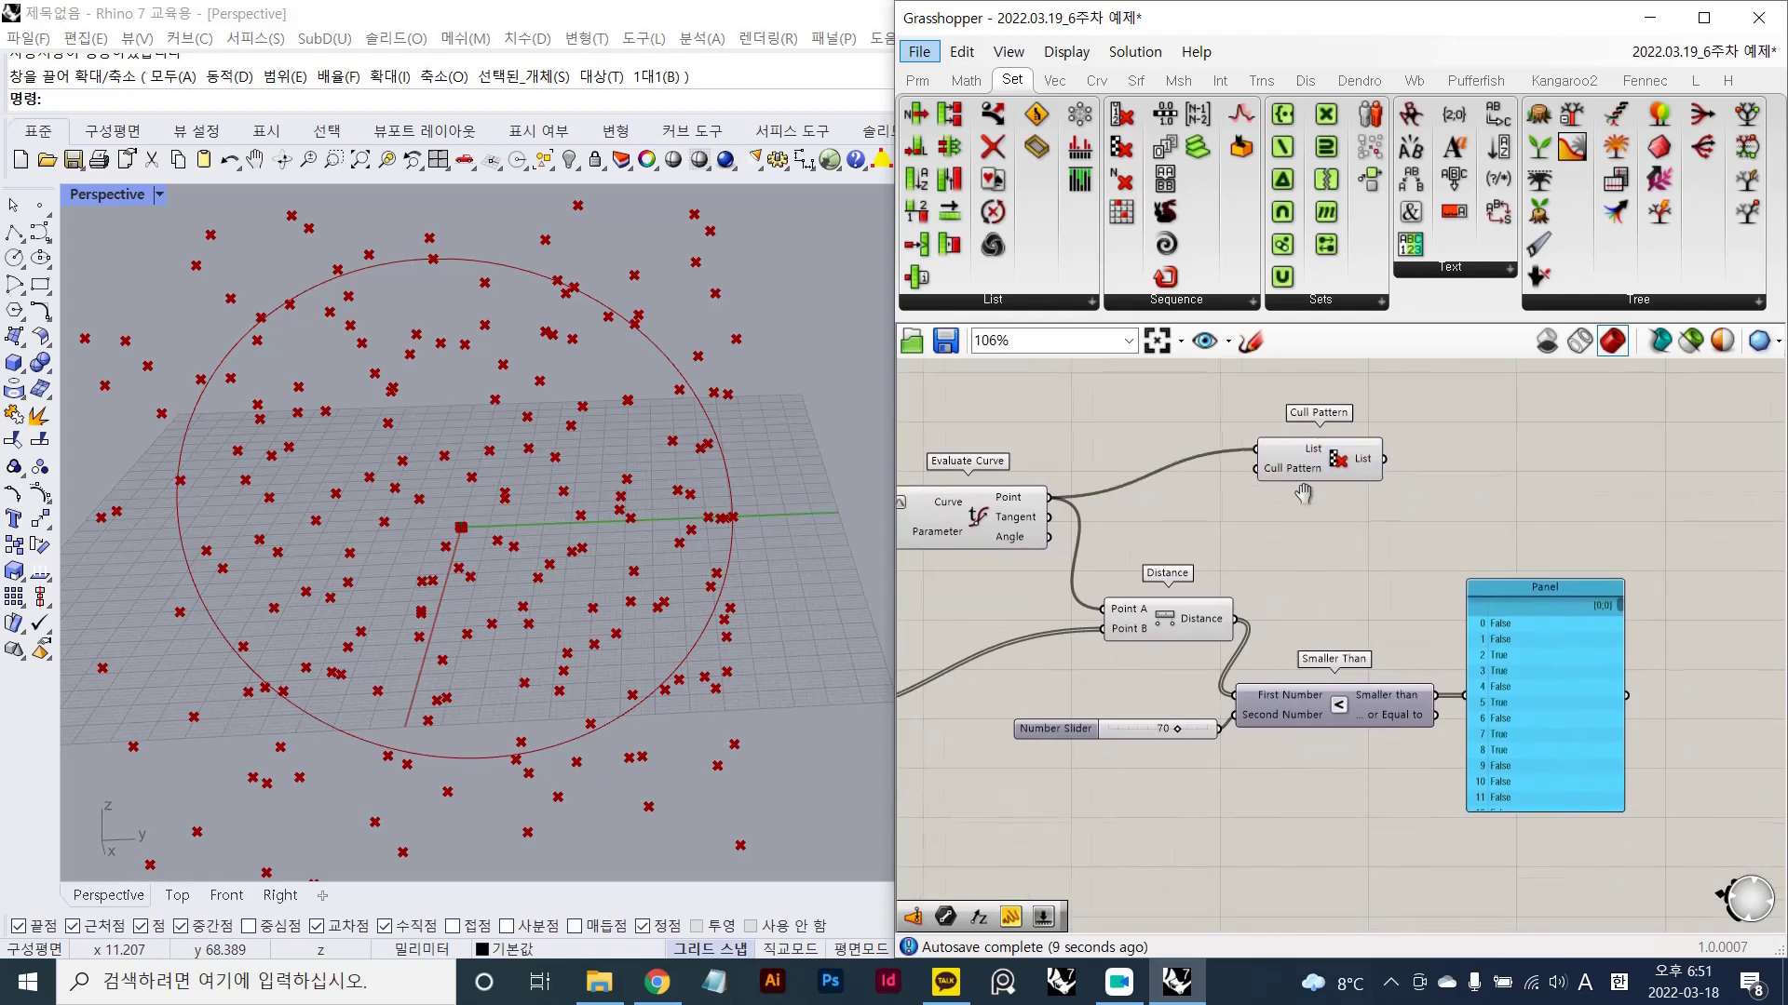
pyautogui.moveTo(1256, 468); pyautogui.dragTo(1446, 690)
pyautogui.click(1338, 461)
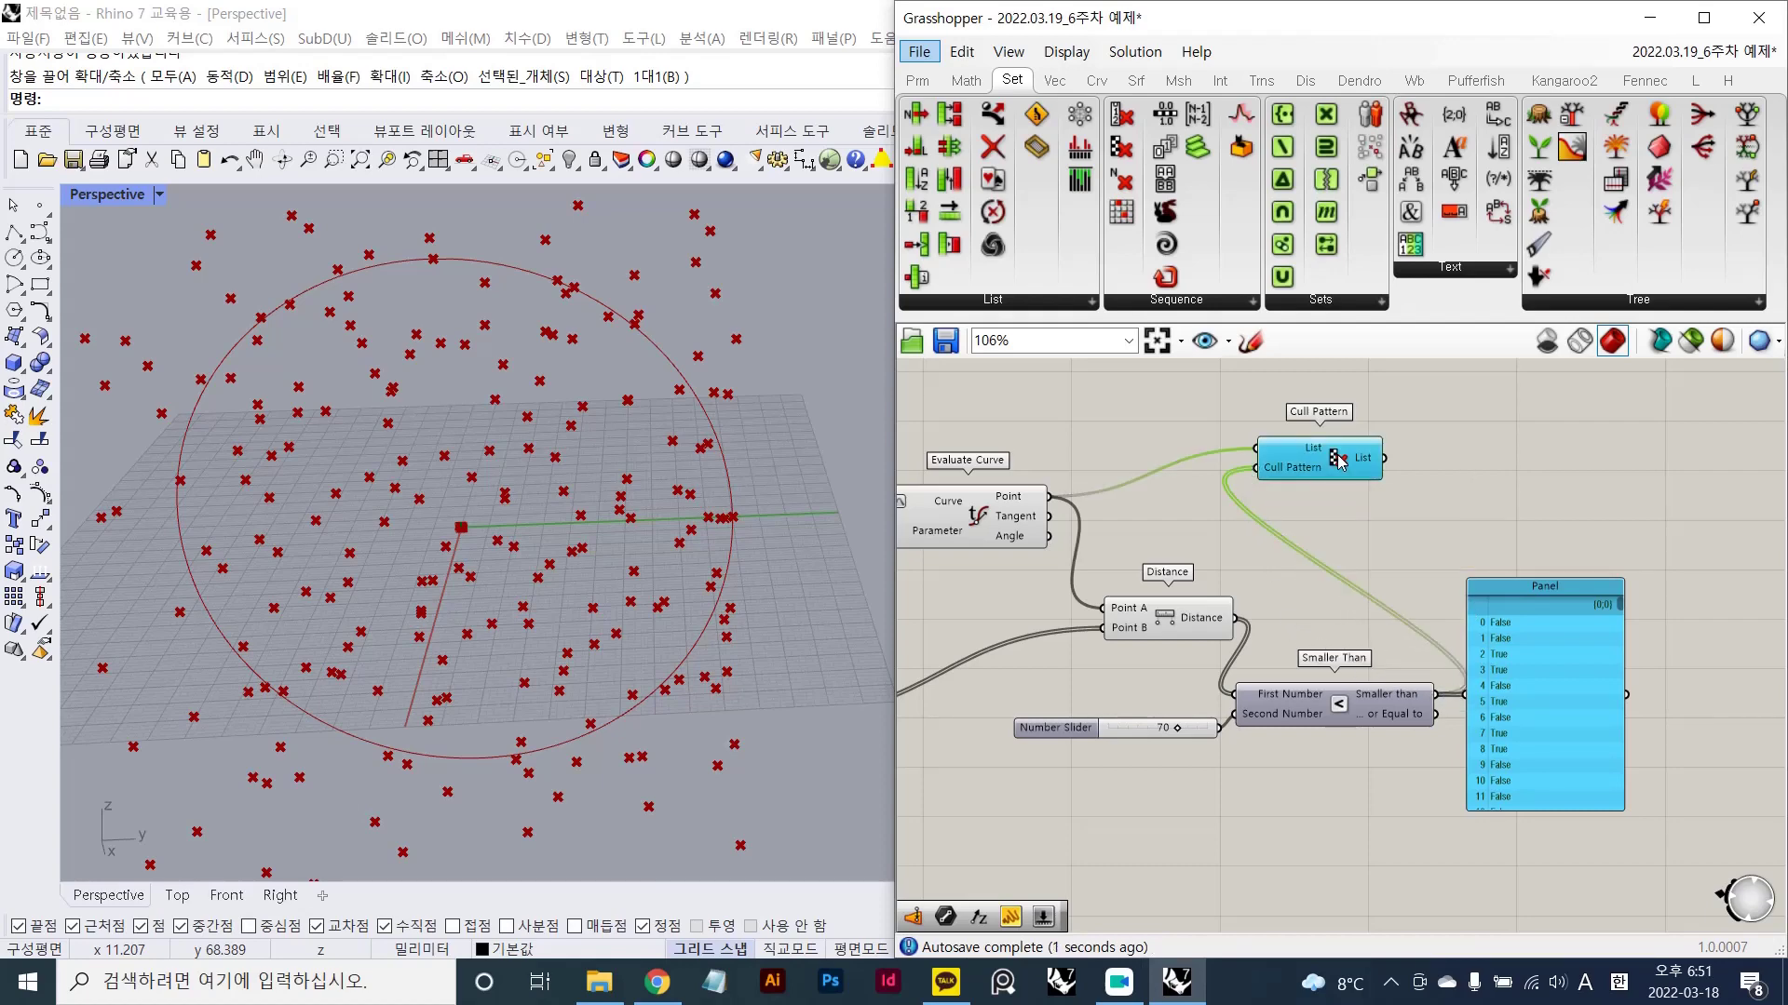
# - Replace Cull Pattern's List source with the Population output of Populate 3D
pyautogui.moveTo(1201, 622); pyautogui.dragTo(1401, 547, button='right')
pyautogui.scroll(2, 1386, 683)
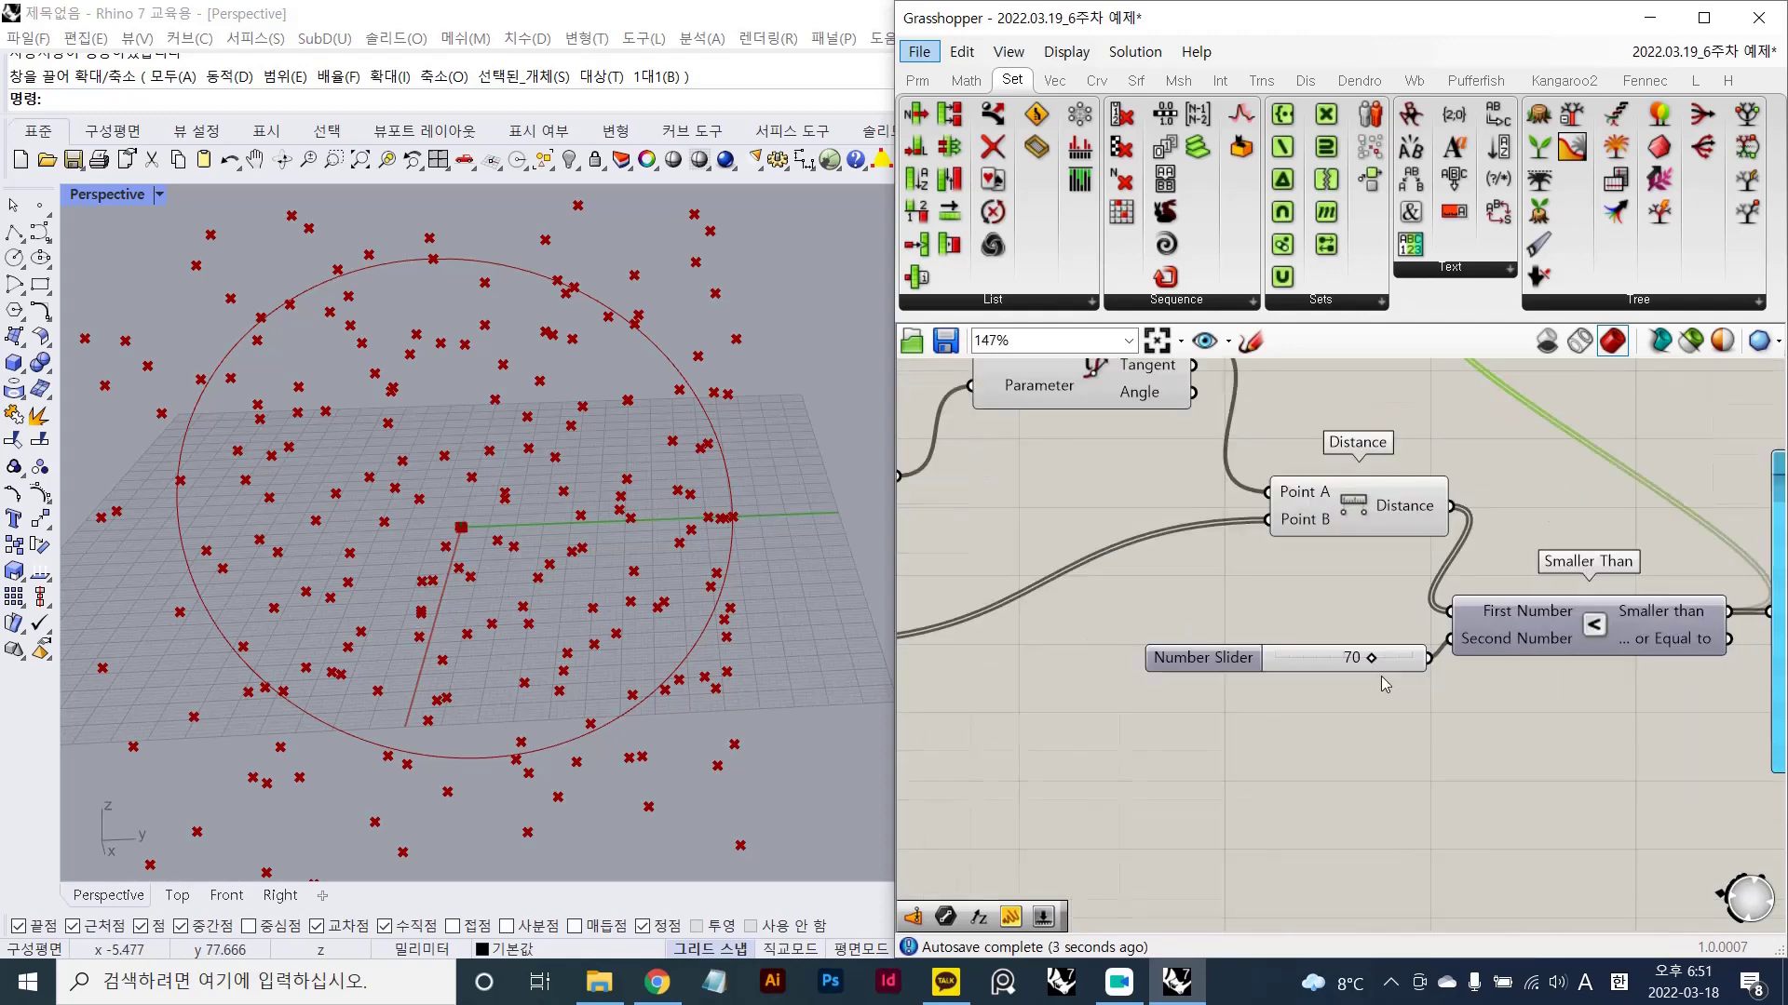
pyautogui.scroll(-4, 1383, 601)
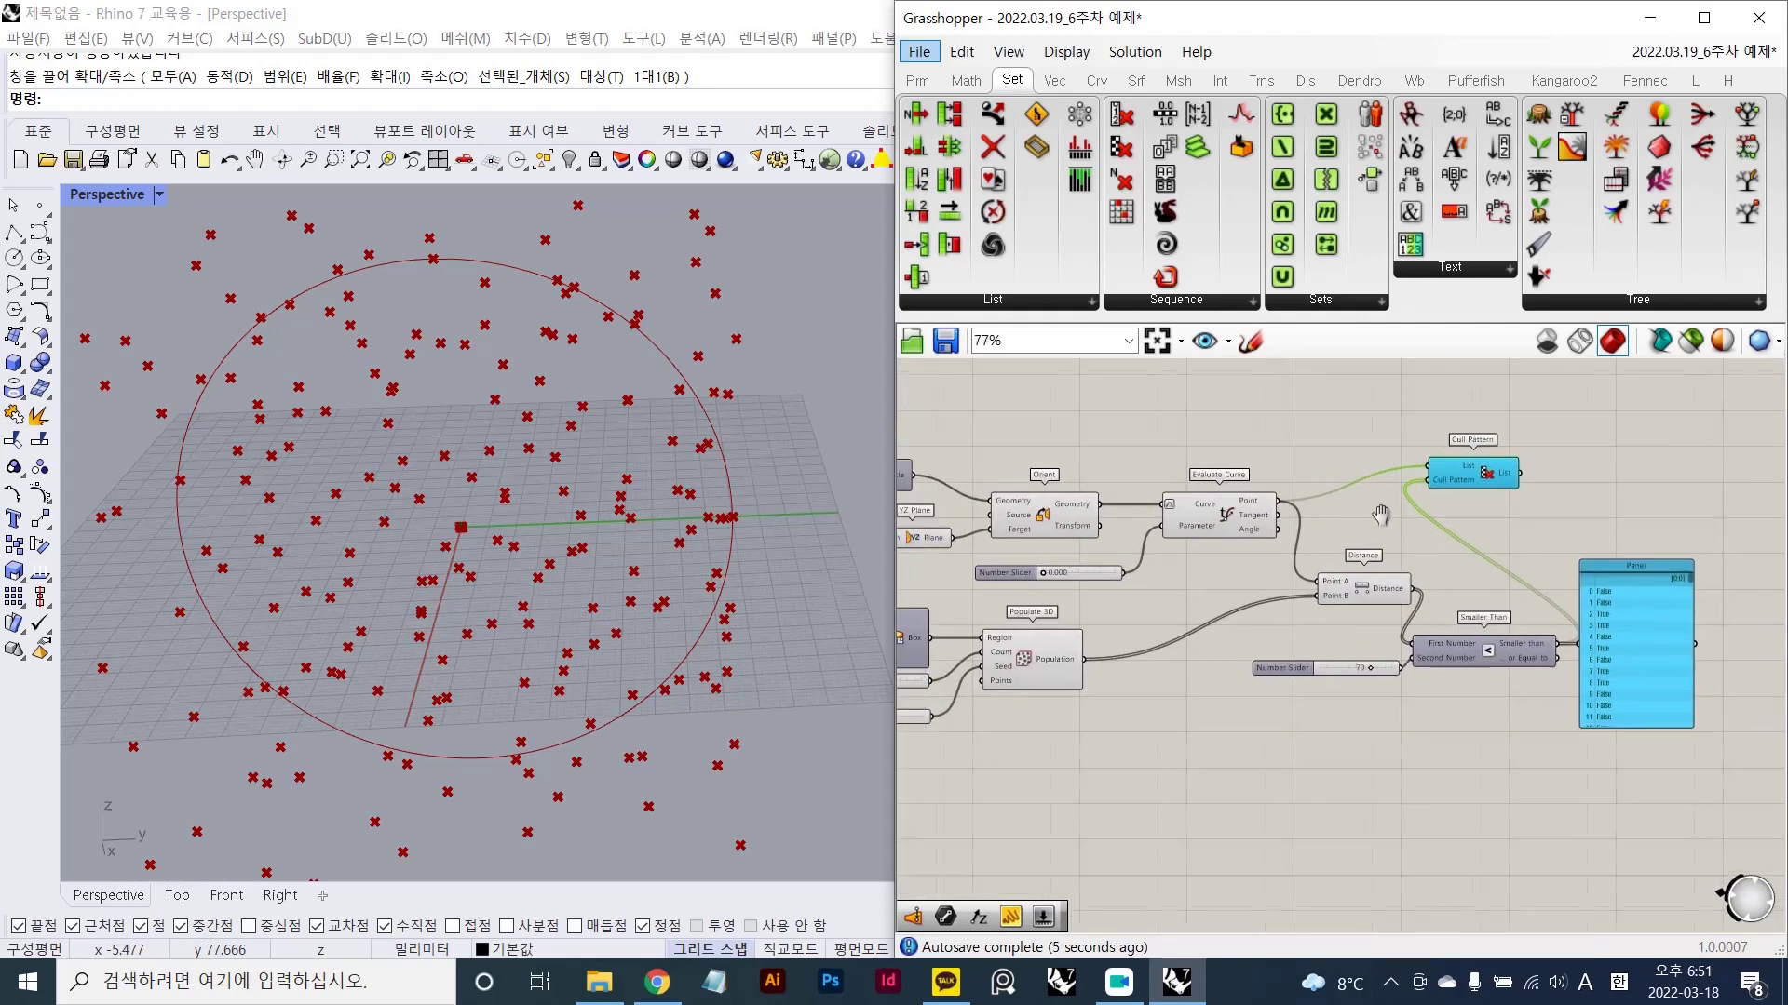
pyautogui.scroll(1, 1482, 480)
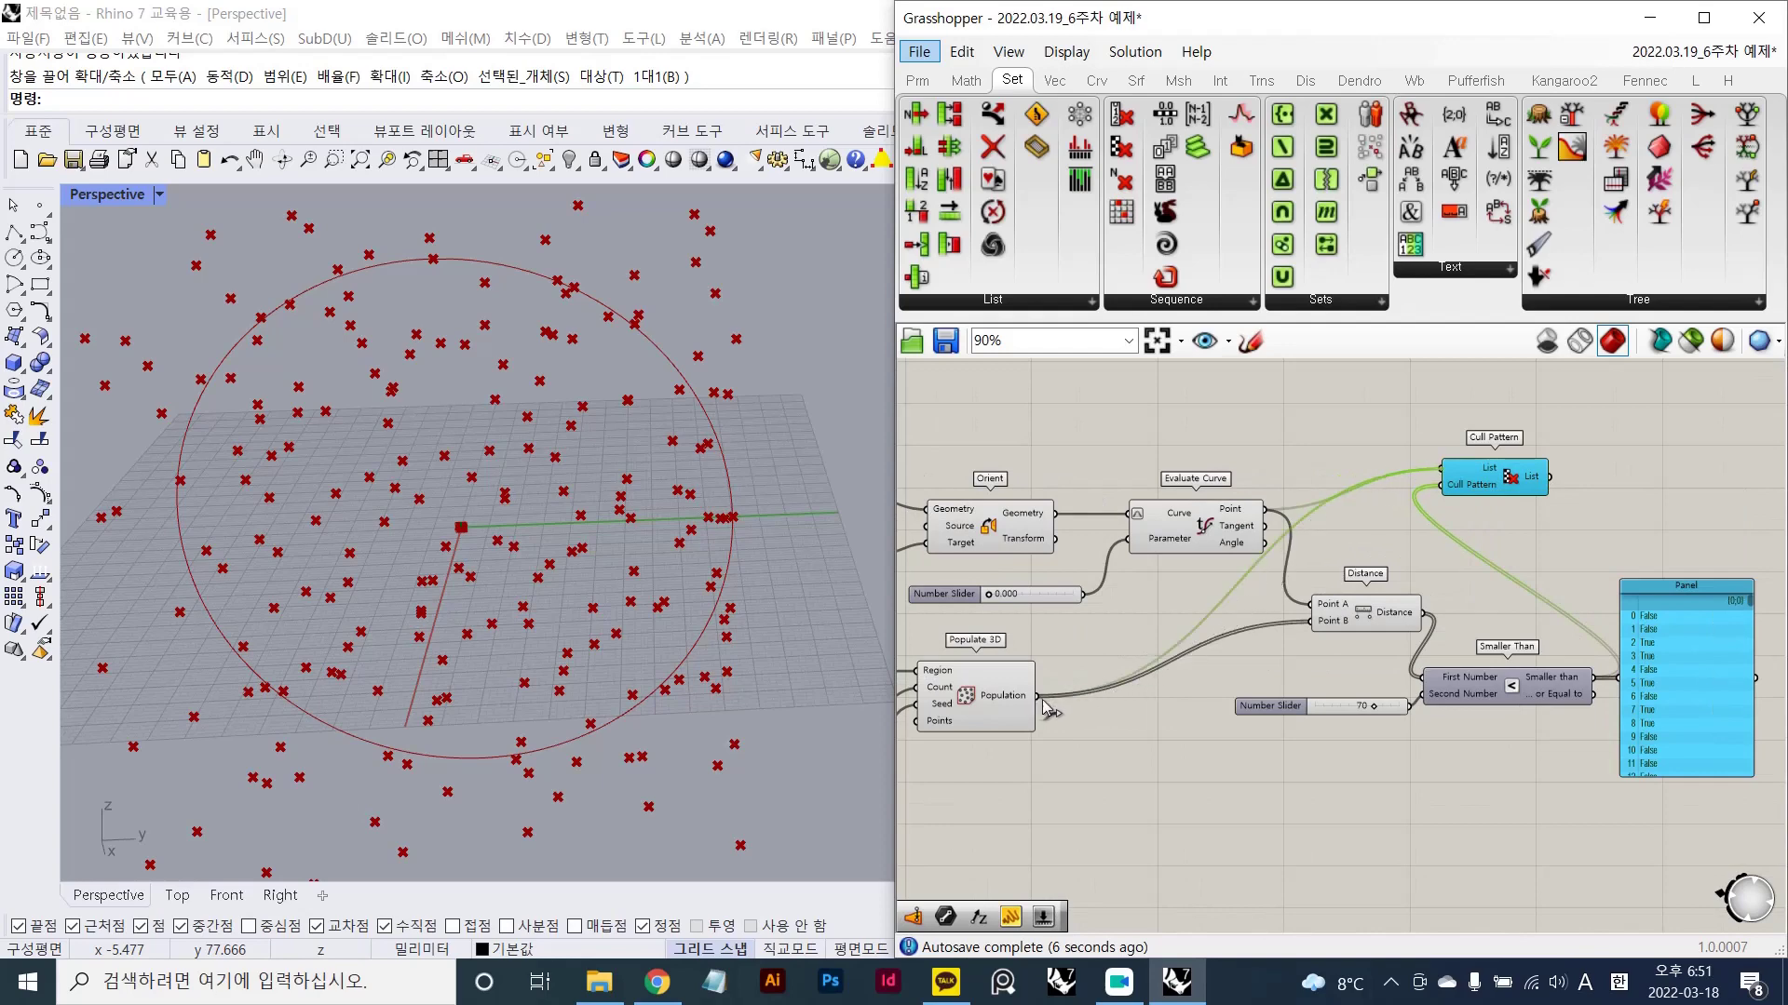
pyautogui.moveTo(1040, 698); pyautogui.dragTo(1039, 697)
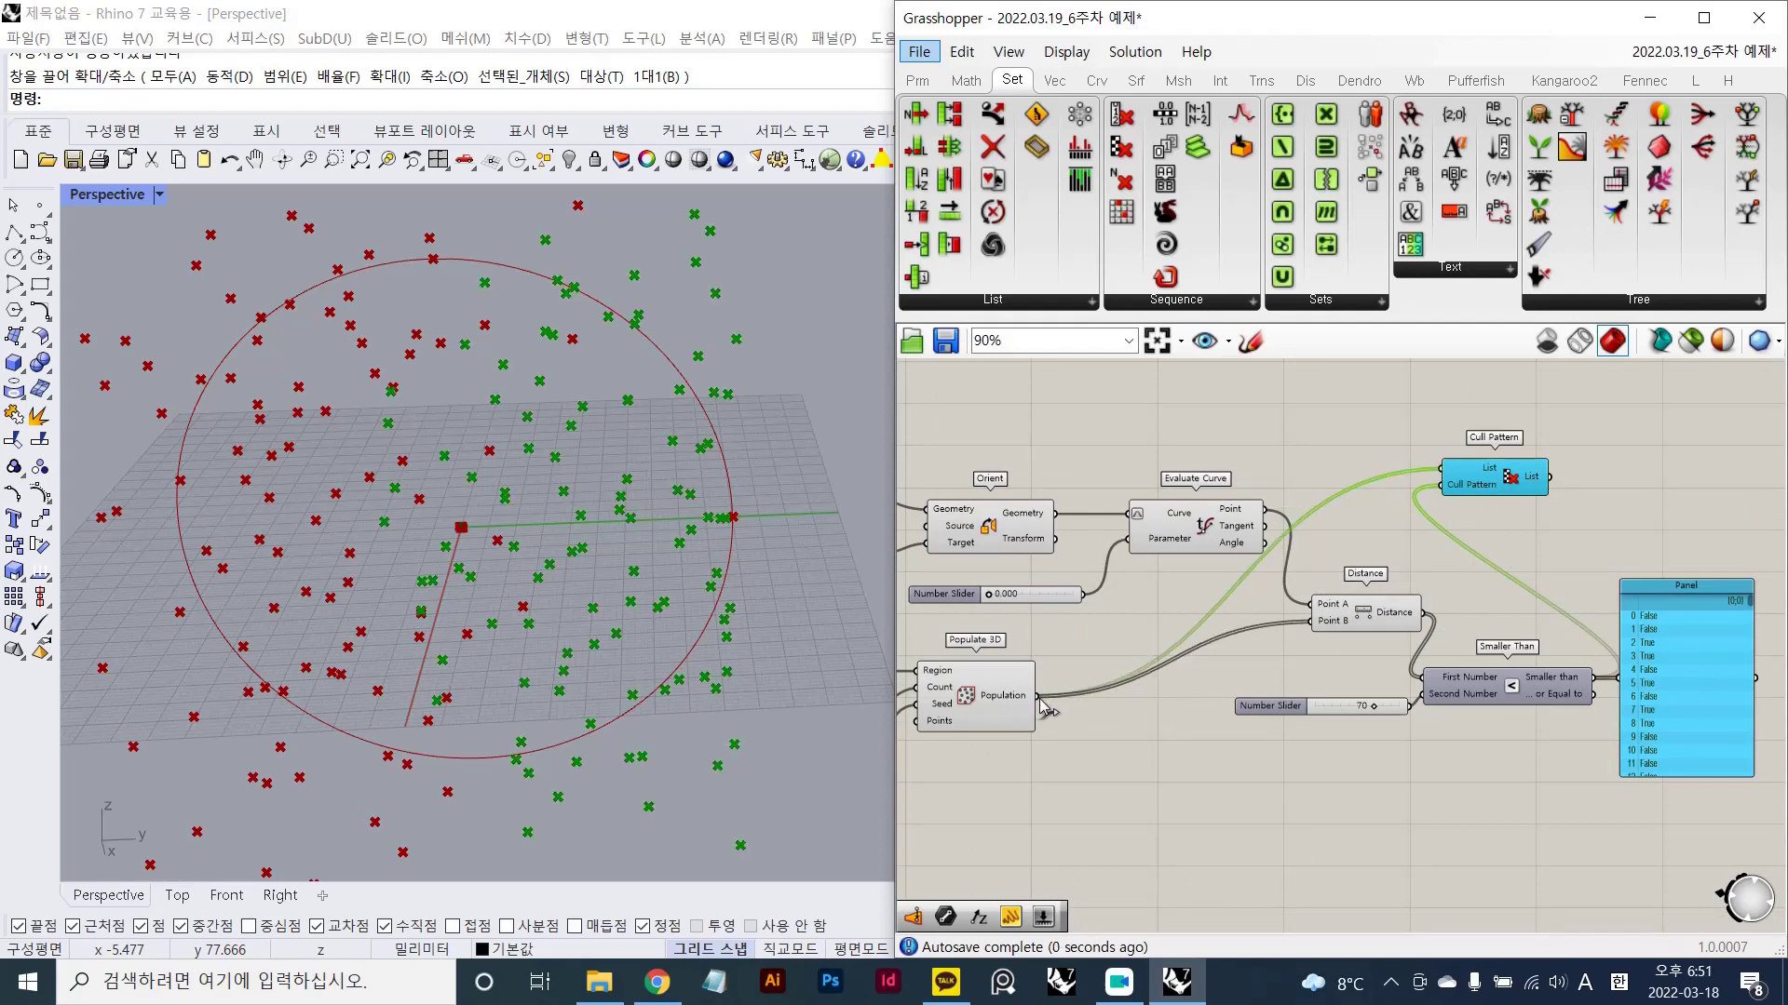
pyautogui.click(1155, 788)
# - Delete the True/False Panel and place Cull Pattern up and to the right of Smaller Than
pyautogui.moveTo(1496, 483); pyautogui.dragTo(1615, 474)
pyautogui.scroll(4, 1401, 707)
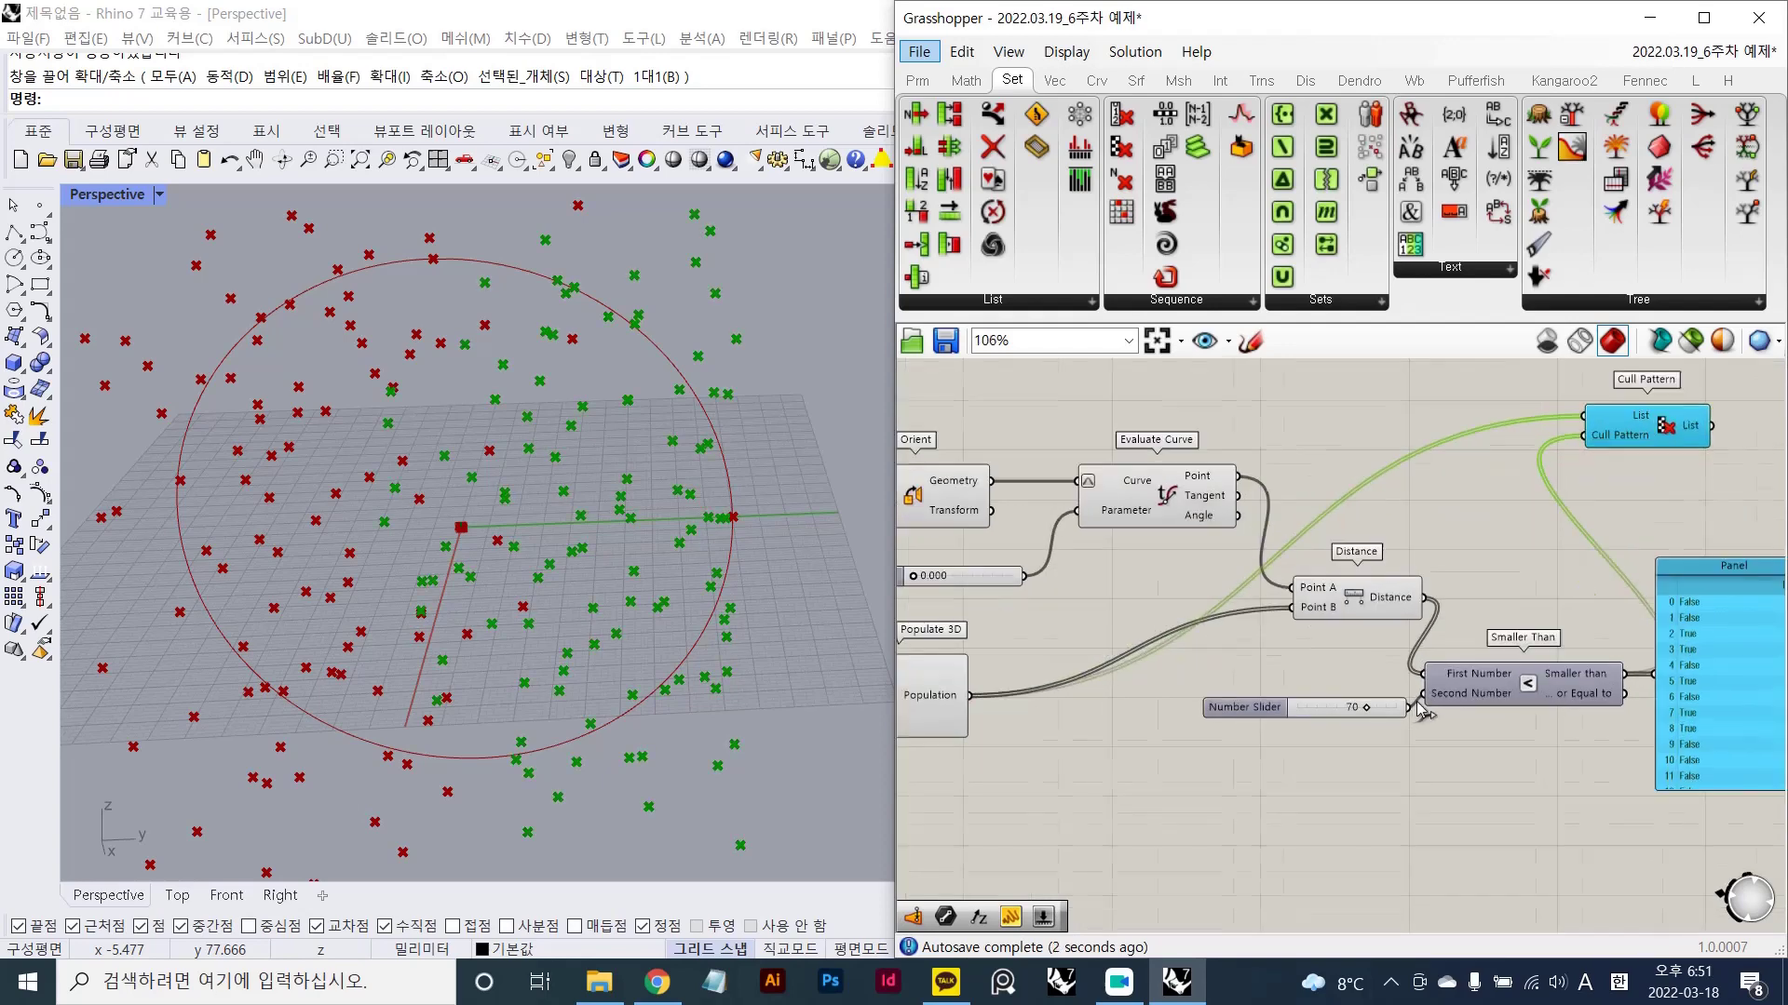
pyautogui.scroll(-5, 1477, 518)
pyautogui.moveTo(1536, 494); pyautogui.dragTo(1361, 566, button='right')
pyautogui.moveTo(1546, 655); pyautogui.dragTo(1596, 691)
pyautogui.press('Delete')
pyautogui.moveTo(1432, 484); pyautogui.dragTo(1522, 561)
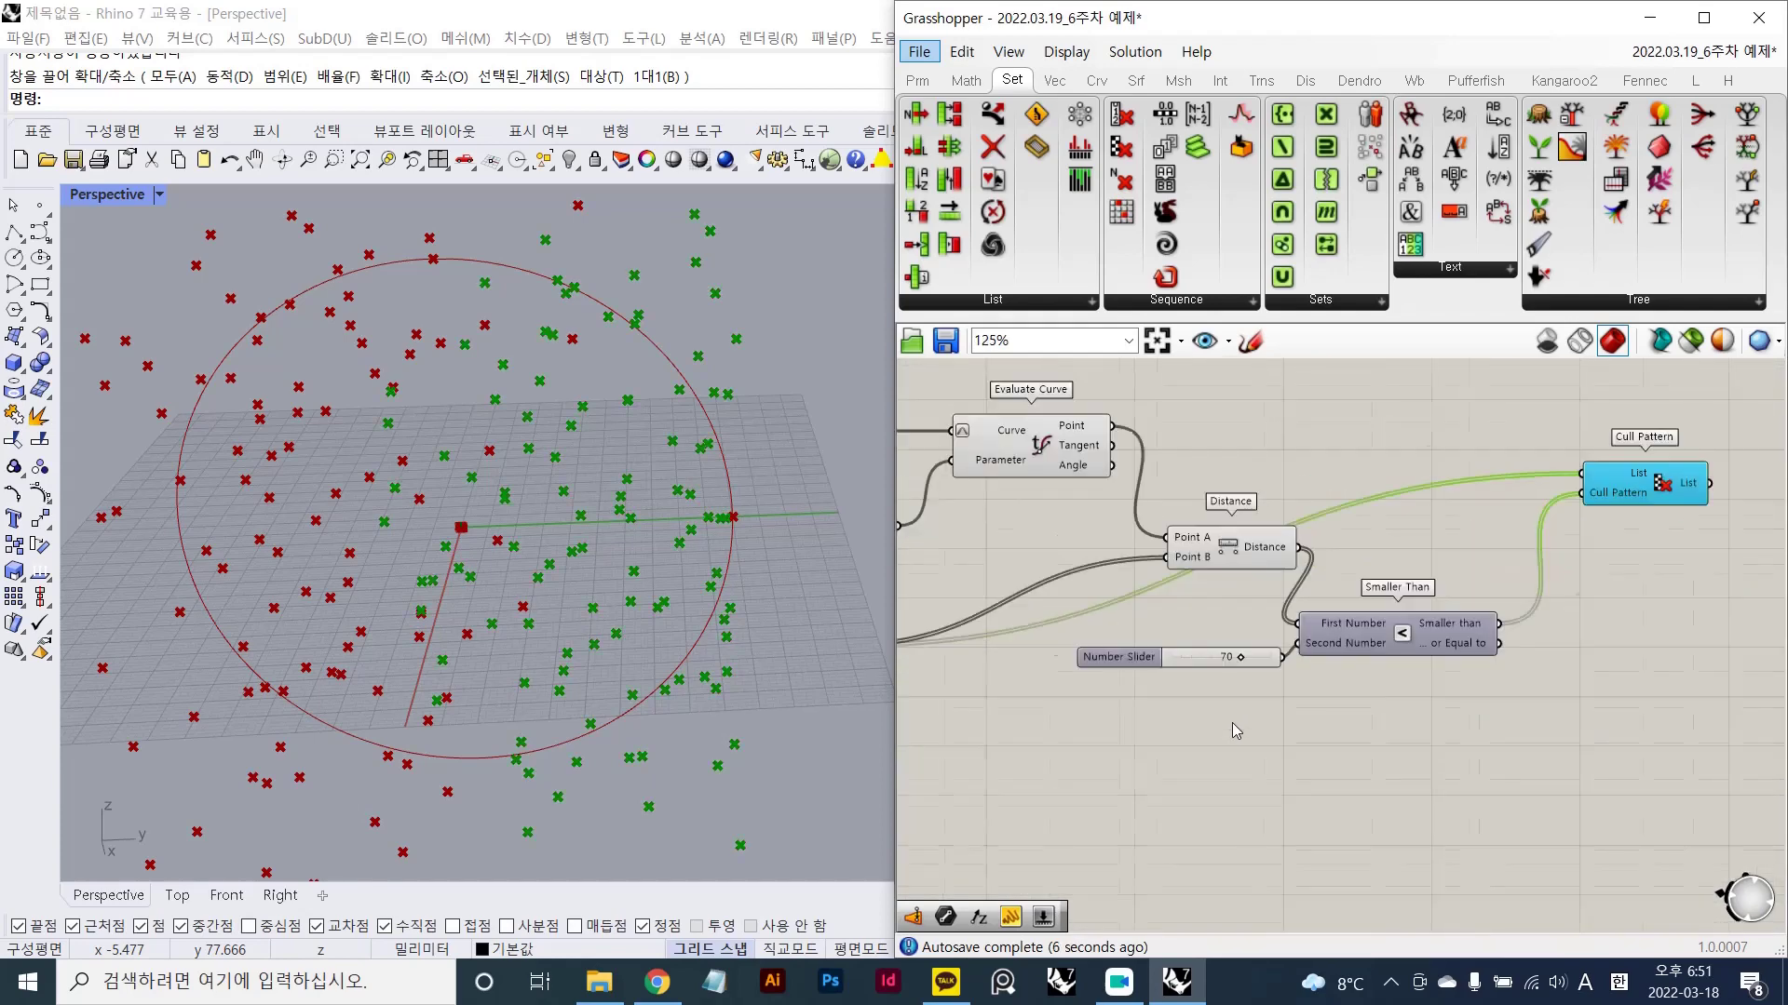
# - Set the Number Slider feeding Smaller Than's Second Number to 40
pyautogui.scroll(6, 1220, 720)
pyautogui.moveTo(1246, 610); pyautogui.dragTo(1197, 610)
pyautogui.scroll(1, 1198, 610)
pyautogui.doubleClick(1210, 615)
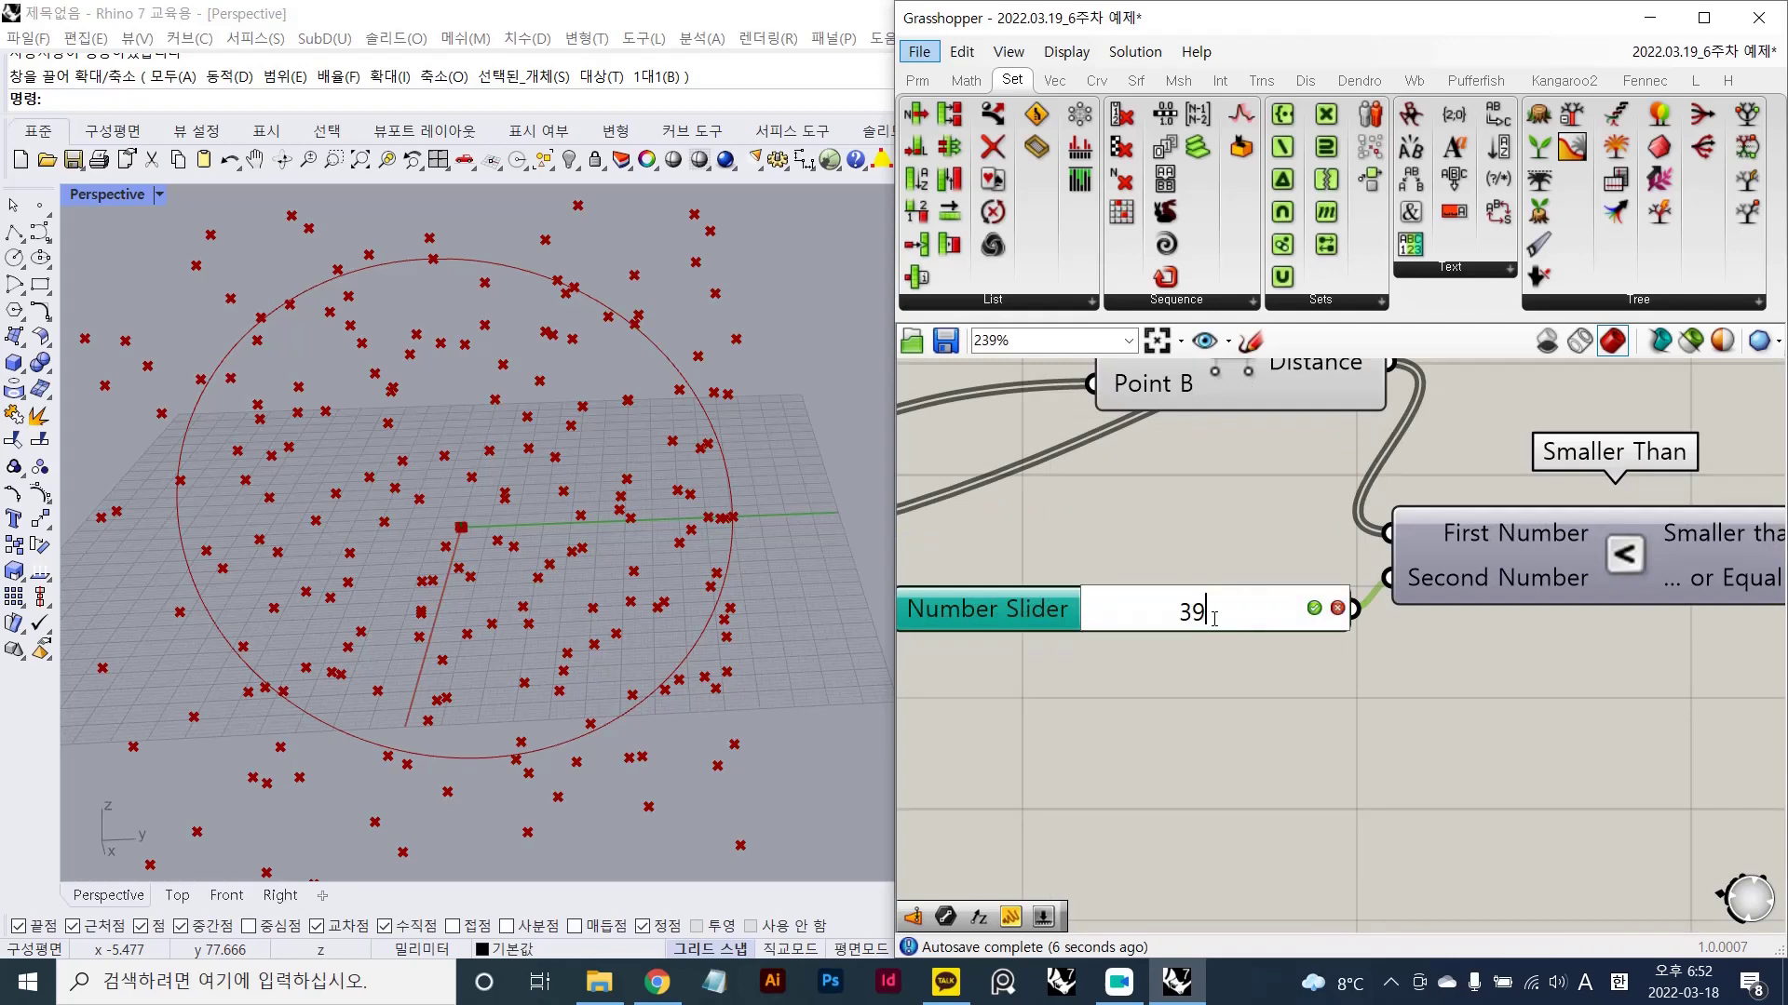
pyautogui.press('BackSpace')
pyautogui.press('BackSpace')
pyautogui.write('40')
pyautogui.press('Return')
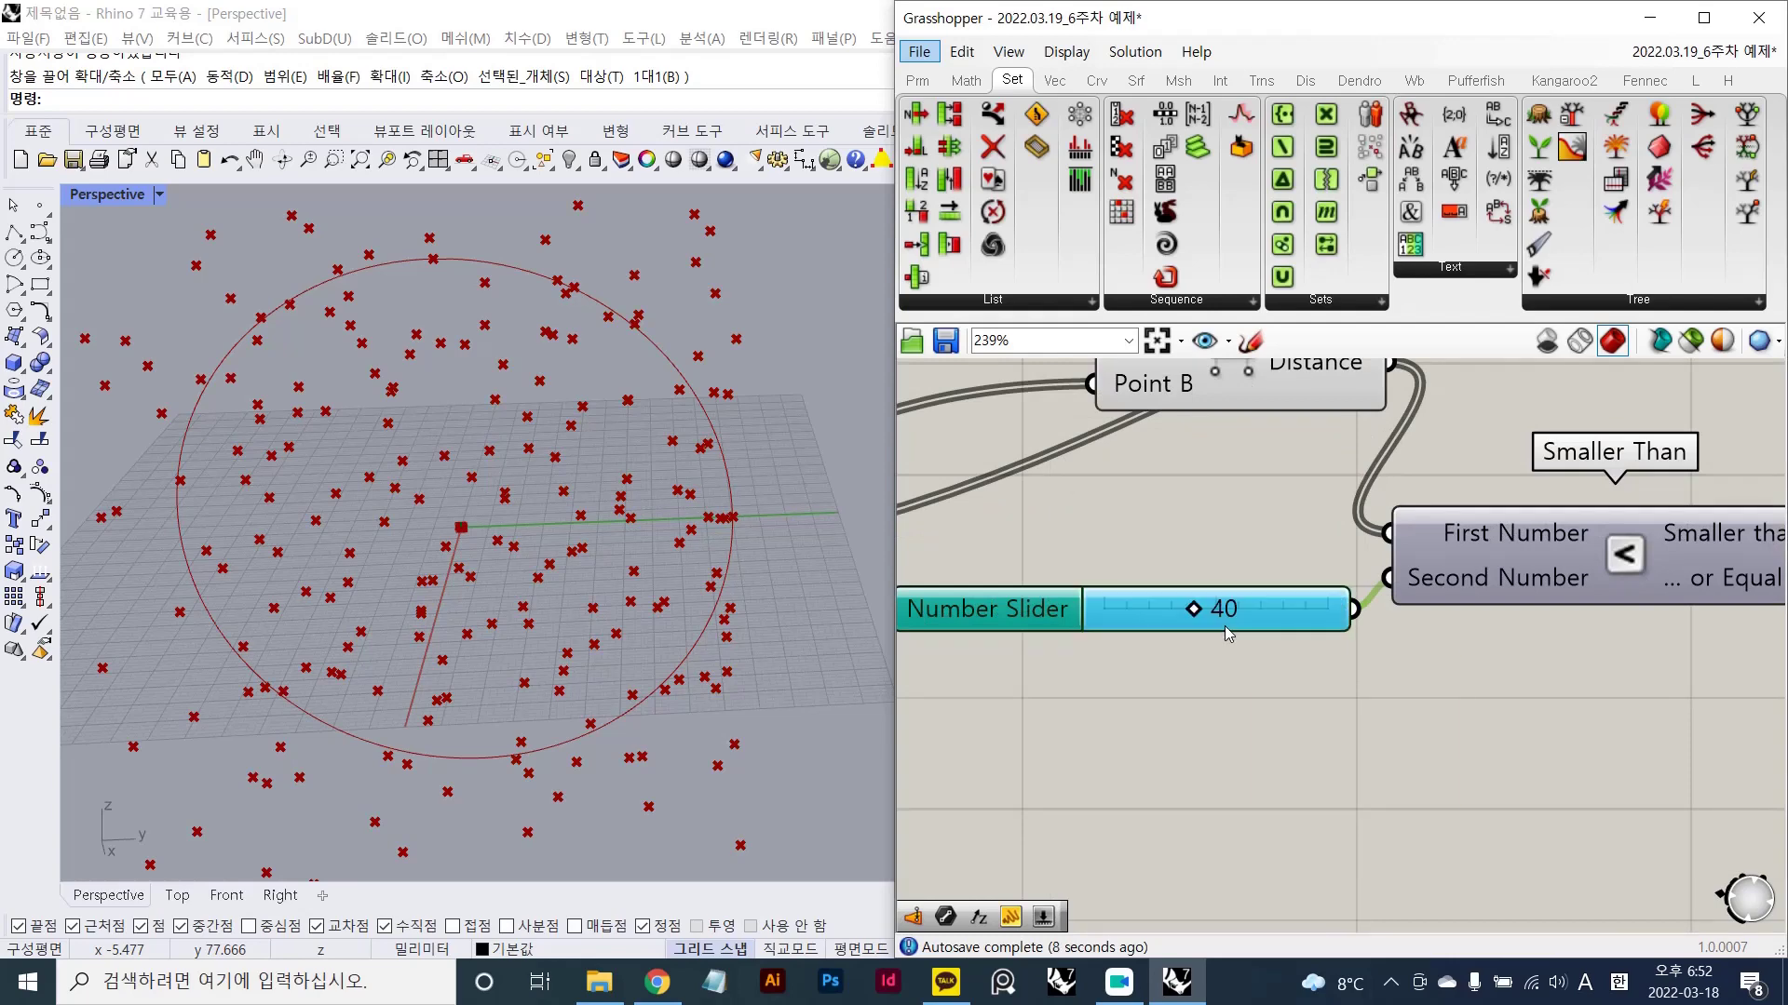
# - Move Cull Pattern down so it sits below and to the right of Smaller Than
pyautogui.scroll(-4, 1345, 661)
pyautogui.scroll(-3, 1657, 591)
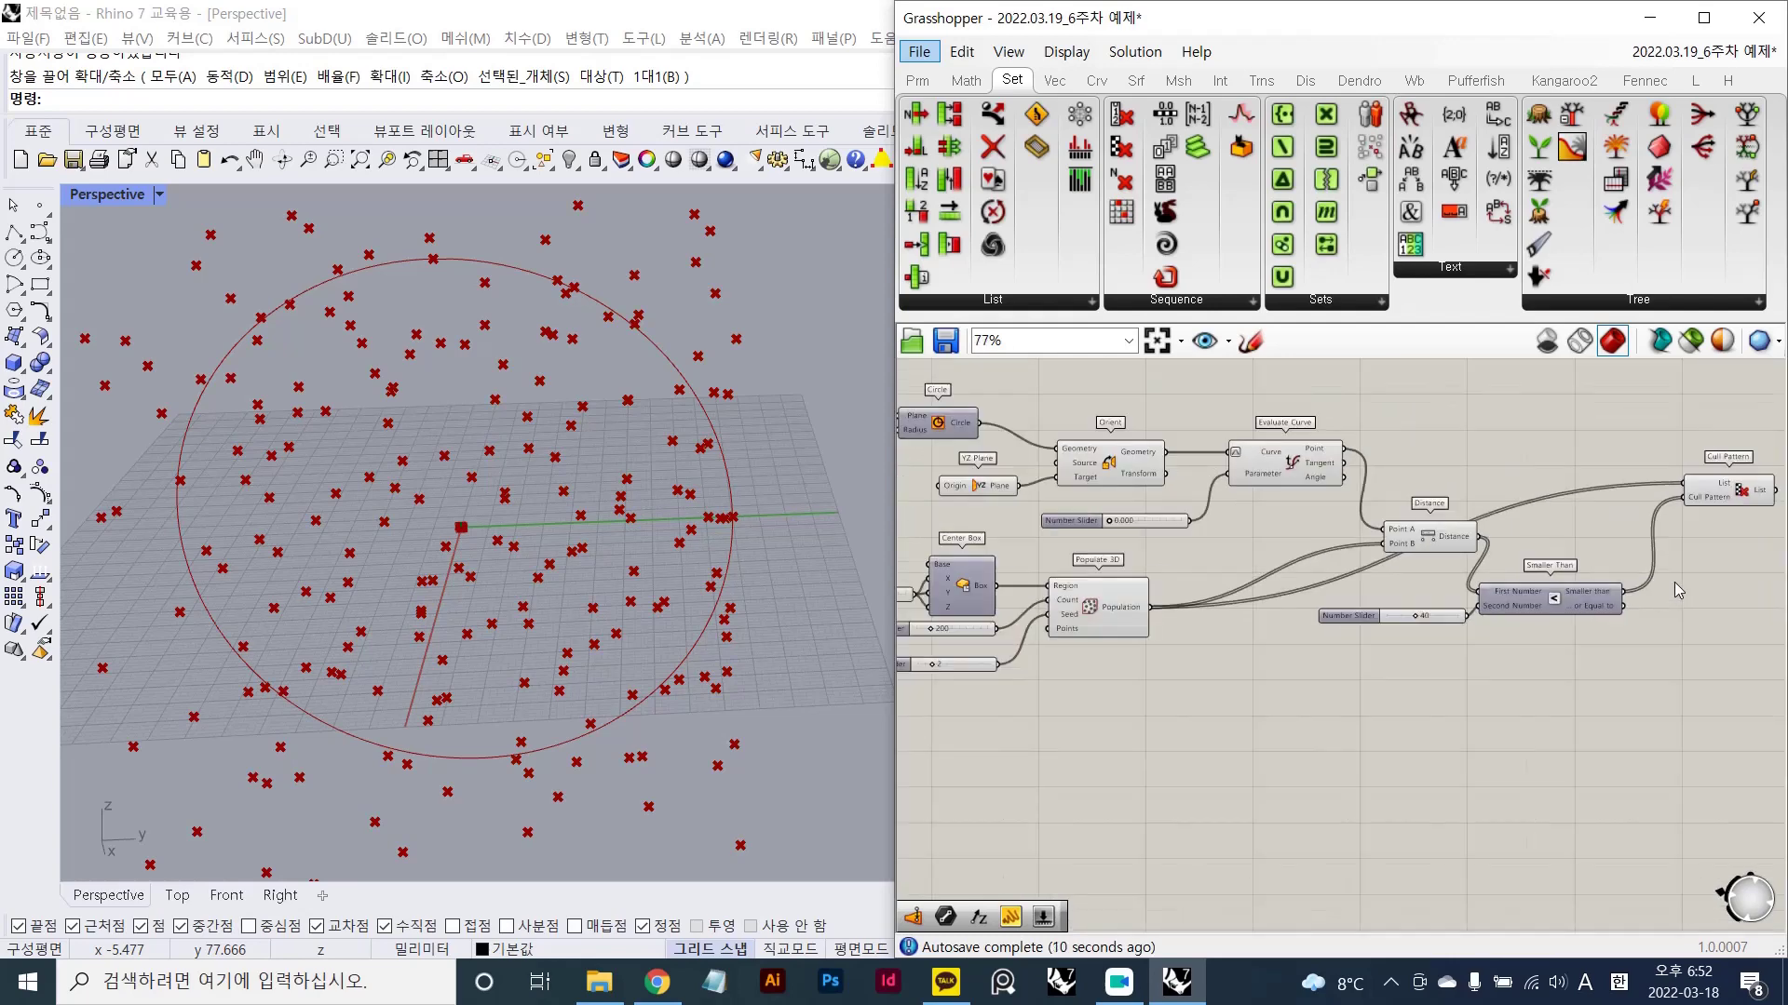
pyautogui.moveTo(1674, 582); pyautogui.dragTo(1376, 564, button='right')
pyautogui.scroll(4, 1380, 493)
pyautogui.moveTo(1408, 507); pyautogui.dragTo(1475, 694)
pyautogui.scroll(-3, 1479, 712)
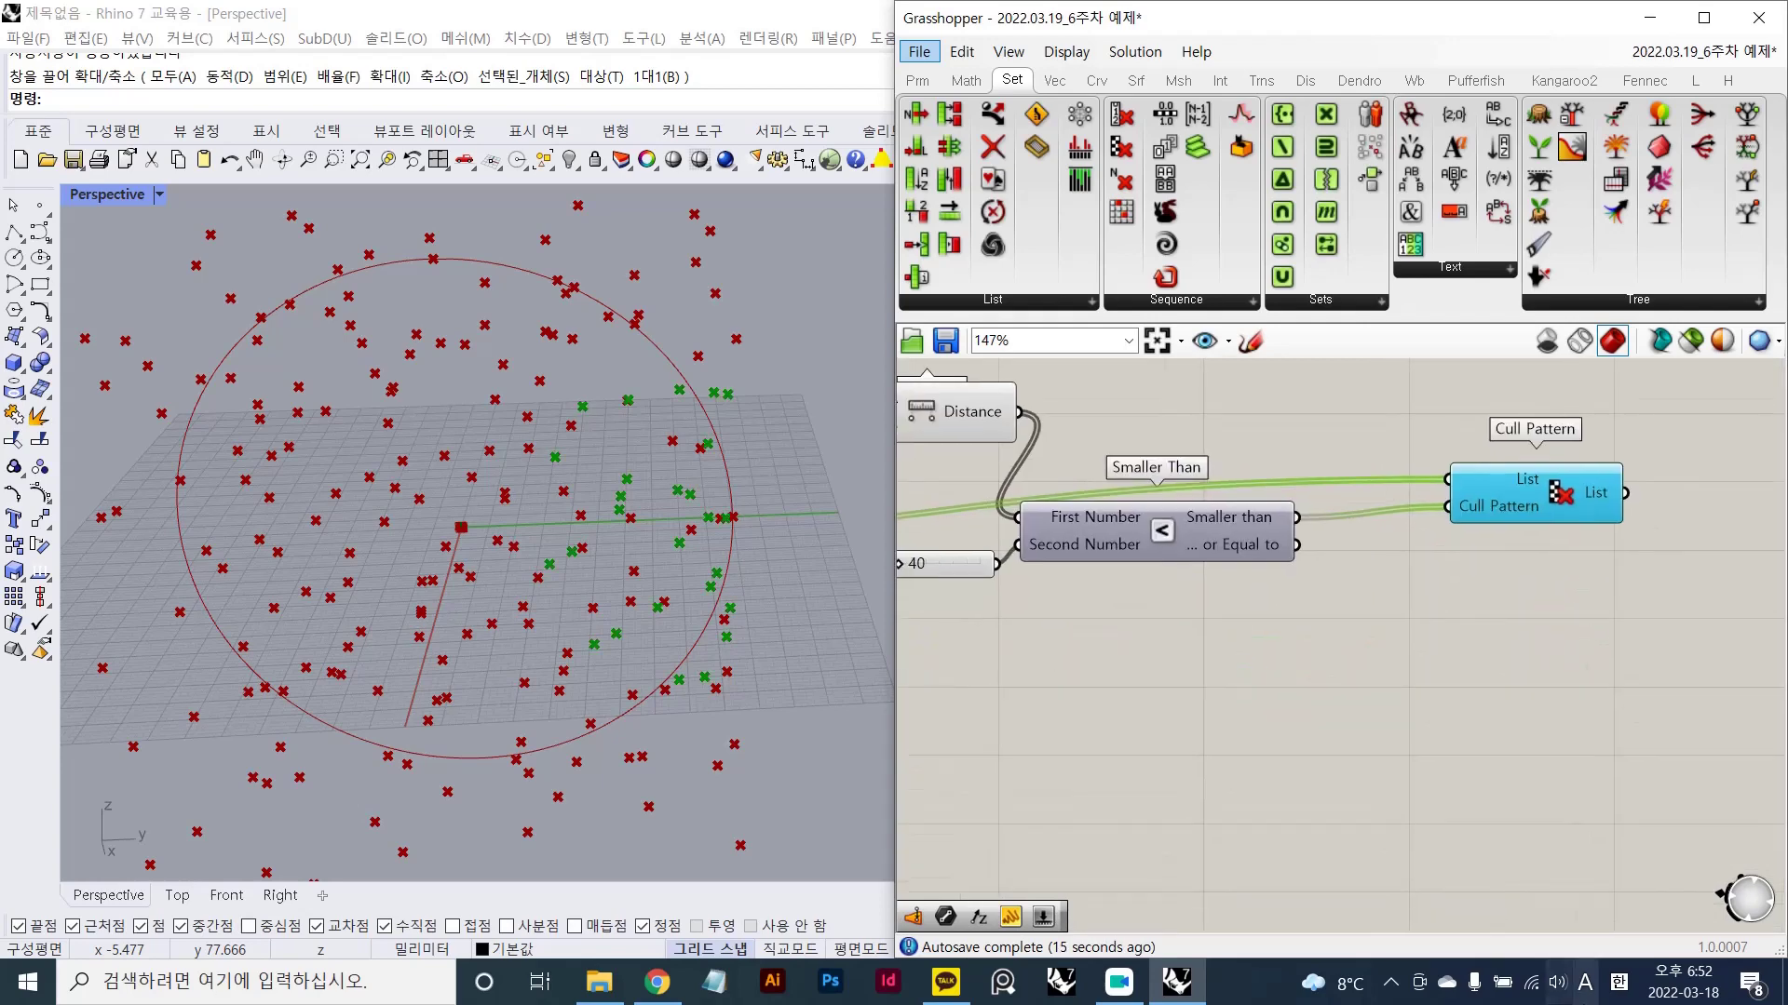
pyautogui.scroll(3, 1532, 714)
pyautogui.moveTo(1546, 690); pyautogui.dragTo(1485, 801)
pyautogui.click(1473, 652)
# - Highlight Evaluate Curve's point and Cull Pattern's points in the viewport to compare them
pyautogui.moveTo(1472, 645); pyautogui.dragTo(1466, 570, button='right')
pyautogui.moveTo(1194, 524); pyautogui.dragTo(1294, 508, button='right')
pyautogui.moveTo(1102, 490); pyautogui.dragTo(1326, 534, button='right')
pyautogui.click(1166, 484)
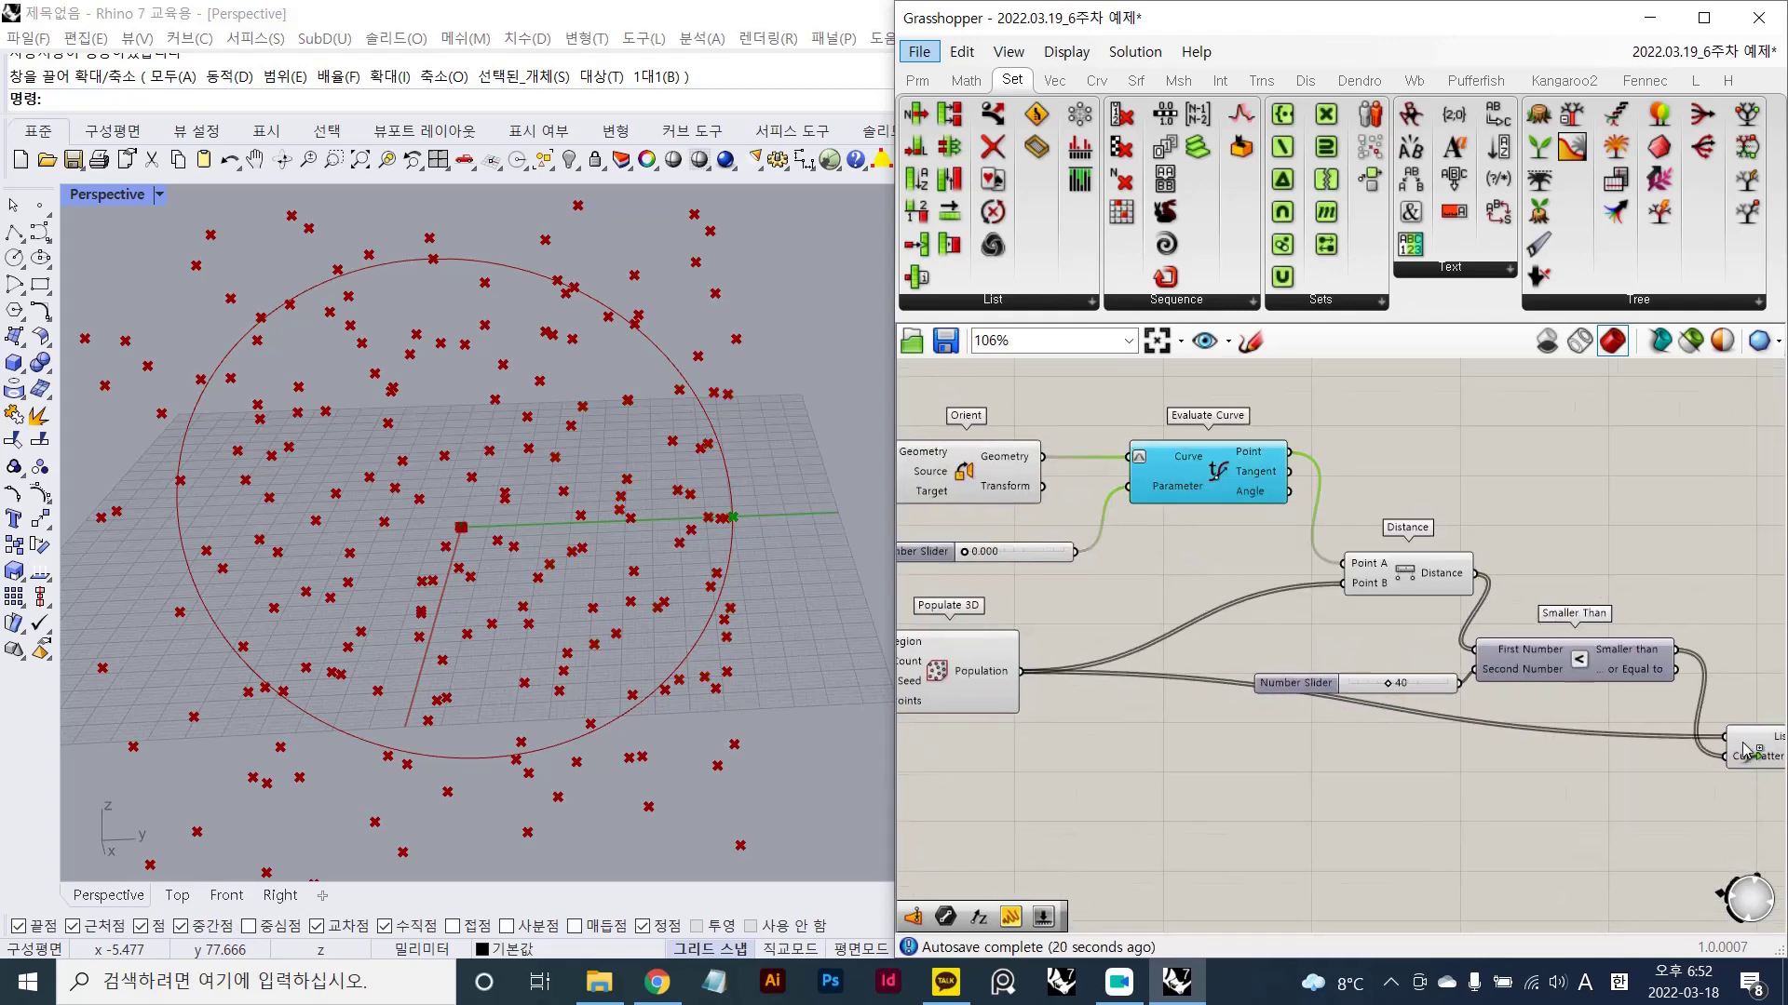
pyautogui.moveTo(1753, 744); pyautogui.dragTo(1561, 696, button='right')
pyautogui.click(1562, 697)
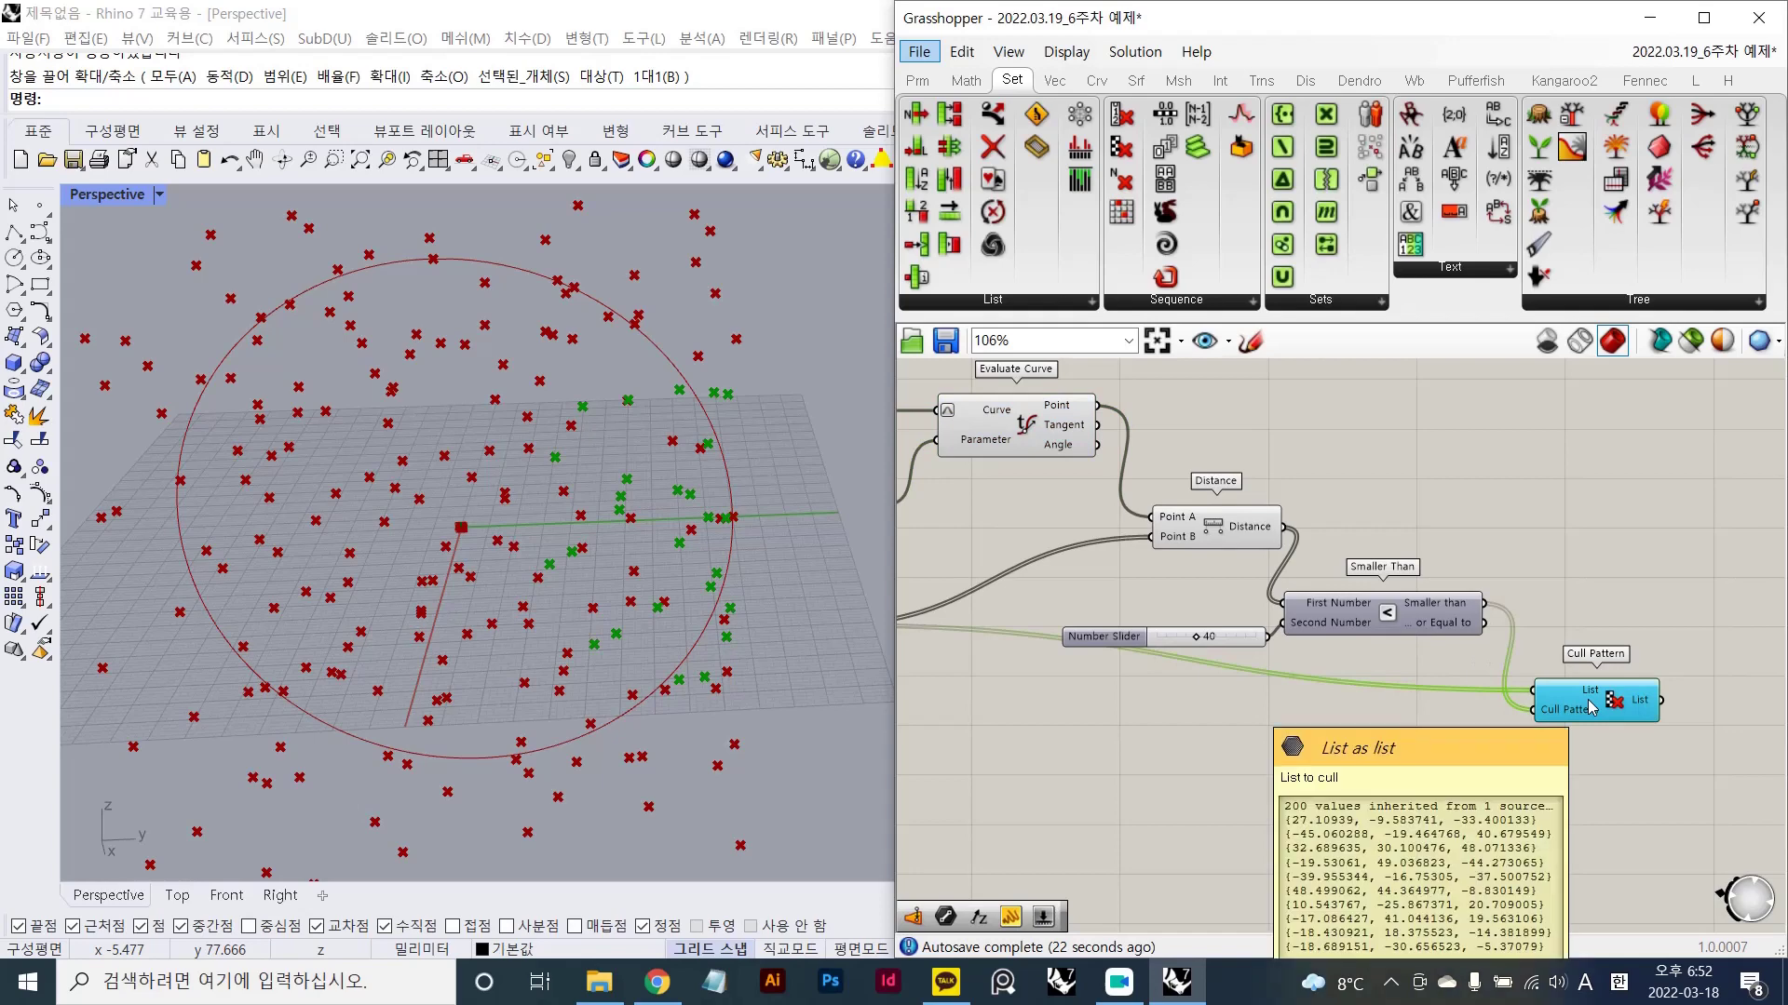
# - Turn off the viewport preview of Populate 3D
pyautogui.scroll(-4, 1457, 572)
pyautogui.moveTo(1167, 527); pyautogui.dragTo(1467, 531, button='right')
pyautogui.scroll(3, 1425, 587)
pyautogui.click(1427, 610)
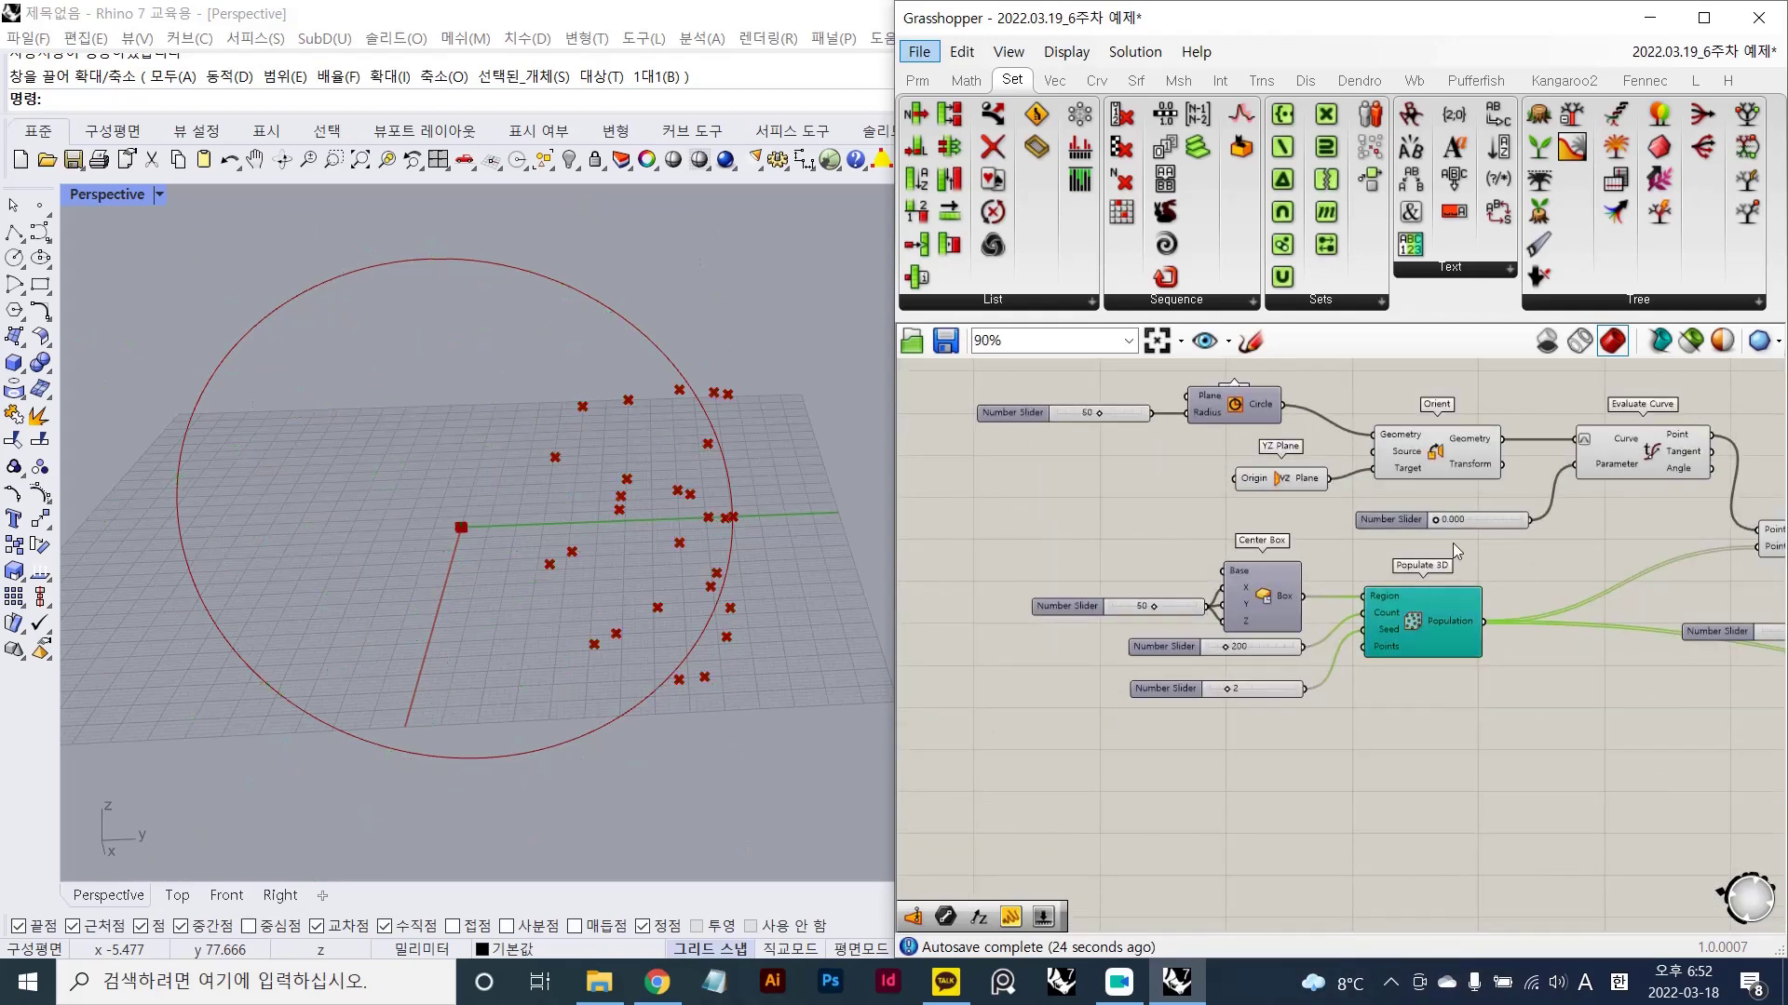
# - Move Cull Pattern back up, above and to the right of Smaller Than
pyautogui.scroll(-3, 1452, 543)
pyautogui.moveTo(1592, 540); pyautogui.dragTo(1301, 559, button='right')
pyautogui.scroll(3, 1573, 626)
pyautogui.moveTo(1587, 657); pyautogui.dragTo(1588, 498)
pyautogui.scroll(1, 1595, 578)
pyautogui.click(1590, 579)
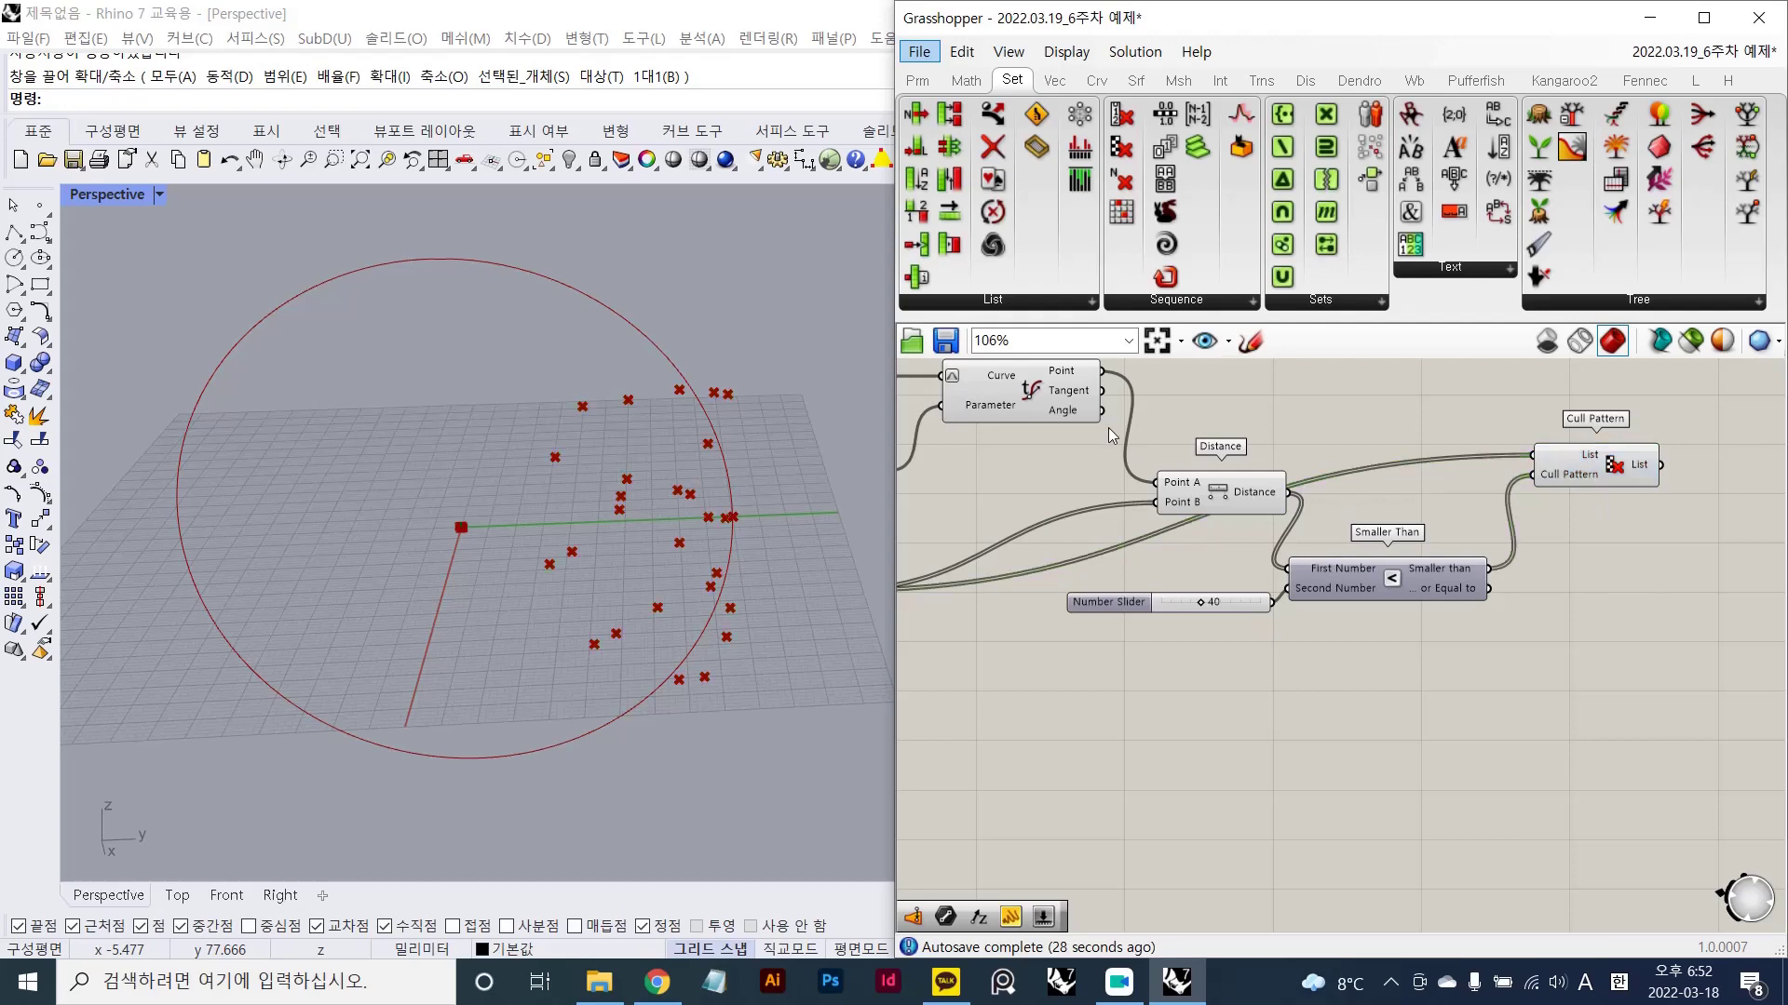
# - Capture the viewport and sketch red strokes from Evaluate Curve's point on the circle to the surrounding culled points
pyautogui.click(1025, 400)
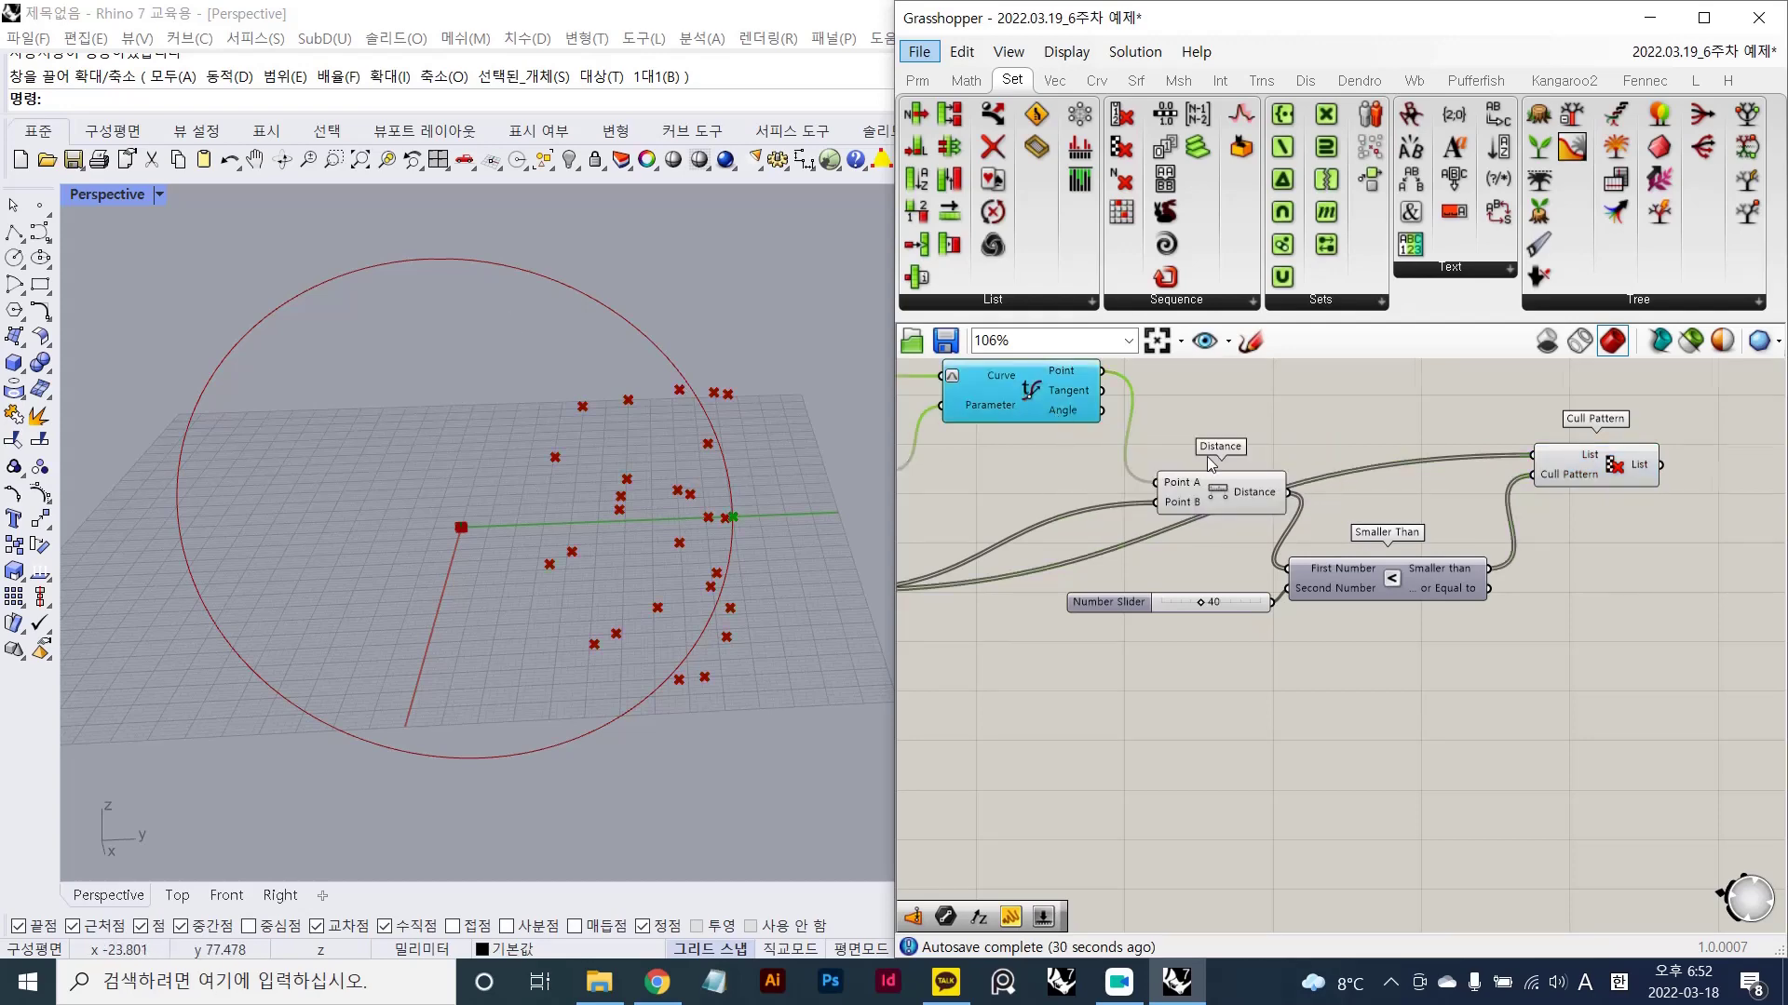
pyautogui.scroll(1, 1210, 462)
pyautogui.doubleClick(1426, 460)
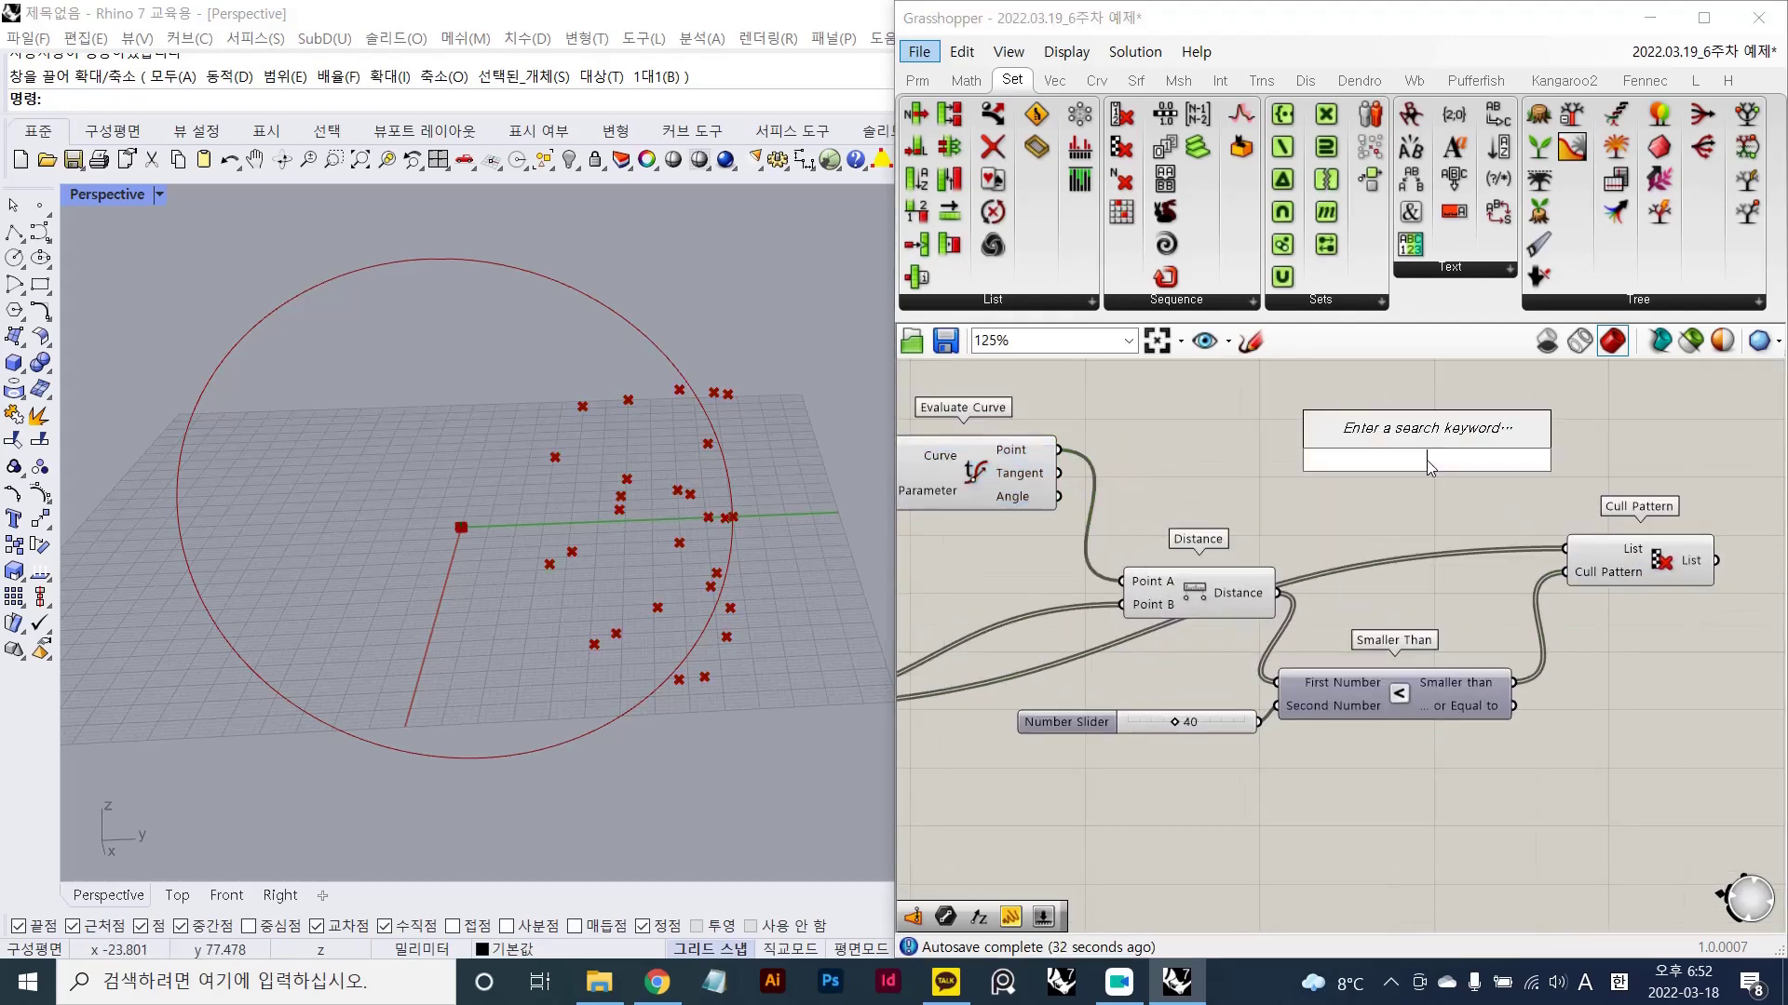
pyautogui.press('Print')
pyautogui.moveTo(181, 253); pyautogui.dragTo(1107, 867)
pyautogui.moveTo(734, 518); pyautogui.dragTo(644, 630)
pyautogui.moveTo(723, 530)
pyautogui.mouseDown()
pyautogui.moveTo(698, 688)
pyautogui.moveTo(598, 611)
pyautogui.moveTo(575, 545)
pyautogui.mouseUp()
pyautogui.moveTo(723, 539); pyautogui.dragTo(638, 480)
pyautogui.moveTo(734, 523); pyautogui.dragTo(646, 391)
pyautogui.moveTo(733, 518); pyautogui.dragTo(740, 389)
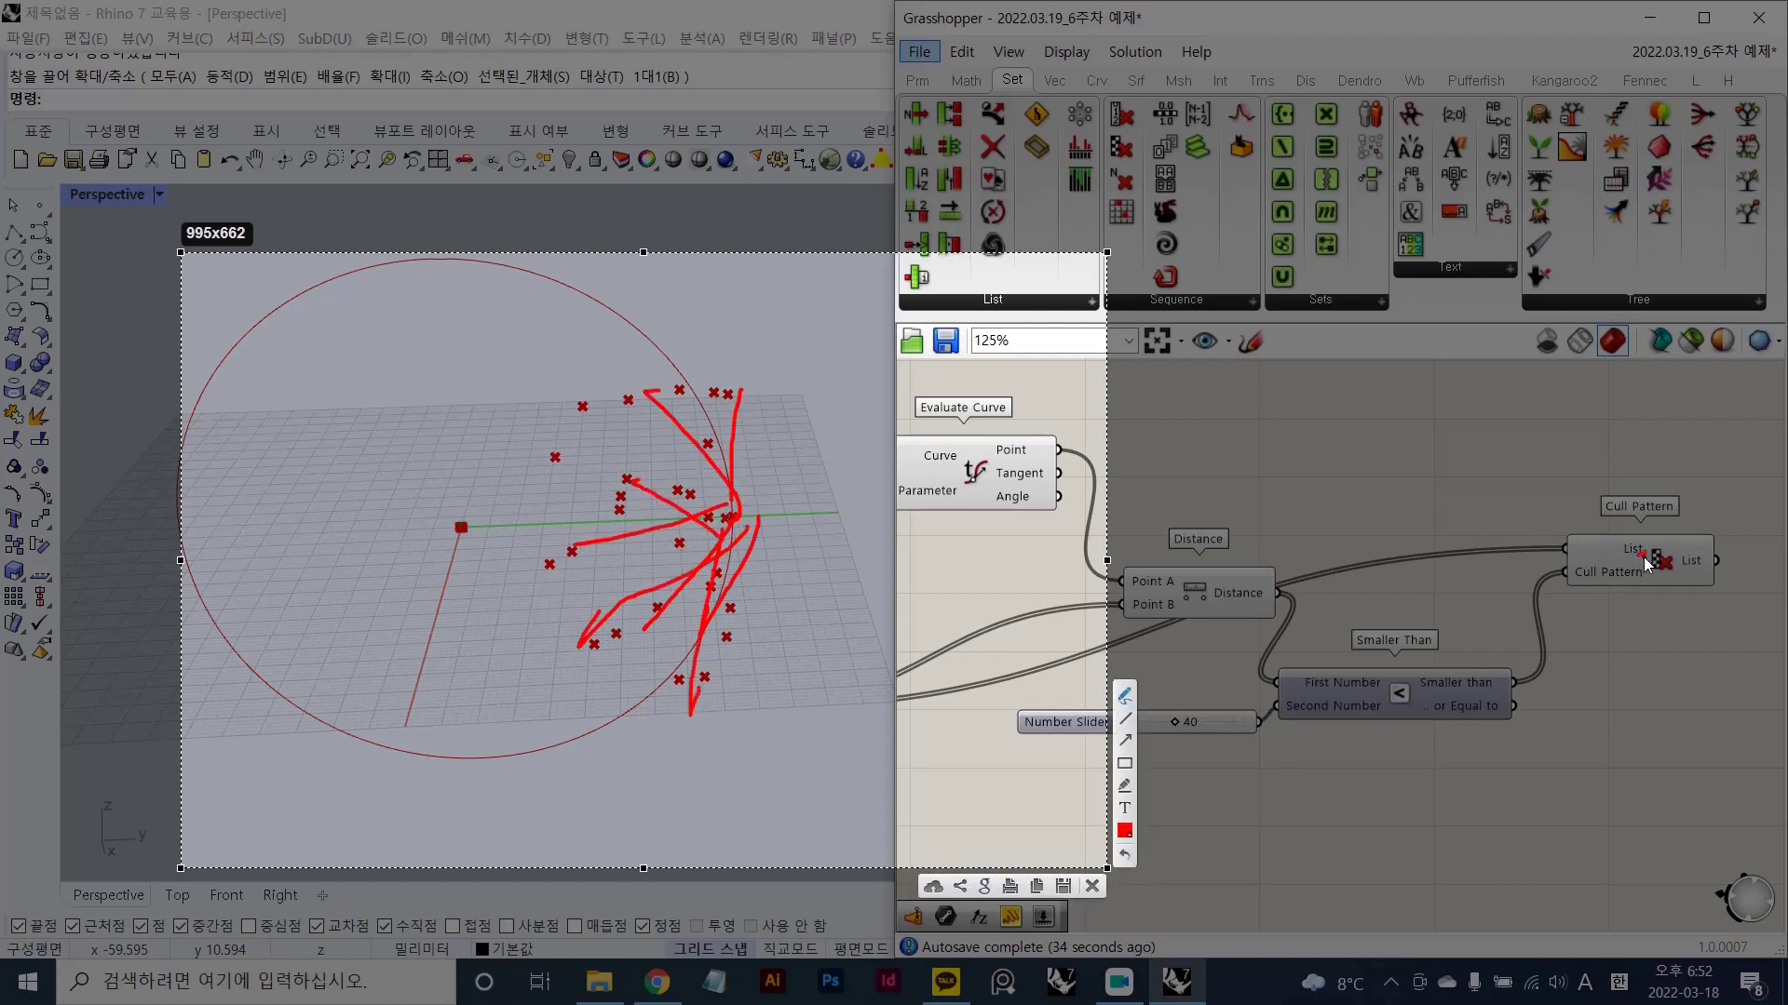
pyautogui.moveTo(1646, 558); pyautogui.dragTo(1571, 529)
pyautogui.press('Escape')
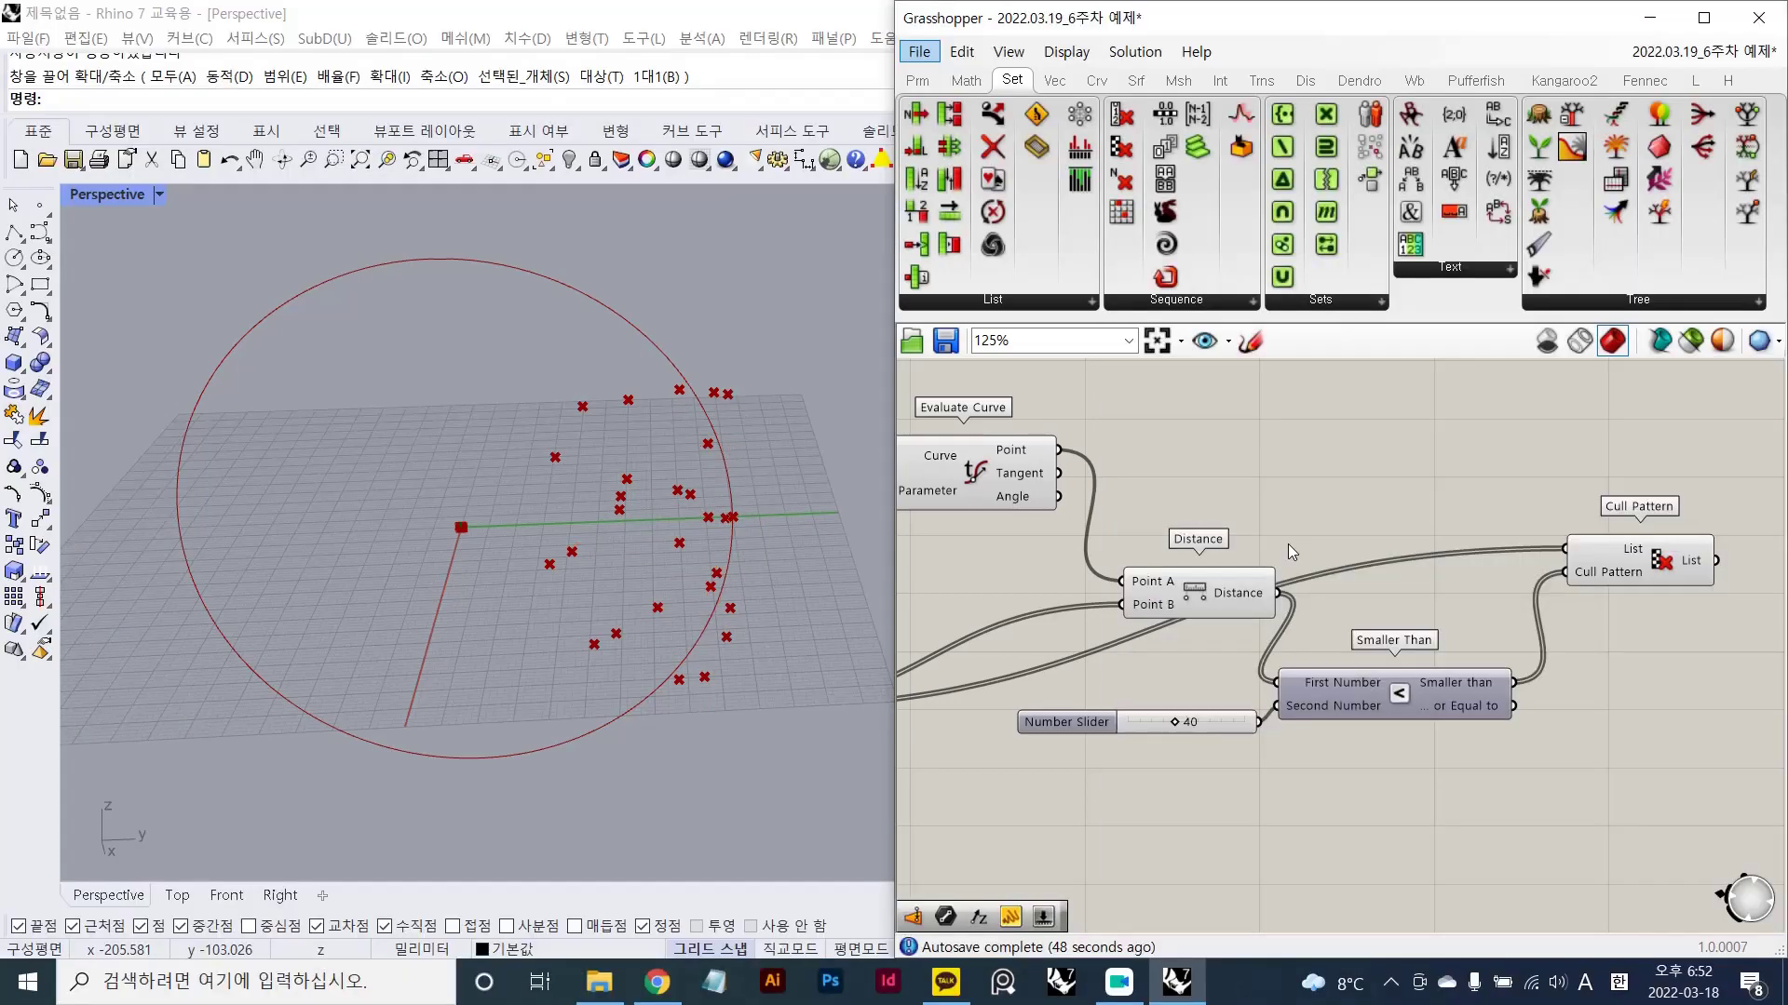
# - Move Cull Pattern slightly down and to the right, closer to Smaller Than's height
pyautogui.moveTo(1320, 511); pyautogui.dragTo(1409, 472, button='right')
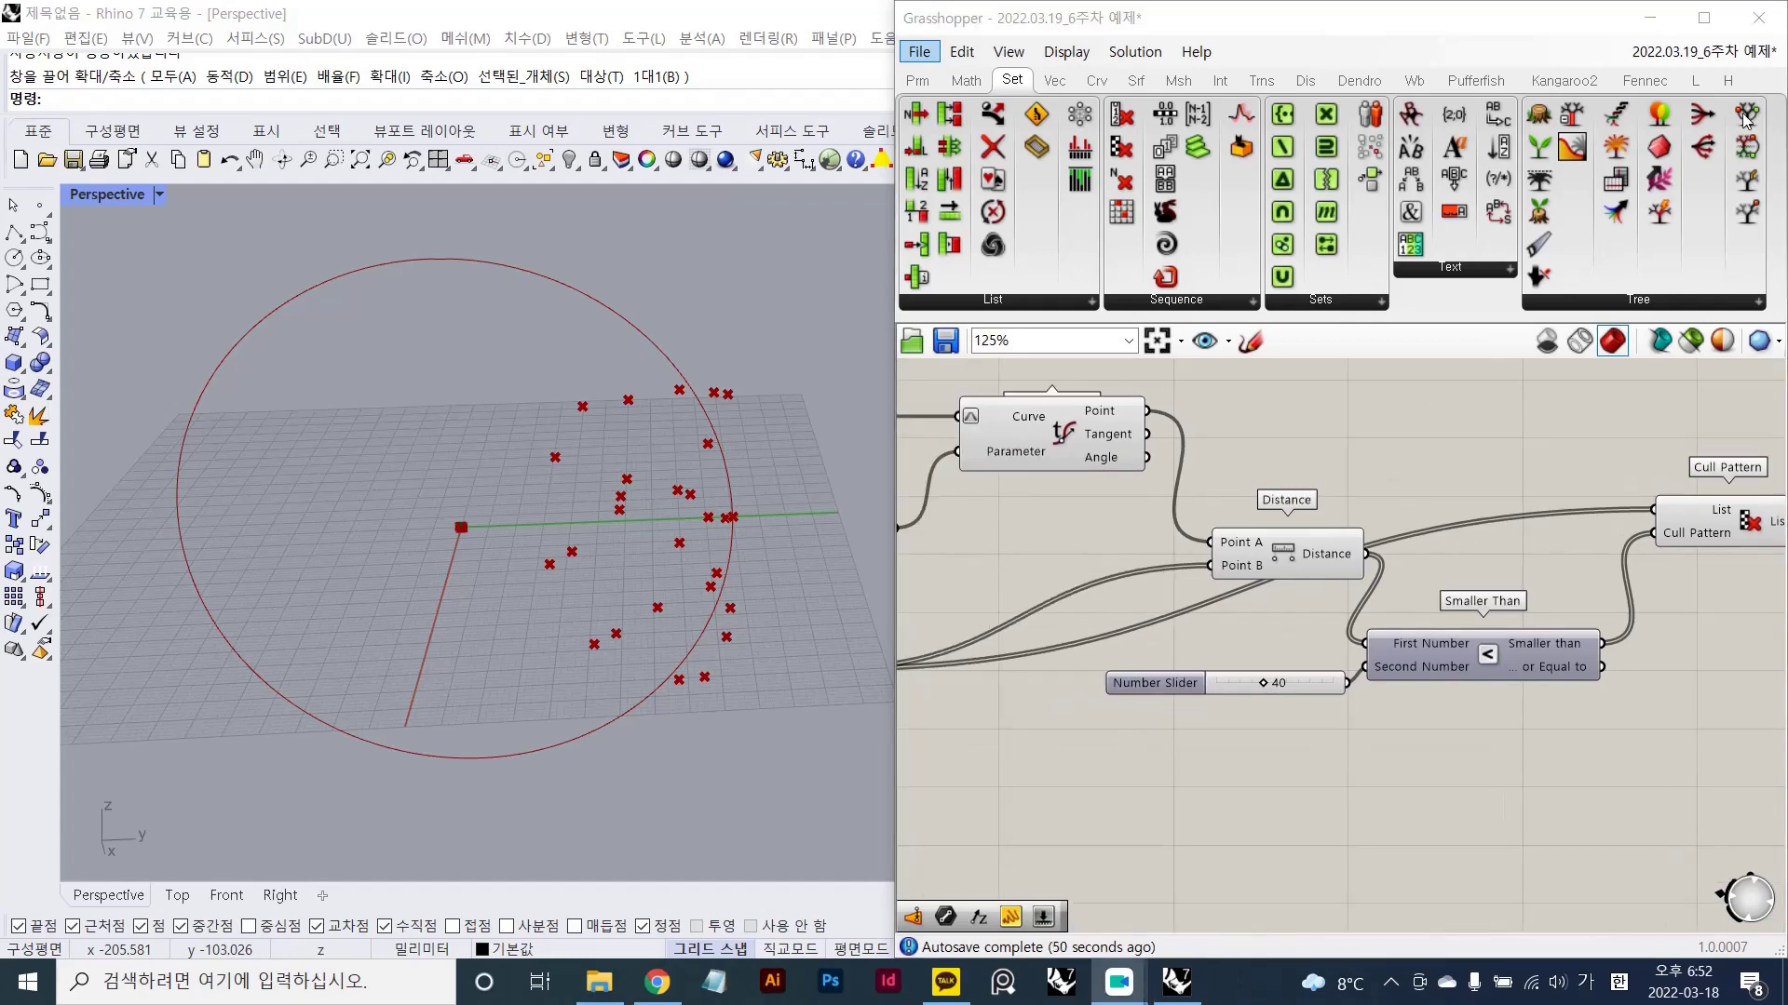
pyautogui.click(1778, 133)
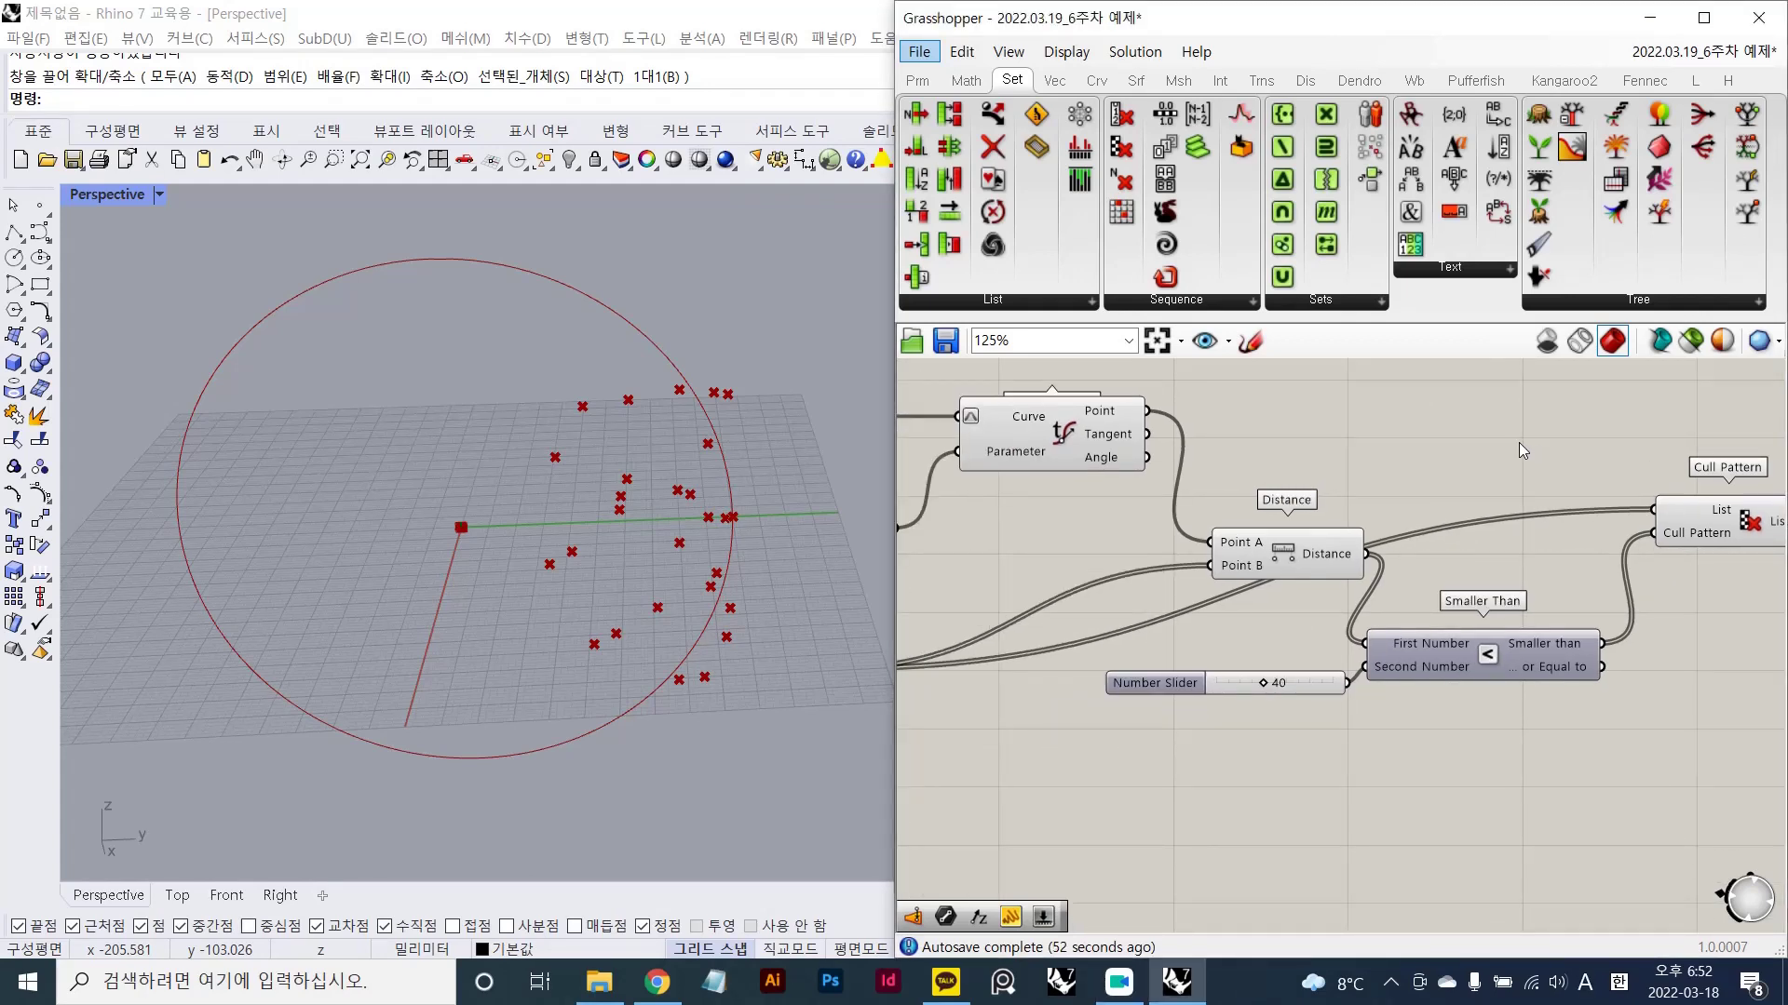
pyautogui.moveTo(1765, 536); pyautogui.dragTo(1345, 434)
pyautogui.click(1282, 541)
pyautogui.moveTo(1237, 512); pyautogui.dragTo(1314, 582, button='right')
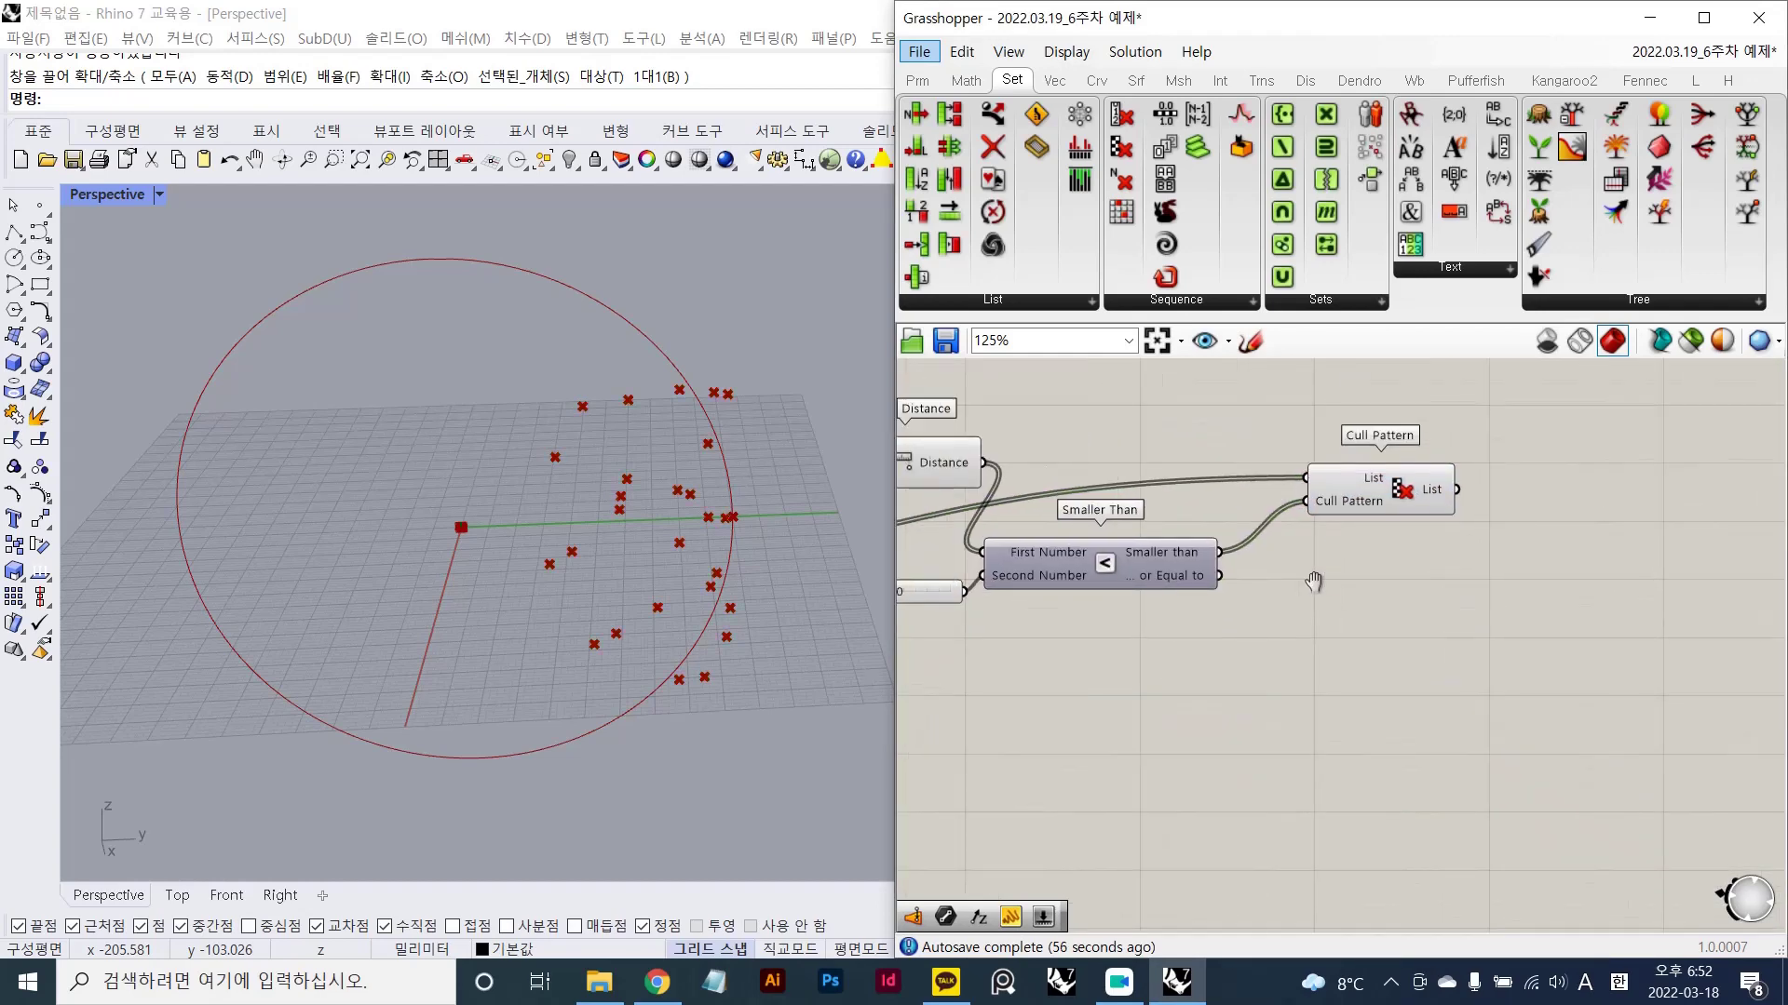
# - Add a Line component with start and end point inputs and place it above Distance
pyautogui.doubleClick(1413, 567)
pyautogui.write('line')
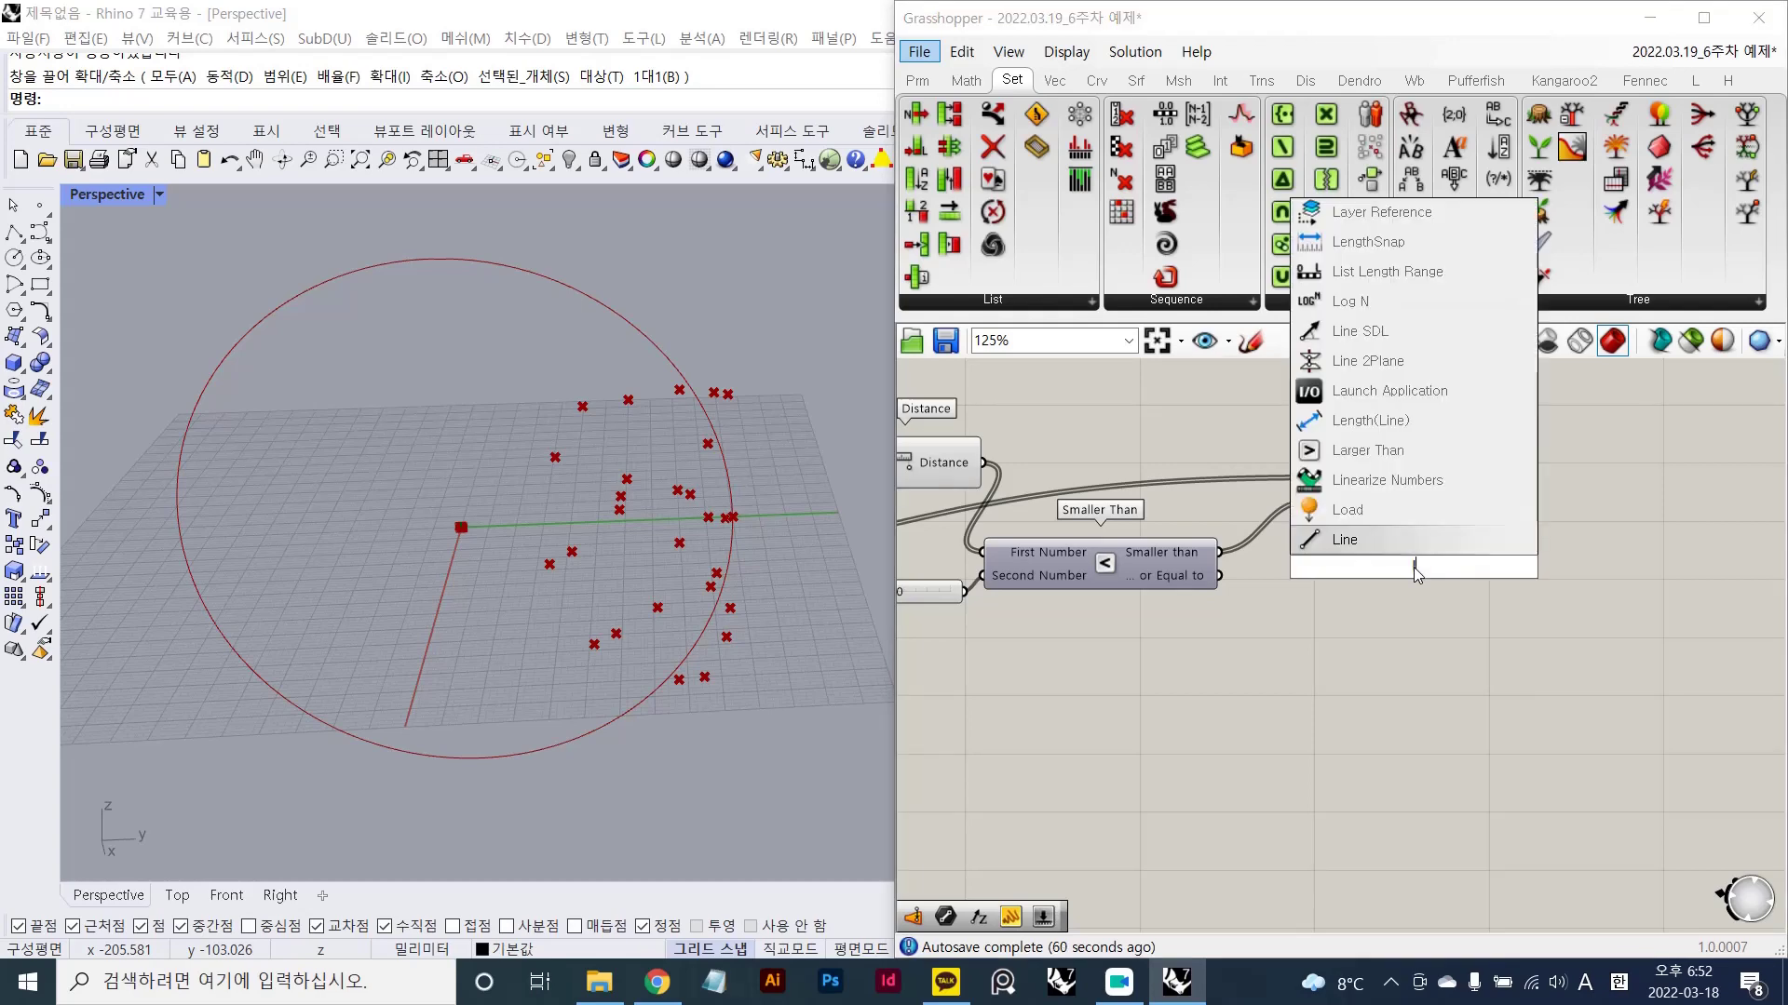
pyautogui.press('Return')
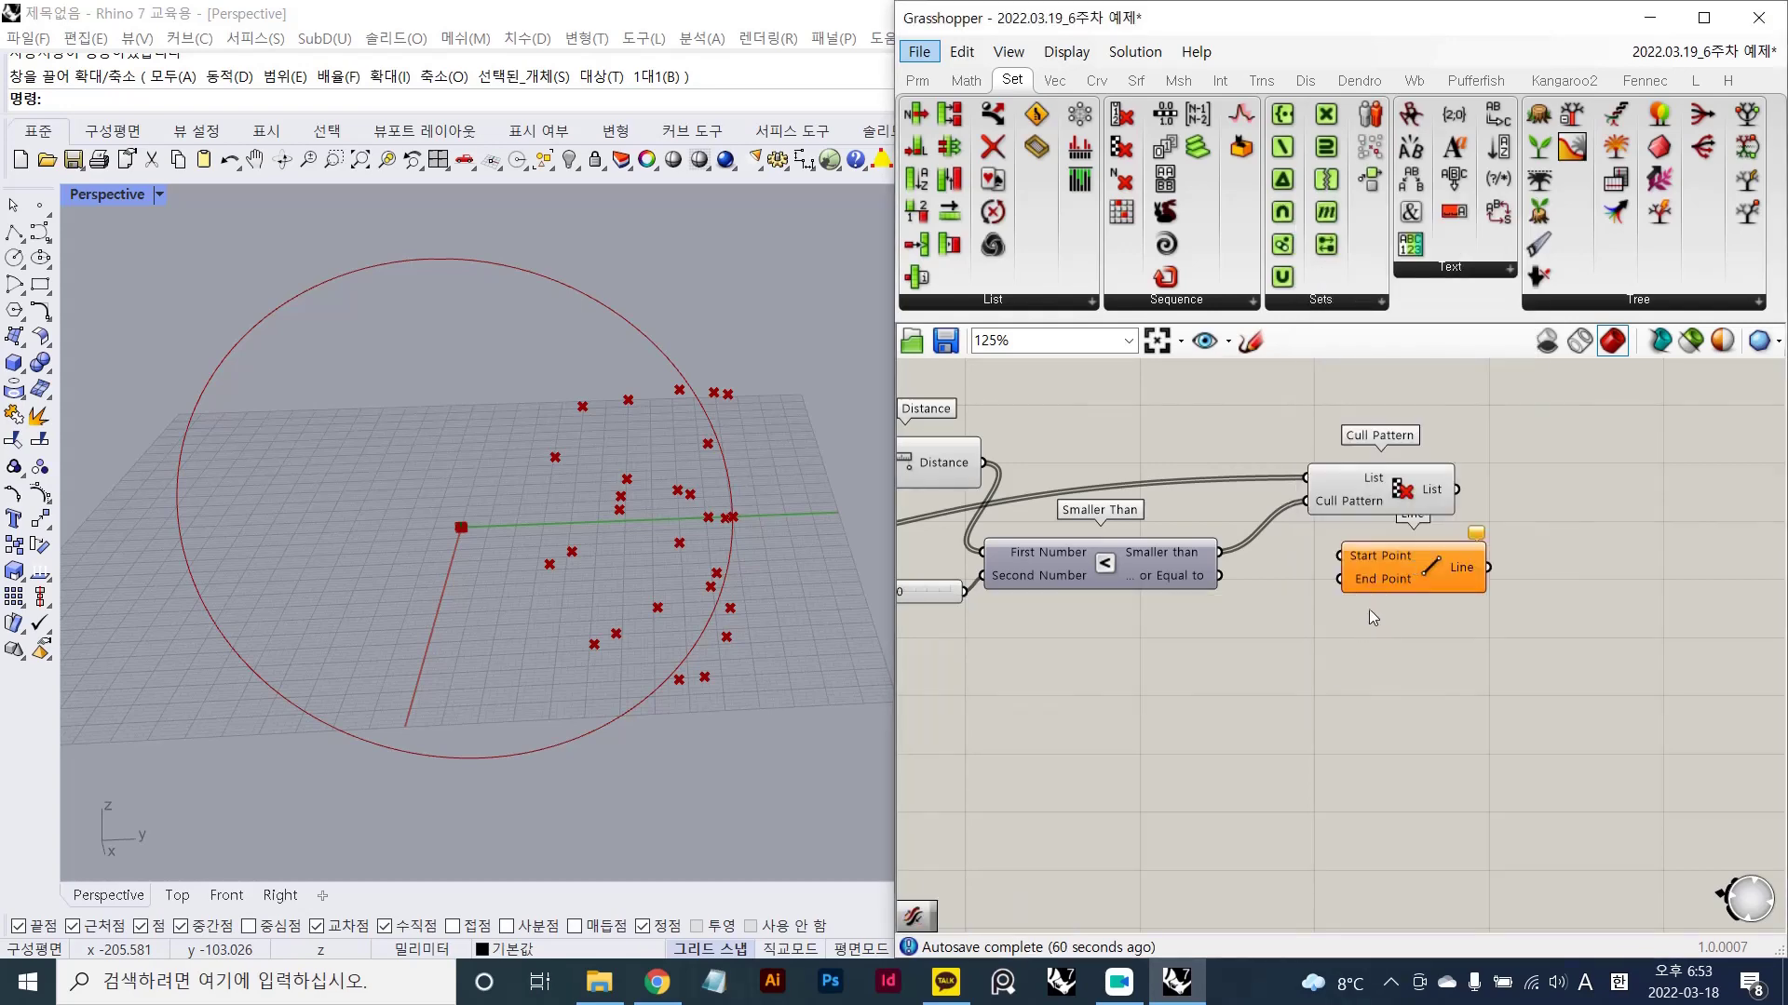
pyautogui.scroll(-4, 1370, 609)
pyautogui.moveTo(1371, 609); pyautogui.dragTo(1536, 630, button='right')
pyautogui.moveTo(1558, 614); pyautogui.dragTo(1352, 467)
pyautogui.scroll(8, 1296, 436)
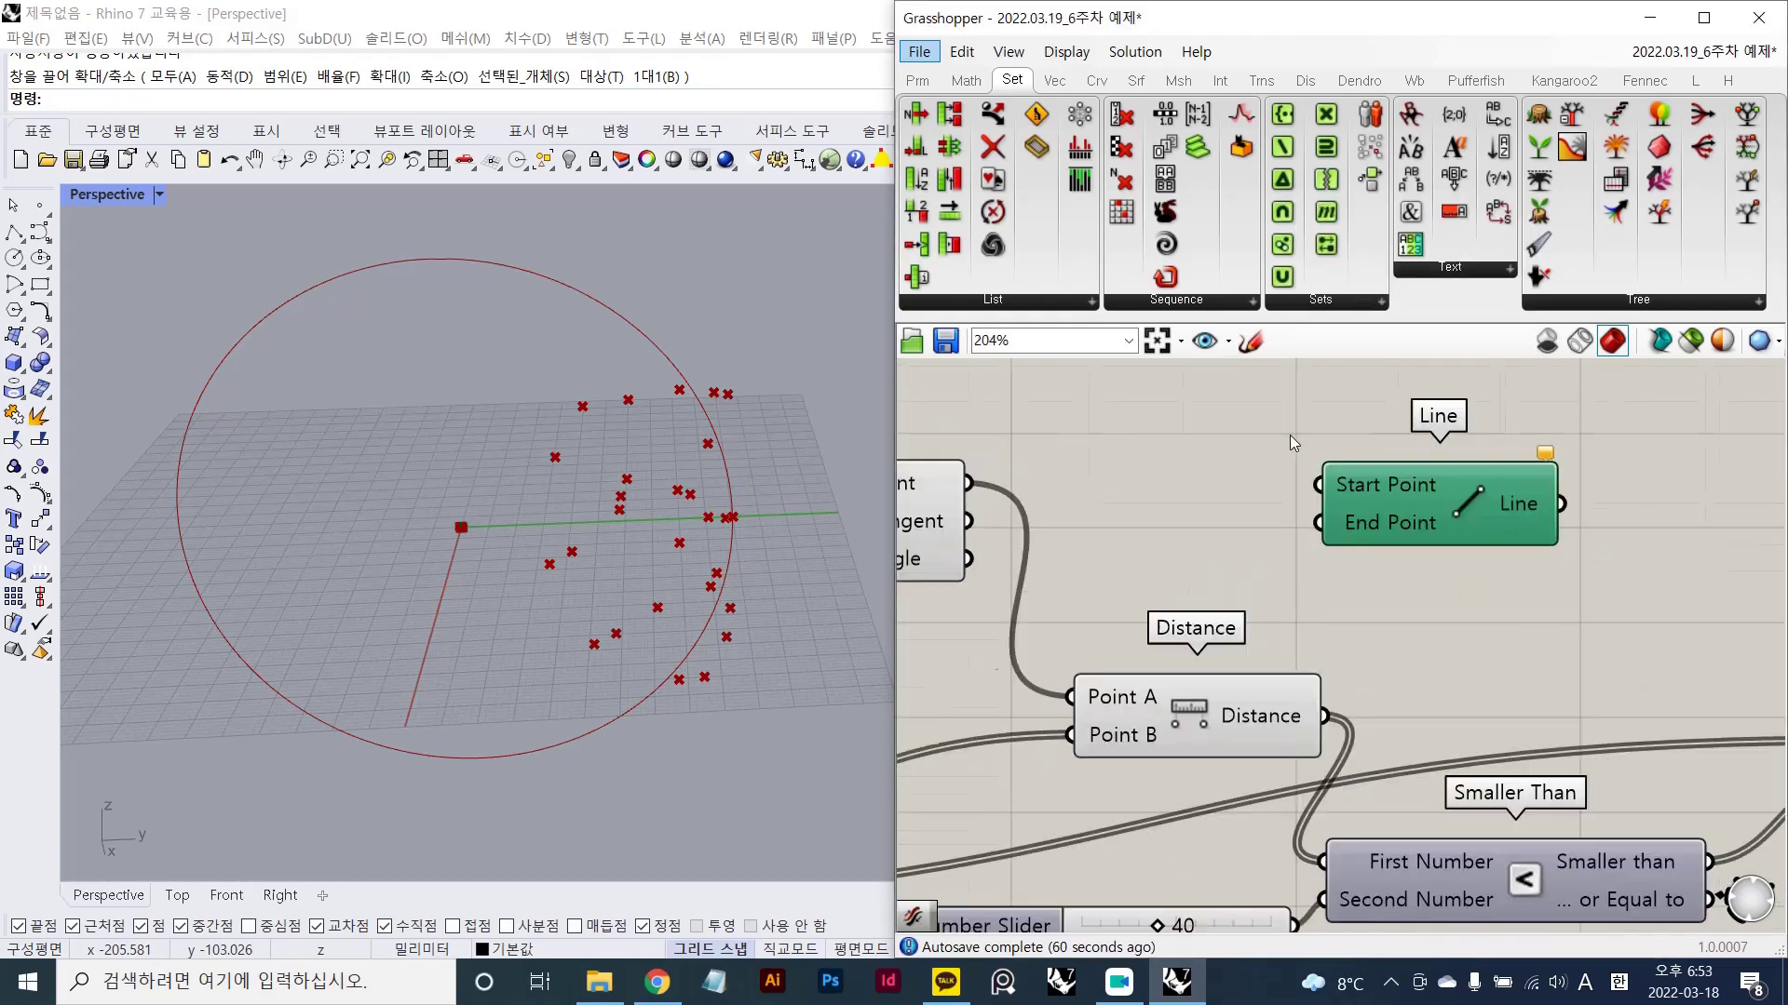
# - Connect Evaluate Curve's Point output to Line's Start Point input
pyautogui.scroll(1, 1400, 490)
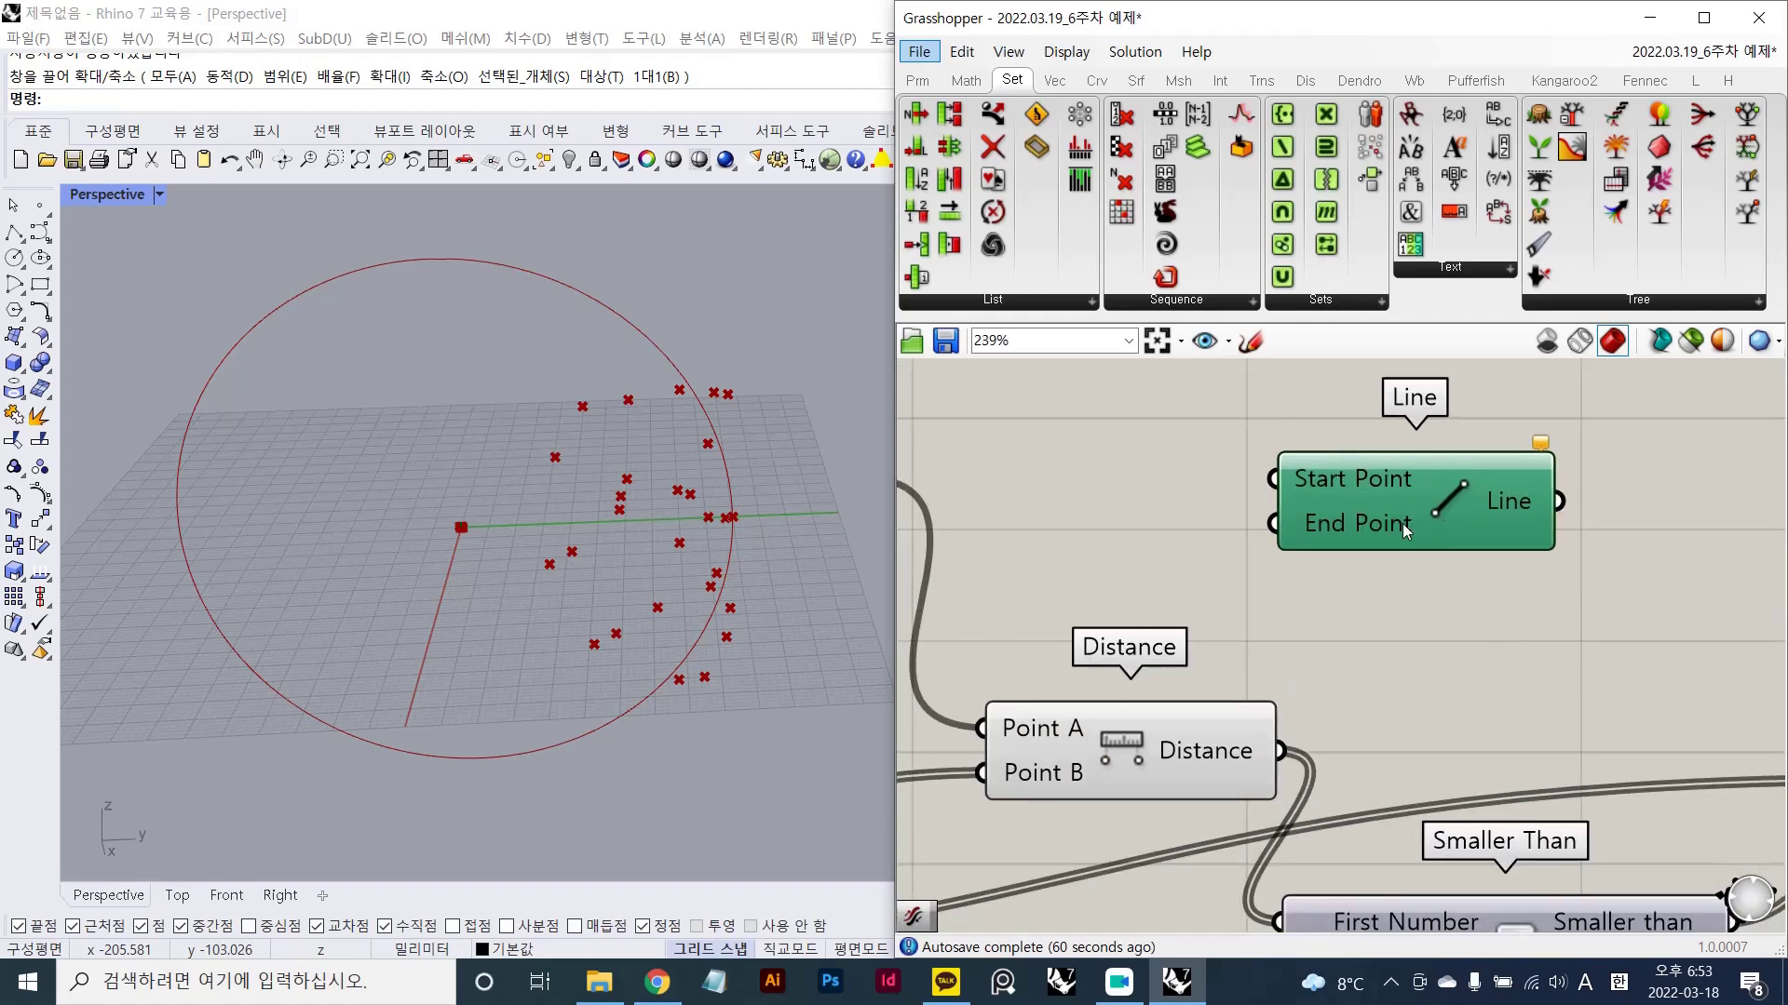
pyautogui.scroll(-2, 1247, 549)
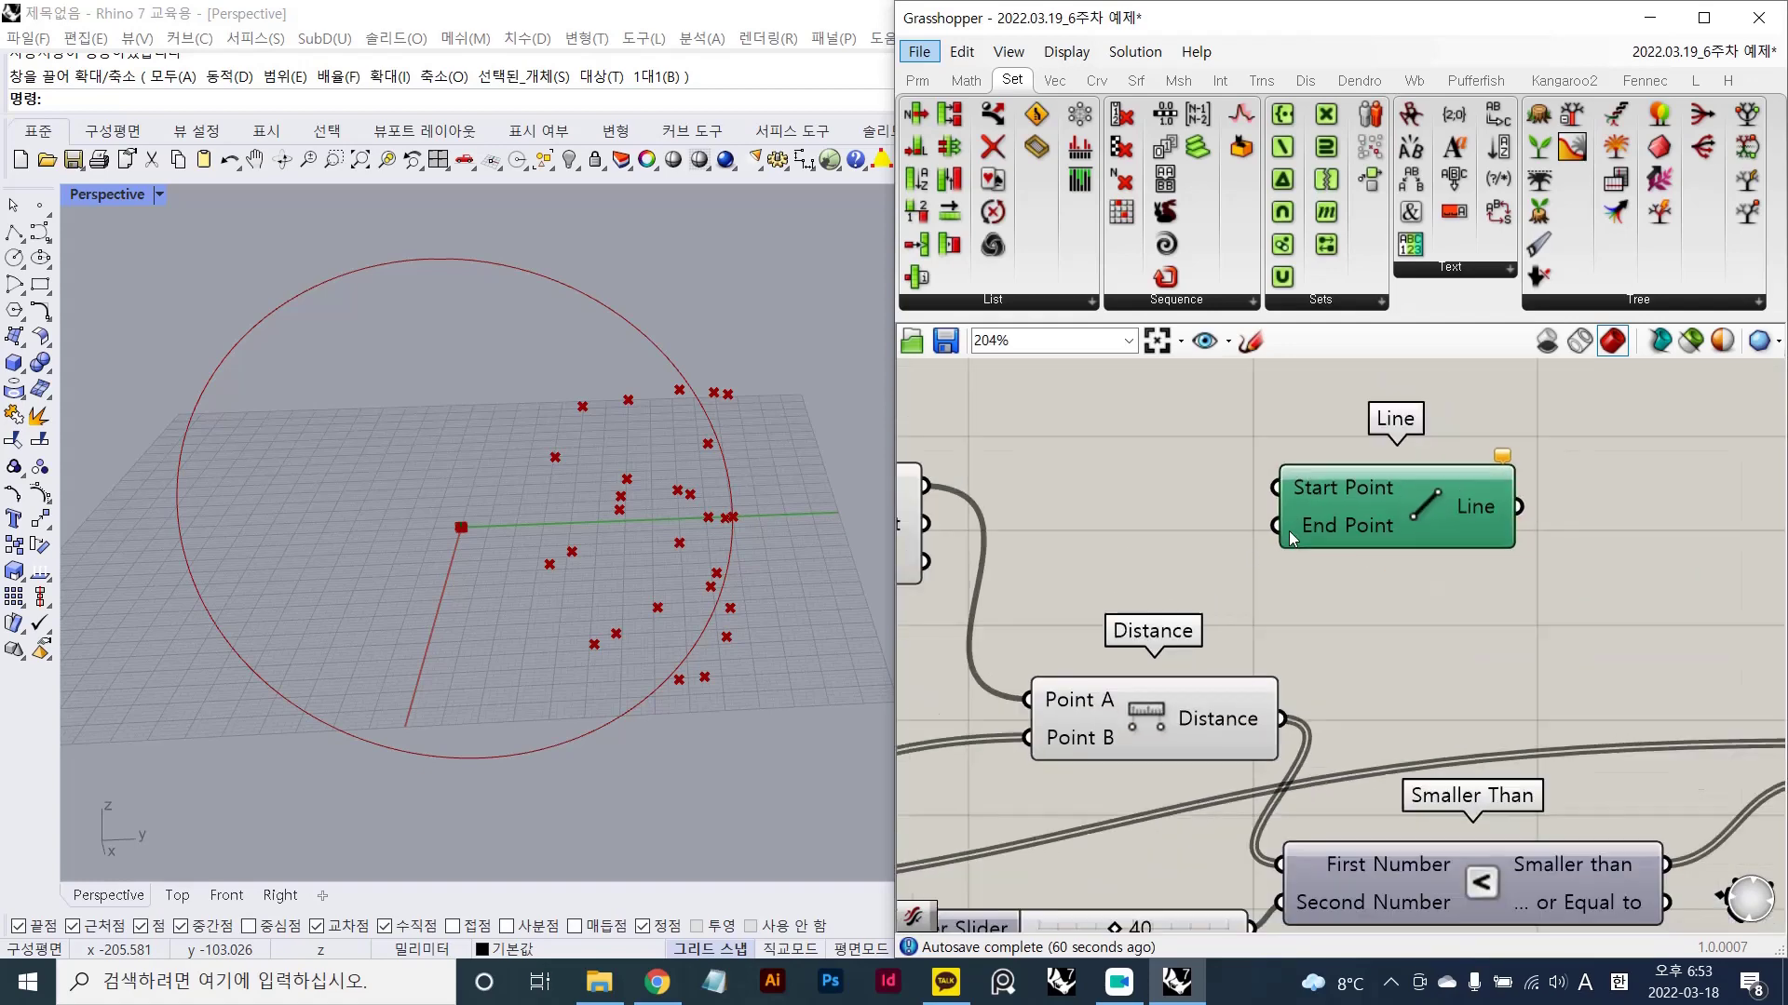
pyautogui.moveTo(1227, 518); pyautogui.dragTo(1352, 467, button='right')
pyautogui.scroll(-2, 1499, 458)
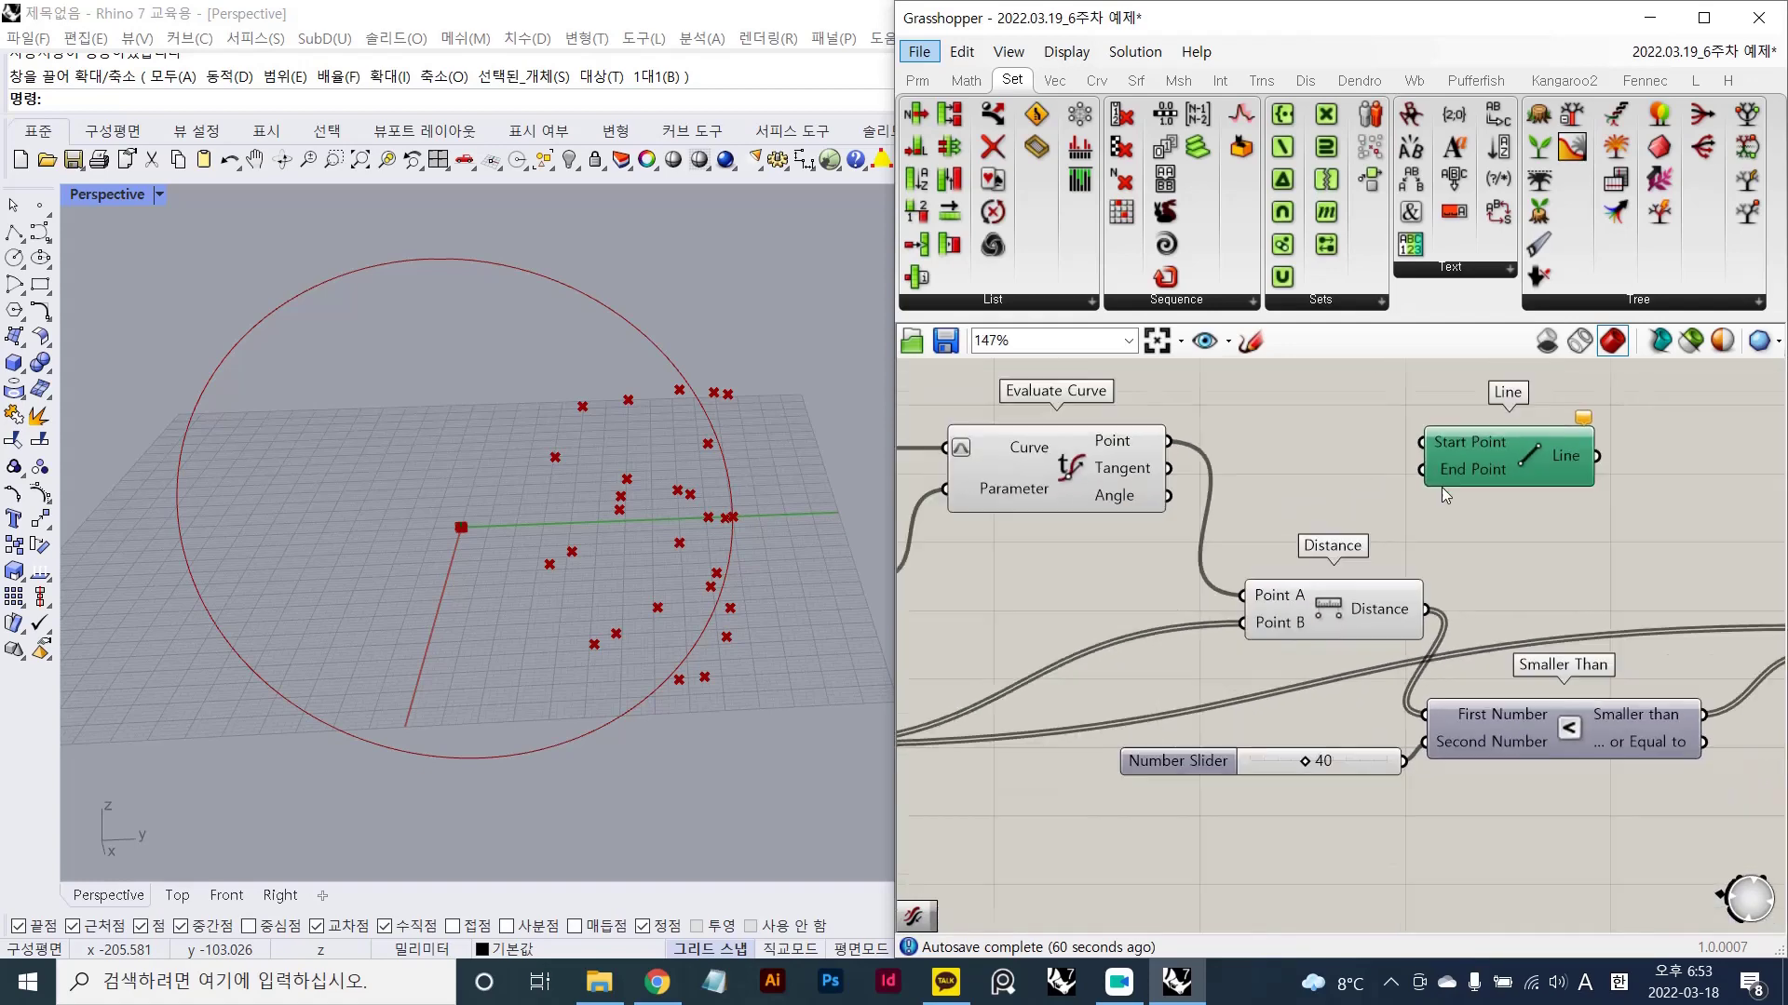
pyautogui.click(1117, 482)
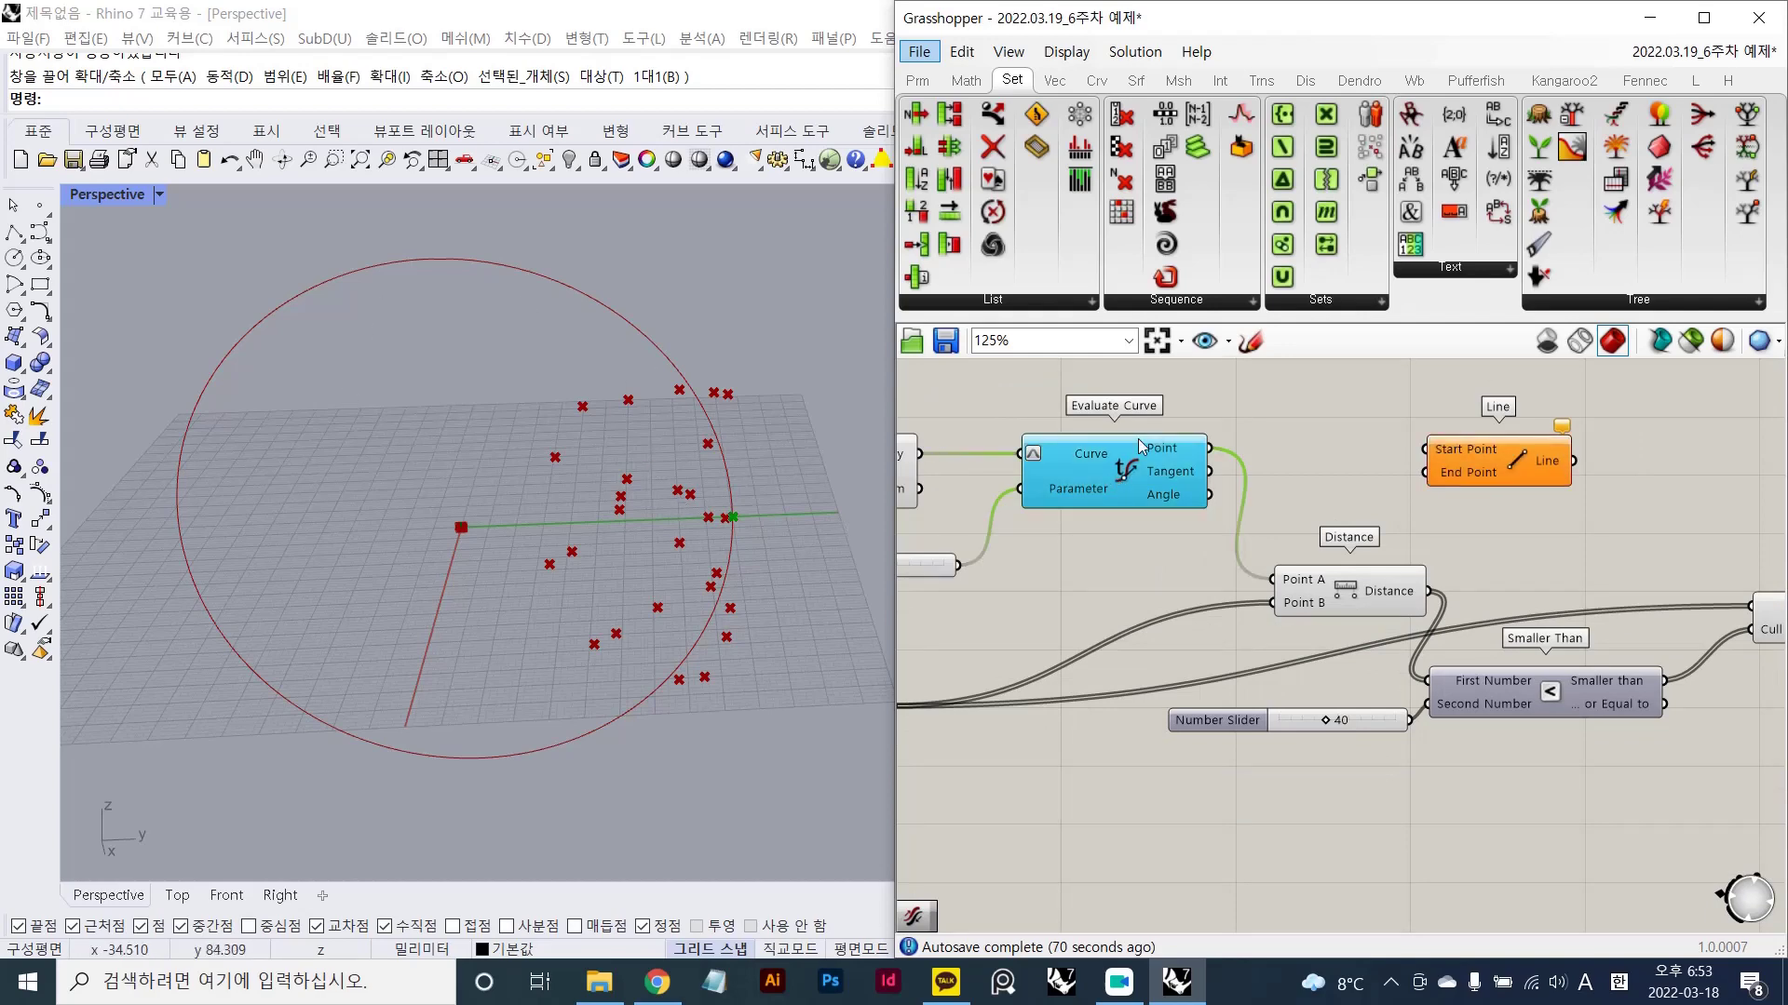
pyautogui.moveTo(1211, 448); pyautogui.dragTo(1426, 450)
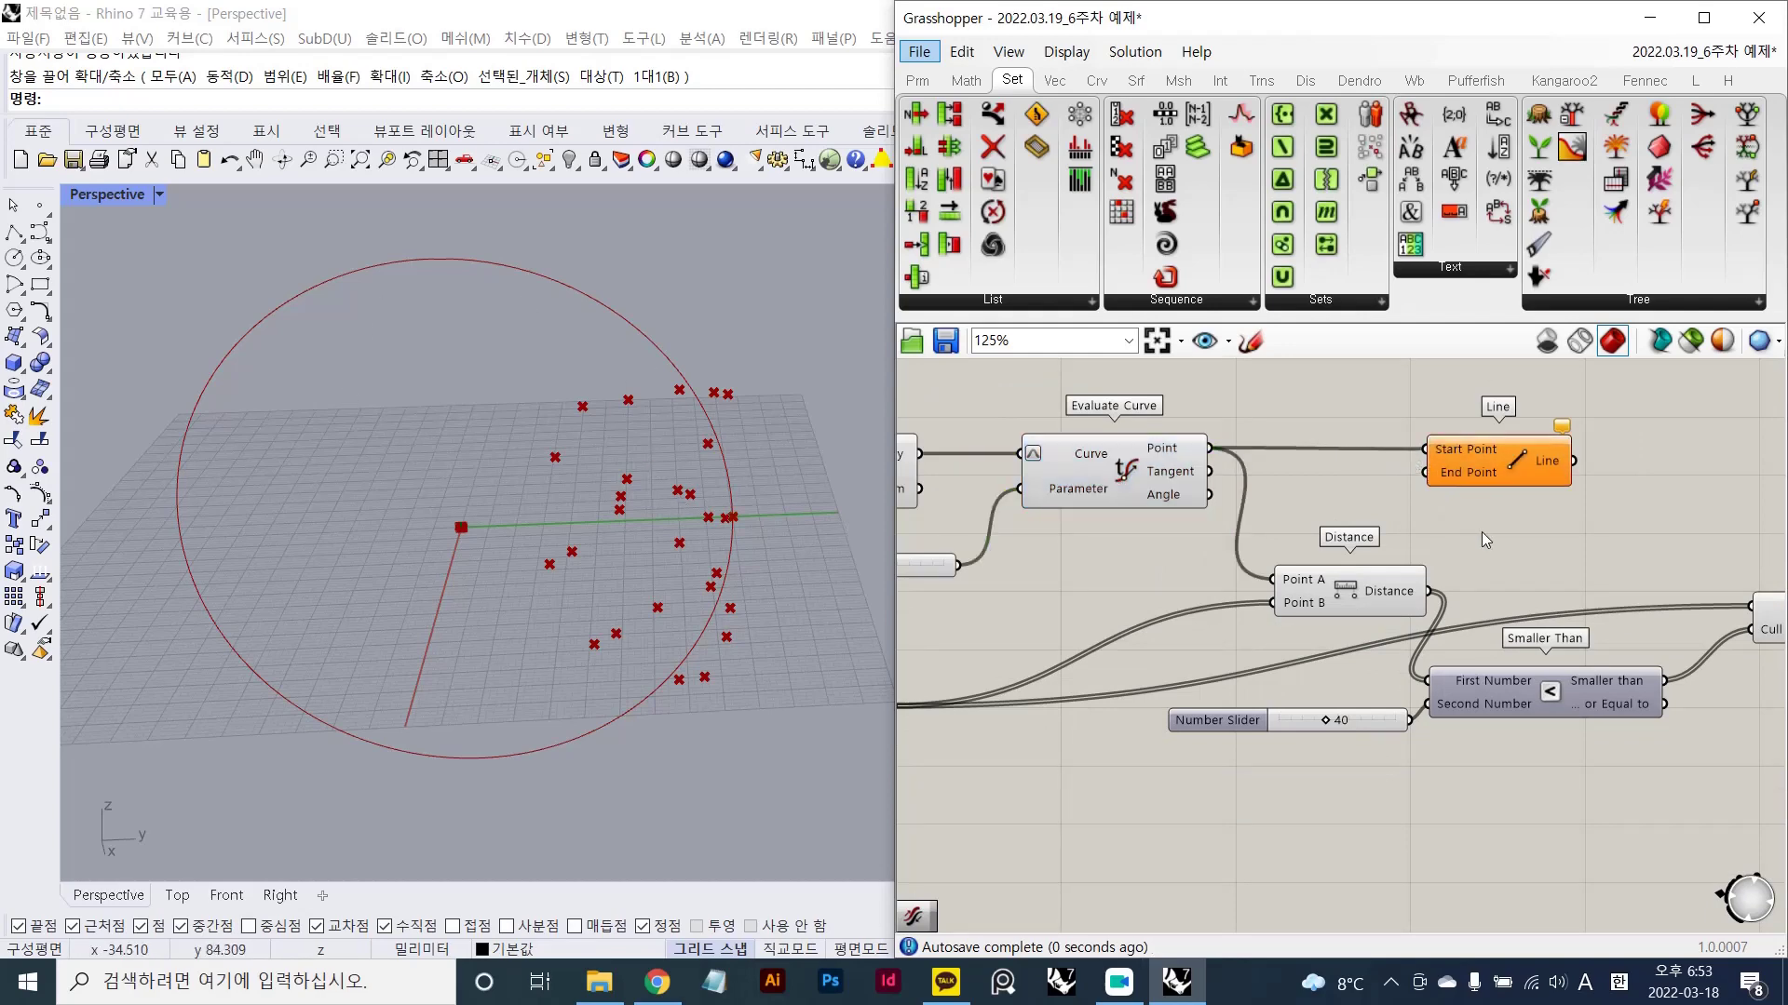
# - Move Line up and to the right of Cull Pattern and connect Cull Pattern's List output to its End Point
pyautogui.moveTo(1490, 440); pyautogui.dragTo(1147, 449, button='right')
pyautogui.moveTo(1147, 450); pyautogui.dragTo(1683, 503)
pyautogui.scroll(2, 1576, 582)
pyautogui.click(1468, 625)
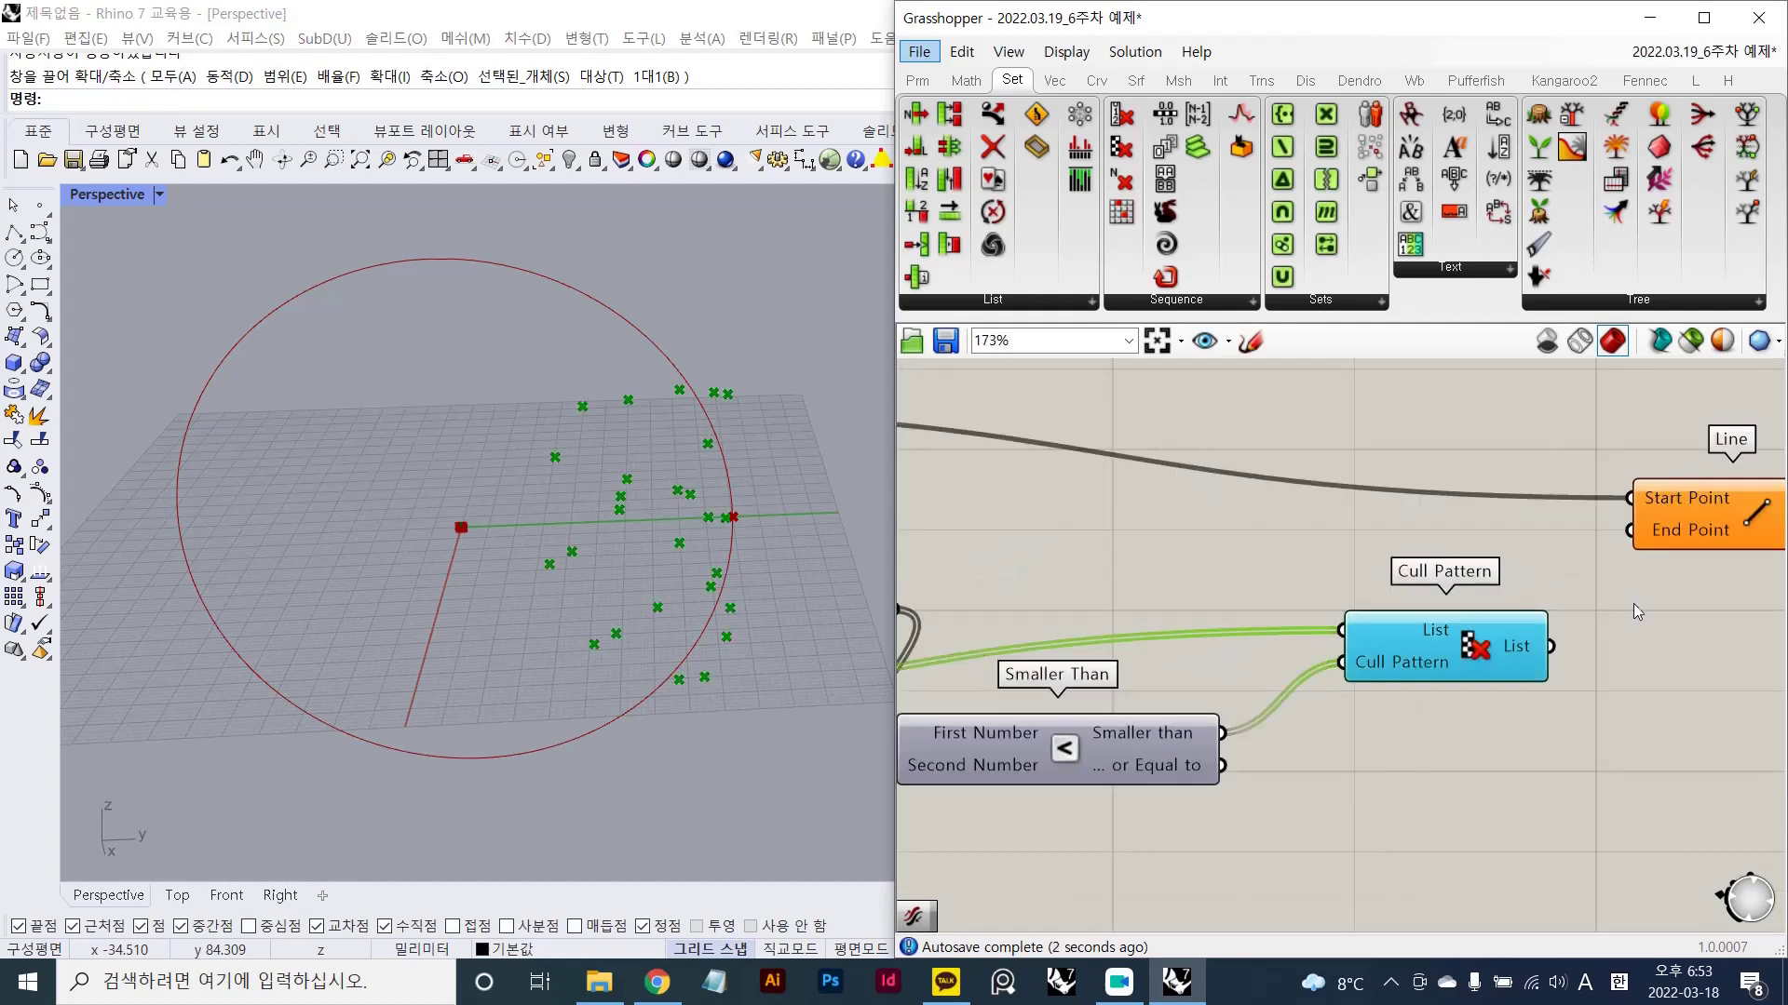
pyautogui.moveTo(1633, 603); pyautogui.dragTo(1410, 642, button='right')
pyautogui.moveTo(1327, 688); pyautogui.dragTo(1404, 588)
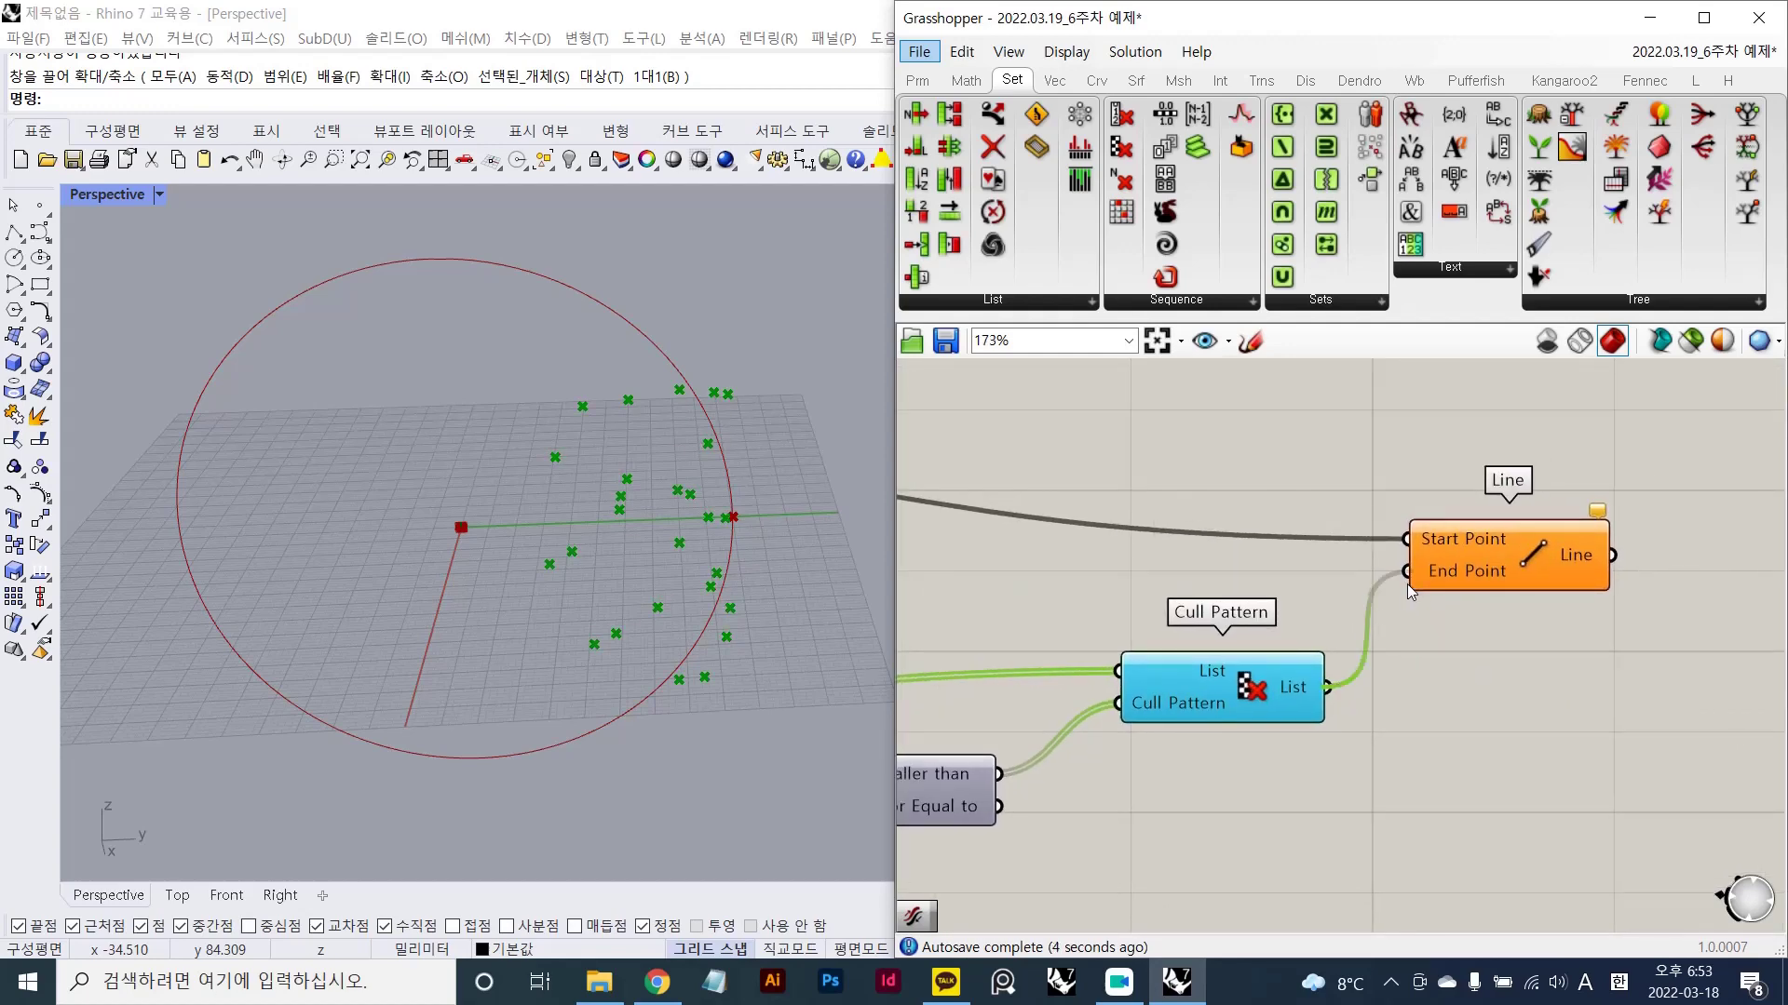
pyautogui.click(1457, 663)
pyautogui.scroll(-2, 1253, 661)
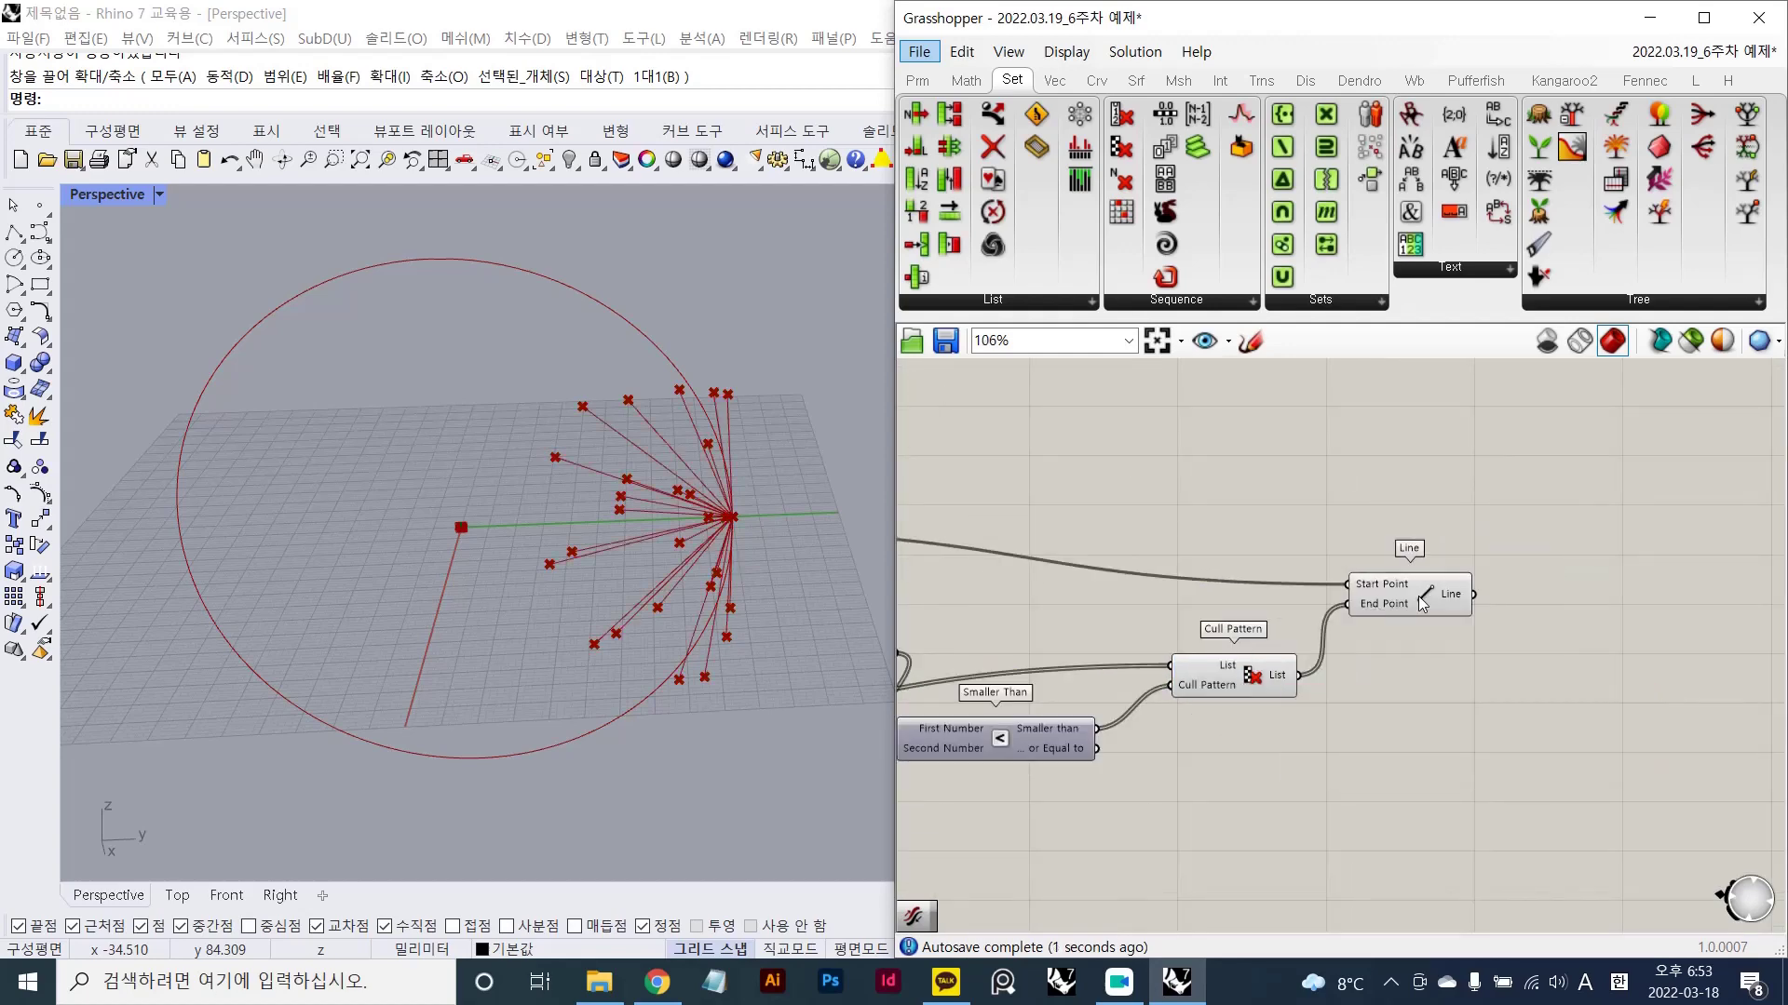
pyautogui.moveTo(1423, 603); pyautogui.dragTo(1454, 550)
# - Turn off the viewport previews of Cull Pattern and Evaluate Curve
pyautogui.click(1275, 672)
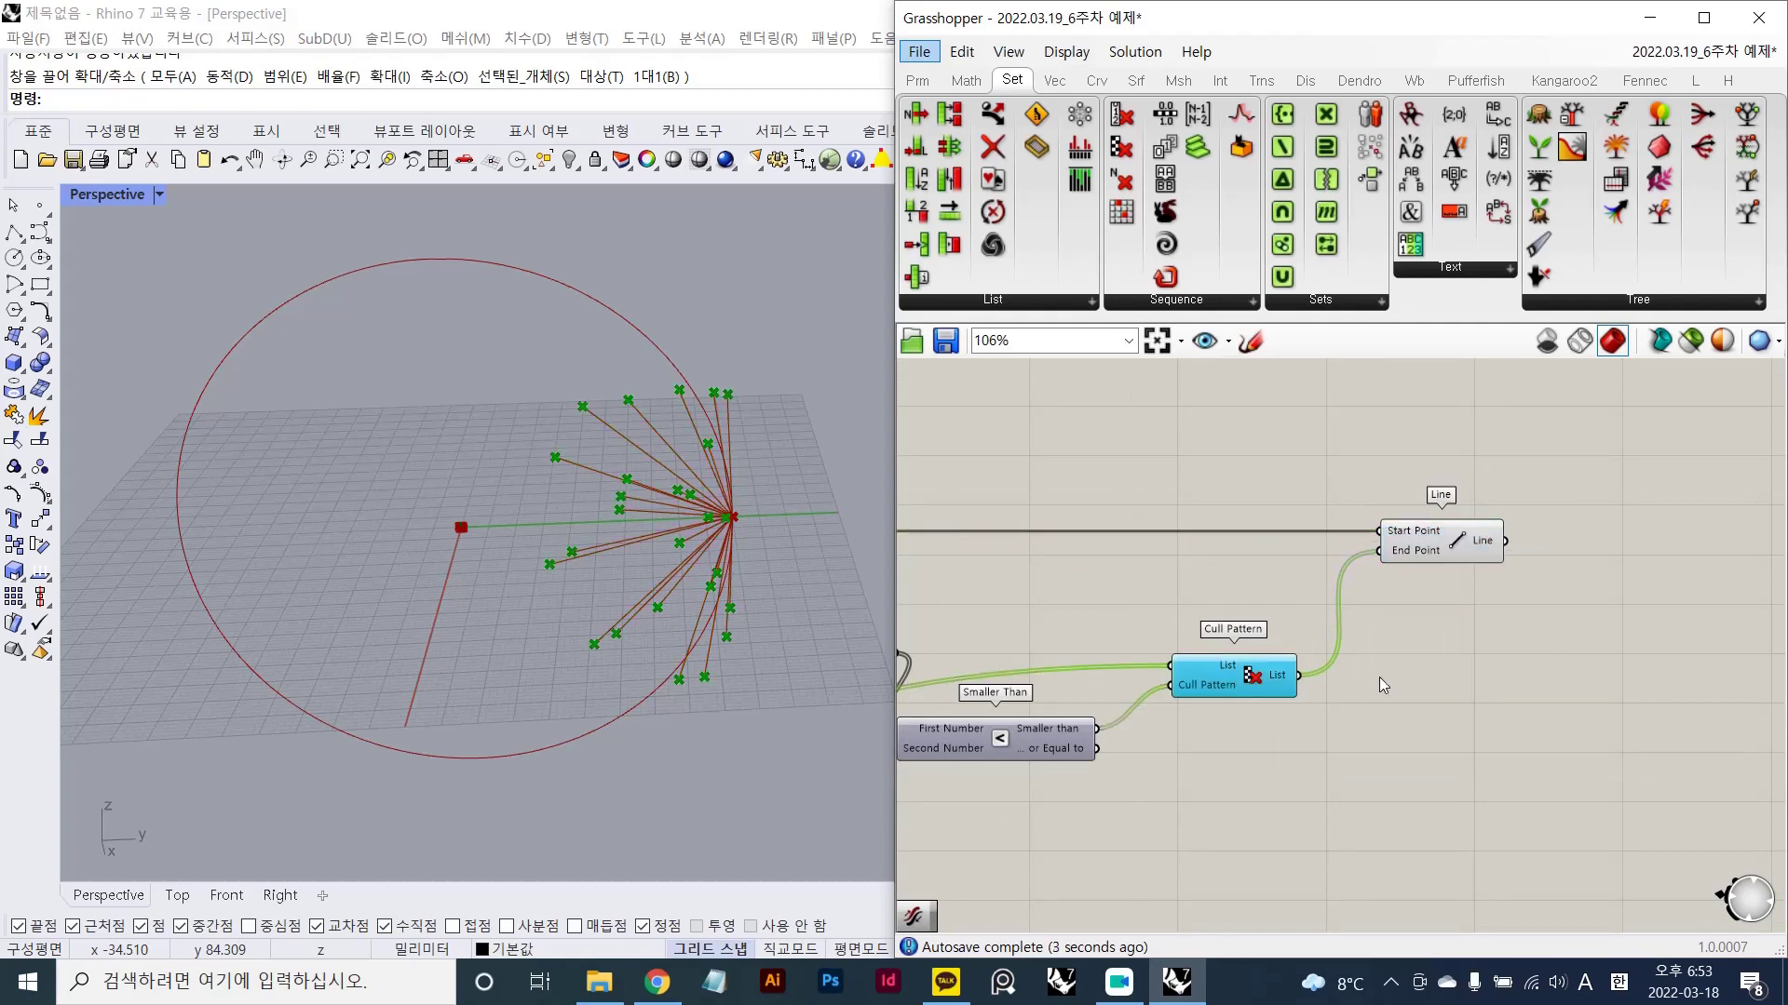
pyautogui.hotkey('ctrl', 'q')
pyautogui.click(1371, 700)
pyautogui.click(1229, 679)
pyautogui.hotkey('ctrl', 'q')
pyautogui.click(1259, 717)
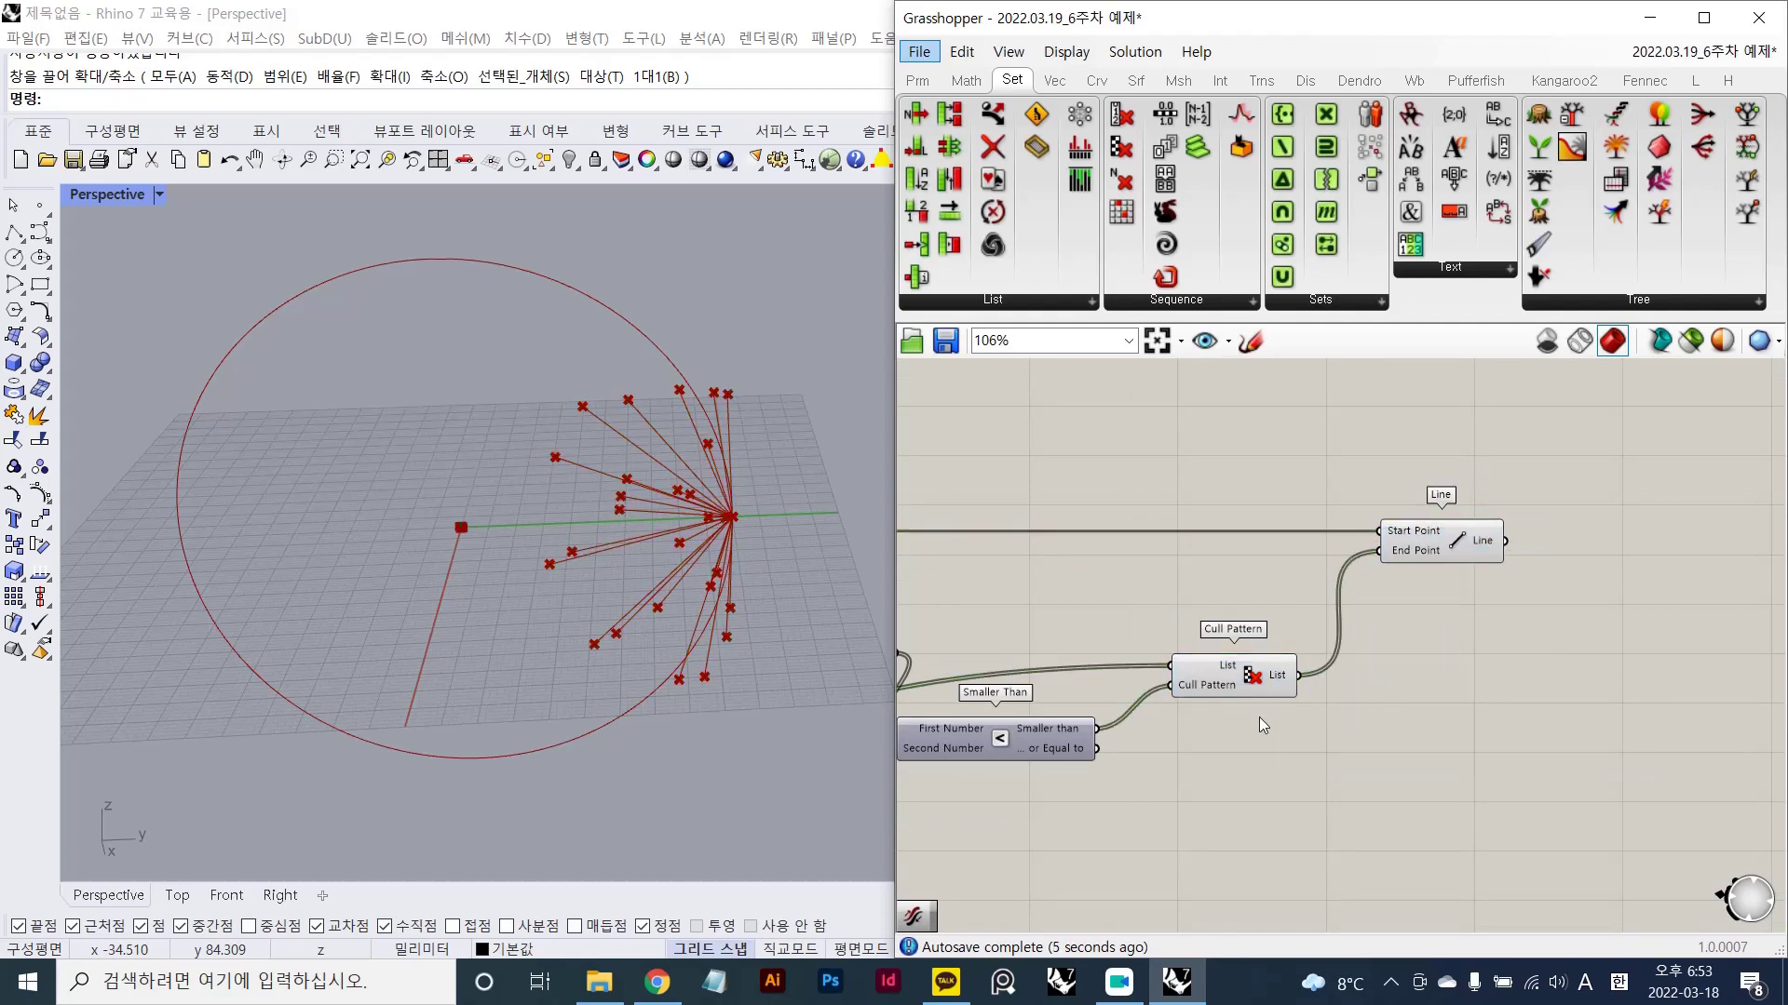
pyautogui.click(1257, 686)
pyautogui.hotkey('ctrl', 'q')
pyautogui.moveTo(1443, 626); pyautogui.dragTo(1527, 598, button='right')
pyautogui.scroll(-2, 1268, 573)
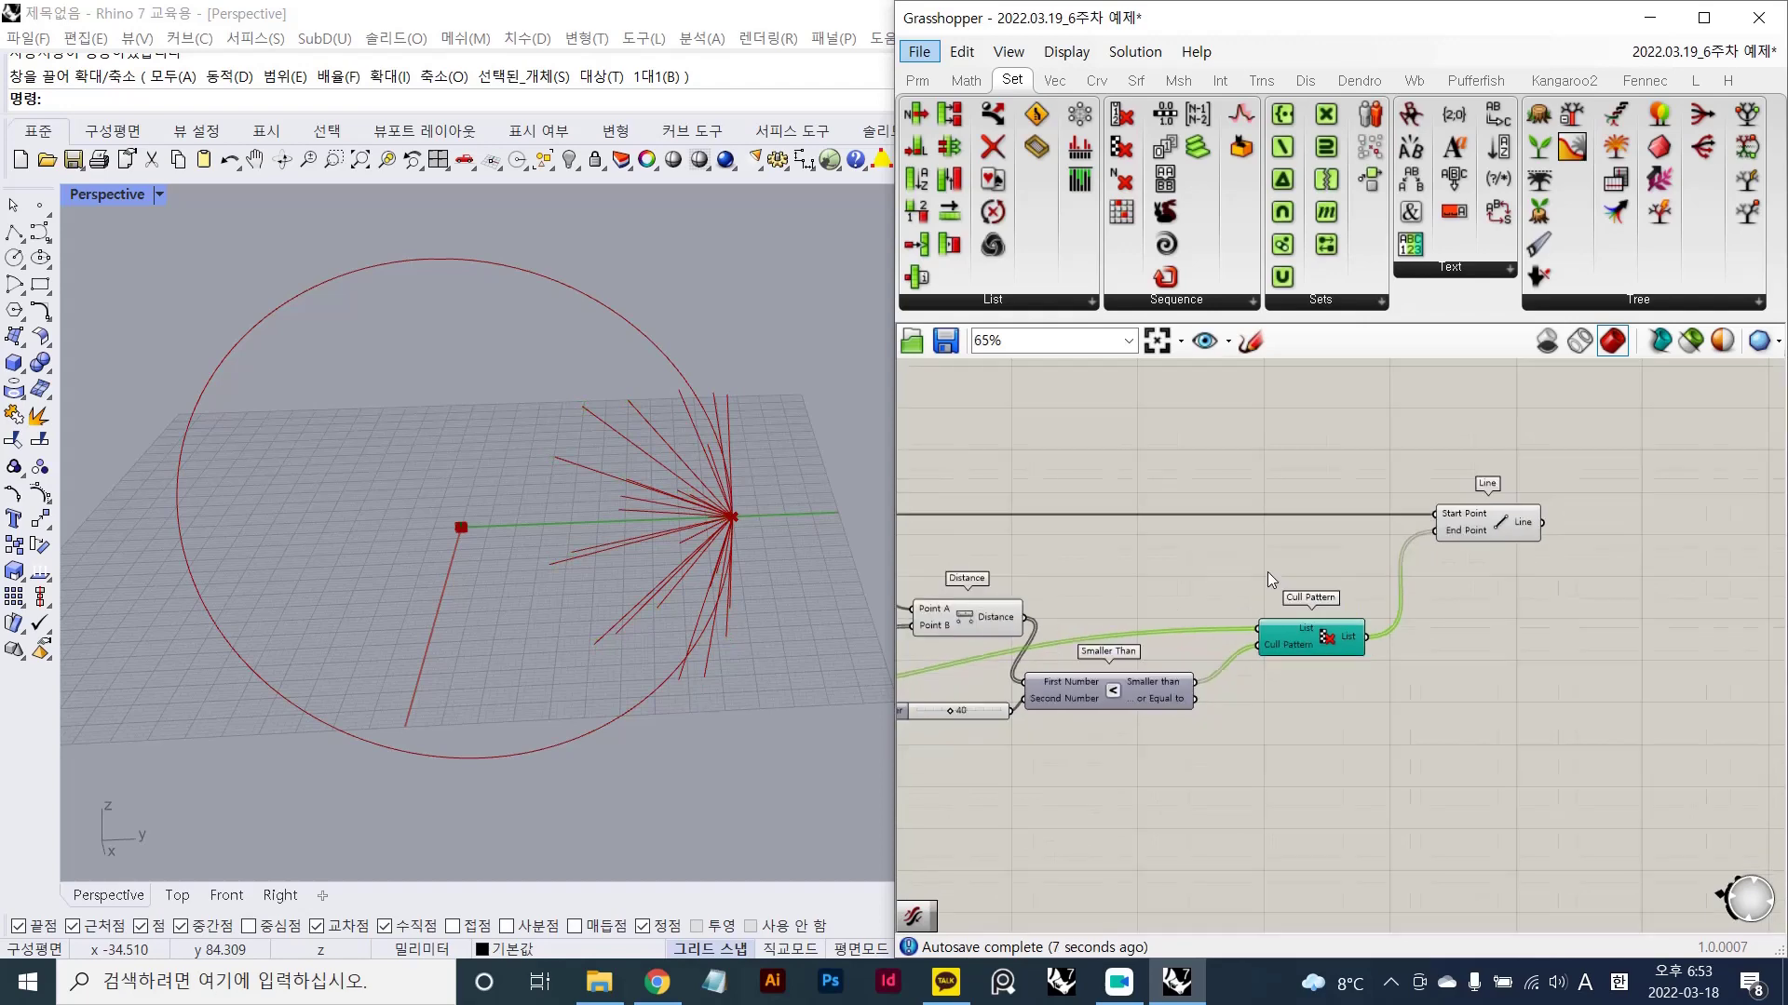
pyautogui.scroll(-2, 1267, 572)
pyautogui.click(1104, 527)
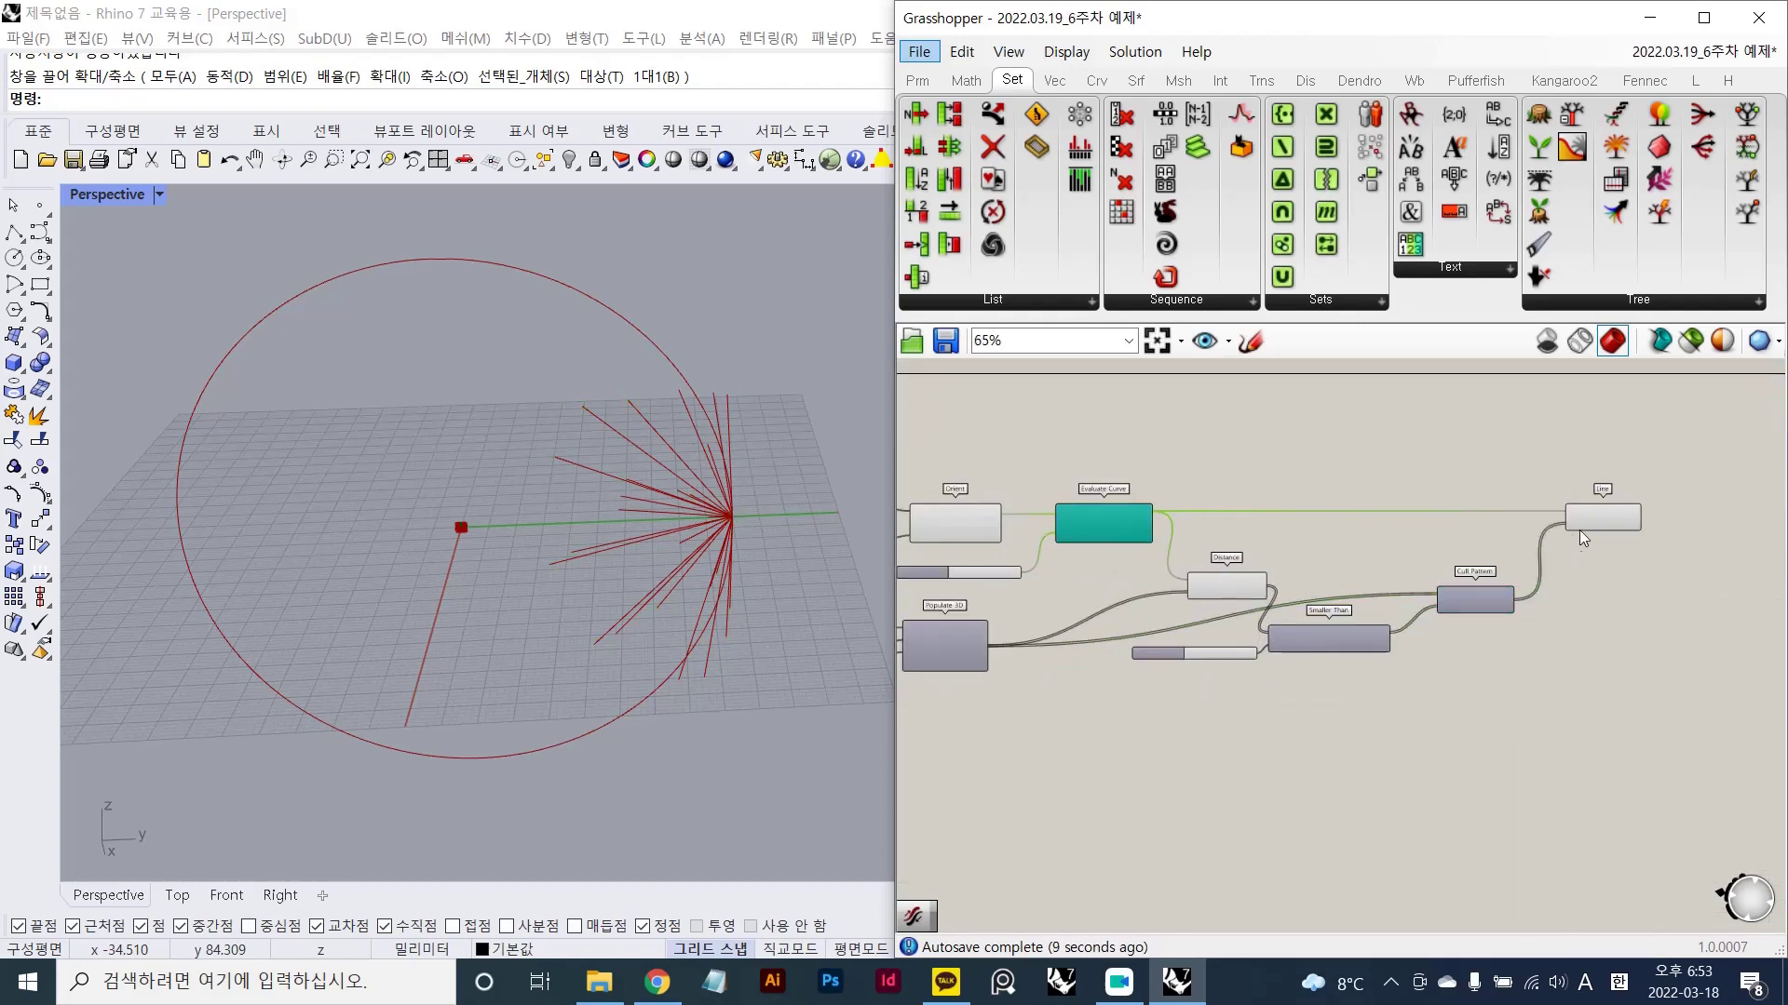
# - Move Line slightly left, closer to Cull Pattern
pyautogui.scroll(2, 1580, 531)
pyautogui.moveTo(1613, 523); pyautogui.dragTo(1588, 527)
pyautogui.scroll(-3, 1353, 587)
pyautogui.moveTo(1199, 597); pyautogui.dragTo(1382, 548, button='right')
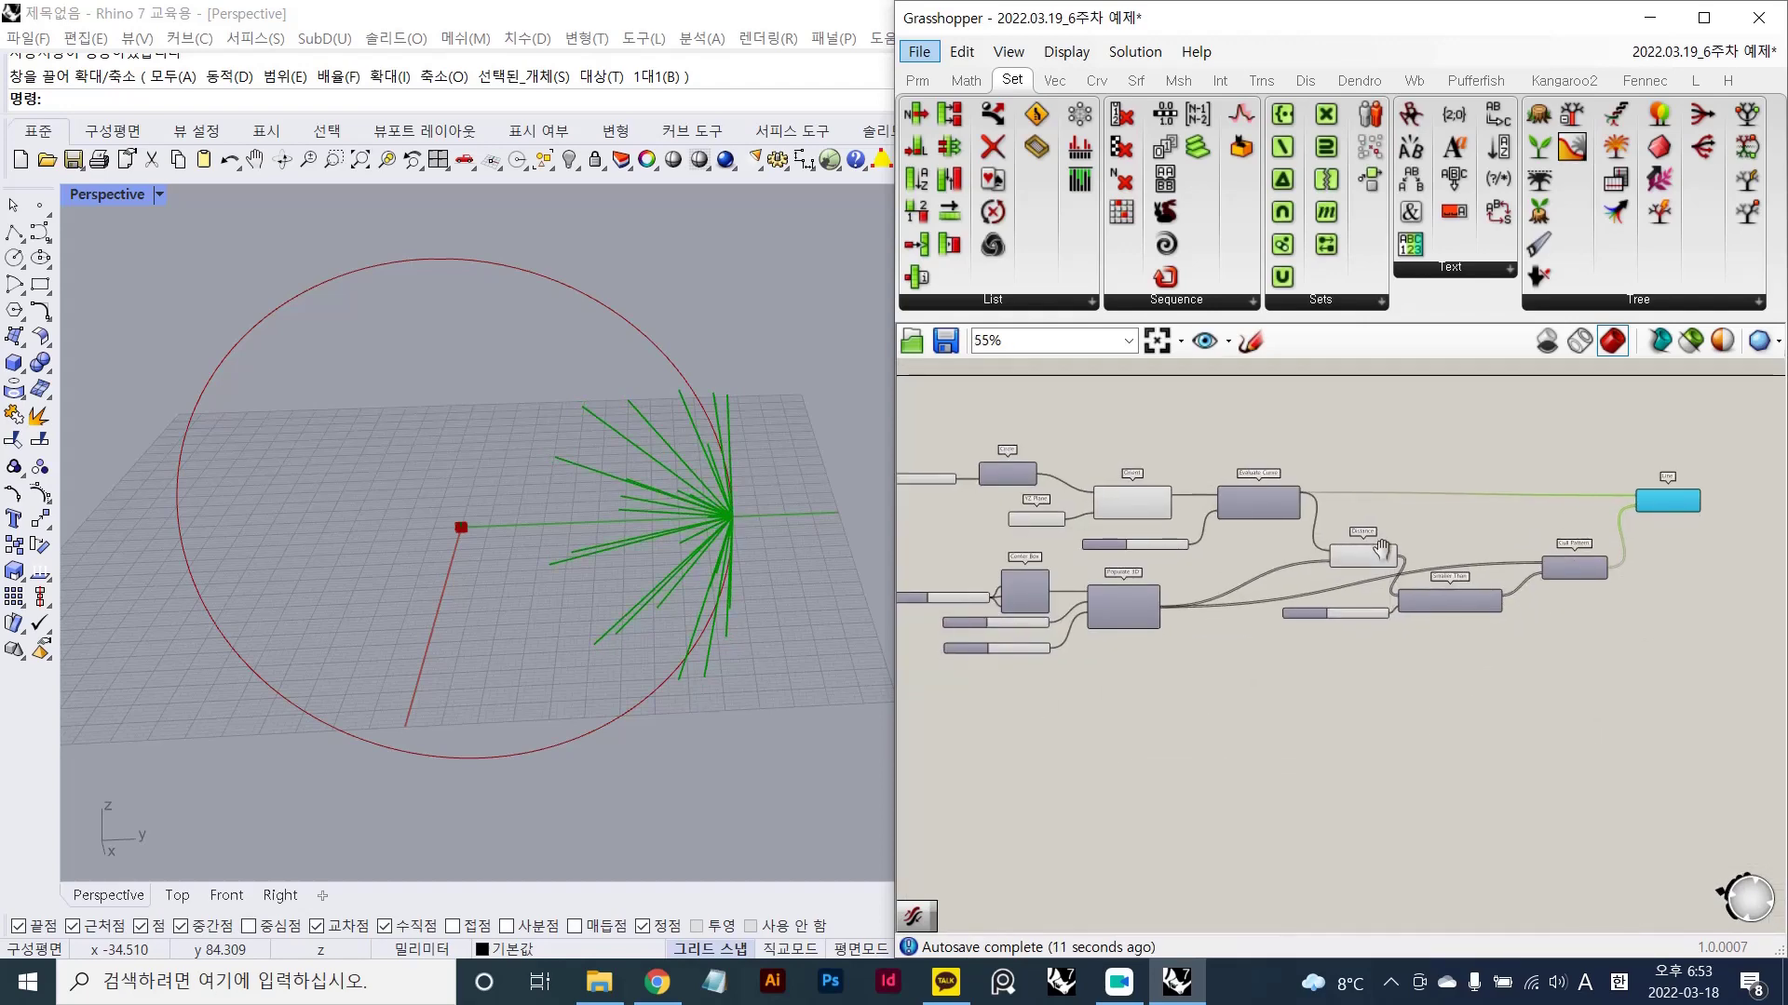
pyautogui.scroll(5, 1117, 521)
pyautogui.moveTo(1225, 634); pyautogui.dragTo(1179, 628)
# - Add a Pipe component with Curve, Radius and Caps inputs just below and to the right of Line
pyautogui.scroll(-4, 1306, 595)
pyautogui.moveTo(1499, 596); pyautogui.dragTo(1121, 523, button='right')
pyautogui.moveTo(1358, 559); pyautogui.dragTo(1121, 530, button='right')
pyautogui.moveTo(1466, 527); pyautogui.dragTo(1378, 589, button='right')
pyautogui.scroll(2, 1484, 514)
pyautogui.moveTo(1600, 584); pyautogui.dragTo(1264, 665, button='right')
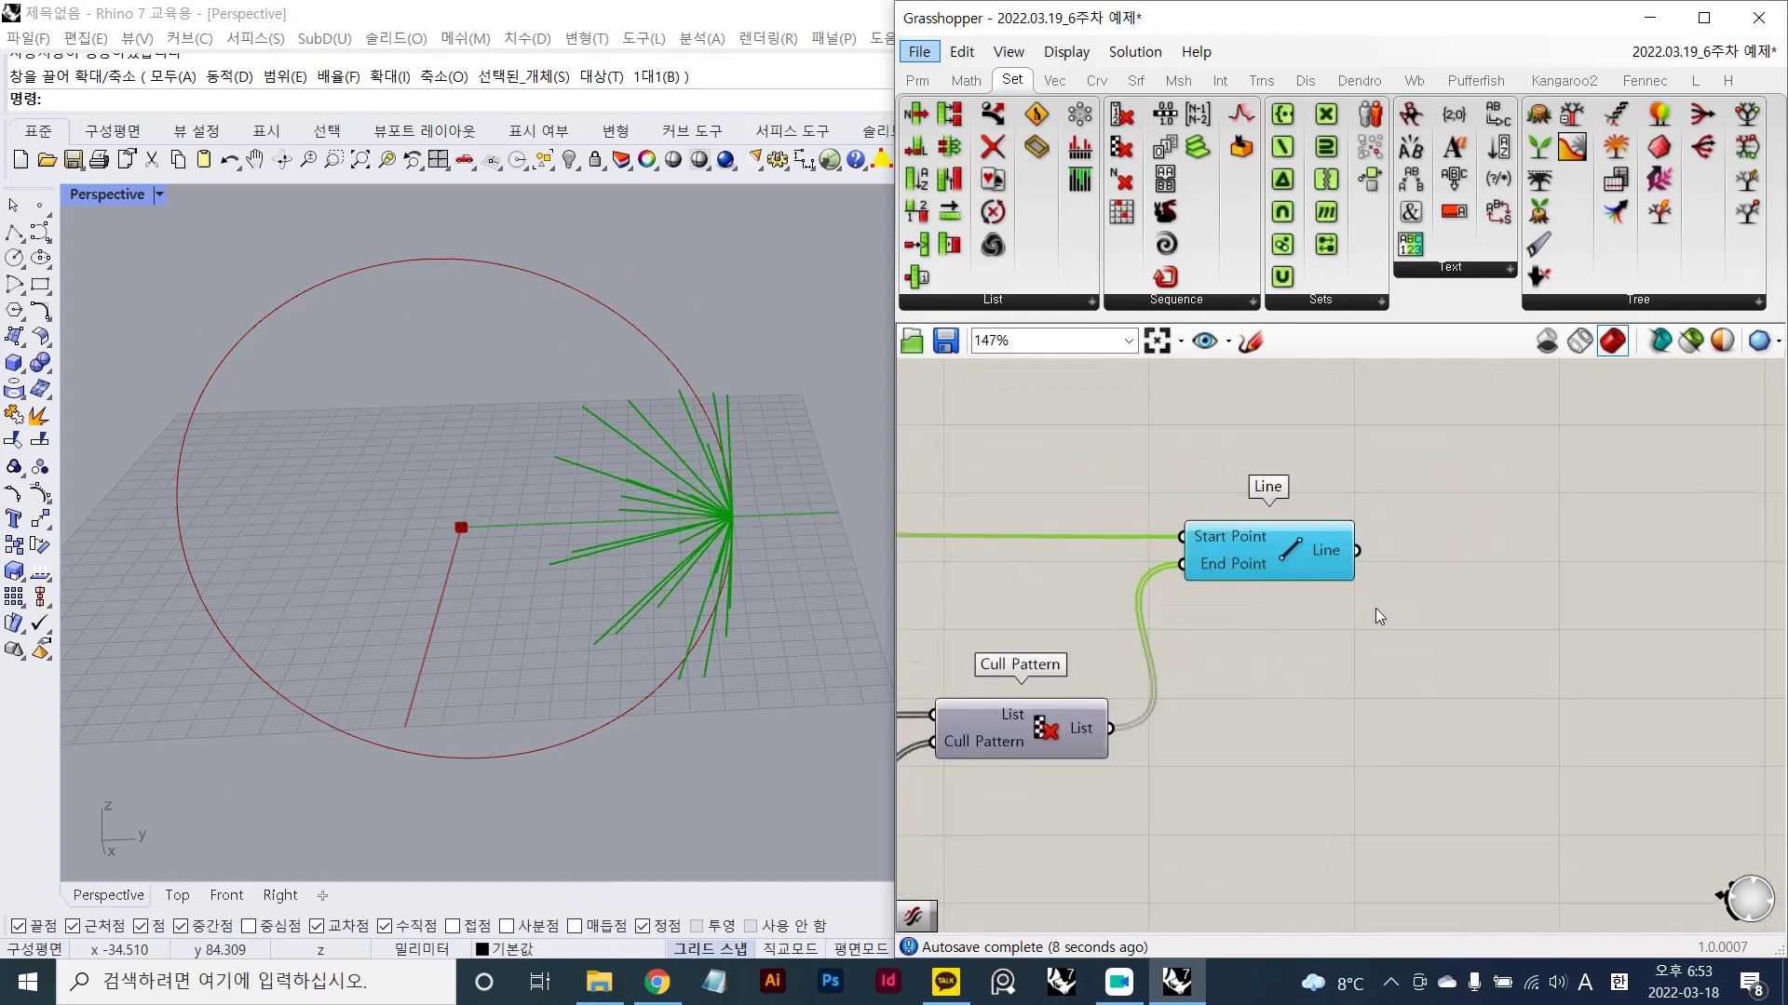
pyautogui.doubleClick(1389, 608)
pyautogui.write('ippe')
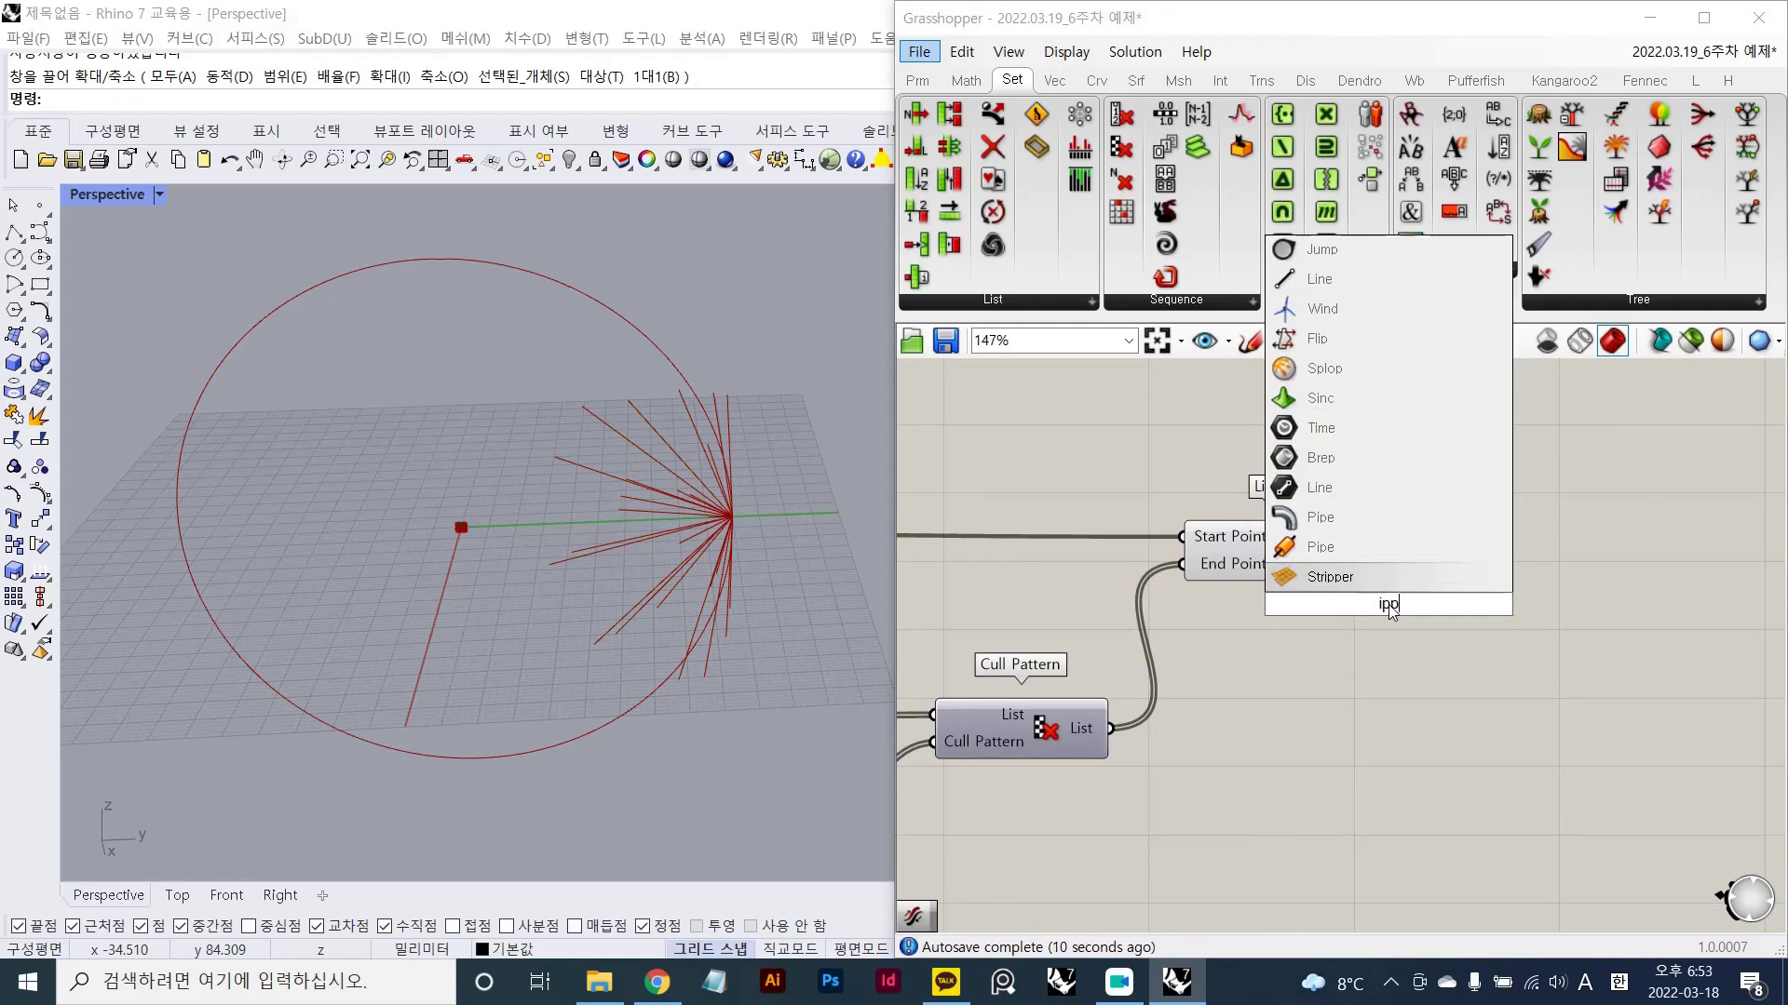
pyautogui.press('BackSpace')
pyautogui.press('BackSpace')
pyautogui.press('BackSpace')
pyautogui.press('BackSpace')
pyautogui.write('pipe')
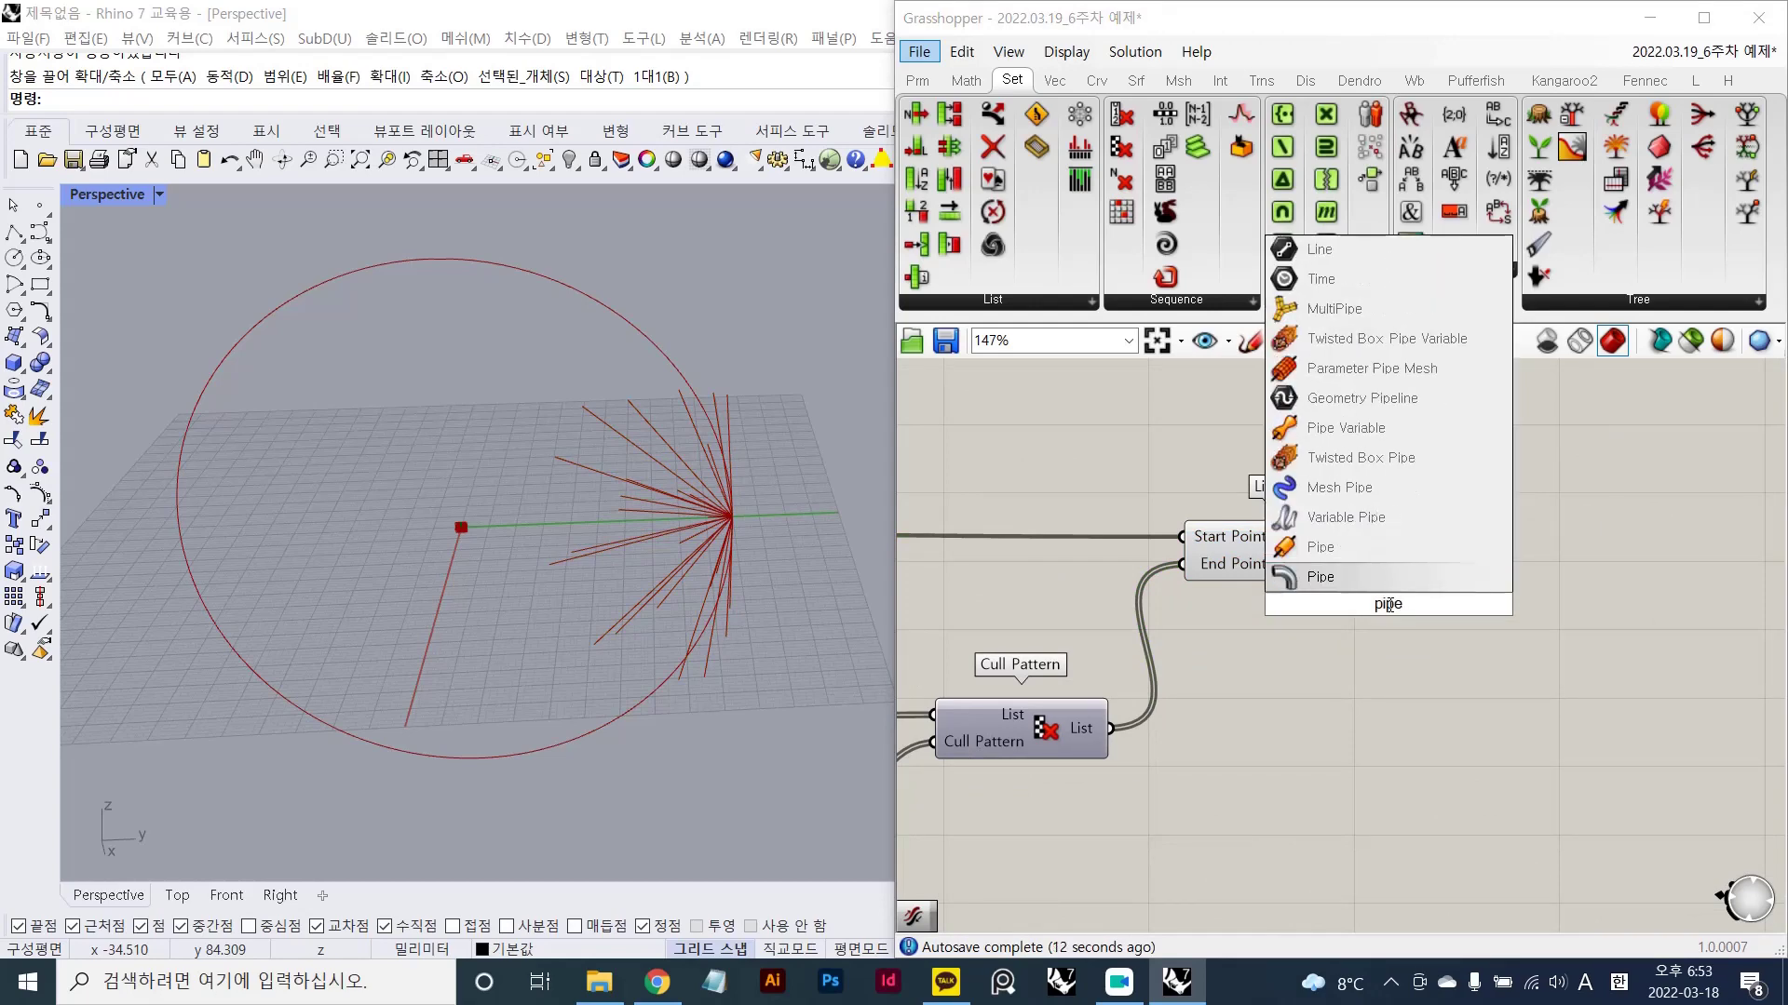
pyautogui.press('Return')
pyautogui.scroll(1, 1388, 605)
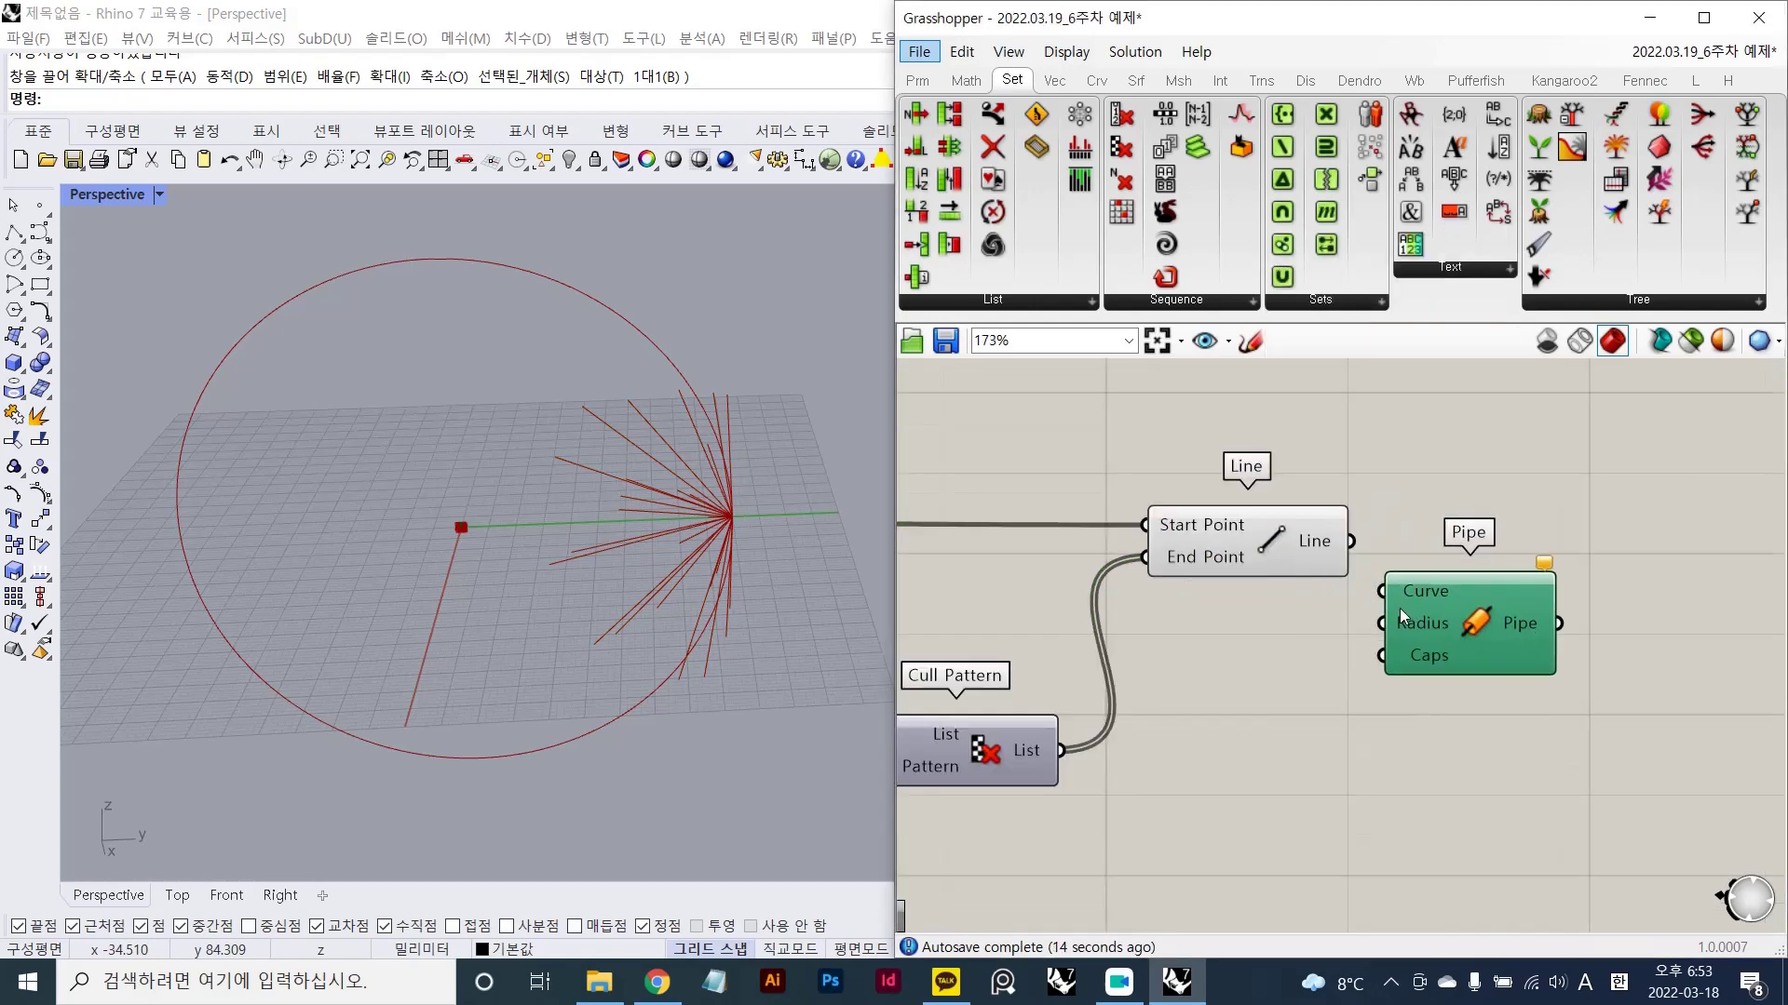
# - Connect Line's output to Pipe's Curve input and turn off Line's viewport preview
pyautogui.moveTo(1384, 590); pyautogui.dragTo(1351, 541)
pyautogui.click(1302, 699)
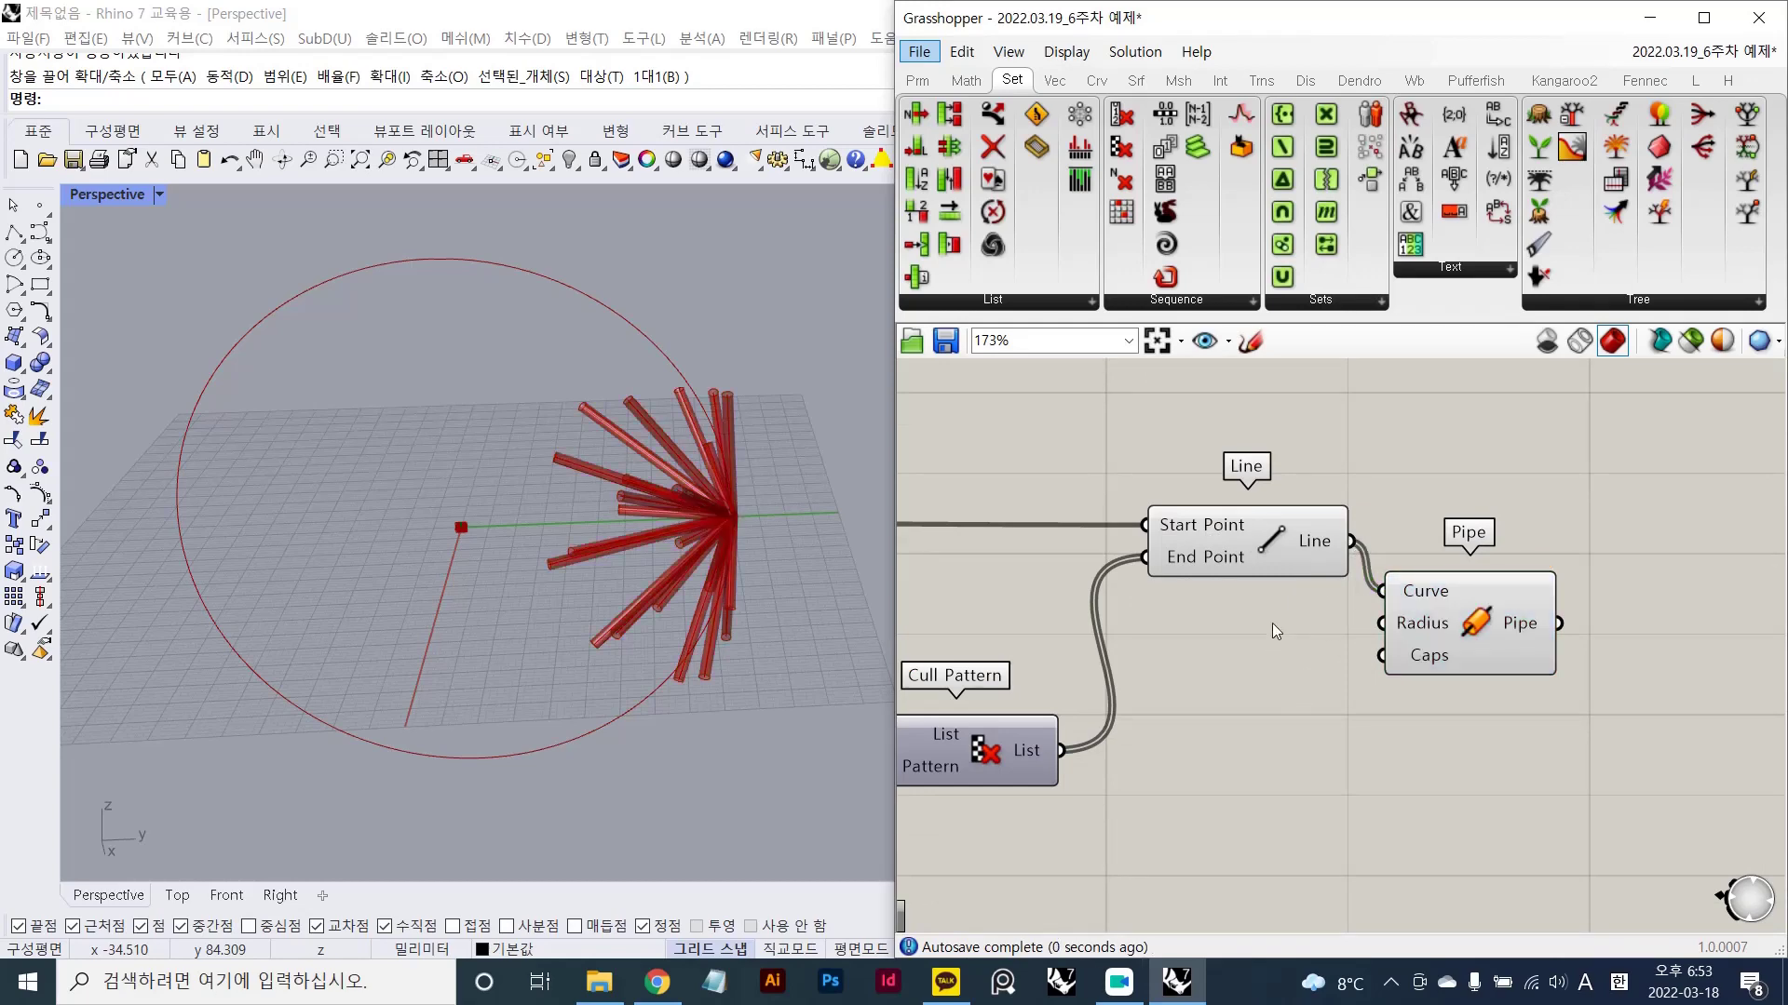
pyautogui.click(1305, 562)
pyautogui.hotkey('ctrl', 'q')
# - Vary the number slider feeding Evaluate Curve's Parameter to test the pipes along the circle, returning it to 0.000
pyautogui.scroll(-5, 1305, 562)
pyautogui.moveTo(978, 584); pyautogui.dragTo(1345, 551, button='right')
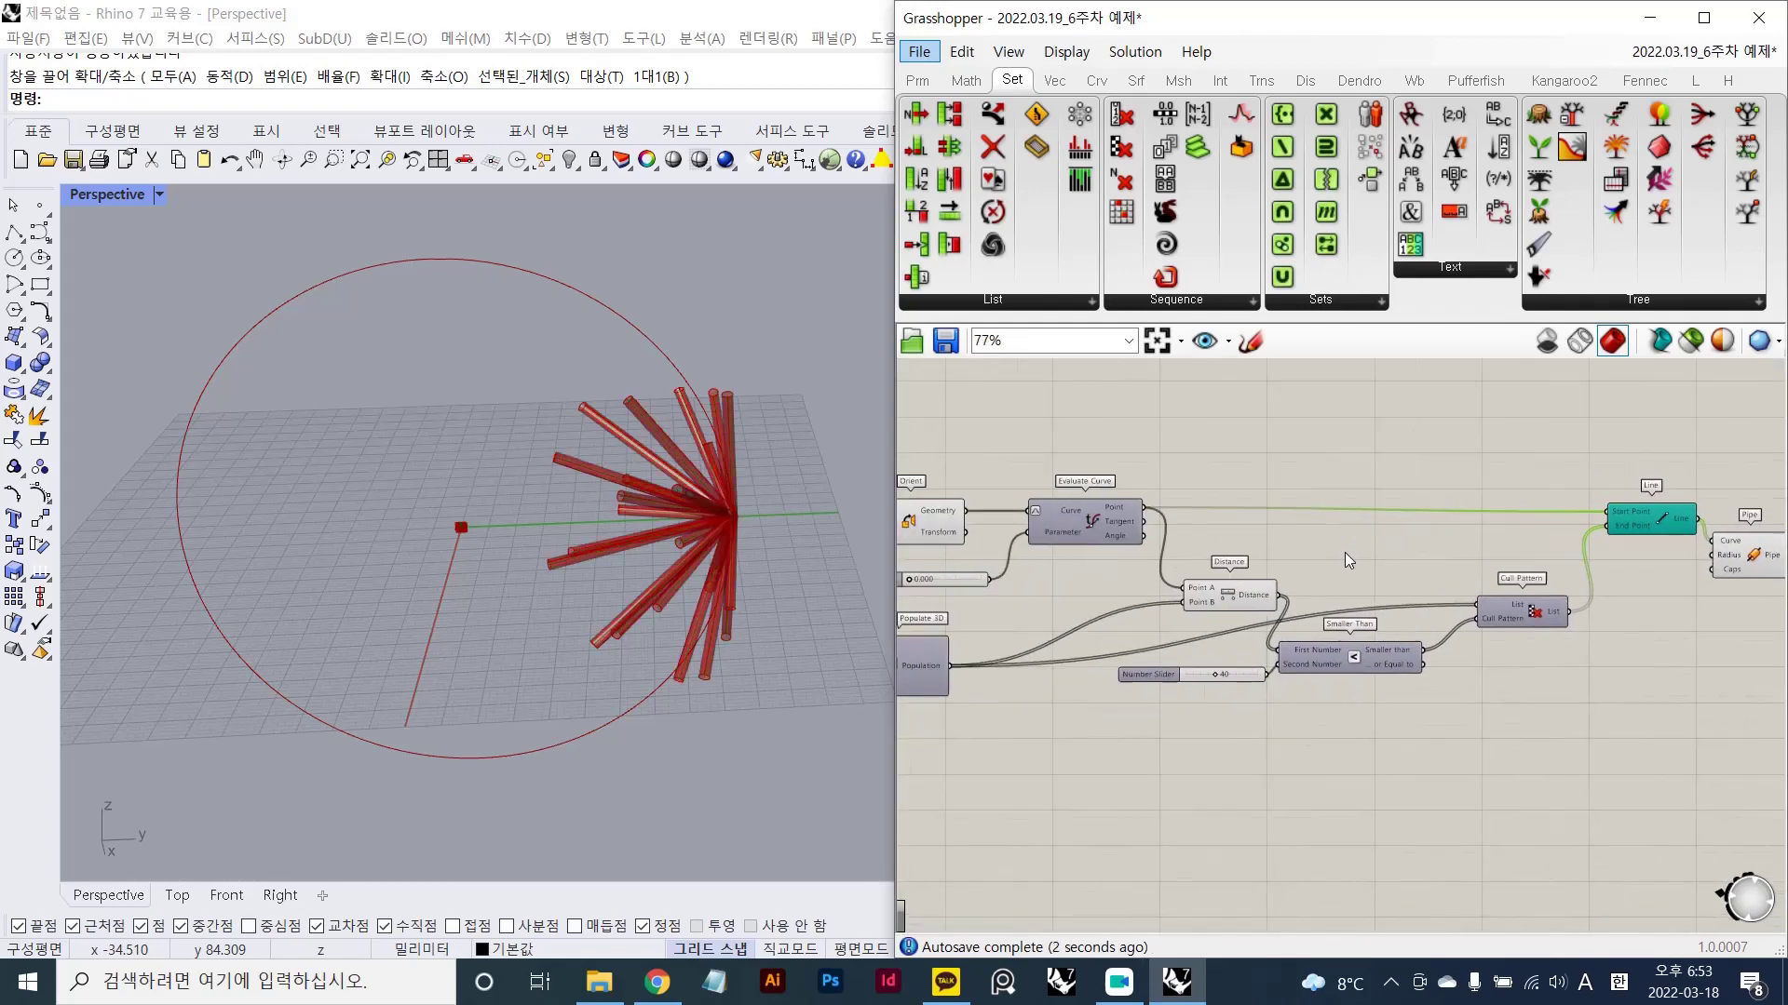
pyautogui.moveTo(1098, 549); pyautogui.dragTo(1114, 552, button='right')
pyautogui.scroll(6, 1093, 587)
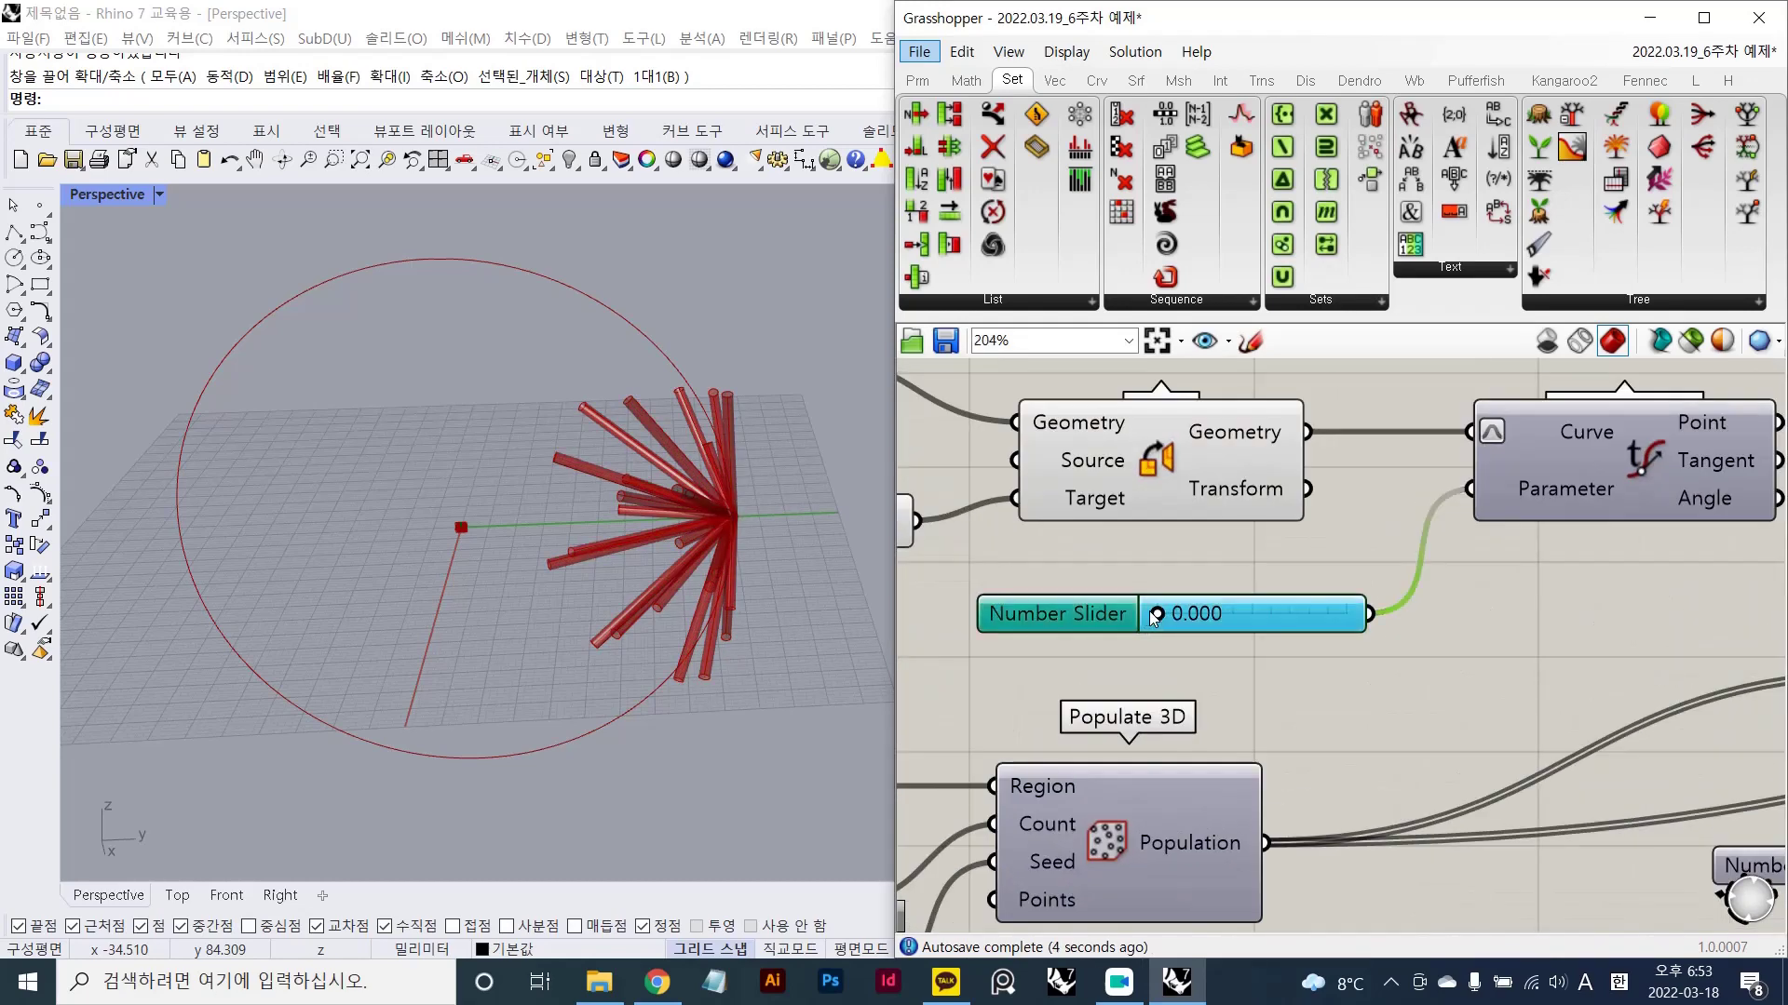
pyautogui.moveTo(1154, 614); pyautogui.dragTo(1088, 610)
pyautogui.scroll(-5, 1225, 635)
pyautogui.click(1398, 574)
# - Move Pipe slightly up and to the right so it lines up beside Line
pyautogui.moveTo(1591, 597); pyautogui.dragTo(1274, 568, button='right')
pyautogui.scroll(3, 1377, 568)
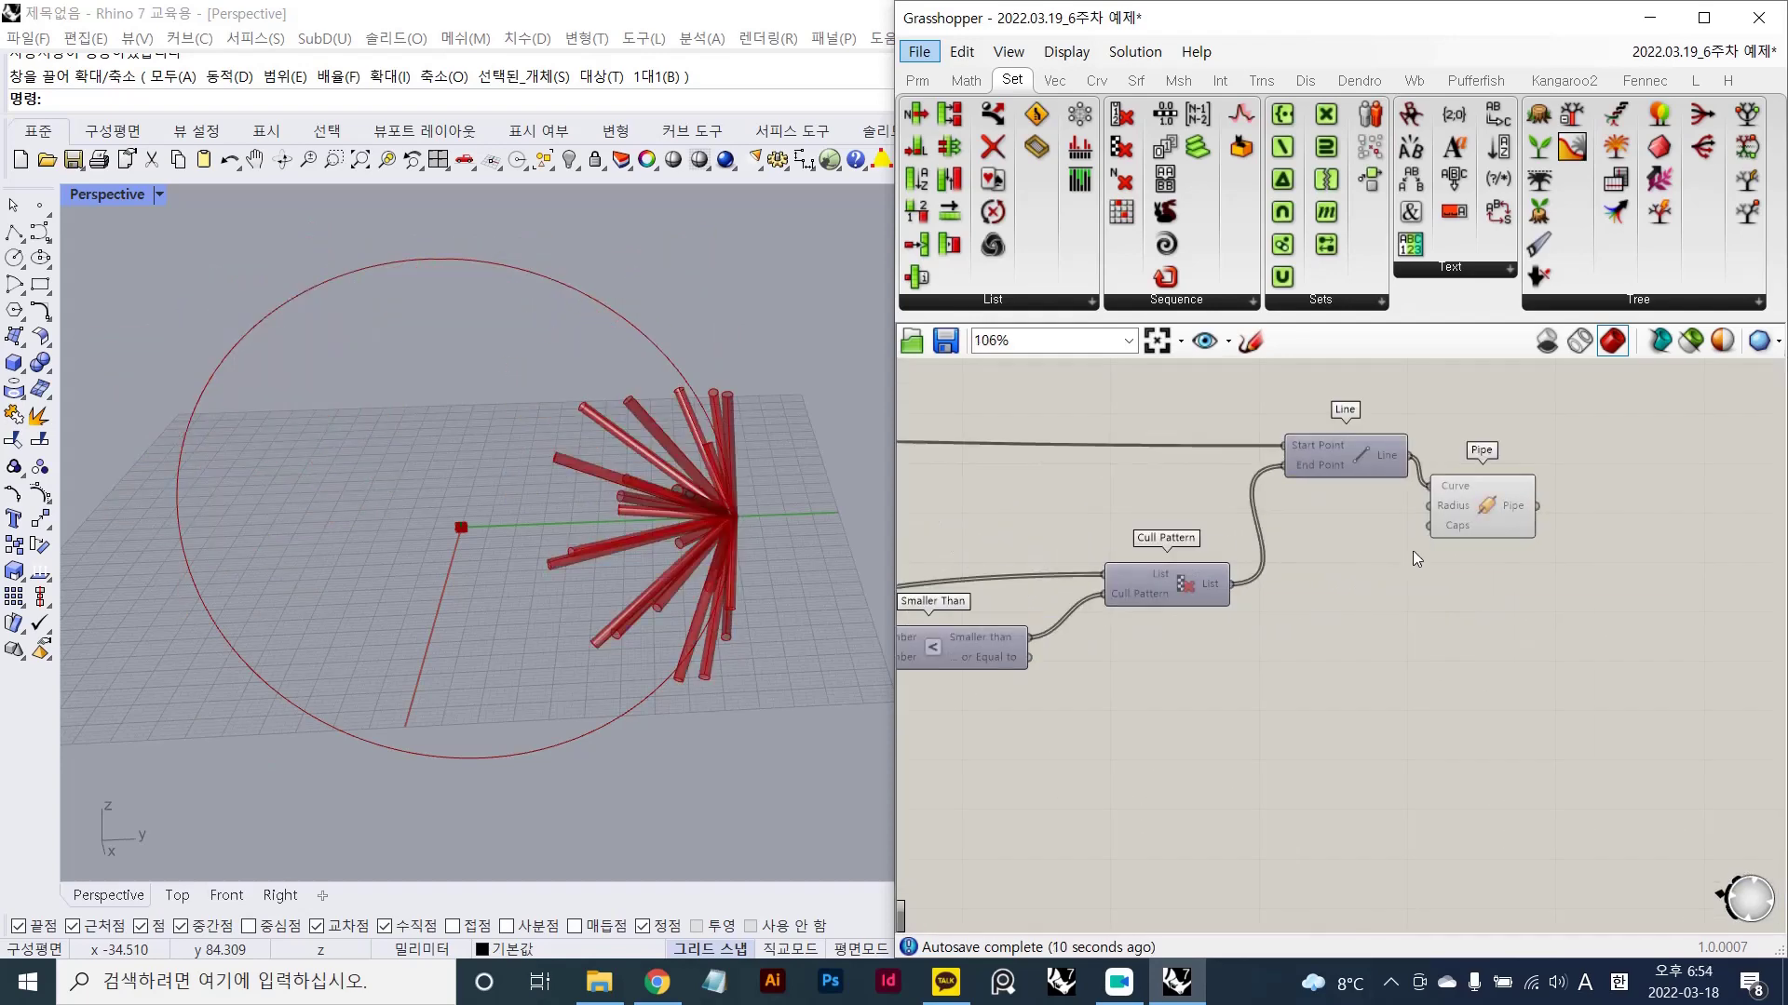
pyautogui.moveTo(1467, 519); pyautogui.dragTo(1480, 486)
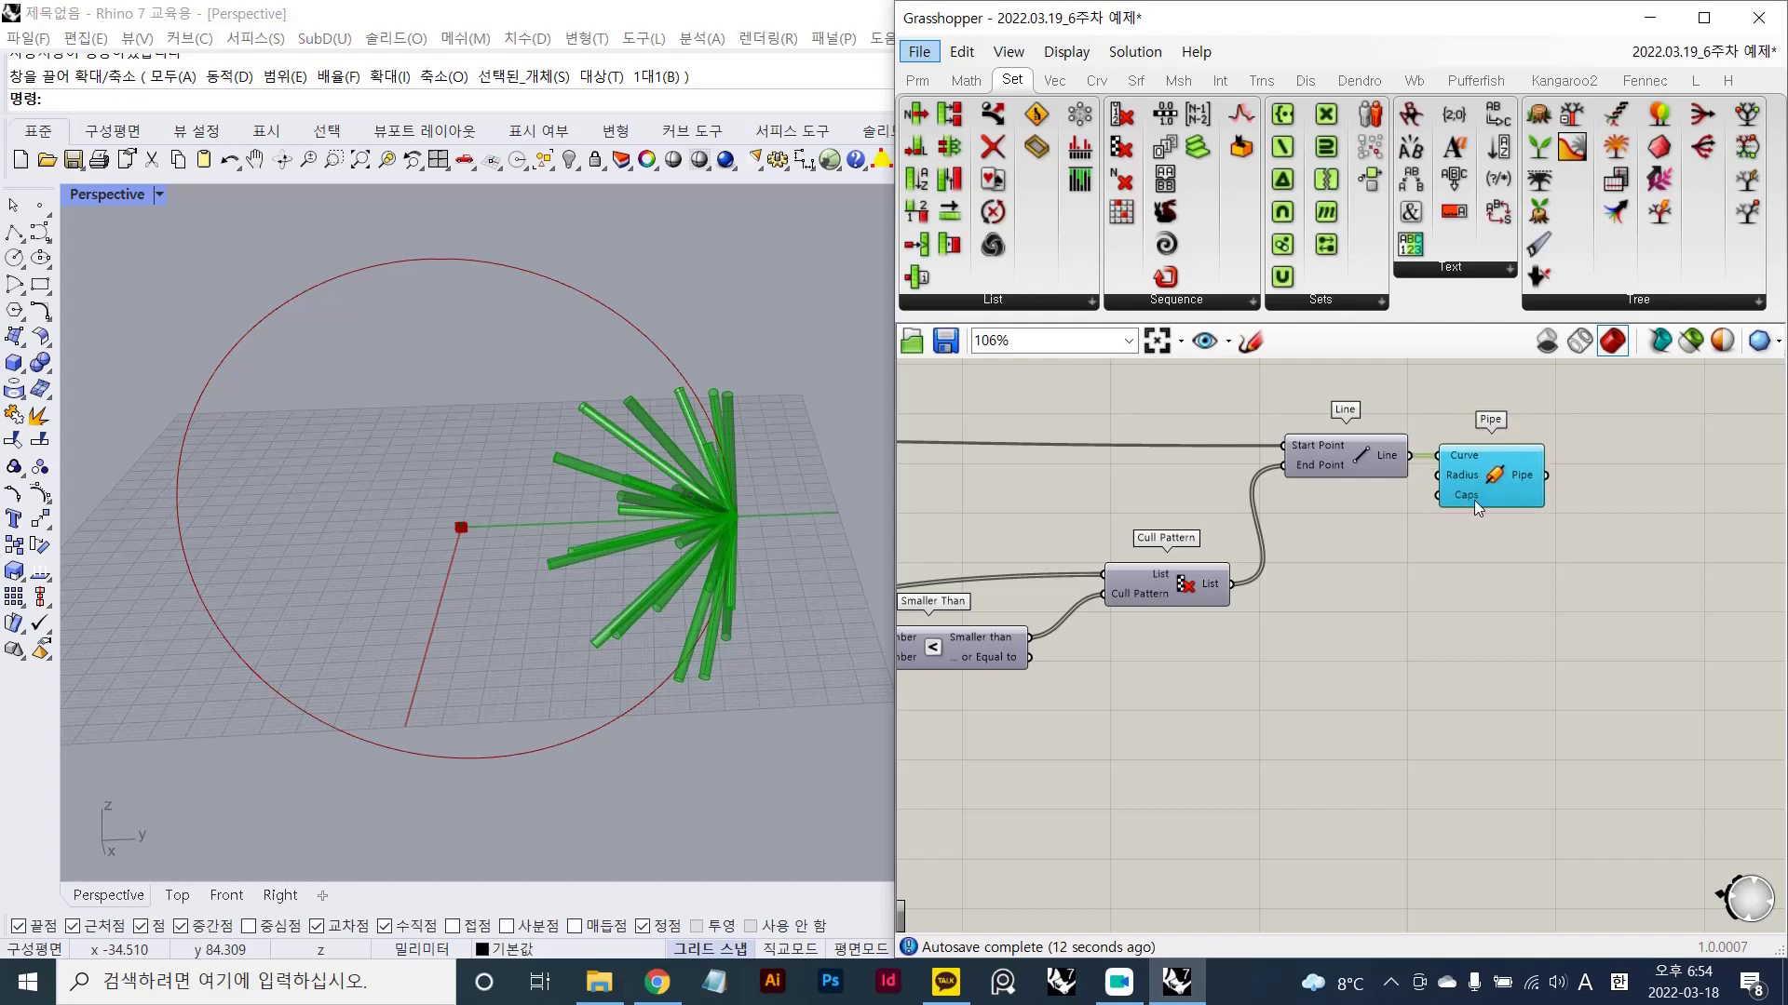
pyautogui.click(1472, 501)
# - Move Smaller Than slightly down and to the right, away from its number slider
pyautogui.scroll(-3, 1470, 501)
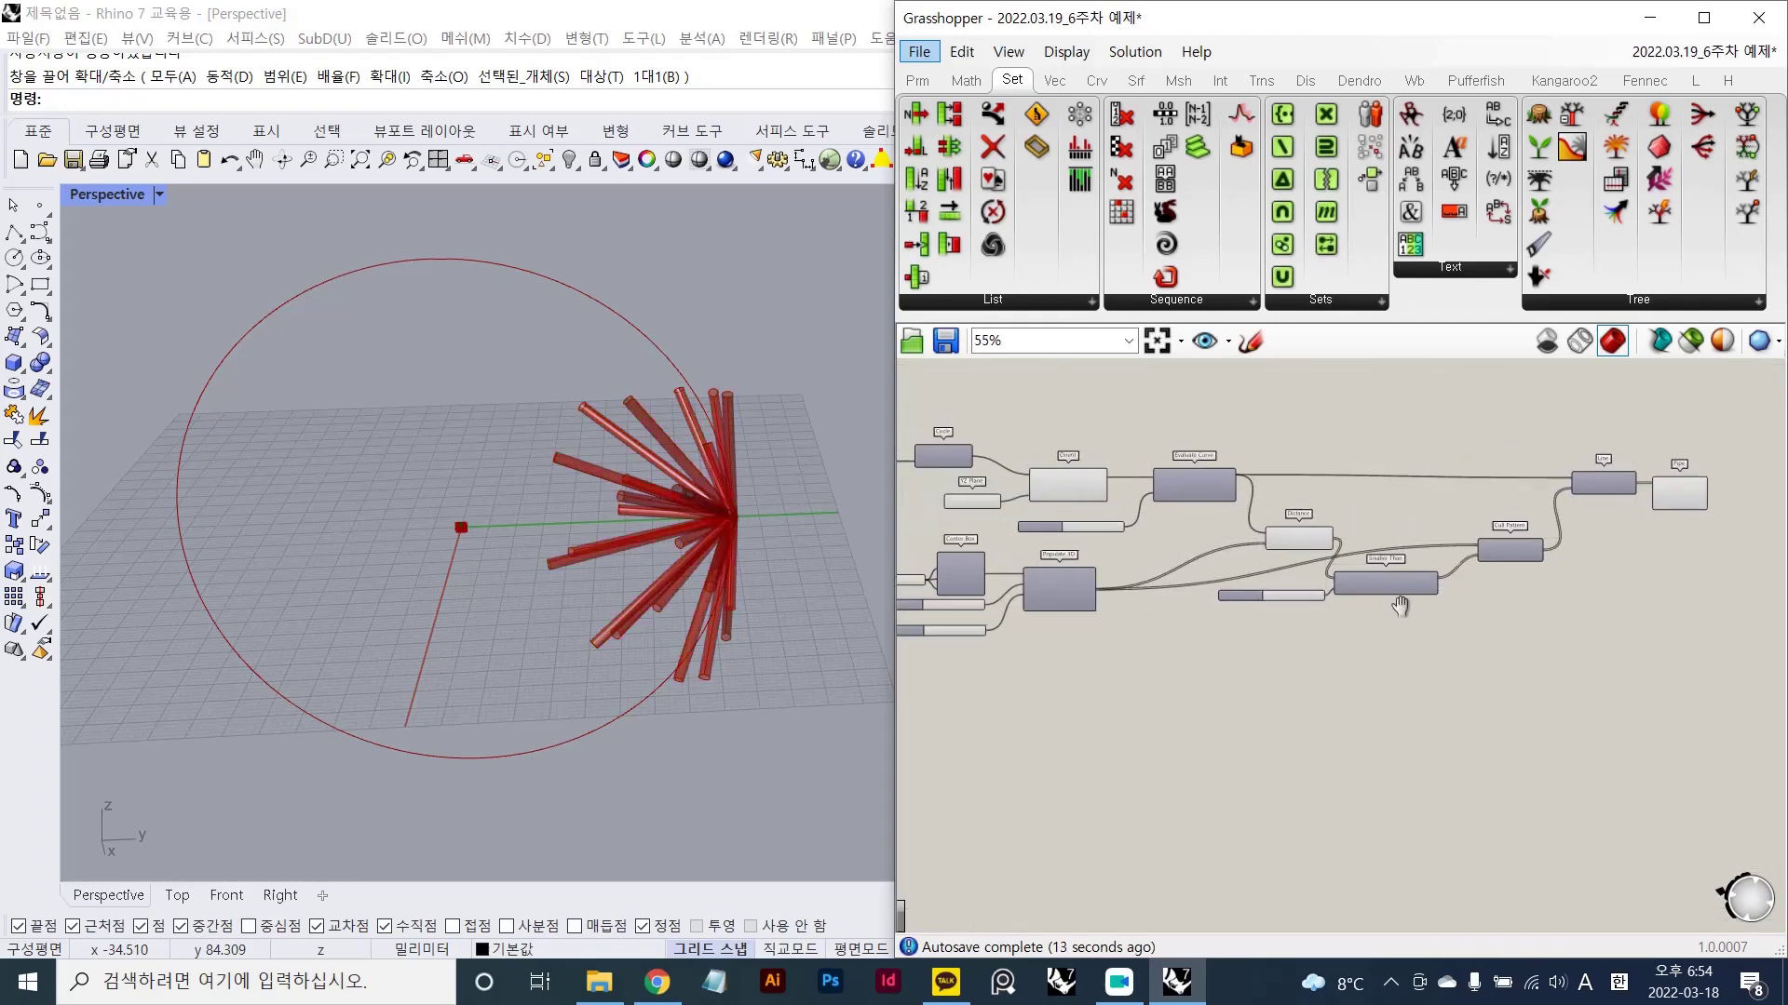
pyautogui.scroll(4, 1461, 533)
pyautogui.click(1611, 586)
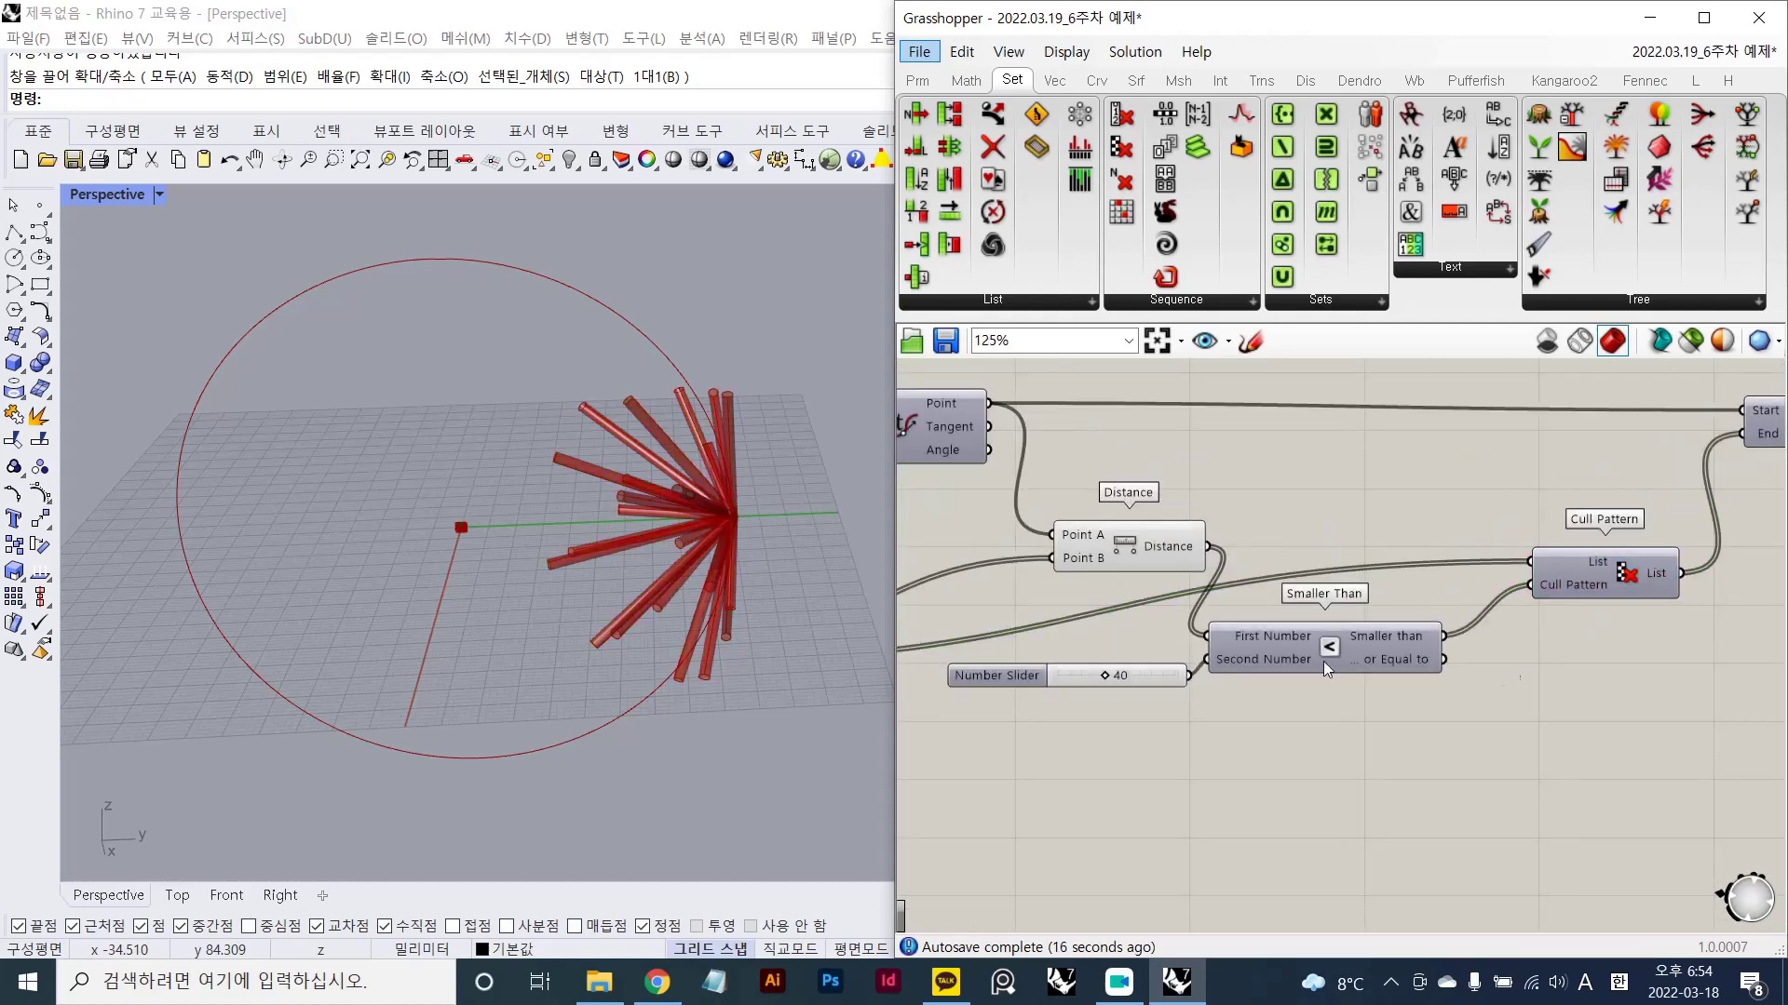
pyautogui.moveTo(1322, 661)
pyautogui.mouseDown()
pyautogui.moveTo(1376, 667)
pyautogui.moveTo(1322, 663)
pyautogui.moveTo(1344, 672)
pyautogui.mouseUp()
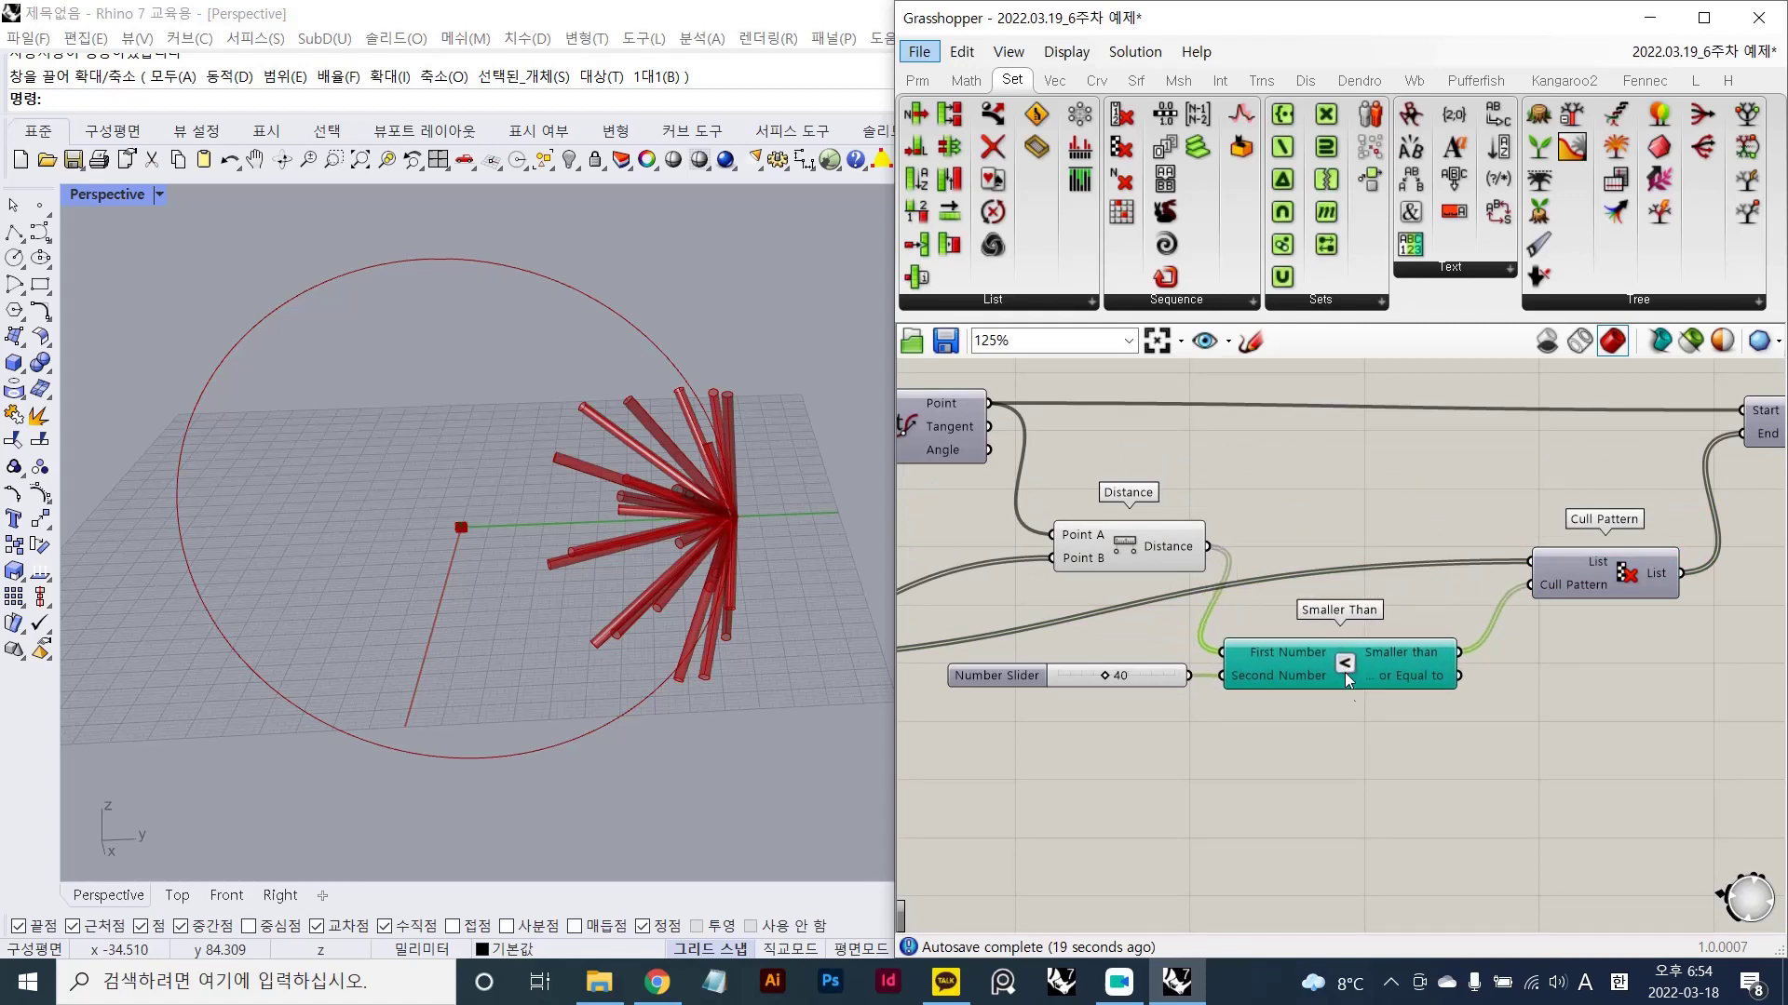
pyautogui.click(1516, 631)
# - Add a curve Length component, place it just above Distance, and nudge Distance slightly left
pyautogui.moveTo(1221, 487); pyautogui.dragTo(1328, 489, button='right')
pyautogui.doubleClick(1355, 478)
pyautogui.write('length')
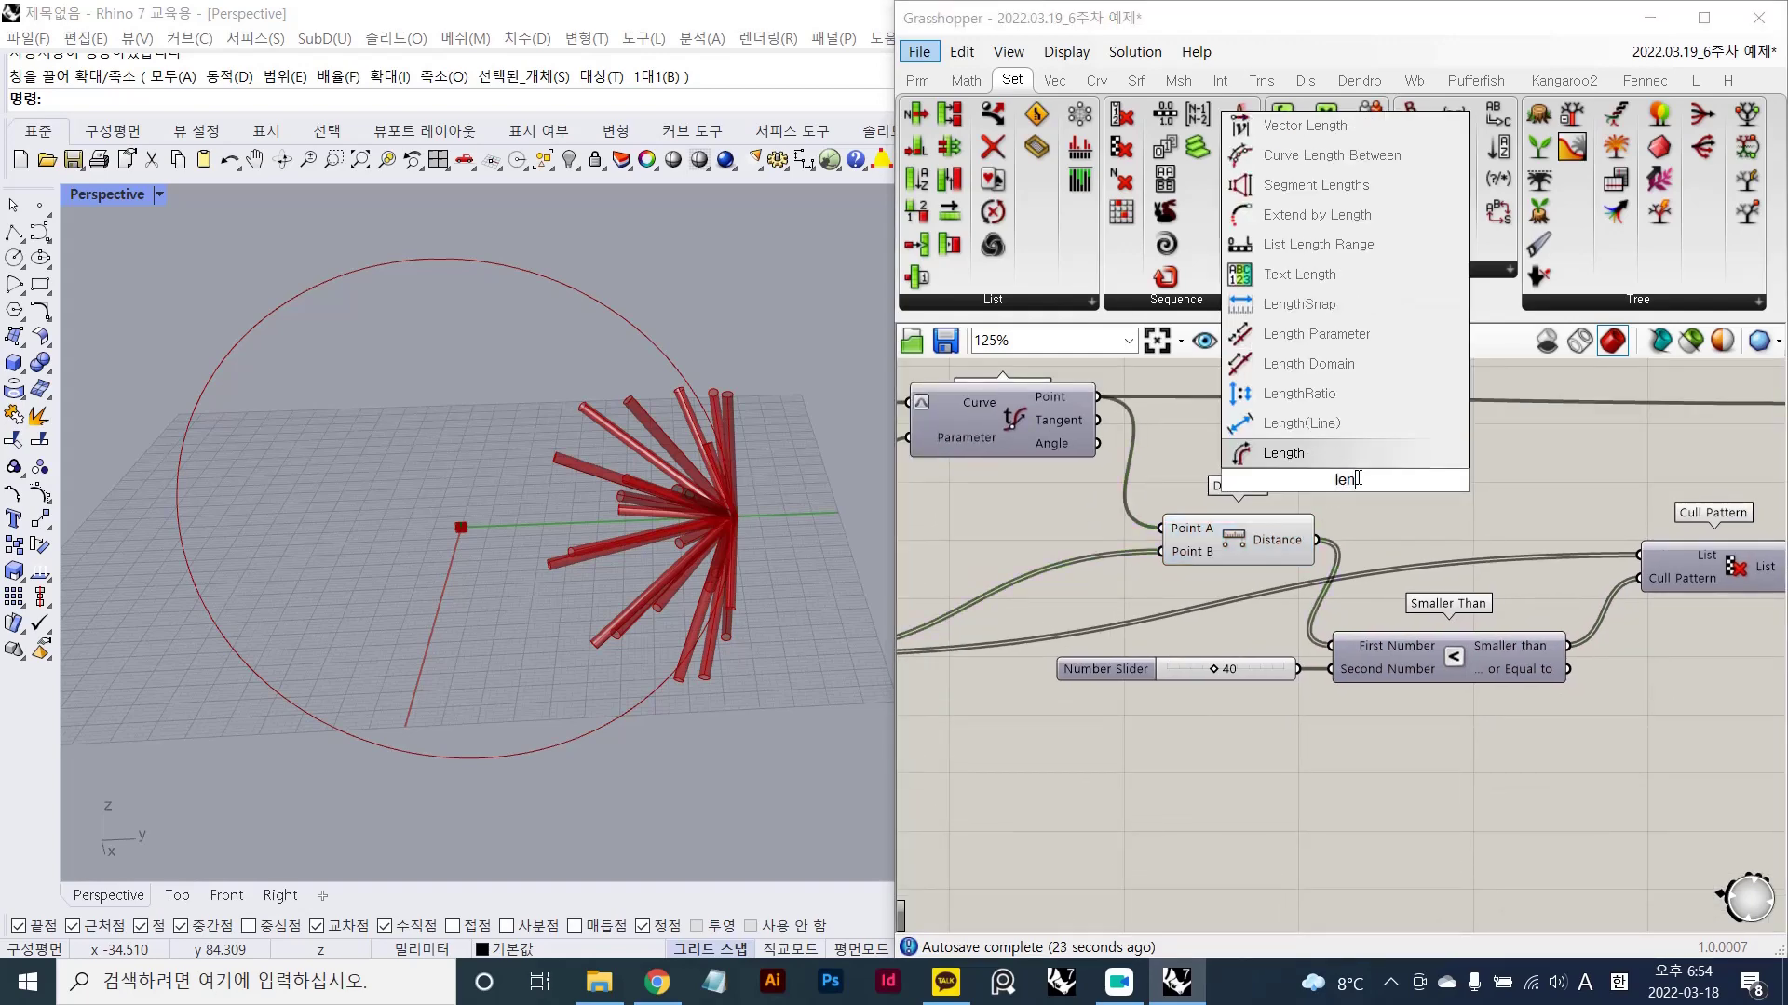
pyautogui.press('Return')
pyautogui.moveTo(1361, 483); pyautogui.dragTo(1299, 448)
pyautogui.moveTo(1243, 538); pyautogui.dragTo(1236, 541)
pyautogui.click(1446, 562)
pyautogui.moveTo(1448, 562); pyautogui.dragTo(1314, 522, button='right')
pyautogui.moveTo(1609, 717); pyautogui.dragTo(1248, 451)
pyautogui.keyDown('shift'); pyautogui.moveTo(1512, 728); pyautogui.dragTo(1188, 592); pyautogui.keyUp('shift')
pyautogui.moveTo(1342, 566); pyautogui.dragTo(1372, 600, button='right')
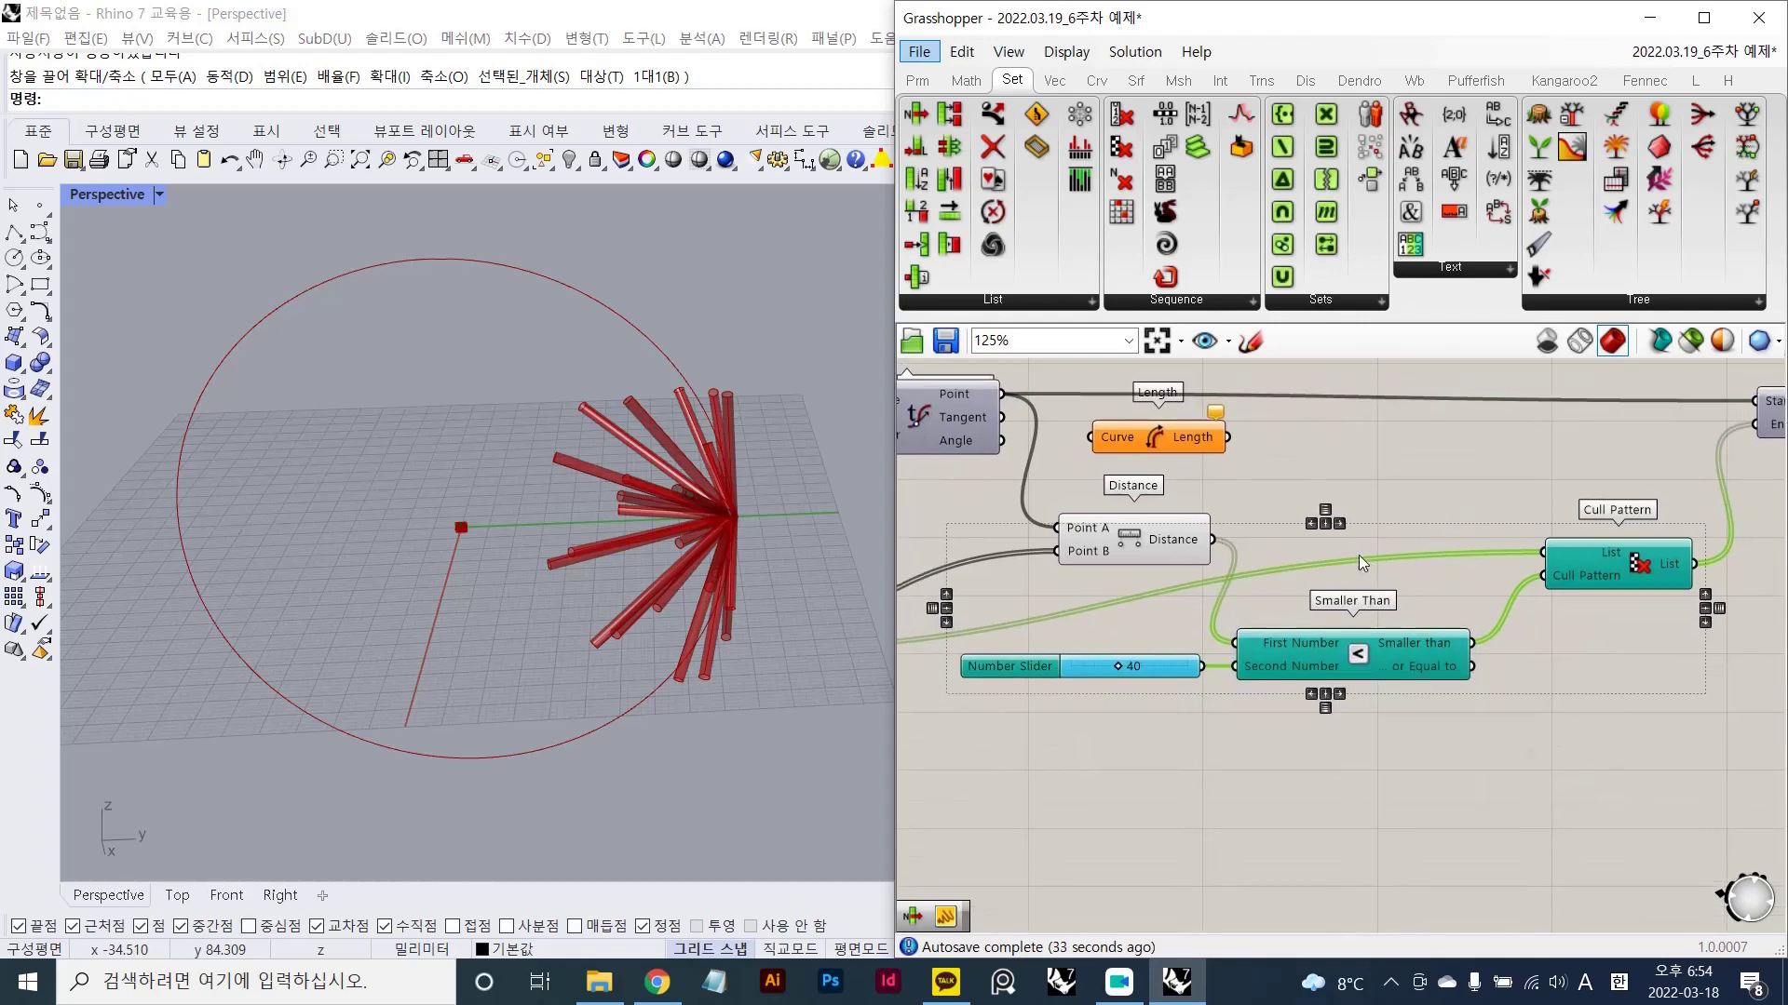
pyautogui.moveTo(843, 473); pyautogui.dragTo(596, 484, button='right')
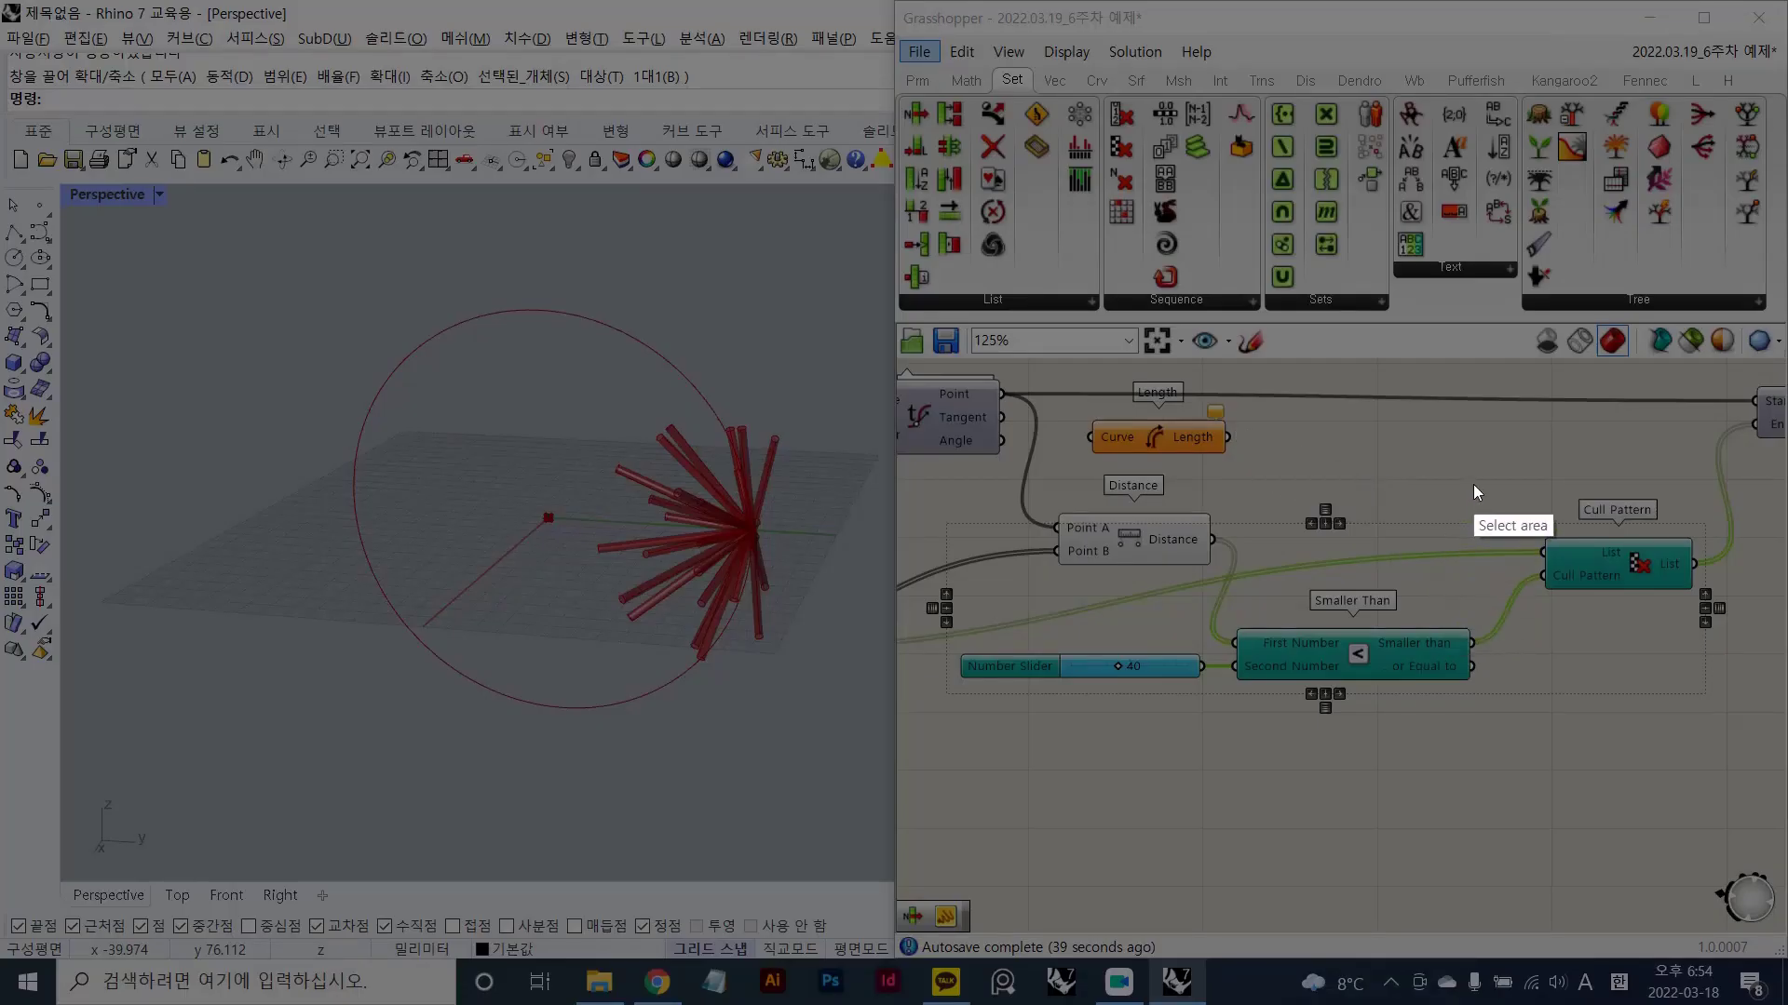
pyautogui.click(1449, 493)
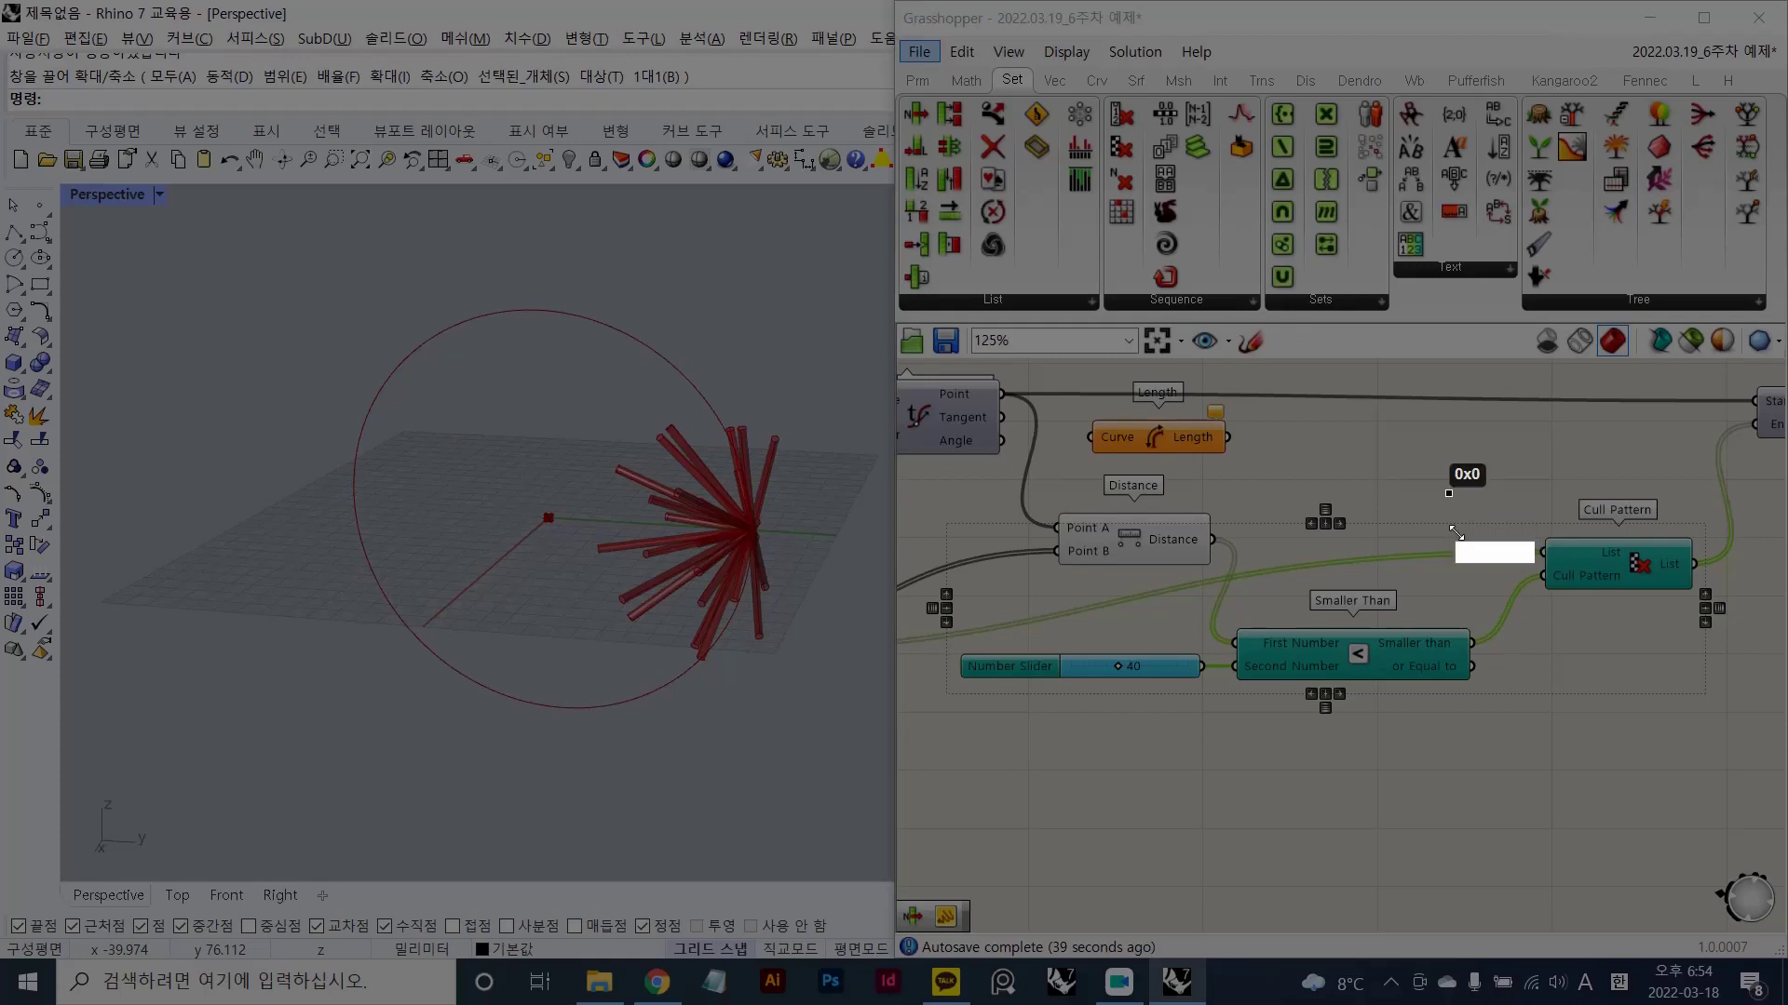
pyautogui.moveTo(1359, 392); pyautogui.dragTo(1576, 675)
pyautogui.press('Escape')
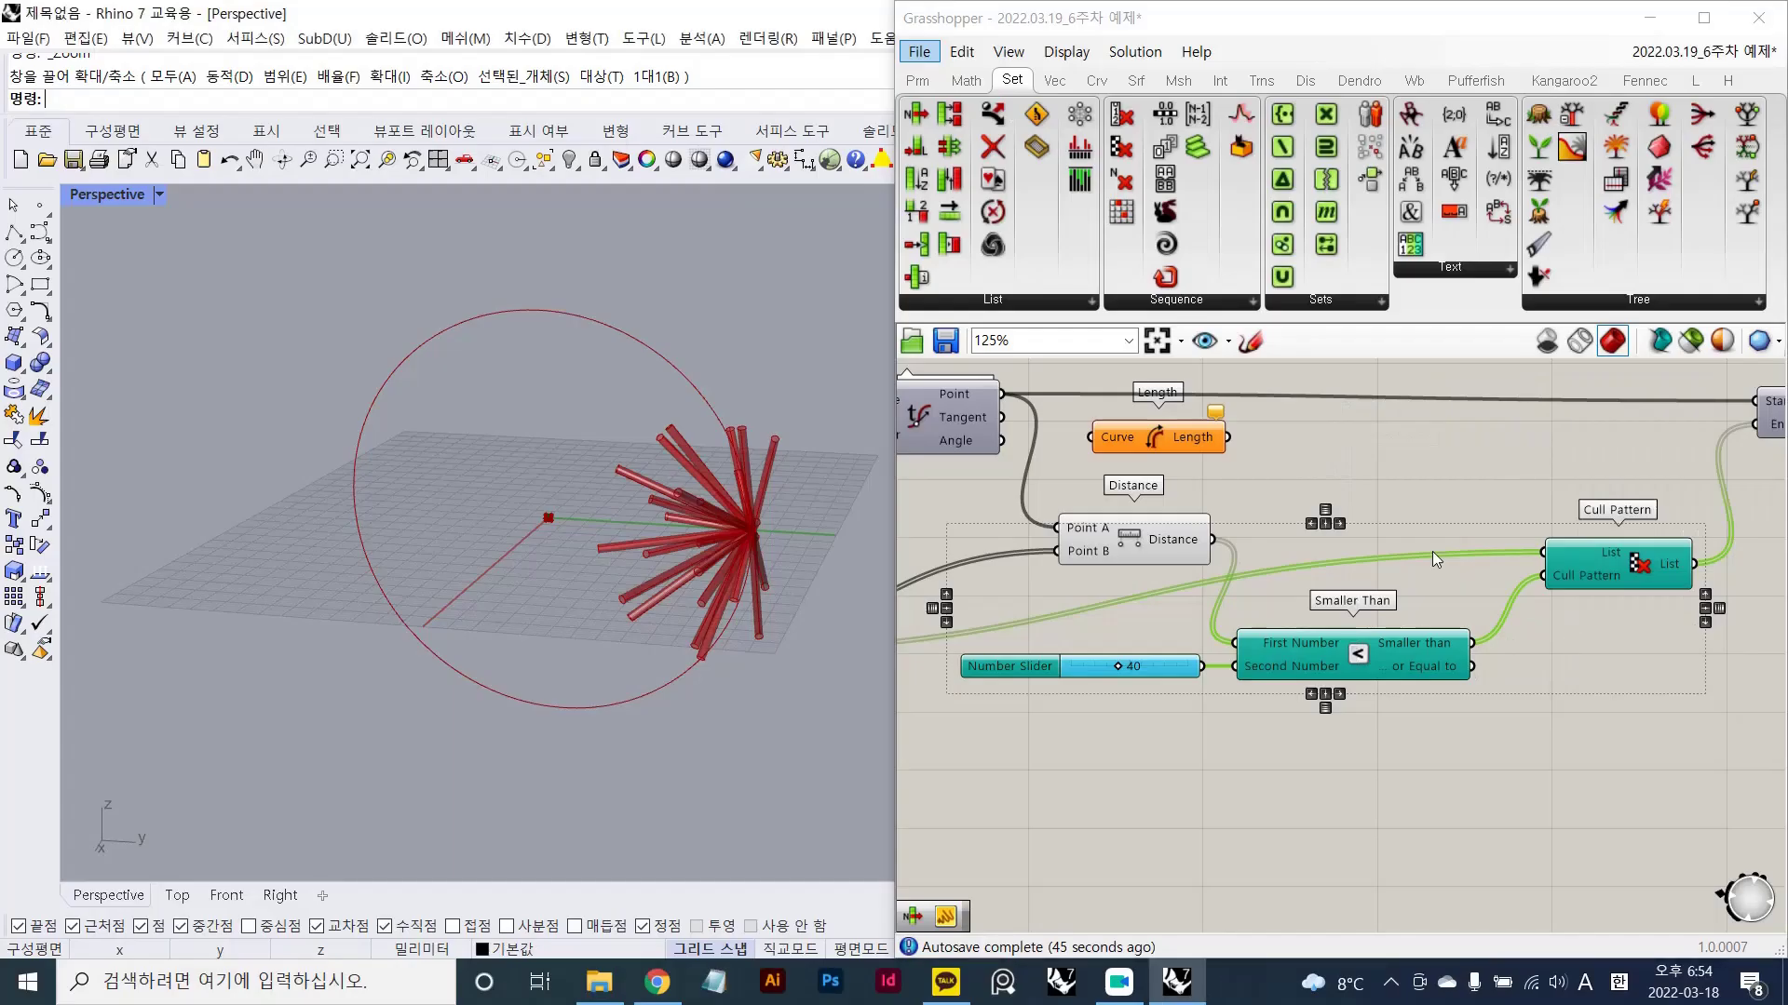
pyautogui.press('Print')
pyautogui.press('Escape')
# - Add a Panel, connect Distance's output to it, and move it below Smaller Than
pyautogui.click(1417, 450)
pyautogui.doubleClick(1445, 445)
pyautogui.write('//')
pyautogui.press('Return')
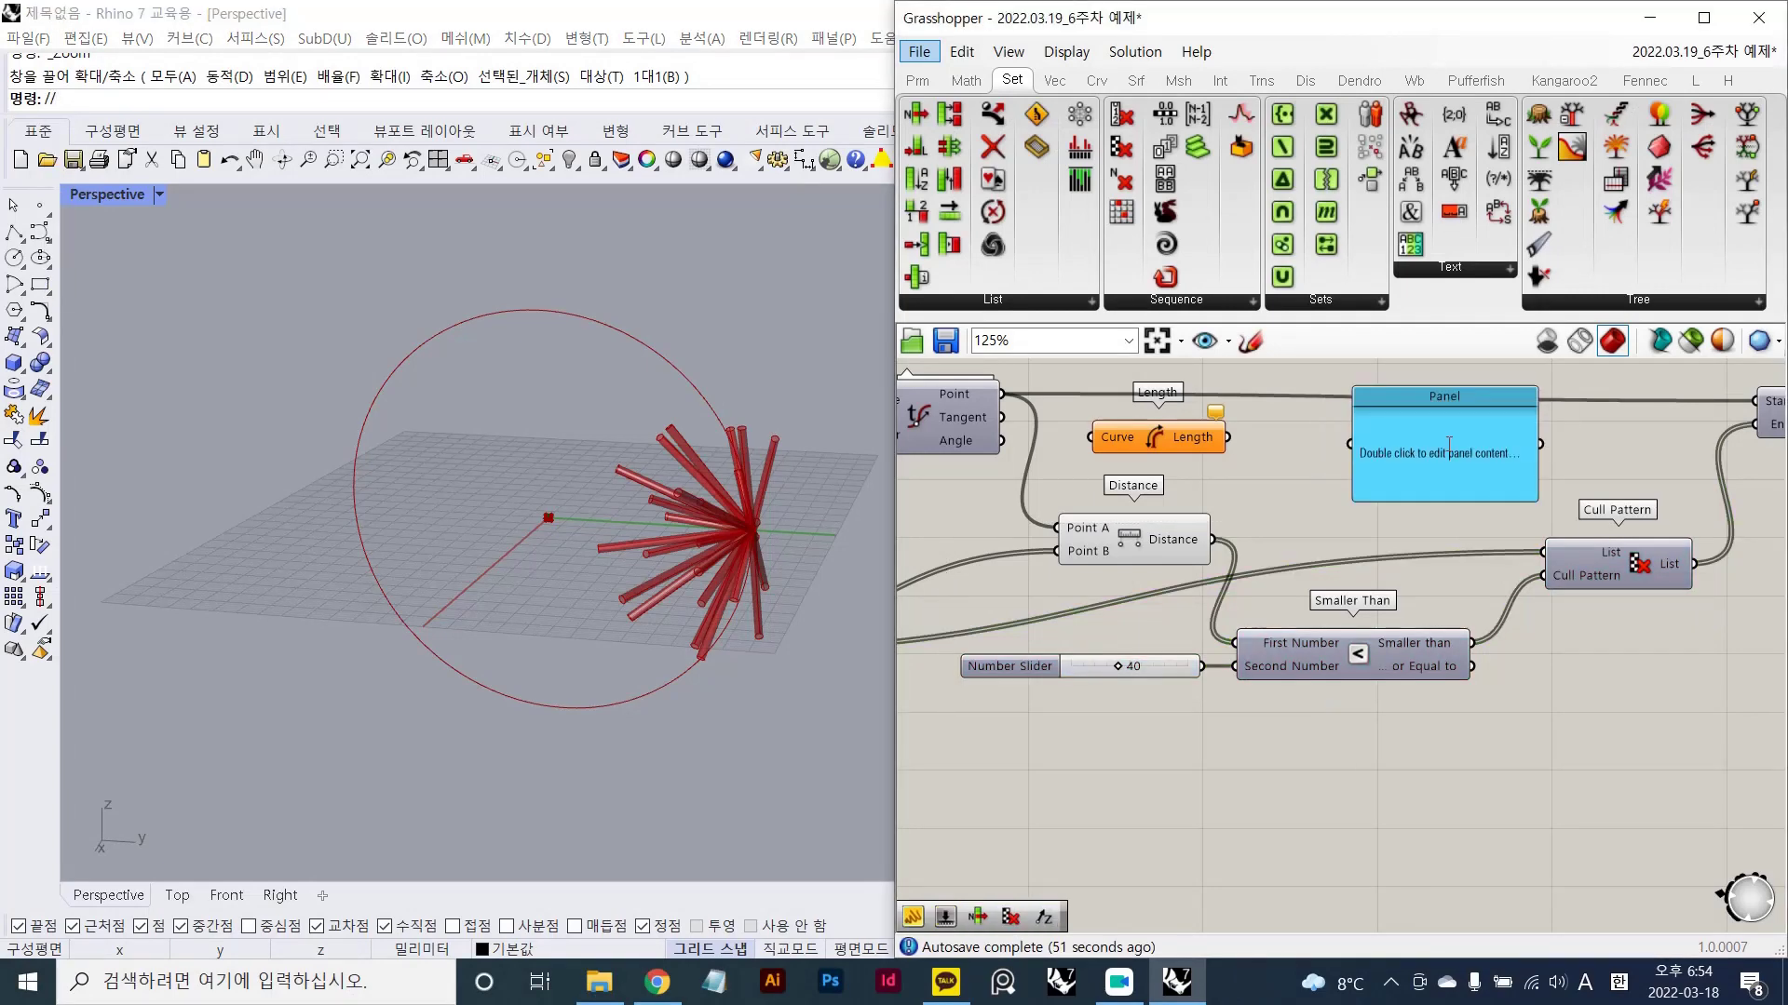
pyautogui.moveTo(1437, 467); pyautogui.dragTo(1406, 464, button='right')
pyautogui.moveTo(1405, 464); pyautogui.dragTo(1178, 536)
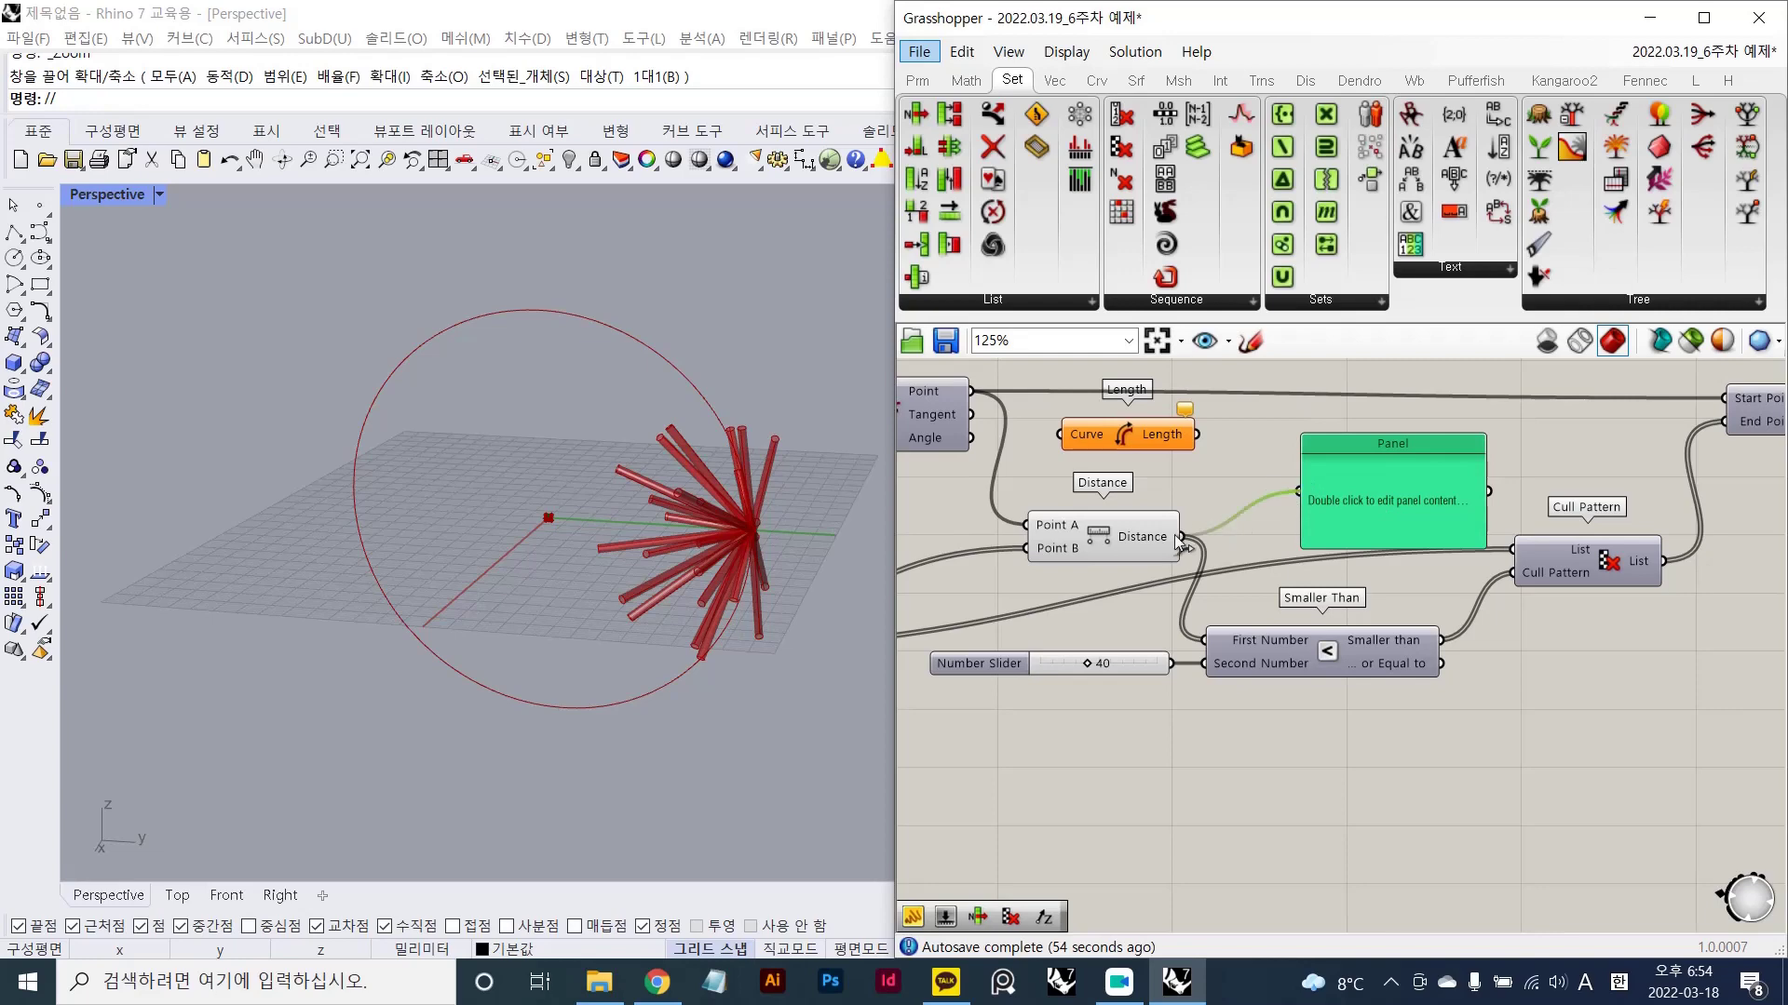
pyautogui.moveTo(1432, 561); pyautogui.dragTo(1261, 619, button='right')
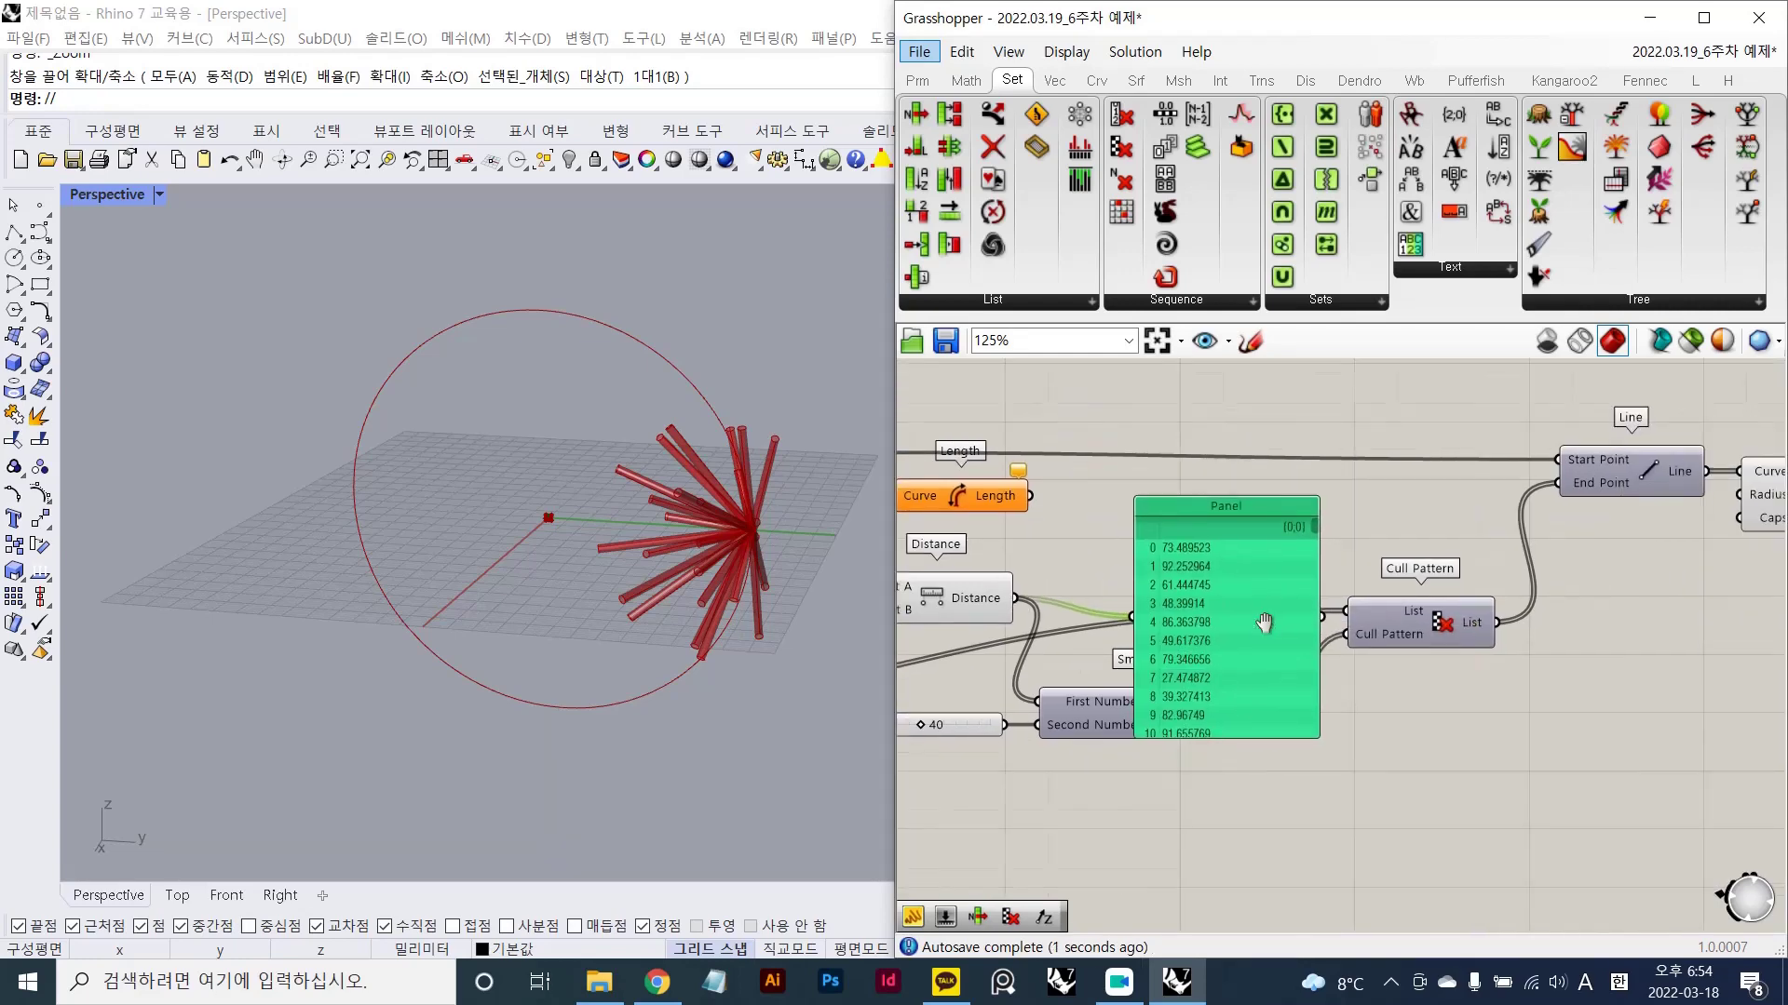
pyautogui.moveTo(1261, 632); pyautogui.dragTo(1238, 849)
pyautogui.moveTo(1333, 780); pyautogui.dragTo(1333, 537, button='right')
# - Add a List Item component, connect the distance Panel to its List input, and move it further right
pyautogui.click(1389, 600)
pyautogui.doubleClick(1388, 599)
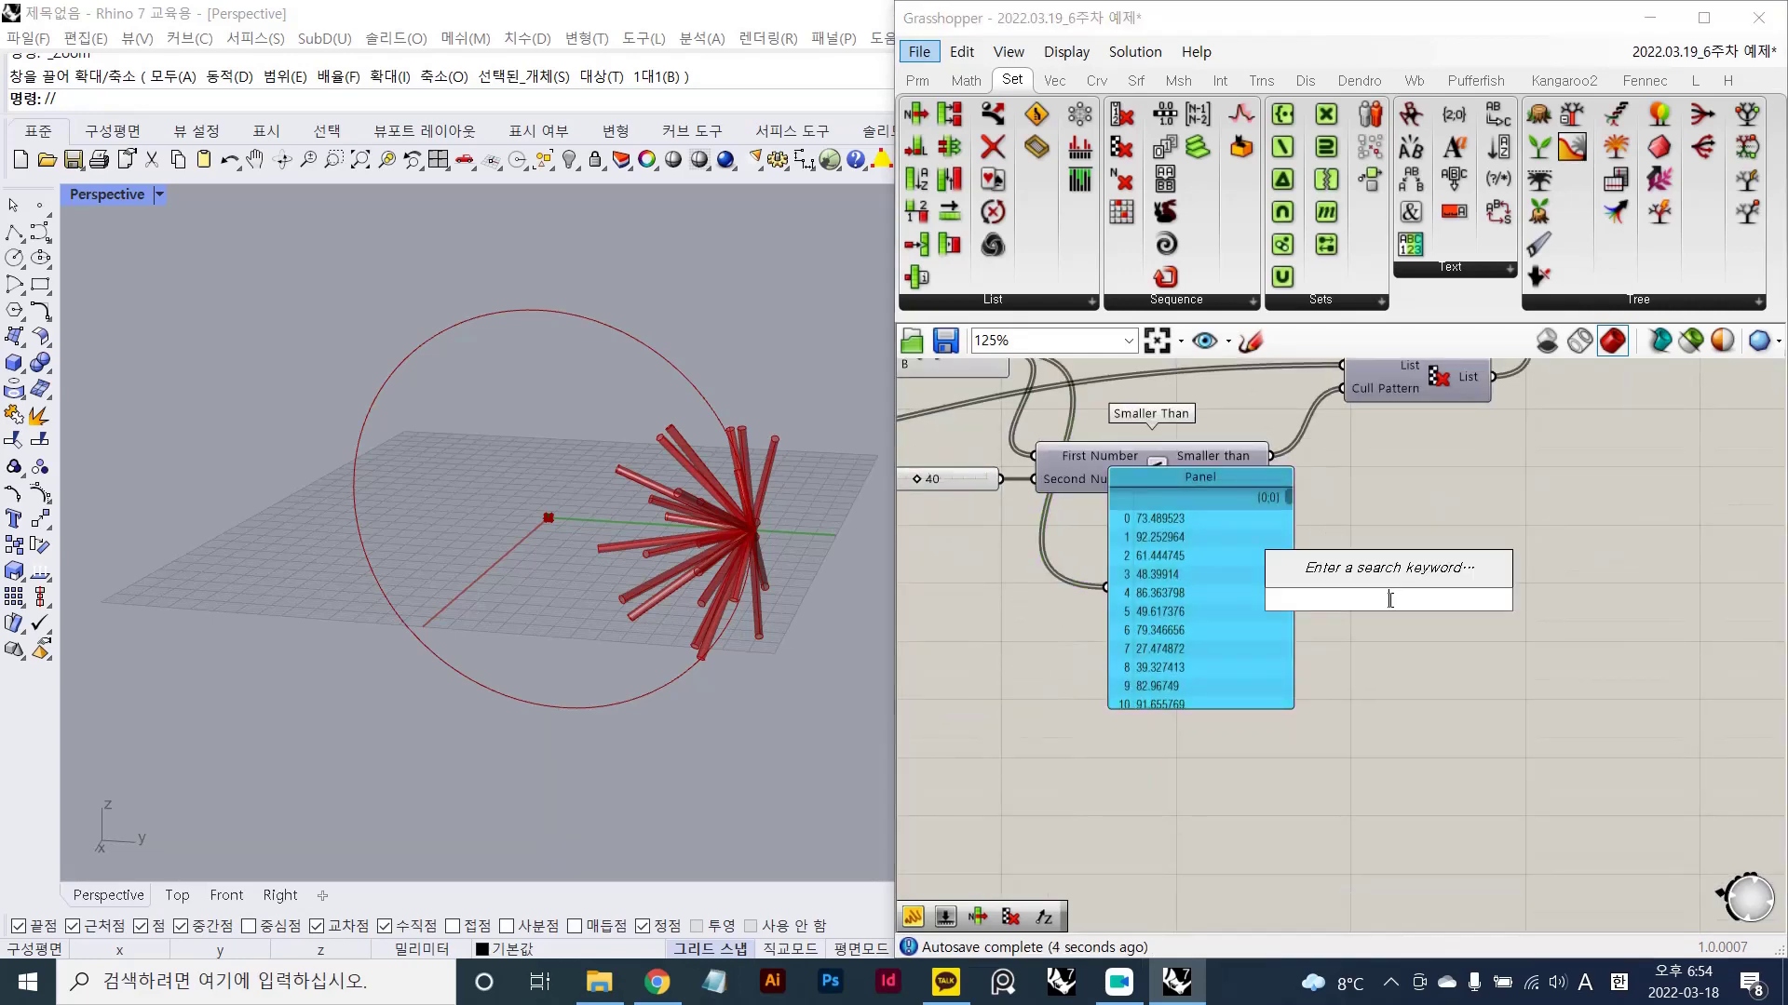
pyautogui.write('list item')
pyautogui.press('Return')
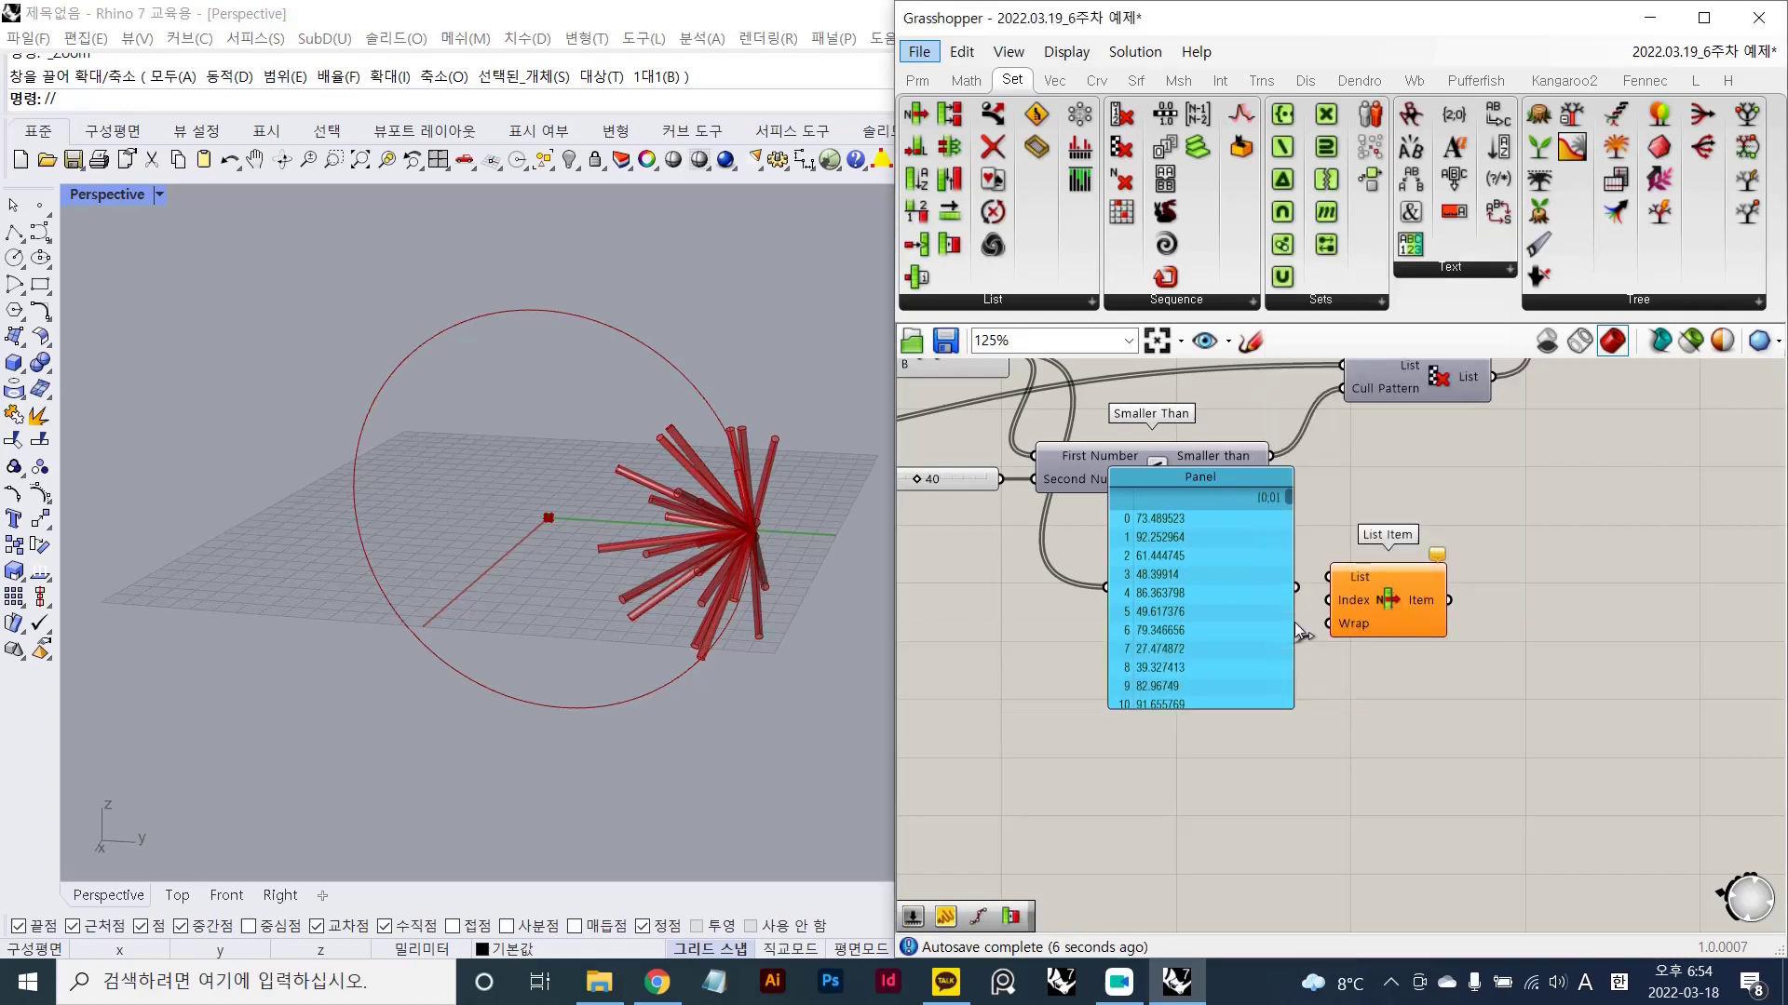
pyautogui.scroll(3, 1325, 591)
pyautogui.moveTo(1342, 560); pyautogui.dragTo(1298, 576)
pyautogui.moveTo(1424, 600); pyautogui.dragTo(1558, 579)
# - Add a number slider below the distance Panel, set it to 5, and connect it to List Item's Index
pyautogui.doubleClick(1412, 663)
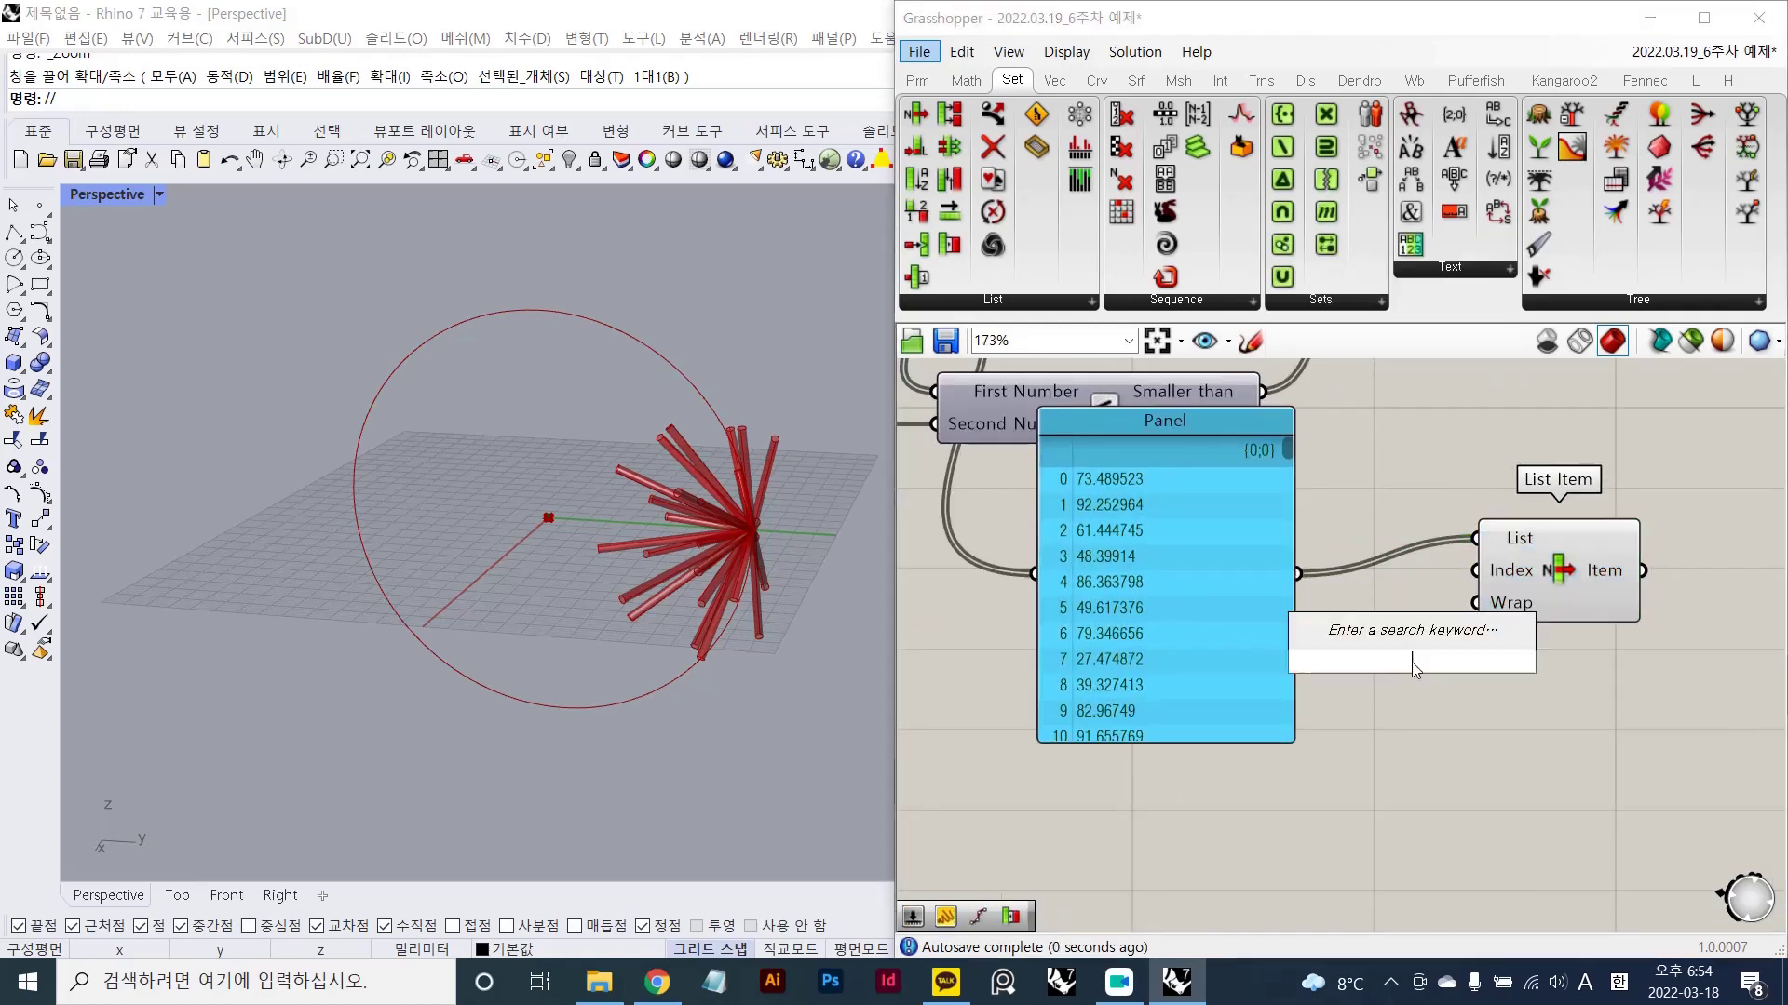
pyautogui.write('50')
pyautogui.press('Return')
pyautogui.moveTo(1376, 659); pyautogui.dragTo(1252, 763)
pyautogui.doubleClick(1394, 767)
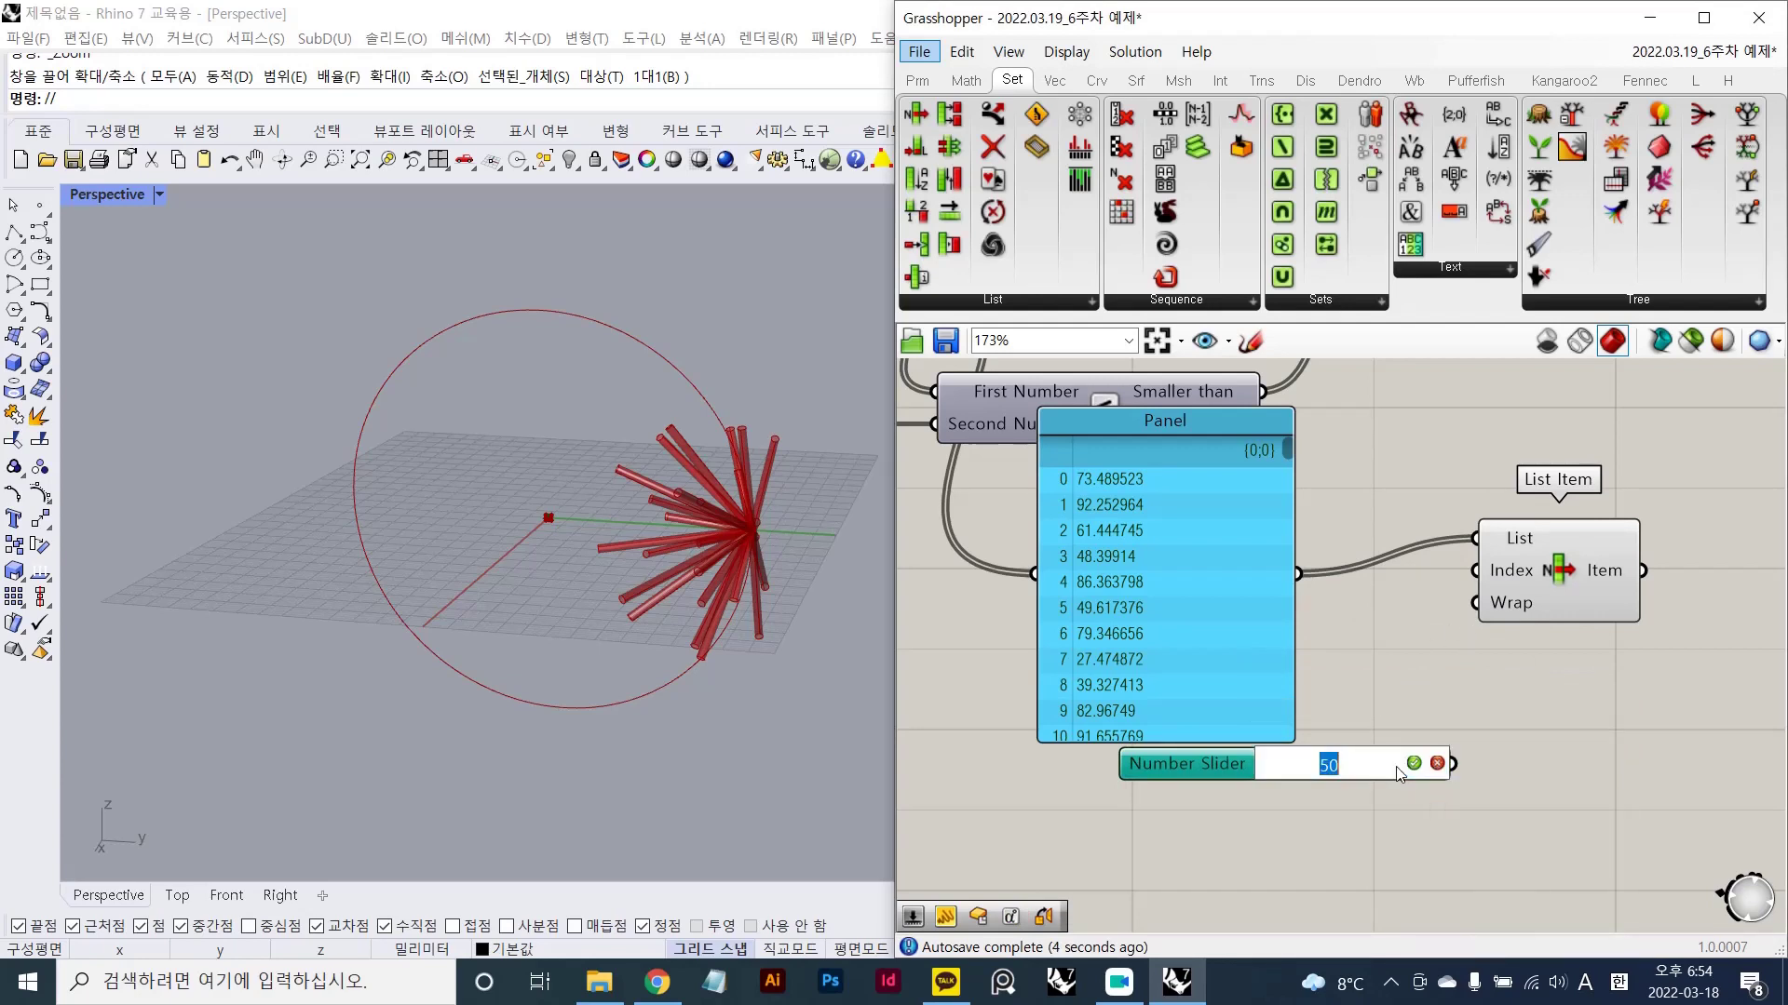
pyautogui.write('5')
pyautogui.press('Return')
pyautogui.moveTo(1476, 571); pyautogui.dragTo(1453, 763)
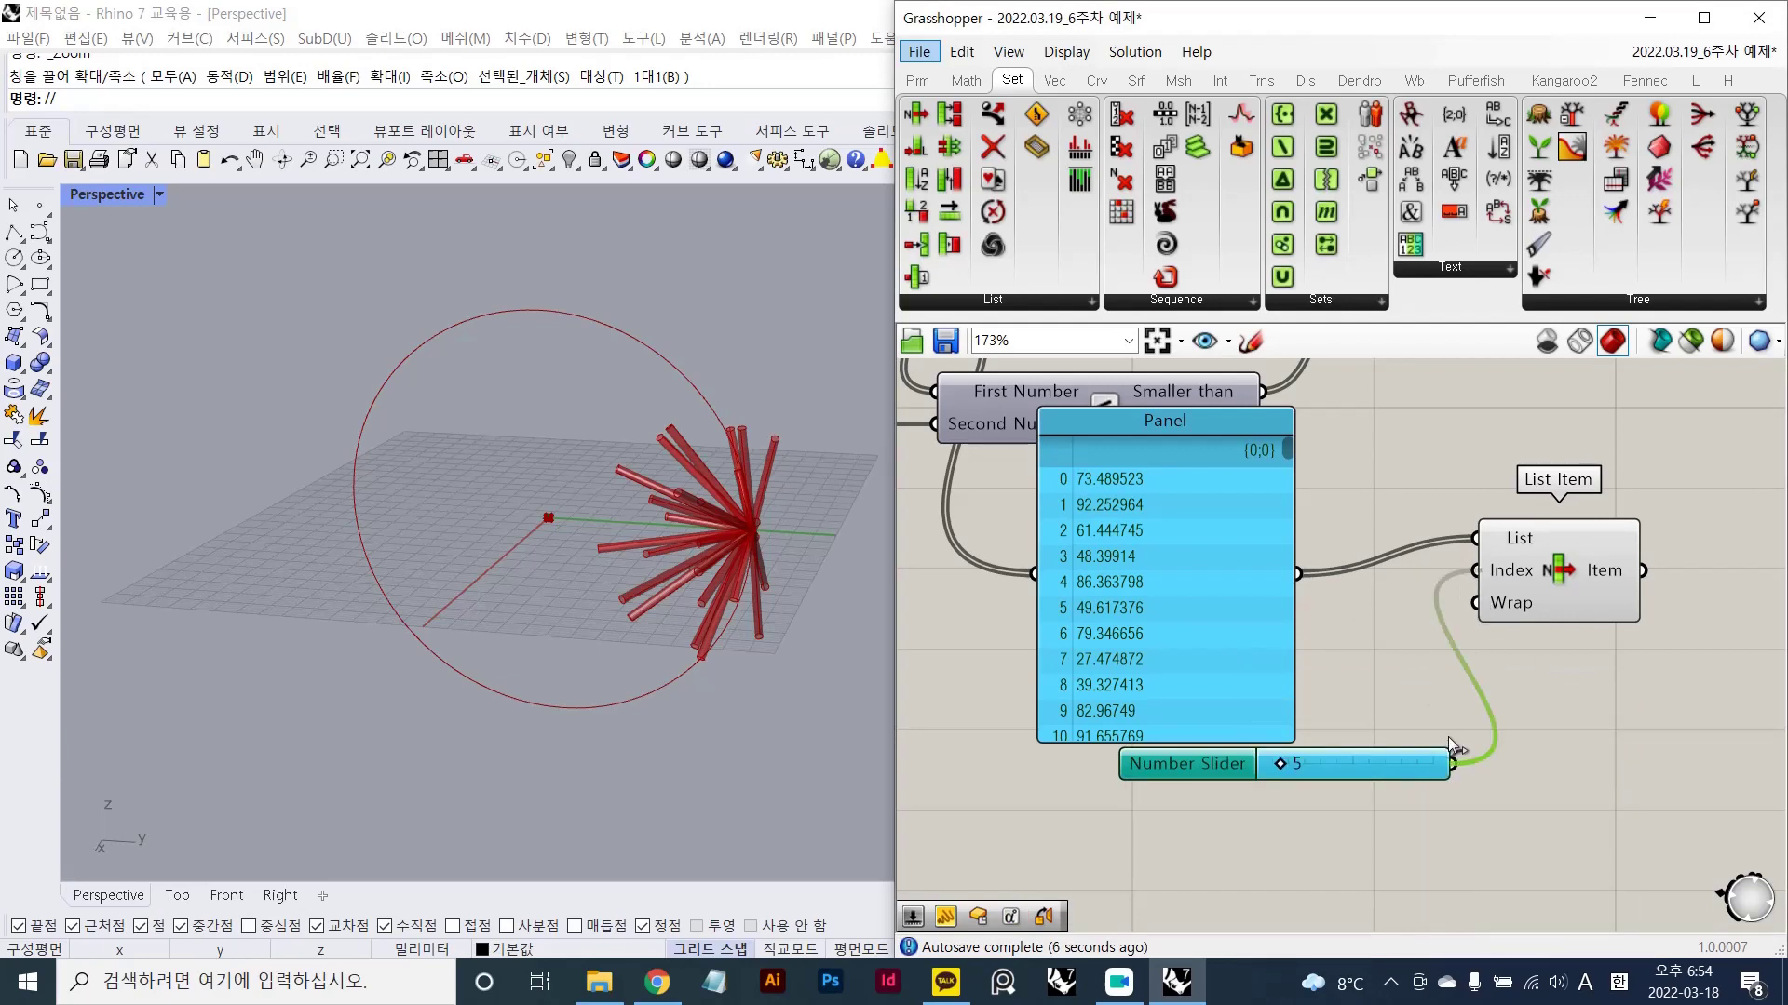
# - Add a Panel to the right of List Item, connect Item to it, and compare its value with the distance list
pyautogui.moveTo(1521, 696); pyautogui.dragTo(1355, 690, button='right')
pyautogui.doubleClick(1506, 673)
pyautogui.write('//')
pyautogui.press('Return')
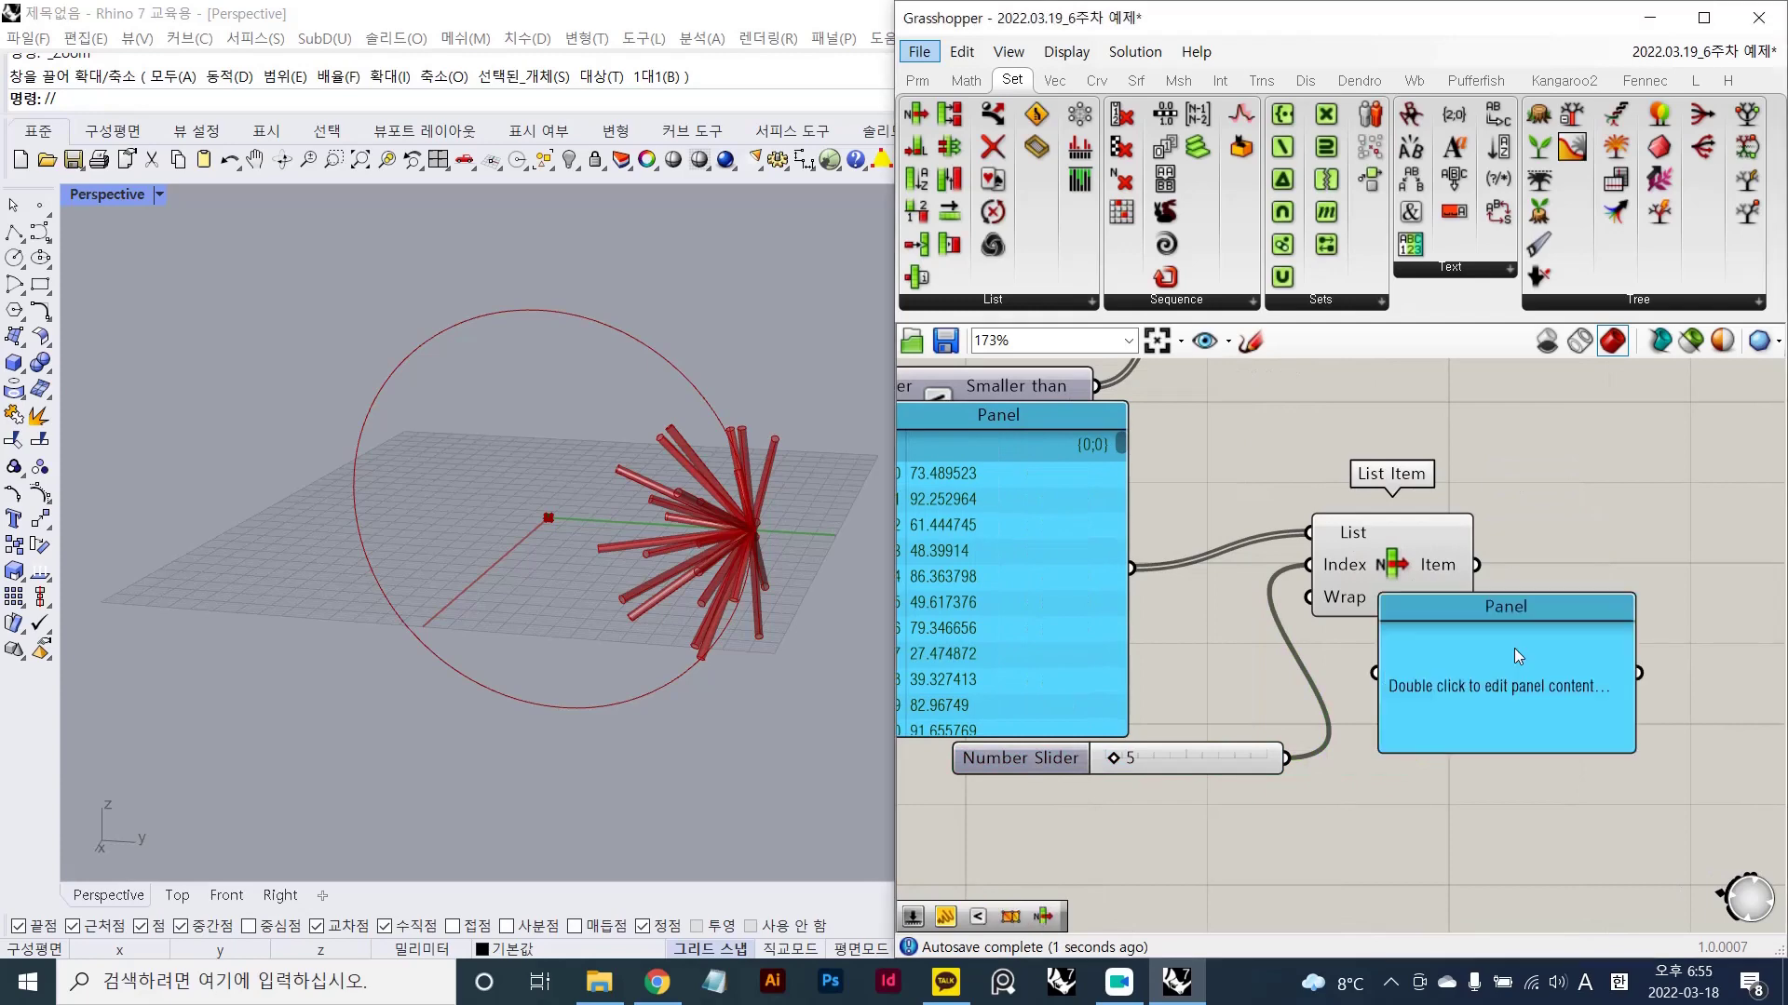
pyautogui.moveTo(1422, 607); pyautogui.dragTo(1514, 630)
pyautogui.scroll(-1, 1490, 650)
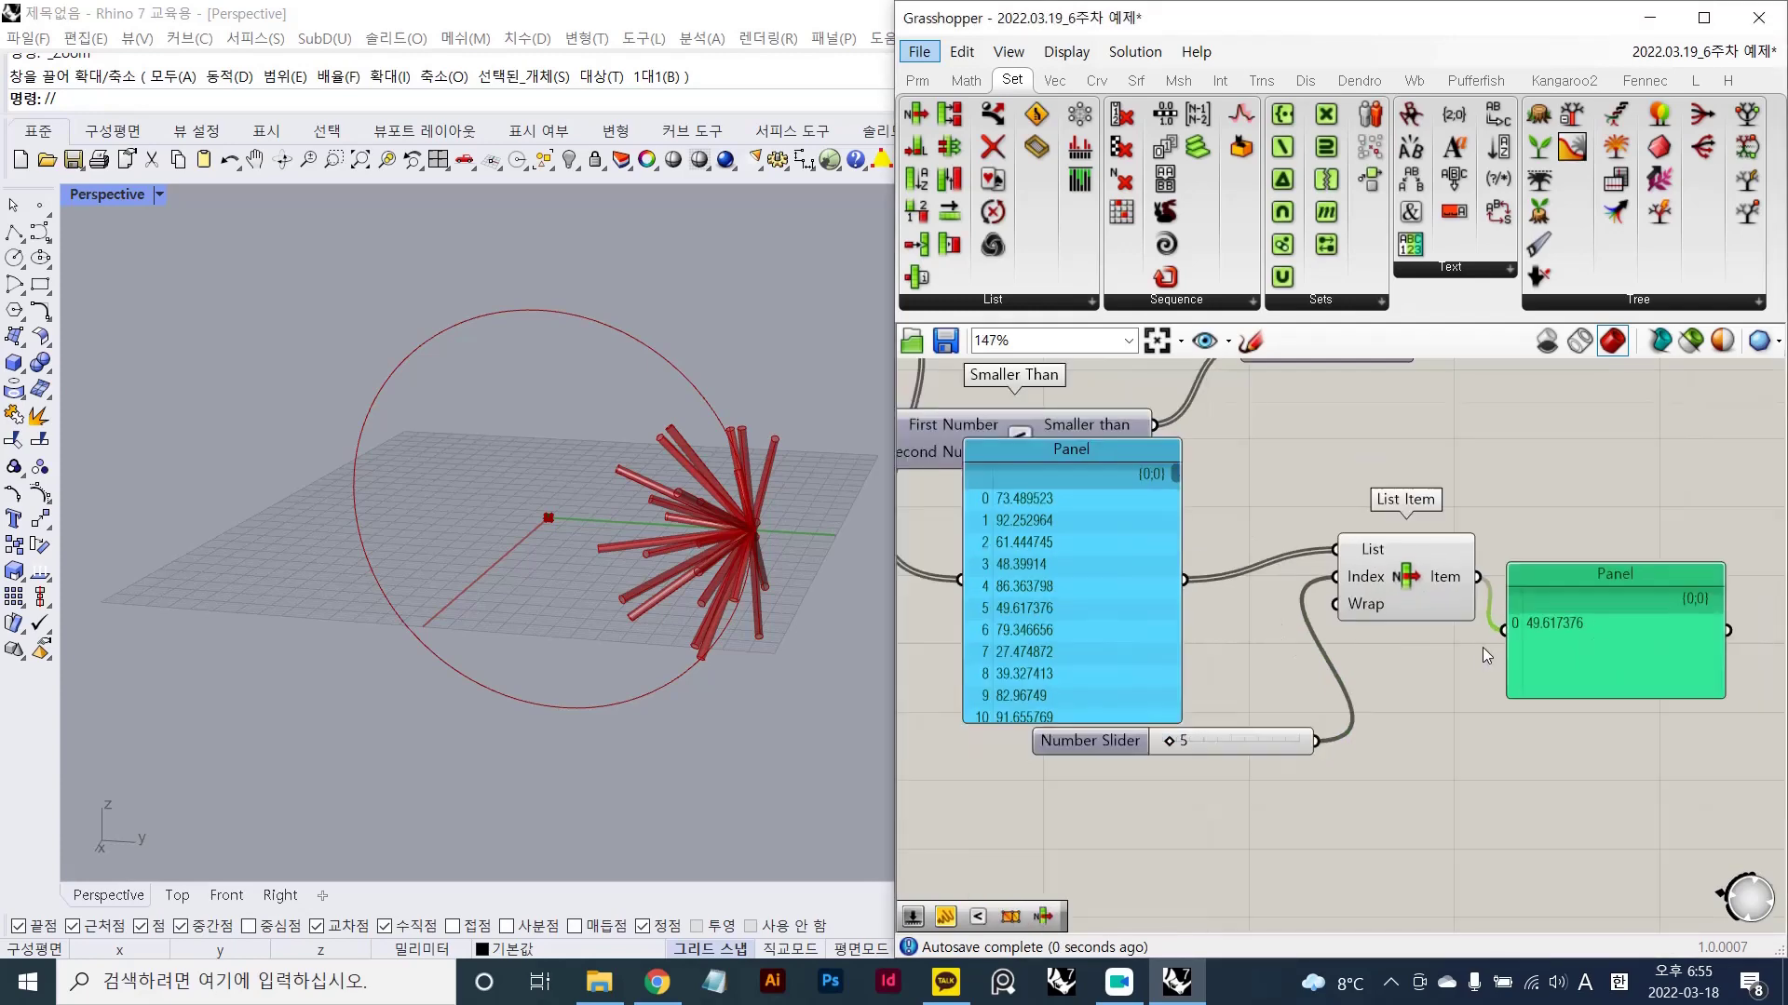
pyautogui.moveTo(1490, 650); pyautogui.dragTo(1515, 653, button='right')
pyautogui.scroll(1, 1065, 605)
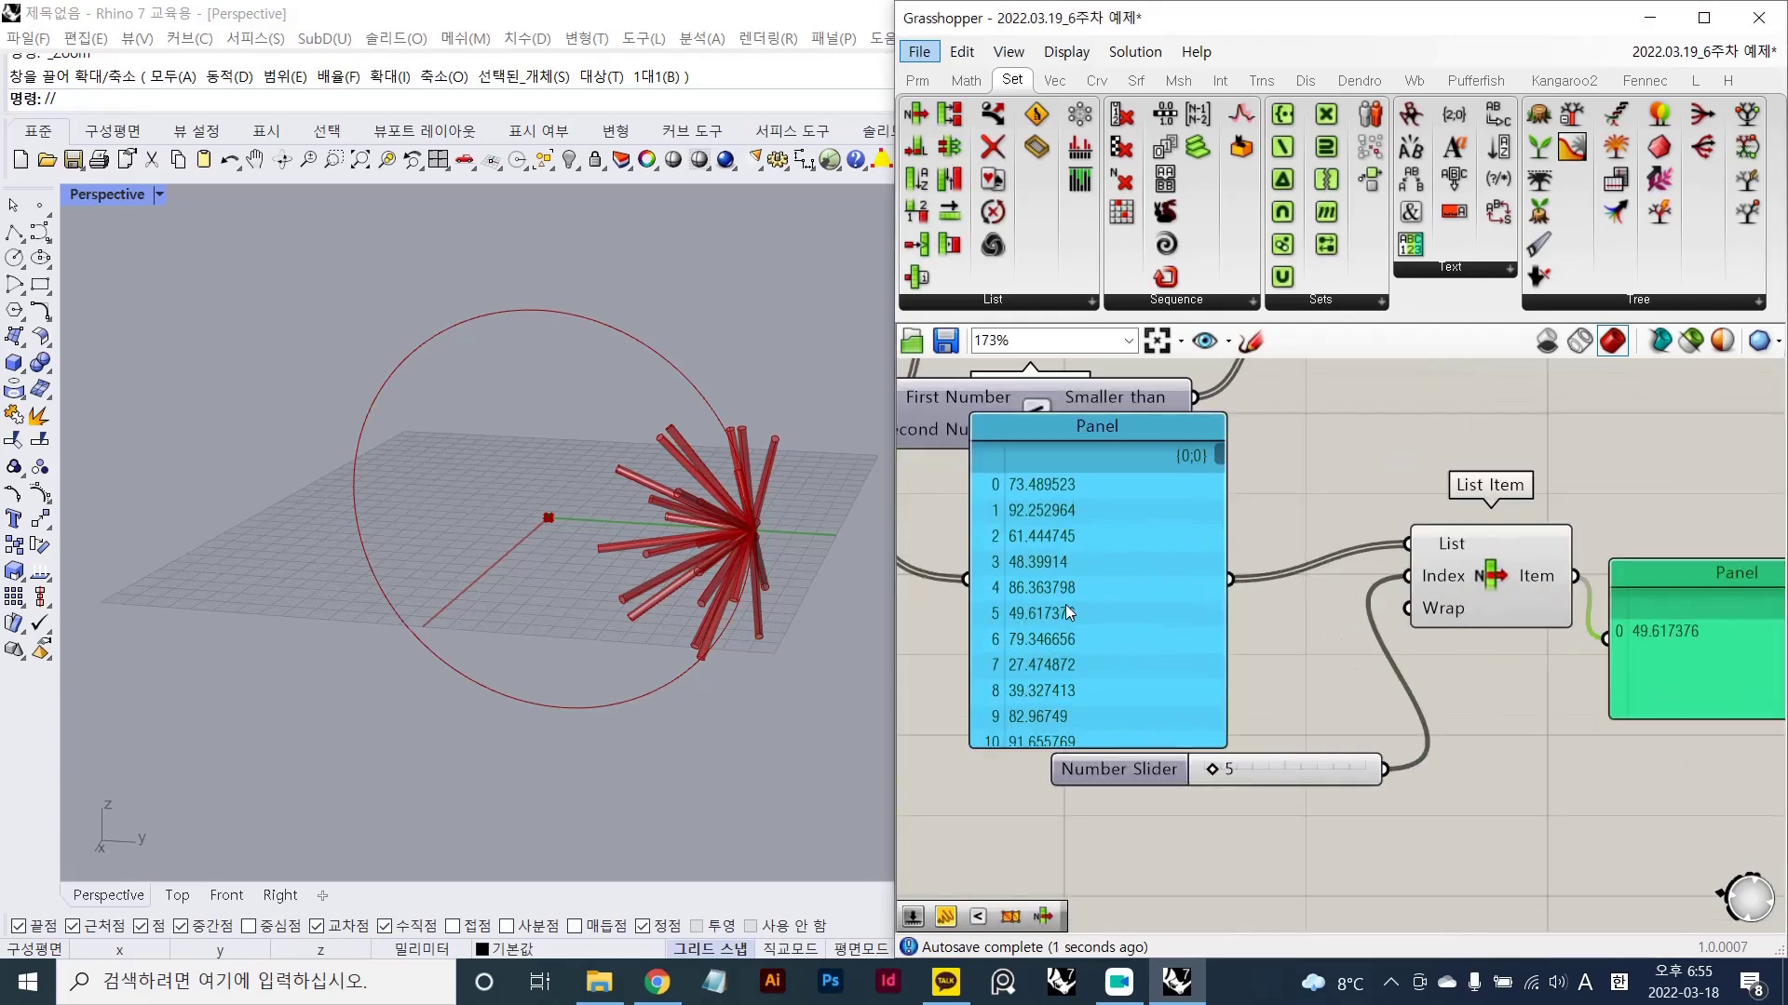
pyautogui.click(1015, 609)
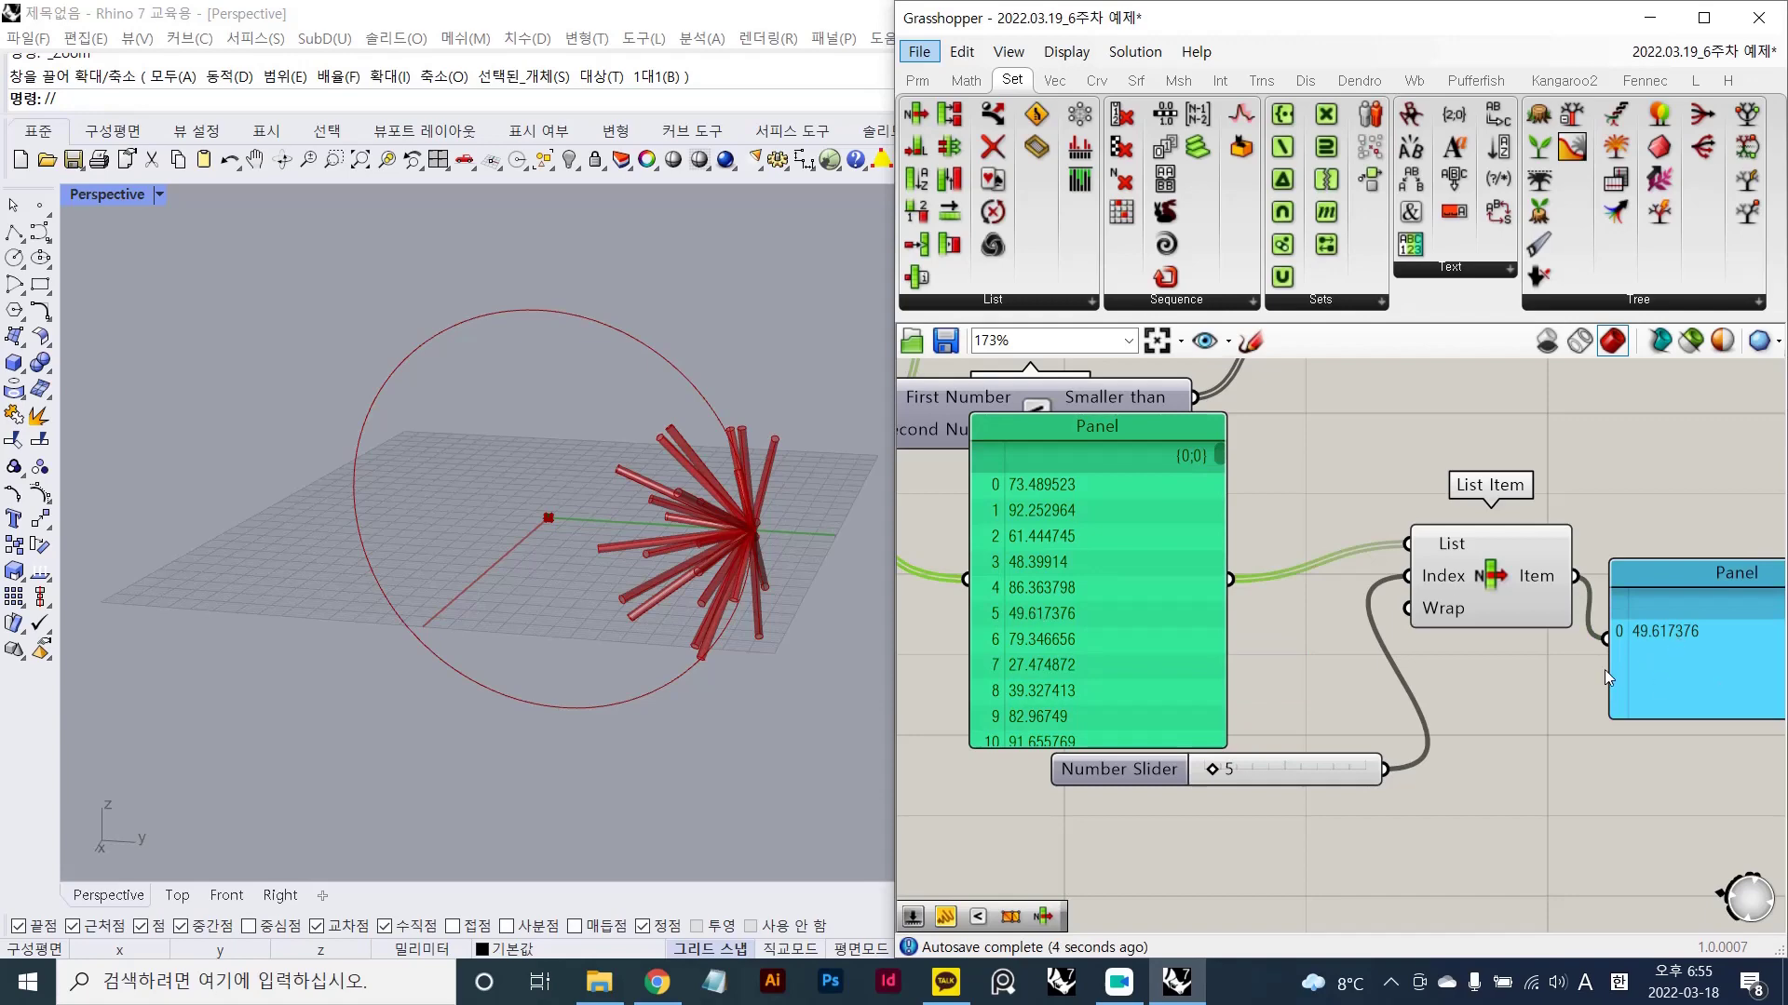
# - Delete both Panels, the List Item component and its index slider
pyautogui.scroll(-2, 1498, 676)
pyautogui.moveTo(1424, 657); pyautogui.dragTo(1458, 608, button='right')
pyautogui.moveTo(1673, 718); pyautogui.dragTo(1144, 564)
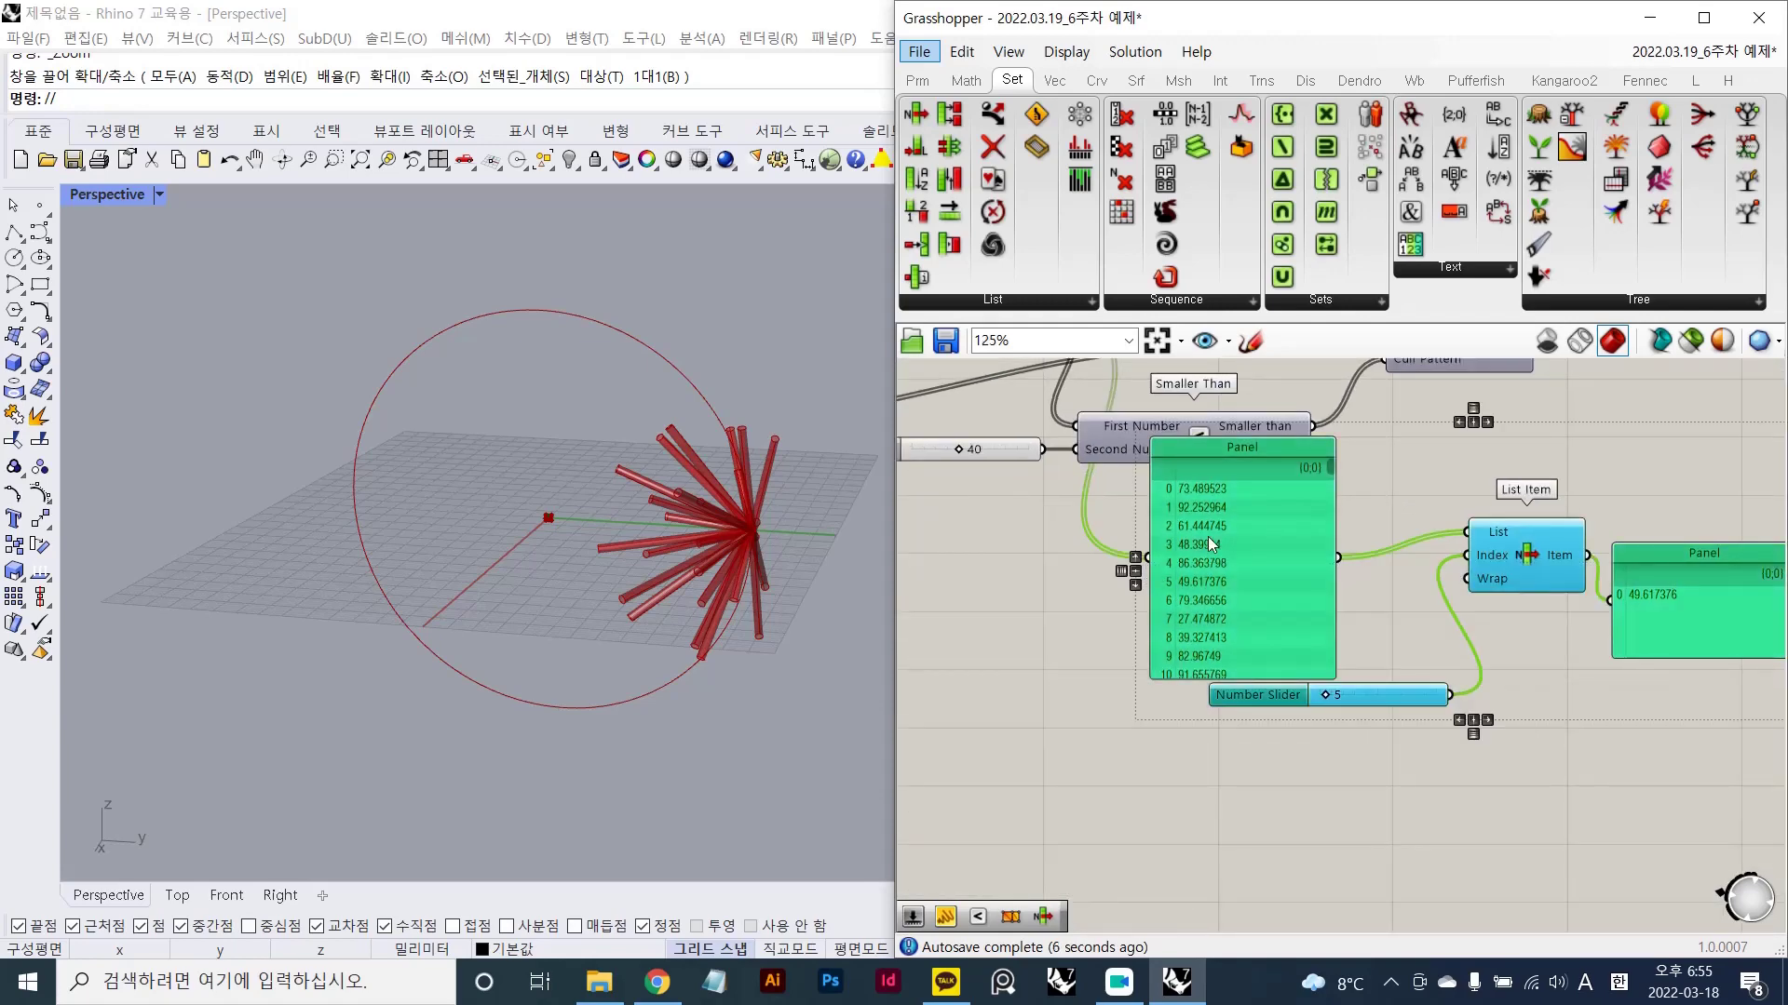
pyautogui.press('Delete')
# - Examine the pipes around the circle point together with the Distance, Smaller Than and Cull Pattern components that filter them
pyautogui.scroll(2, 723, 494)
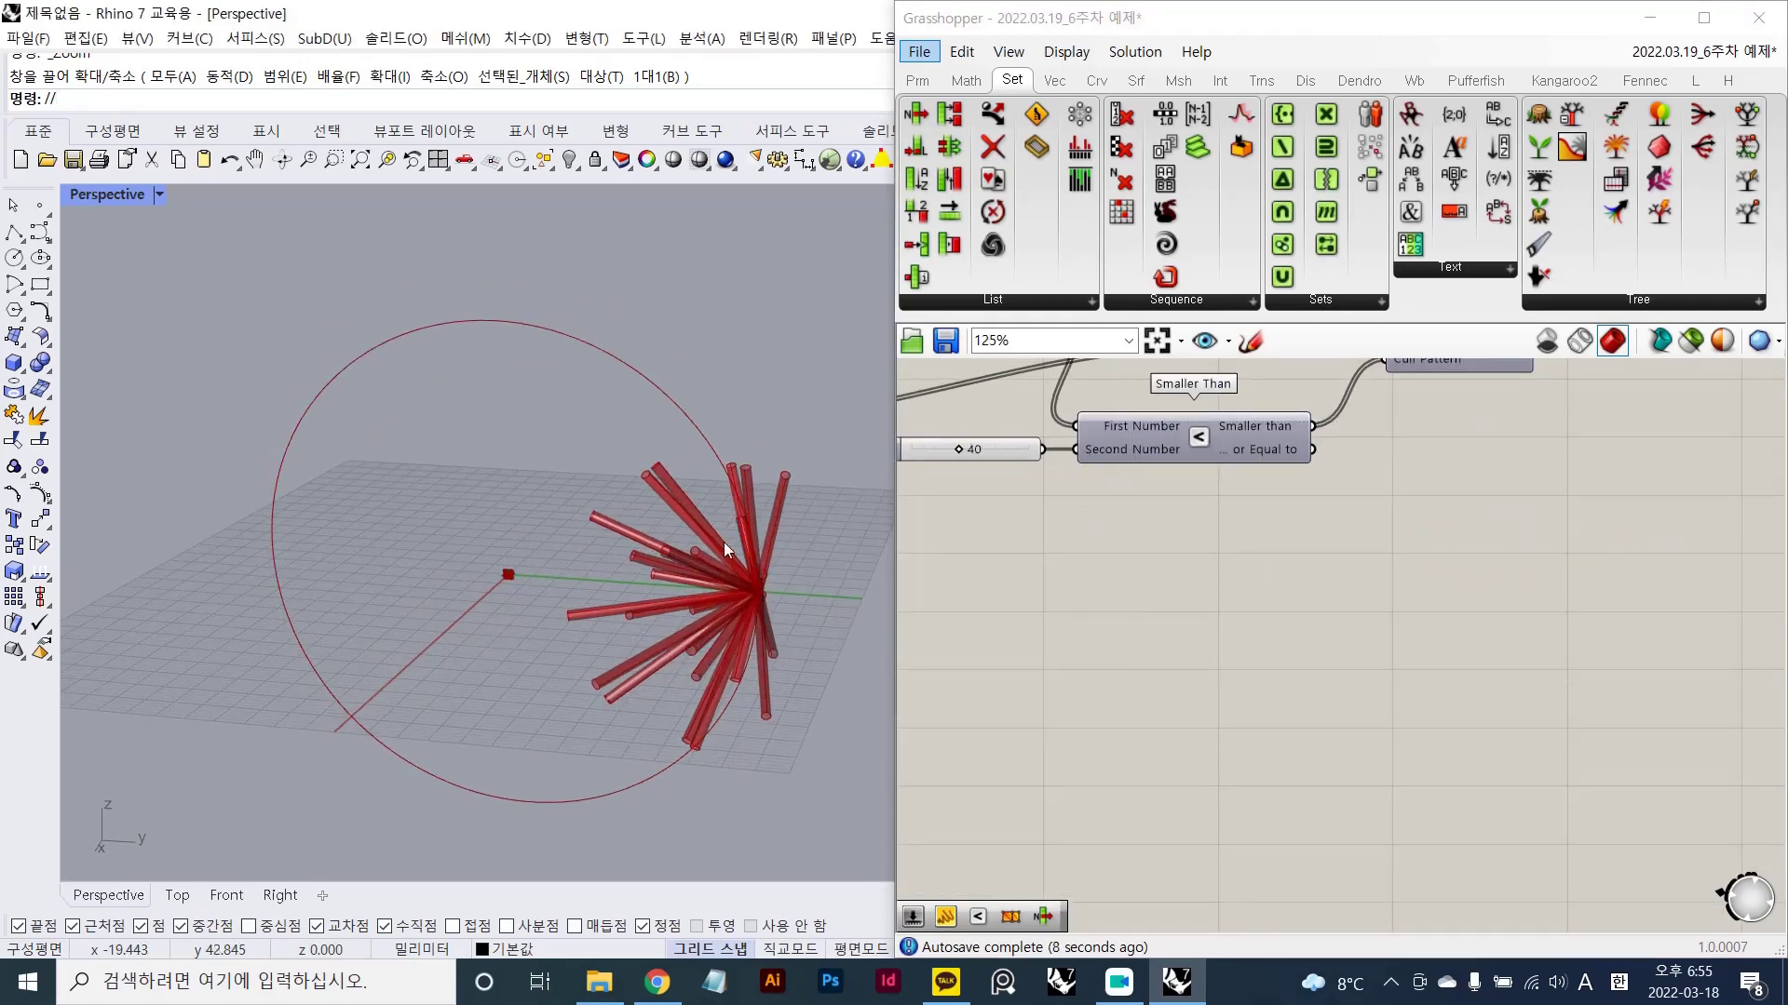
pyautogui.moveTo(723, 542); pyautogui.dragTo(784, 498, button='right')
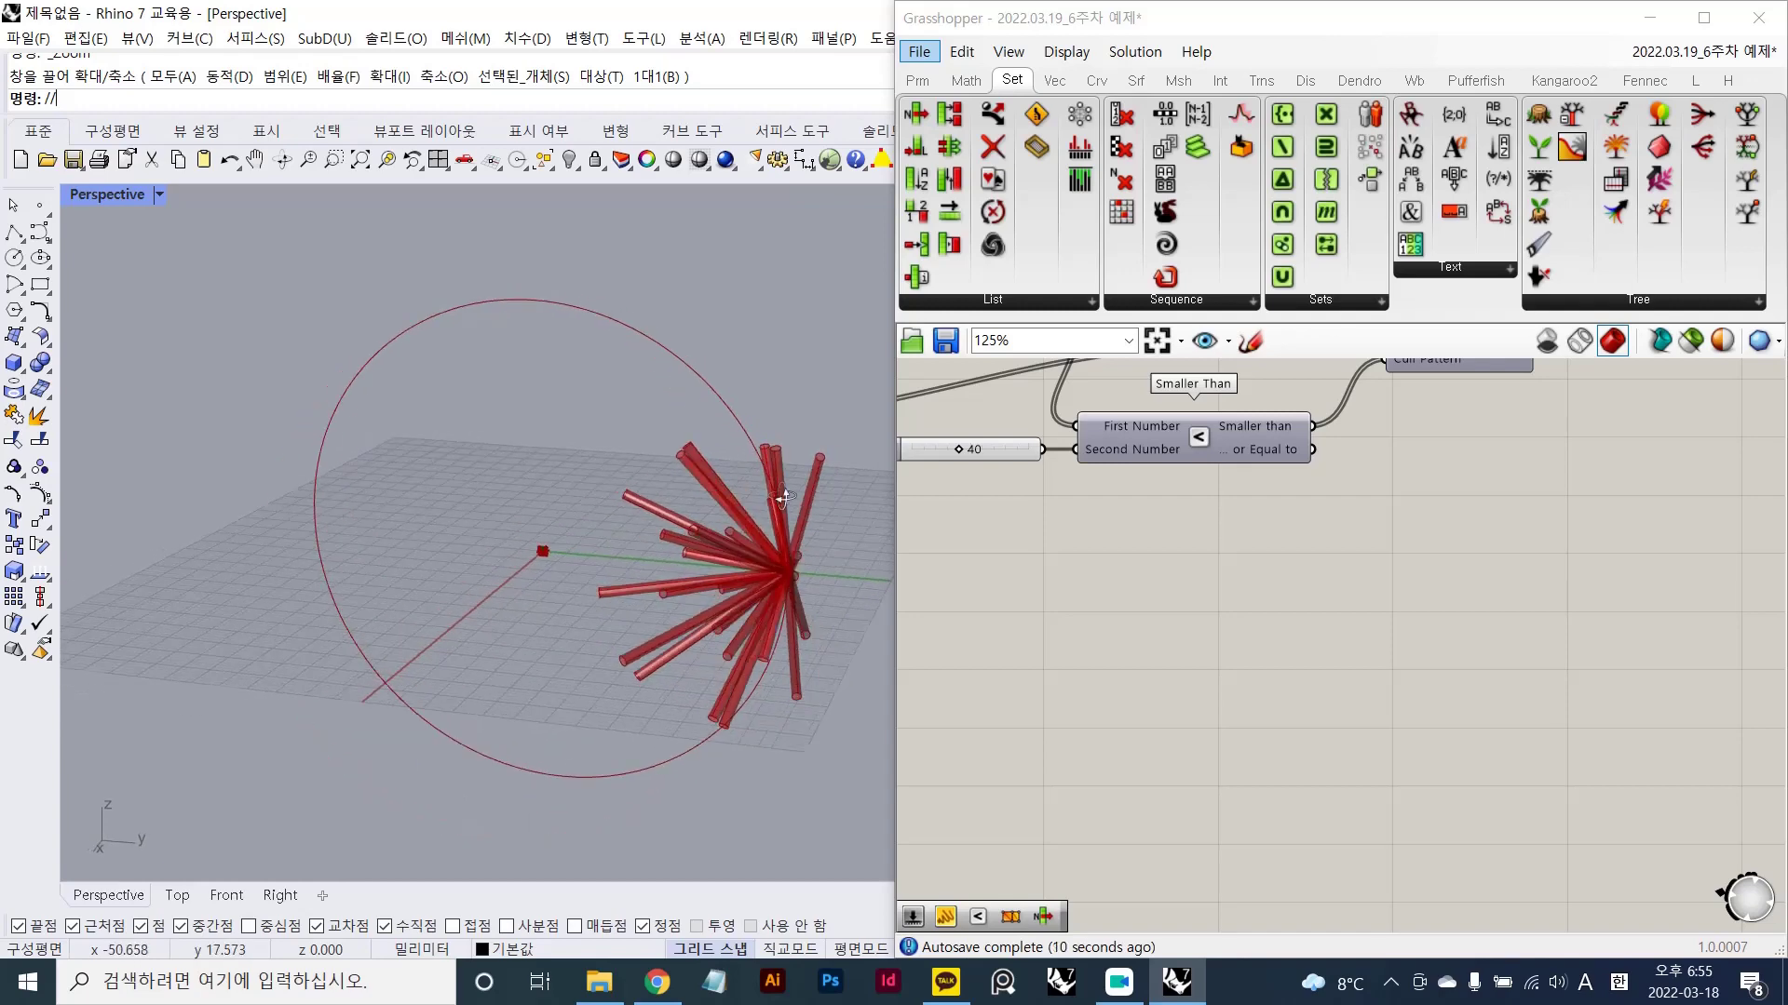
pyautogui.scroll(2, 741, 519)
pyautogui.scroll(-2, 1331, 545)
pyautogui.moveTo(1315, 537); pyautogui.dragTo(1378, 600, button='right')
pyautogui.scroll(2, 1117, 507)
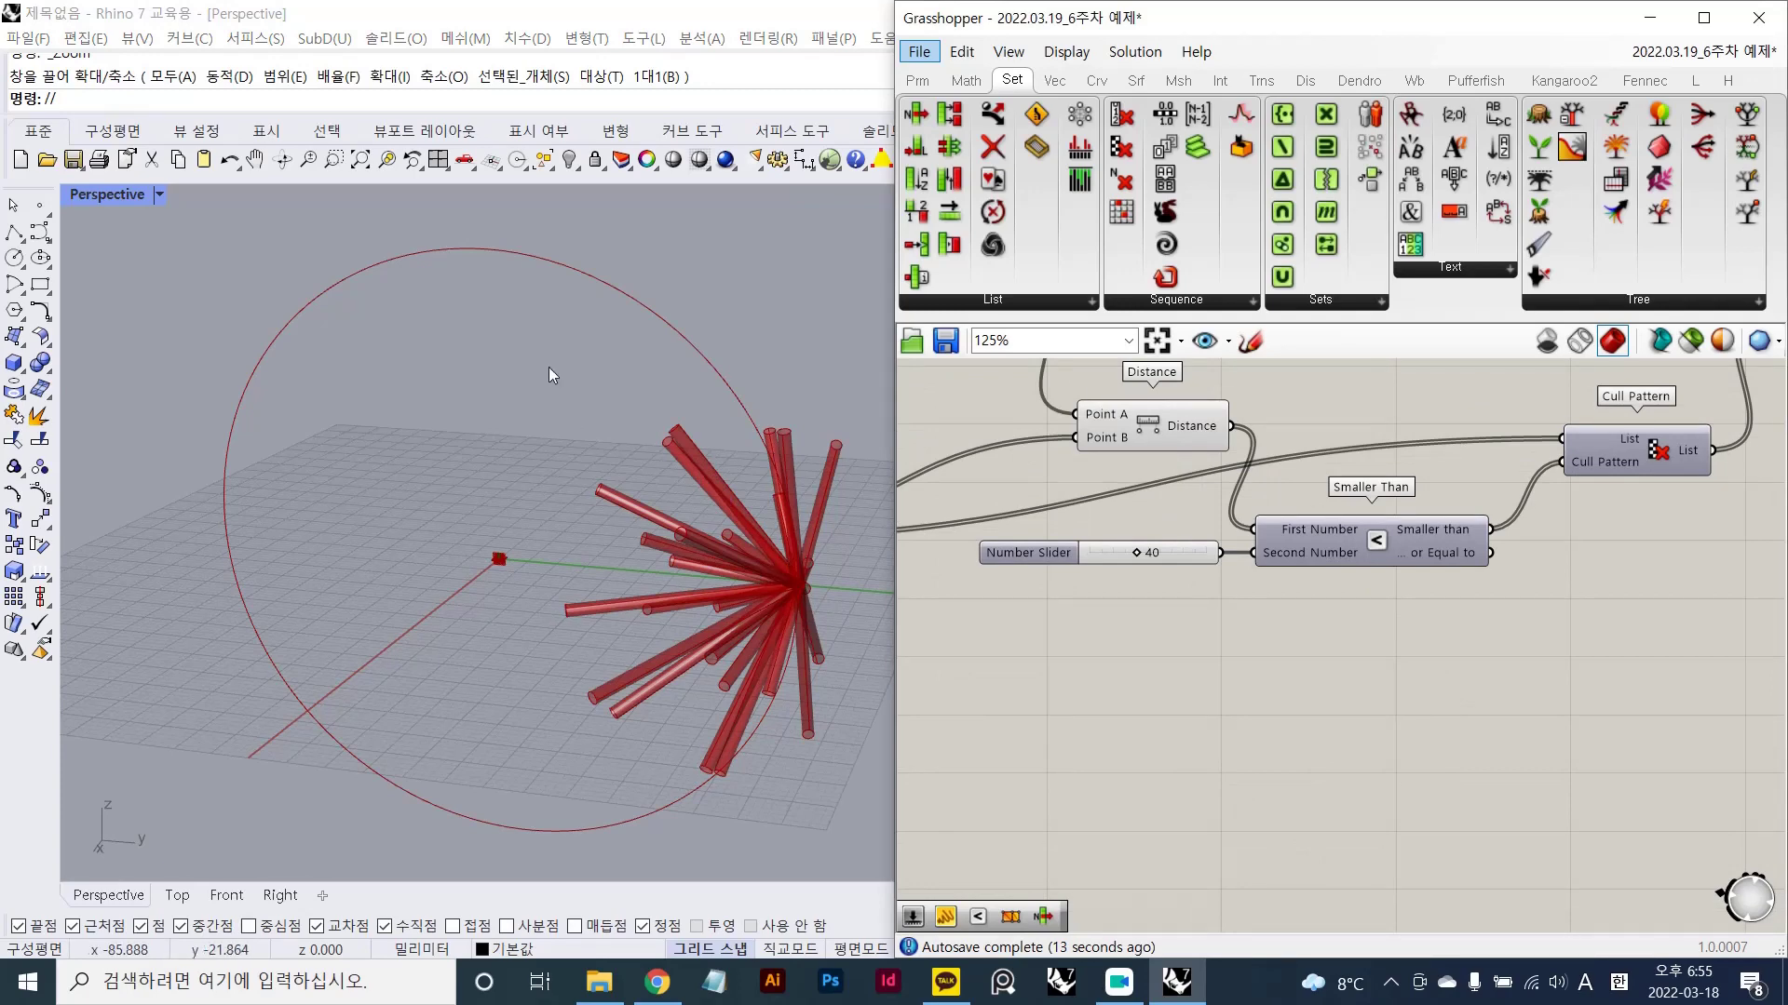
pyautogui.keyDown('shift'); pyautogui.moveTo(700, 482); pyautogui.dragTo(658, 466, button='right'); pyautogui.keyUp('shift')
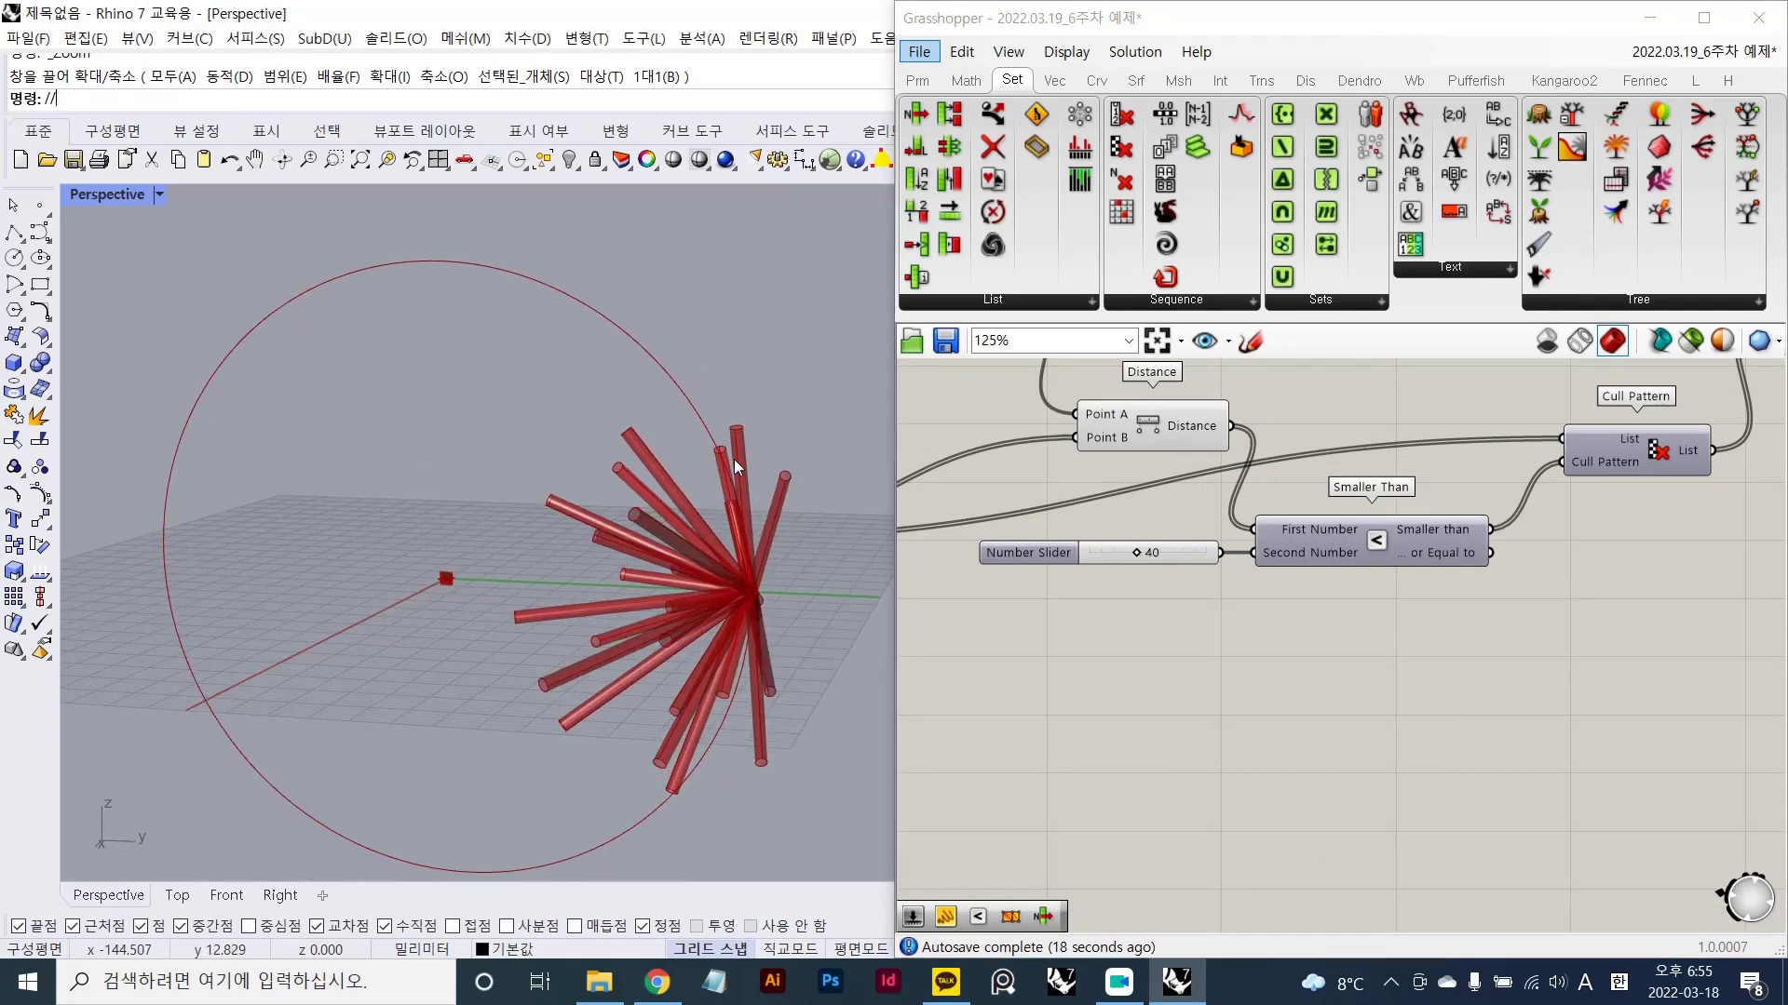
pyautogui.moveTo(1655, 663); pyautogui.dragTo(1191, 393)
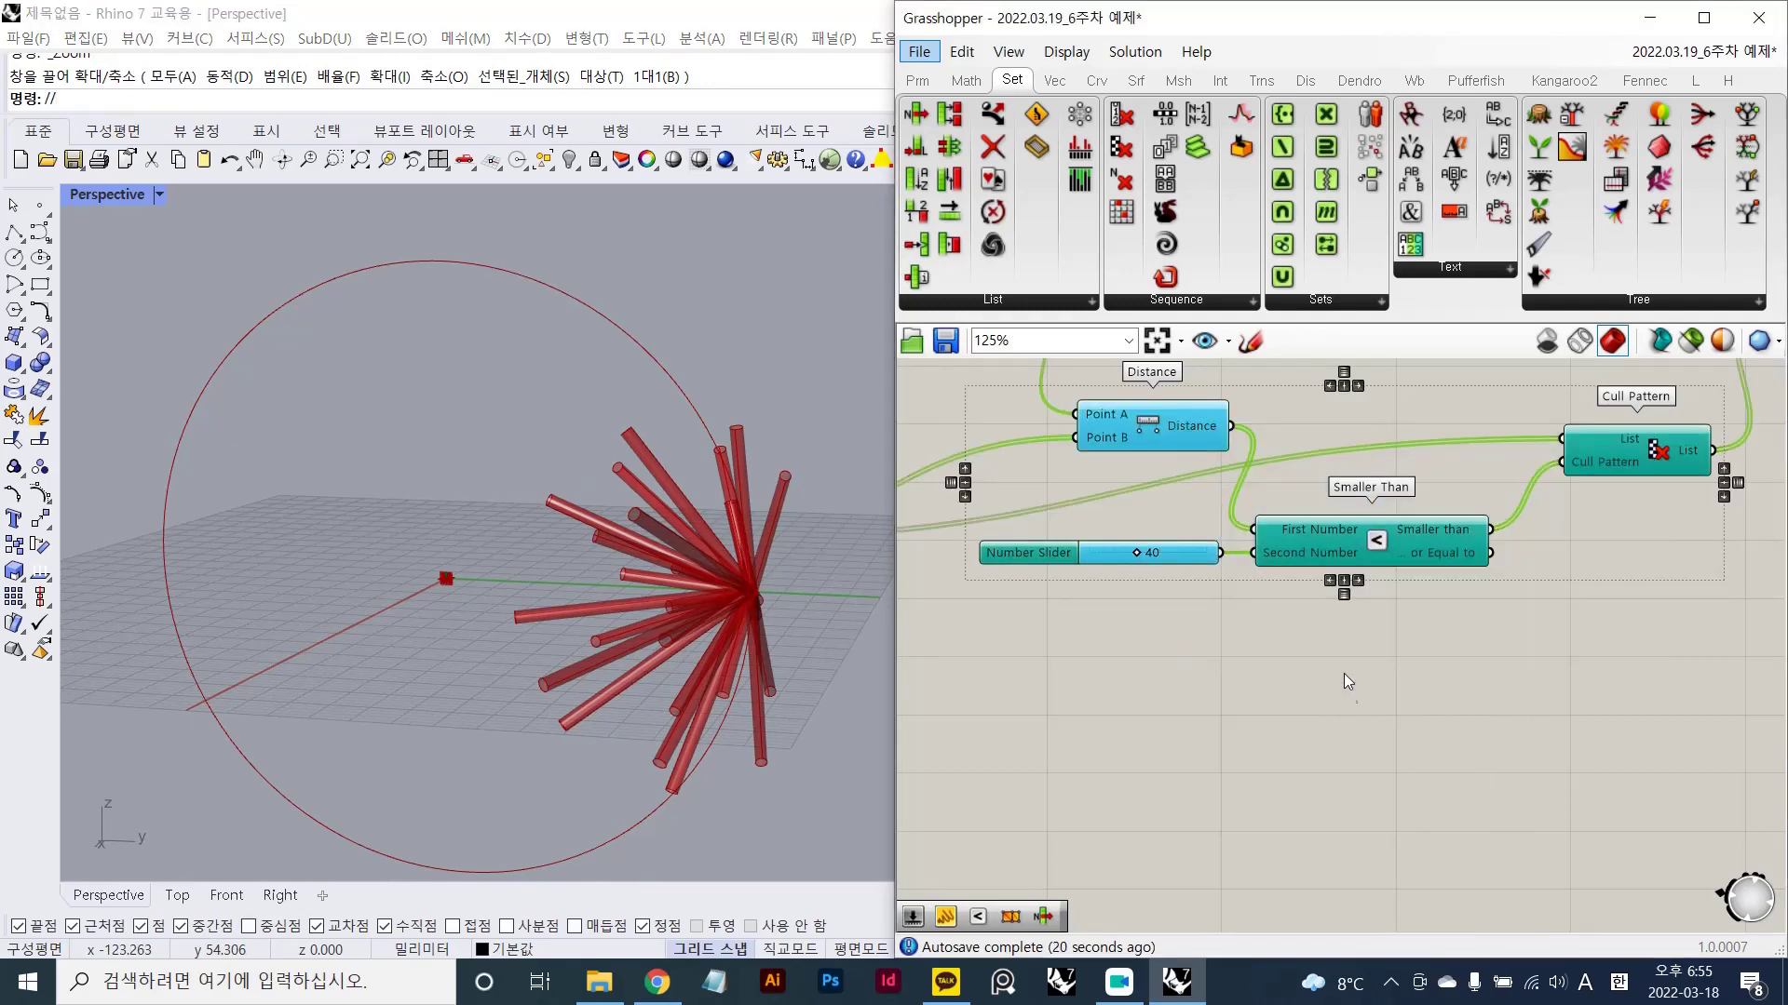
pyautogui.moveTo(1589, 708); pyautogui.dragTo(1389, 445)
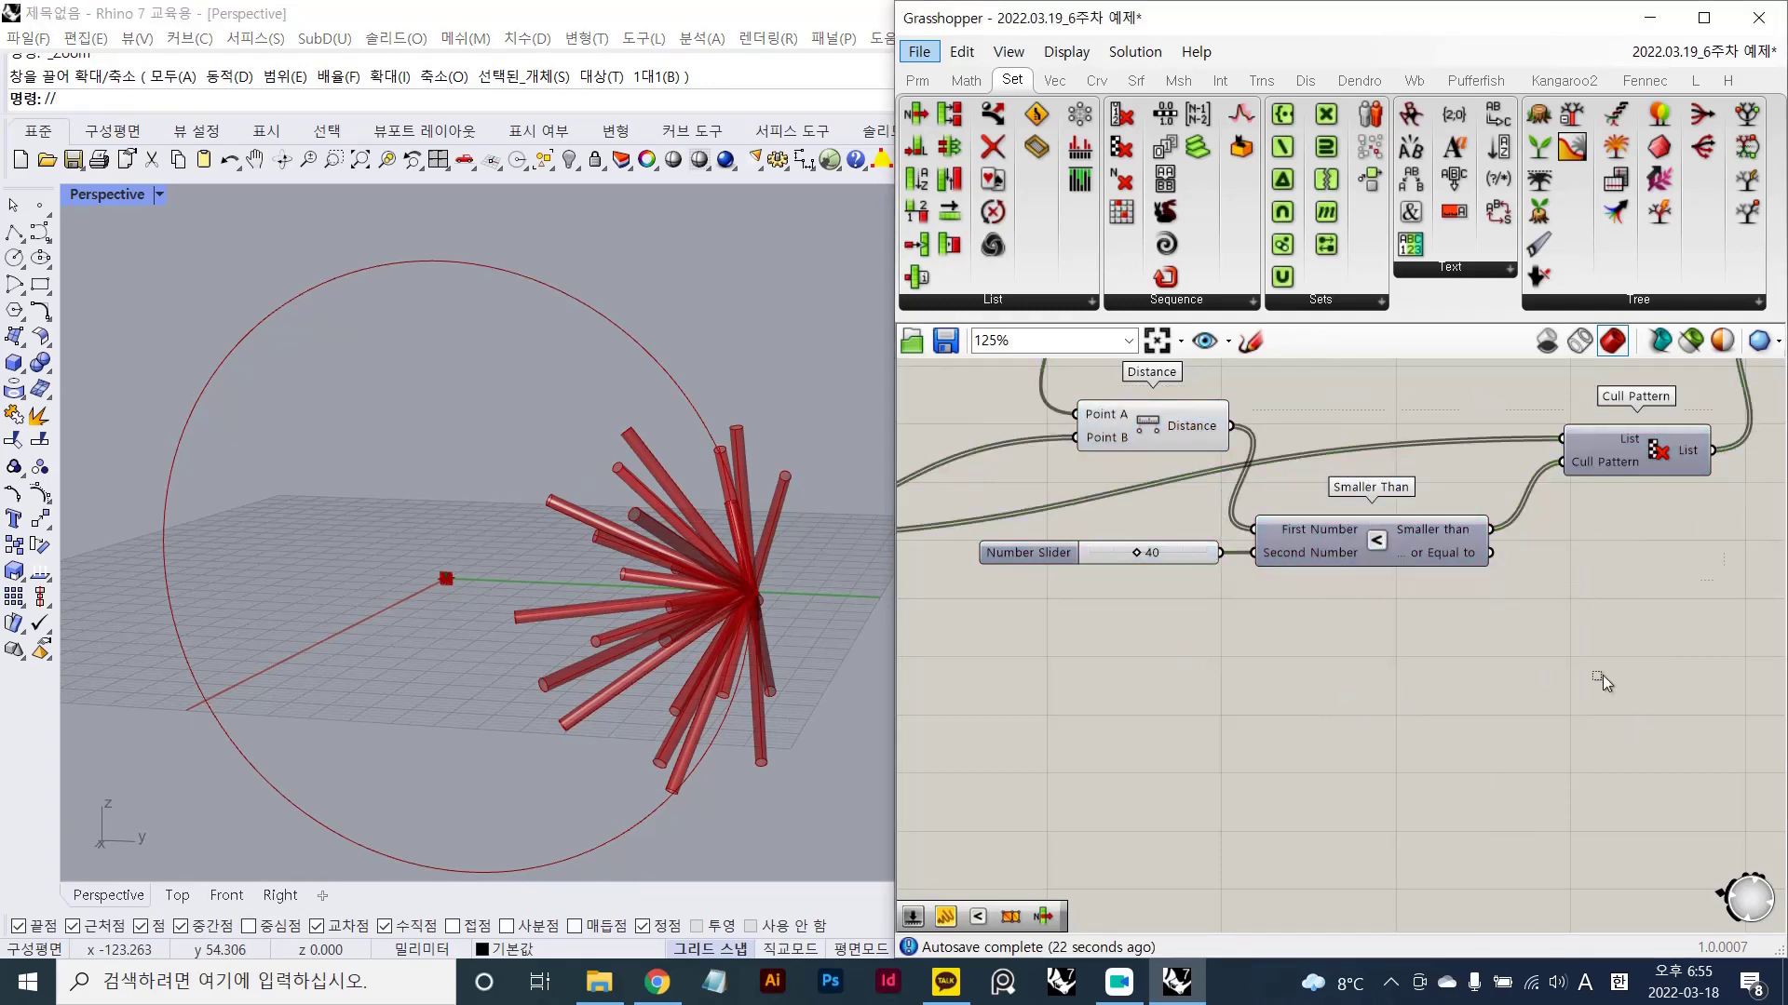
pyautogui.moveTo(1646, 722); pyautogui.dragTo(1176, 469)
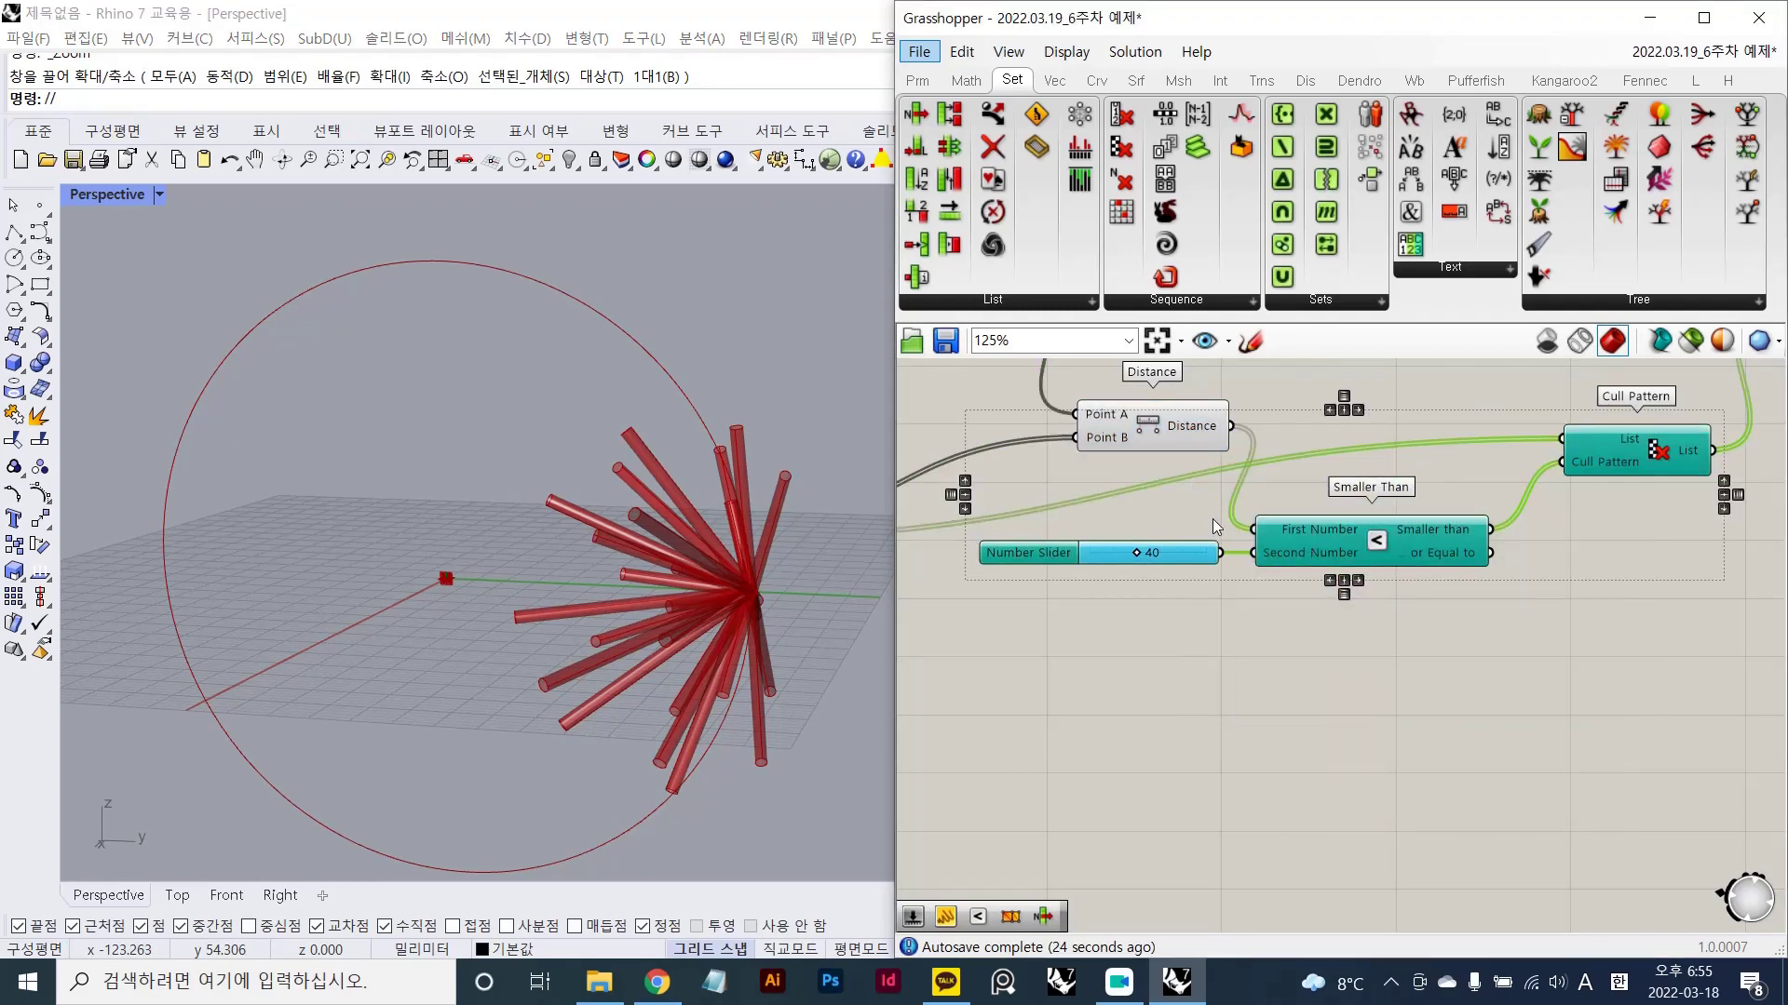
pyautogui.click(1306, 635)
pyautogui.moveTo(1683, 694); pyautogui.dragTo(1163, 477)
pyautogui.click(1438, 662)
pyautogui.moveTo(1583, 675); pyautogui.dragTo(1132, 460)
pyautogui.keyDown('shift'); pyautogui.moveTo(627, 506); pyautogui.dragTo(588, 463, button='right'); pyautogui.keyUp('shift')
pyautogui.scroll(10, 588, 463)
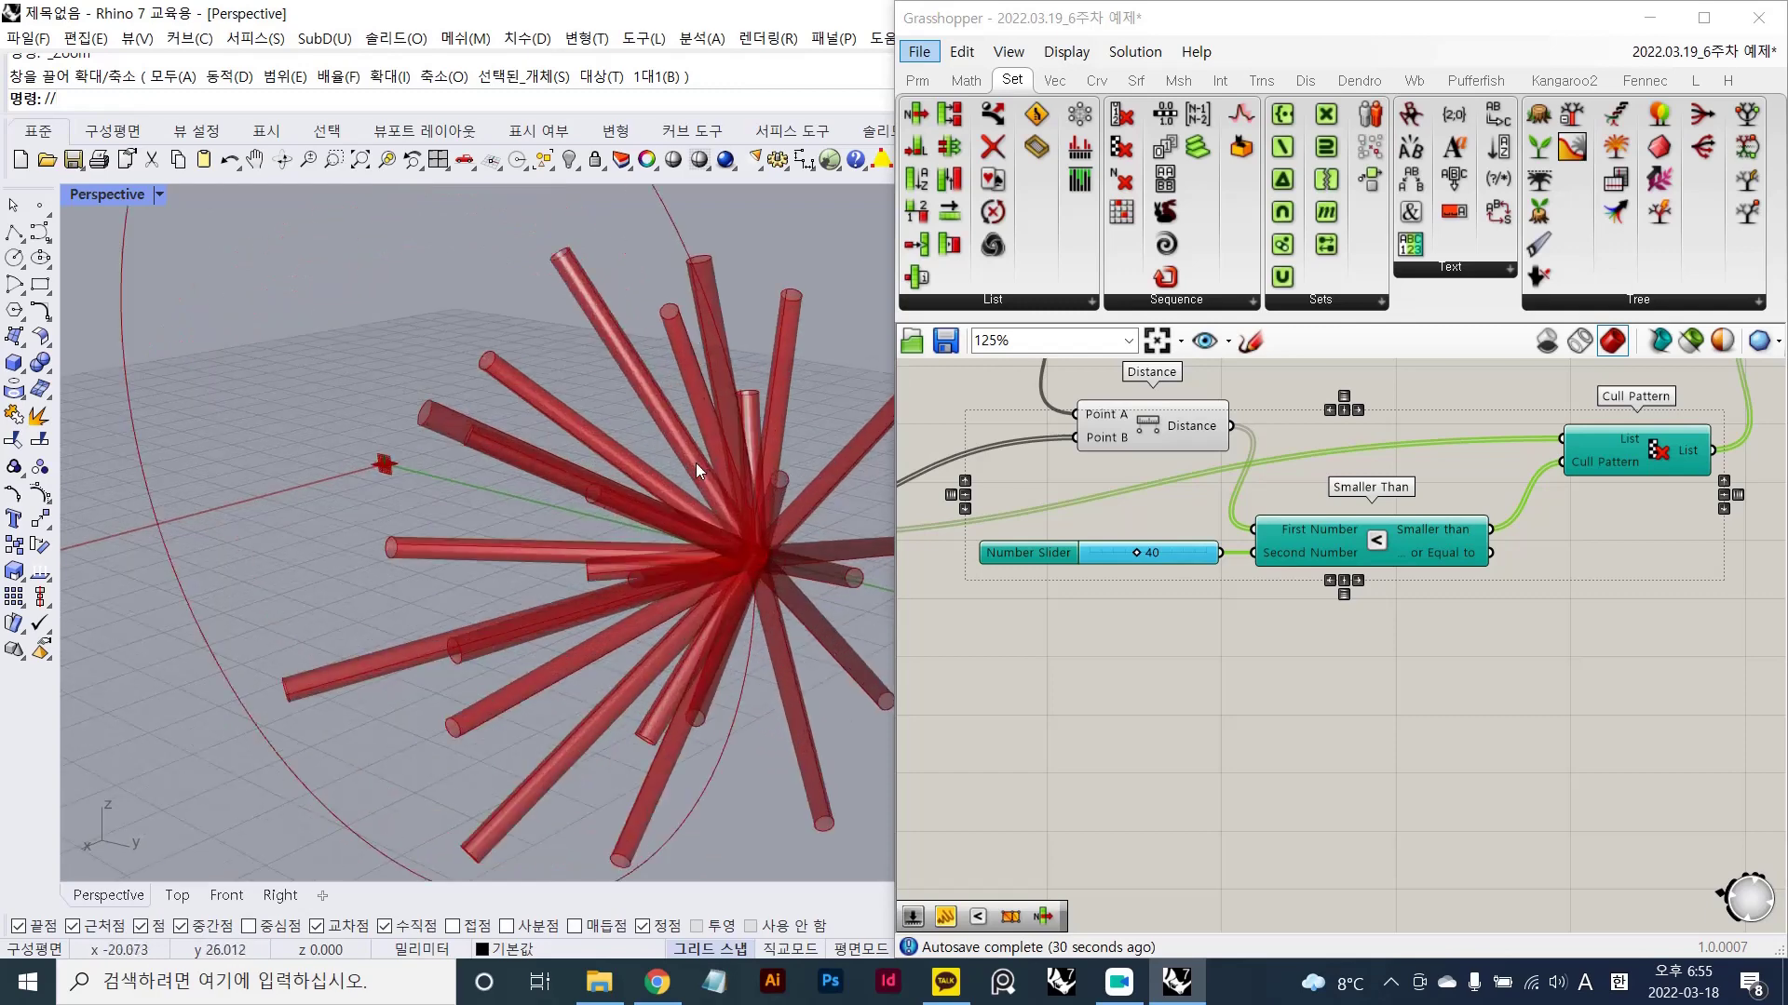
pyautogui.scroll(-6, 559, 491)
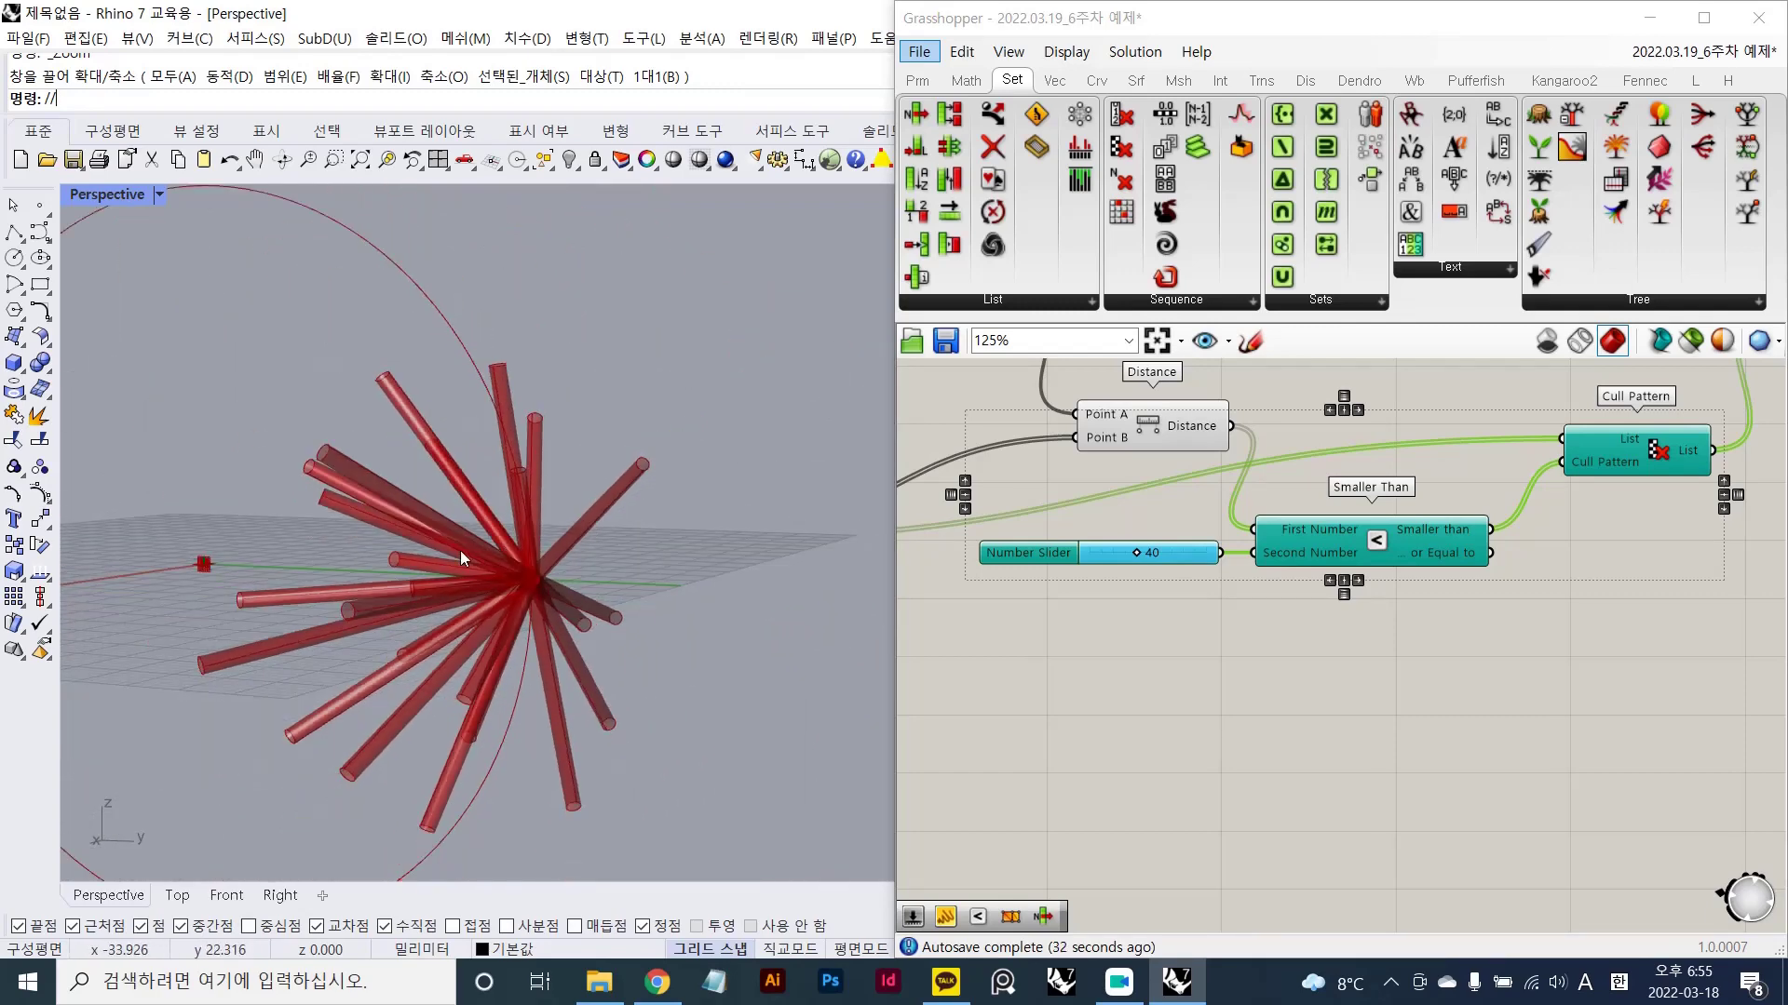
# - Examine the distance-based point-culling definition and survey the other component groups on the canvas
pyautogui.scroll(3, 460, 550)
pyautogui.click(1343, 734)
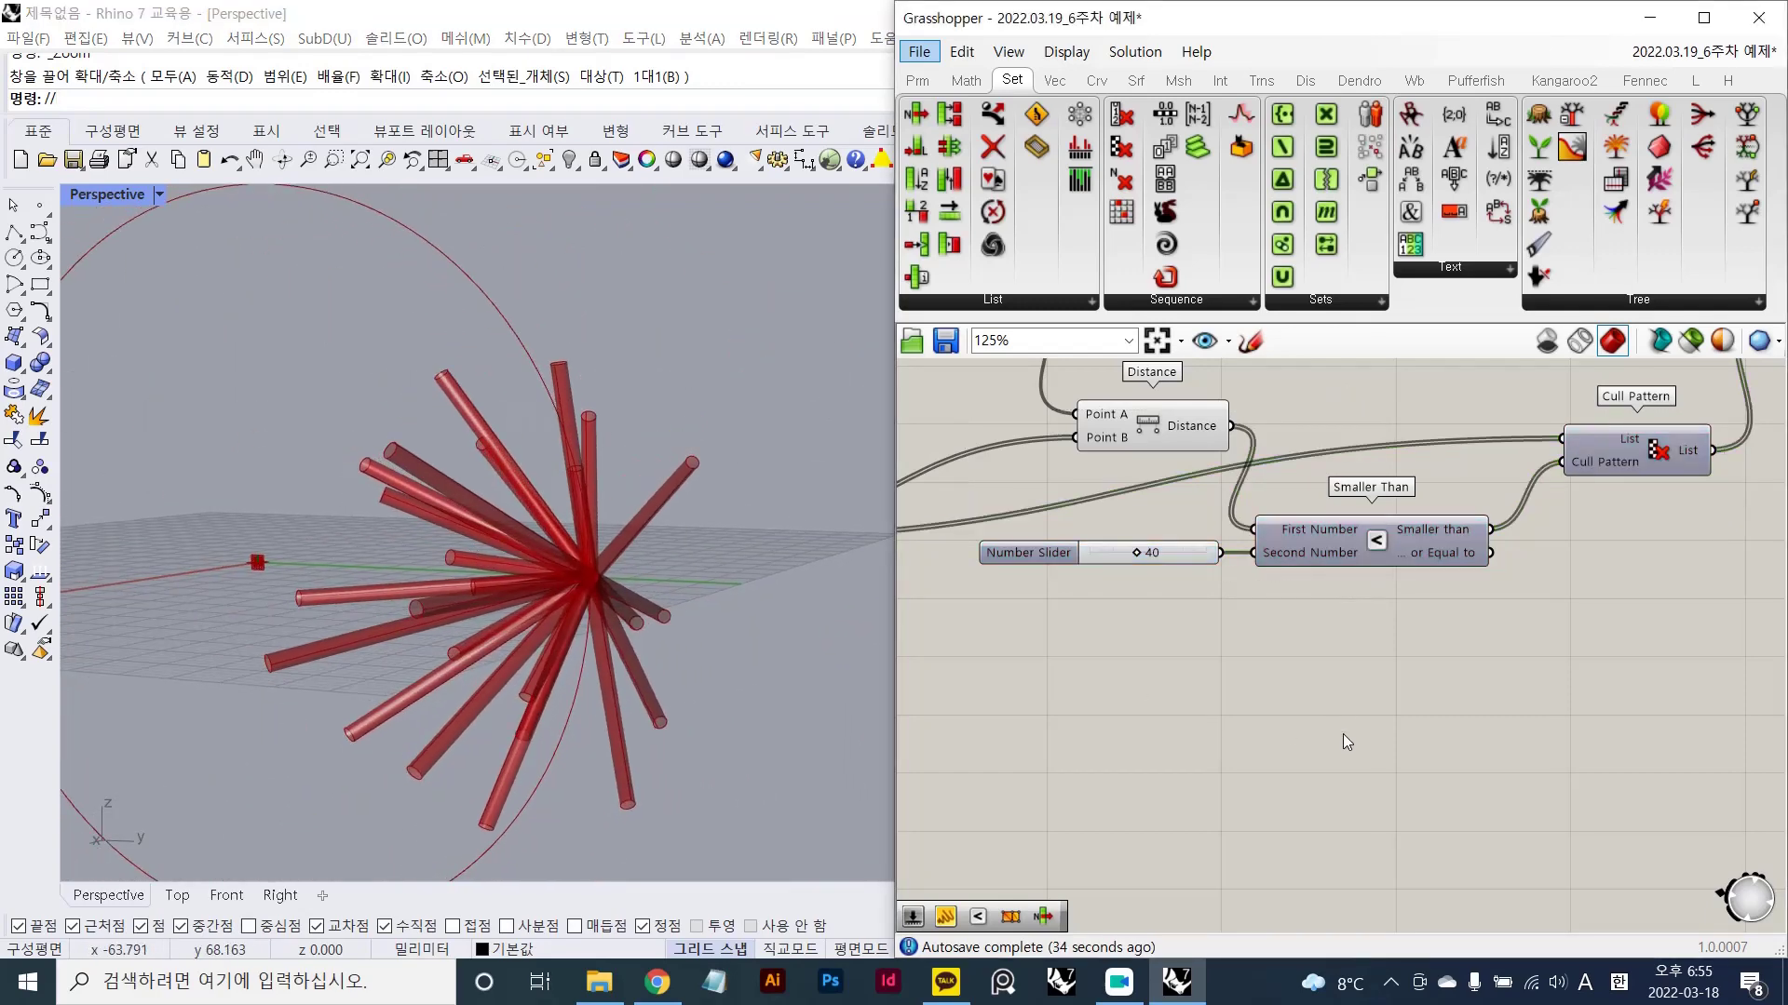
pyautogui.scroll(-5, 1359, 586)
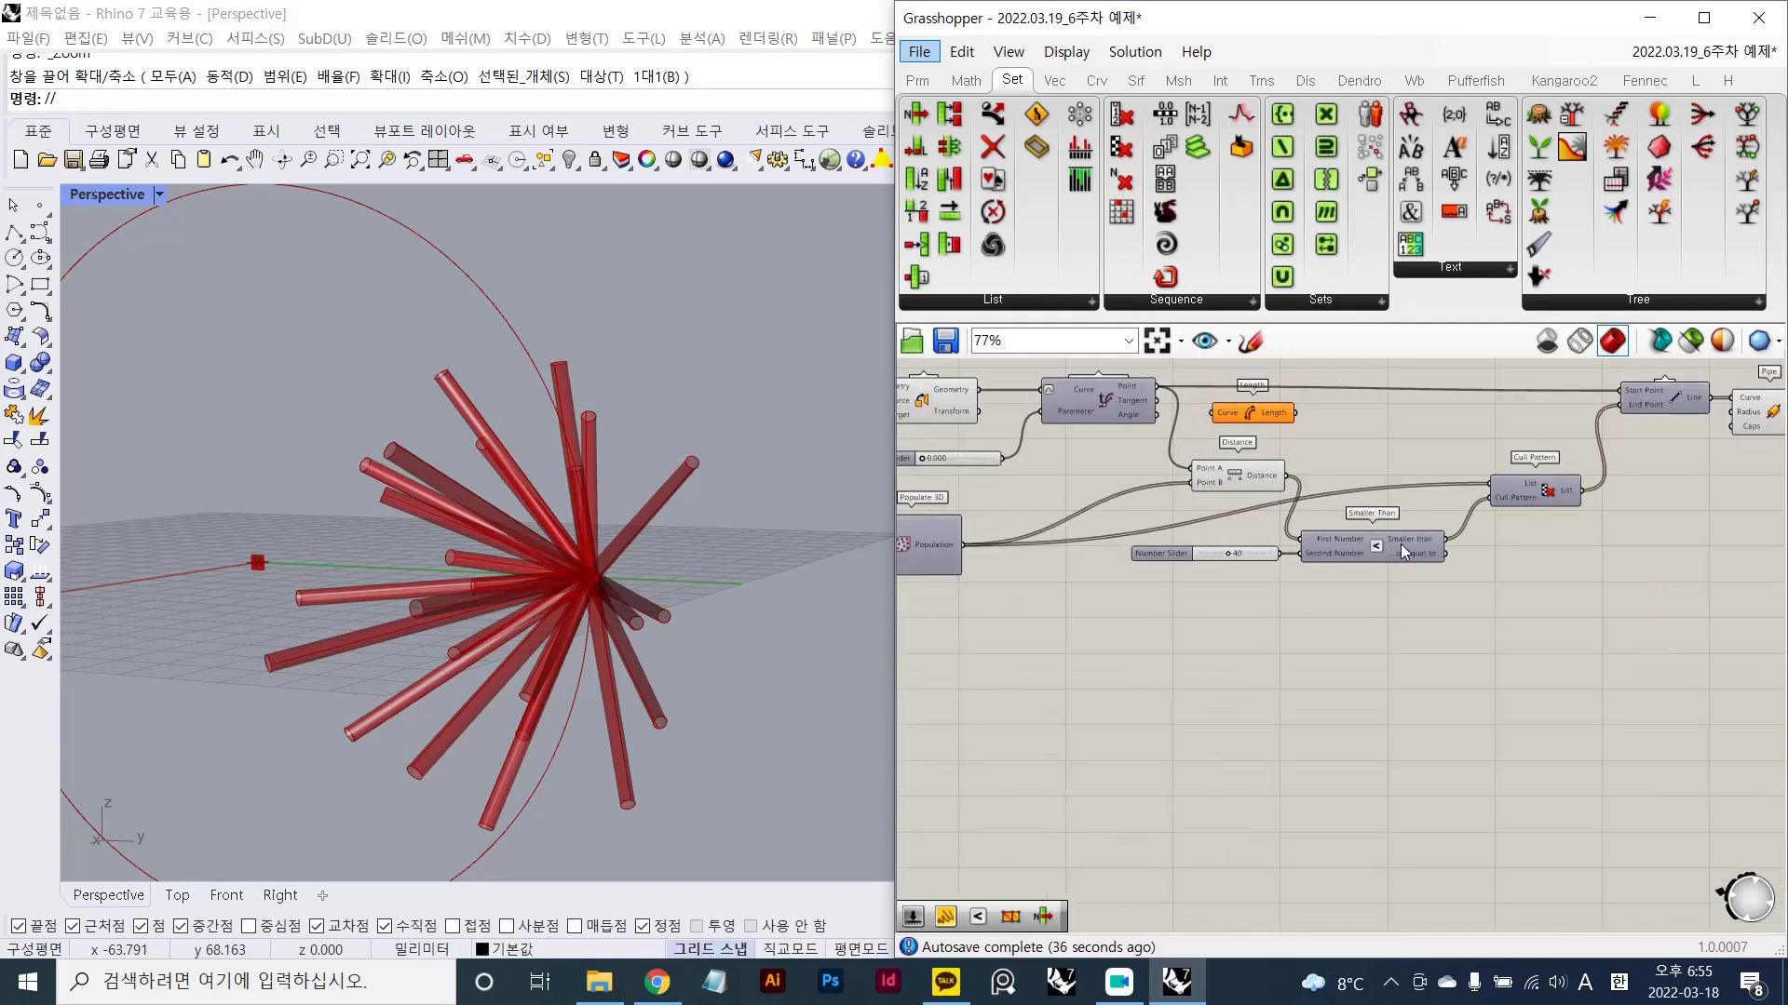
pyautogui.moveTo(1421, 532)
pyautogui.scroll(-3, 1421, 531)
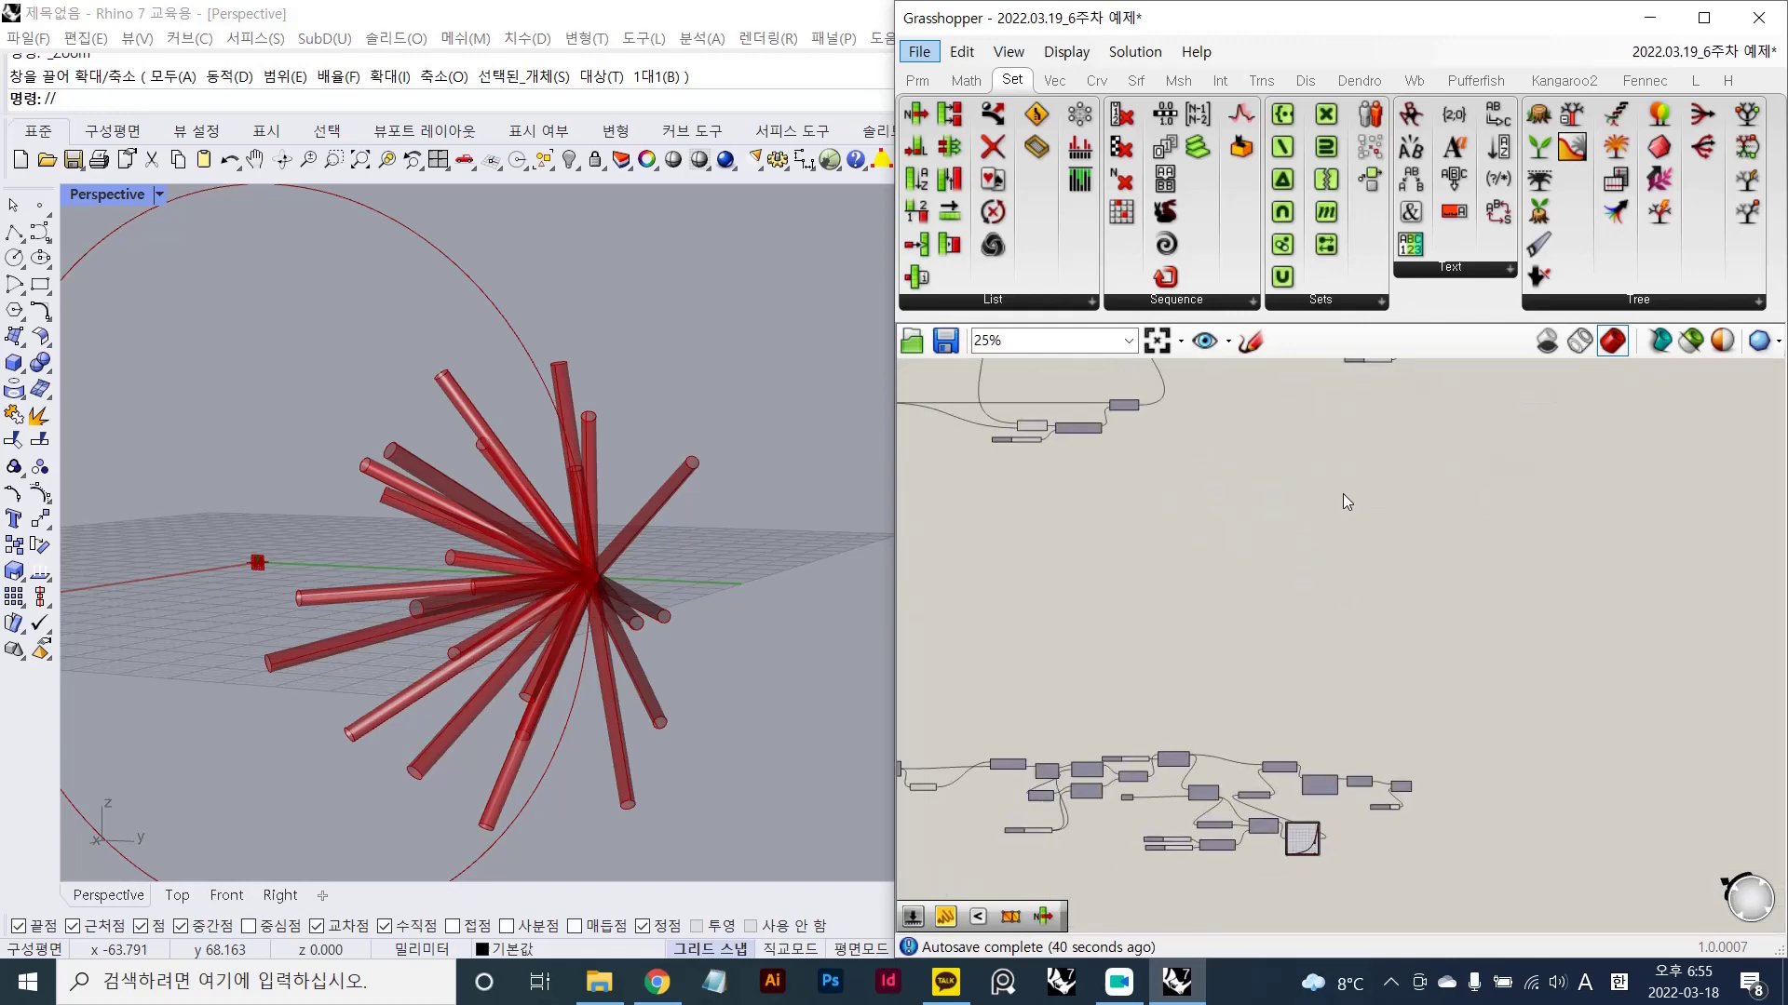
pyautogui.scroll(3, 1209, 602)
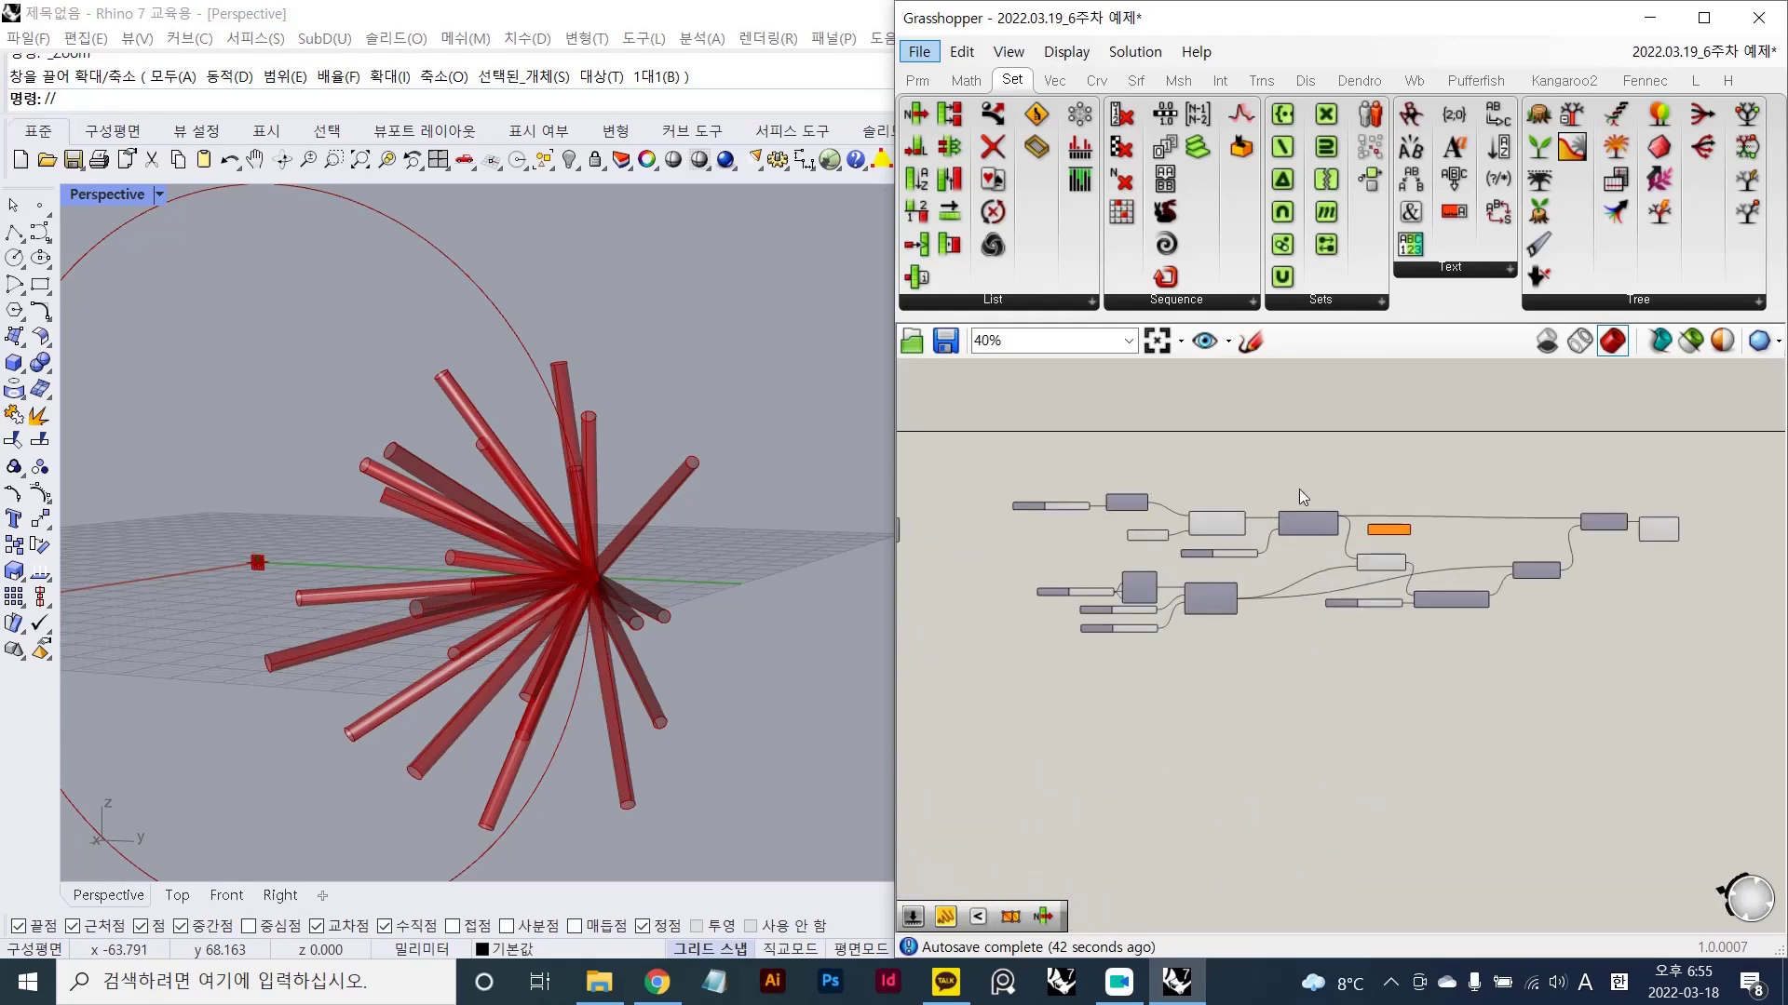
pyautogui.scroll(4, 1282, 500)
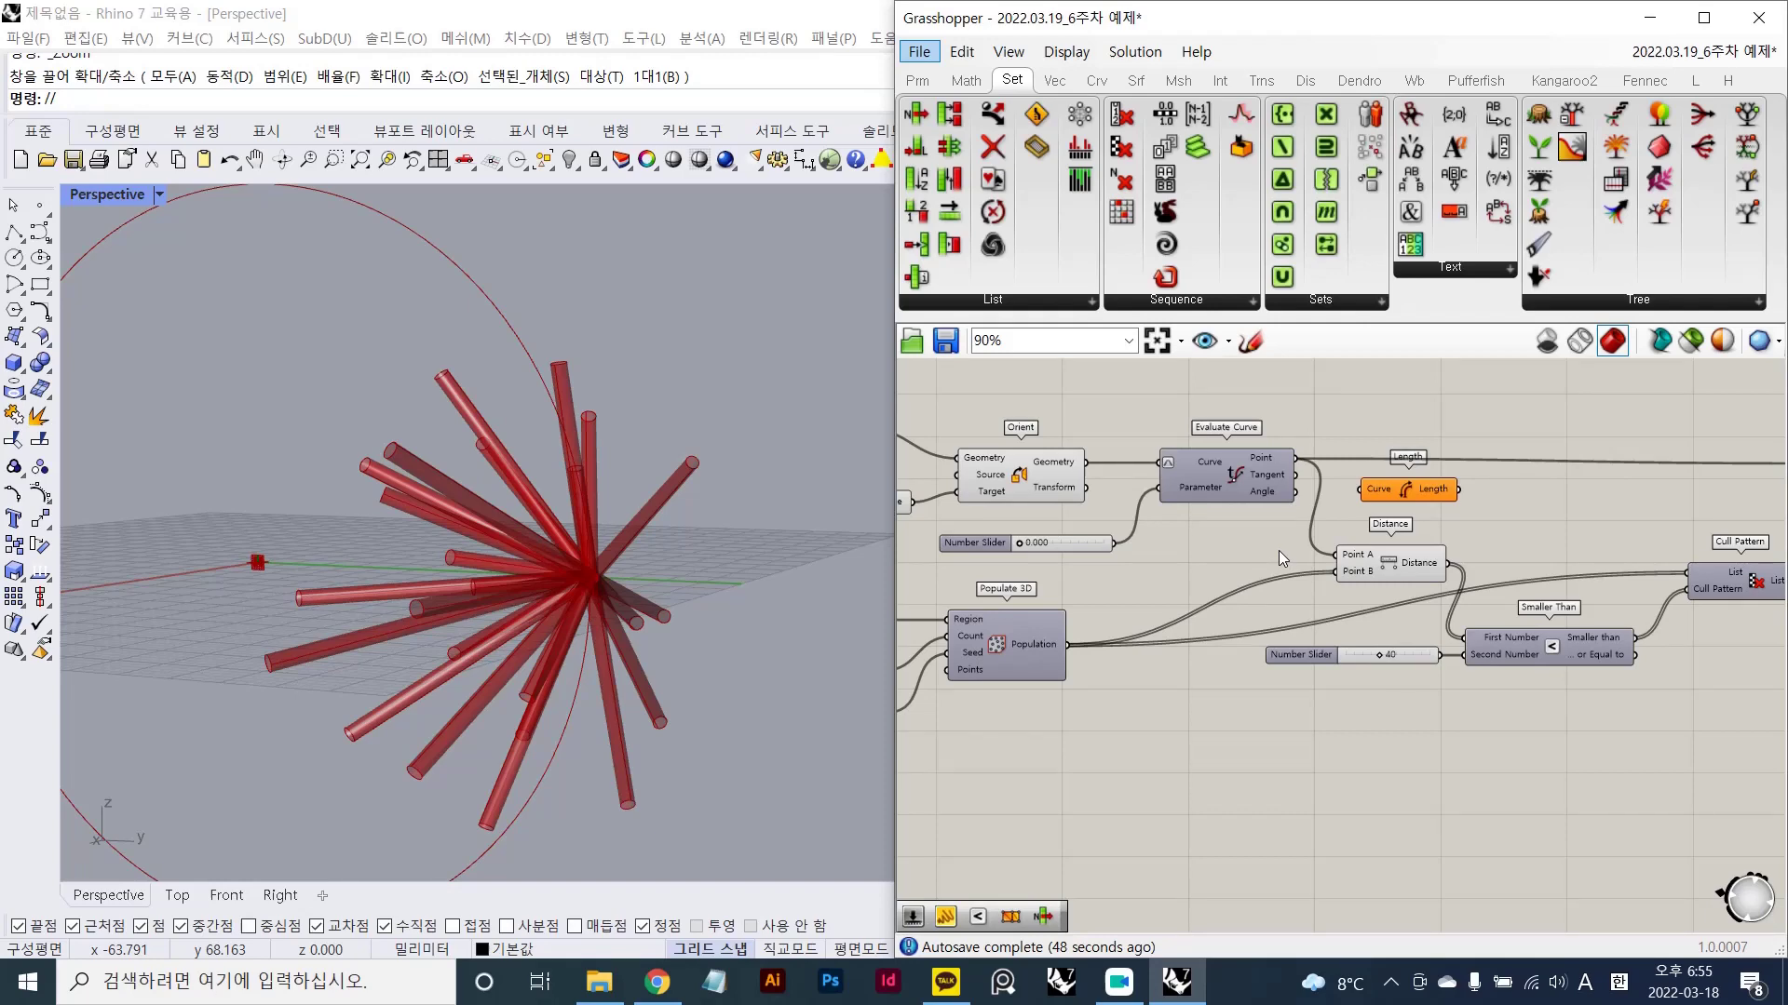
pyautogui.scroll(-3, 1281, 557)
pyautogui.moveTo(1322, 744); pyautogui.dragTo(1400, 412, button='right')
pyautogui.scroll(-3, 1218, 589)
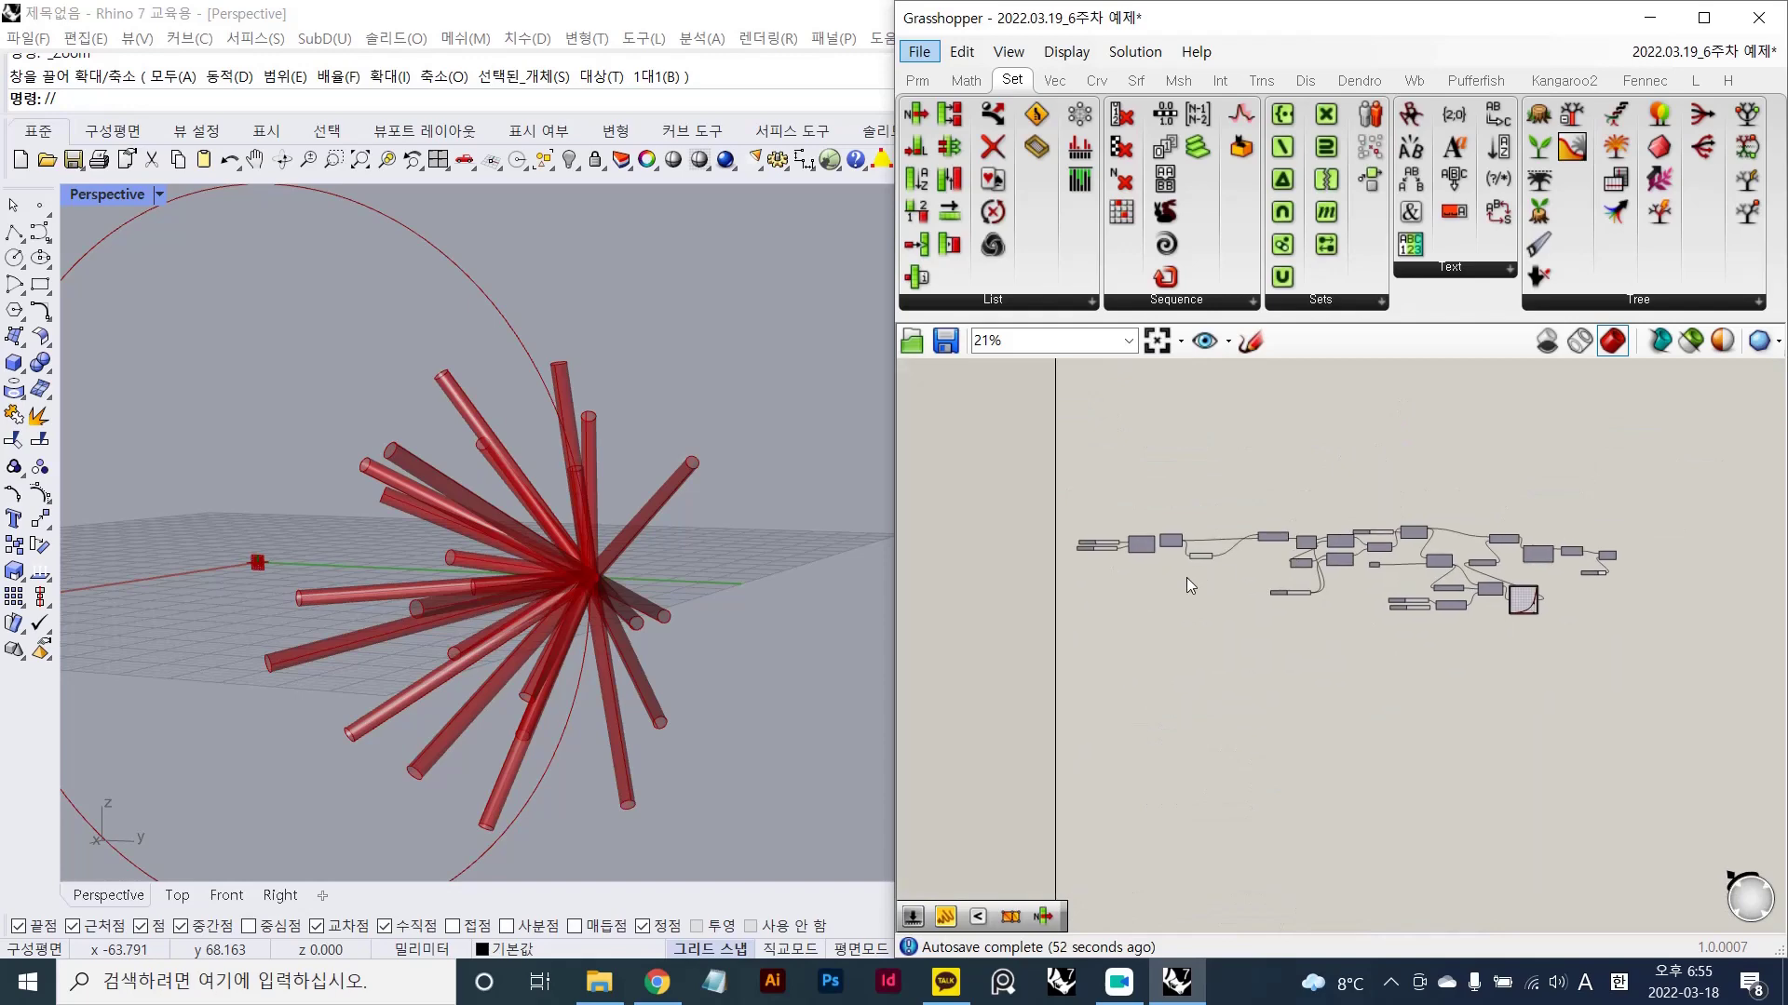
# - In the Divide Curve and Loft definition, move the Graph Mapper up so it sits level with Remap Numbers
pyautogui.scroll(10, 1186, 578)
pyautogui.moveTo(1360, 534); pyautogui.dragTo(1053, 592, button='right')
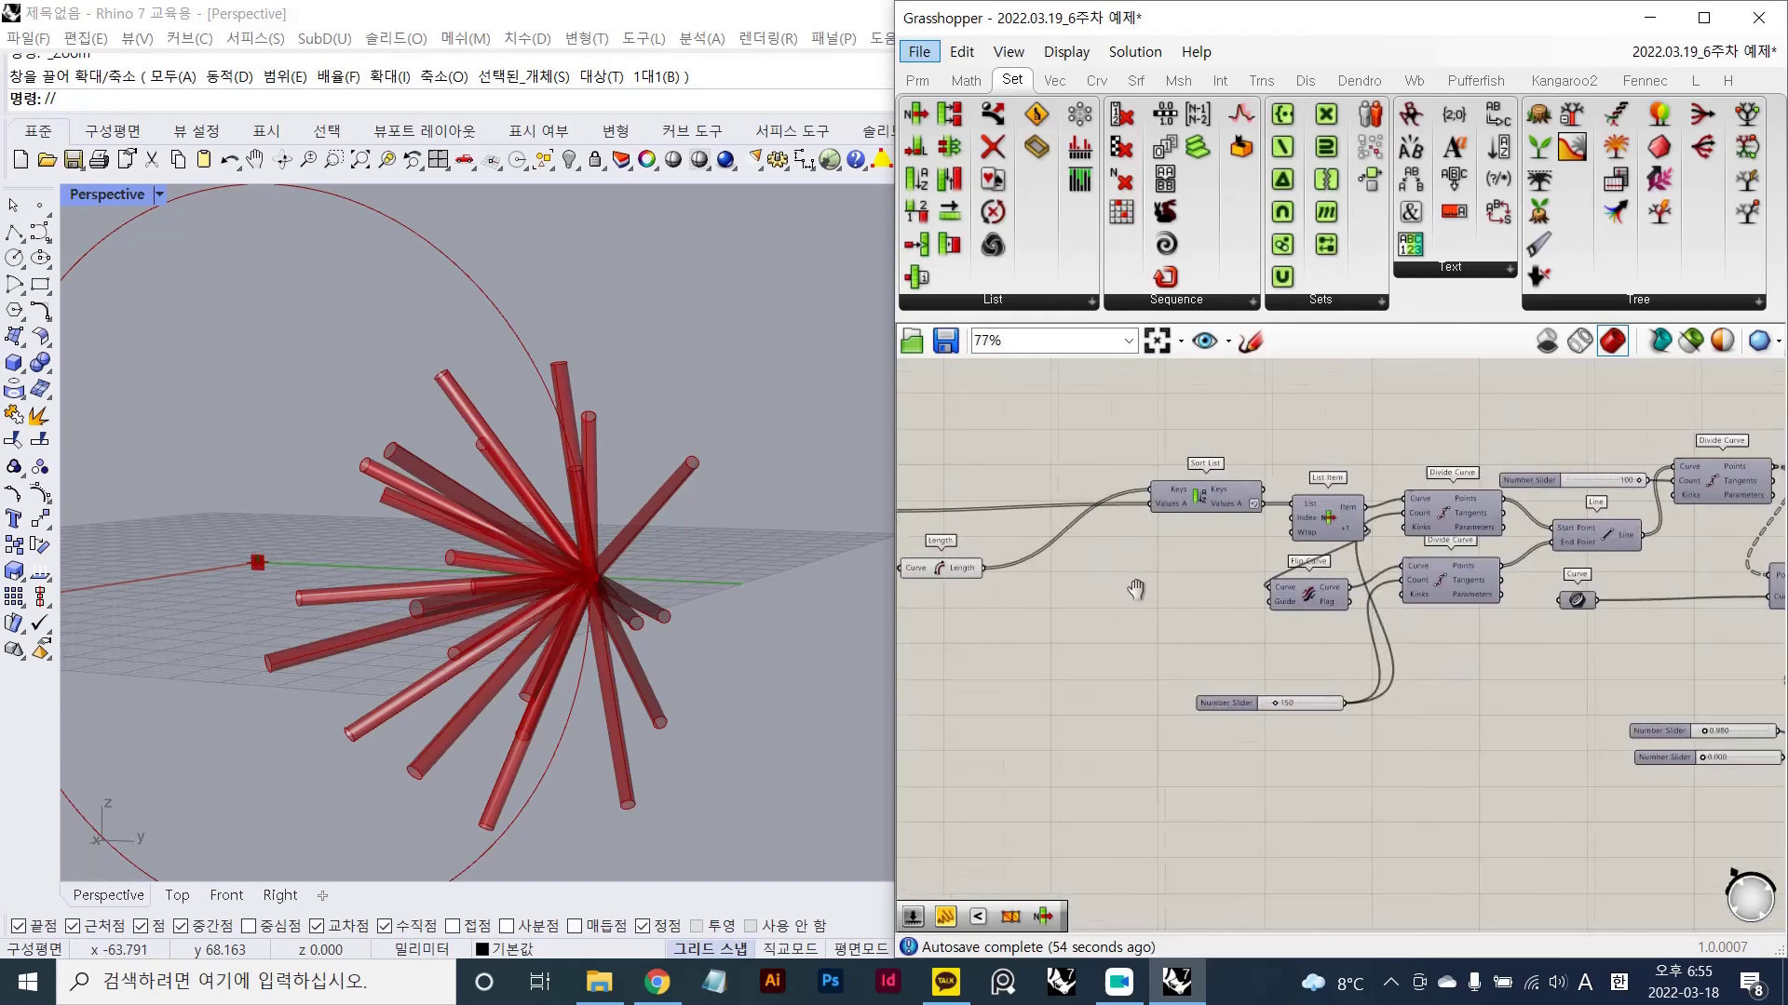
pyautogui.moveTo(1419, 623); pyautogui.dragTo(1149, 642, button='right')
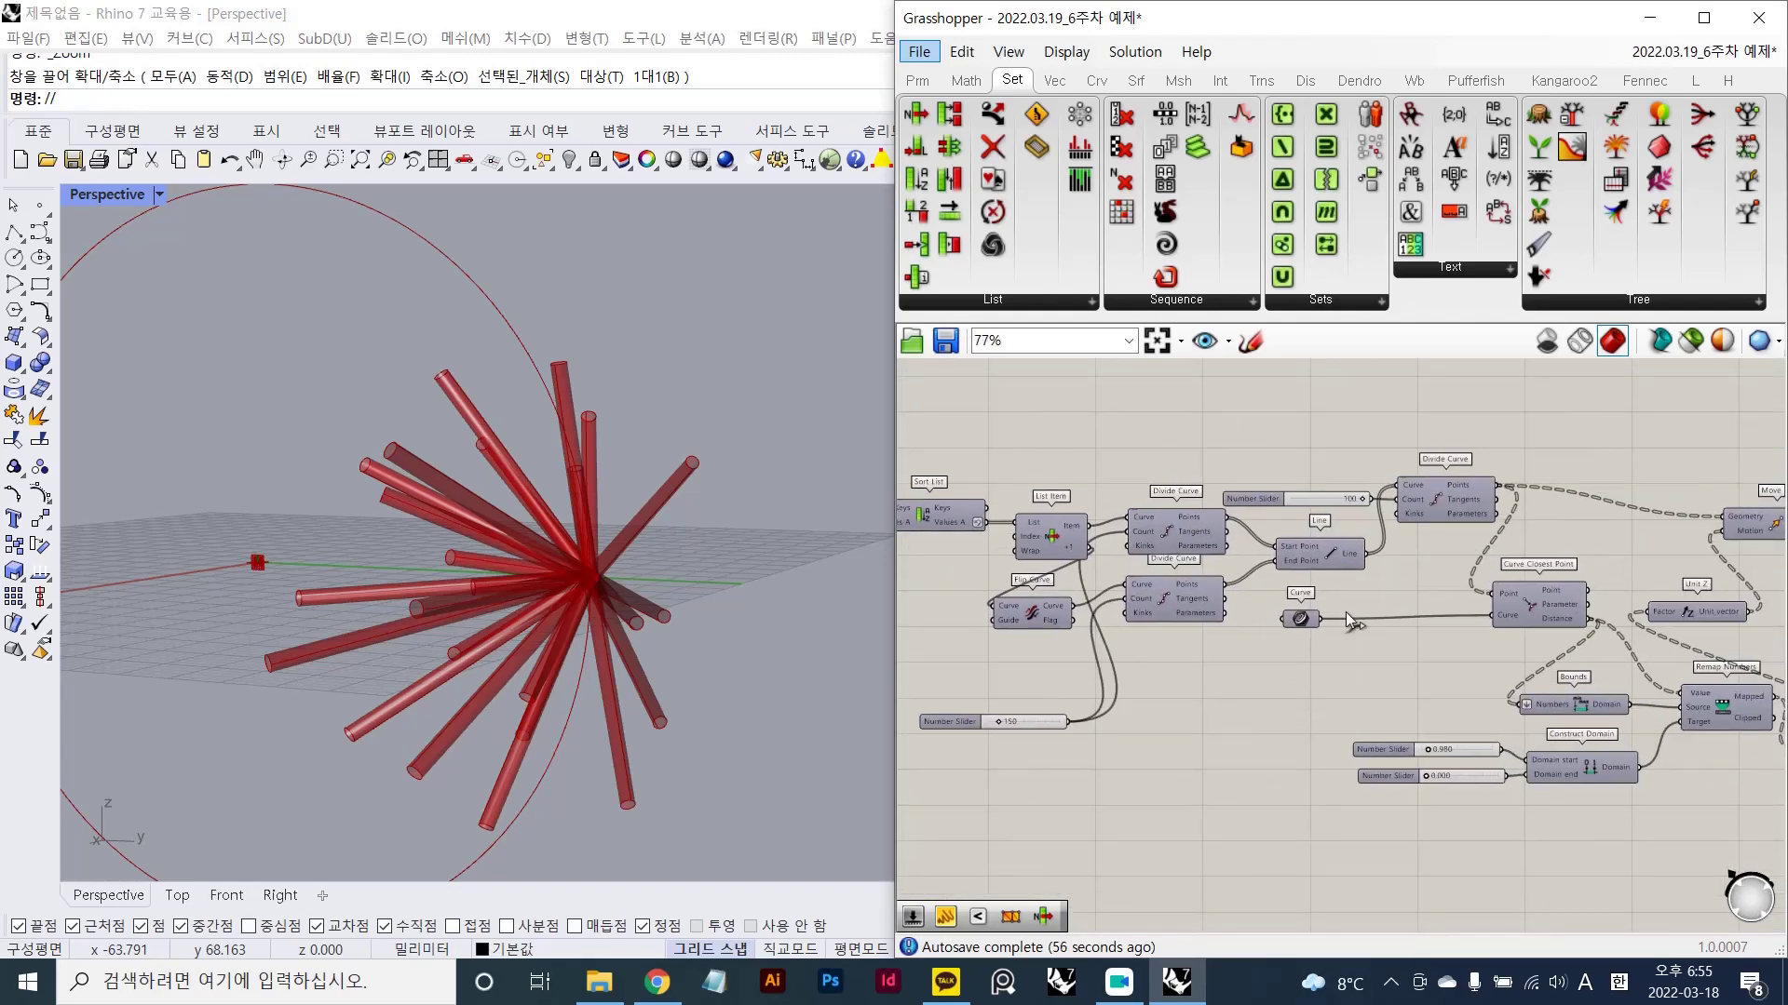
pyautogui.moveTo(1443, 590); pyautogui.dragTo(1236, 611, button='right')
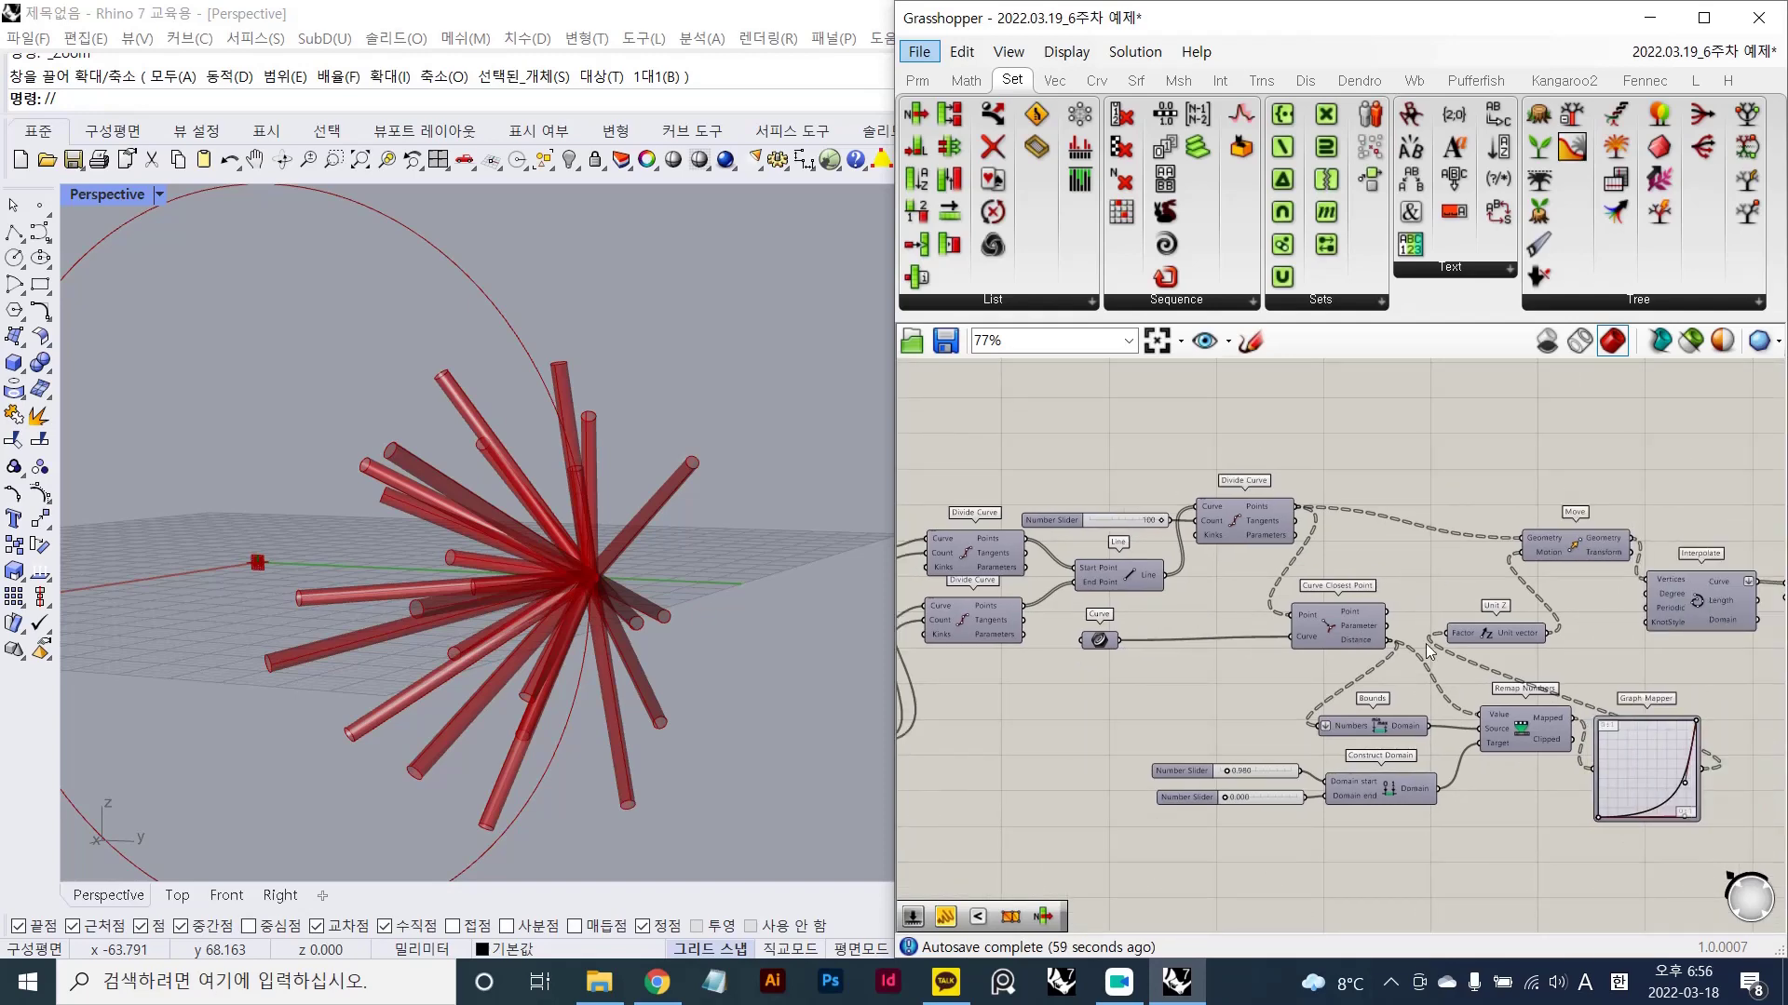
pyautogui.moveTo(1551, 609); pyautogui.dragTo(1241, 565, button='right')
pyautogui.moveTo(1322, 724); pyautogui.dragTo(1322, 674)
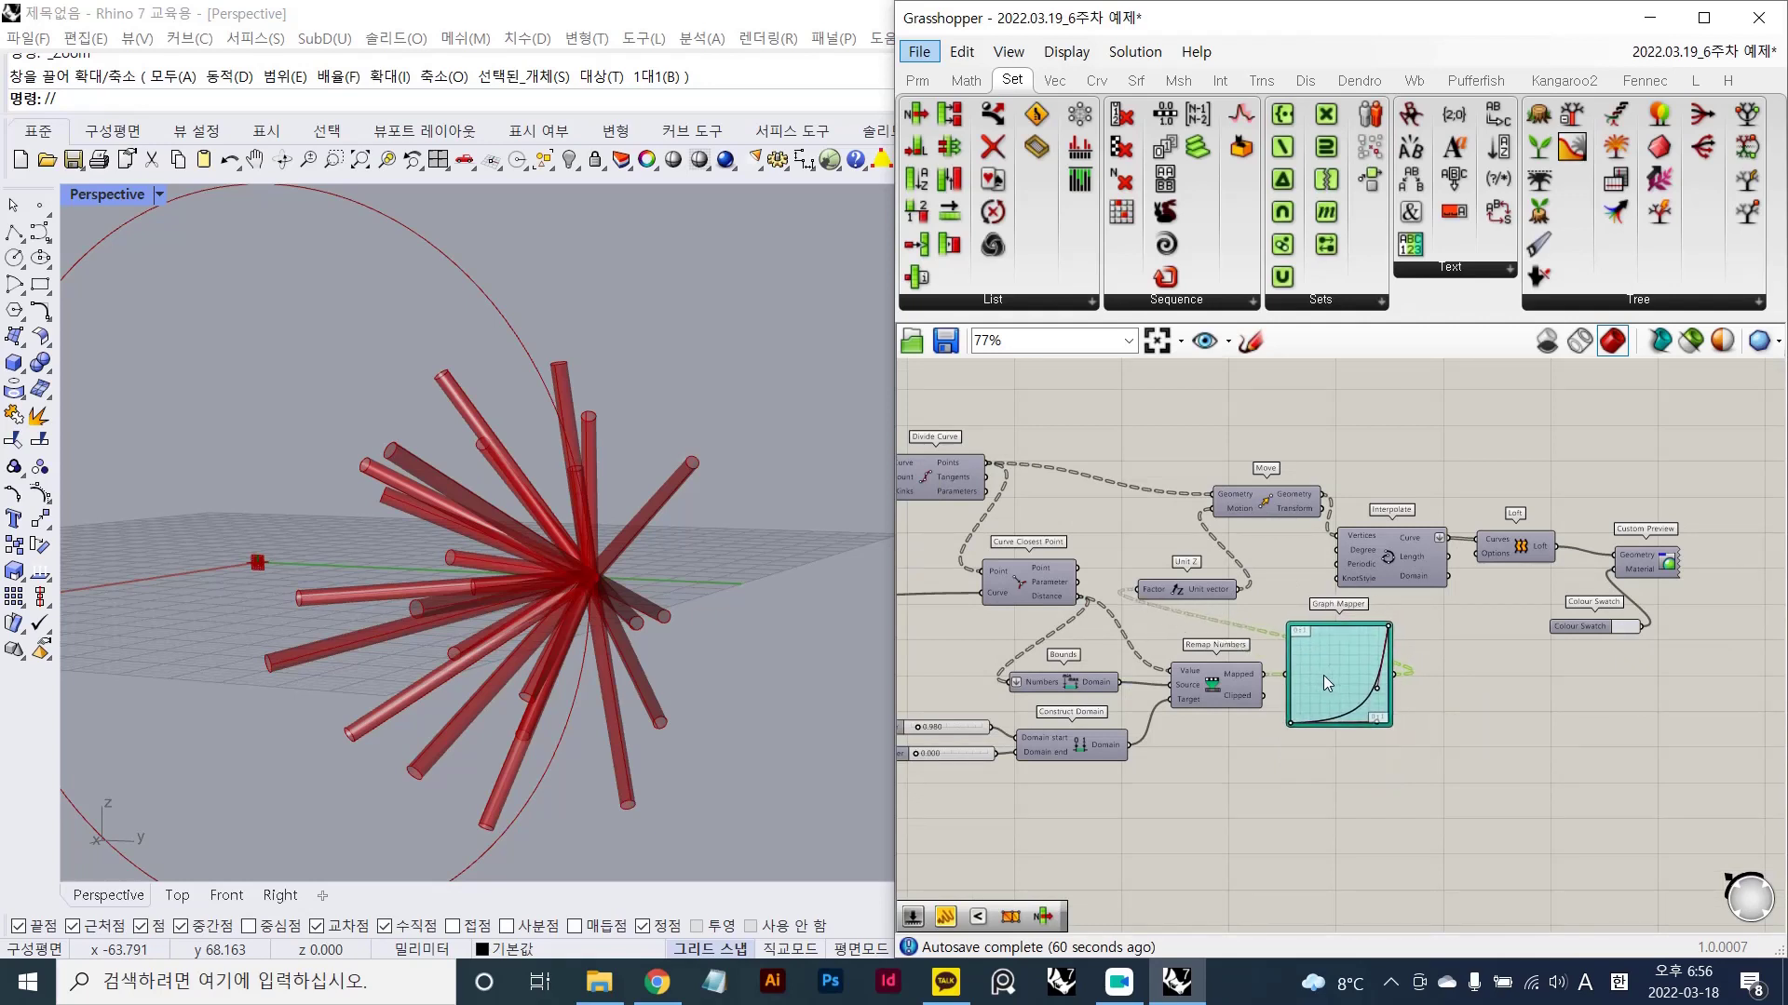
pyautogui.click(1512, 701)
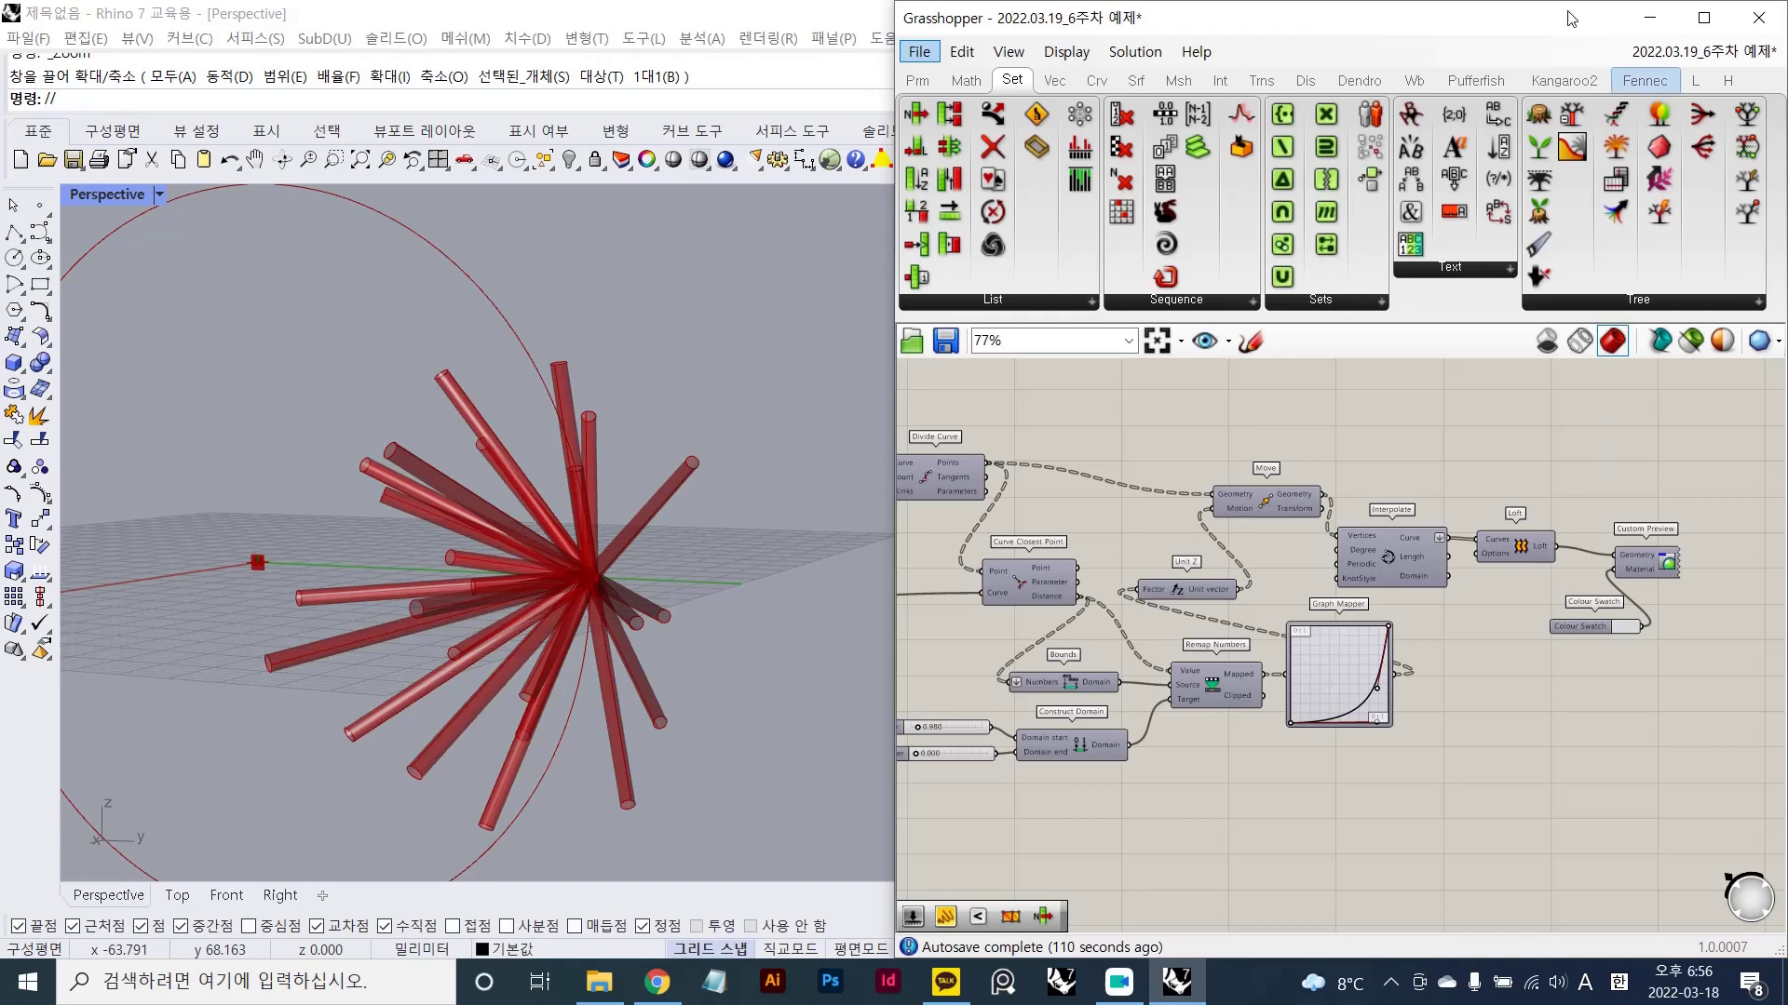
# - Delete the whole component group that culls the Populate 3D points and pipes the lines from the circle point
pyautogui.moveTo(1571, 19); pyautogui.dragTo(1786, 214)
pyautogui.scroll(-5, 1271, 642)
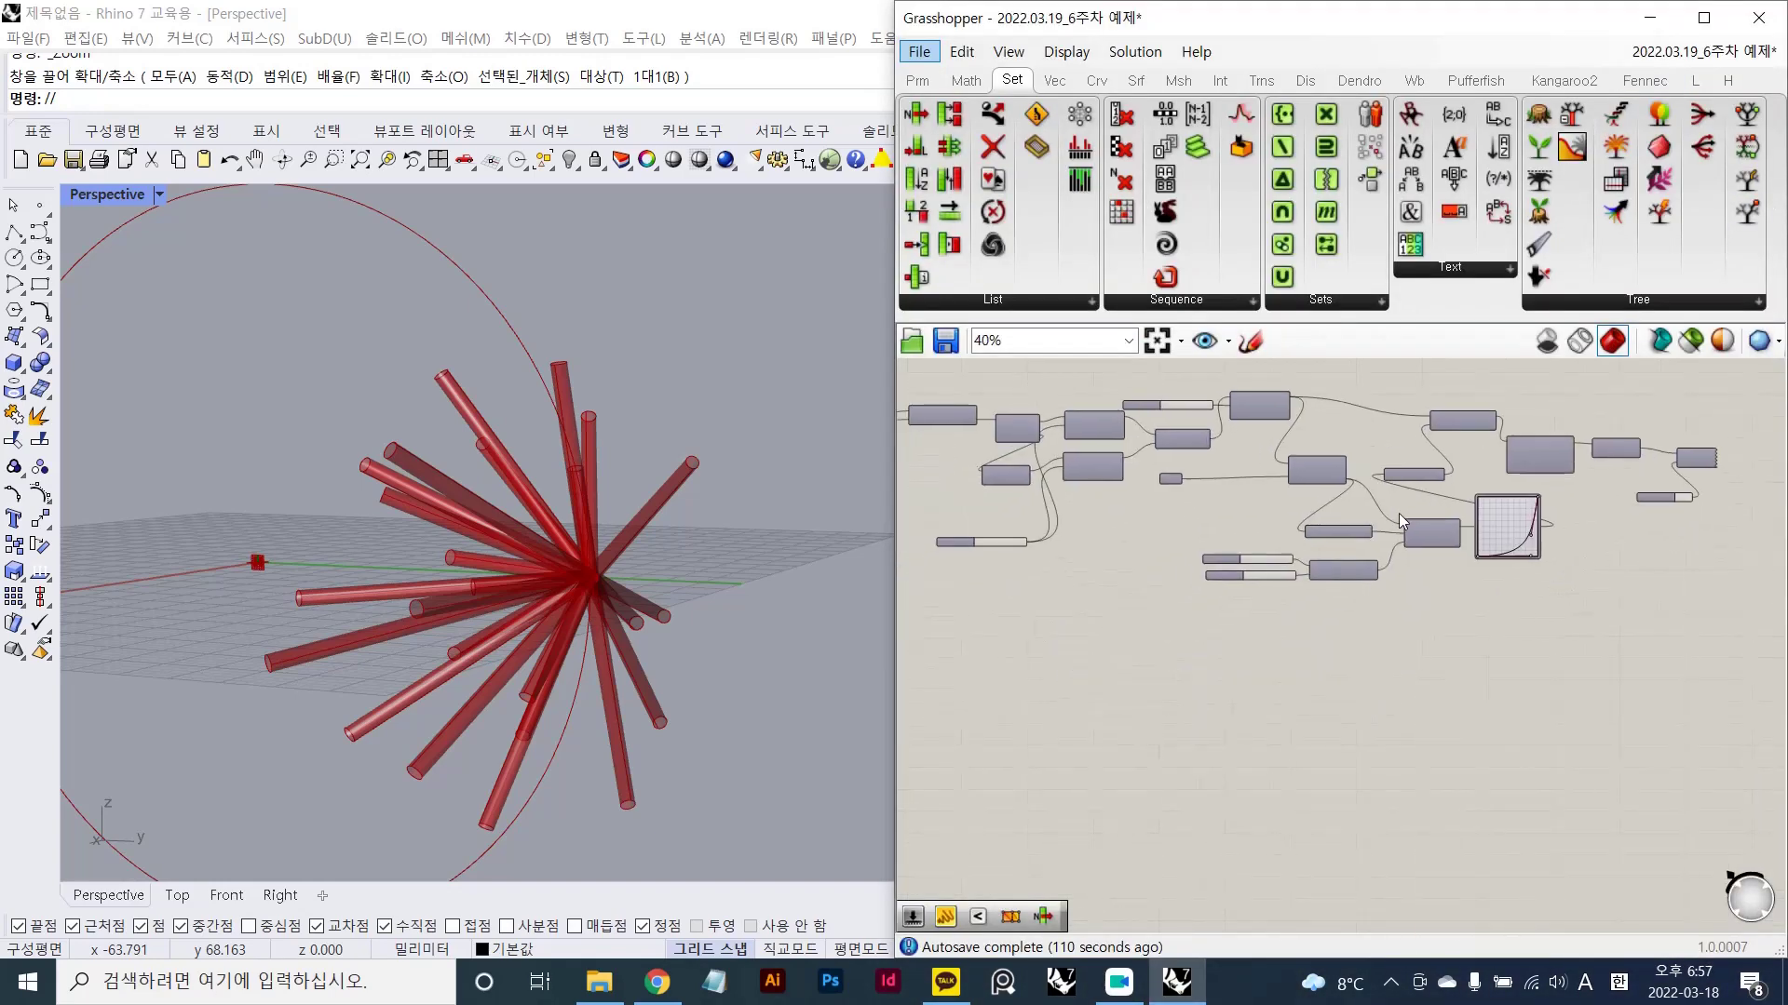
pyautogui.moveTo(1238, 635); pyautogui.dragTo(1336, 630, button='right')
pyautogui.scroll(-4, 1373, 601)
pyautogui.scroll(8, 1364, 605)
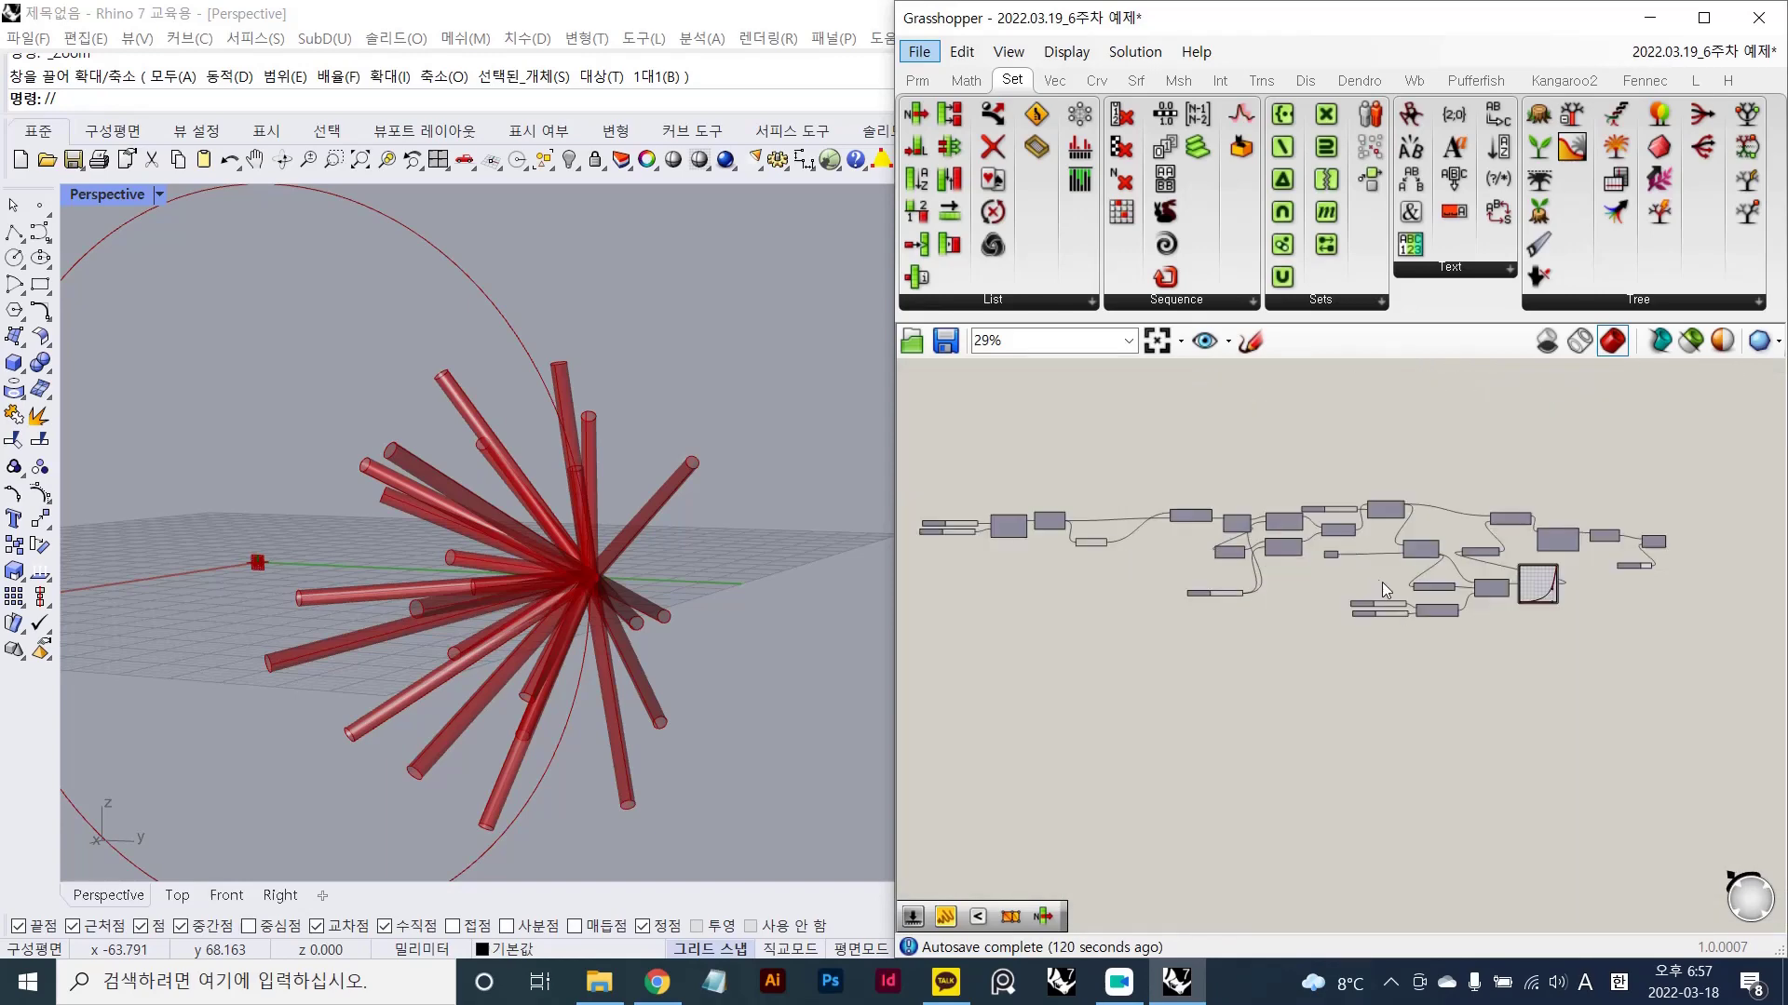
pyautogui.scroll(3, 1378, 538)
pyautogui.scroll(-4, 1424, 512)
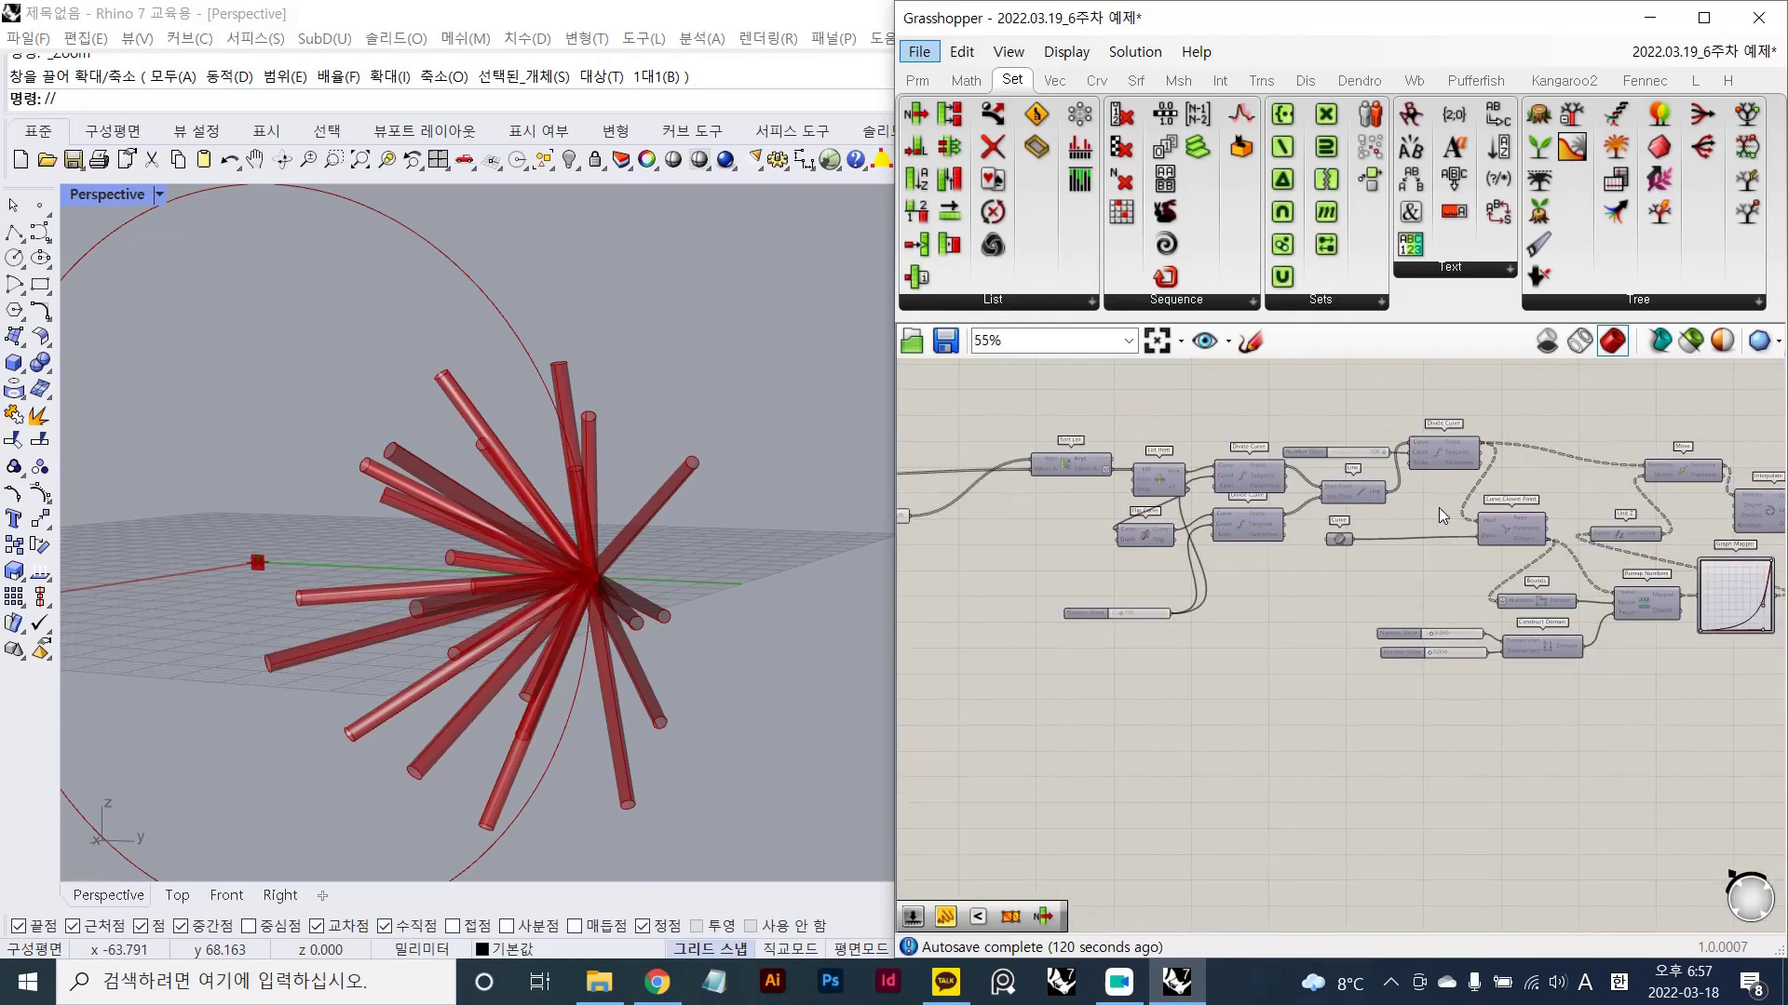
pyautogui.scroll(-5, 1480, 456)
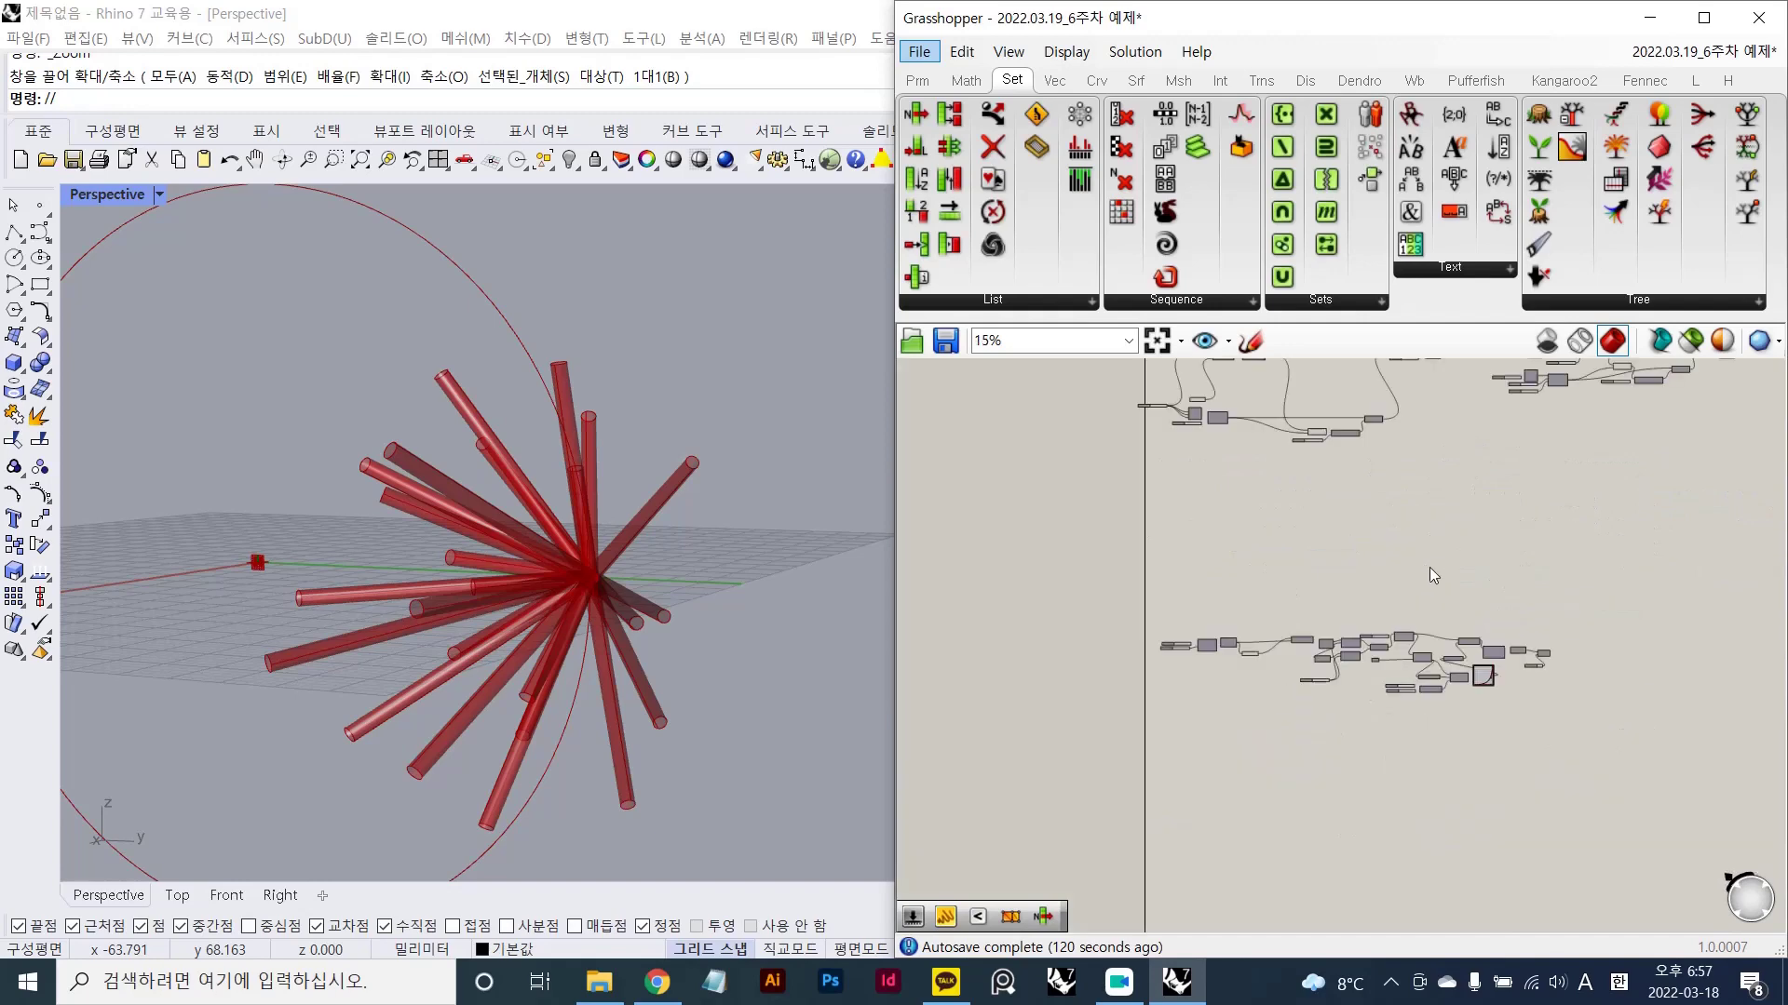
pyautogui.scroll(2, 1661, 514)
pyautogui.moveTo(1716, 554); pyautogui.dragTo(1590, 601, button='right')
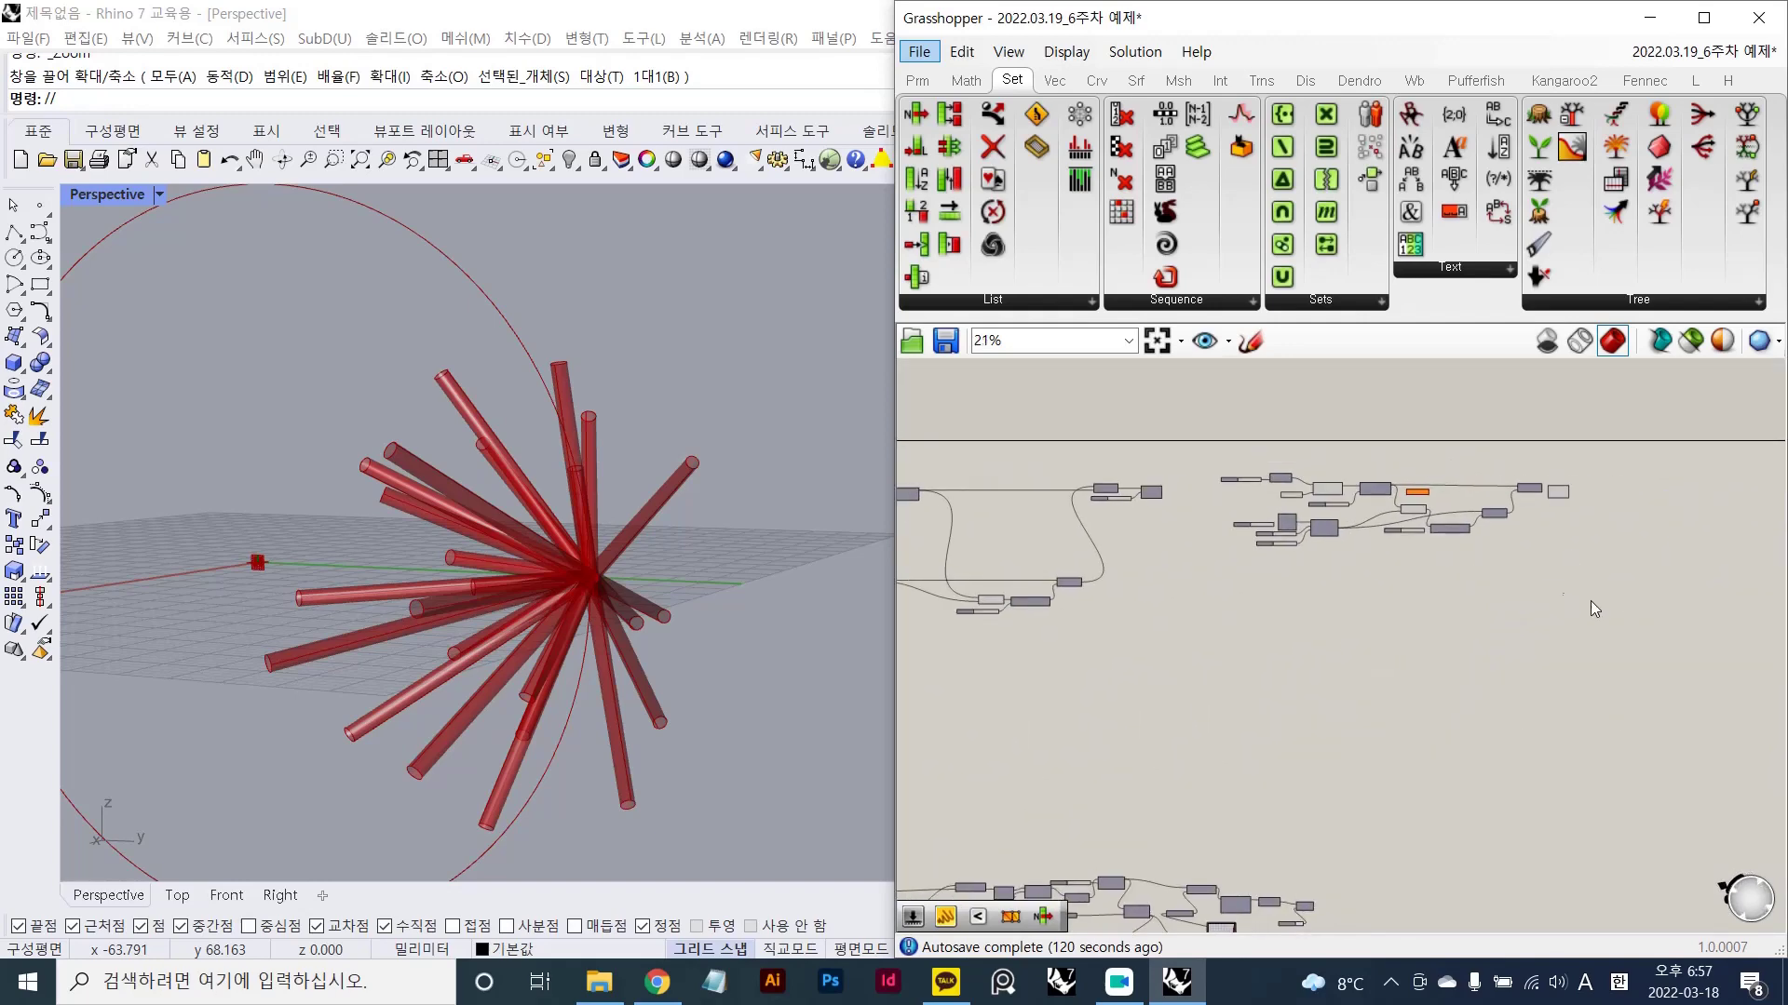
pyautogui.moveTo(1587, 598); pyautogui.dragTo(1235, 466)
pyautogui.press('Delete')
# - Turn on the preview of the Custom Preview component fed by the Loft
pyautogui.moveTo(1108, 635); pyautogui.dragTo(1275, 463, button='right')
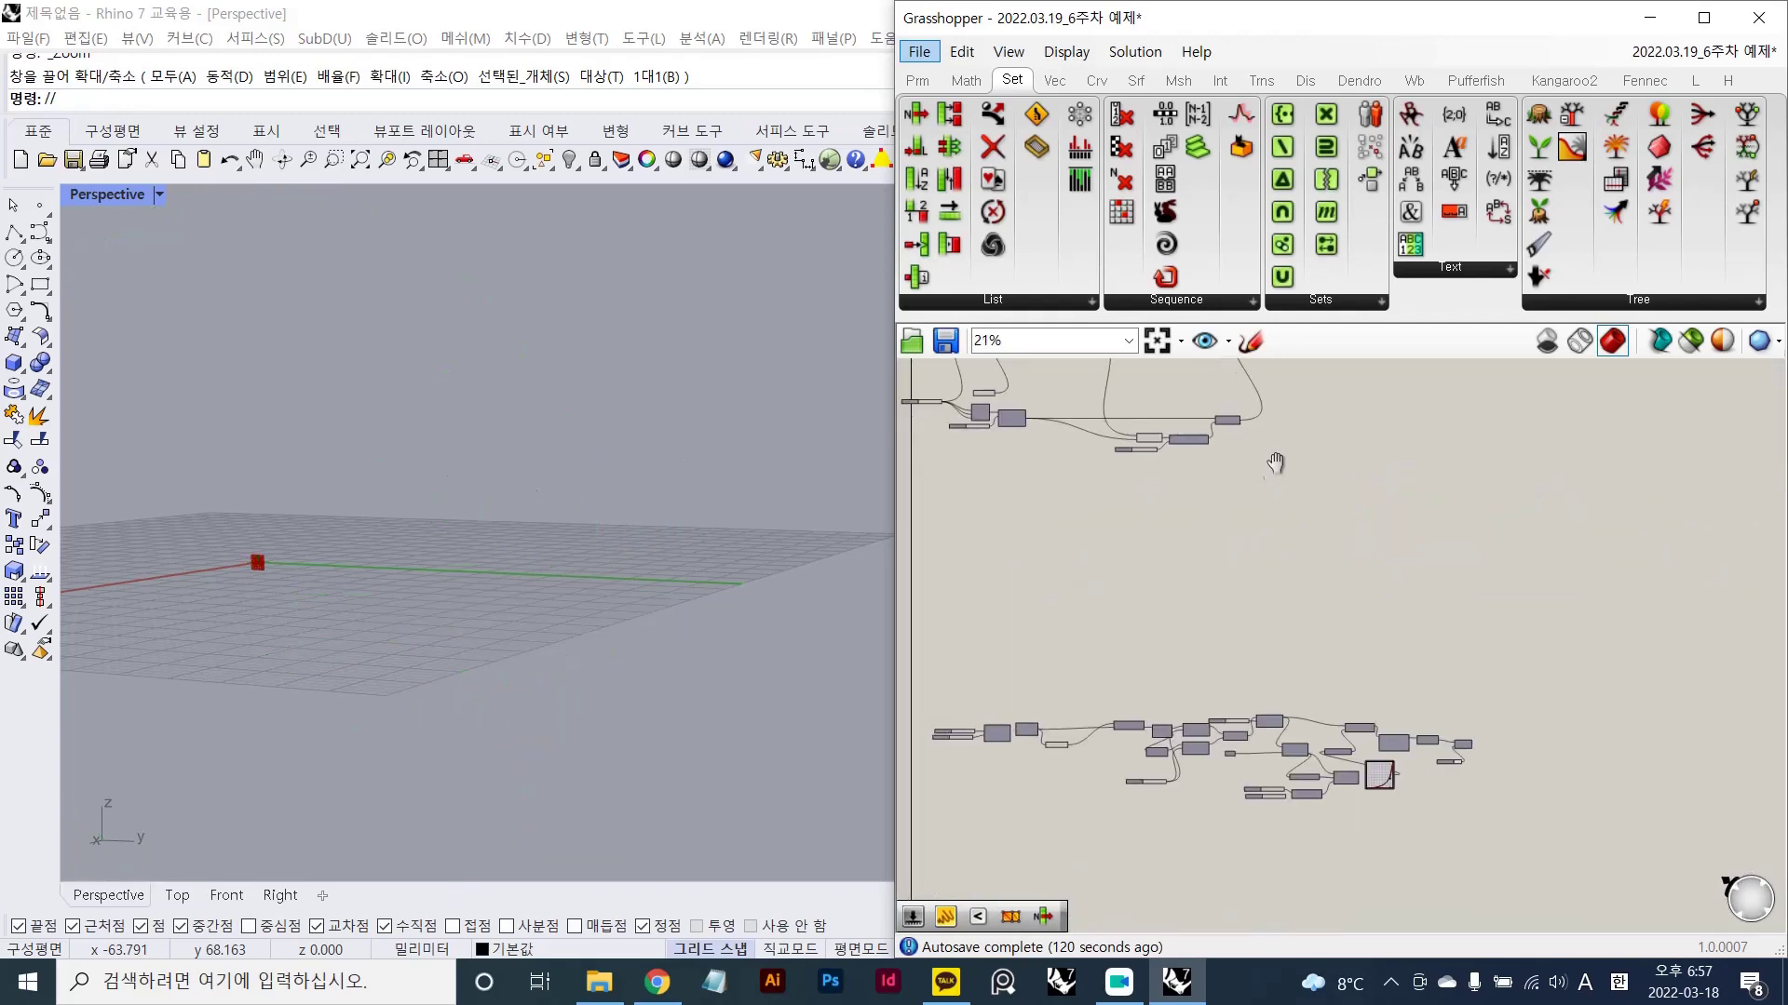
pyautogui.scroll(5, 1195, 599)
pyautogui.moveTo(1177, 644); pyautogui.dragTo(1147, 550, button='right')
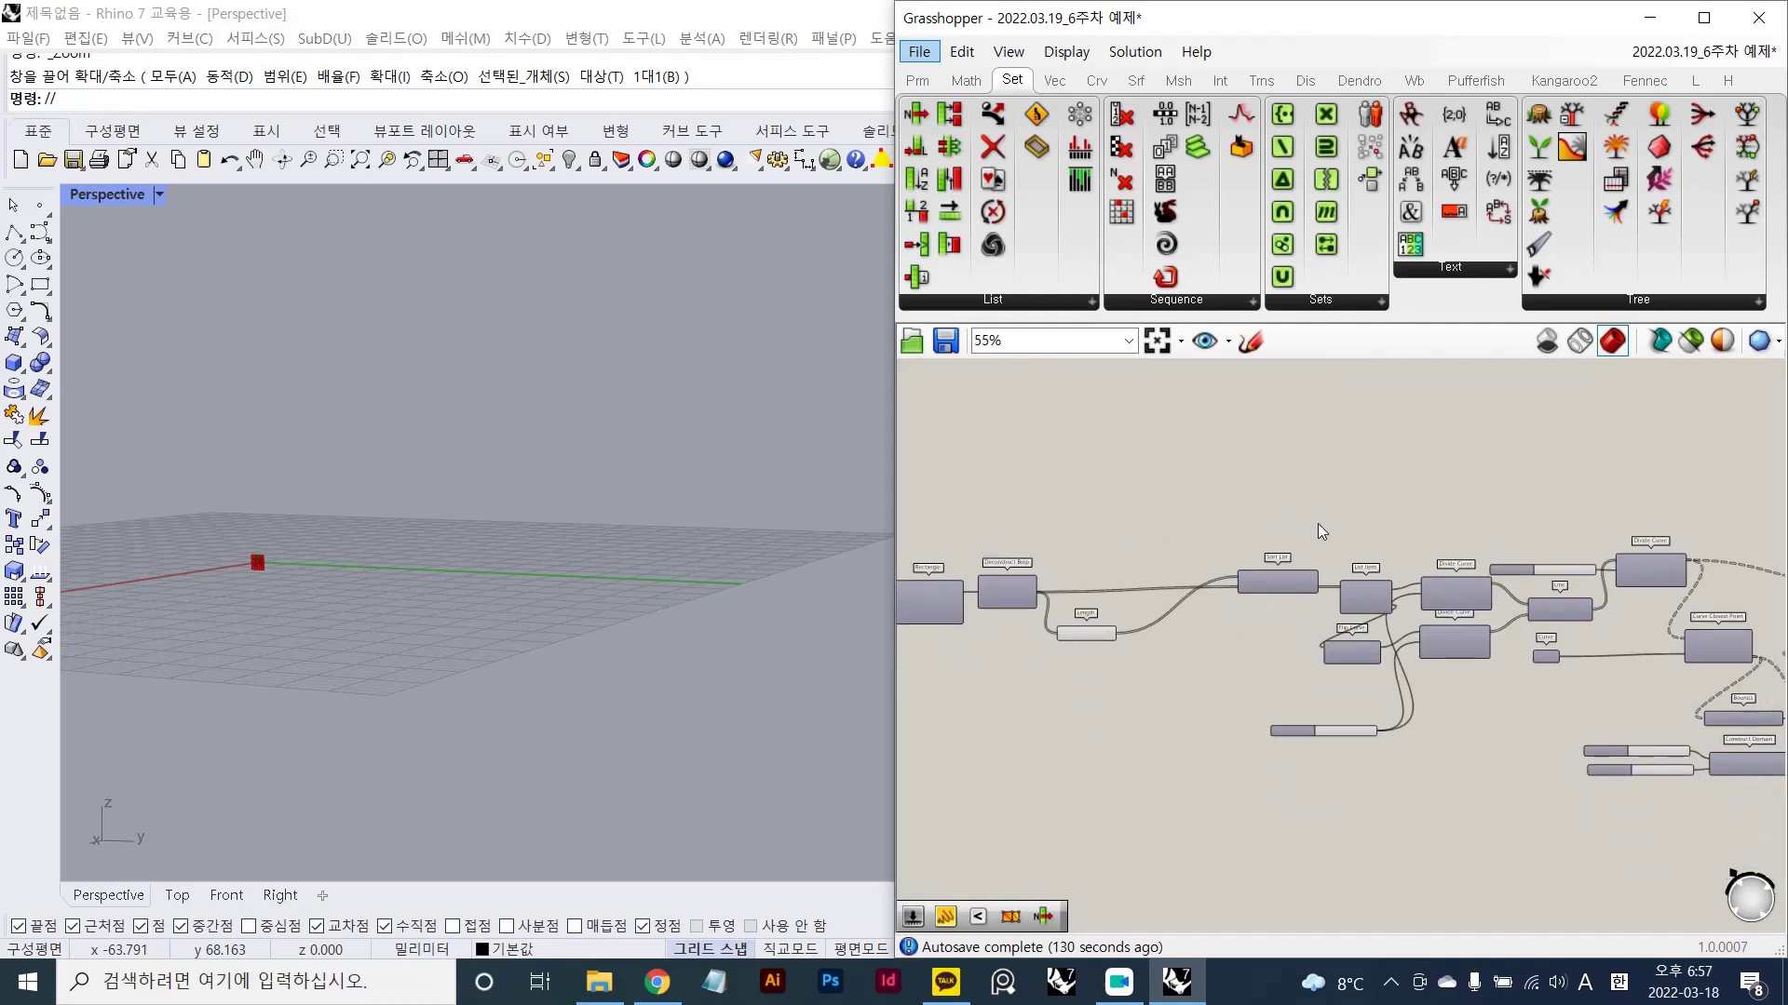
pyautogui.moveTo(1445, 516); pyautogui.dragTo(1126, 531, button='right')
pyautogui.scroll(-6, 590, 570)
pyautogui.moveTo(624, 521); pyautogui.dragTo(710, 581, button='right')
pyautogui.moveTo(1430, 626); pyautogui.dragTo(1098, 632, button='right')
pyautogui.scroll(3, 1489, 633)
pyautogui.click(1536, 674)
pyautogui.hotkey('ctrl', 'q')
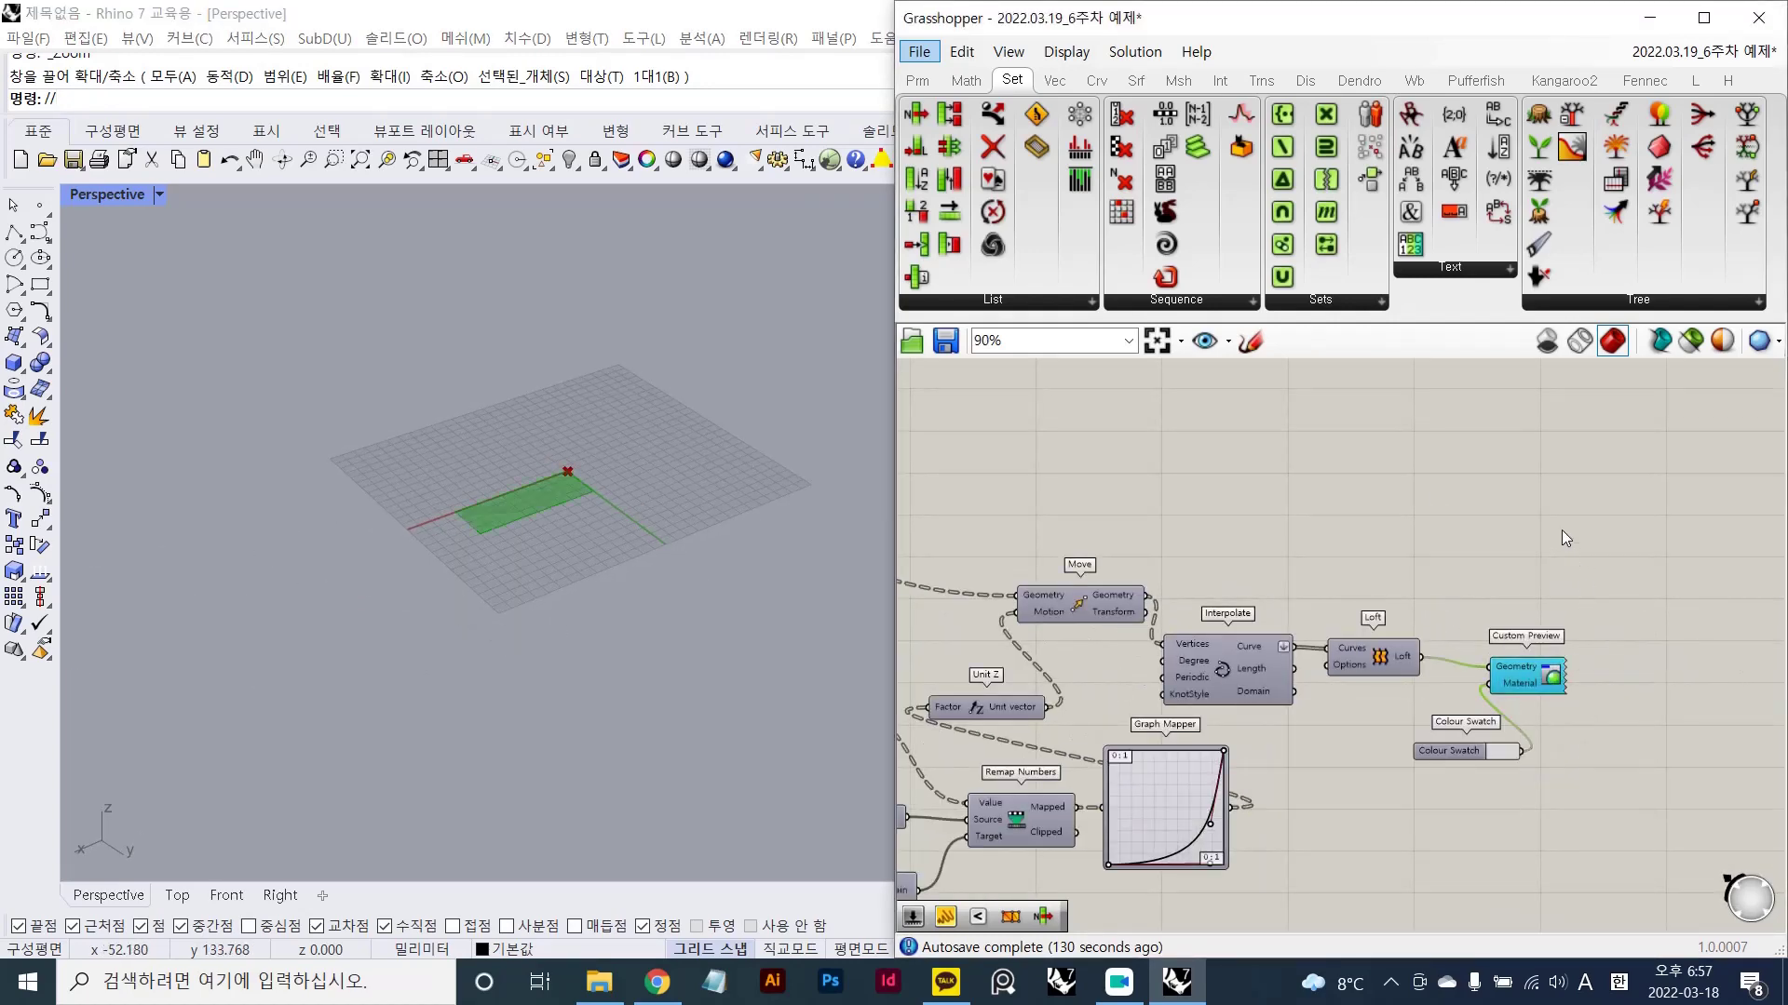
pyautogui.click(1561, 529)
# - Inspect the shape of the white lofted surface up close in the Perspective viewport
pyautogui.scroll(6, 429, 486)
pyautogui.write('Z')
pyautogui.press('Return')
pyautogui.moveTo(504, 438); pyautogui.dragTo(579, 467)
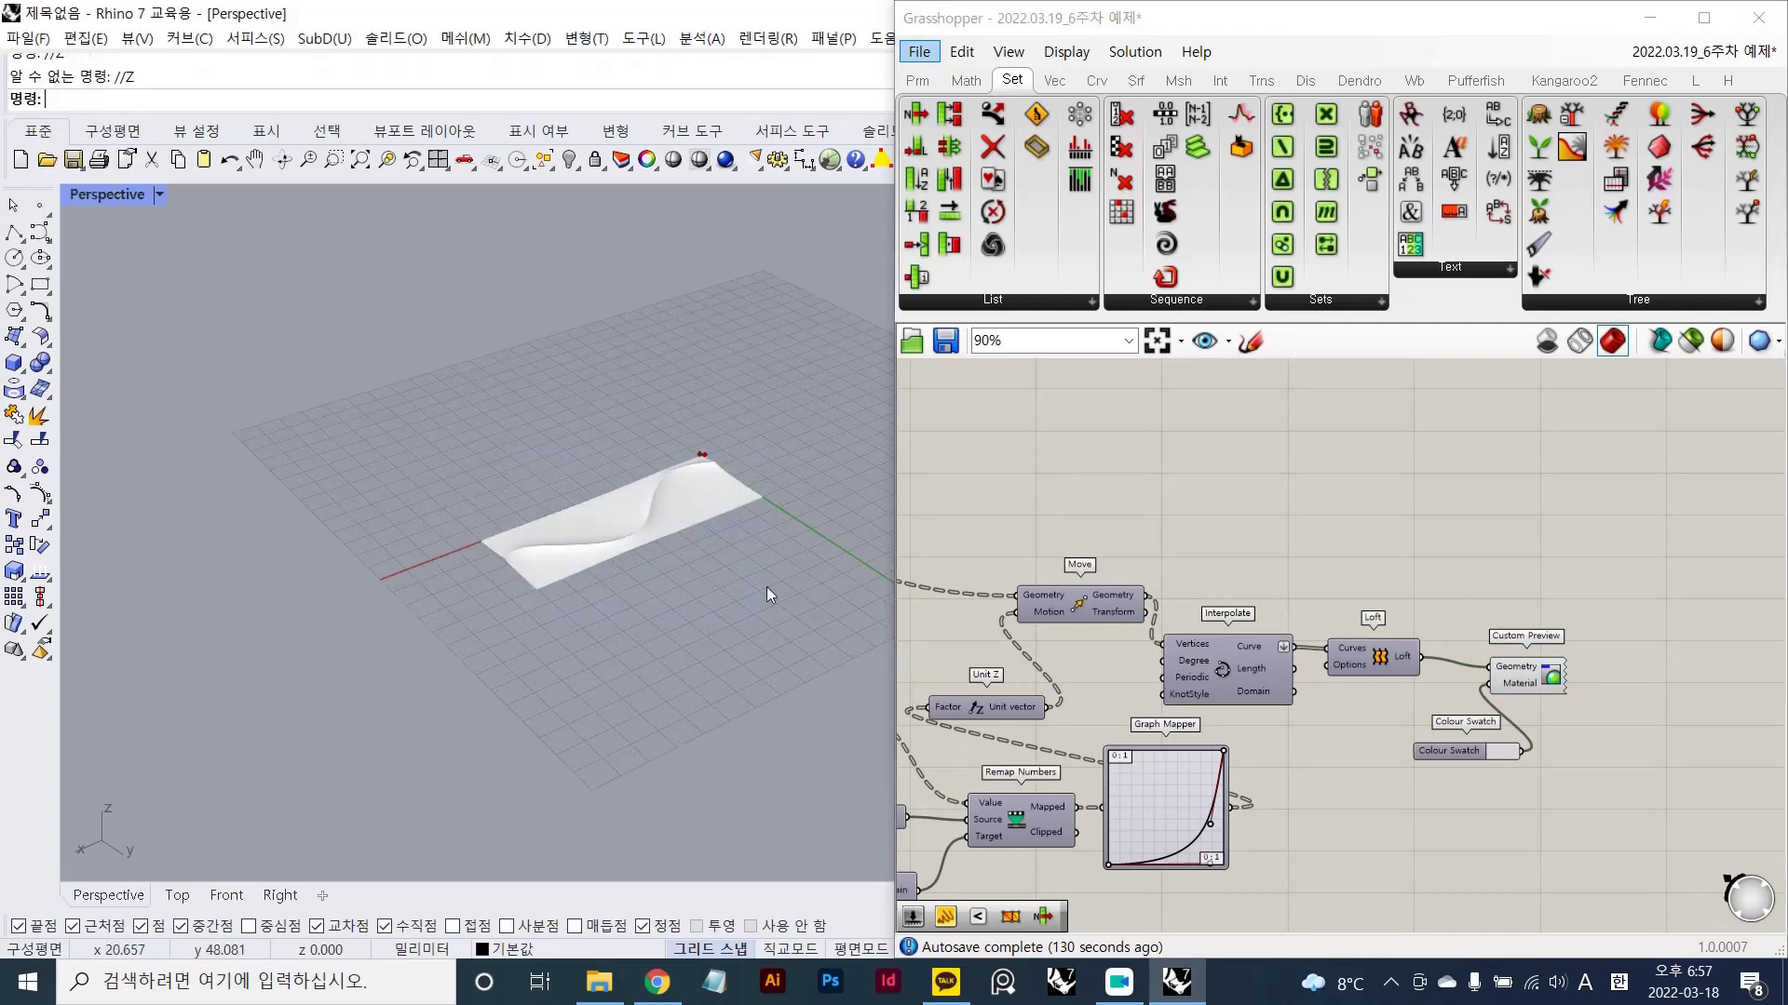
pyautogui.write('z')
pyautogui.press('Return')
pyautogui.moveTo(431, 386); pyautogui.dragTo(731, 607)
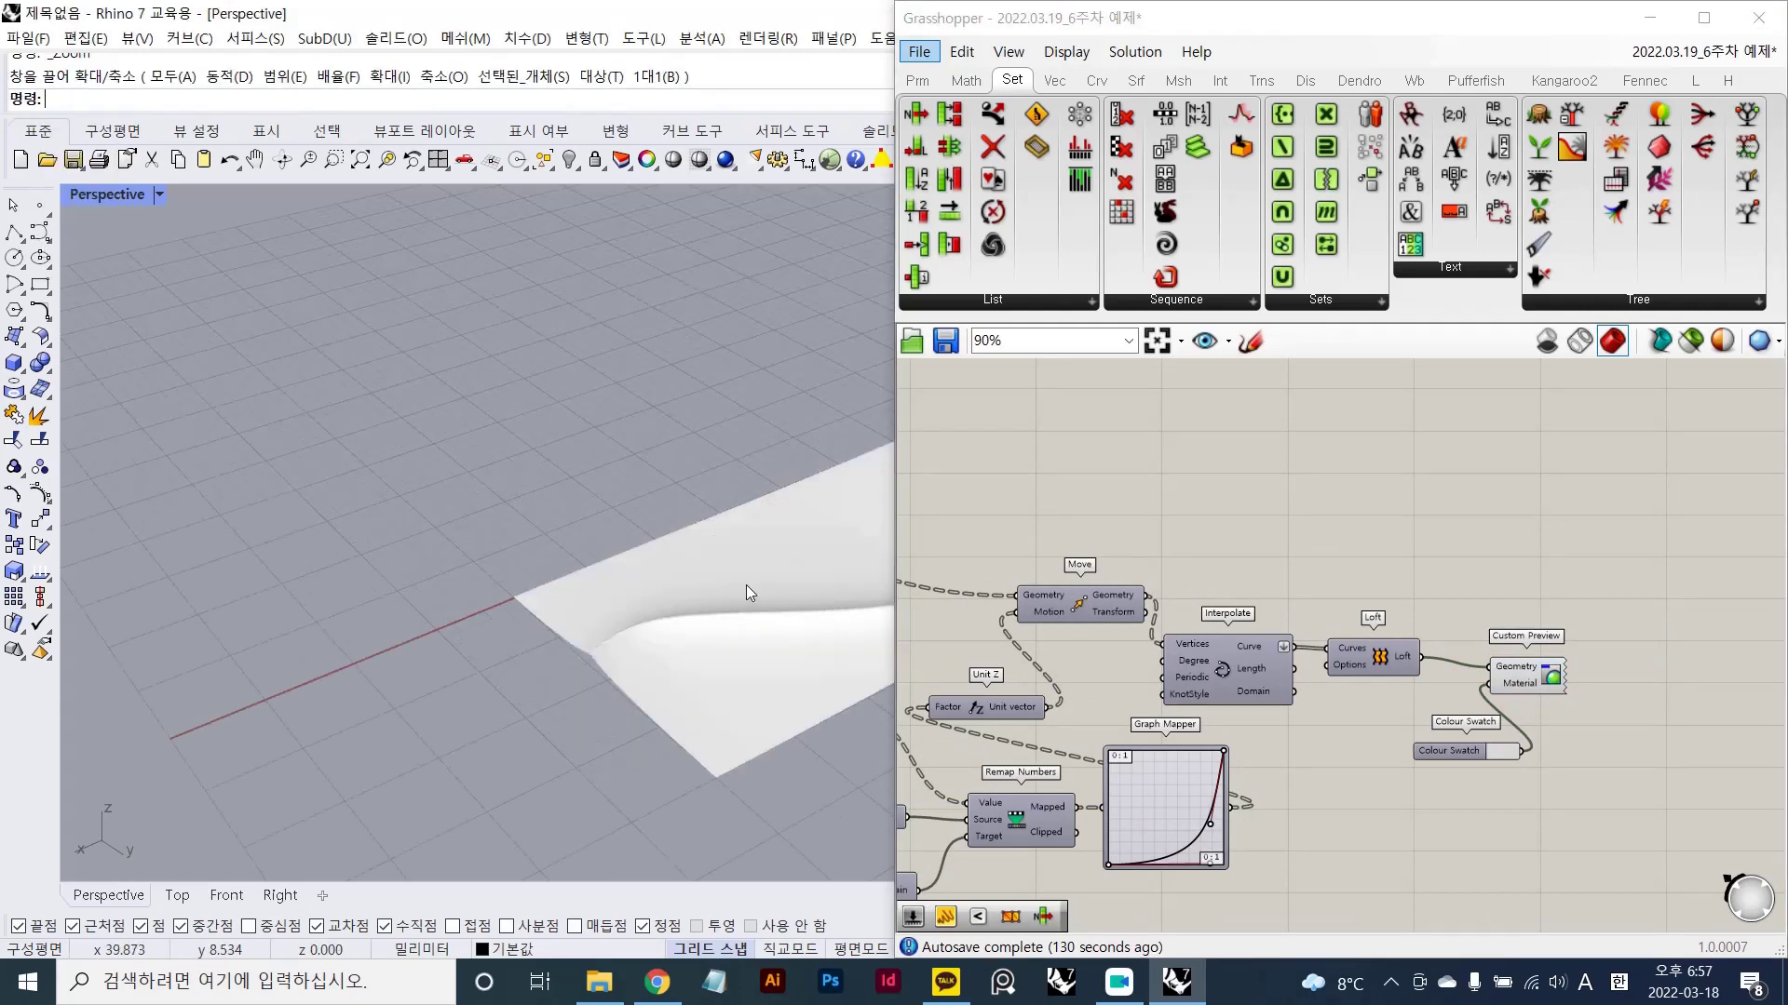
pyautogui.scroll(-4, 746, 585)
pyautogui.keyDown('shift'); pyautogui.moveTo(746, 585); pyautogui.dragTo(629, 567, button='right'); pyautogui.keyUp('shift')
# - Unhide the hidden curve in Rhino with the Show command
pyautogui.moveTo(900, 795); pyautogui.dragTo(1292, 663, button='right')
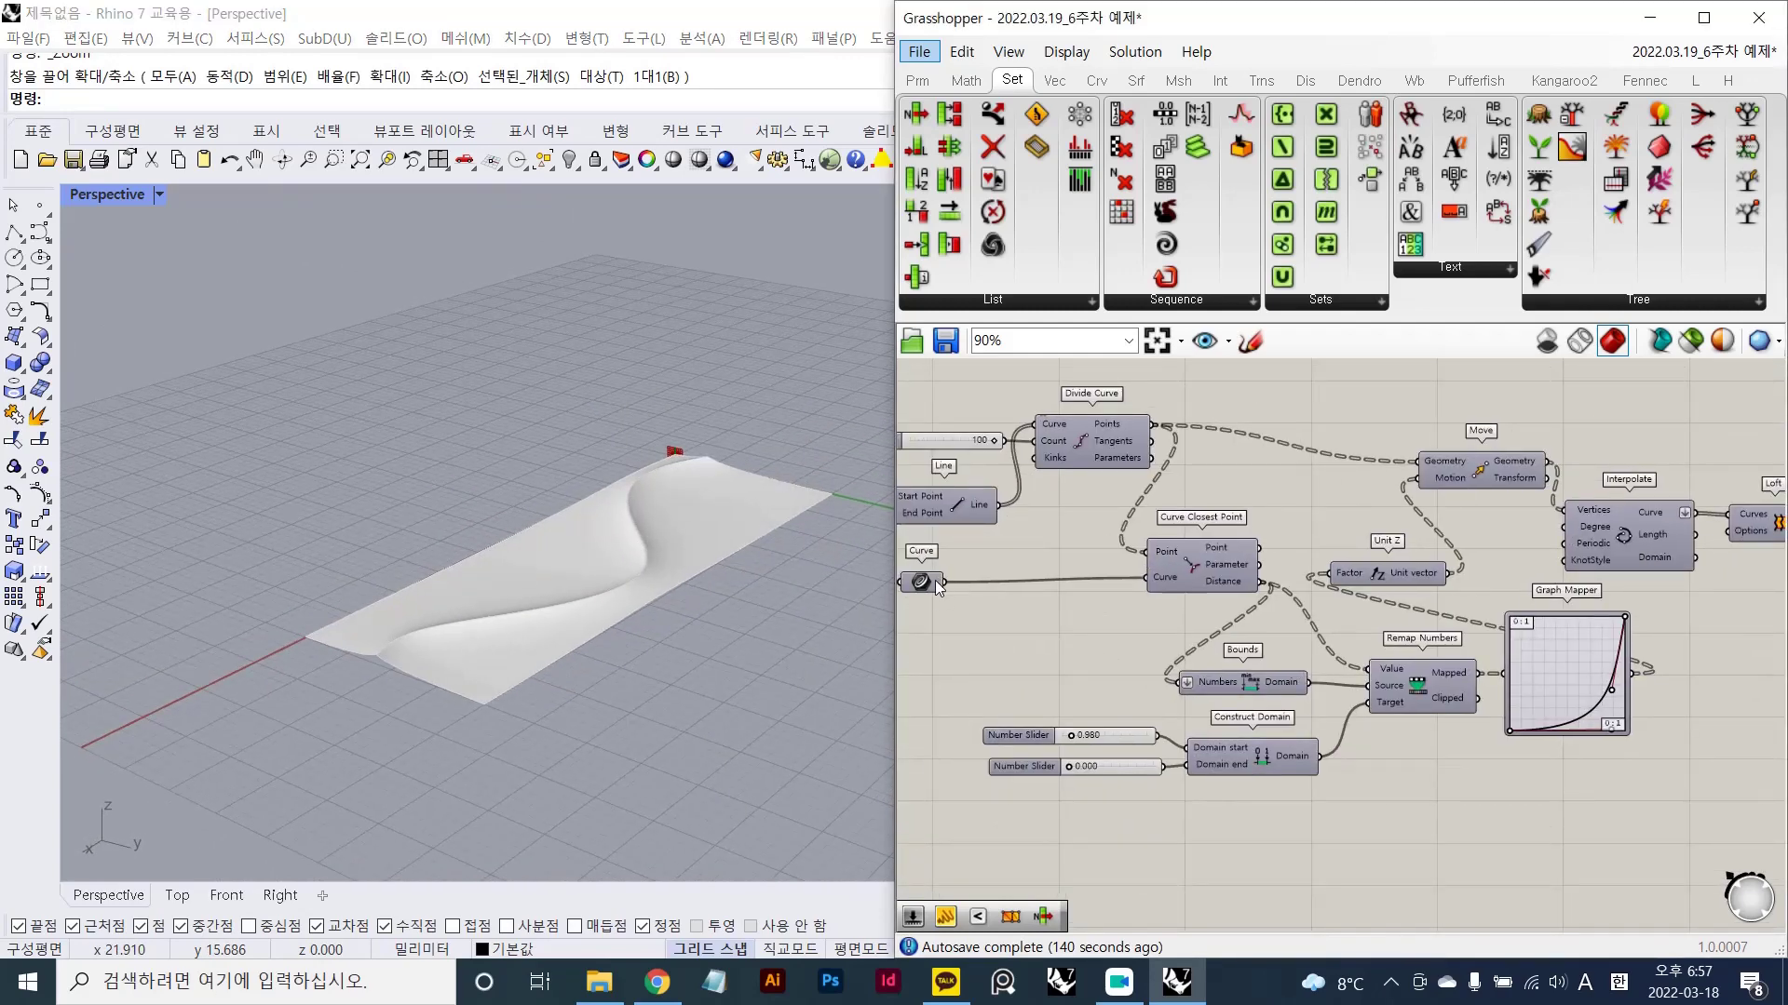
pyautogui.click(728, 619)
pyautogui.write('show')
pyautogui.press('Return')
pyautogui.moveTo(724, 618); pyautogui.dragTo(608, 580, button='right')
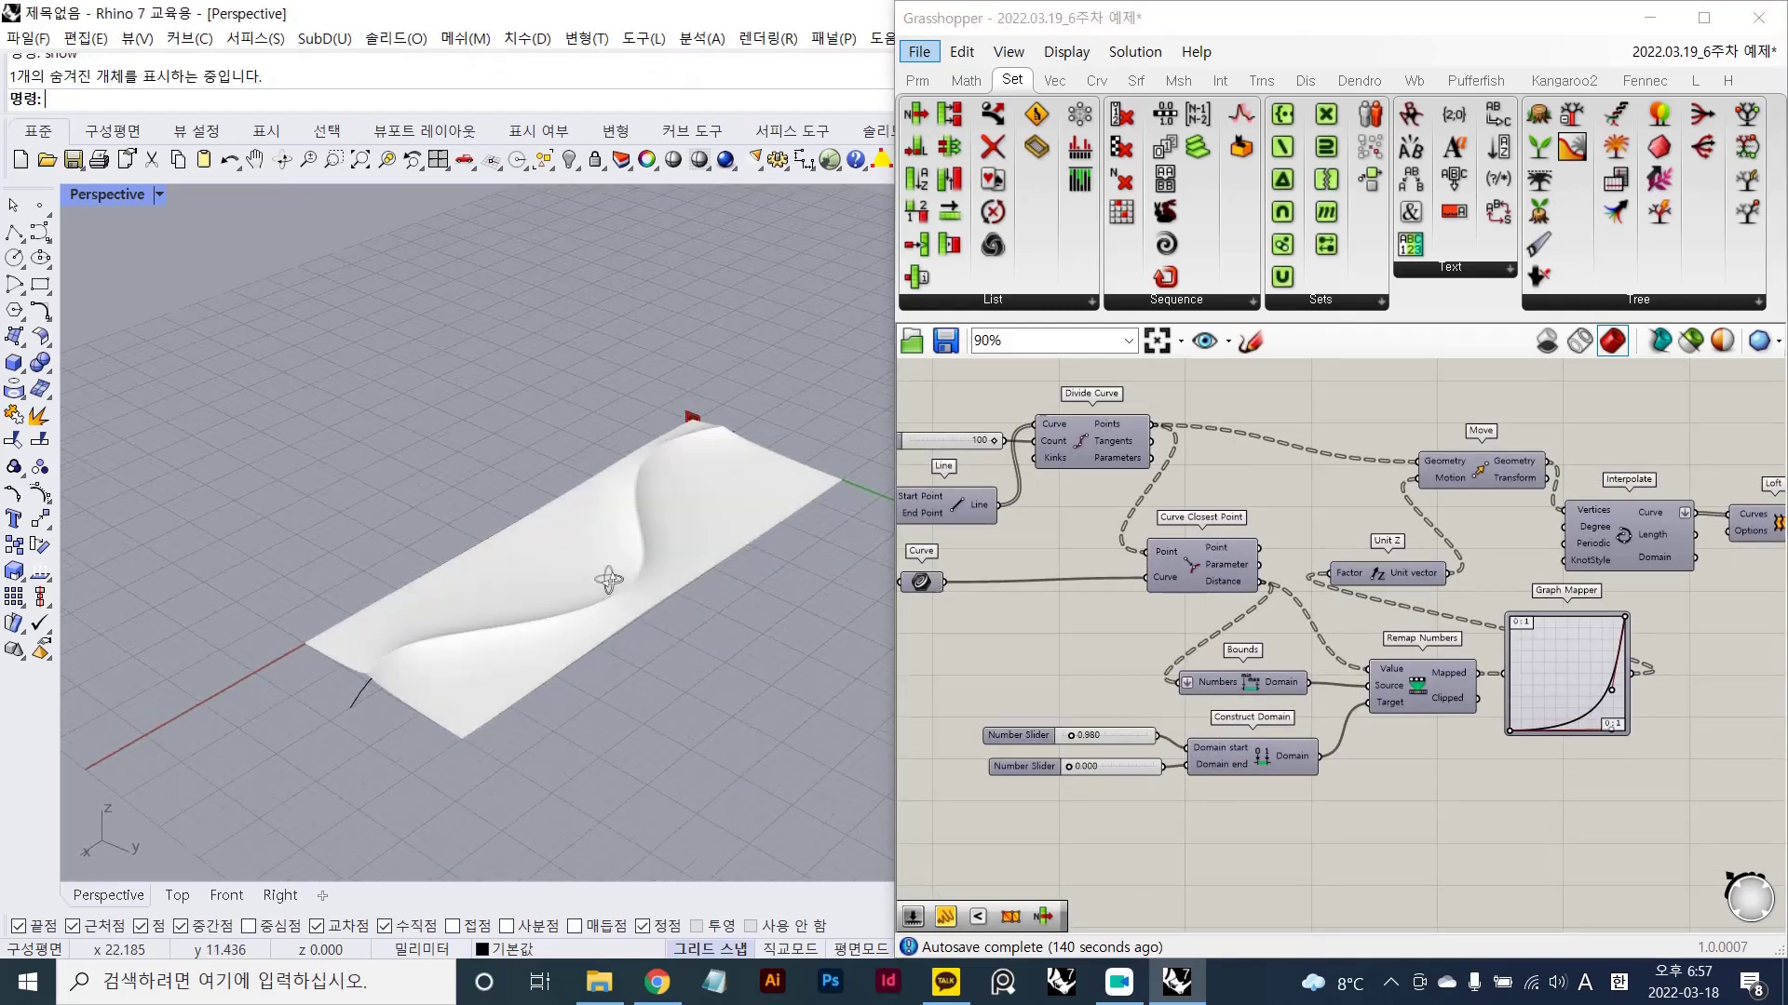
pyautogui.click(363, 694)
pyautogui.scroll(2, 626, 563)
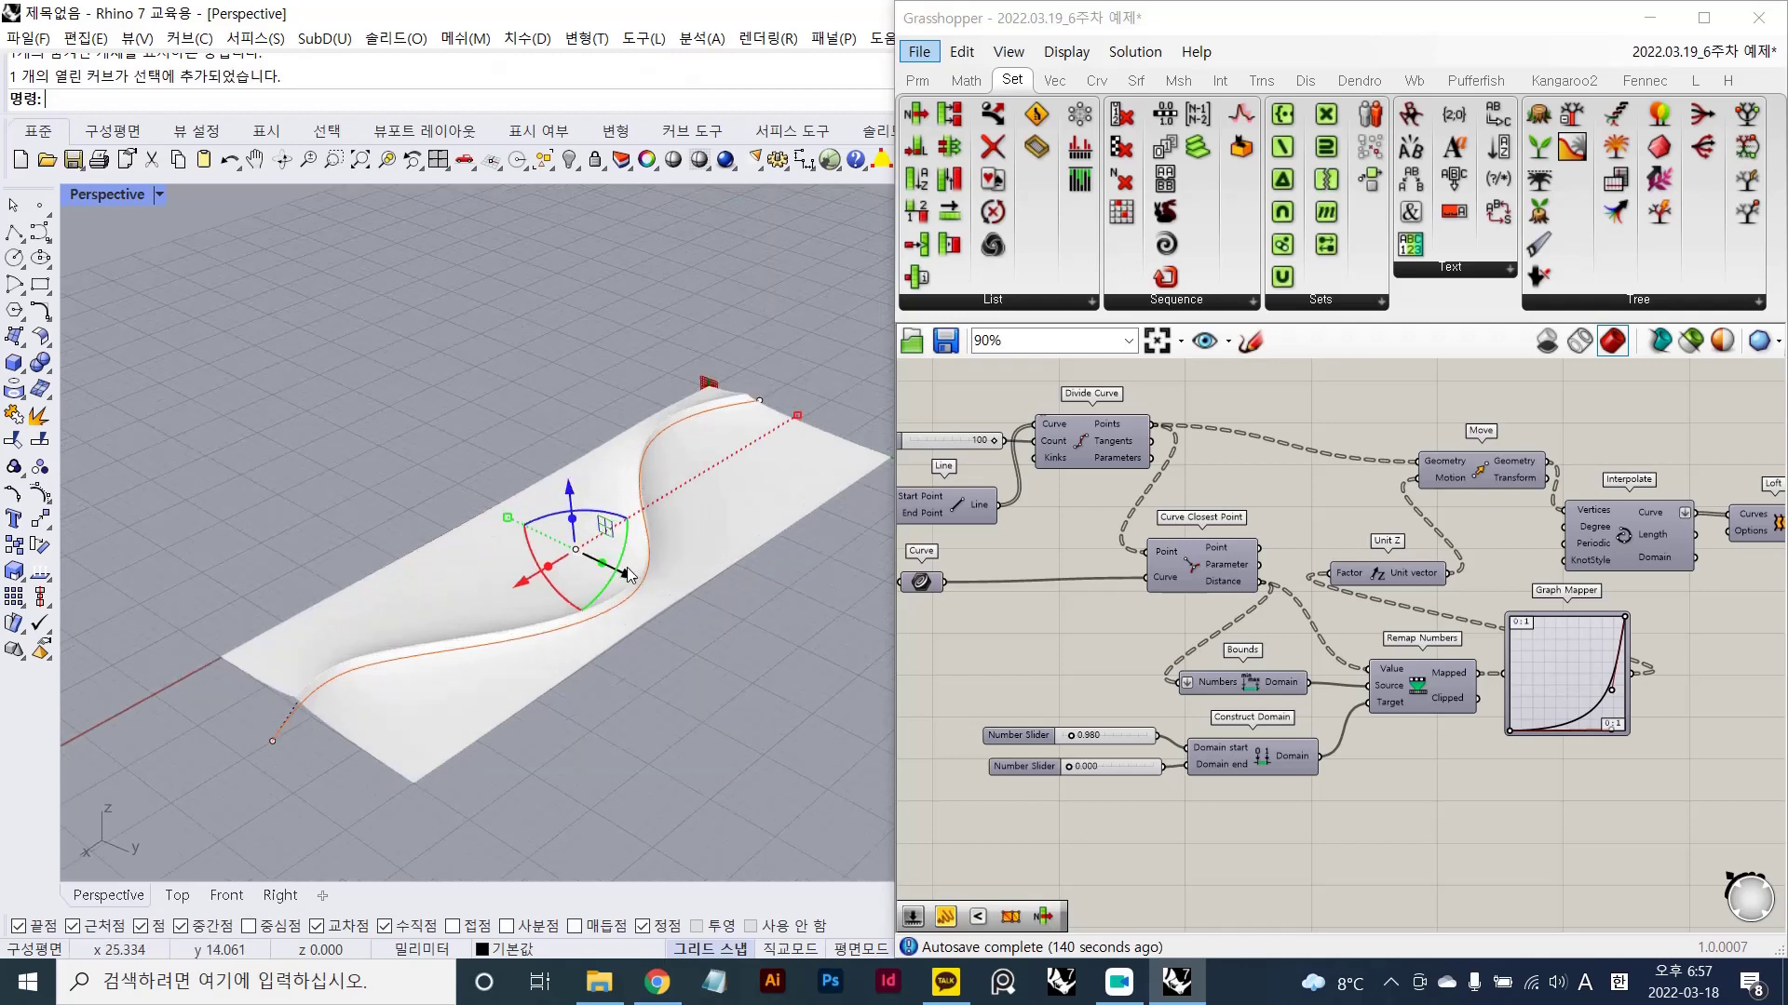
pyautogui.press('F10')
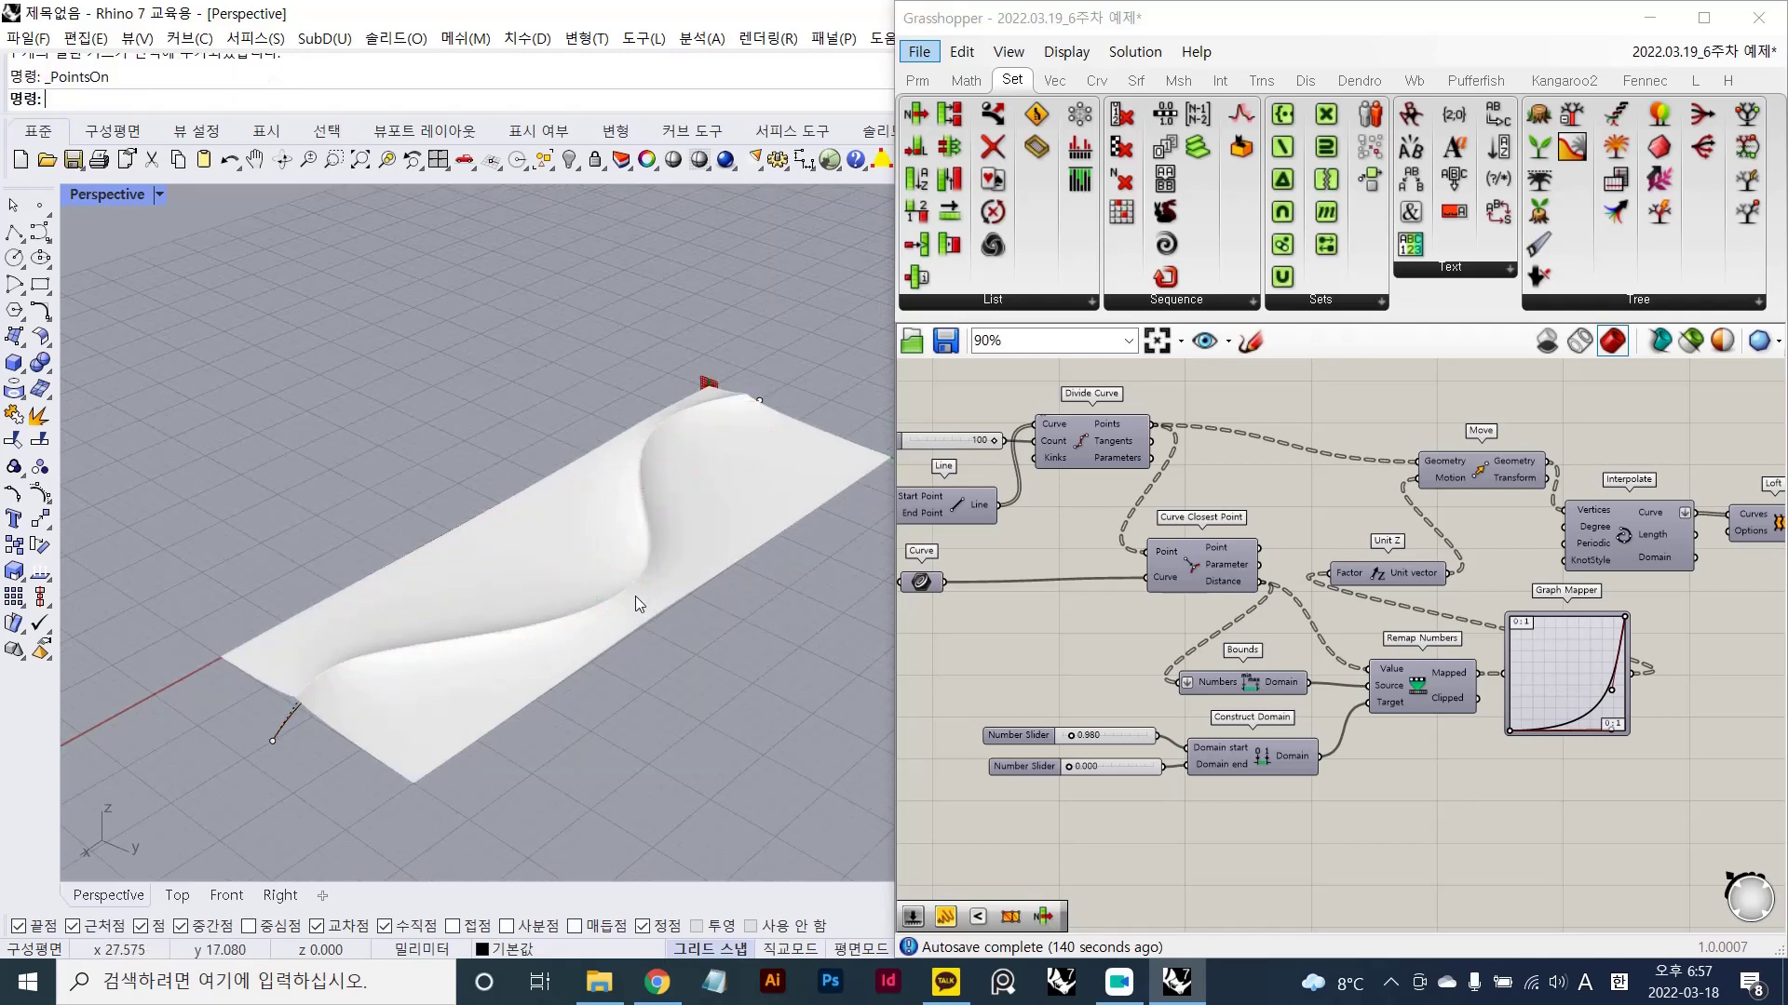
pyautogui.click(288, 716)
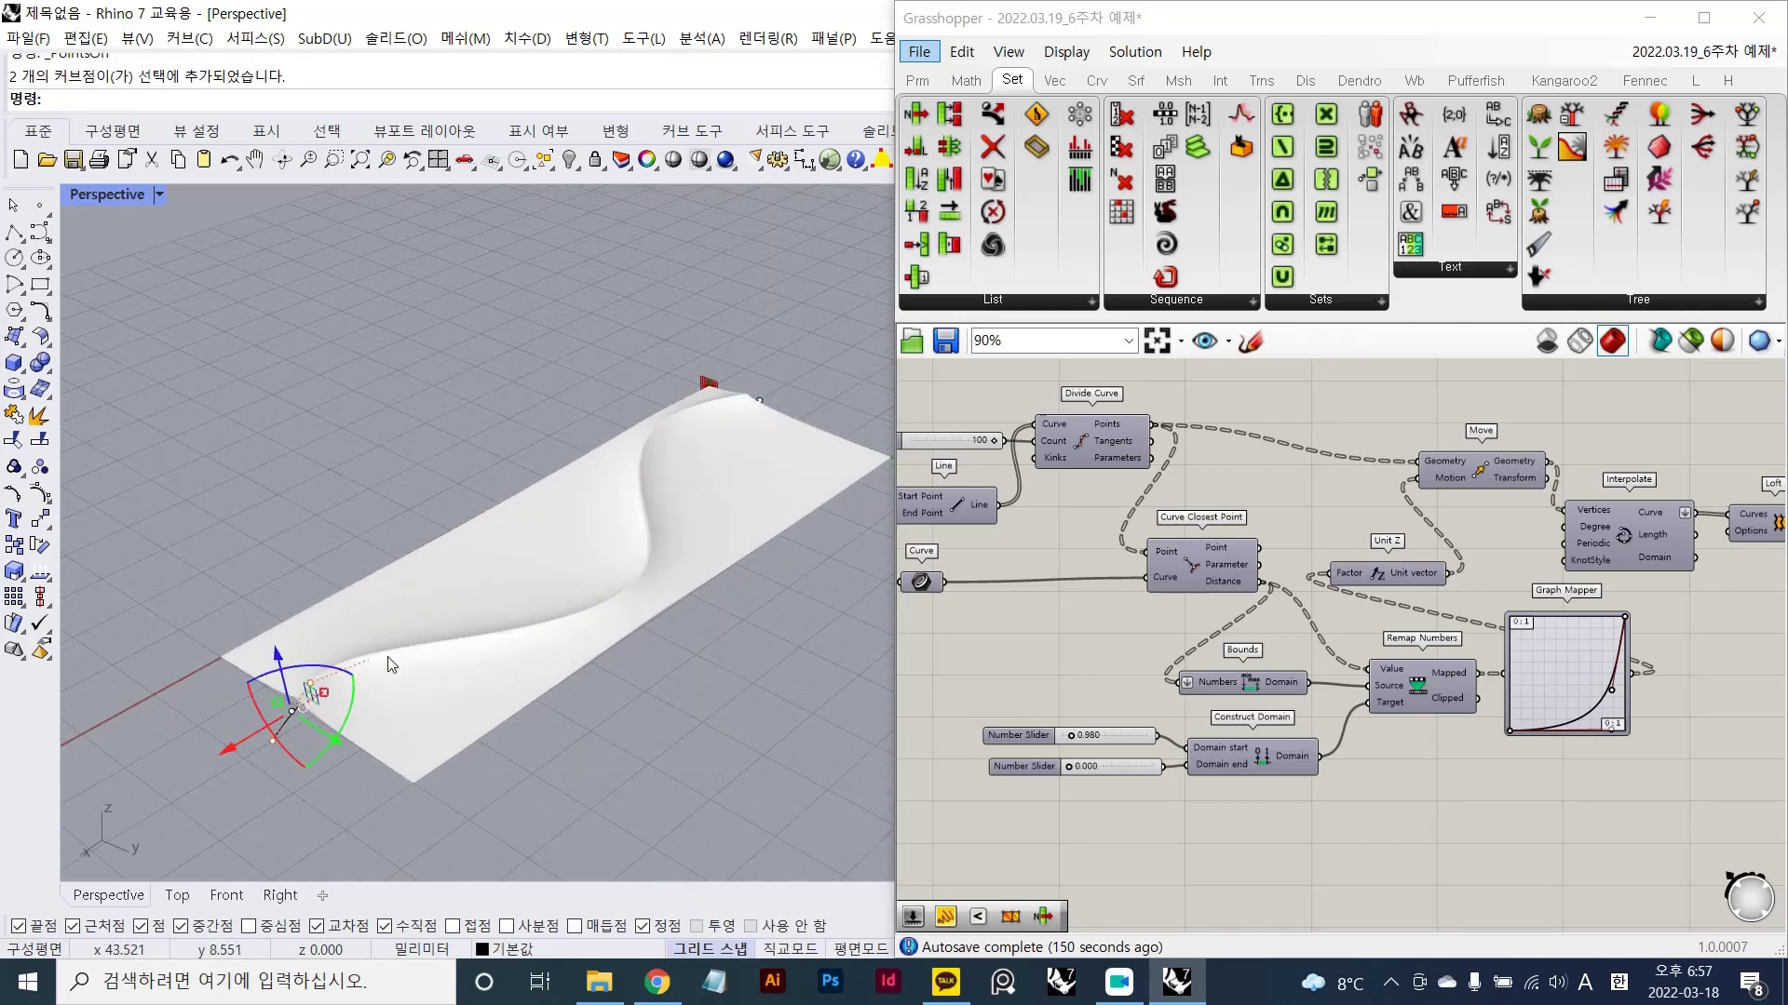
pyautogui.scroll(1, 391, 664)
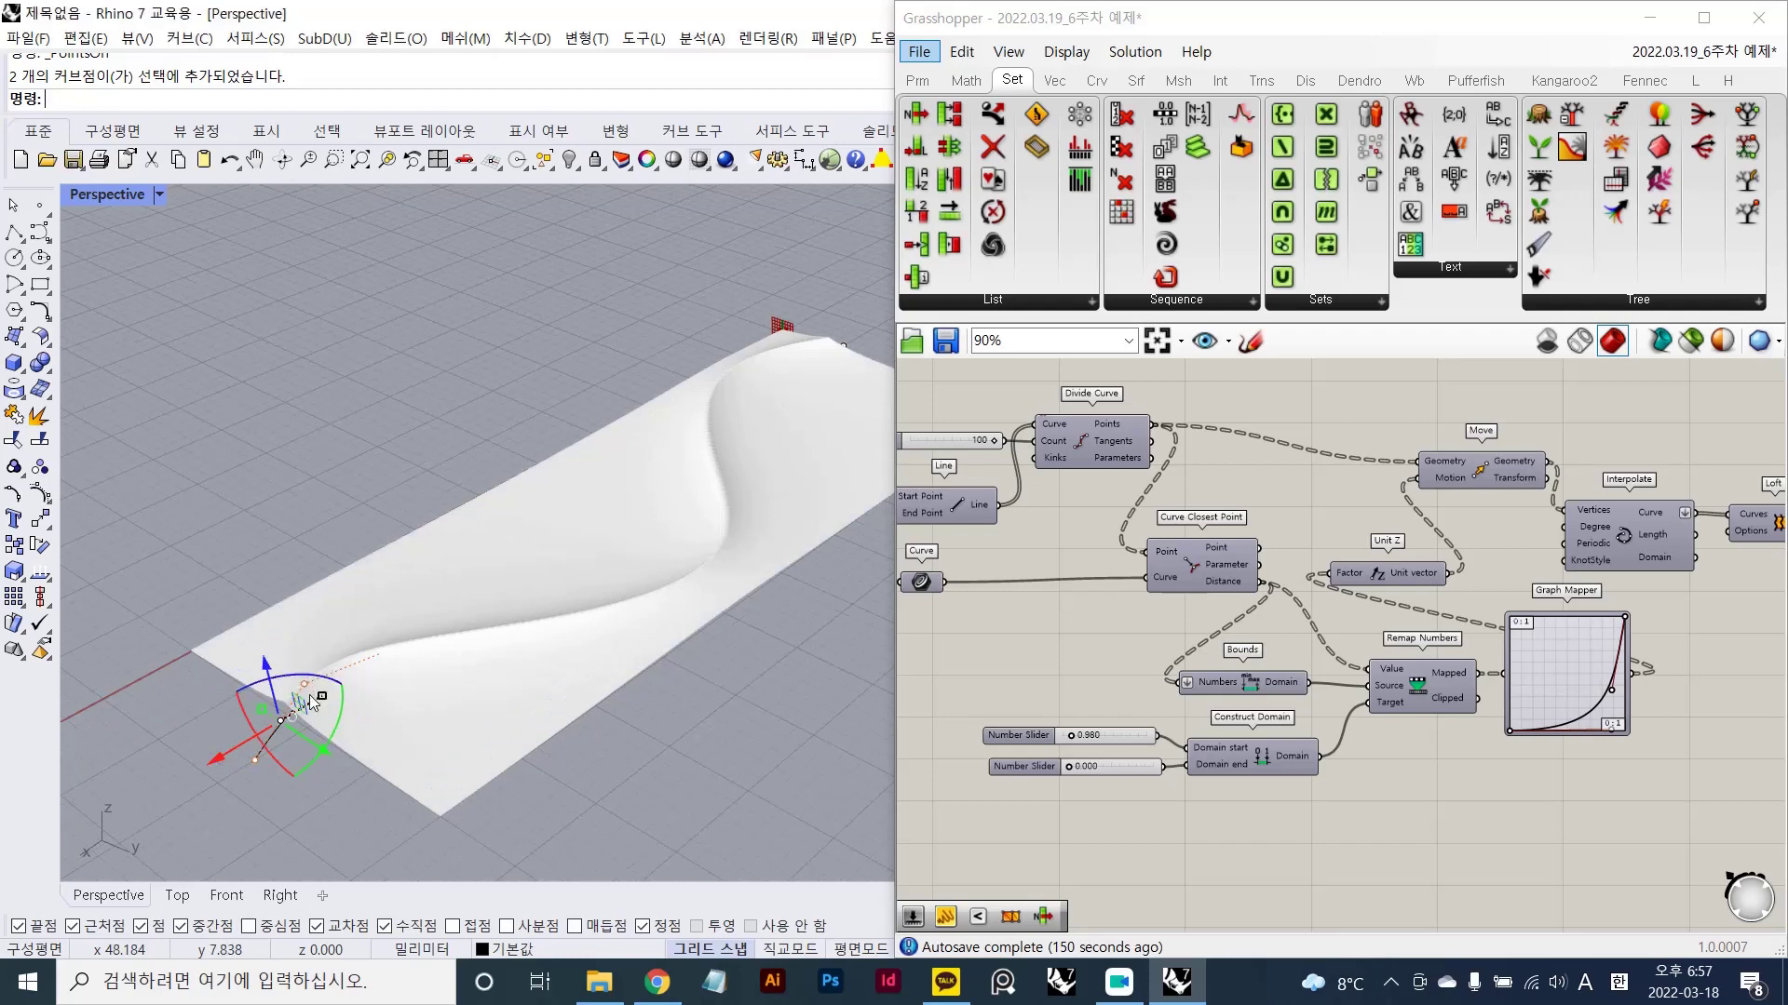
pyautogui.press('Escape')
pyautogui.press('Escape')
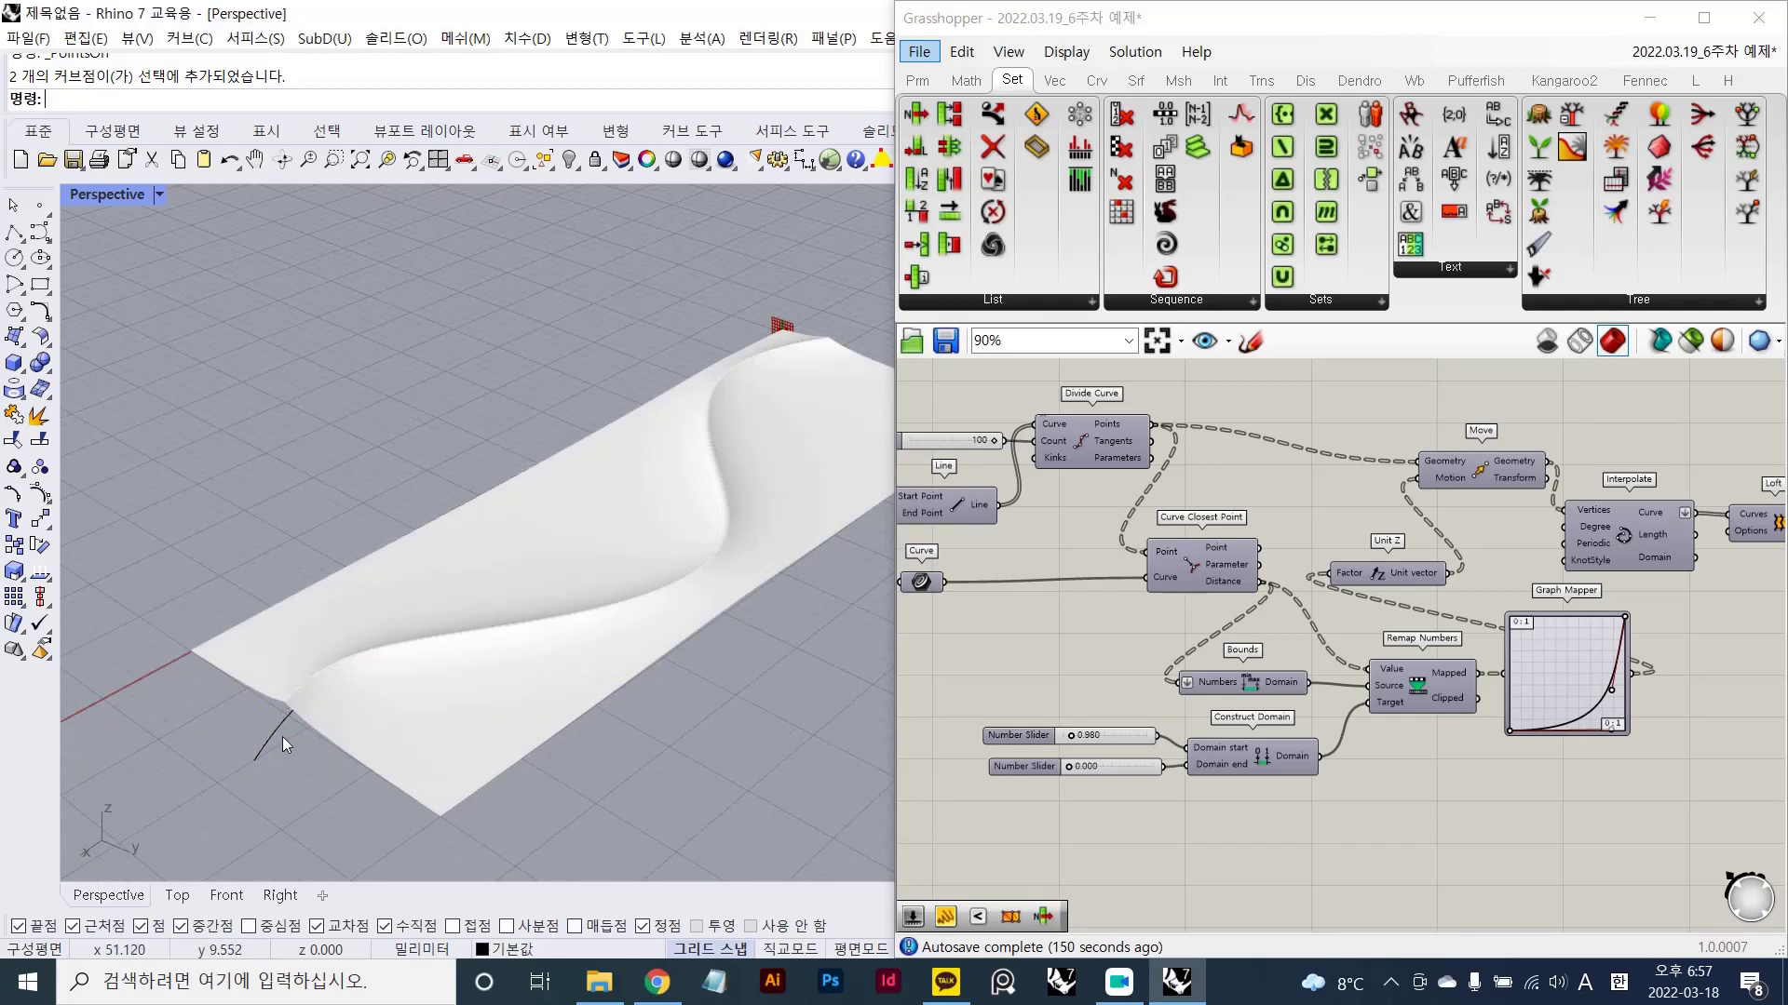
# - Select the wavy curve along the lofted surface and move it straight up in Z
pyautogui.click(283, 722)
pyautogui.moveTo(647, 466)
pyautogui.mouseDown()
pyautogui.moveTo(644, 402)
pyautogui.moveTo(651, 435)
pyautogui.mouseUp()
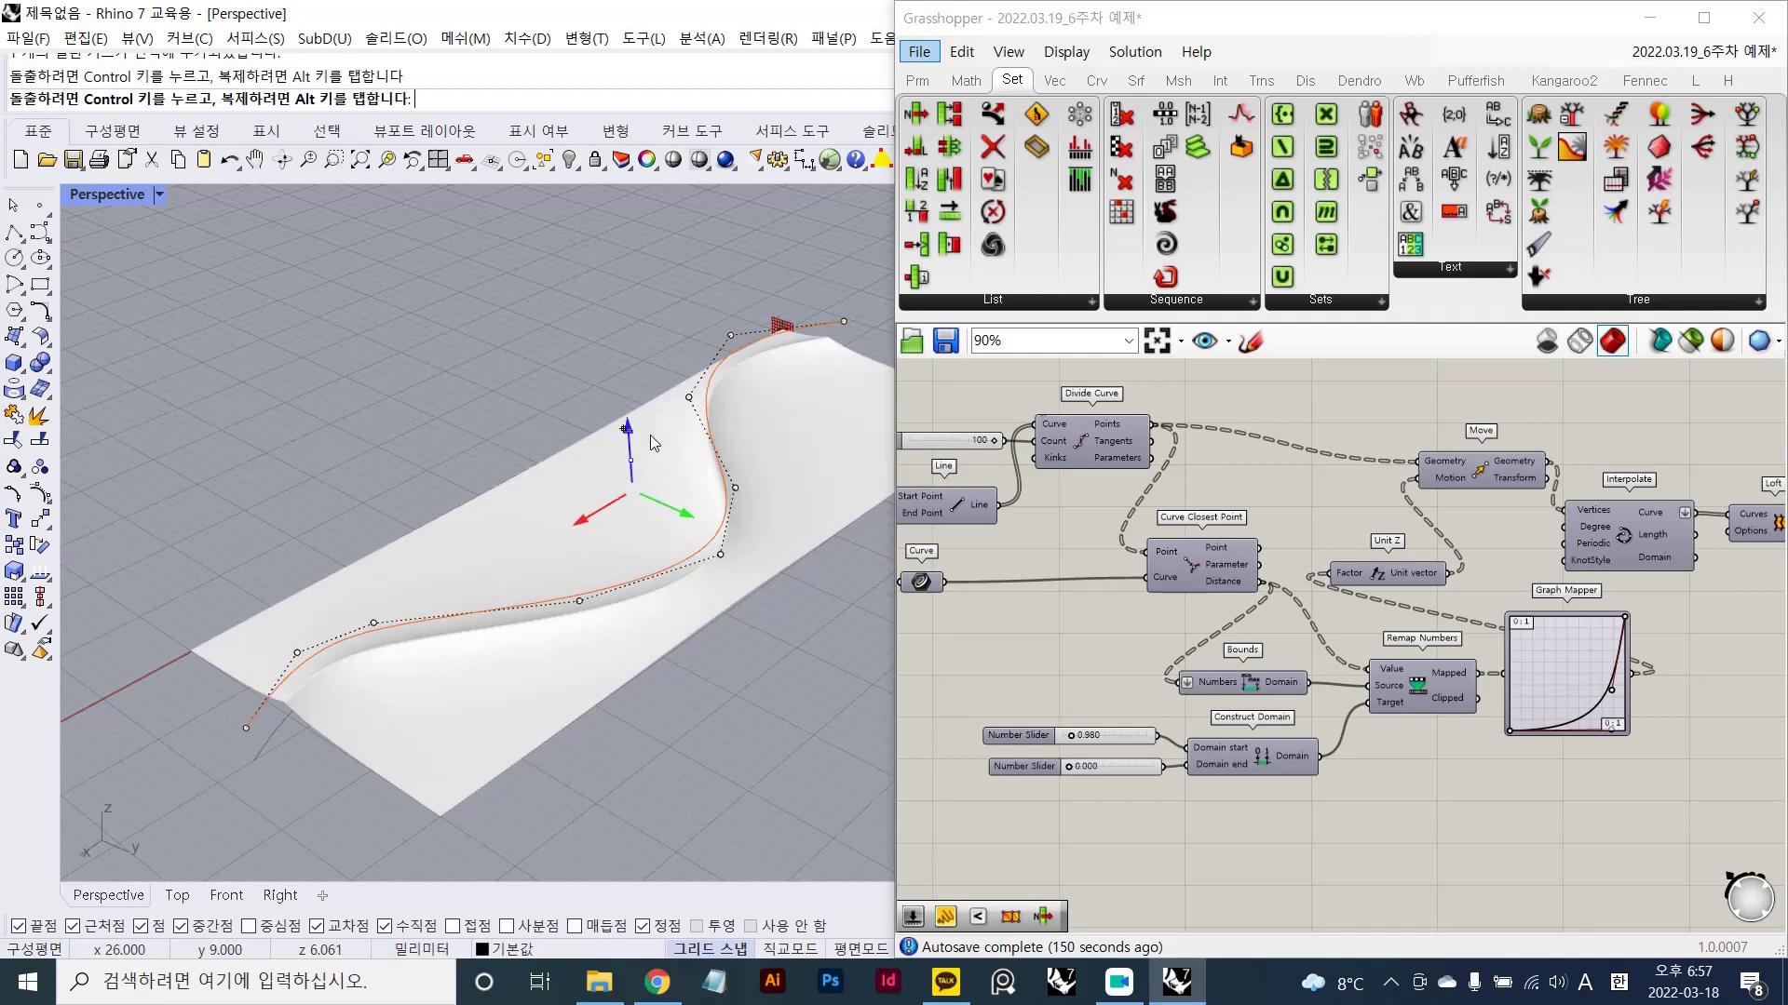
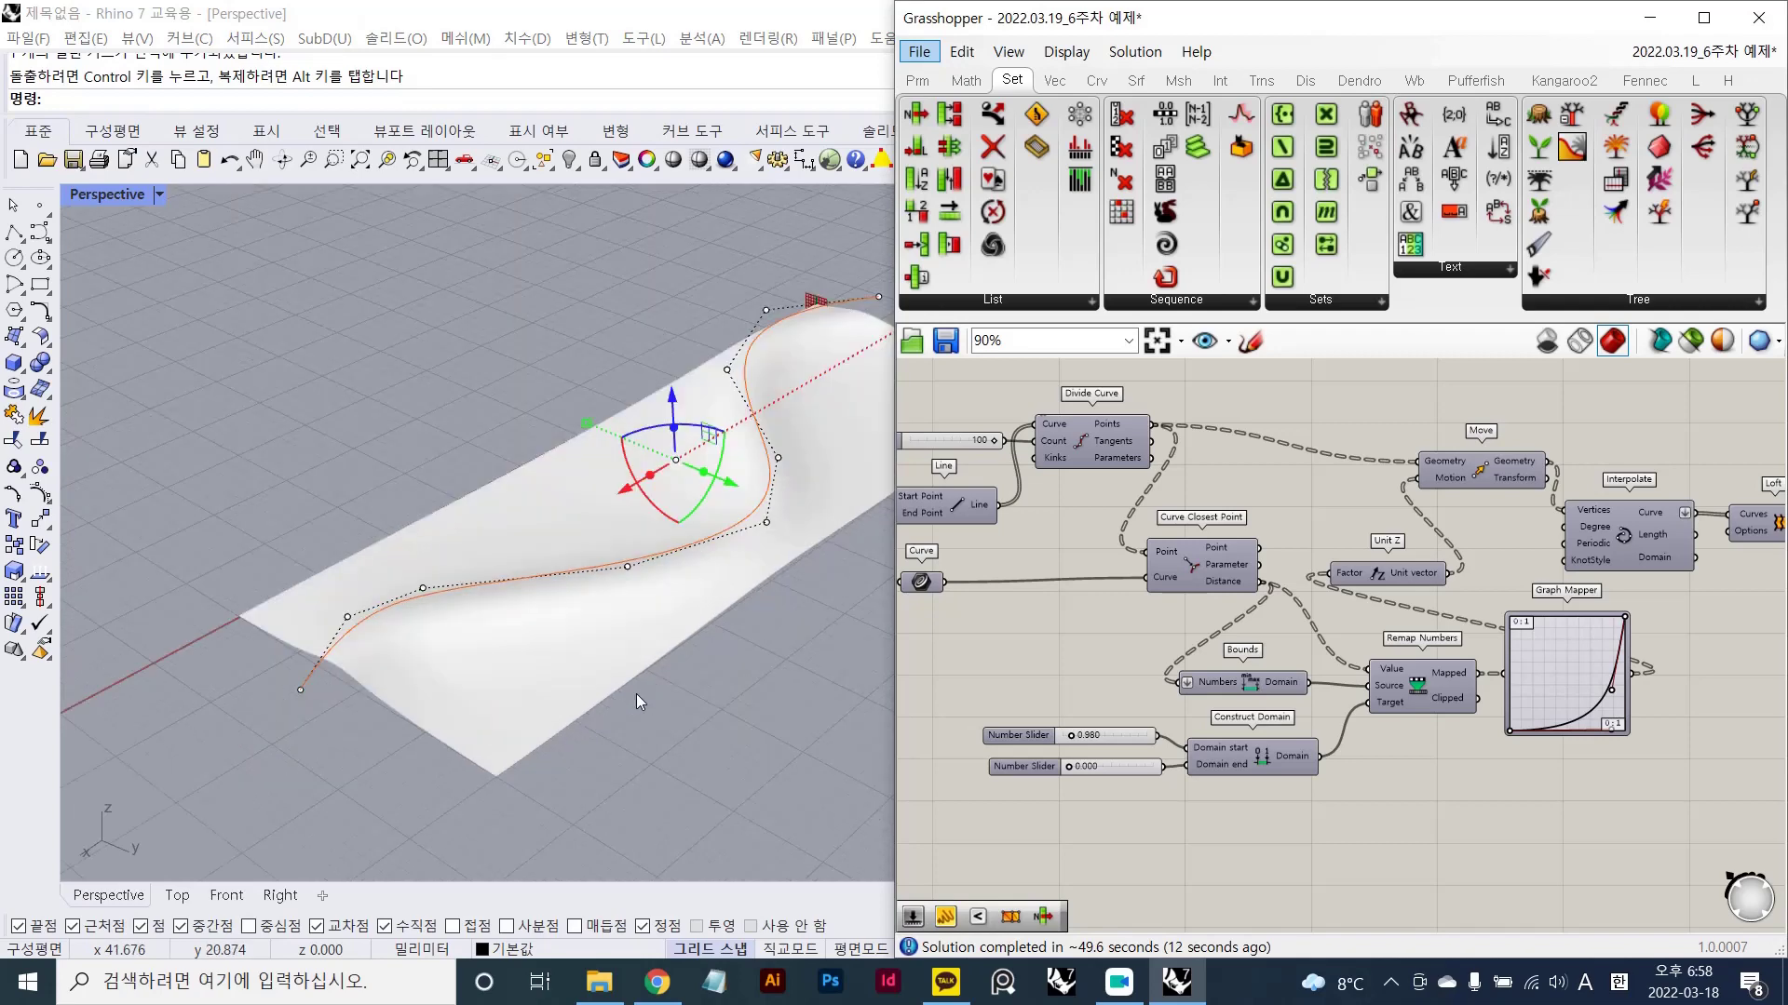
pyautogui.moveTo(635, 695); pyautogui.dragTo(596, 584, button='right')
pyautogui.click(1087, 623)
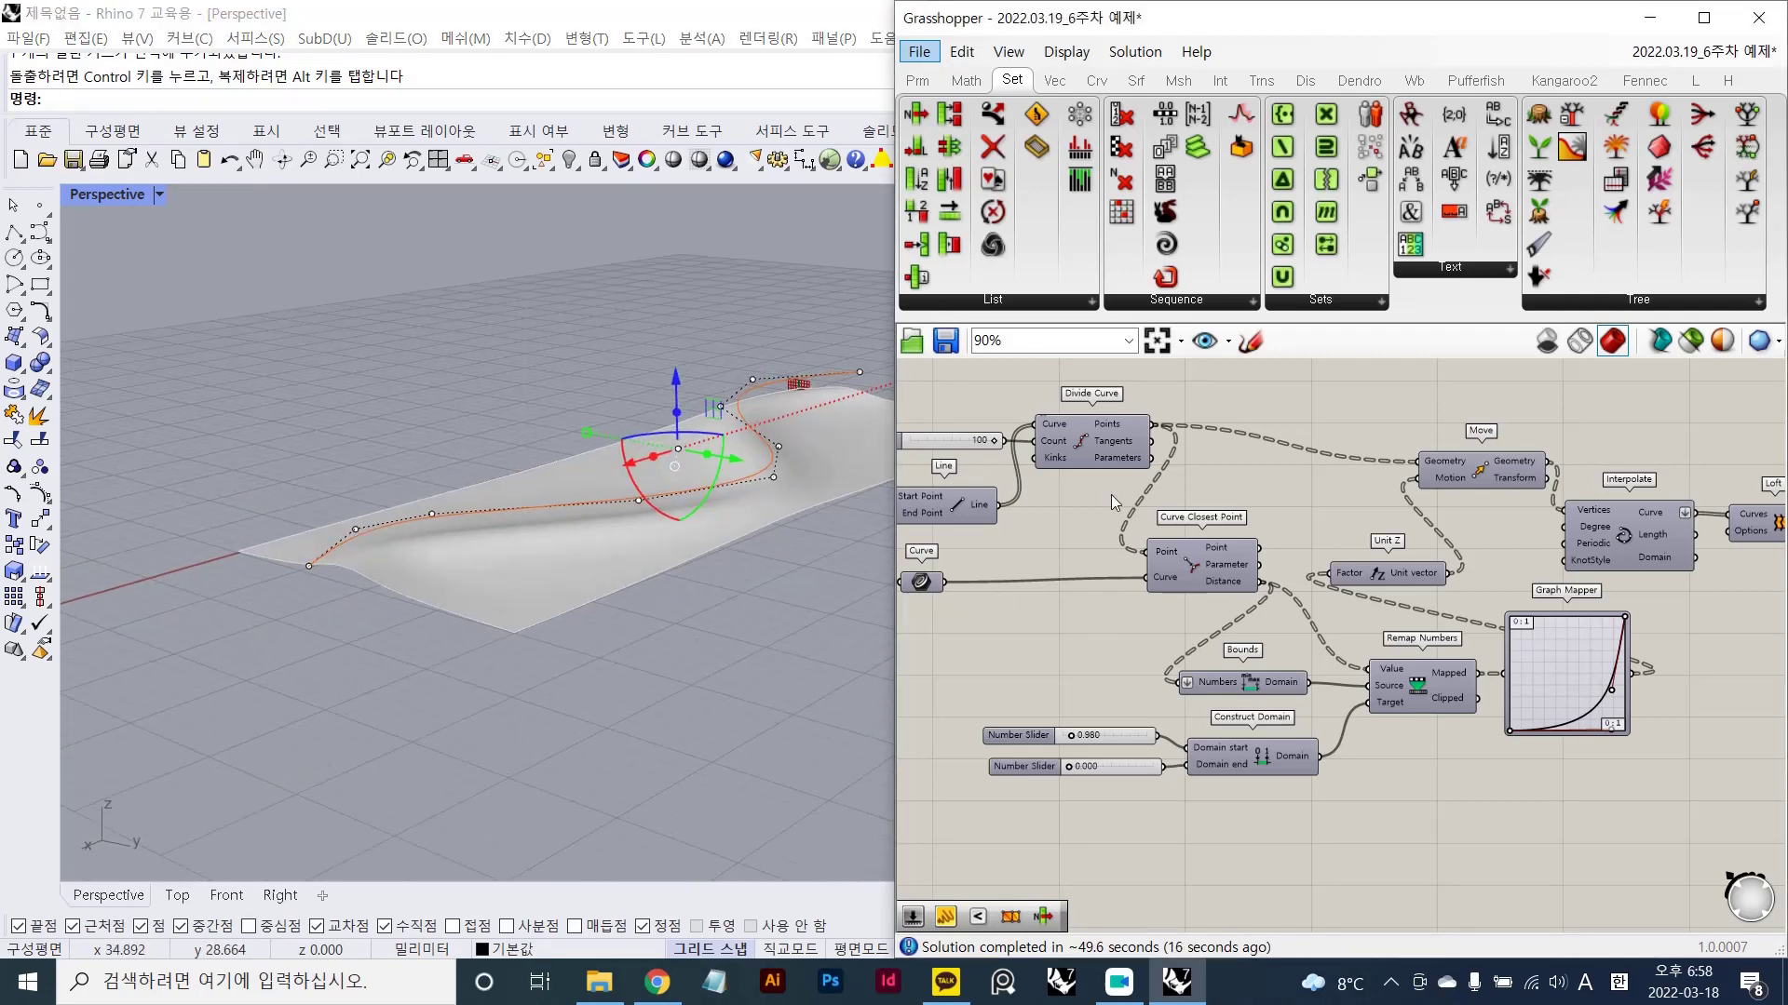
pyautogui.moveTo(1511, 30); pyautogui.dragTo(1492, 133)
pyautogui.click(1078, 184)
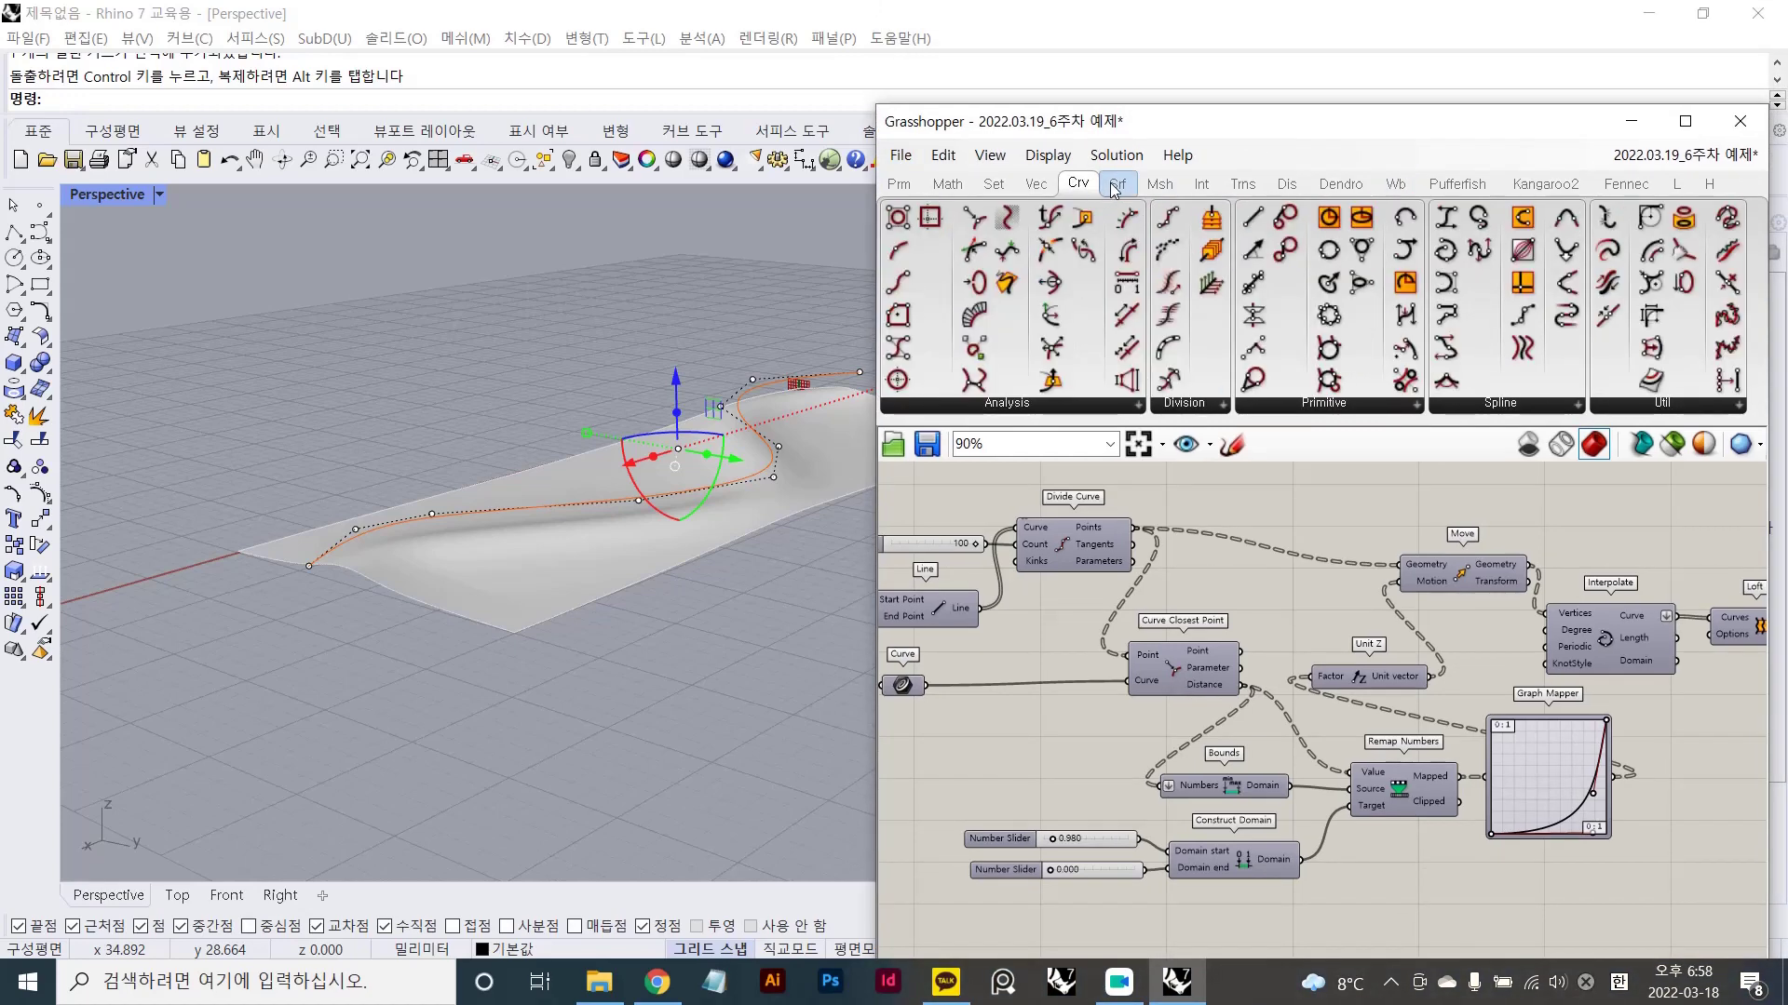
pyautogui.click(1115, 186)
pyautogui.click(1035, 186)
pyautogui.click(993, 185)
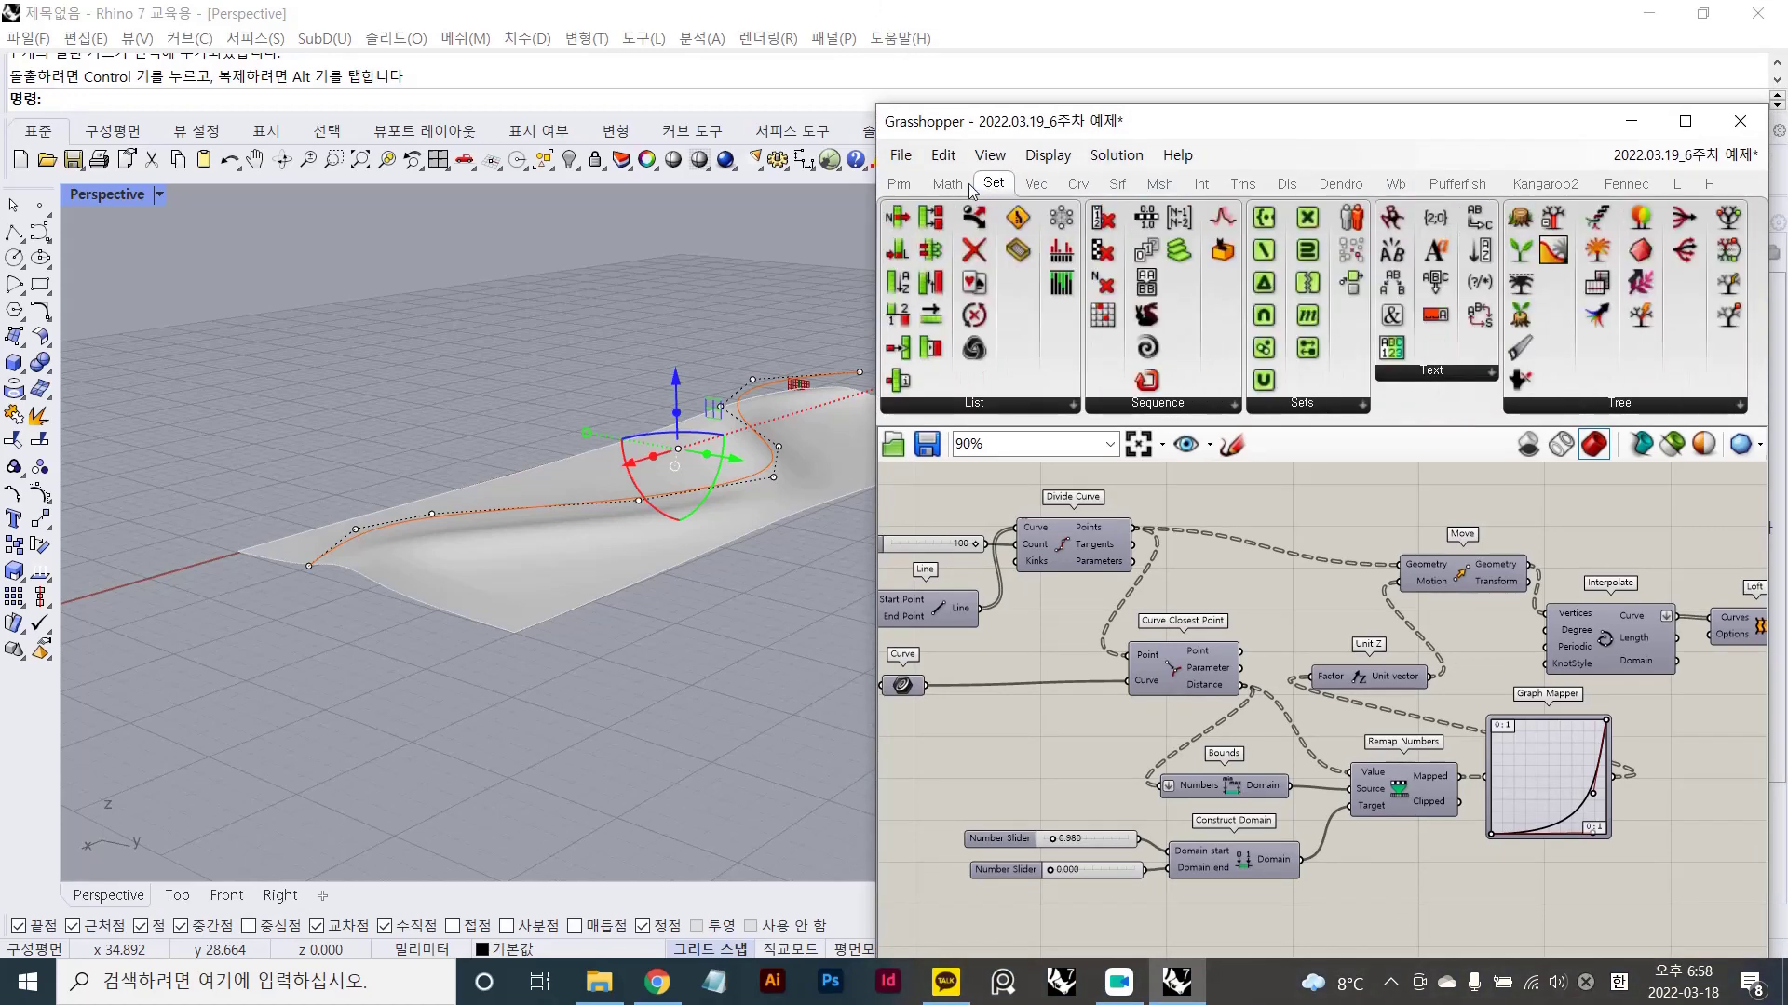
pyautogui.click(947, 184)
pyautogui.click(899, 184)
pyautogui.click(993, 185)
pyautogui.moveTo(1057, 131); pyautogui.dragTo(1783, 56)
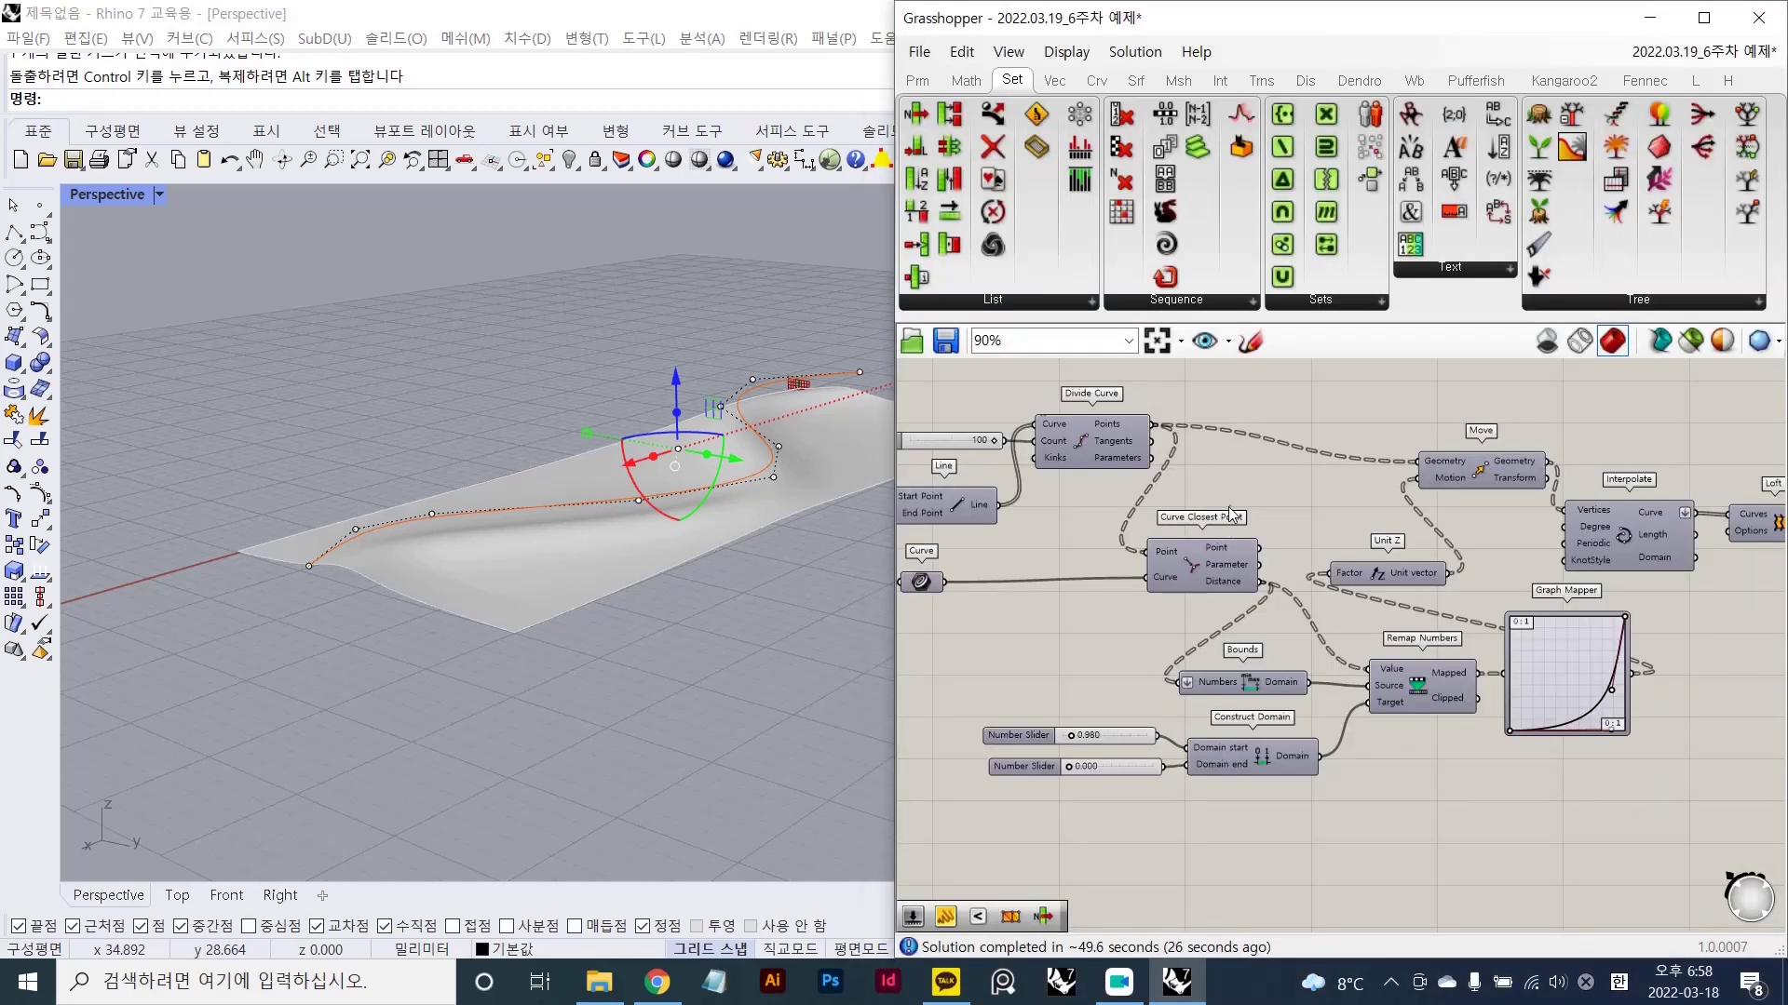
pyautogui.scroll(-3, 1227, 506)
pyautogui.moveTo(1201, 496); pyautogui.dragTo(1335, 486, button='right')
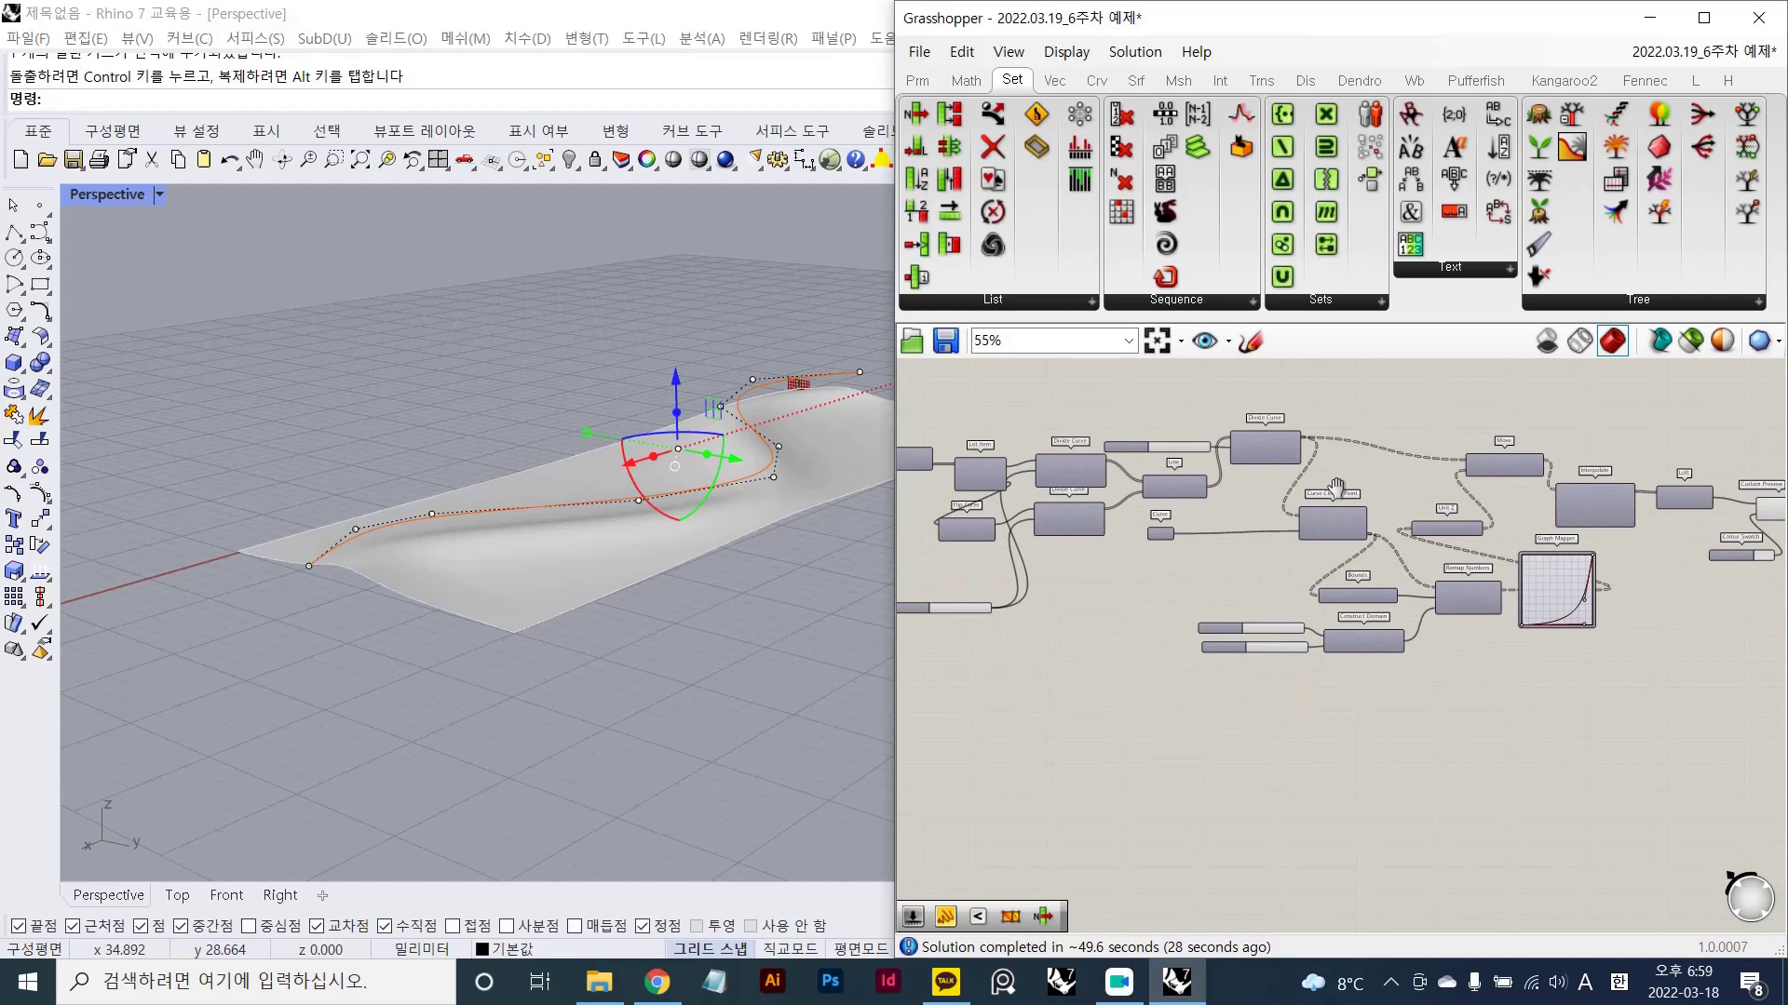
# - Deselect the wavy curve in the Rhino Perspective viewport
pyautogui.moveTo(1198, 565); pyautogui.dragTo(1245, 556, button='right')
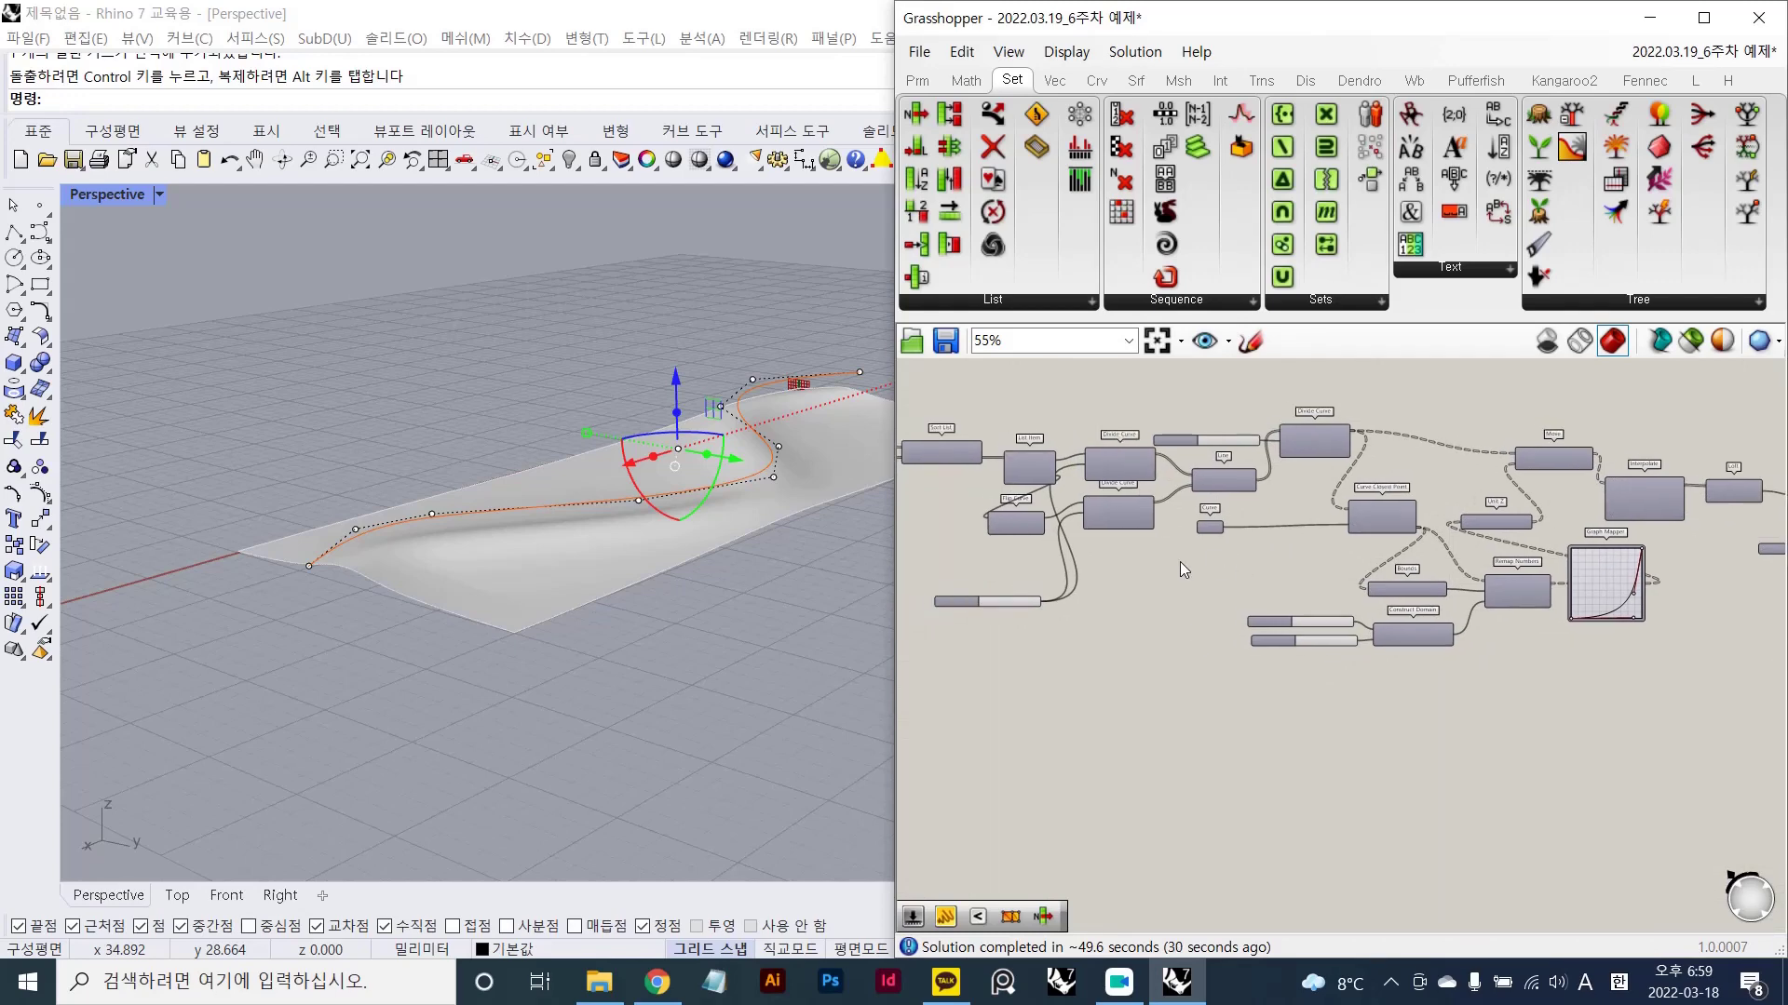
pyautogui.click(694, 561)
pyautogui.scroll(3, 652, 567)
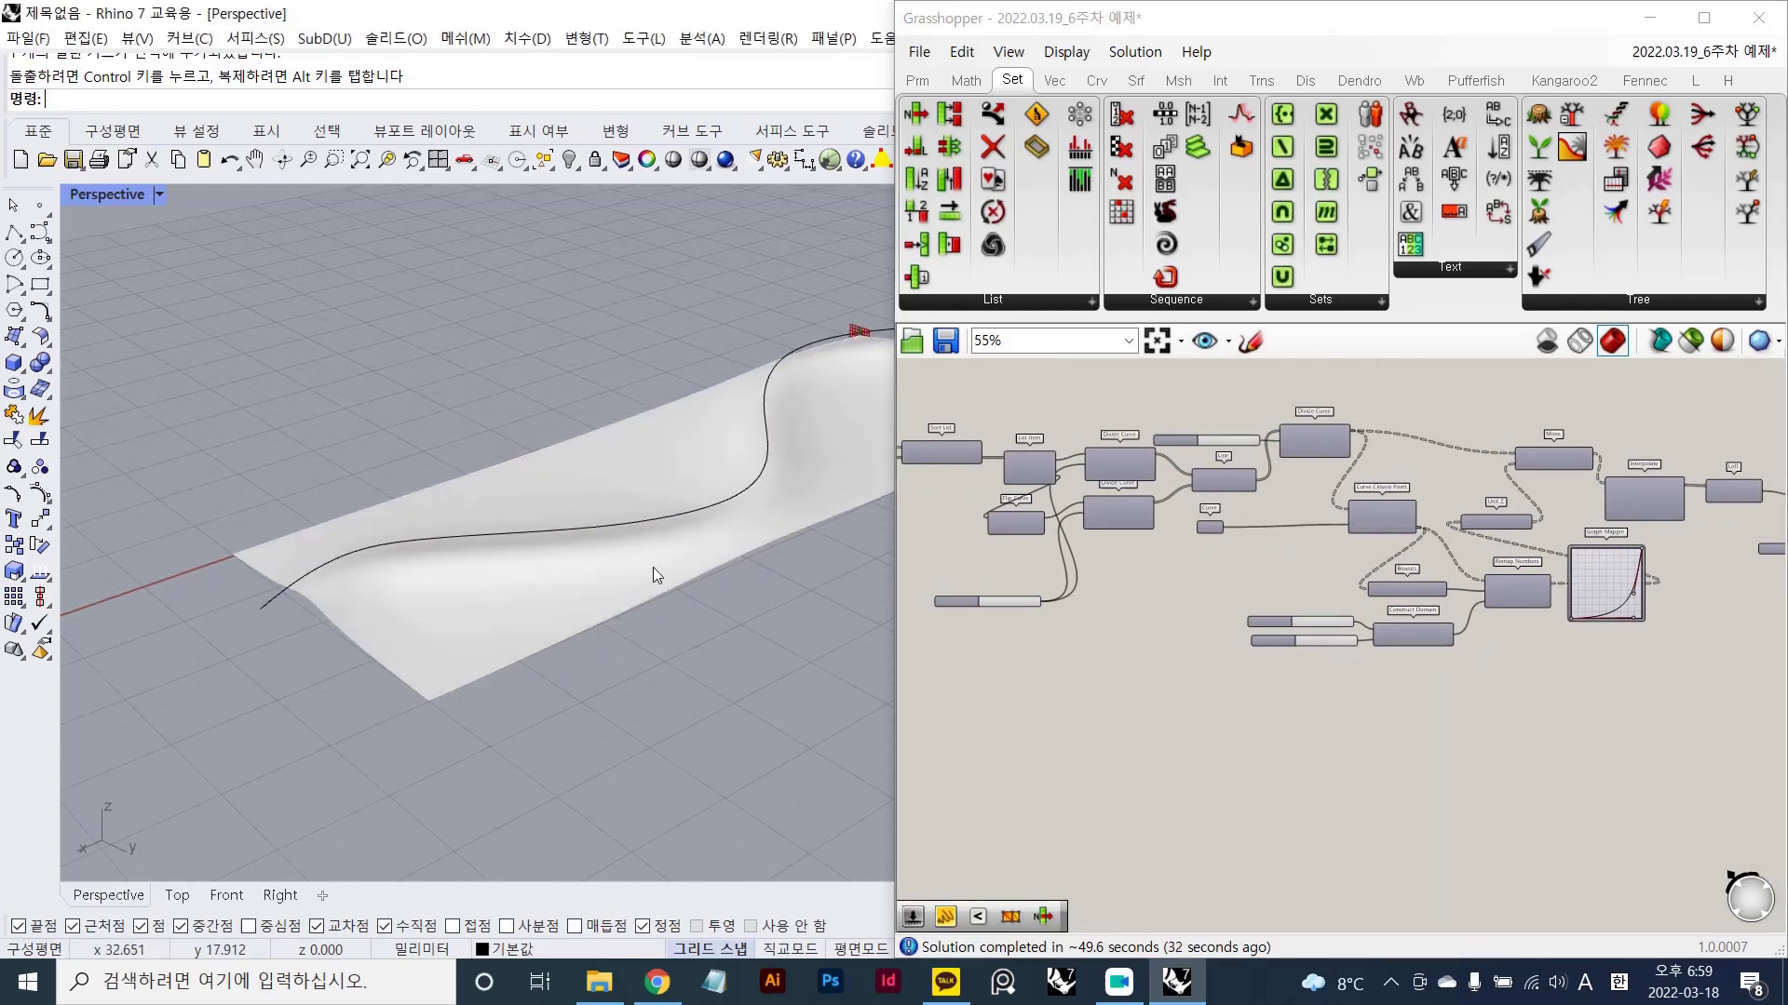
# - Move the Length component on the Grasshopper canvas up into line between Deconstruct Brep and Sort List
pyautogui.moveTo(1114, 553); pyautogui.dragTo(1210, 605, button='right')
pyautogui.moveTo(1028, 589); pyautogui.dragTo(1286, 569, button='right')
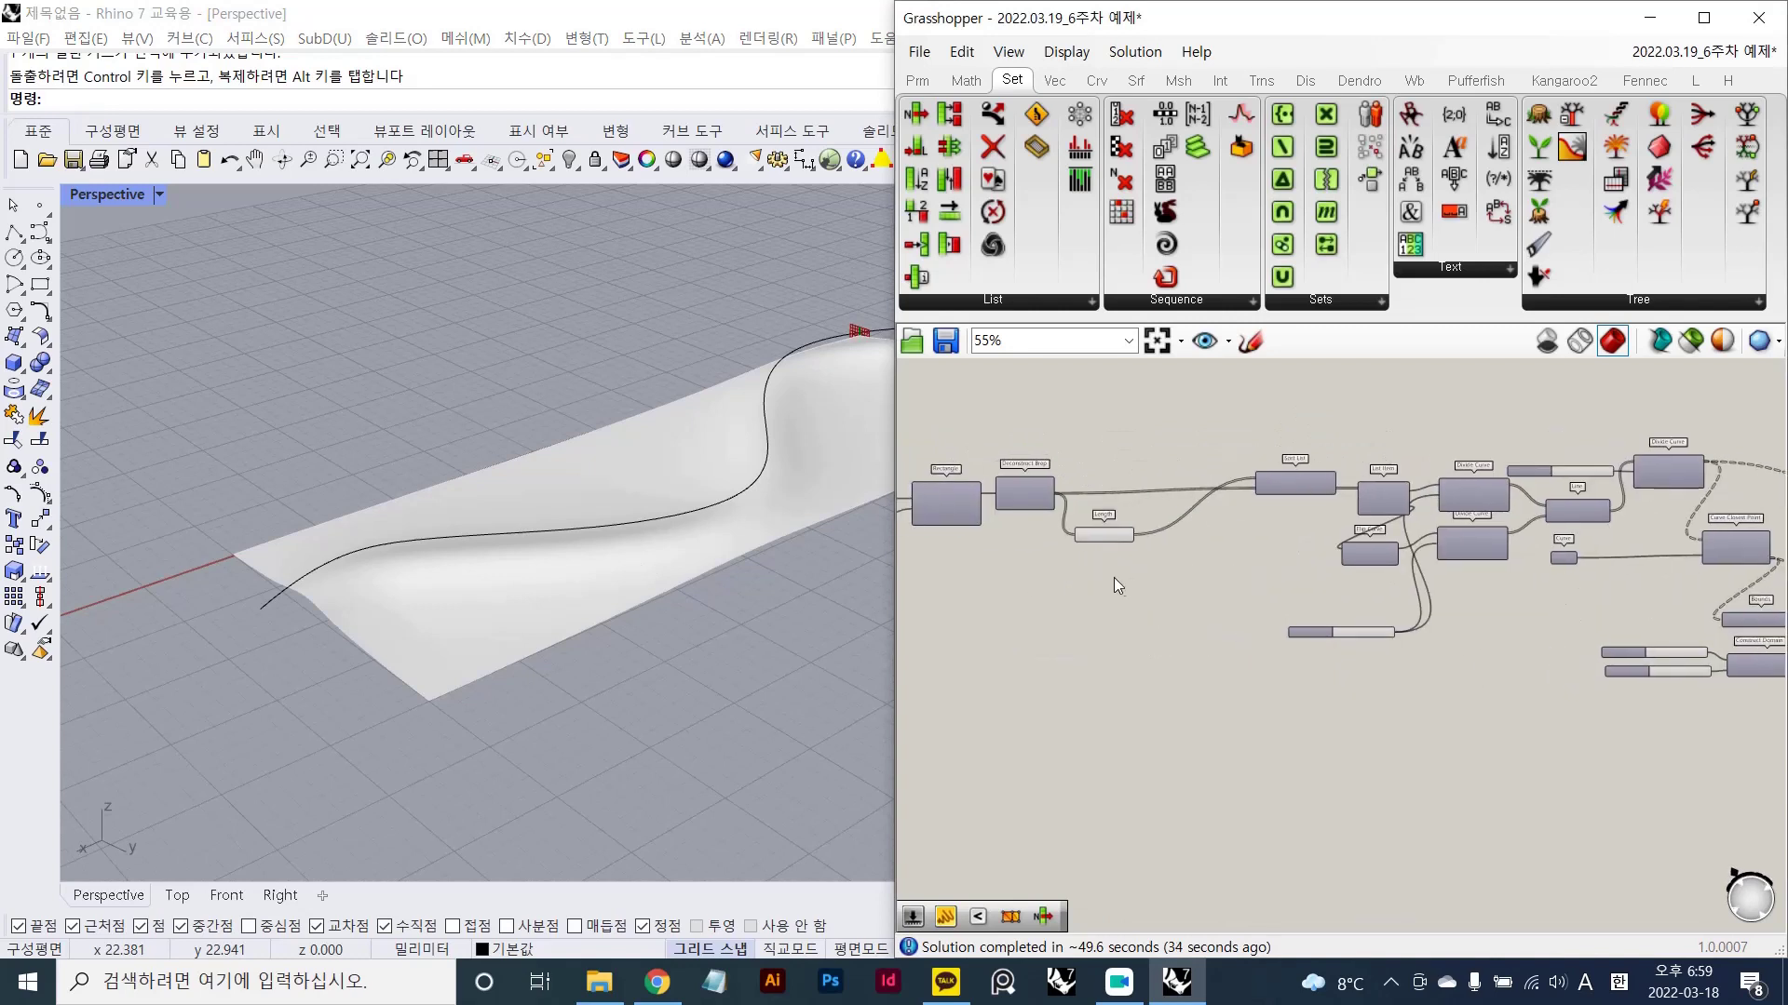
pyautogui.moveTo(1113, 578); pyautogui.dragTo(1258, 614, button='right')
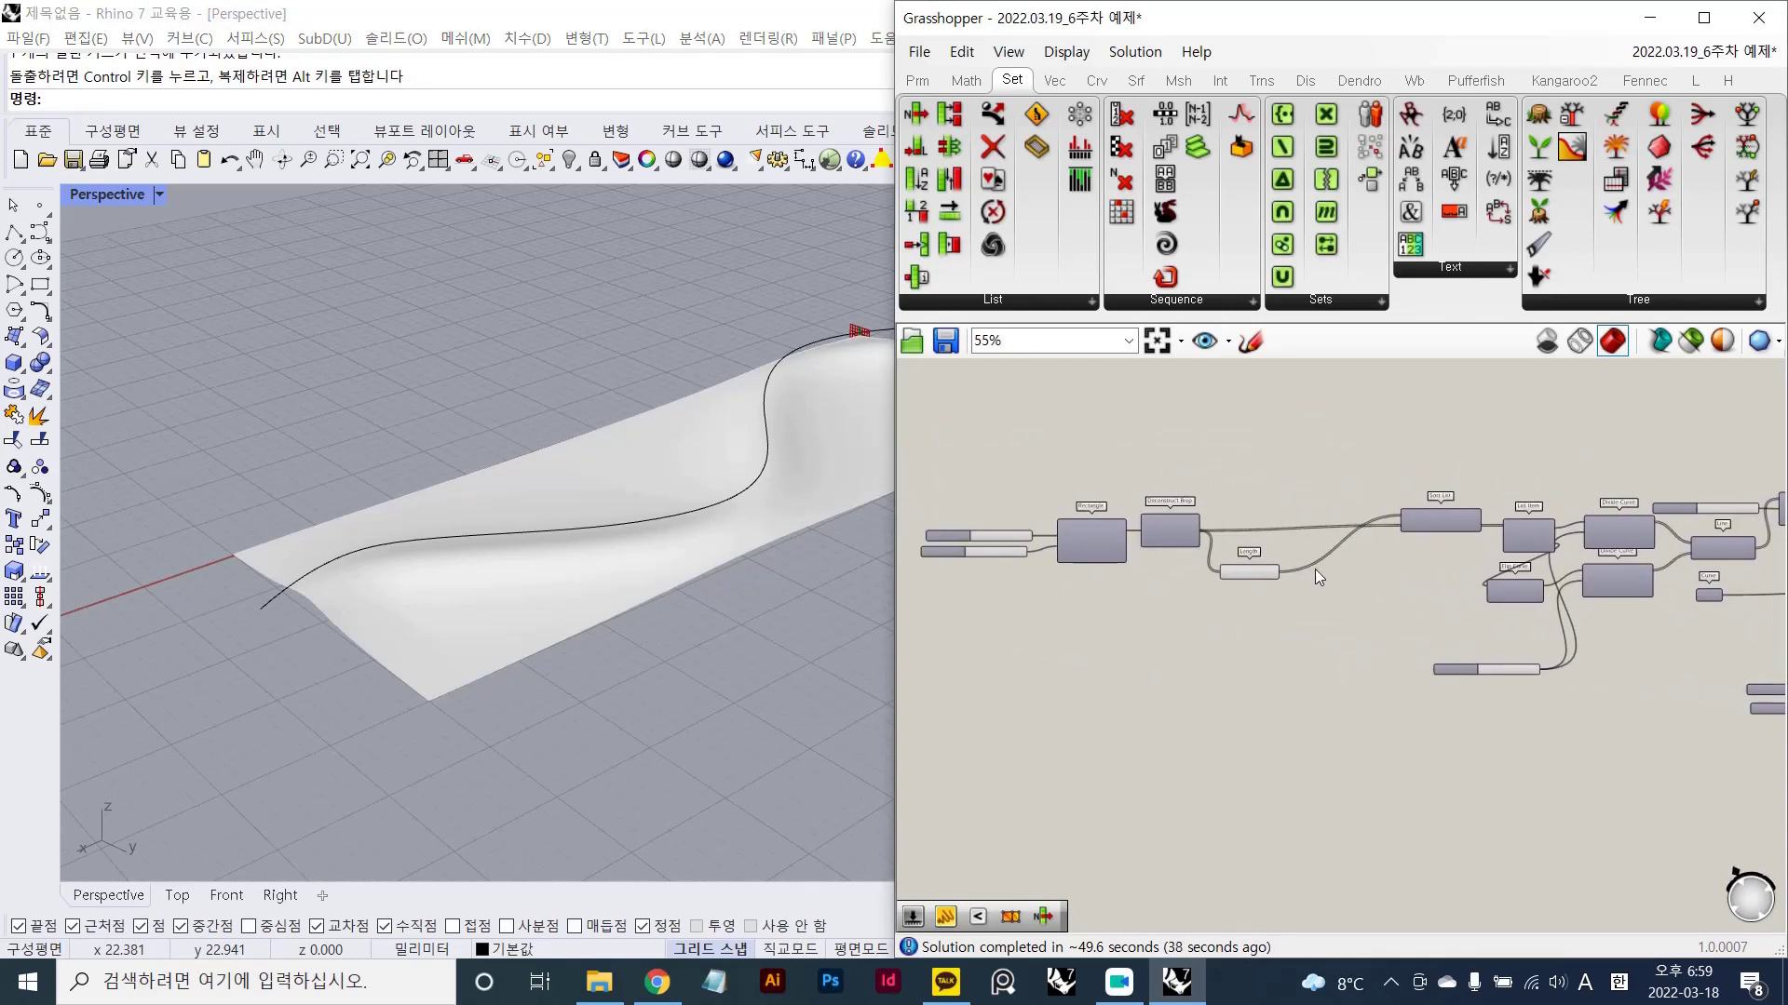
pyautogui.scroll(3, 1379, 577)
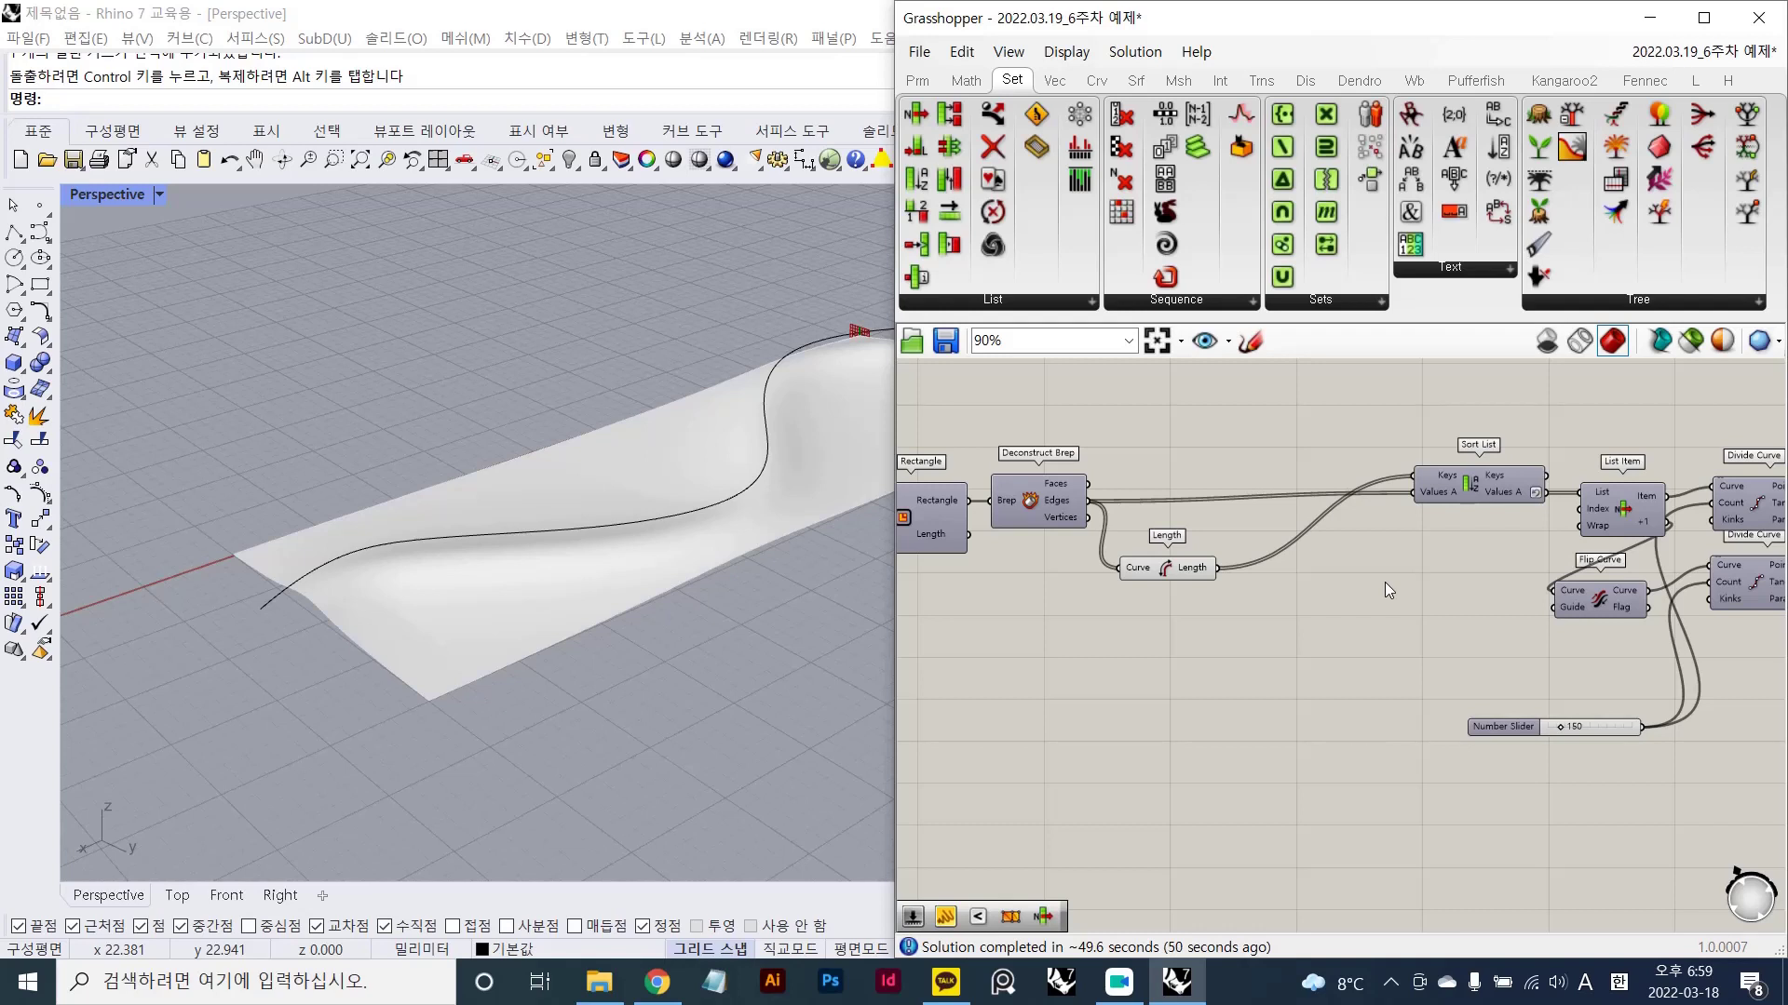
pyautogui.moveTo(1393, 585); pyautogui.dragTo(1310, 622, button='right')
pyautogui.moveTo(1107, 583); pyautogui.dragTo(1219, 490)
pyautogui.click(1253, 591)
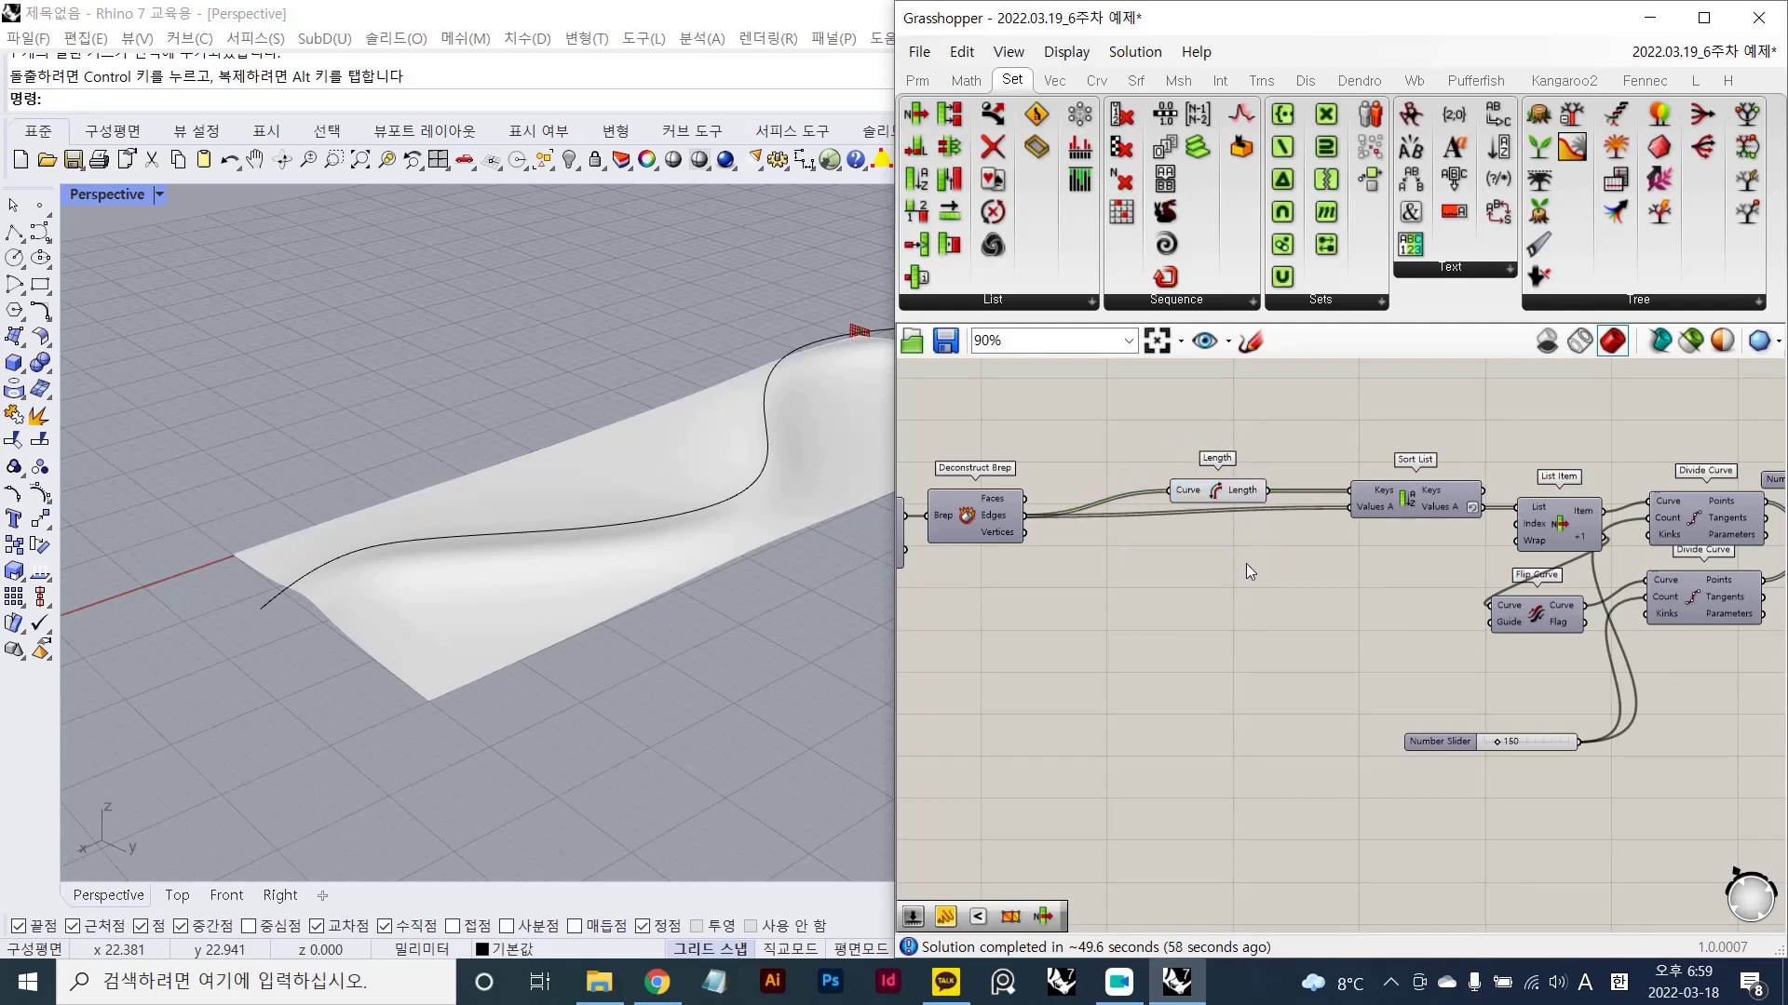
# - Examine the lofted surface and the wavy curve above it from several angles in the Perspective viewport
pyautogui.moveTo(558, 540); pyautogui.dragTo(636, 572, button='right')
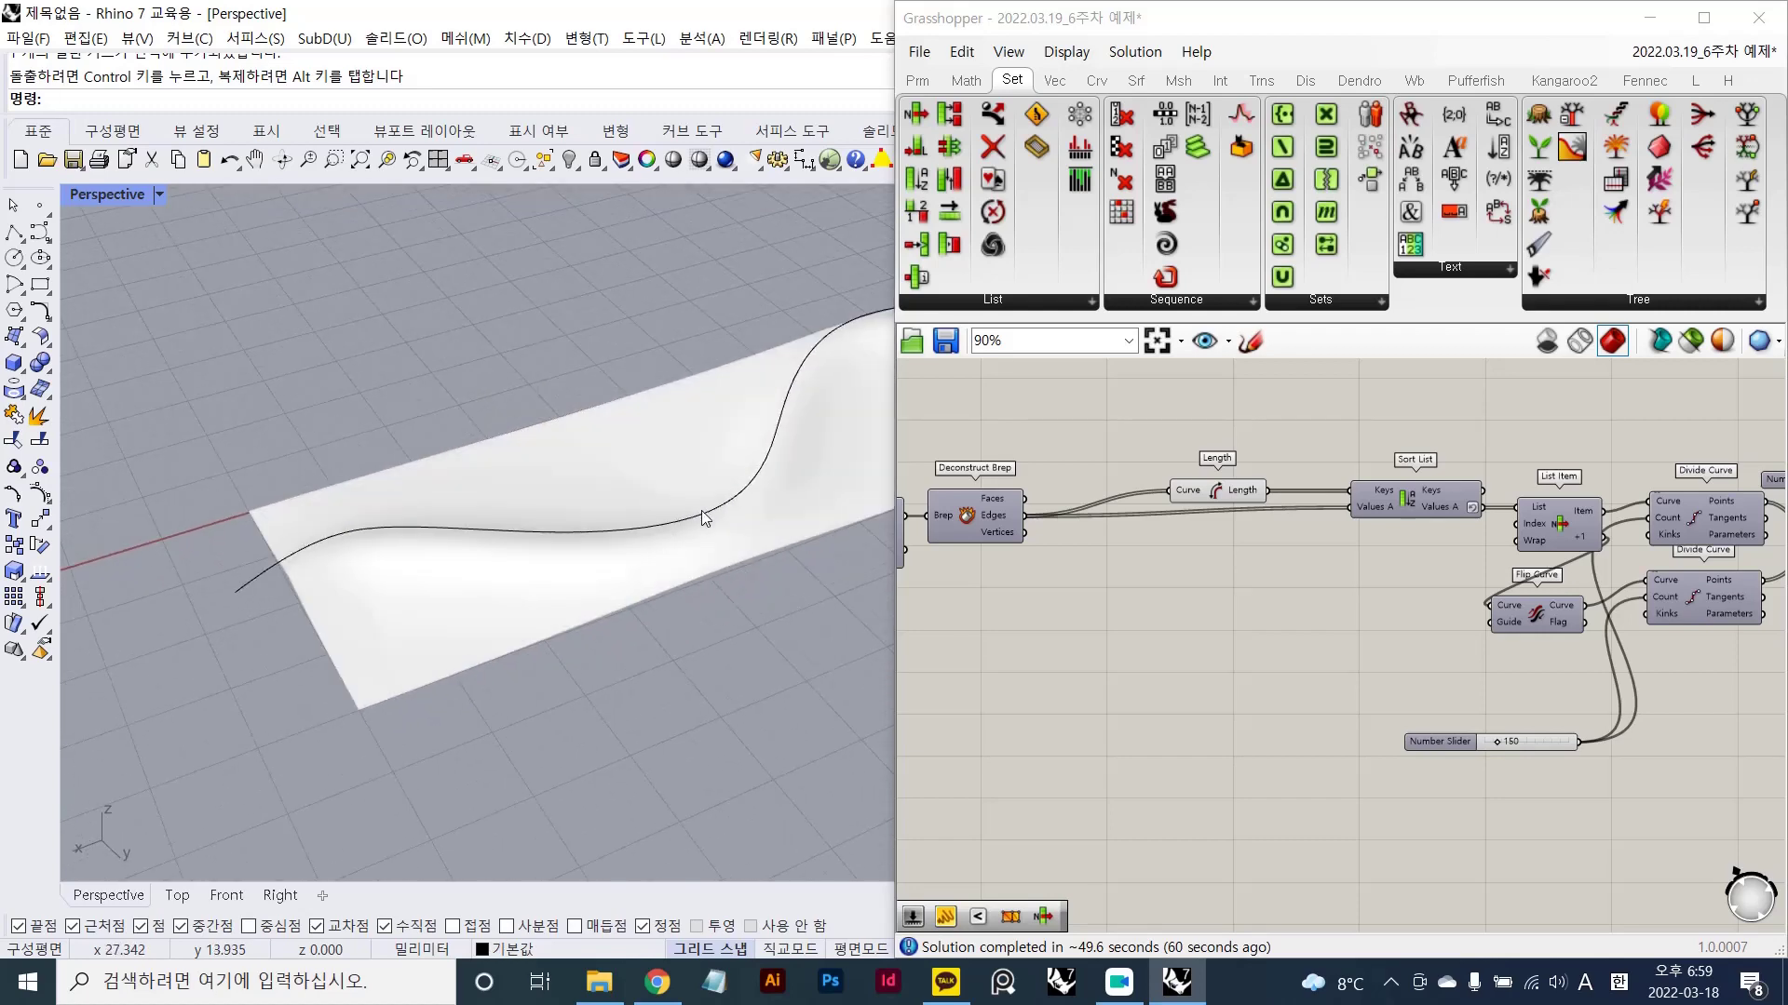
pyautogui.moveTo(701, 510); pyautogui.dragTo(803, 565, button='right')
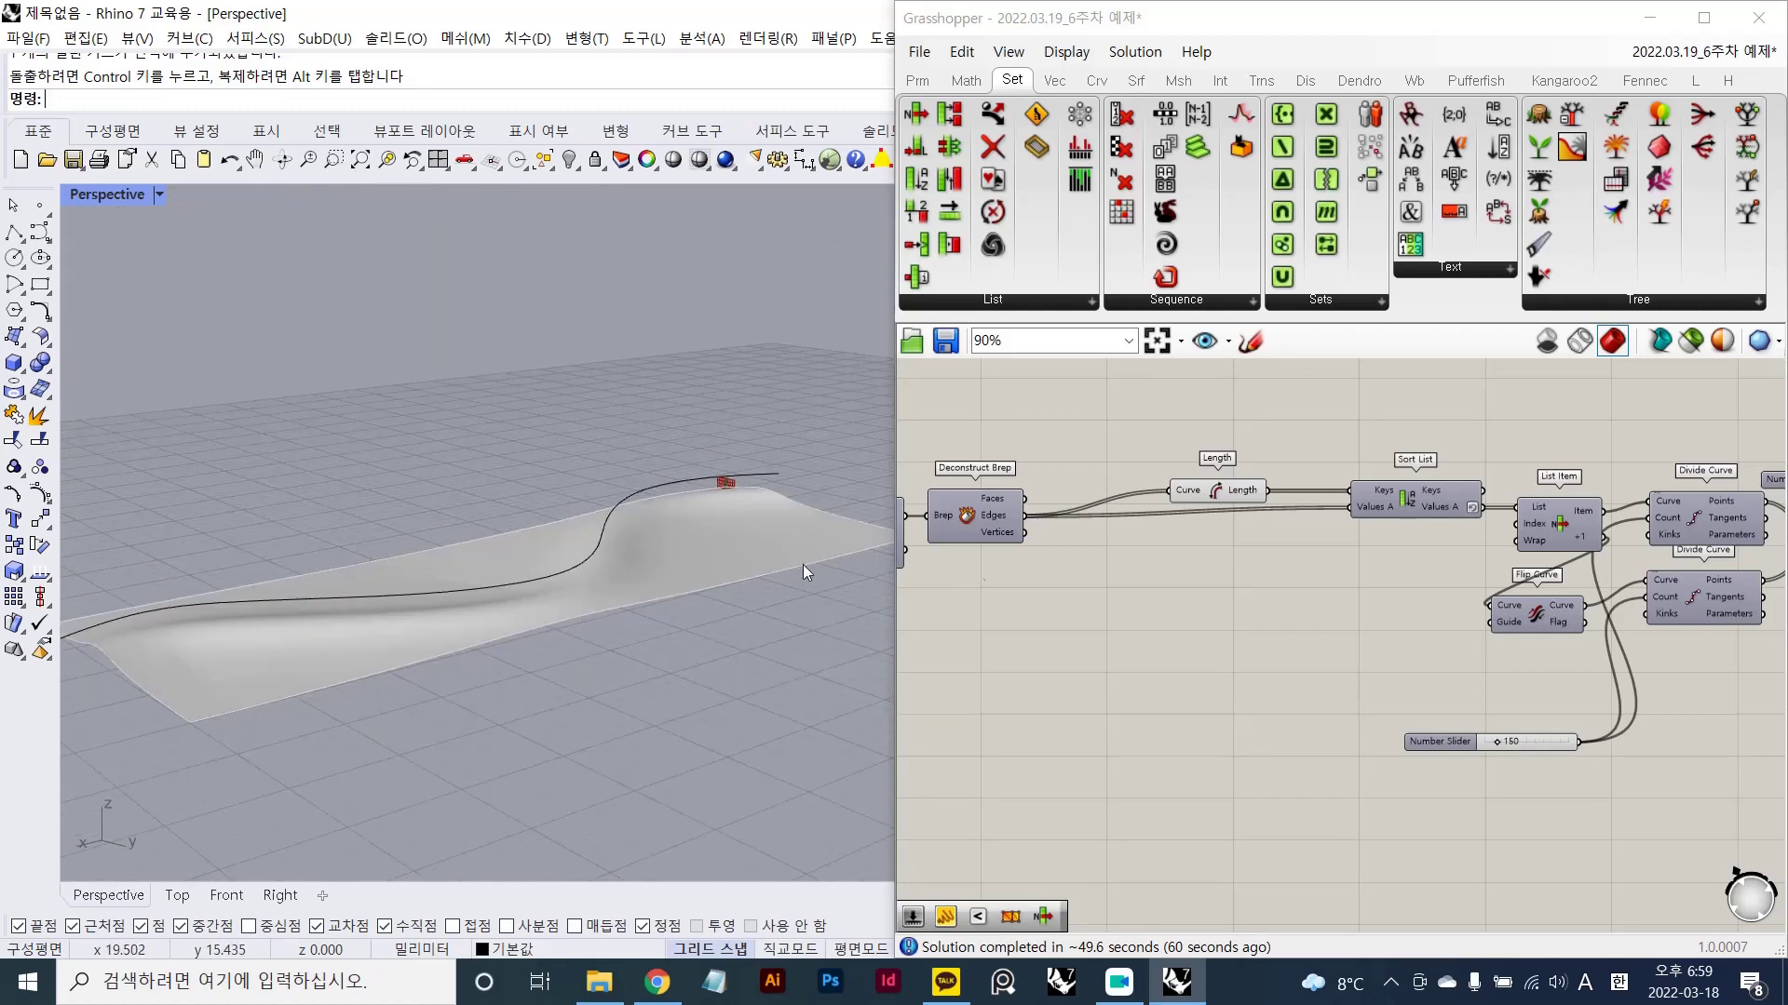
pyautogui.moveTo(683, 639); pyautogui.dragTo(342, 590, button='right')
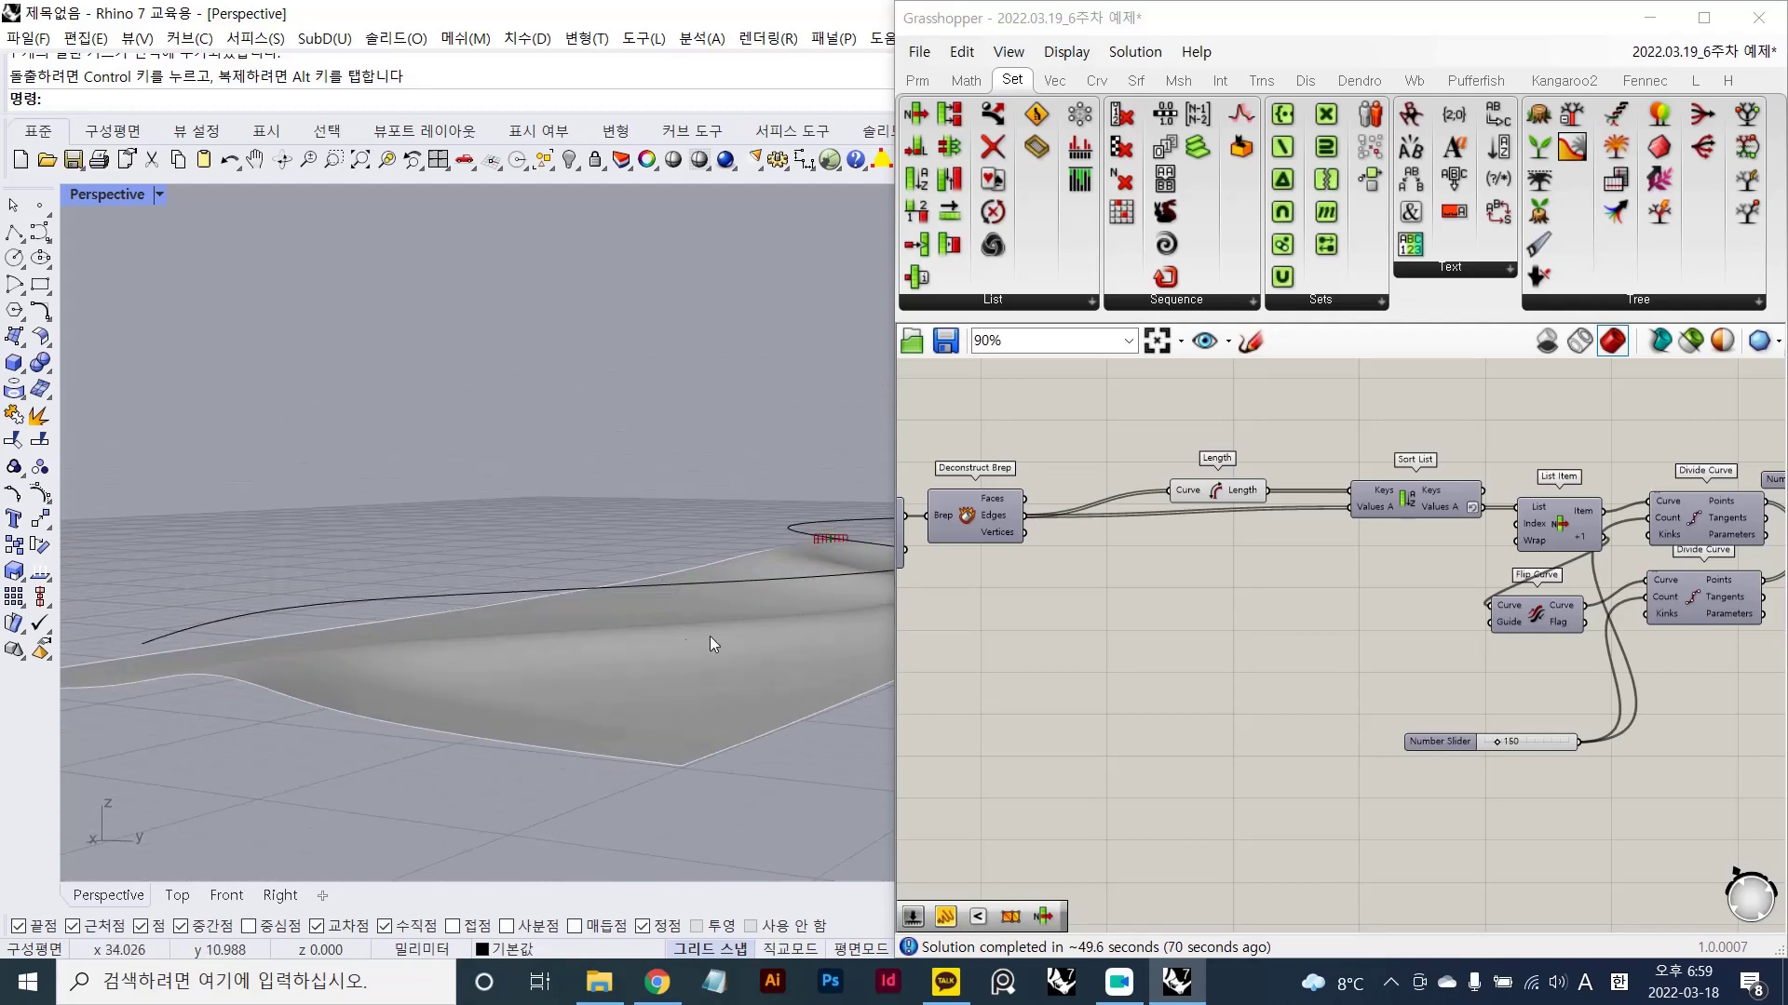
pyautogui.moveTo(709, 635); pyautogui.dragTo(561, 609, button='right')
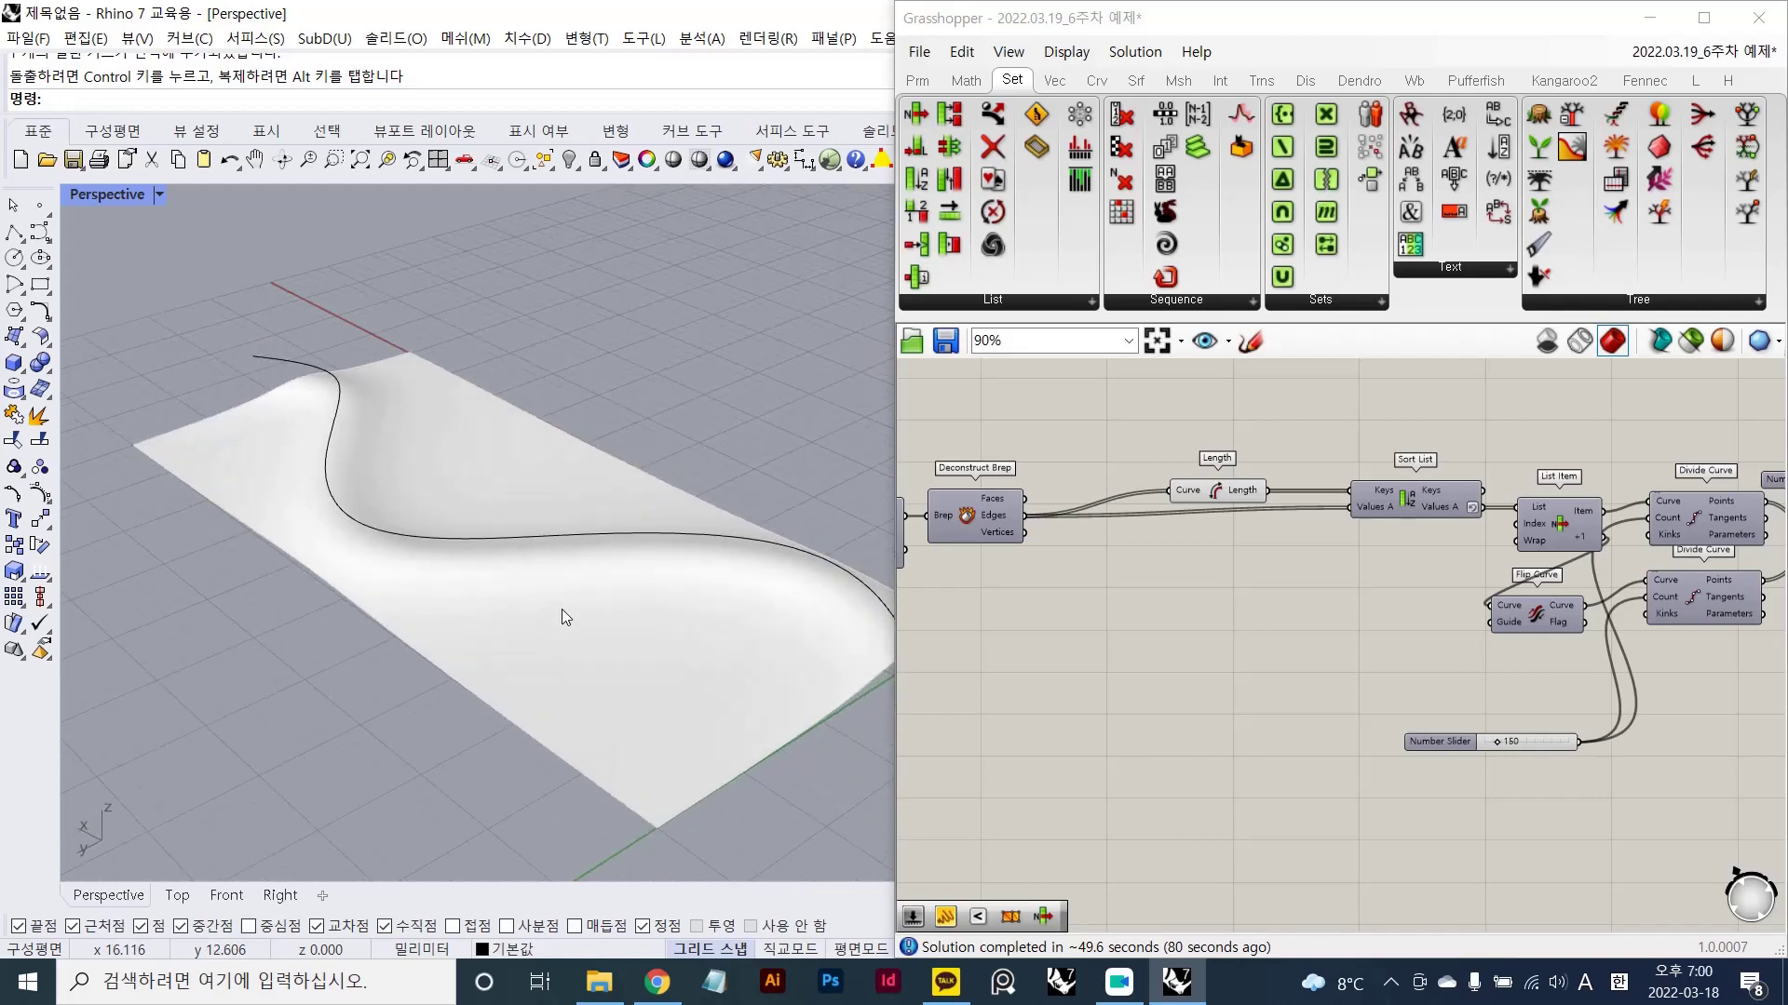
# - Examine the wavy surface with its curve in the viewport and the component chain that generates it
pyautogui.moveTo(592, 502); pyautogui.dragTo(447, 482, button='right')
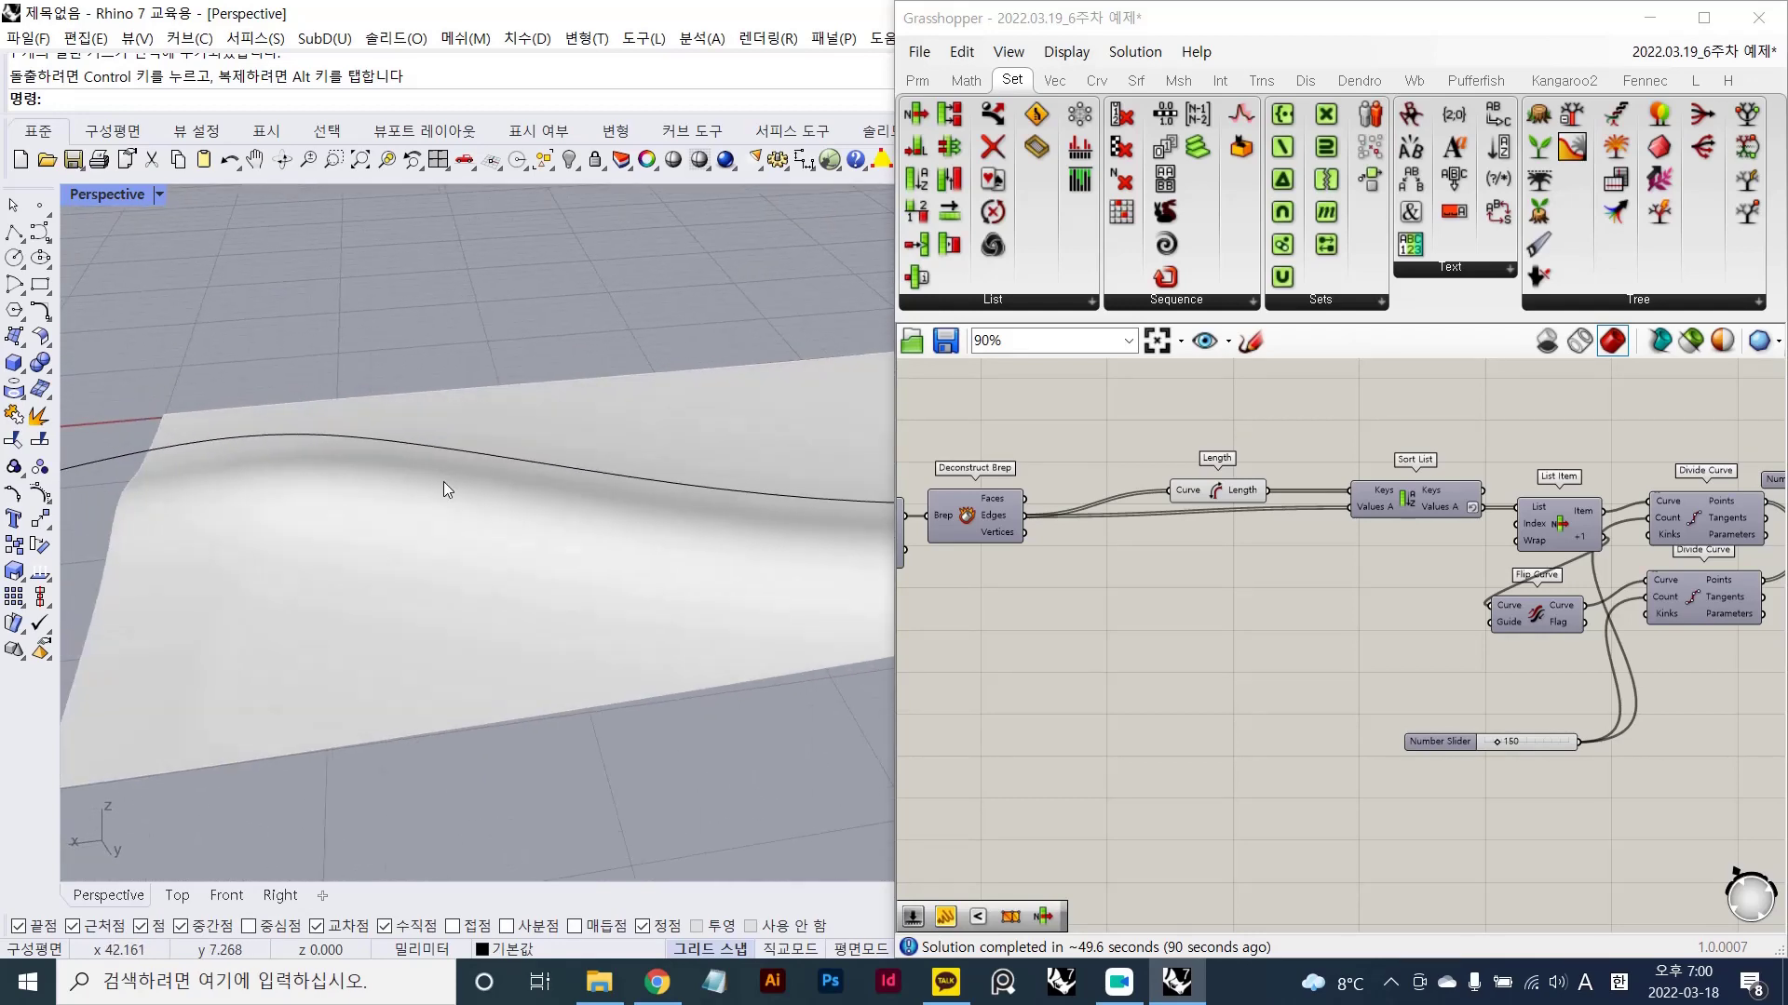
pyautogui.click(1281, 629)
pyautogui.scroll(-3, 1281, 629)
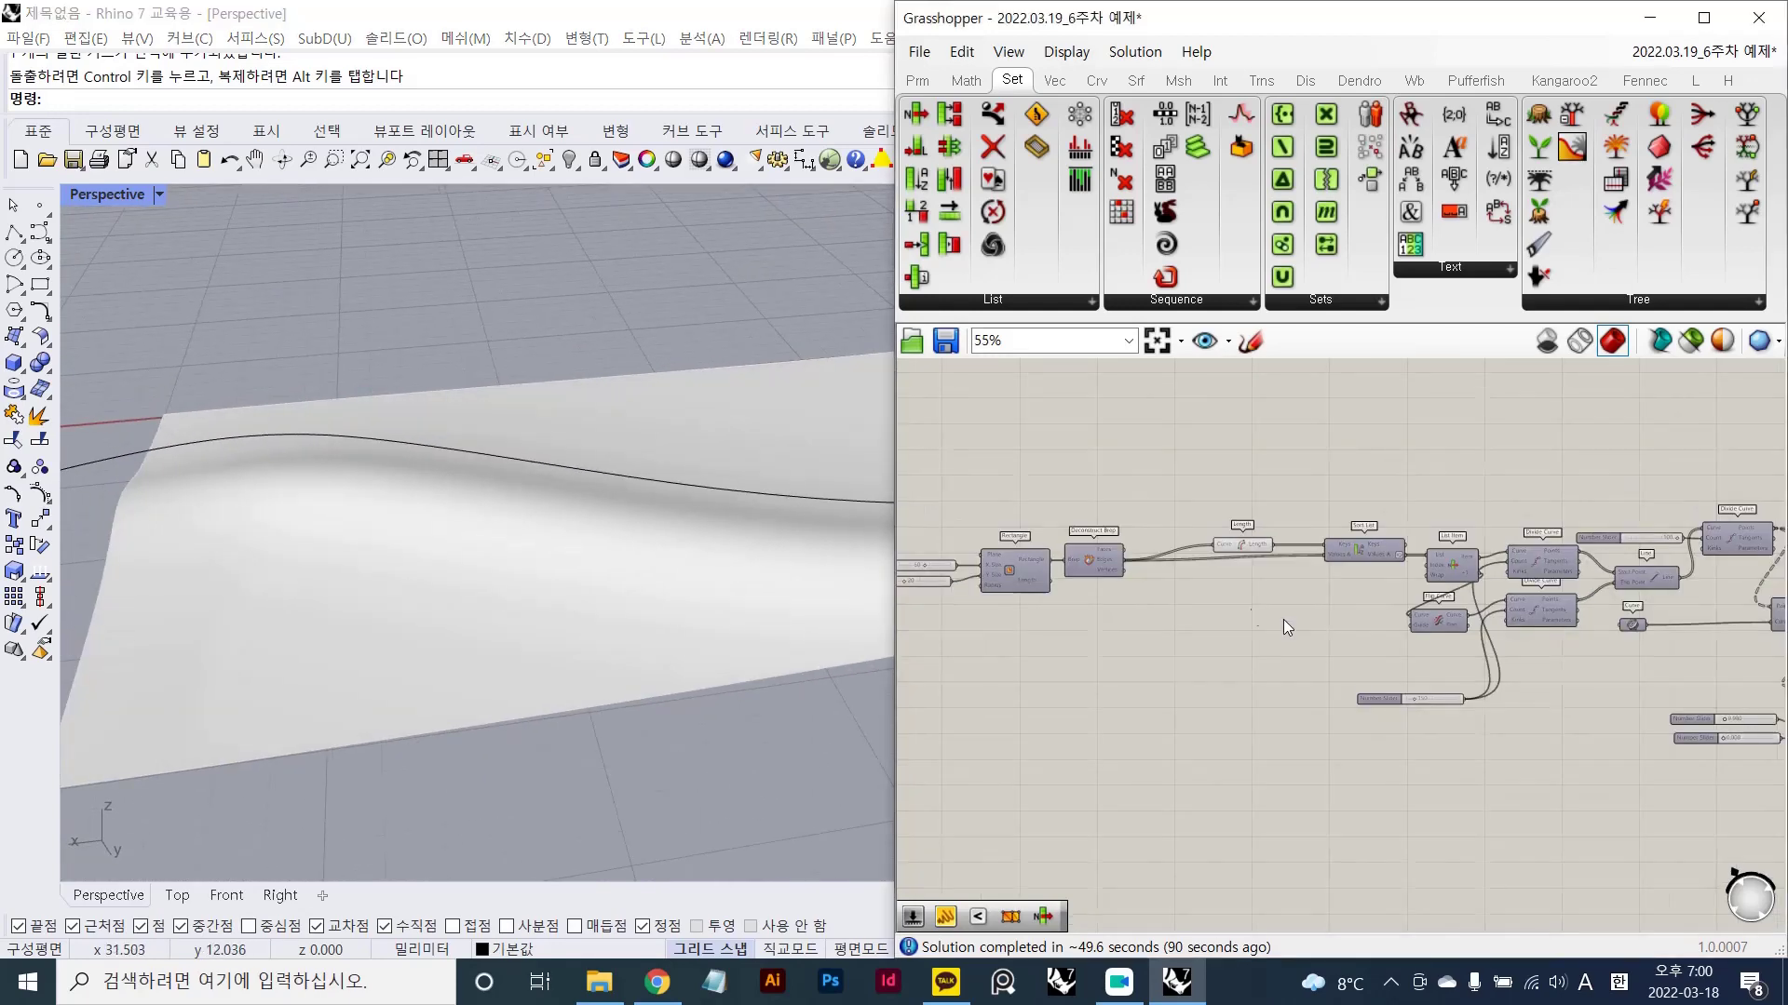
pyautogui.scroll(-5, 574, 561)
pyautogui.moveTo(573, 561)
pyautogui.mouseDown(button='right')
pyautogui.moveTo(463, 558)
pyautogui.moveTo(492, 596)
pyautogui.moveTo(558, 587)
pyautogui.mouseUp(button='right')
pyautogui.click(1021, 650)
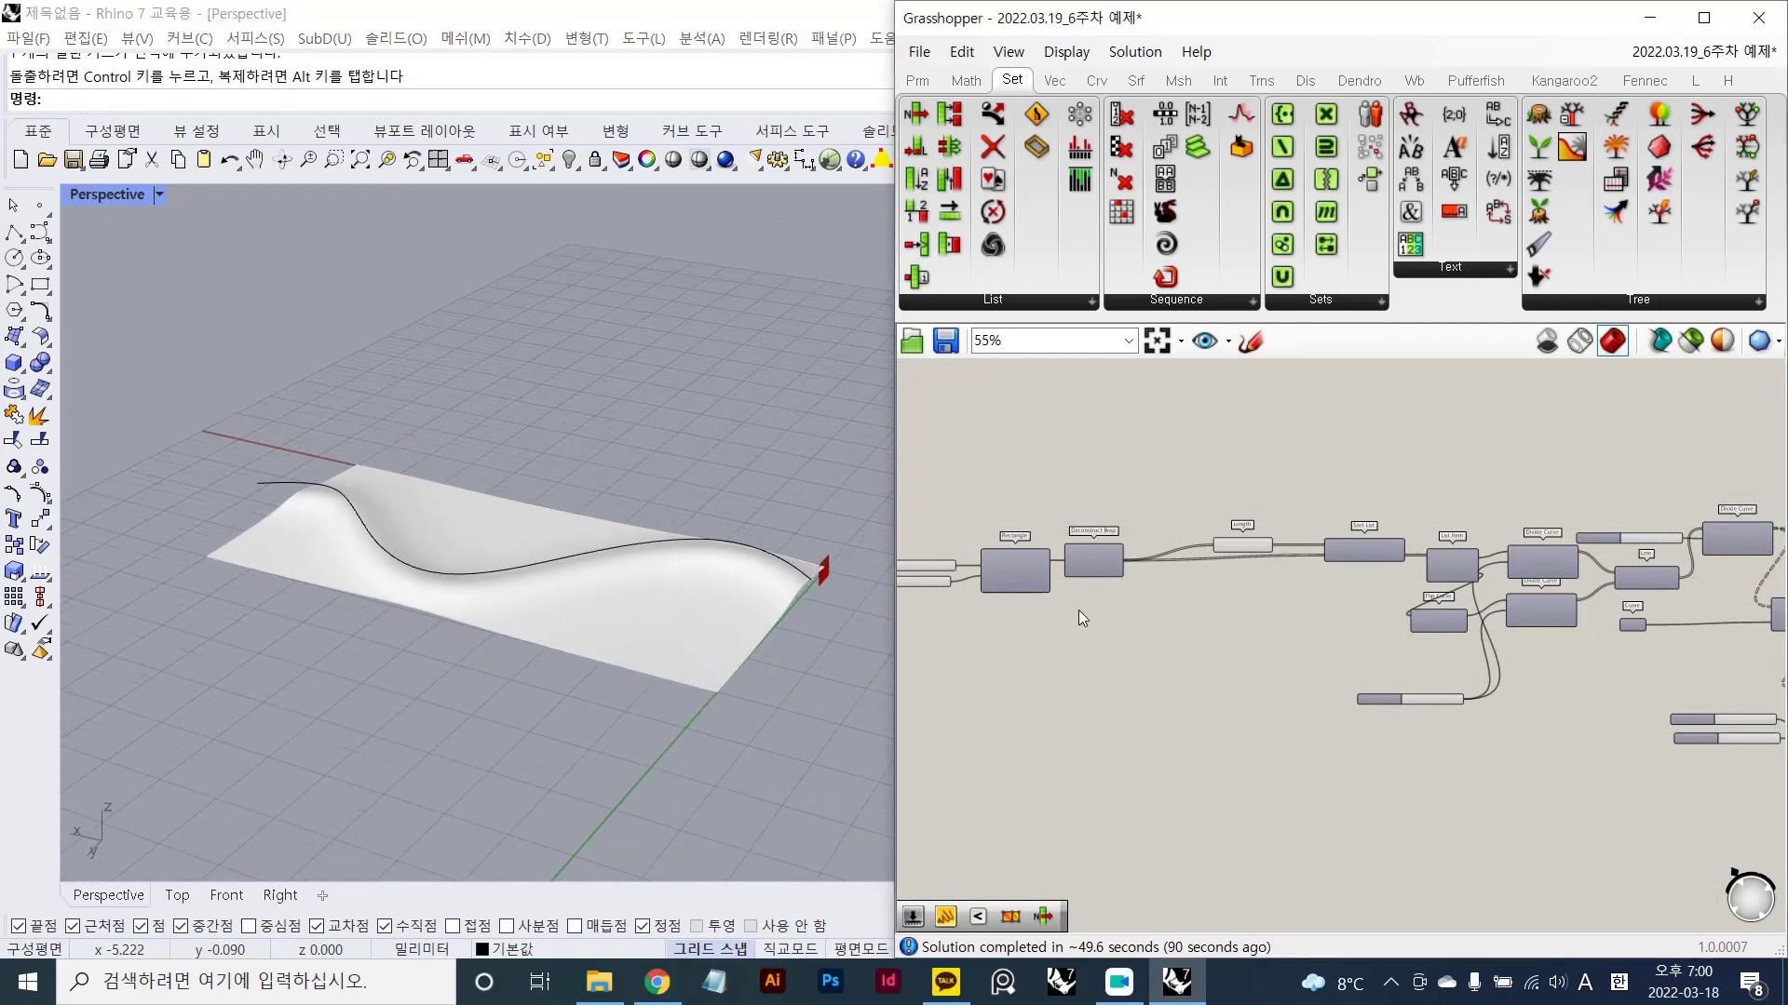
pyautogui.scroll(-2, 1082, 607)
pyautogui.moveTo(1475, 662); pyautogui.dragTo(1367, 682, button='right')
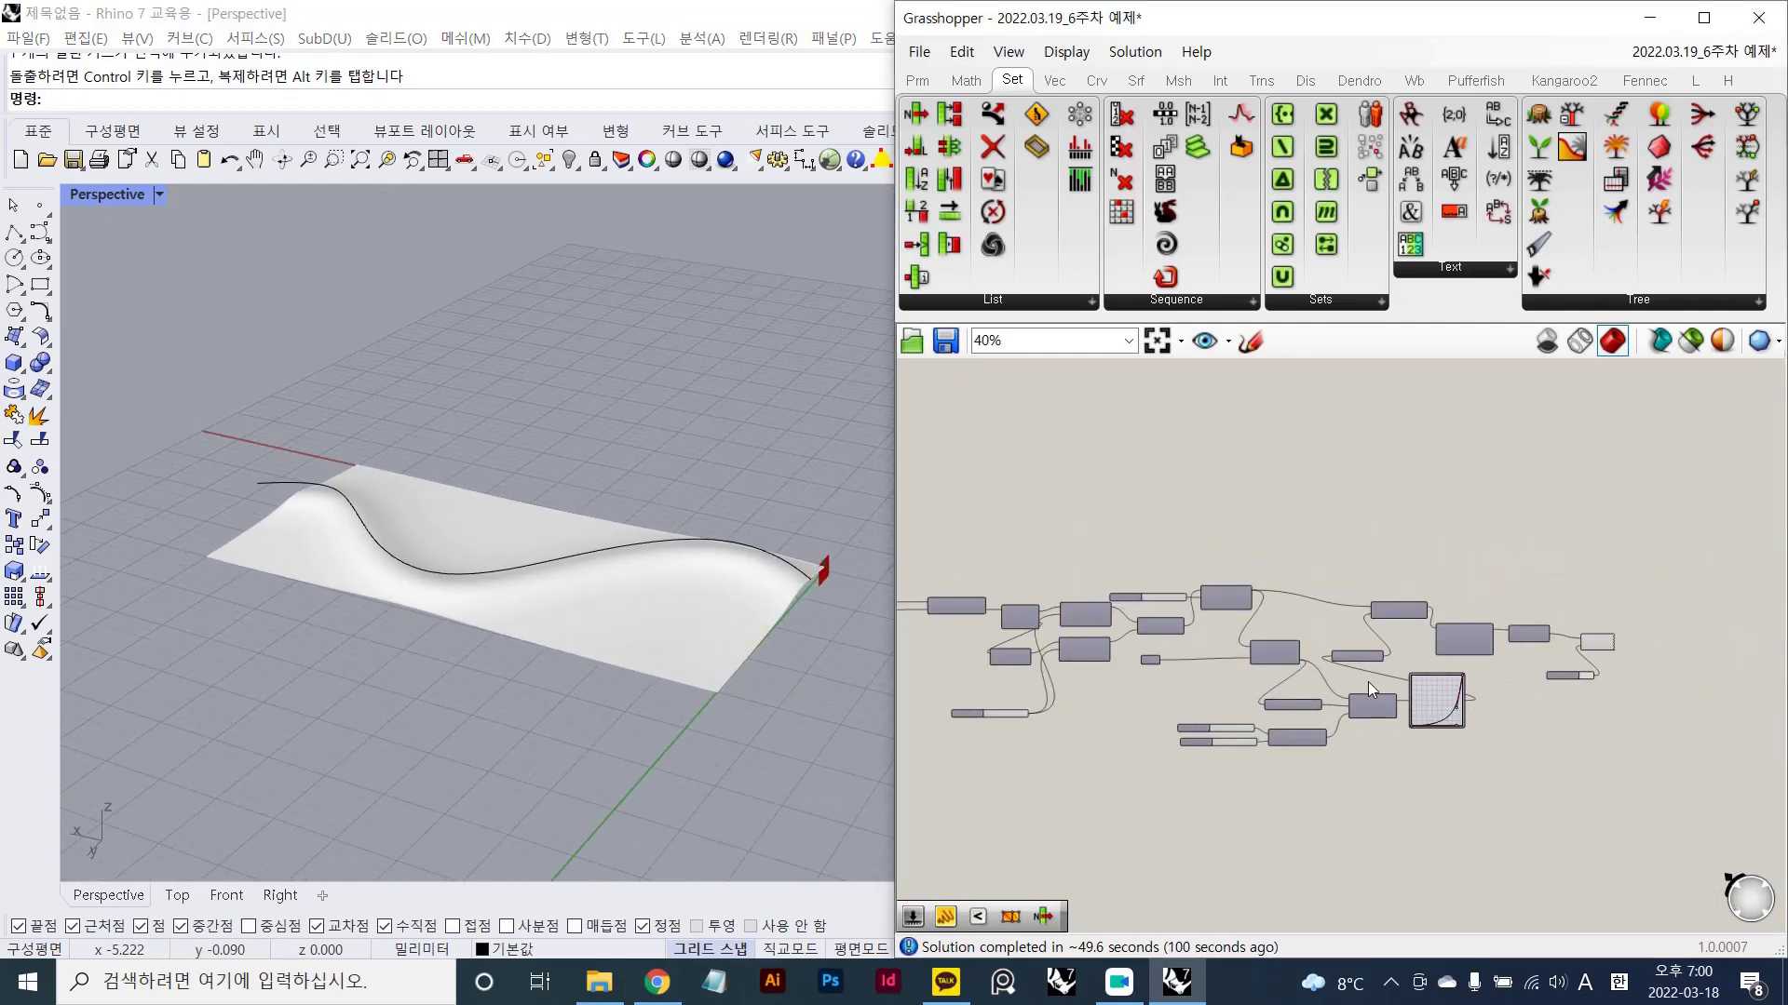
# - Turn off the preview of the final surface component at the end of the definition
pyautogui.scroll(4, 1591, 652)
pyautogui.scroll(1, 1590, 652)
pyautogui.click(1605, 611)
pyautogui.hotkey('ctrl', 'q')
pyautogui.click(1512, 488)
# - Hide the wavy guide curve in the Rhino viewport with the HIDE command
pyautogui.scroll(-5, 1508, 490)
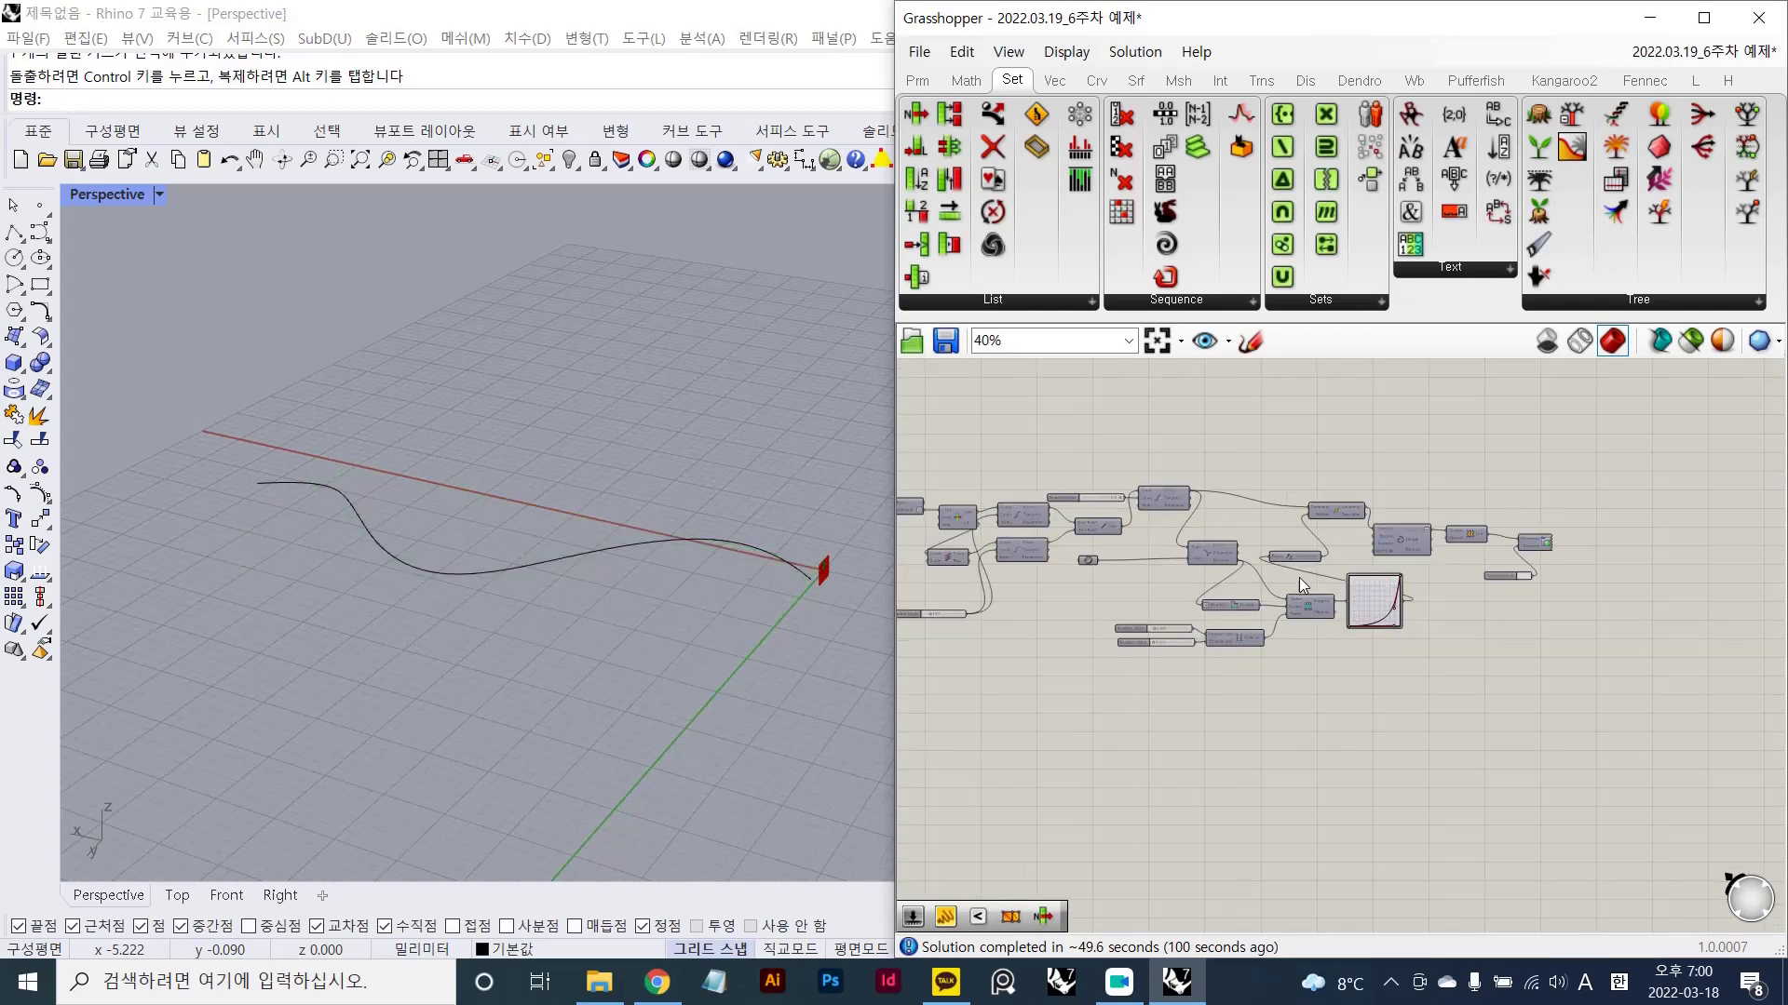
pyautogui.moveTo(1212, 576); pyautogui.dragTo(1523, 566, button='right')
pyautogui.scroll(4, 1266, 558)
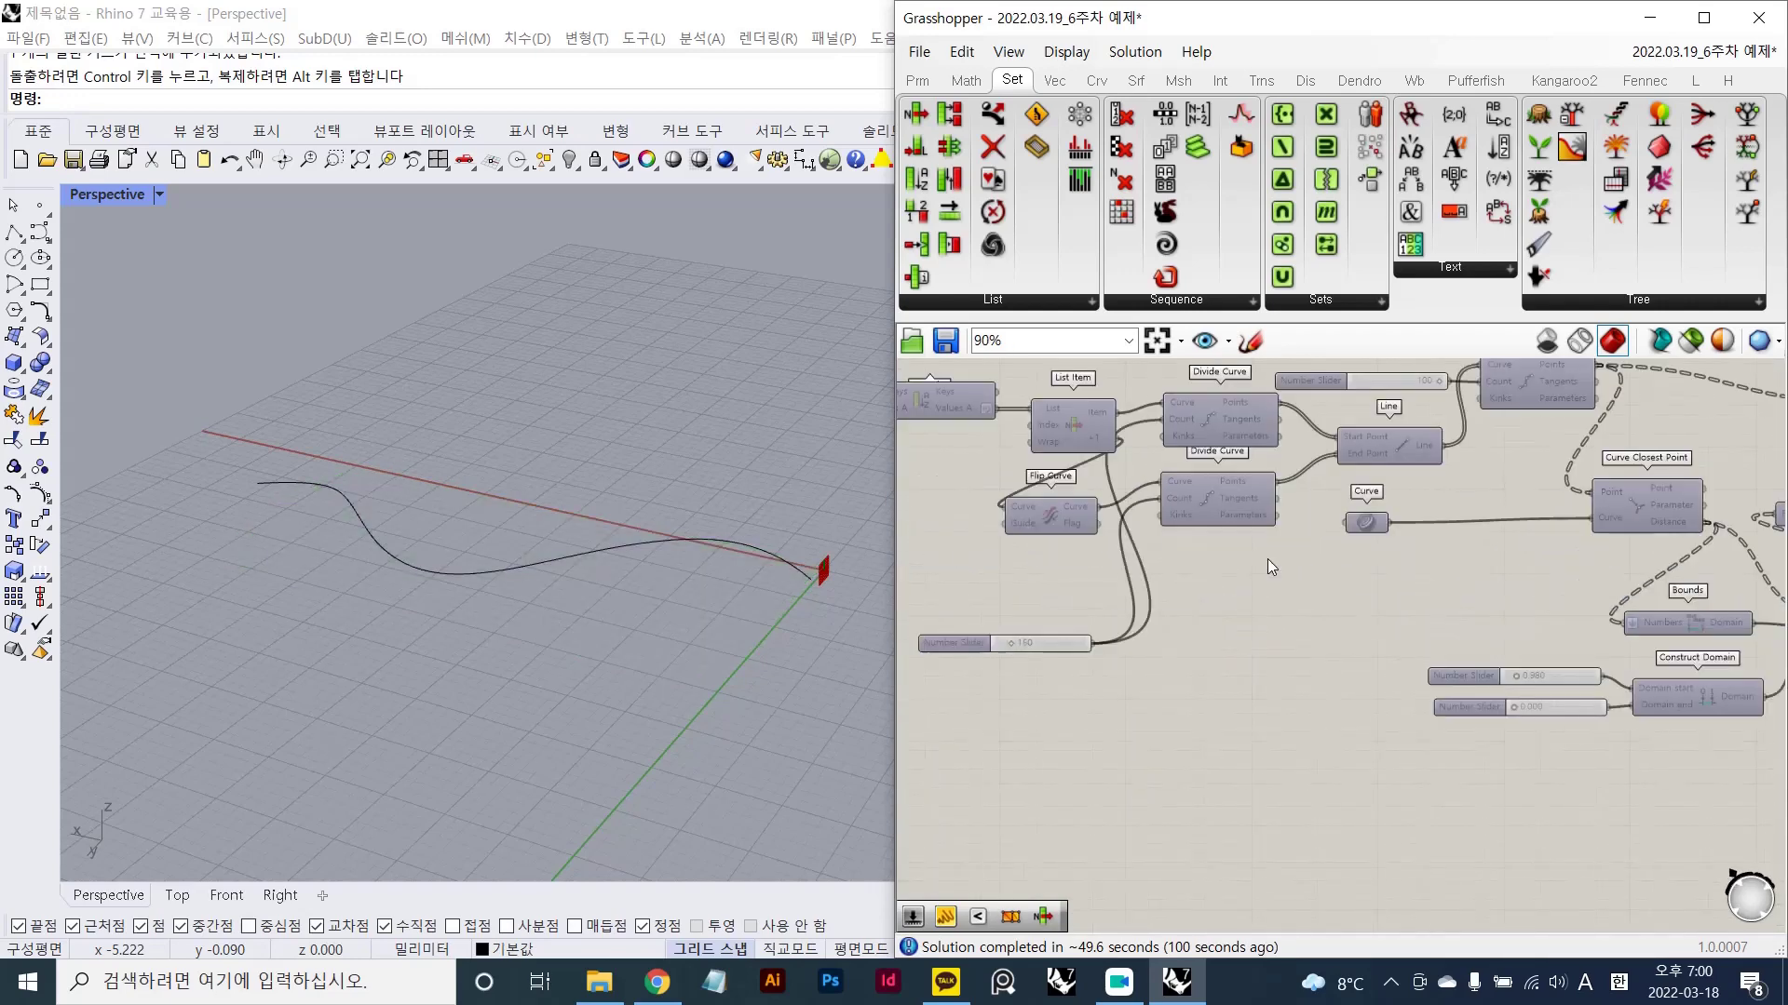
pyautogui.click(758, 545)
pyautogui.press('F10')
pyautogui.write('HIDE')
pyautogui.press('Return')
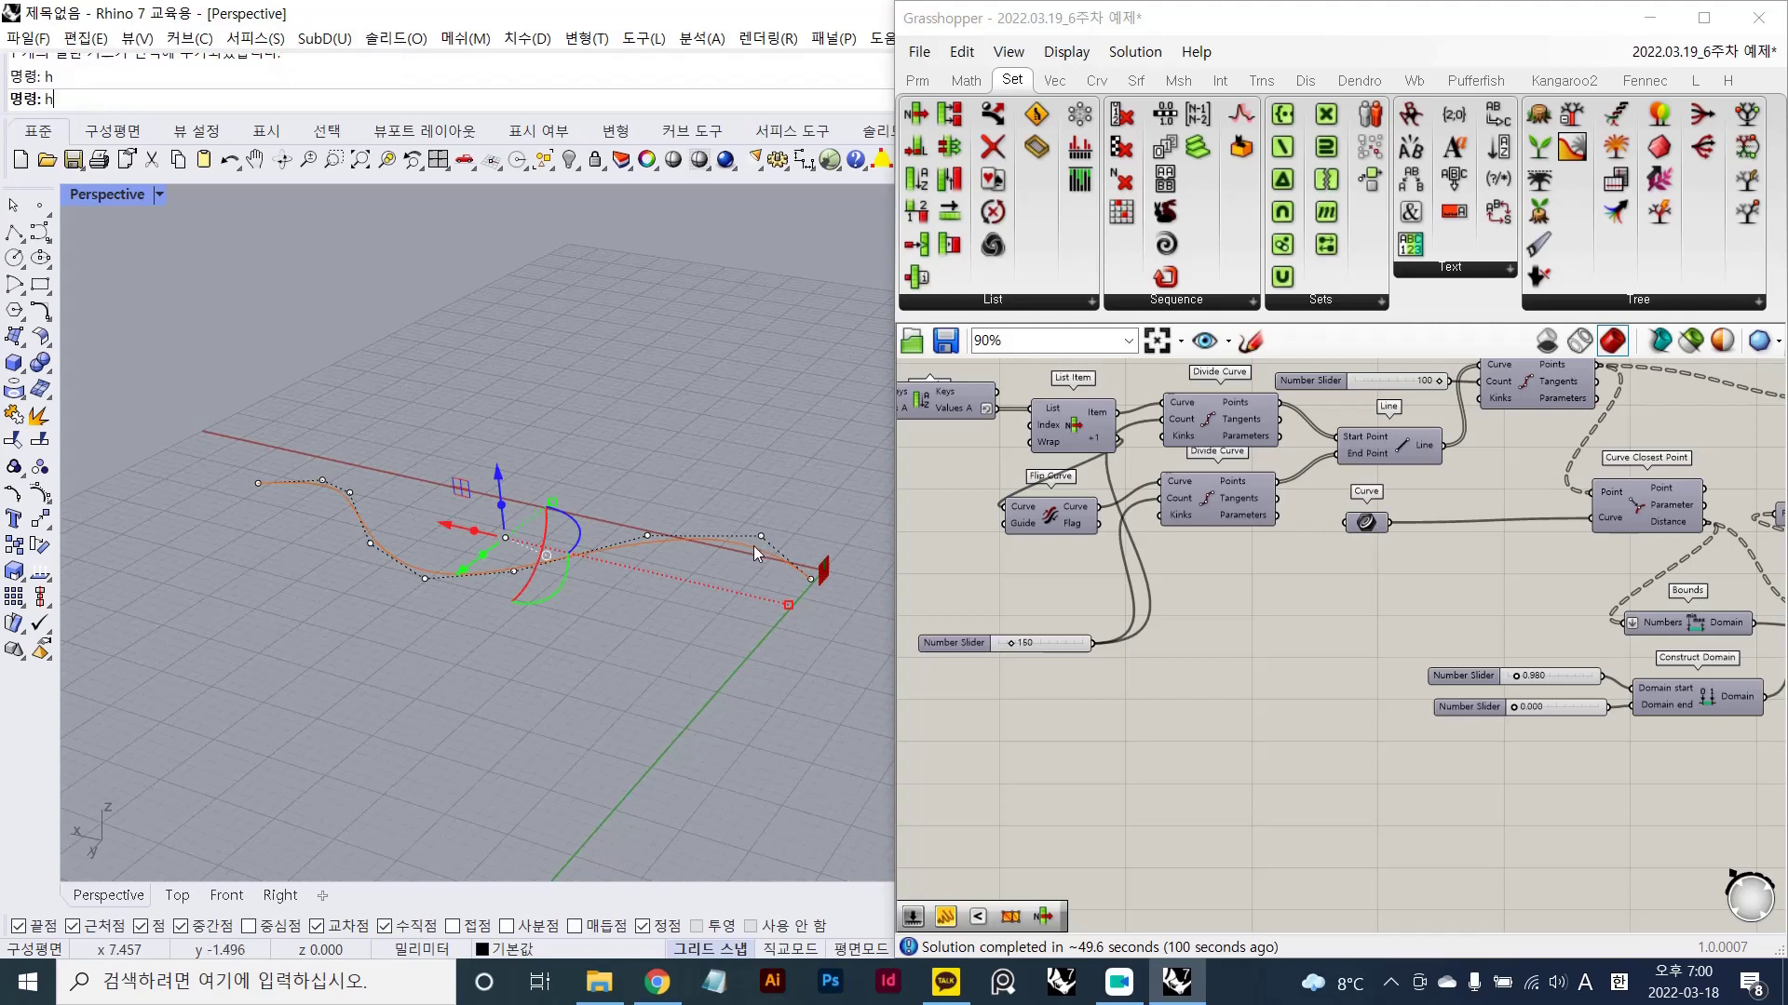
# - Turn on the preview of the Rectangle component at the start of the definition
pyautogui.scroll(-4, 1038, 563)
pyautogui.moveTo(1045, 548); pyautogui.dragTo(1299, 553, button='right')
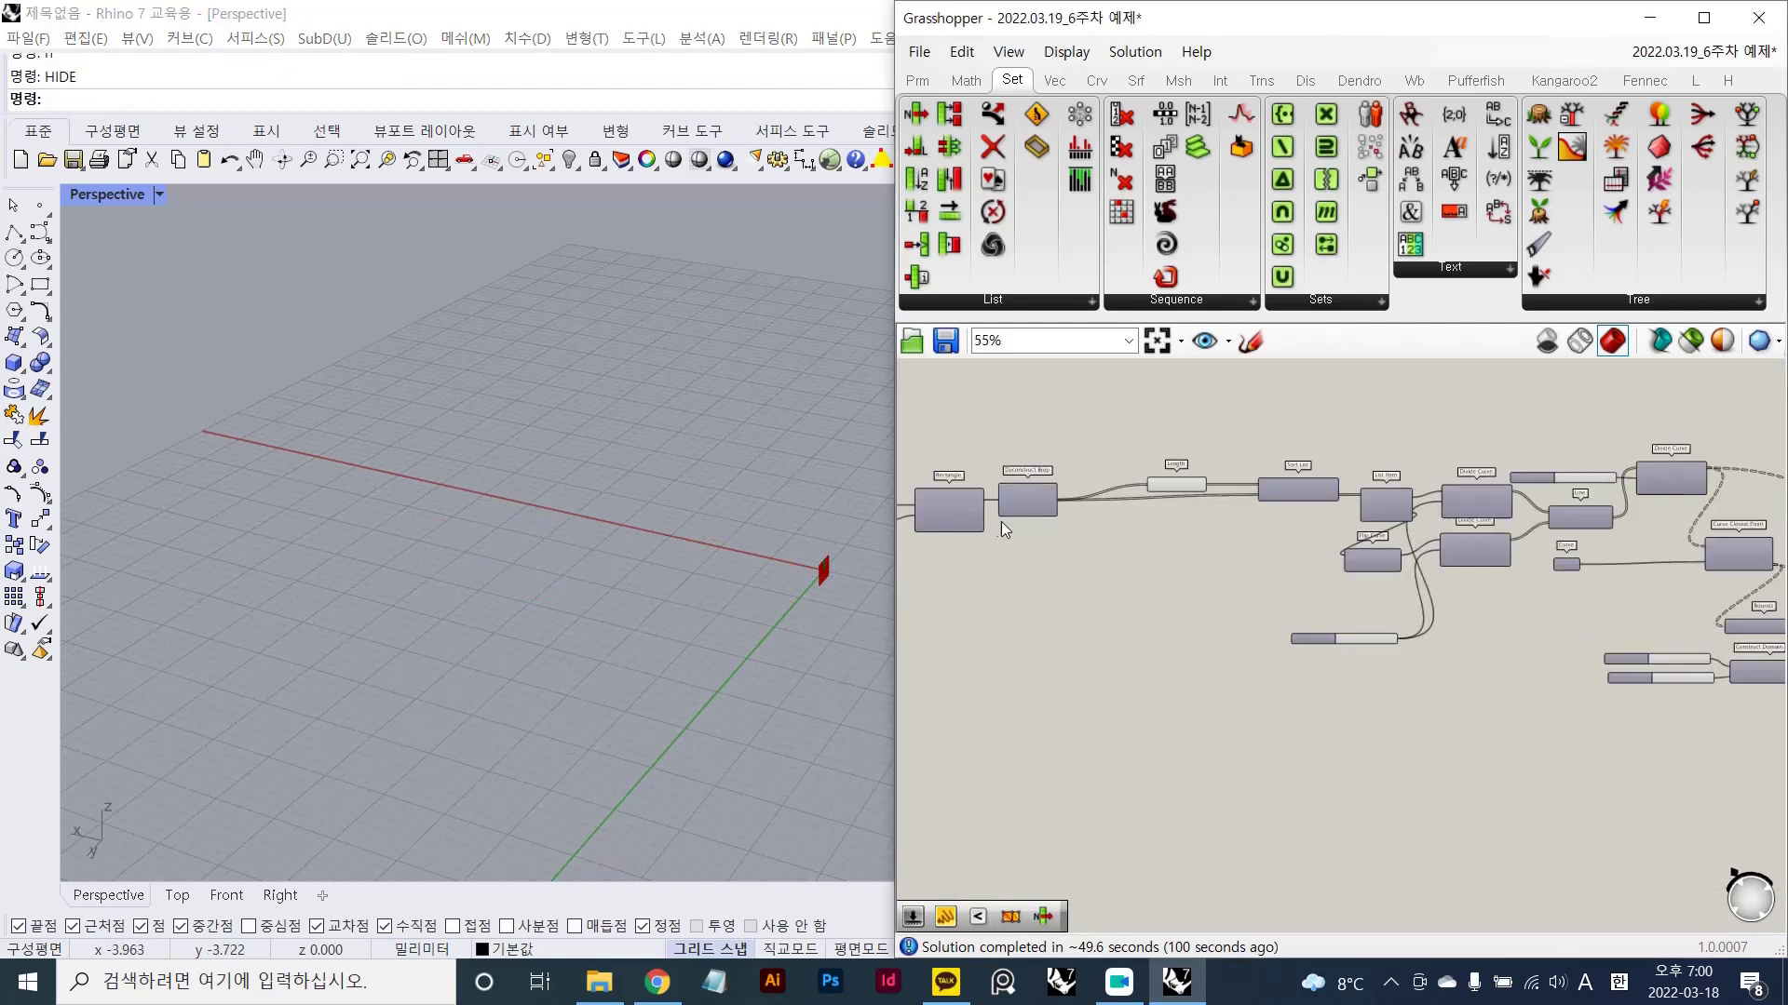
pyautogui.scroll(5, 1191, 530)
pyautogui.hotkey('ctrl', 'q')
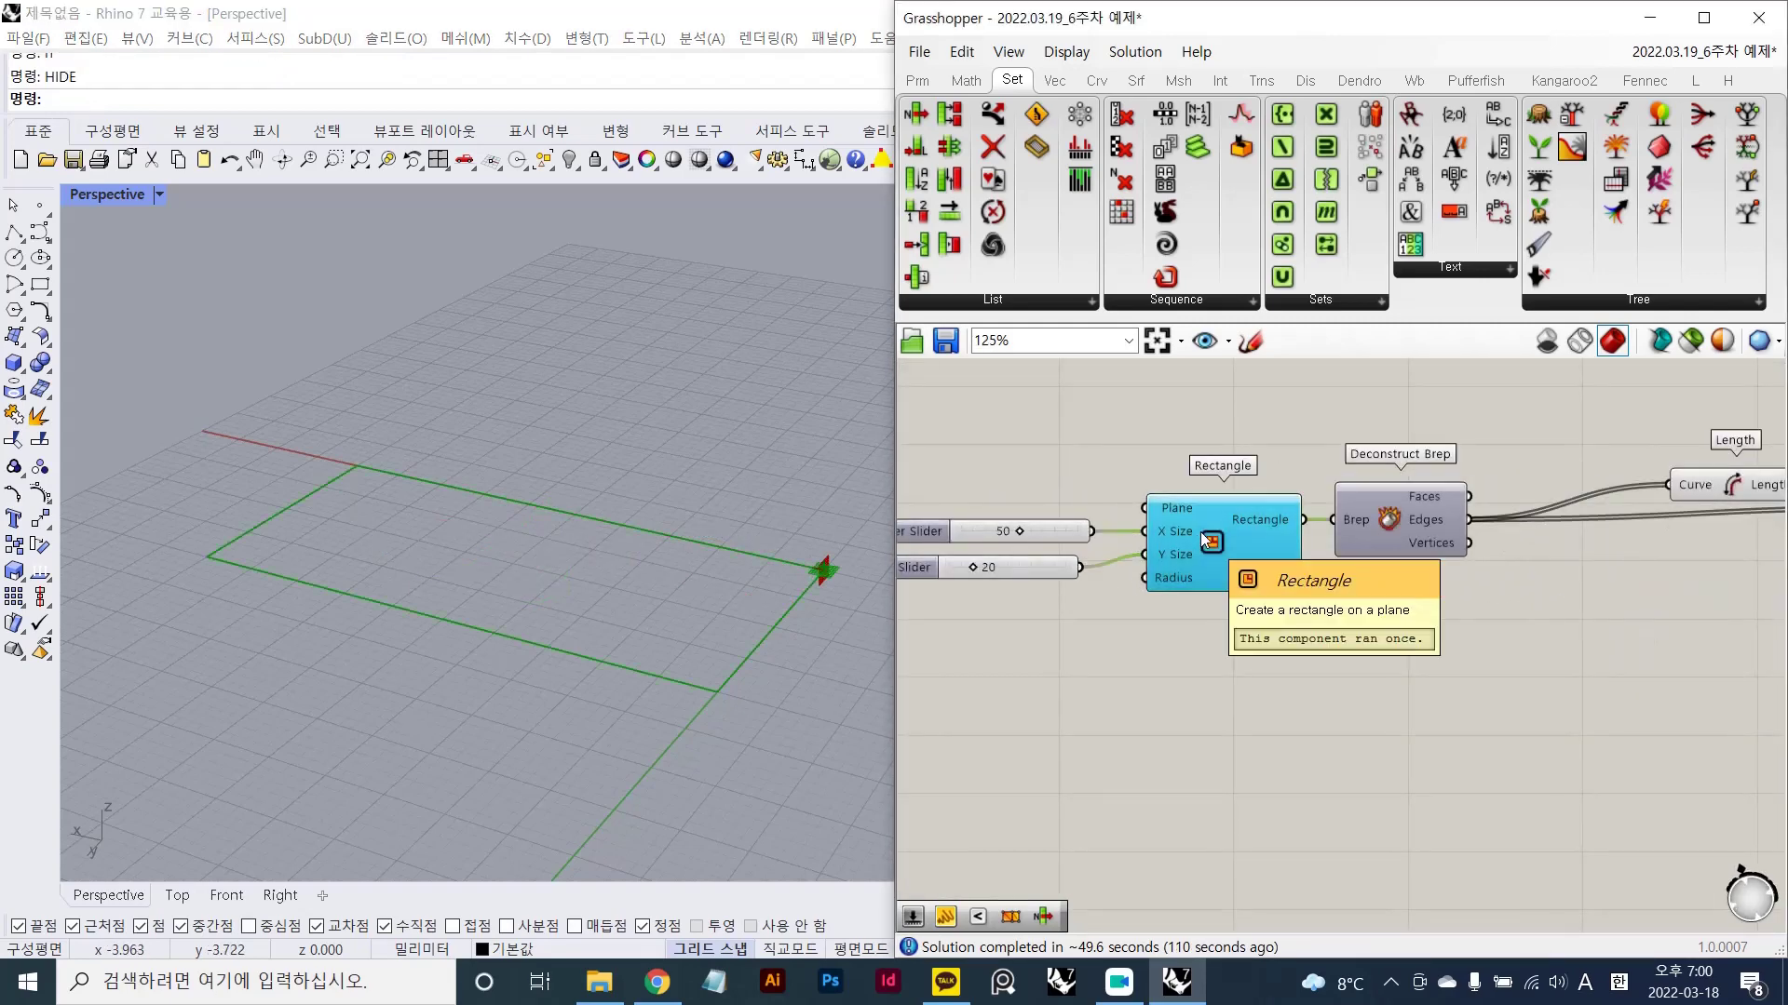
pyautogui.click(1134, 721)
# - Frame the rectangle in the Perspective viewport and select the Rectangle component to highlight its outline
pyautogui.moveTo(682, 622); pyautogui.dragTo(687, 691, button='right')
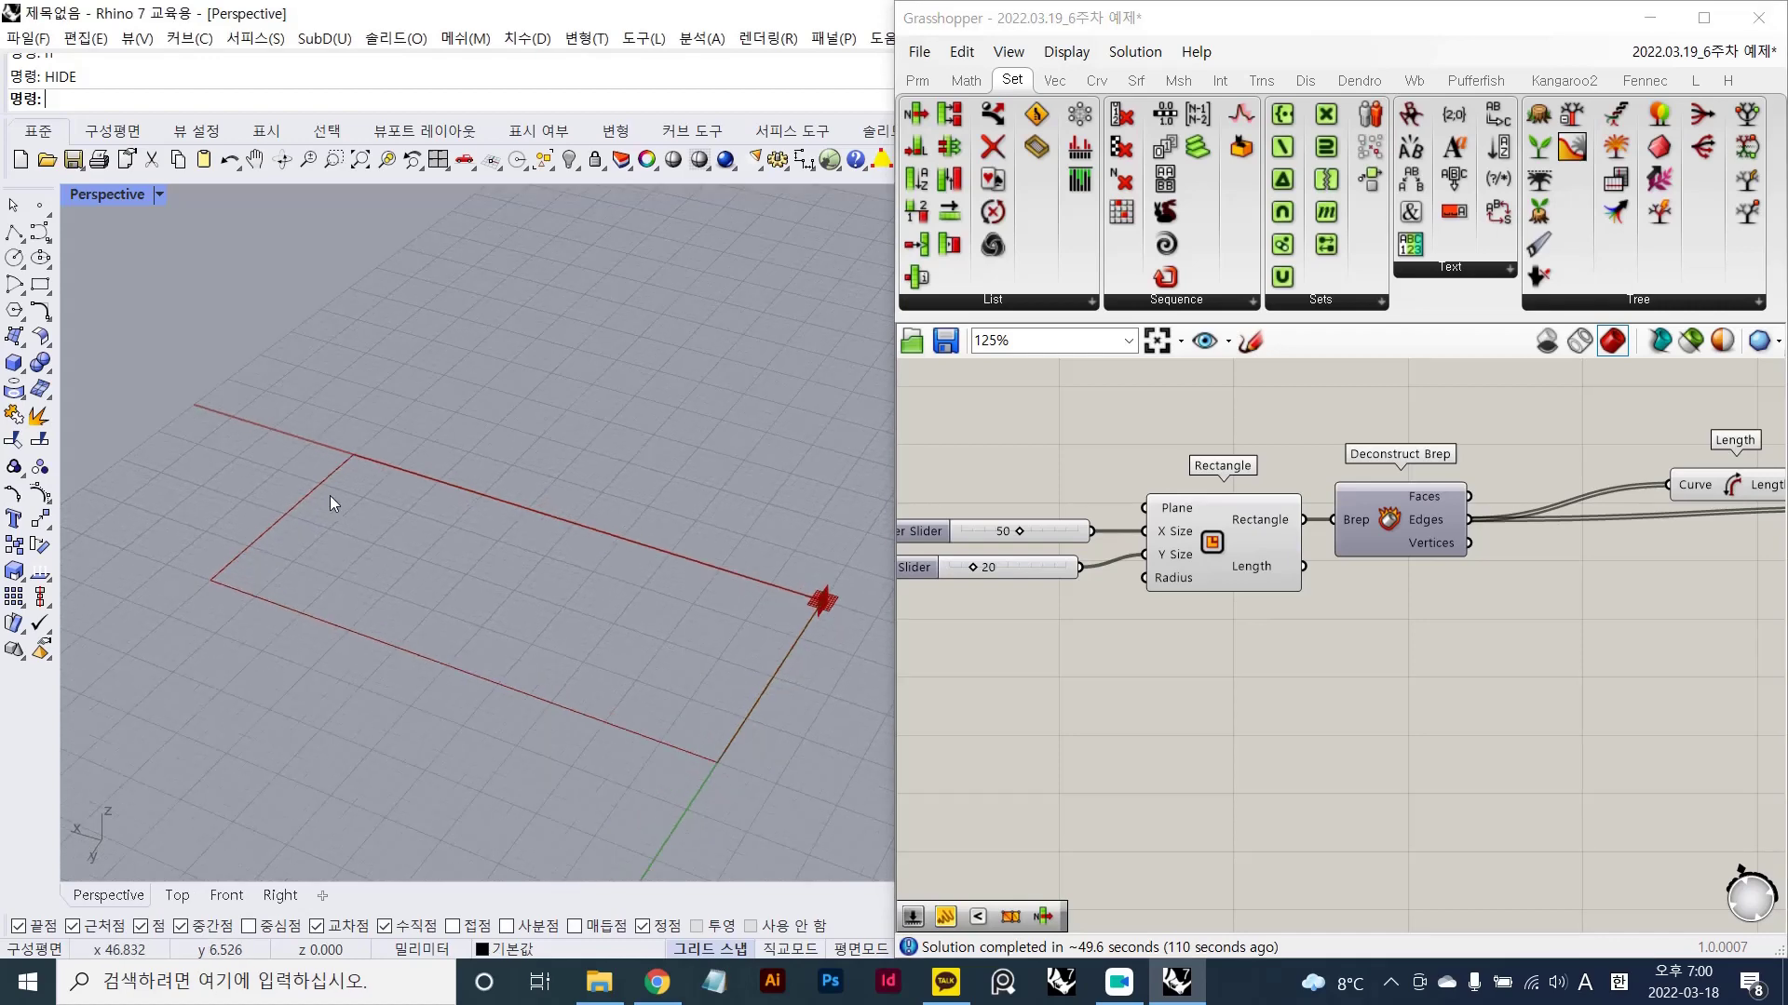
pyautogui.click(1223, 649)
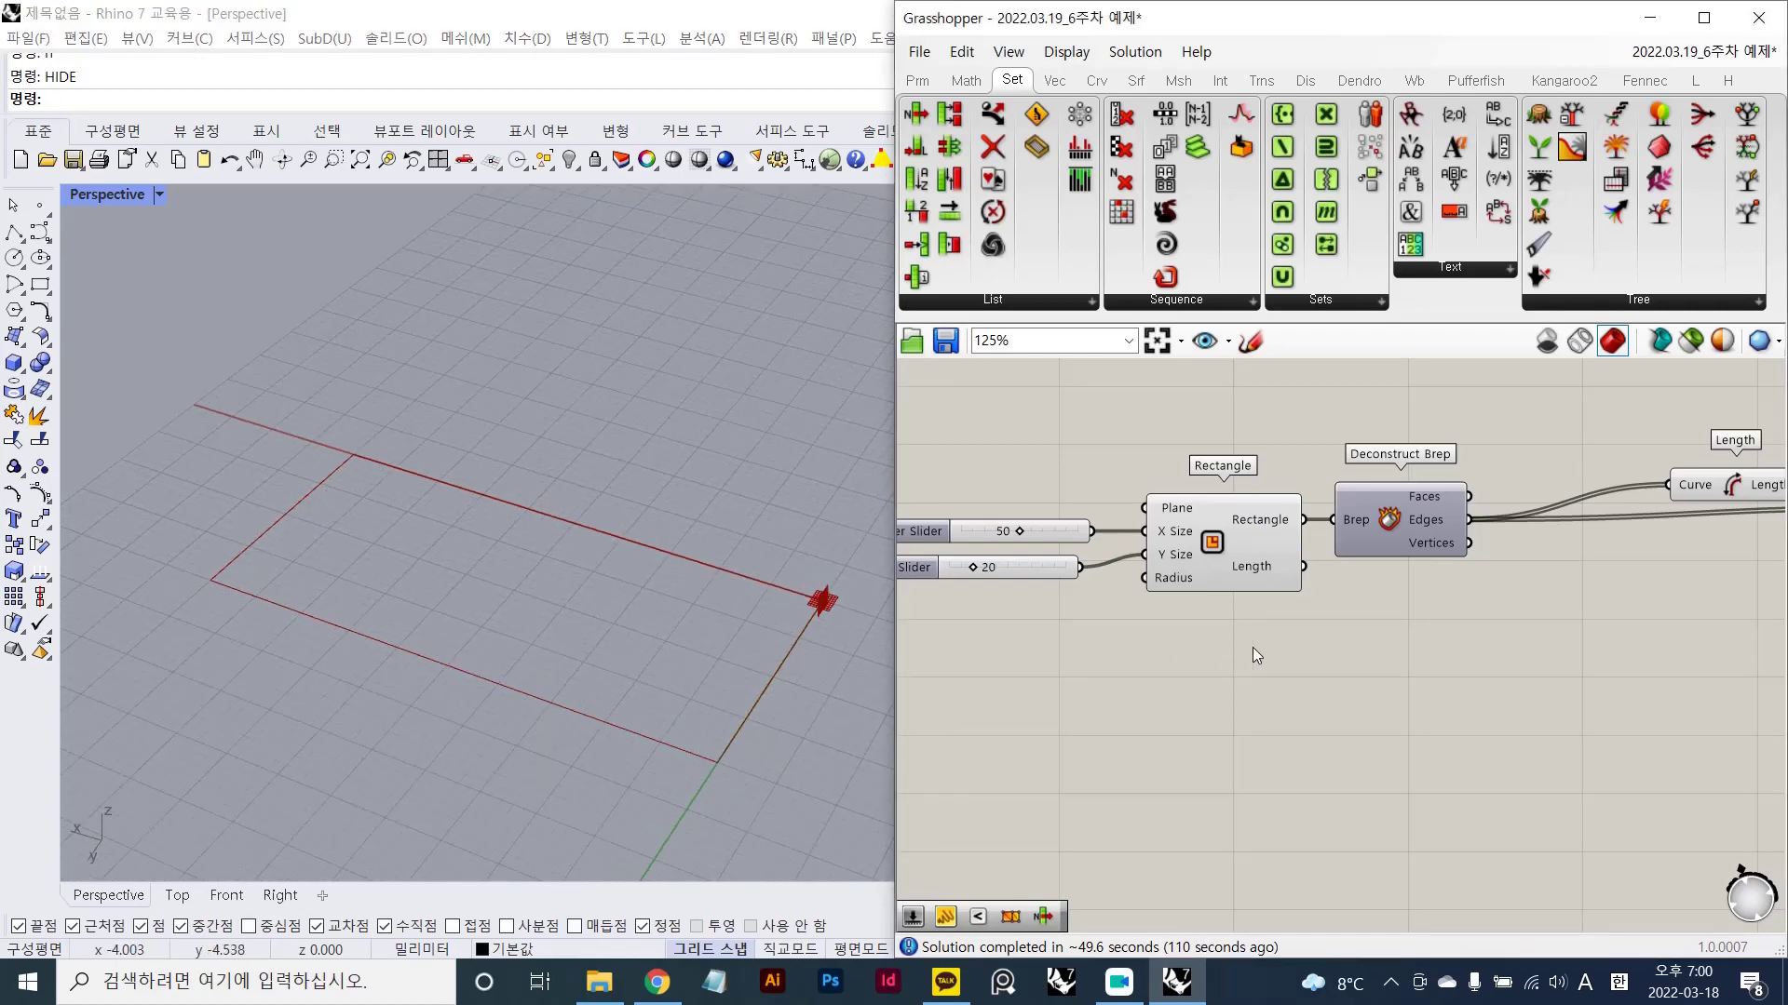
pyautogui.moveTo(1374, 689); pyautogui.dragTo(1152, 684, button='right')
pyautogui.scroll(-1, 1214, 708)
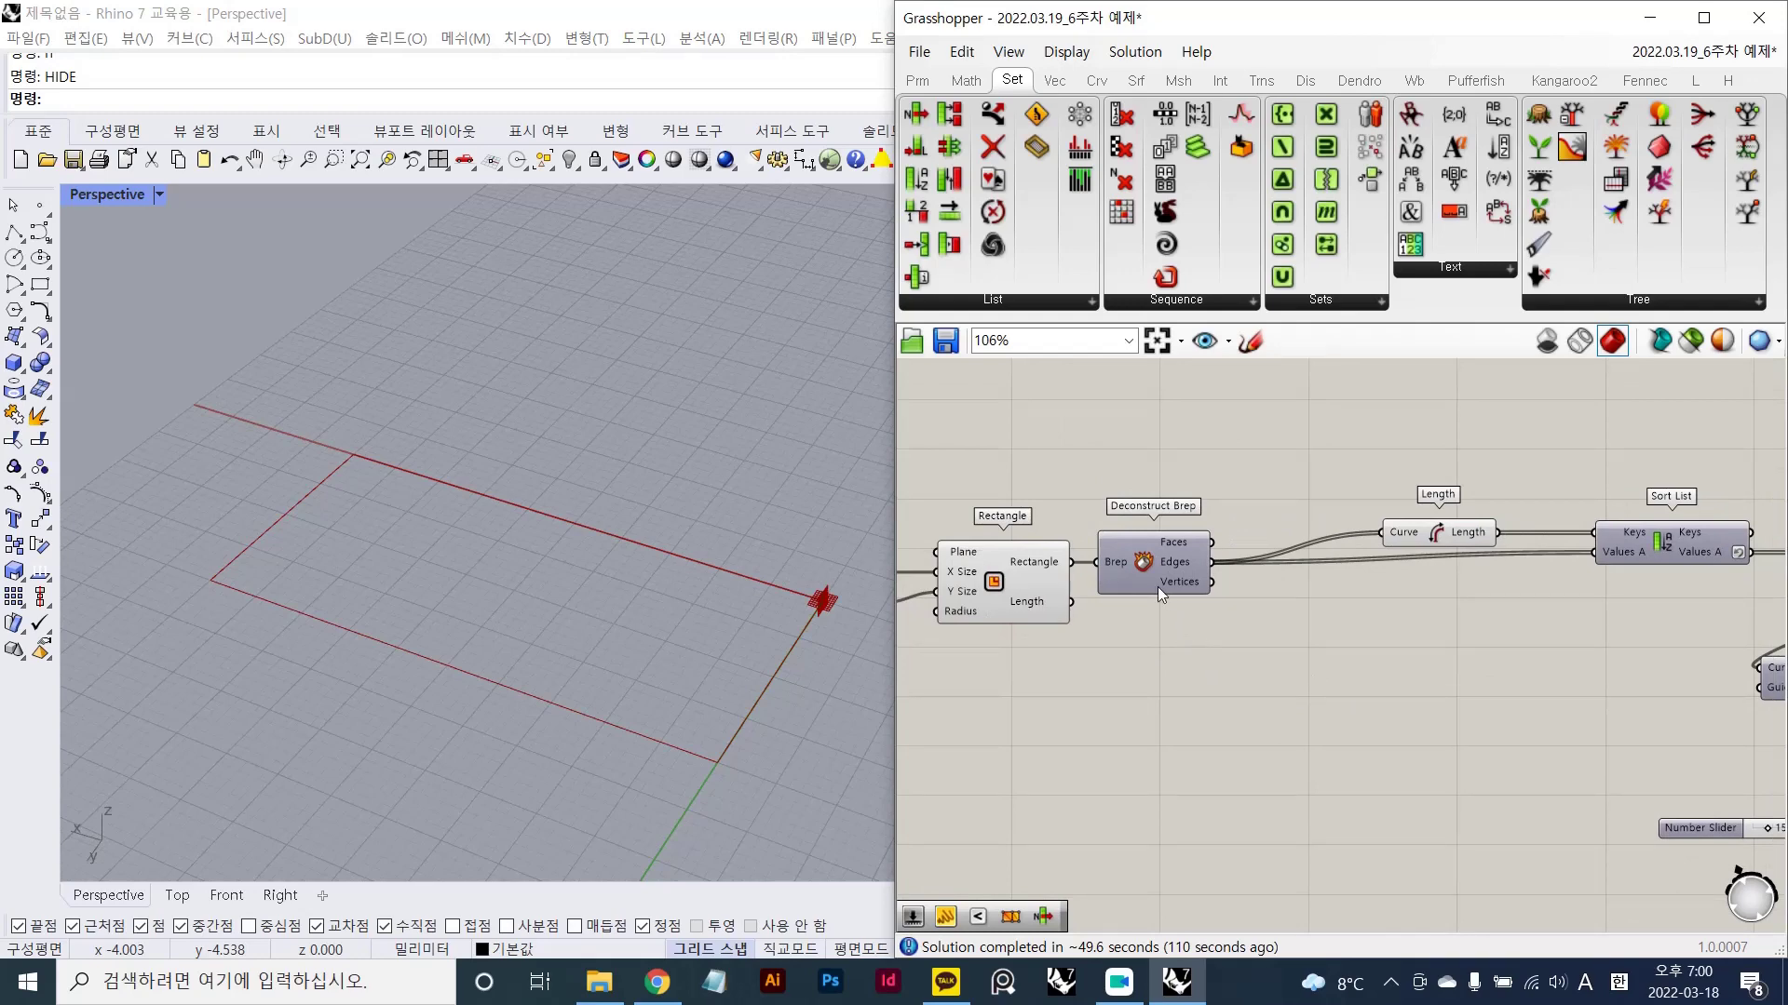
pyautogui.click(1025, 583)
pyautogui.click(1116, 663)
pyautogui.keyDown('shift'); pyautogui.moveTo(679, 668); pyautogui.dragTo(638, 642, button='right'); pyautogui.keyUp('shift')
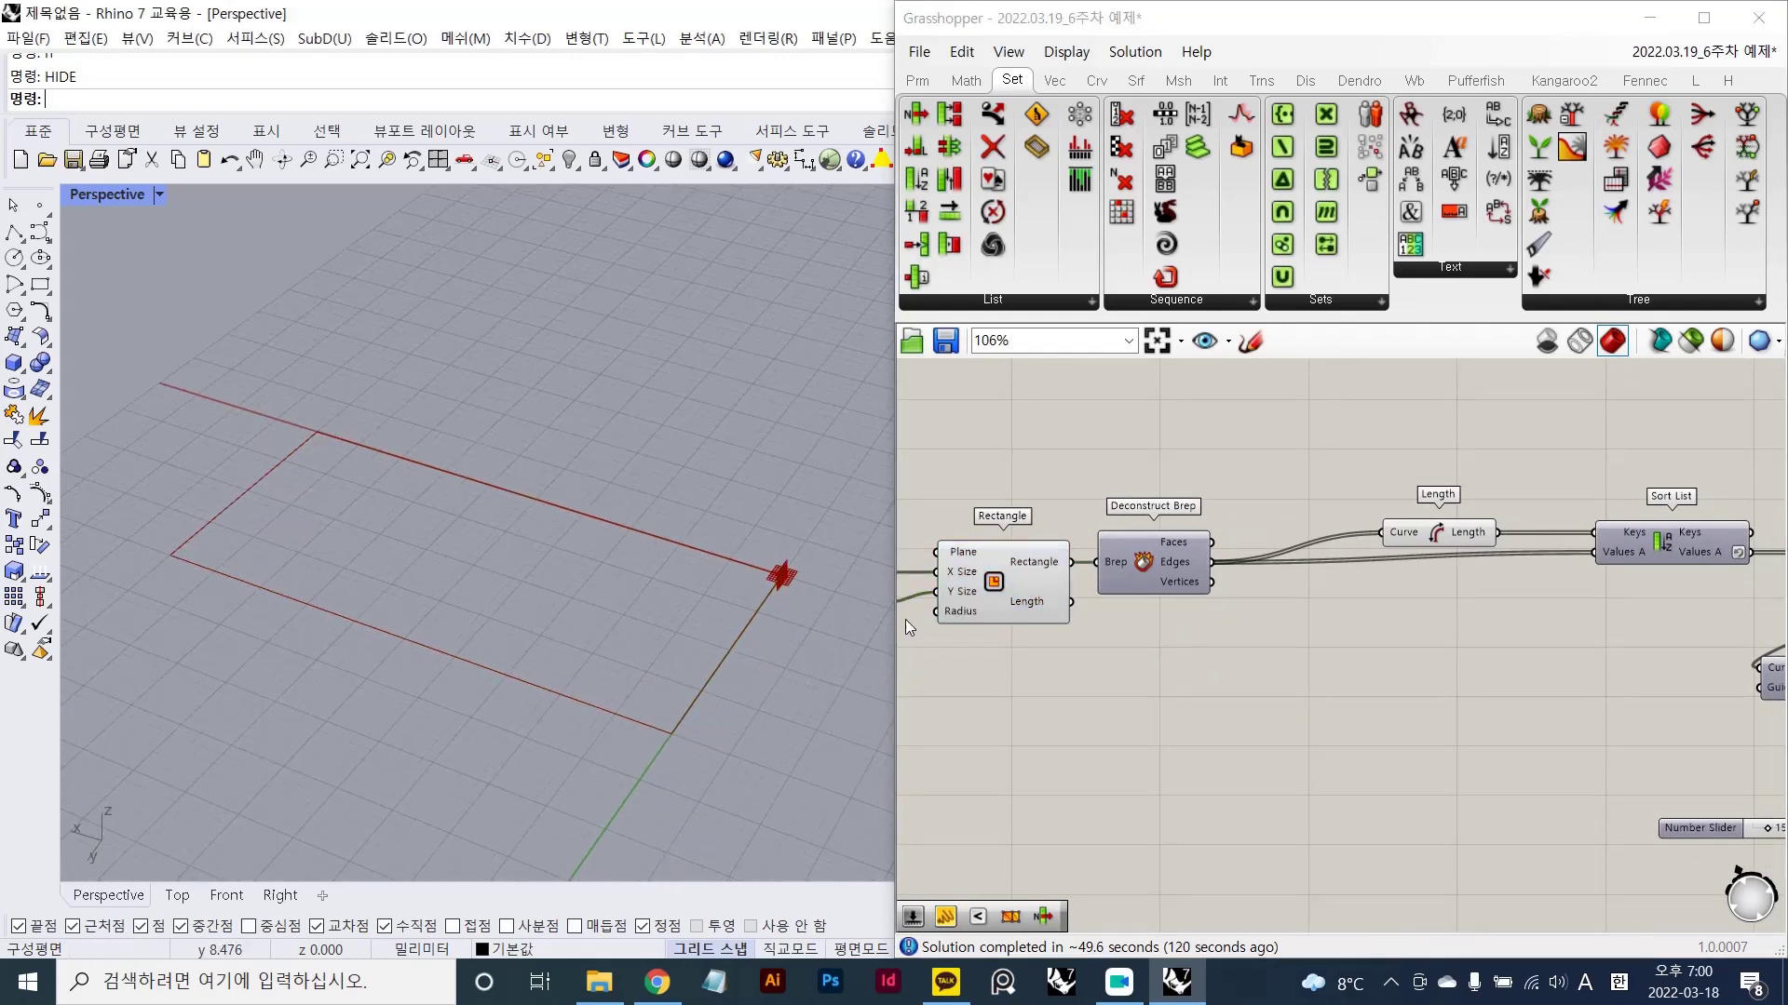
pyautogui.click(1144, 570)
pyautogui.click(1042, 601)
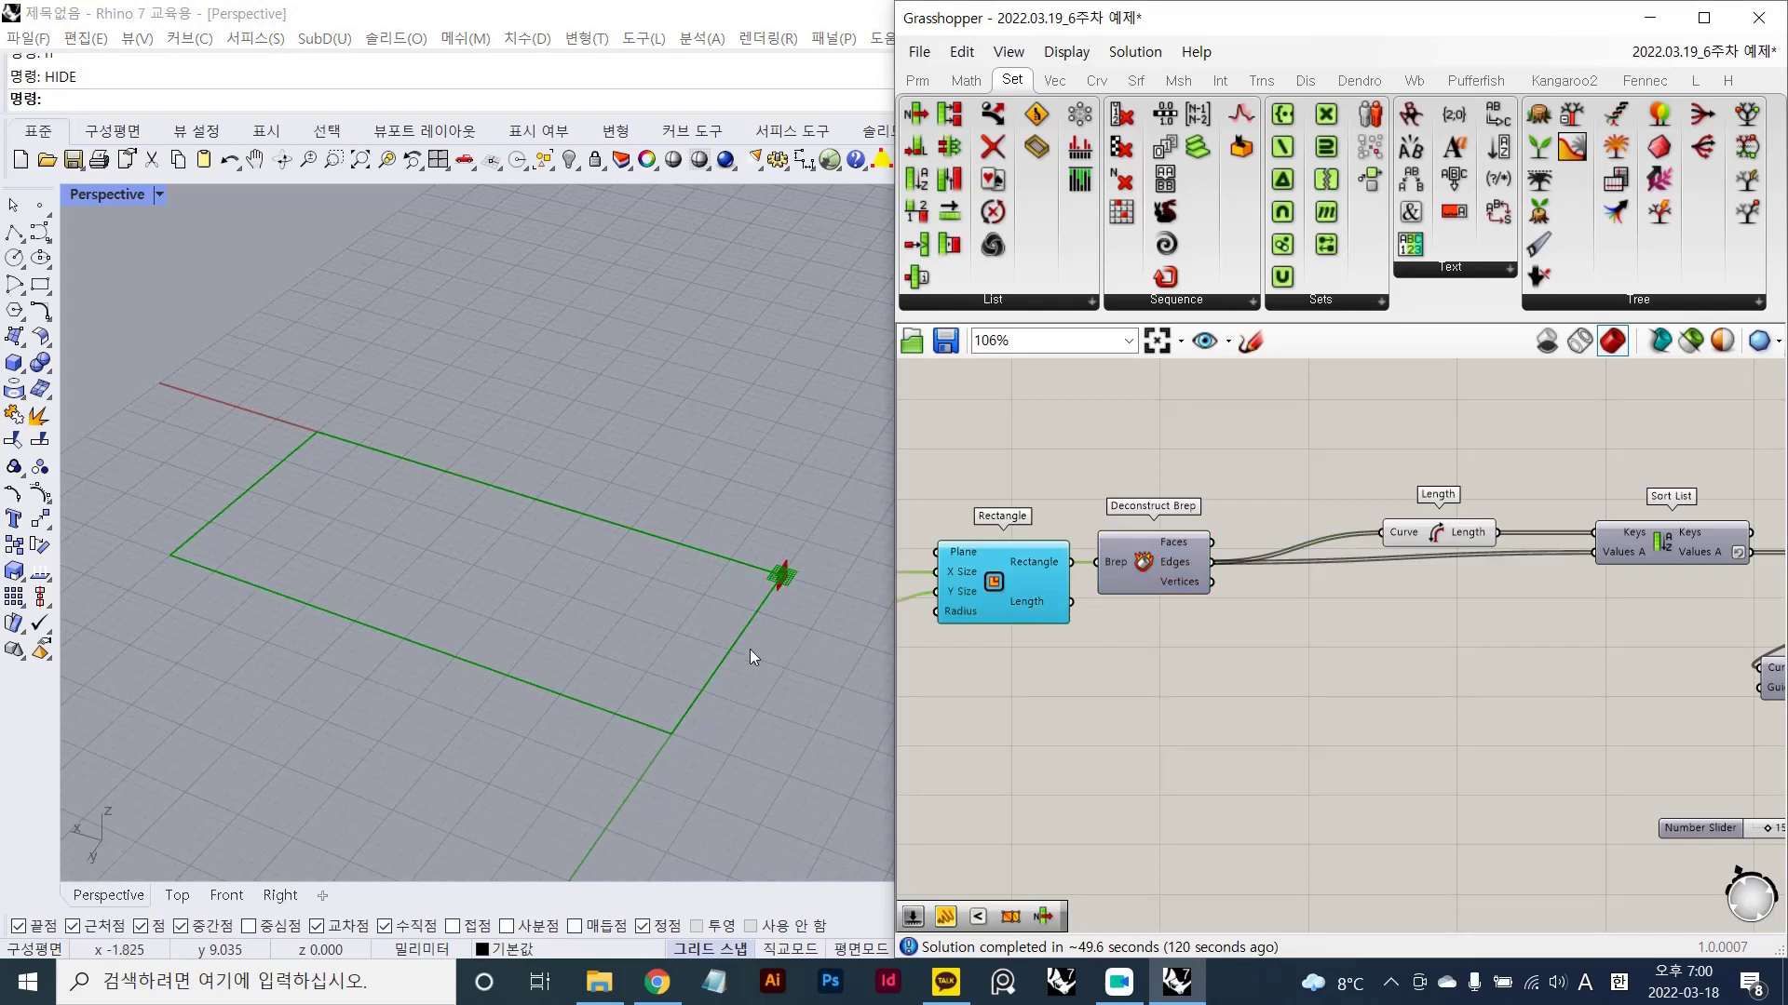
# - Capture a 926x675 region around the Perspective viewport, then trace and check-mark the rectangle's two long edges with the red pen
pyautogui.press('Print')
pyautogui.moveTo(67, 268)
pyautogui.mouseDown()
pyautogui.moveTo(849, 899)
pyautogui.moveTo(930, 897)
pyautogui.mouseUp()
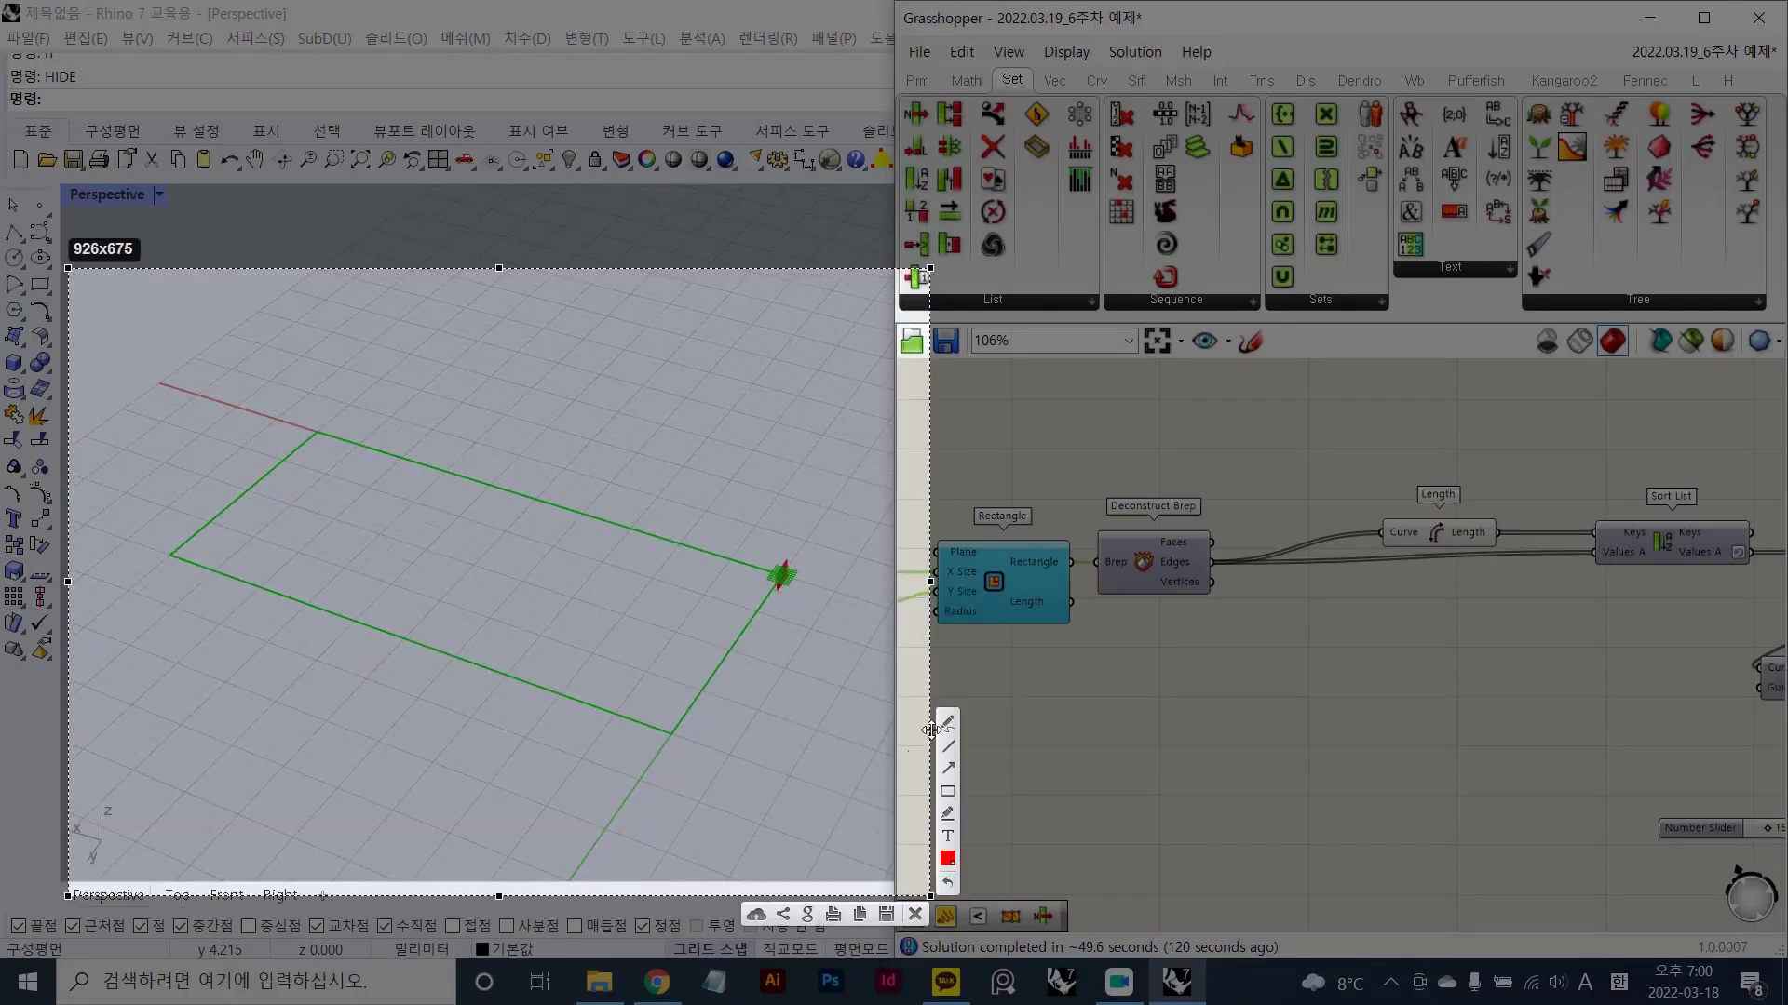
pyautogui.click(947, 723)
pyautogui.moveTo(185, 563); pyautogui.dragTo(667, 748)
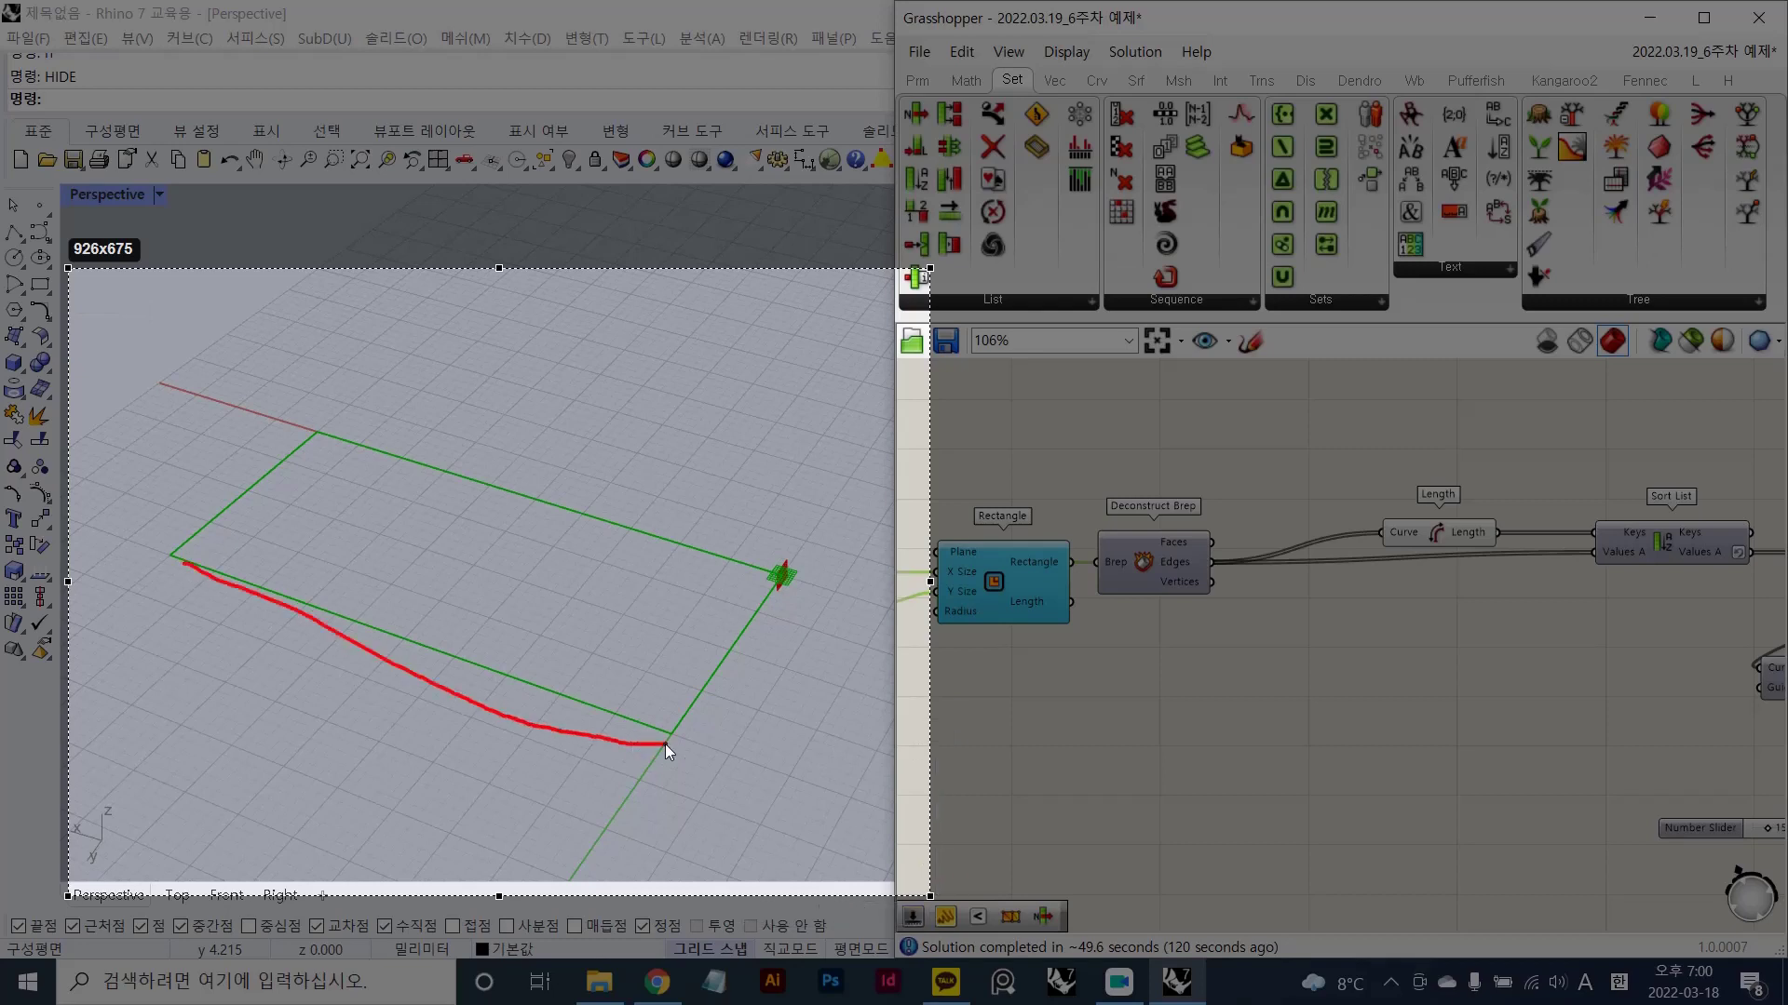
pyautogui.moveTo(337, 447); pyautogui.dragTo(756, 579)
pyautogui.moveTo(686, 495); pyautogui.dragTo(763, 466)
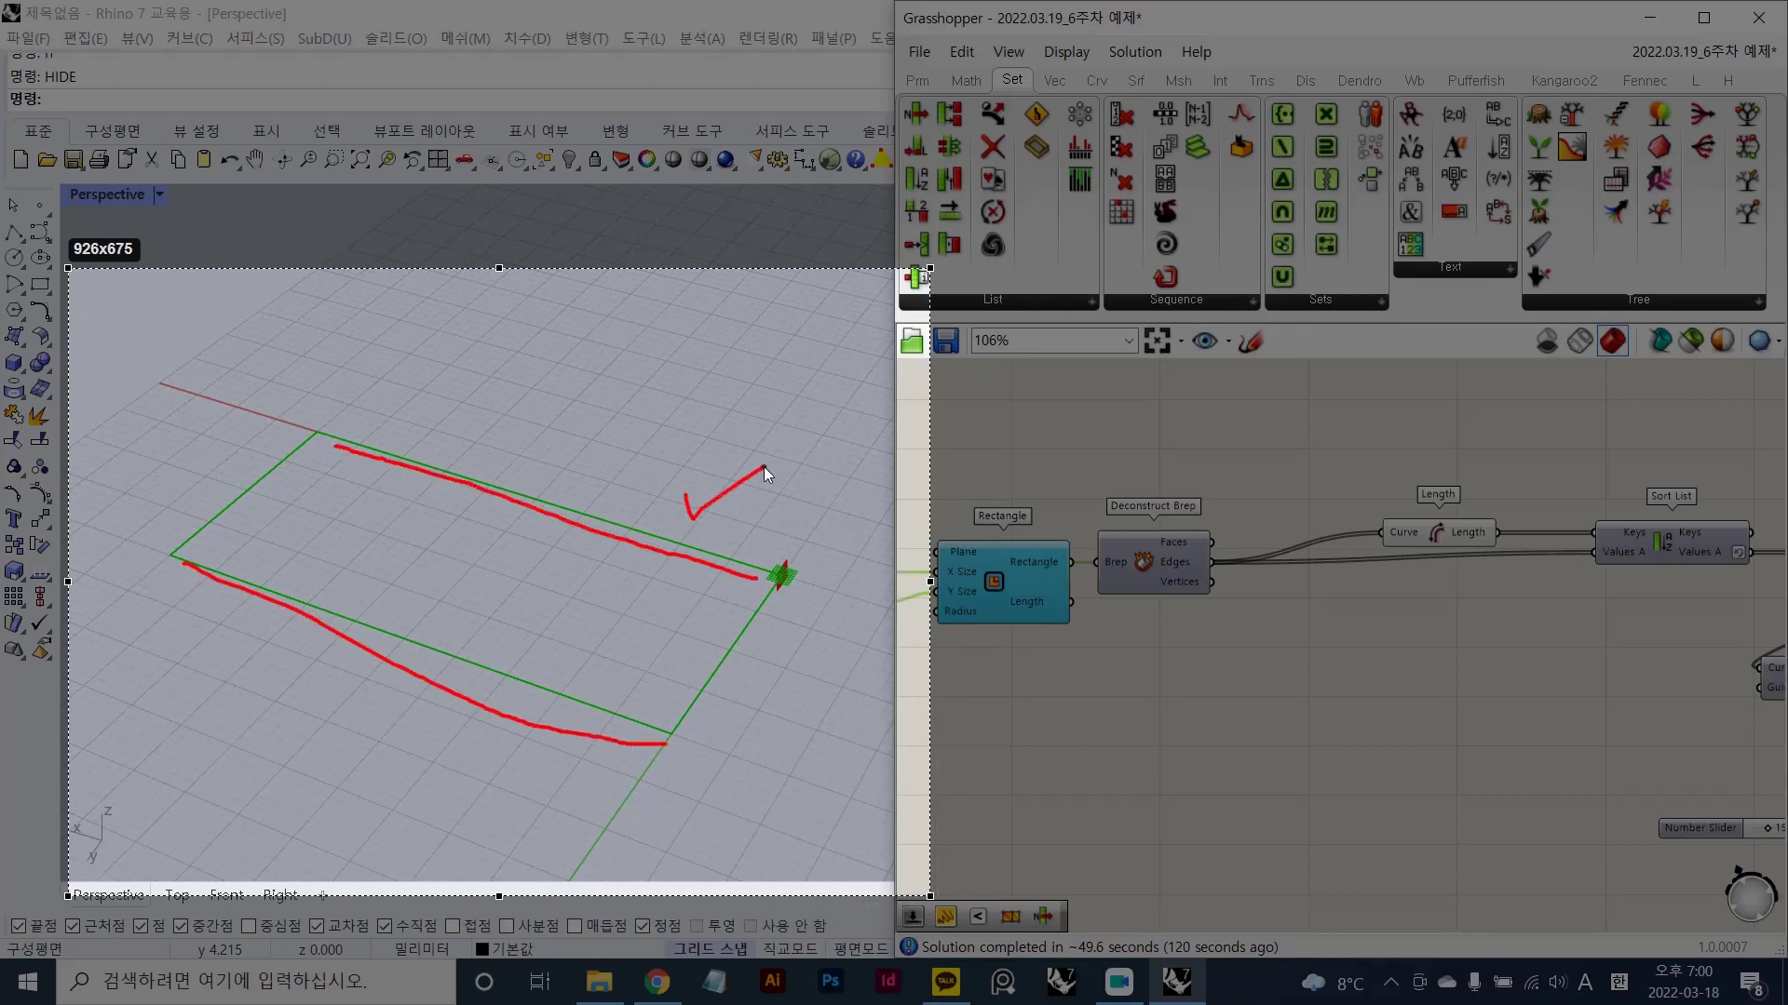
pyautogui.moveTo(528, 740)
pyautogui.mouseDown()
pyautogui.moveTo(530, 756)
pyautogui.moveTo(571, 719)
pyautogui.mouseUp()
# - Mark division points in red along both long edges of the rectangle on the capture
pyautogui.moveTo(715, 577)
pyautogui.mouseDown()
pyautogui.moveTo(720, 552)
pyautogui.moveTo(667, 532)
pyautogui.mouseUp()
pyautogui.moveTo(550, 540); pyautogui.dragTo(590, 511)
pyautogui.moveTo(480, 509)
pyautogui.mouseDown()
pyautogui.moveTo(521, 485)
pyautogui.moveTo(456, 471)
pyautogui.mouseUp()
pyautogui.moveTo(383, 464); pyautogui.dragTo(402, 455)
pyautogui.moveTo(219, 578); pyautogui.dragTo(263, 602)
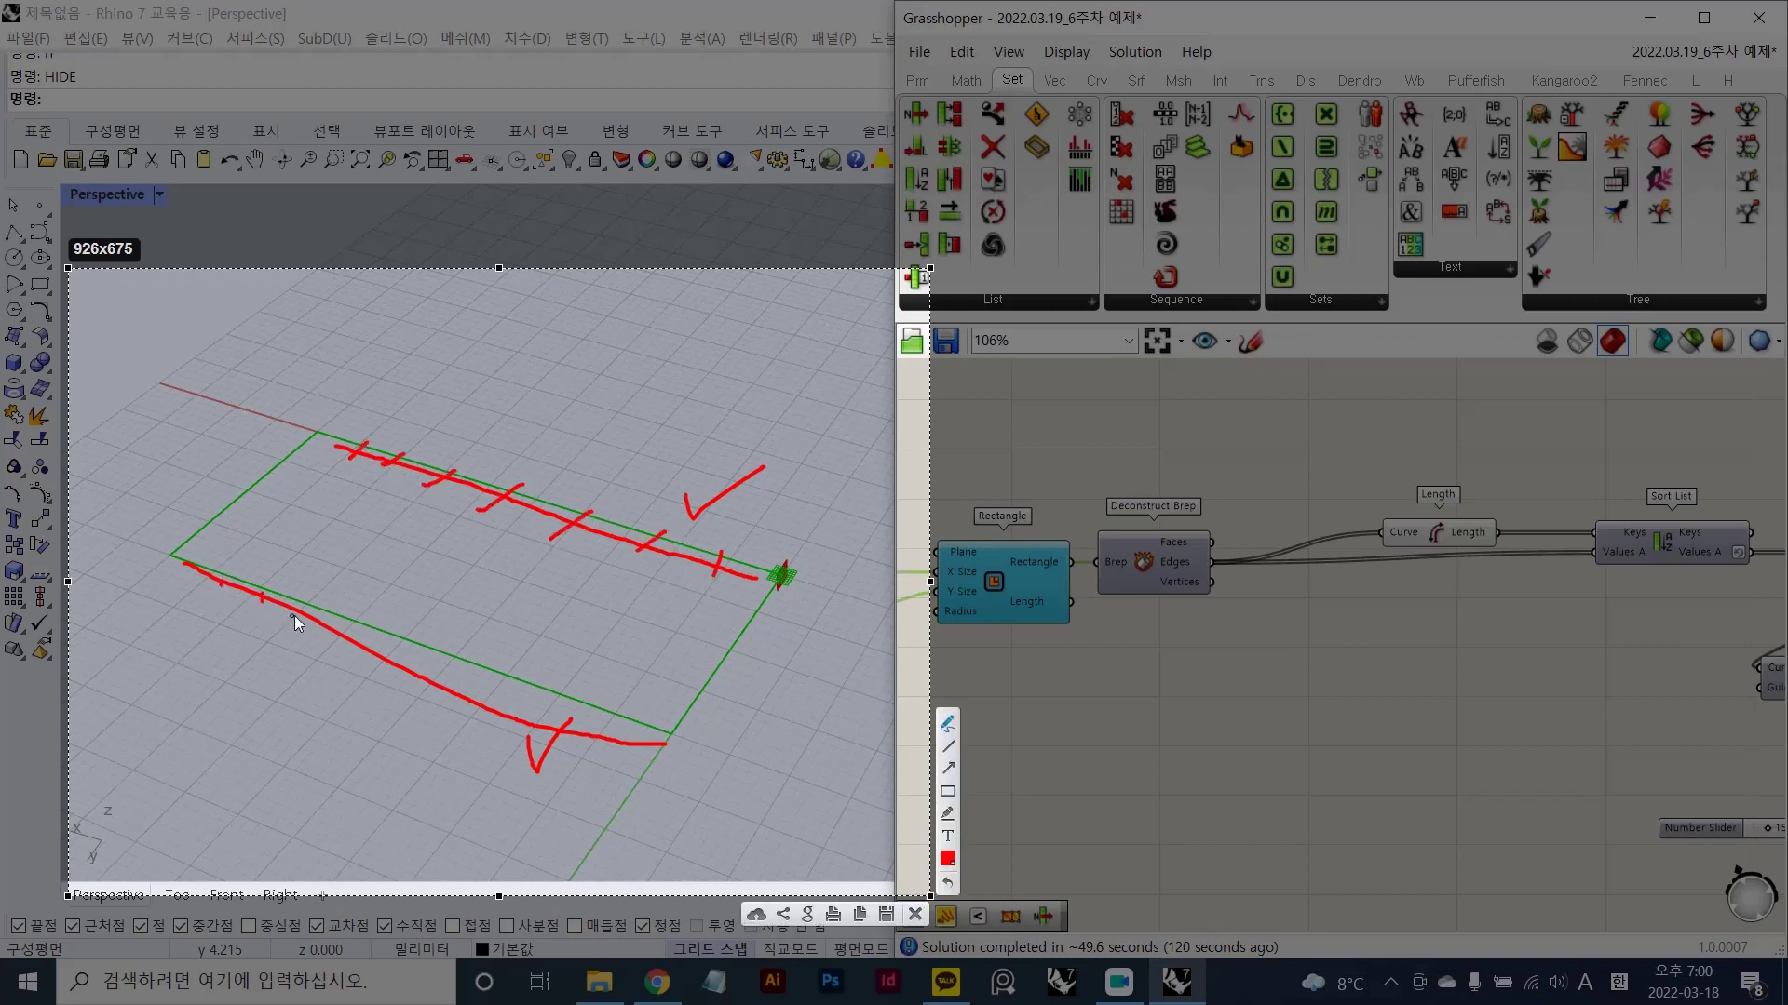
pyautogui.click(322, 612)
pyautogui.click(384, 672)
pyautogui.click(406, 676)
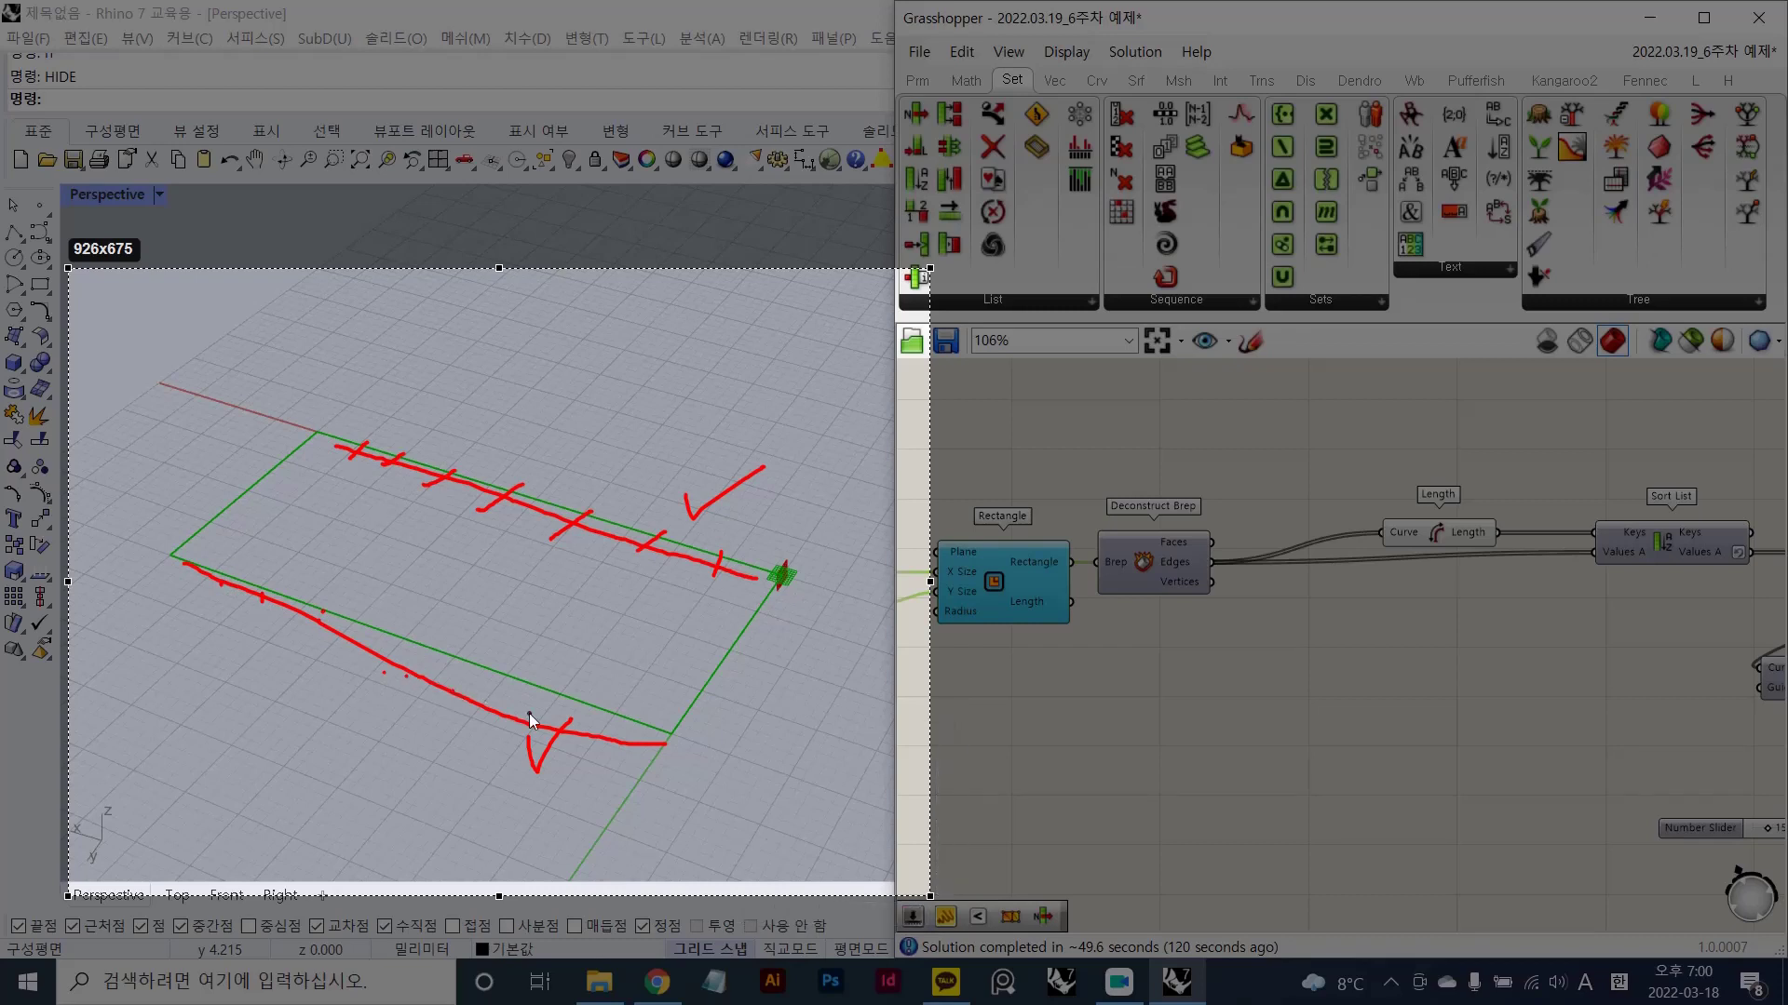
pyautogui.click(529, 714)
# - Draw red cross lines connecting the matching division points of the two long edges
pyautogui.moveTo(342, 450)
pyautogui.mouseDown()
pyautogui.moveTo(214, 574)
pyautogui.moveTo(348, 499)
pyautogui.moveTo(256, 582)
pyautogui.mouseUp()
pyautogui.moveTo(428, 478); pyautogui.dragTo(298, 622)
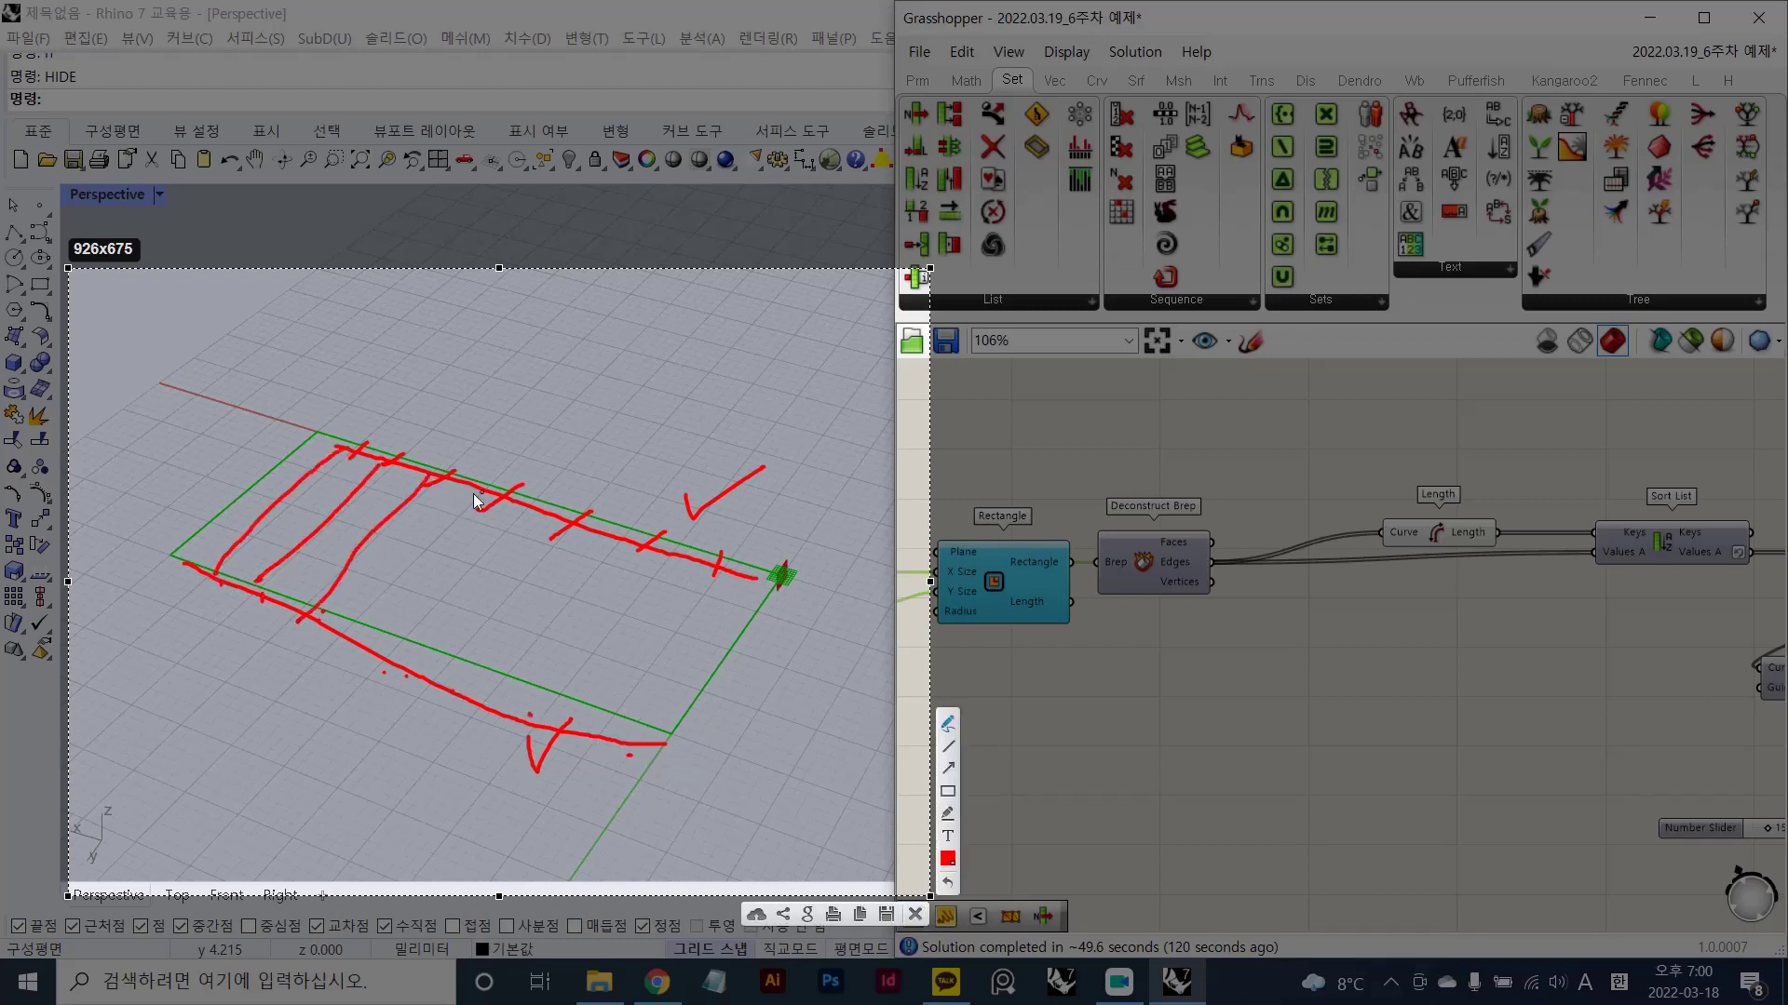
pyautogui.moveTo(485, 494); pyautogui.dragTo(362, 646)
pyautogui.moveTo(588, 512); pyautogui.dragTo(409, 712)
pyautogui.moveTo(663, 537); pyautogui.dragTo(525, 713)
pyautogui.moveTo(696, 553); pyautogui.dragTo(588, 726)
pyautogui.moveTo(728, 588); pyautogui.dragTo(618, 754)
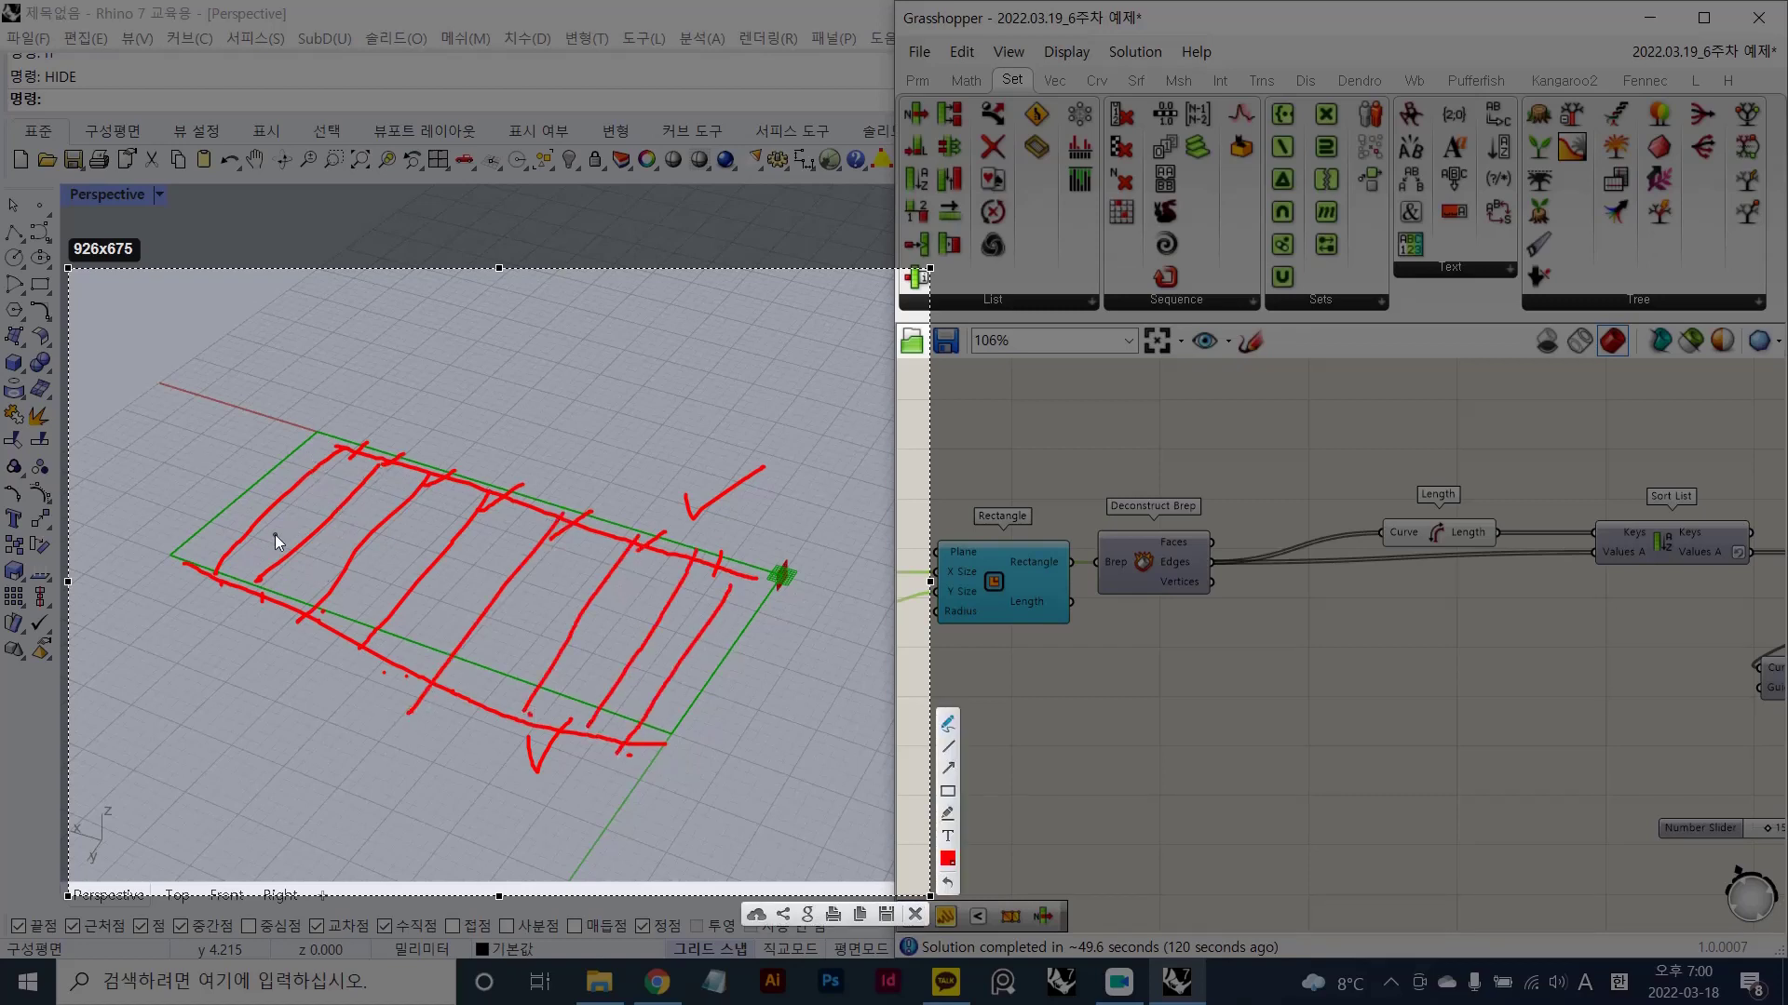
# - Add small red division ticks along the first several cross lines
pyautogui.moveTo(211, 559); pyautogui.dragTo(227, 549)
pyautogui.moveTo(233, 544); pyautogui.dragTo(253, 510)
pyautogui.moveTo(270, 503); pyautogui.dragTo(301, 482)
pyautogui.moveTo(278, 563); pyautogui.dragTo(289, 558)
pyautogui.moveTo(354, 503); pyautogui.dragTo(363, 493)
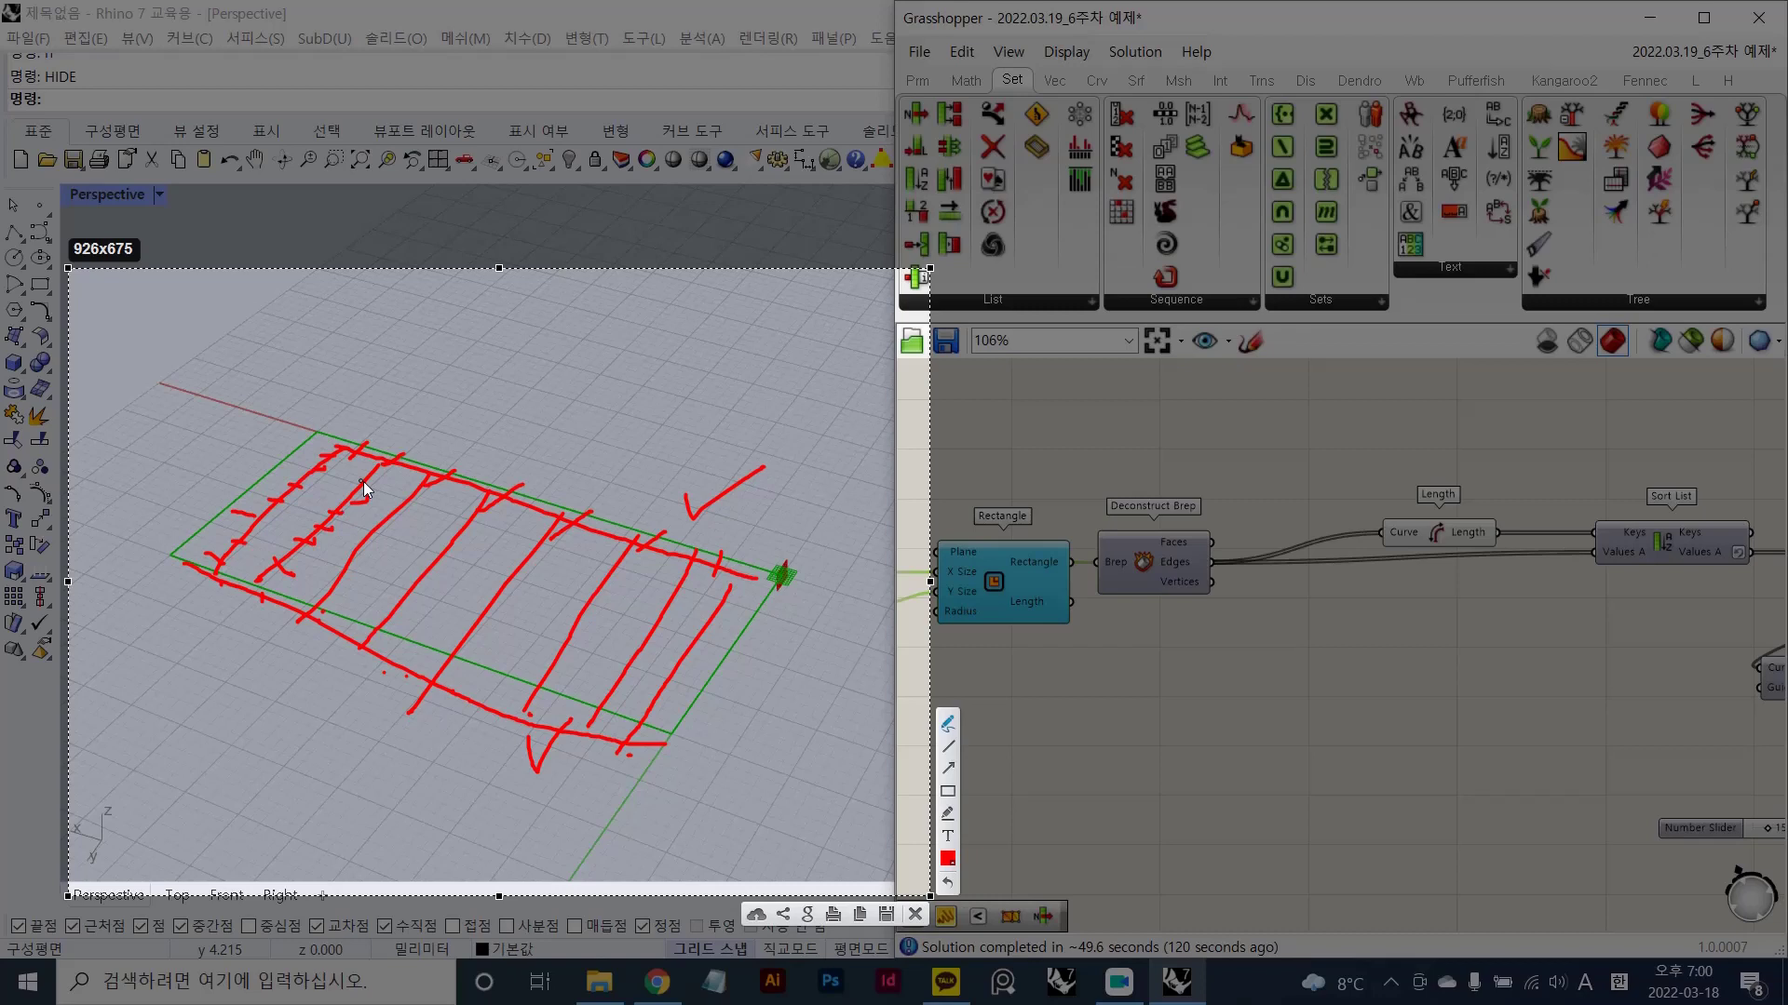
pyautogui.moveTo(336, 559); pyautogui.dragTo(355, 561)
pyautogui.moveTo(365, 537); pyautogui.dragTo(377, 535)
pyautogui.moveTo(424, 479); pyautogui.dragTo(435, 485)
pyautogui.click(370, 625)
pyautogui.moveTo(408, 606); pyautogui.dragTo(406, 616)
pyautogui.moveTo(434, 552)
pyautogui.mouseDown()
pyautogui.moveTo(429, 566)
pyautogui.moveTo(448, 533)
pyautogui.mouseUp()
pyautogui.moveTo(484, 493); pyautogui.dragTo(473, 513)
pyautogui.moveTo(415, 671); pyautogui.dragTo(426, 662)
pyautogui.moveTo(531, 540); pyautogui.dragTo(558, 523)
# - Change the pen colour to dark blue and draw a wavy curve lengthwise across the cross lines
pyautogui.click(948, 859)
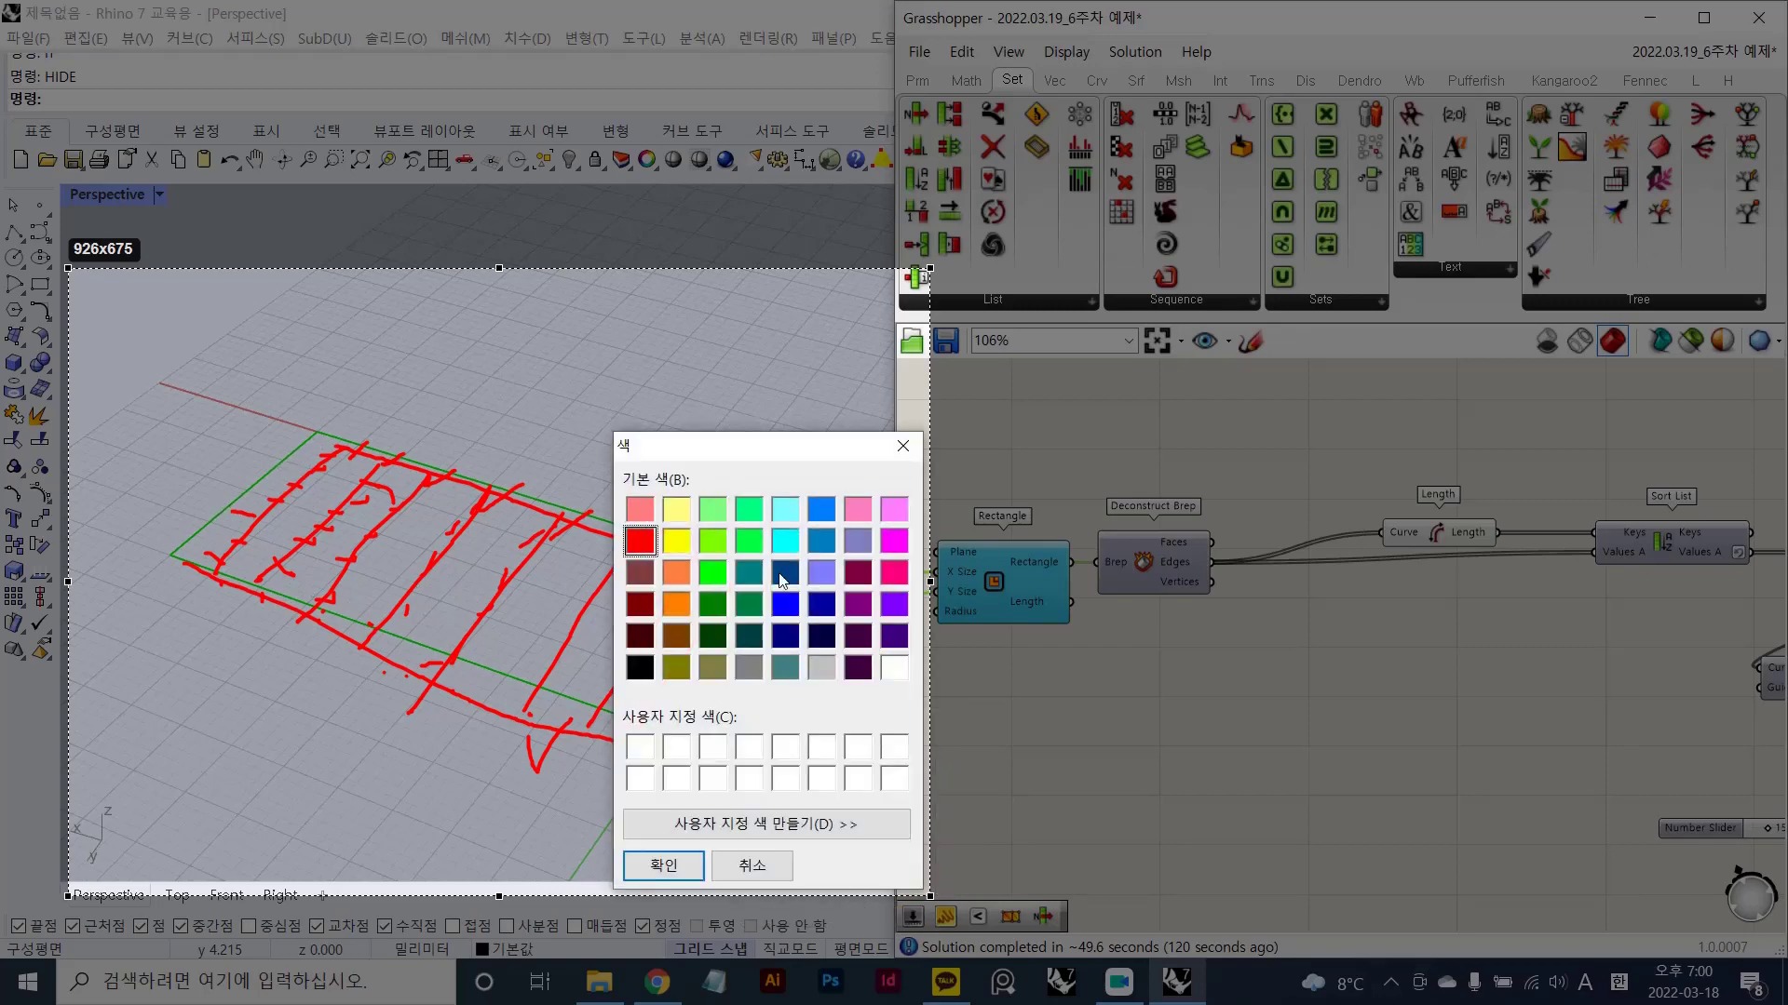
pyautogui.click(784, 571)
pyautogui.click(698, 863)
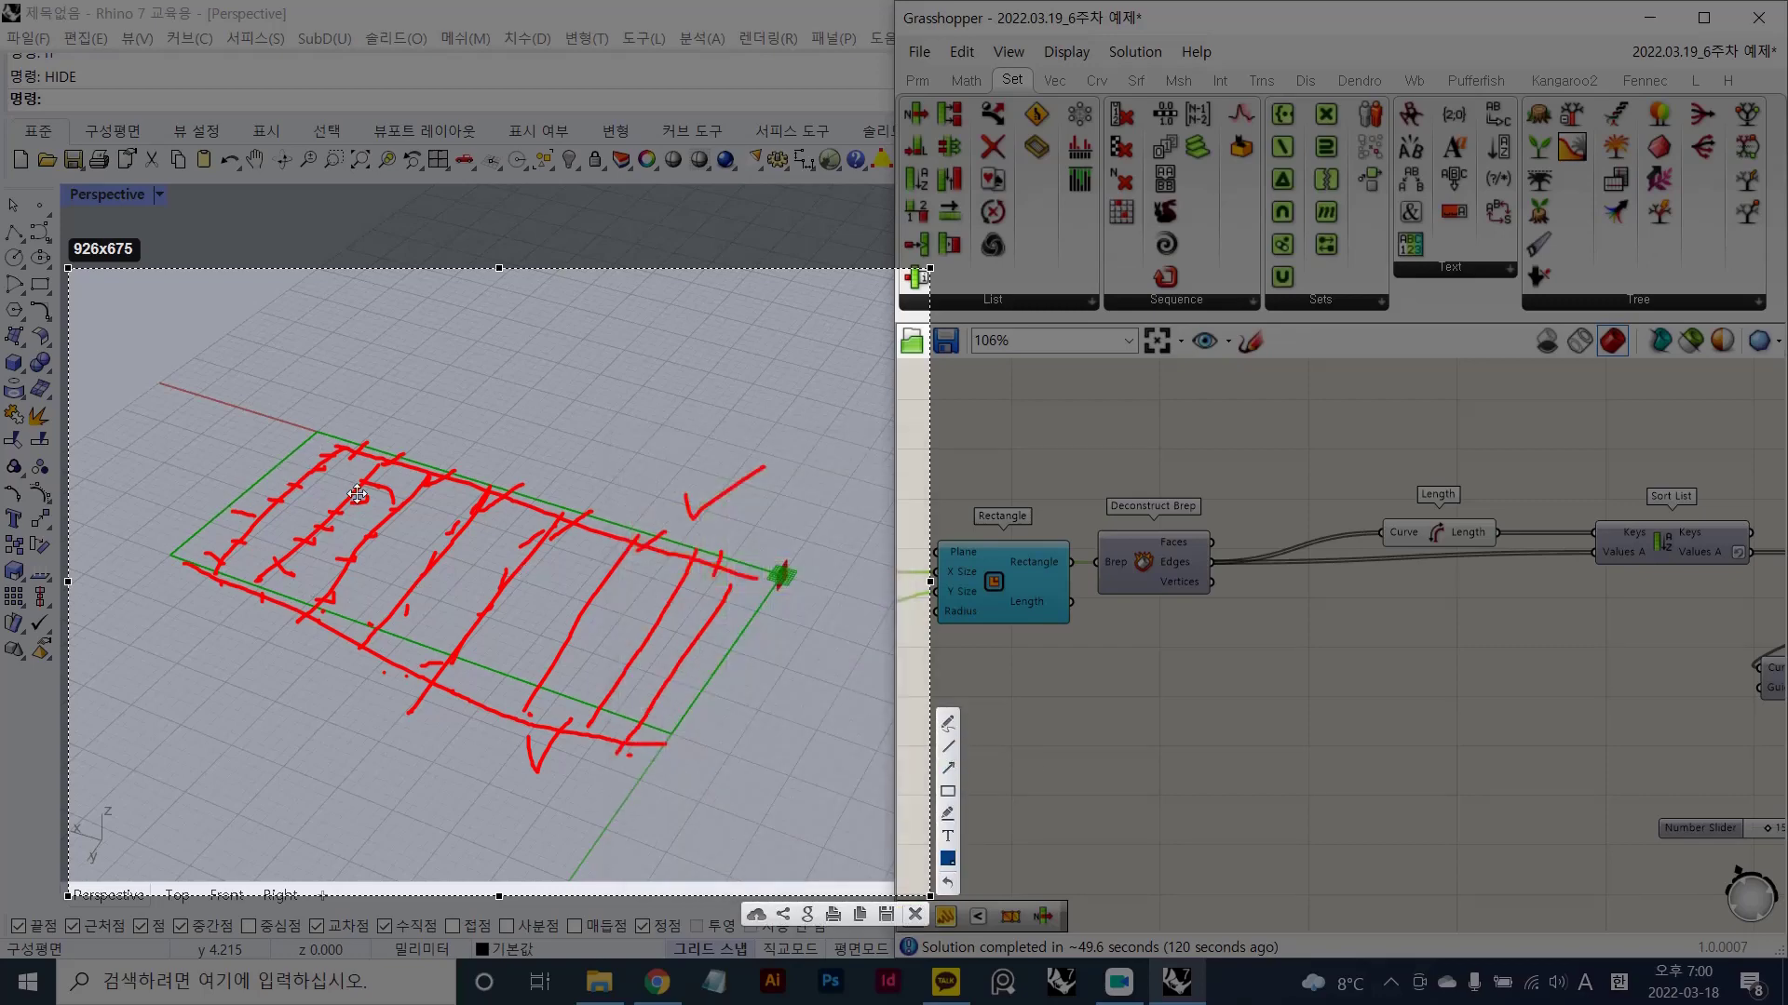
pyautogui.click(947, 725)
pyautogui.moveTo(249, 469); pyautogui.dragTo(274, 542)
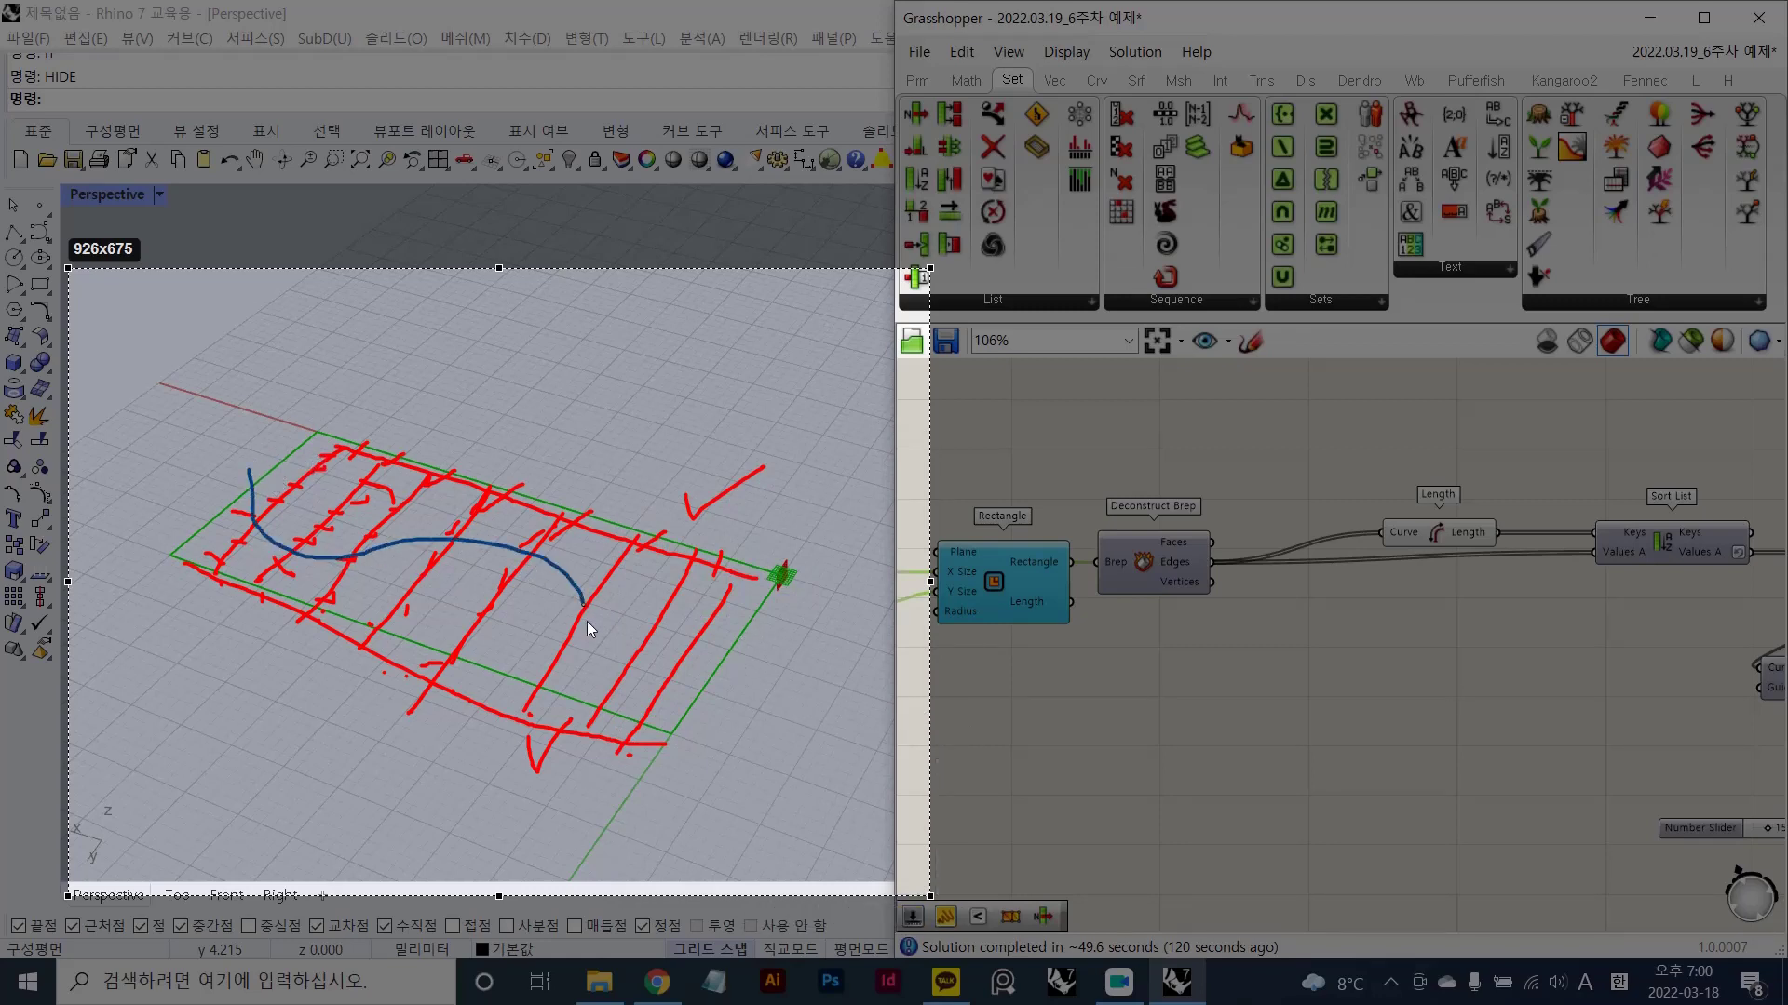
pyautogui.moveTo(695, 648); pyautogui.dragTo(795, 650)
pyautogui.moveTo(564, 569); pyautogui.dragTo(584, 569)
# - Handwrite "Curve close" in blue above the rectangle and retrace the wavy curve
pyautogui.moveTo(543, 335); pyautogui.dragTo(522, 395)
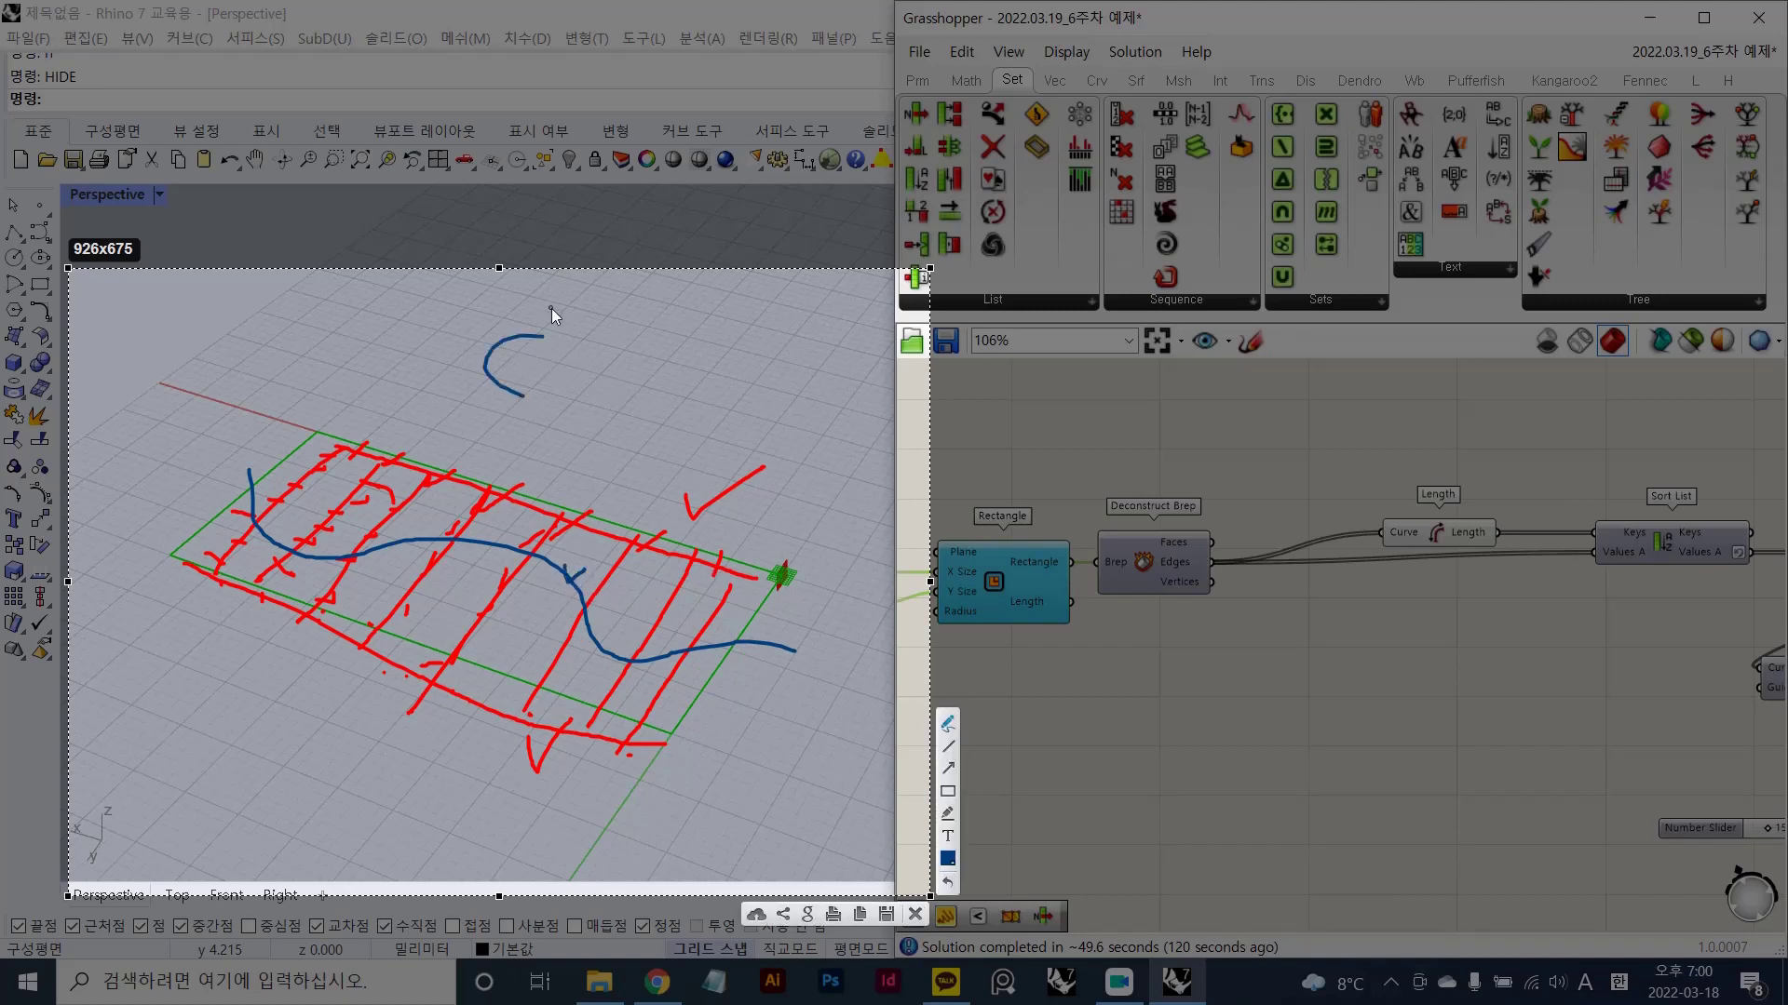
pyautogui.moveTo(551, 309)
pyautogui.mouseDown()
pyautogui.moveTo(552, 411)
pyautogui.moveTo(594, 401)
pyautogui.moveTo(558, 368)
pyautogui.moveTo(565, 387)
pyautogui.moveTo(598, 386)
pyautogui.moveTo(698, 358)
pyautogui.mouseUp()
pyautogui.moveTo(693, 278); pyautogui.dragTo(697, 393)
pyautogui.moveTo(712, 354)
pyautogui.mouseDown()
pyautogui.moveTo(716, 372)
pyautogui.moveTo(755, 333)
pyautogui.moveTo(779, 367)
pyautogui.mouseUp()
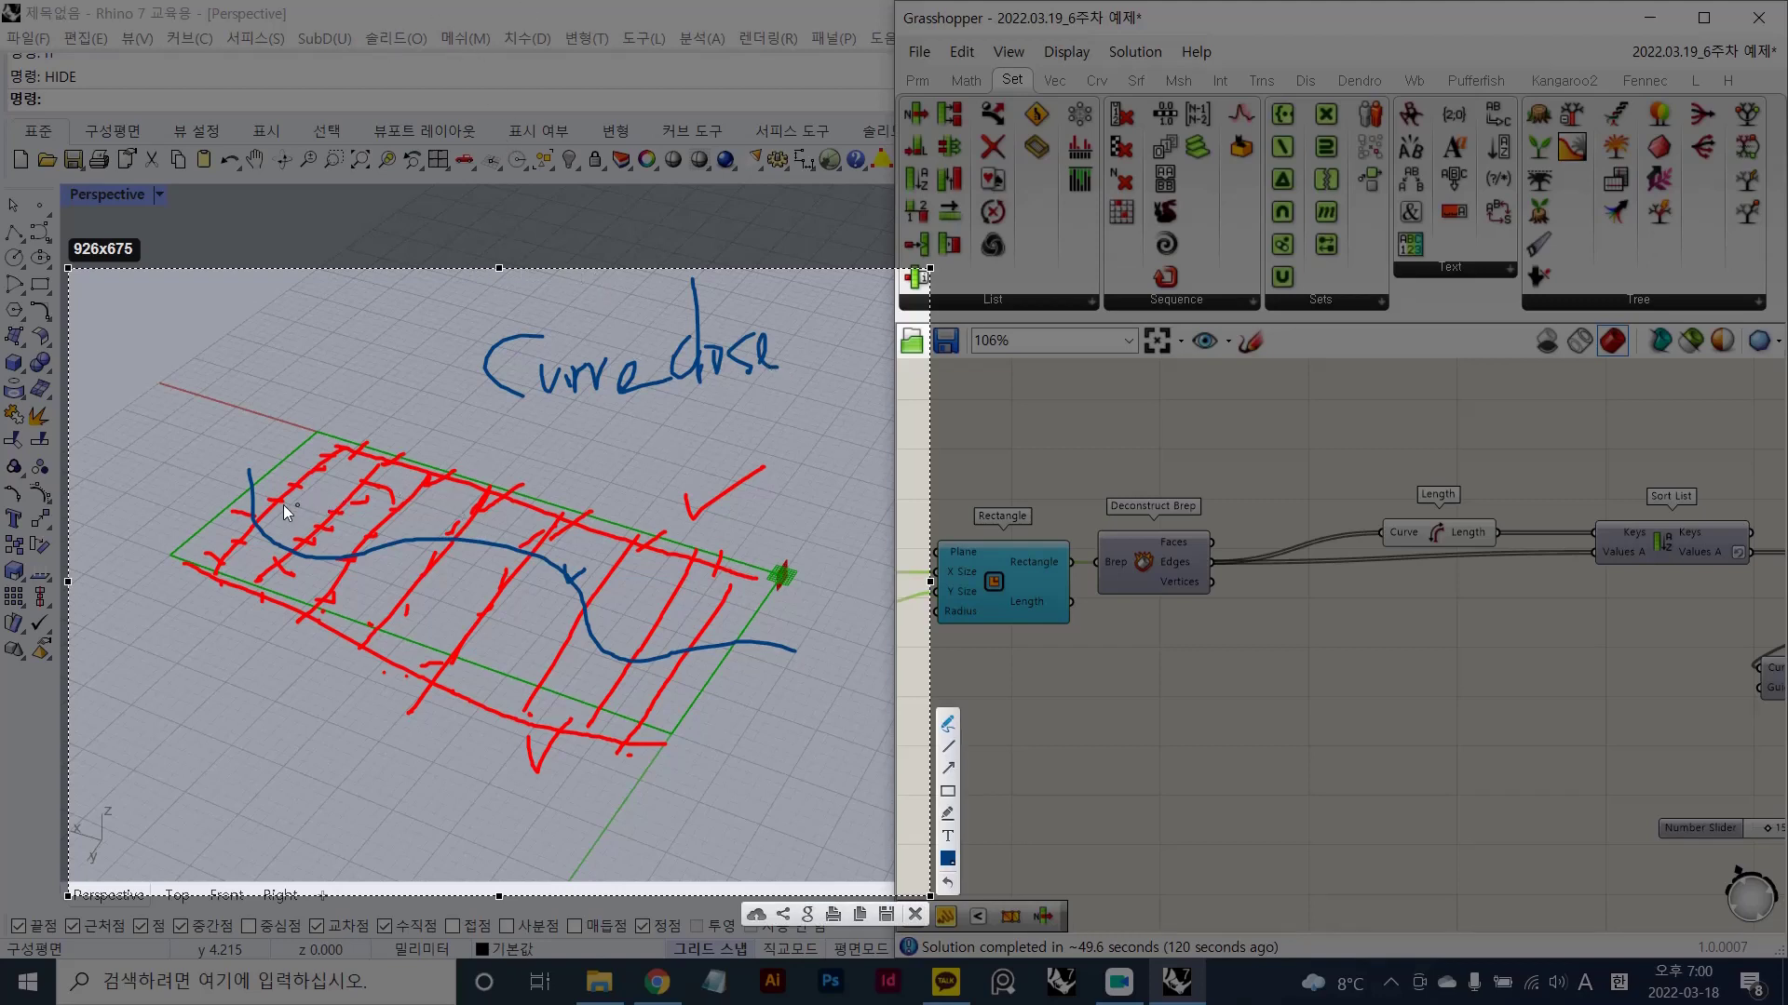
pyautogui.moveTo(259, 510)
pyautogui.mouseDown()
pyautogui.moveTo(388, 551)
pyautogui.moveTo(603, 665)
pyautogui.mouseUp()
pyautogui.moveTo(797, 661); pyautogui.dragTo(781, 662)
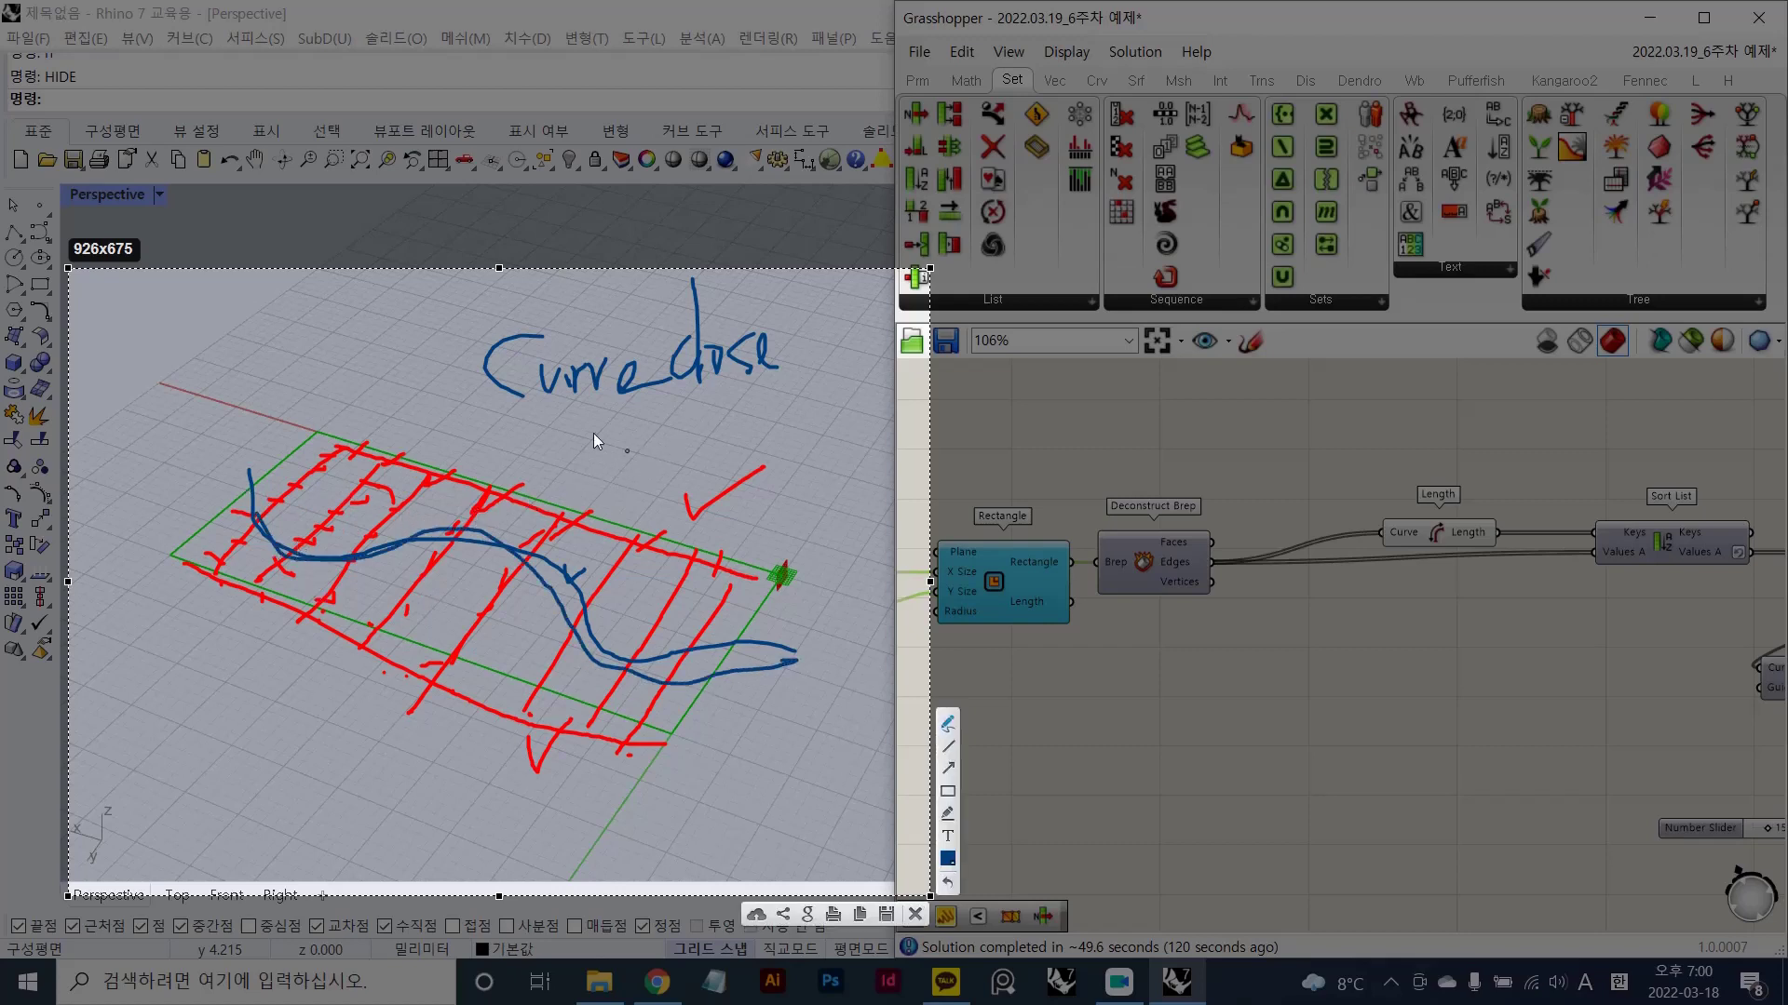
# - Sketch a blue component box with two circled inputs, the upper one noted "C", and retrace the curve it refers to
pyautogui.moveTo(307, 279)
pyautogui.mouseDown()
pyautogui.moveTo(282, 443)
pyautogui.moveTo(450, 472)
pyautogui.moveTo(286, 447)
pyautogui.mouseUp()
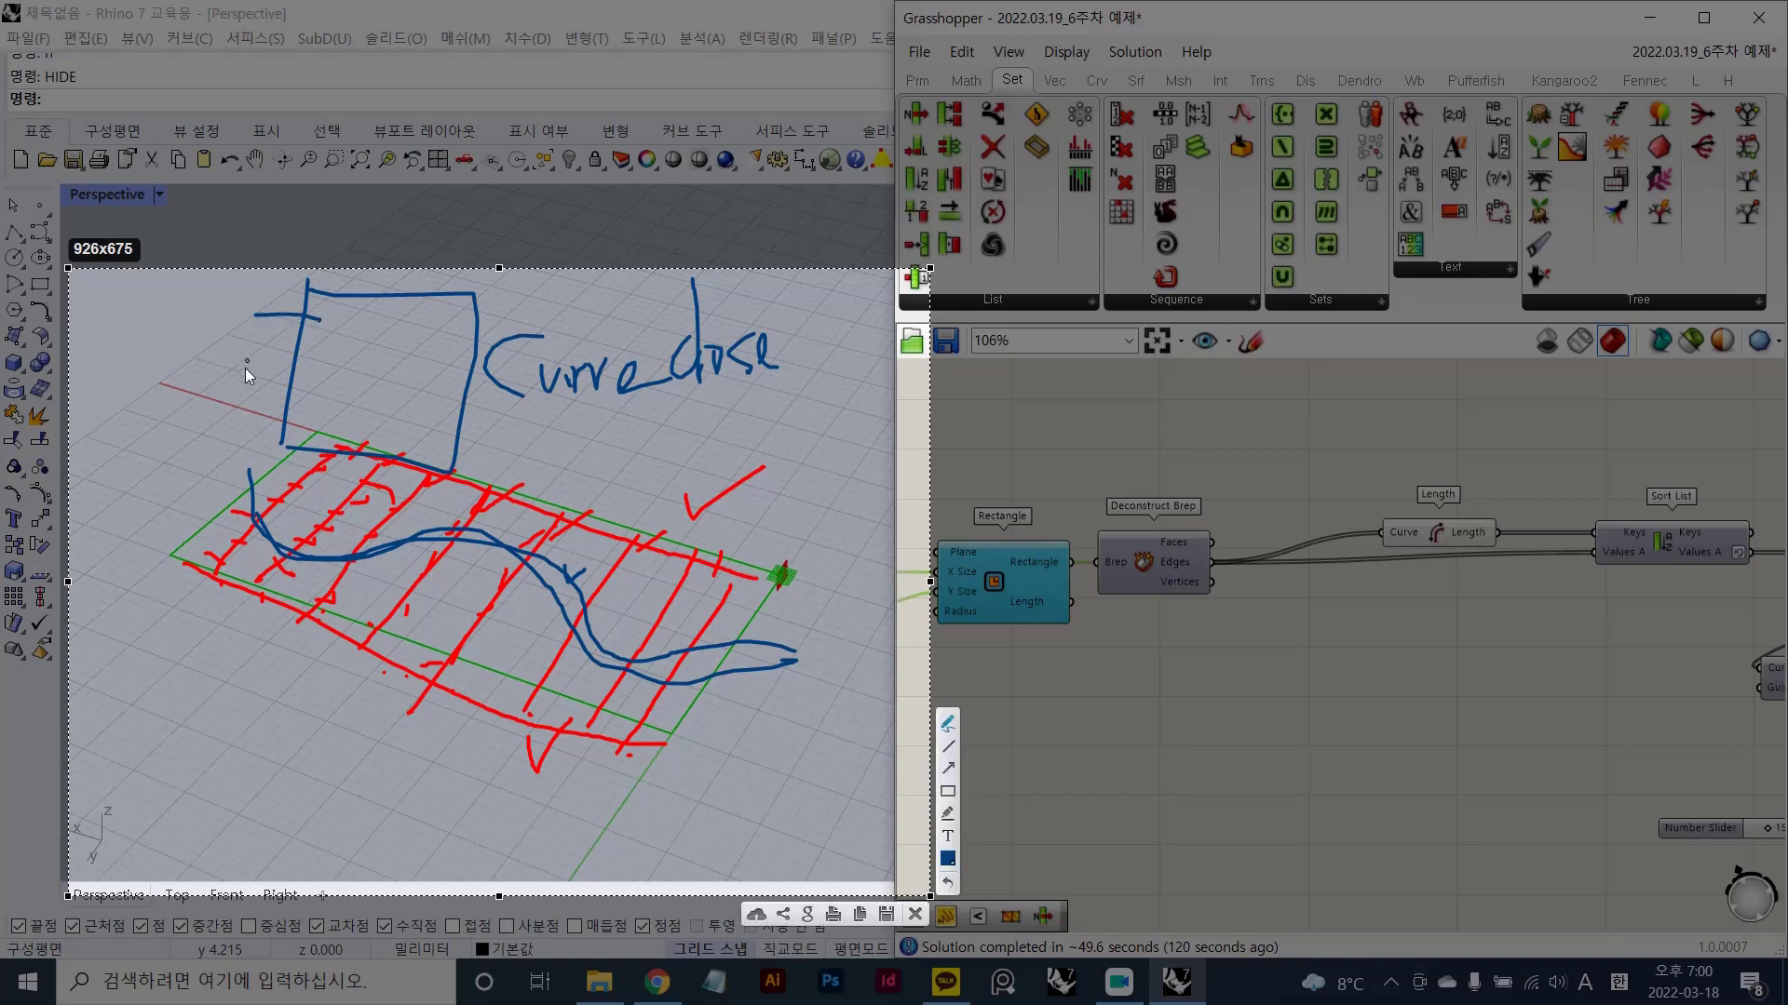
pyautogui.moveTo(250, 393)
pyautogui.mouseDown()
pyautogui.moveTo(319, 396)
pyautogui.moveTo(299, 289)
pyautogui.moveTo(341, 343)
pyautogui.mouseUp()
pyautogui.moveTo(140, 291); pyautogui.dragTo(153, 325)
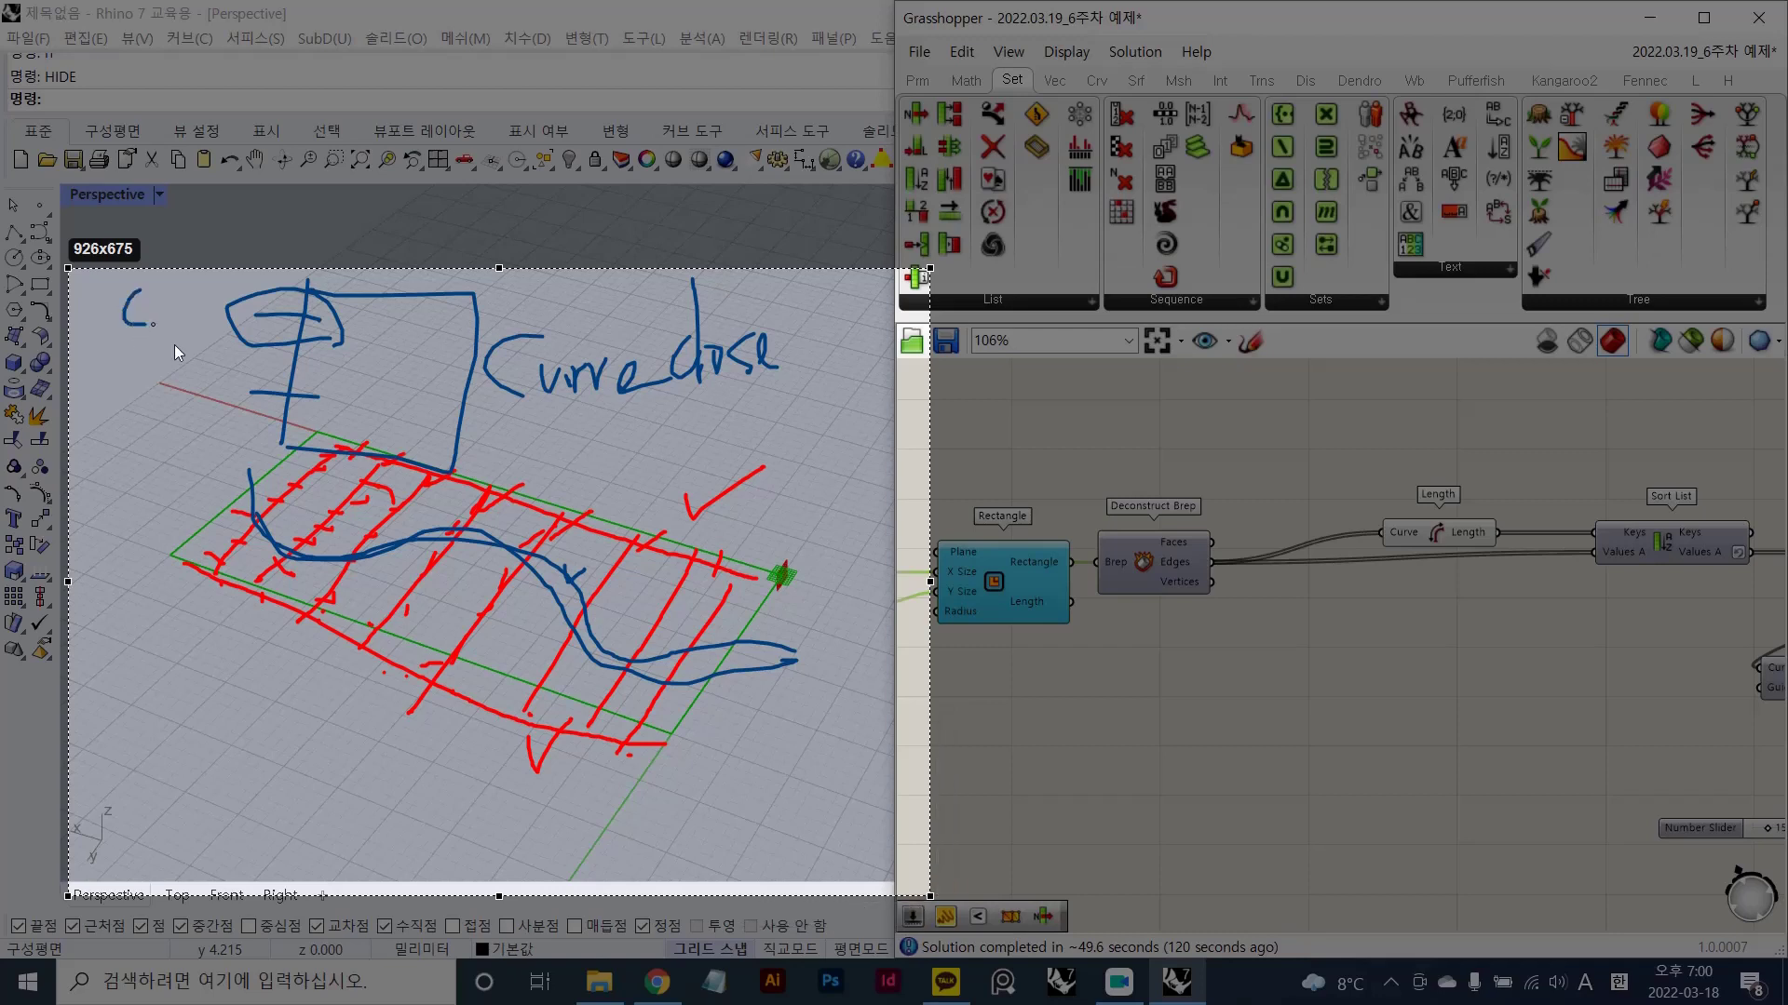
pyautogui.moveTo(498, 544); pyautogui.dragTo(755, 645)
pyautogui.moveTo(241, 409); pyautogui.dragTo(281, 430)
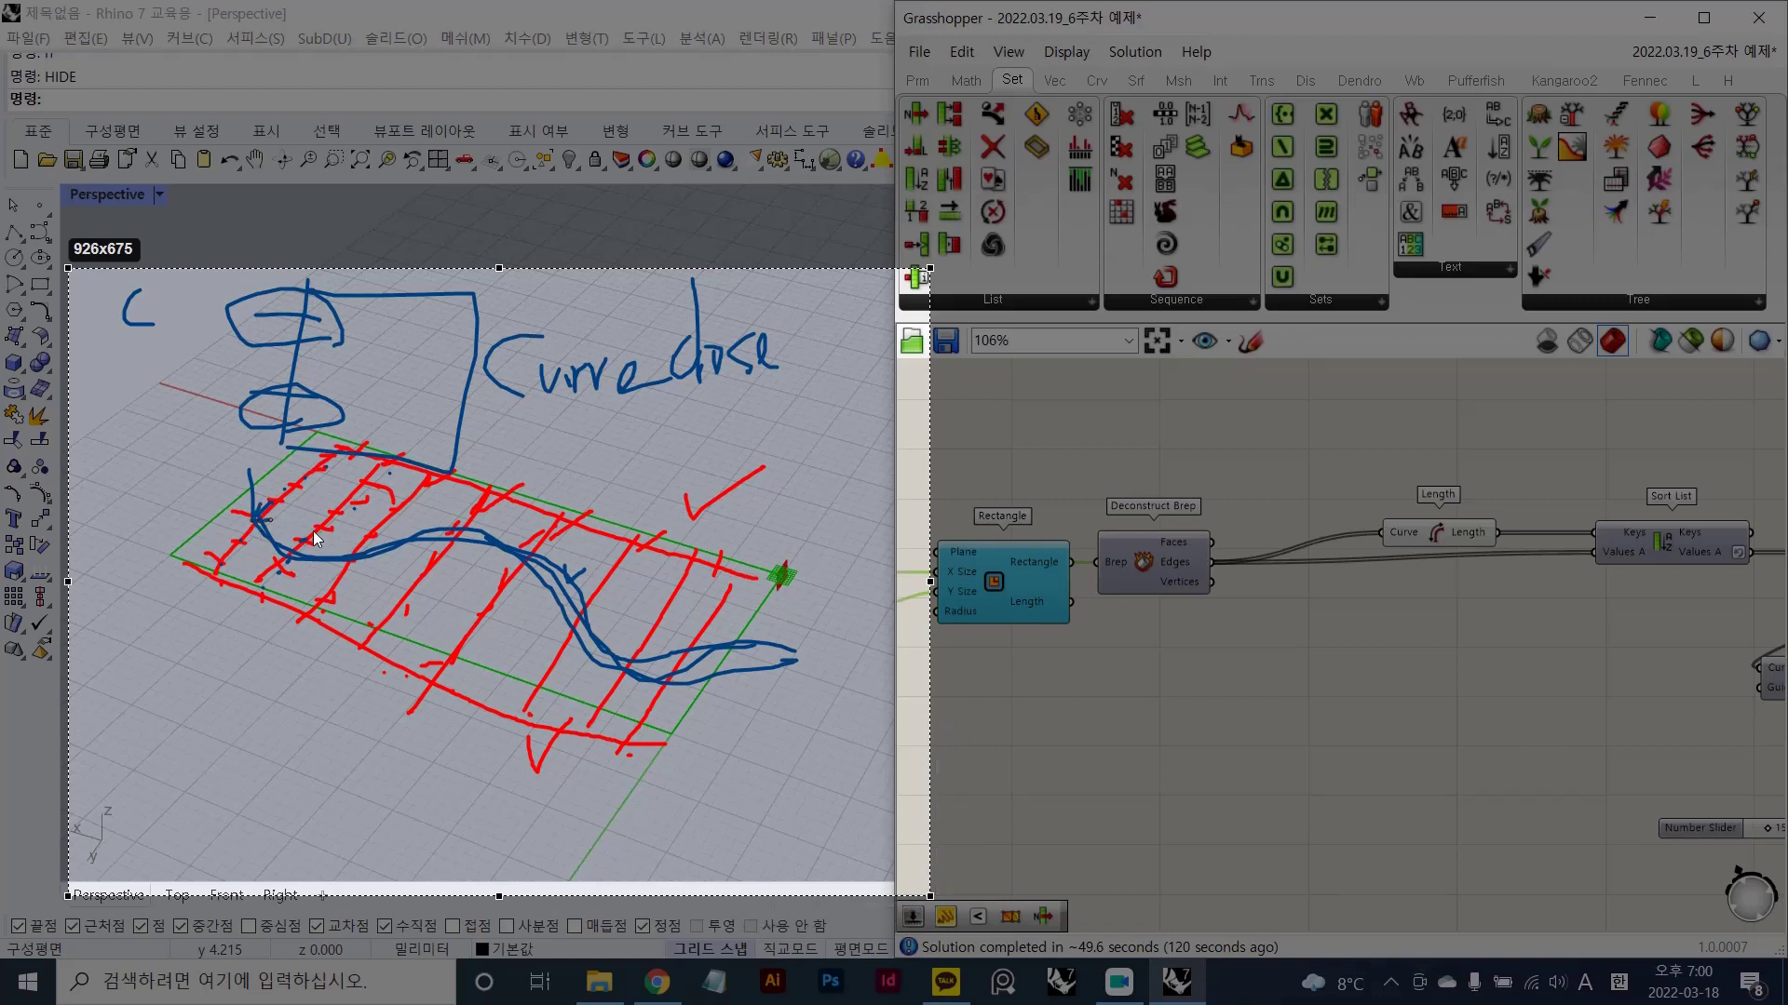
# - Draw blue arrows from the division points to the curve, circle the sketched component's outputs, and retrace the curve
pyautogui.moveTo(373, 485)
pyautogui.mouseDown()
pyautogui.moveTo(407, 542)
pyautogui.moveTo(456, 538)
pyautogui.mouseUp()
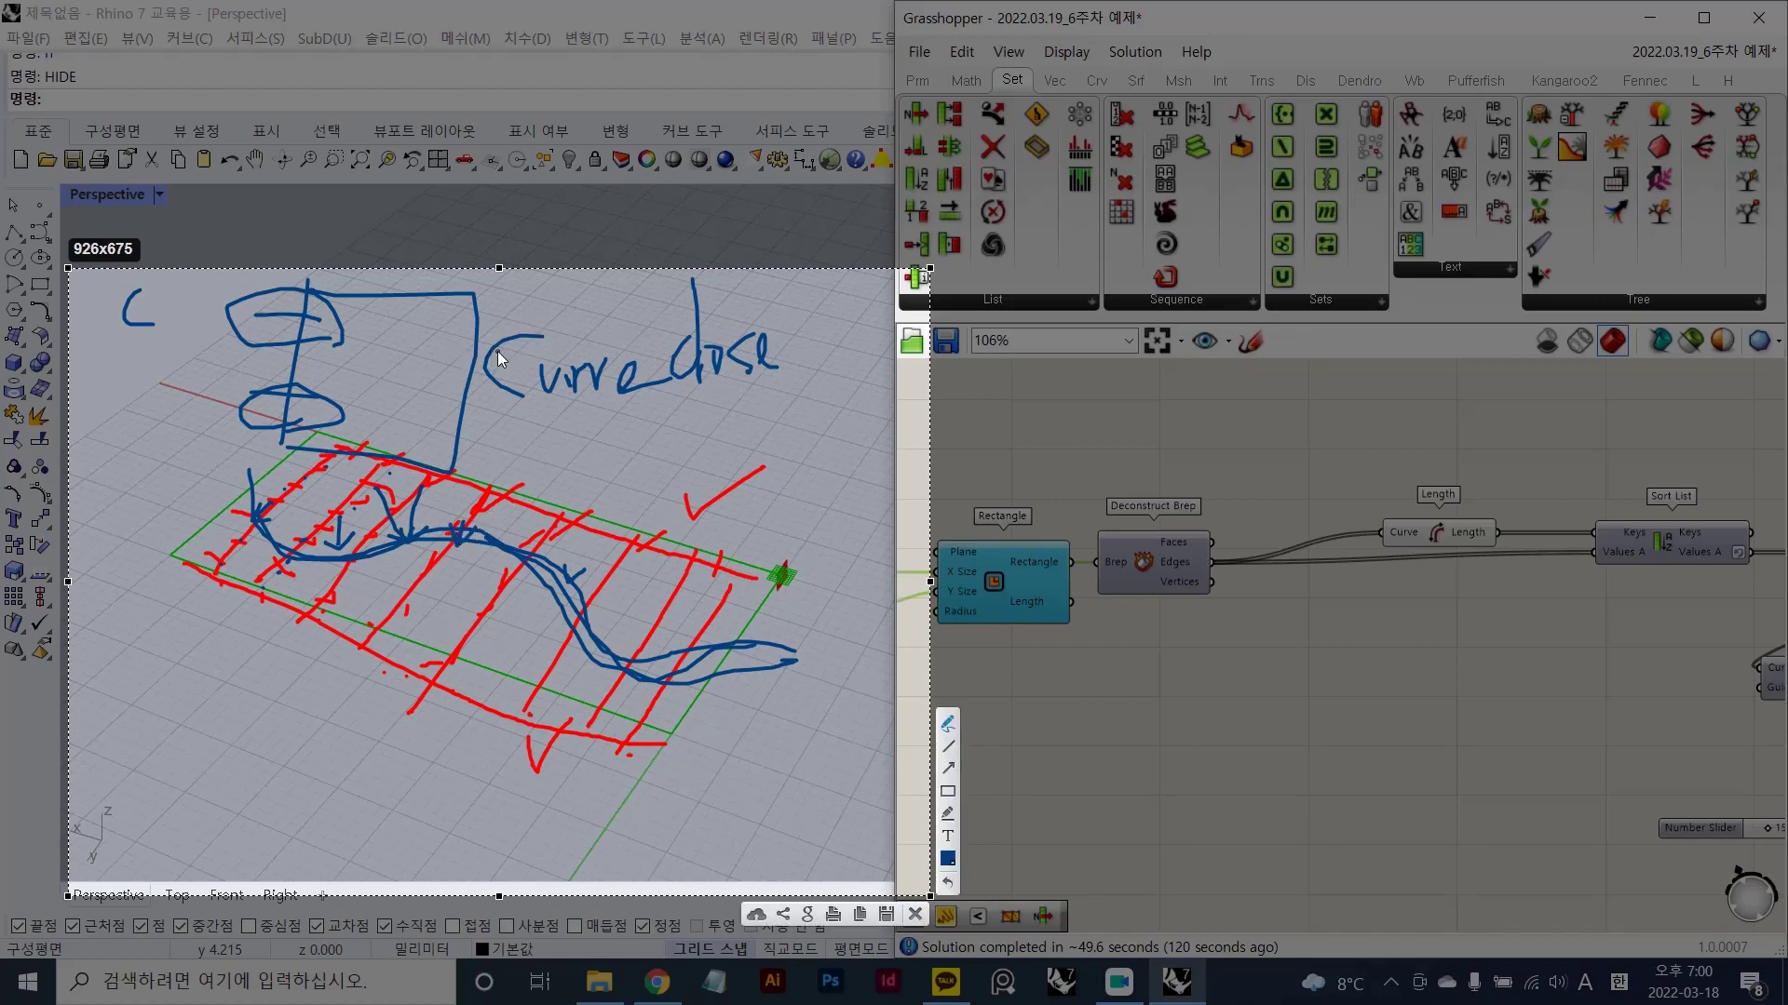
pyautogui.moveTo(518, 315)
pyautogui.mouseDown()
pyautogui.moveTo(471, 408)
pyautogui.moveTo(508, 402)
pyautogui.moveTo(455, 458)
pyautogui.moveTo(422, 425)
pyautogui.mouseUp()
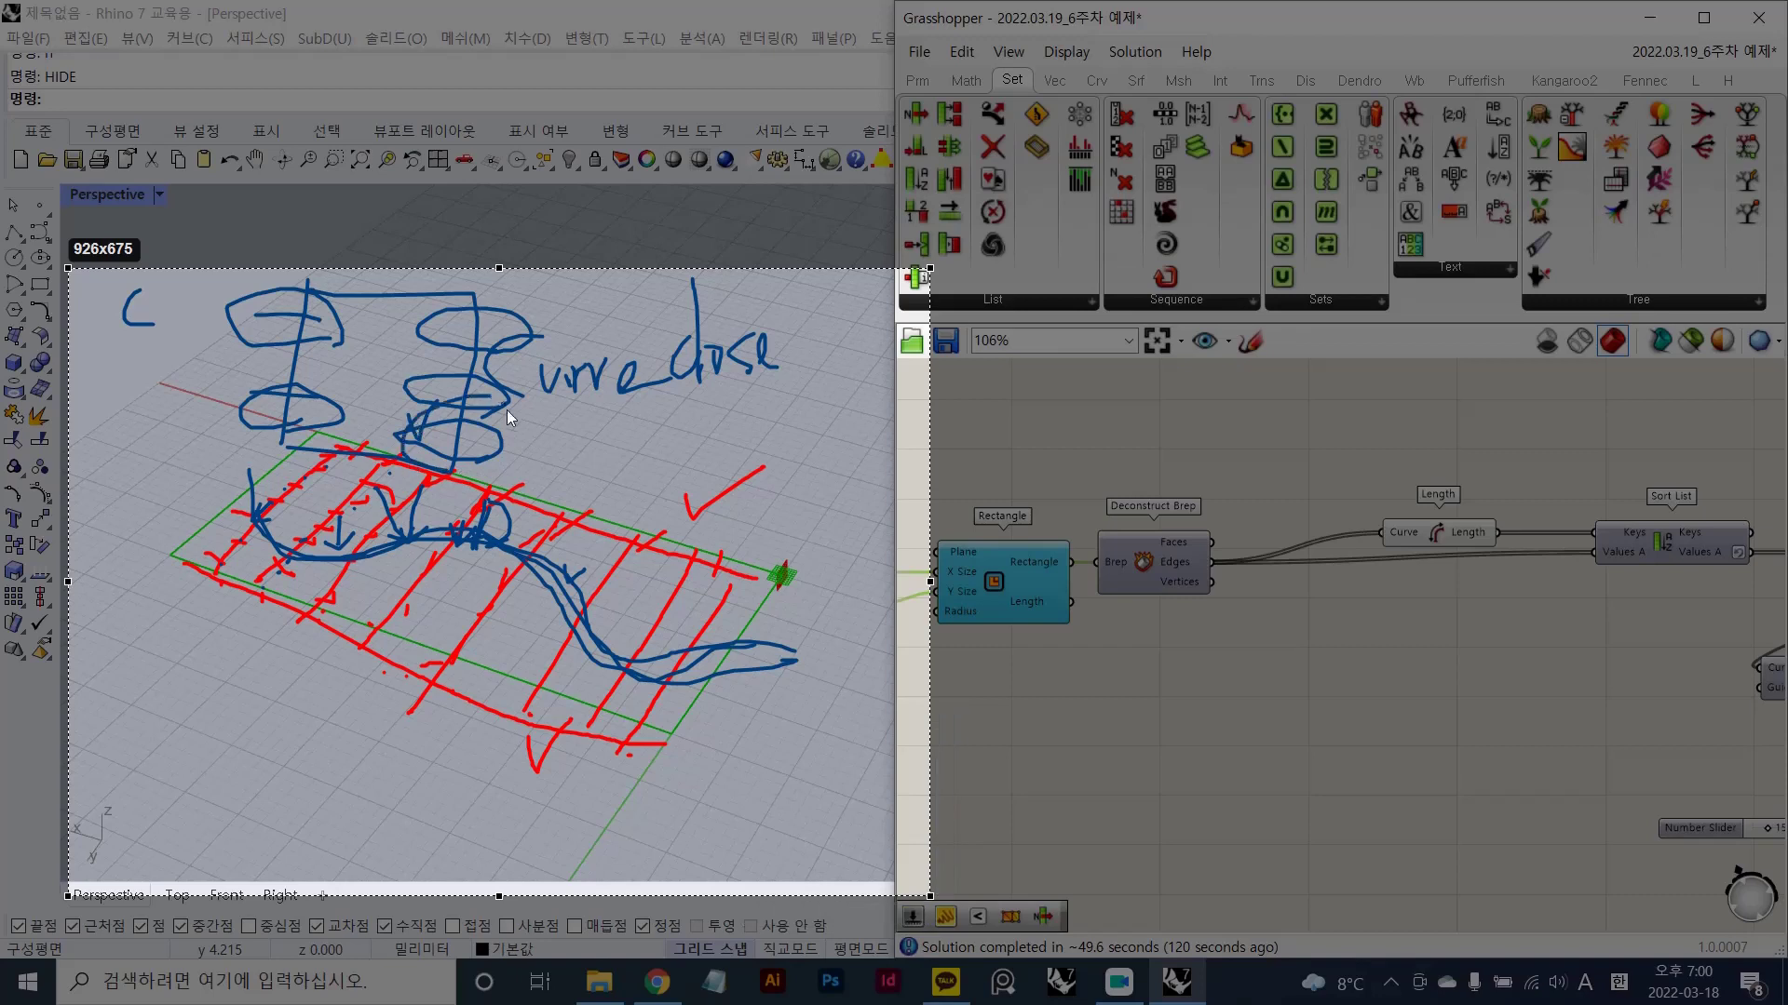
pyautogui.moveTo(506, 410); pyautogui.dragTo(479, 439)
pyautogui.moveTo(242, 544)
pyautogui.mouseDown()
pyautogui.moveTo(240, 473)
pyautogui.moveTo(249, 492)
pyautogui.moveTo(280, 475)
pyautogui.moveTo(343, 367)
pyautogui.mouseUp()
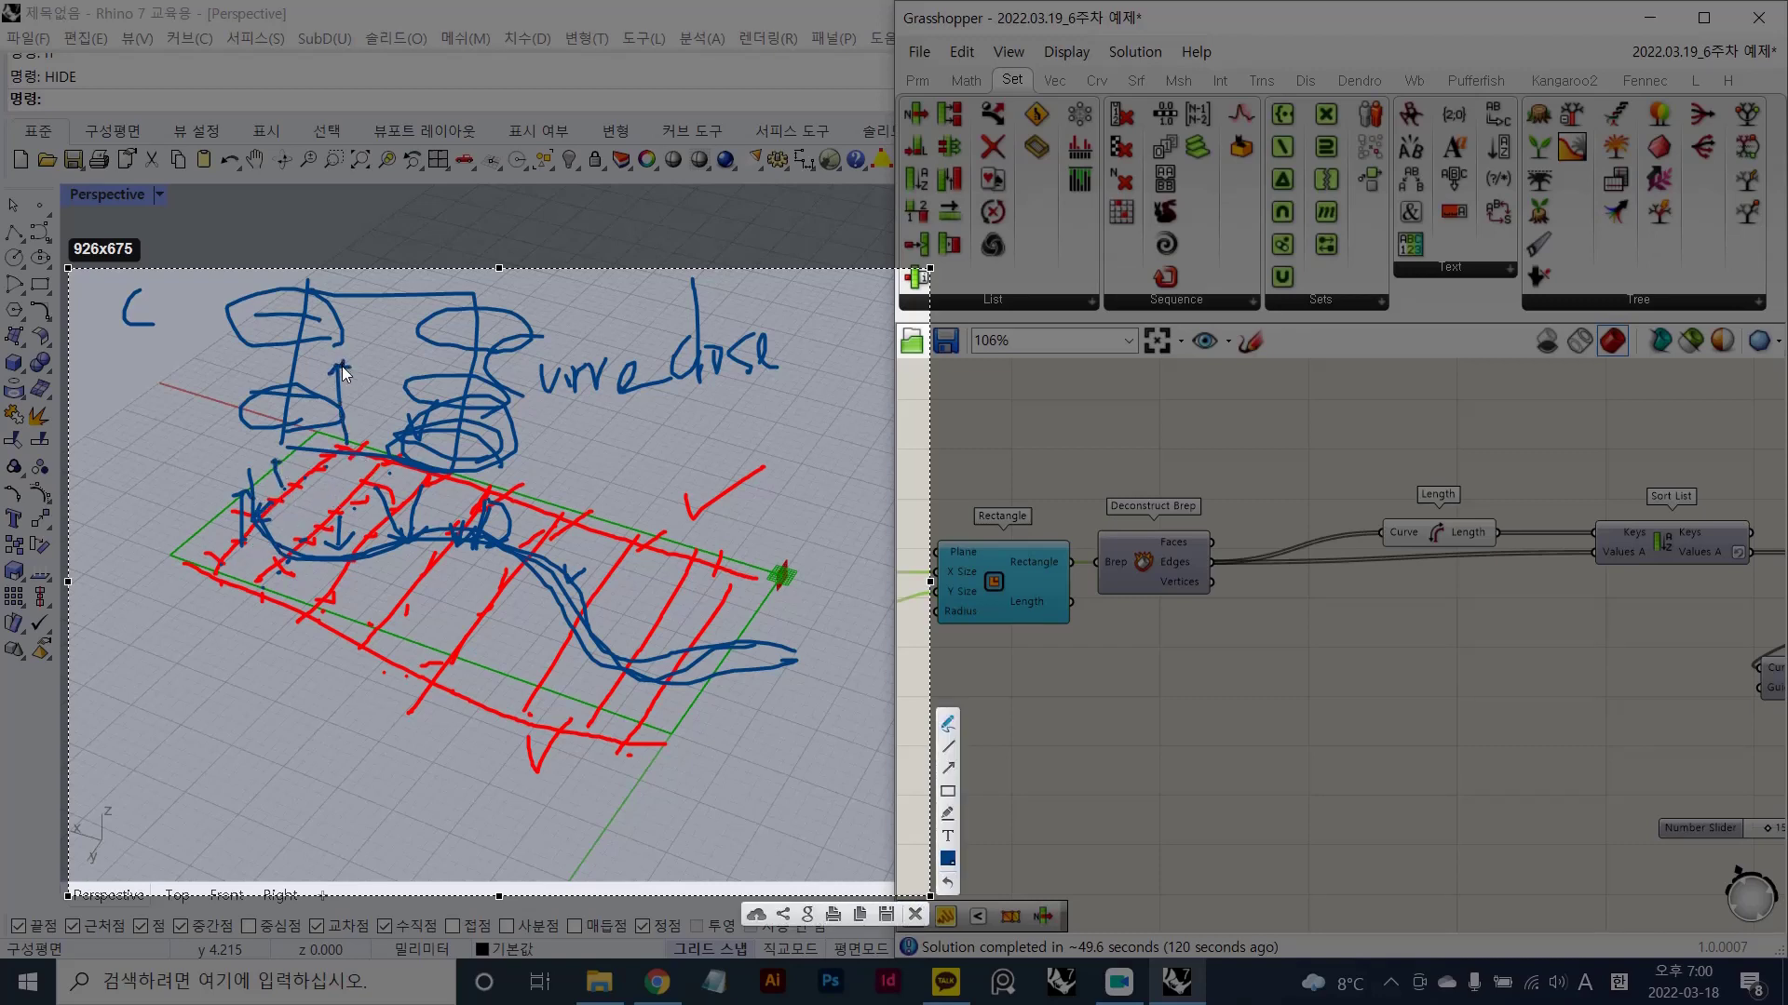
pyautogui.moveTo(254, 516); pyautogui.dragTo(782, 689)
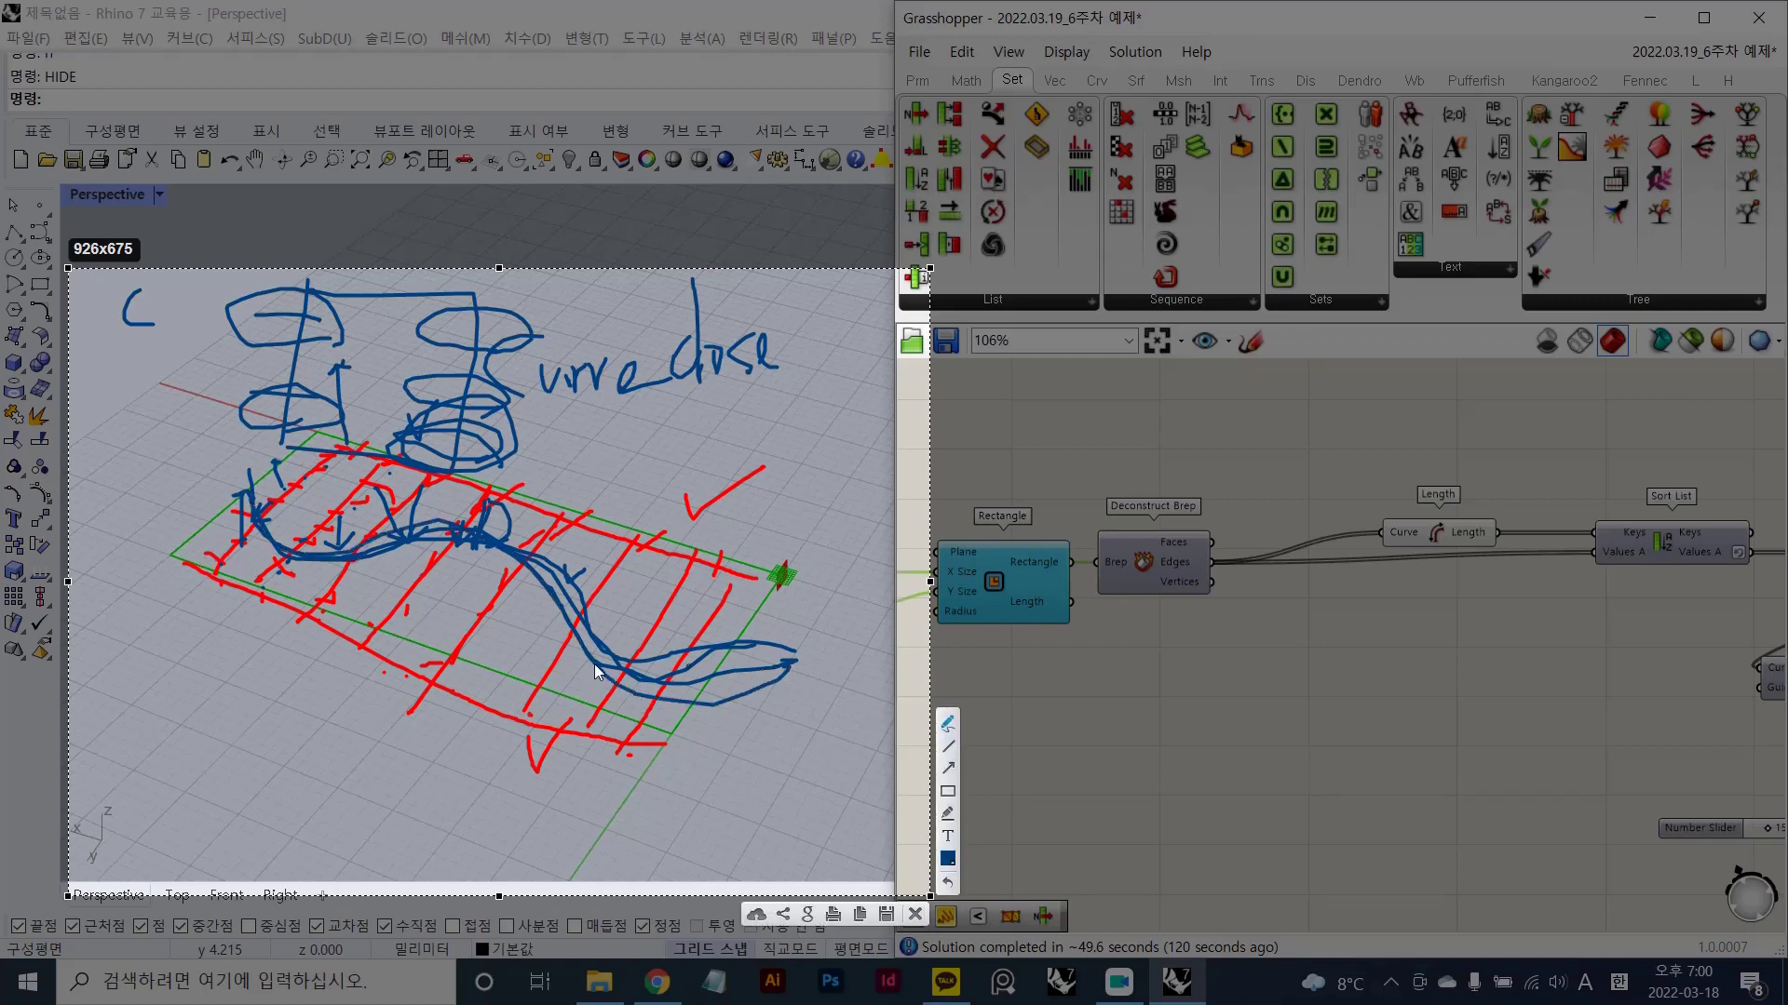
# - Mark blue dots and dashed lines around the first cross lines to indicate the moved division points
pyautogui.click(189, 528)
pyautogui.click(212, 513)
pyautogui.click(233, 517)
pyautogui.click(252, 525)
pyautogui.click(231, 561)
pyautogui.click(245, 540)
pyautogui.click(266, 538)
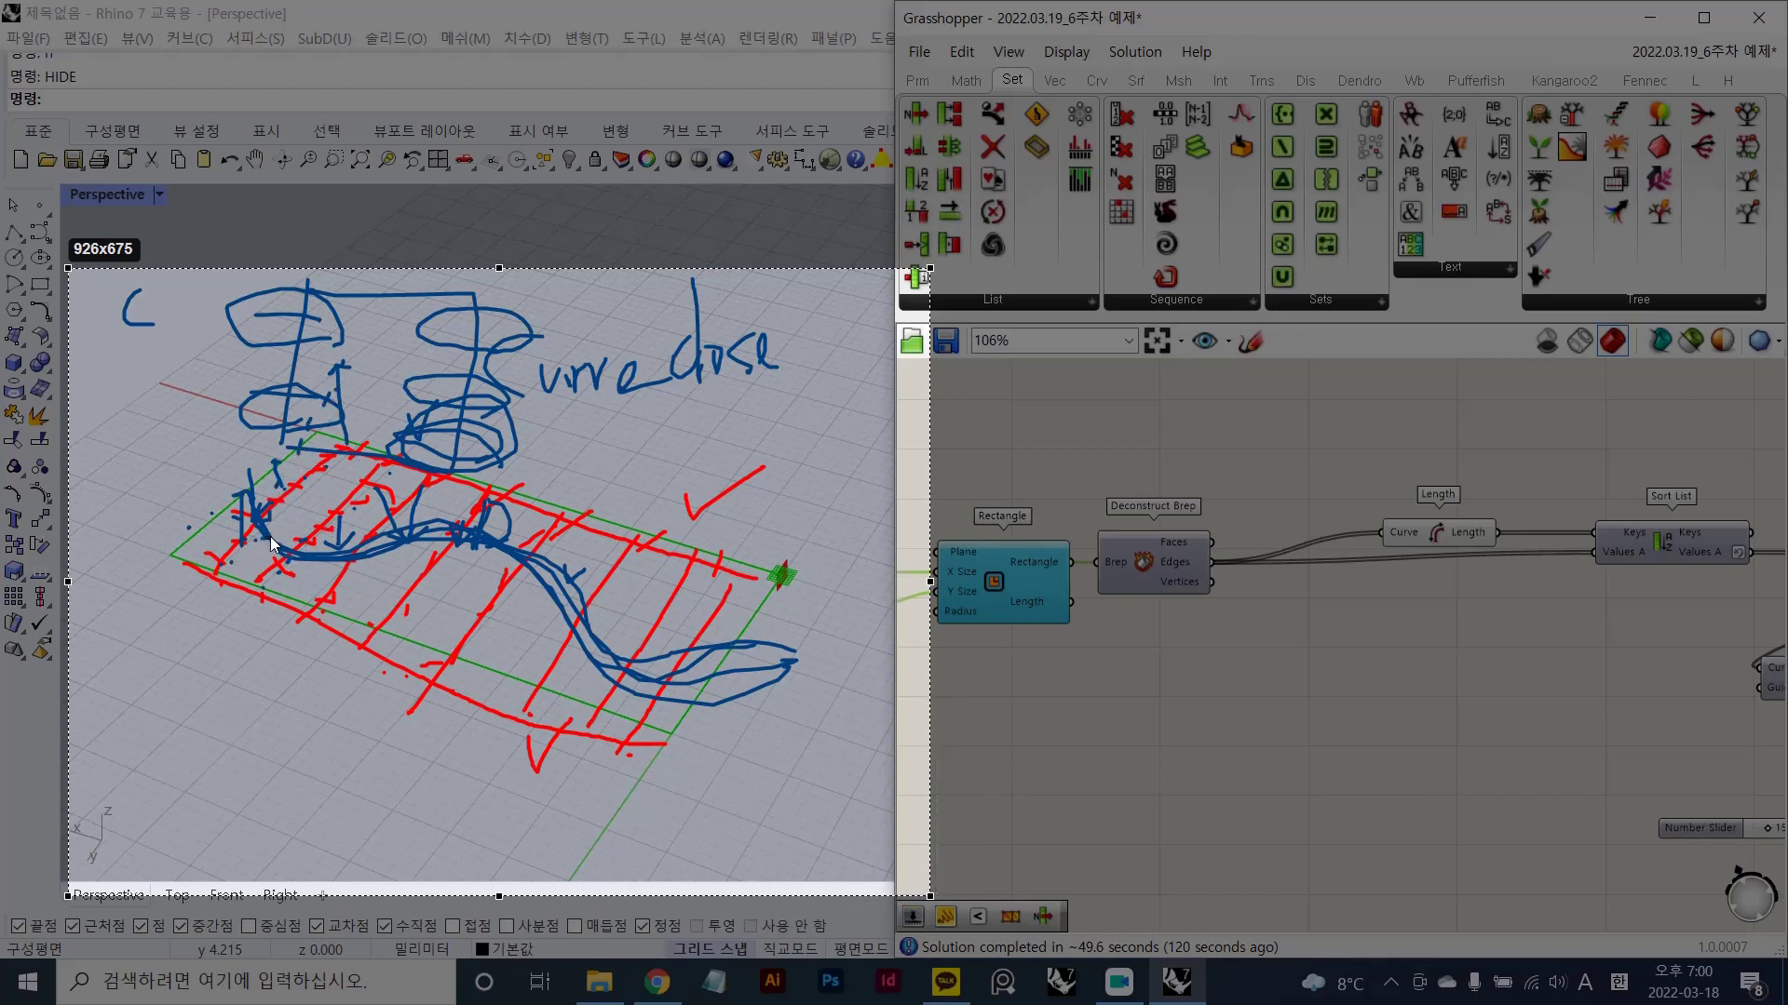
pyautogui.click(304, 537)
pyautogui.moveTo(316, 527); pyautogui.dragTo(330, 506)
pyautogui.moveTo(339, 490); pyautogui.dragTo(359, 443)
pyautogui.moveTo(374, 433); pyautogui.dragTo(379, 420)
pyautogui.click(389, 407)
pyautogui.click(396, 404)
pyautogui.click(286, 590)
pyautogui.click(305, 577)
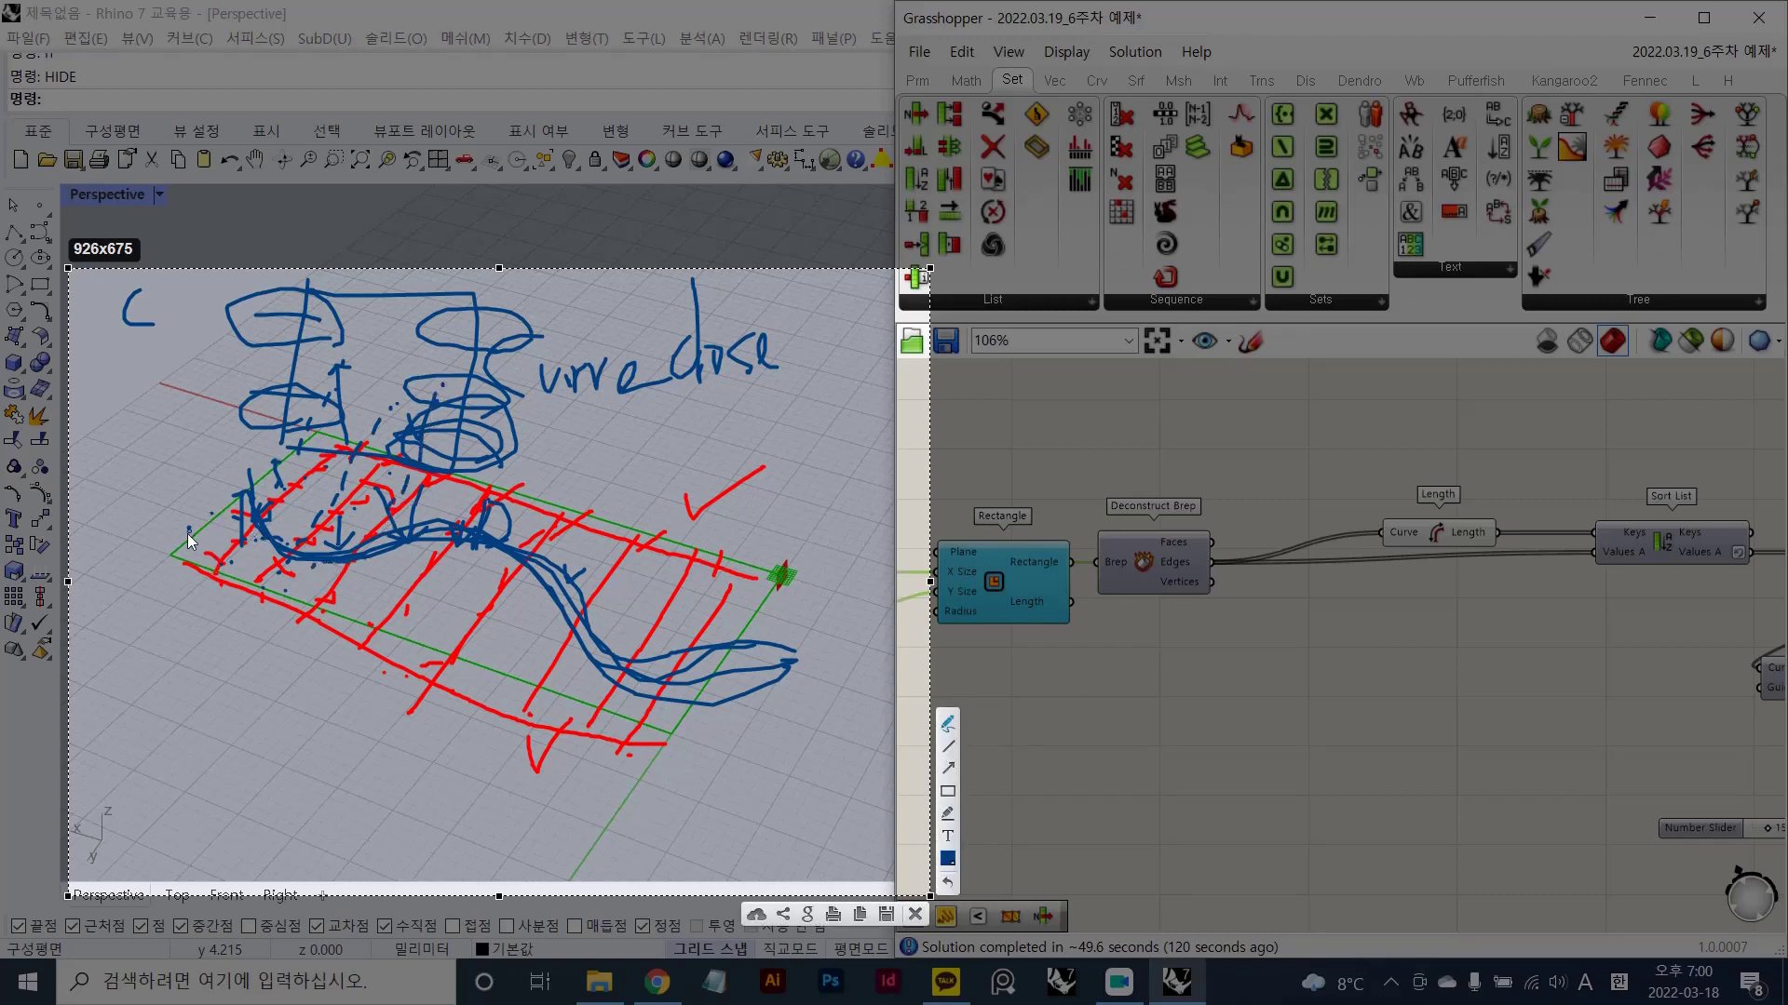
# - Draw blue curves through the moved points along the first few cross lines of the rectangle
pyautogui.moveTo(172, 538); pyautogui.dragTo(211, 503)
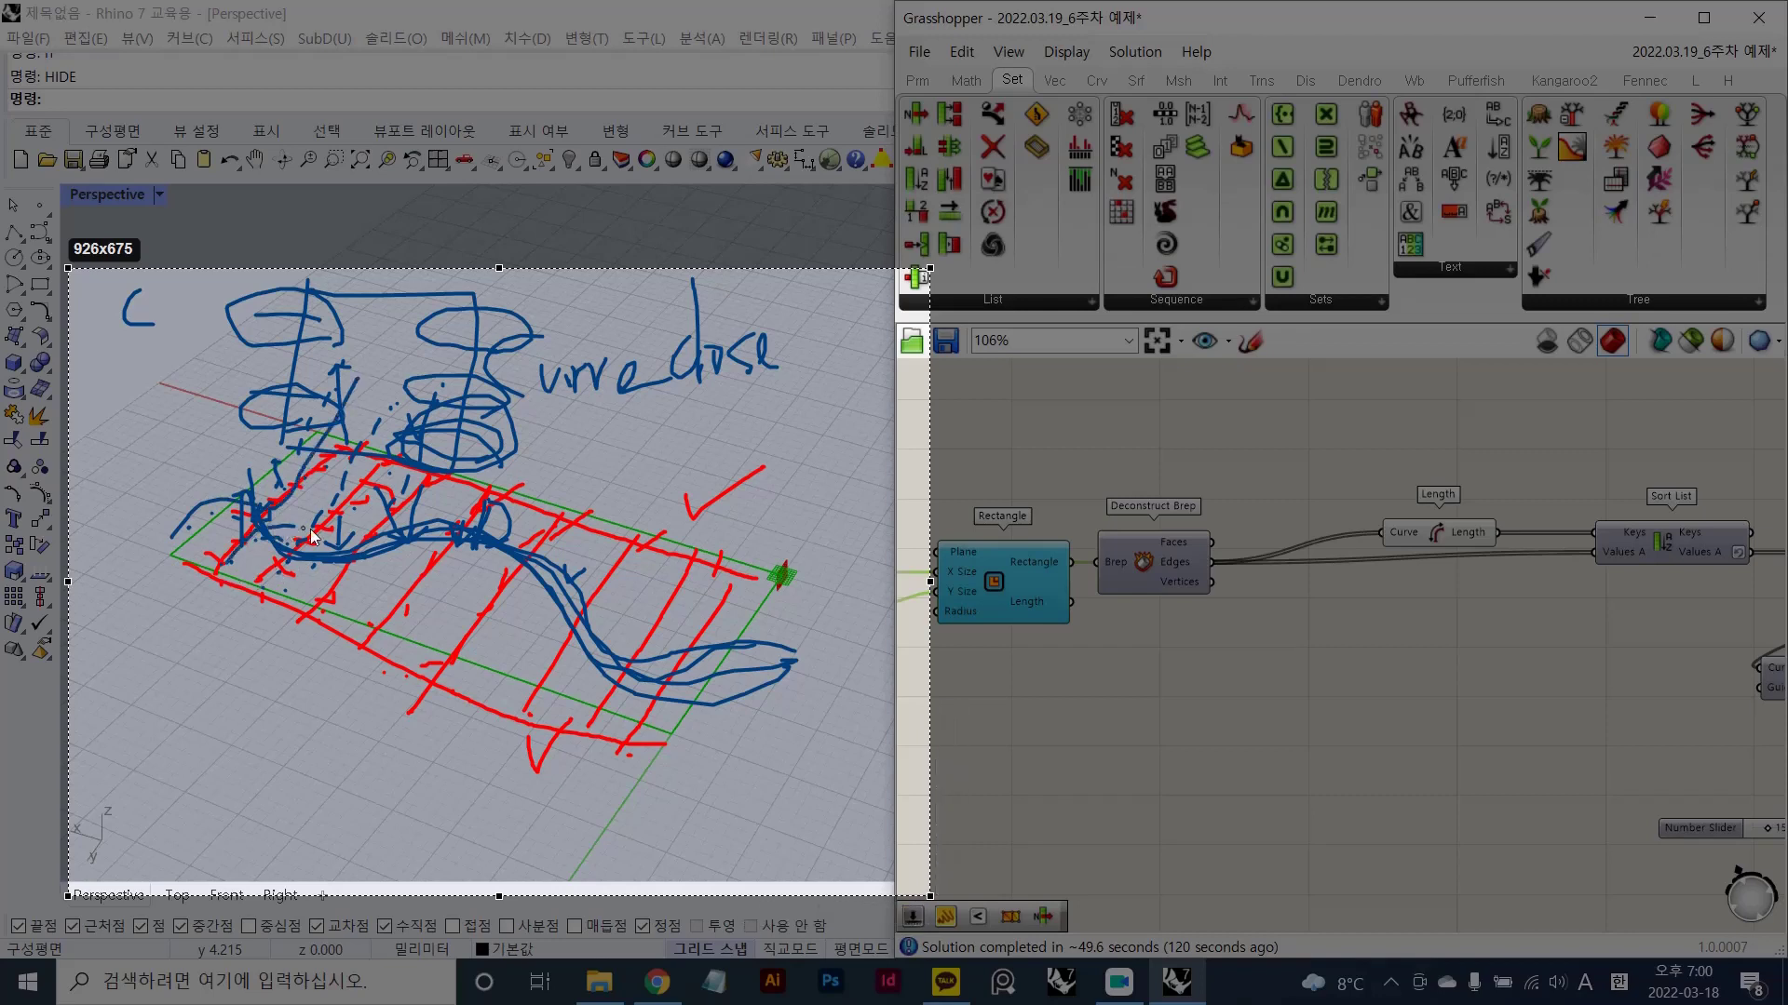
pyautogui.moveTo(396, 535); pyautogui.dragTo(438, 452)
pyautogui.moveTo(362, 615); pyautogui.dragTo(440, 544)
pyautogui.moveTo(501, 449); pyautogui.dragTo(530, 405)
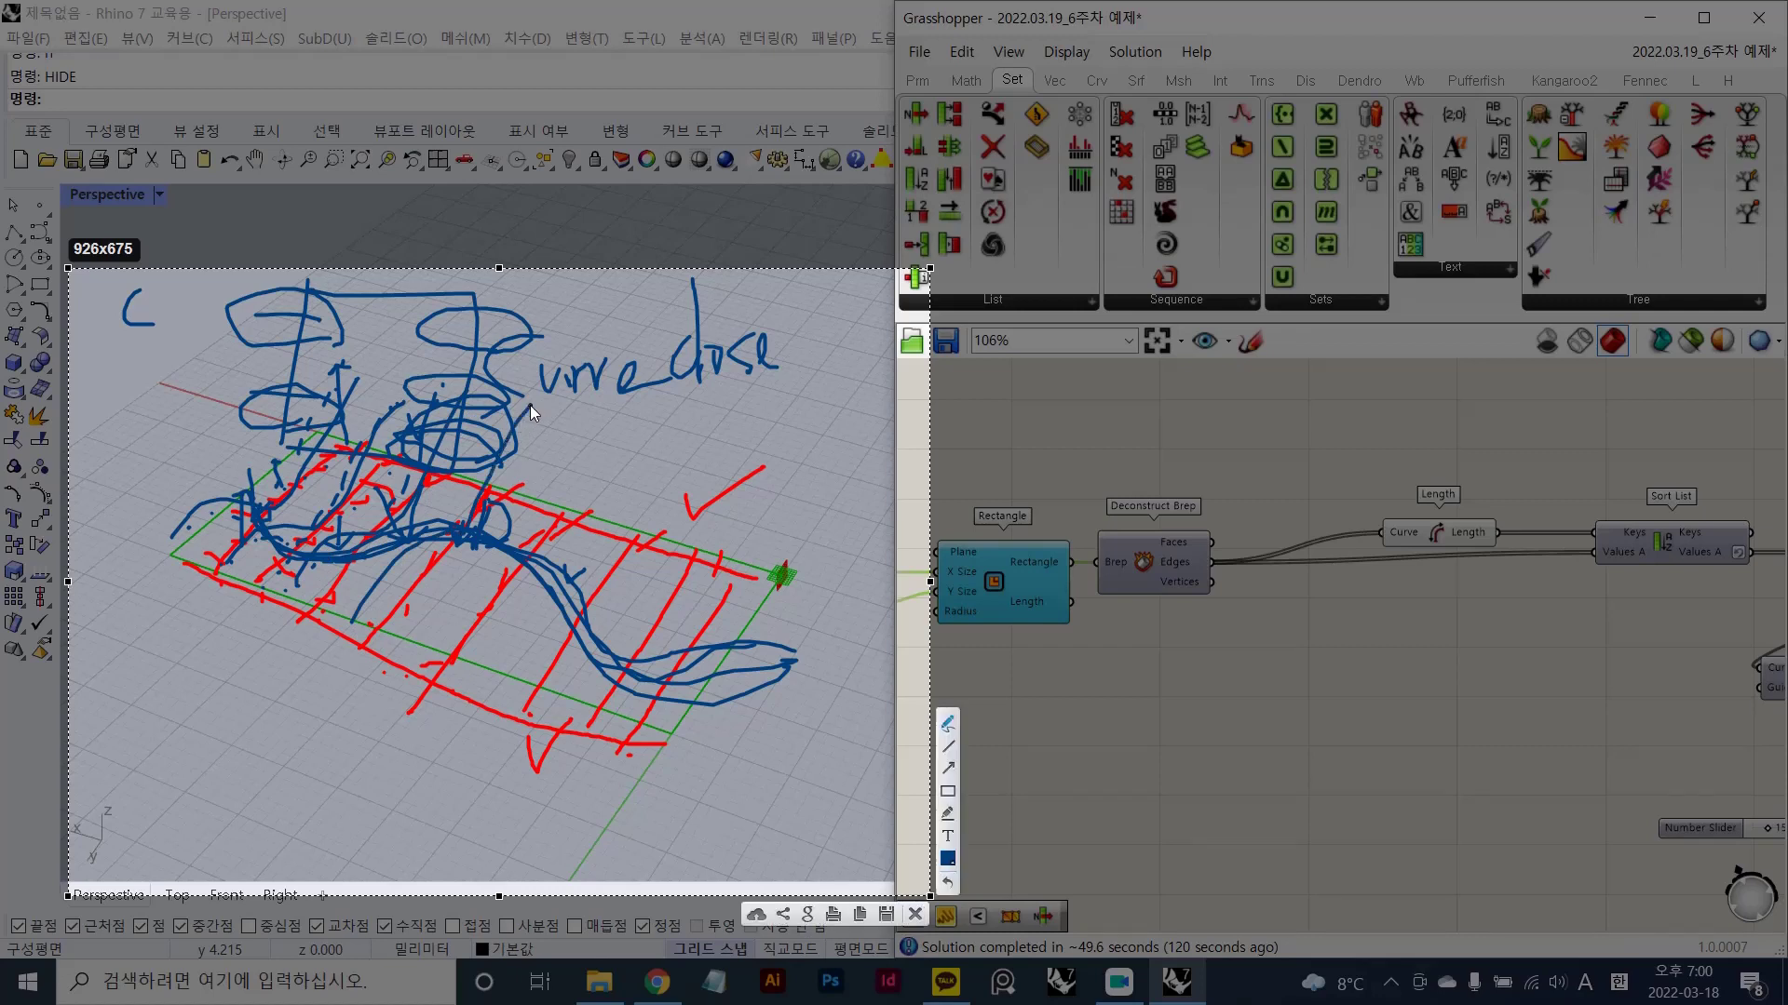
pyautogui.moveTo(397, 668); pyautogui.dragTo(482, 545)
pyautogui.moveTo(572, 445); pyautogui.dragTo(582, 428)
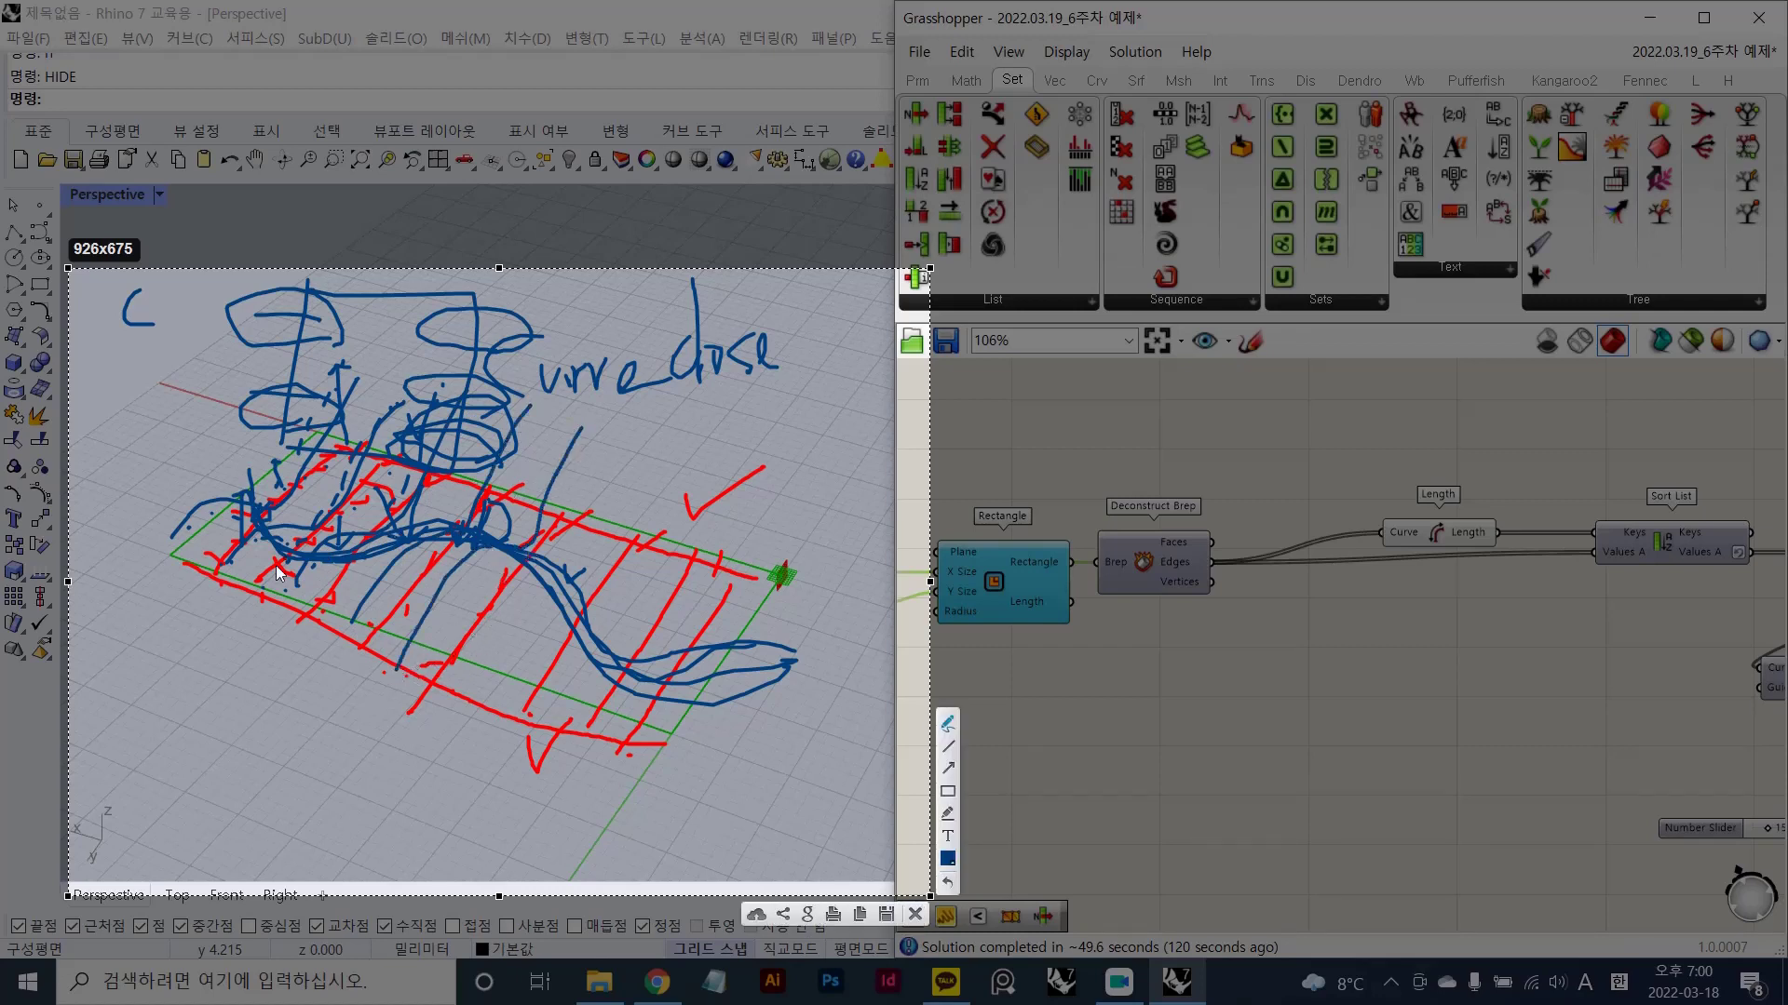
# - Outline the rectangle's long edge in blue, handwrite "Loft" below it, and close the annotation overlay
pyautogui.moveTo(182, 541)
pyautogui.mouseDown()
pyautogui.moveTo(481, 691)
pyautogui.moveTo(341, 800)
pyautogui.moveTo(409, 789)
pyautogui.mouseUp()
pyautogui.moveTo(397, 760)
pyautogui.mouseDown()
pyautogui.moveTo(434, 758)
pyautogui.moveTo(410, 791)
pyautogui.moveTo(489, 774)
pyautogui.mouseUp()
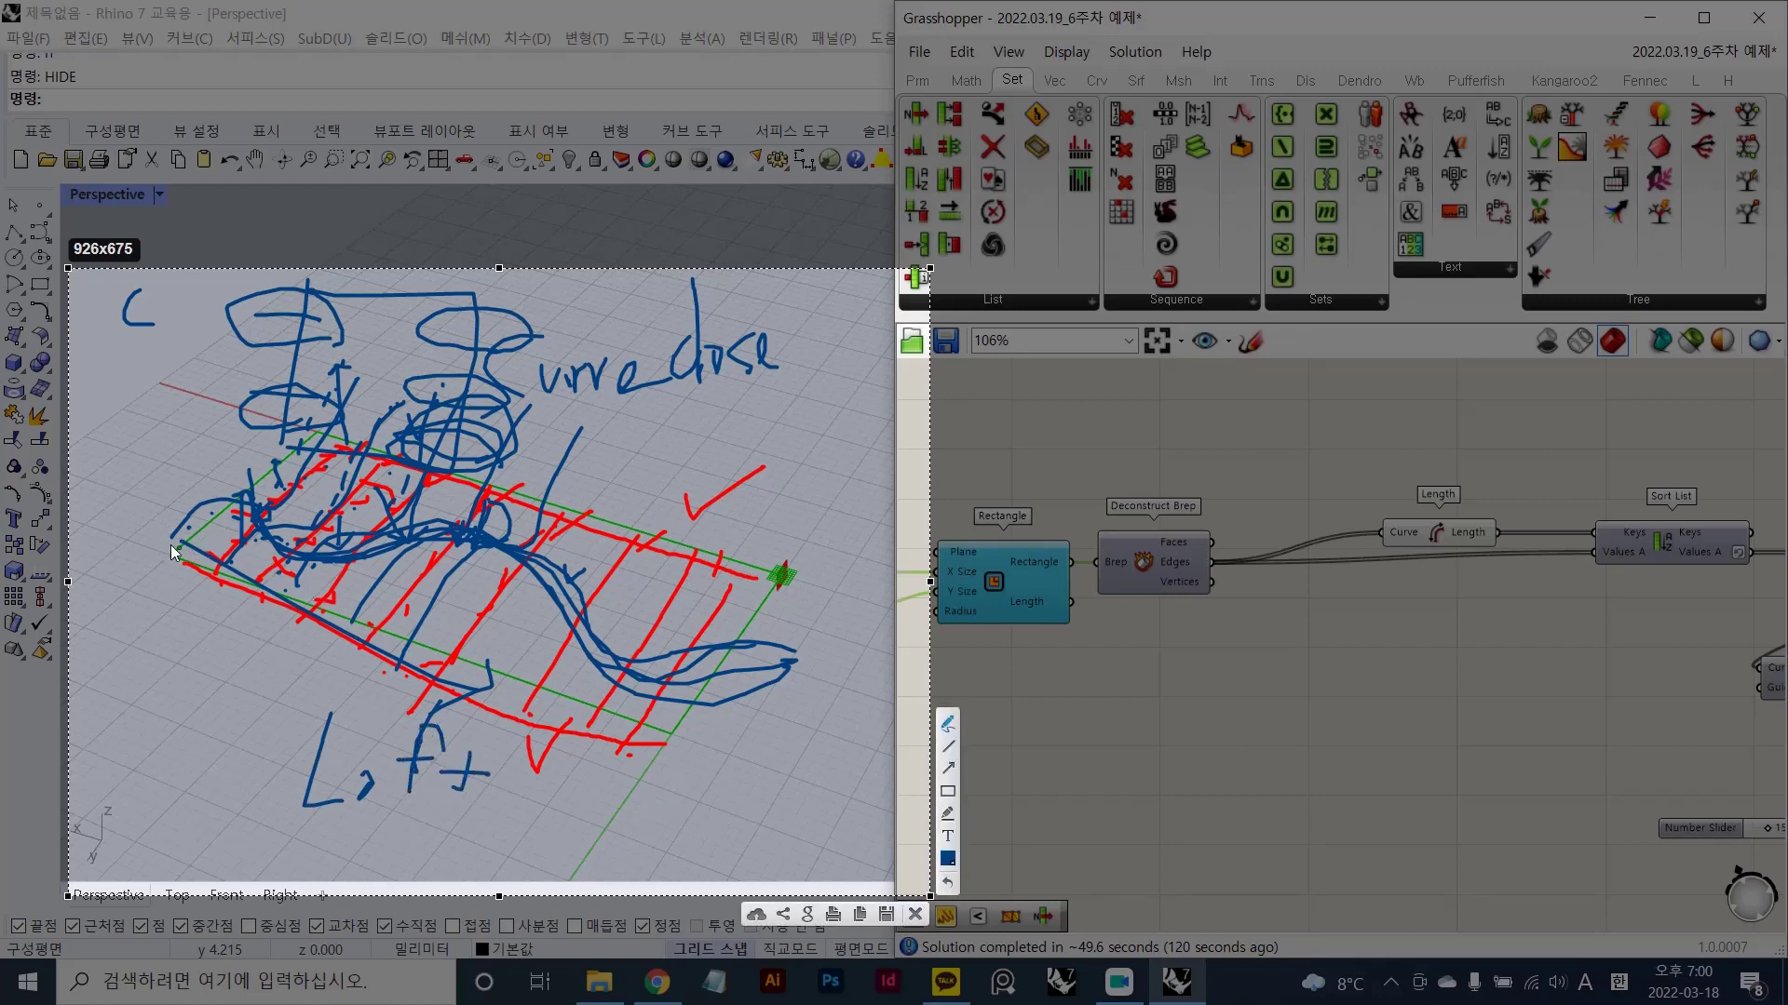
pyautogui.moveTo(169, 538); pyautogui.dragTo(175, 533)
pyautogui.moveTo(633, 744); pyautogui.dragTo(633, 744)
pyautogui.moveTo(773, 577); pyautogui.dragTo(775, 577)
pyautogui.press('Escape')
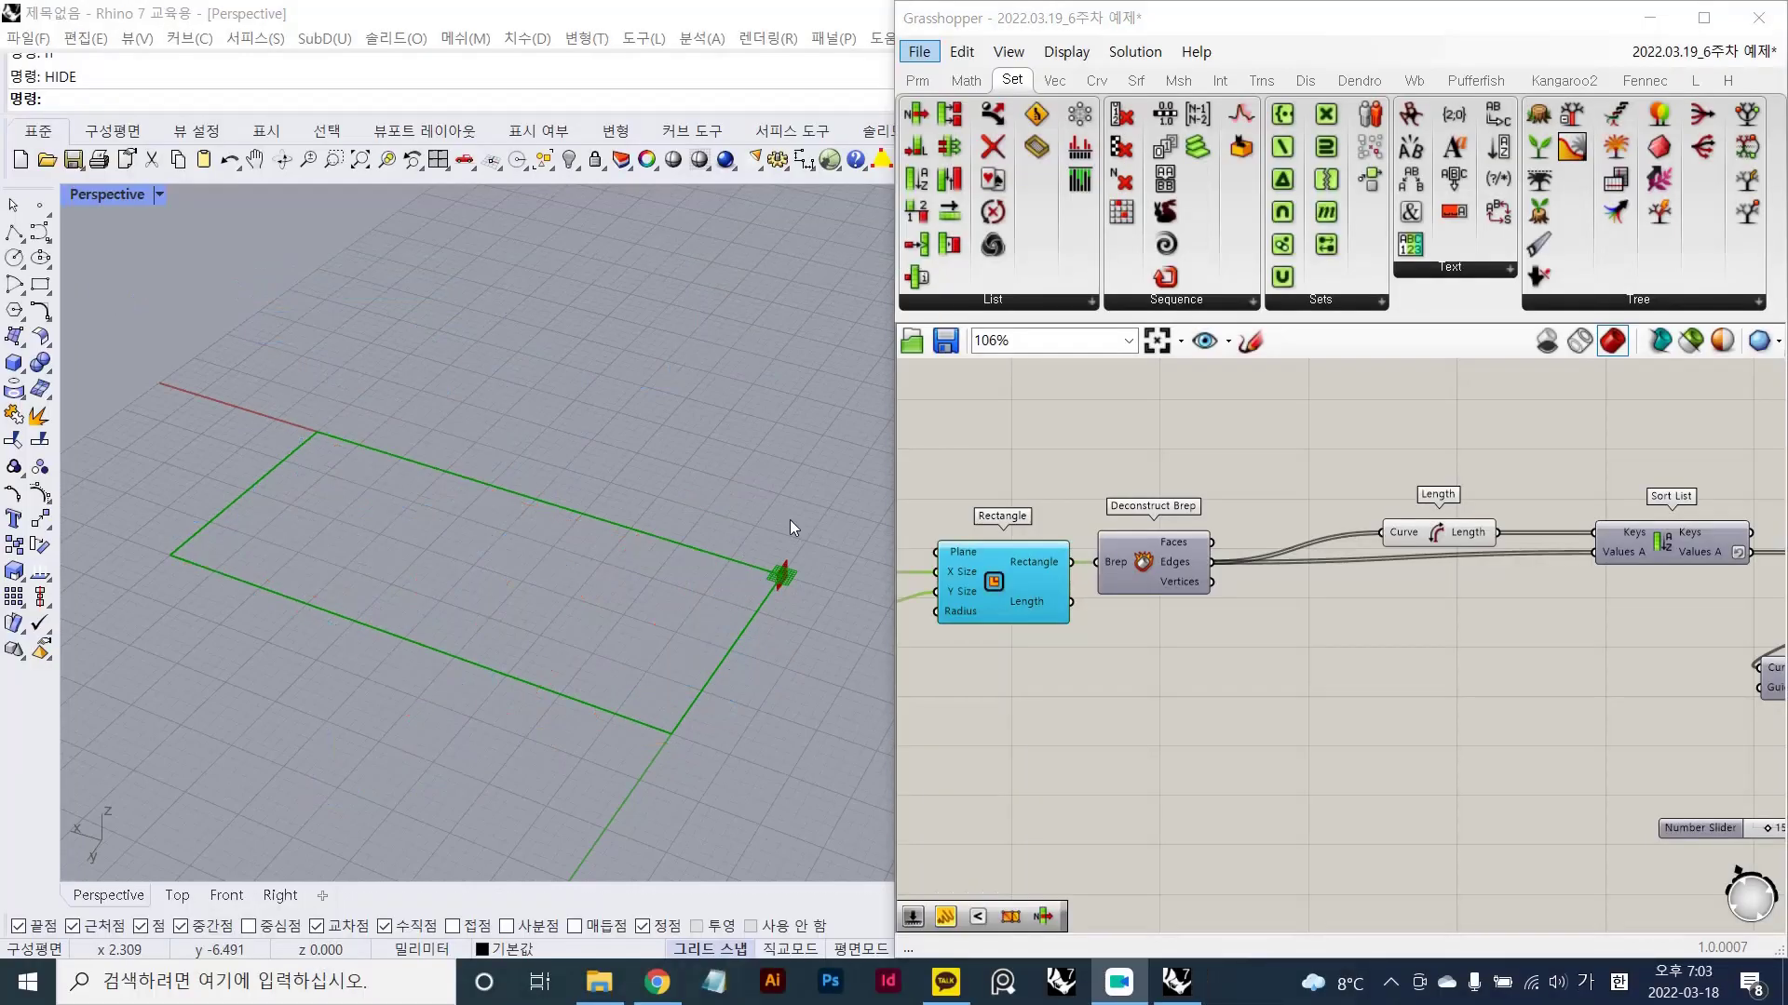
# - Examine the start of the existing definition, from the size sliders and Rectangle through Deconstruct Brep to Sort List
pyautogui.scroll(-3, 1190, 629)
pyautogui.click(1207, 687)
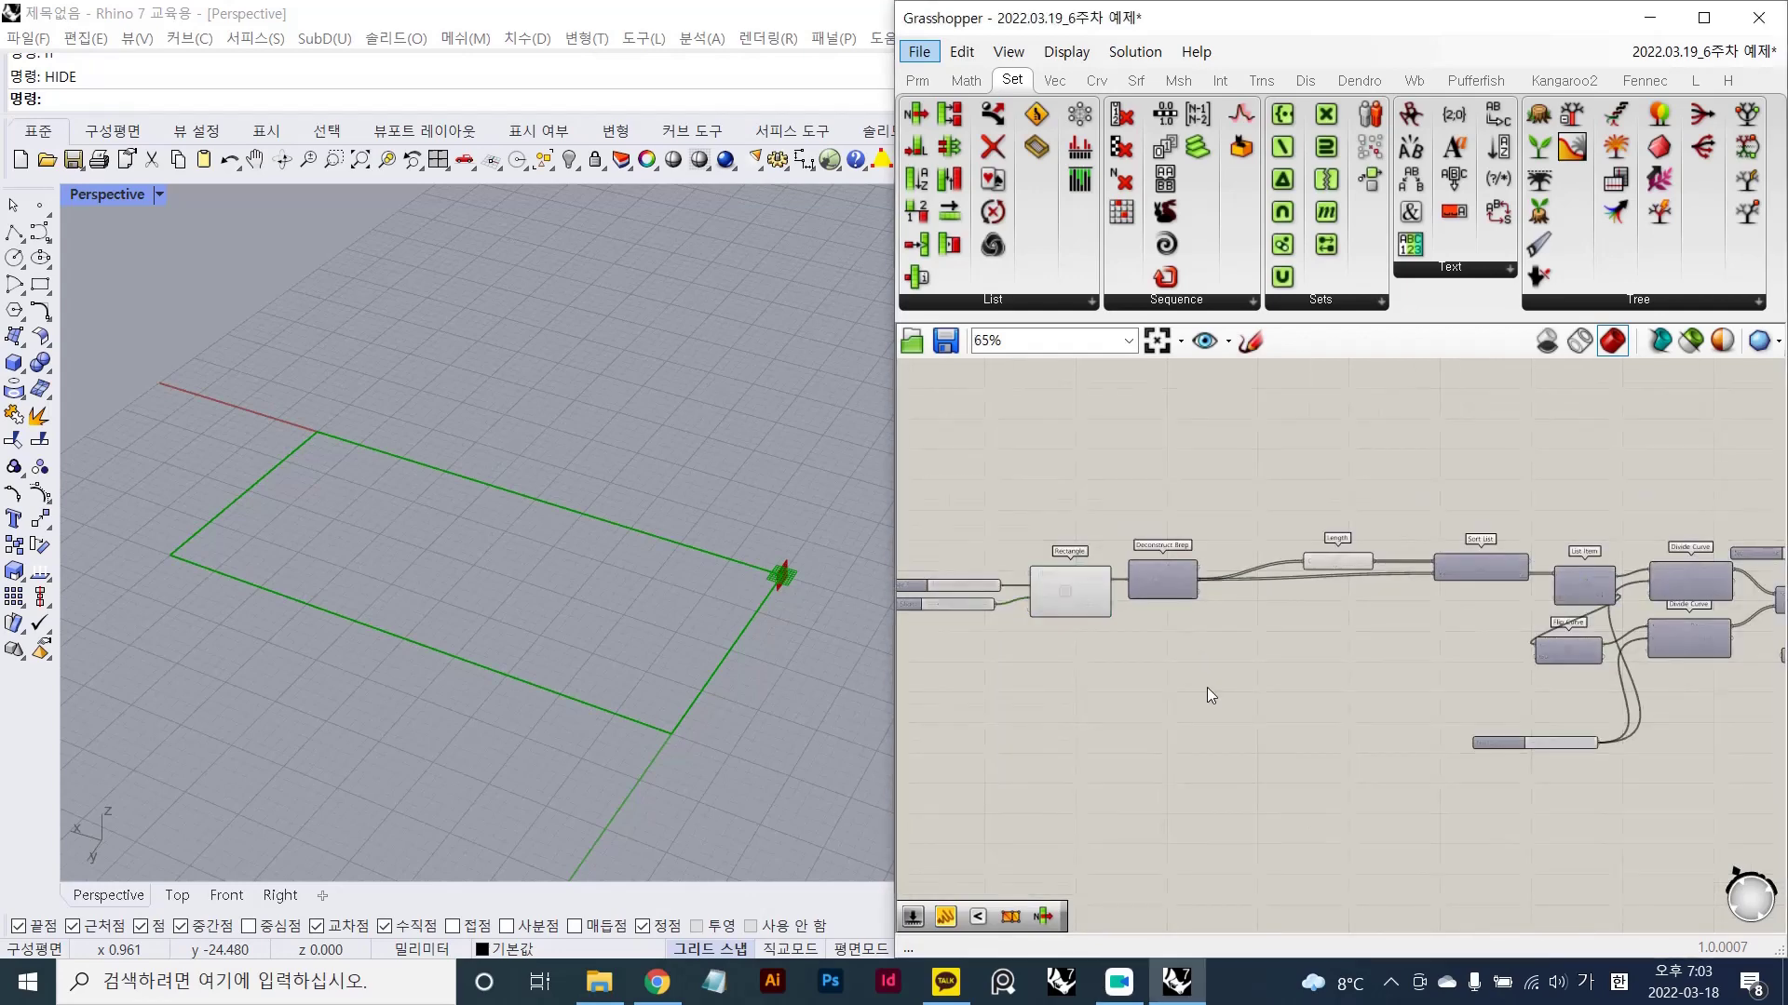
pyautogui.scroll(4, 1218, 636)
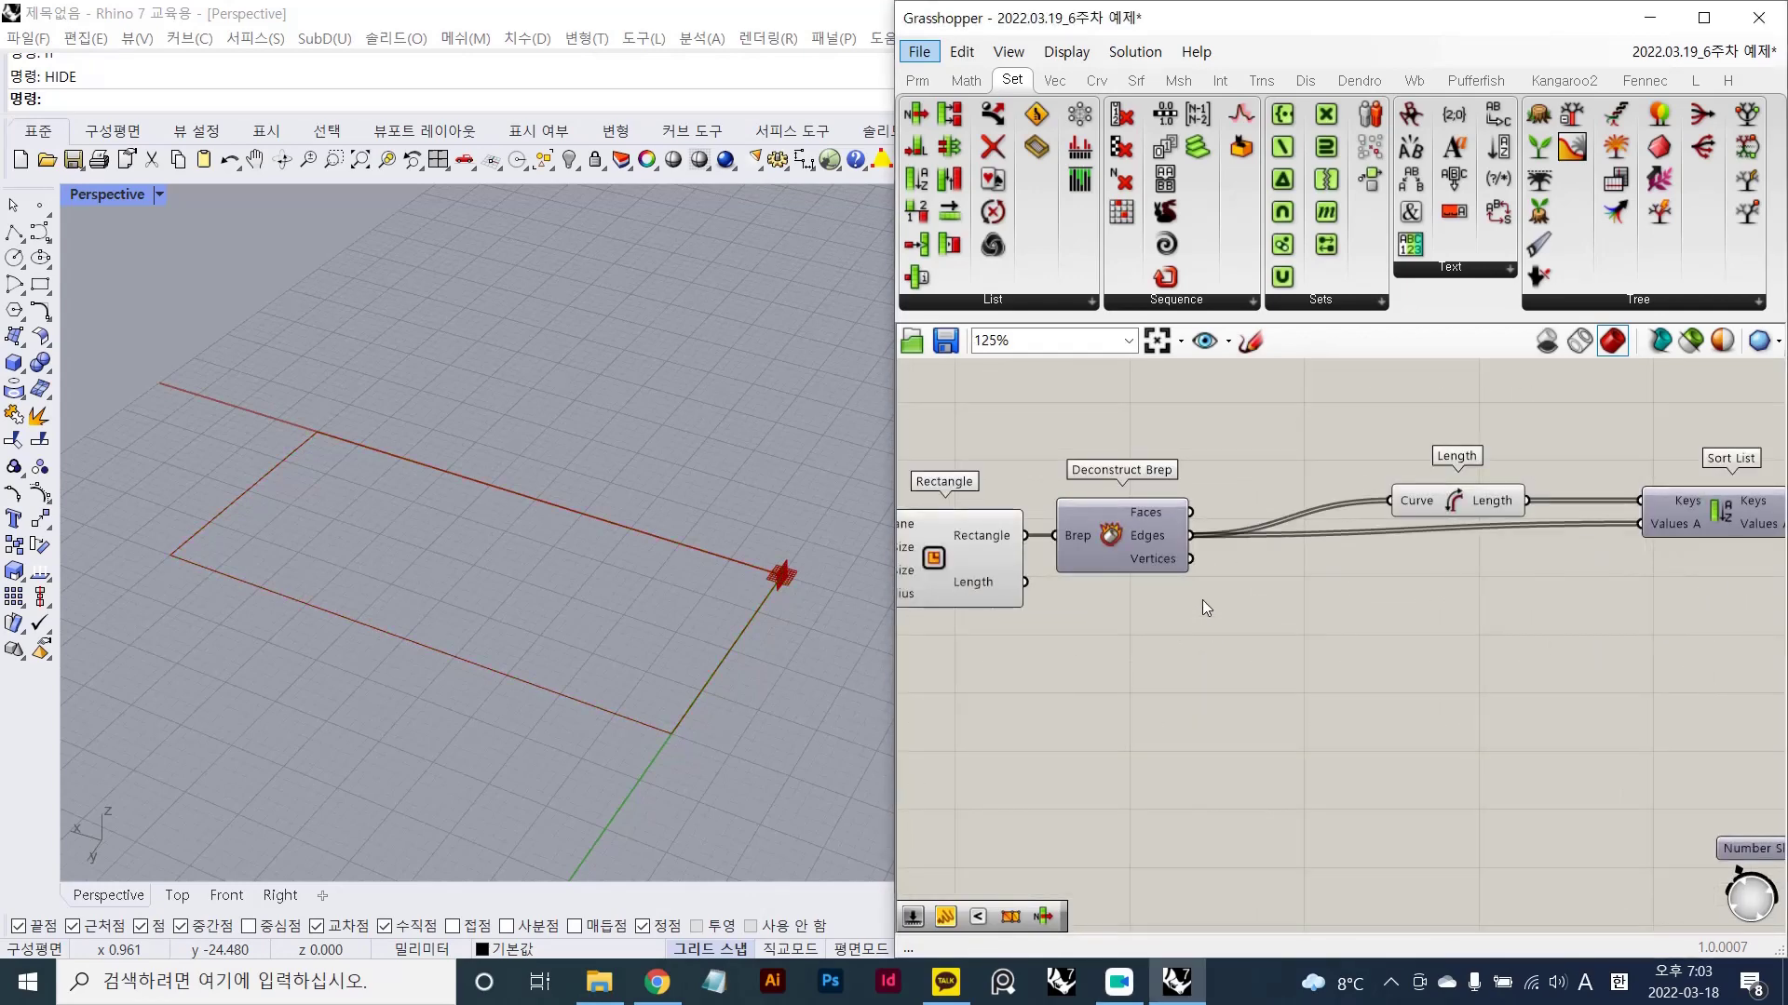
pyautogui.moveTo(1130, 535); pyautogui.dragTo(1162, 534)
pyautogui.click(1148, 607)
pyautogui.scroll(-1, 1153, 600)
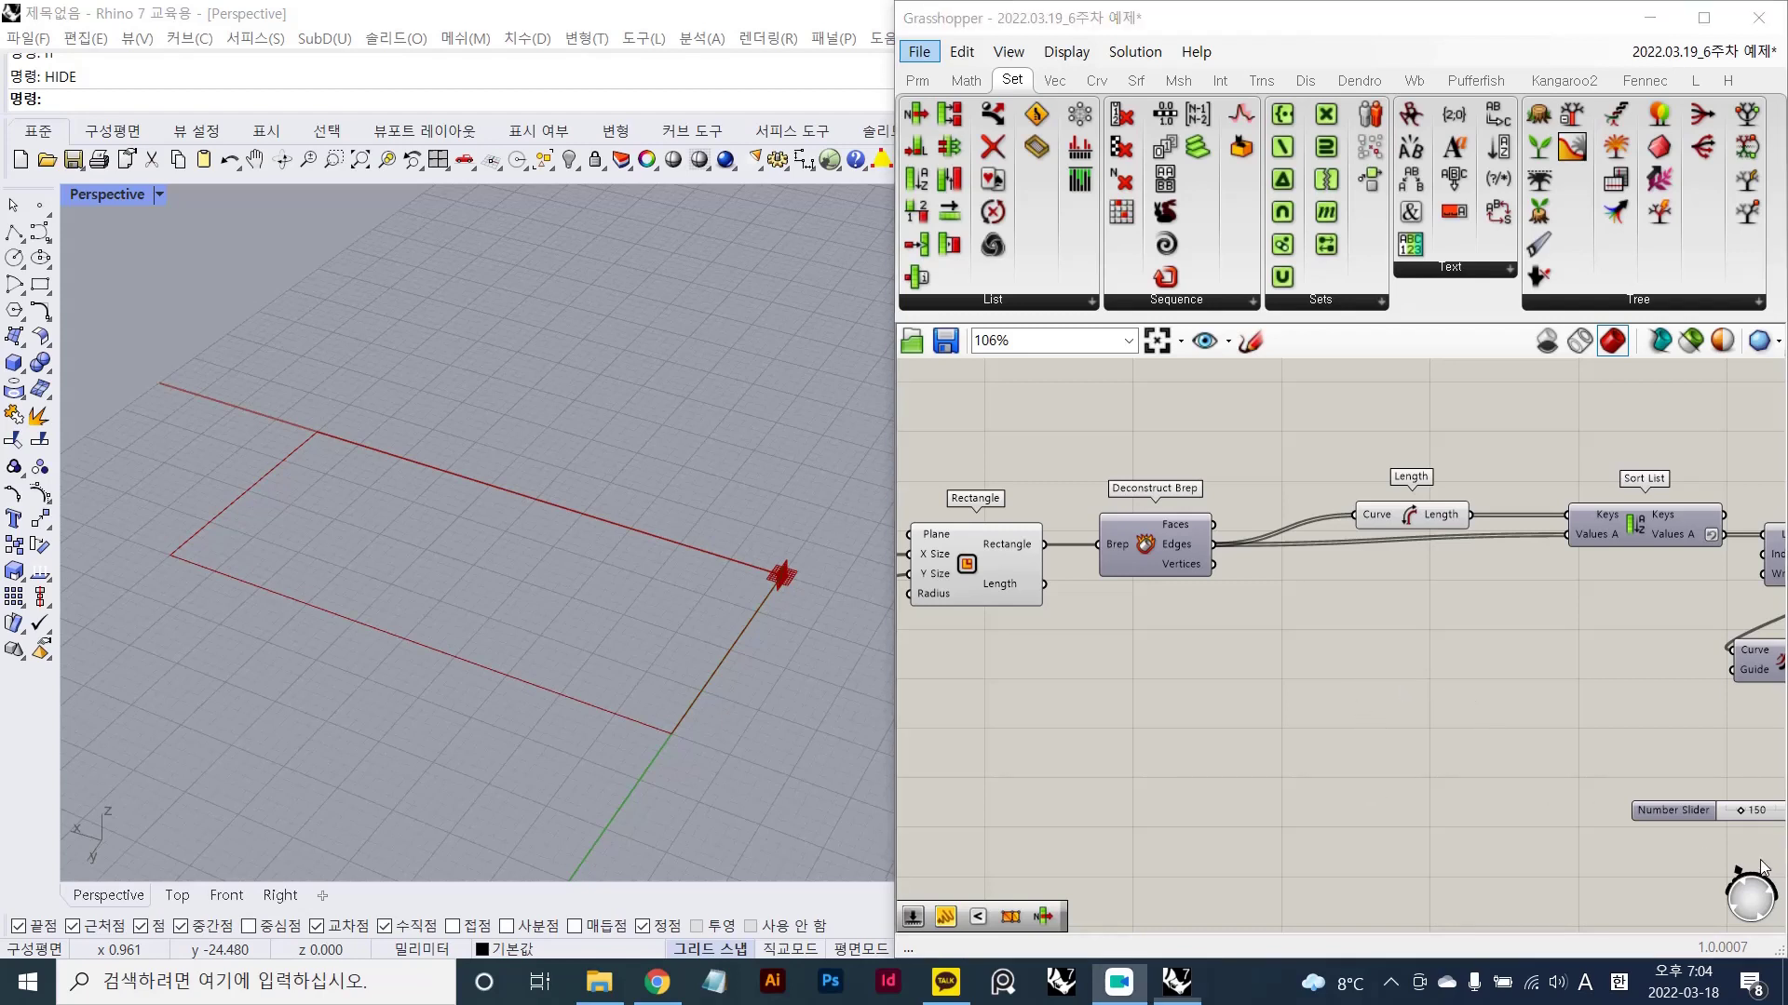
pyautogui.click(1488, 457)
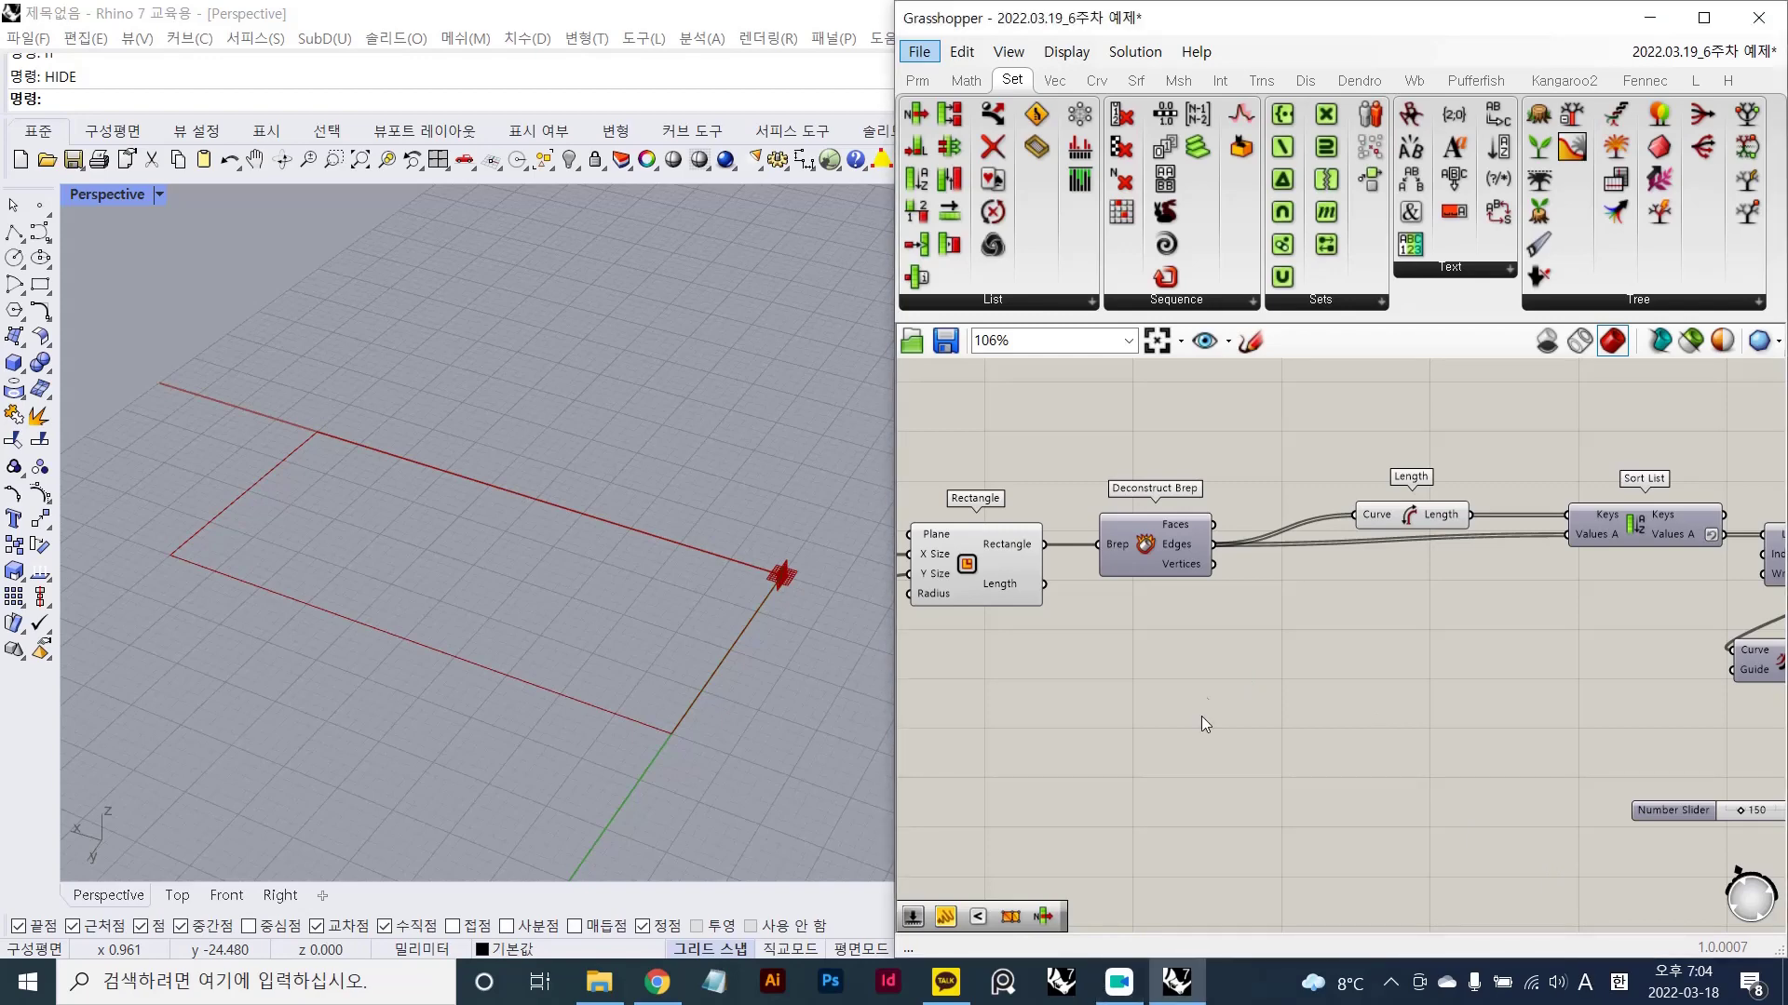
pyautogui.moveTo(1225, 651); pyautogui.dragTo(1443, 657, button='right')
pyautogui.scroll(2, 1337, 580)
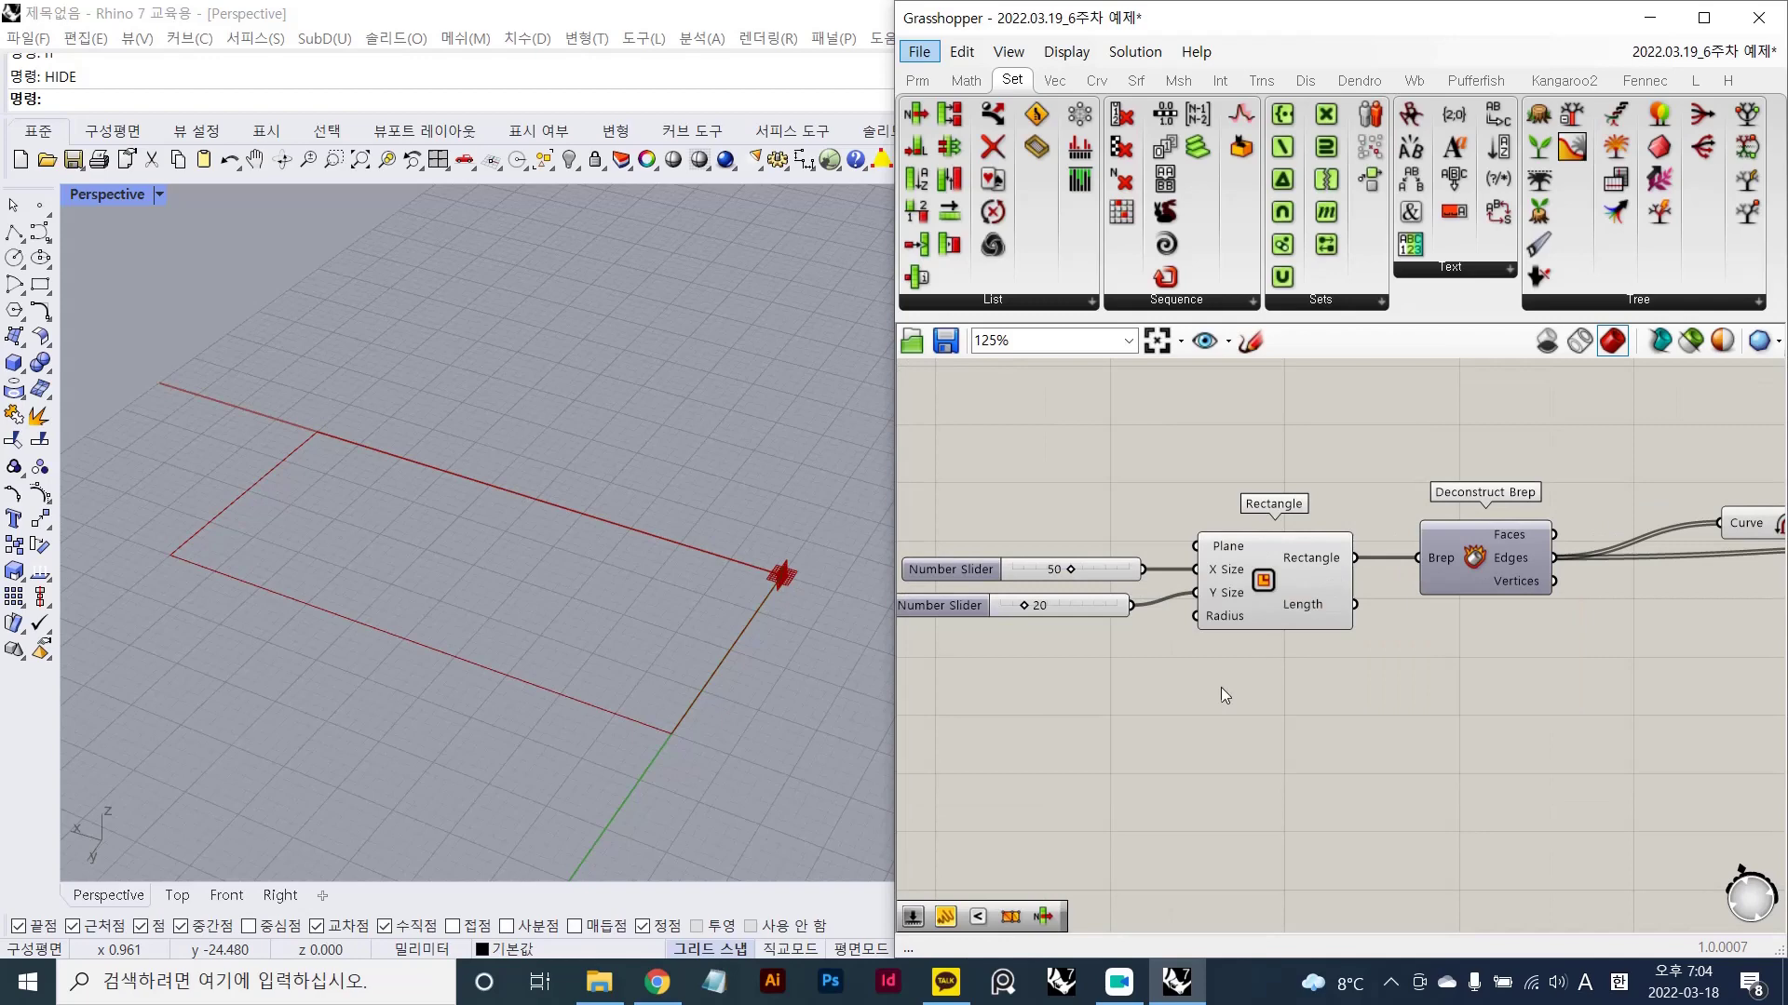
# - Turn off the preview of the existing Rectangle component and move to an empty area of the canvas
pyautogui.click(1275, 544)
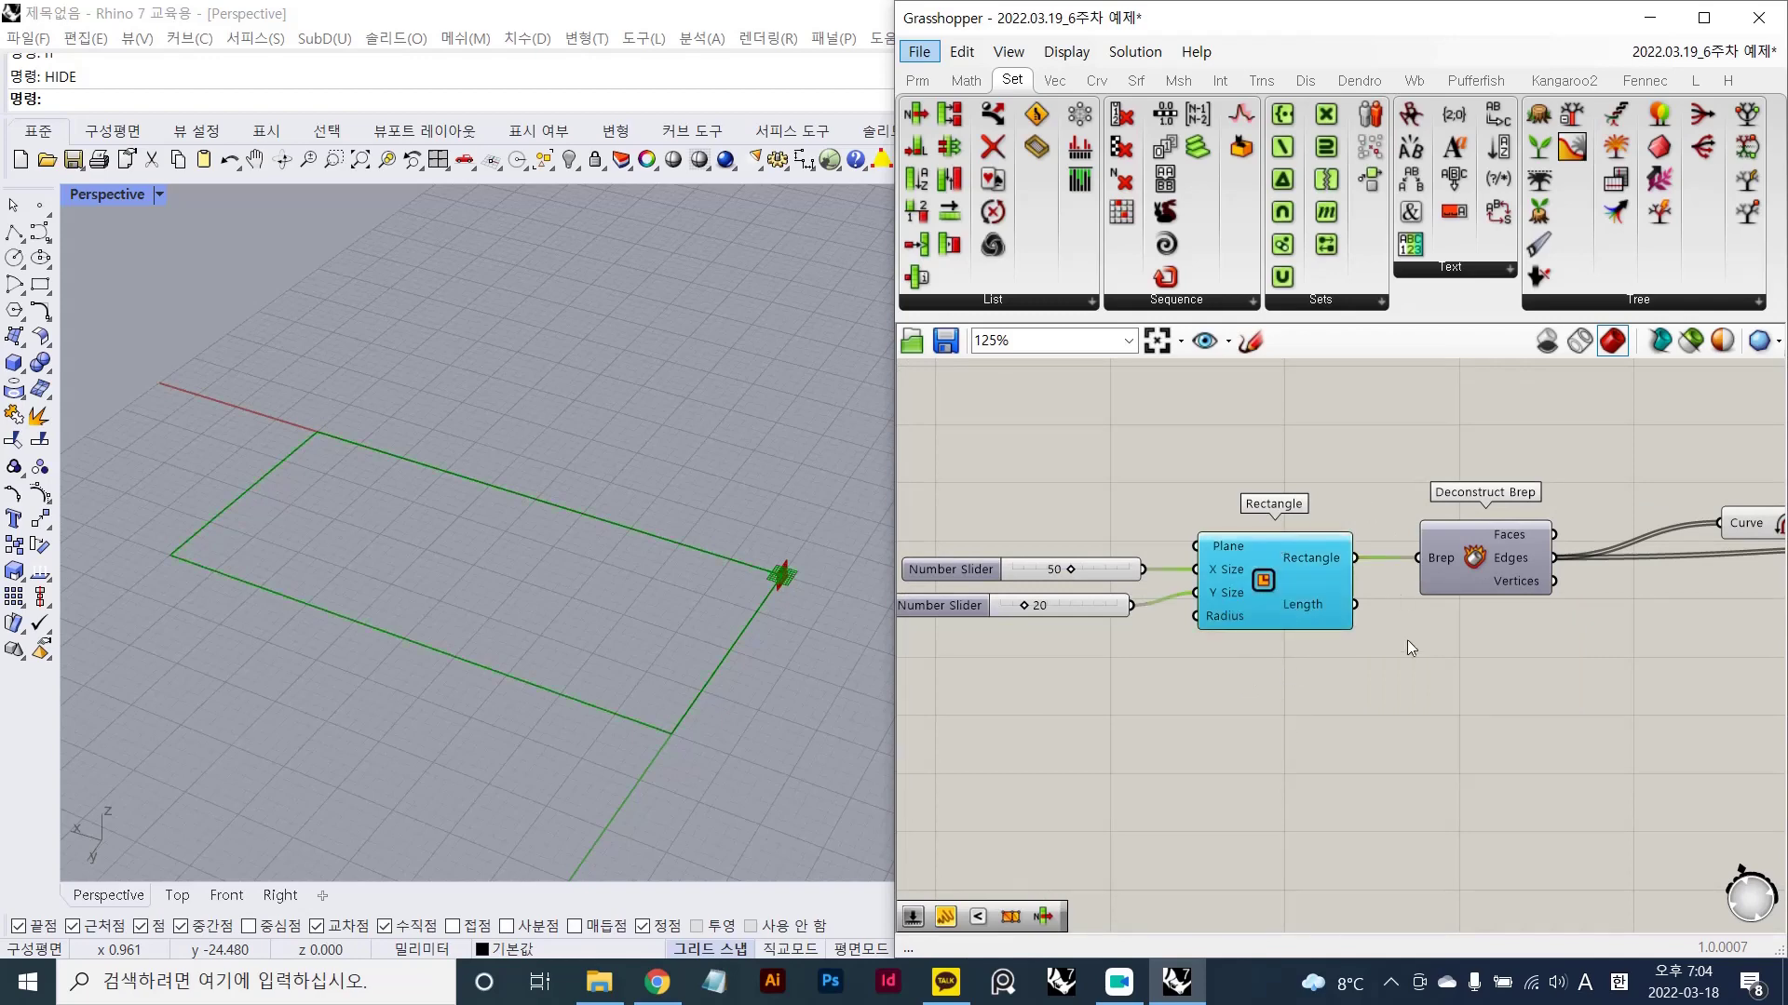
pyautogui.scroll(-6, 1369, 671)
pyautogui.moveTo(1434, 702); pyautogui.dragTo(1326, 701, button='right')
pyautogui.moveTo(1183, 696); pyautogui.dragTo(1164, 364, button='right')
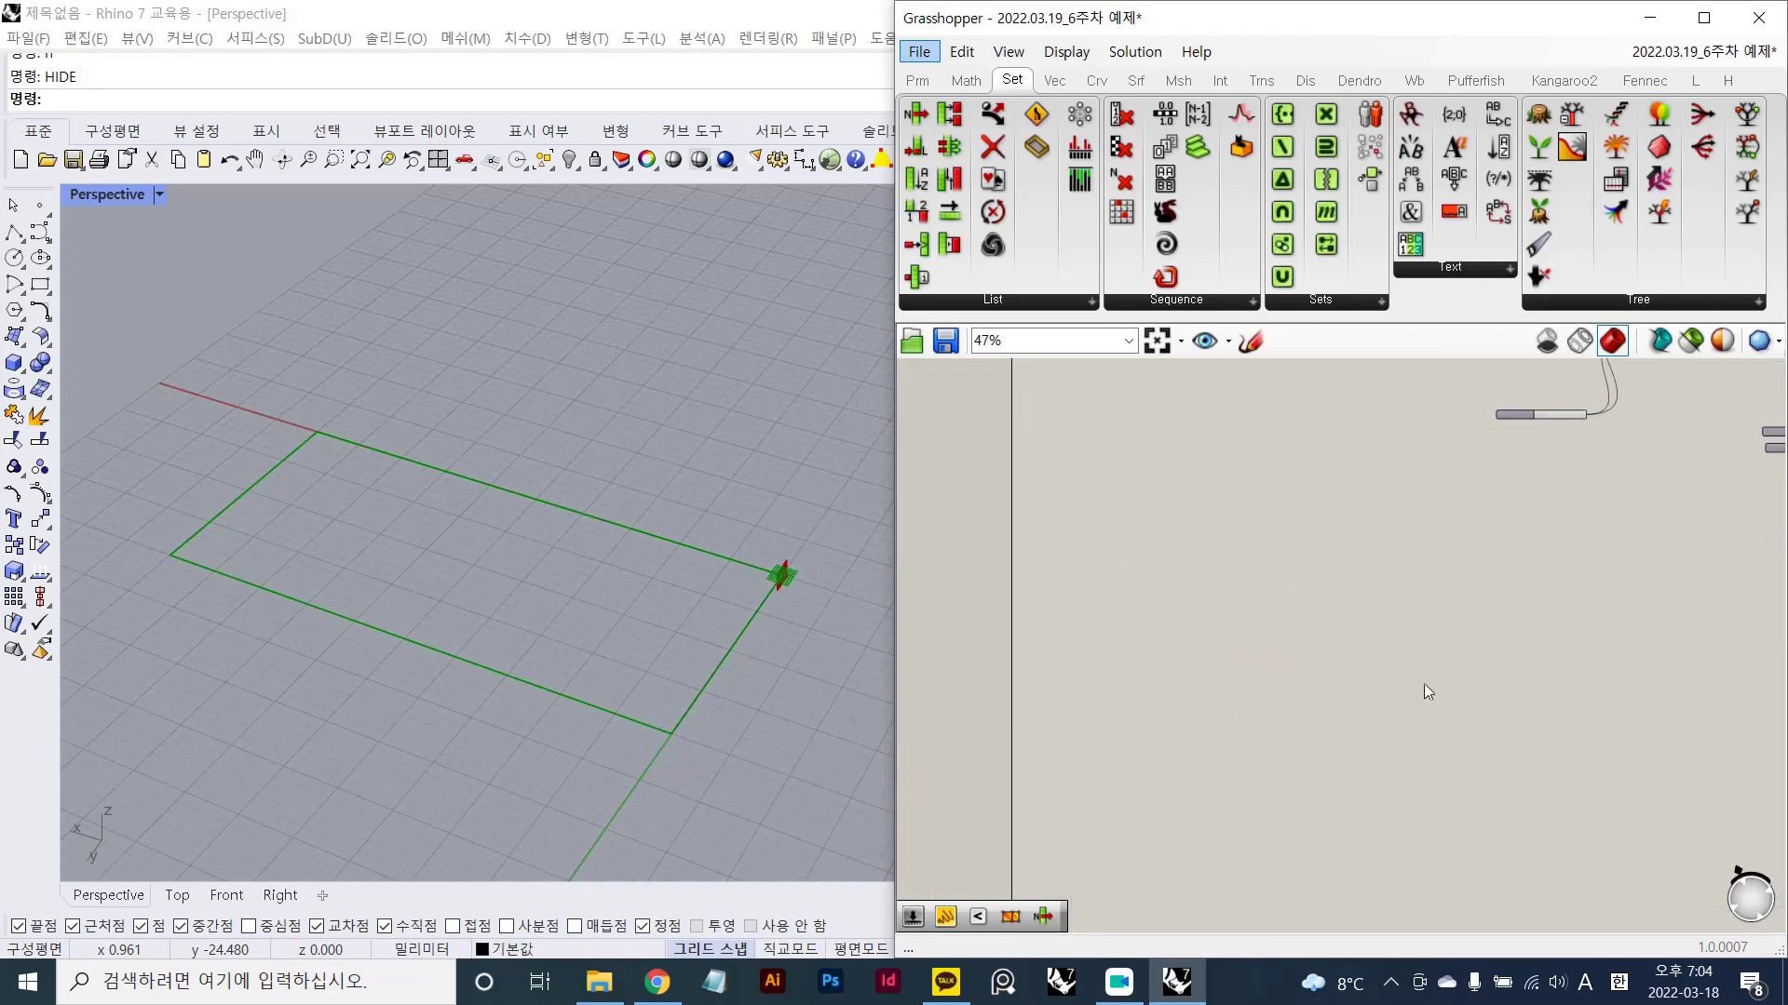
pyautogui.moveTo(1470, 500); pyautogui.dragTo(1170, 557, button='right')
pyautogui.hotkey('ctrl', 'q')
pyautogui.click(1176, 628)
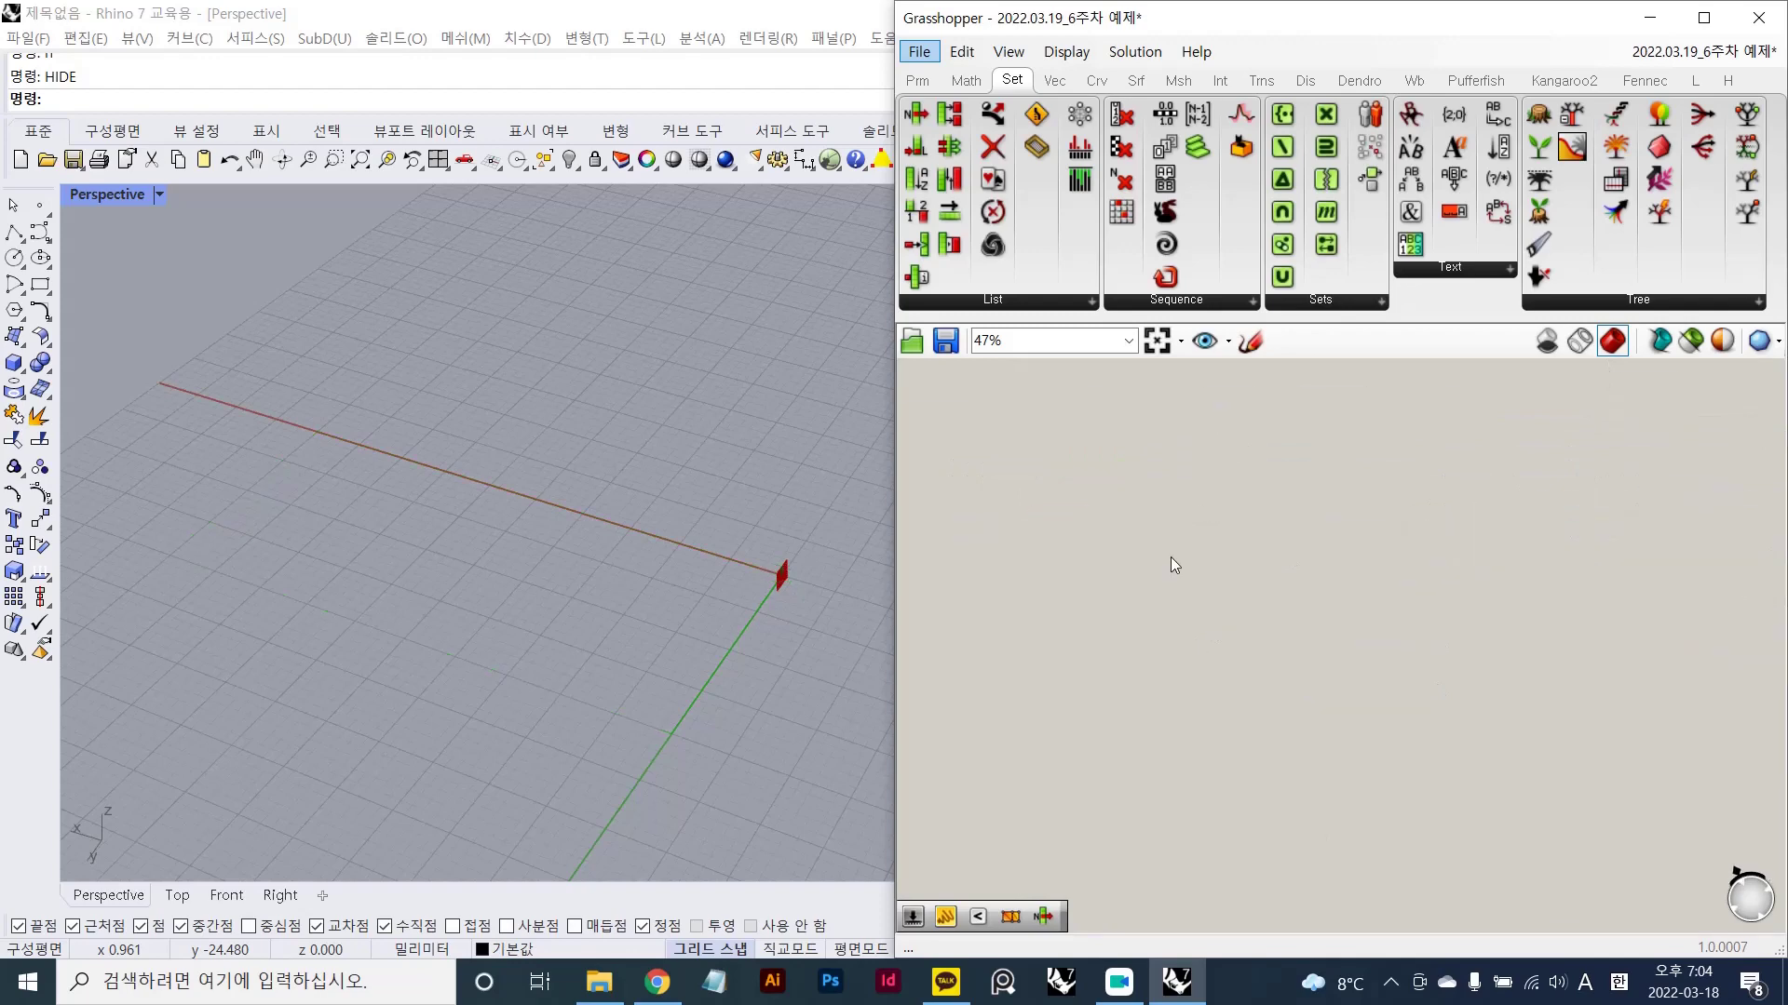
# - Add a new Rectangle component on the empty area of the canvas
pyautogui.doubleClick(1293, 595)
pyautogui.write('rec')
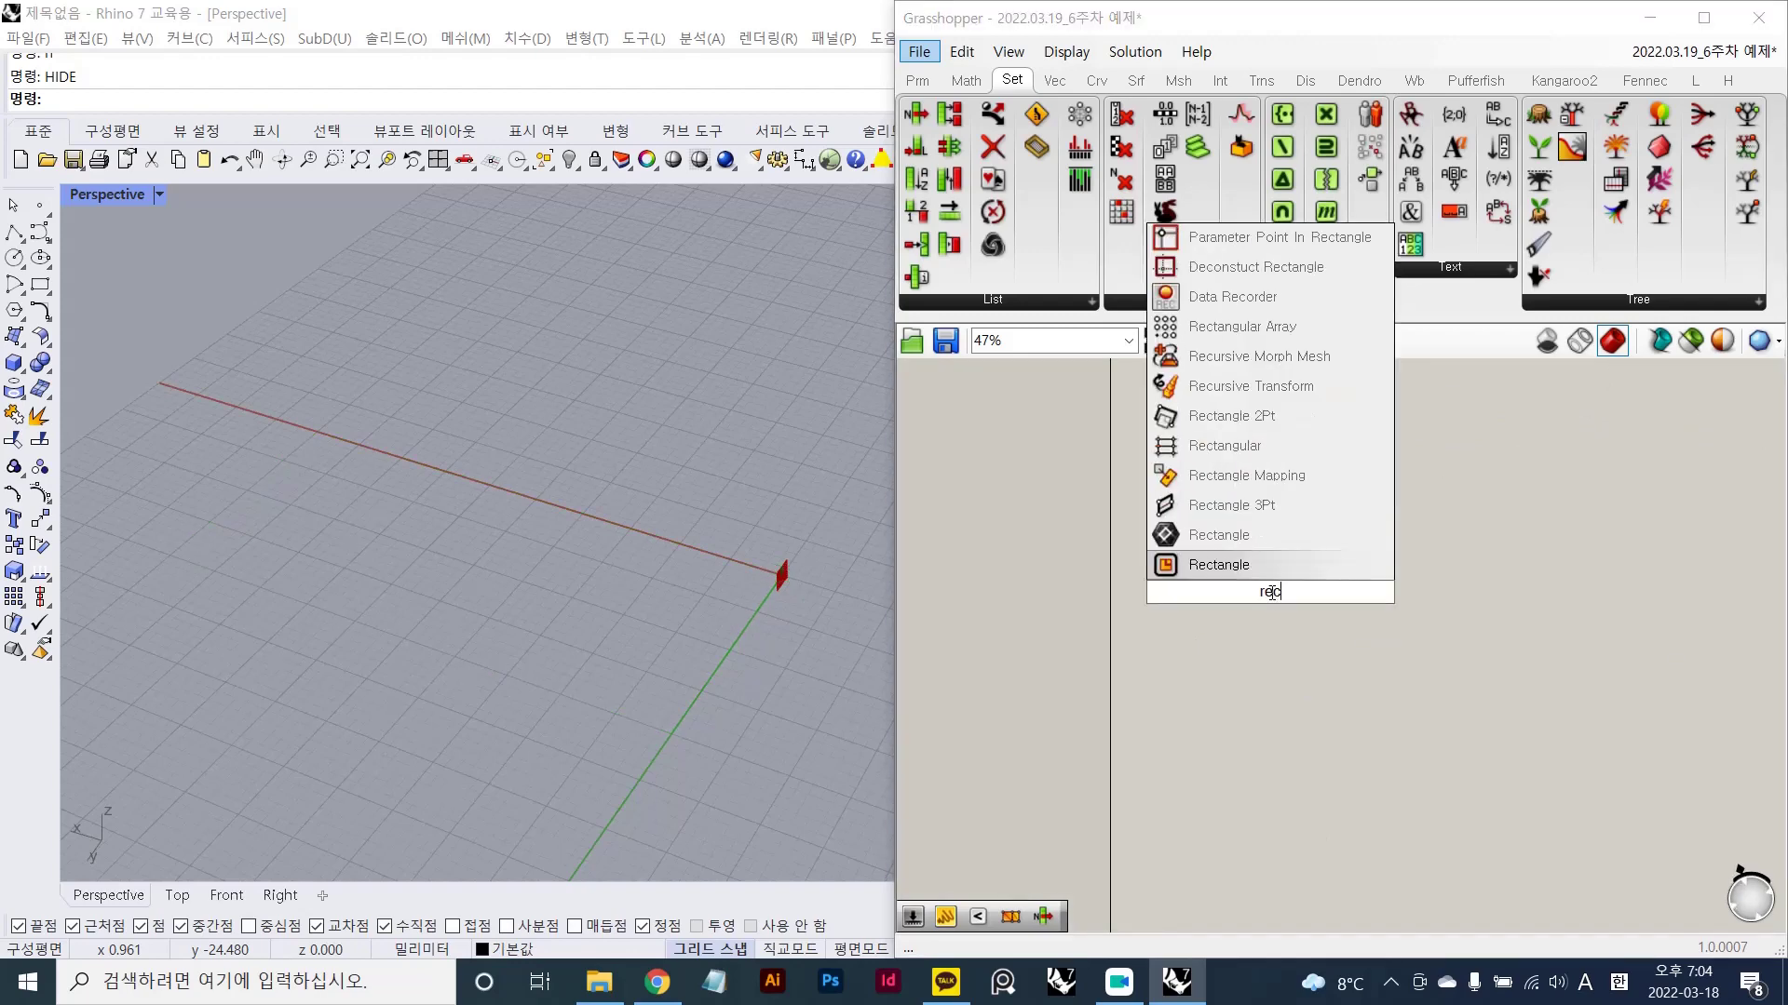
pyautogui.press('Return')
pyautogui.scroll(5, 1272, 596)
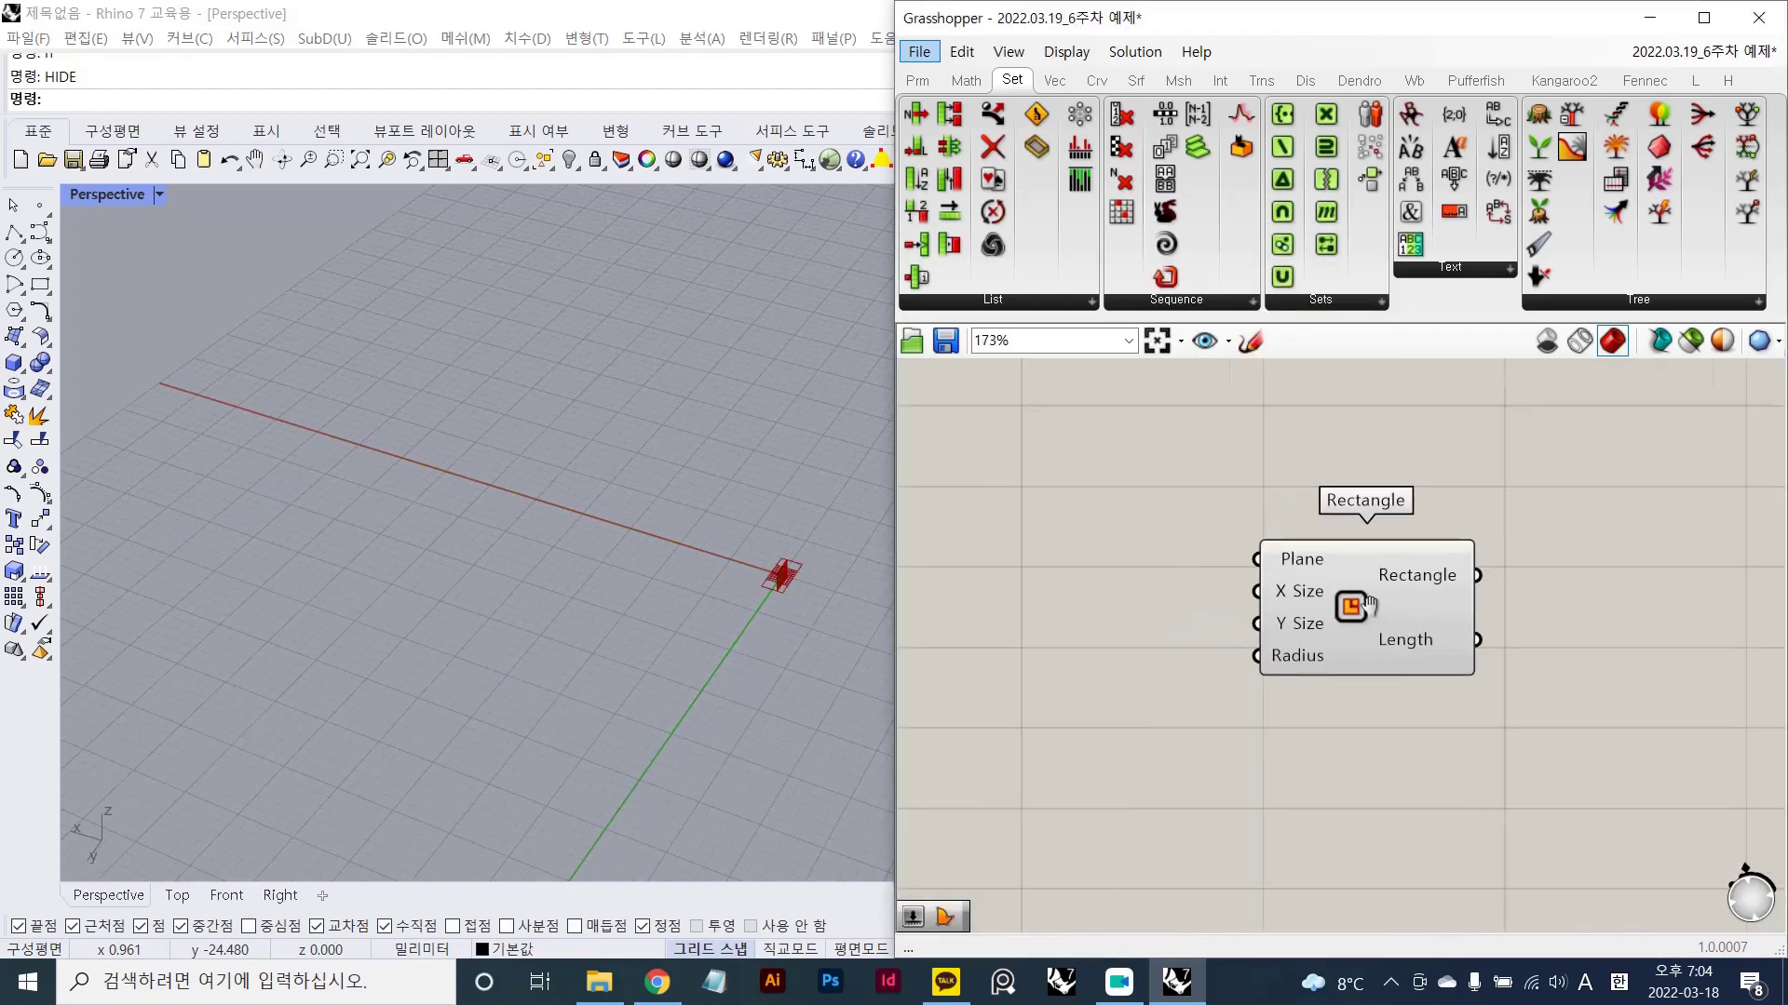
pyautogui.scroll(1, 1148, 602)
pyautogui.doubleClick(1136, 601)
pyautogui.write('5')
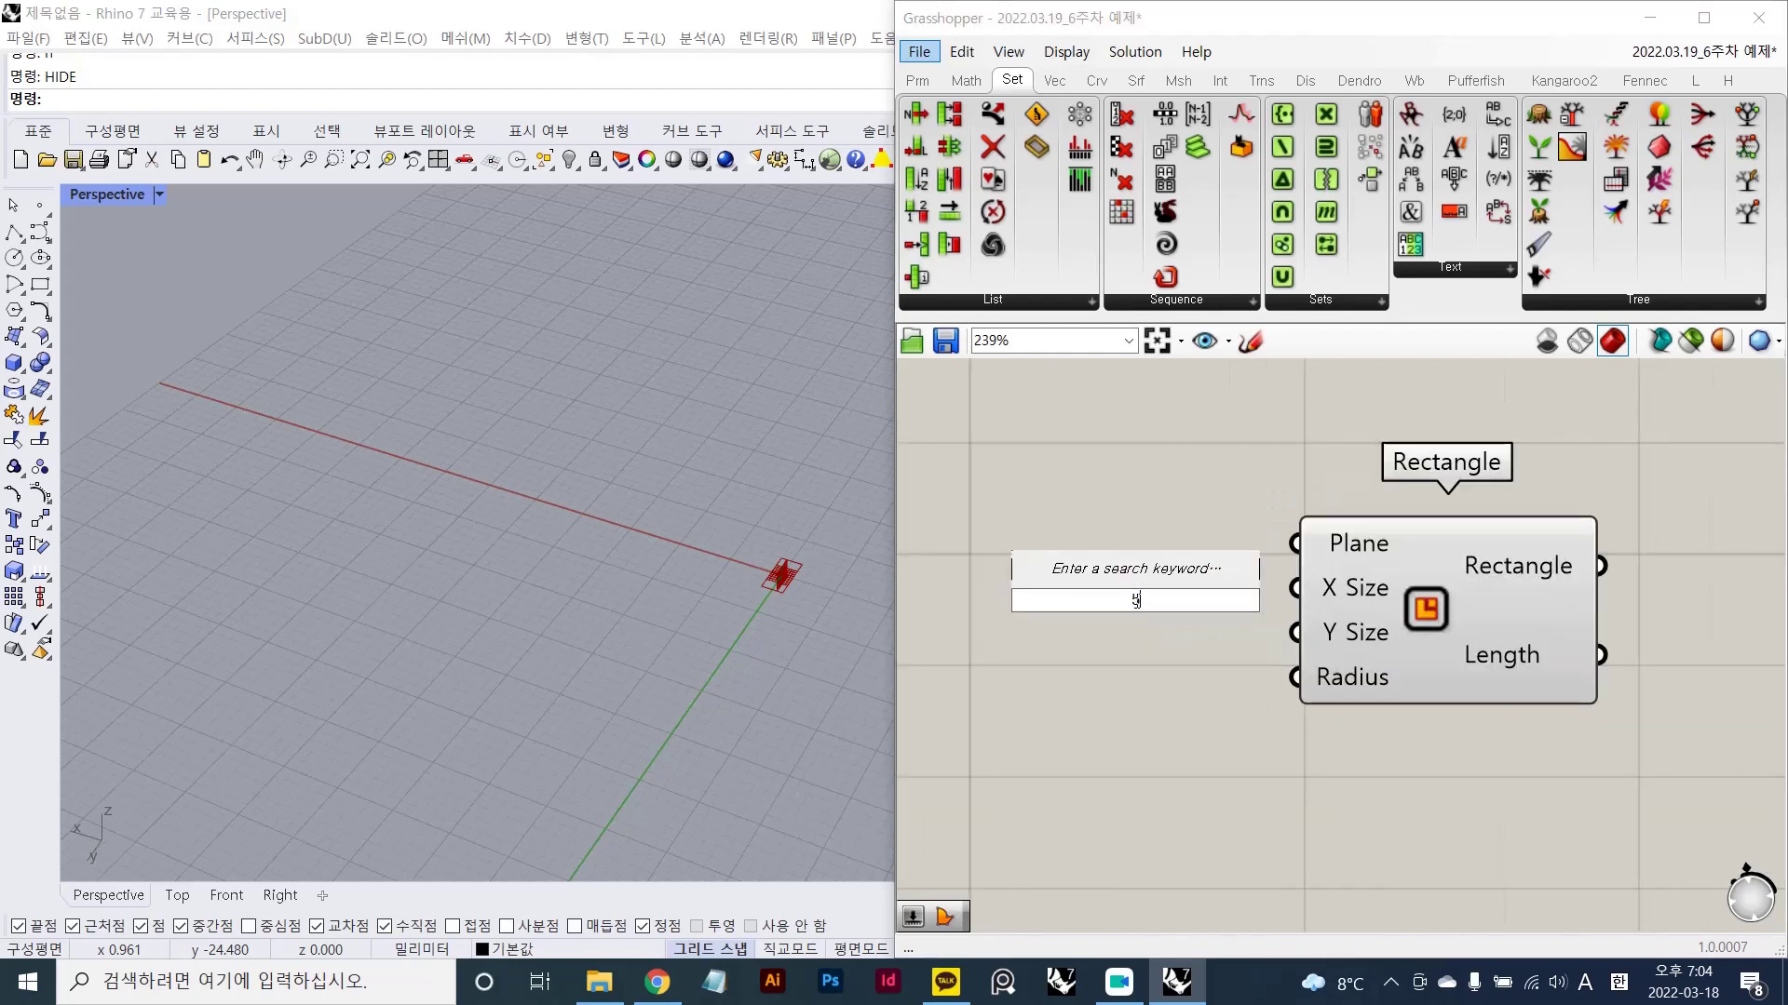
pyautogui.write('00')
pyautogui.press('Return')
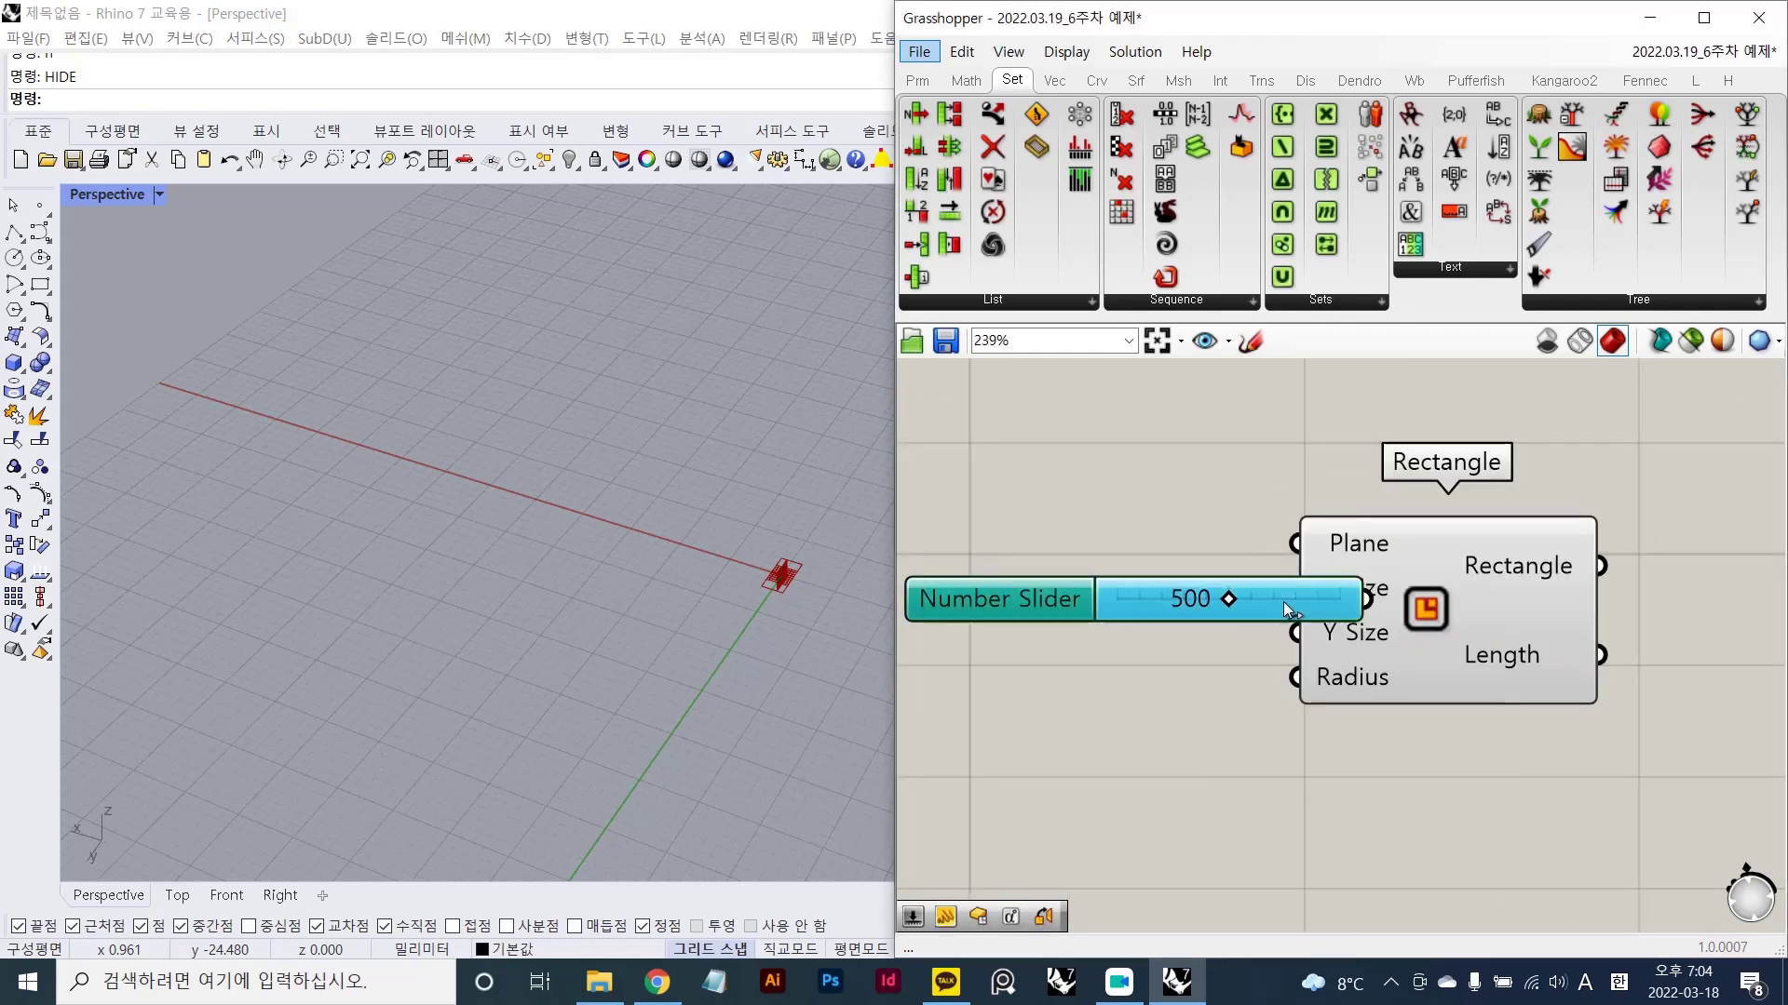
pyautogui.moveTo(1282, 601); pyautogui.dragTo(1149, 612)
pyautogui.moveTo(1367, 612); pyautogui.dragTo(1399, 633)
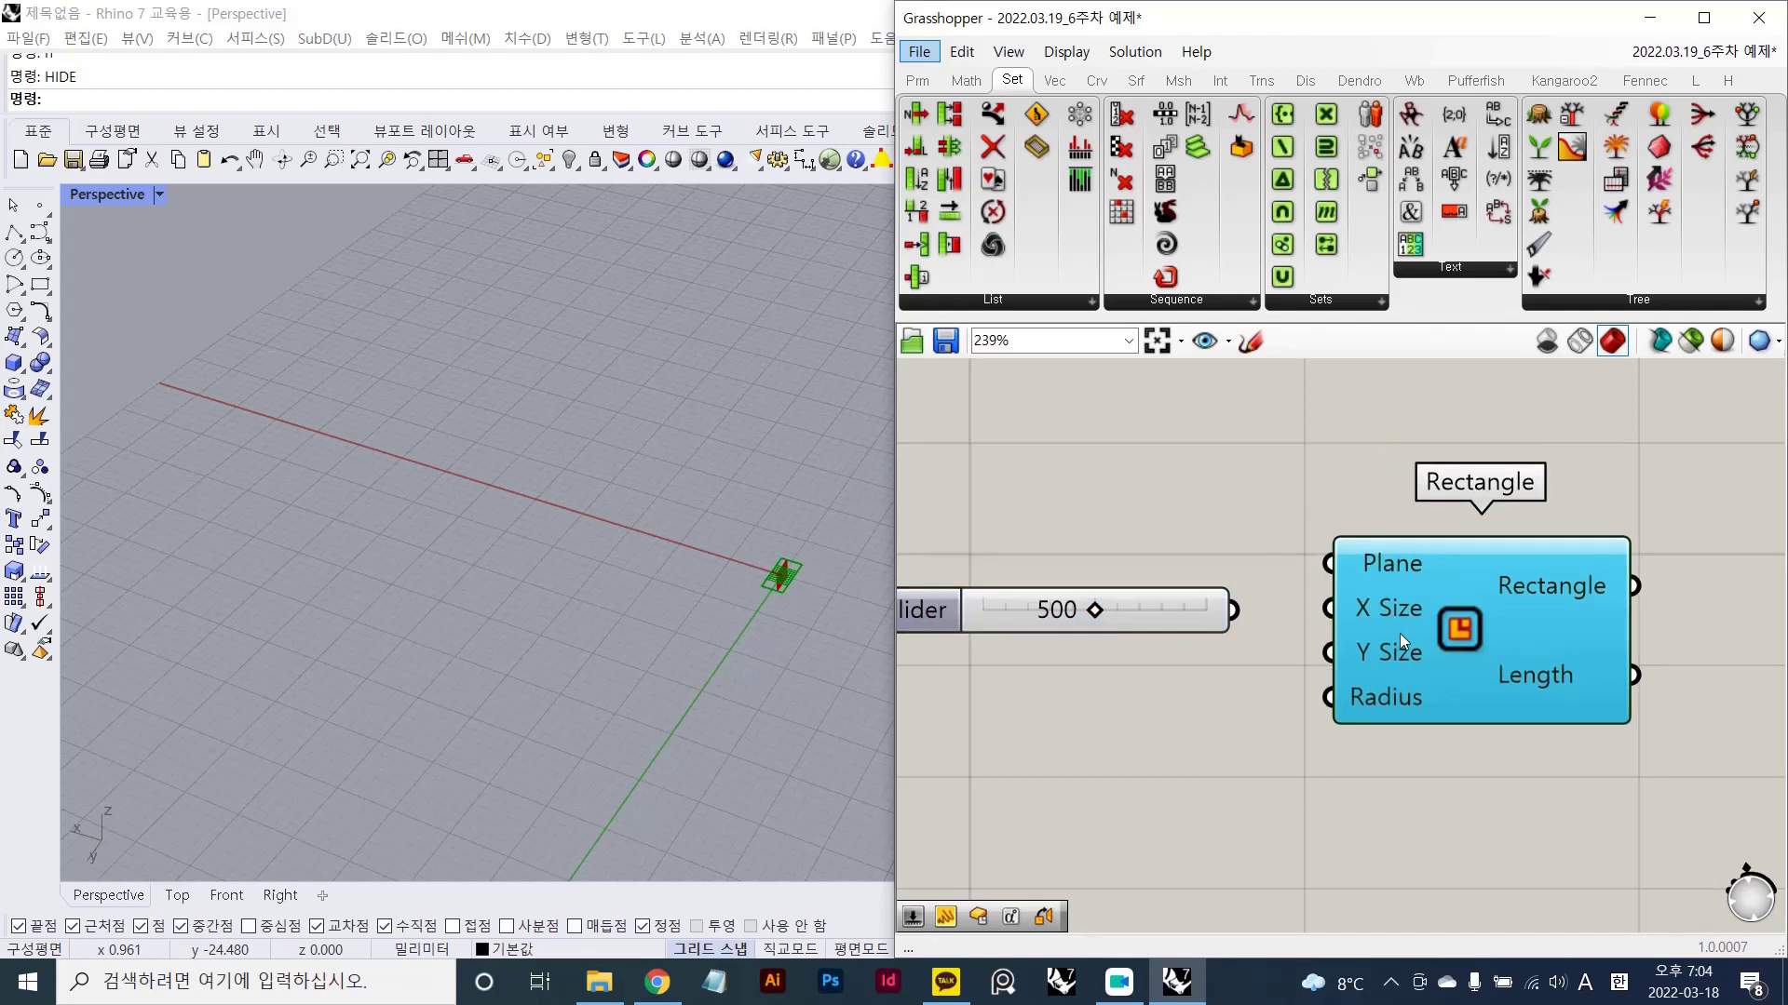
pyautogui.moveTo(1175, 611); pyautogui.dragTo(1186, 633)
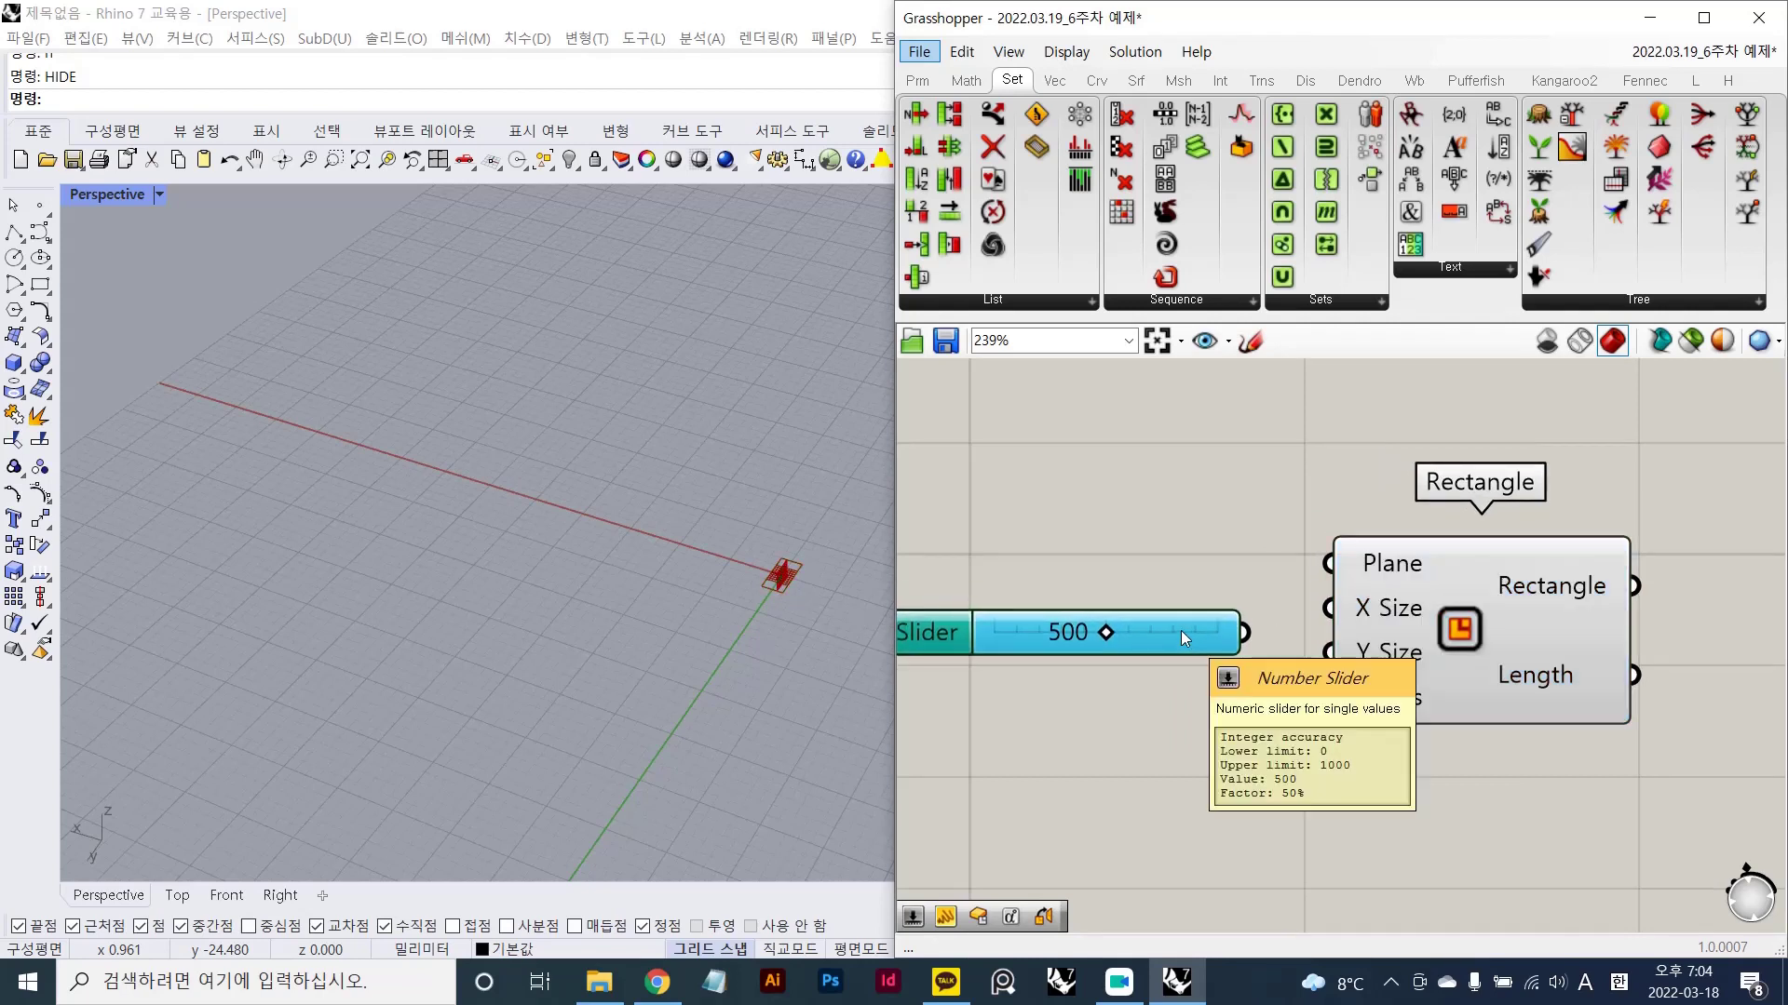
pyautogui.press('Delete')
# - Add a number slider set to 70 and connect it to the Rectangle's X Size input
pyautogui.doubleClick(1091, 579)
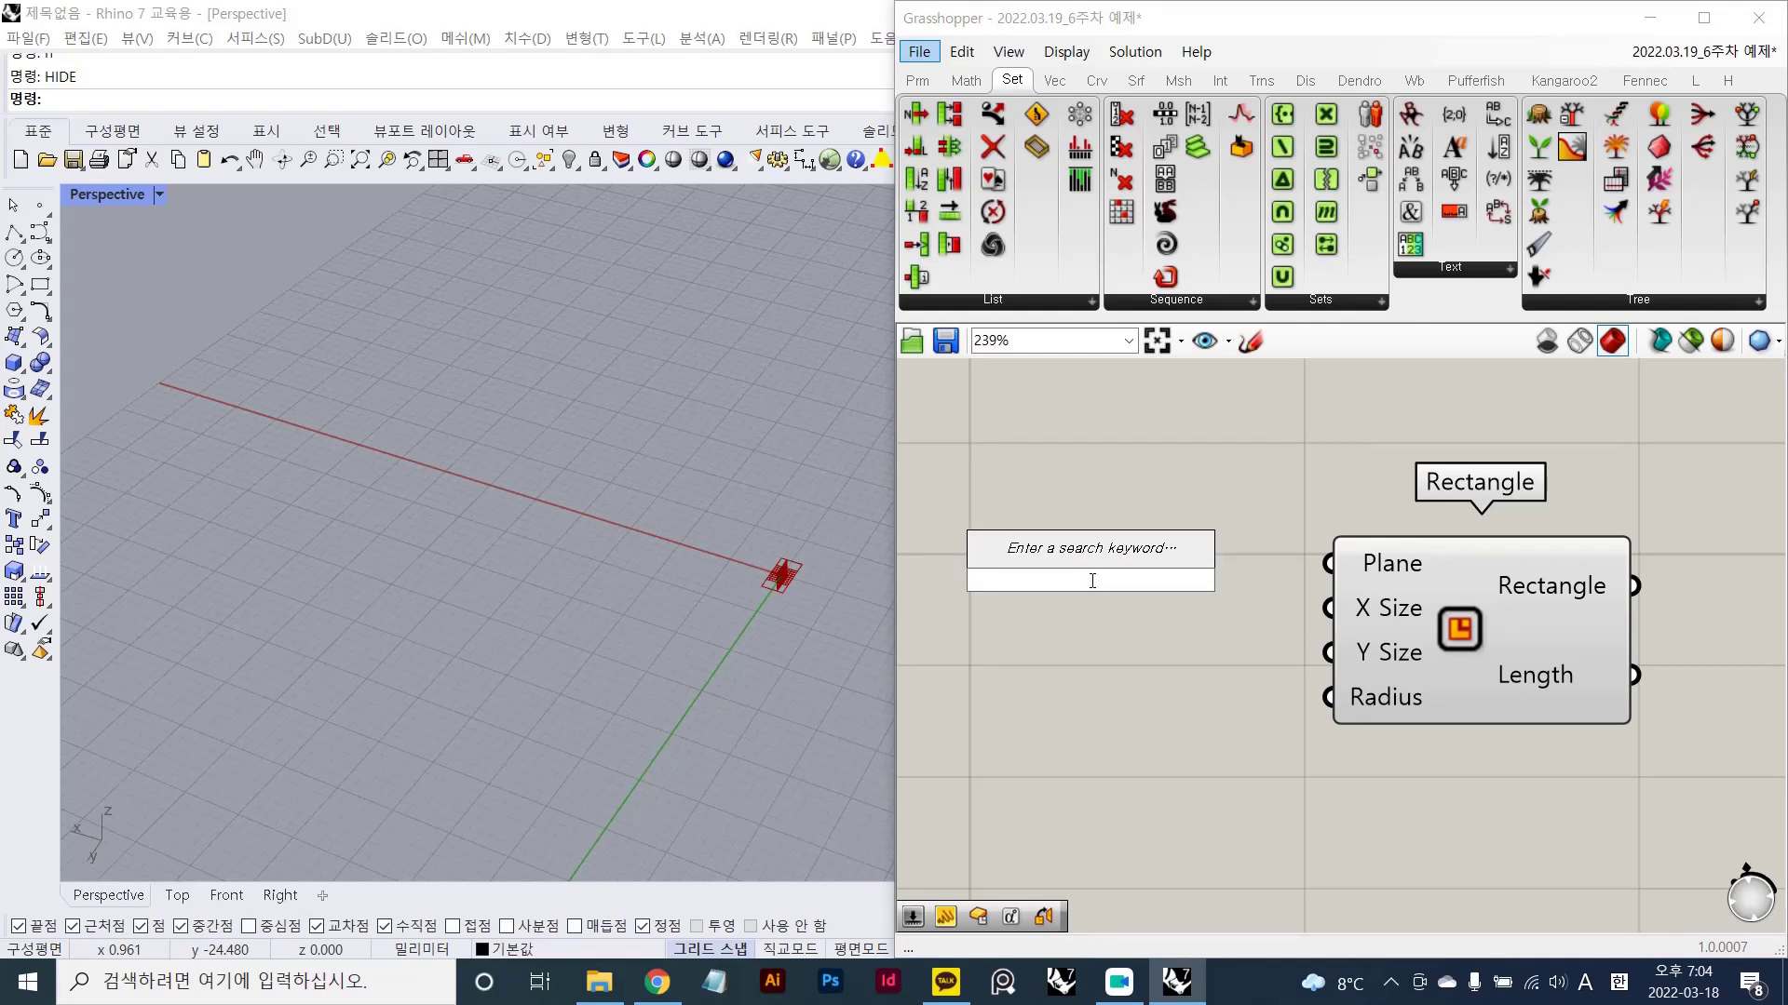
pyautogui.write('70')
pyautogui.press('Return')
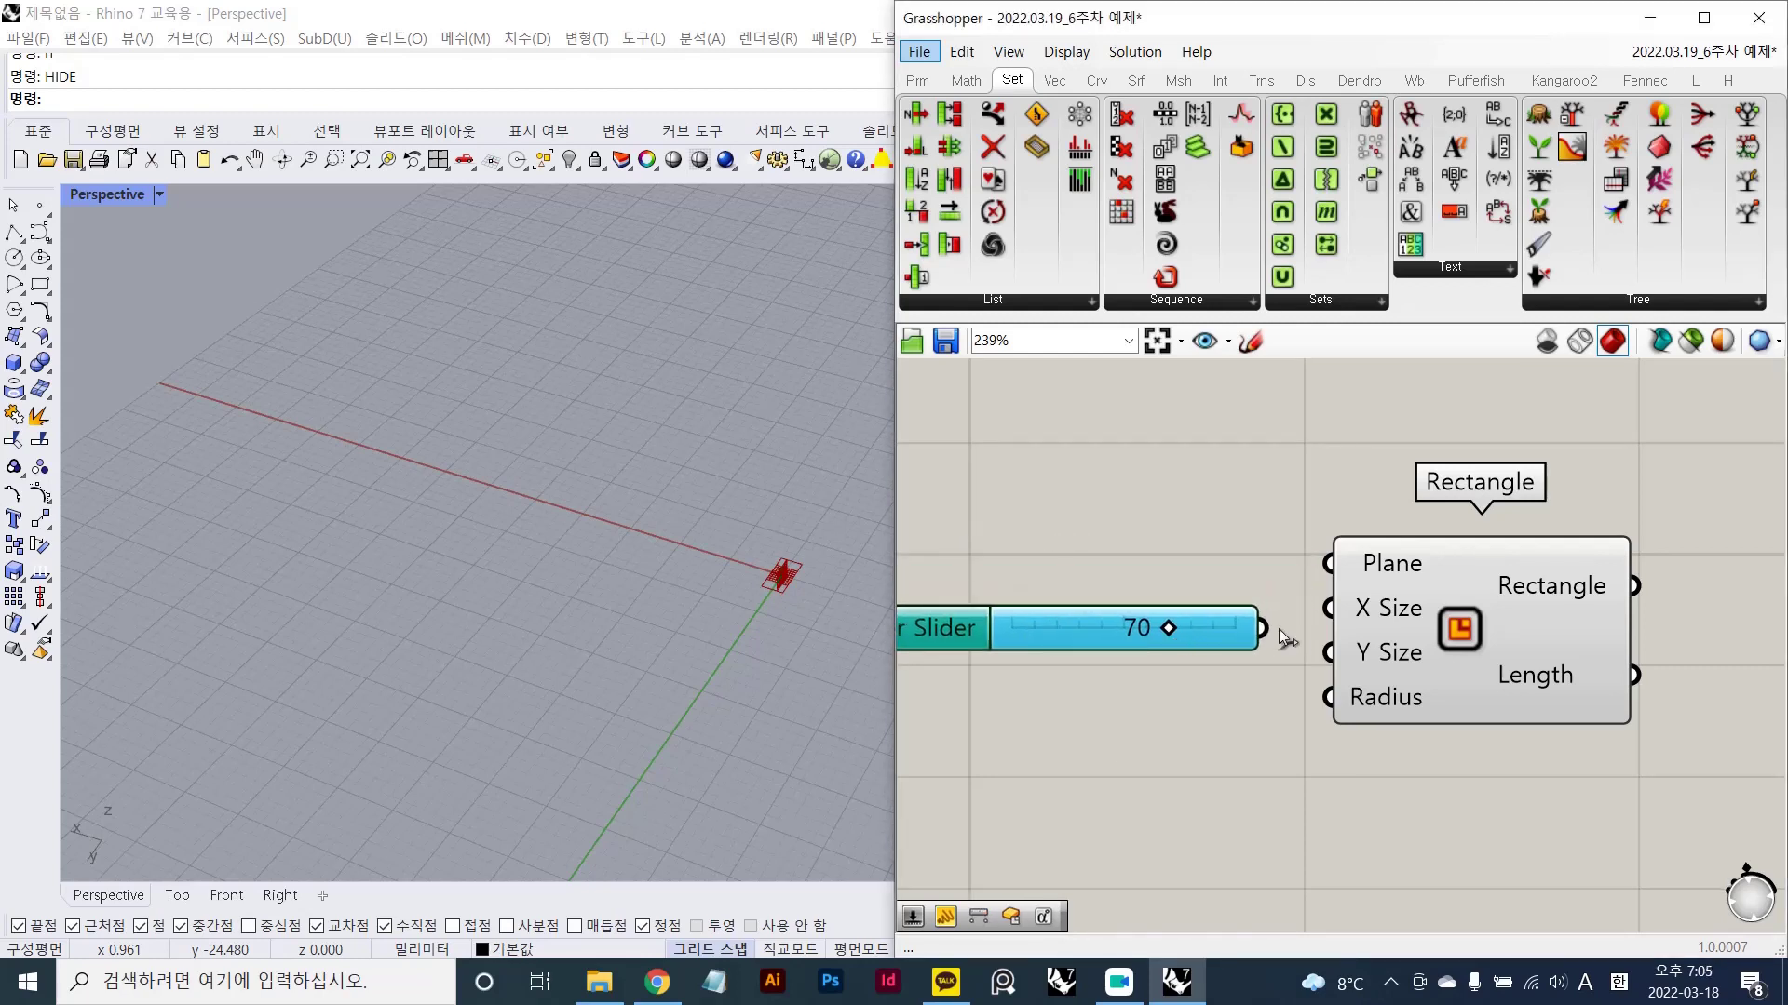
pyautogui.moveTo(1277, 628); pyautogui.dragTo(1326, 610)
# - Duplicate the slider, connect the copy to the Rectangle's Y Size input, and set its value to 30
pyautogui.moveTo(1220, 632); pyautogui.dragTo(1328, 653)
pyautogui.hotkey('ctrl', 'c')
pyautogui.hotkey('ctrl', 'v')
pyautogui.doubleClick(1191, 708)
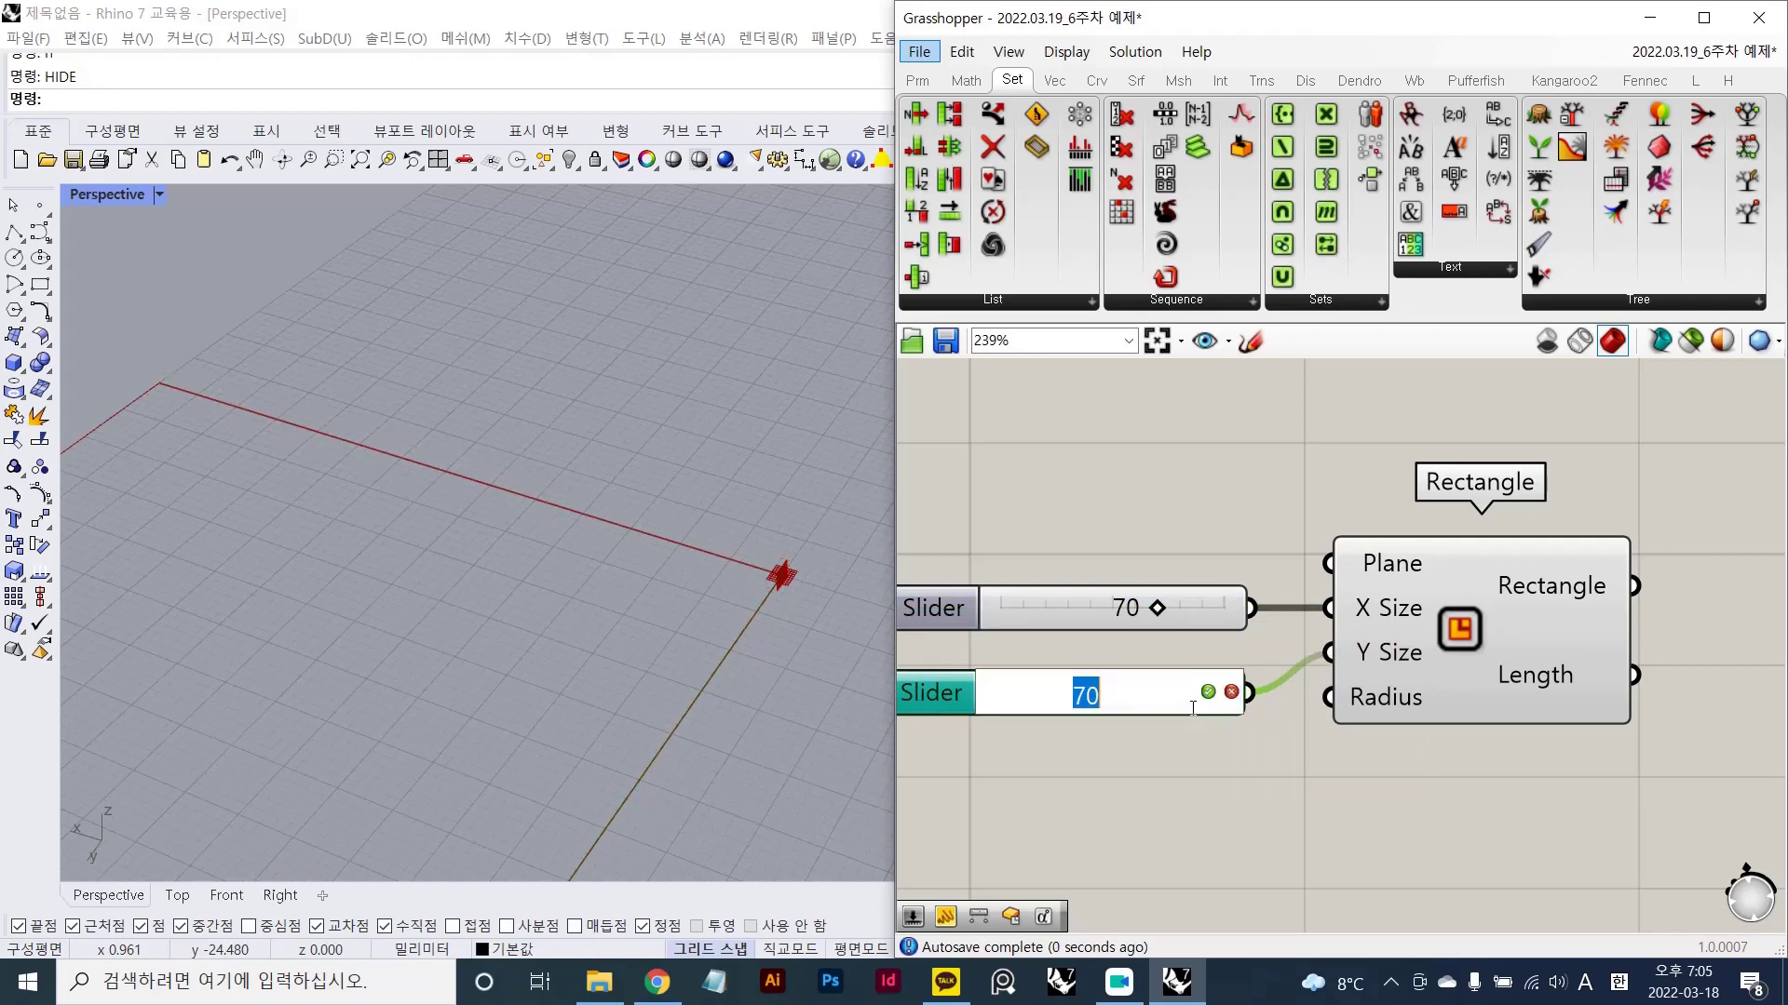
pyautogui.write('30')
pyautogui.press('Return')
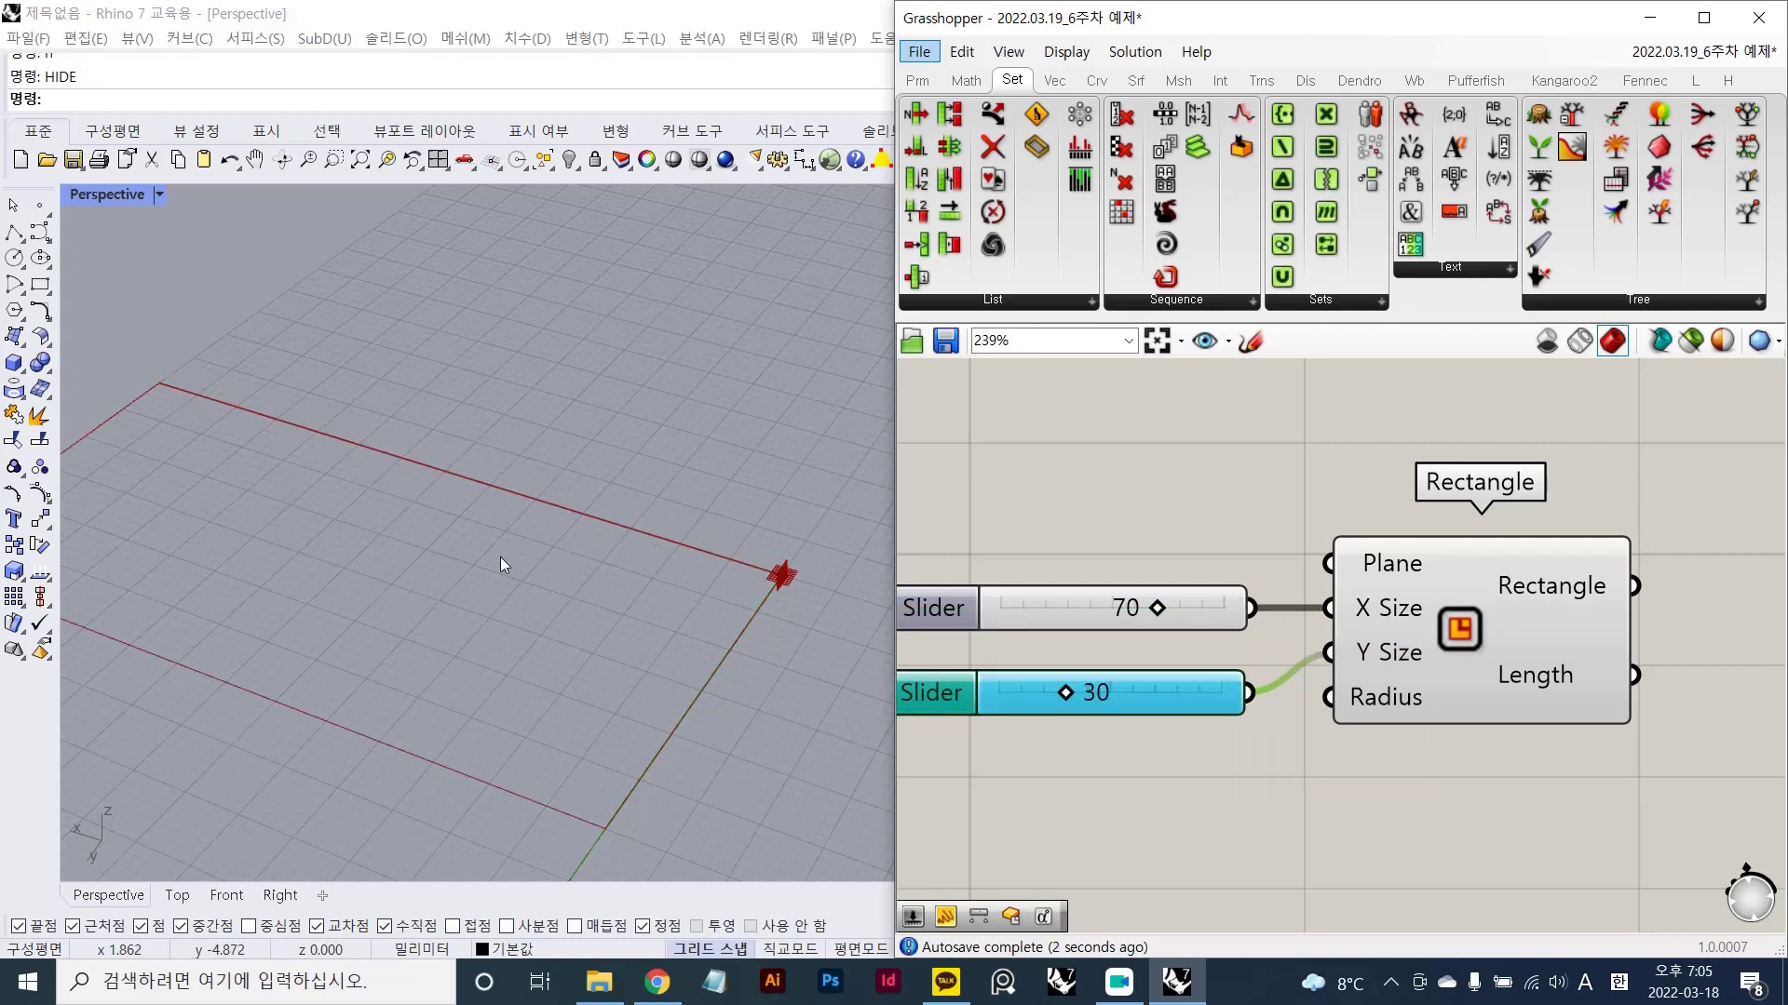
pyautogui.scroll(-3, 480, 538)
pyautogui.click(1327, 784)
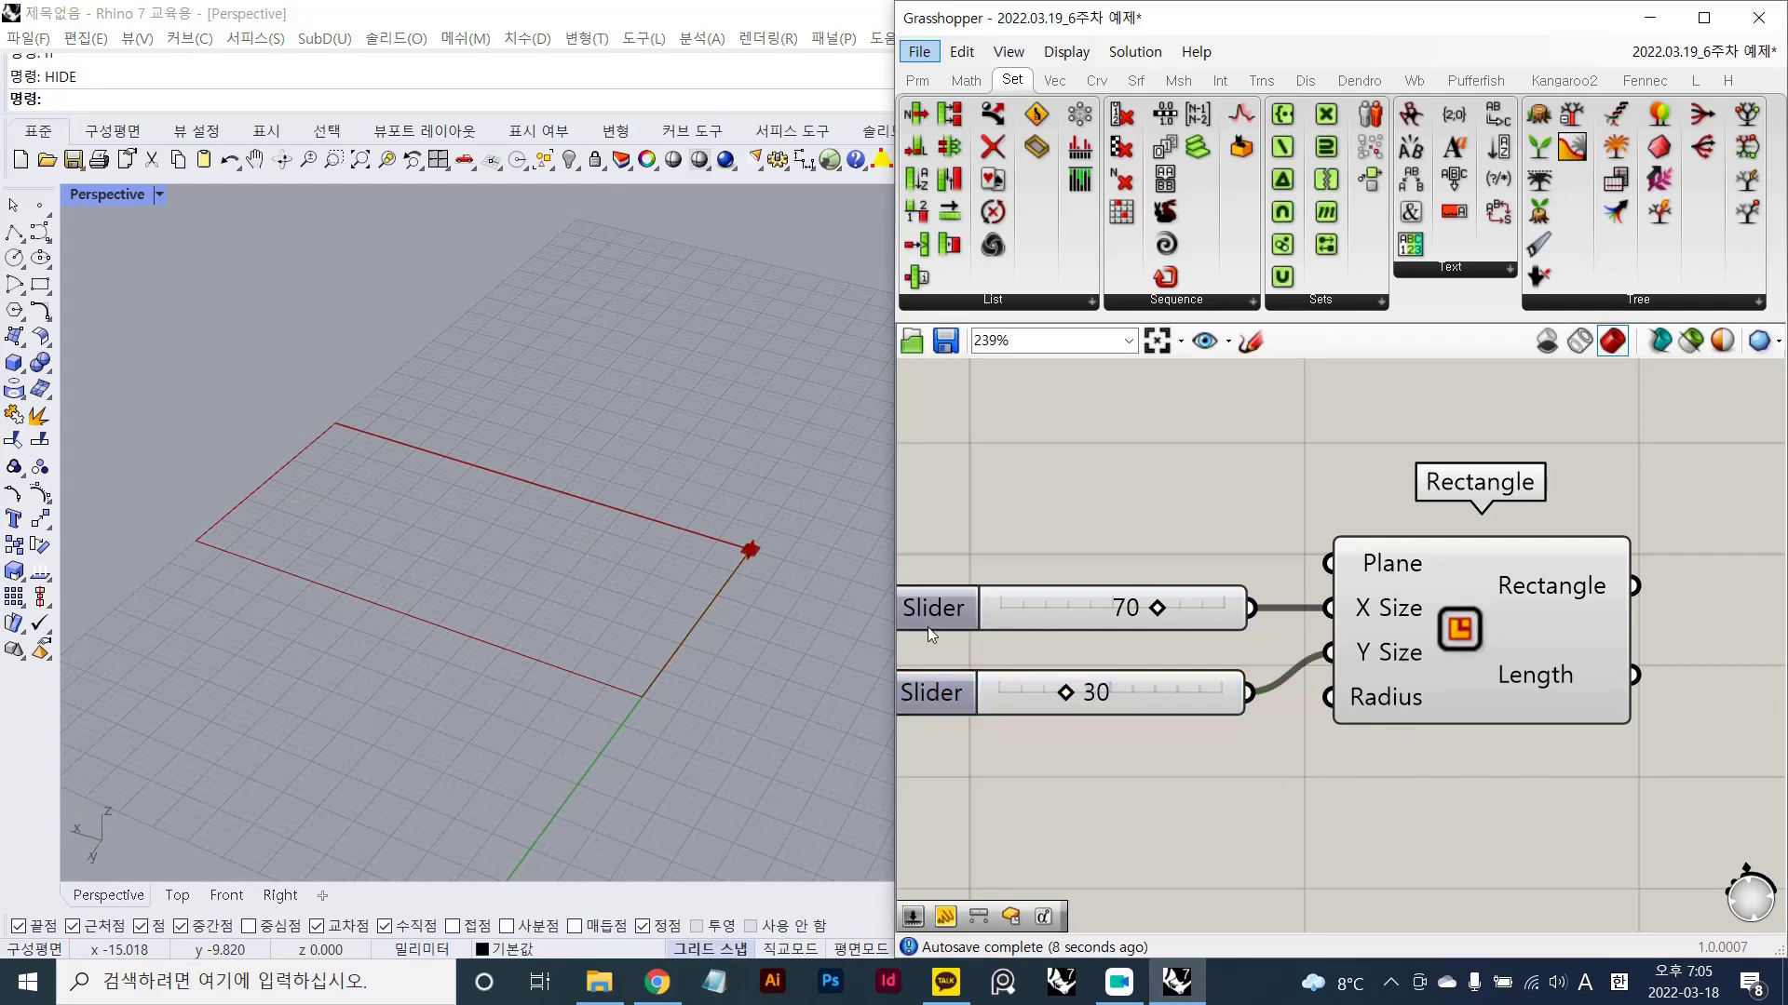
pyautogui.moveTo(642, 602); pyautogui.dragTo(655, 558, button='right')
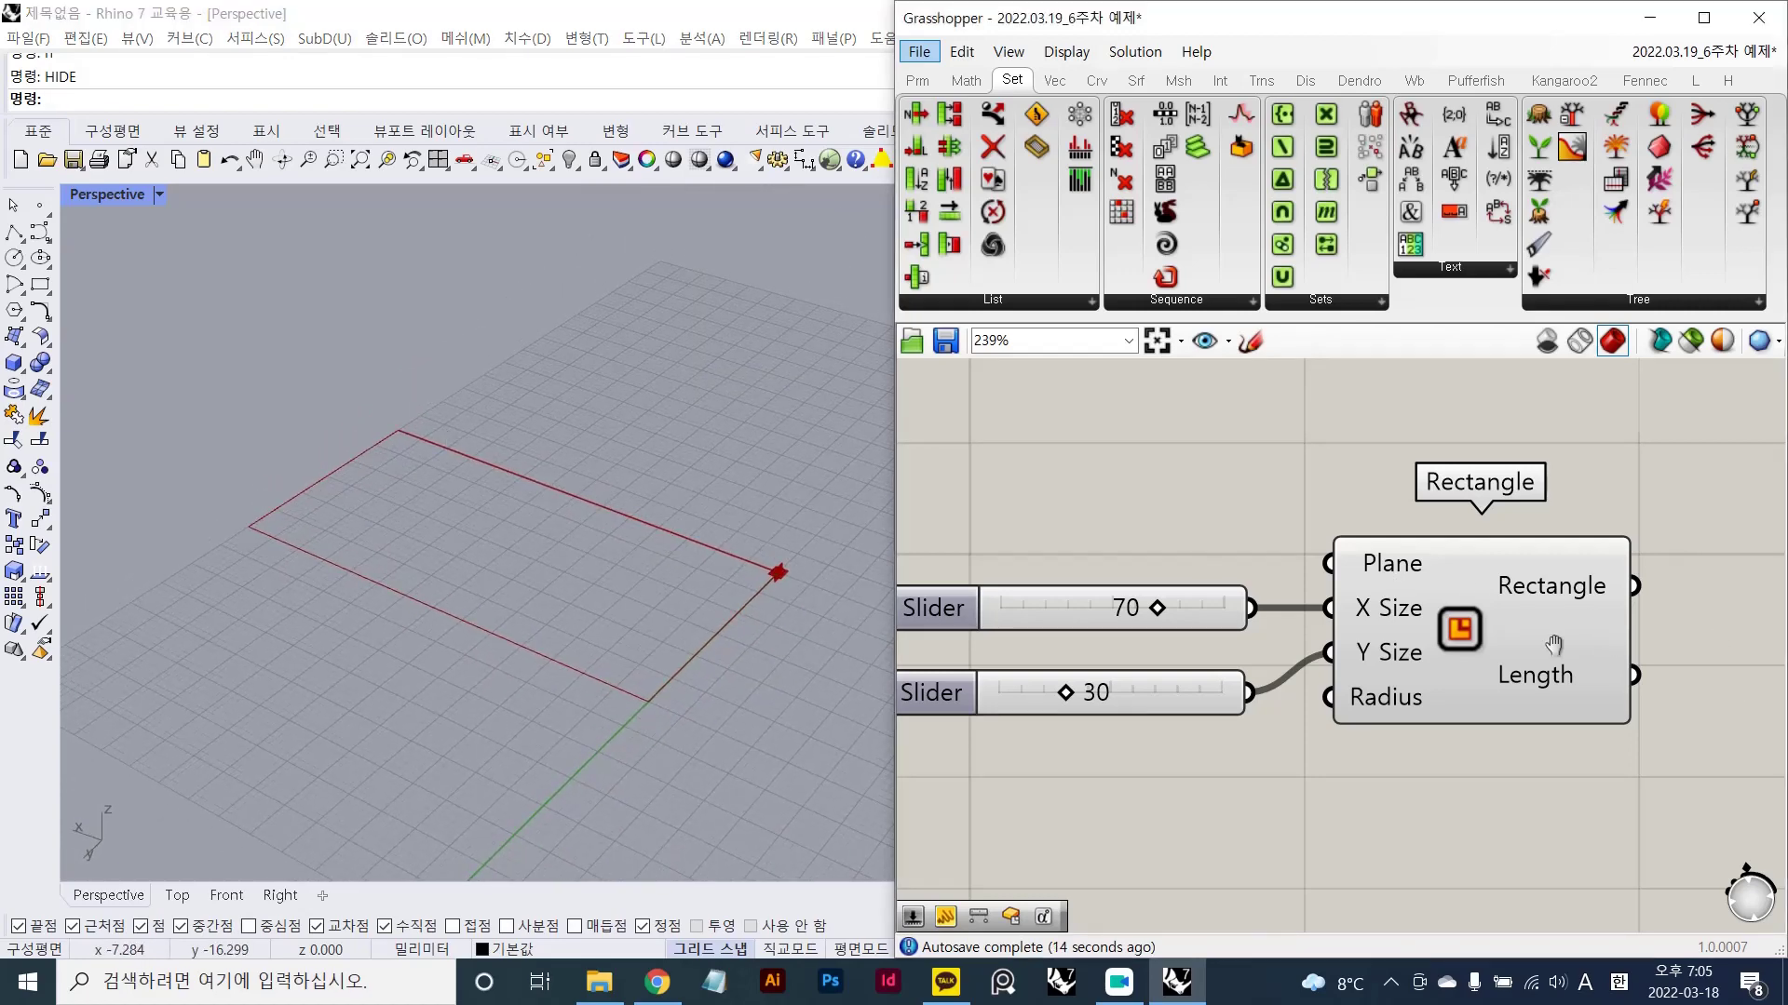
# - Add a Deconstruct Brep component and place it beside the Rectangle component's outputs
pyautogui.moveTo(1553, 644); pyautogui.dragTo(1112, 614, button='right')
pyautogui.doubleClick(1313, 561)
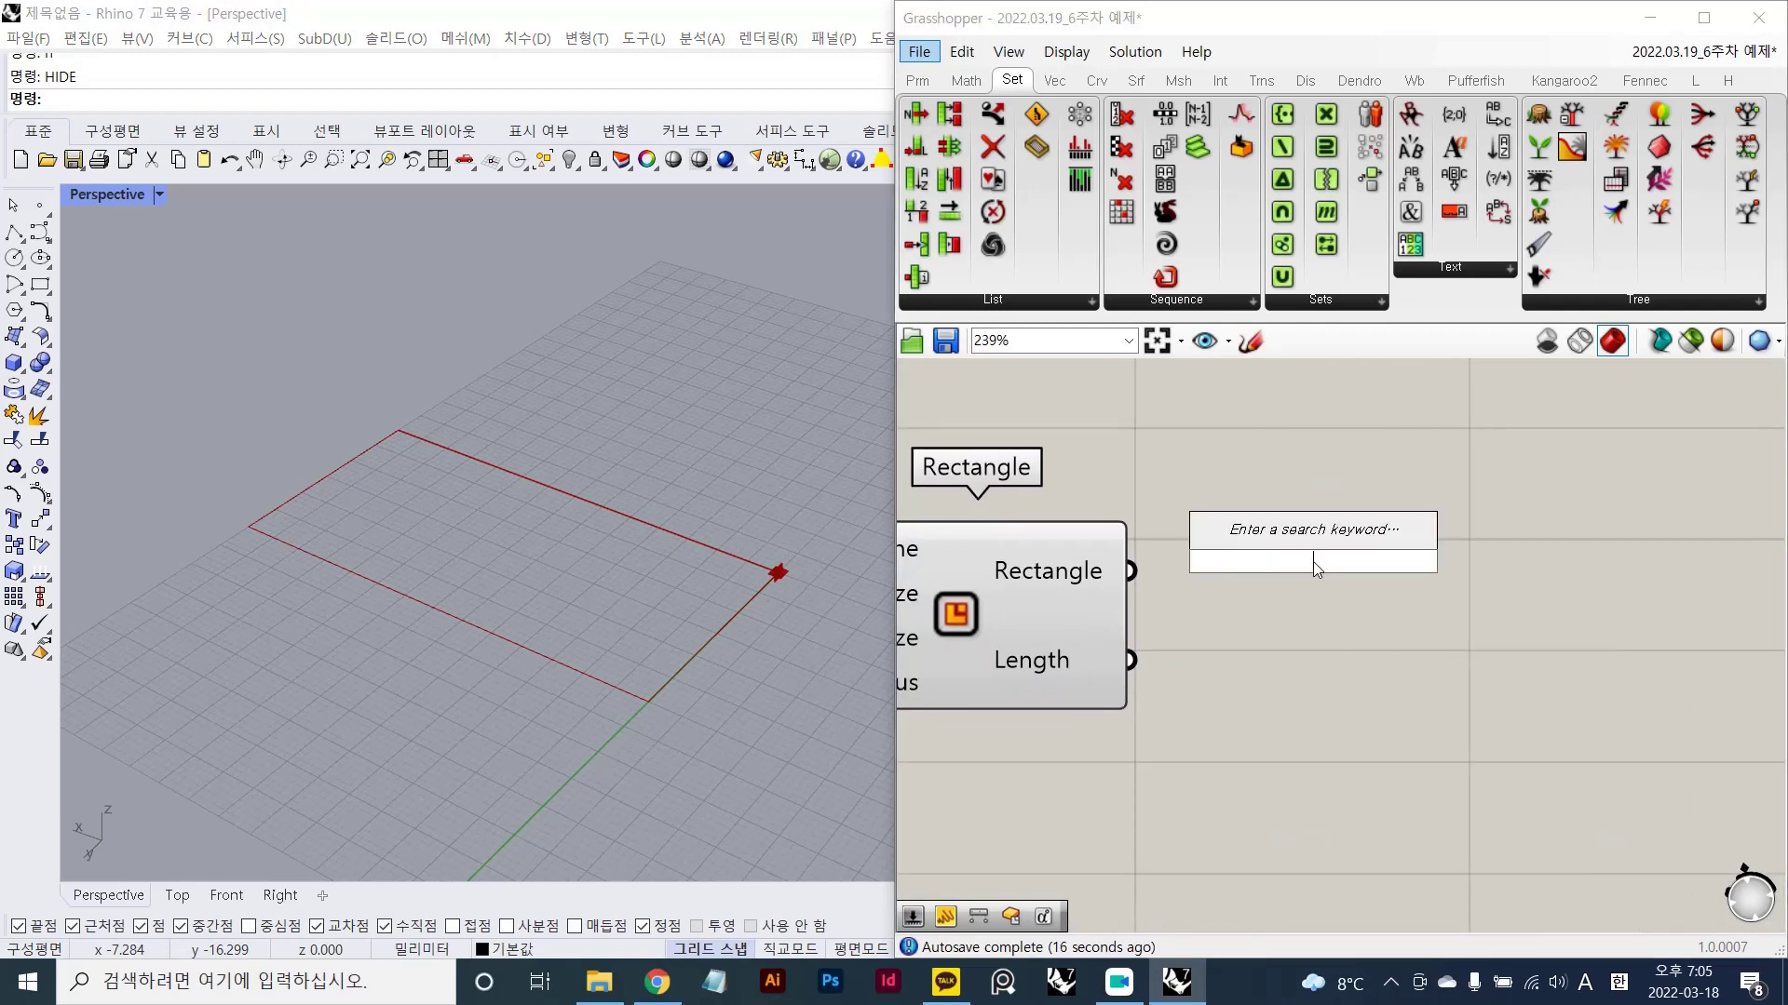
pyautogui.write('dec brep')
pyautogui.press('Return')
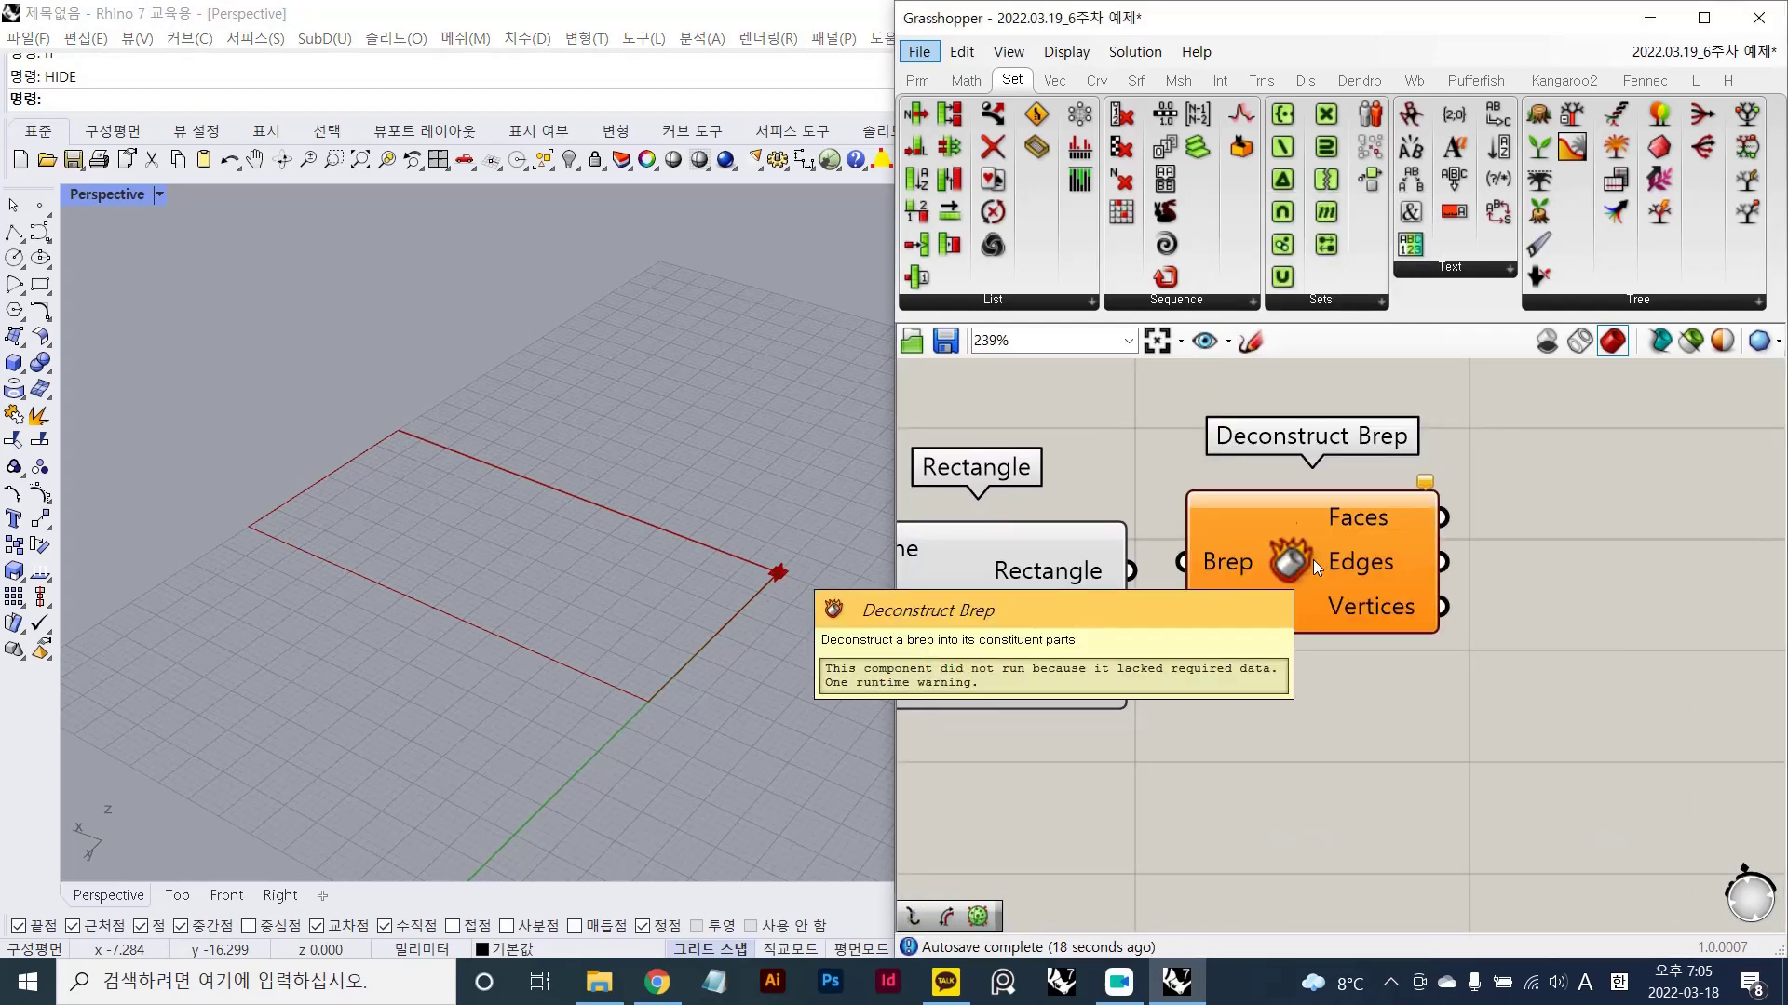
pyautogui.moveTo(1294, 570); pyautogui.dragTo(1360, 550)
pyautogui.click(1364, 735)
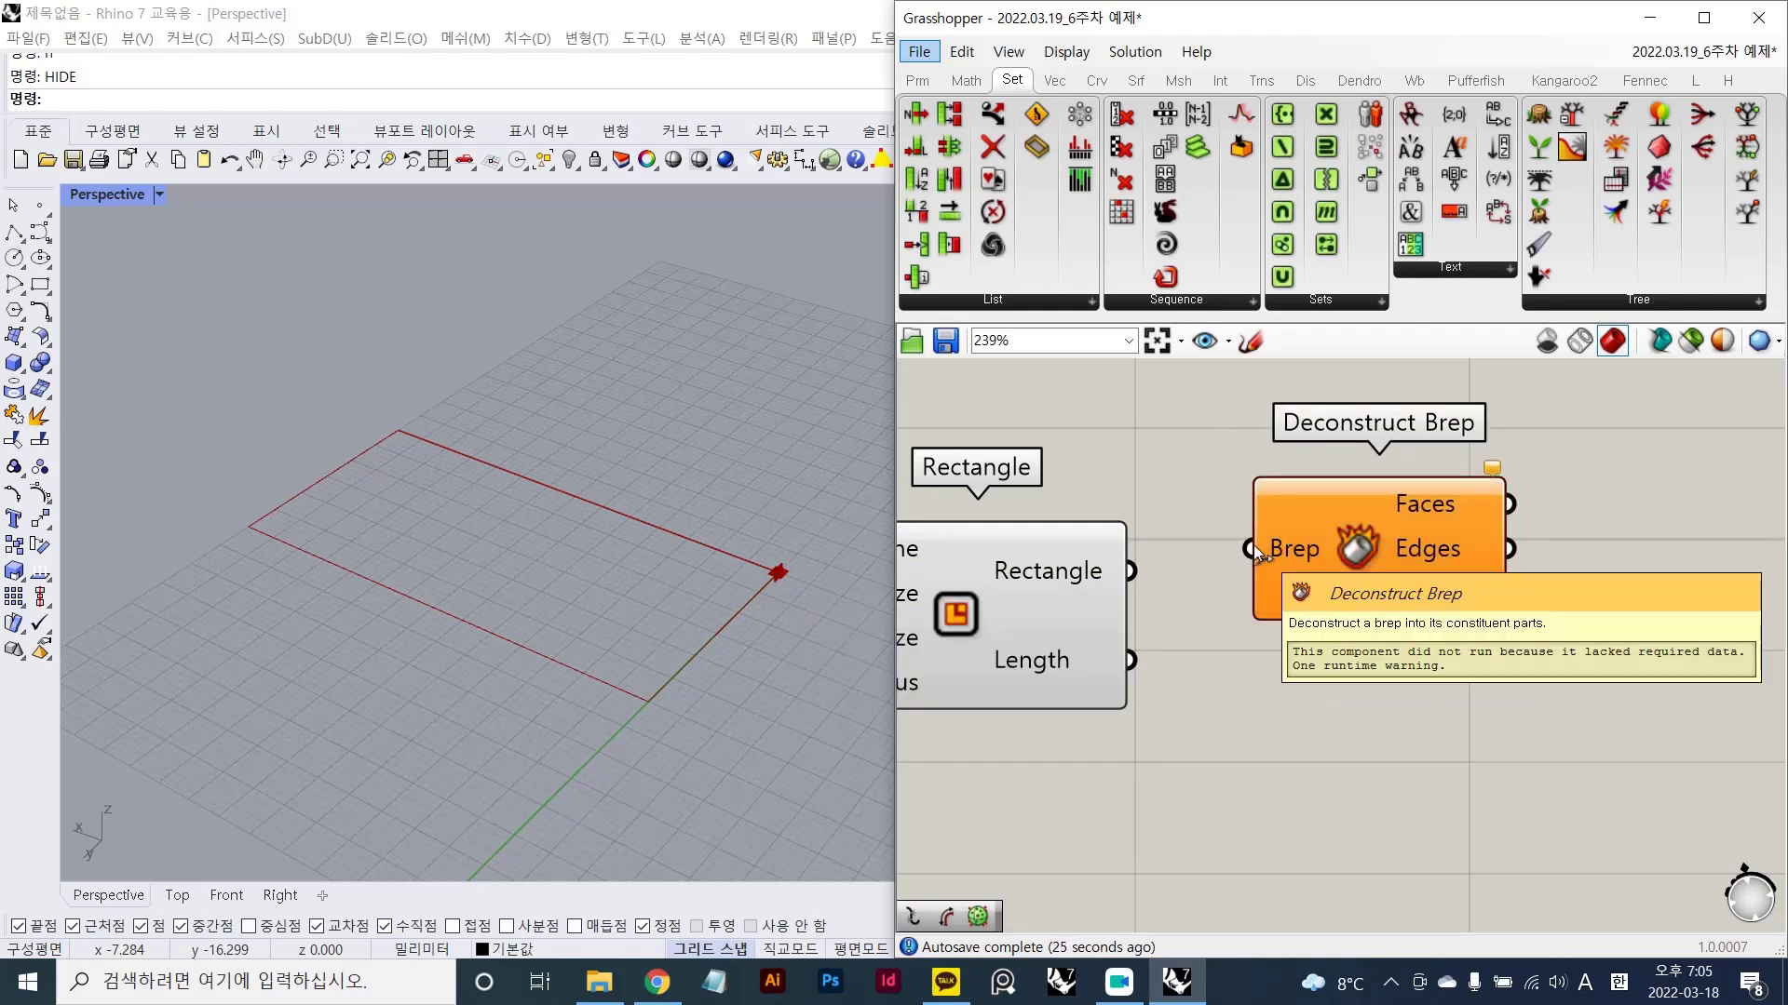
# - Reposition the Deconstruct Brep component farther away from the Rectangle component, leaving space between them
pyautogui.moveTo(1302, 561); pyautogui.dragTo(1323, 605)
pyautogui.moveTo(1348, 609); pyautogui.dragTo(1253, 528, button='right')
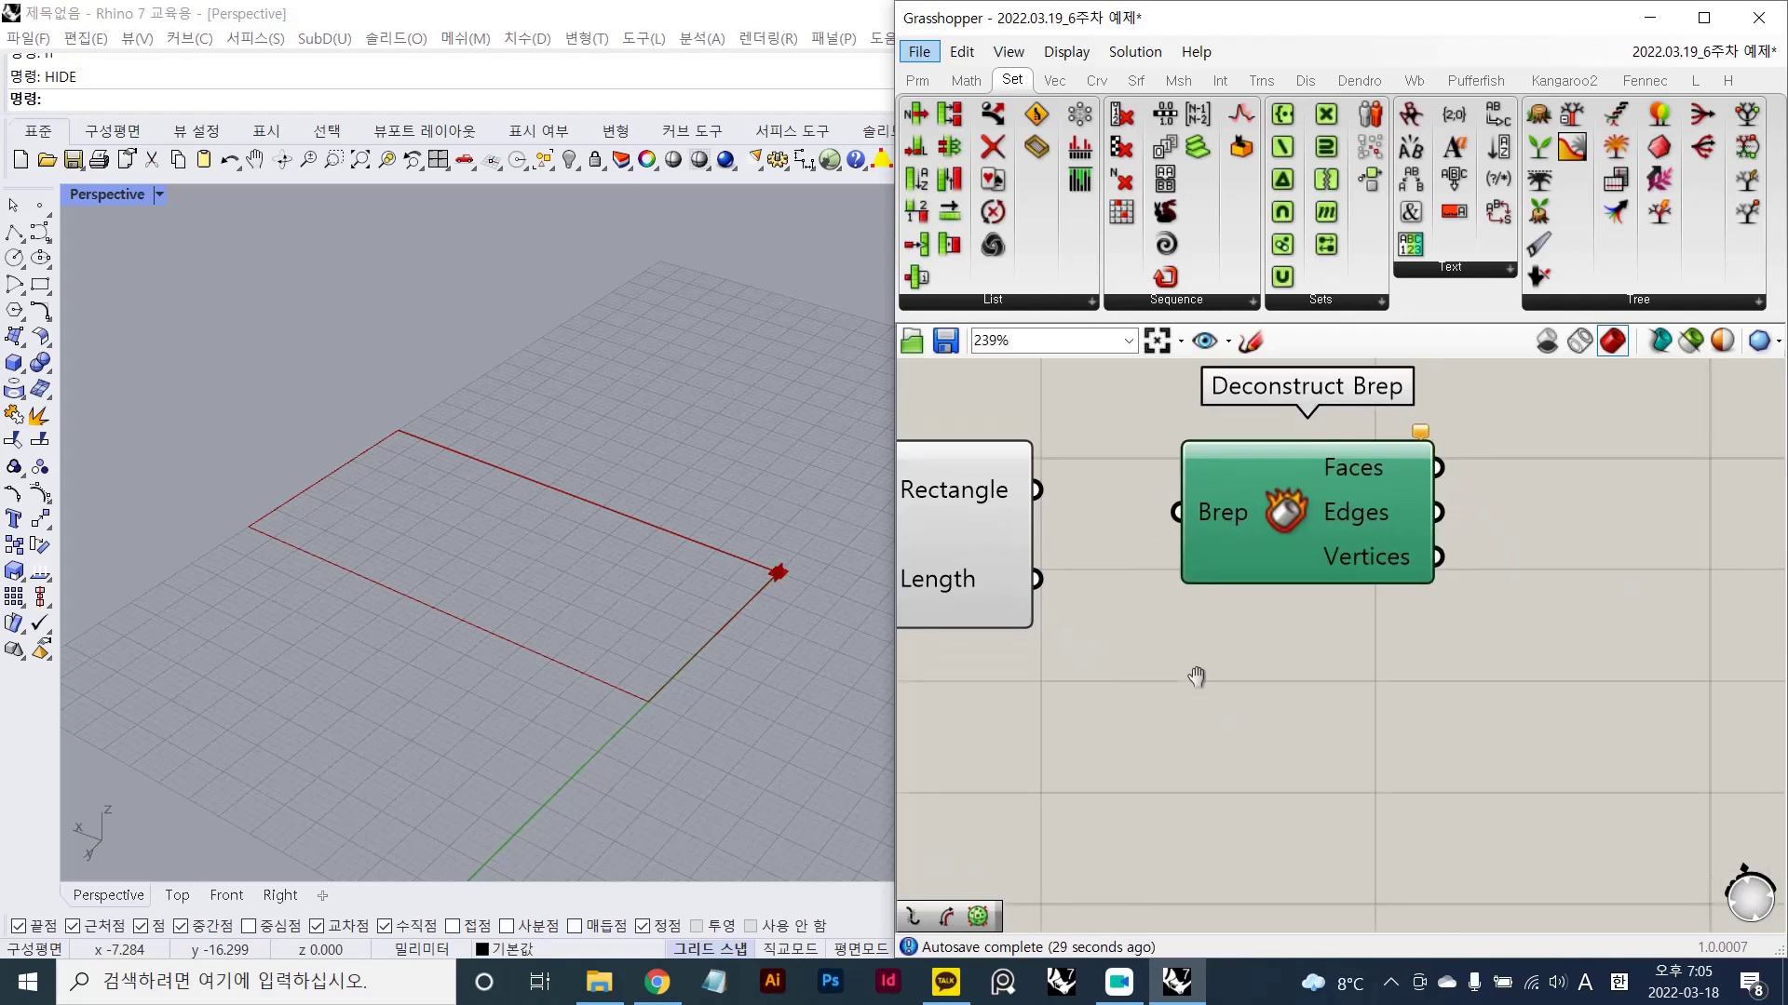
pyautogui.moveTo(1253, 528); pyautogui.dragTo(1304, 600)
pyautogui.moveTo(1207, 684); pyautogui.dragTo(1283, 677, button='right')
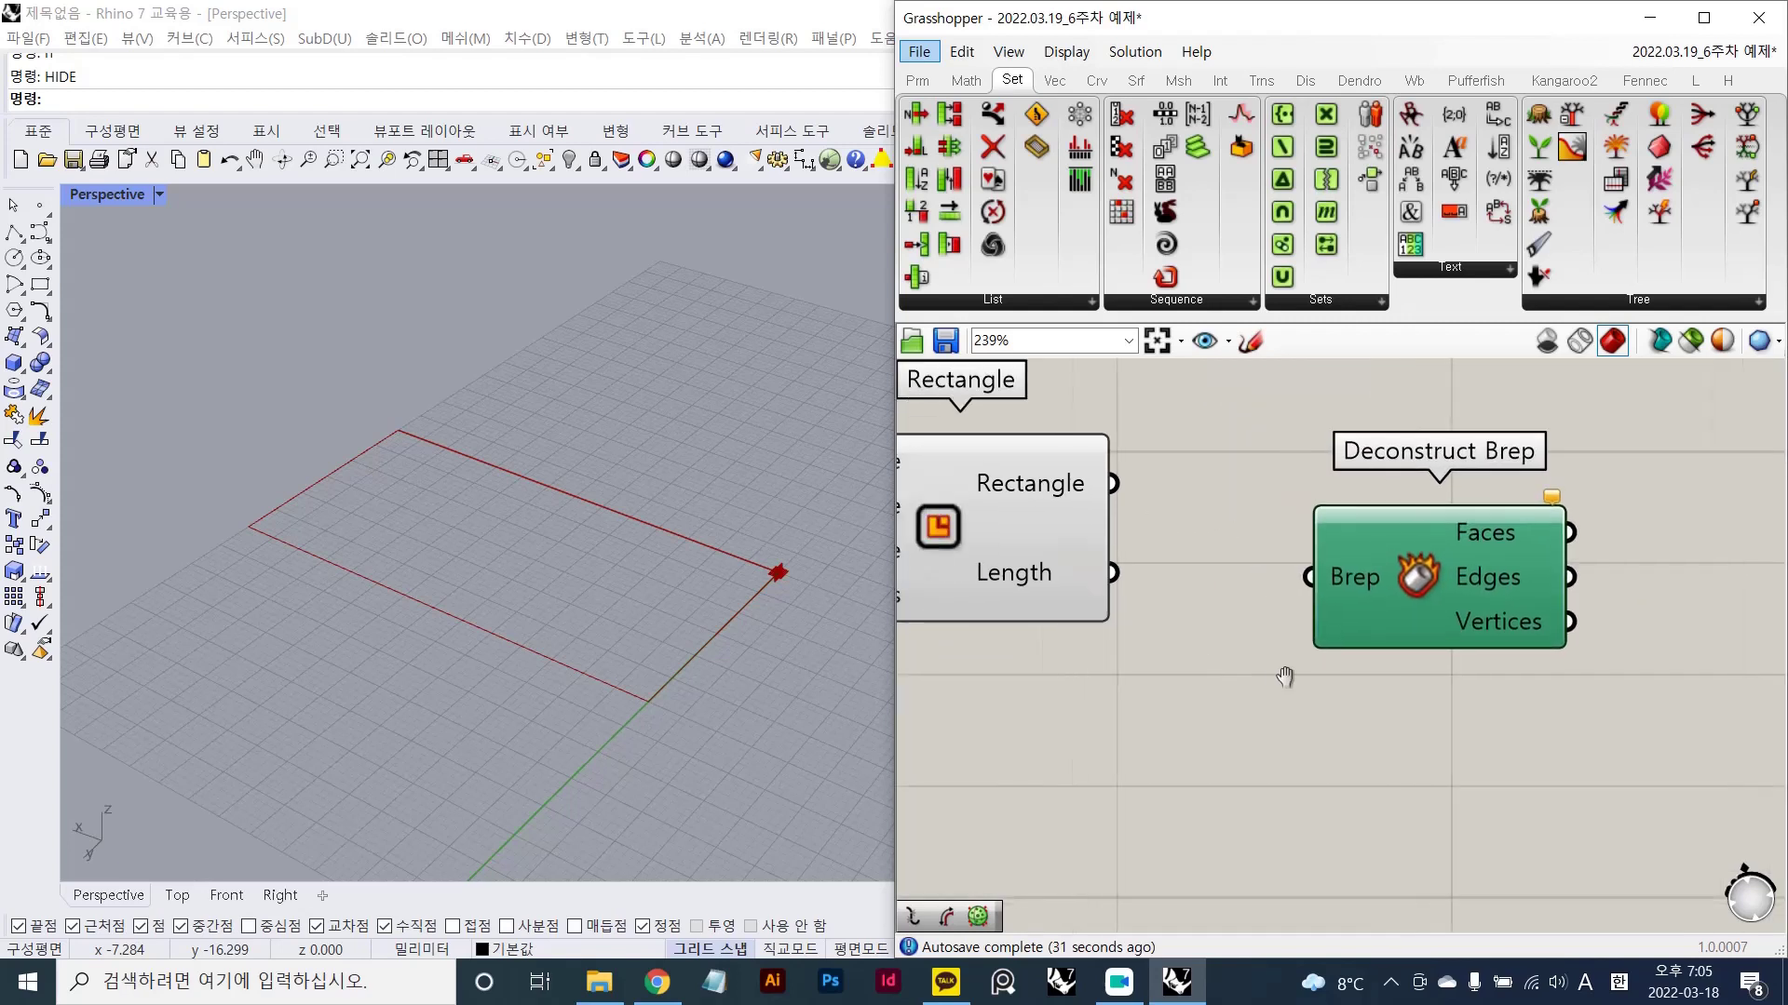
pyautogui.click(1275, 693)
pyautogui.doubleClick(1179, 663)
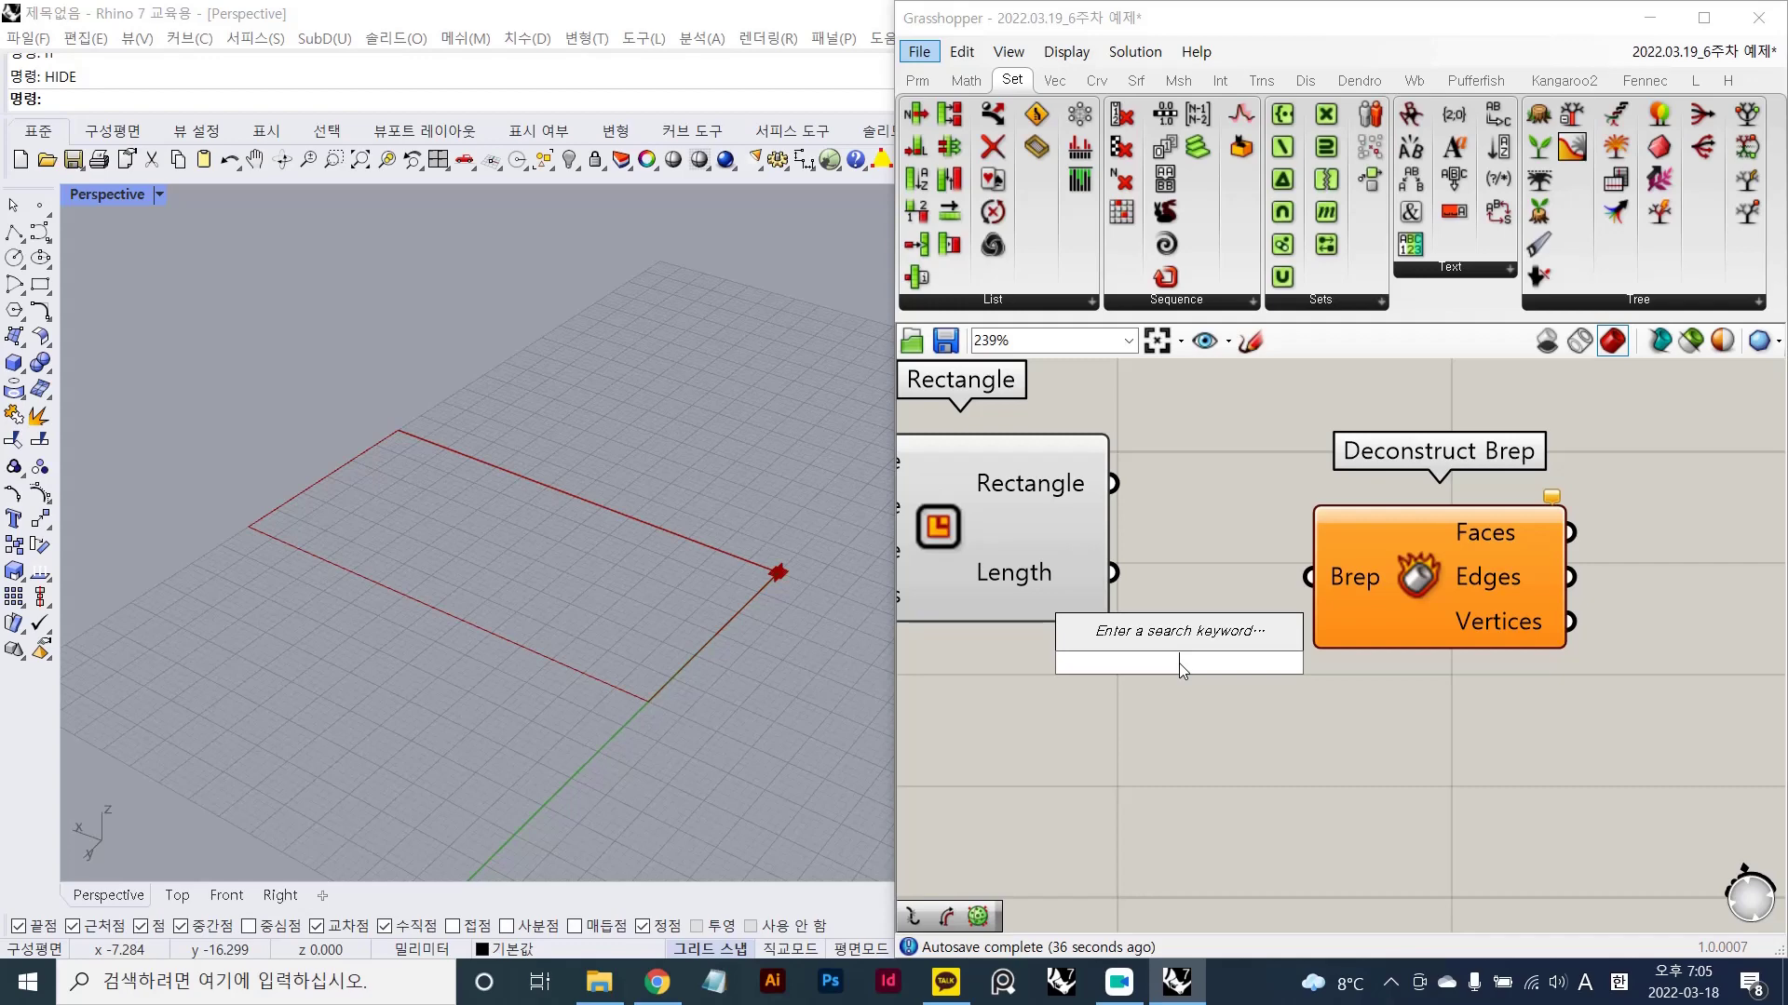
pyautogui.press('Escape')
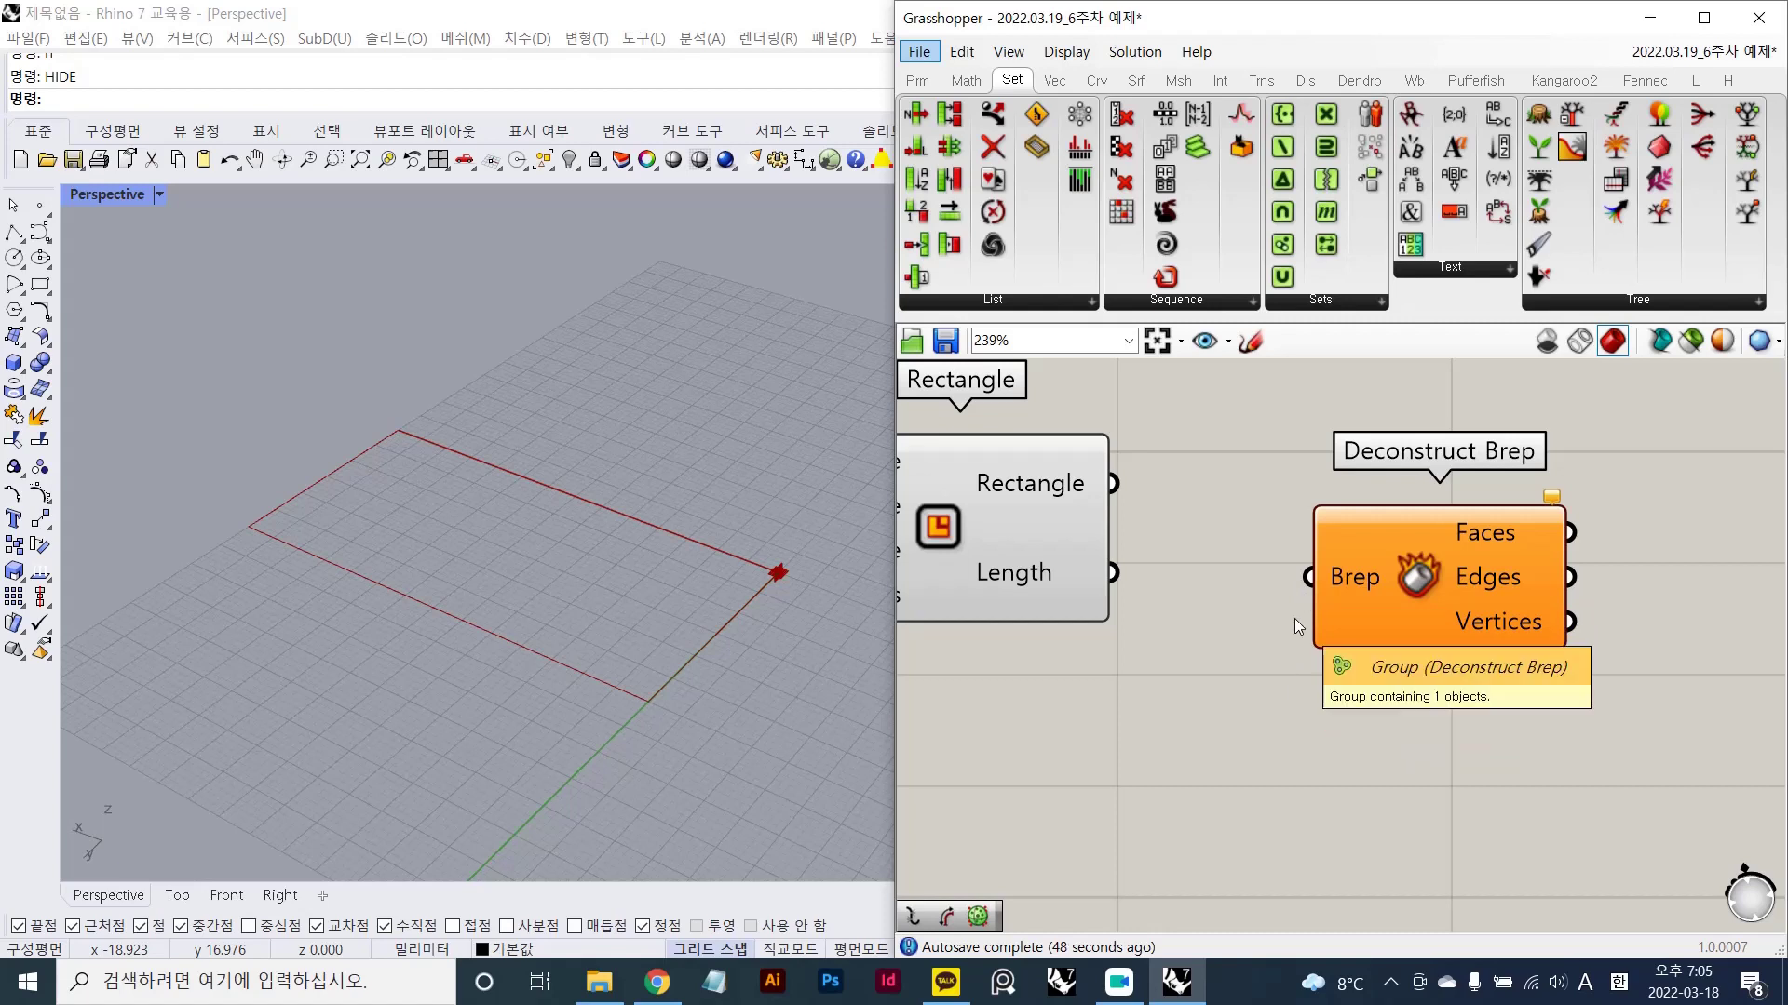
pyautogui.moveTo(1356, 616); pyautogui.dragTo(1411, 561)
pyautogui.click(1346, 676)
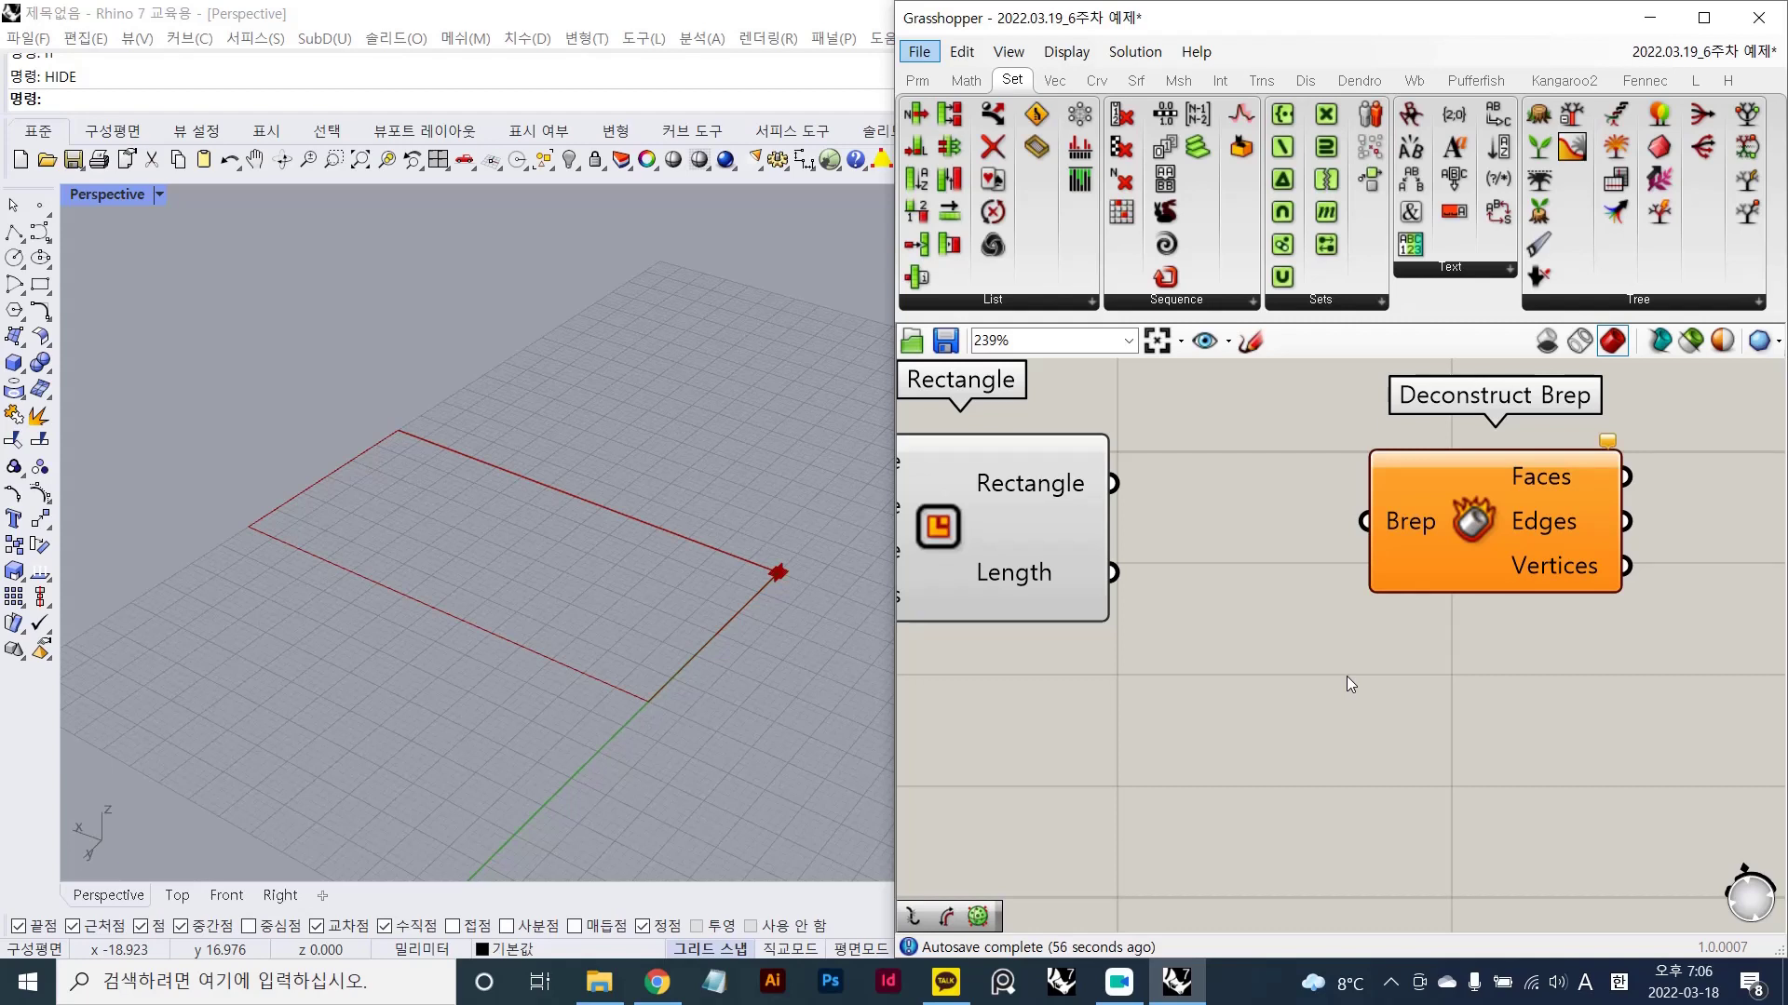
# - Connect the Rectangle output to Deconstruct Brep's Brep input and move Deconstruct Brep closer, level with that output
pyautogui.keyDown('shift'); pyautogui.moveTo(758, 627); pyautogui.dragTo(687, 626, button='right'); pyautogui.keyUp('shift')
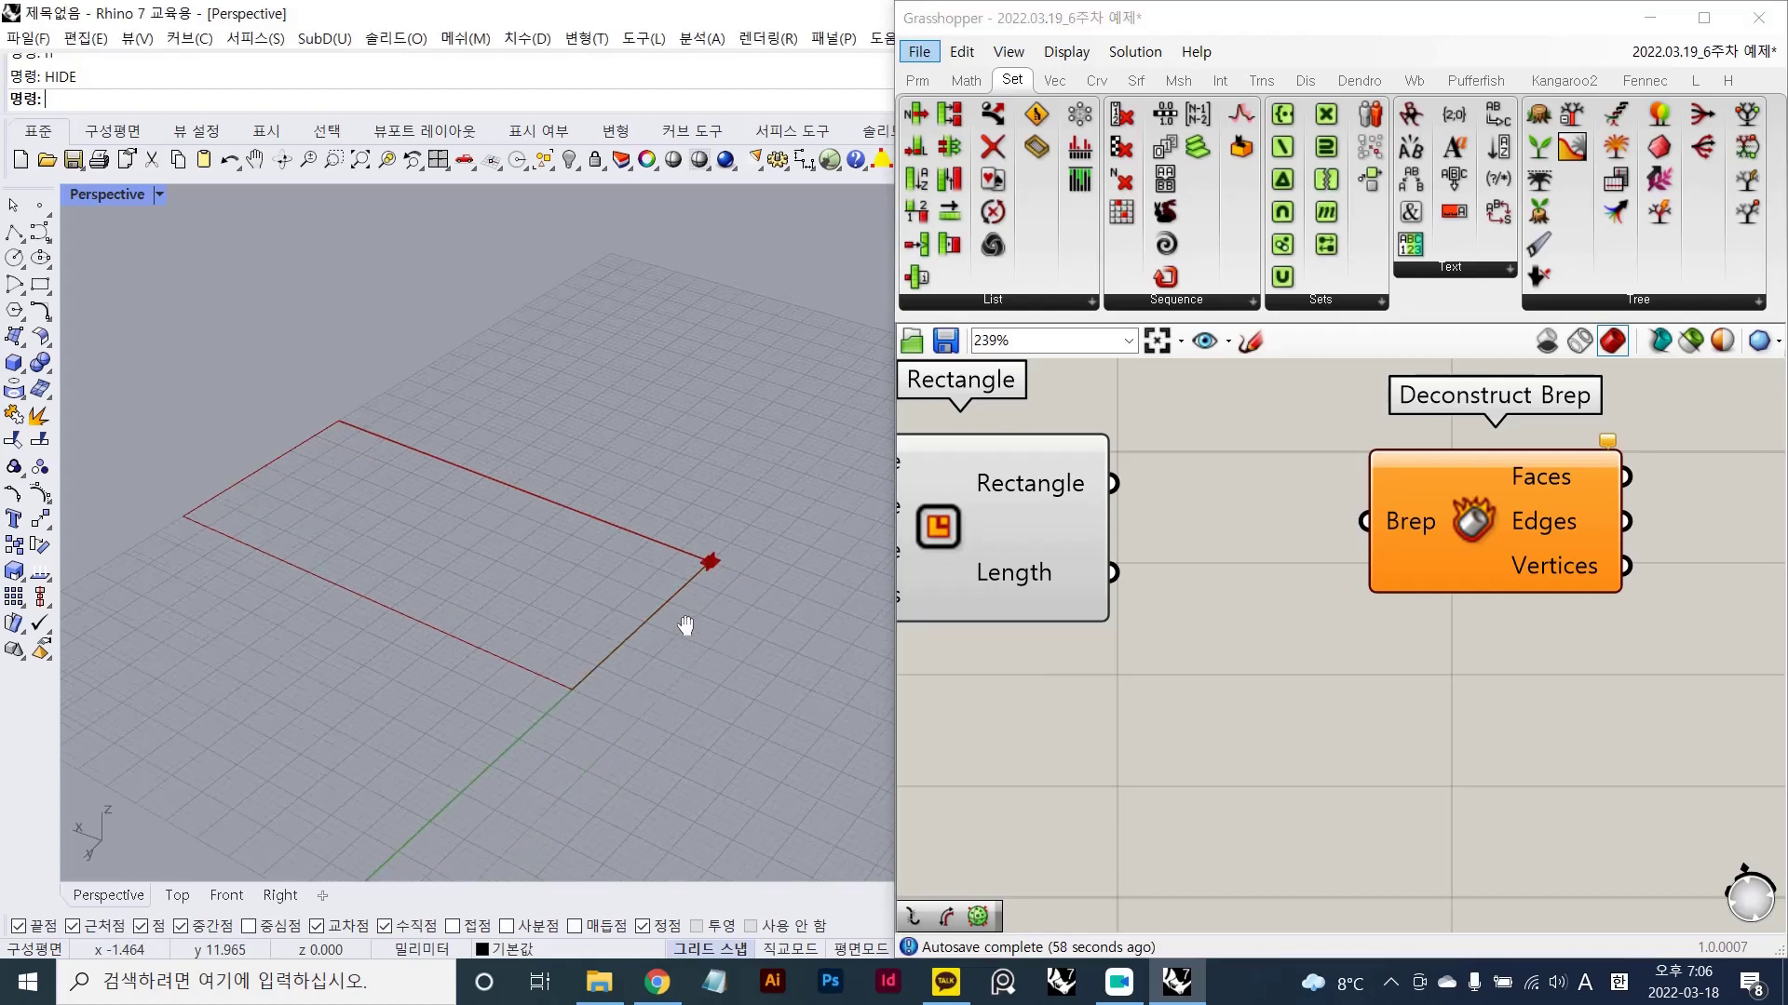
pyautogui.click(1019, 495)
pyautogui.moveTo(1113, 483); pyautogui.dragTo(1364, 521)
pyautogui.click(1260, 645)
pyautogui.moveTo(1500, 546); pyautogui.dragTo(1385, 510)
pyautogui.click(1359, 578)
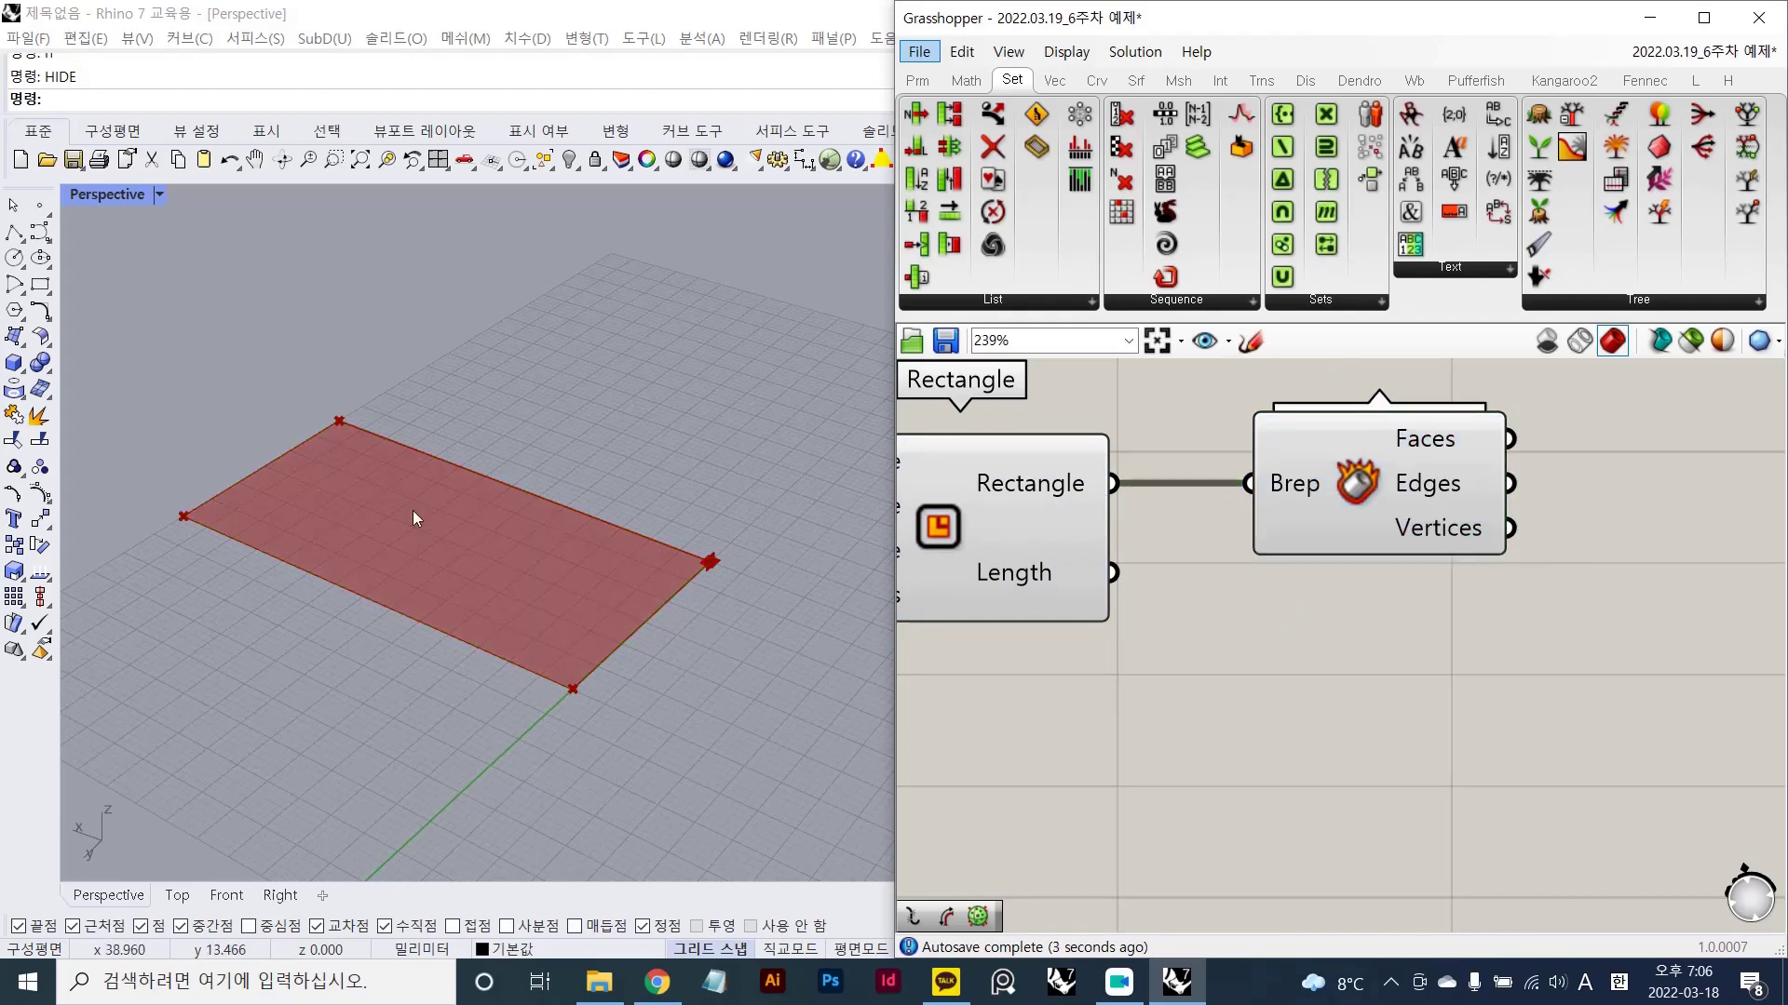
pyautogui.keyDown('shift'); pyautogui.moveTo(460, 518); pyautogui.dragTo(453, 596, button='right'); pyautogui.keyUp('shift')
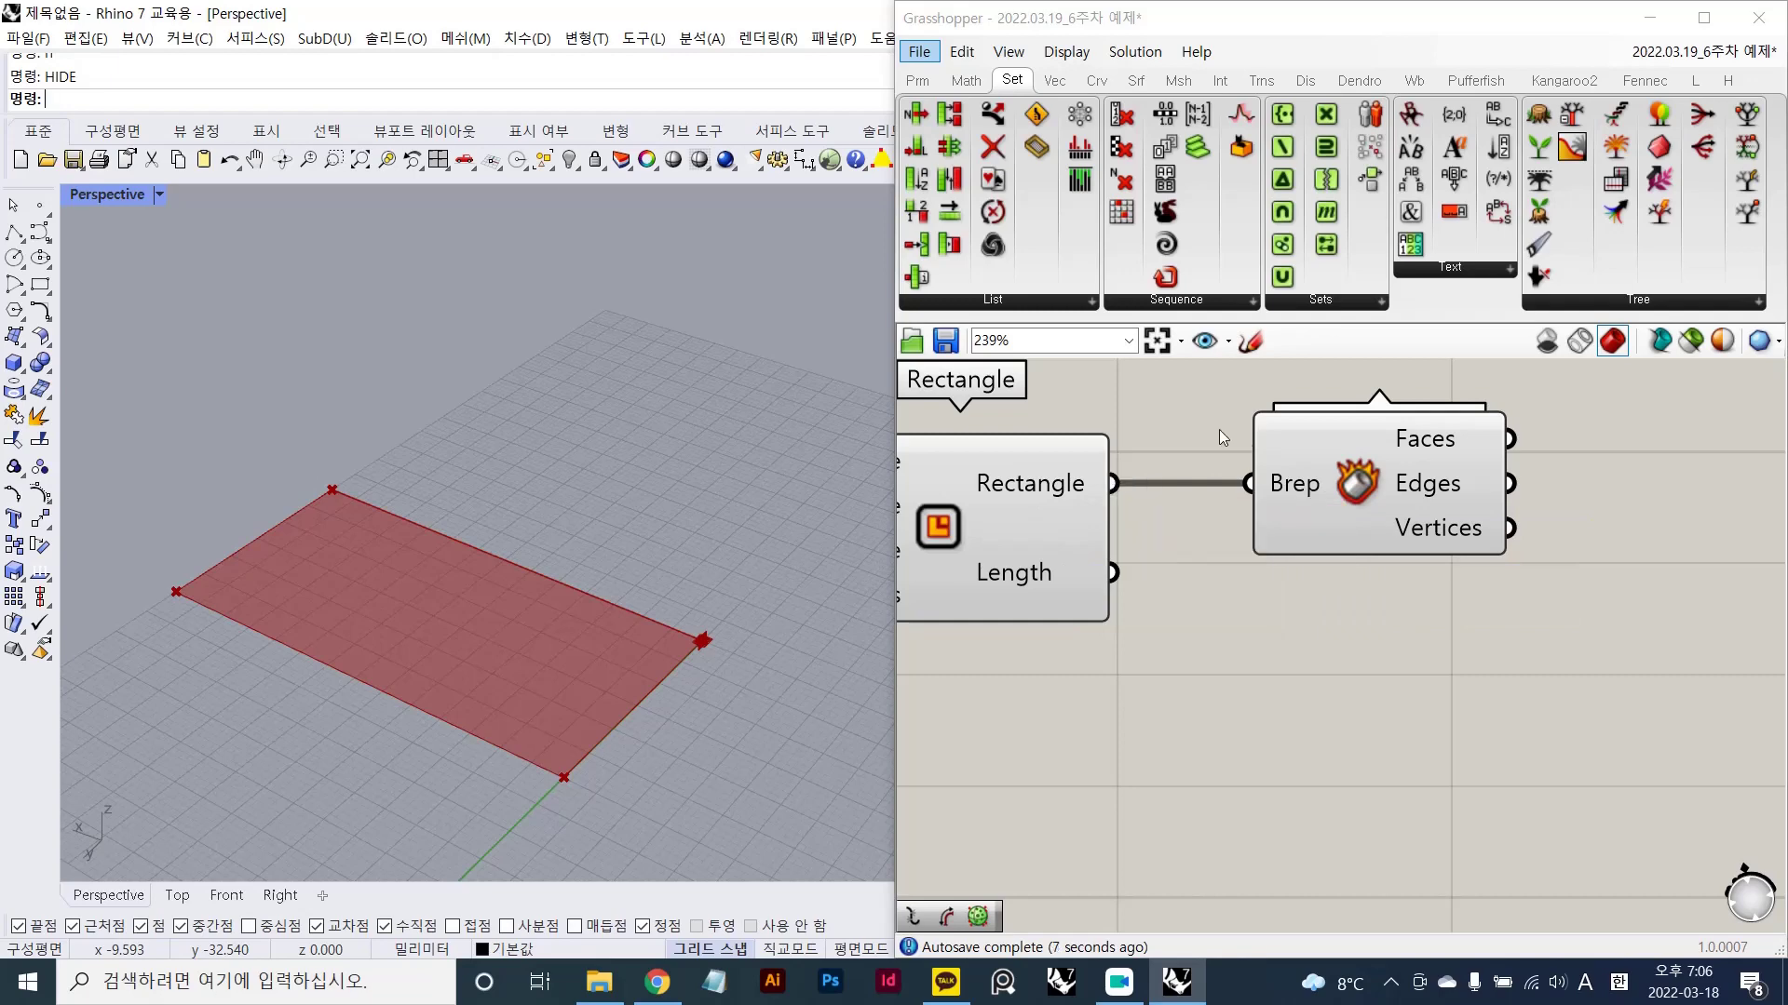
# - Add a Surface parameter, feed it from the Rectangle output to show the rectangle as a surface, and delete the parameter
pyautogui.moveTo(1220, 428); pyautogui.dragTo(1267, 550, button='right')
pyautogui.doubleClick(1194, 494)
pyautogui.write('surface')
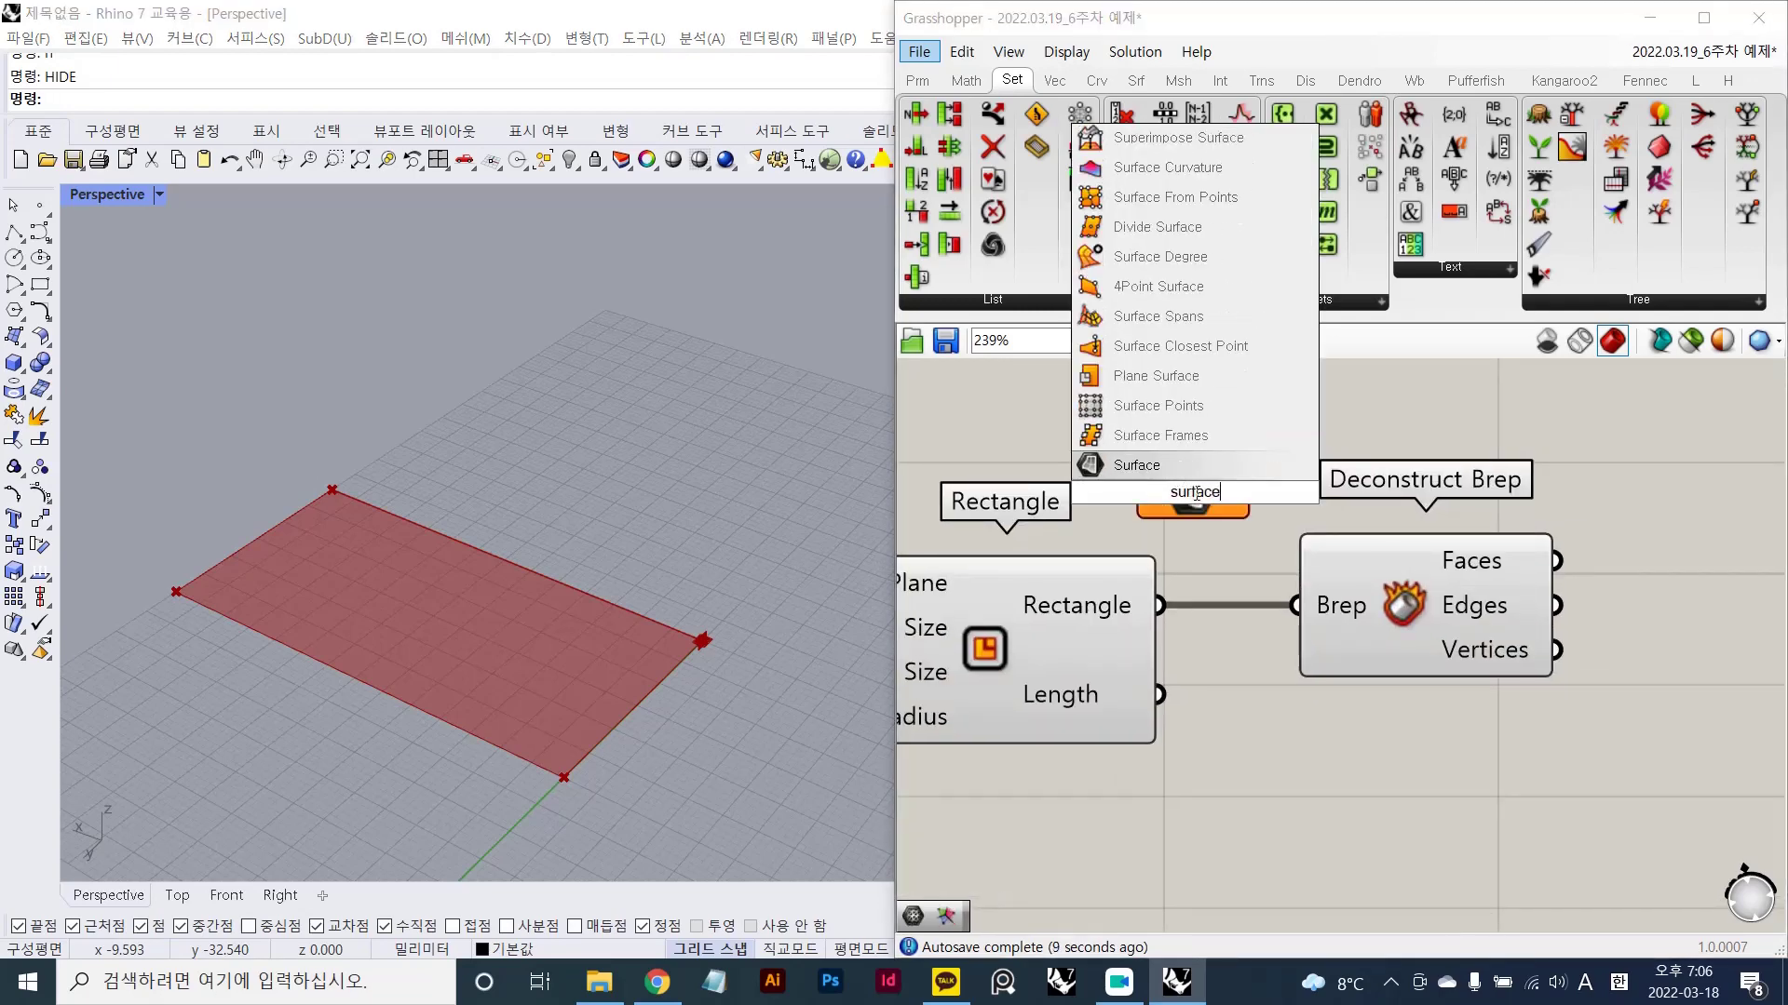
pyautogui.press('Return')
pyautogui.moveTo(1201, 495); pyautogui.dragTo(1291, 817)
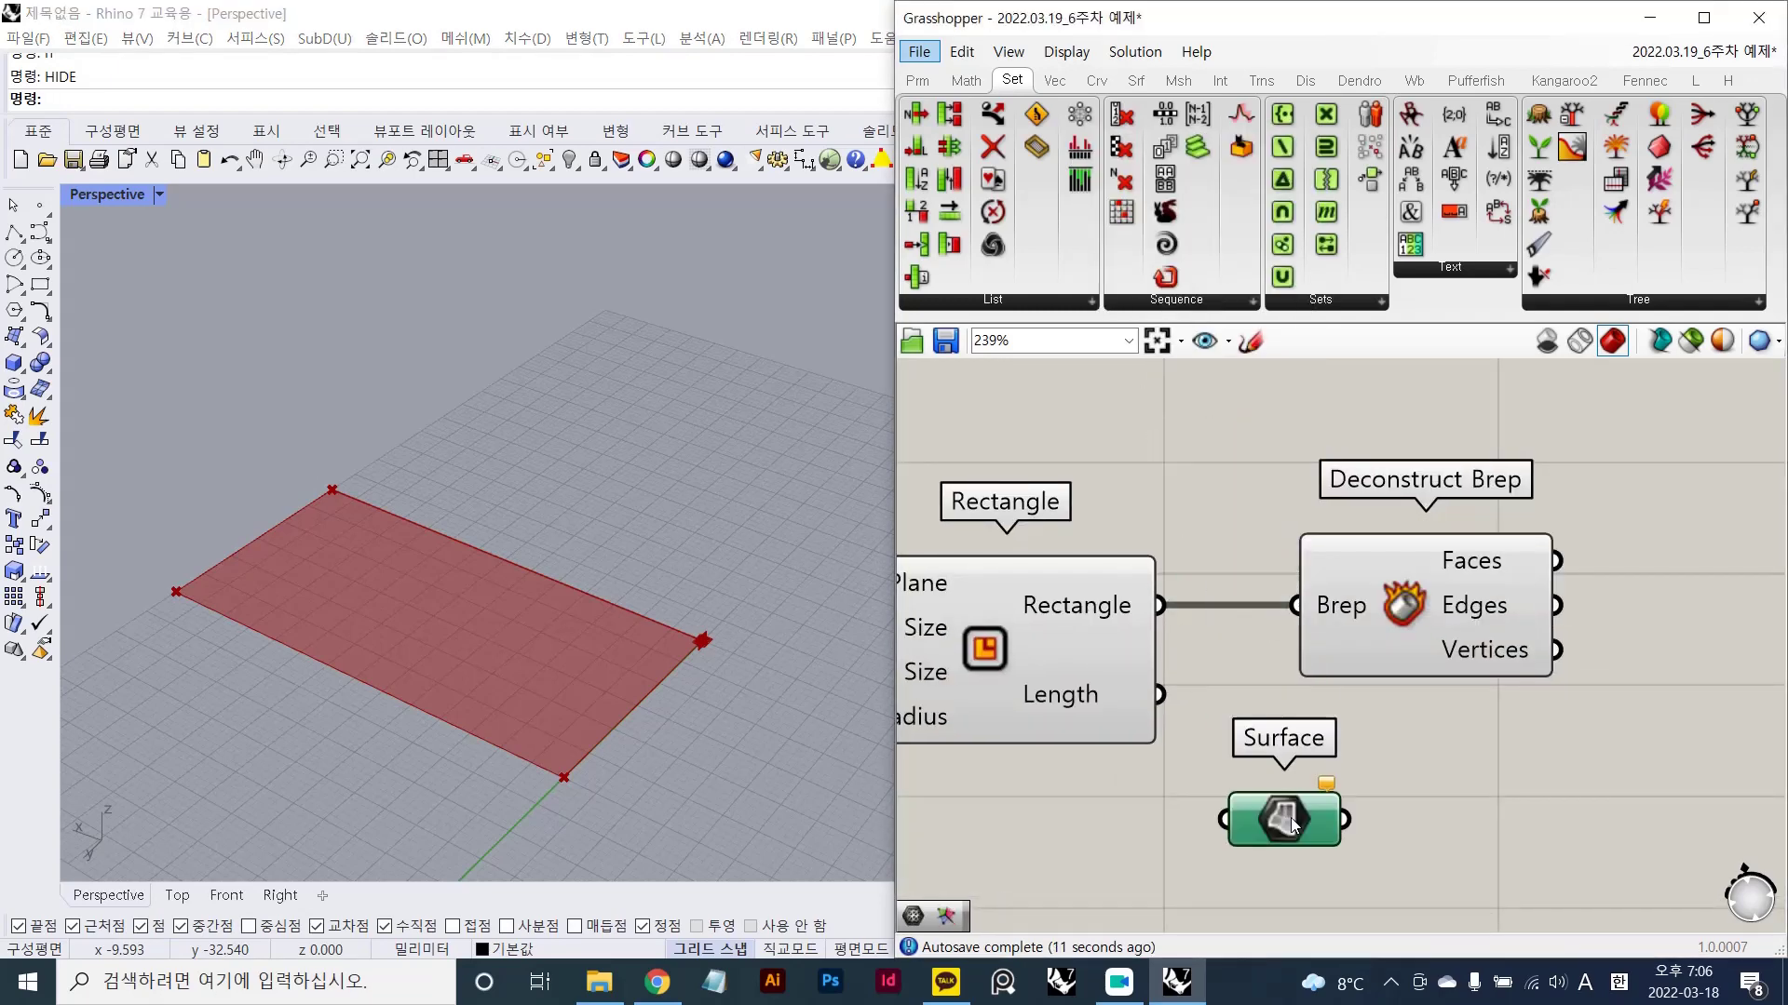
pyautogui.moveTo(1161, 607); pyautogui.dragTo(1225, 819)
pyautogui.moveTo(1311, 604); pyautogui.dragTo(1169, 609)
pyautogui.moveTo(1234, 521); pyautogui.dragTo(1229, 566, button='right')
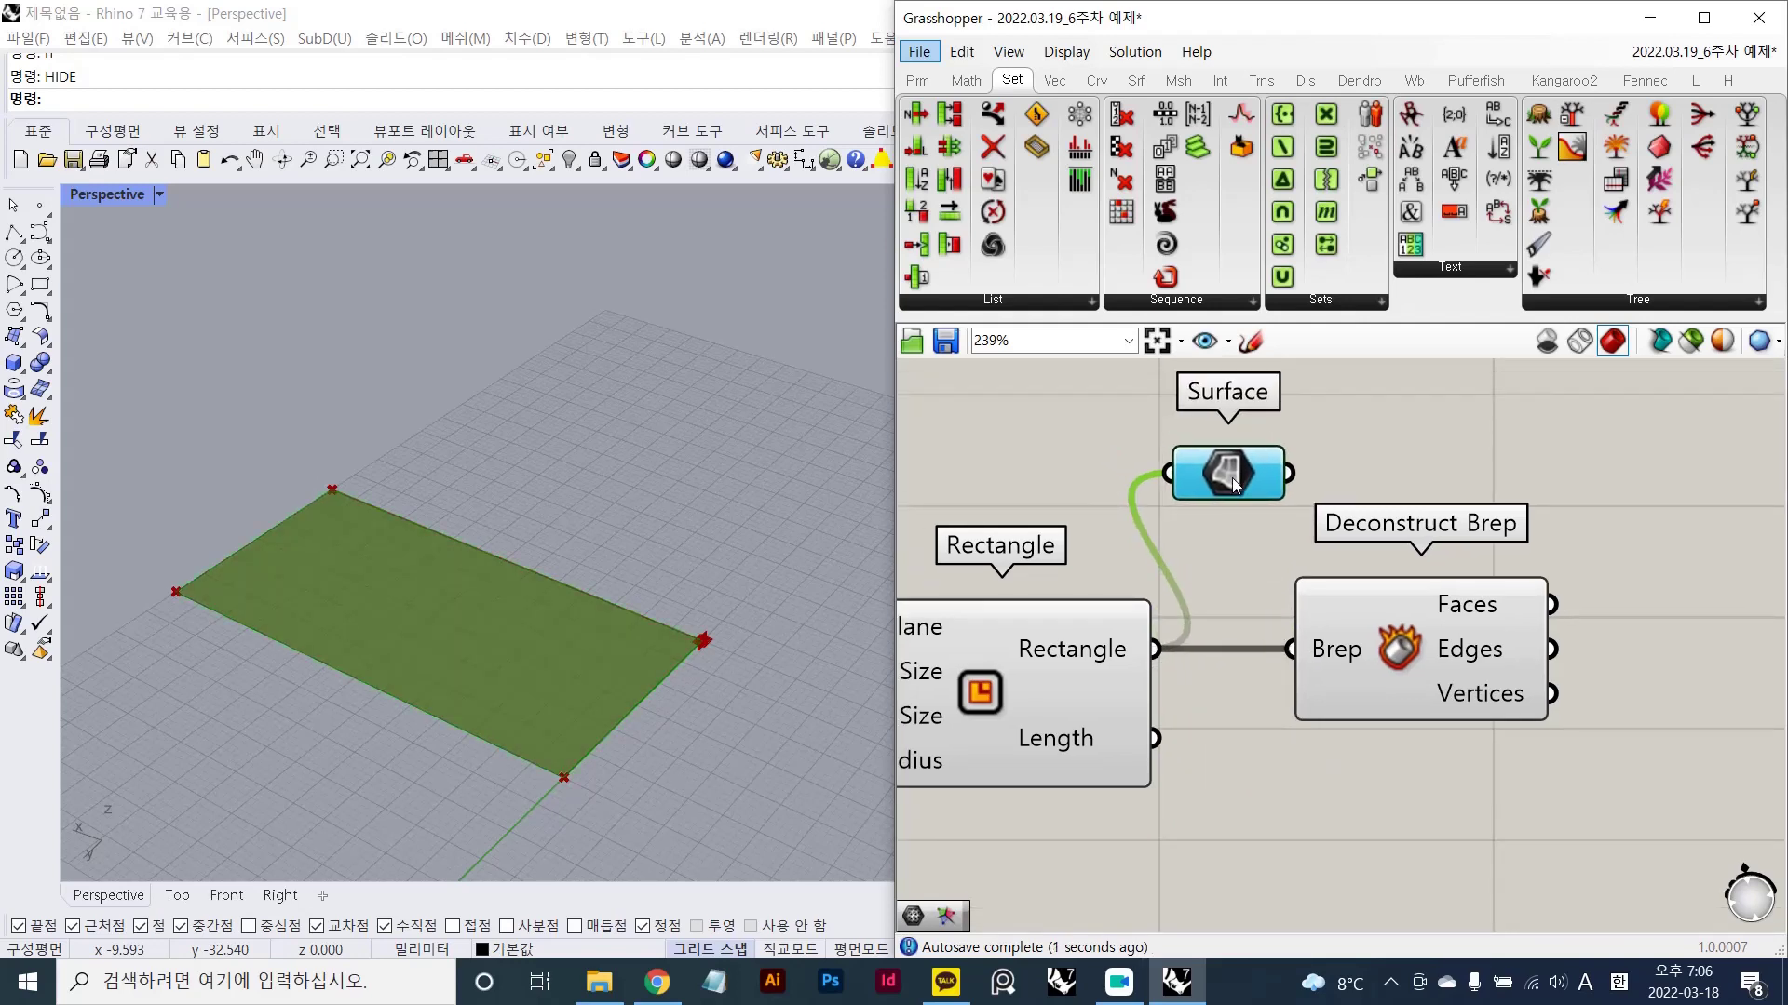
pyautogui.press('Delete')
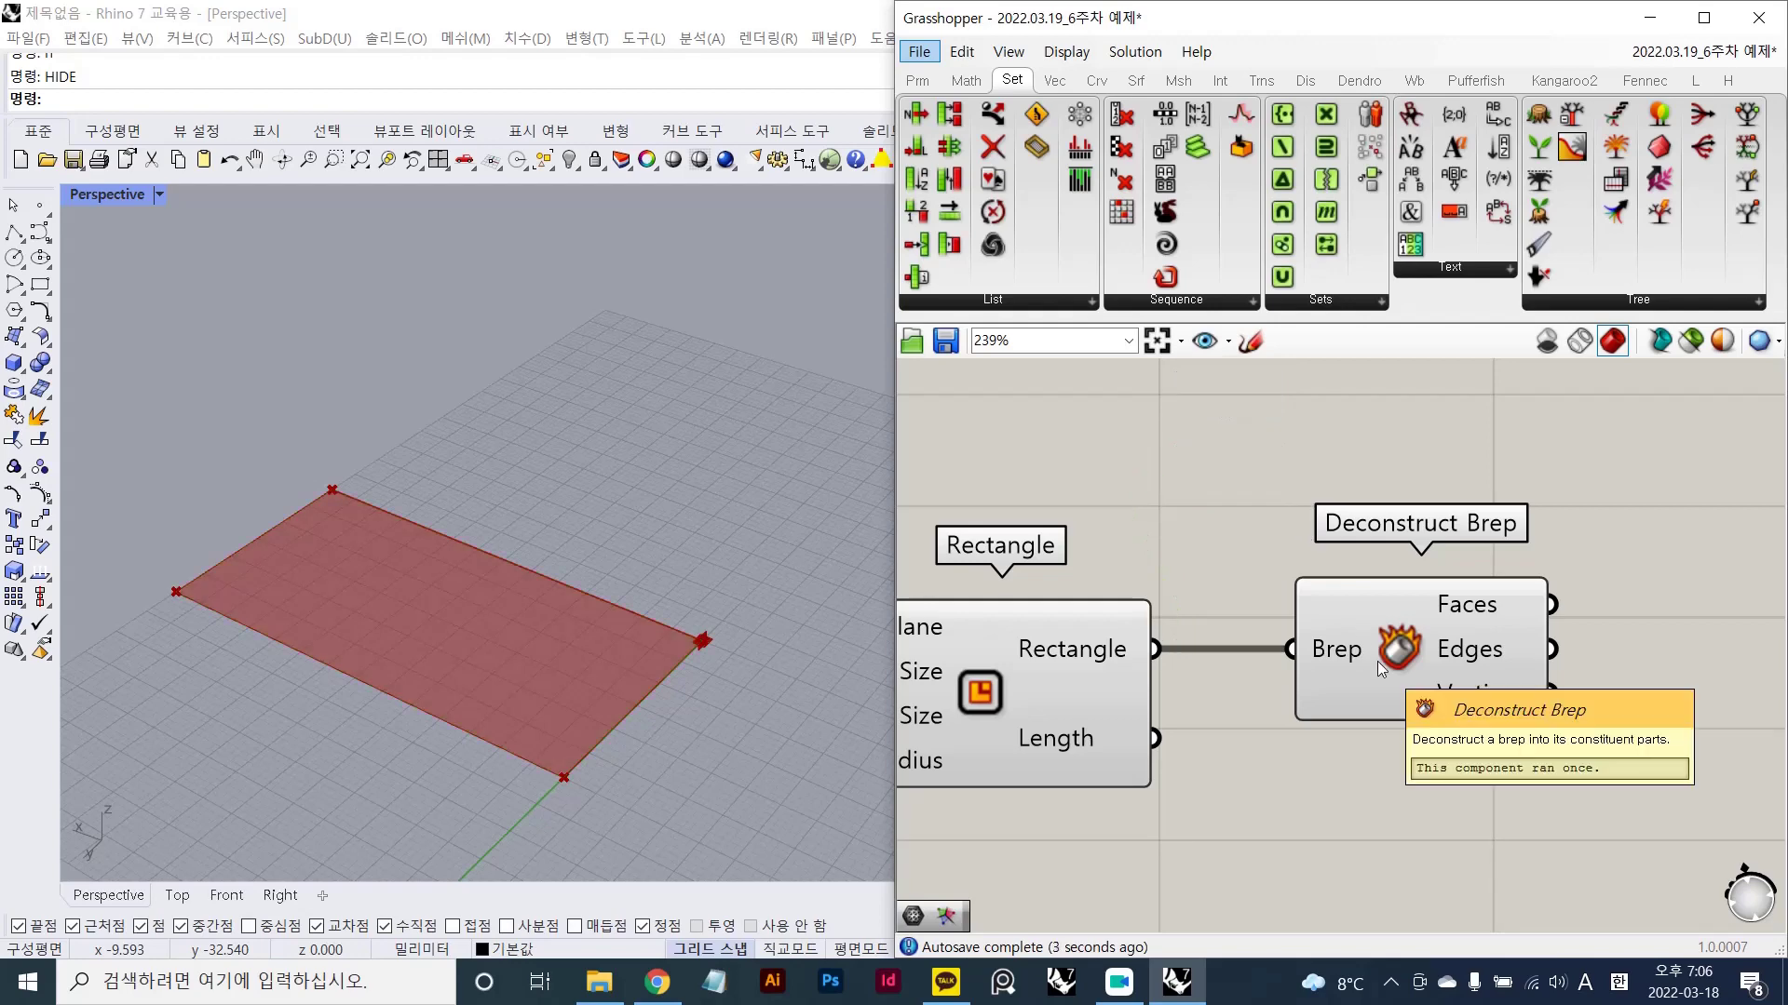
# - Nudge the Deconstruct Brep component slightly toward the Rectangle component and deselect it
pyautogui.moveTo(1377, 661)
pyautogui.mouseDown()
pyautogui.moveTo(1398, 631)
pyautogui.moveTo(1372, 667)
pyautogui.moveTo(1367, 646)
pyautogui.mouseUp()
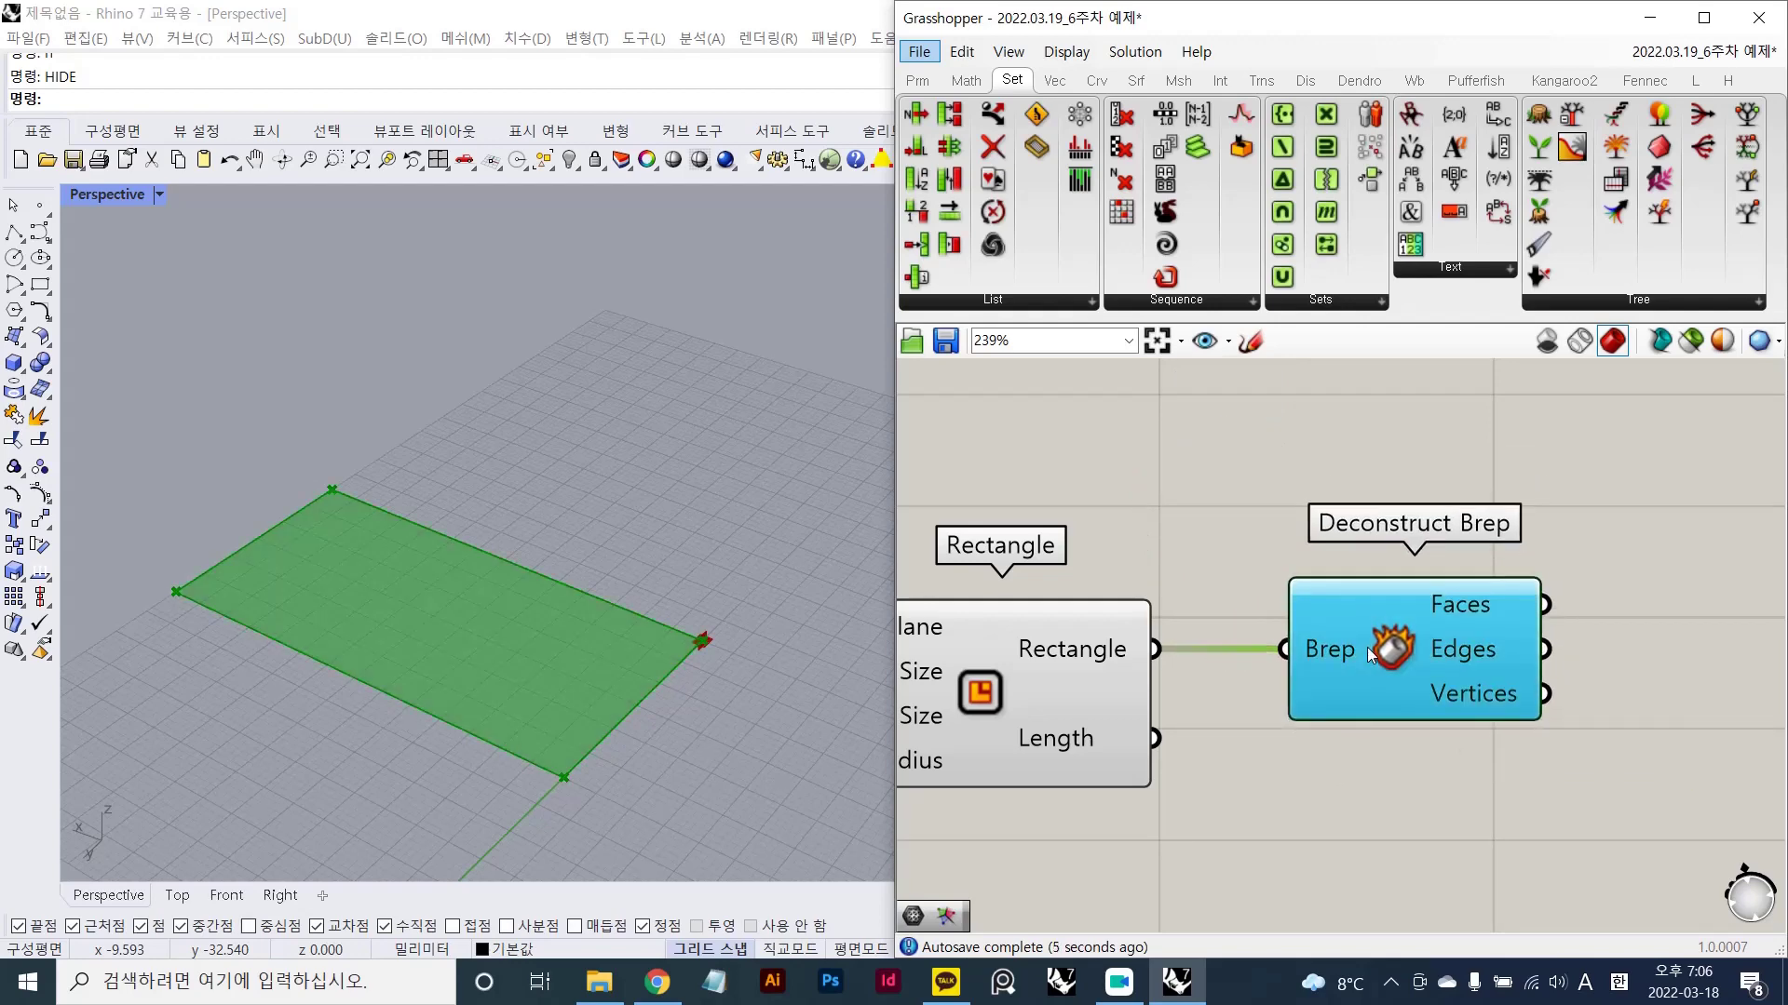
pyautogui.click(1355, 769)
pyautogui.moveTo(1414, 730); pyautogui.dragTo(1257, 726, button='right')
pyautogui.scroll(3, 1396, 651)
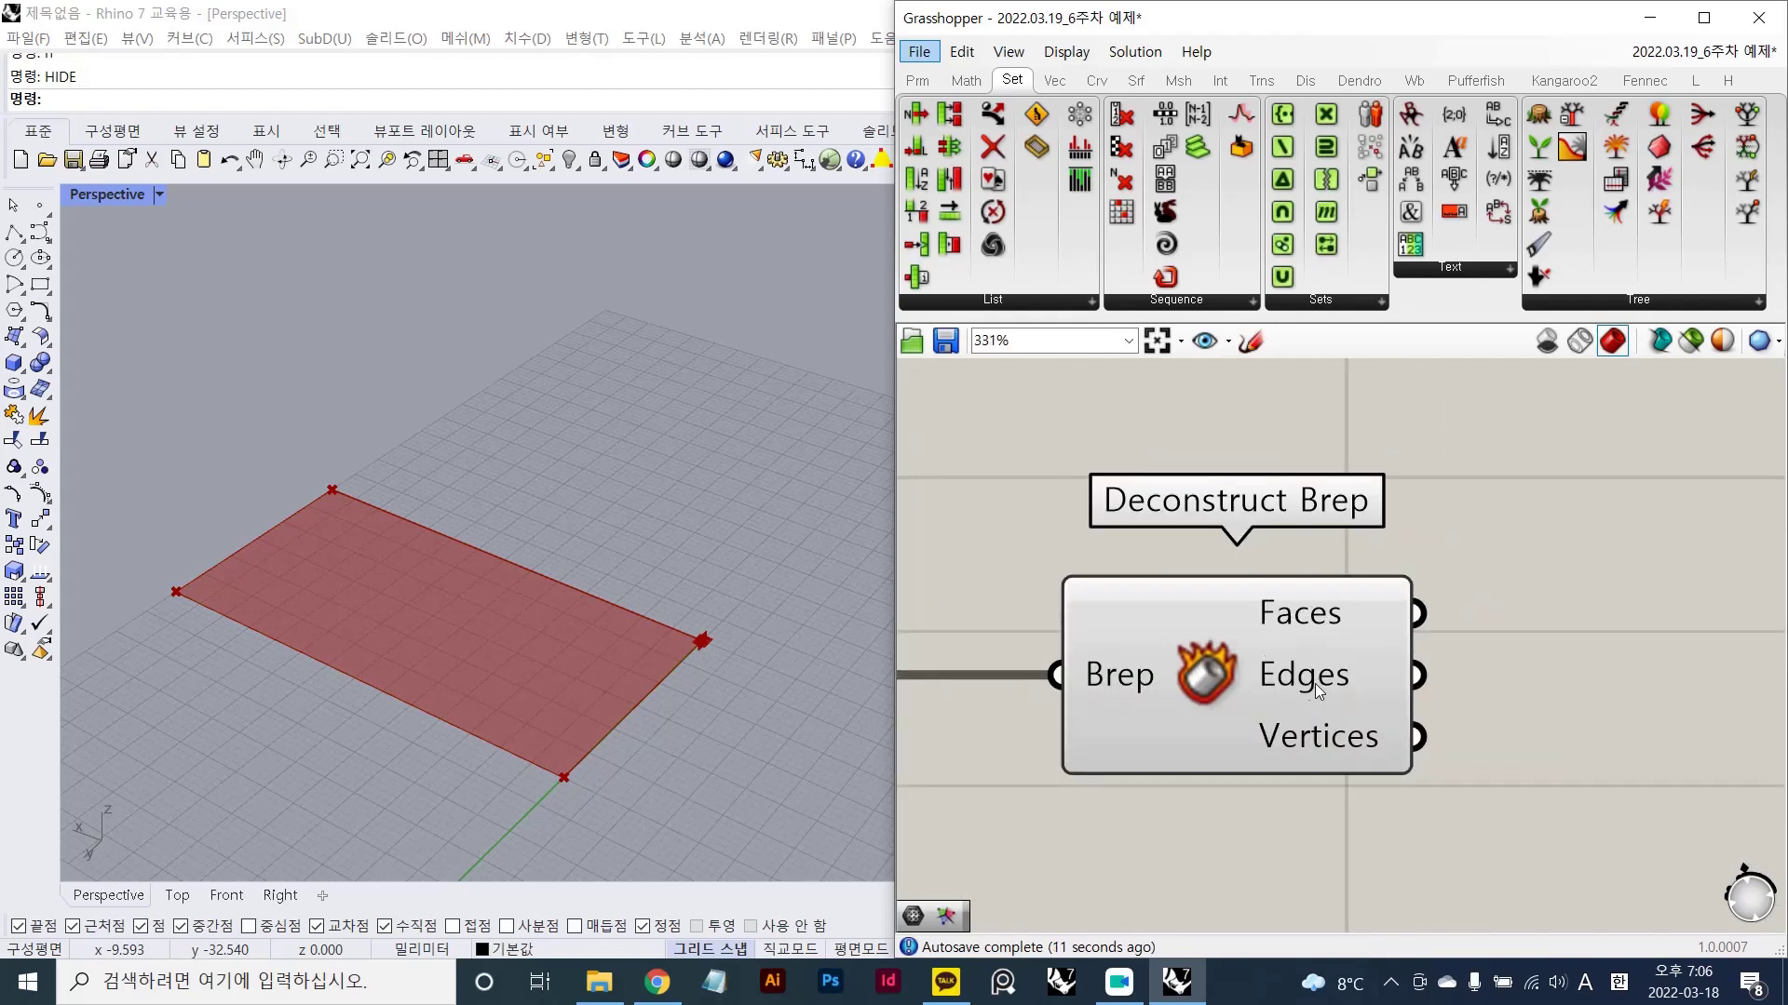
# - Capture the viewport and canvas area for annotation, outline the rectangle's four edges, and circle its four corners in blue
pyautogui.press('Print')
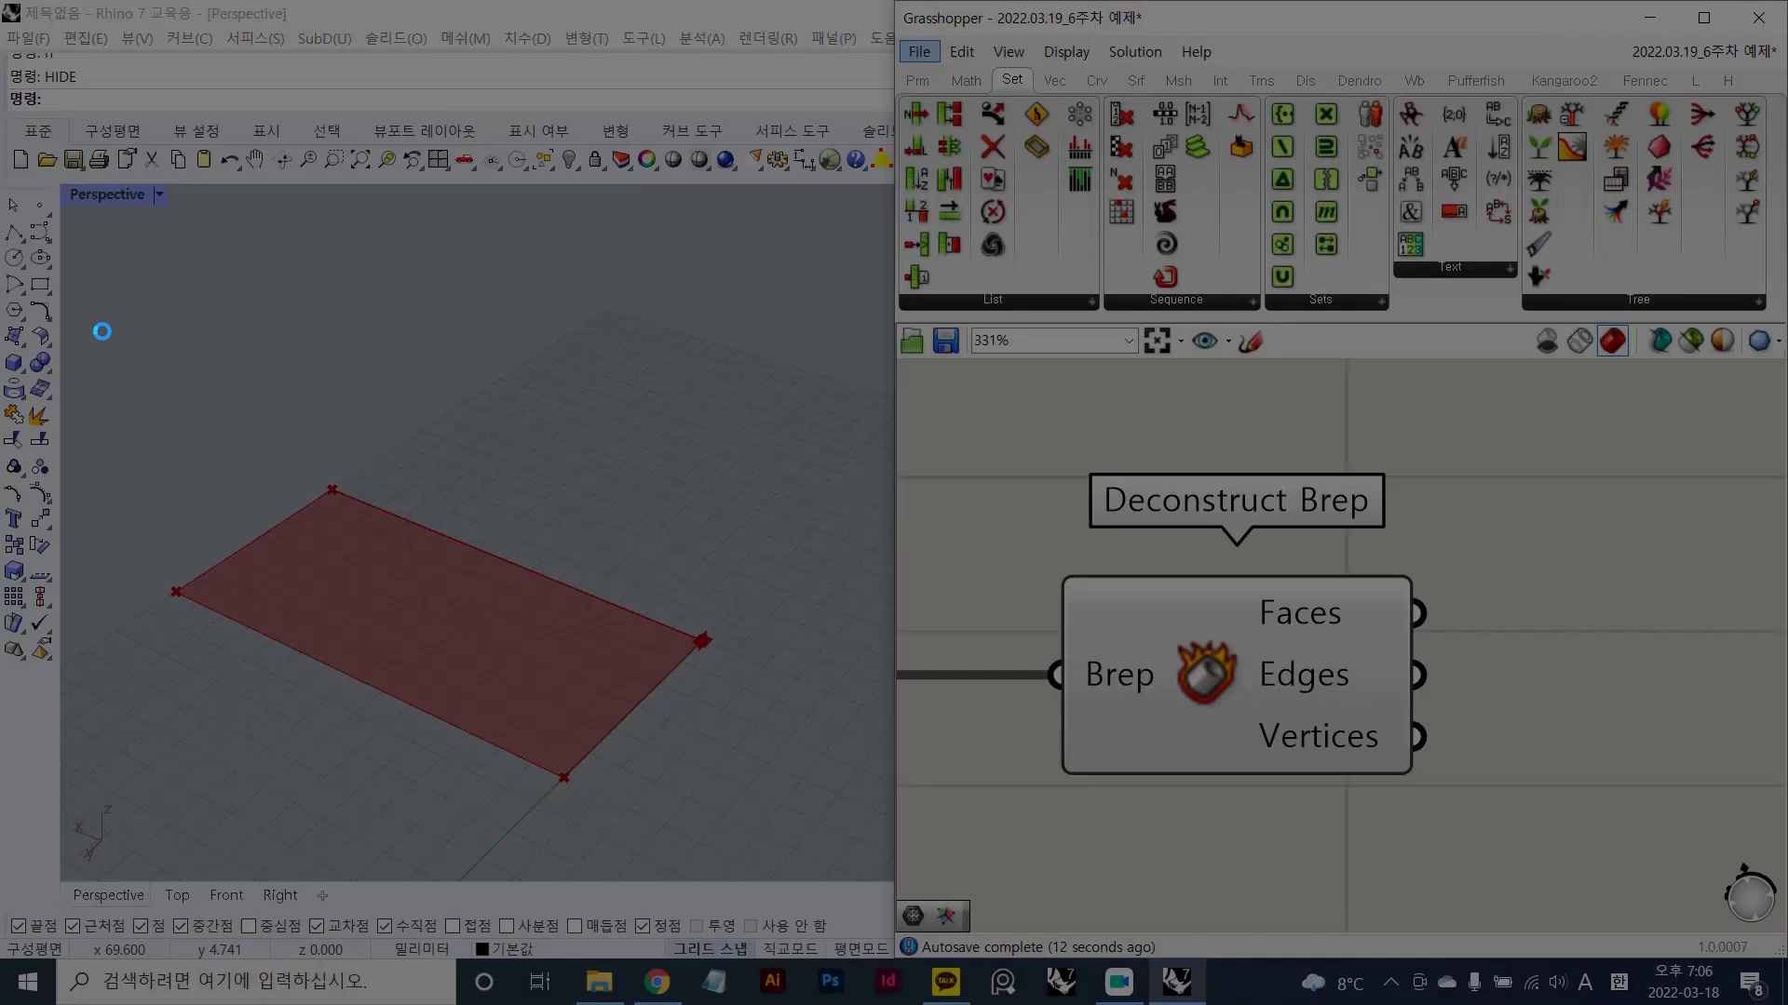
pyautogui.moveTo(1, 272)
pyautogui.mouseDown()
pyautogui.moveTo(1770, 1004)
pyautogui.moveTo(1734, 894)
pyautogui.mouseUp()
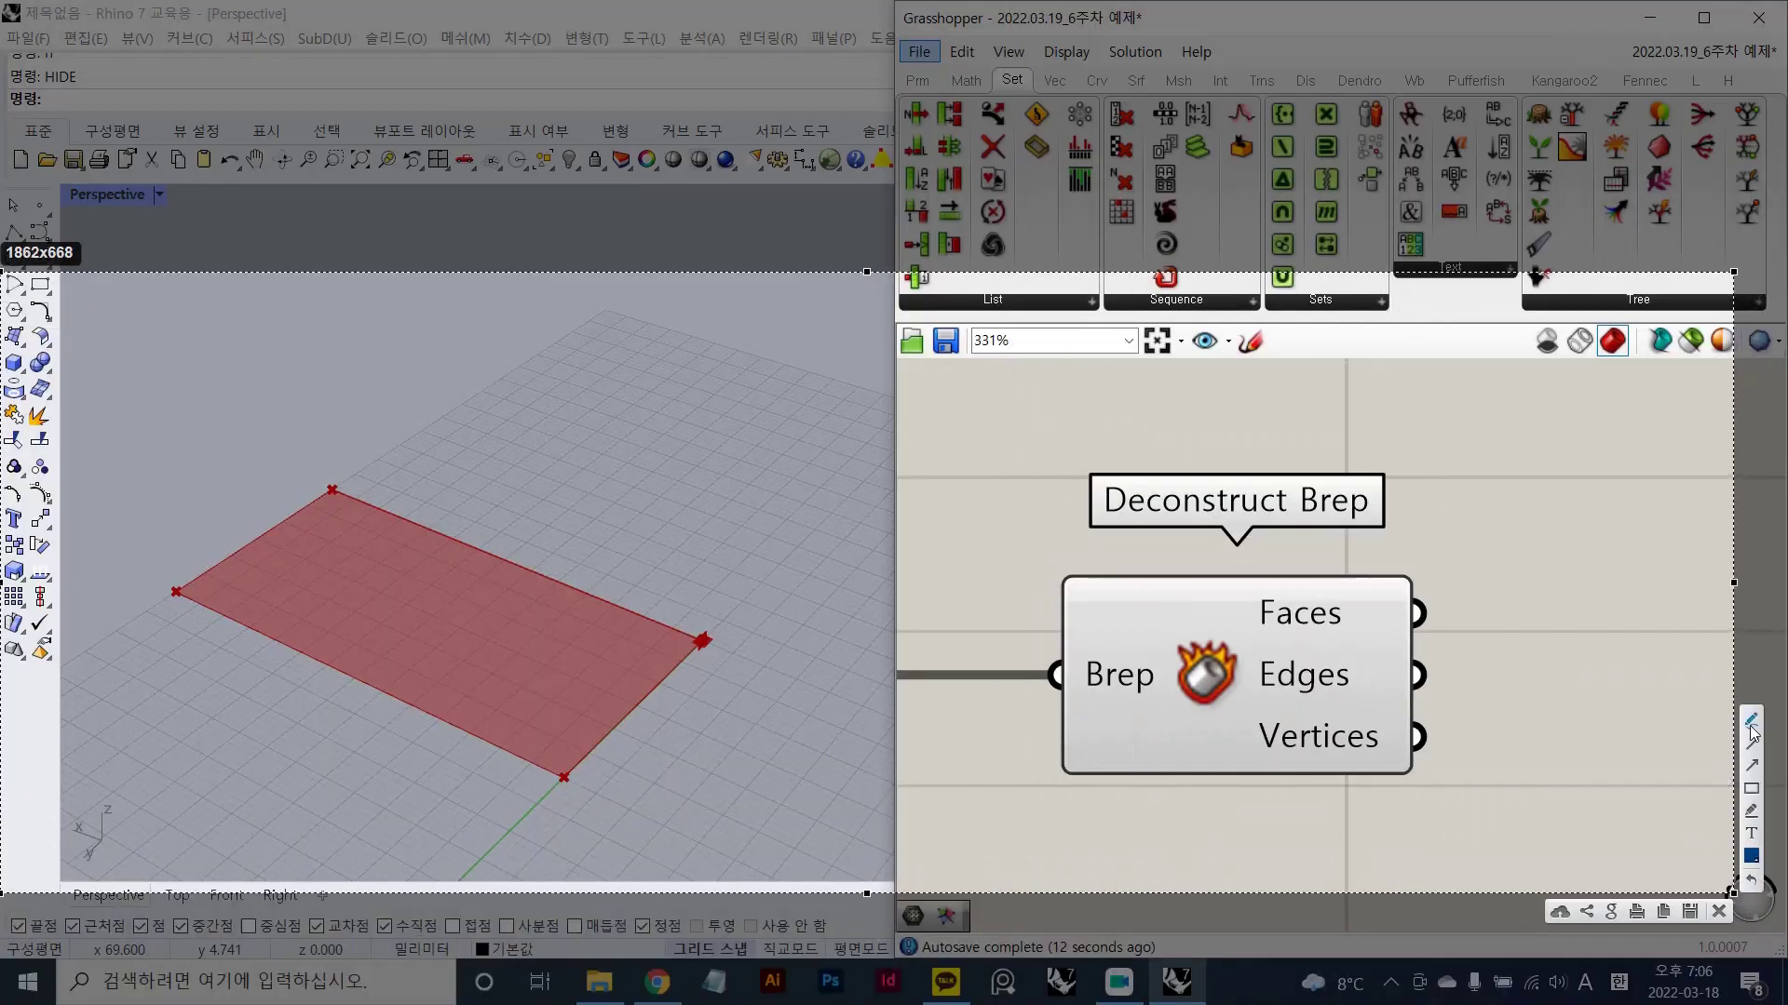
pyautogui.moveTo(336, 494)
pyautogui.mouseDown()
pyautogui.moveTo(198, 596)
pyautogui.moveTo(557, 805)
pyautogui.moveTo(601, 730)
pyautogui.moveTo(604, 600)
pyautogui.mouseUp()
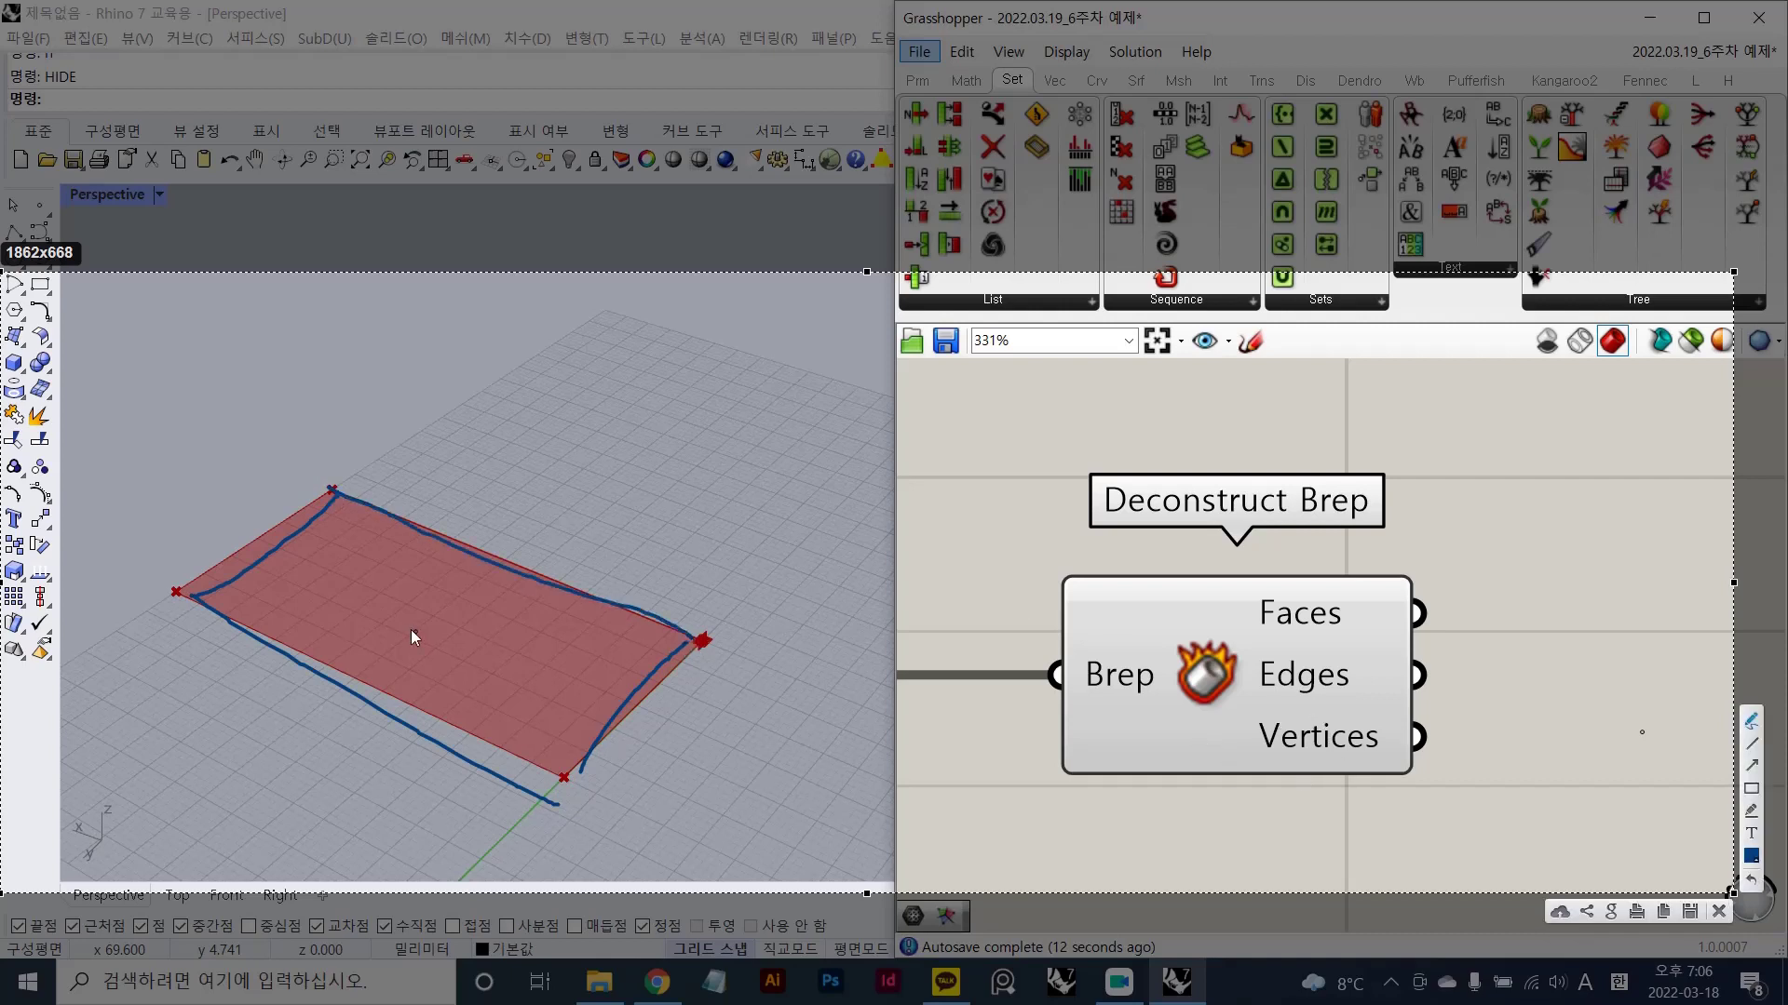
pyautogui.moveTo(350, 494); pyautogui.dragTo(343, 493)
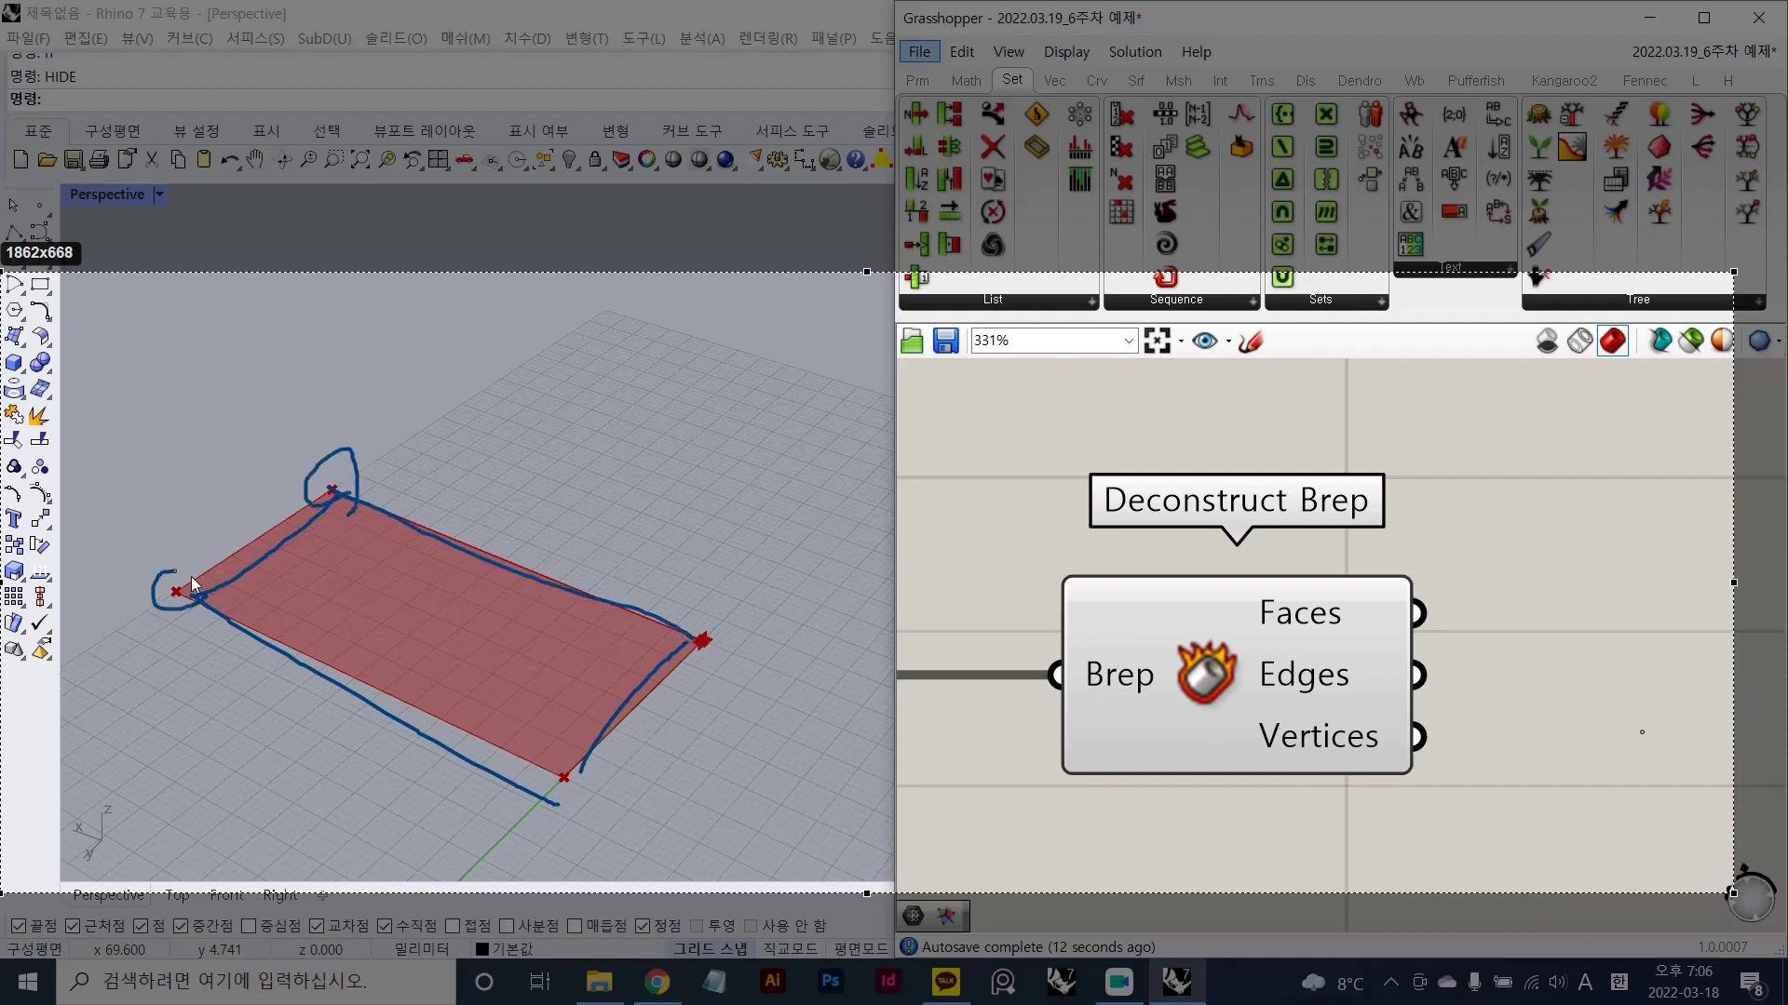
pyautogui.moveTo(191, 577); pyautogui.dragTo(199, 597)
pyautogui.moveTo(564, 786)
pyautogui.mouseDown()
pyautogui.moveTo(545, 747)
pyautogui.moveTo(551, 789)
pyautogui.mouseUp()
pyautogui.moveTo(674, 684)
pyautogui.mouseDown()
pyautogui.moveTo(713, 604)
pyautogui.moveTo(697, 658)
pyautogui.mouseUp()
# - Sketch a box above the rectangle with an arrow into the Brep input, and outline the box's faces
pyautogui.moveTo(443, 343); pyautogui.dragTo(462, 493)
pyautogui.moveTo(451, 391)
pyautogui.mouseDown()
pyautogui.moveTo(668, 399)
pyautogui.moveTo(415, 483)
pyautogui.moveTo(732, 345)
pyautogui.moveTo(704, 341)
pyautogui.moveTo(627, 512)
pyautogui.moveTo(610, 400)
pyautogui.mouseUp()
pyautogui.moveTo(602, 423)
pyautogui.mouseDown()
pyautogui.moveTo(596, 446)
pyautogui.moveTo(474, 499)
pyautogui.moveTo(606, 451)
pyautogui.mouseUp()
pyautogui.moveTo(614, 456)
pyautogui.mouseDown()
pyautogui.moveTo(687, 471)
pyautogui.moveTo(1015, 686)
pyautogui.moveTo(977, 746)
pyautogui.mouseUp()
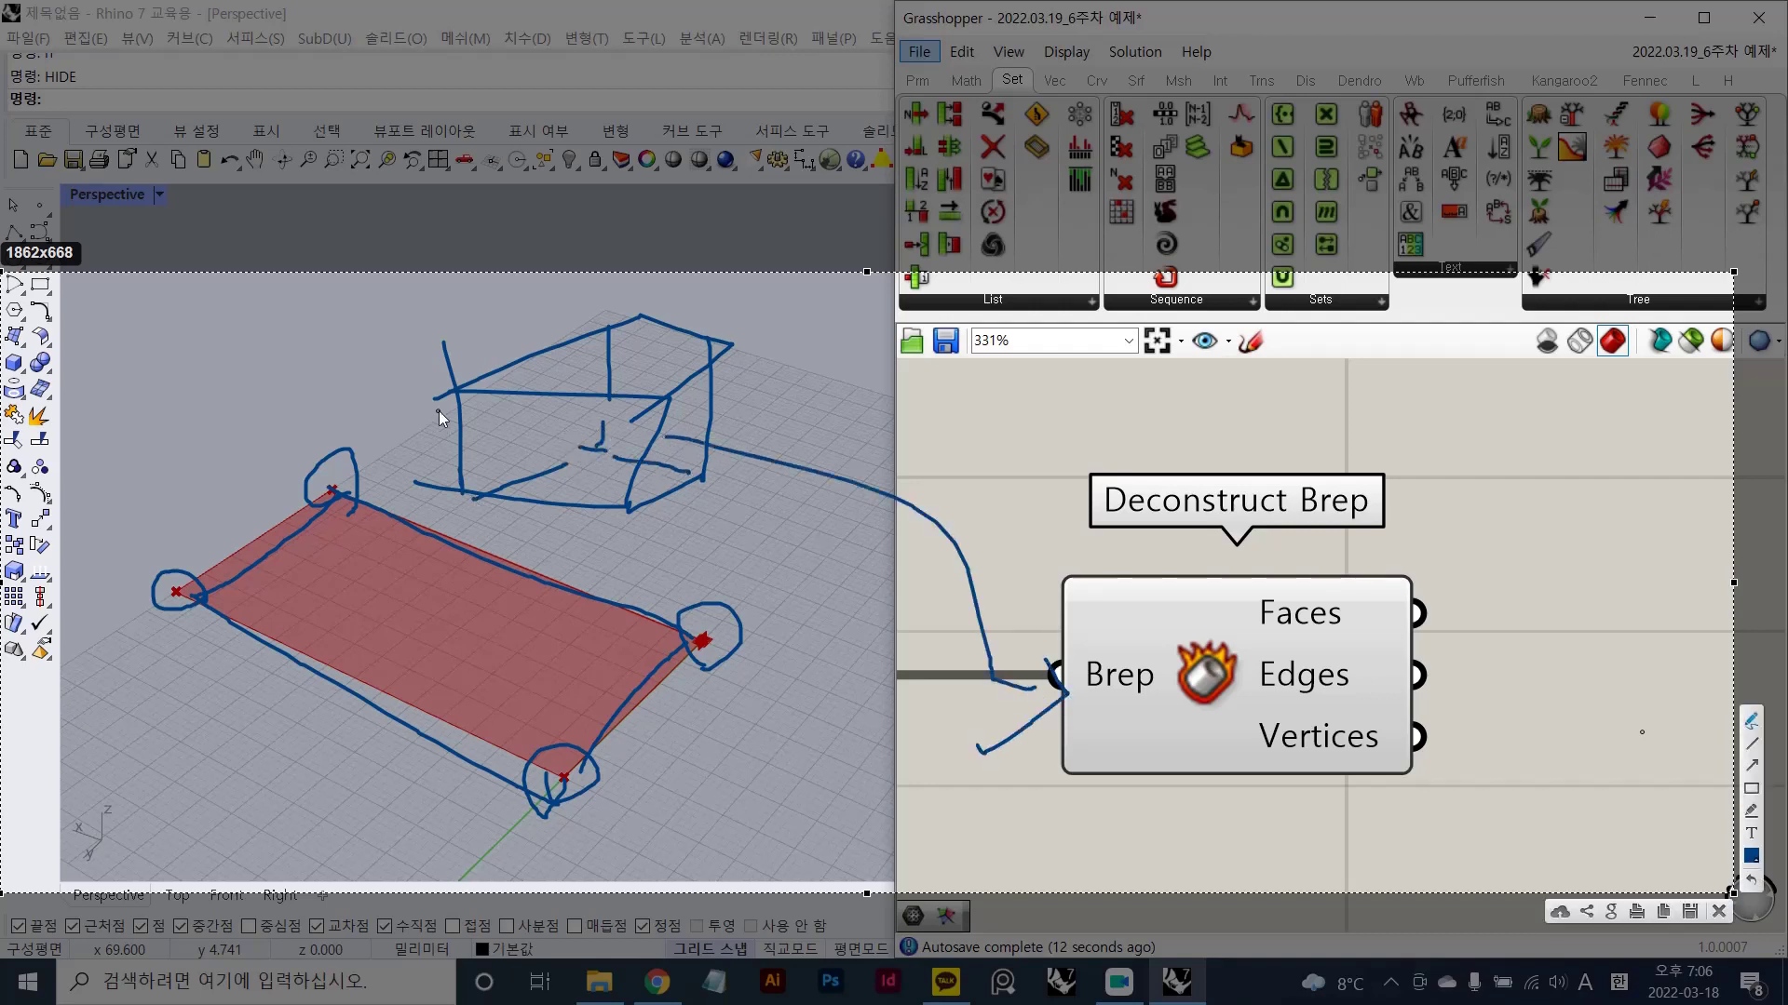
pyautogui.moveTo(461, 383)
pyautogui.mouseDown()
pyautogui.moveTo(482, 483)
pyautogui.moveTo(685, 486)
pyautogui.moveTo(515, 486)
pyautogui.mouseUp()
pyautogui.moveTo(549, 369); pyautogui.dragTo(539, 397)
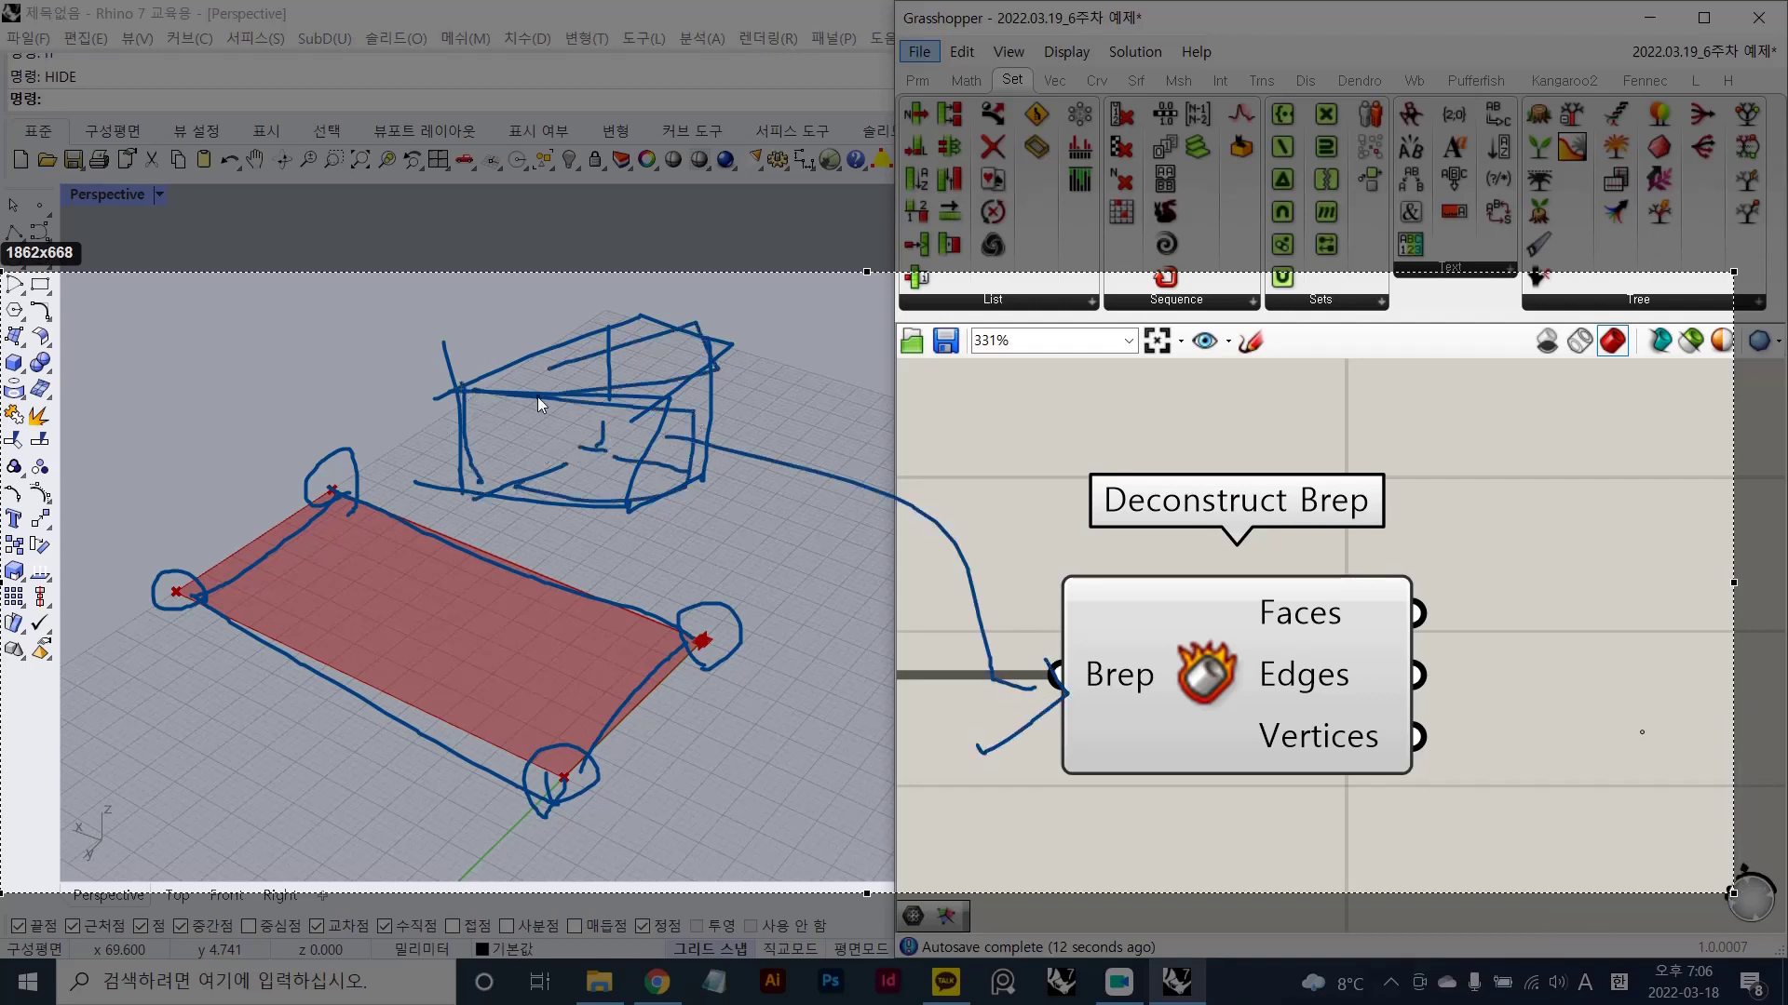
pyautogui.moveTo(690, 365)
pyautogui.mouseDown()
pyautogui.moveTo(665, 471)
pyautogui.moveTo(686, 467)
pyautogui.mouseUp()
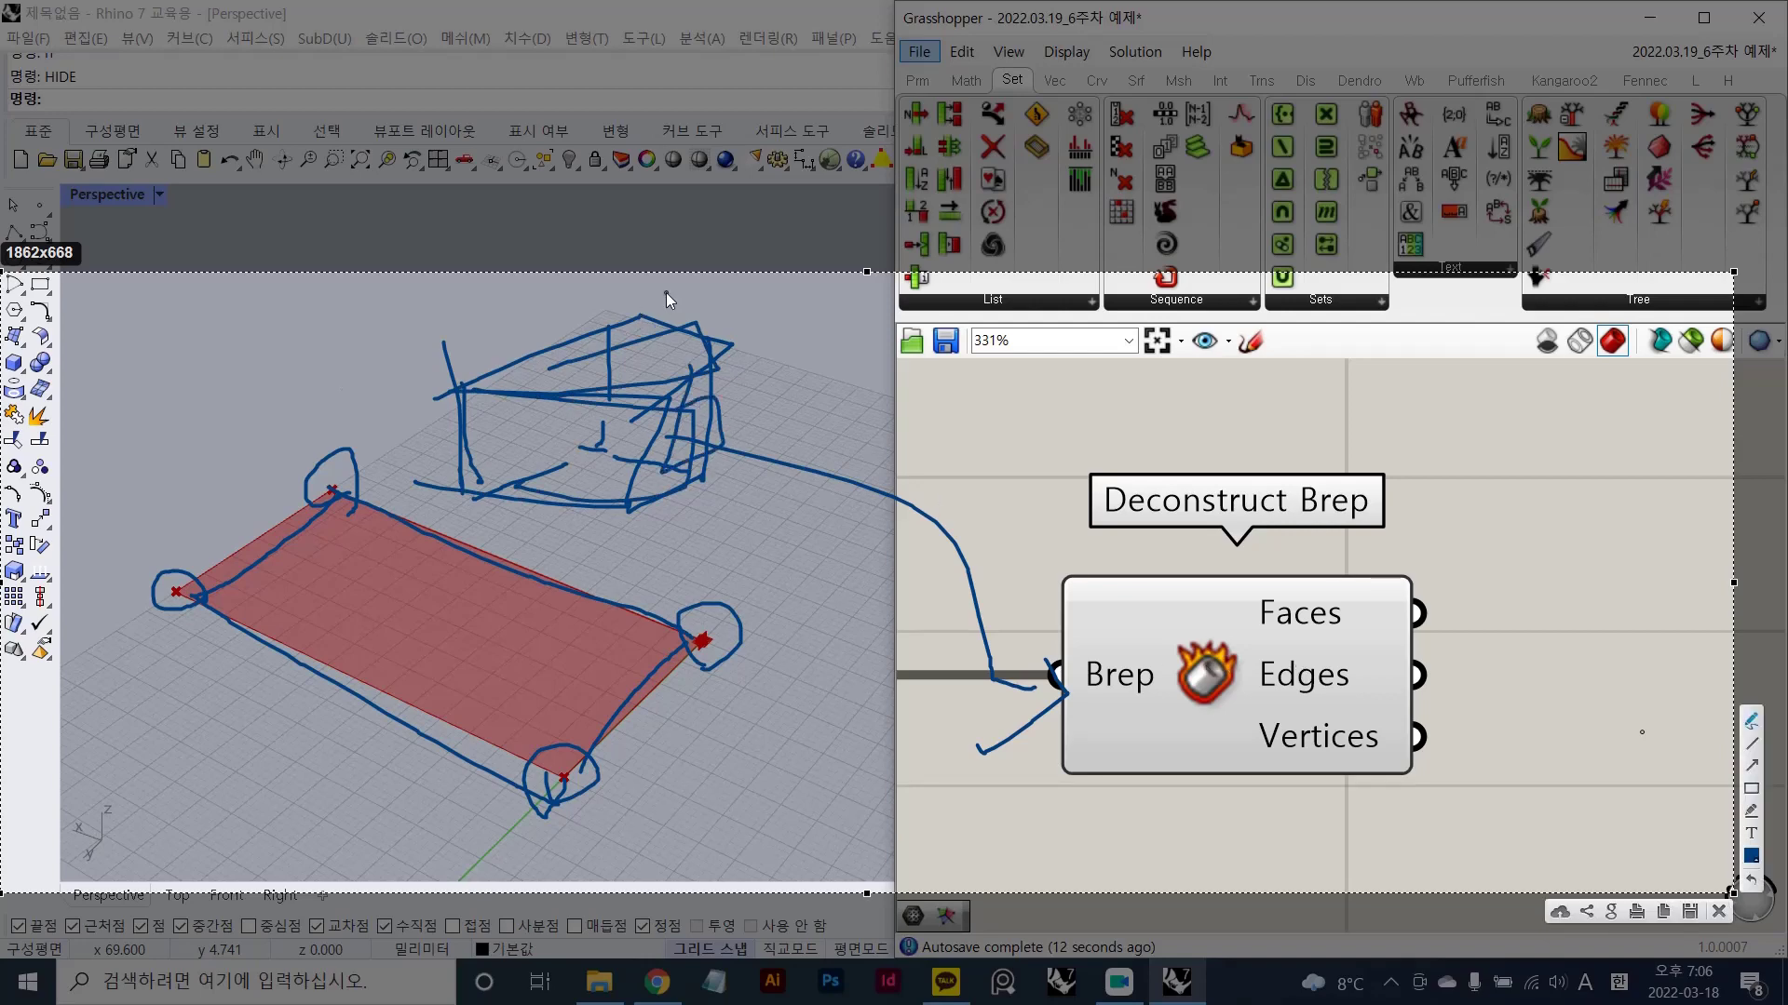
# - Switch the annotation pen to red, trace the sketched box's edges, and mark its corners
pyautogui.click(1751, 856)
pyautogui.click(1443, 538)
pyautogui.click(1467, 863)
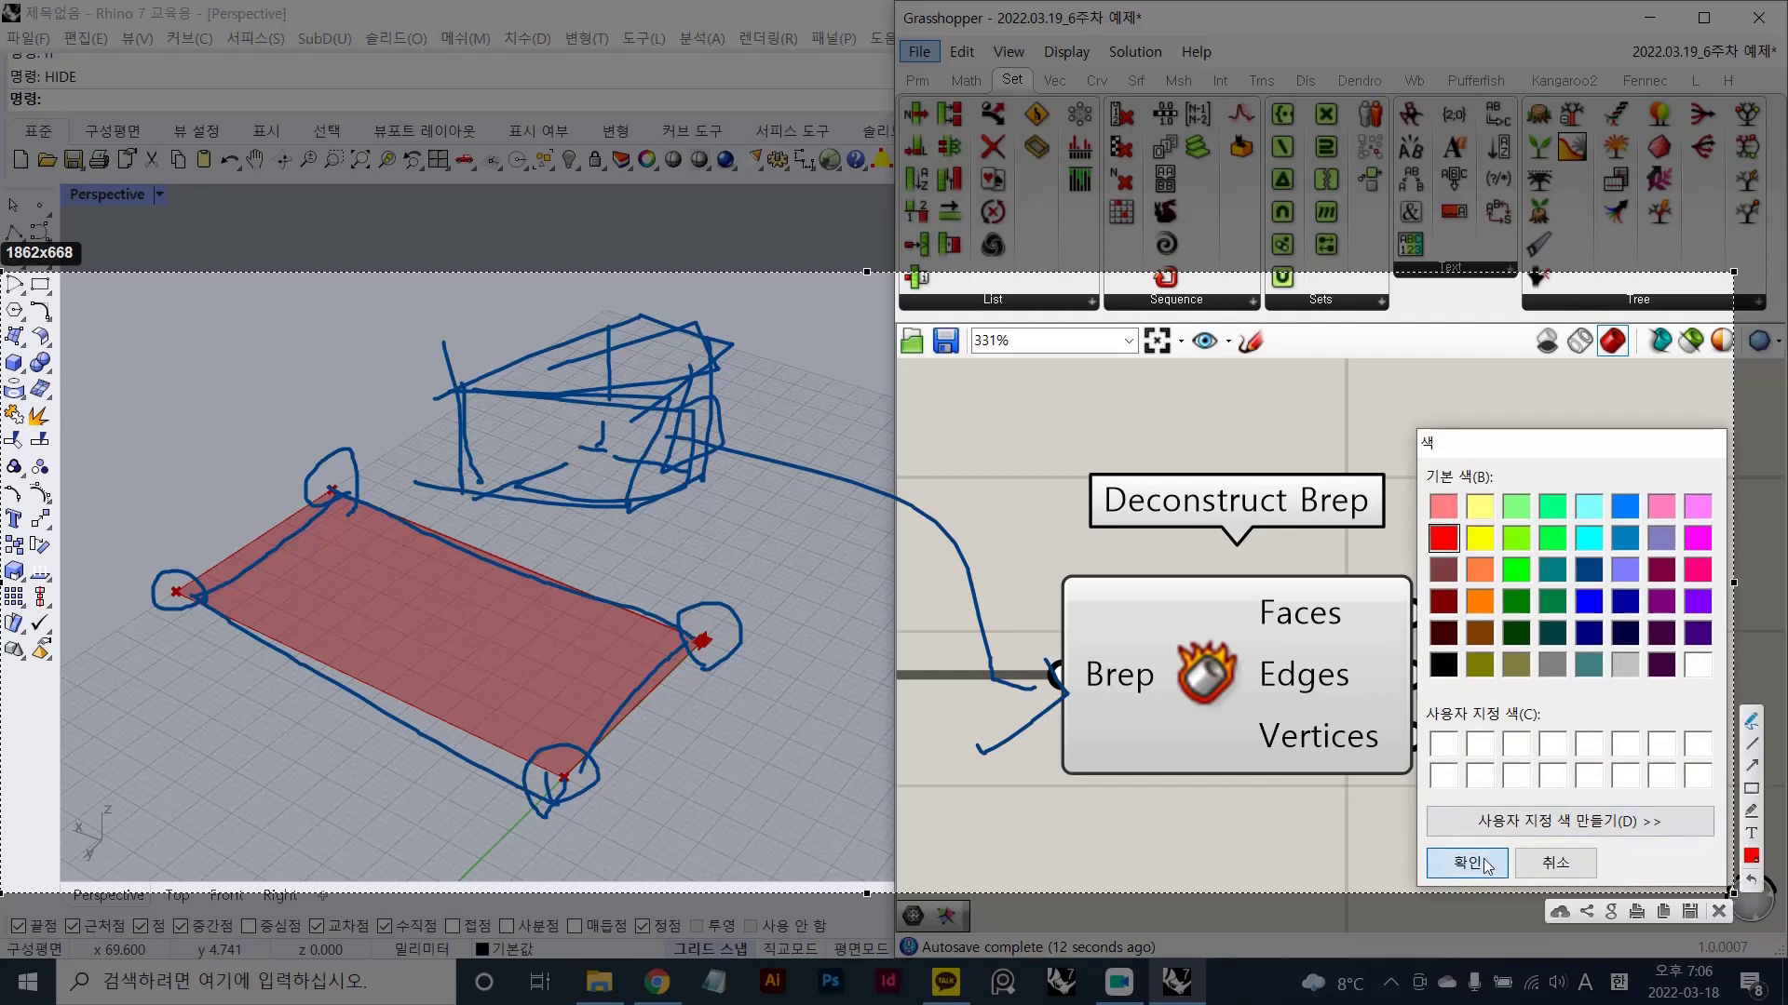
pyautogui.moveTo(682, 331)
pyautogui.mouseDown()
pyautogui.moveTo(505, 388)
pyautogui.moveTo(700, 366)
pyautogui.moveTo(627, 495)
pyautogui.moveTo(434, 481)
pyautogui.mouseUp()
pyautogui.moveTo(451, 387); pyautogui.dragTo(466, 499)
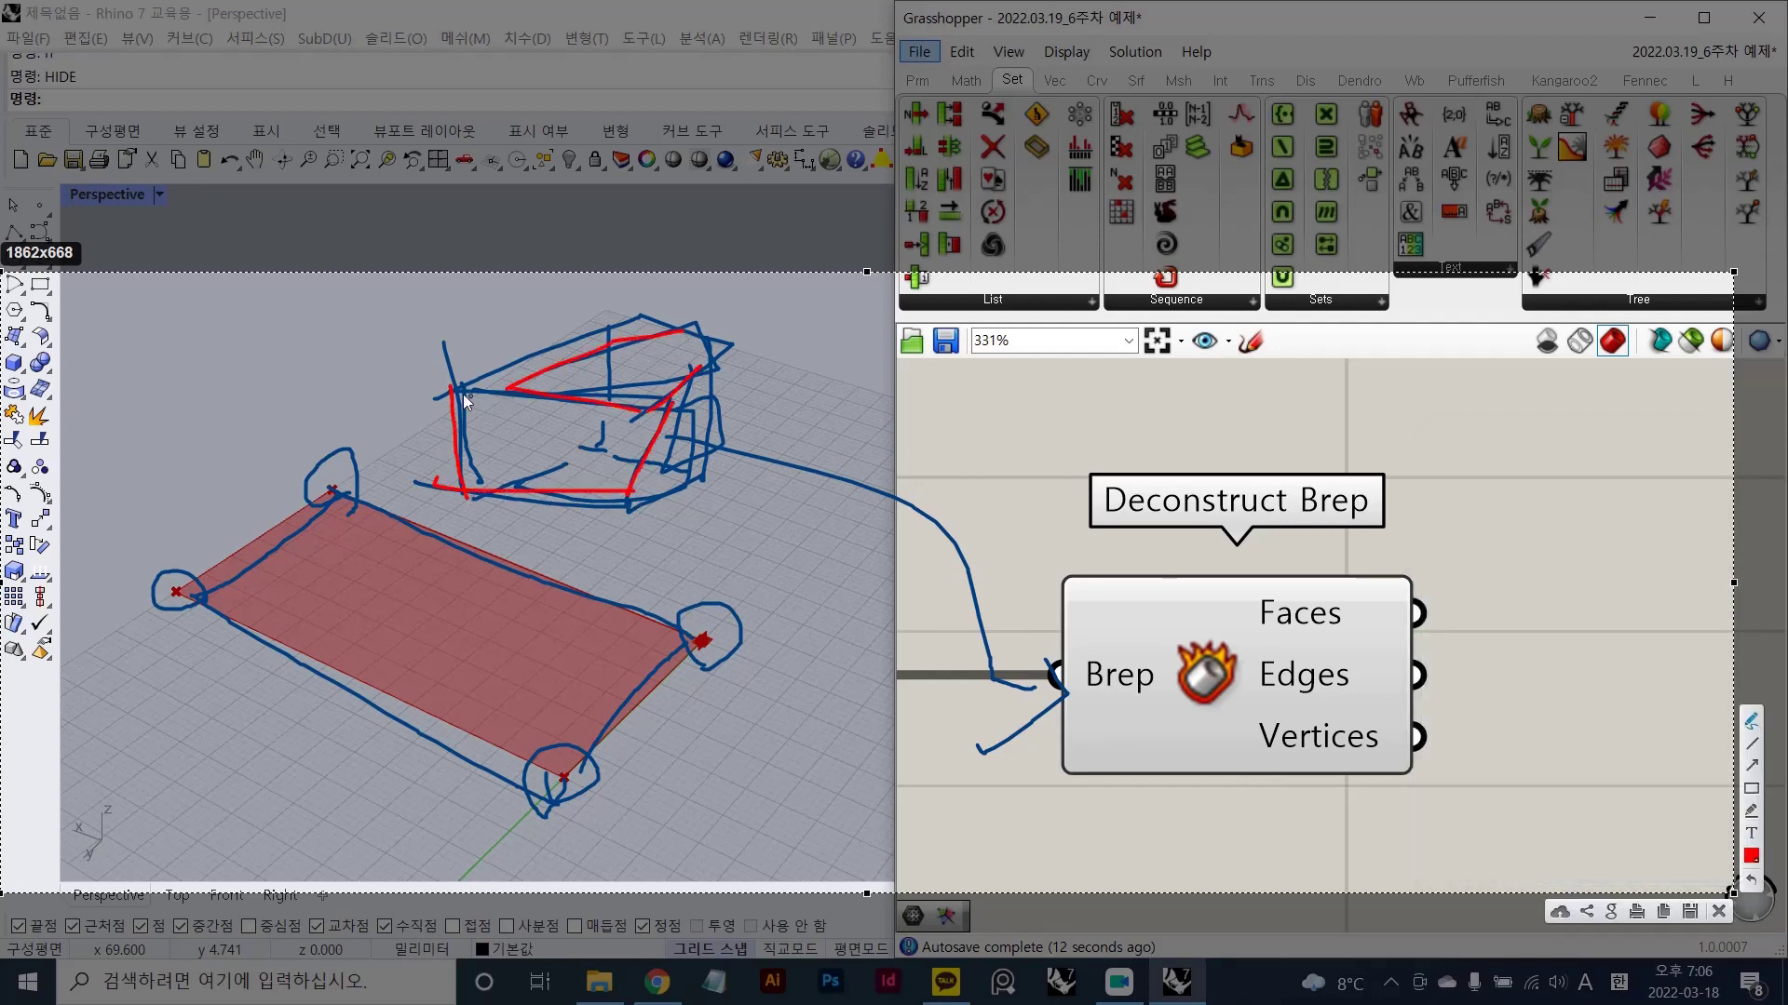
pyautogui.moveTo(462, 394); pyautogui.dragTo(460, 408)
pyautogui.moveTo(668, 401); pyautogui.dragTo(654, 415)
pyautogui.moveTo(472, 488); pyautogui.dragTo(485, 493)
pyautogui.moveTo(619, 494); pyautogui.dragTo(609, 514)
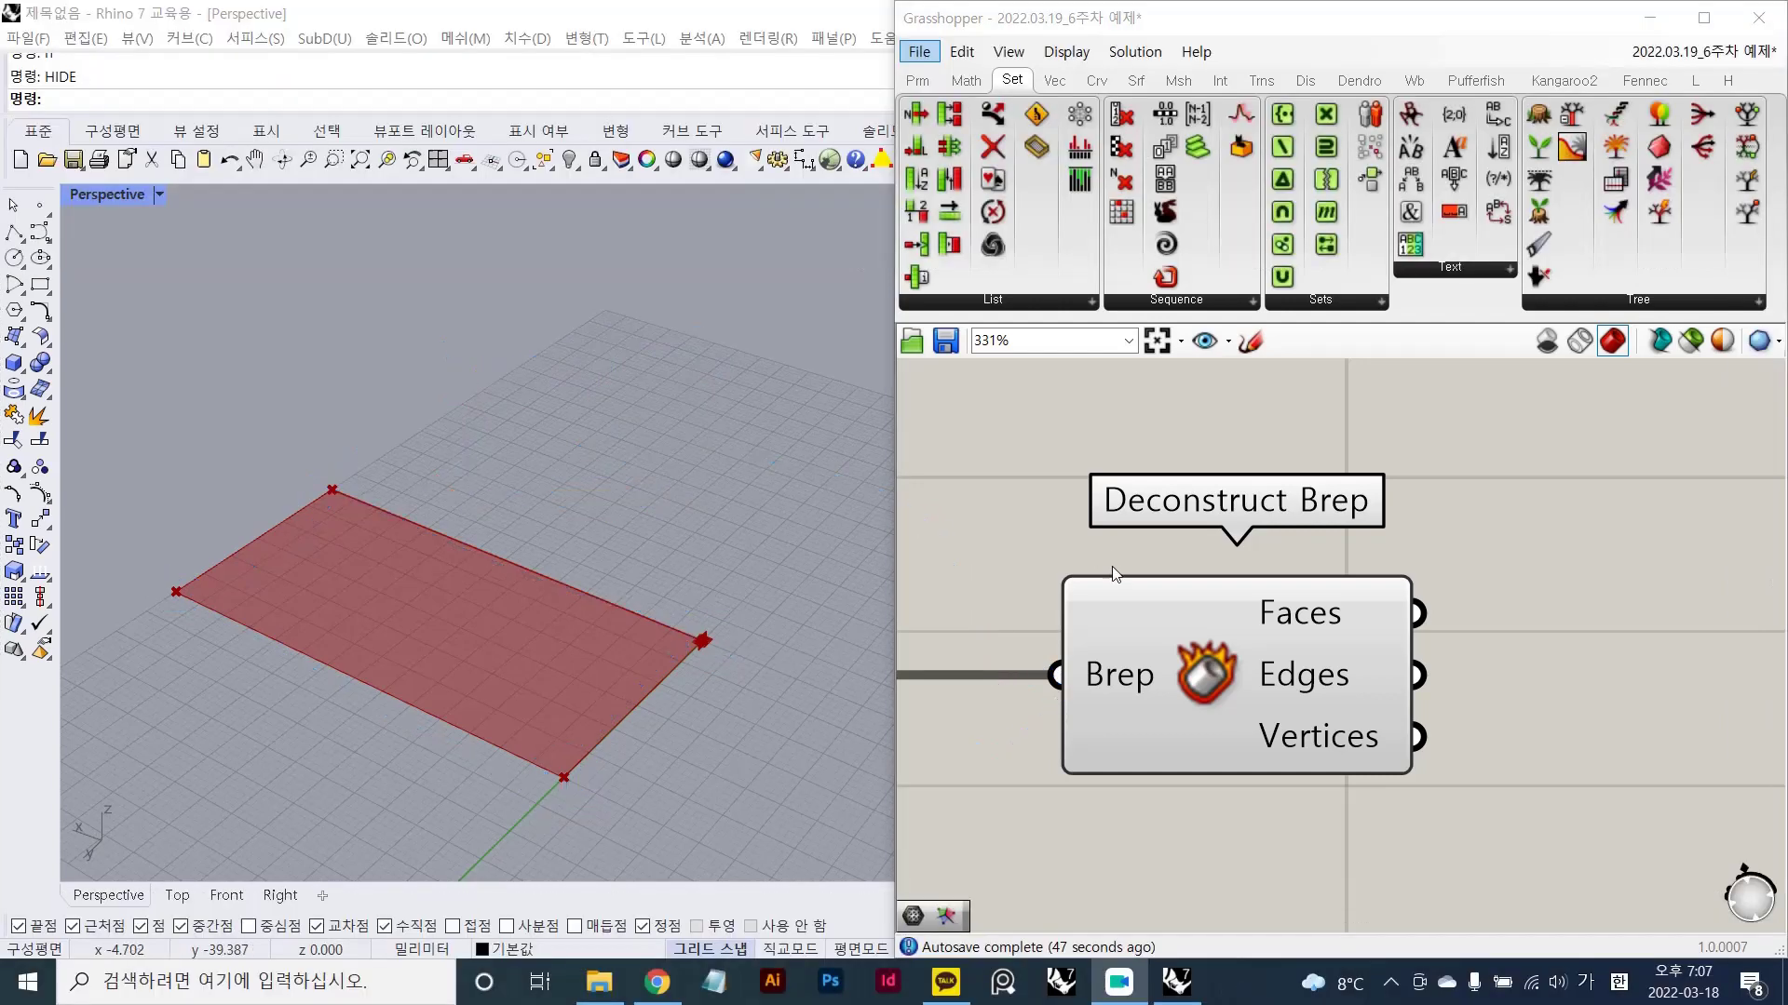
pyautogui.scroll(-1, 1528, 625)
pyautogui.moveTo(1330, 709); pyautogui.dragTo(1296, 619, button='right')
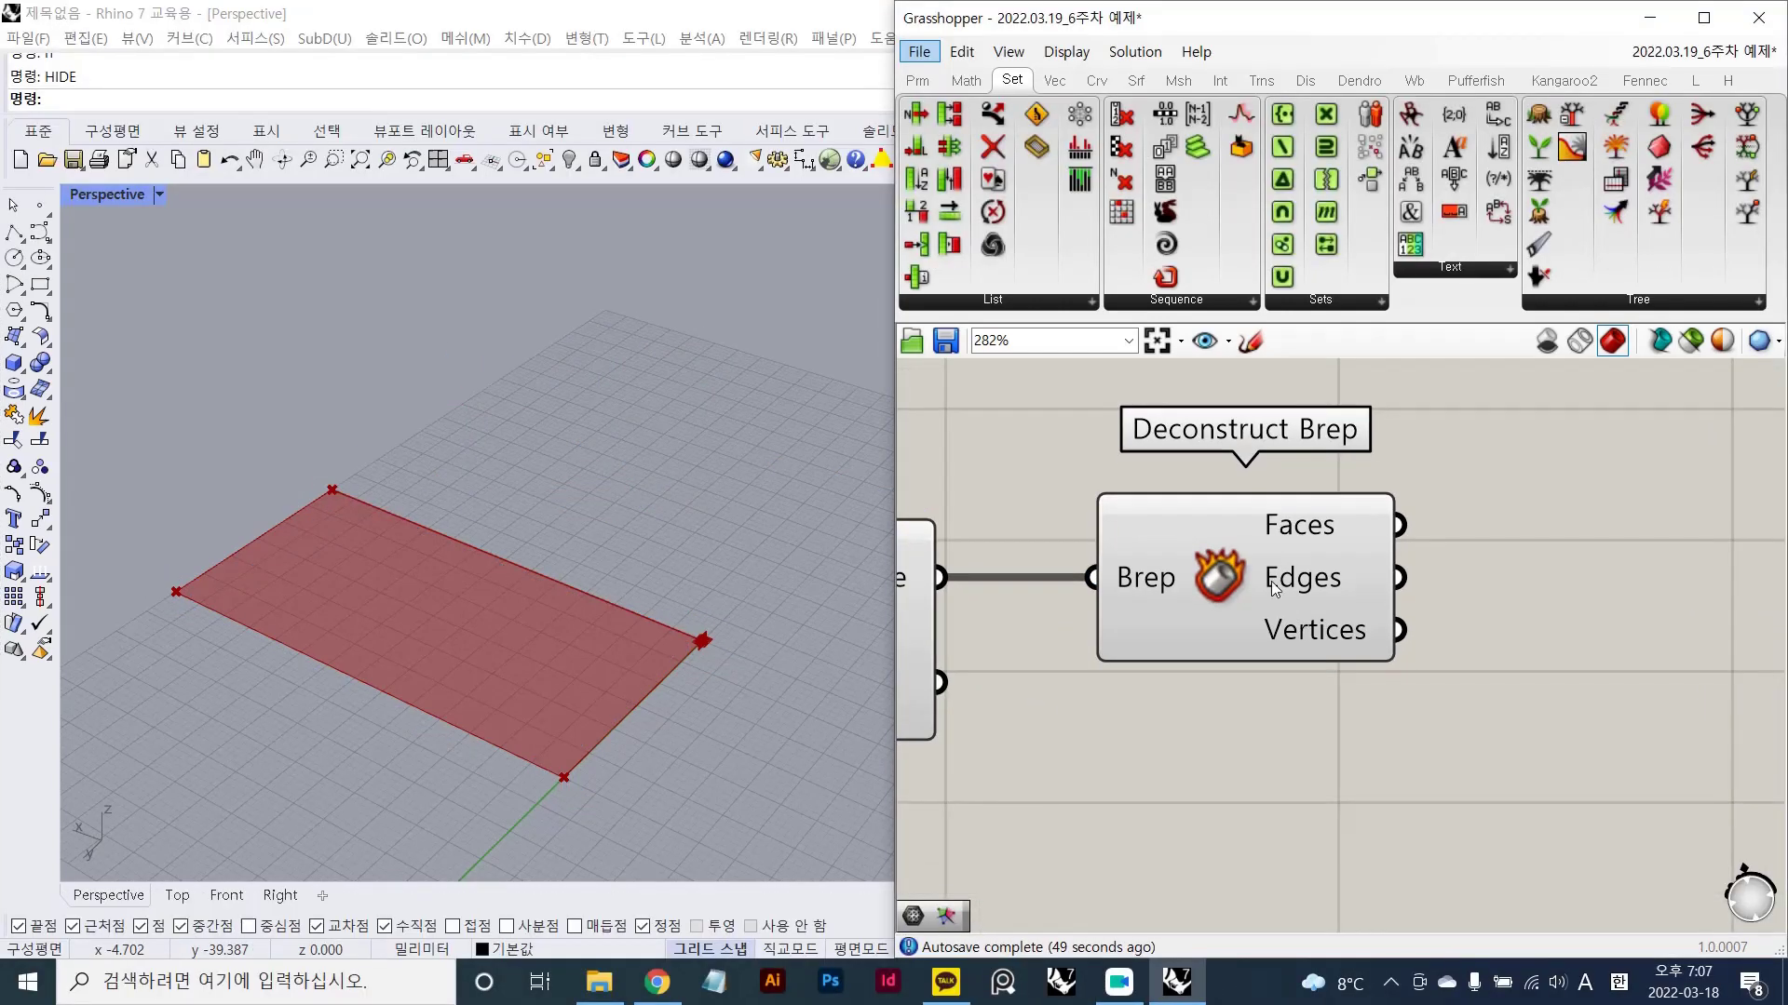
pyautogui.click(1271, 581)
pyautogui.click(1254, 750)
pyautogui.click(1315, 596)
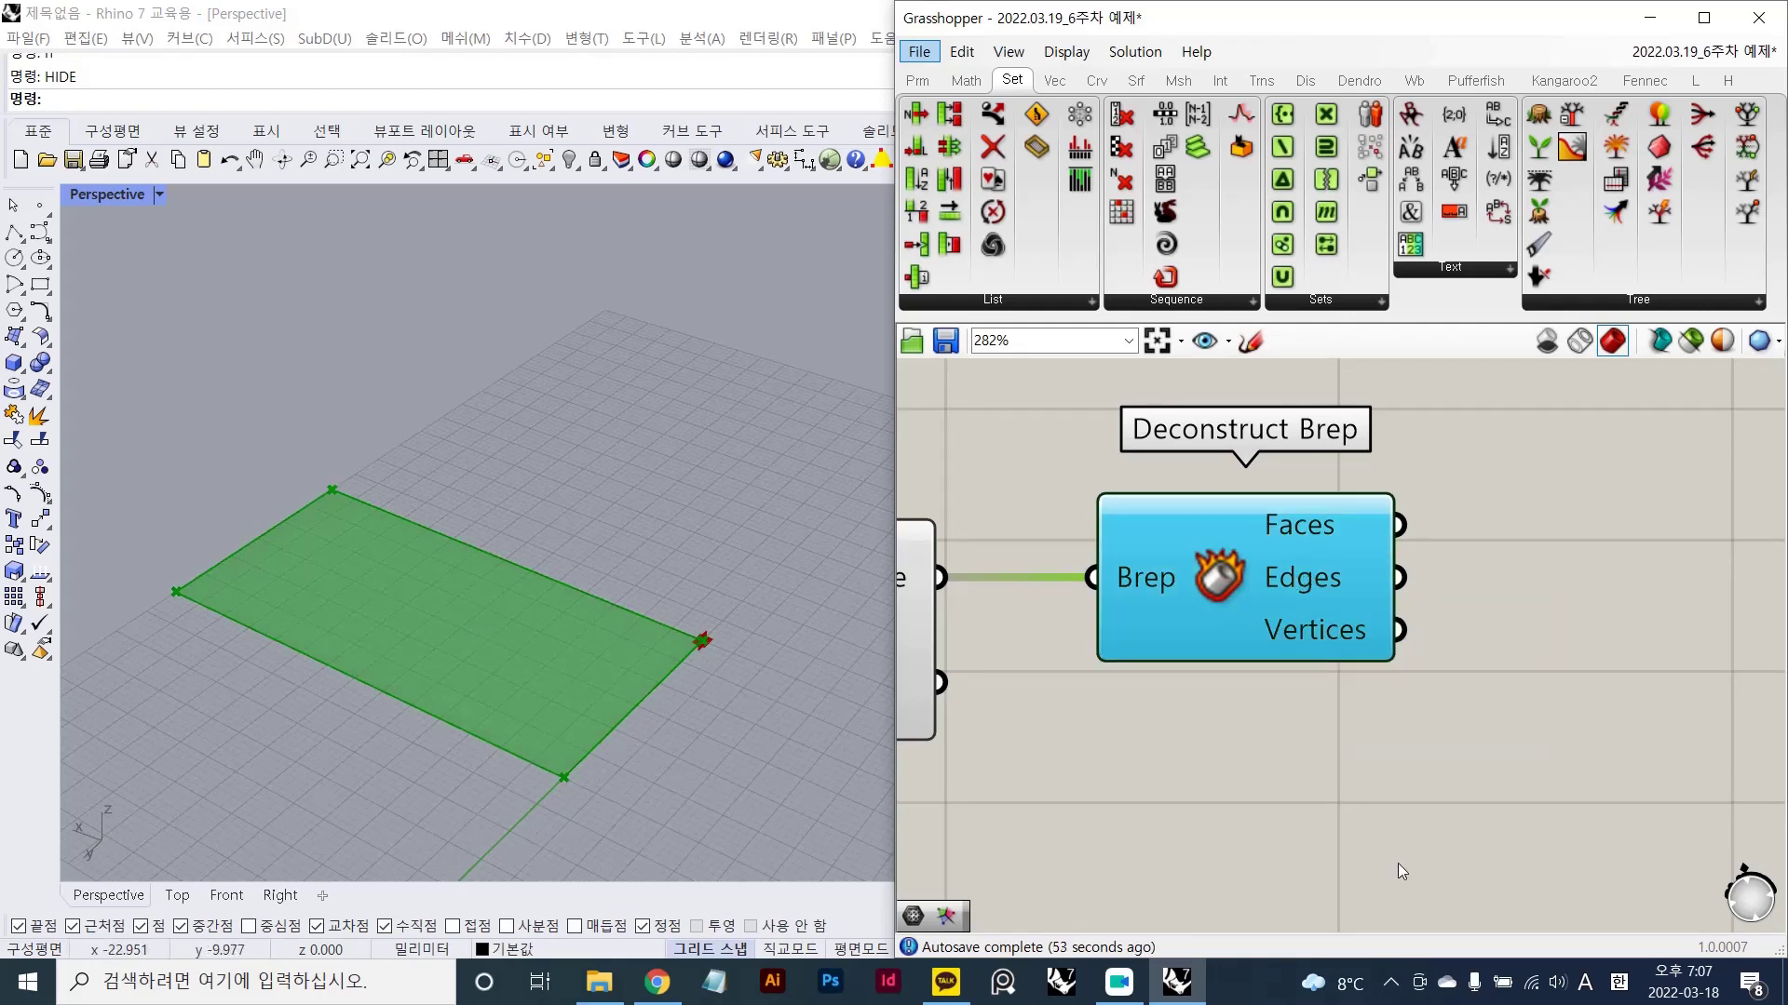
pyautogui.click(1333, 807)
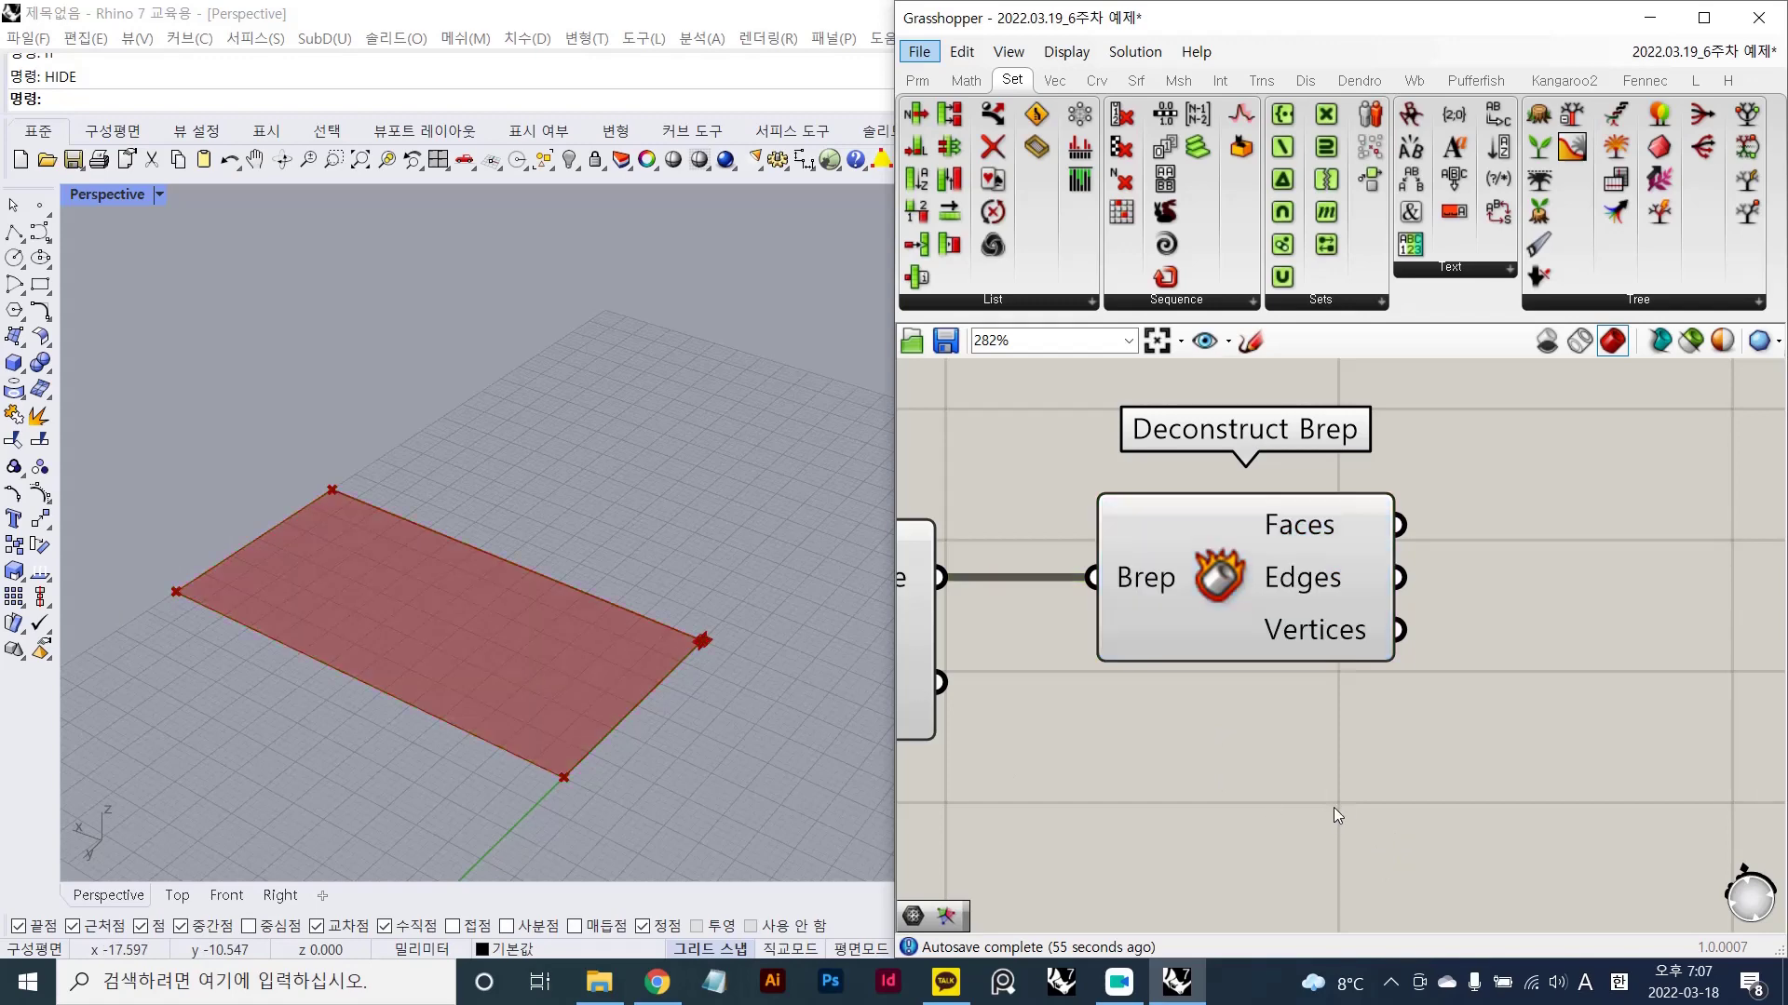
pyautogui.scroll(-2, 1333, 807)
pyautogui.scroll(4, 1216, 702)
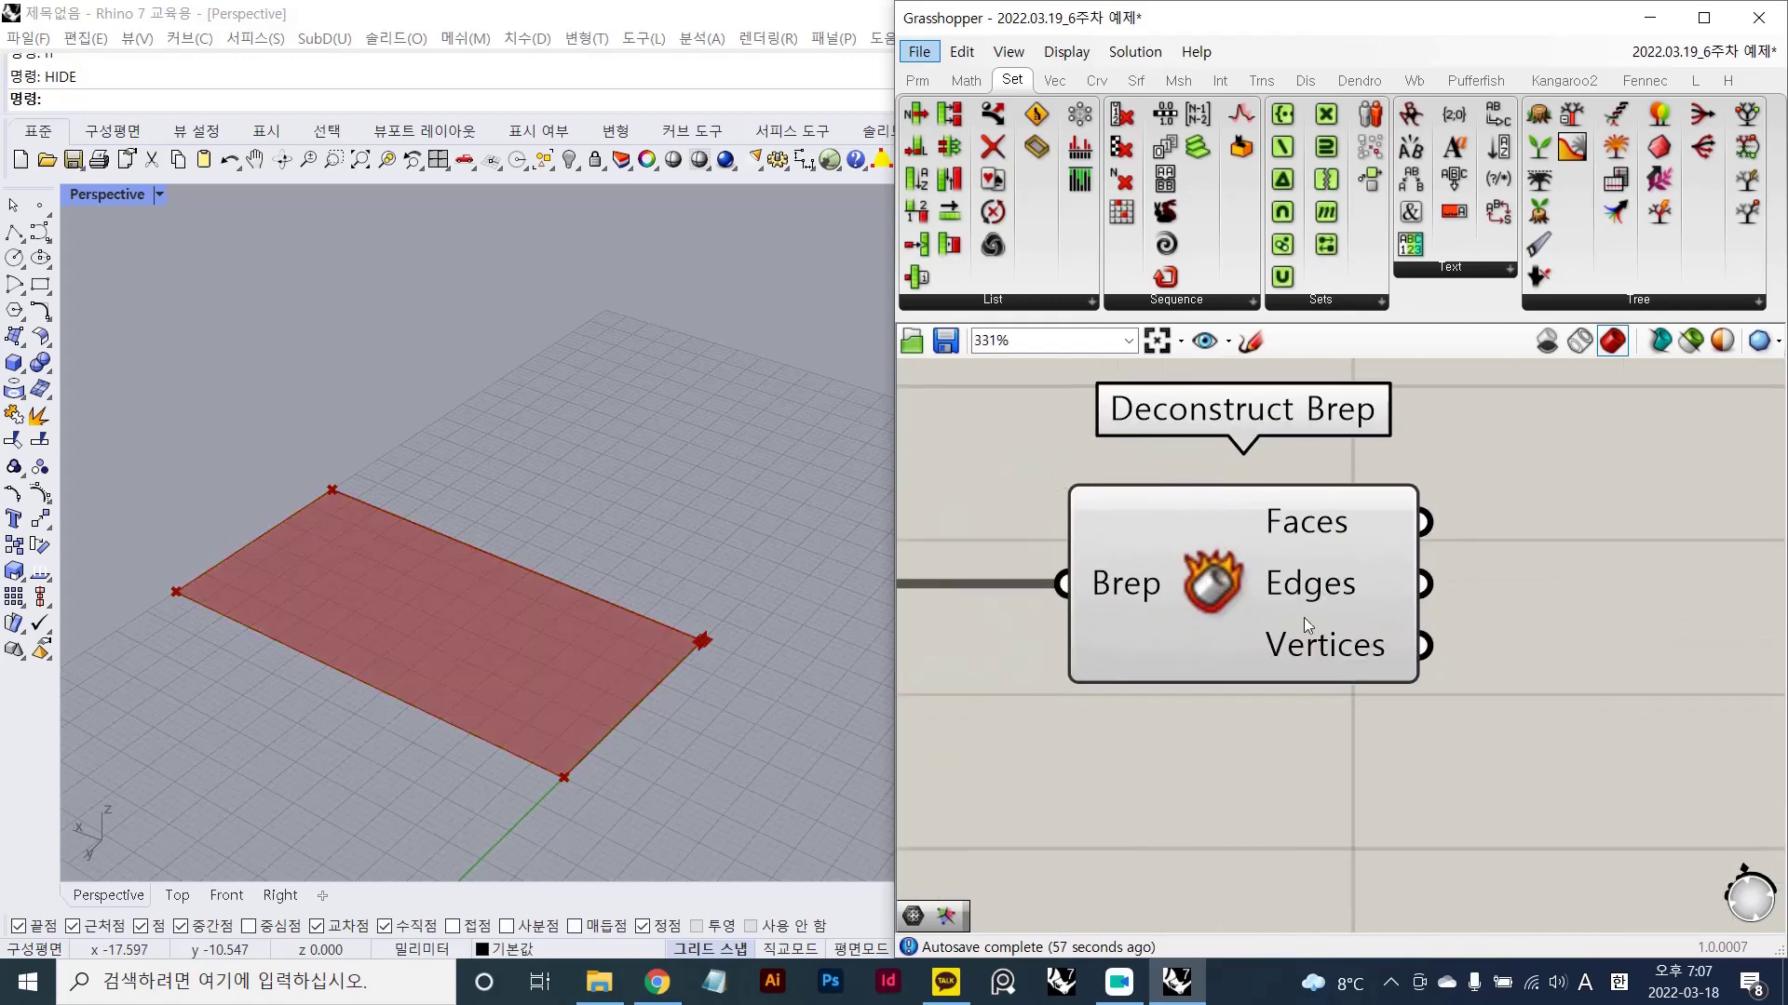
# - Shift the Deconstruct Brep component a little closer to the Rectangle component
pyautogui.click(1250, 618)
pyautogui.moveTo(1250, 618); pyautogui.dragTo(1225, 620)
pyautogui.click(1268, 748)
# - Add a Panel beside Deconstruct Brep, connect it to the Edges output, and make it taller to show every item
pyautogui.moveTo(1405, 648); pyautogui.dragTo(1318, 674, button='right')
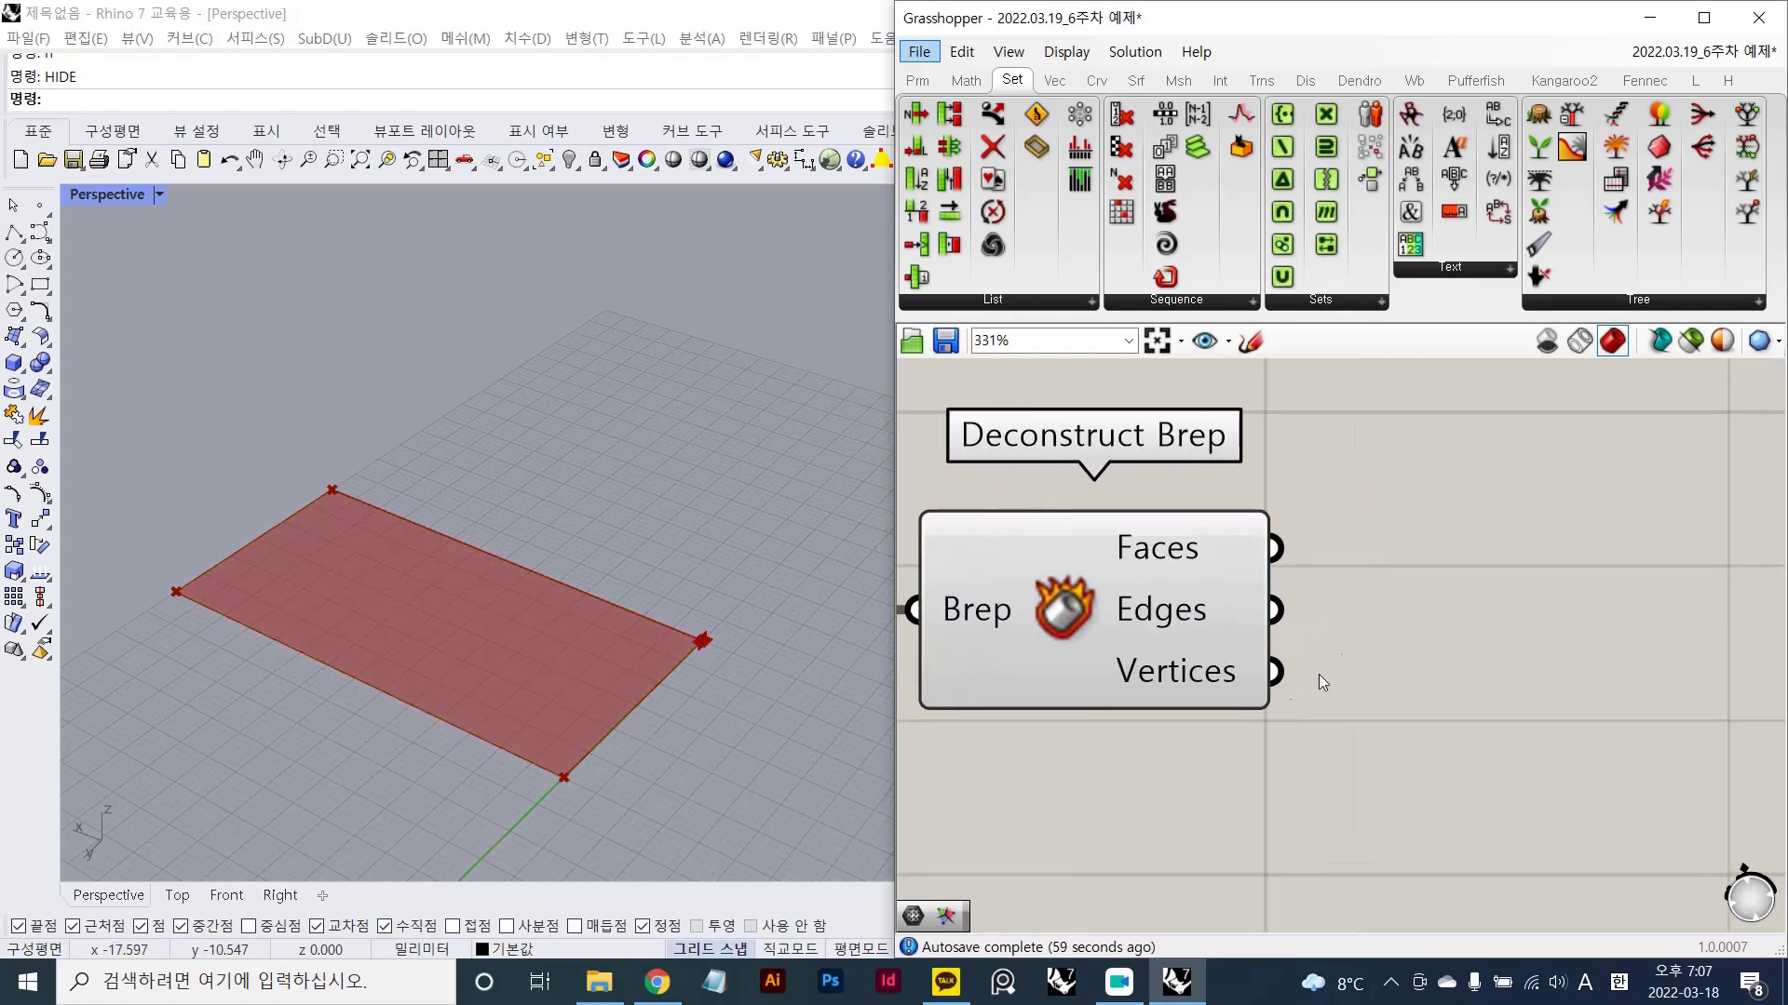
pyautogui.doubleClick(1365, 623)
pyautogui.write('"')
pyautogui.press('Return')
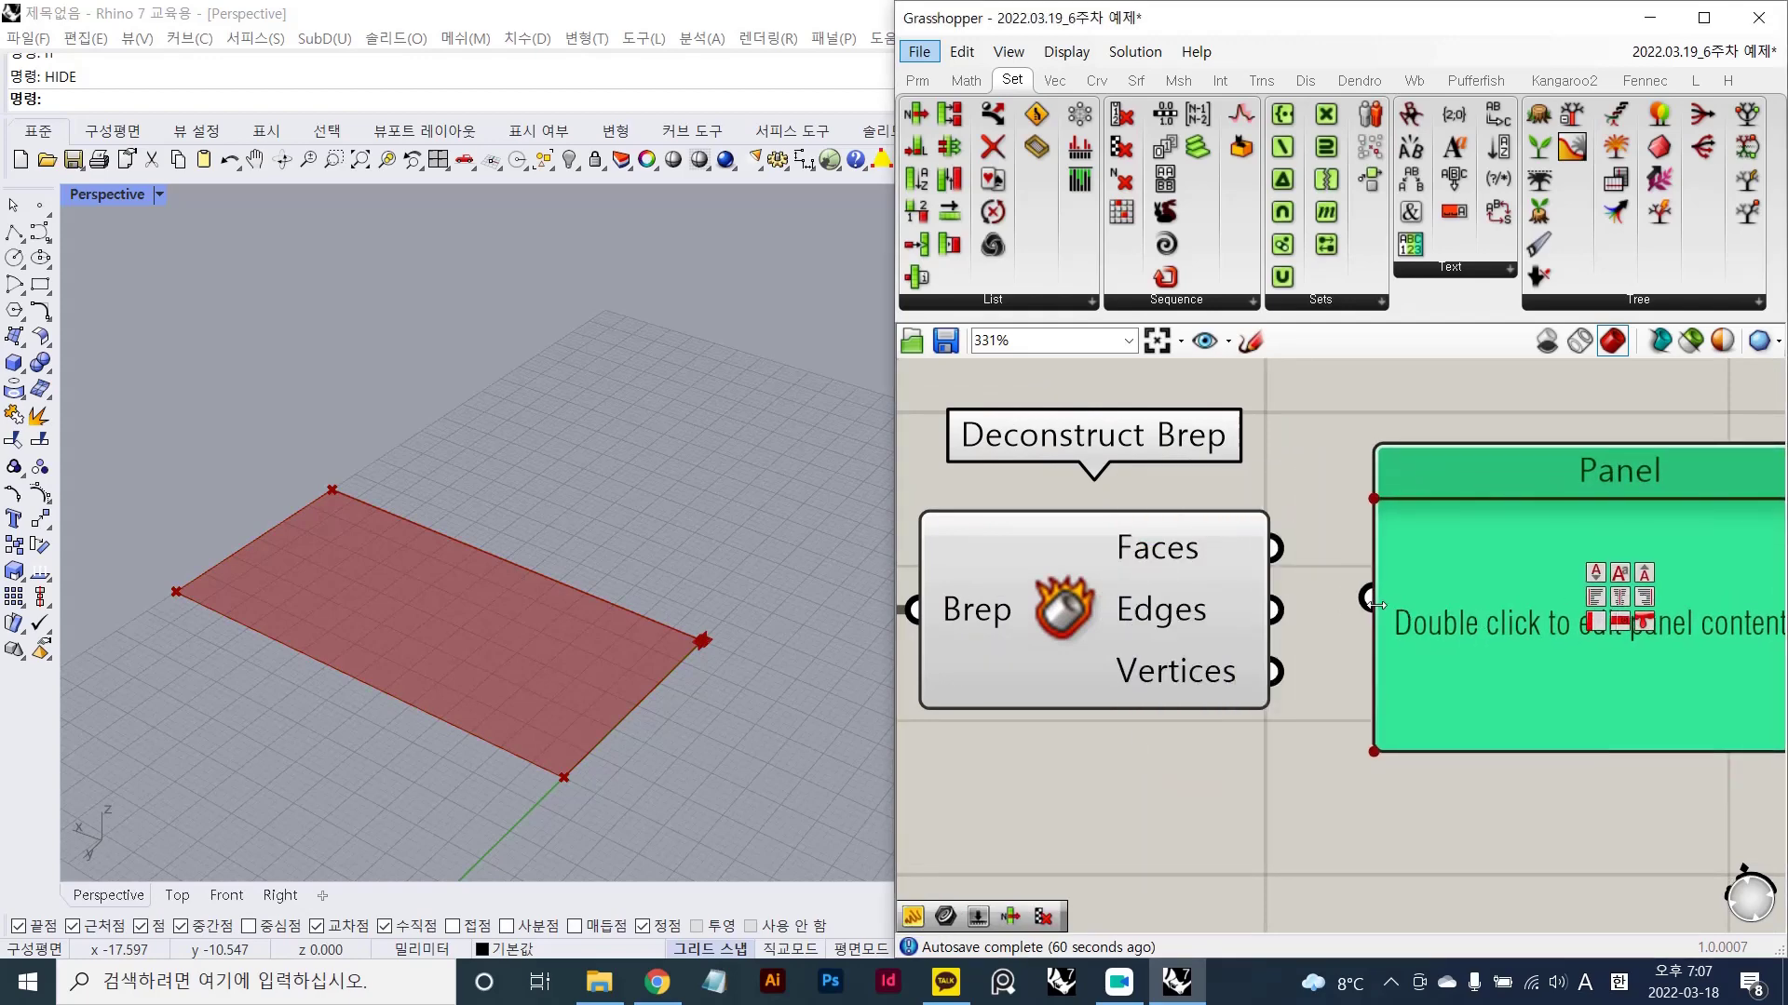
pyautogui.moveTo(1367, 605); pyautogui.dragTo(1281, 623)
pyautogui.scroll(-2, 1281, 623)
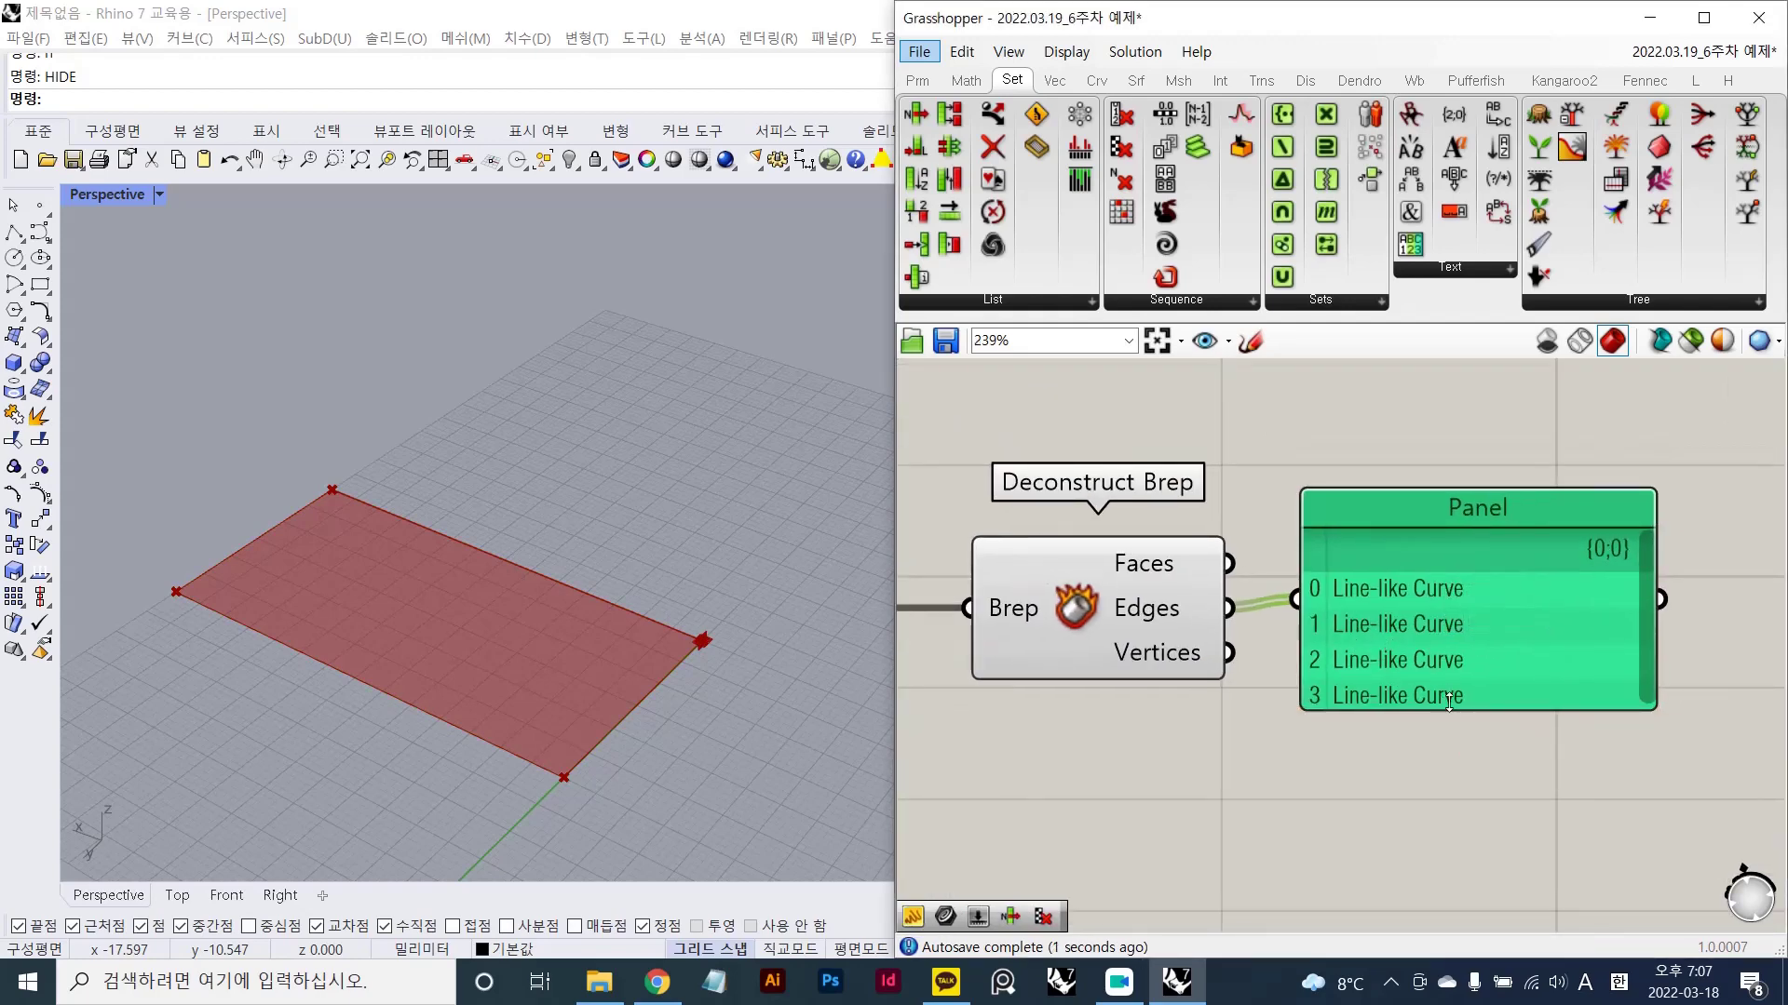
pyautogui.moveTo(1449, 705); pyautogui.dragTo(1441, 794)
pyautogui.scroll(-1, 1274, 614)
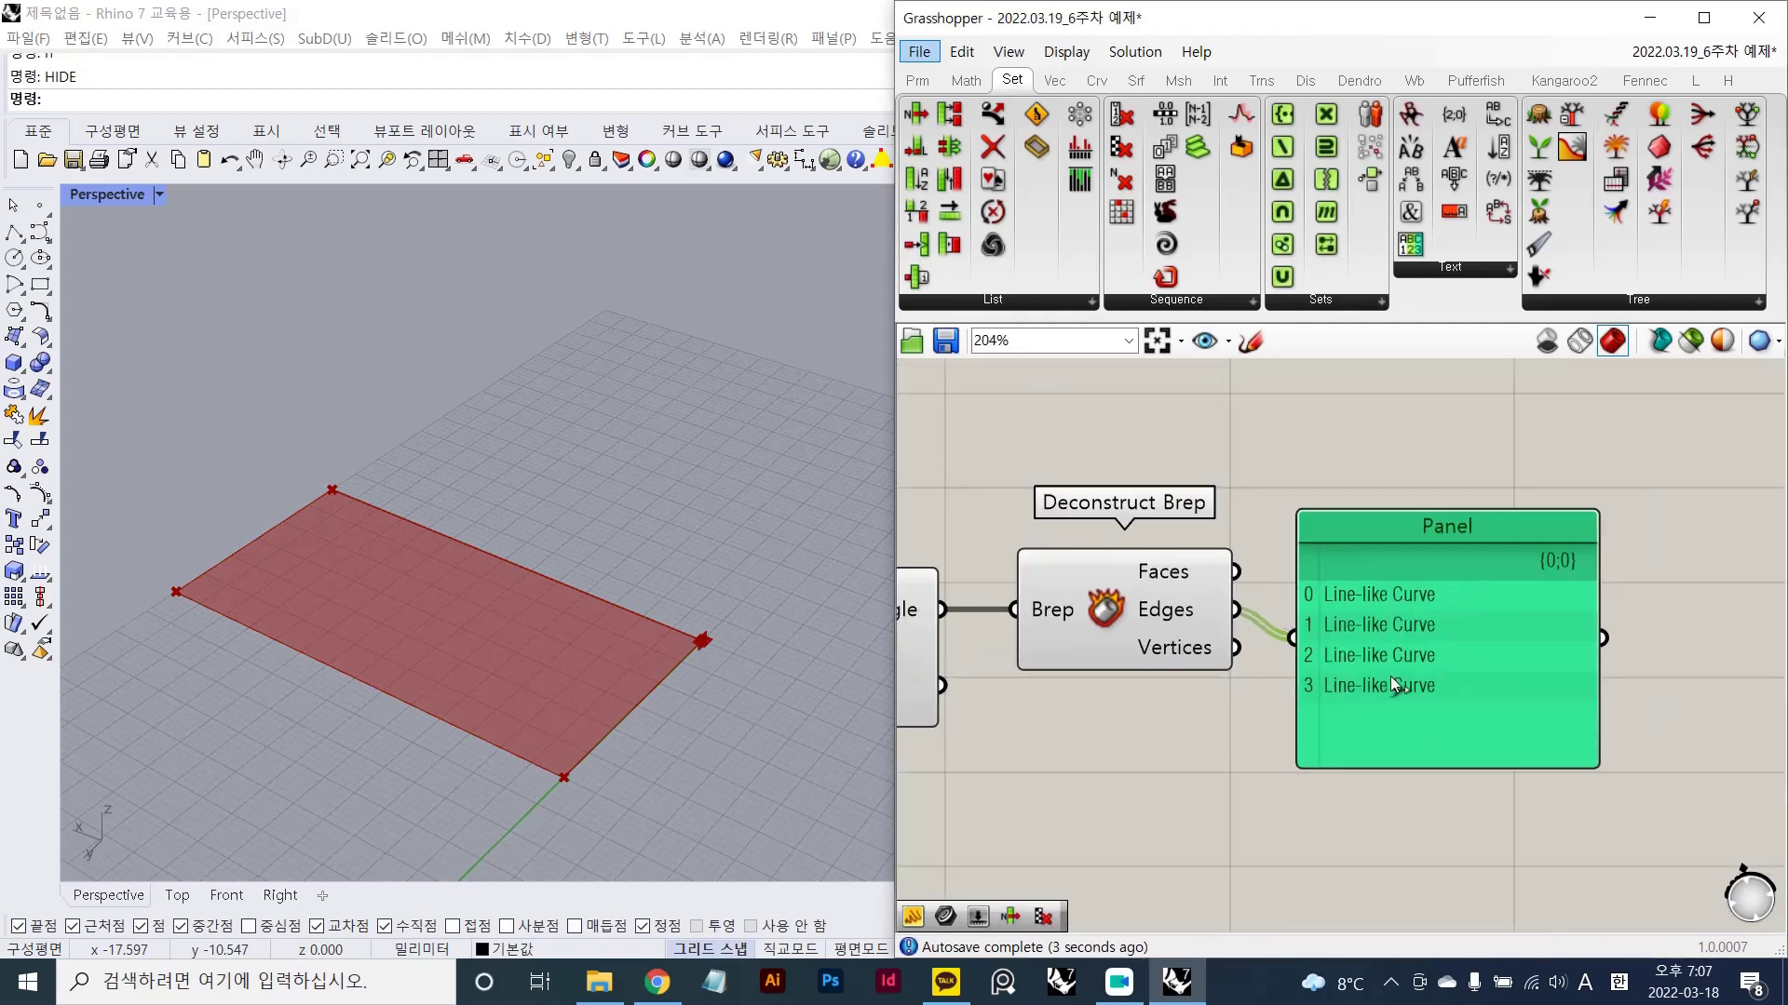
pyautogui.click(1389, 775)
# - Add a Sort List component and place it below the Panel
pyautogui.moveTo(1371, 784); pyautogui.dragTo(1281, 666, button='right')
pyautogui.doubleClick(1299, 721)
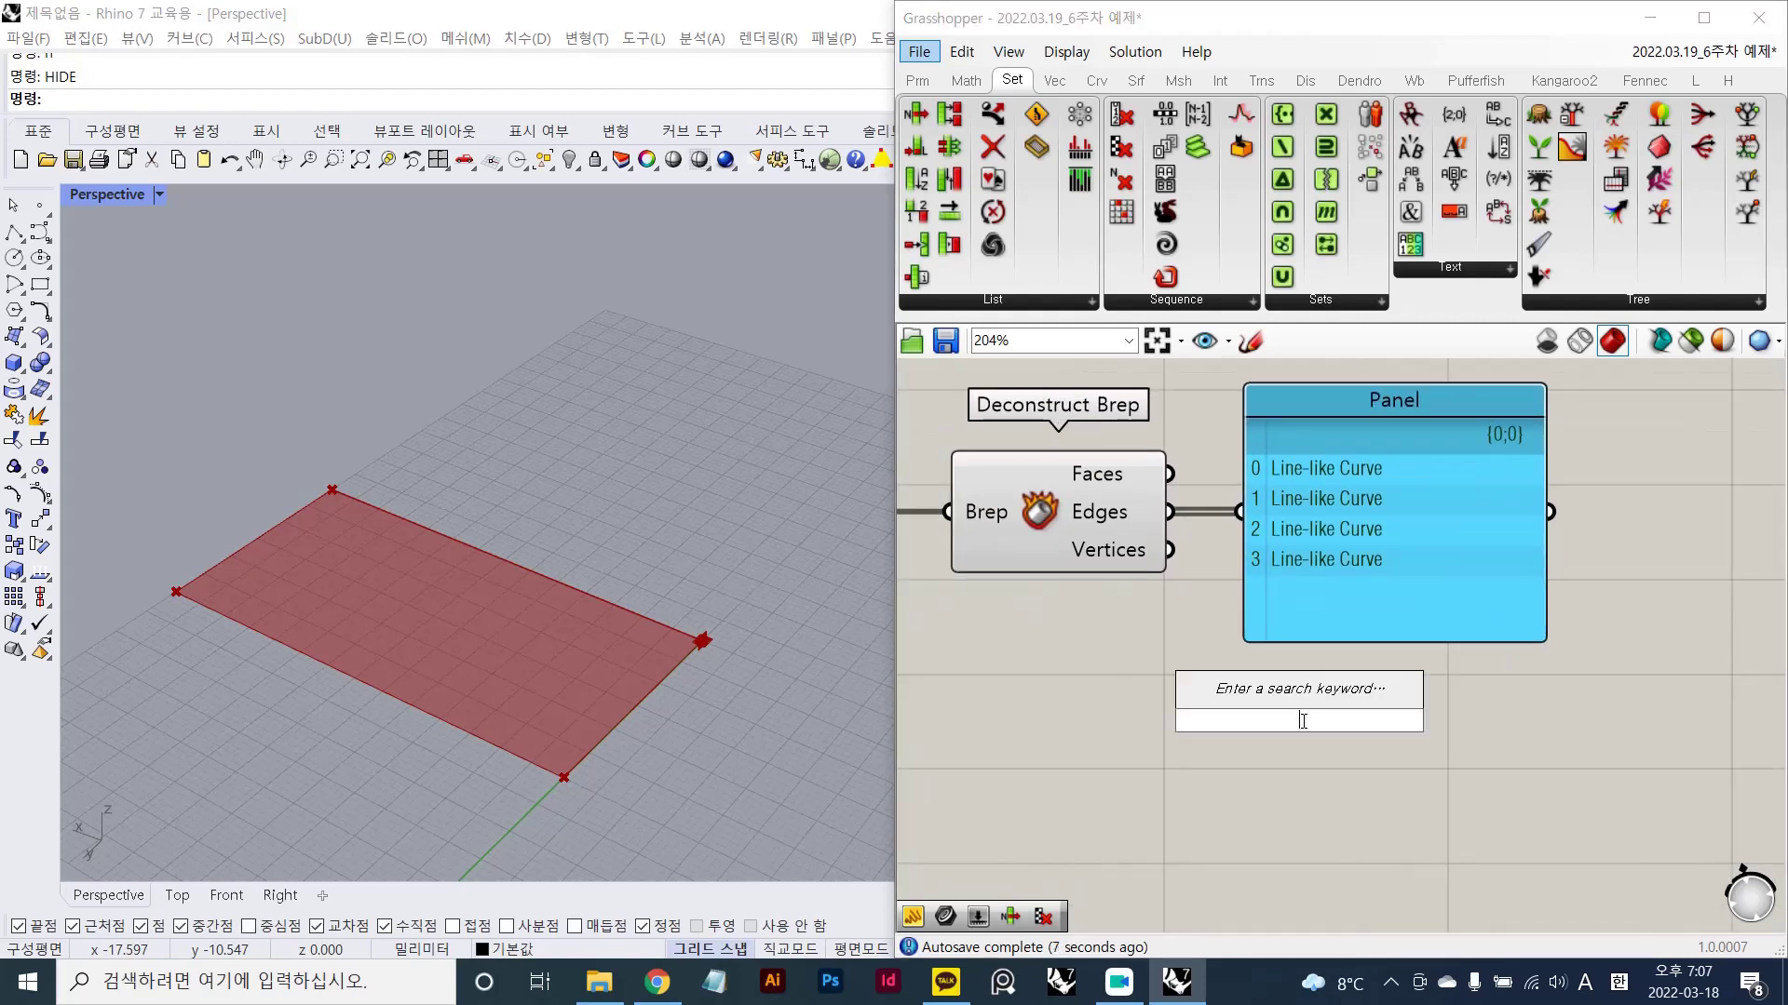
pyautogui.write('sortlist')
pyautogui.press('Return')
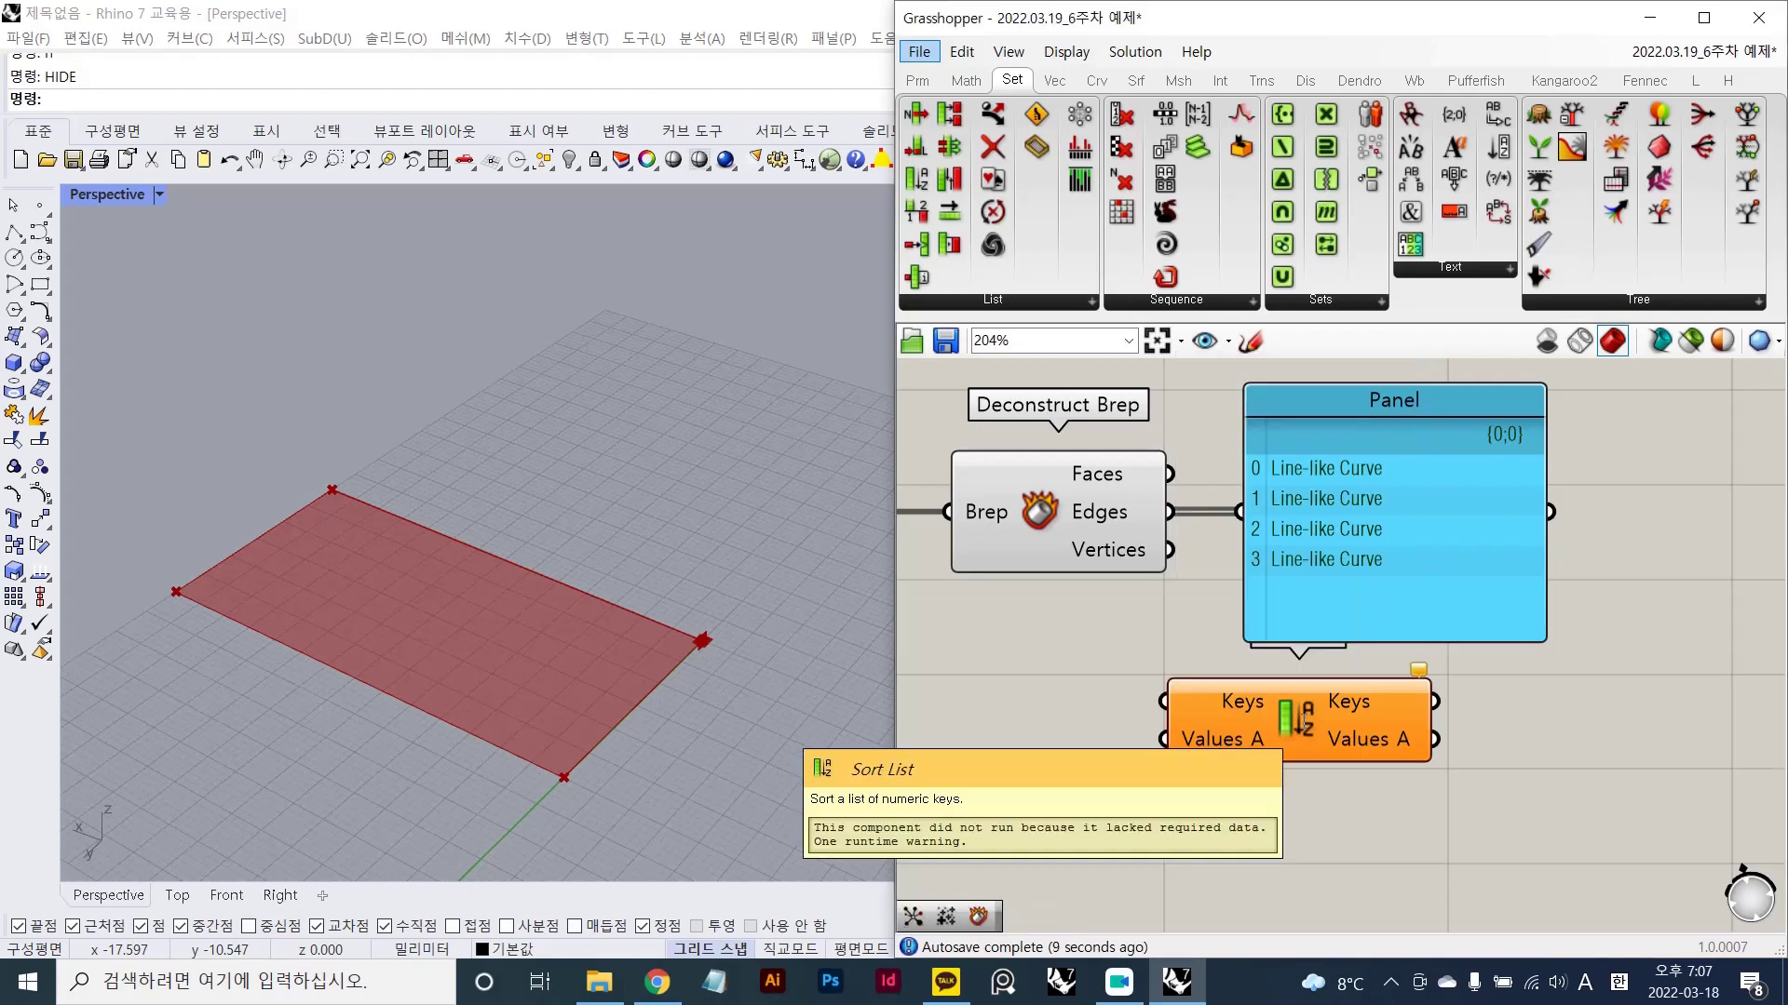
pyautogui.moveTo(1299, 736); pyautogui.dragTo(1452, 782)
# - Add a curve Length component below Deconstruct Brep, on the input side of Sort List
pyautogui.click(1132, 729)
pyautogui.doubleClick(1134, 732)
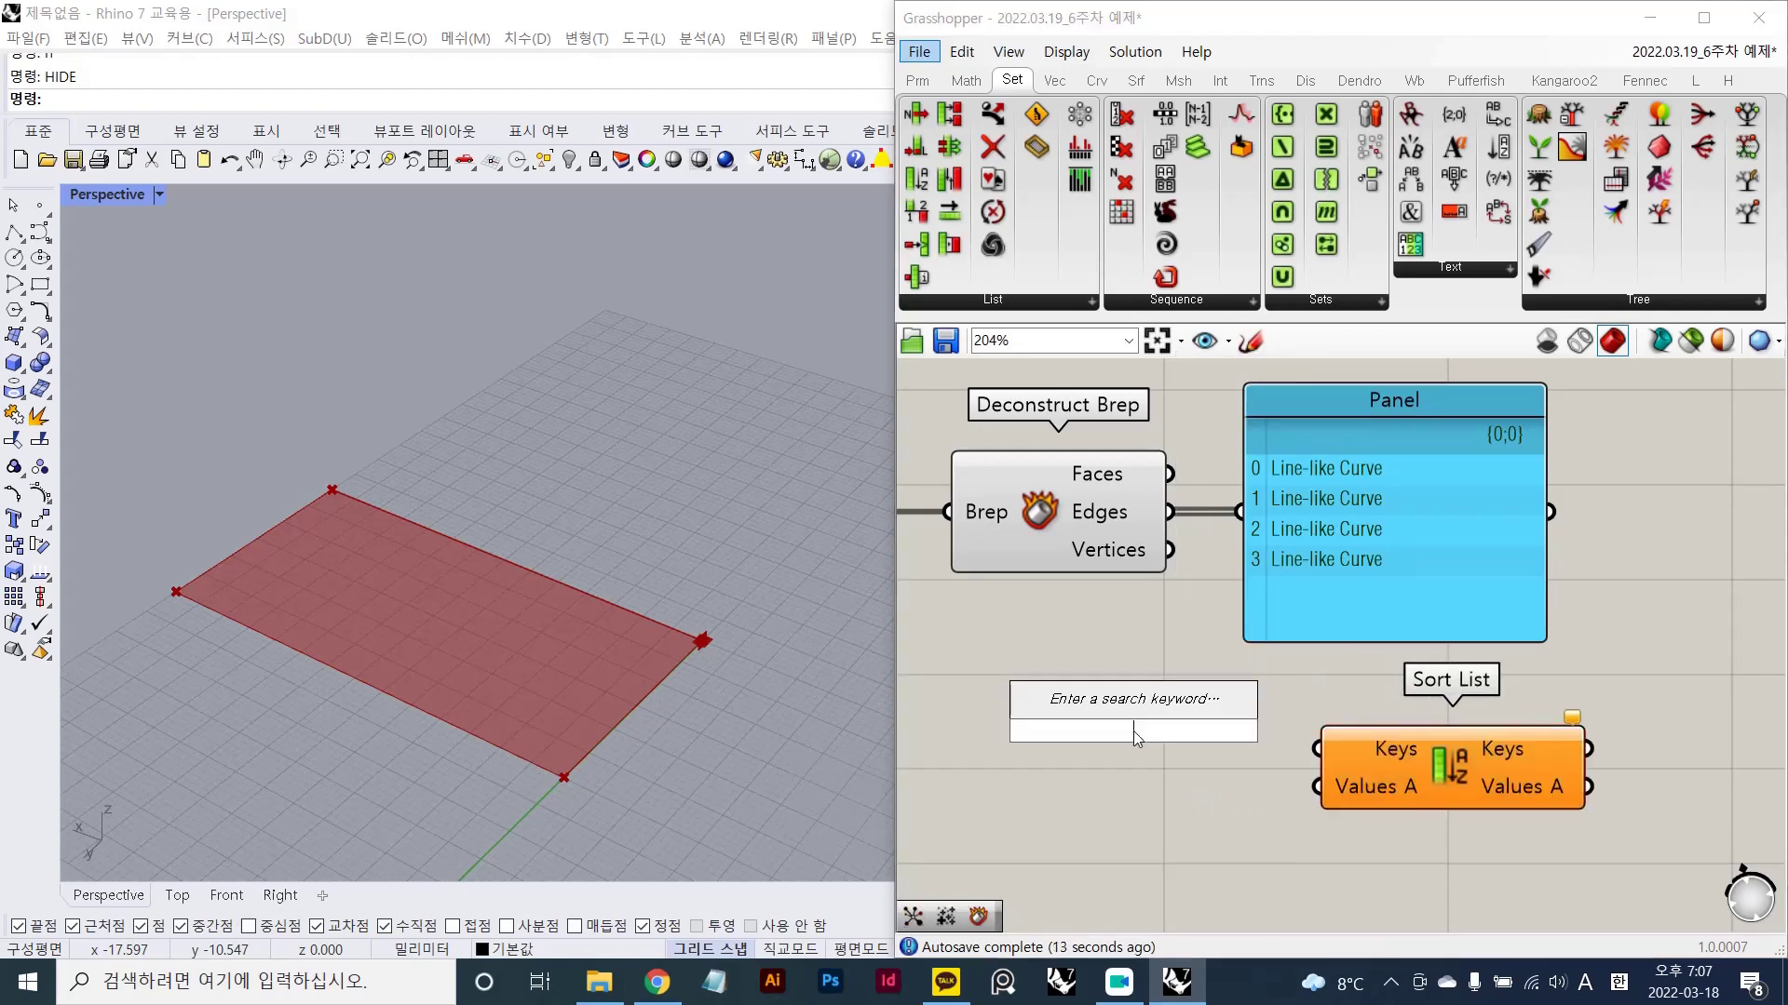
pyautogui.write('lenthg')
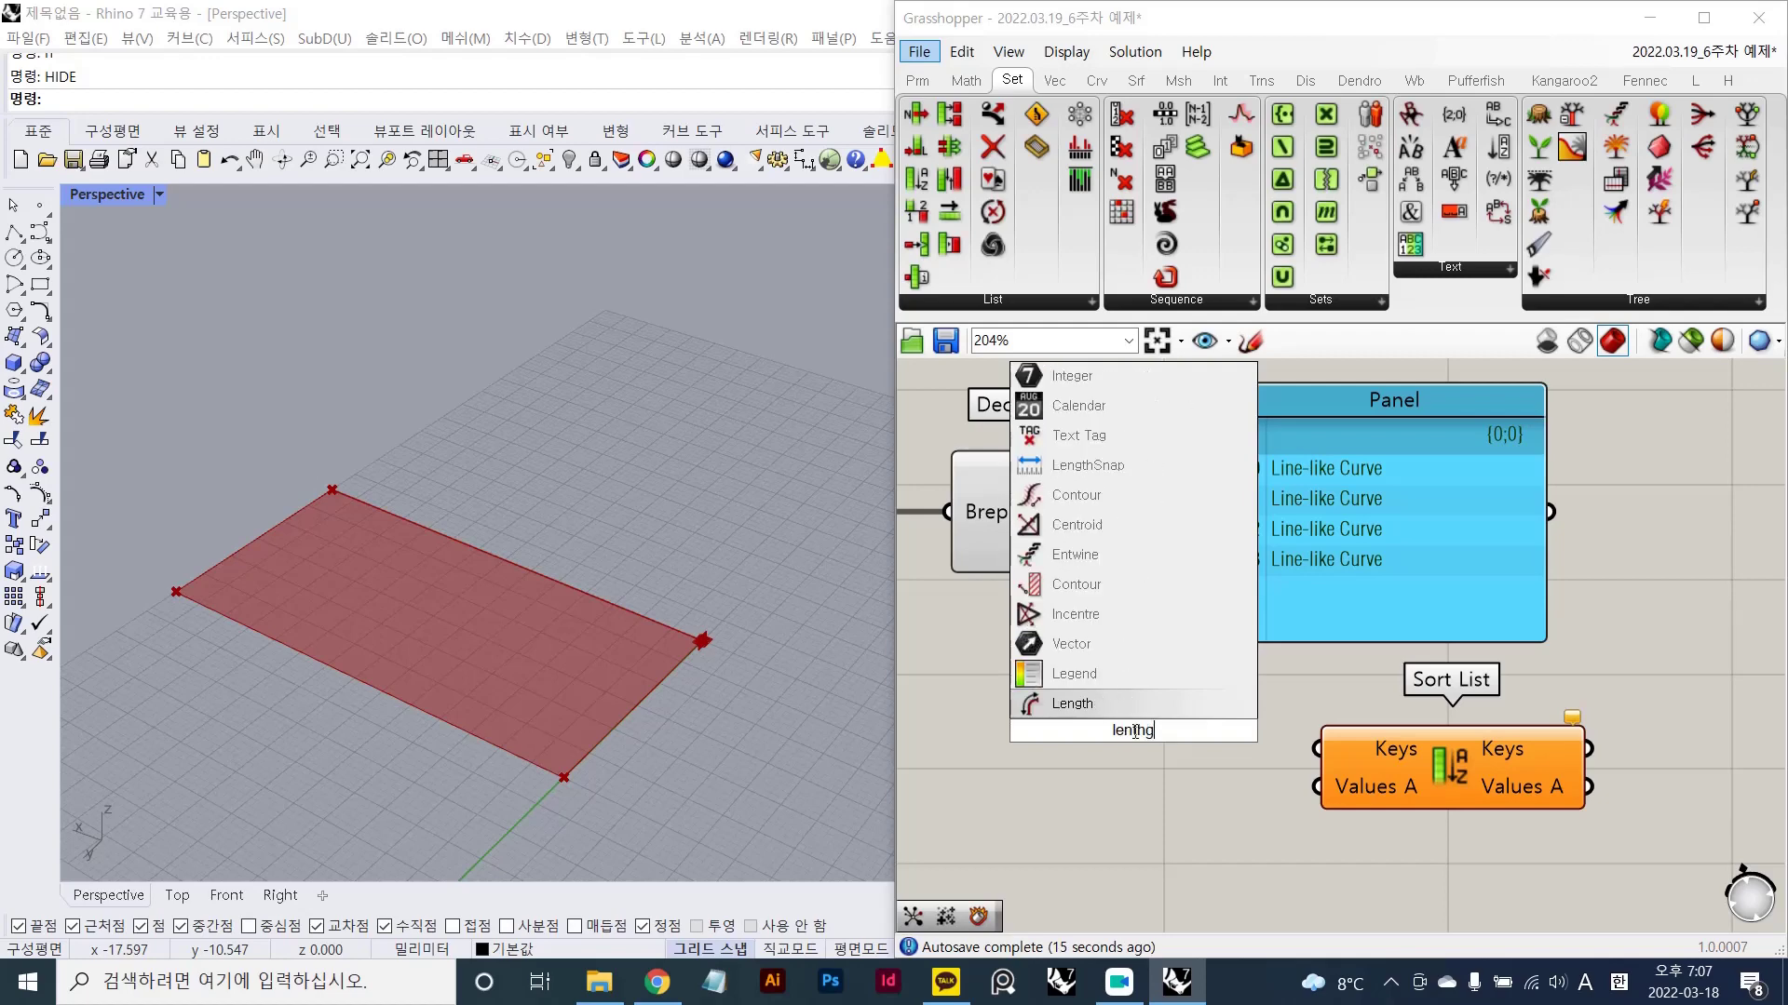
pyautogui.press('Return')
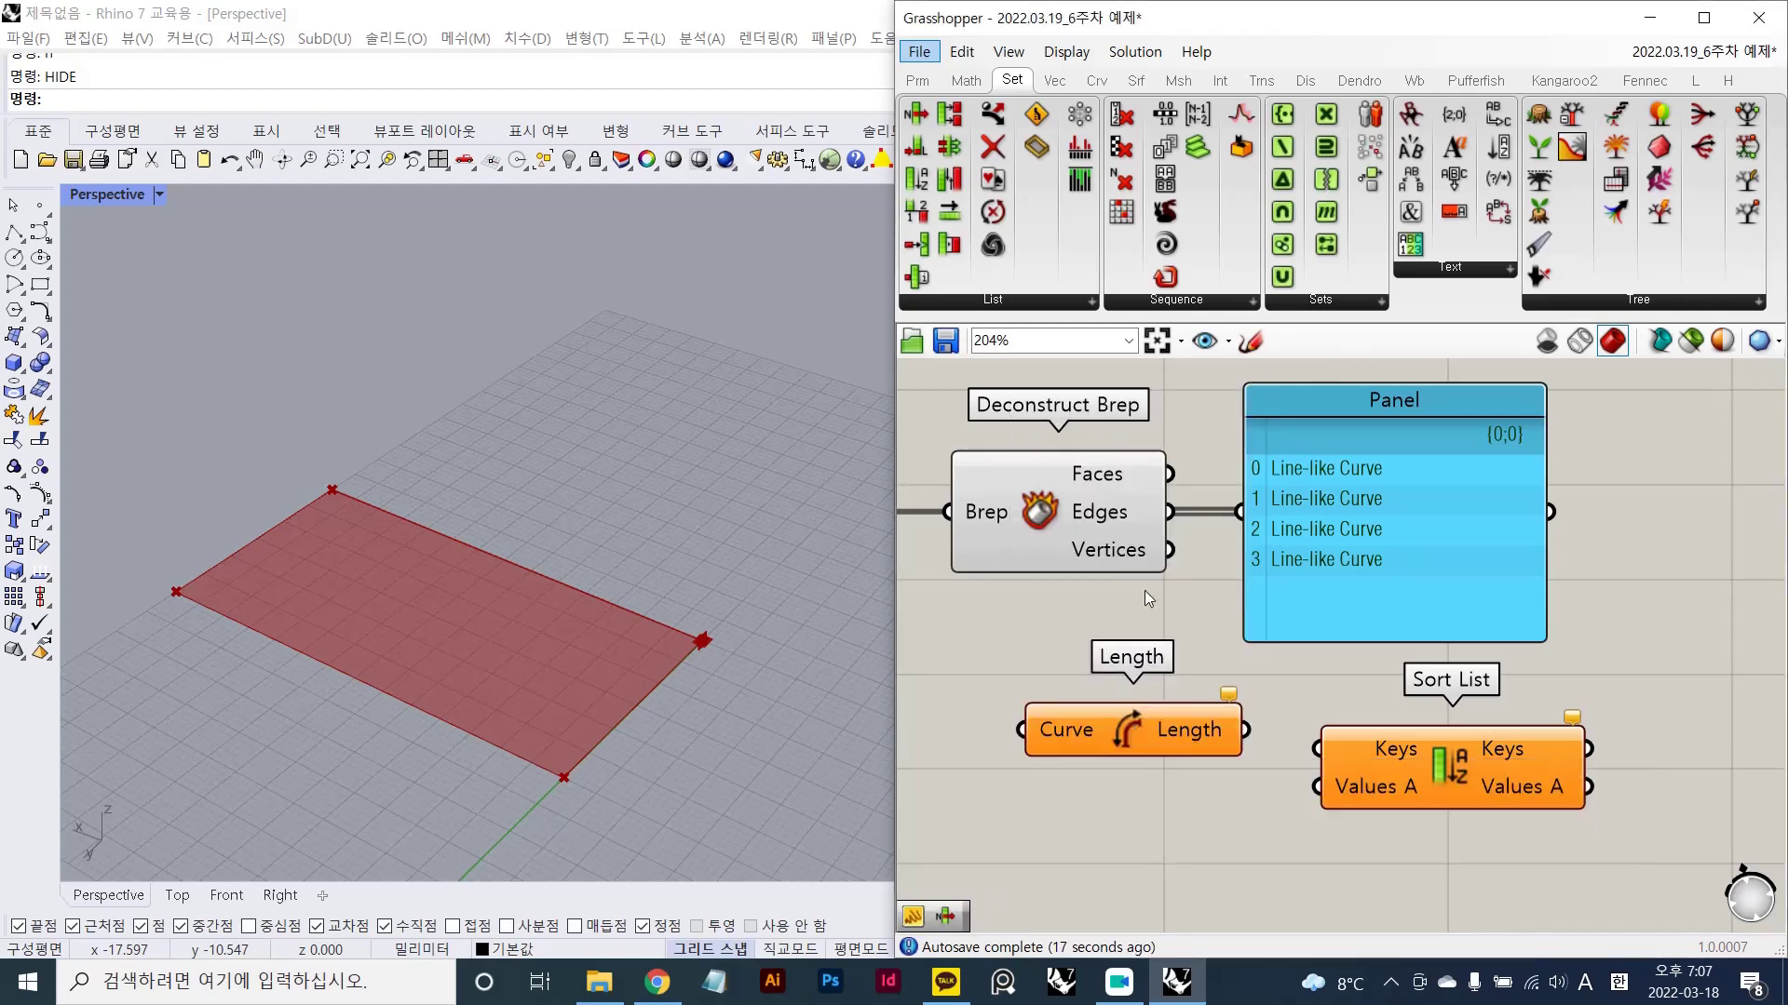
pyautogui.moveTo(1260, 710); pyautogui.dragTo(1306, 628, button='right')
pyautogui.click(1460, 672)
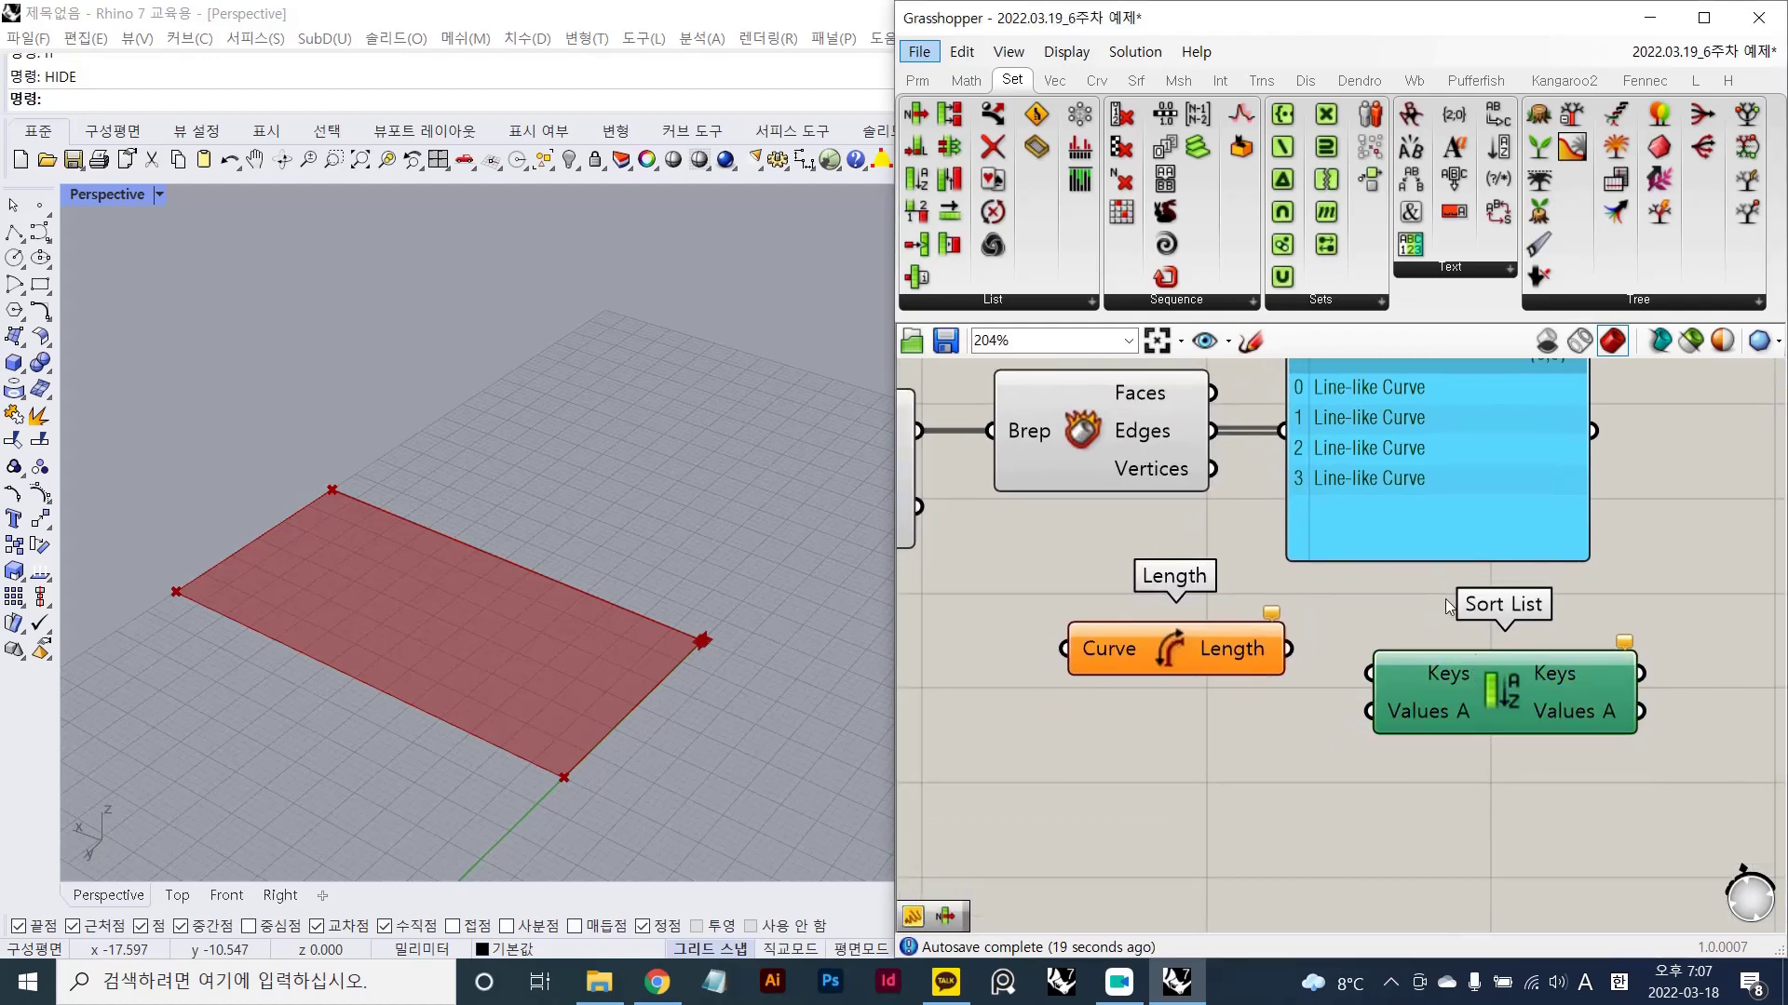
# - Delete the Panel listing the edges and move Sort List up into the freed space
pyautogui.moveTo(1381, 475); pyautogui.dragTo(1309, 557, button='right')
pyautogui.click(1309, 557)
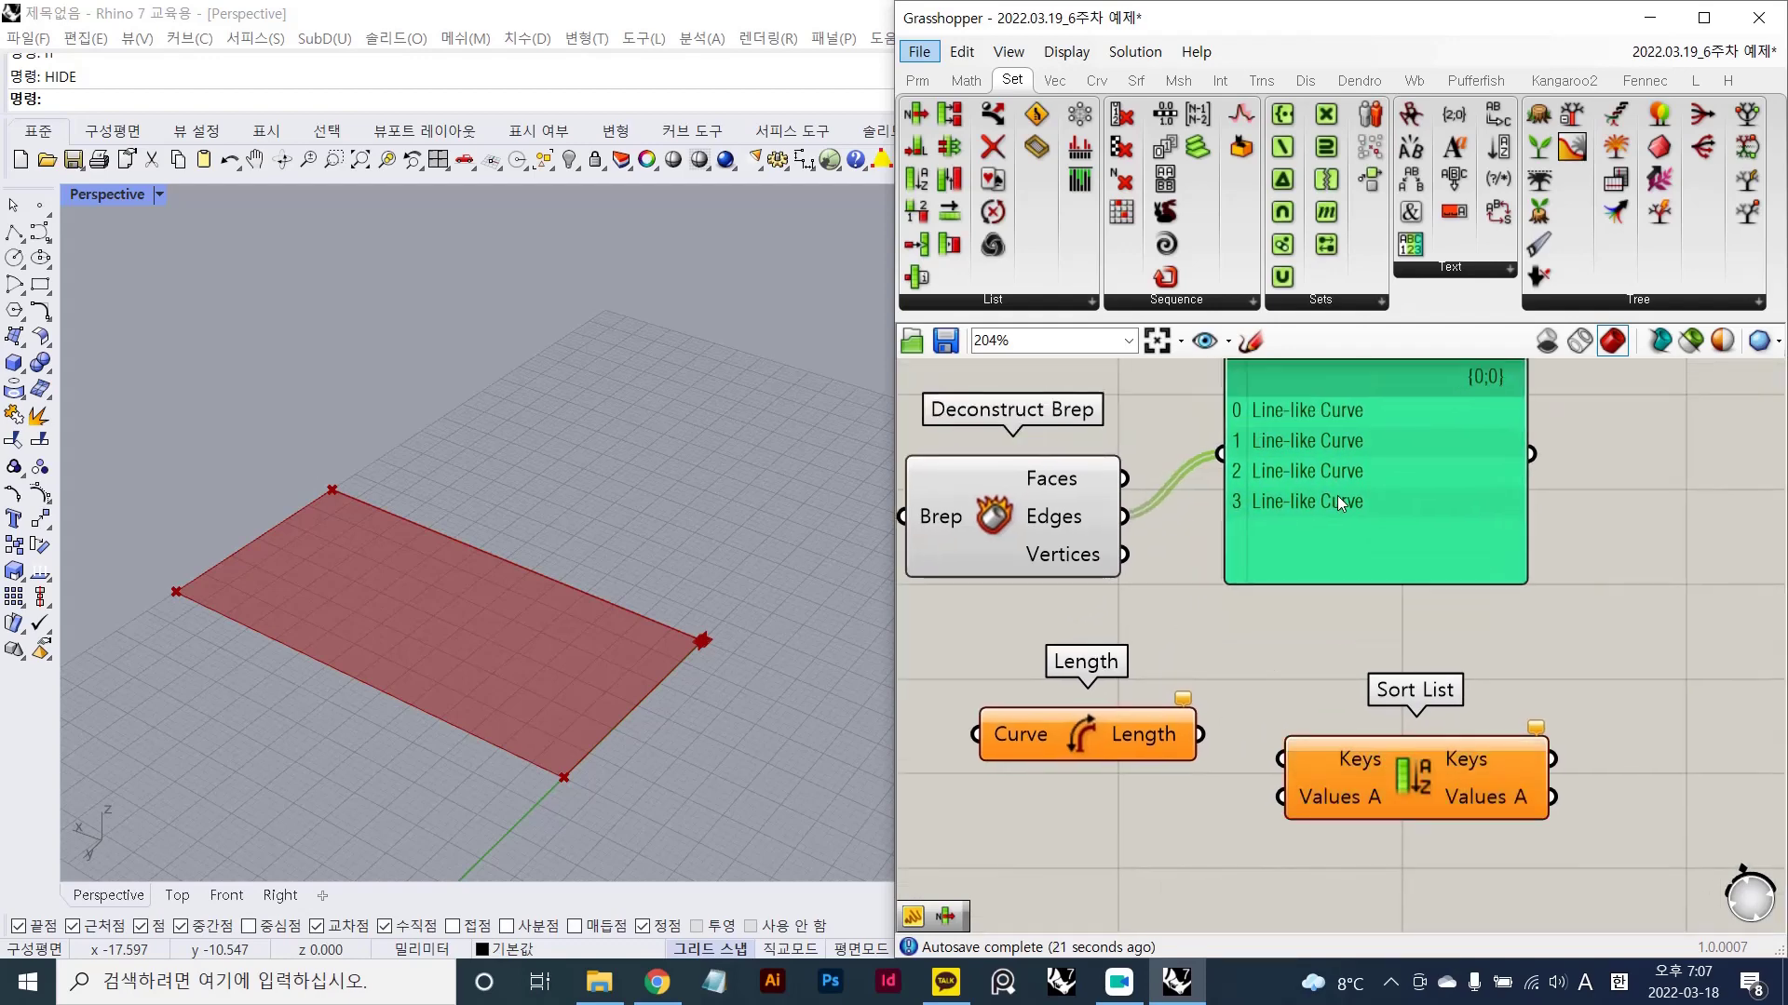
pyautogui.press('Delete')
pyautogui.moveTo(1363, 773); pyautogui.dragTo(1394, 601)
pyautogui.moveTo(1346, 649); pyautogui.dragTo(1216, 679, button='right')
pyautogui.scroll(3, 1253, 655)
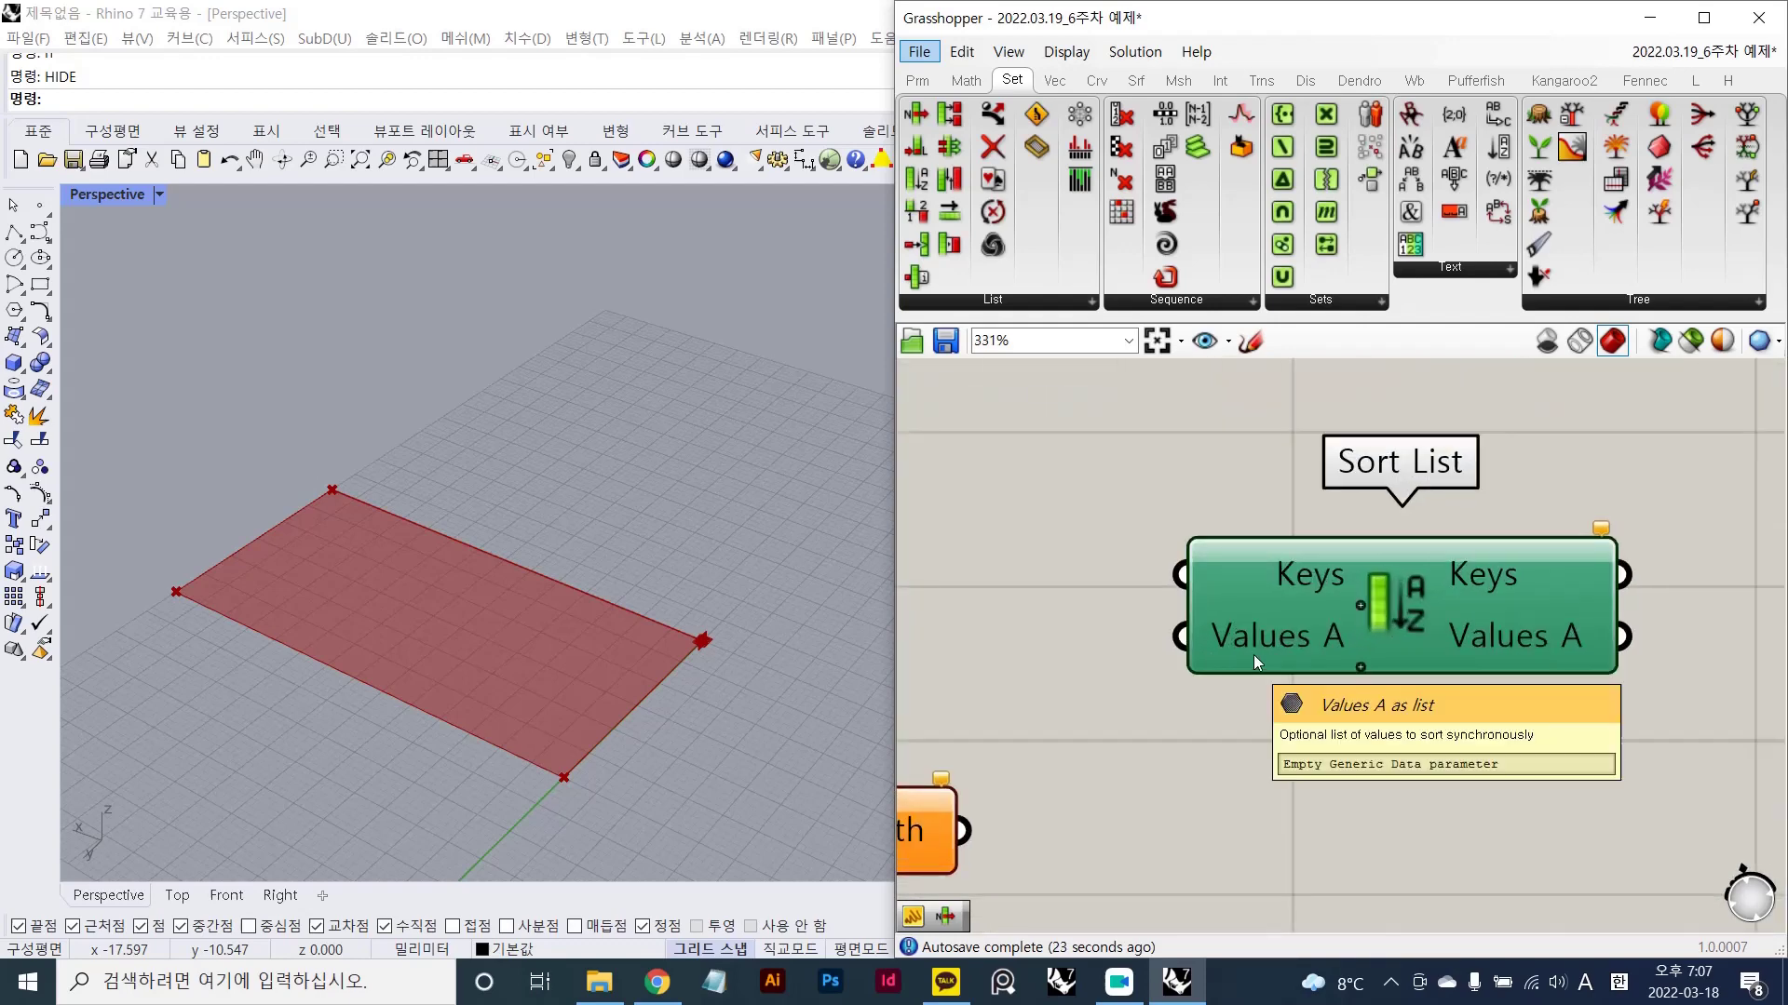
# - Move the Sort List component slightly farther from Deconstruct Brep and Length
pyautogui.scroll(-2, 1273, 646)
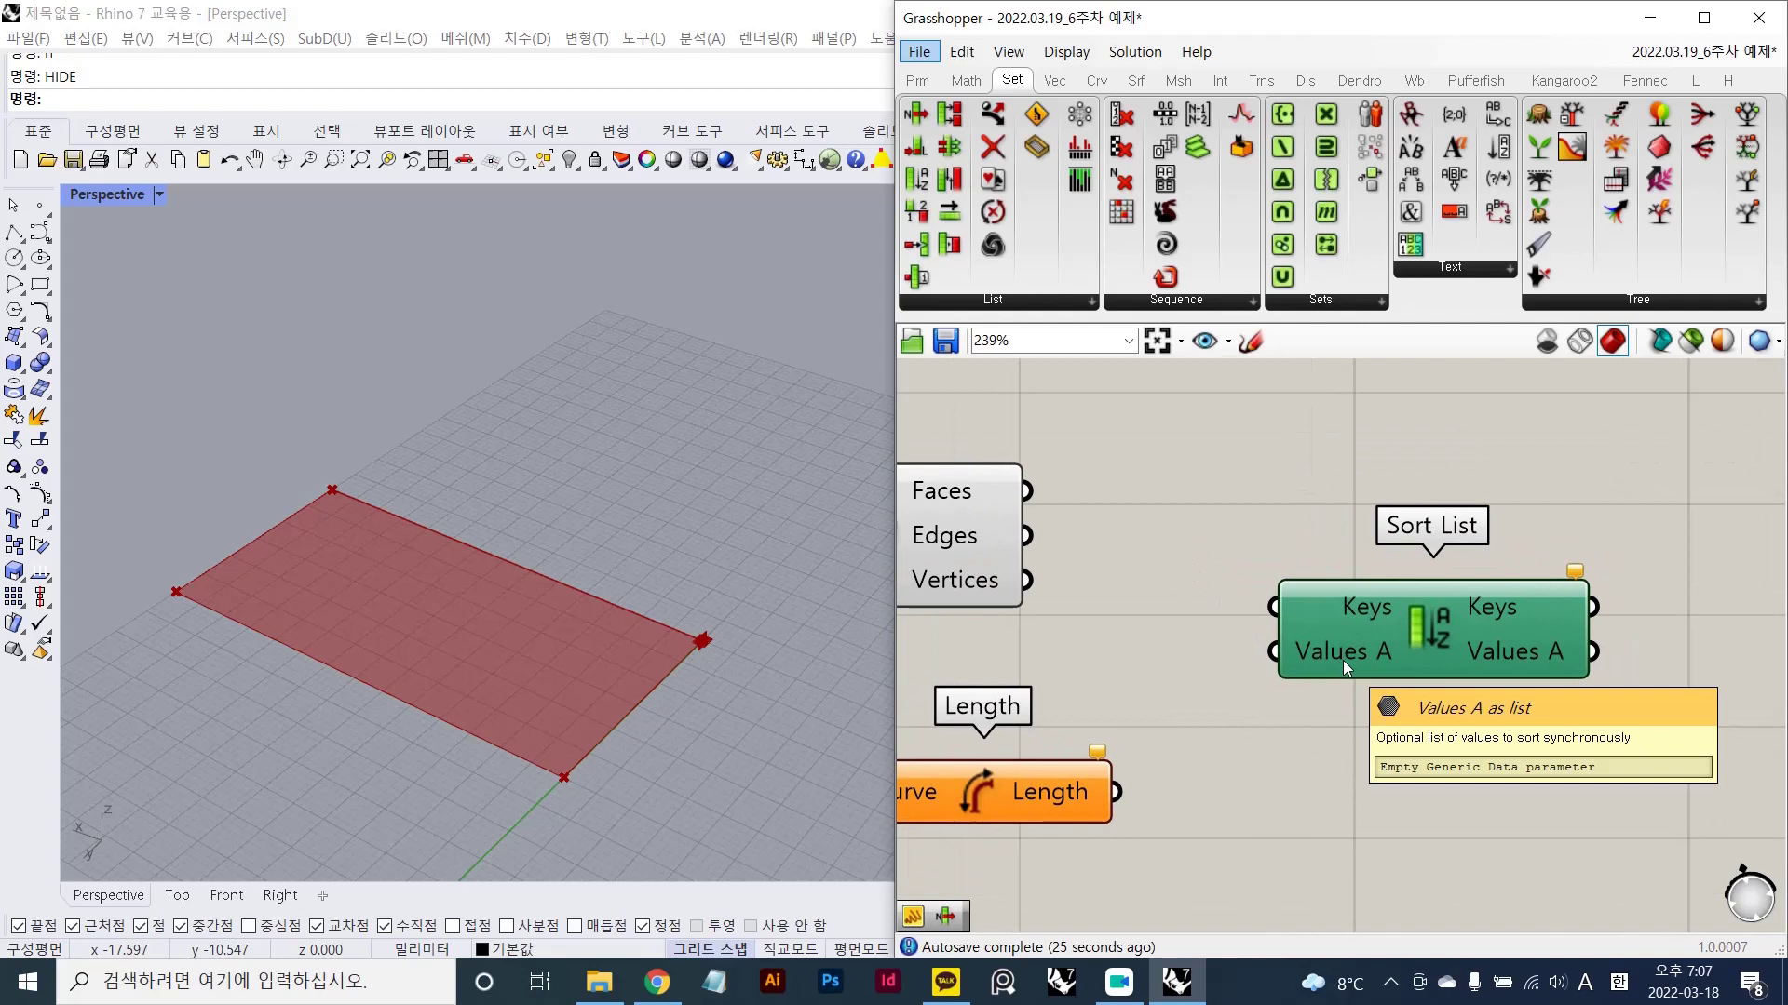
pyautogui.moveTo(1342, 661); pyautogui.dragTo(1413, 665)
pyautogui.click(1465, 726)
pyautogui.moveTo(1465, 726); pyautogui.dragTo(1285, 717, button='right')
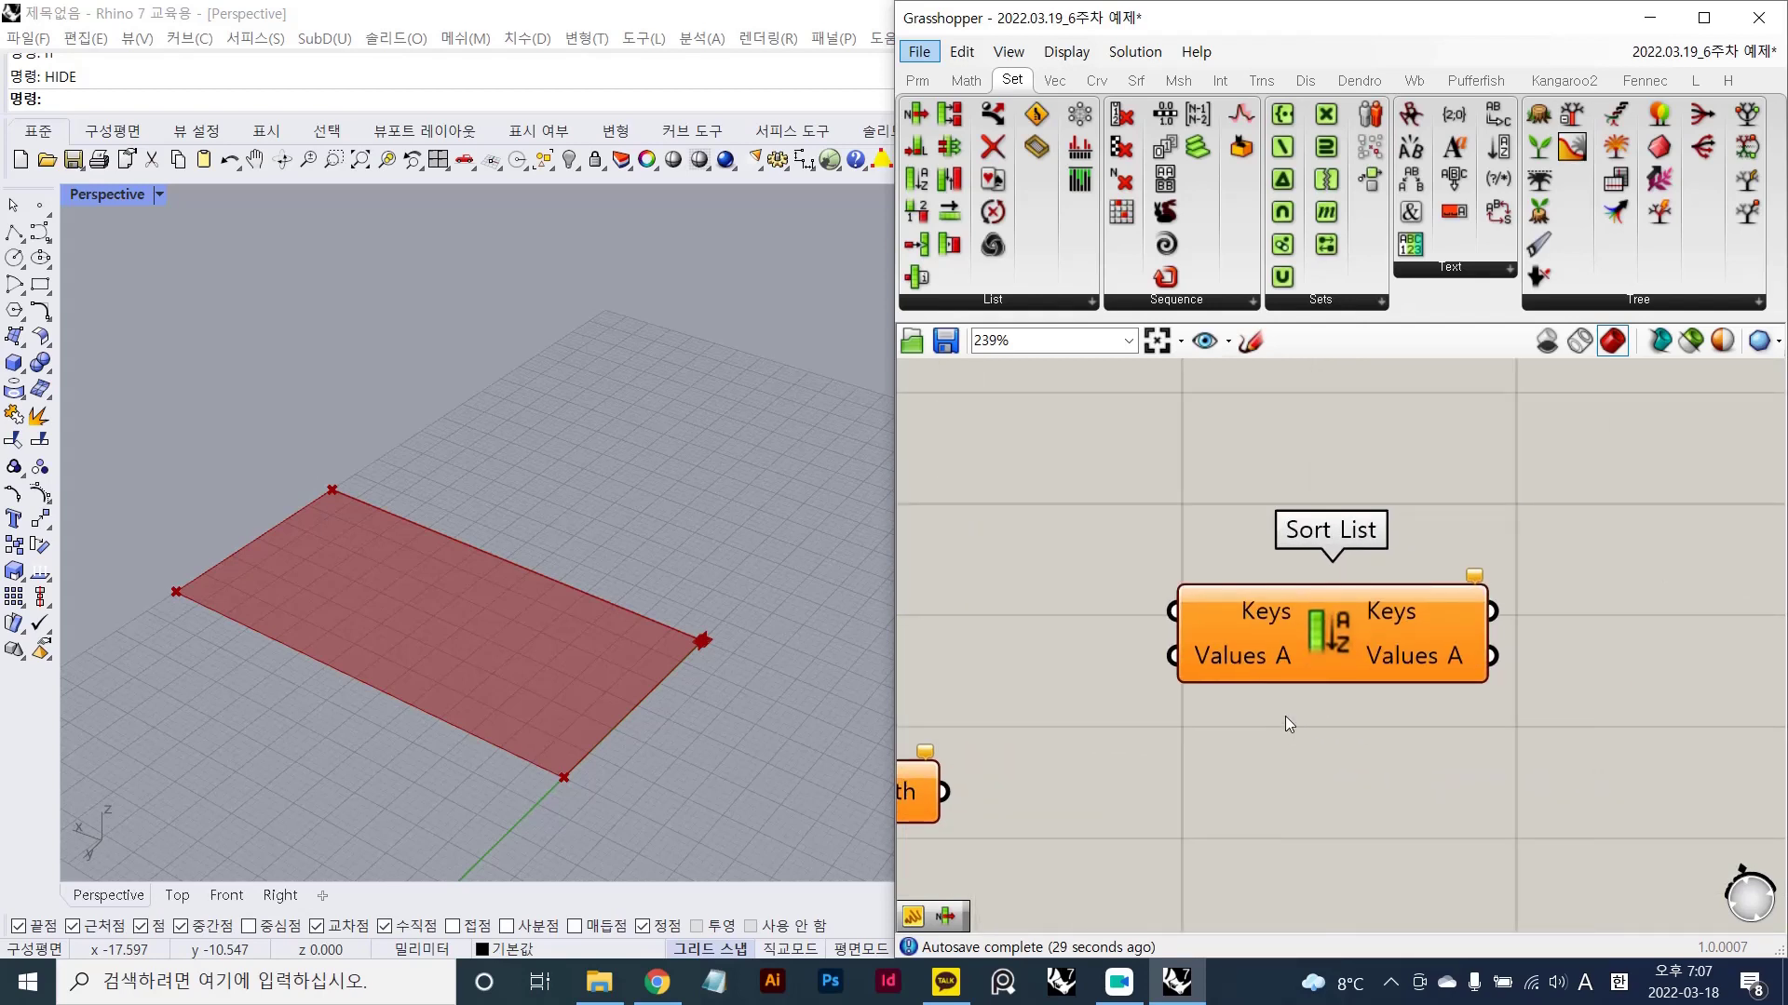
pyautogui.moveTo(1398, 630); pyautogui.dragTo(1468, 623, button='right')
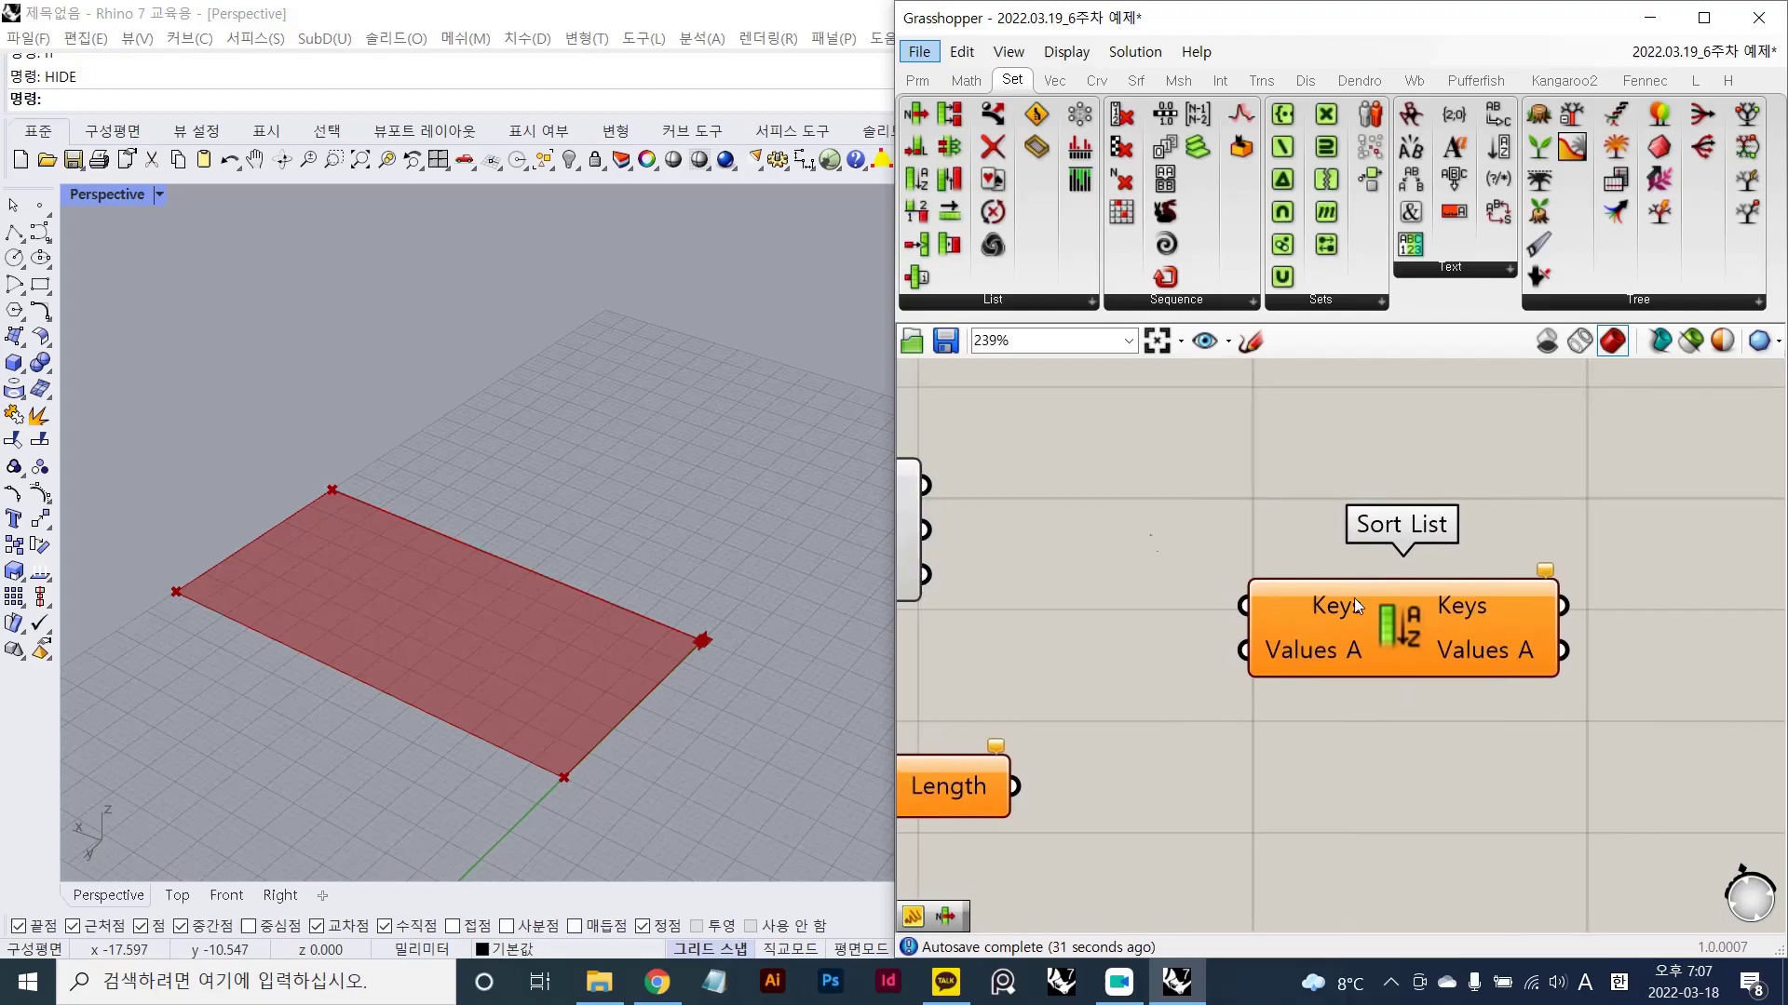
# - Start a screen capture around Sort List and circle its Keys and Values A inputs in red, with a handwritten note above Keys
pyautogui.press('Print')
pyautogui.moveTo(1718, 772); pyautogui.dragTo(1709, 873)
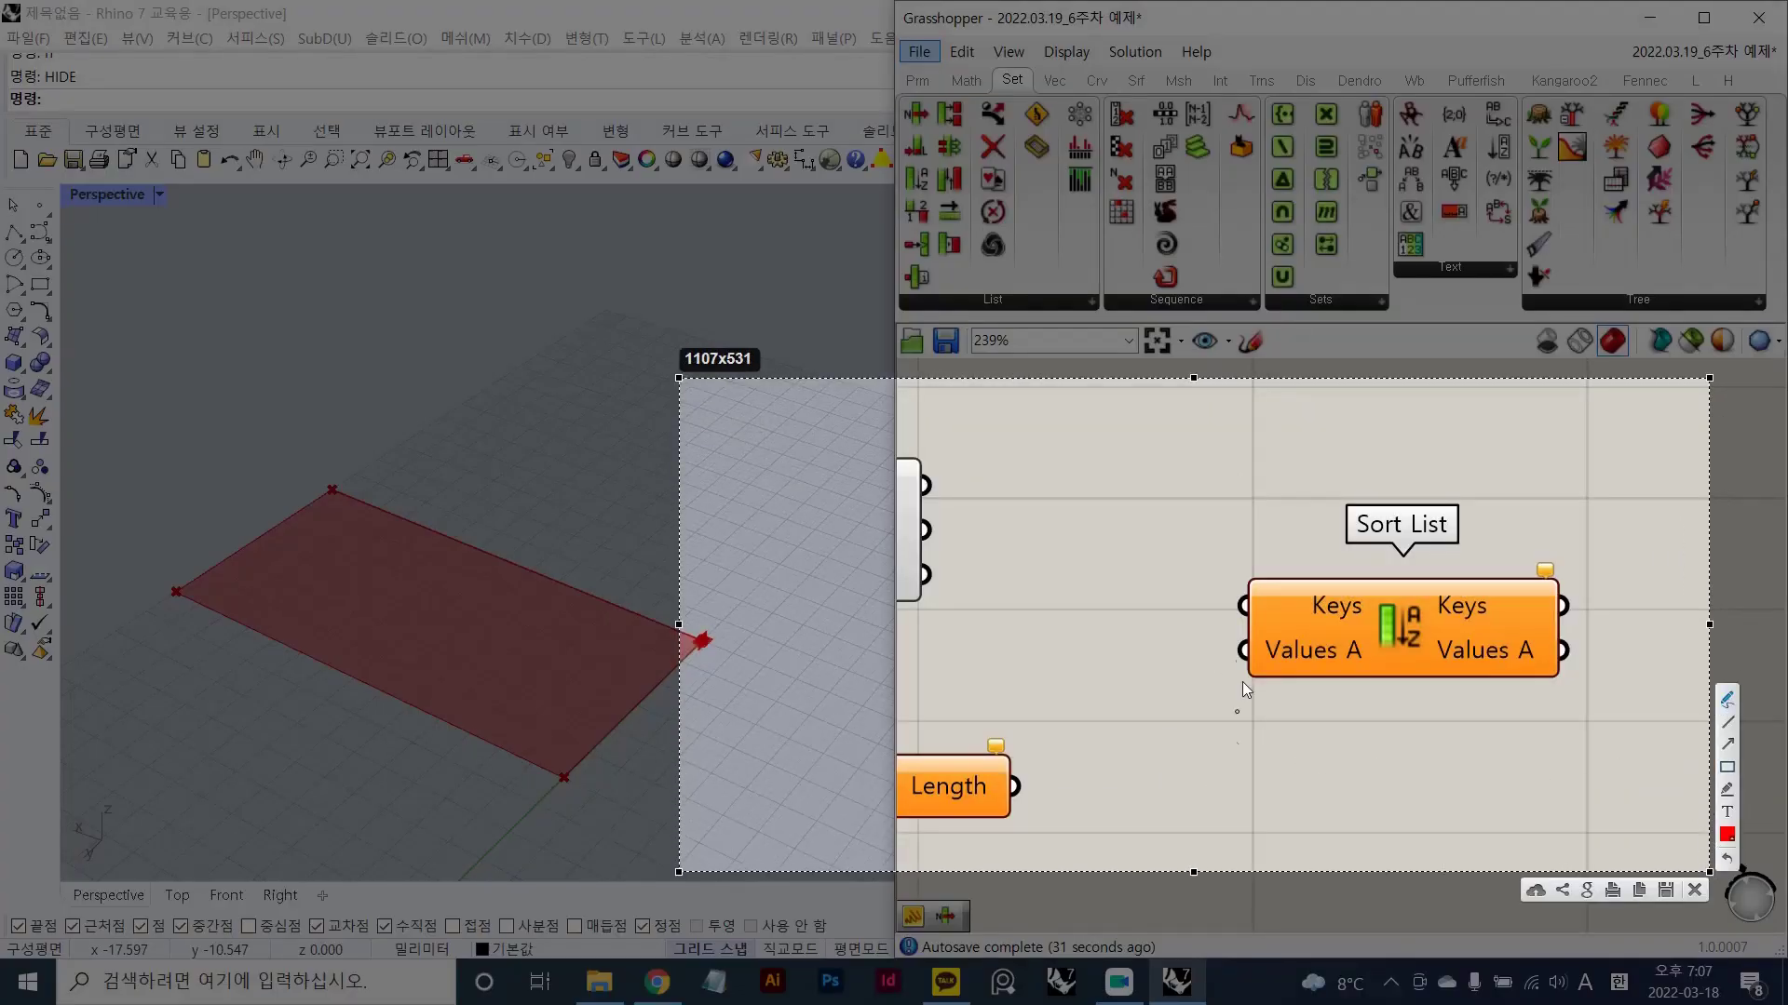
pyautogui.moveTo(1255, 617)
pyautogui.mouseDown()
pyautogui.moveTo(1257, 596)
pyautogui.moveTo(1366, 610)
pyautogui.moveTo(1355, 622)
pyautogui.mouseUp()
pyautogui.moveTo(1310, 521)
pyautogui.mouseDown()
pyautogui.moveTo(1305, 548)
pyautogui.moveTo(1323, 530)
pyautogui.moveTo(1358, 610)
pyautogui.mouseUp()
pyautogui.moveTo(1365, 678); pyautogui.dragTo(1332, 618)
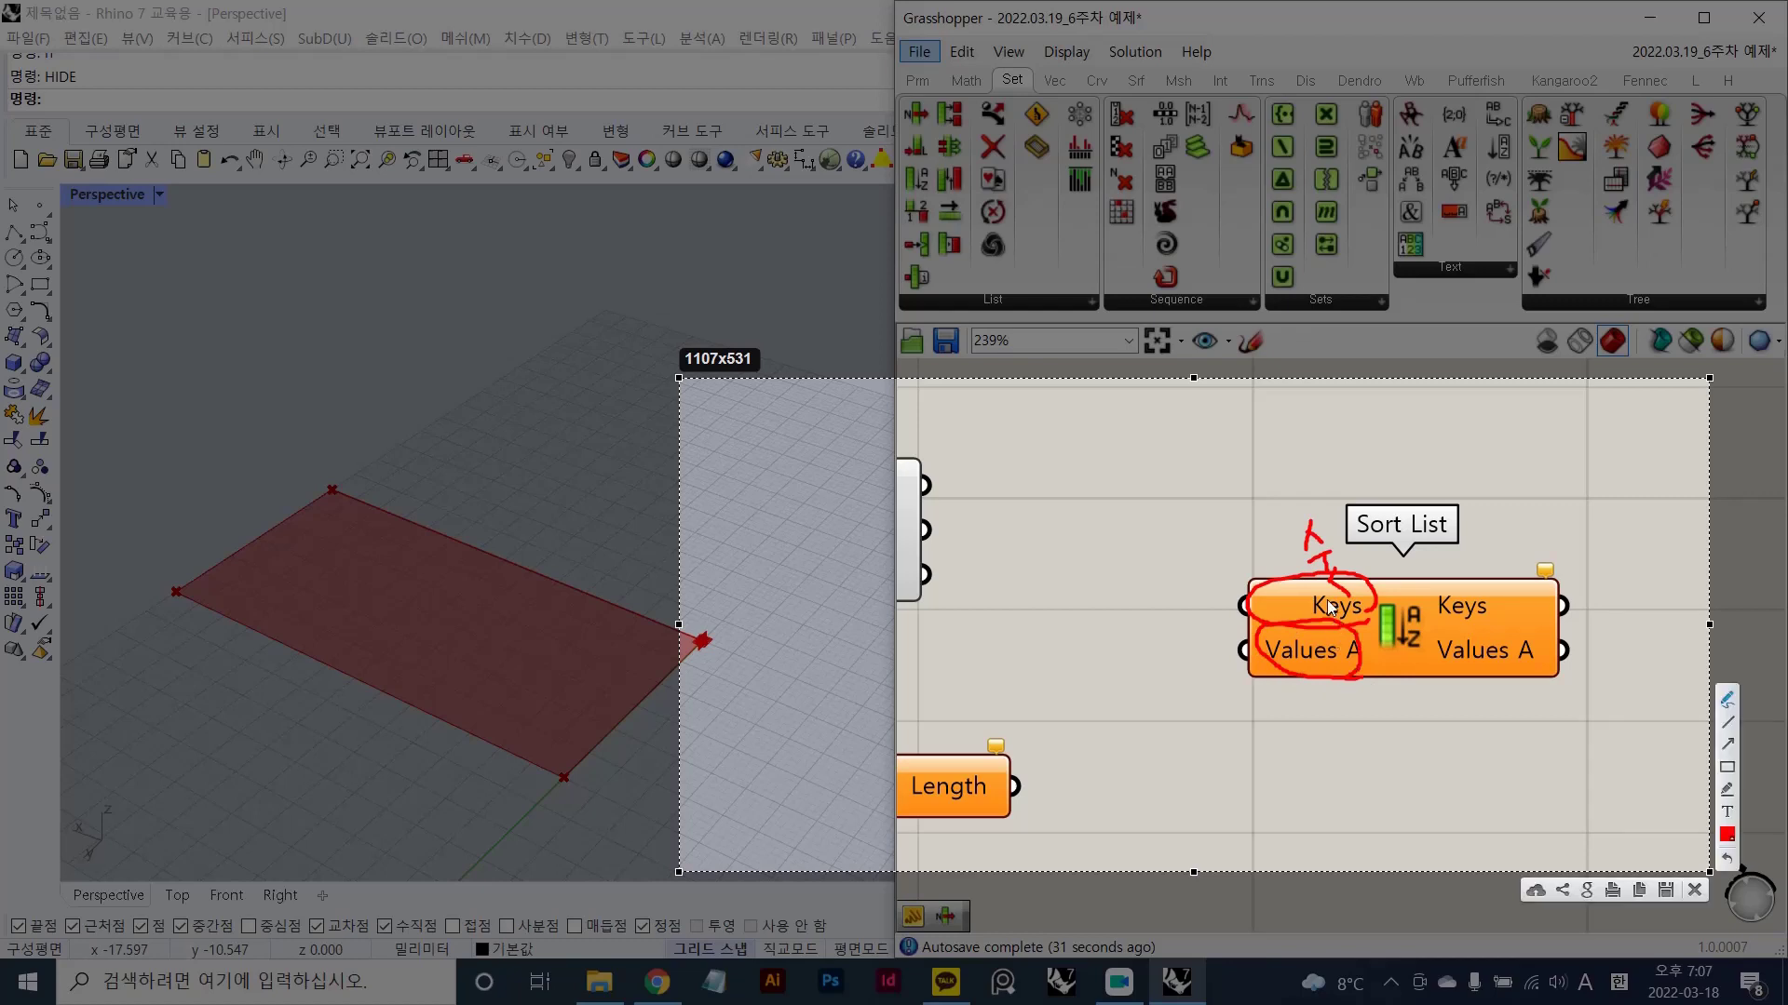
pyautogui.moveTo(1338, 571); pyautogui.dragTo(1326, 590)
# - Handwrite 객체 below the Values A input and circle the notes for both Sort List inputs
pyautogui.moveTo(1276, 729)
pyautogui.mouseDown()
pyautogui.moveTo(1322, 737)
pyautogui.moveTo(1330, 717)
pyautogui.mouseUp()
pyautogui.moveTo(1332, 694)
pyautogui.mouseDown()
pyautogui.moveTo(1331, 752)
pyautogui.moveTo(1343, 697)
pyautogui.moveTo(1378, 726)
pyautogui.mouseUp()
pyautogui.moveTo(1386, 694)
pyautogui.mouseDown()
pyautogui.moveTo(1389, 732)
pyautogui.moveTo(1408, 707)
pyautogui.moveTo(1416, 753)
pyautogui.mouseUp()
pyautogui.moveTo(1320, 583)
pyautogui.mouseDown()
pyautogui.moveTo(1296, 622)
pyautogui.moveTo(1350, 518)
pyautogui.moveTo(1360, 571)
pyautogui.mouseUp()
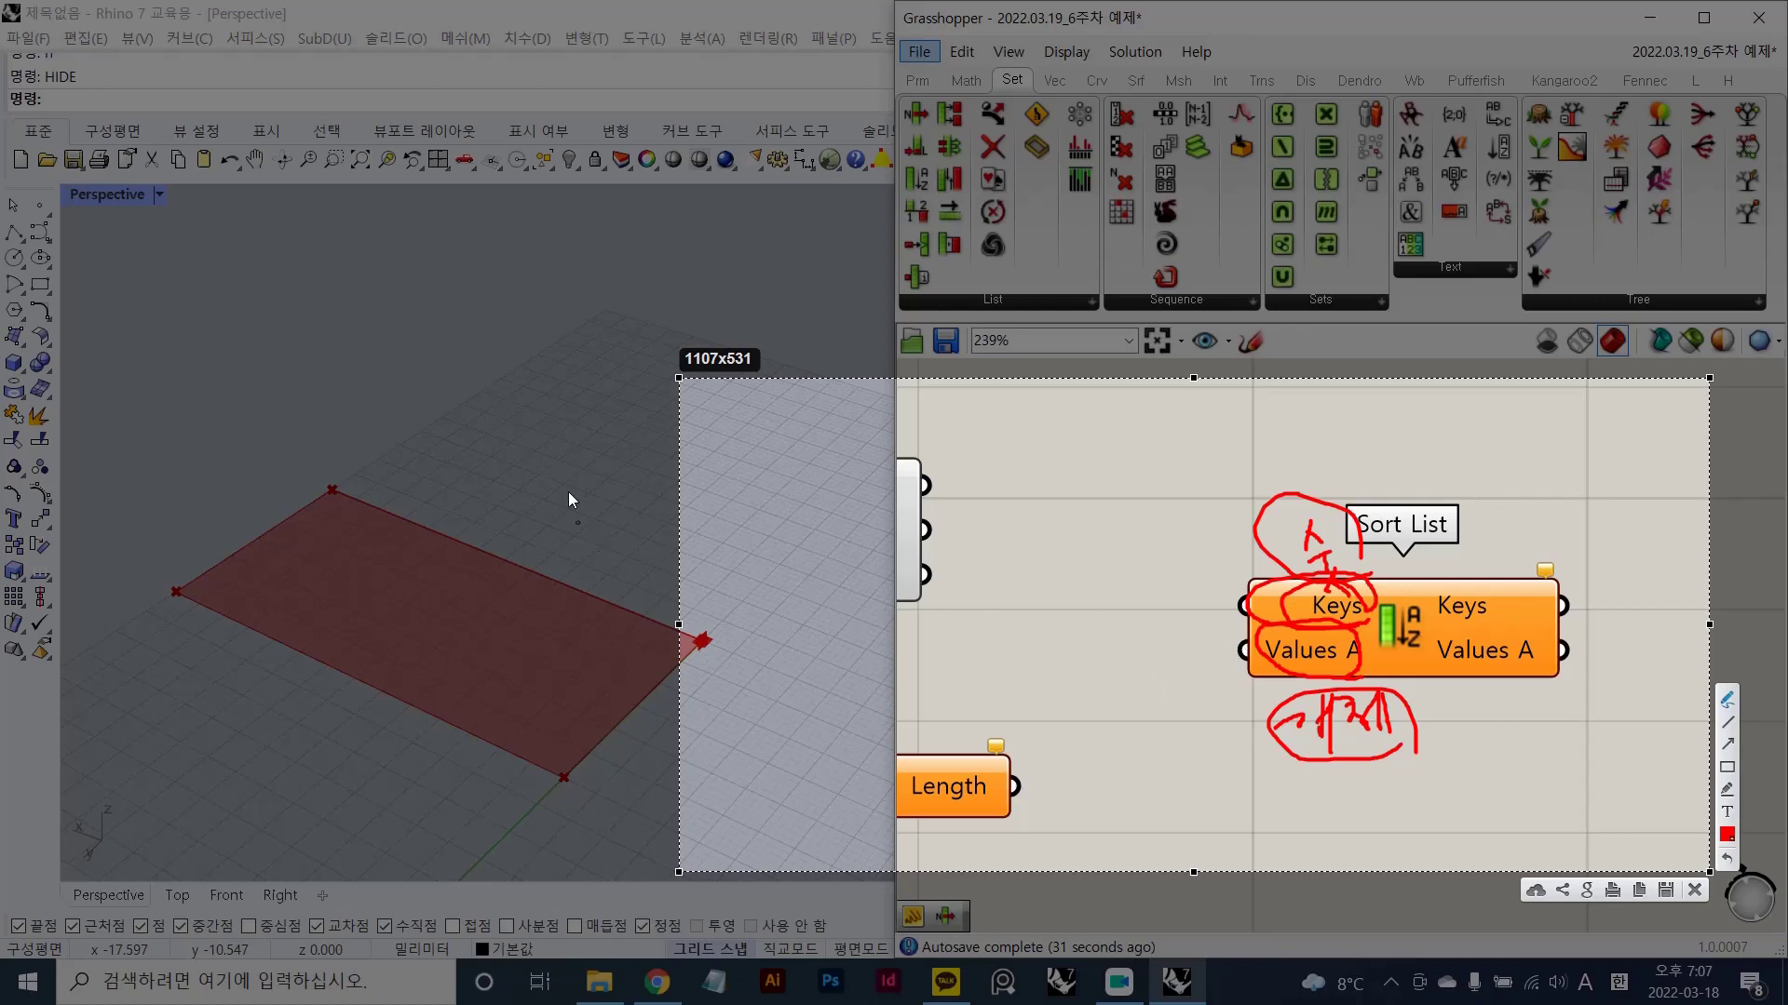
# - Trace the four edges of the rectangle surface in red and number them 0 to 3
pyautogui.moveTo(337, 491)
pyautogui.mouseDown()
pyautogui.moveTo(700, 639)
pyautogui.moveTo(536, 768)
pyautogui.moveTo(282, 641)
pyautogui.moveTo(203, 574)
pyautogui.moveTo(354, 501)
pyautogui.mouseUp()
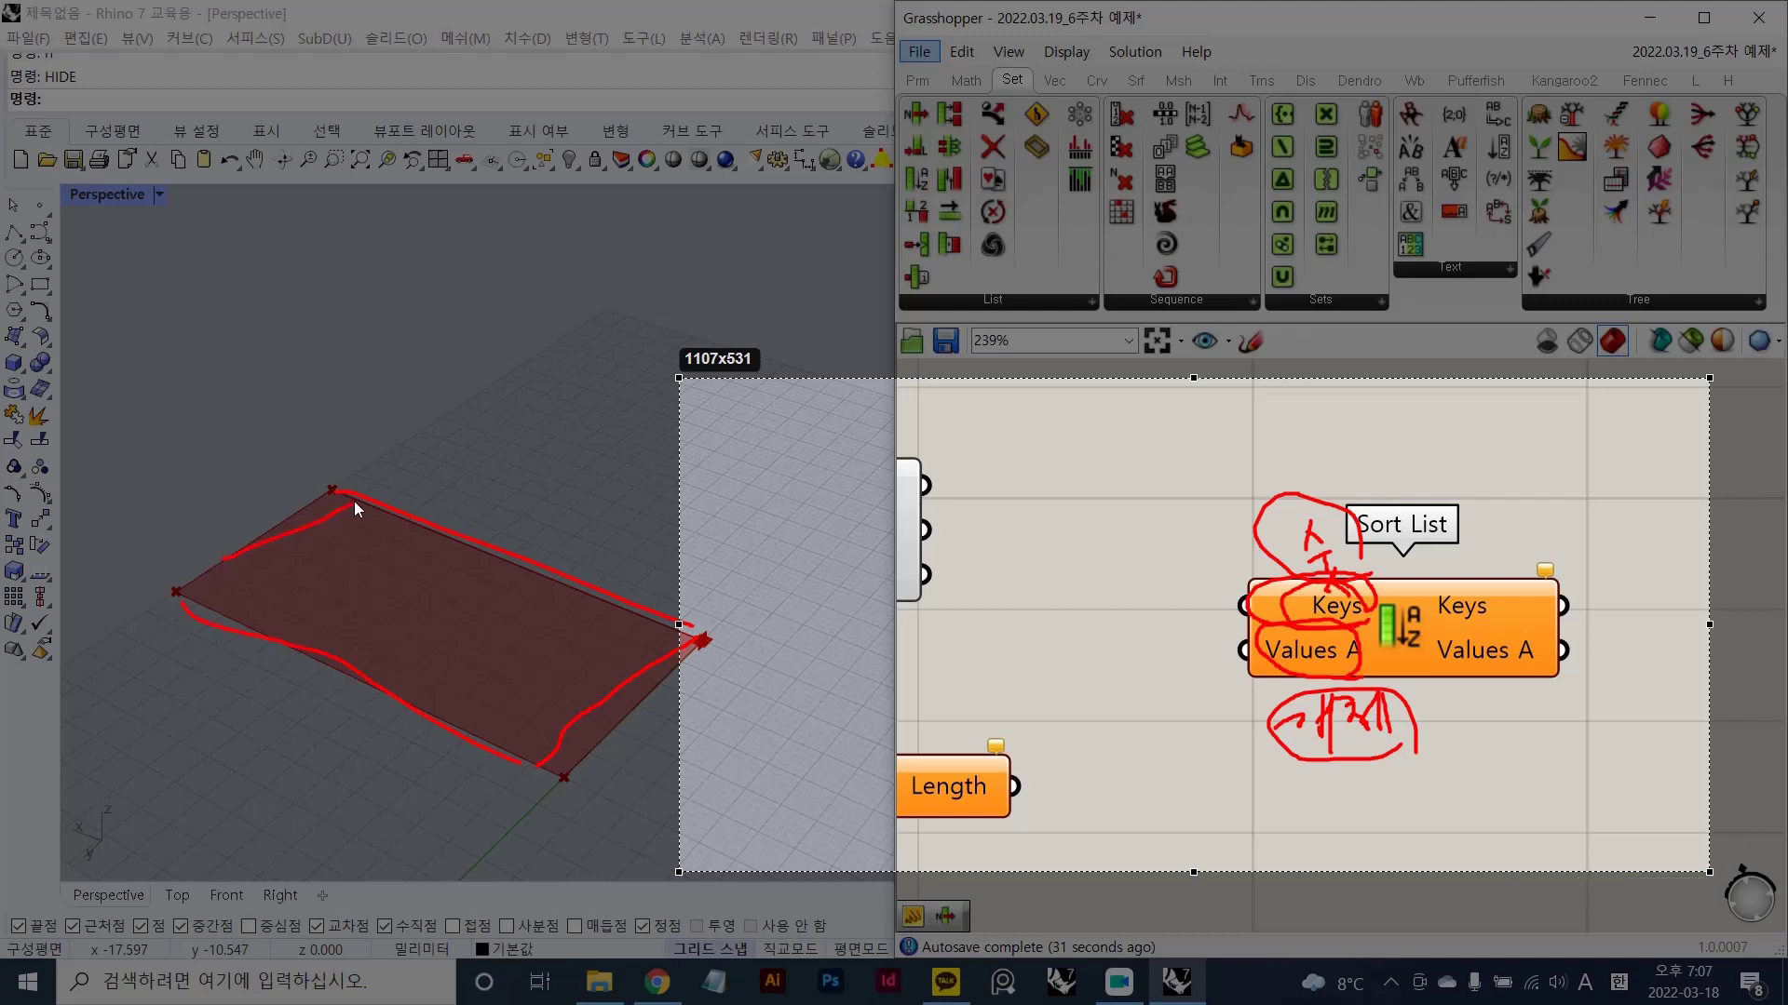
pyautogui.moveTo(700, 640); pyautogui.dragTo(697, 672)
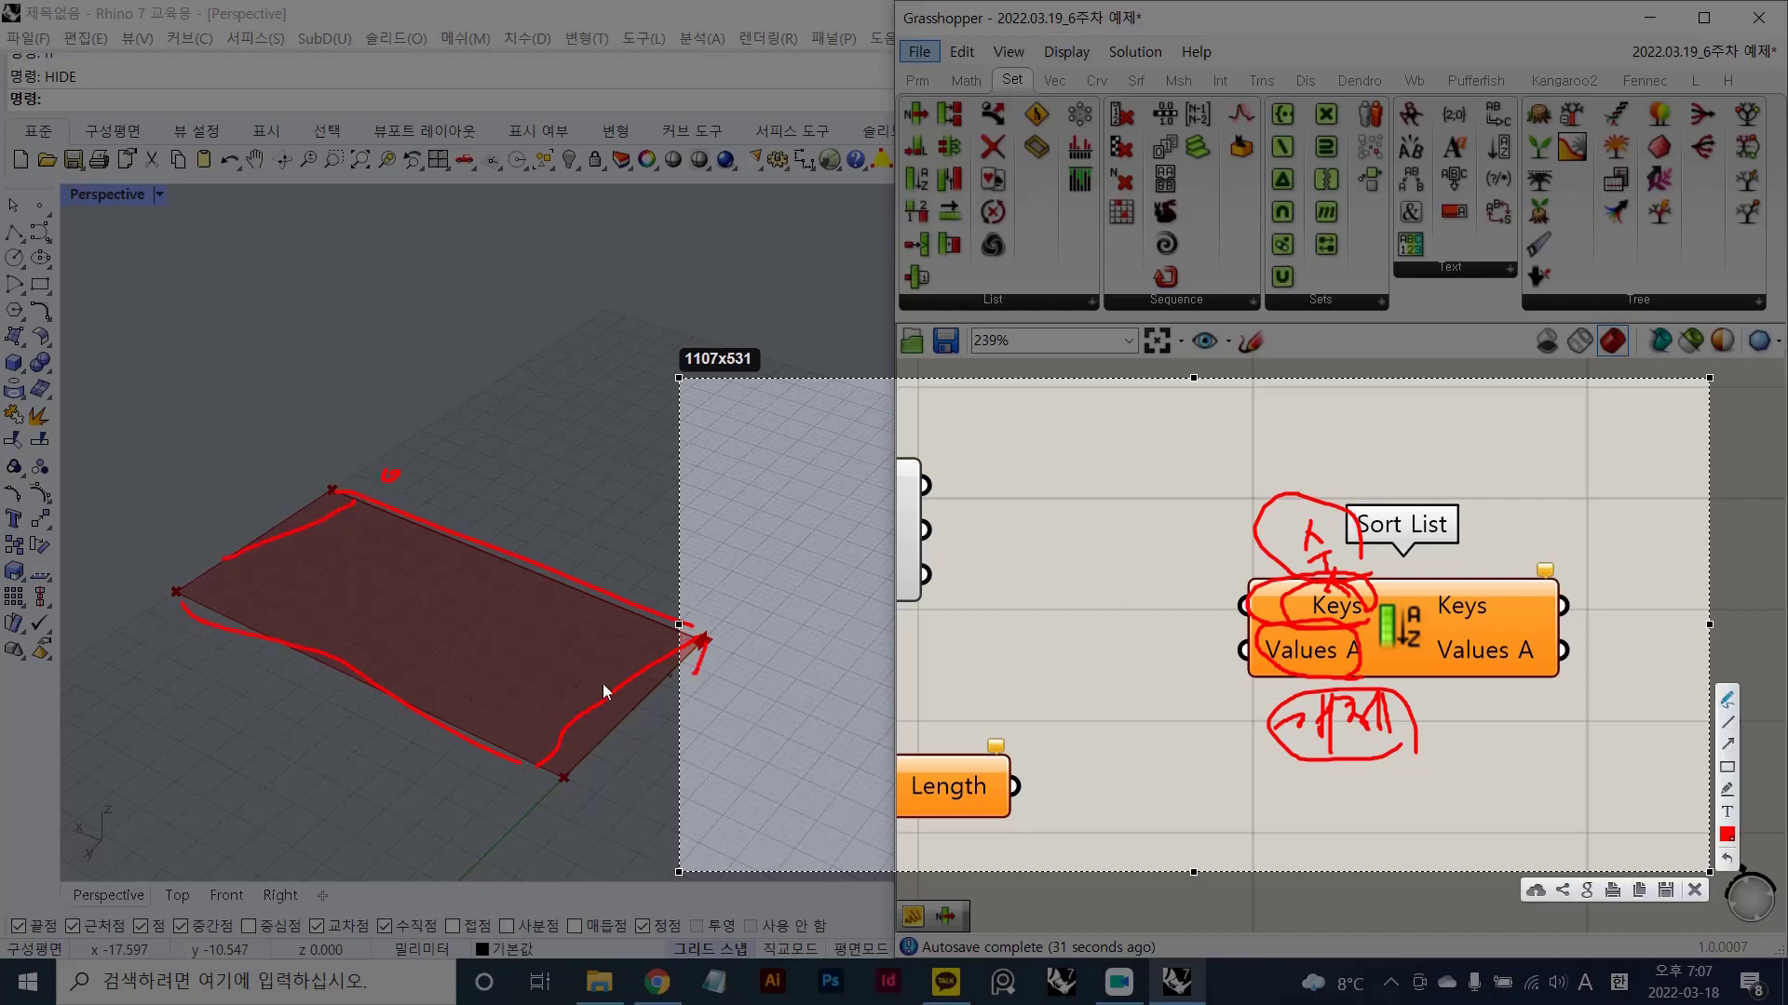
pyautogui.moveTo(474, 793); pyautogui.dragTo(494, 785)
pyautogui.click(181, 530)
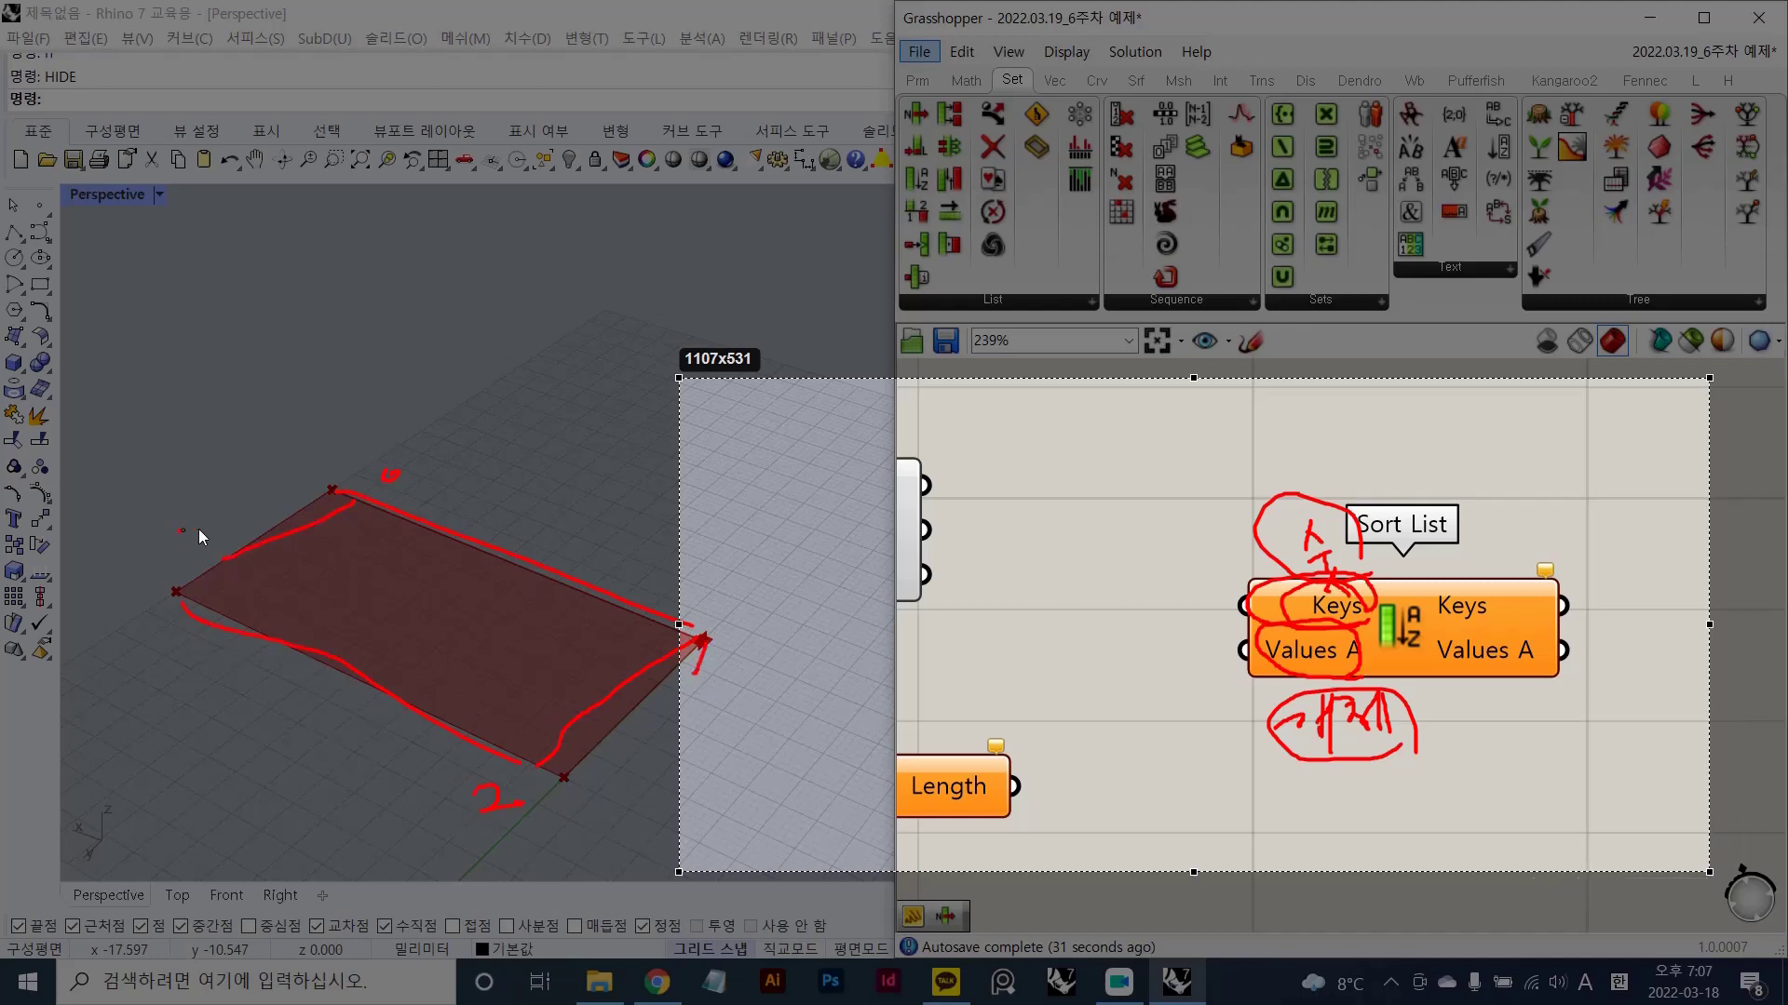
# - Sketch an edge list box above the surface, divide it into rows, and number the rows
pyautogui.moveTo(668, 244); pyautogui.dragTo(456, 227)
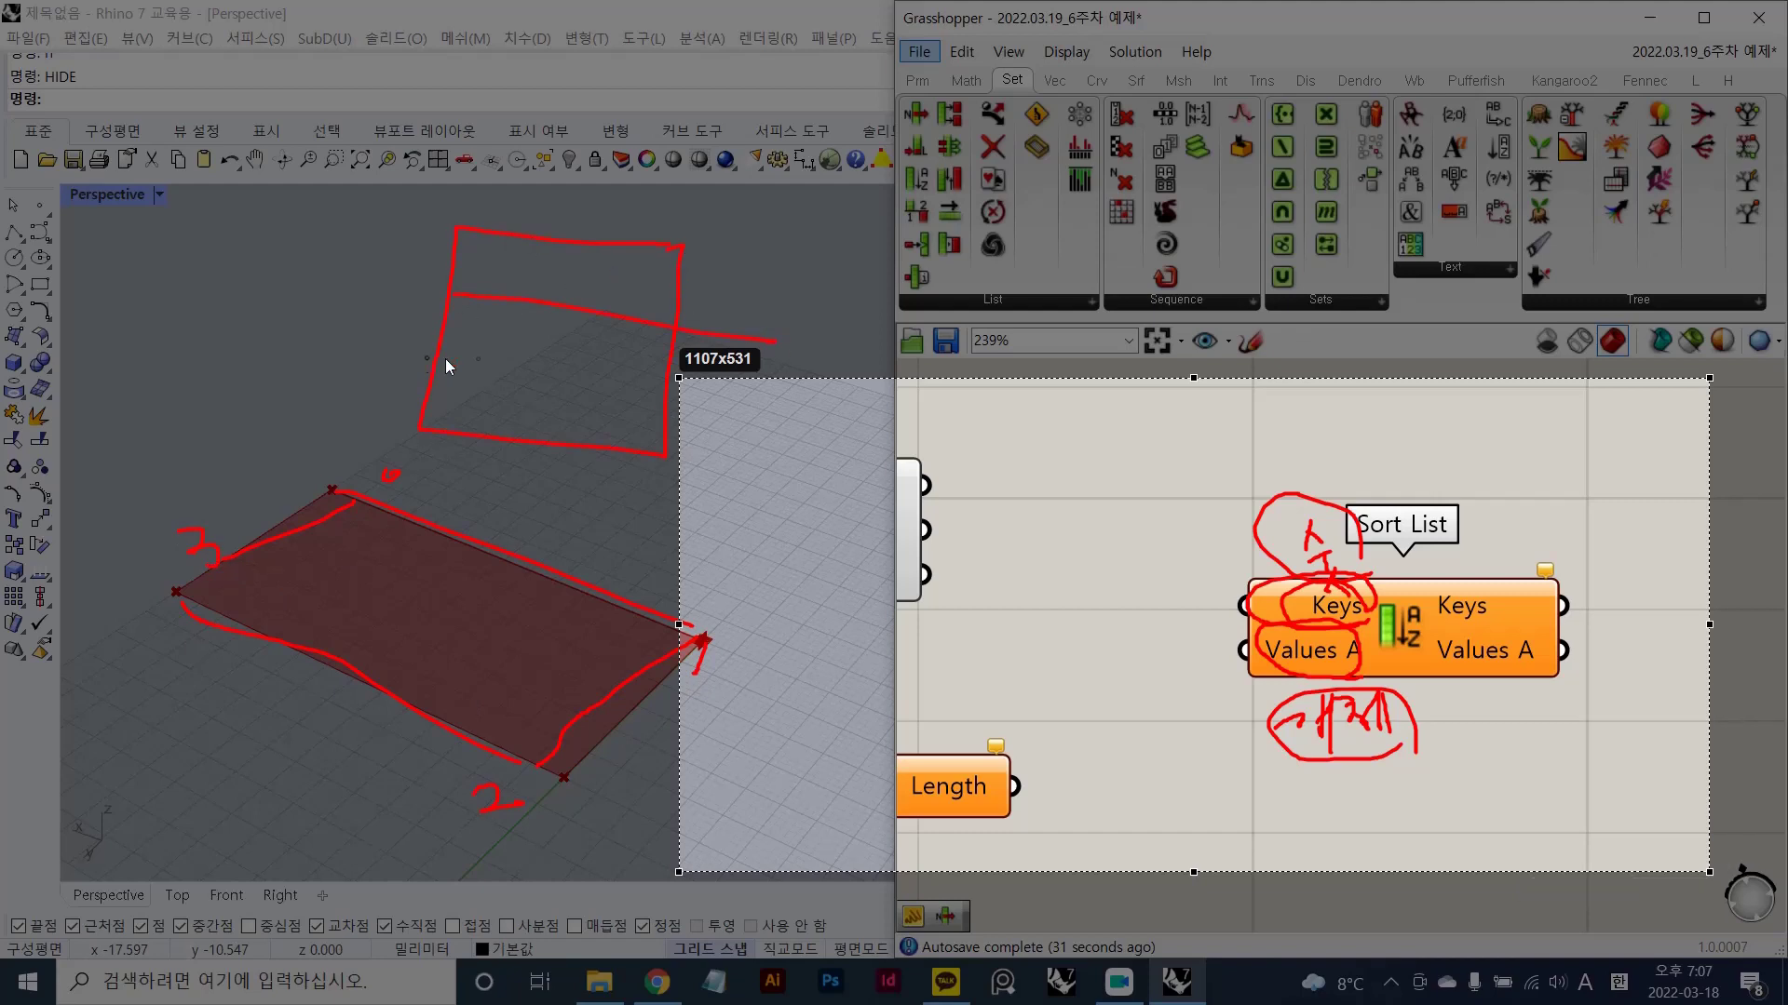
pyautogui.moveTo(445, 359)
pyautogui.mouseDown()
pyautogui.moveTo(651, 370)
pyautogui.moveTo(667, 427)
pyautogui.mouseUp()
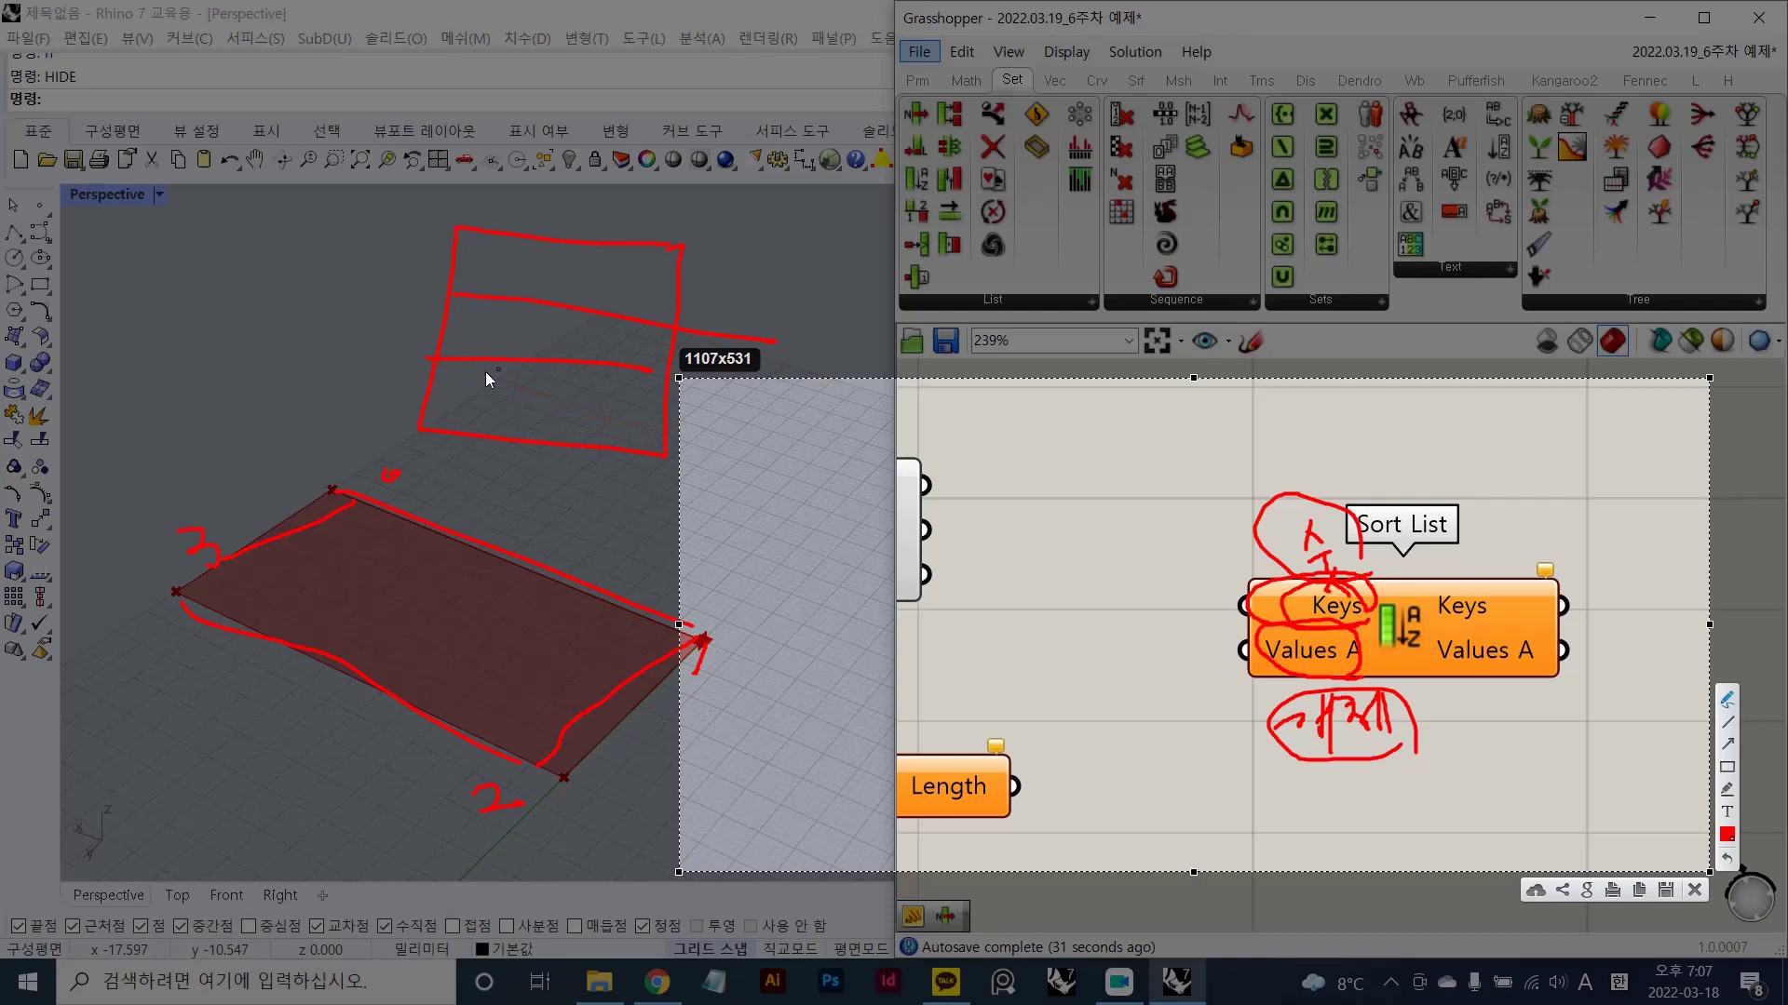
pyautogui.moveTo(432, 381); pyautogui.dragTo(665, 394)
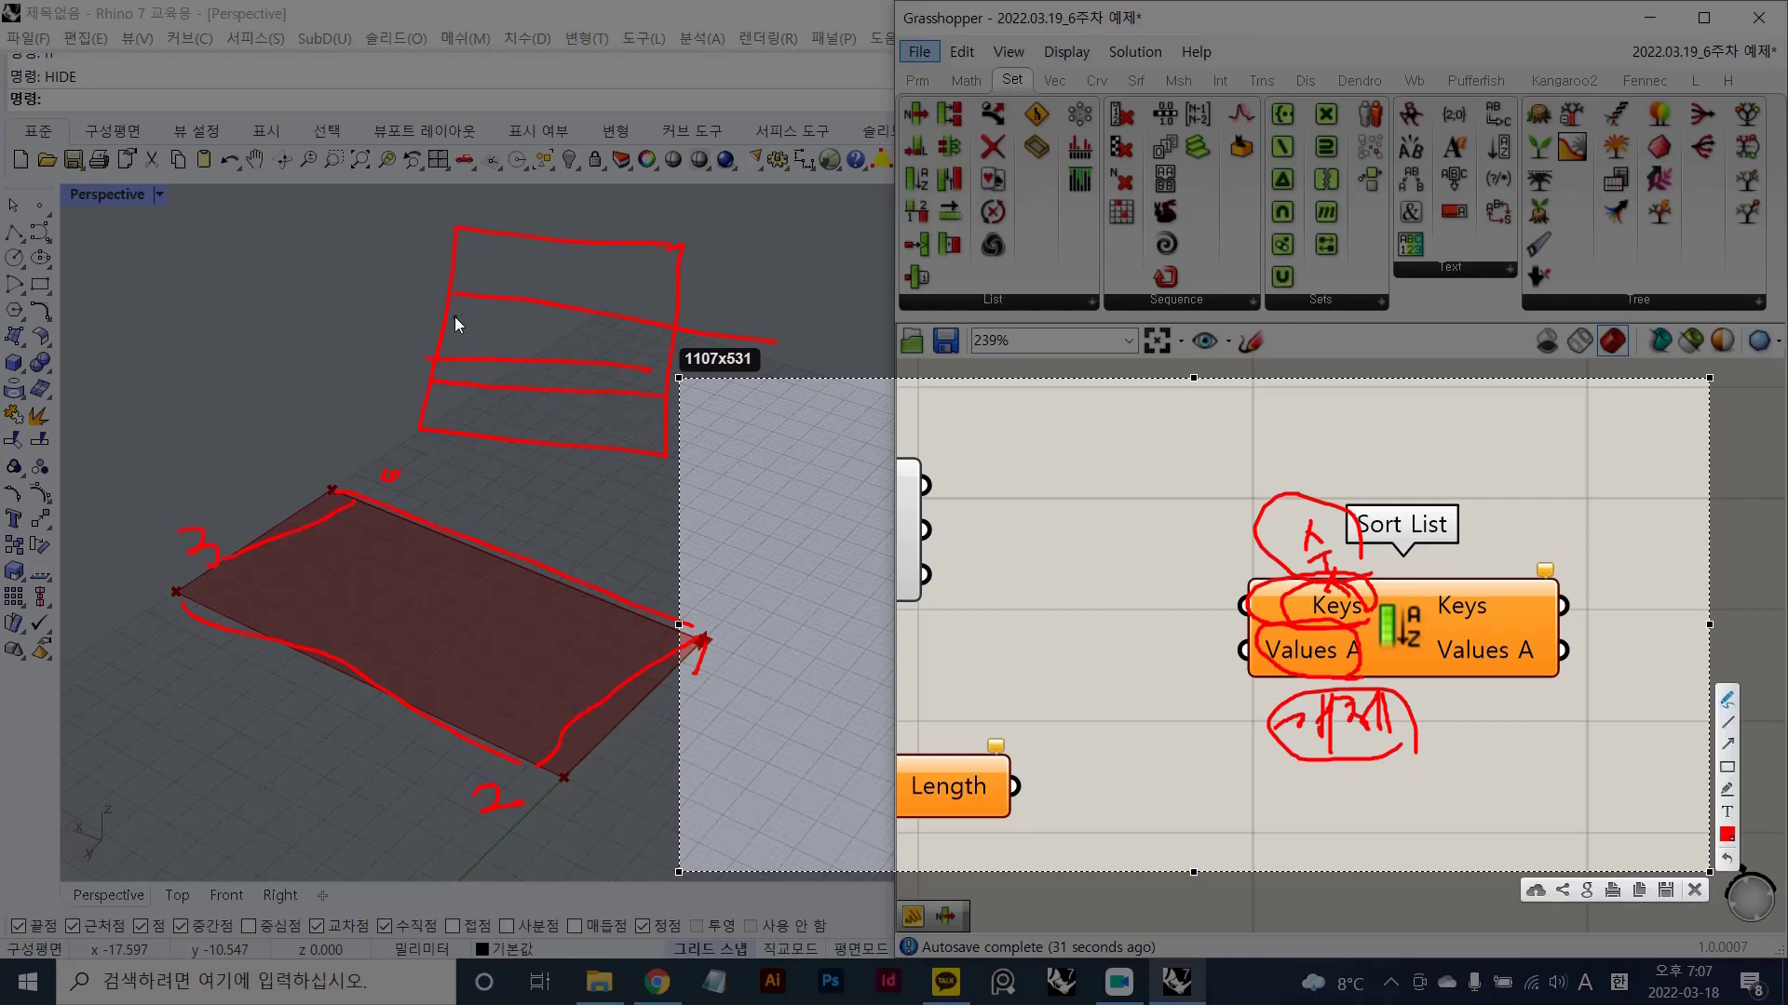
pyautogui.moveTo(445, 322); pyautogui.dragTo(656, 352)
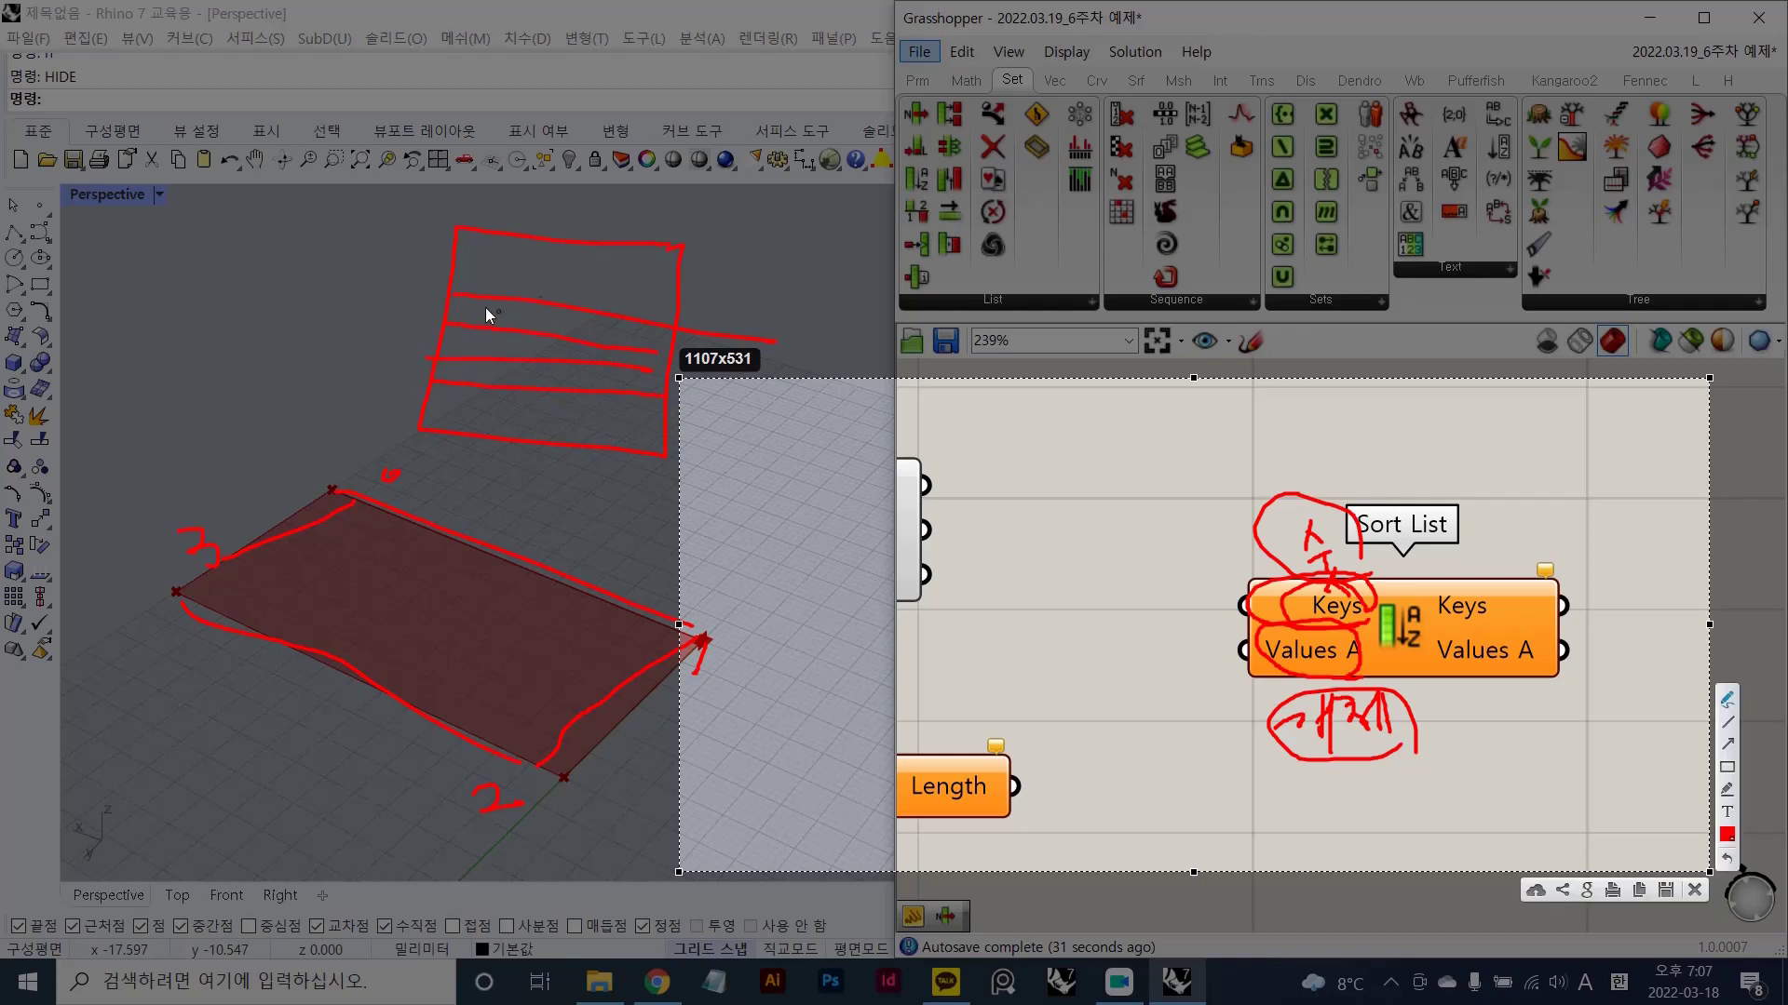
pyautogui.moveTo(463, 298); pyautogui.dragTo(466, 301)
pyautogui.moveTo(466, 333); pyautogui.dragTo(463, 360)
pyautogui.moveTo(450, 369); pyautogui.dragTo(466, 384)
pyautogui.moveTo(445, 401); pyautogui.dragTo(460, 421)
# - Draw an arrow from the sketched edge list to Sort List's Values A input and circle the list's rows
pyautogui.moveTo(679, 309)
pyautogui.mouseDown()
pyautogui.moveTo(1035, 489)
pyautogui.moveTo(1243, 639)
pyautogui.moveTo(1208, 673)
pyautogui.mouseUp()
pyautogui.moveTo(594, 450); pyautogui.dragTo(557, 324)
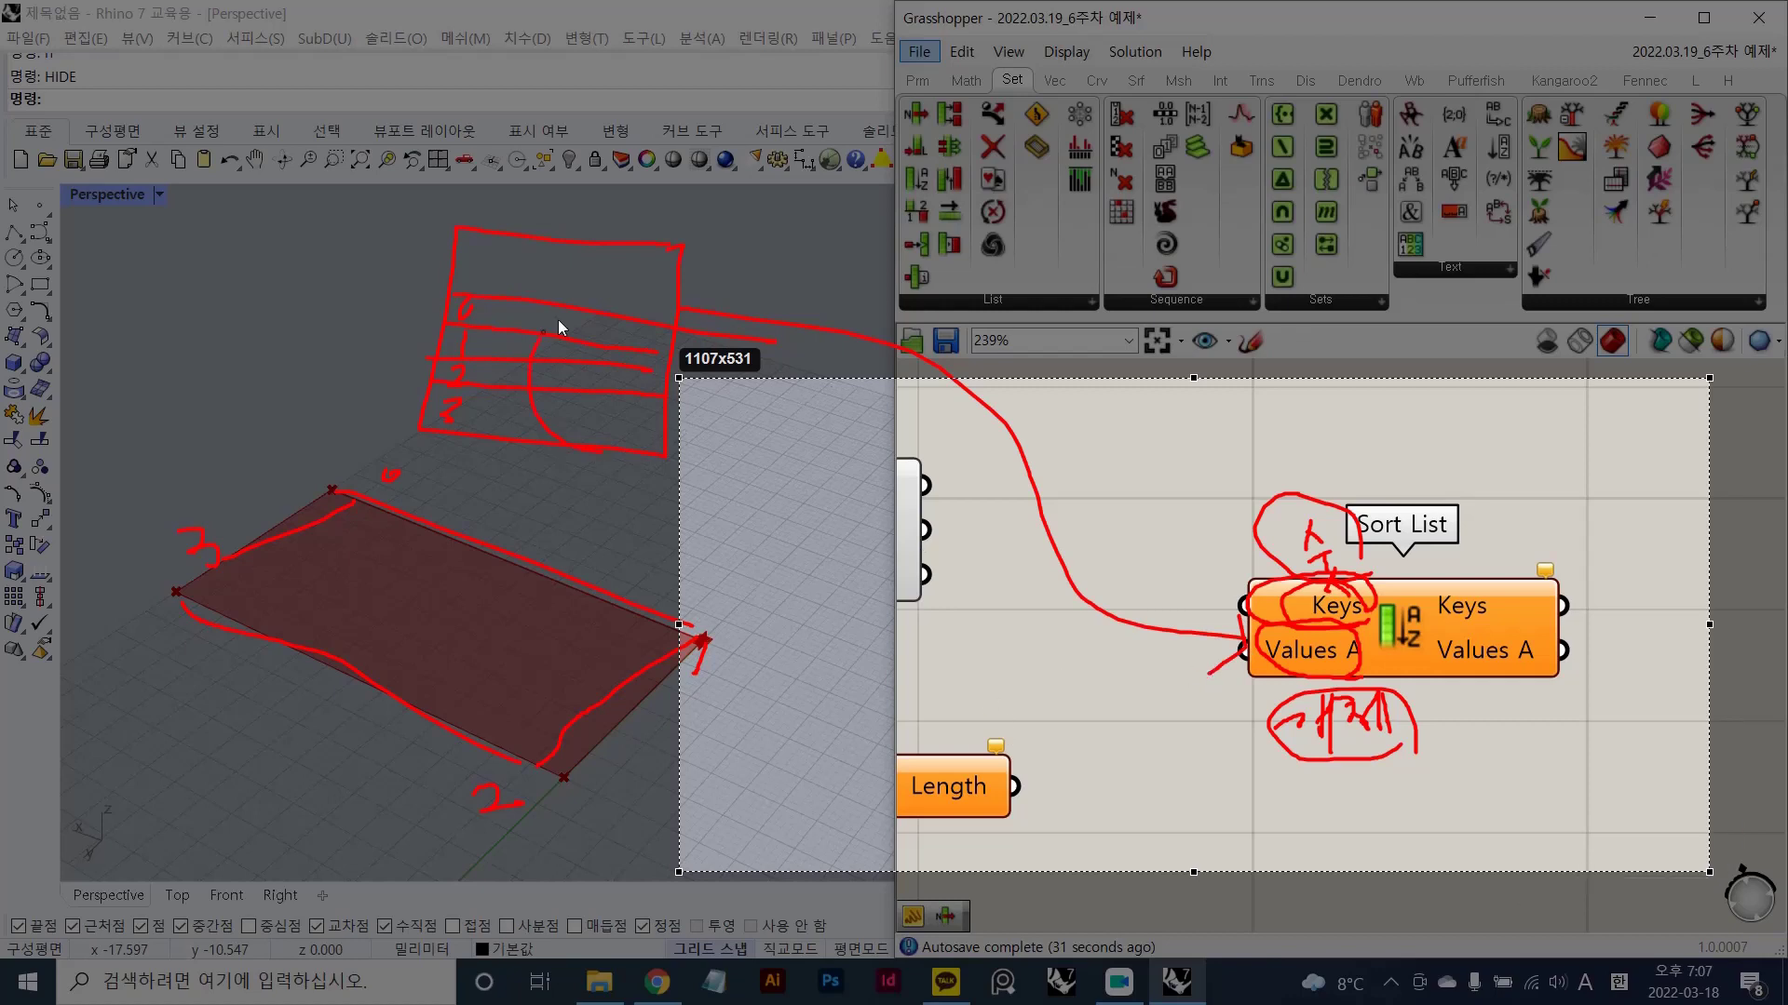
pyautogui.moveTo(617, 462); pyautogui.dragTo(656, 446)
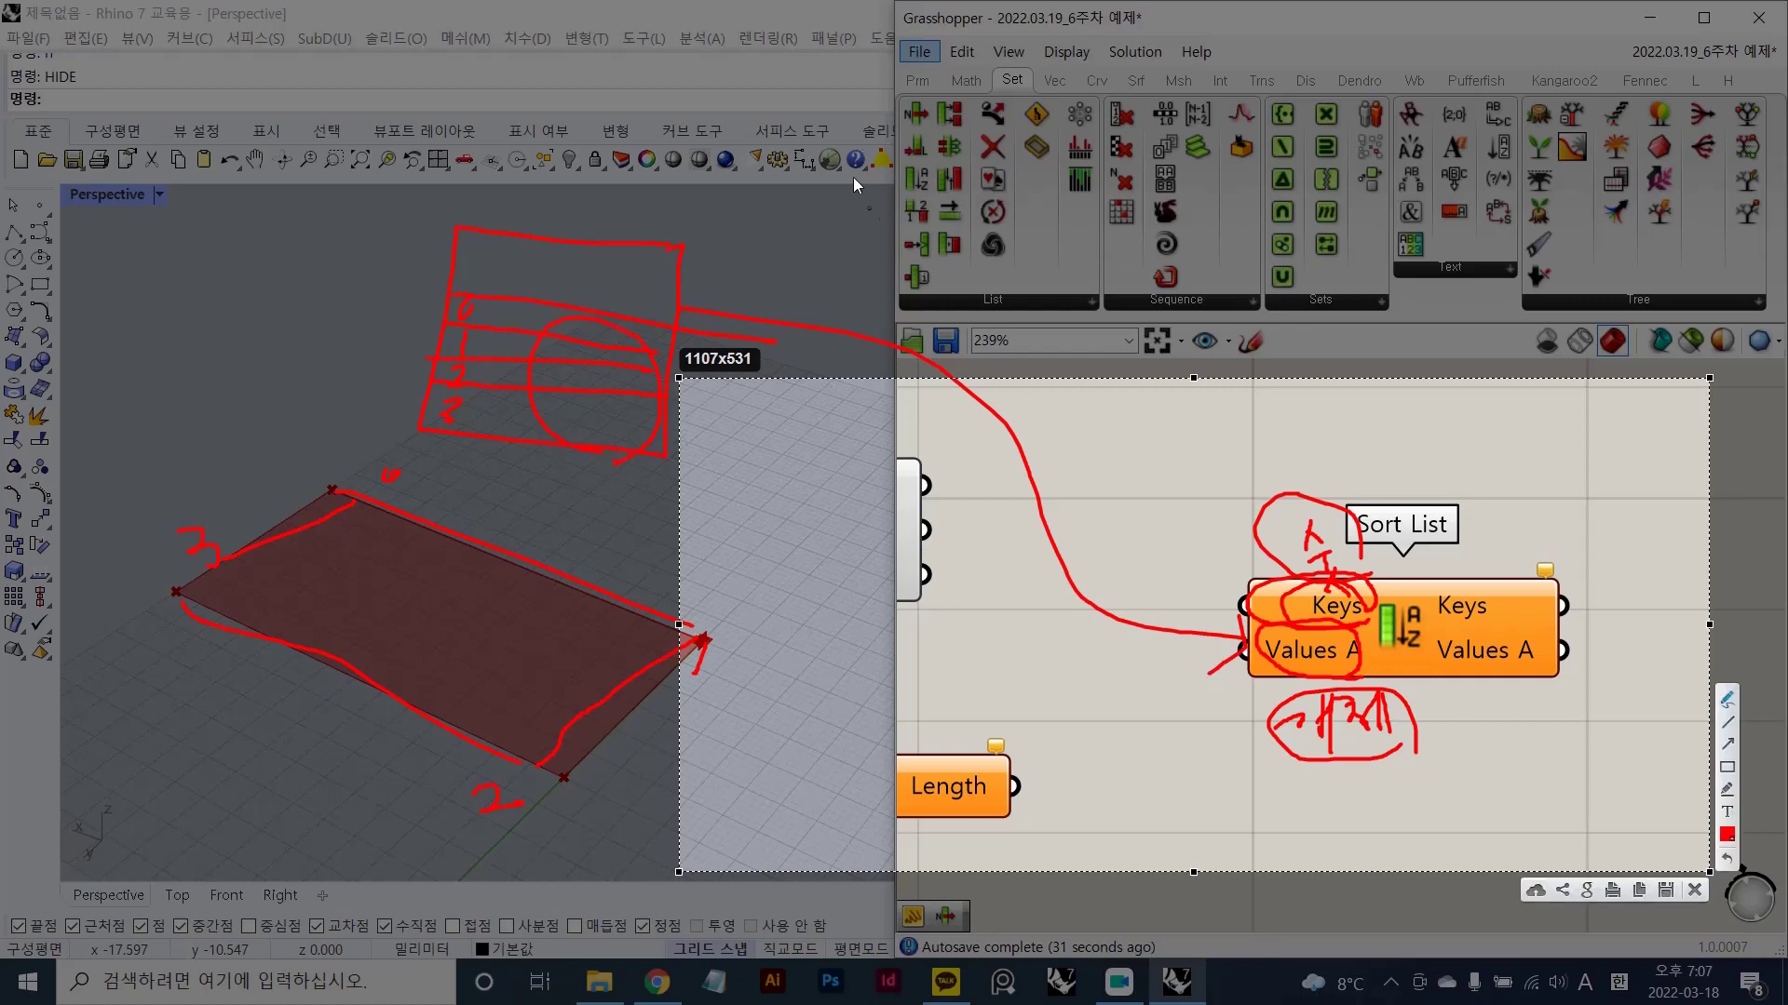
# - Sketch a box labelled Length, with an arrow into it from the edge list and another out to Sort List's Keys input
pyautogui.moveTo(855, 121)
pyautogui.mouseDown()
pyautogui.moveTo(853, 257)
pyautogui.moveTo(1067, 103)
pyautogui.moveTo(826, 101)
pyautogui.mouseUp()
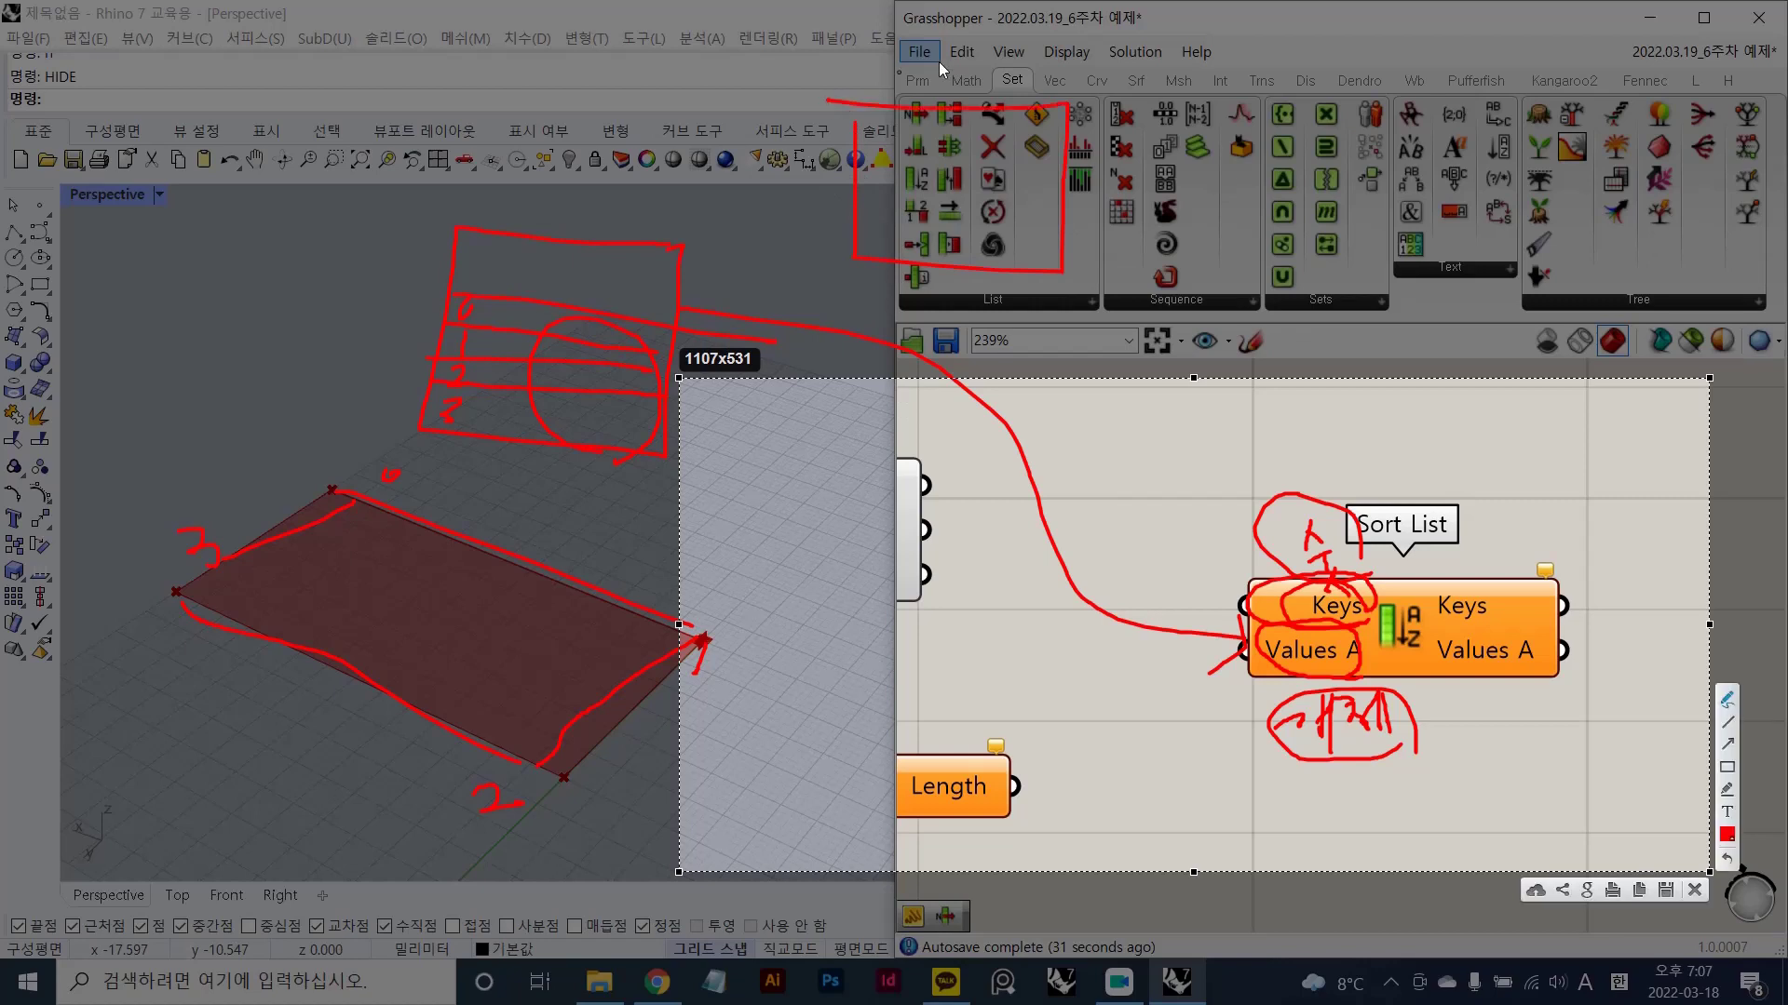
pyautogui.moveTo(933, 51)
pyautogui.mouseDown()
pyautogui.moveTo(950, 105)
pyautogui.moveTo(1069, 81)
pyautogui.moveTo(1087, 39)
pyautogui.moveTo(1115, 31)
pyautogui.moveTo(1087, 160)
pyautogui.mouseUp()
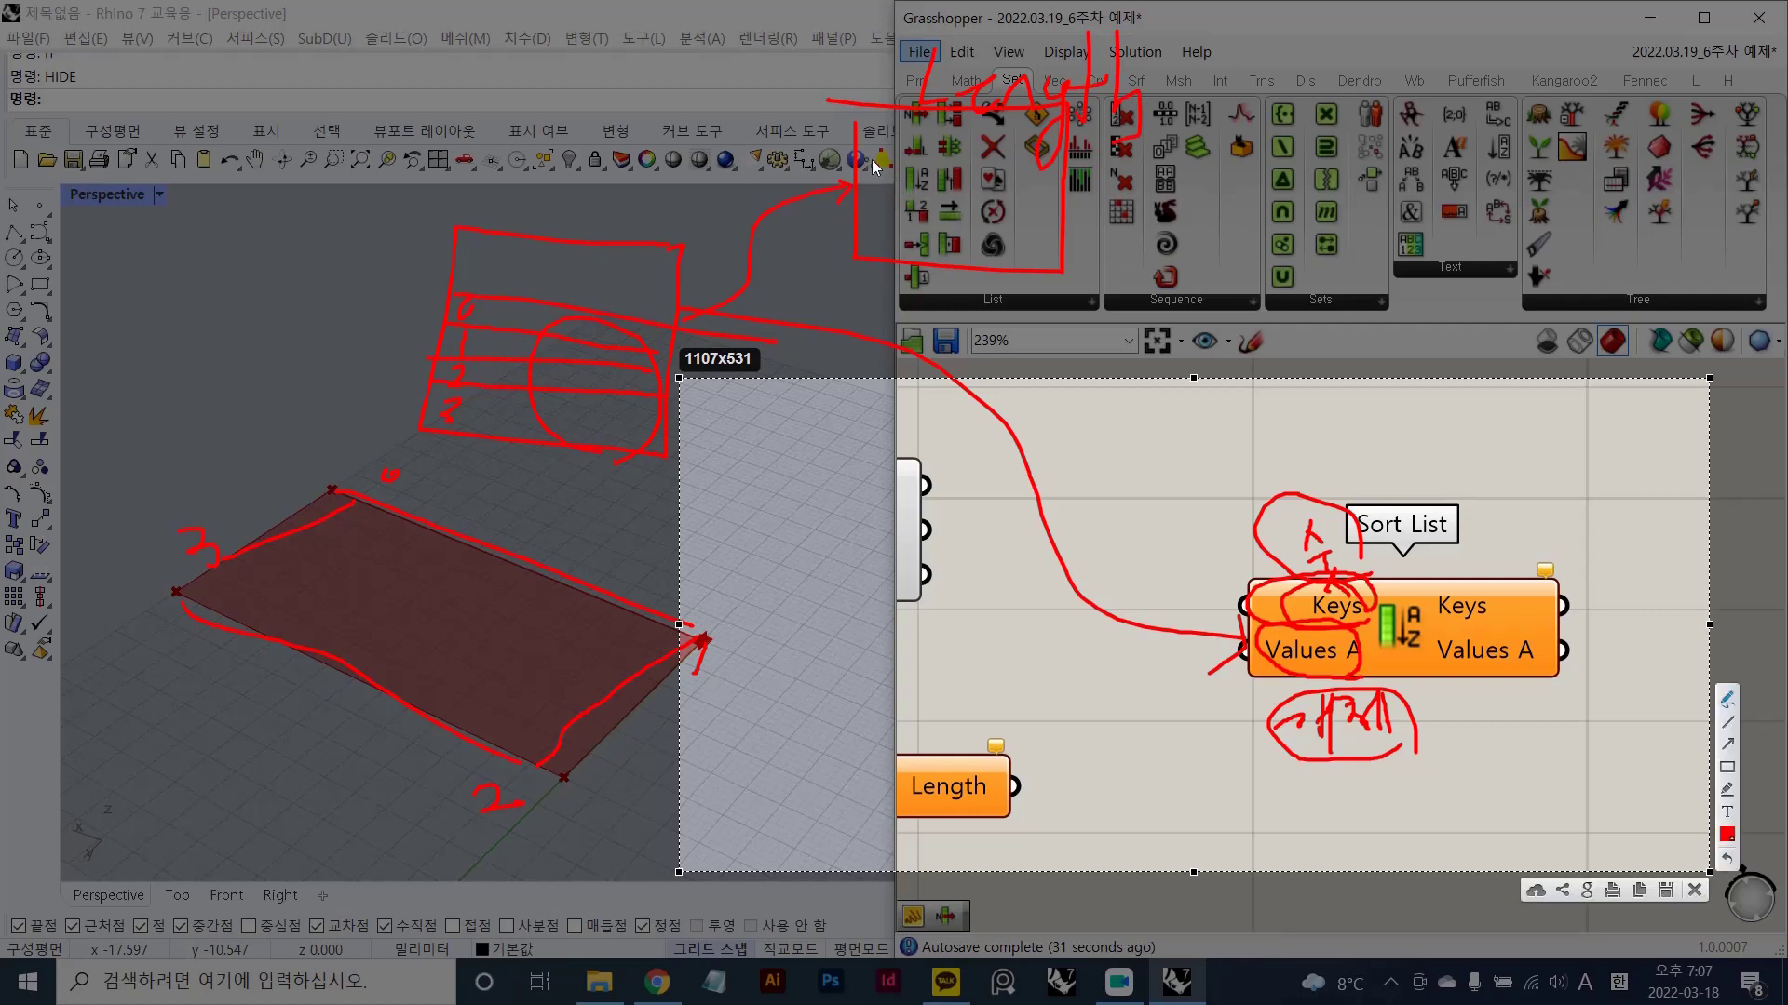
pyautogui.moveTo(1064, 195)
pyautogui.mouseDown()
pyautogui.moveTo(1160, 469)
pyautogui.moveTo(1252, 602)
pyautogui.mouseUp()
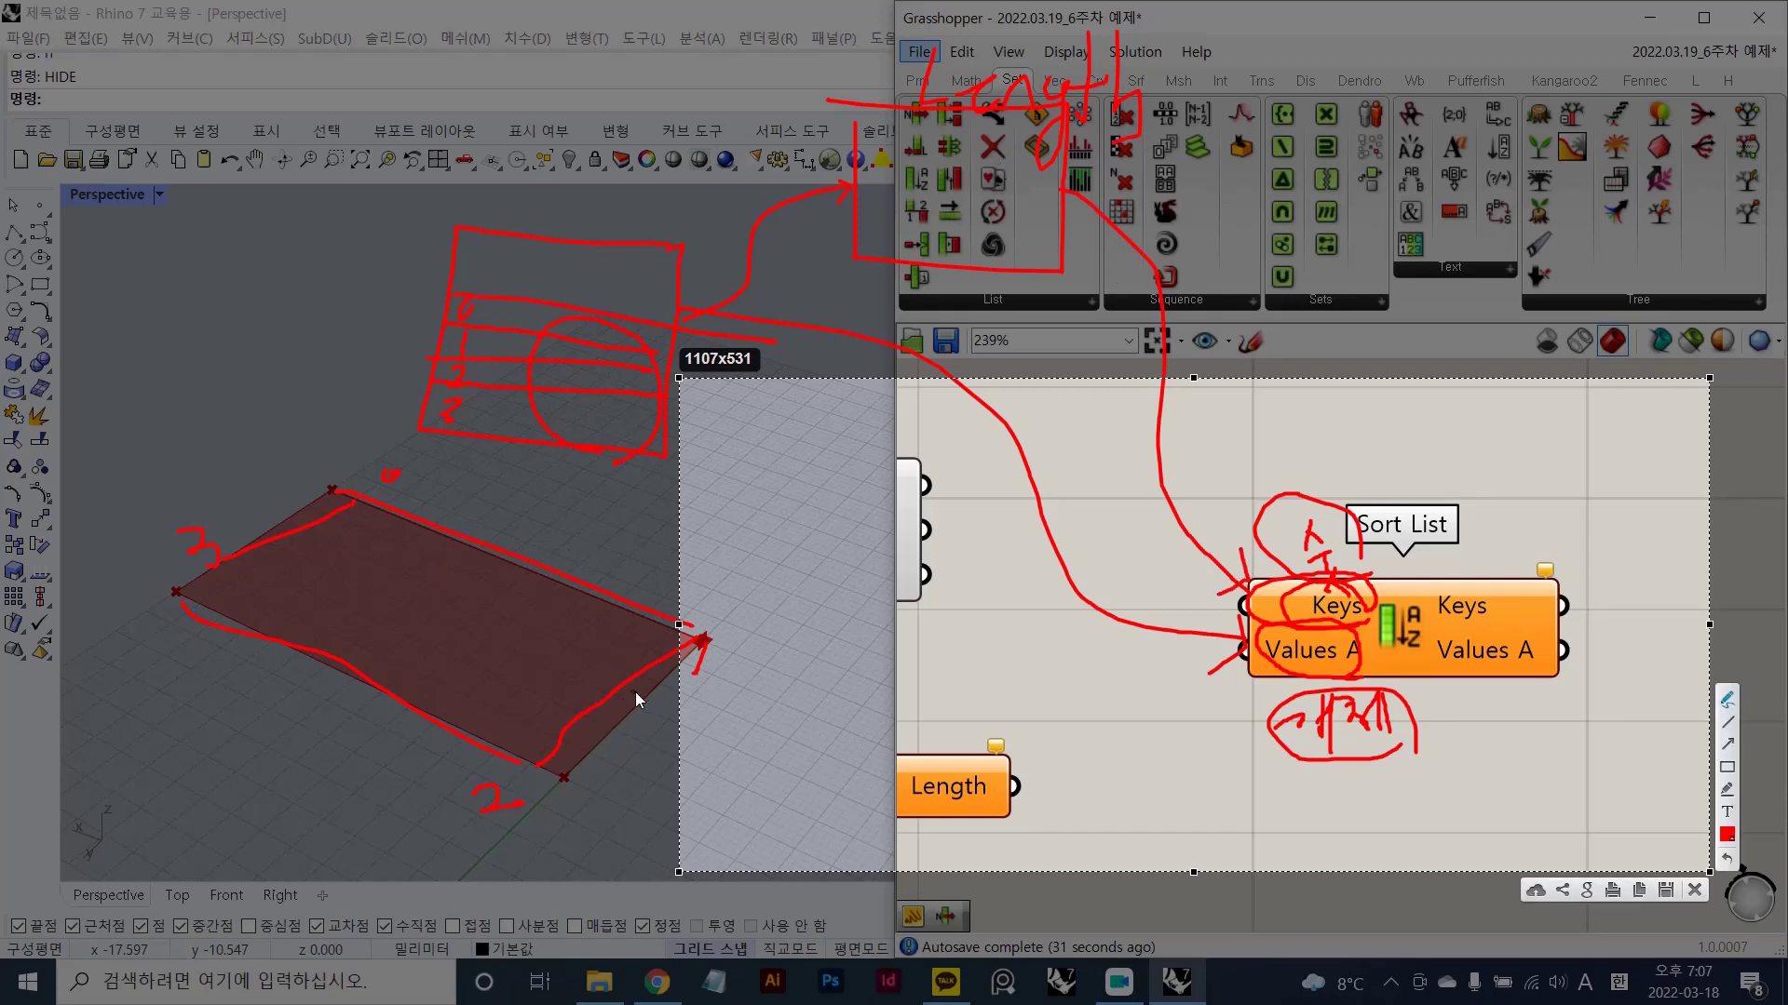
# - Write the lengths 30 and 70 beside the surface edges and list the edge lengths inside the sketched Length box
pyautogui.moveTo(667, 715); pyautogui.dragTo(671, 750)
pyautogui.moveTo(697, 723)
pyautogui.mouseDown()
pyautogui.moveTo(715, 743)
pyautogui.moveTo(699, 725)
pyautogui.mouseUp()
pyautogui.moveTo(612, 521); pyautogui.dragTo(594, 540)
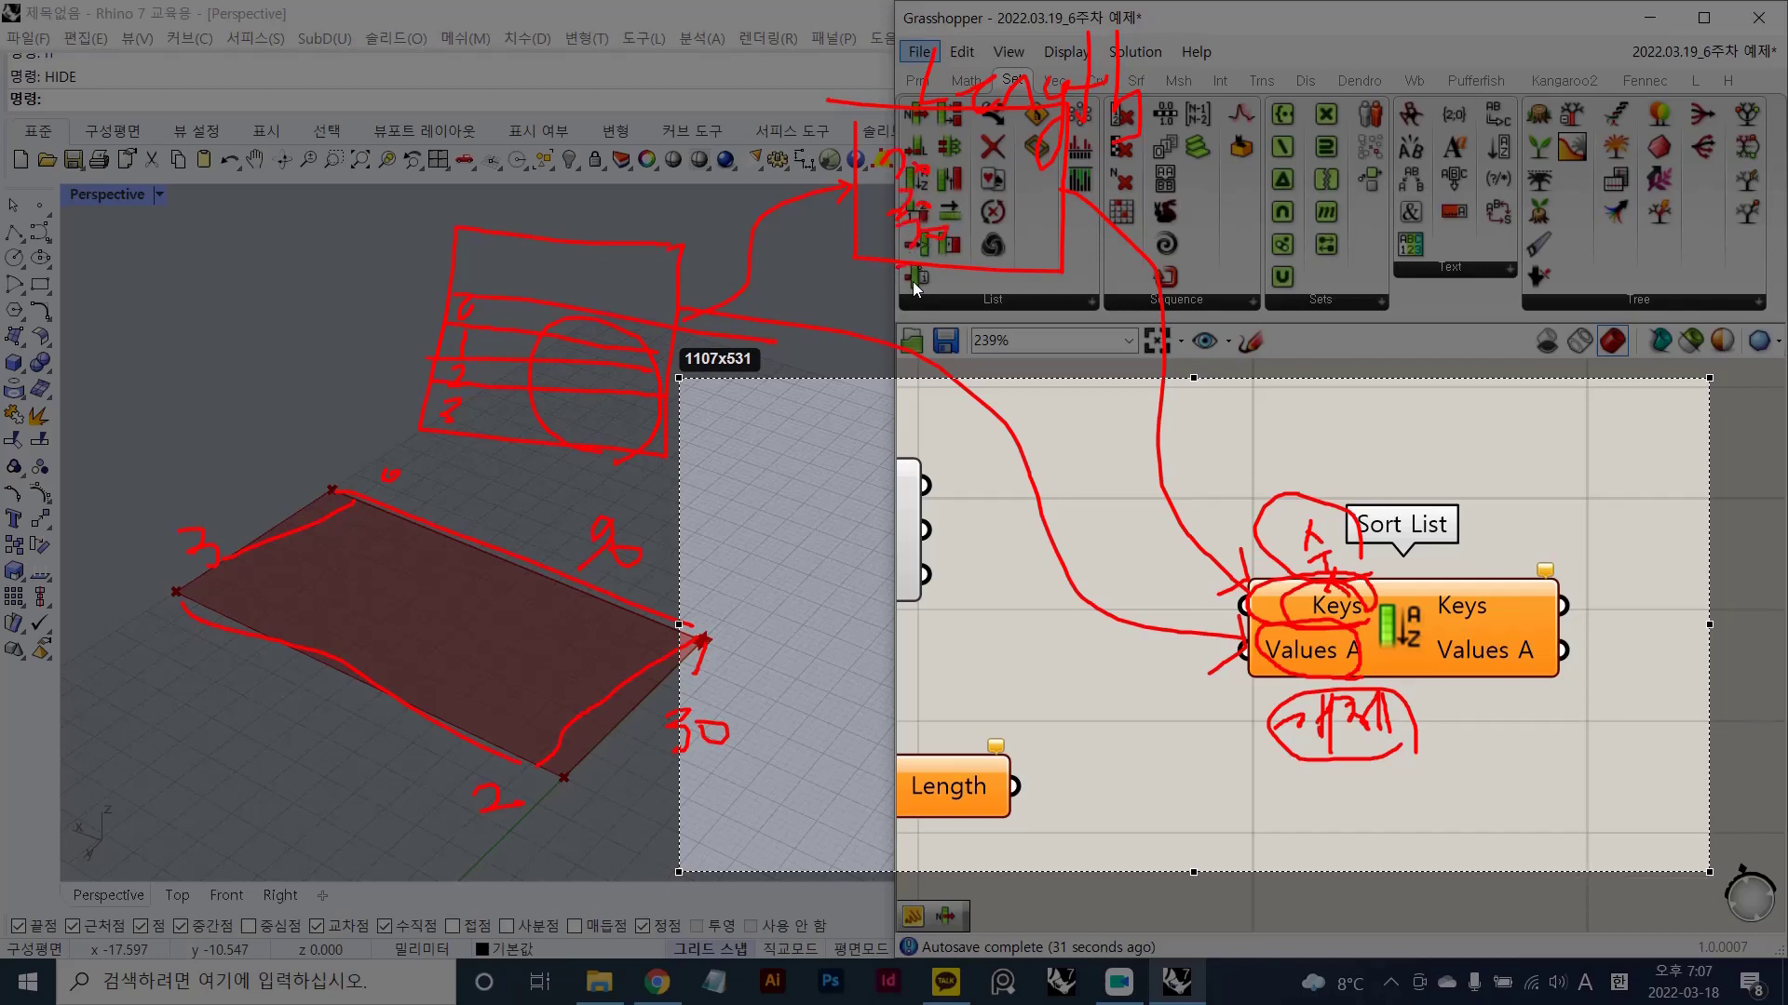
pyautogui.moveTo(912, 282)
pyautogui.mouseDown()
pyautogui.moveTo(918, 302)
pyautogui.moveTo(940, 266)
pyautogui.mouseUp()
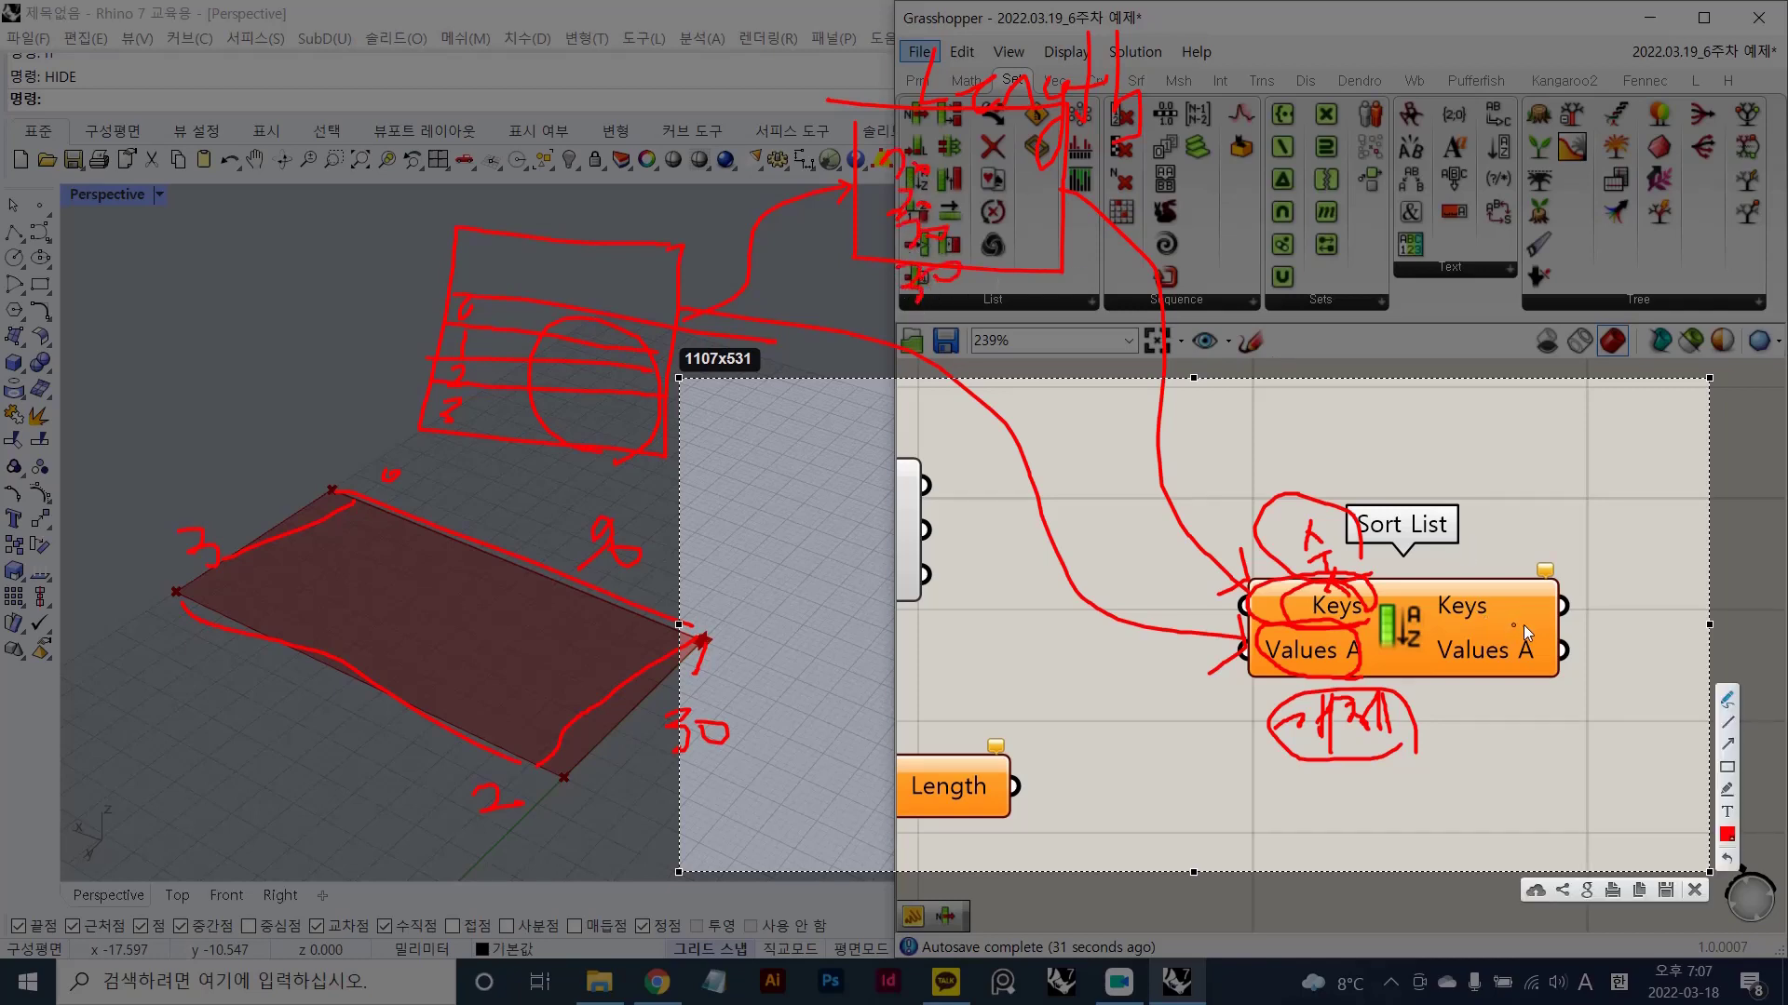
# - Circle the Sort List label and Keys output, and draw an arrow to the handwritten sorted lengths 30, 30, 70, 70
pyautogui.moveTo(1376, 543); pyautogui.dragTo(1359, 451)
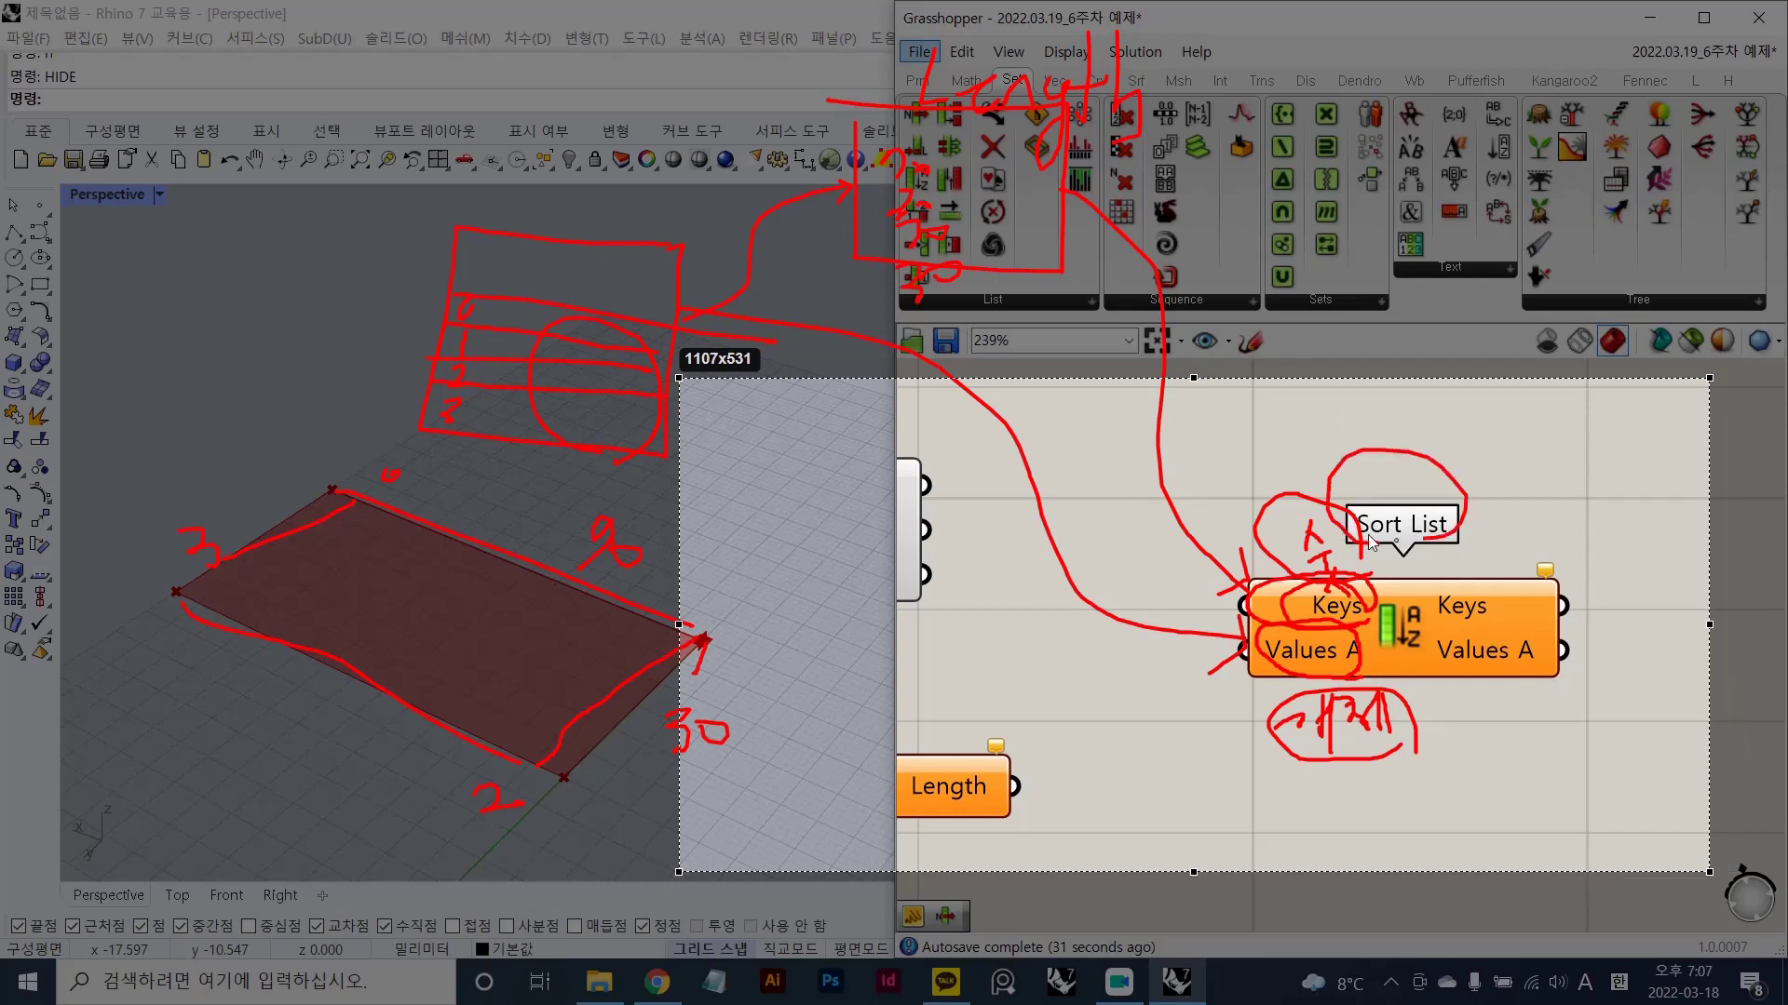
pyautogui.moveTo(1366, 535); pyautogui.dragTo(1369, 537)
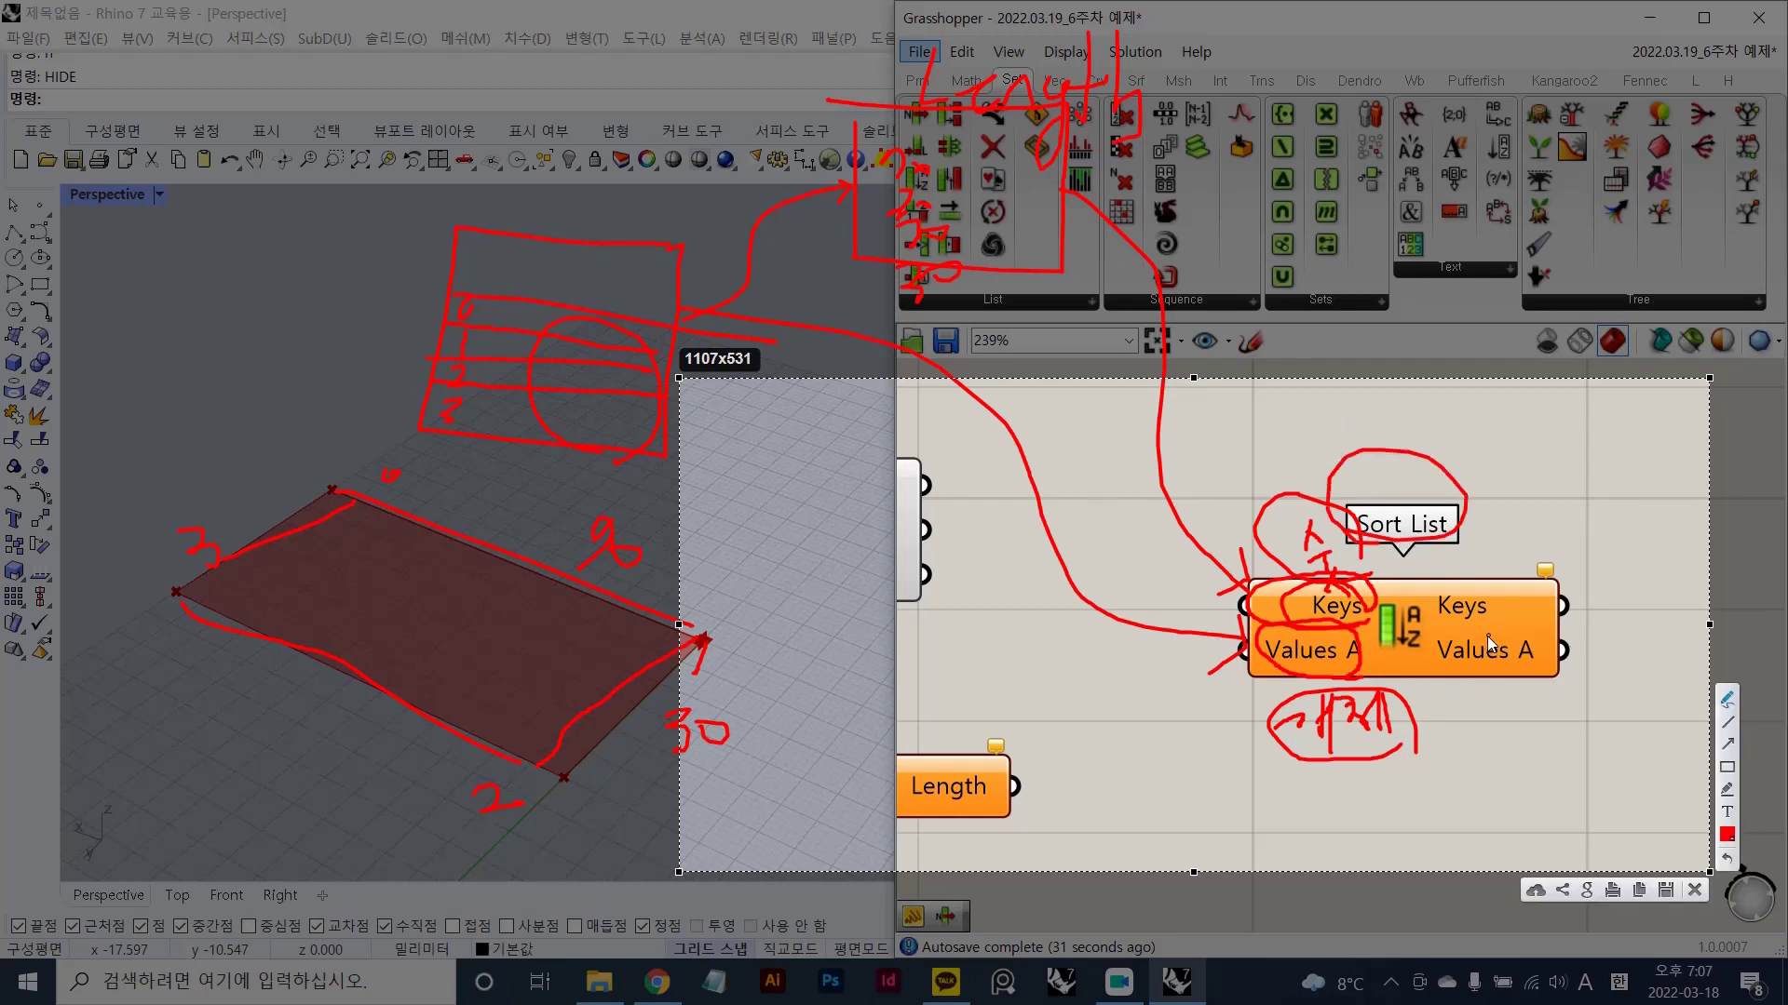
pyautogui.moveTo(1512, 620); pyautogui.dragTo(1433, 594)
pyautogui.moveTo(1569, 603)
pyautogui.mouseDown()
pyautogui.moveTo(1568, 588)
pyautogui.moveTo(1640, 574)
pyautogui.moveTo(1624, 596)
pyautogui.mouseUp()
pyautogui.moveTo(1661, 454)
pyautogui.mouseDown()
pyautogui.moveTo(1661, 490)
pyautogui.moveTo(1682, 458)
pyautogui.mouseUp()
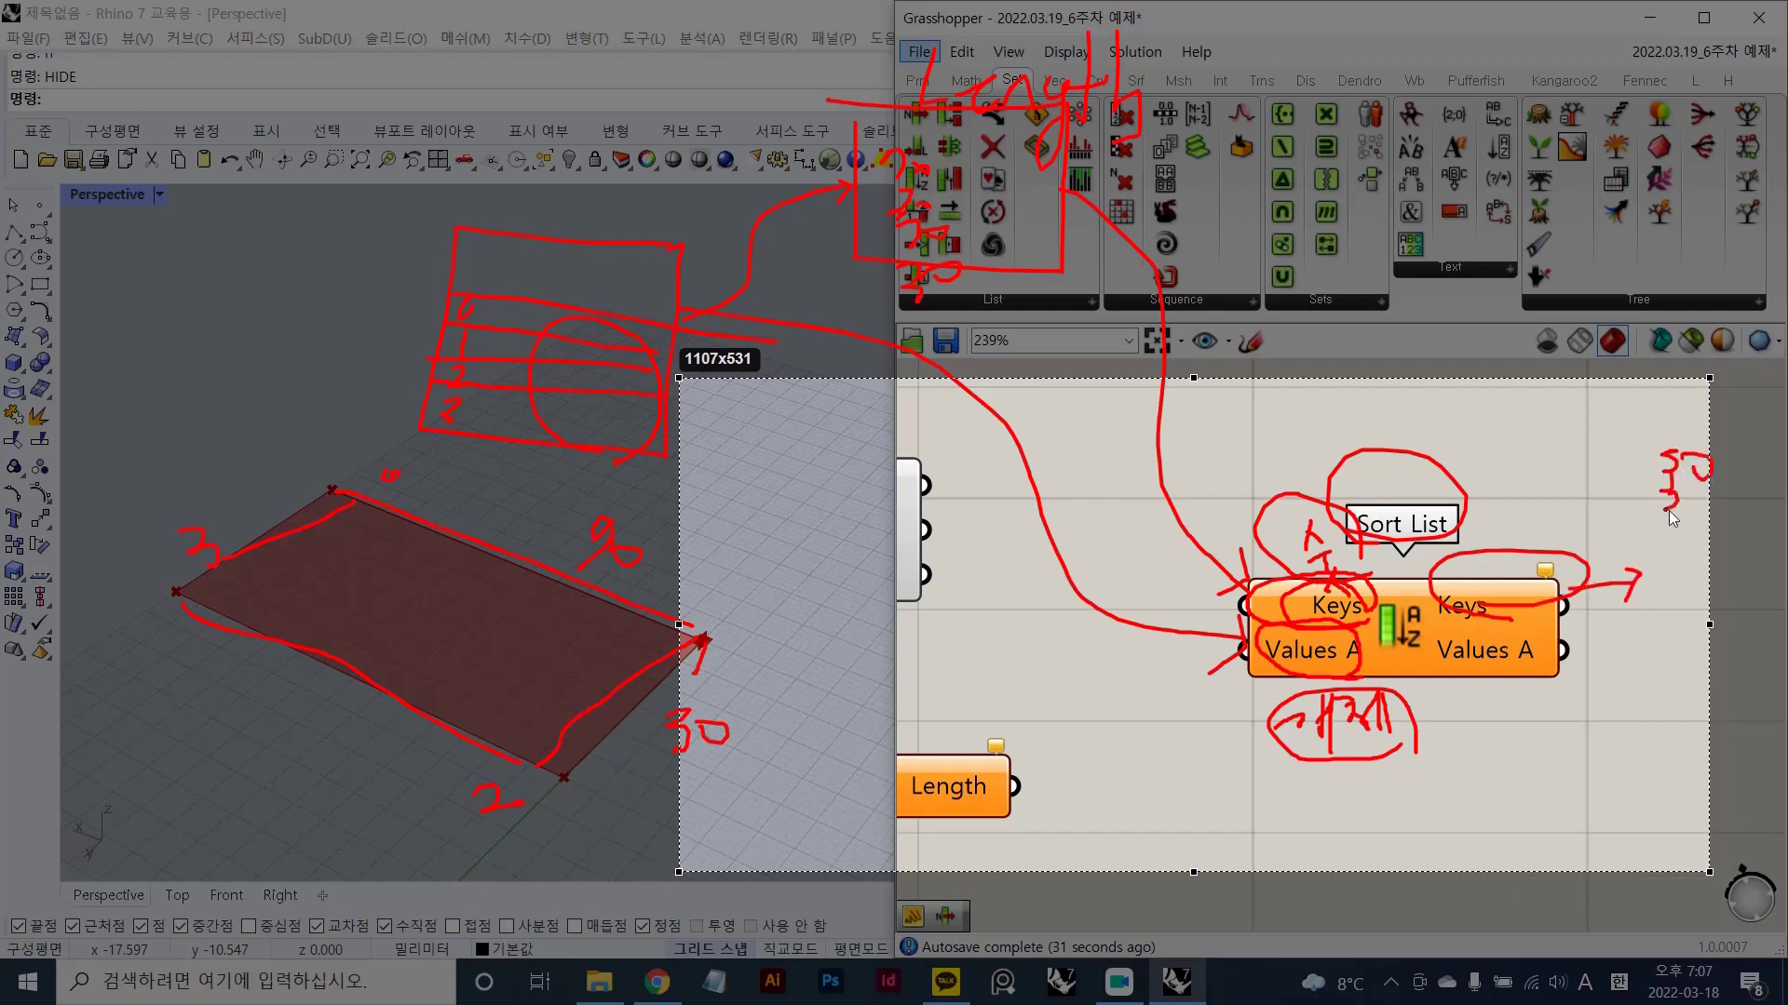
pyautogui.moveTo(1698, 532)
pyautogui.mouseDown()
pyautogui.moveTo(1673, 585)
pyautogui.moveTo(1714, 578)
pyautogui.moveTo(1671, 623)
pyautogui.moveTo(1696, 596)
pyautogui.mouseUp()
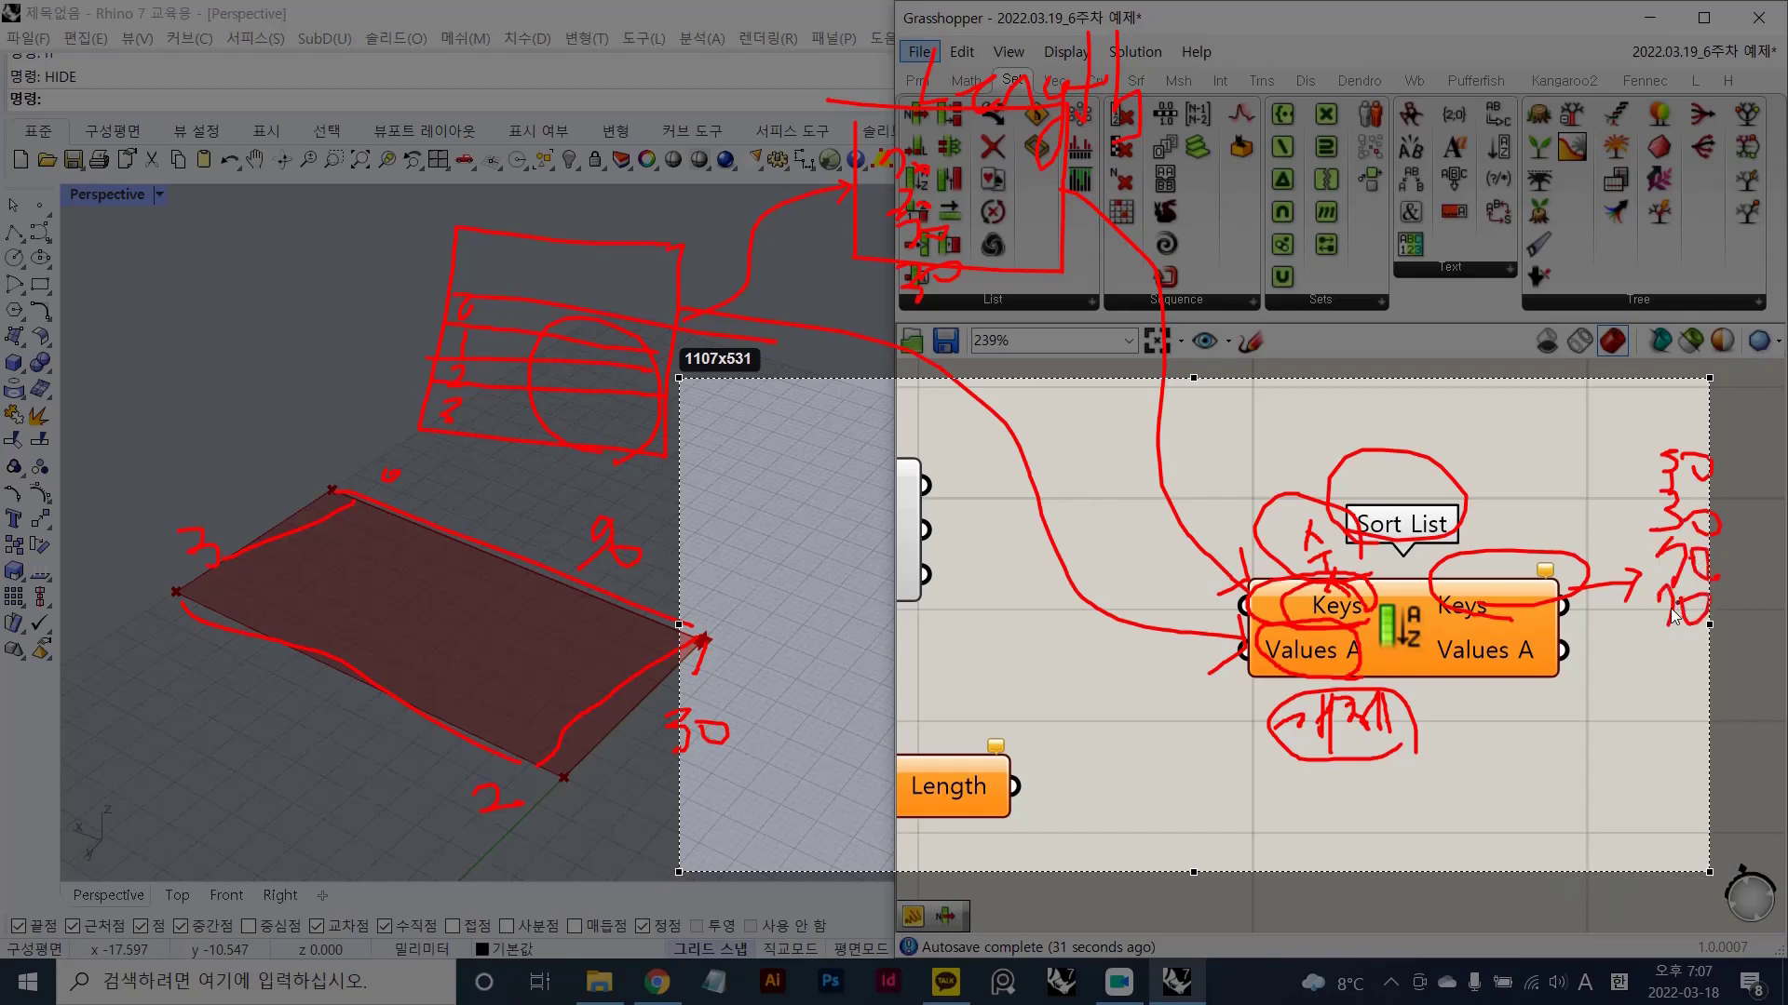
# - Mark the Values A output, circle the two 30 lengths, and draw an arrow down from the sorted lengths
pyautogui.moveTo(1525, 701)
pyautogui.mouseDown()
pyautogui.moveTo(1441, 678)
pyautogui.moveTo(1553, 696)
pyautogui.mouseUp()
pyautogui.moveTo(1618, 494)
pyautogui.mouseDown()
pyautogui.moveTo(1635, 539)
pyautogui.moveTo(1619, 486)
pyautogui.mouseUp()
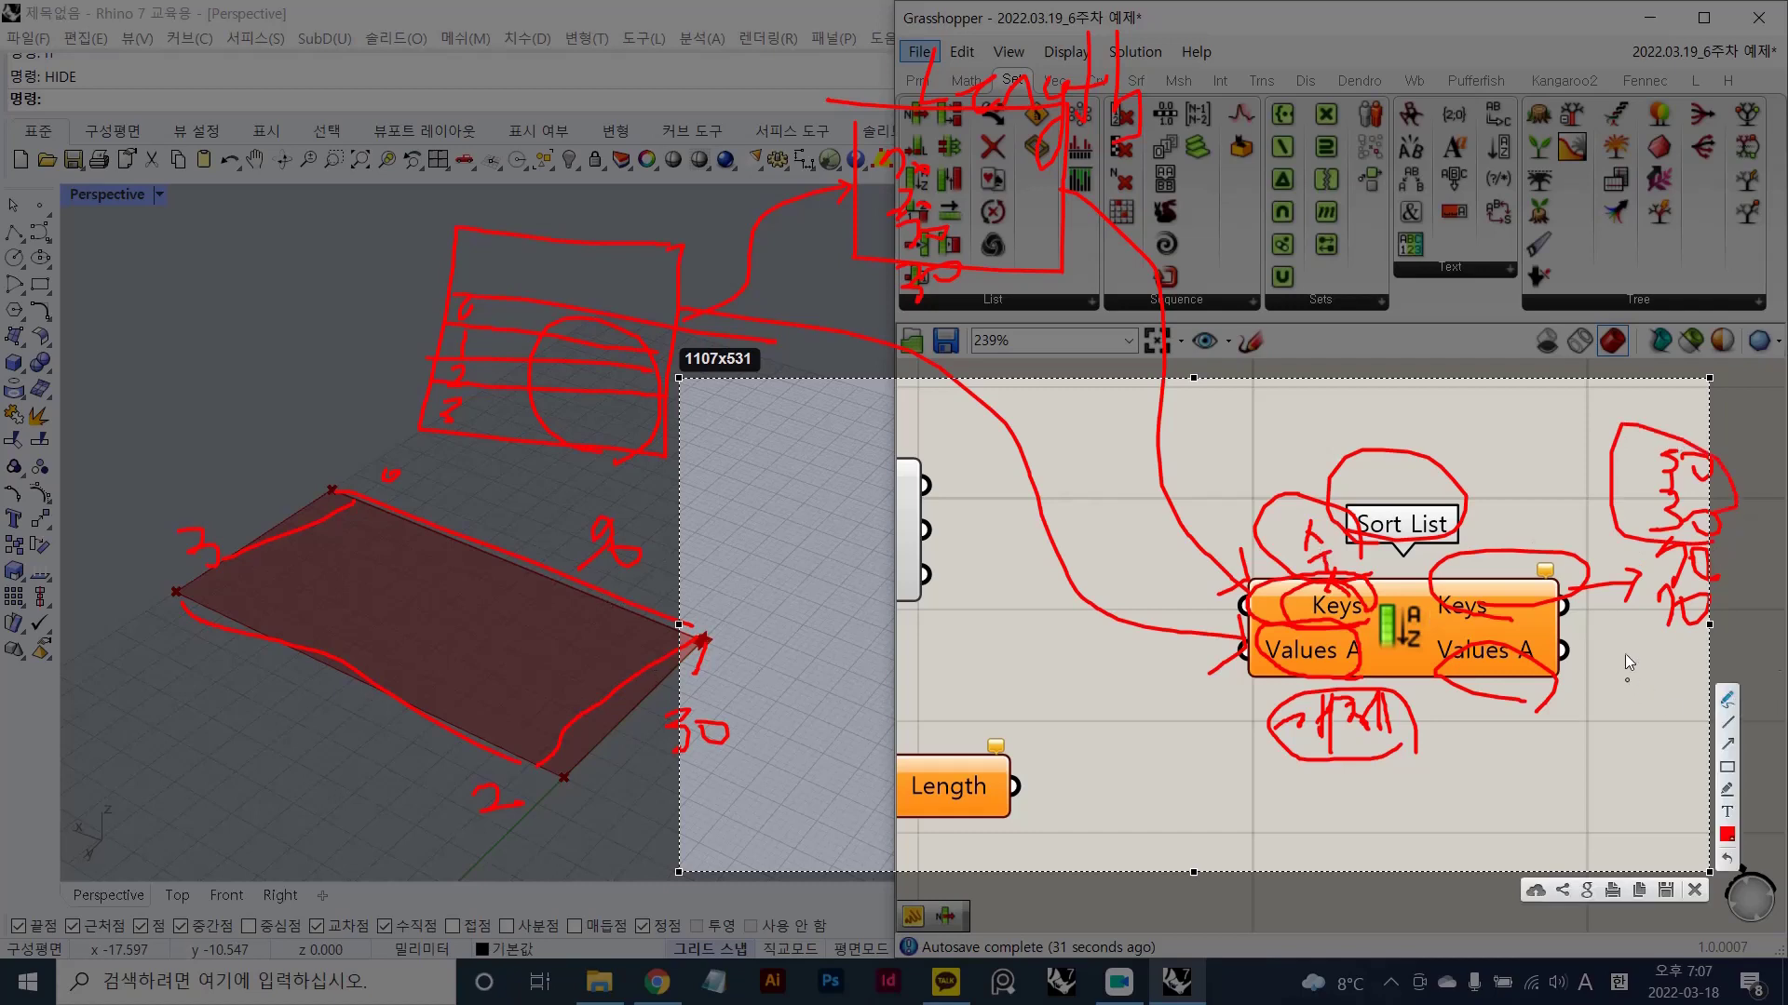
pyautogui.moveTo(1728, 587); pyautogui.dragTo(1750, 605)
pyautogui.moveTo(1718, 676); pyautogui.dragTo(1720, 678)
# - Letter the rows of the sketched edge list and draw a numbered output list beside Sort List's Values A output
pyautogui.moveTo(588, 319)
pyautogui.mouseDown()
pyautogui.moveTo(606, 344)
pyautogui.moveTo(589, 449)
pyautogui.mouseUp()
pyautogui.moveTo(1555, 815)
pyautogui.mouseDown()
pyautogui.moveTo(1553, 684)
pyautogui.moveTo(1671, 806)
pyautogui.moveTo(1542, 786)
pyautogui.mouseUp()
pyautogui.moveTo(1552, 696)
pyautogui.mouseDown()
pyautogui.moveTo(1679, 705)
pyautogui.moveTo(1556, 714)
pyautogui.moveTo(1685, 732)
pyautogui.mouseUp()
pyautogui.moveTo(1541, 737)
pyautogui.mouseDown()
pyautogui.moveTo(1676, 764)
pyautogui.moveTo(1669, 780)
pyautogui.mouseUp()
pyautogui.moveTo(1574, 703)
pyautogui.mouseDown()
pyautogui.moveTo(1558, 801)
pyautogui.moveTo(1574, 754)
pyautogui.moveTo(1547, 785)
pyautogui.mouseUp()
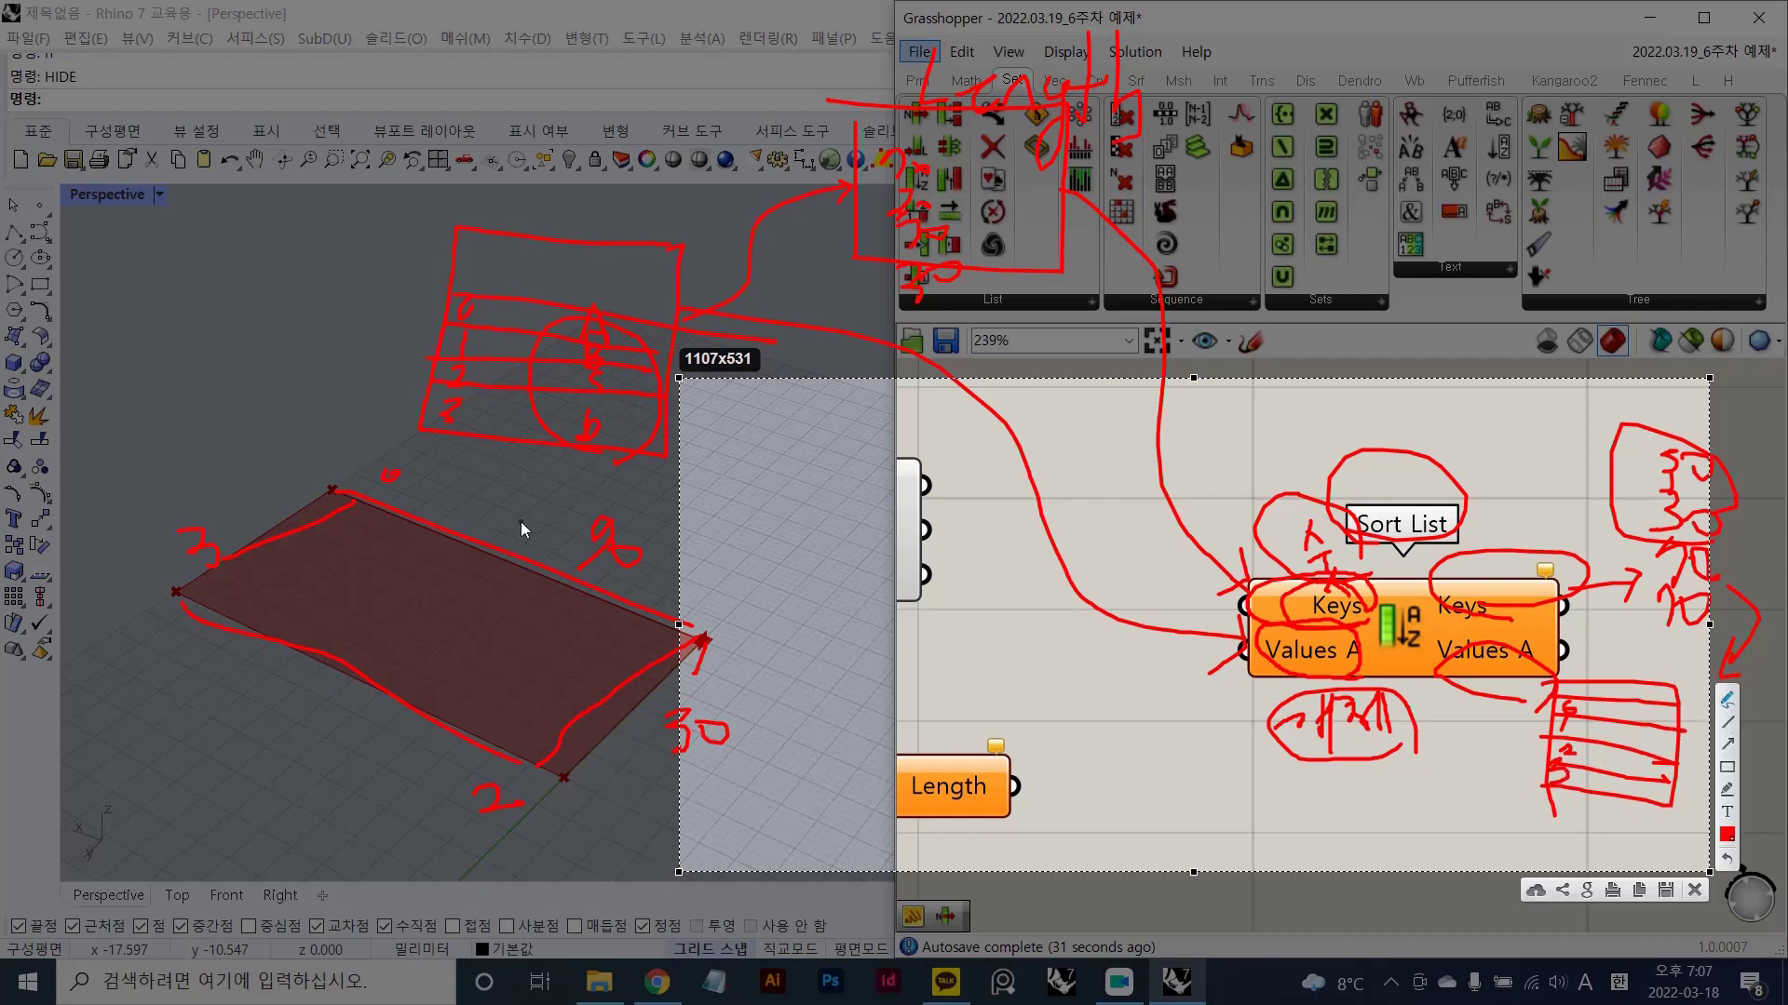
# - Label the surface edges A, B, C and D, and write the sorted order B, D, A, C beside the output list
pyautogui.moveTo(555, 510)
pyautogui.mouseDown()
pyautogui.moveTo(543, 558)
pyautogui.moveTo(561, 562)
pyautogui.mouseUp()
pyautogui.moveTo(606, 655); pyautogui.dragTo(601, 718)
pyautogui.moveTo(423, 663); pyautogui.dragTo(397, 720)
pyautogui.moveTo(294, 507)
pyautogui.mouseDown()
pyautogui.moveTo(303, 572)
pyautogui.moveTo(348, 540)
pyautogui.mouseUp()
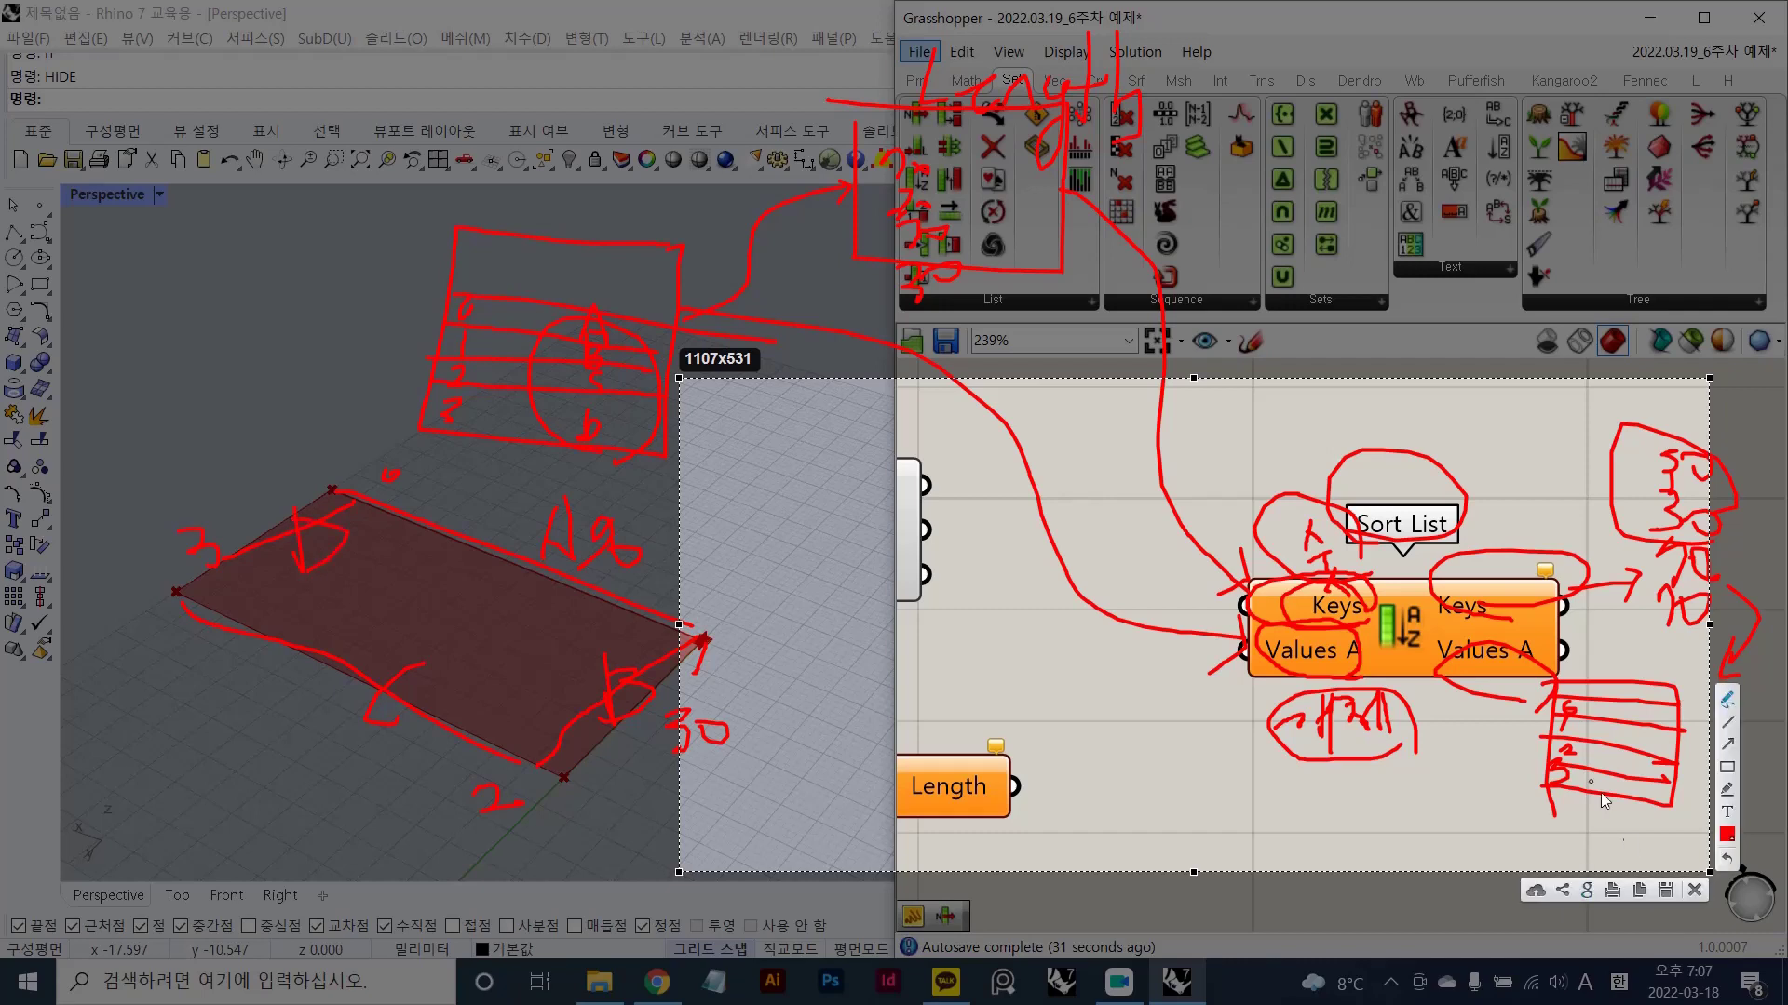
pyautogui.moveTo(1681, 703); pyautogui.dragTo(1684, 832)
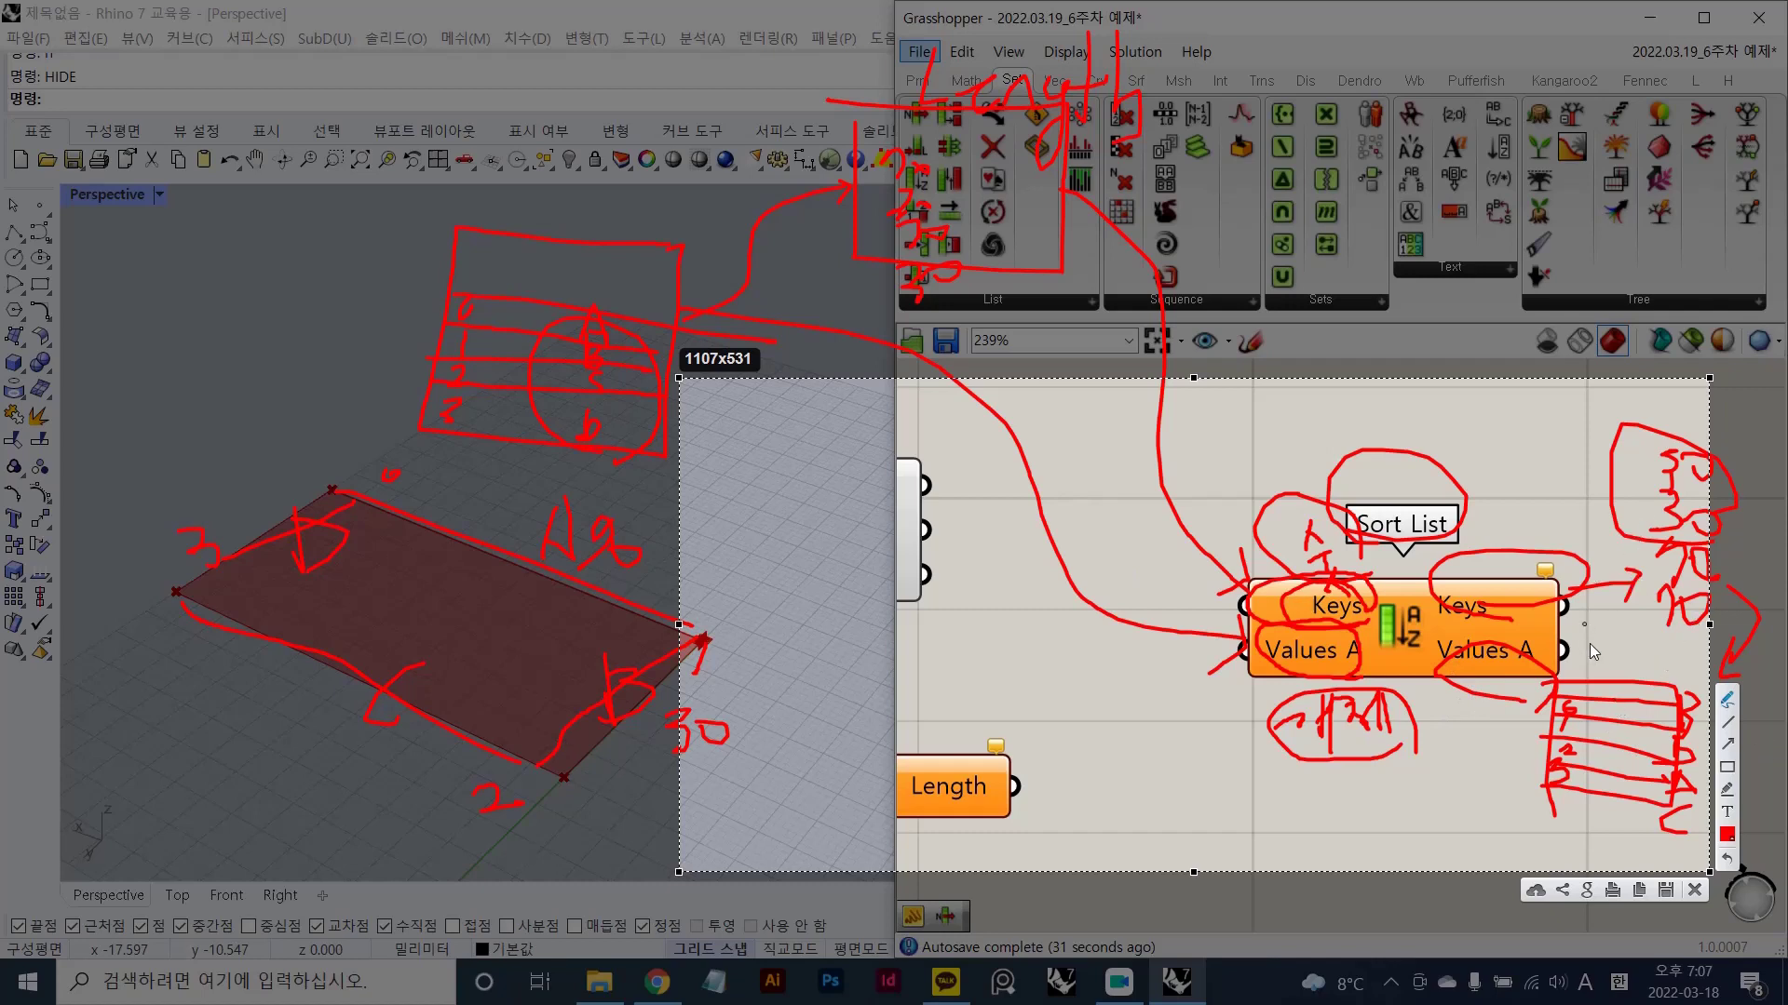
# - Circle the whole Sort List component and edges A and C, mark the sorted lengths, and close the annotated capture
pyautogui.moveTo(1583, 644)
pyautogui.mouseDown()
pyautogui.moveTo(1527, 642)
pyautogui.moveTo(1561, 698)
pyautogui.mouseUp()
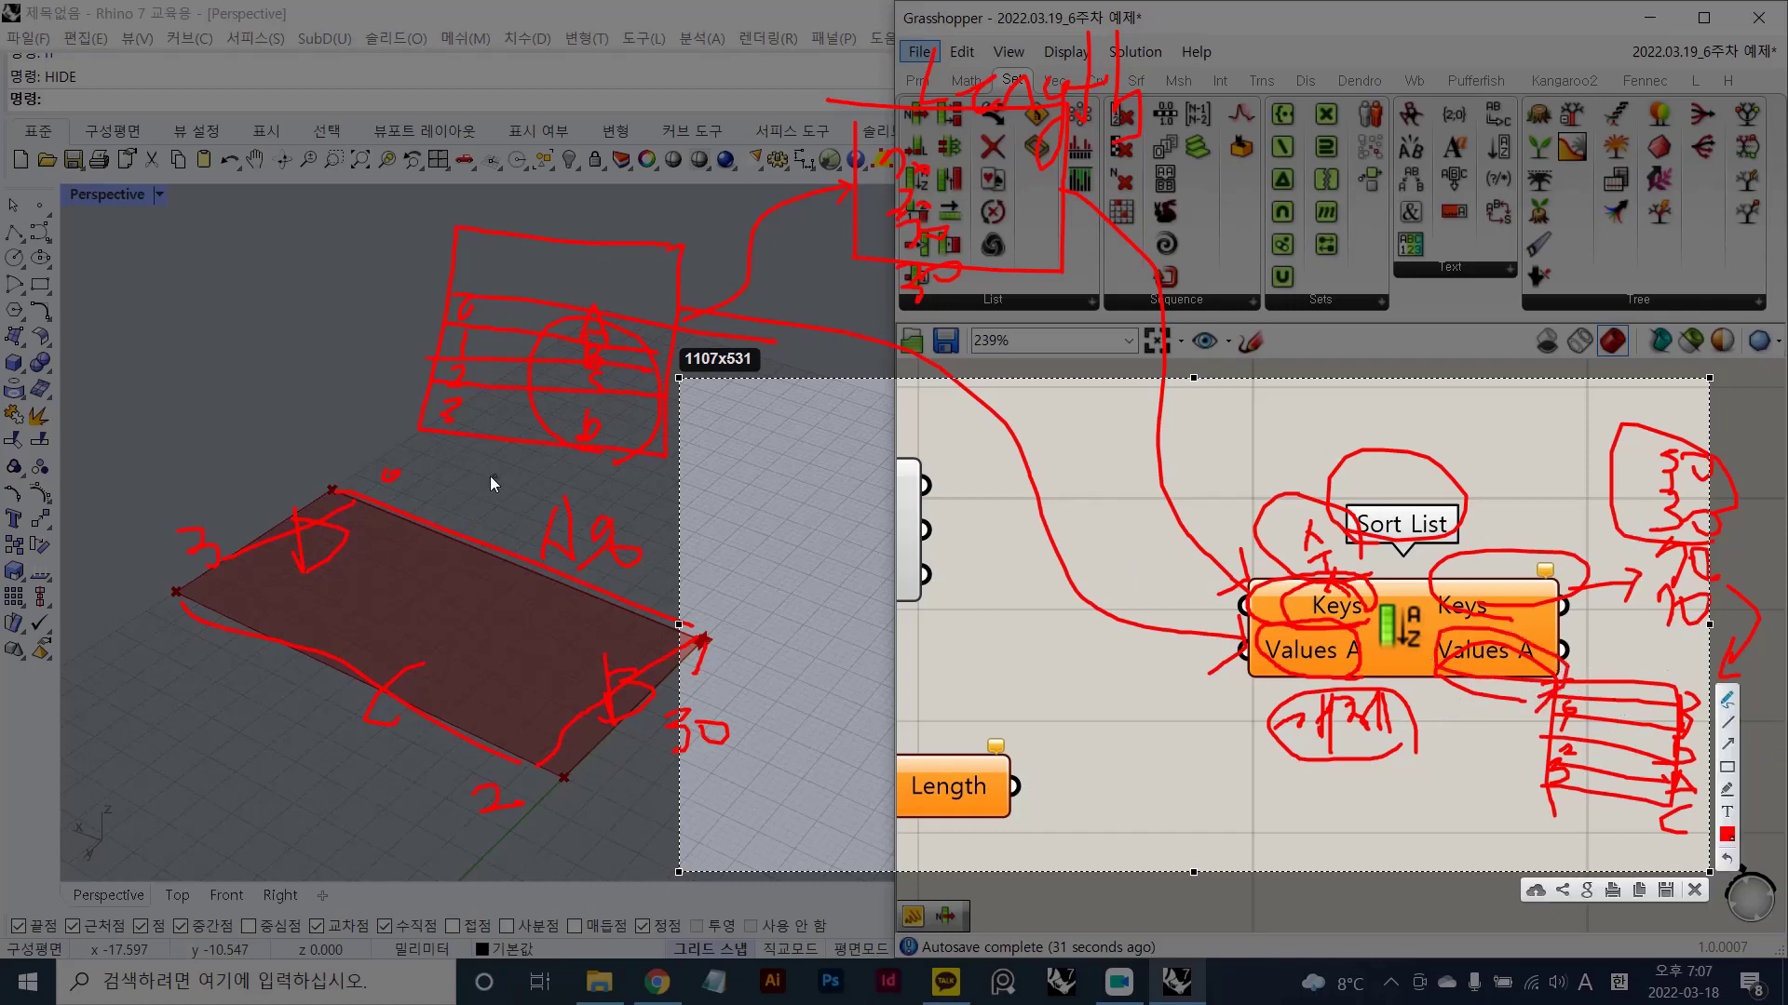
pyautogui.moveTo(1471, 734)
pyautogui.mouseDown()
pyautogui.moveTo(1389, 434)
pyautogui.moveTo(1466, 756)
pyautogui.mouseUp()
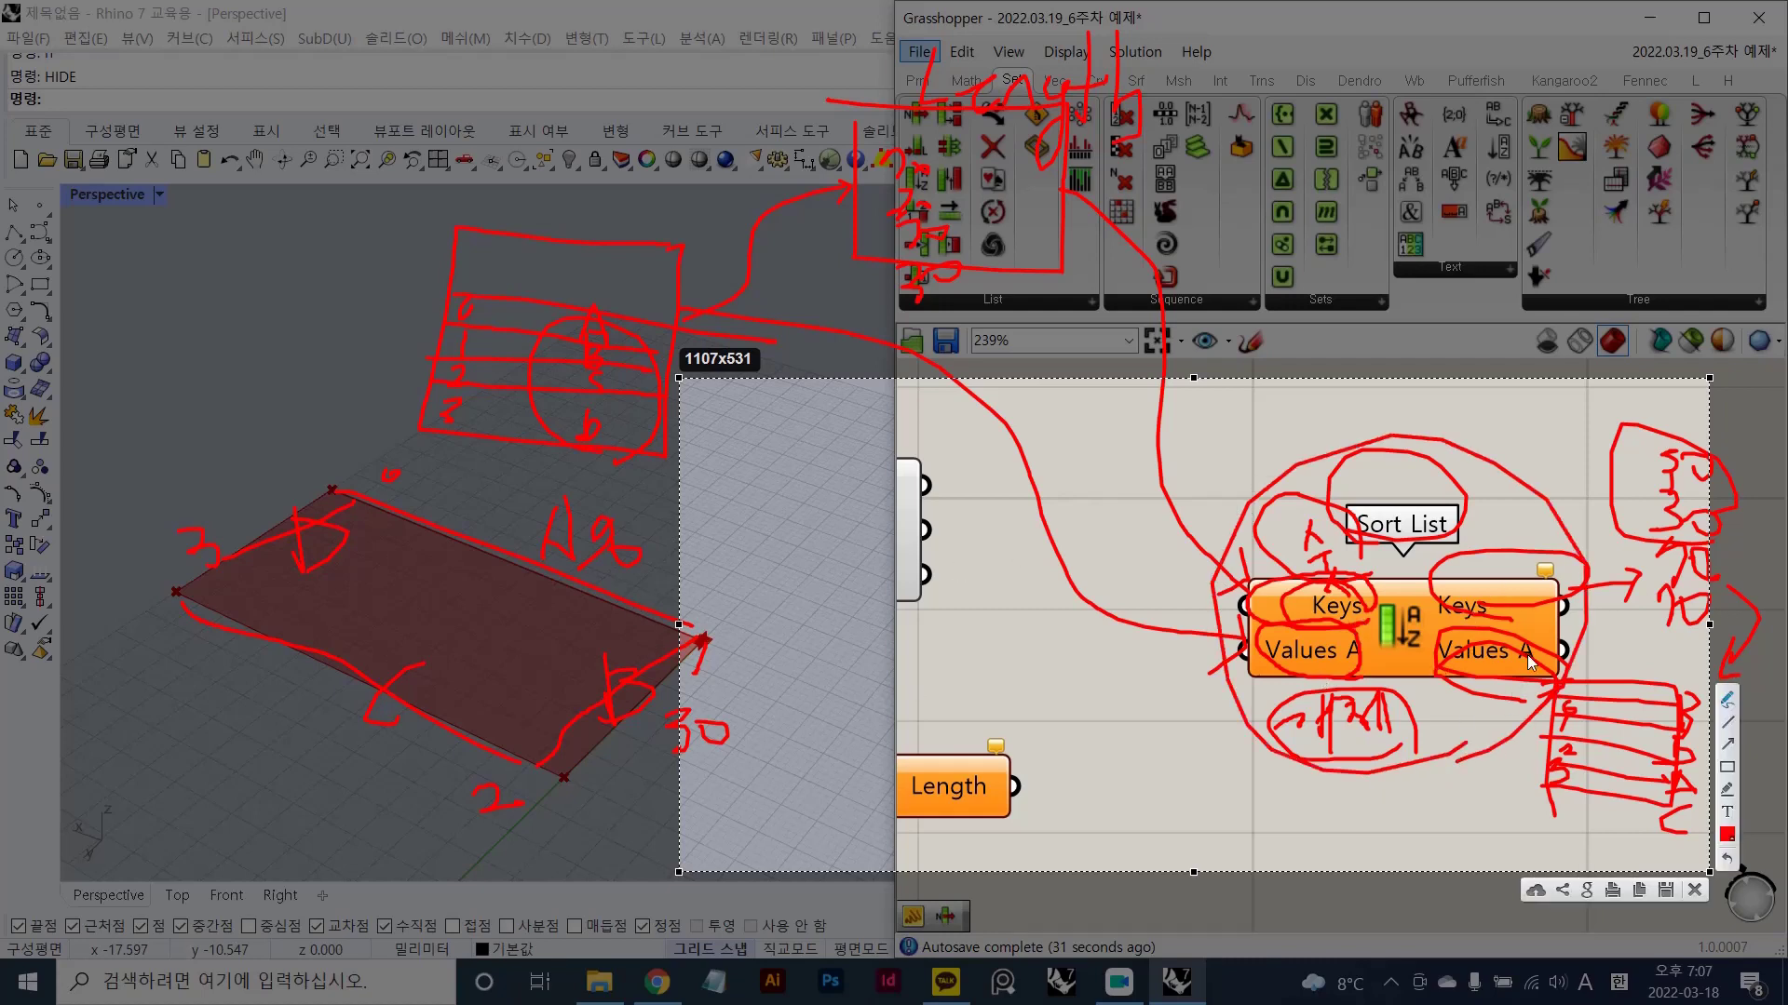
pyautogui.moveTo(639, 594)
pyautogui.mouseDown()
pyautogui.moveTo(633, 507)
pyautogui.moveTo(675, 619)
pyautogui.mouseUp()
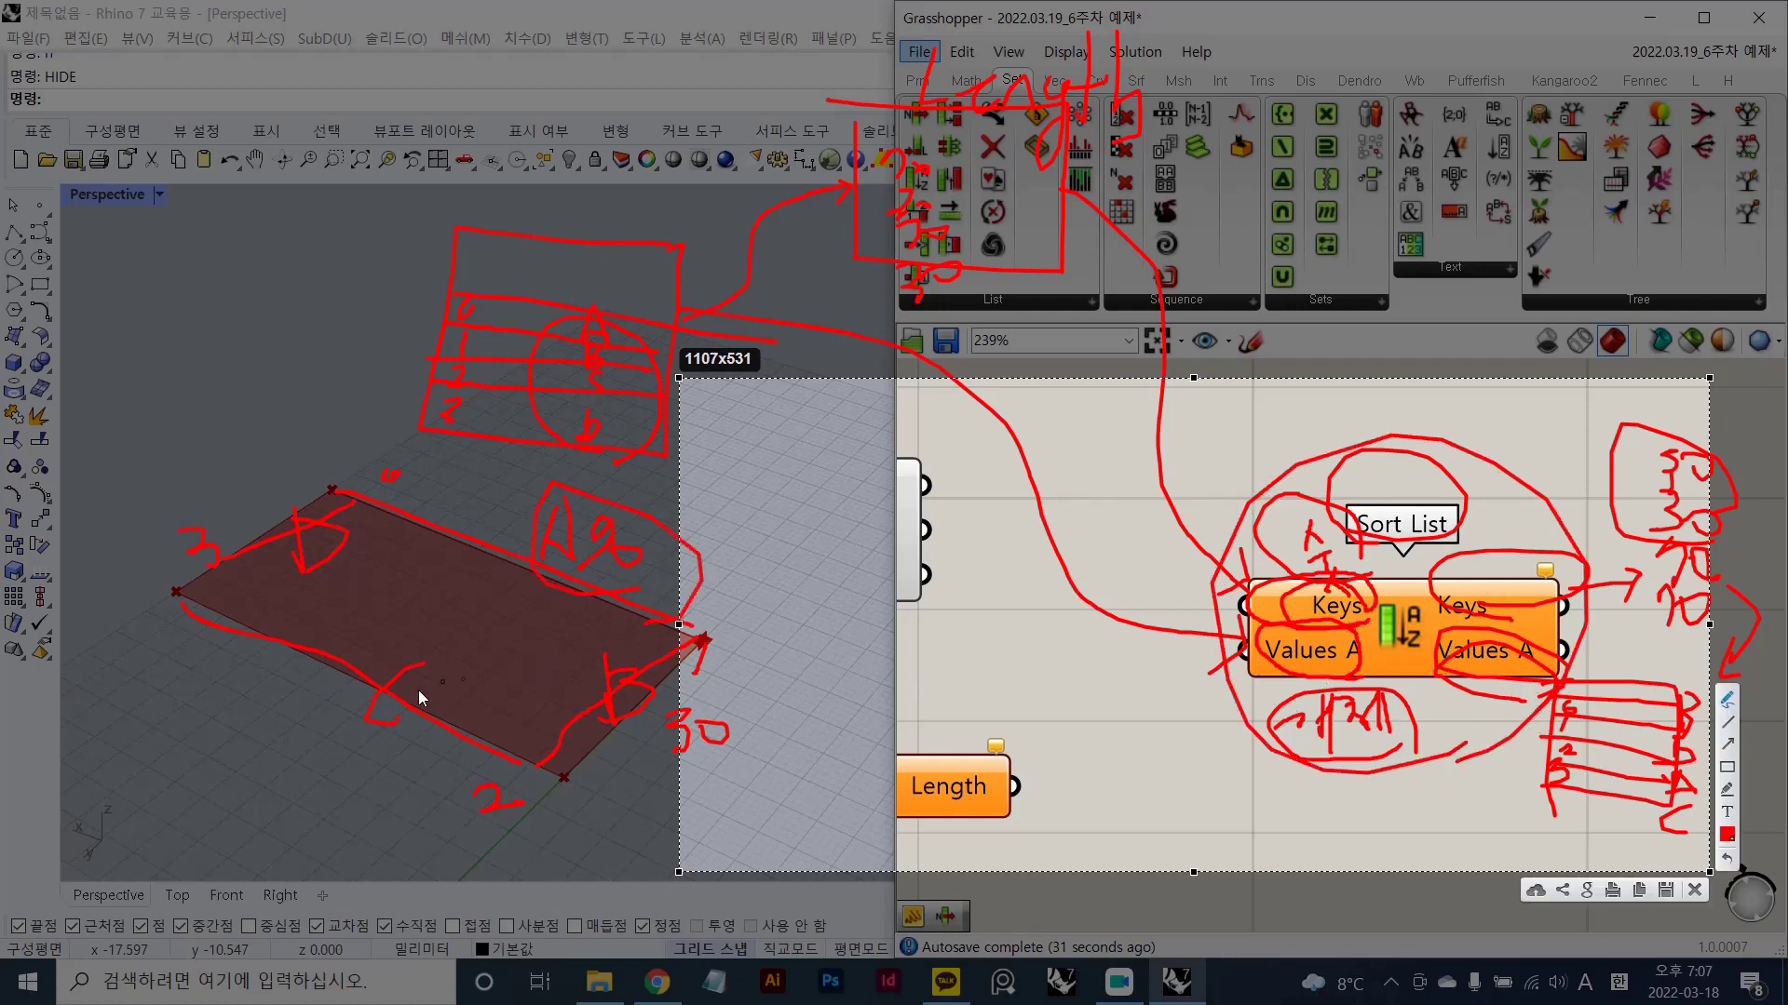
pyautogui.moveTo(417, 690)
pyautogui.mouseDown()
pyautogui.moveTo(413, 717)
pyautogui.moveTo(429, 685)
pyautogui.mouseUp()
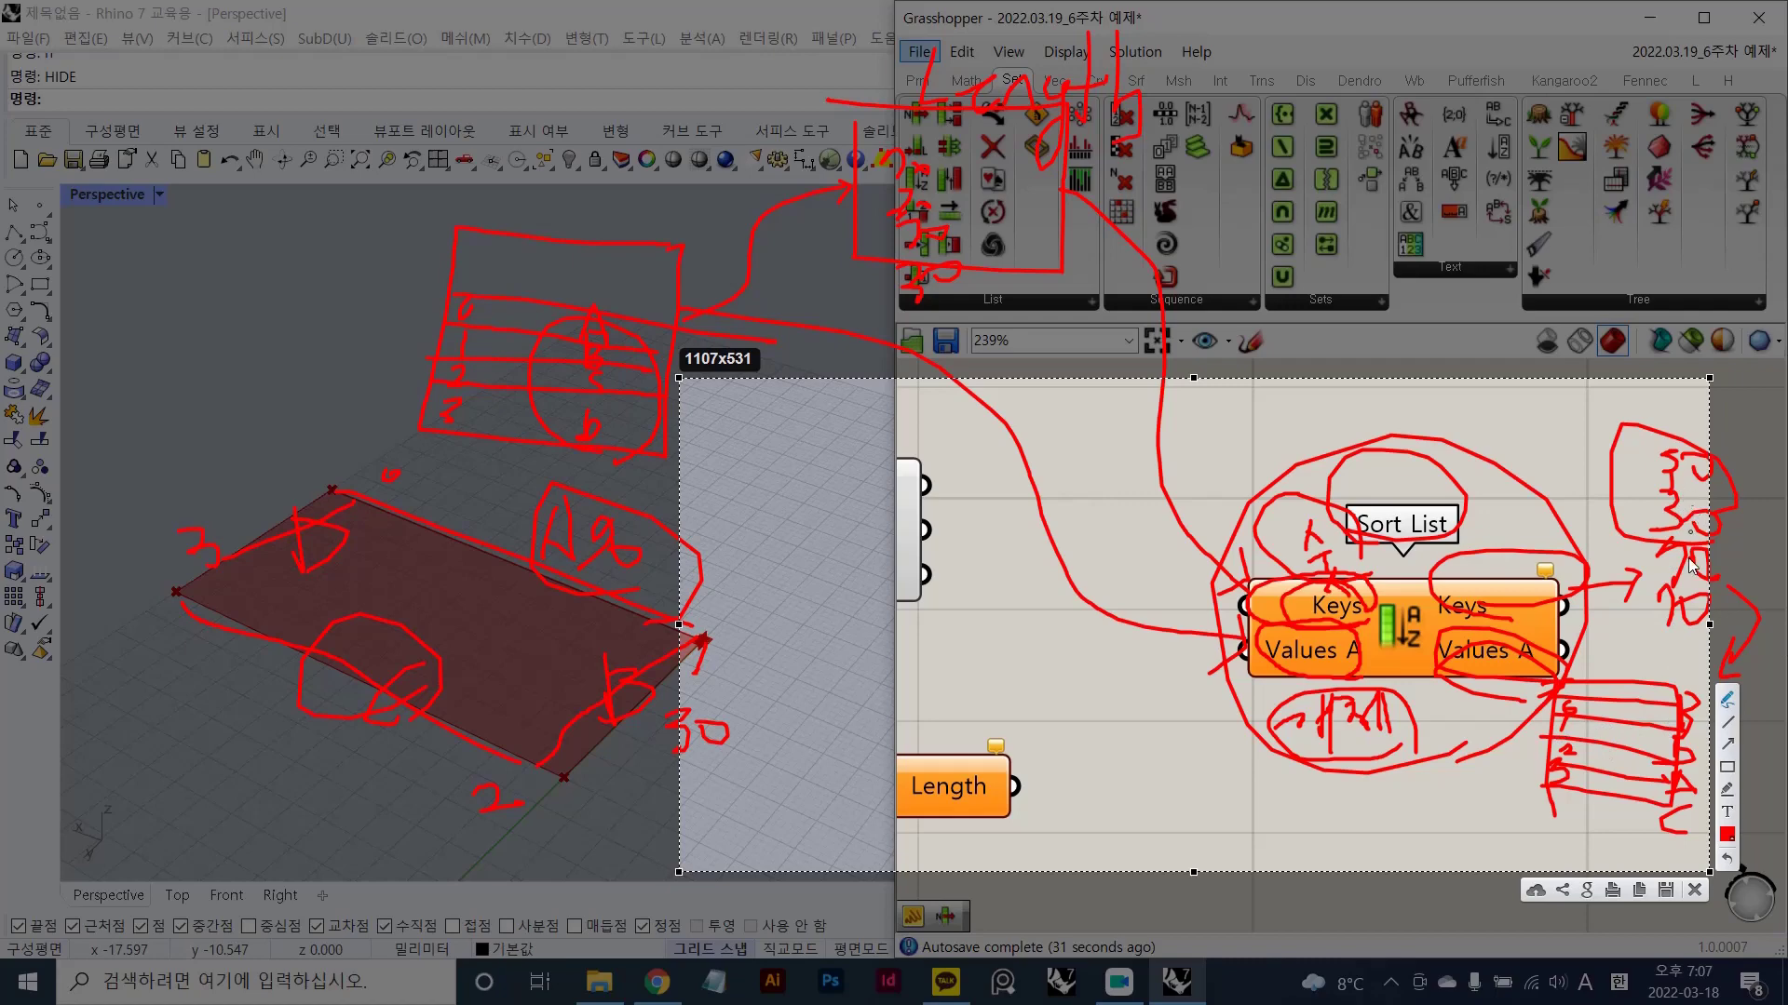
pyautogui.moveTo(1733, 652); pyautogui.dragTo(1641, 650)
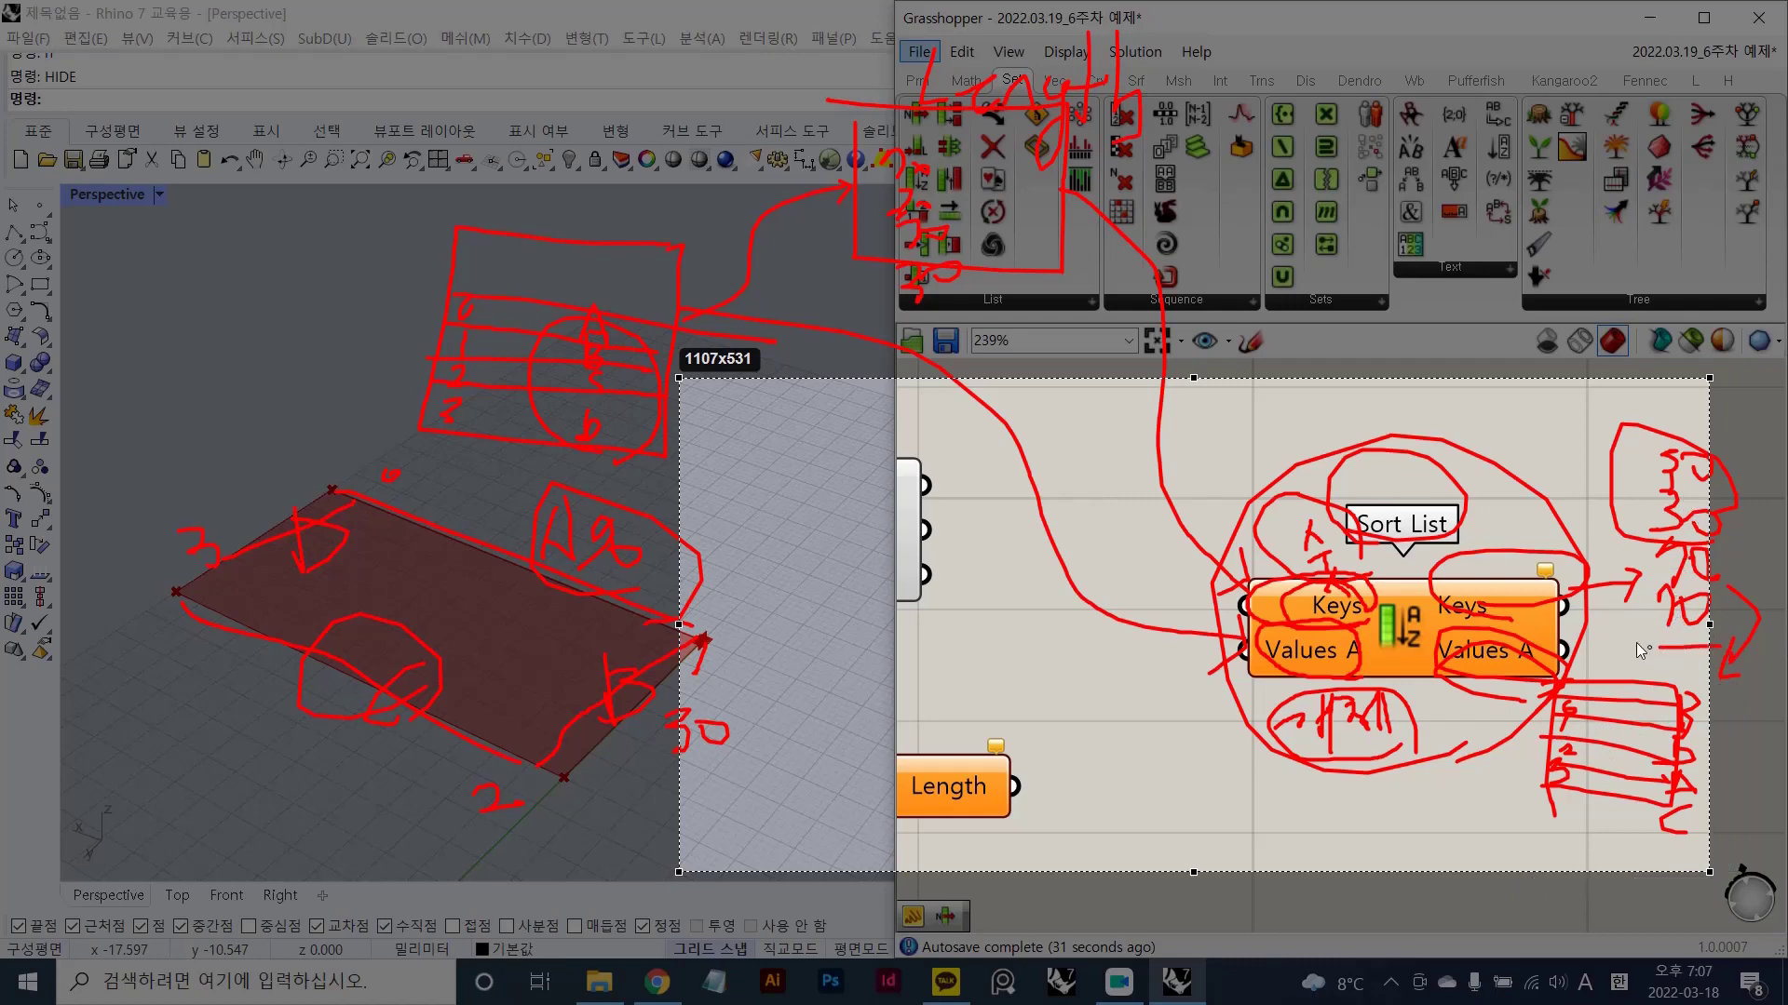
pyautogui.moveTo(1718, 534)
pyautogui.mouseDown()
pyautogui.moveTo(1759, 605)
pyautogui.moveTo(1707, 641)
pyautogui.mouseUp()
pyautogui.moveTo(1584, 533); pyautogui.dragTo(1577, 443)
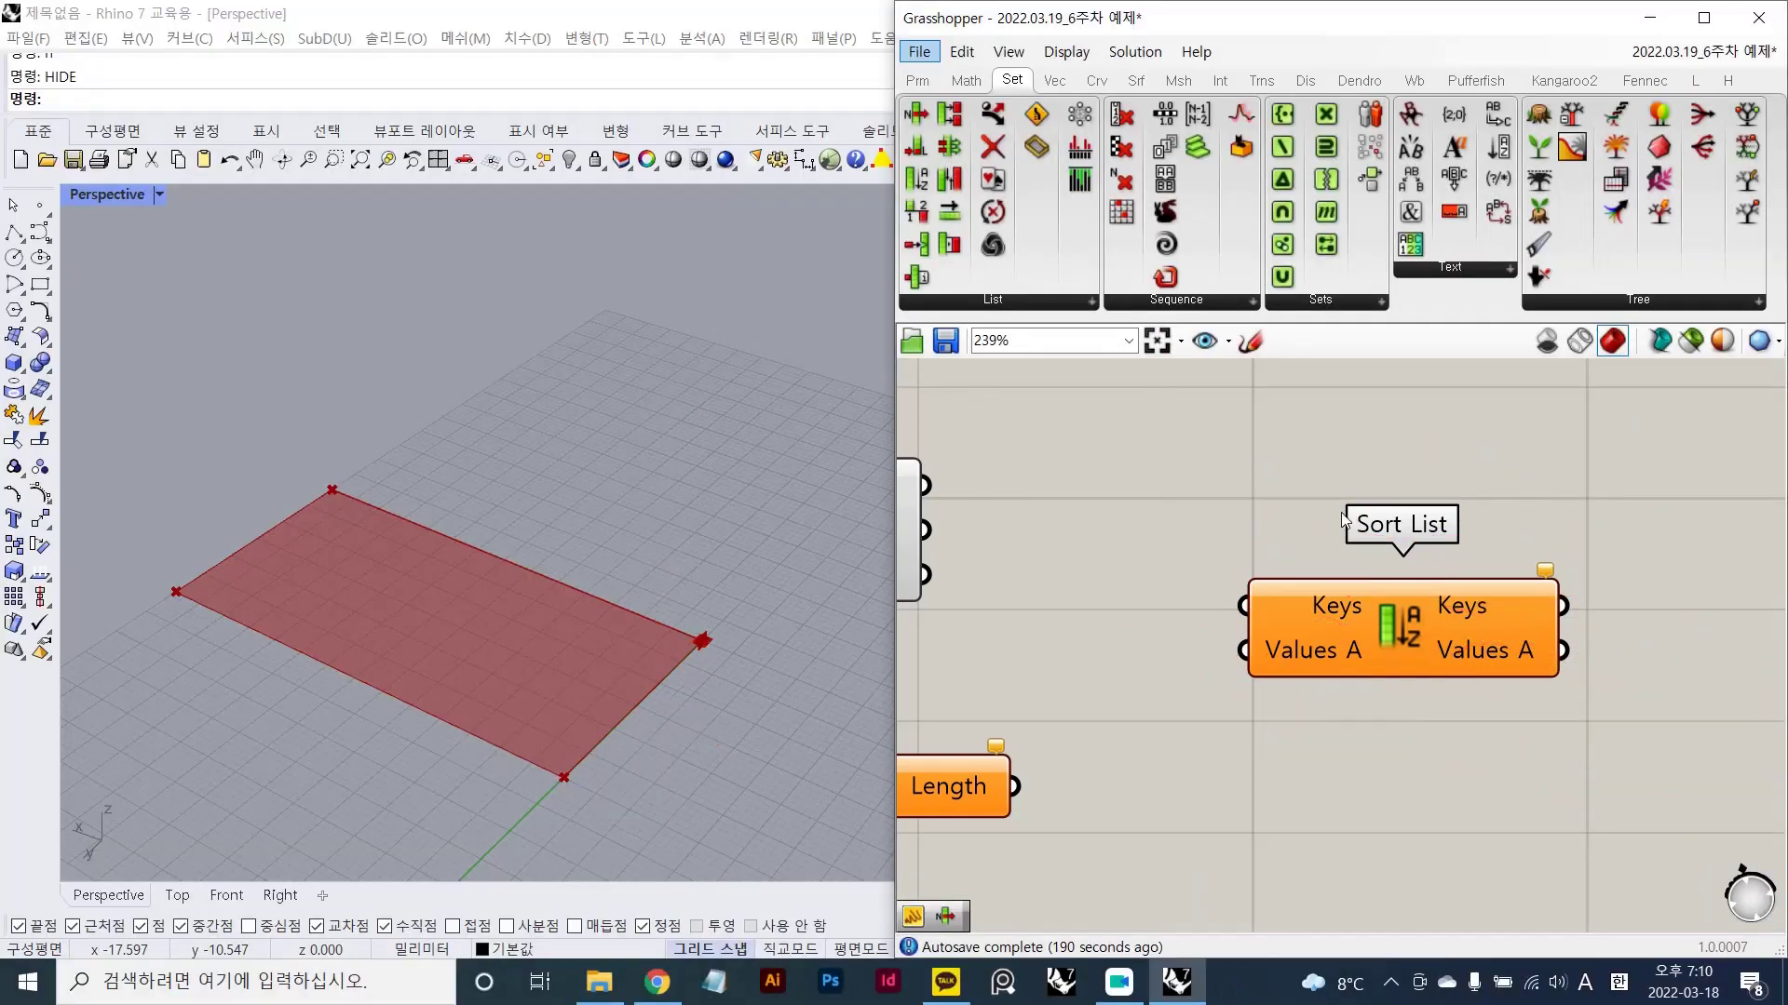
pyautogui.scroll(-4, 1443, 507)
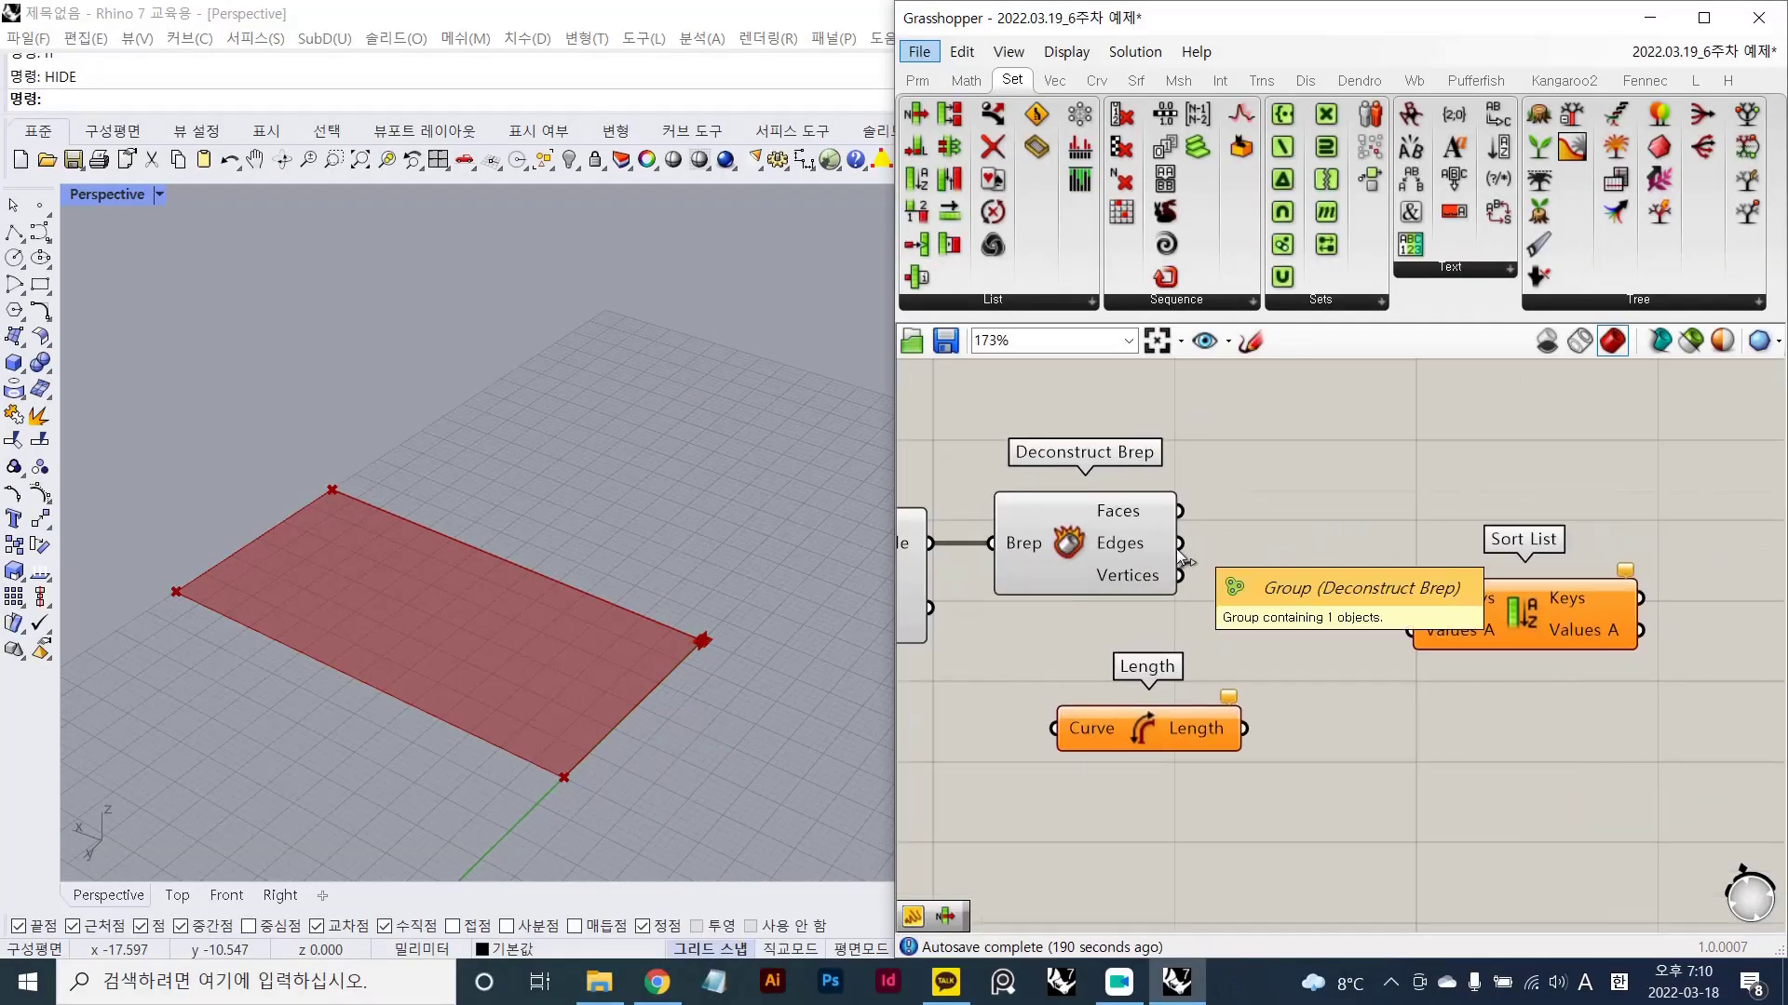
# - Wire Deconstruct Brep's Edges to the Length component and Sort List's Values A, and the resulting Length to Sort List's Keys
pyautogui.scroll(2, 1171, 547)
pyautogui.moveTo(1182, 541); pyautogui.dragTo(1151, 794)
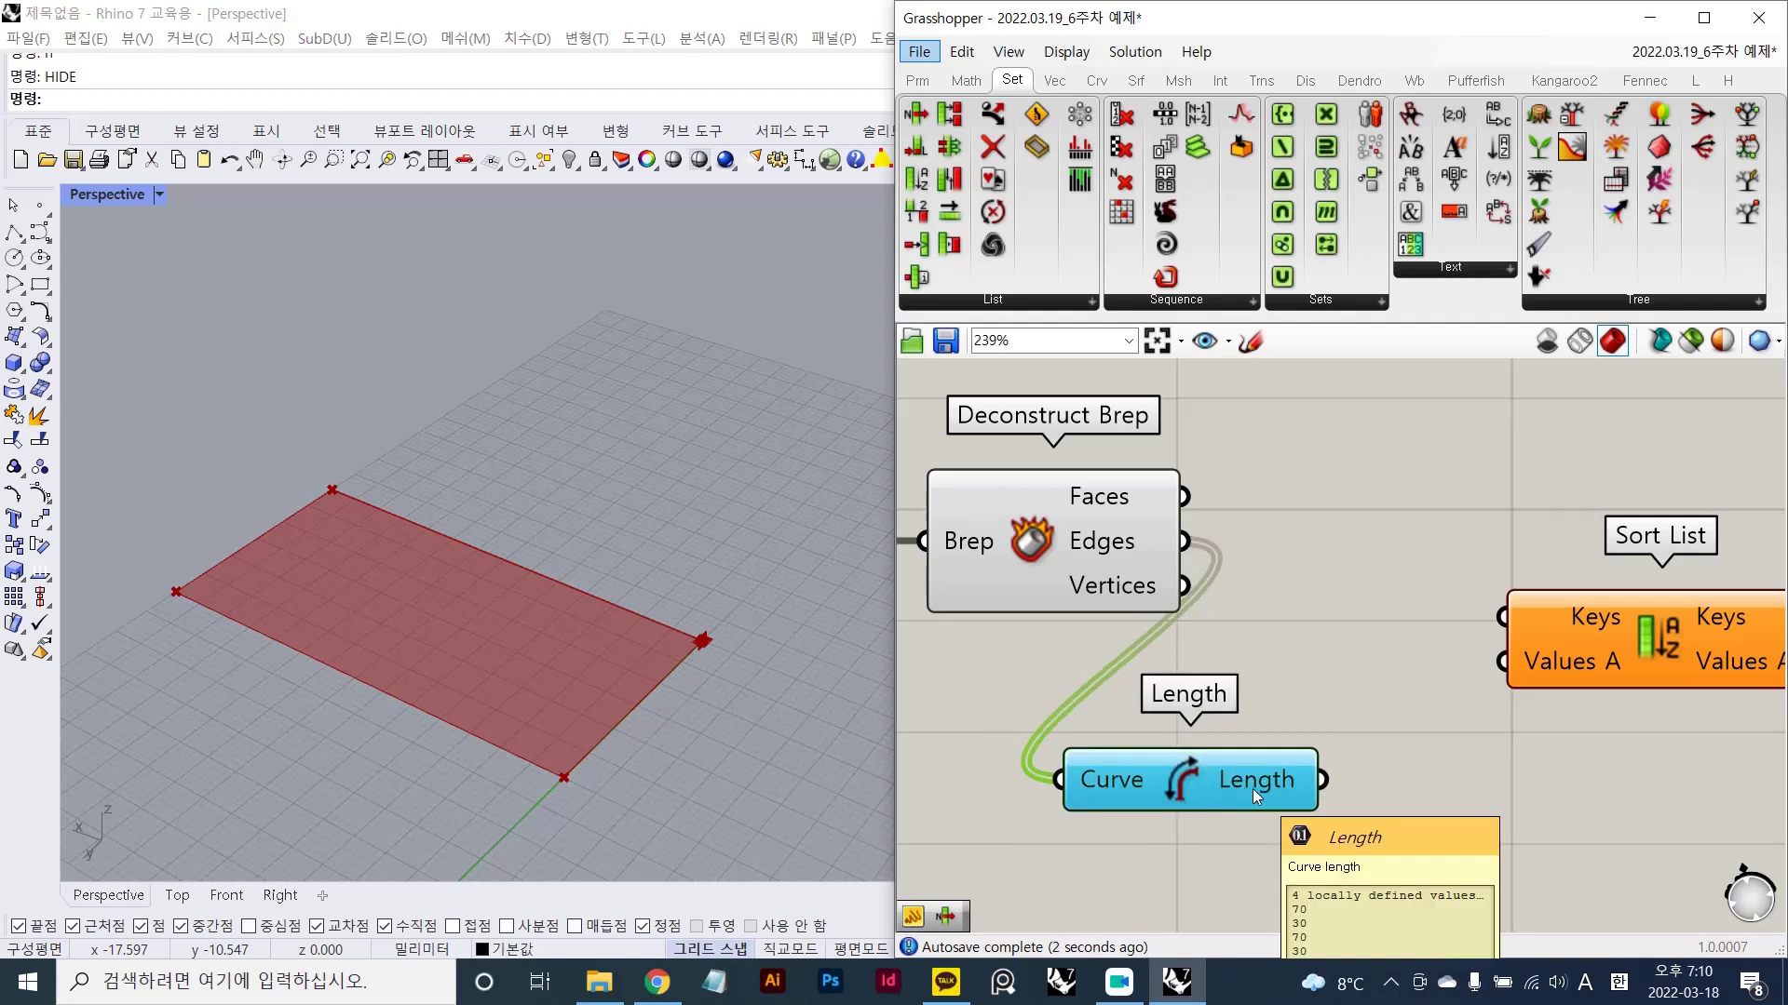
pyautogui.moveTo(1266, 780); pyautogui.dragTo(1182, 758, button='right')
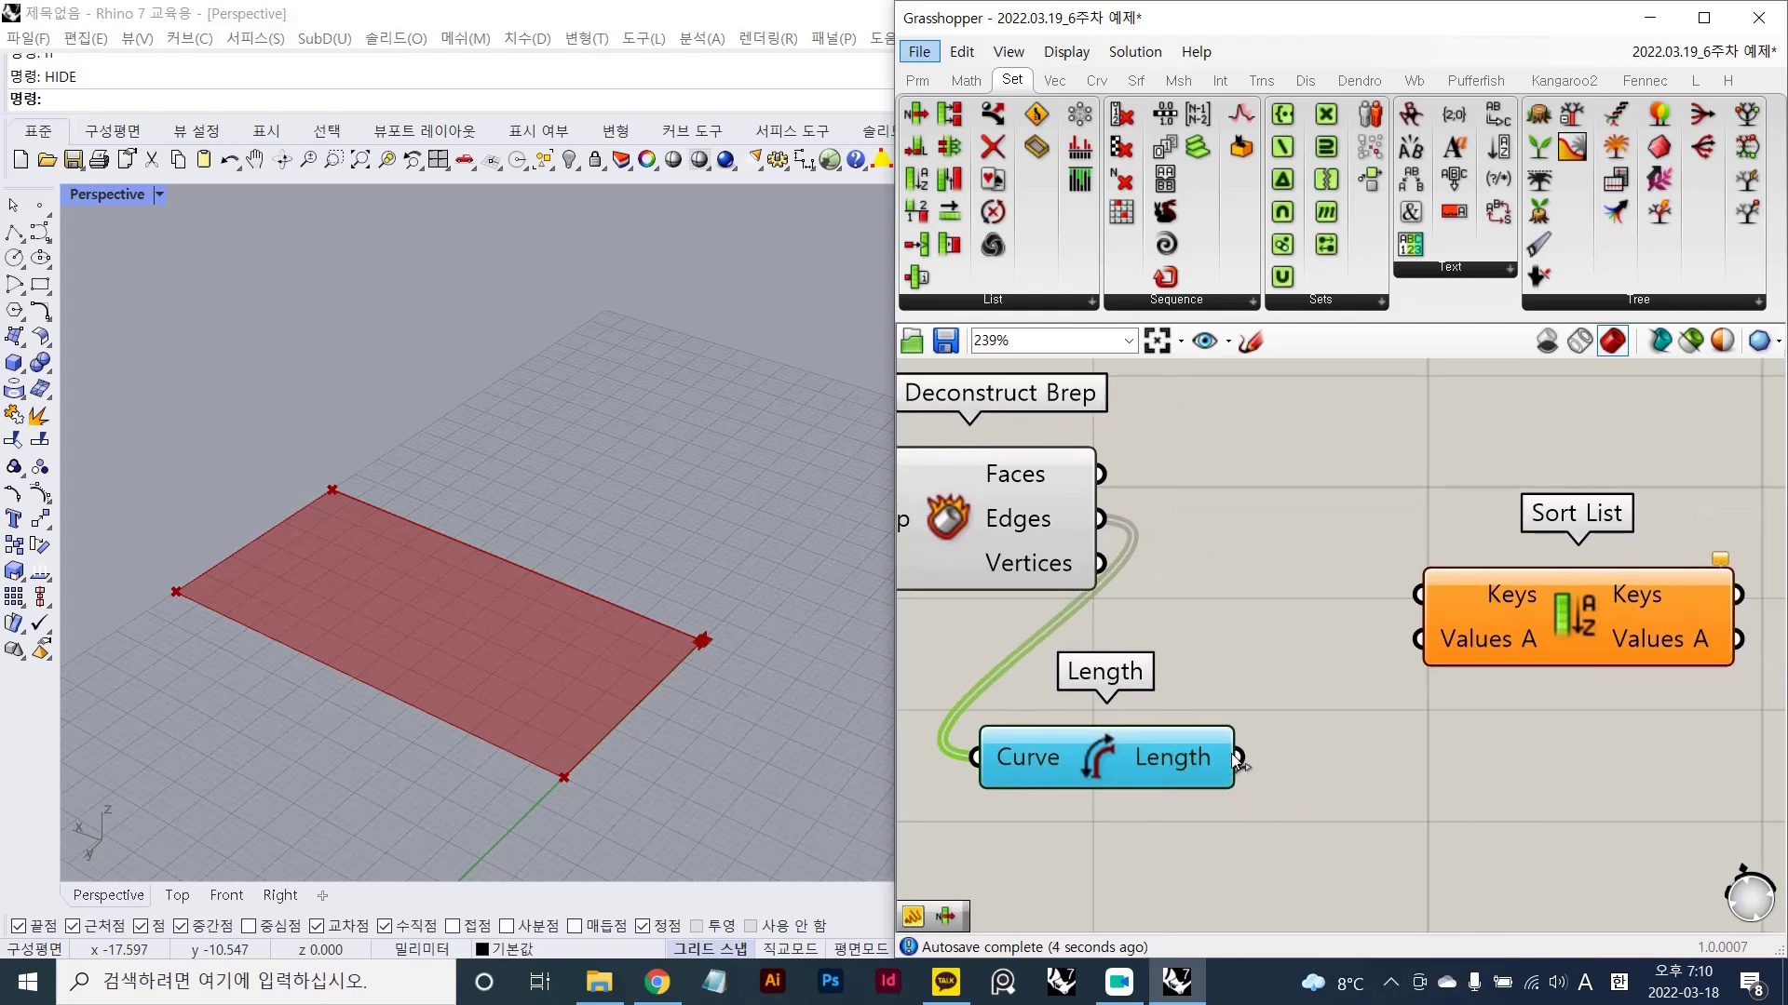
pyautogui.moveTo(1238, 757); pyautogui.dragTo(1103, 512)
pyautogui.click(1322, 499)
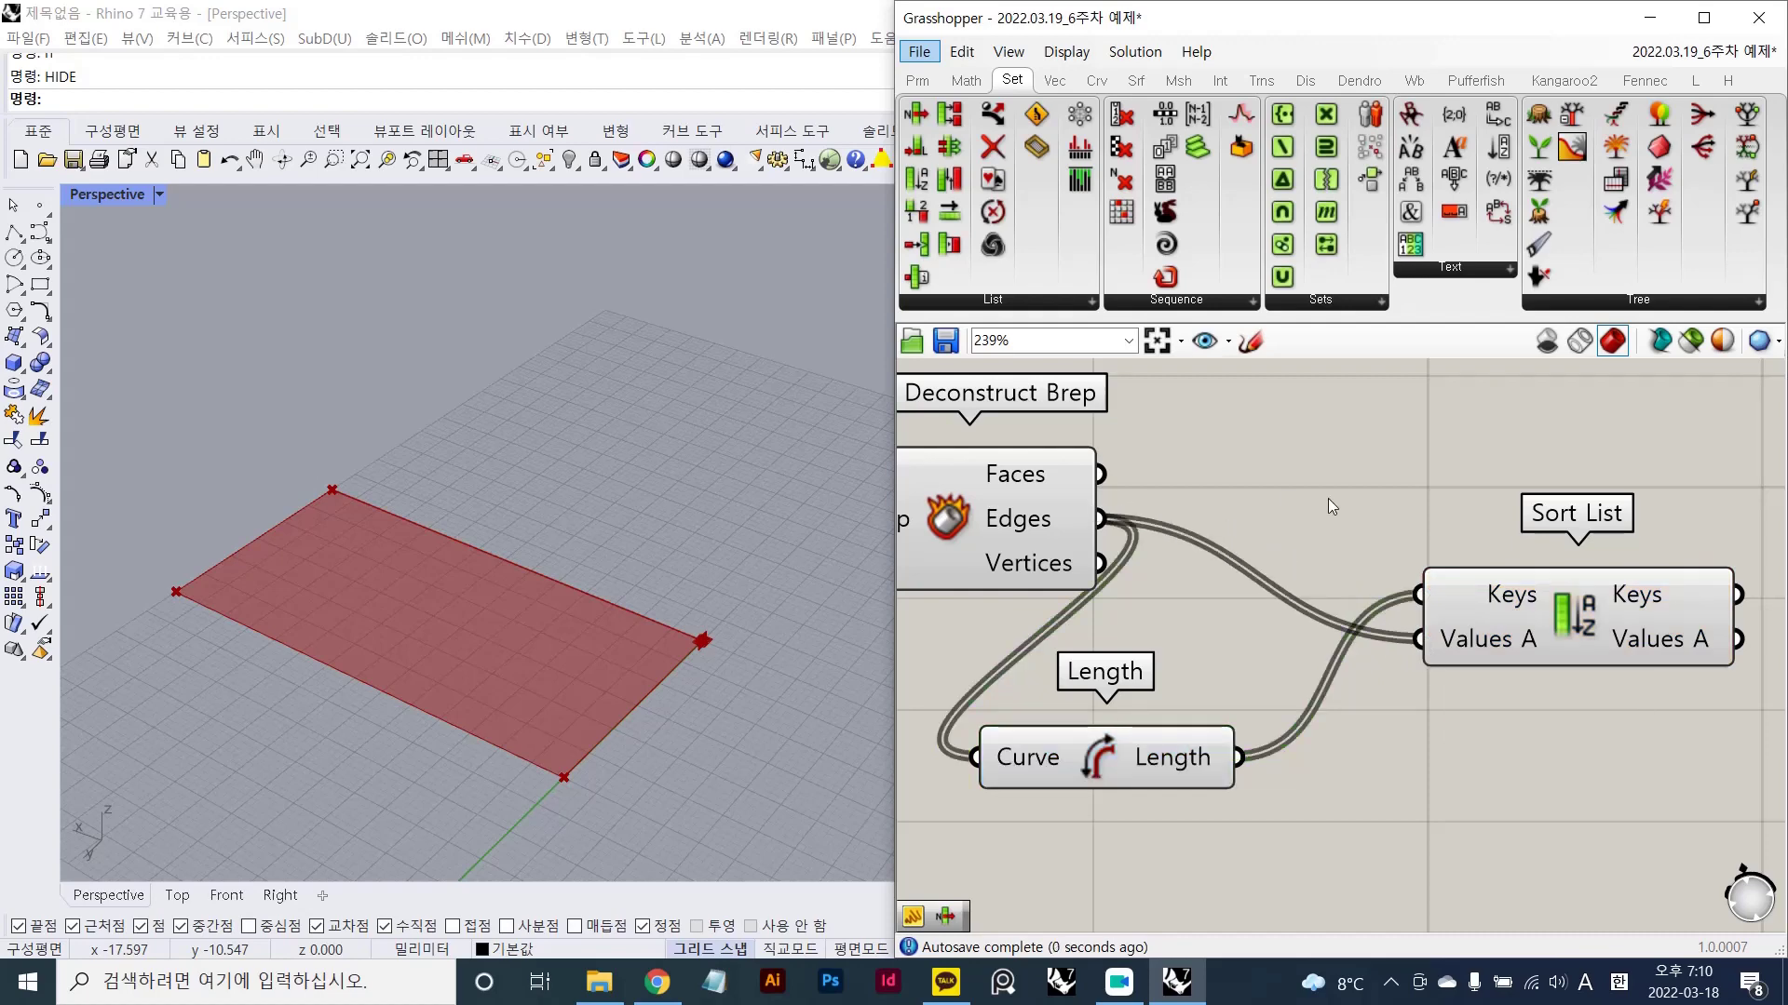
# - Add a panel beside Sort List and connect its Keys output to read the sorted lengths
pyautogui.scroll(-1, 1328, 499)
pyautogui.moveTo(1333, 499); pyautogui.dragTo(1239, 548, button='right')
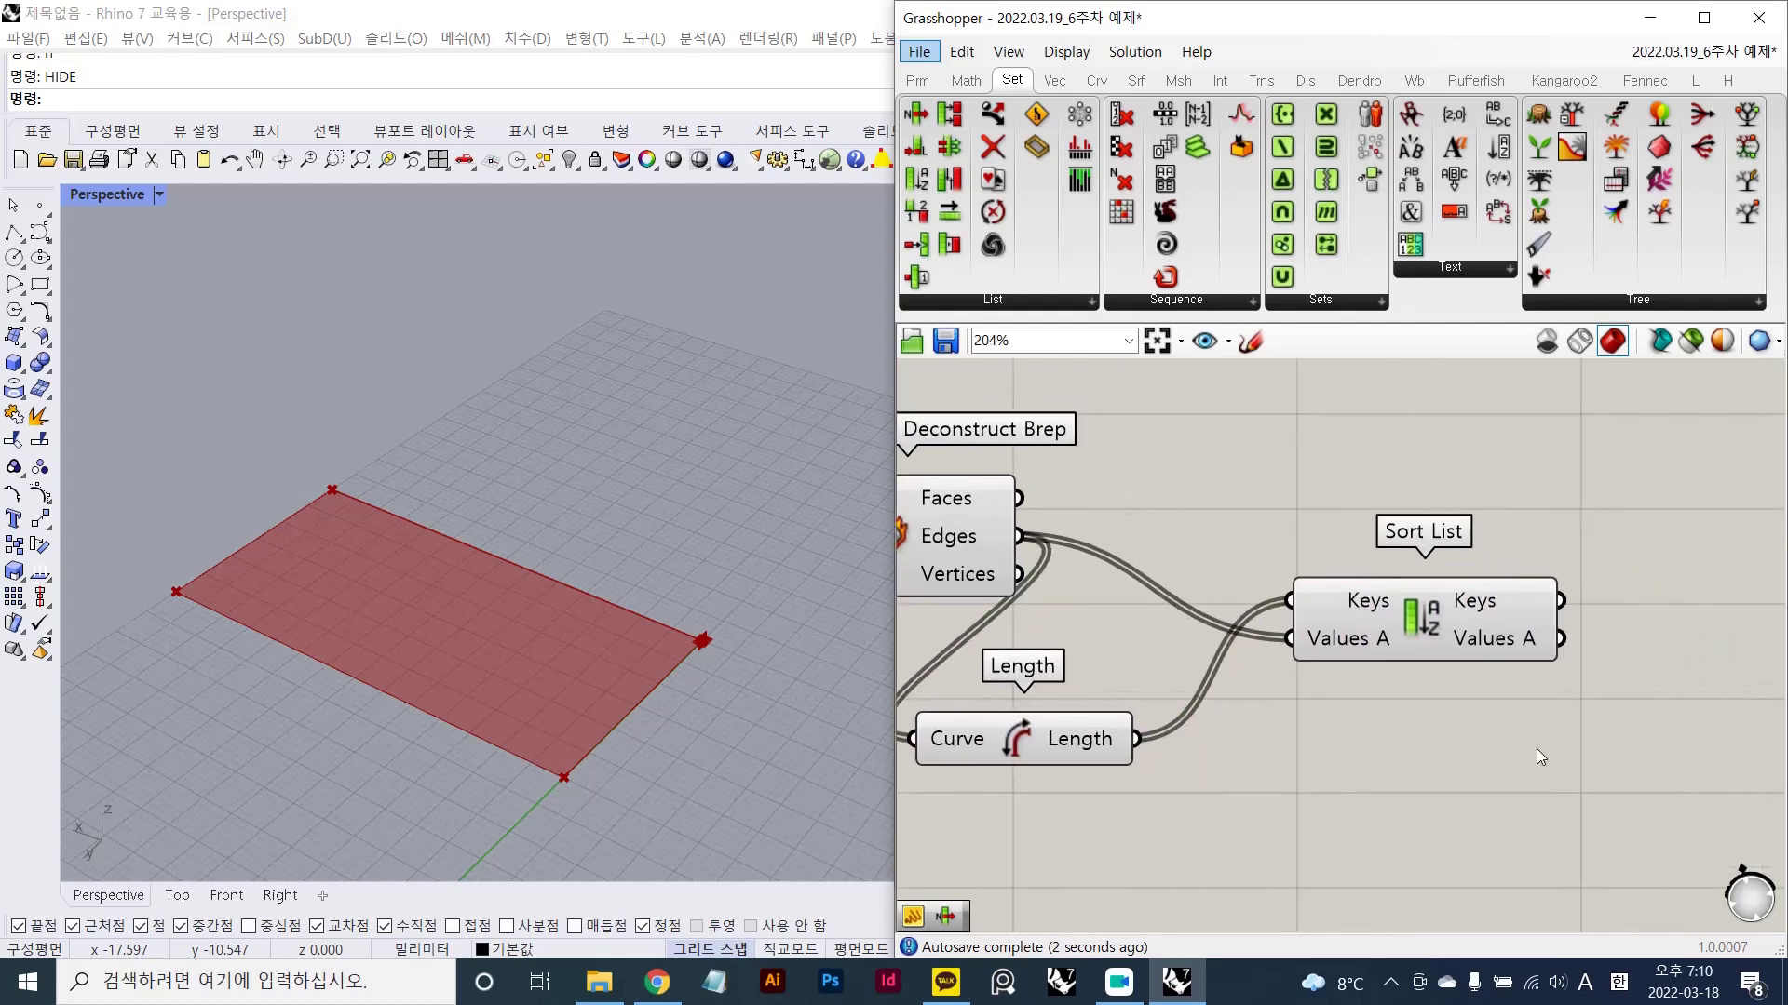
pyautogui.doubleClick(1536, 748)
pyautogui.write('//')
pyautogui.press('Return')
pyautogui.moveTo(1524, 715); pyautogui.dragTo(1763, 553)
pyautogui.moveTo(1614, 584); pyautogui.dragTo(1536, 599)
pyautogui.scroll(-1, 1557, 601)
pyautogui.moveTo(1569, 612); pyautogui.dragTo(1495, 621, button='right')
pyautogui.moveTo(1569, 620); pyautogui.dragTo(1578, 596)
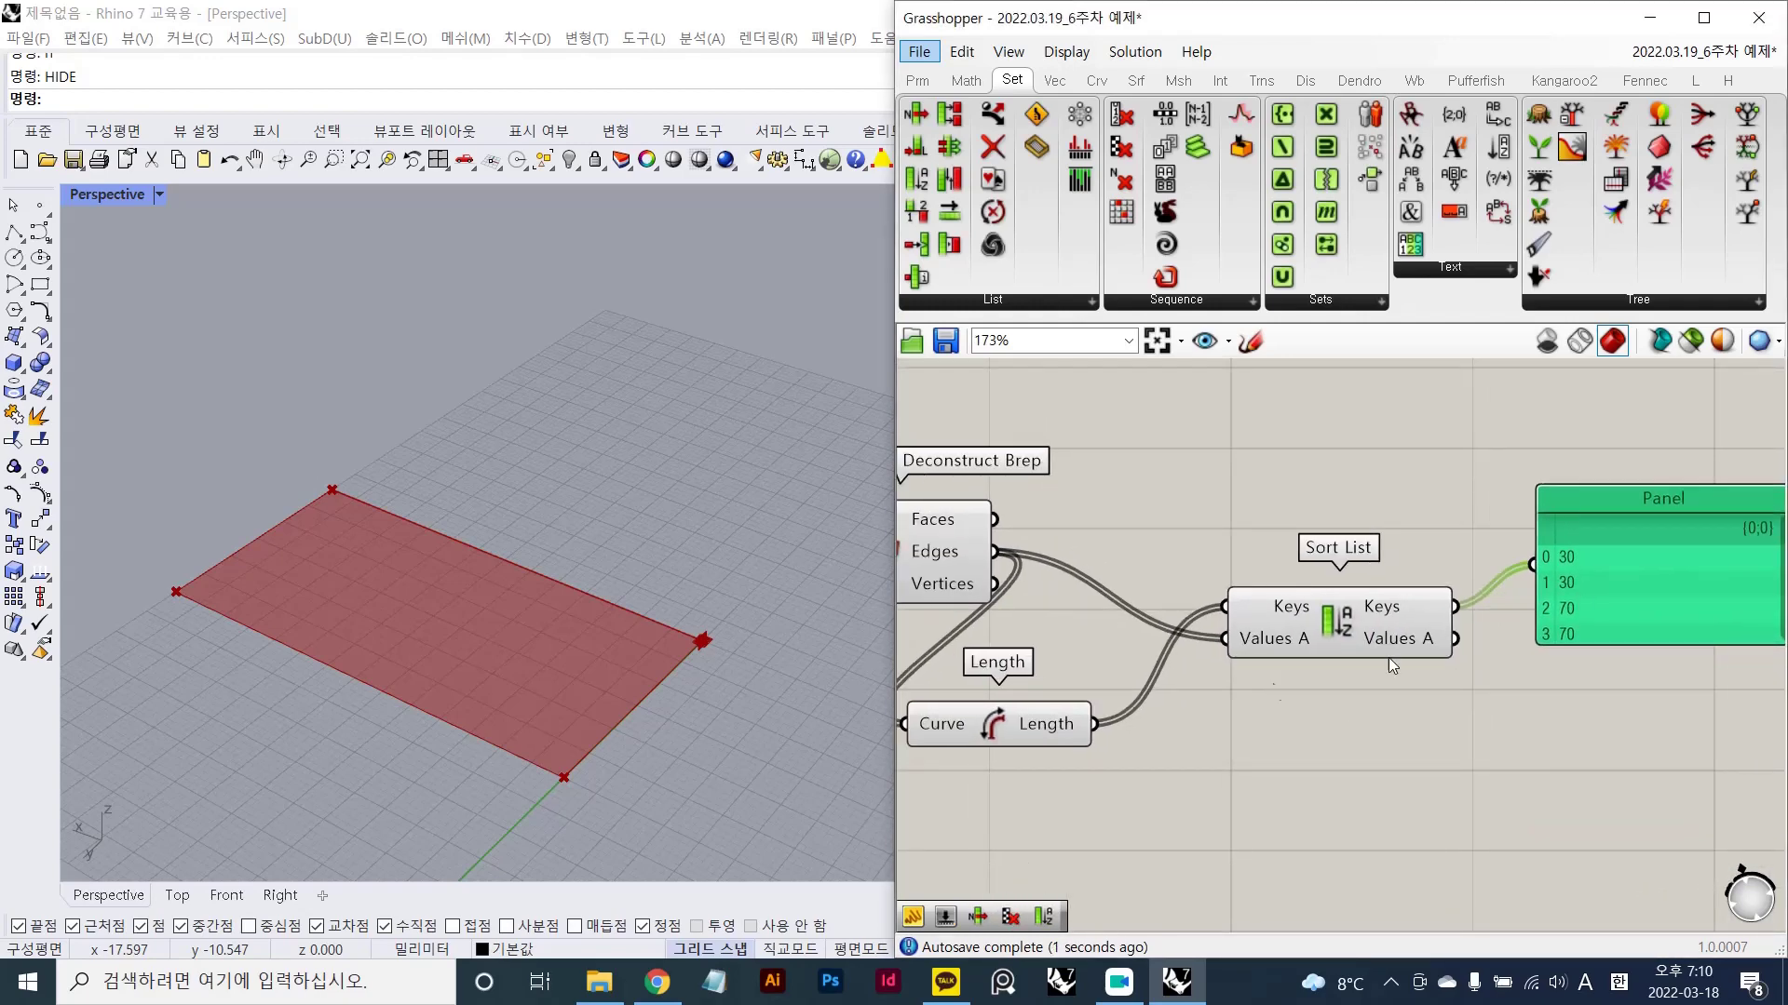
# - Rearrange Length, Sort List and the panel so the components and their wires are tidily spaced
pyautogui.moveTo(1015, 738); pyautogui.dragTo(1144, 732)
pyautogui.moveTo(1318, 635); pyautogui.dragTo(1362, 634)
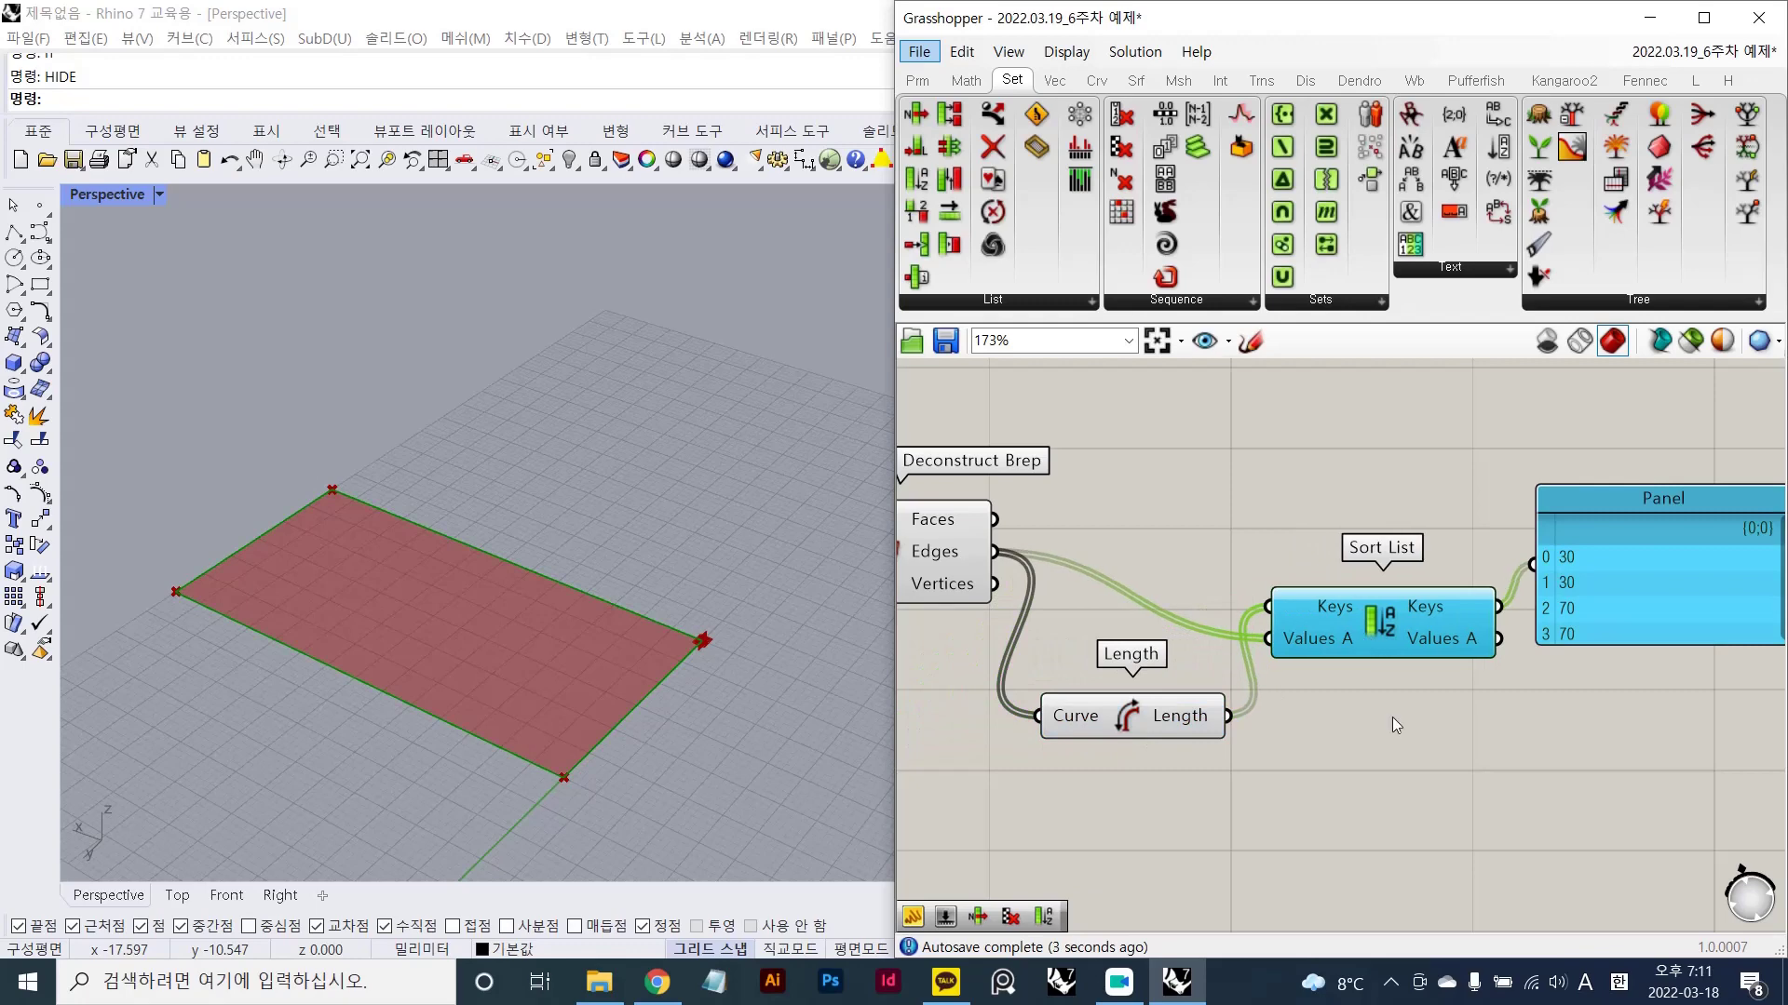
pyautogui.moveTo(1633, 593); pyautogui.dragTo(1680, 628)
# - Add a List Item component and feed its List input from Sort List's Values A output
pyautogui.doubleClick(1510, 784)
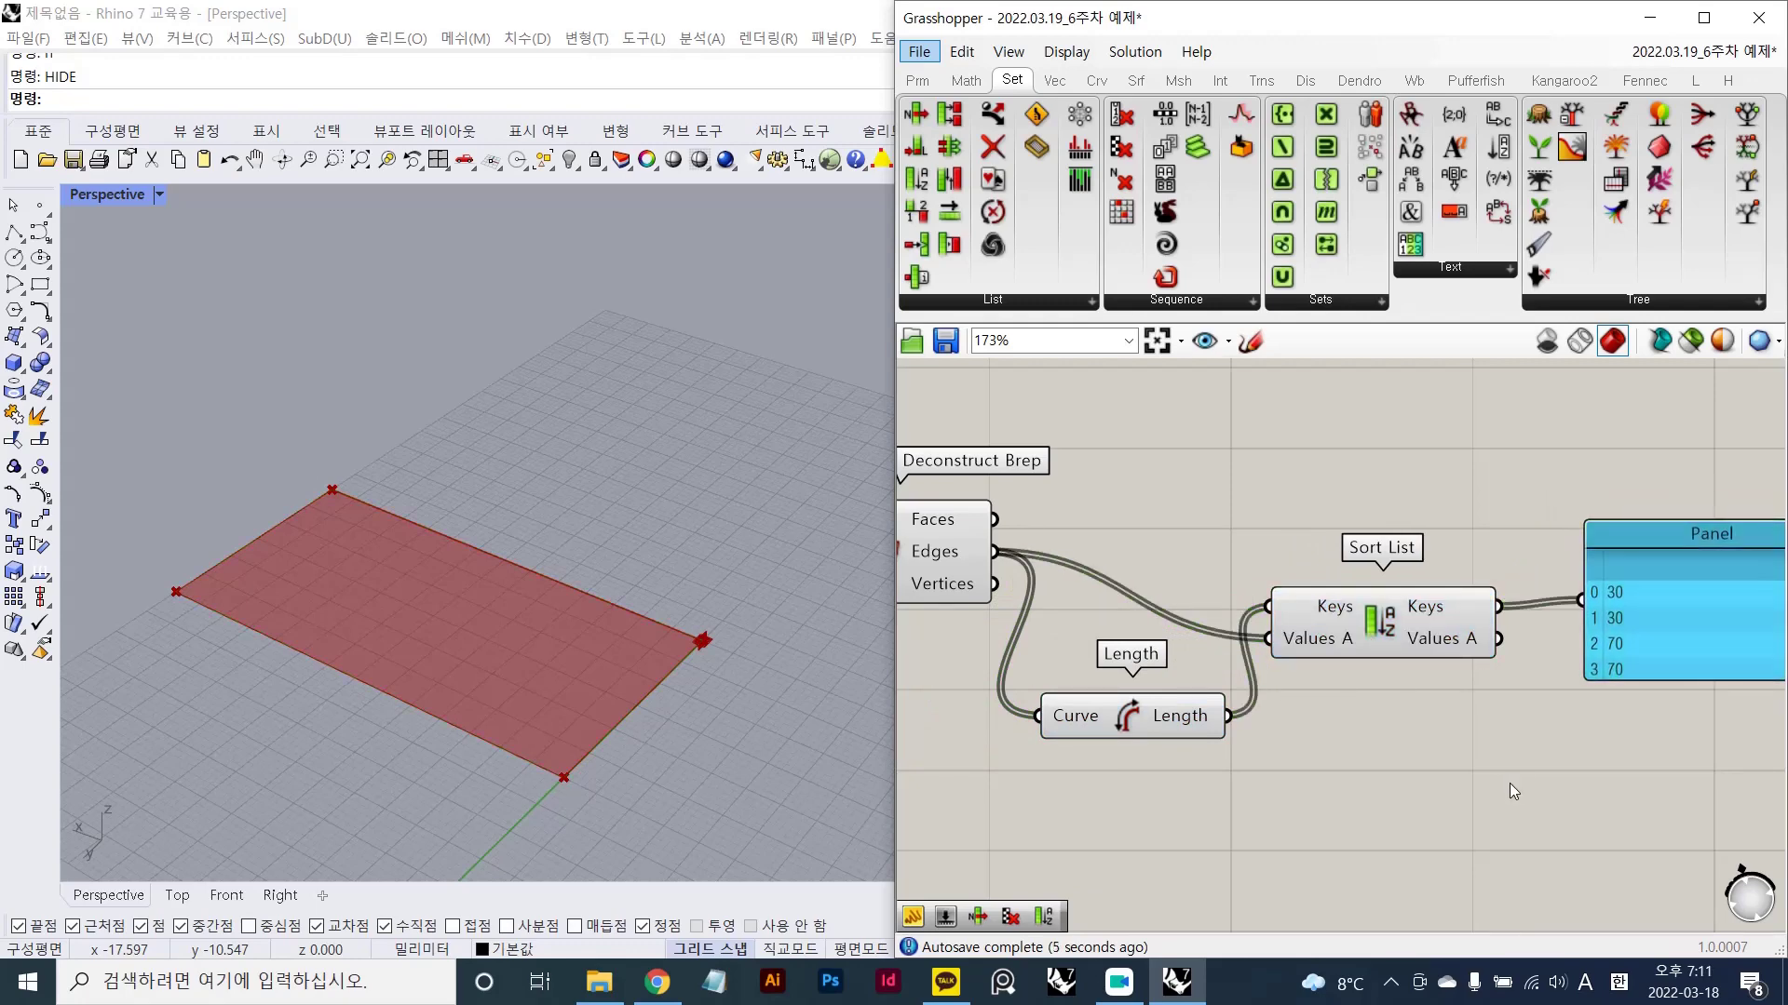
pyautogui.write('list item')
pyautogui.press('Return')
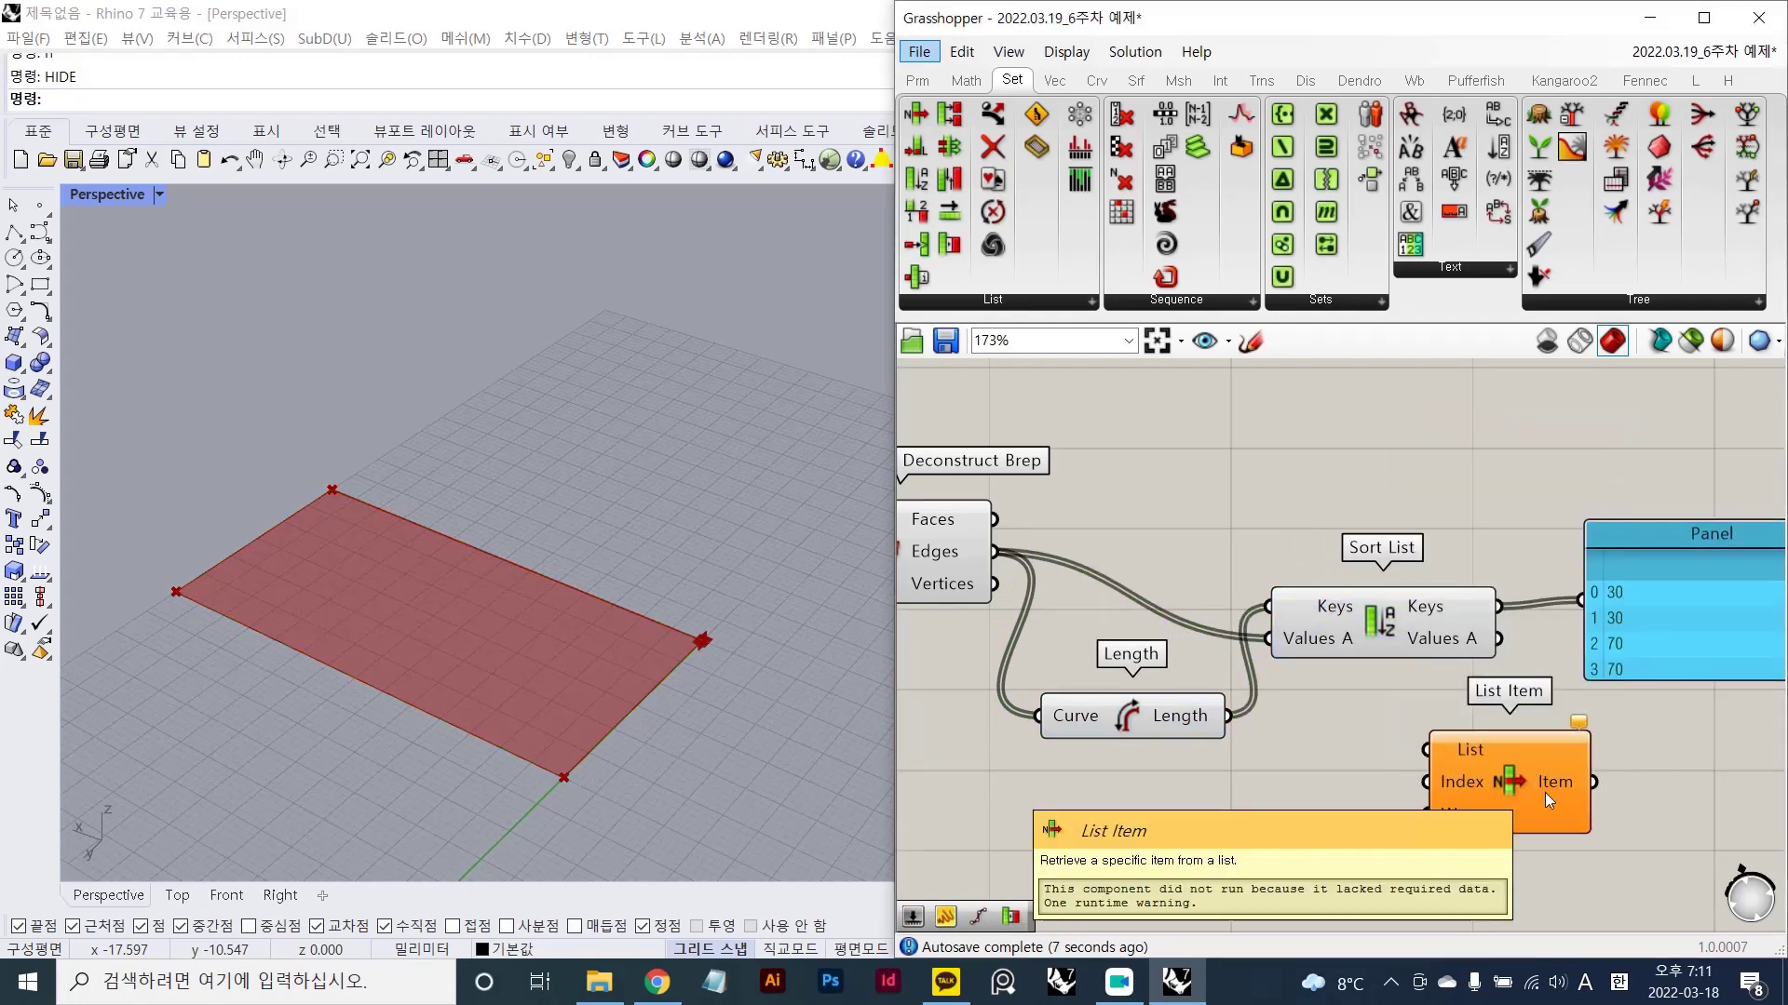
pyautogui.moveTo(1549, 756); pyautogui.dragTo(1429, 642, button='right')
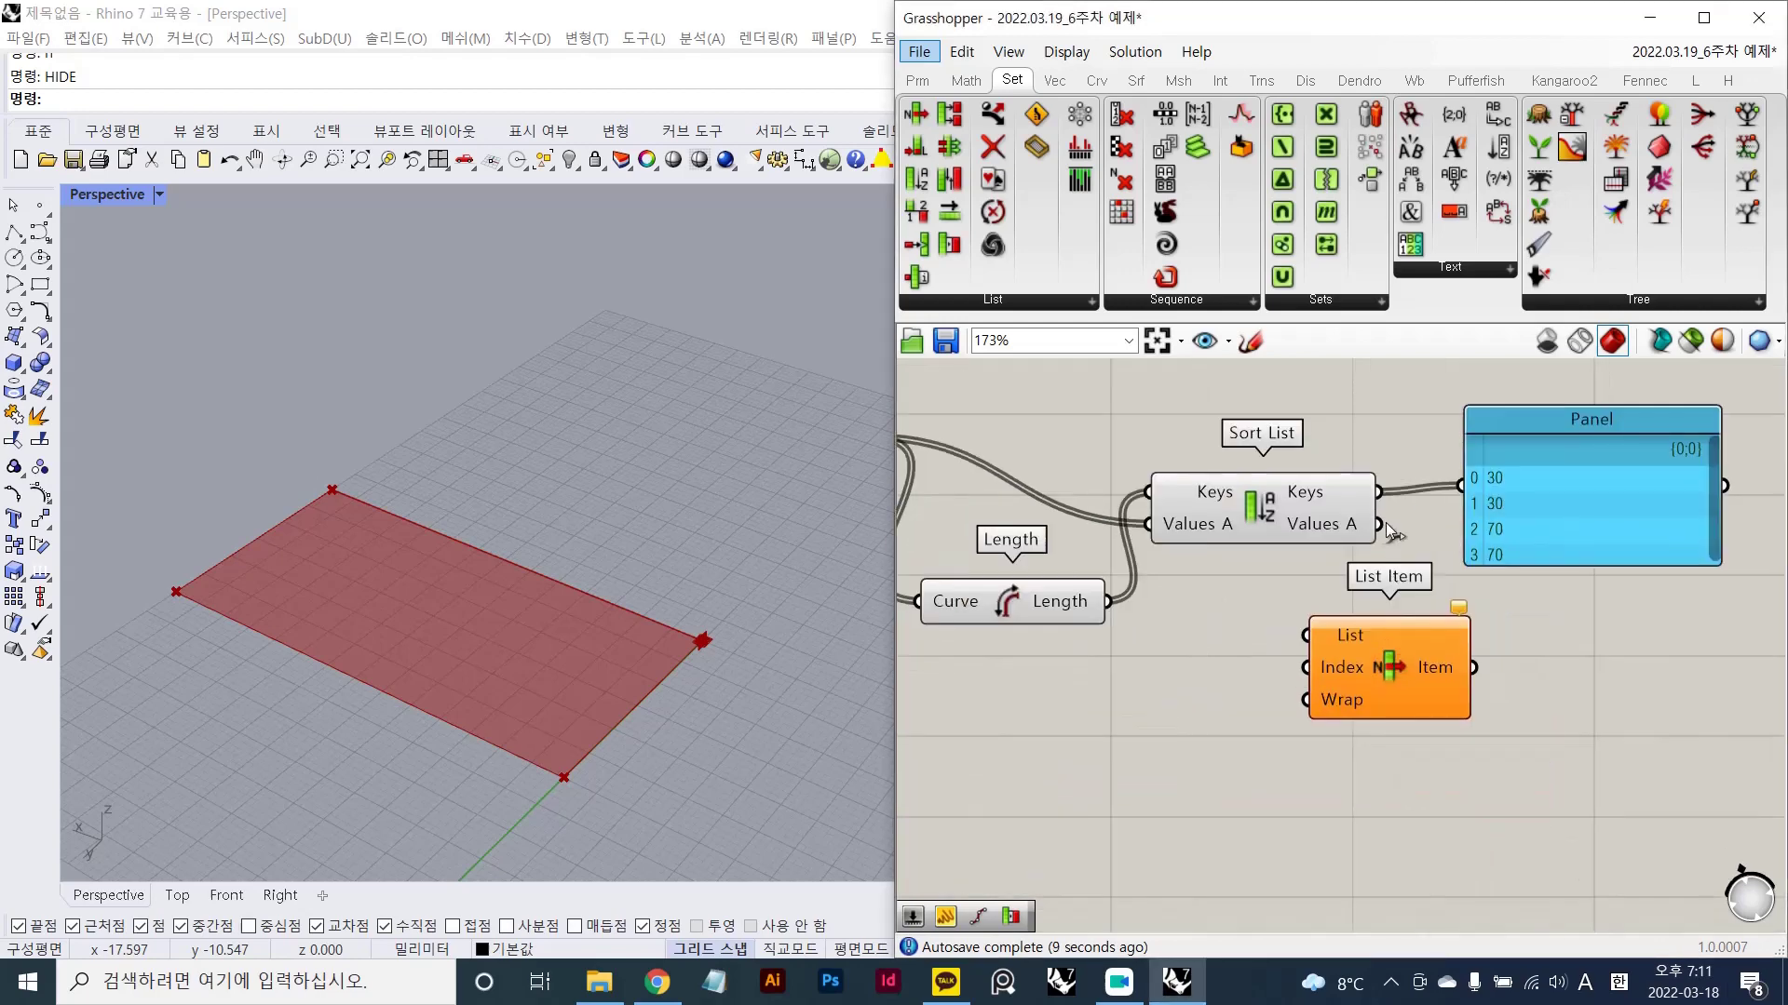
pyautogui.moveTo(1380, 524)
pyautogui.mouseDown()
pyautogui.moveTo(1331, 652)
pyautogui.moveTo(1306, 635)
pyautogui.mouseUp()
pyautogui.click(1395, 696)
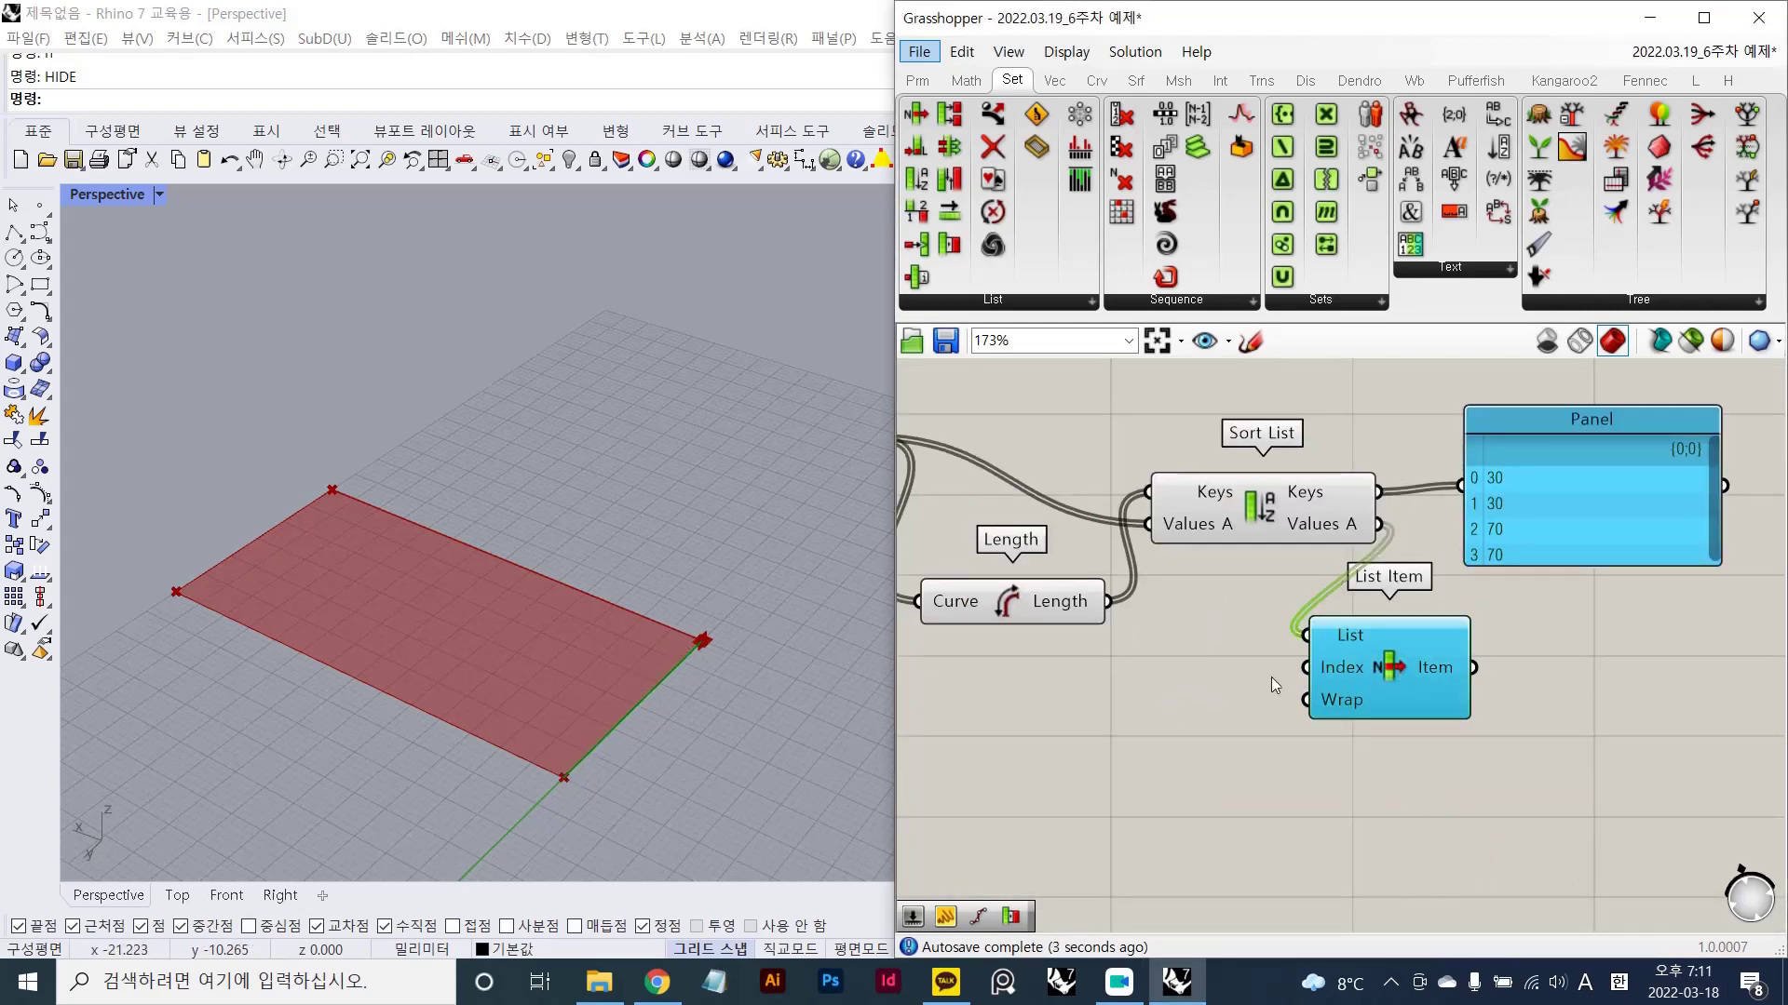
# - Try a 0 to 4 number slider on List Item's Index at values 0 and 3, and delete the slider
pyautogui.scroll(2, 1417, 703)
pyautogui.scroll(3, 1417, 704)
pyautogui.scroll(-3, 1260, 704)
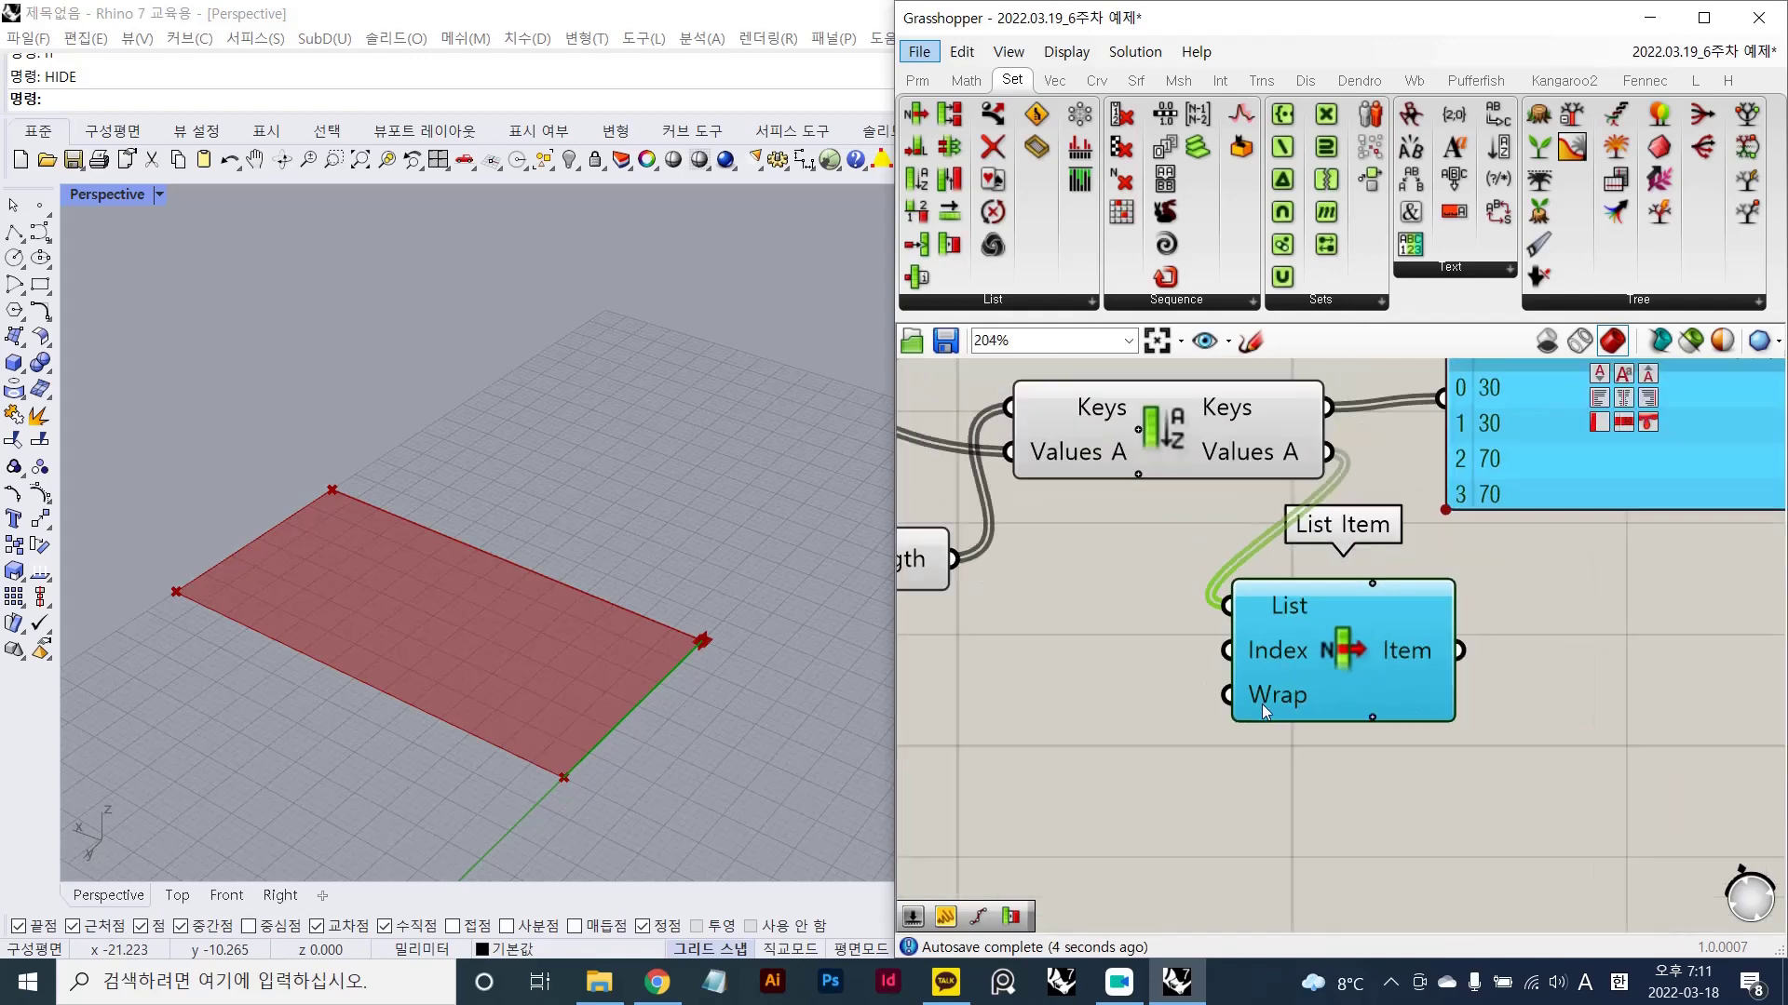
pyautogui.doubleClick(1053, 659)
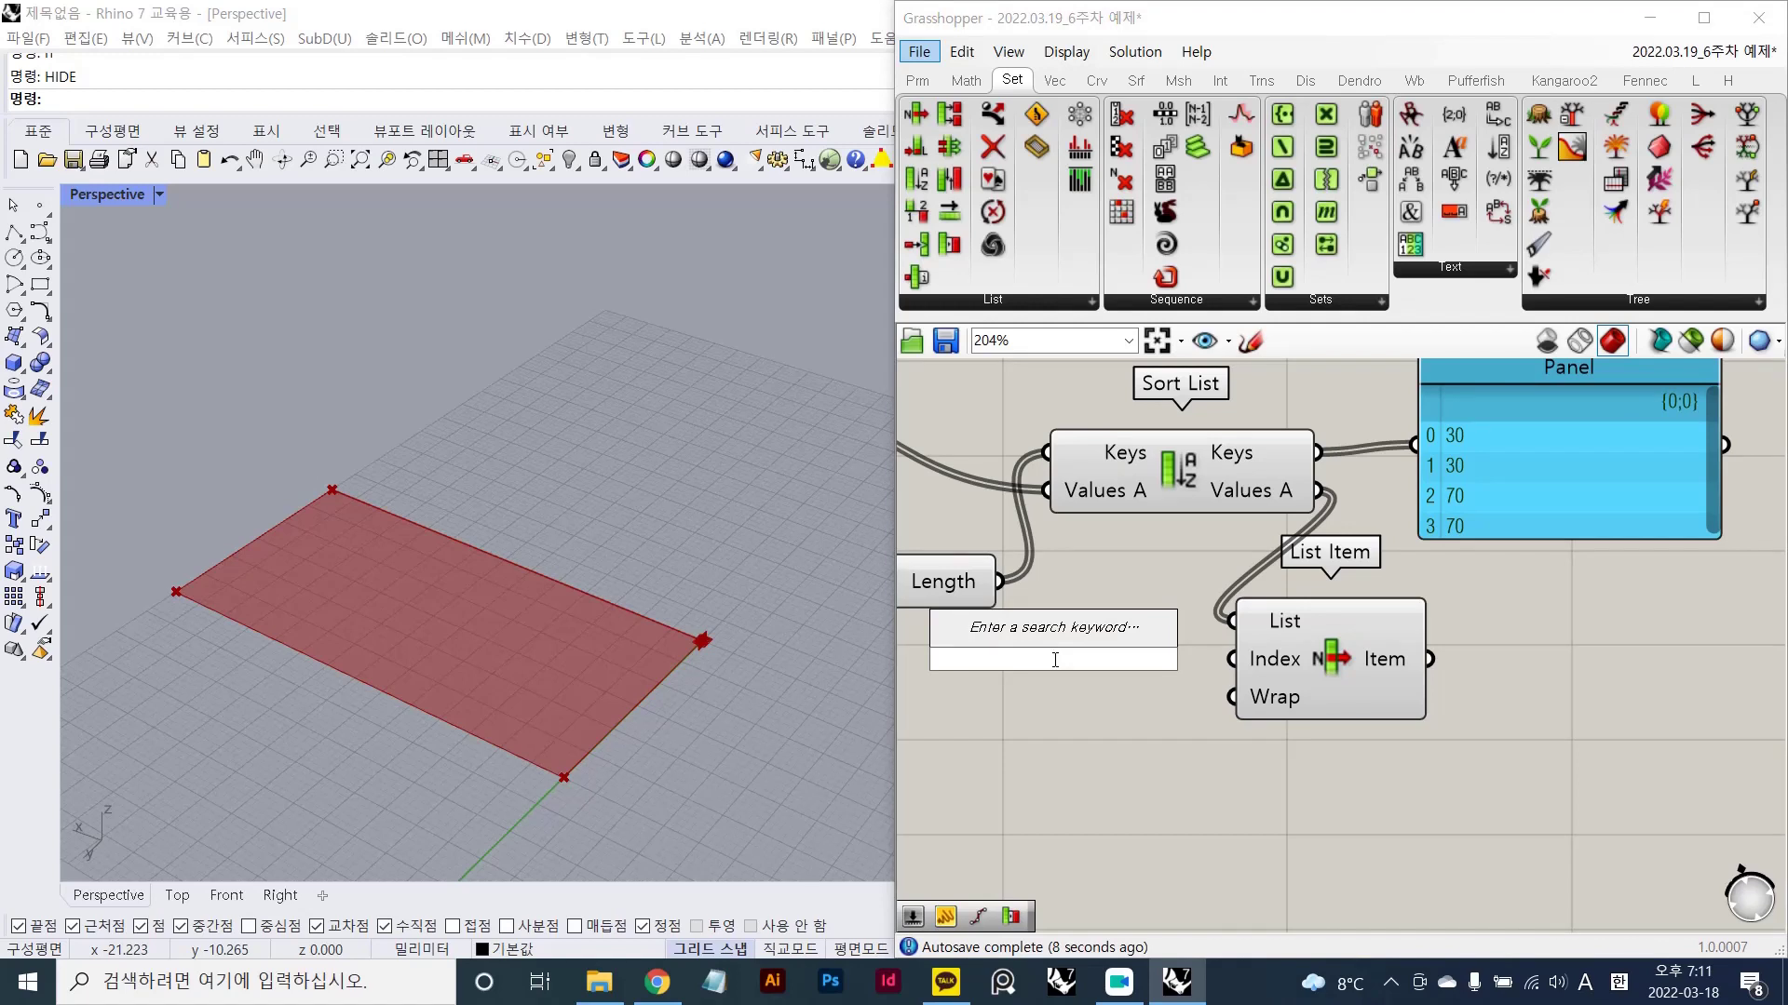
pyautogui.write('<')
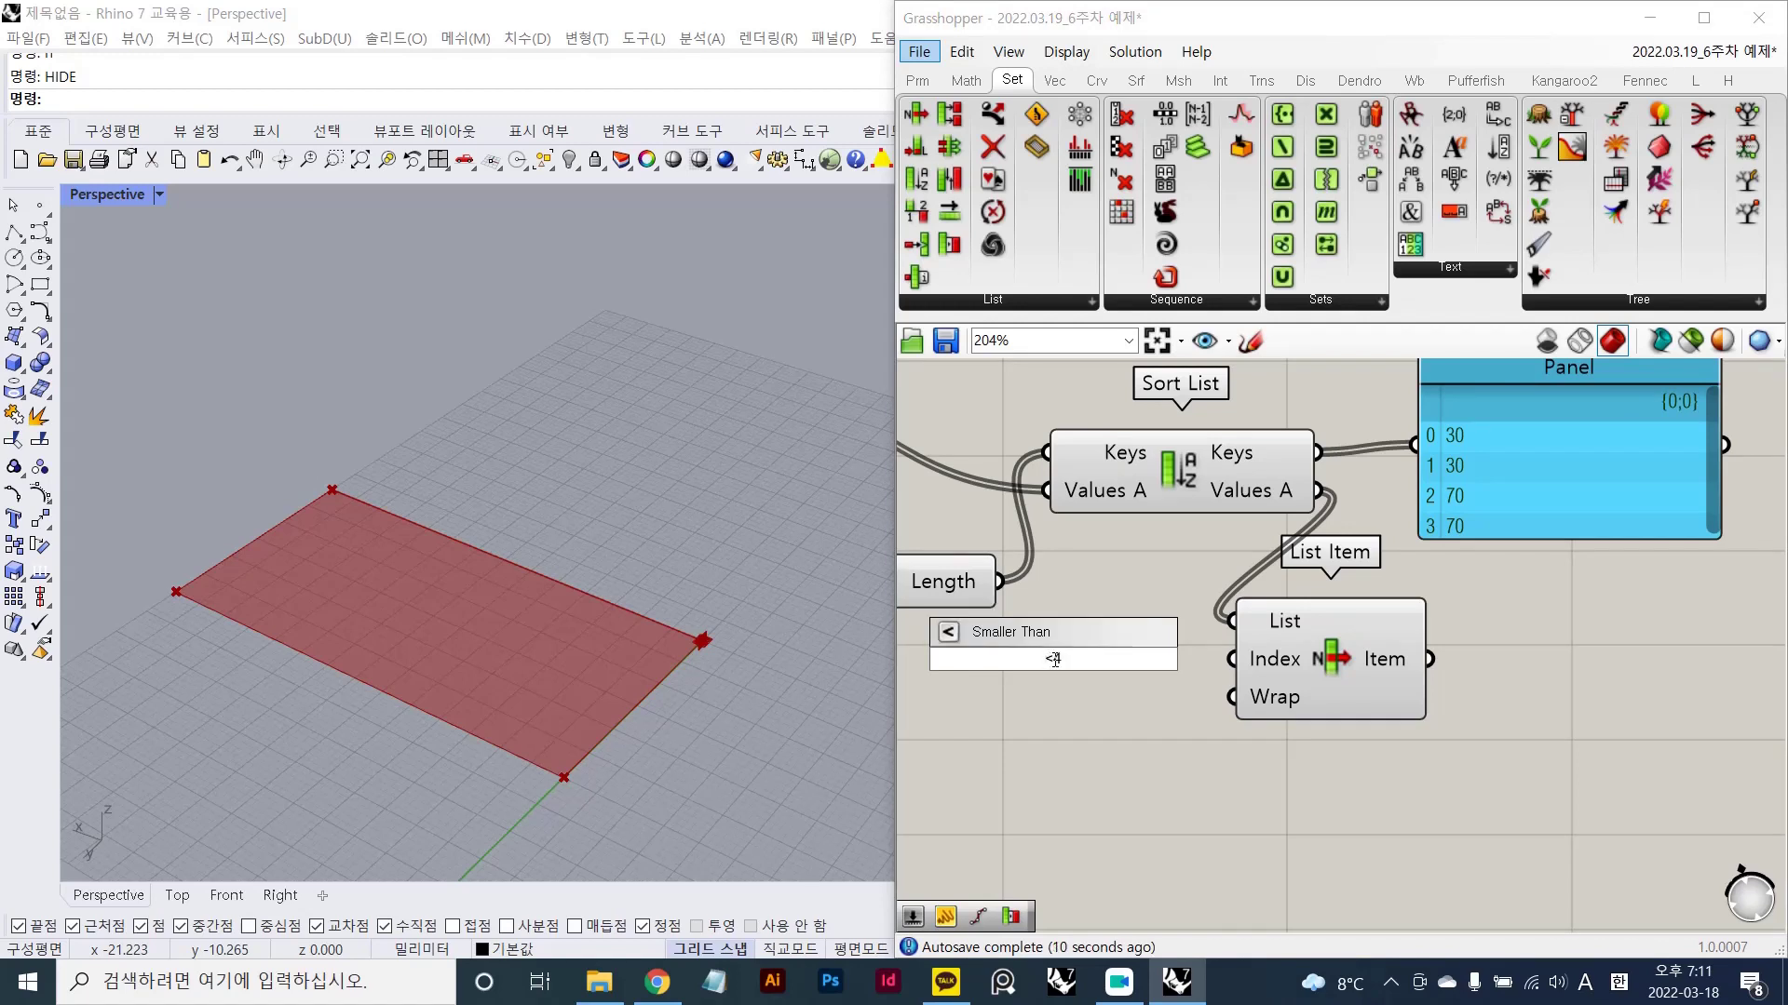
pyautogui.write('0')
pyautogui.press('Return')
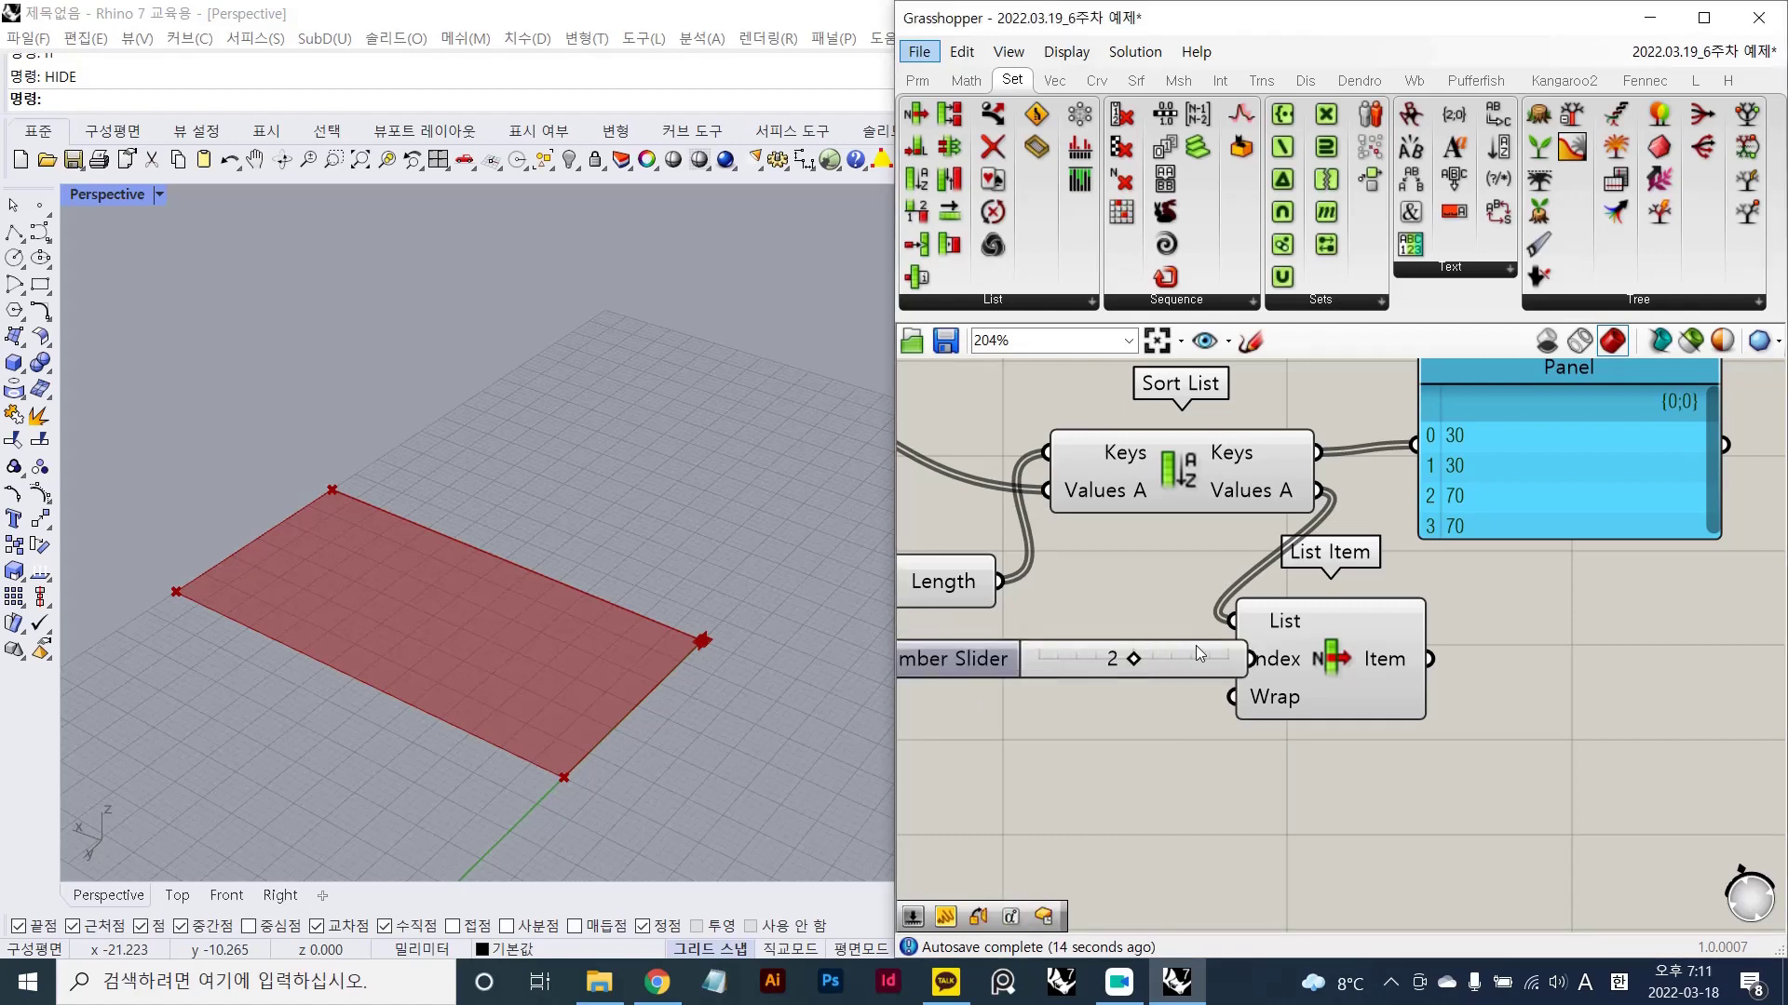
pyautogui.moveTo(1195, 645); pyautogui.dragTo(962, 721)
pyautogui.click(1316, 680)
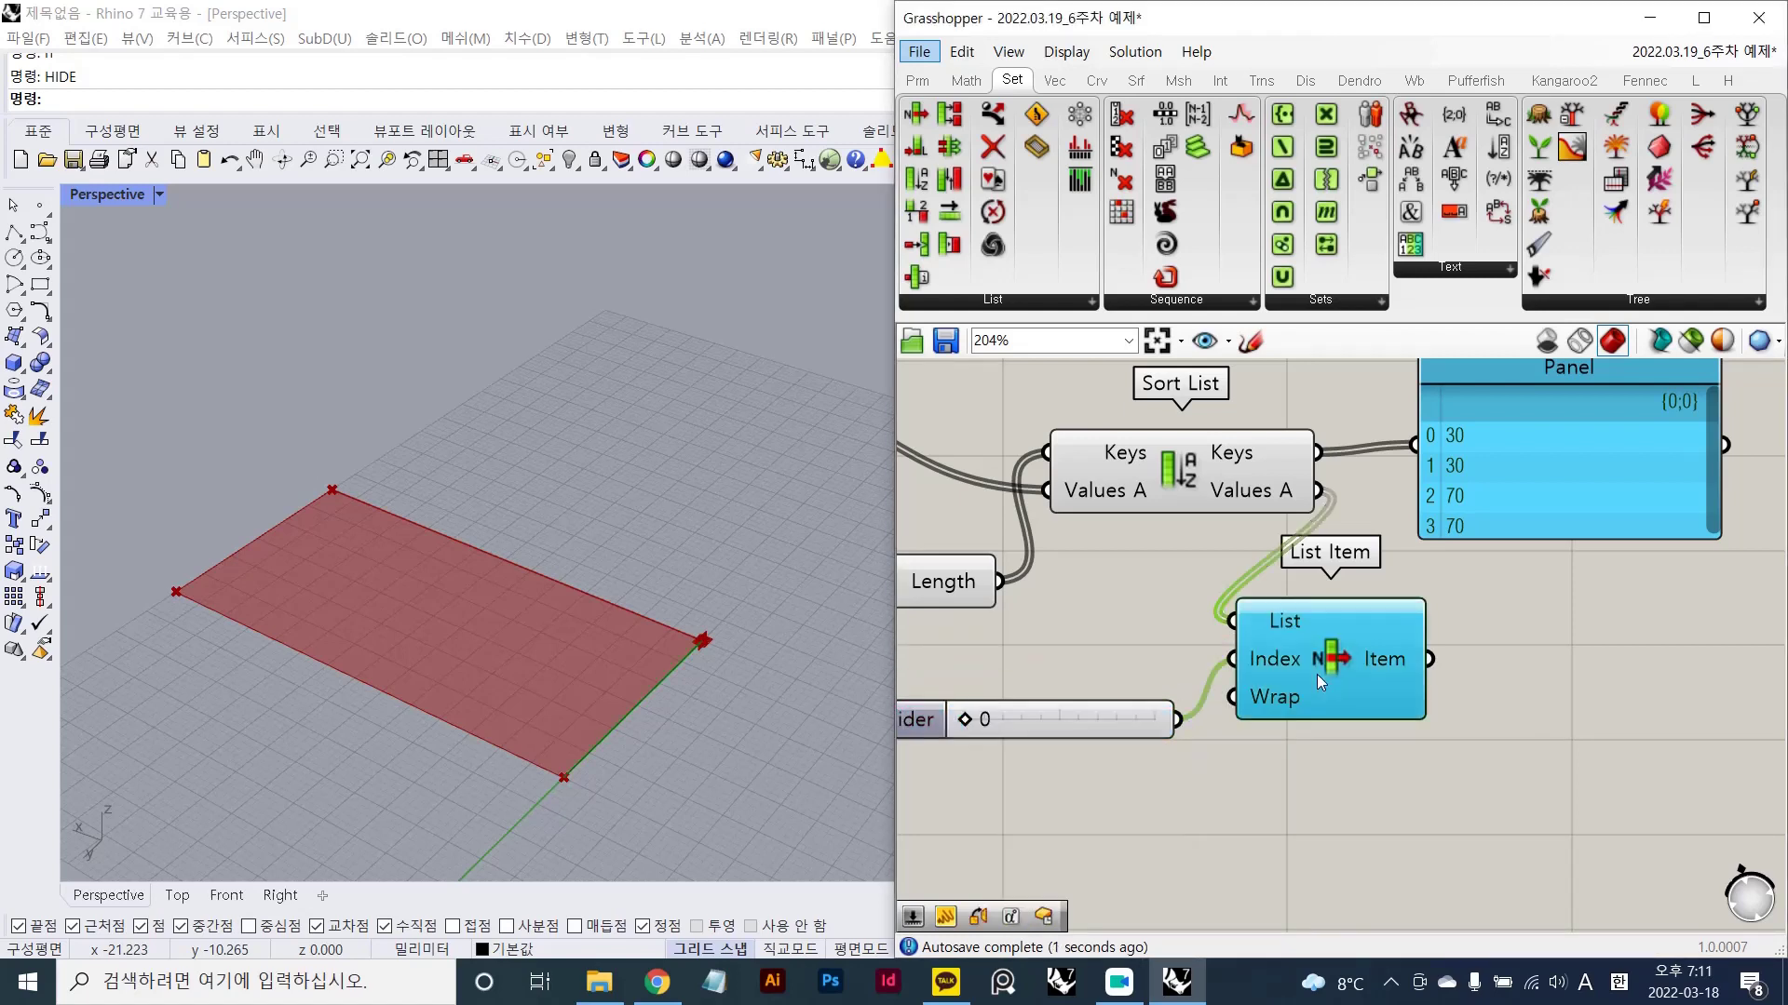
pyautogui.moveTo(963, 724); pyautogui.dragTo(1100, 715)
pyautogui.click(1136, 719)
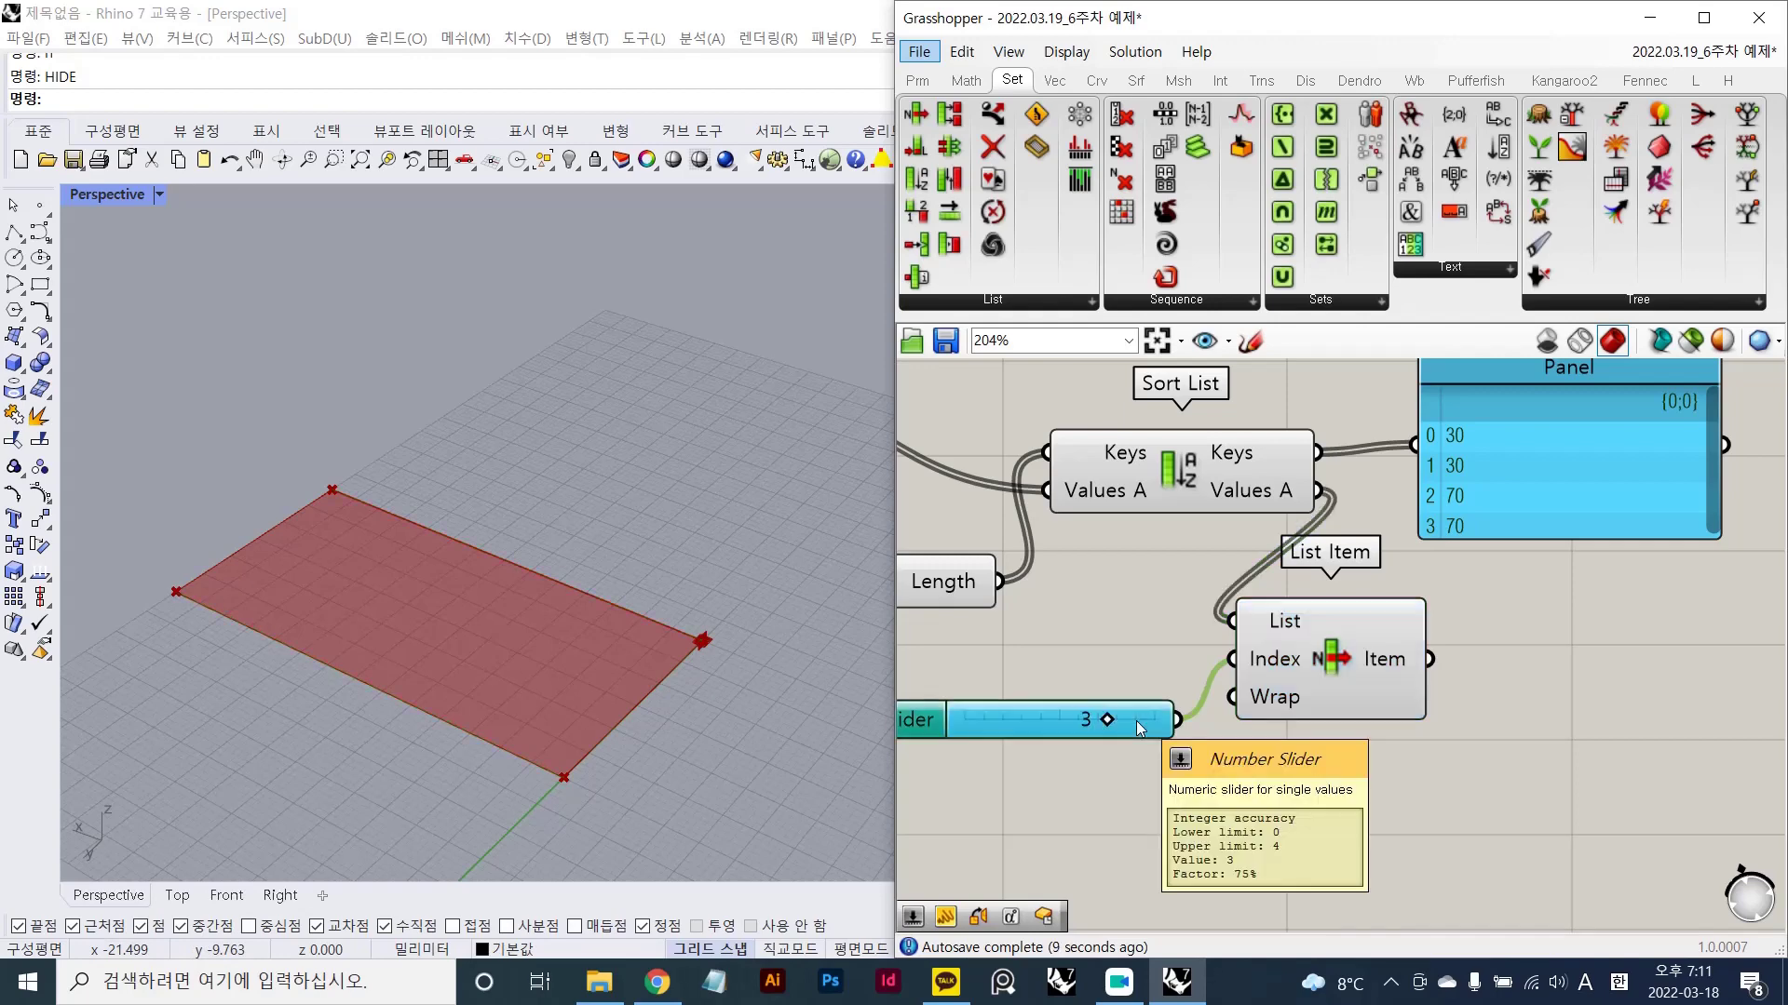
pyautogui.press('Delete')
# - Move List Item farther away from Sort List, directly beneath the panel
pyautogui.scroll(-1, 1321, 591)
pyautogui.moveTo(1321, 590); pyautogui.dragTo(1191, 575, button='right')
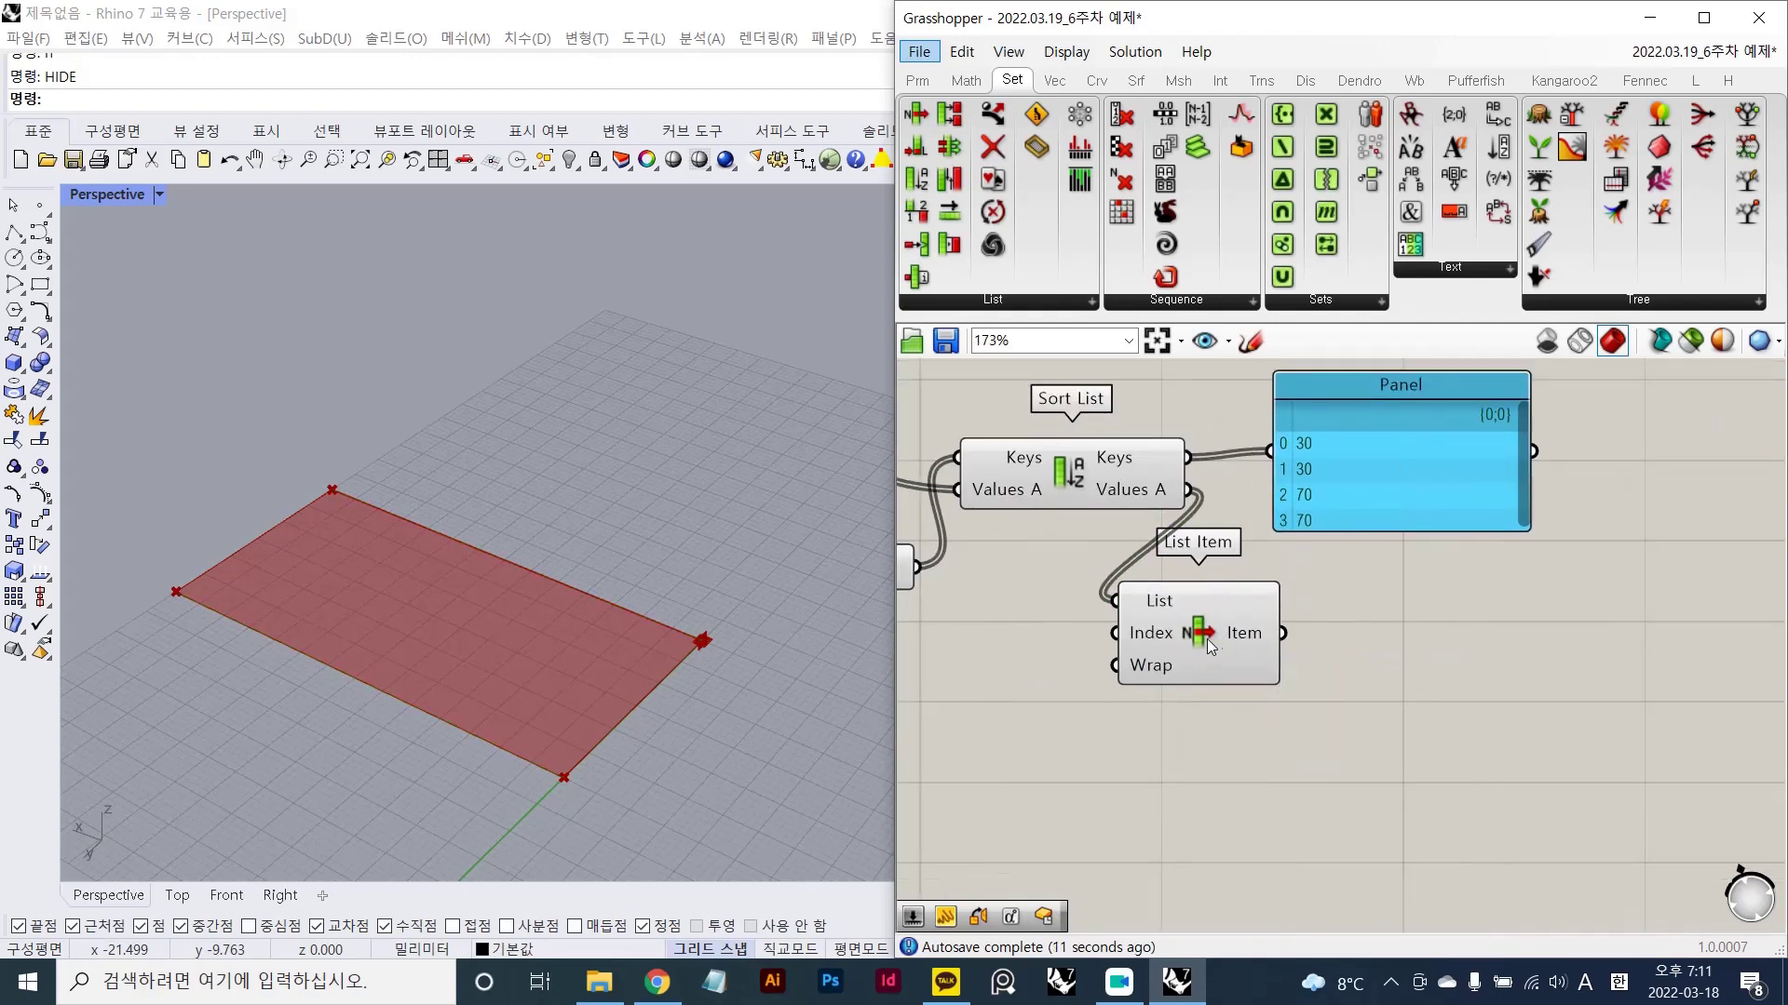
pyautogui.moveTo(1206, 639); pyautogui.dragTo(1332, 657)
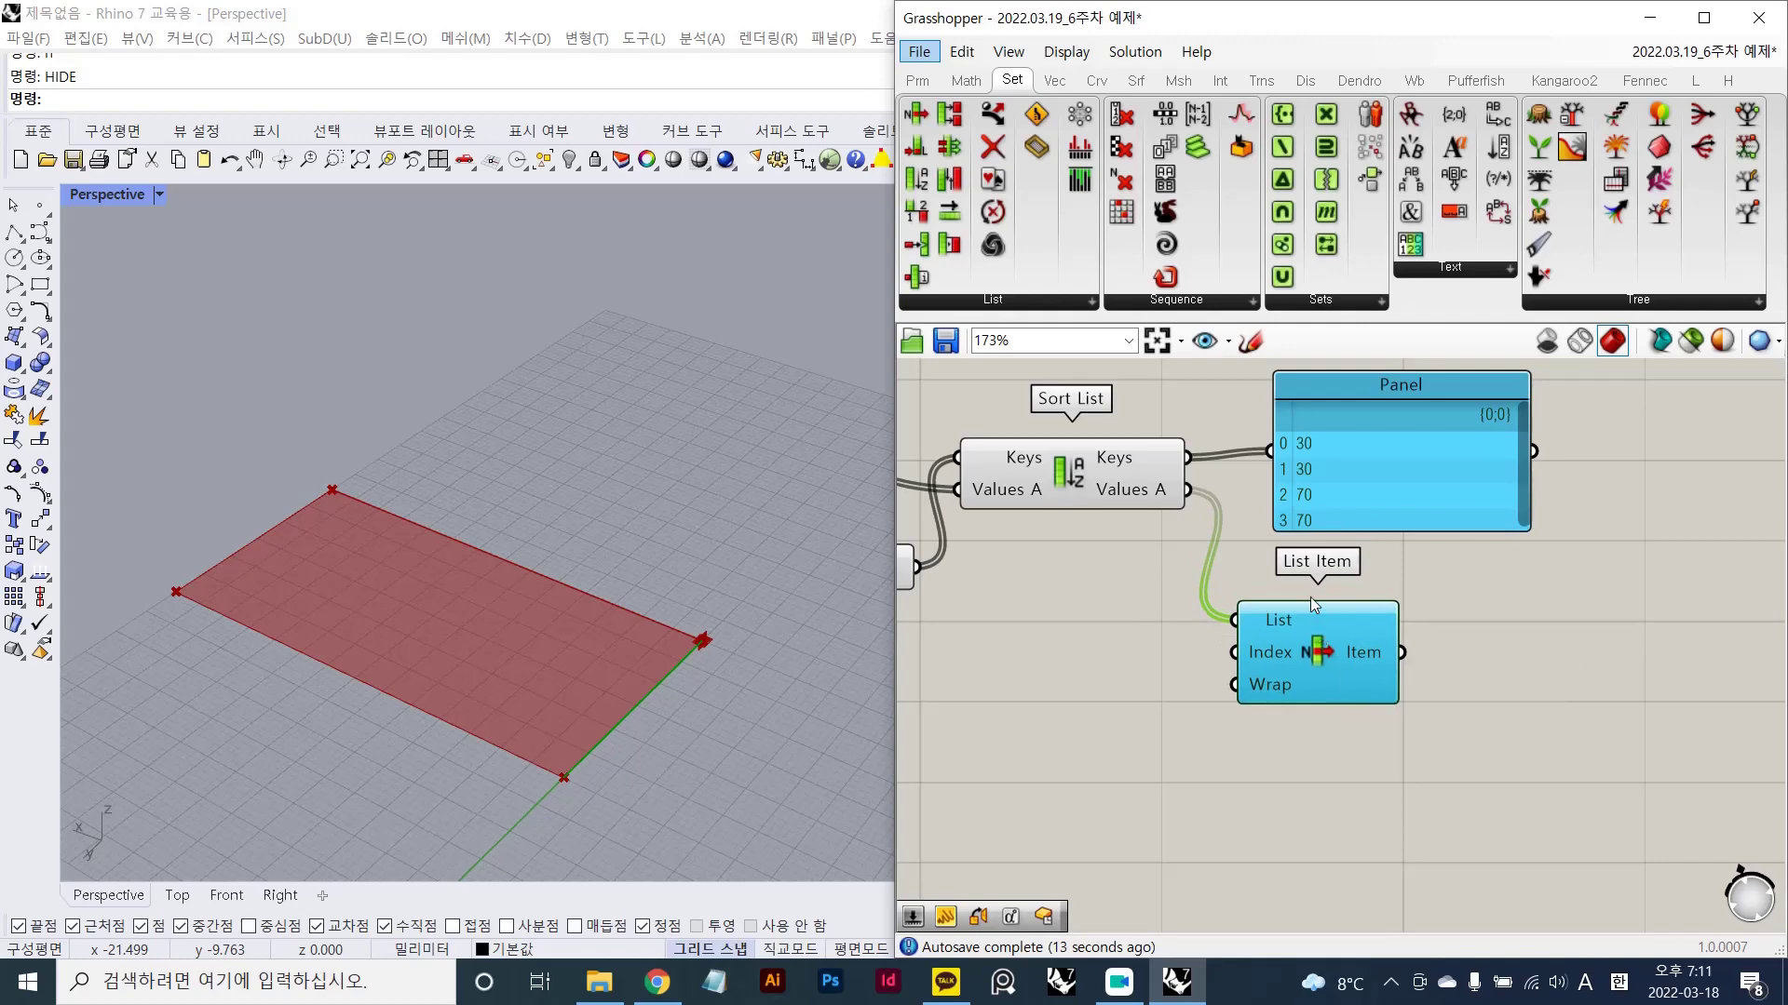
# - Reverse the data order of Sort List's Values A output
pyautogui.scroll(4, 1113, 452)
pyautogui.moveTo(1211, 545); pyautogui.dragTo(1125, 495, button='right')
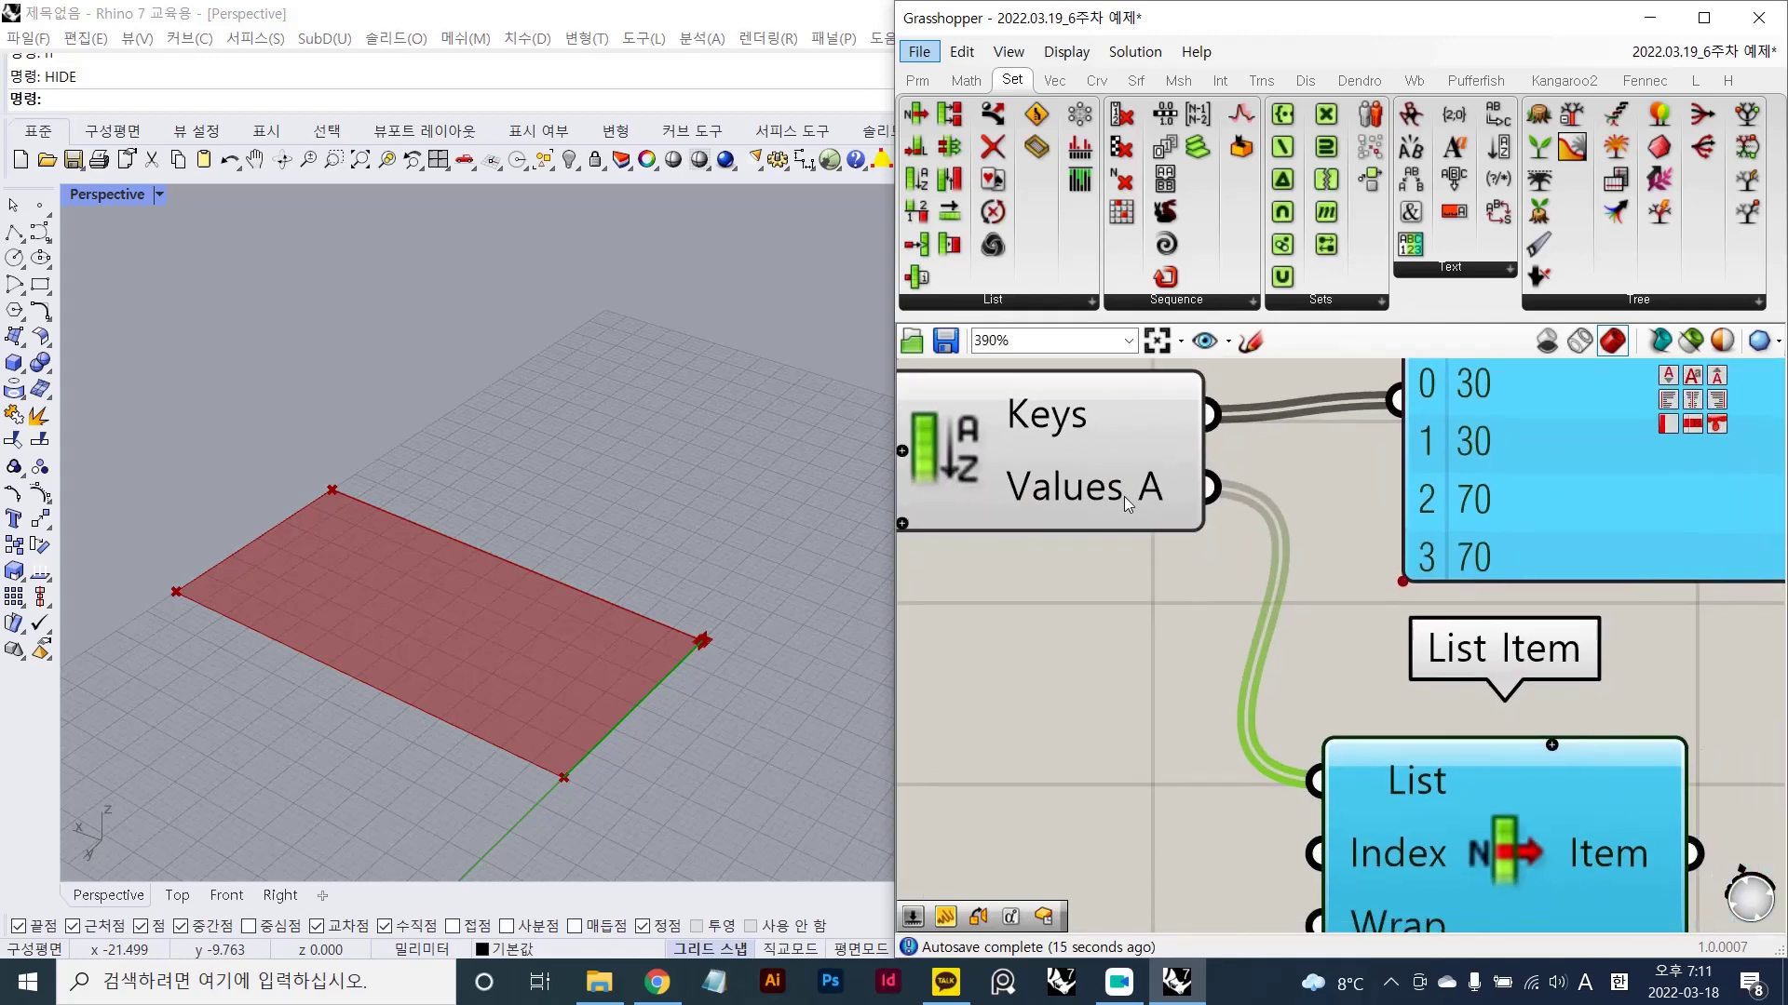
pyautogui.scroll(-1, 1175, 617)
pyautogui.moveTo(1206, 793); pyautogui.dragTo(1211, 650, button='right')
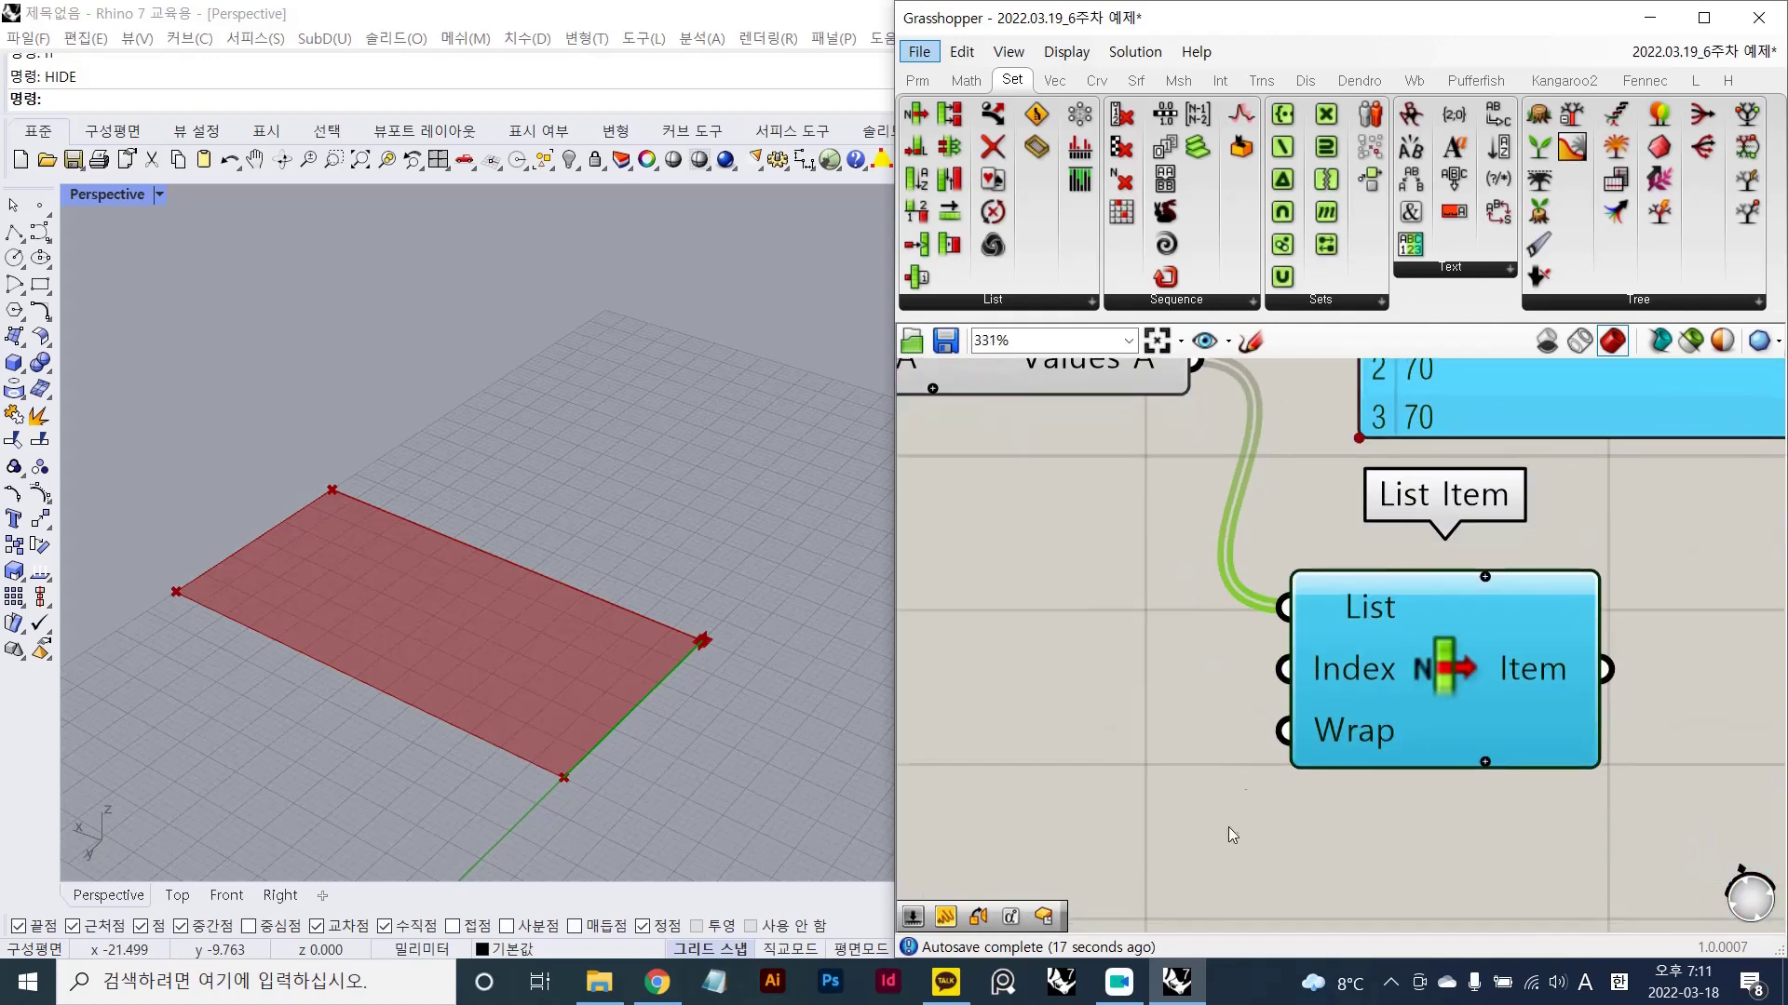
pyautogui.scroll(-2, 1236, 707)
pyautogui.scroll(3, 1260, 535)
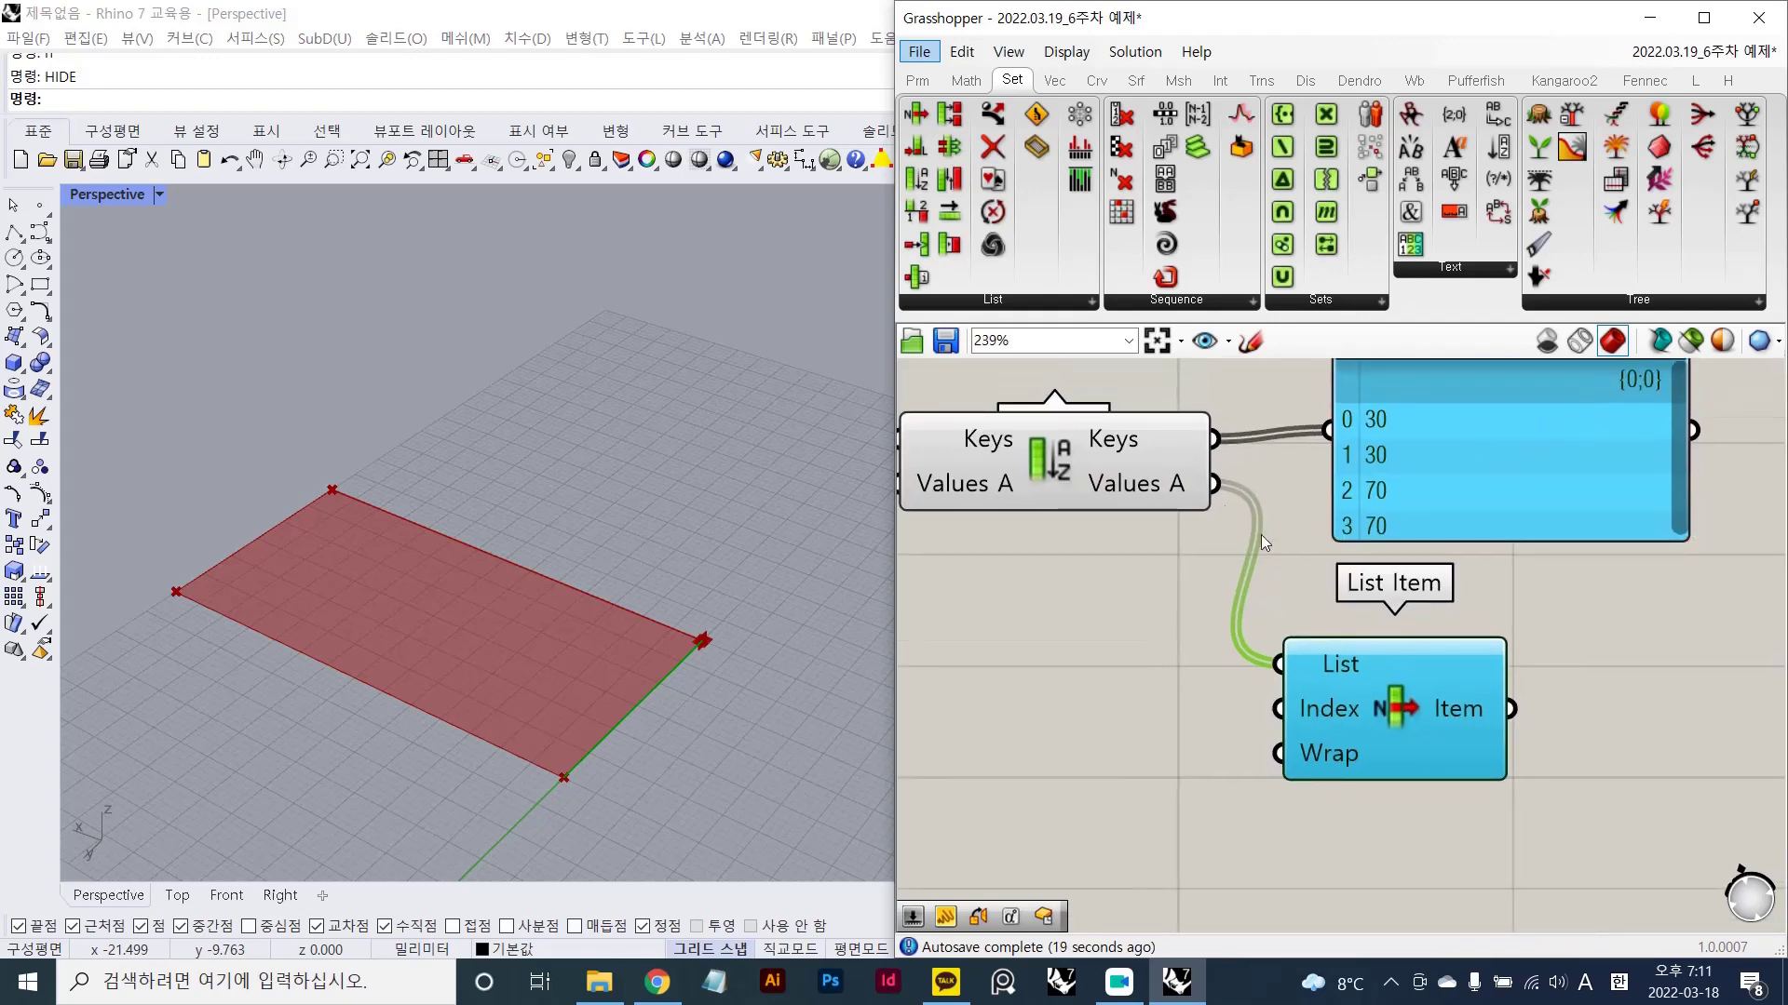
pyautogui.click(1164, 490)
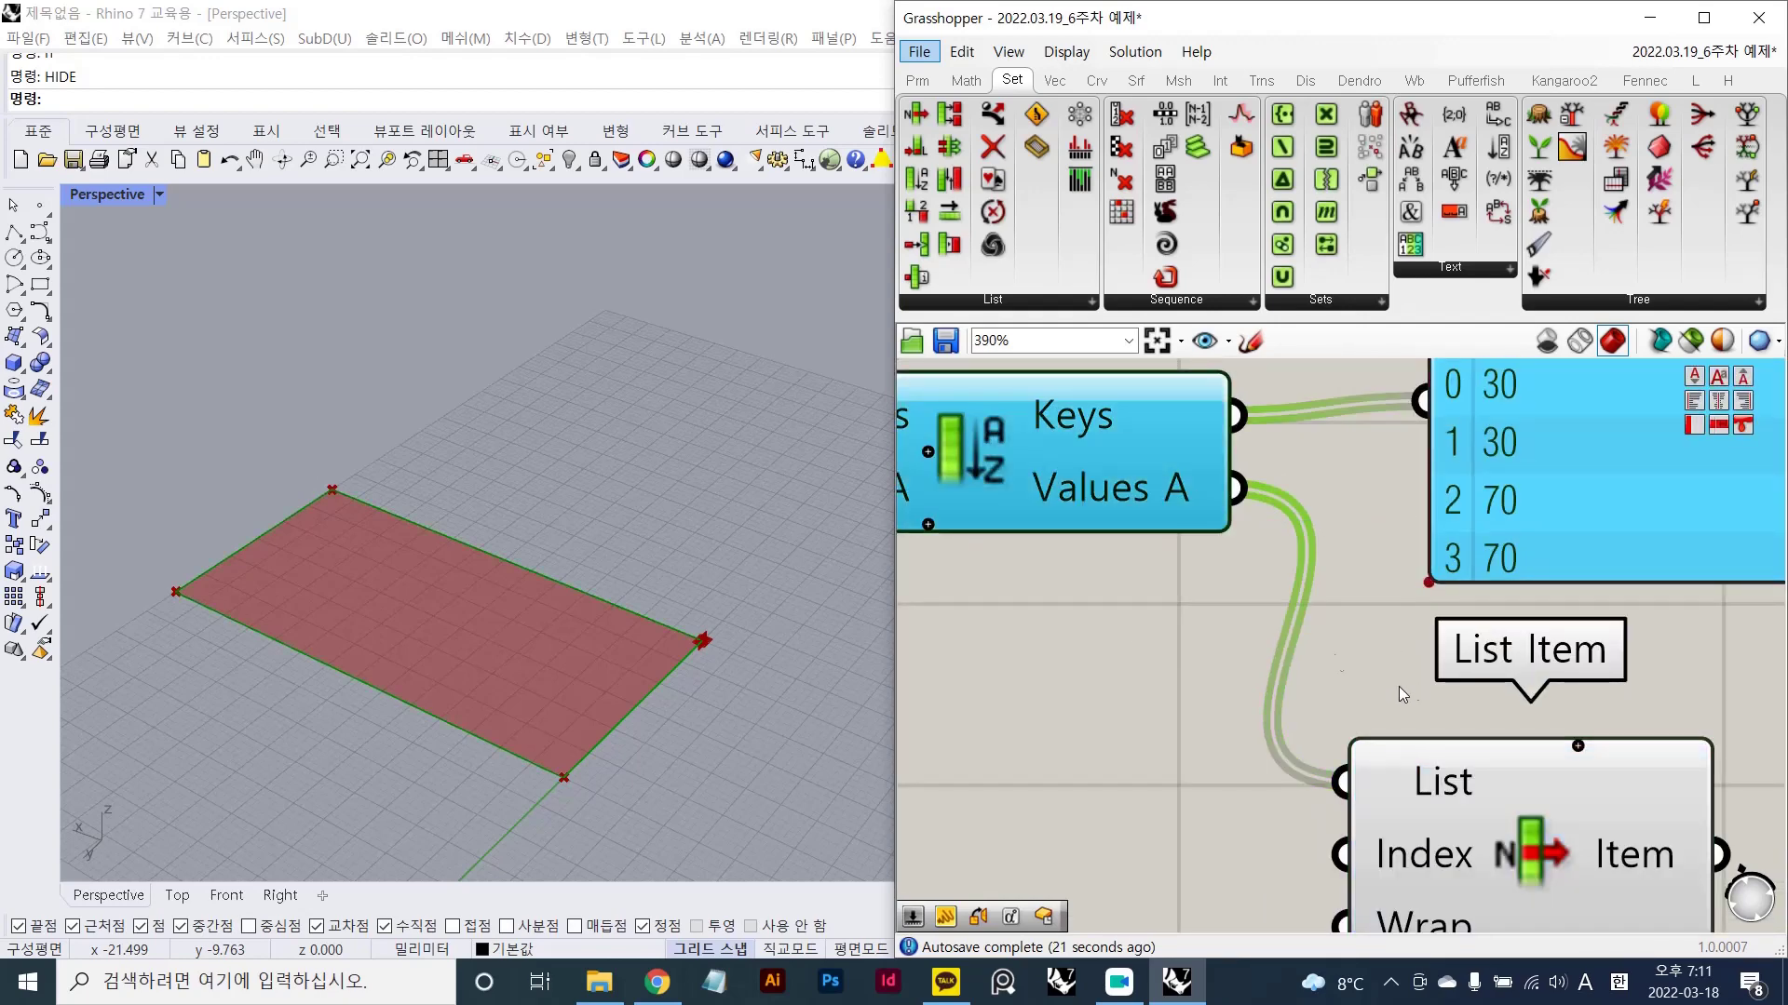
pyautogui.rightClick(1149, 489)
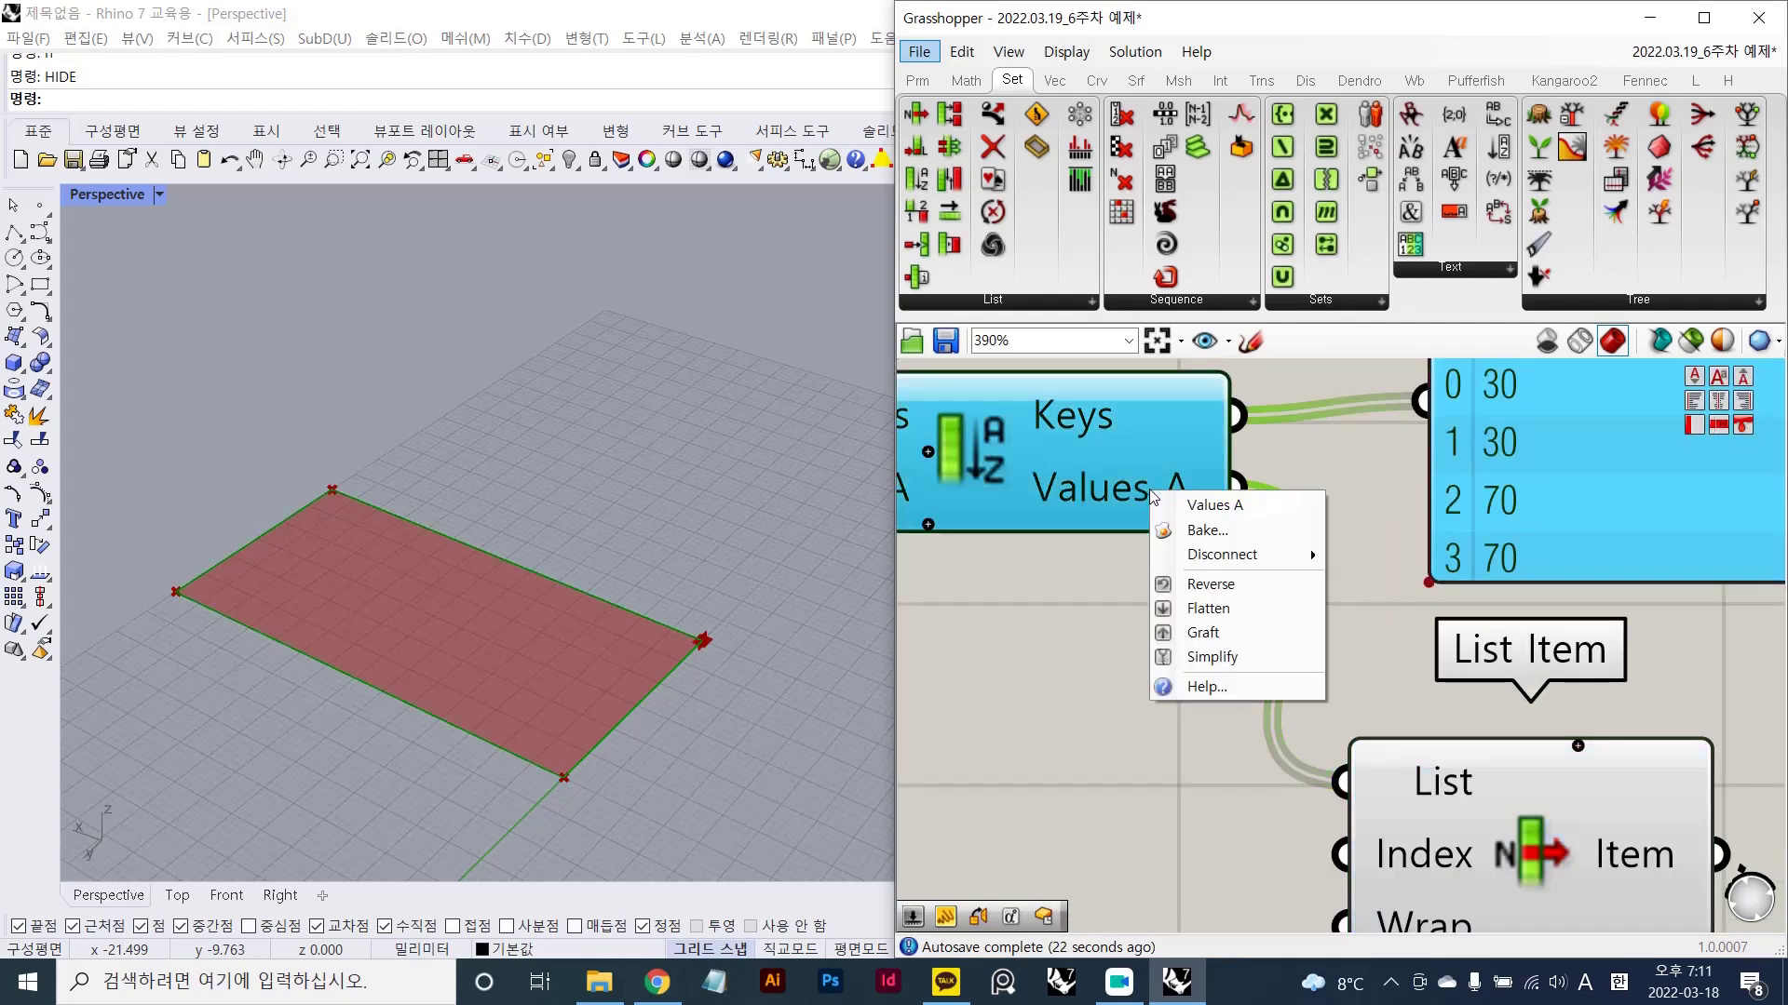
pyautogui.click(1211, 583)
pyautogui.click(1167, 685)
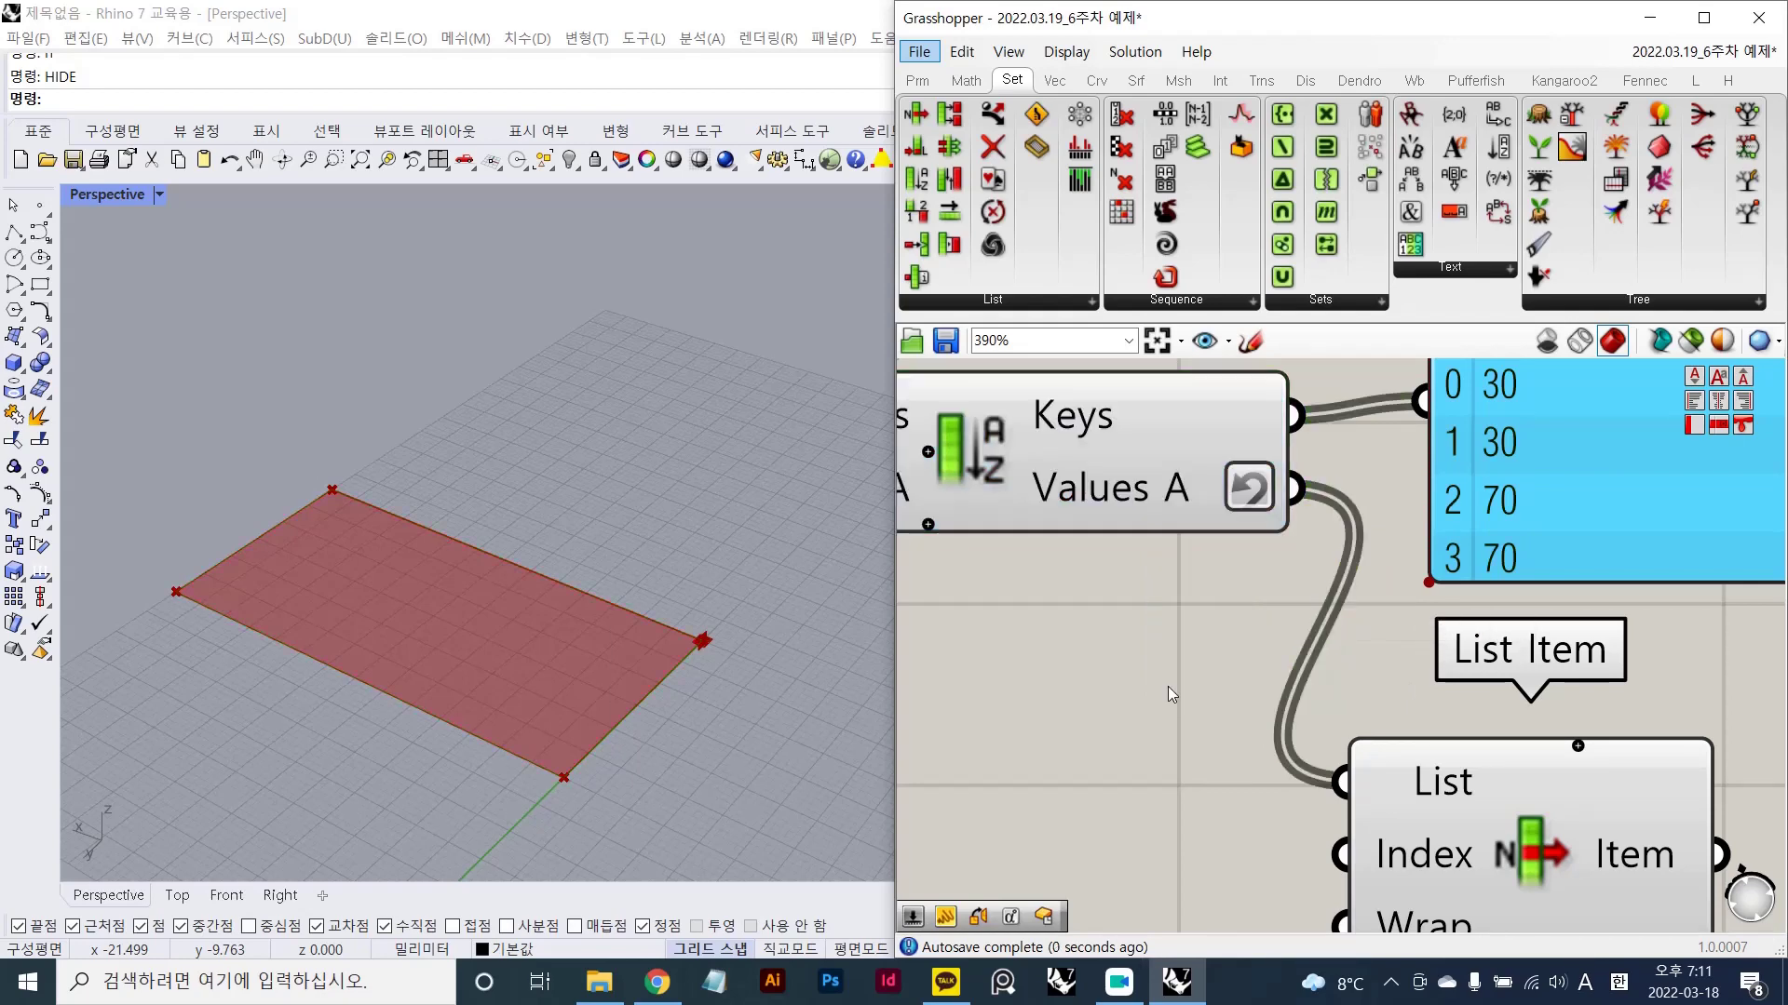
# - Select List Item to highlight its edge in the viewport, and add a second item output, +1, to the component
pyautogui.scroll(-2, 1158, 726)
pyautogui.moveTo(1171, 695); pyautogui.dragTo(1176, 617, button='right')
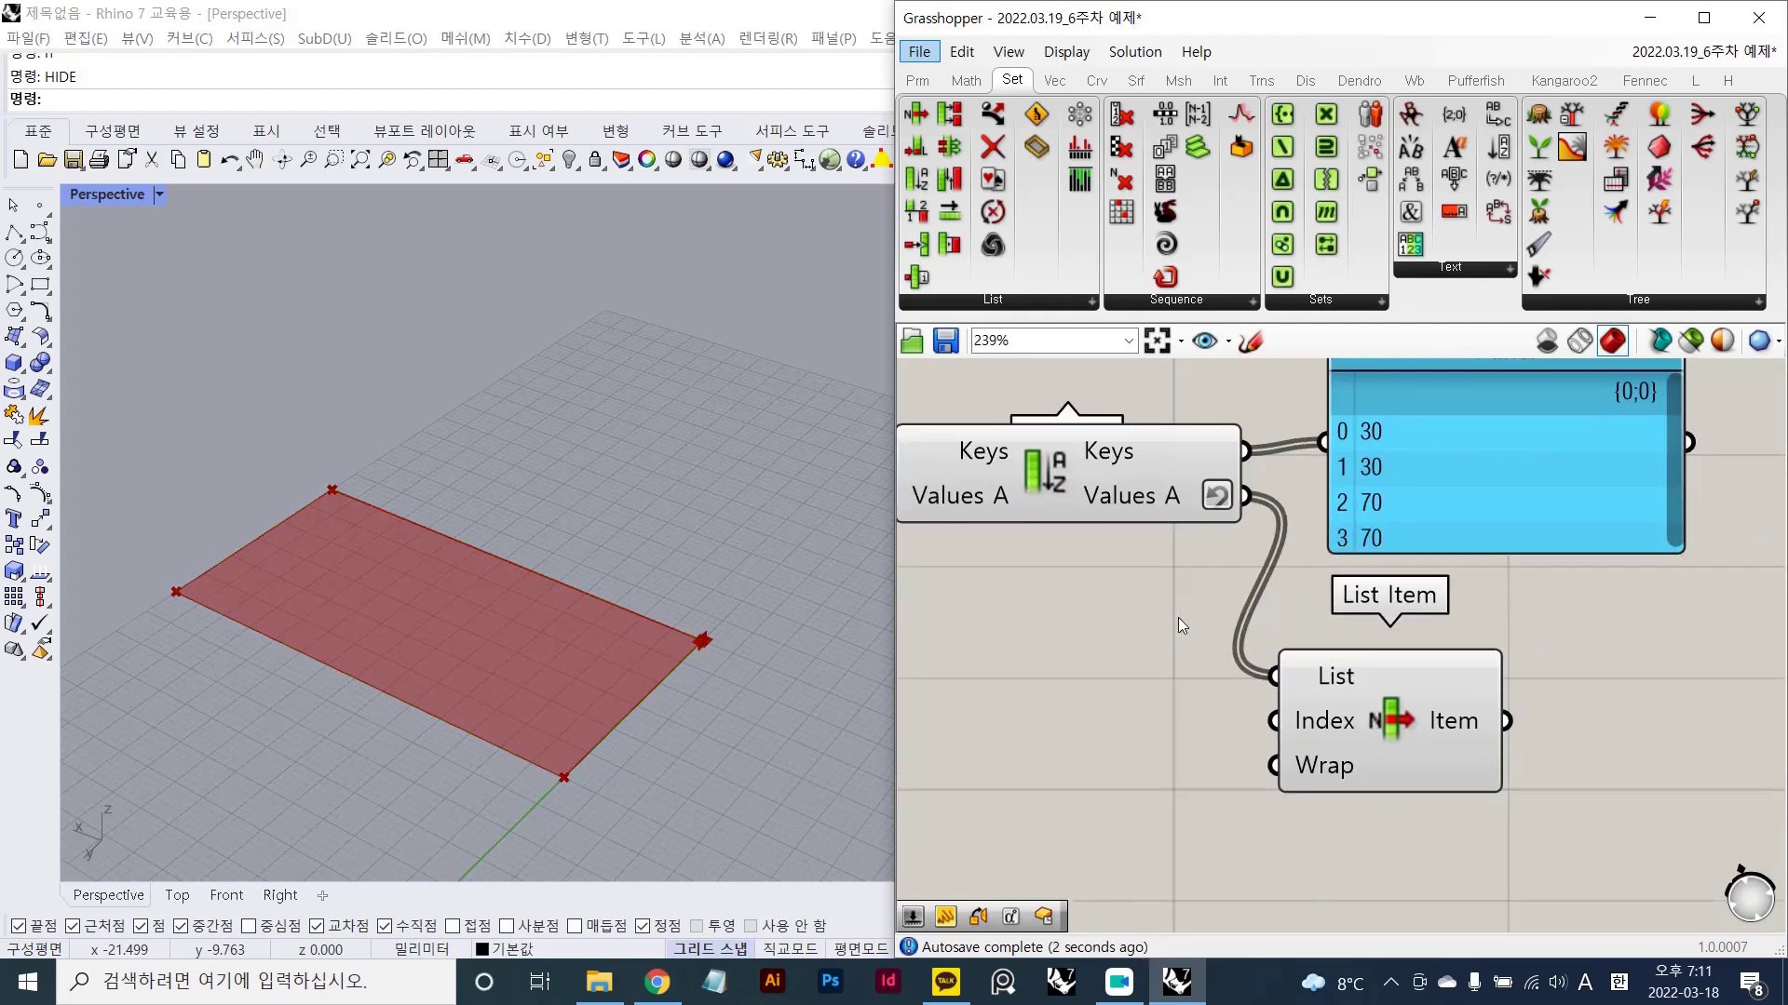
pyautogui.moveTo(1462, 461); pyautogui.dragTo(1418, 520, button='right')
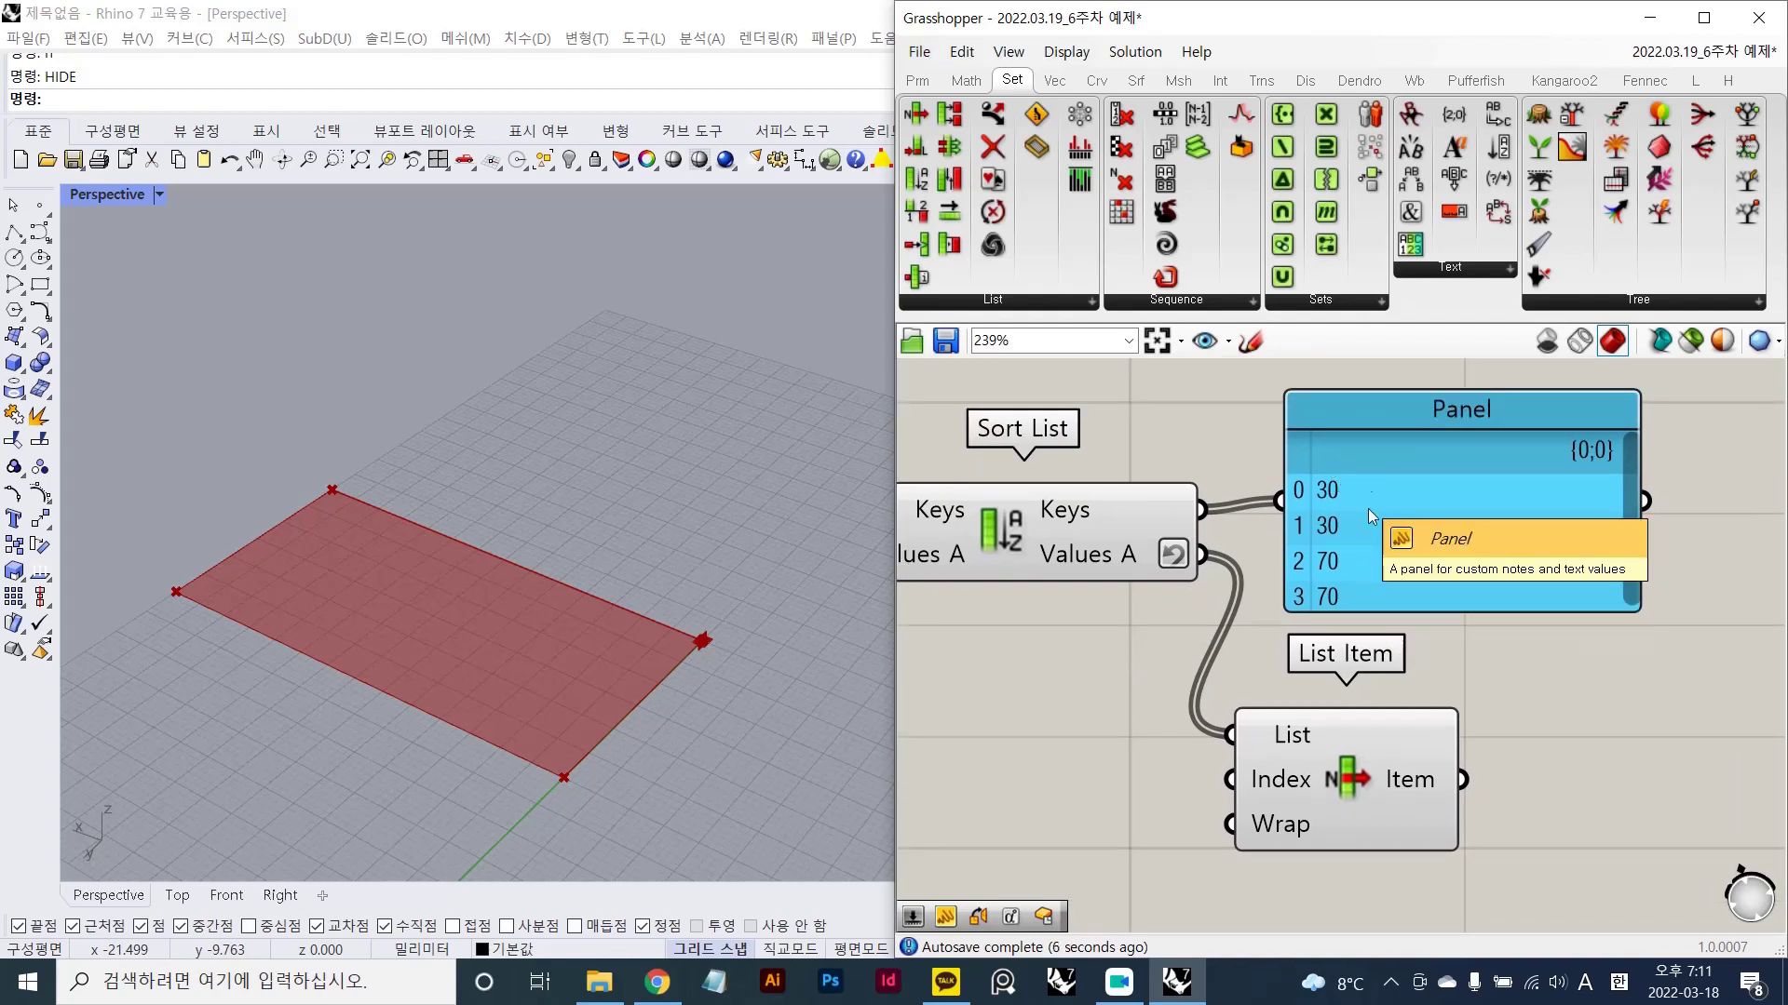
pyautogui.moveTo(1165, 597); pyautogui.dragTo(1188, 527, button='right')
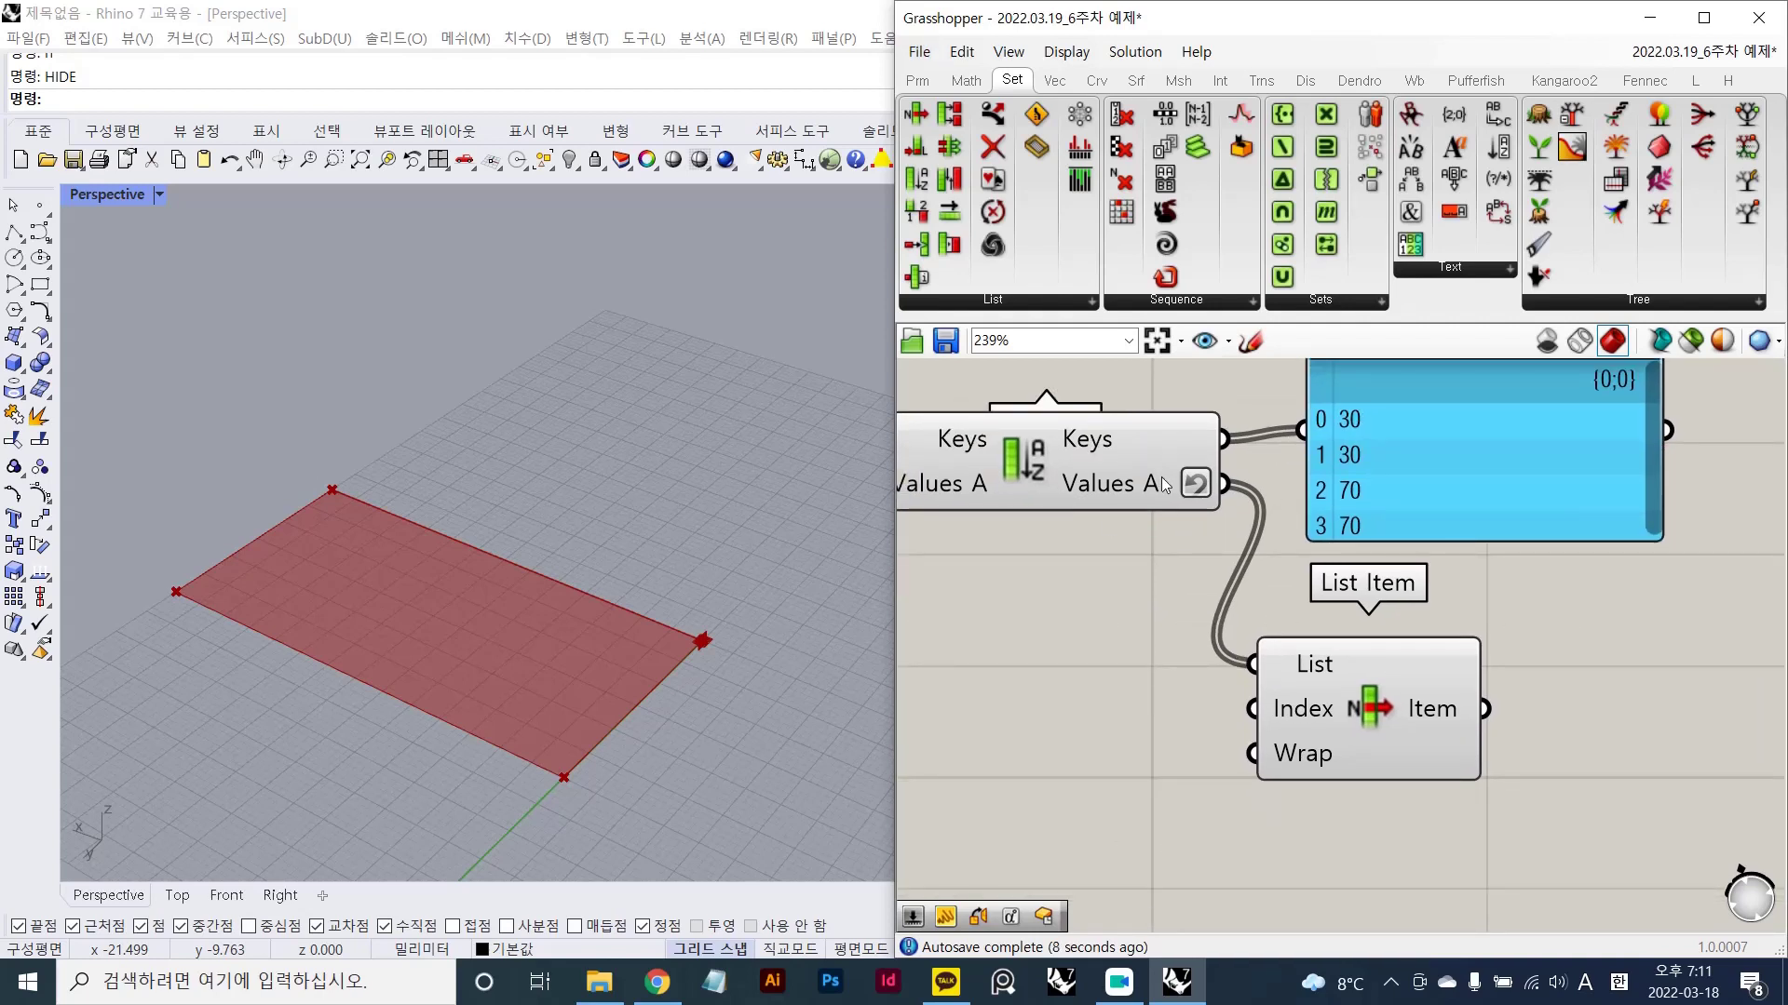
pyautogui.click(1435, 705)
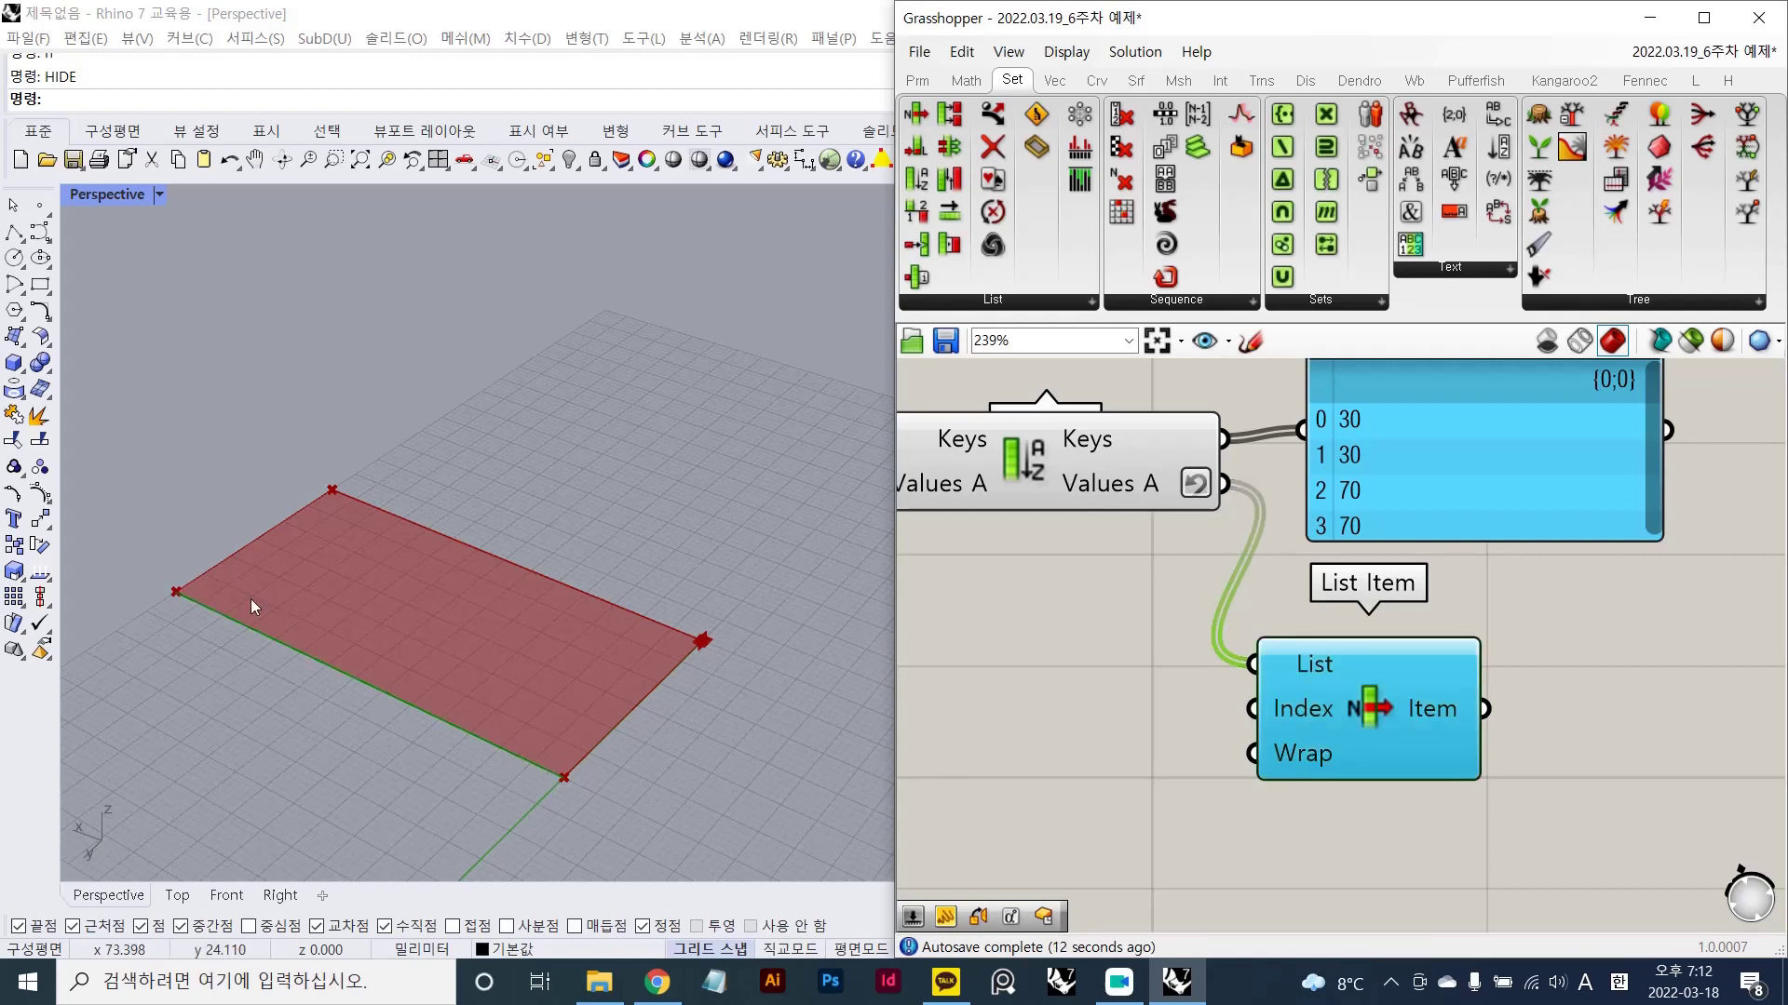
pyautogui.scroll(2, 1316, 757)
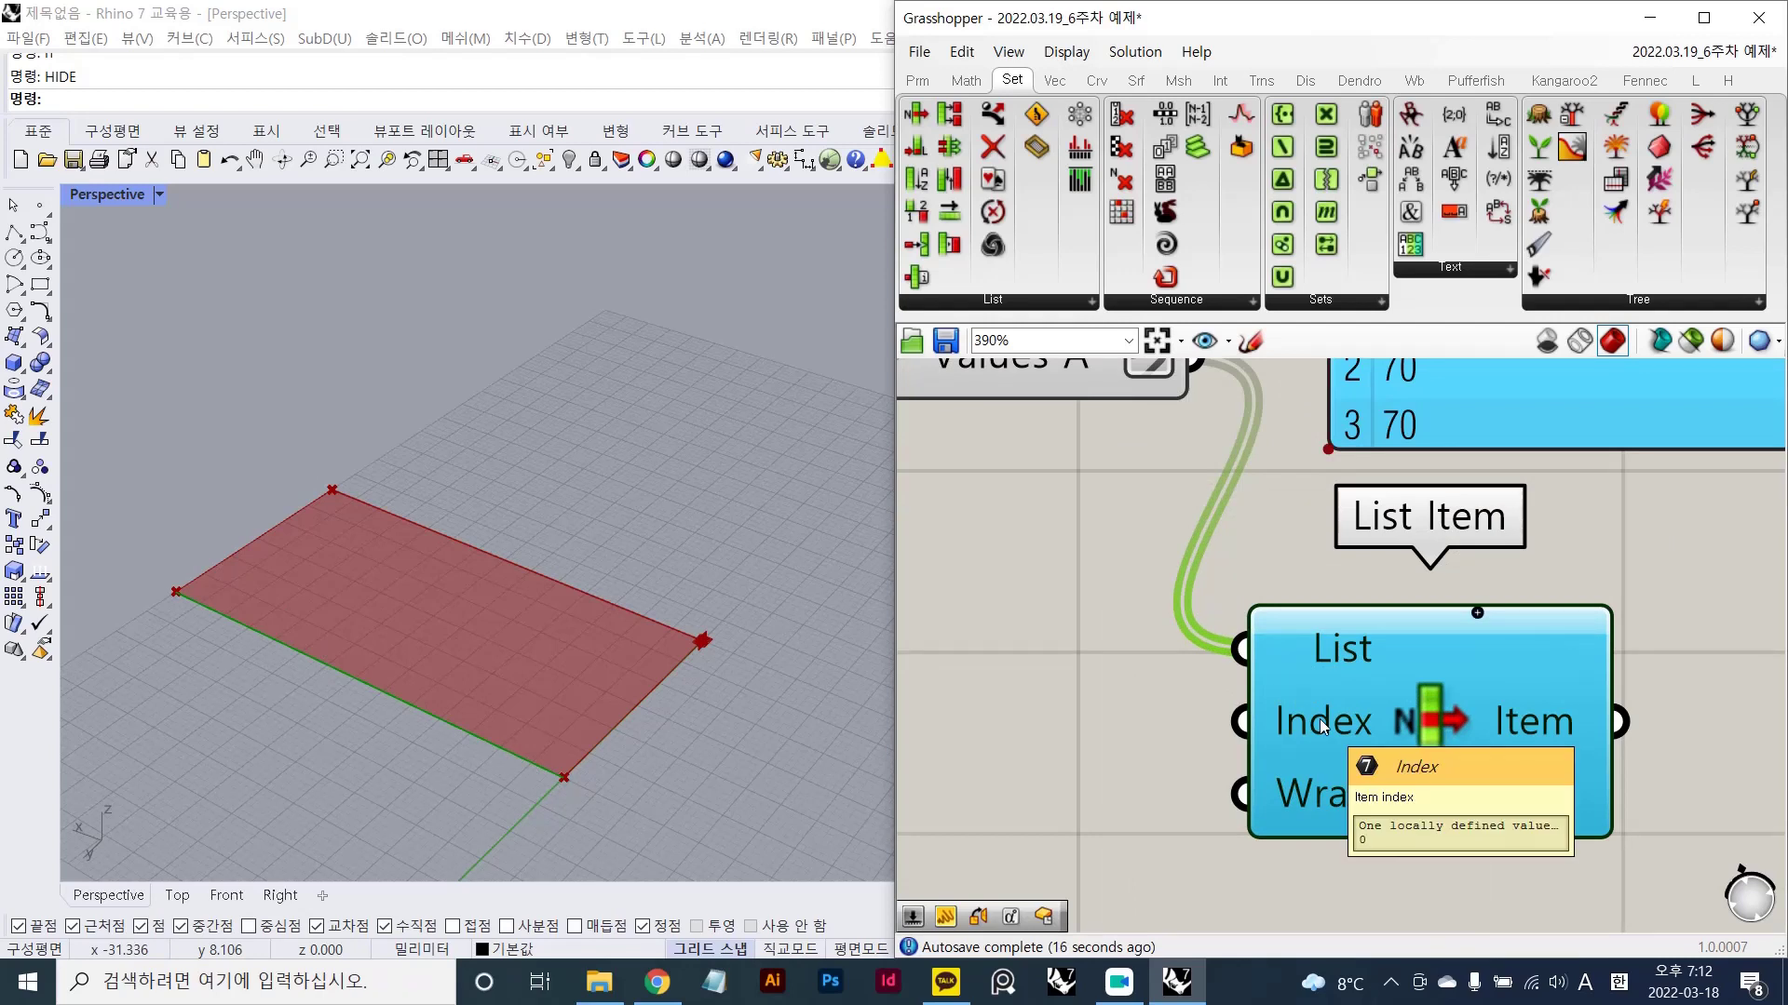
pyautogui.scroll(1, 1472, 774)
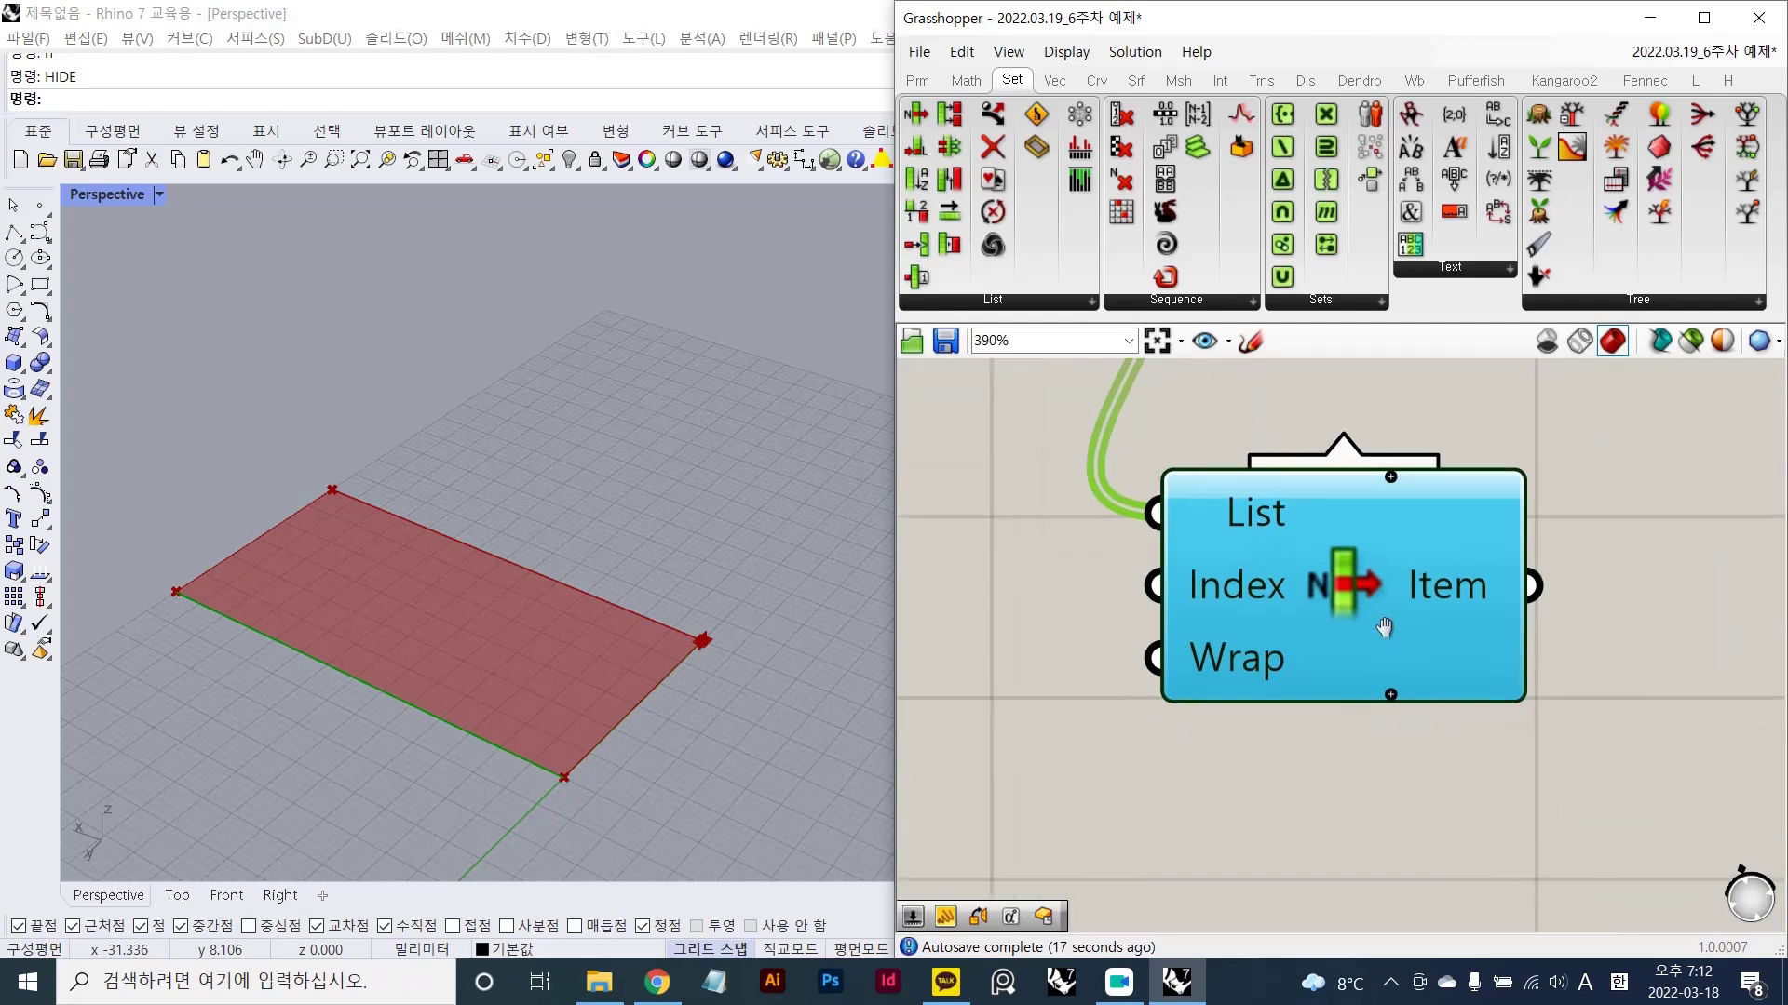
pyautogui.scroll(2, 1399, 648)
pyautogui.click(1384, 702)
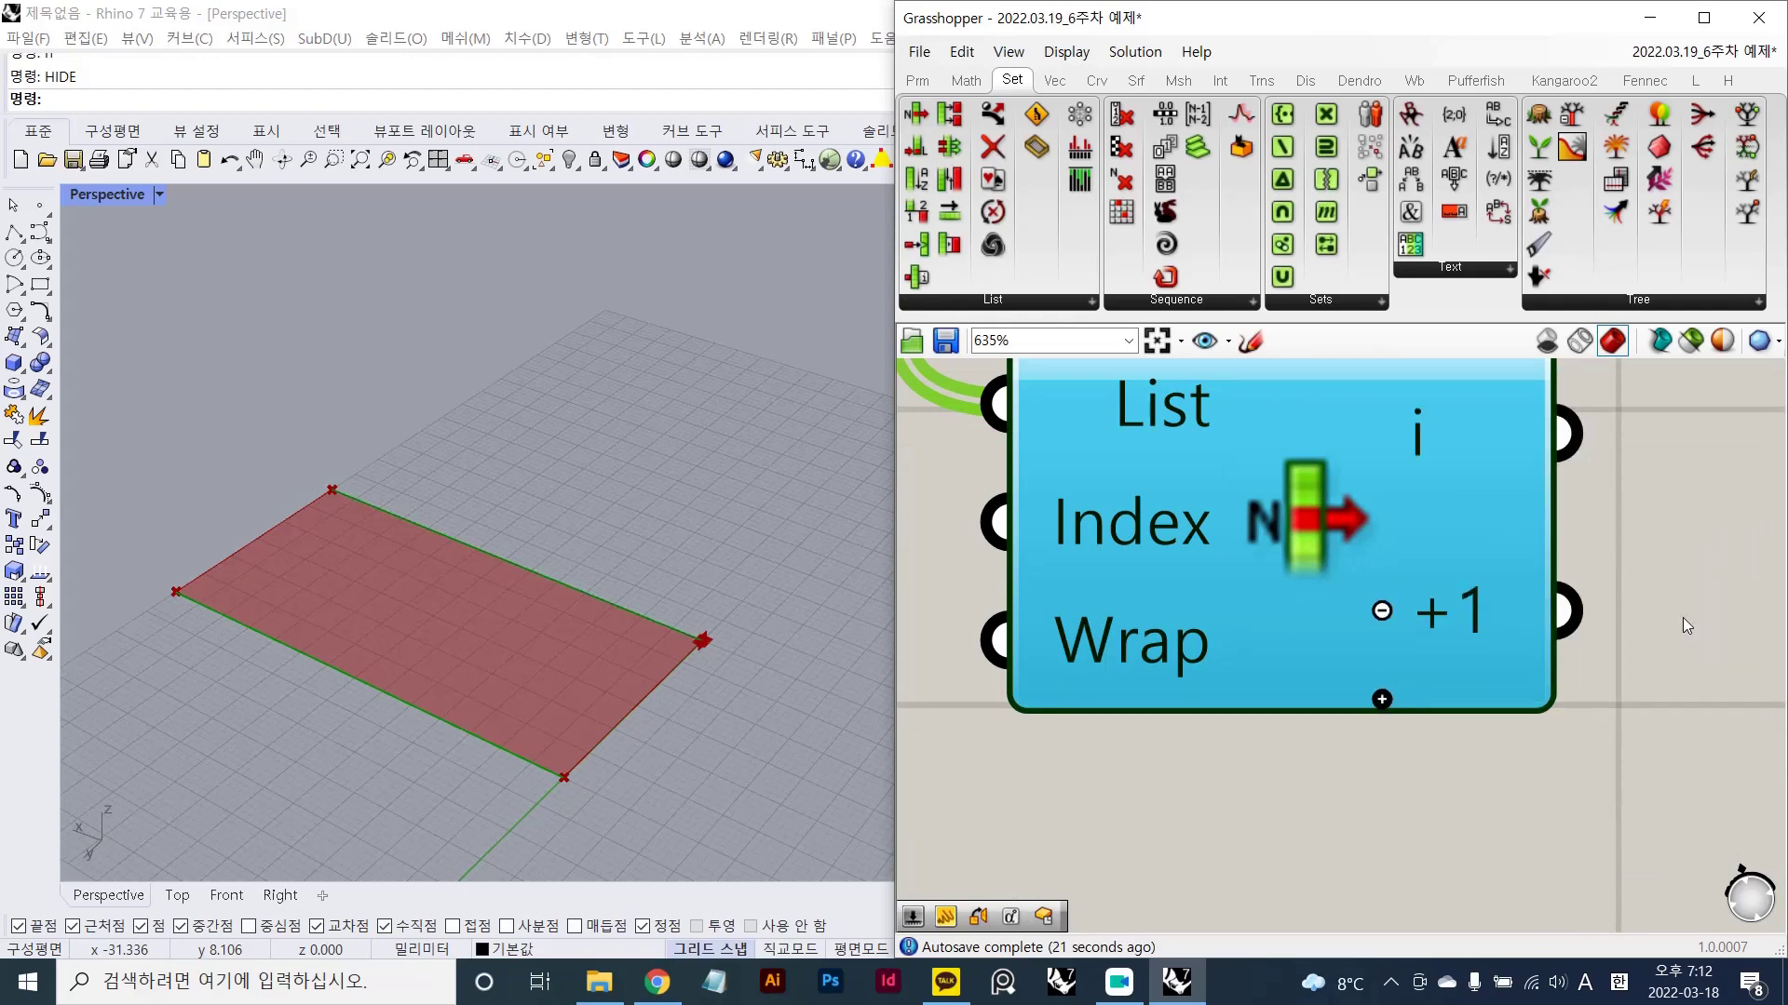
# - Move the panel clear of the components and delete it from Sort List's Keys output
pyautogui.scroll(-3, 1683, 617)
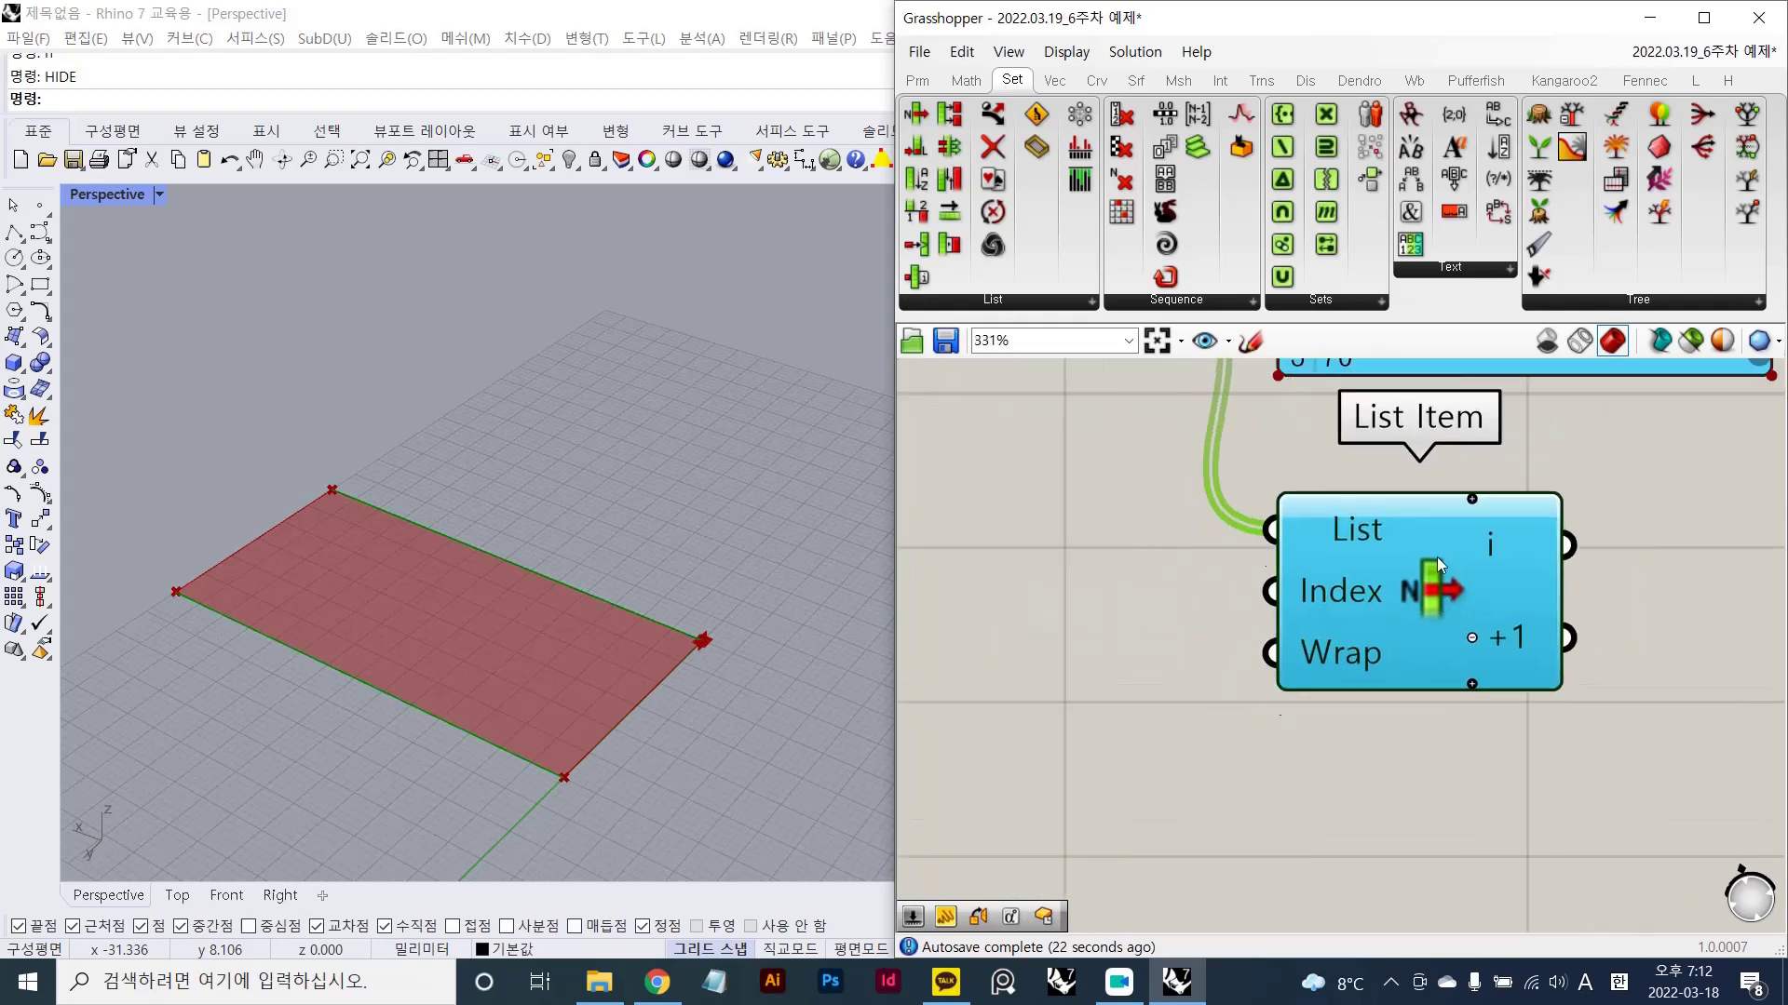
pyautogui.scroll(-5, 1437, 557)
pyautogui.moveTo(1431, 524); pyautogui.dragTo(1484, 412)
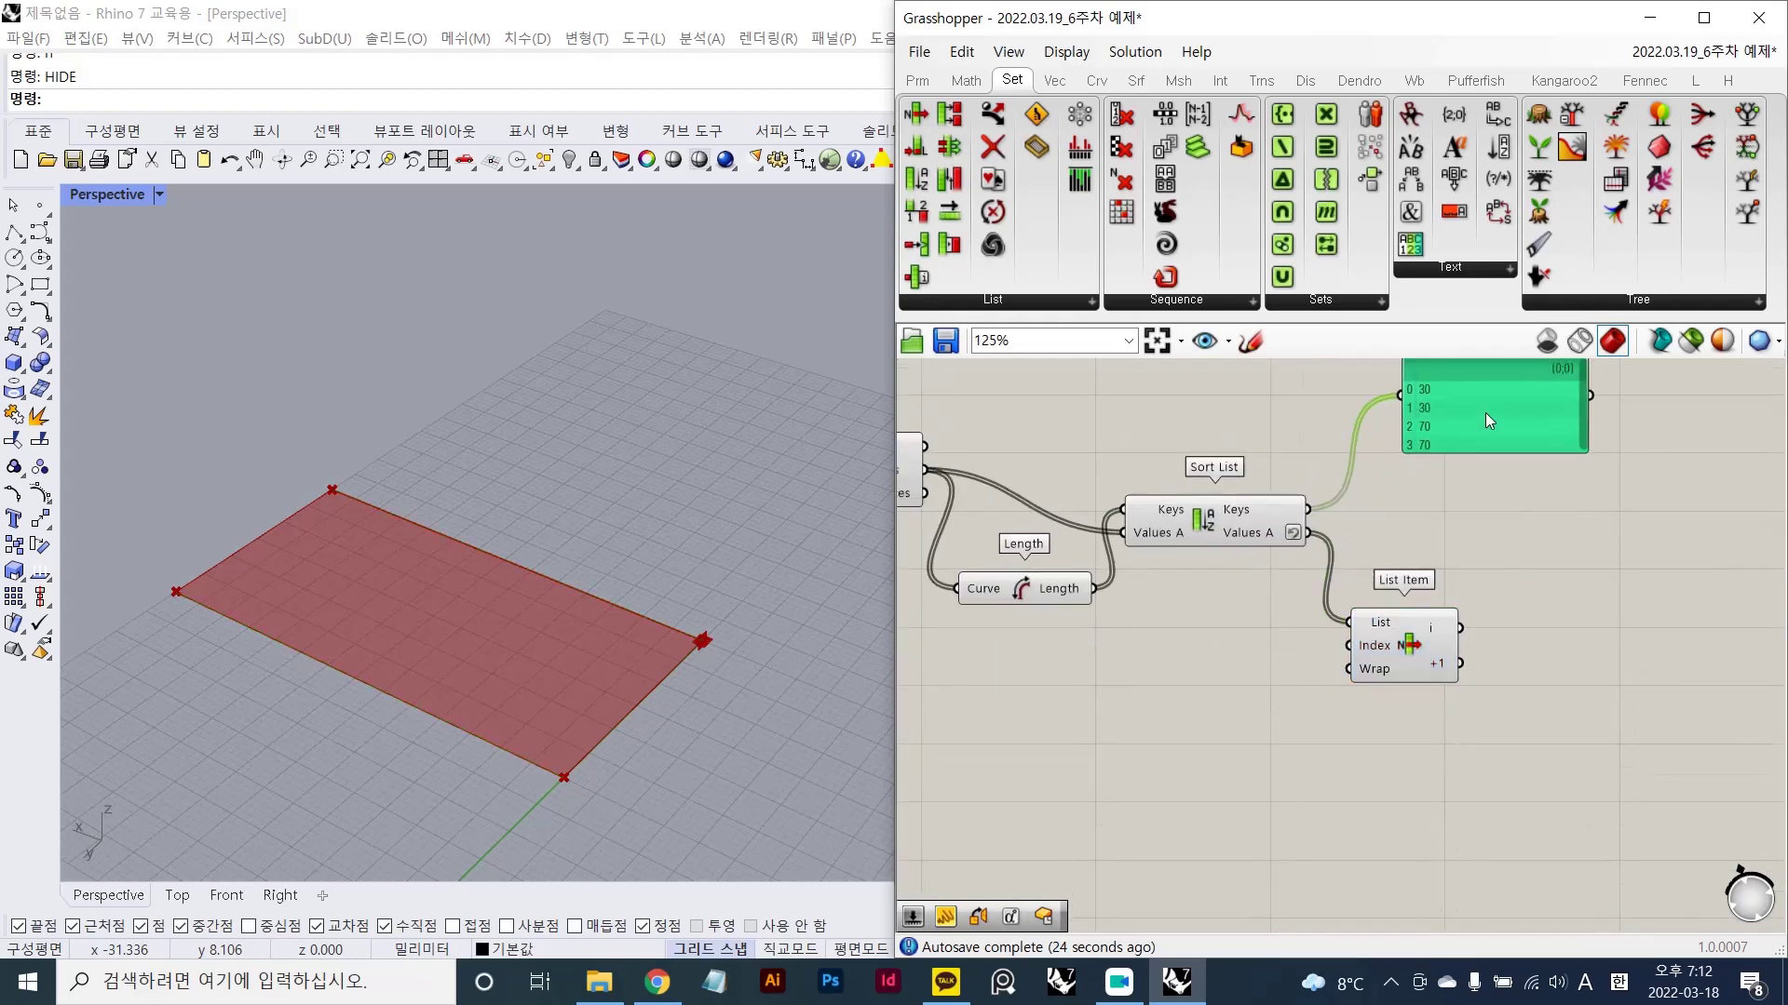
pyautogui.press('Delete')
# - Align List Item with Sort List's Values A output, and move Sort List level with Deconstruct Brep's Edges output
pyautogui.moveTo(1429, 640); pyautogui.dragTo(1448, 551)
pyautogui.click(1311, 628)
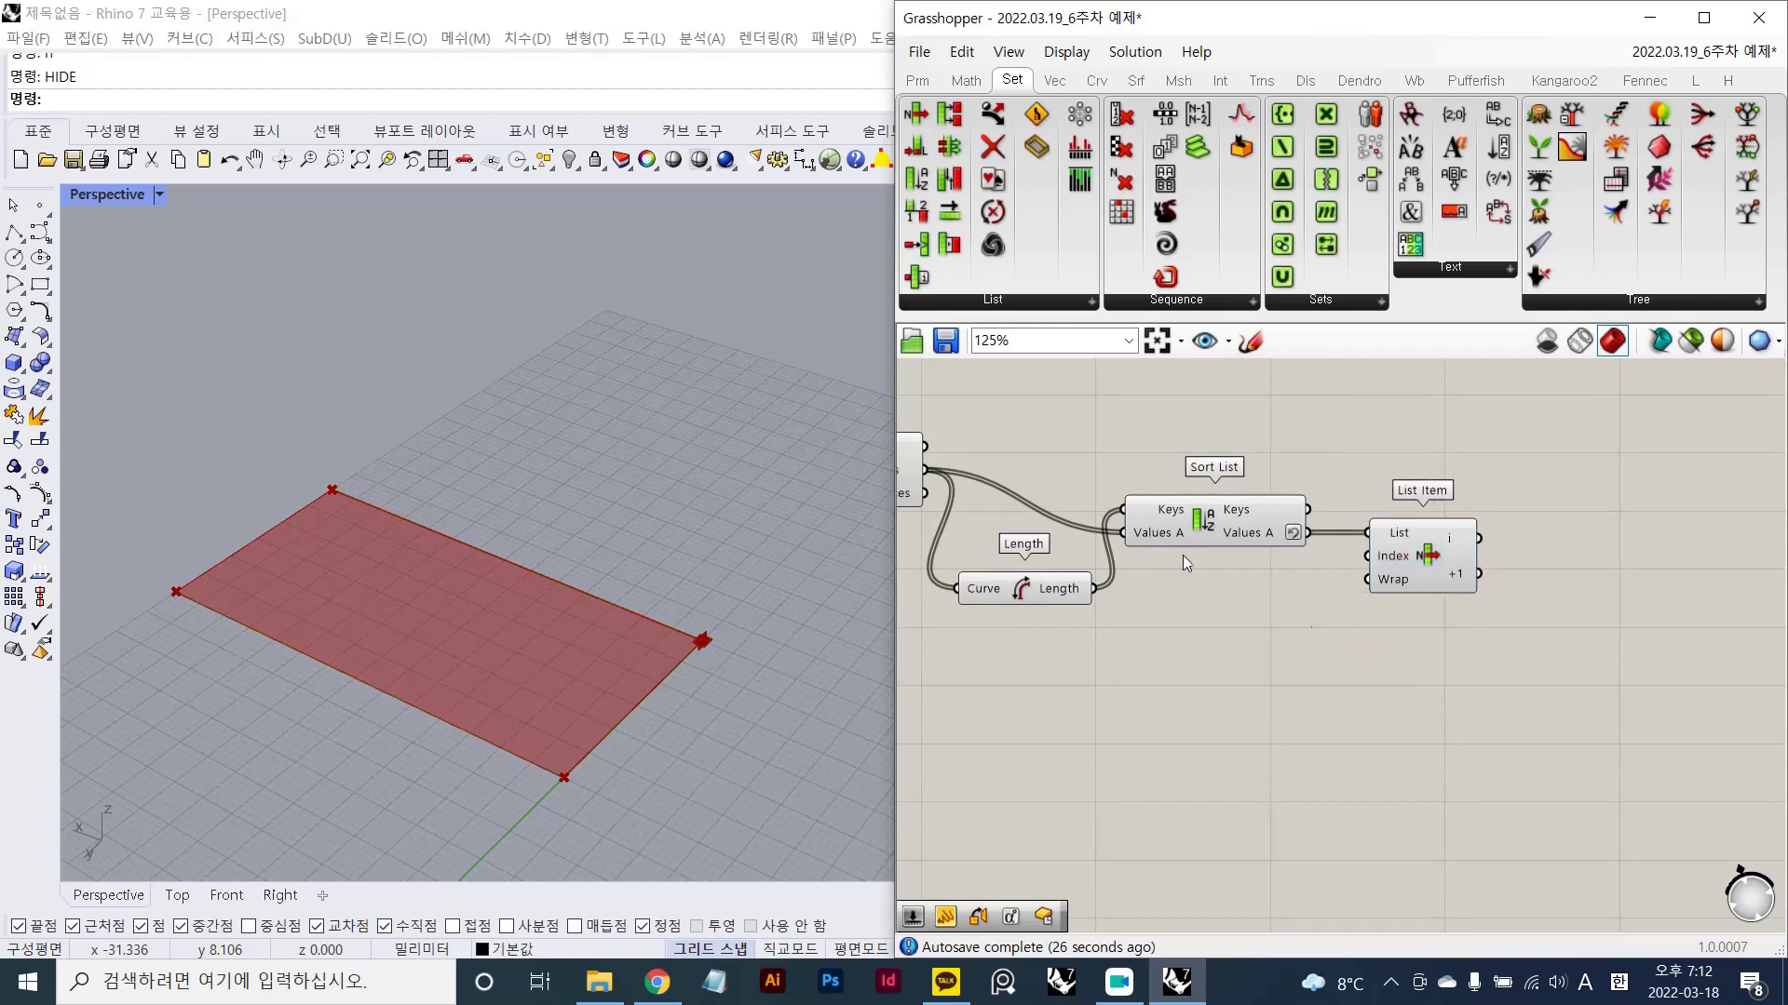
pyautogui.scroll(1, 1113, 517)
pyautogui.click(1287, 590)
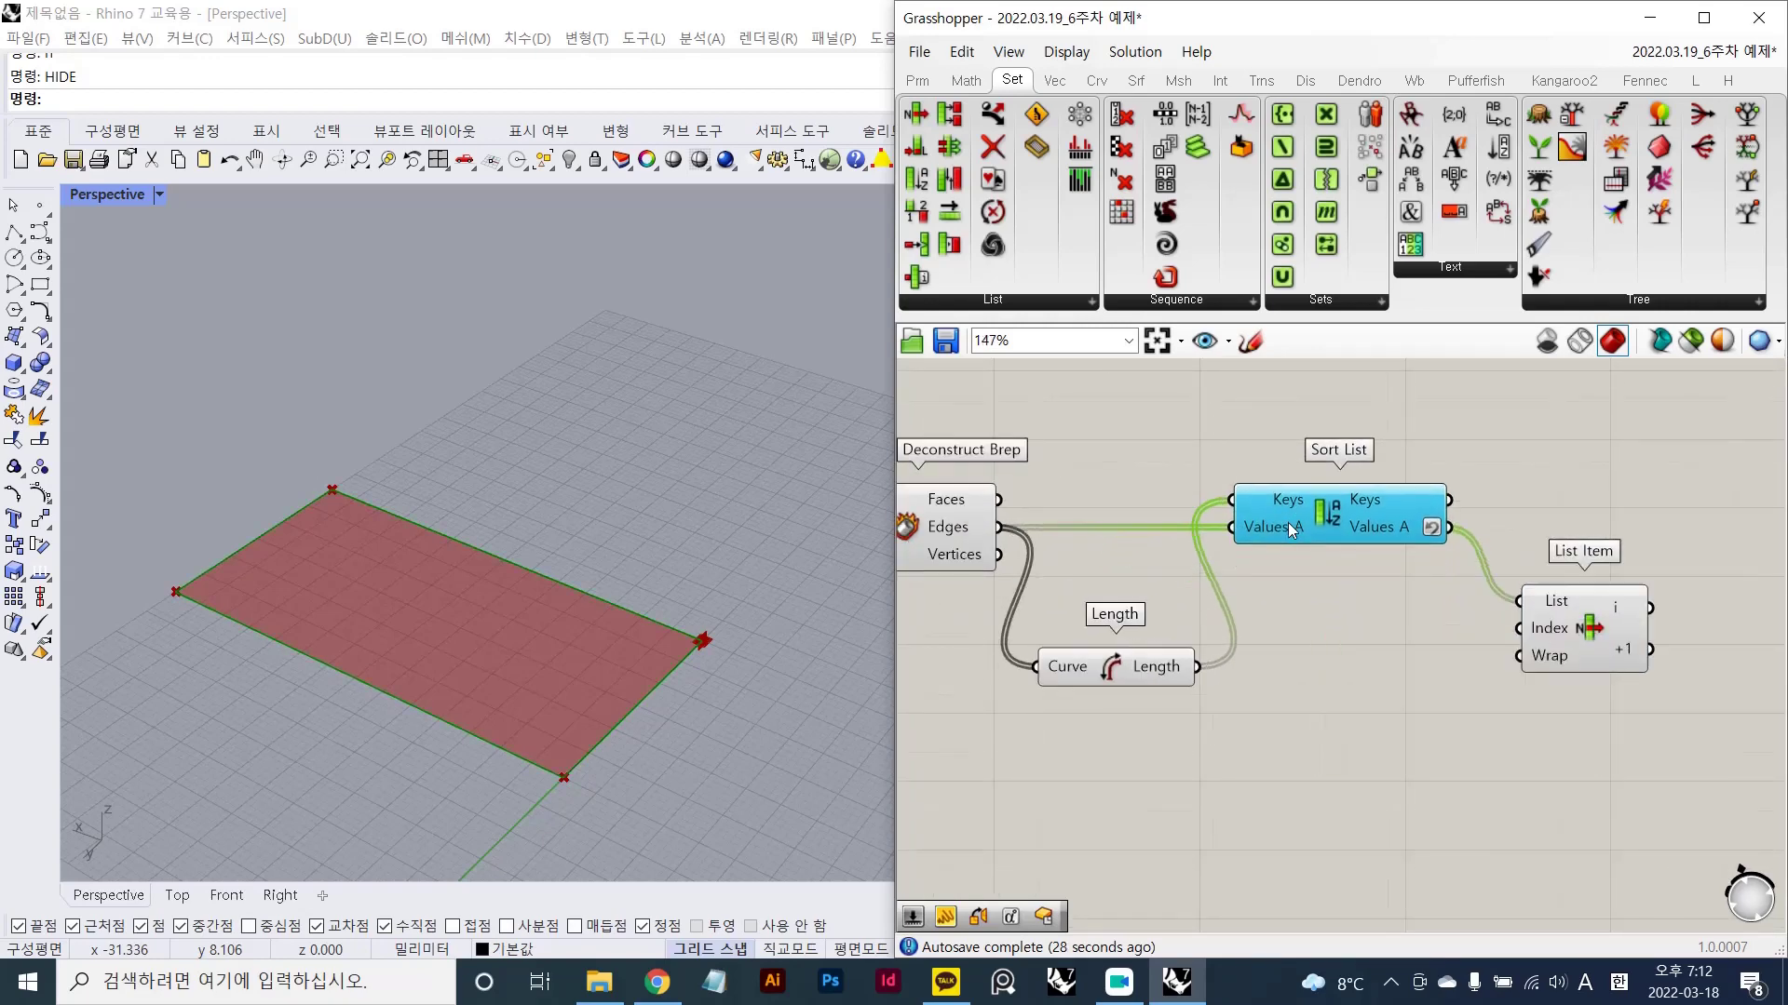
# - Raise List Item level with Sort List's Values A output, and place Length in line ahead of Sort List's Keys input
pyautogui.moveTo(1599, 641); pyautogui.dragTo(1590, 575)
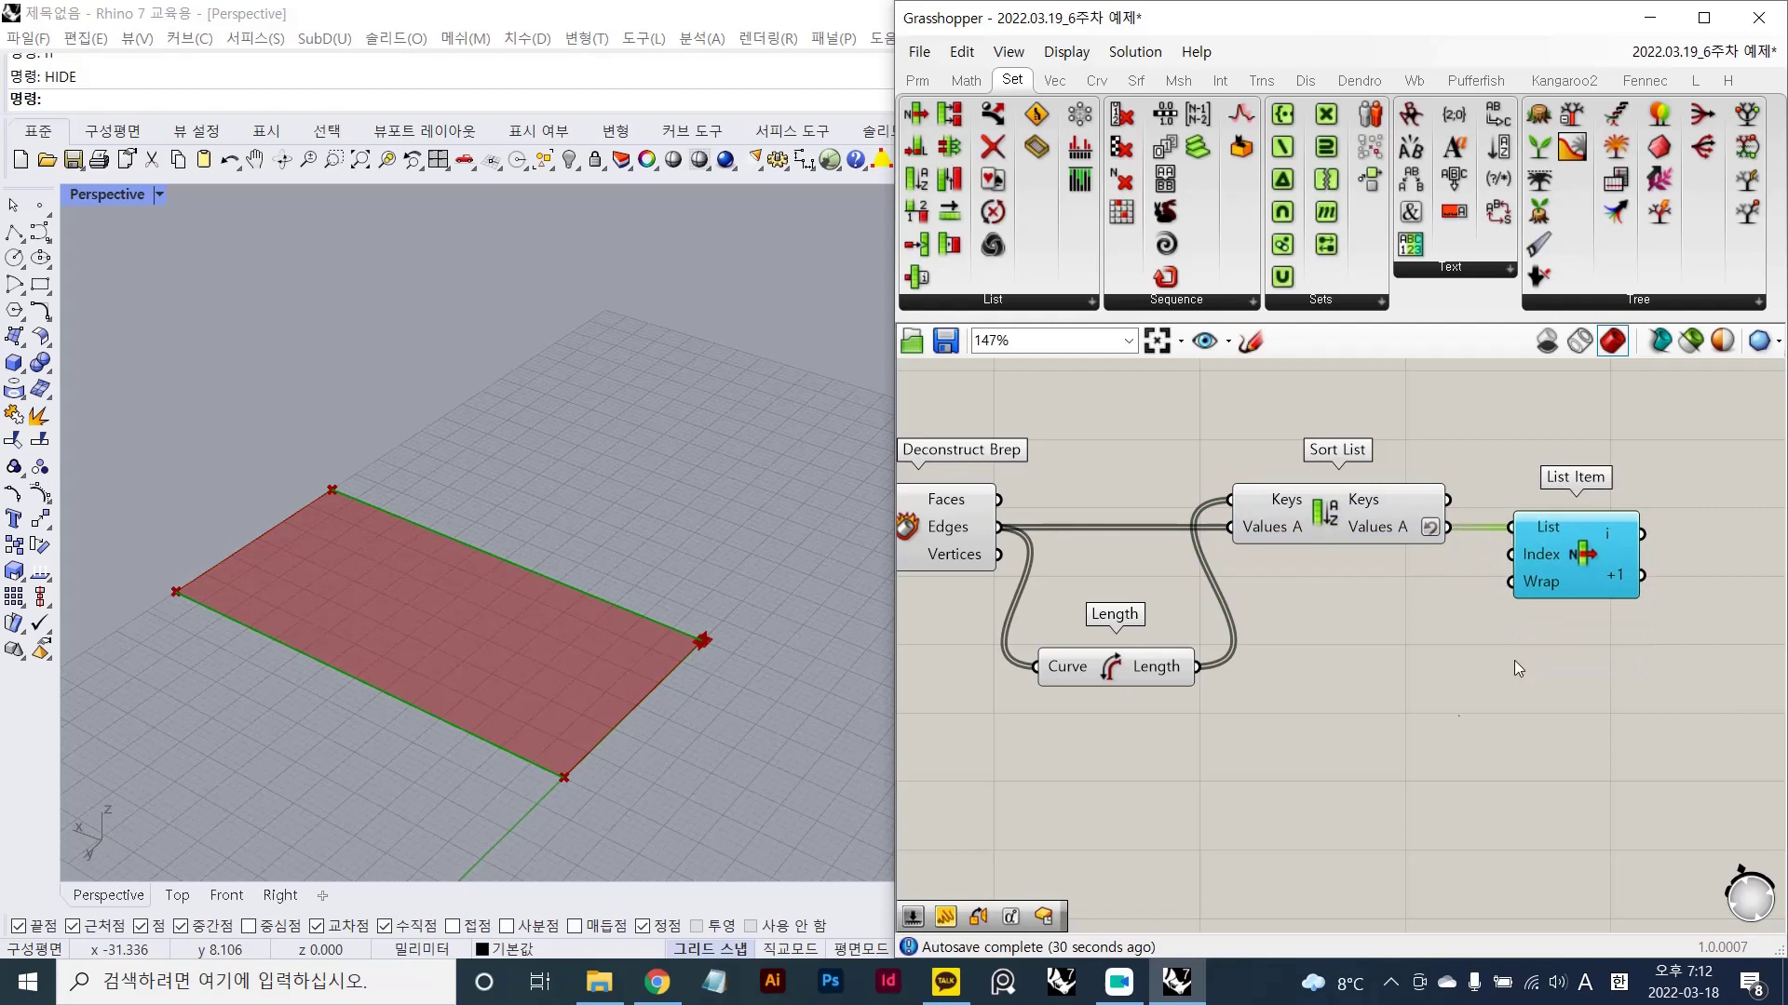
pyautogui.click(1471, 669)
pyautogui.moveTo(1130, 675); pyautogui.dragTo(1138, 506)
pyautogui.moveTo(1570, 639); pyautogui.dragTo(1190, 503)
pyautogui.click(1365, 585)
pyautogui.moveTo(1394, 510)
pyautogui.mouseDown()
pyautogui.moveTo(1398, 468)
pyautogui.moveTo(1399, 509)
pyautogui.mouseUp()
pyautogui.click(1337, 661)
pyautogui.moveTo(1337, 661); pyautogui.dragTo(1178, 704, button='right')
pyautogui.click(1430, 604)
pyautogui.click(1422, 709)
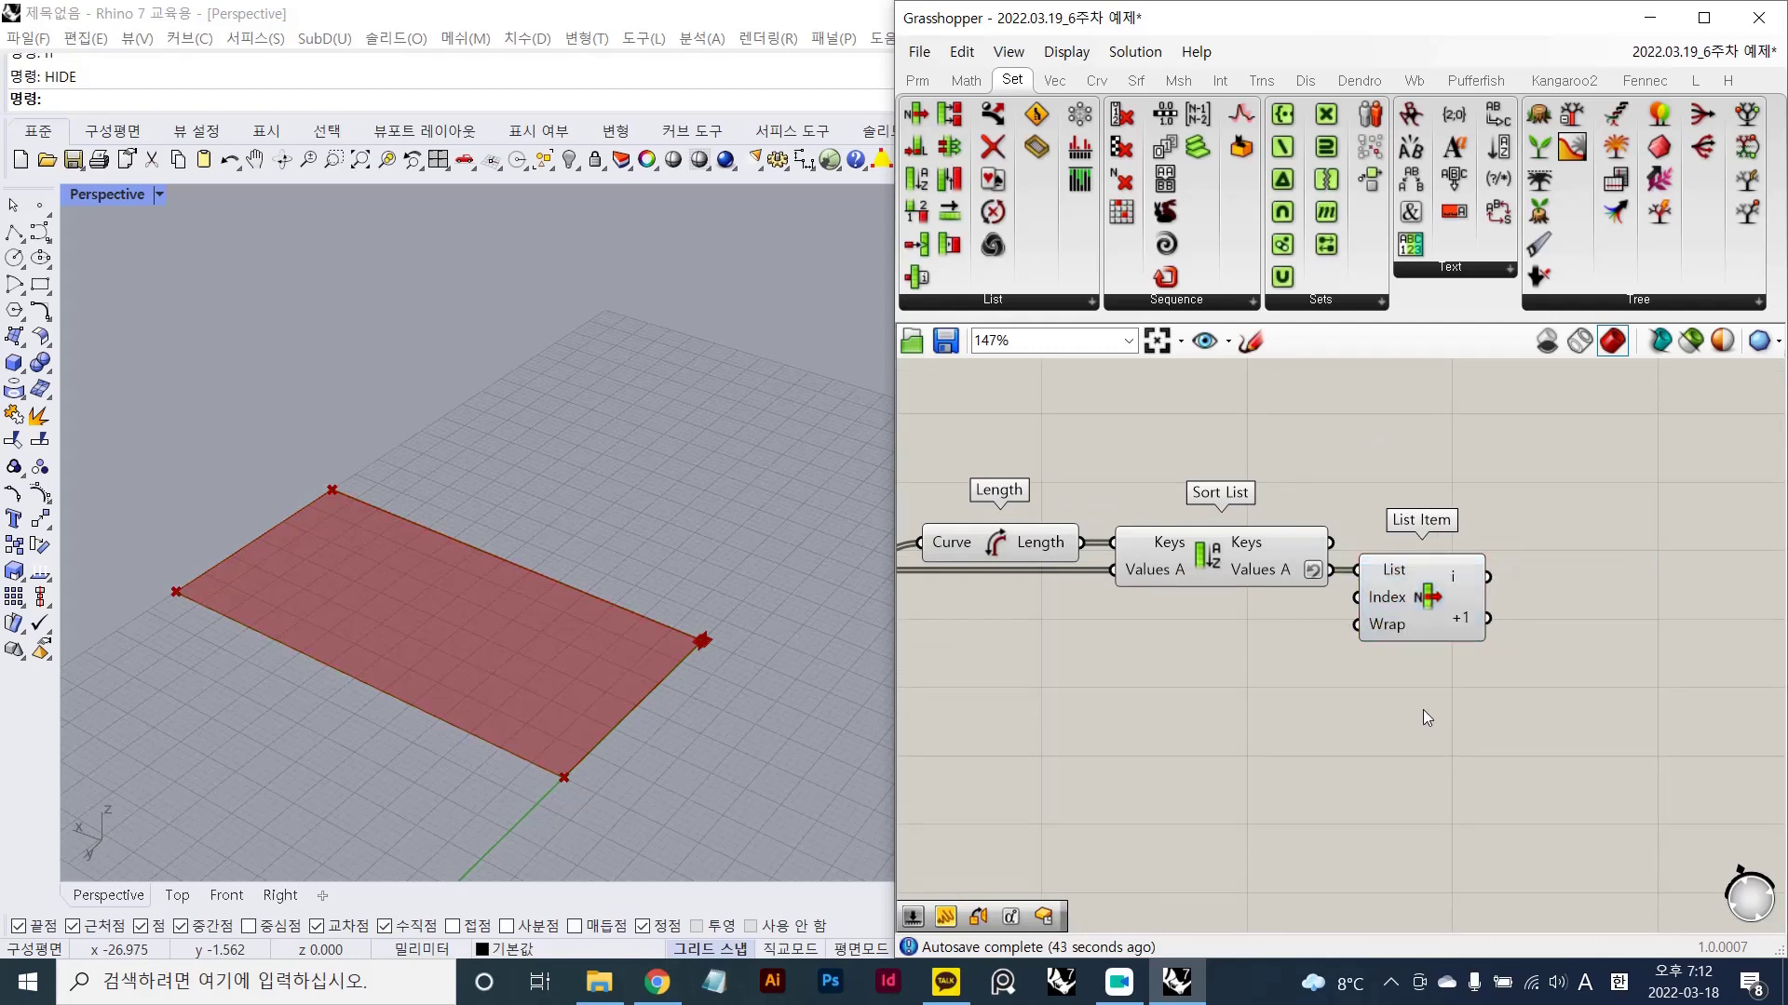
# - Add a Divide Curve component beyond List Item, placed clear of its two outputs
pyautogui.moveTo(1423, 710); pyautogui.dragTo(1320, 693, button='right')
pyautogui.scroll(4, 1443, 595)
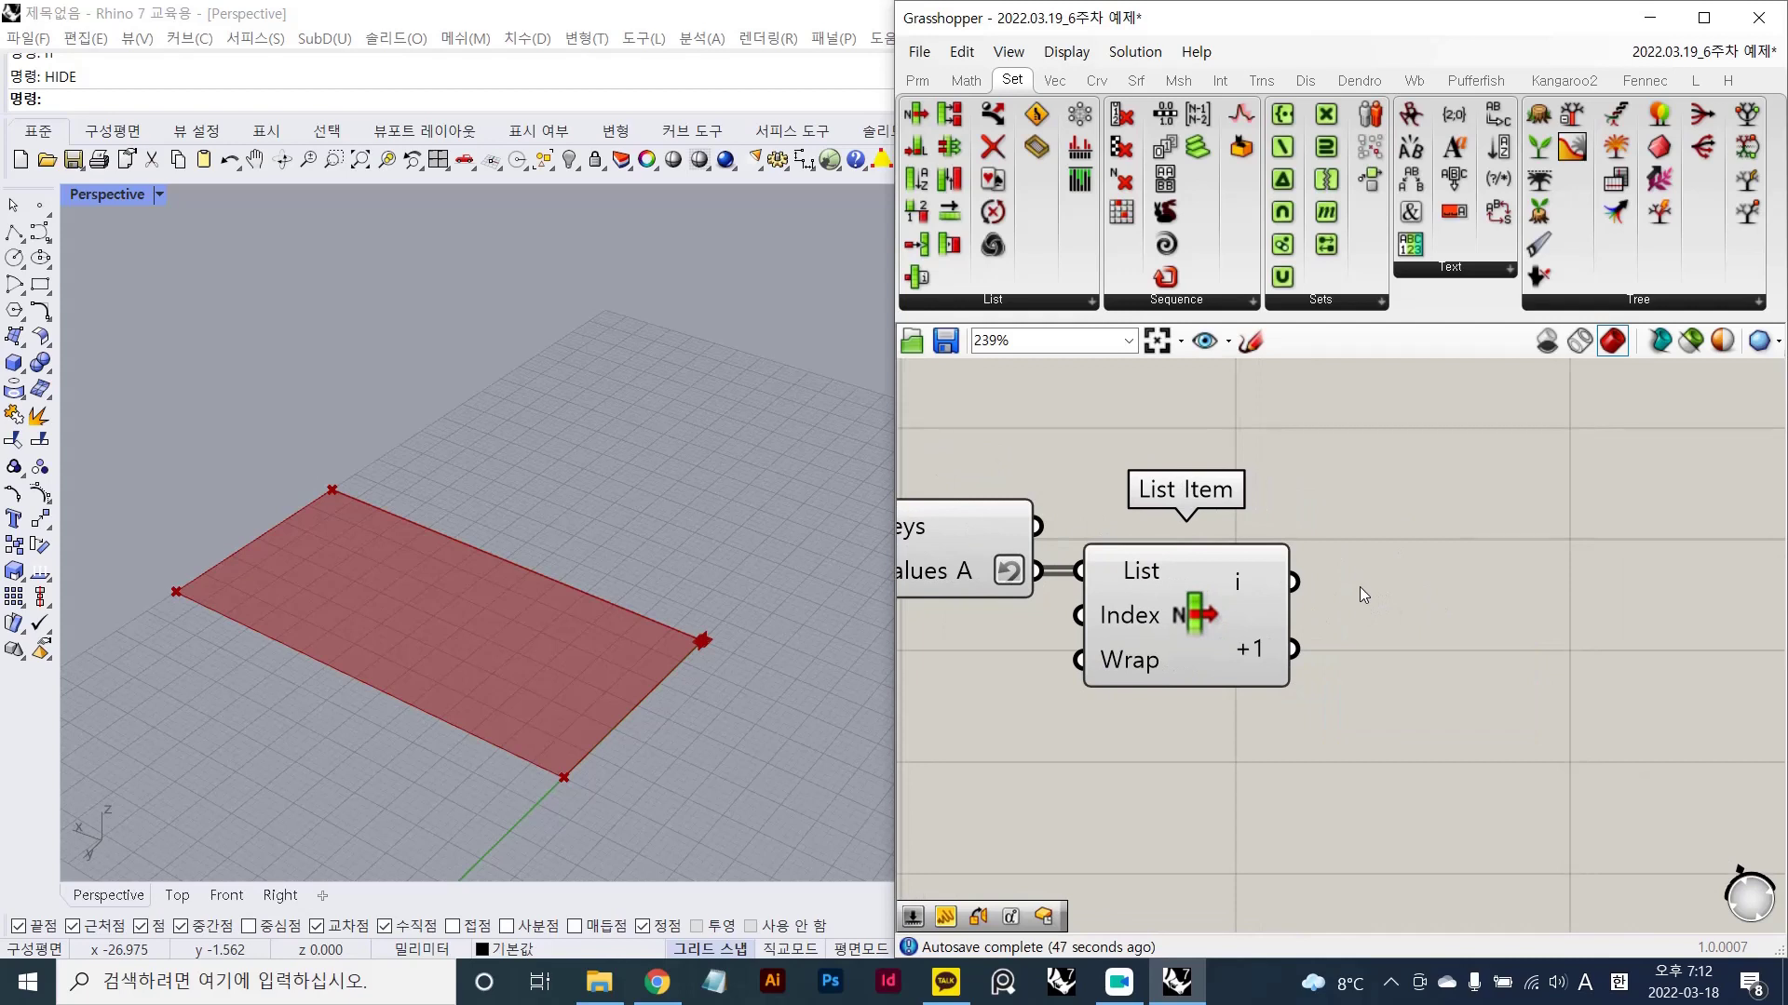
pyautogui.click(1134, 616)
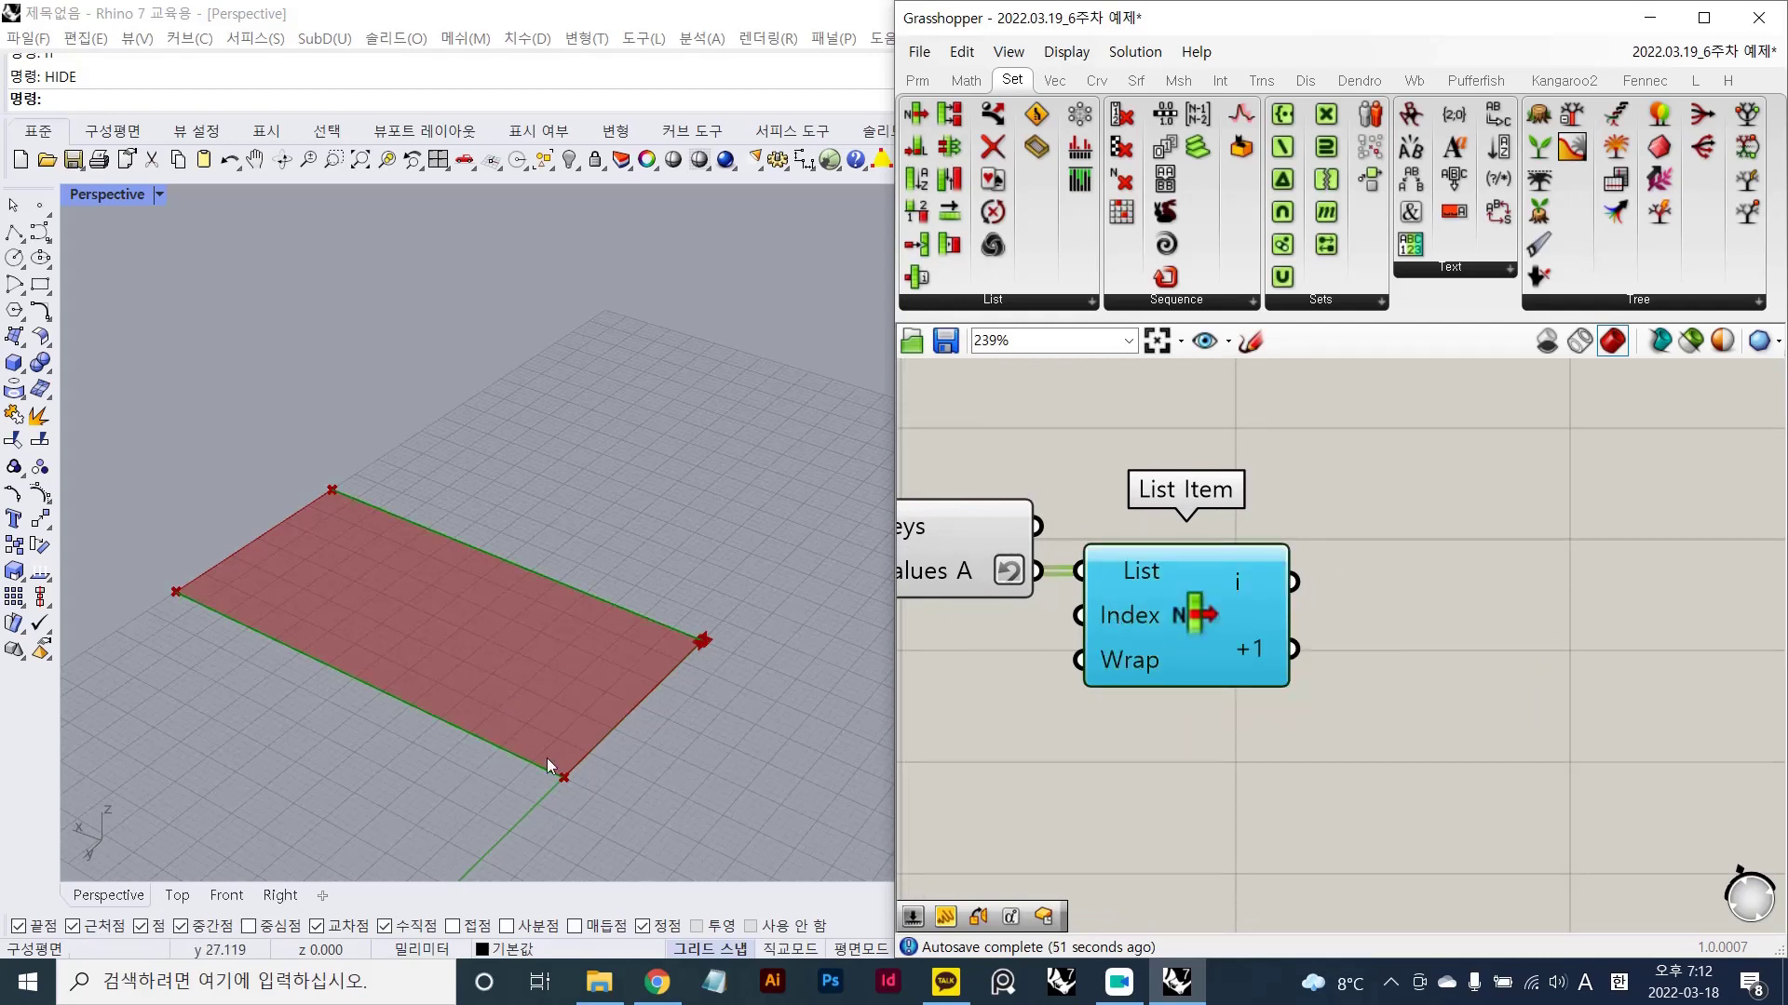
pyautogui.moveTo(1356, 672); pyautogui.dragTo(1321, 657, button='right')
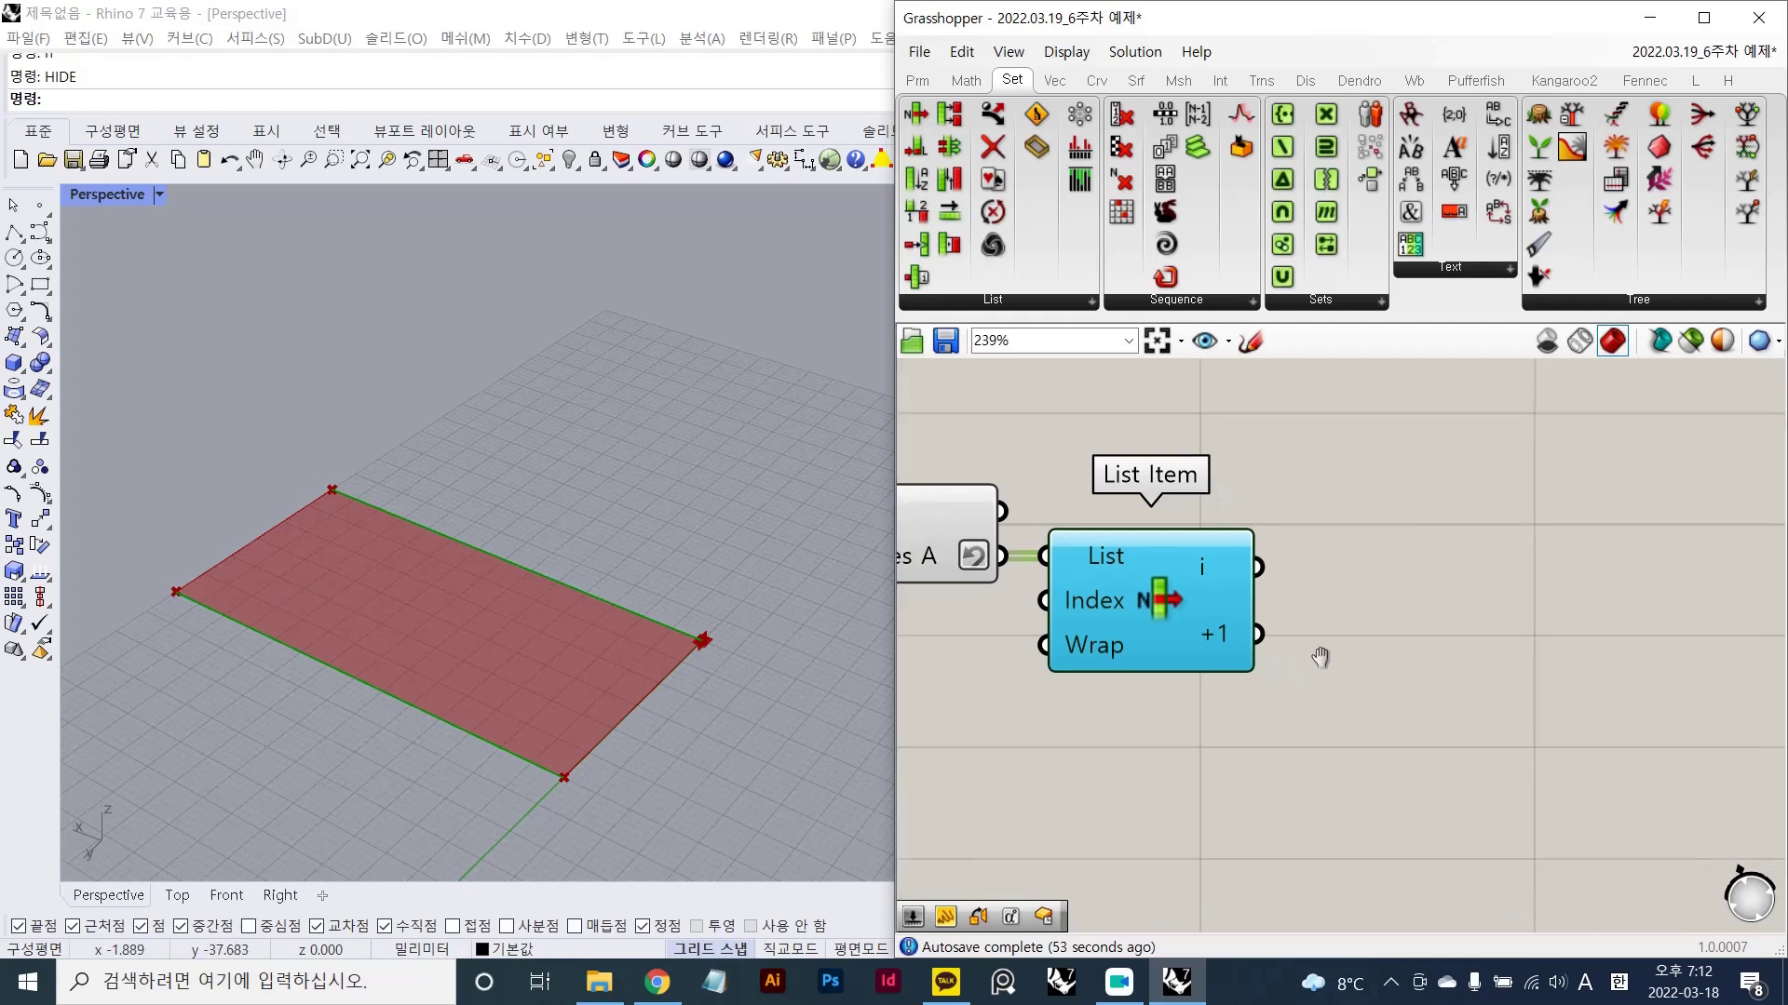
pyautogui.doubleClick(1395, 538)
pyautogui.write('divide')
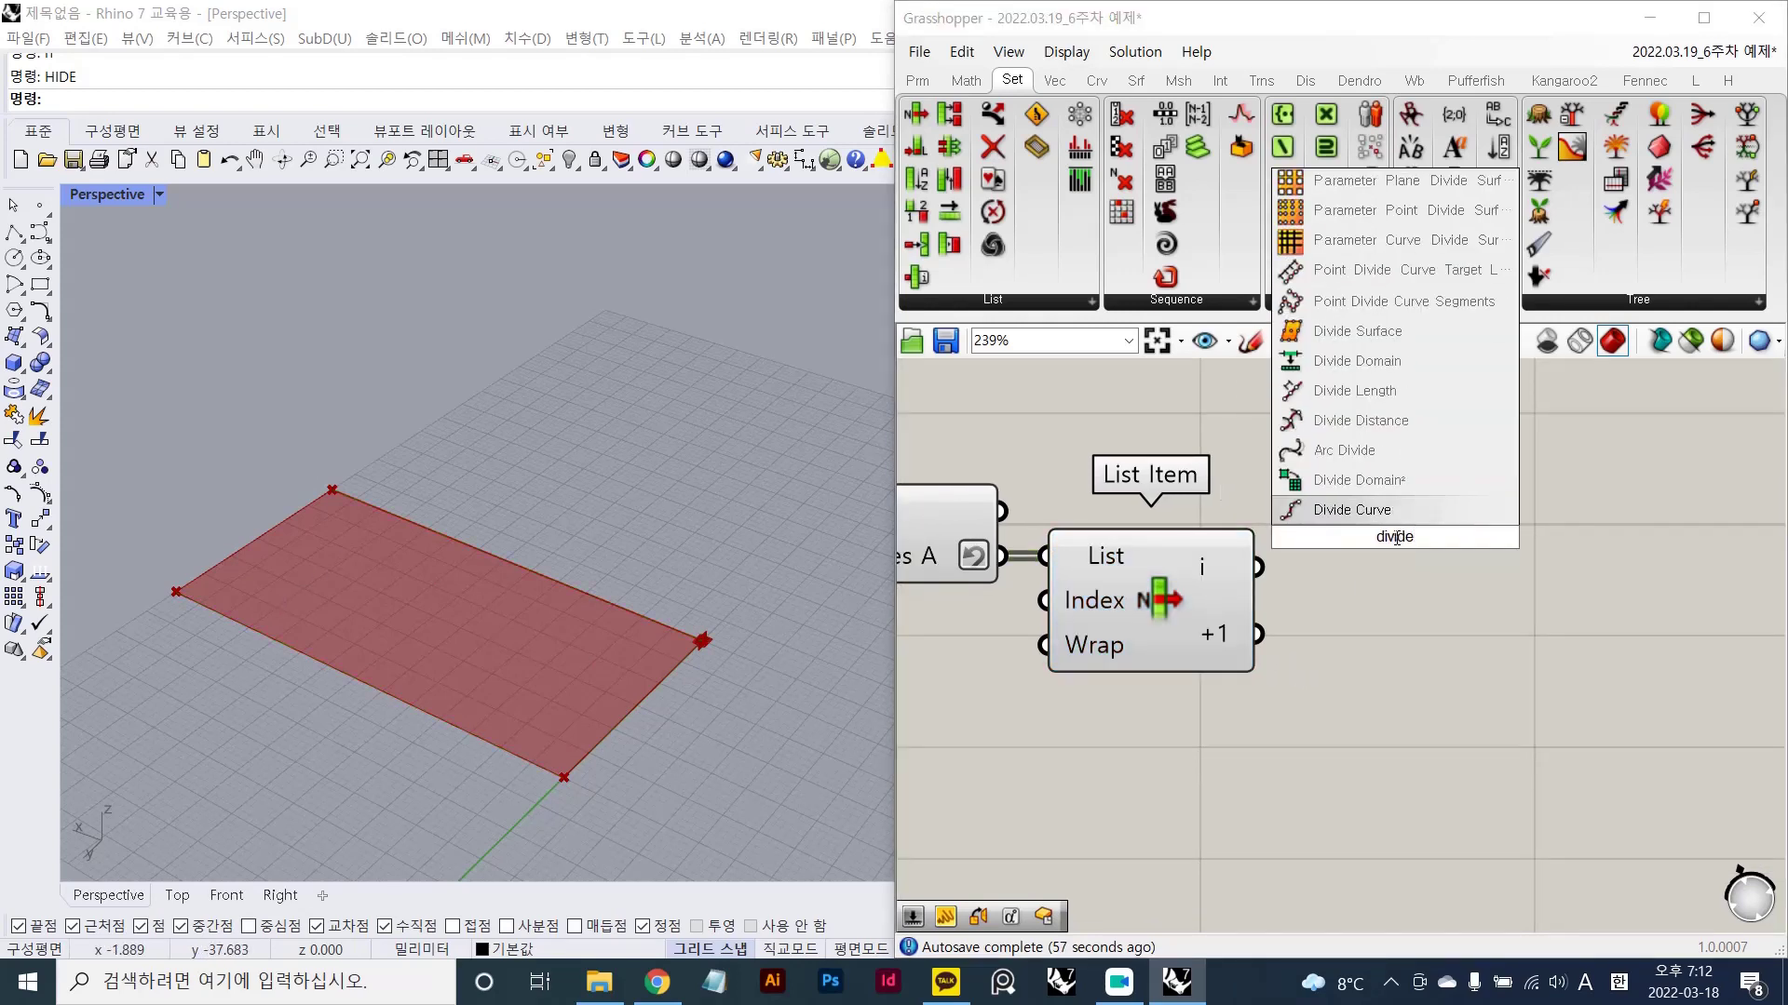
pyautogui.press('Return')
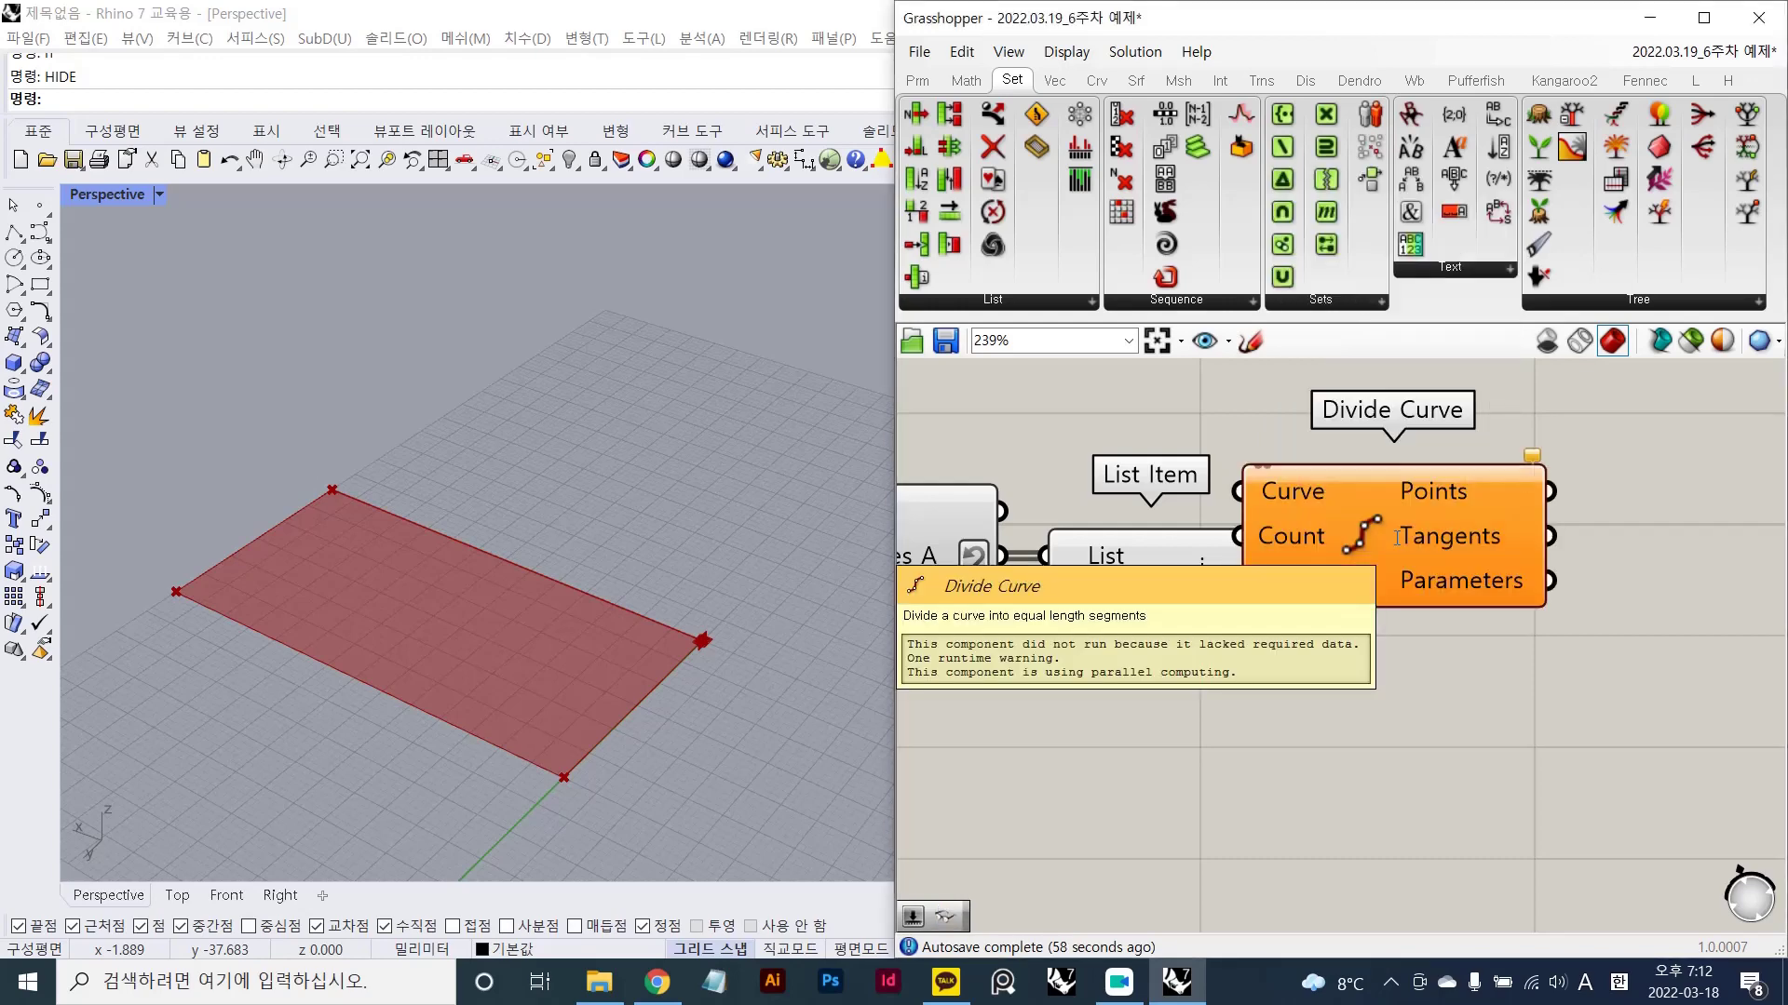
pyautogui.scroll(-2, 1445, 639)
pyautogui.moveTo(1445, 638); pyautogui.dragTo(1381, 611, button='right')
pyautogui.moveTo(1381, 546); pyautogui.dragTo(1462, 510)
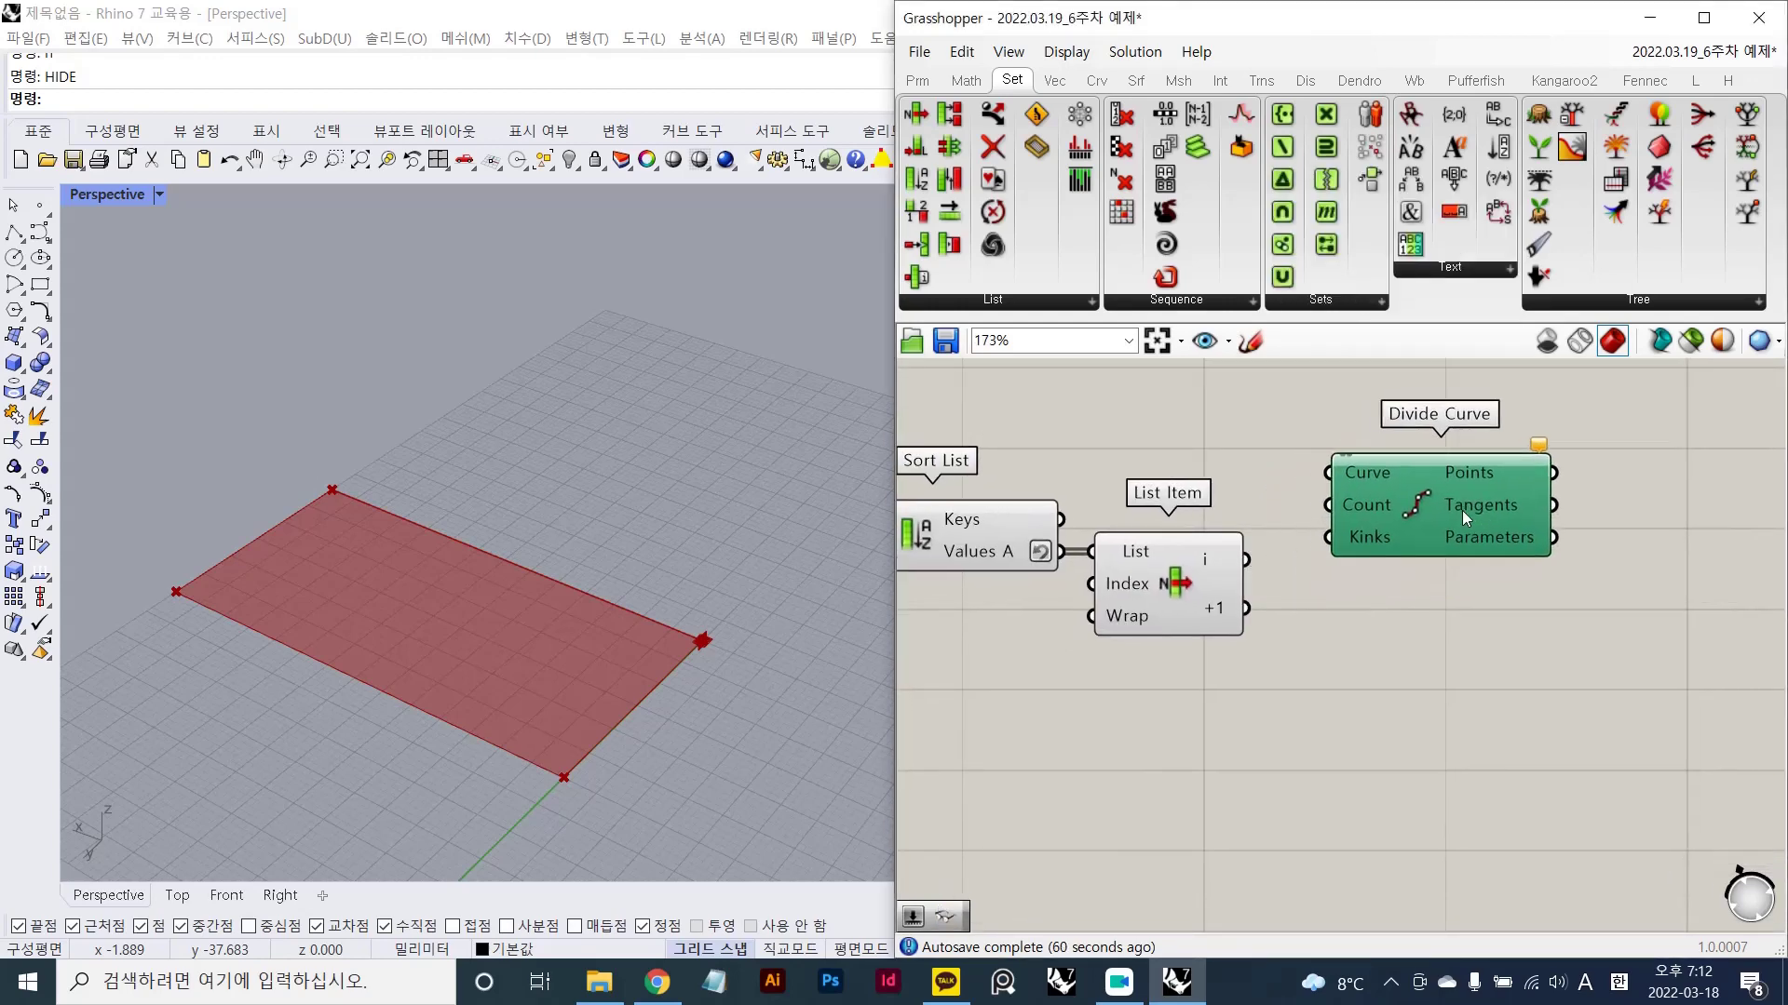
# - Add an Evaluate Curve component below Divide Curve
pyautogui.doubleClick(1408, 672)
pyautogui.write('ev')
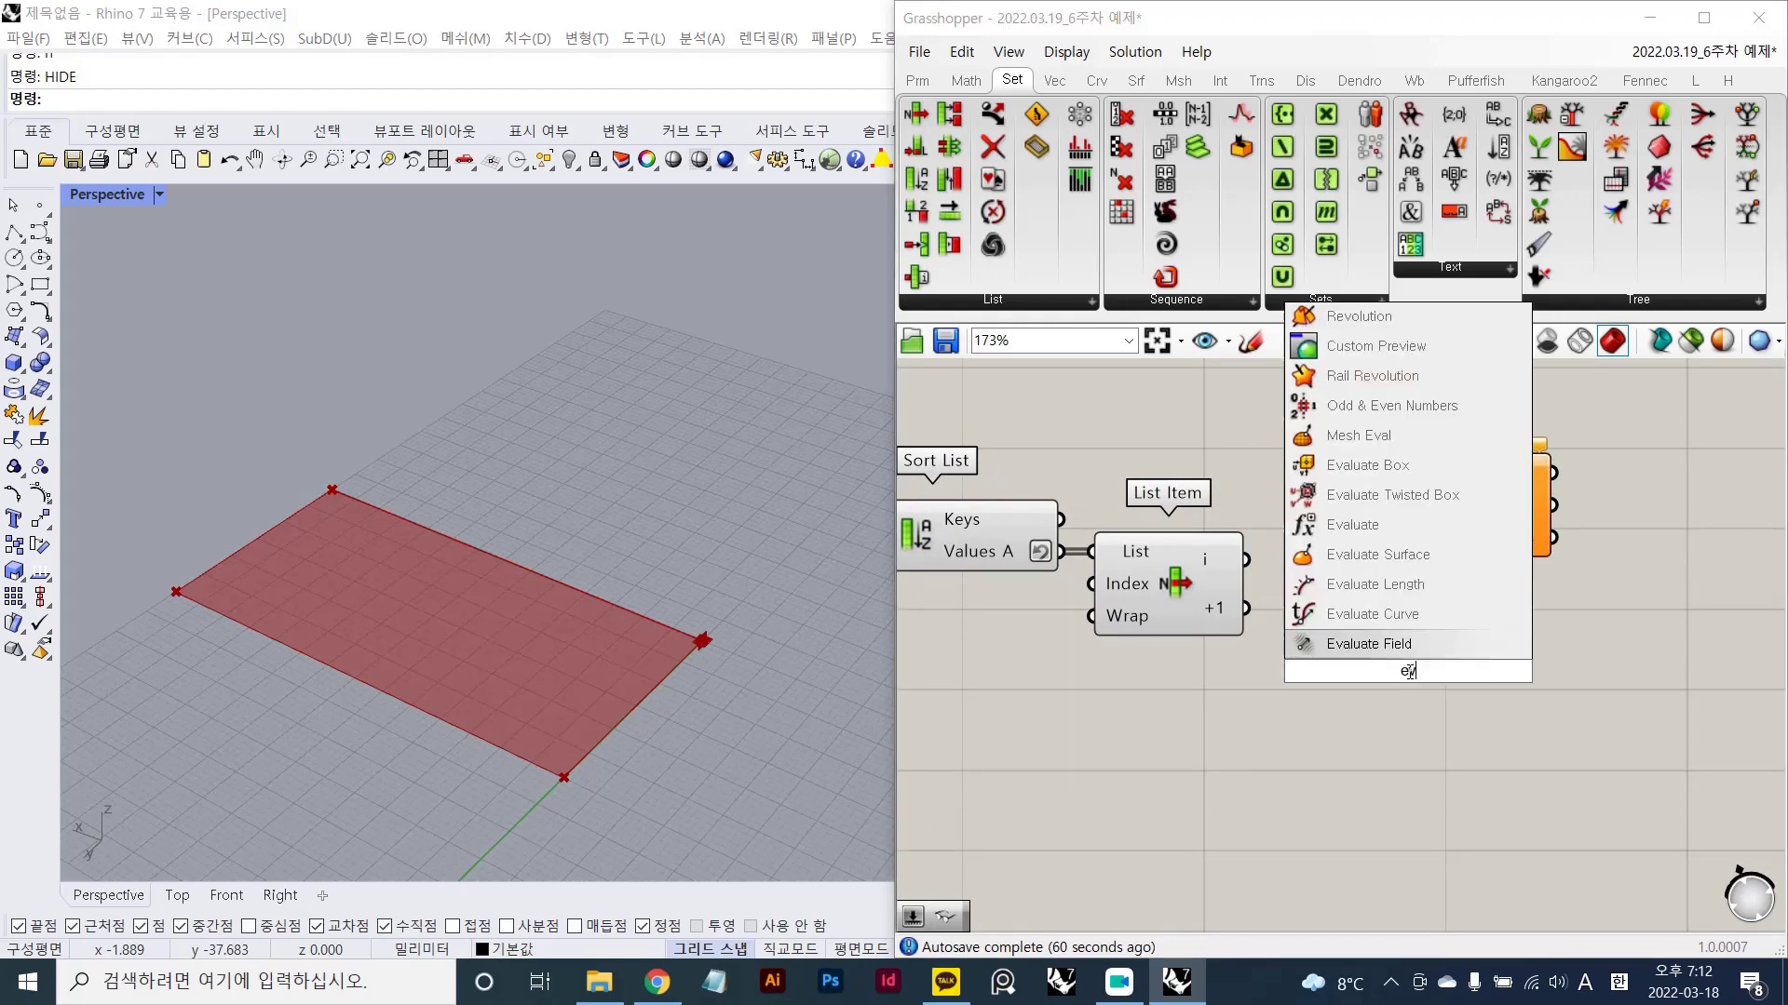
pyautogui.write('aluate')
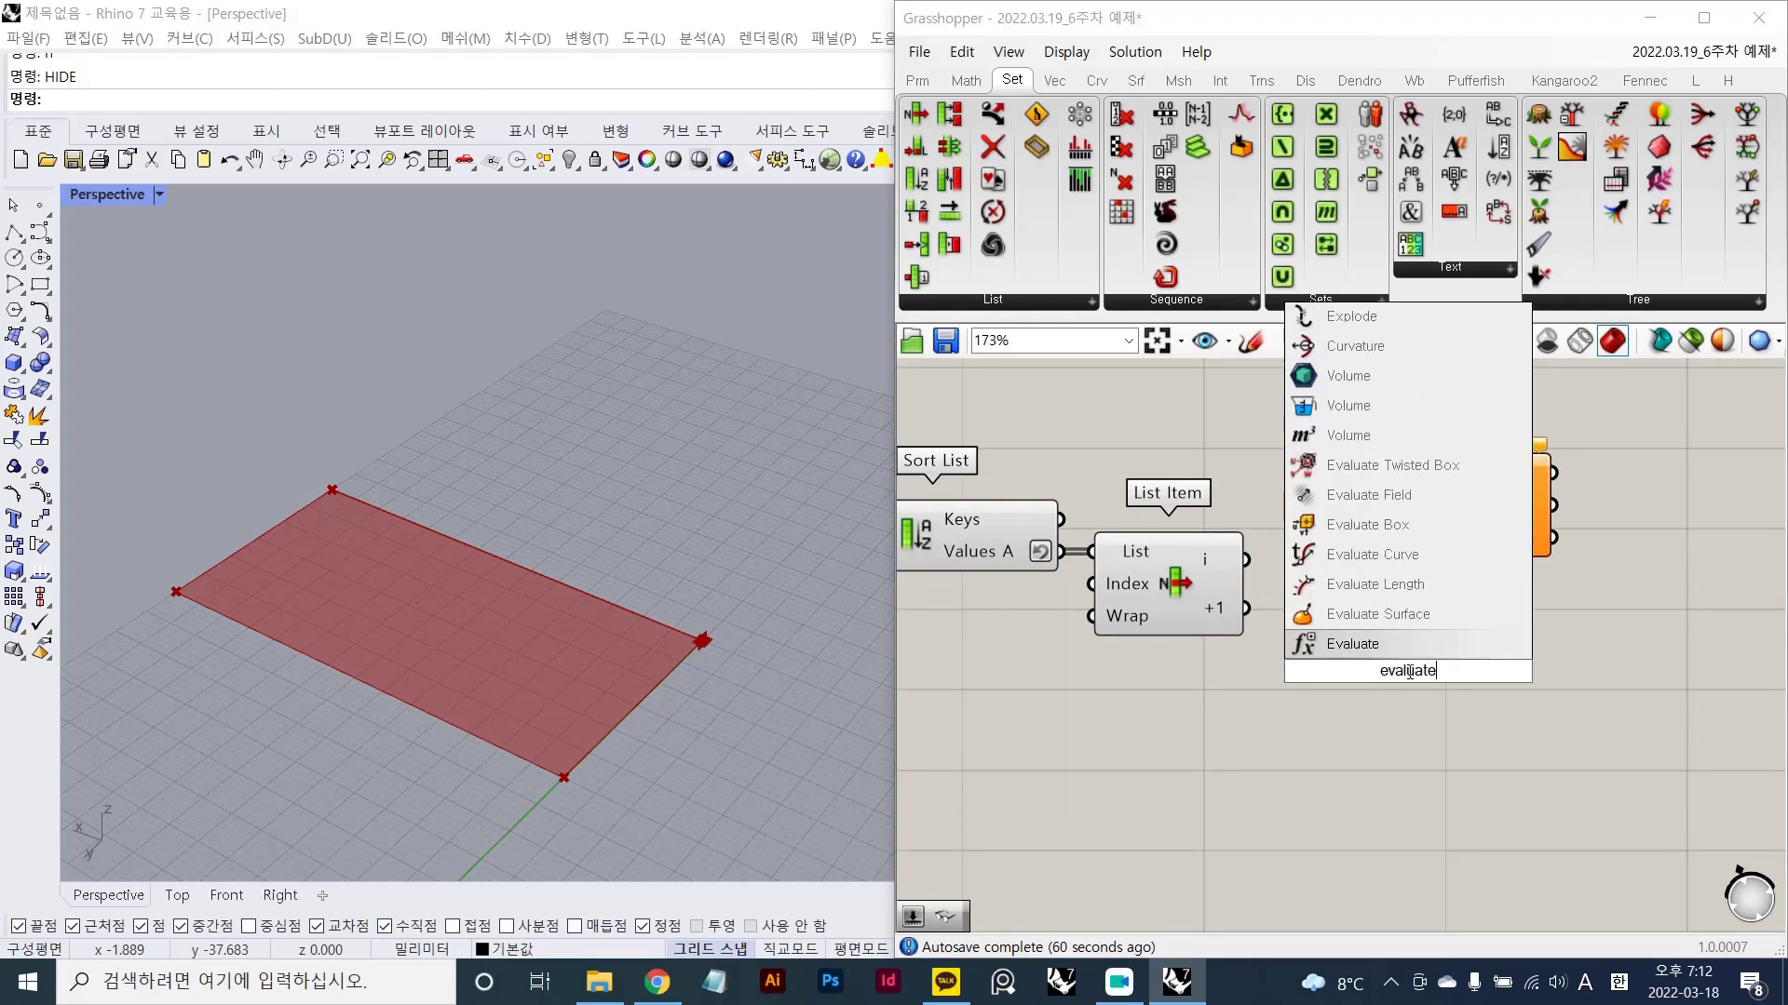
pyautogui.write(' curve')
pyautogui.press('Return')
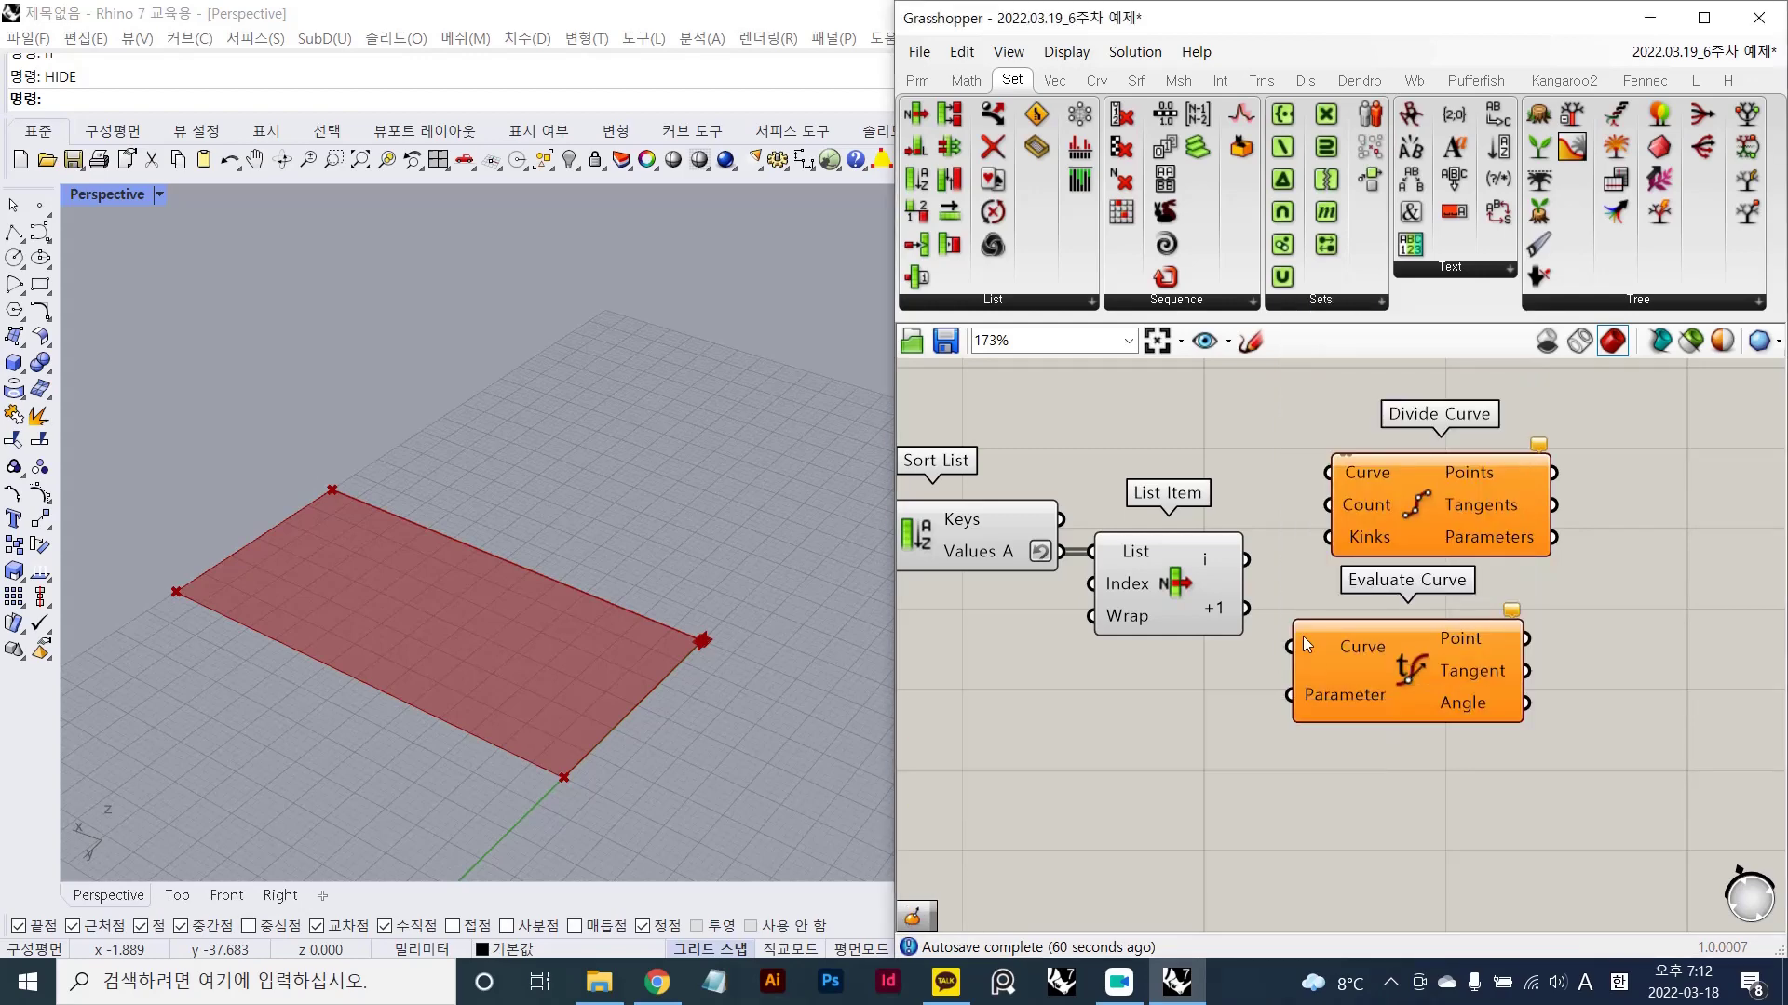
pyautogui.moveTo(1306, 645); pyautogui.dragTo(1357, 640)
# - Add a Divide Length component below Evaluate Curve
pyautogui.doubleClick(1439, 785)
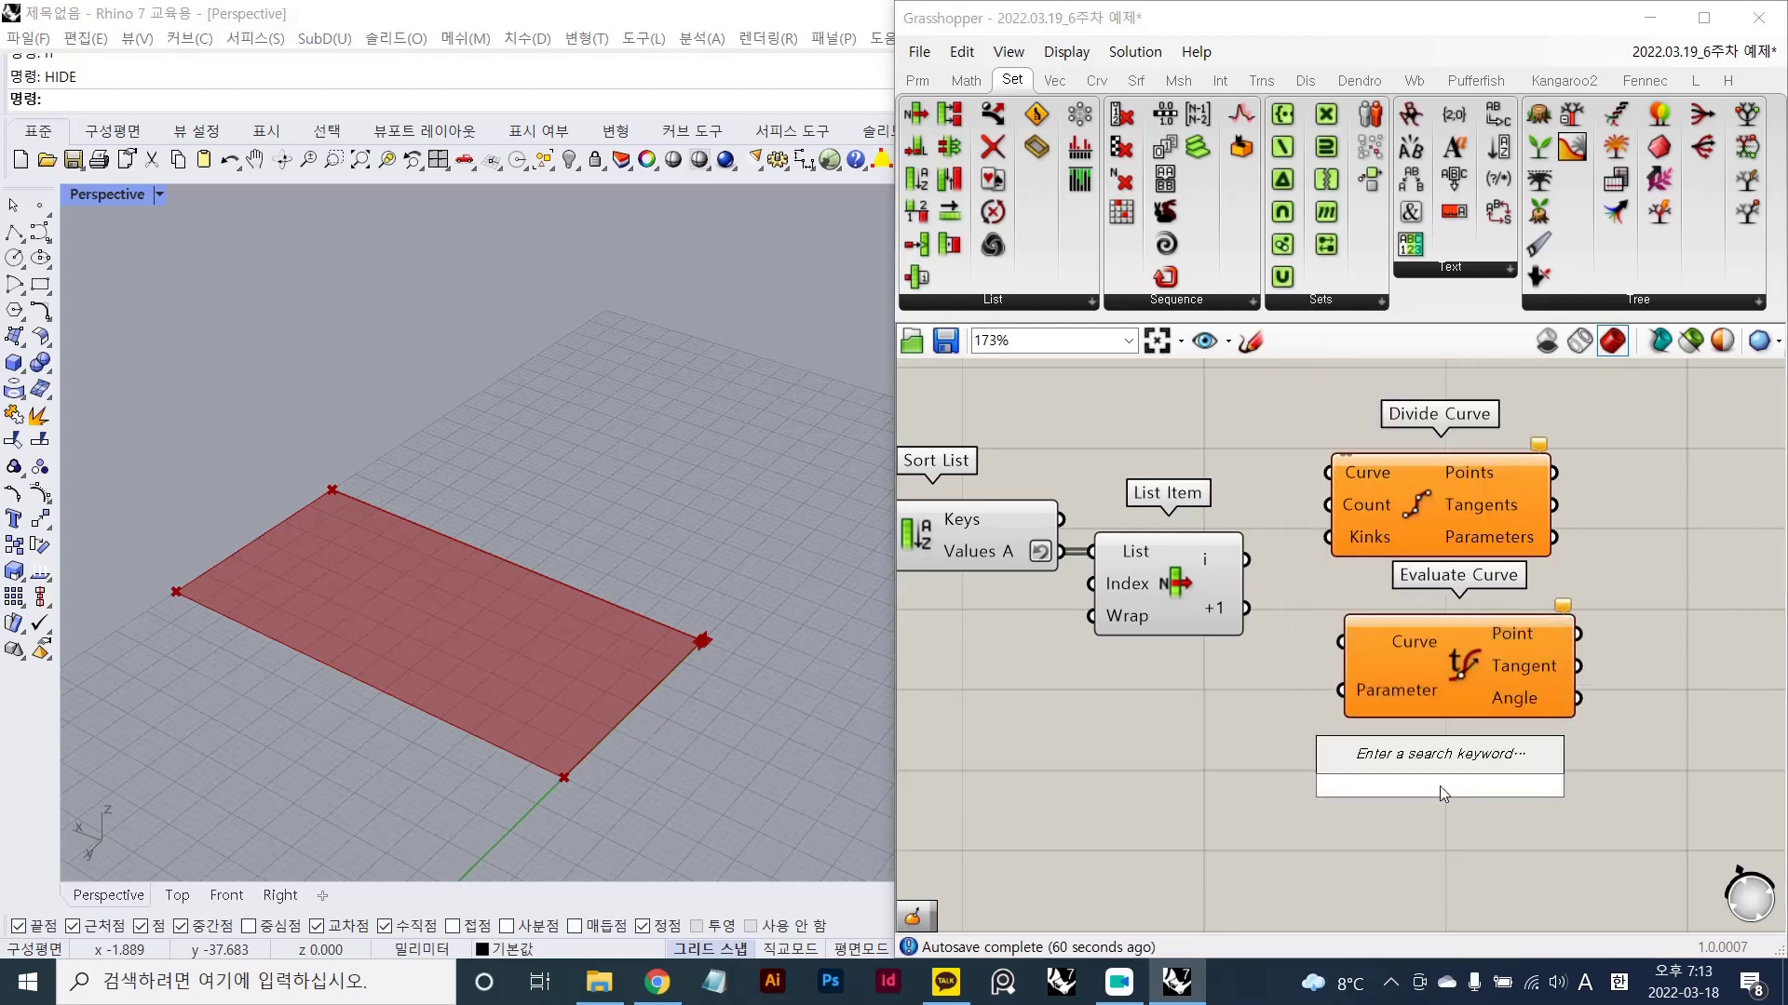
pyautogui.write('dividelenth')
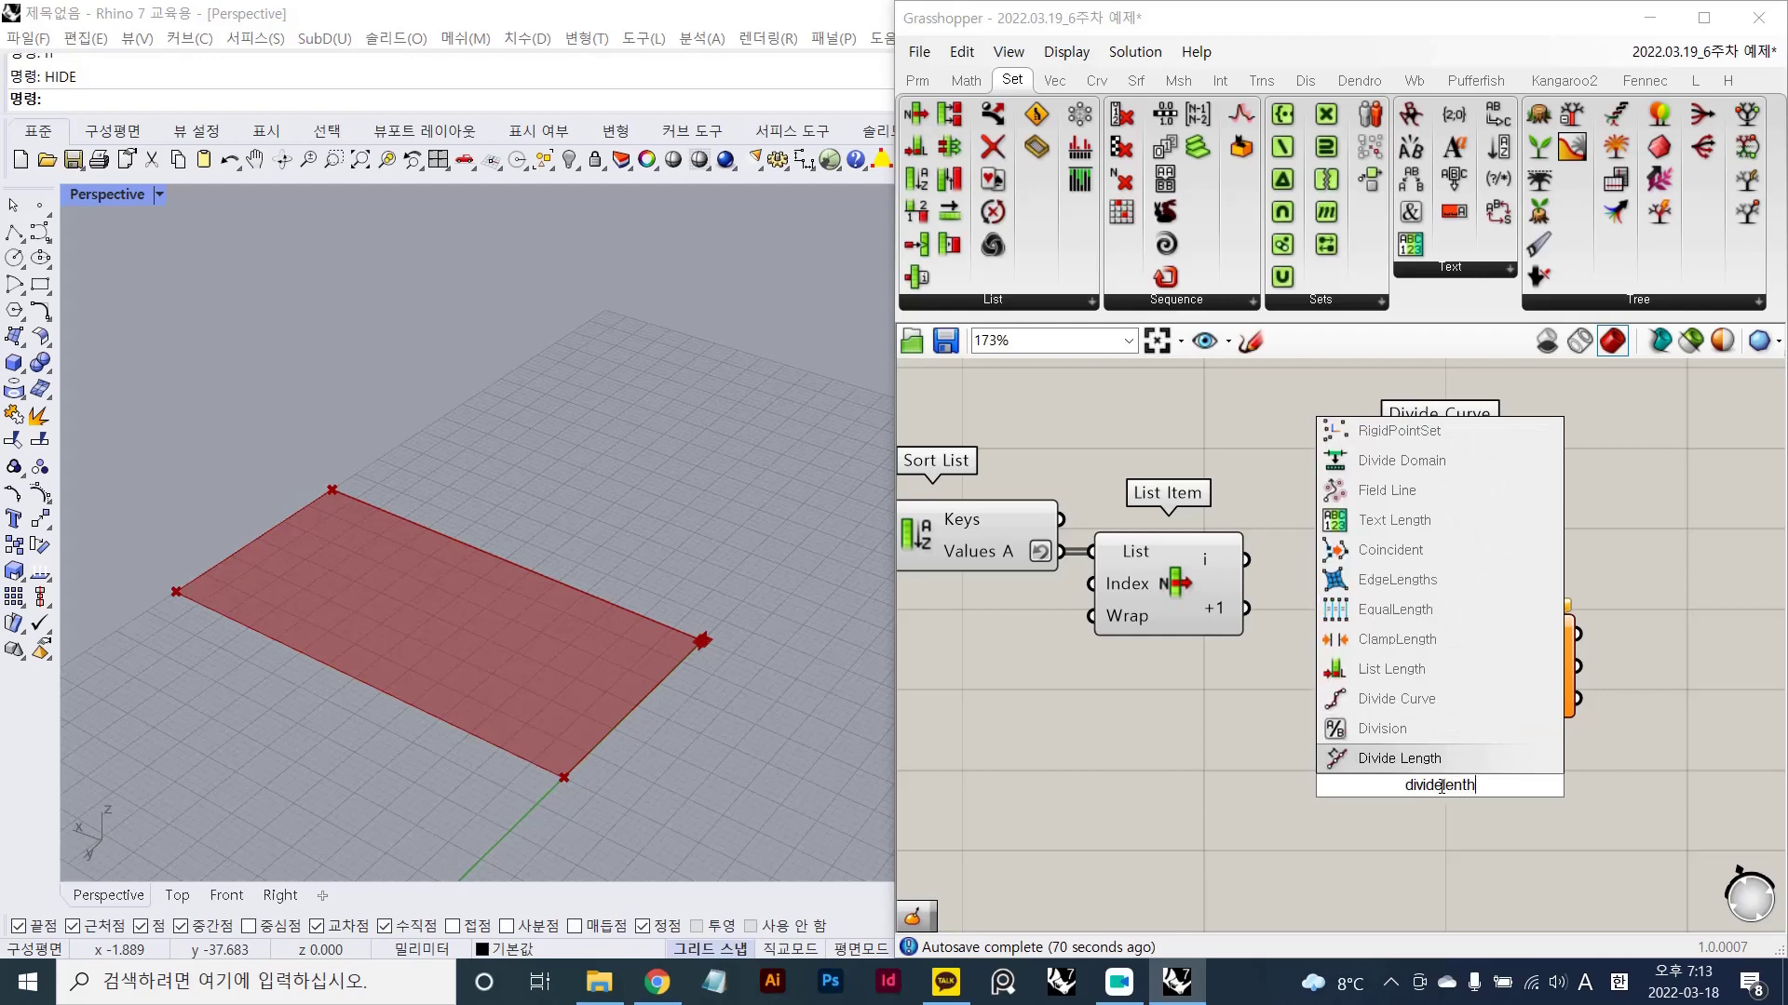
pyautogui.press('Return')
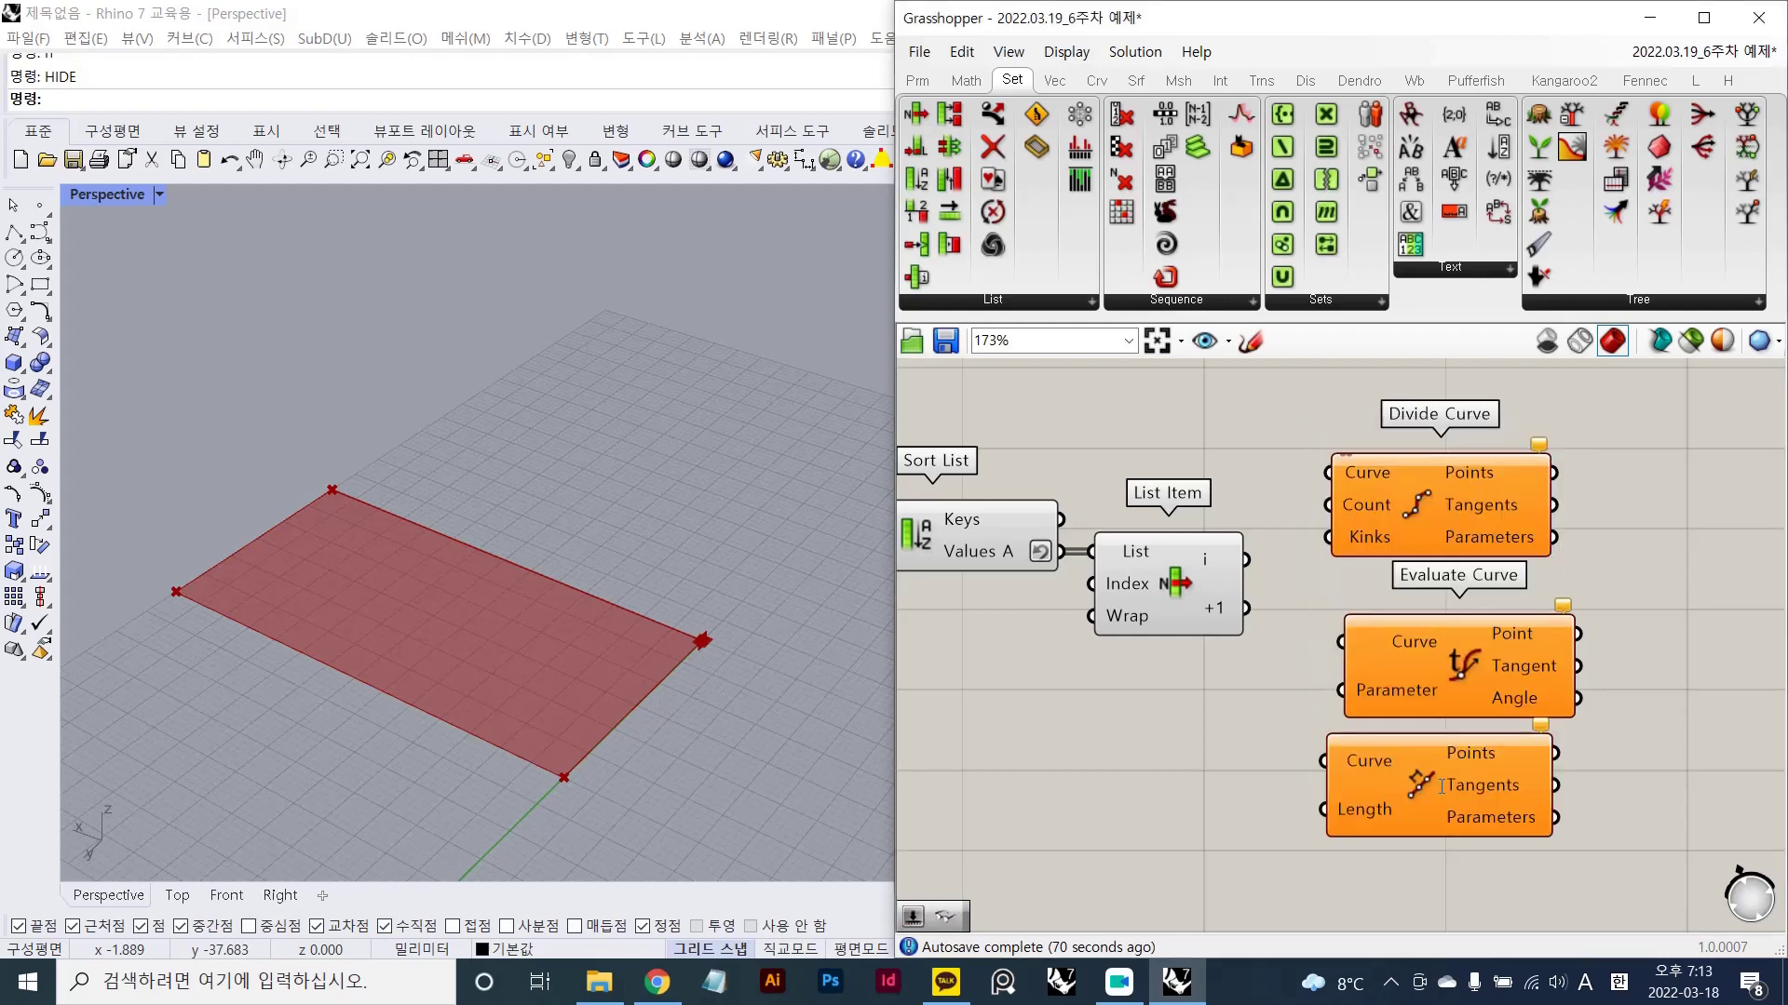
pyautogui.moveTo(1430, 784); pyautogui.dragTo(1386, 715, button='right')
pyautogui.moveTo(1385, 715); pyautogui.dragTo(1415, 786)
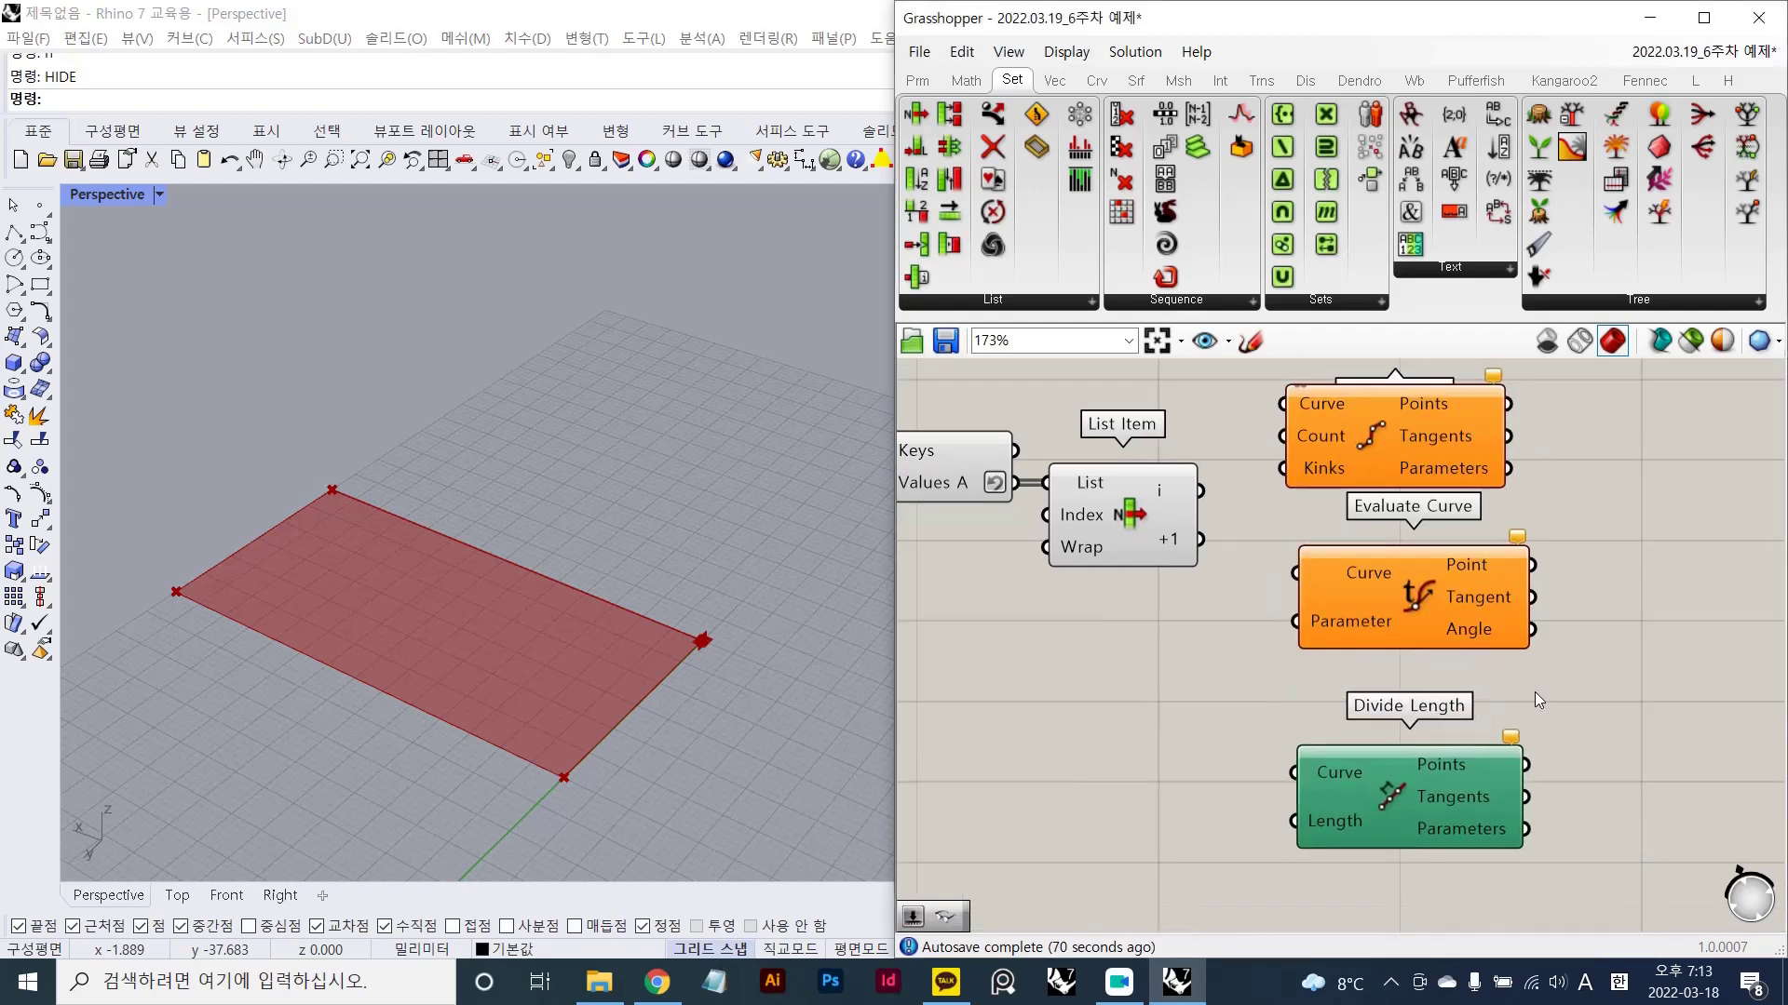
# - Move Divide Curve up to leave a gap above Evaluate Curve
pyautogui.scroll(-1, 1350, 656)
pyautogui.click(1351, 468)
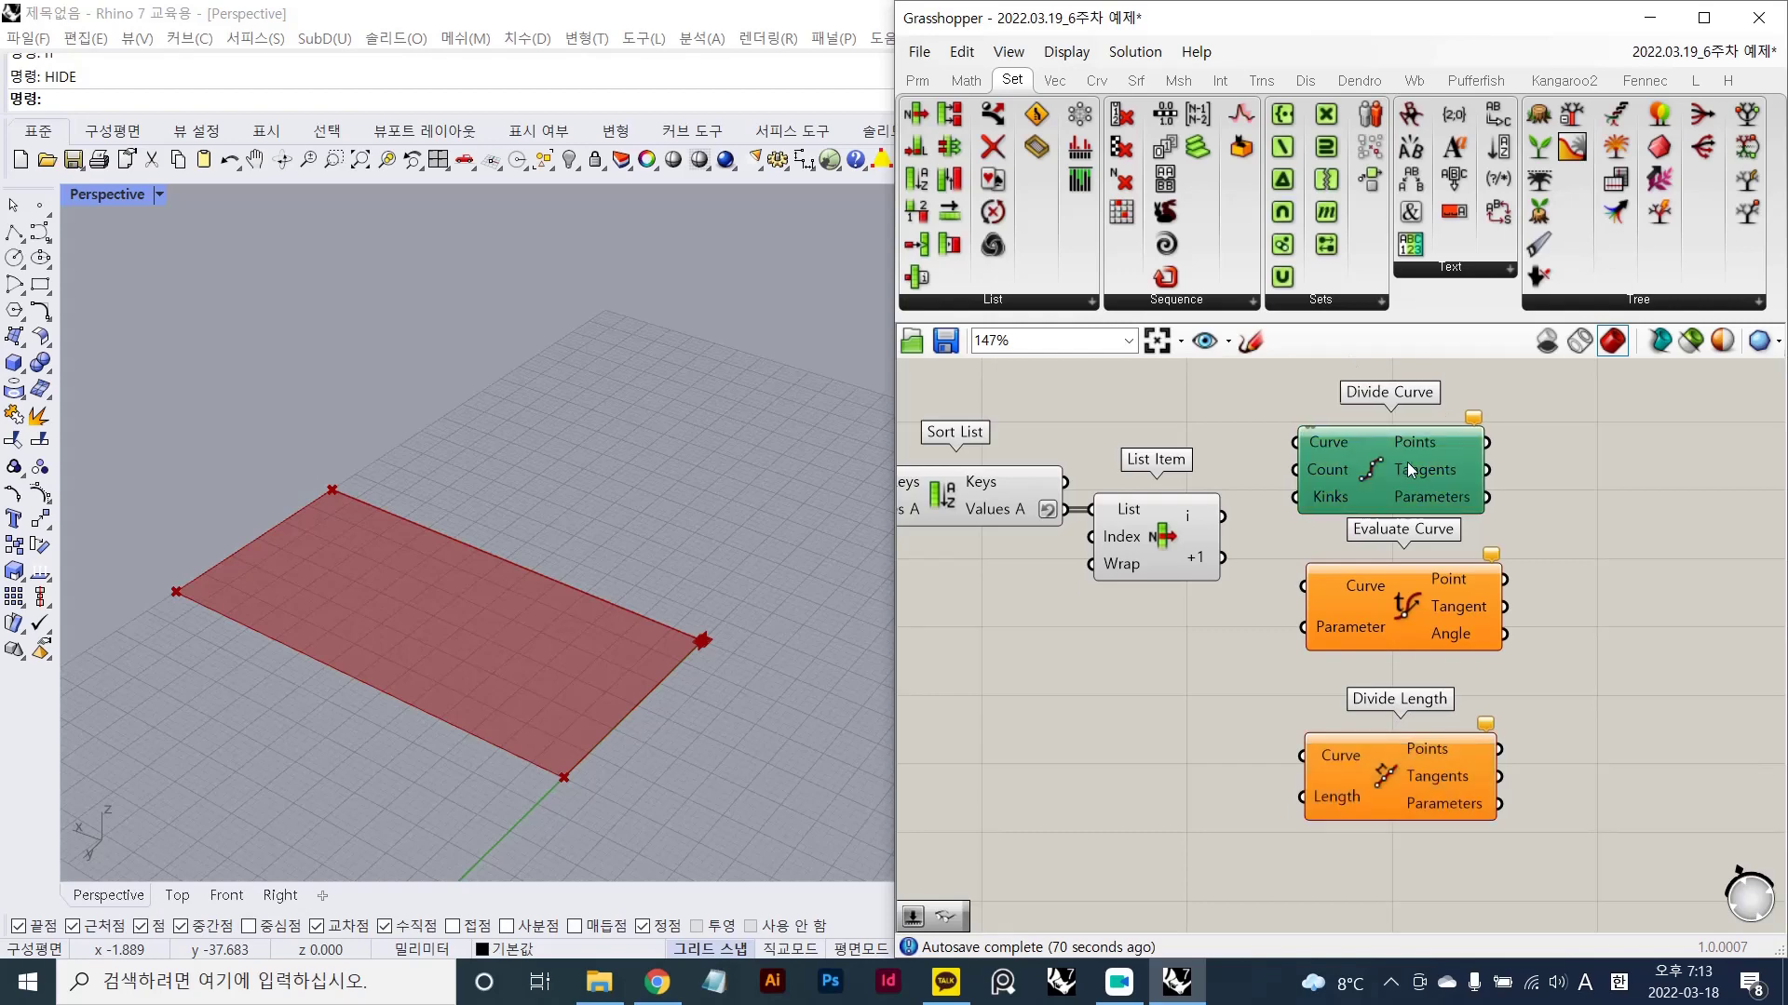
pyautogui.scroll(1, 1355, 470)
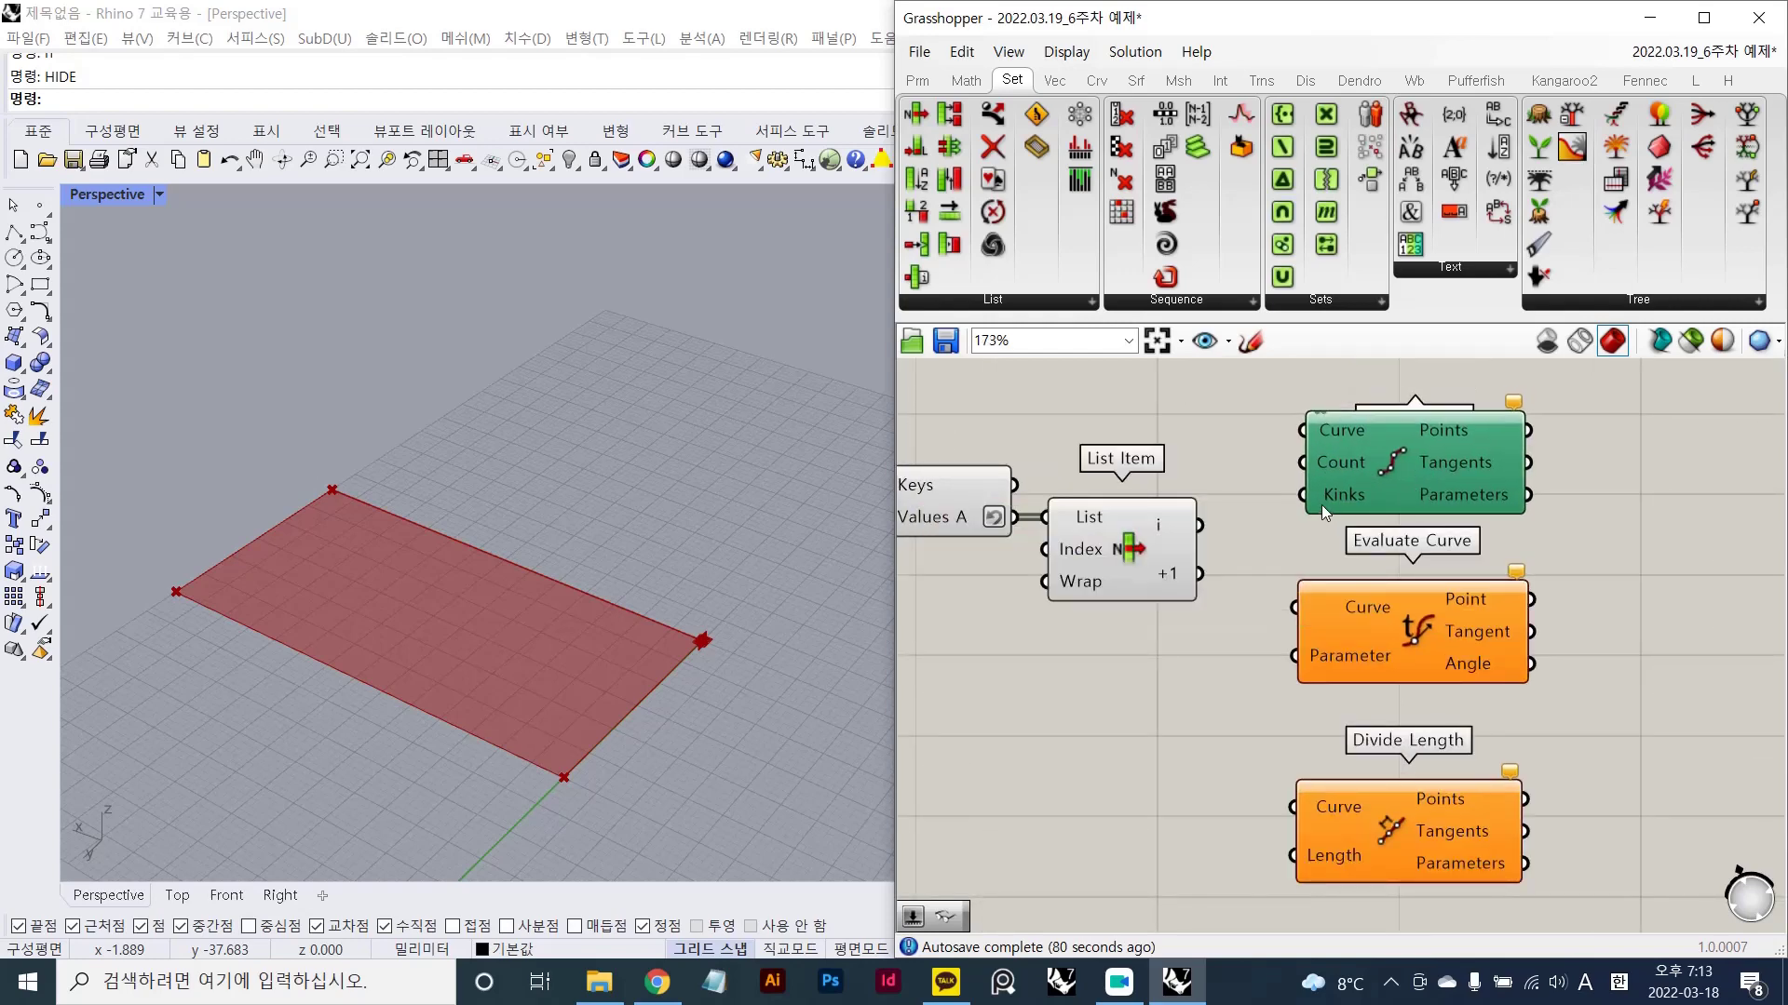
pyautogui.moveTo(1392, 466); pyautogui.dragTo(1387, 502, button='right')
pyautogui.moveTo(1387, 503); pyautogui.dragTo(1388, 471)
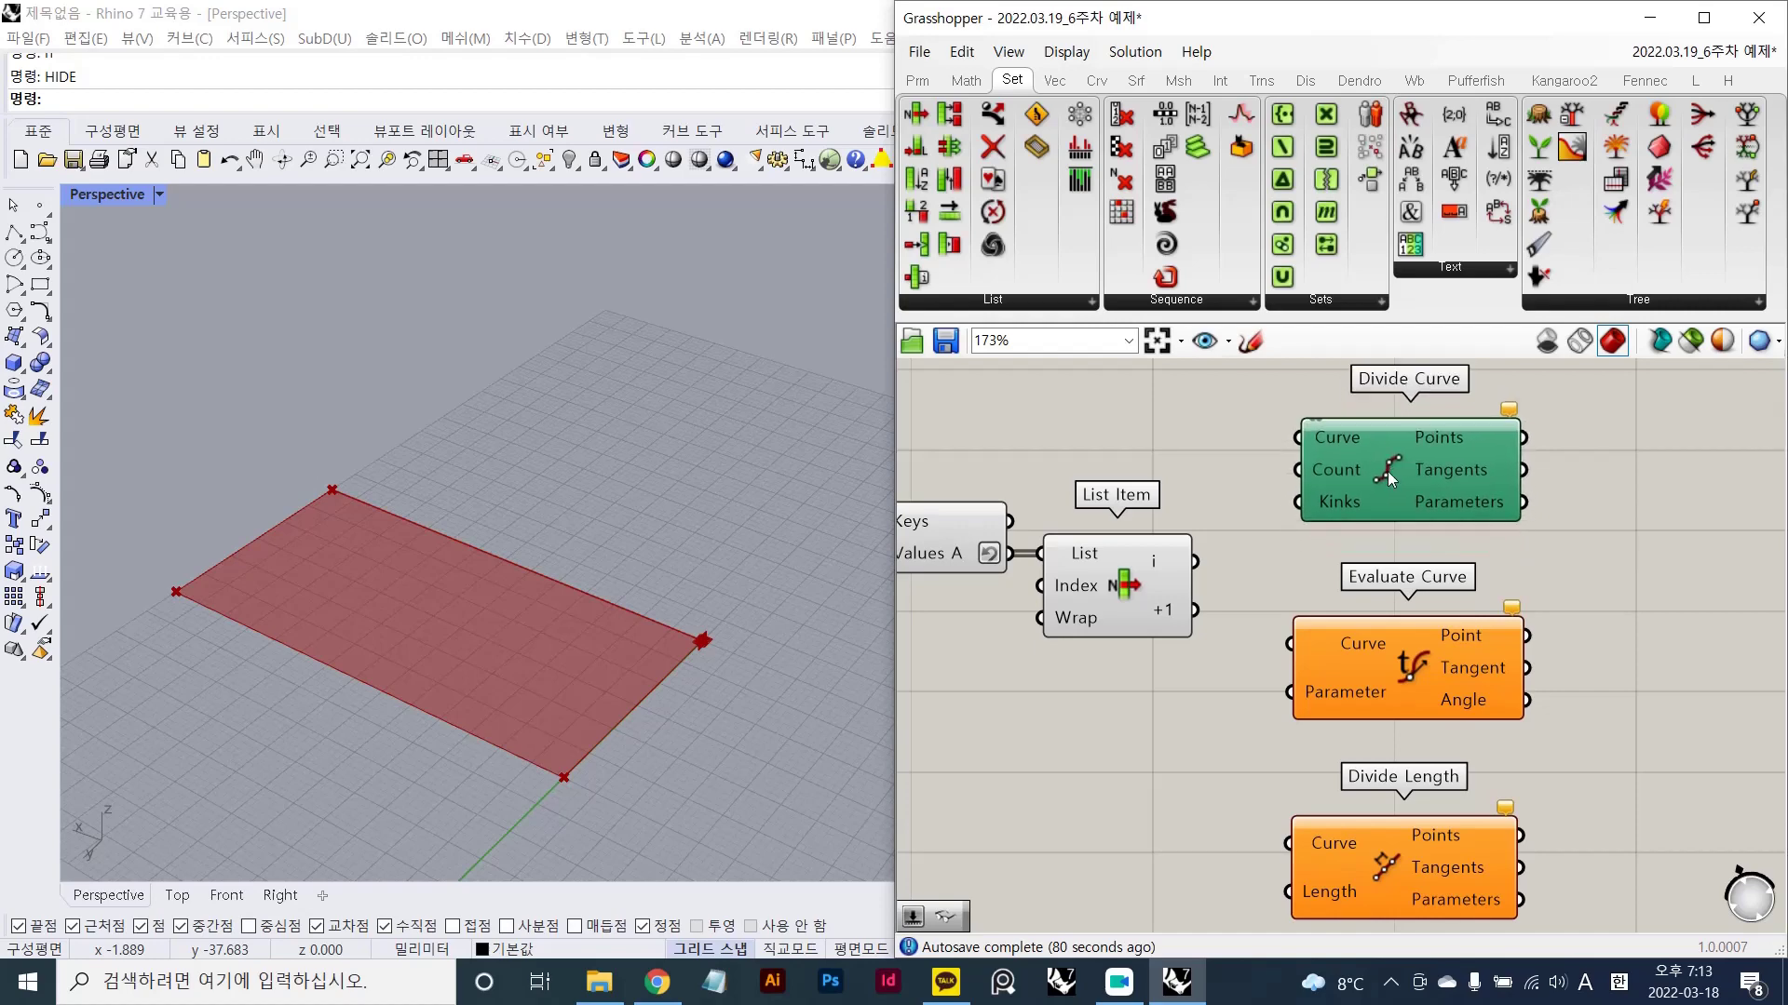
# - Examine Evaluate Curve's Parameter input and Divide Length's Length input to compare the curve division options
pyautogui.click(1586, 562)
pyautogui.moveTo(1544, 605); pyautogui.dragTo(1518, 464, button='right')
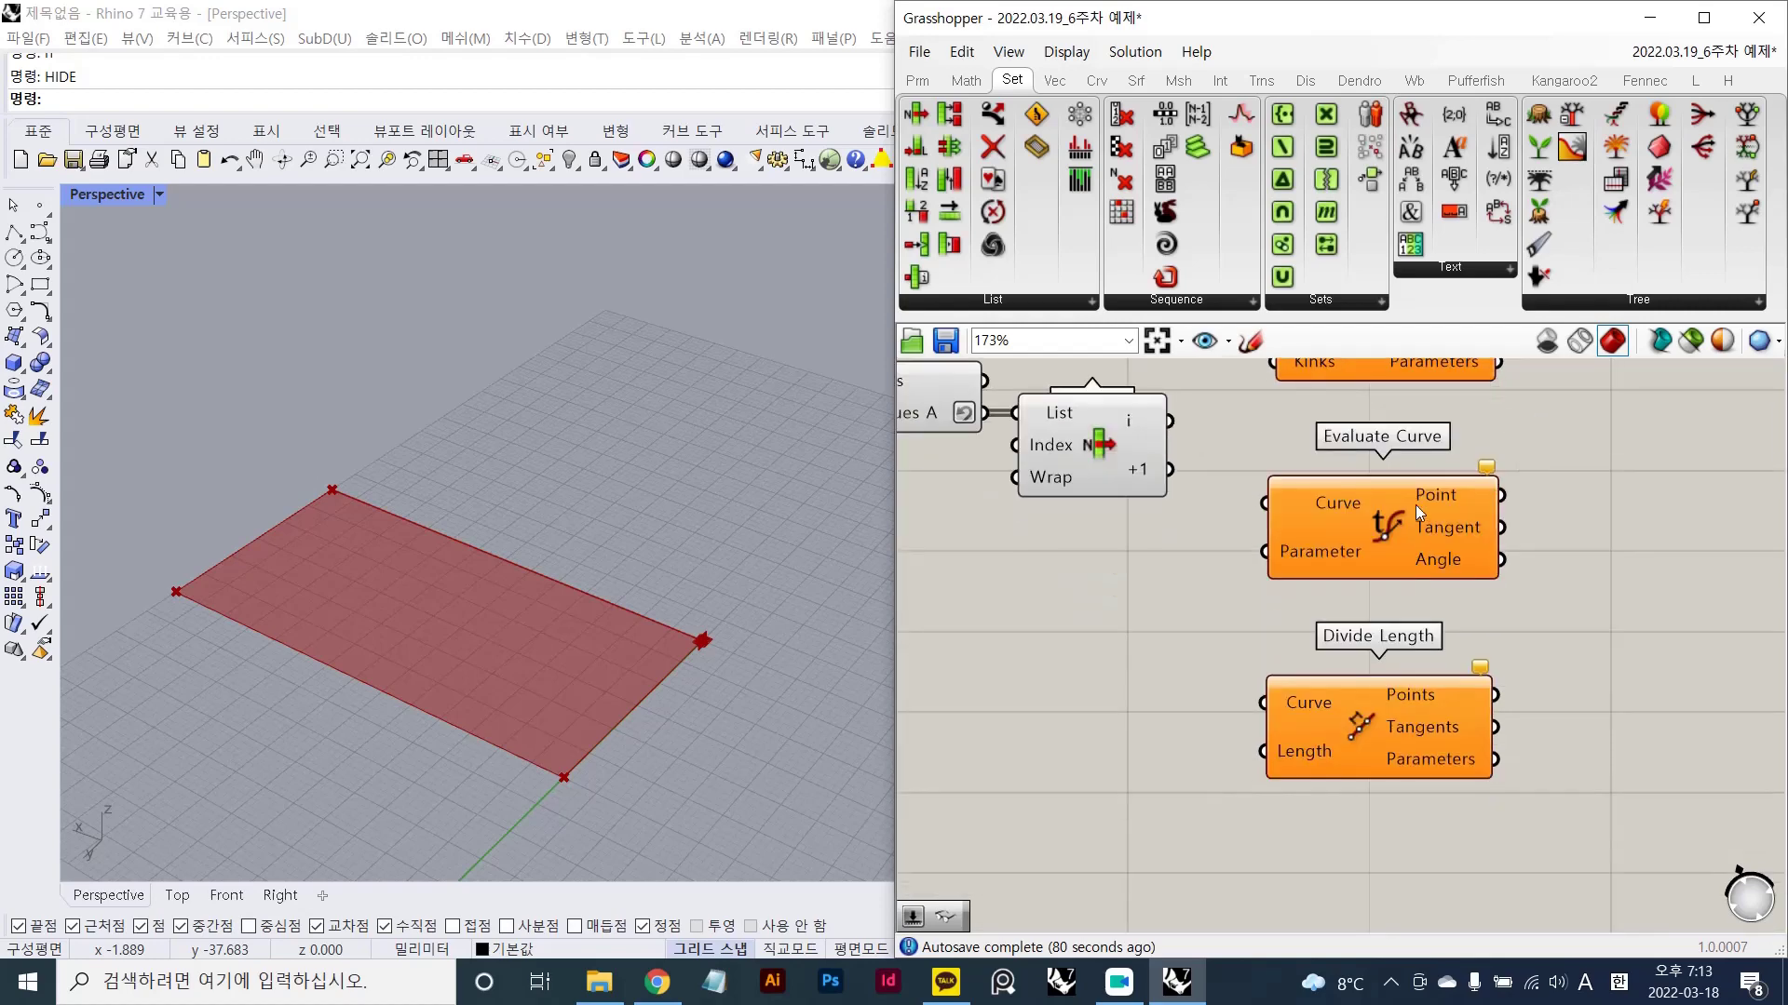
pyautogui.click(1387, 510)
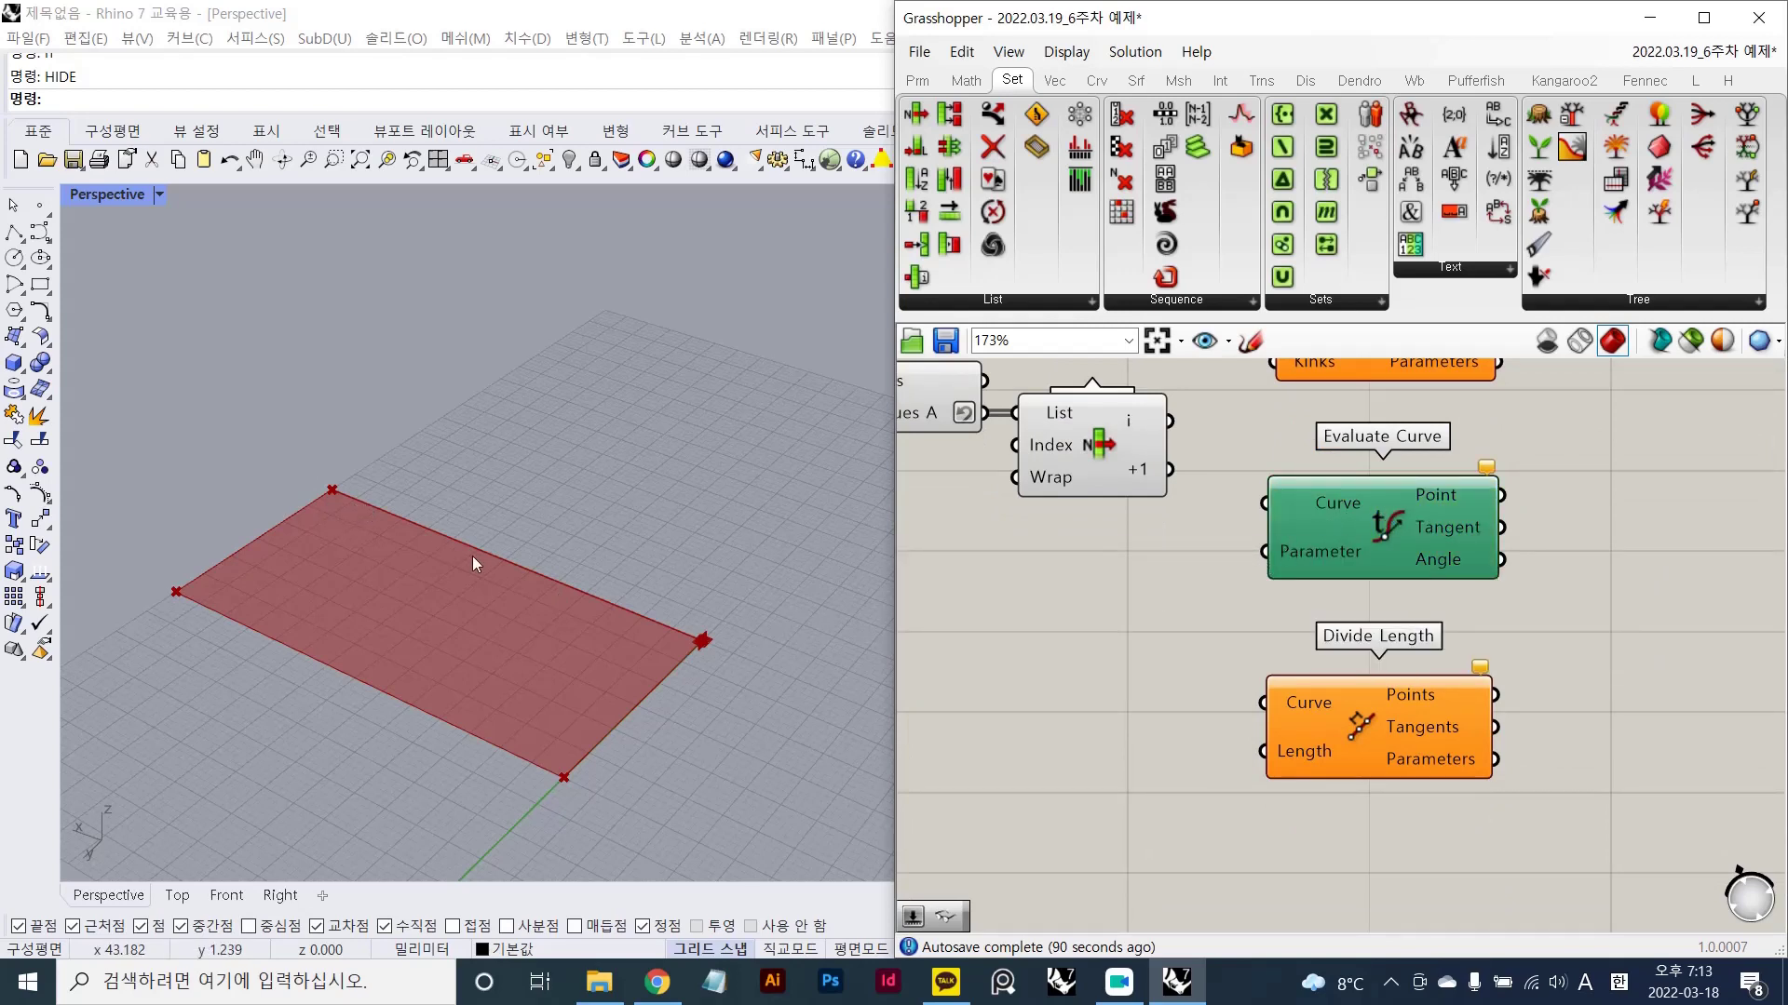
pyautogui.click(1248, 612)
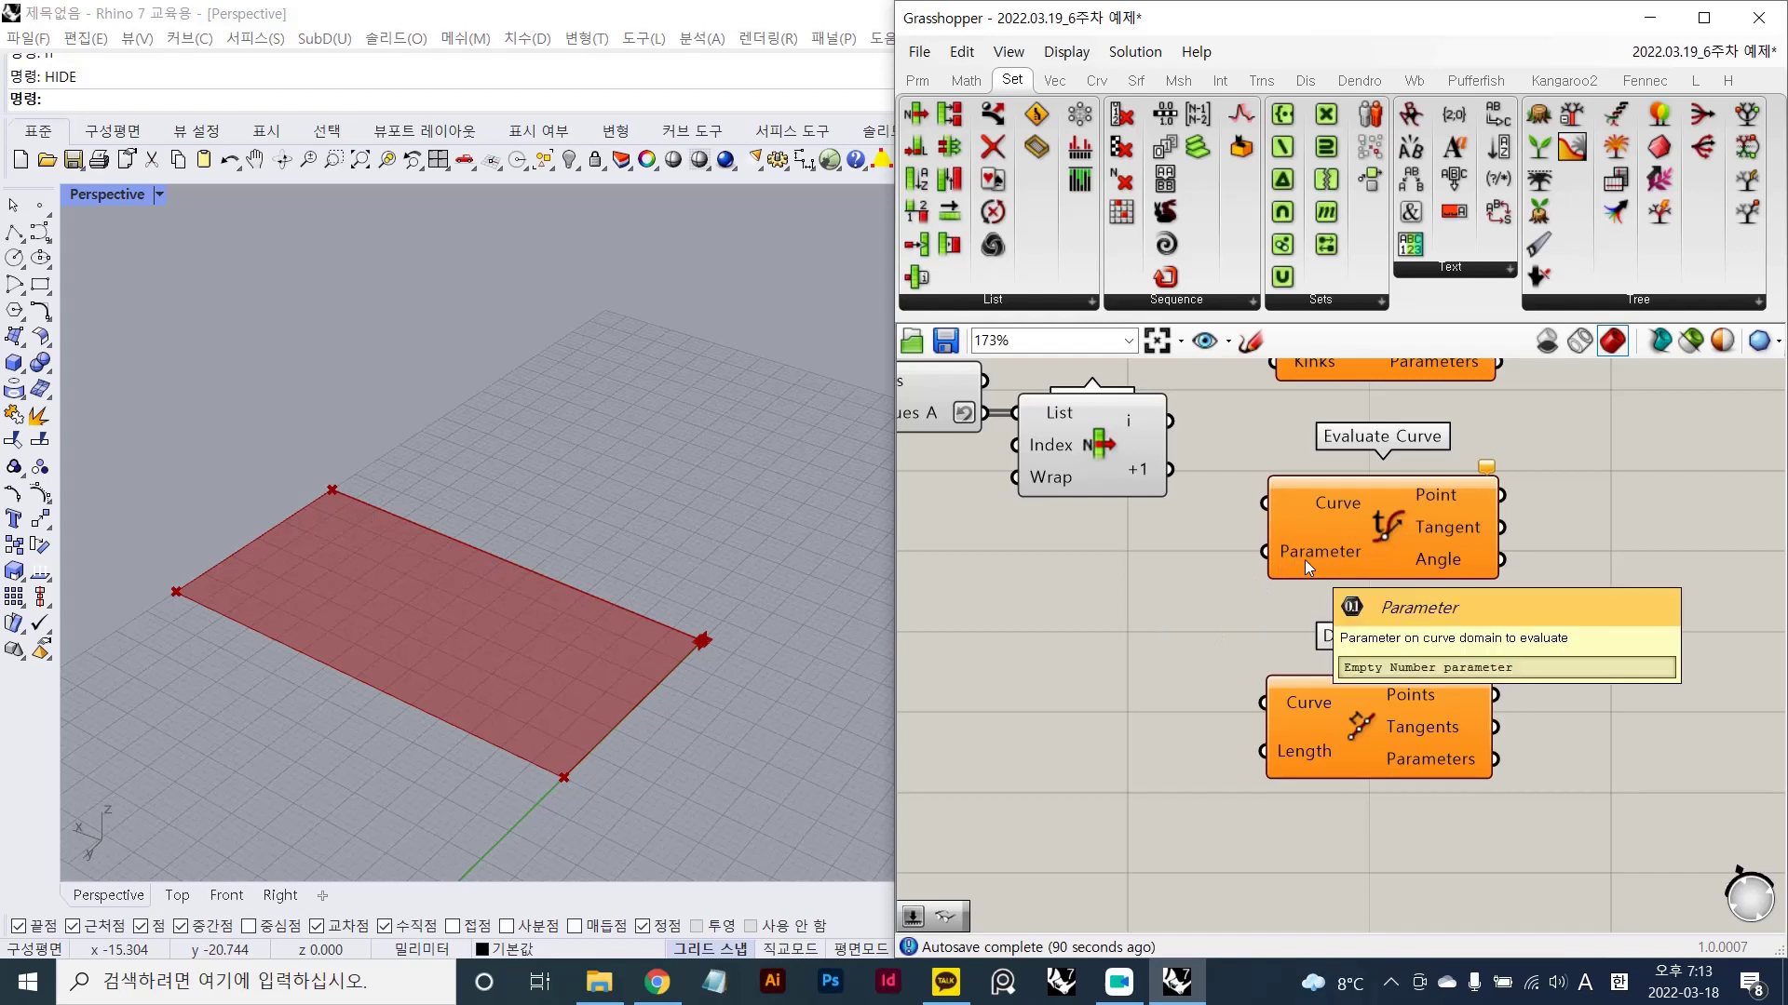
pyautogui.click(1376, 517)
pyautogui.moveTo(1382, 710)
pyautogui.mouseDown()
pyautogui.moveTo(1402, 677)
pyautogui.moveTo(1398, 702)
pyautogui.mouseUp()
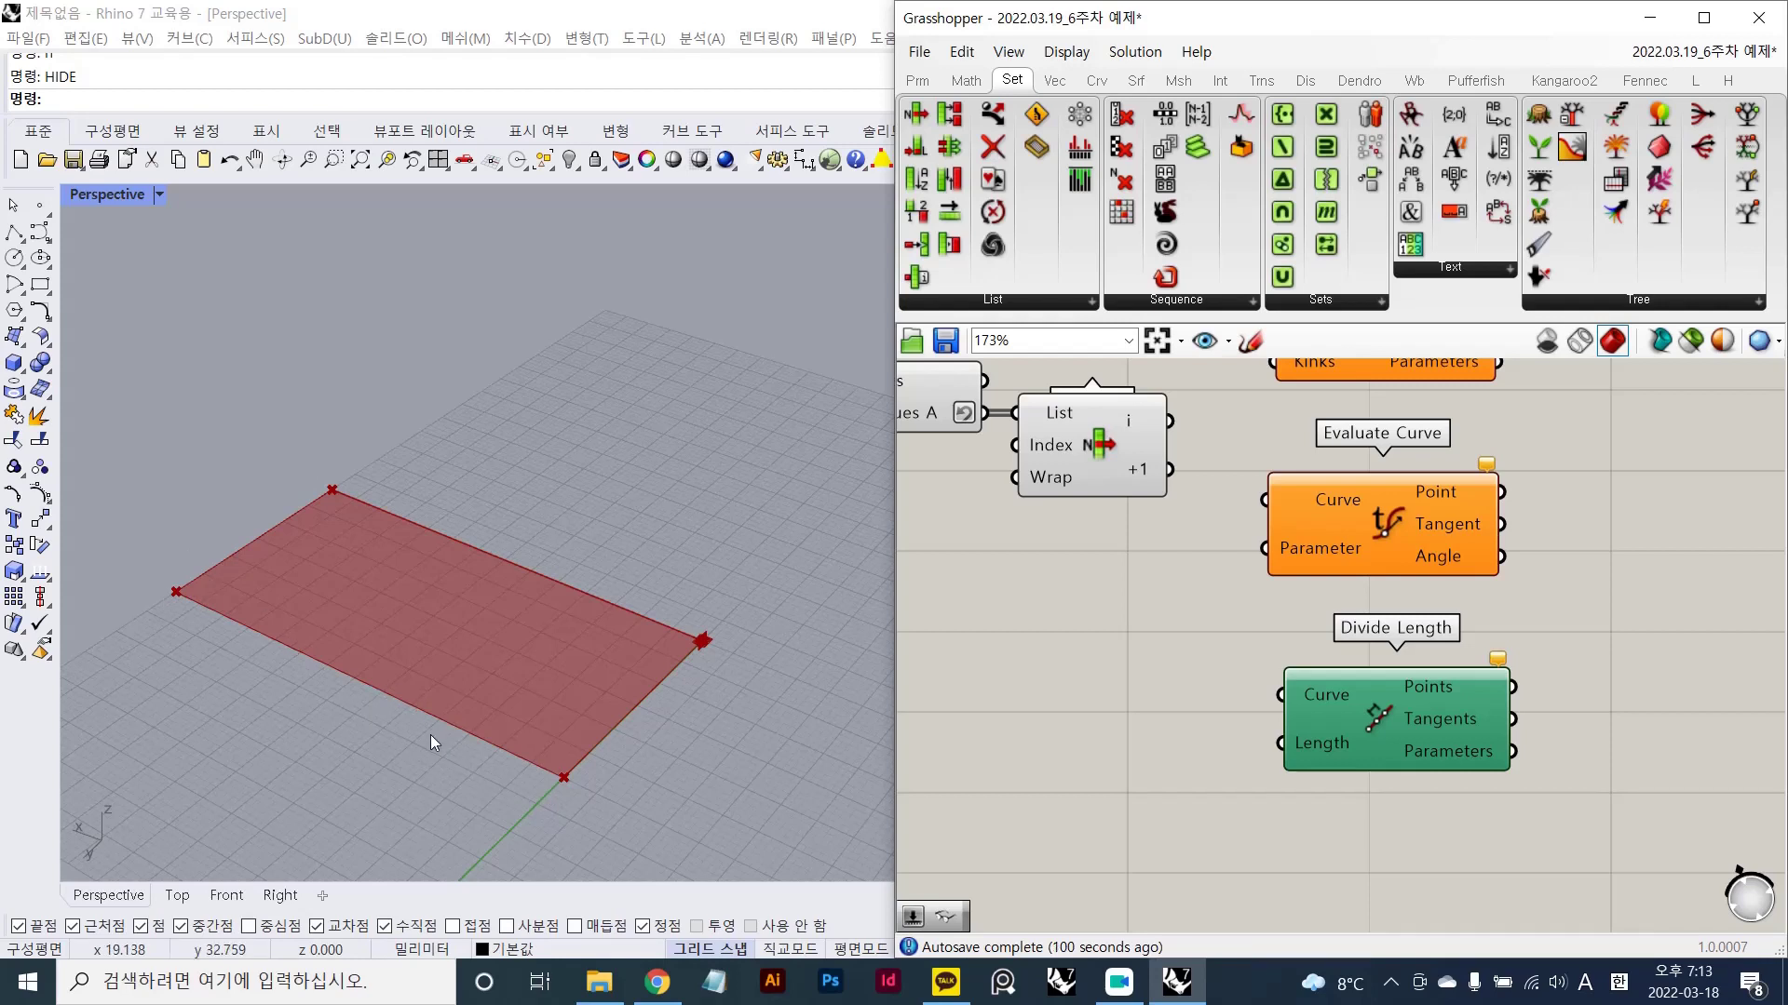
pyautogui.click(1316, 775)
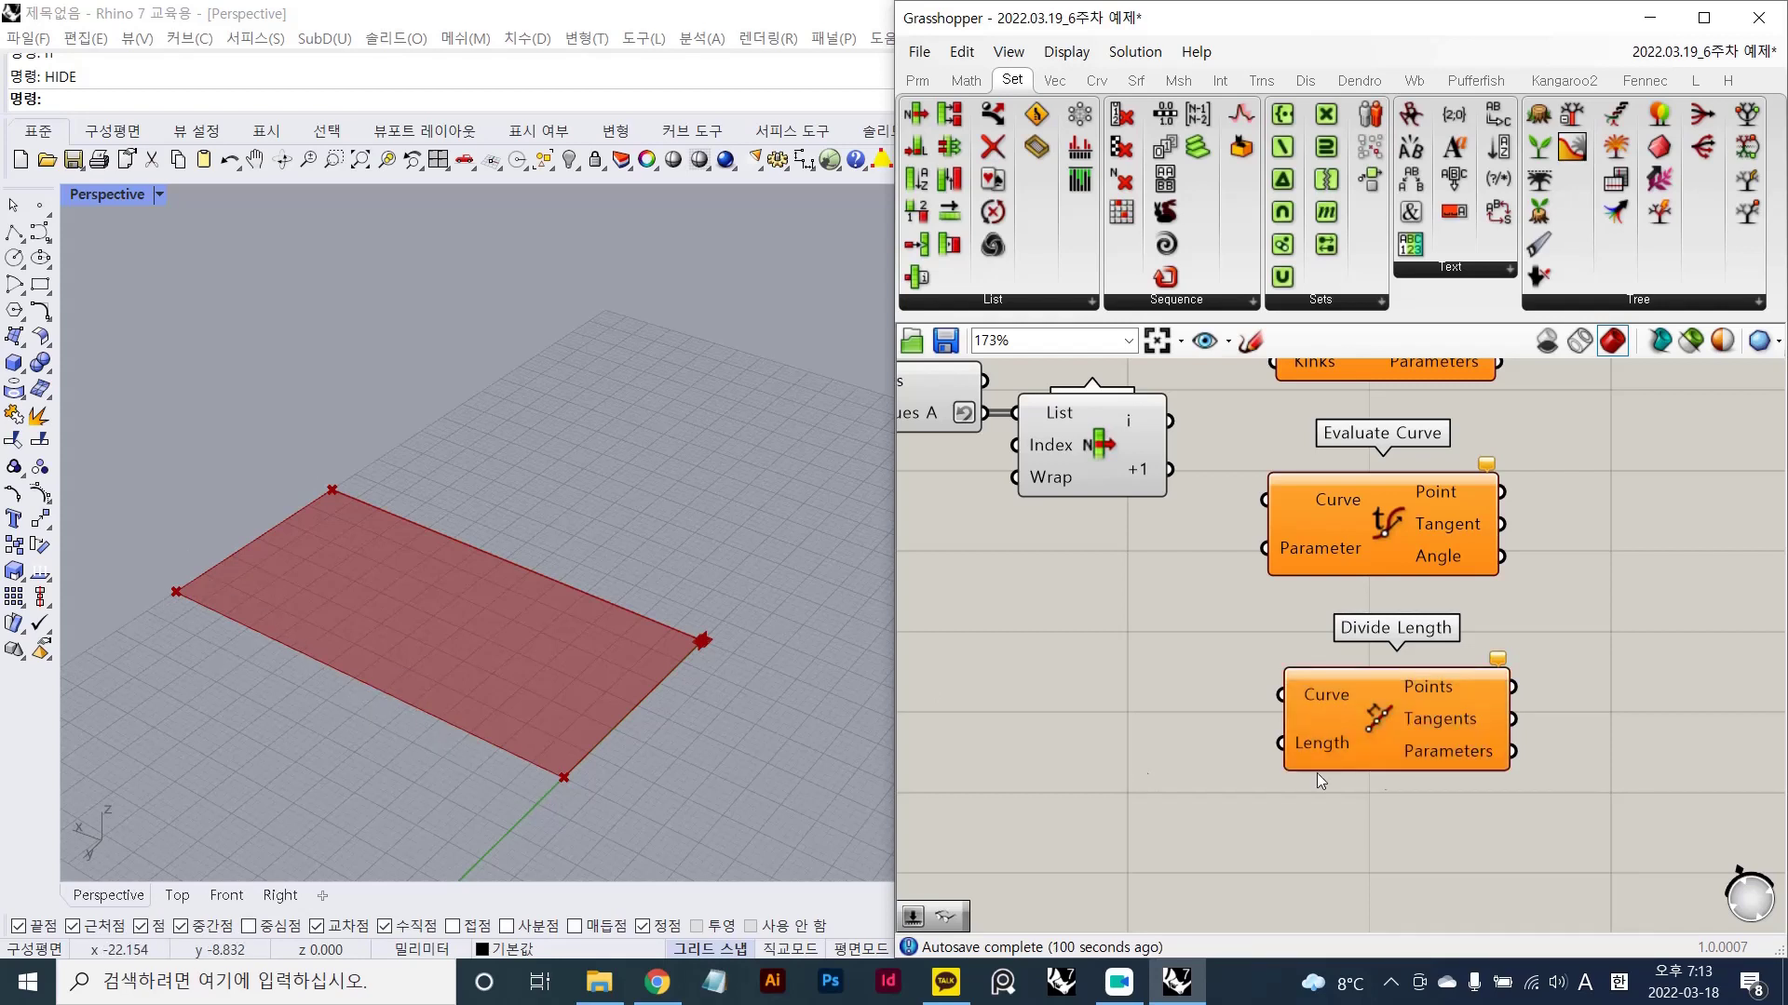
# - Delete the Evaluate Curve and Divide Length components
pyautogui.click(1434, 734)
pyautogui.scroll(-3, 1469, 756)
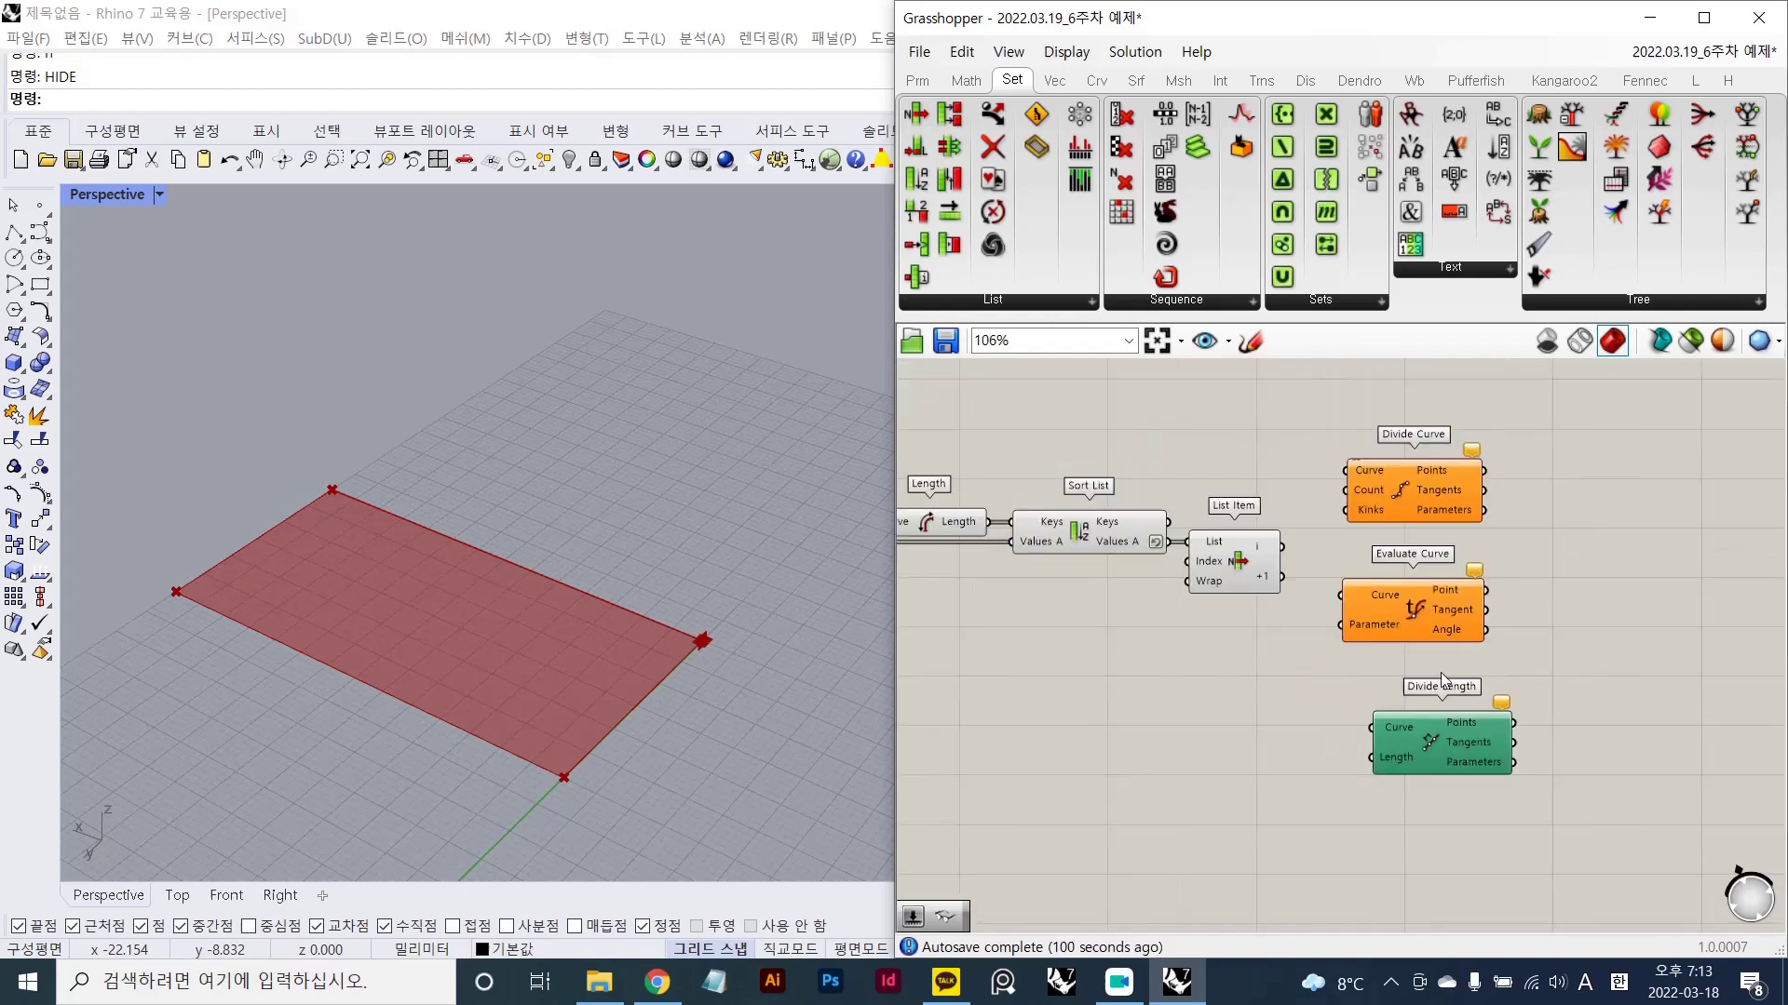
pyautogui.scroll(2, 1440, 672)
pyautogui.moveTo(1570, 611); pyautogui.dragTo(1392, 806)
pyautogui.press('Delete')
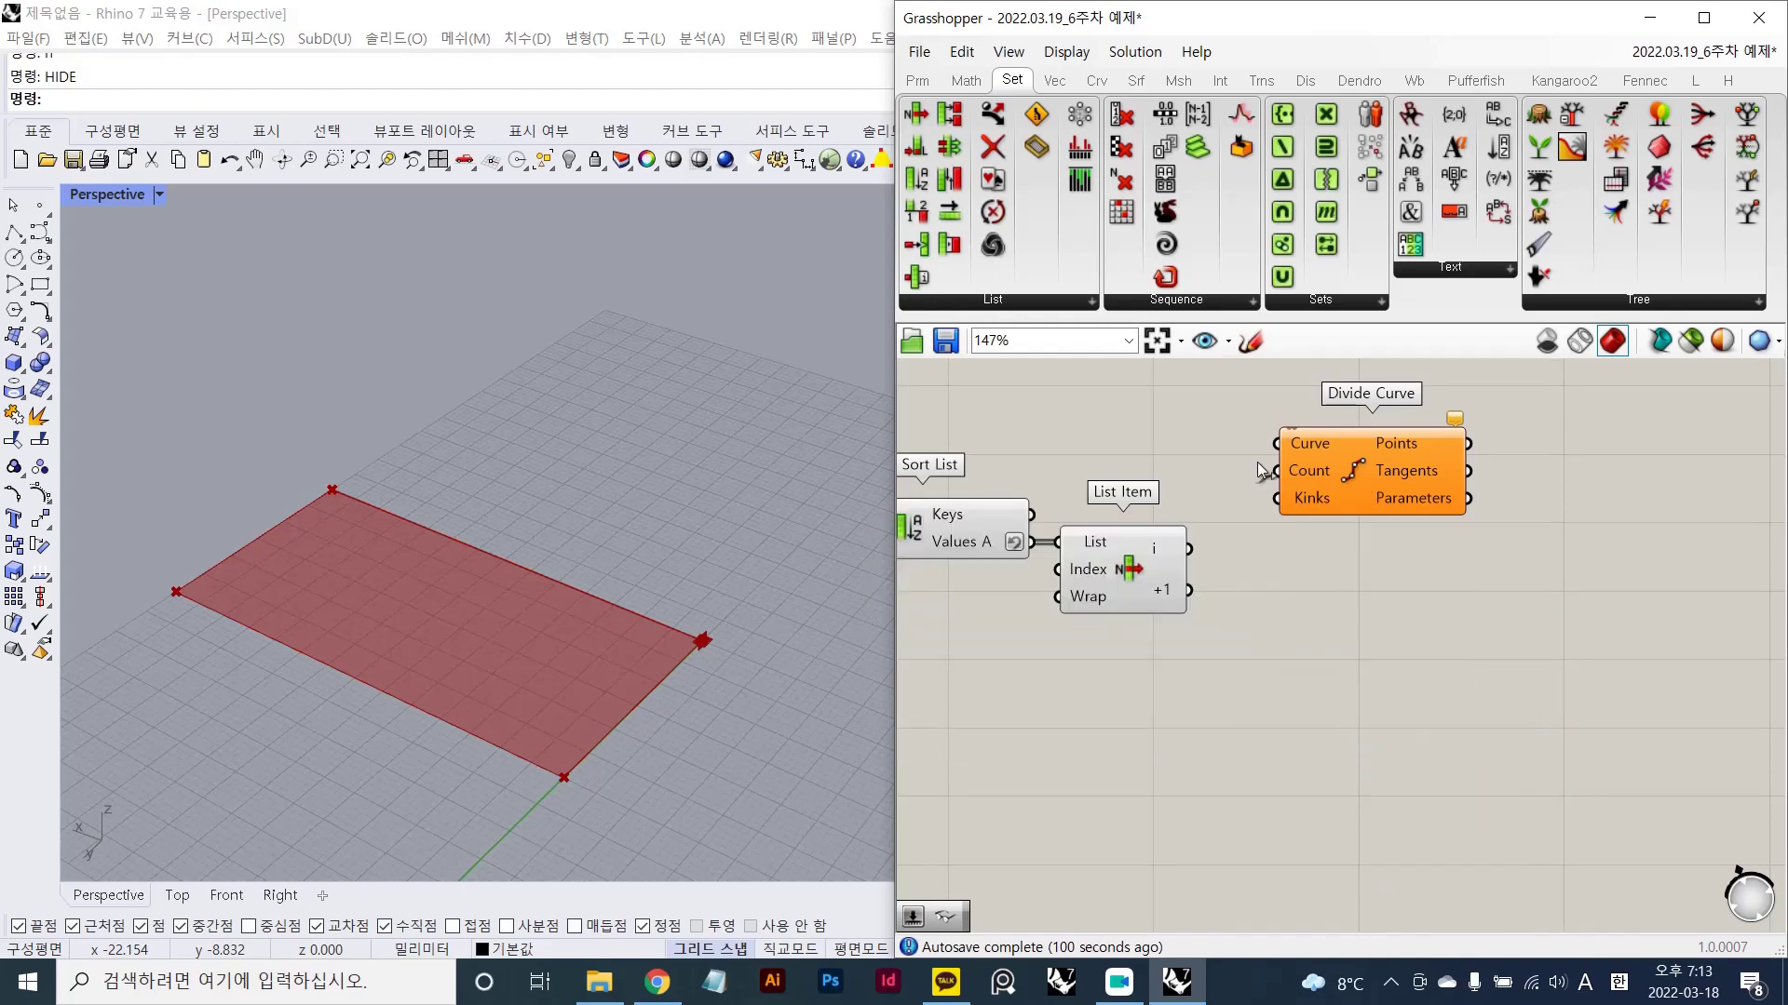
# - Connect List Item's i output to Divide Curve's Curve input, and select List Item to highlight its edges
pyautogui.click(1331, 451)
pyautogui.scroll(3, 1259, 546)
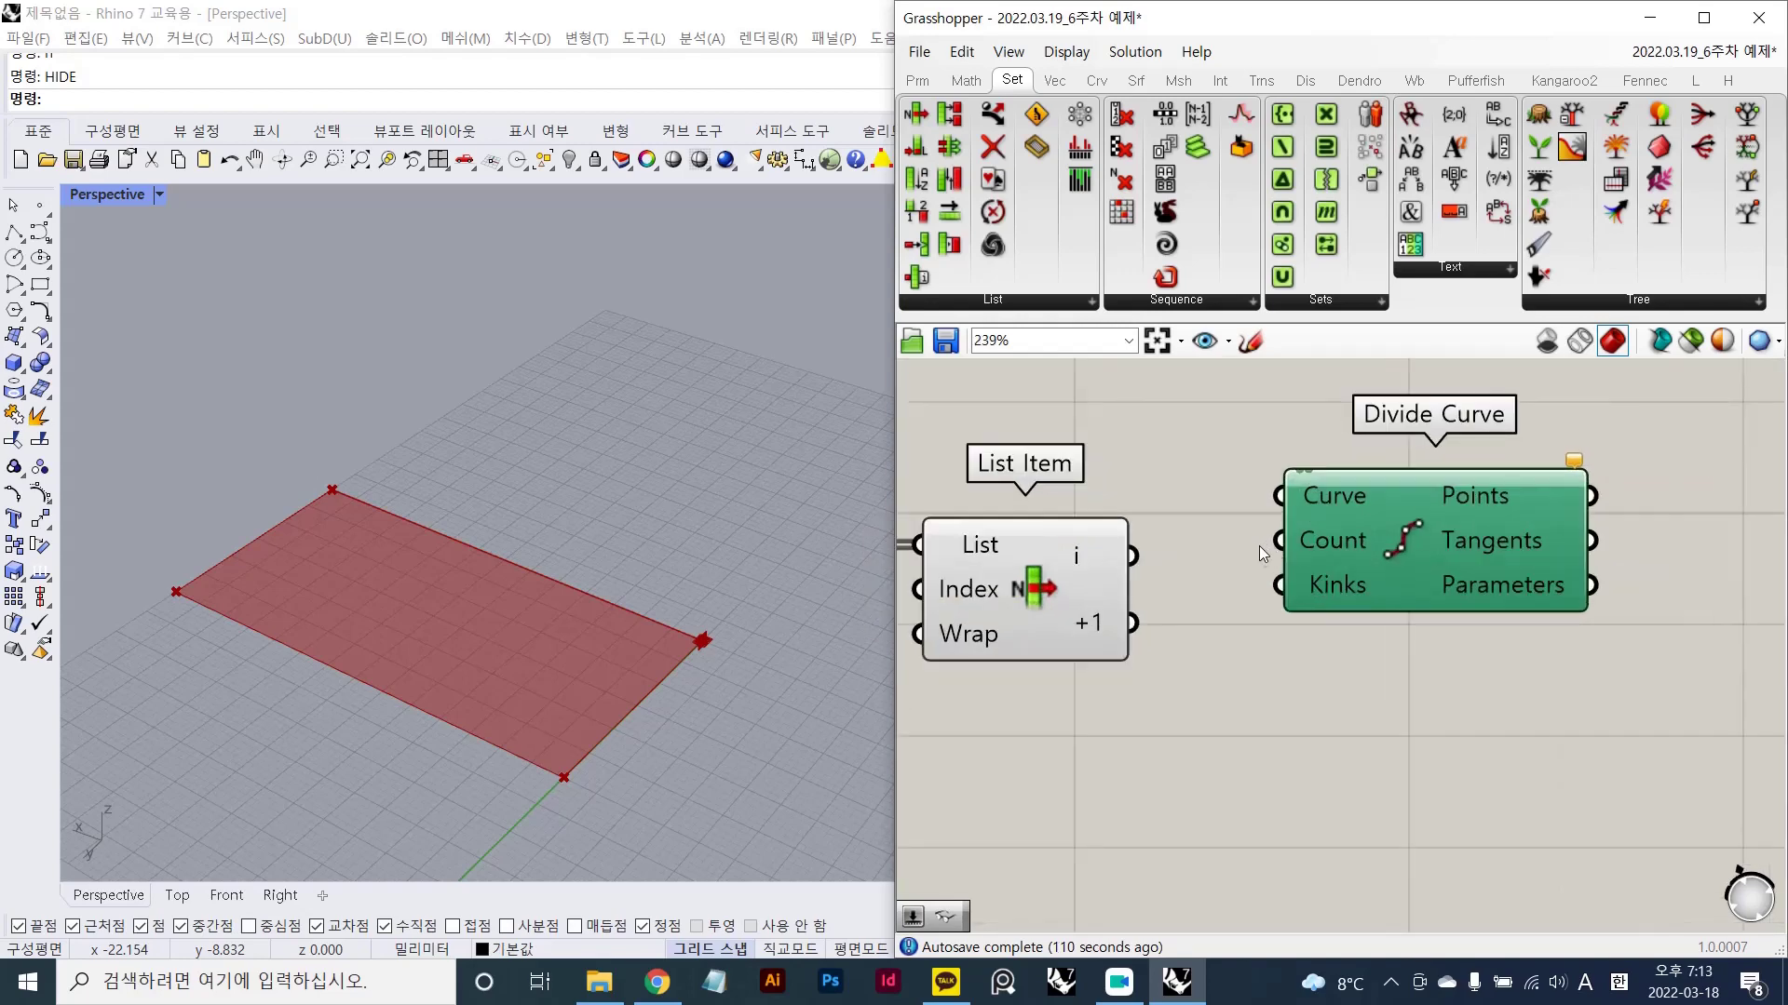
pyautogui.moveTo(1279, 495)
pyautogui.mouseDown()
pyautogui.moveTo(1165, 550)
pyautogui.moveTo(1207, 592)
pyautogui.moveTo(1153, 546)
pyautogui.moveTo(1247, 497)
pyautogui.mouseUp()
pyautogui.click(1002, 570)
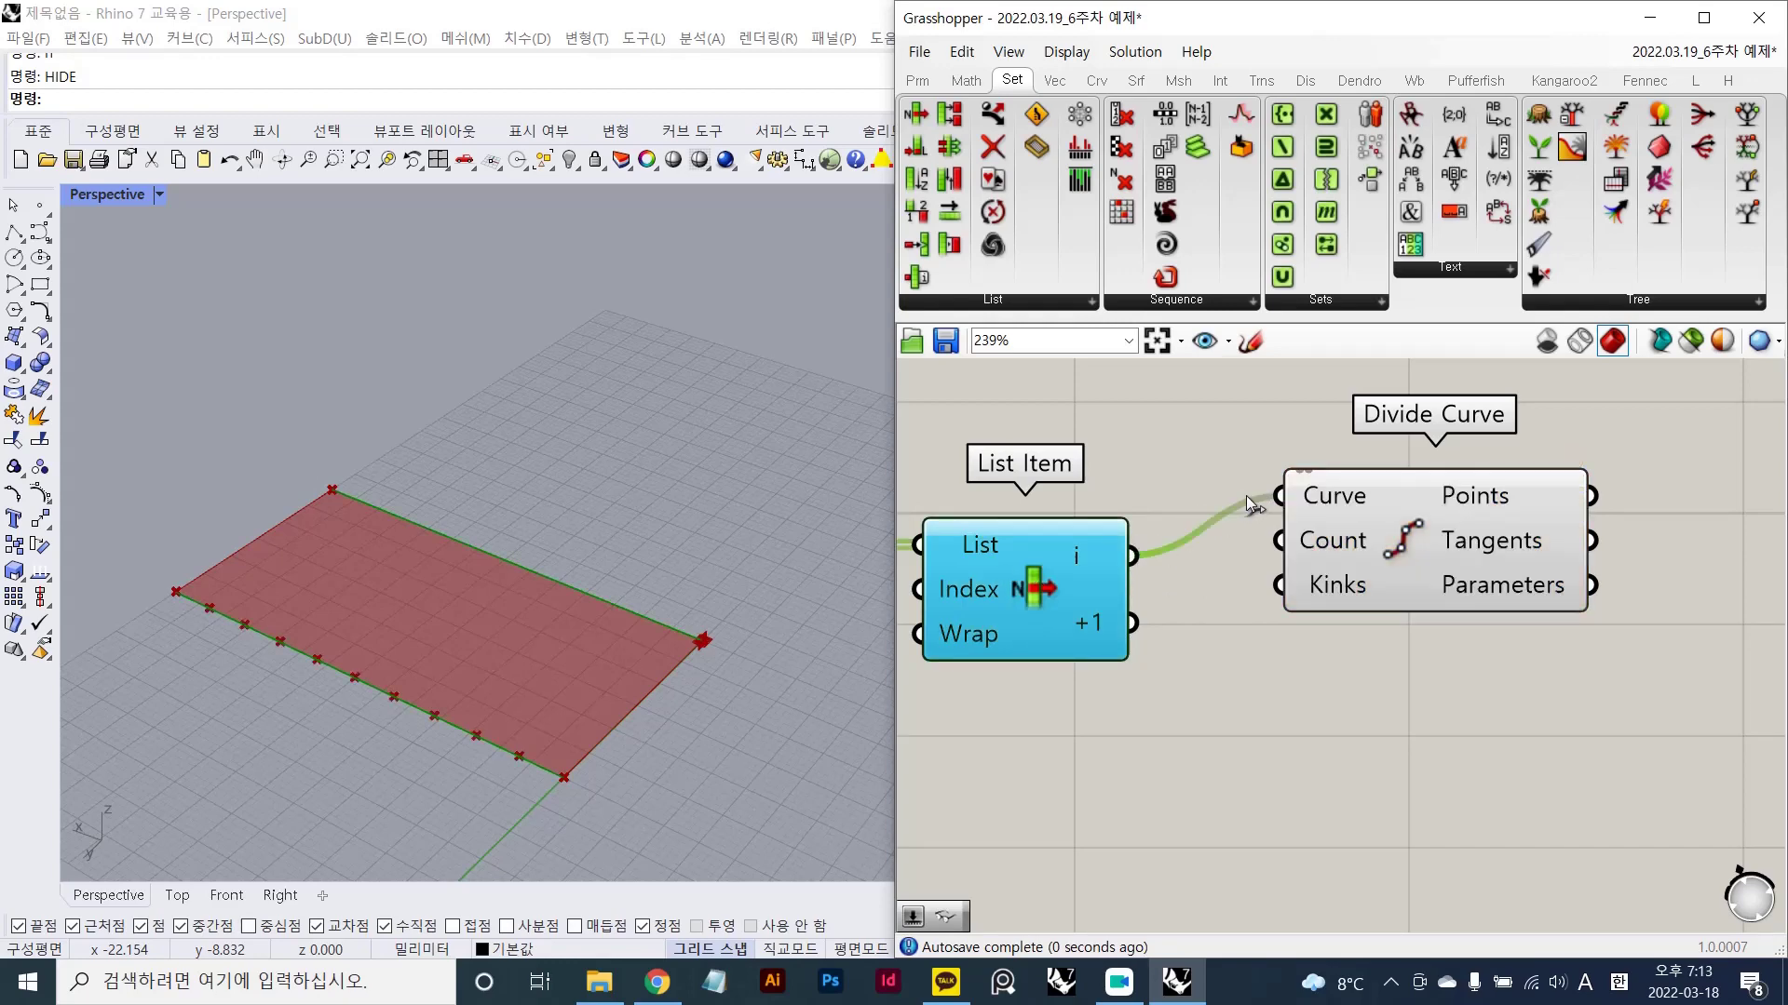
# - Duplicate Divide Curve below the original and connect the copy's Curve input to List Item's +1 output
pyautogui.scroll(-2, 1425, 642)
pyautogui.moveTo(1424, 700); pyautogui.dragTo(1410, 645, button='right')
pyautogui.click(1419, 508)
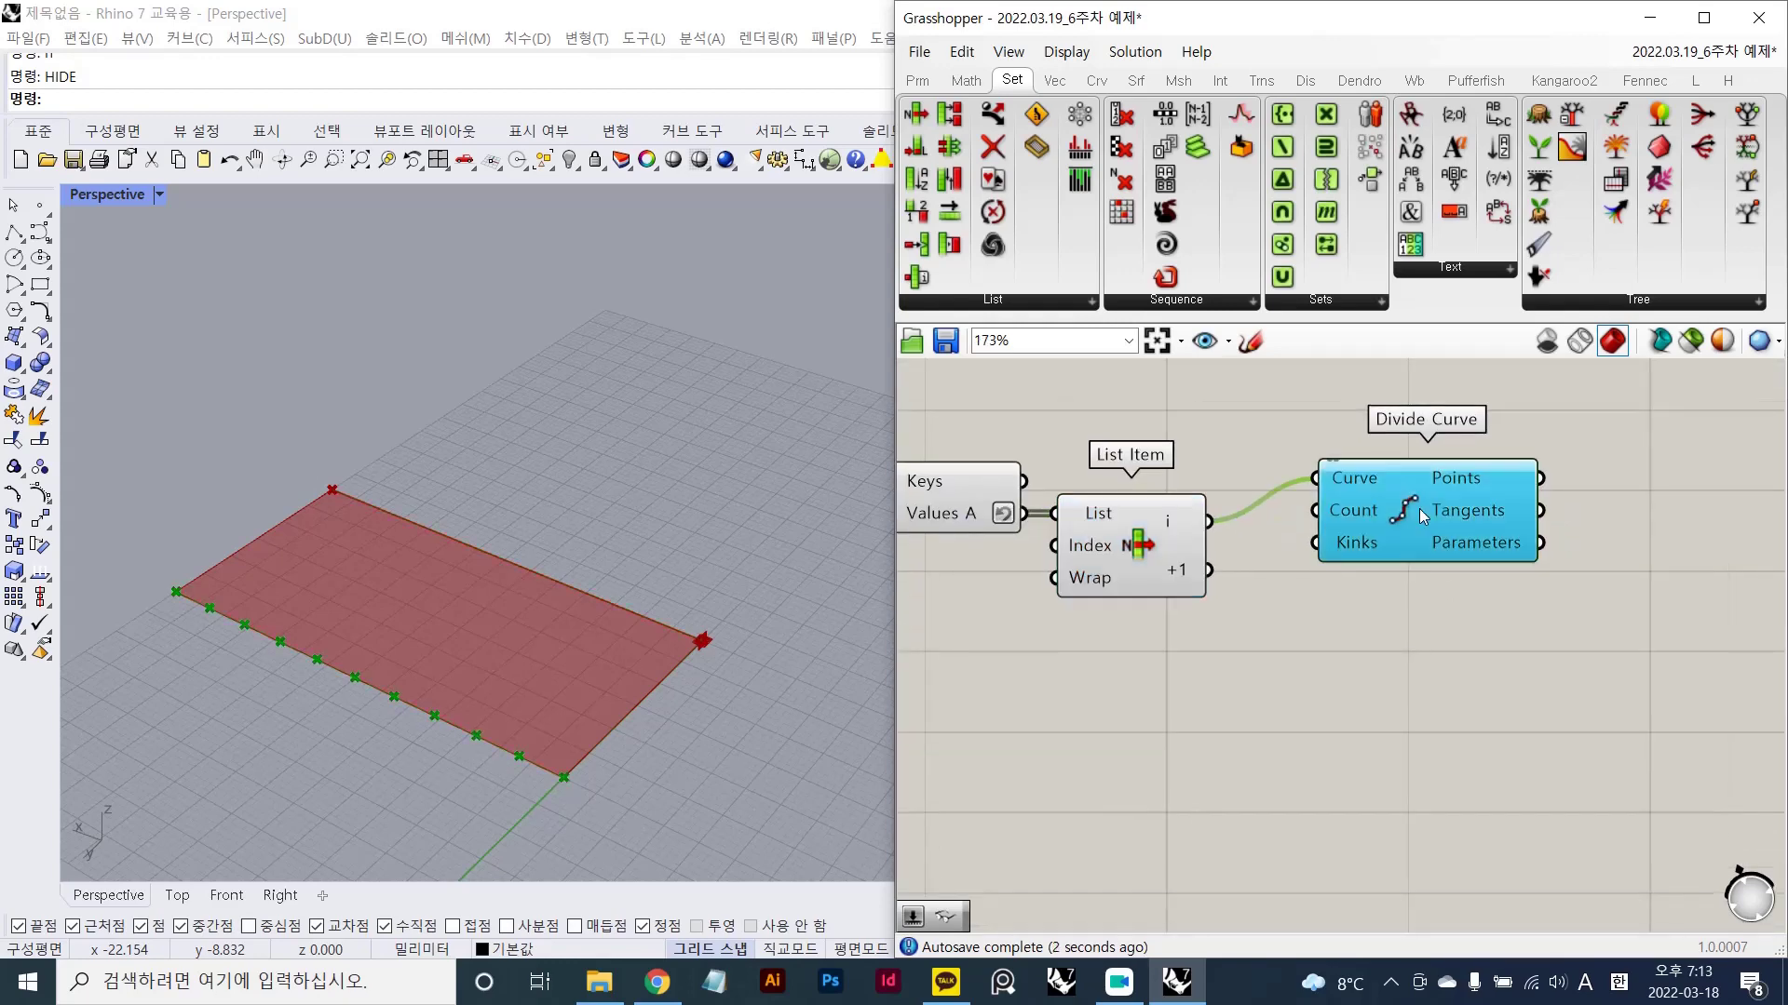
pyautogui.keyDown('alt'); pyautogui.moveTo(1419, 508); pyautogui.dragTo(1447, 668); pyautogui.keyUp('alt')
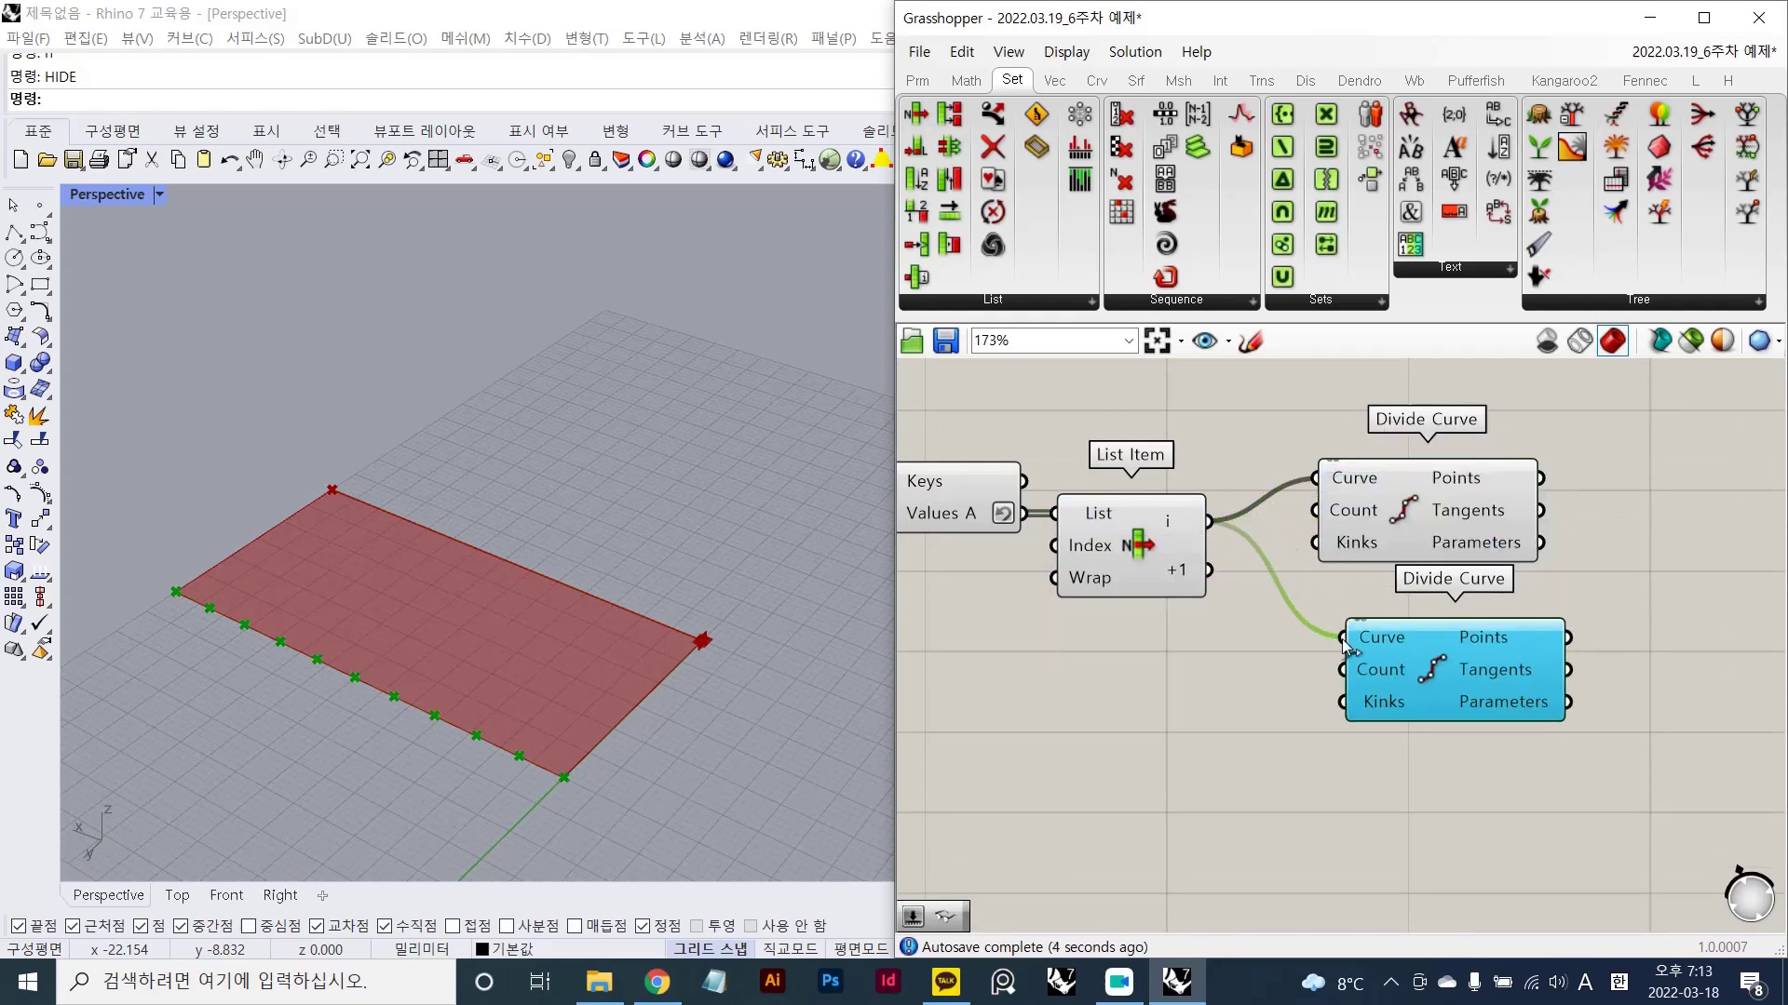
pyautogui.moveTo(1342, 637); pyautogui.dragTo(1209, 570)
pyautogui.click(1363, 582)
# - Move the two Divide Curve components farther from List Item and stack them with a gap between them
pyautogui.moveTo(1459, 510); pyautogui.dragTo(1576, 473)
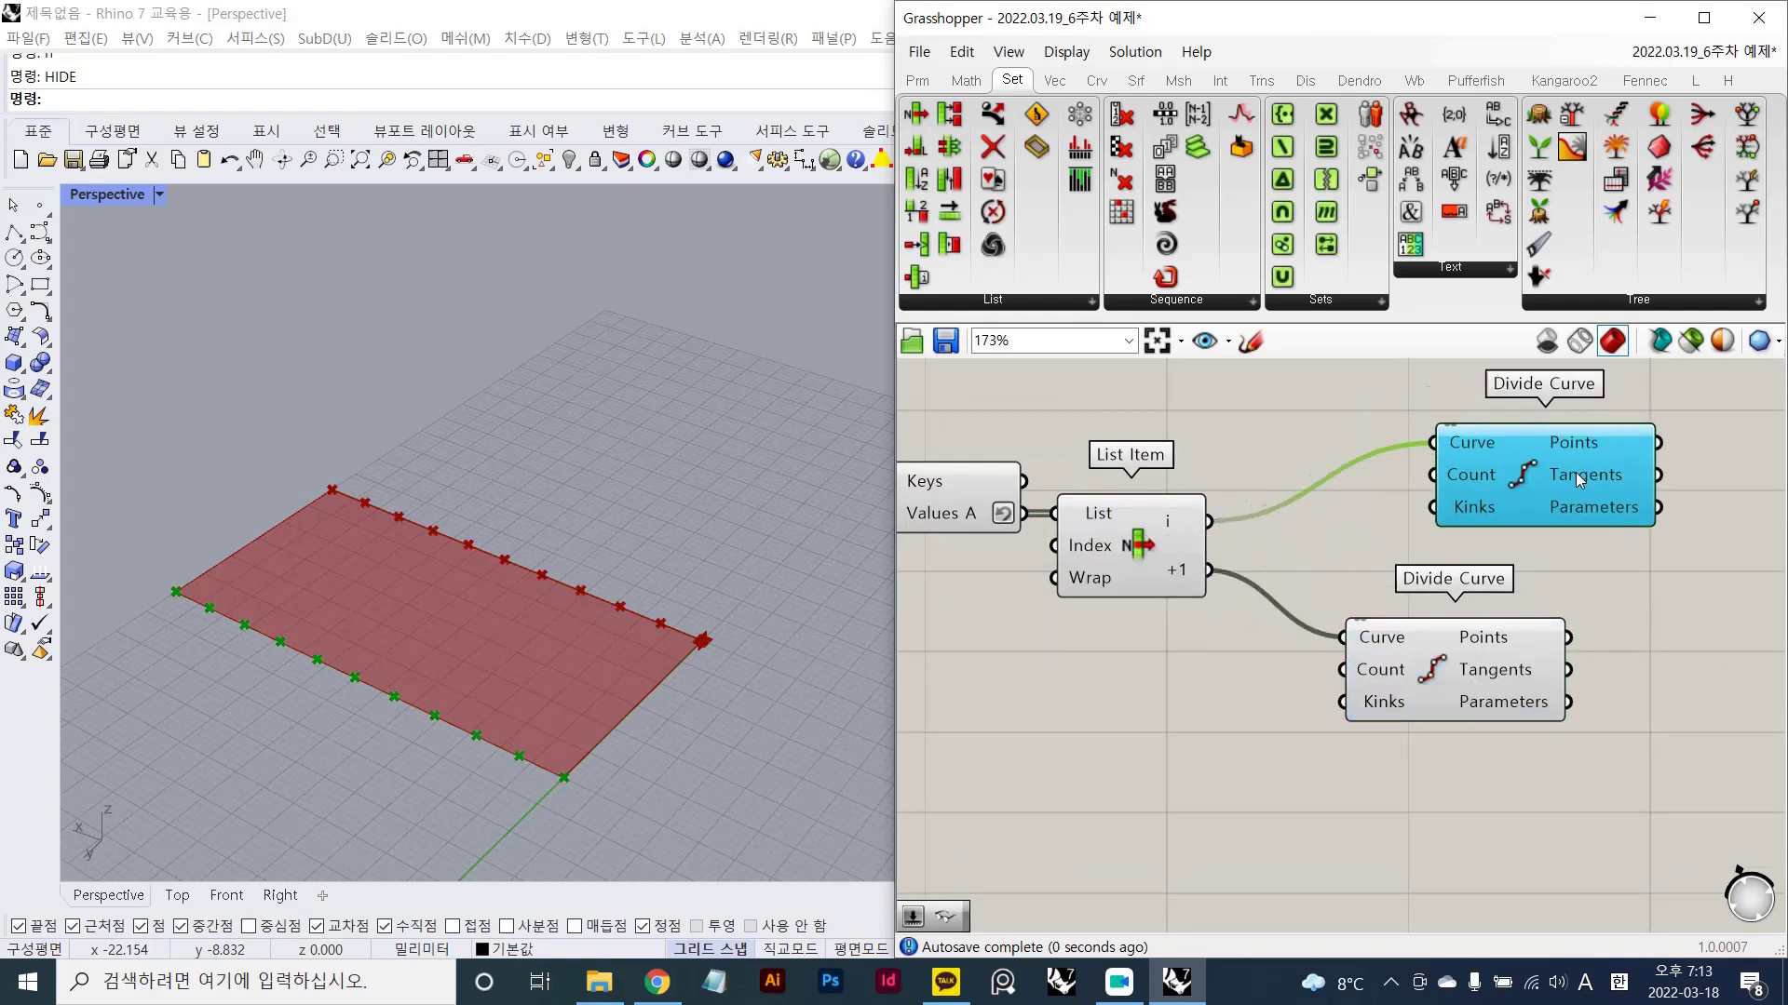
pyautogui.moveTo(1406, 723); pyautogui.dragTo(1268, 759, button='right')
pyautogui.click(1315, 719)
pyautogui.moveTo(1315, 719); pyautogui.dragTo(1421, 775)
pyautogui.click(1425, 791)
# - Examine the Kinks input of the upper Divide Curve component
pyautogui.scroll(1, 1346, 478)
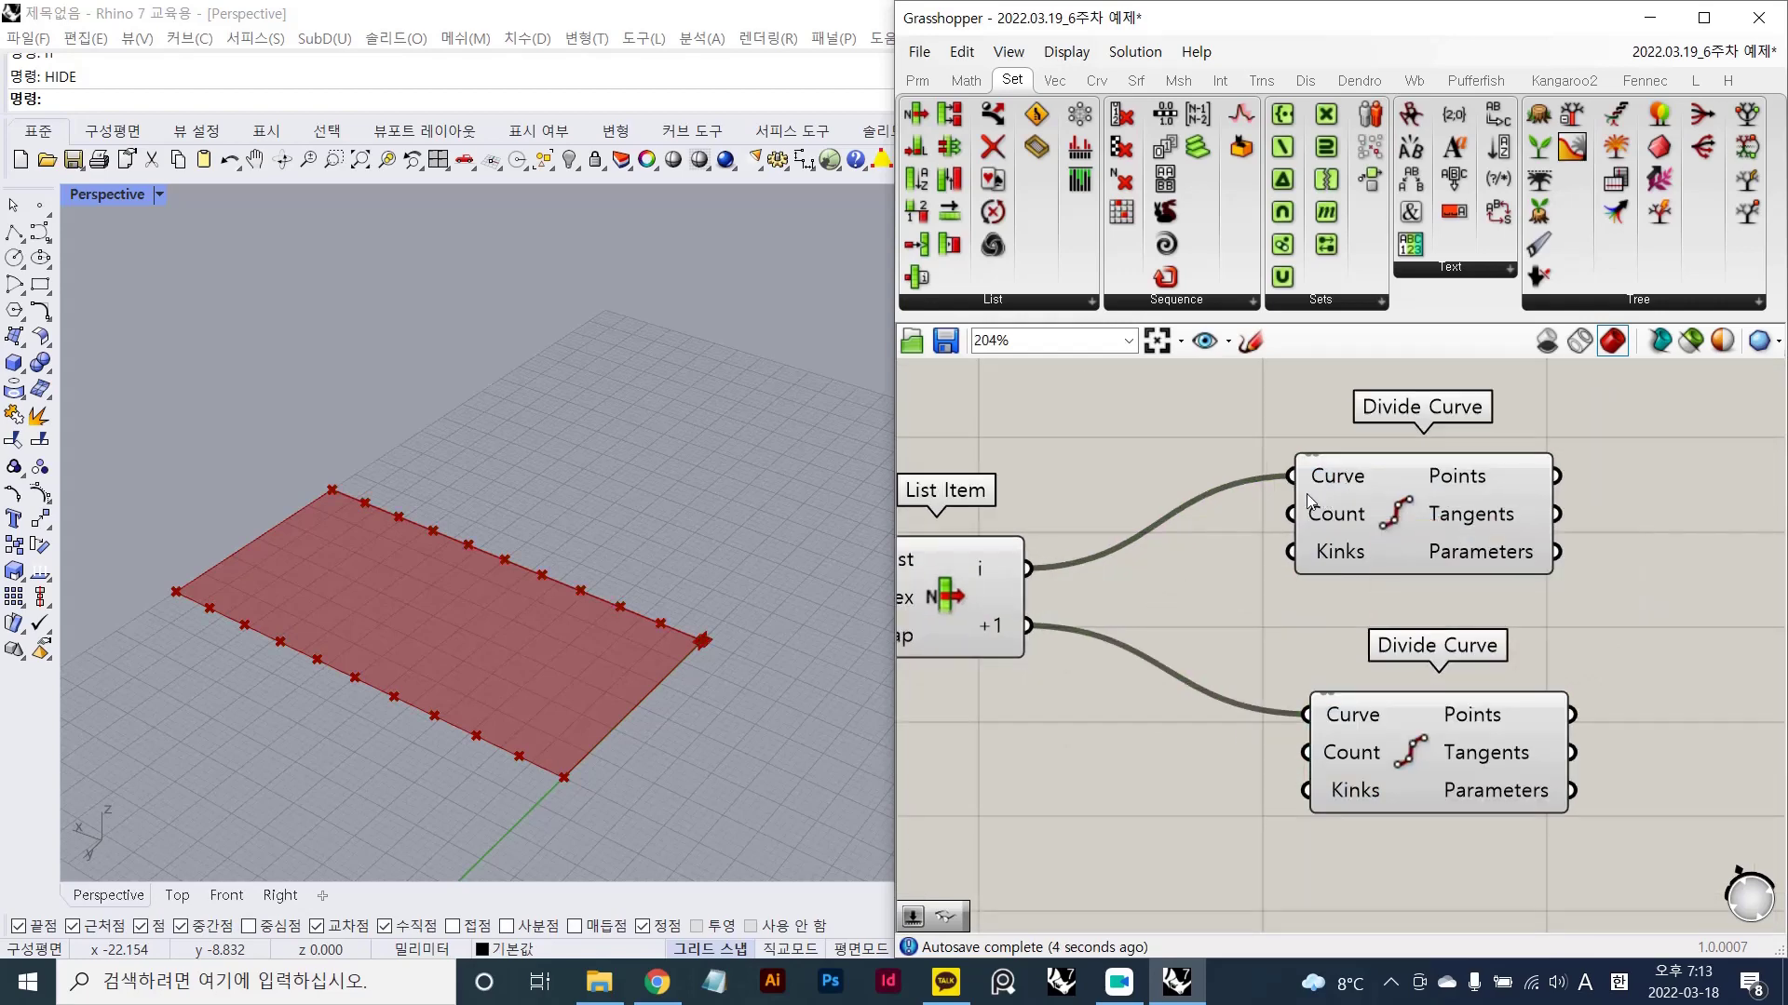
pyautogui.scroll(2, 1352, 527)
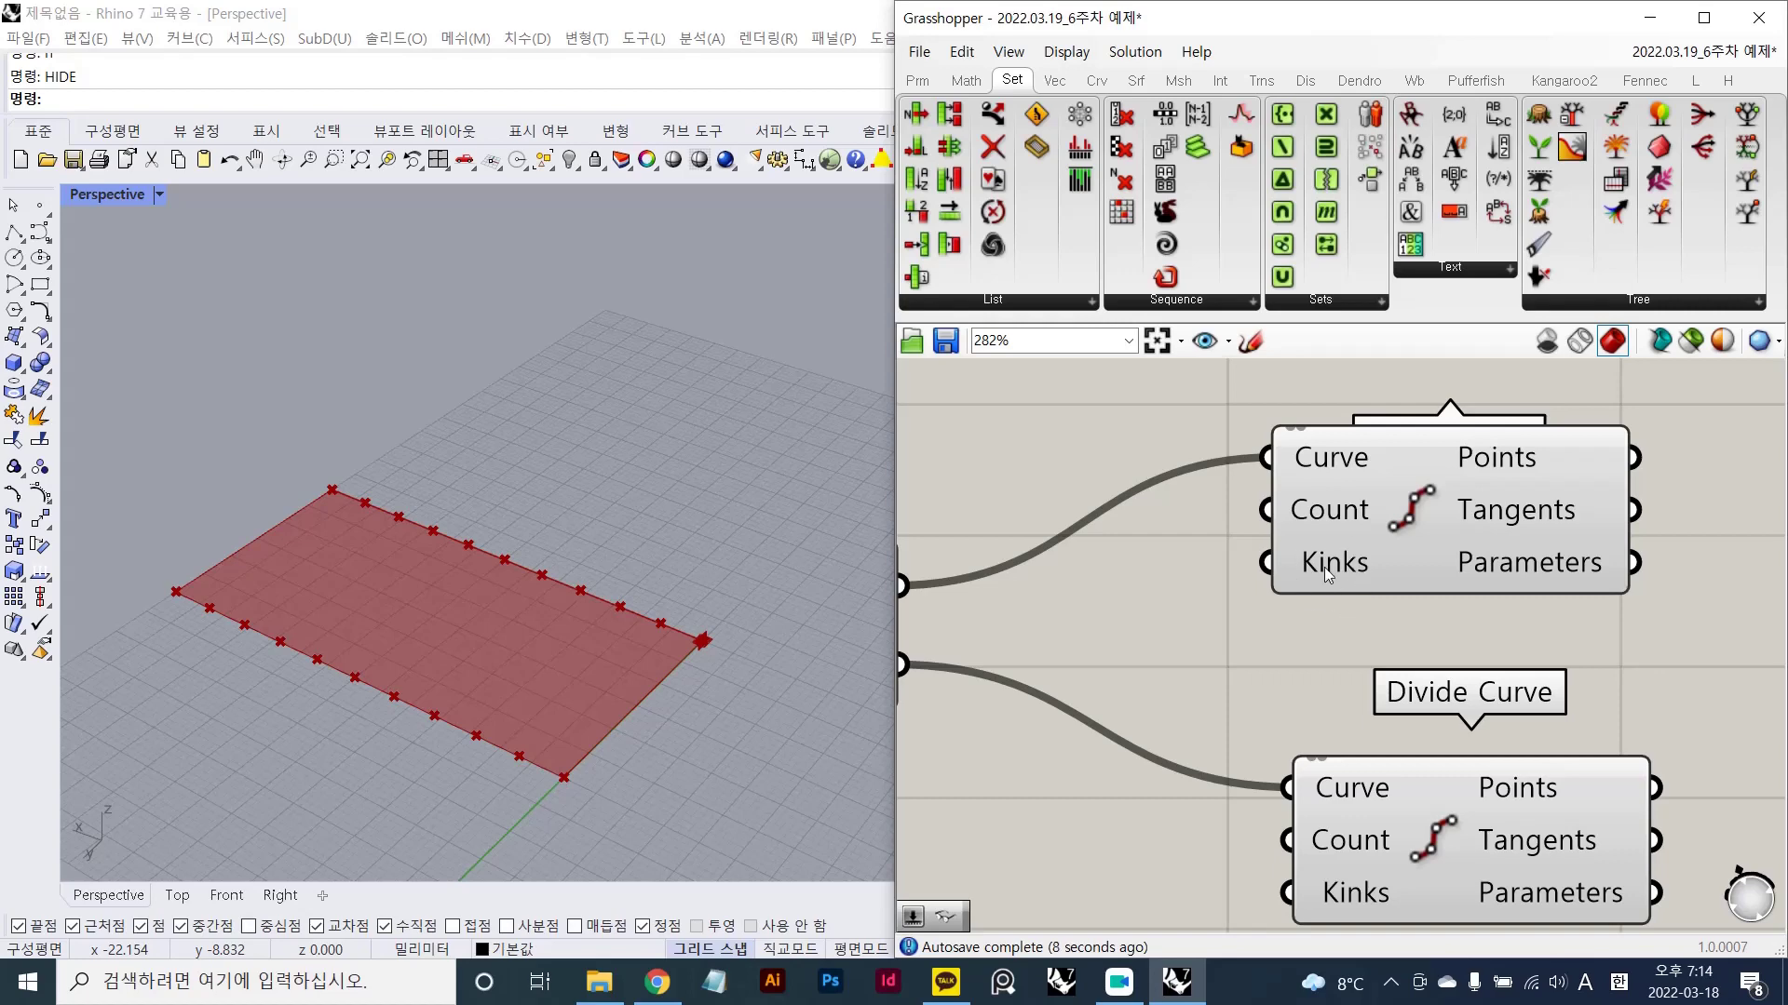
pyautogui.moveTo(1323, 567)
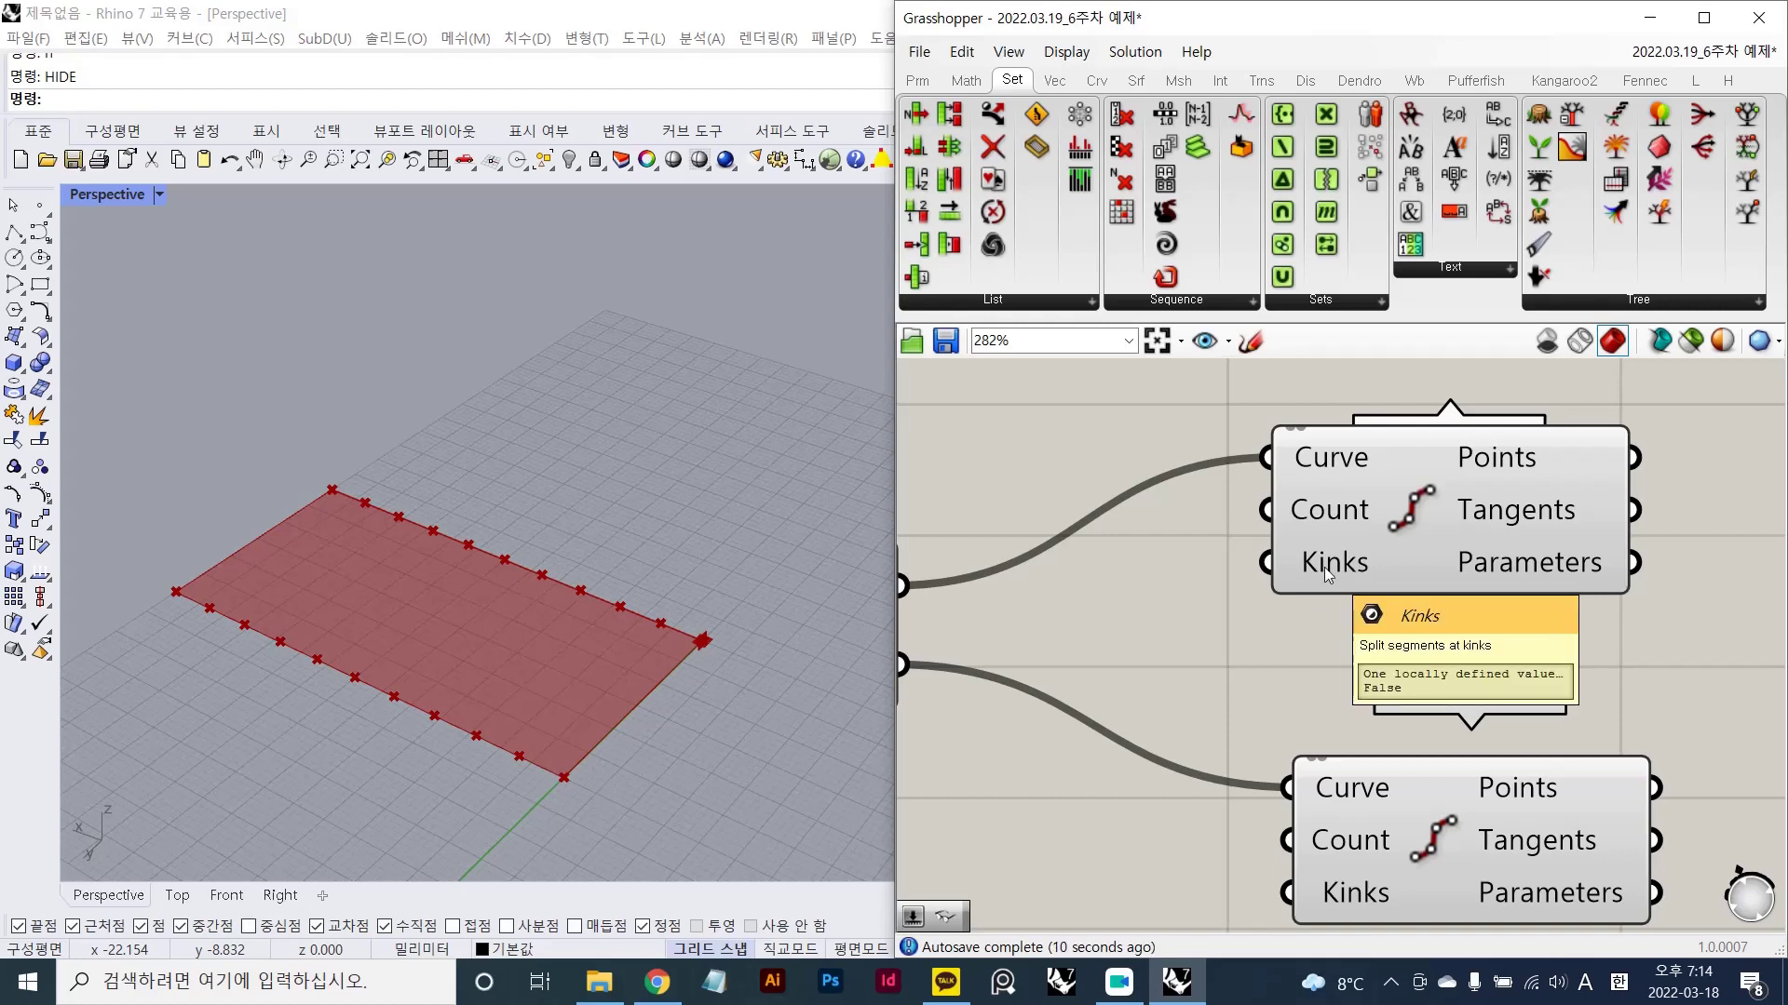
pyautogui.scroll(-2, 1323, 567)
pyautogui.scroll(-1, 1318, 578)
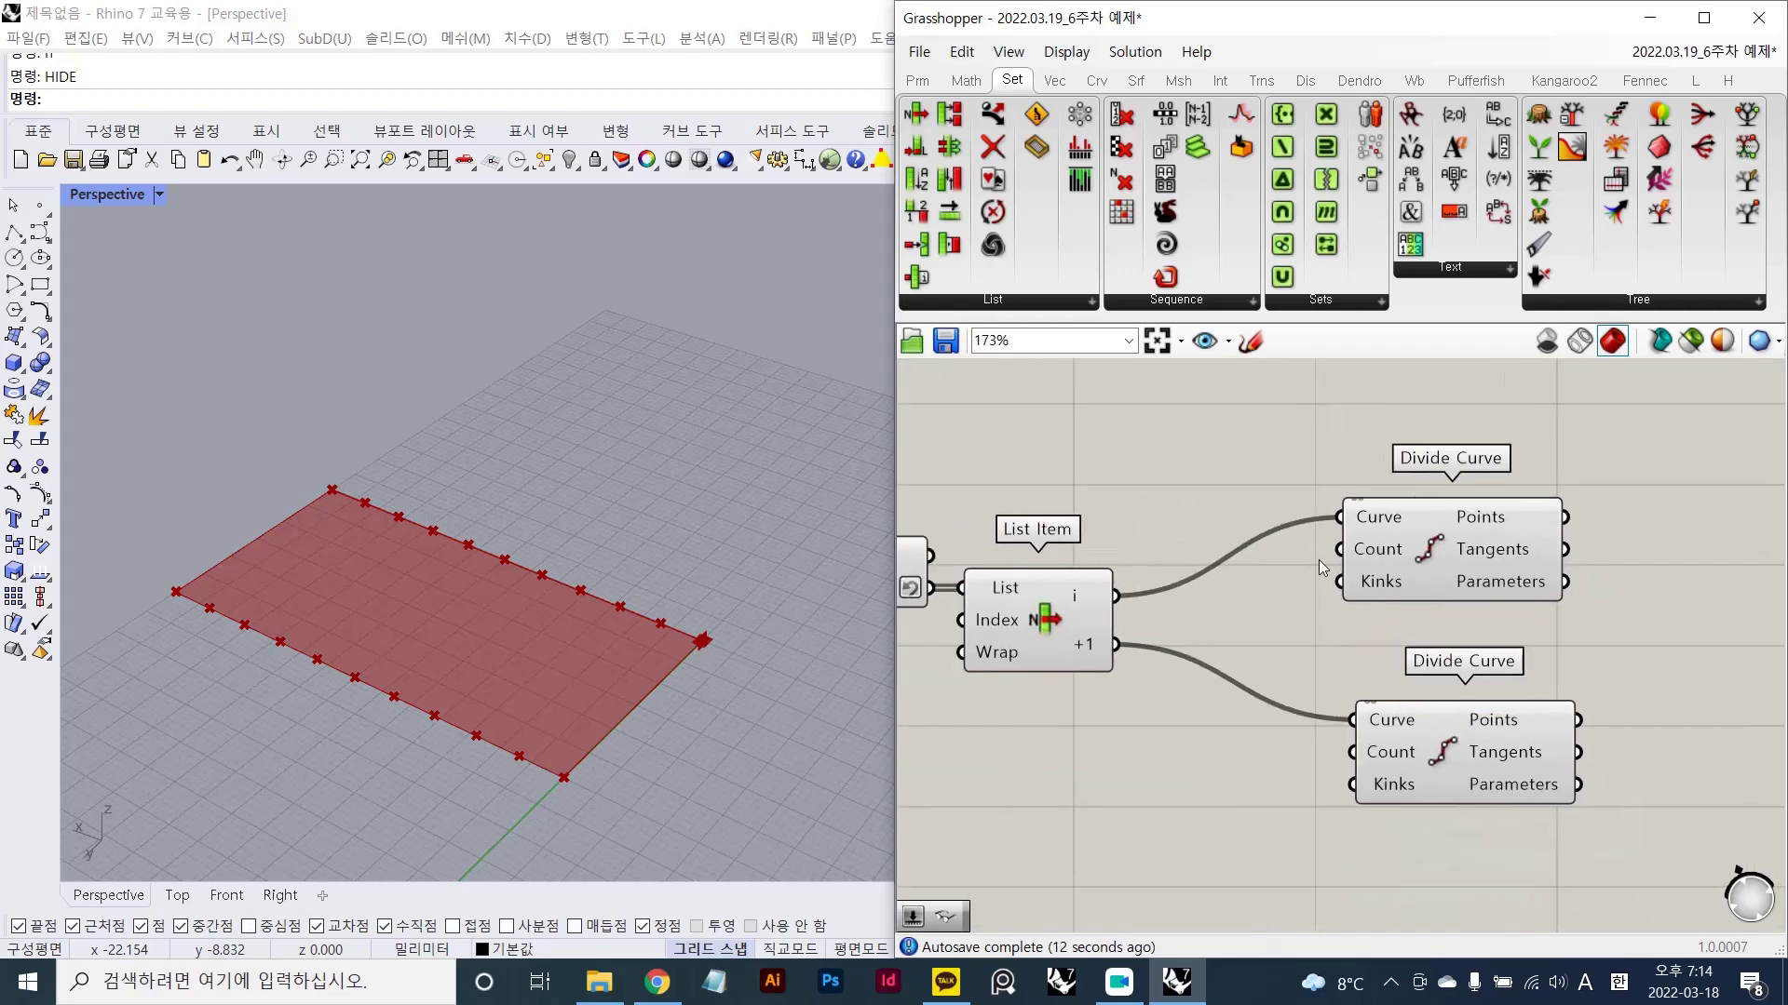
pyautogui.moveTo(1287, 585); pyautogui.dragTo(1344, 570, button='right')
pyautogui.scroll(2, 1311, 605)
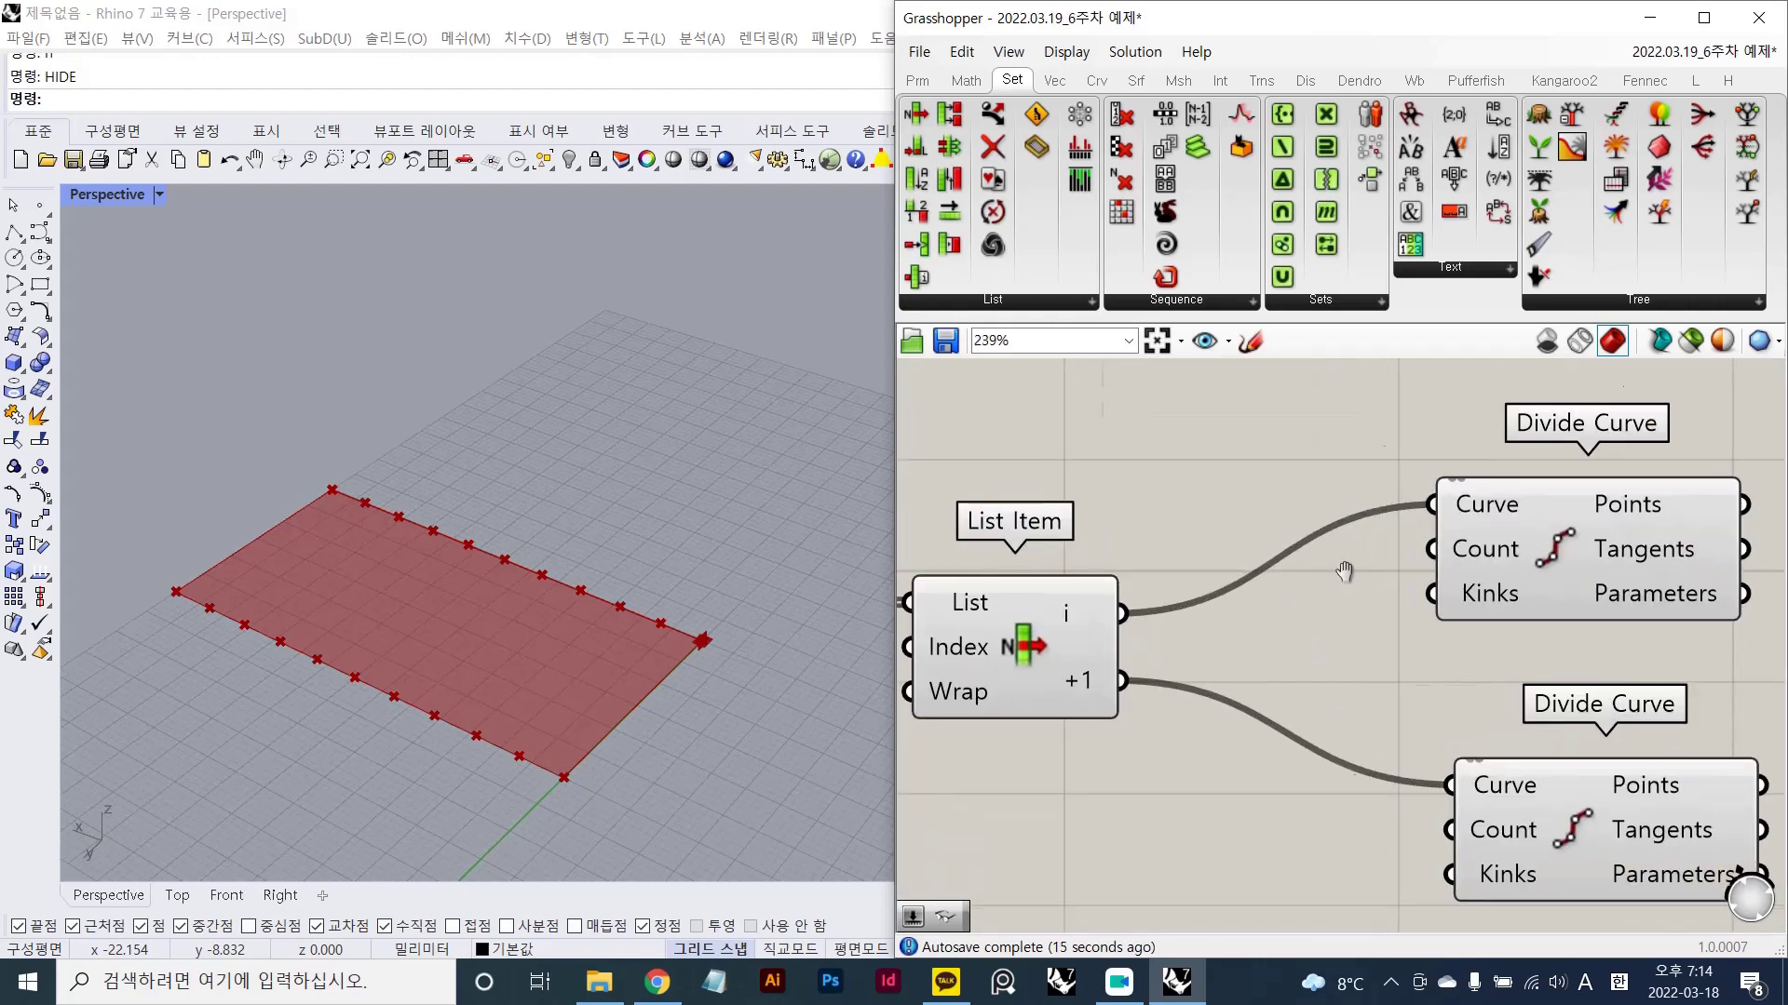
# - Add a number slider set to 100 and connect it to the Count inputs of both Divide Curve components
pyautogui.scroll(-3, 1354, 564)
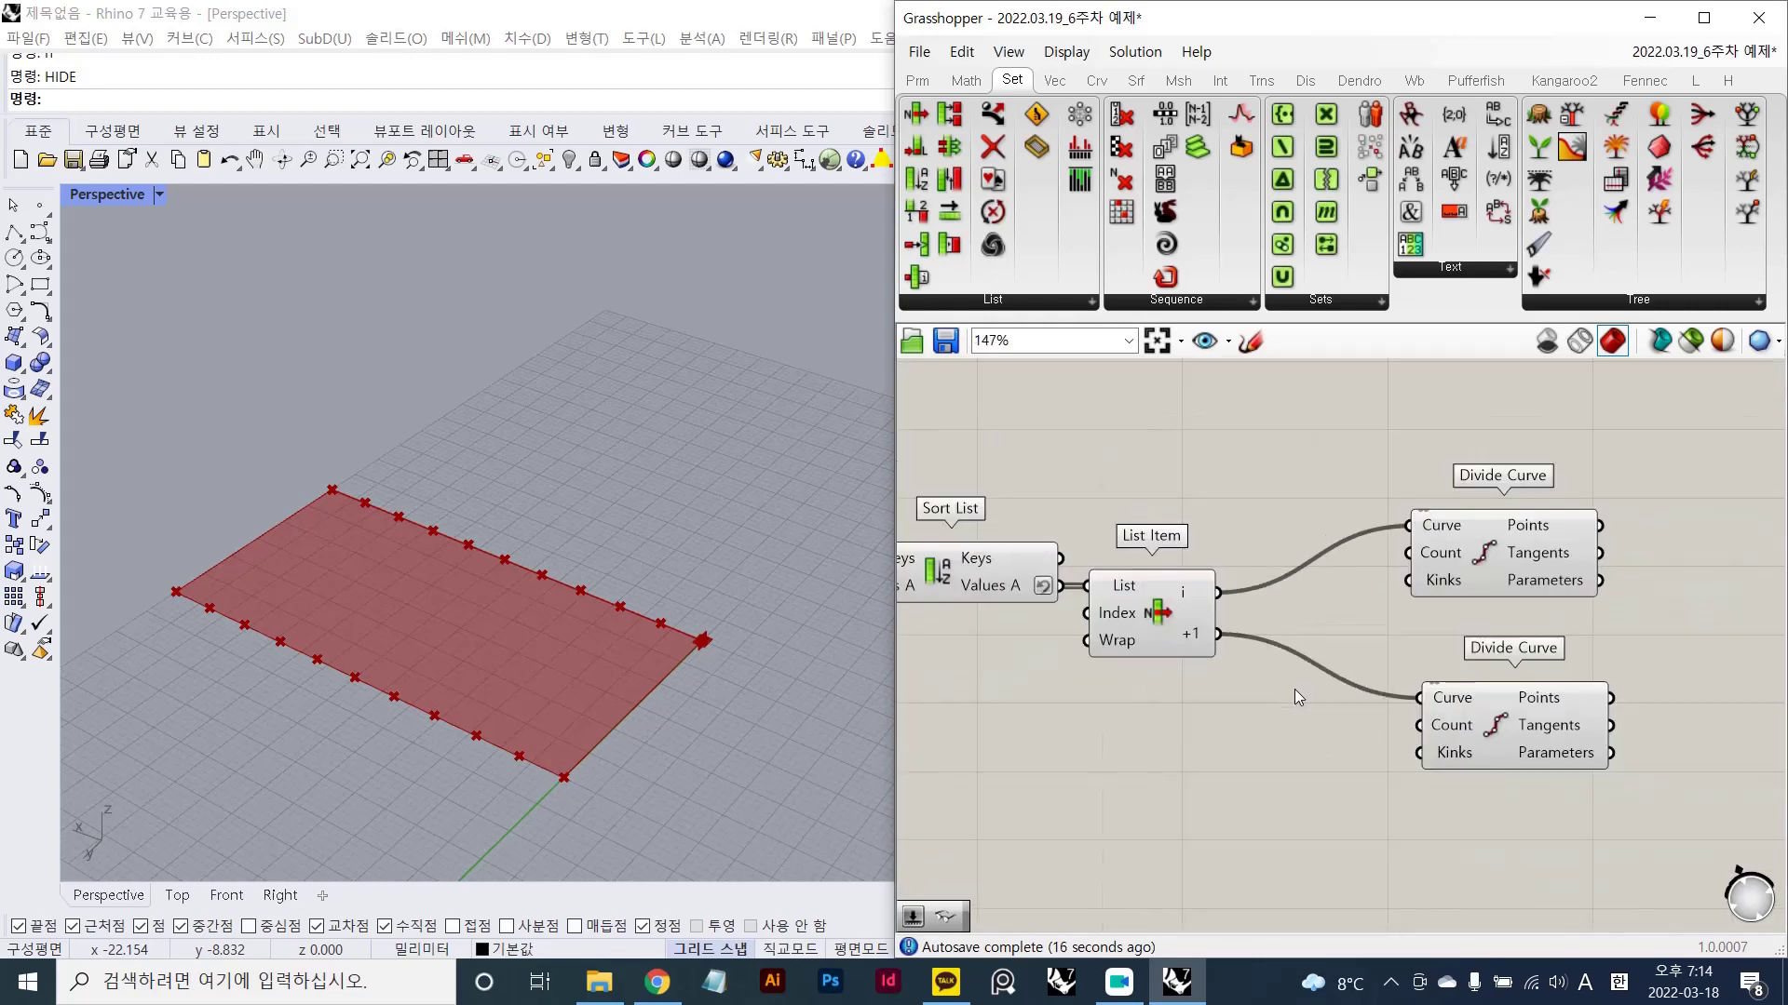
pyautogui.doubleClick(1171, 752)
pyautogui.write('100')
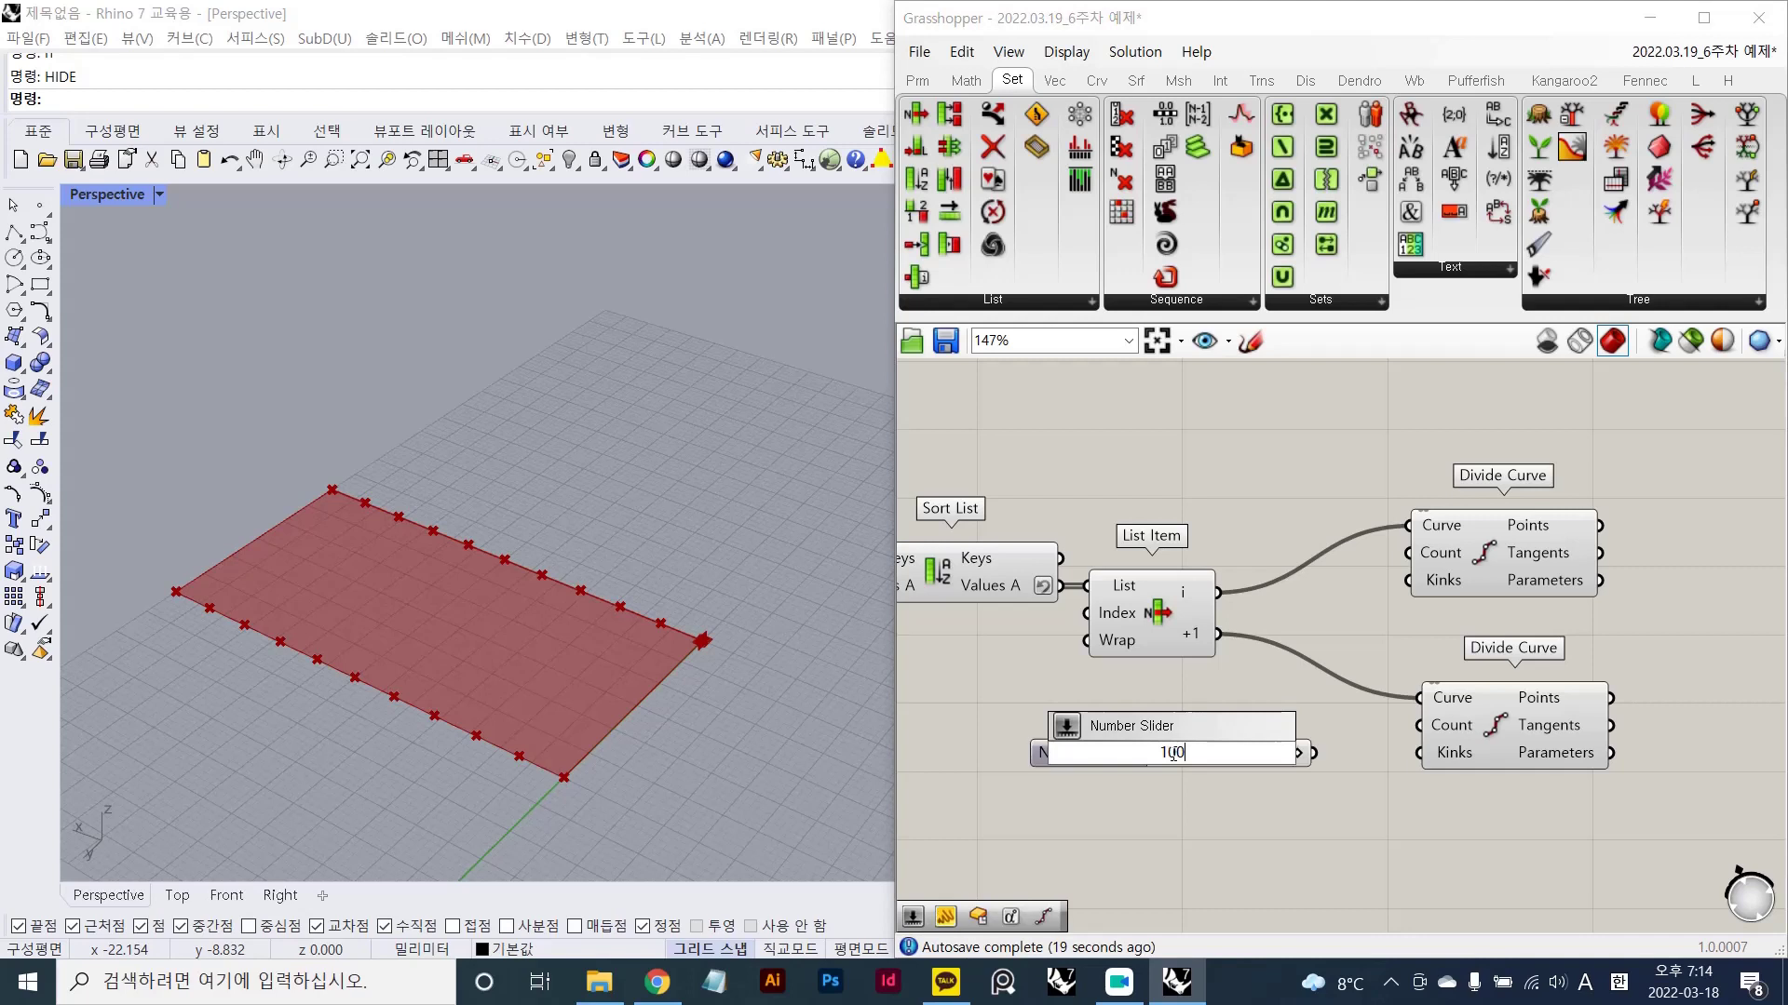
pyautogui.press('Return')
pyautogui.moveTo(1404, 556); pyautogui.dragTo(1297, 730)
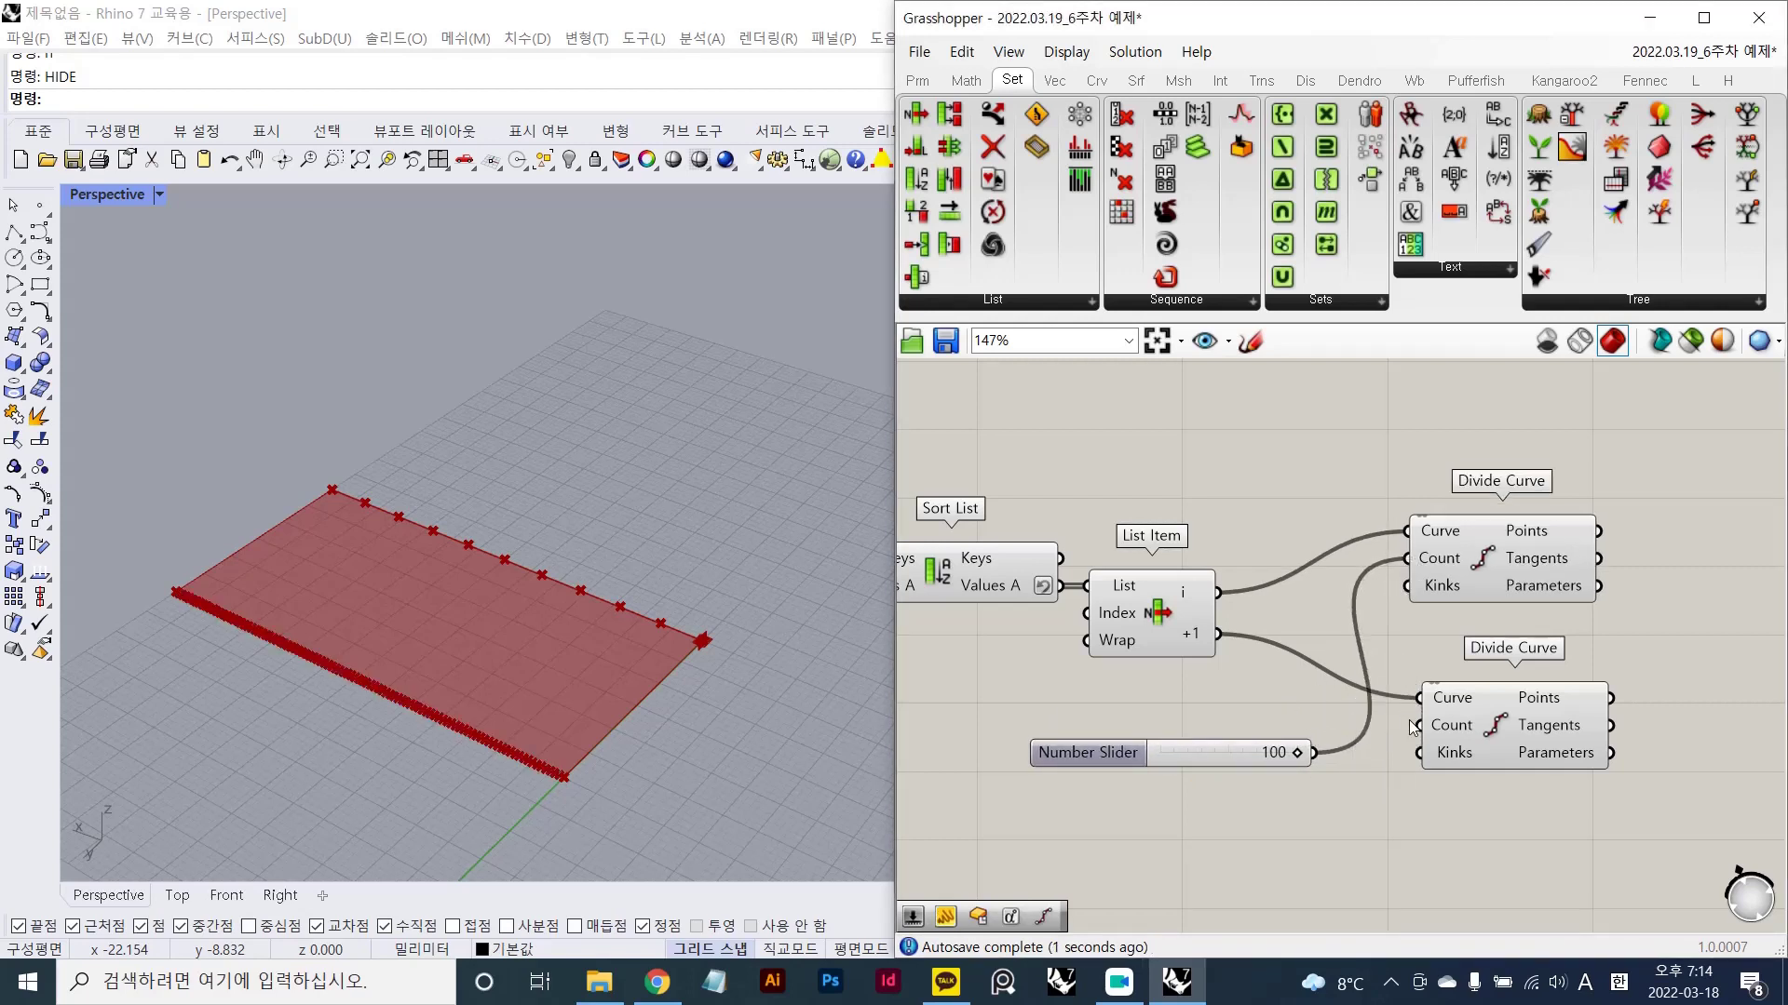
pyautogui.moveTo(1413, 727); pyautogui.dragTo(1312, 753)
pyautogui.scroll(5, 650, 595)
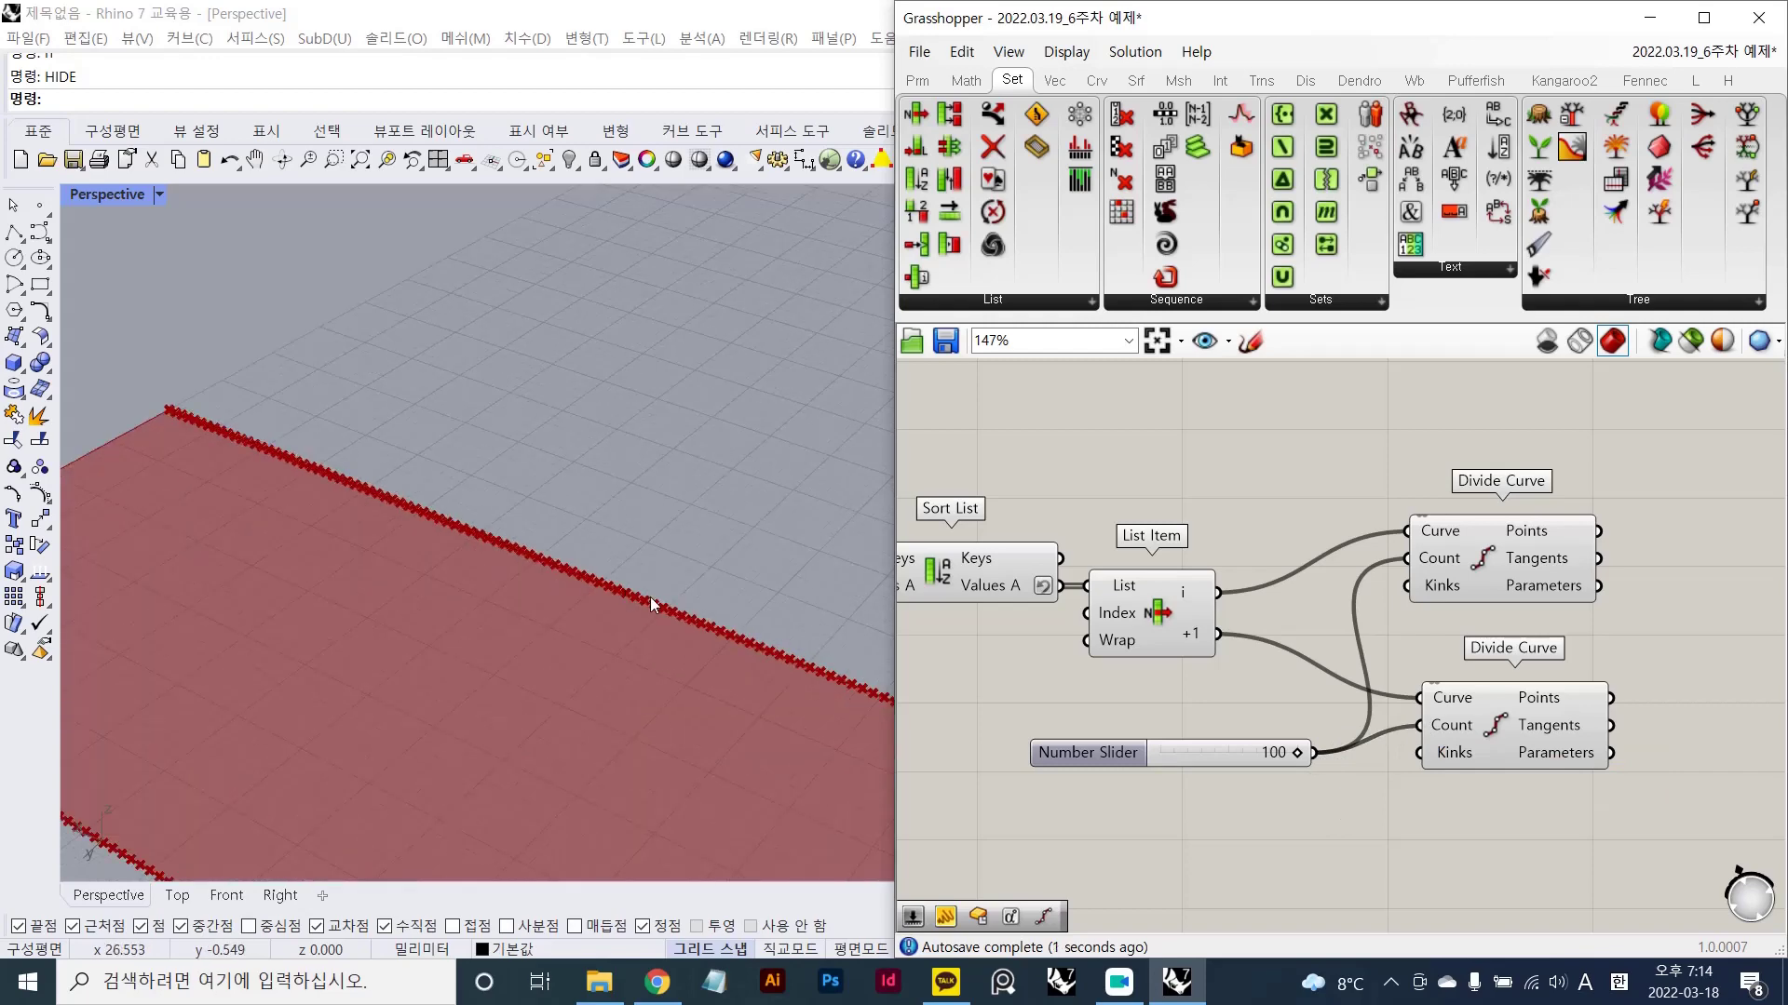
pyautogui.scroll(-5, 650, 595)
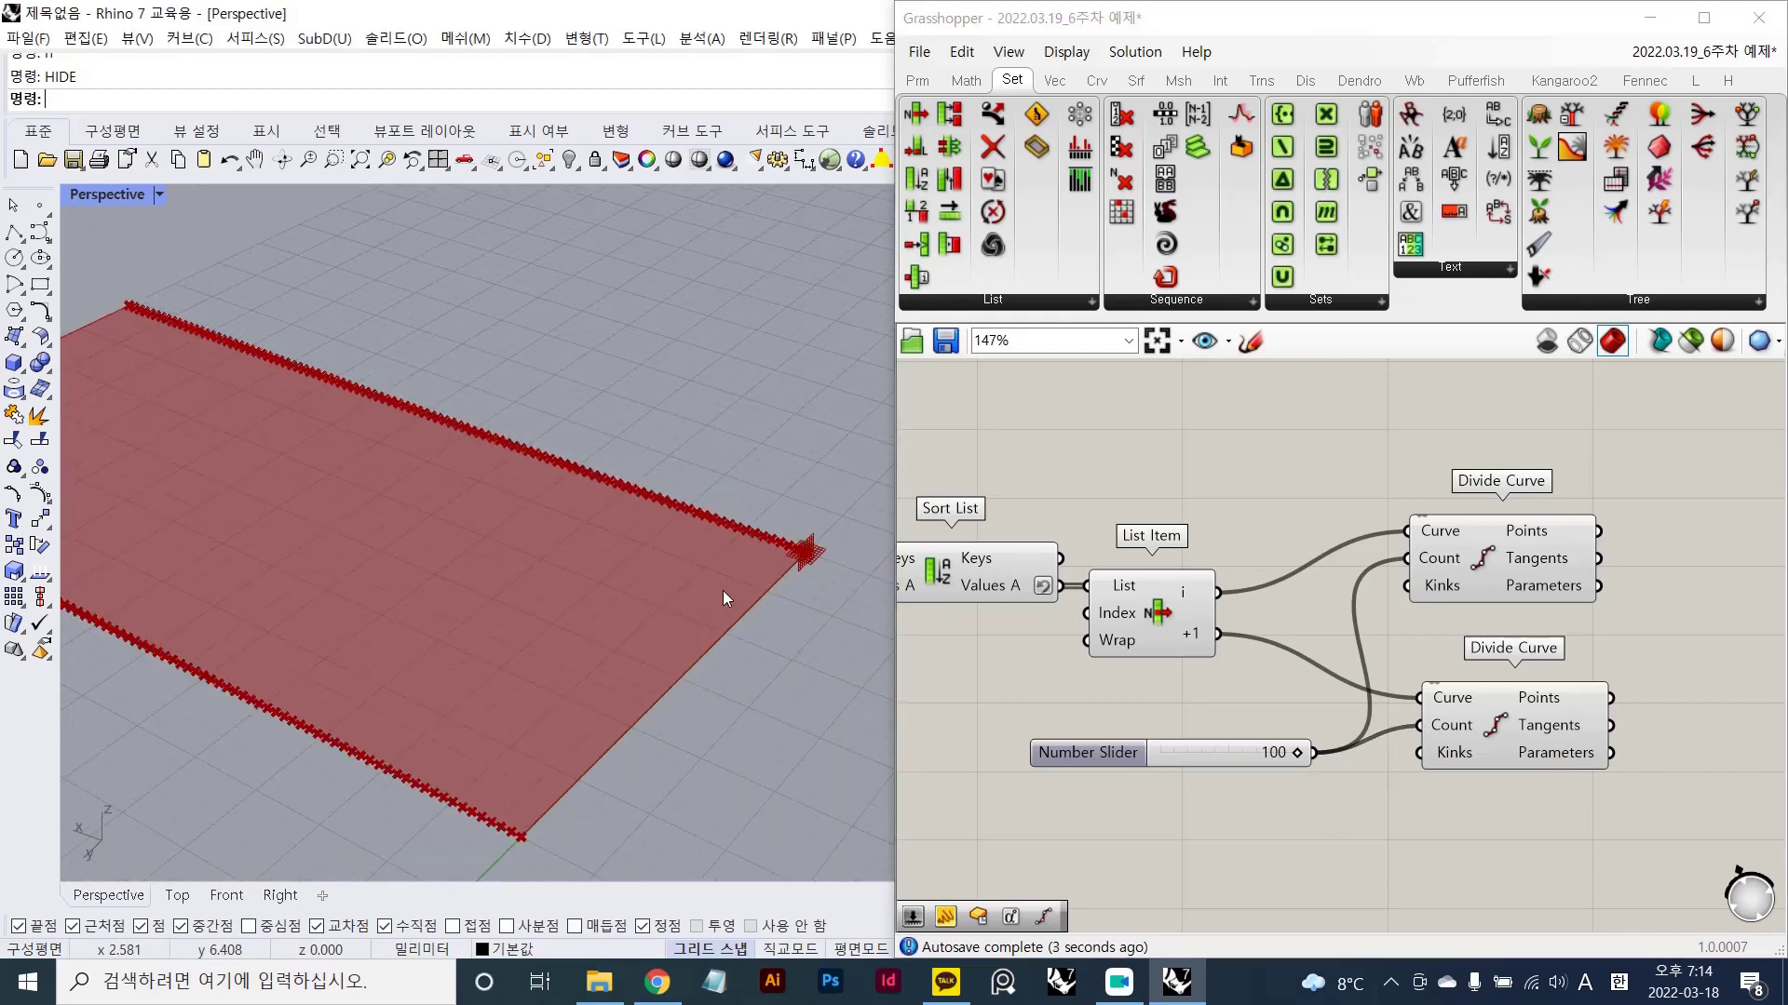
# - Add a Line component, connecting the upper Divide Curve's Points to Start Point and the lower one's Points to End Point
pyautogui.moveTo(1525, 533)
pyautogui.moveTo(1754, 595); pyautogui.dragTo(1454, 586, button='right')
pyautogui.doubleClick(1455, 585)
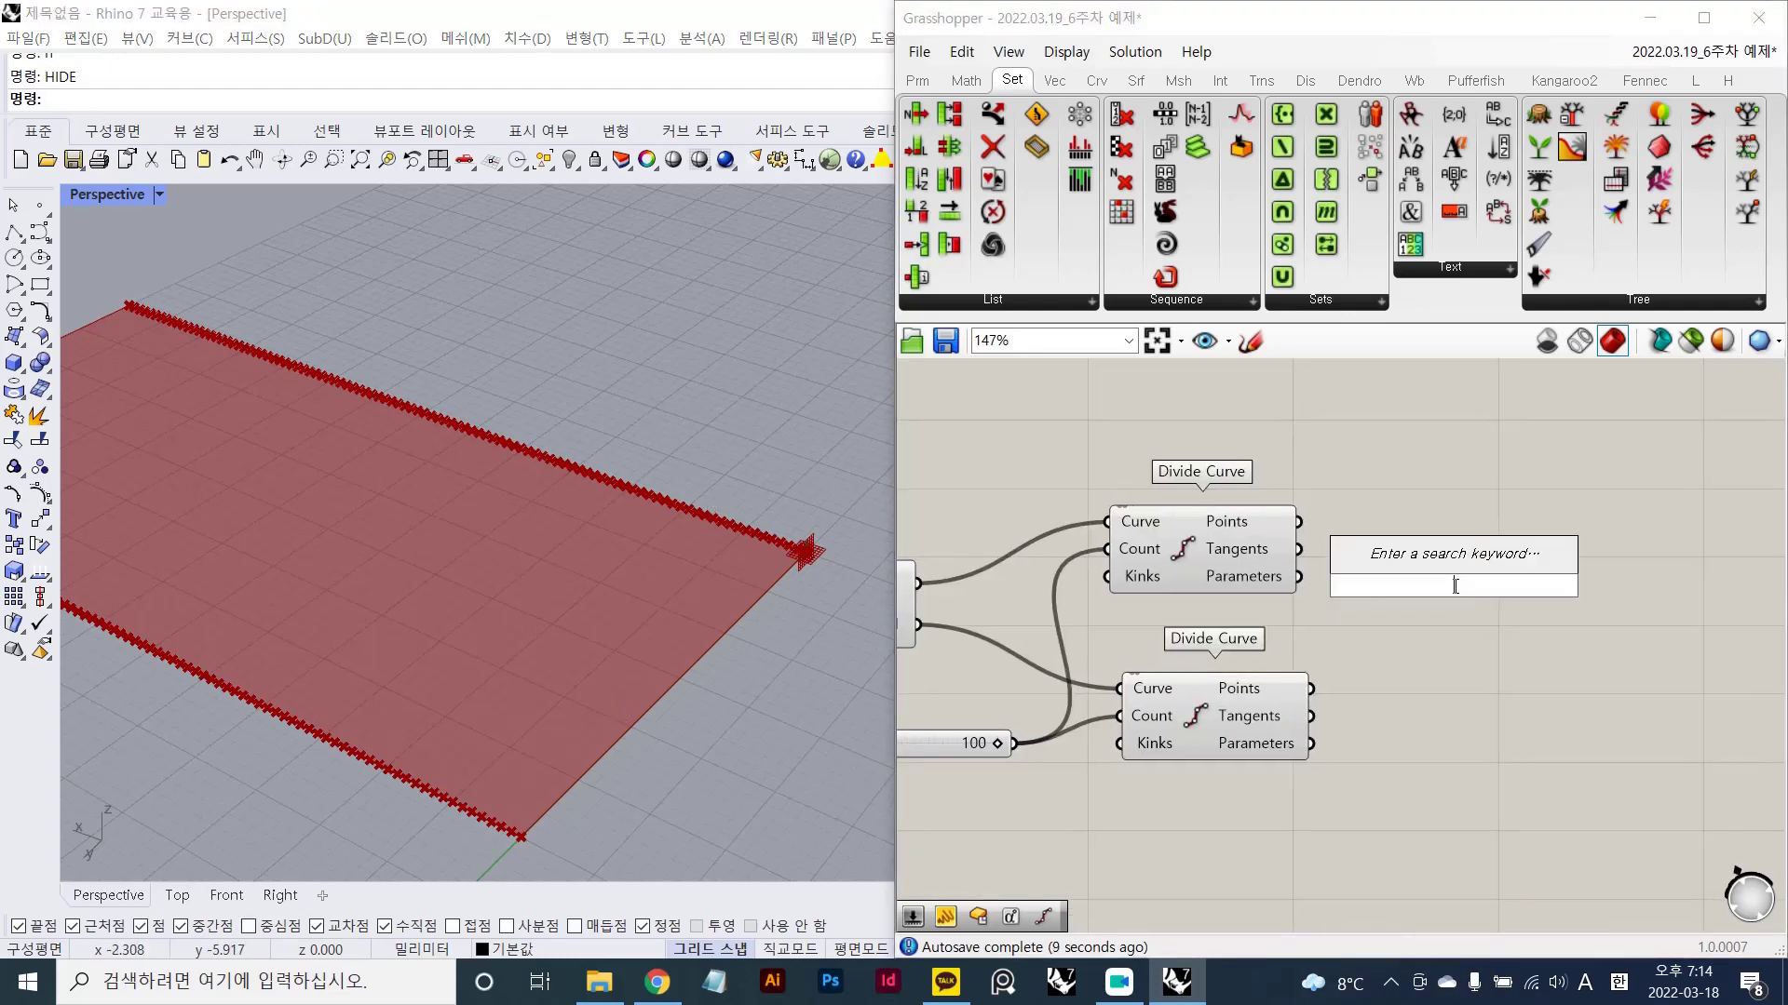
pyautogui.write('line')
pyautogui.press('Return')
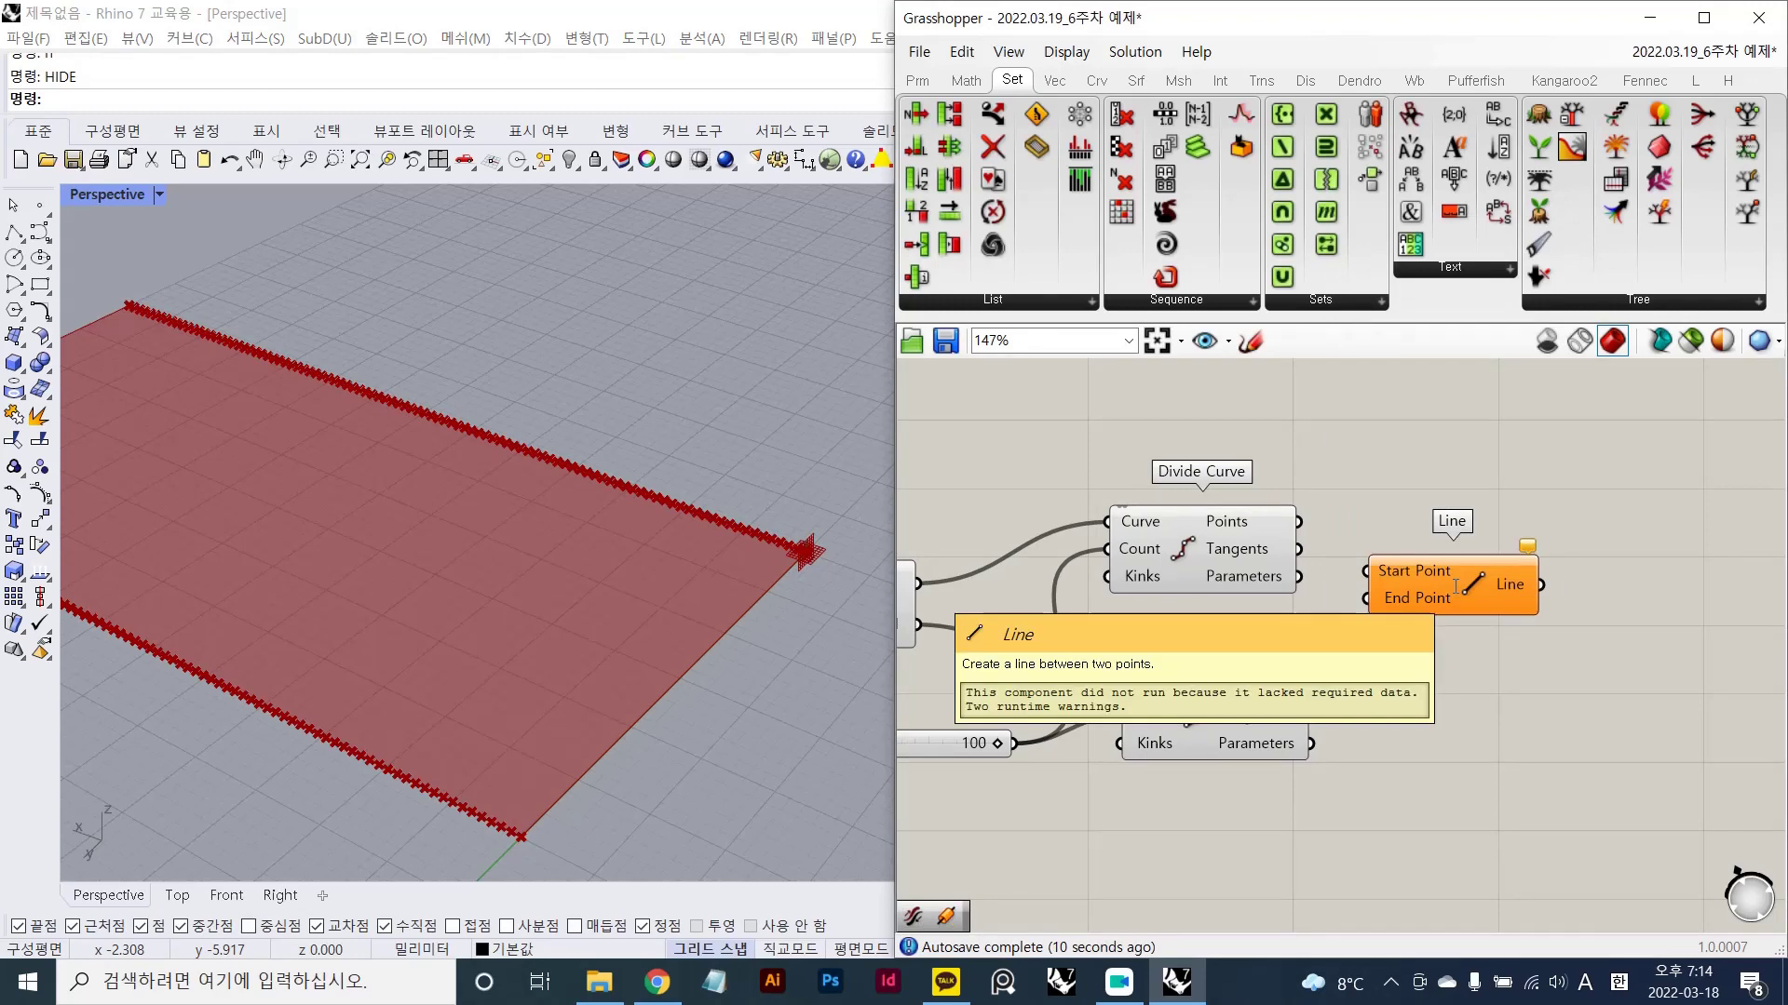
pyautogui.moveTo(1456, 587); pyautogui.dragTo(1301, 522)
pyautogui.moveTo(1411, 593); pyautogui.dragTo(1312, 688)
pyautogui.click(1432, 680)
pyautogui.moveTo(419, 496); pyautogui.dragTo(567, 553, button='right')
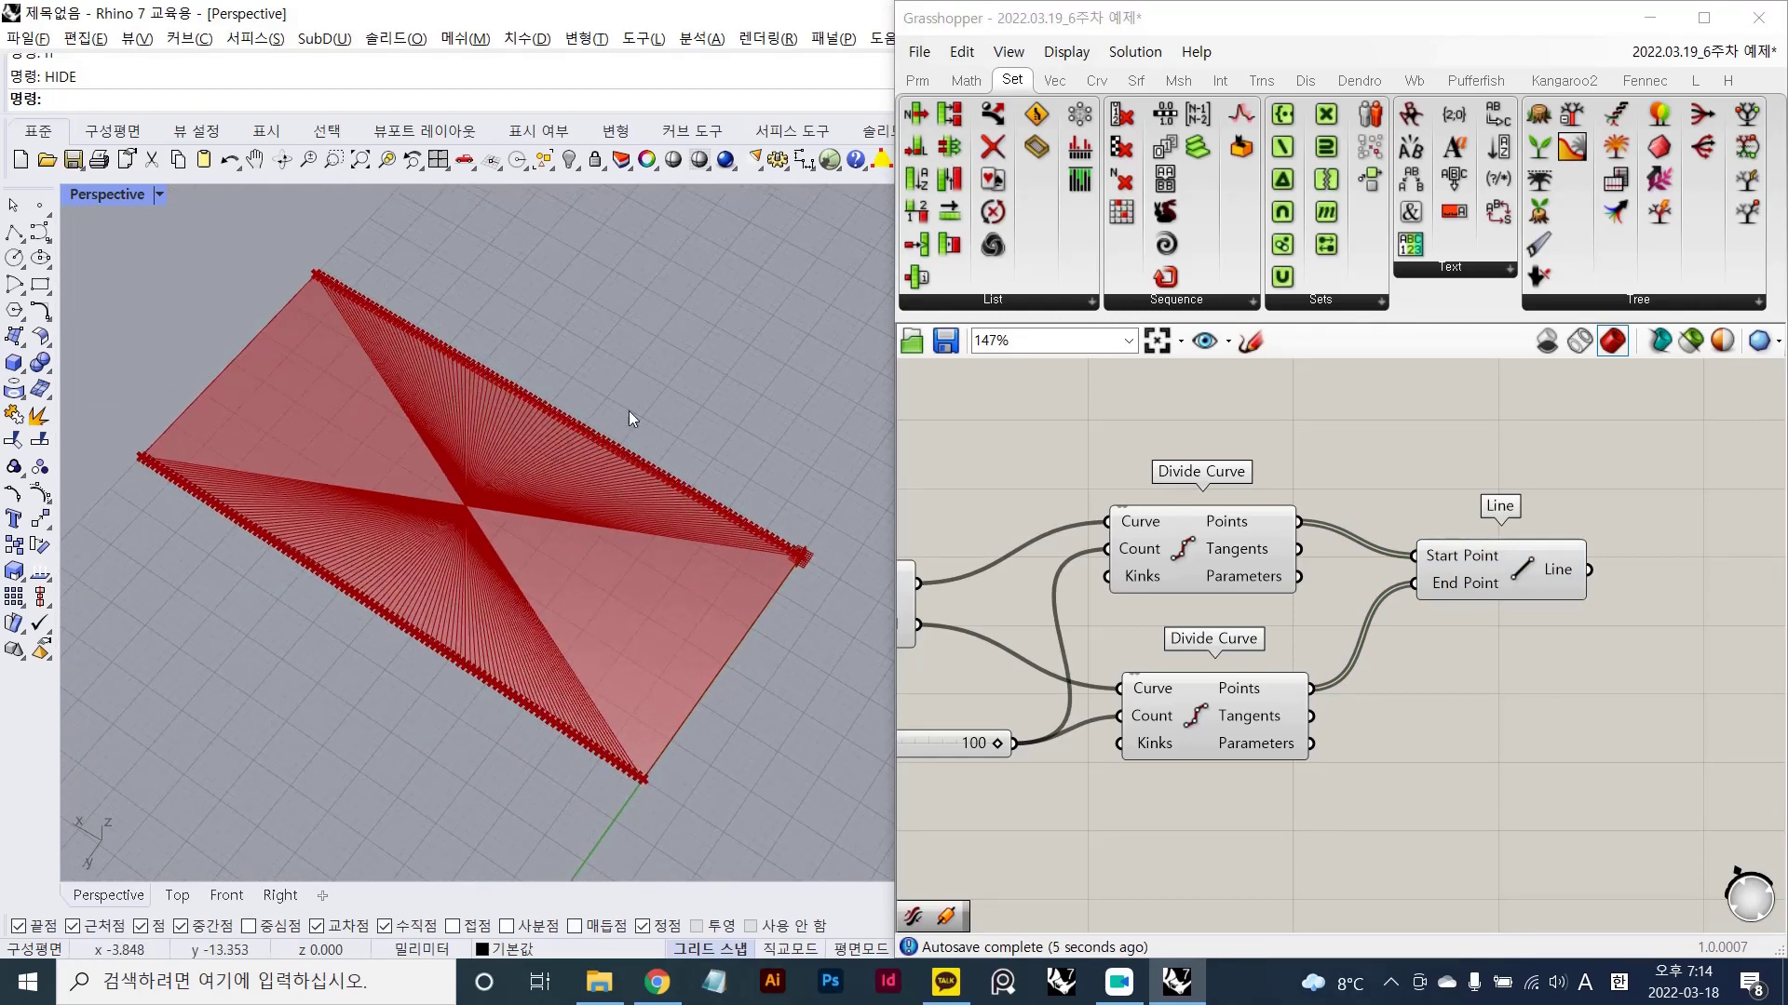
# - Capture the screen and annotate it with two red boxes beside the Divide Curve outputs, numbering the two components 1 and 2
pyautogui.press('Print')
pyautogui.moveTo(5, 103)
pyautogui.mouseDown()
pyautogui.moveTo(1405, 805)
pyautogui.moveTo(1716, 910)
pyautogui.mouseUp()
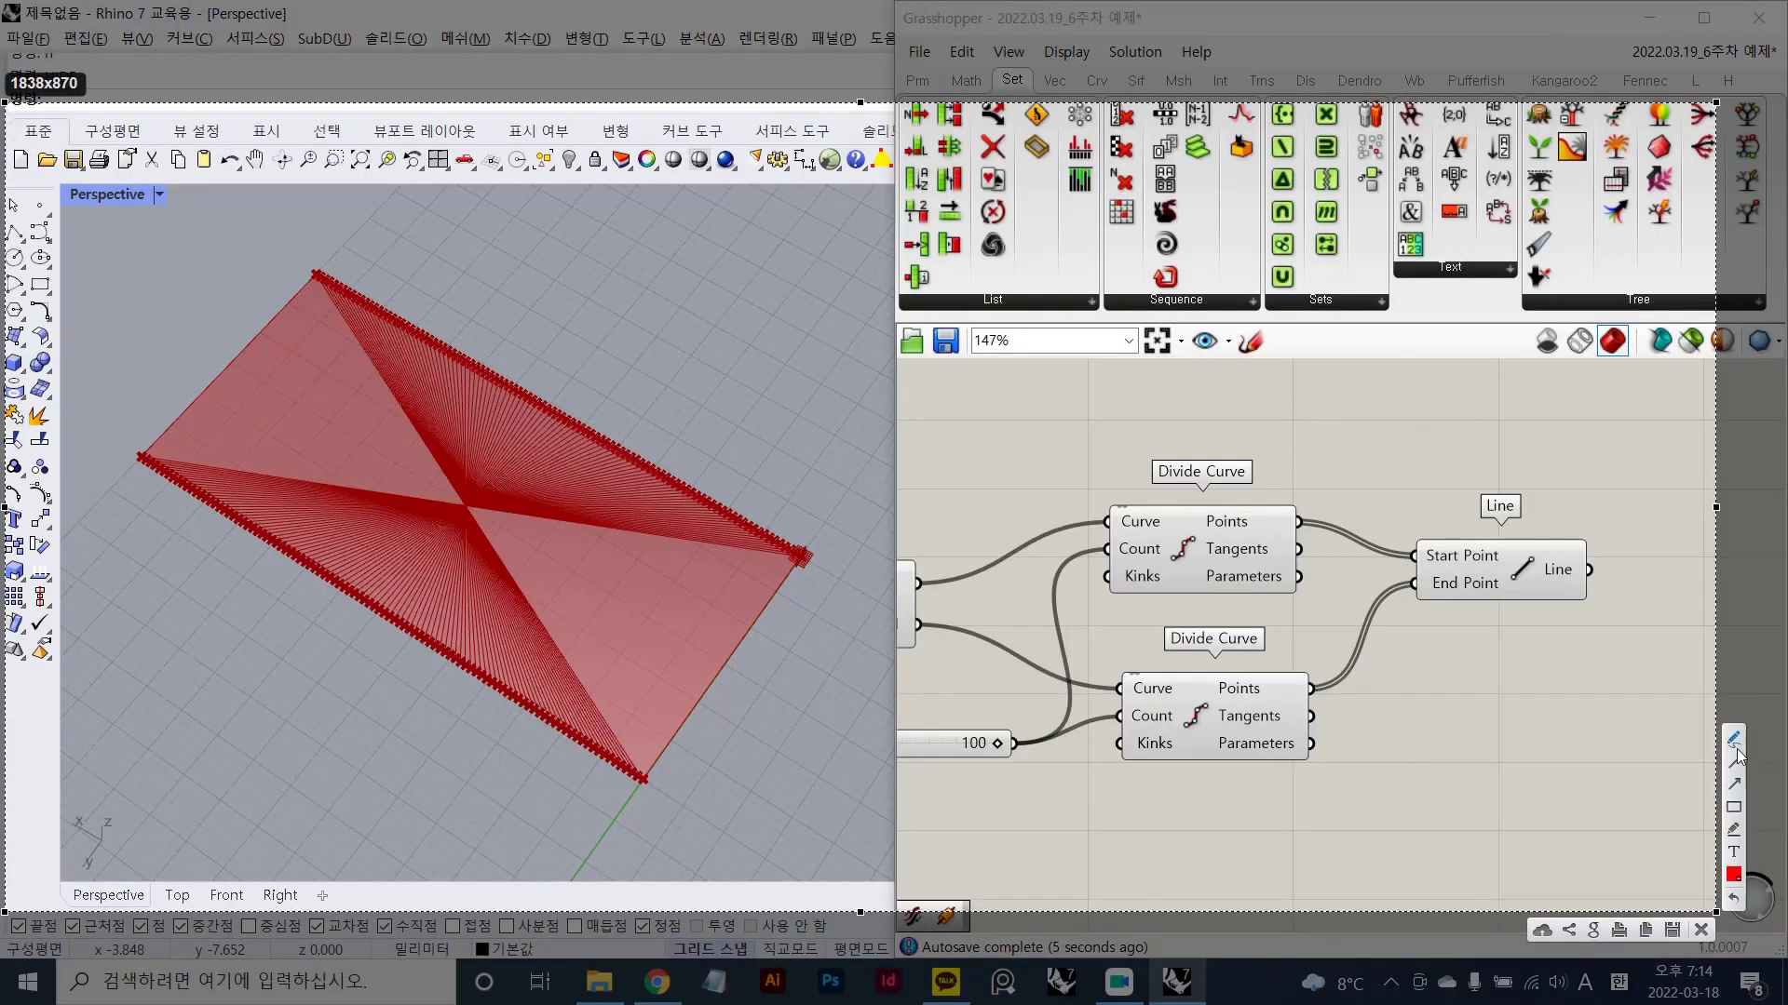
pyautogui.click(1734, 807)
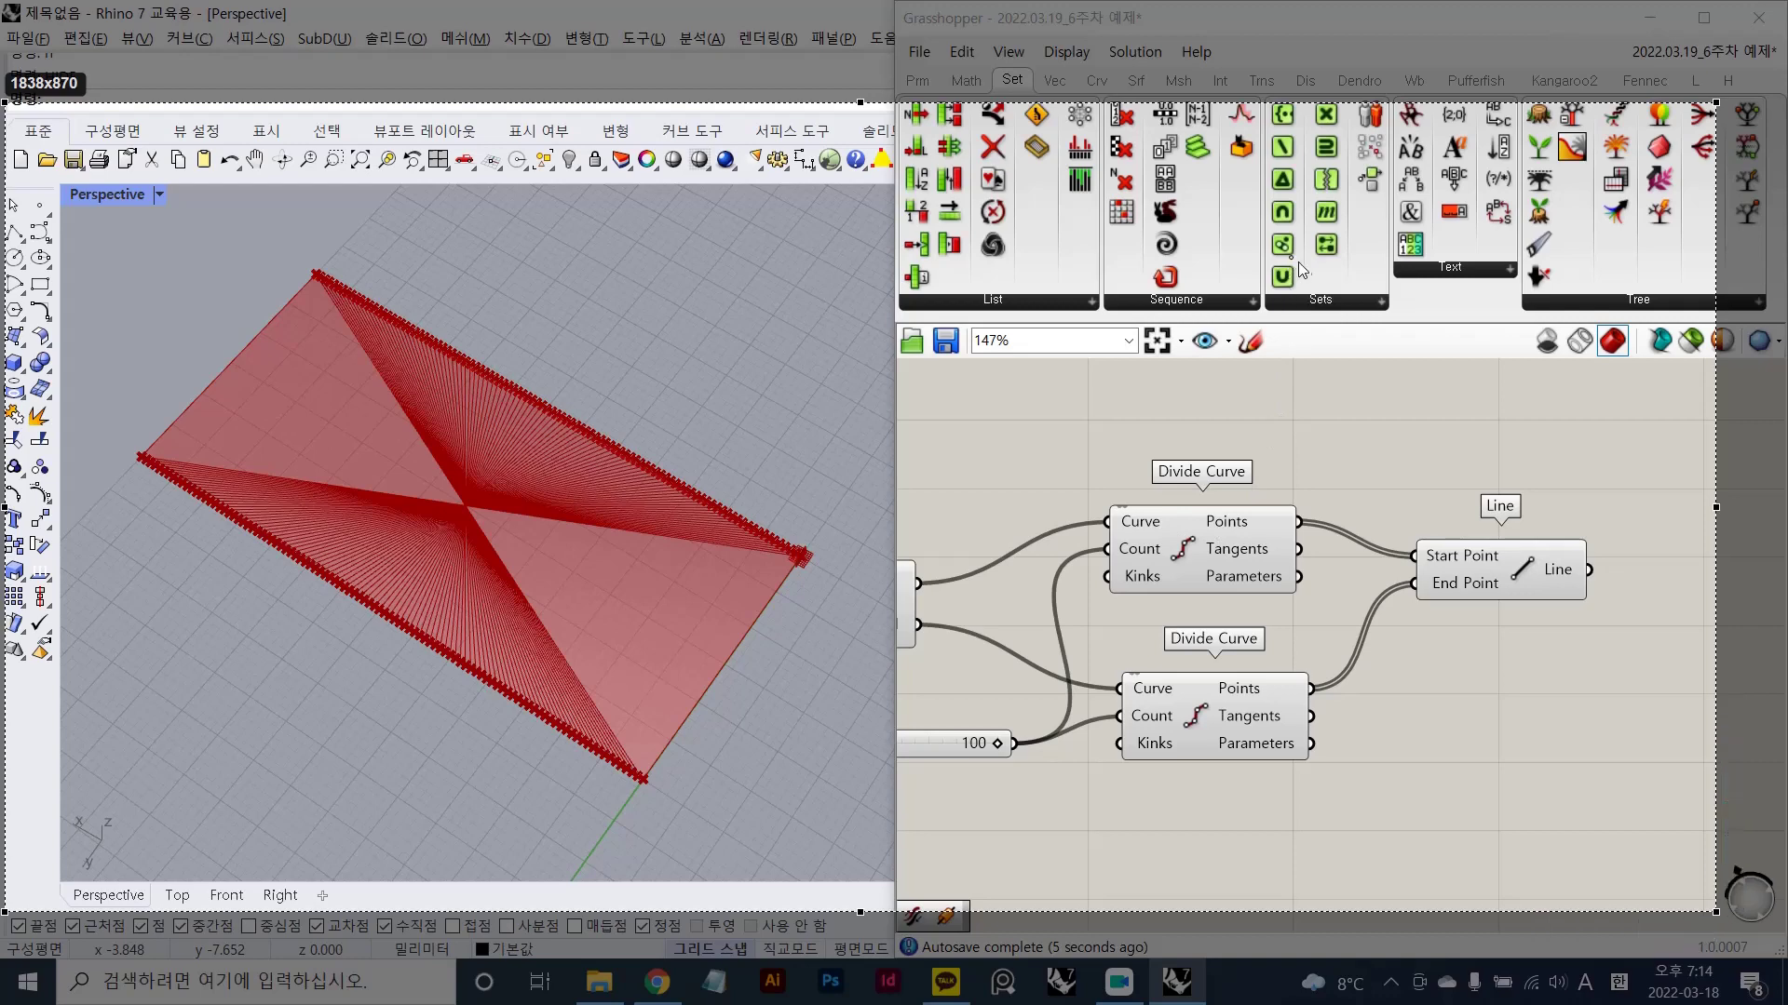
pyautogui.moveTo(1287, 257)
pyautogui.mouseDown()
pyautogui.moveTo(1481, 465)
pyautogui.moveTo(1493, 547)
pyautogui.mouseUp()
pyautogui.moveTo(1307, 628)
pyautogui.mouseDown()
pyautogui.moveTo(1474, 863)
pyautogui.moveTo(1527, 905)
pyautogui.mouseUp()
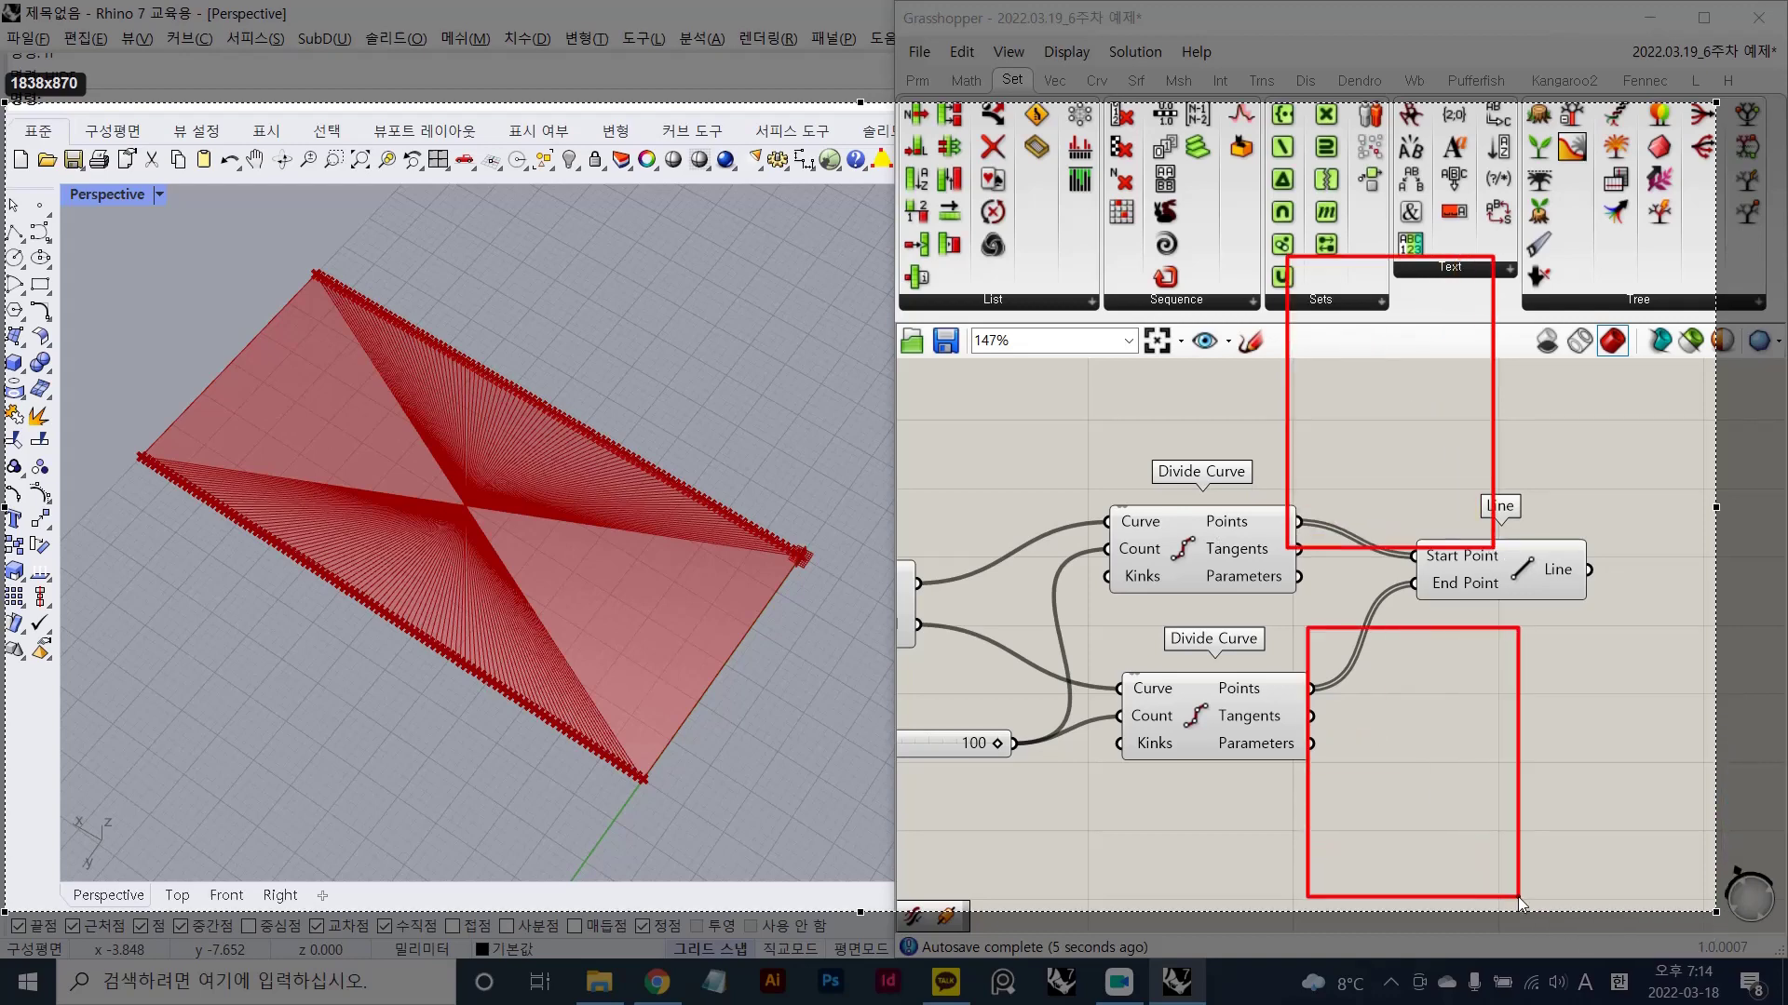
pyautogui.moveTo(1204, 484)
pyautogui.mouseDown()
pyautogui.moveTo(1227, 440)
pyautogui.moveTo(1175, 430)
pyautogui.moveTo(1207, 404)
pyautogui.moveTo(1201, 430)
pyautogui.mouseUp()
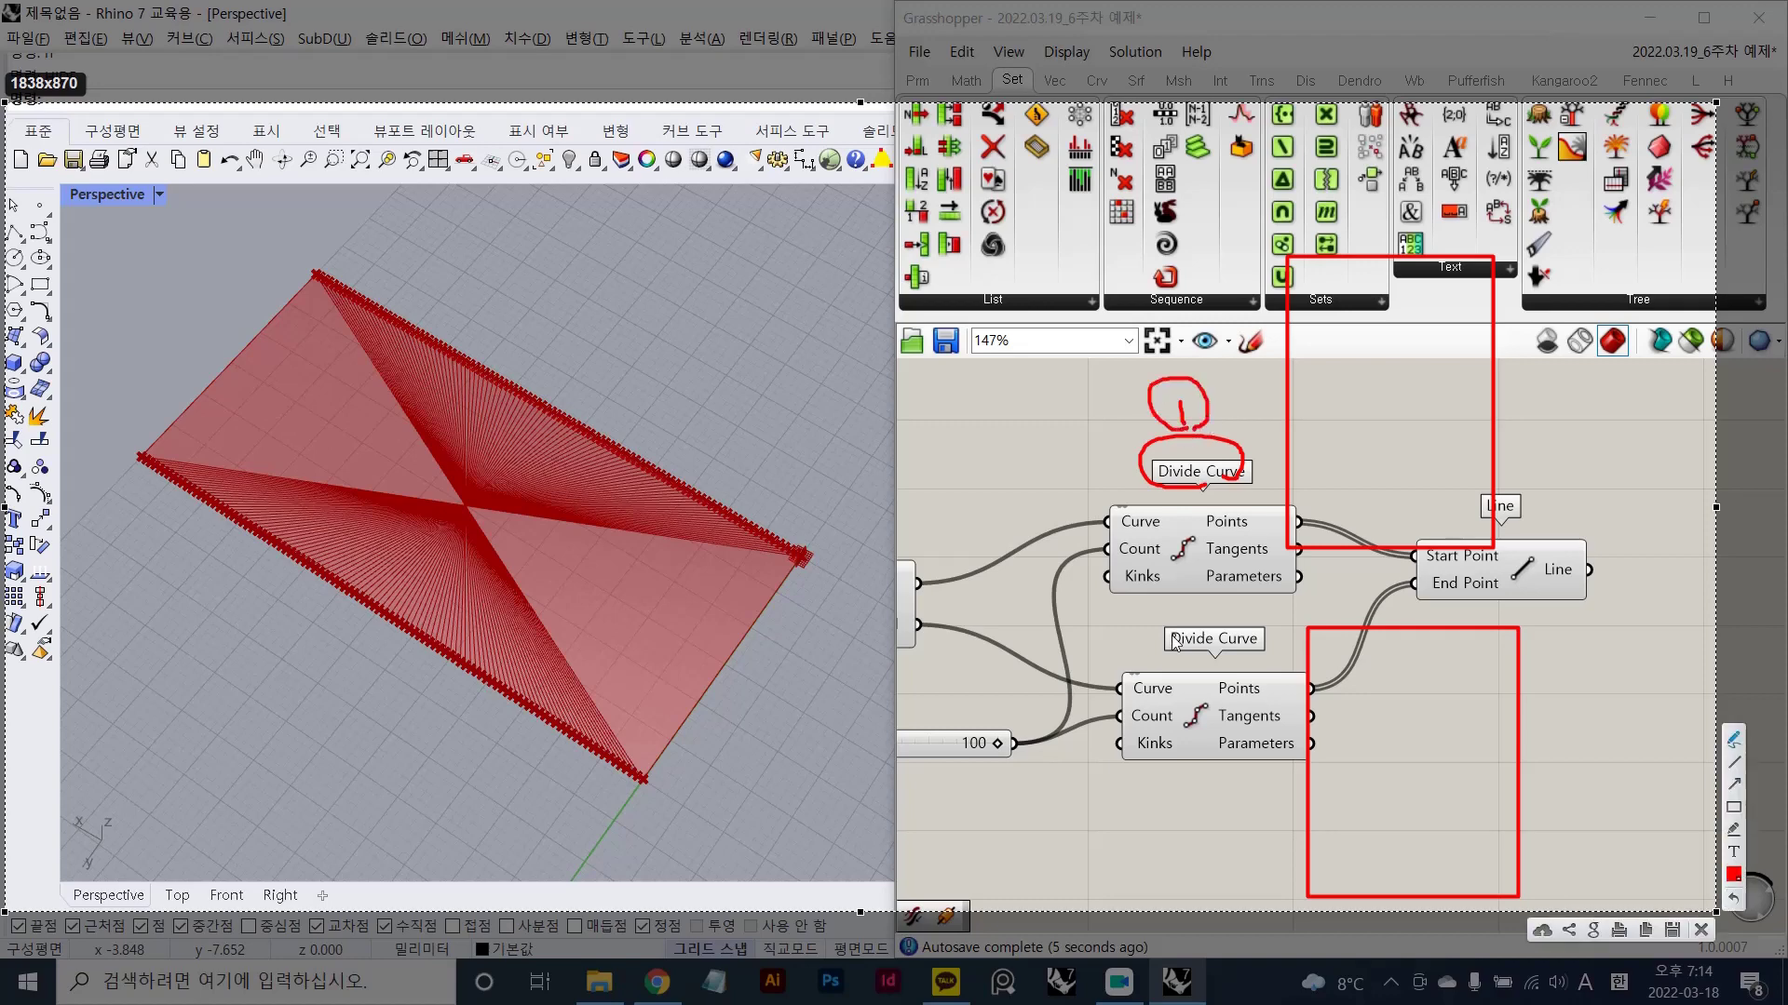
pyautogui.moveTo(1188, 618); pyautogui.dragTo(1212, 653)
pyautogui.hotkey('ctrl', 'z')
# - Fill the two red boxes with rows representing list items and label the boxes 1 and 2
pyautogui.moveTo(1282, 299); pyautogui.dragTo(1521, 296)
pyautogui.moveTo(1454, 220); pyautogui.dragTo(1455, 255)
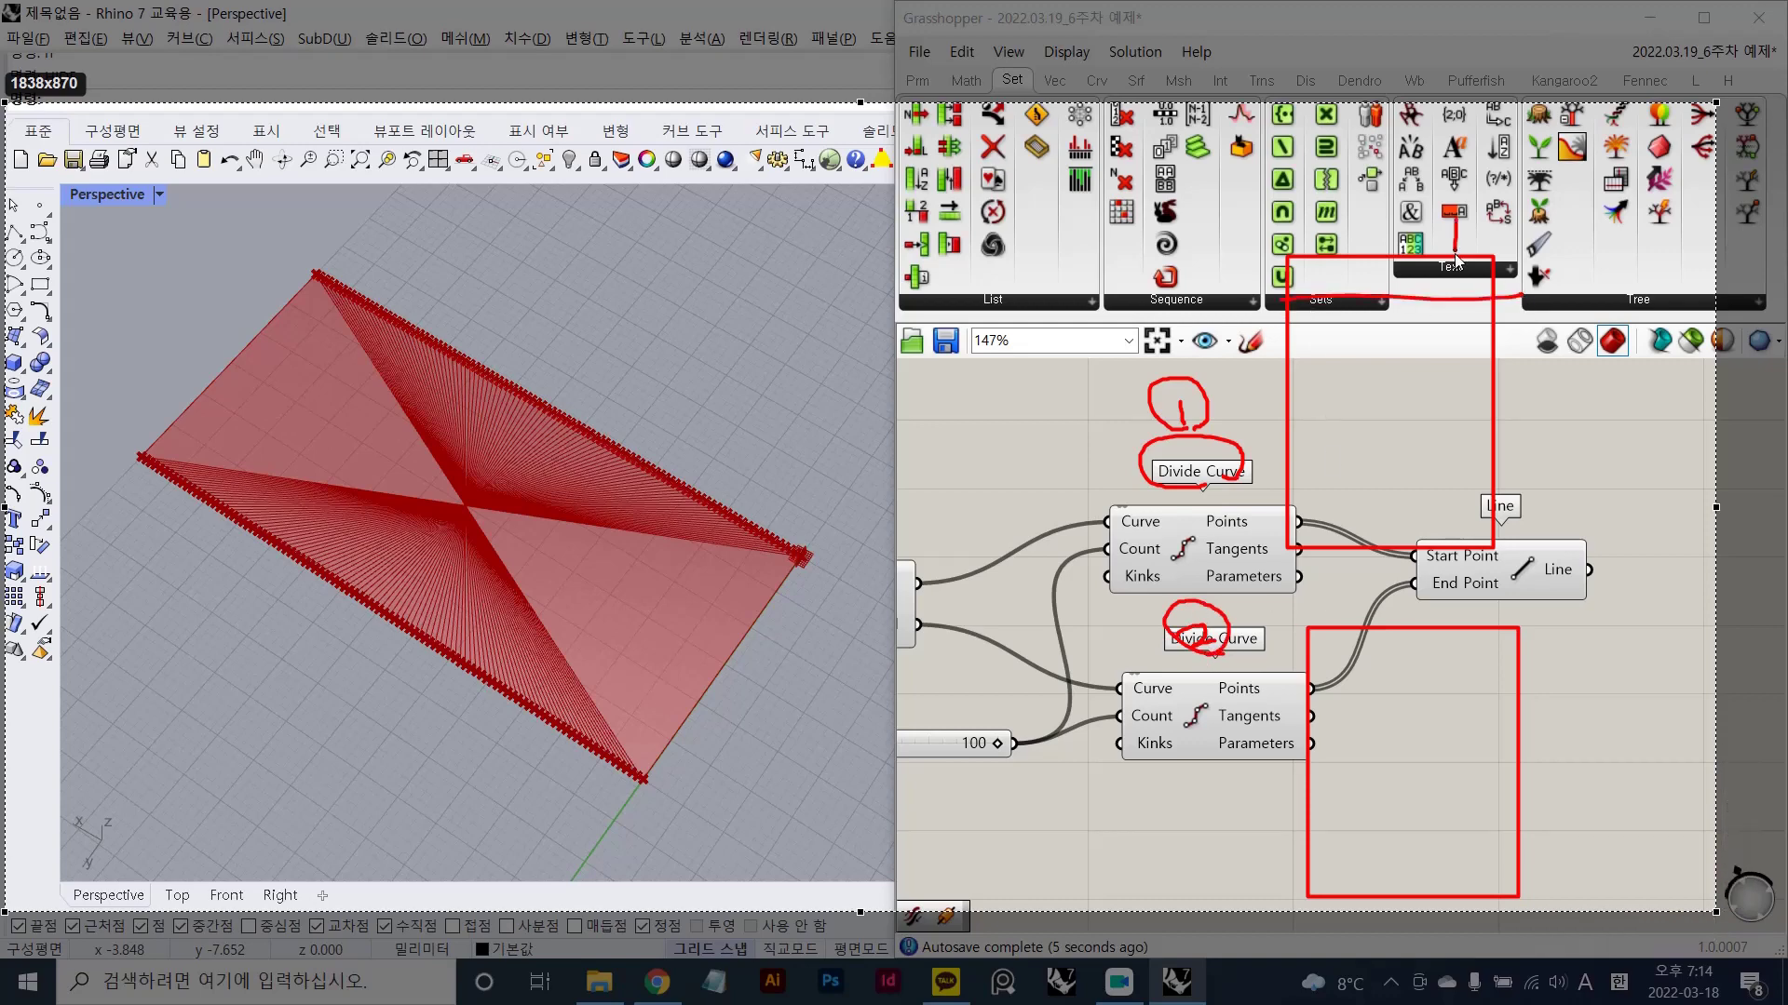
pyautogui.moveTo(1462, 177); pyautogui.dragTo(1441, 275)
pyautogui.moveTo(1297, 652)
pyautogui.mouseDown()
pyautogui.moveTo(1495, 630)
pyautogui.moveTo(1483, 642)
pyautogui.mouseUp()
pyautogui.moveTo(1301, 328); pyautogui.dragTo(1527, 347)
pyautogui.moveTo(1298, 407); pyautogui.dragTo(1518, 404)
pyautogui.moveTo(1244, 435); pyautogui.dragTo(1501, 435)
pyautogui.moveTo(1299, 490); pyautogui.dragTo(1501, 488)
pyautogui.moveTo(1283, 512); pyautogui.dragTo(1544, 518)
pyautogui.click(1276, 692)
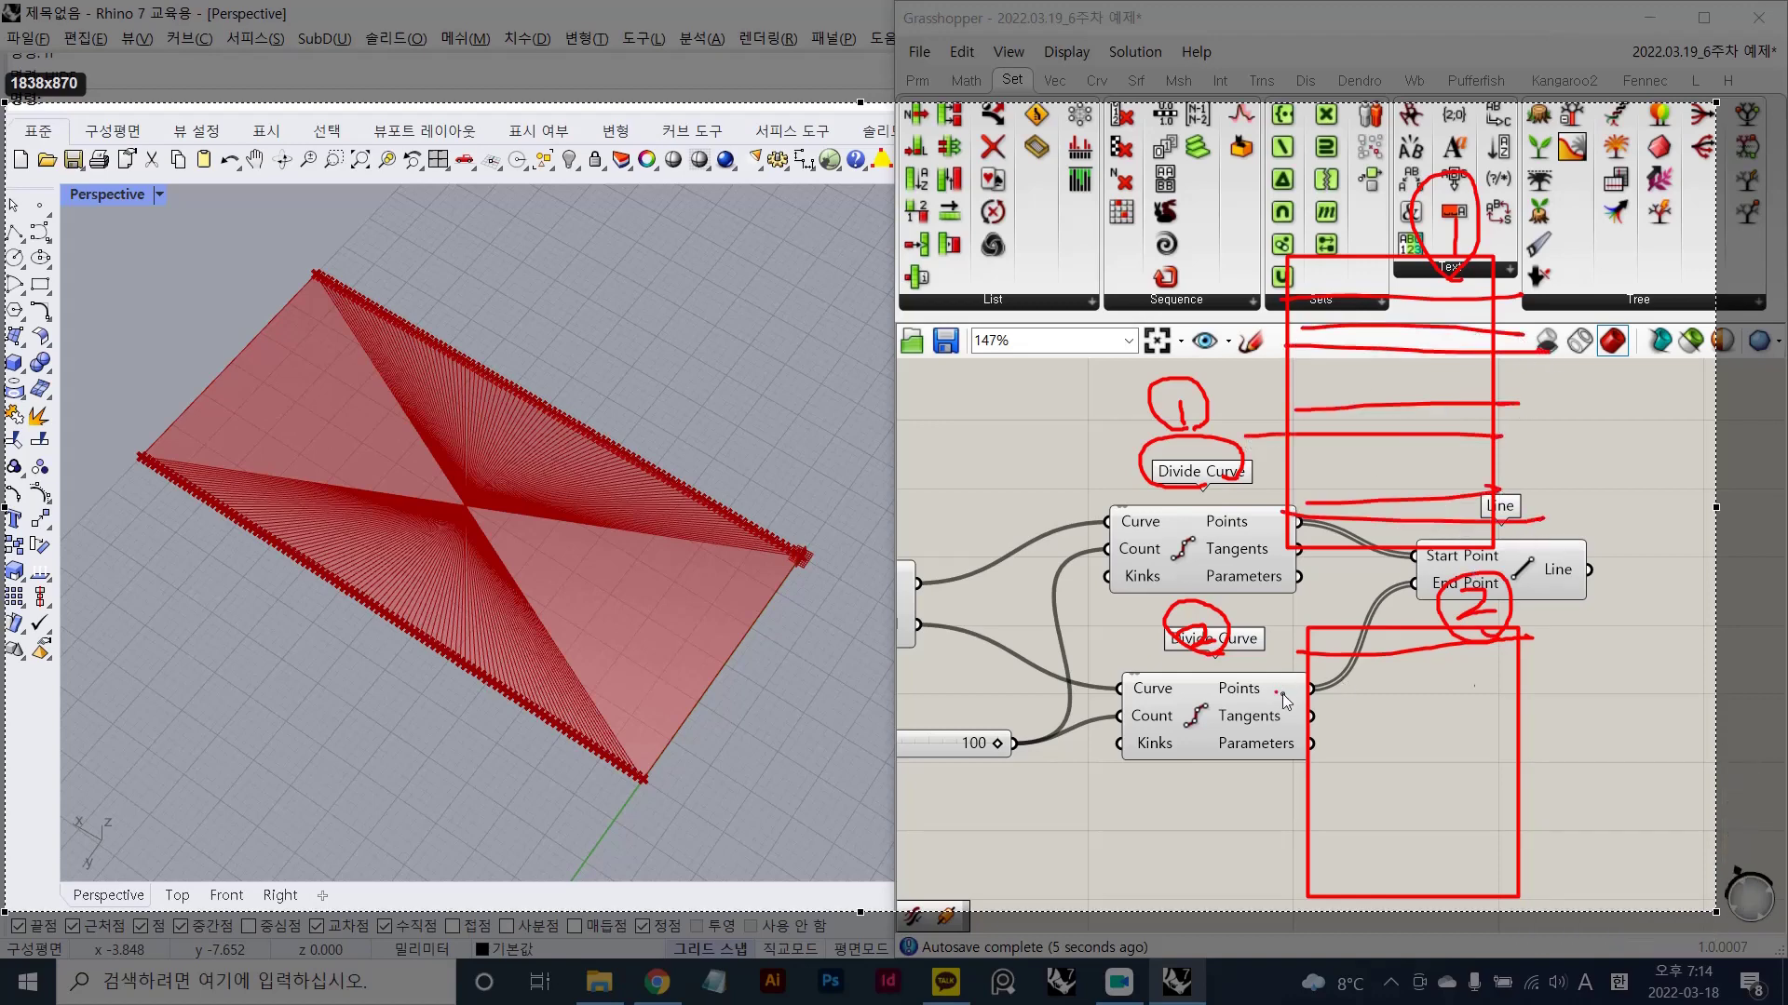
pyautogui.moveTo(1275, 692); pyautogui.dragTo(1574, 674)
pyautogui.moveTo(1289, 718); pyautogui.dragTo(1545, 707)
pyautogui.moveTo(1294, 759); pyautogui.dragTo(1606, 745)
pyautogui.moveTo(1284, 819); pyautogui.dragTo(1546, 781)
pyautogui.moveTo(1229, 830); pyautogui.dragTo(1559, 813)
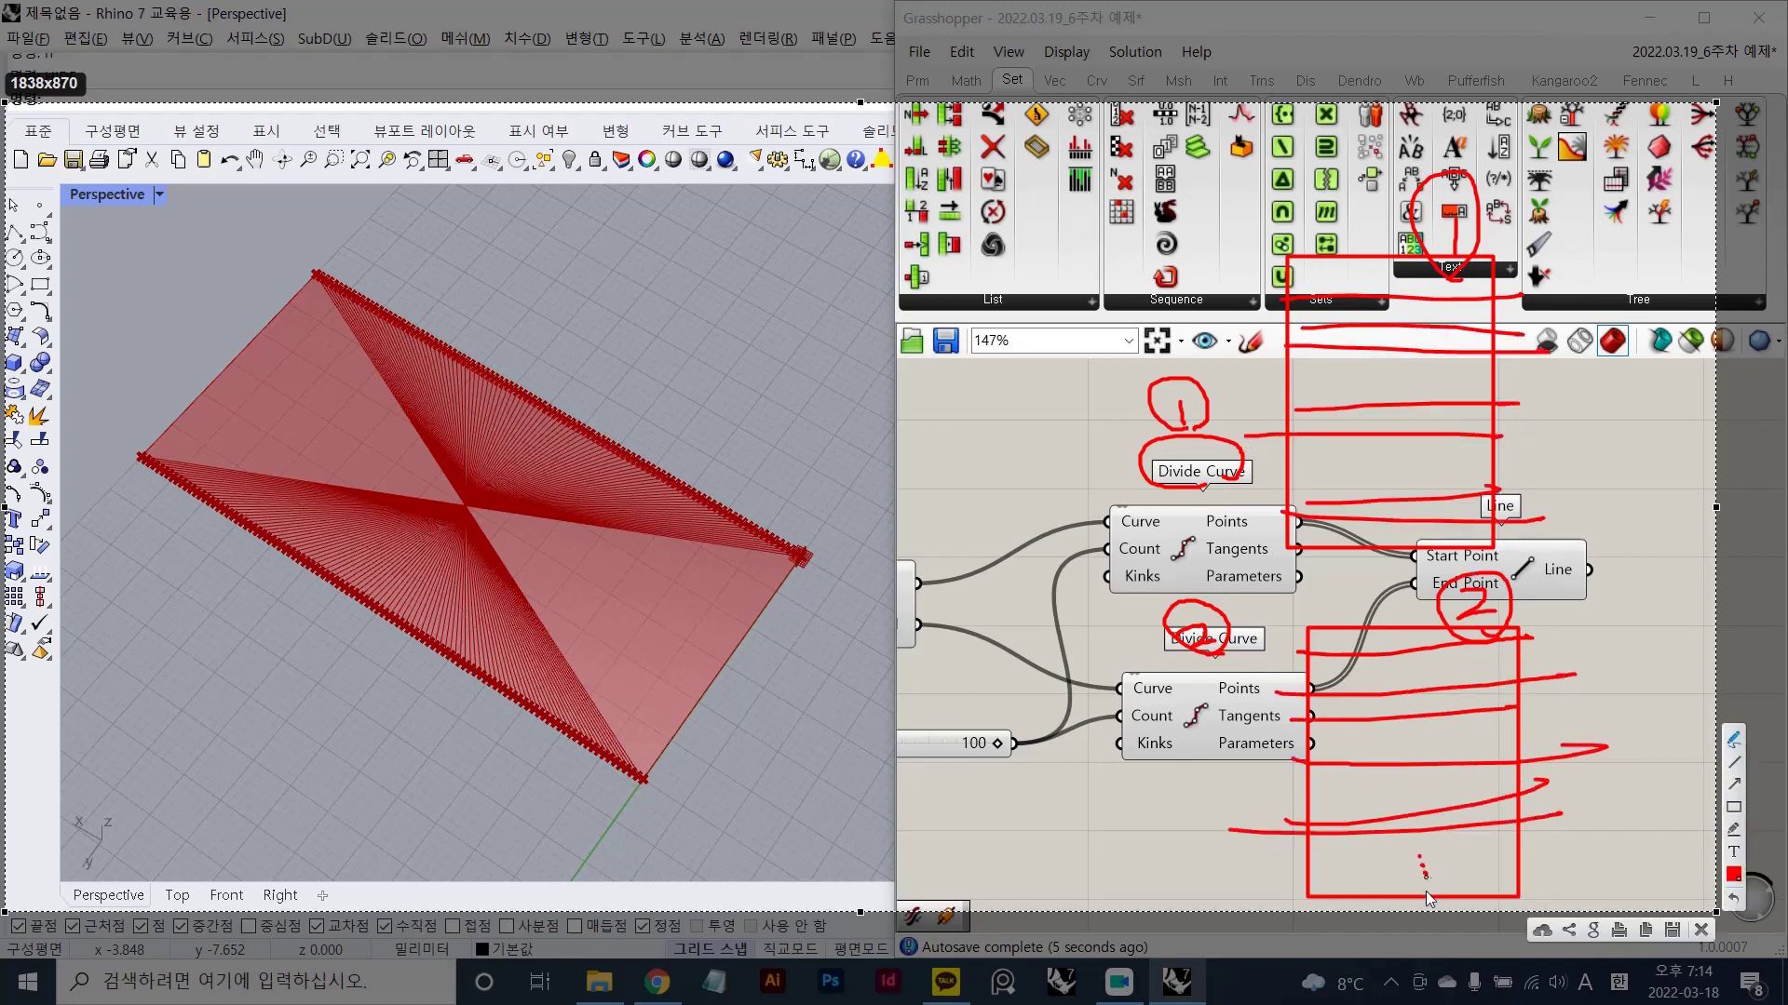
pyautogui.click(1392, 536)
# - Mark the first row of each annotated list and link the two rows with a curved arrow
pyautogui.moveTo(1538, 308)
pyautogui.mouseDown()
pyautogui.moveTo(1350, 331)
pyautogui.moveTo(1524, 312)
pyautogui.mouseUp()
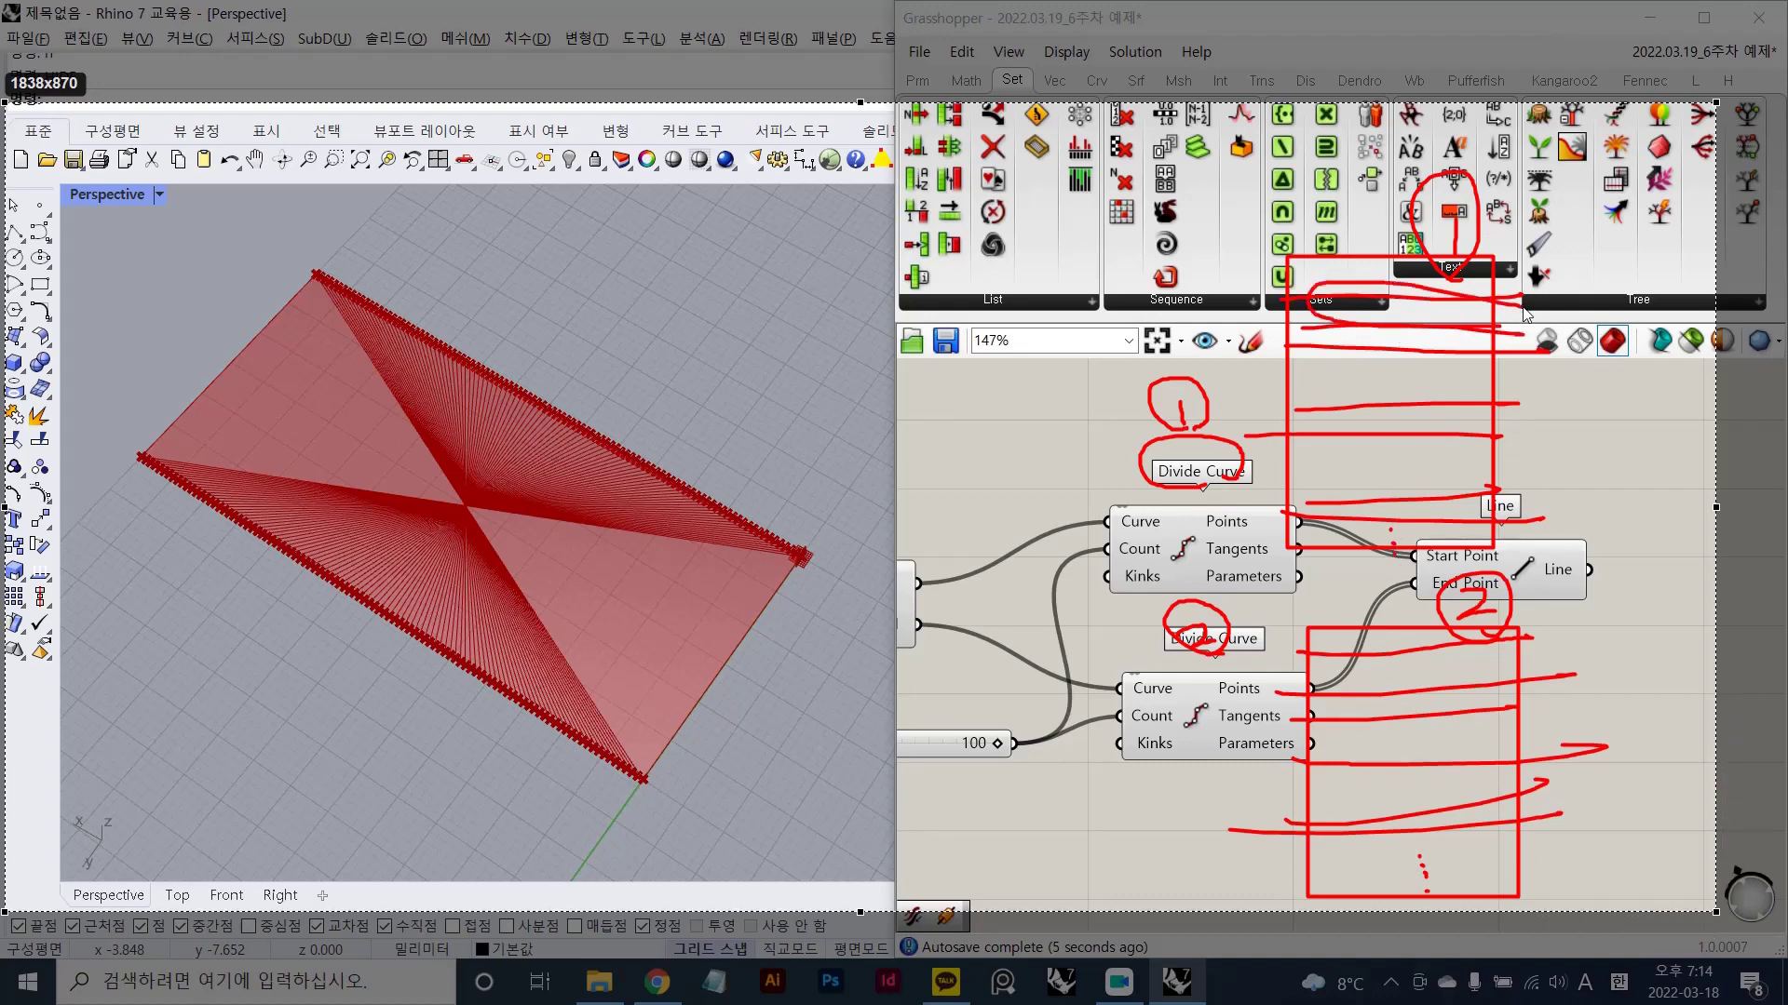
pyautogui.moveTo(1331, 672); pyautogui.dragTo(1327, 664)
pyautogui.moveTo(1312, 298); pyautogui.dragTo(1322, 302)
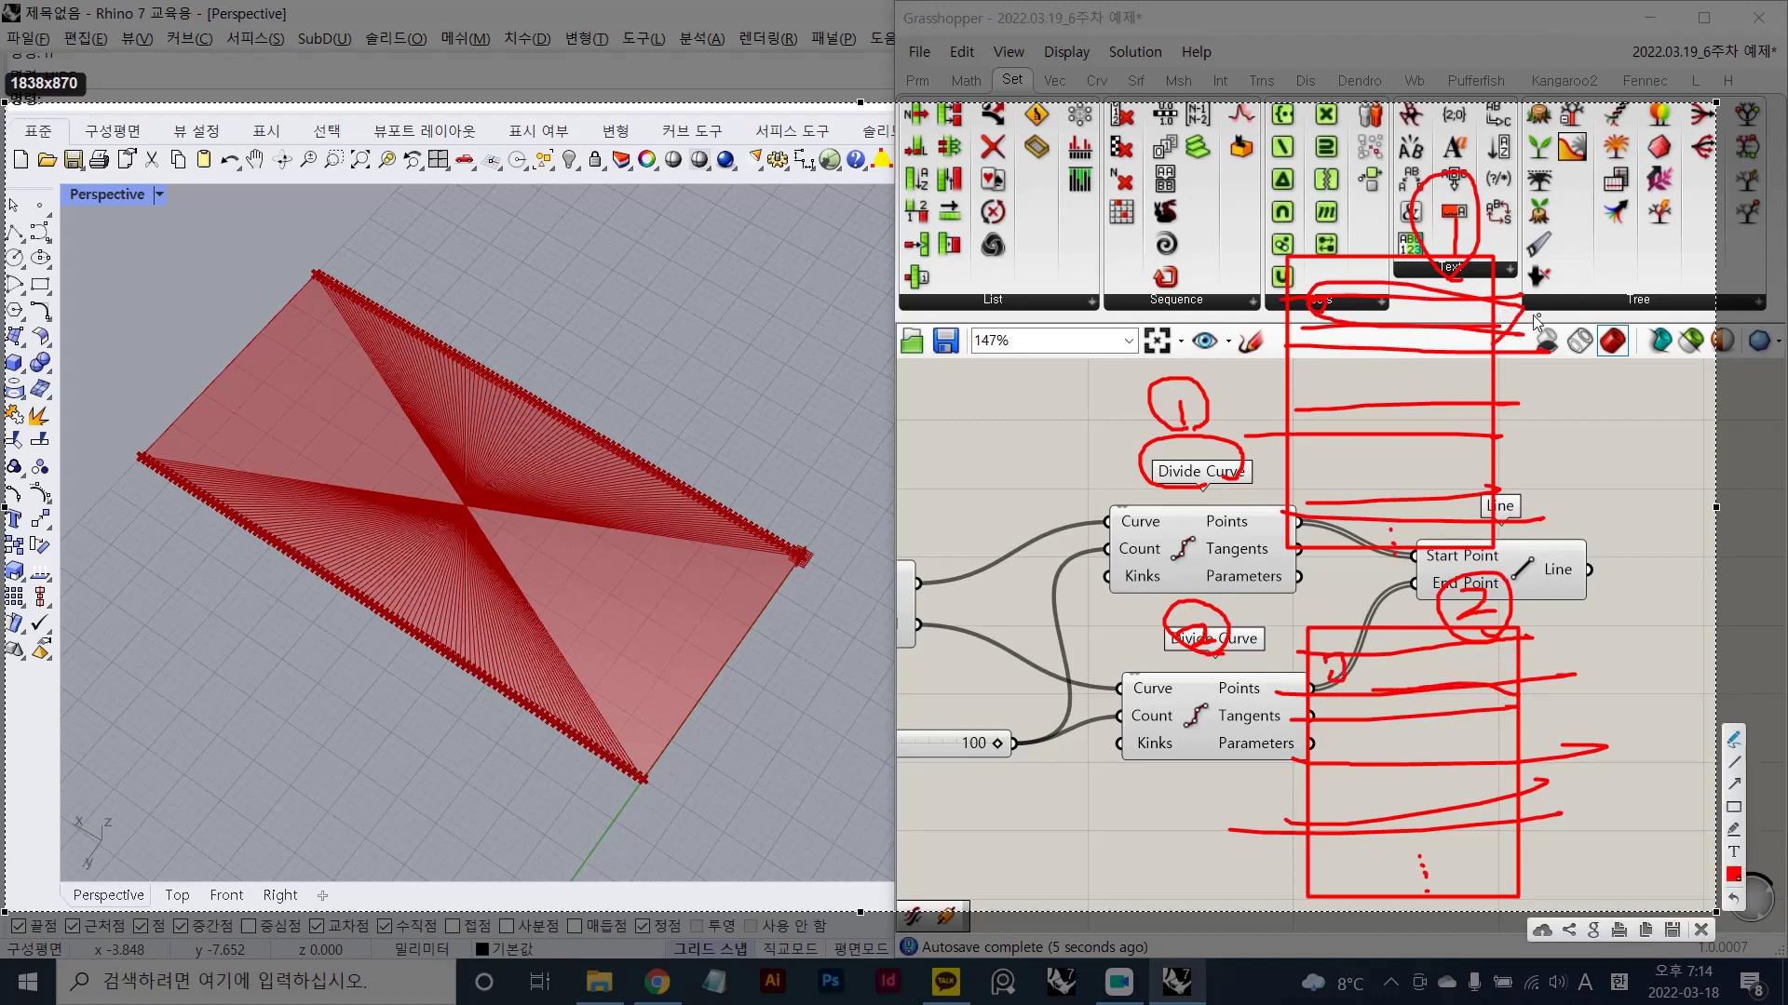
pyautogui.moveTo(1537, 321)
pyautogui.mouseDown()
pyautogui.moveTo(1513, 317)
pyautogui.moveTo(1543, 603)
pyautogui.moveTo(1512, 646)
pyautogui.mouseUp()
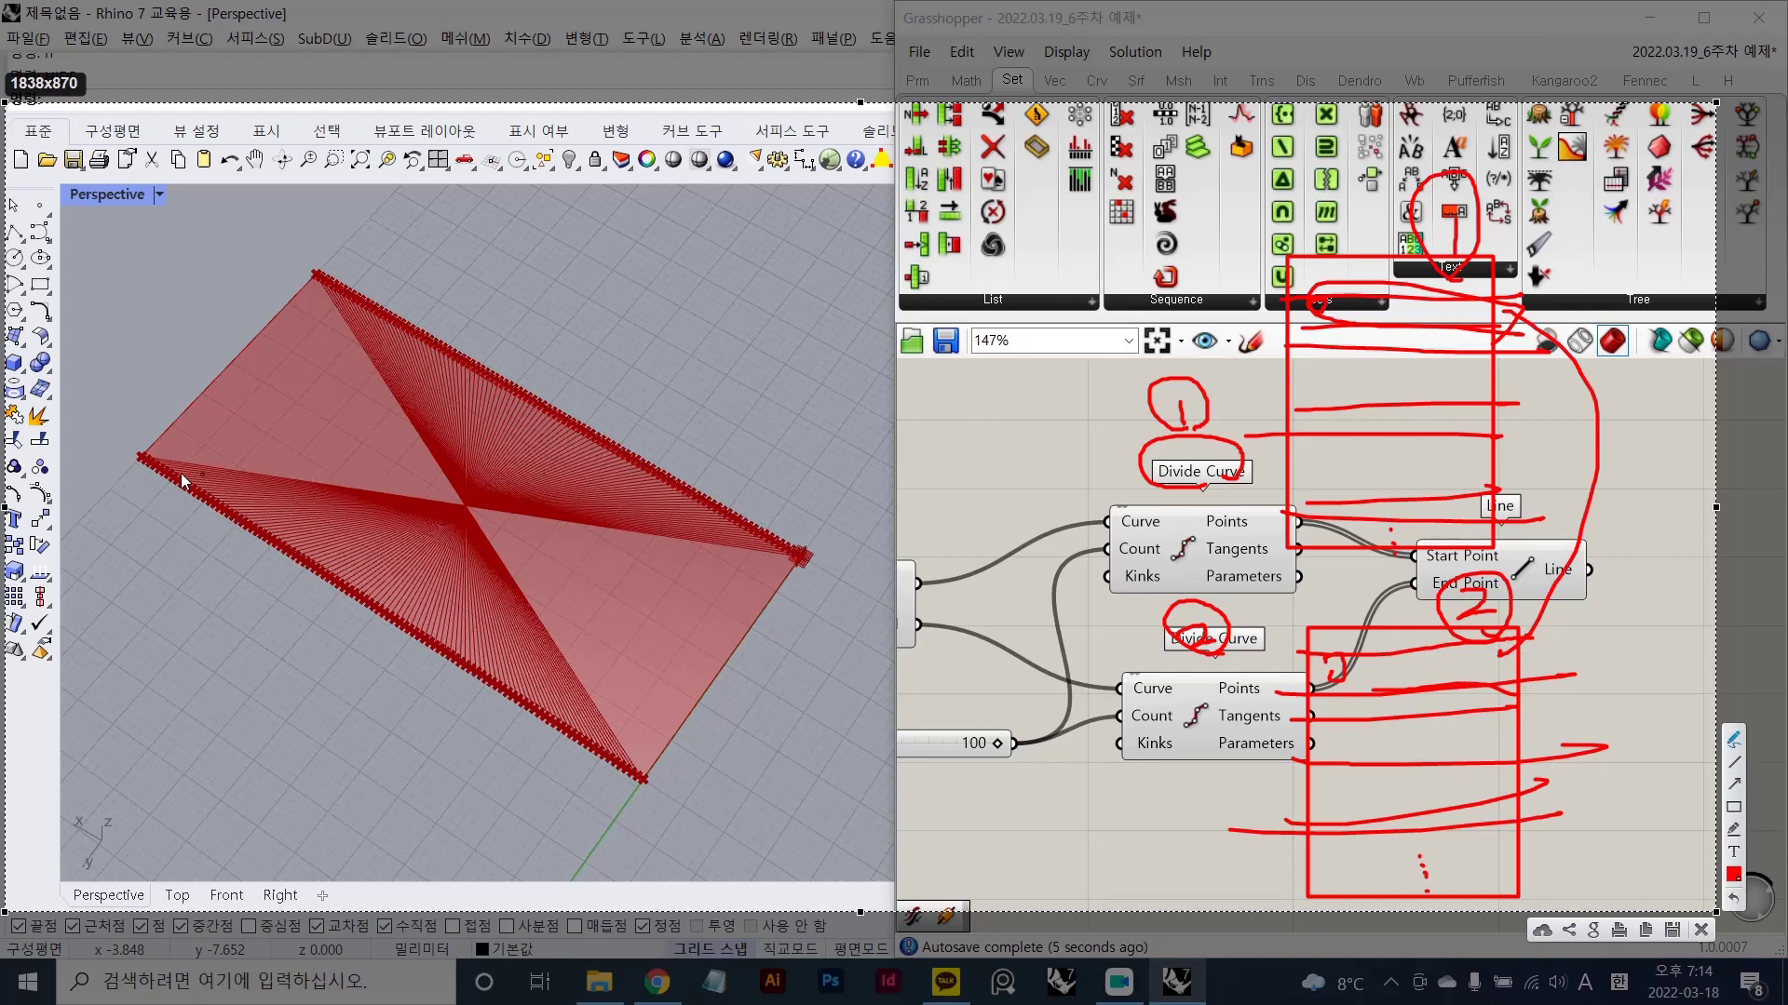
# - Draw direction arrows along the rectangle's two long edges and sketch a number line from 0 to 1 above them
pyautogui.moveTo(141, 457)
pyautogui.mouseDown()
pyautogui.moveTo(644, 779)
pyautogui.moveTo(618, 787)
pyautogui.mouseUp()
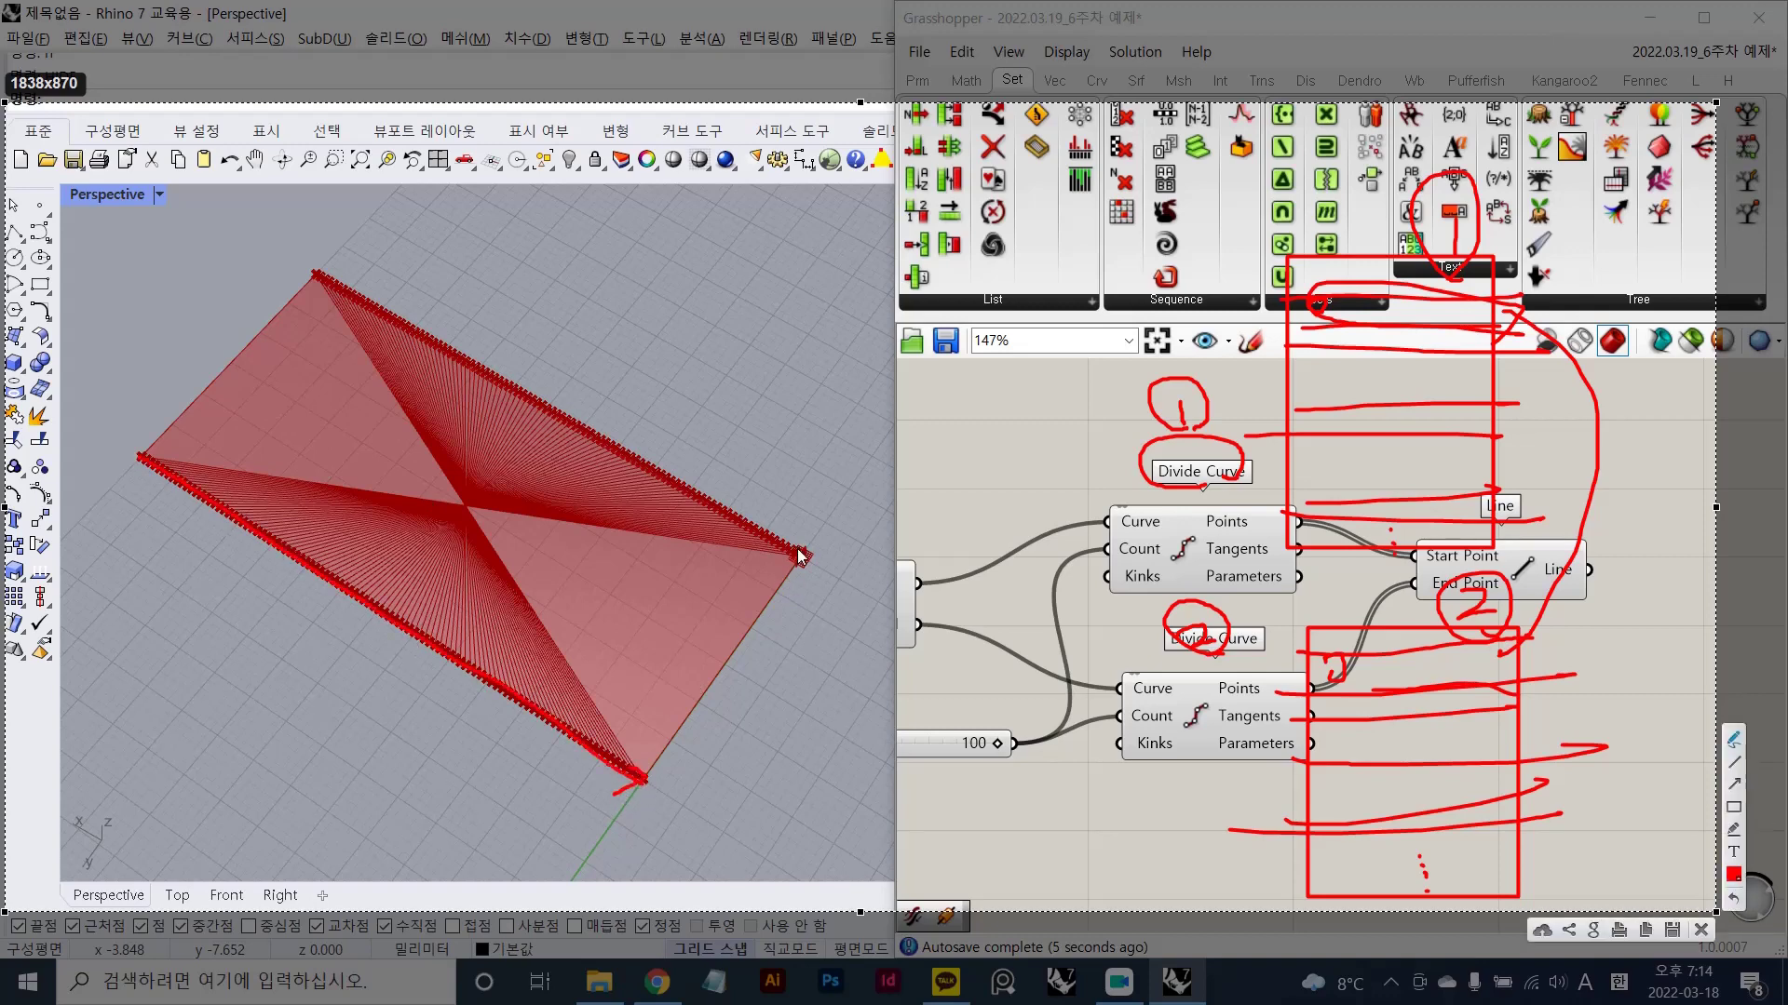
pyautogui.moveTo(799, 556)
pyautogui.mouseDown()
pyautogui.moveTo(587, 388)
pyautogui.moveTo(343, 280)
pyautogui.moveTo(375, 259)
pyautogui.mouseUp()
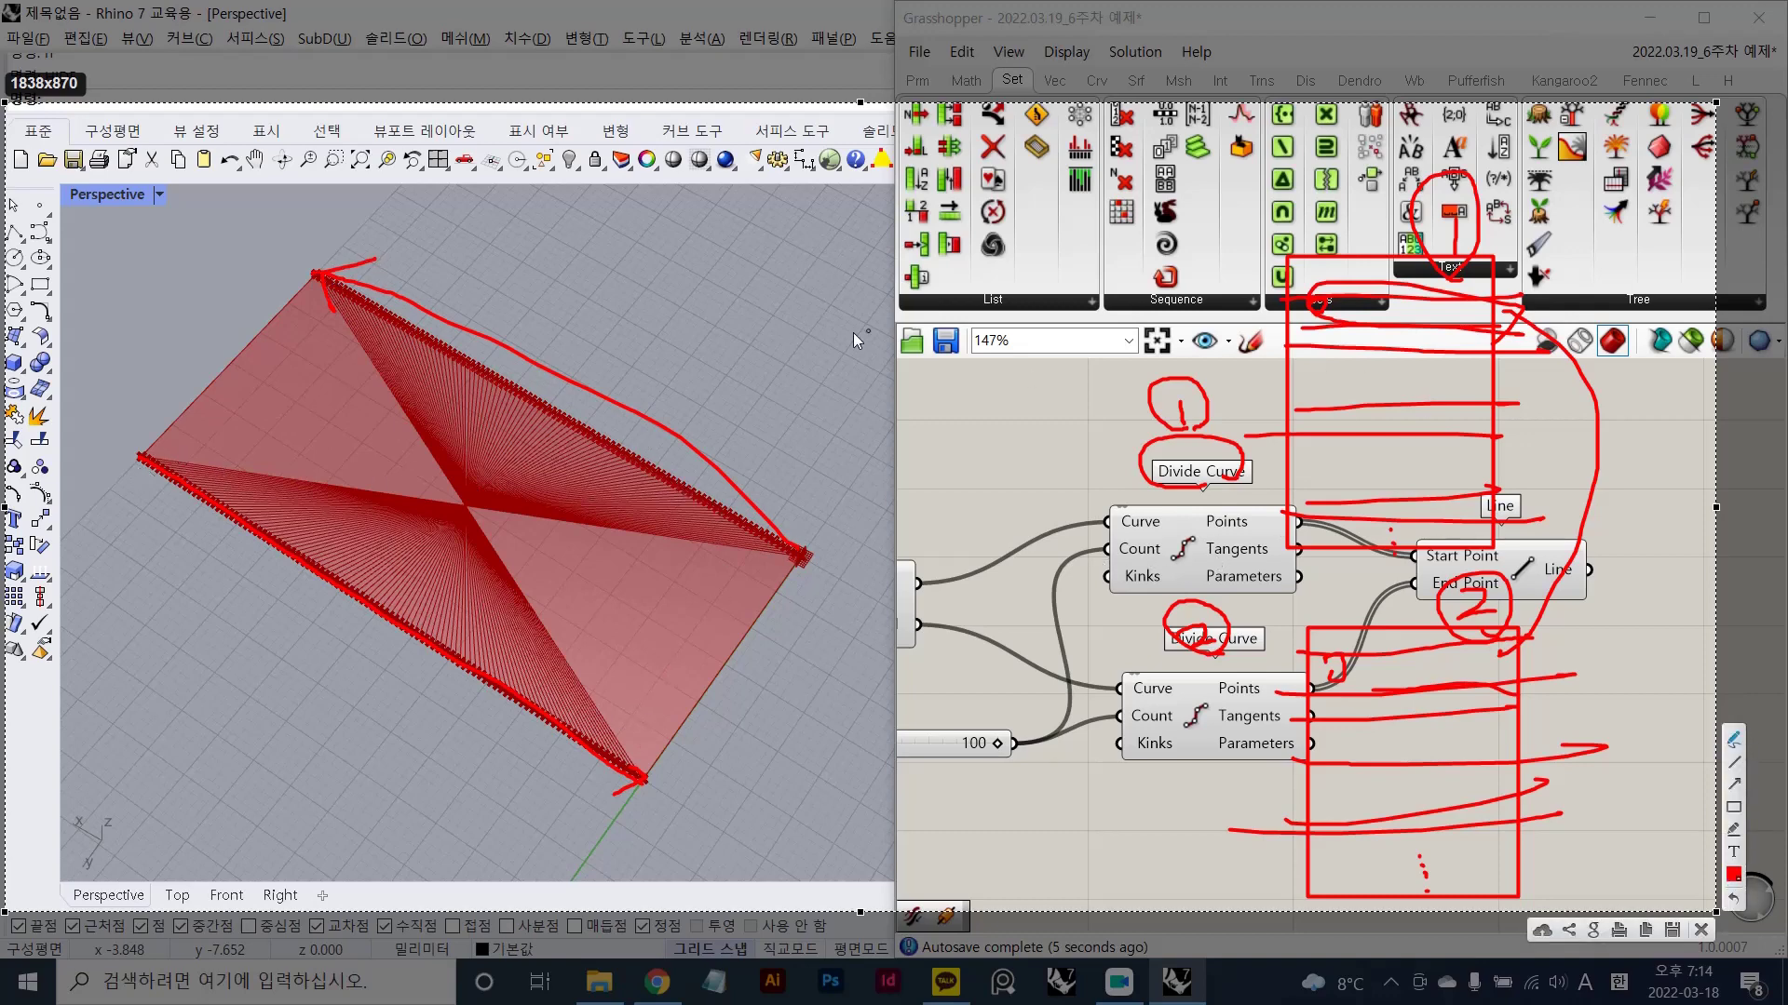
pyautogui.moveTo(683, 183)
pyautogui.mouseDown()
pyautogui.moveTo(684, 203)
pyautogui.moveTo(858, 193)
pyautogui.moveTo(1040, 220)
pyautogui.mouseUp()
pyautogui.moveTo(665, 235); pyautogui.dragTo(710, 224)
pyautogui.moveTo(1071, 224); pyautogui.dragTo(1091, 244)
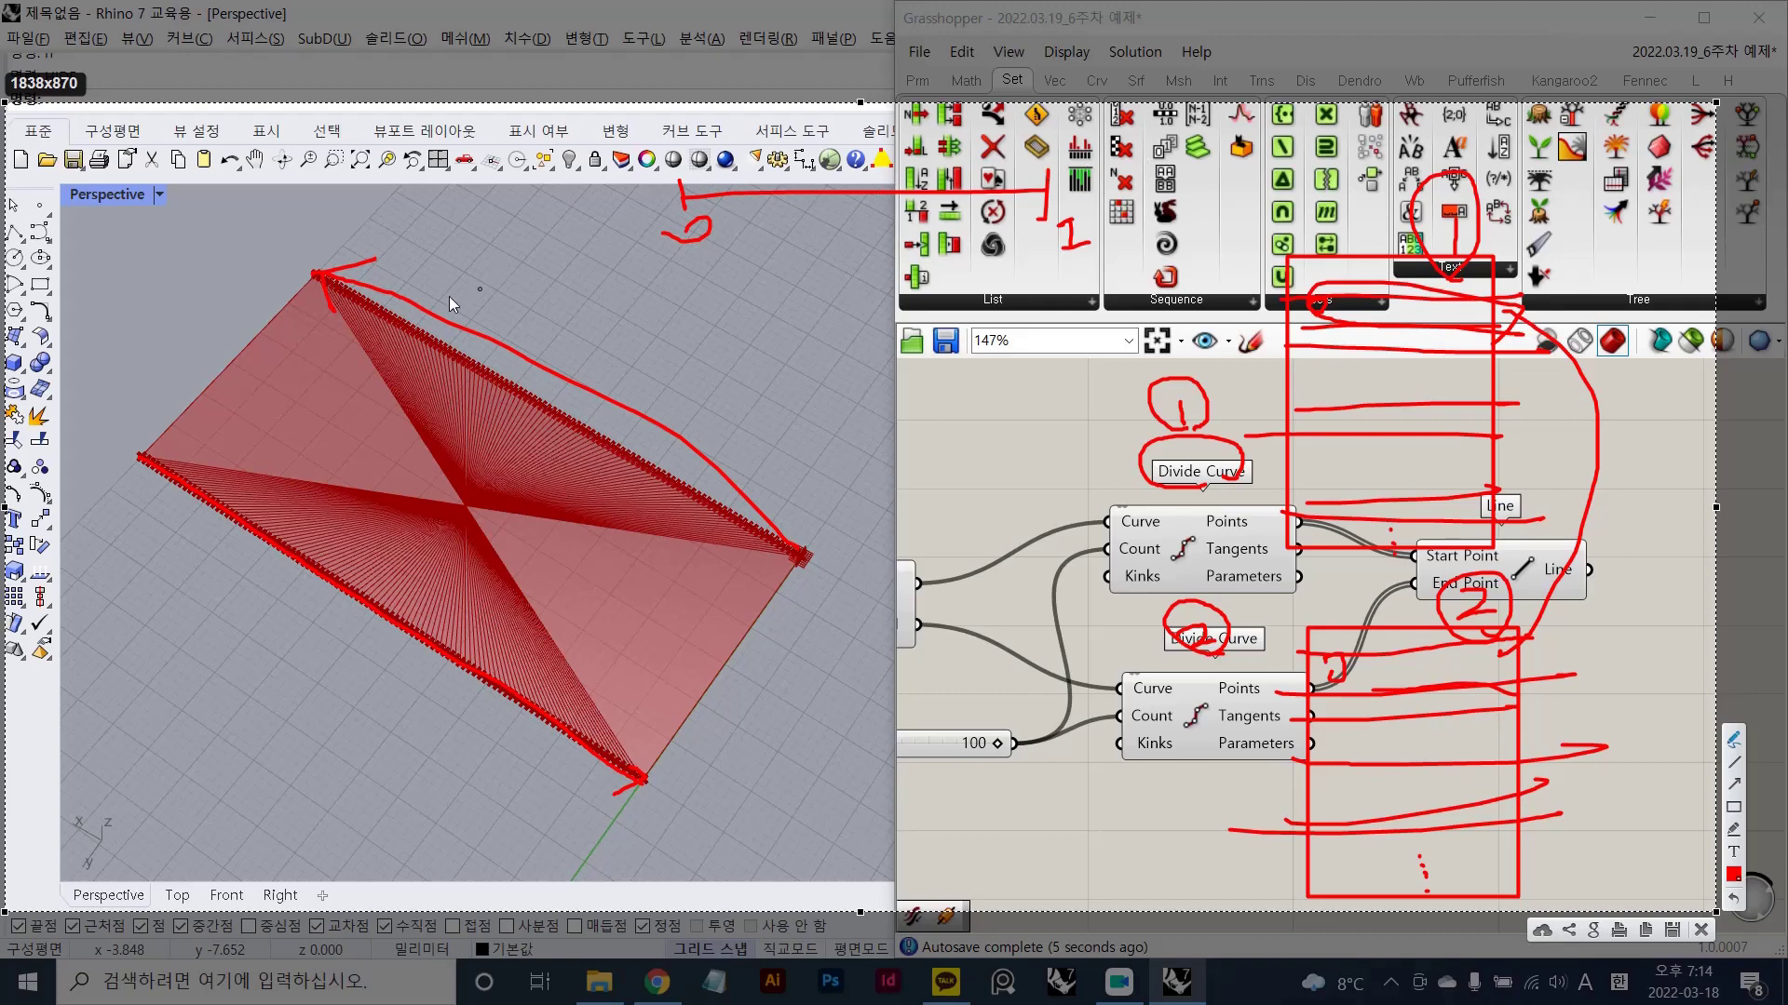
# - Circle both long edges in the capture, mark the number line's ends, and label each edge's ends 0 and 1
pyautogui.moveTo(341, 244)
pyautogui.mouseDown()
pyautogui.moveTo(593, 538)
pyautogui.moveTo(828, 447)
pyautogui.moveTo(364, 238)
pyautogui.mouseUp()
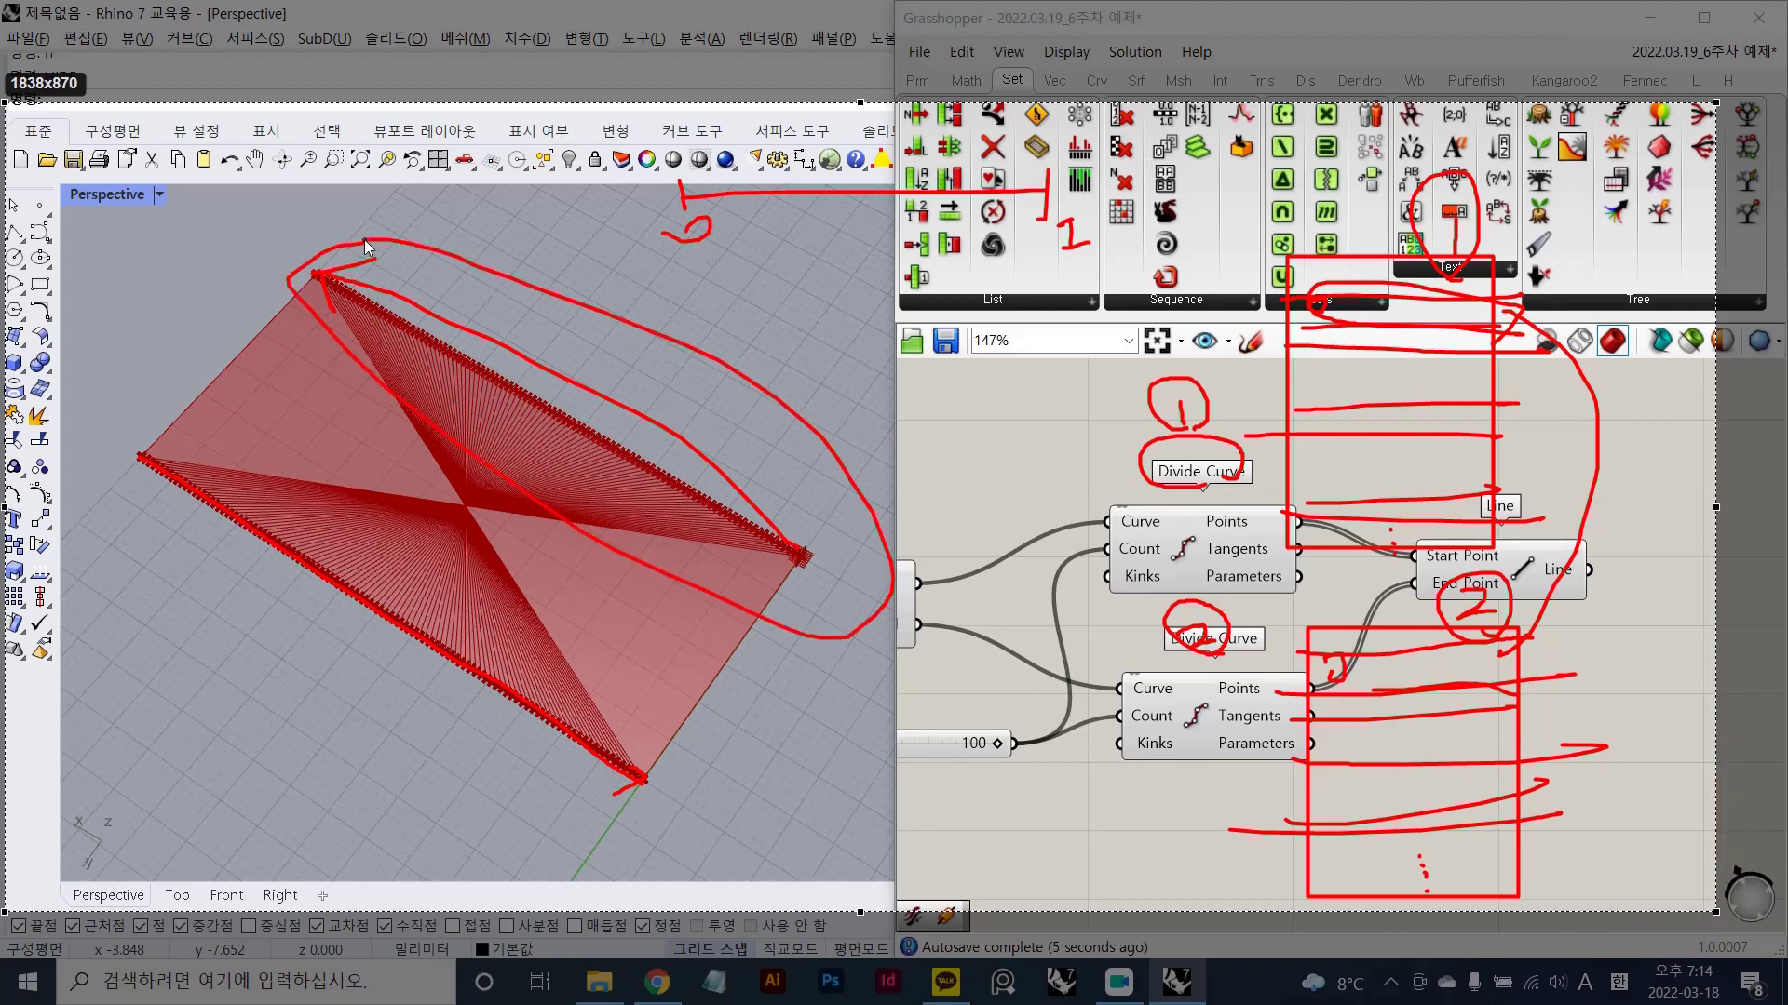
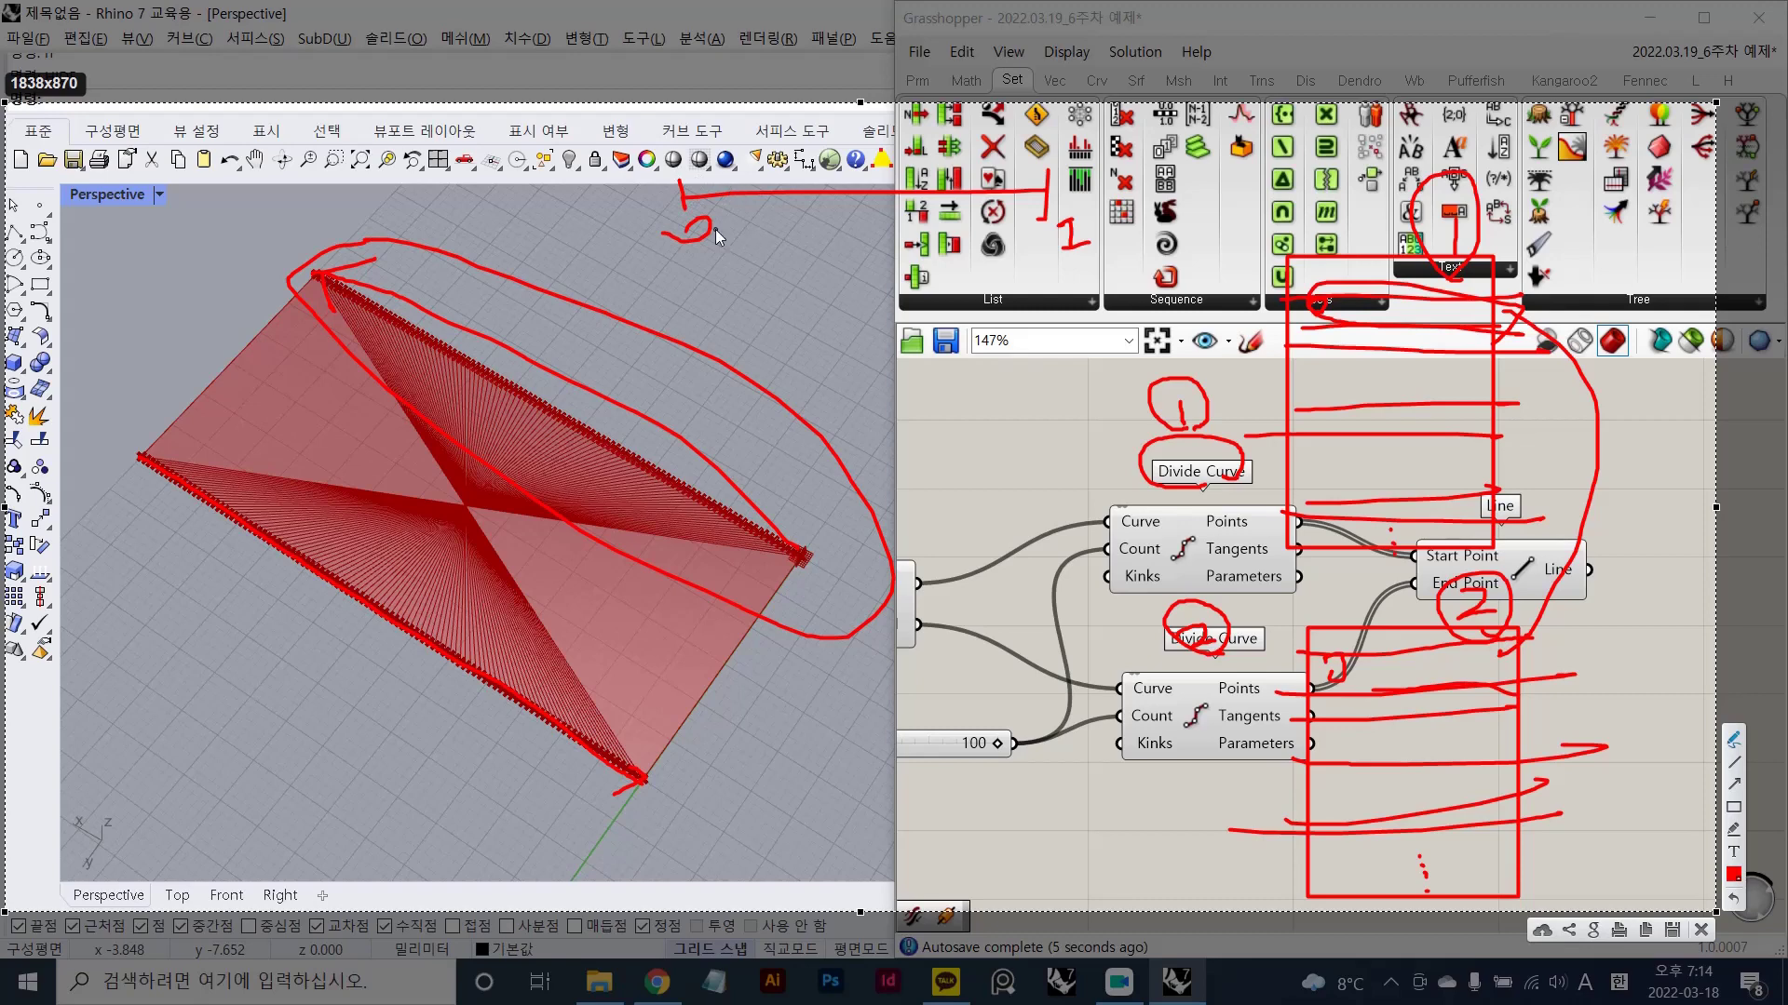
pyautogui.moveTo(687, 190); pyautogui.dragTo(677, 203)
pyautogui.moveTo(1047, 182)
pyautogui.mouseDown()
pyautogui.moveTo(1022, 199)
pyautogui.moveTo(1043, 196)
pyautogui.mouseUp()
pyautogui.moveTo(140, 435)
pyautogui.mouseDown()
pyautogui.moveTo(262, 673)
pyautogui.moveTo(705, 789)
pyautogui.mouseUp()
pyautogui.moveTo(131, 423)
pyautogui.mouseDown()
pyautogui.moveTo(128, 499)
pyautogui.moveTo(138, 472)
pyautogui.mouseUp()
pyautogui.moveTo(602, 780); pyautogui.dragTo(625, 817)
pyautogui.moveTo(832, 552)
pyautogui.mouseDown()
pyautogui.moveTo(855, 547)
pyautogui.moveTo(834, 545)
pyautogui.mouseUp()
pyautogui.moveTo(397, 216); pyautogui.dragTo(395, 250)
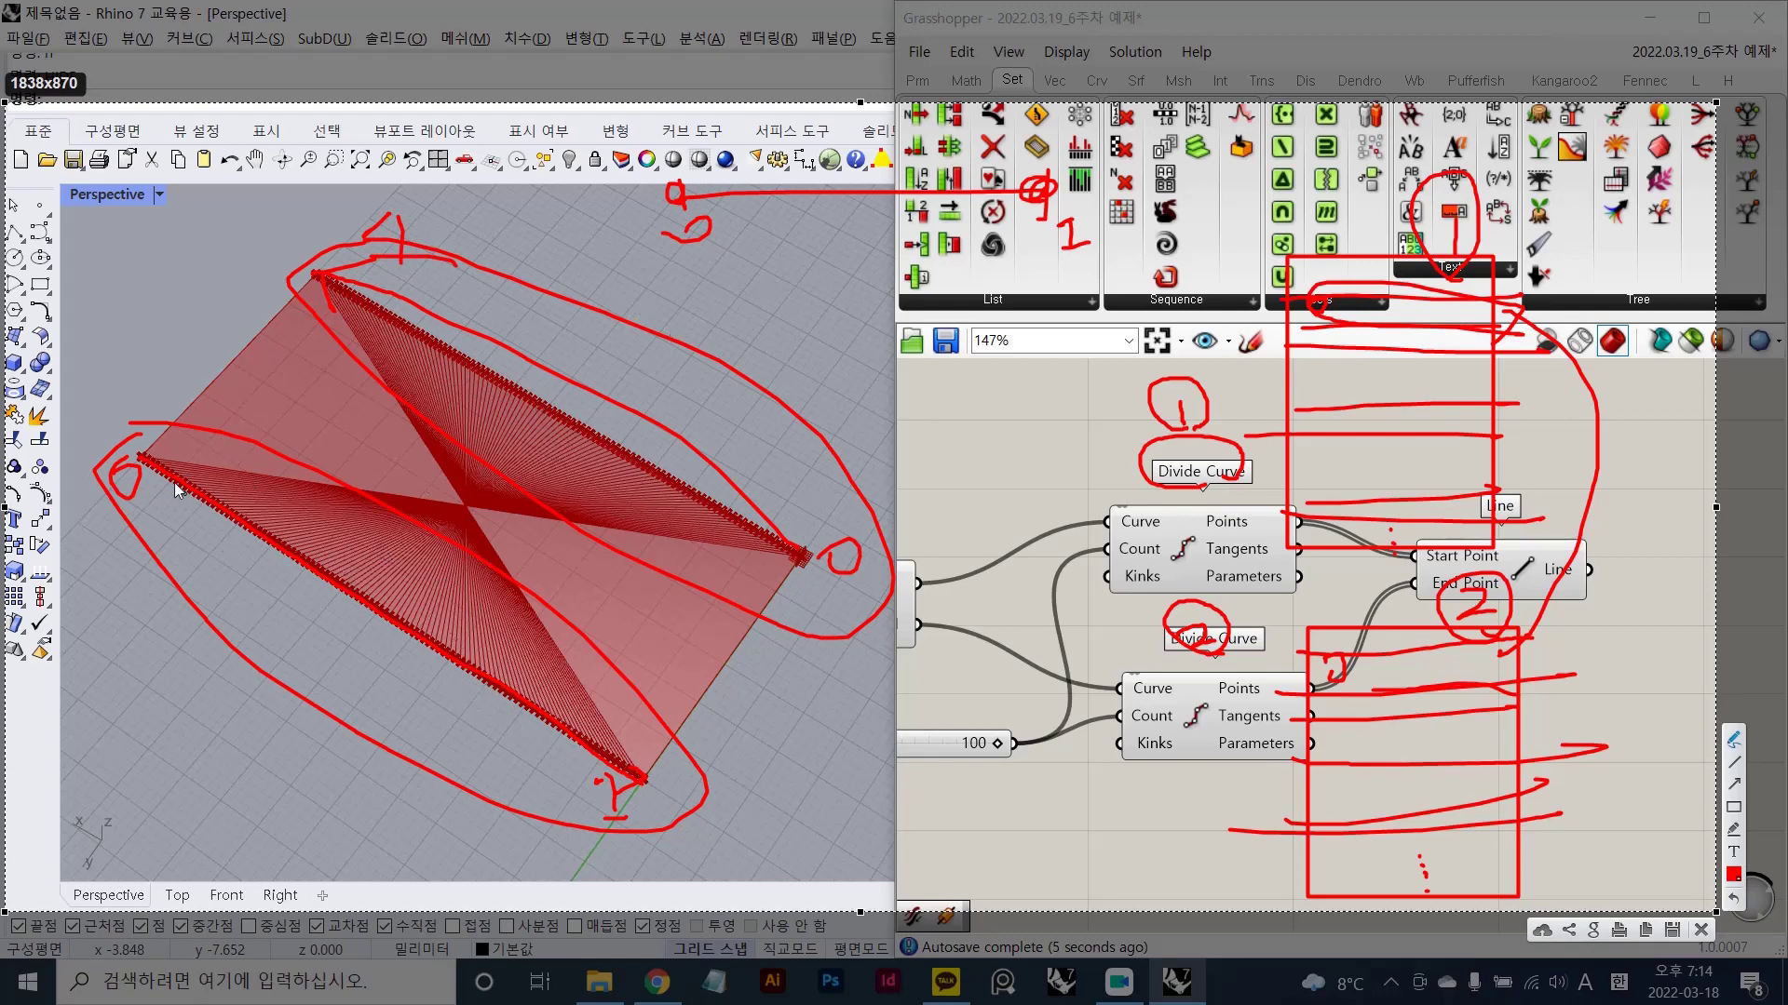
# - Draw division ticks along both long edges and number them from 0 in each edge's direction
pyautogui.moveTo(159, 445)
pyautogui.mouseDown()
pyautogui.moveTo(147, 473)
pyautogui.moveTo(222, 521)
pyautogui.mouseUp()
pyautogui.moveTo(249, 523)
pyautogui.mouseDown()
pyautogui.moveTo(249, 546)
pyautogui.moveTo(287, 556)
pyautogui.mouseUp()
pyautogui.moveTo(341, 556); pyautogui.dragTo(384, 622)
pyautogui.moveTo(426, 640); pyautogui.dragTo(495, 713)
pyautogui.moveTo(142, 492)
pyautogui.mouseDown()
pyautogui.moveTo(216, 541)
pyautogui.moveTo(237, 588)
pyautogui.mouseUp()
pyautogui.moveTo(322, 259); pyautogui.dragTo(323, 319)
pyautogui.moveTo(778, 507); pyautogui.dragTo(758, 537)
pyautogui.moveTo(743, 461); pyautogui.dragTo(713, 509)
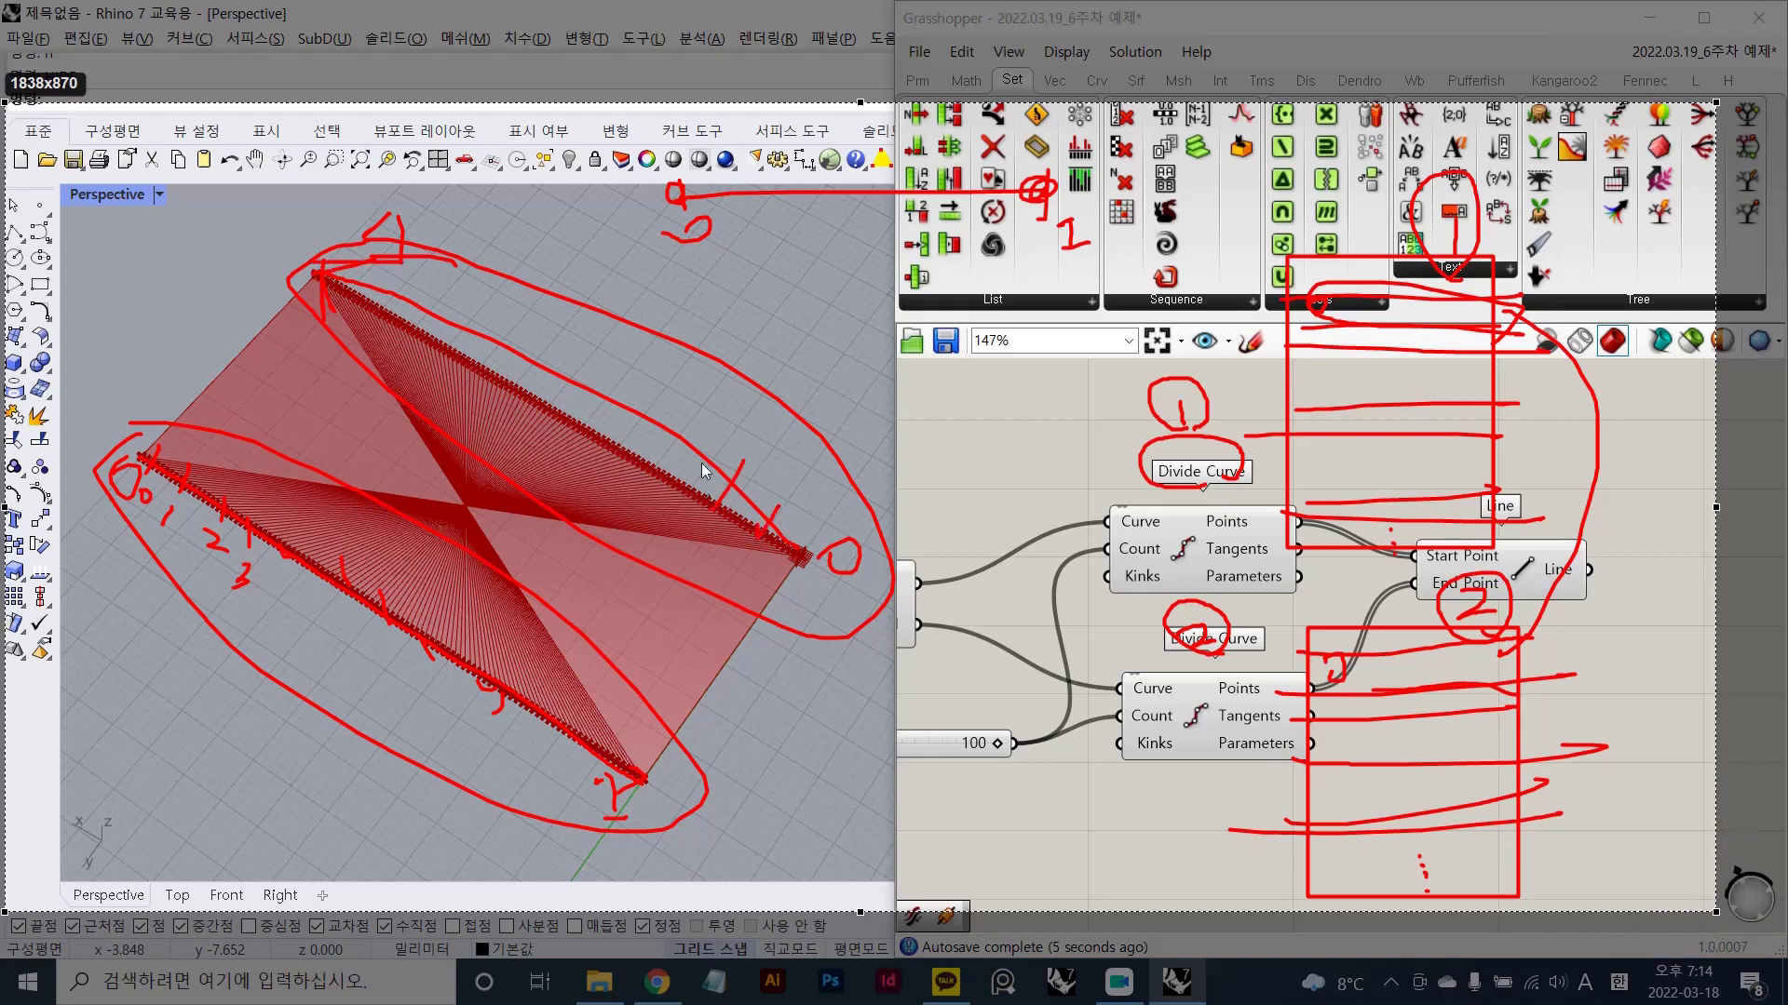
pyautogui.moveTo(618, 403); pyautogui.dragTo(588, 438)
pyautogui.moveTo(574, 378); pyautogui.dragTo(529, 424)
pyautogui.moveTo(522, 350); pyautogui.dragTo(487, 386)
pyautogui.moveTo(471, 312); pyautogui.dragTo(434, 346)
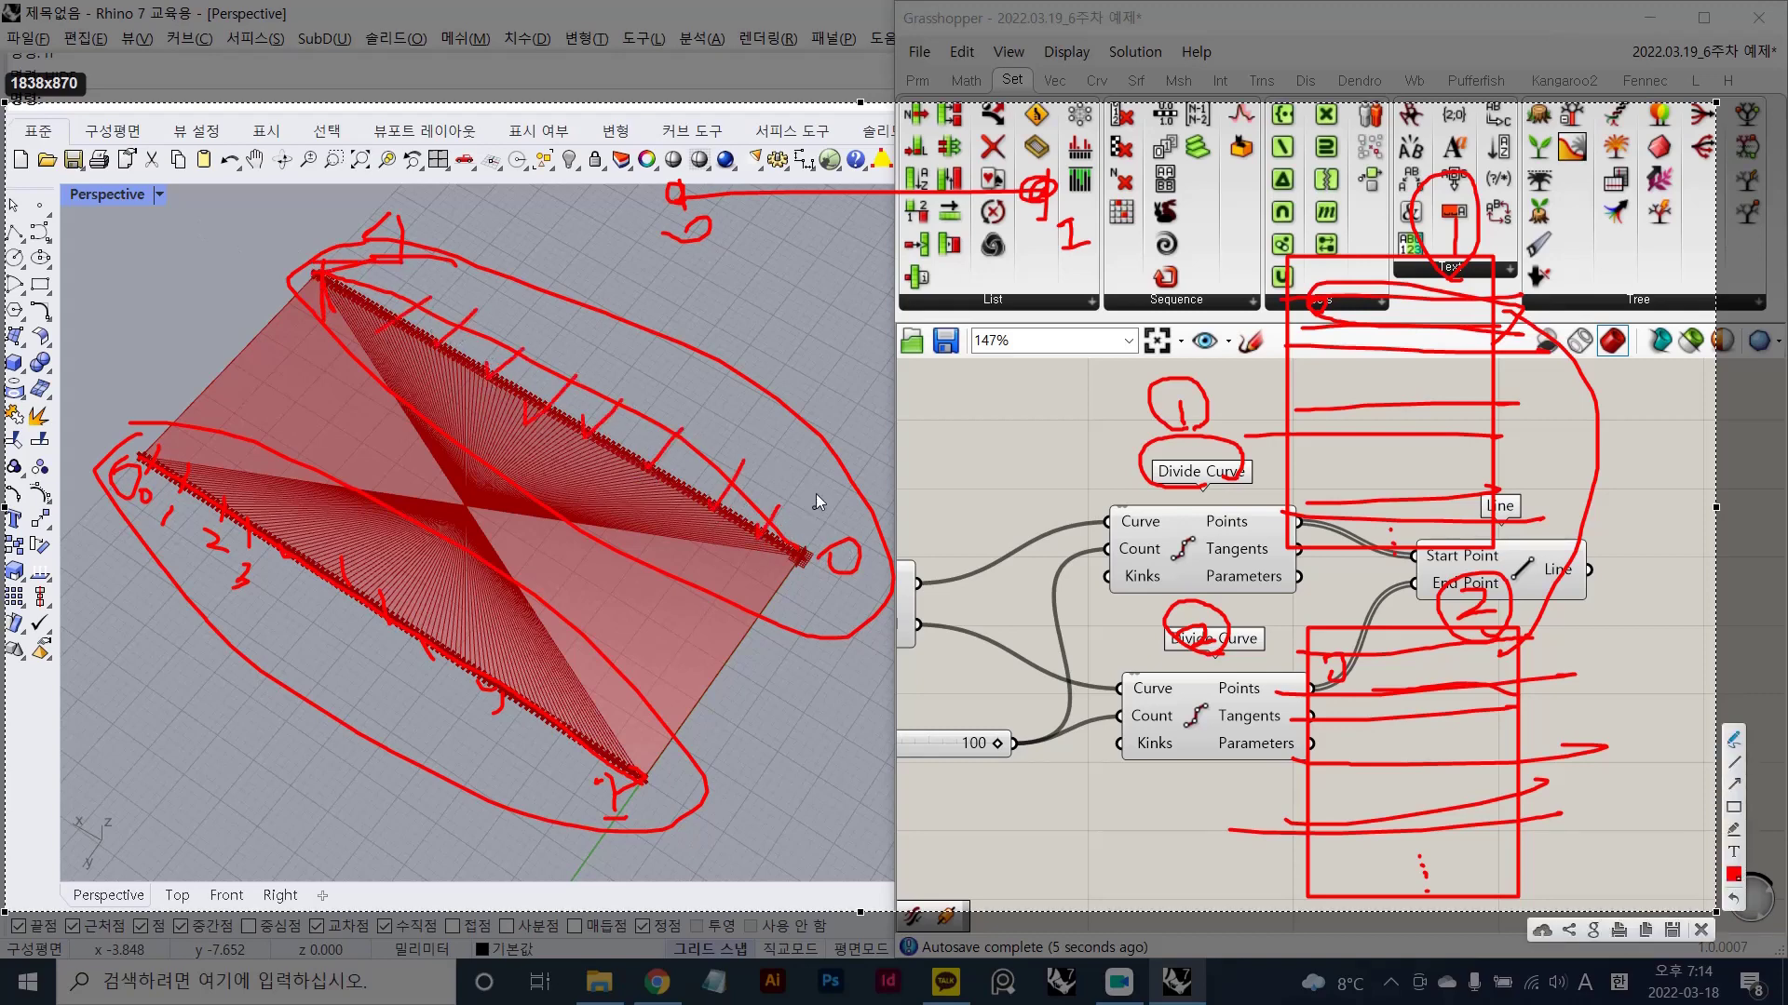
pyautogui.moveTo(792, 470)
pyautogui.mouseDown()
pyautogui.moveTo(819, 456)
pyautogui.moveTo(804, 472)
pyautogui.mouseUp()
pyautogui.moveTo(776, 428); pyautogui.dragTo(762, 454)
pyautogui.moveTo(689, 392); pyautogui.dragTo(717, 402)
pyautogui.moveTo(625, 361); pyautogui.dragTo(636, 377)
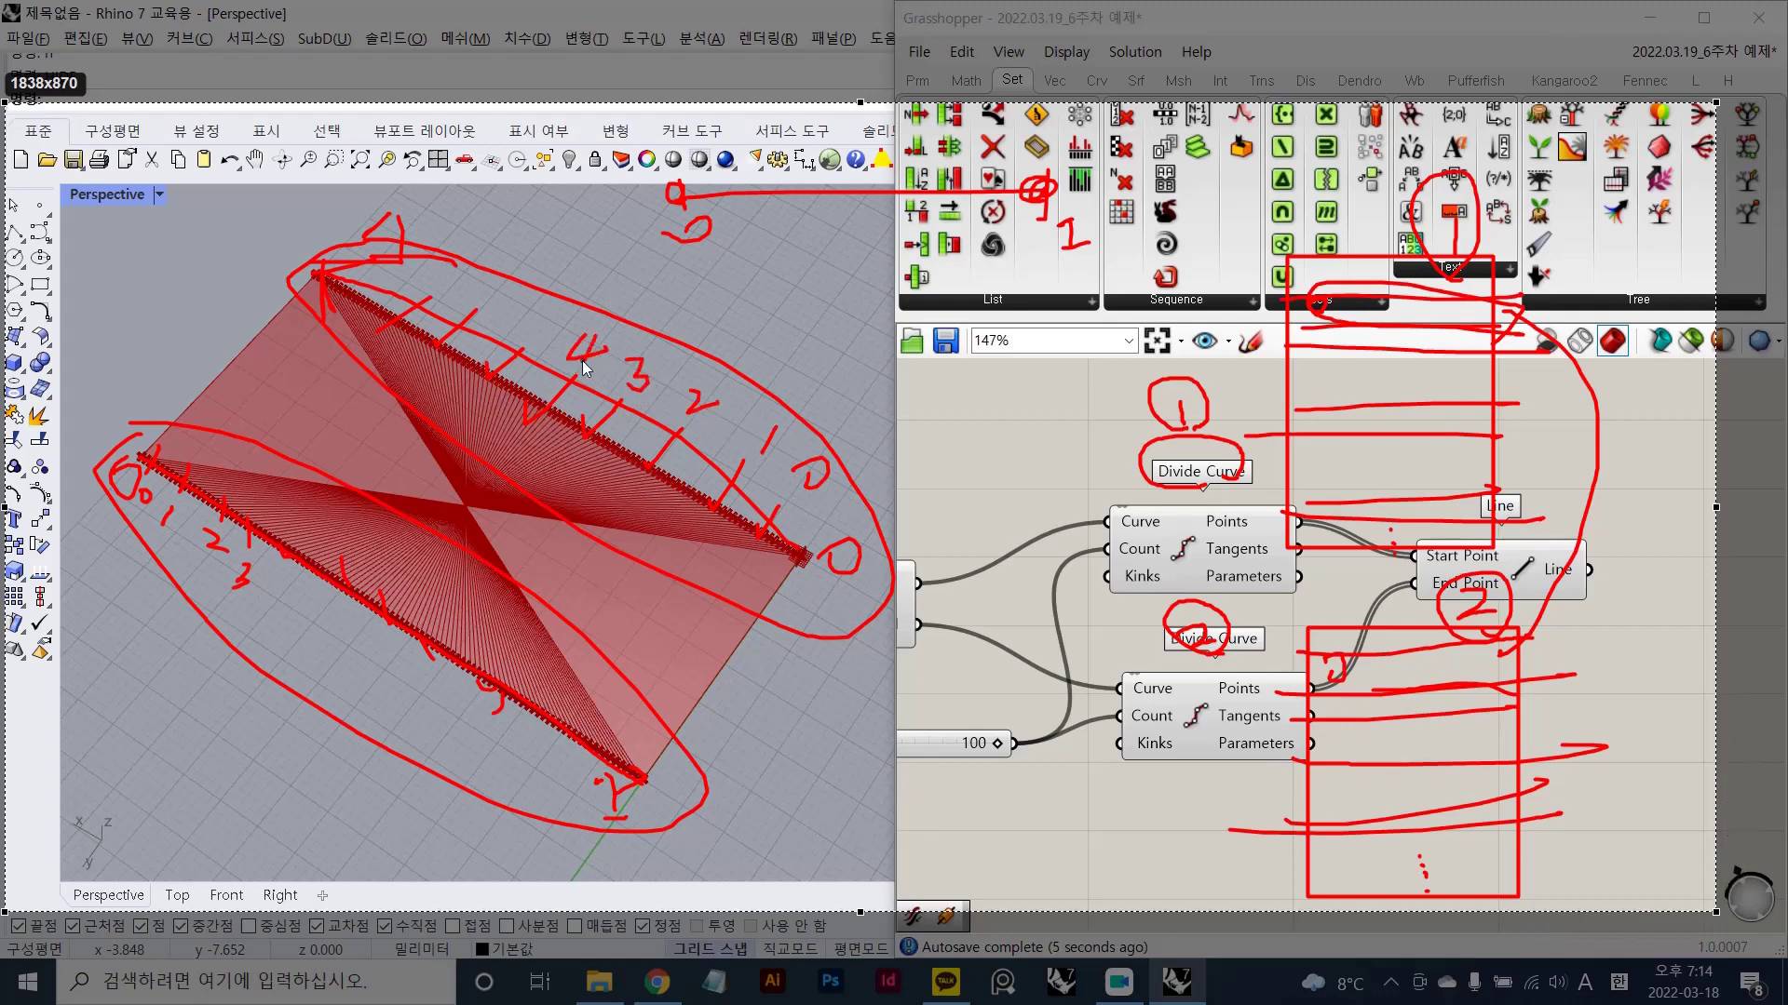
# - Draw crossing lines between same-numbered points, mark the upper edge for reversing, and discard the annotated capture
pyautogui.moveTo(147, 458)
pyautogui.mouseDown()
pyautogui.moveTo(732, 524)
pyautogui.moveTo(838, 559)
pyautogui.mouseUp()
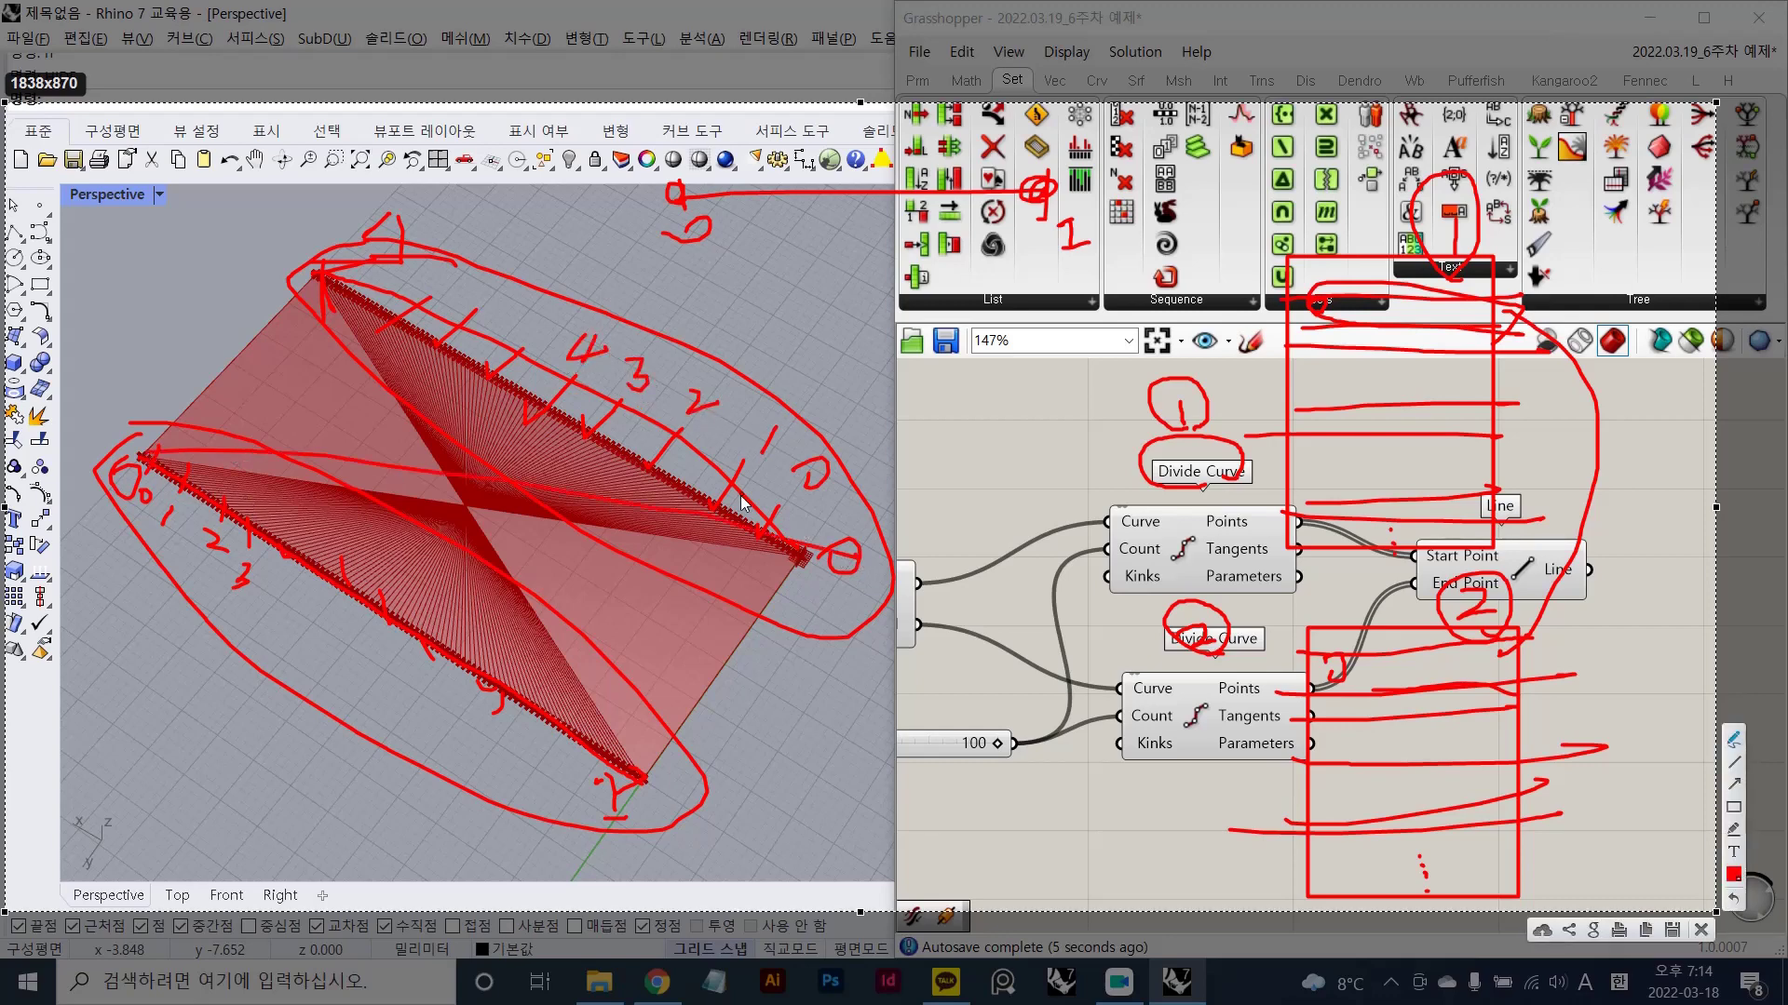
pyautogui.moveTo(224, 510); pyautogui.dragTo(655, 453)
pyautogui.moveTo(184, 476); pyautogui.dragTo(306, 463)
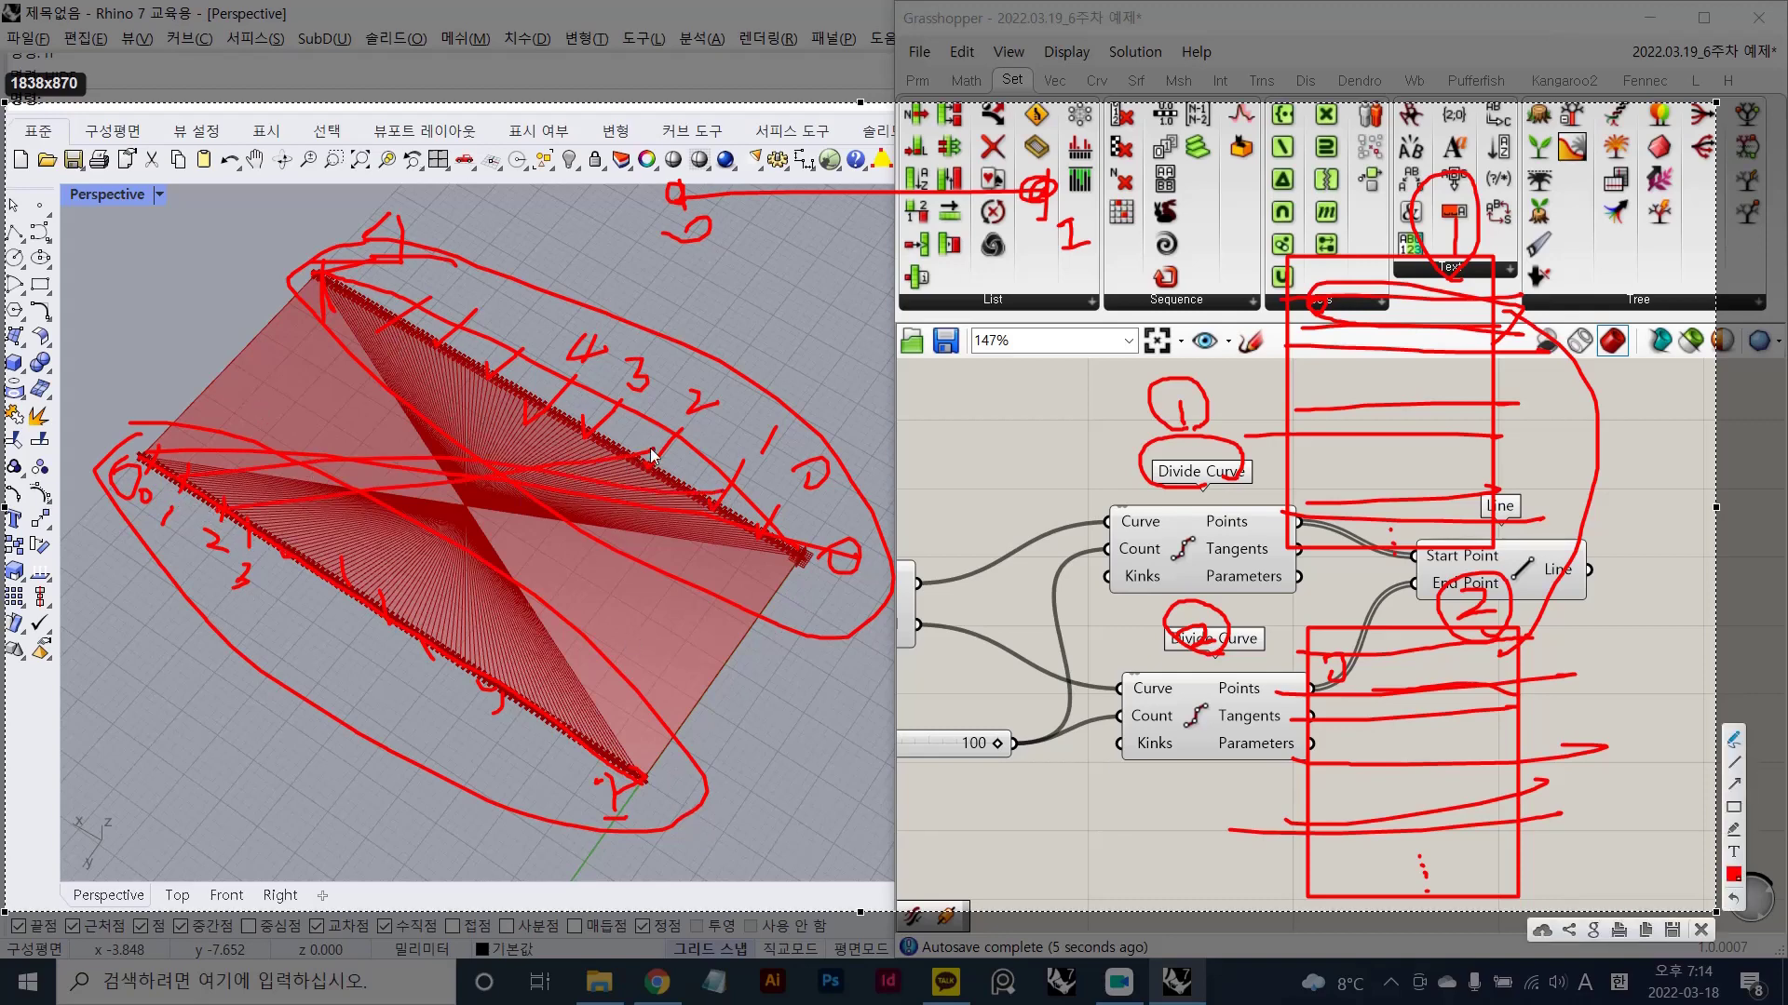
pyautogui.moveTo(846, 571)
pyautogui.mouseDown()
pyautogui.moveTo(533, 495)
pyautogui.moveTo(780, 499)
pyautogui.moveTo(731, 568)
pyautogui.mouseUp()
pyautogui.moveTo(314, 239)
pyautogui.mouseDown()
pyautogui.moveTo(815, 563)
pyautogui.moveTo(831, 549)
pyautogui.moveTo(762, 573)
pyautogui.mouseUp()
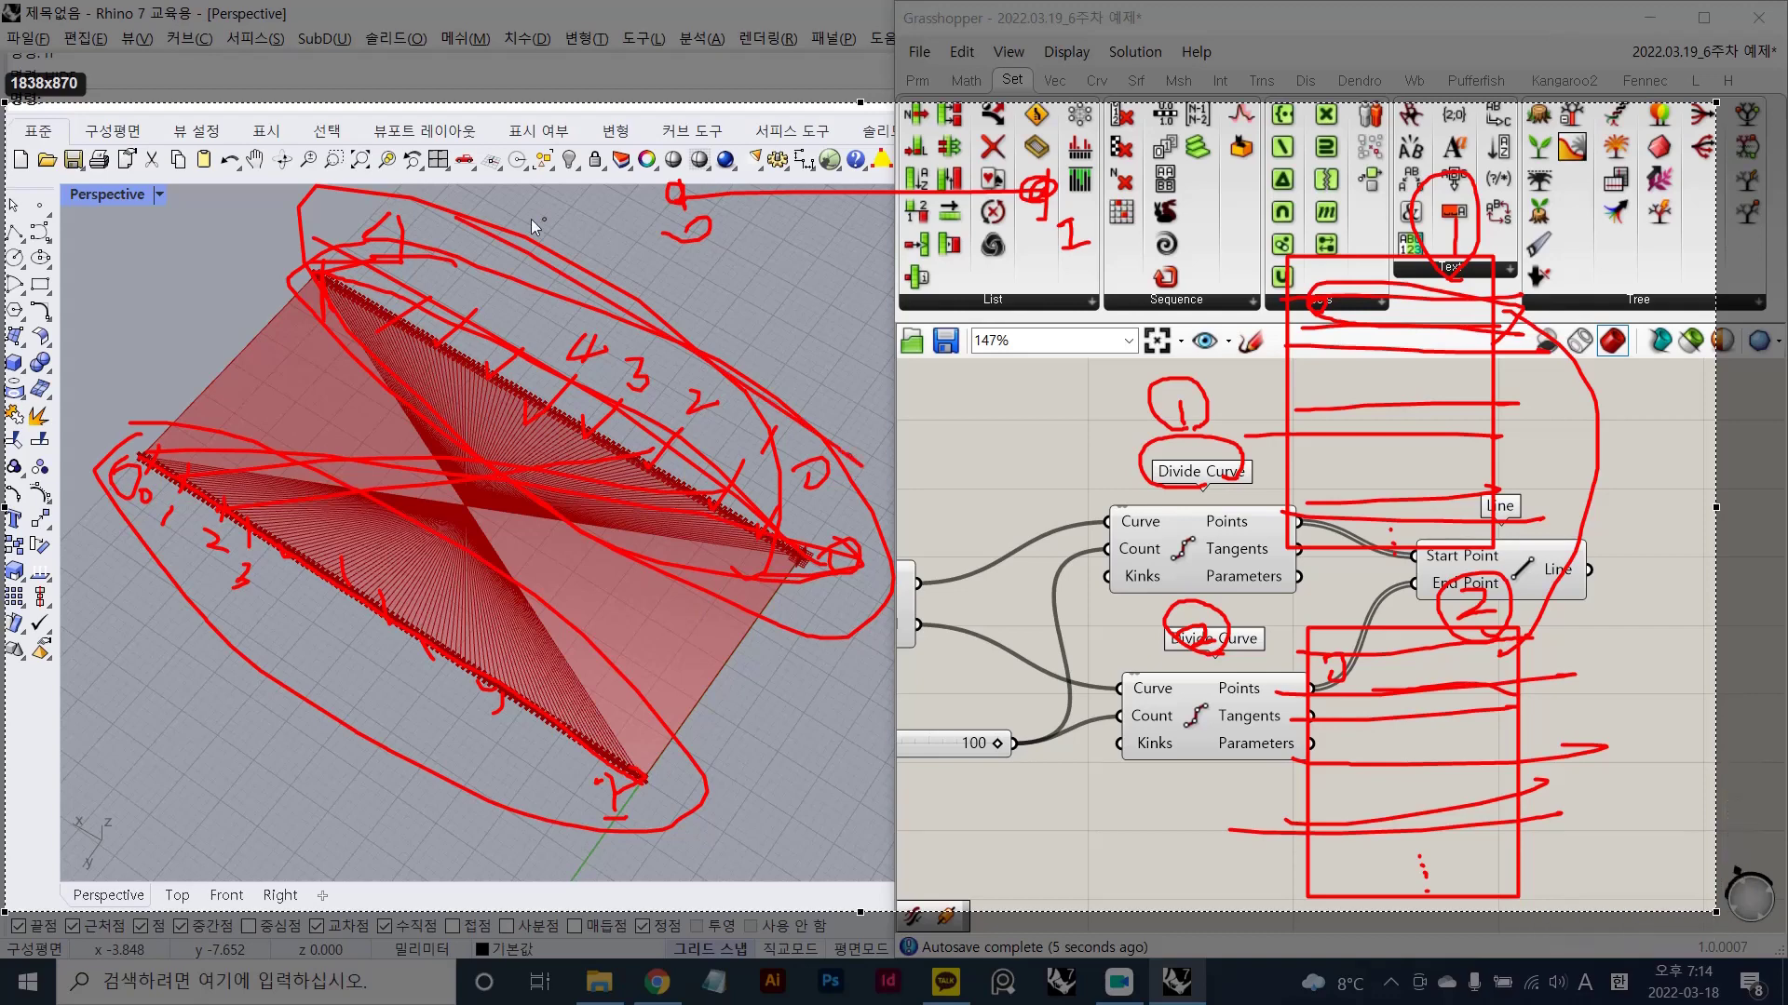
pyautogui.moveTo(510, 213); pyautogui.dragTo(477, 227)
pyautogui.moveTo(506, 128)
pyautogui.mouseDown()
pyautogui.moveTo(870, 358)
pyautogui.moveTo(851, 398)
pyautogui.mouseUp()
pyautogui.press('Escape')
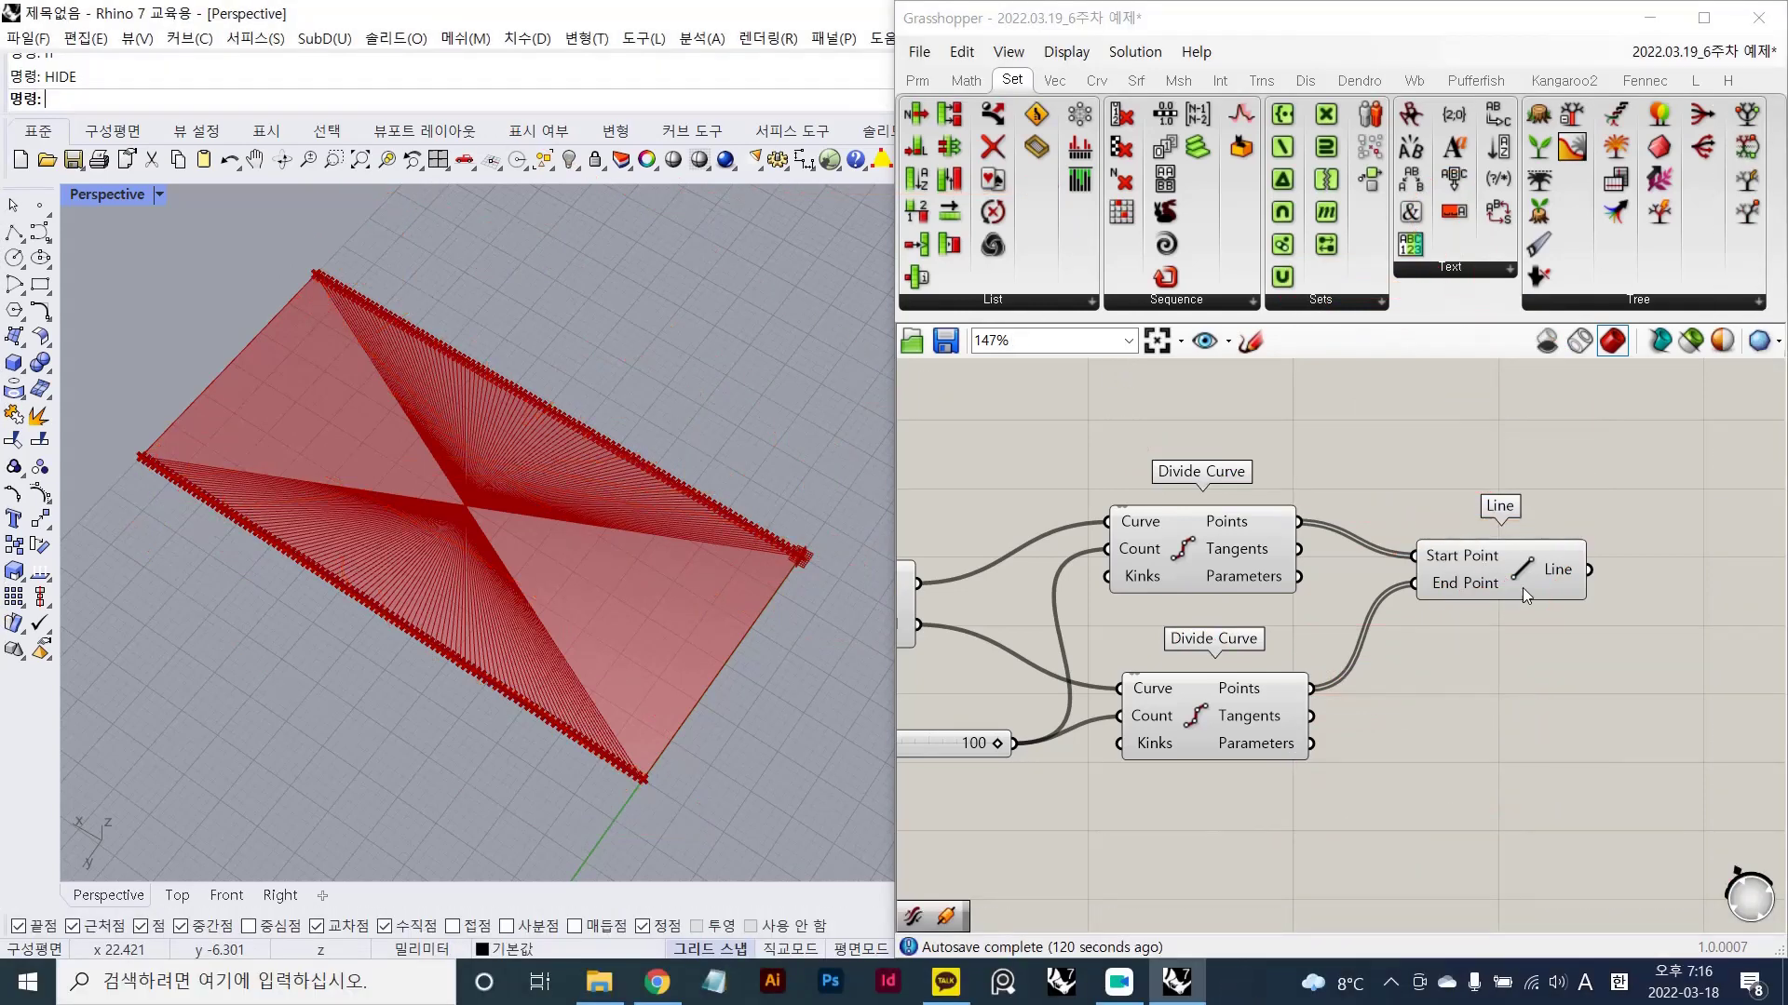
# - Add a Flip Curve component and place it above the Line component
pyautogui.moveTo(1522, 588)
pyautogui.mouseDown(button='right')
pyautogui.moveTo(1395, 701)
pyautogui.moveTo(1365, 680)
pyautogui.mouseUp(button='right')
pyautogui.doubleClick(1362, 685)
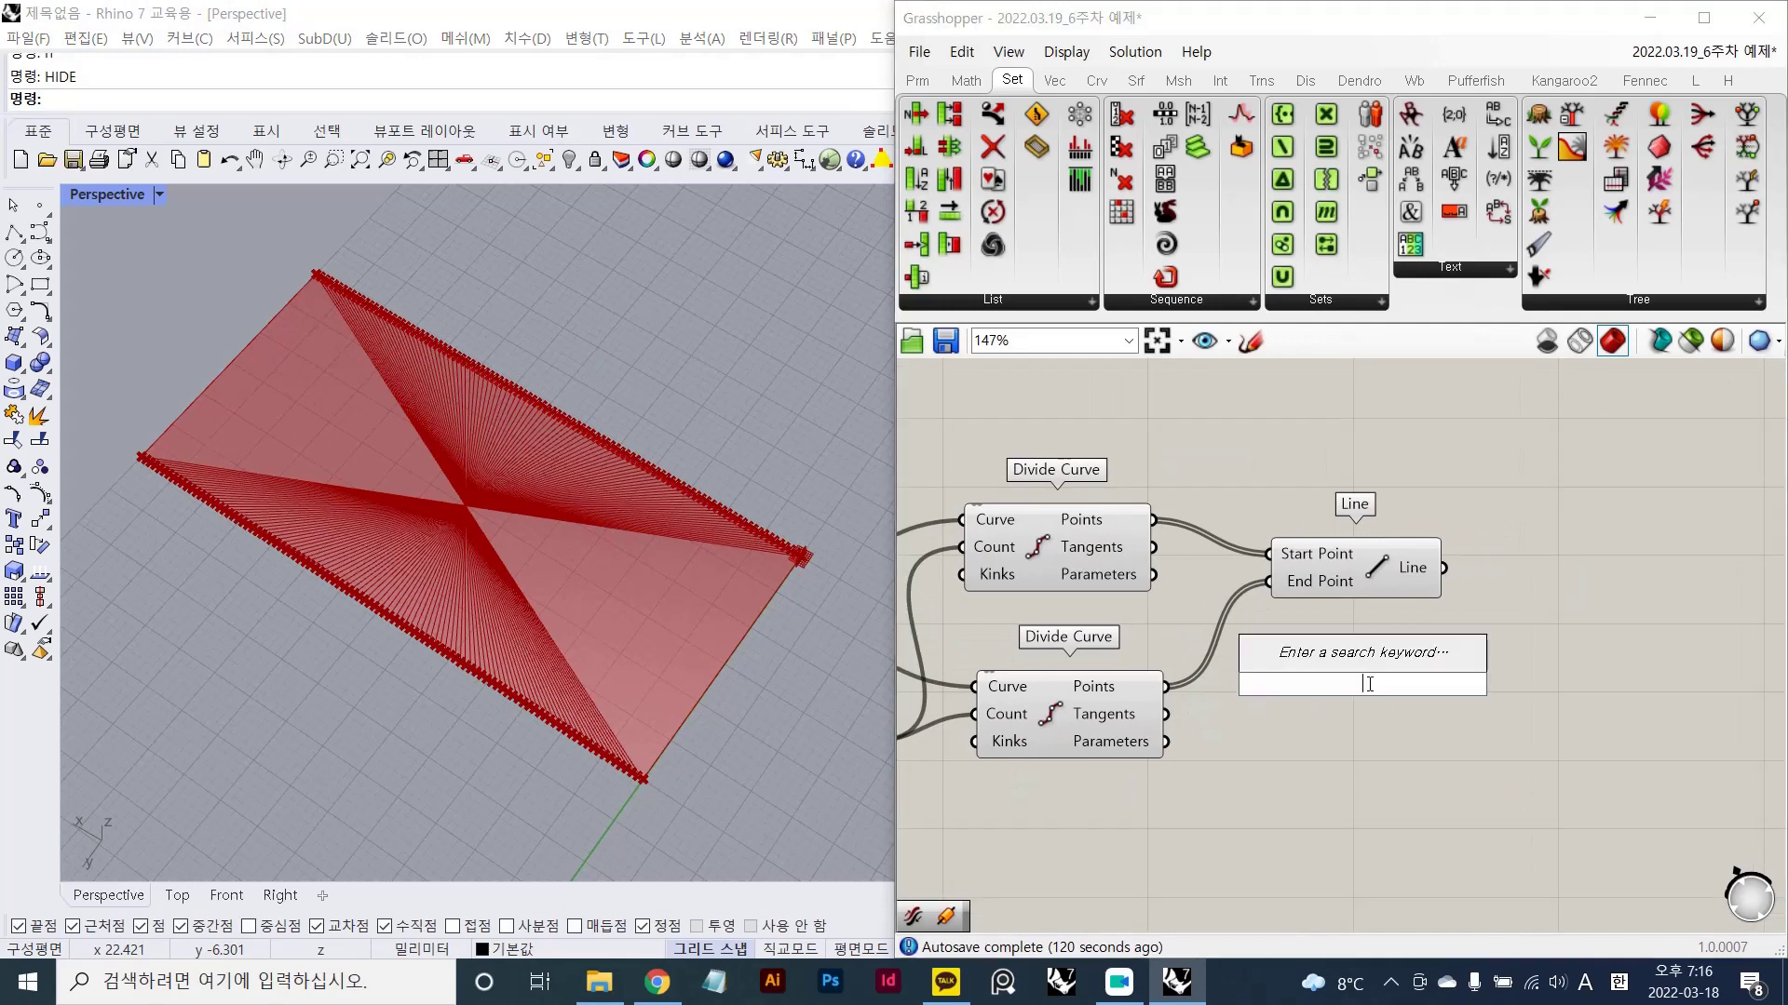
pyautogui.write('flipcurve')
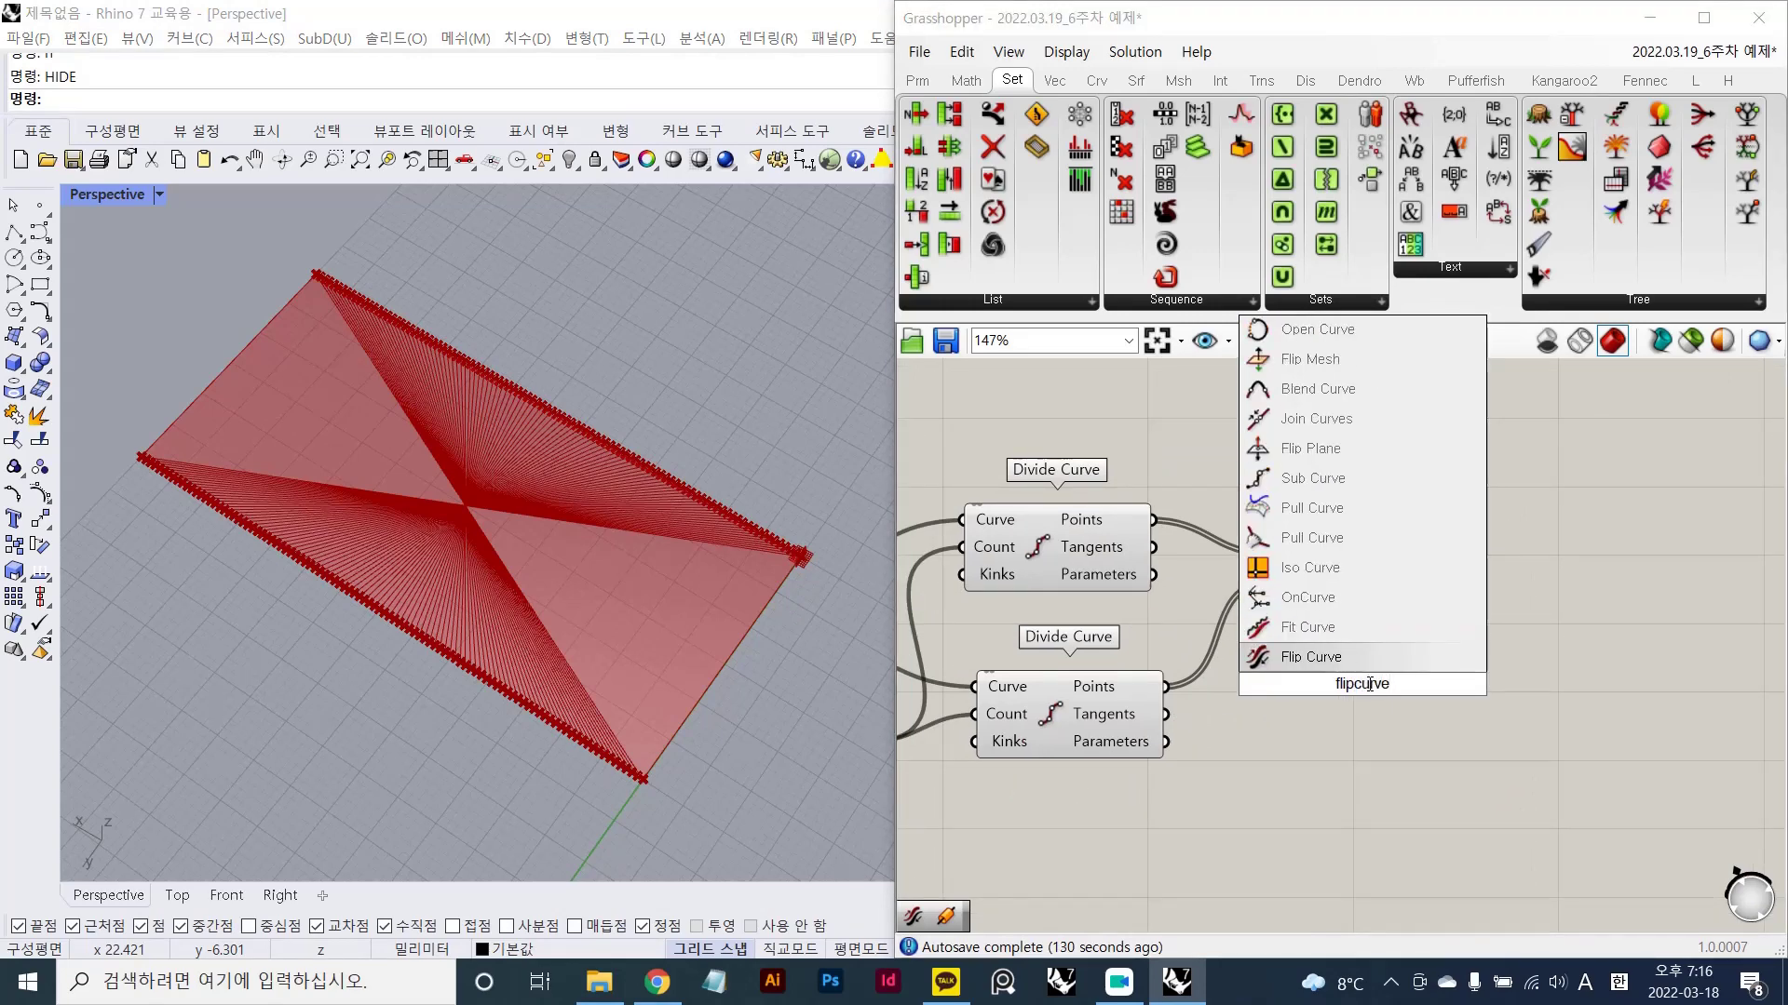
pyautogui.press('Return')
pyautogui.moveTo(1371, 683); pyautogui.dragTo(1282, 453)
pyautogui.click(1465, 476)
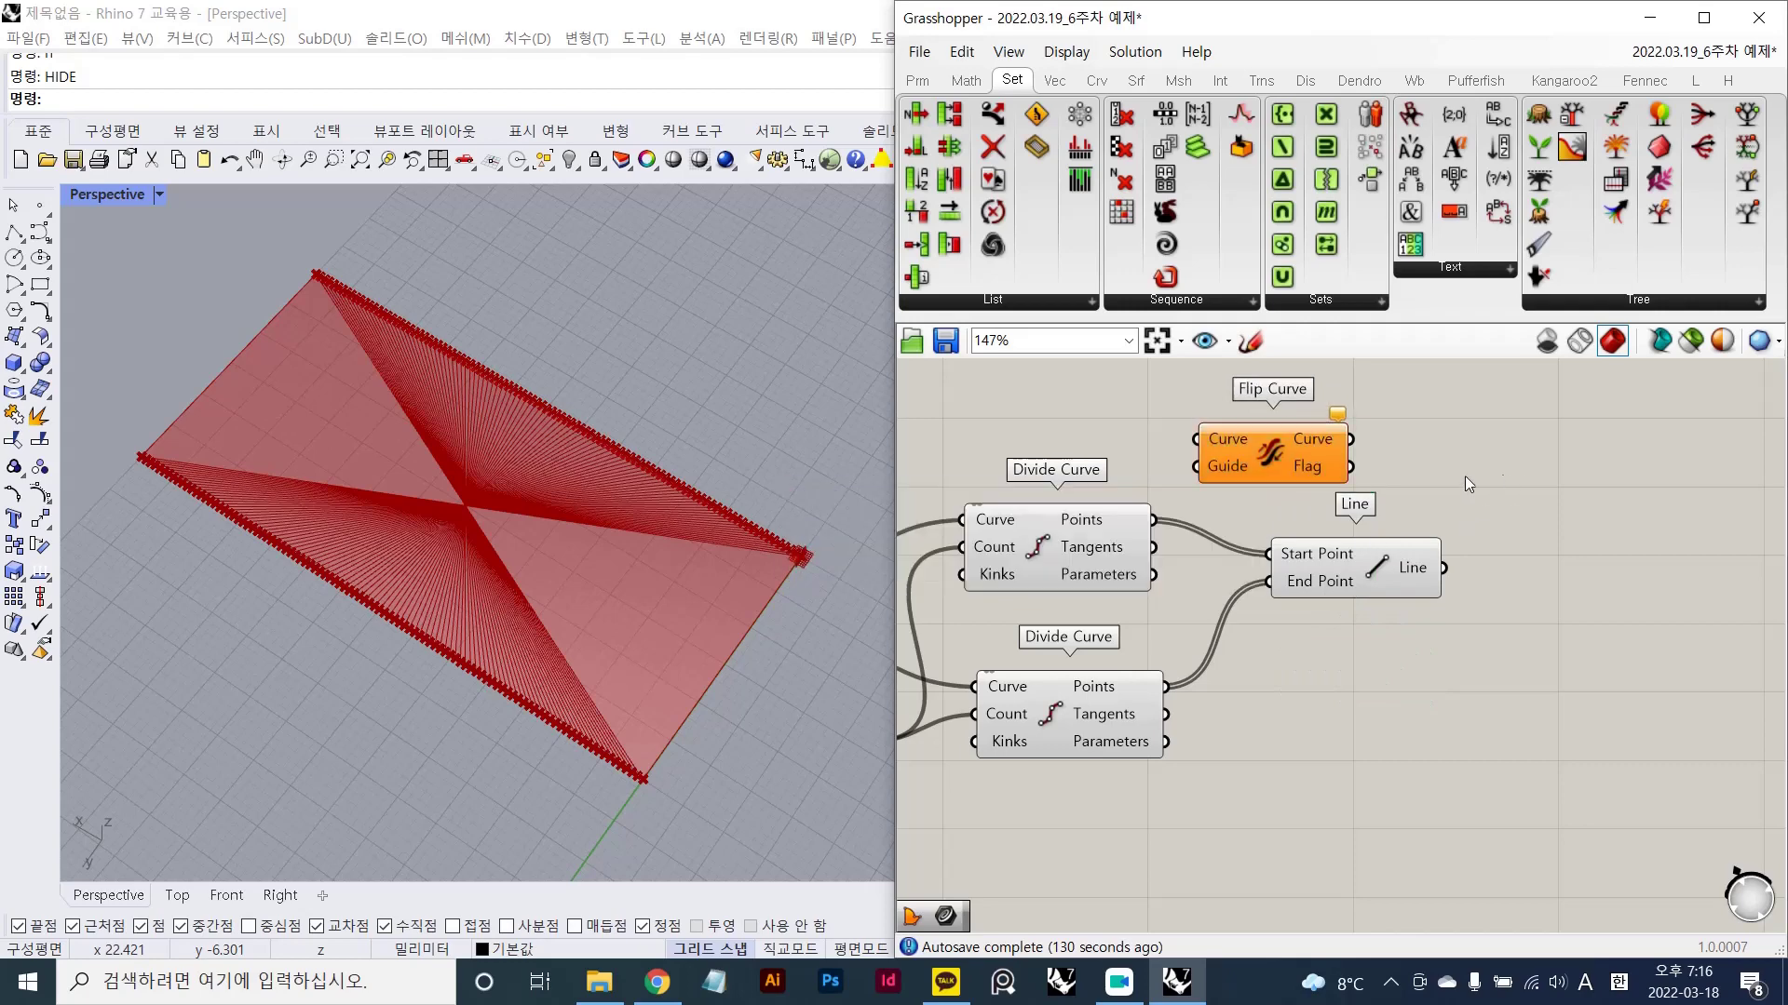
pyautogui.scroll(3, 1316, 506)
pyautogui.moveTo(1324, 493); pyautogui.dragTo(1338, 463)
pyautogui.click(1332, 527)
pyautogui.scroll(-1, 1331, 527)
pyautogui.moveTo(1329, 521); pyautogui.dragTo(1310, 541, button='right')
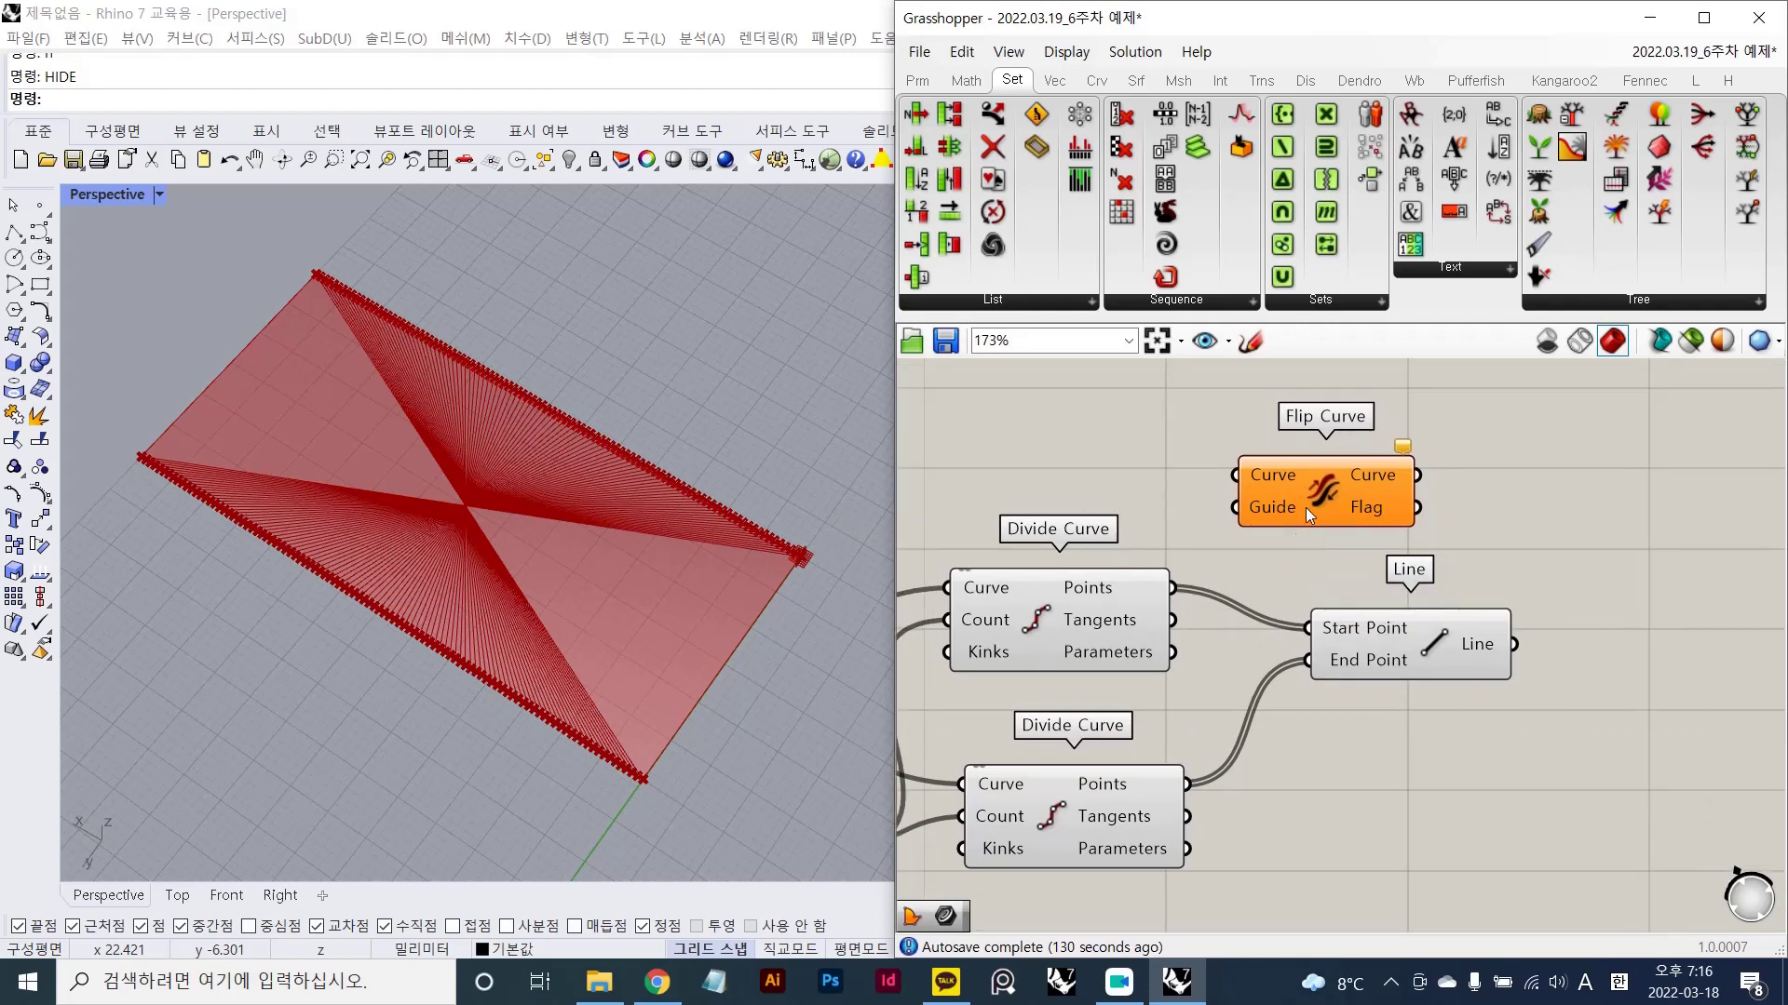
# - Move the Flip Curve component between the List Item and the upper Divide Curve component
pyautogui.moveTo(1306, 491); pyautogui.dragTo(1316, 487)
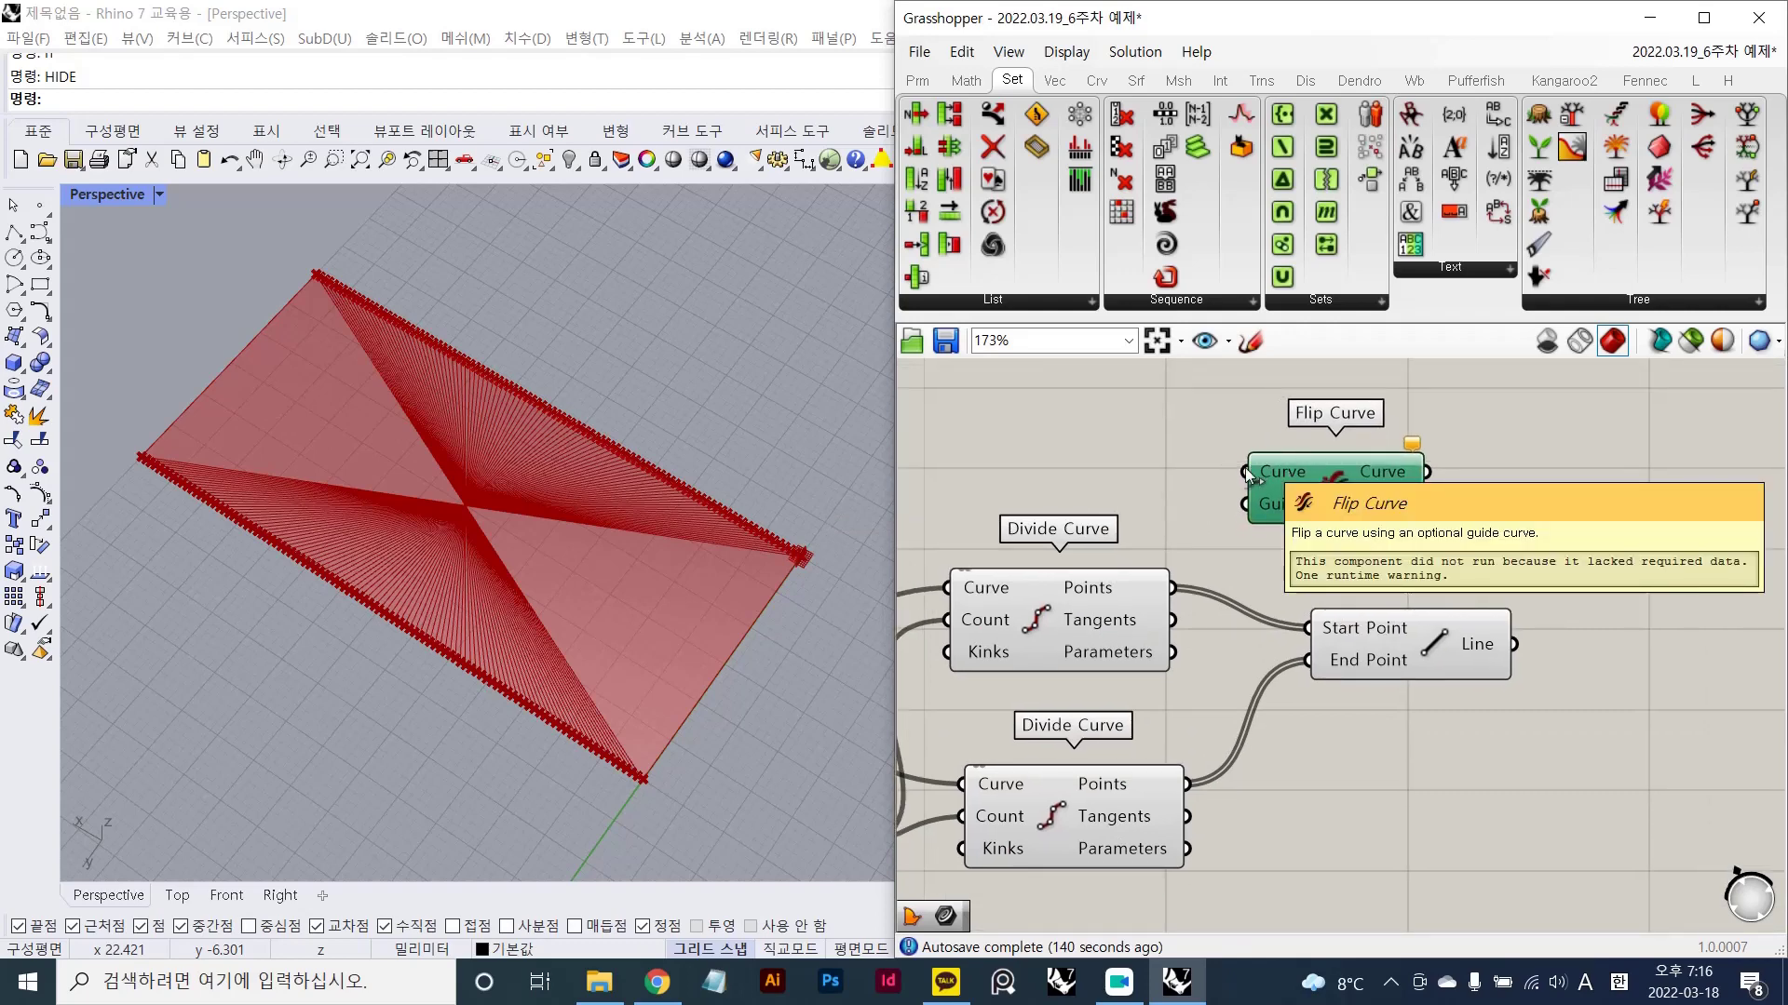
pyautogui.moveTo(1193, 535); pyautogui.dragTo(1153, 538)
pyautogui.moveTo(1140, 537); pyautogui.dragTo(1425, 498, button='right')
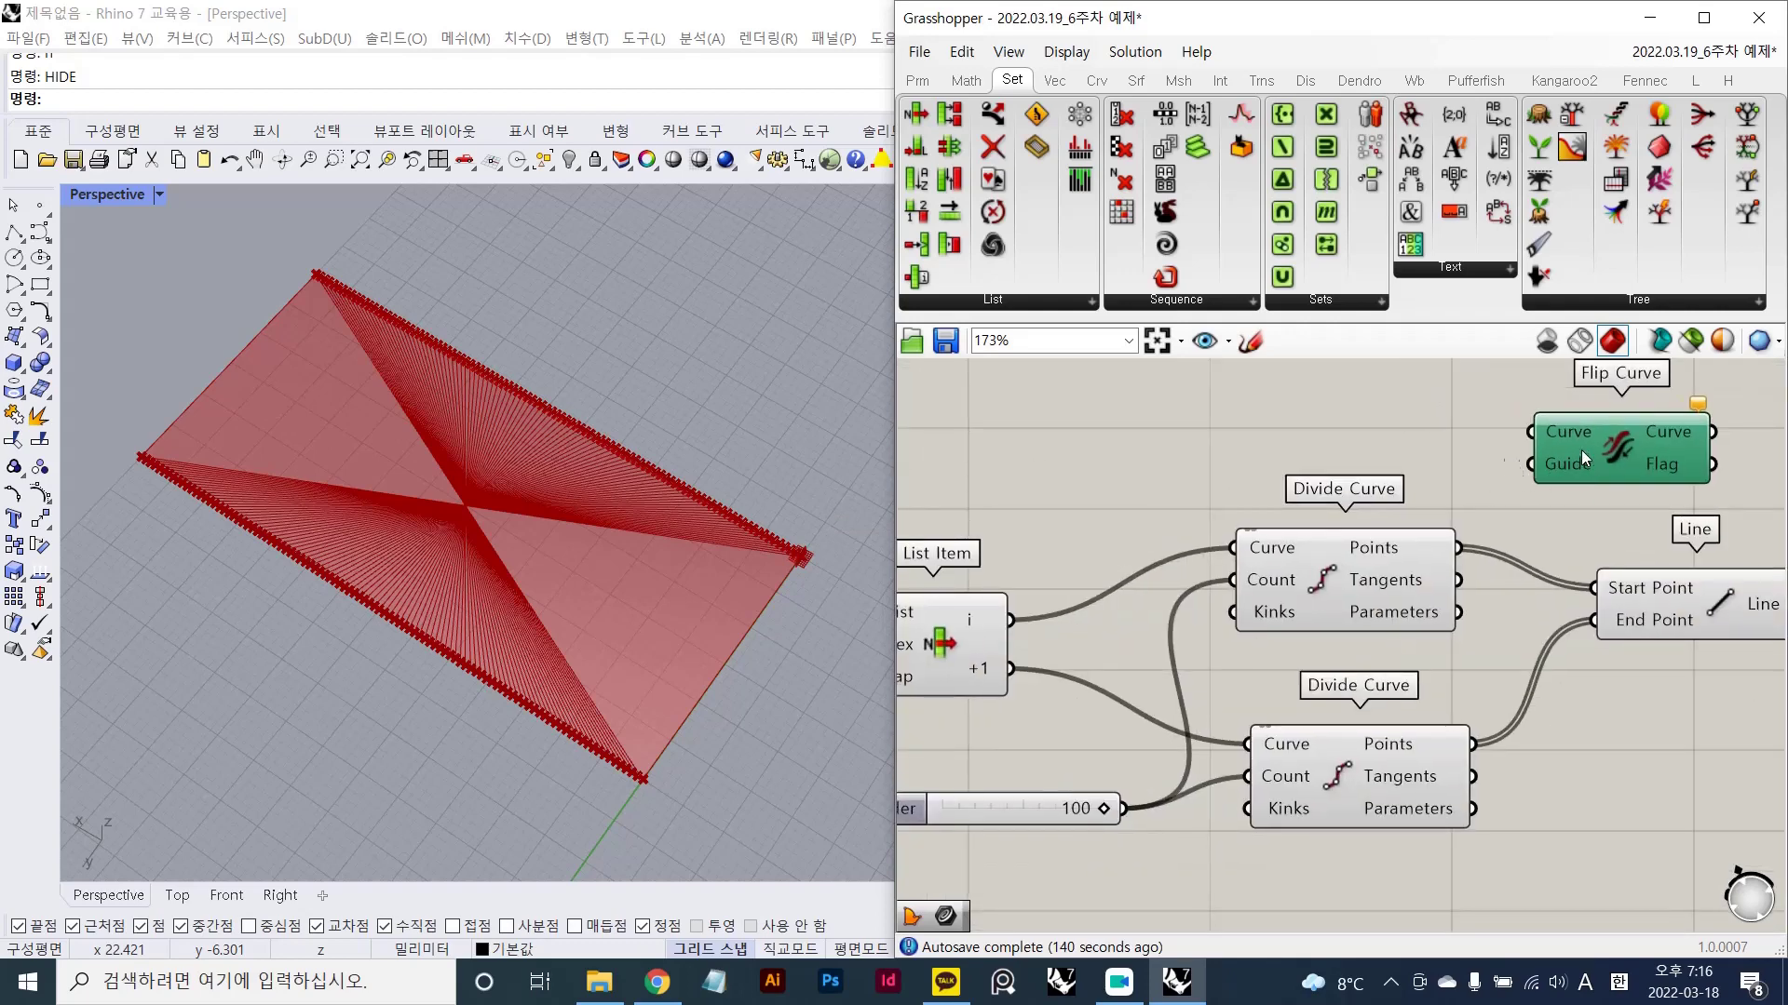
pyautogui.moveTo(1580, 450); pyautogui.dragTo(1106, 455)
pyautogui.moveTo(1144, 510); pyautogui.dragTo(1144, 524, button='right')
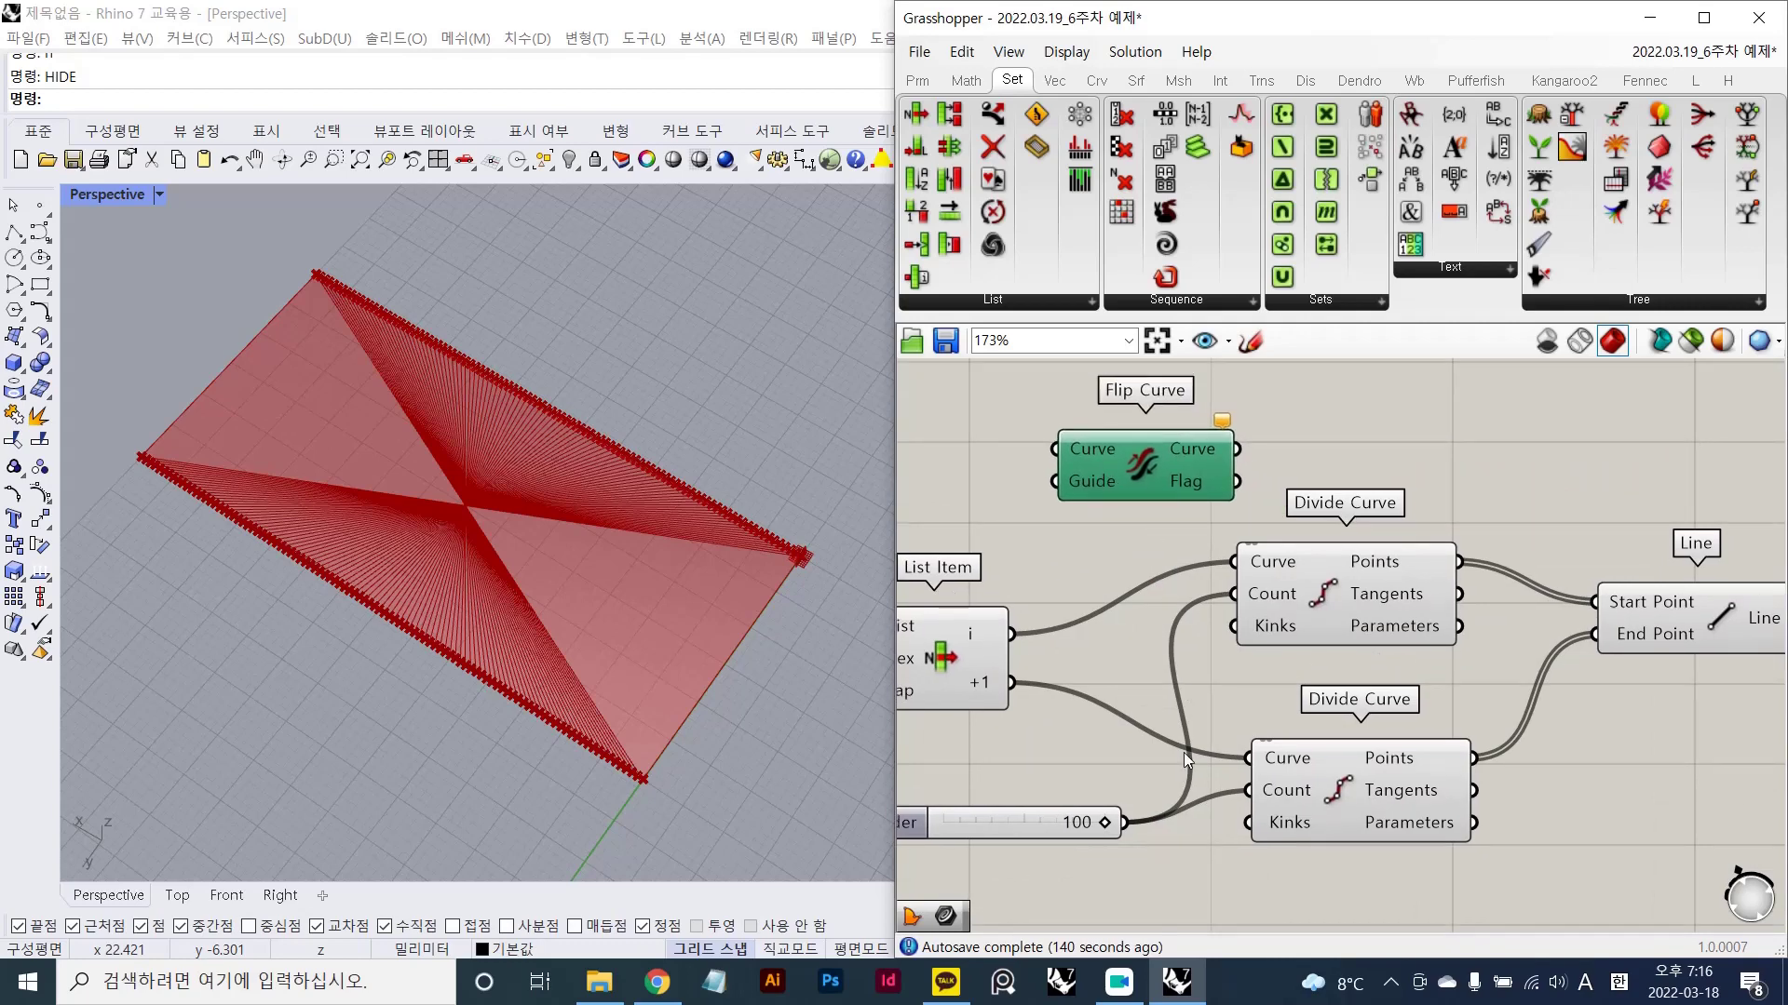
pyautogui.moveTo(1132, 652); pyautogui.dragTo(1231, 677, button='right')
pyautogui.moveTo(1213, 497); pyautogui.dragTo(1199, 523)
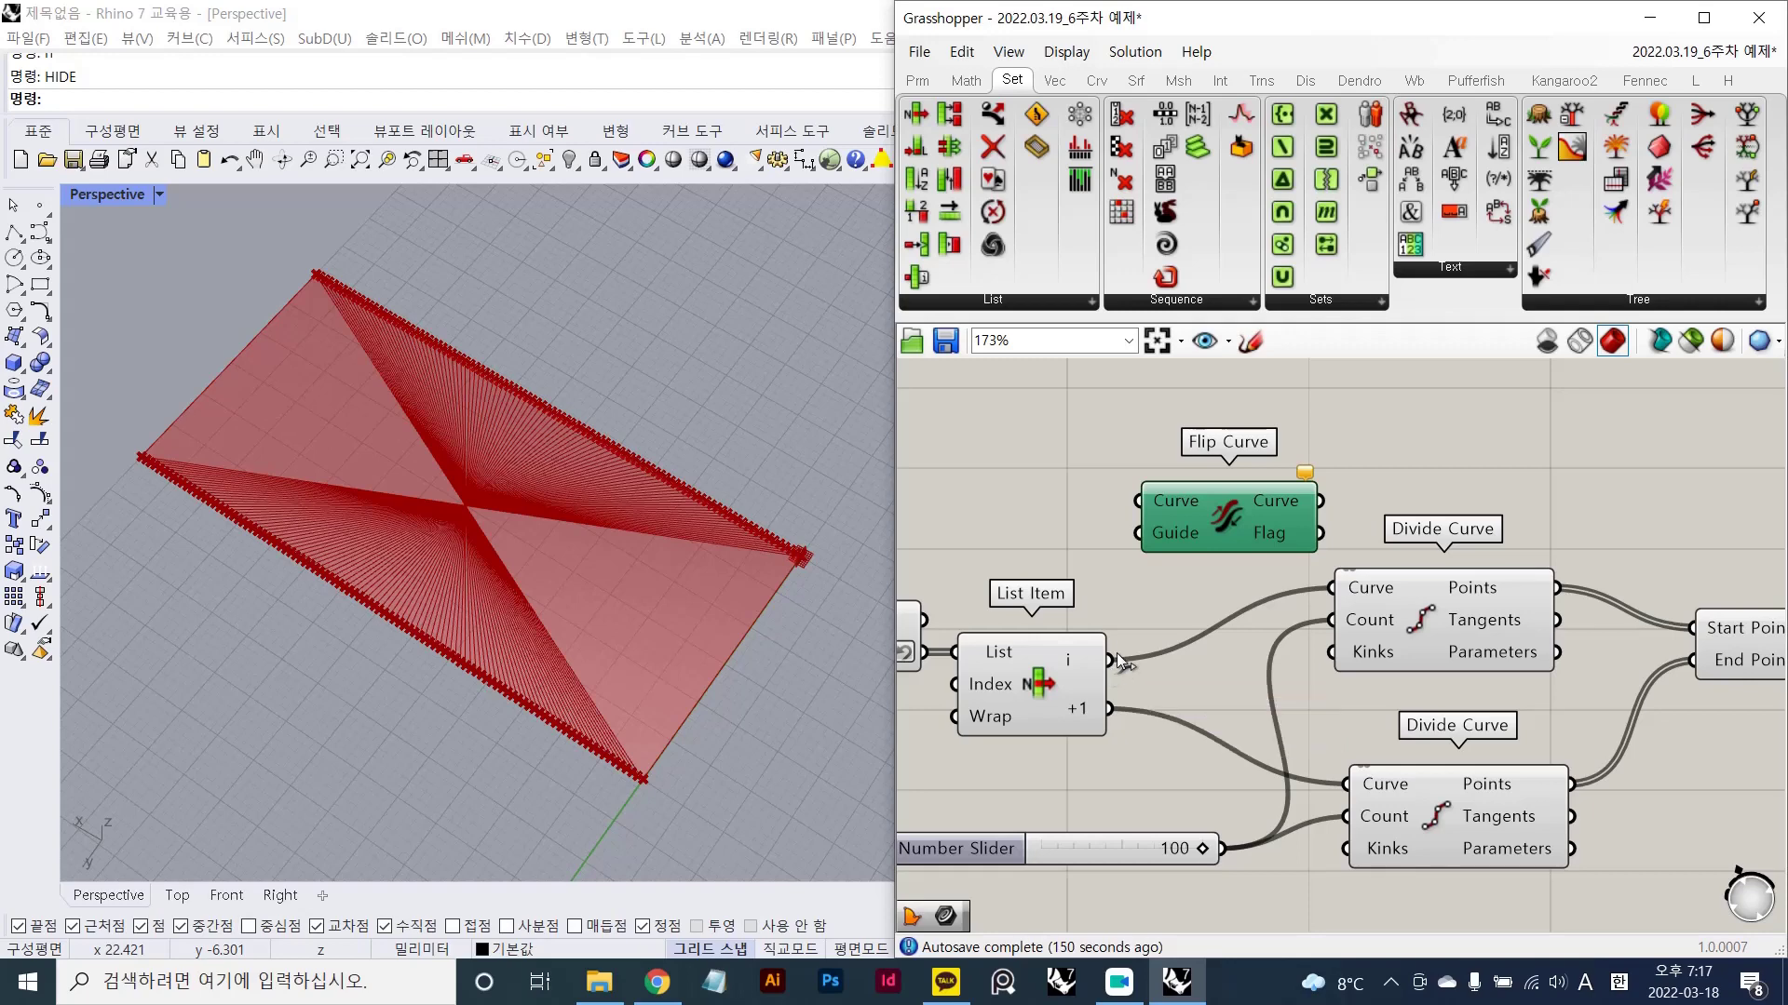
# - Connect List Item's i output to Flip Curve's Curve input and select Flip Curve to highlight its edge
pyautogui.click(1076, 668)
pyautogui.scroll(1, 1076, 666)
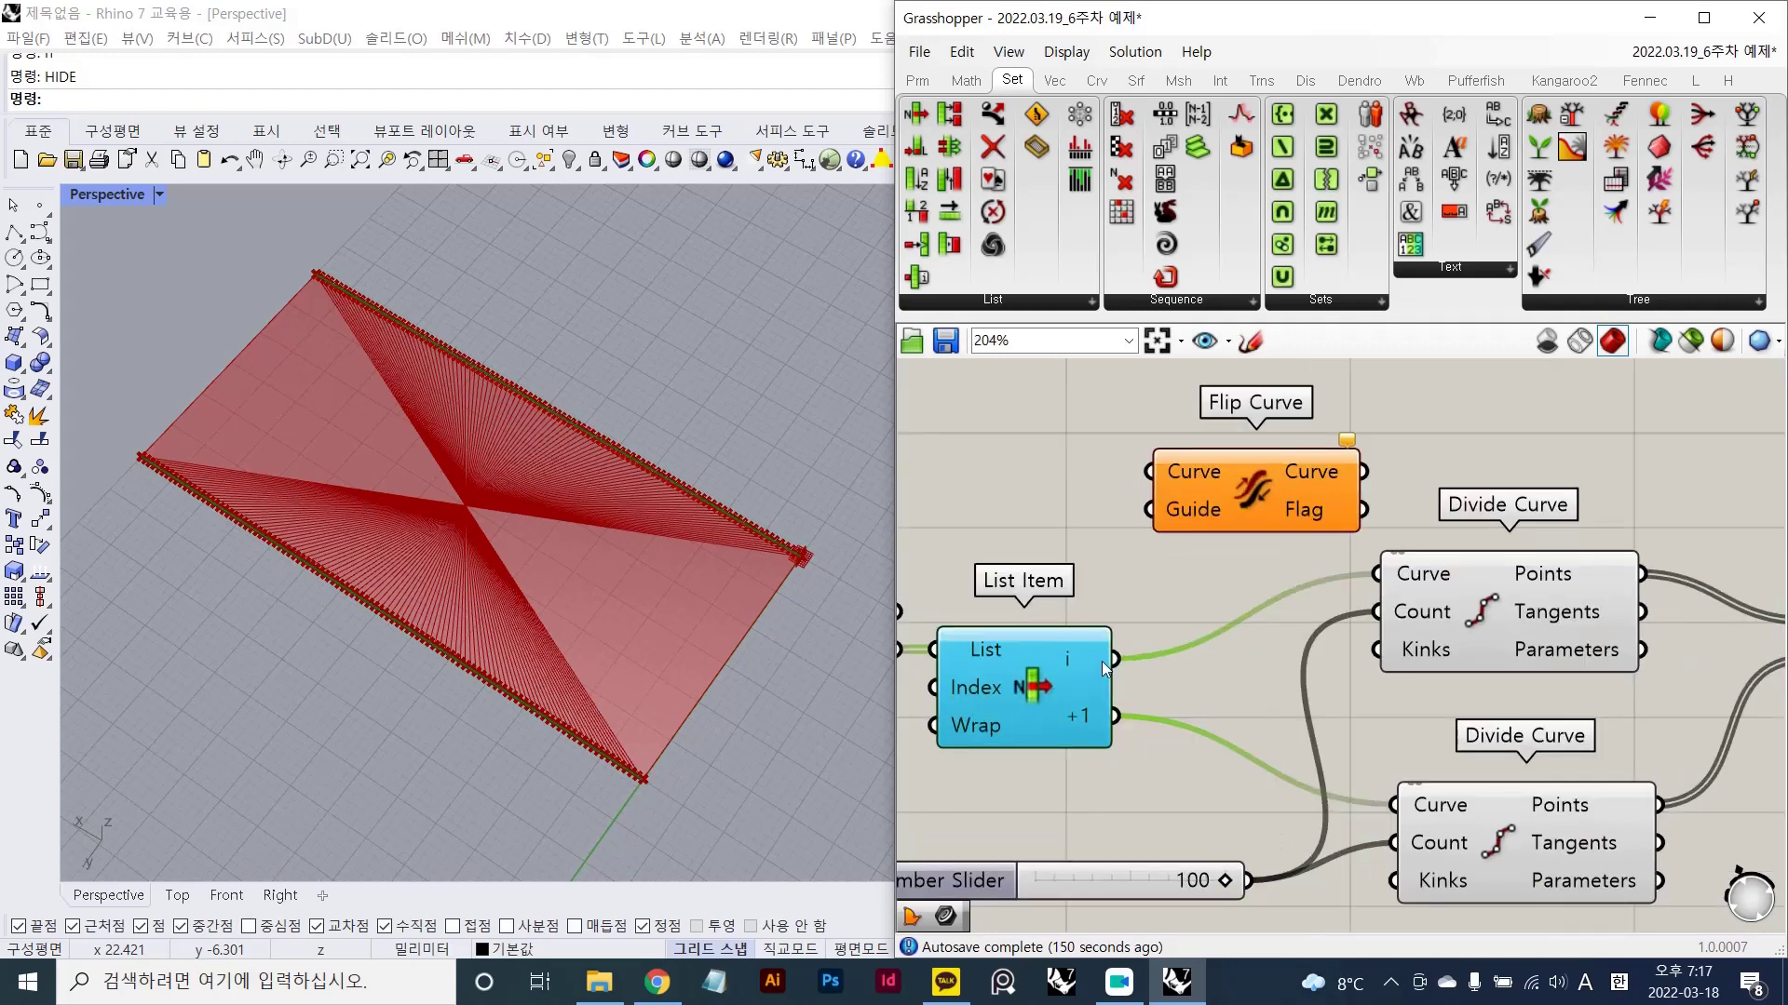
pyautogui.moveTo(1126, 657); pyautogui.dragTo(1152, 473)
pyautogui.click(1213, 572)
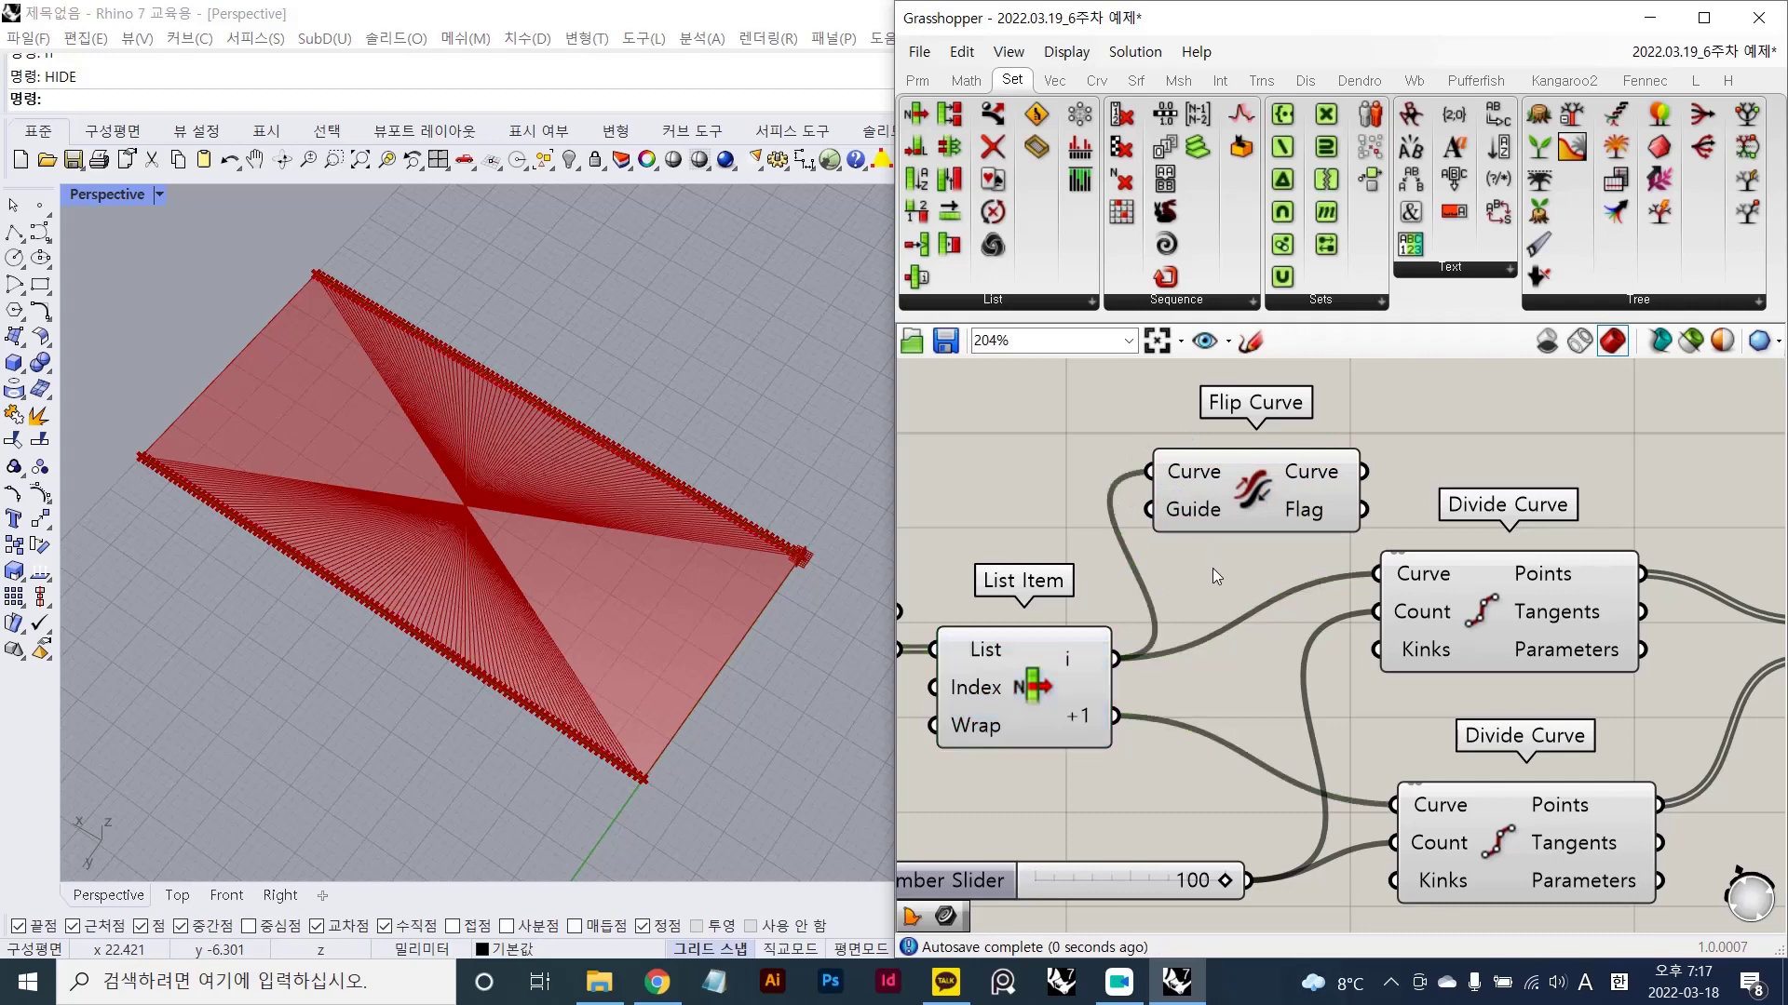
pyautogui.click(1309, 473)
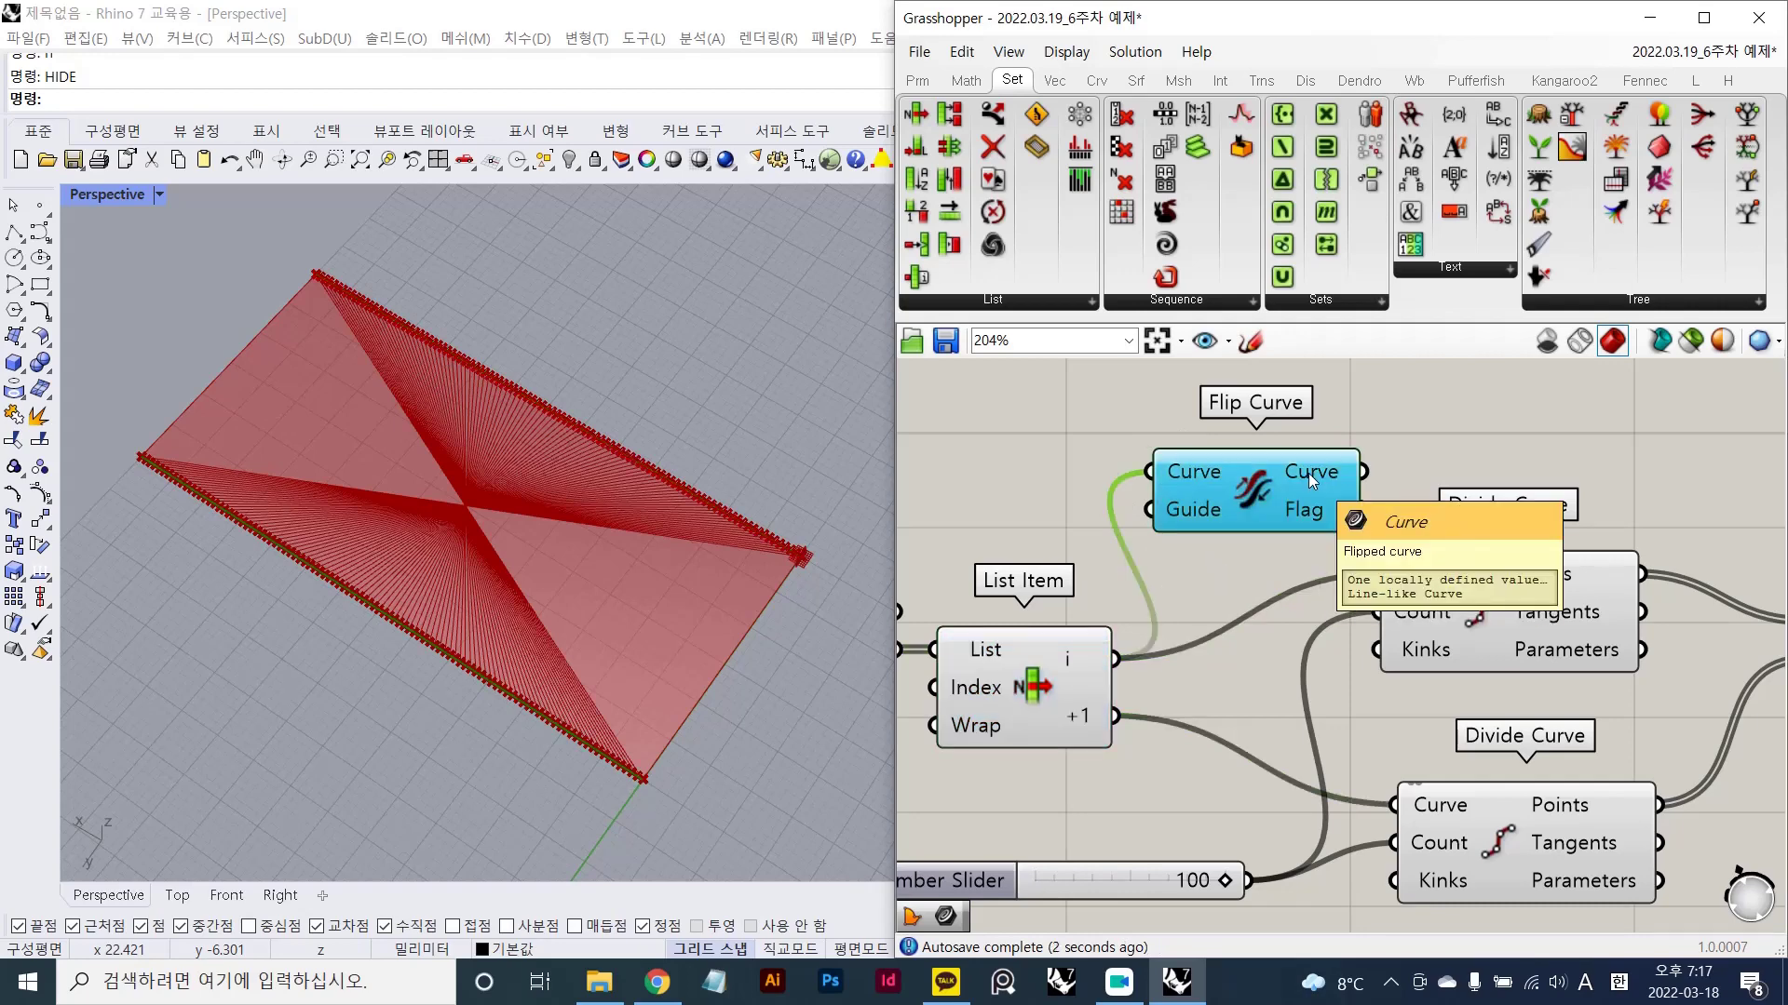
# - Capture the screen, circle the List Item component, and draw a red direction arrow along the rectangle's lower long edge
pyautogui.press('Print')
pyautogui.moveTo(1, 259)
pyautogui.mouseDown()
pyautogui.moveTo(1042, 973)
pyautogui.moveTo(1404, 968)
pyautogui.mouseUp()
pyautogui.moveTo(1070, 747)
pyautogui.mouseDown()
pyautogui.moveTo(881, 650)
pyautogui.moveTo(1013, 806)
pyautogui.mouseUp()
pyautogui.moveTo(144, 472); pyautogui.dragTo(594, 808)
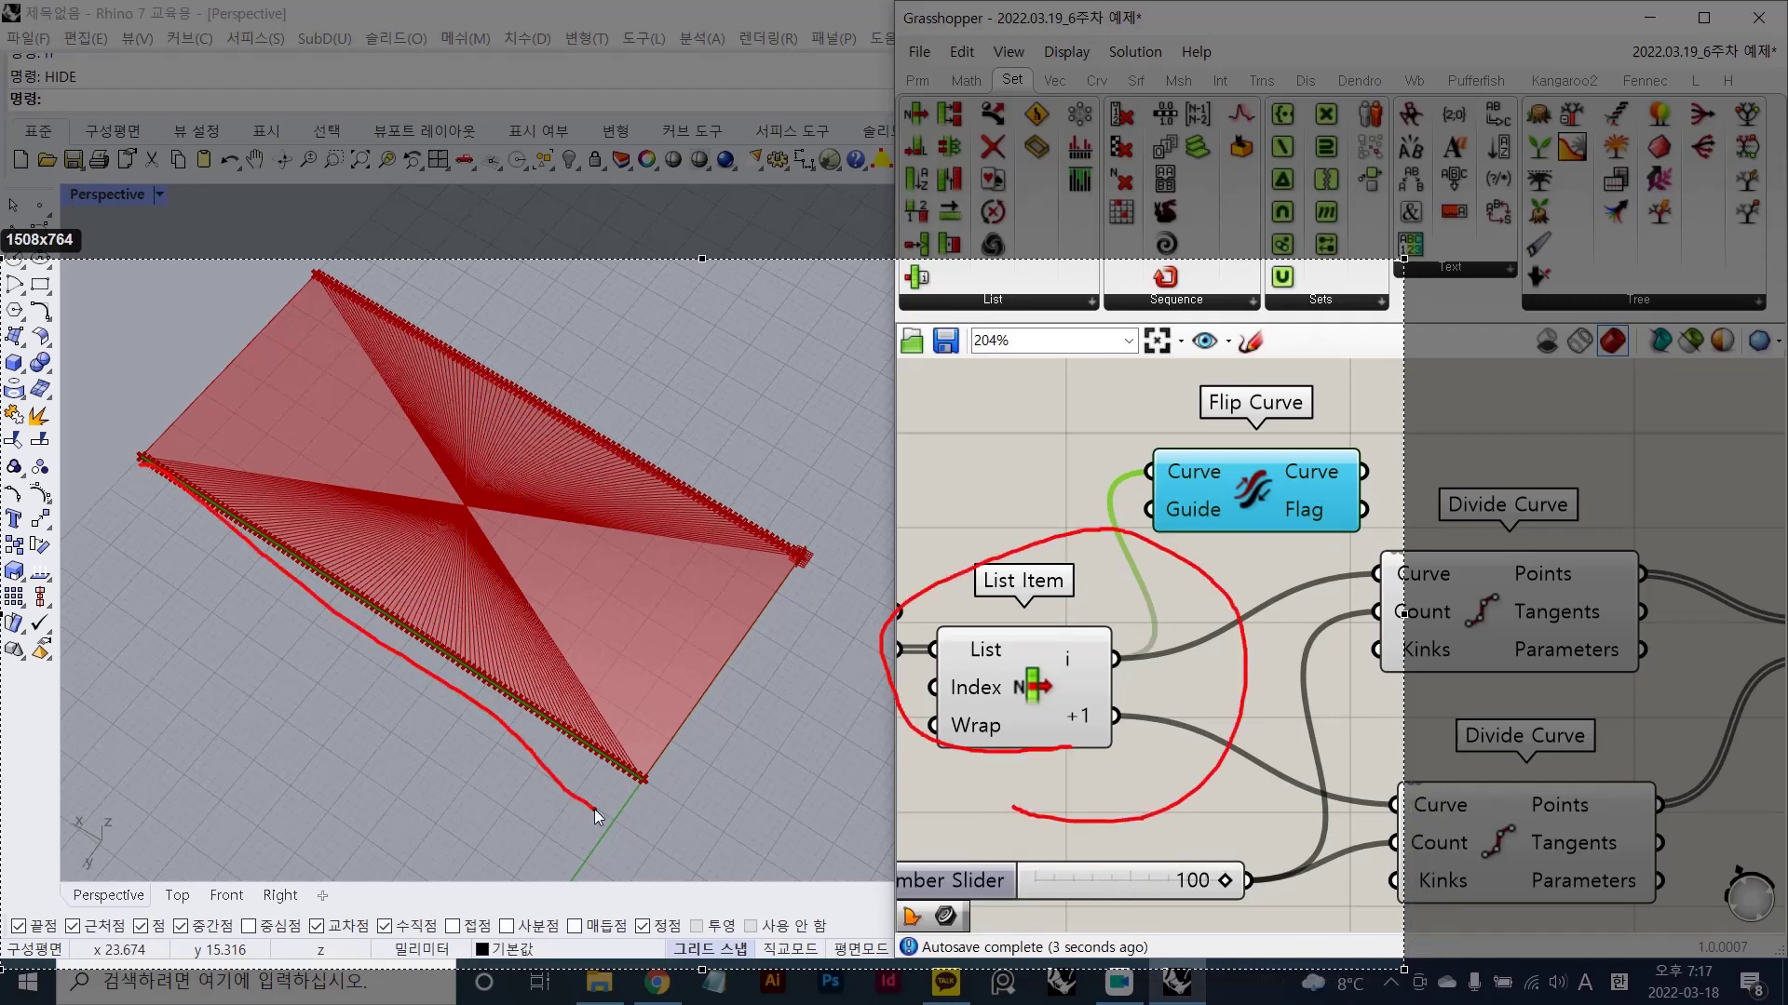
pyautogui.moveTo(162, 524); pyautogui.dragTo(143, 445)
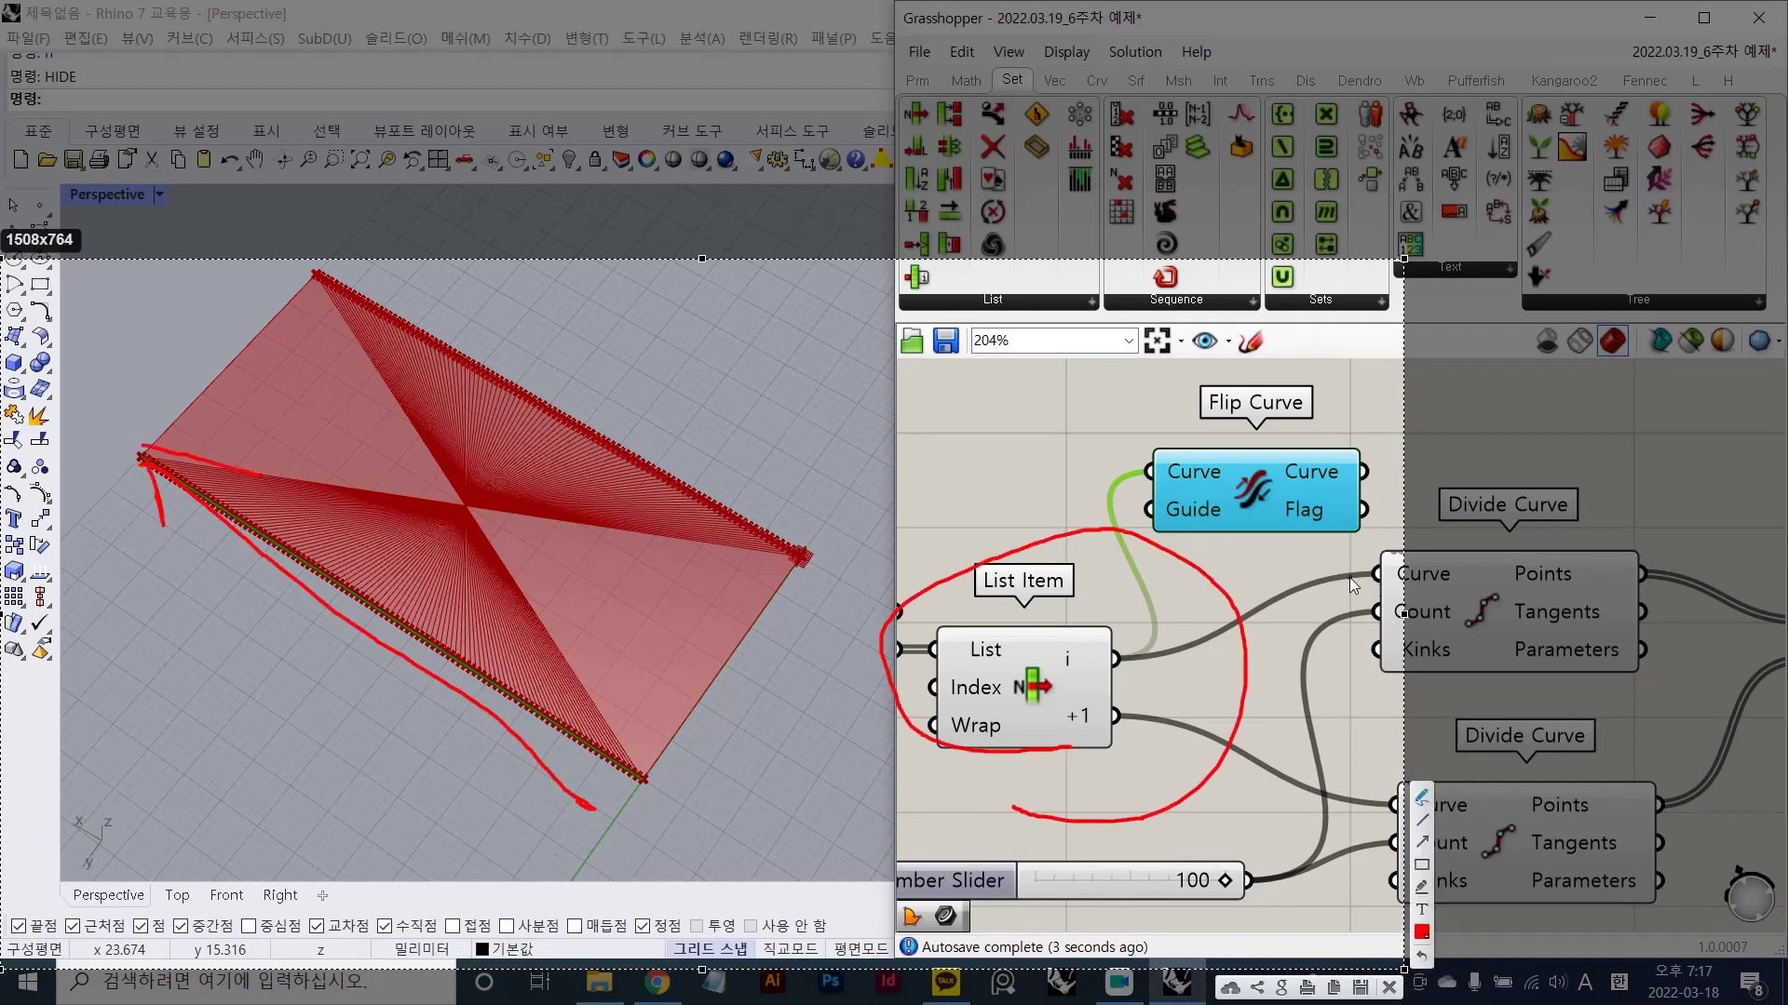
# - Draw a cyan arrow in the reversed direction along the lower long edge and discard the annotated capture
pyautogui.moveTo(1349, 578)
pyautogui.mouseDown()
pyautogui.moveTo(1400, 424)
pyautogui.moveTo(1322, 582)
pyautogui.mouseUp()
pyautogui.click(1422, 956)
pyautogui.click(1425, 933)
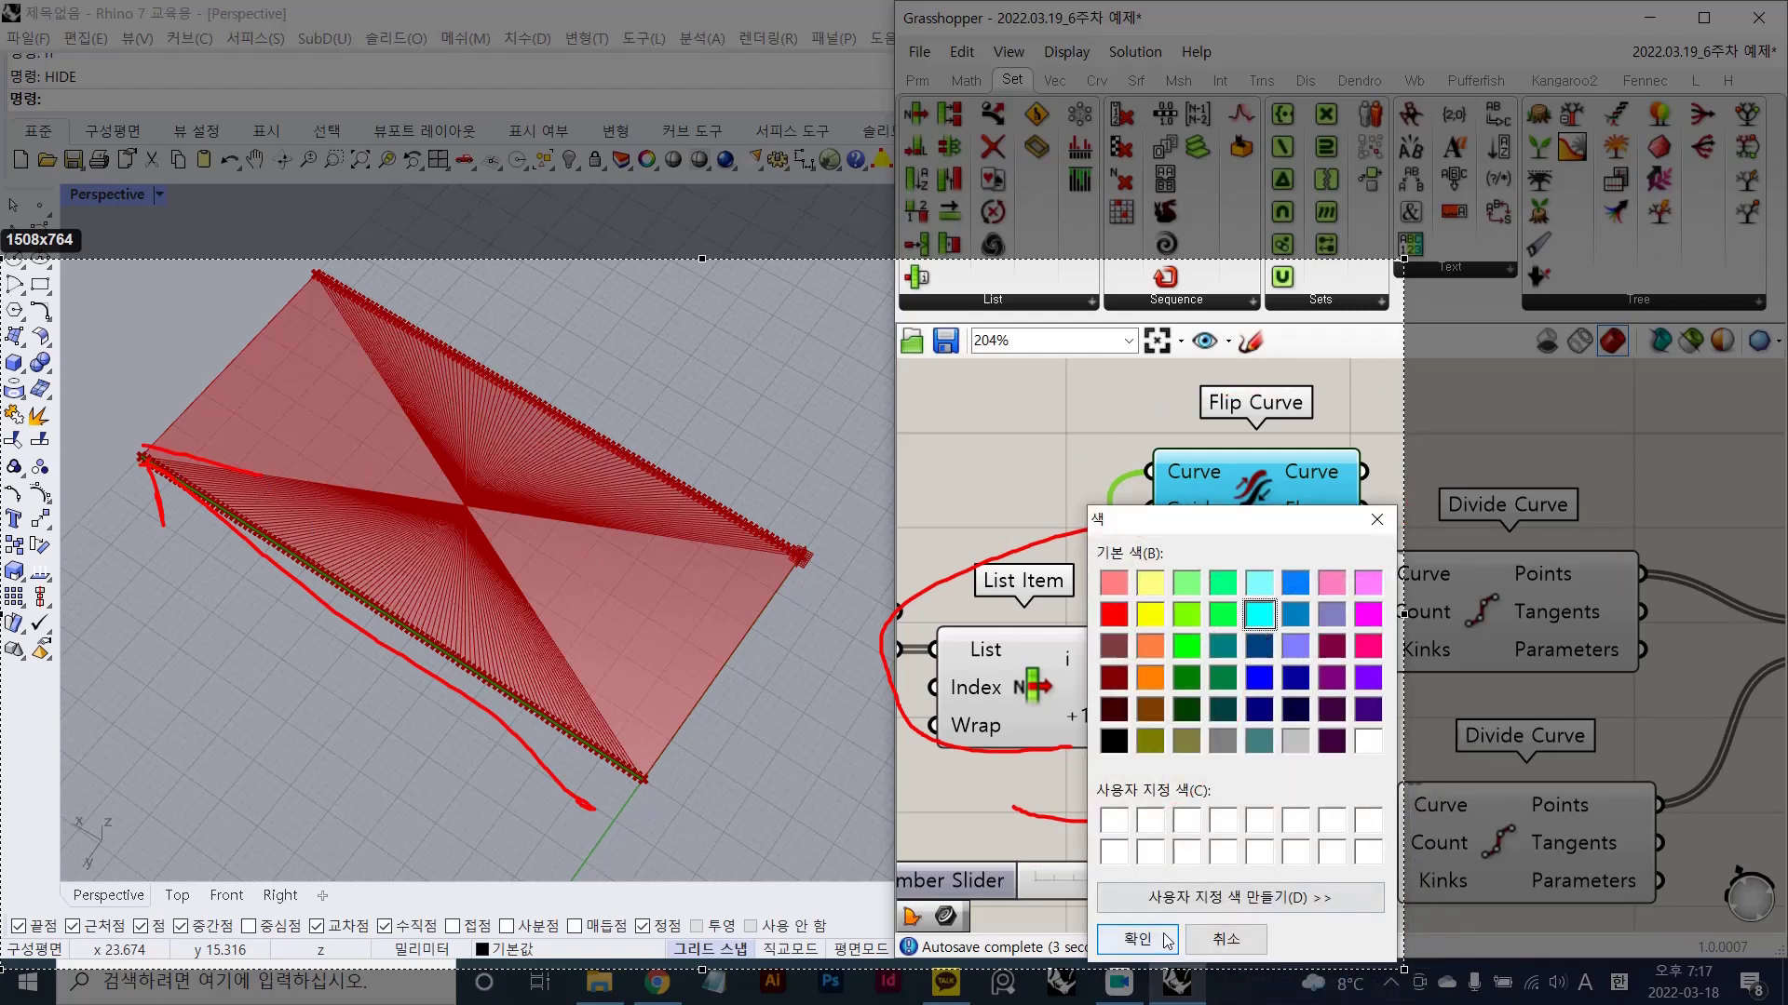
pyautogui.click(1136, 938)
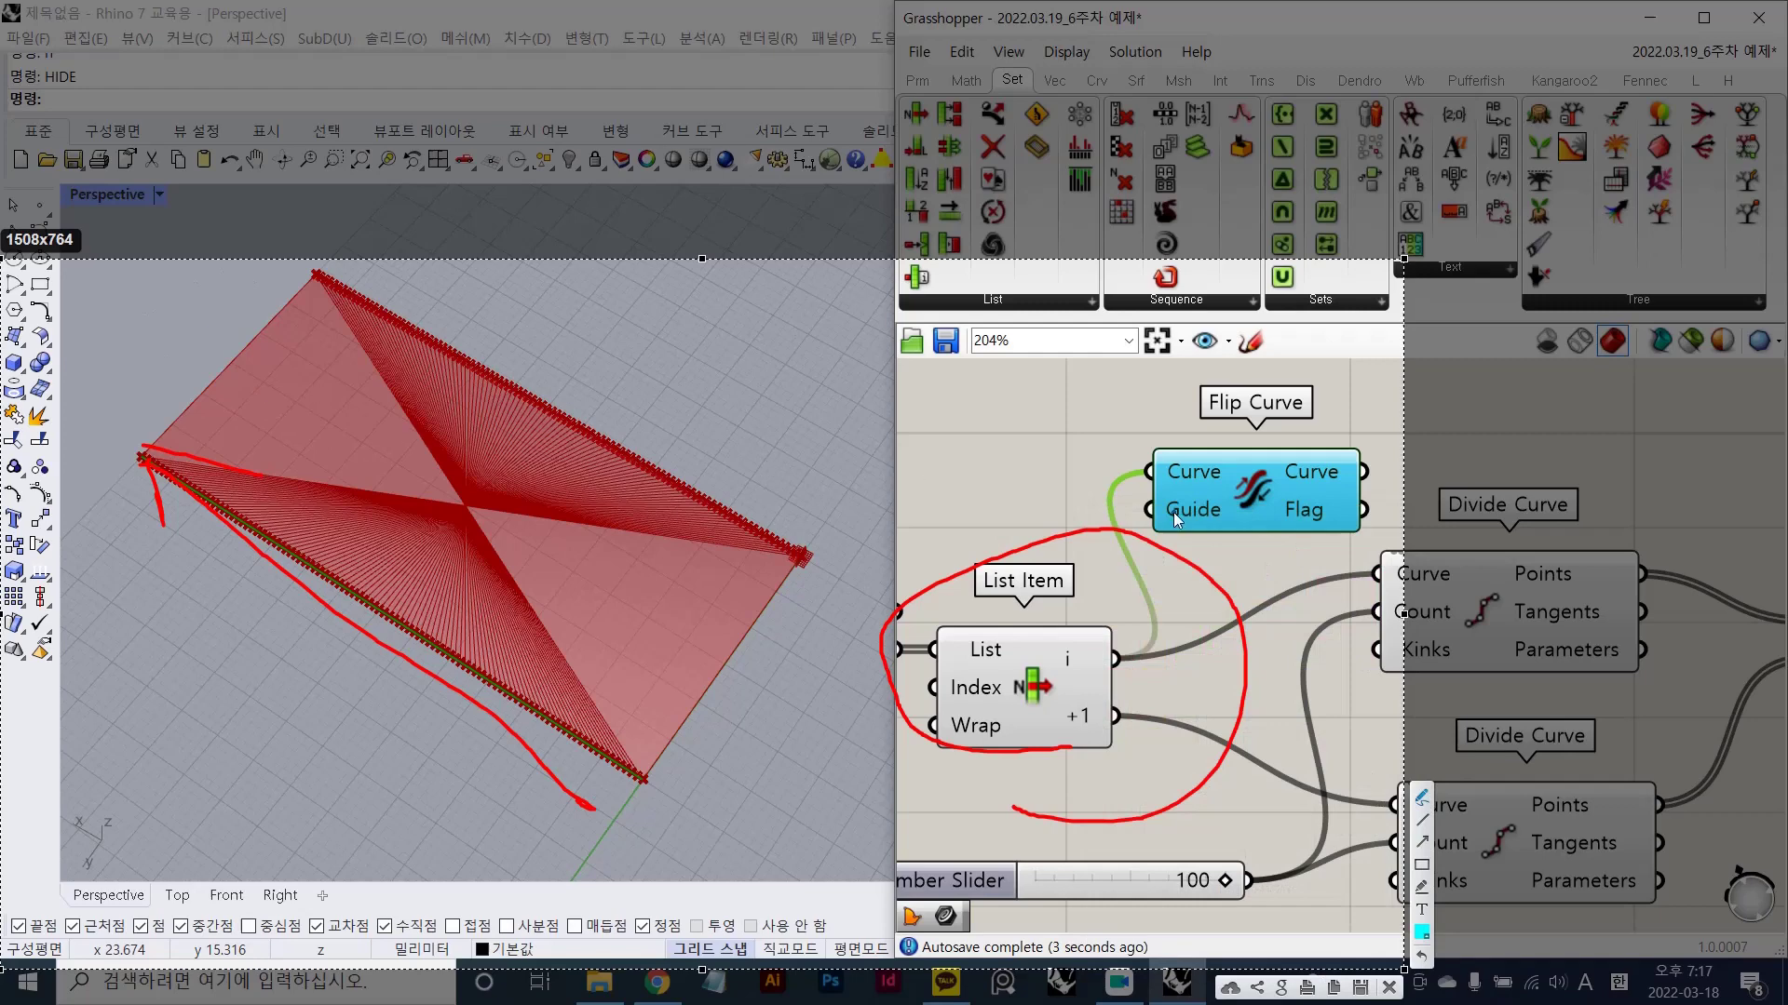
pyautogui.moveTo(1243, 557)
pyautogui.mouseDown()
pyautogui.moveTo(1106, 428)
pyautogui.moveTo(1275, 556)
pyautogui.mouseUp()
pyautogui.moveTo(223, 400)
pyautogui.mouseDown()
pyautogui.moveTo(410, 461)
pyautogui.moveTo(819, 689)
pyautogui.mouseUp()
pyautogui.moveTo(819, 649); pyautogui.dragTo(752, 705)
pyautogui.press('Escape')
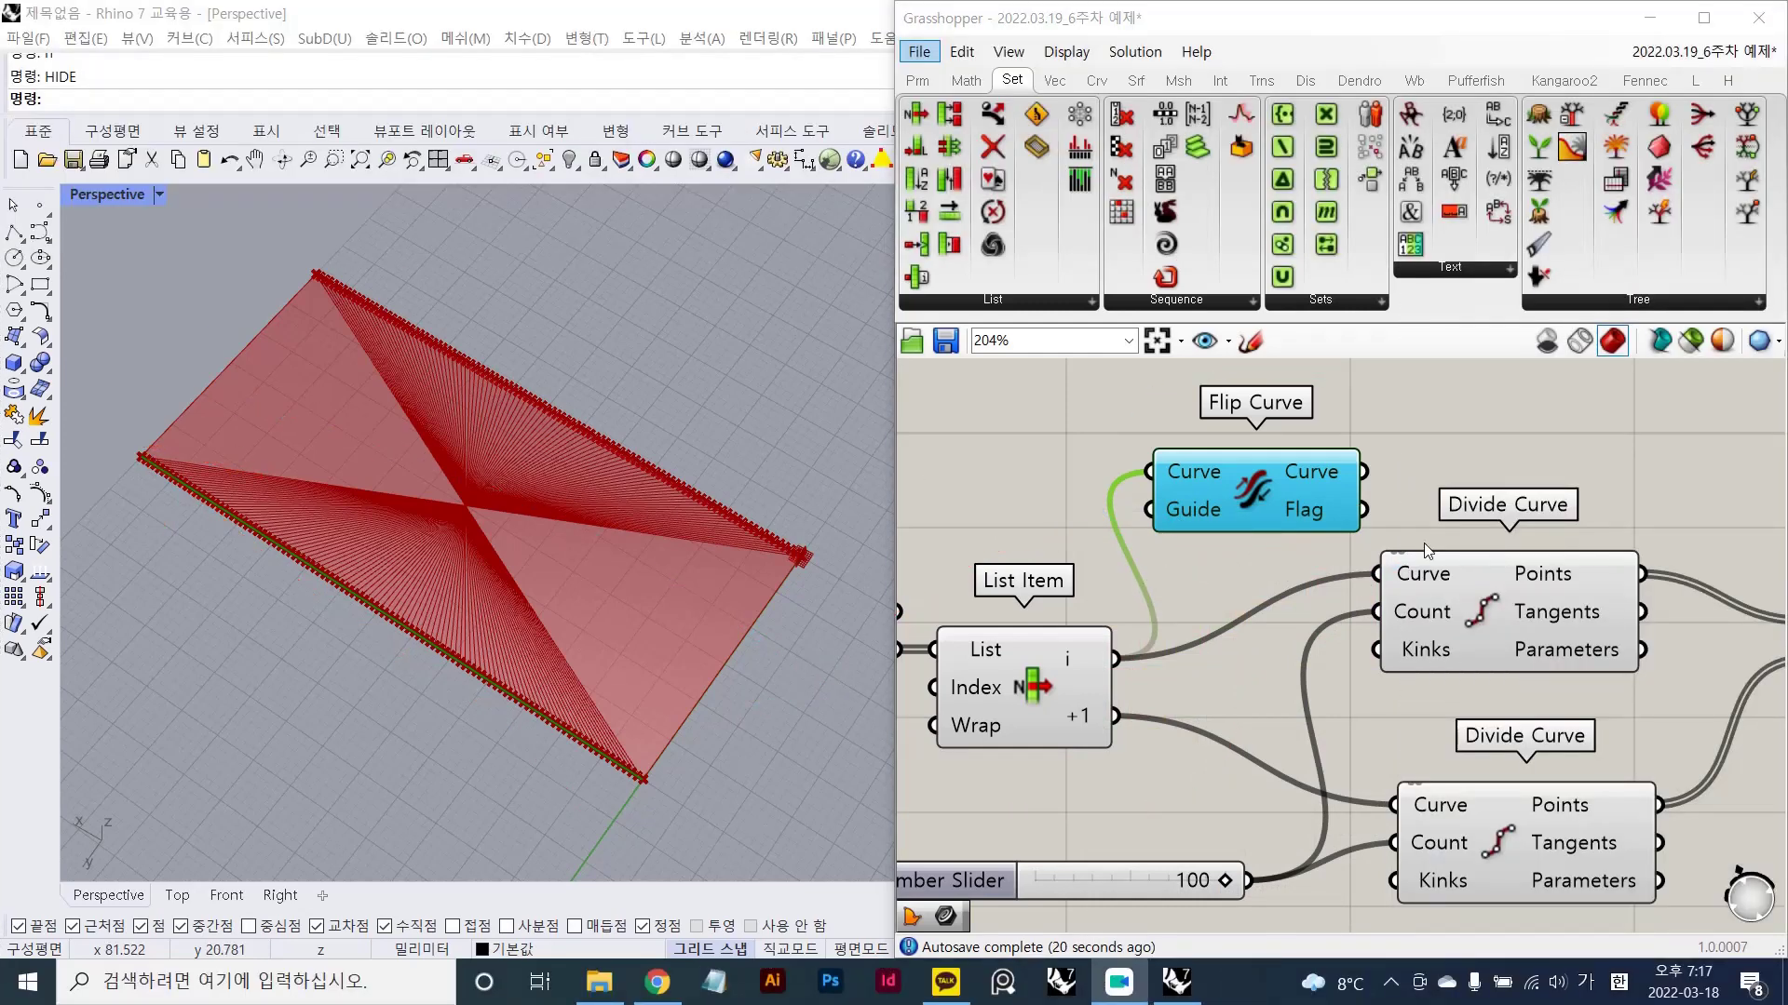
# - Replace the upper Divide Curve's Curve input with Flip Curve's Curve output
pyautogui.scroll(-1, 1425, 547)
pyautogui.moveTo(1415, 544); pyautogui.dragTo(1348, 553, button='right')
pyautogui.moveTo(1247, 518); pyautogui.dragTo(1358, 598)
pyautogui.scroll(1, 1248, 505)
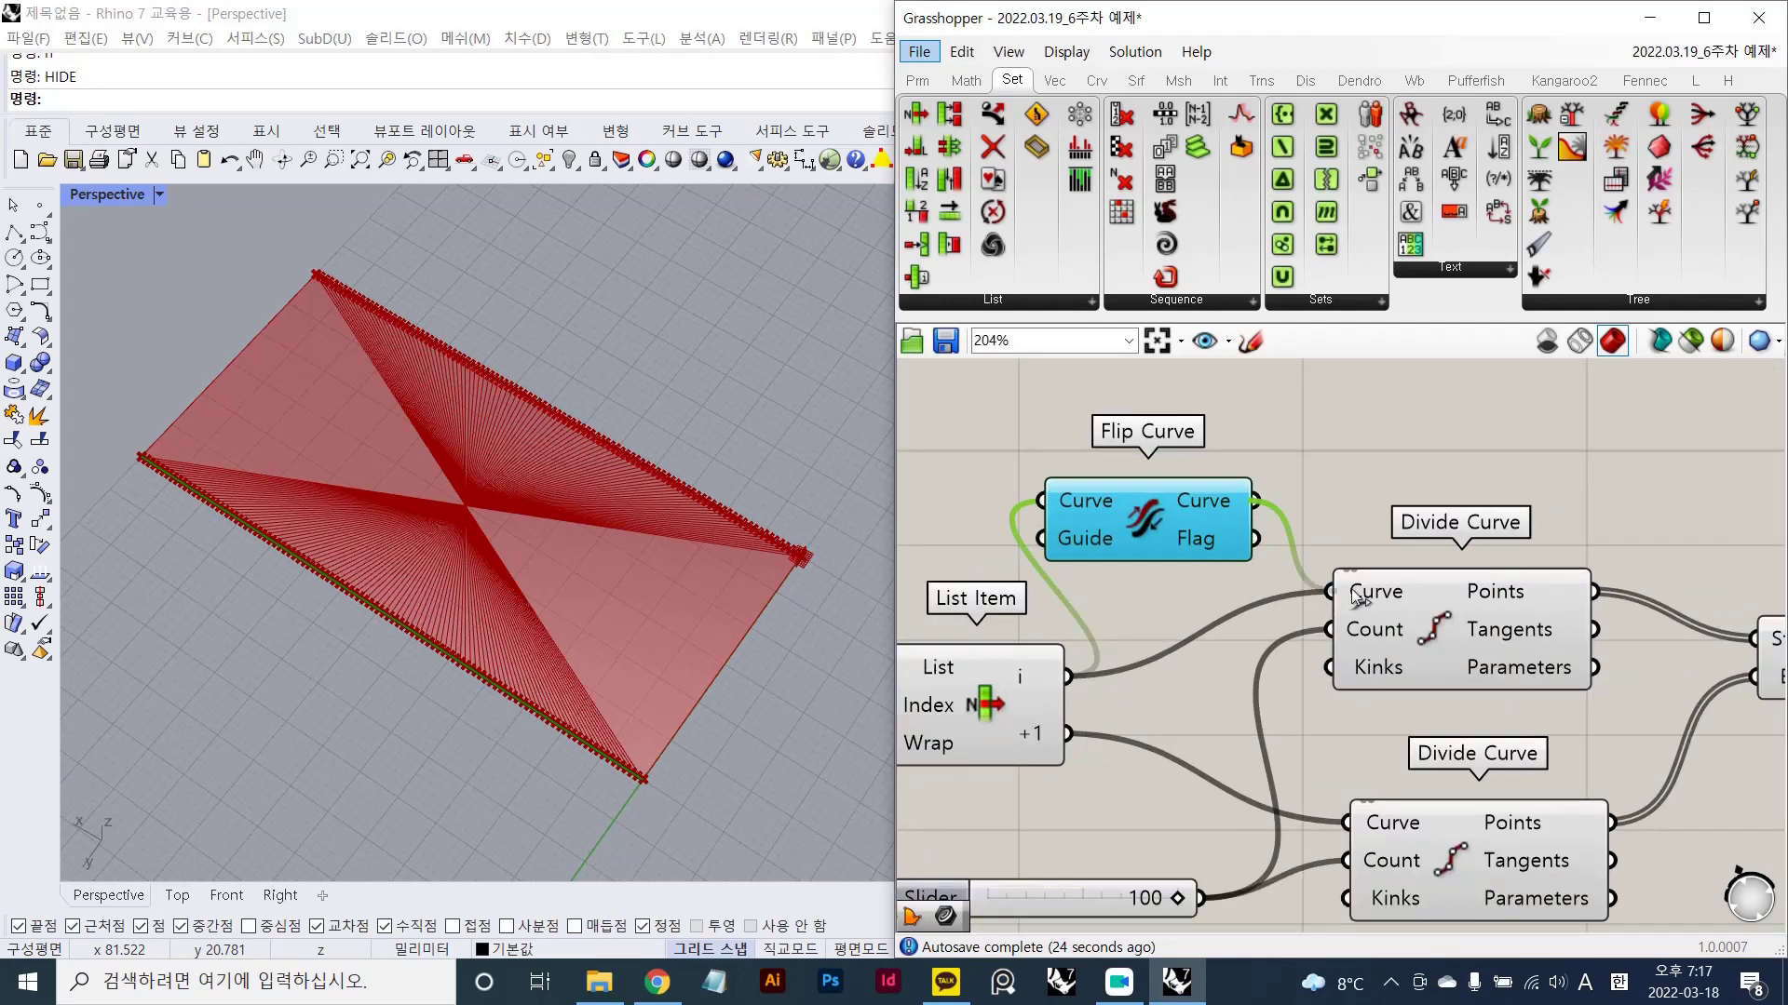
pyautogui.click(1355, 459)
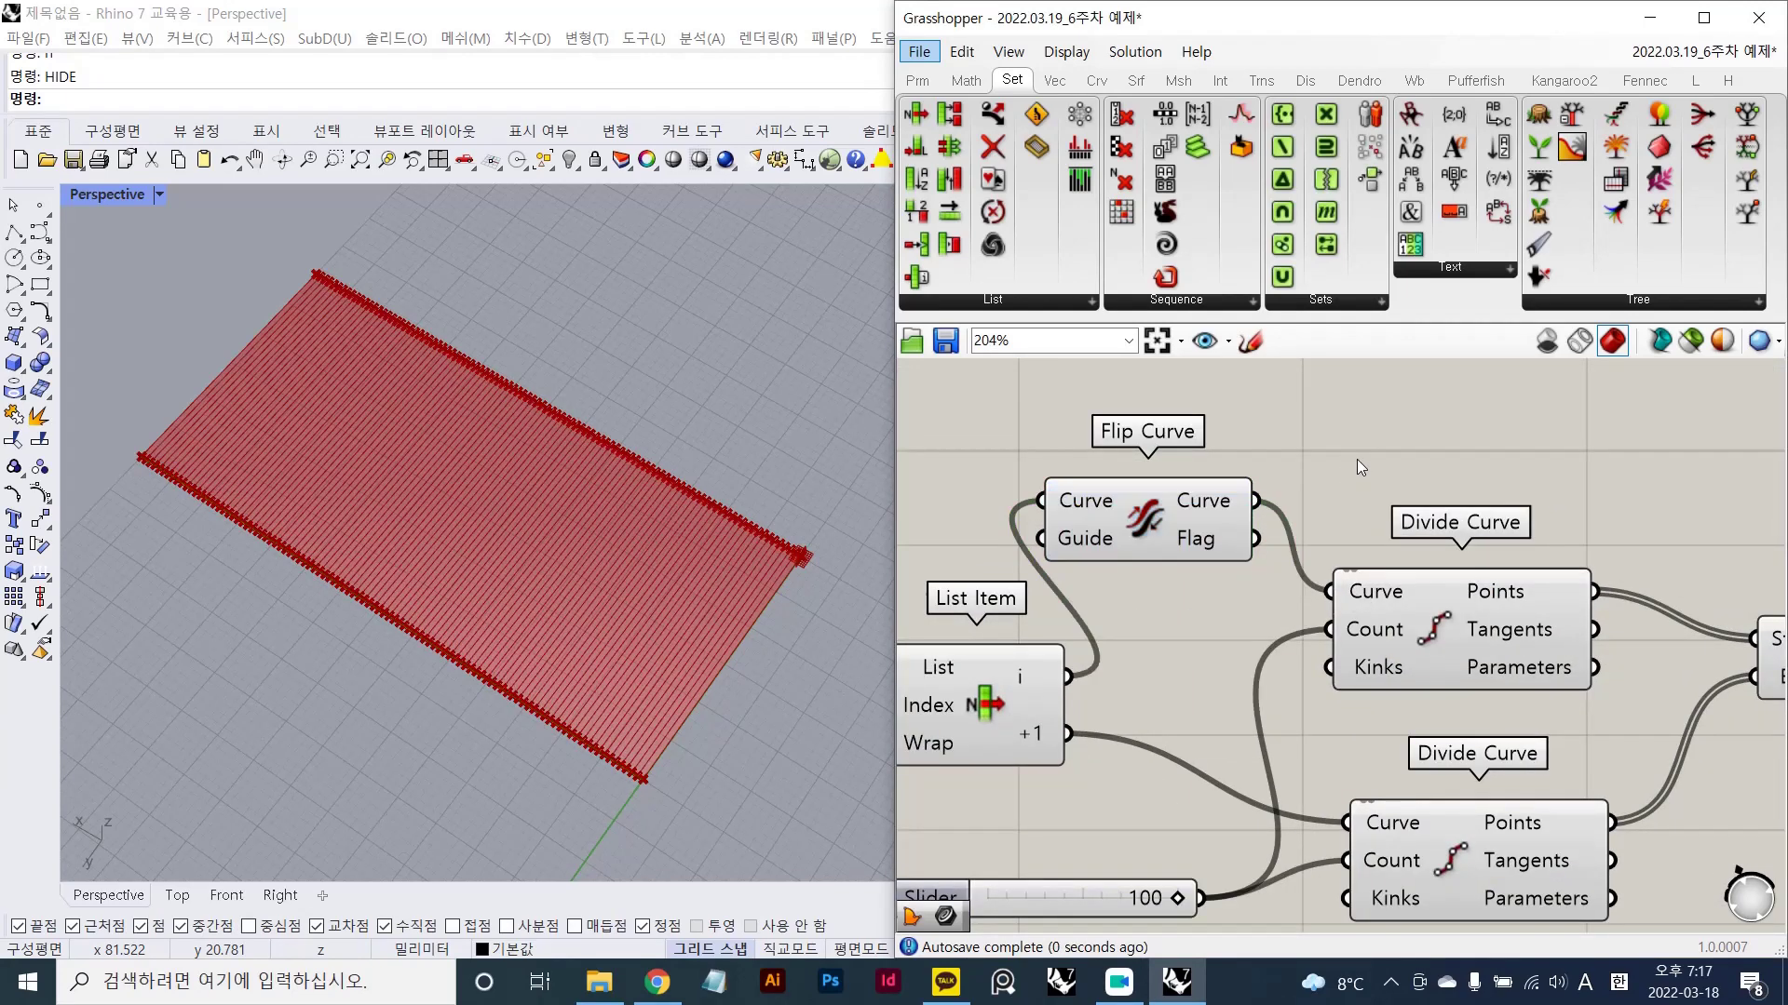
# - Hide the preview of both Divide Curve components feeding the Line component
pyautogui.scroll(5, 654, 674)
pyautogui.scroll(-8, 676, 665)
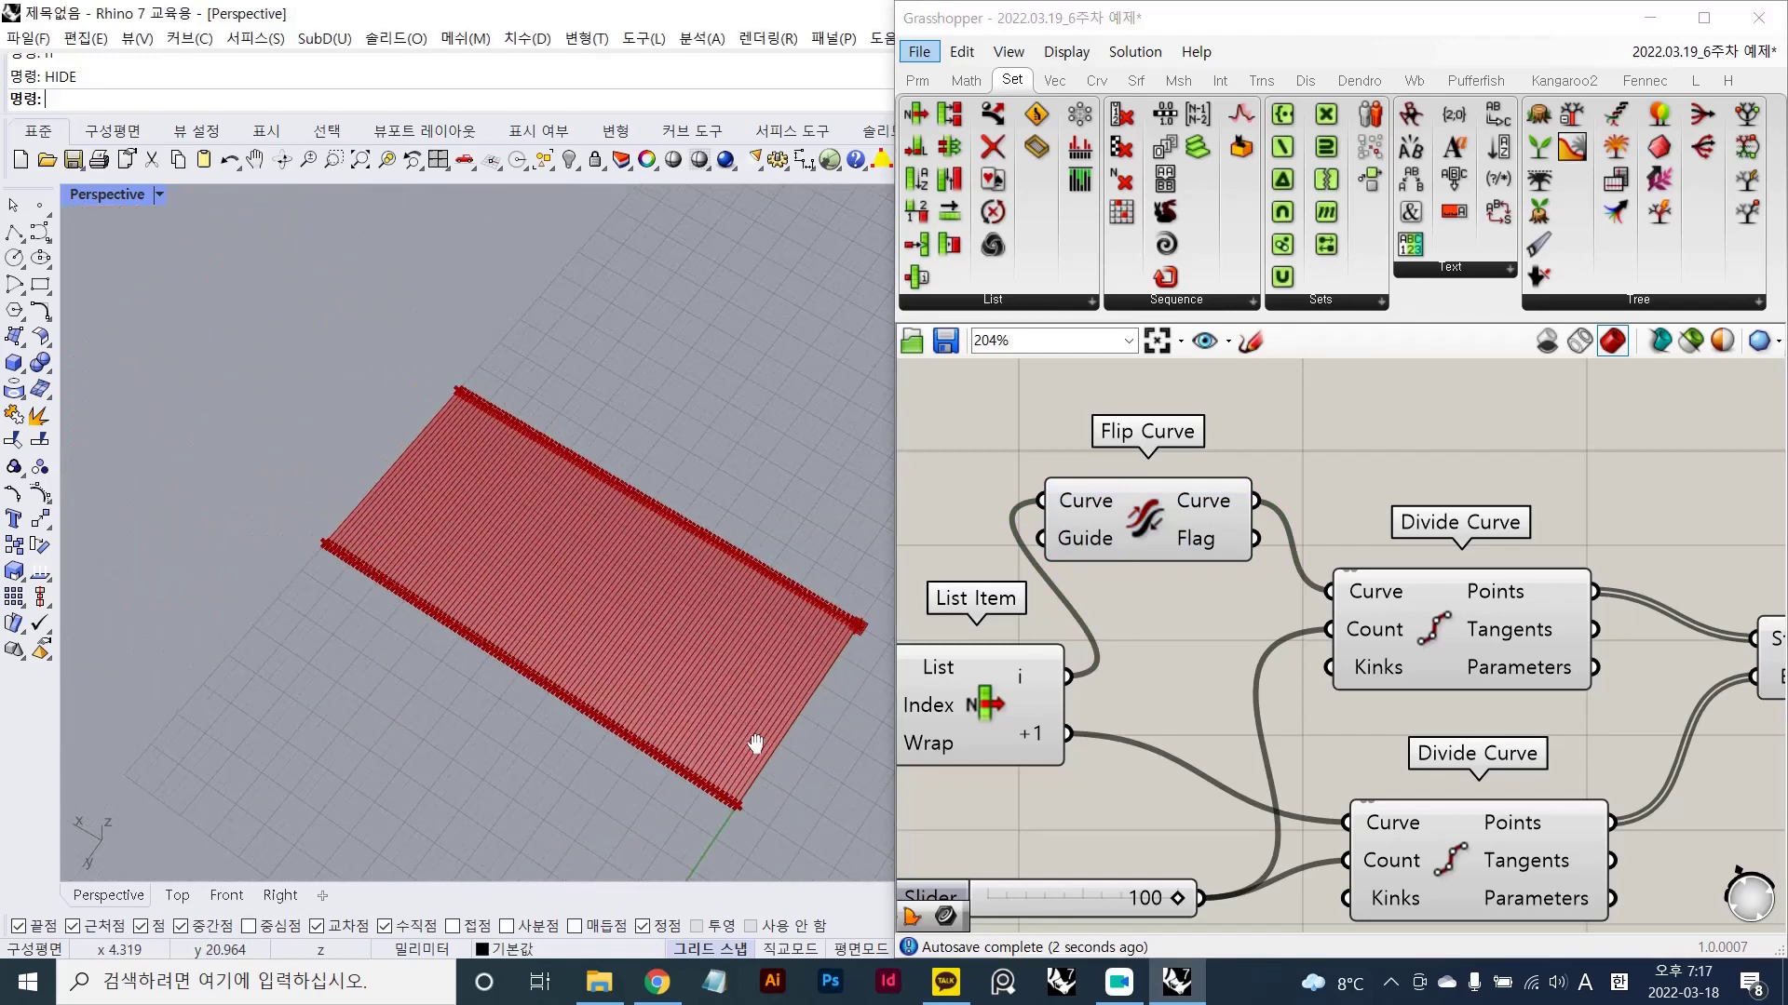
pyautogui.scroll(-3, 1368, 624)
pyautogui.scroll(-1, 1369, 622)
pyautogui.moveTo(1493, 662); pyautogui.dragTo(1316, 636, button='right')
pyautogui.scroll(3, 1119, 634)
pyautogui.click(1356, 584)
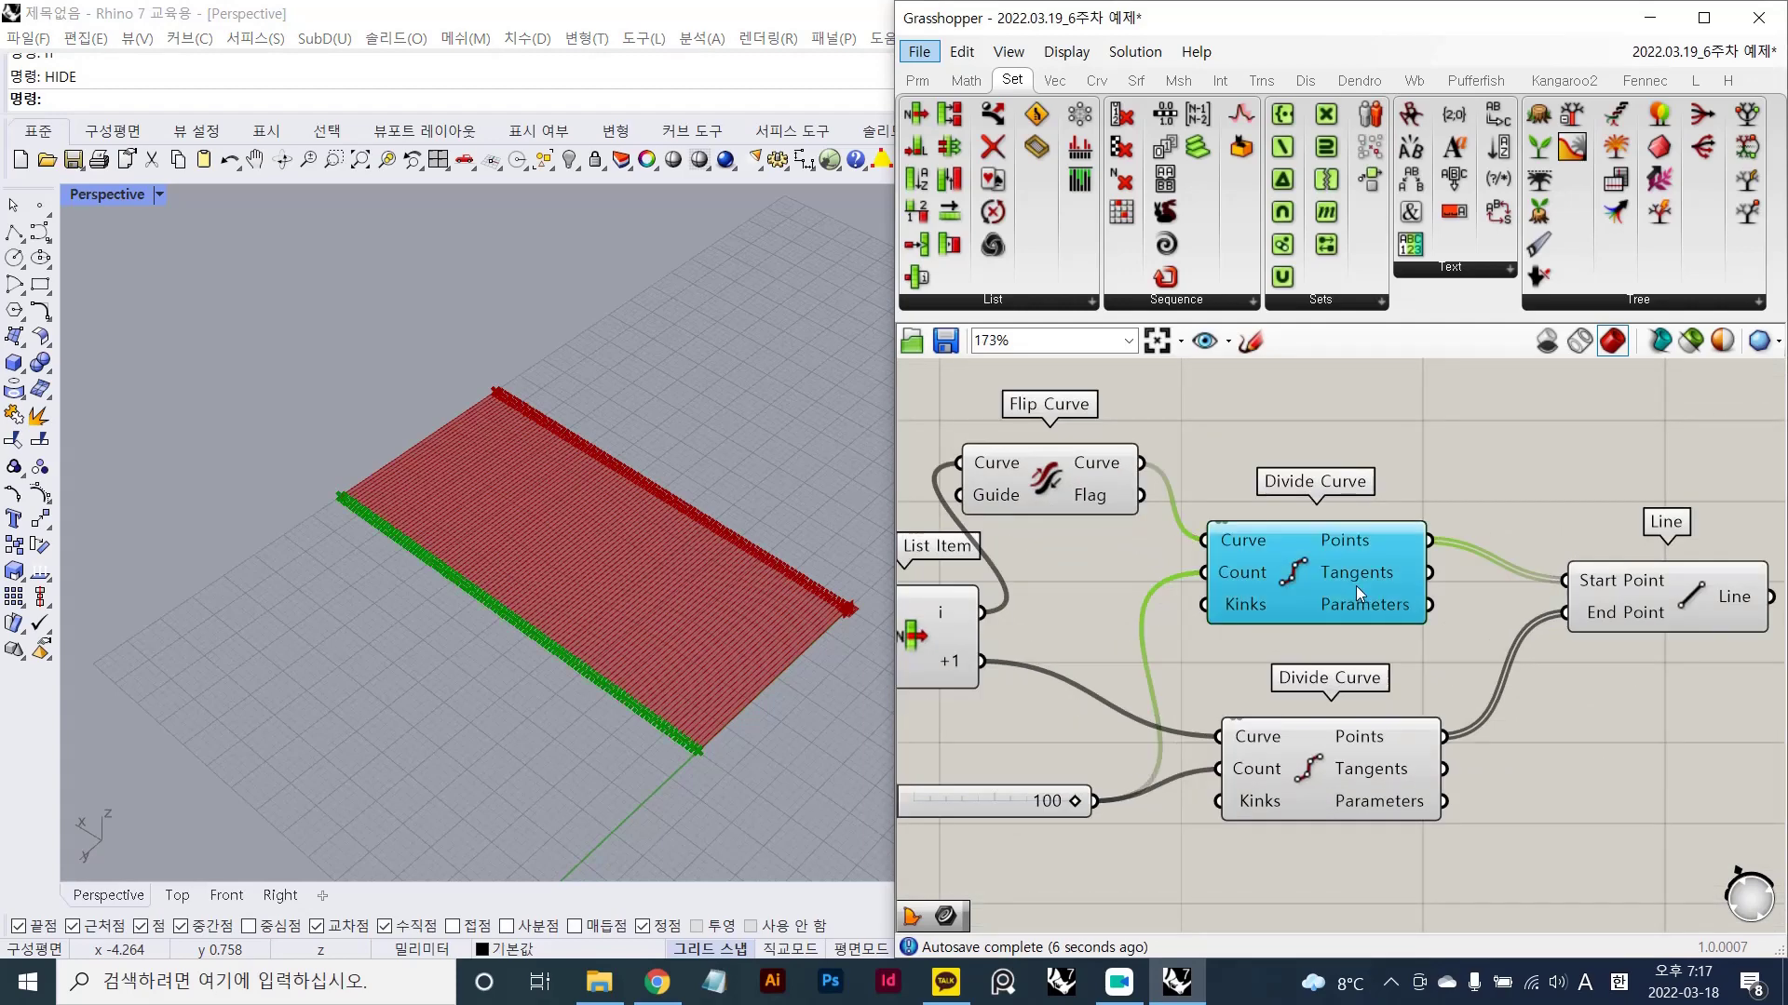
pyautogui.click(1341, 789)
pyautogui.click(1570, 758)
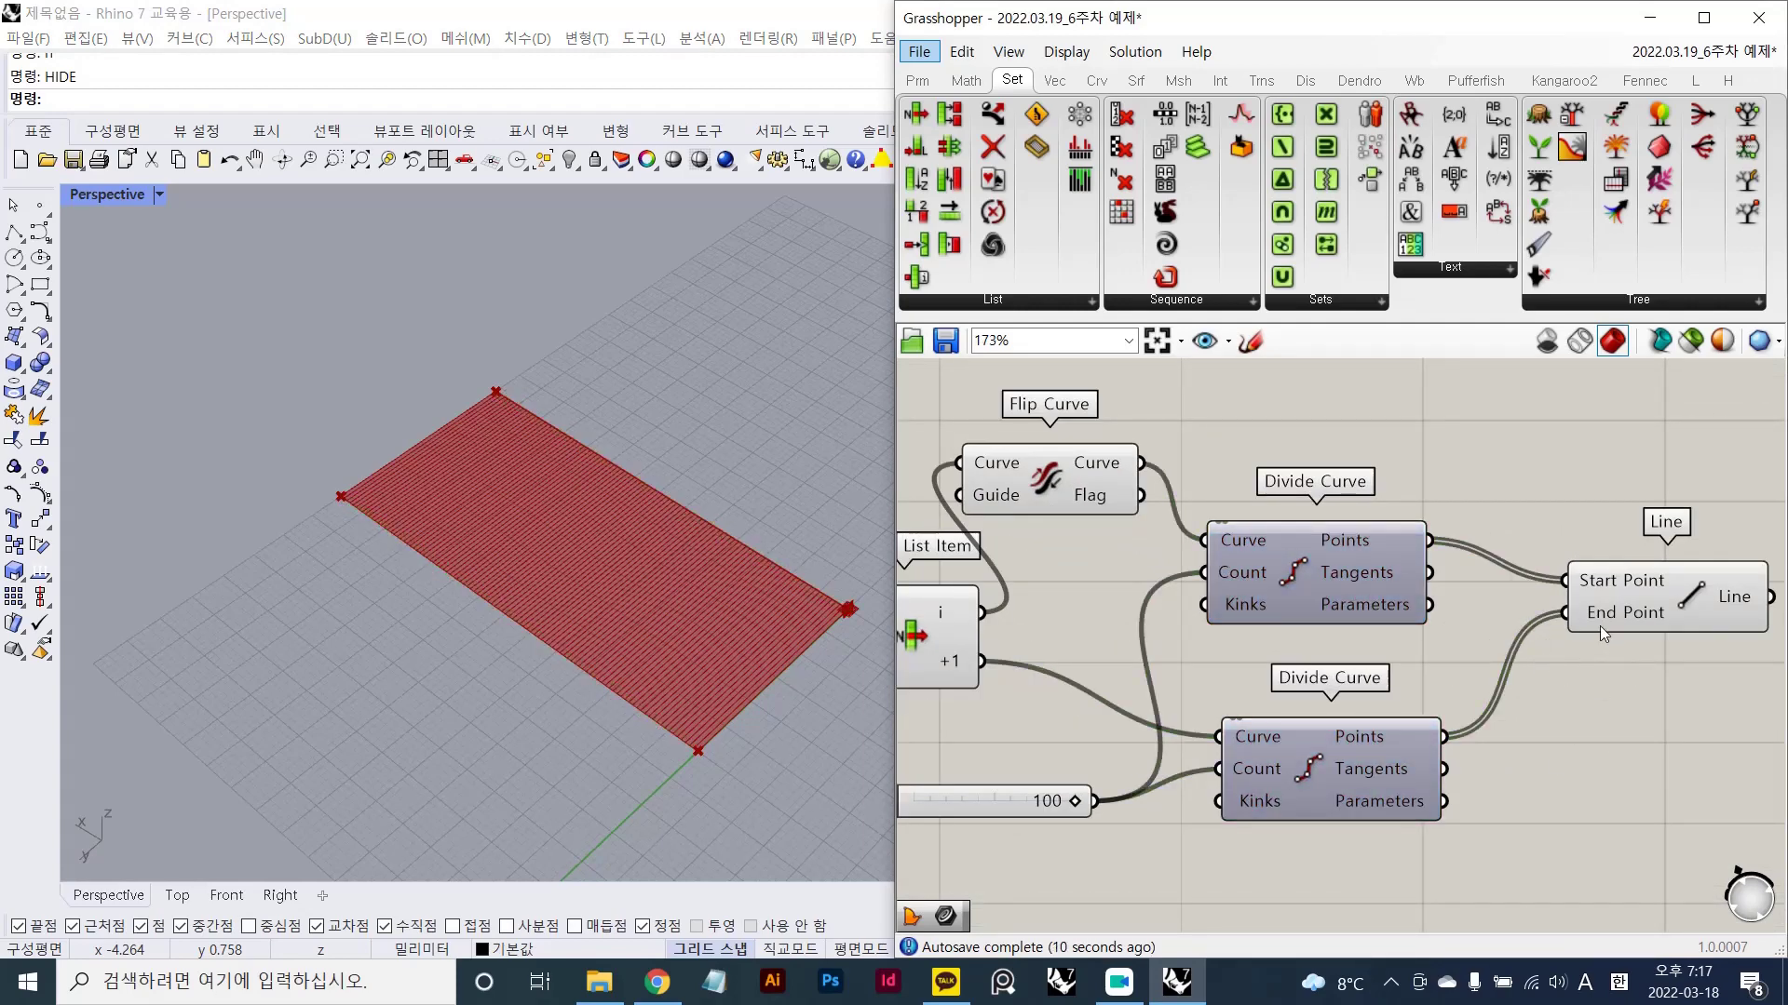
# - Add another Divide Curve component after the Line component
pyautogui.scroll(-1, 1600, 626)
pyautogui.moveTo(1622, 571); pyautogui.dragTo(1226, 514, button='right')
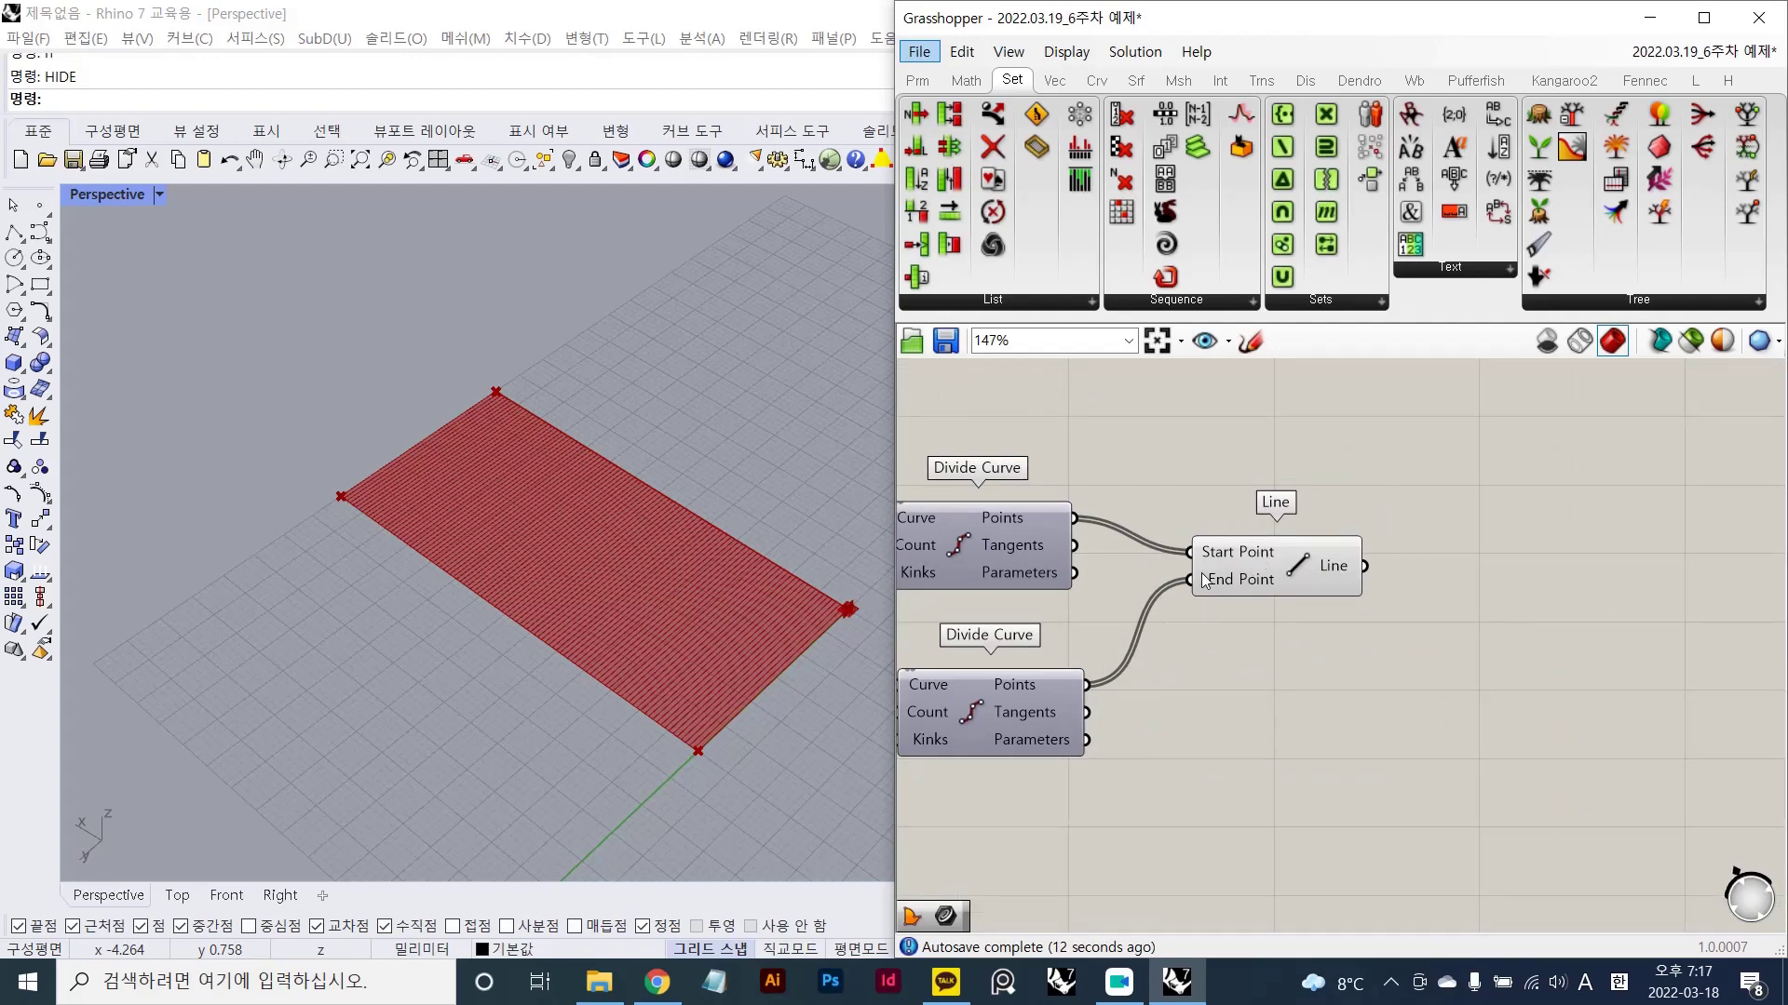
pyautogui.scroll(2, 745, 592)
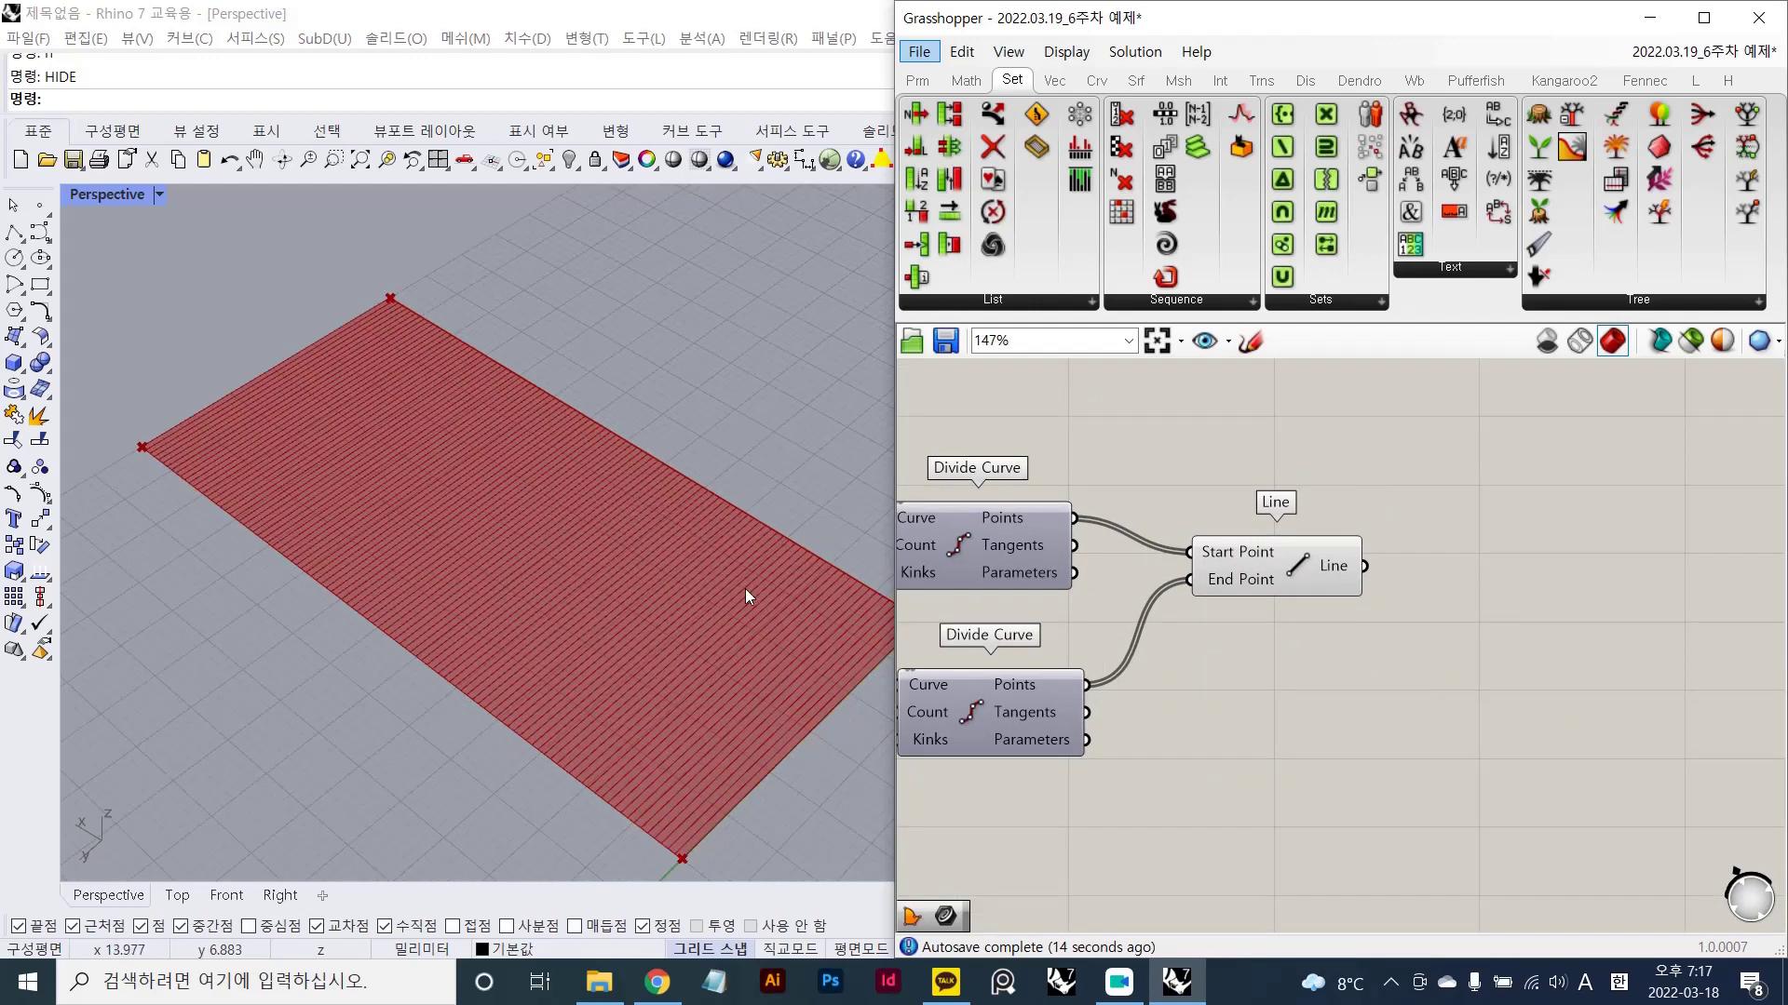
pyautogui.scroll(5, 745, 588)
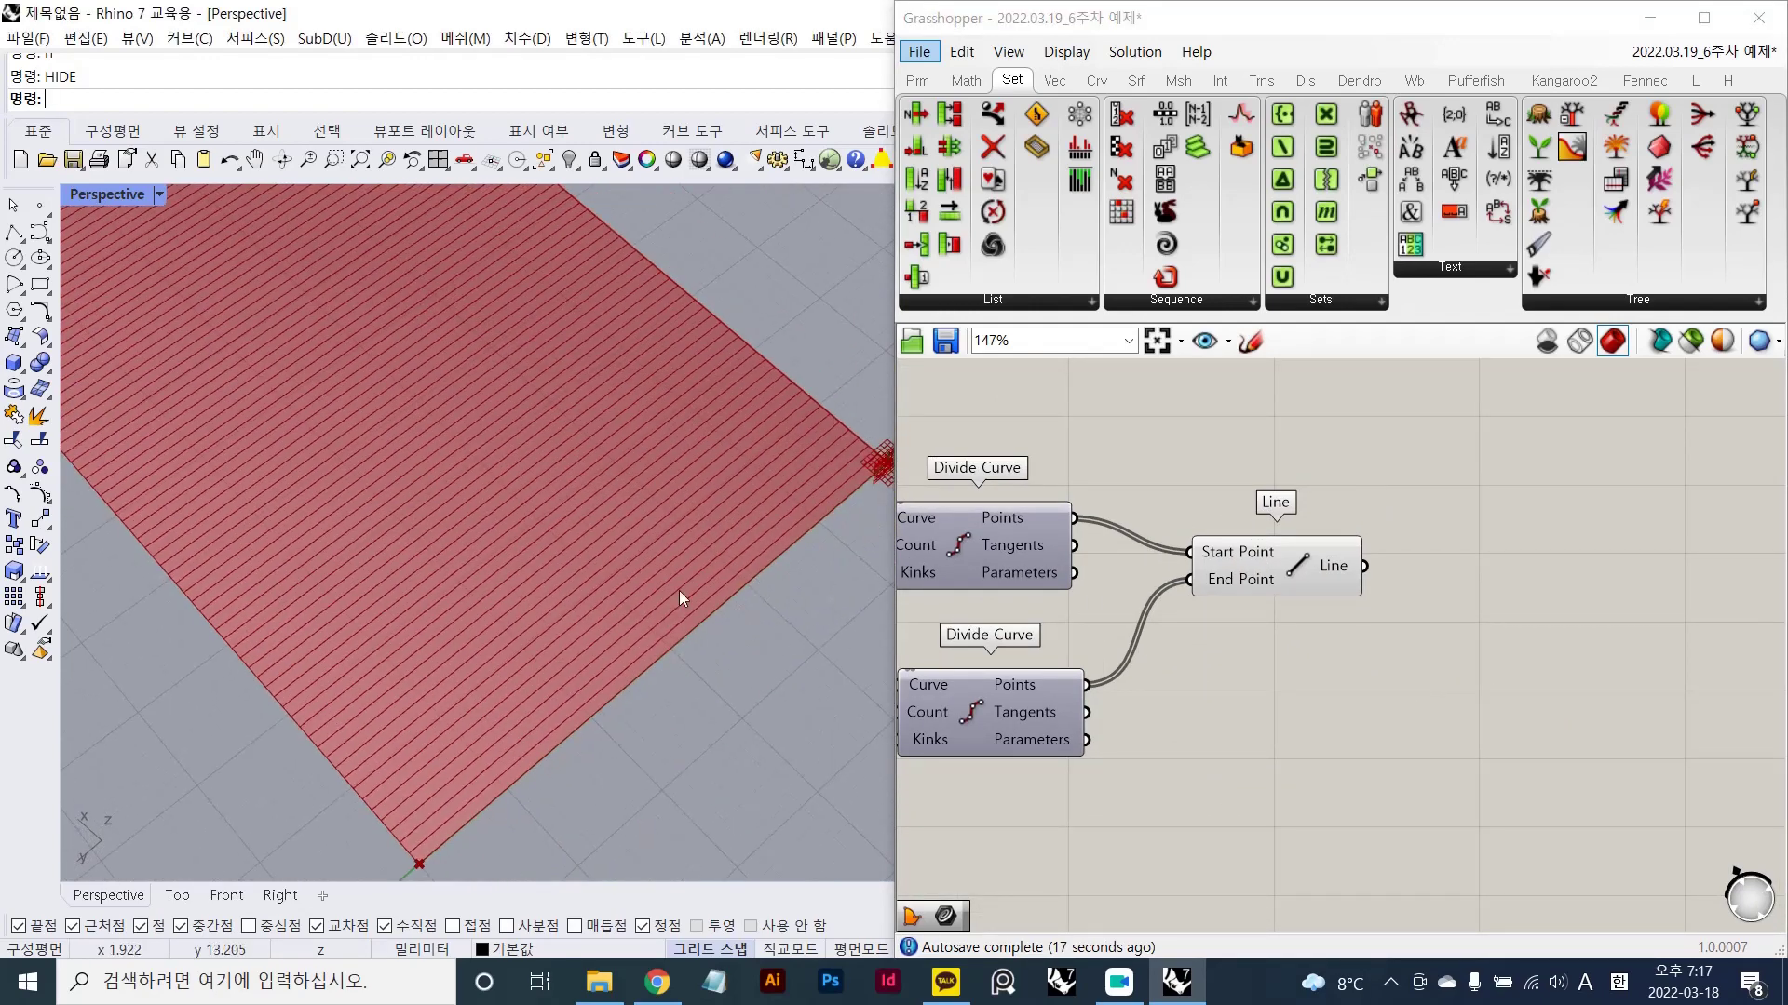
pyautogui.moveTo(679, 598); pyautogui.dragTo(777, 570, button='right')
pyautogui.scroll(-8, 773, 566)
pyautogui.keyDown('shift'); pyautogui.moveTo(583, 451); pyautogui.dragTo(640, 507, button='right'); pyautogui.keyUp('shift')
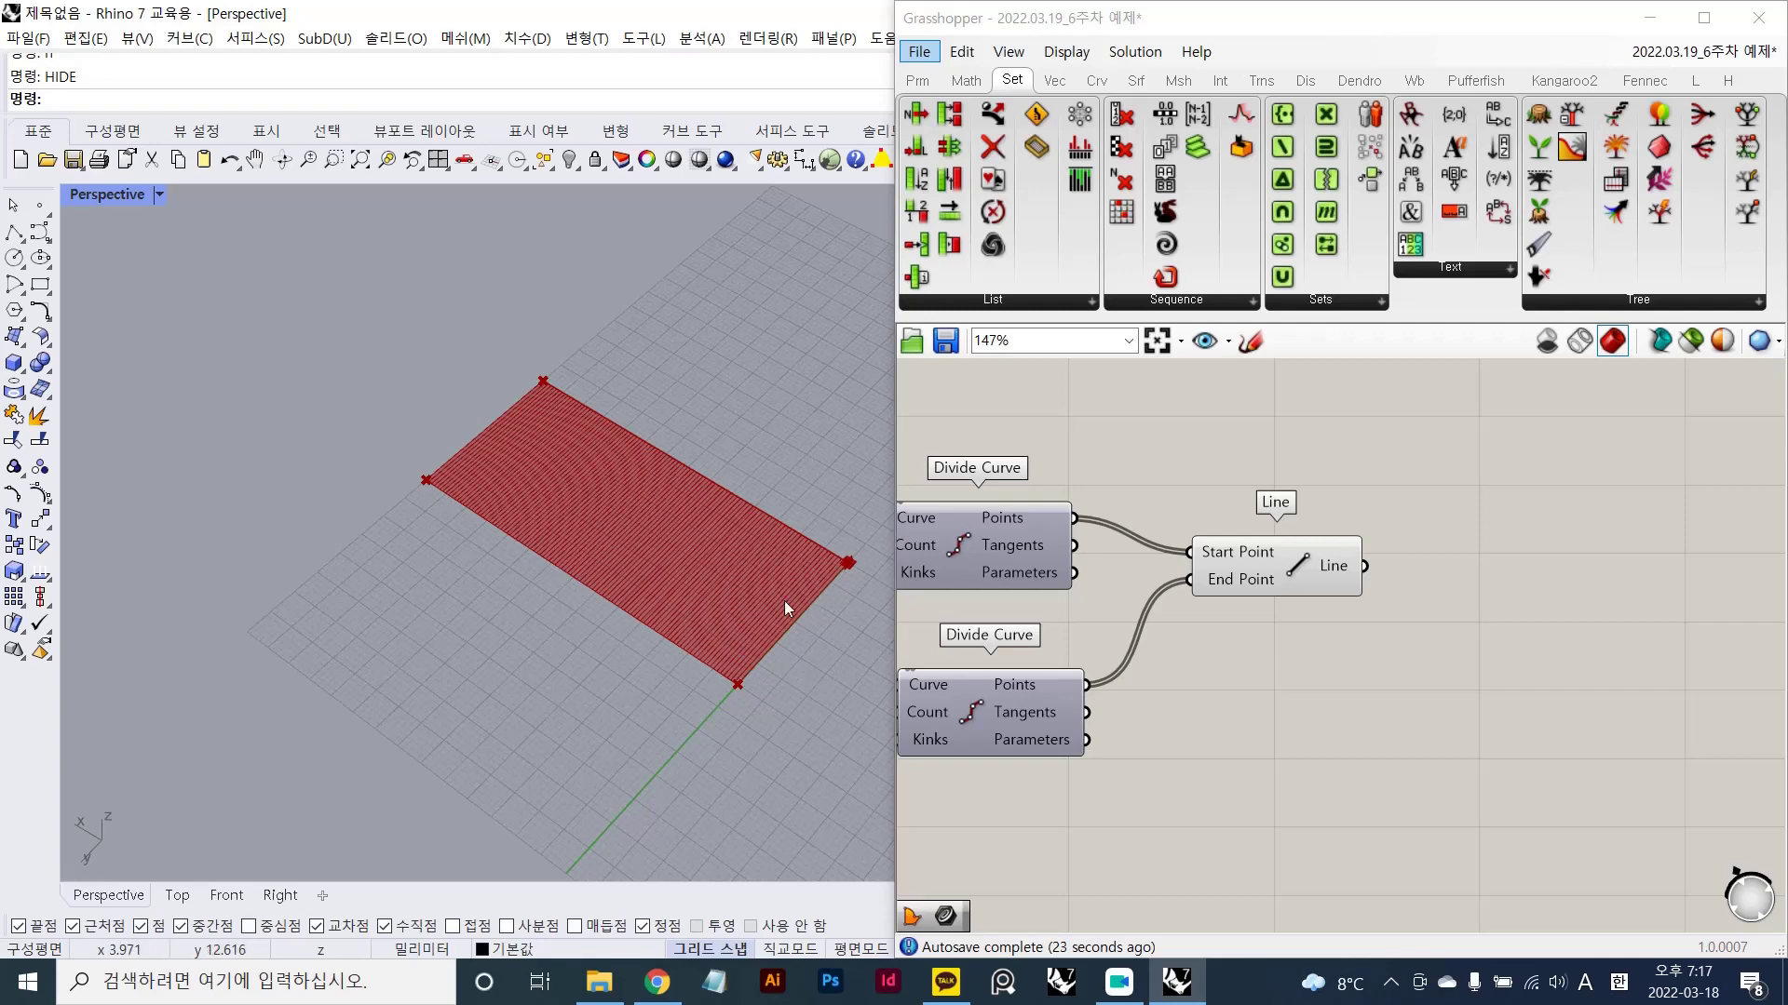
pyautogui.doubleClick(1501, 544)
pyautogui.write('divide curve')
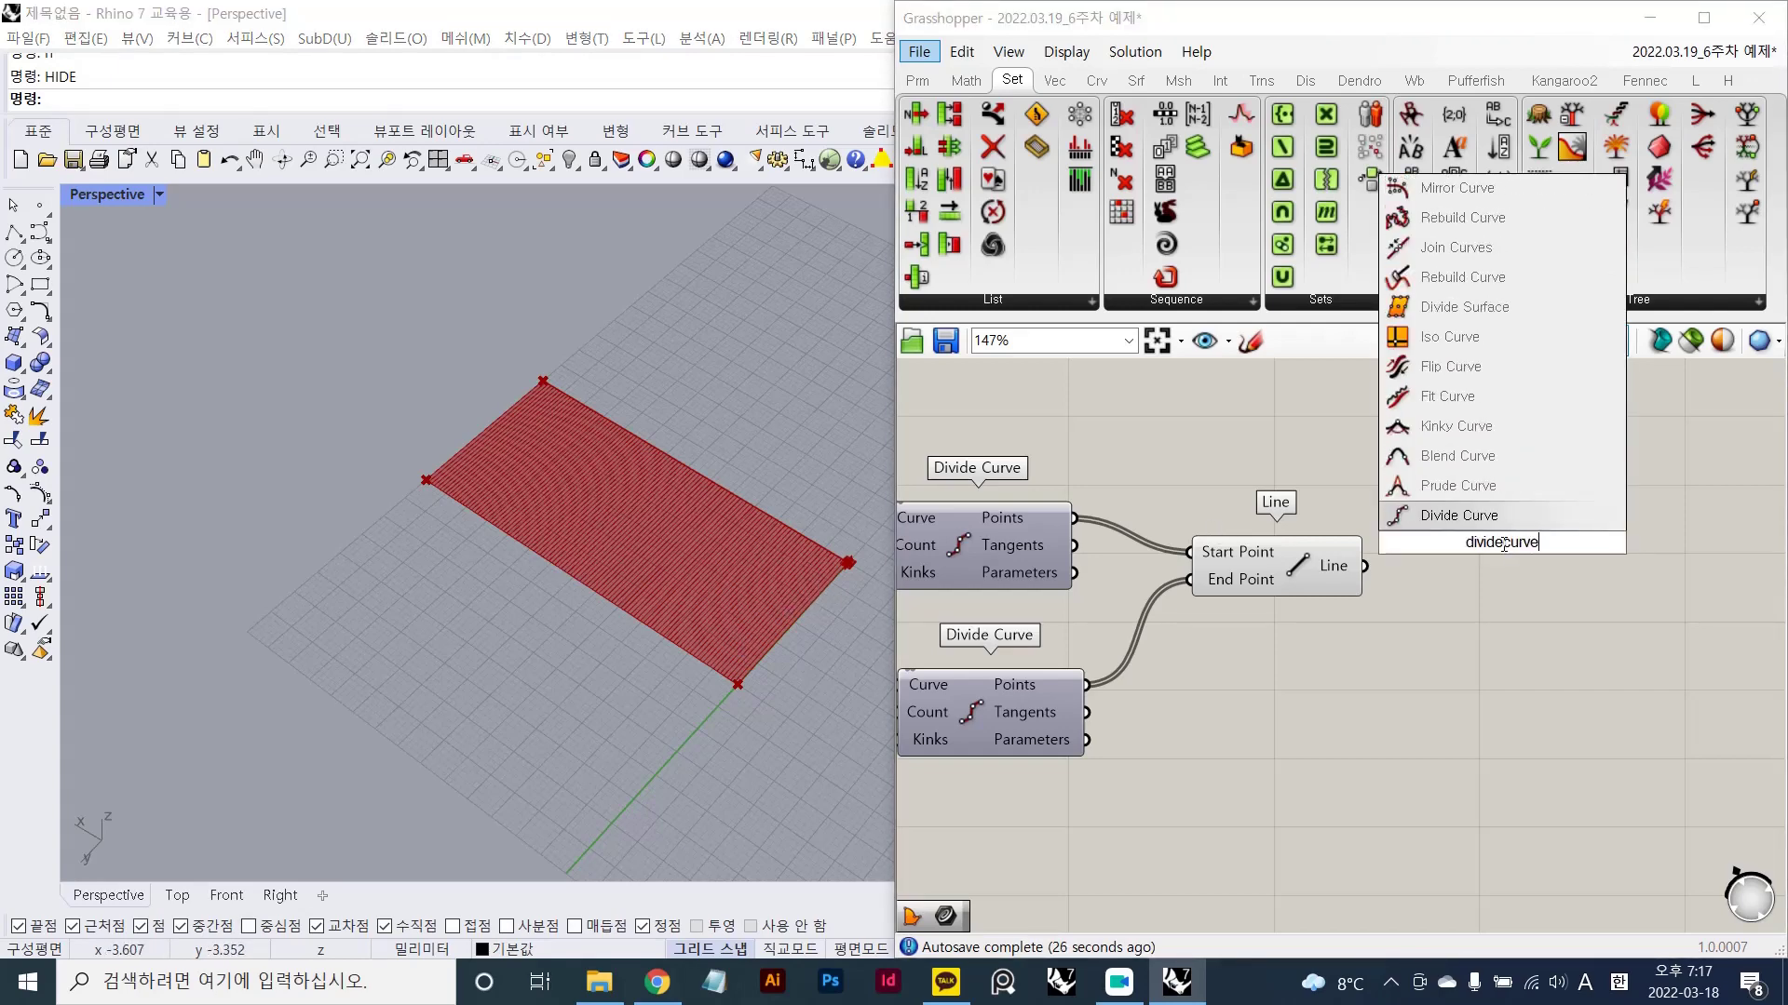
pyautogui.press('Return')
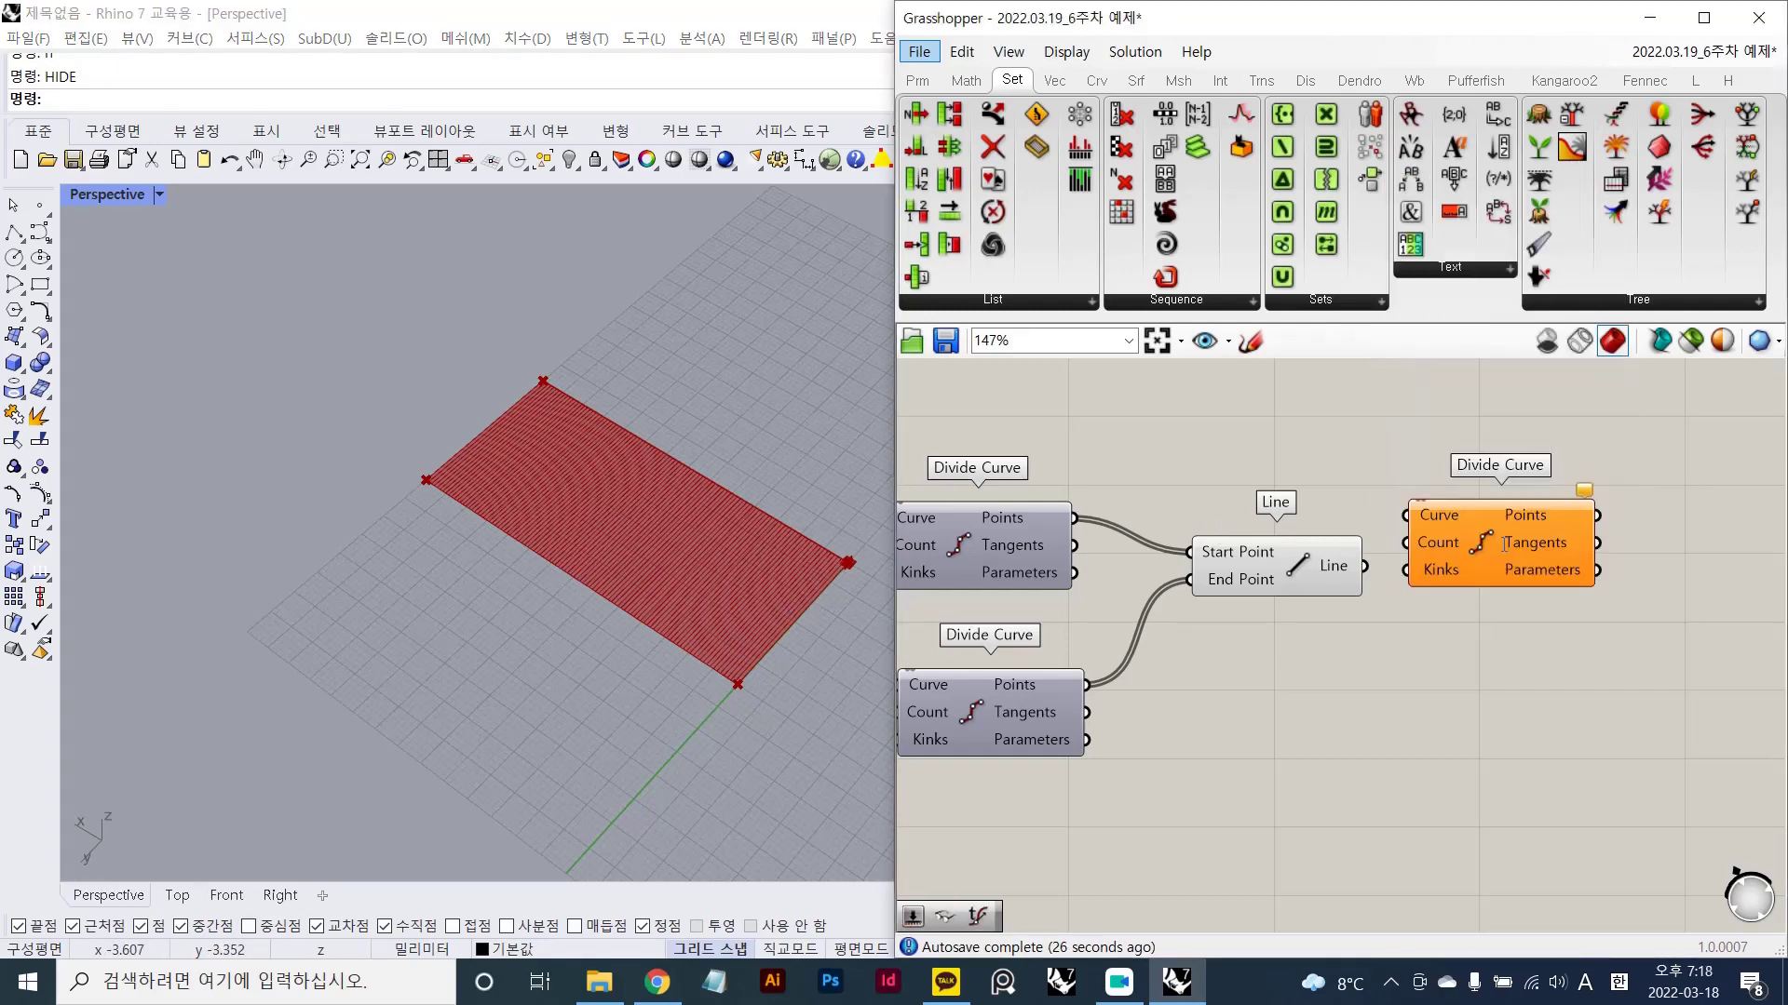
pyautogui.click(1519, 607)
# - Connect the Line output to the new Divide Curve's Curve input and align the component so the wire runs straight
pyautogui.scroll(3, 1519, 607)
pyautogui.scroll(1, 1439, 559)
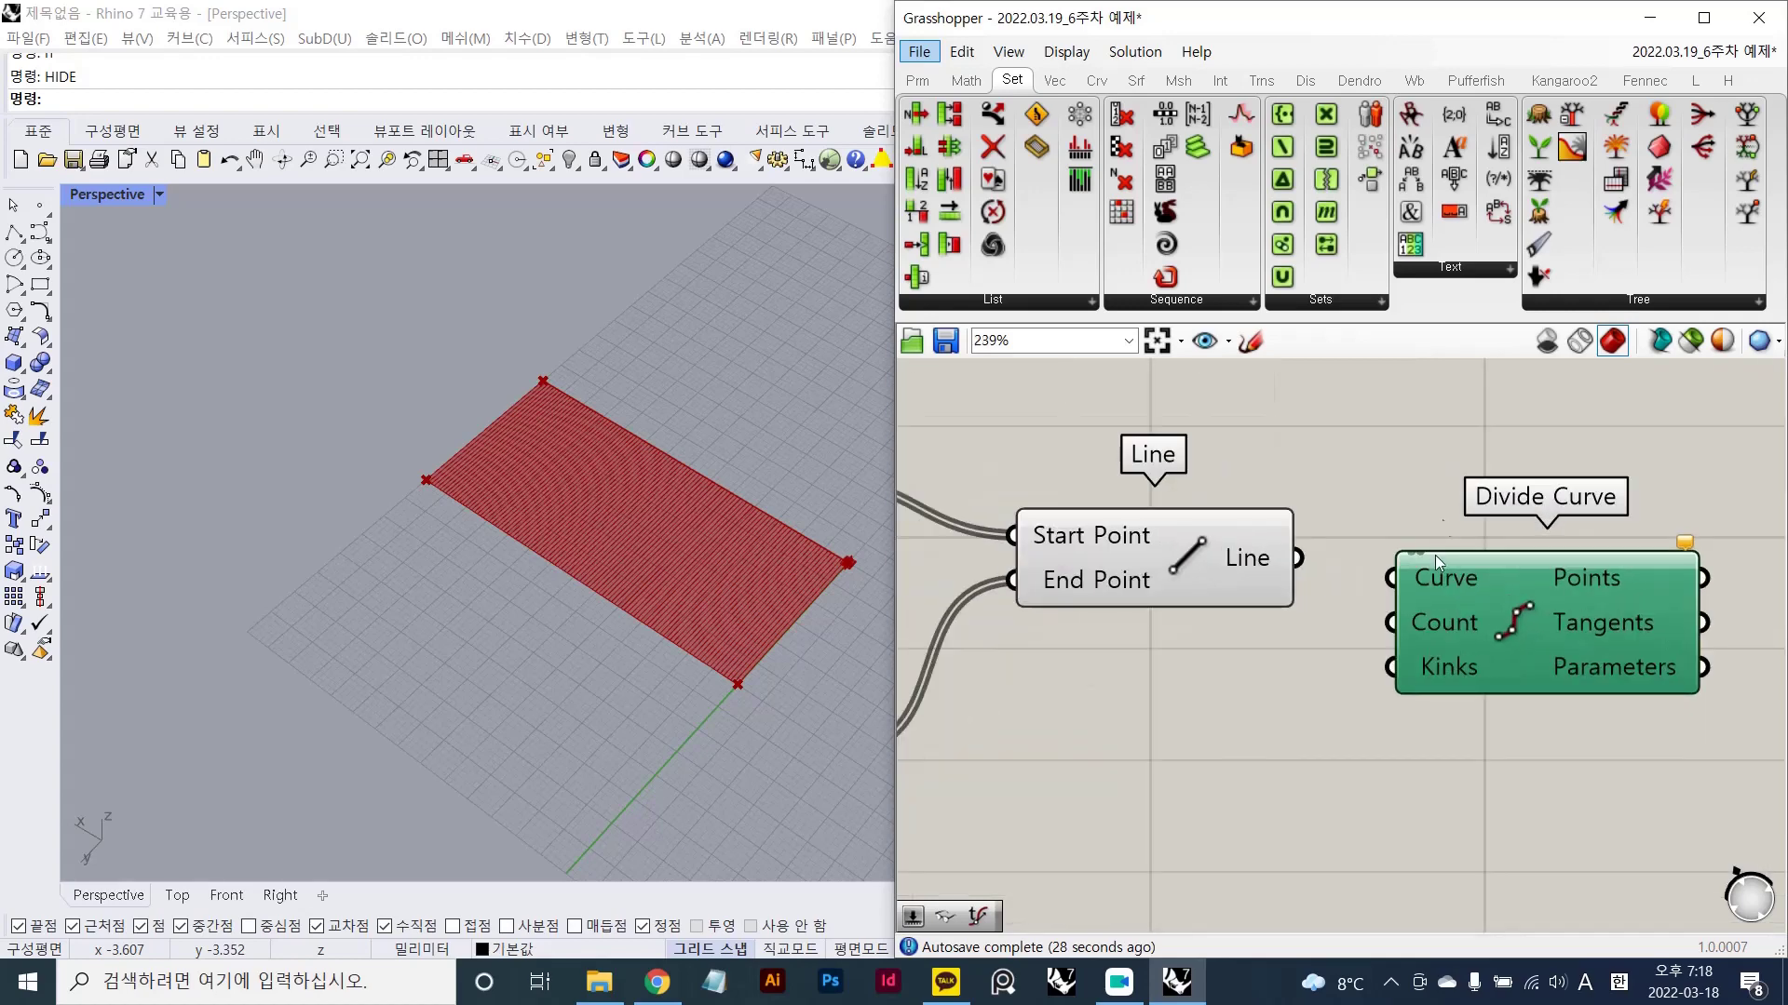
pyautogui.moveTo(1326, 572); pyautogui.dragTo(1325, 570)
pyautogui.scroll(3, 768, 616)
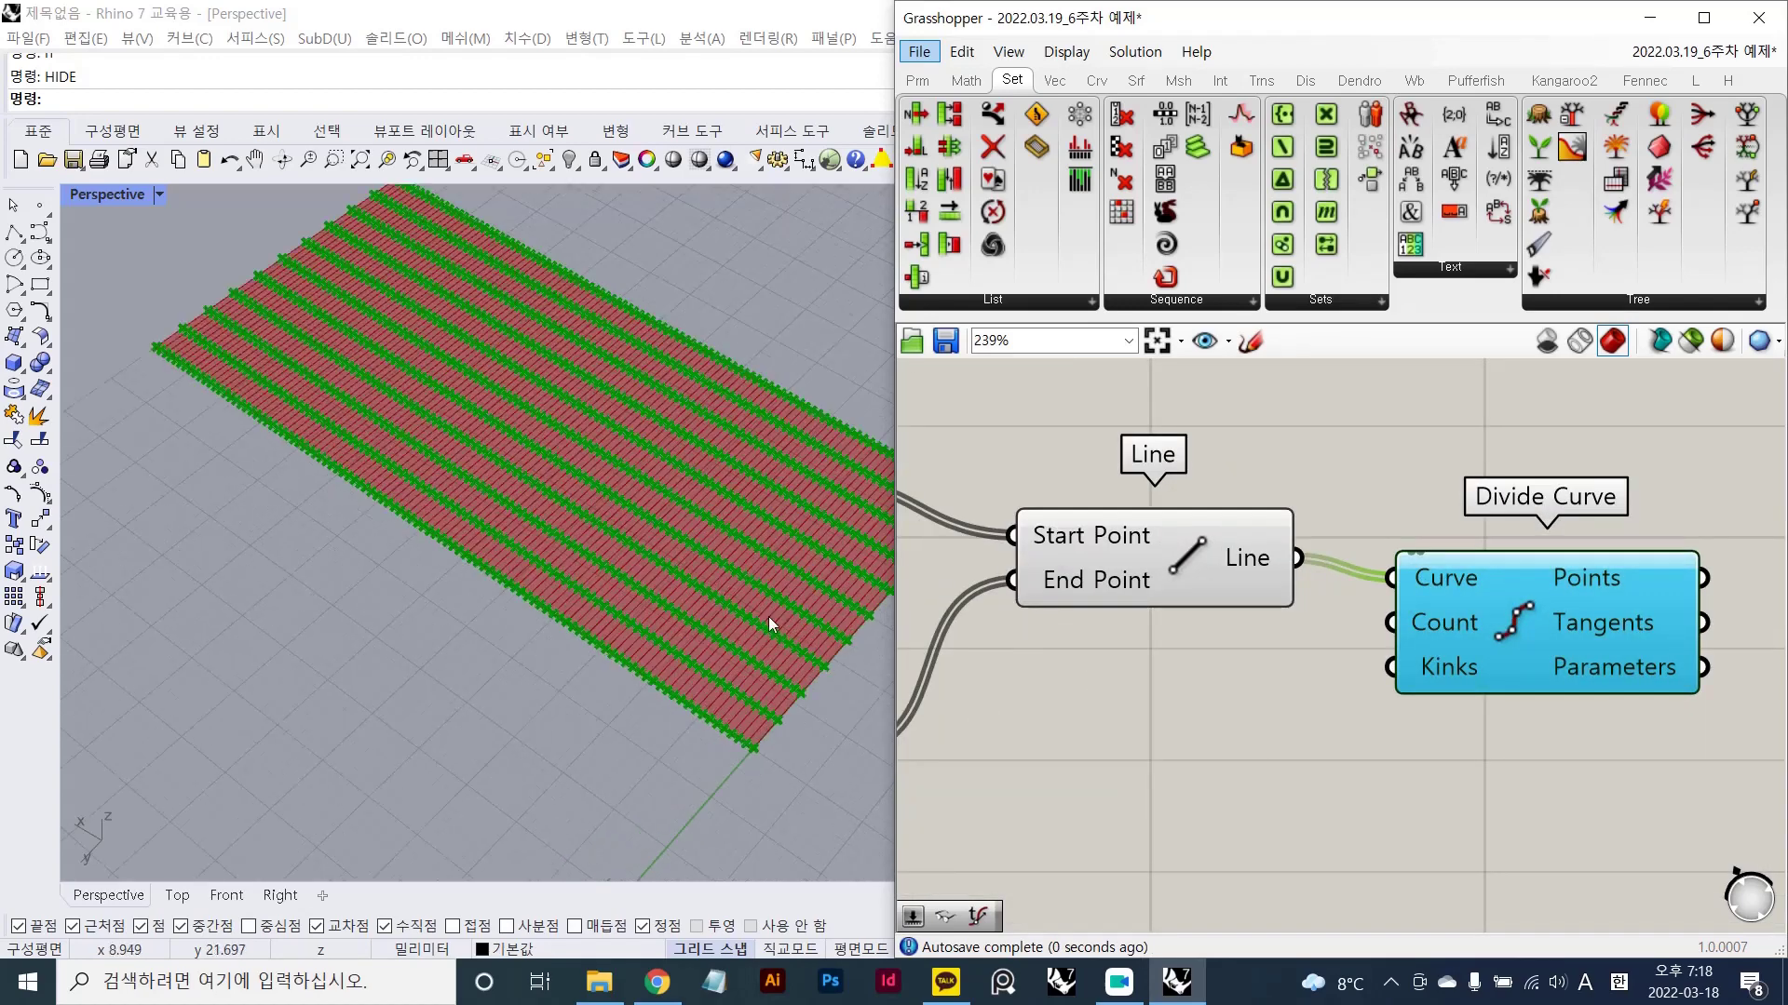
pyautogui.moveTo(785, 598); pyautogui.dragTo(726, 618, button='right')
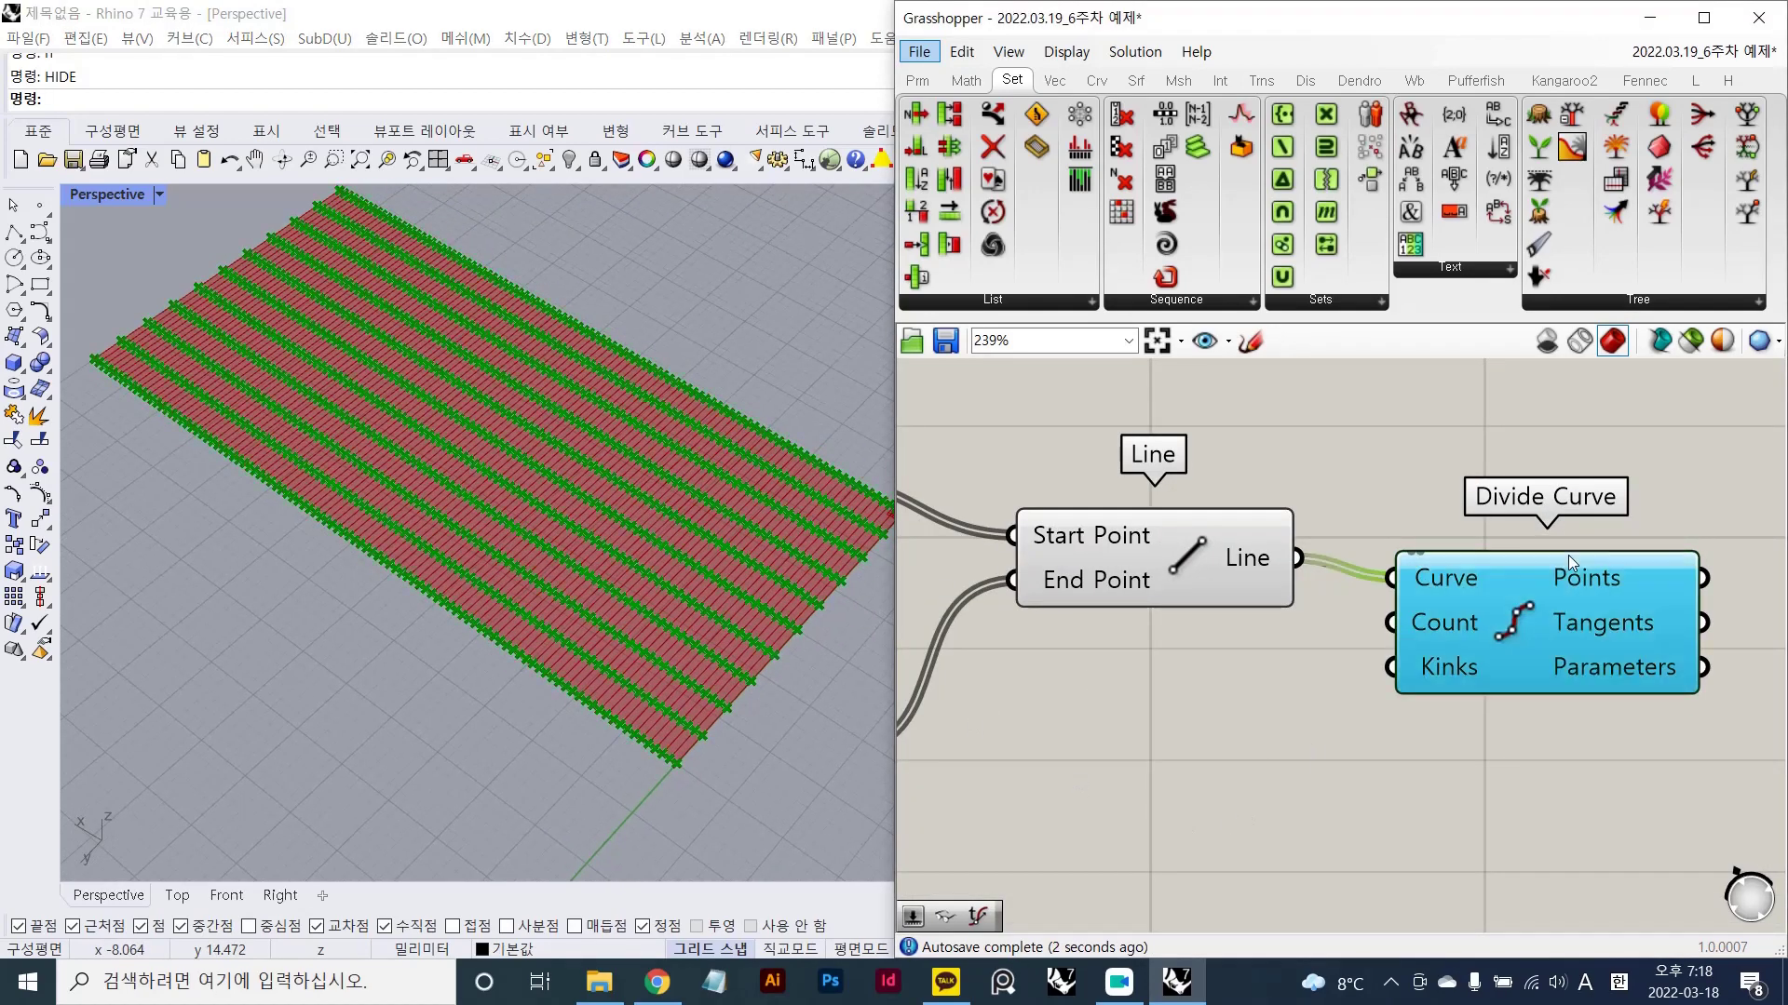
pyautogui.moveTo(1546, 572); pyautogui.dragTo(1585, 563)
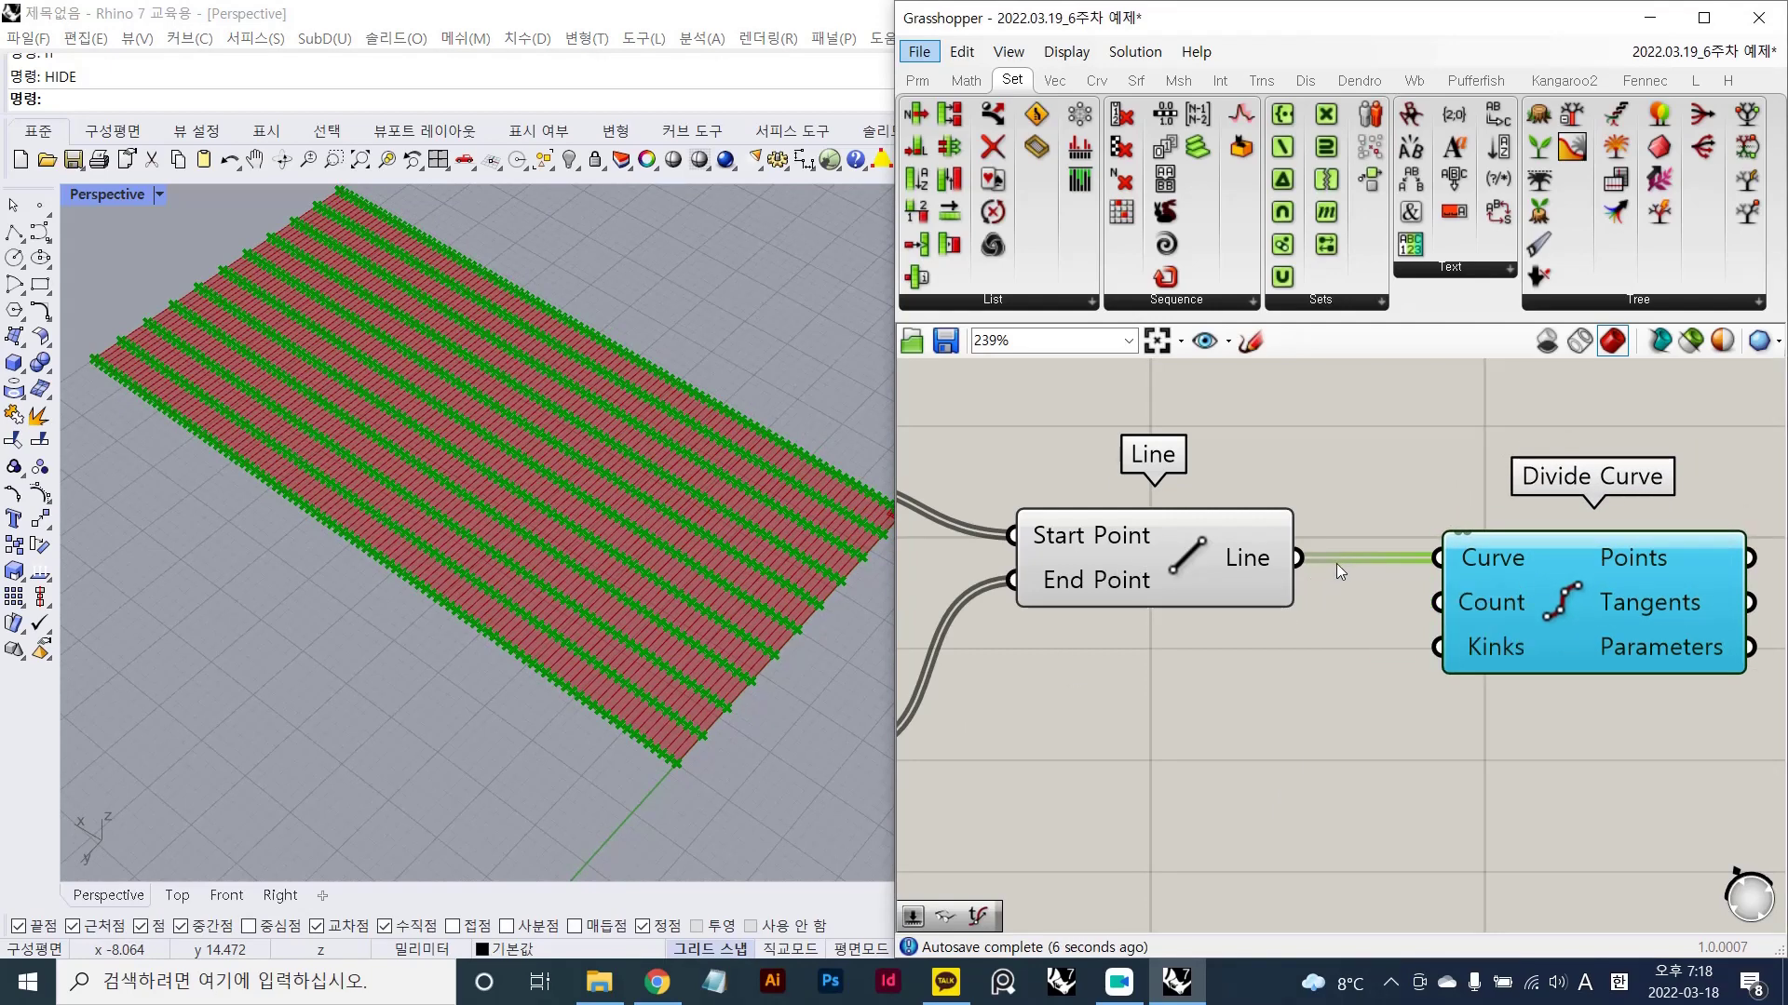
# - Add a Panel below the new Divide Curve, feed it the Line output, and enlarge it to show more entries
pyautogui.scroll(-3, 1337, 562)
pyautogui.click(1309, 662)
pyautogui.doubleClick(1309, 662)
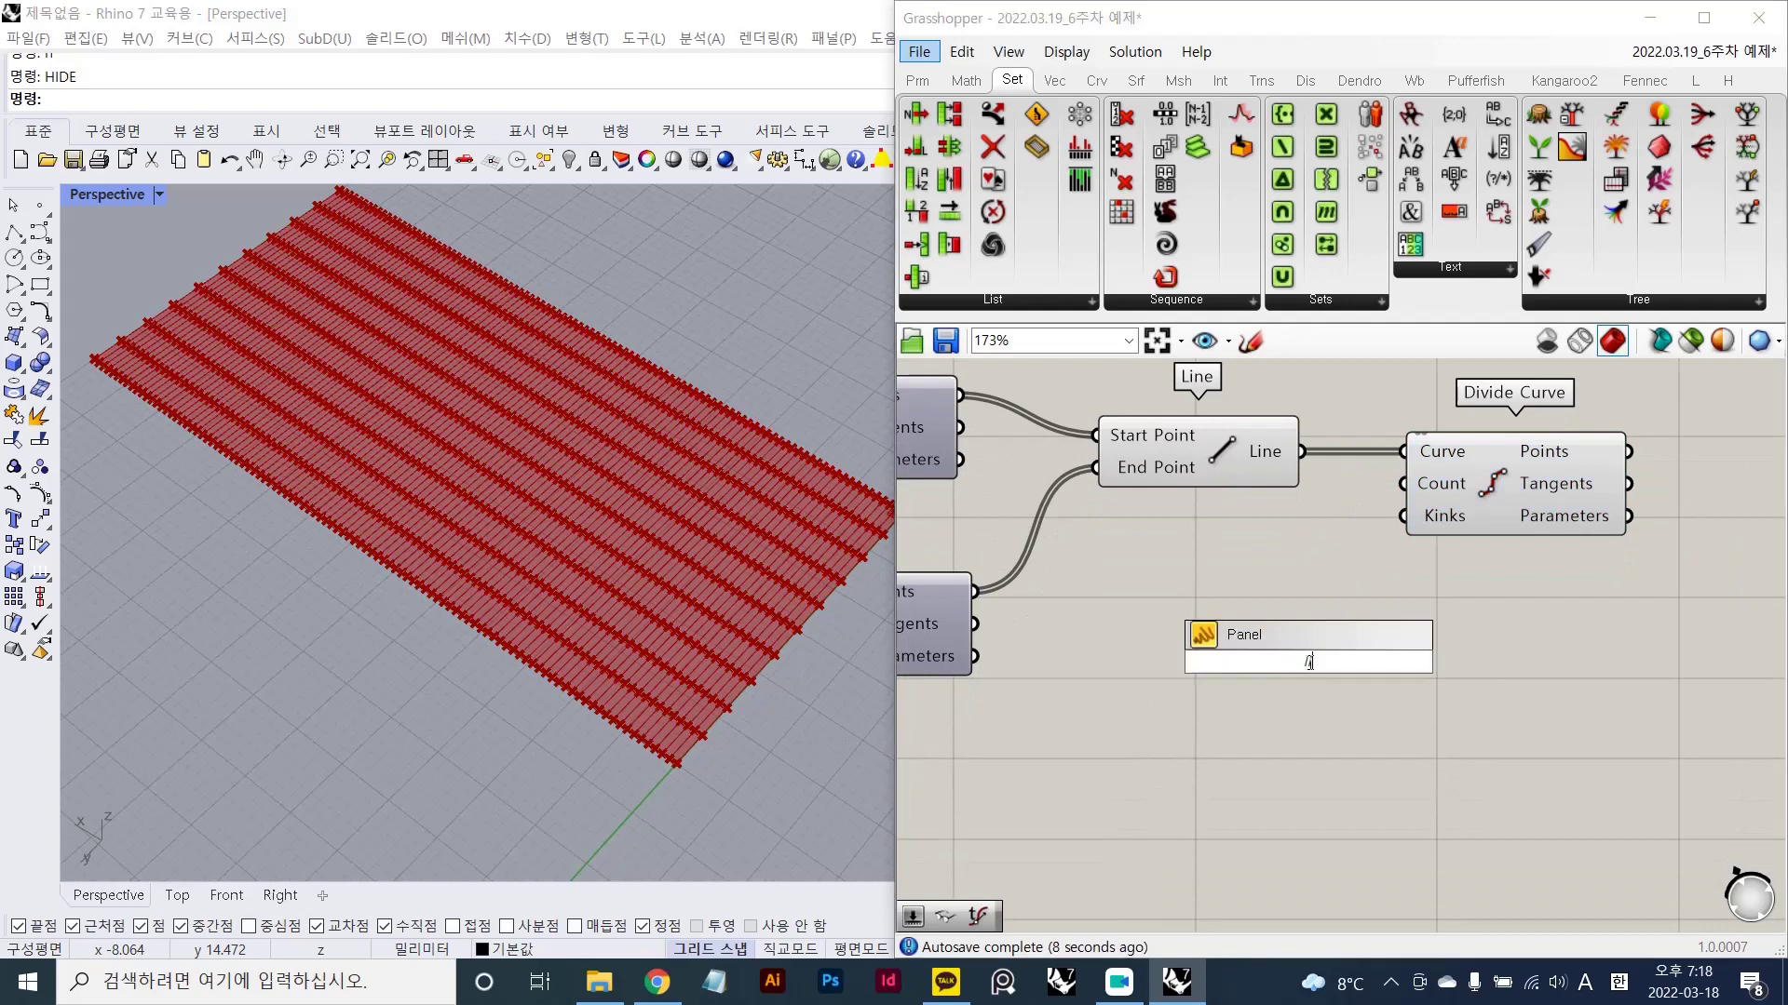
pyautogui.write('//')
pyautogui.press('Return')
pyautogui.moveTo(1301, 451); pyautogui.dragTo(1348, 672)
pyautogui.moveTo(1385, 672); pyautogui.dragTo(1184, 572, button='right')
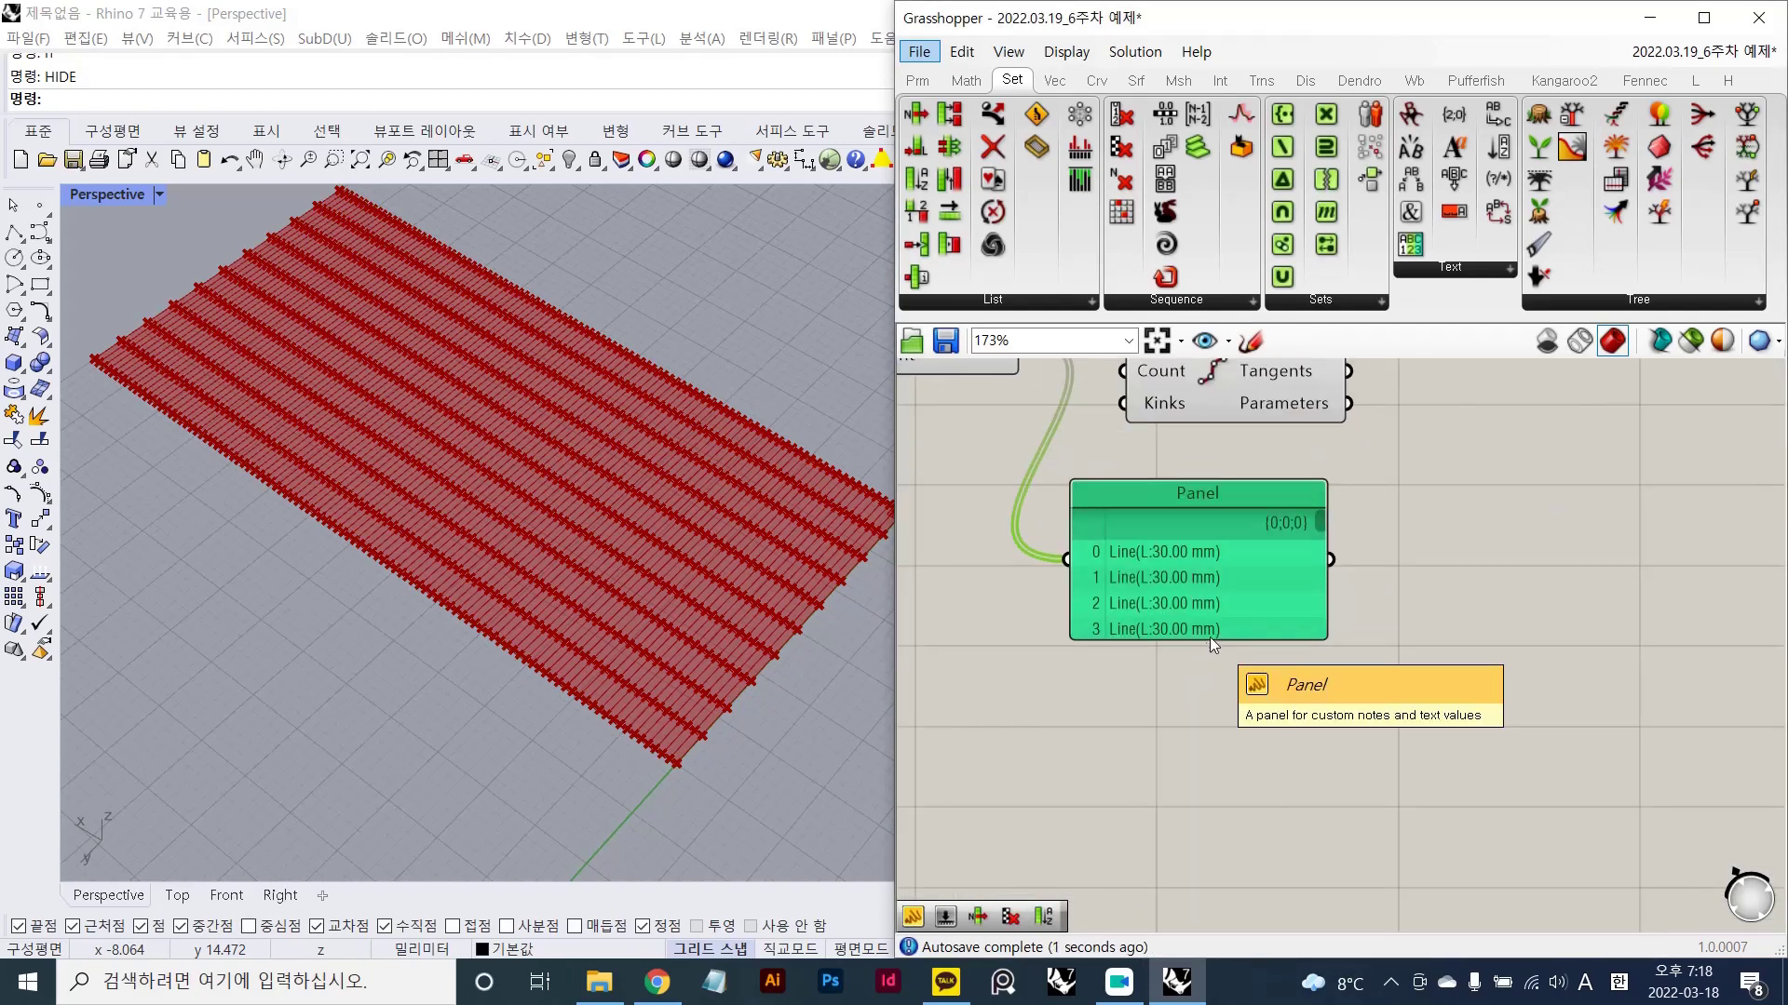
pyautogui.moveTo(1209, 638); pyautogui.dragTo(1220, 849)
pyautogui.scroll(-3, 1246, 775)
pyautogui.moveTo(1245, 714); pyautogui.dragTo(1272, 742, button='right')
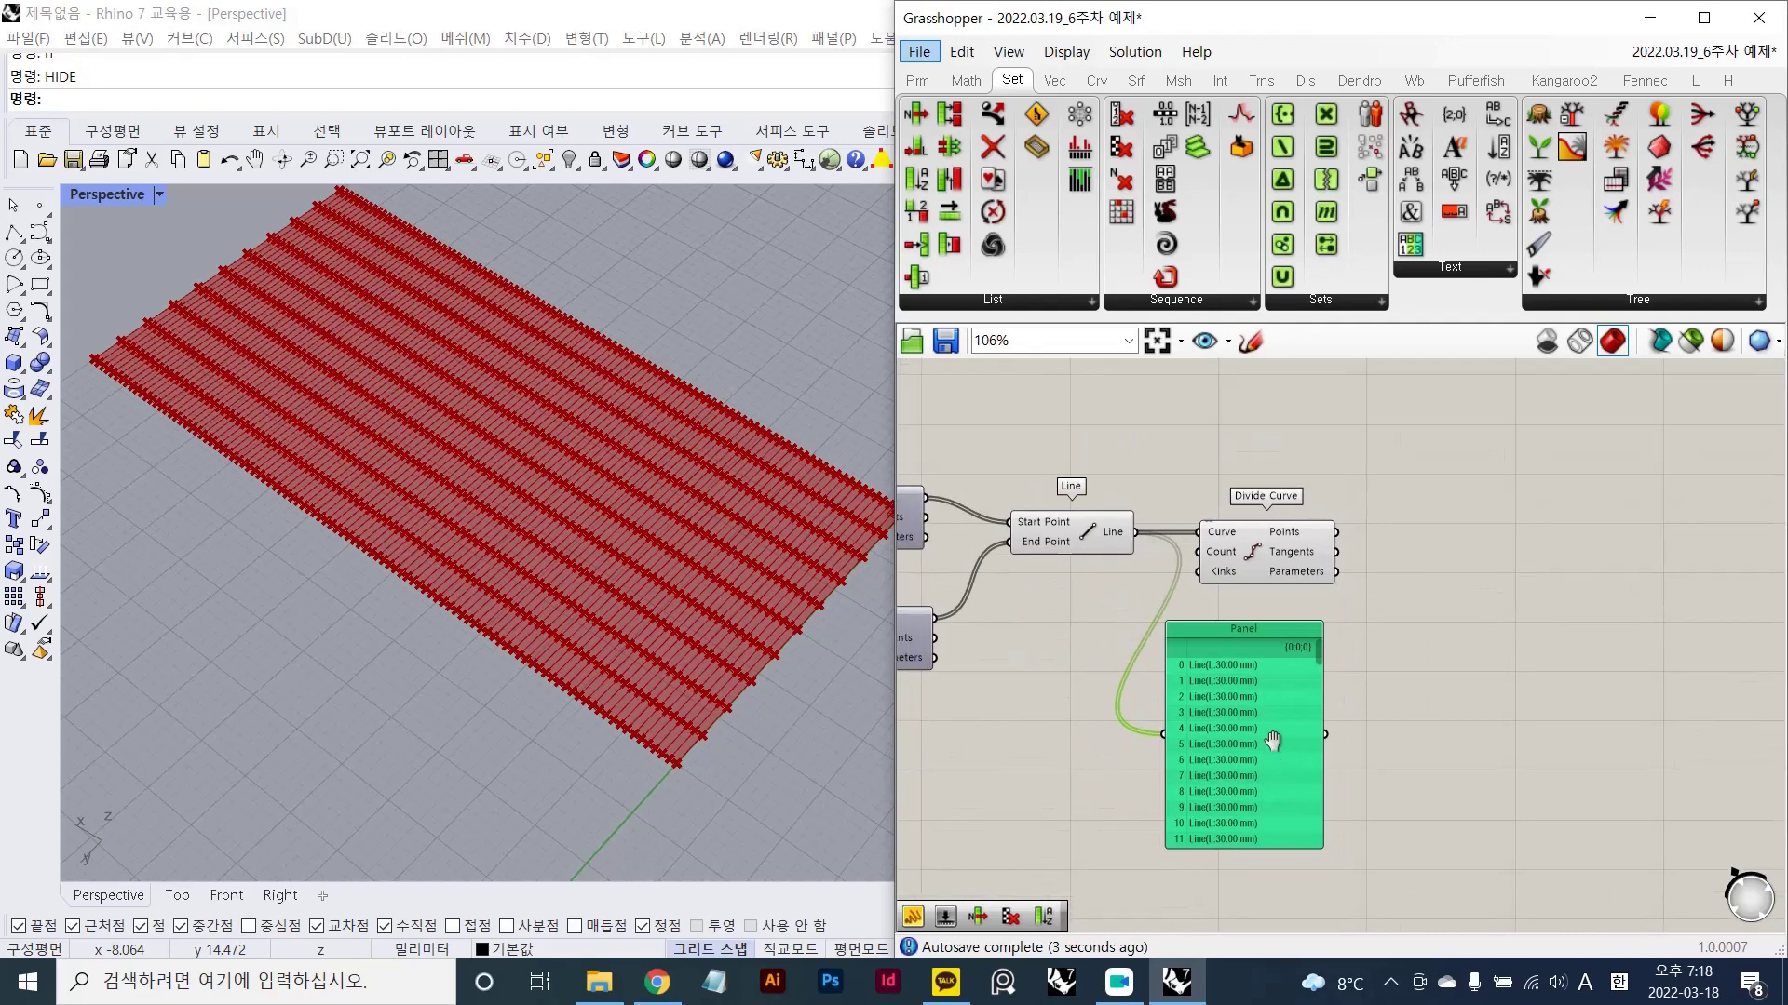
# - Add a Param Viewer above the new Divide Curve and connect the Line output to it
pyautogui.doubleClick(1276, 404)
pyautogui.write('param')
pyautogui.write(' viewer')
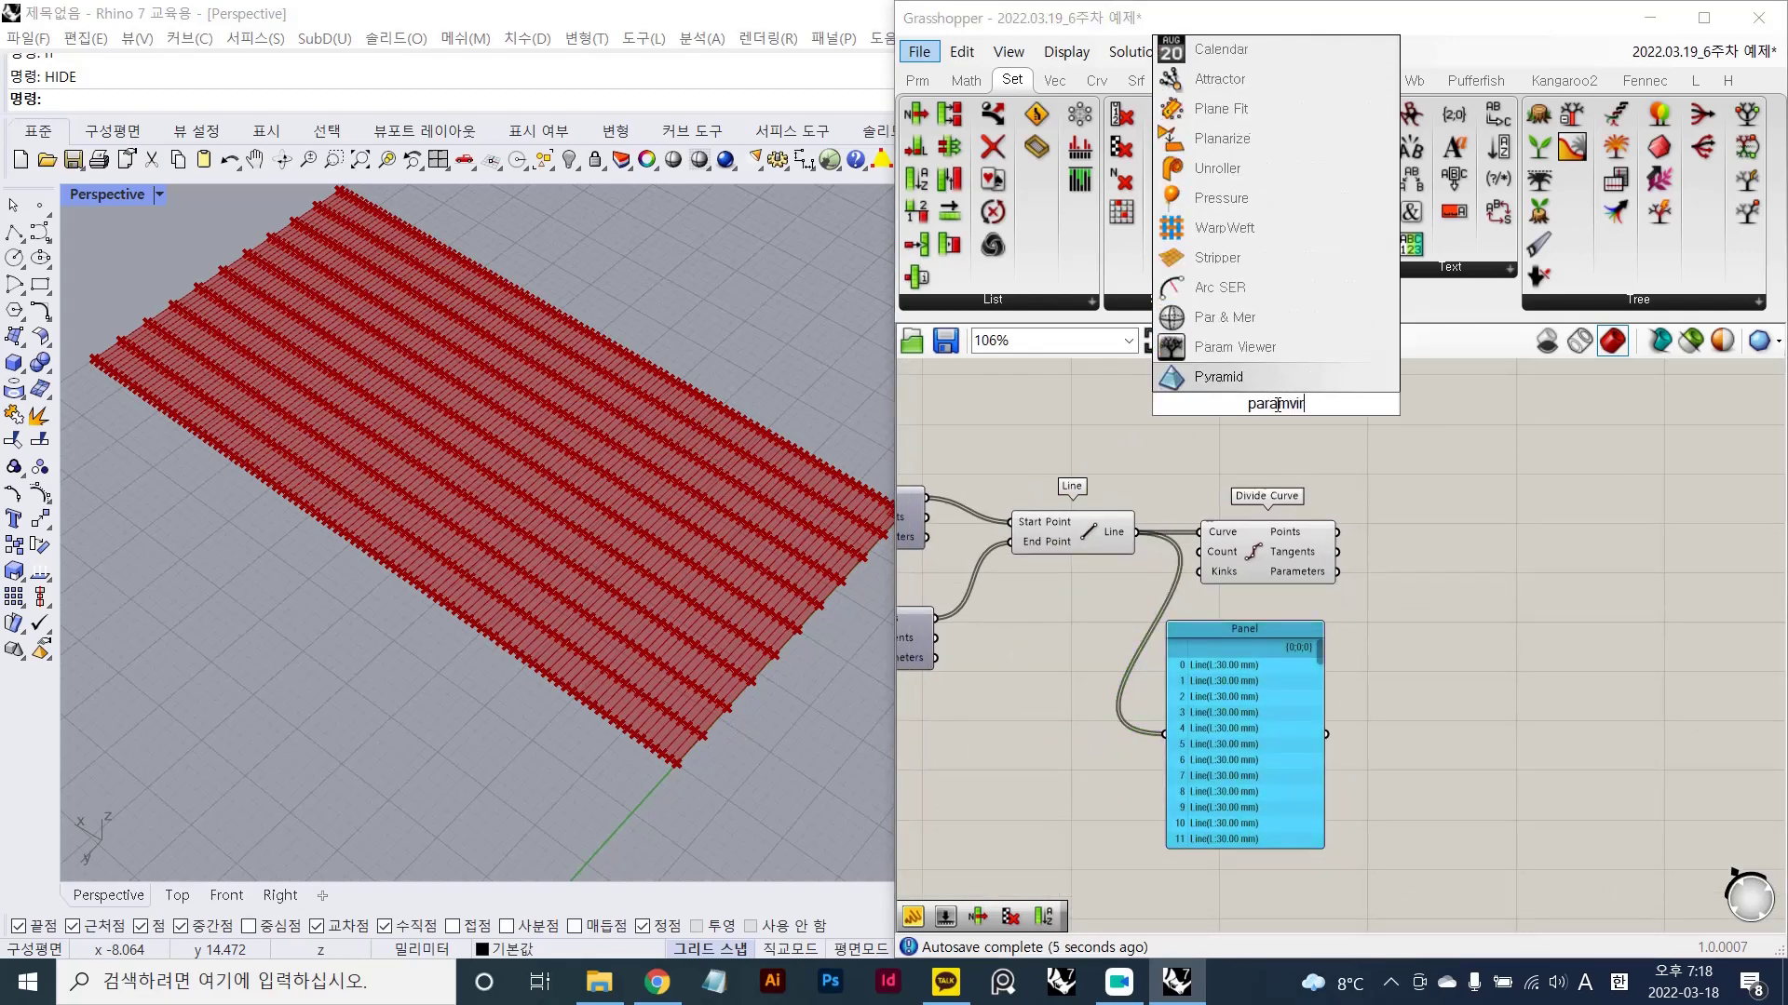
pyautogui.press('Return')
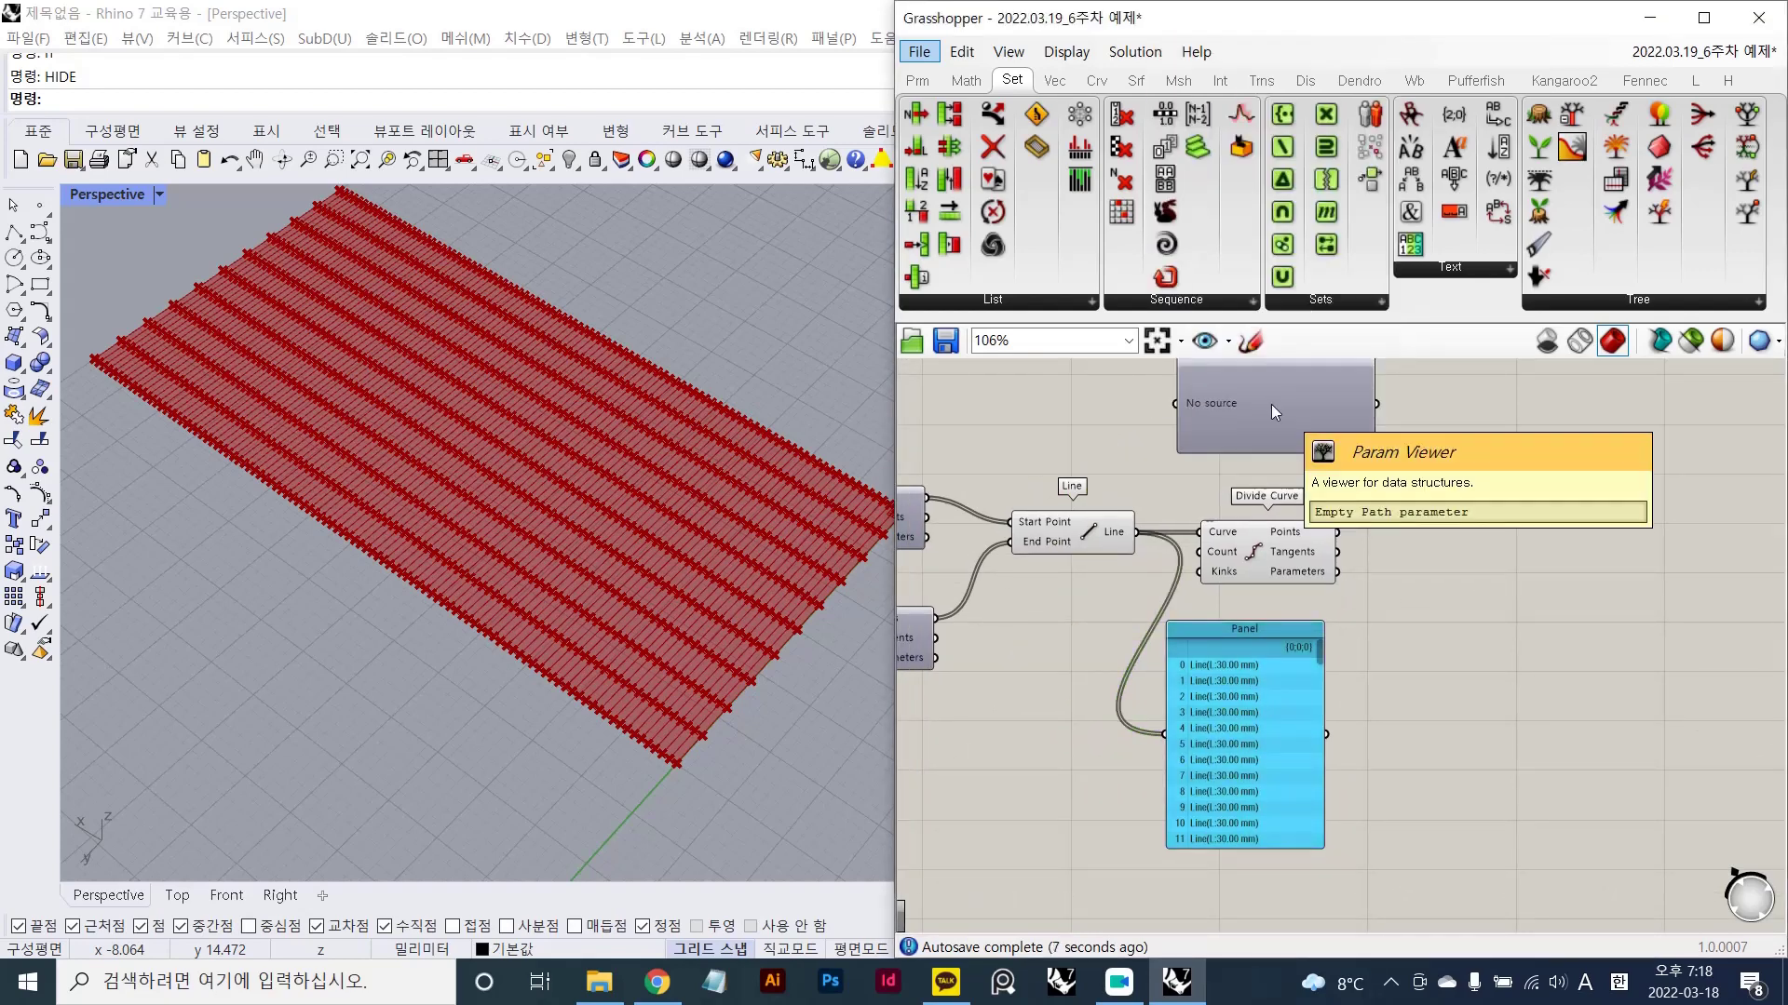
pyautogui.moveTo(1271, 404); pyautogui.dragTo(1137, 531)
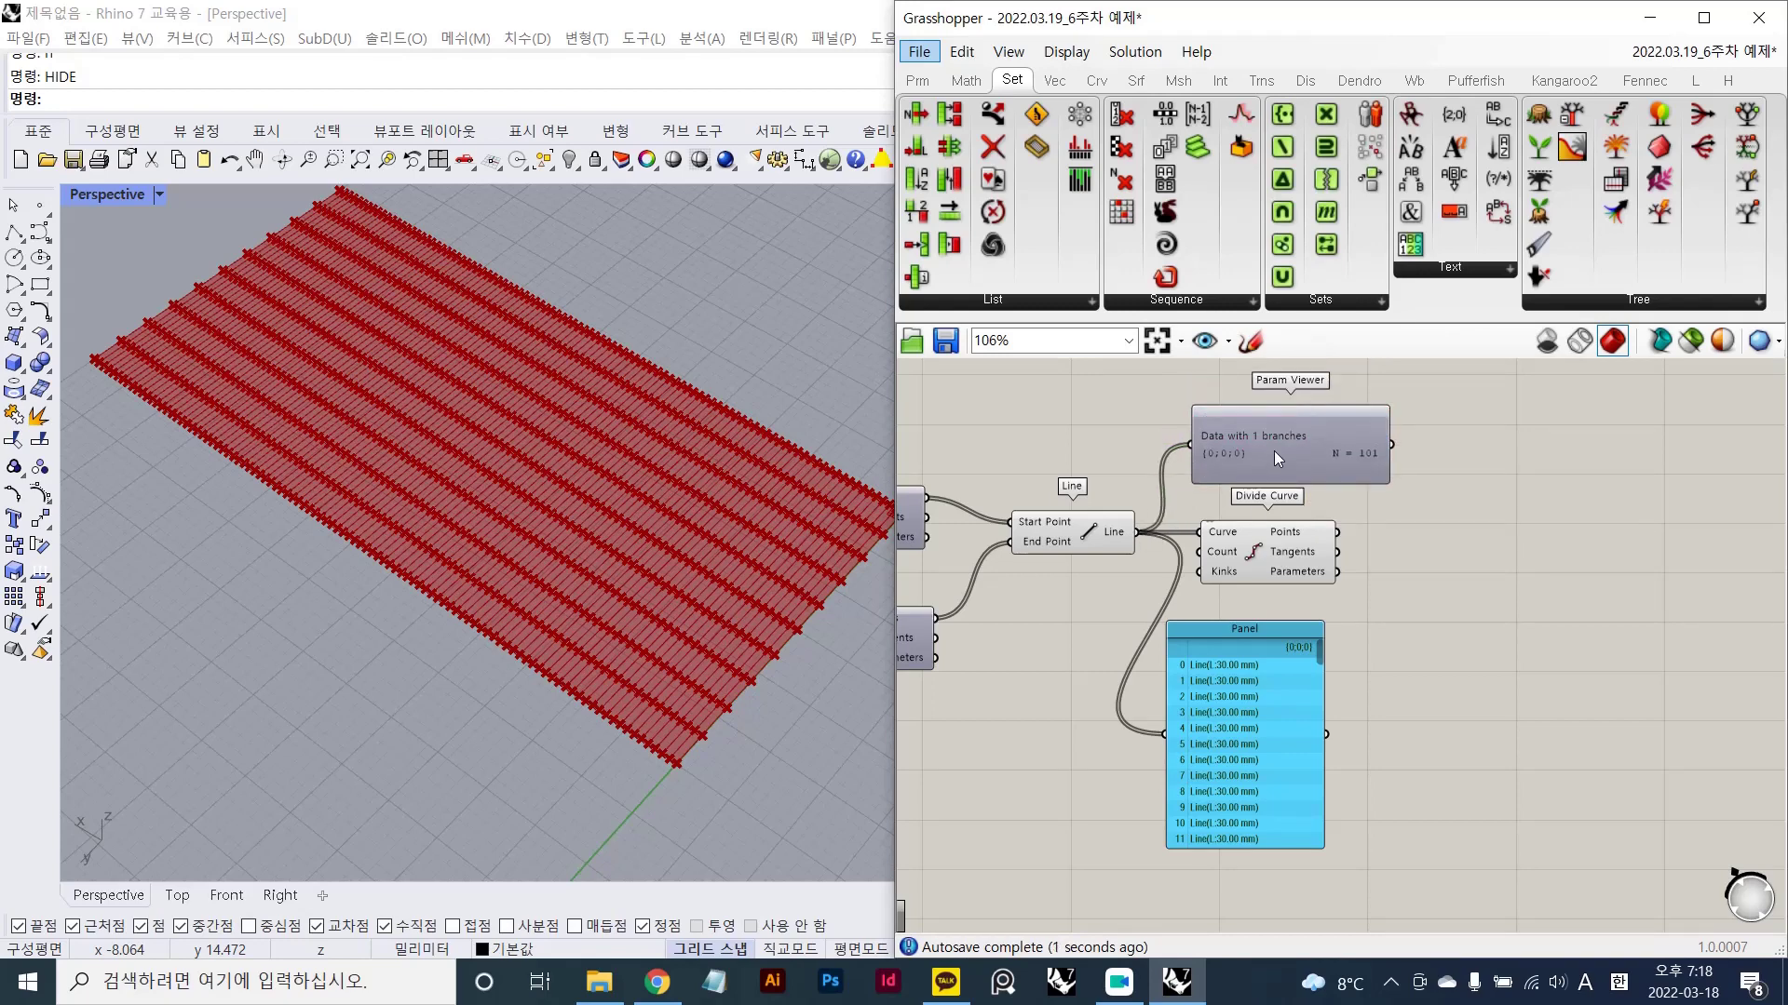
pyautogui.moveTo(1273, 450); pyautogui.dragTo(1288, 445)
# - Move the Param Viewer below the Line component, next to the Panel
pyautogui.scroll(-2, 1287, 445)
pyautogui.scroll(3, 1257, 468)
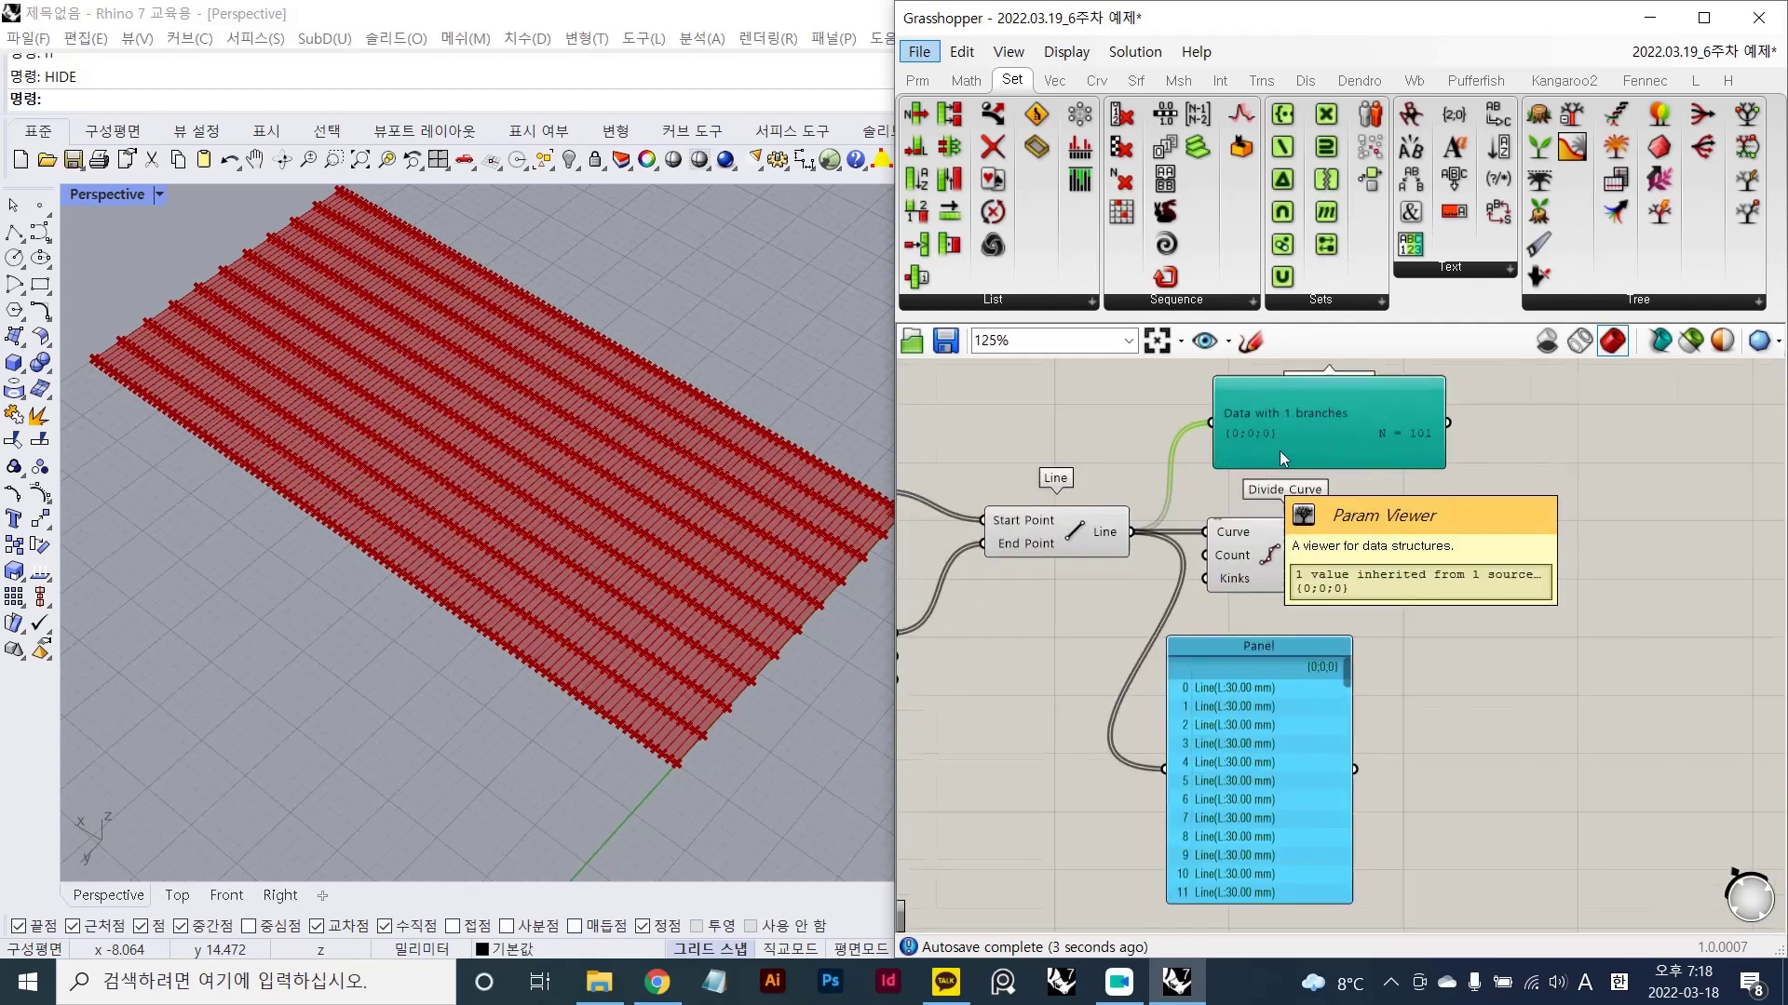
pyautogui.moveTo(1178, 488); pyautogui.dragTo(1266, 478, button='right')
pyautogui.moveTo(1356, 415); pyautogui.dragTo(1144, 715)
pyautogui.moveTo(1156, 603); pyautogui.dragTo(1458, 490, button='right')
pyautogui.scroll(1, 1155, 540)
pyautogui.scroll(-1, 1155, 540)
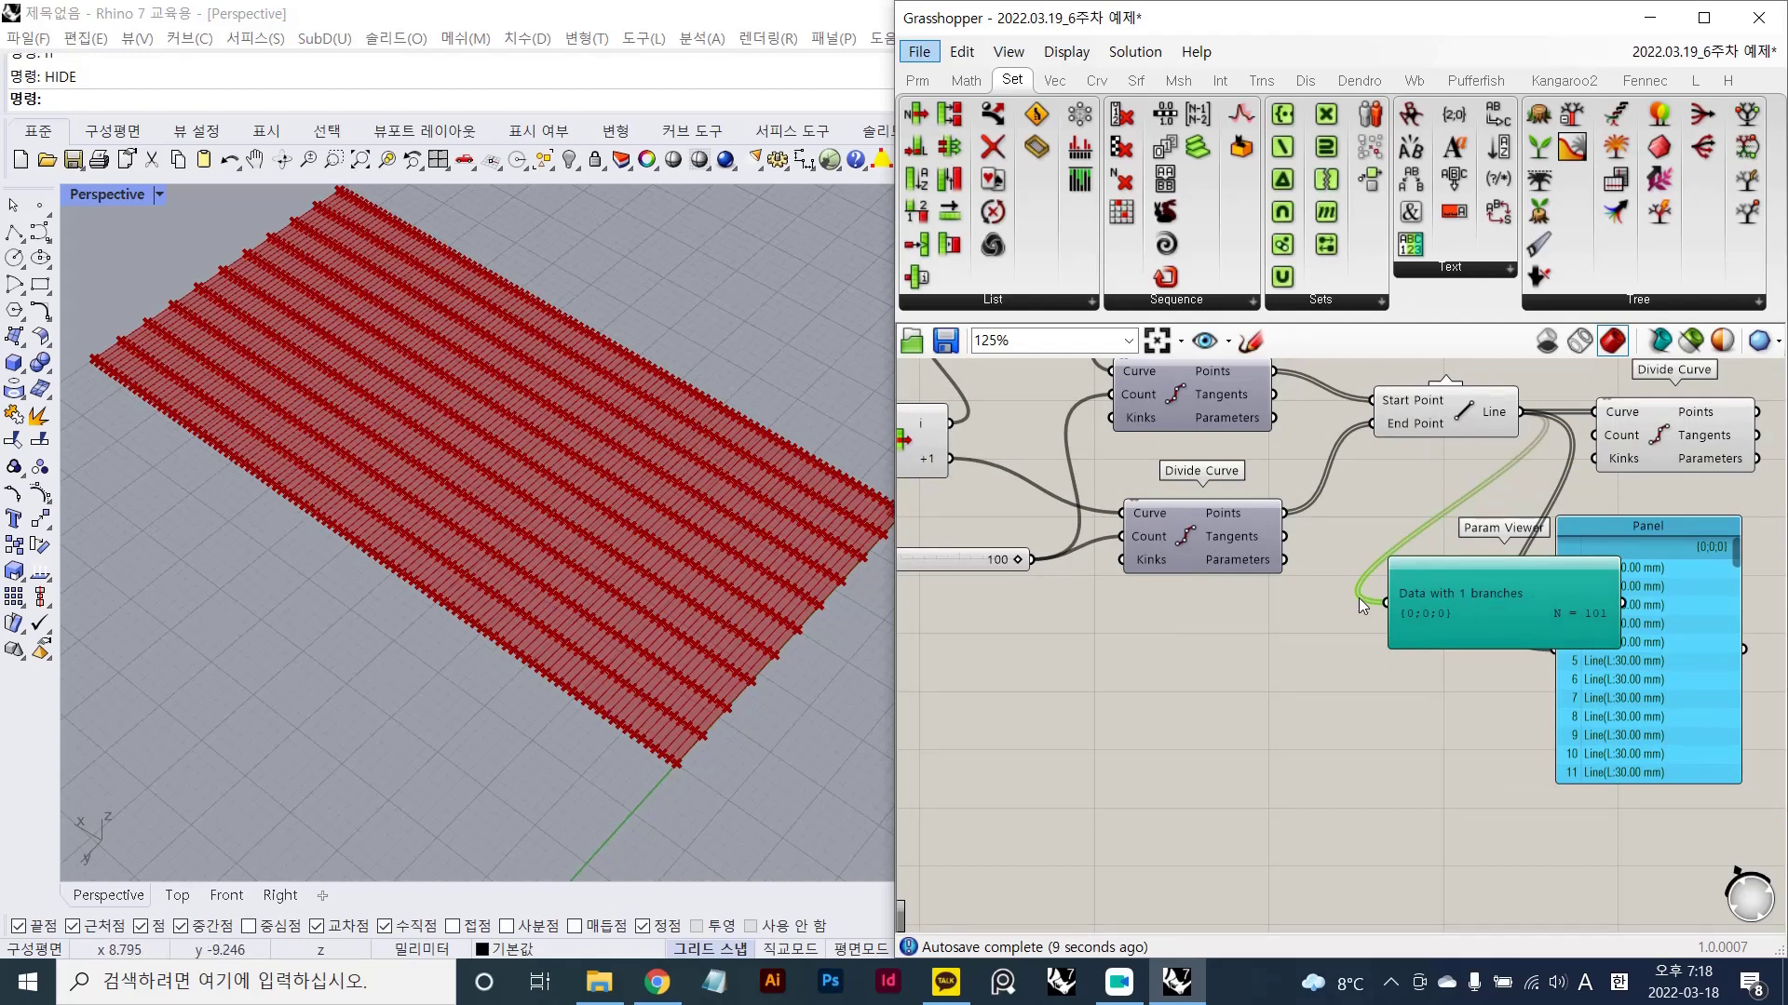
# - Move the Param Viewer from below the Line component to just above the newest Divide Curve
pyautogui.moveTo(1366, 665); pyautogui.dragTo(1001, 753, button='right')
pyautogui.moveTo(1104, 719); pyautogui.dragTo(1299, 432)
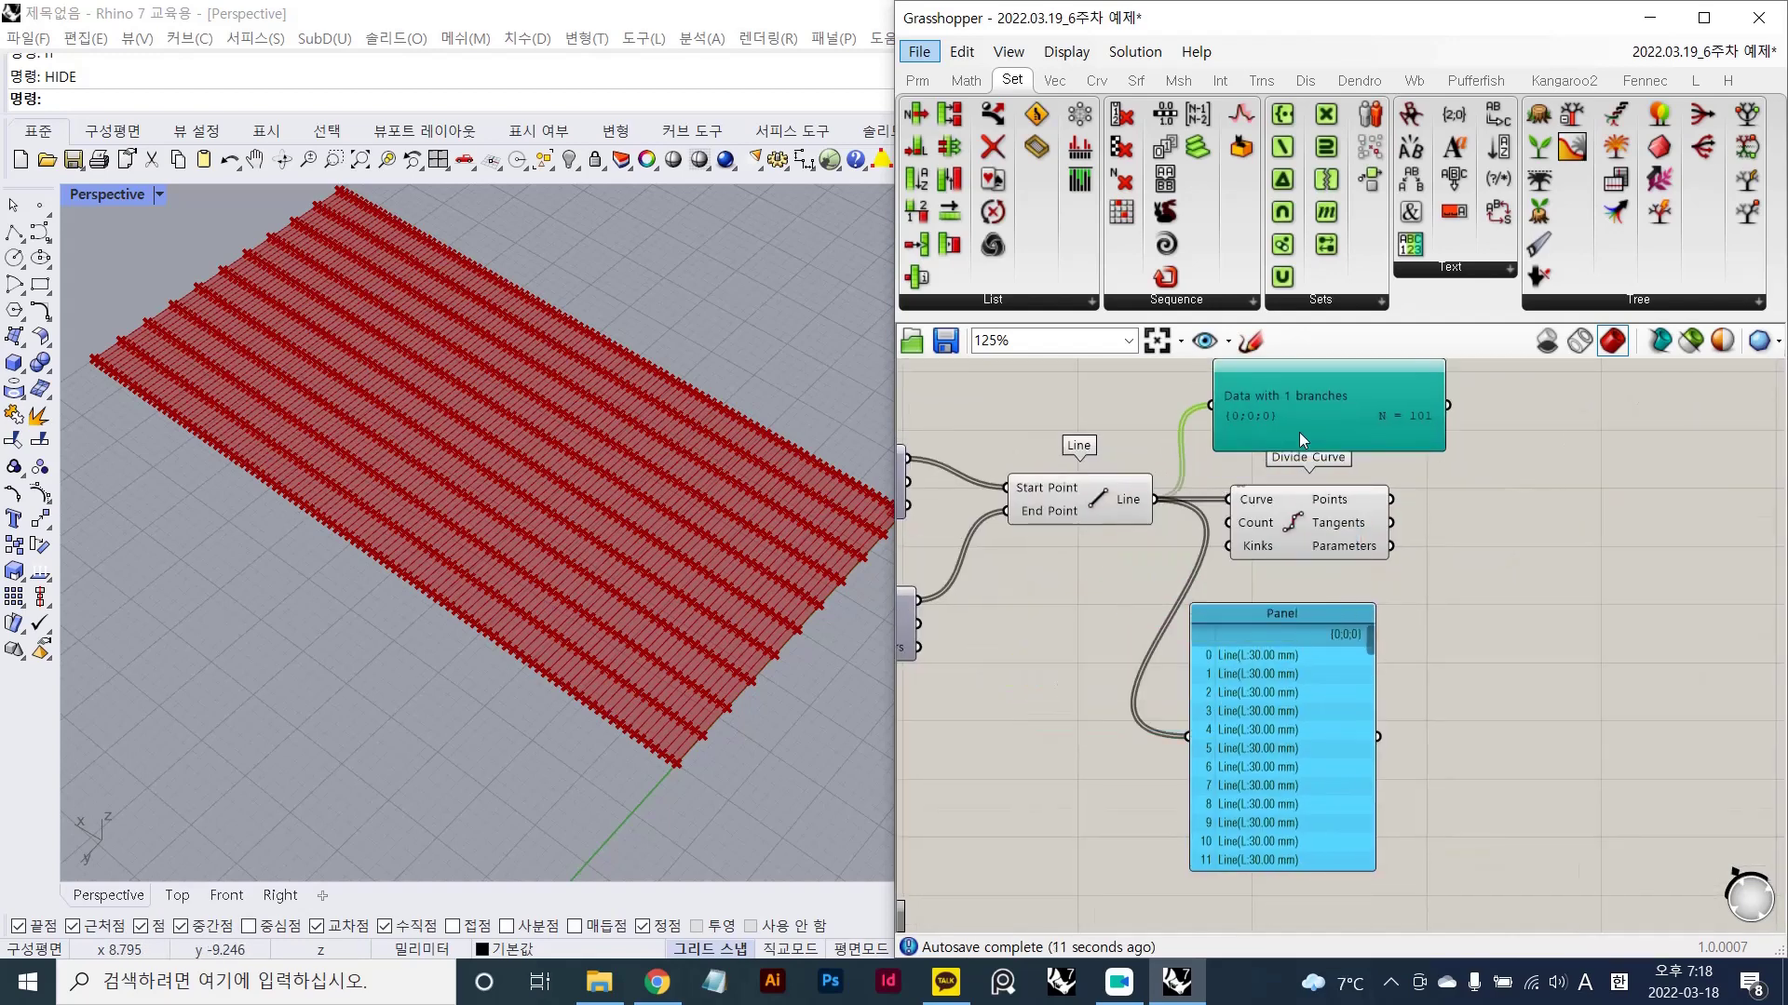
pyautogui.click(1431, 466)
pyautogui.scroll(-1, 1419, 564)
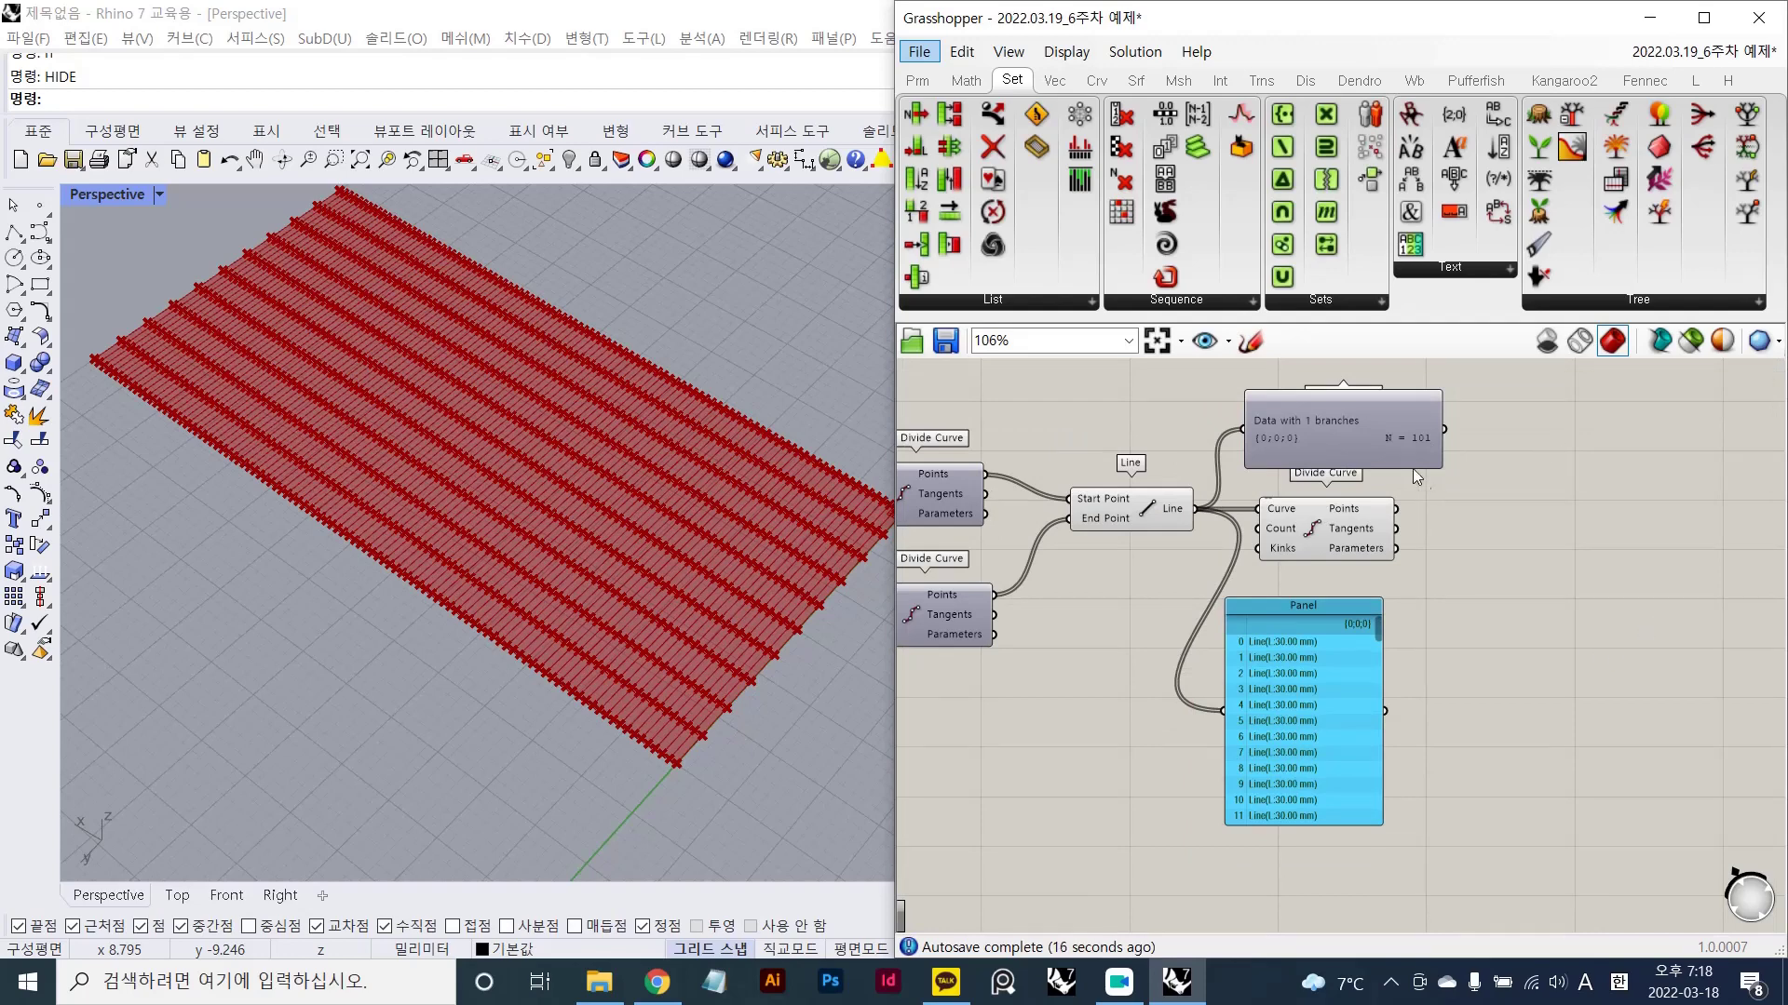
pyautogui.scroll(1, 1411, 467)
pyautogui.moveTo(1386, 428); pyautogui.dragTo(1363, 409)
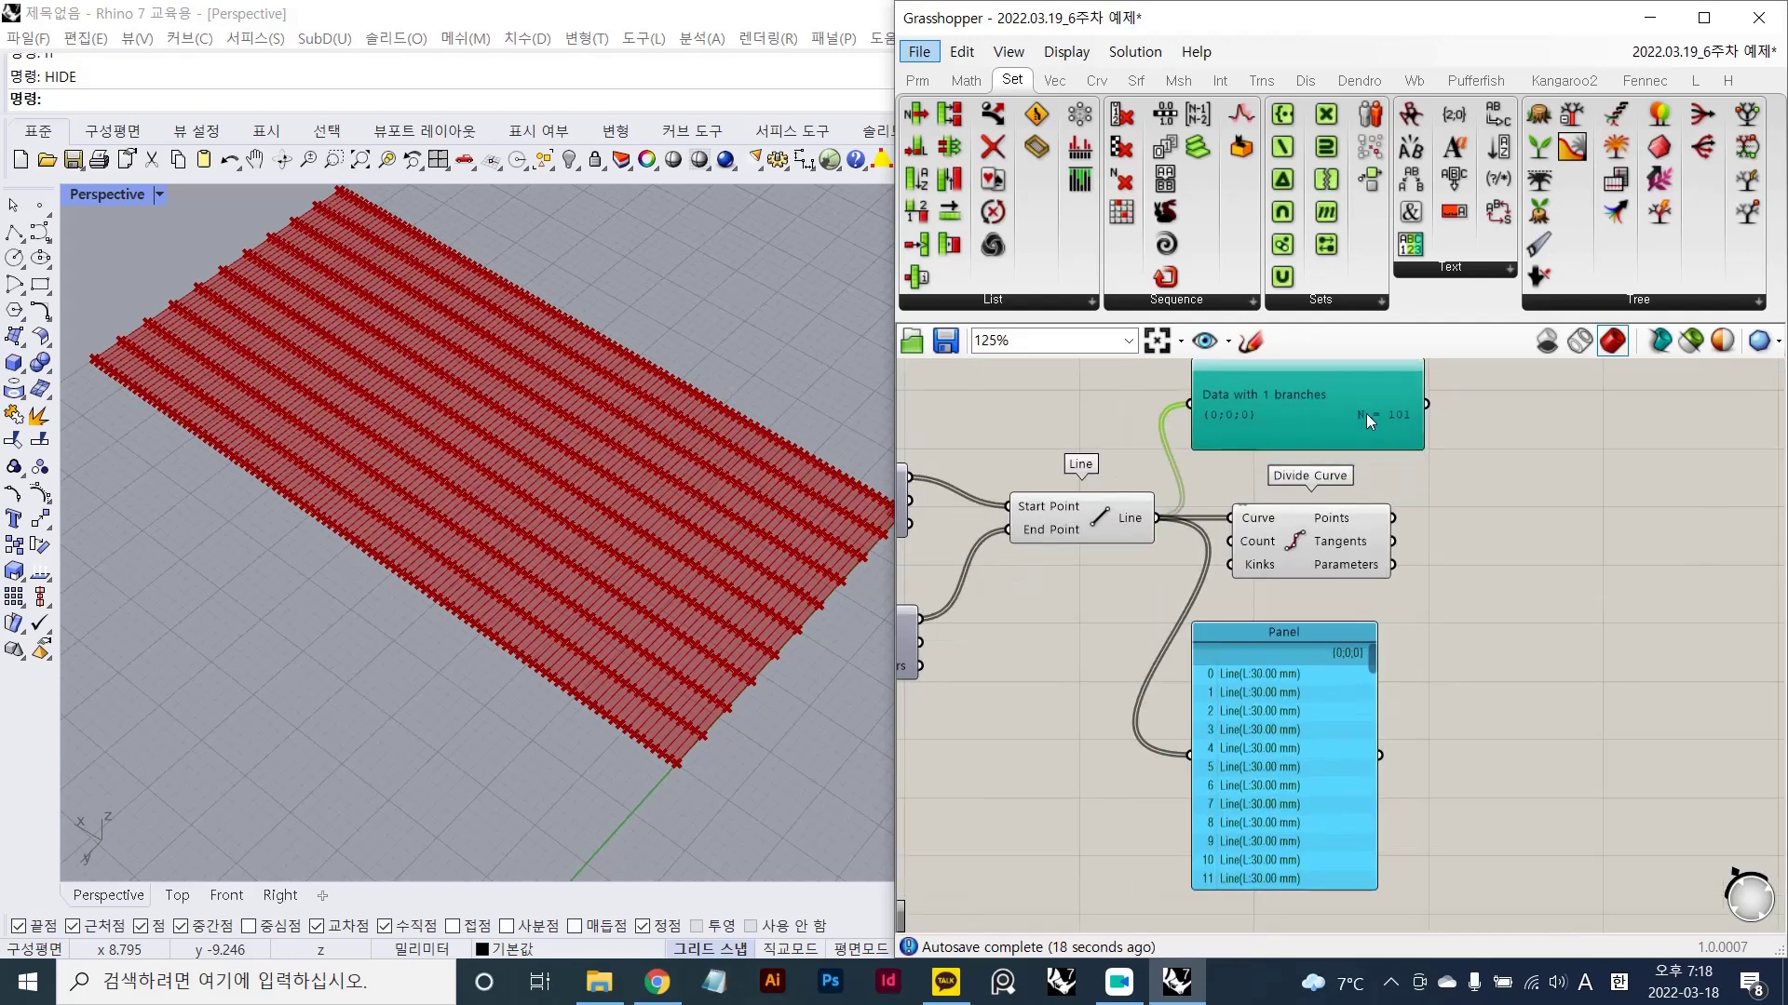
# - Duplicate the Param Viewer beside the newest Divide Curve and connect the Points output to the copy
pyautogui.moveTo(1433, 501); pyautogui.dragTo(1373, 599, button='right')
pyautogui.hotkey('ctrl', 'c')
pyautogui.hotkey('ctrl', 'v')
pyautogui.moveTo(1336, 536); pyautogui.dragTo(1658, 626)
pyautogui.scroll(2, 1431, 620)
pyautogui.moveTo(1295, 614); pyautogui.dragTo(1468, 594)
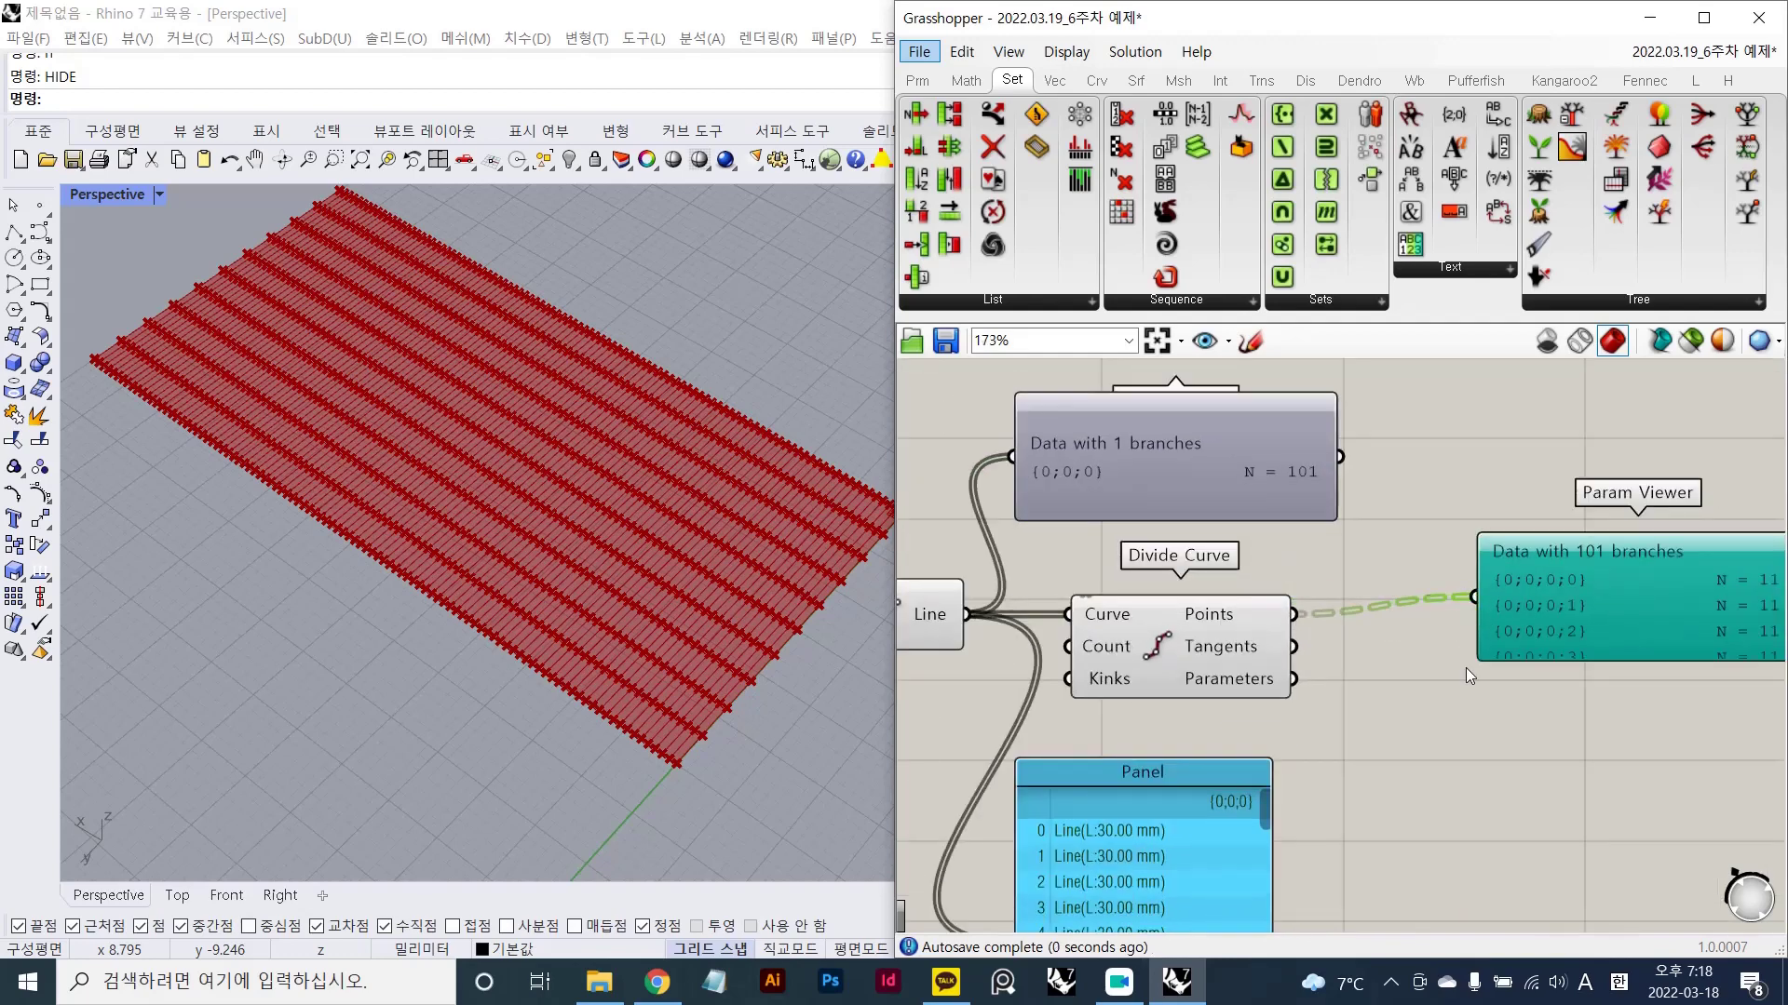
pyautogui.click(1466, 667)
# - Enlarge the Param Viewer fed by the Points output so it lists more branches
pyautogui.scroll(-1, 1522, 634)
pyautogui.moveTo(1522, 634); pyautogui.dragTo(1430, 609, button='right')
pyautogui.moveTo(1499, 630); pyautogui.dragTo(1500, 750)
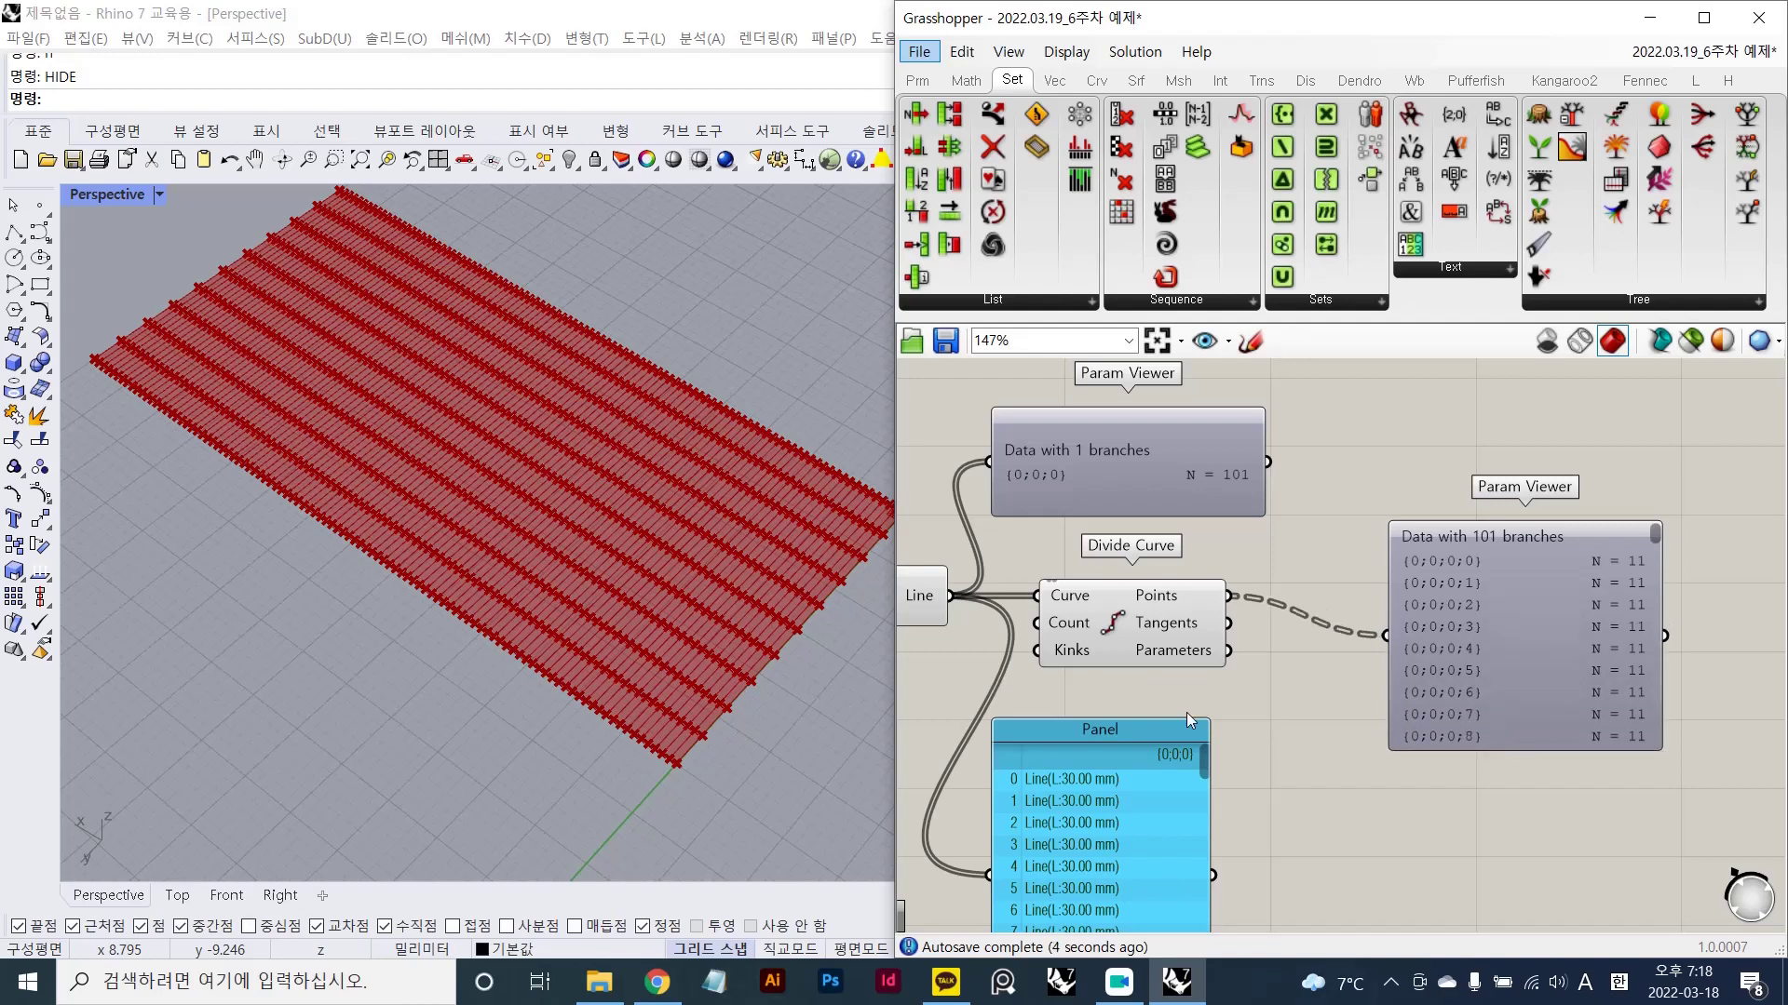
pyautogui.moveTo(1189, 719); pyautogui.dragTo(1318, 752, button='right')
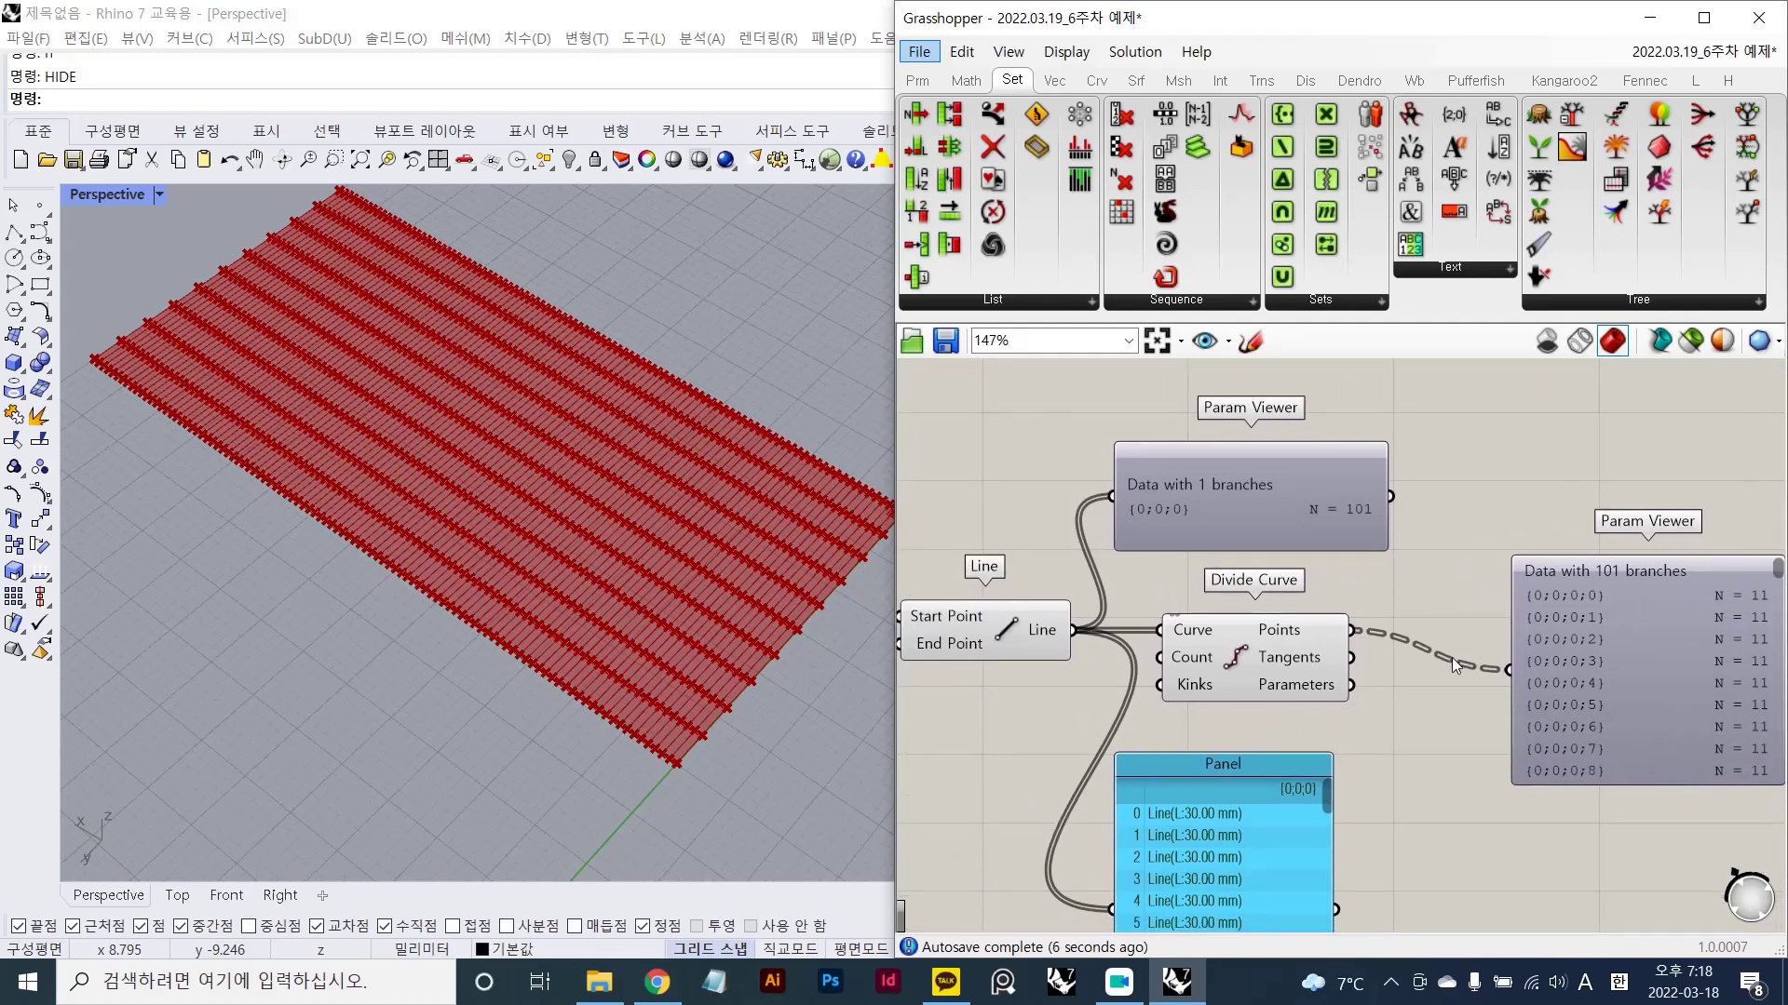
pyautogui.scroll(-1, 1450, 657)
# - Capture the screen for markup and draw strokes along the lines spanning the rectangle's short direction
pyautogui.moveTo(633, 689); pyautogui.dragTo(621, 634, button='right')
pyautogui.press('Print')
pyautogui.moveTo(0, 167); pyautogui.dragTo(1772, 961)
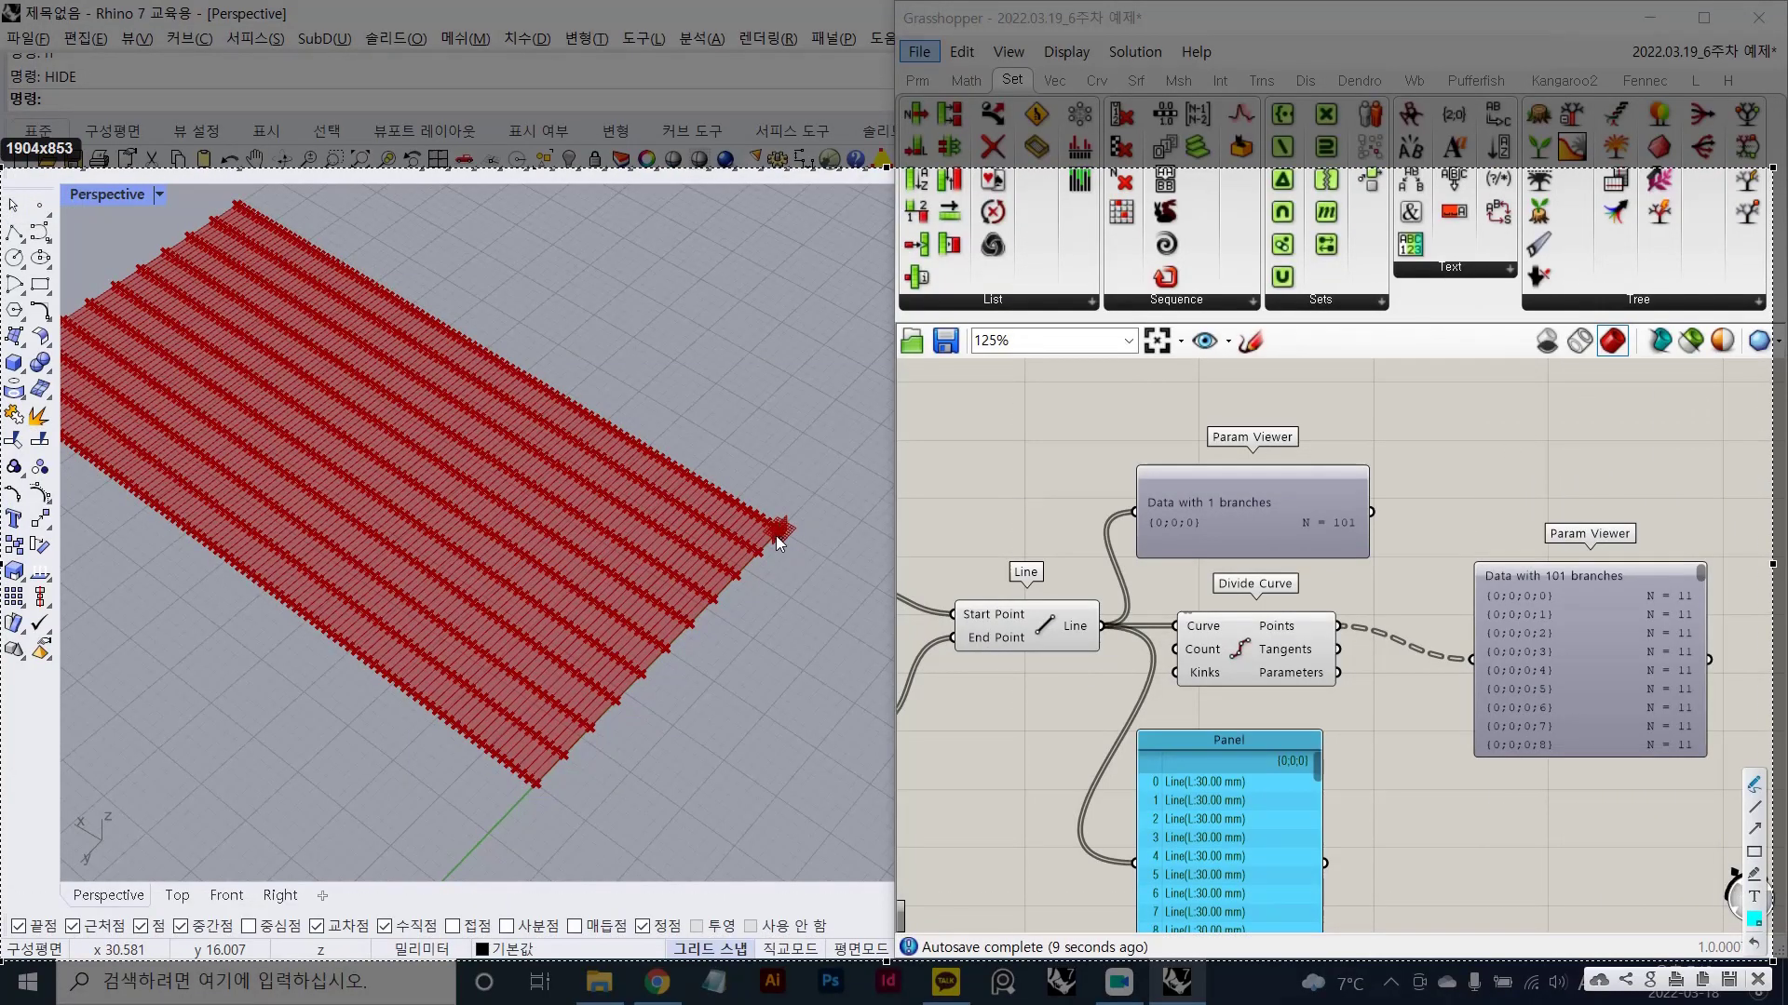
pyautogui.moveTo(775, 532); pyautogui.dragTo(503, 780)
pyautogui.moveTo(745, 481); pyautogui.dragTo(405, 786)
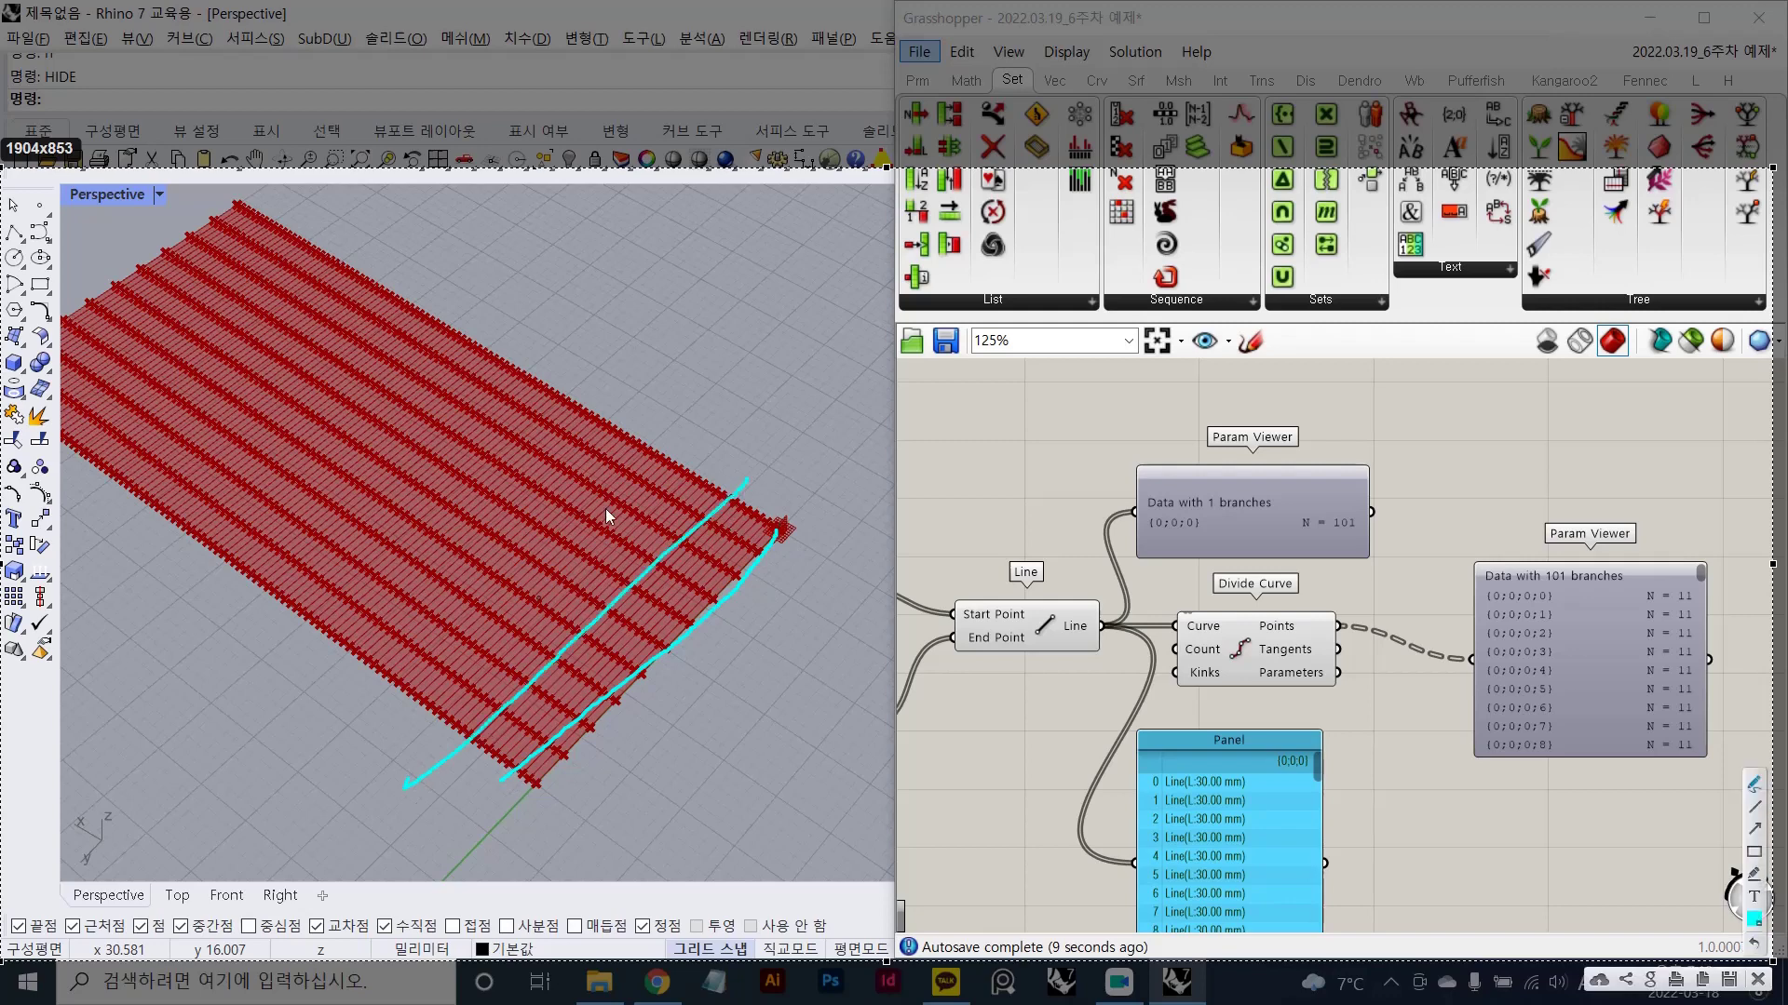
pyautogui.moveTo(659, 435); pyautogui.dragTo(256, 744)
pyautogui.moveTo(599, 358); pyautogui.dragTo(172, 668)
pyautogui.moveTo(473, 349); pyautogui.dragTo(195, 558)
pyautogui.moveTo(473, 287); pyautogui.dragTo(119, 488)
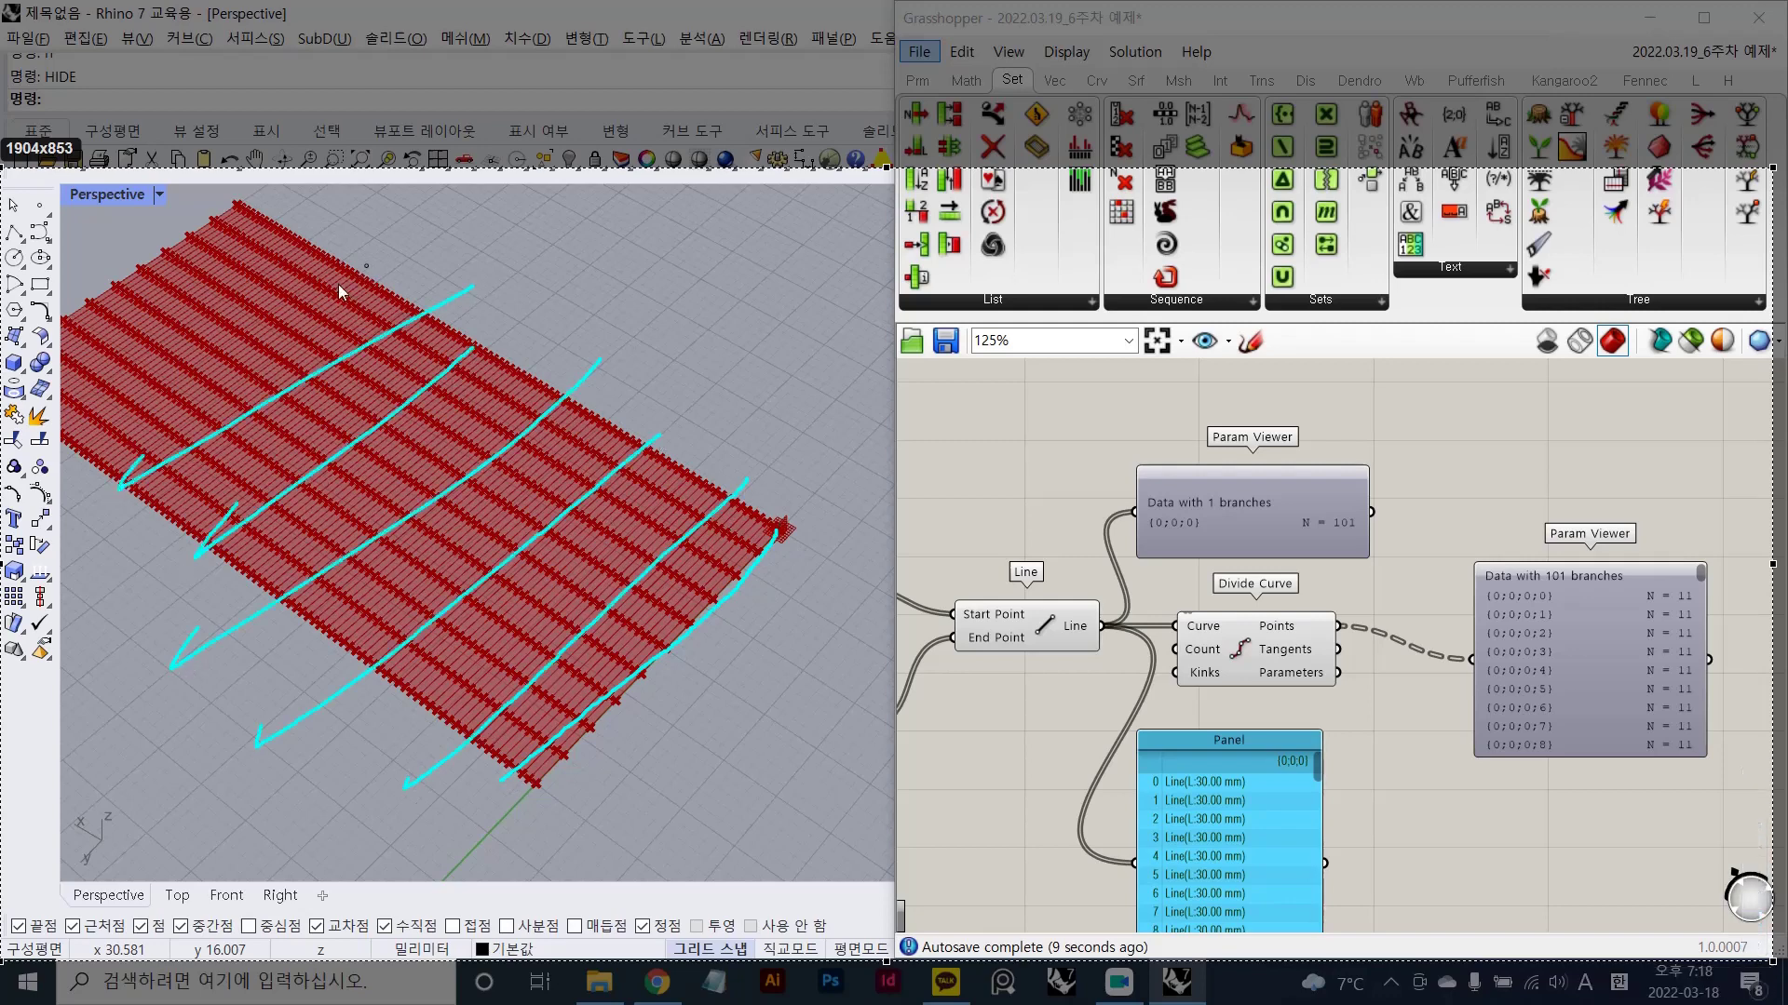
pyautogui.moveTo(366, 265); pyautogui.dragTo(76, 445)
pyautogui.moveTo(340, 236); pyautogui.dragTo(5, 435)
# - Mark division points on two end lines in the screen capture and trace along neighbouring lines
pyautogui.moveTo(717, 567)
pyautogui.mouseDown()
pyautogui.moveTo(740, 591)
pyautogui.moveTo(728, 619)
pyautogui.mouseUp()
pyautogui.moveTo(649, 642)
pyautogui.mouseDown()
pyautogui.moveTo(676, 661)
pyautogui.moveTo(598, 745)
pyautogui.mouseUp()
pyautogui.moveTo(563, 750); pyautogui.dragTo(607, 772)
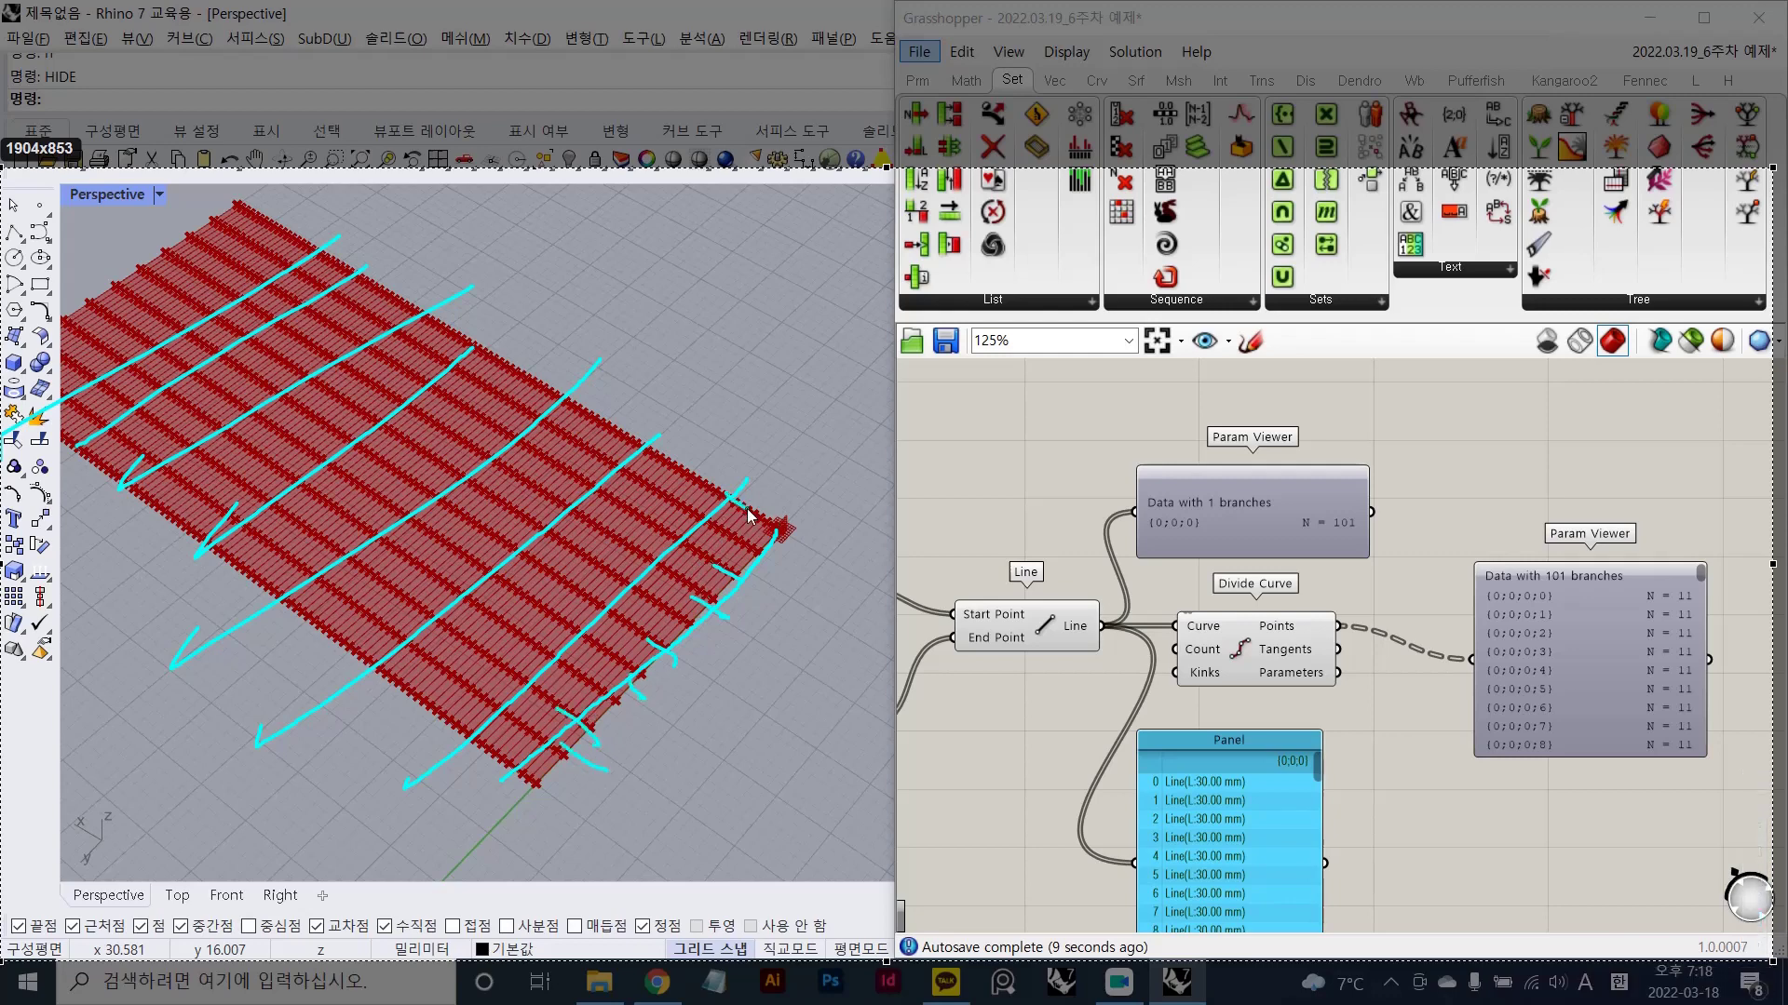
pyautogui.moveTo(570, 629); pyautogui.dragTo(587, 648)
pyautogui.moveTo(491, 662)
pyautogui.mouseDown()
pyautogui.moveTo(509, 672)
pyautogui.moveTo(515, 745)
pyautogui.mouseUp()
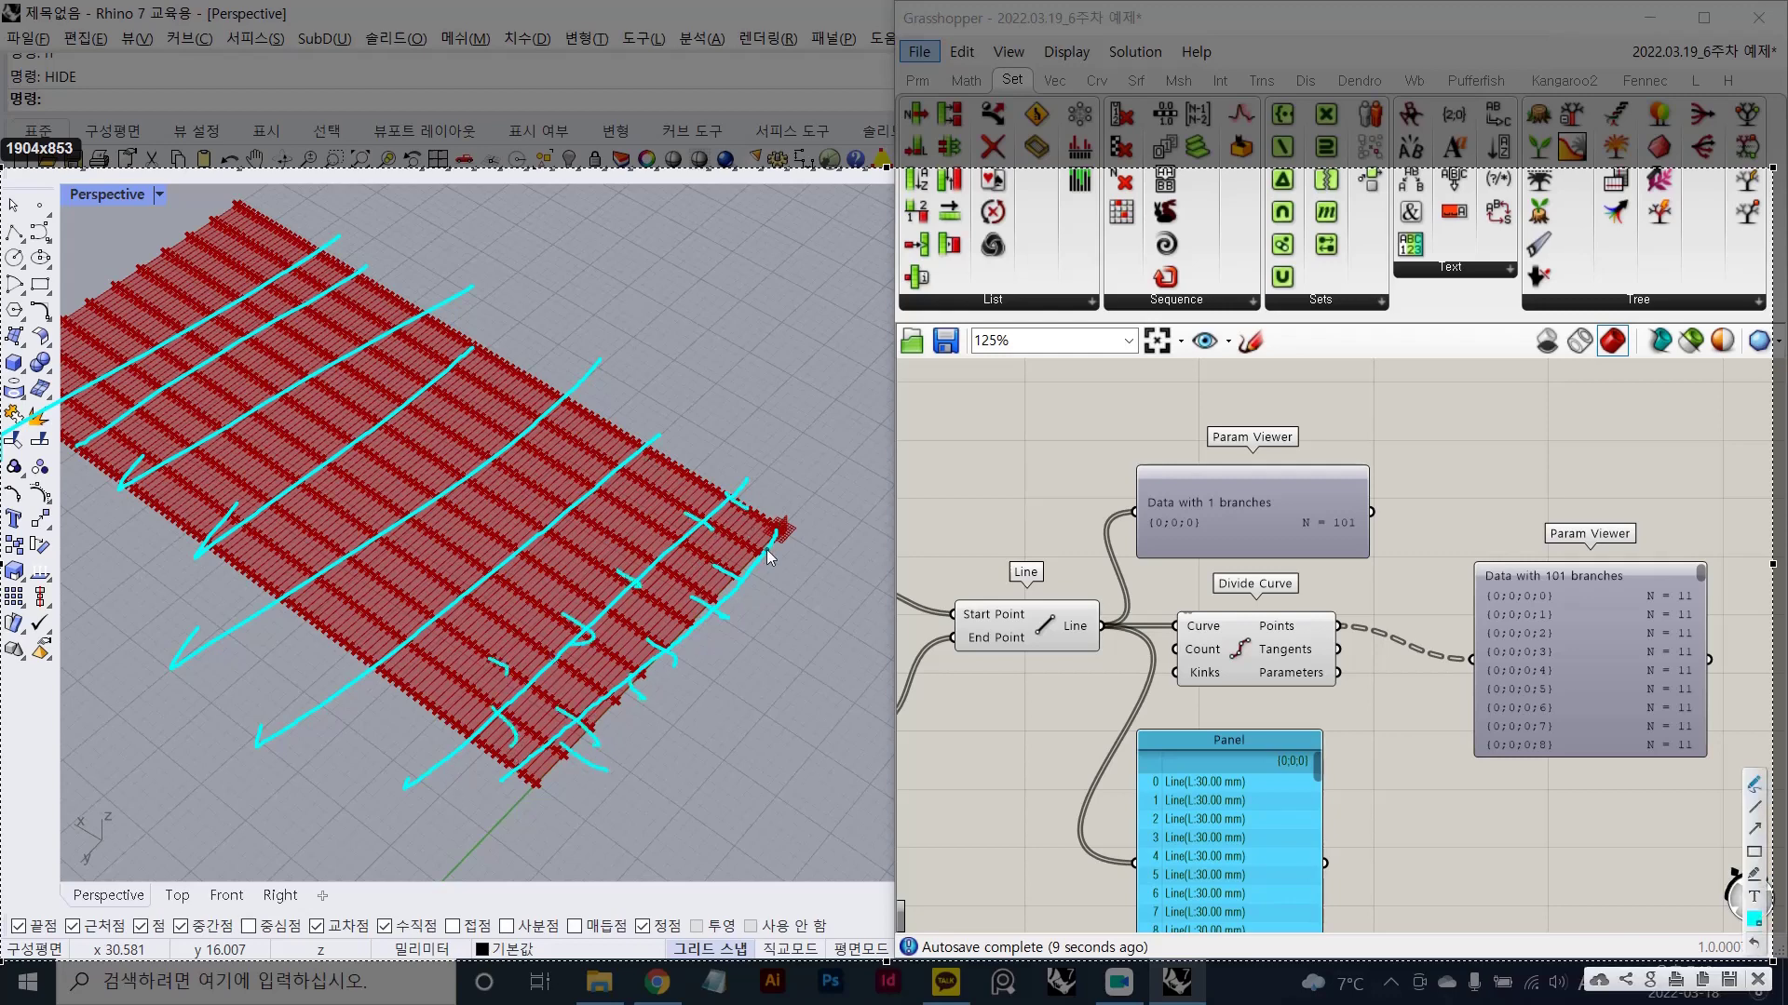
pyautogui.moveTo(778, 535); pyautogui.dragTo(481, 793)
pyautogui.moveTo(762, 461); pyautogui.dragTo(616, 631)
pyautogui.moveTo(665, 547); pyautogui.dragTo(321, 794)
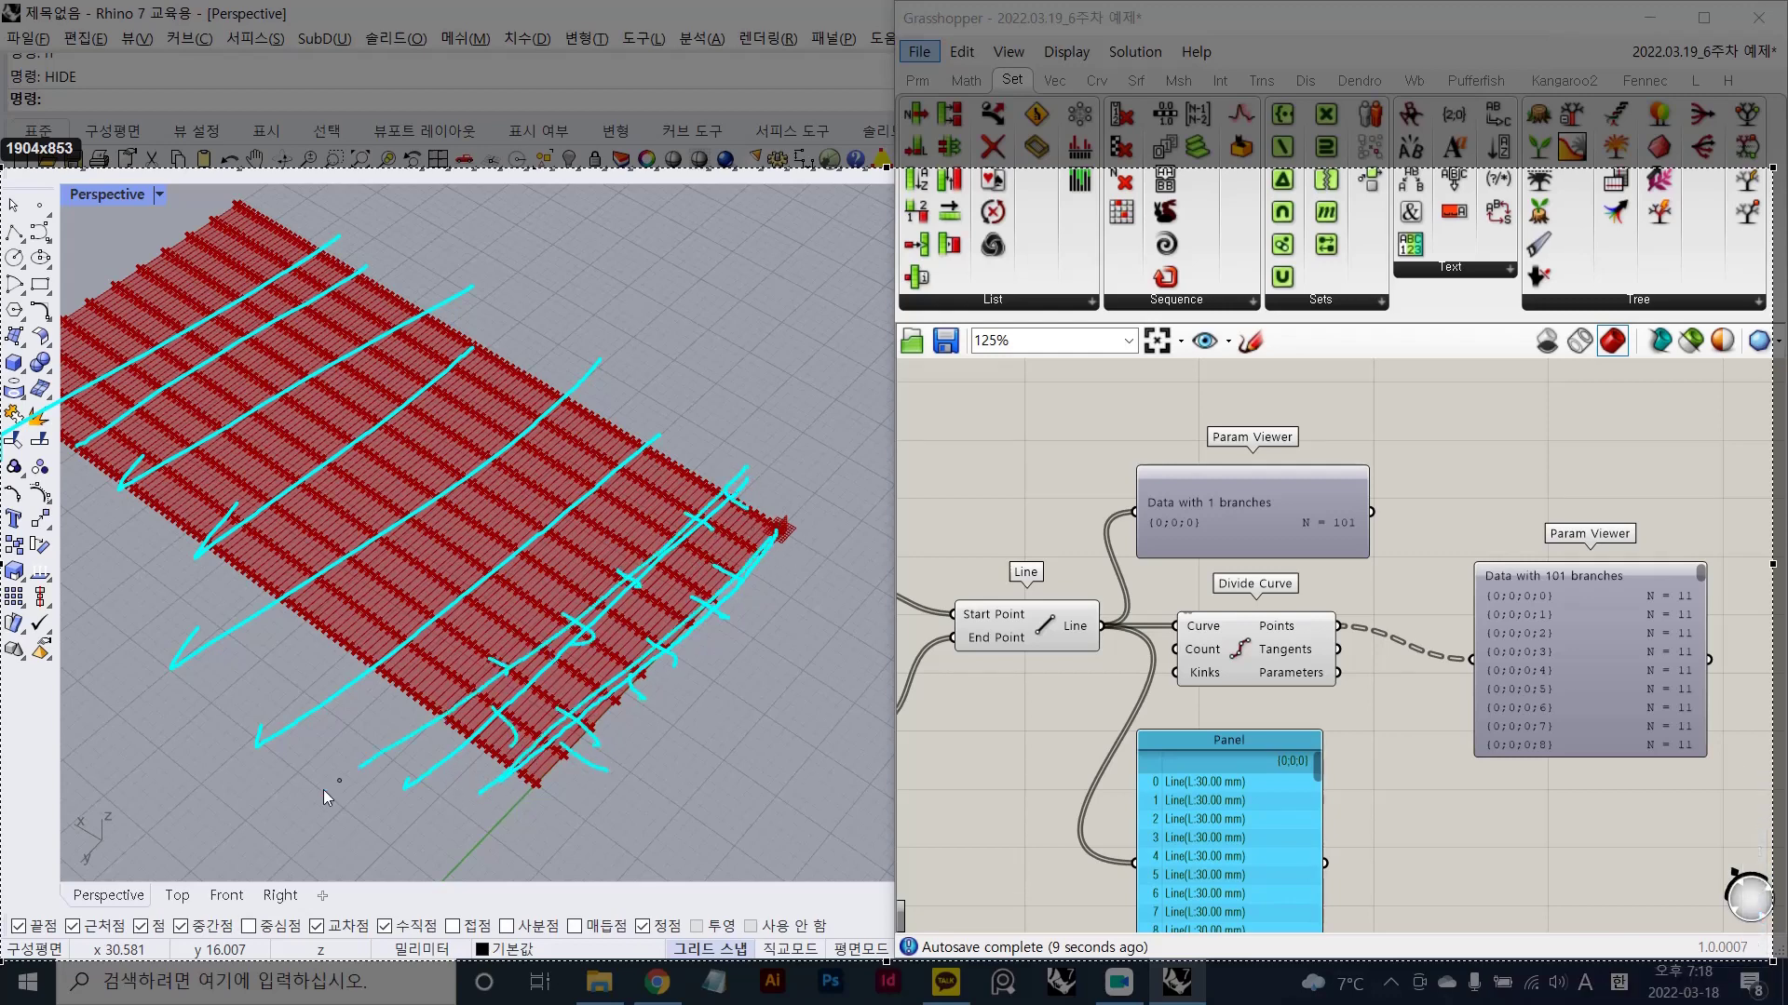
# - Circle the Line component, outline the Panel's first entry with branching strokes, and undo the last few marks
pyautogui.moveTo(1064, 633)
pyautogui.mouseDown()
pyautogui.moveTo(973, 603)
pyautogui.moveTo(1044, 678)
pyautogui.mouseUp()
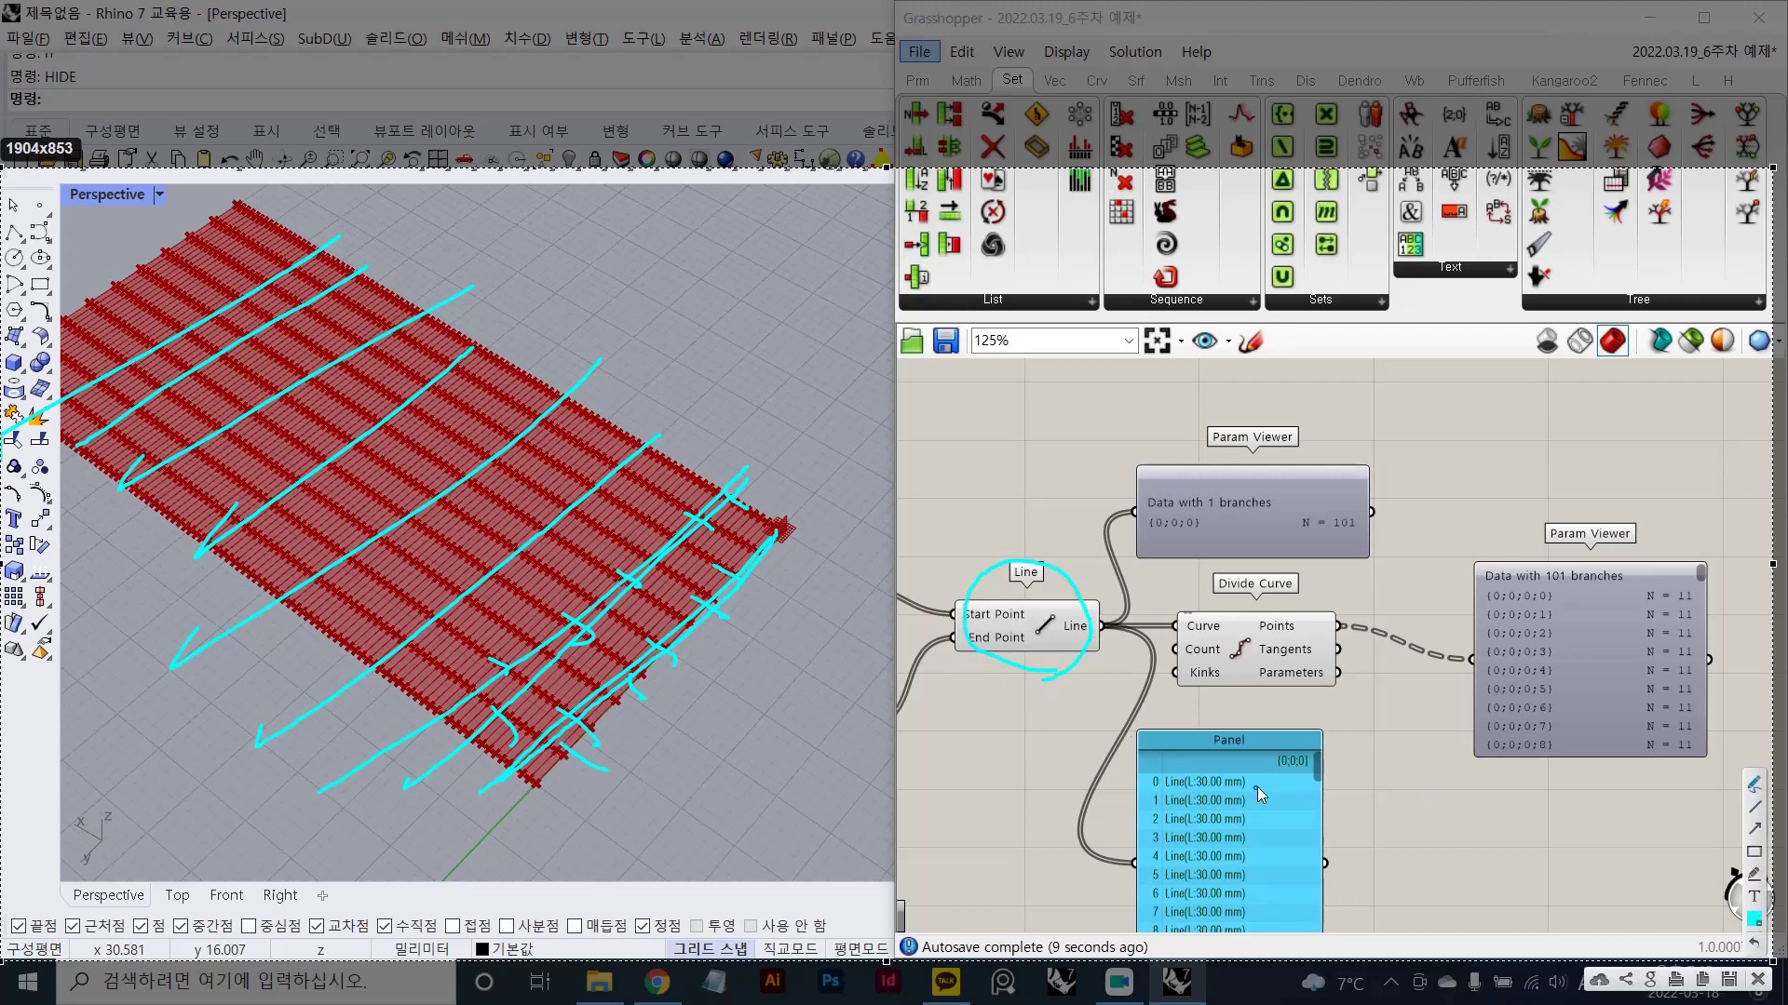
pyautogui.moveTo(1260, 782); pyautogui.dragTo(1244, 782)
pyautogui.moveTo(1265, 786); pyautogui.dragTo(1268, 784)
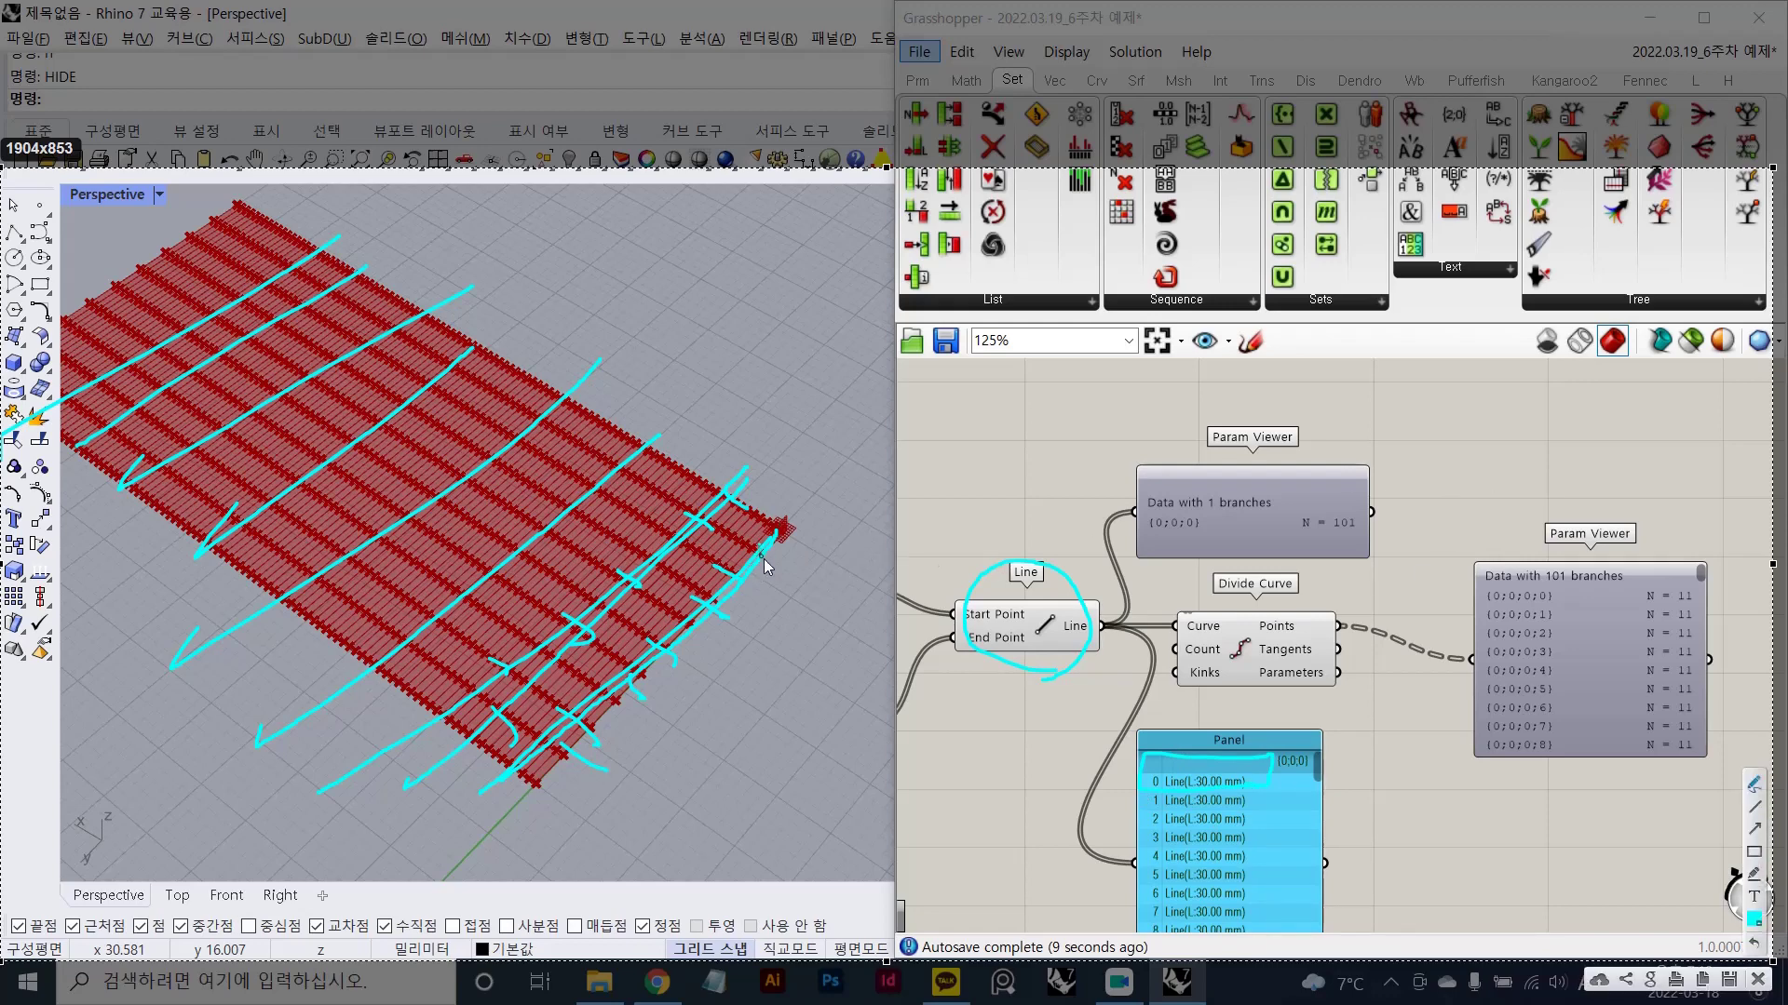
pyautogui.moveTo(772, 535); pyautogui.dragTo(687, 650)
pyautogui.moveTo(1253, 780); pyautogui.dragTo(1254, 780)
pyautogui.moveTo(1405, 680); pyautogui.dragTo(1406, 681)
pyautogui.moveTo(1282, 780); pyautogui.dragTo(1402, 742)
pyautogui.moveTo(1312, 777); pyautogui.dragTo(1382, 718)
pyautogui.moveTo(1227, 783); pyautogui.dragTo(1348, 701)
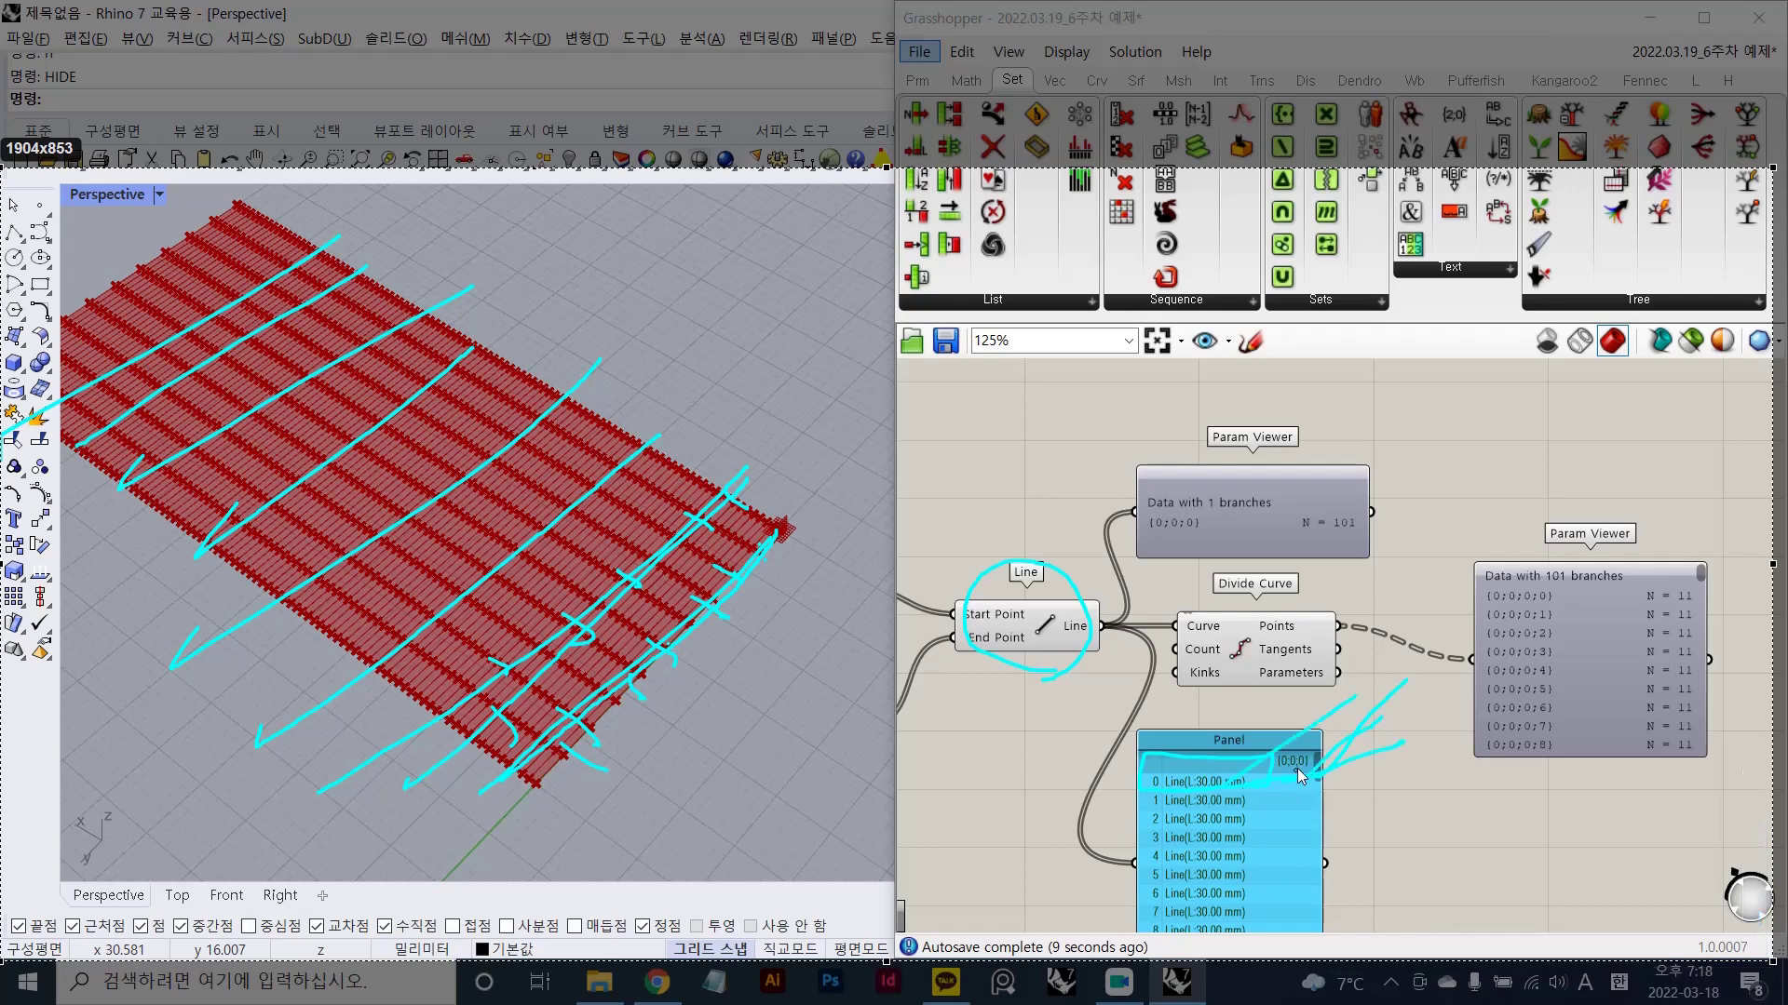
pyautogui.moveTo(1297, 768)
pyautogui.mouseDown()
pyautogui.moveTo(1374, 711)
pyautogui.moveTo(1420, 755)
pyautogui.moveTo(1333, 760)
pyautogui.mouseUp()
pyautogui.hotkey('ctrl', 'z')
pyautogui.hotkey('ctrl', 'z')
pyautogui.hotkey('ctrl', 'z')
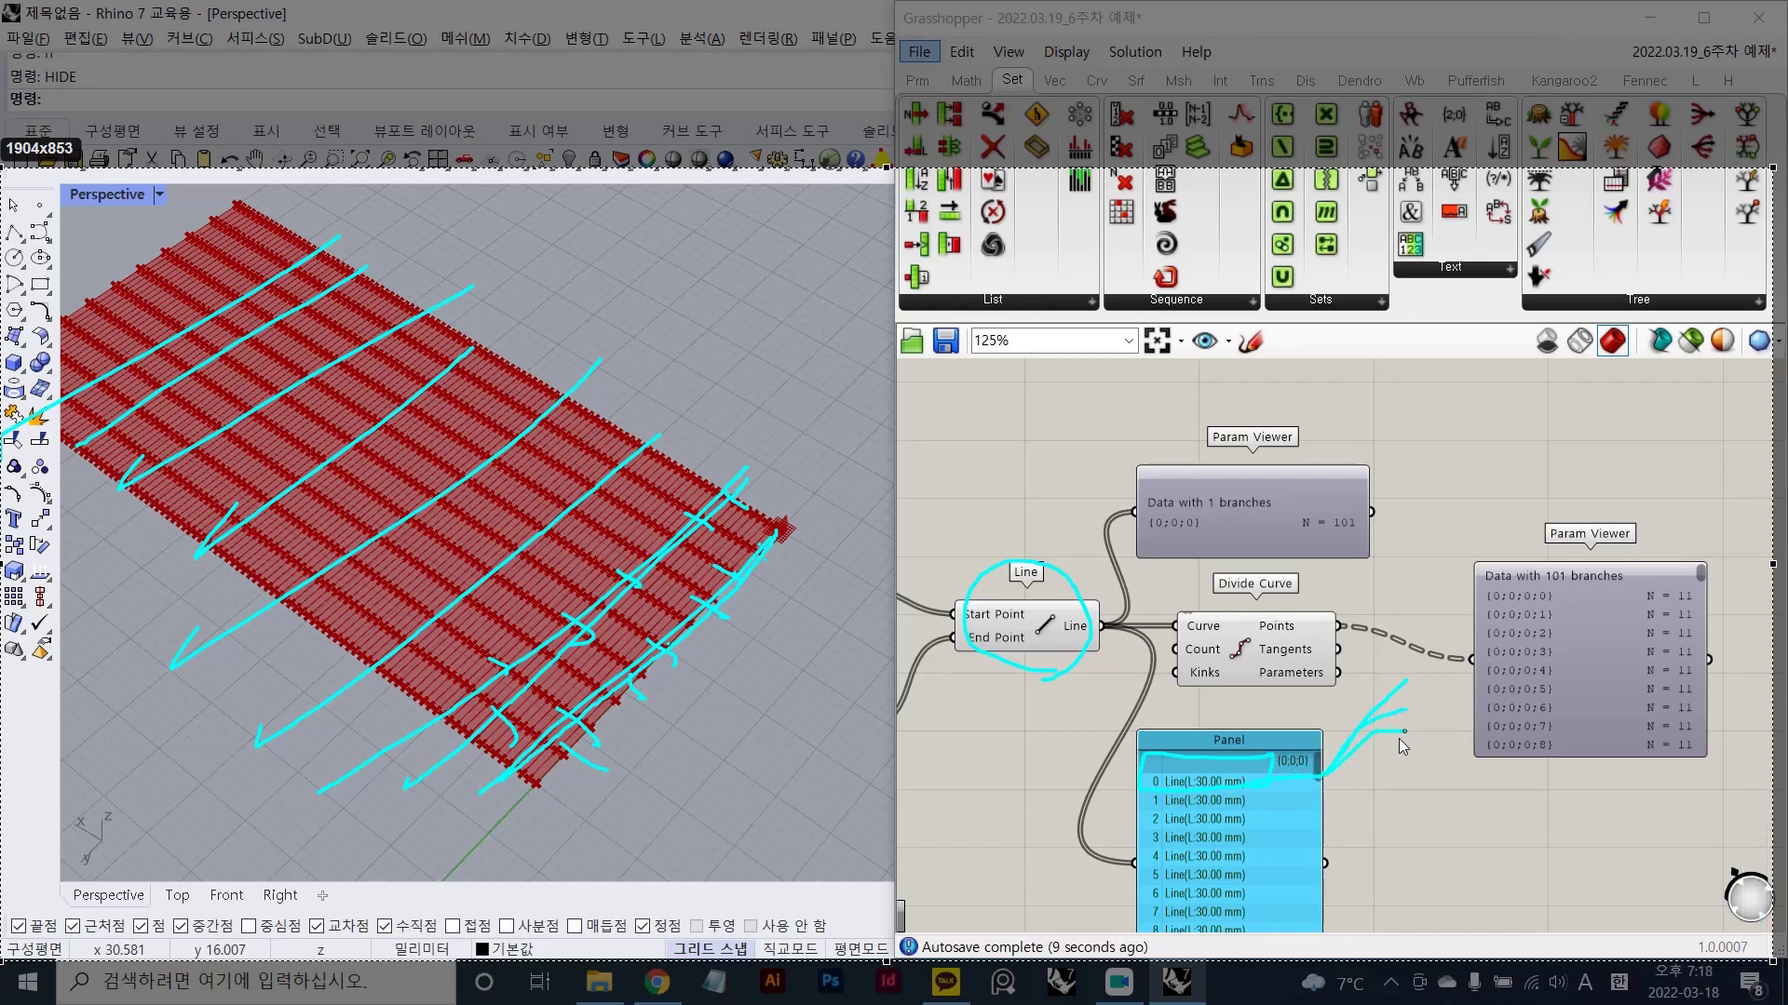
# - Mark the Panel's entries, the Points viewer's first branch and the Divide Curve in the capture, and discard the markup
pyautogui.moveTo(1337, 778)
pyautogui.mouseDown()
pyautogui.moveTo(1372, 757)
pyautogui.moveTo(1411, 778)
pyautogui.mouseUp()
pyautogui.moveTo(1339, 855); pyautogui.dragTo(1352, 854)
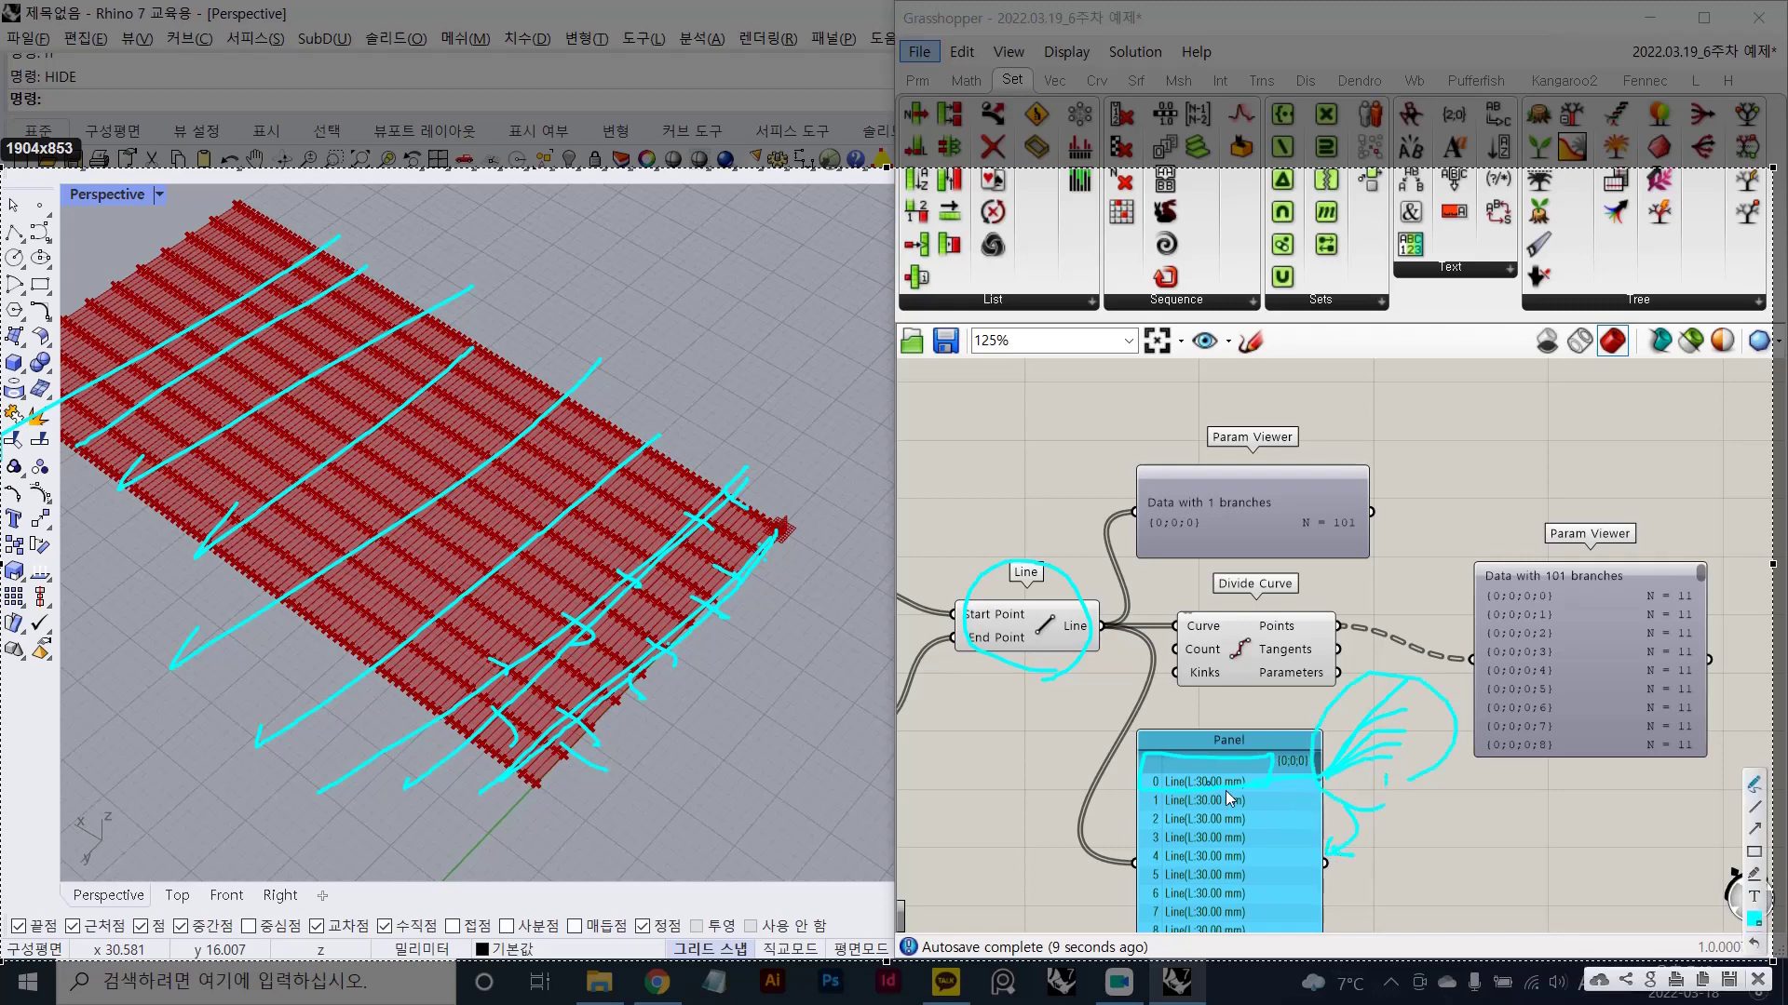
pyautogui.moveTo(1257, 799); pyautogui.dragTo(1152, 823)
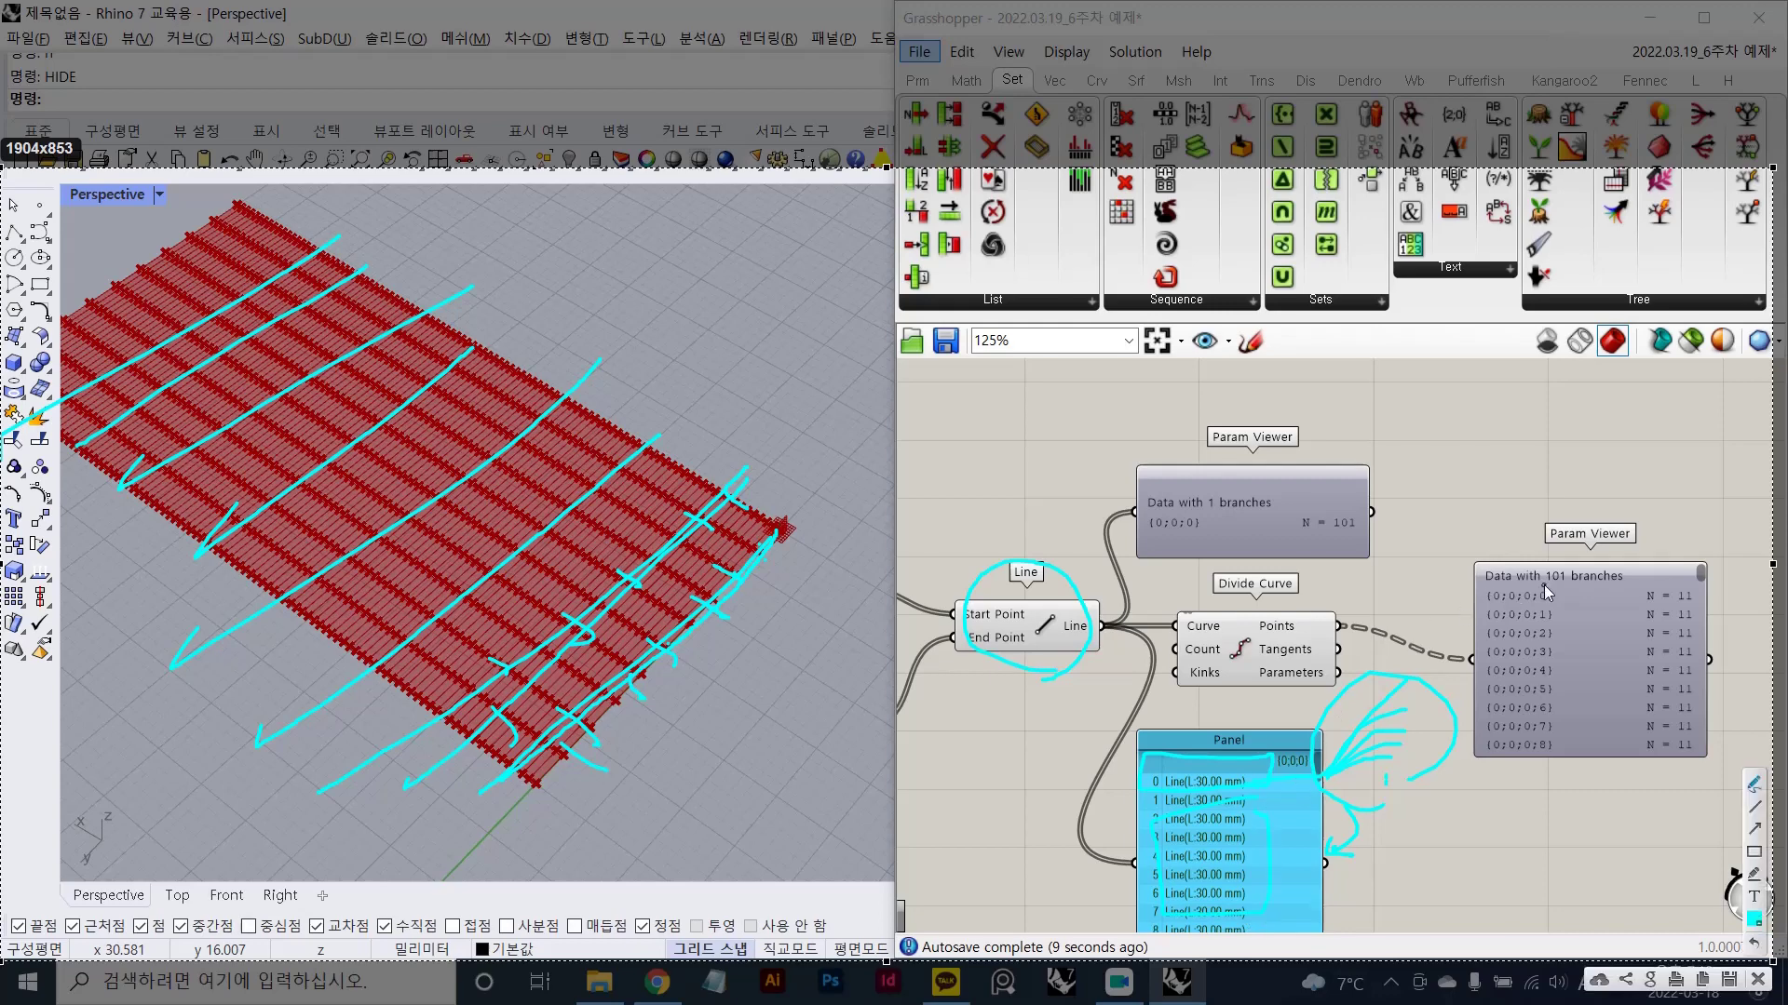
pyautogui.moveTo(1487, 585)
pyautogui.mouseDown()
pyautogui.moveTo(1522, 583)
pyautogui.moveTo(1492, 605)
pyautogui.moveTo(1698, 603)
pyautogui.moveTo(1490, 588)
pyautogui.mouseUp()
pyautogui.moveTo(1699, 602)
pyautogui.mouseDown()
pyautogui.moveTo(1637, 603)
pyautogui.moveTo(1698, 577)
pyautogui.mouseUp()
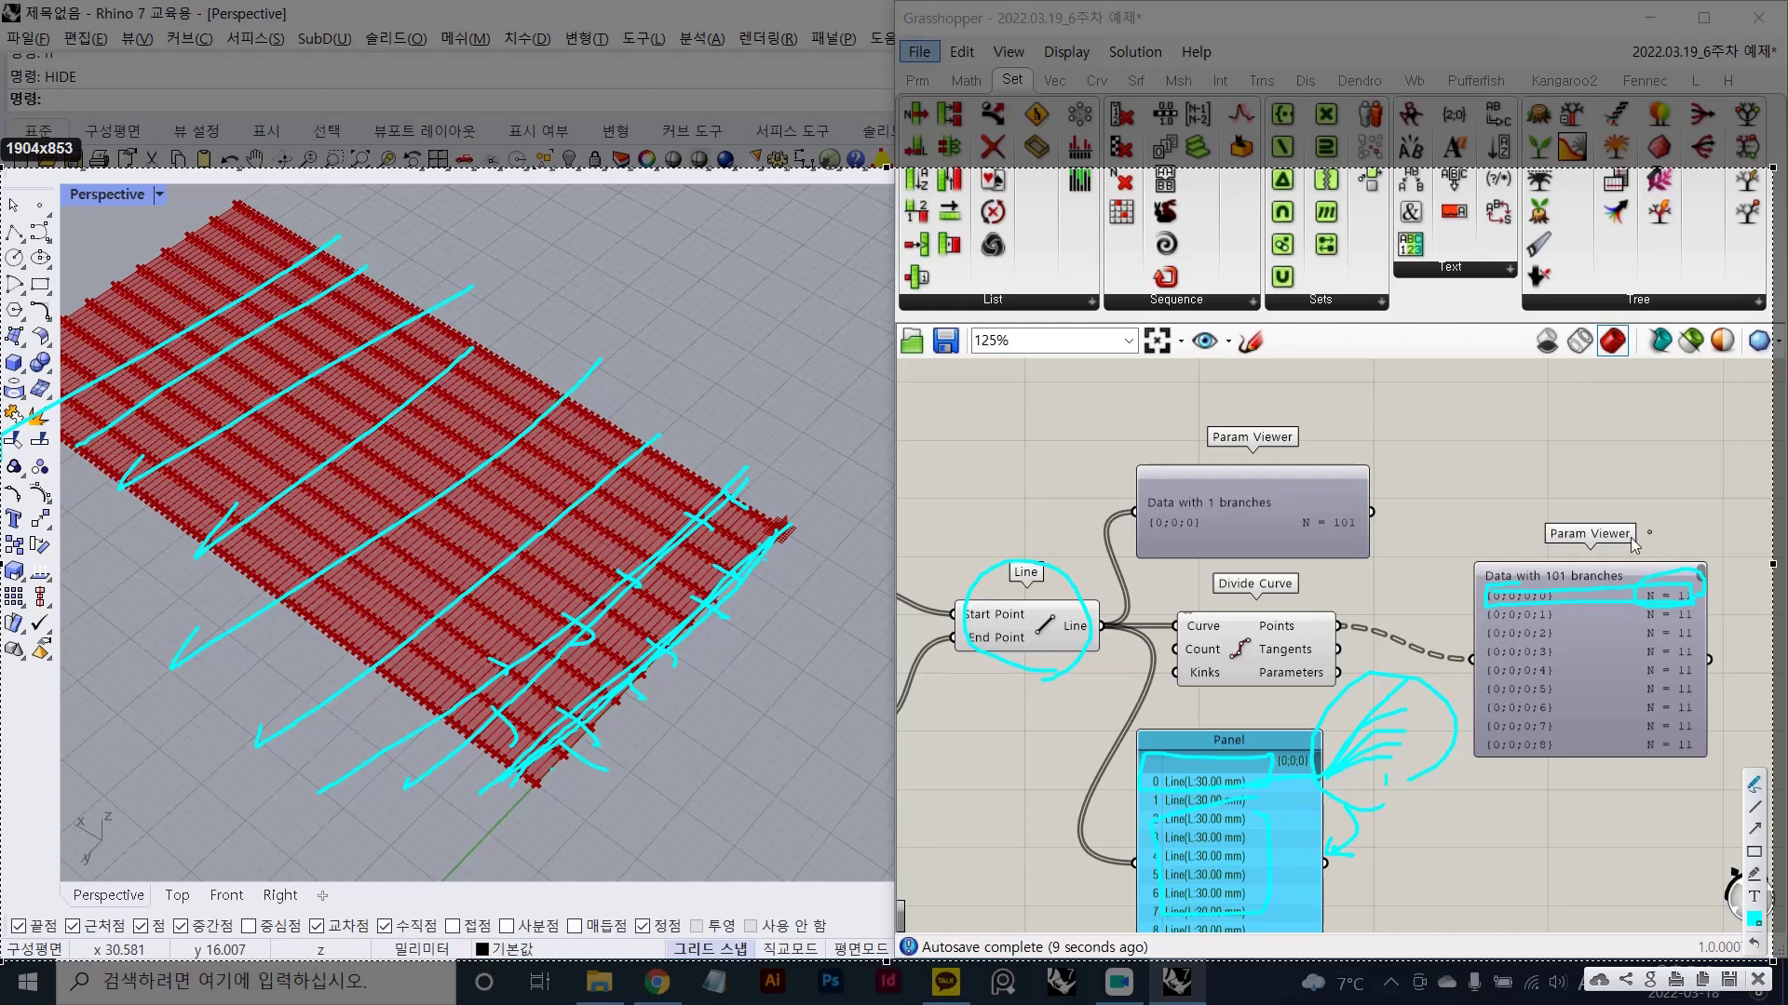
pyautogui.moveTo(1257, 712)
pyautogui.mouseDown()
pyautogui.moveTo(1290, 553)
pyautogui.moveTo(1211, 703)
pyautogui.mouseUp()
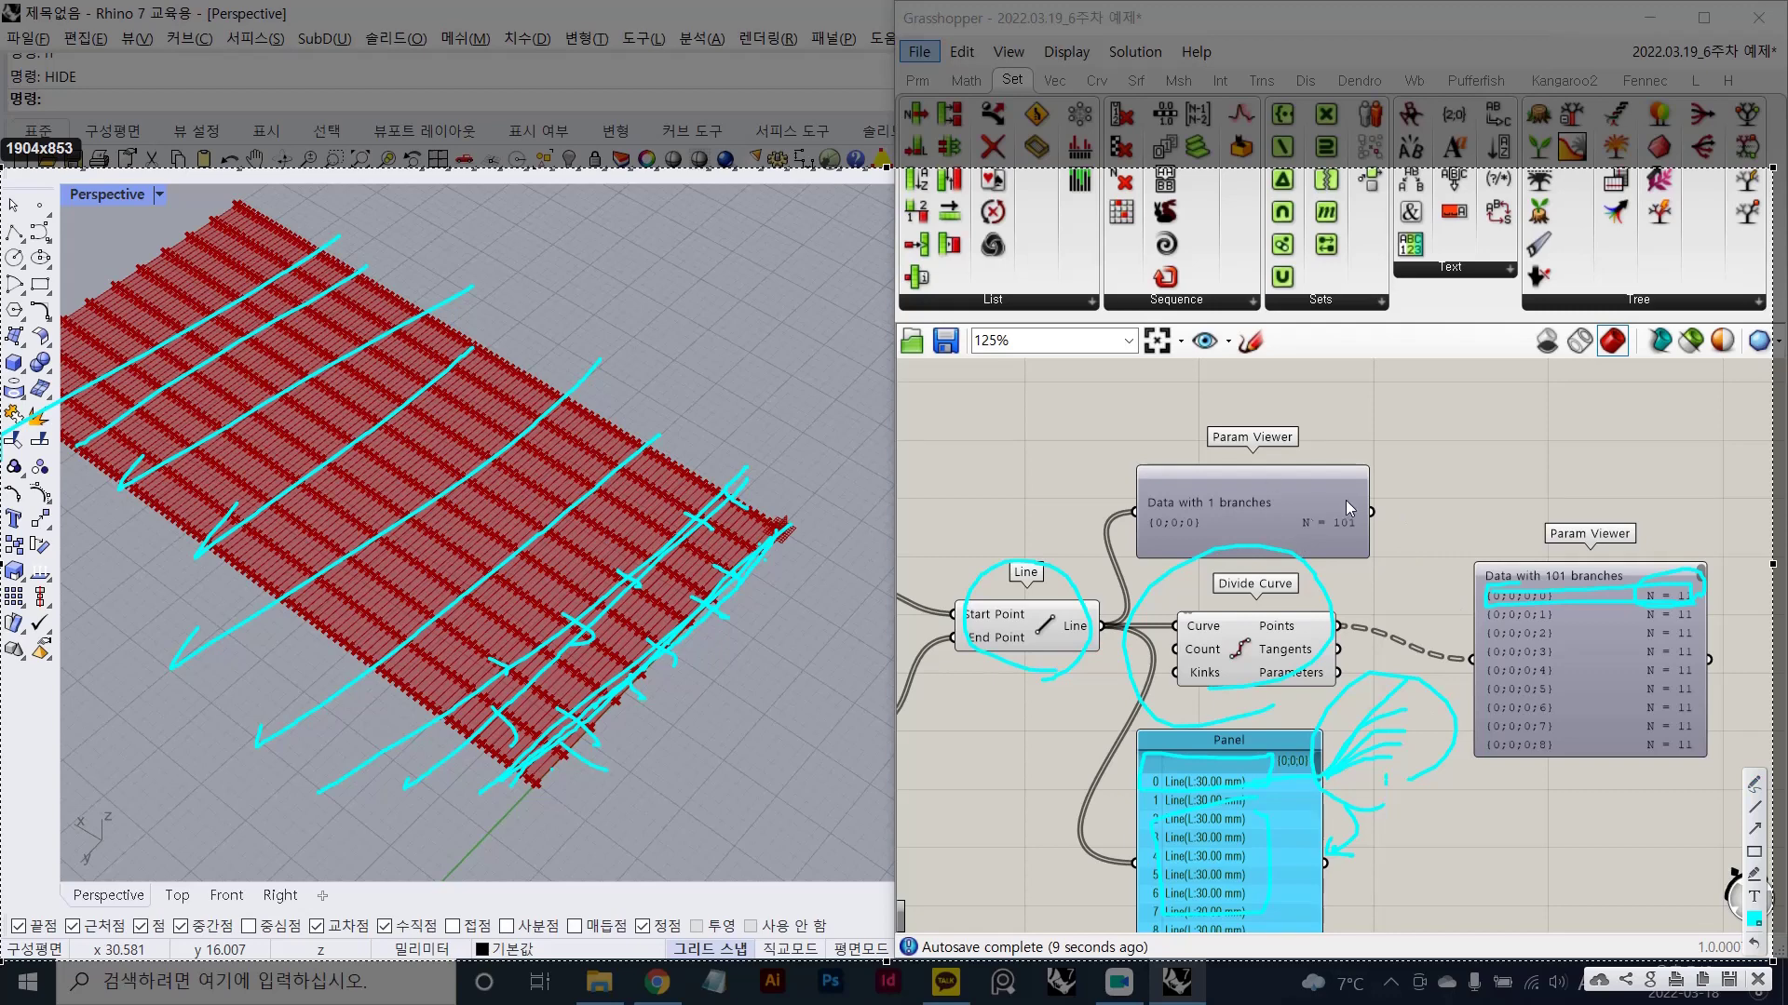
pyautogui.press('Escape')
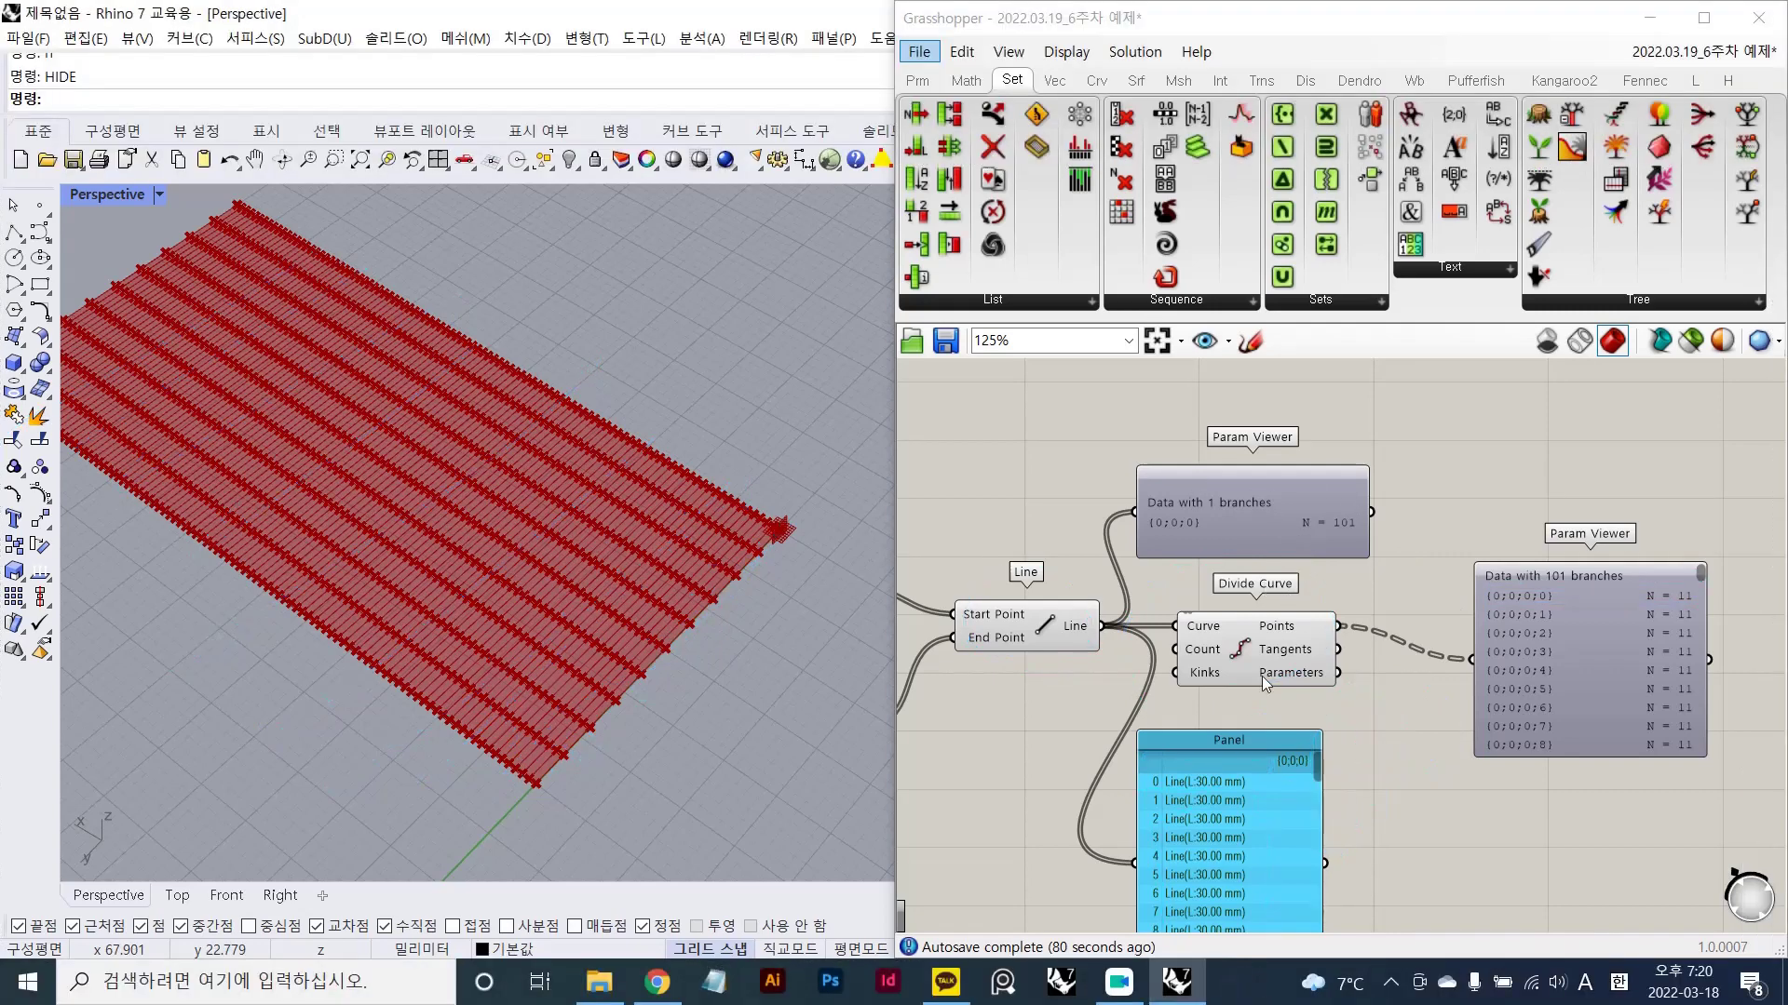
# - Add a Number Slider set to 50 and connect it to the newest Divide Curve's Count input
pyautogui.scroll(2, 1260, 676)
pyautogui.doubleClick(1013, 663)
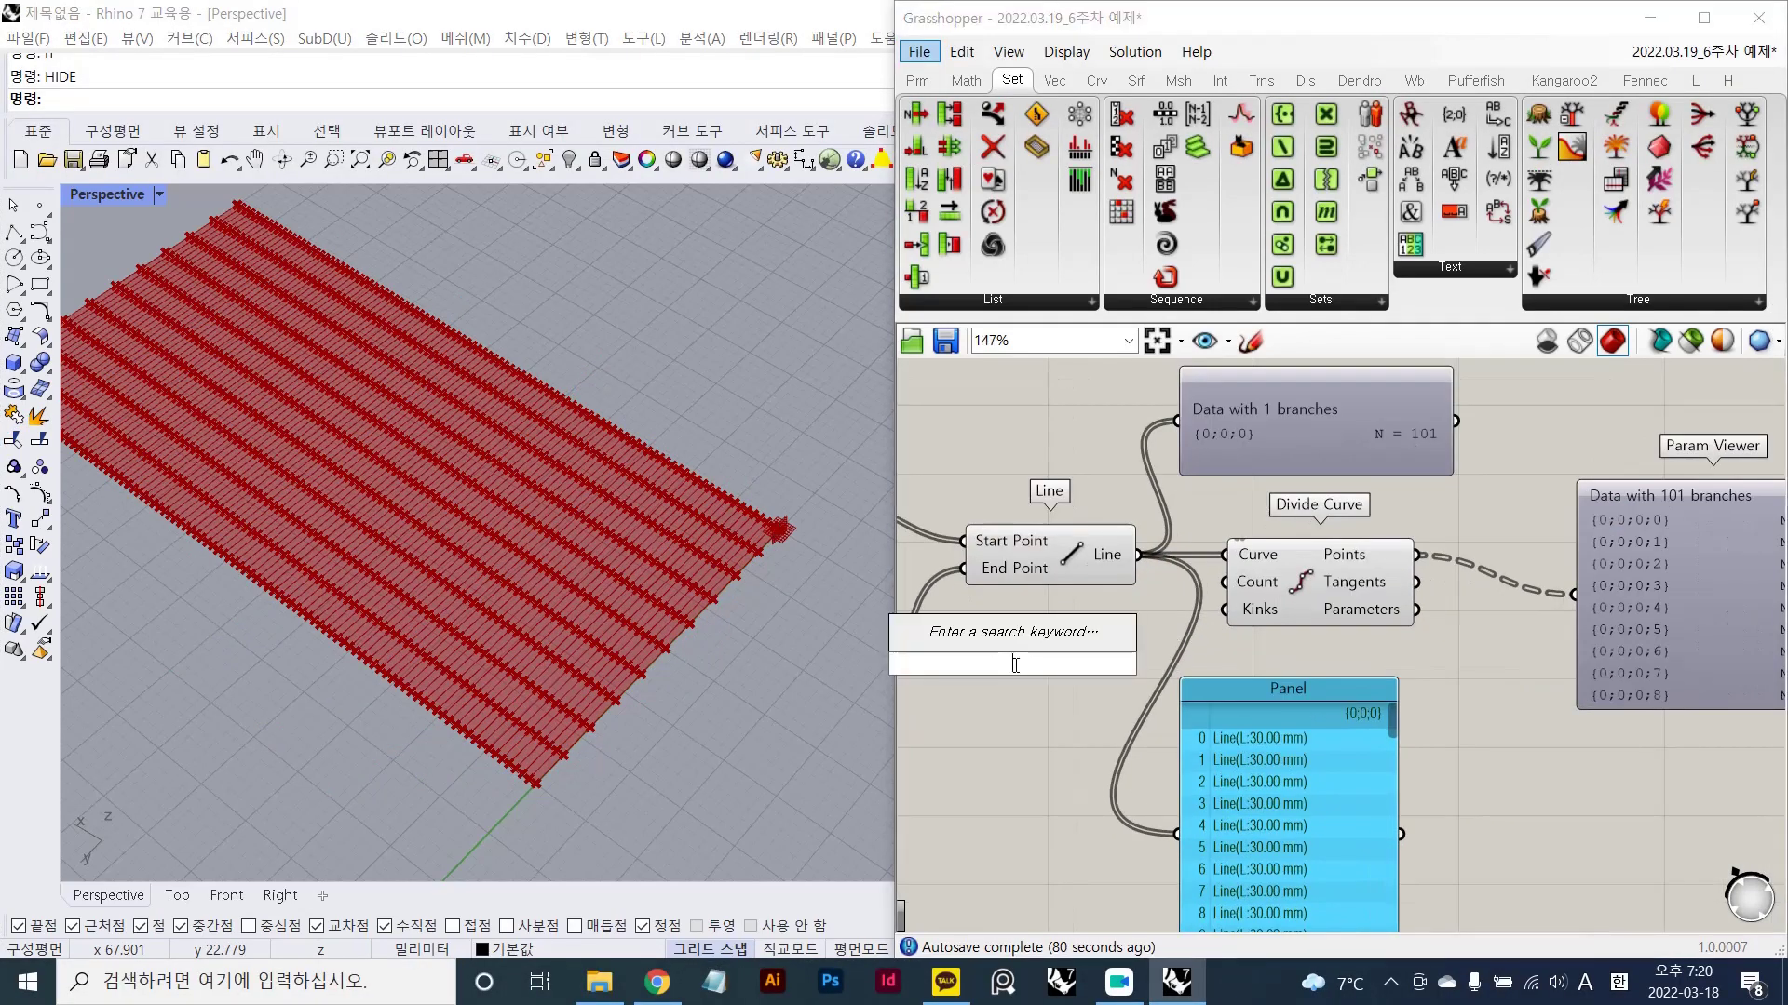
pyautogui.write('50')
pyautogui.press('Return')
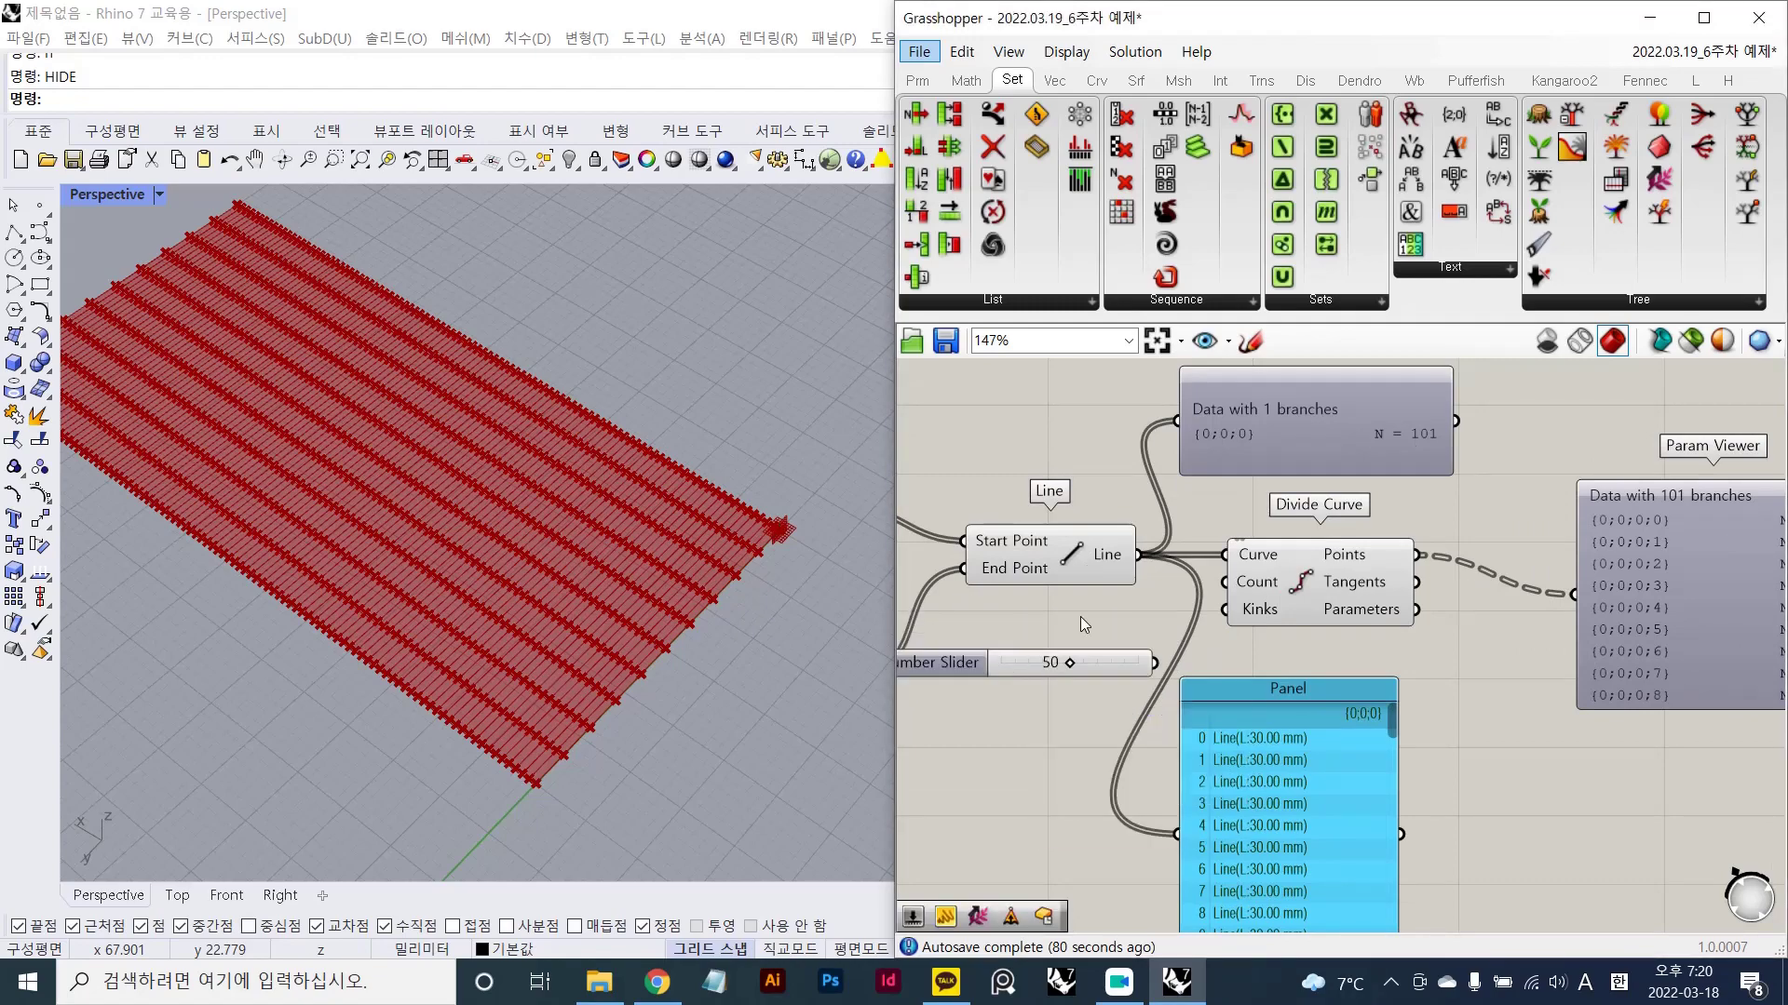
pyautogui.moveTo(1222, 583); pyautogui.dragTo(1143, 673)
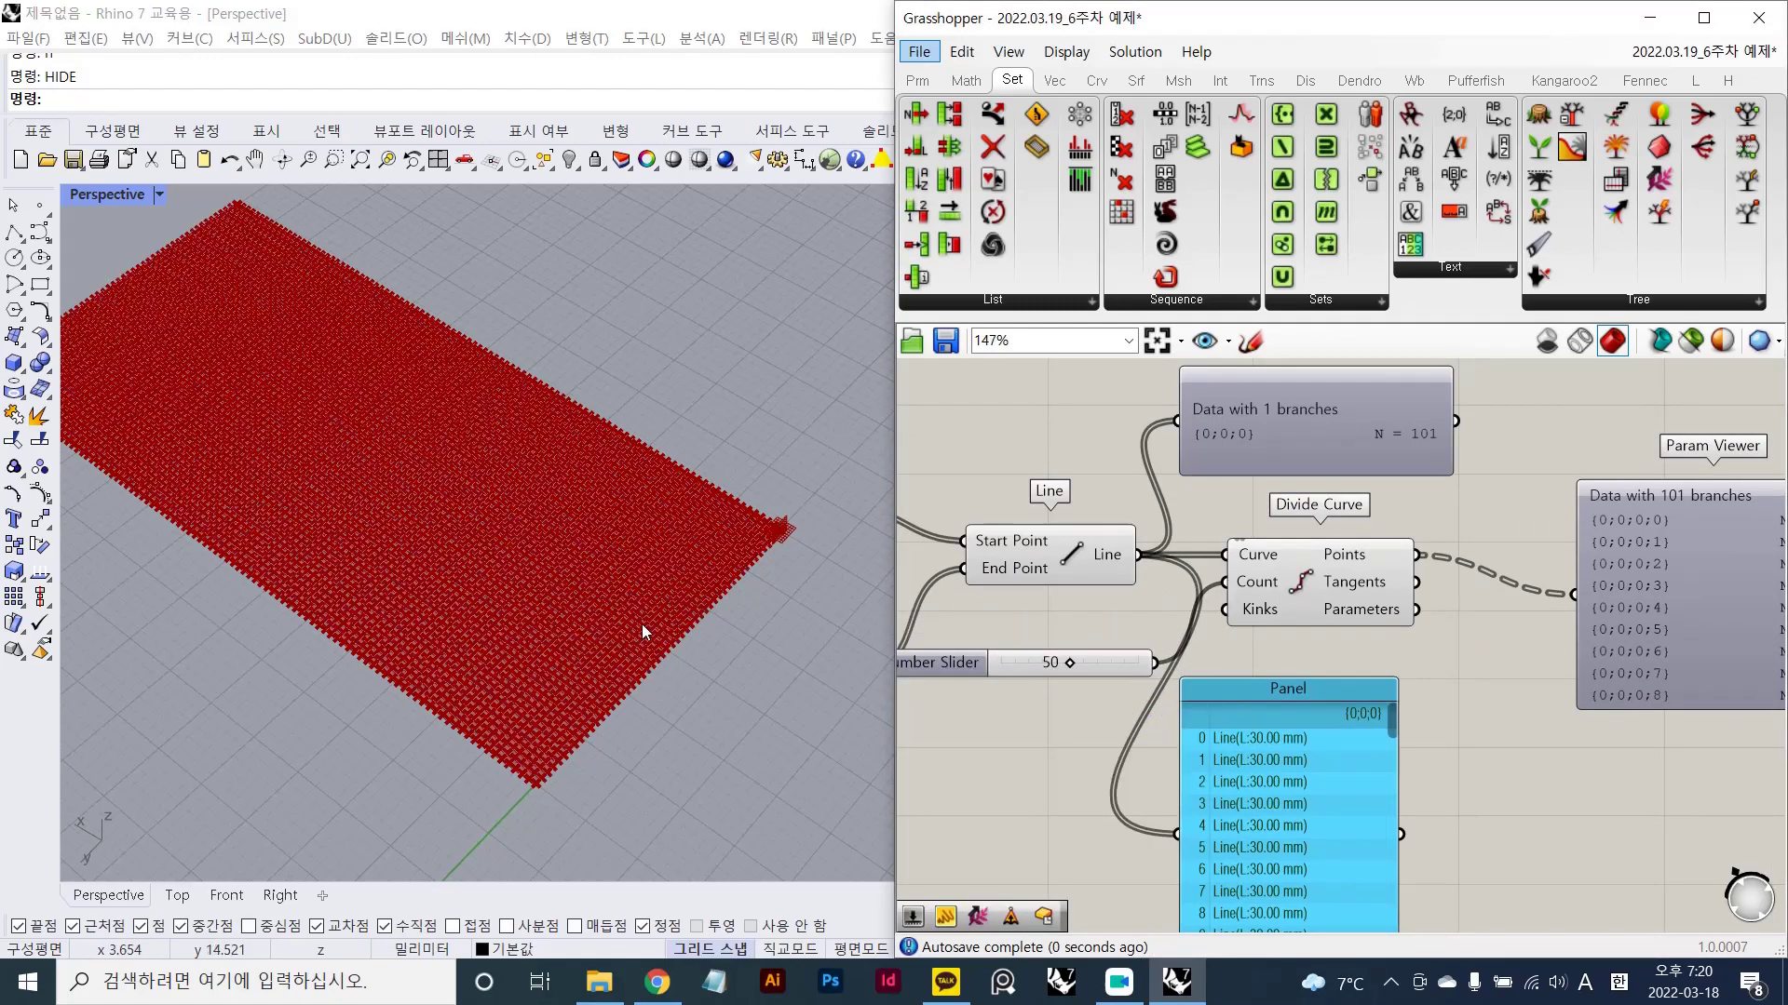
pyautogui.scroll(4, 644, 626)
pyautogui.scroll(-5, 644, 626)
pyautogui.moveTo(602, 672)
pyautogui.mouseDown(button='right')
pyautogui.moveTo(581, 730)
pyautogui.moveTo(586, 700)
pyautogui.mouseUp(button='right')
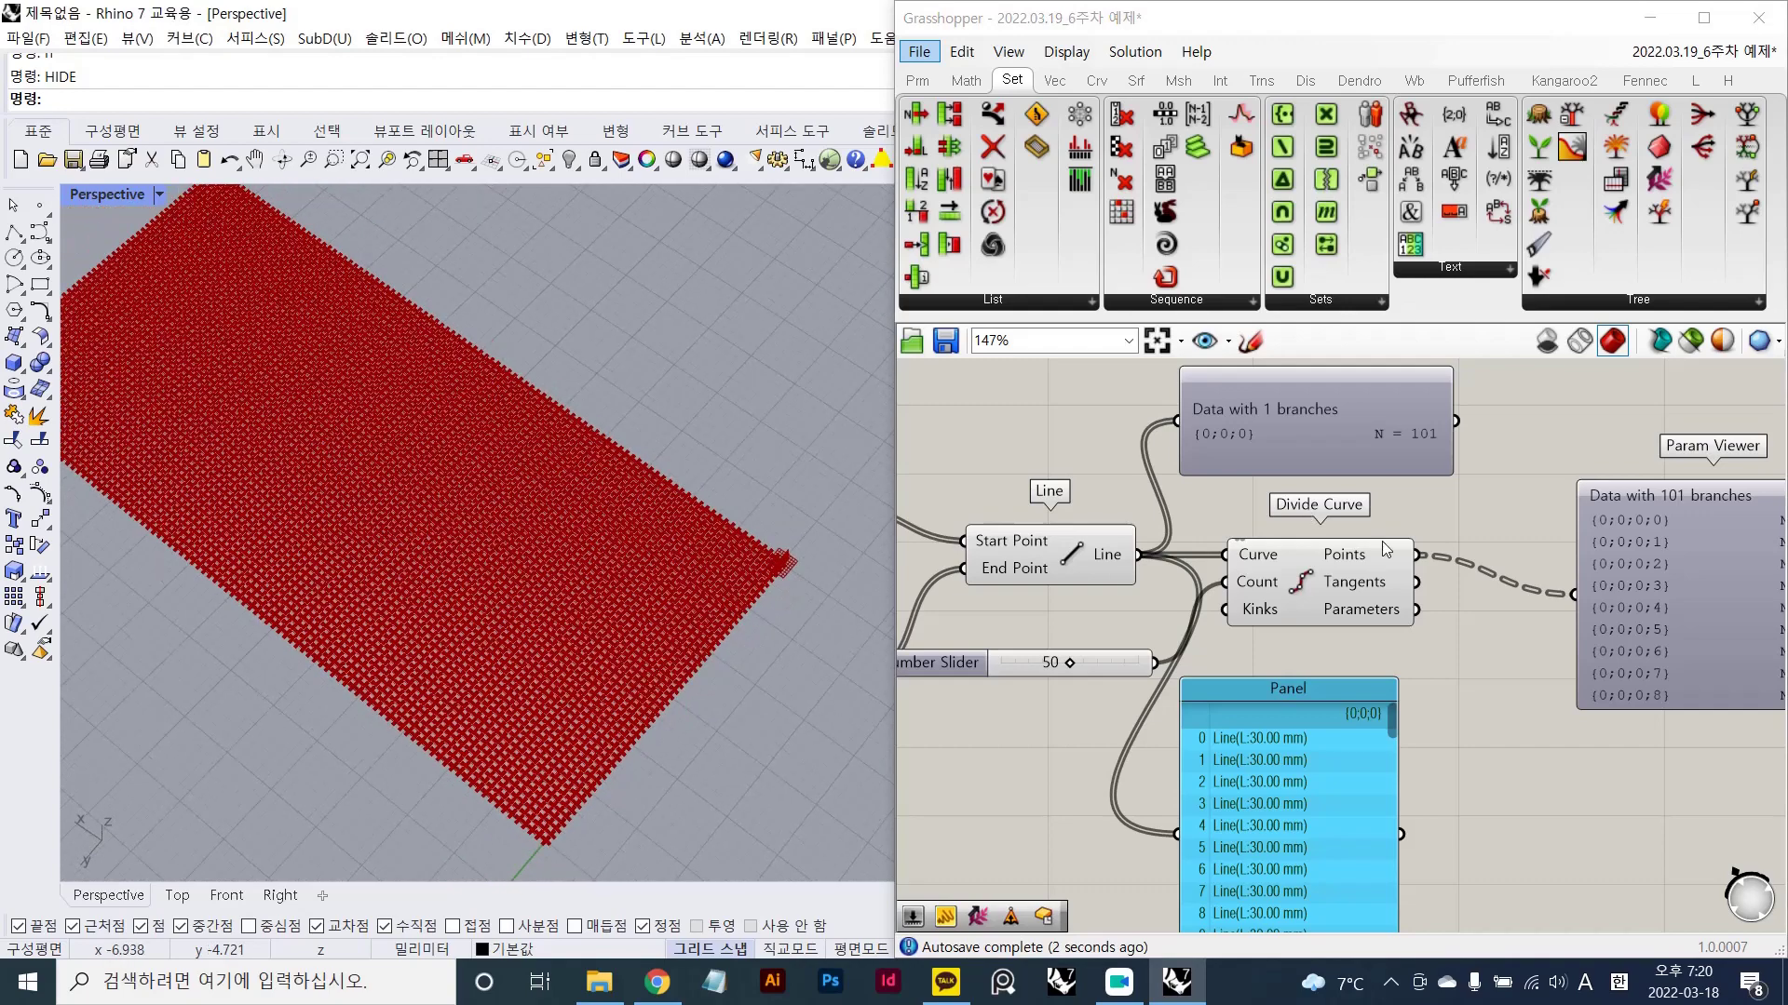
# - Turn off the preview of the Divide Curve that divides the connecting lines
pyautogui.click(1298, 579)
pyautogui.hotkey('ctrl', 'q')
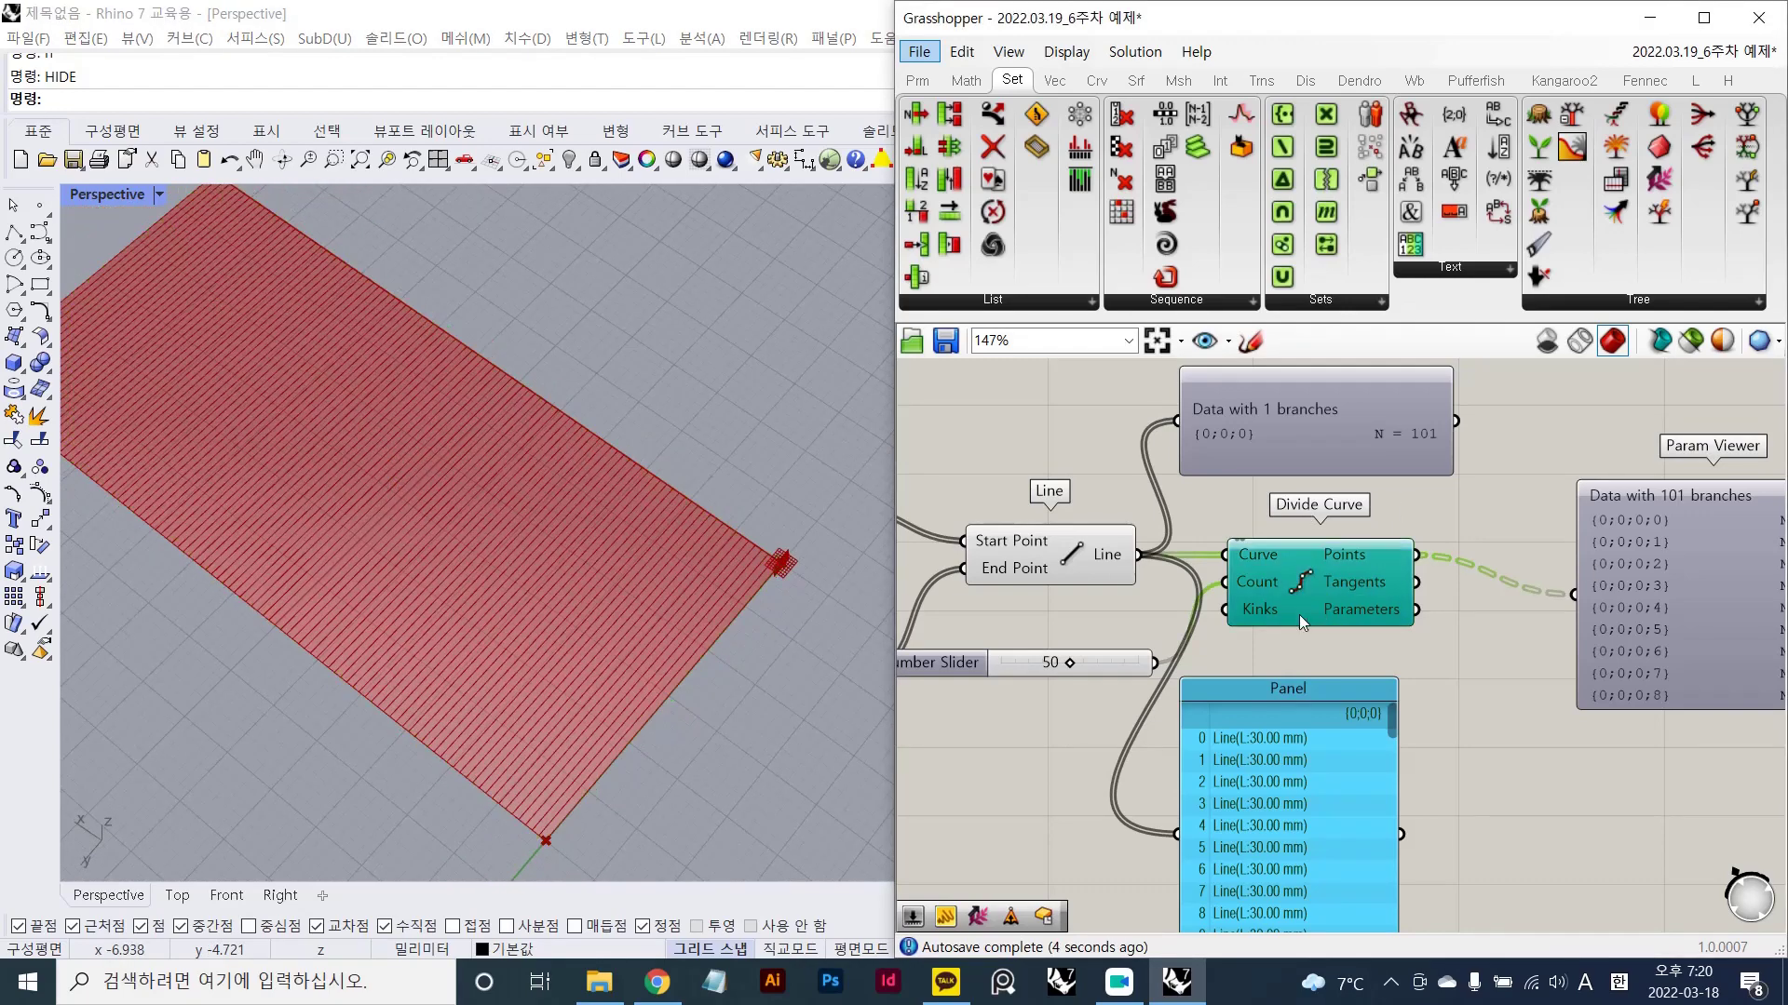
pyautogui.scroll(-5, 1071, 672)
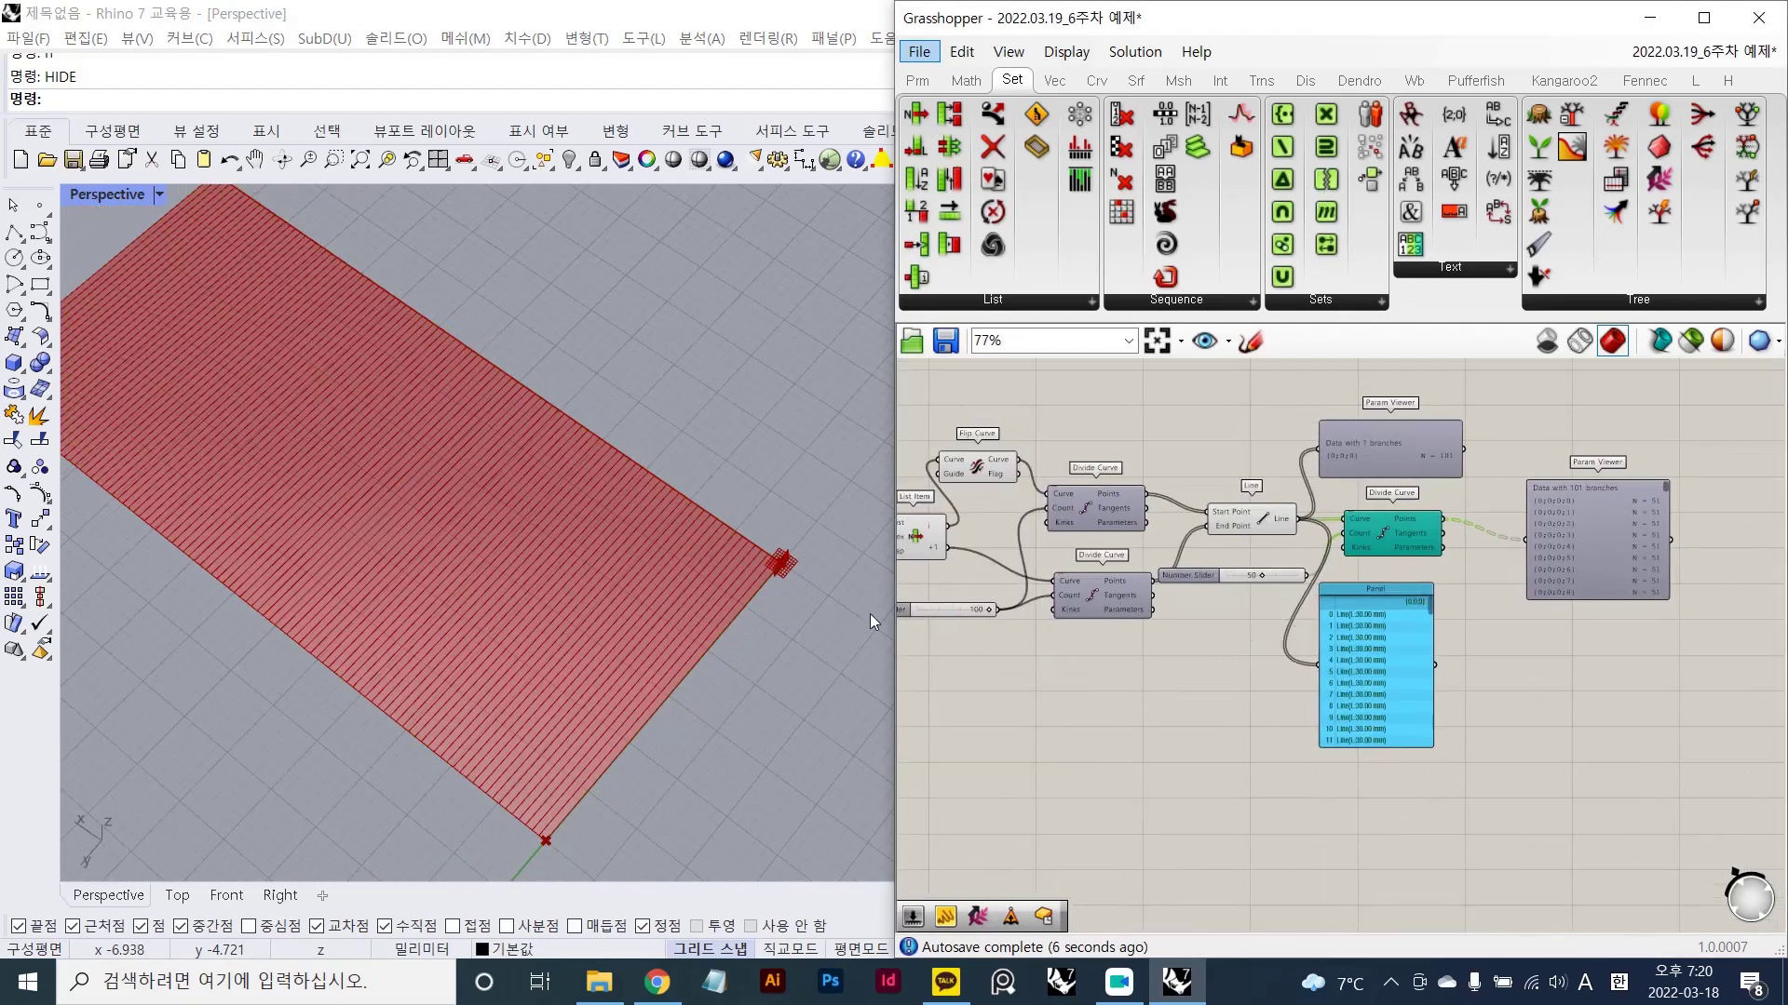
pyautogui.scroll(-4, 578, 475)
pyautogui.moveTo(531, 451); pyautogui.dragTo(582, 509, button='right')
# - Draw a wavy degree-3 control-point curve with ten points lengthwise across the rectangle in Rhino, ending beyond its near short edge
pyautogui.rightClick(499, 445)
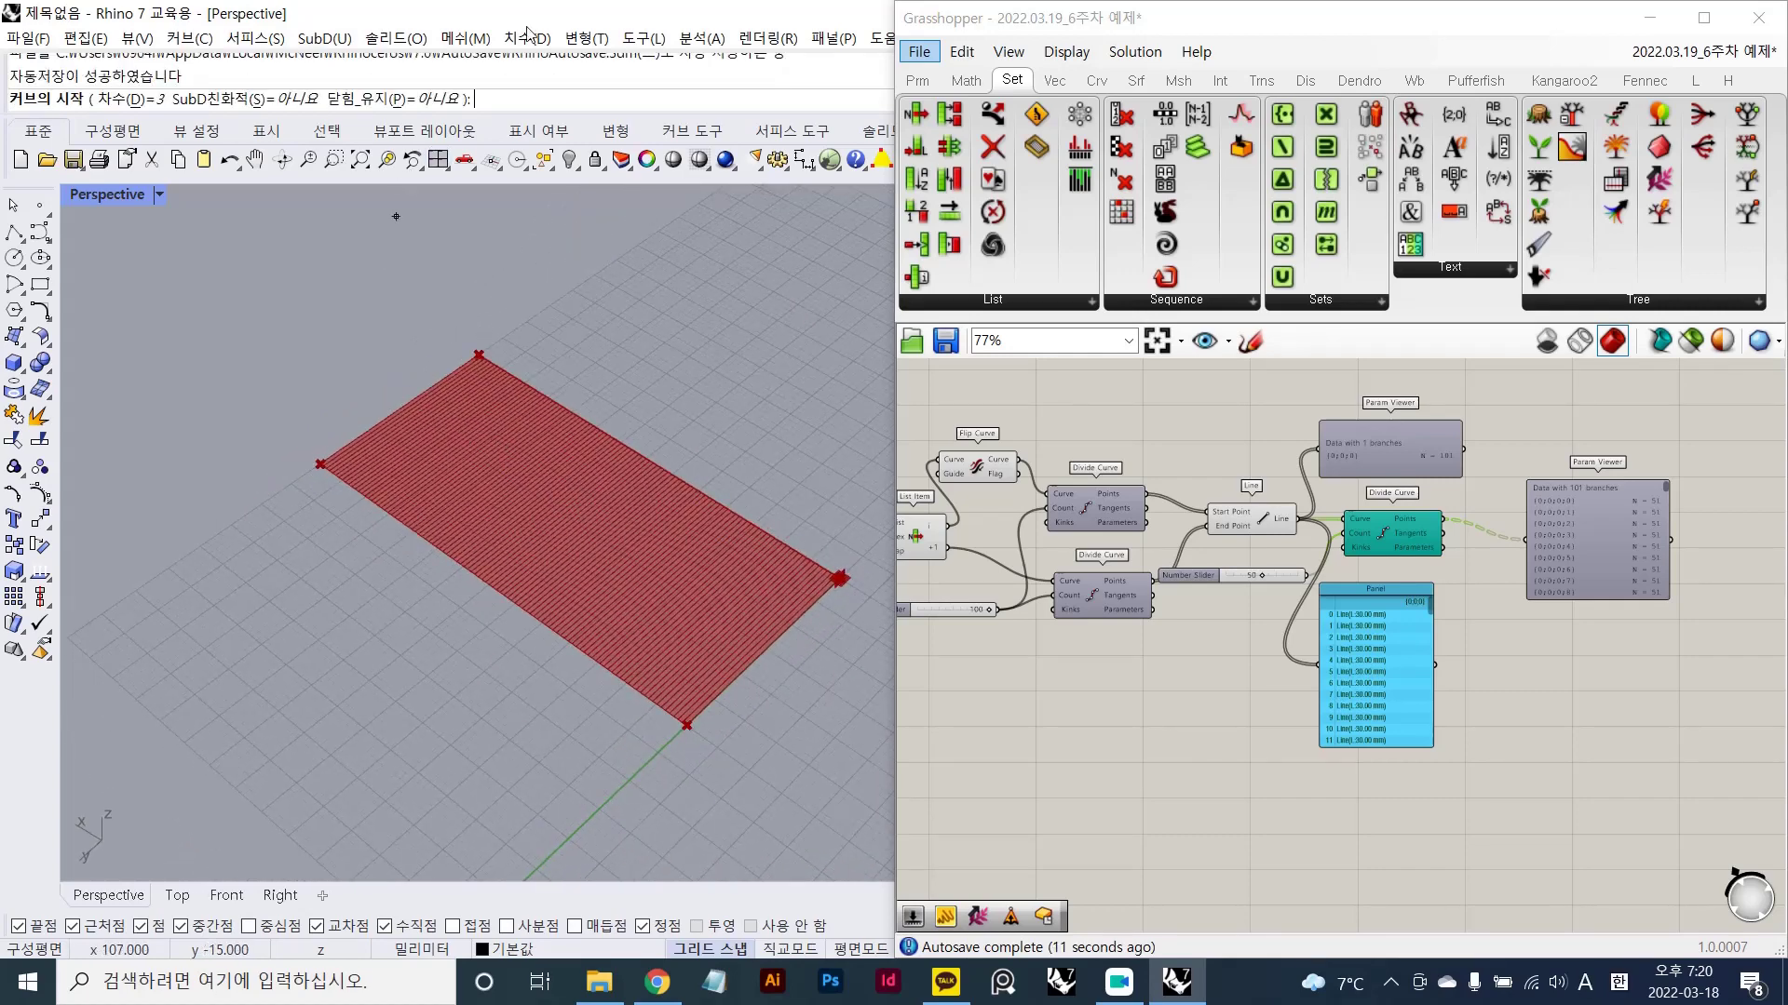
pyautogui.press('Escape')
pyautogui.rightClick(437, 611)
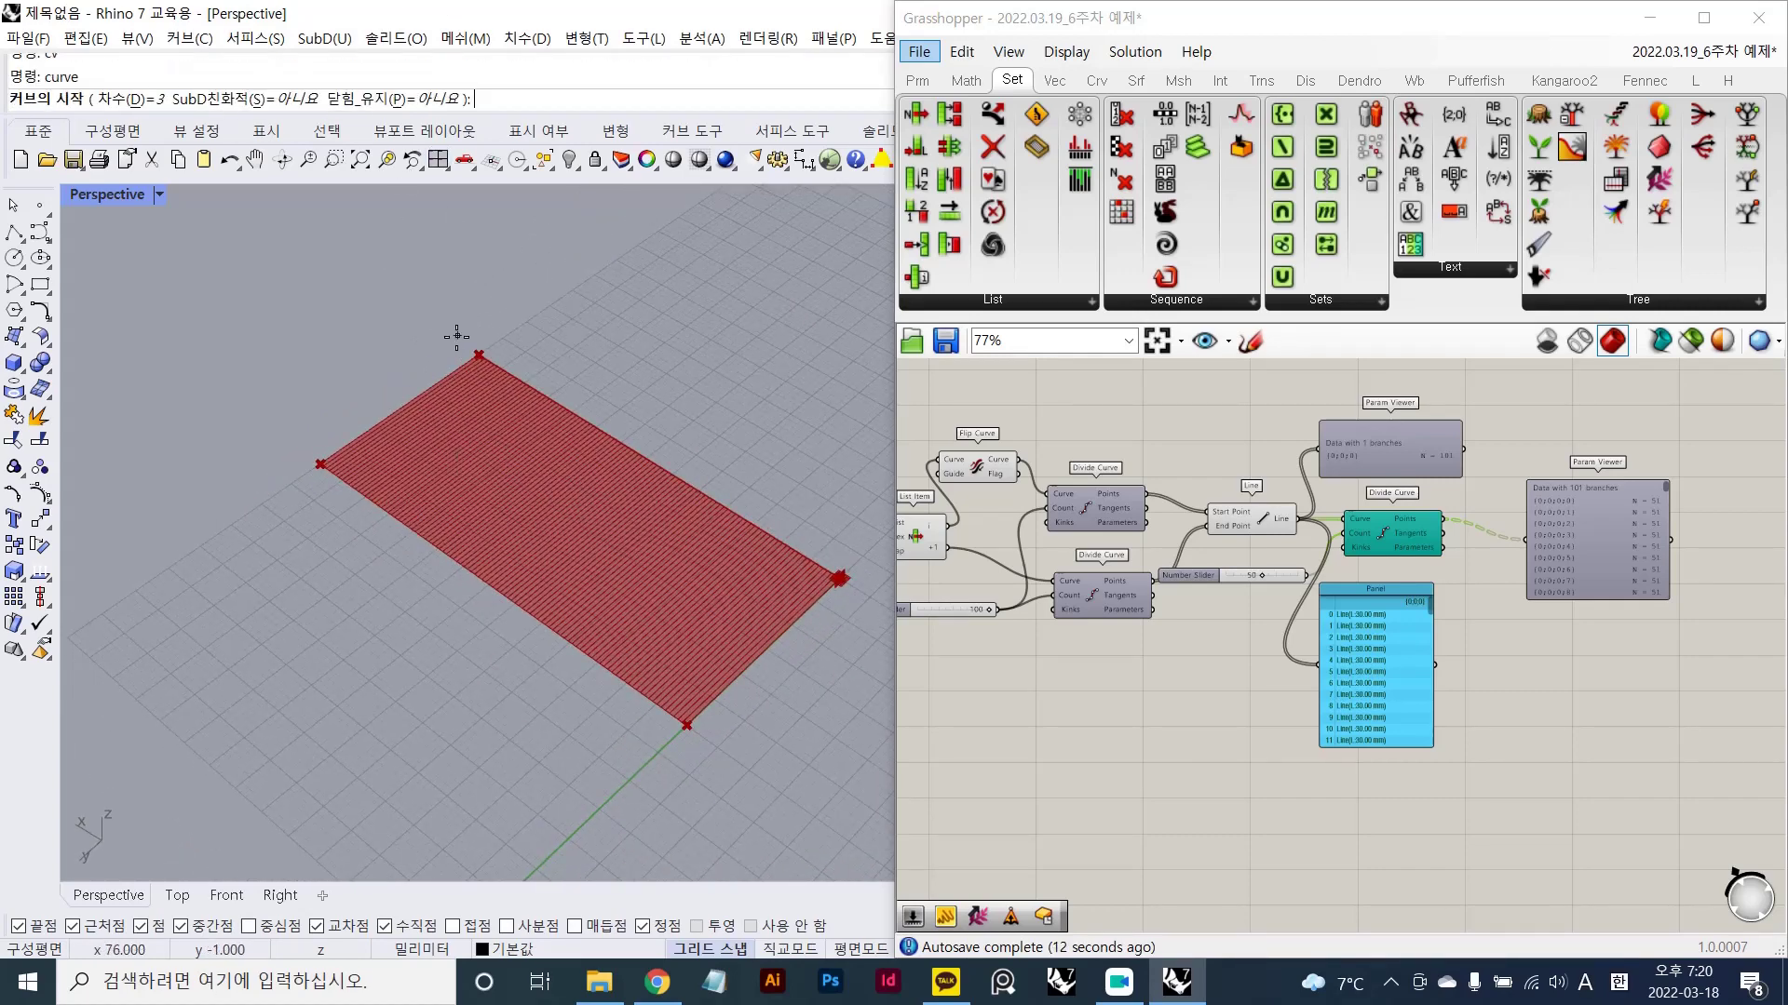
pyautogui.click(422, 399)
pyautogui.click(405, 468)
pyautogui.click(426, 506)
pyautogui.click(513, 534)
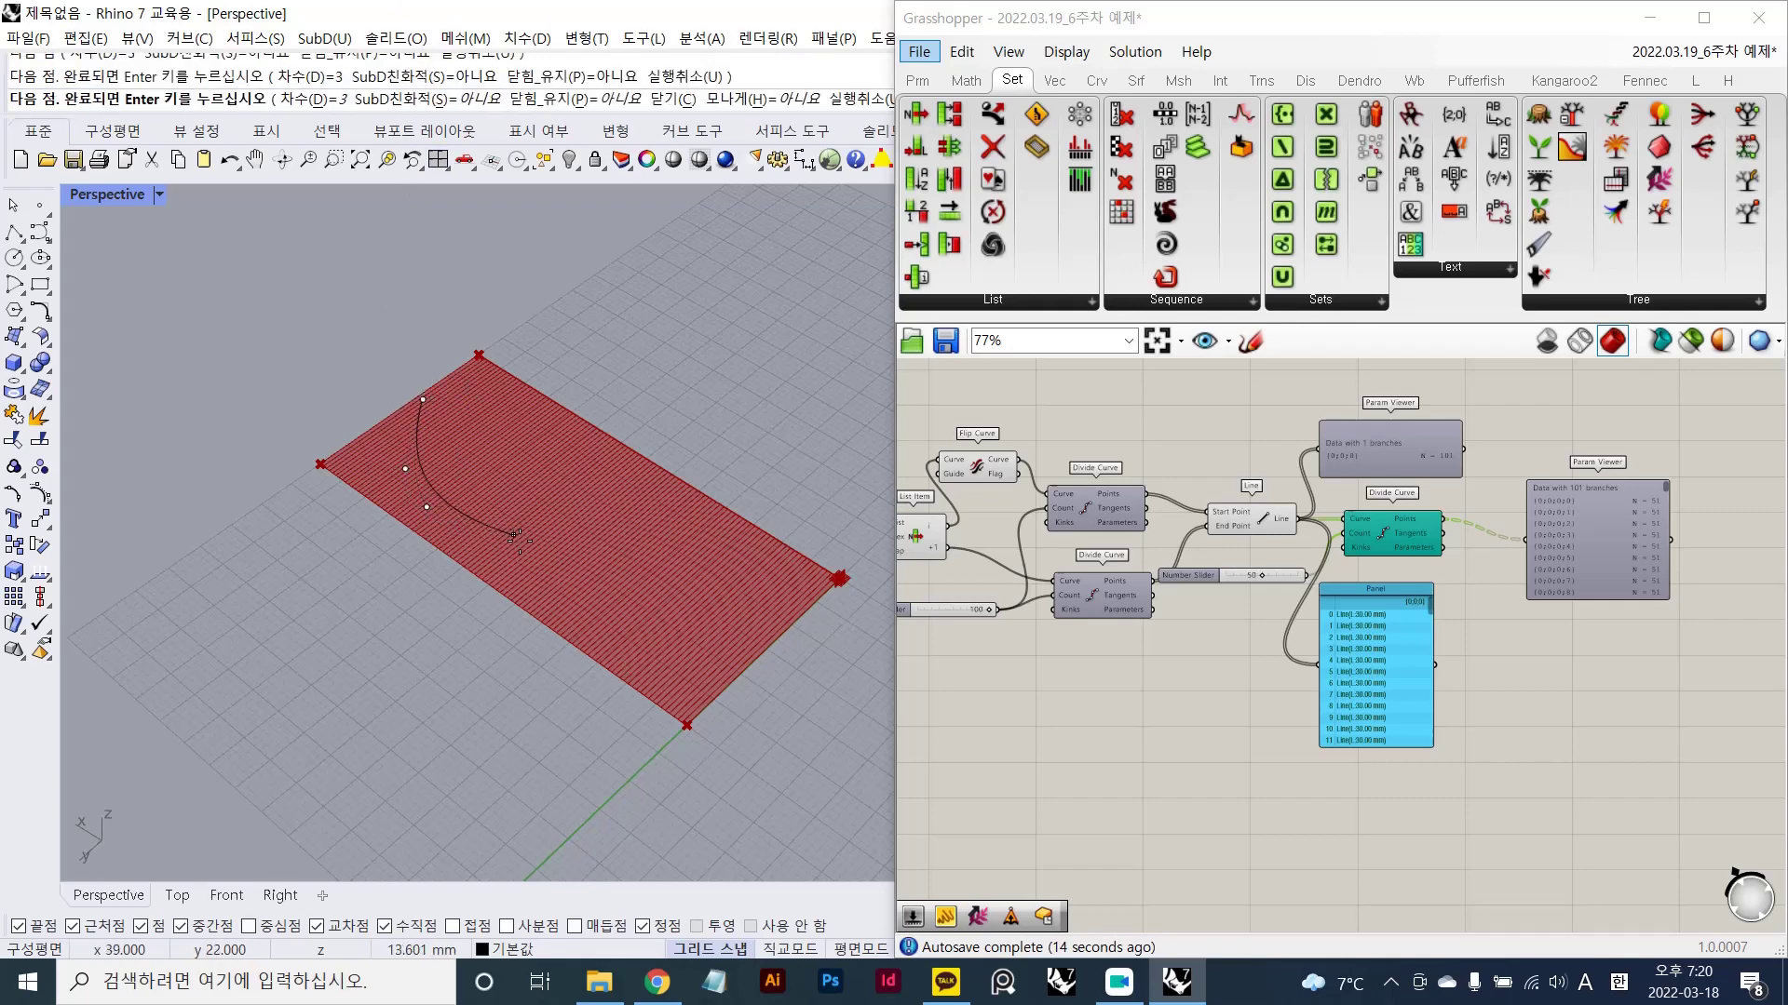
pyautogui.click(608, 528)
pyautogui.click(686, 534)
pyautogui.click(728, 599)
pyautogui.click(739, 655)
pyautogui.click(768, 718)
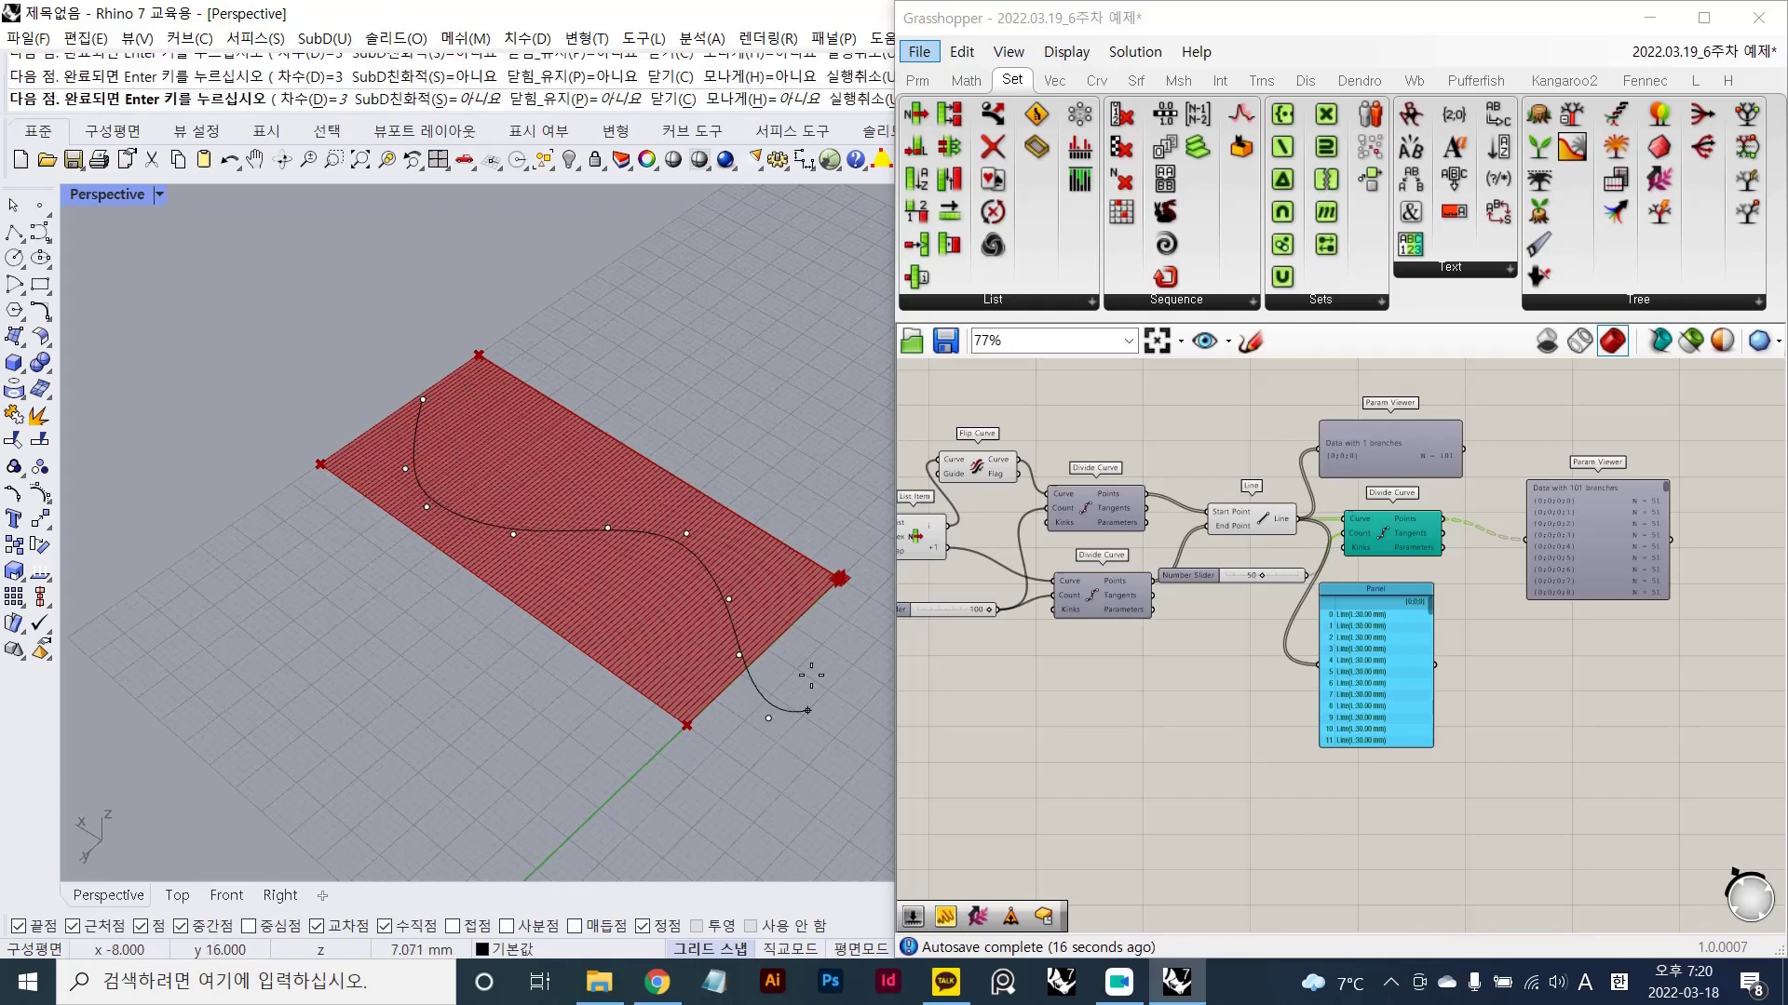
pyautogui.click(849, 681)
pyautogui.rightClick(849, 681)
# - Move the wavy curve in Rhino slightly along the ground plane so both ends extend past the rectangle's short edges
pyautogui.moveTo(754, 525); pyautogui.dragTo(690, 590, button='right')
pyautogui.click(708, 605)
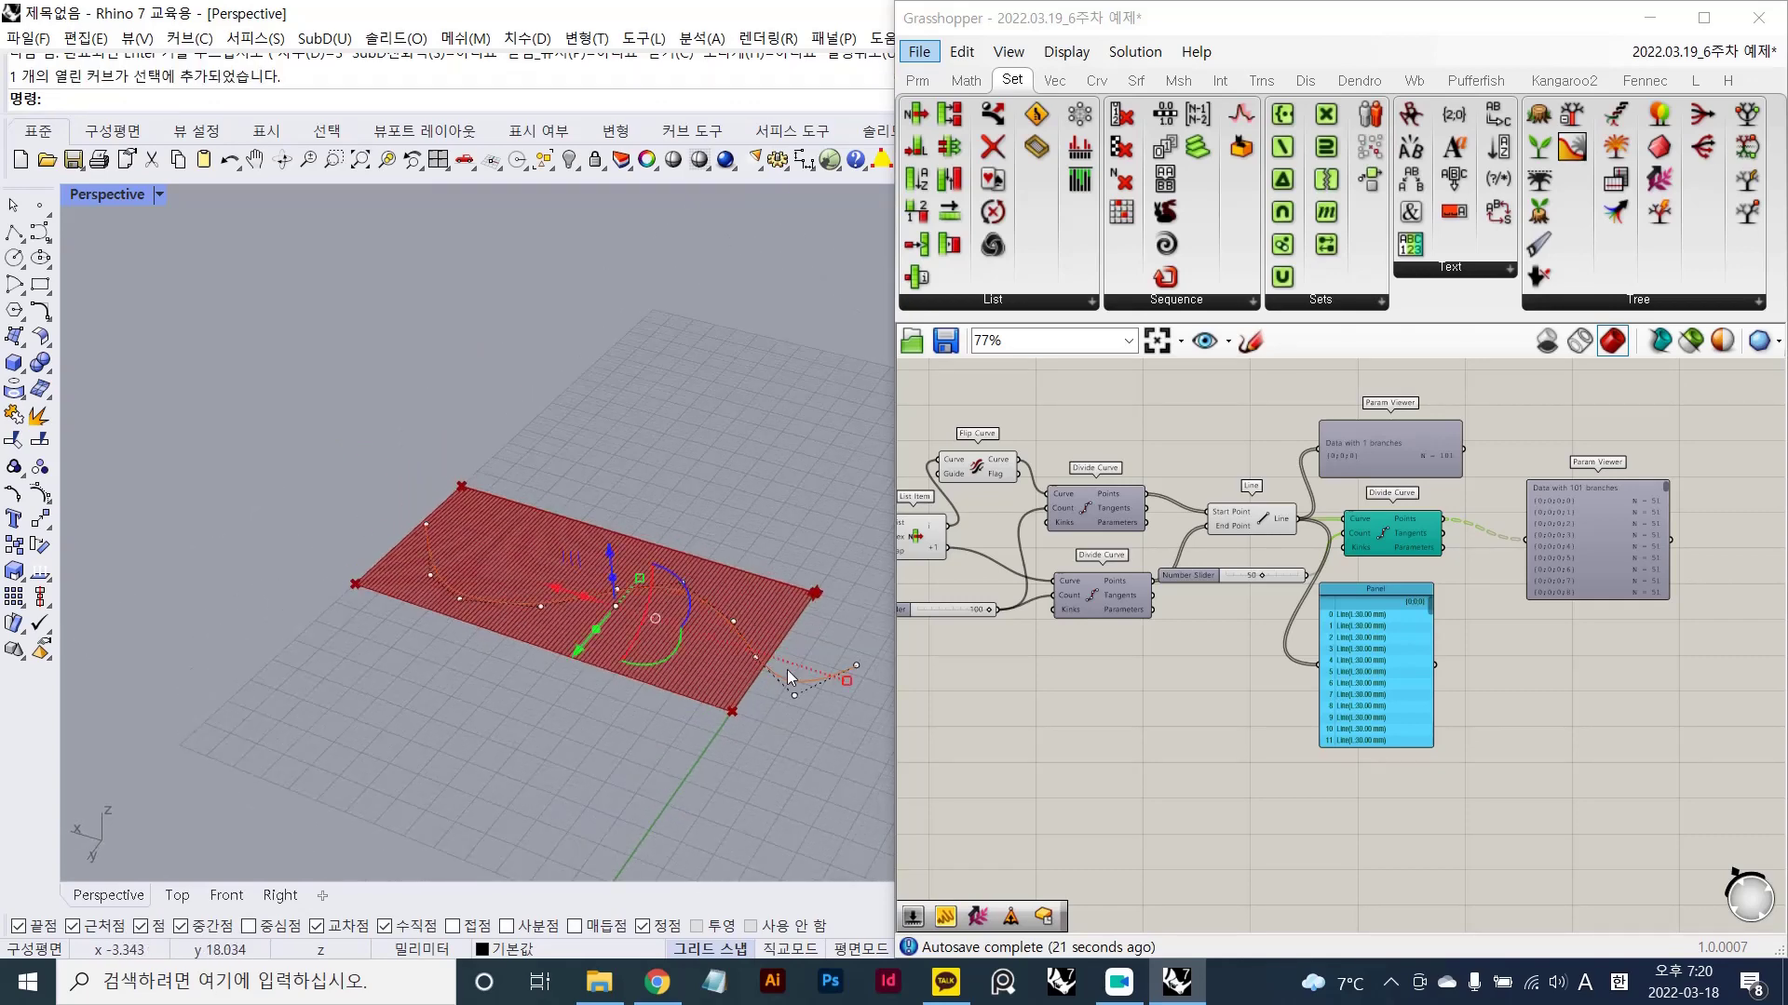
pyautogui.click(799, 799)
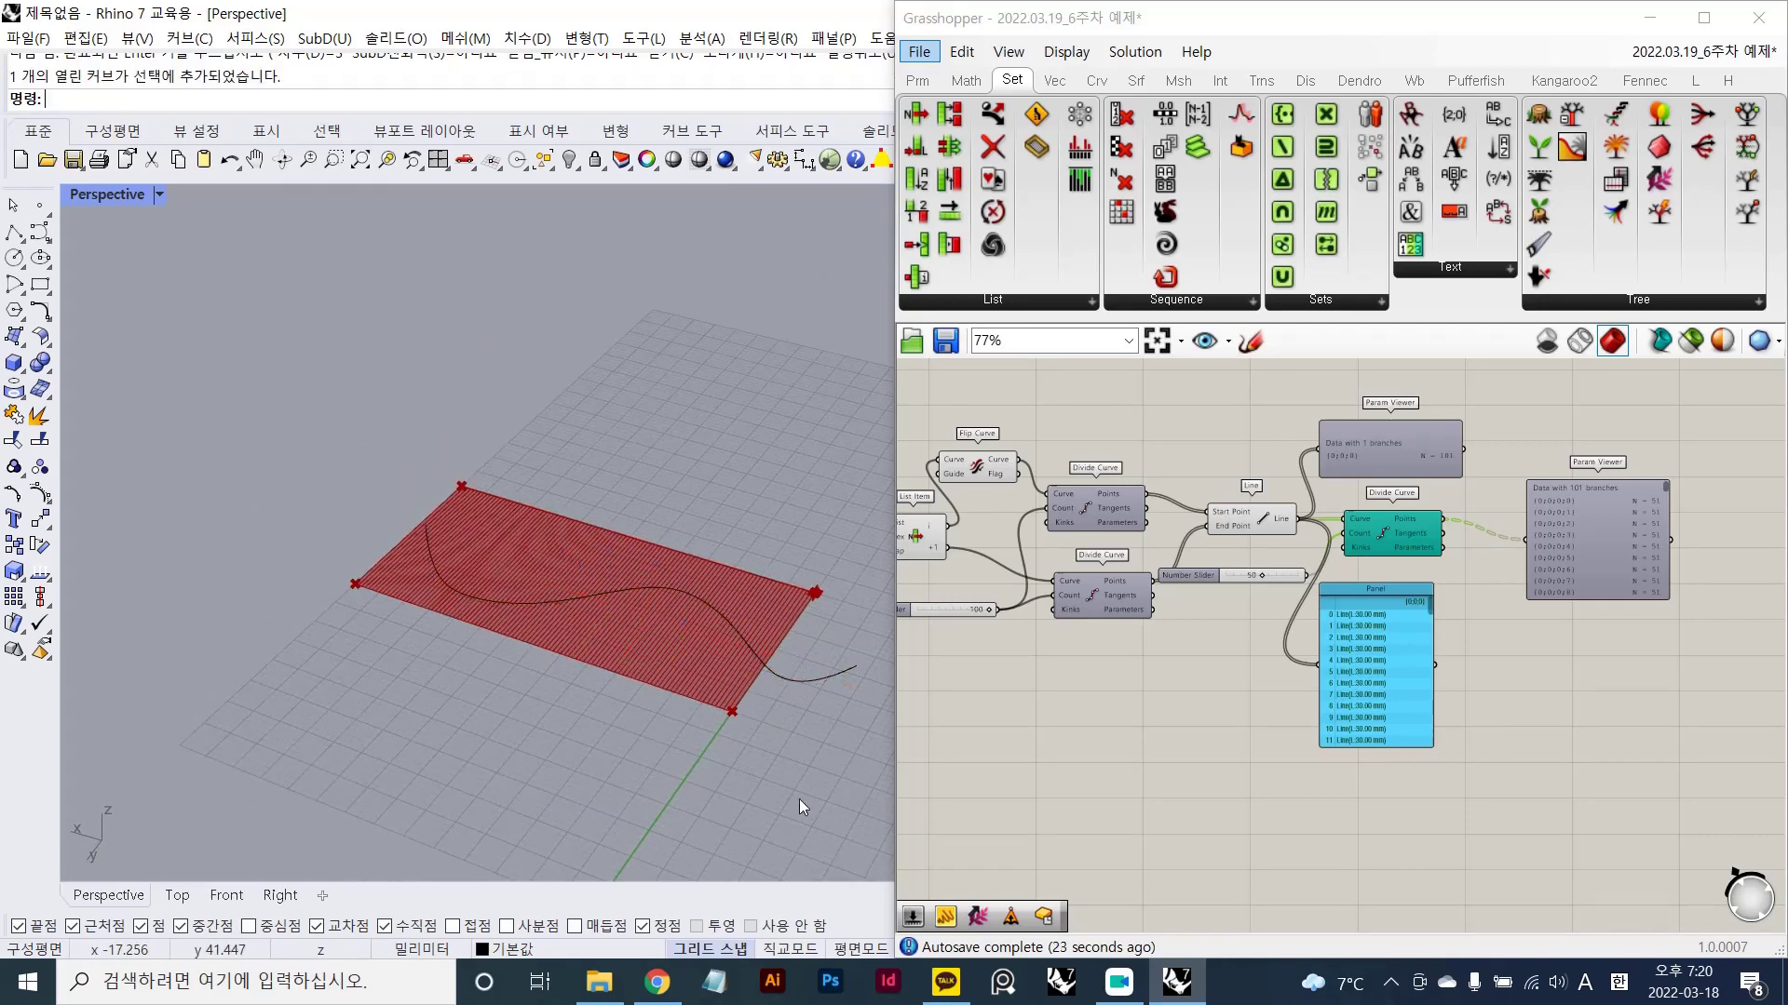
pyautogui.click(1109, 740)
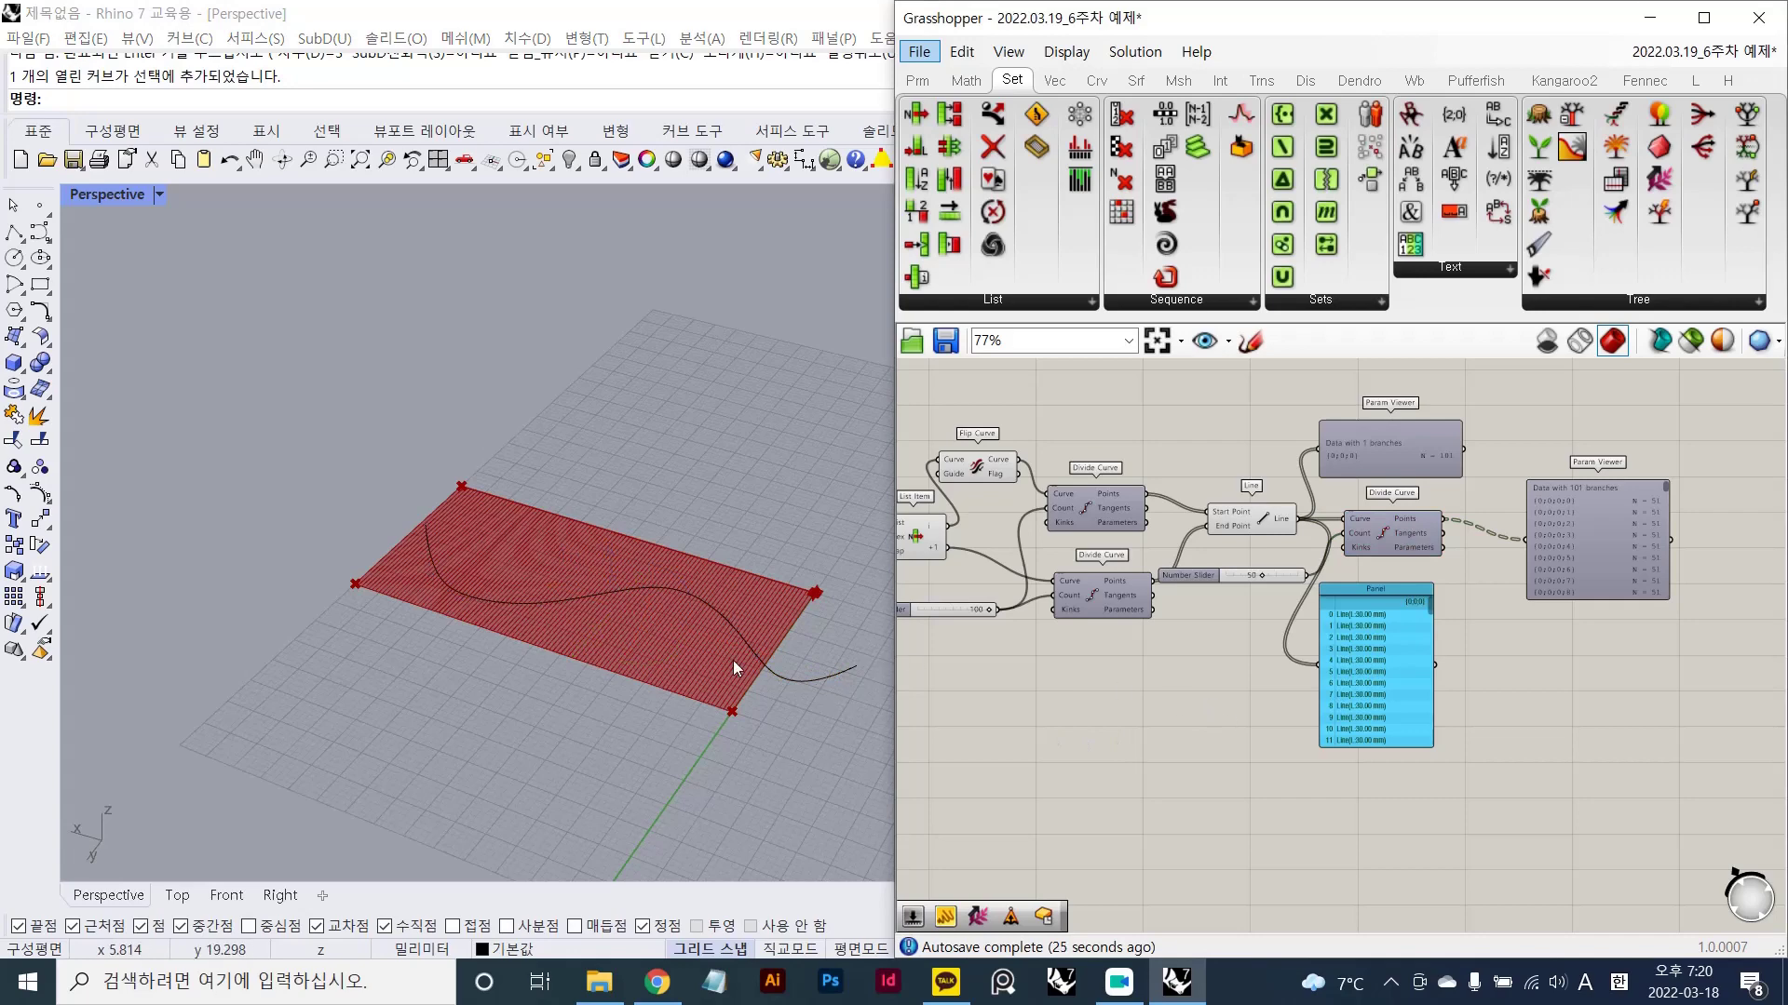
pyautogui.moveTo(733, 667); pyautogui.dragTo(676, 595, button='right')
pyautogui.click(649, 565)
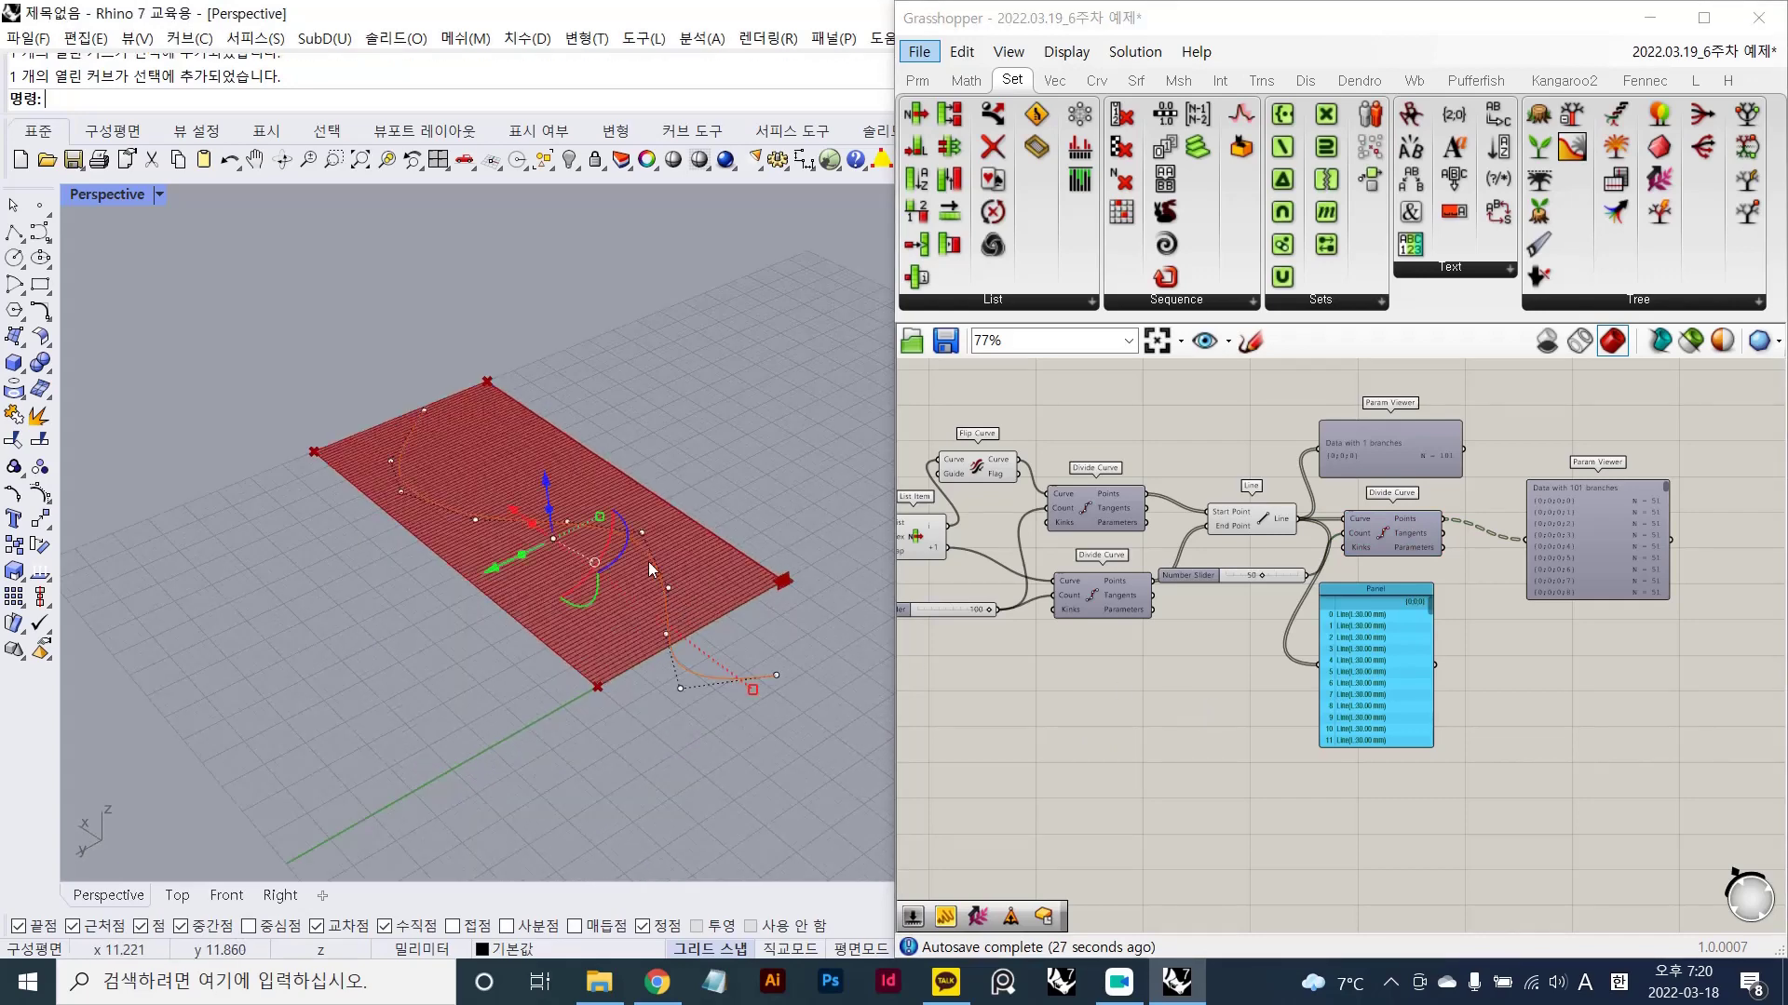
pyautogui.moveTo(517, 514); pyautogui.dragTo(697, 763)
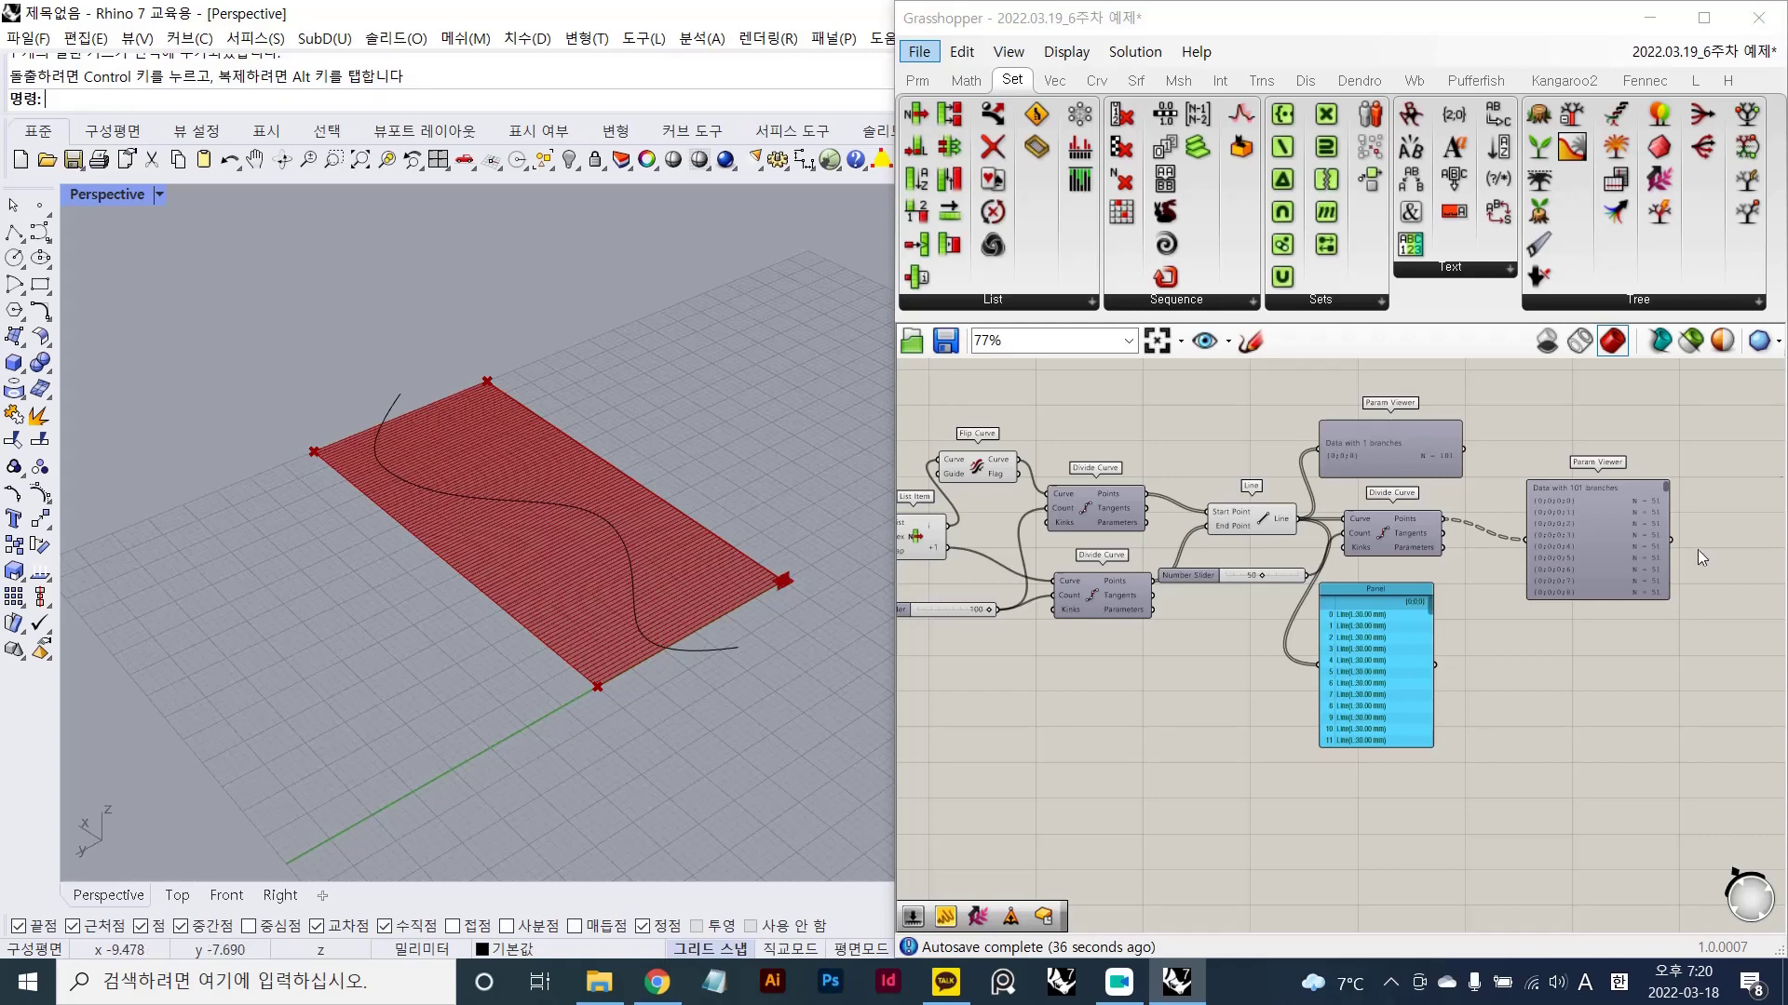
# - Delete the Param Viewer and the Panel that read the Line output
pyautogui.moveTo(1419, 450); pyautogui.dragTo(1361, 550, button='right')
pyautogui.scroll(4, 1361, 550)
pyautogui.click(1353, 557)
pyautogui.press('Delete')
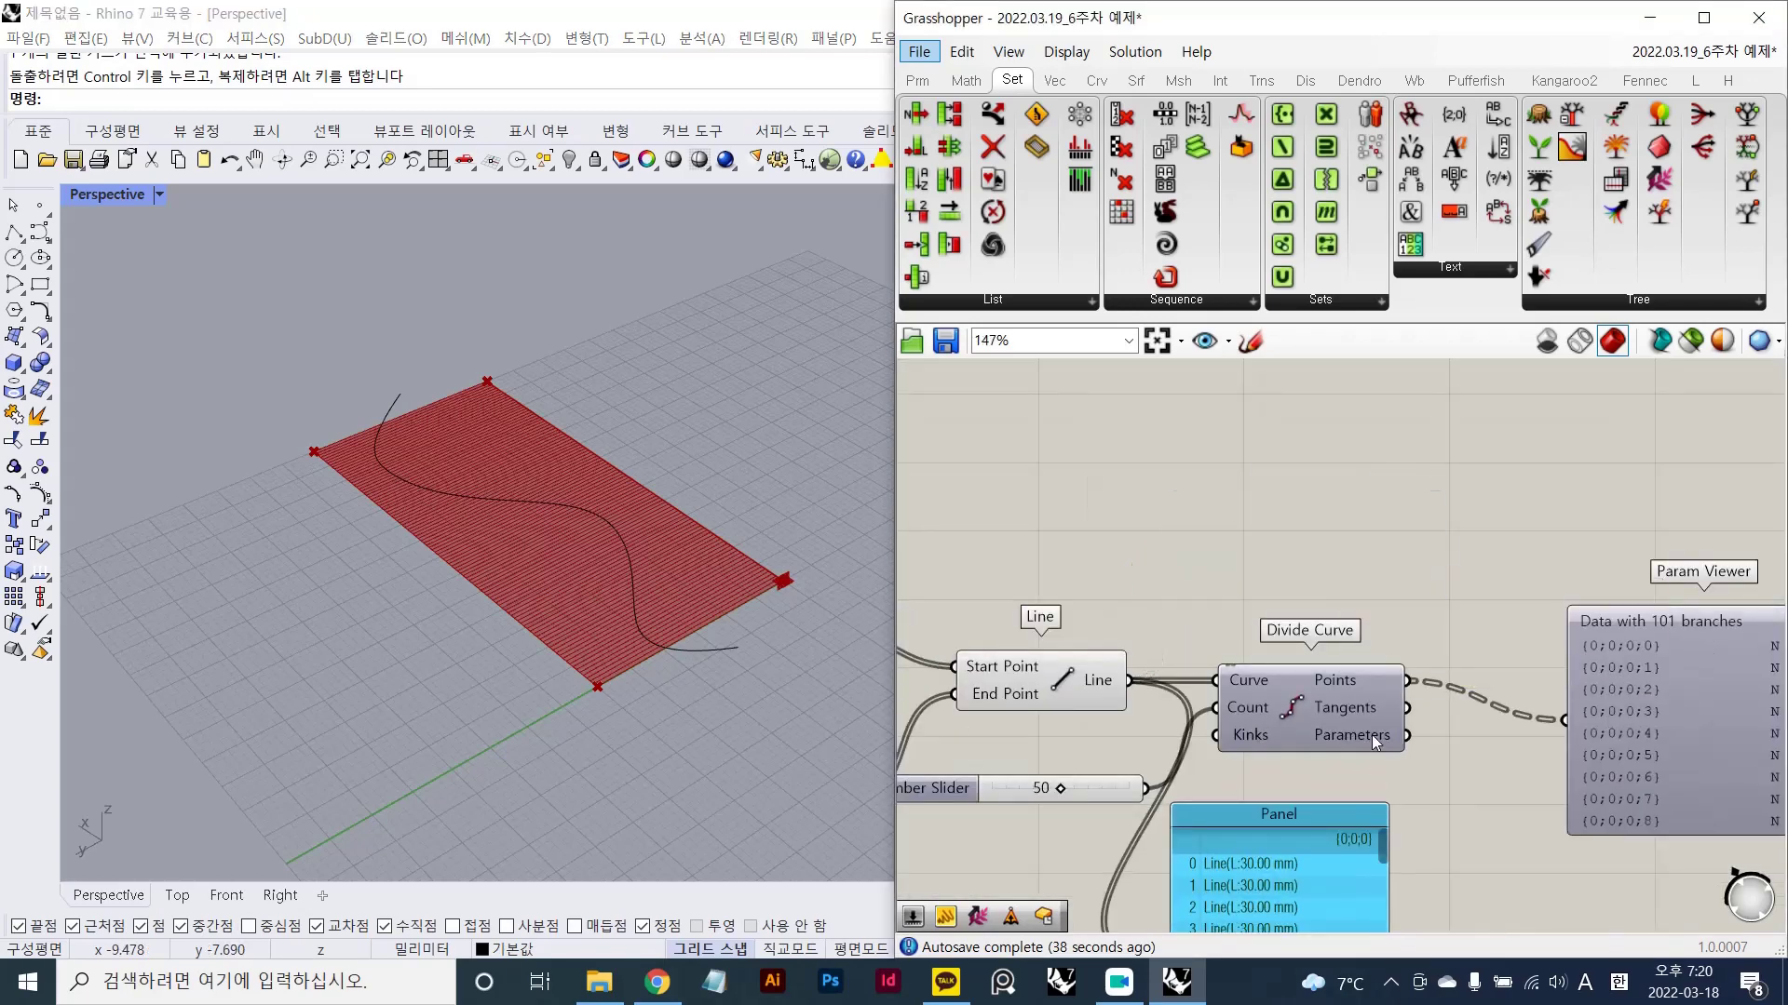
pyautogui.moveTo(1326, 925); pyautogui.dragTo(1346, 730, button='right')
pyautogui.click(1346, 730)
pyautogui.press('Delete')
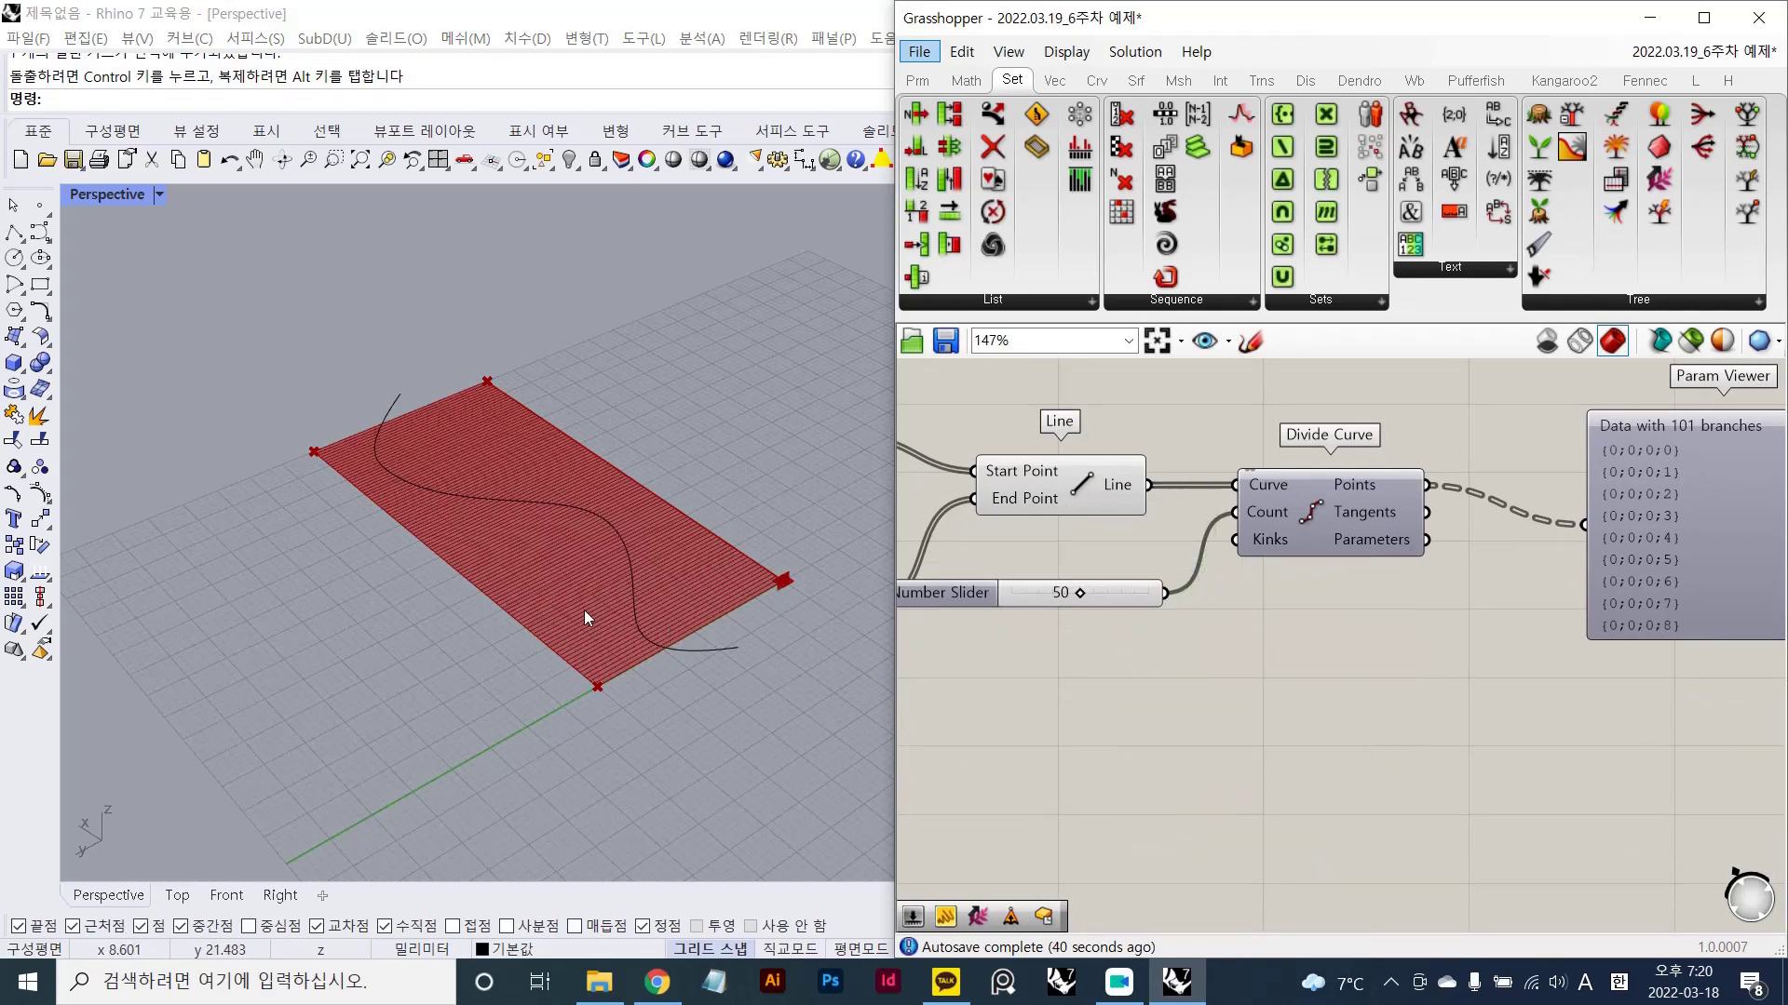
# - Turn on the preview of the Divide Curve that divides the connecting lines
pyautogui.scroll(4, 584, 611)
pyautogui.scroll(5, 669, 588)
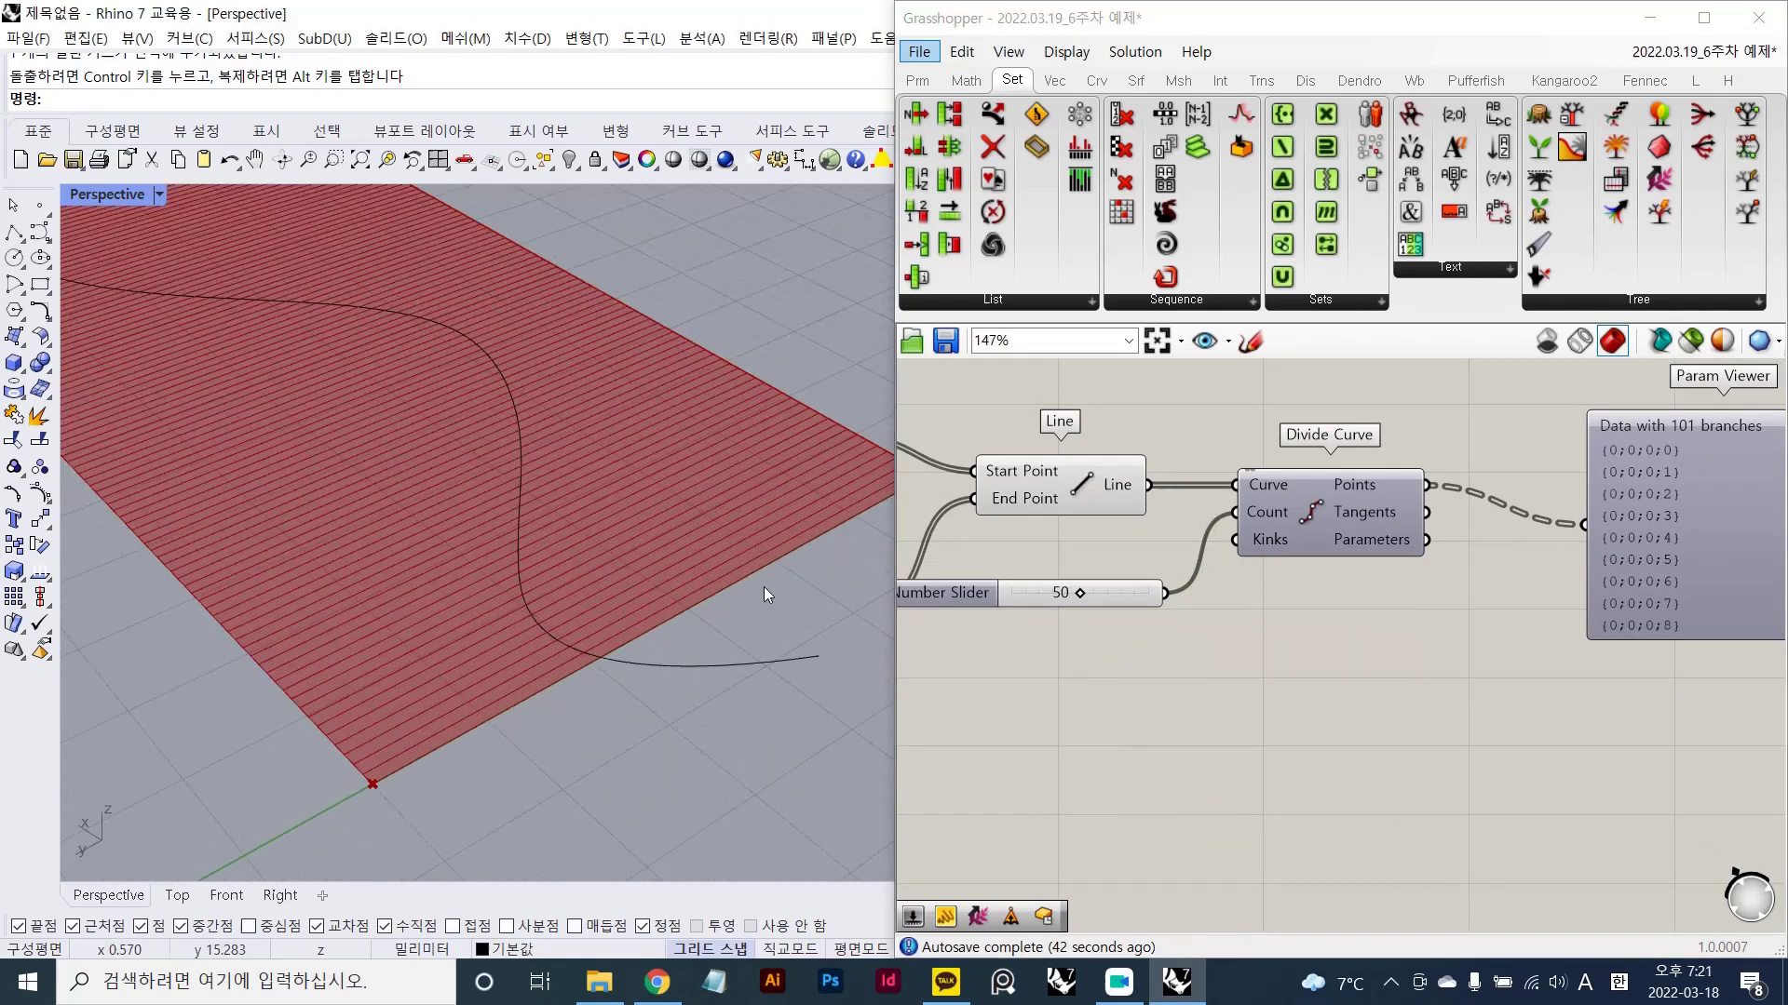
pyautogui.click(1350, 521)
pyautogui.click(1331, 701)
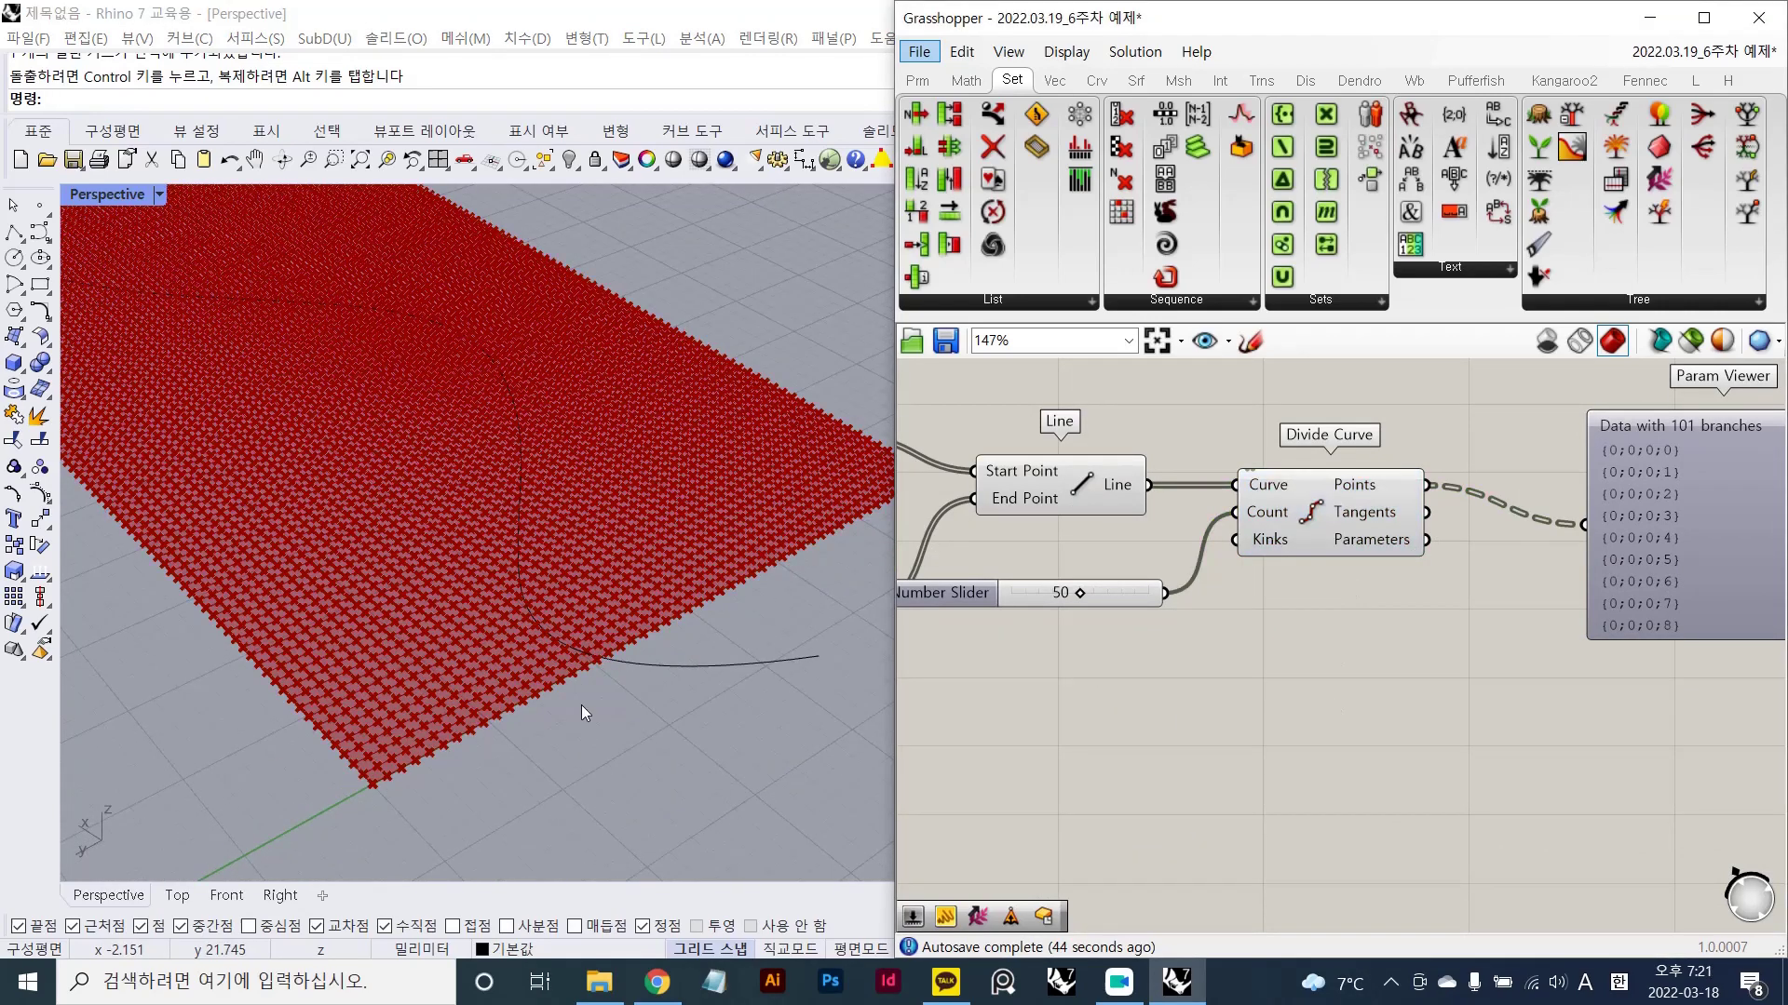
# - Delete the Param Viewer attached to the Divide Curve's Points output
pyautogui.click(701, 668)
pyautogui.scroll(-2, 1350, 665)
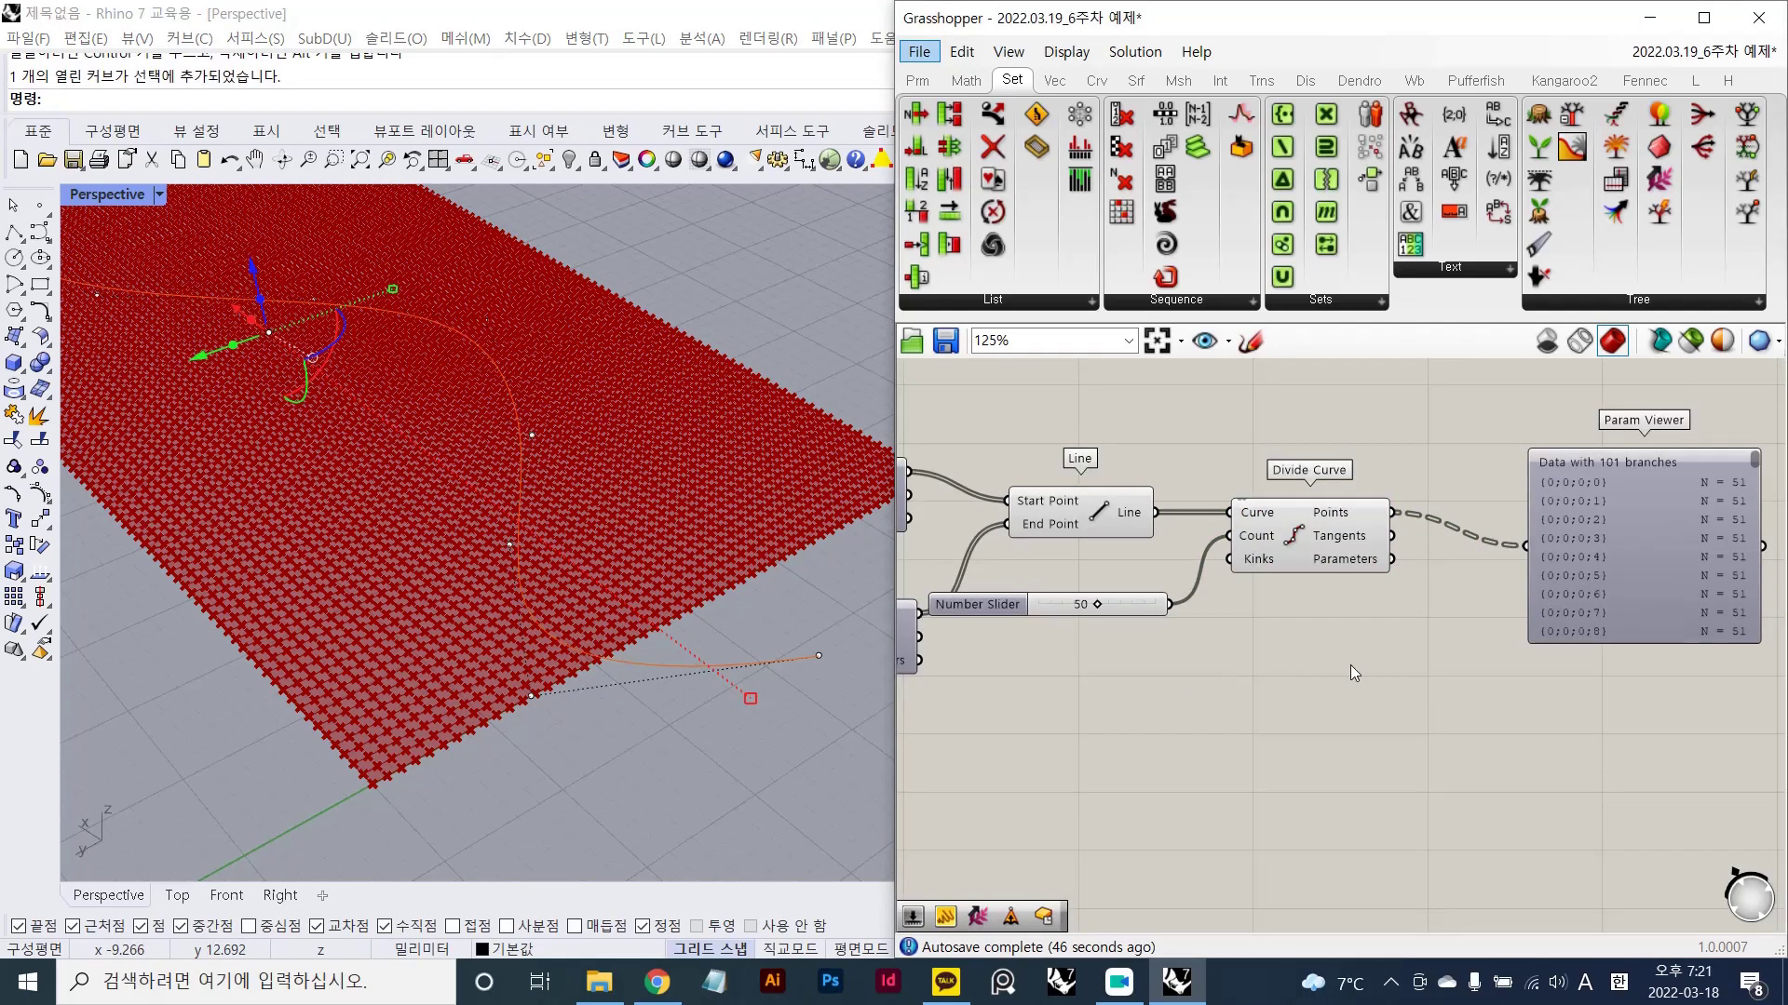
pyautogui.moveTo(1350, 665); pyautogui.dragTo(1214, 717, button='right')
pyautogui.click(1499, 615)
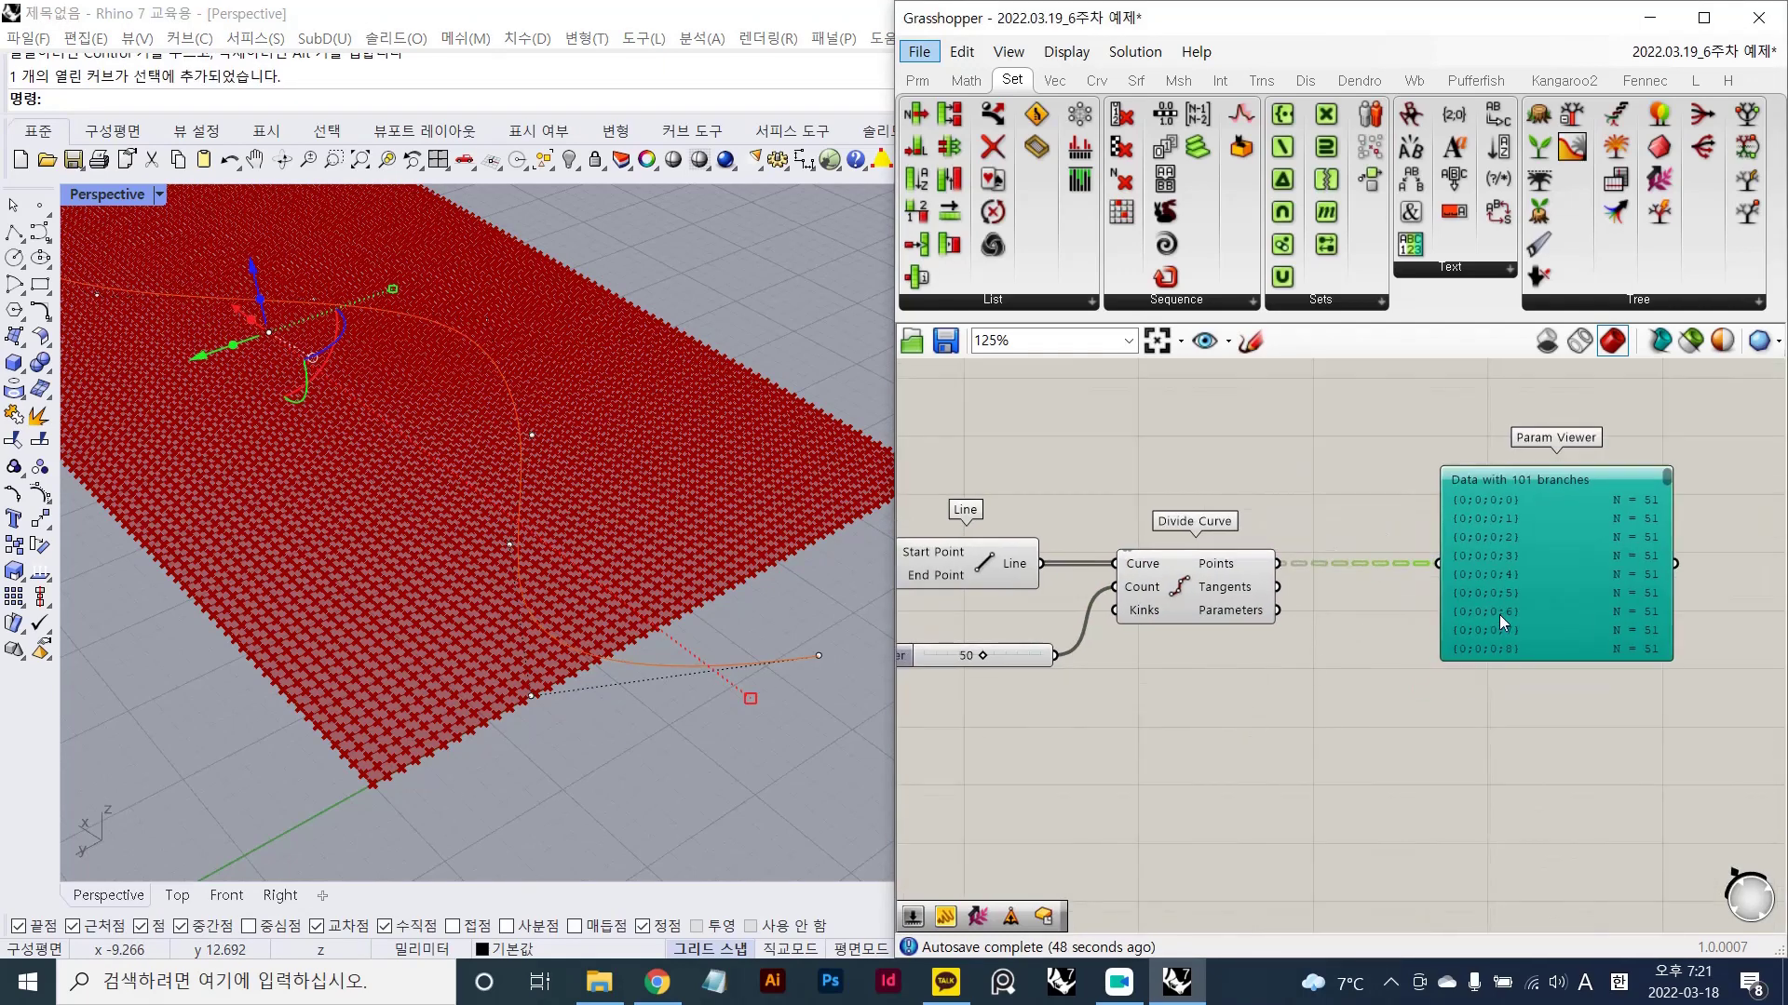
pyautogui.press('Delete')
# - Add a Curve Closest Point component after the Divide Curve that divides the connecting lines
pyautogui.doubleClick(1376, 620)
pyautogui.write('ccp')
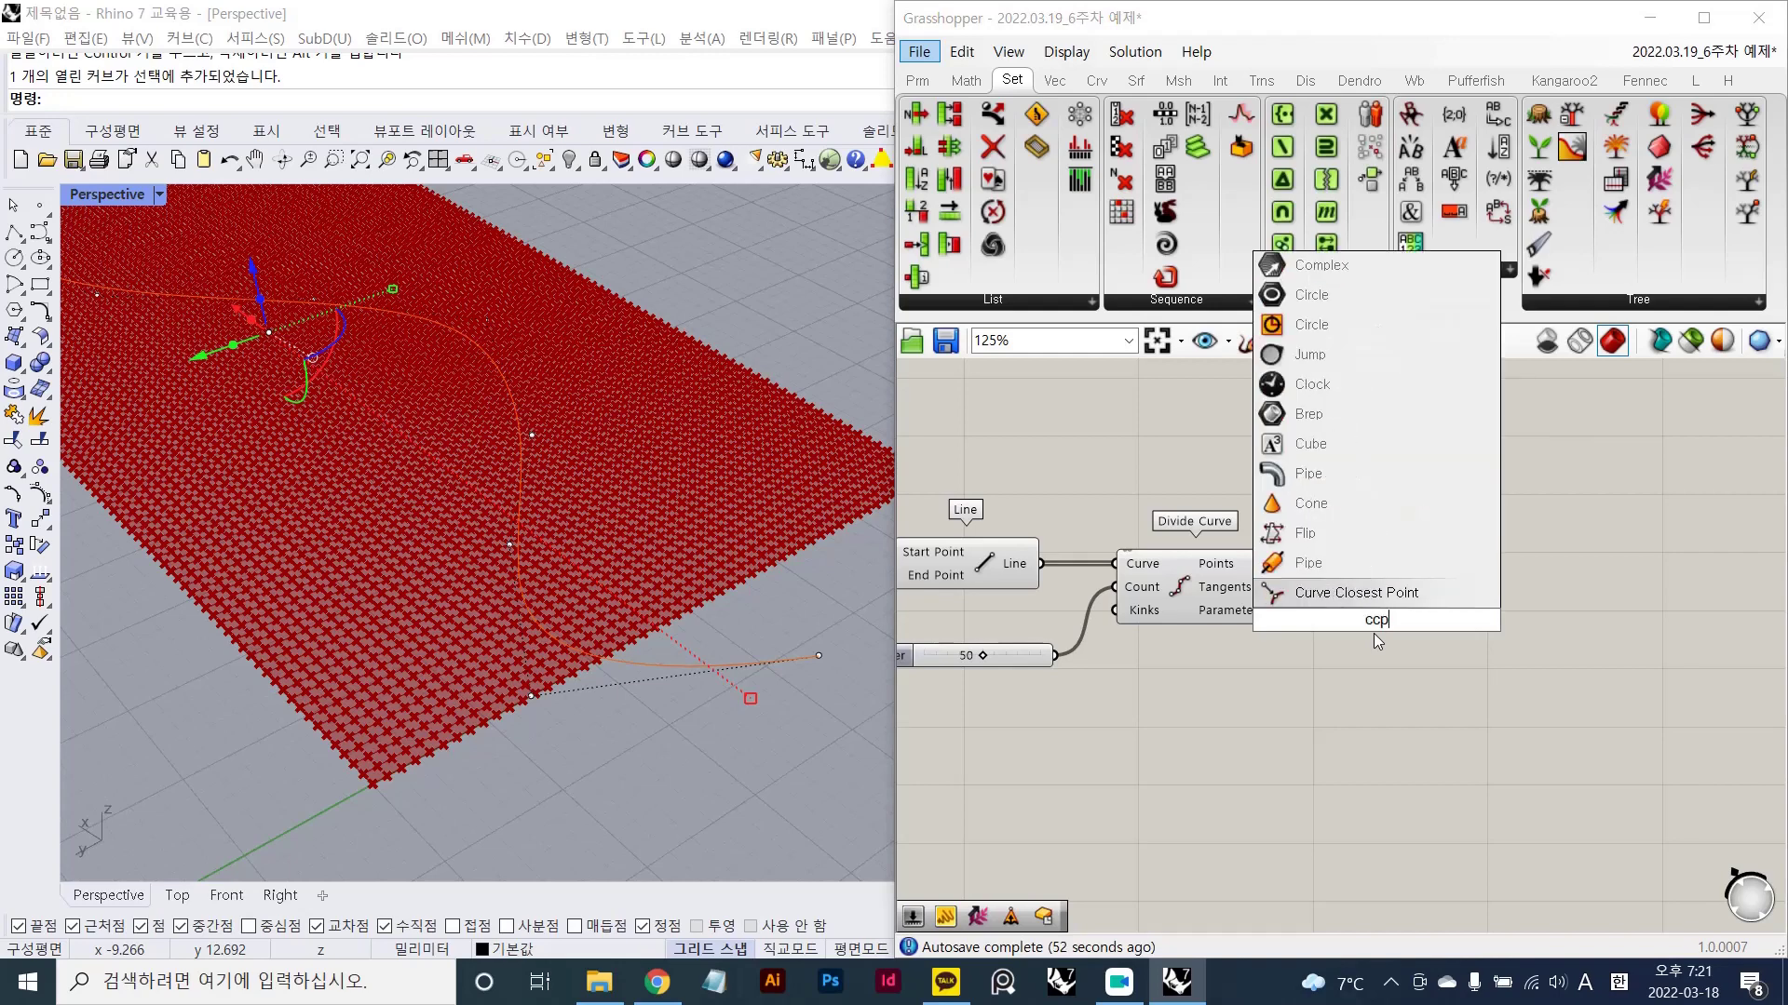
pyautogui.press('Return')
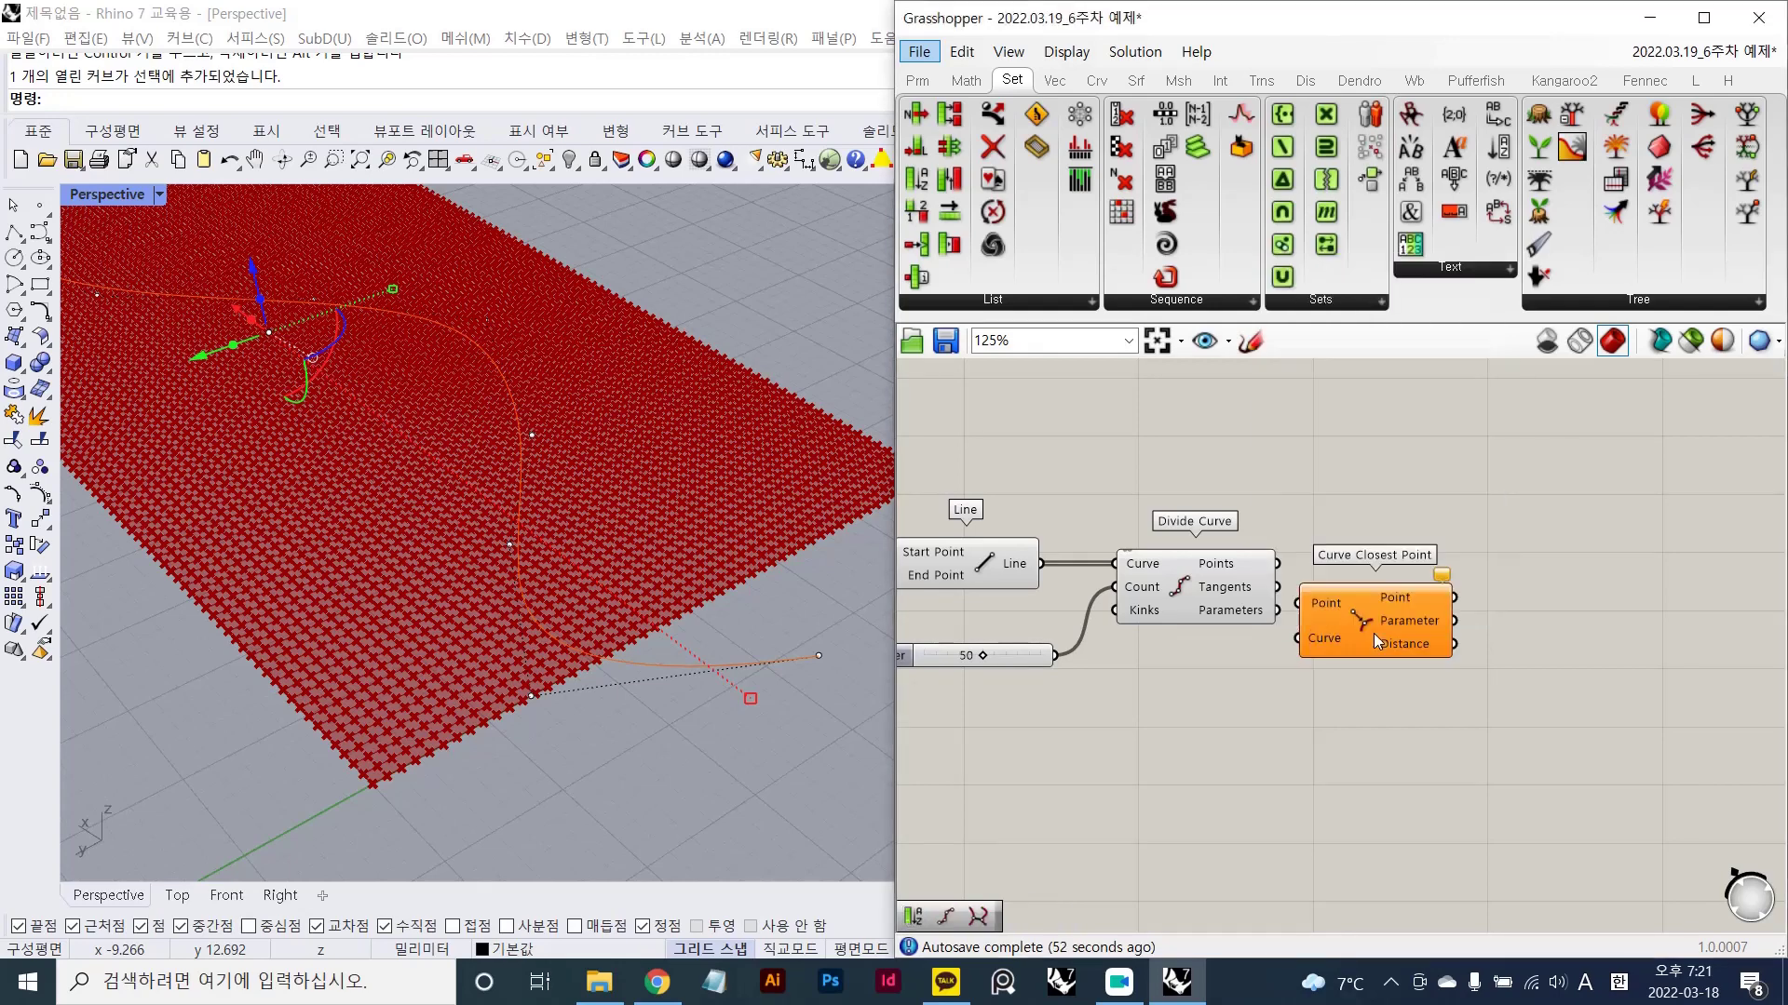
pyautogui.moveTo(1374, 635); pyautogui.dragTo(1447, 619)
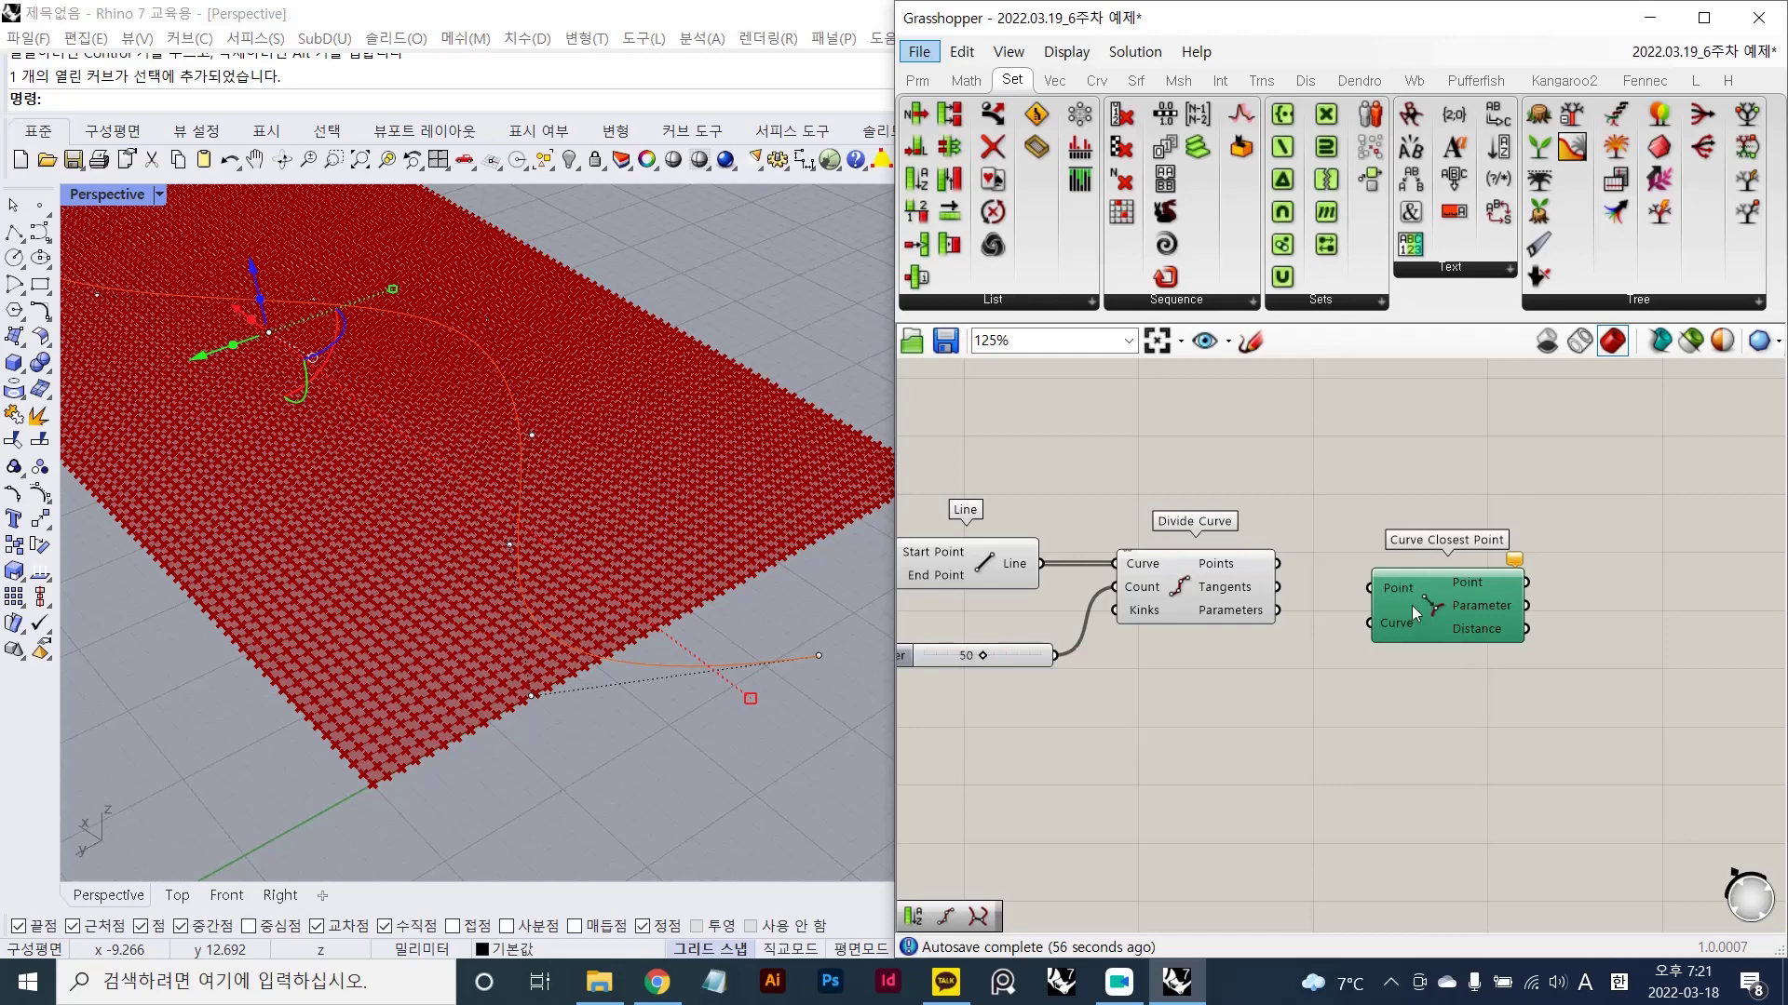
pyautogui.click(1337, 662)
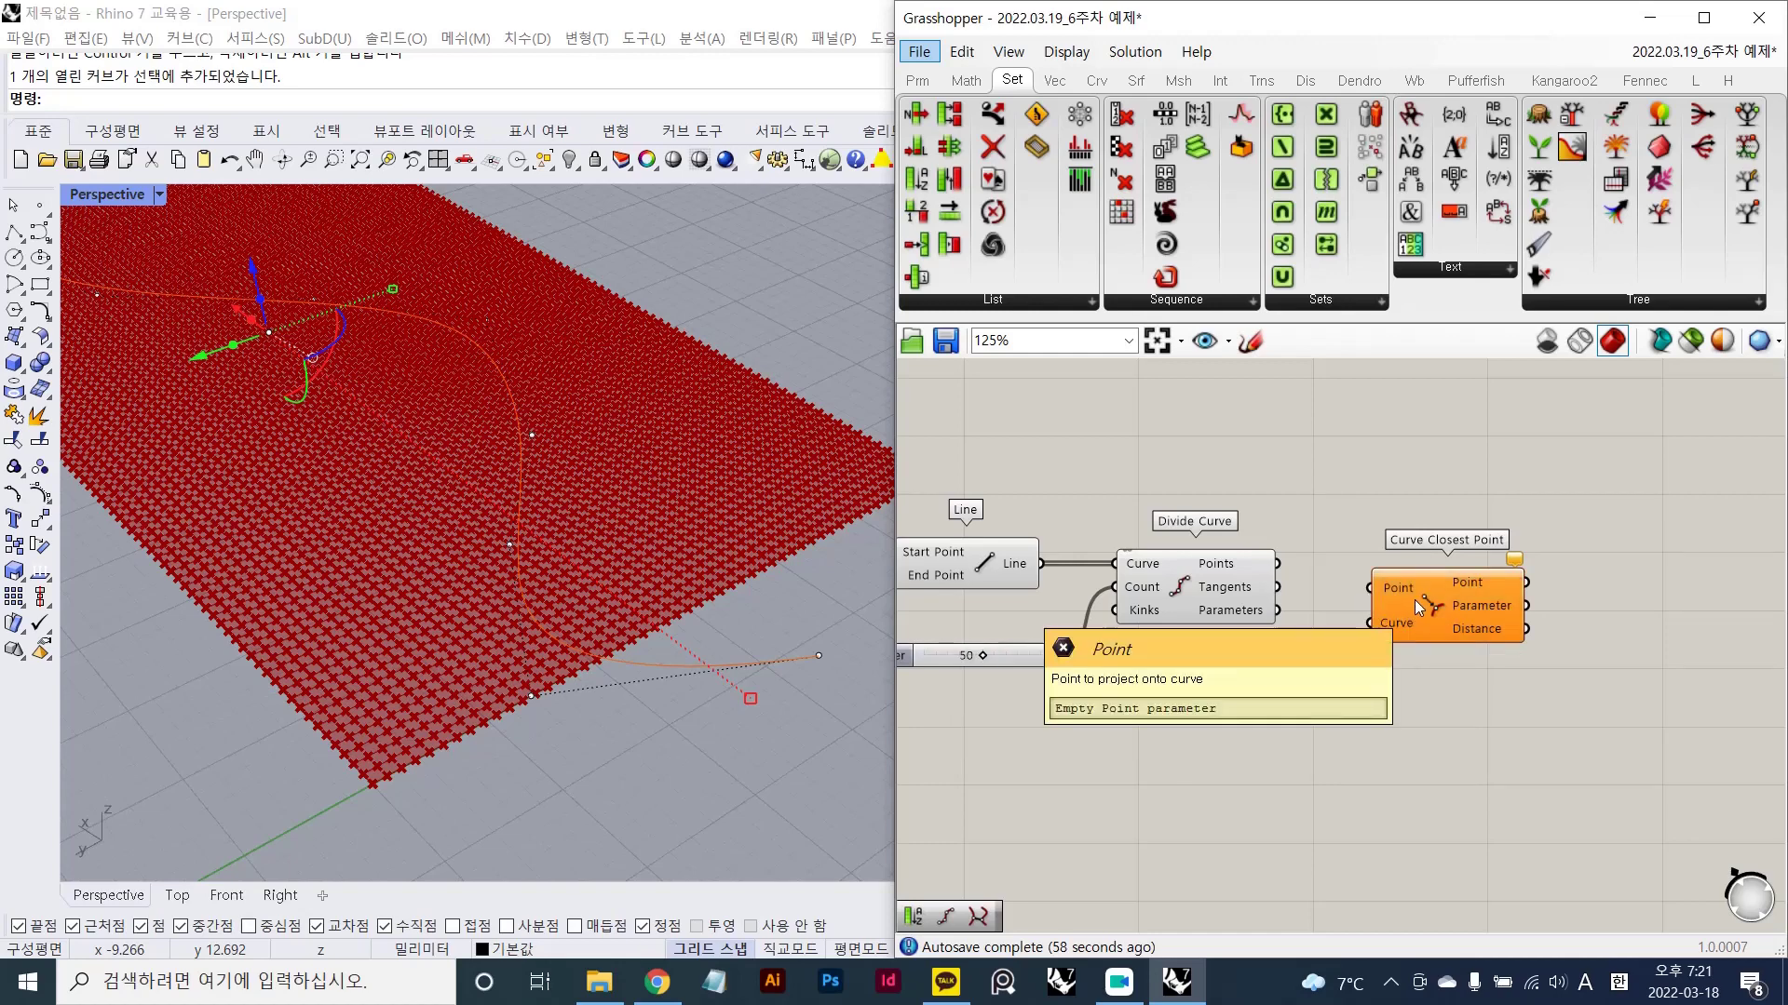
pyautogui.click(618, 790)
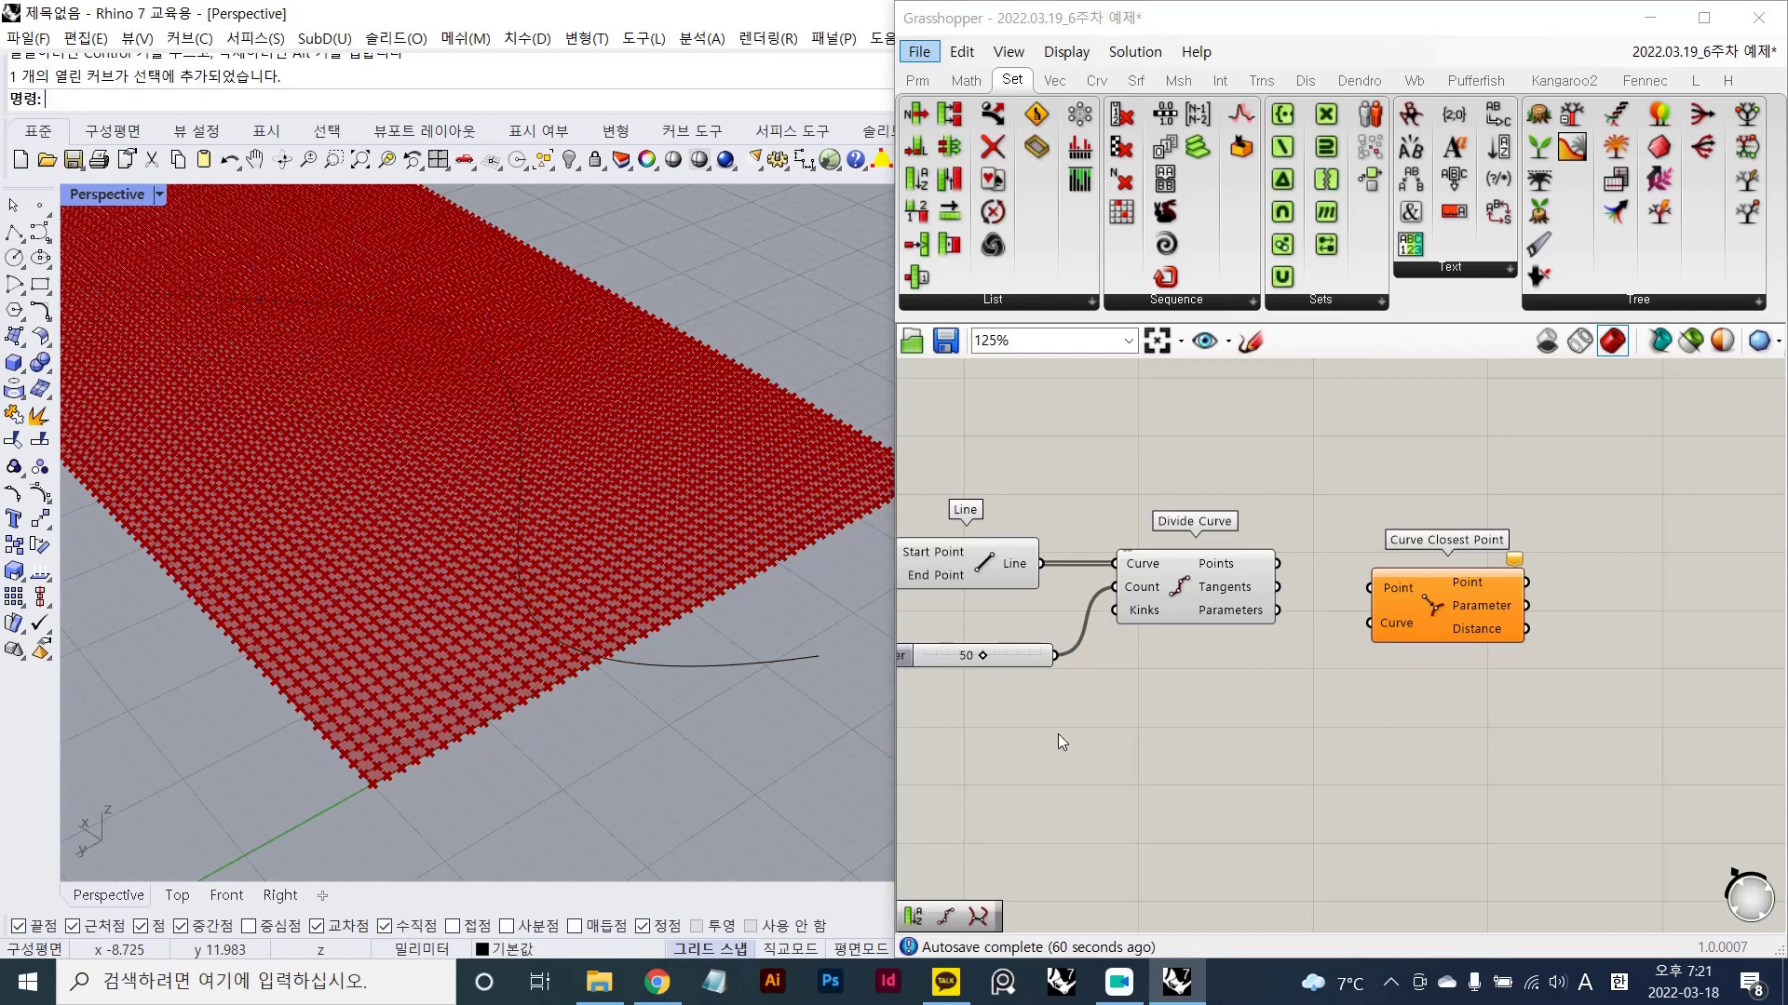
pyautogui.moveTo(1354, 705); pyautogui.dragTo(1430, 671, button='right')
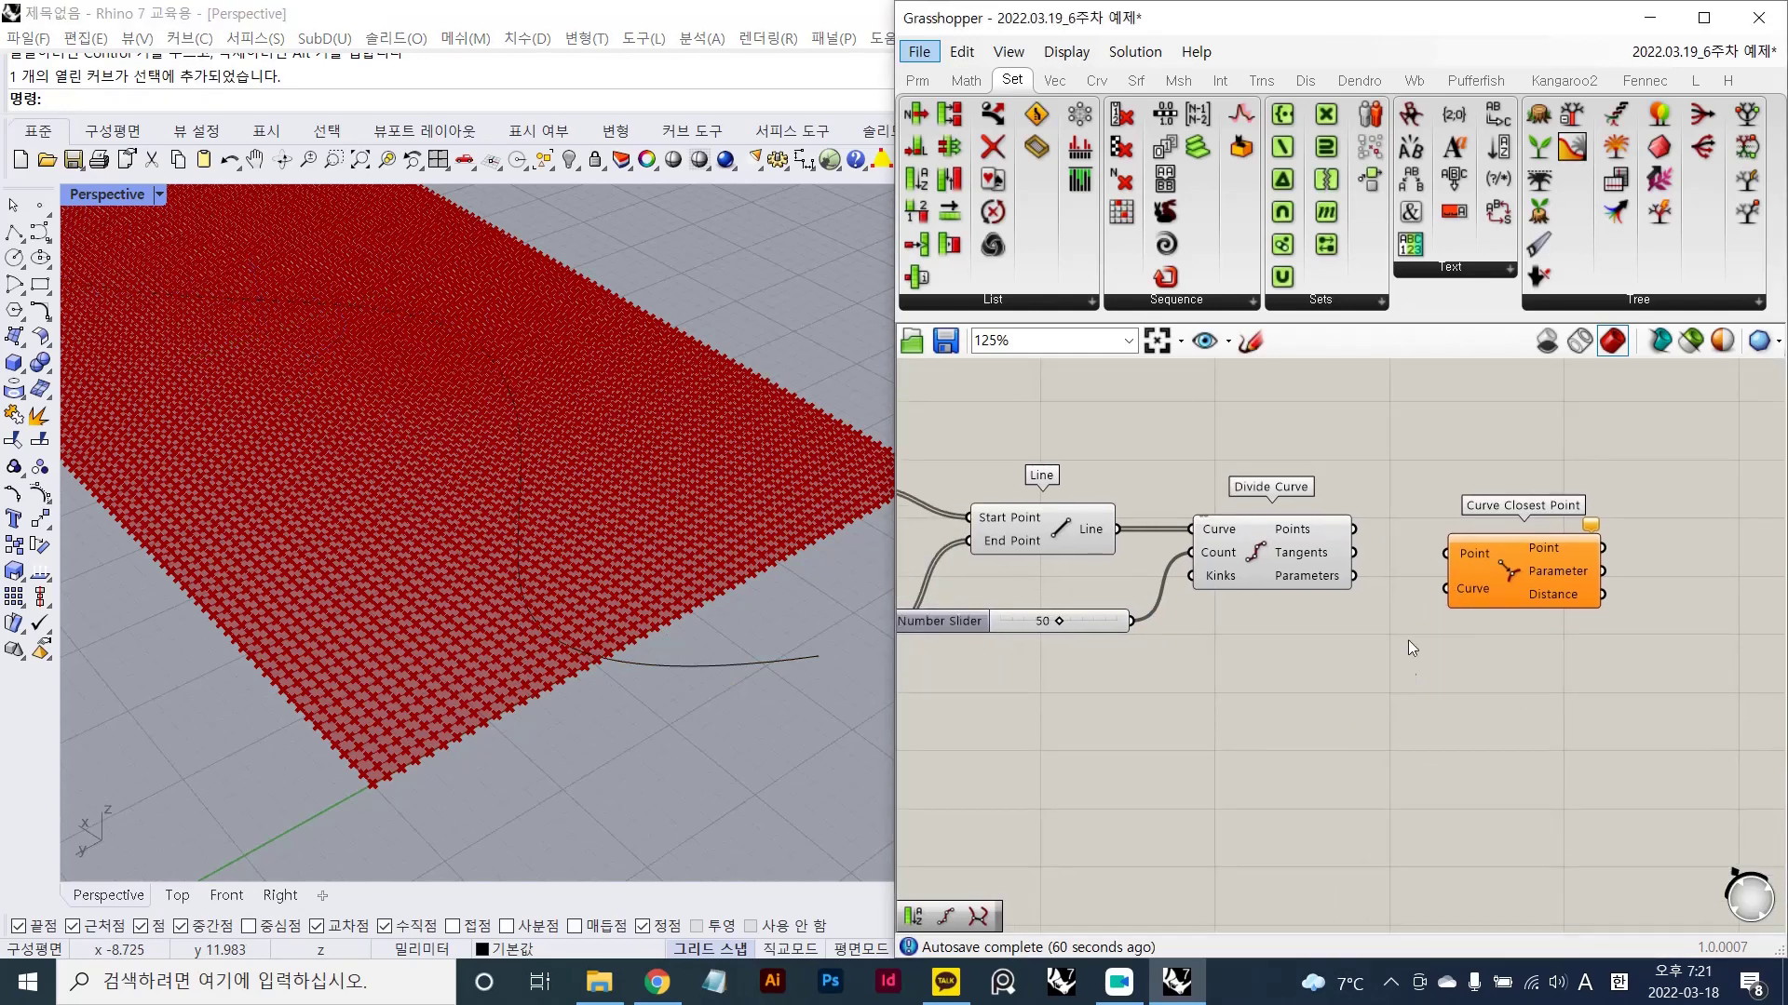
# - Add a Curve parameter below the Divide Curve and set the wavy Rhino curve as its one curve
pyautogui.doubleClick(1181, 739)
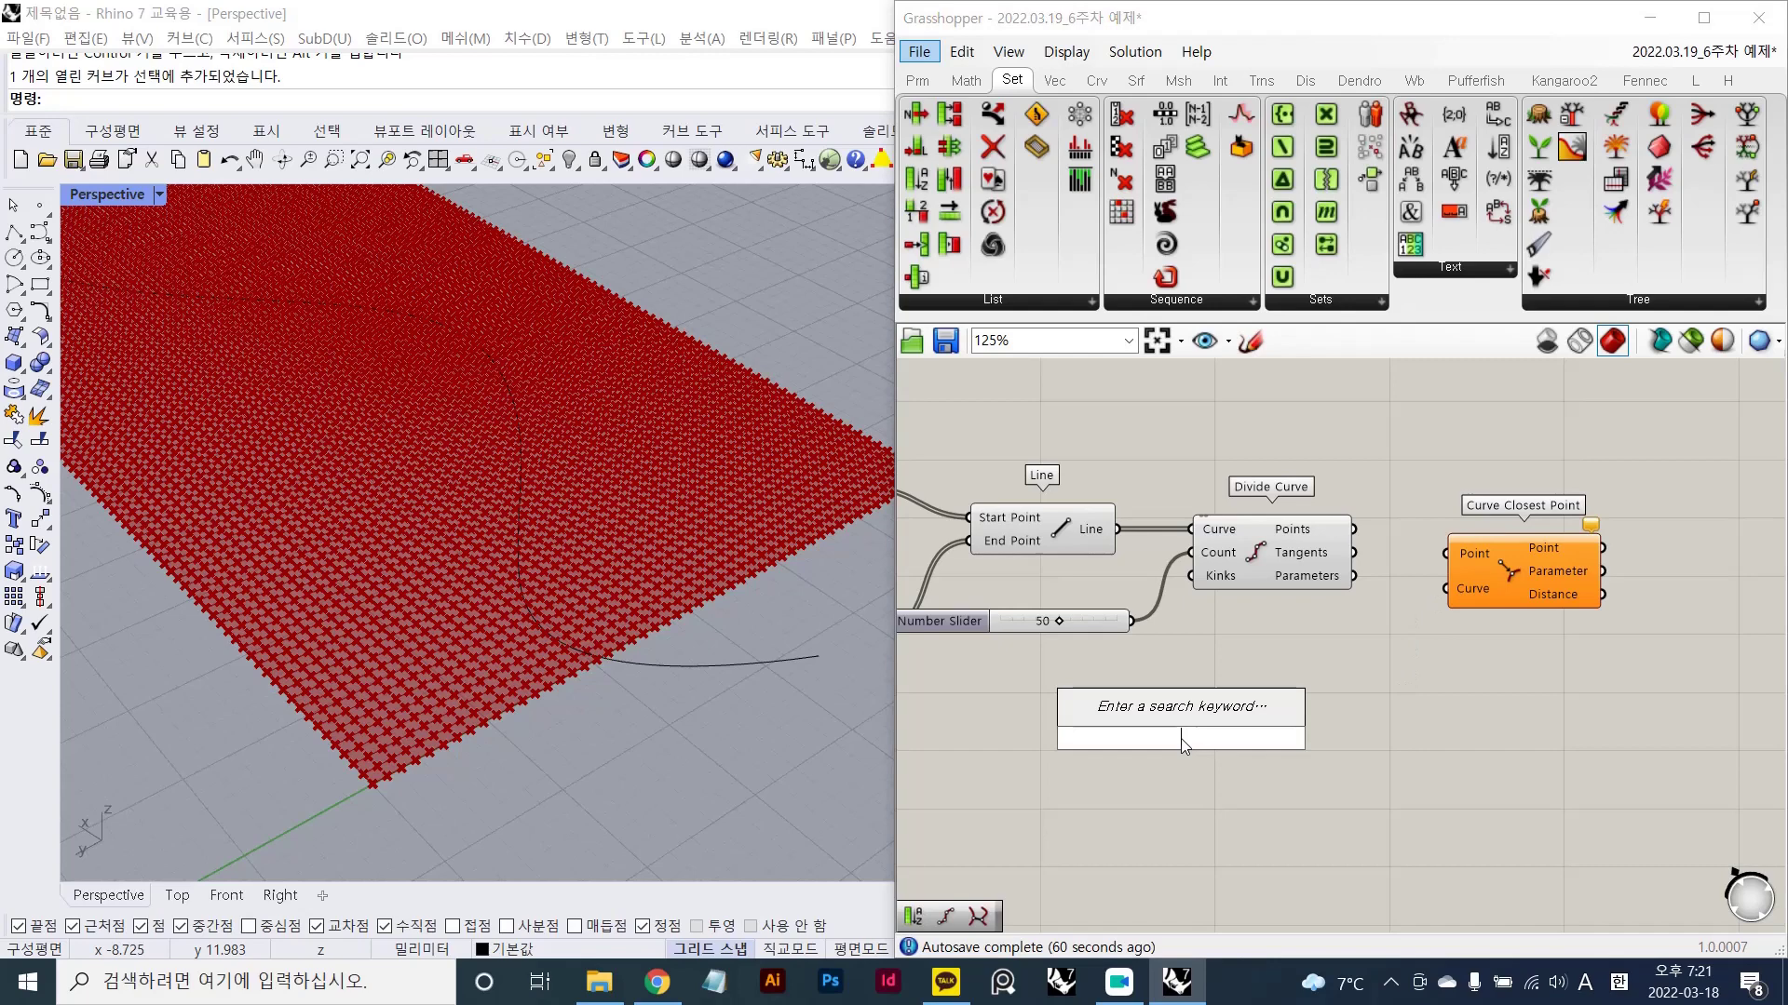
pyautogui.click(745, 717)
pyautogui.click(747, 664)
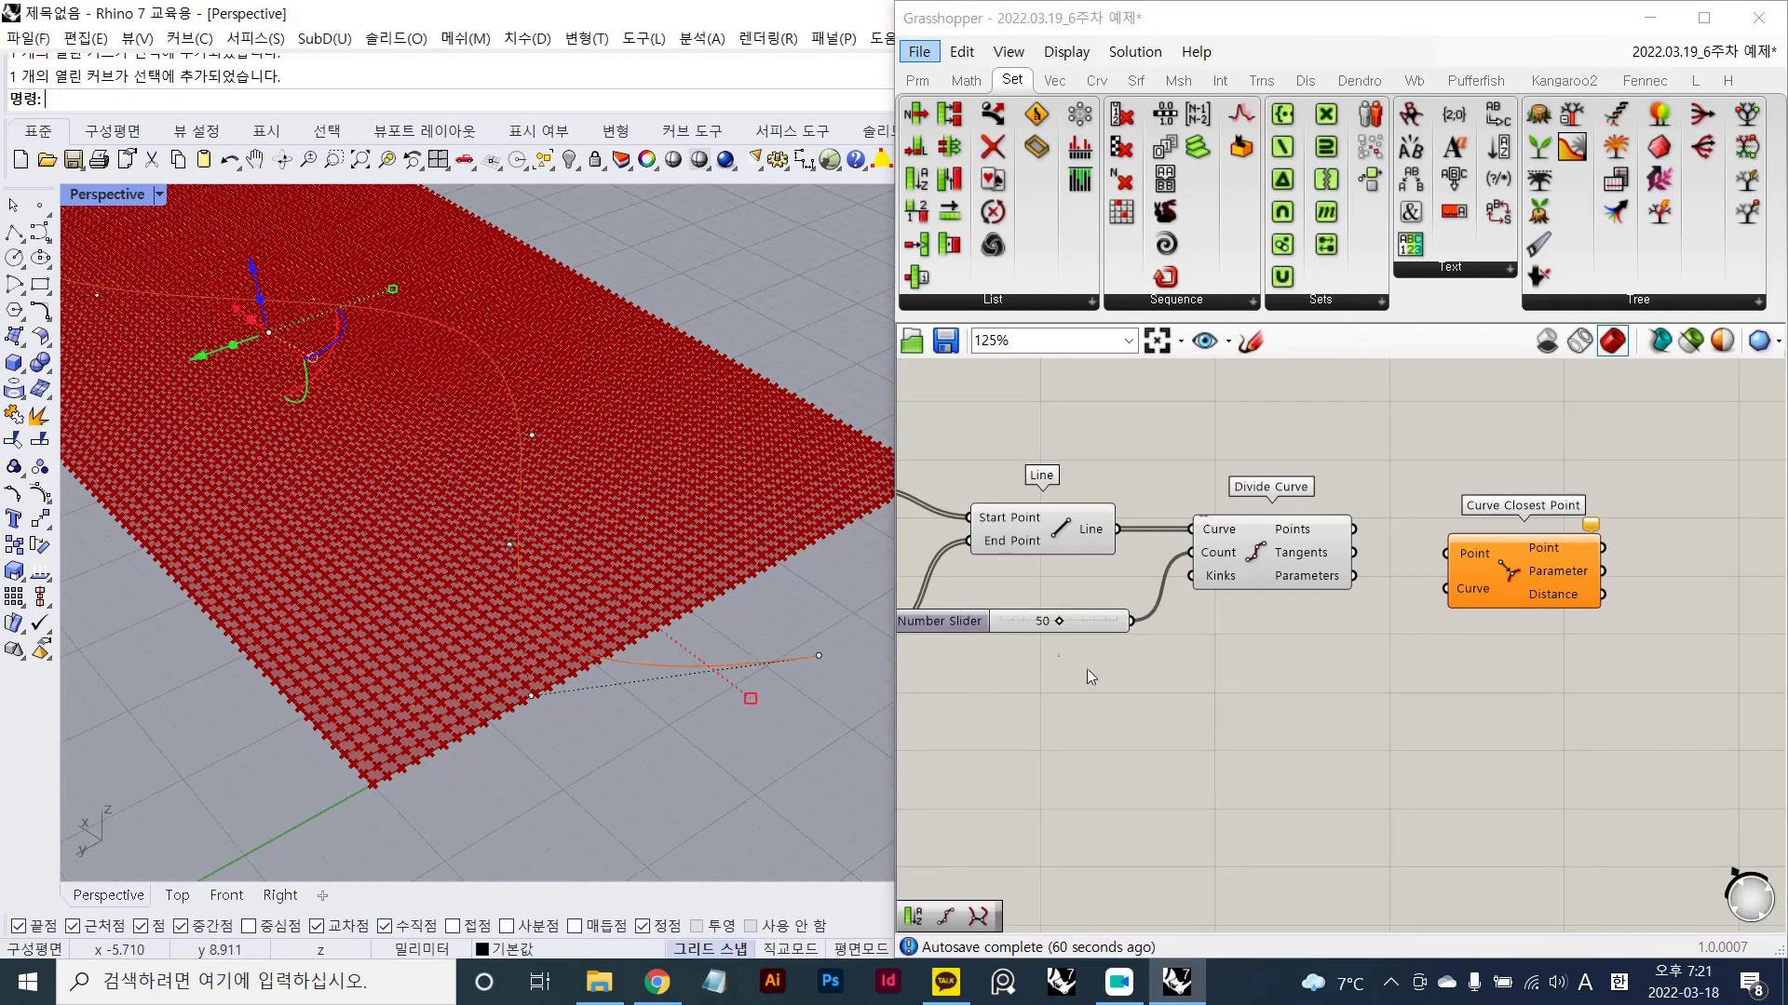
pyautogui.doubleClick(1137, 700)
pyautogui.write('curve')
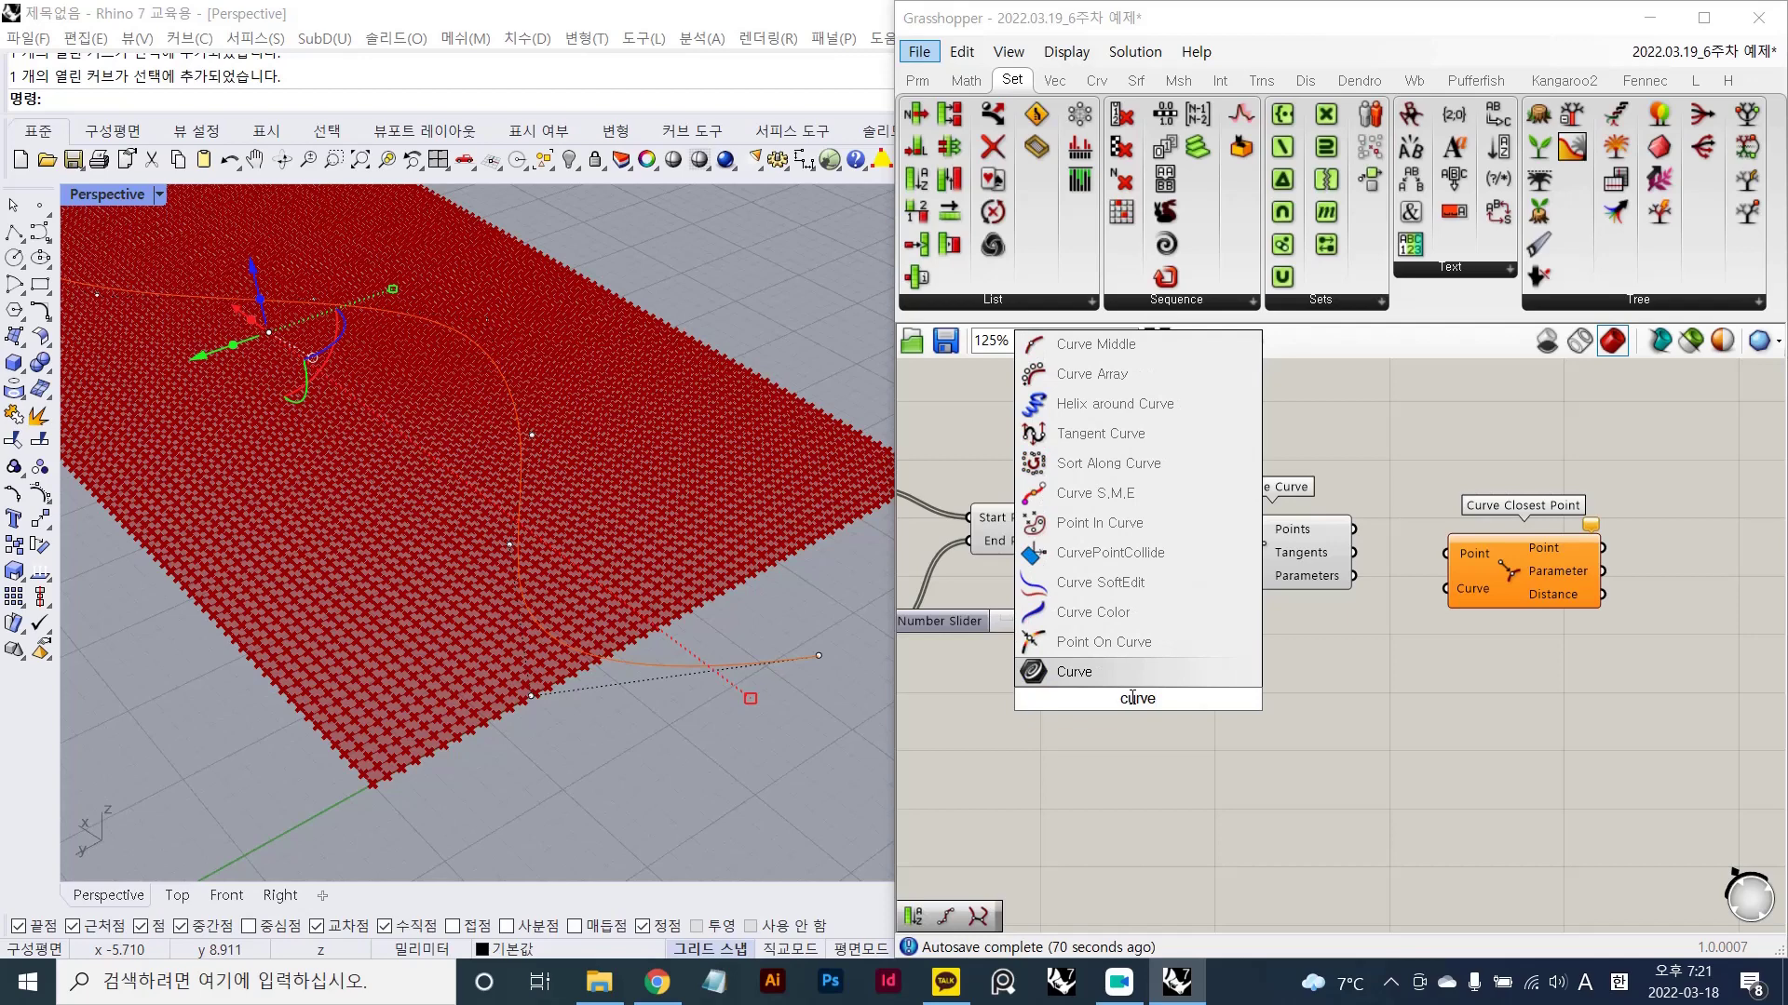
pyautogui.press('Return')
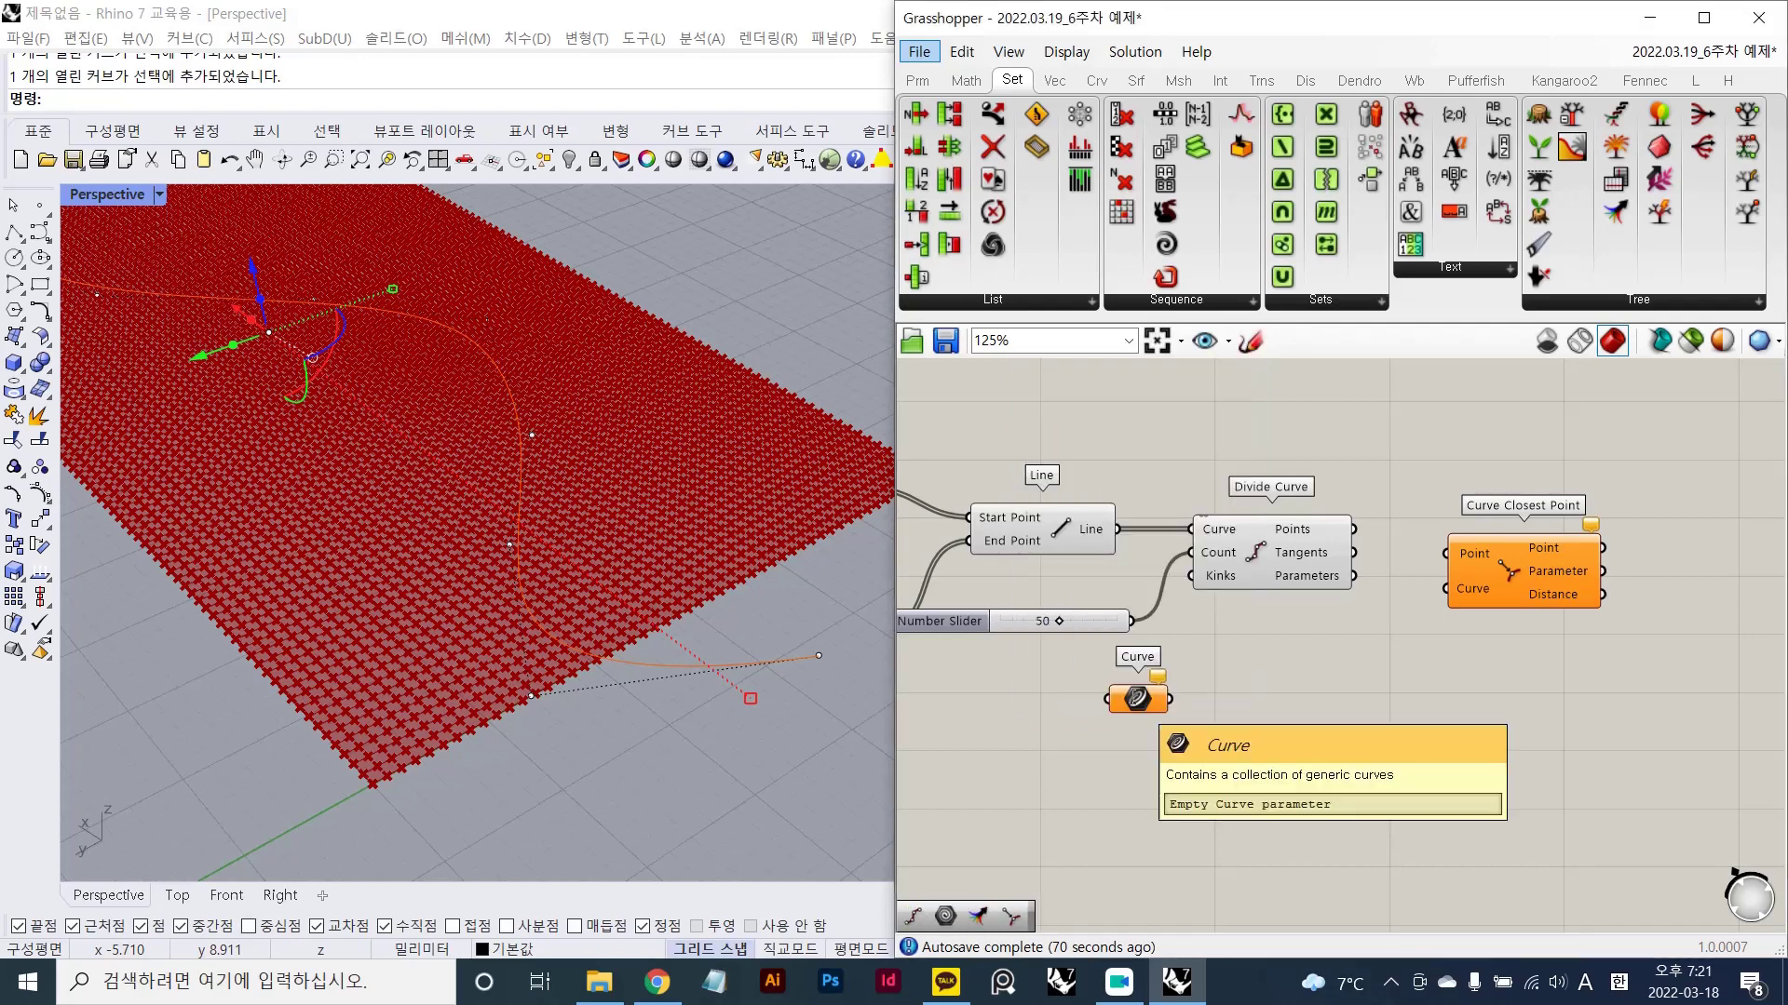
pyautogui.moveTo(1134, 702); pyautogui.dragTo(1274, 714)
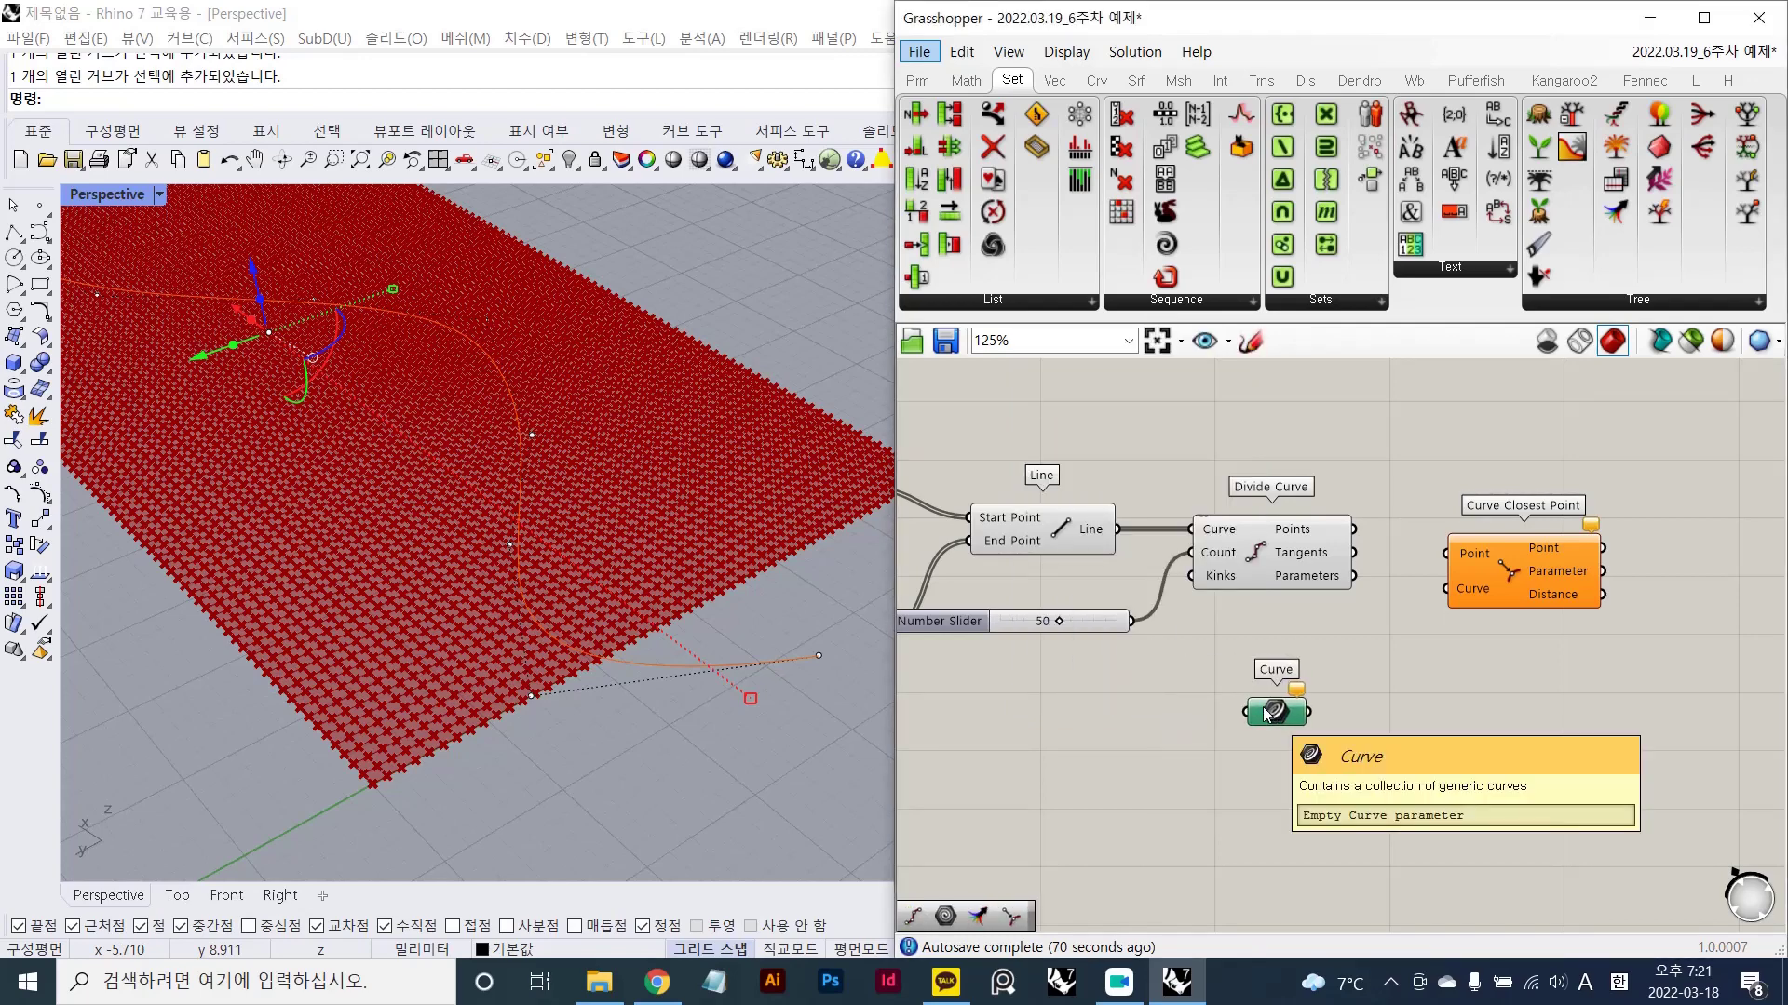
pyautogui.rightClick(1269, 714)
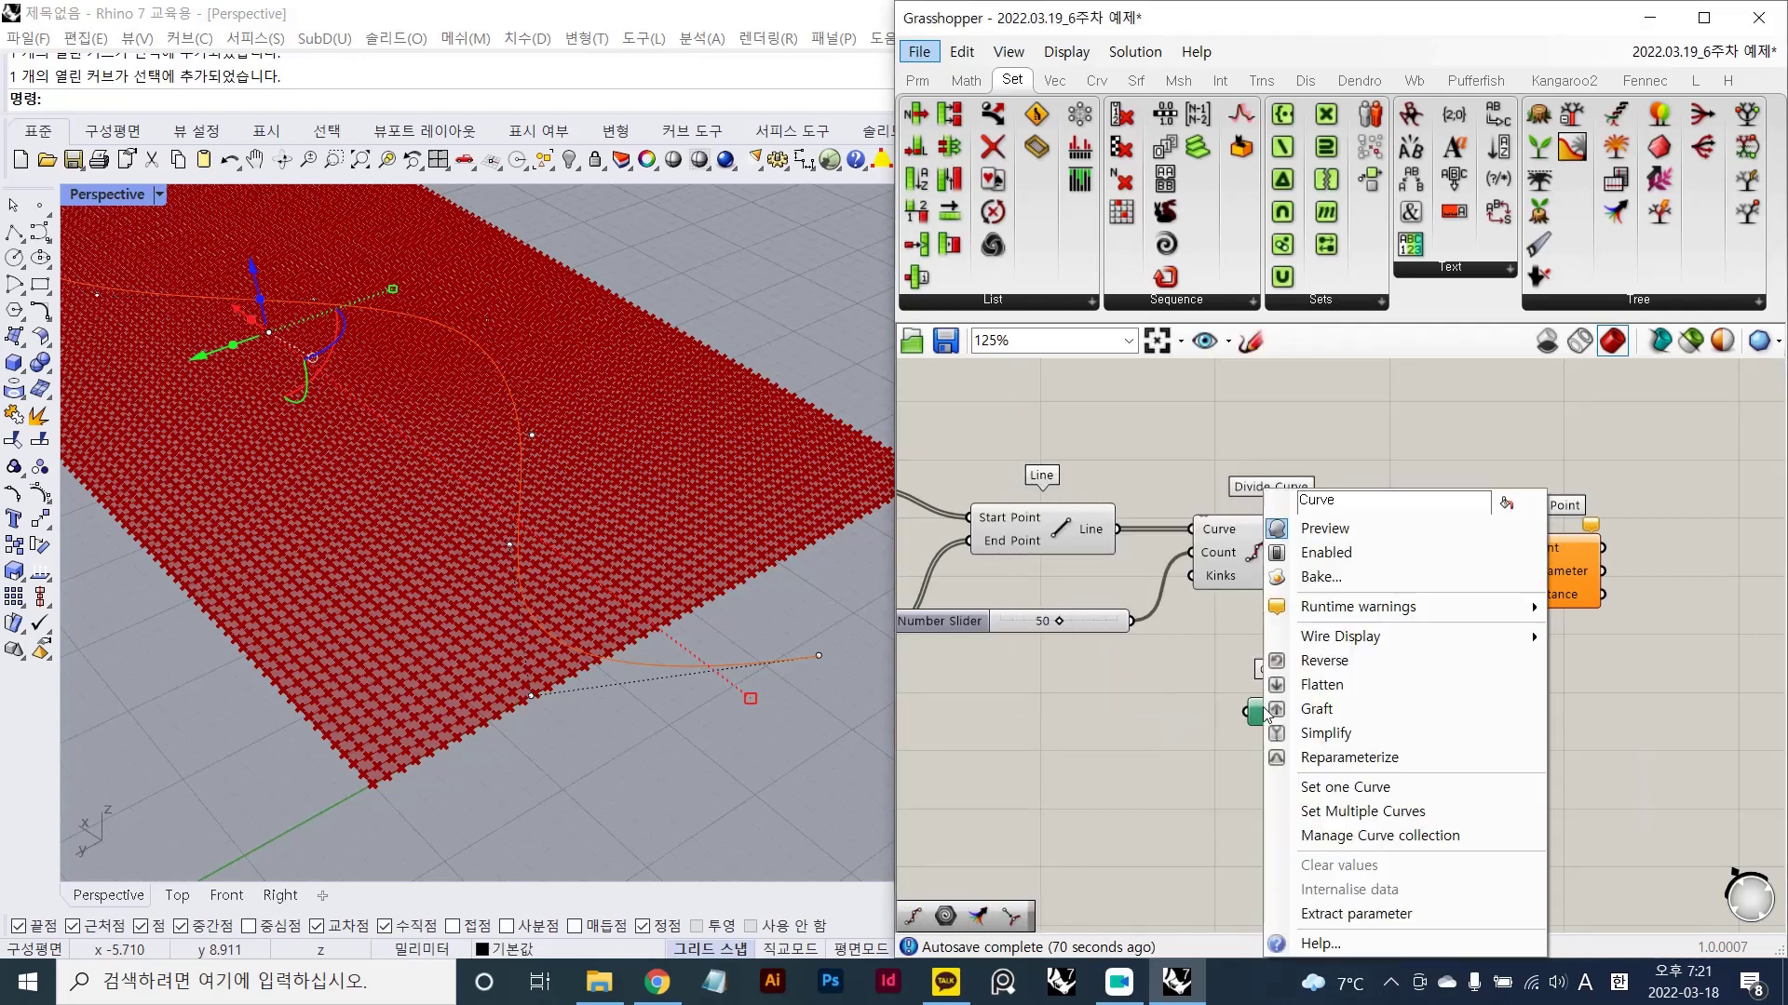
pyautogui.click(1359, 793)
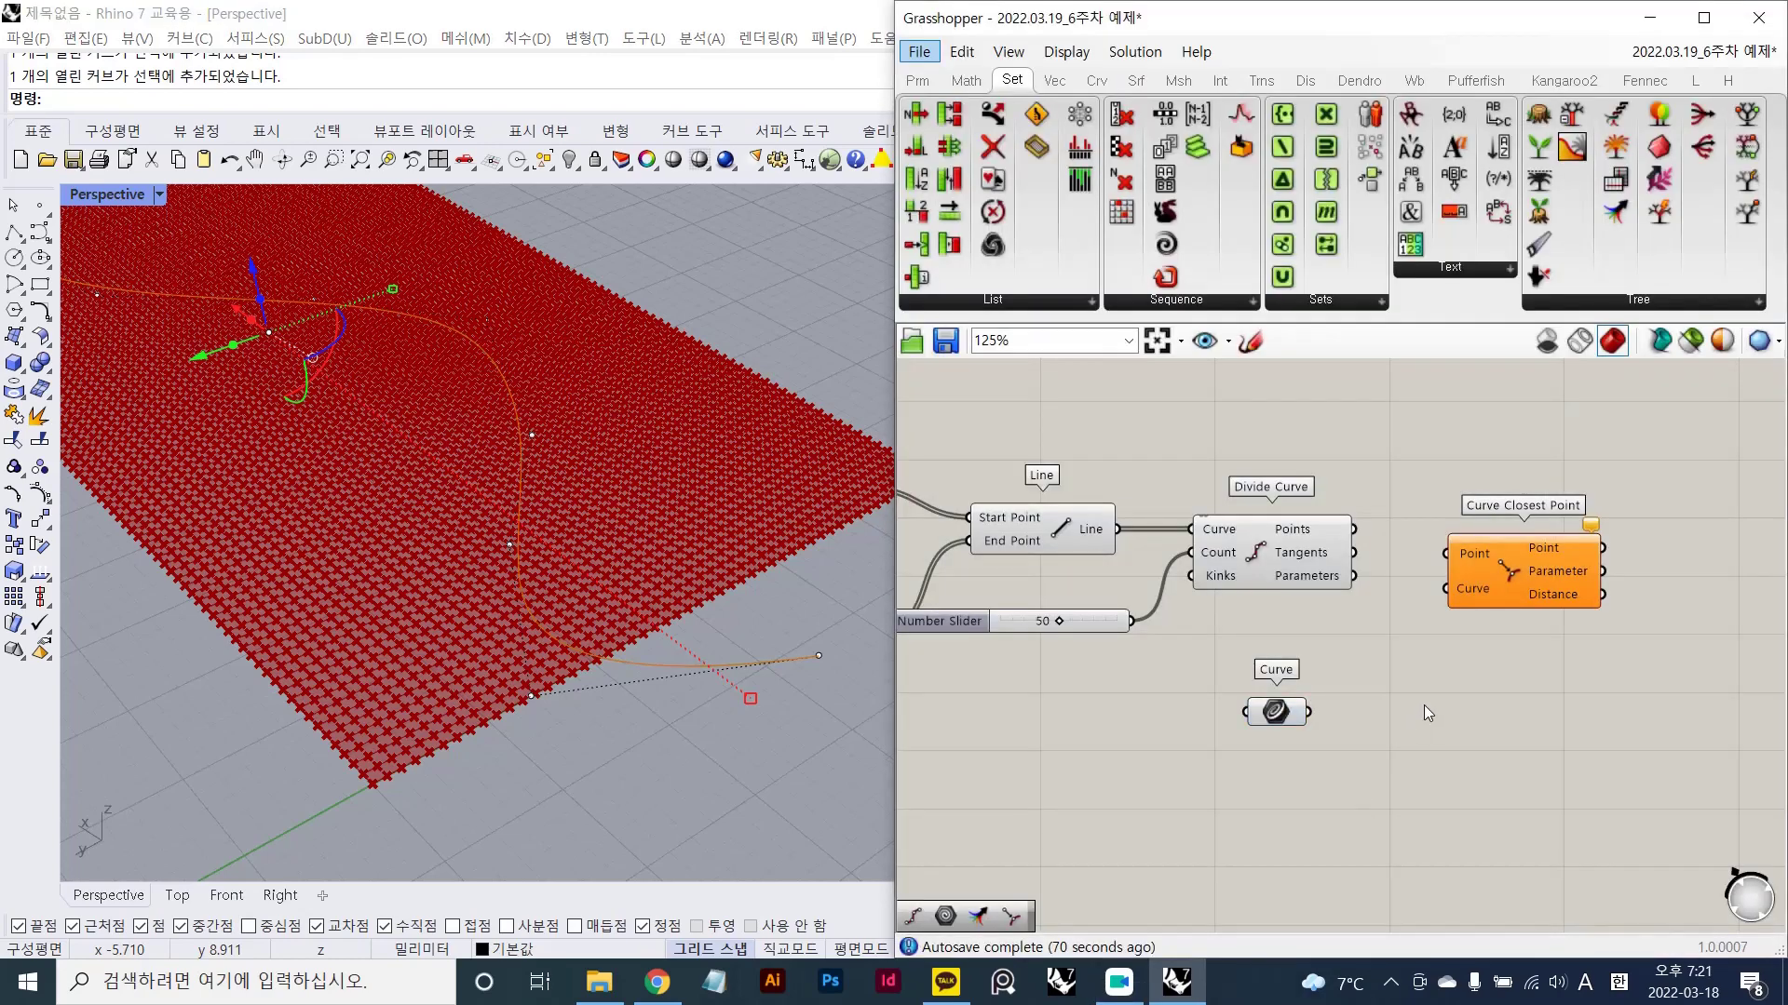
# - Hide the original wavy curve in Rhino
pyautogui.click(790, 658)
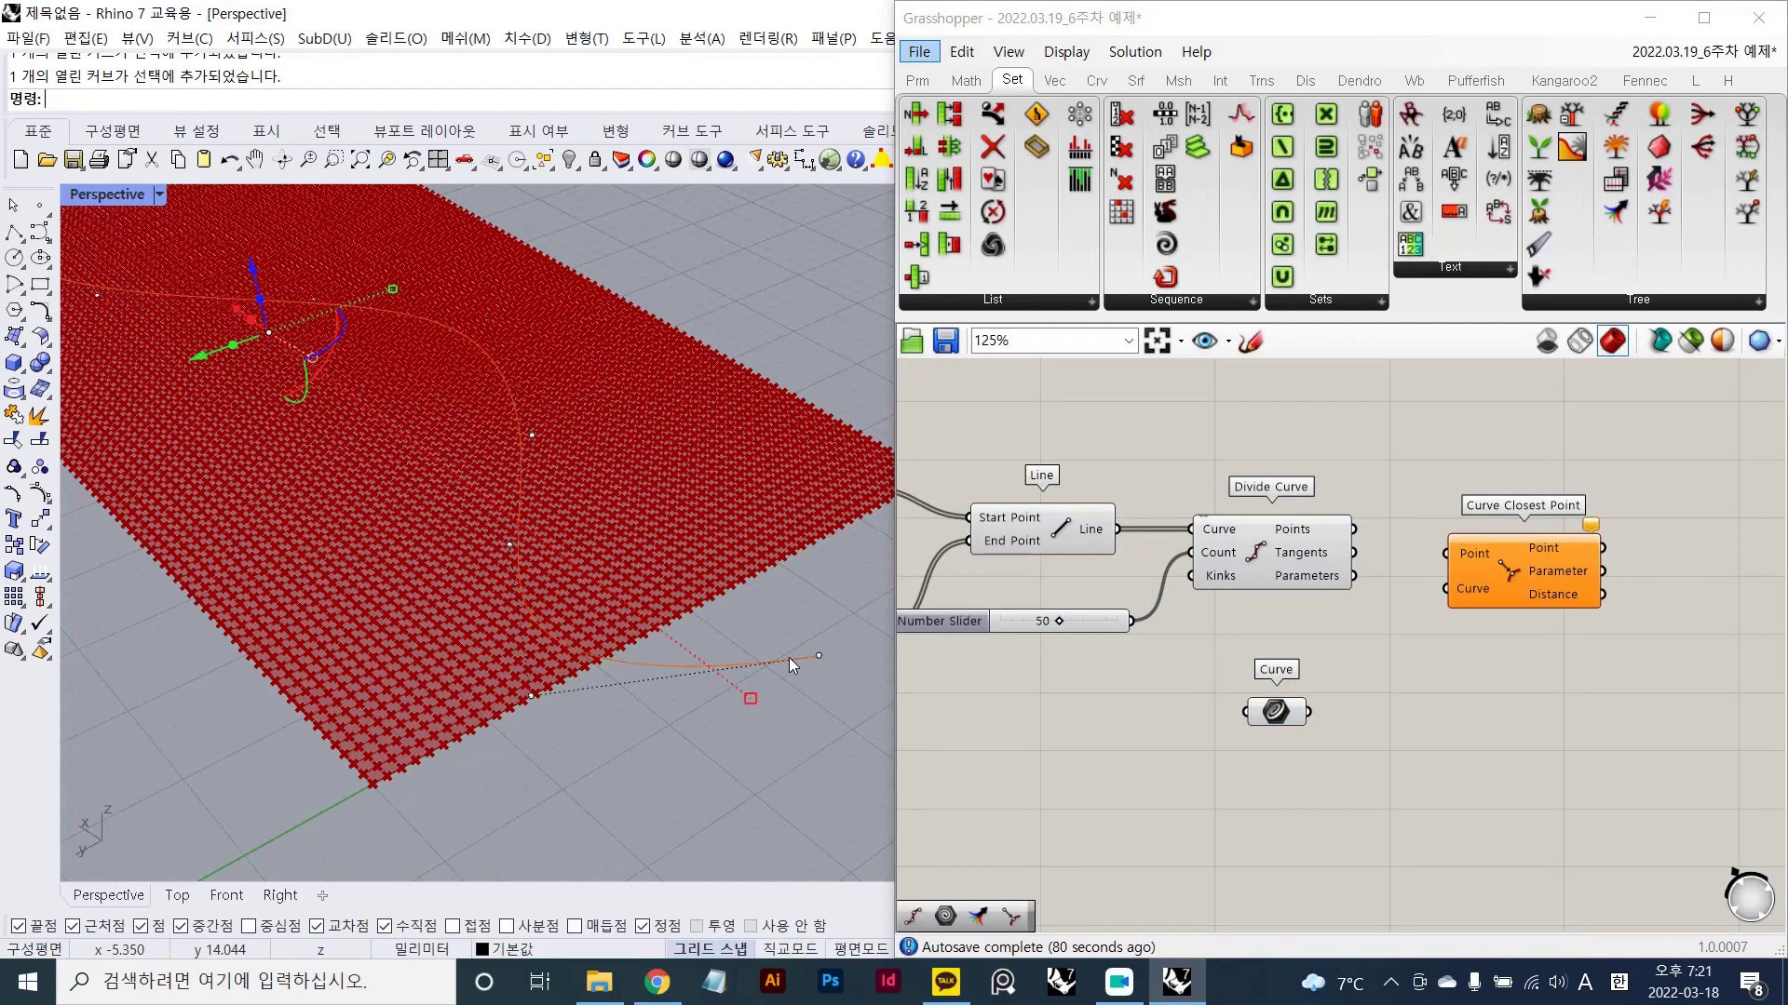
pyautogui.write('h')
pyautogui.press('Return')
# - Connect the Curve parameter to Curve Closest Point's Curve input and the Divide Curve's Points to its Point input
pyautogui.click(1272, 719)
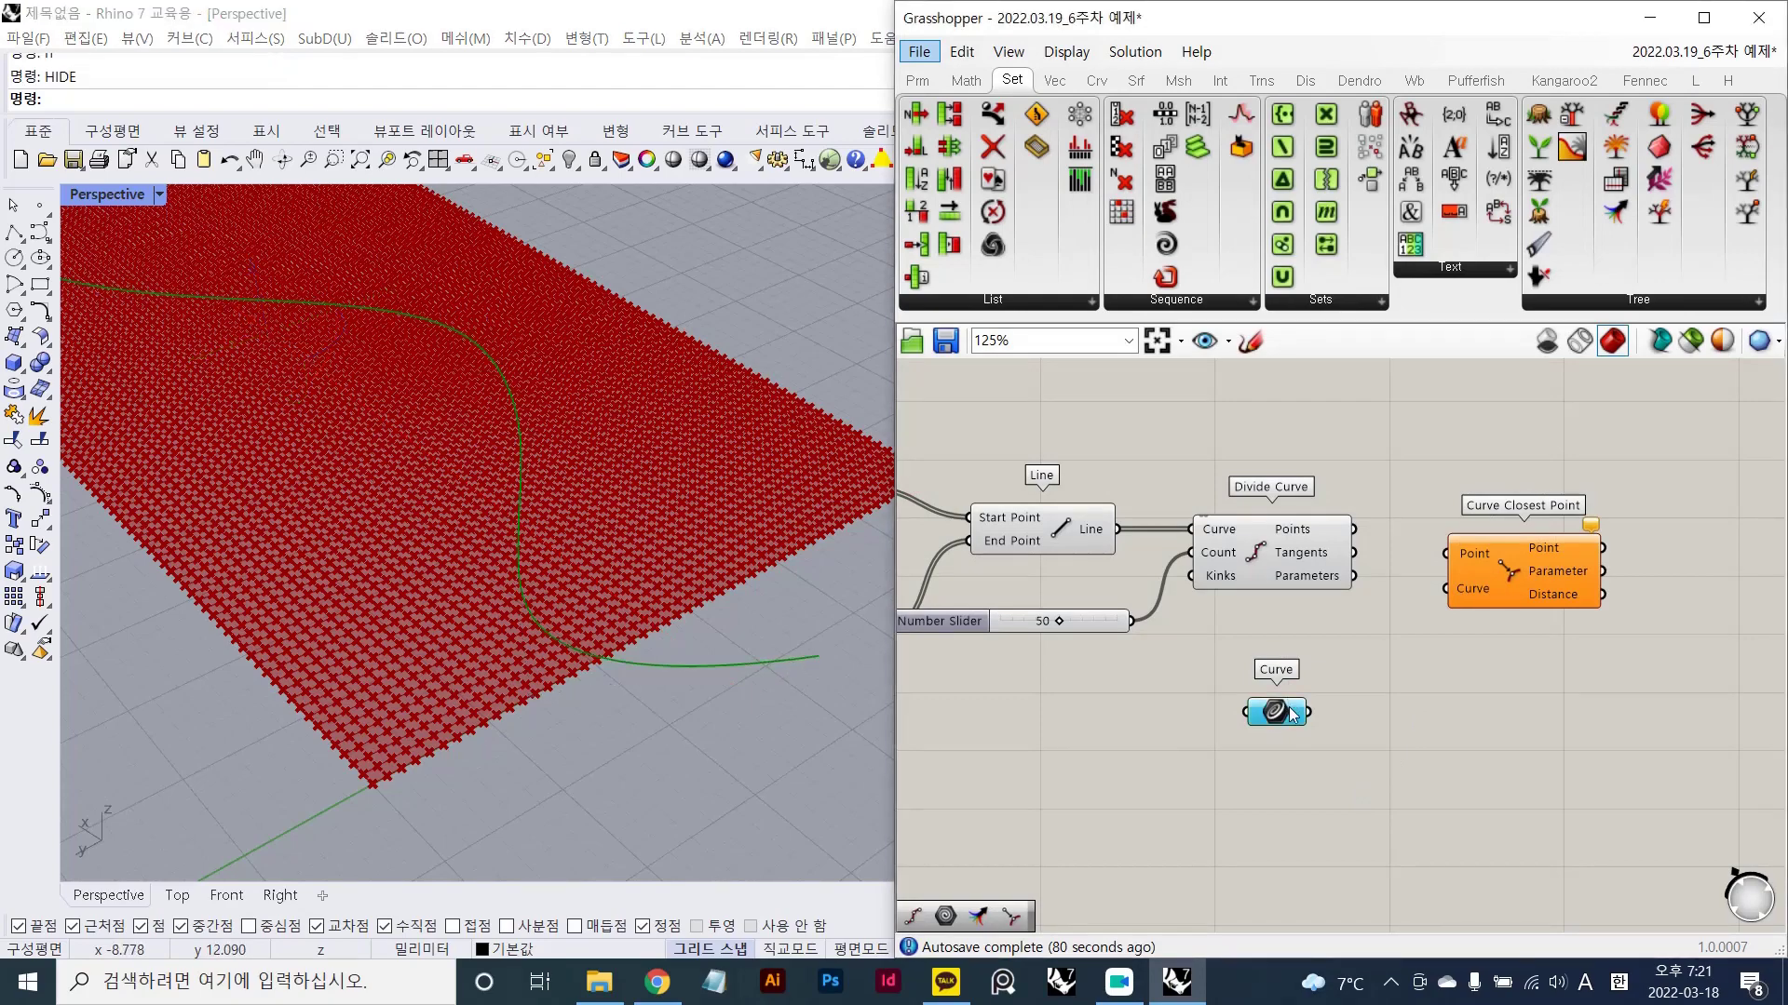
pyautogui.scroll(-5, 605, 552)
pyautogui.scroll(1, 1309, 645)
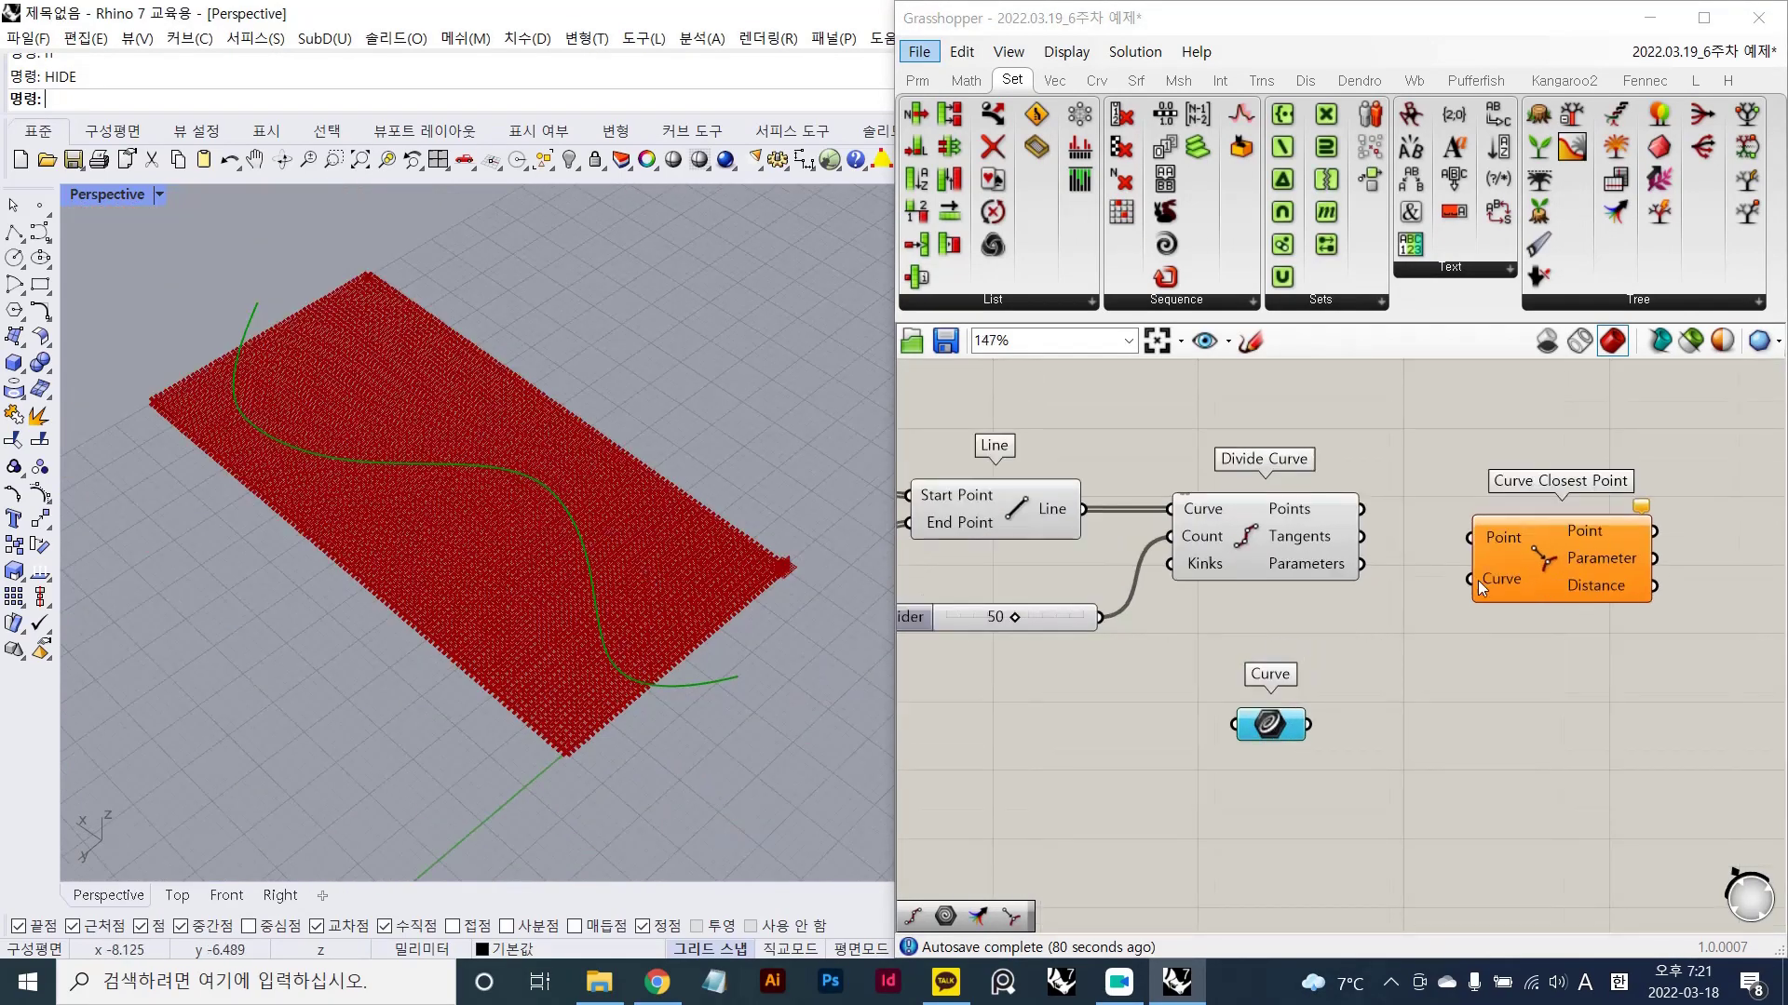
pyautogui.scroll(1, 1521, 548)
pyautogui.moveTo(1460, 587); pyautogui.dragTo(1272, 756)
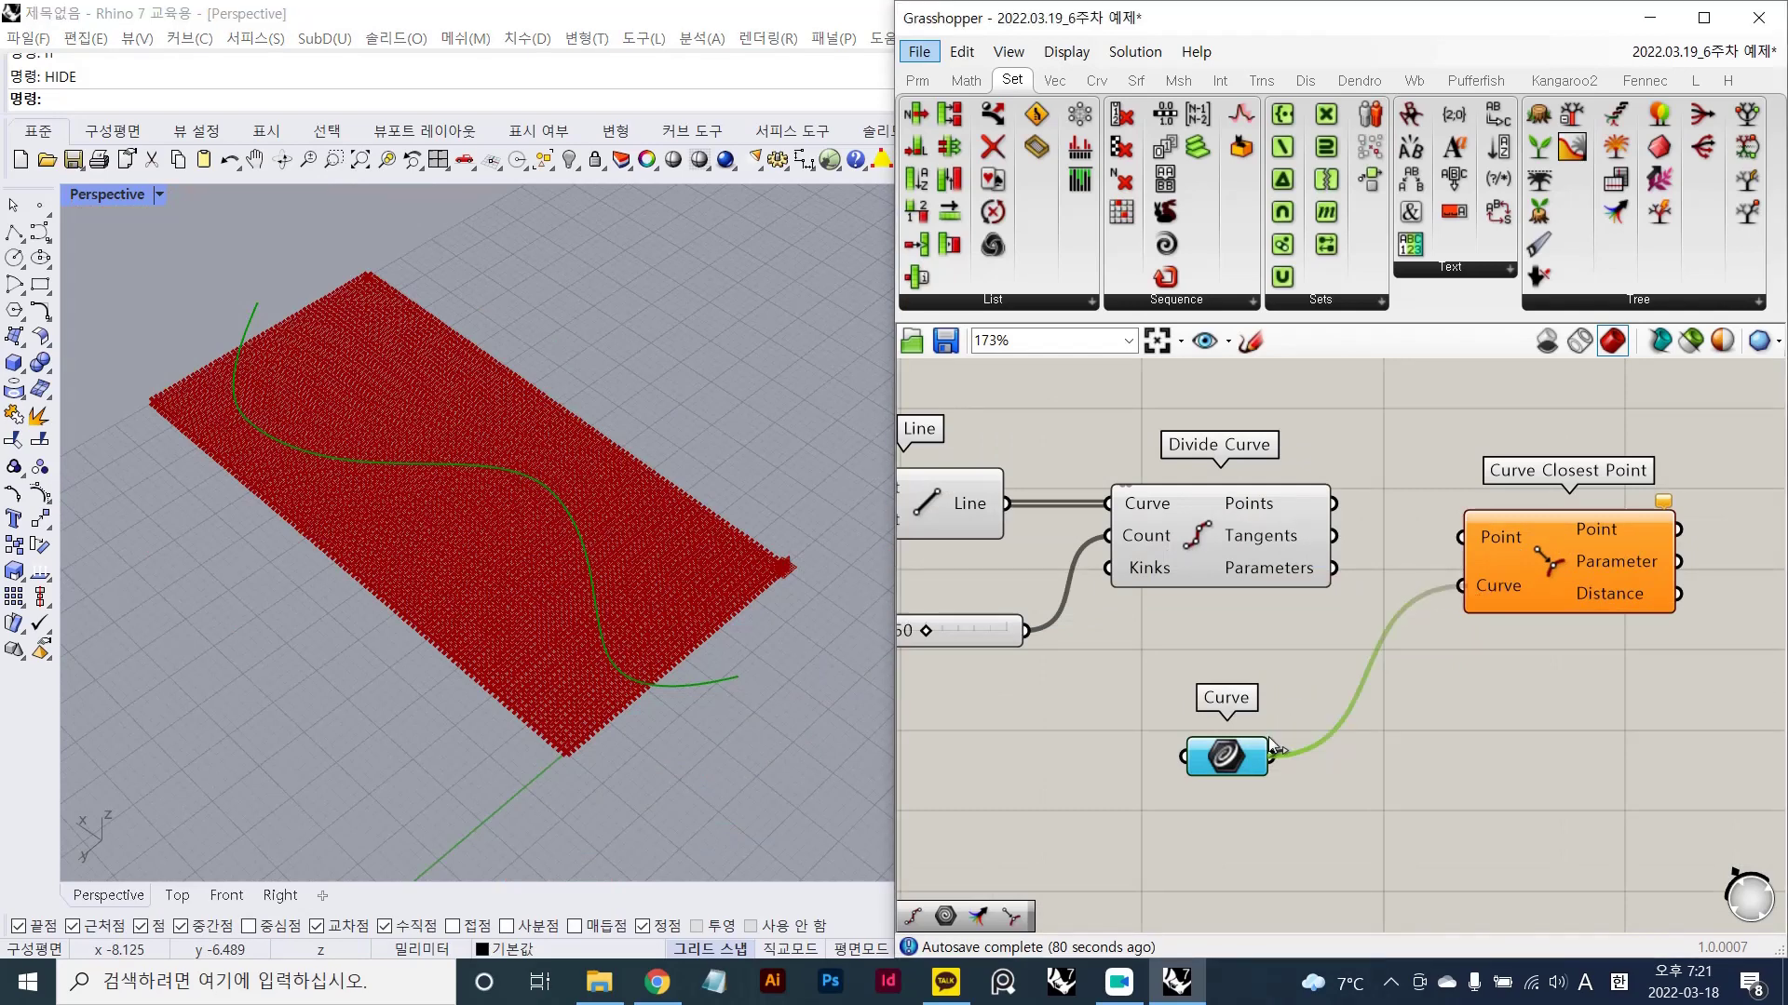
pyautogui.click(1268, 529)
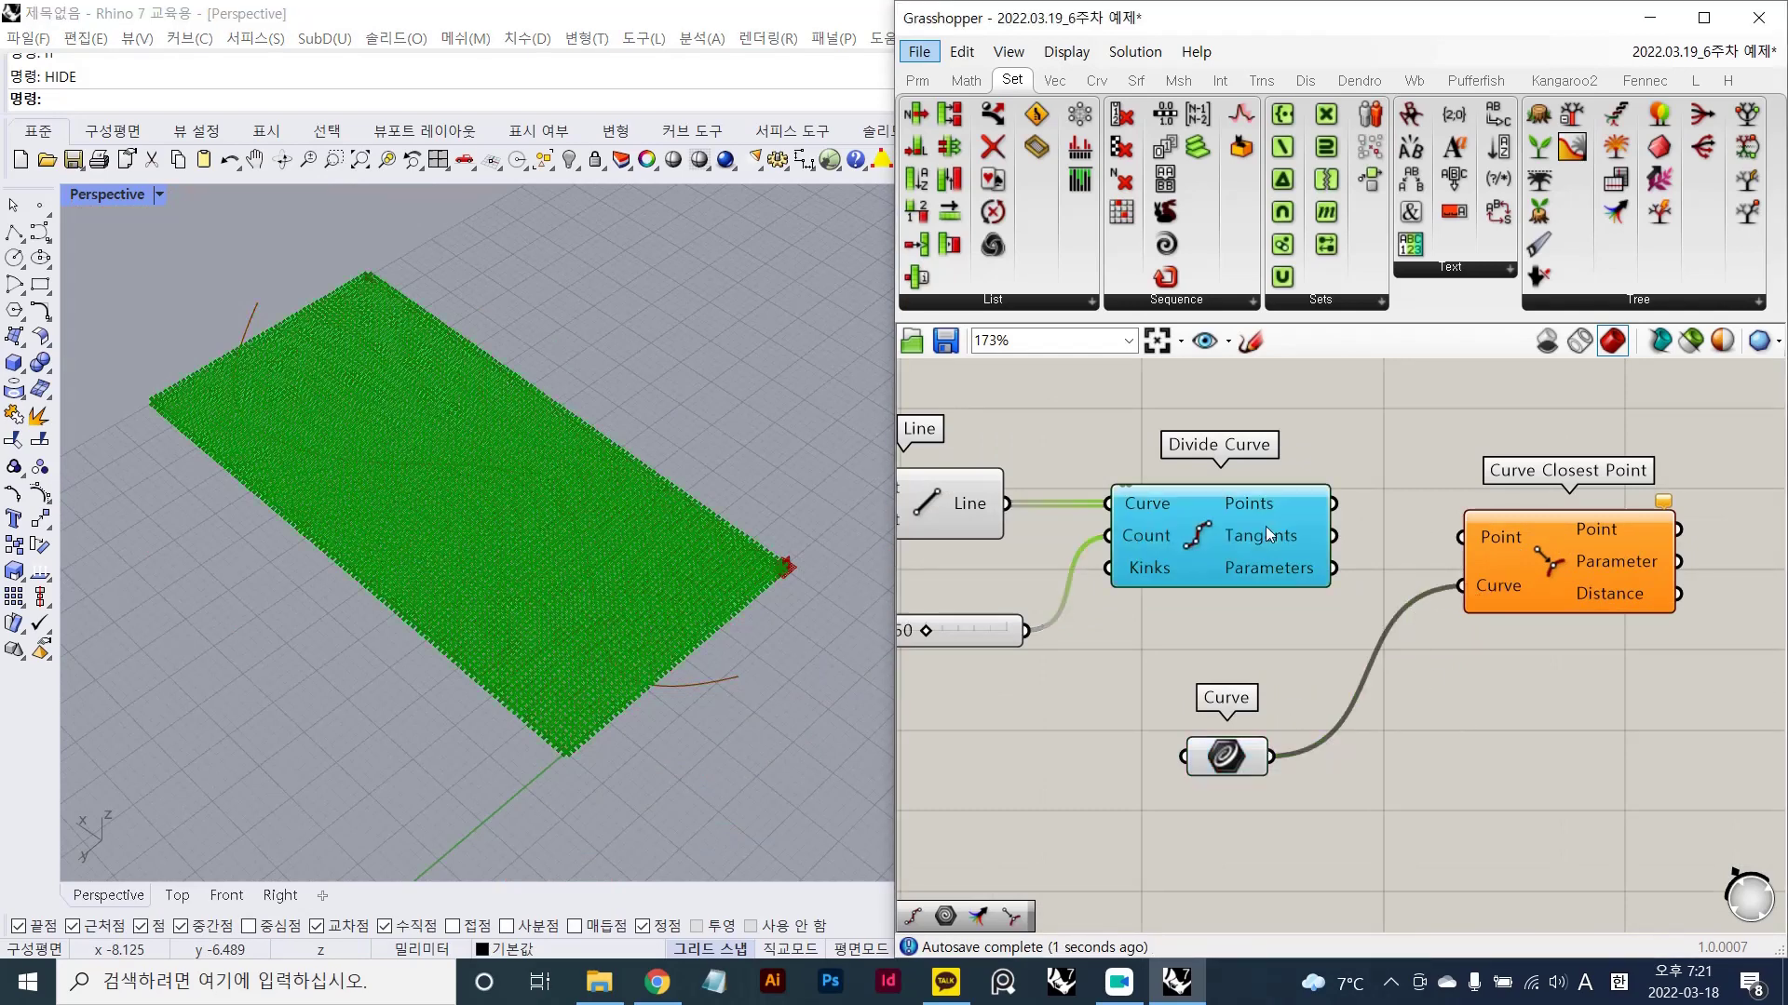
pyautogui.moveTo(1459, 534); pyautogui.dragTo(1335, 498)
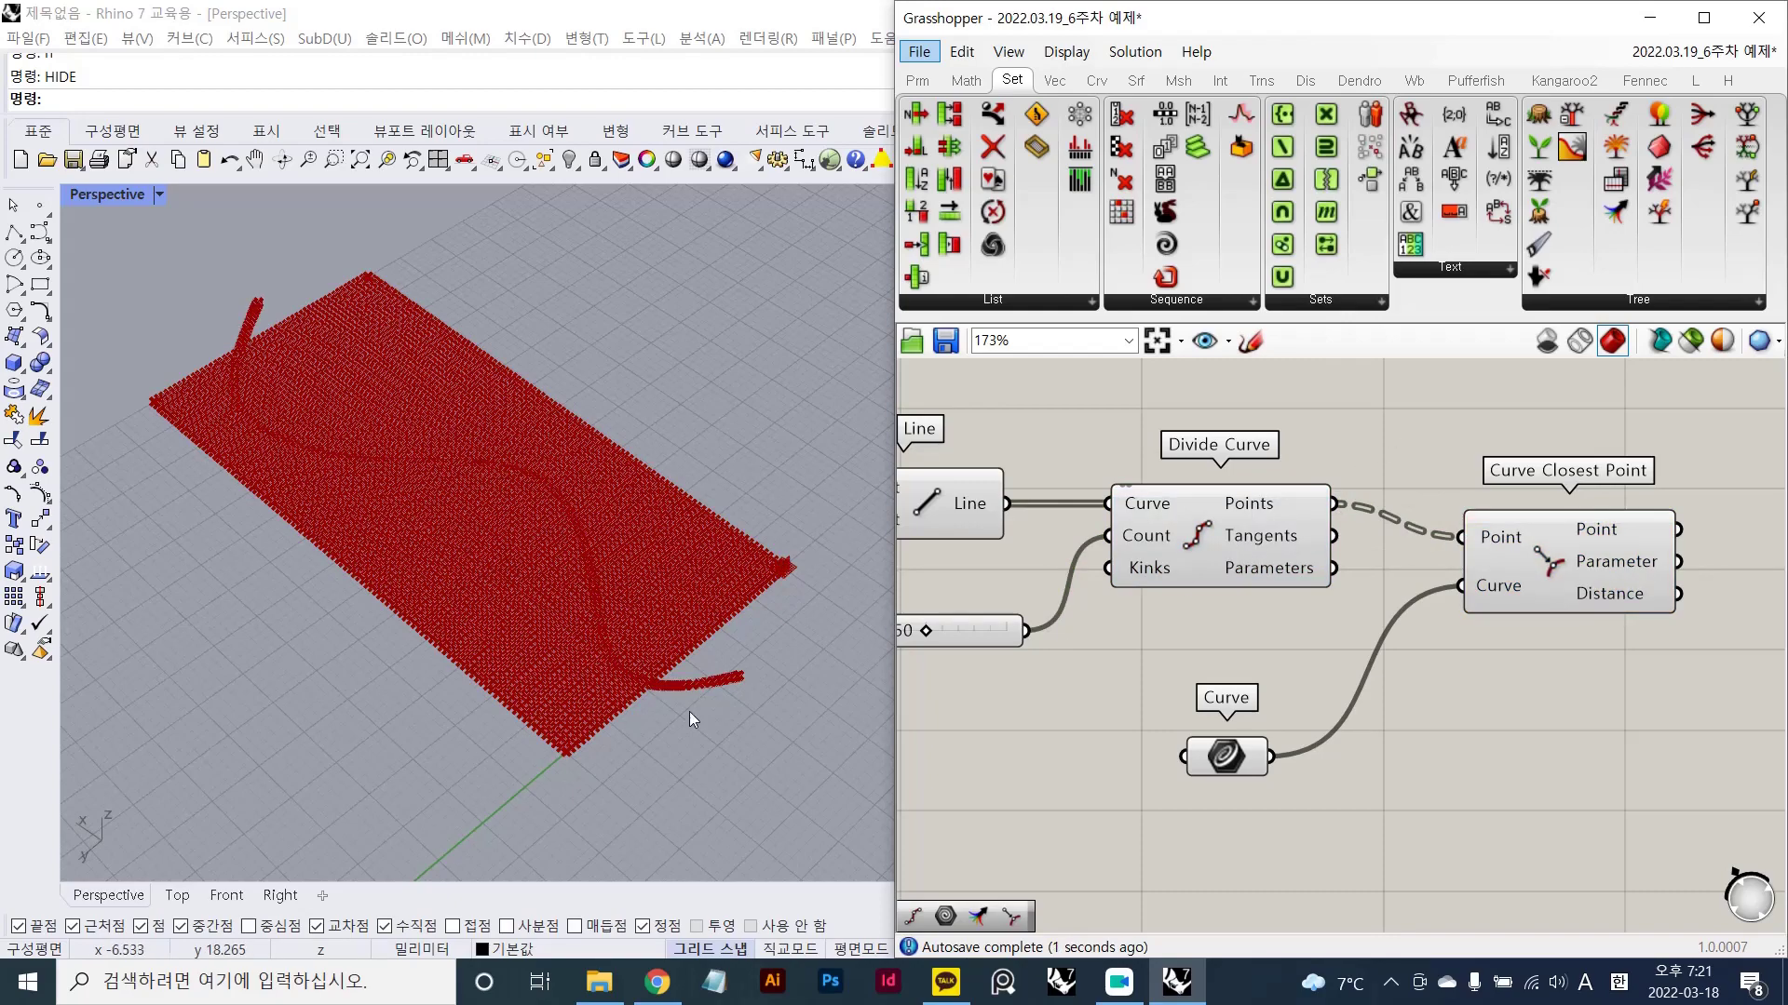
# - Turn off the Divide Curve's preview so only the closest points on the wavy curve are displayed over the lines
pyautogui.scroll(5, 689, 711)
pyautogui.scroll(-5, 700, 663)
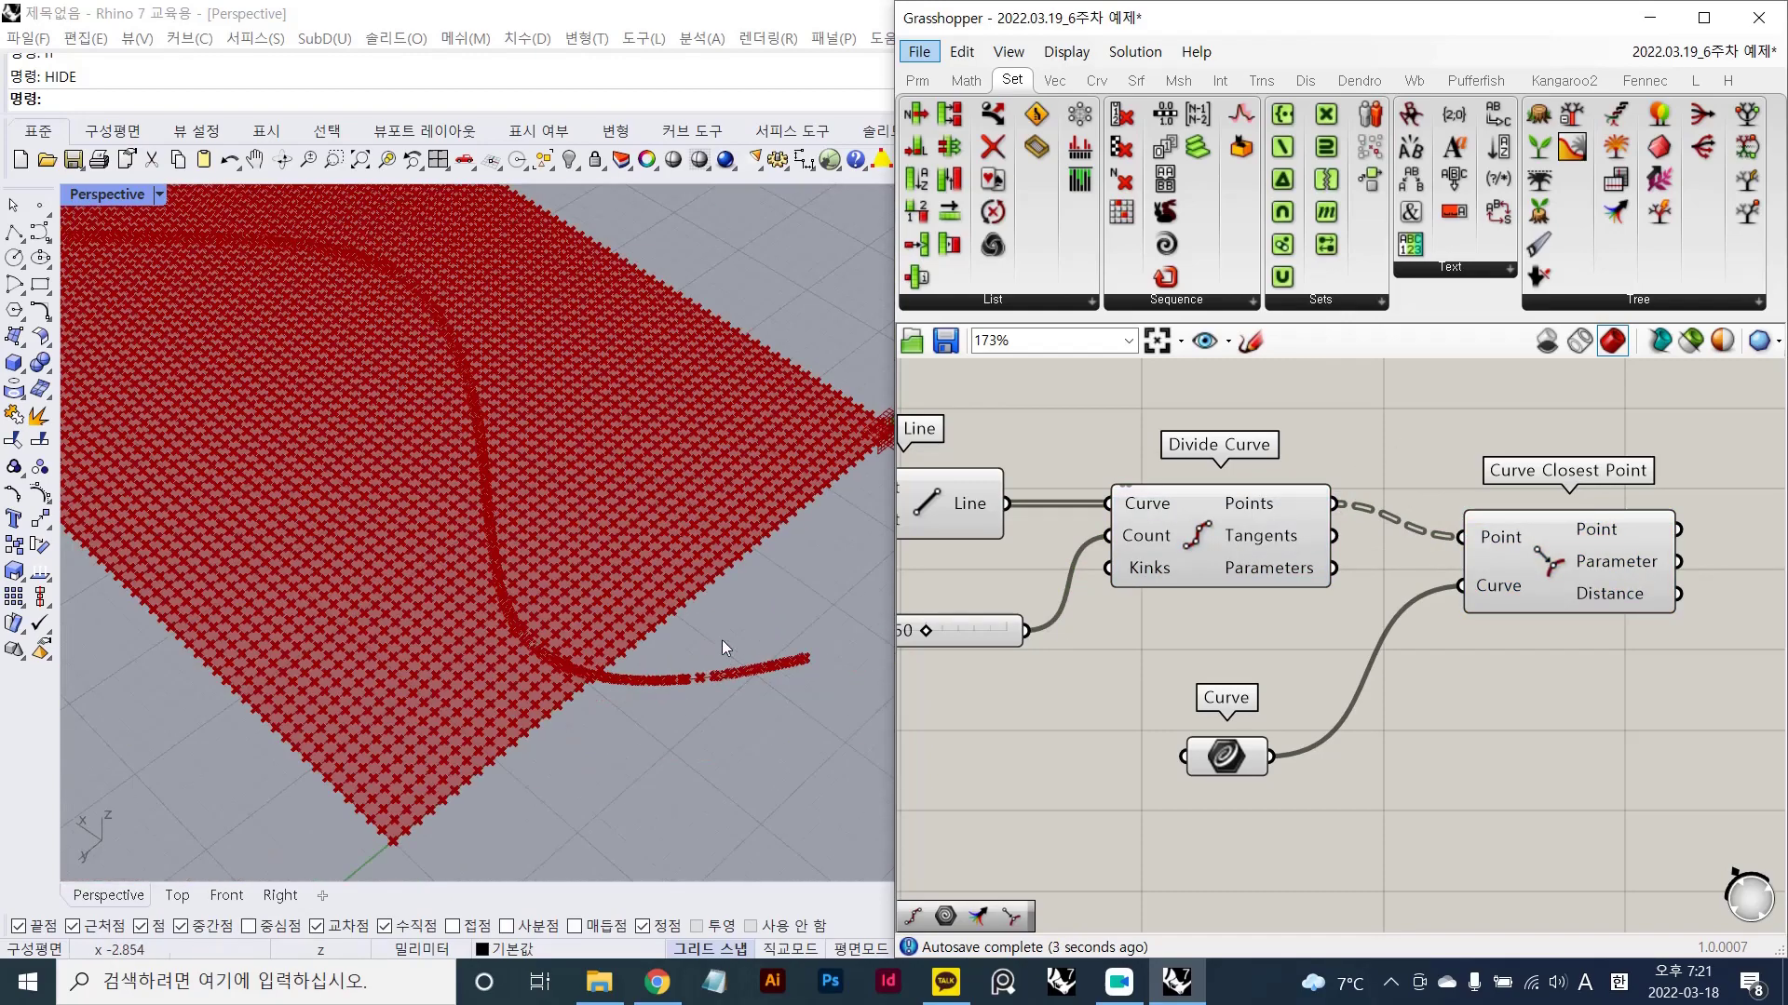
pyautogui.click(1214, 549)
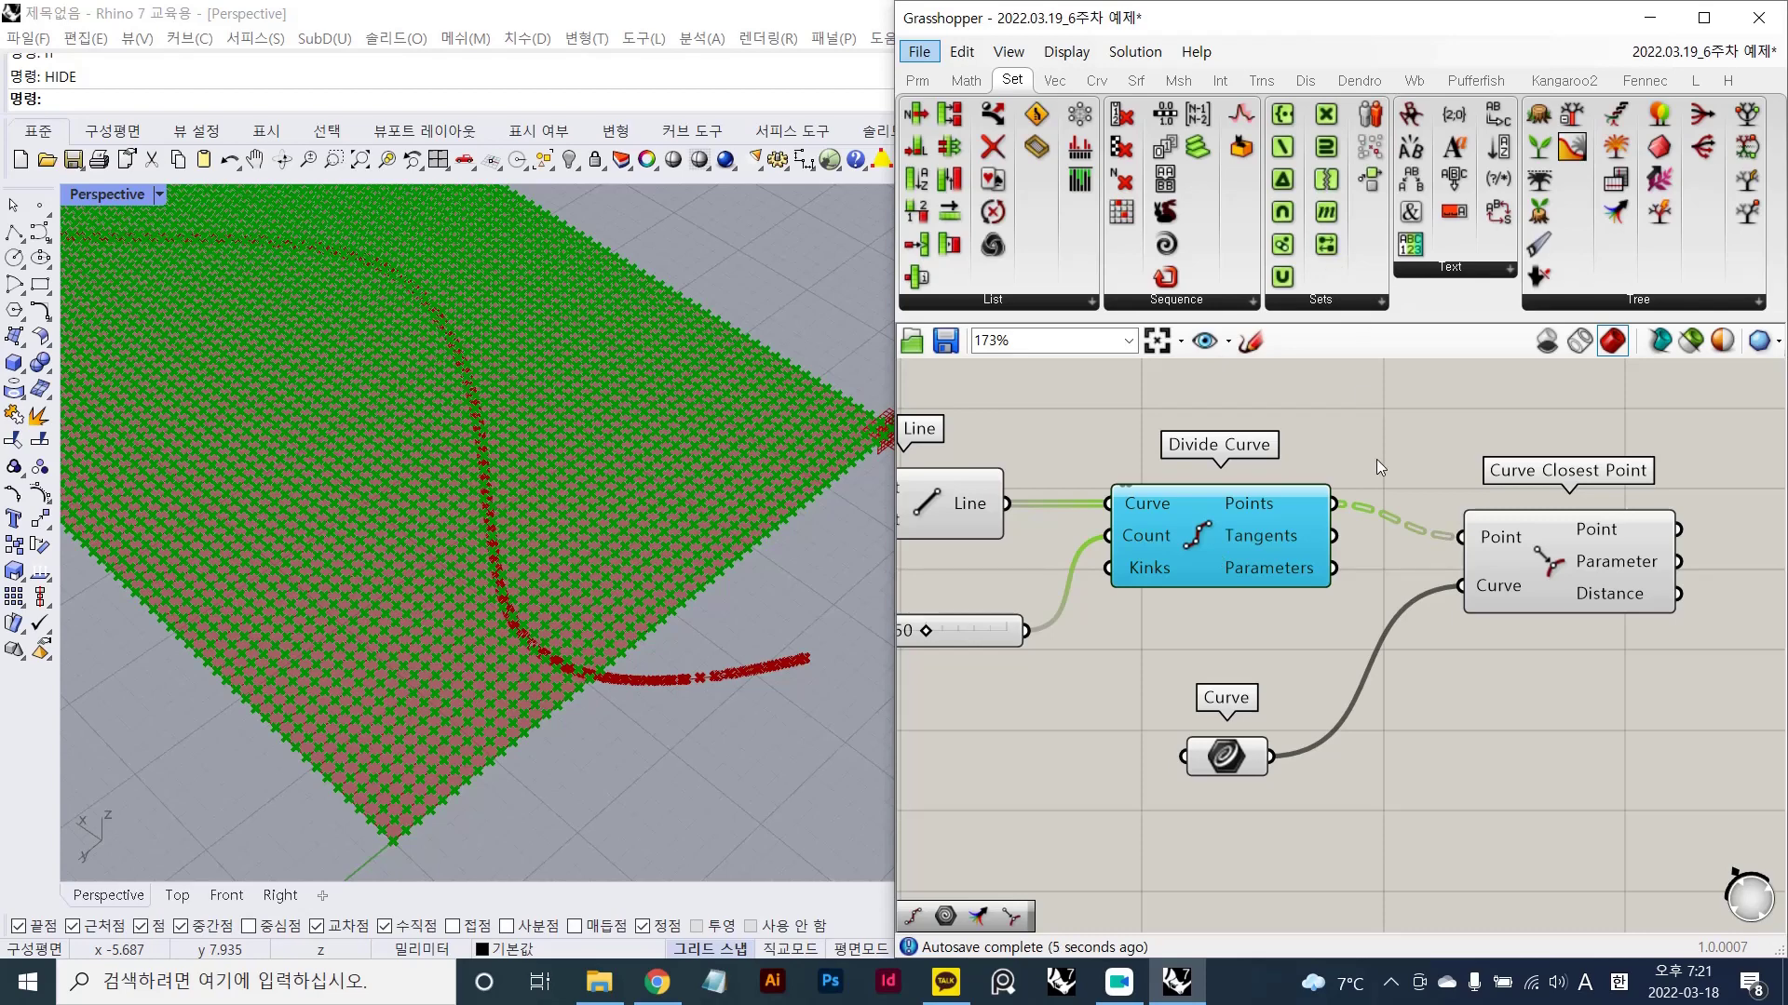
pyautogui.click(1531, 694)
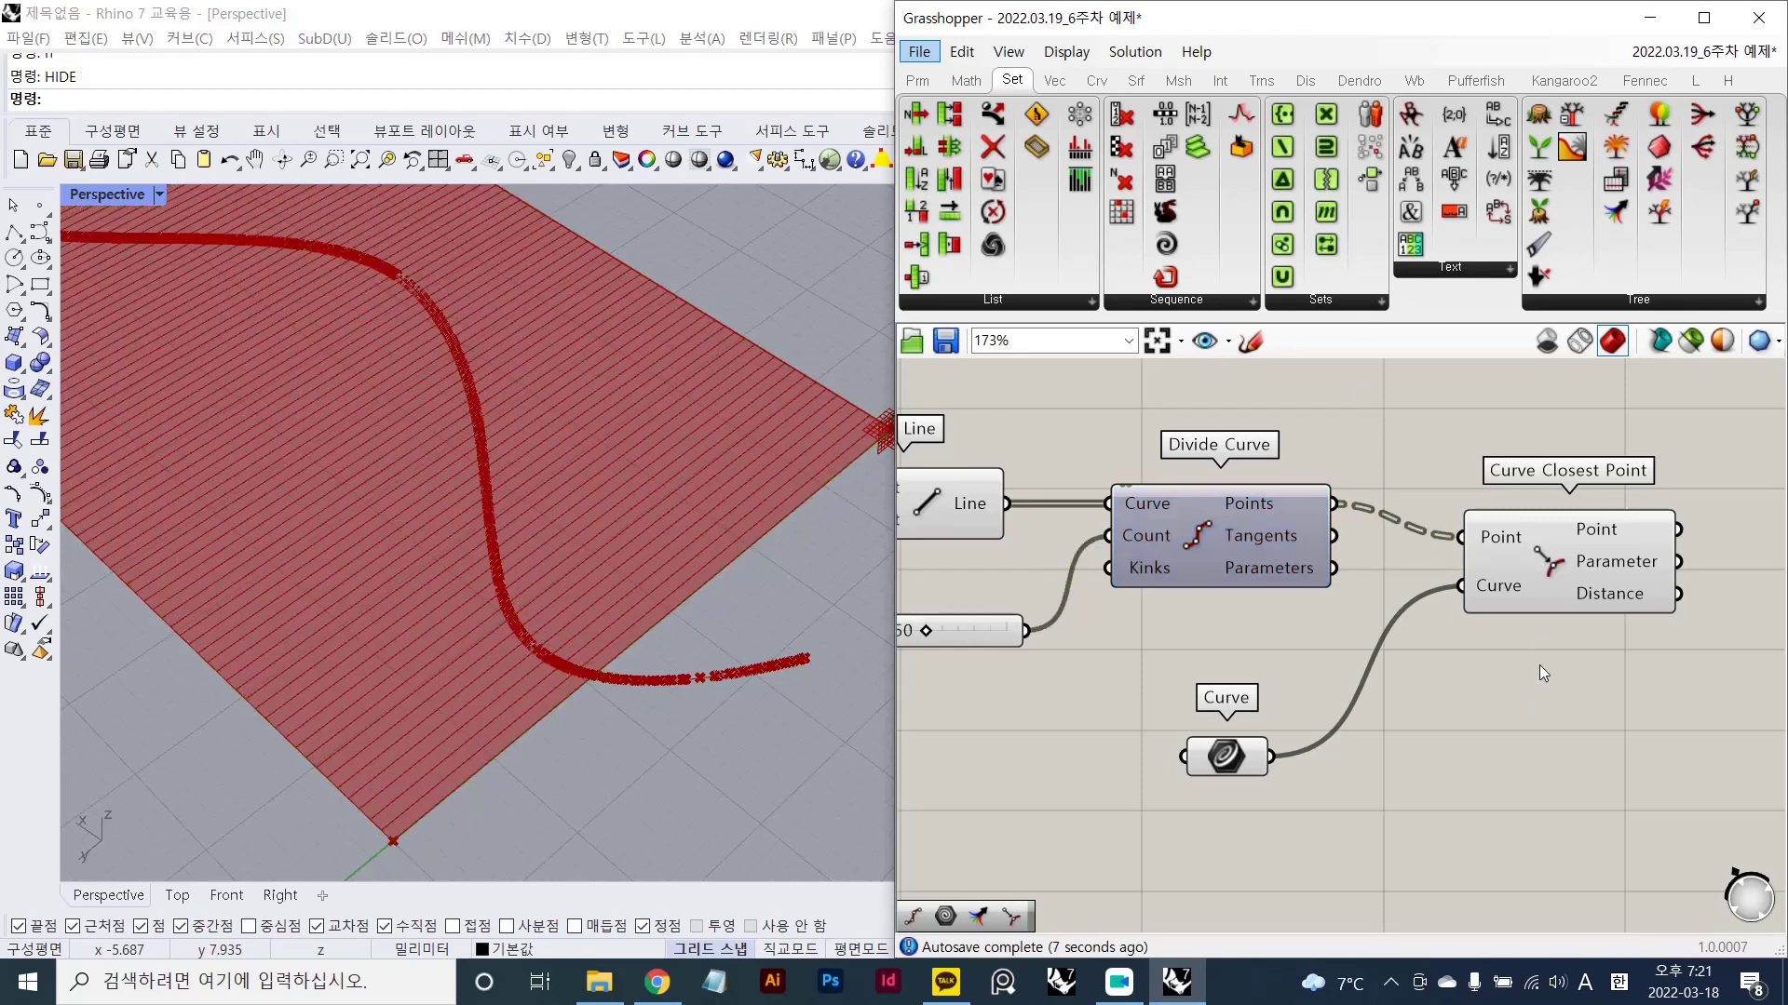
# - Add a Panel and connect Curve Closest Point's Distance output to it
pyautogui.moveTo(1577, 601); pyautogui.dragTo(1305, 648, button='right')
pyautogui.doubleClick(1463, 666)
pyautogui.write('panel')
pyautogui.press('Return')
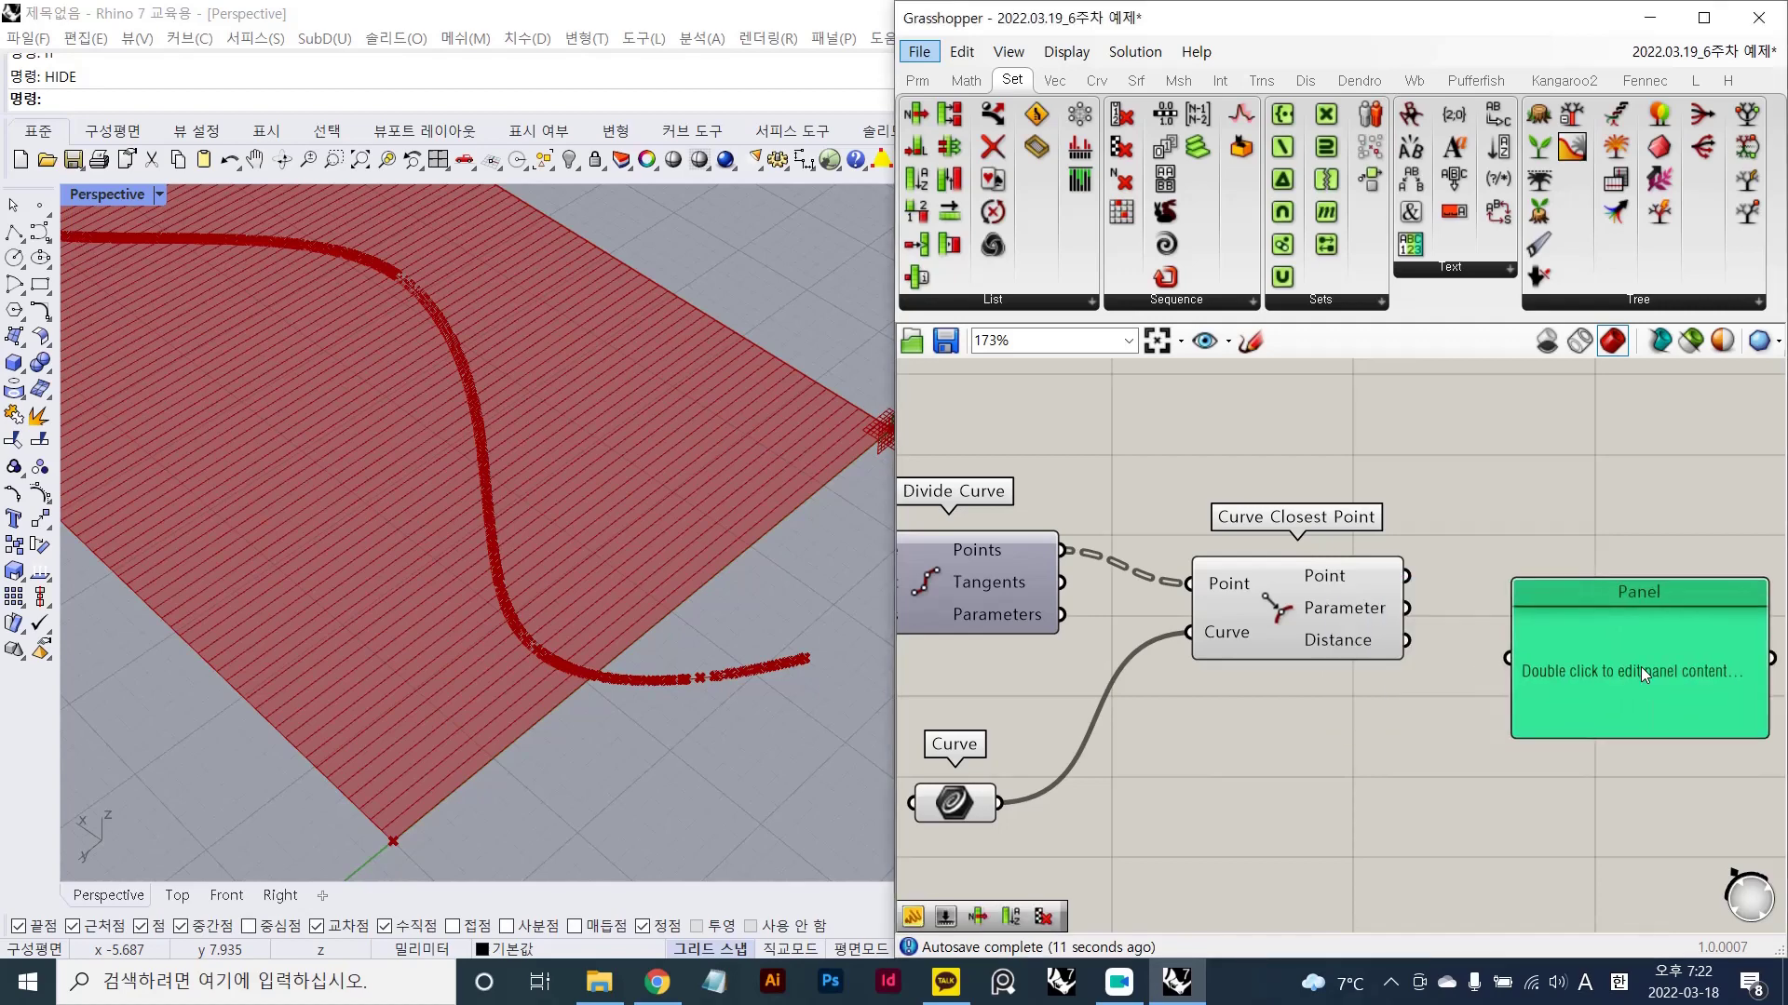
pyautogui.scroll(2, 1467, 653)
pyautogui.moveTo(1513, 682); pyautogui.dragTo(1333, 745)
pyautogui.scroll(-3, 1437, 661)
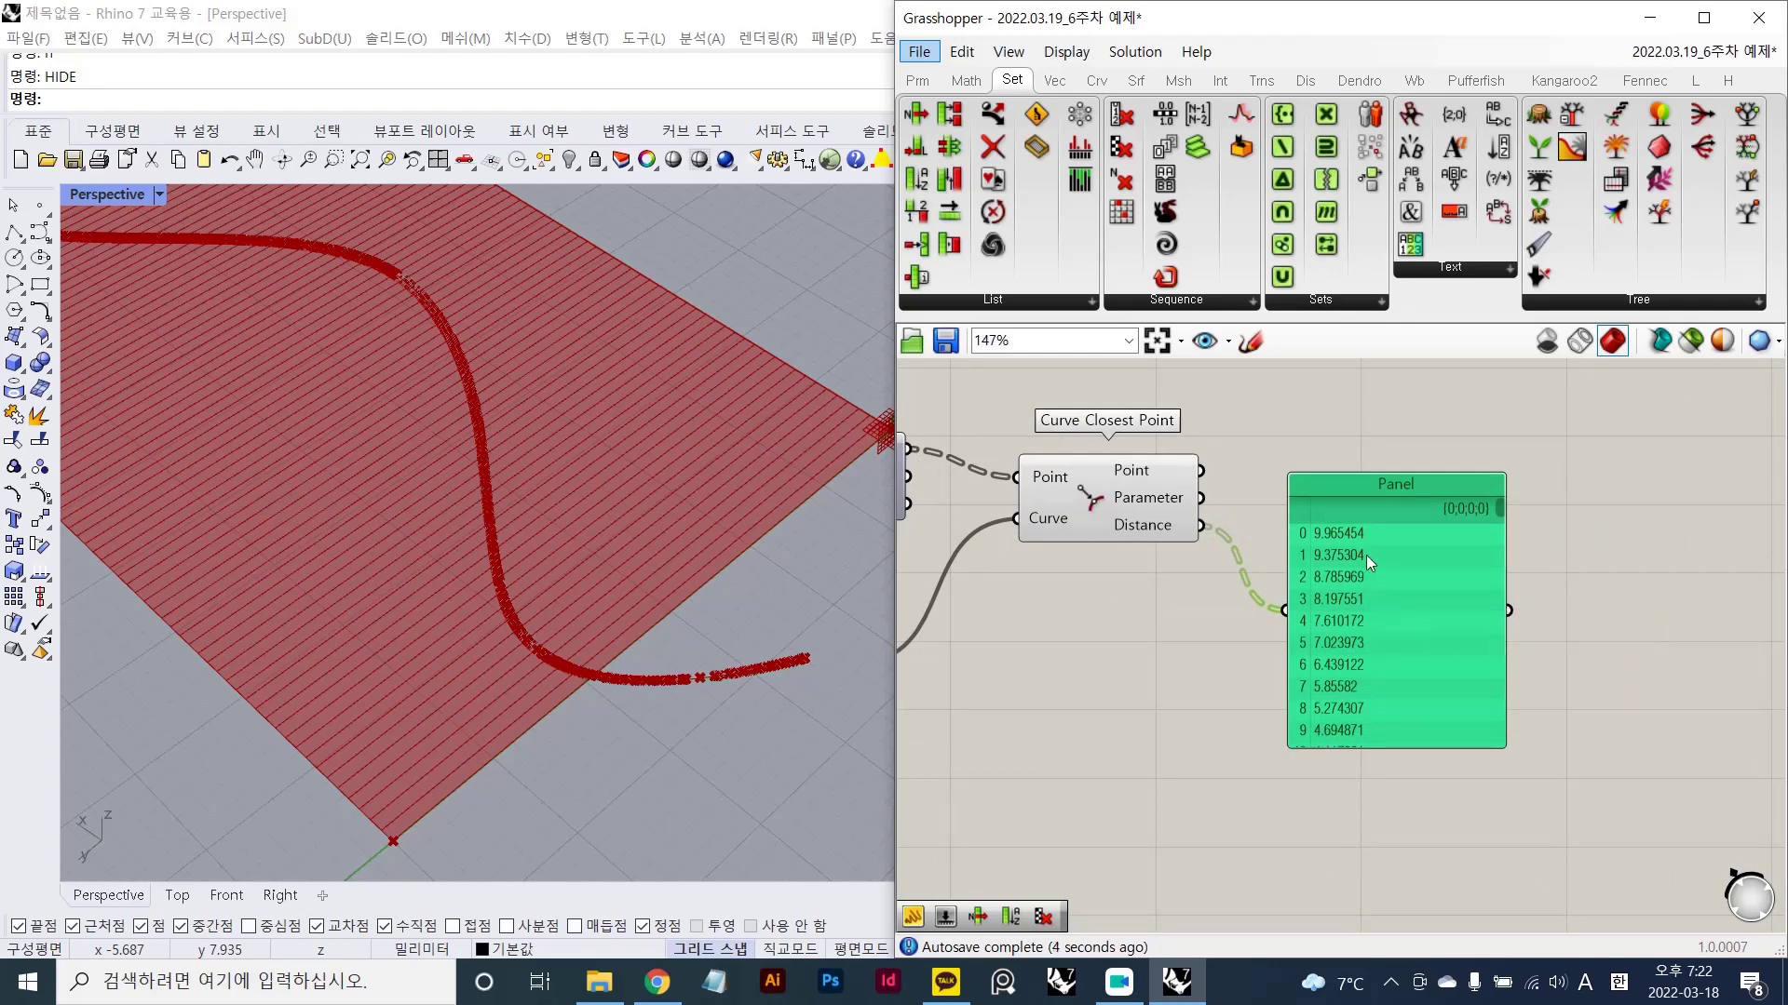
# - Turn off the Curve Closest Point preview and turn the Divide Curve preview back on to display the full point grid
pyautogui.scroll(-1, 1360, 571)
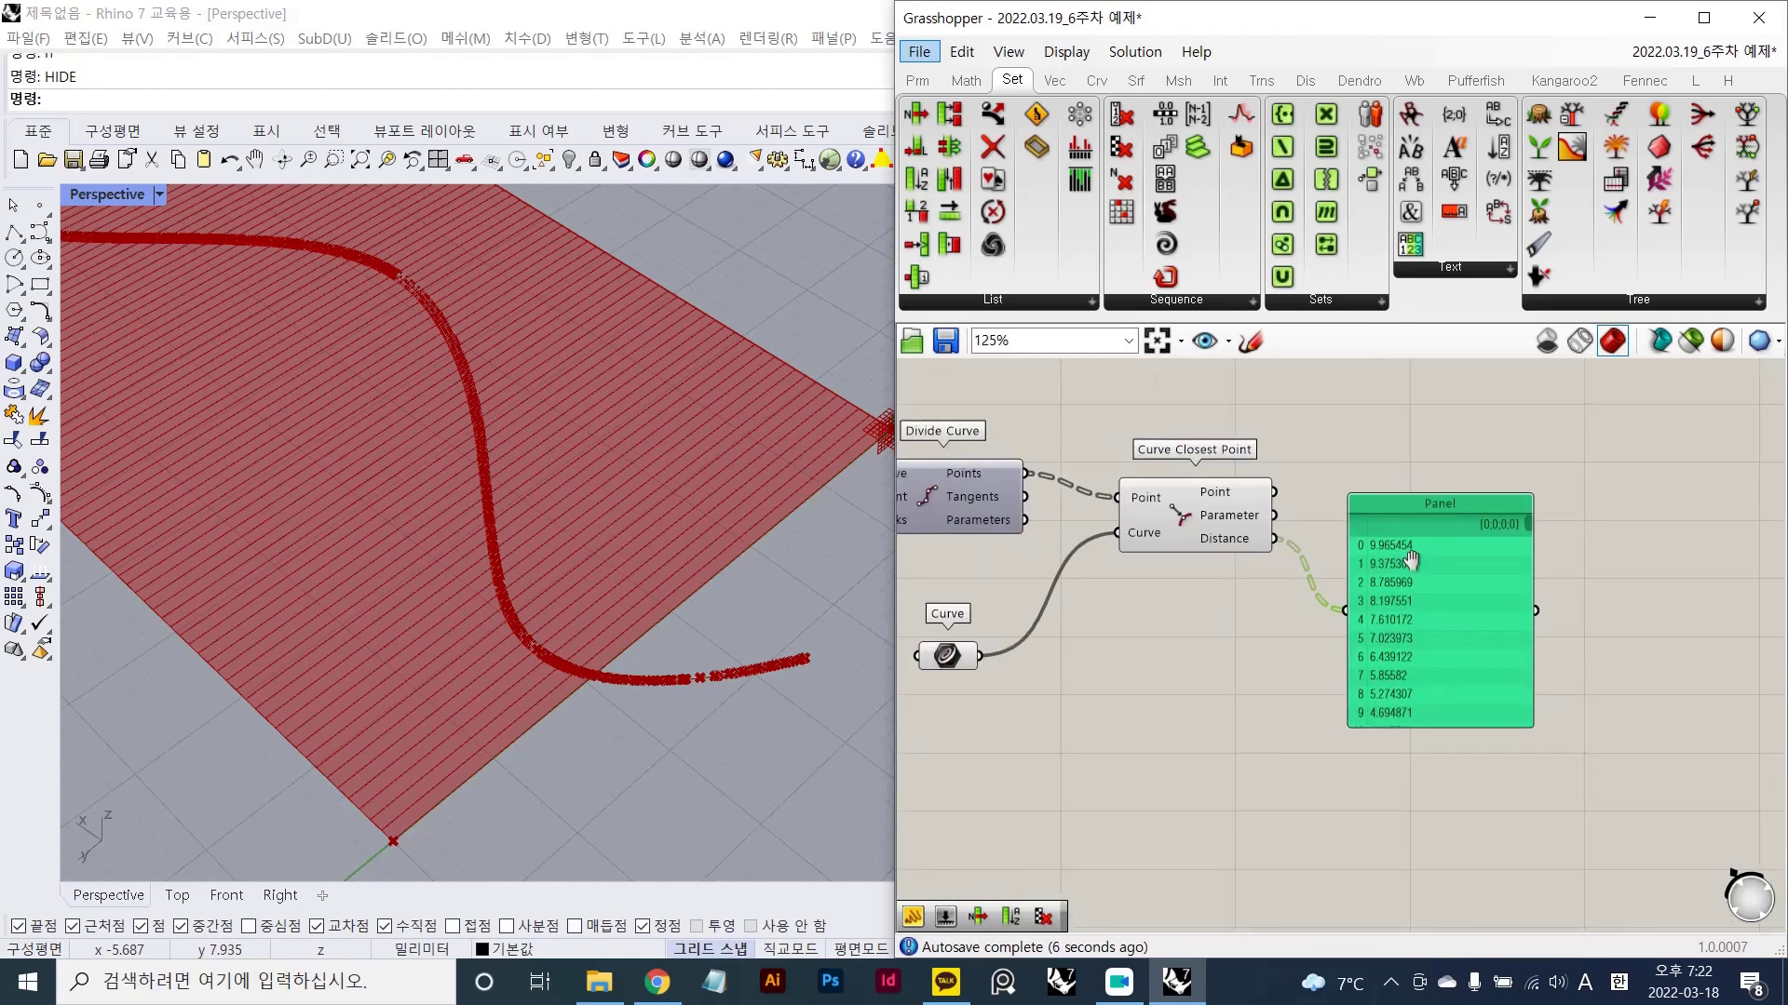
pyautogui.scroll(-3, 577, 521)
pyautogui.moveTo(575, 489); pyautogui.dragTo(650, 561, button='right')
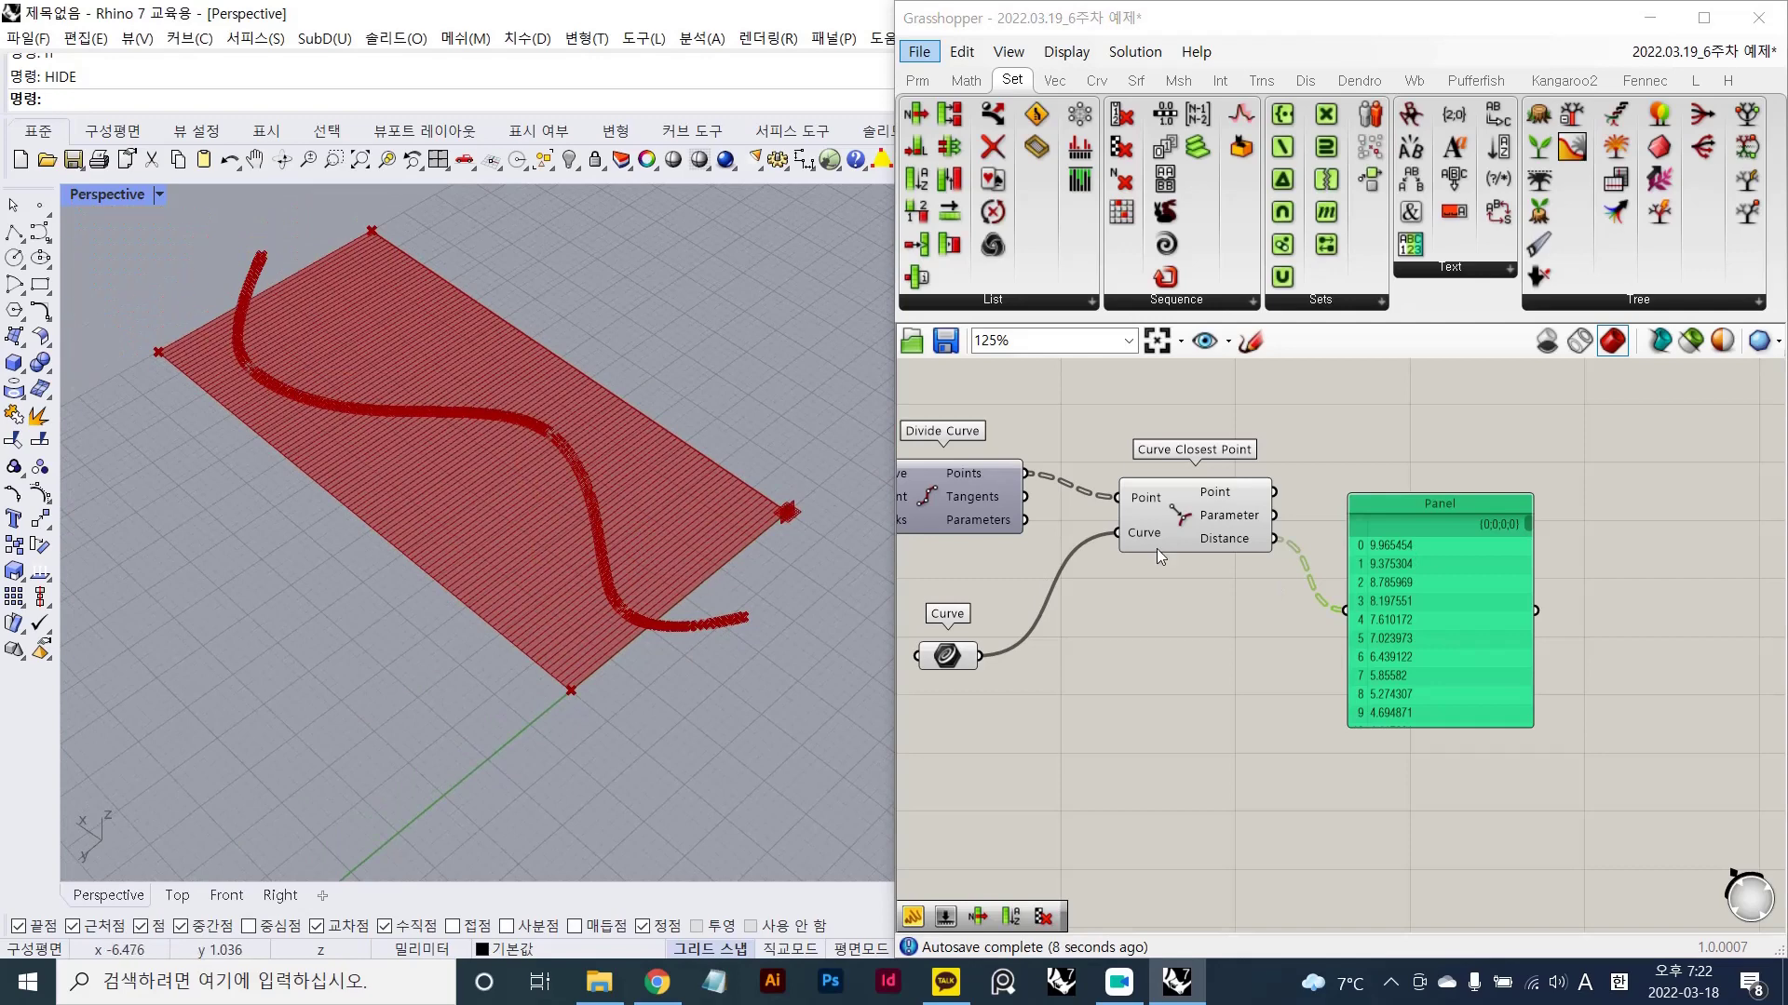
pyautogui.click(1193, 532)
pyautogui.hotkey('ctrl', 'q')
pyautogui.click(976, 510)
pyautogui.hotkey('ctrl', 'q')
pyautogui.click(994, 559)
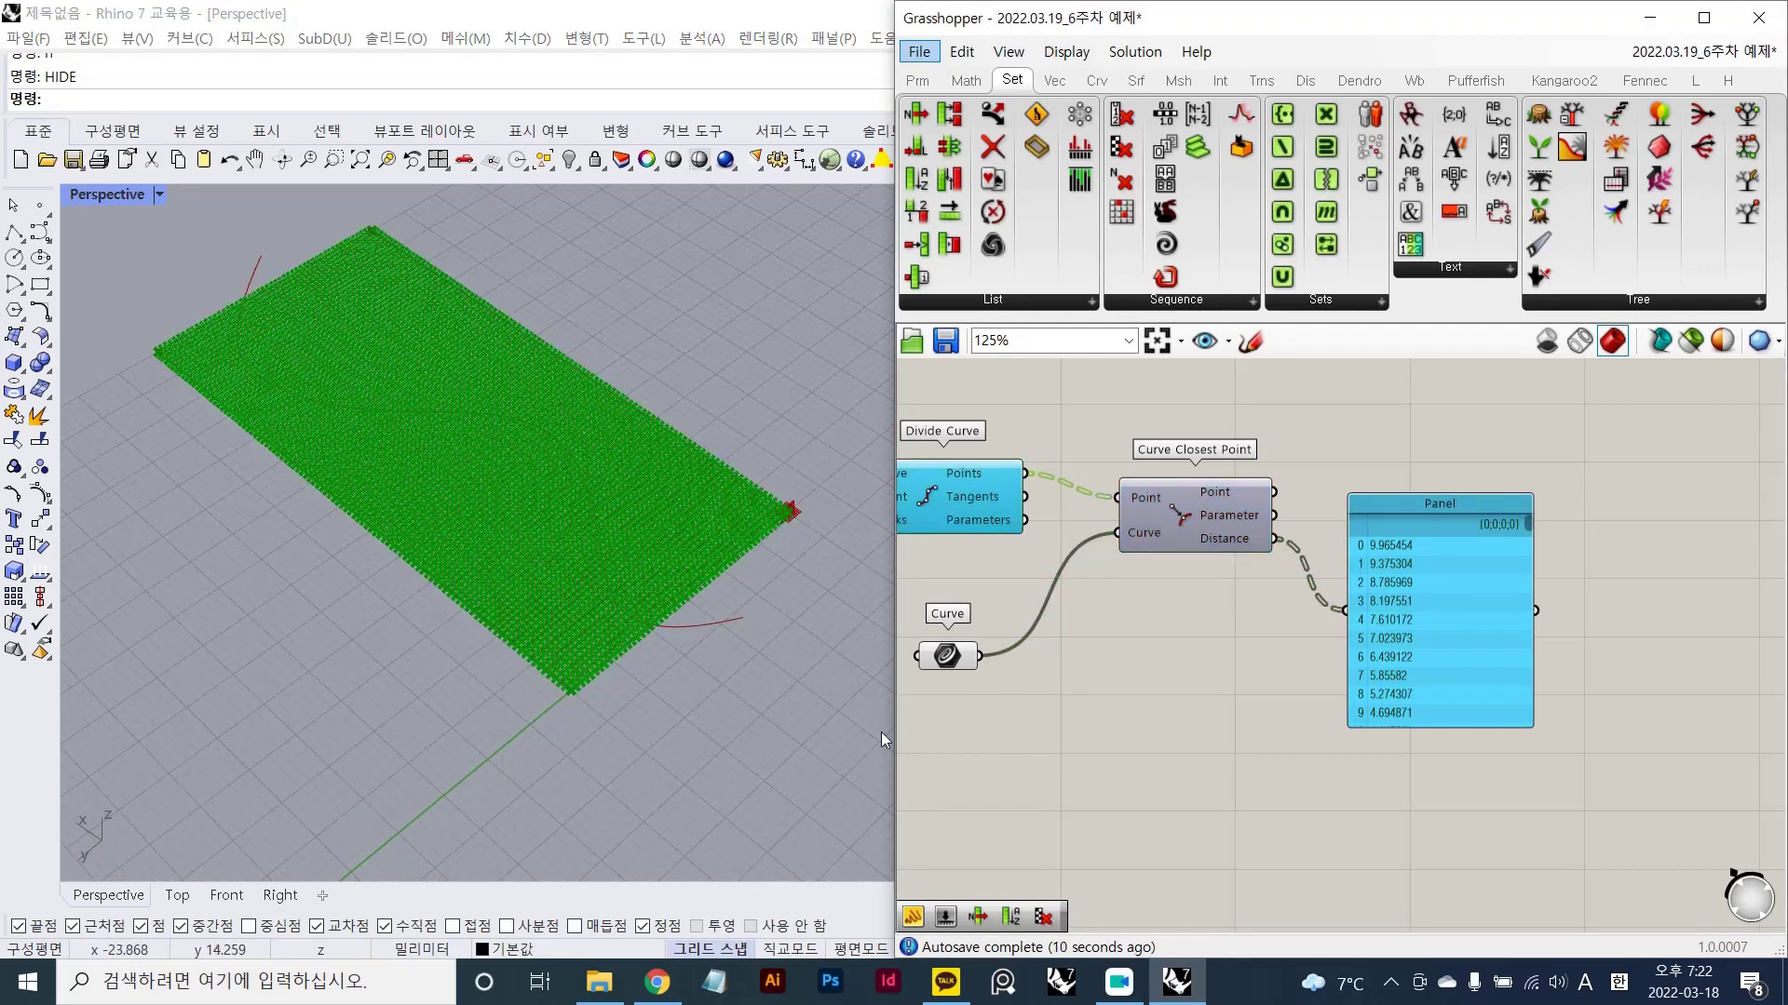
# - Capture the viewport with the point grid in a screenshot overlay, then trace the guide curve and annotate the nearest grid corner freehand
pyautogui.scroll(4, 651, 568)
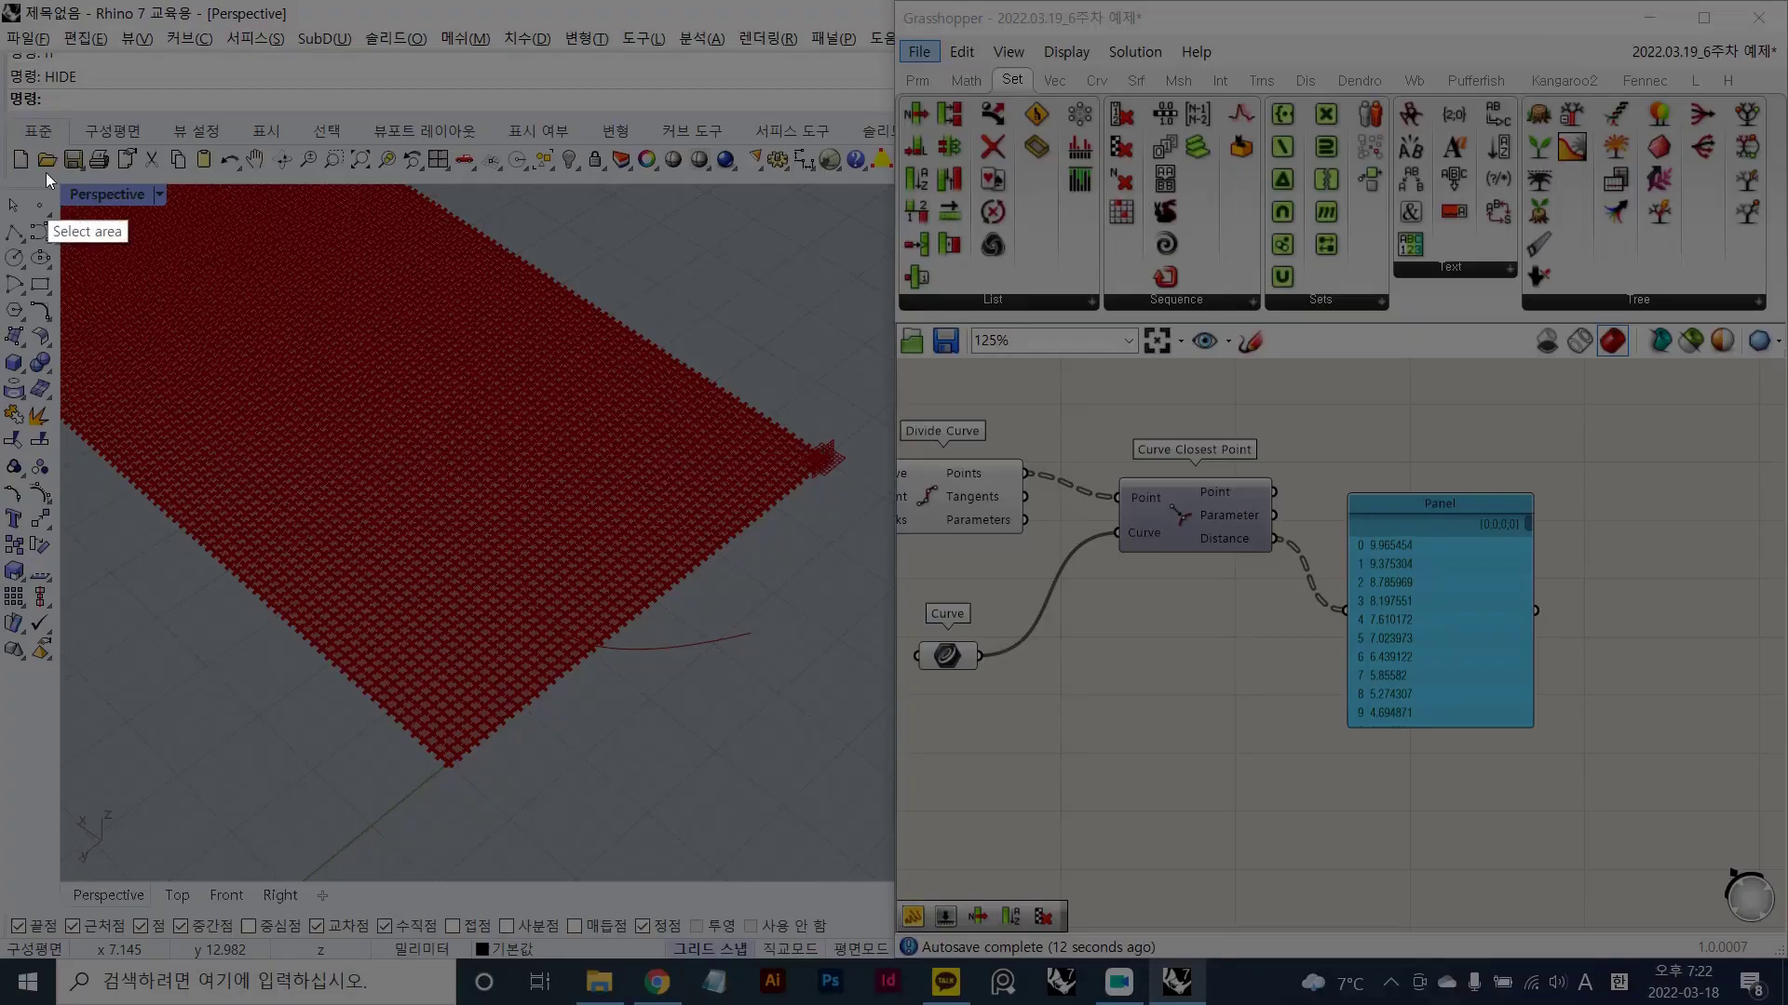
pyautogui.moveTo(16, 120)
pyautogui.mouseDown()
pyautogui.moveTo(1219, 952)
pyautogui.moveTo(1287, 938)
pyautogui.mouseUp()
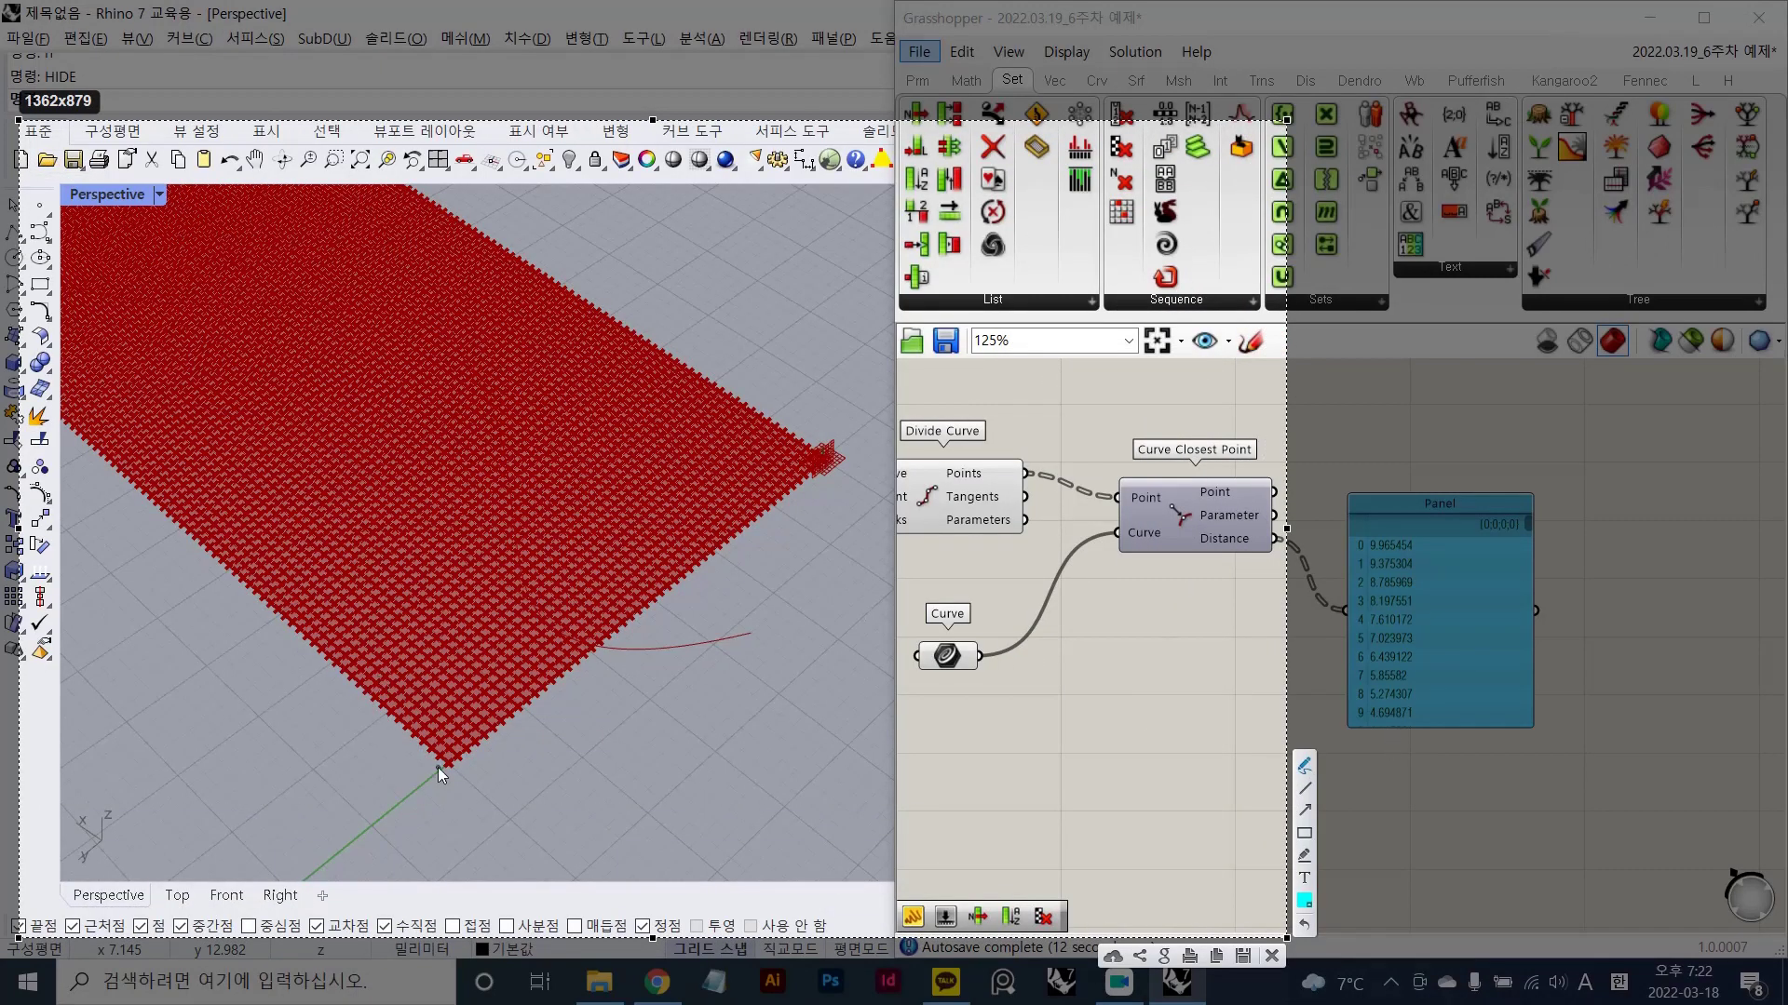
pyautogui.moveTo(480, 766)
pyautogui.mouseDown()
pyautogui.moveTo(486, 806)
pyautogui.moveTo(512, 741)
pyautogui.moveTo(486, 761)
pyautogui.moveTo(533, 819)
pyautogui.mouseUp()
pyautogui.click(504, 780)
pyautogui.moveTo(667, 648)
pyautogui.mouseDown()
pyautogui.moveTo(518, 577)
pyautogui.moveTo(512, 505)
pyautogui.mouseUp()
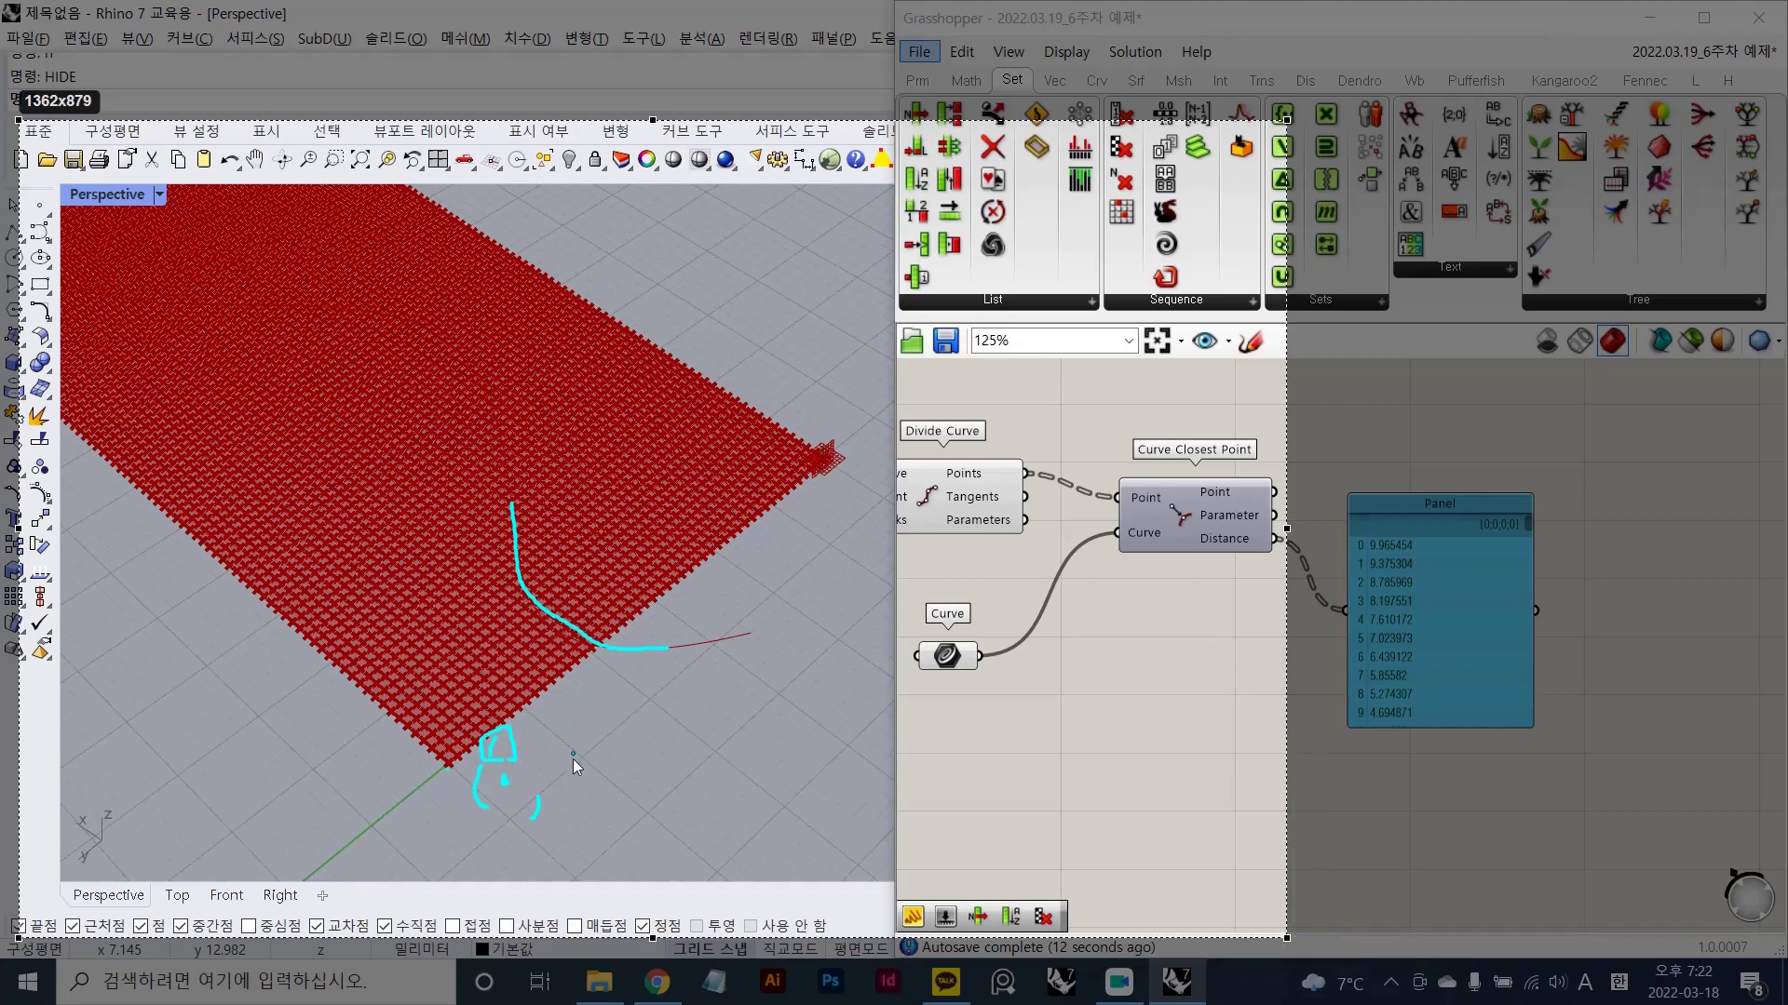
pyautogui.click(605, 798)
pyautogui.moveTo(561, 720)
pyautogui.mouseDown()
pyautogui.moveTo(597, 810)
pyautogui.moveTo(605, 728)
pyautogui.moveTo(663, 826)
pyautogui.mouseUp()
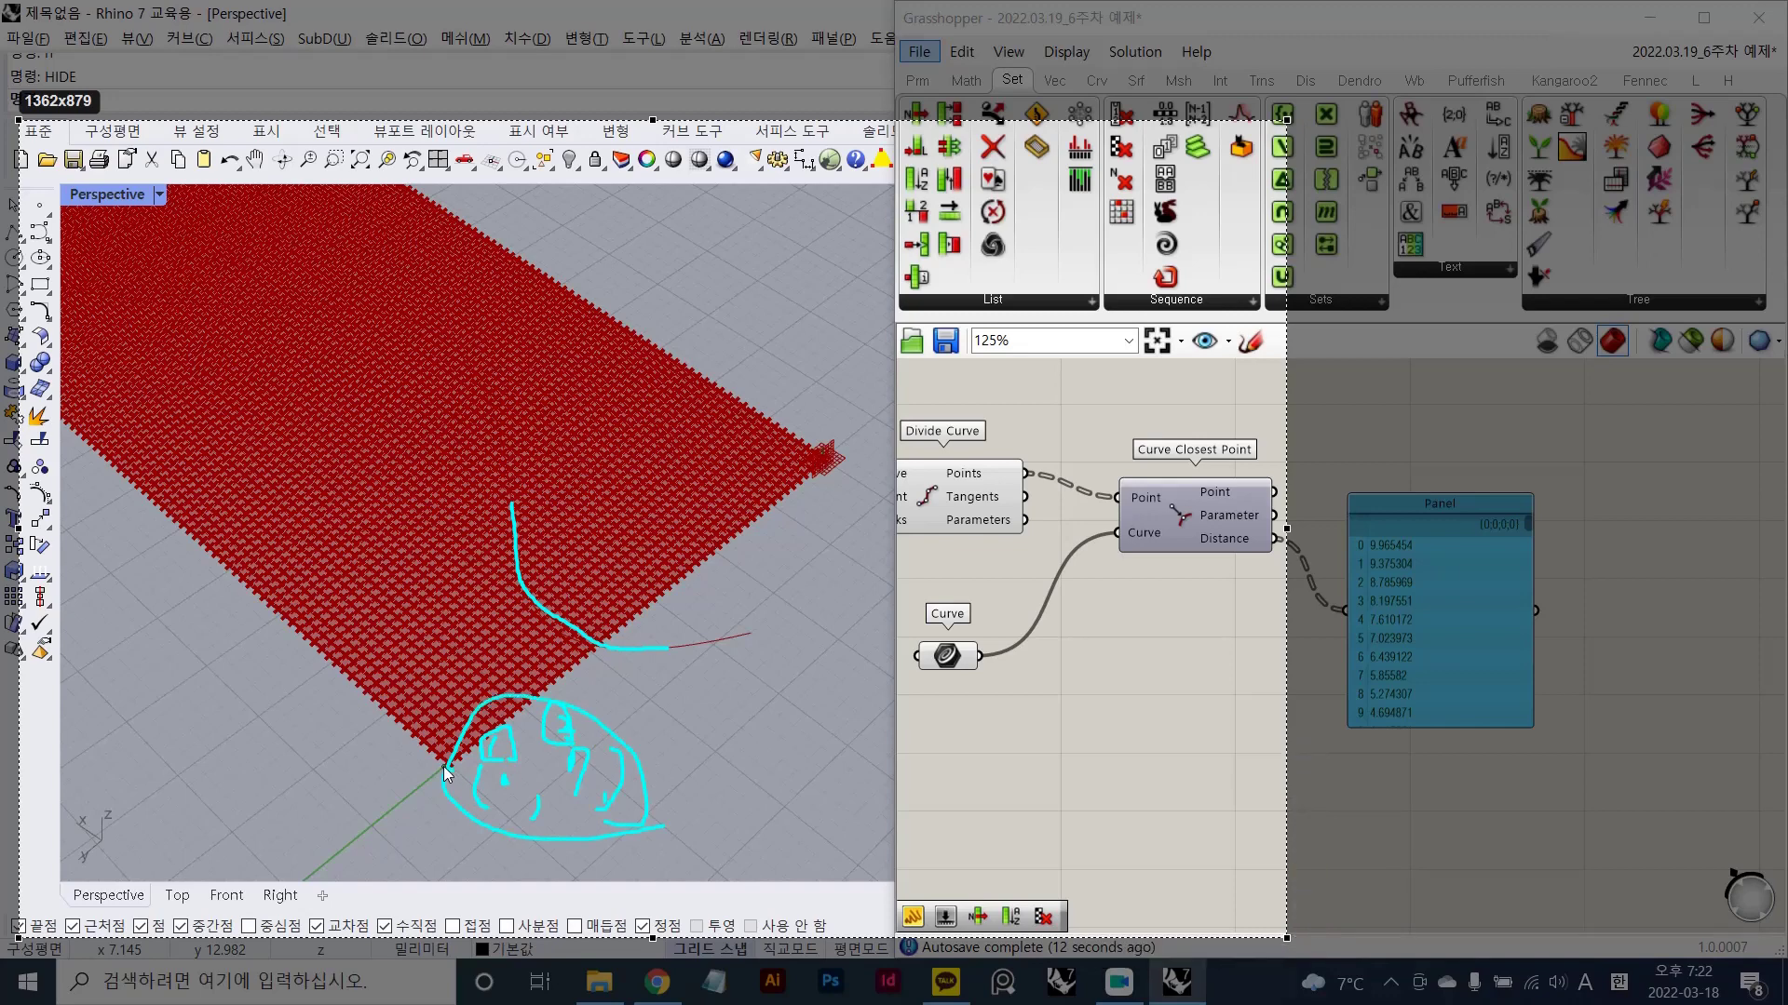
# - Mark sample grid points and an upward arrow on the captured viewport image, and close the capture overlay
pyautogui.moveTo(652, 598); pyautogui.dragTo(653, 592)
pyautogui.click(674, 488)
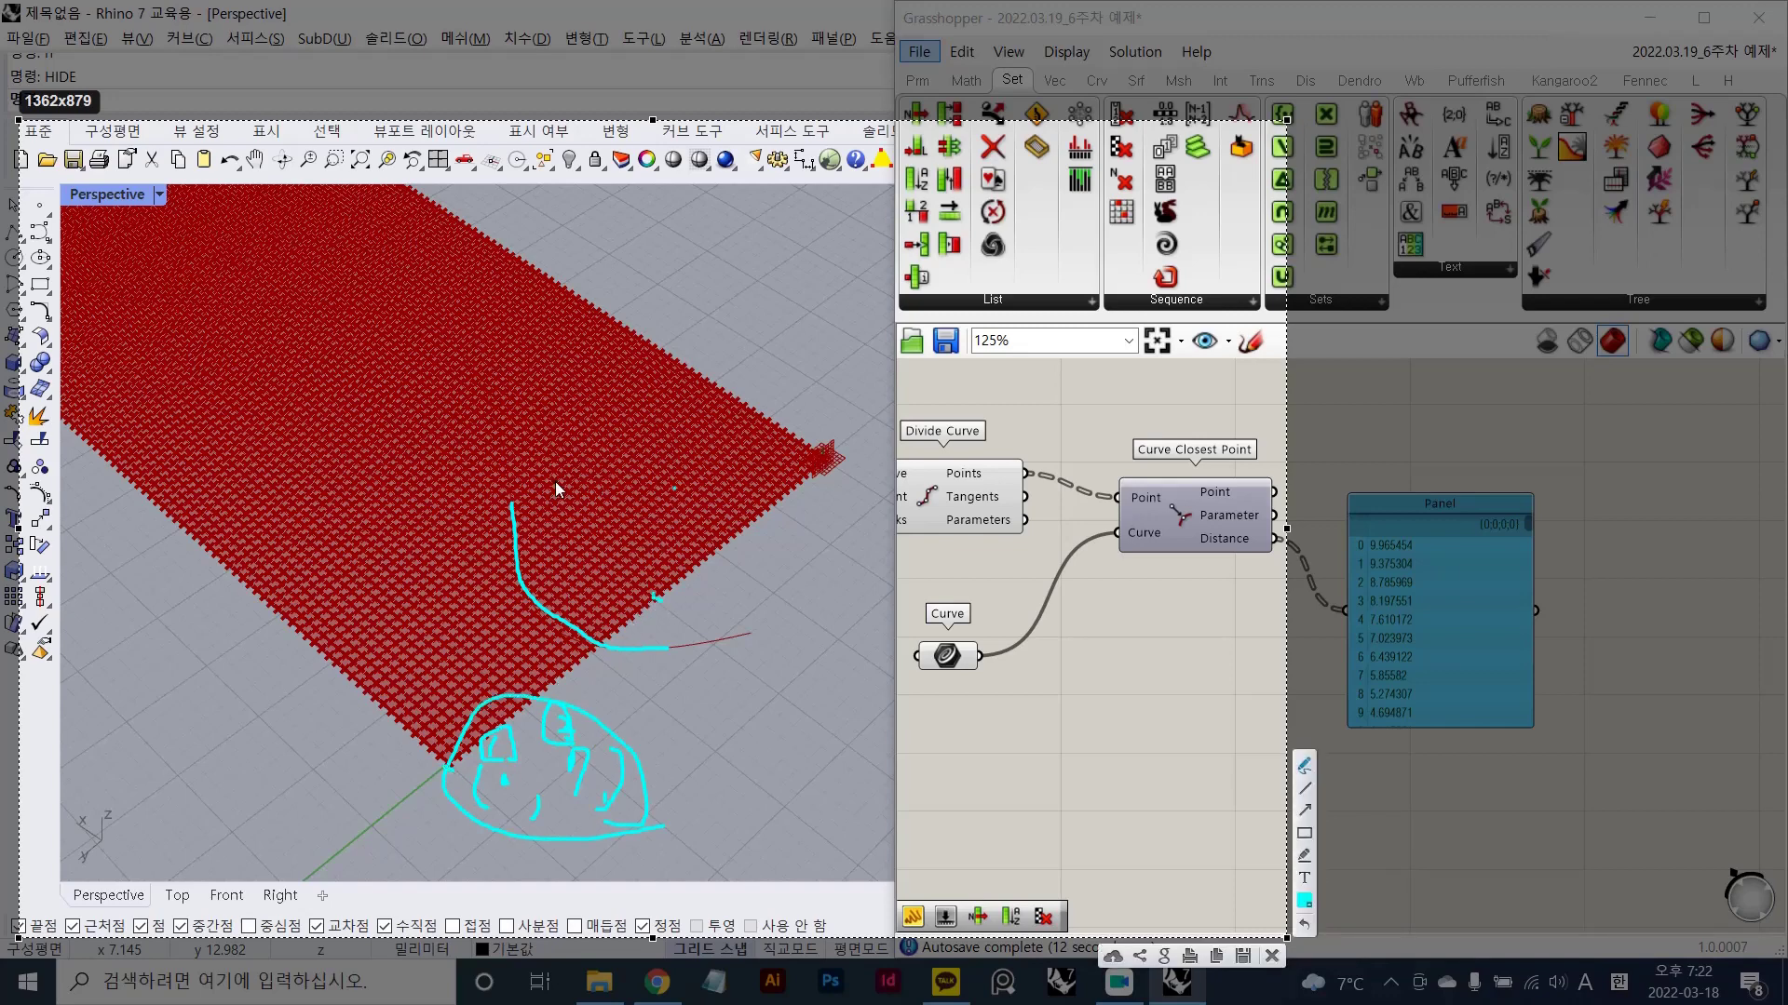
pyautogui.click(290, 529)
pyautogui.moveTo(314, 555); pyautogui.dragTo(394, 592)
pyautogui.click(452, 580)
pyautogui.moveTo(603, 821)
pyautogui.mouseDown()
pyautogui.moveTo(558, 819)
pyautogui.moveTo(600, 703)
pyautogui.moveTo(586, 821)
pyautogui.mouseUp()
pyautogui.moveTo(438, 774)
pyautogui.mouseDown()
pyautogui.moveTo(444, 661)
pyautogui.moveTo(428, 678)
pyautogui.moveTo(459, 687)
pyautogui.mouseUp()
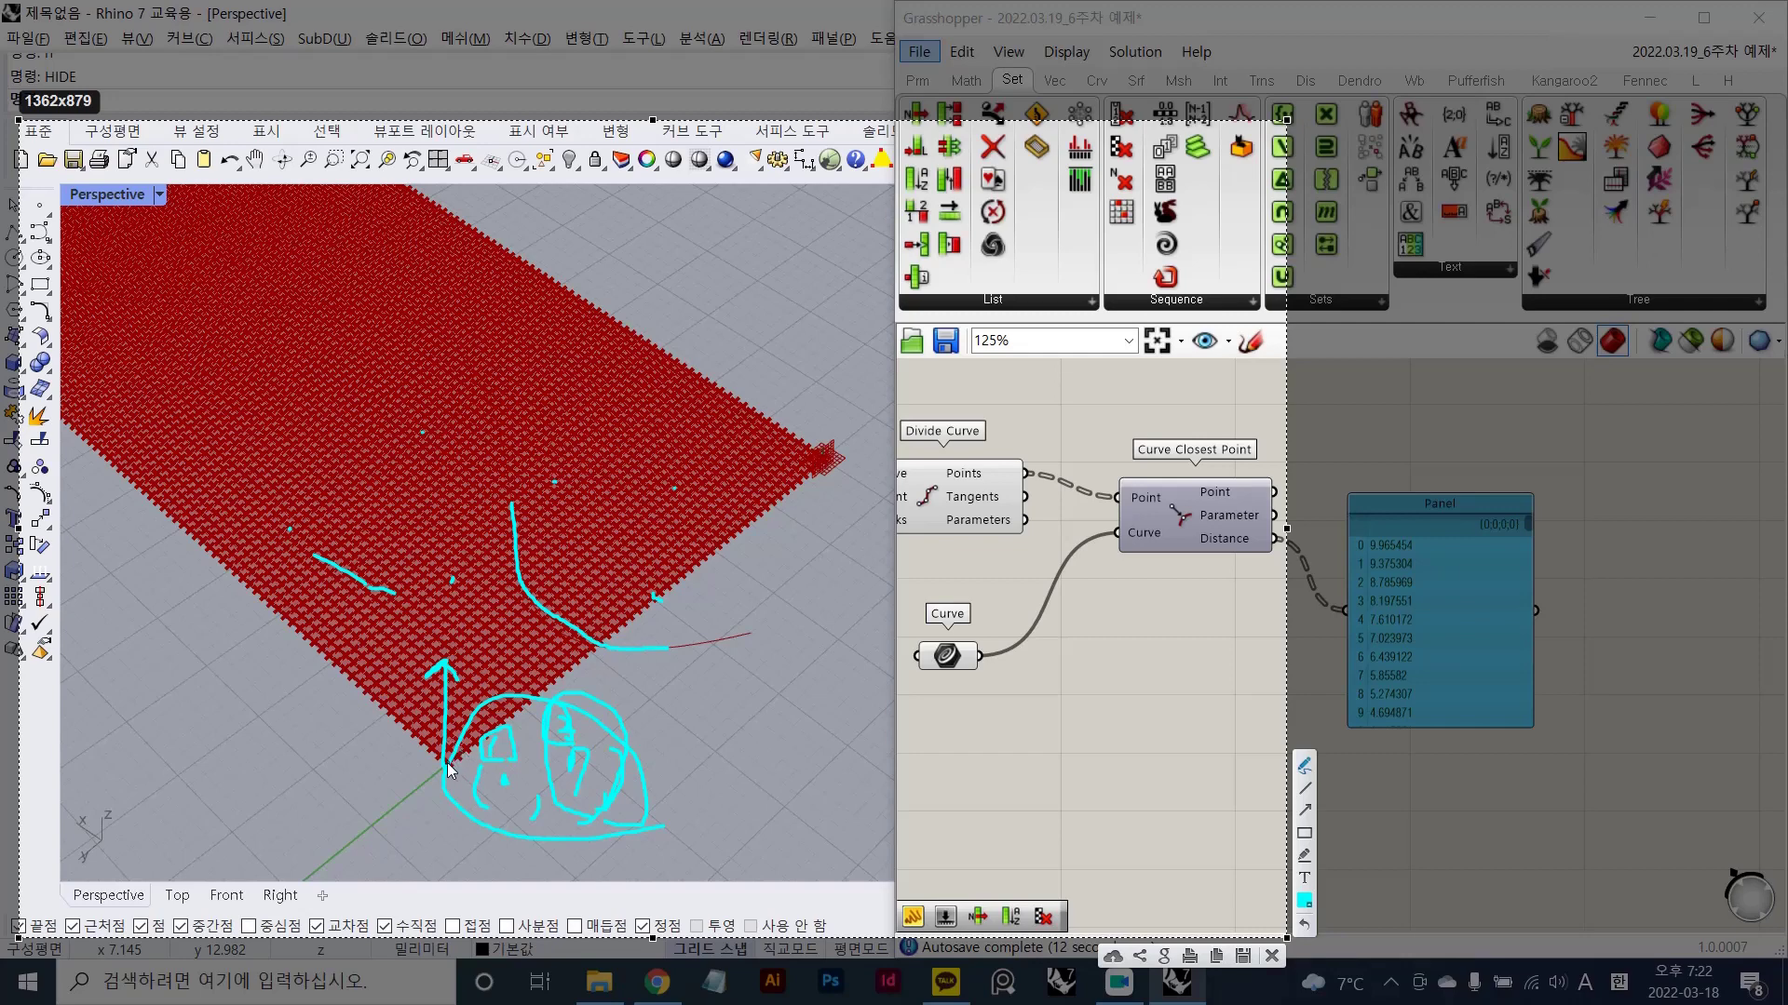
pyautogui.click(503, 774)
pyautogui.press('Escape')
# - Add a Move component to the canvas and place it beyond the distance panel
pyautogui.scroll(-2, 1270, 656)
pyautogui.moveTo(1250, 644); pyautogui.dragTo(1201, 649, button='right')
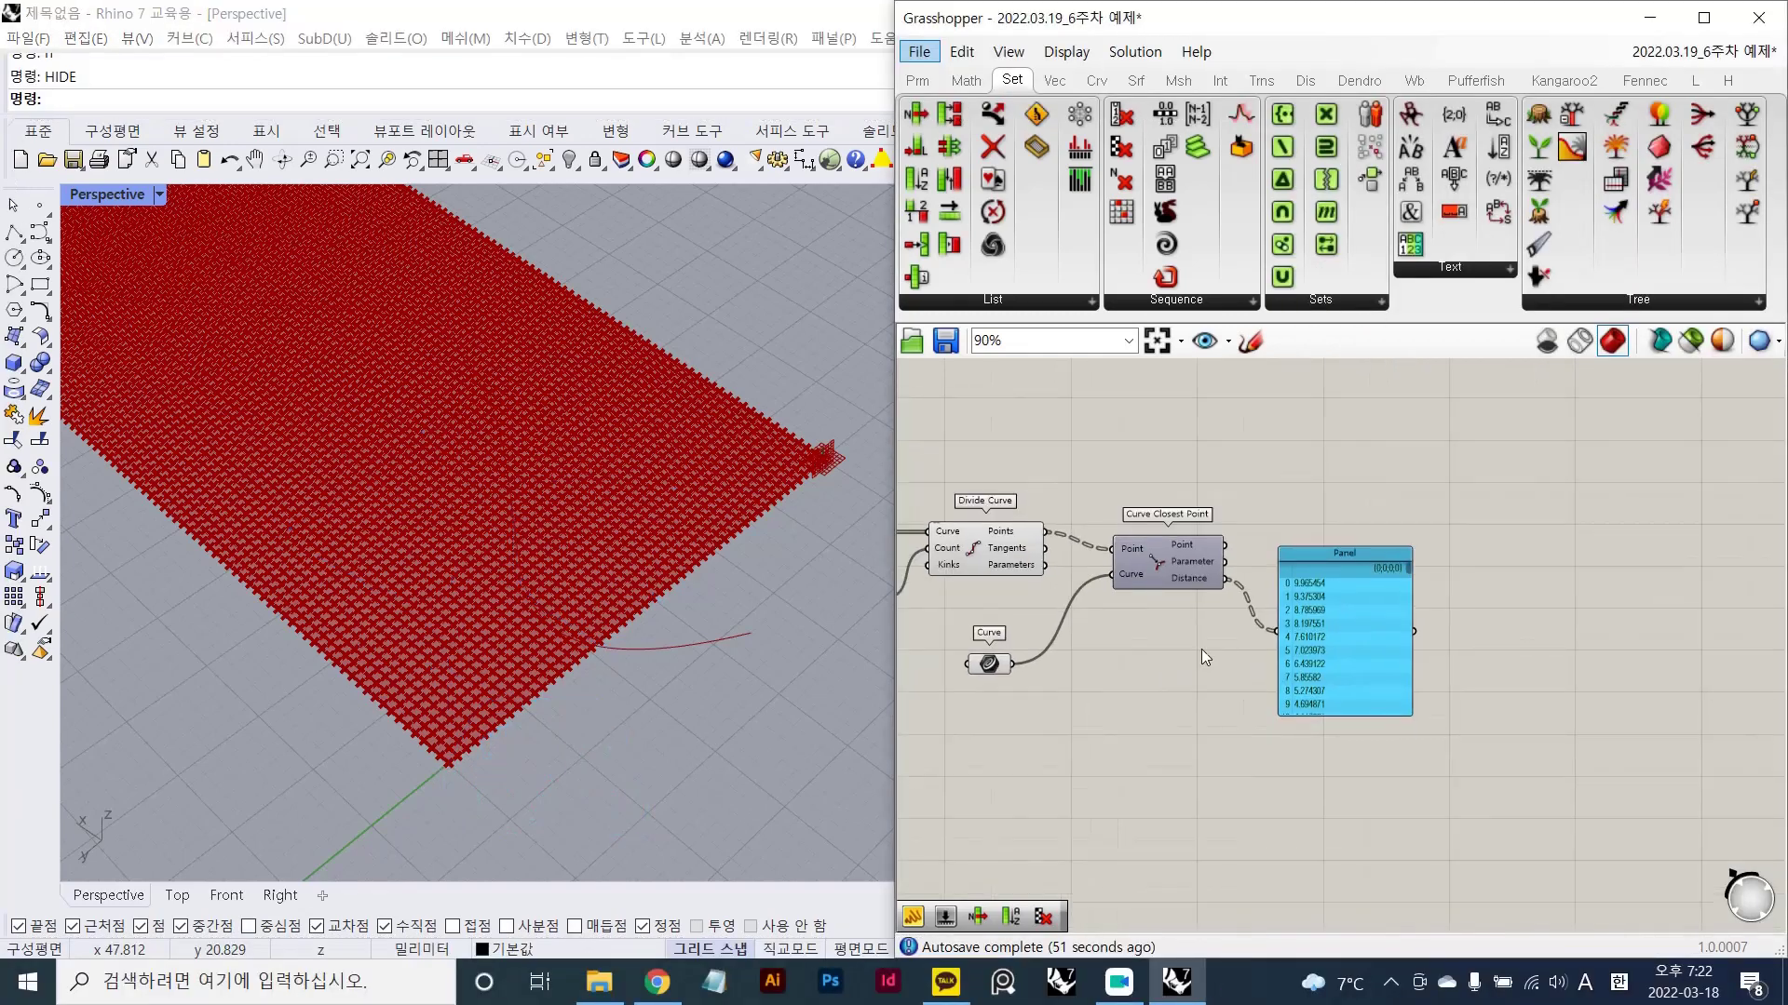
pyautogui.scroll(2, 1197, 654)
pyautogui.doubleClick(1215, 706)
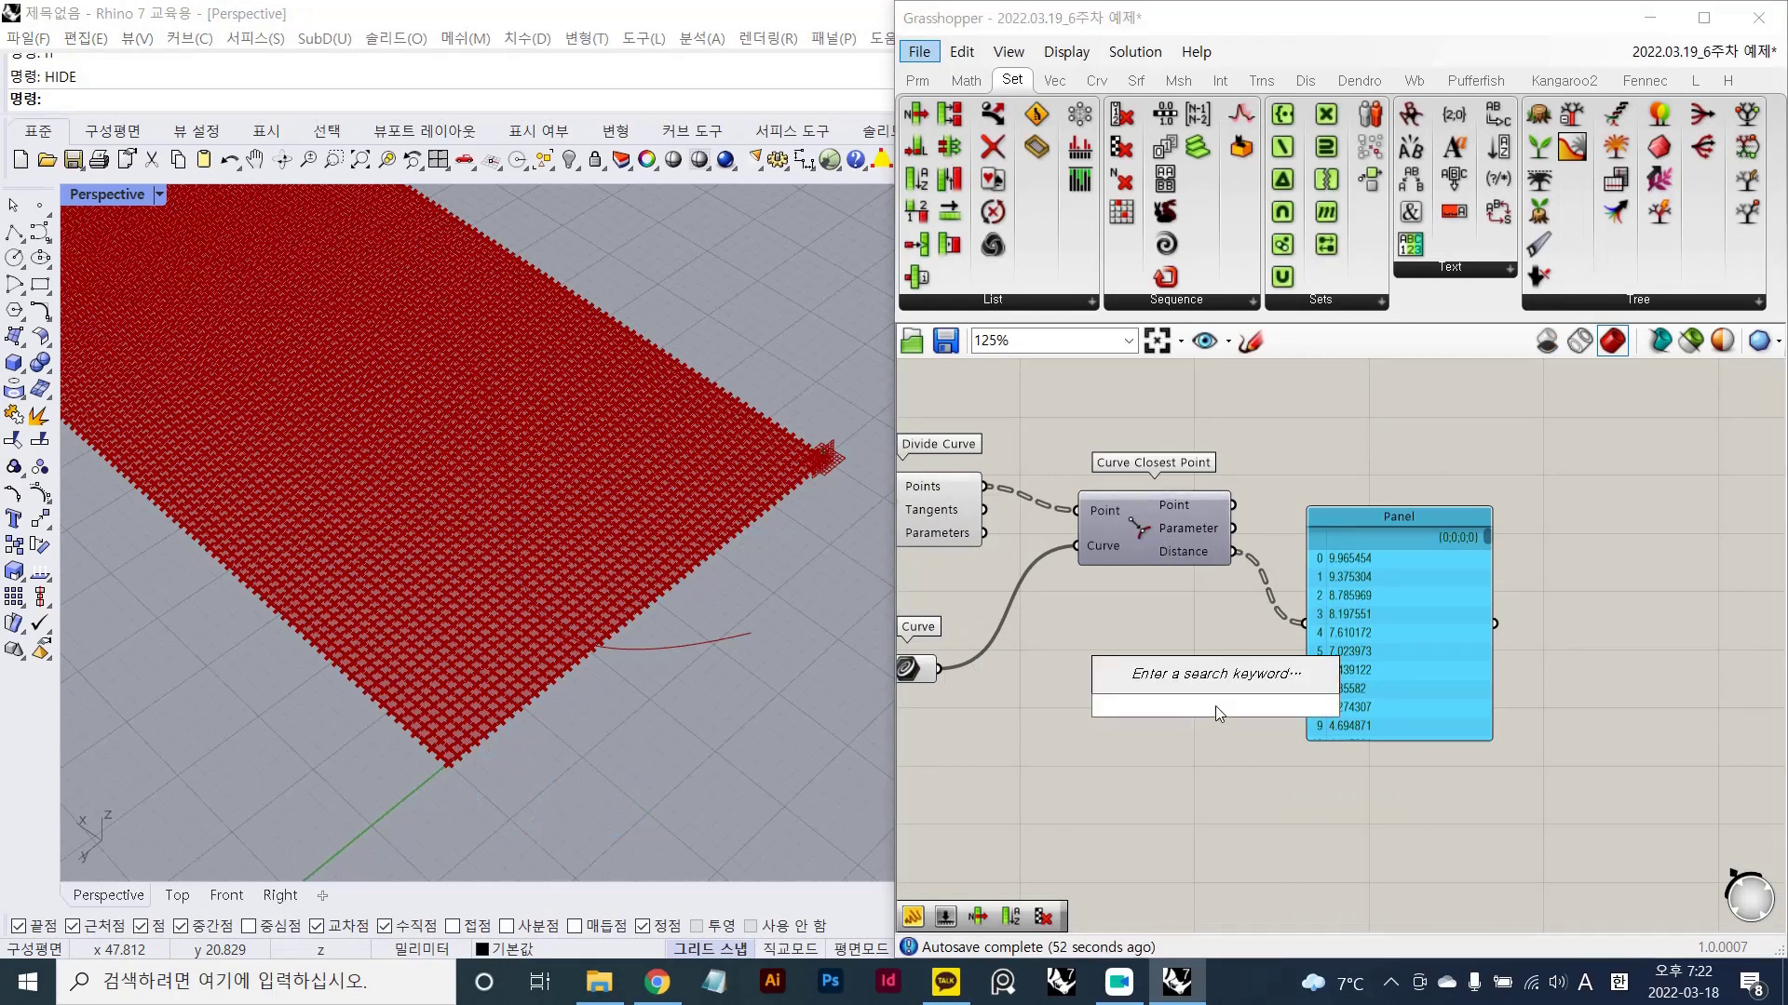
pyautogui.write('move')
pyautogui.press('Return')
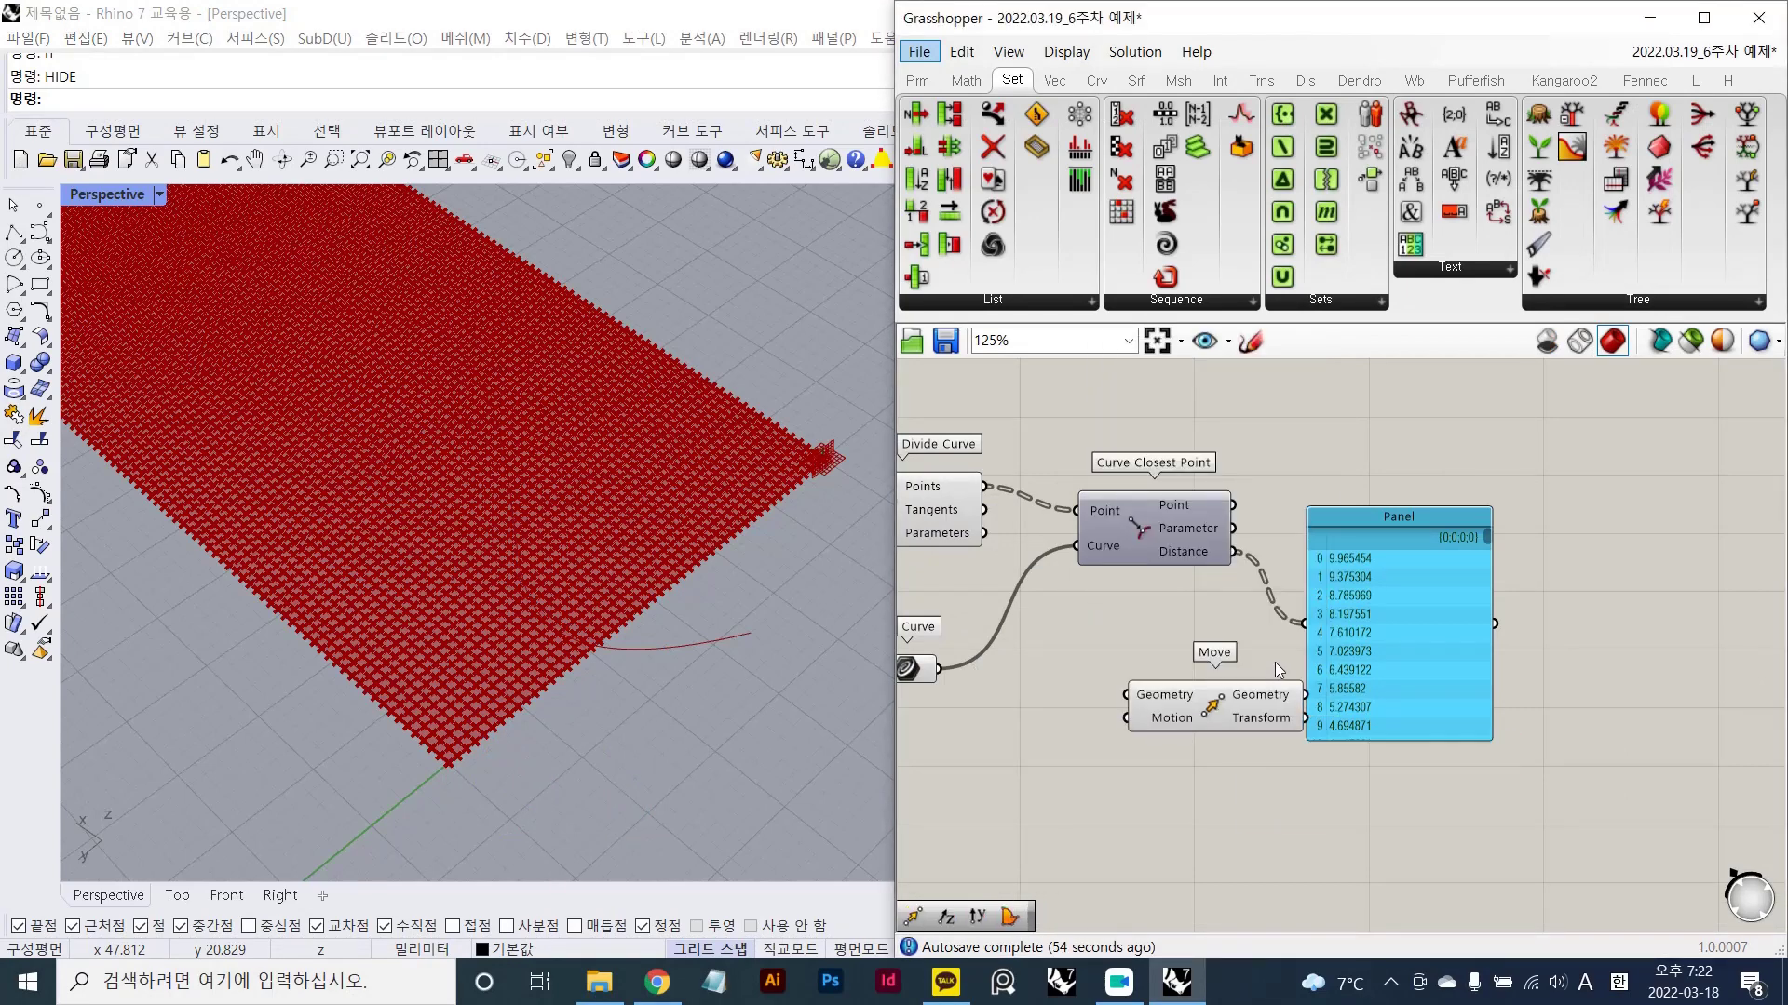
pyautogui.moveTo(1212, 715); pyautogui.dragTo(1612, 468)
pyautogui.moveTo(1515, 584); pyautogui.dragTo(1478, 633, button='right')
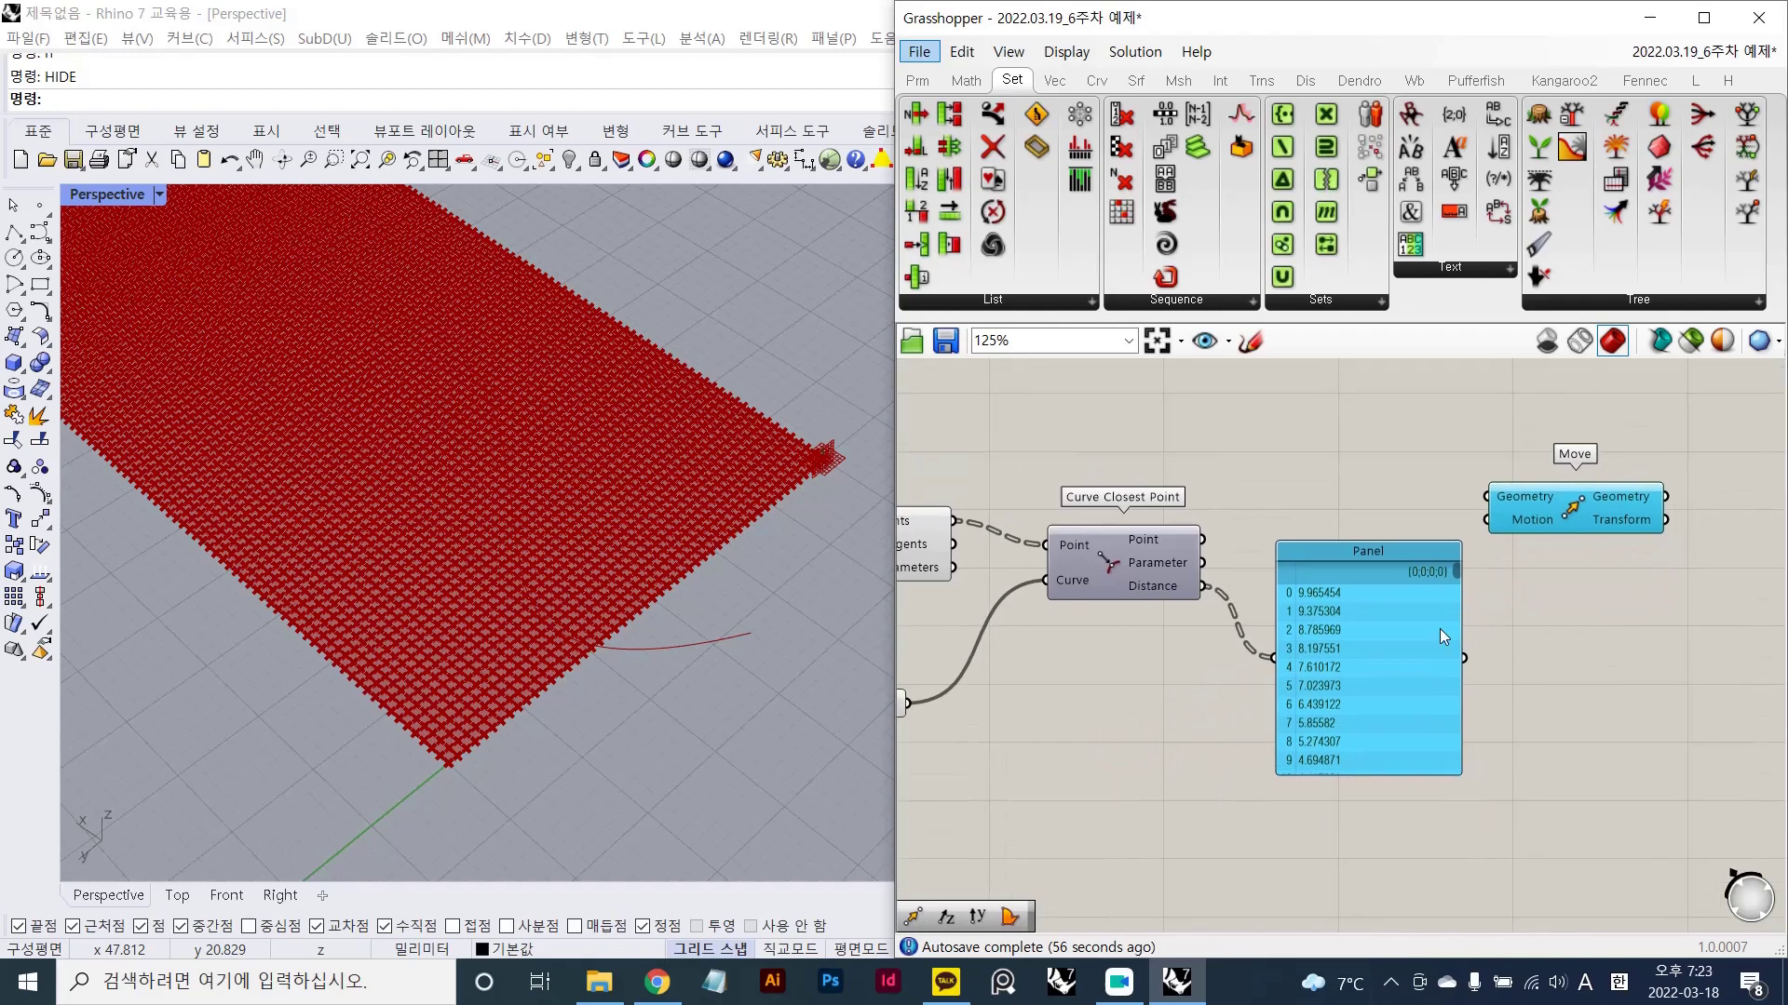
# - Rearrange the panel, Move and Curve Closest Point components so Move sits level with Divide Curve and the others sit lower
pyautogui.click(1389, 652)
pyautogui.moveTo(1390, 654); pyautogui.dragTo(1323, 779)
pyautogui.moveTo(1551, 514); pyautogui.dragTo(1518, 582)
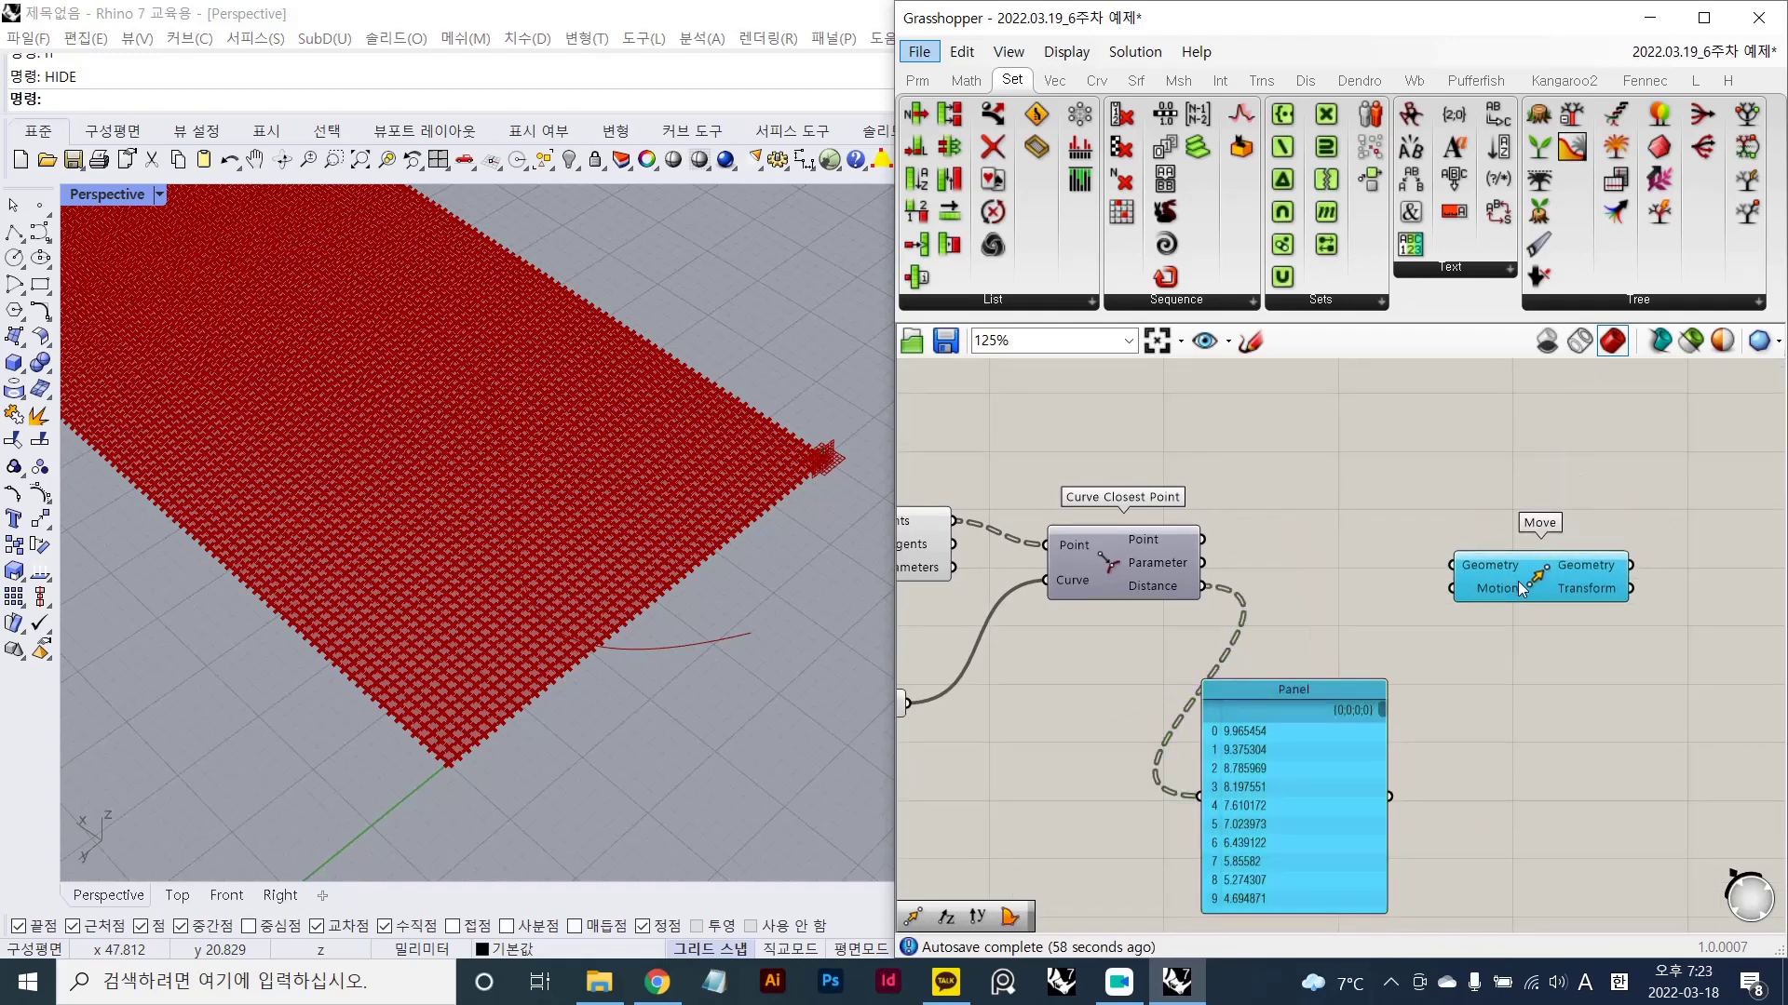
pyautogui.moveTo(1365, 554); pyautogui.dragTo(1422, 521, button='right')
pyautogui.scroll(-2, 1422, 521)
pyautogui.click(1020, 499)
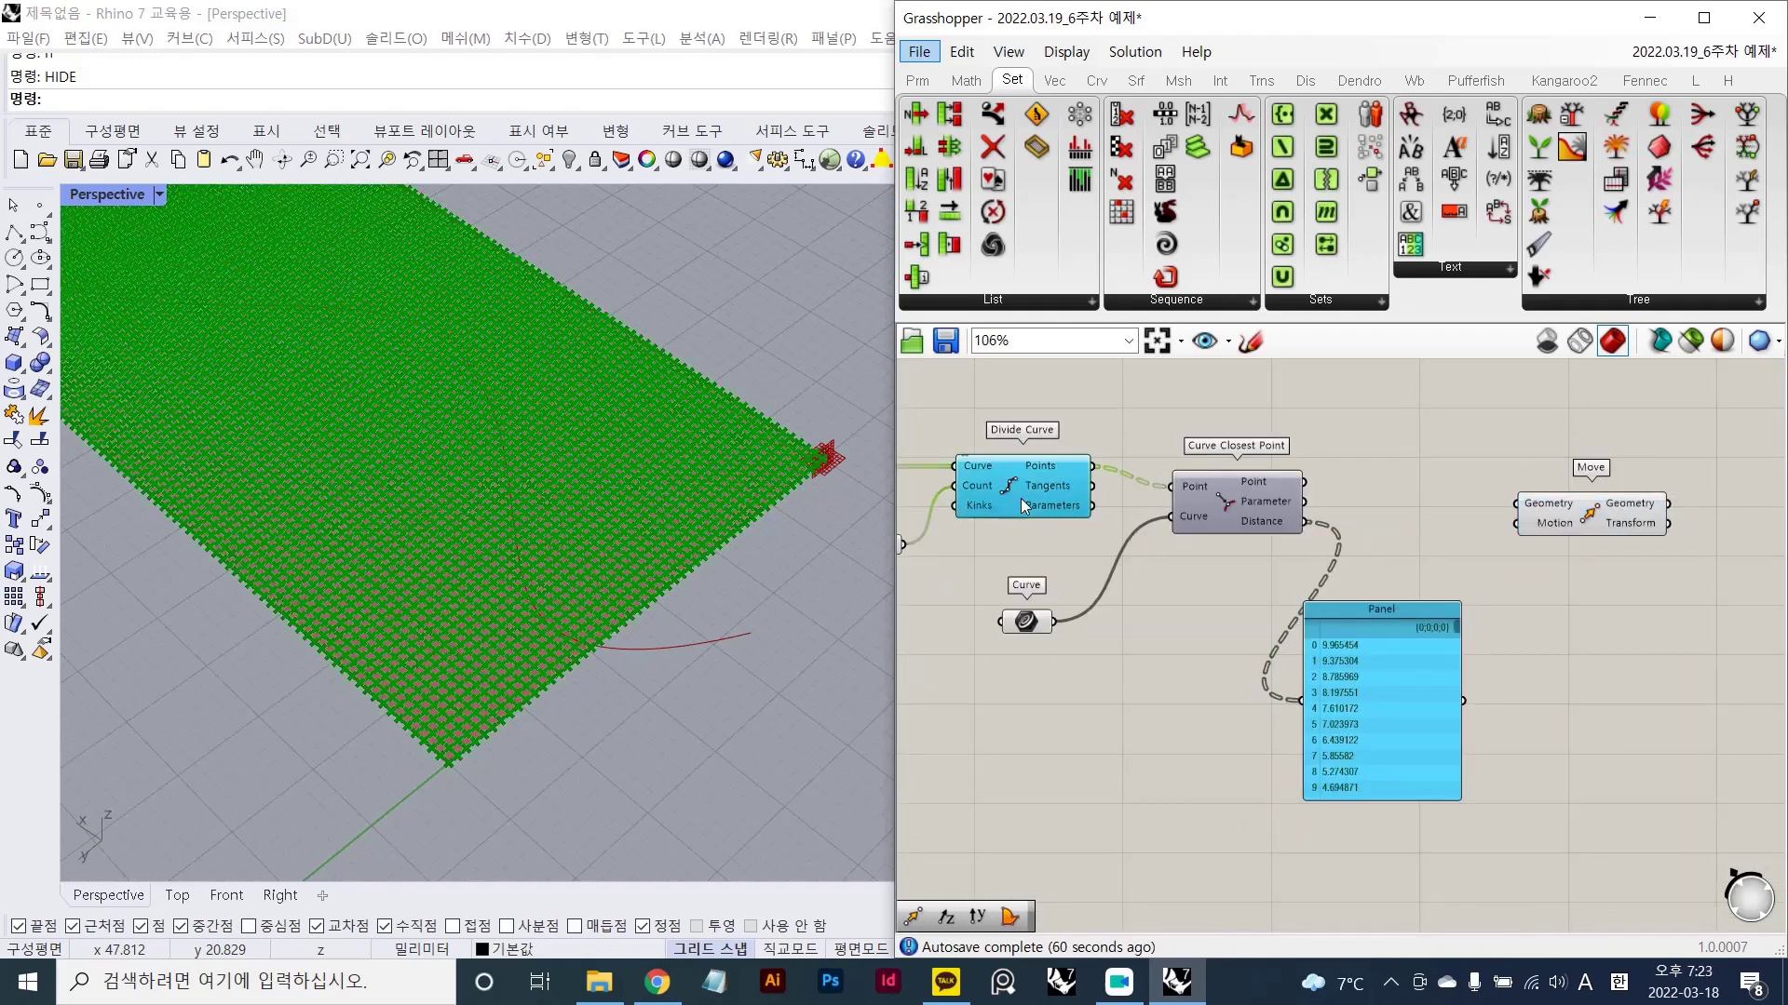
pyautogui.moveTo(1587, 514); pyautogui.dragTo(1527, 442)
pyautogui.moveTo(1209, 493); pyautogui.dragTo(1211, 594)
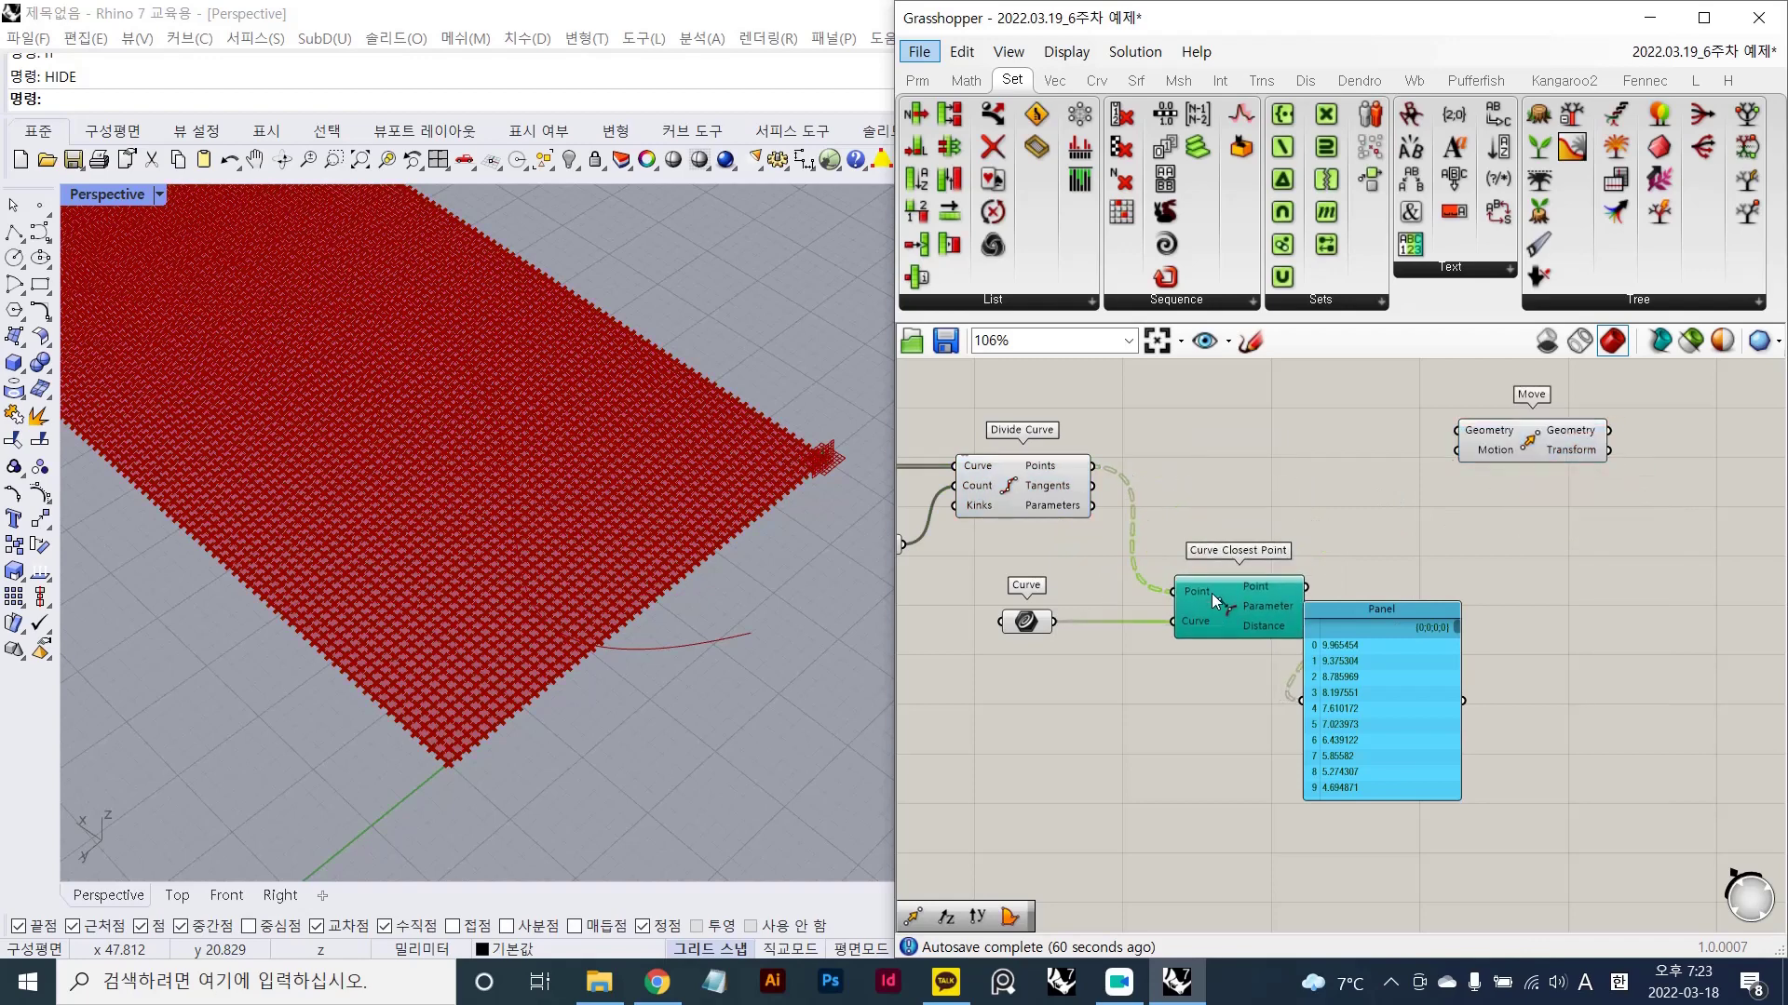
# - Bring Move closer to Divide Curve and connect Divide Curve's Points output to Move's Geometry input
pyautogui.scroll(2, 1039, 493)
pyautogui.click(1064, 496)
pyautogui.moveTo(1734, 409); pyautogui.dragTo(1504, 490)
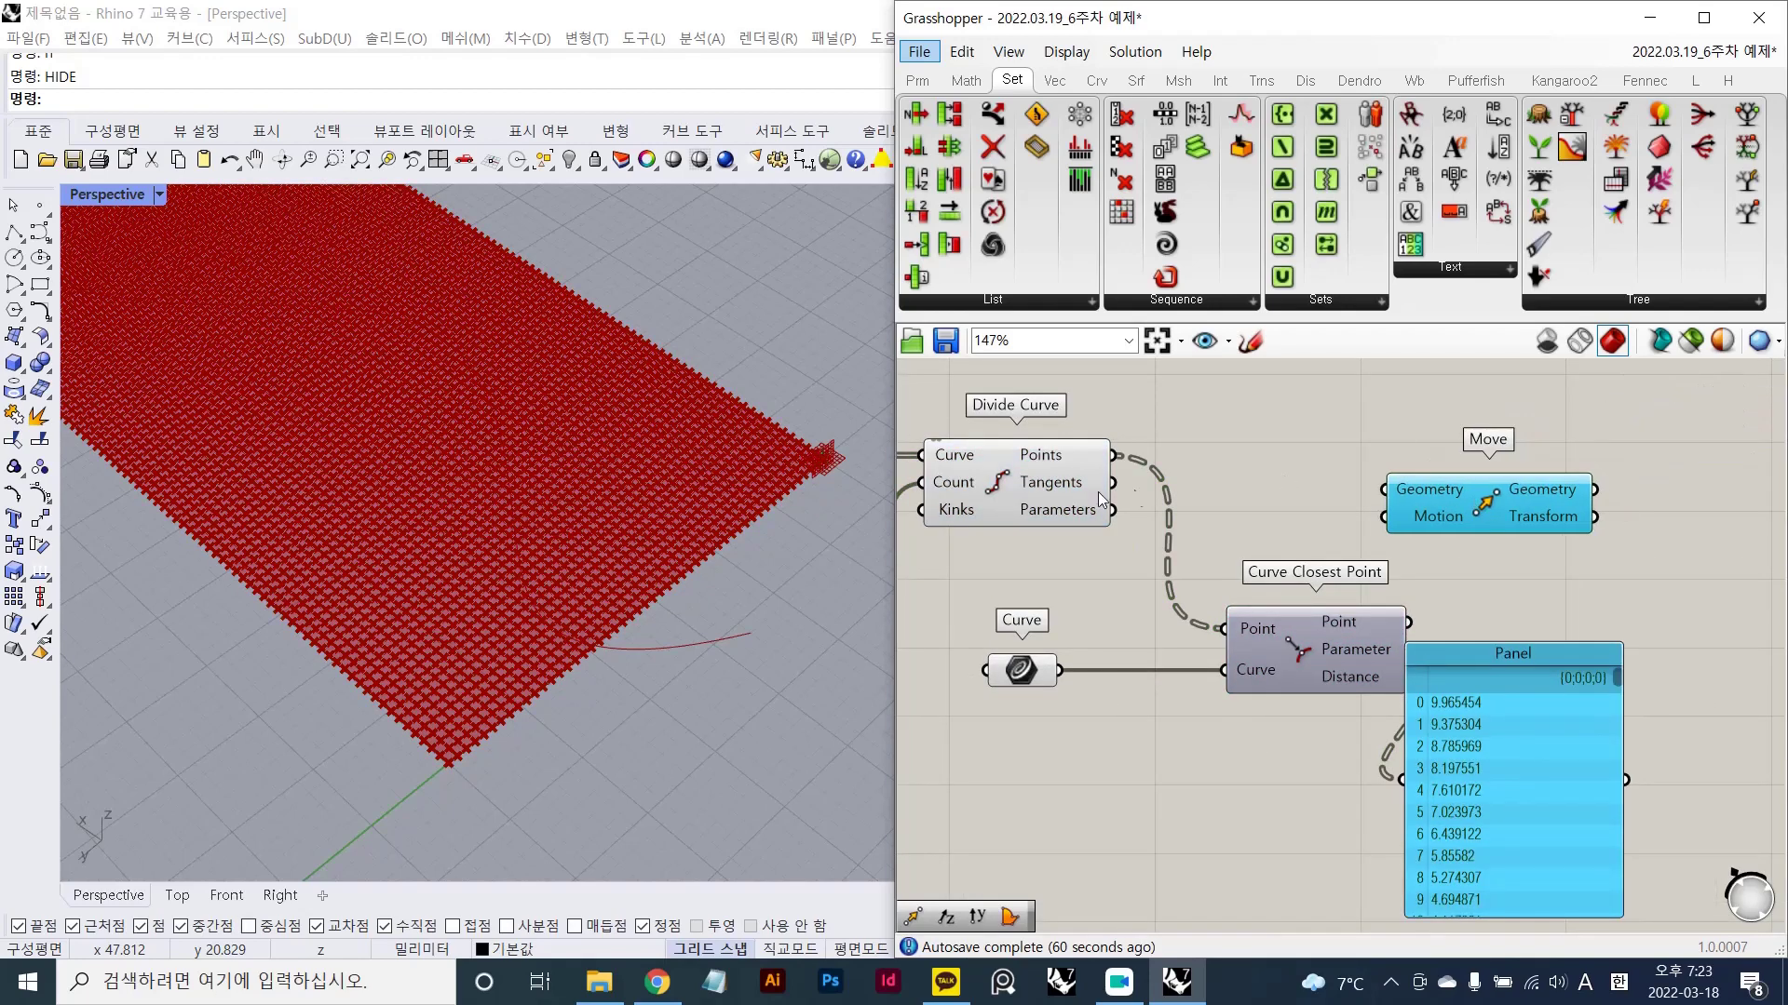
pyautogui.click(1098, 491)
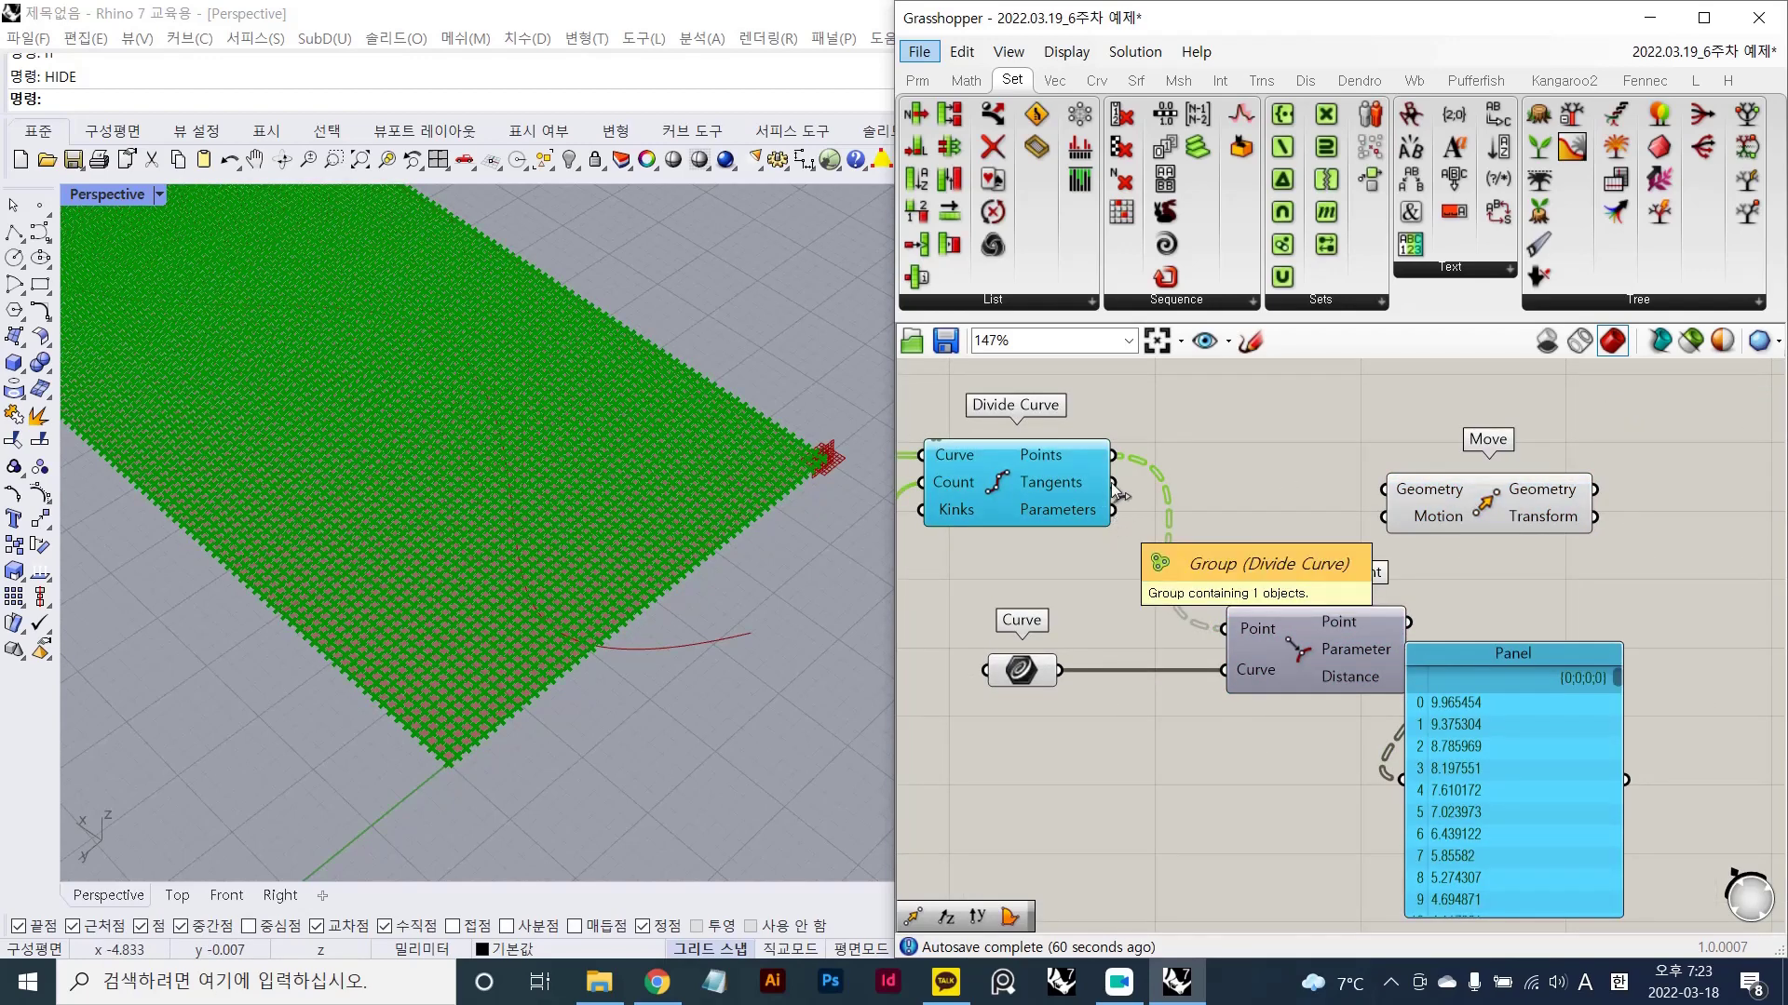
pyautogui.moveTo(1115, 455); pyautogui.dragTo(1397, 487)
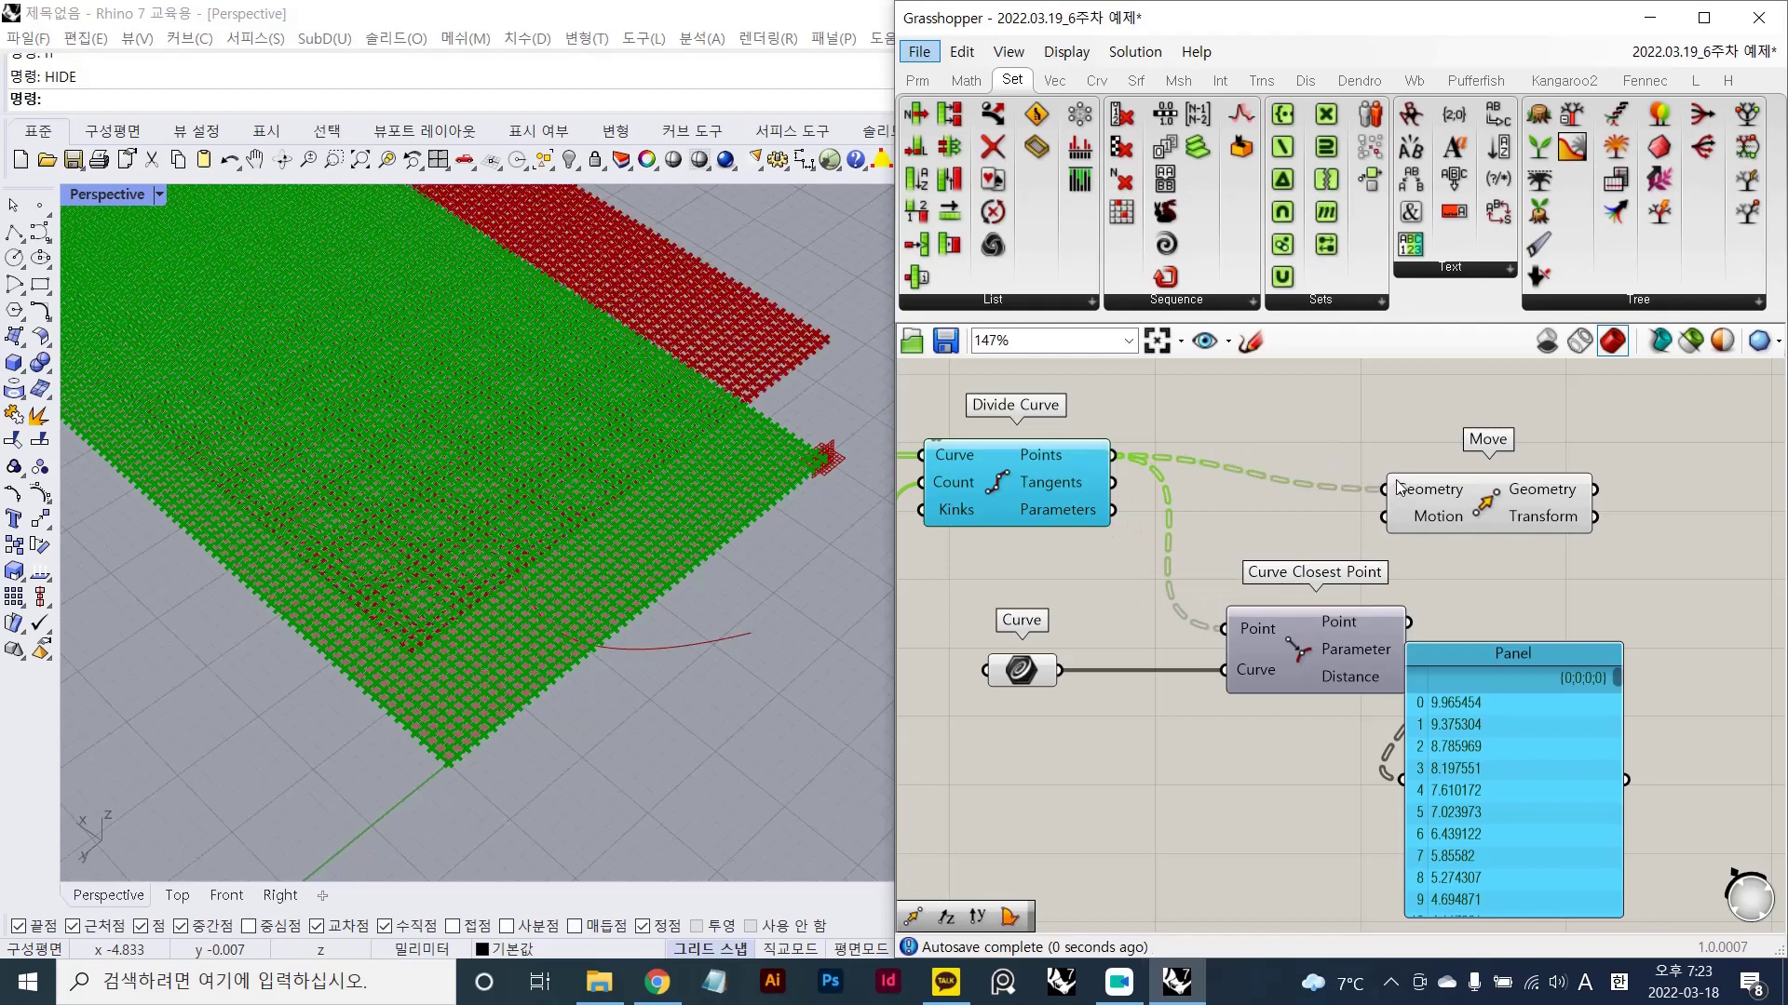
pyautogui.click(1560, 573)
# - Shift Move farther from Divide Curve and lower the panel to clear space between them
pyautogui.moveTo(1419, 523)
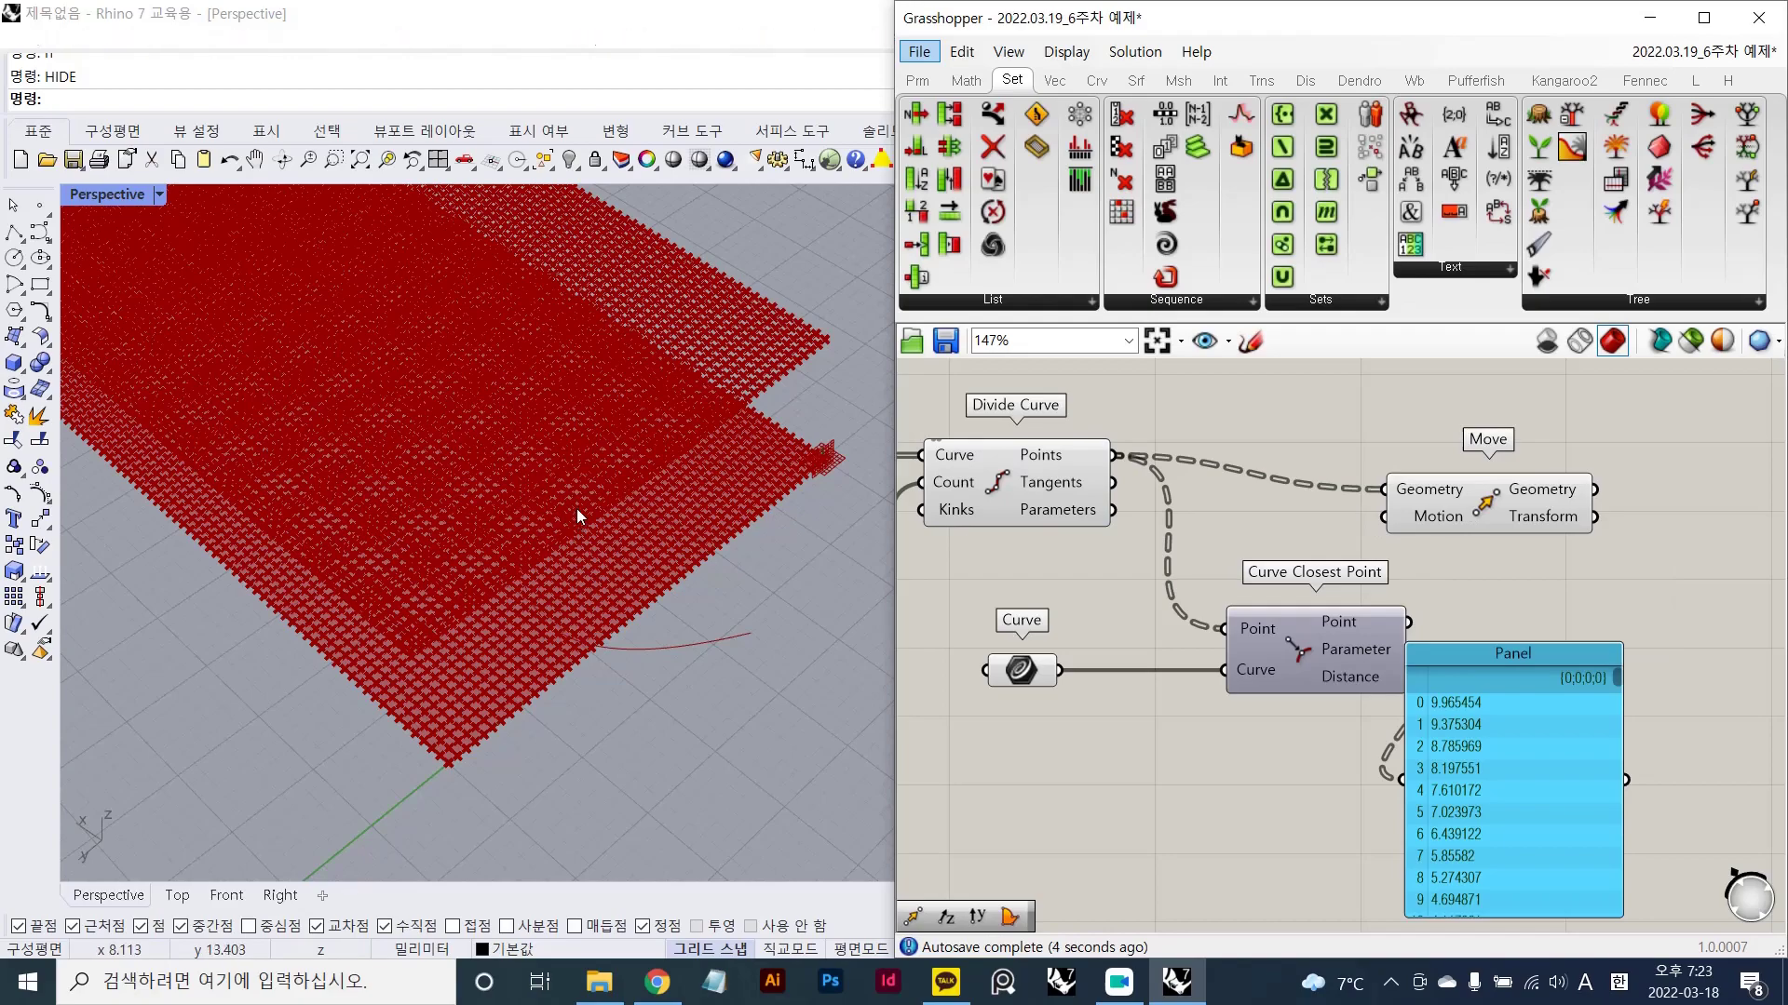
pyautogui.moveTo(577, 509); pyautogui.dragTo(684, 415, button='right')
pyautogui.scroll(-1, 1437, 466)
pyautogui.moveTo(1494, 499); pyautogui.dragTo(1666, 470)
pyautogui.click(1604, 634)
pyautogui.moveTo(1546, 700); pyautogui.dragTo(1579, 762)
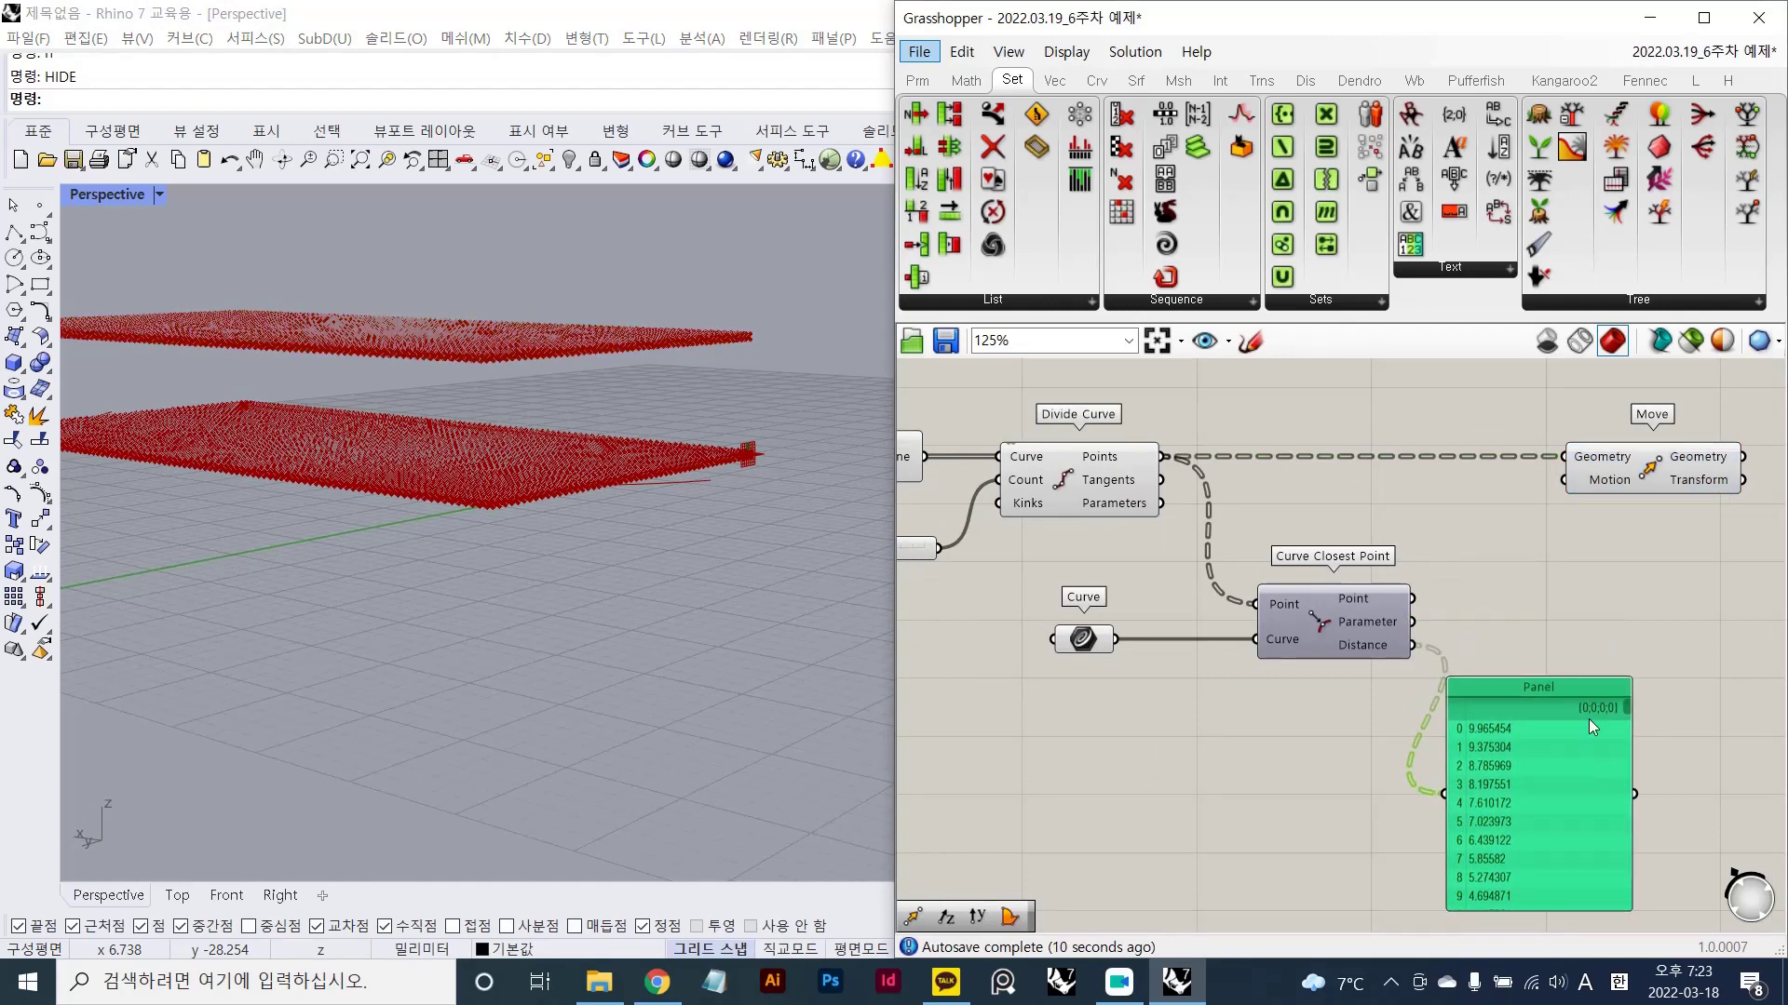
# - Add a Unit Z component and connect its Unit vector output to Move's Motion input
pyautogui.doubleClick(1542, 556)
pyautogui.write('z')
pyautogui.press('Return')
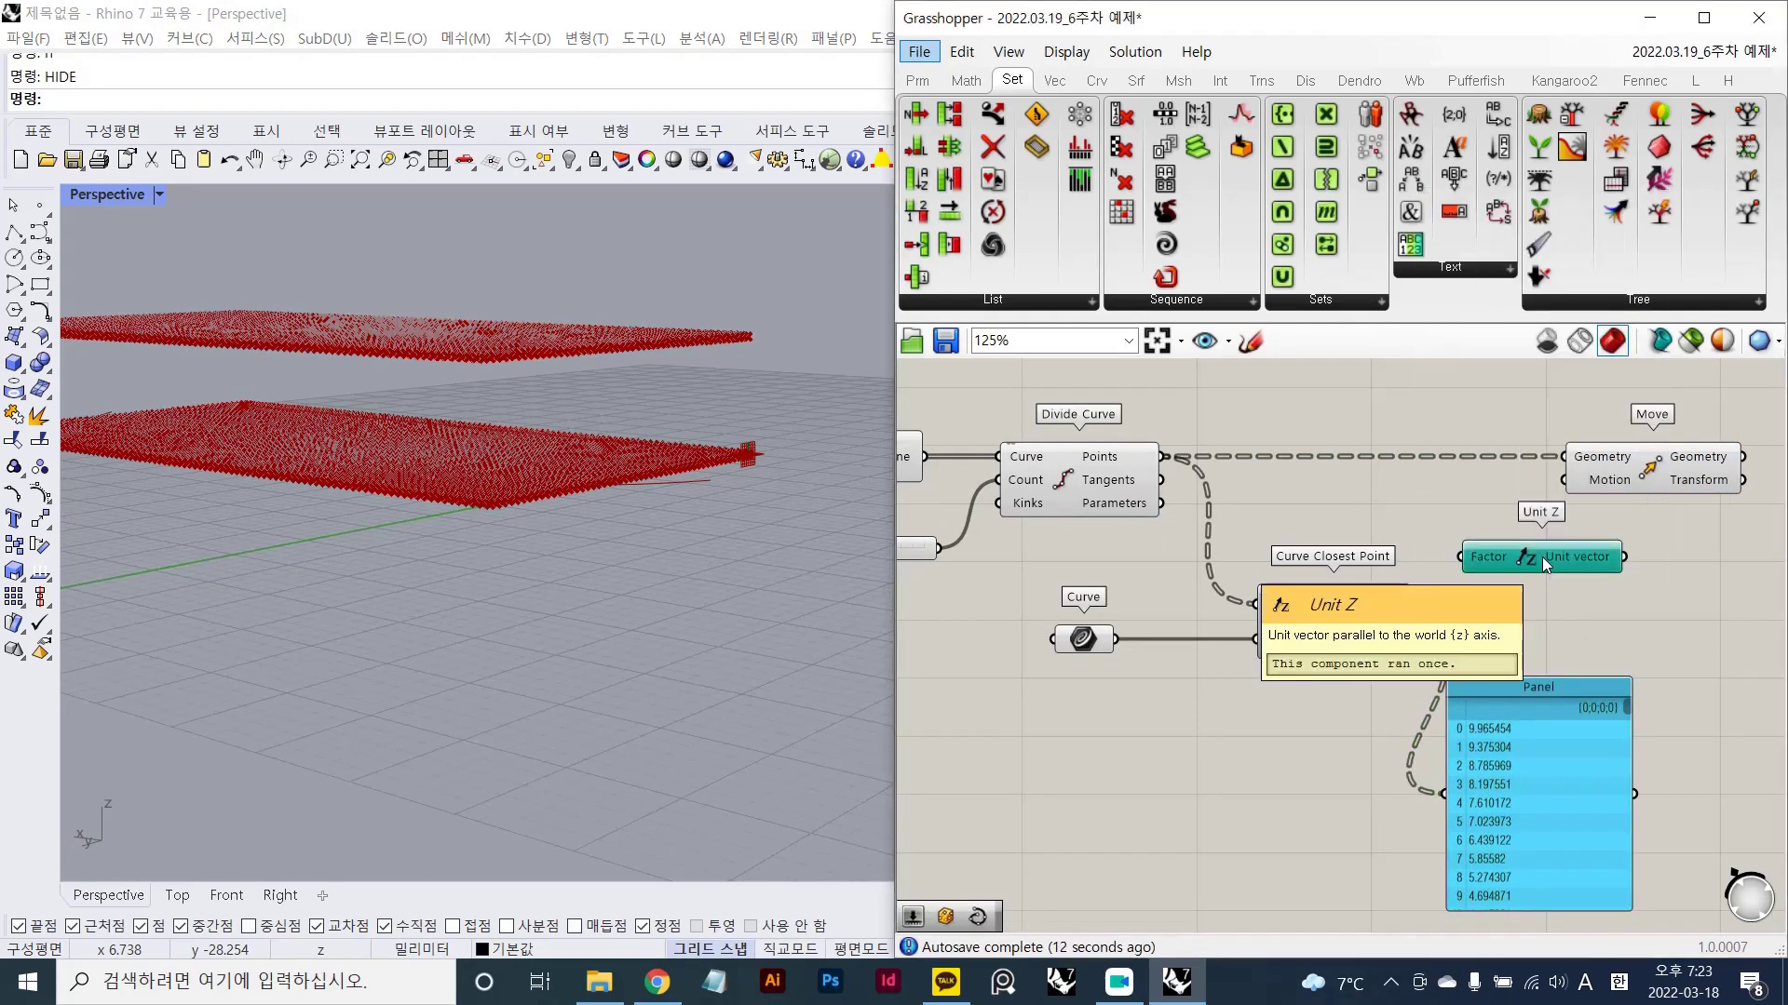
pyautogui.moveTo(1542, 557)
pyautogui.mouseDown()
pyautogui.moveTo(1449, 527)
pyautogui.moveTo(1527, 527)
pyautogui.mouseUp()
pyautogui.click(1546, 582)
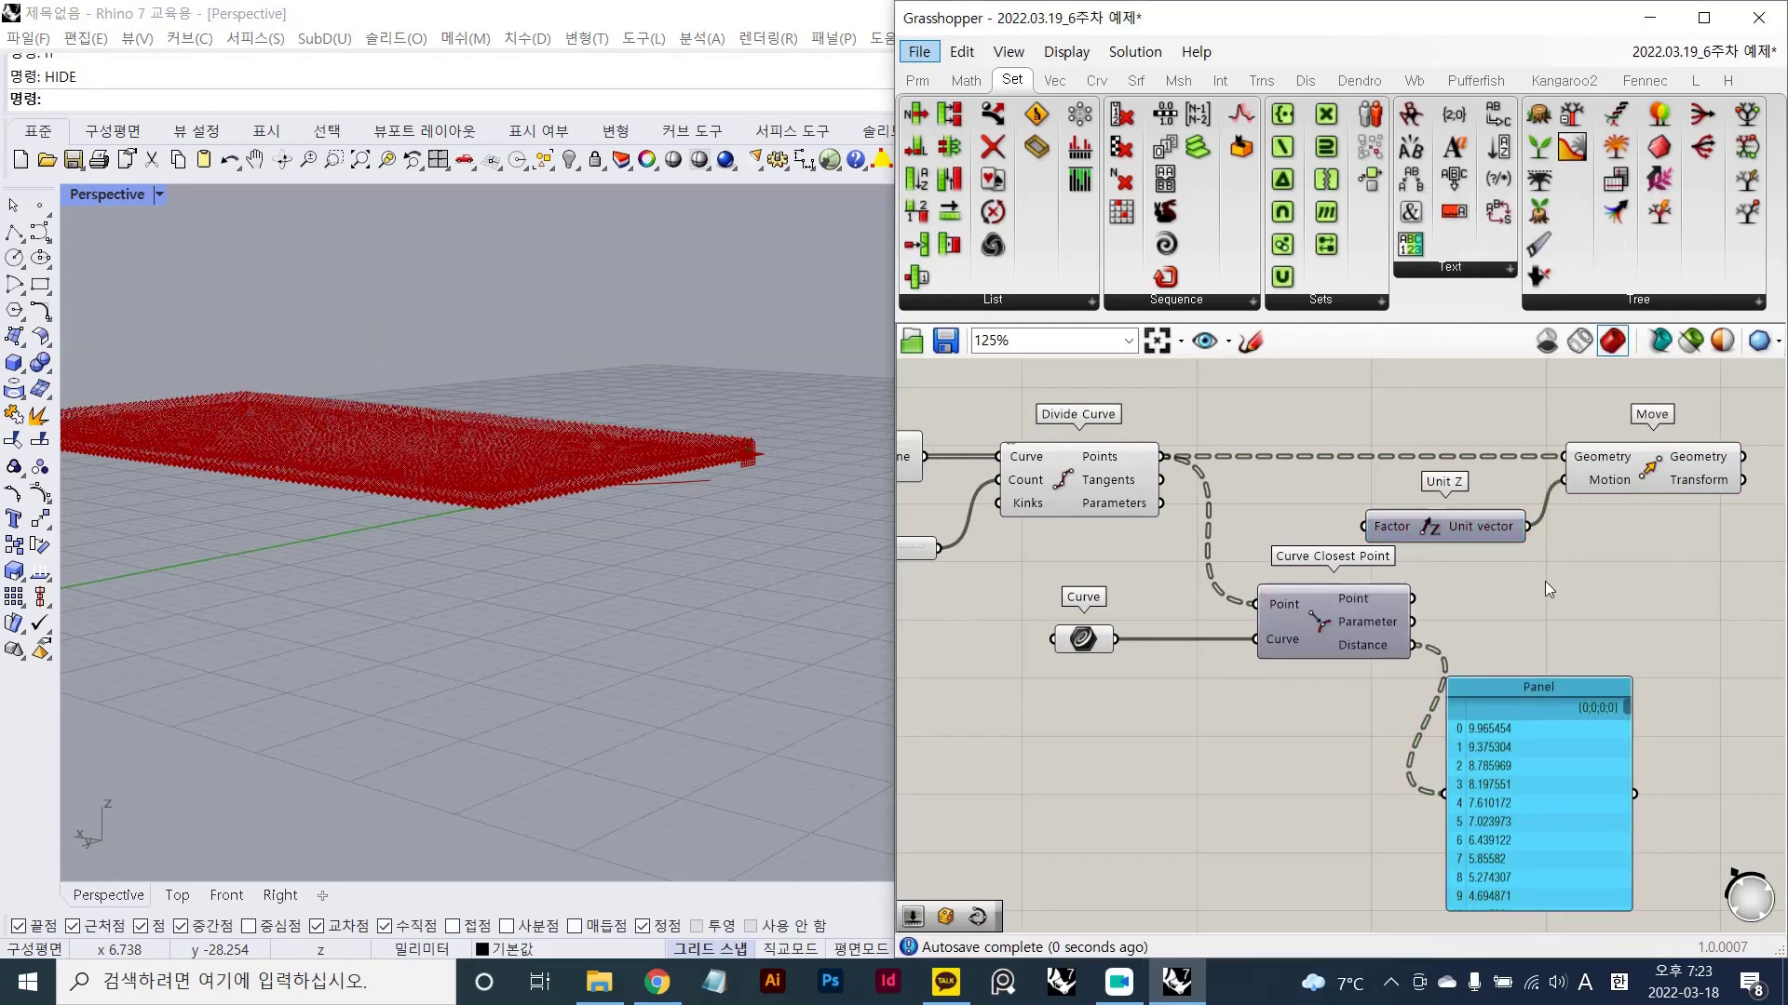
# - Reposition Unit Z below Move and connect Curve Closest Point's Distance output to its Factor input
pyautogui.scroll(2, 1303, 599)
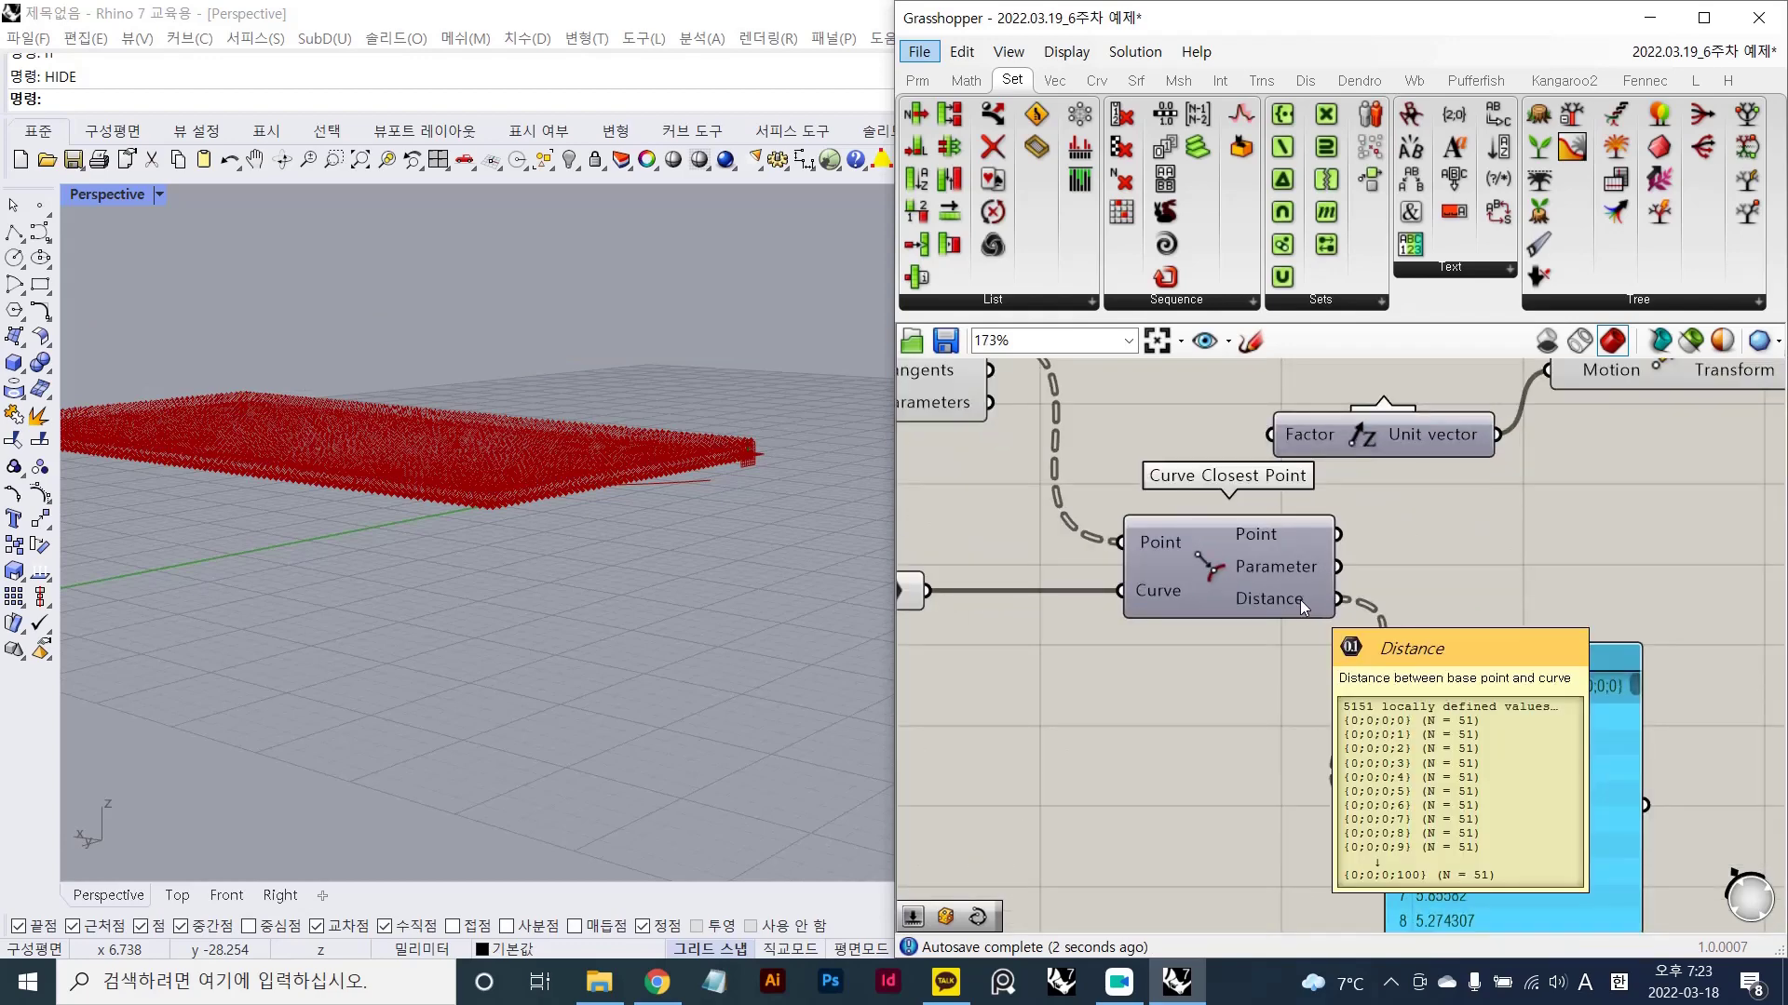
pyautogui.moveTo(1410, 445); pyautogui.dragTo(1626, 533)
pyautogui.scroll(-2, 1544, 524)
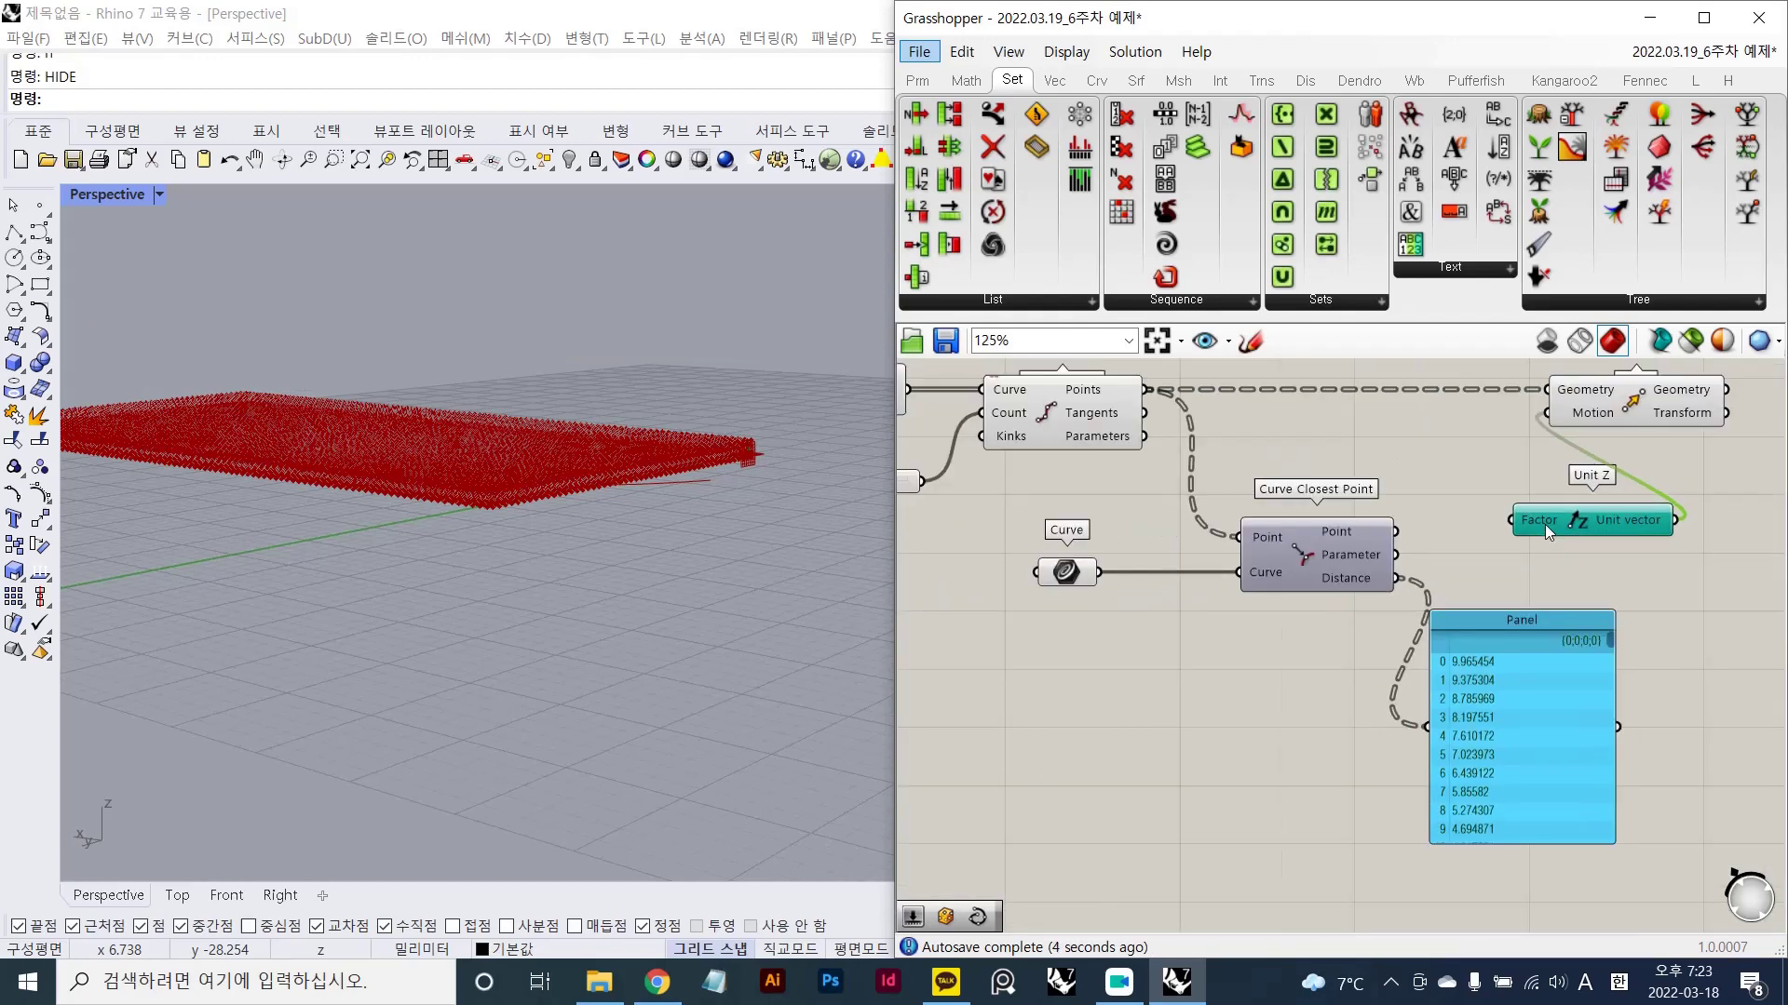
pyautogui.scroll(1, 1568, 421)
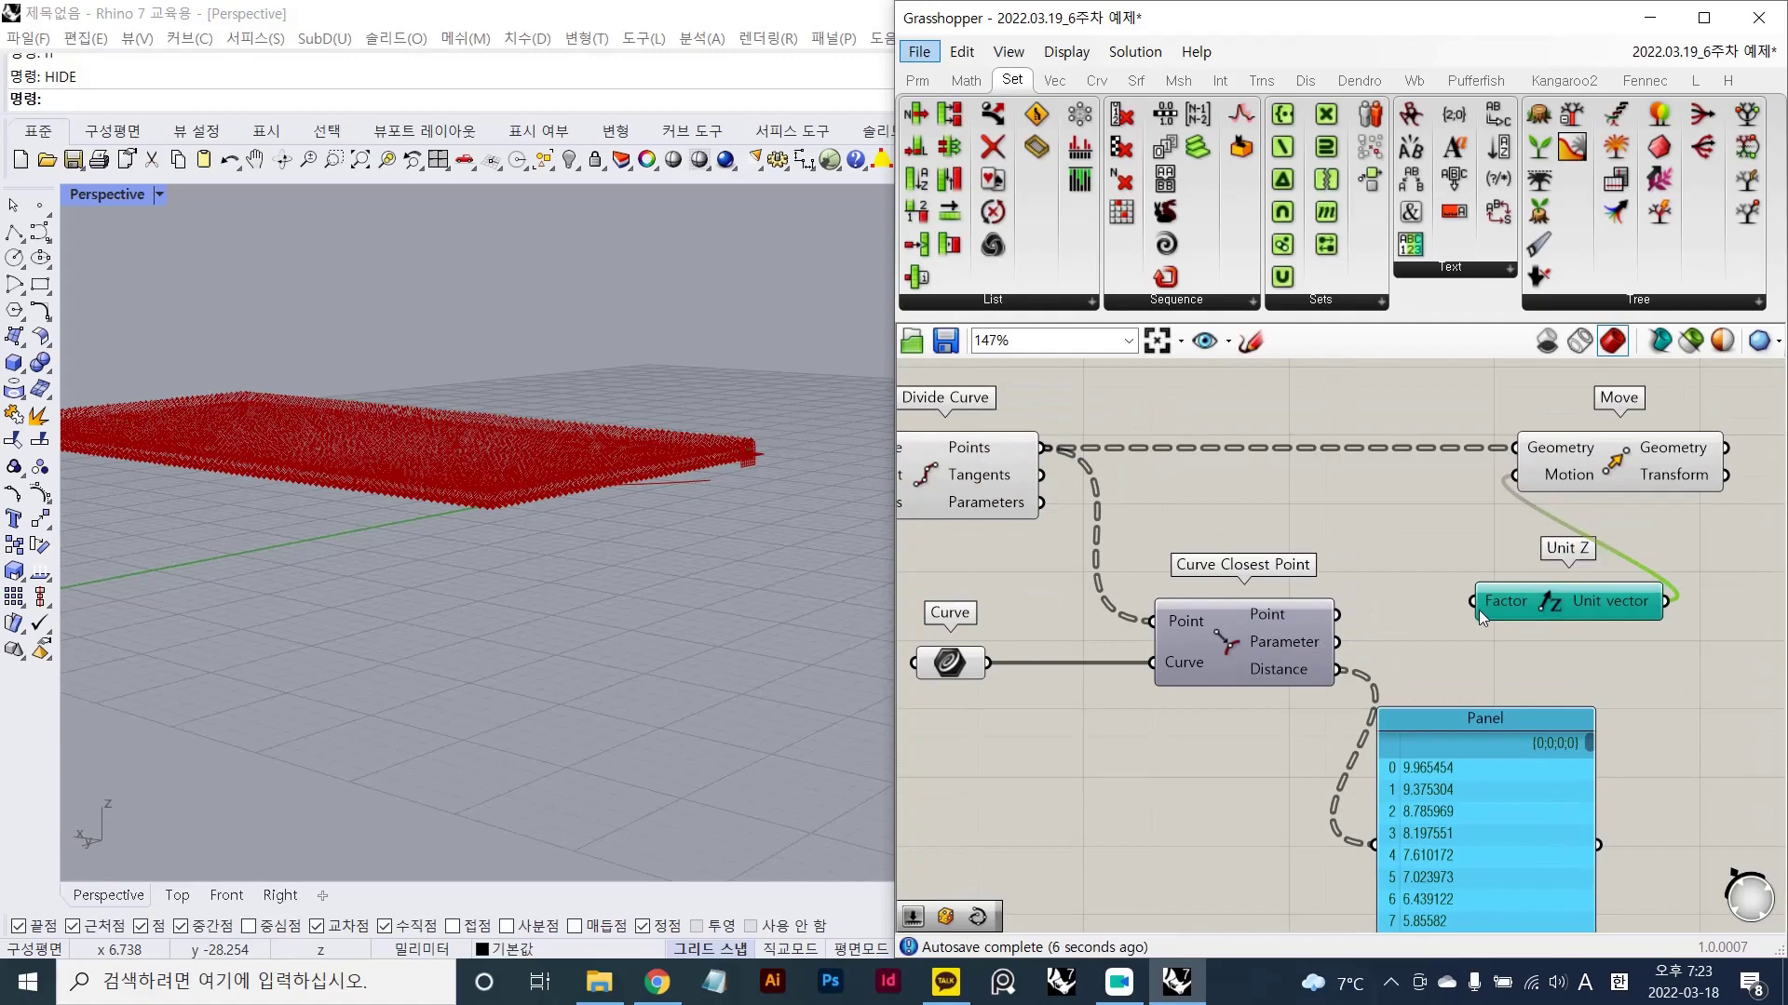
pyautogui.moveTo(1469, 605); pyautogui.dragTo(1342, 678)
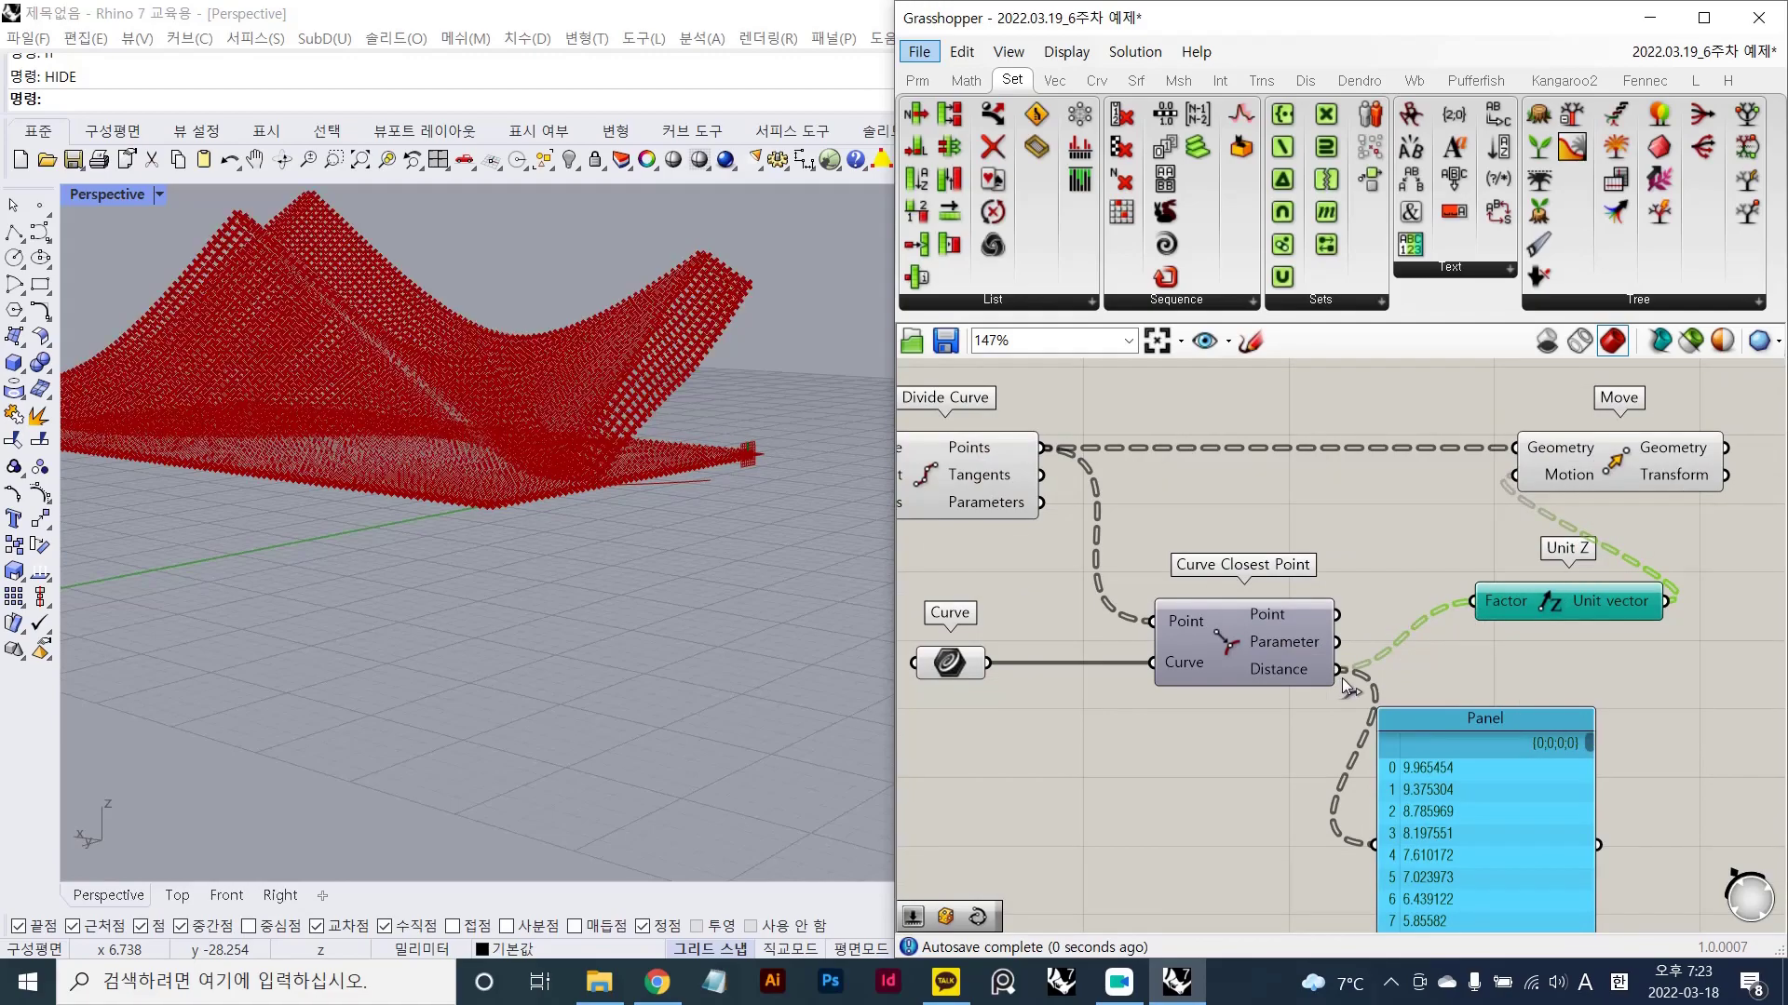
pyautogui.click(1523, 682)
# - Capture the viewport, sketch explanatory strokes and arrows over the displaced point surface, and close the capture overlay
pyautogui.moveTo(407, 363)
pyautogui.mouseDown(button='right')
pyautogui.moveTo(494, 379)
pyautogui.moveTo(317, 419)
pyautogui.moveTo(499, 419)
pyautogui.moveTo(599, 367)
pyautogui.moveTo(659, 402)
pyautogui.moveTo(539, 415)
pyautogui.moveTo(571, 428)
pyautogui.moveTo(586, 471)
pyautogui.moveTo(592, 404)
pyautogui.moveTo(562, 395)
pyautogui.moveTo(569, 414)
pyautogui.mouseUp(button='right')
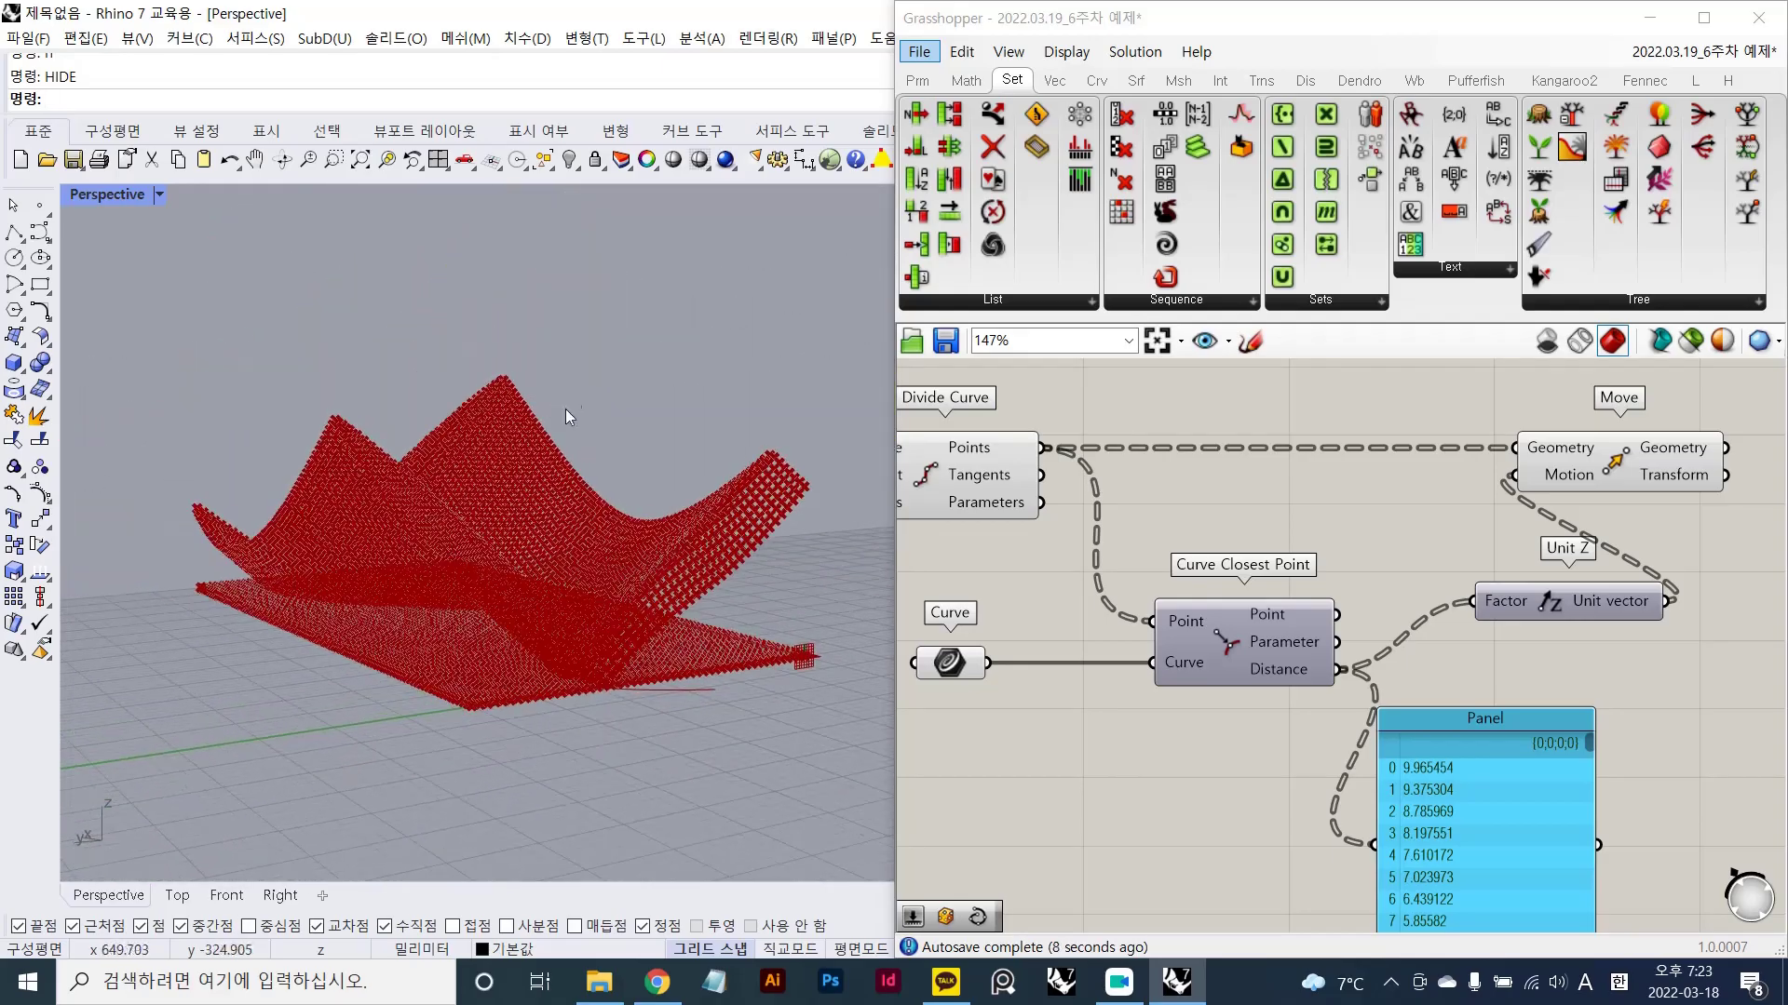
pyautogui.press('super+shift+s')
pyautogui.moveTo(14, 214); pyautogui.dragTo(1124, 867)
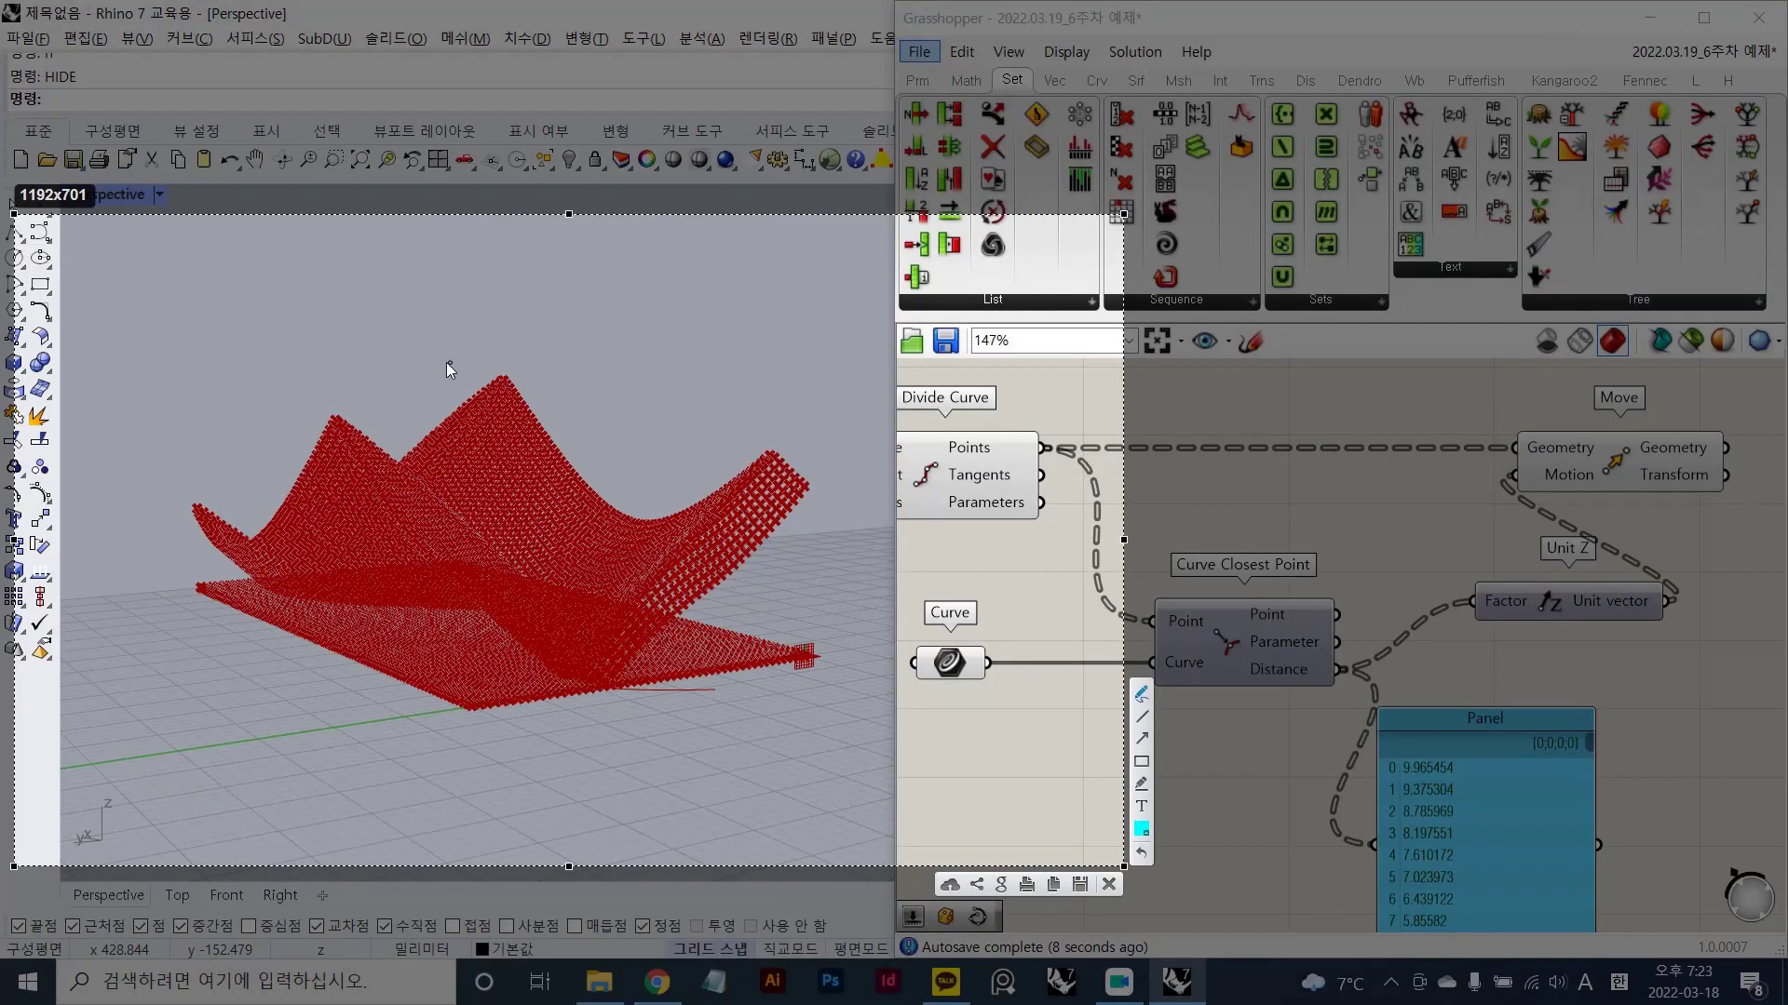
pyautogui.moveTo(445, 361)
pyautogui.mouseDown()
pyautogui.moveTo(180, 415)
pyautogui.moveTo(520, 533)
pyautogui.moveTo(773, 469)
pyautogui.moveTo(389, 352)
pyautogui.moveTo(320, 400)
pyautogui.moveTo(548, 455)
pyautogui.mouseUp()
pyautogui.moveTo(677, 578); pyautogui.dragTo(679, 577)
pyautogui.moveTo(638, 463); pyautogui.dragTo(629, 619)
pyautogui.moveTo(610, 589)
pyautogui.mouseDown()
pyautogui.moveTo(645, 603)
pyautogui.moveTo(661, 588)
pyautogui.mouseUp()
pyautogui.moveTo(252, 321); pyautogui.dragTo(265, 557)
pyautogui.moveTo(265, 556); pyautogui.dragTo(310, 518)
pyautogui.press('Escape')
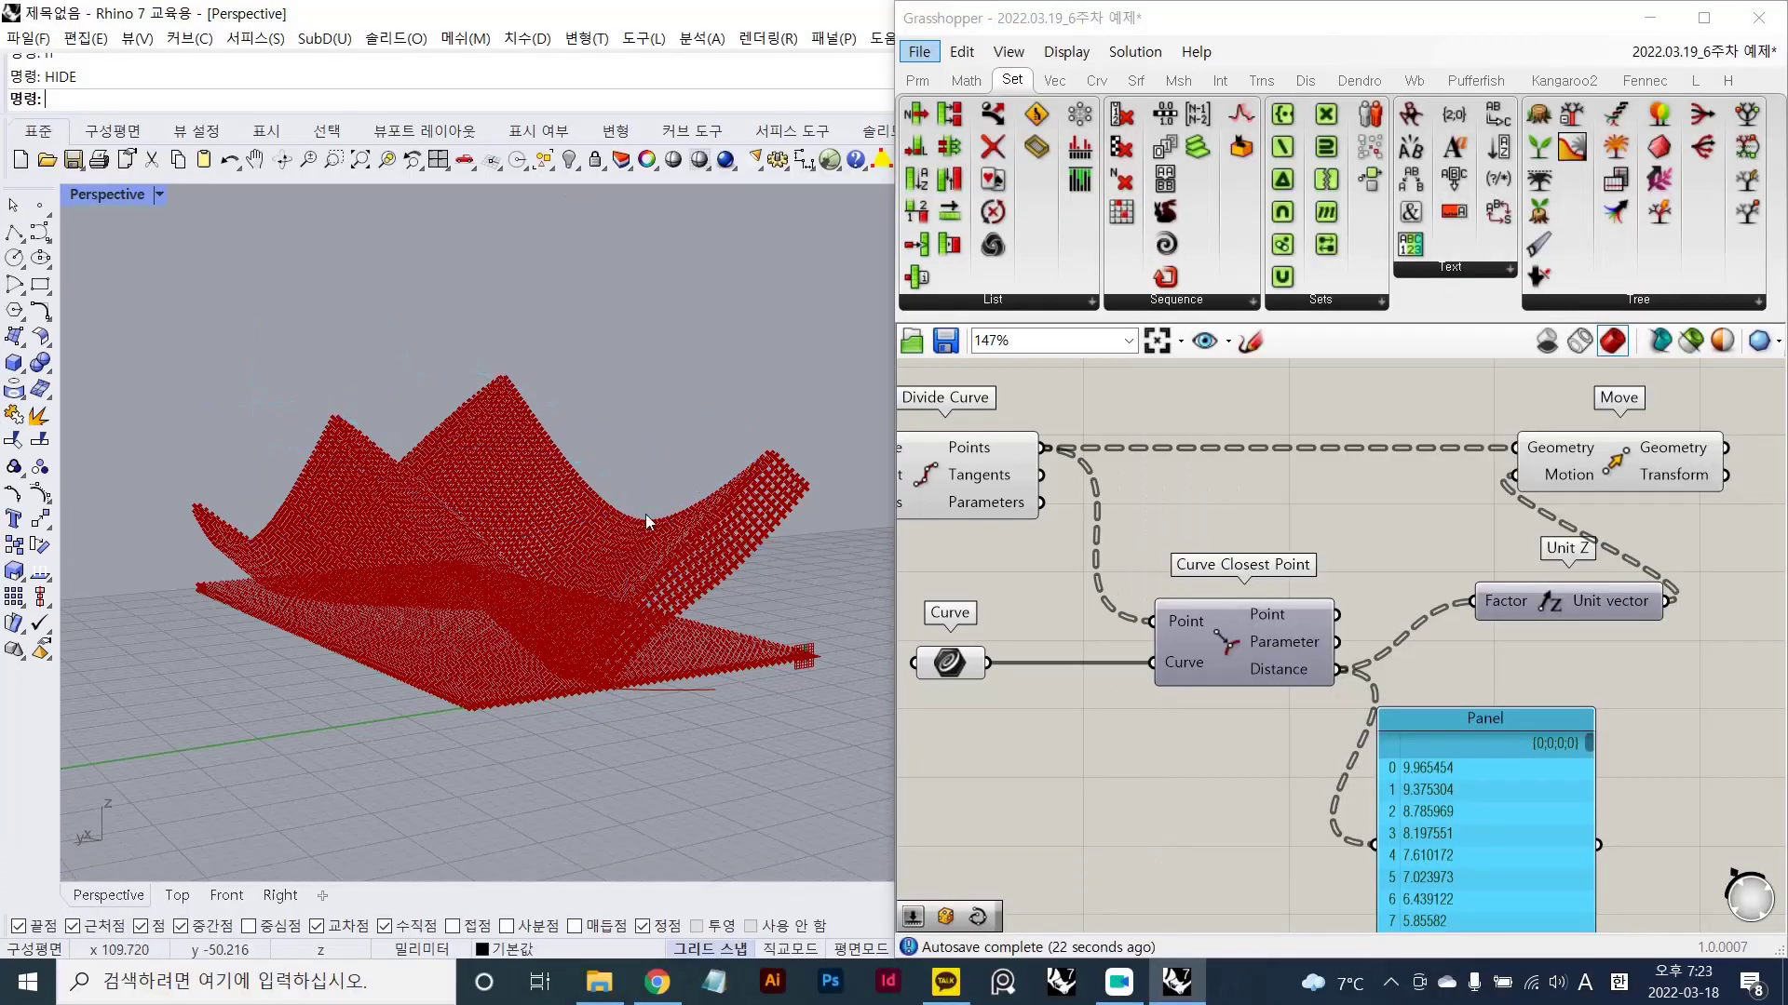
# - Delete the panel connected to Curve Closest Point's Distance output
pyautogui.moveTo(646, 515); pyautogui.dragTo(651, 588, button='right')
pyautogui.scroll(-2, 1313, 511)
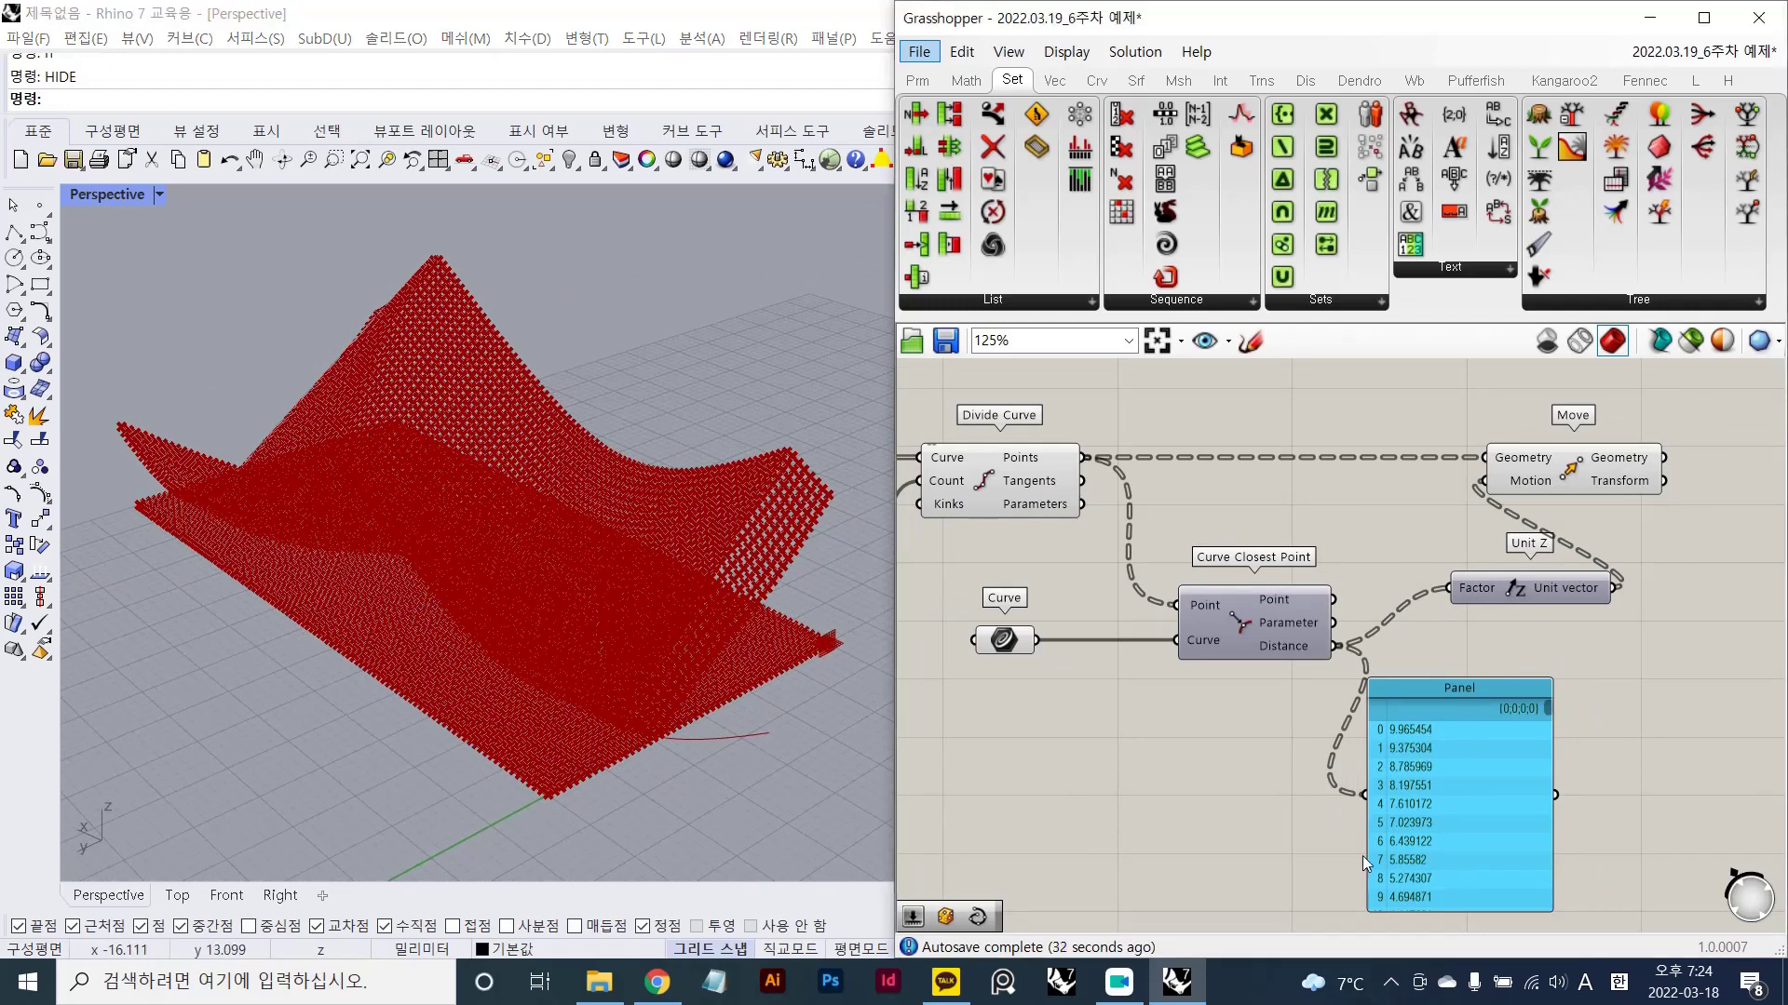
pyautogui.scroll(-1, 1499, 764)
pyautogui.moveTo(1617, 711); pyautogui.dragTo(1518, 696, button='right')
pyautogui.press('Delete')
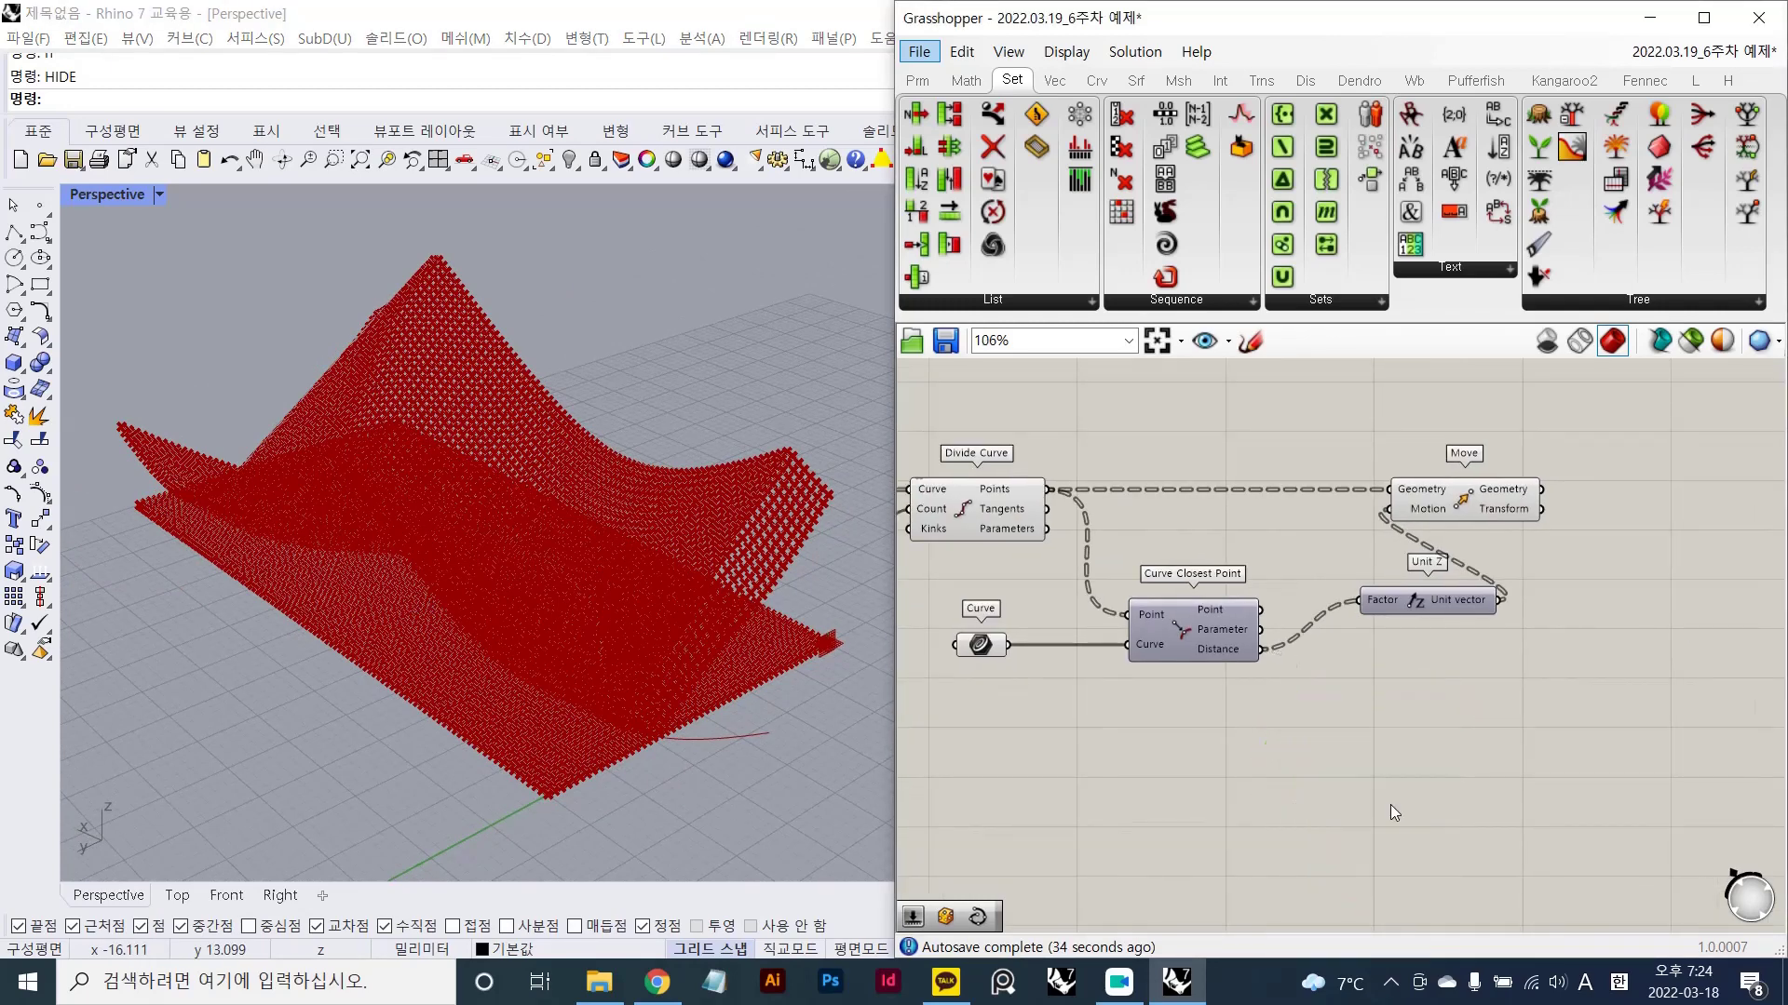
# - Disconnect Distance from Unit Z's Factor input and shift Move and Unit Z away to open space after Curve Closest Point
pyautogui.moveTo(1480, 501); pyautogui.dragTo(1572, 501)
pyautogui.click(1590, 578)
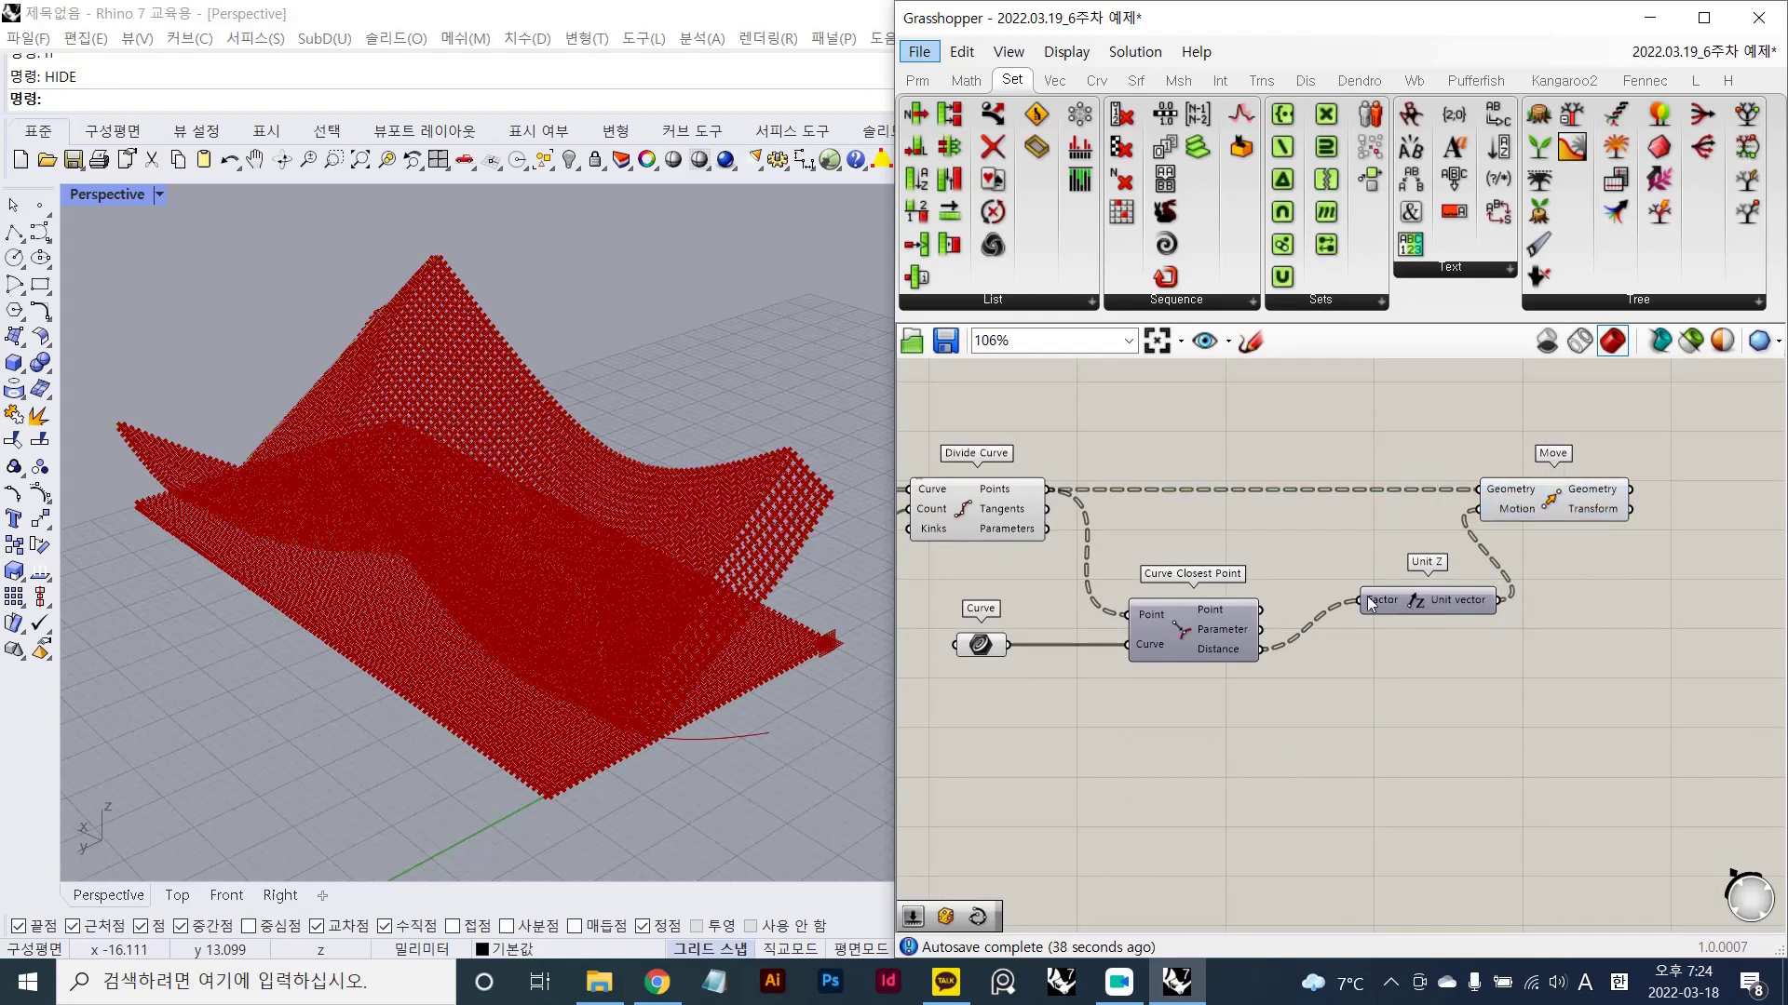
pyautogui.keyDown('ctrl'); pyautogui.moveTo(1369, 604); pyautogui.dragTo(1293, 659); pyautogui.keyUp('ctrl')
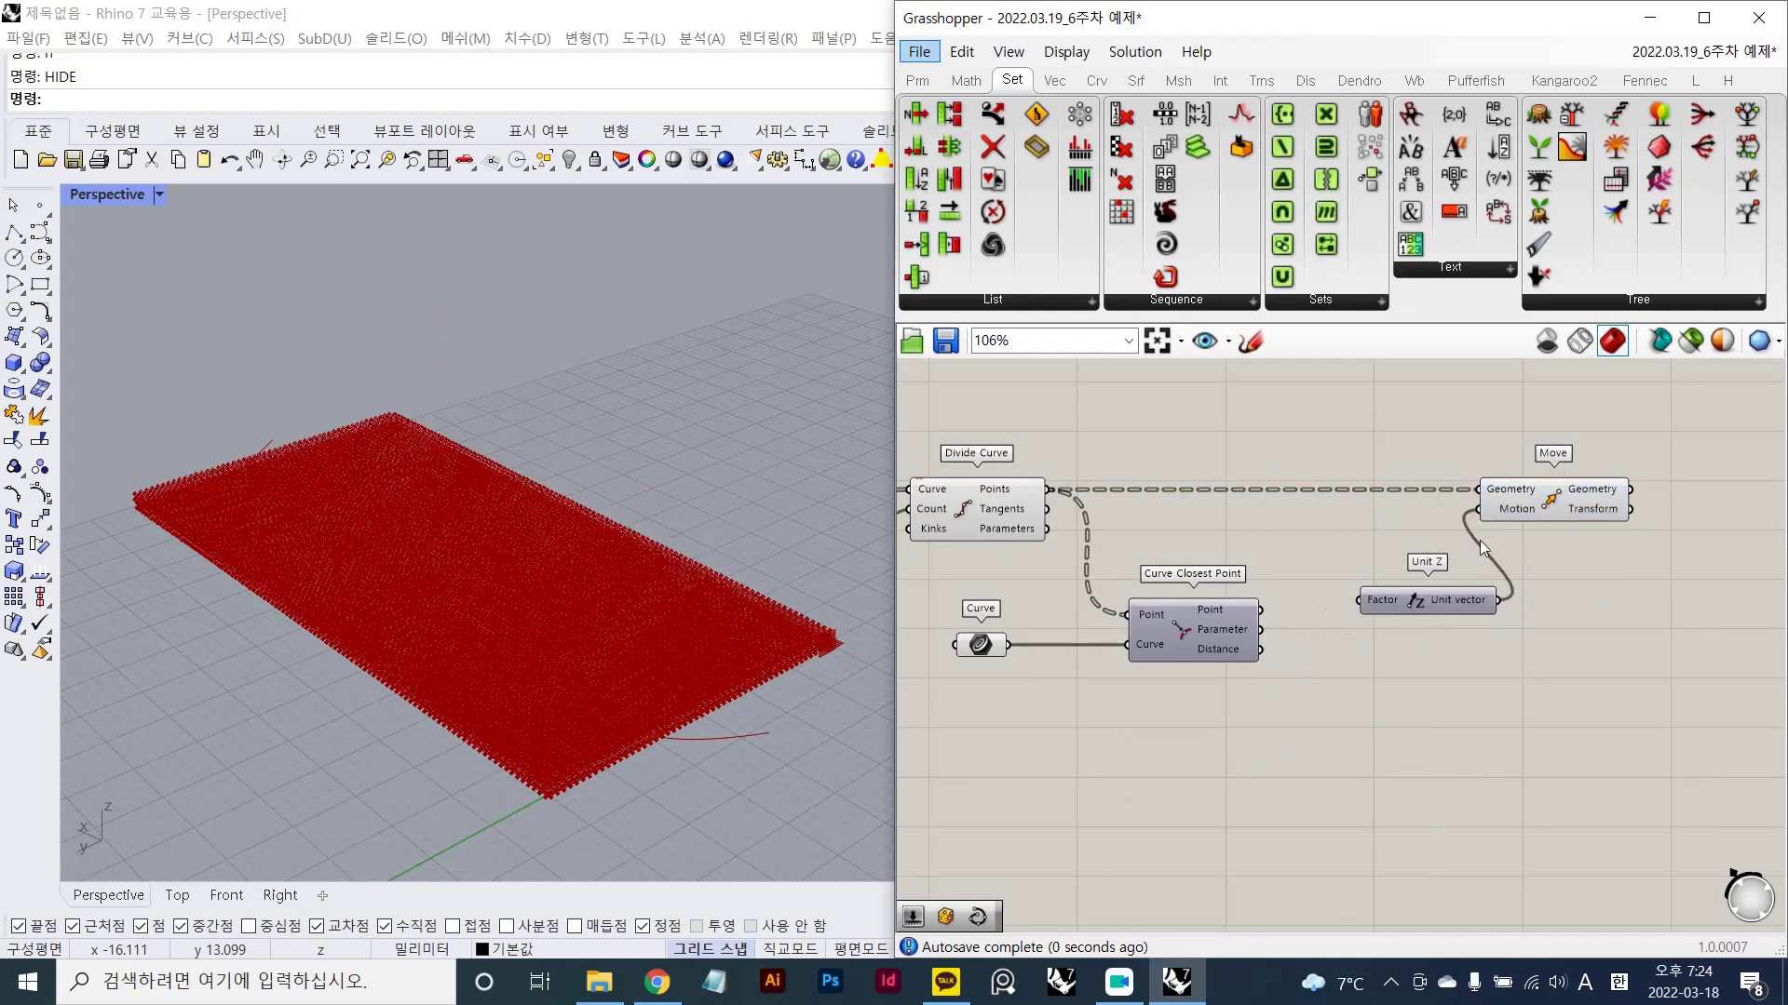
pyautogui.moveTo(1481, 523); pyautogui.dragTo(1627, 527)
pyautogui.click(1466, 604)
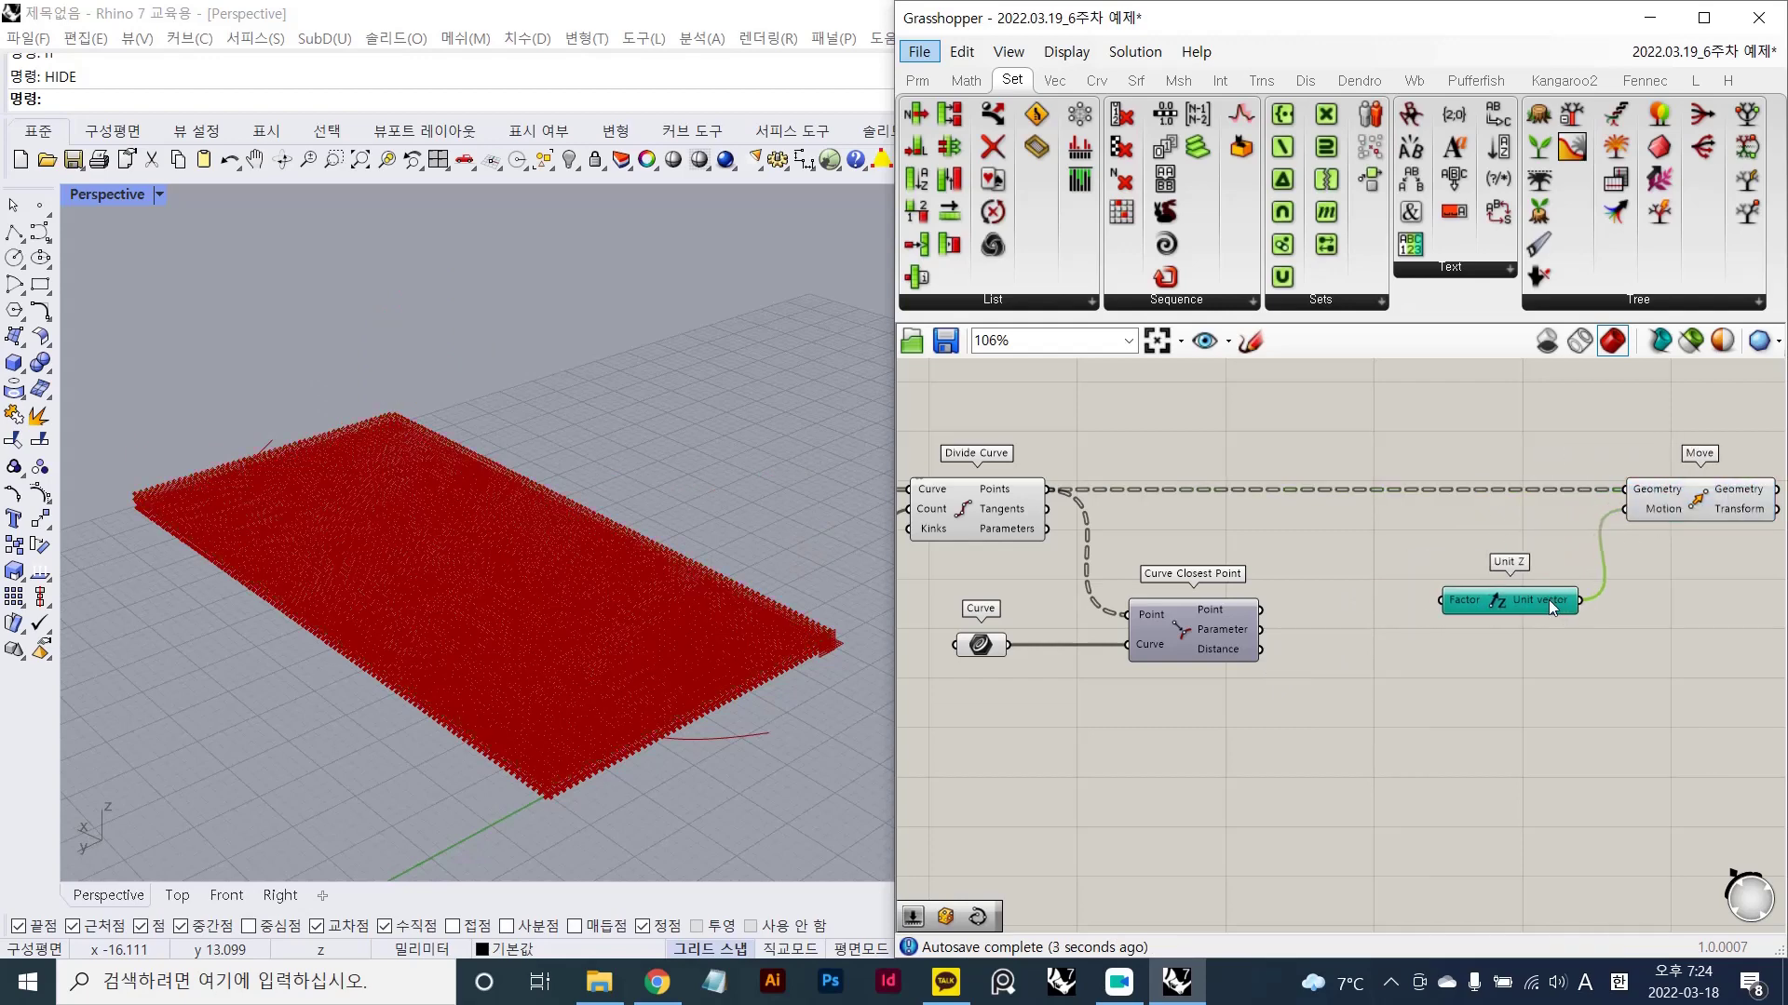
pyautogui.click(1477, 715)
# - Add a Remap Numbers component and place it between Curve Closest Point and Unit Z, slightly lower
pyautogui.scroll(3, 1428, 598)
pyautogui.scroll(3, 1314, 601)
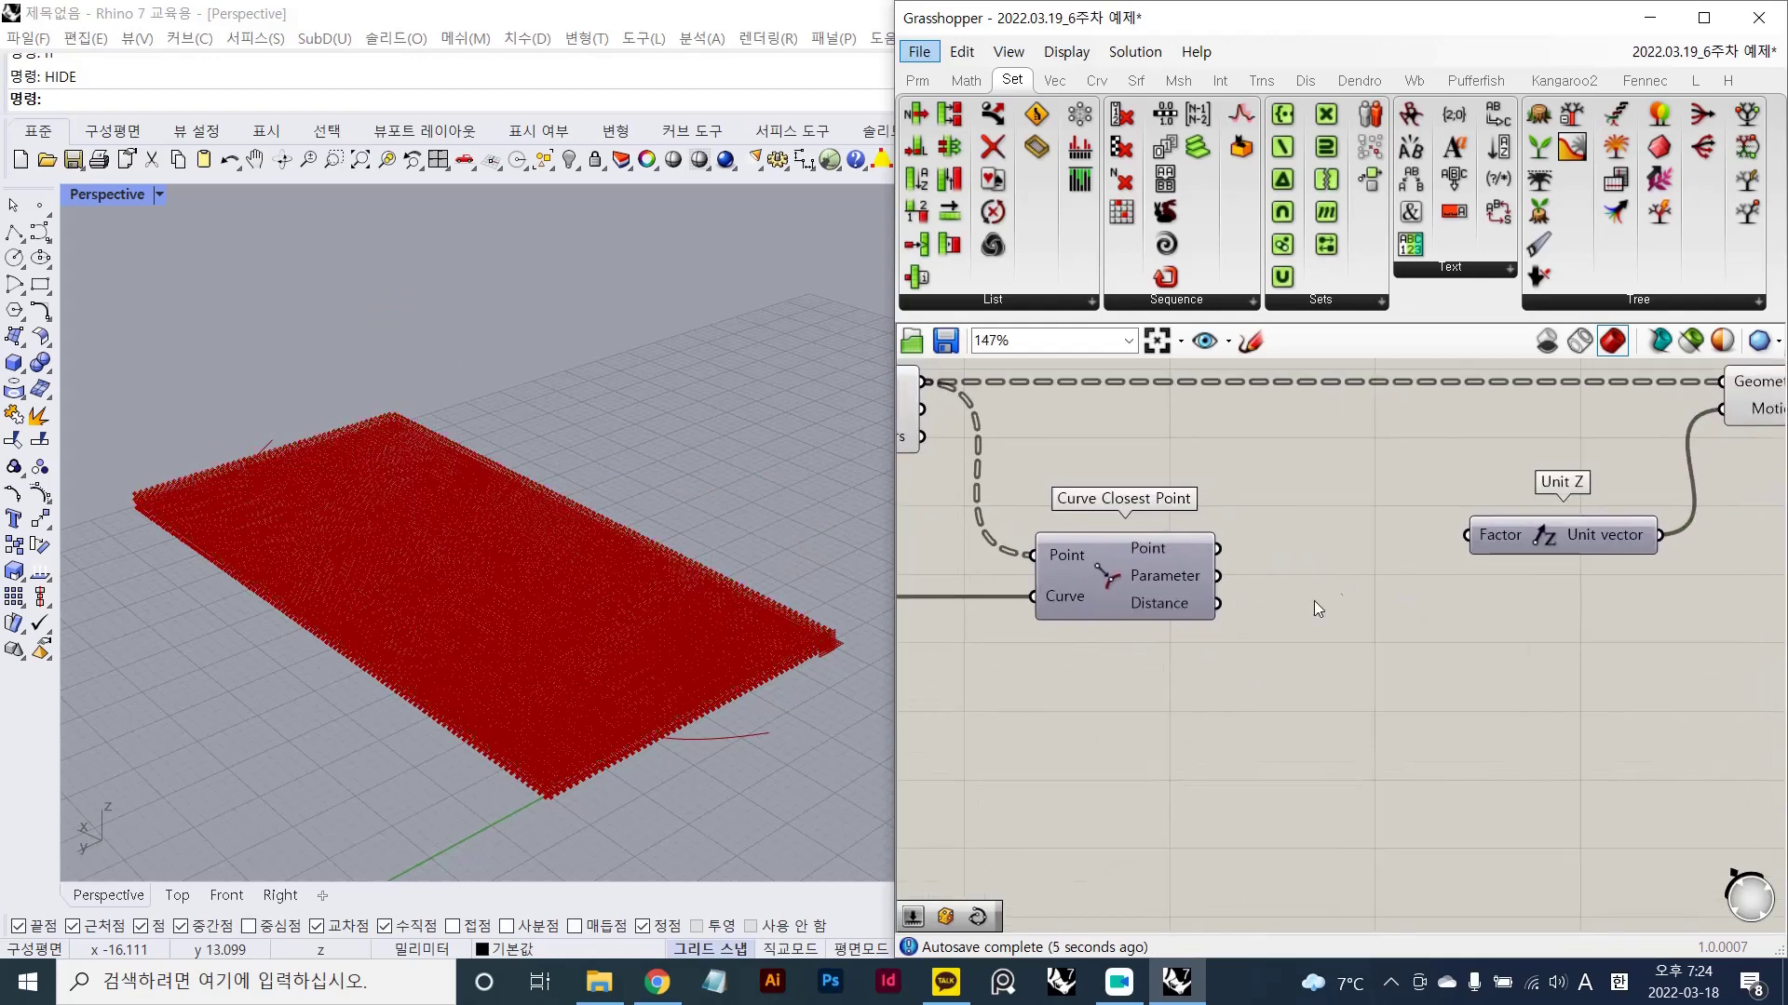
pyautogui.doubleClick(1316, 689)
pyautogui.write('remap')
pyautogui.press('Return')
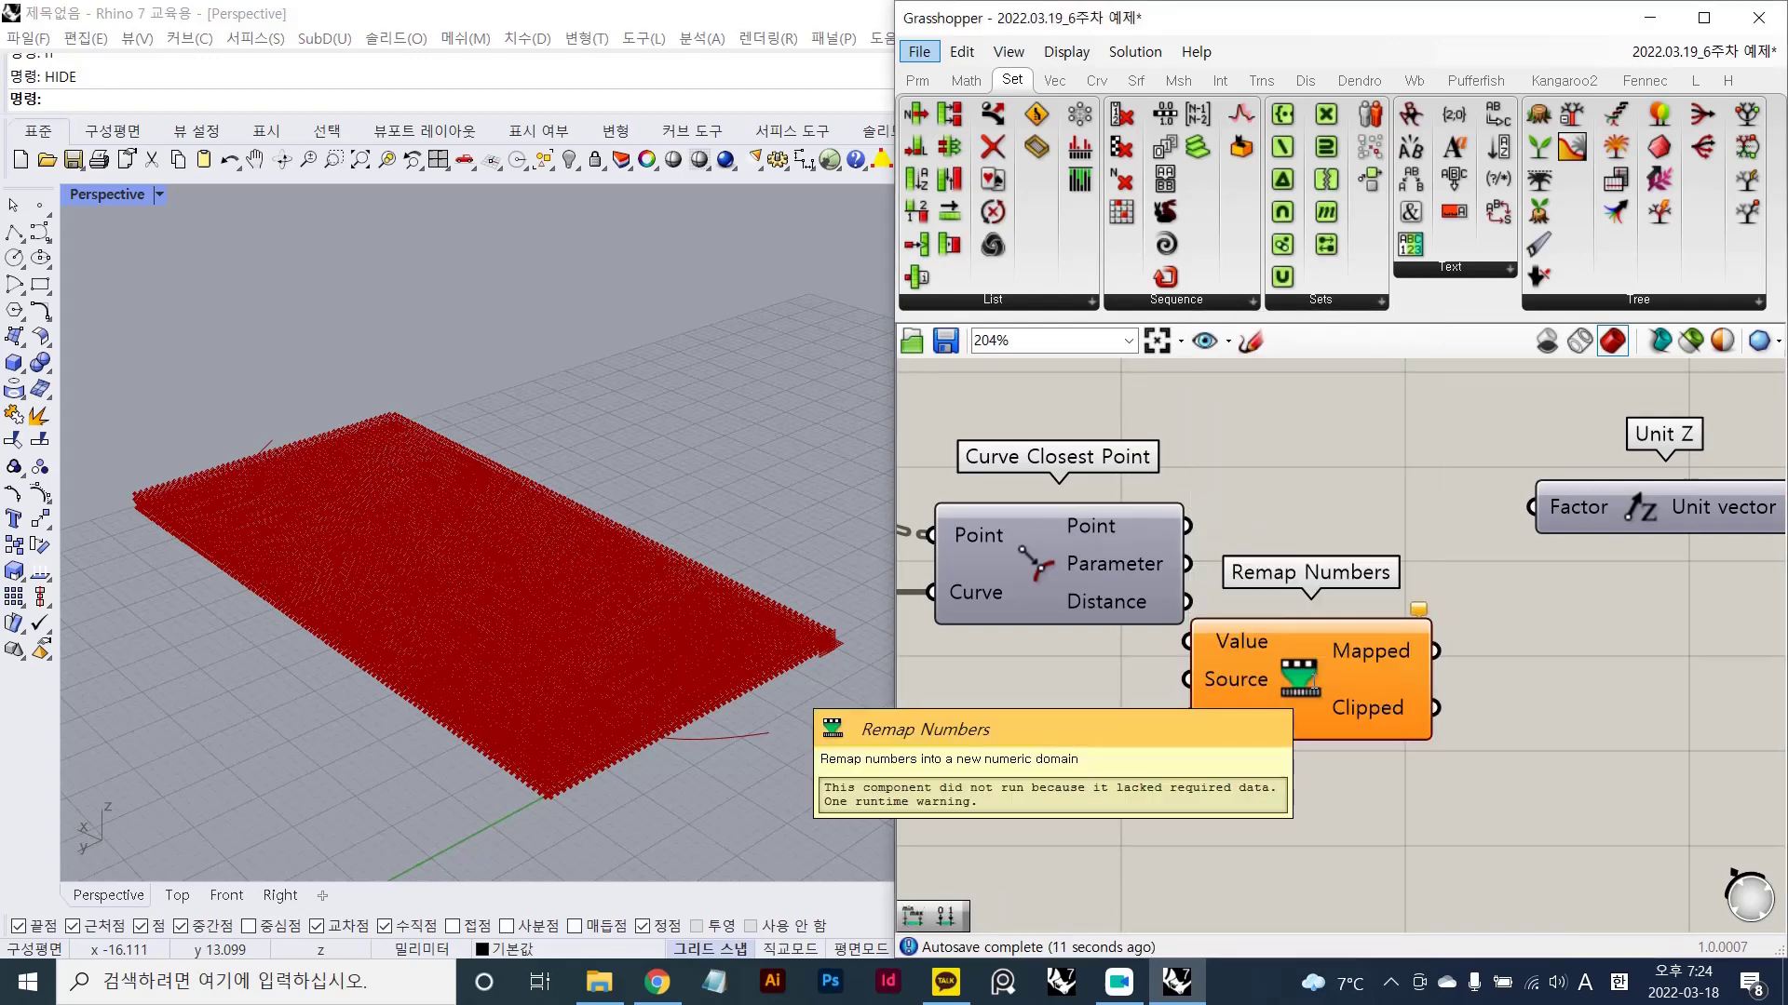
pyautogui.moveTo(1312, 682); pyautogui.dragTo(1411, 784)
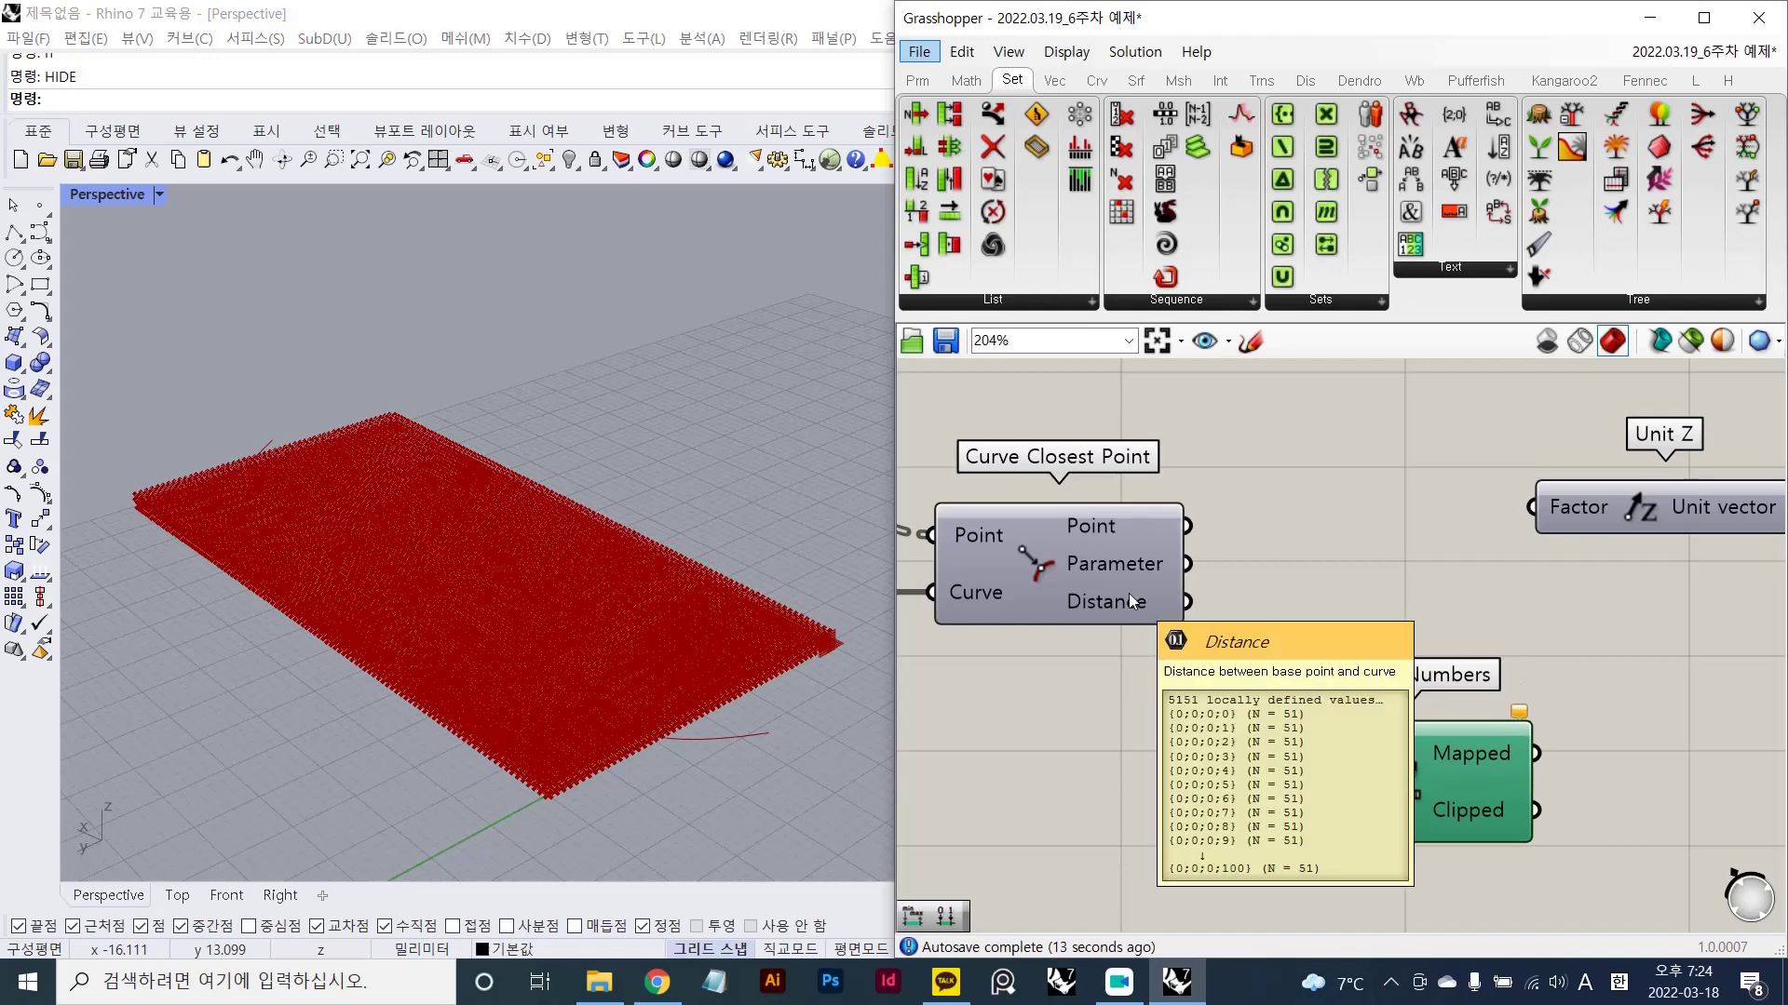
# - Add a panel beside Curve Closest Point and connect the Distance output to it
pyautogui.doubleClick(1127, 659)
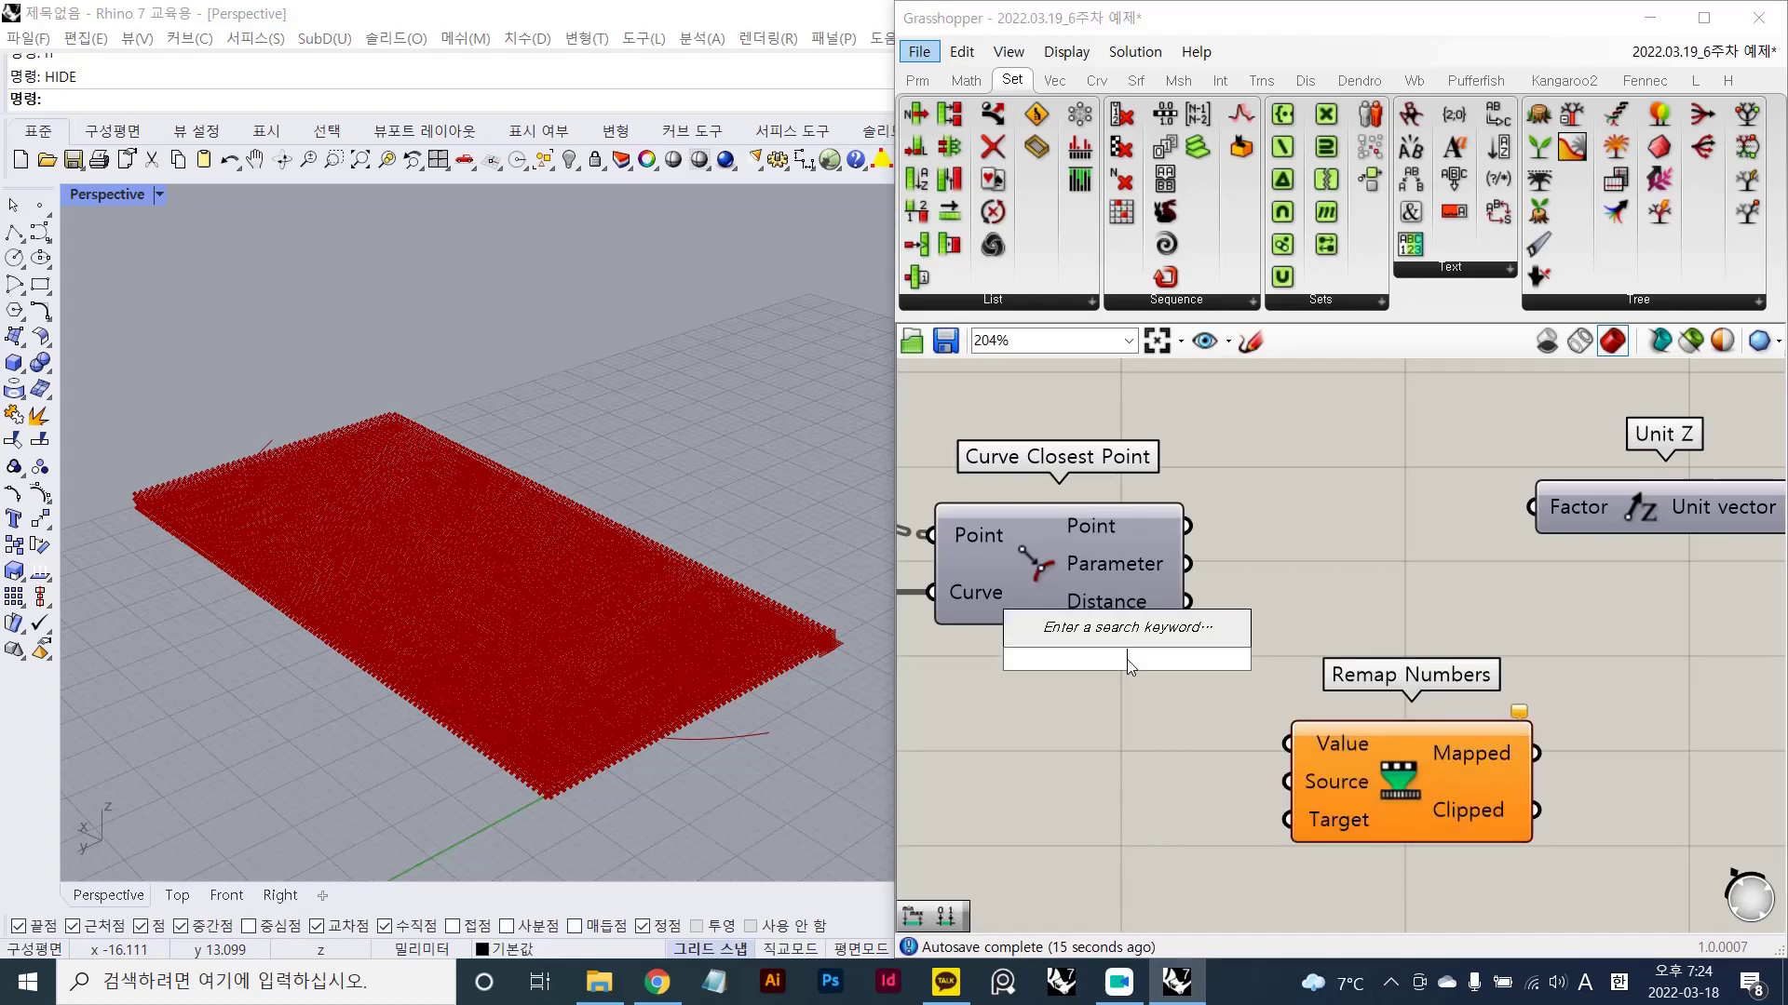
pyautogui.write('//')
pyautogui.press('Return')
pyautogui.moveTo(1126, 659); pyautogui.dragTo(1457, 637)
pyautogui.moveTo(1305, 631); pyautogui.dragTo(1187, 602)
pyautogui.moveTo(1398, 655); pyautogui.dragTo(1410, 602)
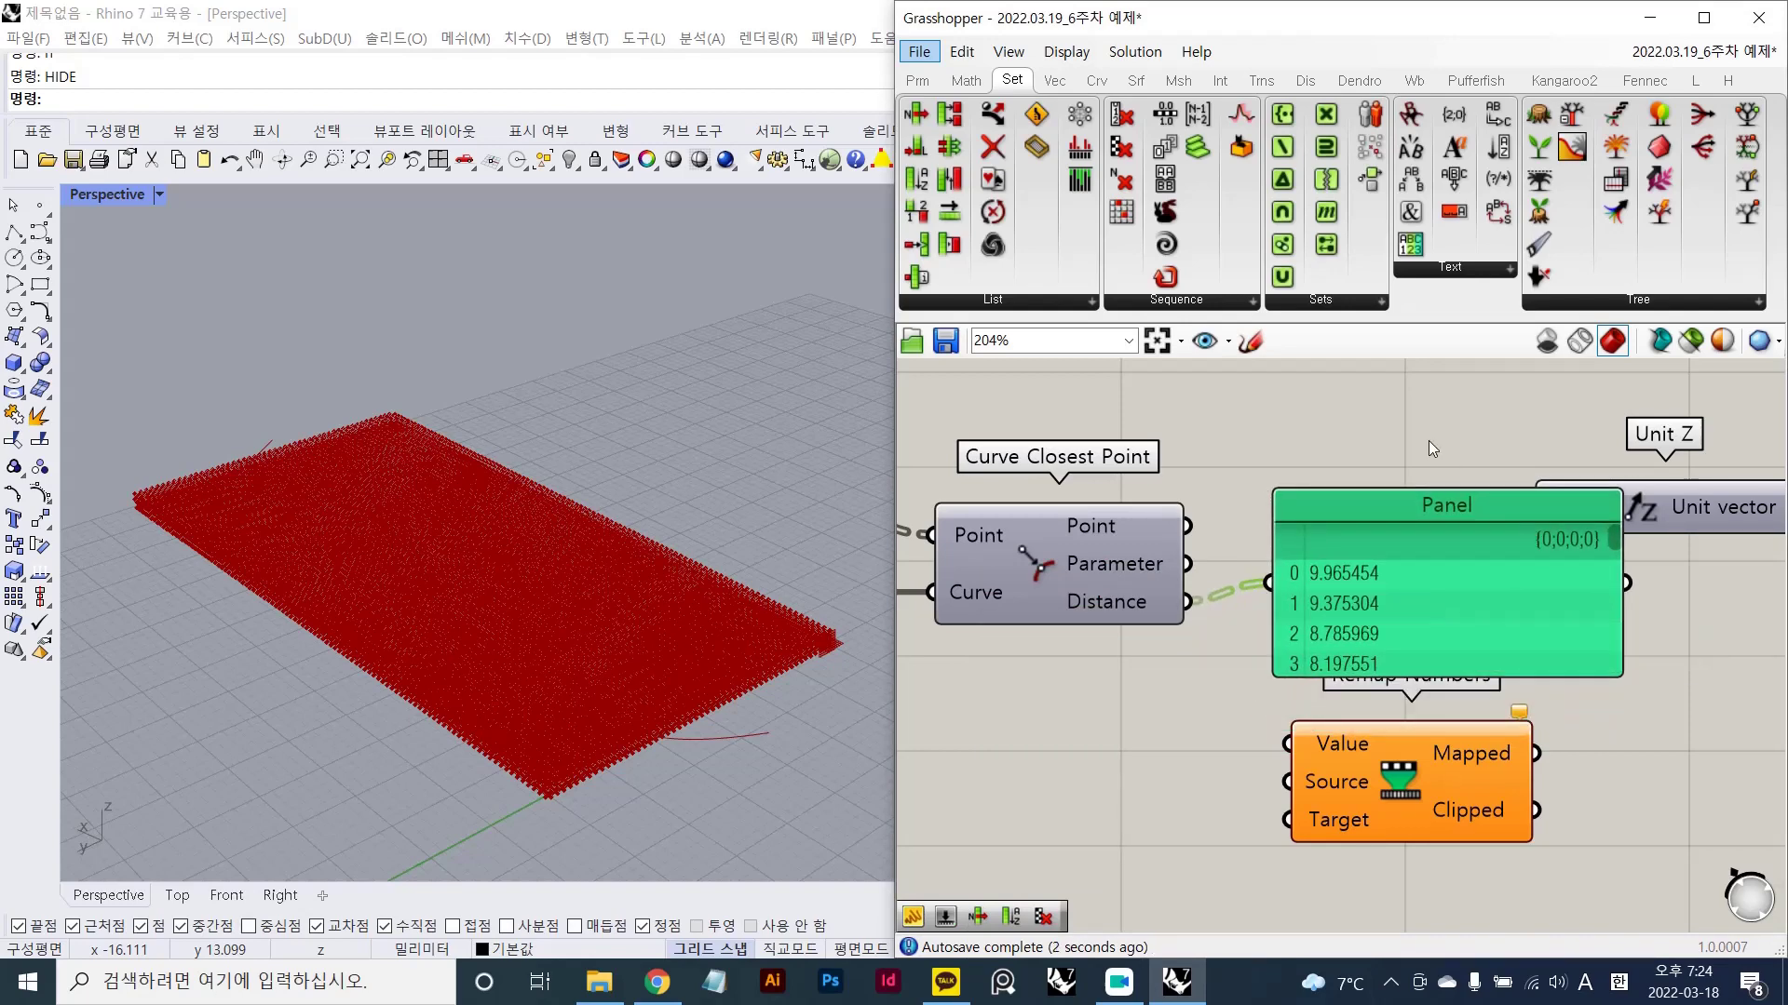
# - Lower Remap Numbers and the distance panel so that they no longer overlap each other or Unit Z
pyautogui.moveTo(1521, 777); pyautogui.dragTo(1487, 635, button='right')
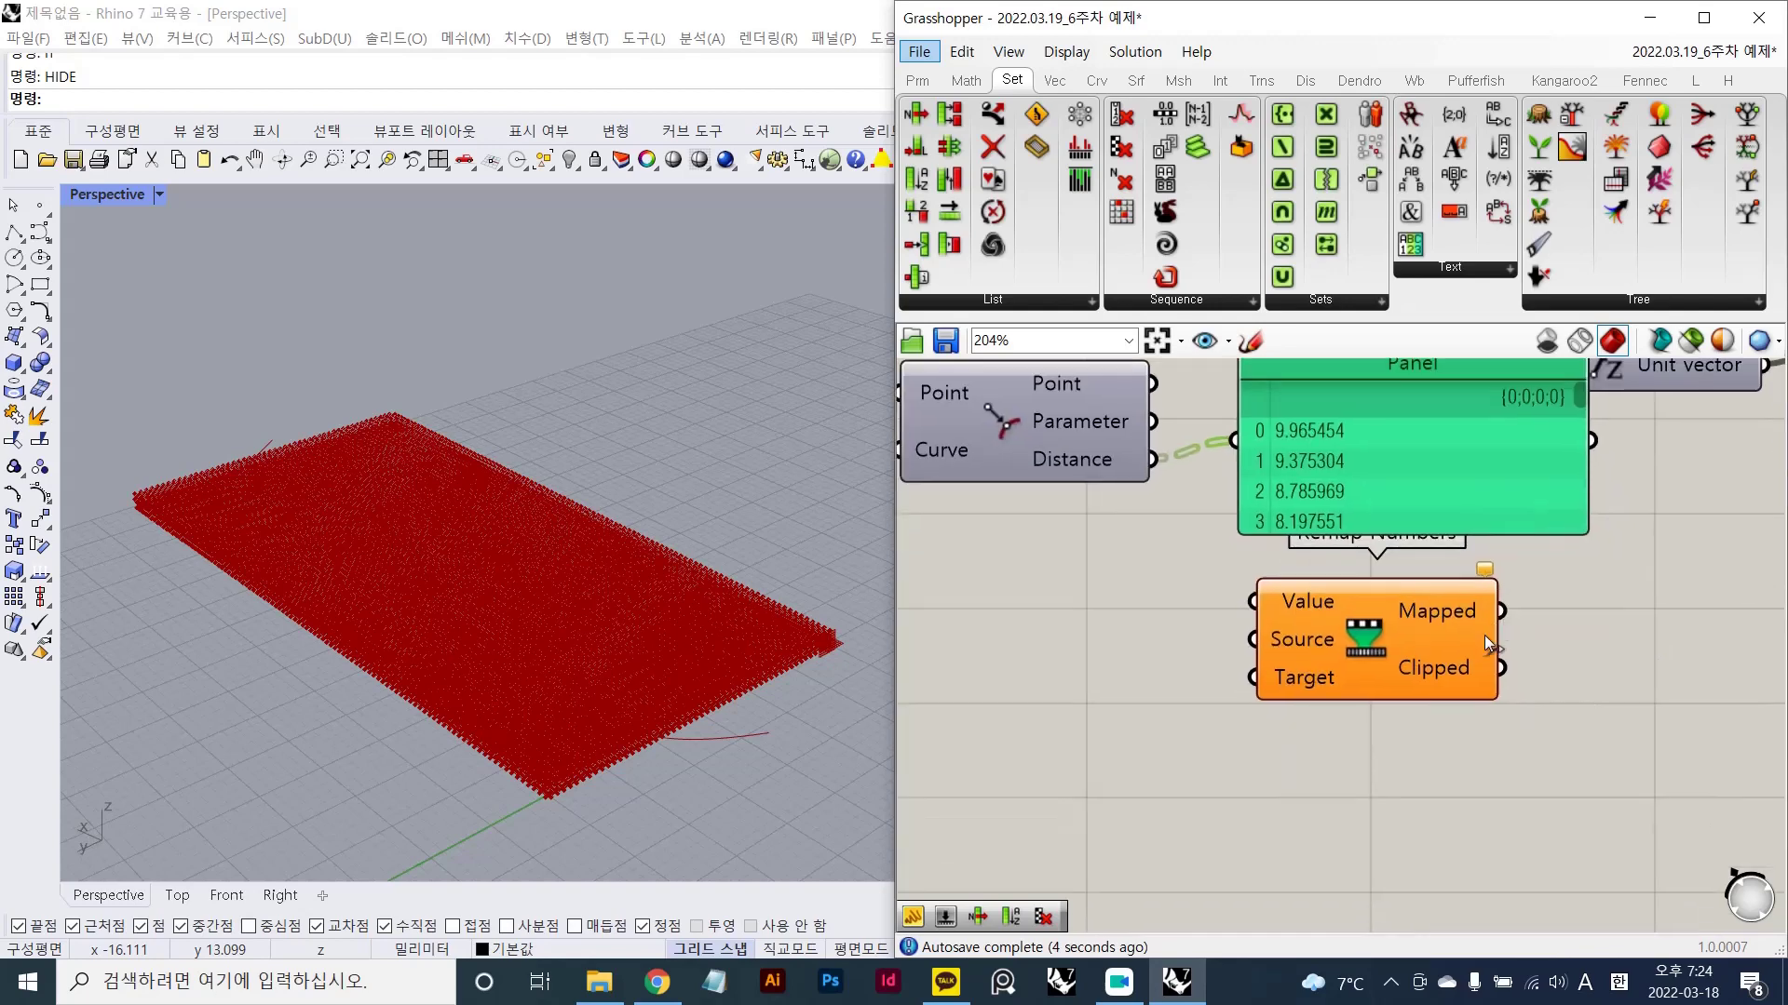
pyautogui.moveTo(1420, 644); pyautogui.dragTo(1393, 741)
pyautogui.moveTo(1388, 434); pyautogui.dragTo(1372, 488)
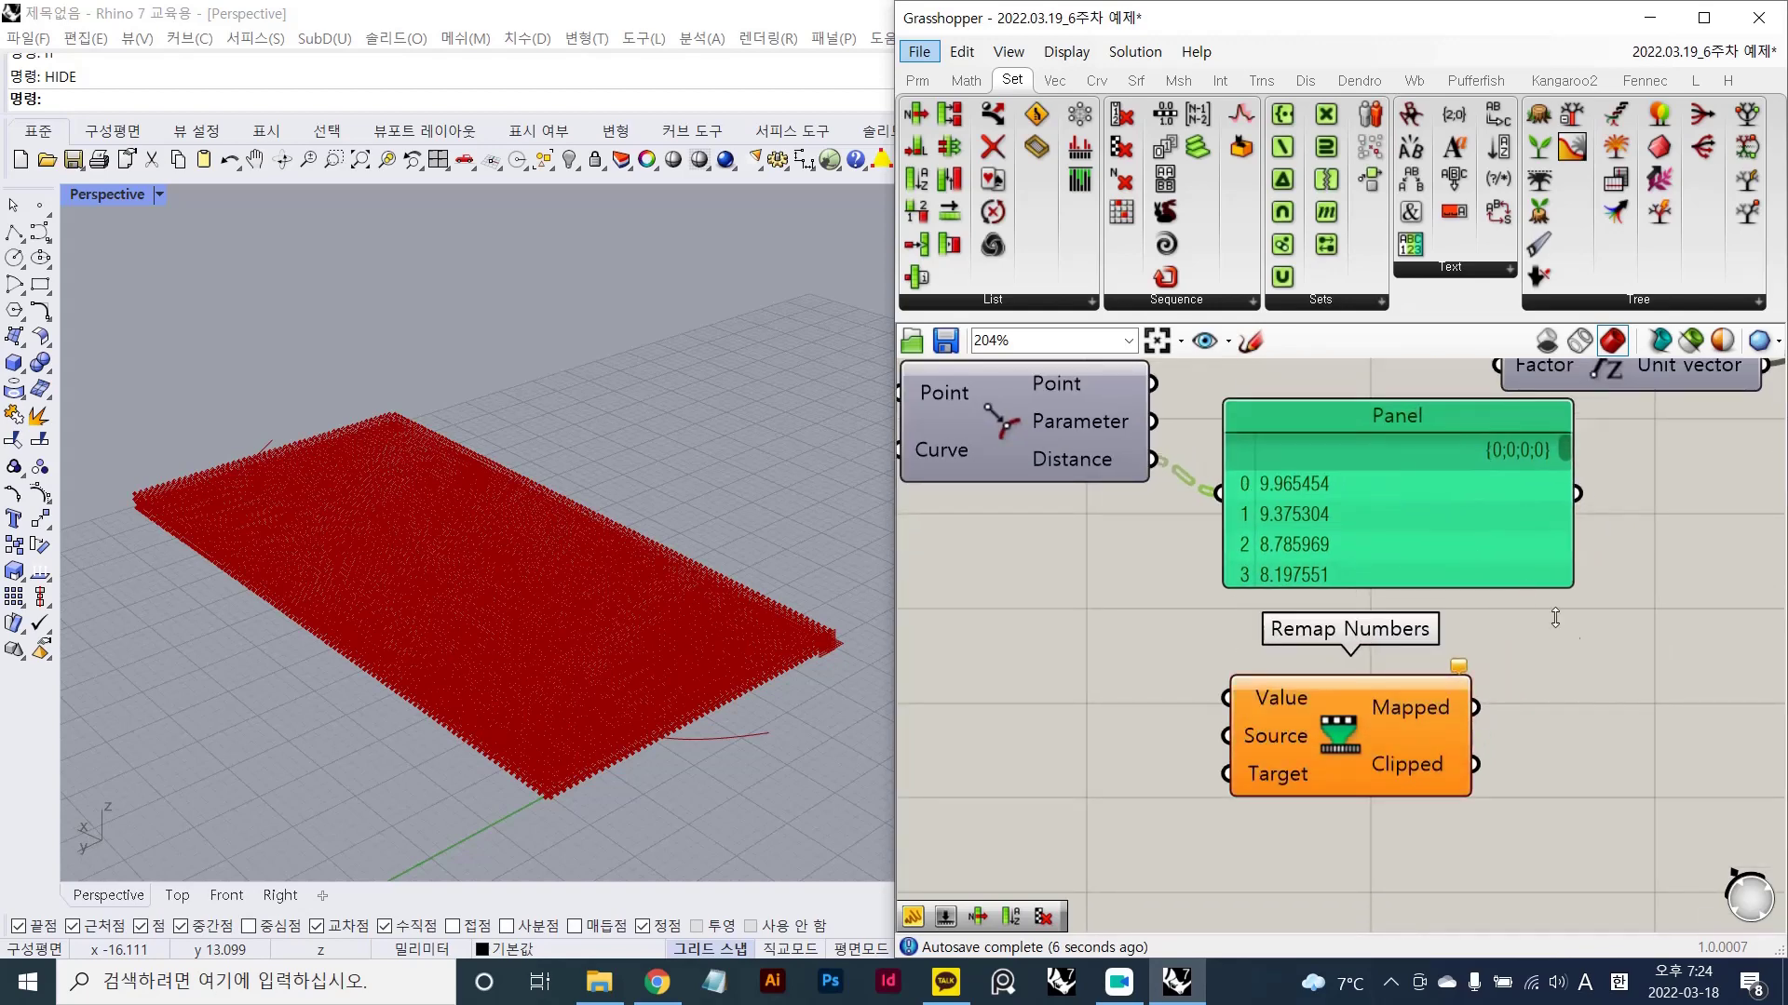
# - Narrow the distance panel to about the width of Remap Numbers and lower Remap Numbers slightly beneath it
pyautogui.click(1552, 610)
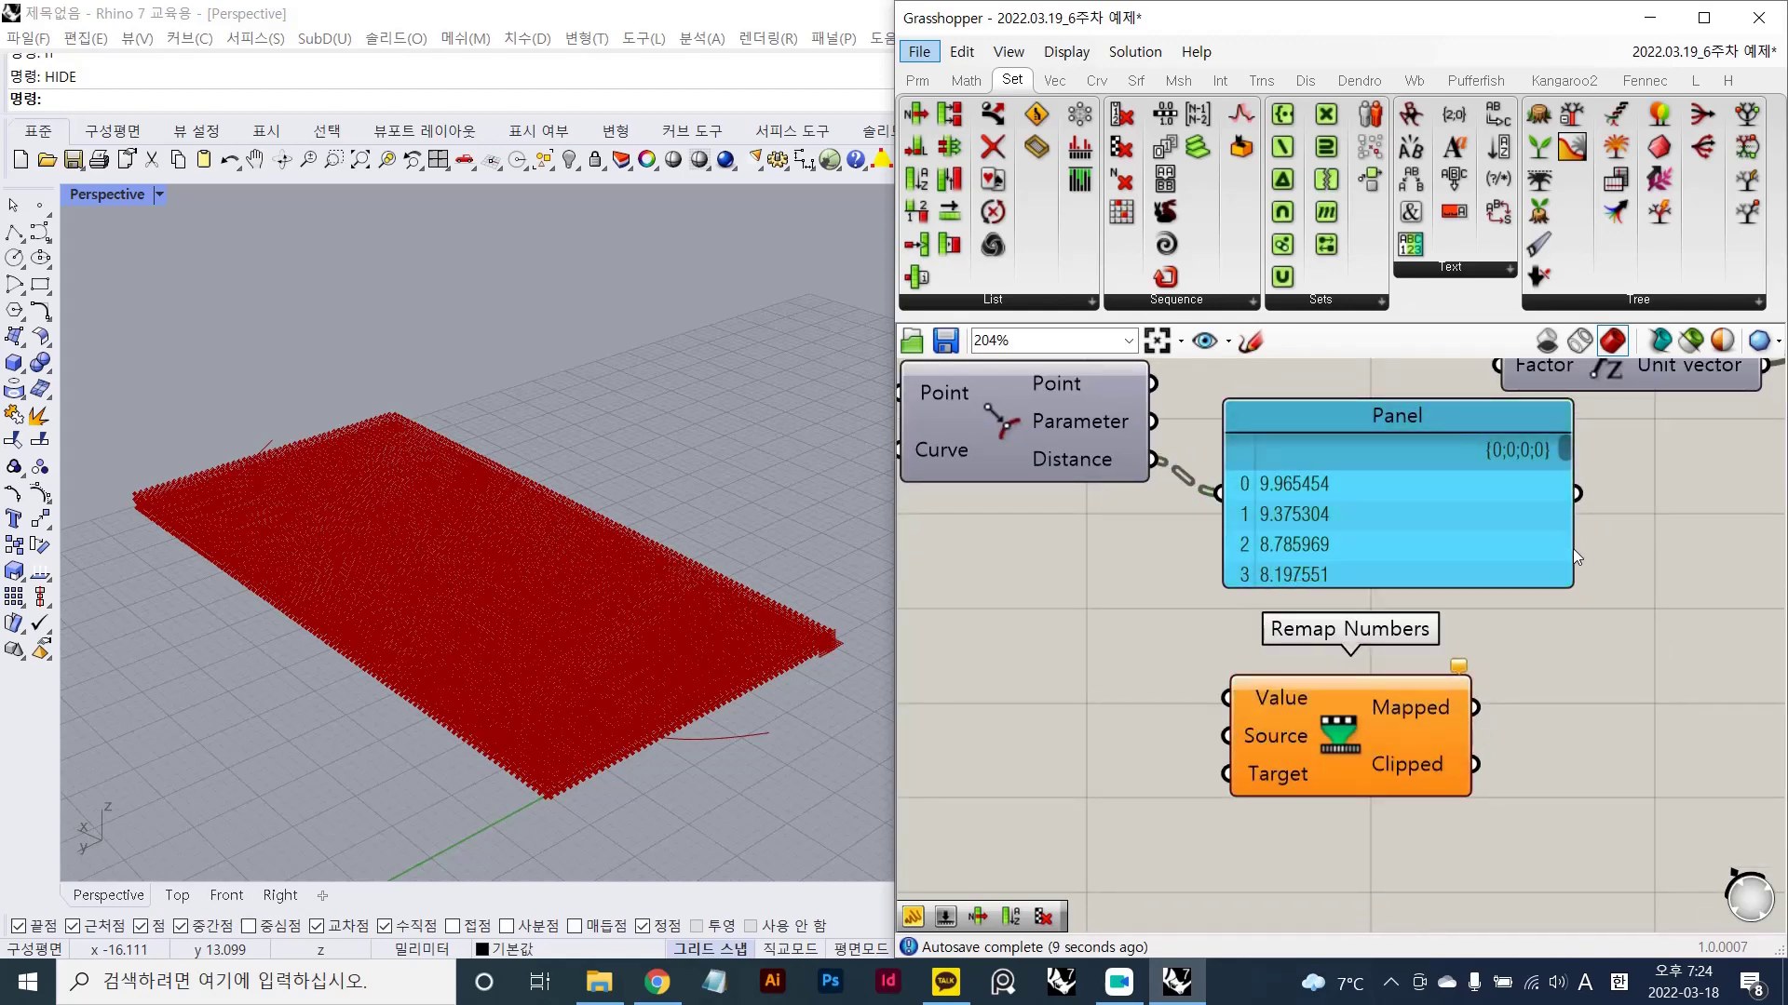
pyautogui.moveTo(1573, 556); pyautogui.dragTo(1480, 556)
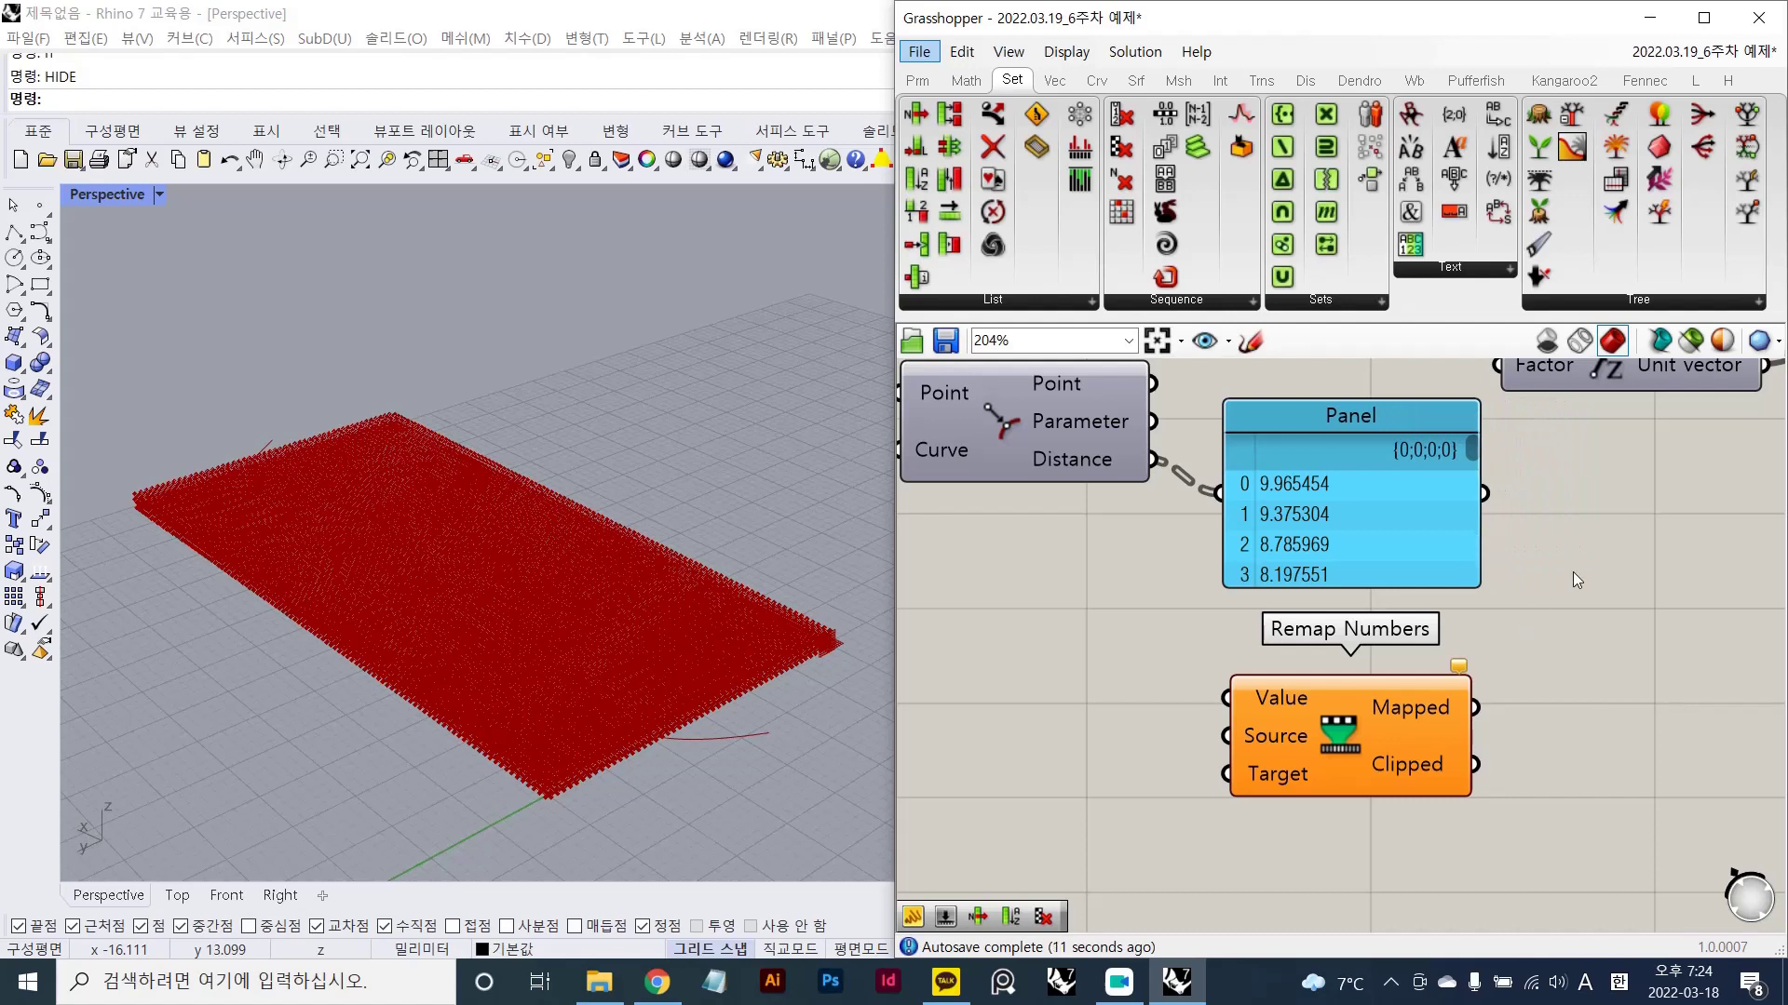
pyautogui.scroll(-2, 1304, 615)
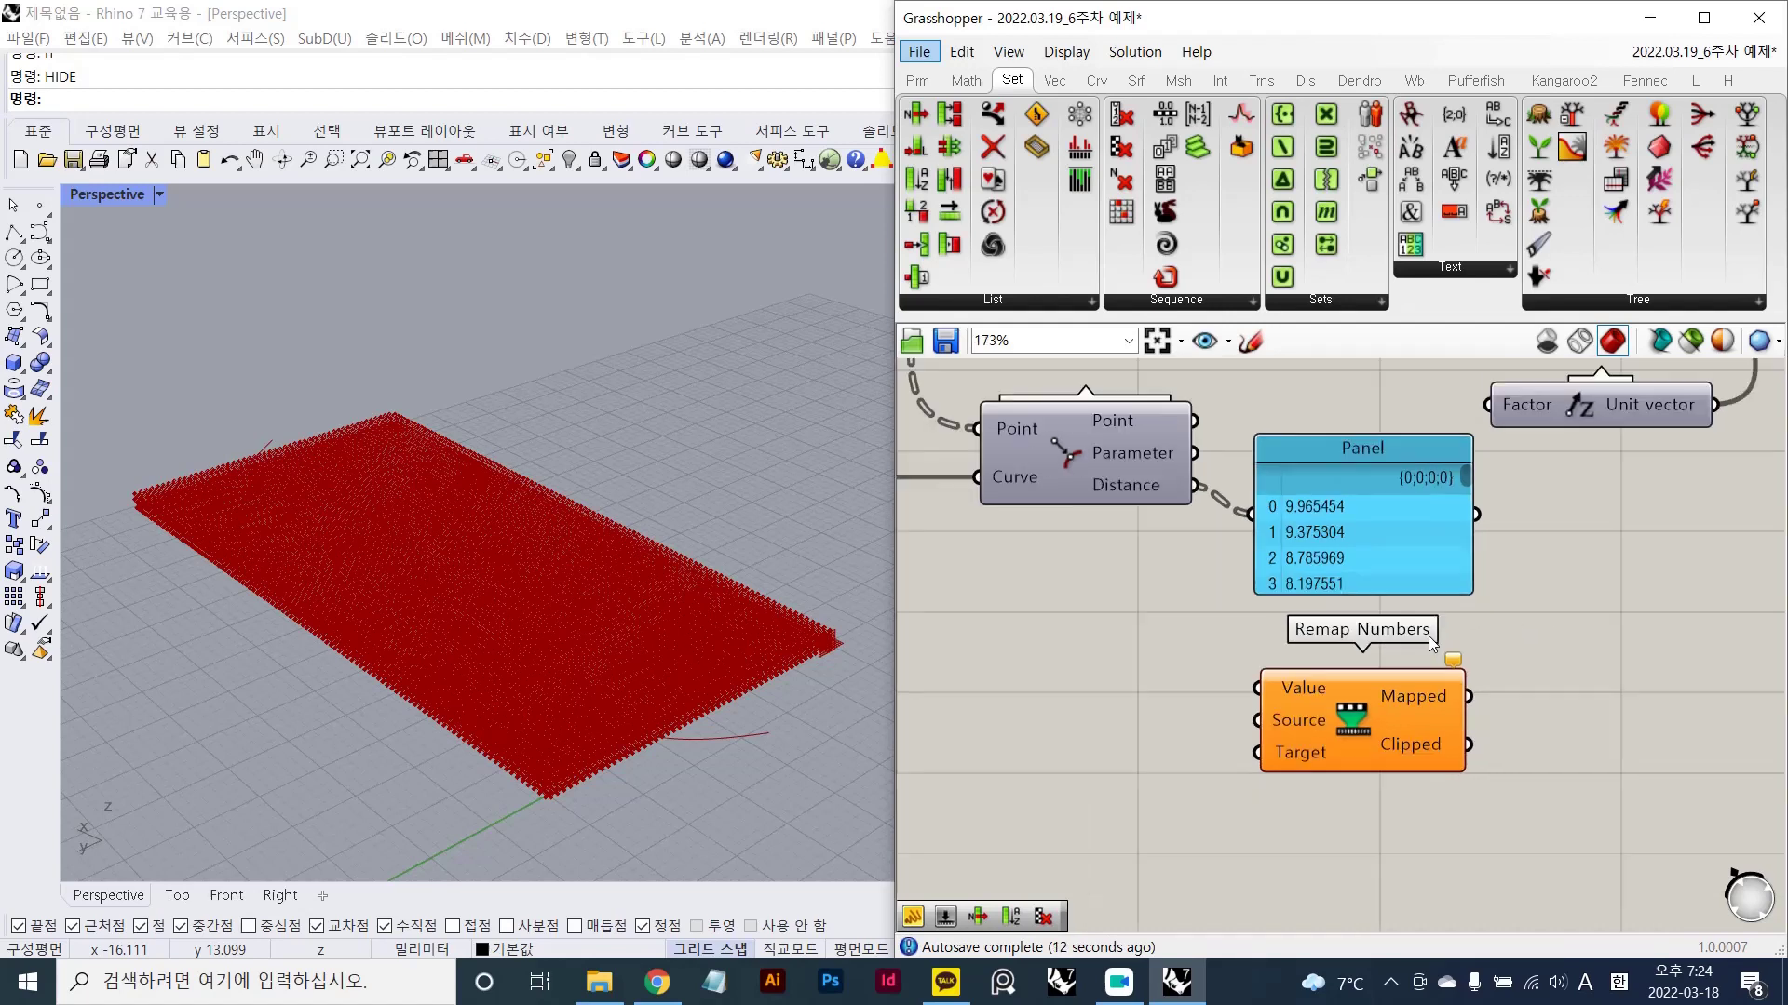
pyautogui.click(1341, 712)
# - Capture the screen for annotation, circle Remap Numbers' three inputs, and draw a number line starting at 0 over the viewport
pyautogui.press('Print')
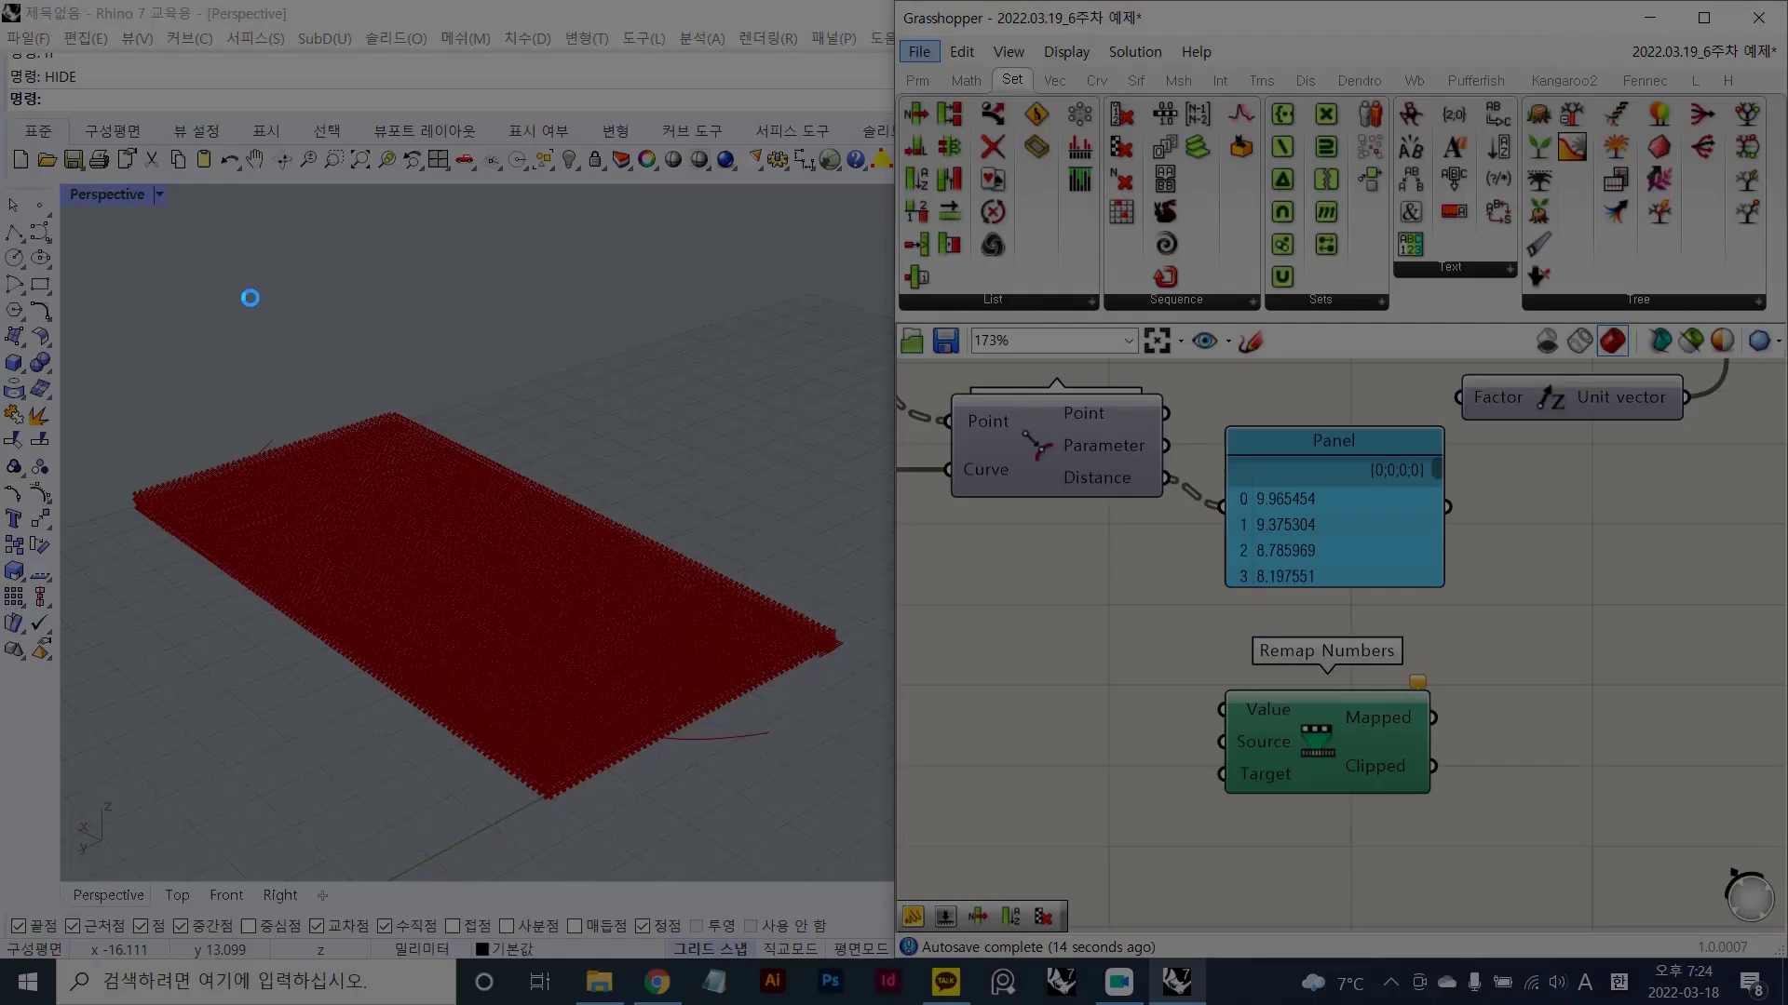
pyautogui.moveTo(176, 149); pyautogui.dragTo(1646, 935)
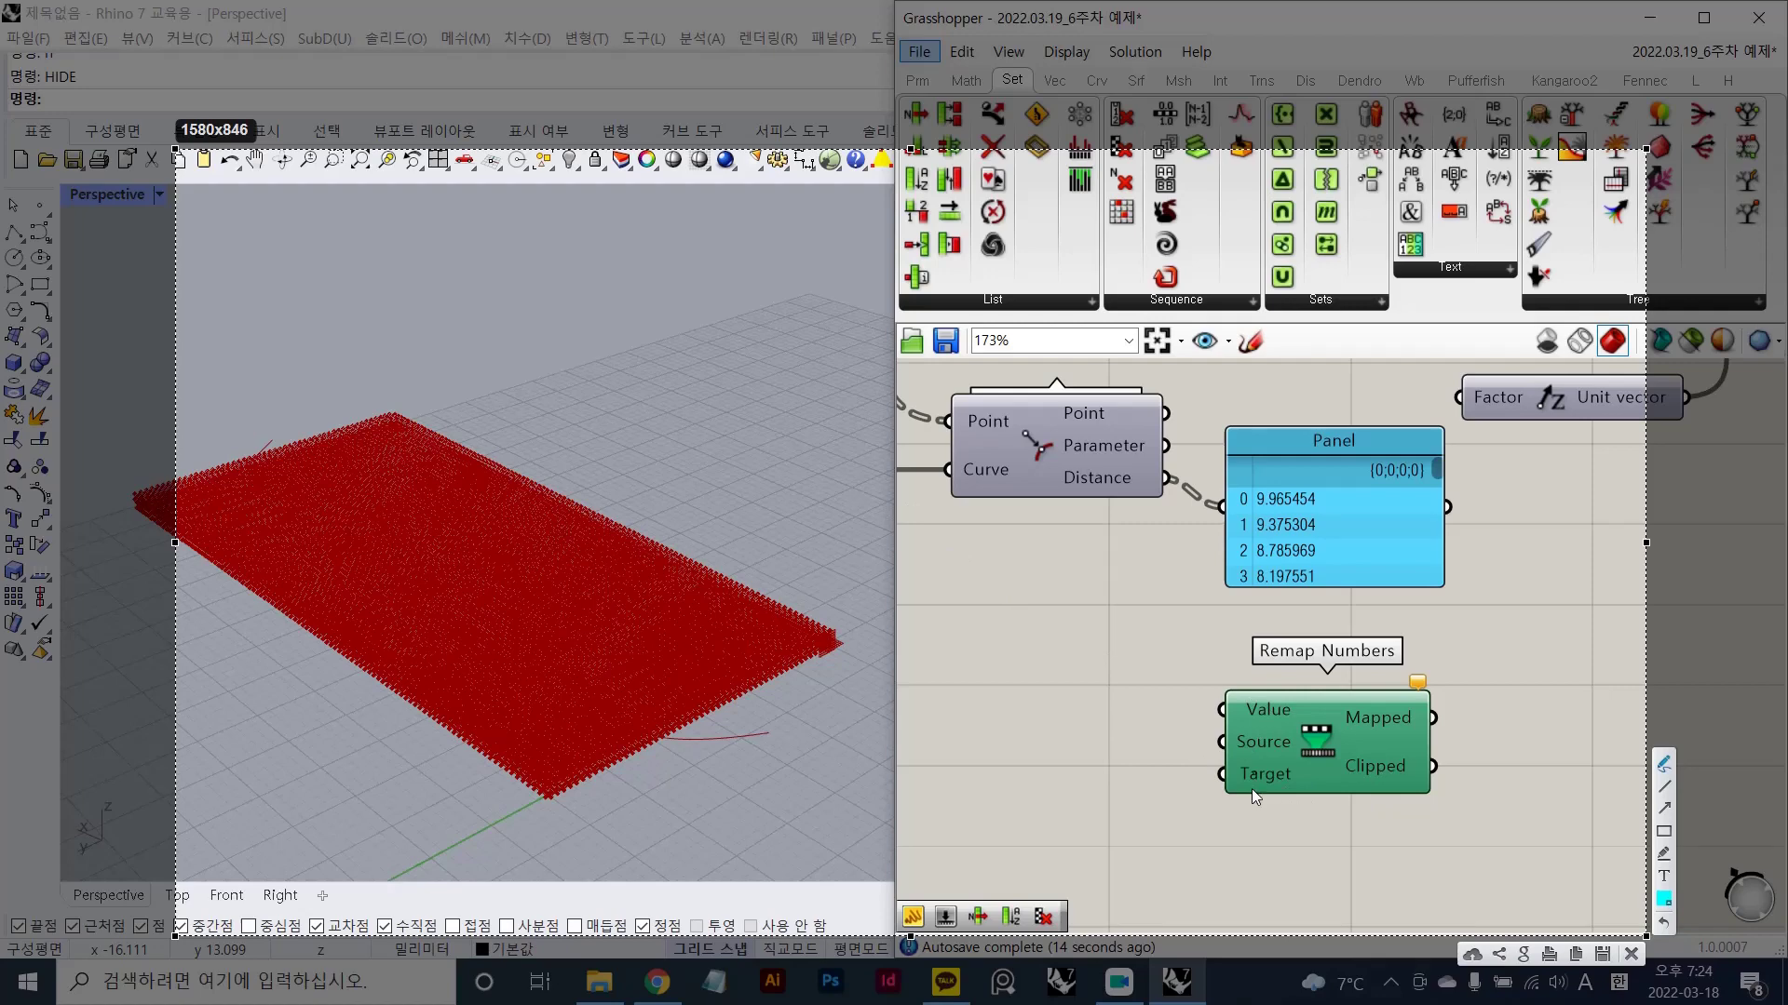
pyautogui.moveTo(1287, 725); pyautogui.dragTo(1242, 713)
pyautogui.moveTo(289, 200)
pyautogui.mouseDown()
pyautogui.moveTo(281, 248)
pyautogui.moveTo(499, 233)
pyautogui.moveTo(874, 255)
pyautogui.moveTo(875, 298)
pyautogui.mouseUp()
pyautogui.moveTo(311, 281); pyautogui.dragTo(288, 264)
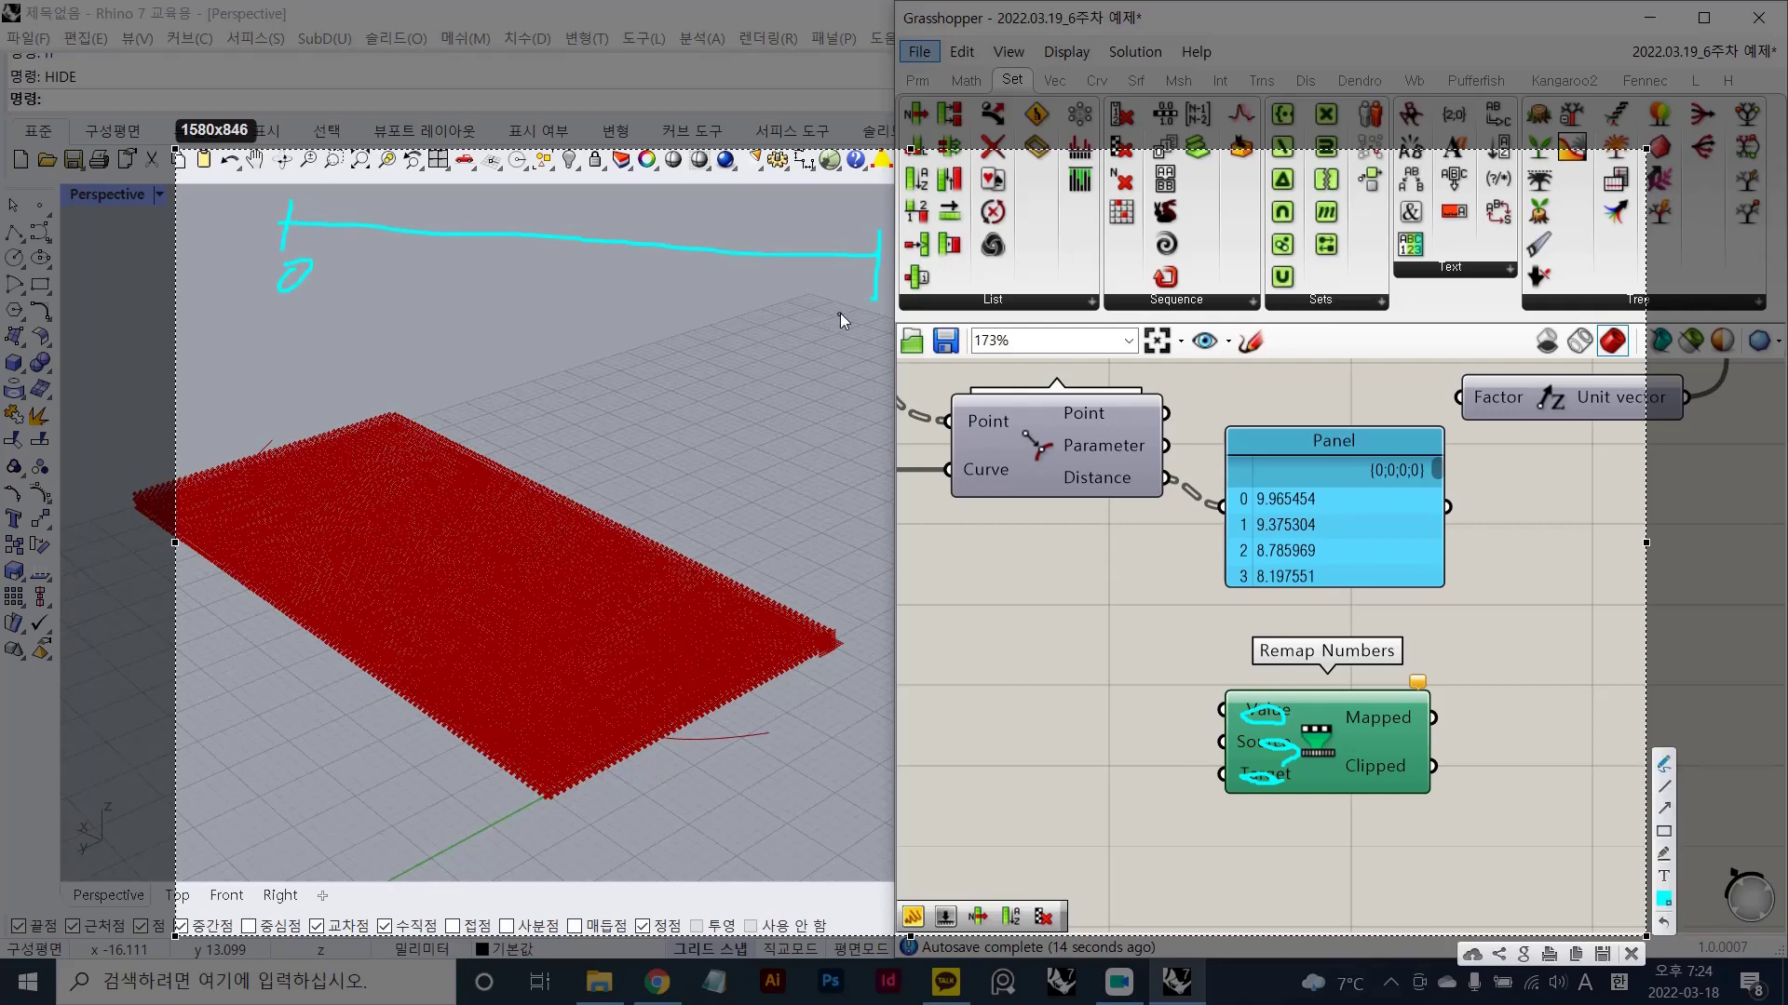
# - Mark divisions along the annotated number line and label them 30, 50, 70, 90 and 100
pyautogui.moveTo(840, 315)
pyautogui.mouseDown()
pyautogui.moveTo(835, 349)
pyautogui.moveTo(899, 331)
pyautogui.mouseUp()
pyautogui.moveTo(402, 277)
pyautogui.mouseDown()
pyautogui.moveTo(406, 308)
pyautogui.moveTo(437, 291)
pyautogui.mouseUp()
pyautogui.moveTo(528, 231); pyautogui.dragTo(529, 272)
pyautogui.moveTo(521, 290); pyautogui.dragTo(525, 332)
pyautogui.moveTo(511, 296); pyautogui.dragTo(548, 296)
pyautogui.moveTo(556, 300); pyautogui.dragTo(557, 302)
pyautogui.moveTo(629, 233); pyautogui.dragTo(626, 297)
pyautogui.moveTo(624, 326); pyautogui.dragTo(654, 335)
pyautogui.moveTo(759, 231); pyautogui.dragTo(750, 294)
pyautogui.moveTo(730, 325)
pyautogui.mouseDown()
pyautogui.moveTo(741, 364)
pyautogui.moveTo(765, 327)
pyautogui.mouseUp()
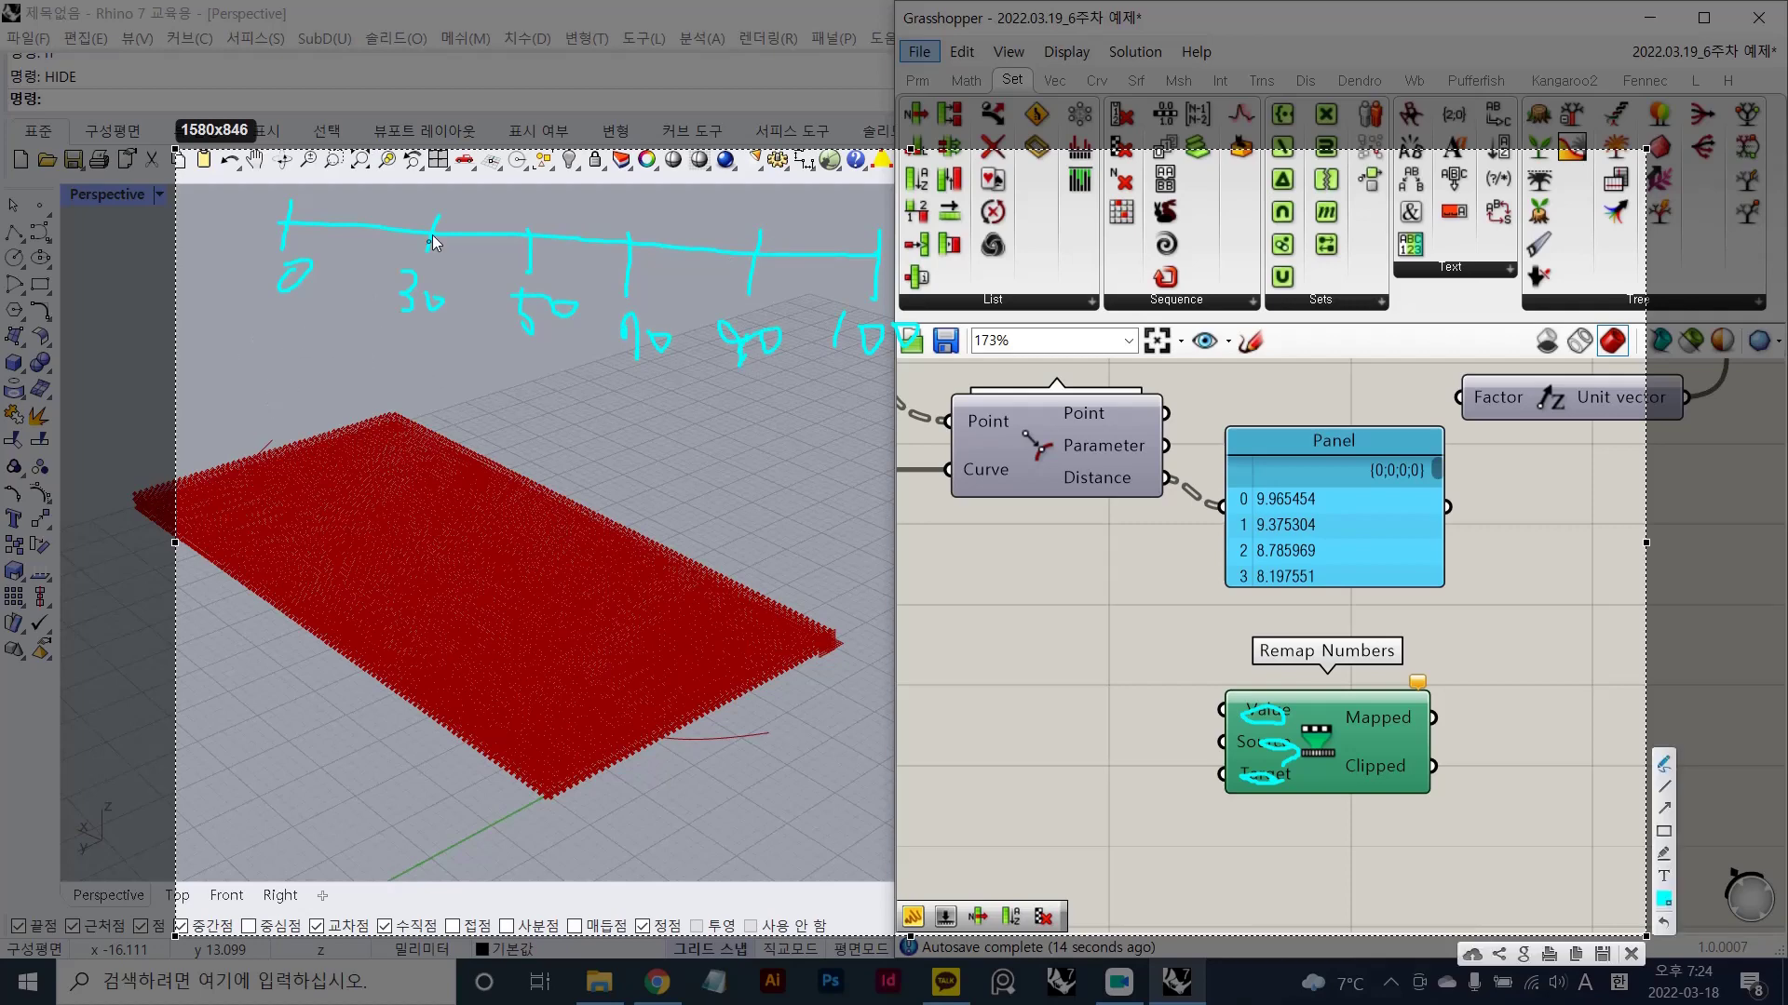
pyautogui.moveTo(426, 231); pyautogui.dragTo(430, 247)
# - Sketch a table below the number line with an index column numbered 0 to 5 and row dividers
pyautogui.moveTo(236, 352)
pyautogui.mouseDown()
pyautogui.moveTo(247, 559)
pyautogui.moveTo(503, 433)
pyautogui.mouseUp()
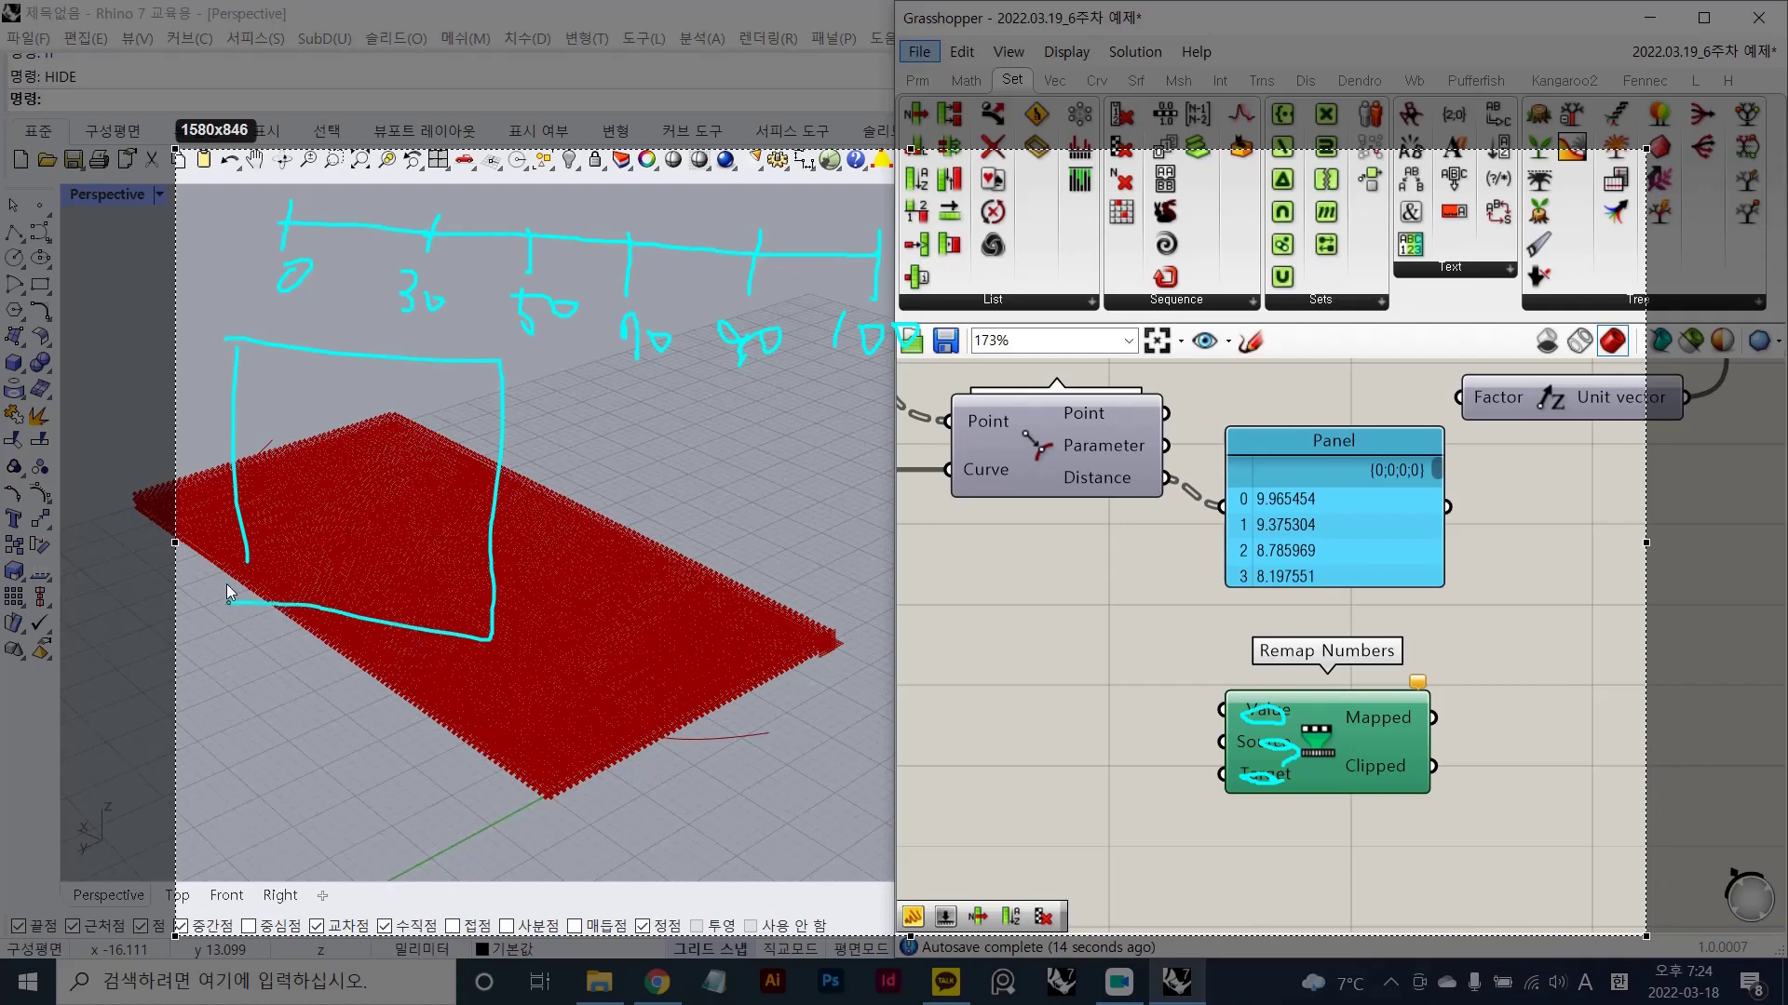
pyautogui.moveTo(226, 583); pyautogui.dragTo(232, 532)
pyautogui.moveTo(242, 389); pyautogui.dragTo(506, 404)
pyautogui.moveTo(275, 393); pyautogui.dragTo(250, 596)
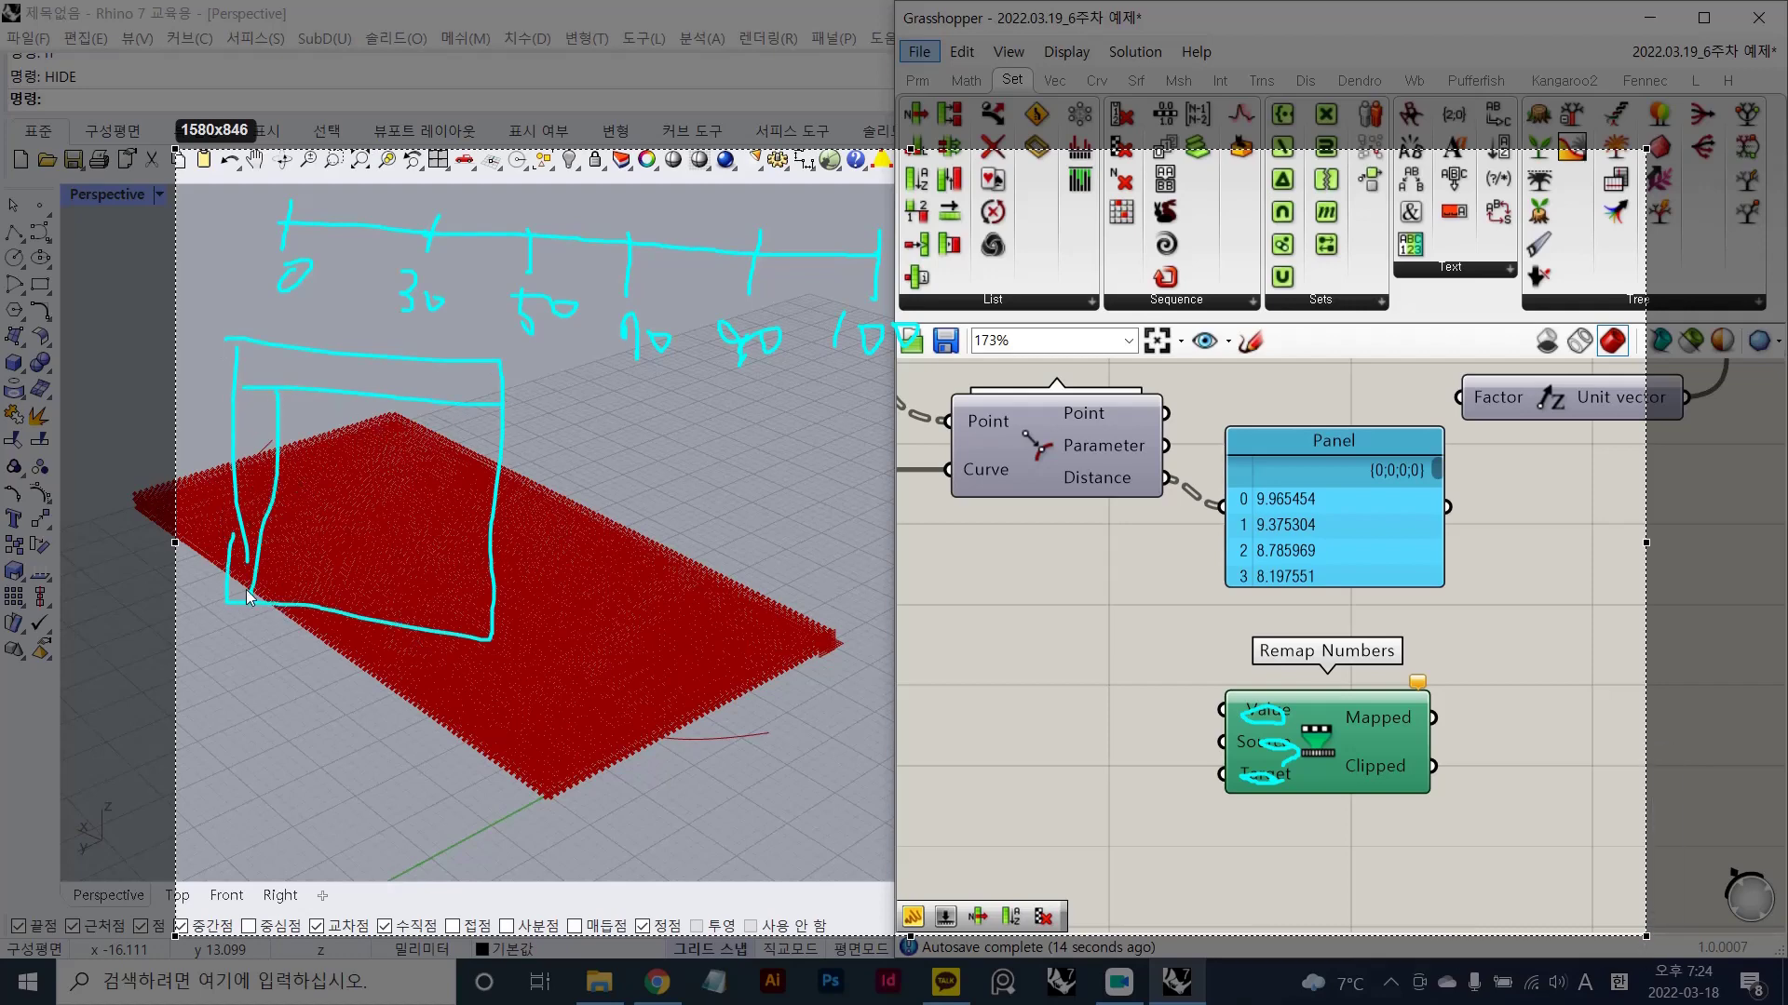
pyautogui.moveTo(249, 406)
pyautogui.mouseDown()
pyautogui.moveTo(238, 534)
pyautogui.moveTo(262, 544)
pyautogui.moveTo(231, 573)
pyautogui.mouseUp()
pyautogui.moveTo(230, 578)
pyautogui.mouseDown()
pyautogui.moveTo(244, 598)
pyautogui.moveTo(530, 572)
pyautogui.mouseUp()
pyautogui.moveTo(225, 531); pyautogui.dragTo(540, 530)
pyautogui.moveTo(216, 501); pyautogui.dragTo(559, 503)
pyautogui.moveTo(211, 453)
pyautogui.mouseDown()
pyautogui.moveTo(563, 473)
pyautogui.moveTo(481, 454)
pyautogui.moveTo(537, 458)
pyautogui.mouseUp()
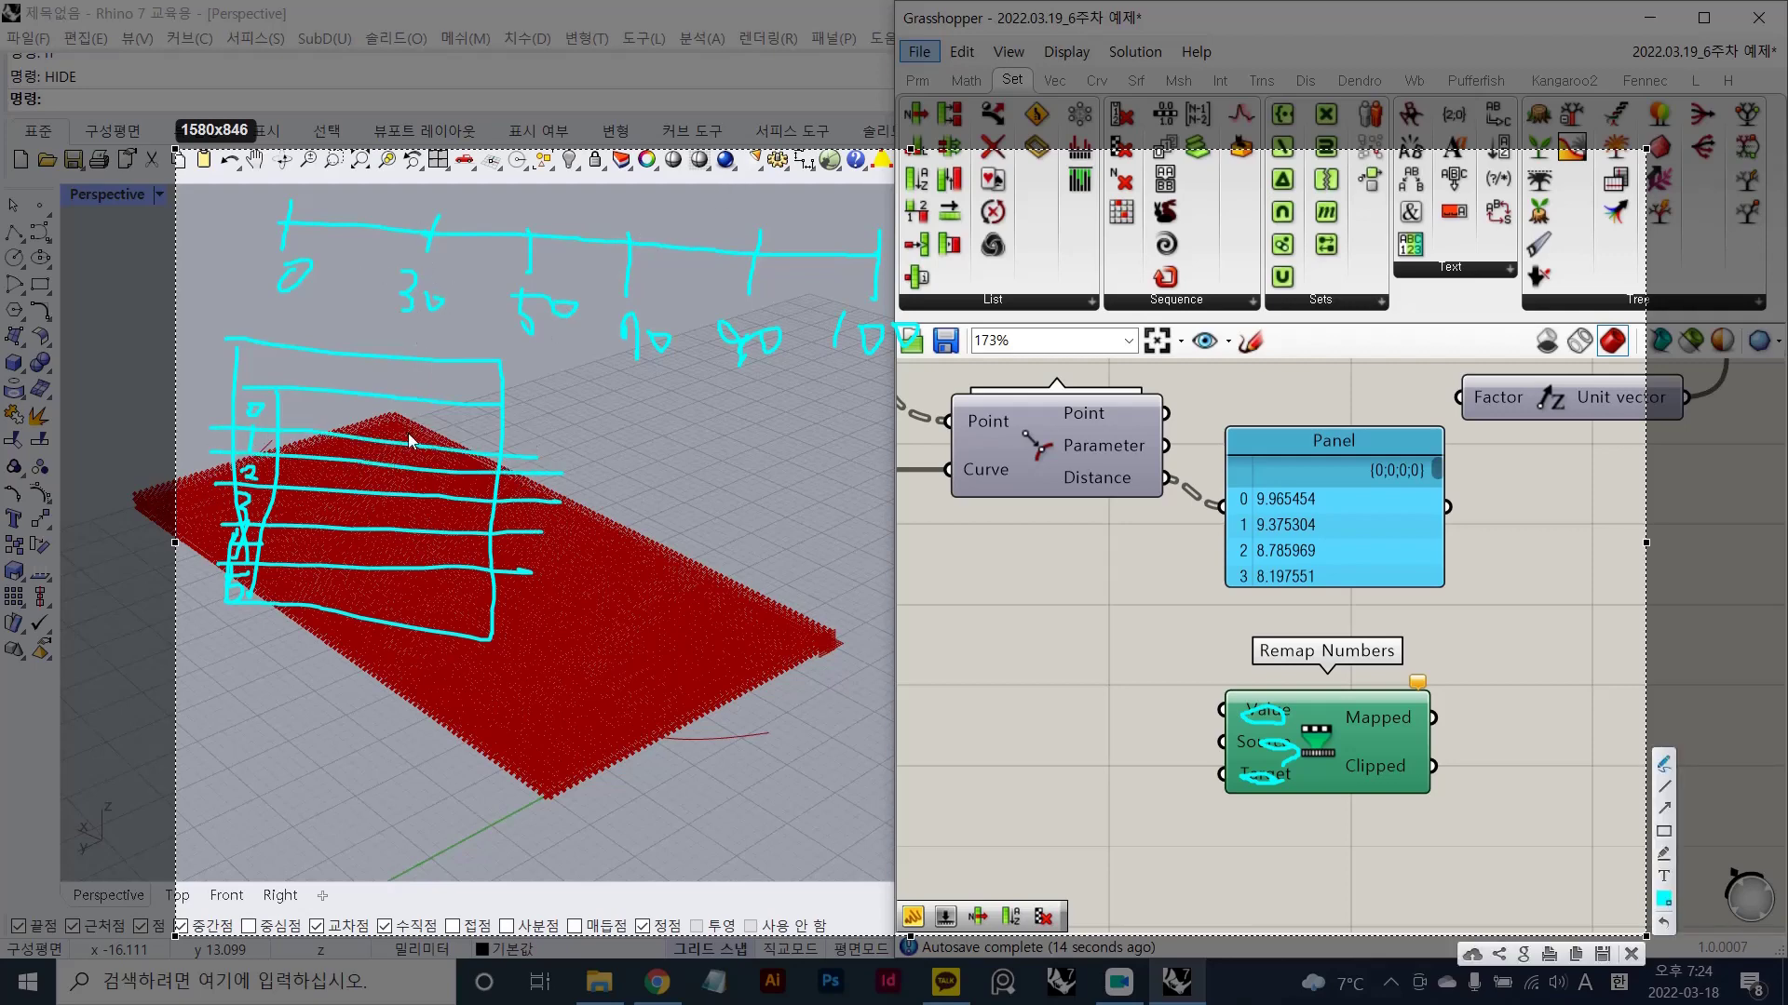
# - Undo the strokes just drawn in the table's value column and change the annotation pen colour to red
pyautogui.moveTo(422, 418)
pyautogui.mouseDown()
pyautogui.moveTo(434, 443)
pyautogui.moveTo(456, 438)
pyautogui.moveTo(430, 484)
pyautogui.moveTo(451, 466)
pyautogui.moveTo(477, 484)
pyautogui.mouseUp()
pyautogui.hotkey('ctrl', 'z')
pyautogui.hotkey('ctrl', 'z')
pyautogui.hotkey('ctrl', 'z')
pyautogui.hotkey('ctrl', 'z')
pyautogui.hotkey('ctrl', 'z')
pyautogui.hotkey('ctrl', 'z')
pyautogui.hotkey('ctrl', 'z')
pyautogui.click(1663, 901)
pyautogui.click(1360, 584)
pyautogui.click(1383, 896)
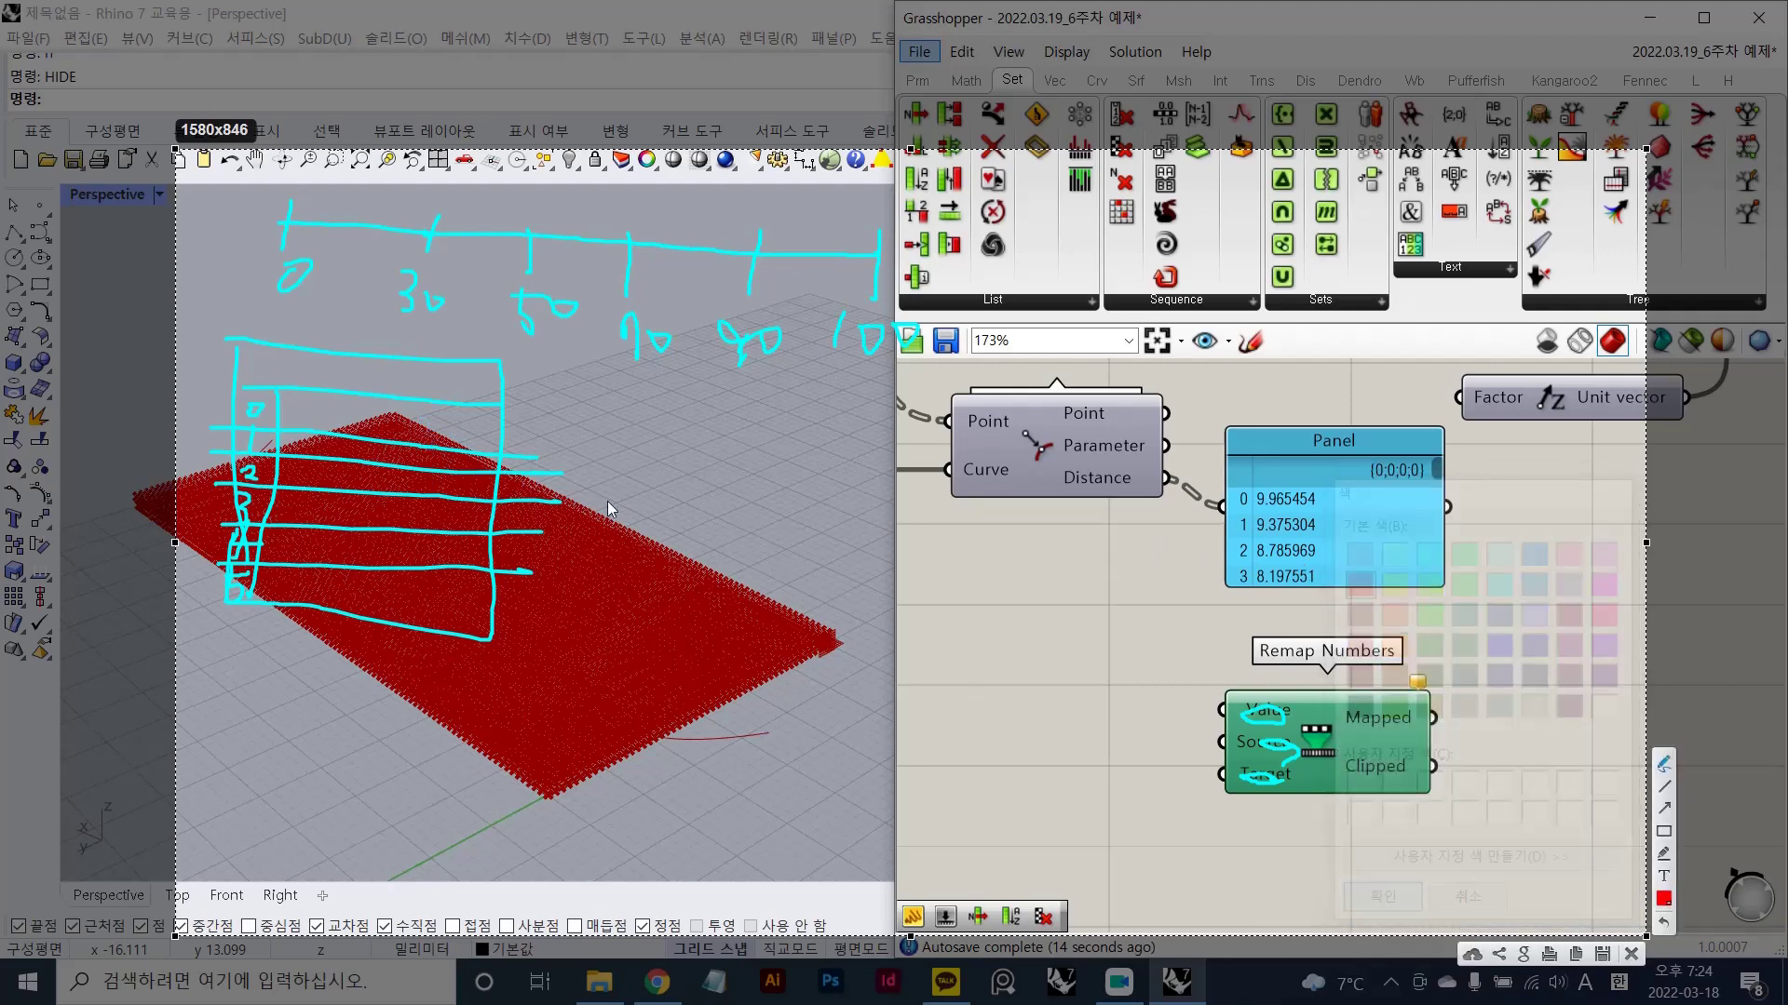
# - Write the example values 30, 70, 0, 50, 100 and 90 in red in the table rows
pyautogui.moveTo(408, 415); pyautogui.dragTo(428, 411)
pyautogui.moveTo(422, 438); pyautogui.dragTo(419, 438)
pyautogui.moveTo(446, 415)
pyautogui.mouseDown()
pyautogui.moveTo(412, 458)
pyautogui.moveTo(441, 455)
pyautogui.moveTo(407, 518)
pyautogui.moveTo(419, 500)
pyautogui.mouseUp()
pyautogui.moveTo(431, 510)
pyautogui.mouseDown()
pyautogui.moveTo(388, 540)
pyautogui.moveTo(422, 545)
pyautogui.moveTo(418, 610)
pyautogui.moveTo(428, 594)
pyautogui.mouseUp()
pyautogui.hotkey('ctrl', 'z')
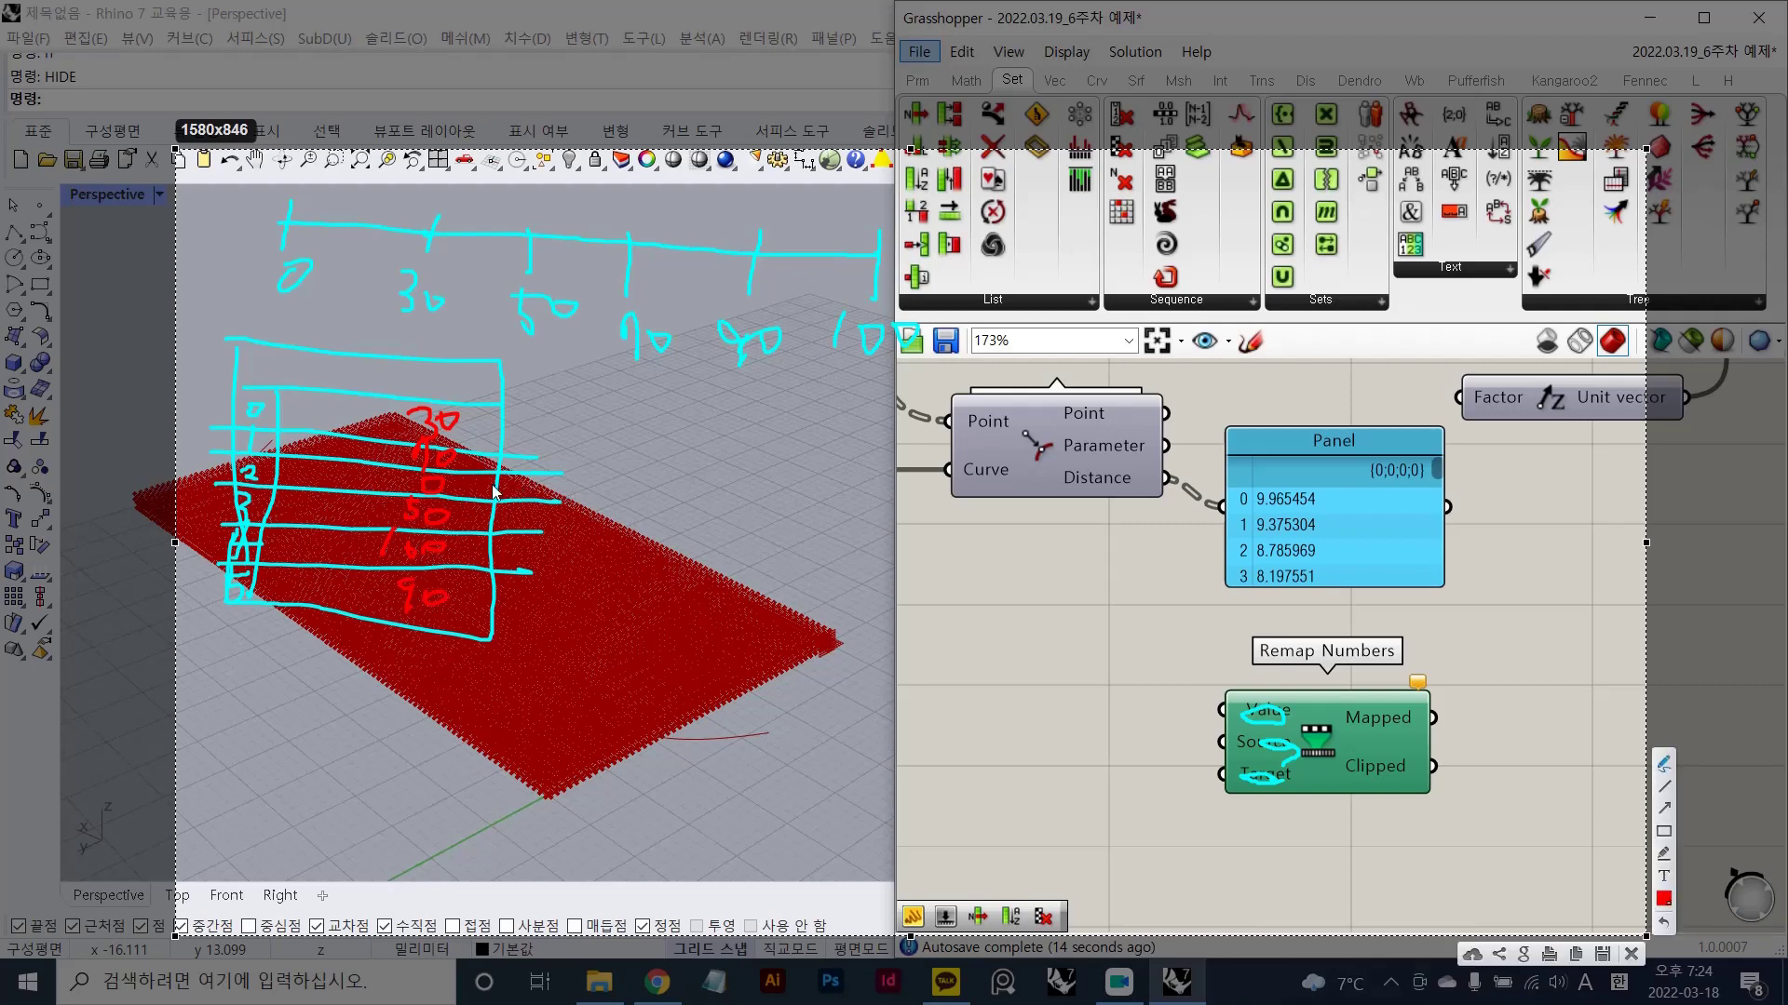
# - Draw arrows from the table to Value, from a handwritten "0 to 100" to Source, and from open space to Target
pyautogui.moveTo(485, 475)
pyautogui.mouseDown()
pyautogui.moveTo(921, 523)
pyautogui.moveTo(1178, 721)
pyautogui.moveTo(1223, 714)
pyautogui.mouseUp()
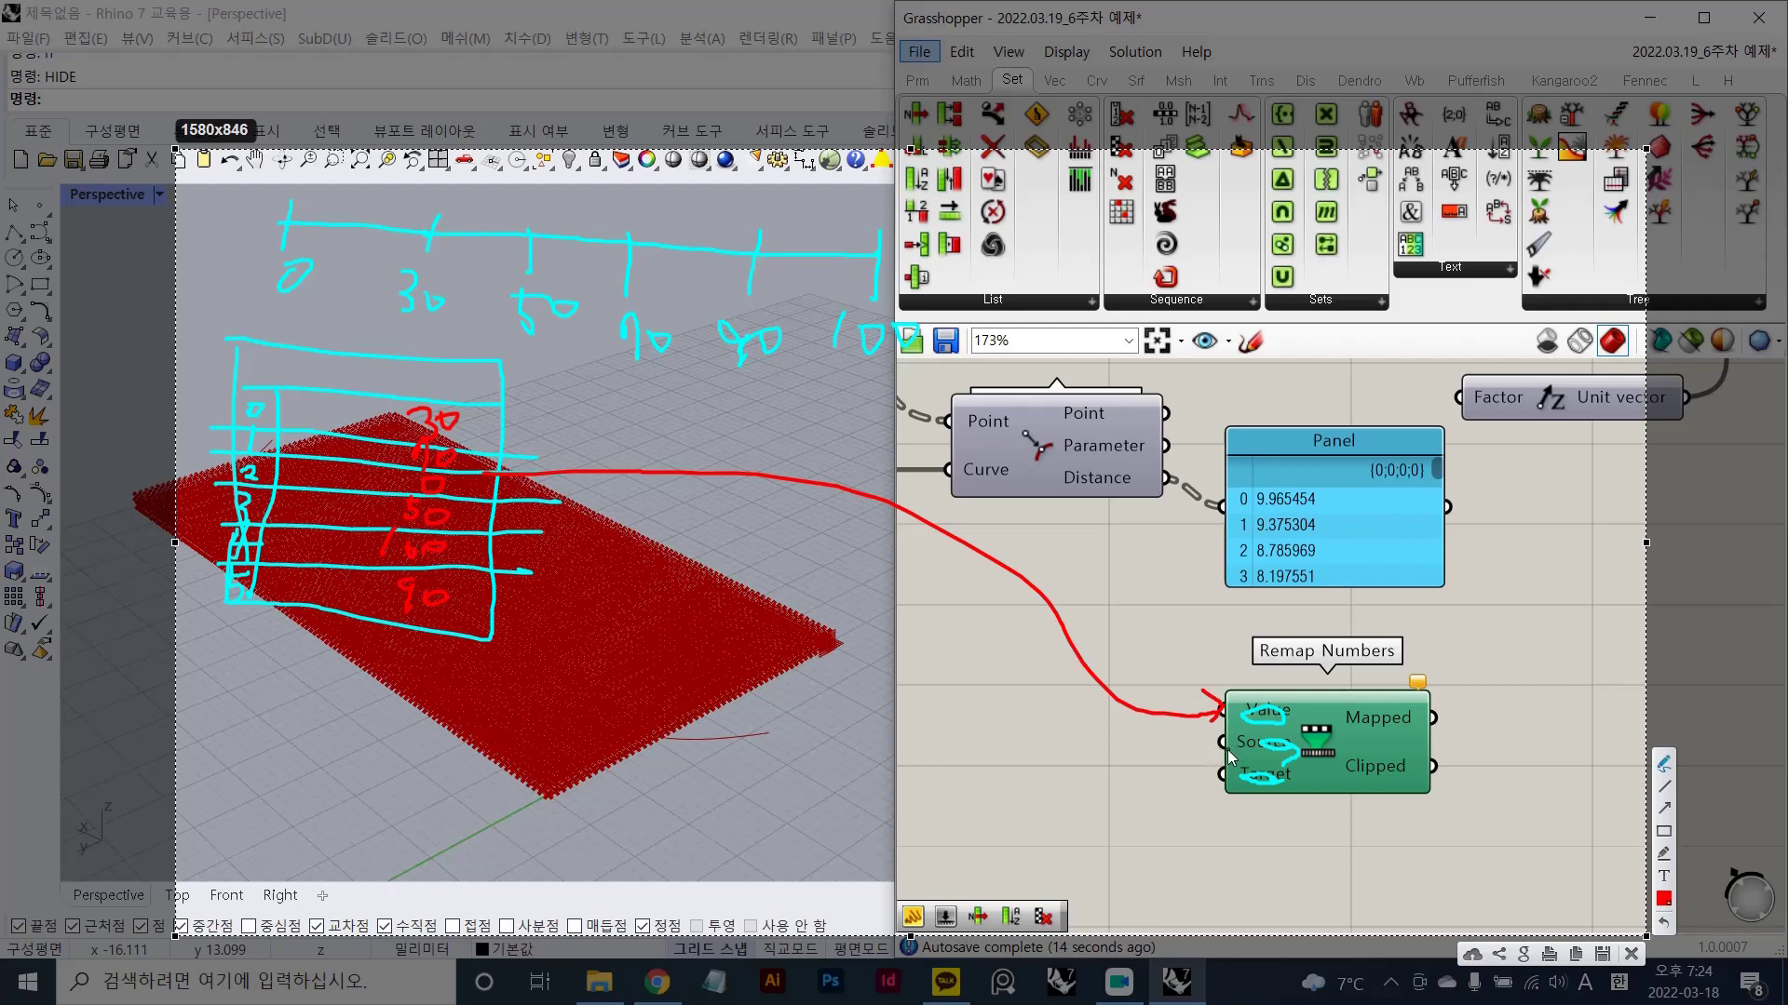
pyautogui.moveTo(286, 184); pyautogui.dragTo(278, 260)
pyautogui.moveTo(888, 246)
pyautogui.mouseDown()
pyautogui.moveTo(876, 276)
pyautogui.moveTo(1047, 321)
pyautogui.moveTo(1118, 475)
pyautogui.mouseUp()
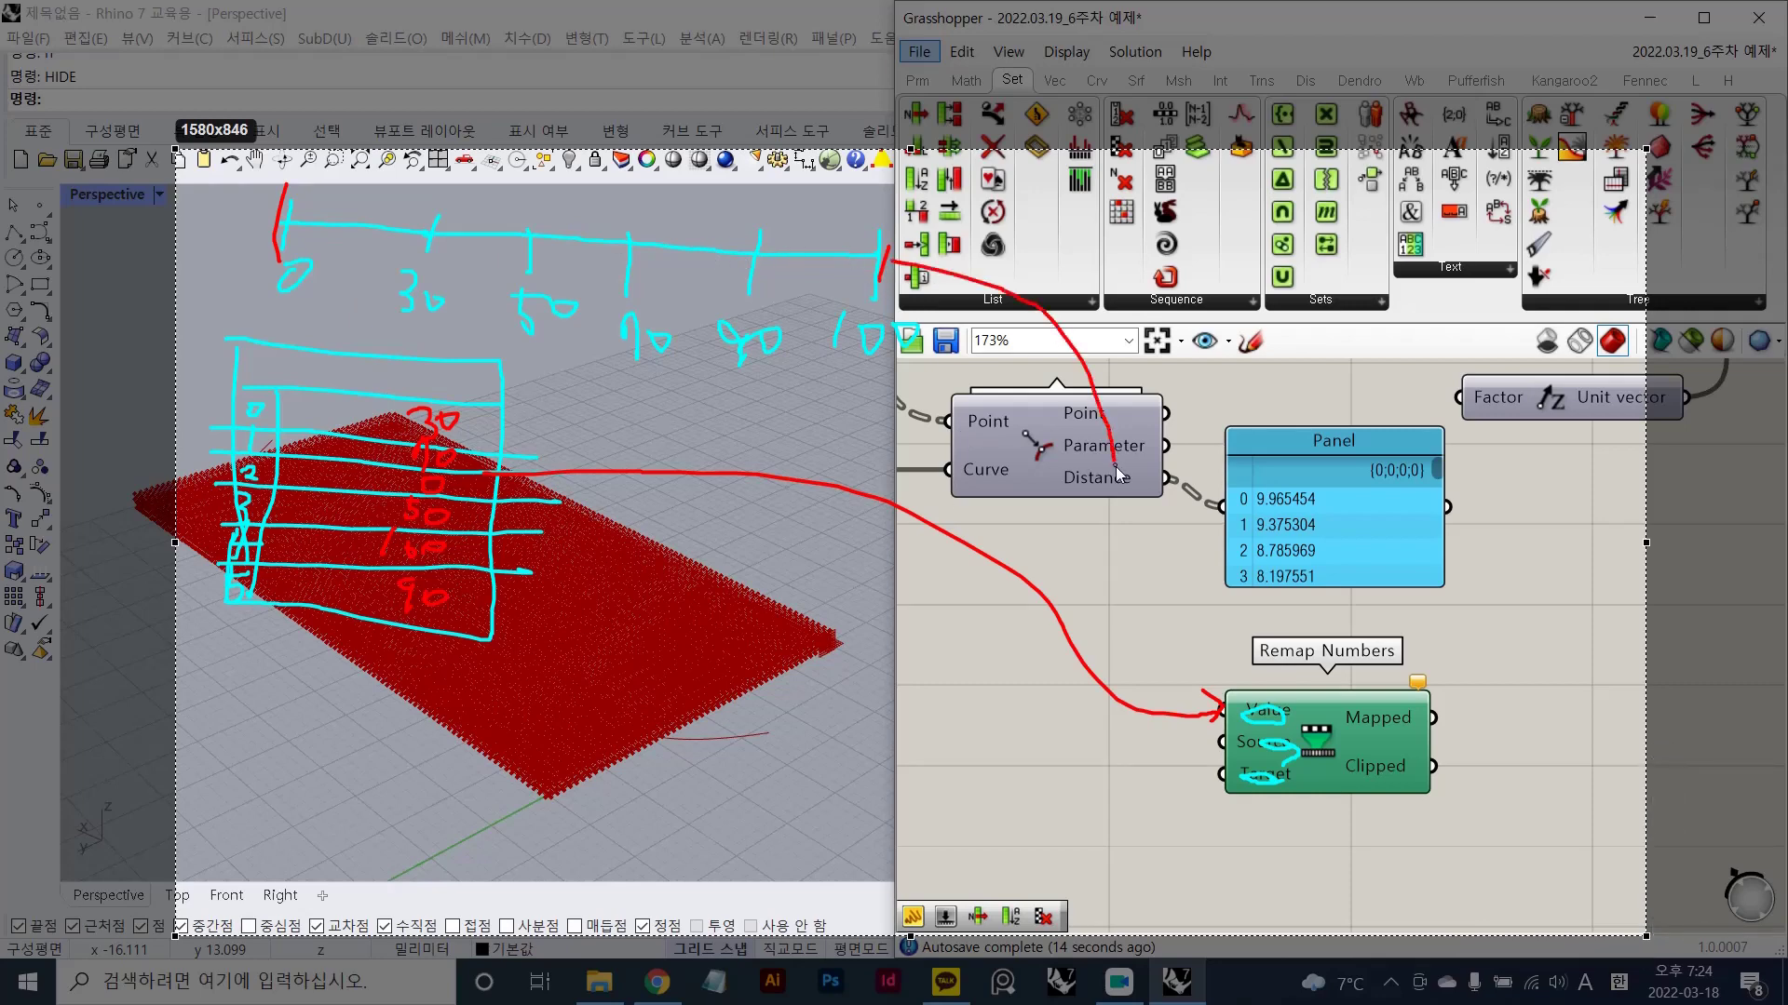
pyautogui.hotkey('ctrl', 'z')
pyautogui.hotkey('ctrl', 'z')
pyautogui.hotkey('ctrl', 'z')
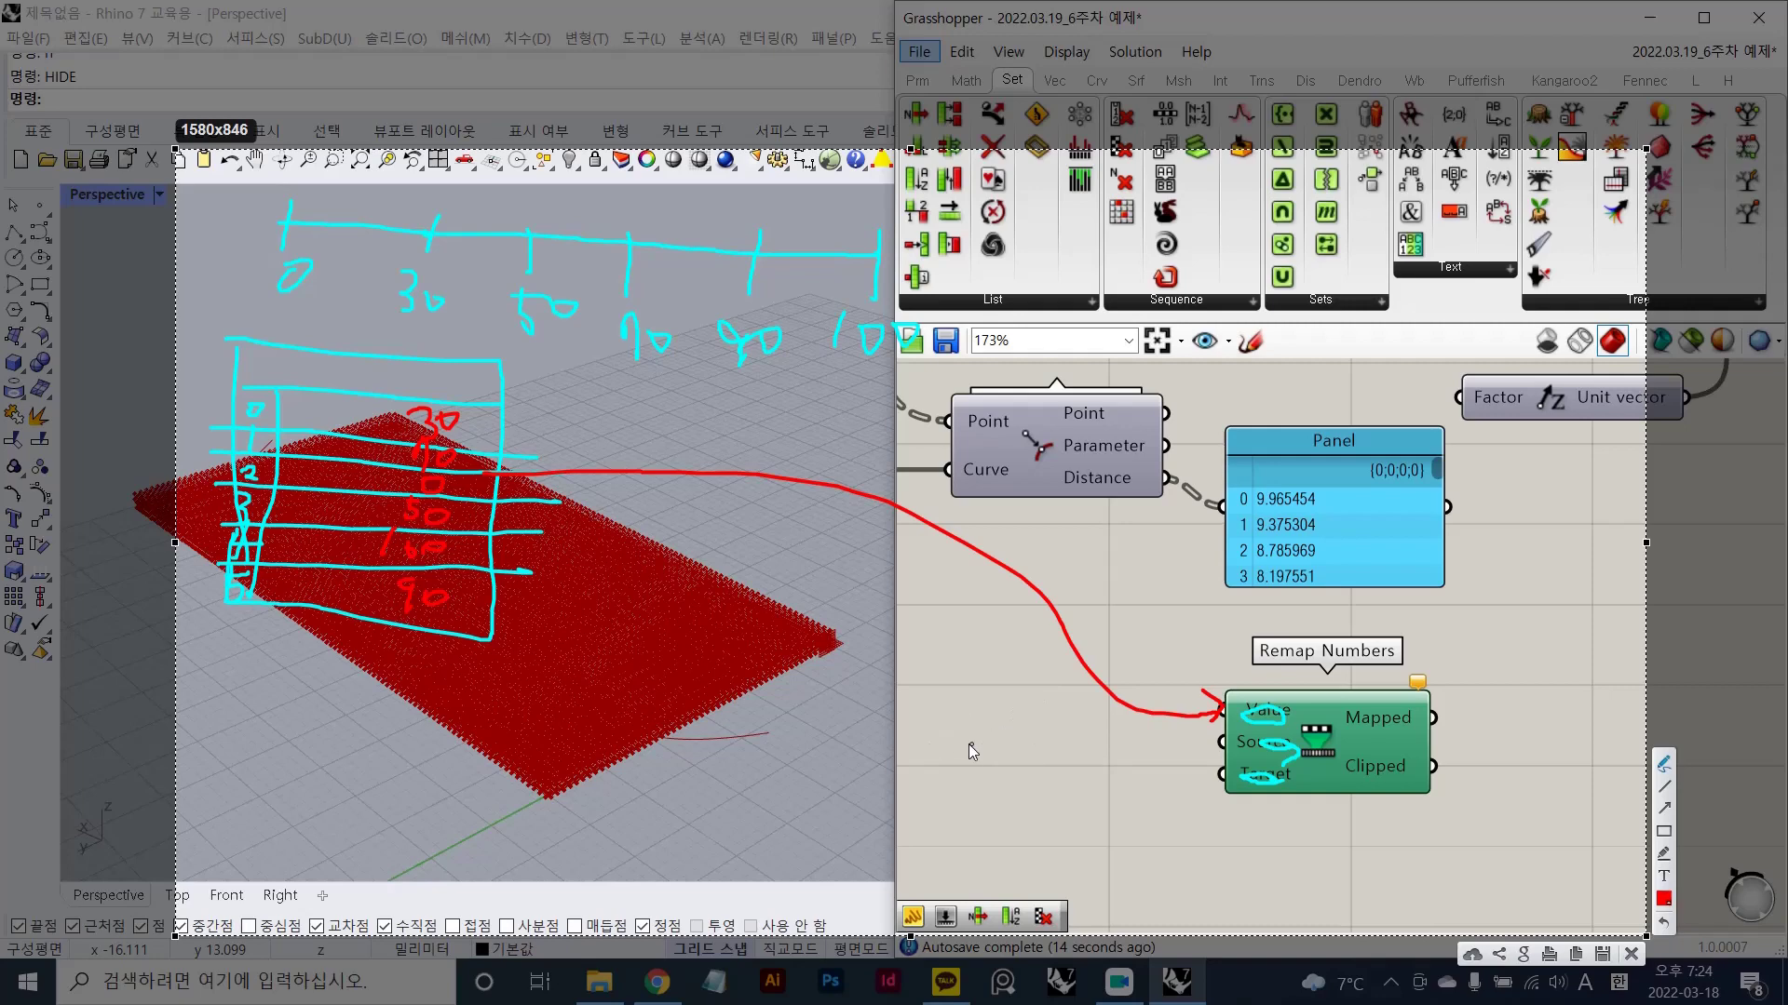
pyautogui.moveTo(968, 745)
pyautogui.mouseDown()
pyautogui.moveTo(1012, 782)
pyautogui.moveTo(1072, 765)
pyautogui.moveTo(1106, 782)
pyautogui.moveTo(984, 791)
pyautogui.mouseUp()
pyautogui.moveTo(1120, 773)
pyautogui.mouseDown()
pyautogui.moveTo(1207, 741)
pyautogui.moveTo(1197, 759)
pyautogui.moveTo(1231, 780)
pyautogui.moveTo(771, 838)
pyautogui.mouseUp()
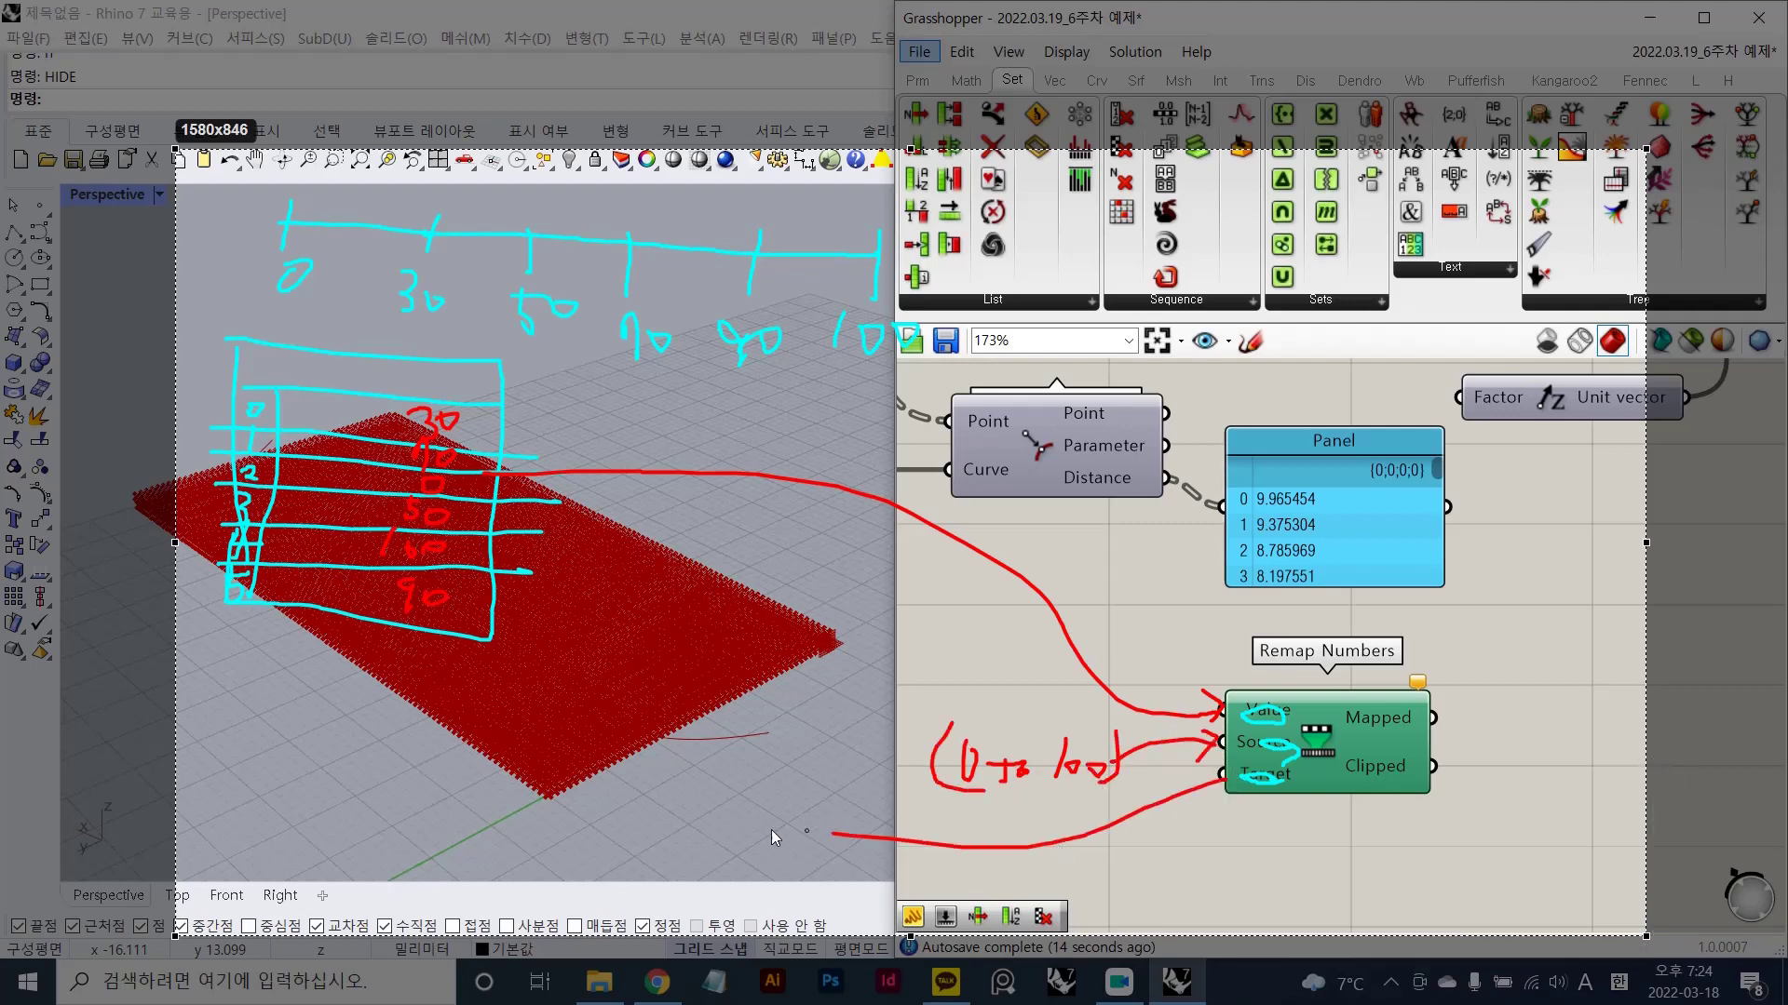
pyautogui.moveTo(1212, 799); pyautogui.dragTo(1228, 780)
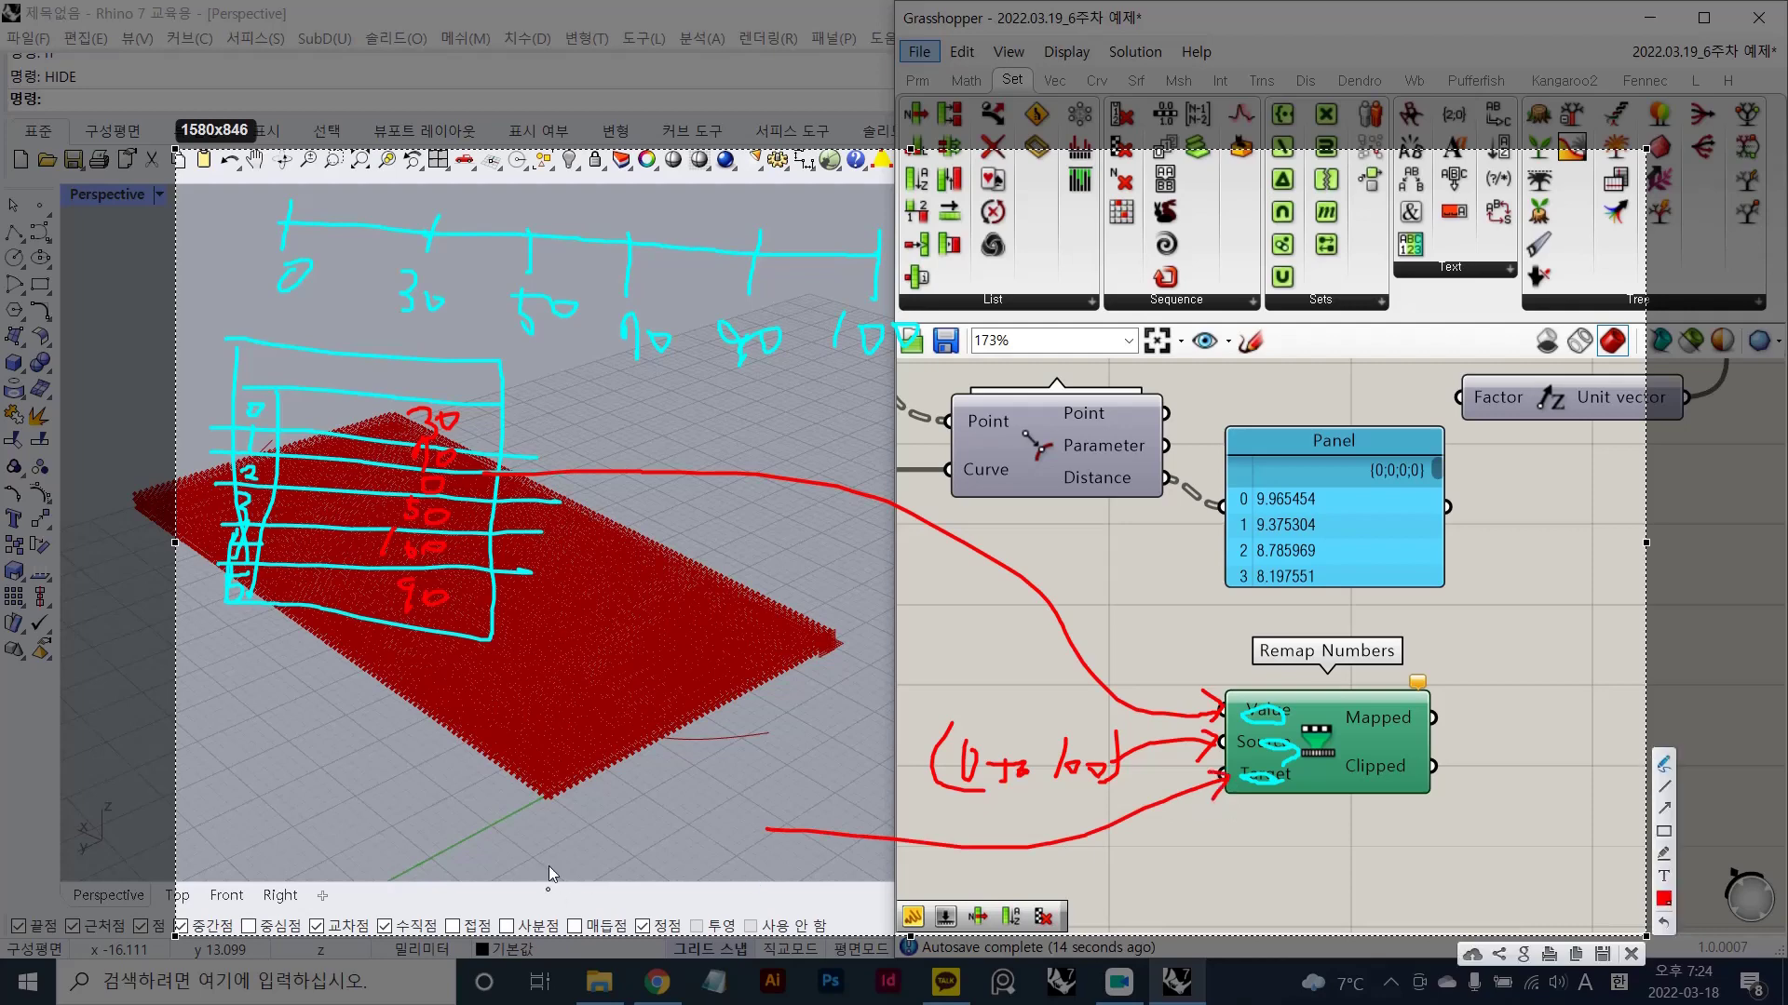
# - Draw a short red segment labelled 0 to 1 above the number line and link it to the line's two ends
pyautogui.moveTo(890, 246); pyautogui.dragTo(879, 304)
pyautogui.moveTo(305, 190); pyautogui.dragTo(289, 244)
pyautogui.moveTo(780, 404)
pyautogui.mouseDown()
pyautogui.moveTo(616, 409)
pyautogui.moveTo(791, 170)
pyautogui.moveTo(822, 384)
pyautogui.mouseUp()
pyautogui.hotkey('ctrl', 'z')
pyautogui.hotkey('ctrl', 'z')
pyautogui.moveTo(282, 193)
pyautogui.mouseDown()
pyautogui.moveTo(279, 238)
pyautogui.moveTo(668, 471)
pyautogui.mouseUp()
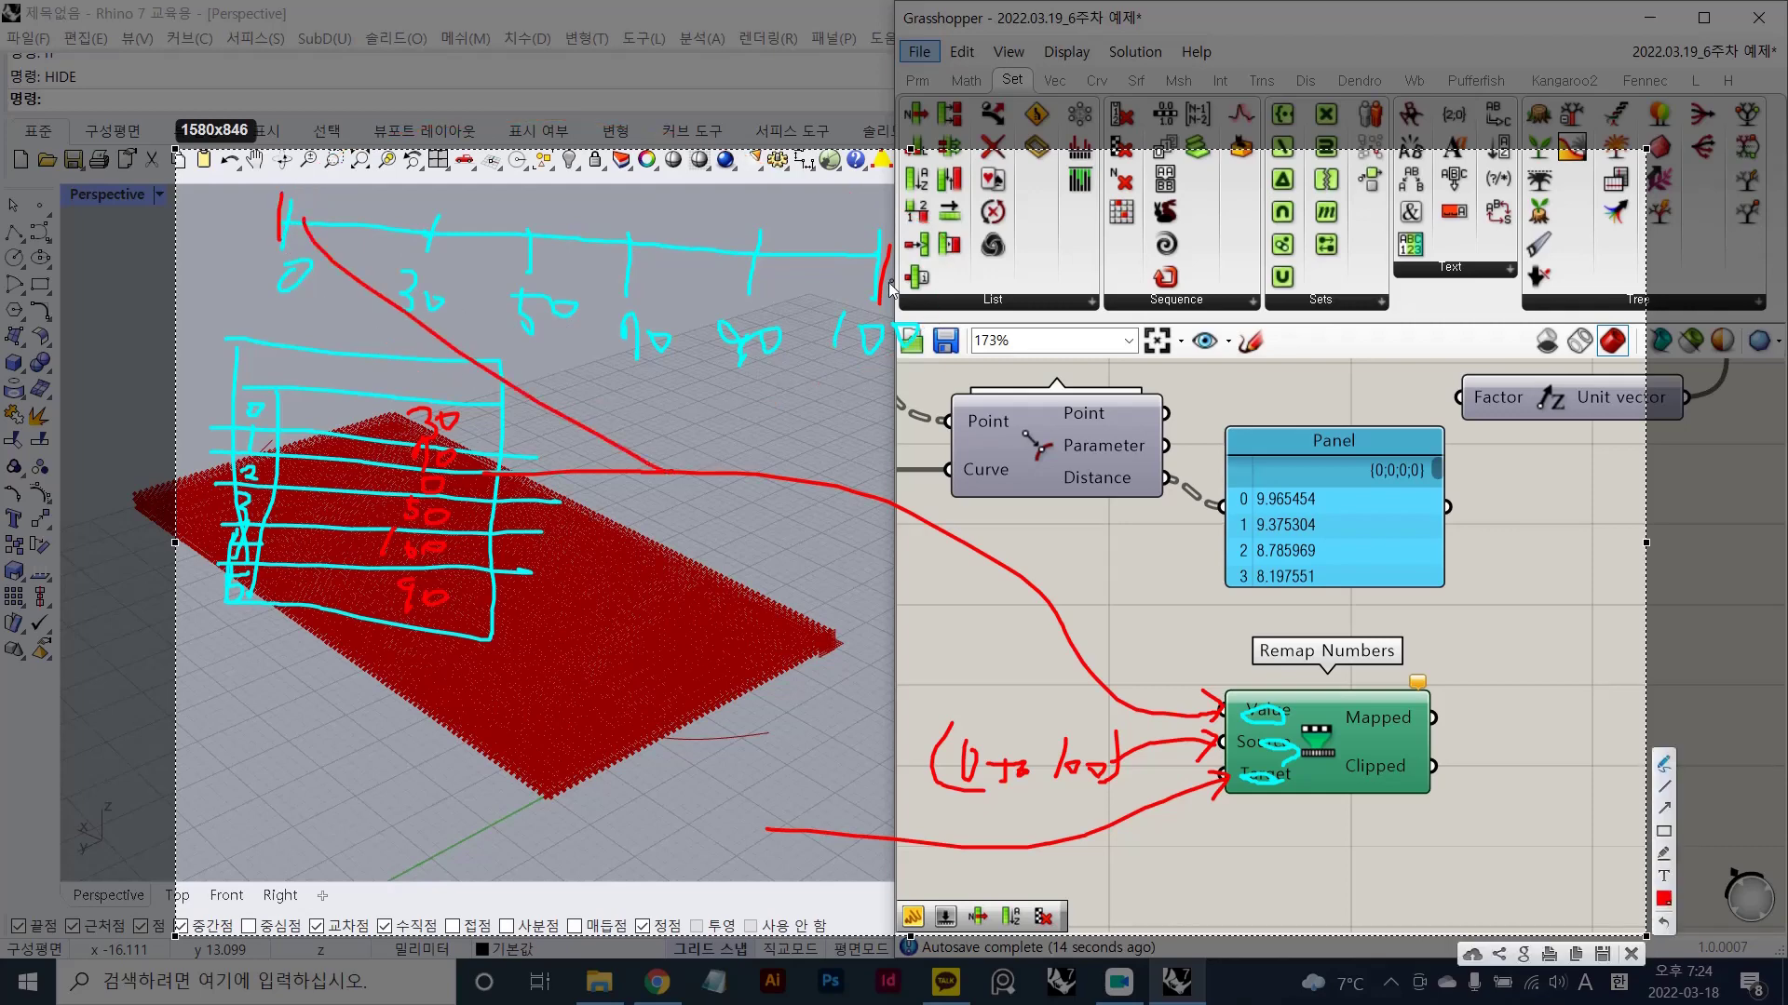
pyautogui.hotkey('ctrl', 'z')
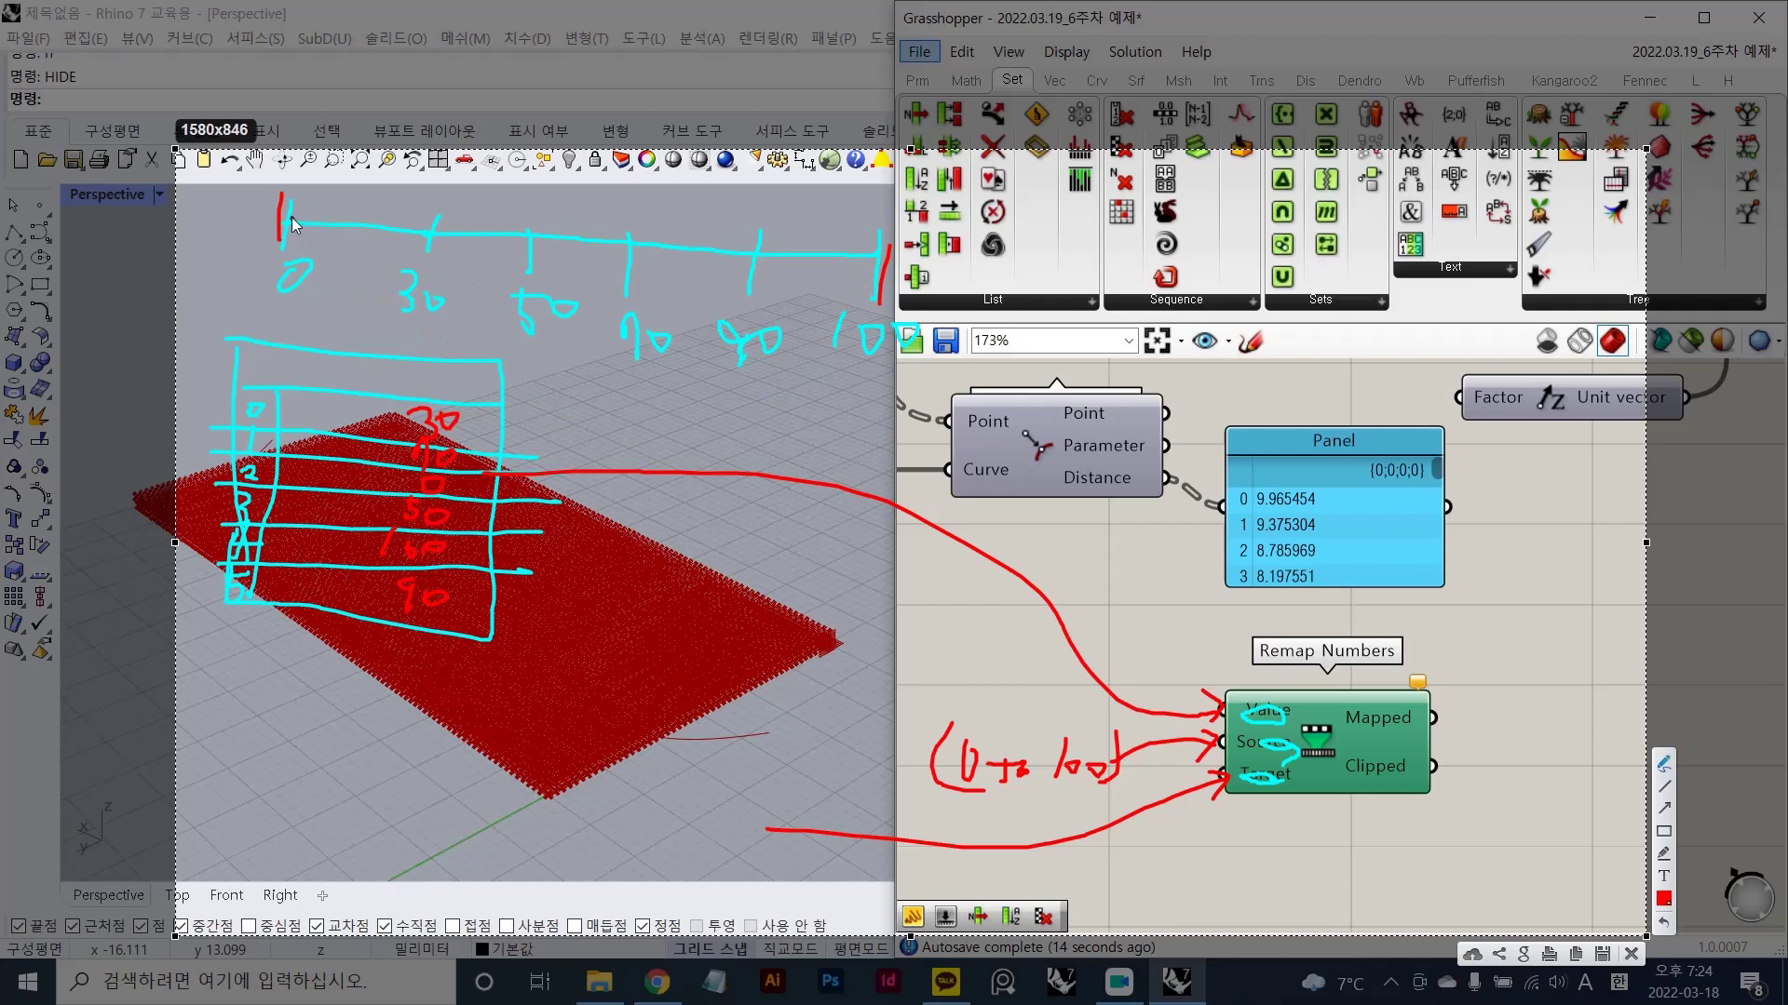
pyautogui.moveTo(292, 216); pyautogui.dragTo(639, 198)
pyautogui.moveTo(881, 266)
pyautogui.mouseDown()
pyautogui.moveTo(708, 191)
pyautogui.moveTo(637, 232)
pyautogui.mouseUp()
pyautogui.moveTo(700, 166); pyautogui.dragTo(696, 249)
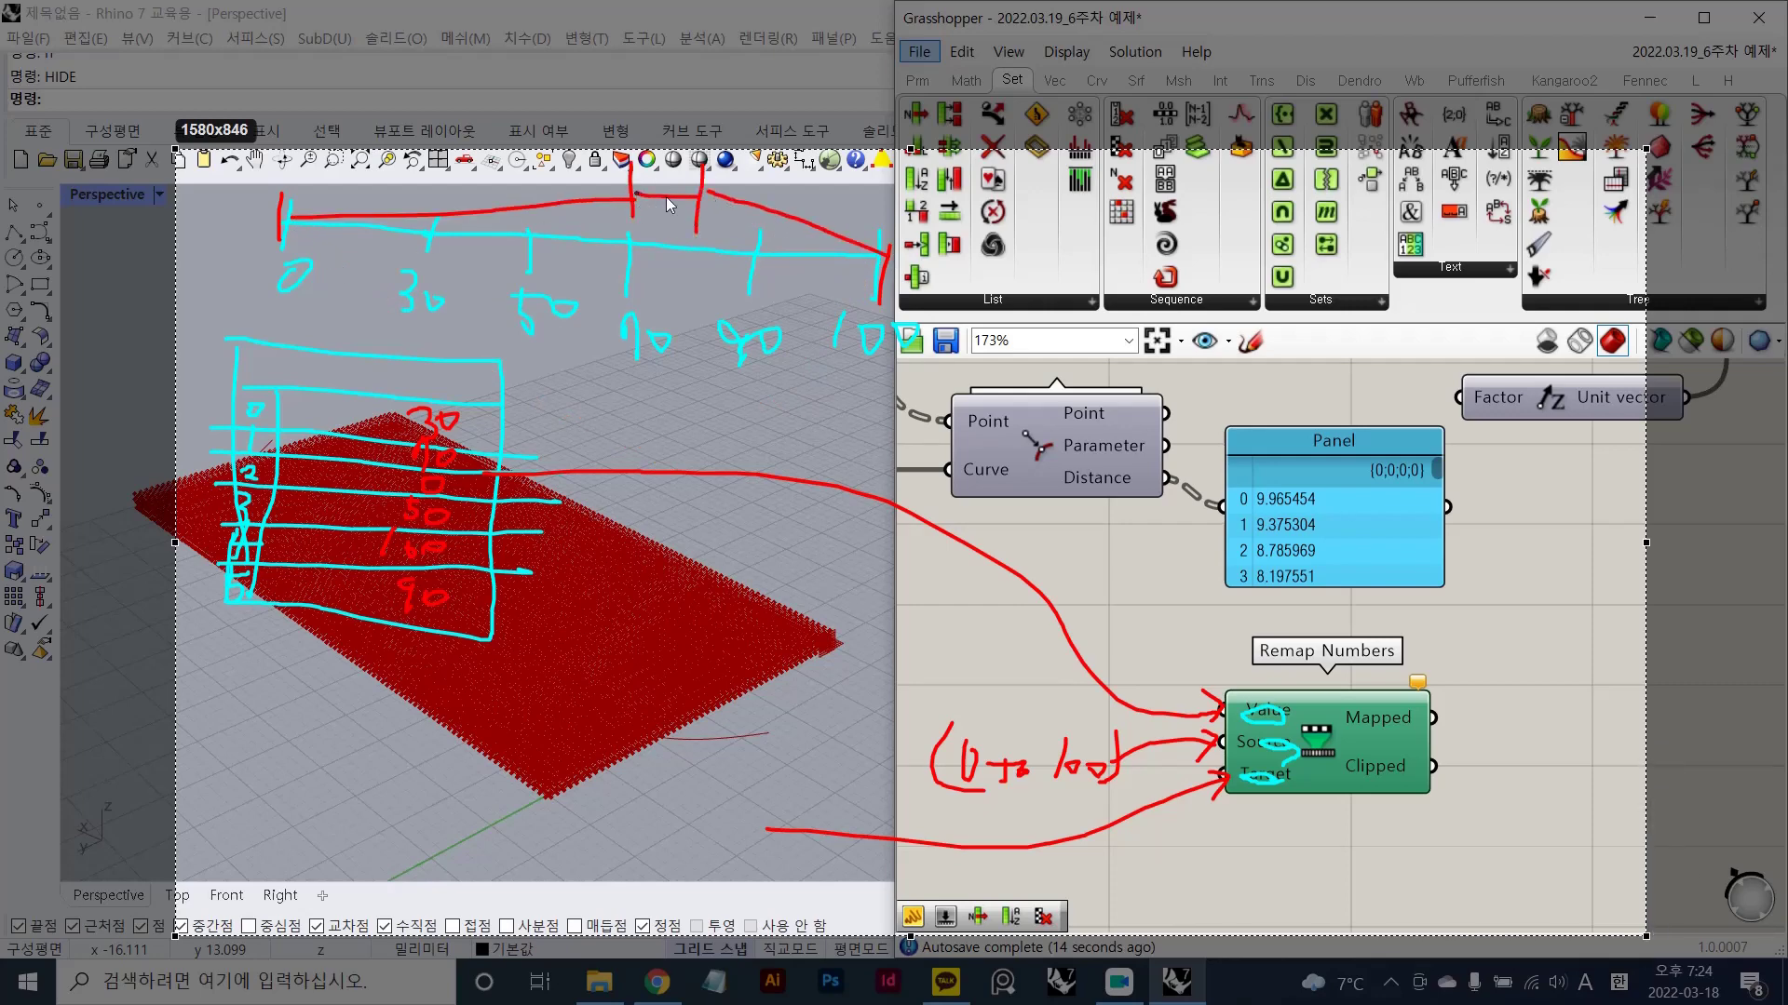
pyautogui.moveTo(636, 194); pyautogui.dragTo(699, 197)
pyautogui.moveTo(620, 124); pyautogui.dragTo(706, 146)
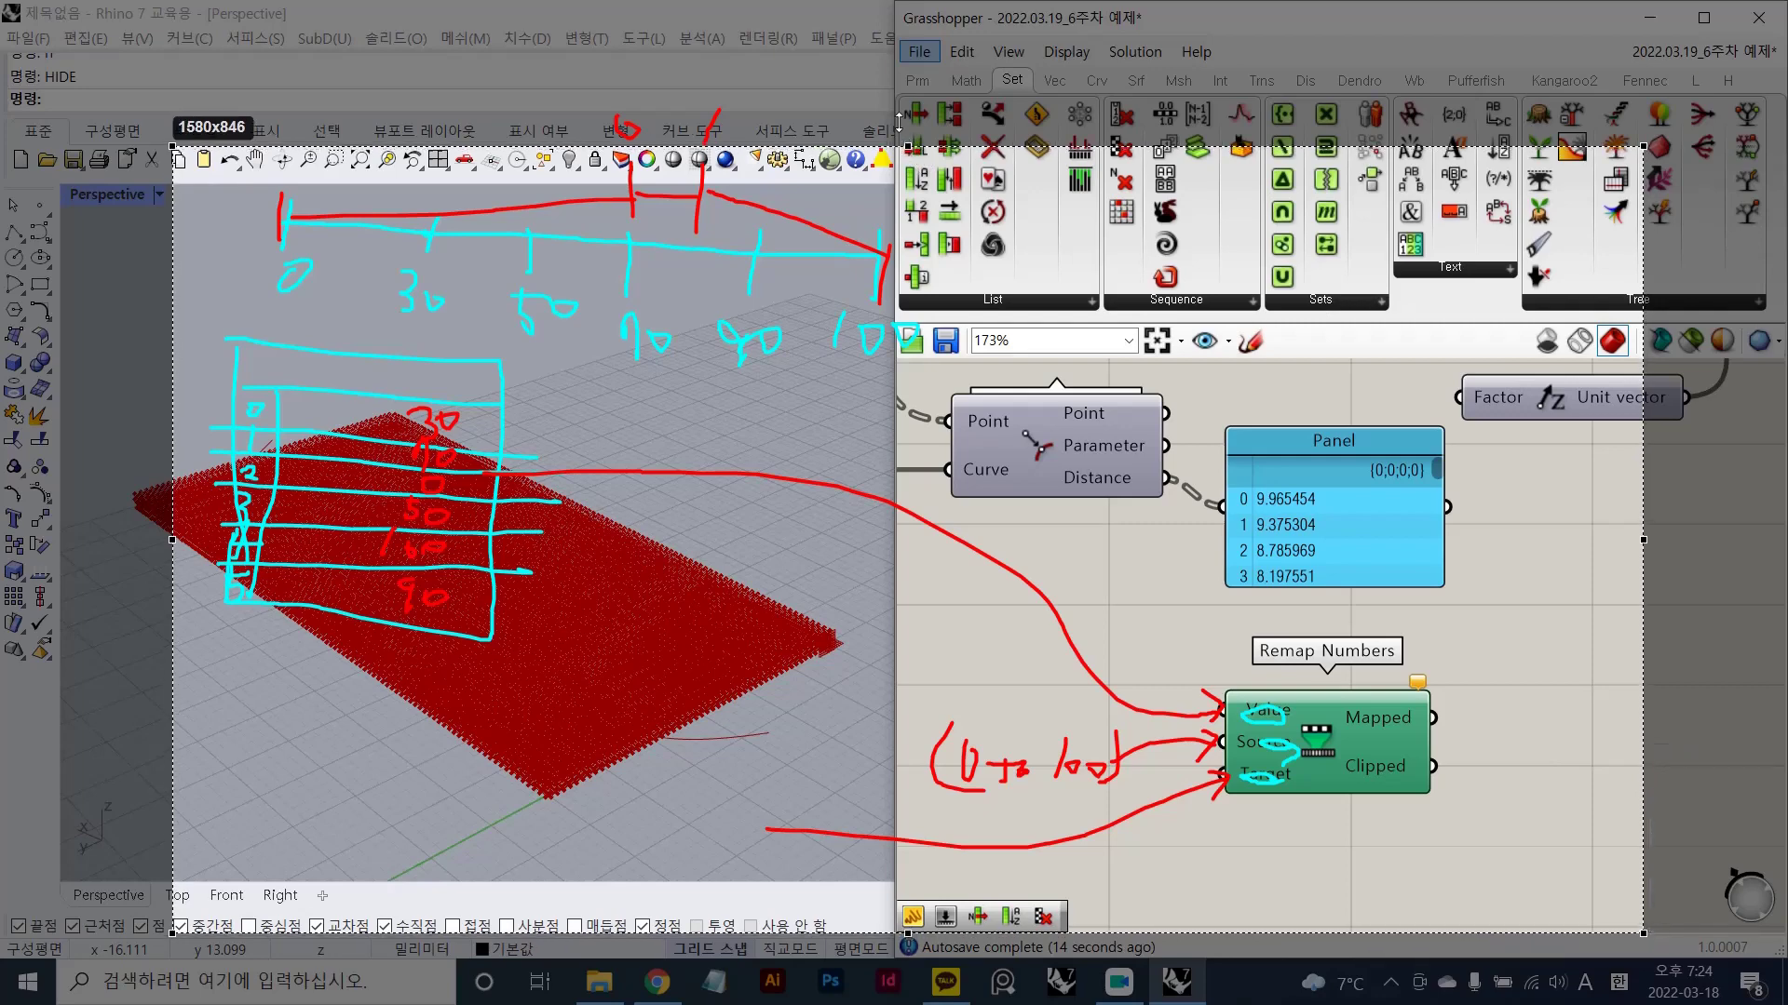
# - Extend the capture area upward, circle the table values, and draw arrows from them and the 0-to-1 segment toward the results area
pyautogui.moveTo(915, 149); pyautogui.dragTo(915, 0)
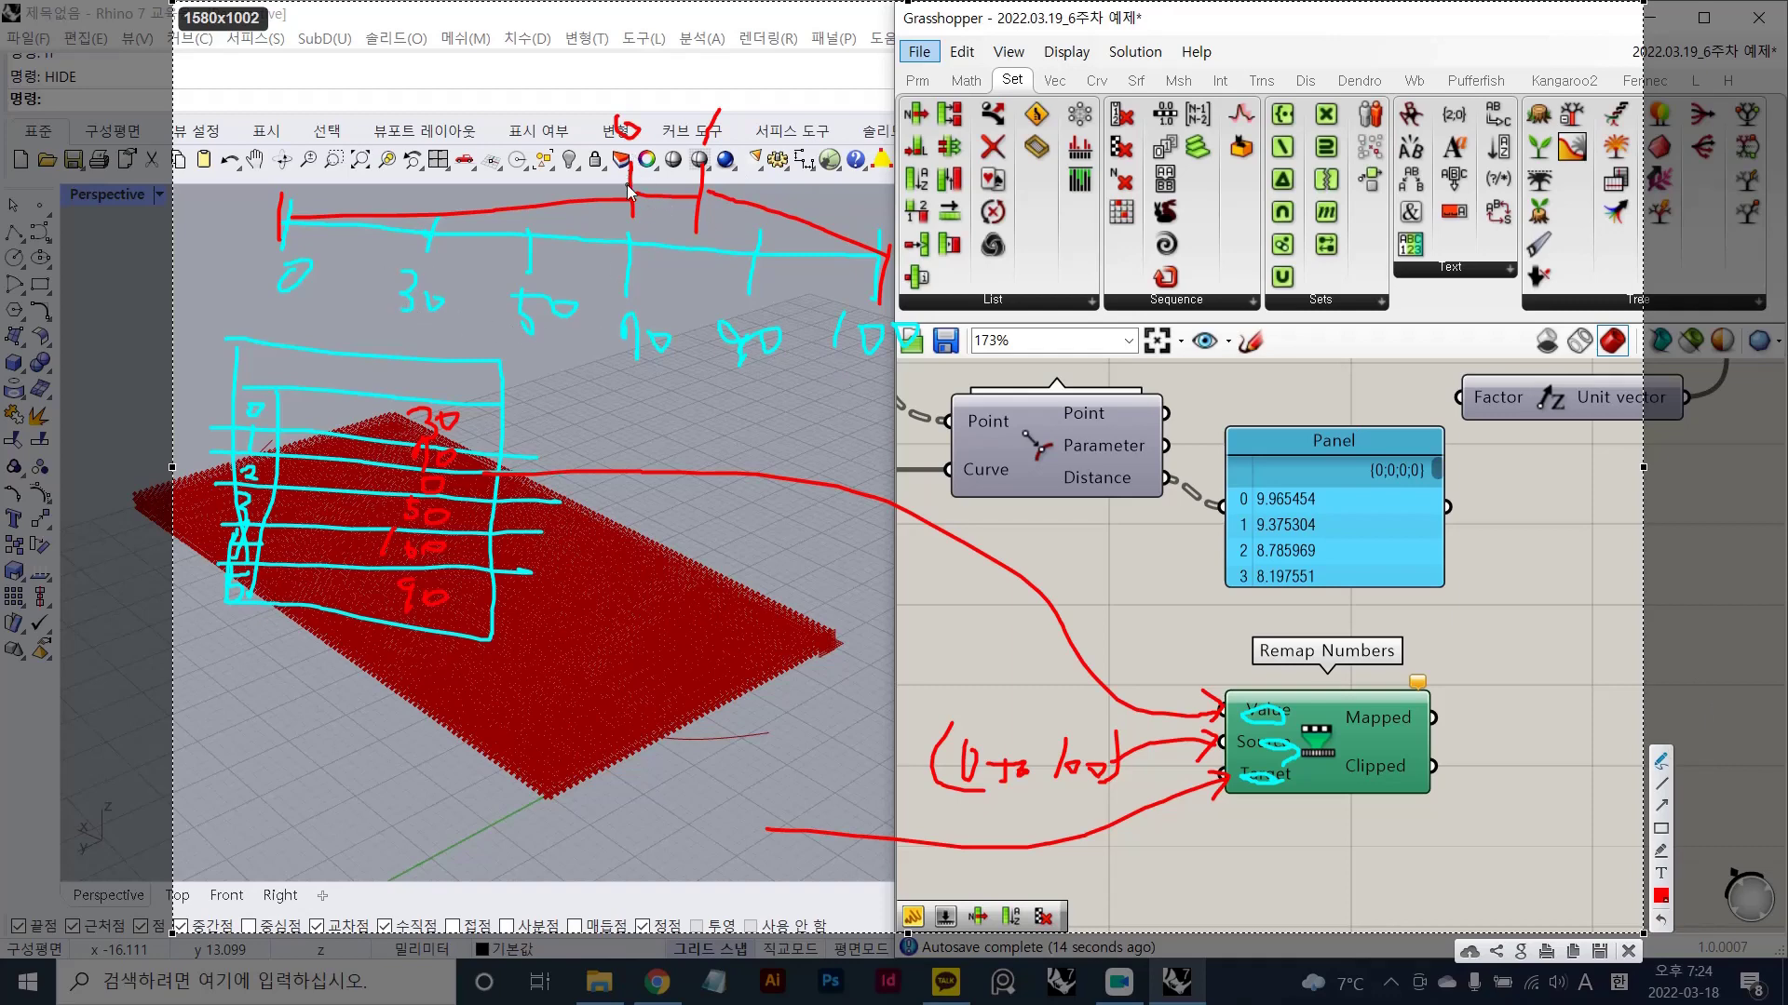
pyautogui.moveTo(694, 213)
pyautogui.mouseDown()
pyautogui.moveTo(657, 207)
pyautogui.moveTo(693, 172)
pyautogui.moveTo(1069, 203)
pyautogui.moveTo(1045, 219)
pyautogui.mouseUp()
pyautogui.moveTo(572, 619)
pyautogui.mouseDown()
pyautogui.moveTo(469, 354)
pyautogui.moveTo(590, 584)
pyautogui.mouseUp()
pyautogui.moveTo(607, 390)
pyautogui.mouseDown()
pyautogui.moveTo(1102, 194)
pyautogui.moveTo(1115, 245)
pyautogui.mouseUp()
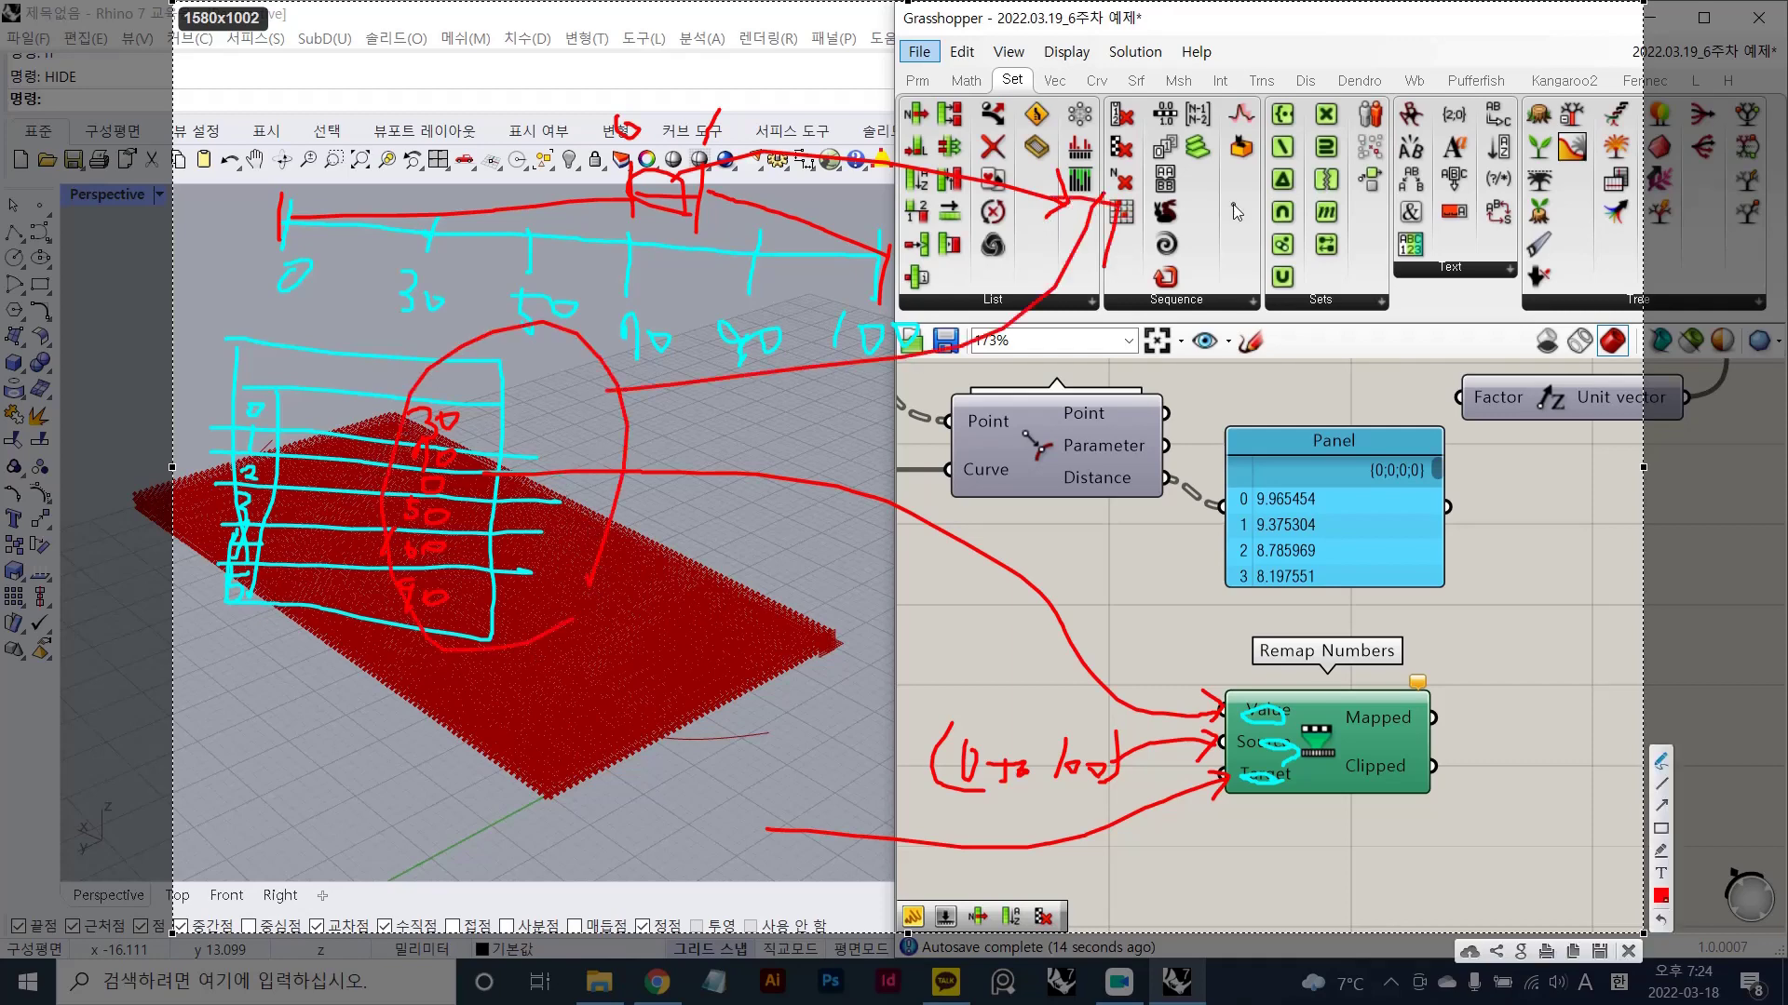
# - Write the remapped results 0.3, 0.7, 0, 0.5, 1 and 0.9 as a column and circle them
pyautogui.moveTo(1211, 175)
pyautogui.mouseDown()
pyautogui.moveTo(1220, 208)
pyautogui.moveTo(1242, 194)
pyautogui.moveTo(1213, 244)
pyautogui.mouseUp()
pyautogui.moveTo(1241, 278)
pyautogui.mouseDown()
pyautogui.moveTo(1241, 303)
pyautogui.moveTo(1272, 314)
pyautogui.moveTo(1199, 376)
pyautogui.mouseUp()
pyautogui.moveTo(1214, 400)
pyautogui.mouseDown()
pyautogui.moveTo(1221, 419)
pyautogui.moveTo(1253, 409)
pyautogui.moveTo(1277, 379)
pyautogui.mouseUp()
pyautogui.moveTo(1219, 447)
pyautogui.mouseDown()
pyautogui.moveTo(1224, 560)
pyautogui.moveTo(1269, 536)
pyautogui.mouseUp()
pyautogui.moveTo(1385, 630)
pyautogui.mouseDown()
pyautogui.moveTo(1231, 98)
pyautogui.moveTo(1361, 622)
pyautogui.moveTo(1326, 612)
pyautogui.mouseUp()
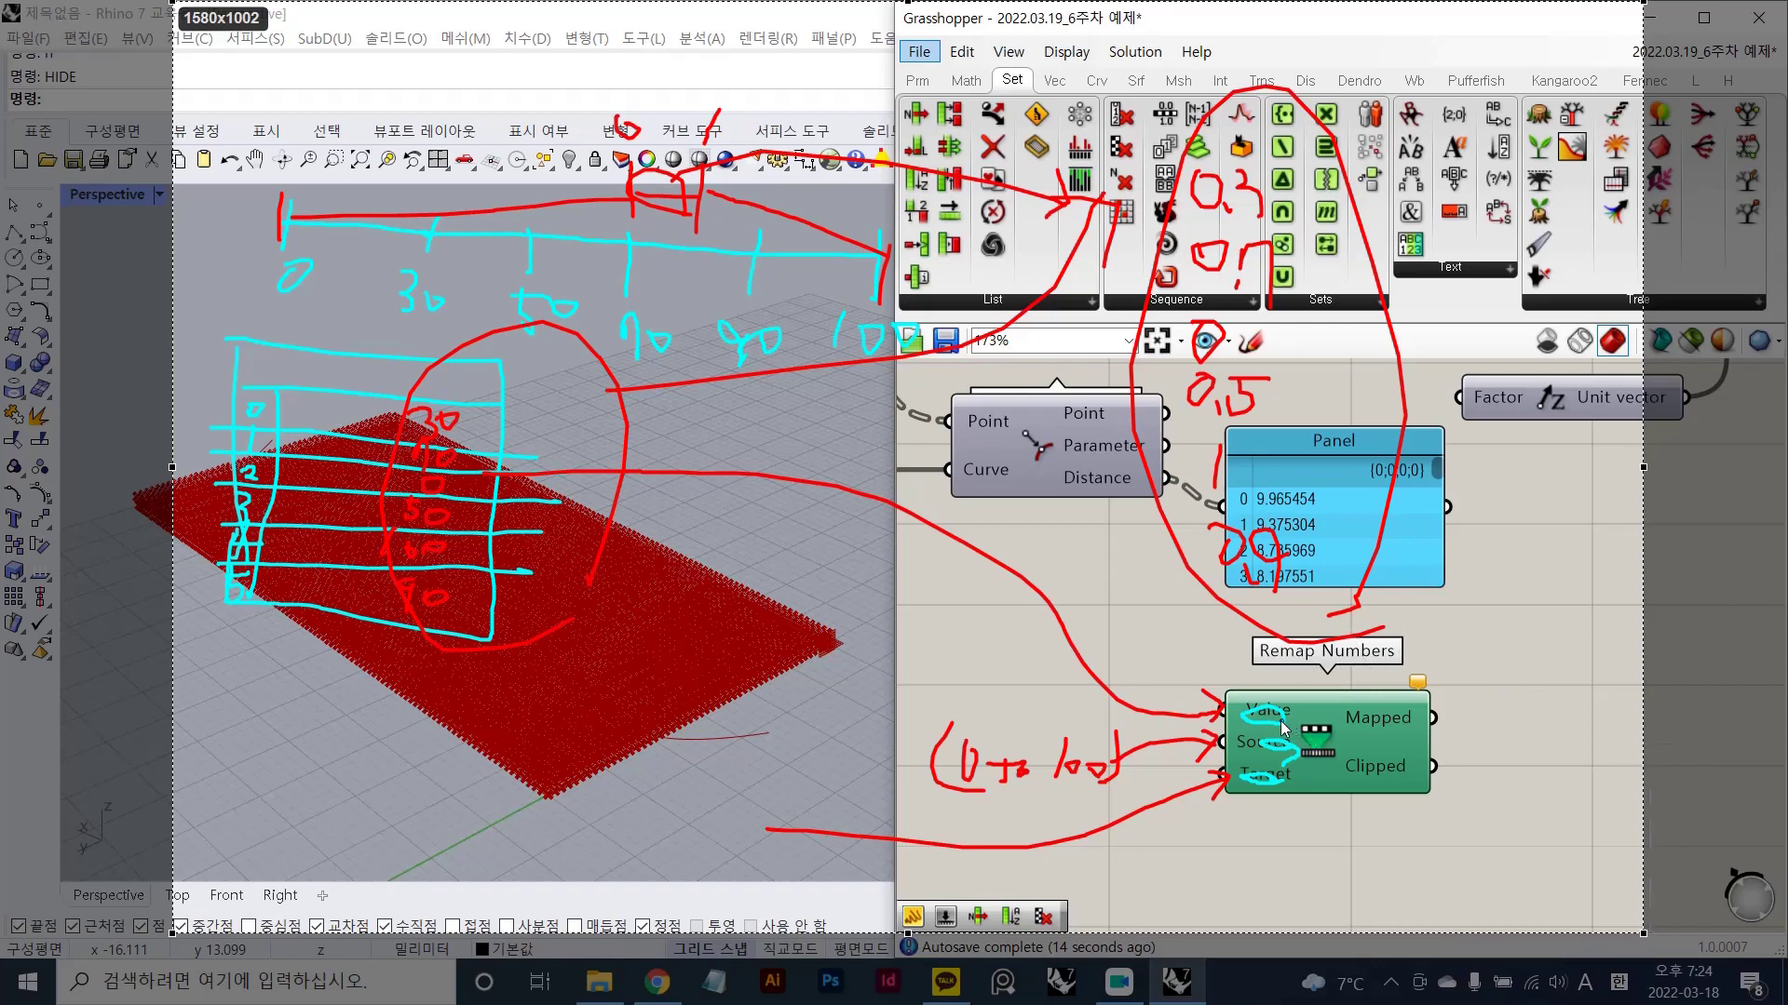
# - Outline Remap Numbers' Value, Source, Target and Mapped in red, and close the annotation capture
pyautogui.moveTo(1283, 728)
pyautogui.mouseDown()
pyautogui.moveTo(1229, 712)
pyautogui.moveTo(1225, 687)
pyautogui.moveTo(1317, 693)
pyautogui.moveTo(1285, 730)
pyautogui.moveTo(1236, 711)
pyautogui.moveTo(1222, 761)
pyautogui.mouseUp()
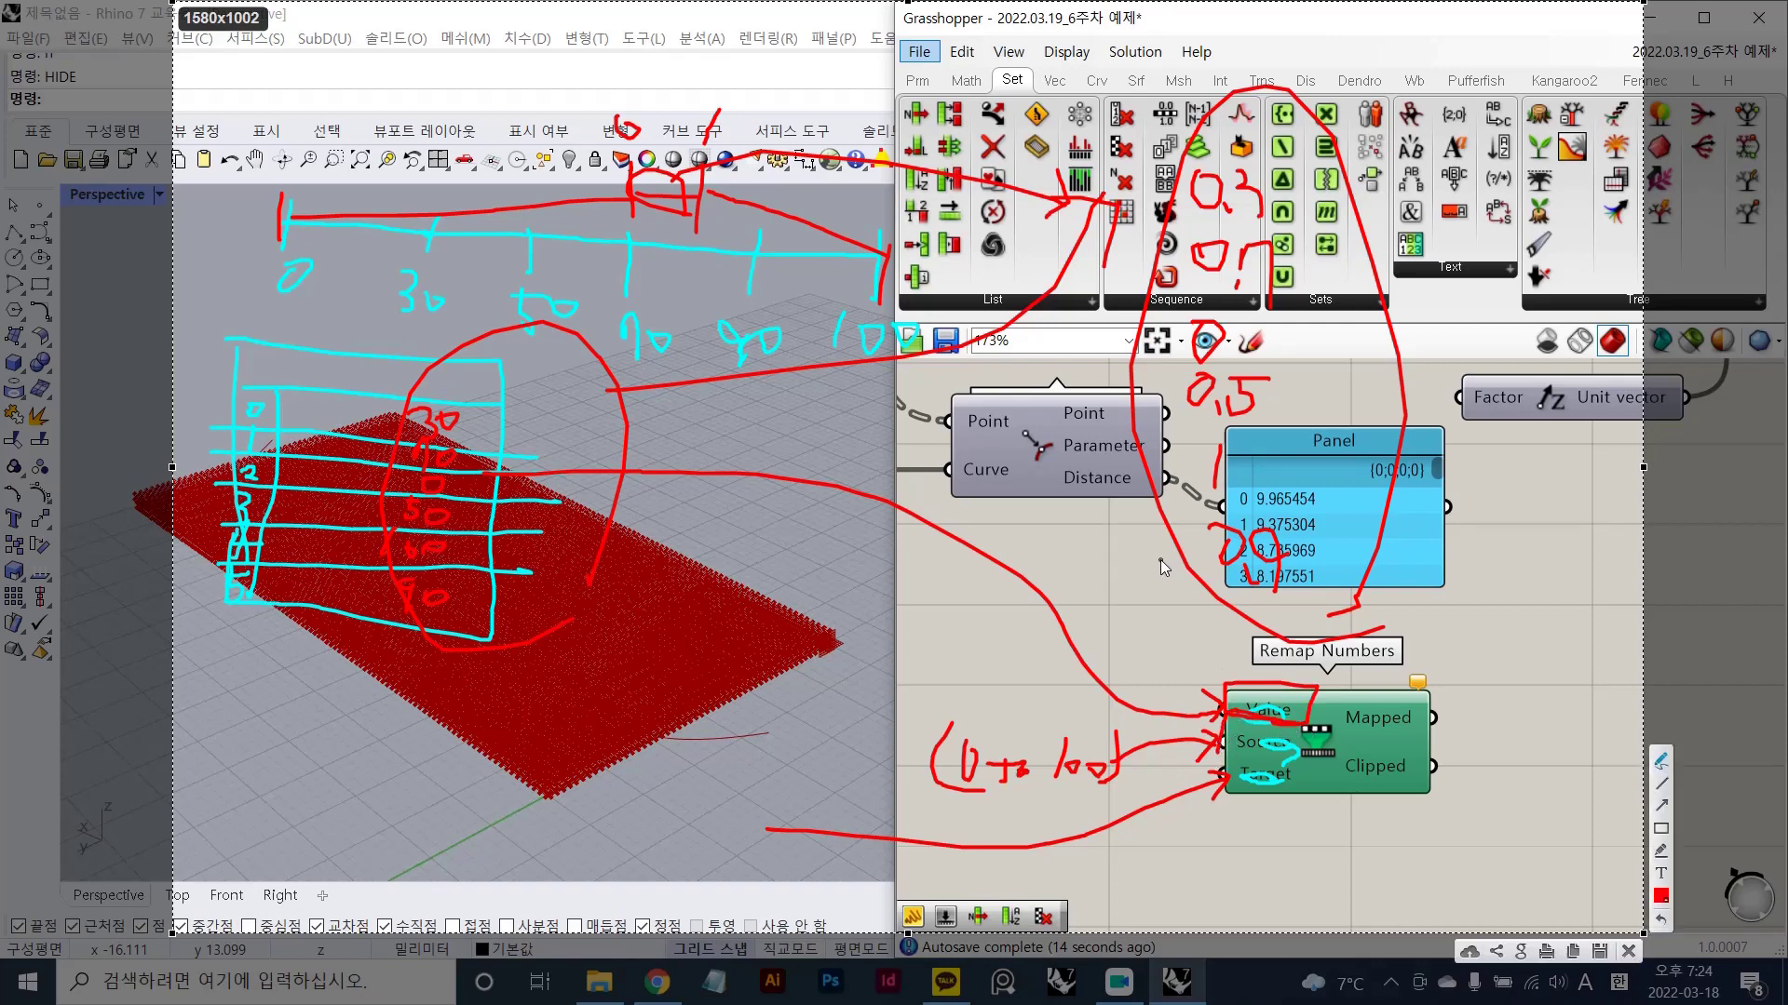
pyautogui.moveTo(882, 223); pyautogui.dragTo(875, 299)
pyautogui.moveTo(1308, 736)
pyautogui.mouseDown()
pyautogui.moveTo(1284, 728)
pyautogui.moveTo(1210, 768)
pyautogui.moveTo(1298, 754)
pyautogui.moveTo(1302, 737)
pyautogui.mouseUp()
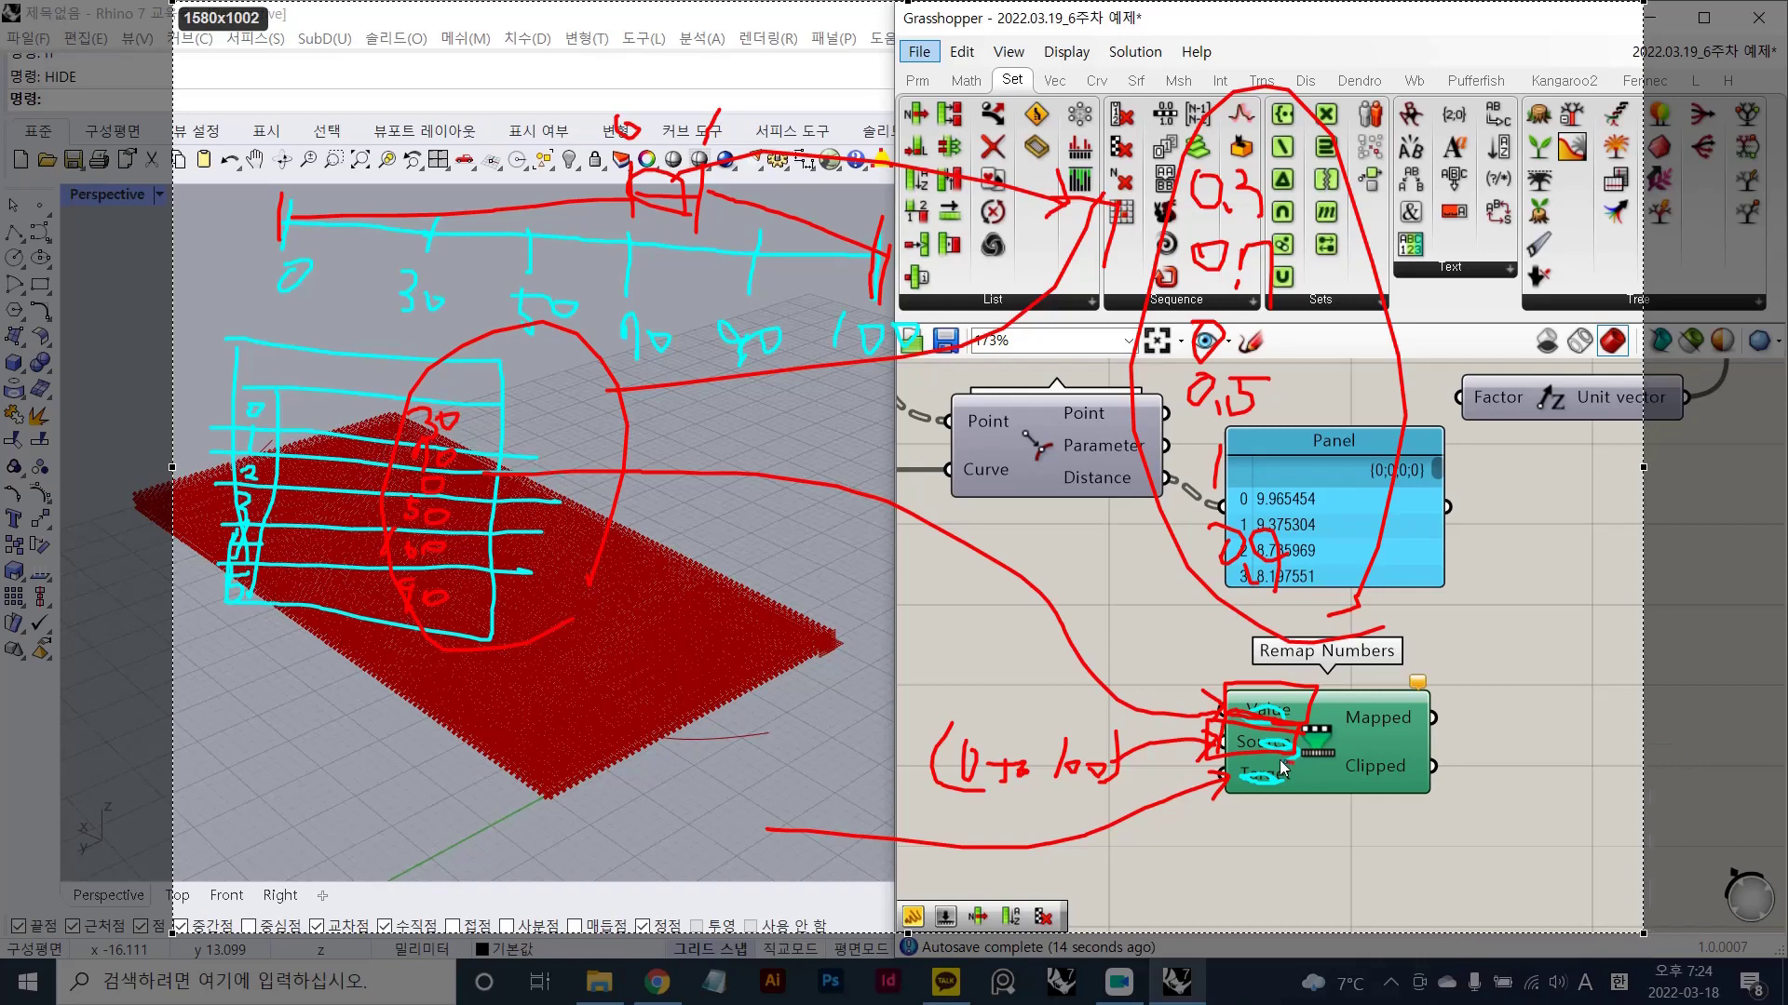
pyautogui.moveTo(1227, 806)
pyautogui.mouseDown()
pyautogui.moveTo(1301, 819)
pyautogui.moveTo(1288, 771)
pyautogui.mouseUp()
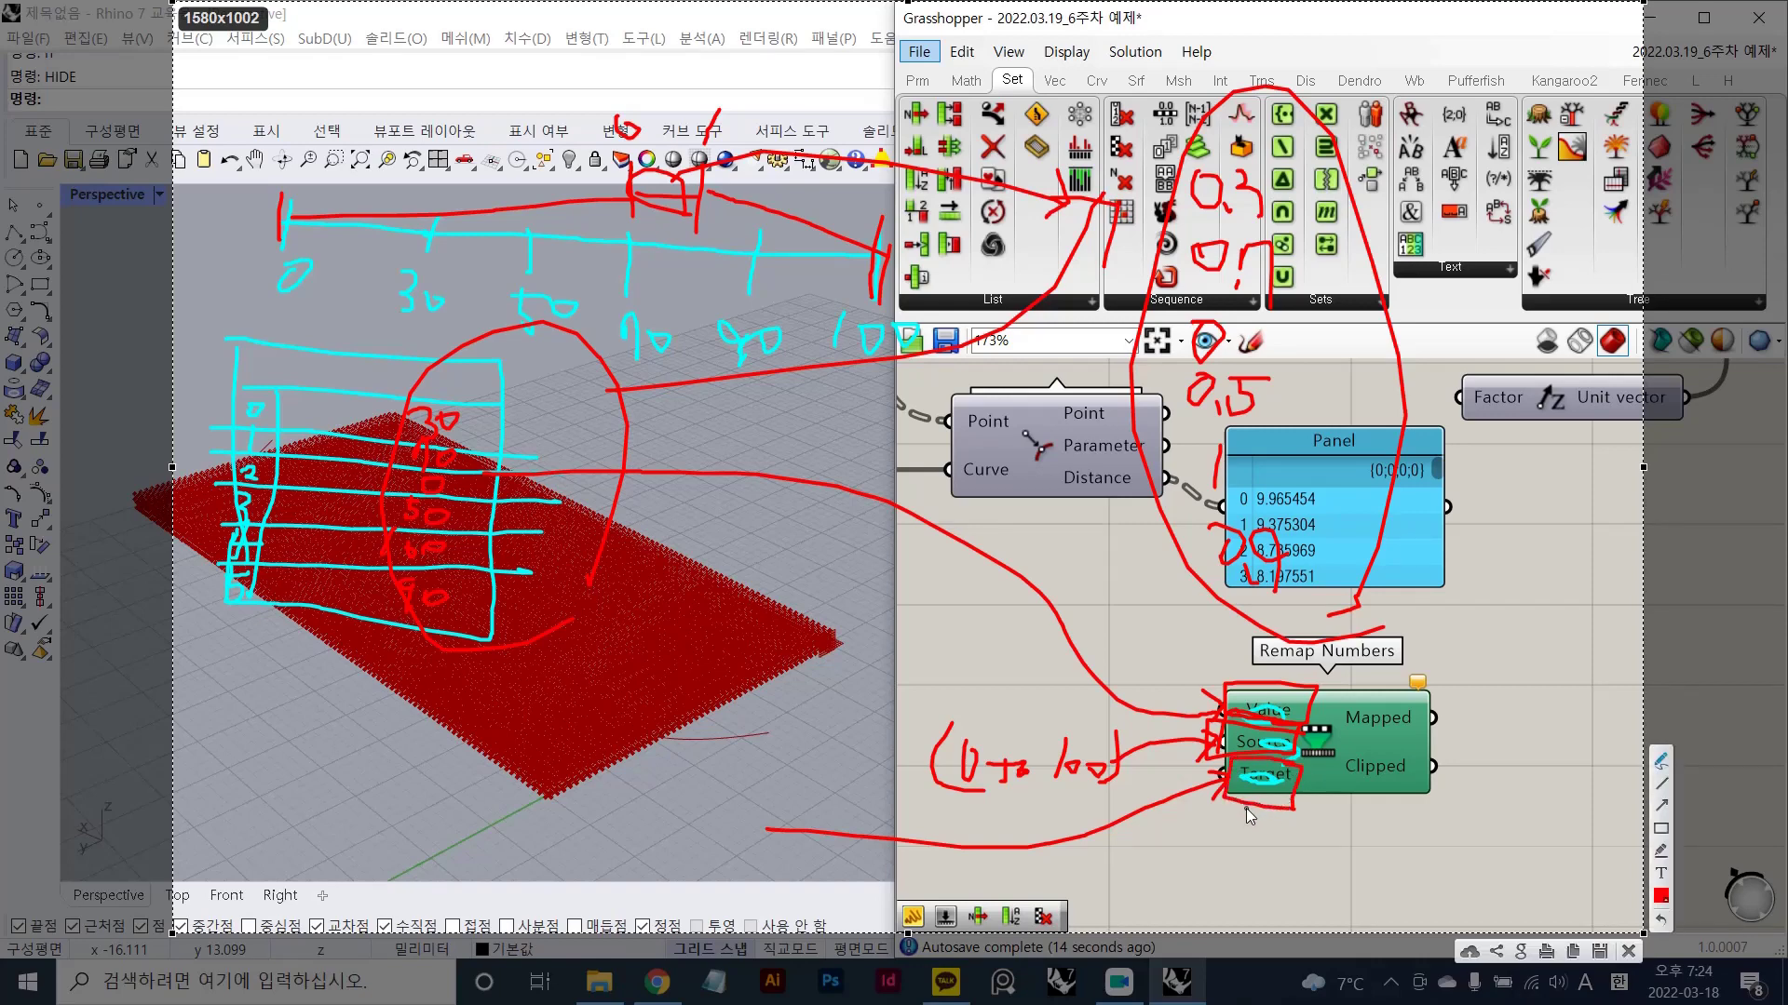
pyautogui.moveTo(1406, 749)
pyautogui.mouseDown()
pyautogui.moveTo(1360, 744)
pyautogui.moveTo(1445, 741)
pyautogui.mouseUp()
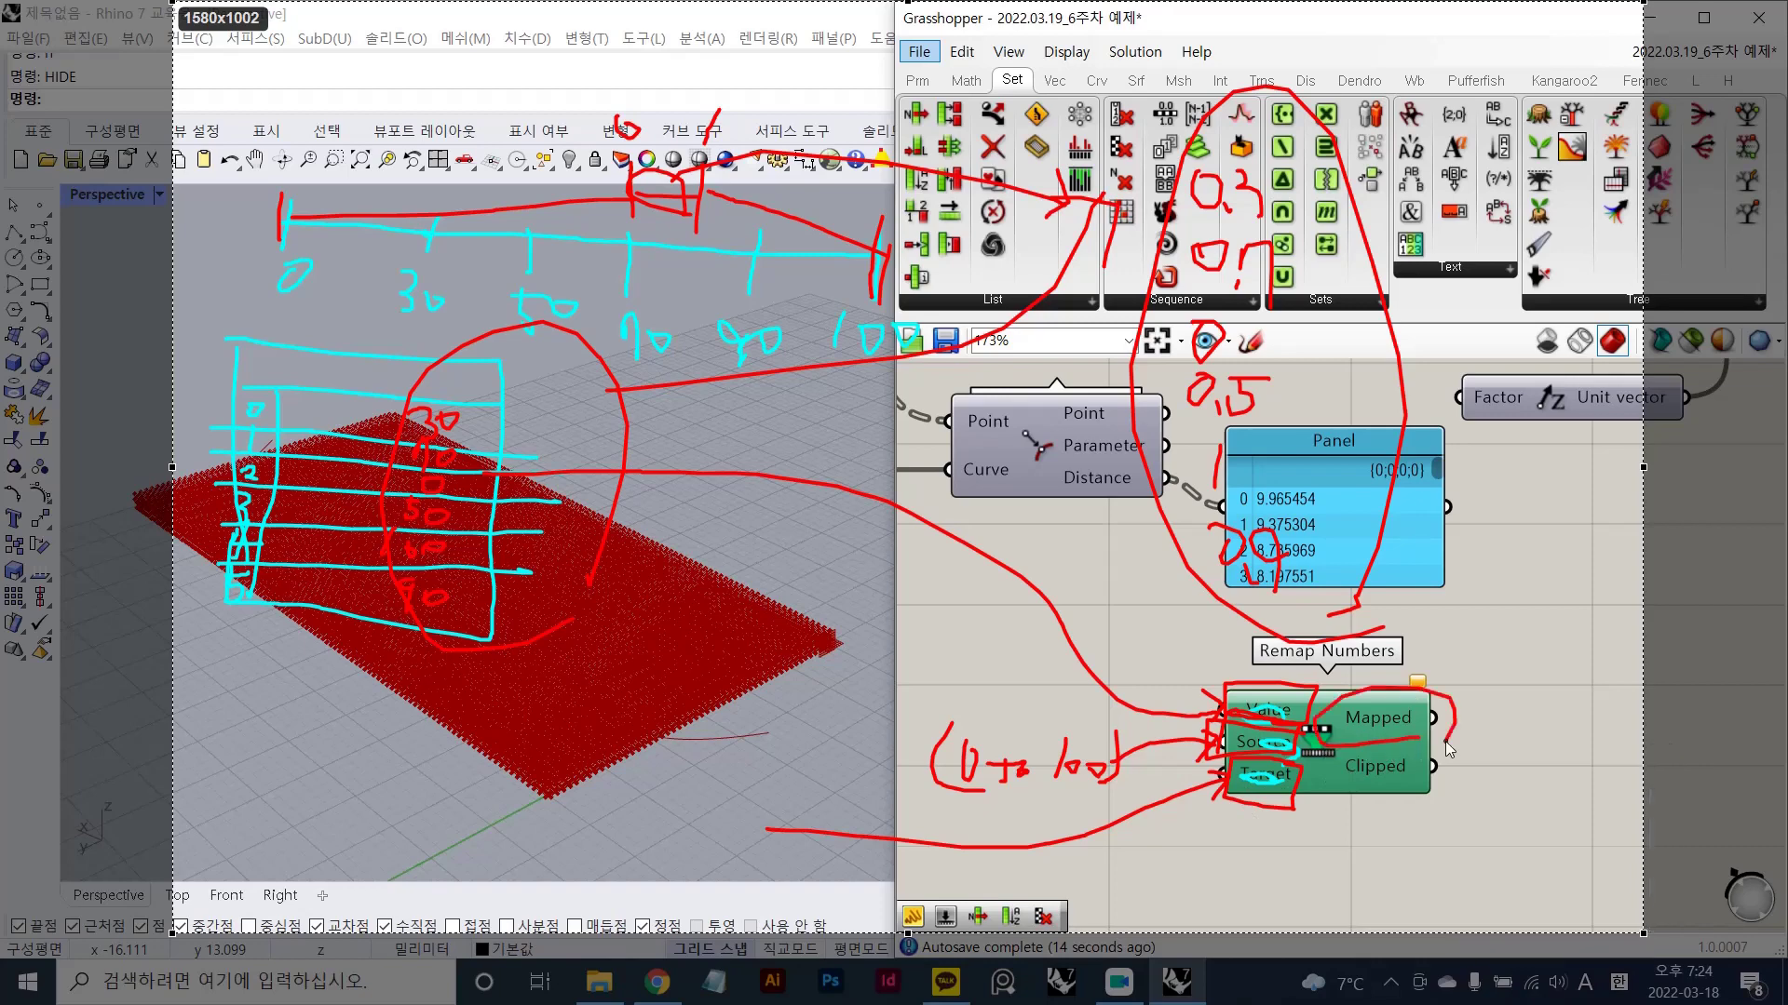
pyautogui.moveTo(1320, 355)
pyautogui.mouseDown()
pyautogui.moveTo(1482, 638)
pyautogui.moveTo(1481, 676)
pyautogui.moveTo(1505, 637)
pyautogui.mouseUp()
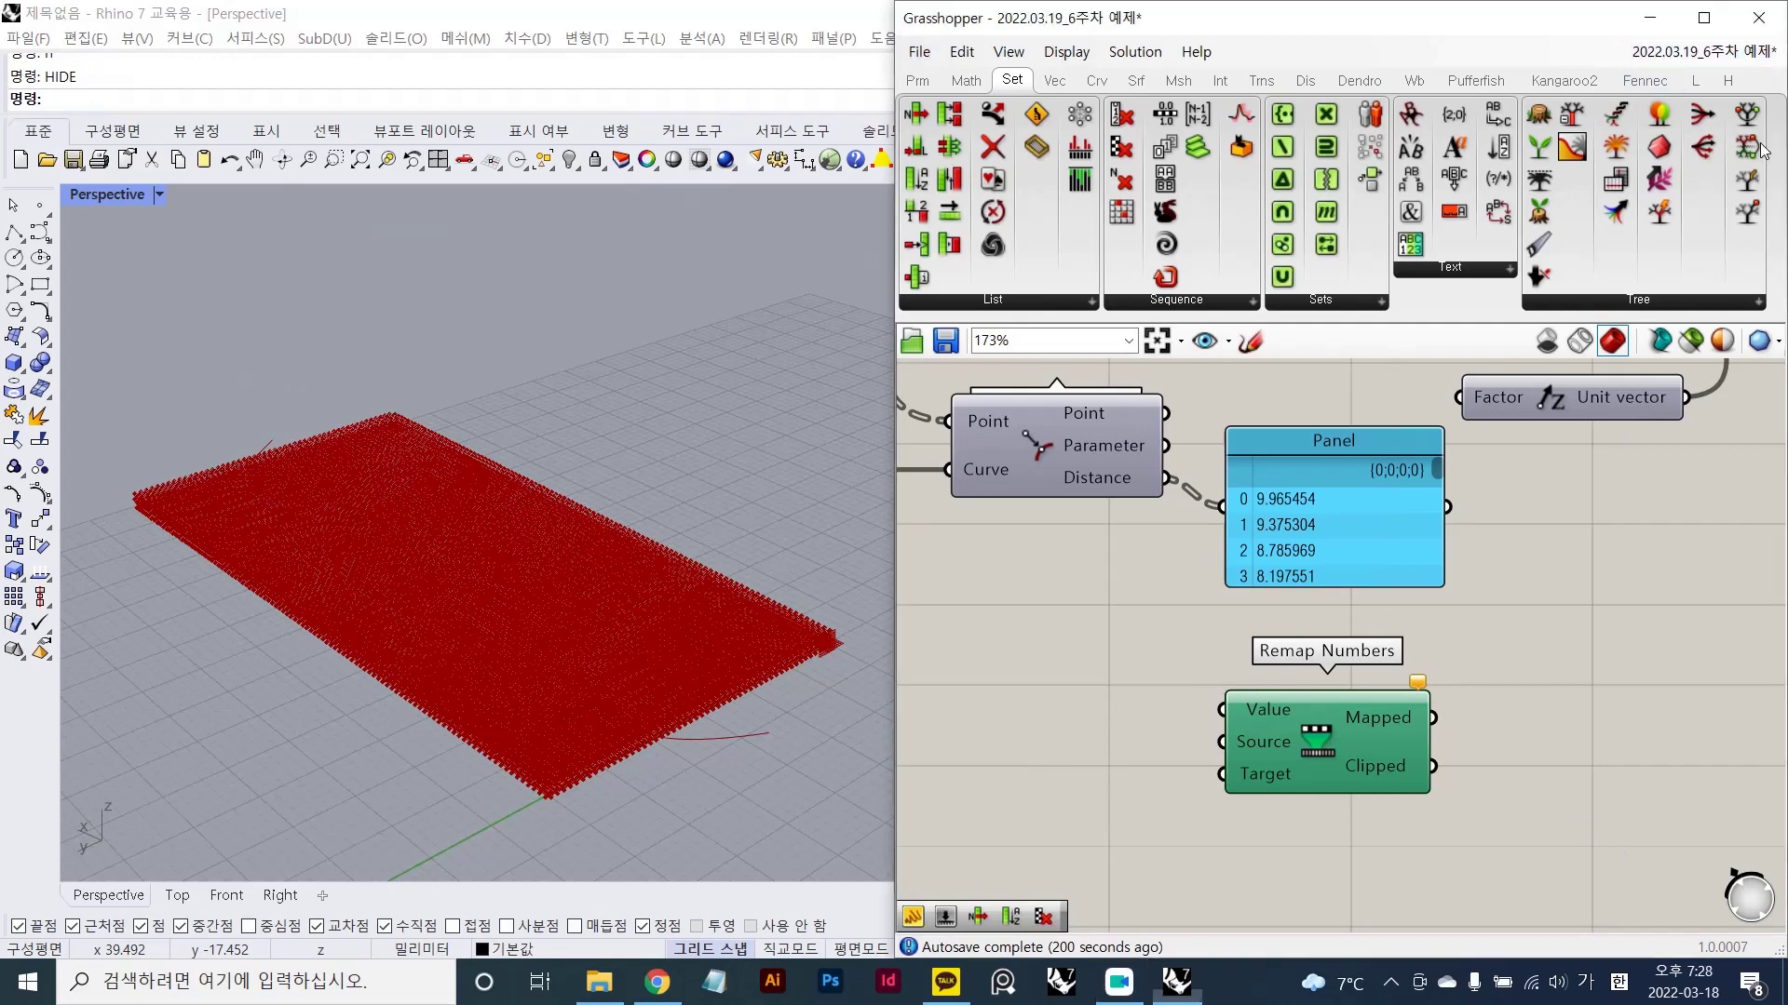
# - Shift Remap Numbers right and up, lower Curve Closest Point slightly, and raise the distance panel to clear space for wiring
pyautogui.press('Hangul')
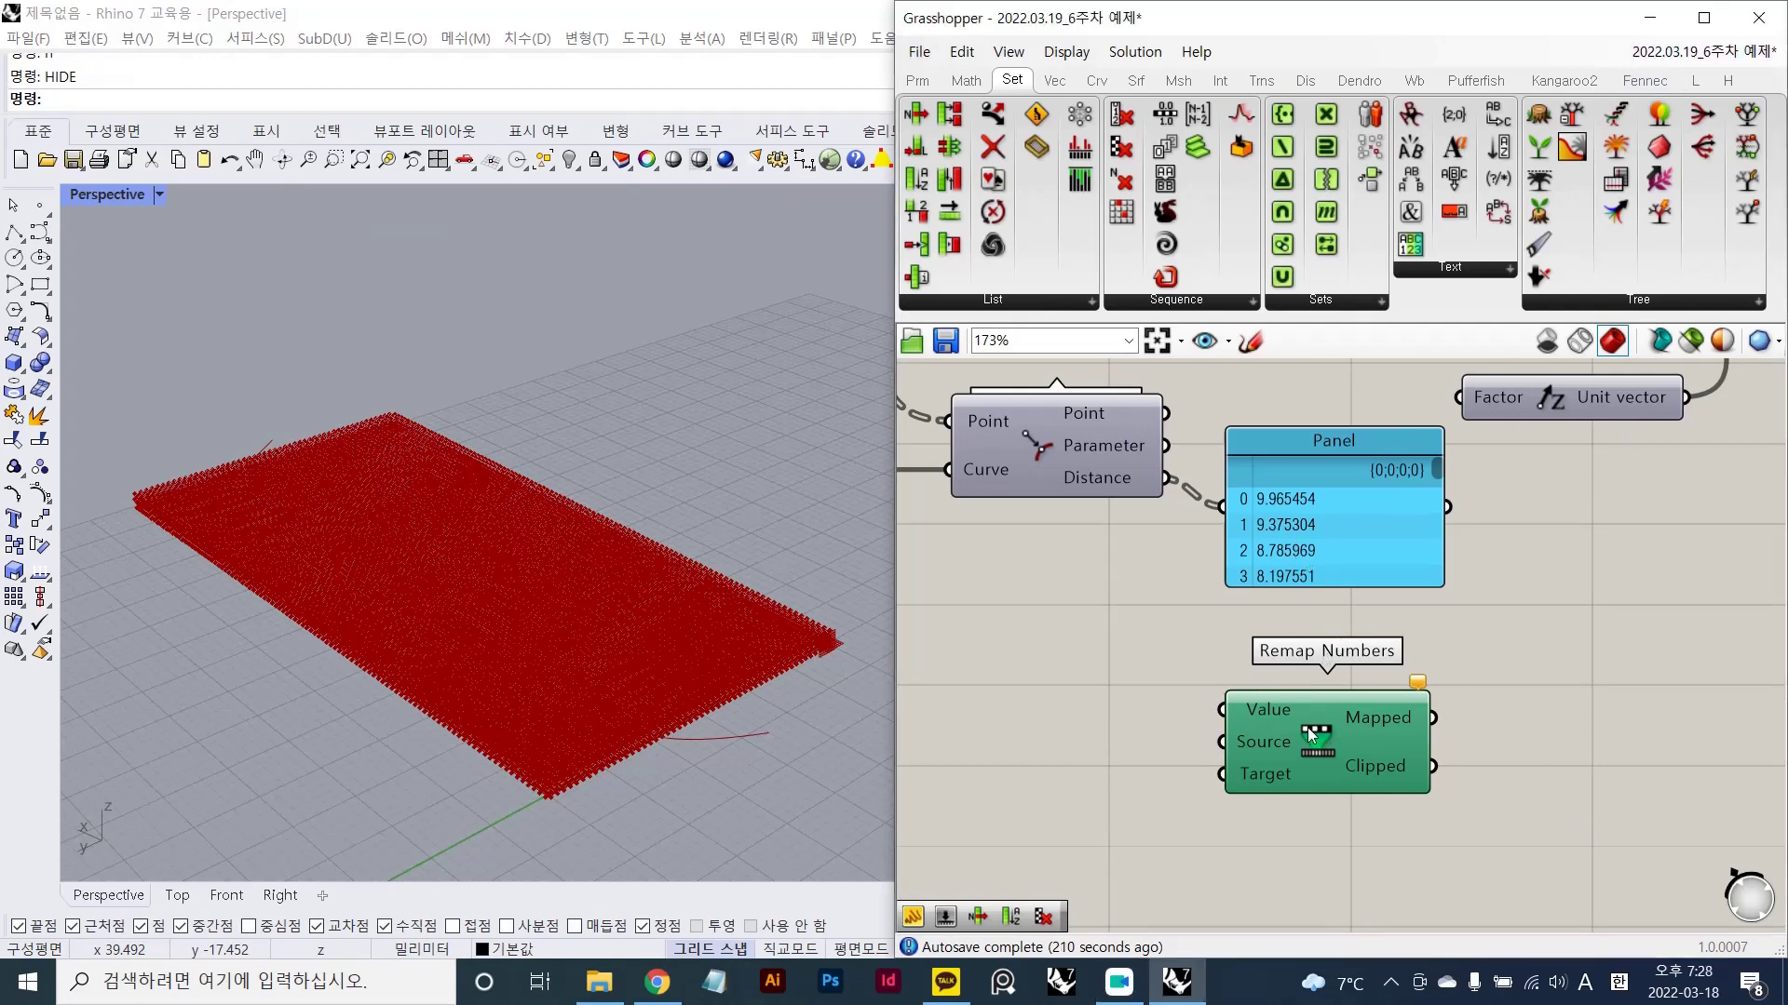
pyautogui.moveTo(1307, 728); pyautogui.dragTo(1432, 678)
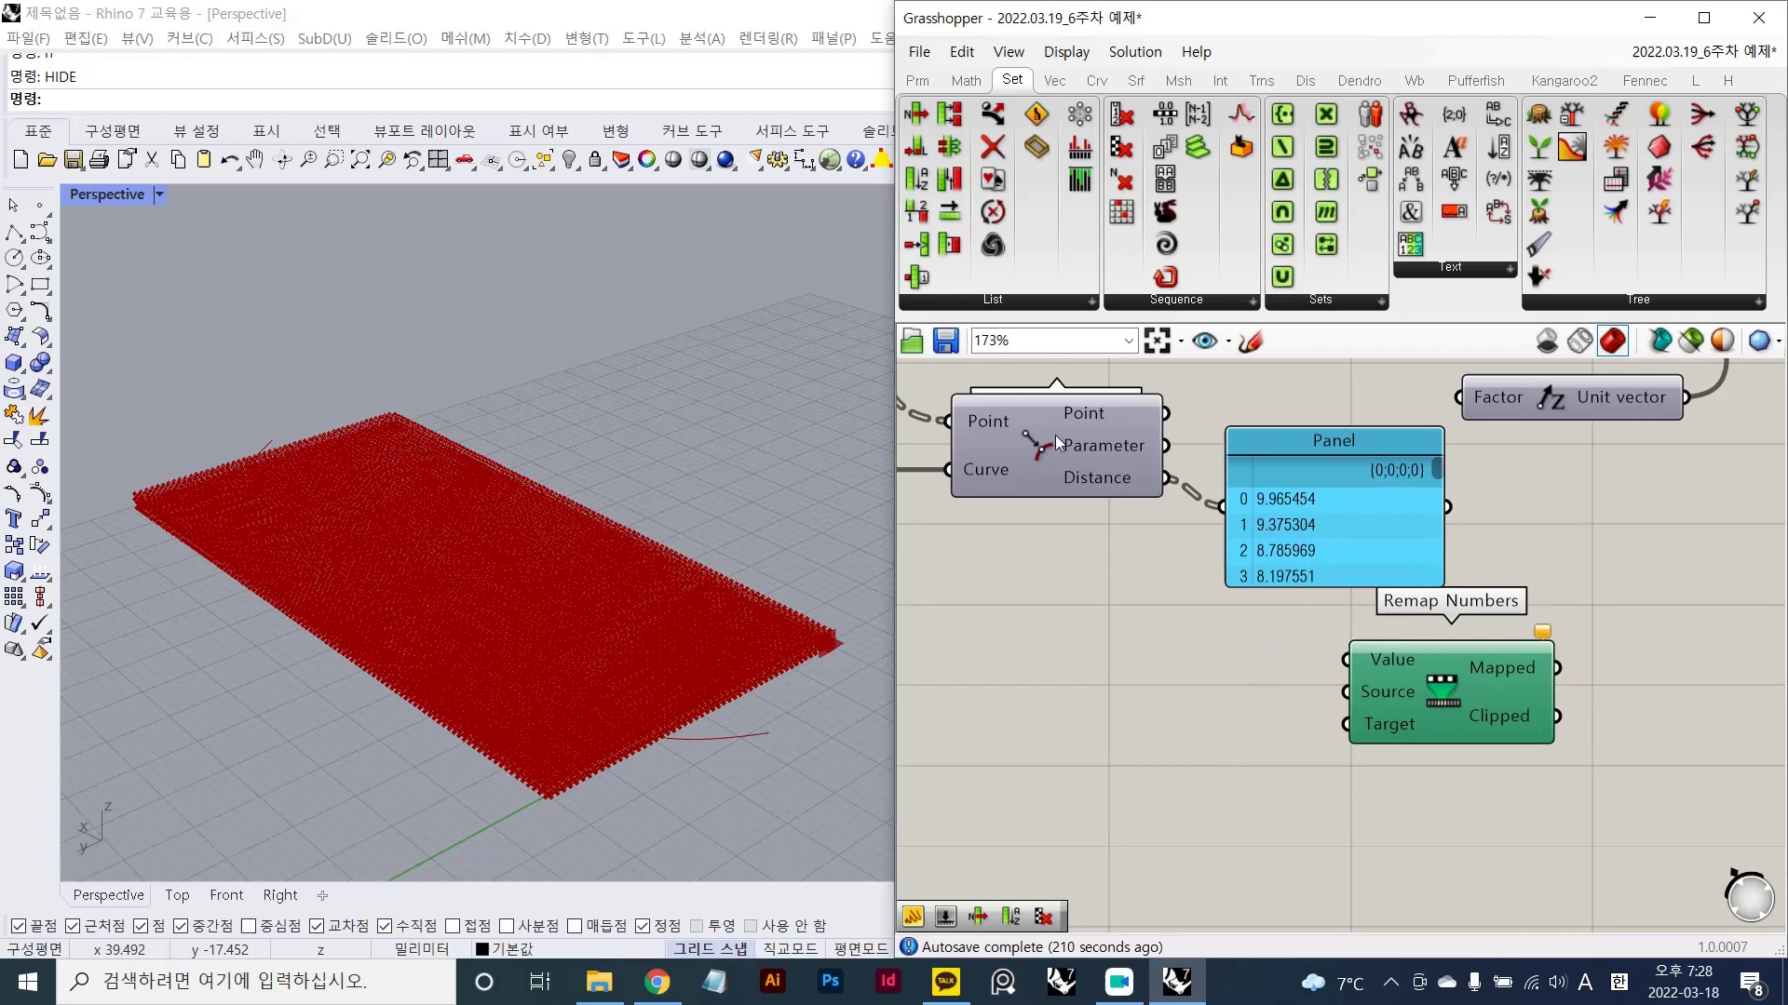
pyautogui.moveTo(1056, 437); pyautogui.dragTo(1056, 451)
pyautogui.moveTo(1314, 524); pyautogui.dragTo(1358, 471)
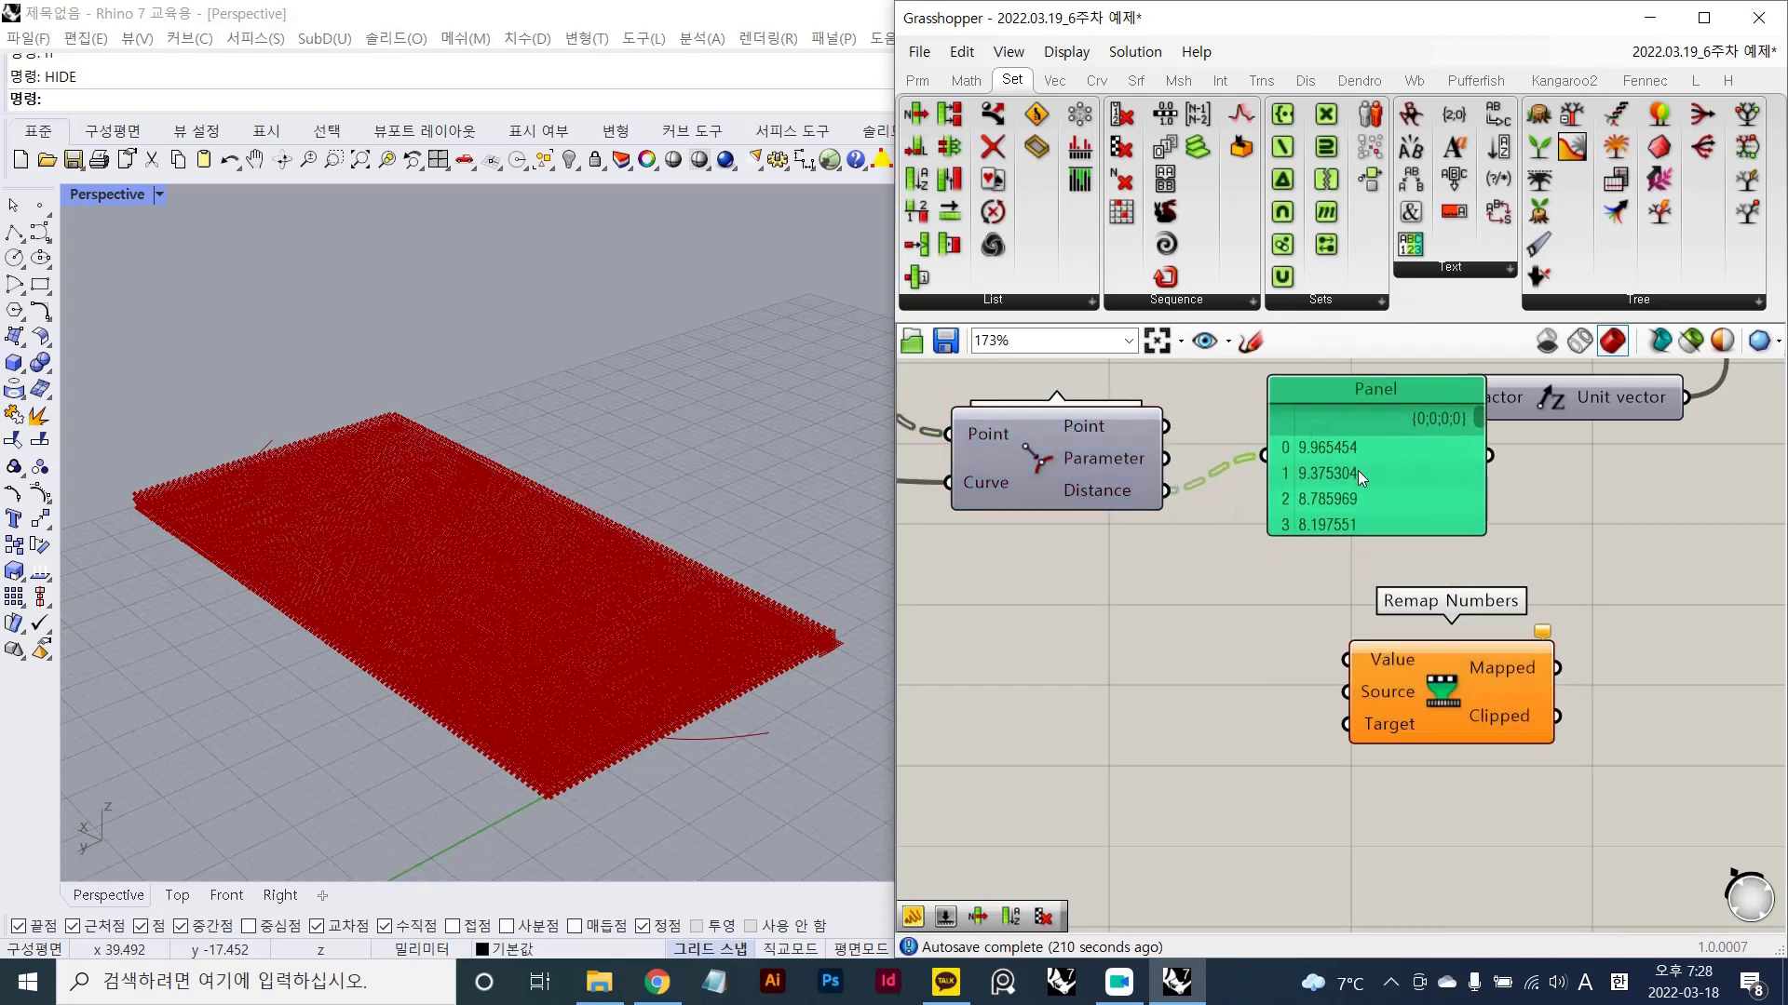
# - Connect Curve Closest Point's Distance output to the Value input of Remap Numbers
pyautogui.click(1199, 559)
pyautogui.moveTo(1165, 490); pyautogui.dragTo(1345, 659)
pyautogui.scroll(1, 1388, 698)
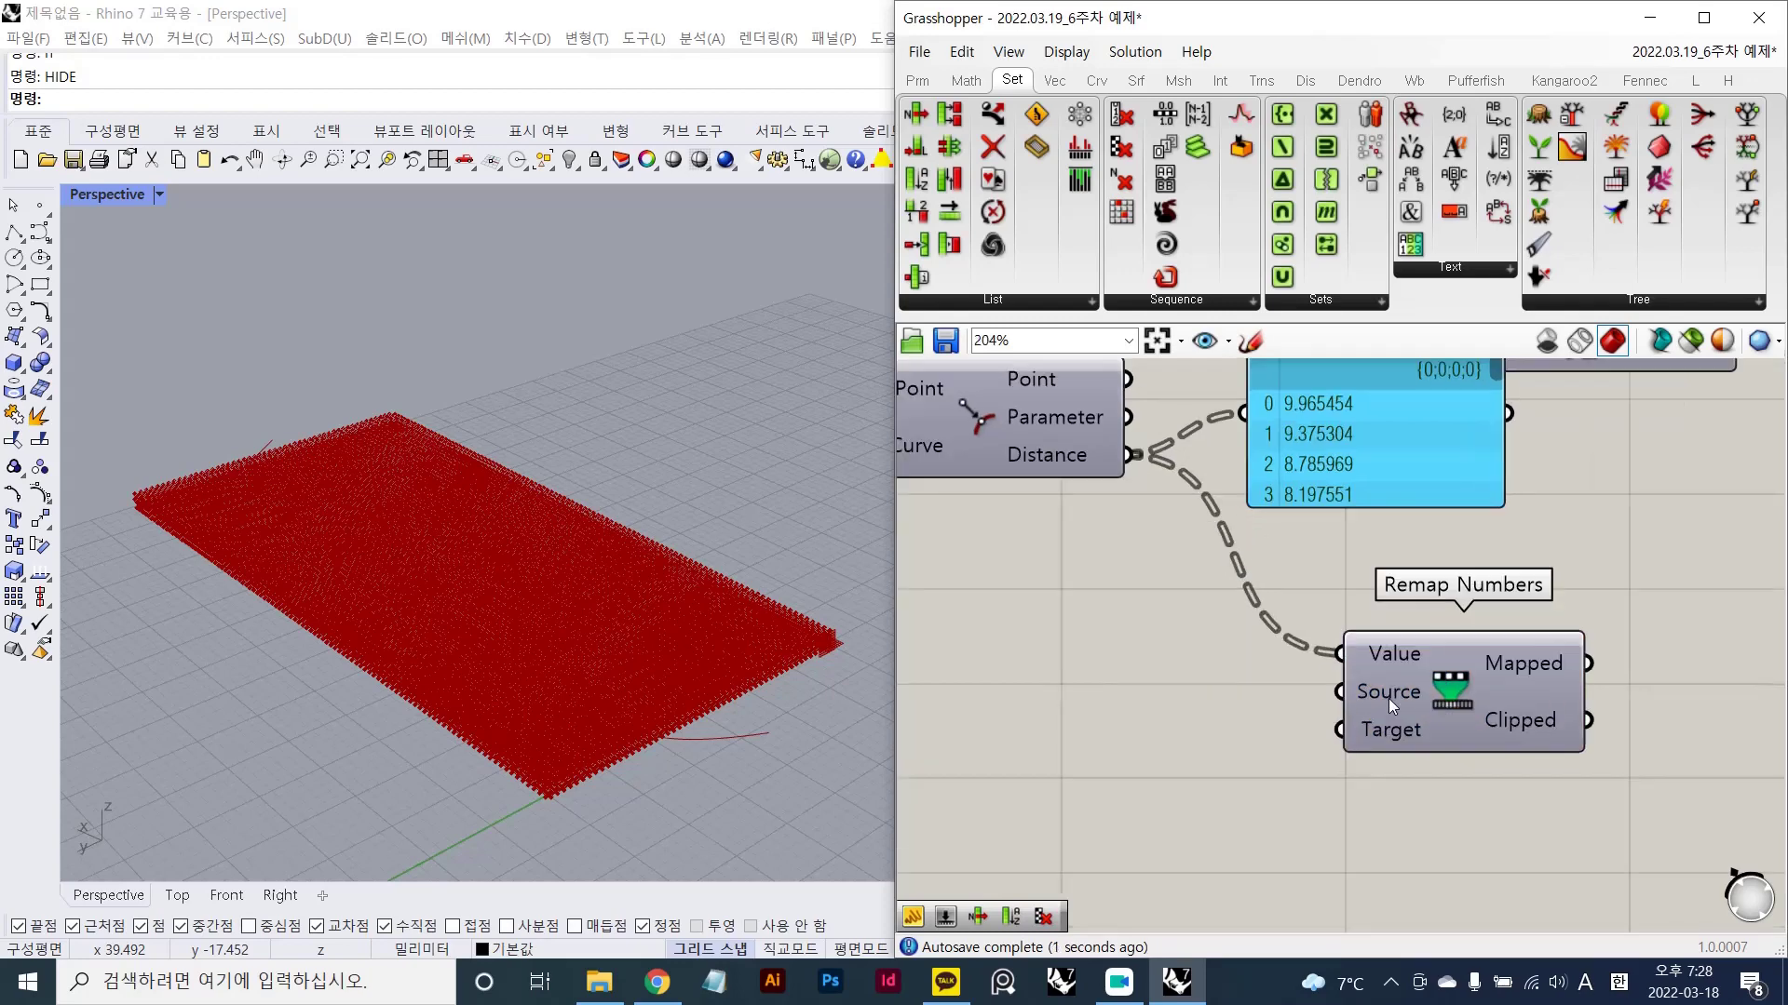
pyautogui.moveTo(1218, 667); pyautogui.dragTo(1351, 668, button='right')
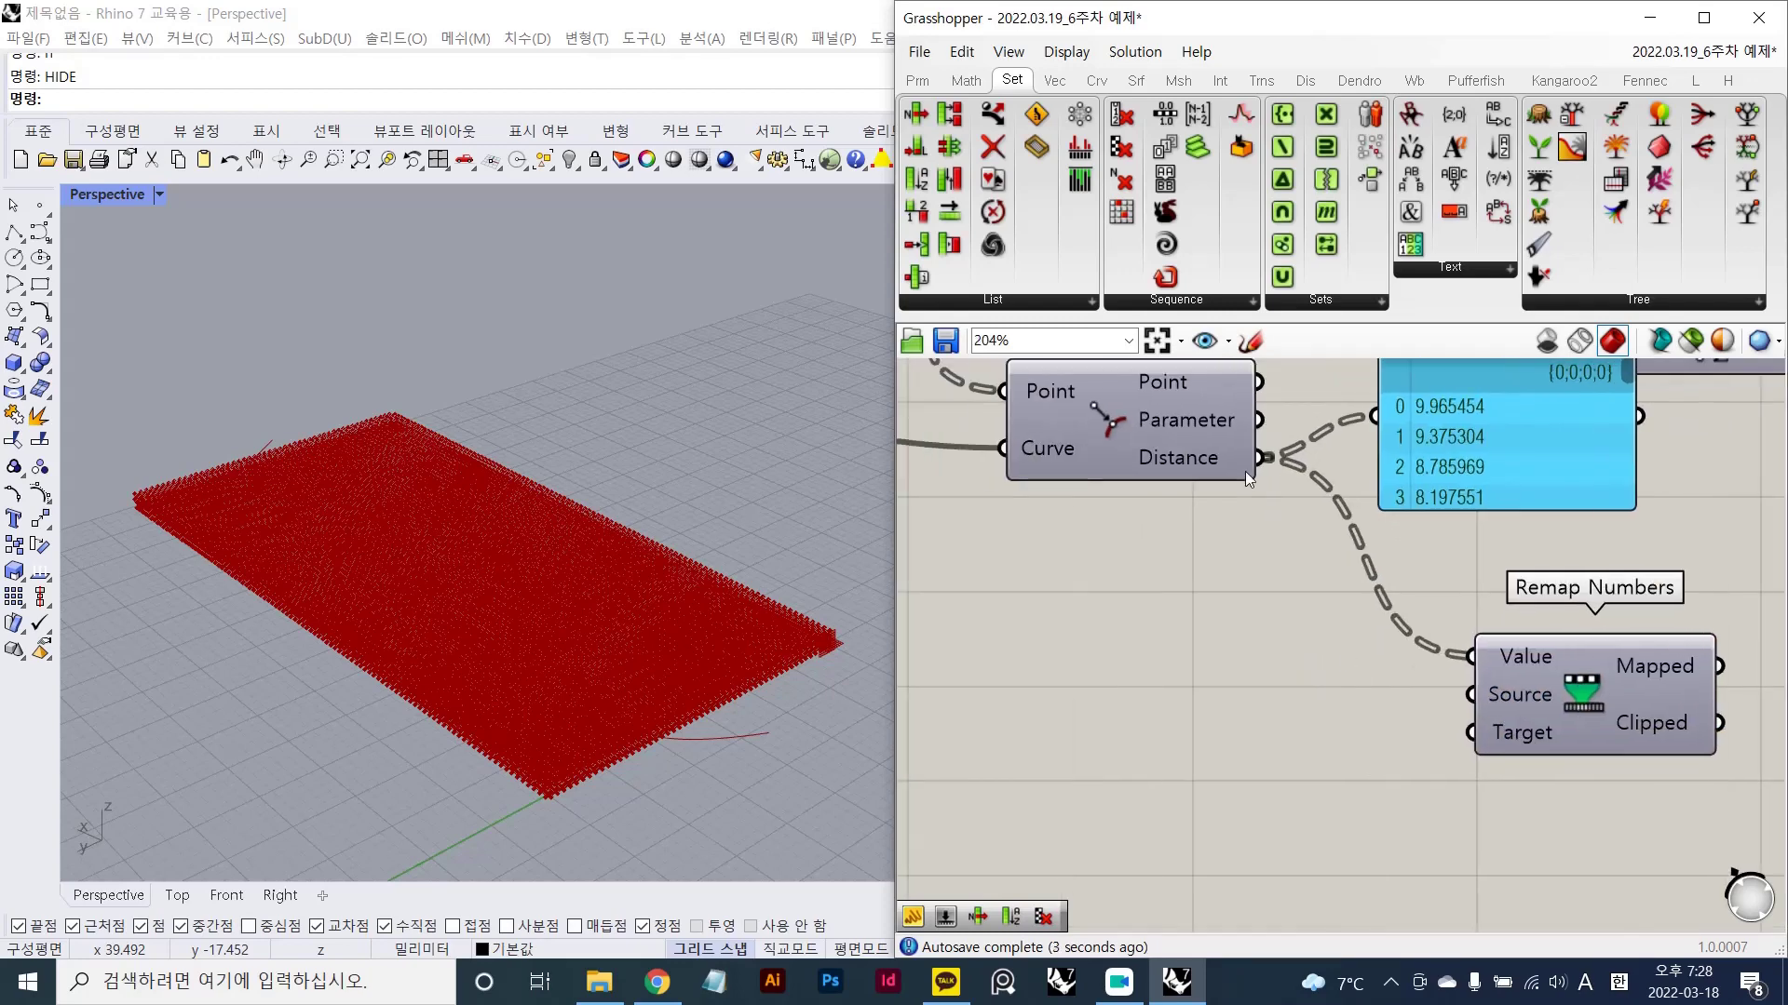
pyautogui.click(1207, 456)
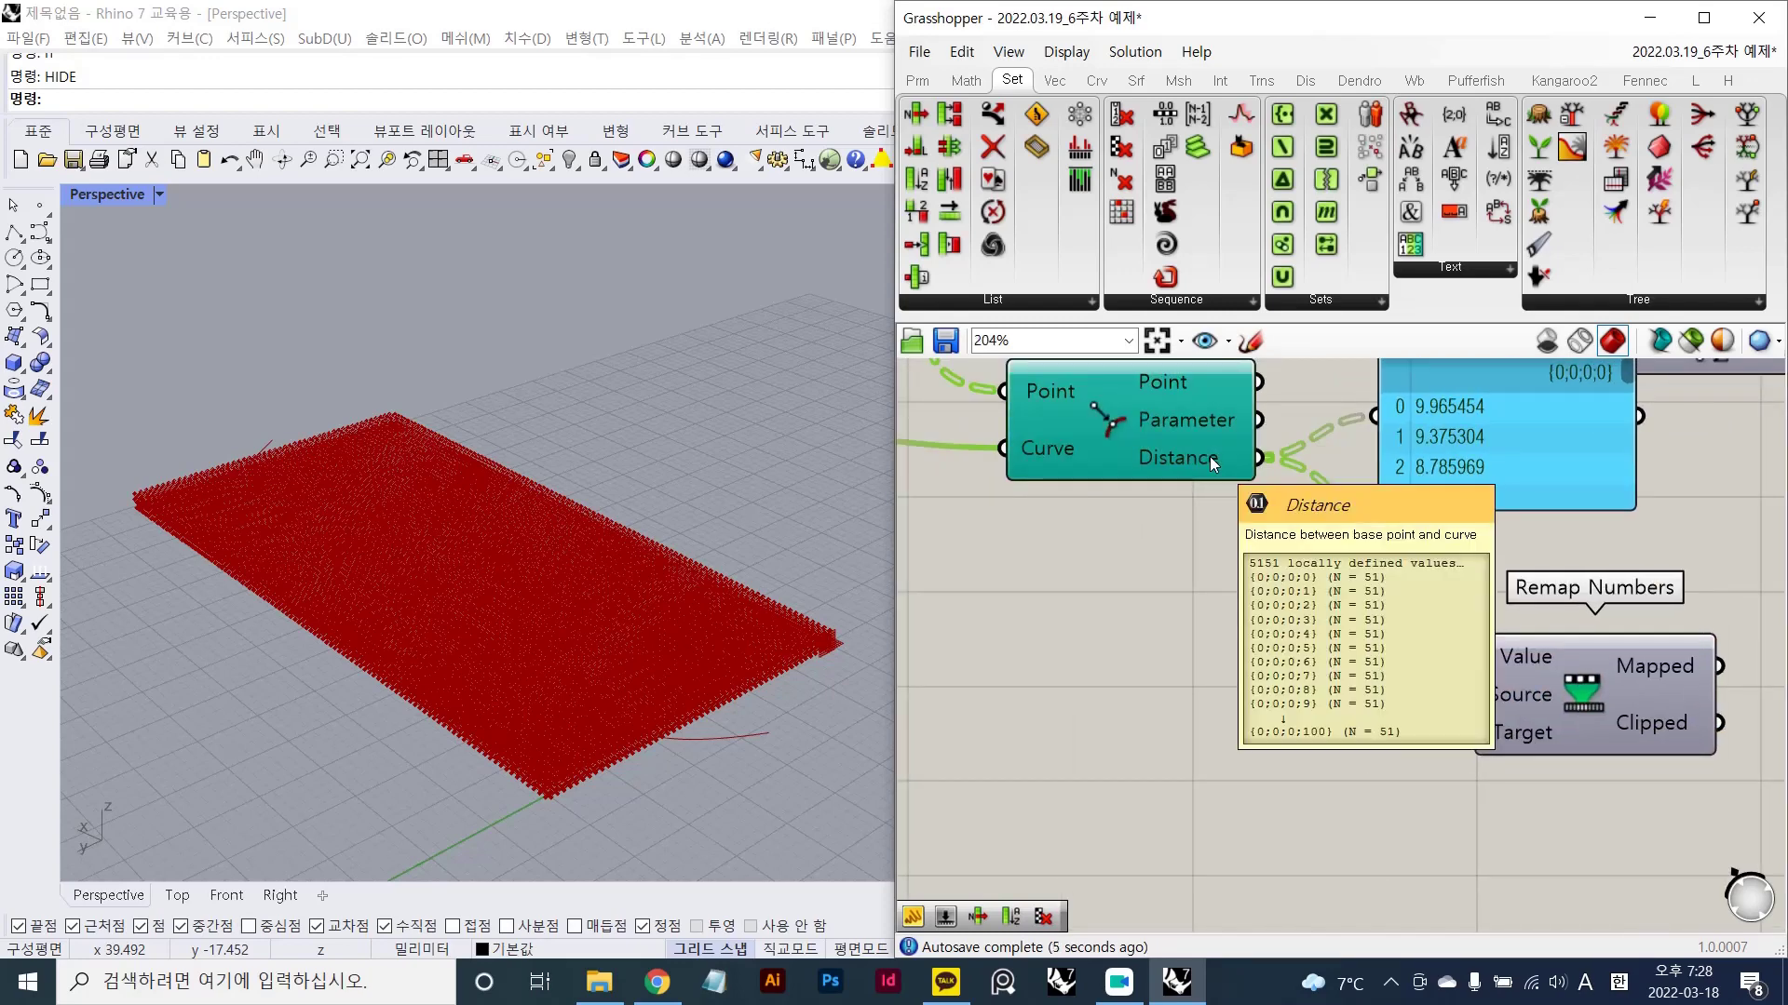
# - Enlarge the panel listing the Curve Closest Point distances so more of its values can be read
pyautogui.moveTo(1534, 503); pyautogui.dragTo(1534, 873)
pyautogui.scroll(-3, 1401, 682)
pyautogui.moveTo(1402, 685); pyautogui.dragTo(1342, 544, button='right')
pyautogui.moveTo(1379, 632); pyautogui.dragTo(1650, 581)
pyautogui.scroll(-1, 1389, 604)
# - Add a Param Viewer, connect Curve Closest Point's Distance output to it, and place it below left of Curve Closest Point
pyautogui.doubleClick(1135, 668)
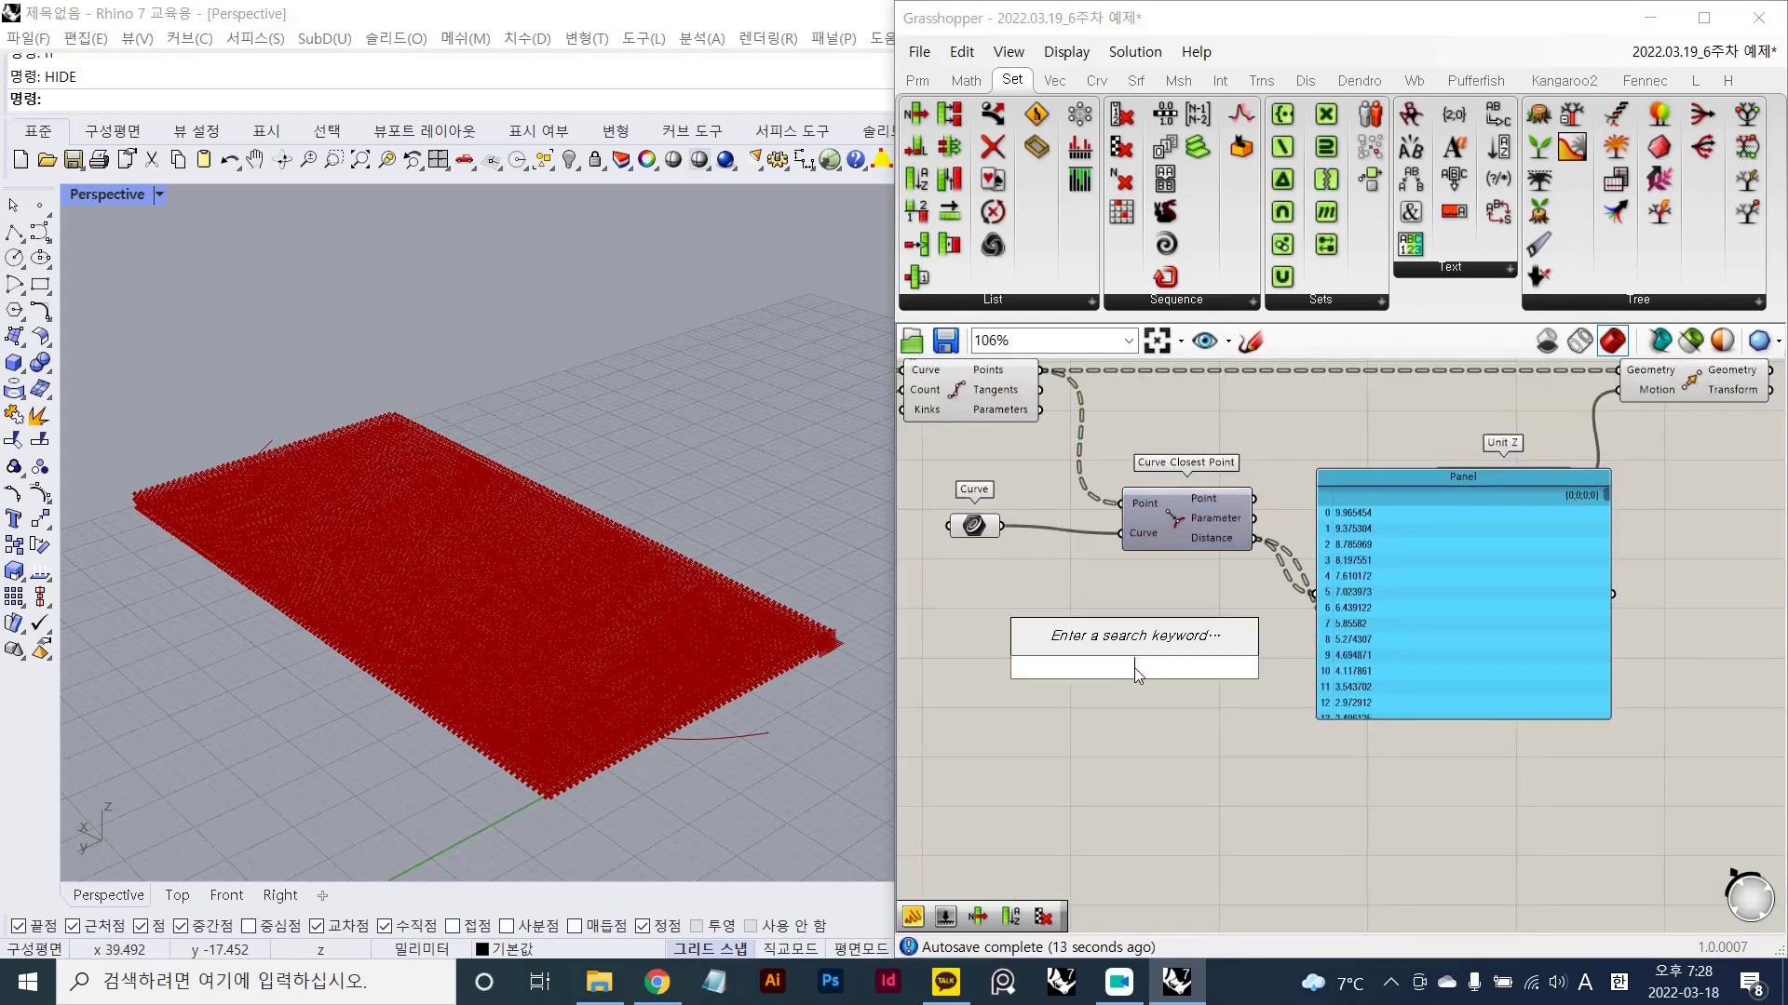
pyautogui.write('paramvie')
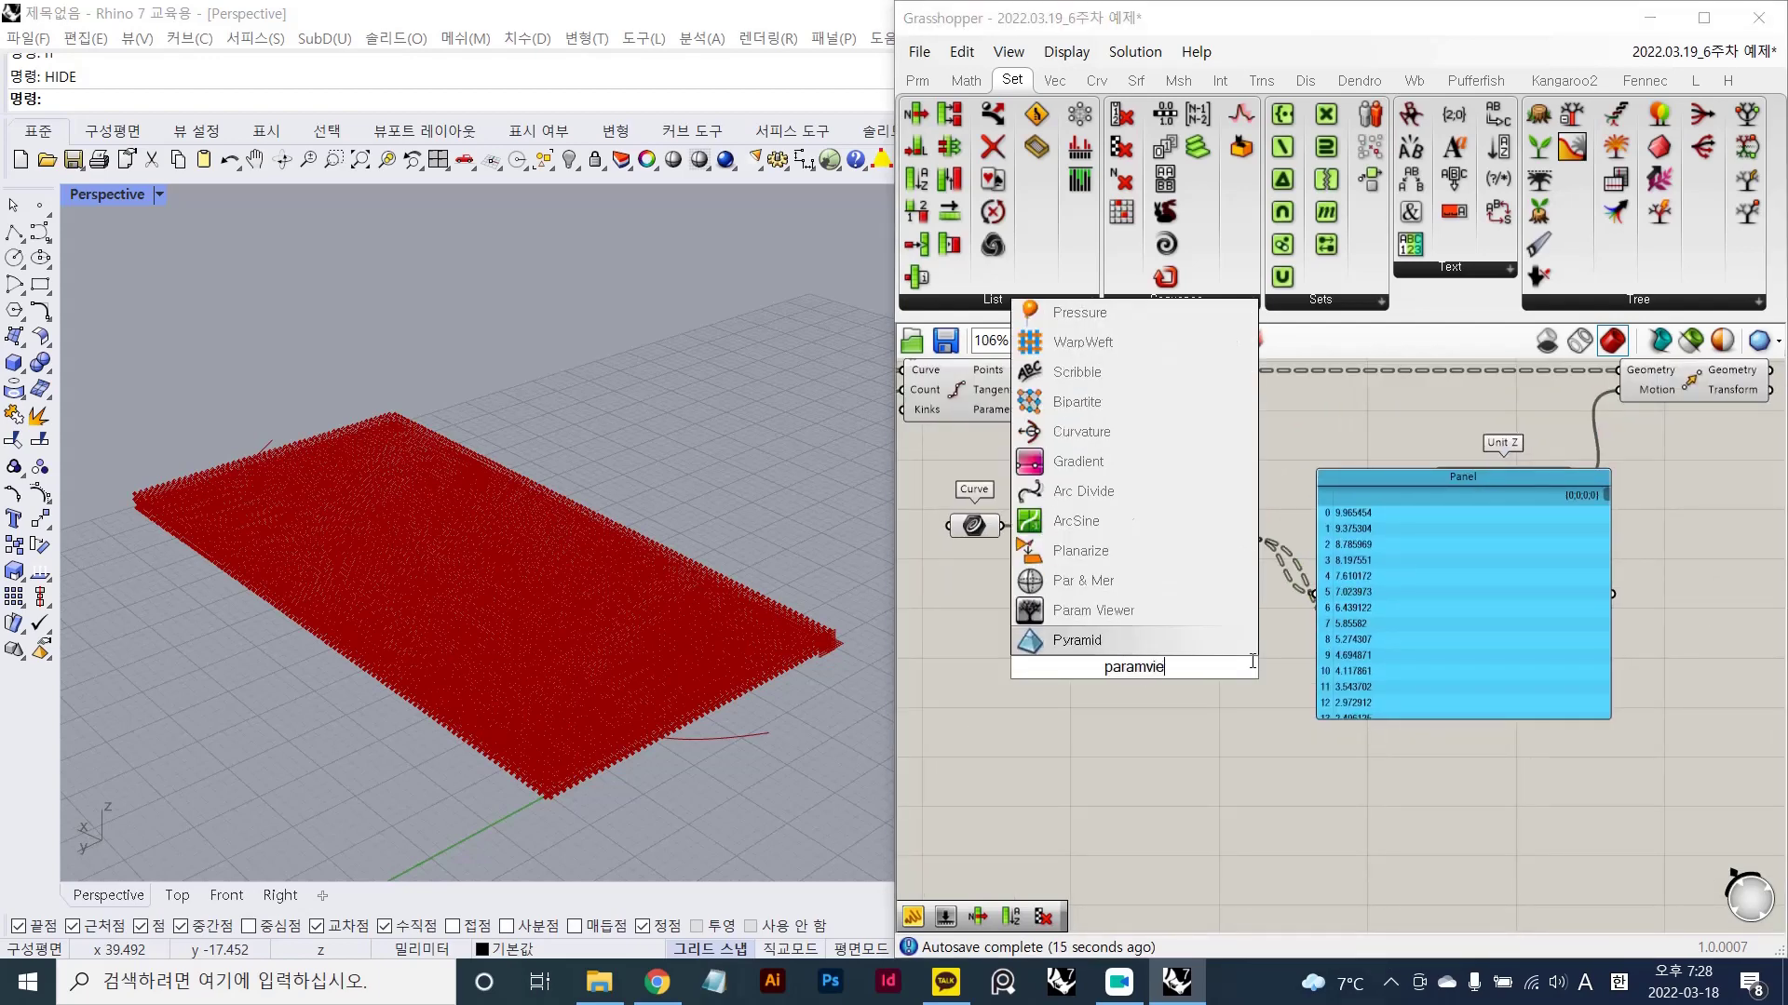
pyautogui.write('wer')
pyautogui.press('Return')
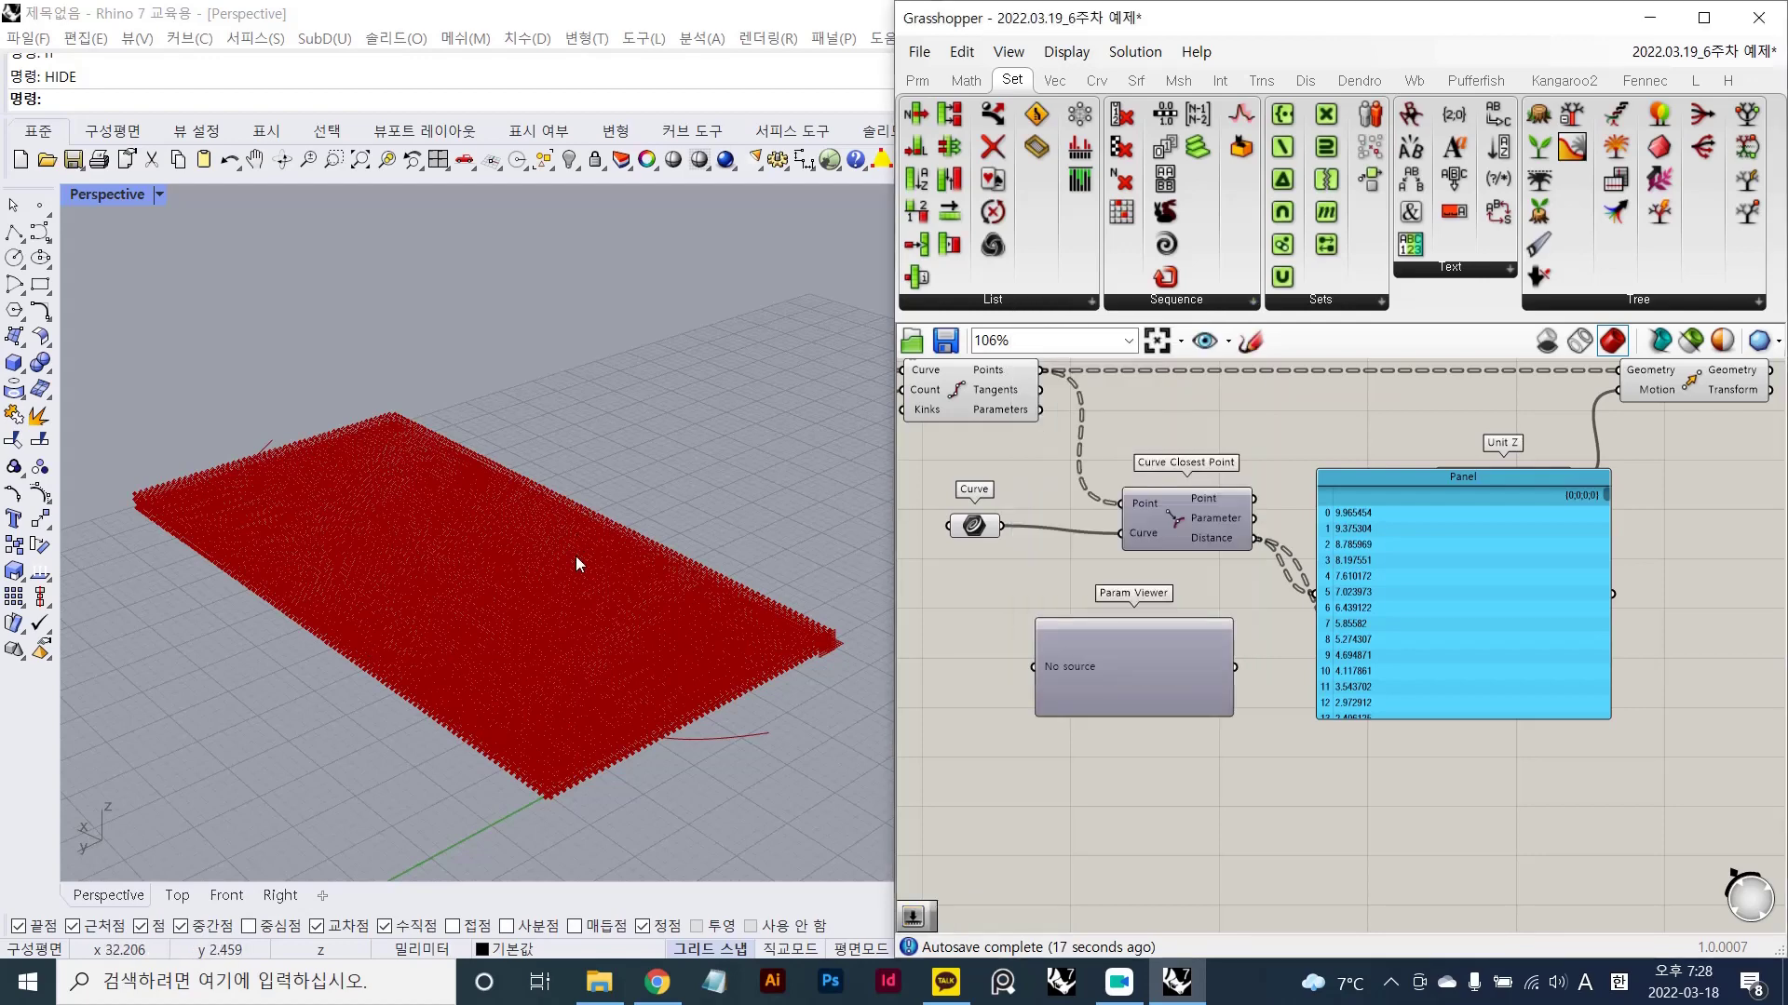
pyautogui.scroll(1, 1158, 538)
pyautogui.moveTo(1290, 531); pyautogui.dragTo(1037, 678)
pyautogui.moveTo(1151, 676); pyautogui.dragTo(966, 849)
# - Nudge Remap Numbers slightly to the right and delete the panel listing the distances
pyautogui.moveTo(1646, 598); pyautogui.dragTo(1693, 508)
pyautogui.moveTo(1540, 538); pyautogui.dragTo(1317, 601, button='right')
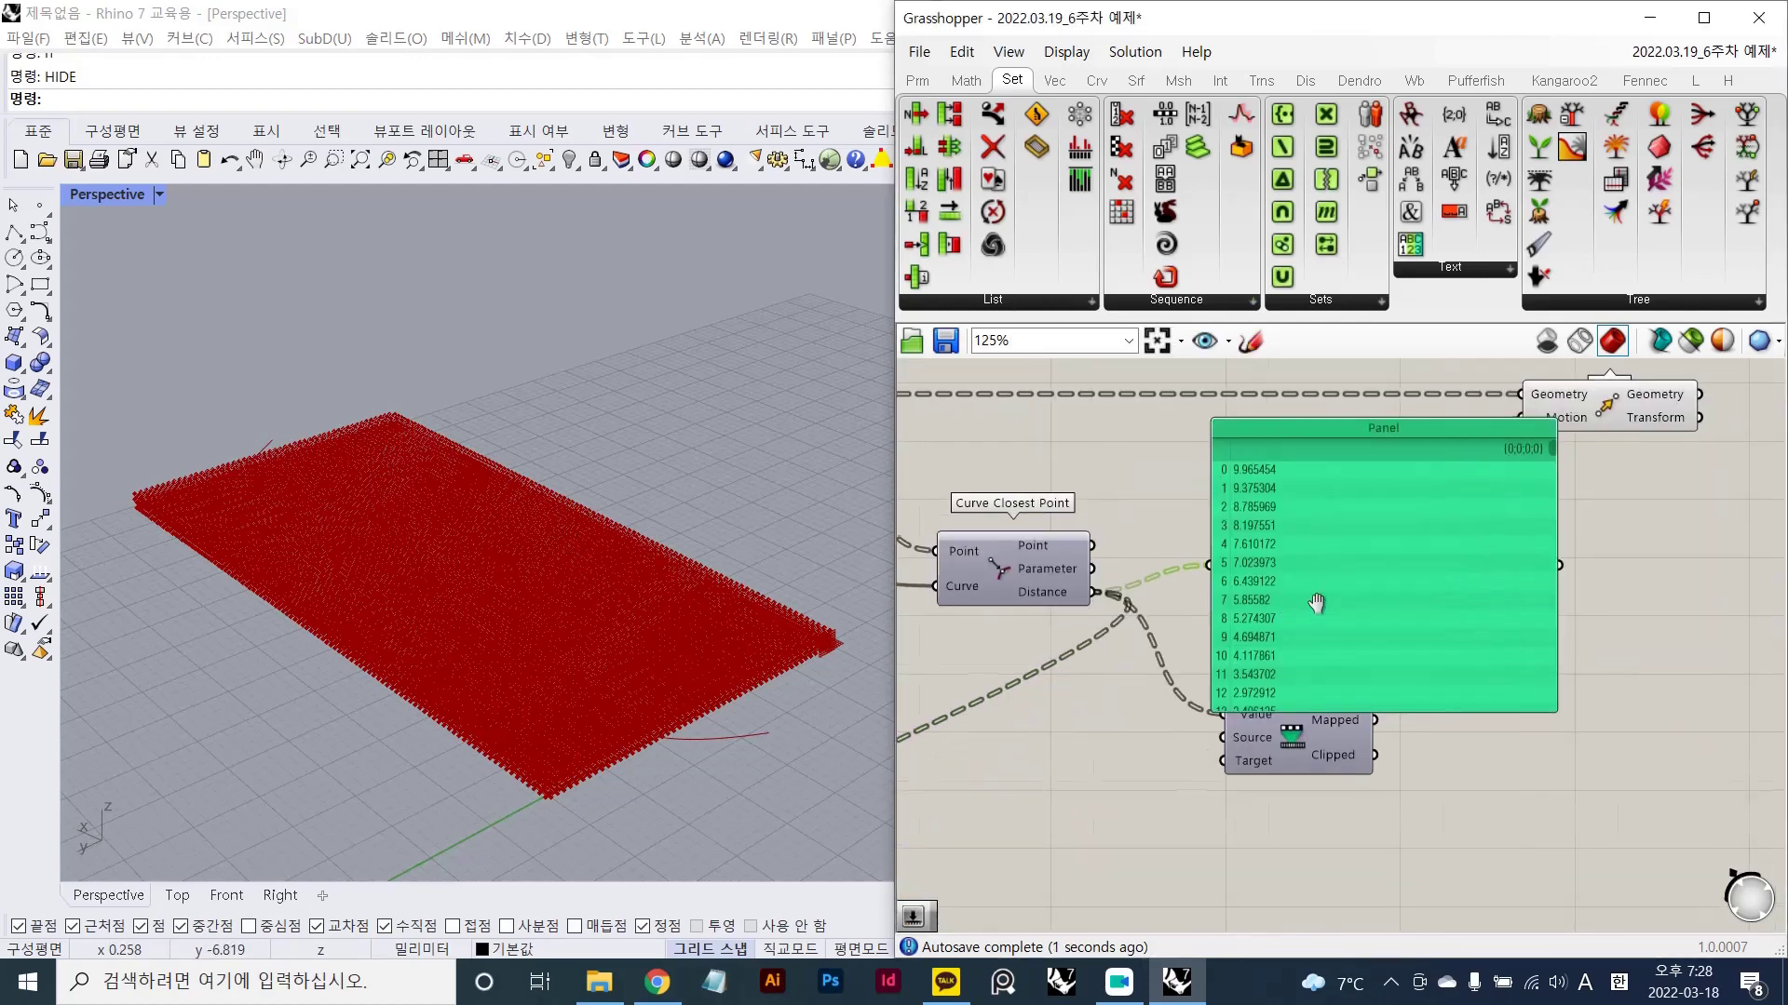
pyautogui.scroll(1, 1258, 475)
pyautogui.moveTo(1251, 463); pyautogui.dragTo(1277, 396, button='right')
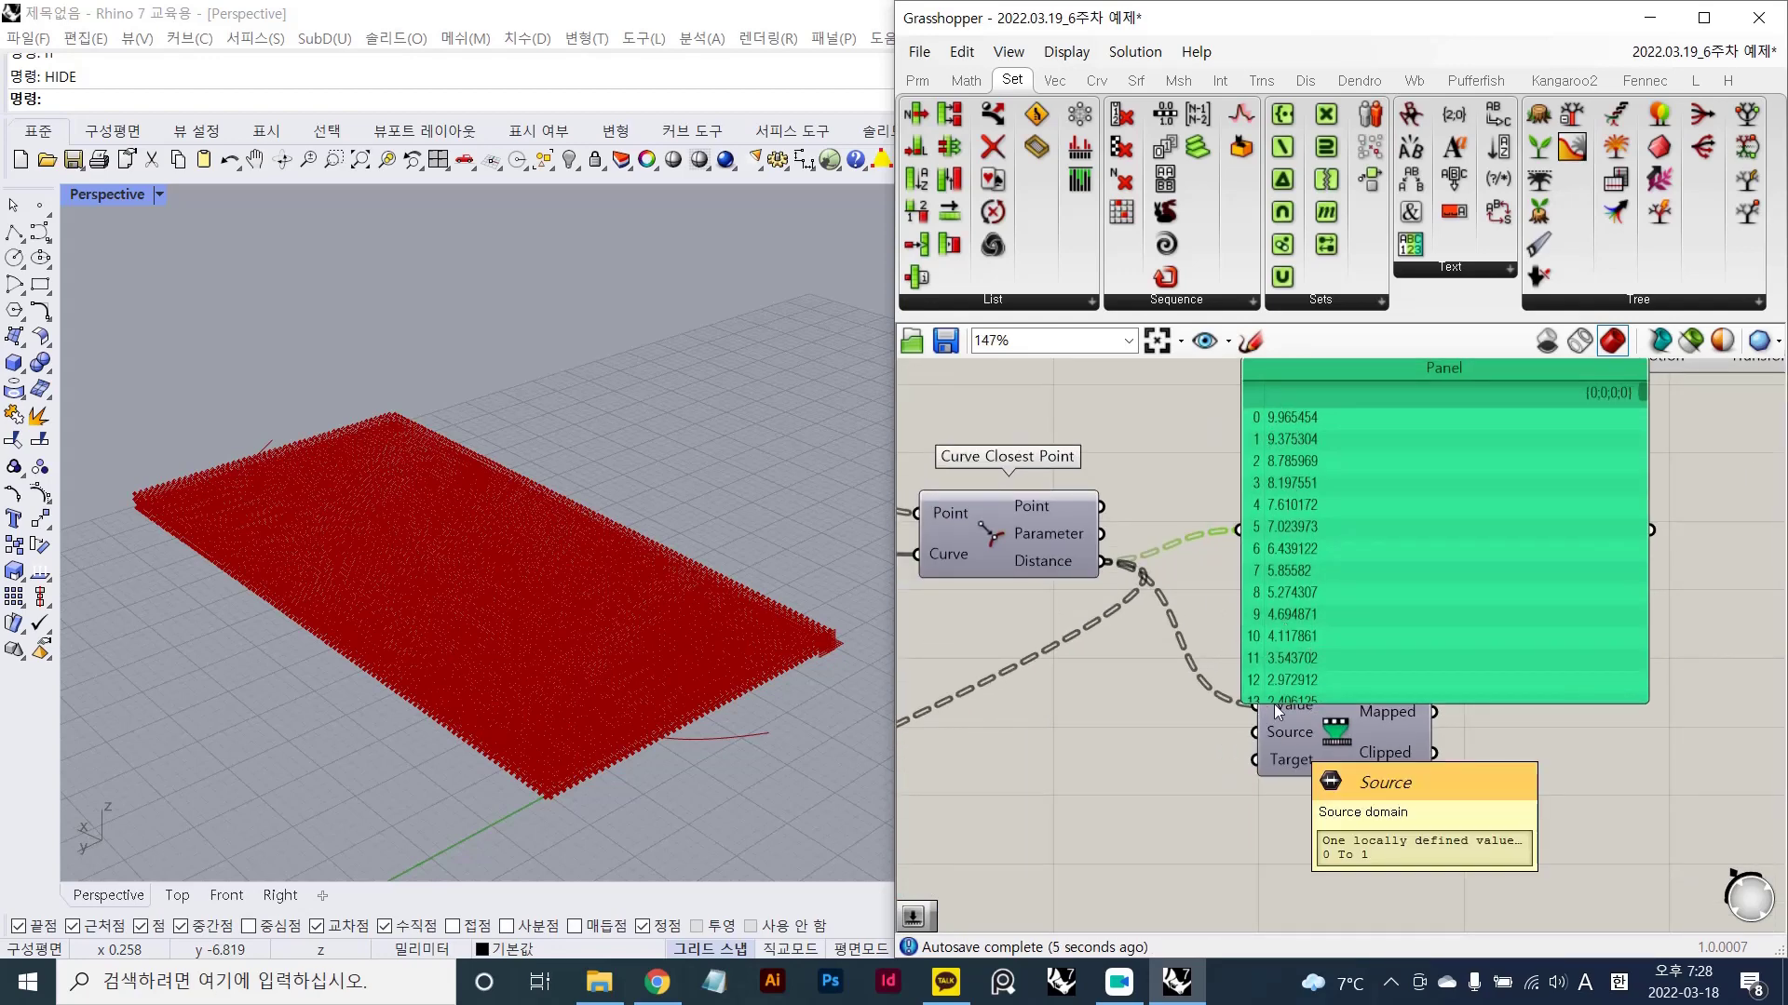
pyautogui.moveTo(1292, 630); pyautogui.dragTo(1311, 612)
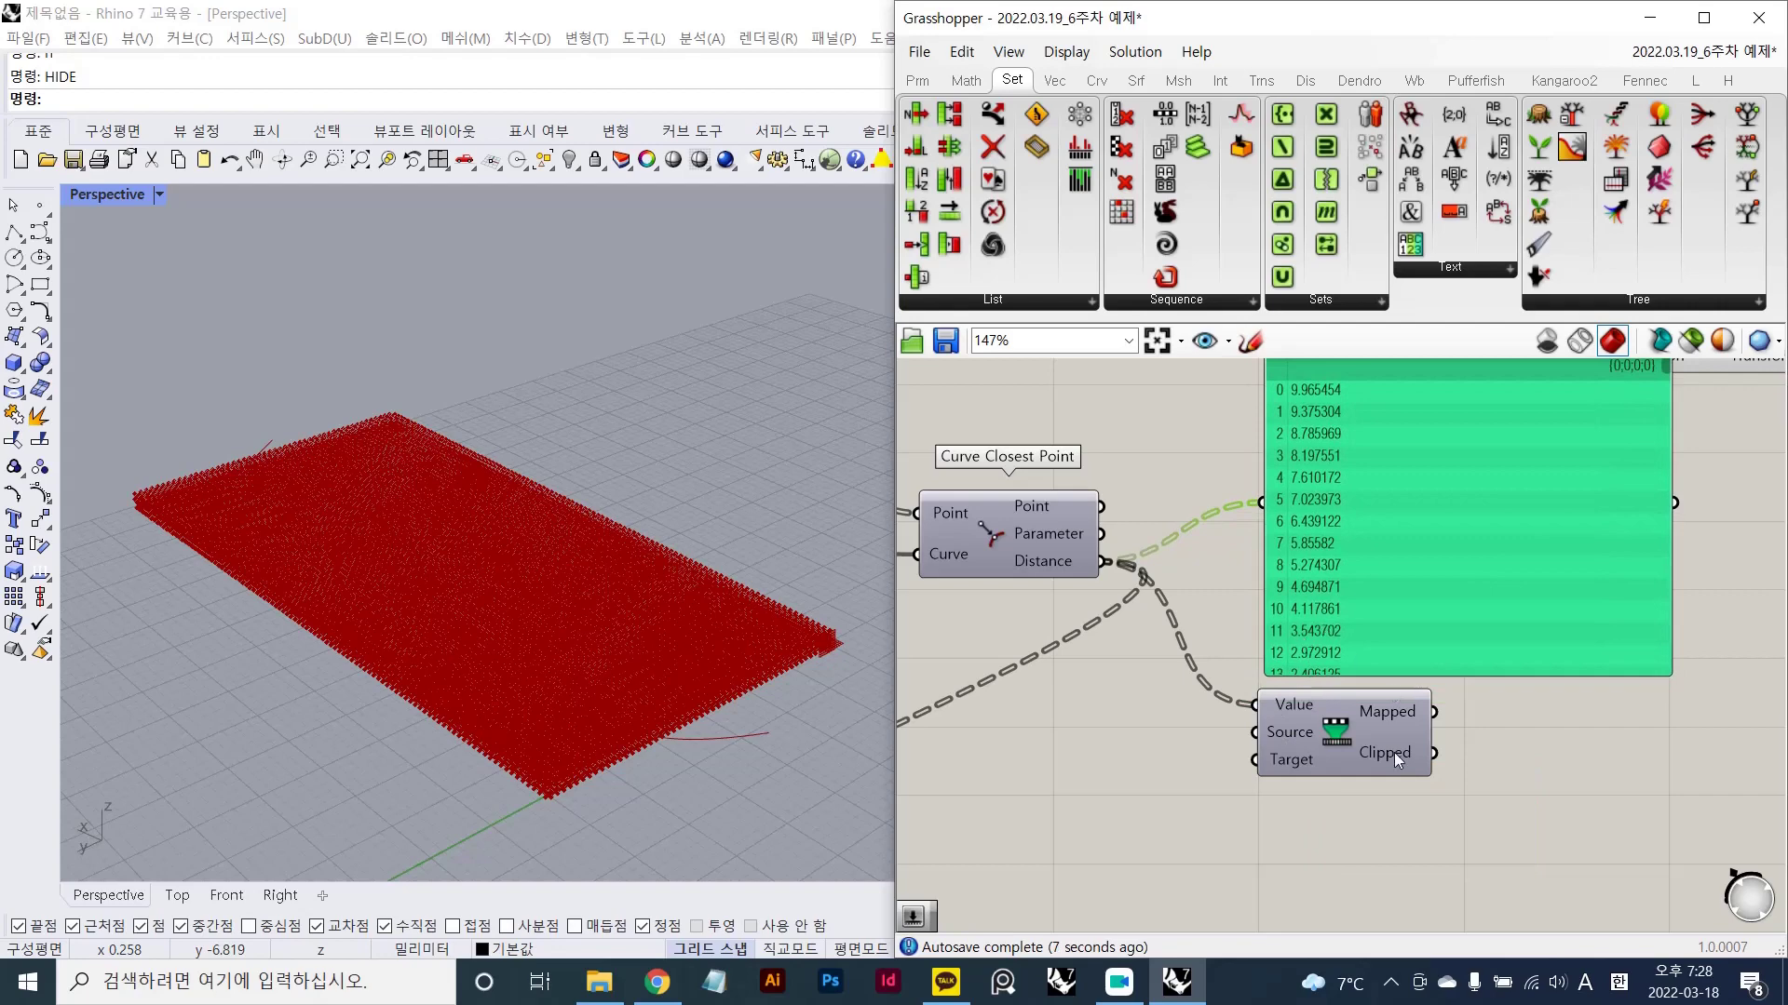
pyautogui.moveTo(1344, 734); pyautogui.dragTo(1366, 737)
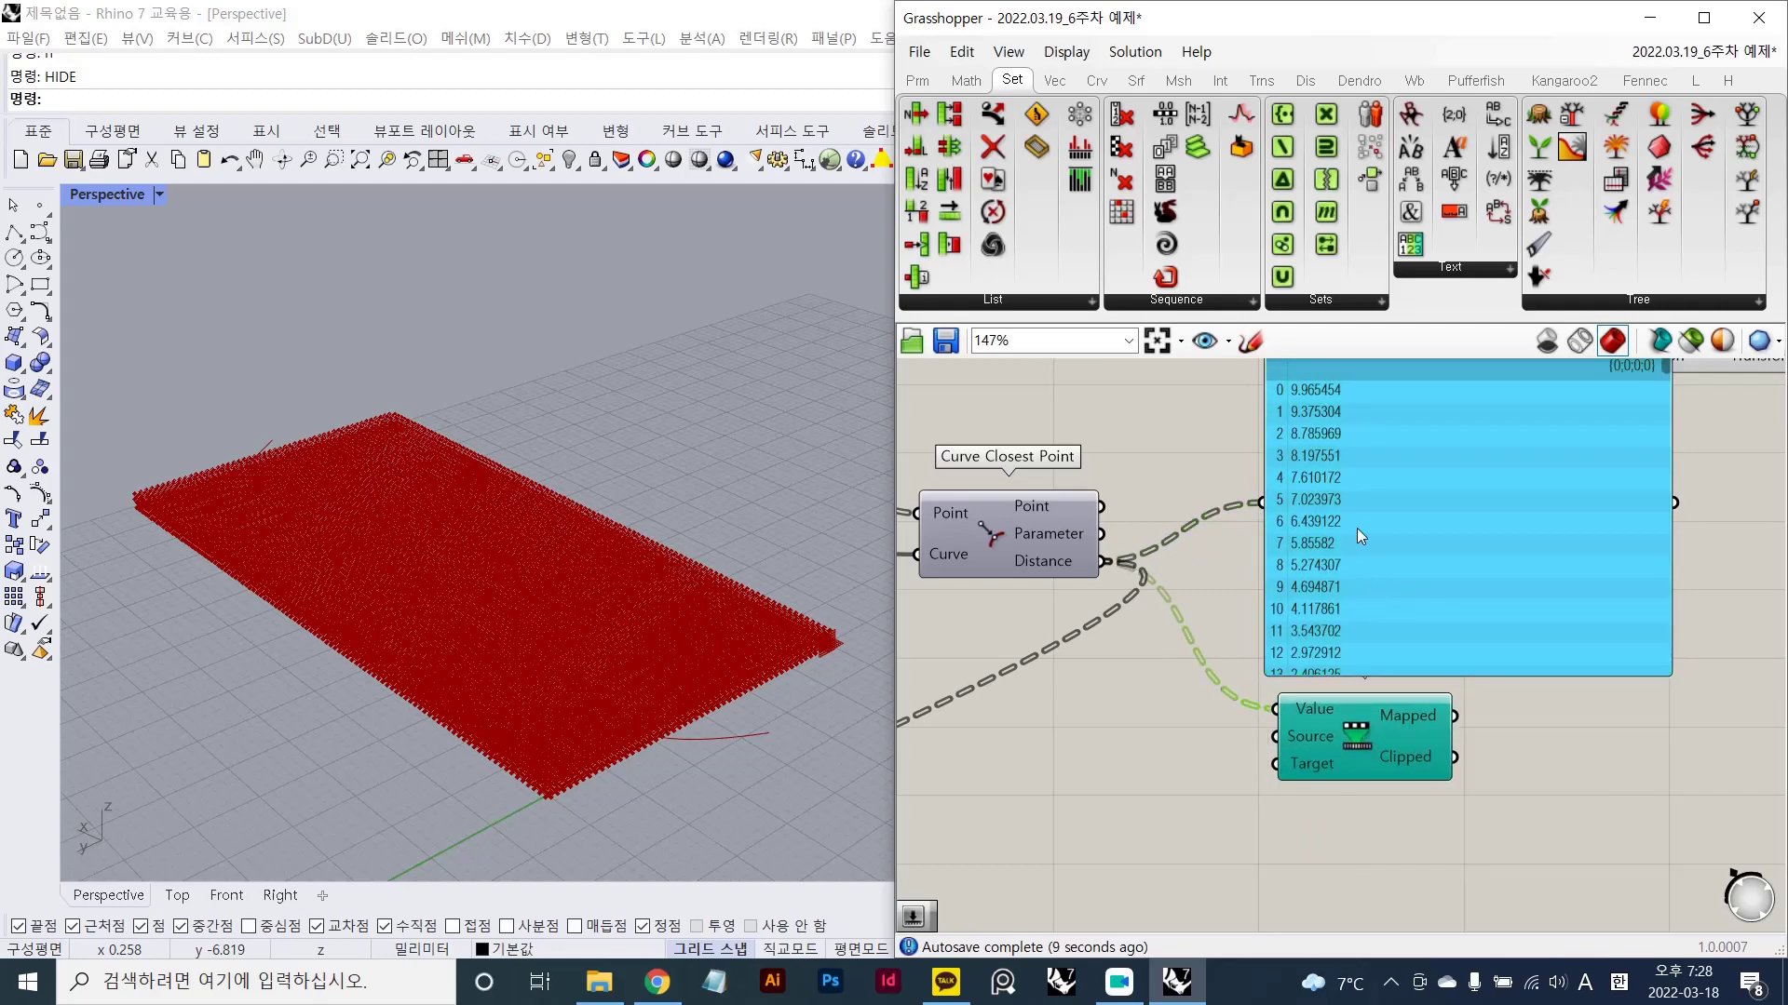
pyautogui.moveTo(1358, 529); pyautogui.dragTo(1374, 550)
pyautogui.press('Delete')
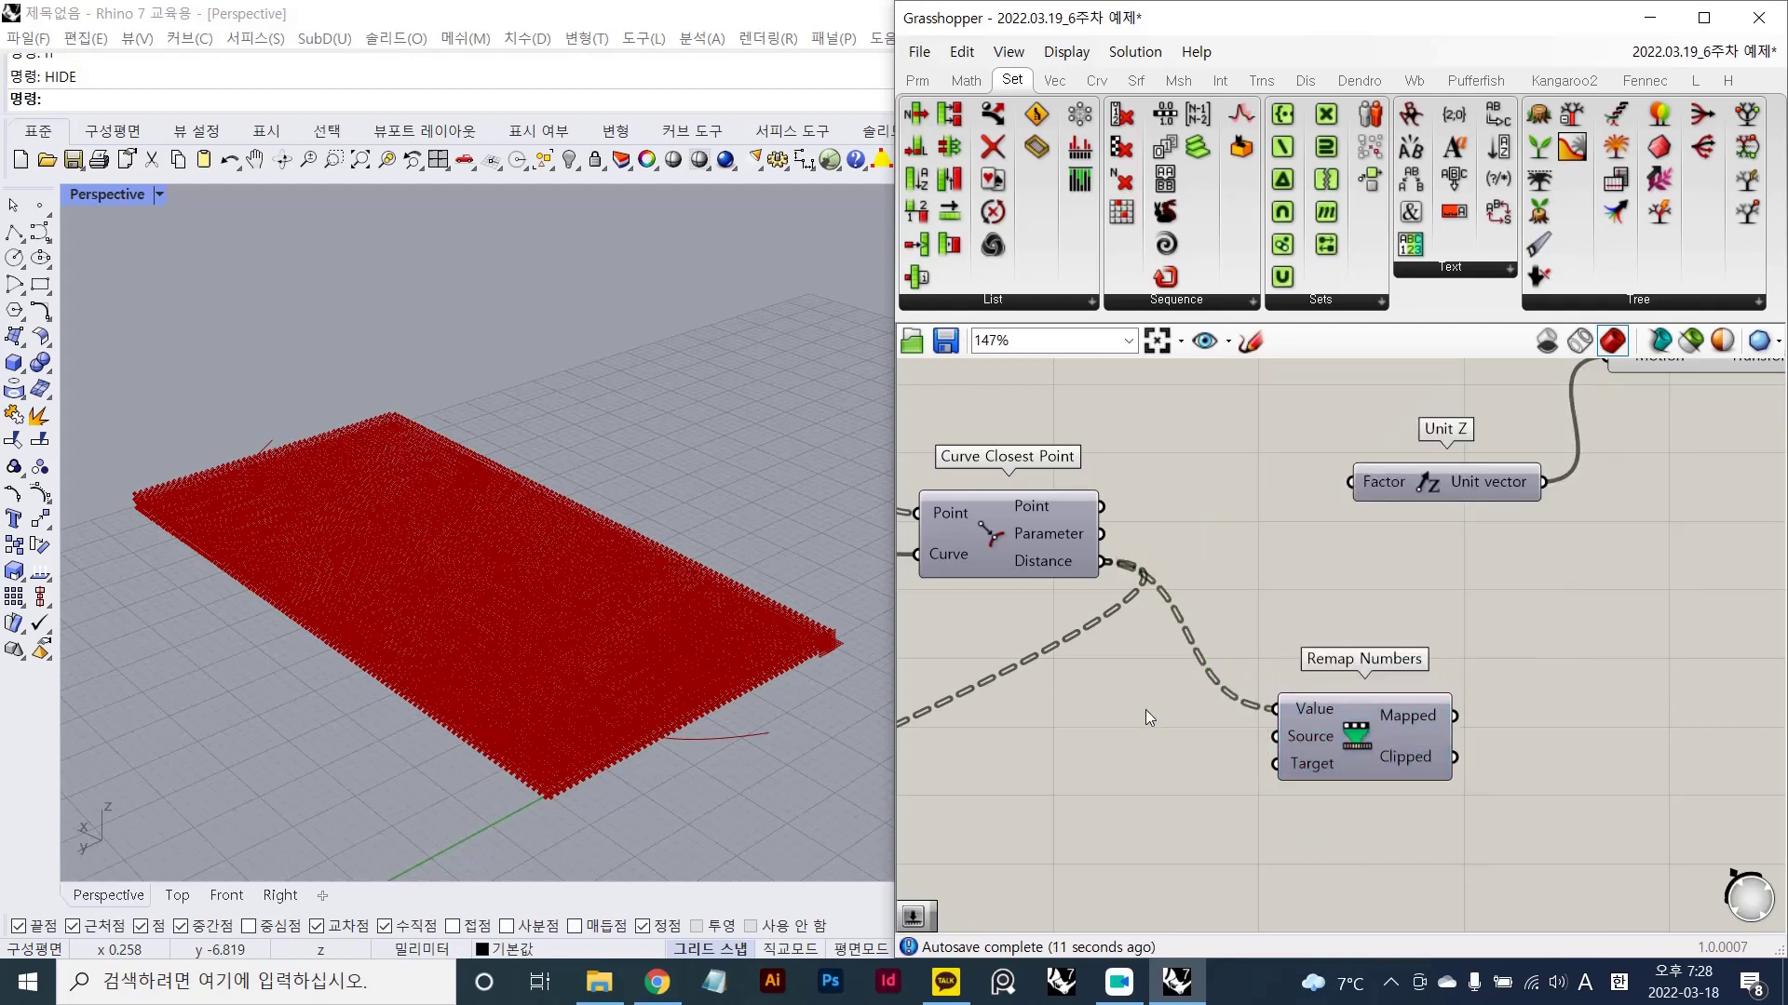
# - Add a Bounds component, connect Curve Closest Point's Distance to its Numbers input, and place it to the left of Remap Numbers
pyautogui.doubleClick(1145, 710)
pyautogui.write('bounds')
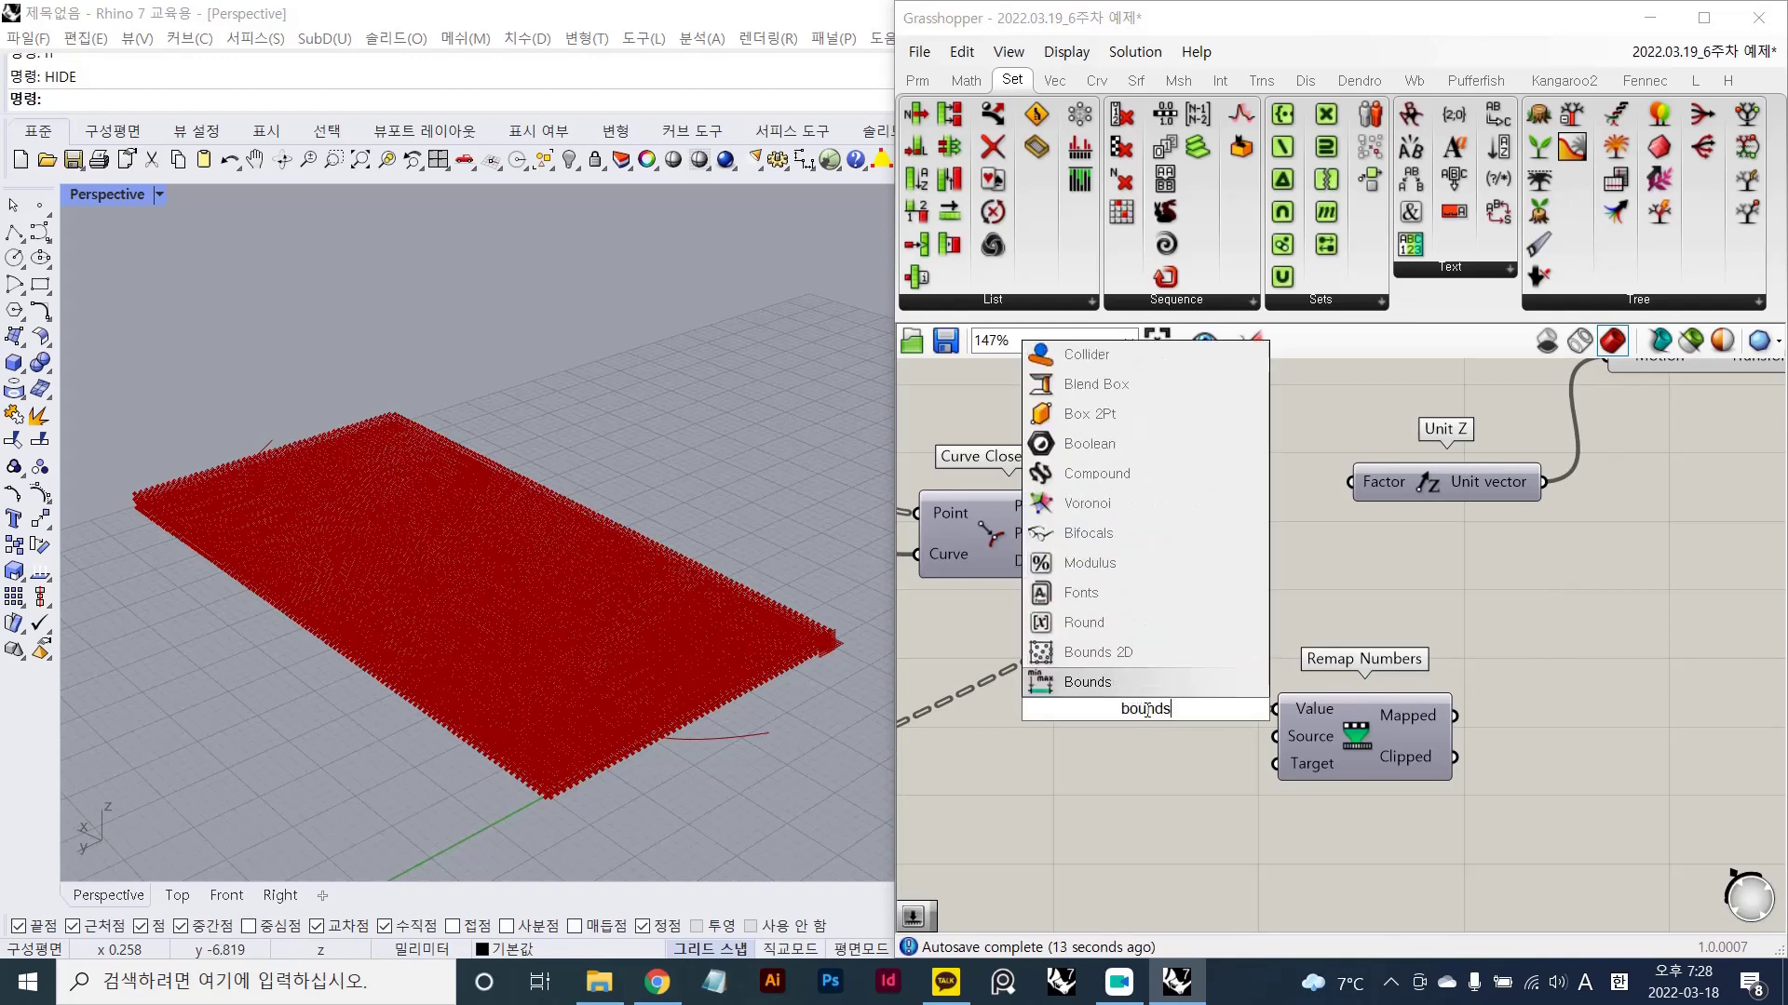
pyautogui.press('Return')
pyautogui.scroll(3, 1064, 730)
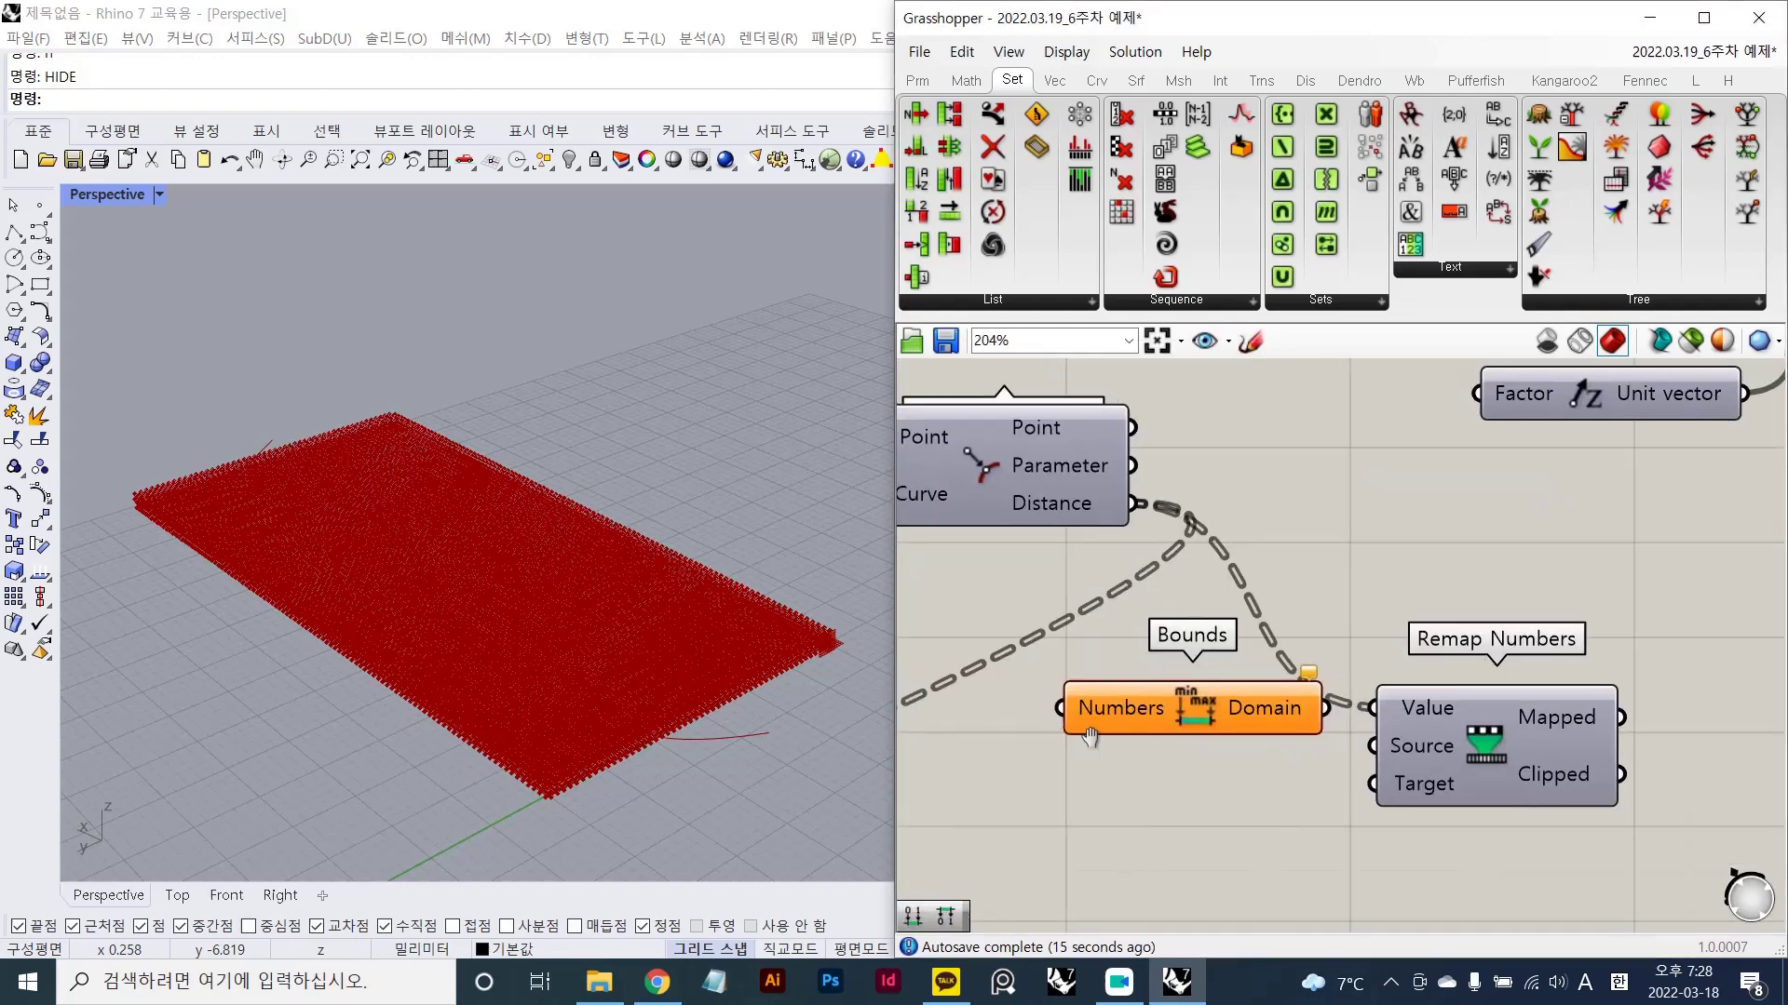
pyautogui.click(1276, 643)
pyautogui.moveTo(1277, 642); pyautogui.dragTo(1380, 471)
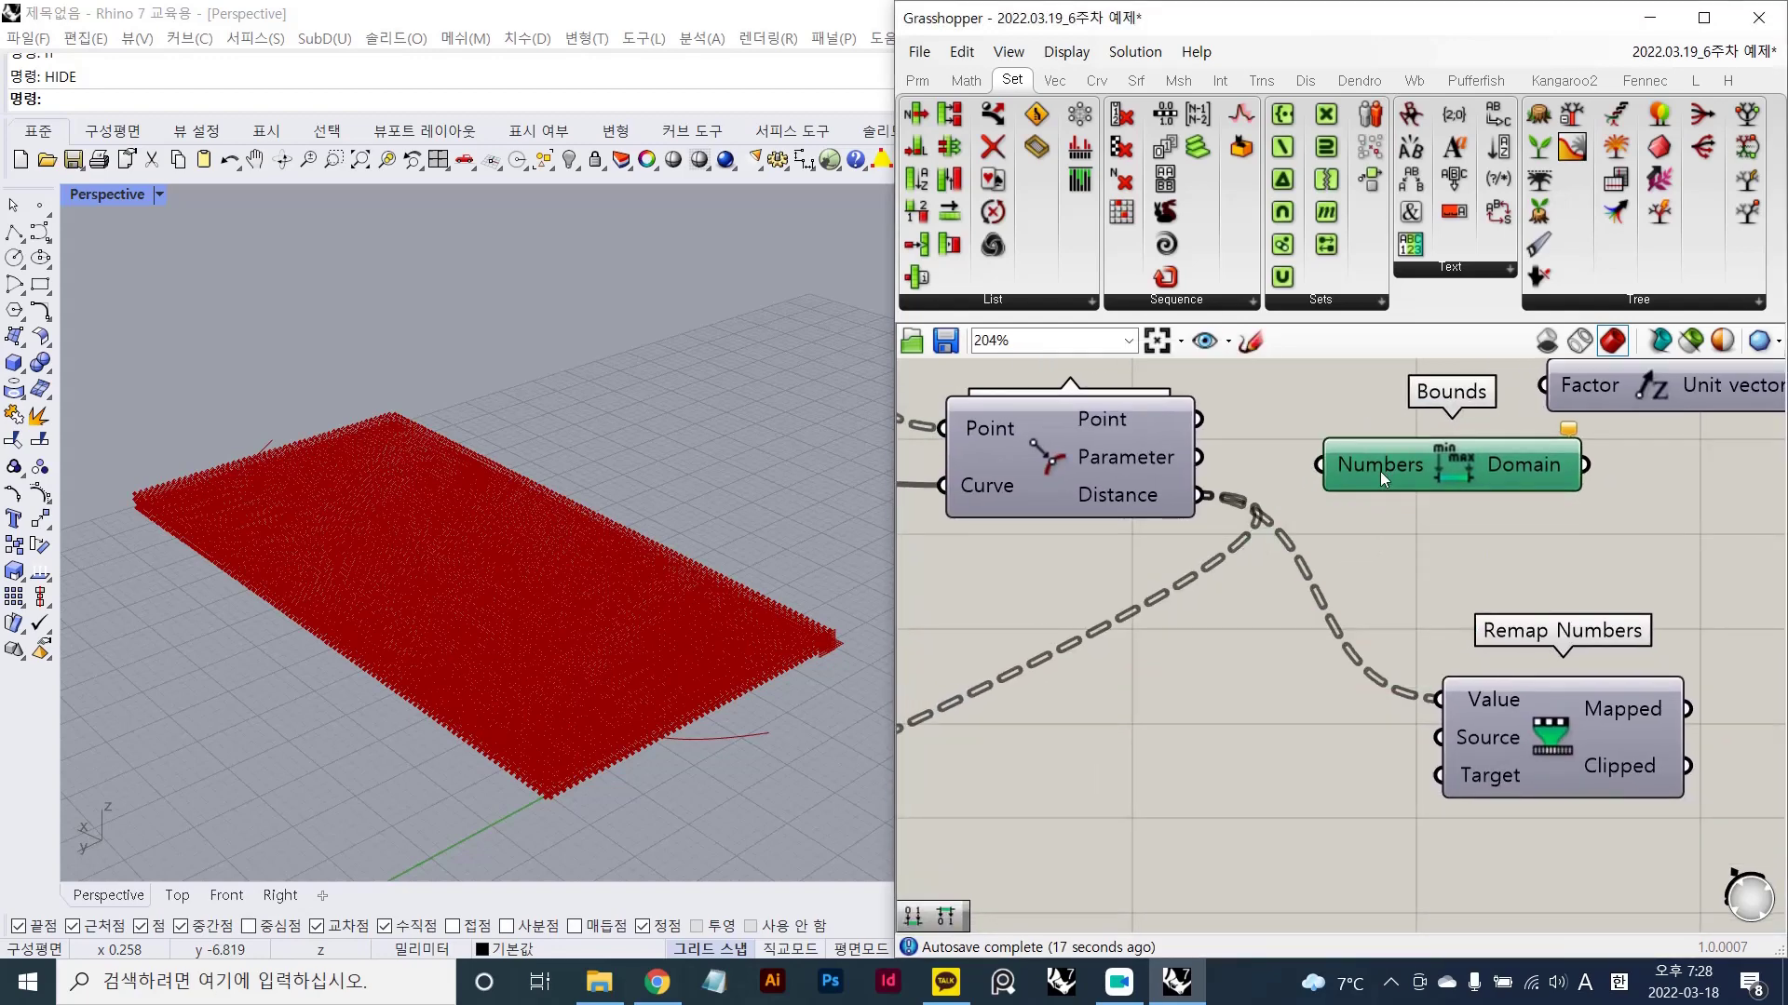
pyautogui.moveTo(1199, 494); pyautogui.dragTo(1369, 503)
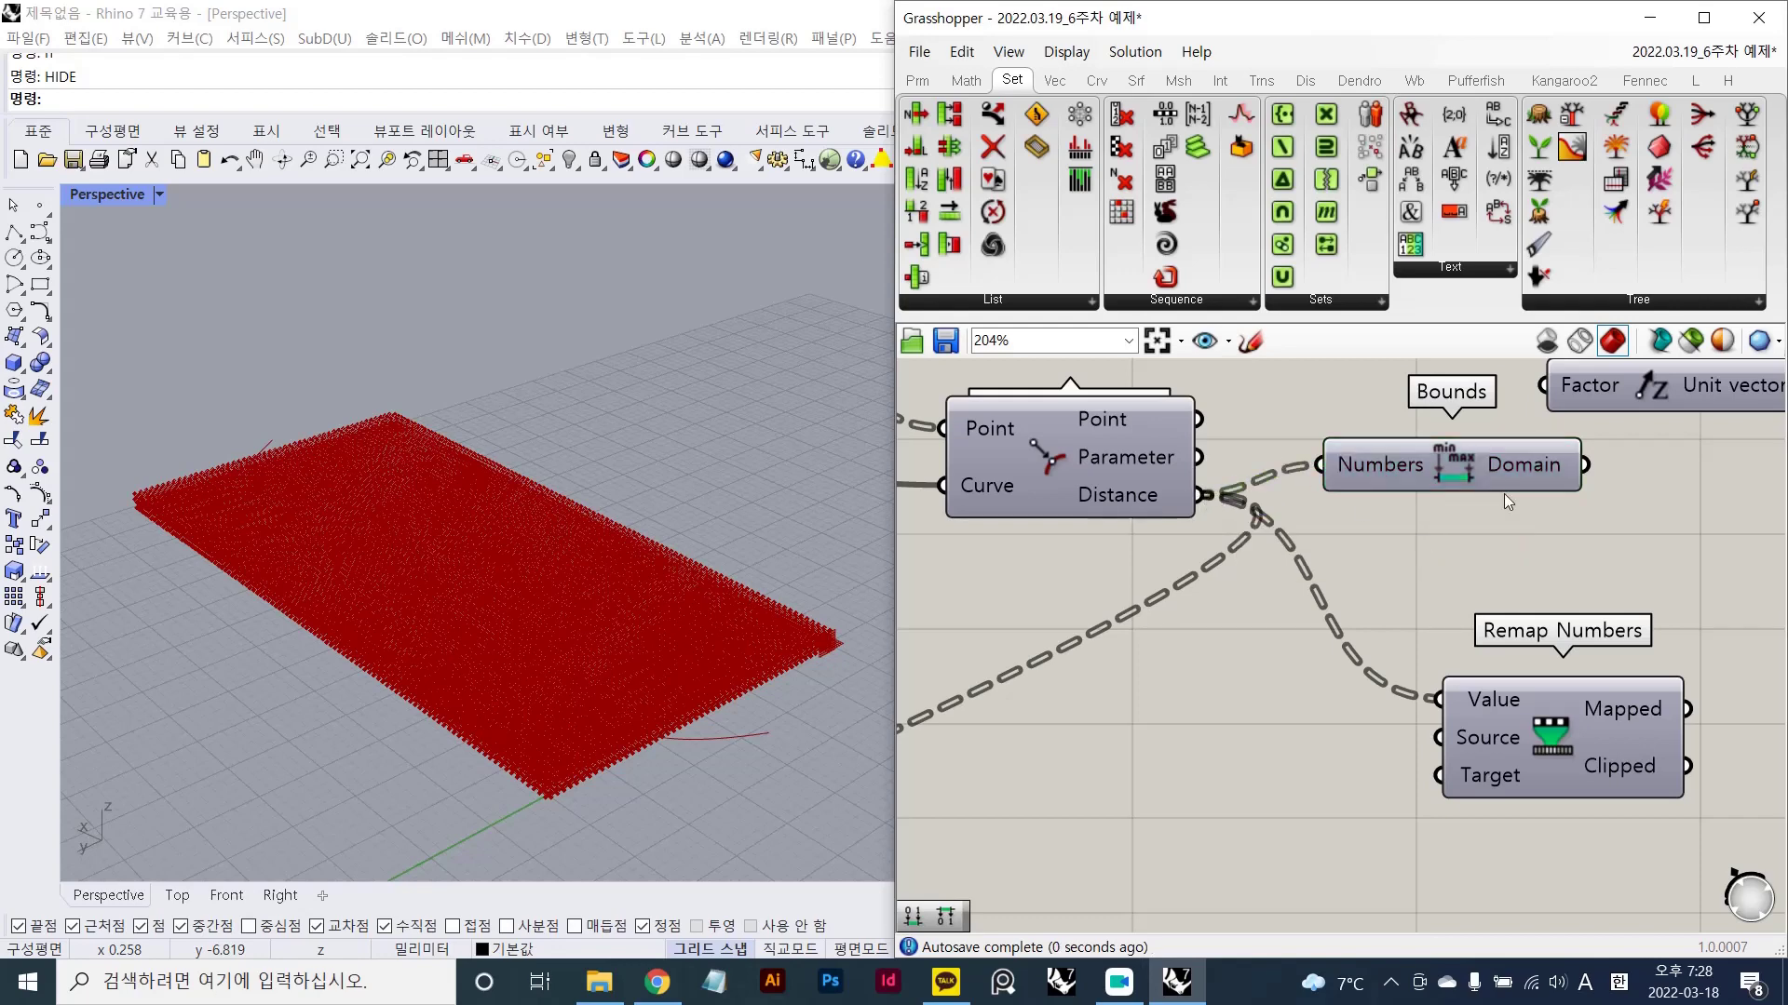
pyautogui.moveTo(1504, 493); pyautogui.dragTo(1422, 527, button='right')
pyautogui.moveTo(1426, 524); pyautogui.dragTo(1091, 830)
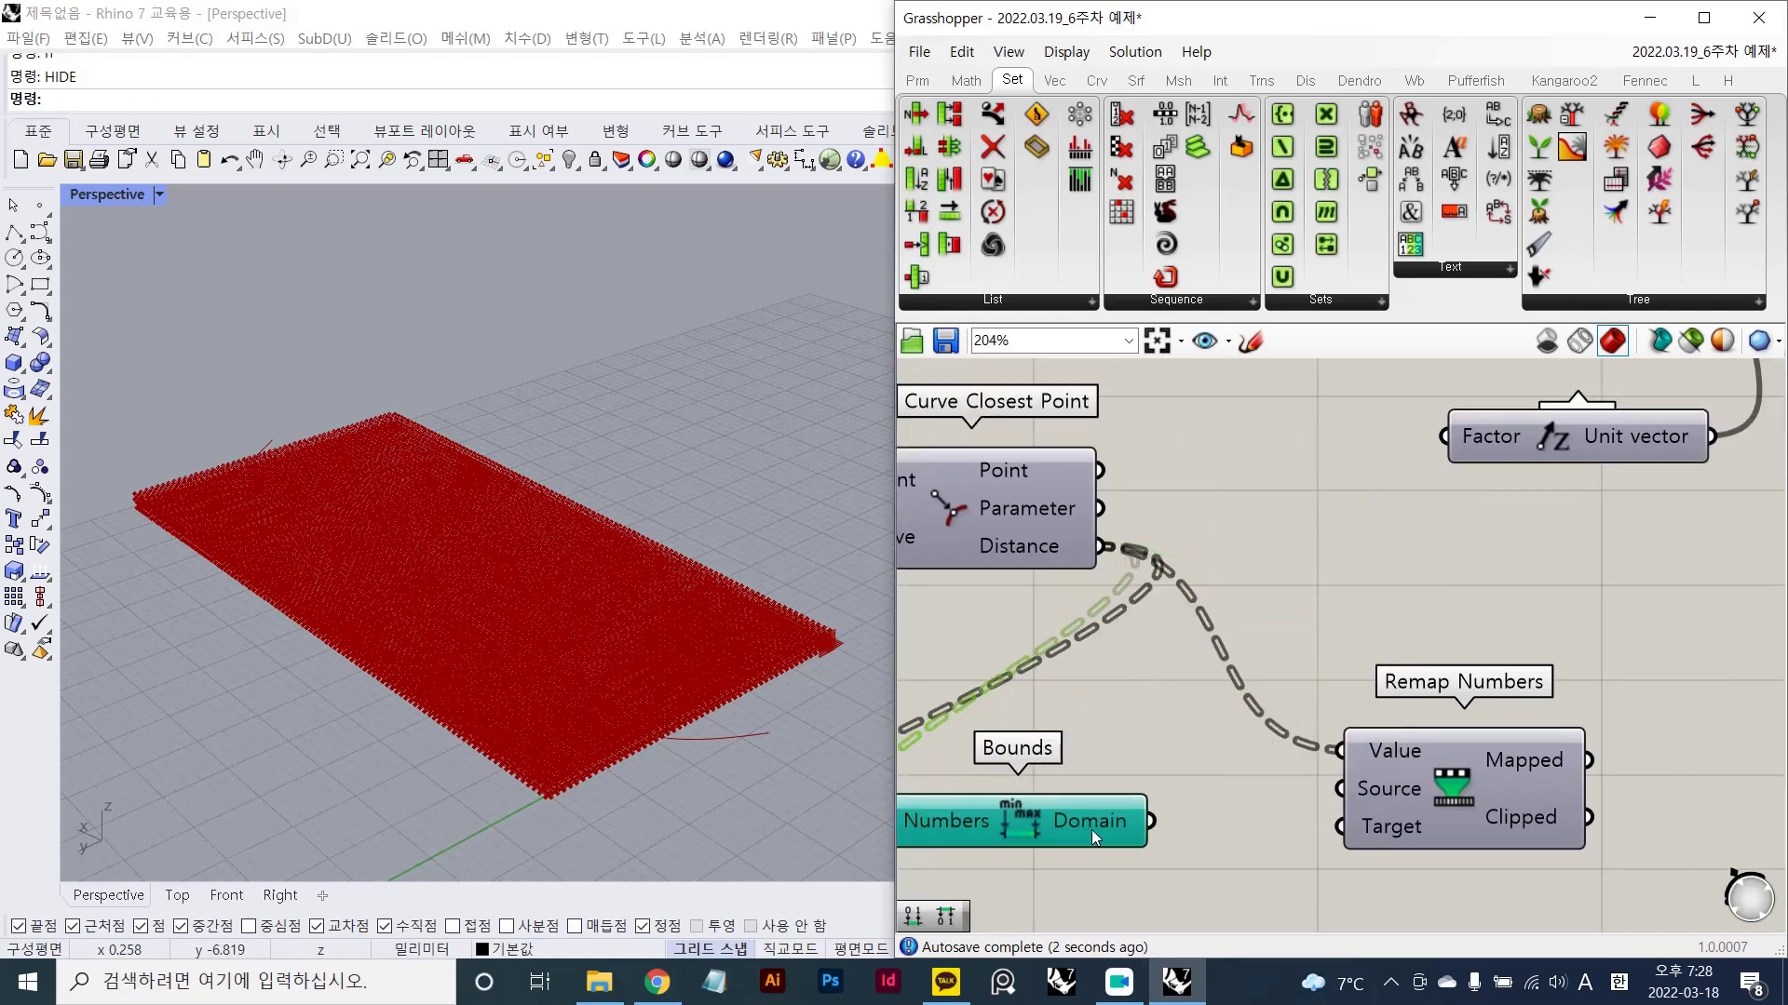
# - Add a panel reading the Domain output of Bounds, and move Bounds down level with it
pyautogui.moveTo(1239, 876); pyautogui.dragTo(1266, 664, button='right')
pyautogui.doubleClick(1210, 712)
pyautogui.write('panel')
pyautogui.press('Return')
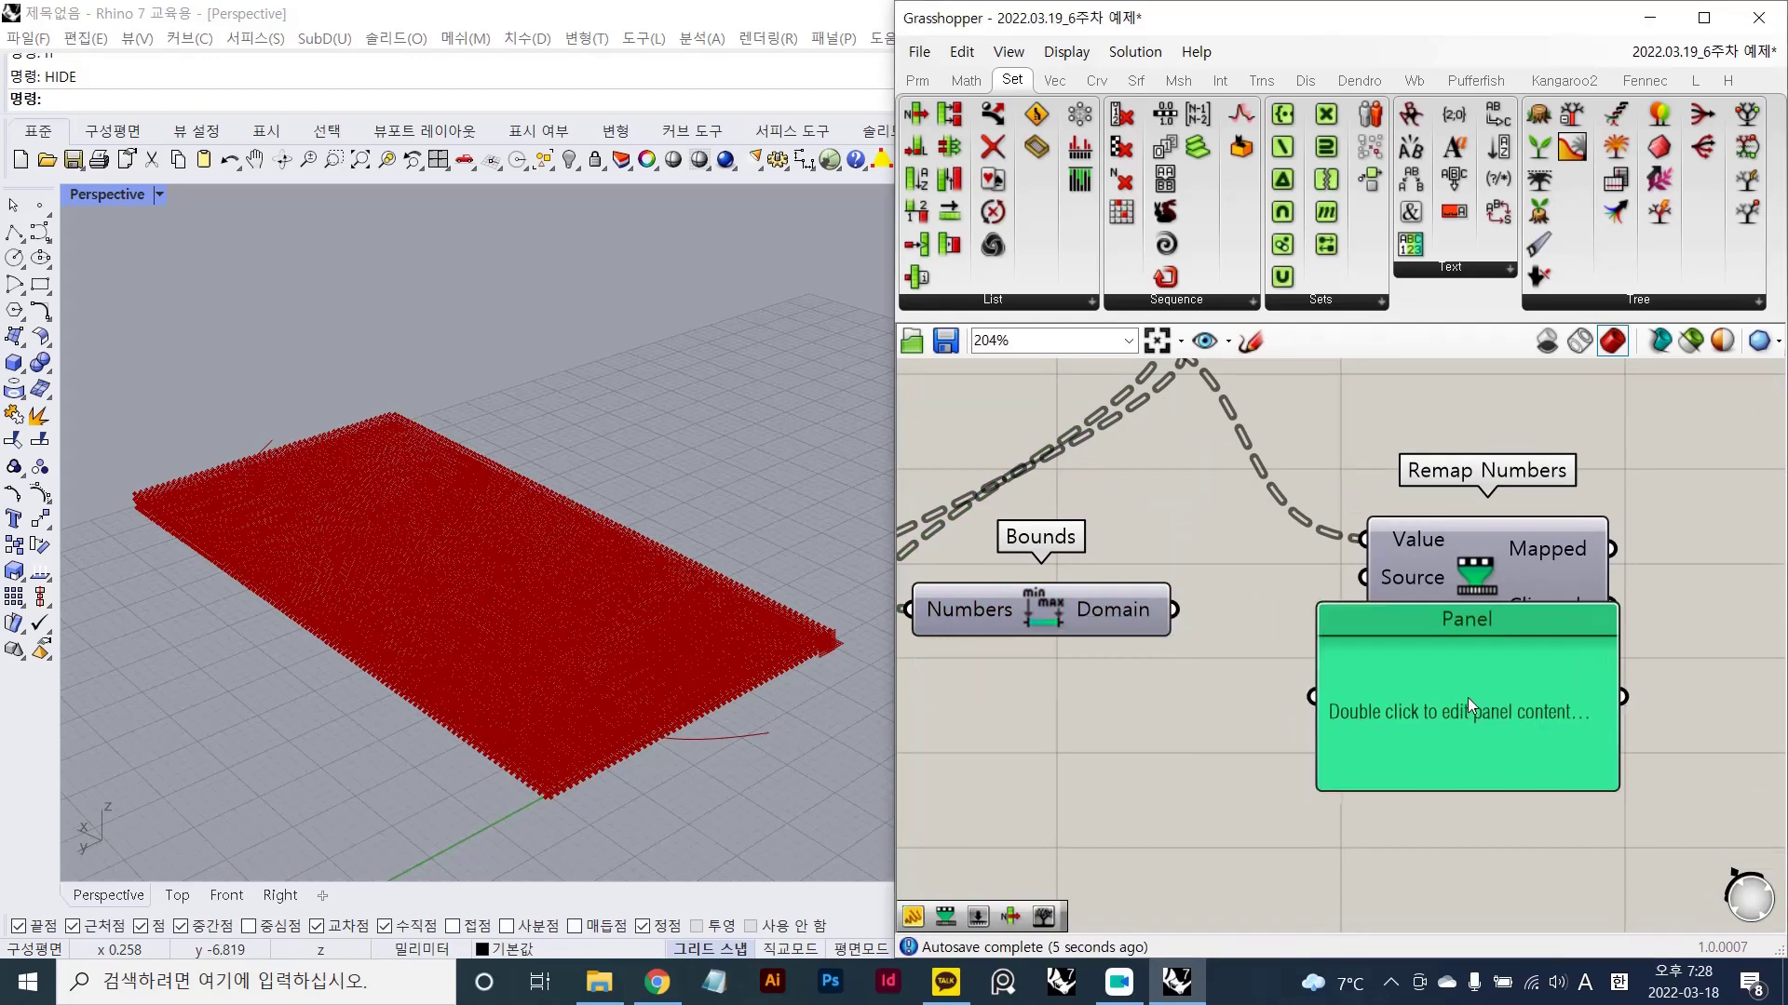
pyautogui.moveTo(1192, 611); pyautogui.dragTo(1311, 689)
pyautogui.moveTo(1080, 606); pyautogui.dragTo(1099, 706)
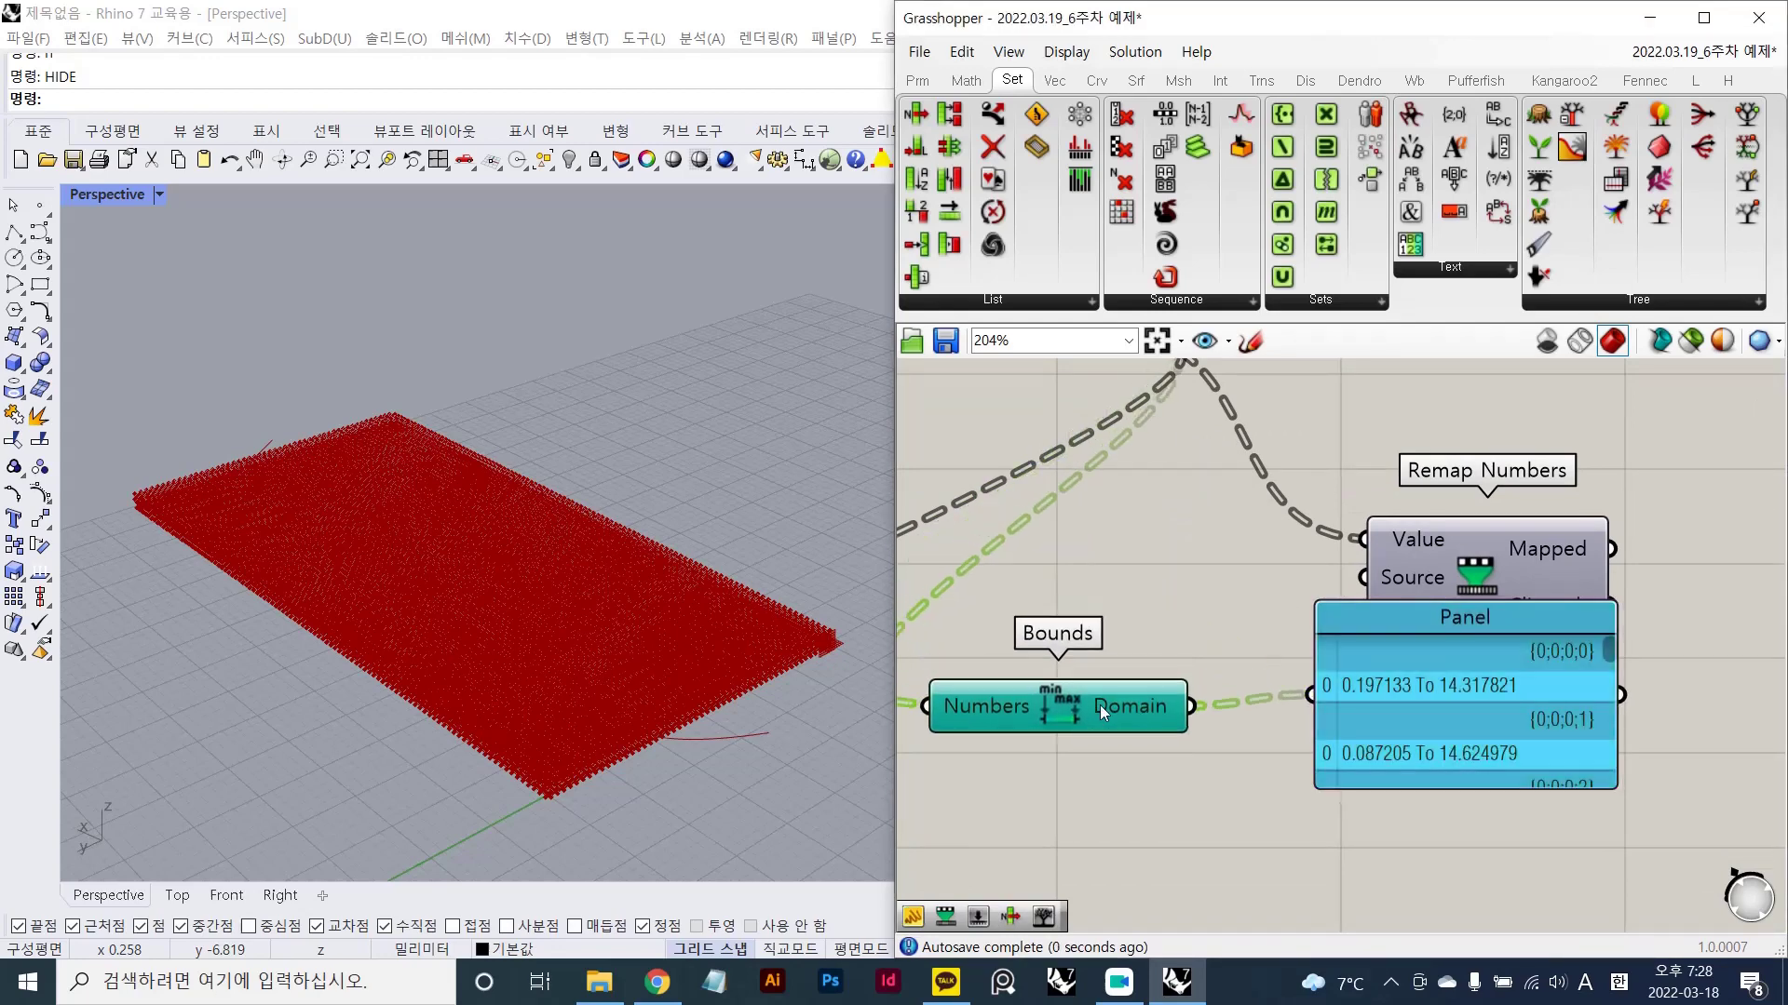
# - Stretch the domain panel downward to list more of the branch domains
pyautogui.moveTo(1393, 780); pyautogui.dragTo(1389, 939)
pyautogui.moveTo(1454, 778); pyautogui.dragTo(1433, 522, button='right')
pyautogui.scroll(-2, 1434, 585)
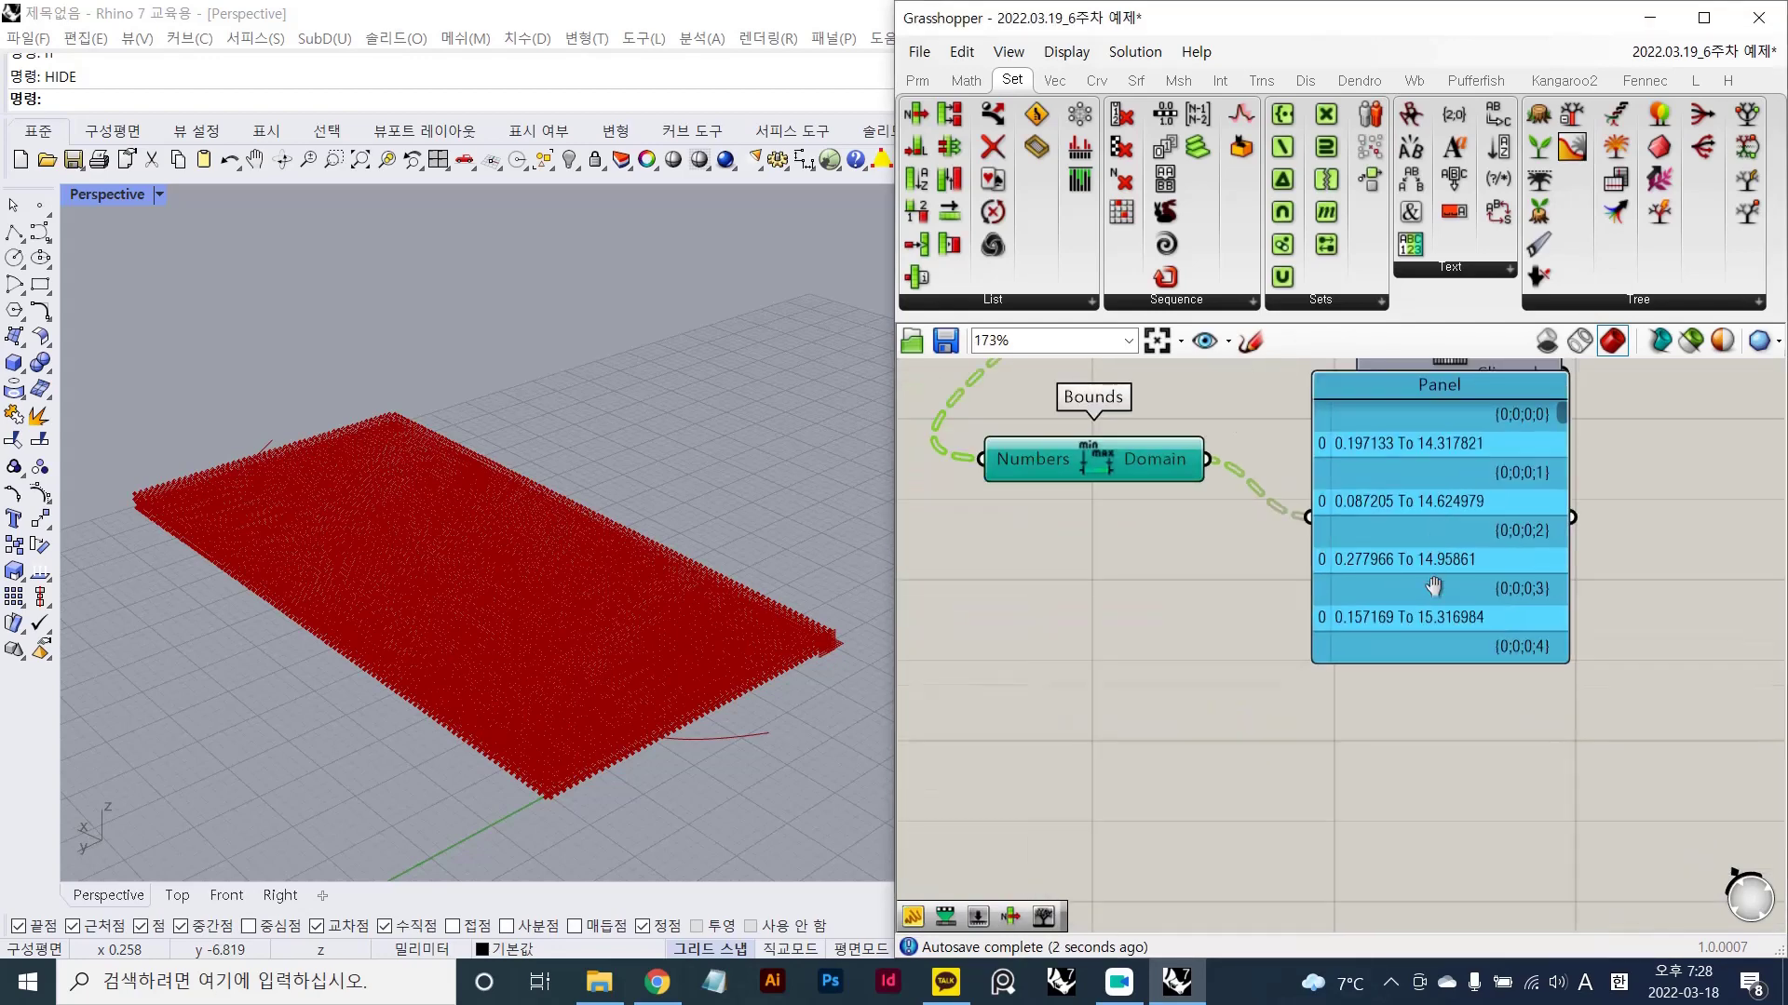
pyautogui.moveTo(1433, 657); pyautogui.dragTo(1417, 859)
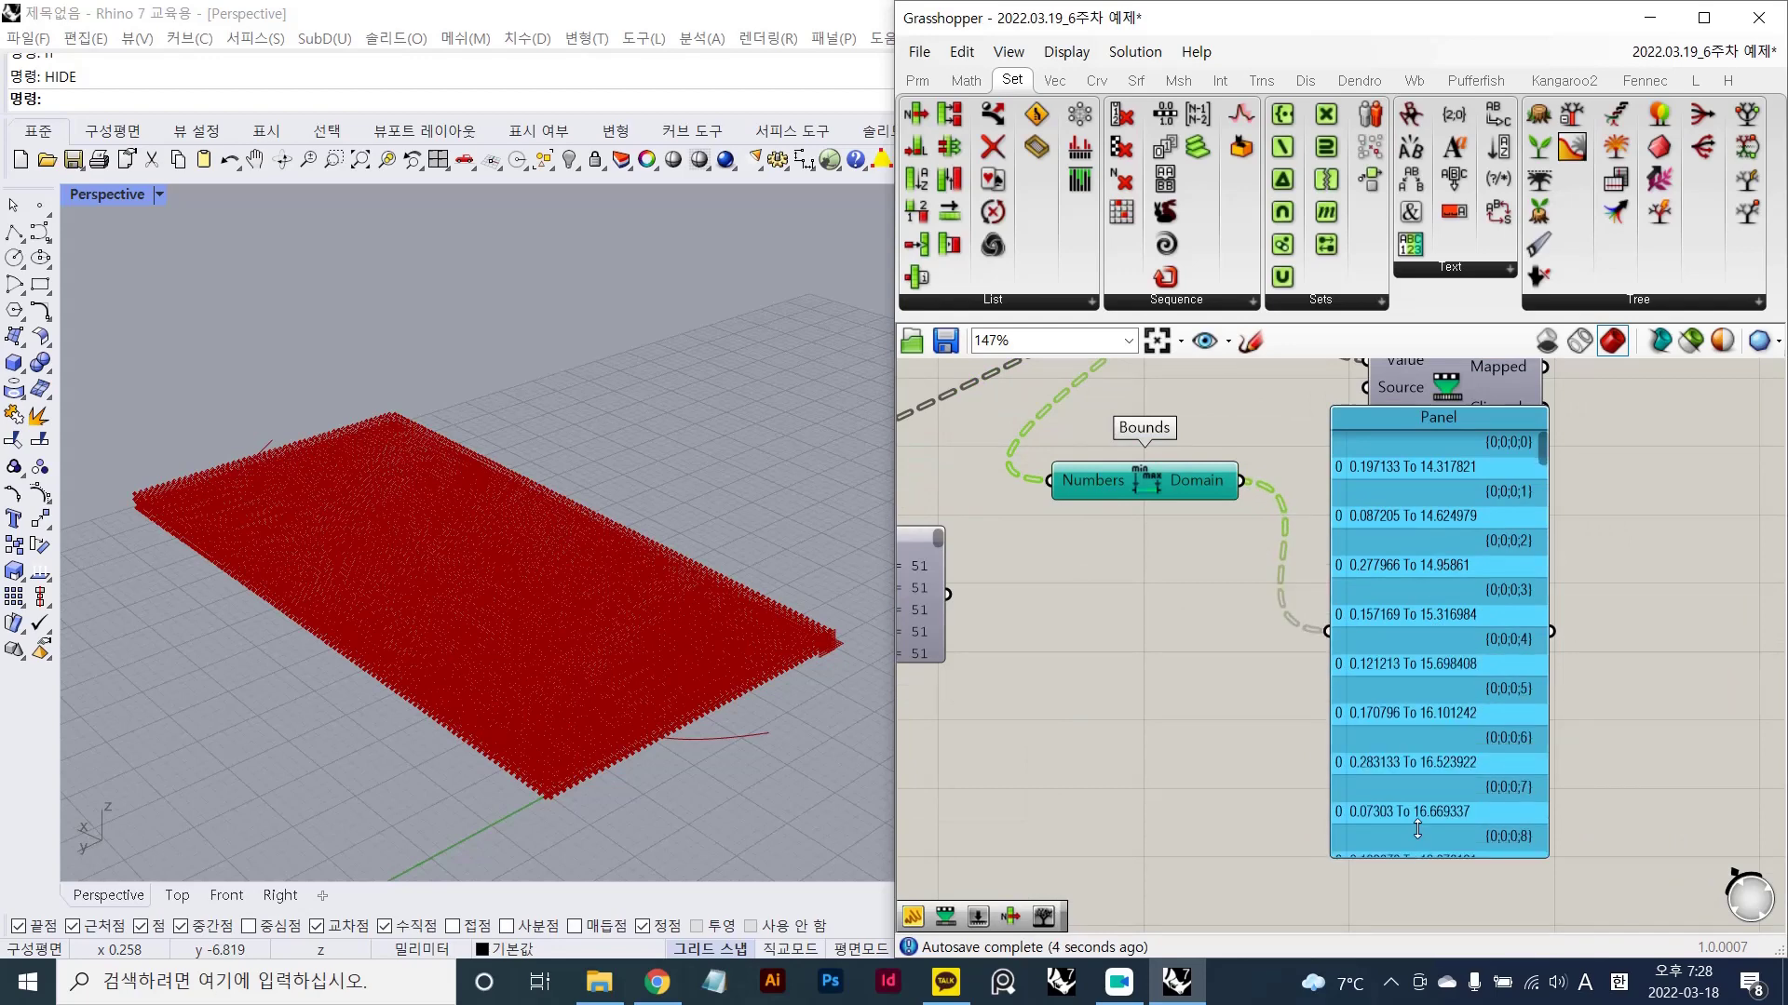
pyautogui.scroll(-2, 1303, 642)
pyautogui.moveTo(1258, 612); pyautogui.dragTo(1346, 677, button='right')
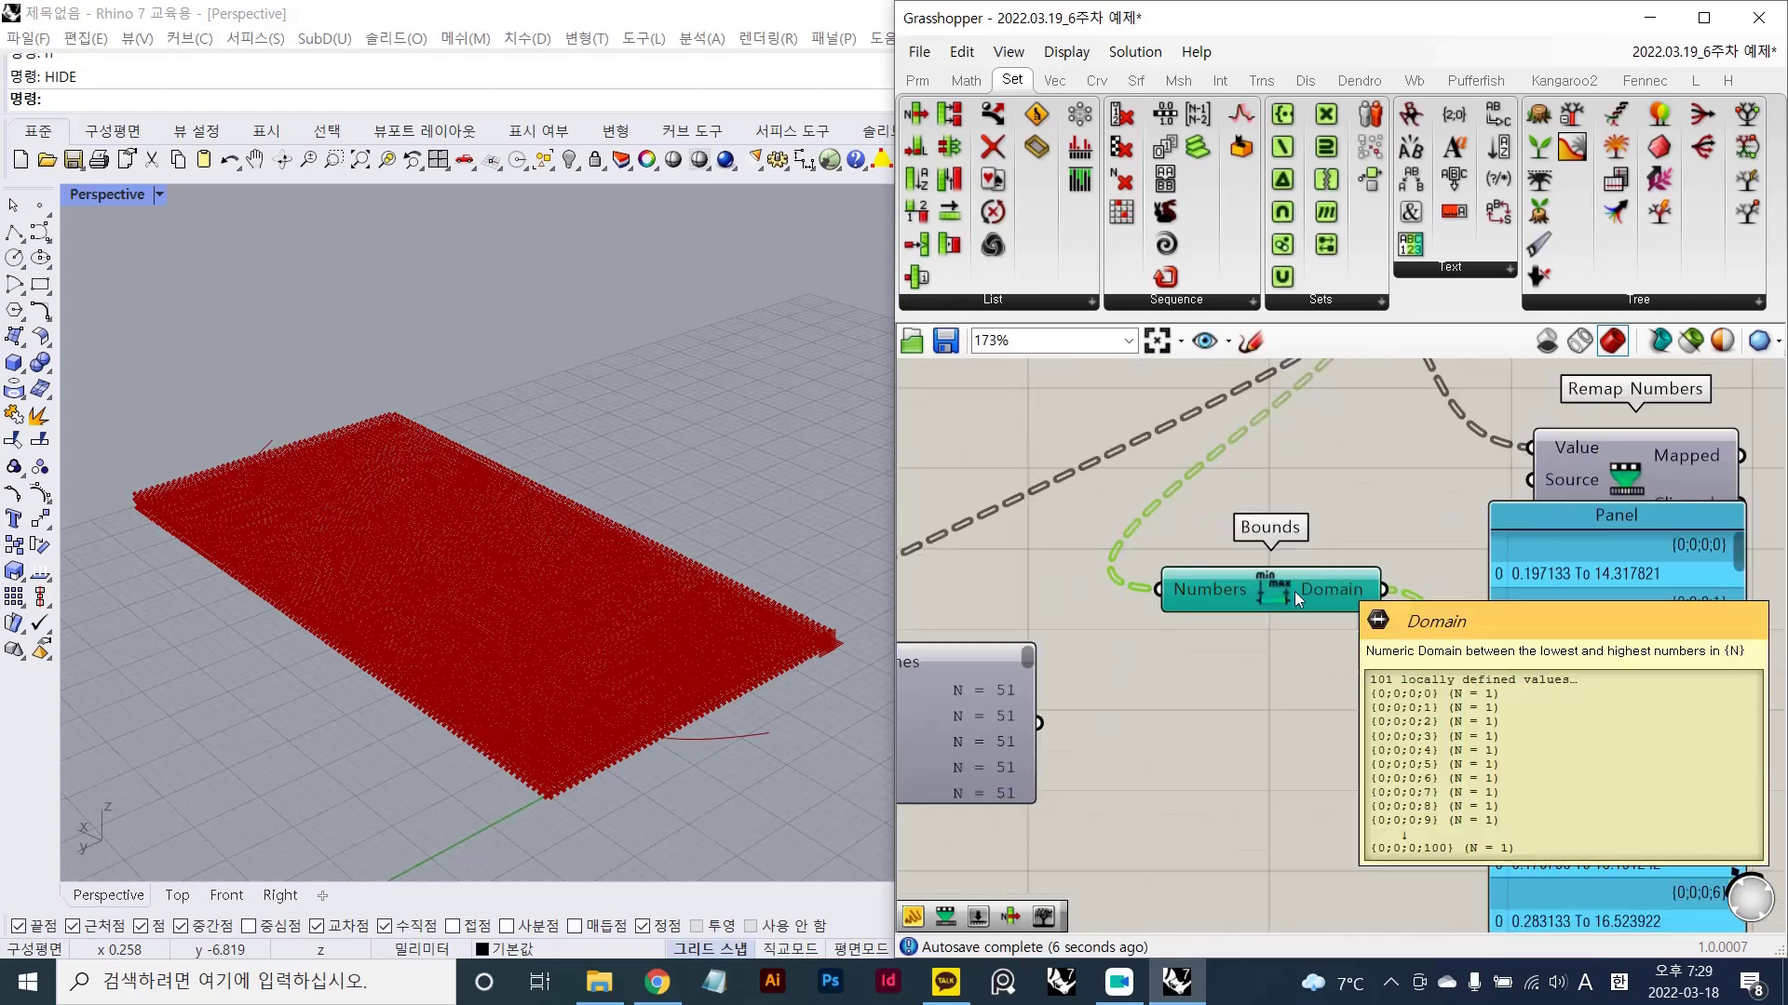
pyautogui.scroll(1, 1278, 592)
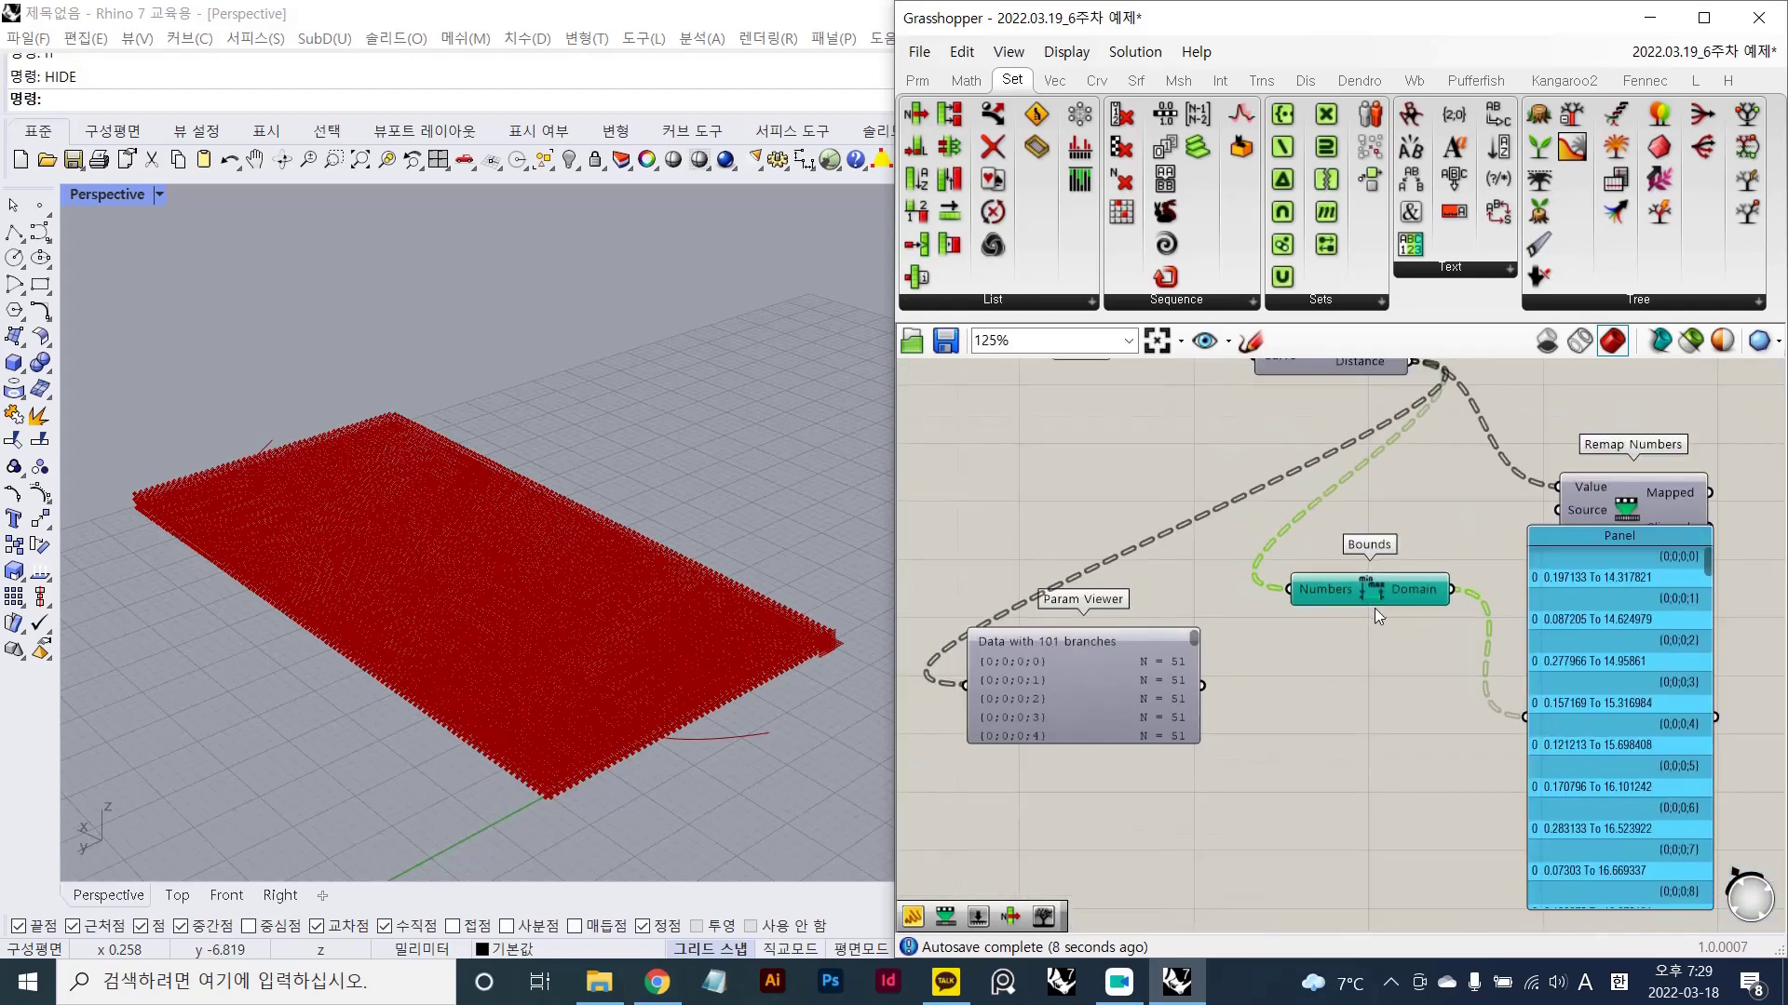
# - Lower Bounds to align with its panel and move the Param Viewer up beside Curve Closest Point's outputs
pyautogui.moveTo(1384, 607); pyautogui.dragTo(1394, 735)
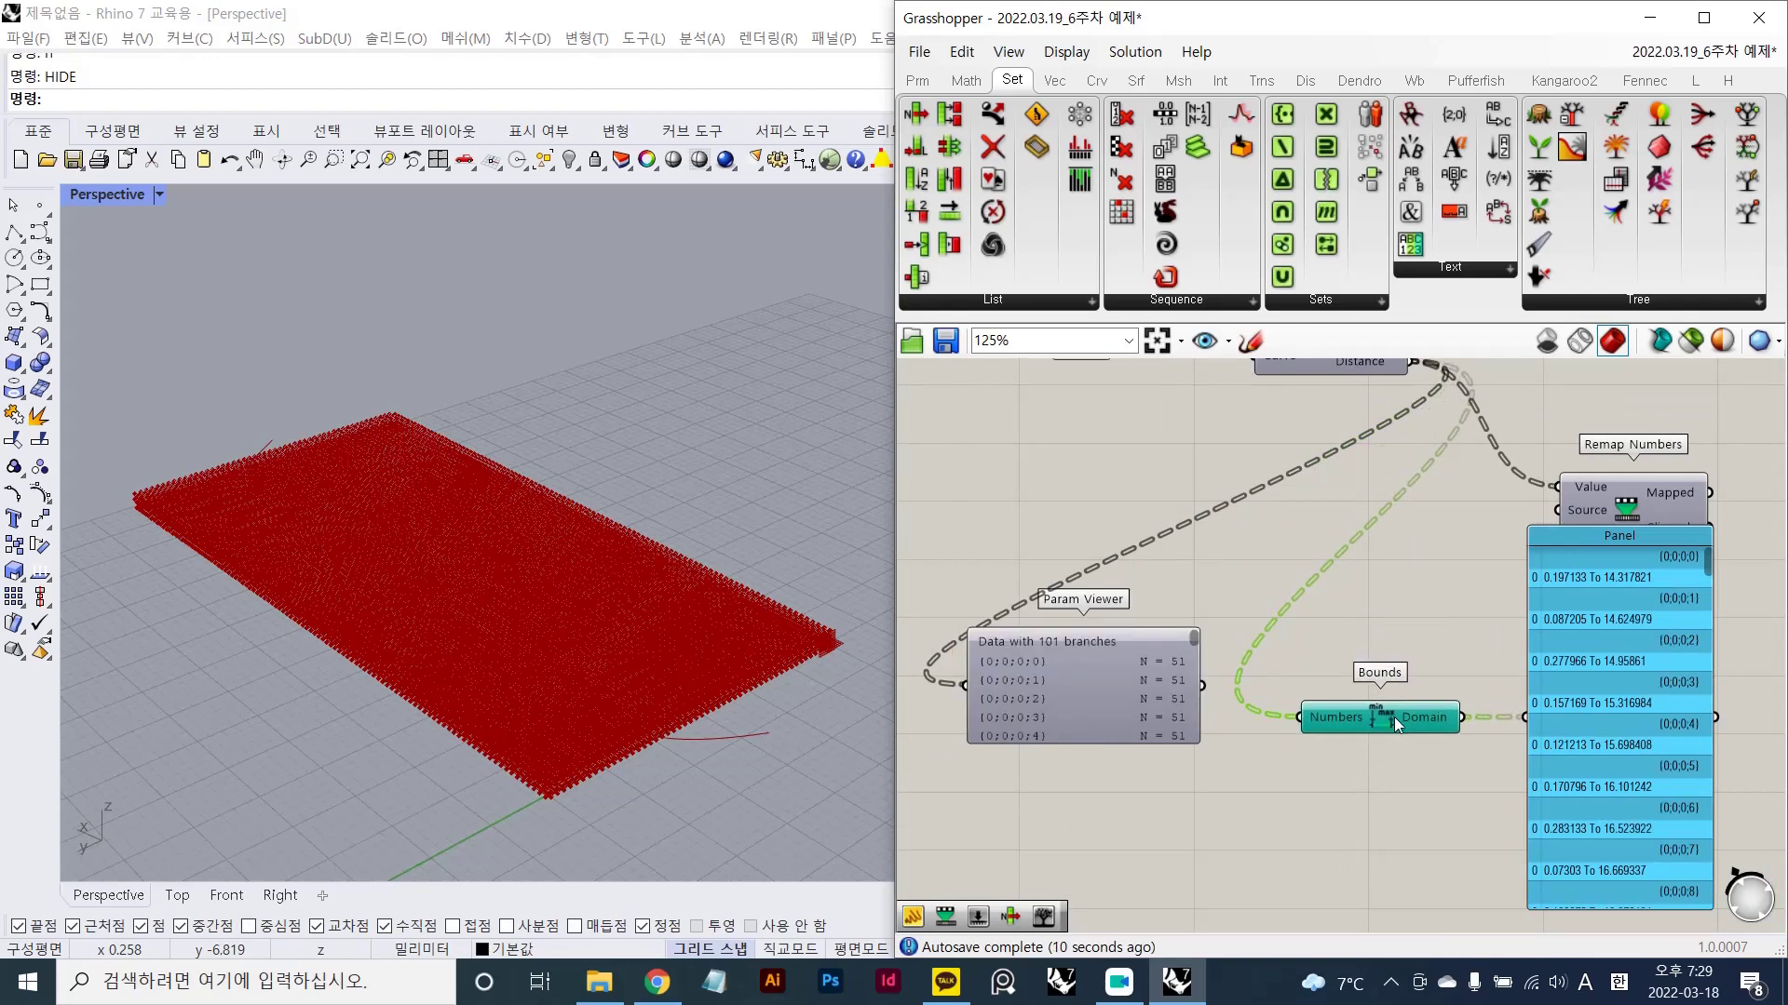
pyautogui.moveTo(1147, 670); pyautogui.dragTo(1411, 583)
pyautogui.scroll(3, 1412, 585)
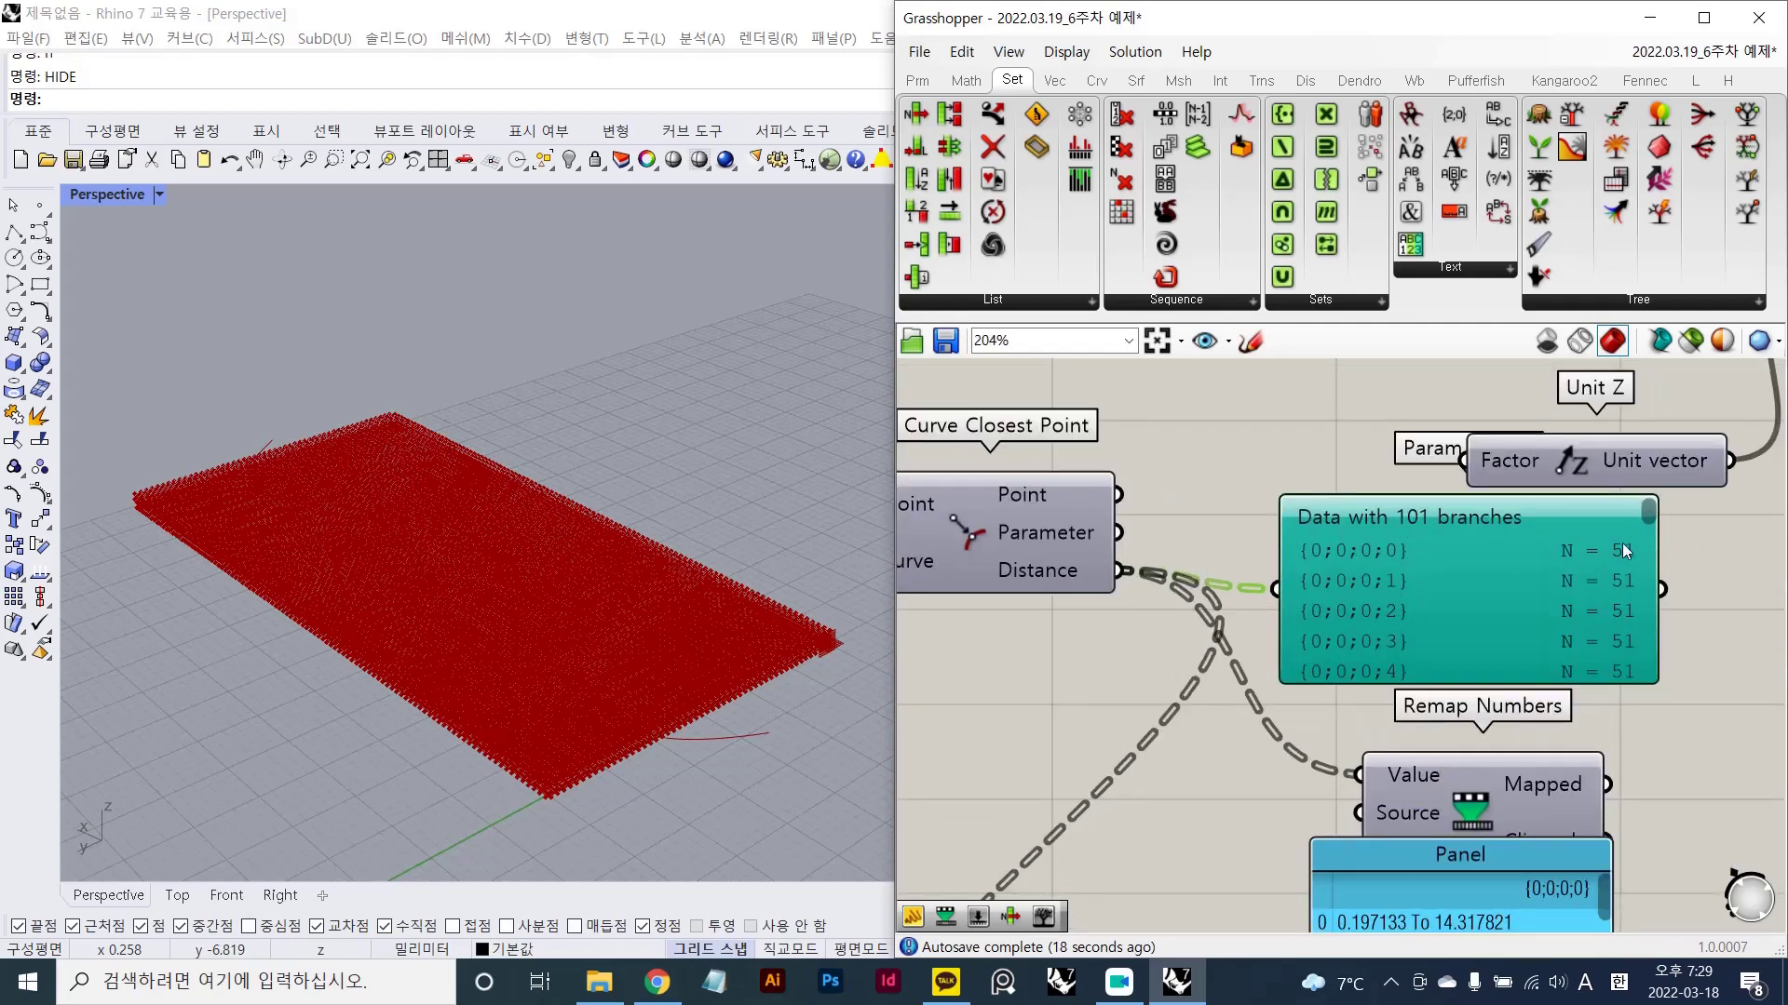
# - Capture the viewport and canvas for annotation, and draw red arrows along successive rows of grid points
pyautogui.scroll(5, 655, 643)
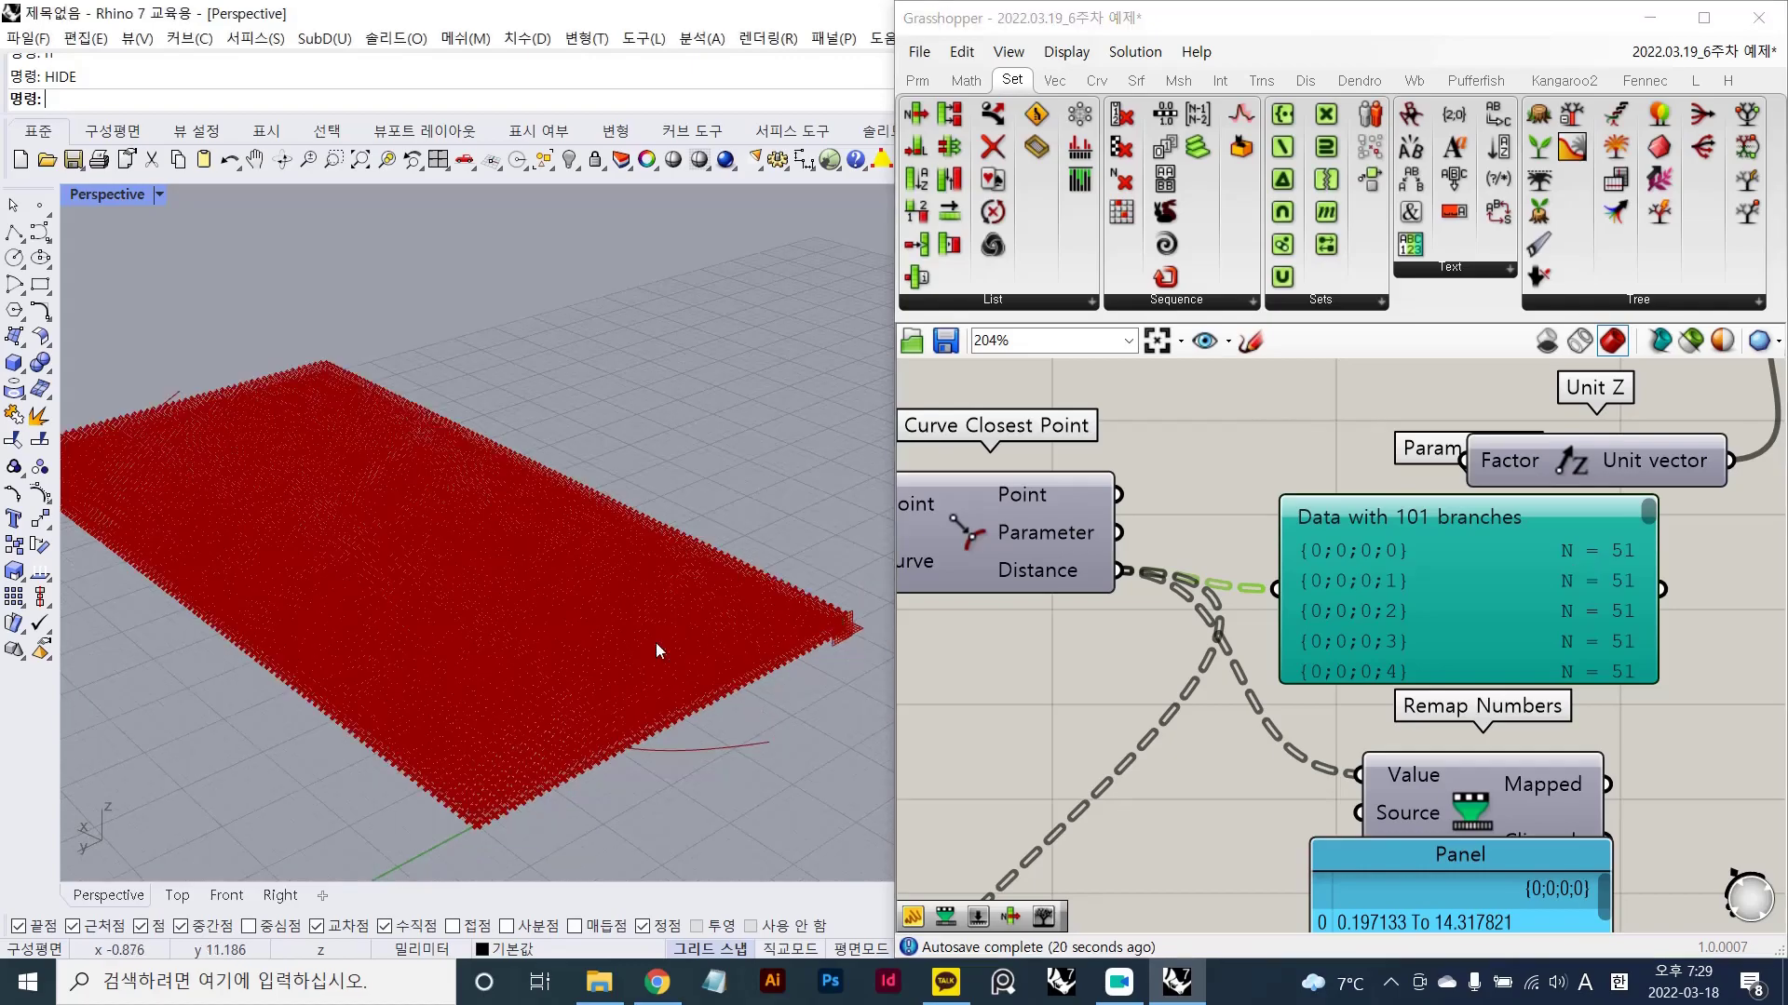
pyautogui.moveTo(12, 141)
pyautogui.mouseDown()
pyautogui.moveTo(499, 400)
pyautogui.moveTo(1364, 985)
pyautogui.mouseUp()
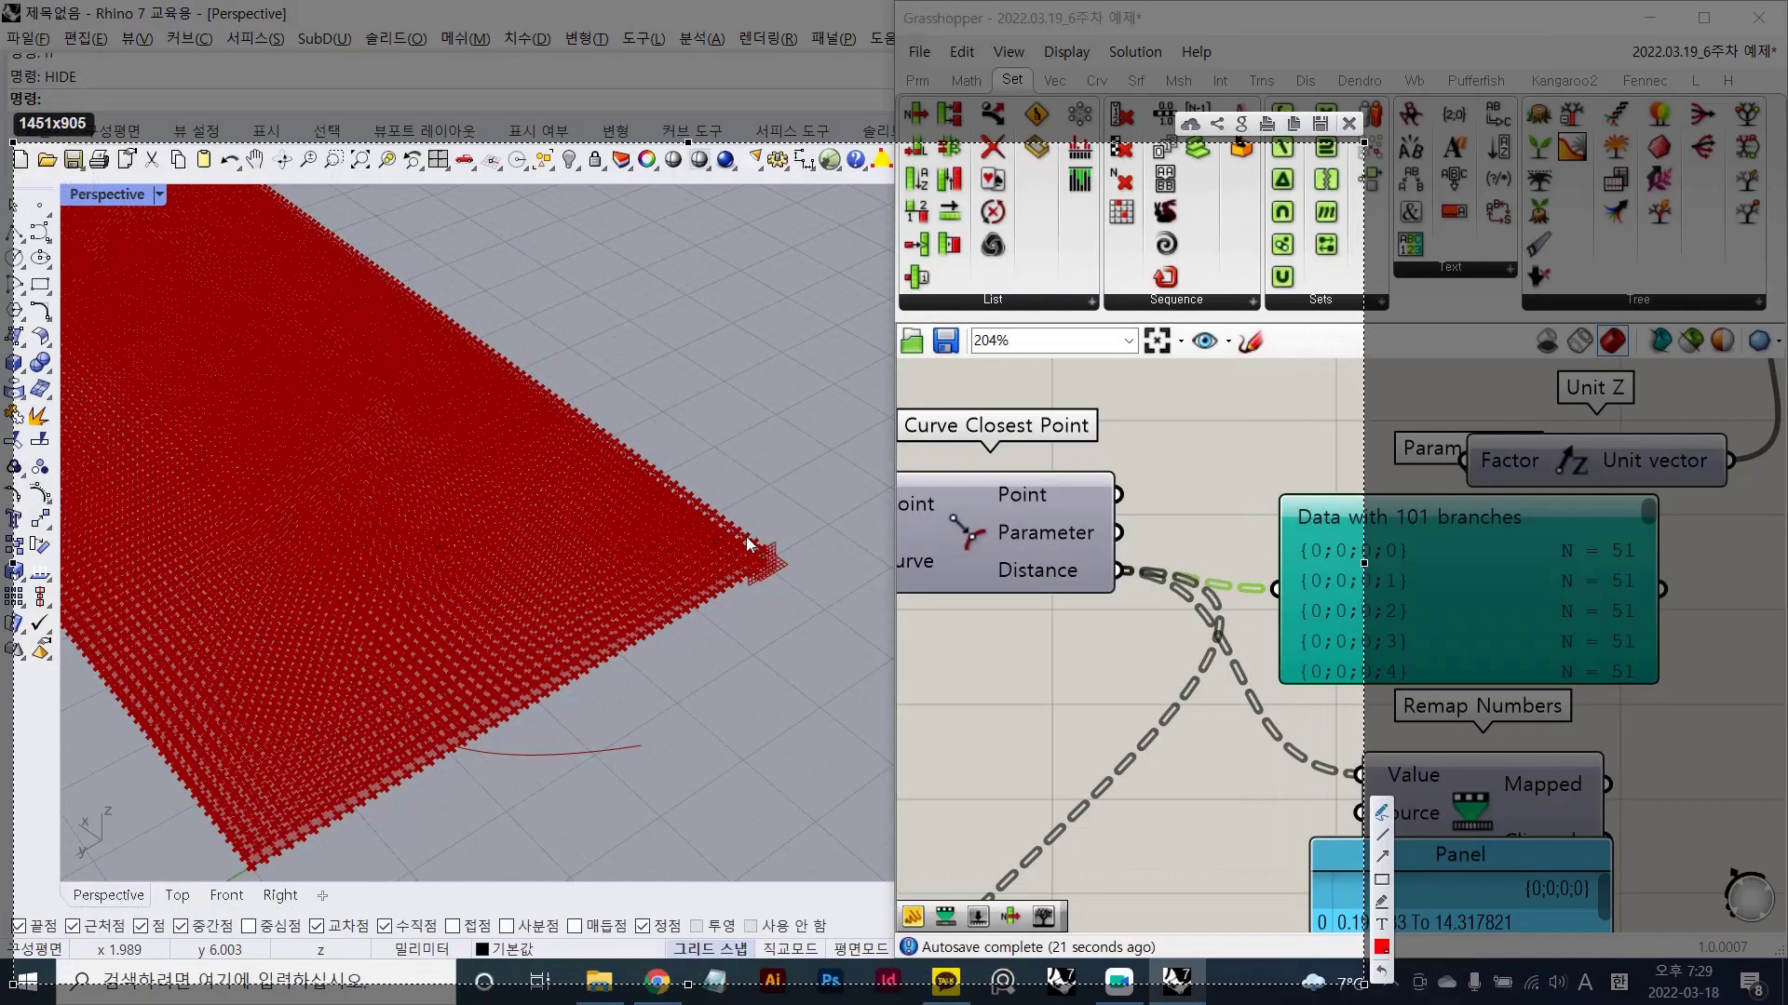
pyautogui.moveTo(747, 536); pyautogui.dragTo(242, 825)
pyautogui.moveTo(564, 540); pyautogui.dragTo(80, 728)
pyautogui.moveTo(598, 474); pyautogui.dragTo(40, 618)
pyautogui.moveTo(419, 360); pyautogui.dragTo(60, 473)
pyautogui.moveTo(428, 284); pyautogui.dragTo(162, 420)
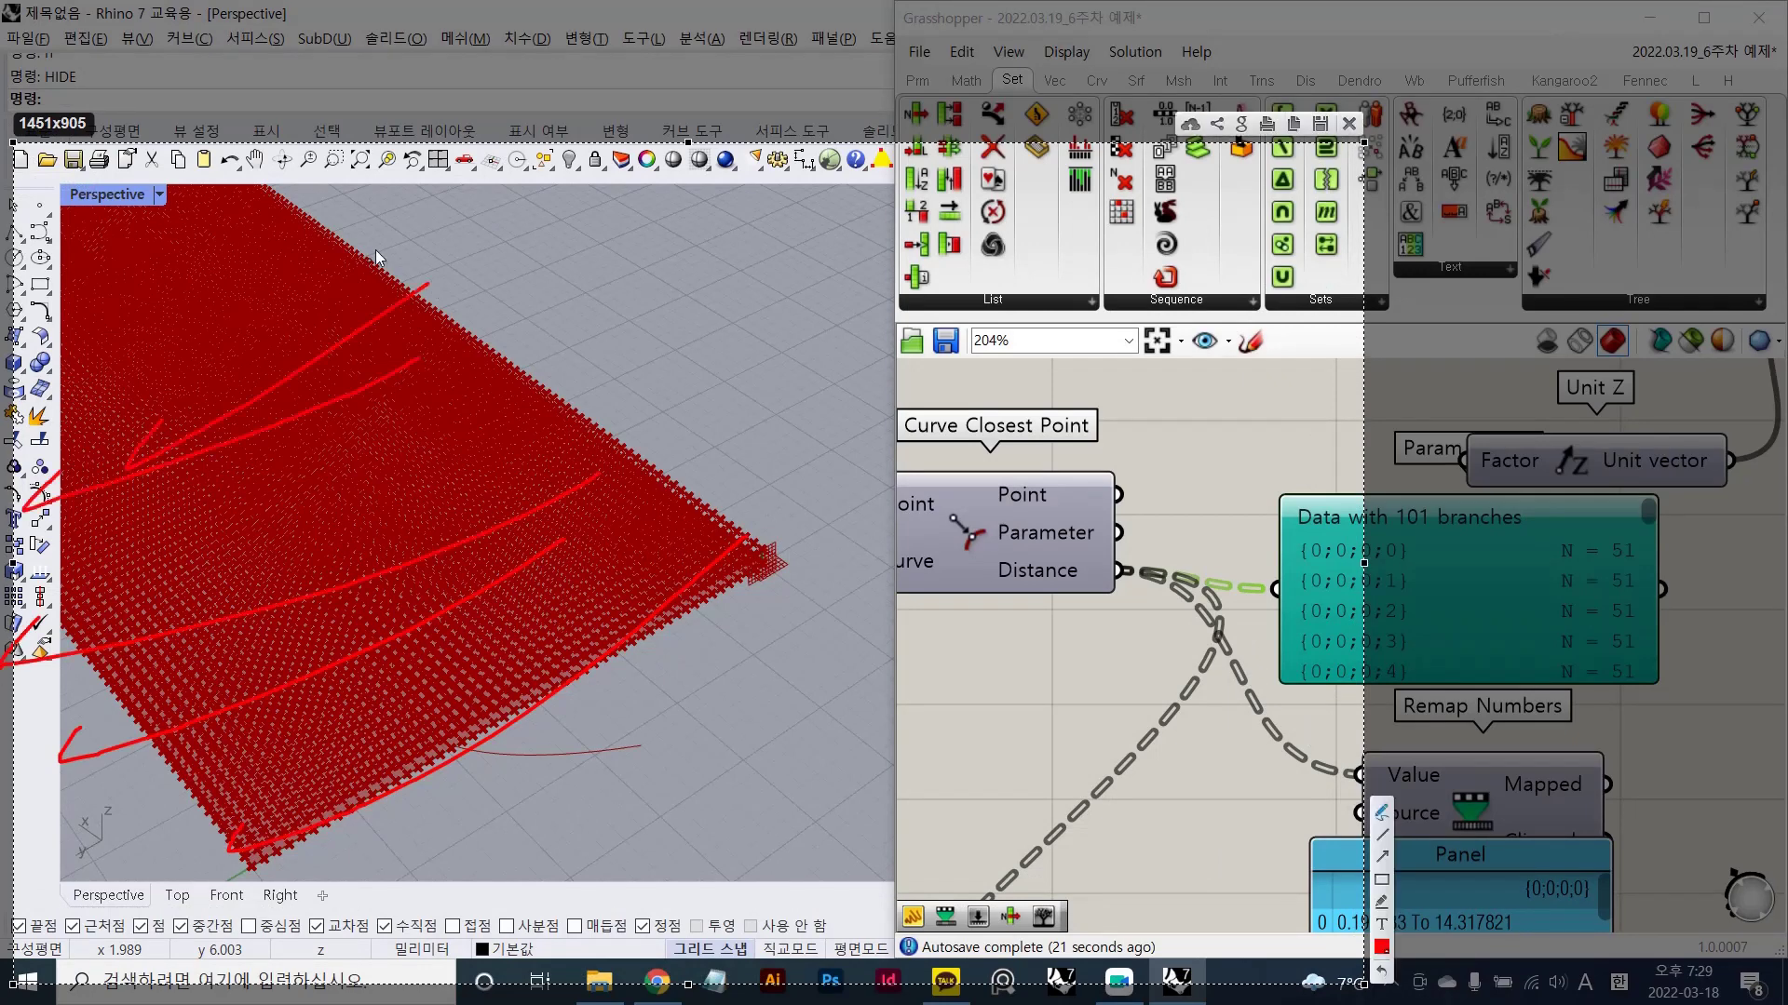
pyautogui.moveTo(369, 253); pyautogui.dragTo(136, 327)
pyautogui.moveTo(285, 227); pyautogui.dragTo(56, 334)
pyautogui.moveTo(309, 222); pyautogui.dragTo(115, 317)
# - Mark individual points along the grid's front row with short red ticks
pyautogui.moveTo(712, 537); pyautogui.dragTo(736, 564)
pyautogui.moveTo(637, 560)
pyautogui.mouseDown()
pyautogui.moveTo(683, 609)
pyautogui.moveTo(632, 673)
pyautogui.mouseUp()
pyautogui.moveTo(587, 672)
pyautogui.mouseDown()
pyautogui.moveTo(611, 696)
pyautogui.moveTo(574, 726)
pyautogui.mouseUp()
pyautogui.moveTo(487, 729); pyautogui.dragTo(473, 774)
pyautogui.moveTo(445, 766); pyautogui.dragTo(453, 787)
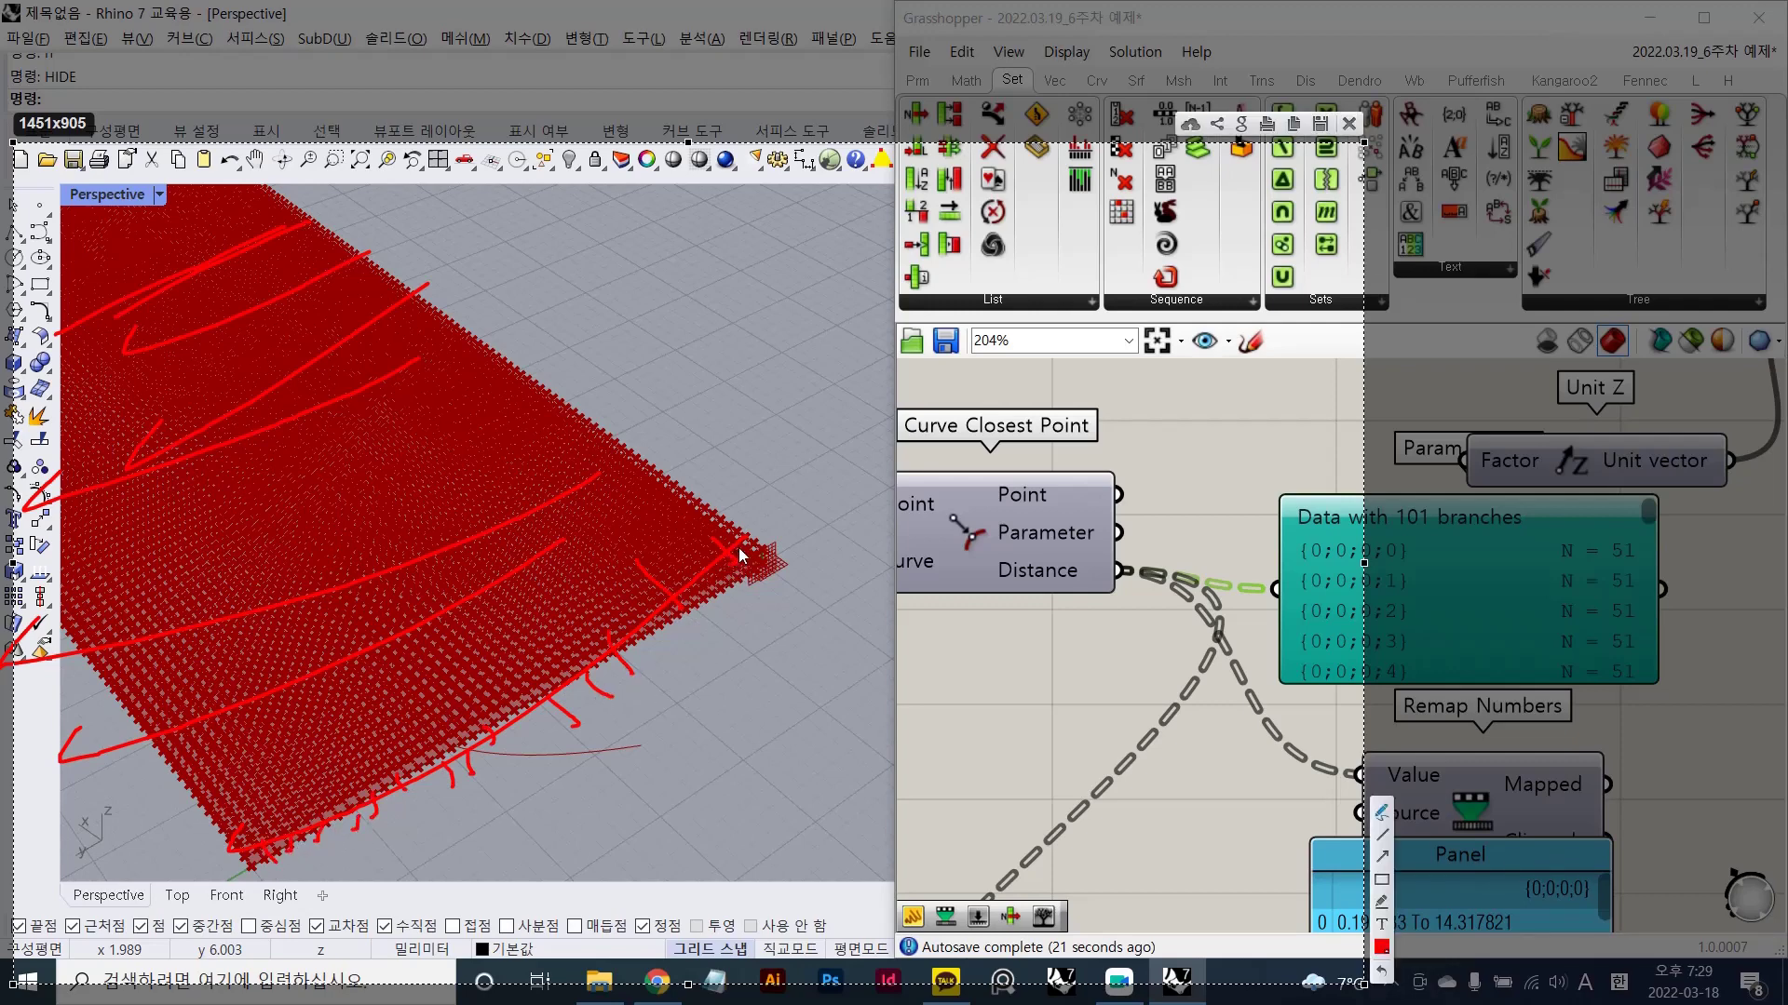
# - Draw a circled box beside the grid corner, and an arrow from Distance to the outlined first branch in the Param Viewer
pyautogui.moveTo(771, 545); pyautogui.dragTo(784, 614)
pyautogui.moveTo(917, 537)
pyautogui.mouseDown()
pyautogui.moveTo(970, 577)
pyautogui.moveTo(952, 602)
pyautogui.mouseUp()
pyautogui.moveTo(863, 526); pyautogui.dragTo(930, 610)
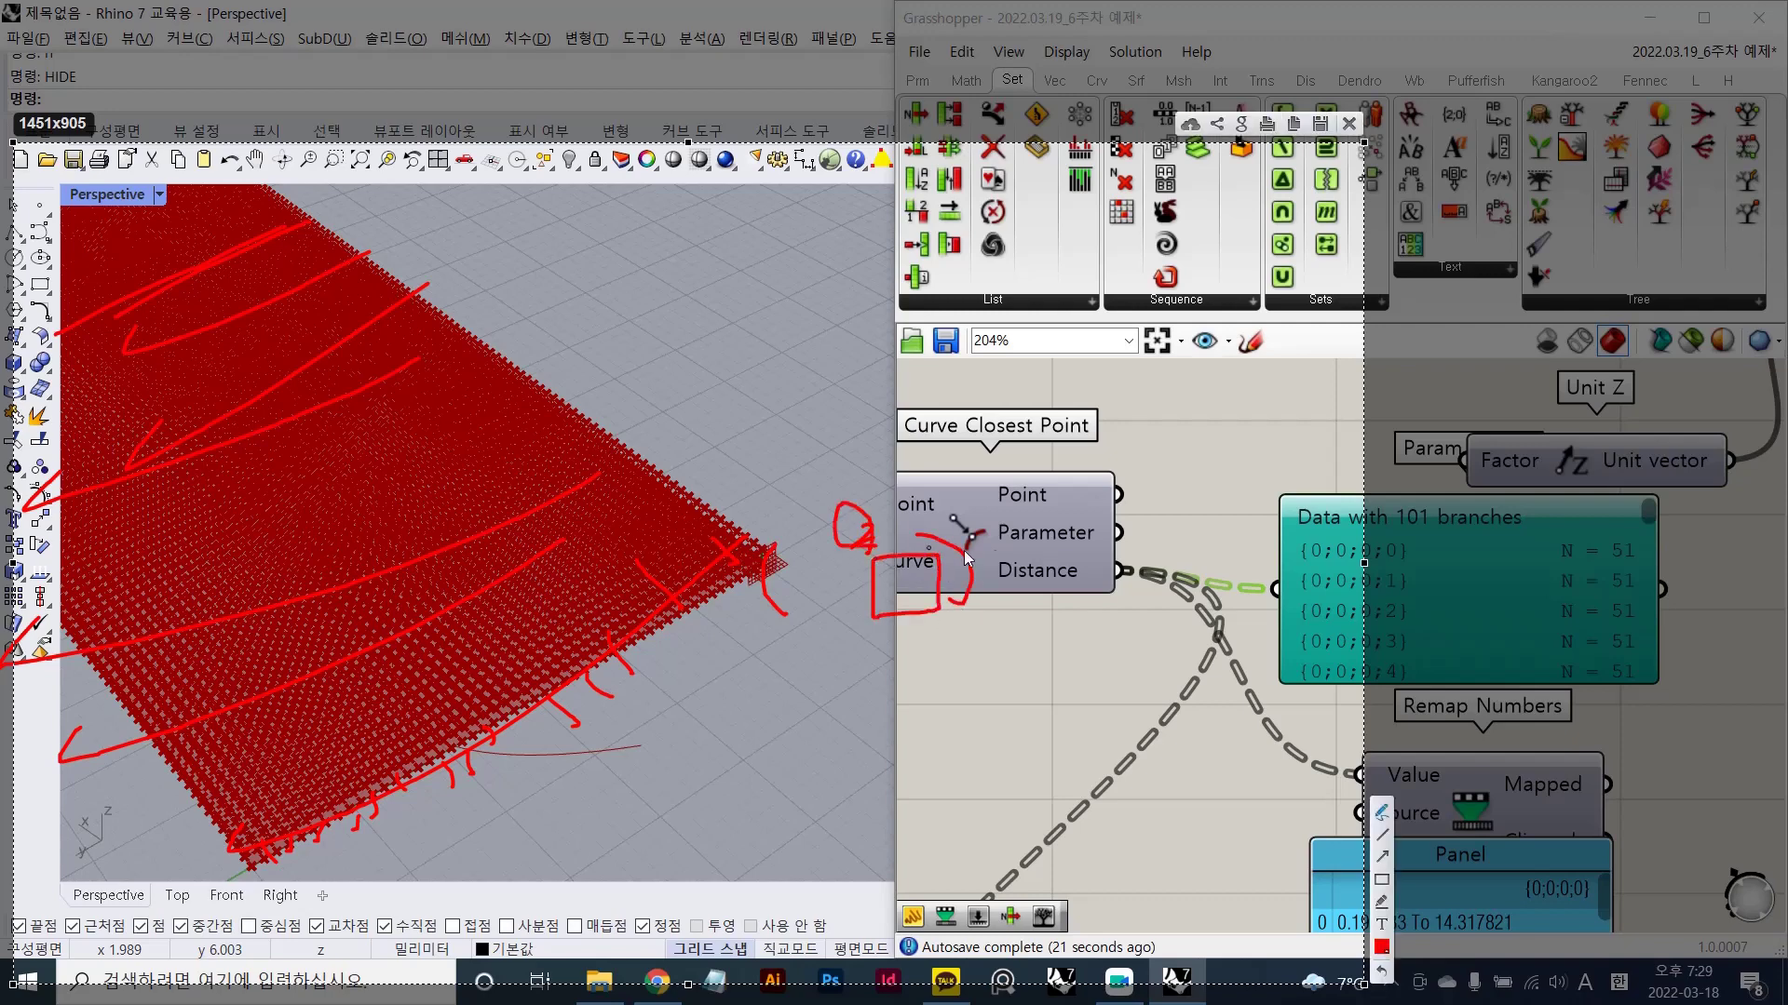
pyautogui.moveTo(959, 624)
pyautogui.mouseDown()
pyautogui.moveTo(946, 632)
pyautogui.moveTo(968, 591)
pyautogui.moveTo(951, 636)
pyautogui.mouseUp()
pyautogui.moveTo(1001, 569)
pyautogui.mouseDown()
pyautogui.moveTo(1337, 545)
pyautogui.moveTo(1408, 560)
pyautogui.moveTo(1311, 494)
pyautogui.moveTo(1671, 523)
pyautogui.mouseUp()
pyautogui.moveTo(1578, 560); pyautogui.dragTo(1407, 563)
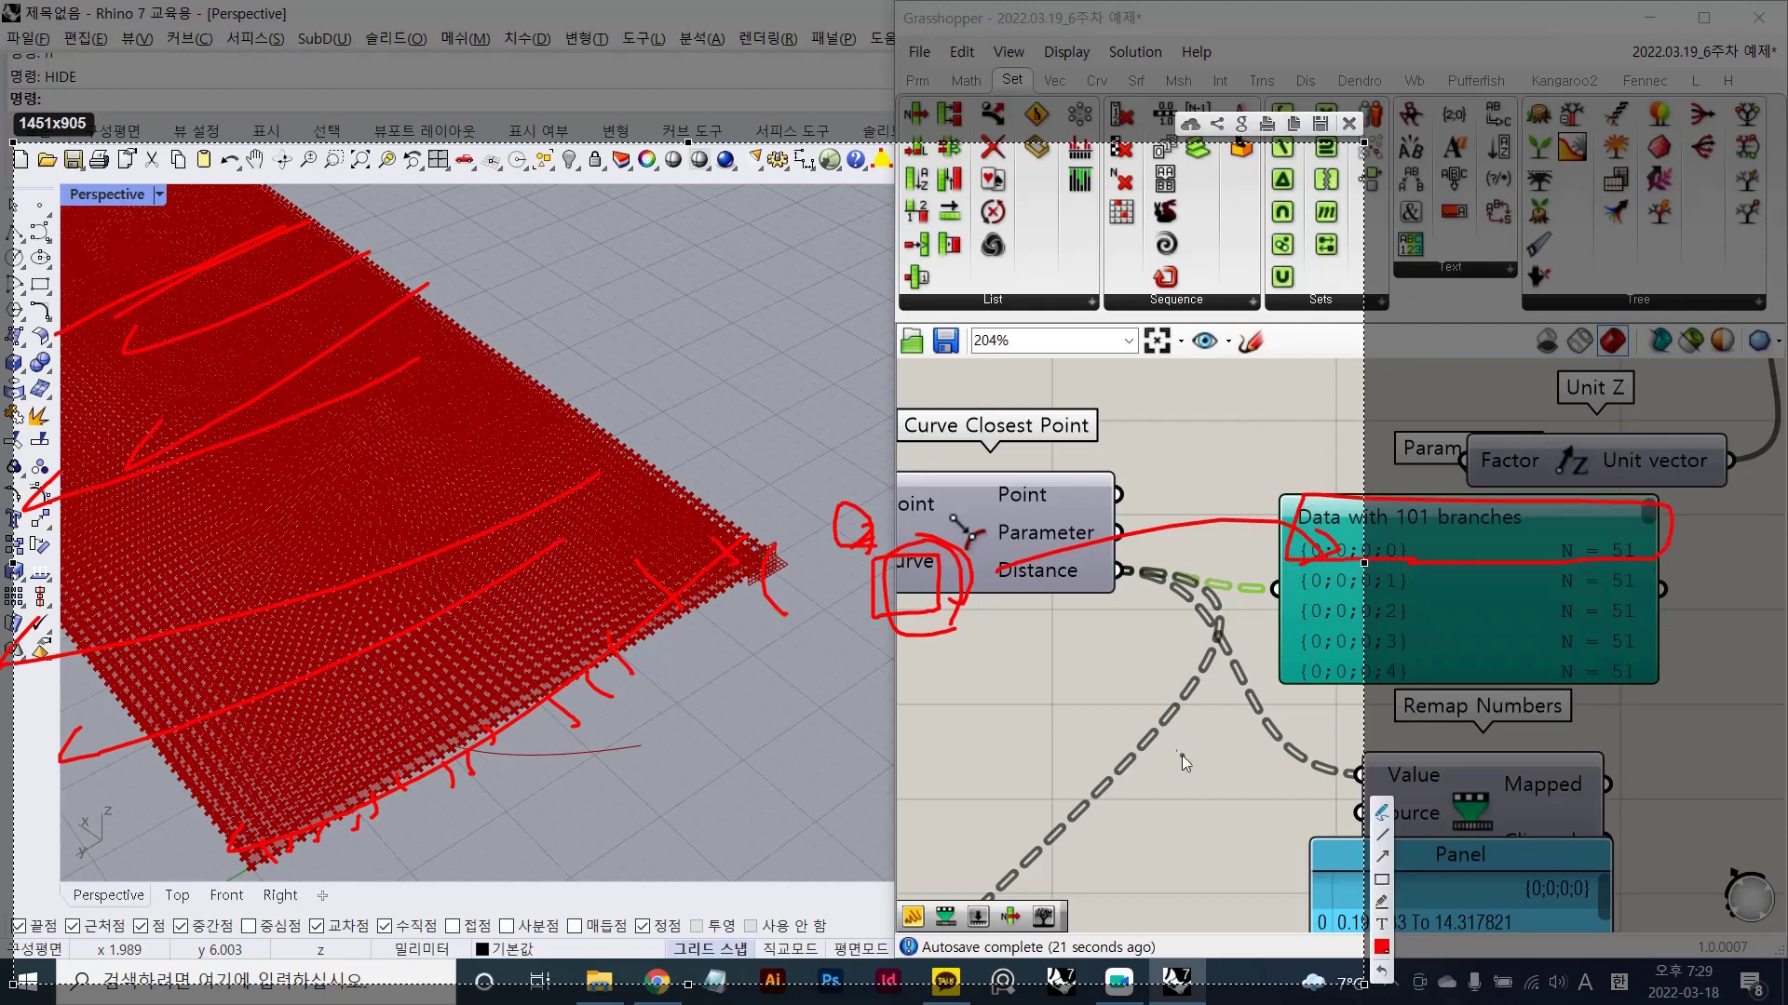
# - Write "Bounds" below the Param Viewer and outline the grid's front row of points
pyautogui.moveTo(1188, 773)
pyautogui.mouseDown()
pyautogui.moveTo(1254, 732)
pyautogui.moveTo(1327, 758)
pyautogui.mouseUp()
pyautogui.moveTo(1348, 687); pyautogui.dragTo(1384, 772)
pyautogui.moveTo(144, 778)
pyautogui.mouseDown()
pyautogui.moveTo(156, 866)
pyautogui.moveTo(739, 733)
pyautogui.moveTo(793, 518)
pyautogui.mouseUp()
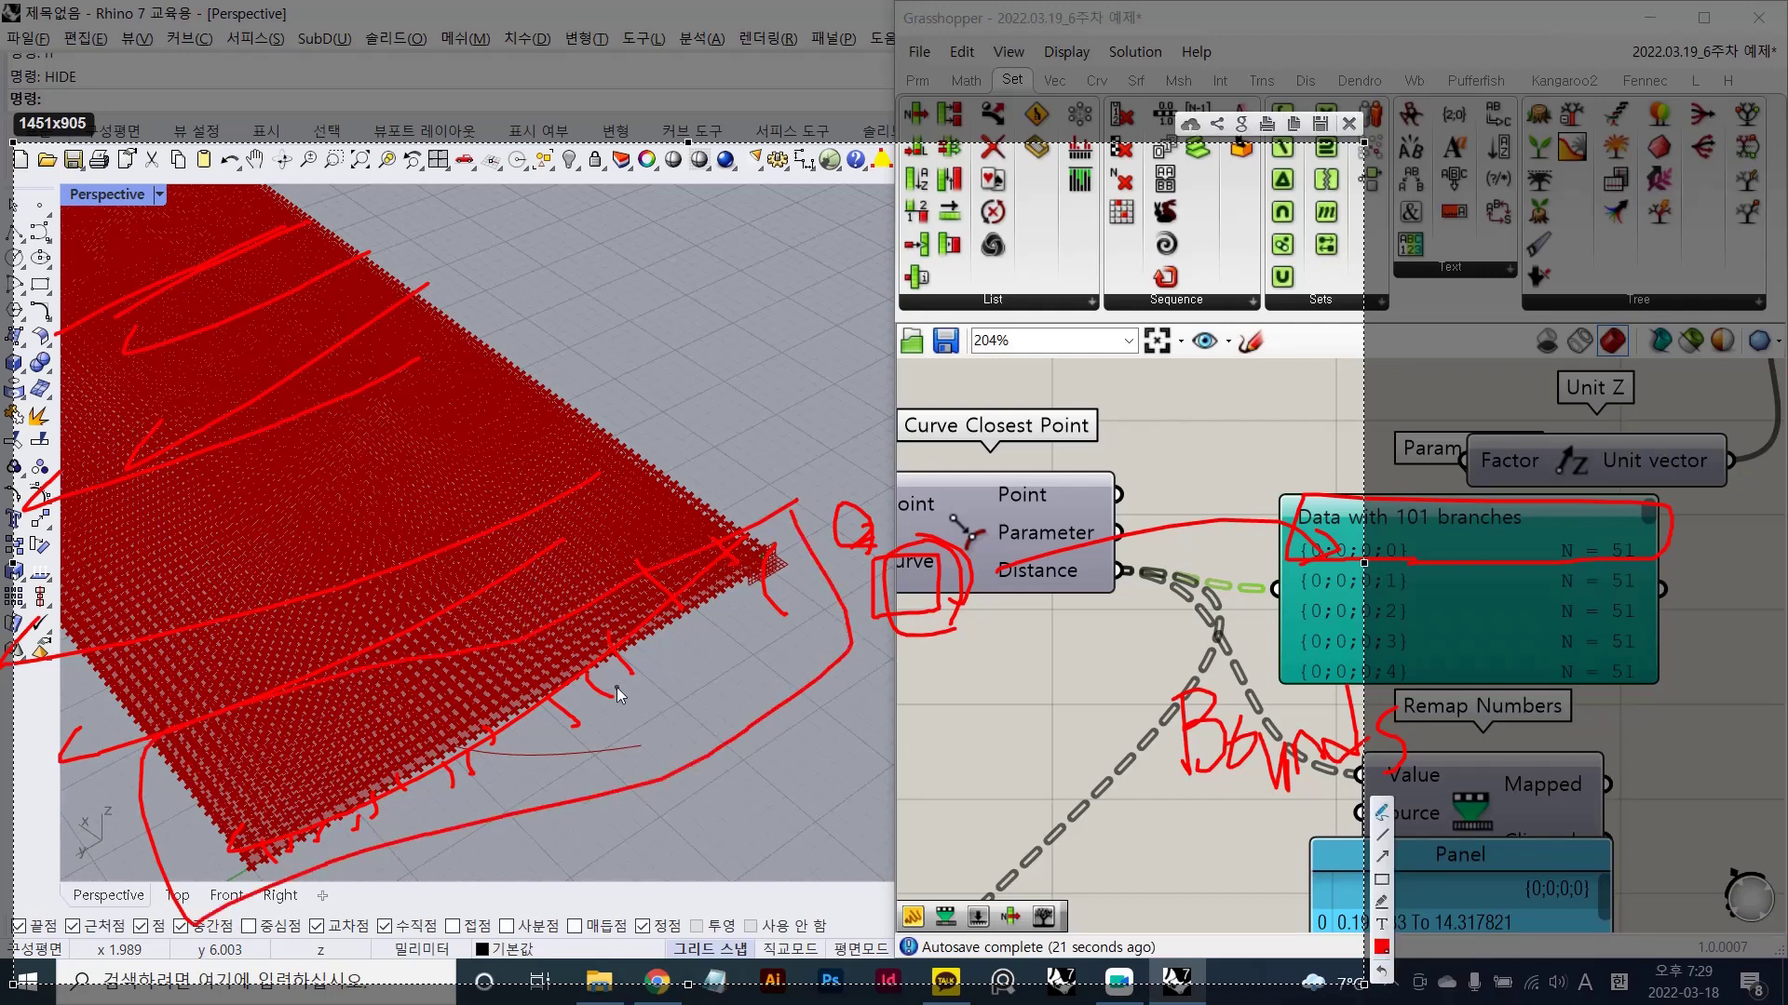
# - Trace a winding curve across the grid and draw repeated red strokes along the front row of points
pyautogui.moveTo(694, 773)
pyautogui.mouseDown()
pyautogui.moveTo(370, 634)
pyautogui.moveTo(186, 309)
pyautogui.moveTo(38, 288)
pyautogui.mouseUp()
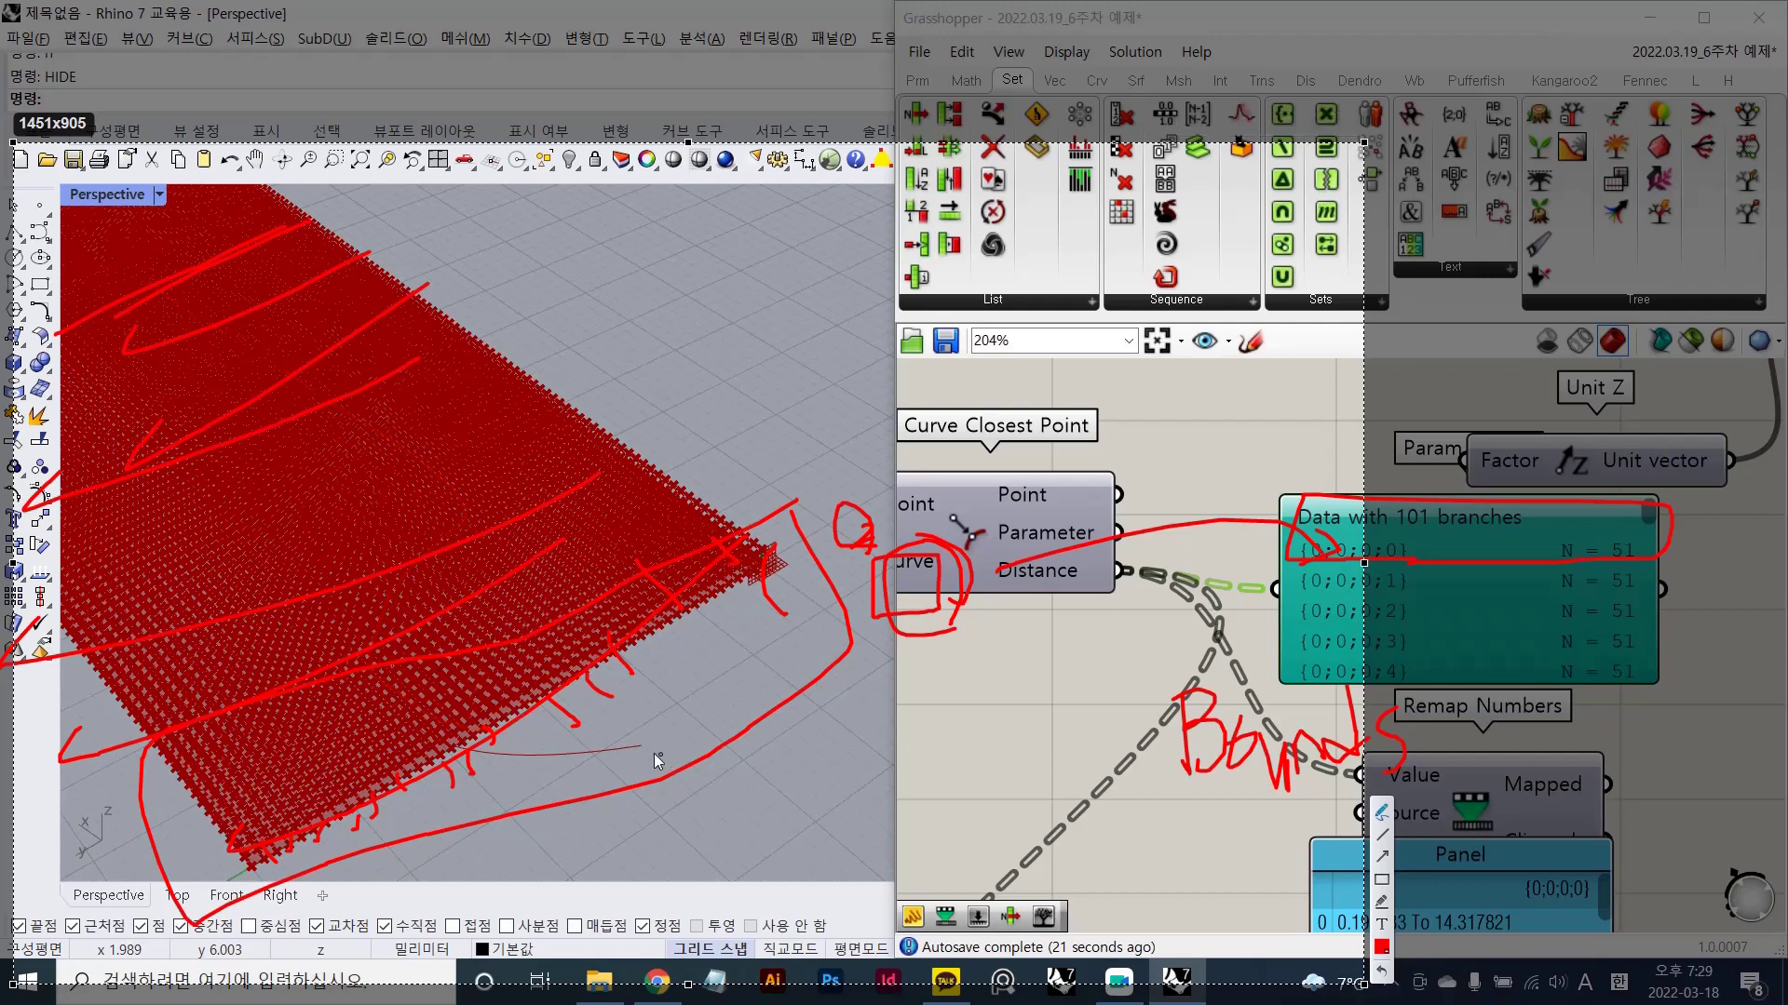
pyautogui.moveTo(654, 752)
pyautogui.mouseDown()
pyautogui.moveTo(393, 523)
pyautogui.moveTo(182, 373)
pyautogui.moveTo(106, 286)
pyautogui.mouseUp()
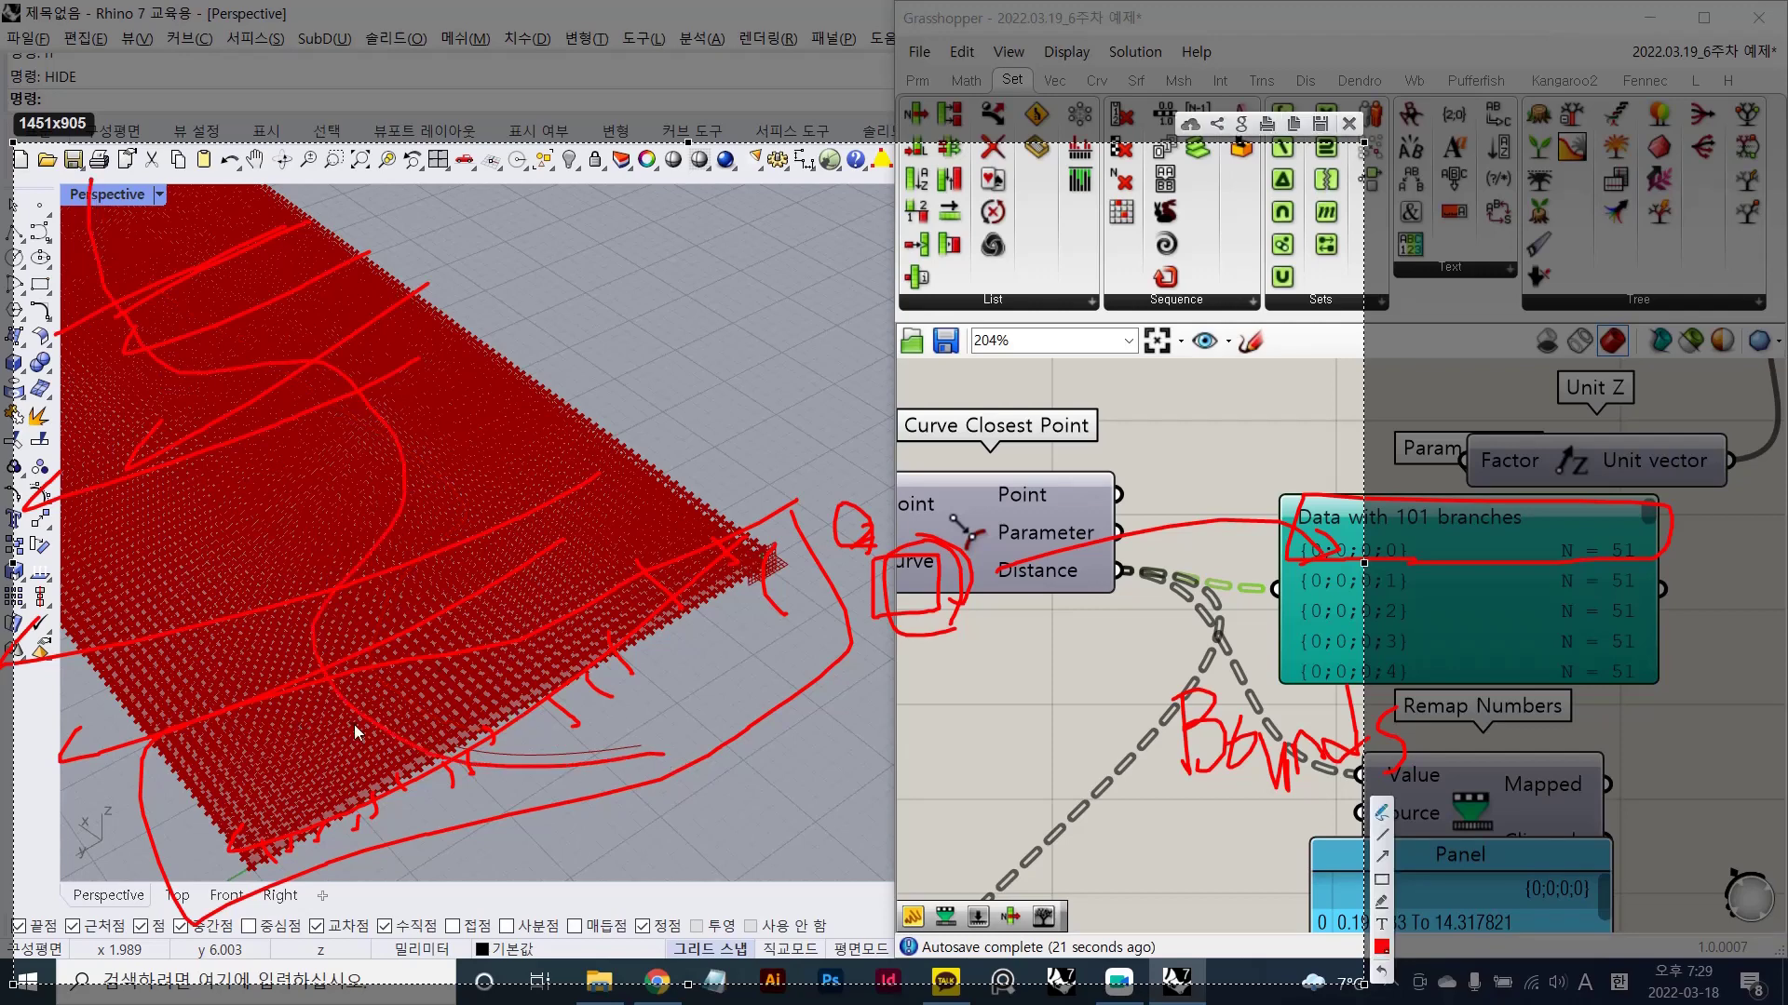
pyautogui.moveTo(266, 846); pyautogui.dragTo(729, 609)
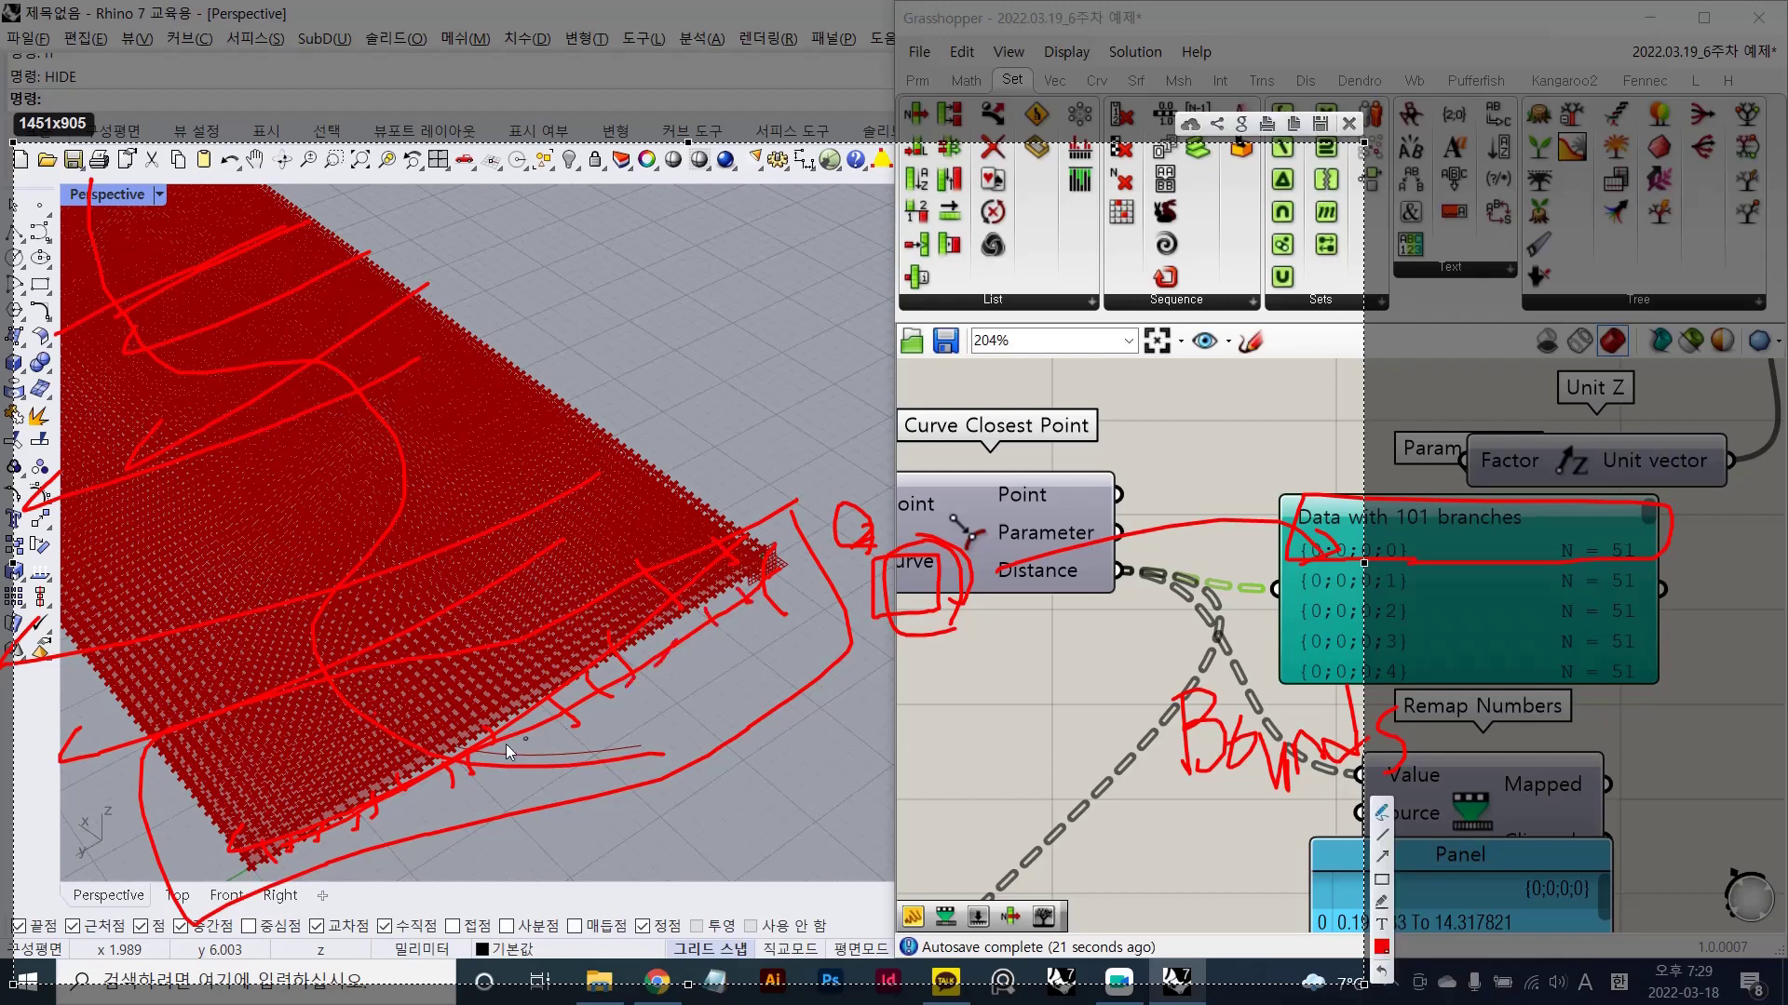
pyautogui.moveTo(568, 695); pyautogui.dragTo(744, 610)
pyautogui.moveTo(296, 838); pyautogui.dragTo(661, 635)
pyautogui.moveTo(296, 845); pyautogui.dragTo(612, 687)
pyautogui.moveTo(291, 820)
pyautogui.mouseDown()
pyautogui.moveTo(460, 764)
pyautogui.moveTo(666, 646)
pyautogui.mouseUp()
pyautogui.moveTo(677, 640)
pyautogui.mouseDown()
pyautogui.moveTo(488, 752)
pyautogui.moveTo(400, 835)
pyautogui.mouseUp()
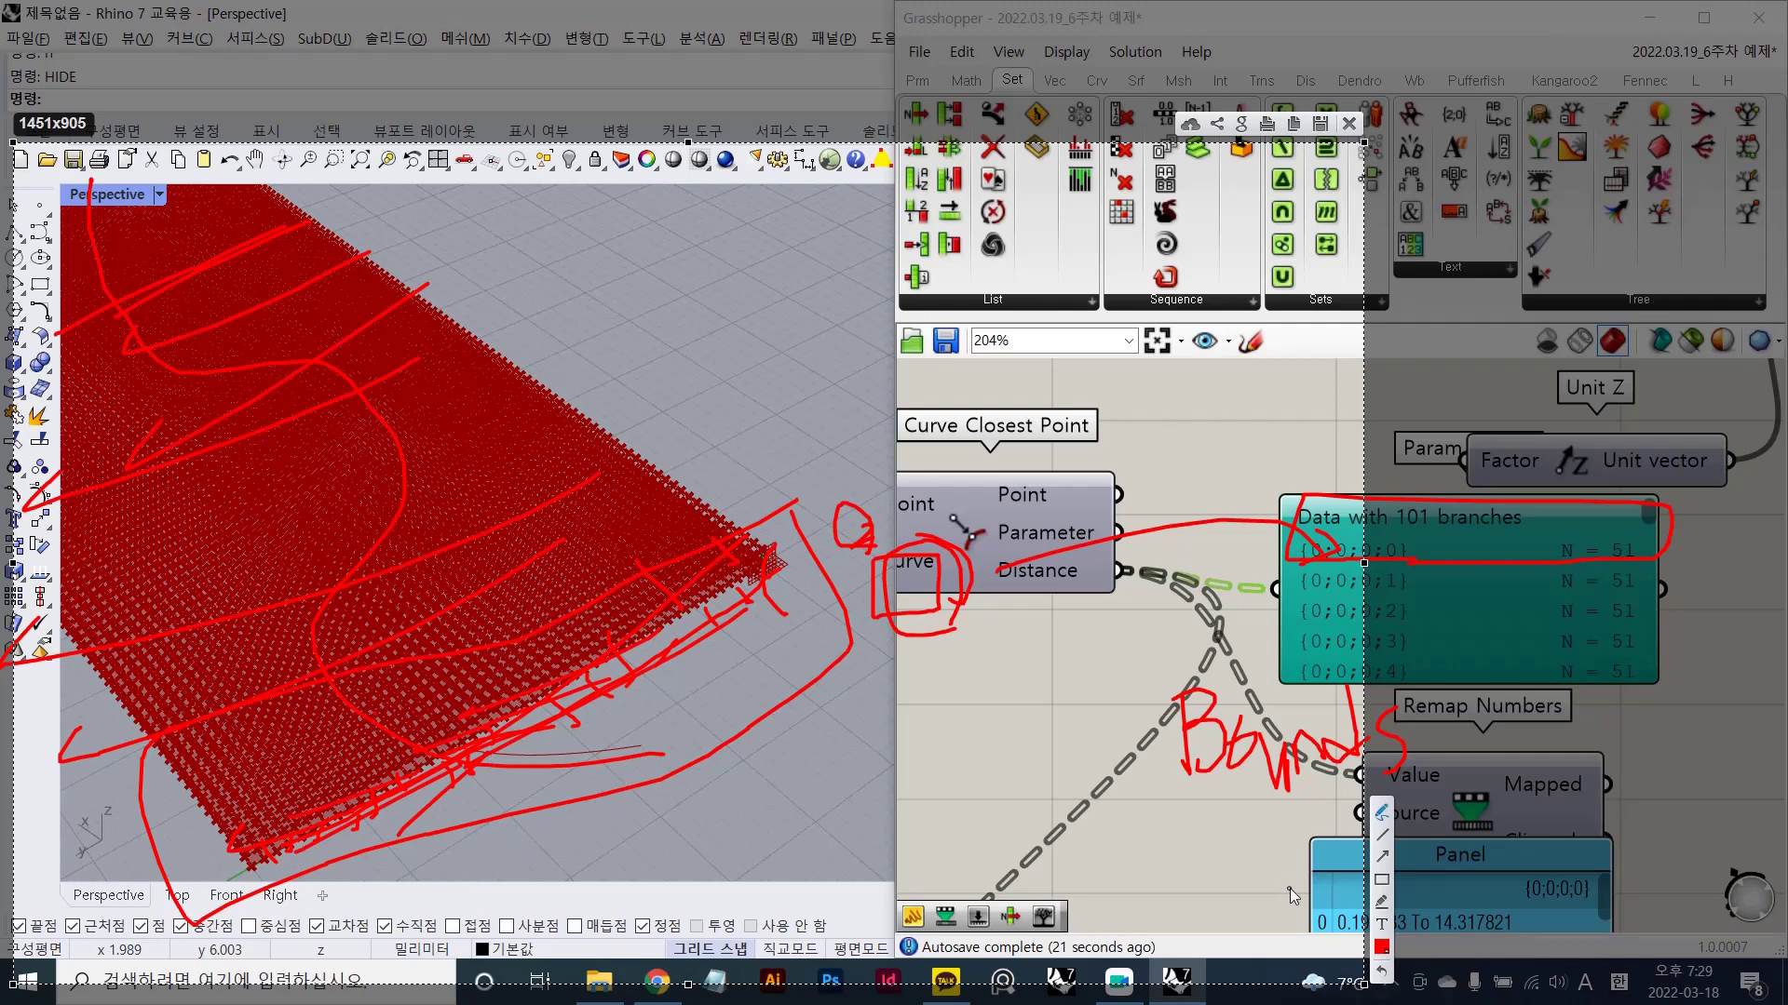
# - Circle the Source input of Remap Numbers and loop separately around the front row and the rows behind it
pyautogui.moveTo(1471, 831); pyautogui.dragTo(1409, 786)
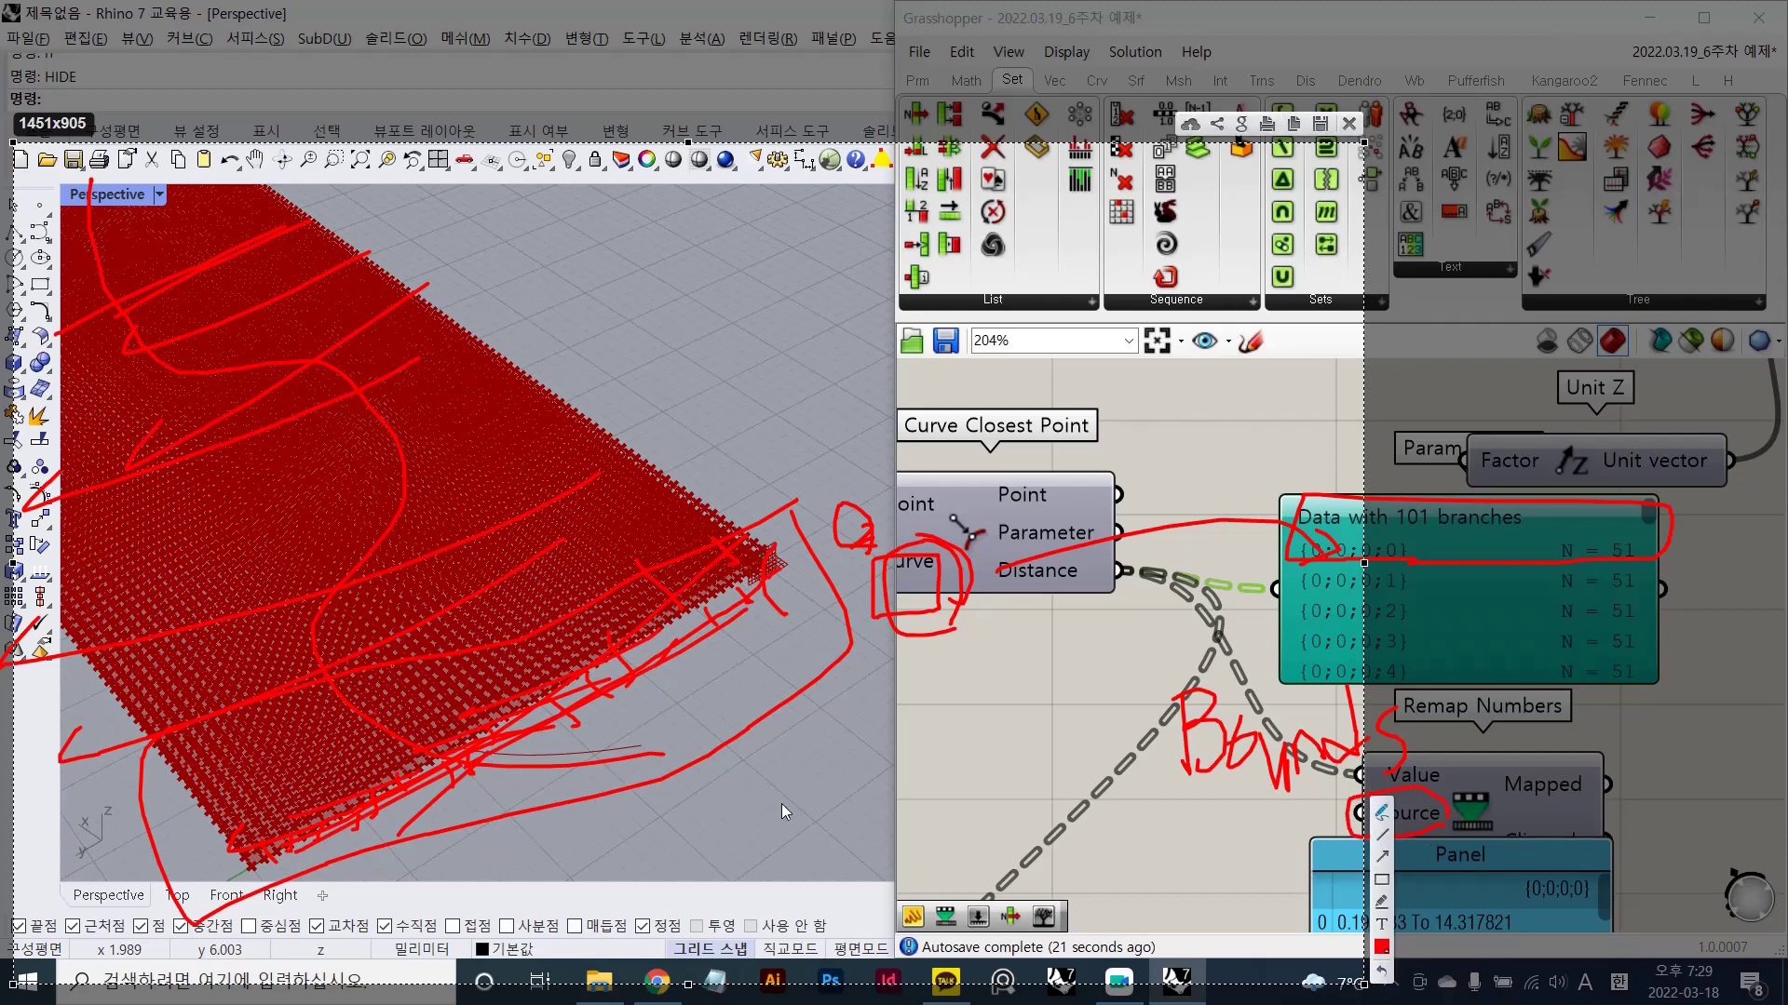
pyautogui.moveTo(339, 883)
pyautogui.mouseDown()
pyautogui.moveTo(500, 652)
pyautogui.moveTo(510, 834)
pyautogui.mouseUp()
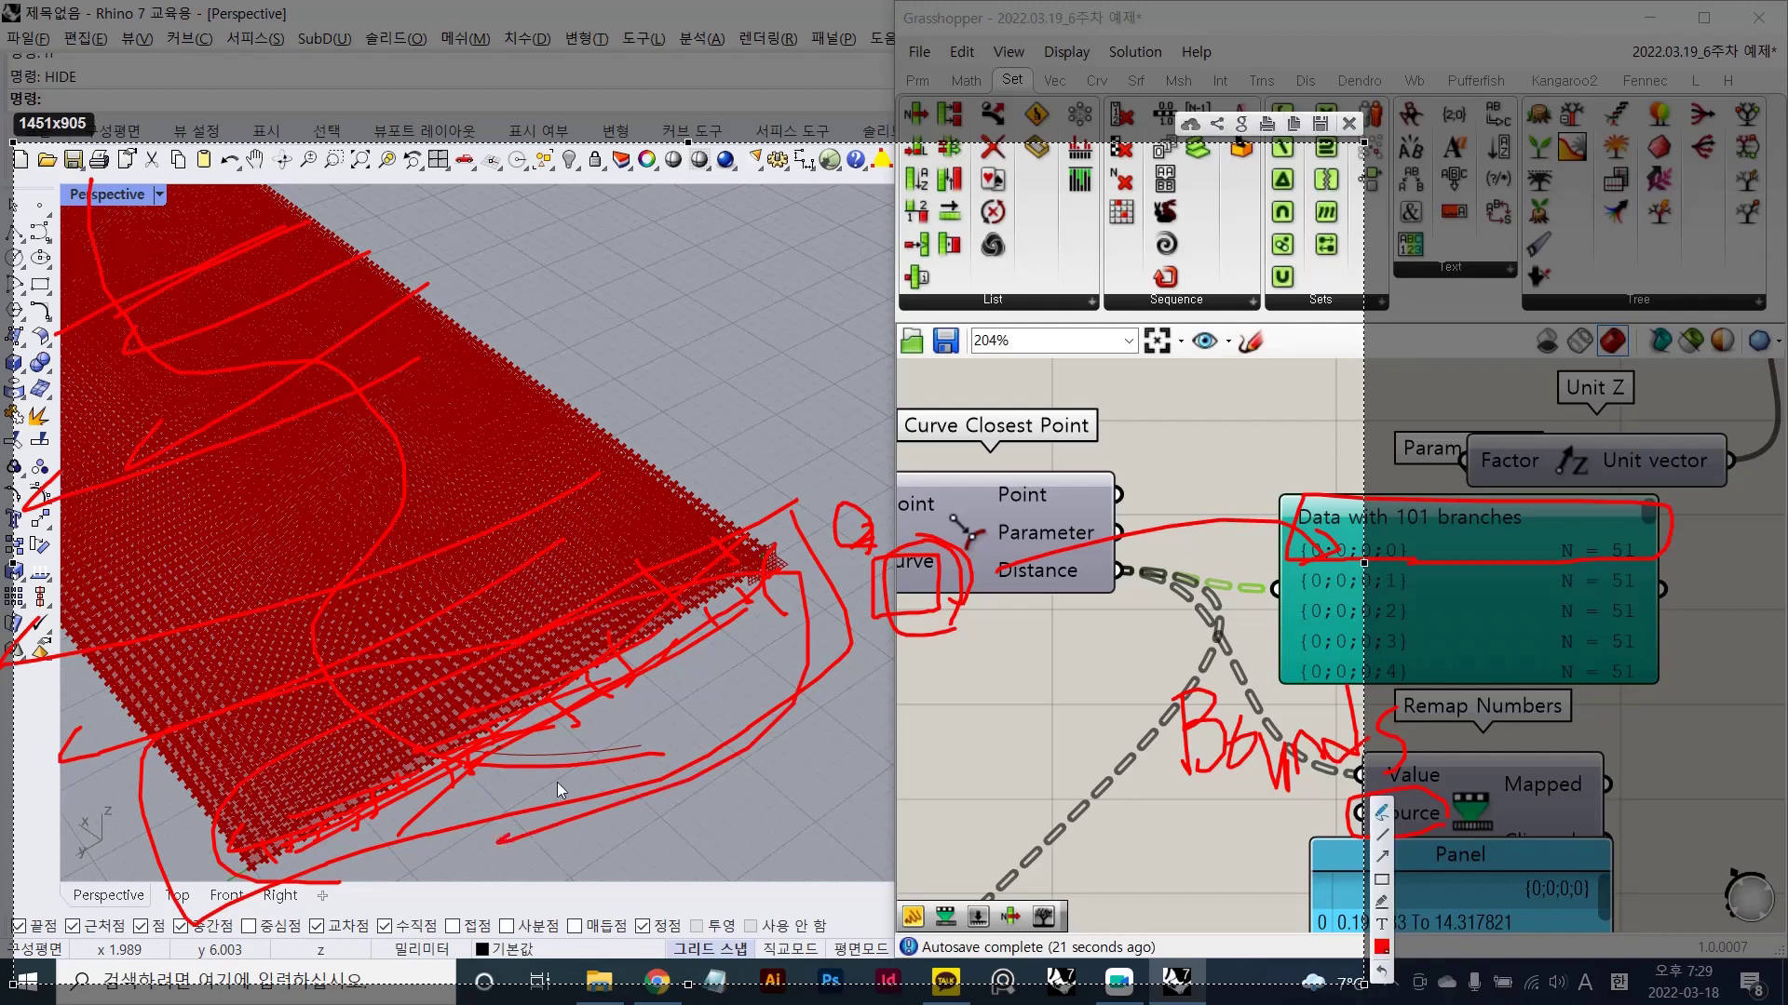
pyautogui.moveTo(465, 698)
pyautogui.mouseDown()
pyautogui.moveTo(239, 774)
pyautogui.moveTo(637, 531)
pyautogui.moveTo(445, 698)
pyautogui.mouseUp()
pyautogui.moveTo(367, 639)
pyautogui.mouseDown()
pyautogui.moveTo(633, 467)
pyautogui.moveTo(255, 663)
pyautogui.mouseUp()
pyautogui.moveTo(323, 496)
pyautogui.mouseDown()
pyautogui.moveTo(93, 442)
pyautogui.moveTo(160, 544)
pyautogui.moveTo(144, 449)
pyautogui.moveTo(489, 263)
pyautogui.mouseUp()
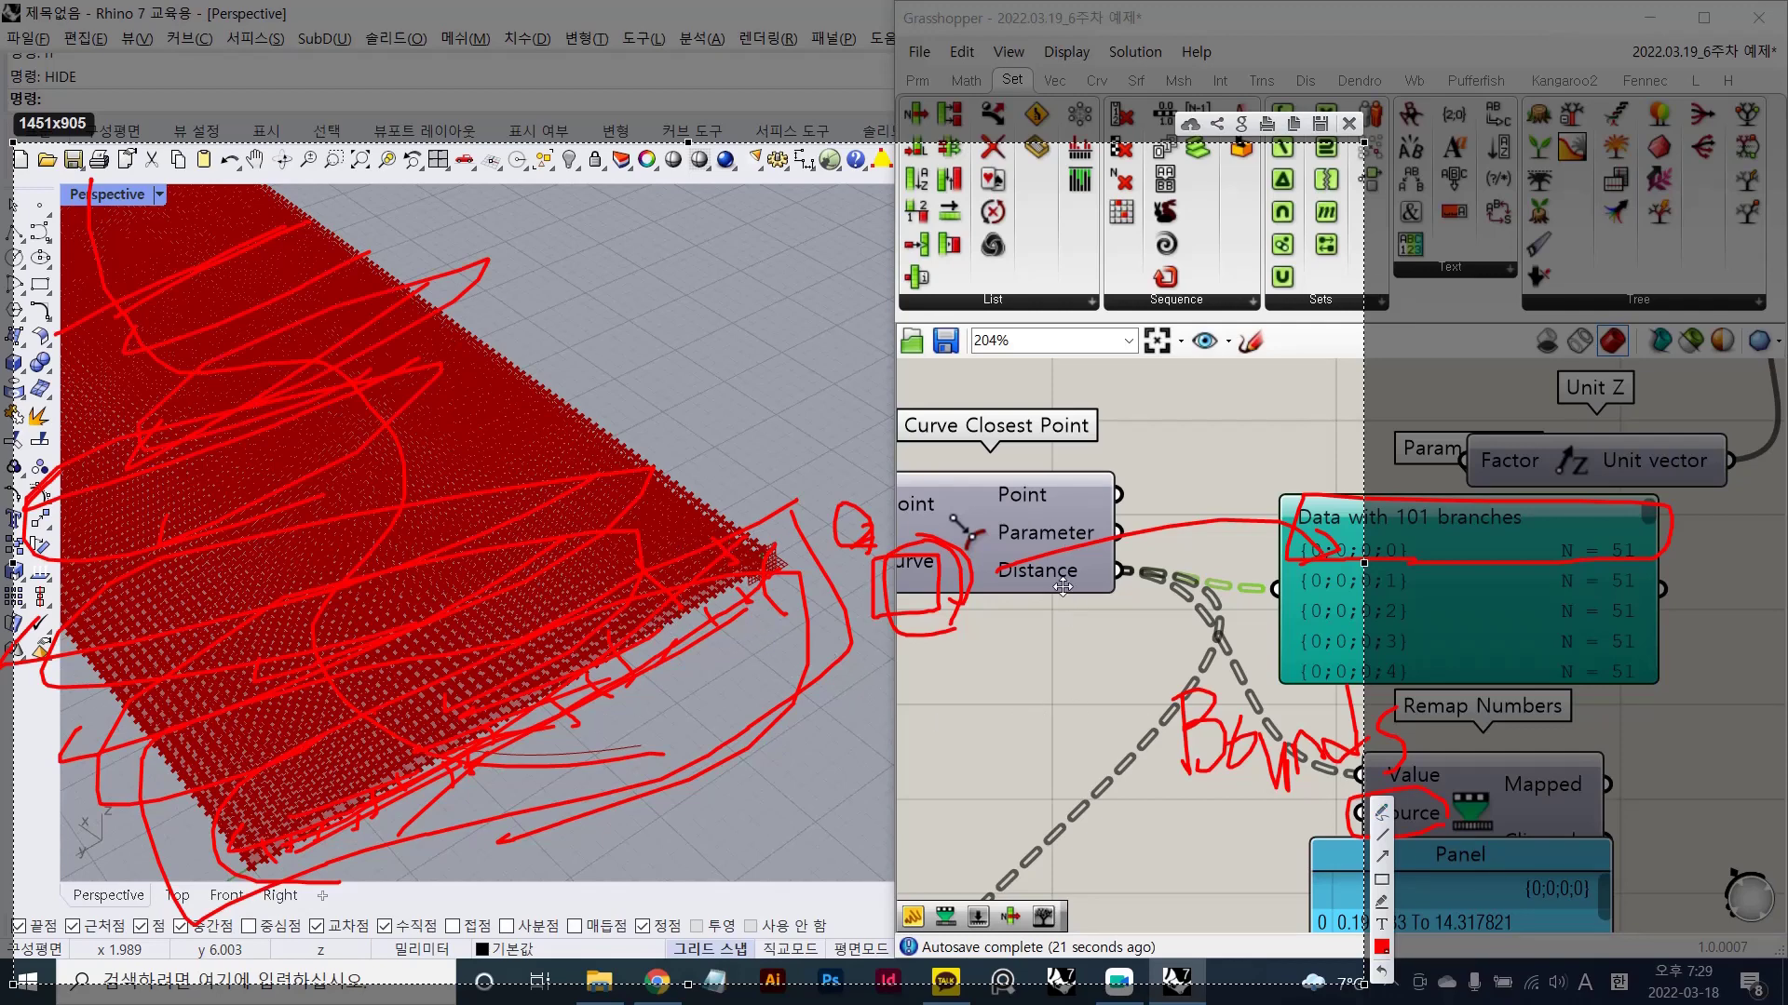
# - Close the annotated capture and compare the Param Viewer's branches with the domains listed in the Bounds panel
pyautogui.press('Escape')
pyautogui.scroll(-2, 1188, 618)
pyautogui.moveTo(1165, 728); pyautogui.dragTo(1151, 568, button='right')
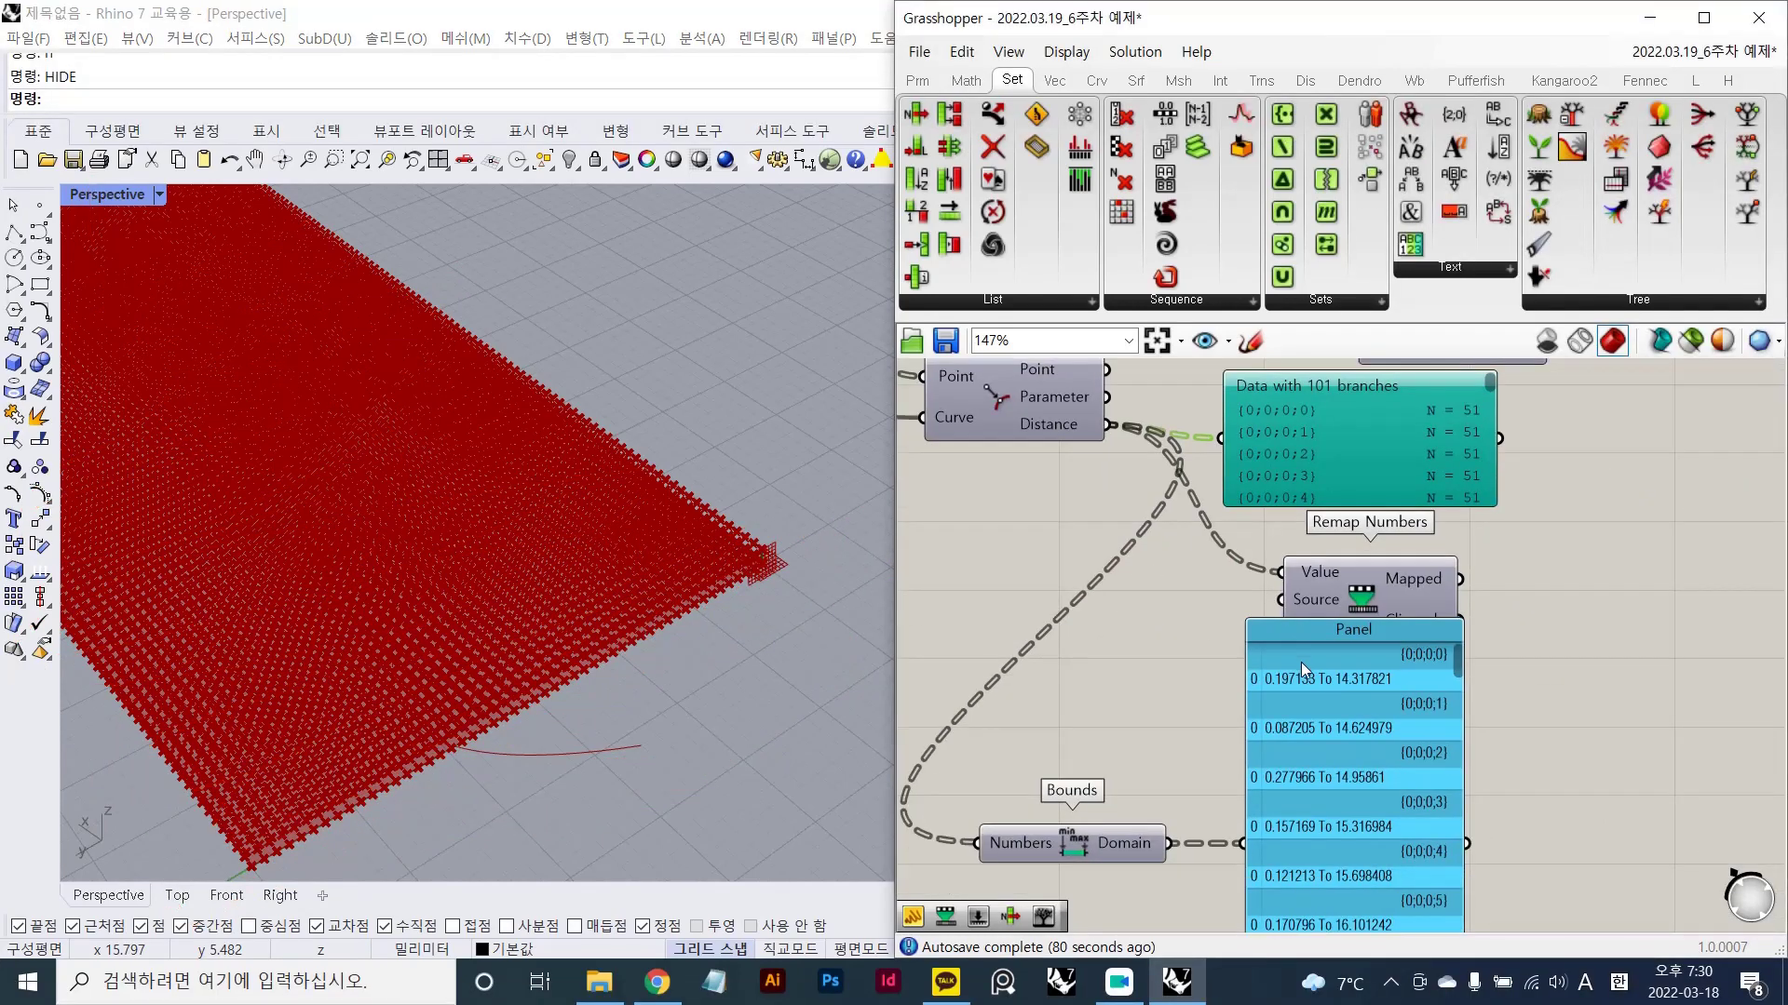
pyautogui.moveTo(1389, 755)
pyautogui.mouseDown()
pyautogui.moveTo(1359, 773)
pyautogui.moveTo(1382, 741)
pyautogui.moveTo(1416, 741)
pyautogui.mouseUp()
pyautogui.click(1585, 708)
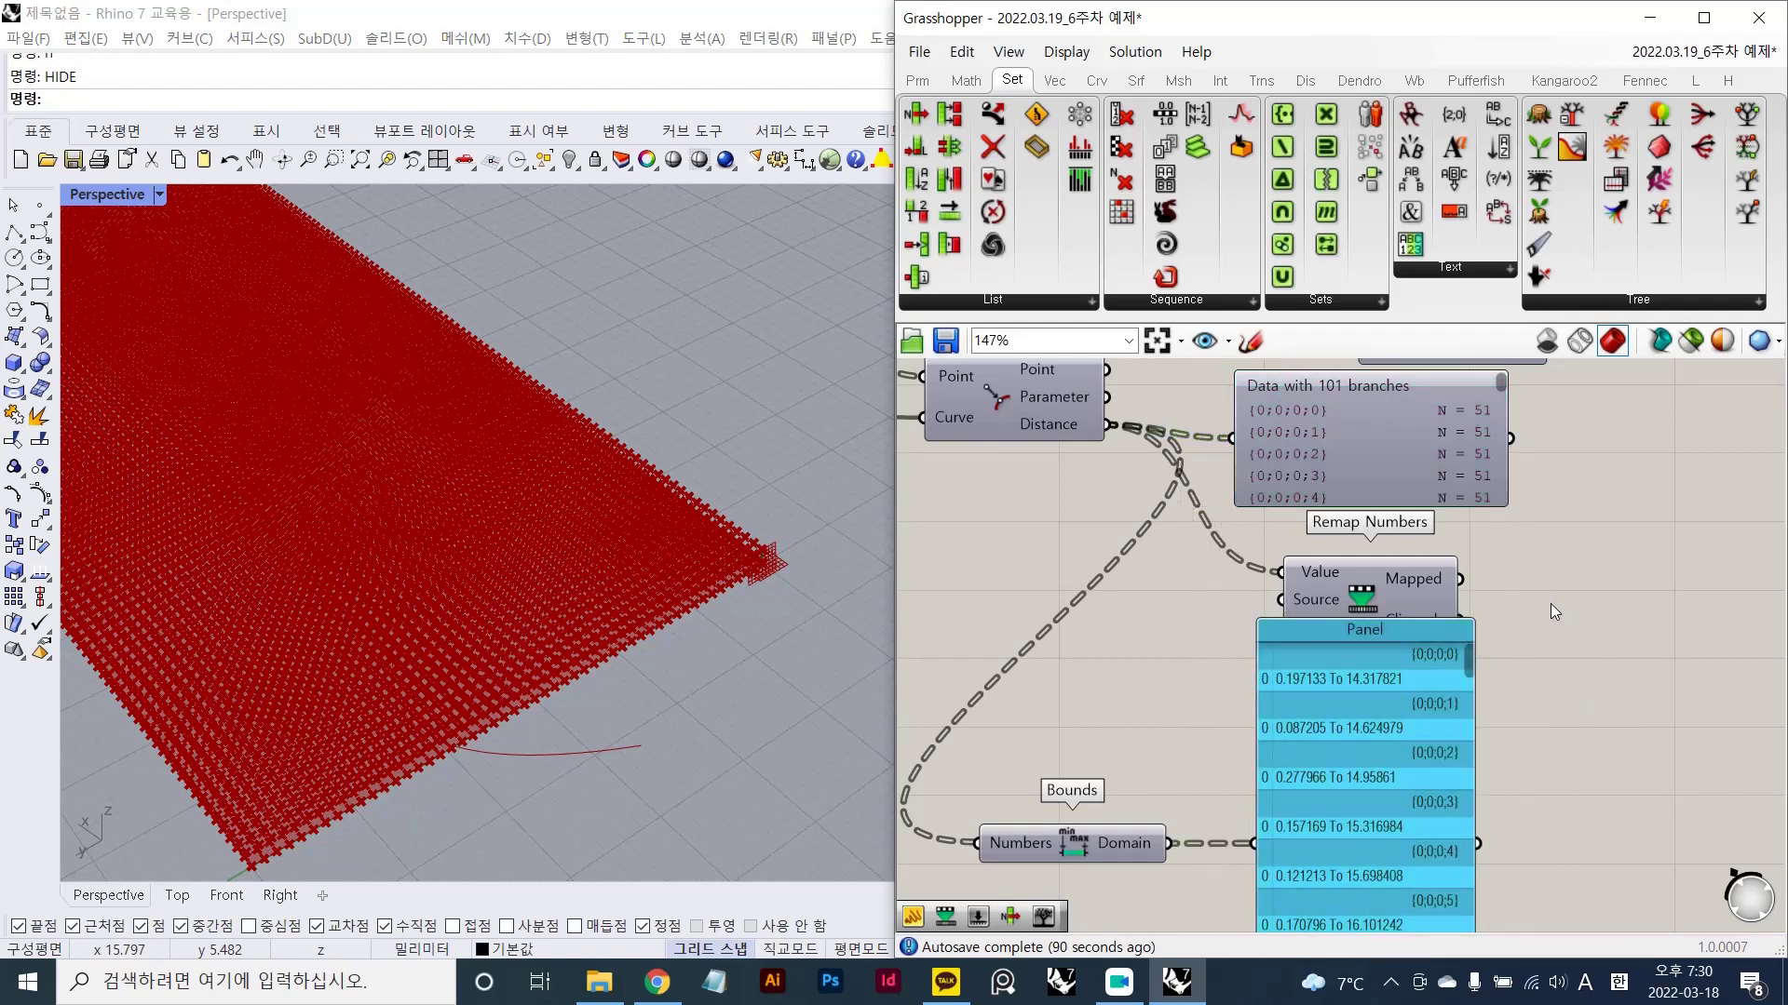
pyautogui.moveTo(1539, 576); pyautogui.dragTo(1512, 633, button='right')
pyautogui.moveTo(1277, 500); pyautogui.dragTo(1284, 473)
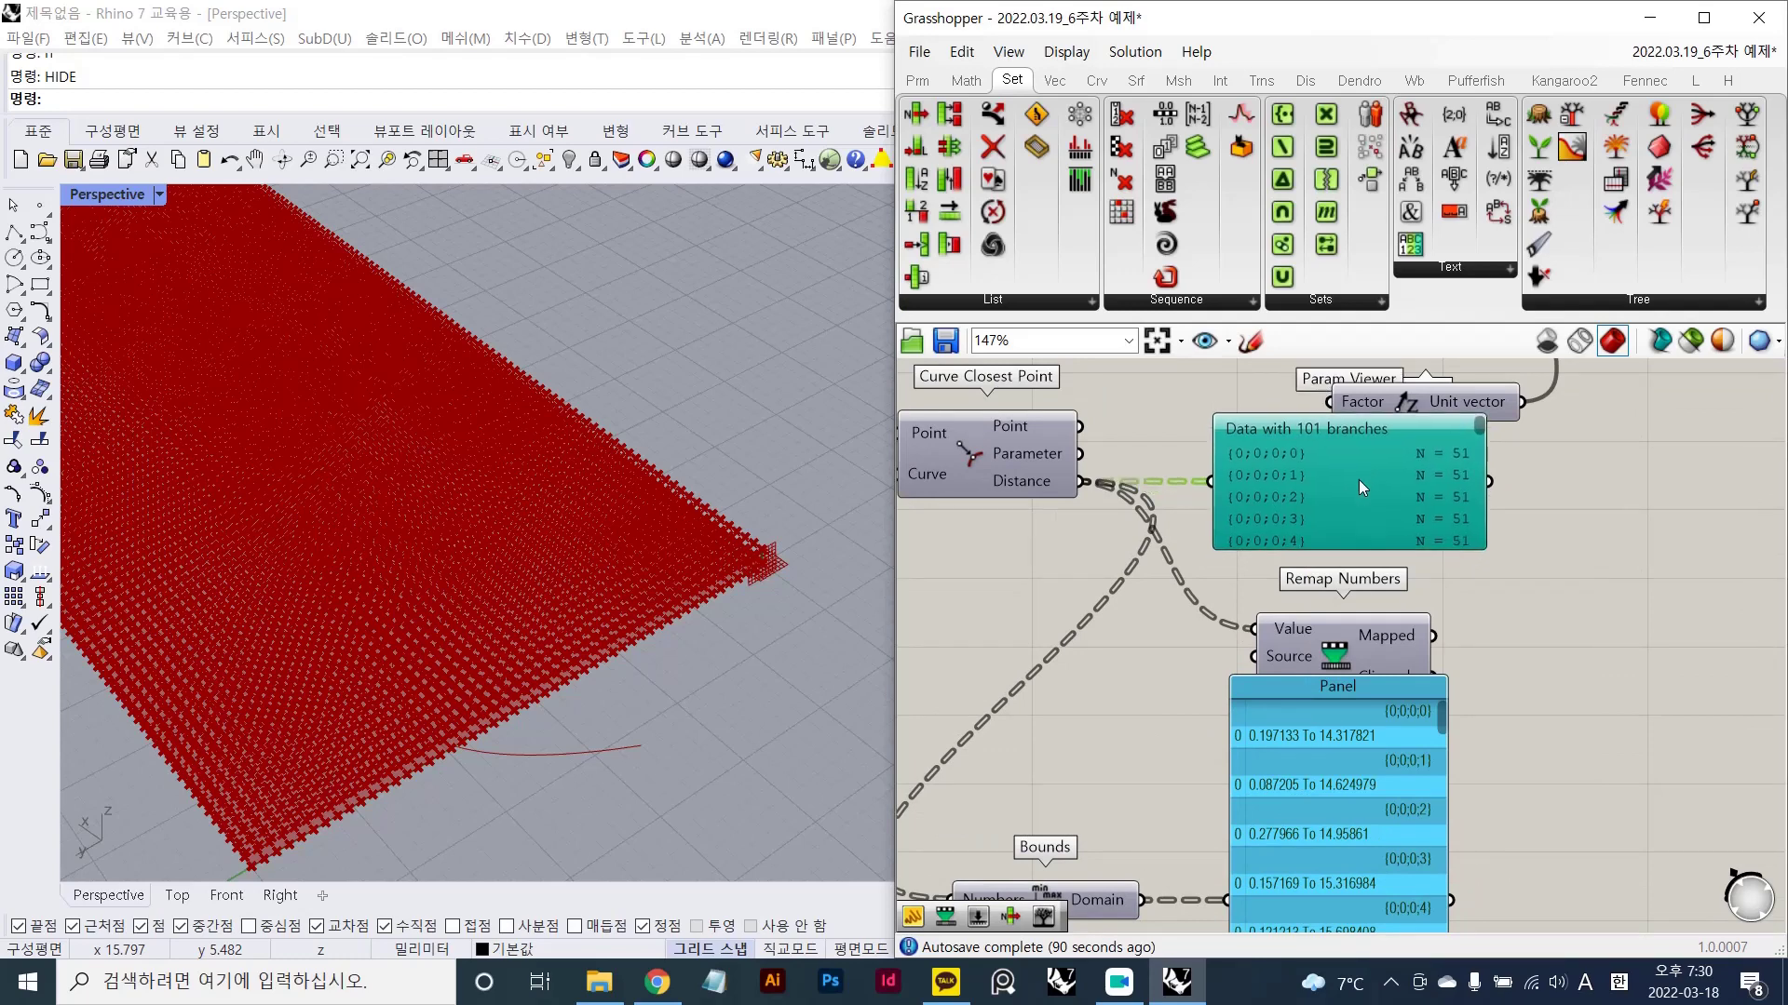
pyautogui.click(1631, 682)
pyautogui.click(1299, 466)
pyautogui.scroll(2, 1299, 465)
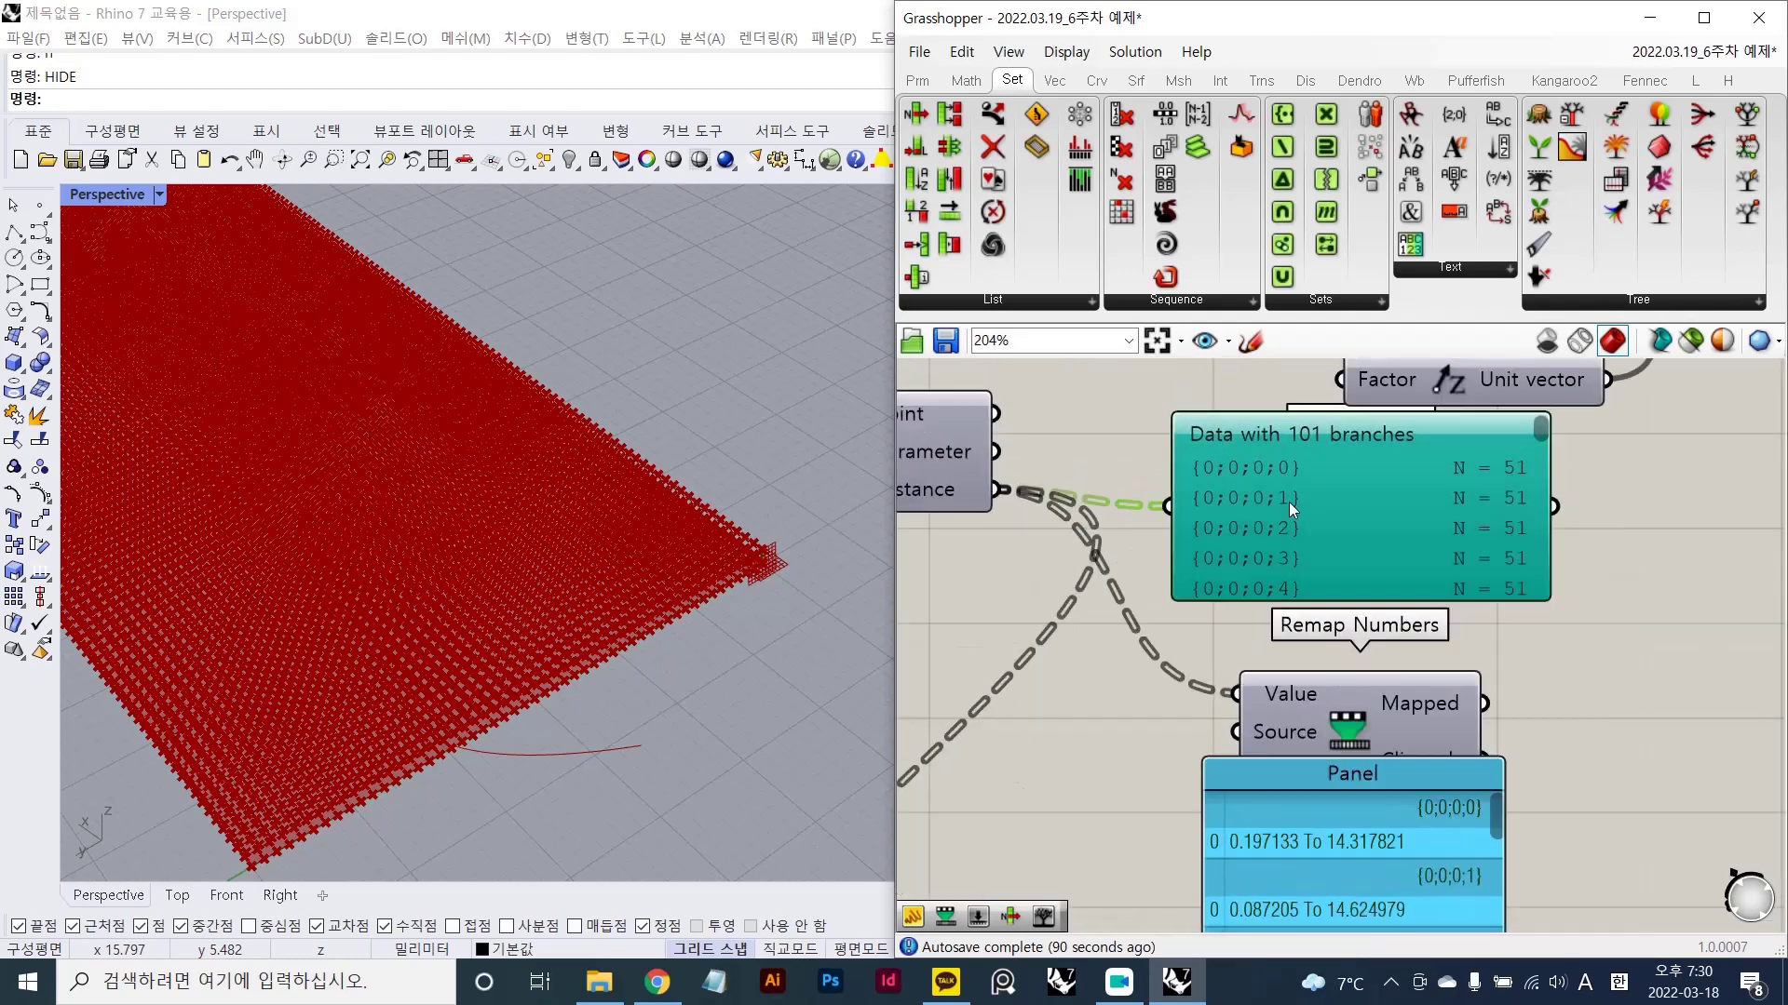
pyautogui.click(1145, 623)
pyautogui.scroll(-2, 1131, 652)
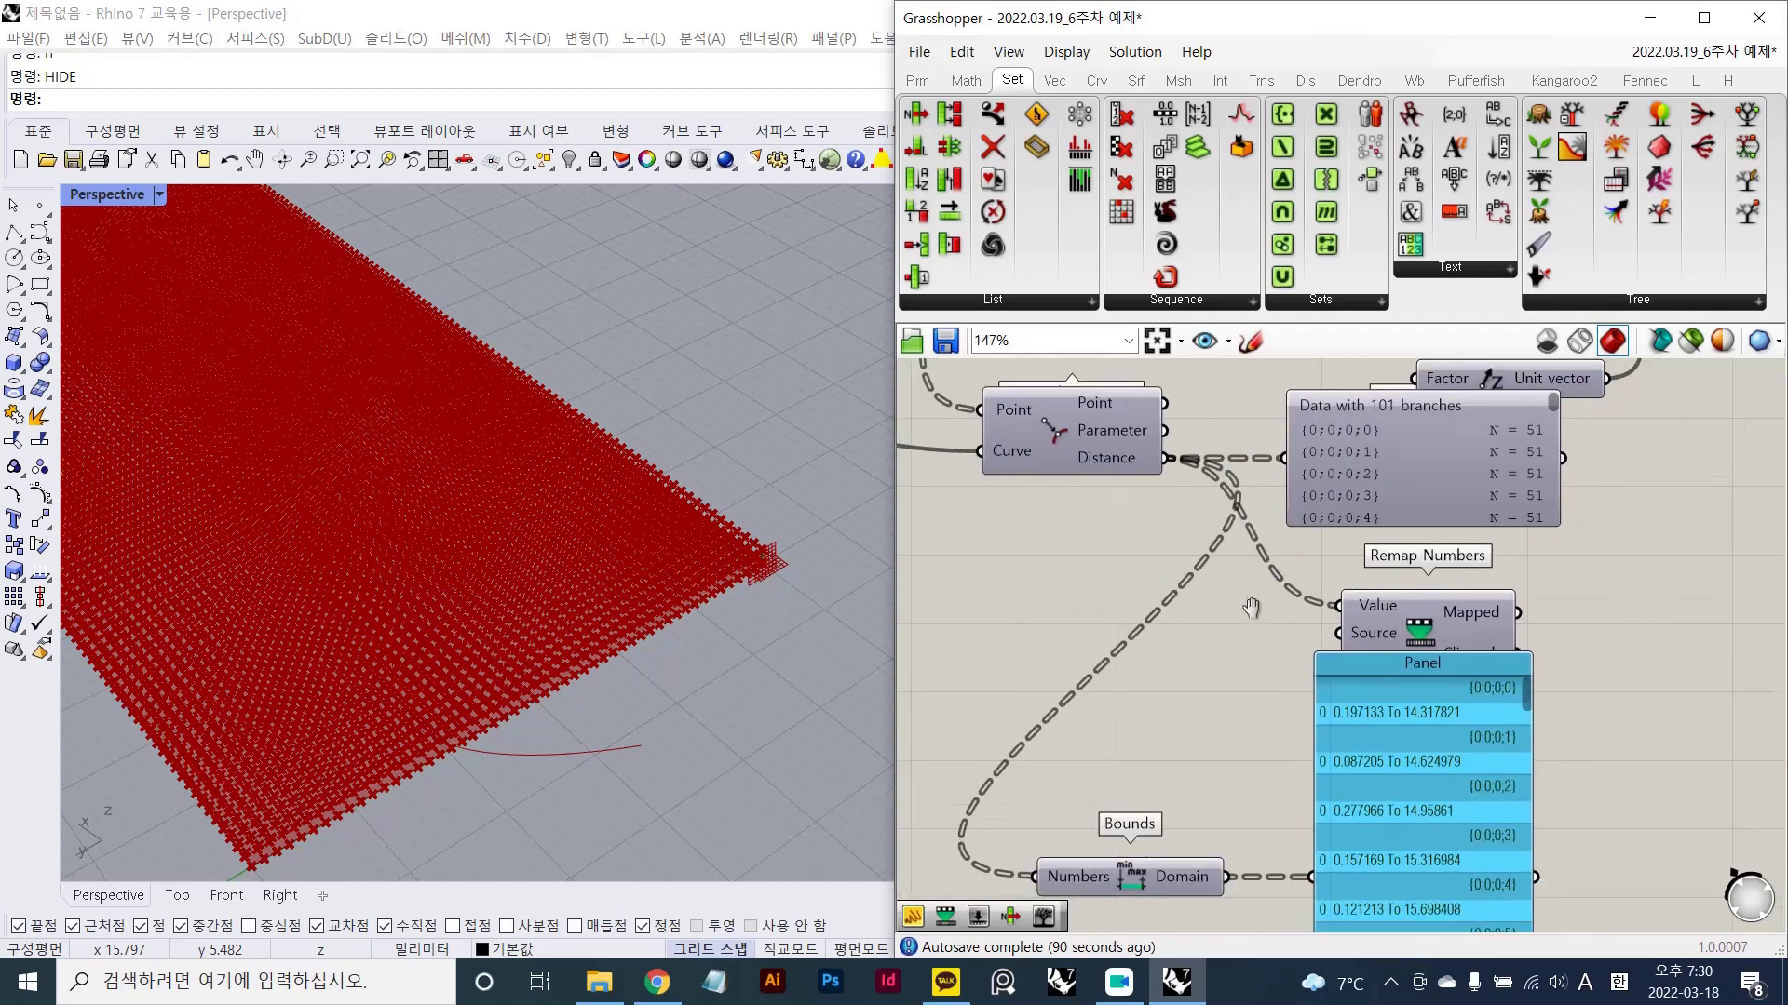
pyautogui.moveTo(1284, 765); pyautogui.dragTo(1310, 665, button='right')
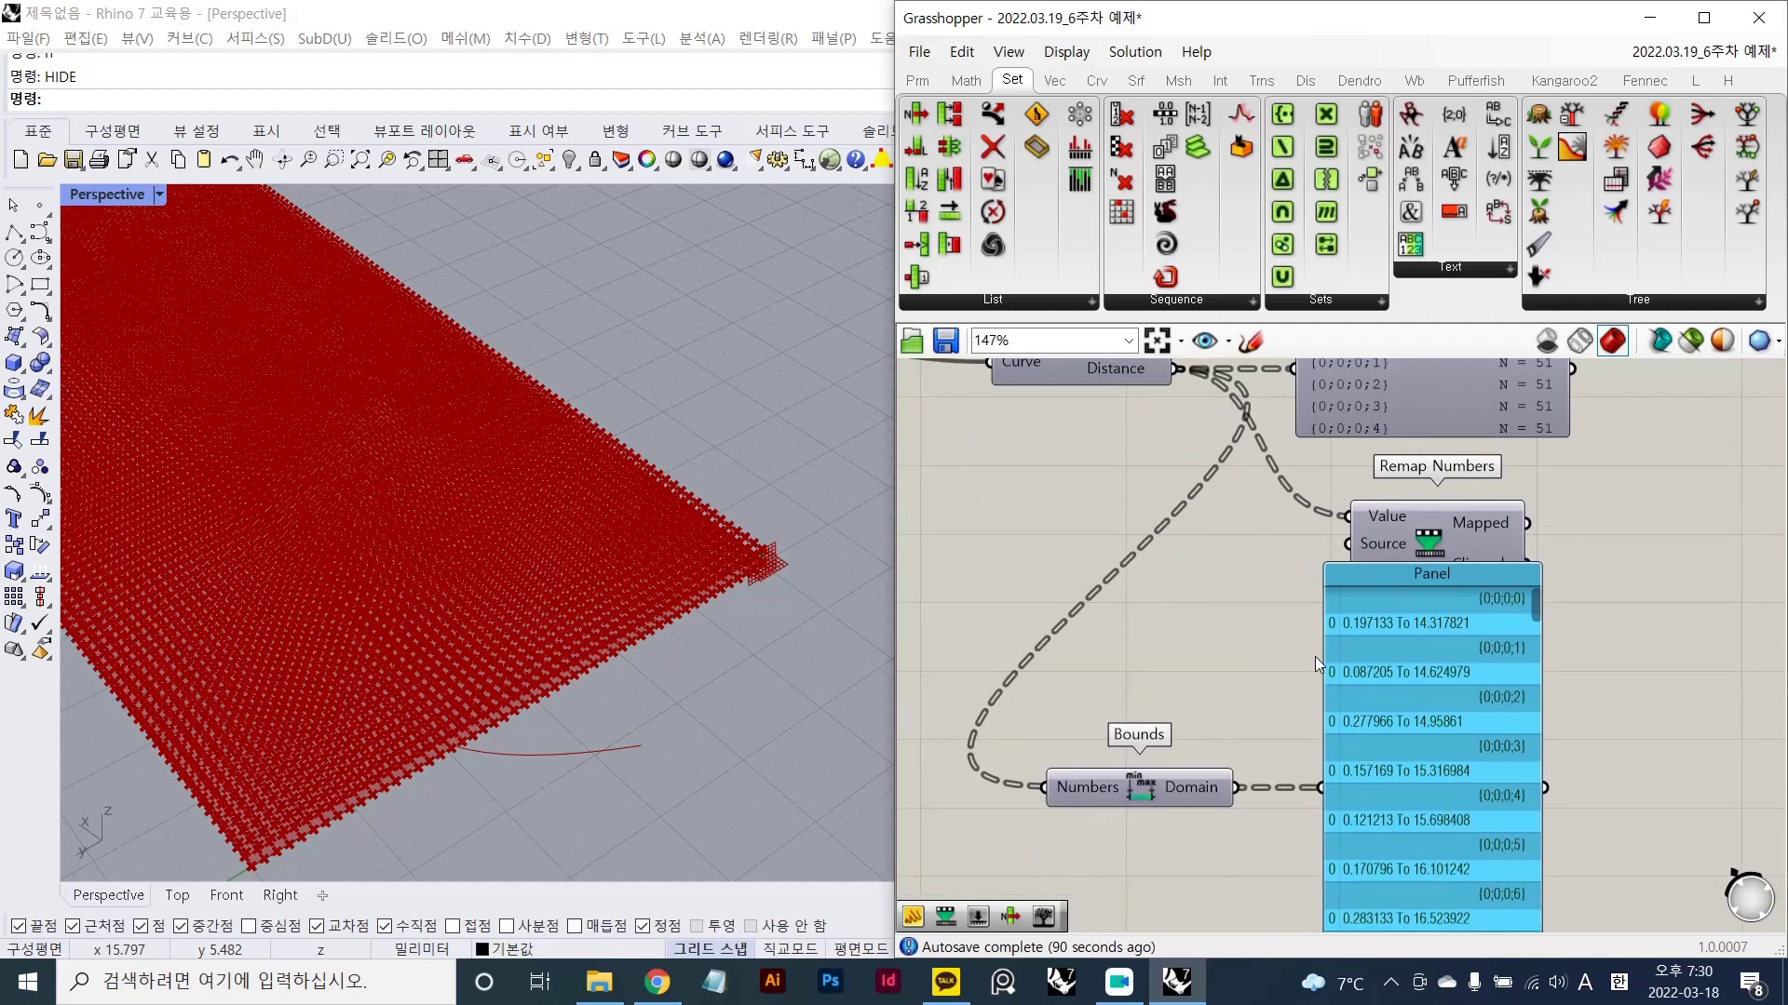
pyautogui.scroll(2, 1099, 759)
pyautogui.click(1058, 799)
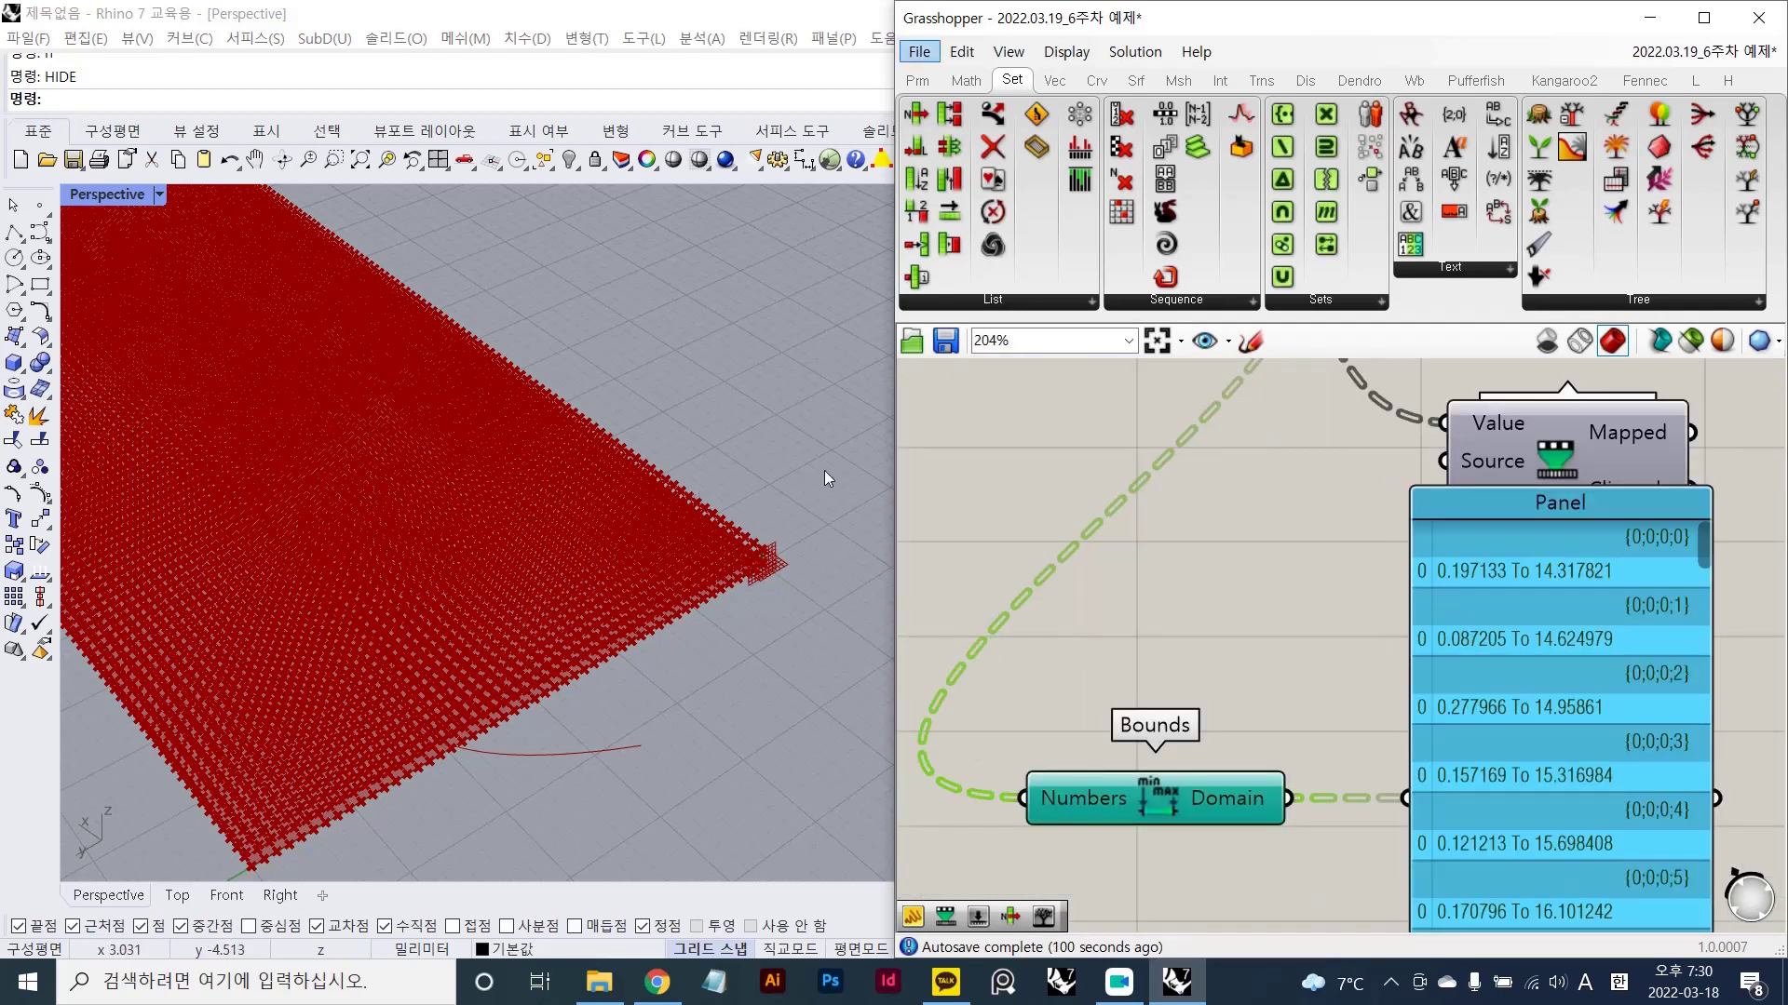
# - Capture the viewport area and draw parallel red freehand strokes across successive rows of the point grid
pyautogui.press('Print')
pyautogui.moveTo(1, 128)
pyautogui.mouseDown()
pyautogui.moveTo(637, 594)
pyautogui.moveTo(1125, 873)
pyautogui.mouseUp()
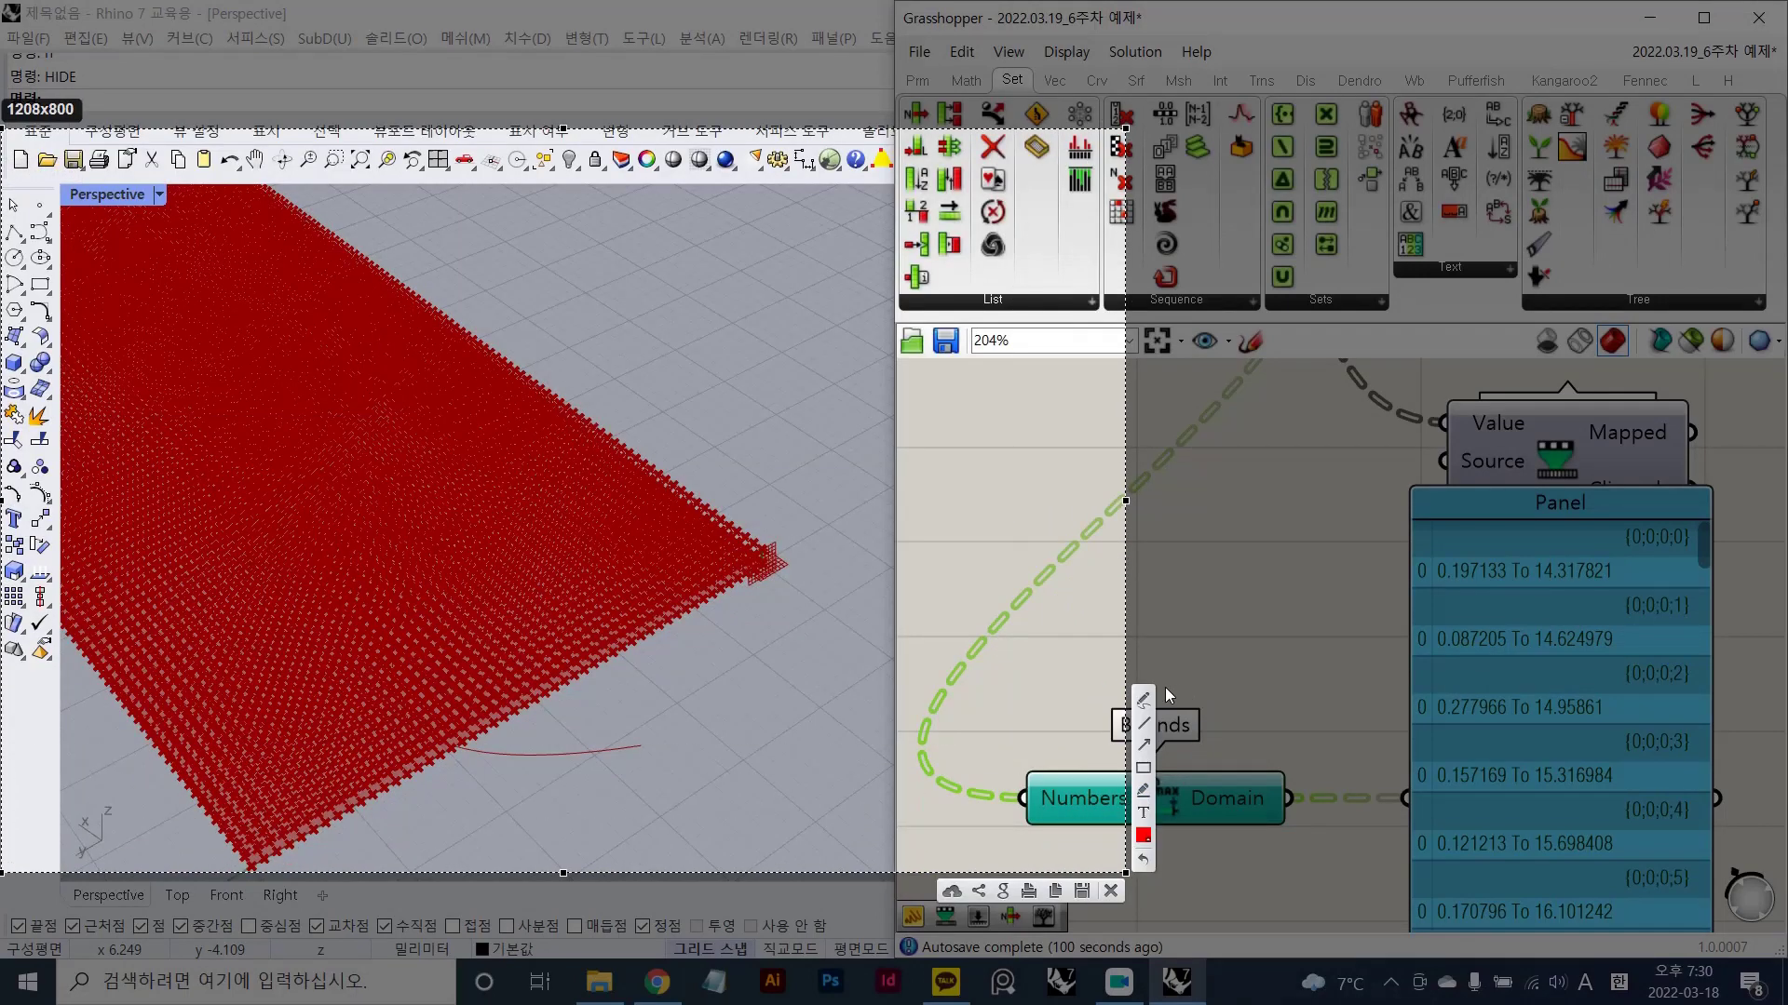
pyautogui.click(1143, 698)
pyautogui.moveTo(801, 555); pyautogui.dragTo(191, 822)
pyautogui.moveTo(679, 523); pyautogui.dragTo(171, 809)
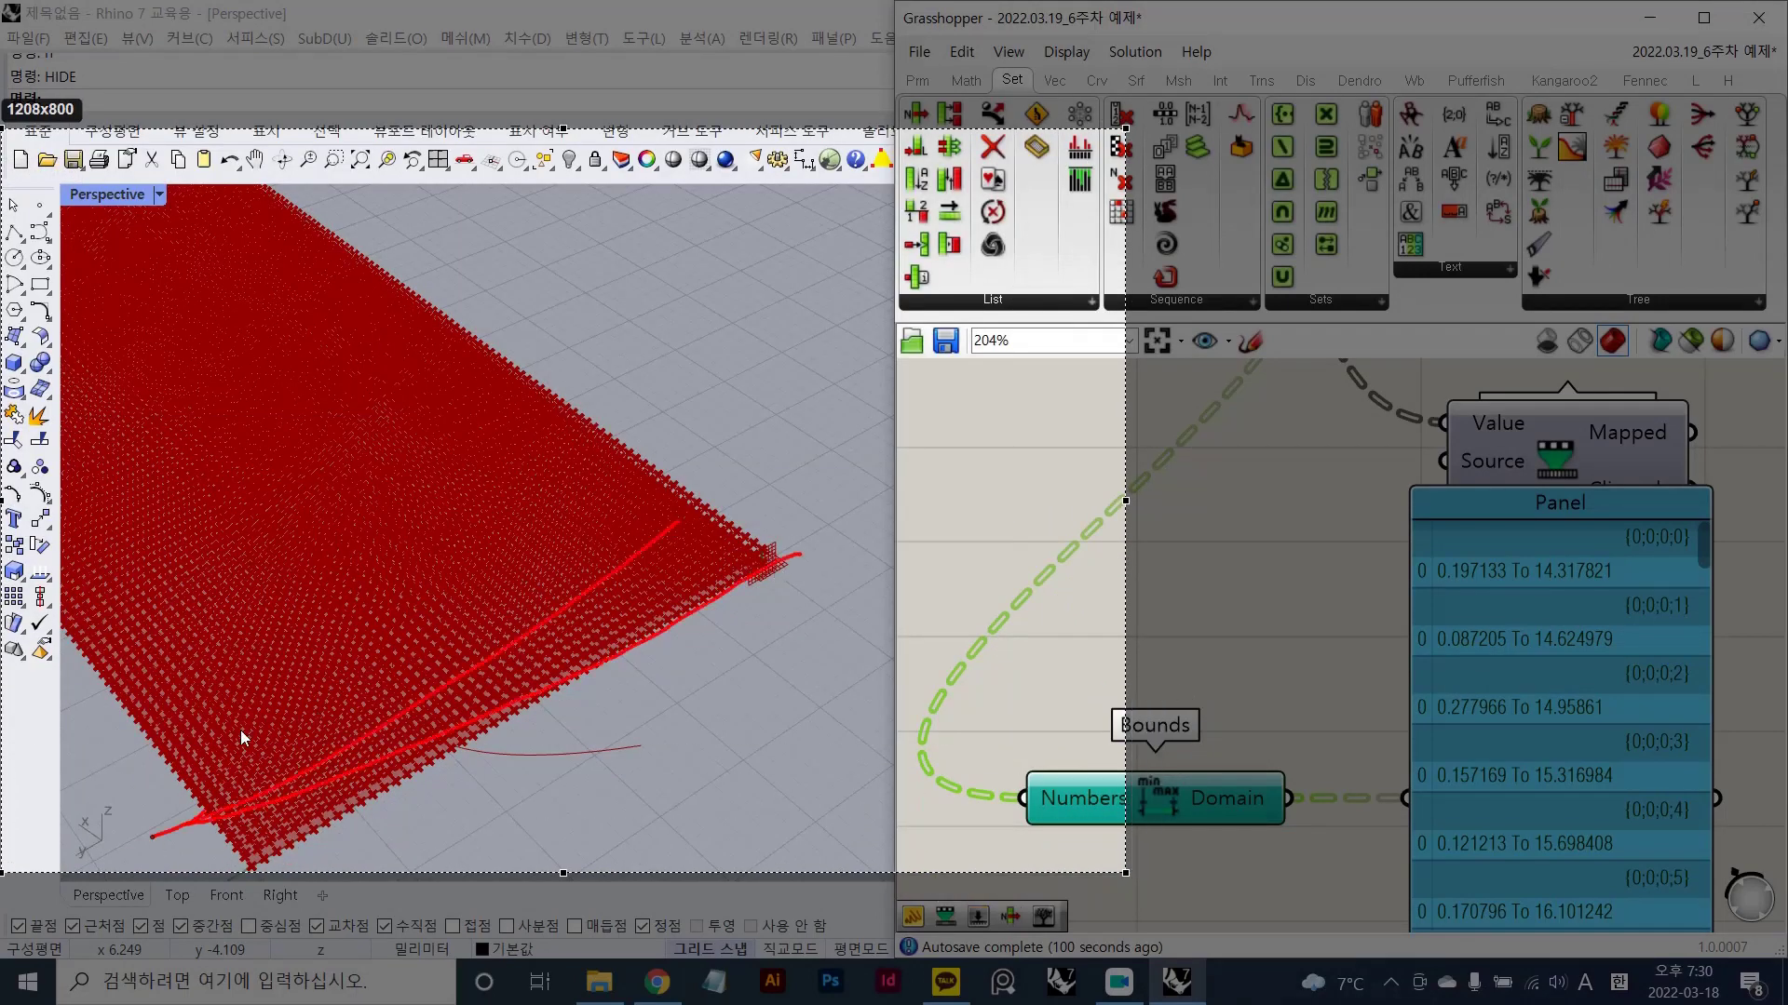
pyautogui.moveTo(601, 479)
pyautogui.mouseDown()
pyautogui.moveTo(149, 699)
pyautogui.moveTo(166, 669)
pyautogui.mouseUp()
pyautogui.moveTo(532, 441); pyautogui.dragTo(165, 610)
pyautogui.moveTo(533, 370); pyautogui.dragTo(174, 536)
pyautogui.moveTo(462, 340); pyautogui.dragTo(58, 515)
pyautogui.moveTo(352, 295); pyautogui.dragTo(9, 456)
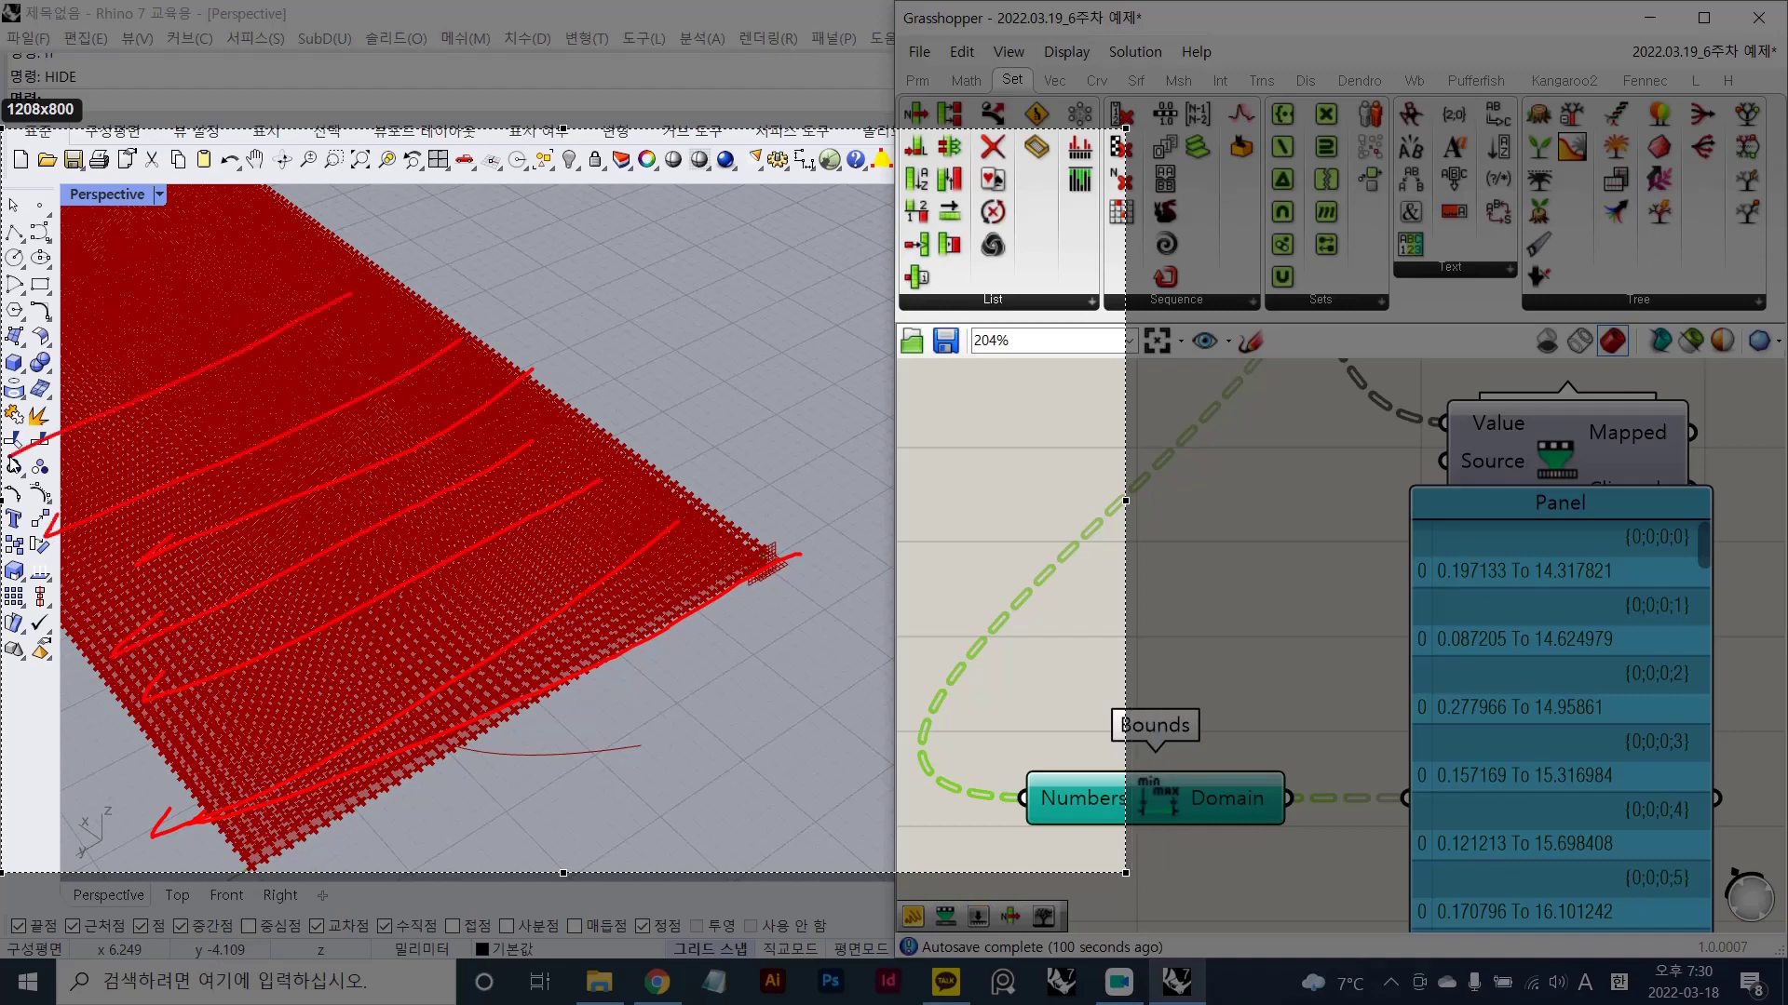
# - Loop around the whole point grid in red and add strokes over its front corner
pyautogui.moveTo(675, 668)
pyautogui.mouseDown()
pyautogui.moveTo(14, 596)
pyautogui.moveTo(684, 549)
pyautogui.moveTo(582, 715)
pyautogui.mouseUp()
pyautogui.hotkey('ctrl', 'z')
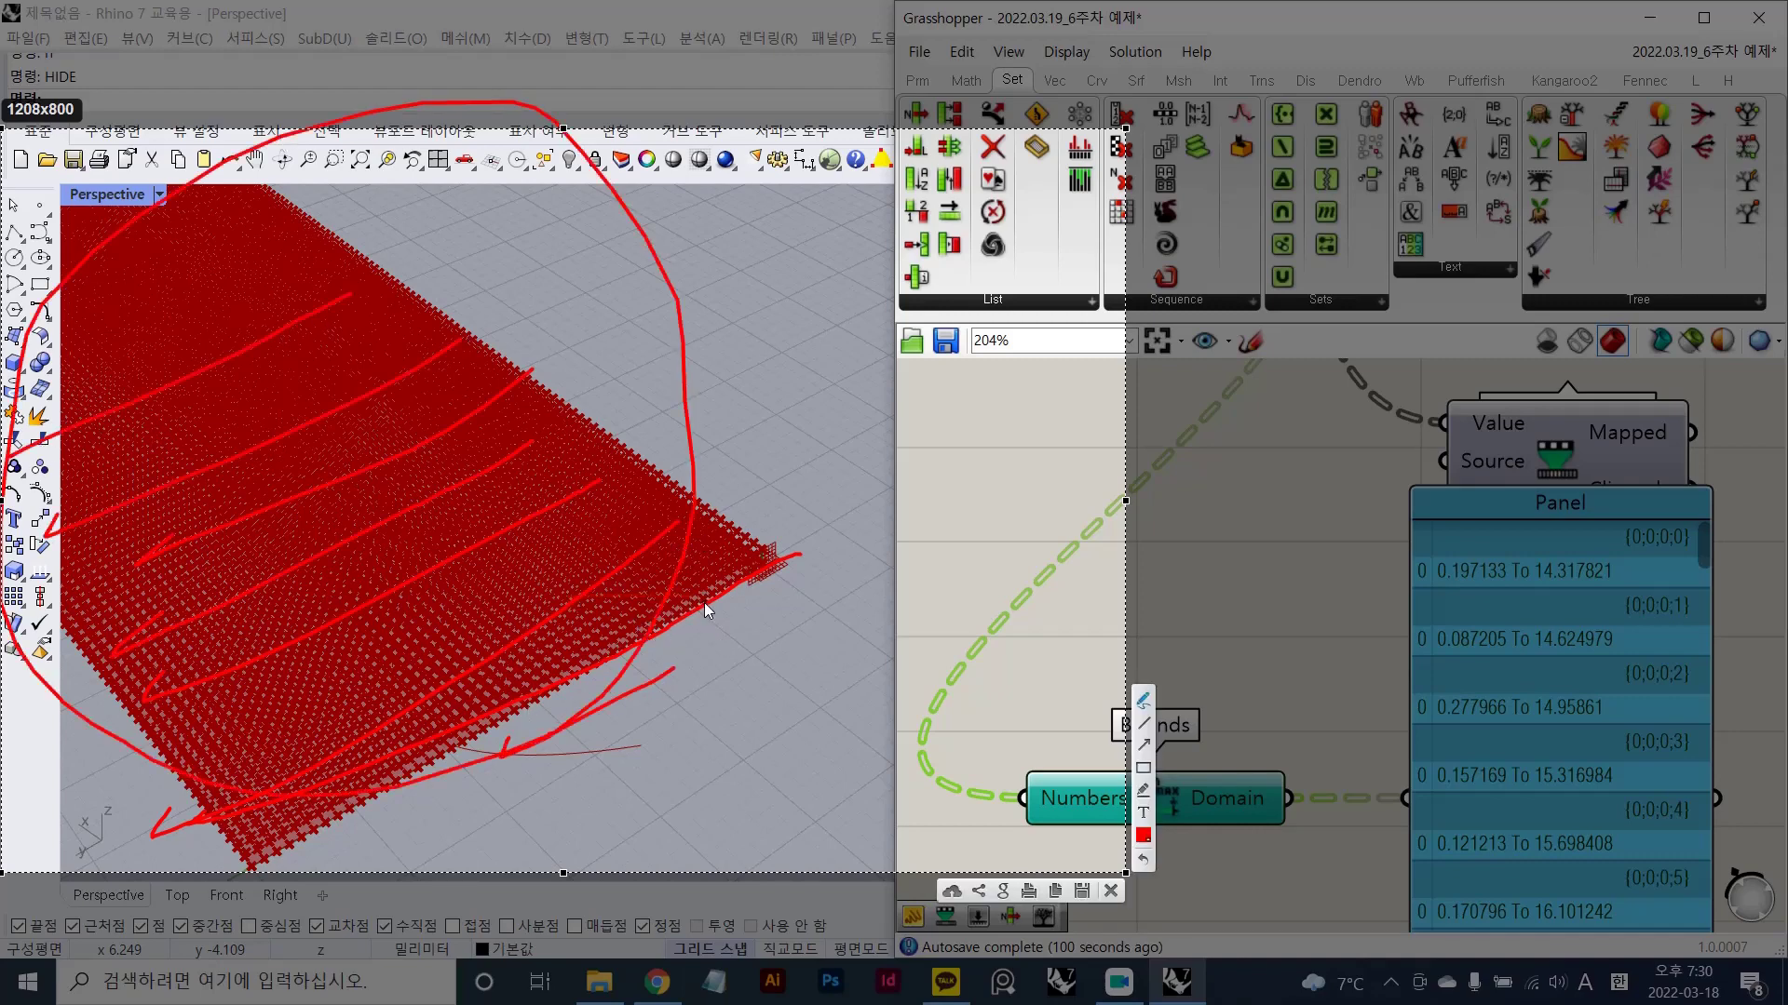
pyautogui.moveTo(694, 593)
pyautogui.mouseDown()
pyautogui.moveTo(497, 739)
pyautogui.moveTo(508, 729)
pyautogui.mouseUp()
pyautogui.moveTo(678, 591); pyautogui.dragTo(446, 720)
pyautogui.moveTo(701, 531); pyautogui.dragTo(436, 698)
pyautogui.moveTo(587, 507); pyautogui.dragTo(401, 745)
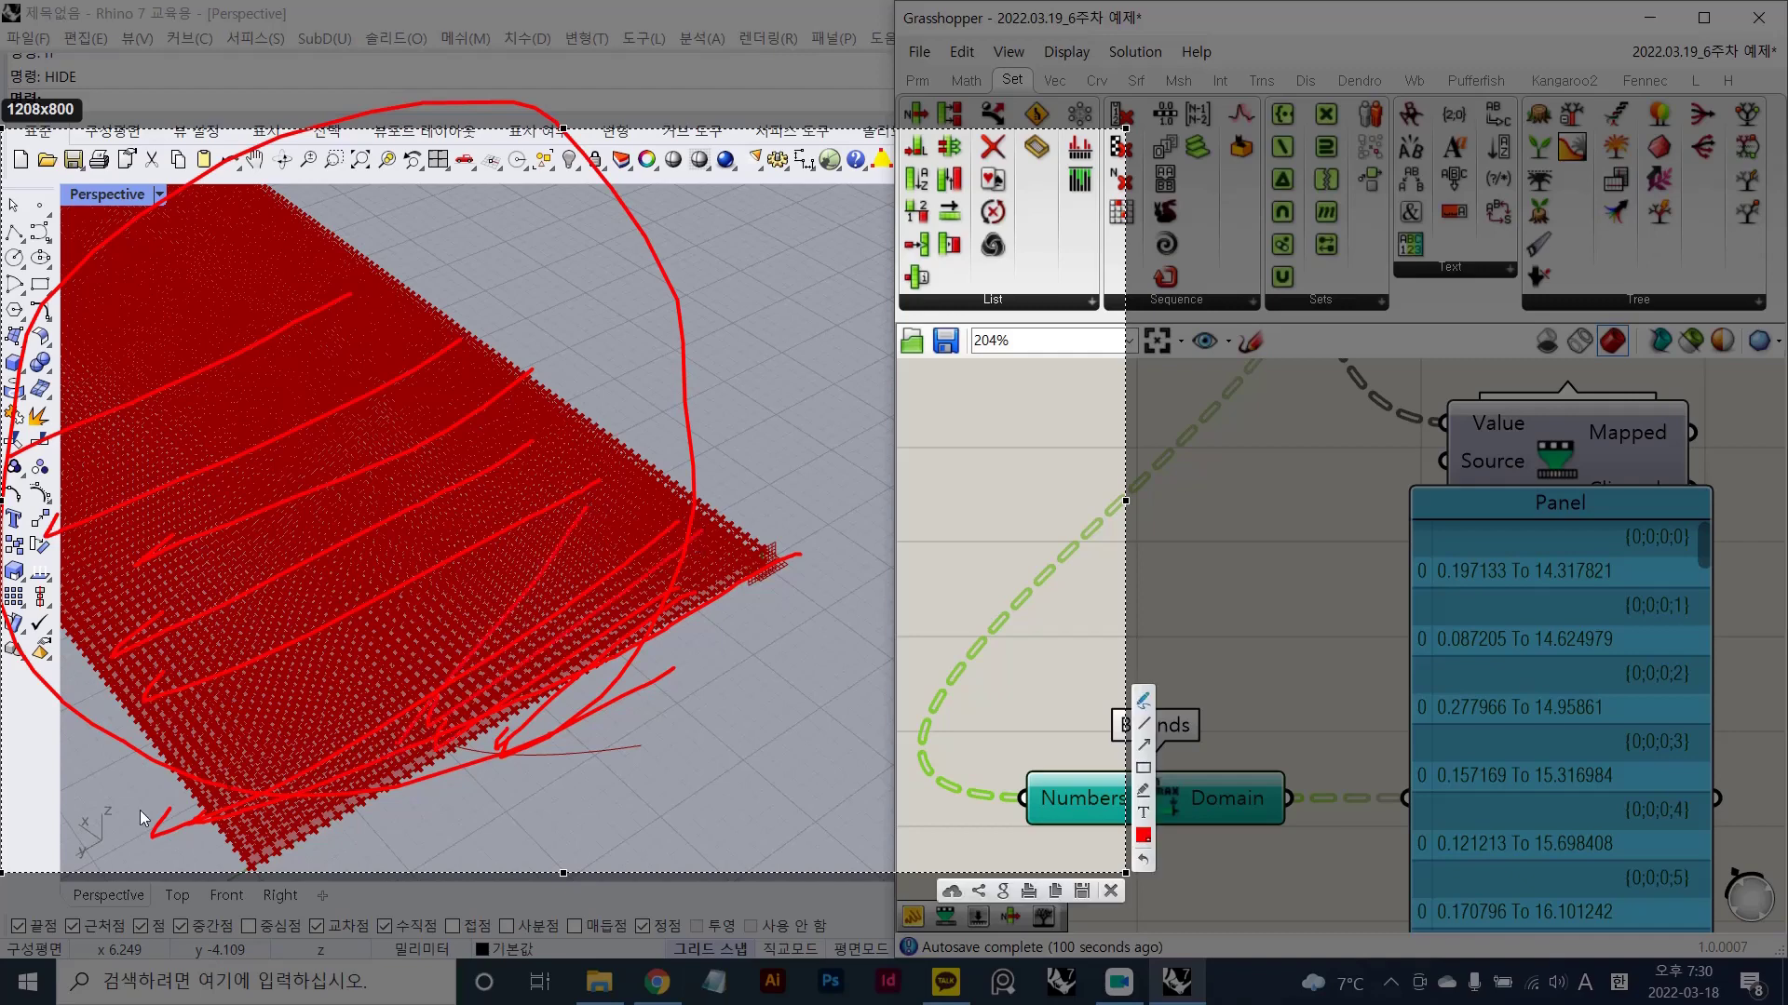
# - Draw crossing red strokes over the middle and rear rows of the grid, and close the annotated capture
pyautogui.moveTo(116, 811); pyautogui.dragTo(352, 722)
pyautogui.moveTo(203, 687); pyautogui.dragTo(447, 674)
pyautogui.moveTo(486, 391); pyautogui.dragTo(303, 640)
pyautogui.moveTo(266, 533); pyautogui.dragTo(402, 622)
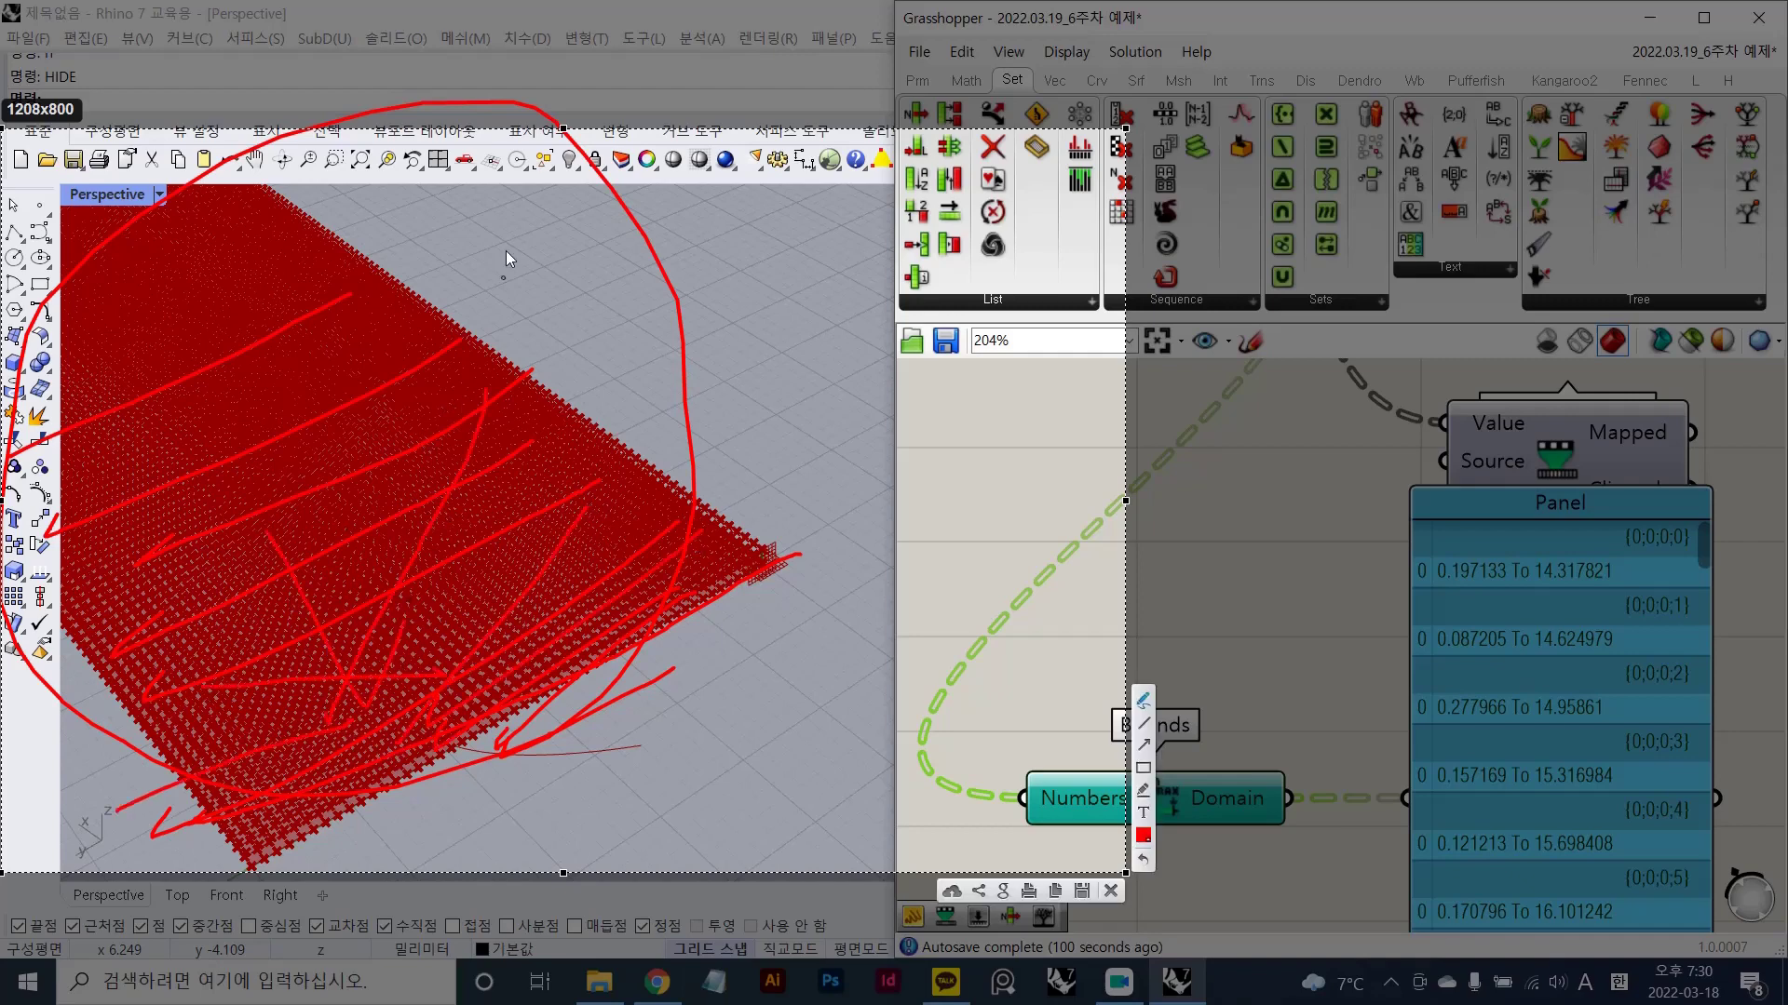
pyautogui.moveTo(504, 249); pyautogui.dragTo(268, 588)
pyautogui.moveTo(110, 588); pyautogui.dragTo(293, 575)
pyautogui.moveTo(119, 453); pyautogui.dragTo(250, 517)
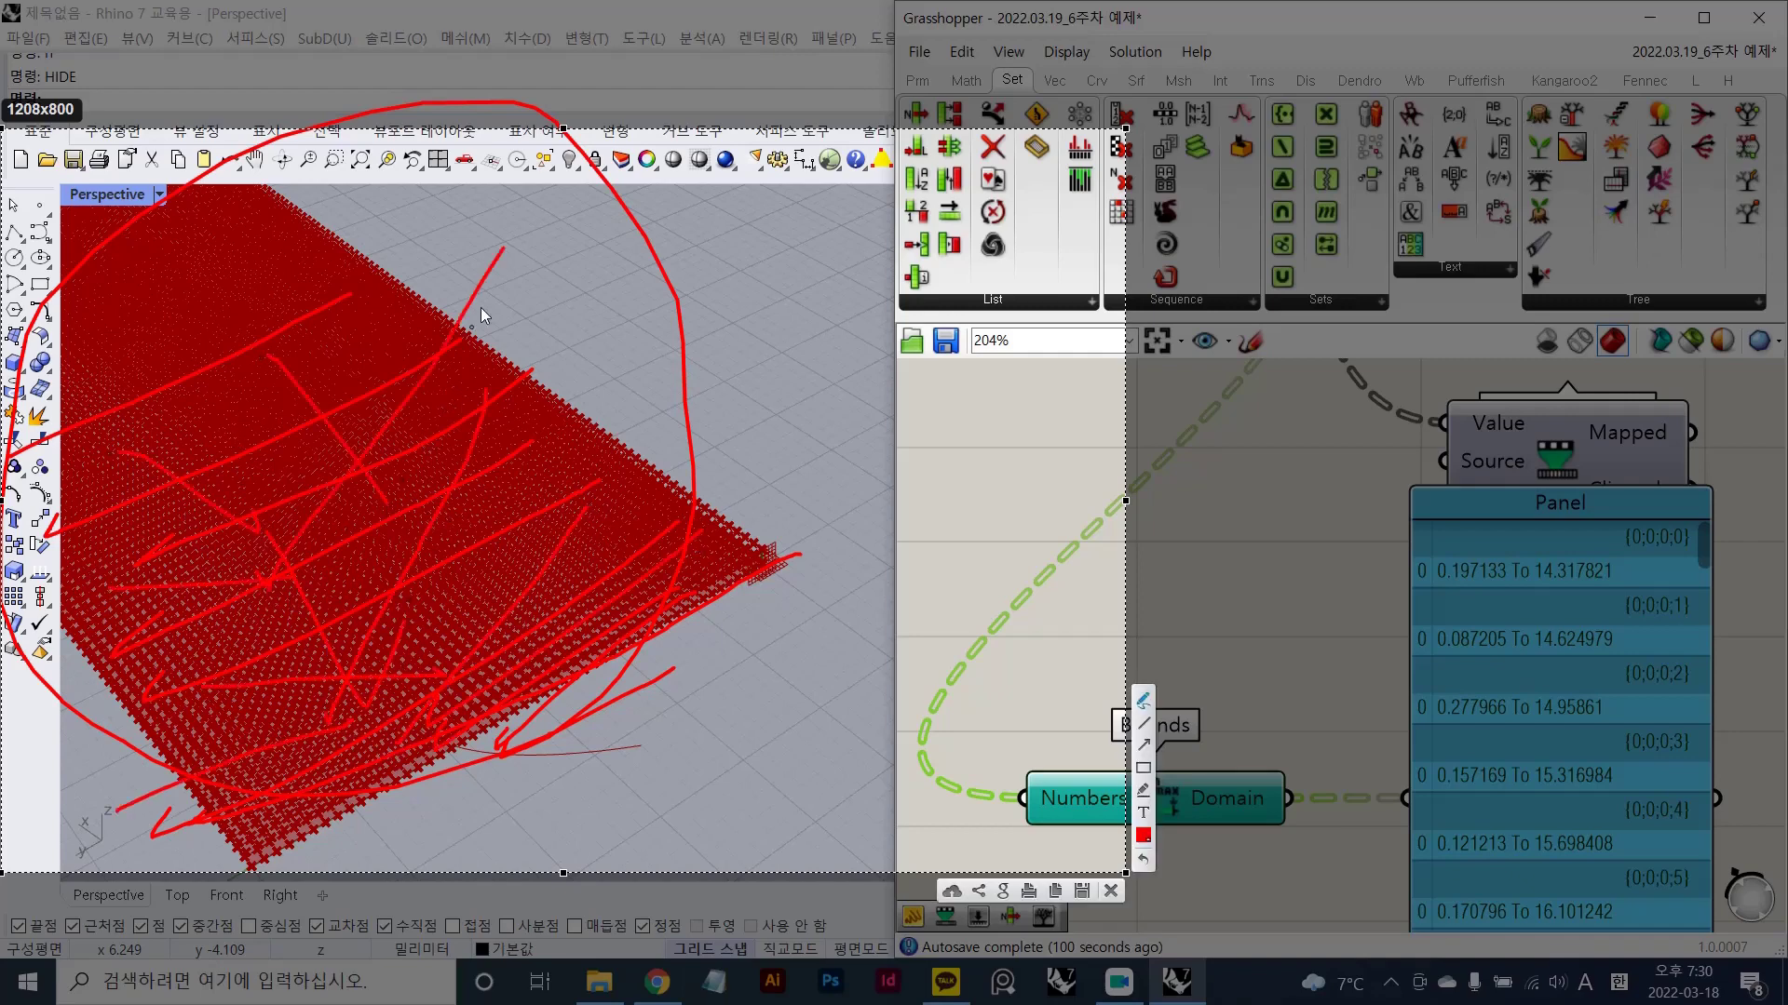
pyautogui.press('Escape')
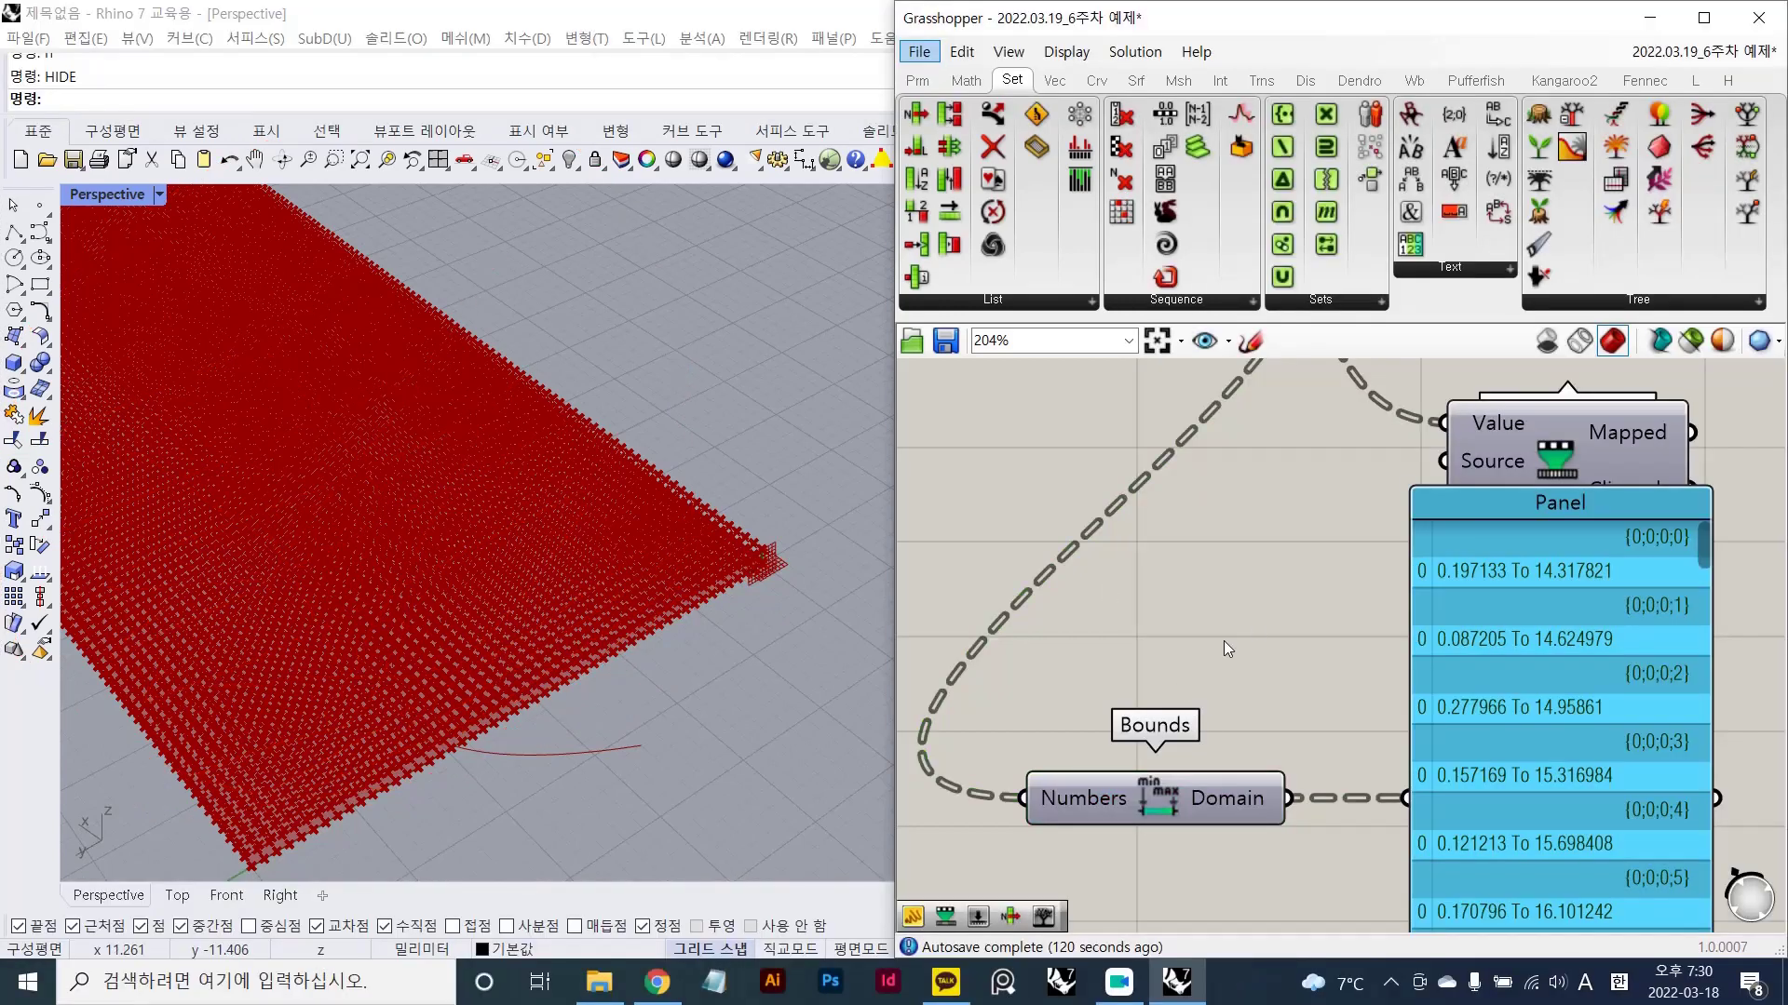
# - Examine the Bounds Numbers input, the Distance output of Curve Closest Point with its Param Viewer branches, and the Move component
pyautogui.scroll(-2, 1313, 588)
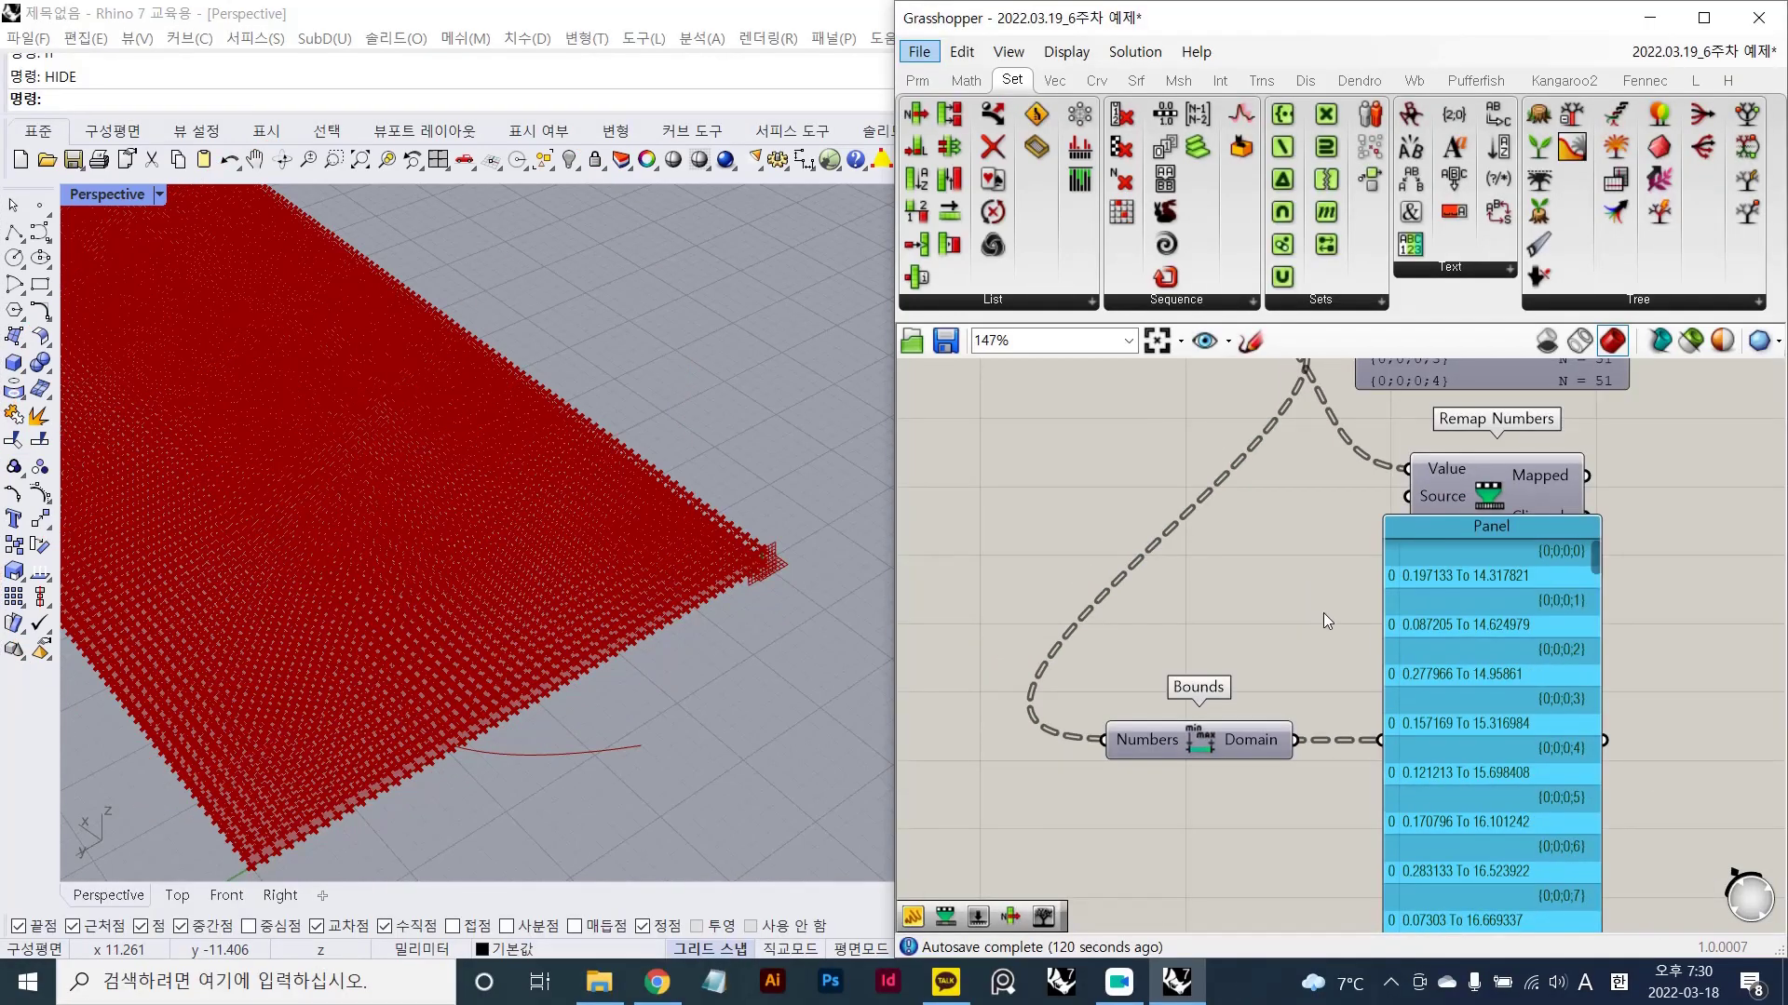
pyautogui.scroll(5, 1122, 744)
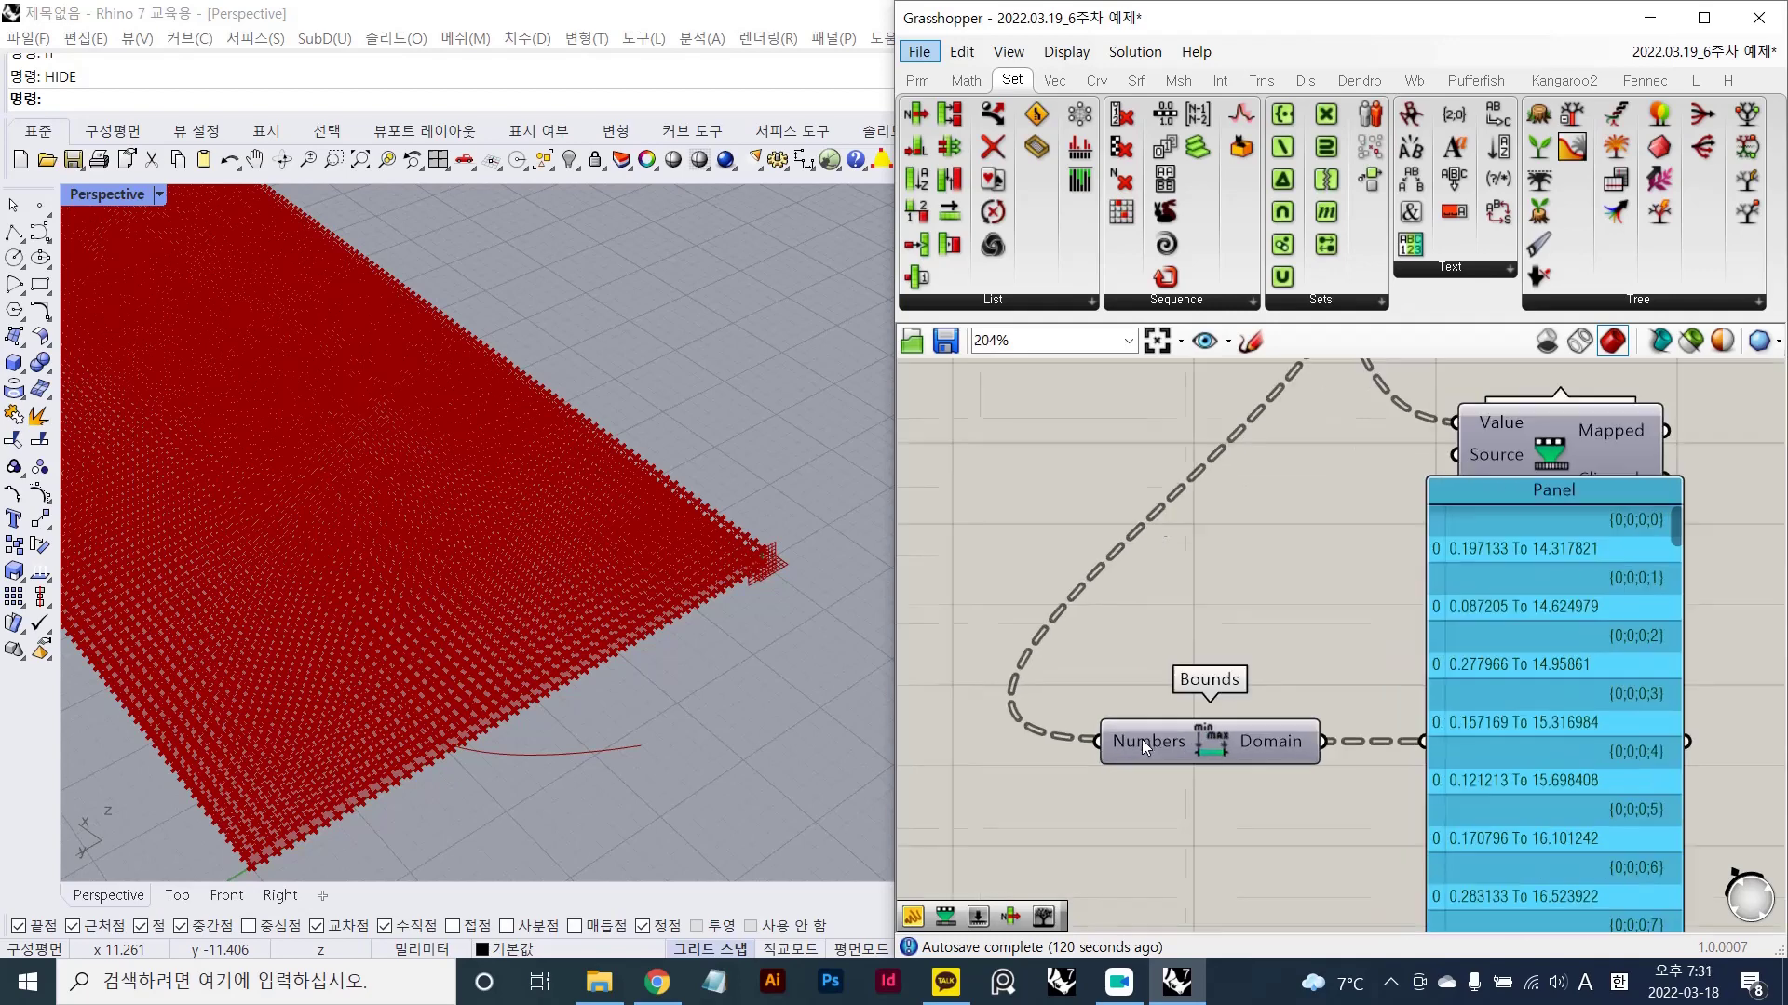
pyautogui.click(1233, 634)
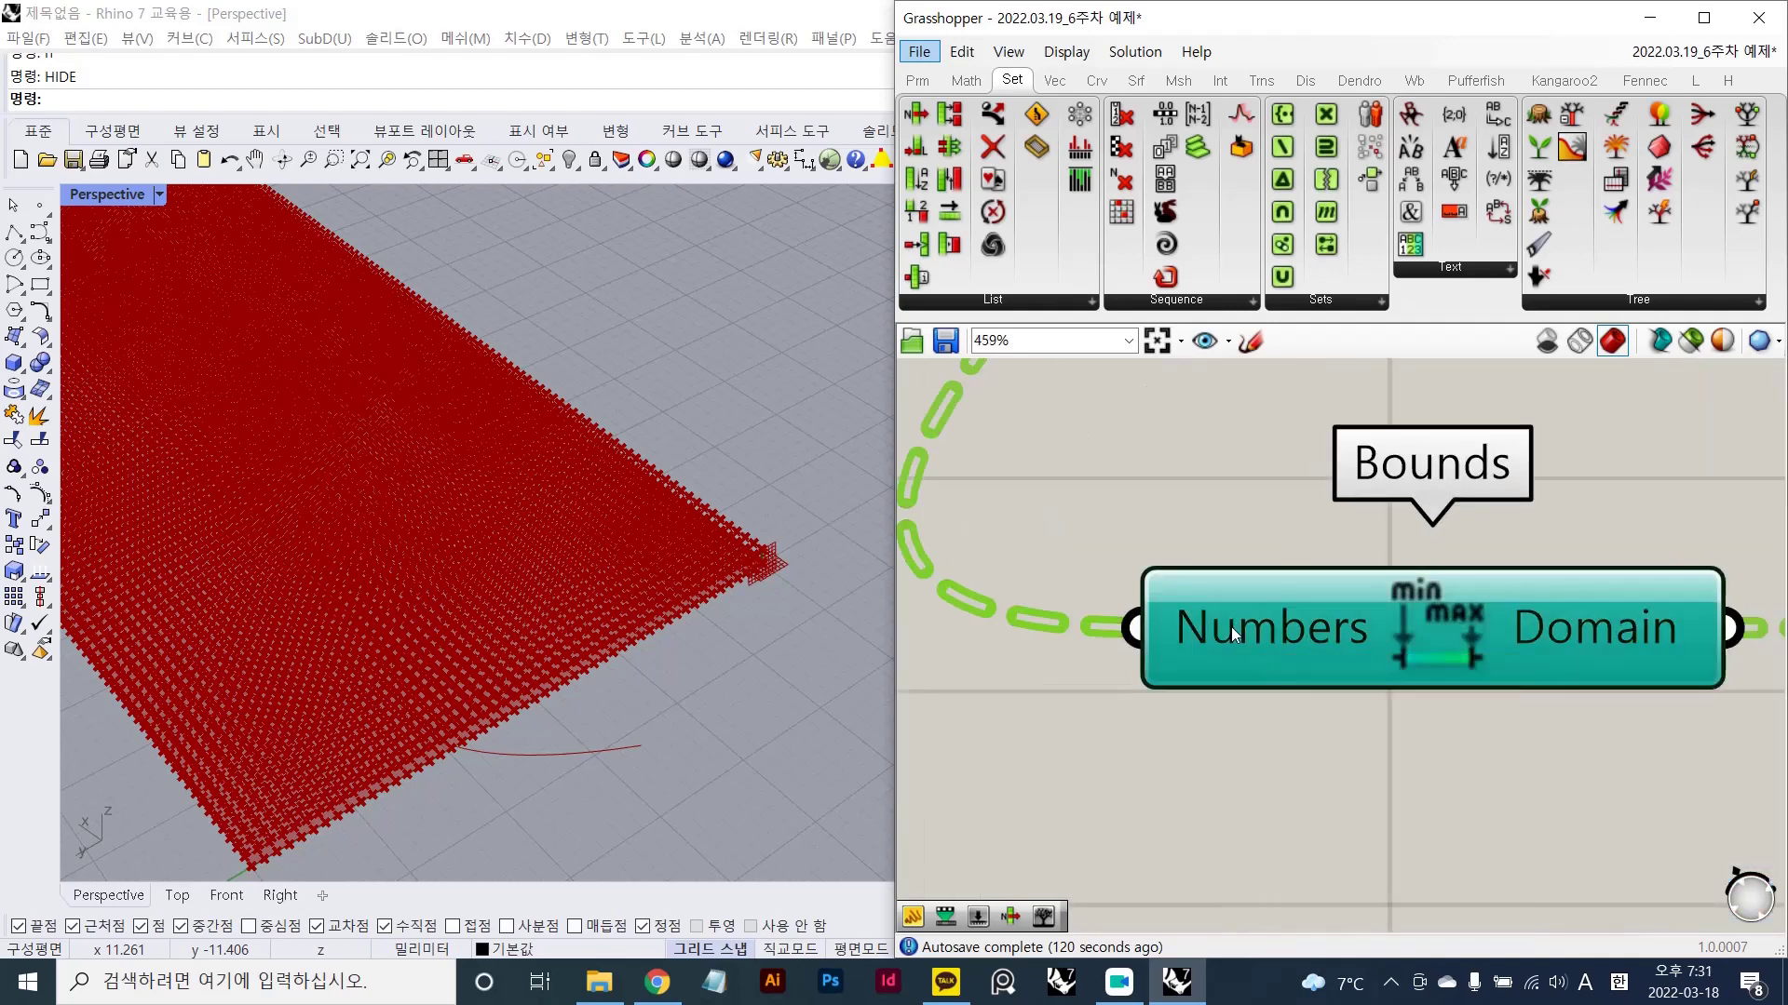
pyautogui.scroll(-5, 1208, 623)
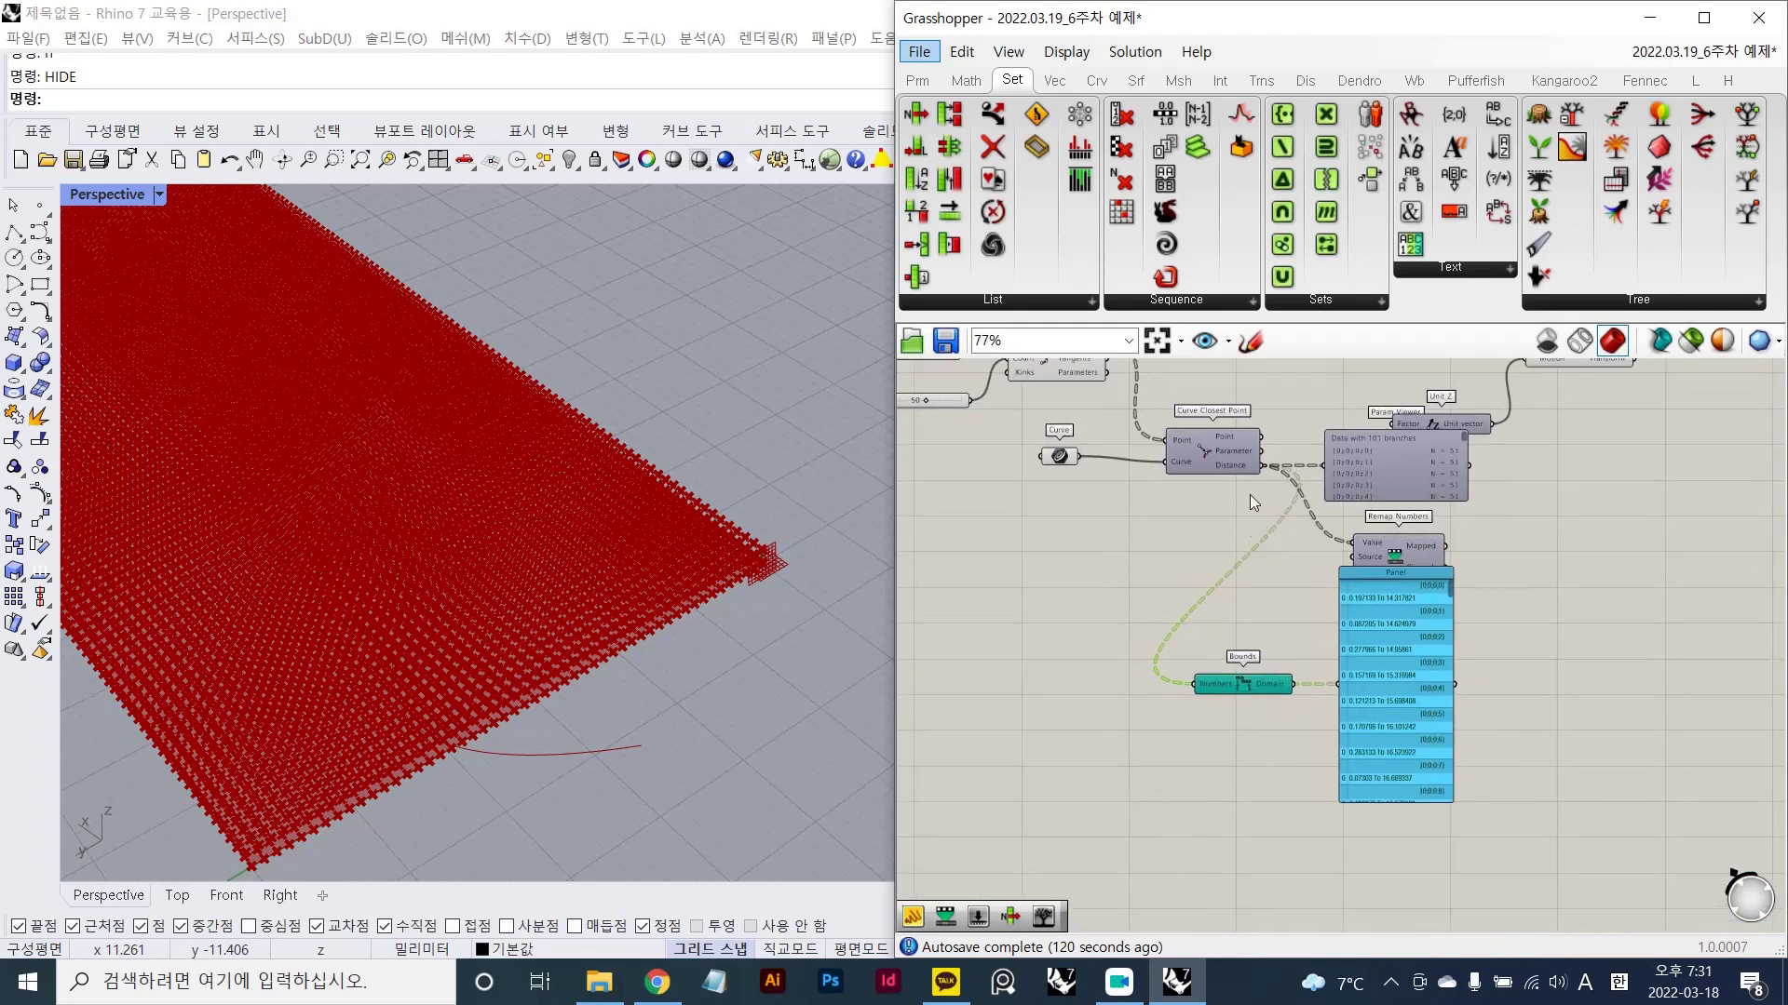
pyautogui.scroll(4, 1247, 470)
pyautogui.scroll(-2, 1270, 449)
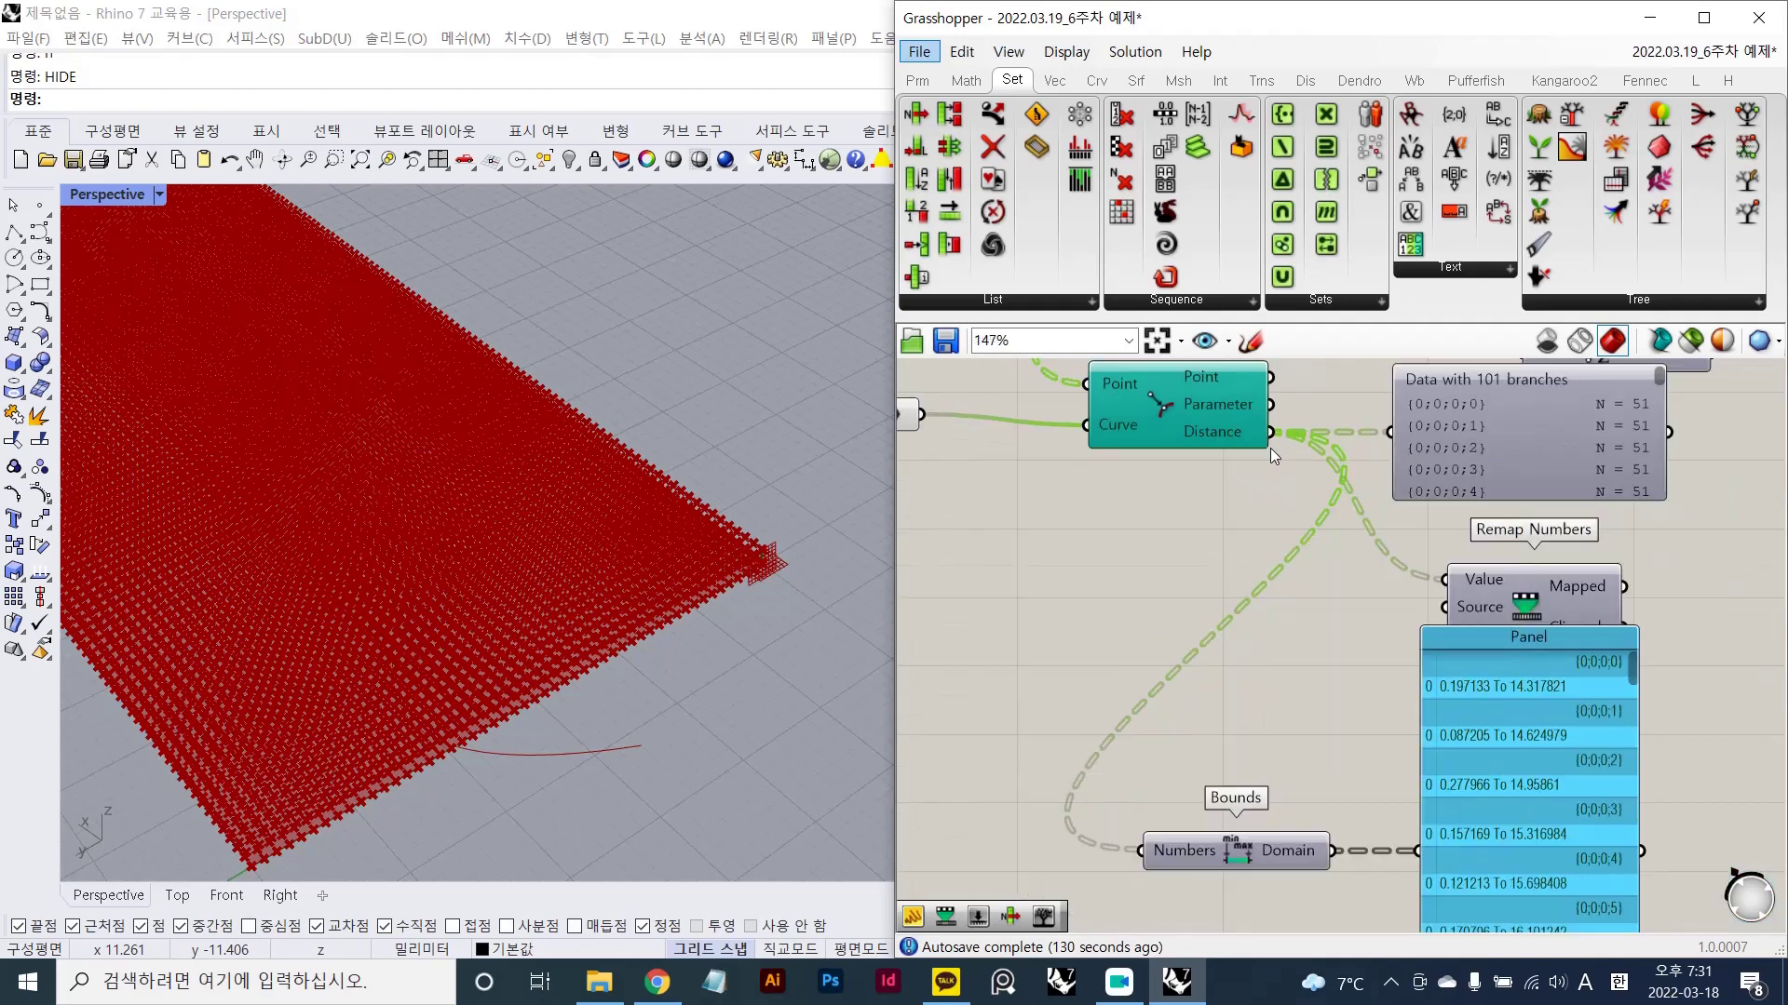
pyautogui.moveTo(1275, 428); pyautogui.dragTo(1222, 531, button='right')
pyautogui.scroll(3, 1232, 510)
pyautogui.moveTo(1510, 506); pyautogui.dragTo(1465, 521)
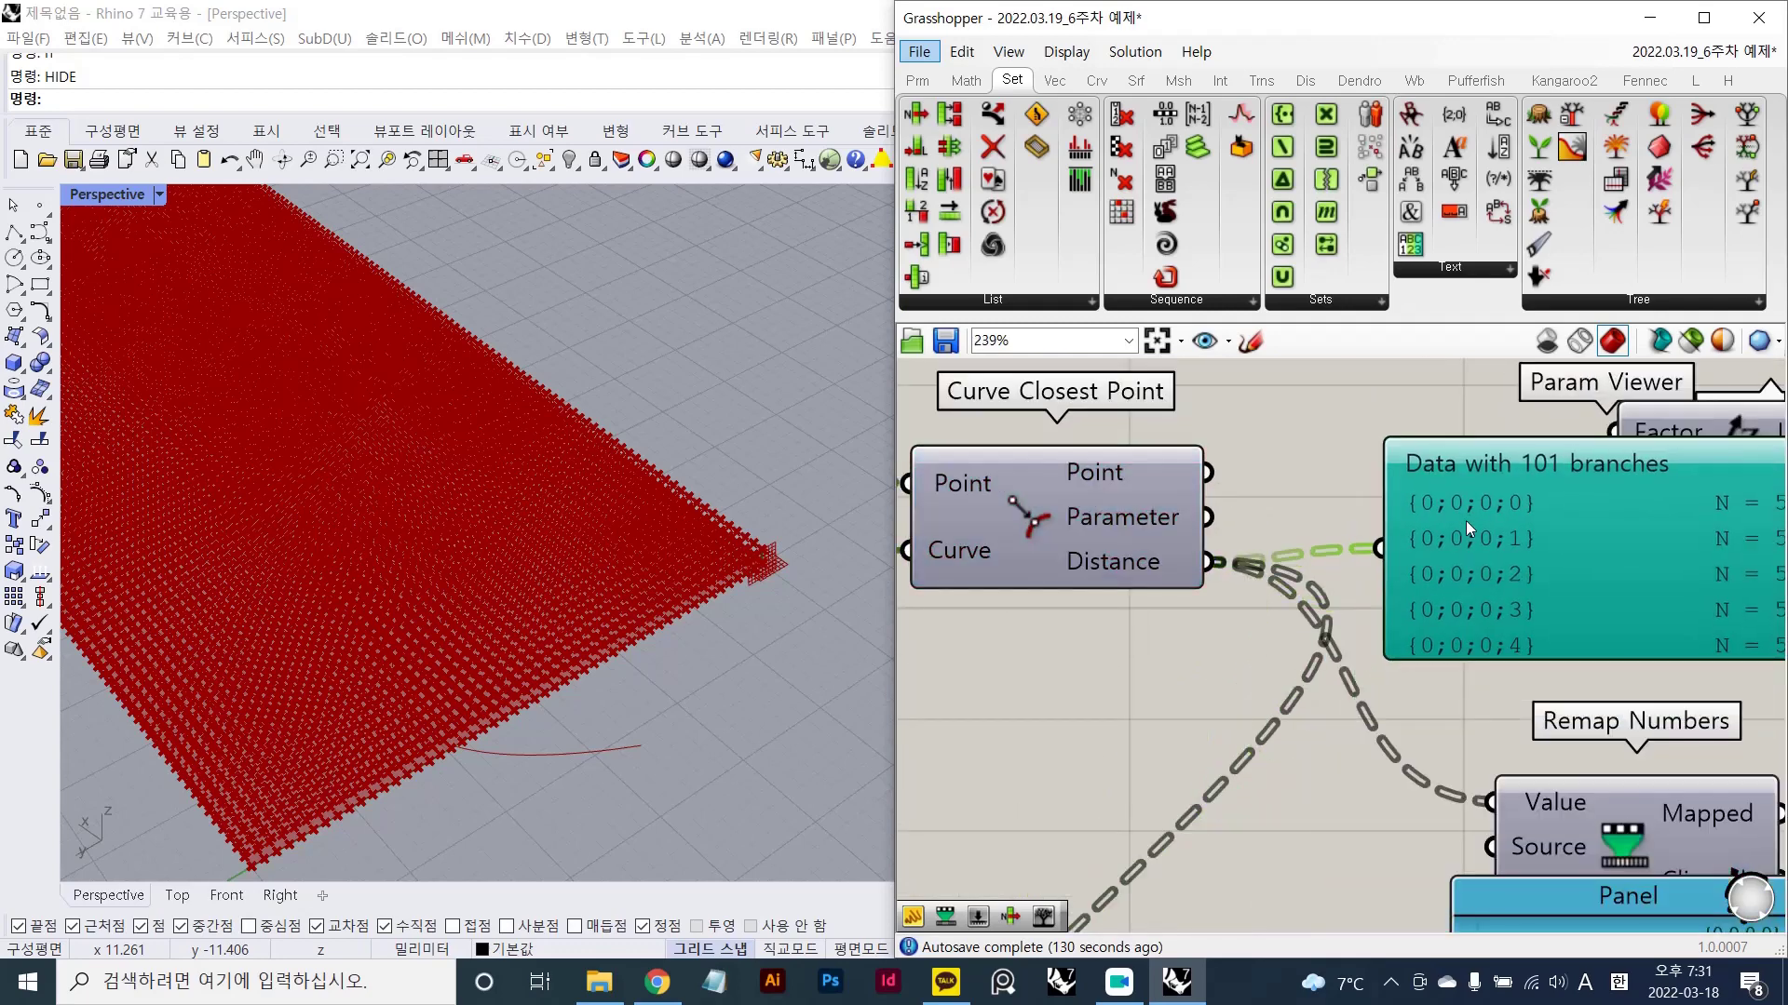
pyautogui.scroll(-4, 1177, 555)
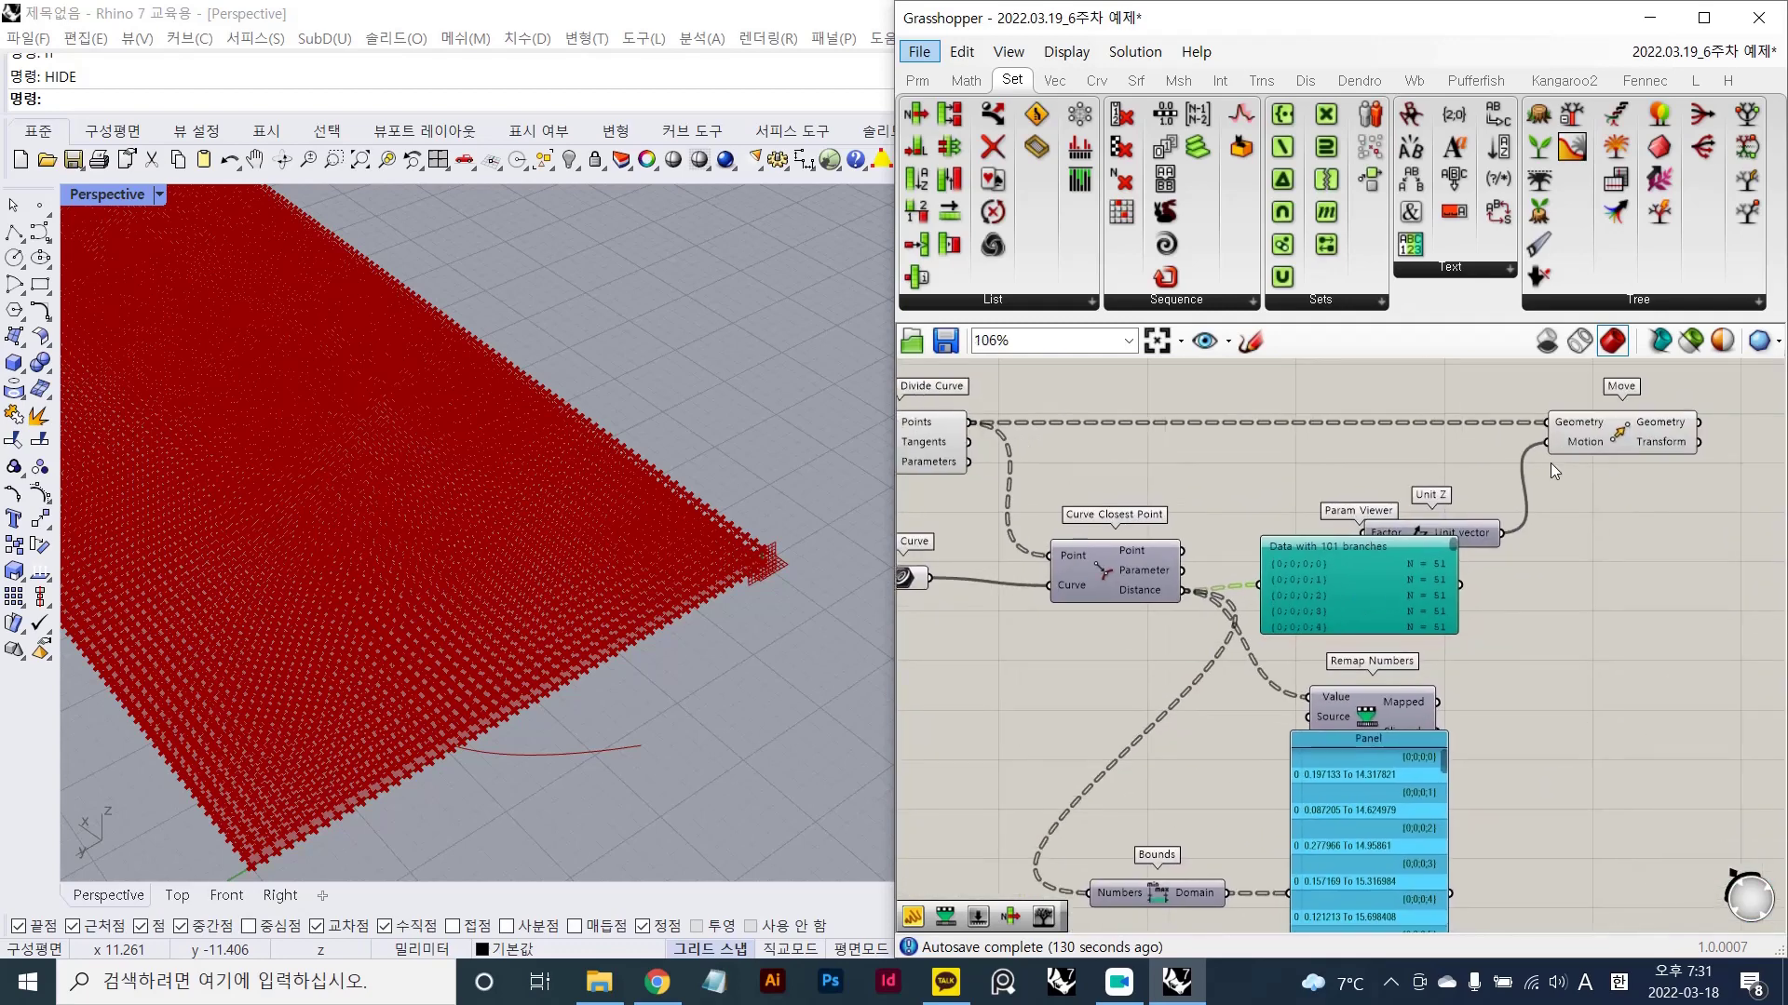
pyautogui.click(1615, 438)
pyautogui.click(1611, 598)
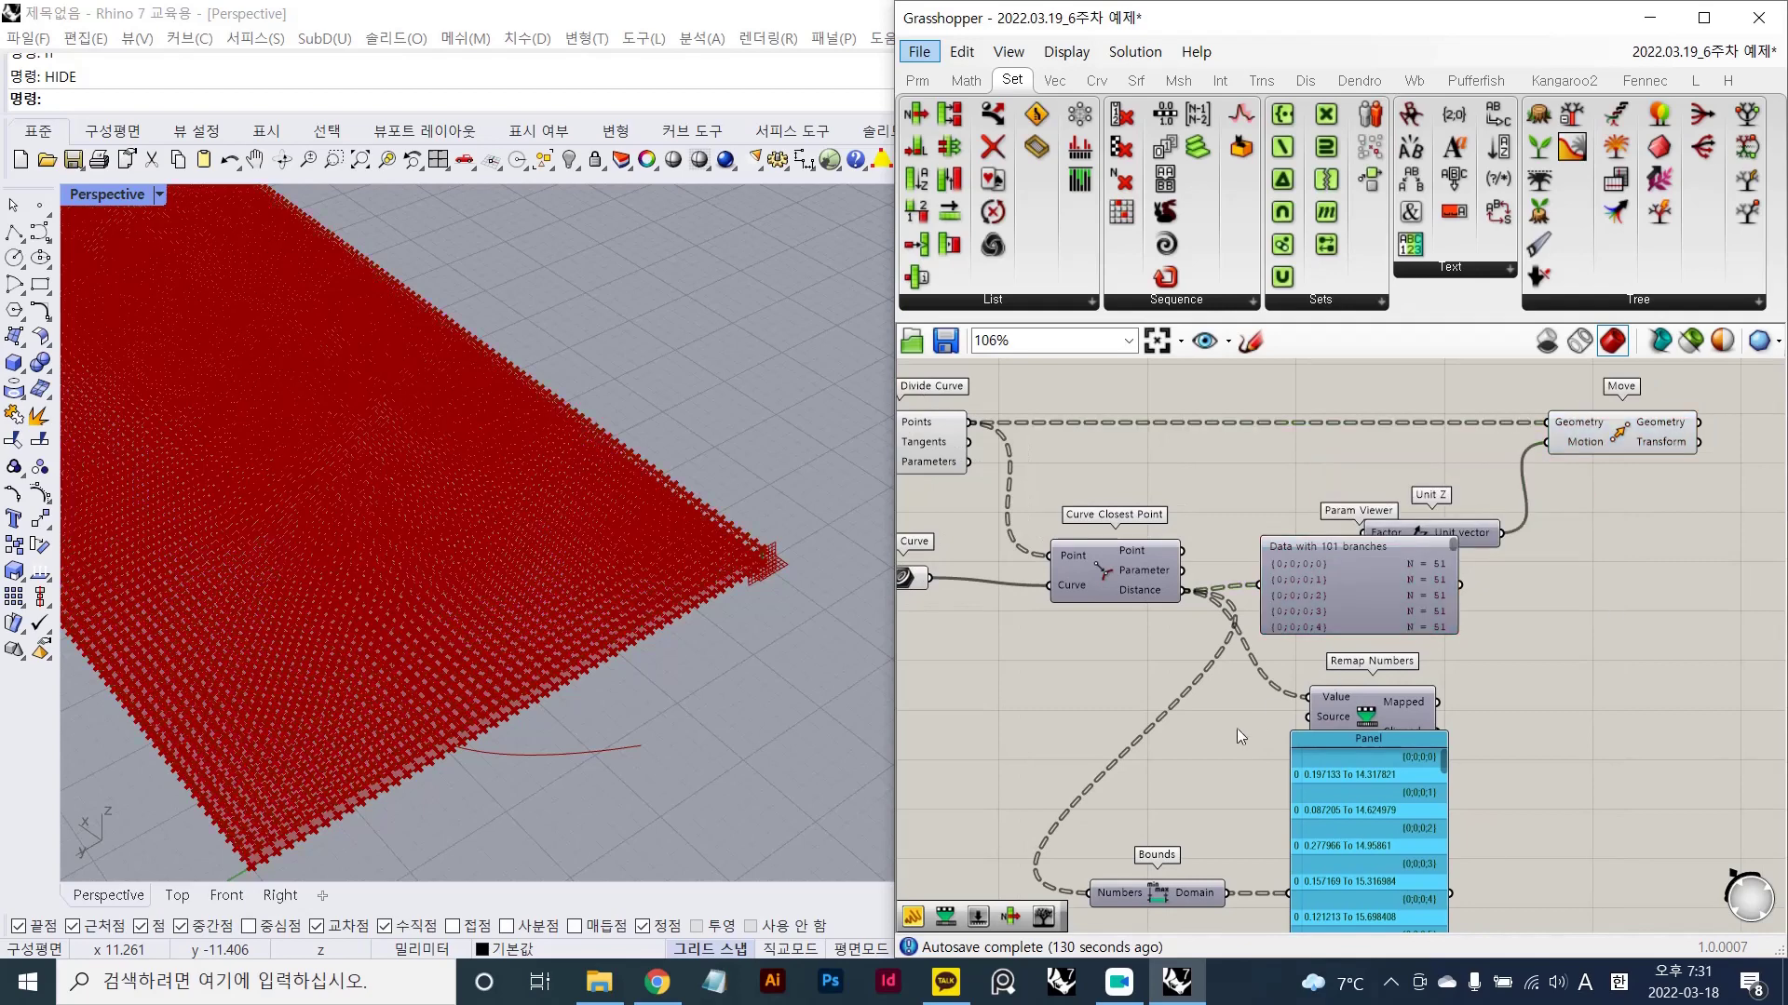
# - Flatten the Numbers input of the Bounds component
pyautogui.scroll(4, 1179, 712)
pyautogui.moveTo(1279, 767)
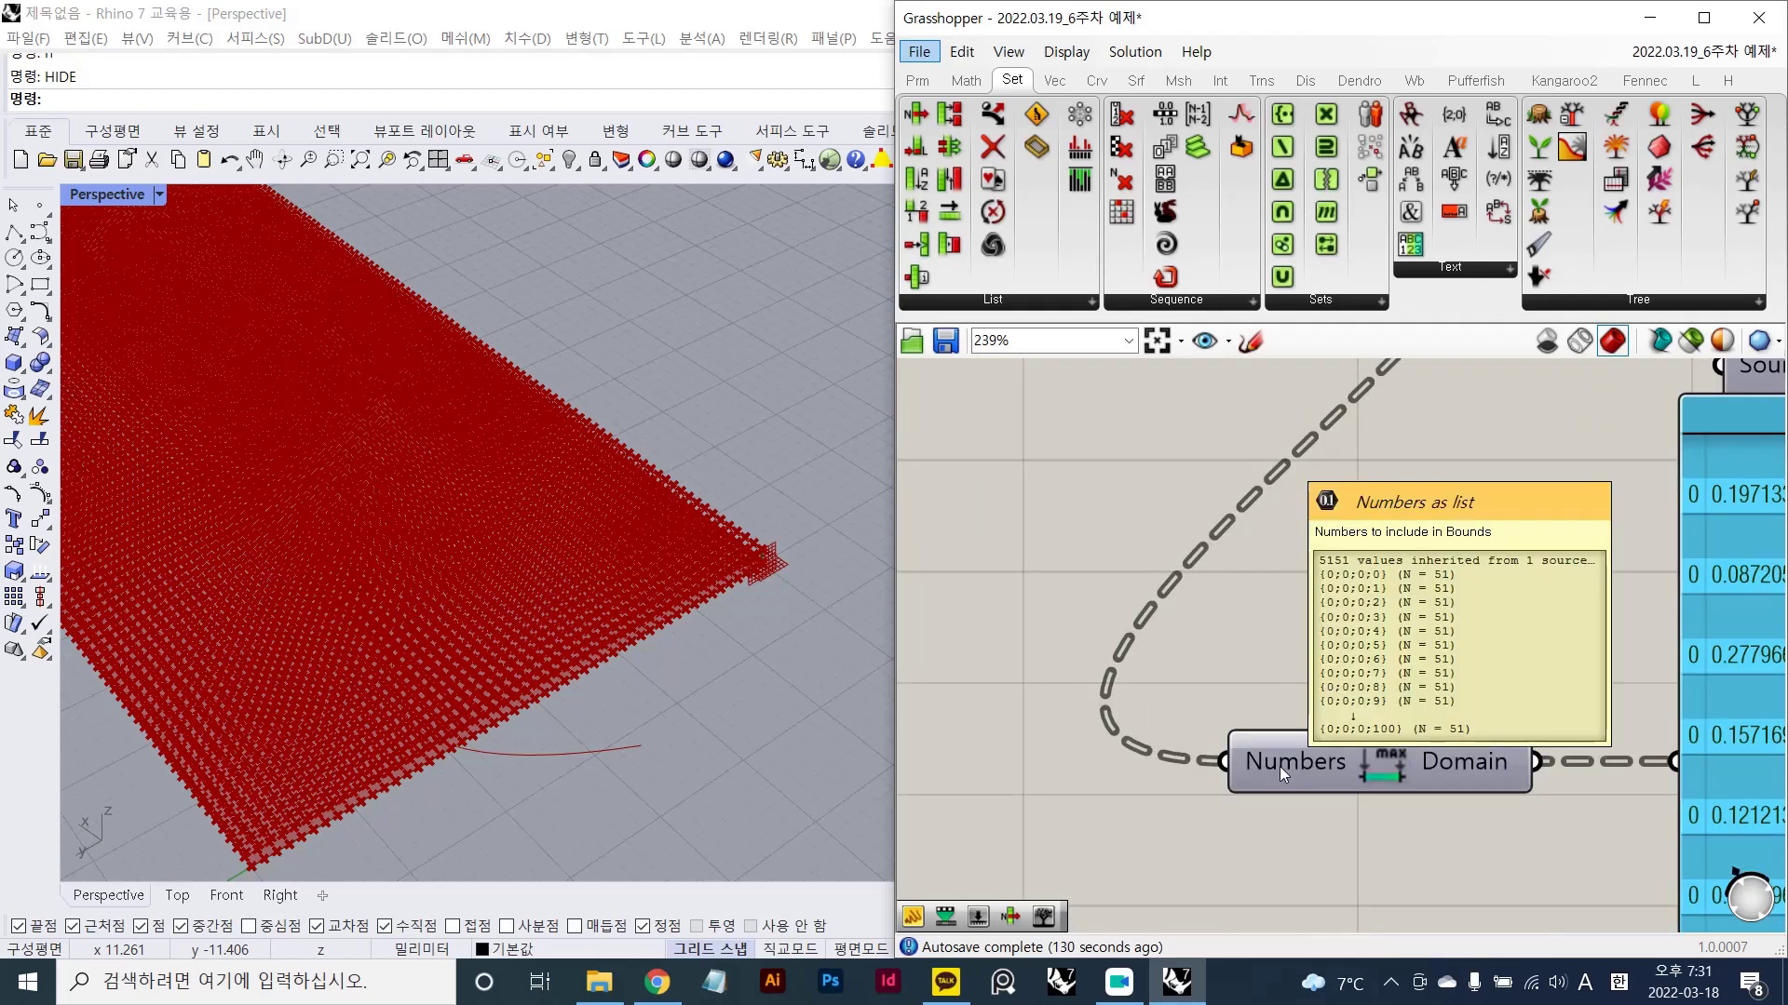
pyautogui.click(1290, 764)
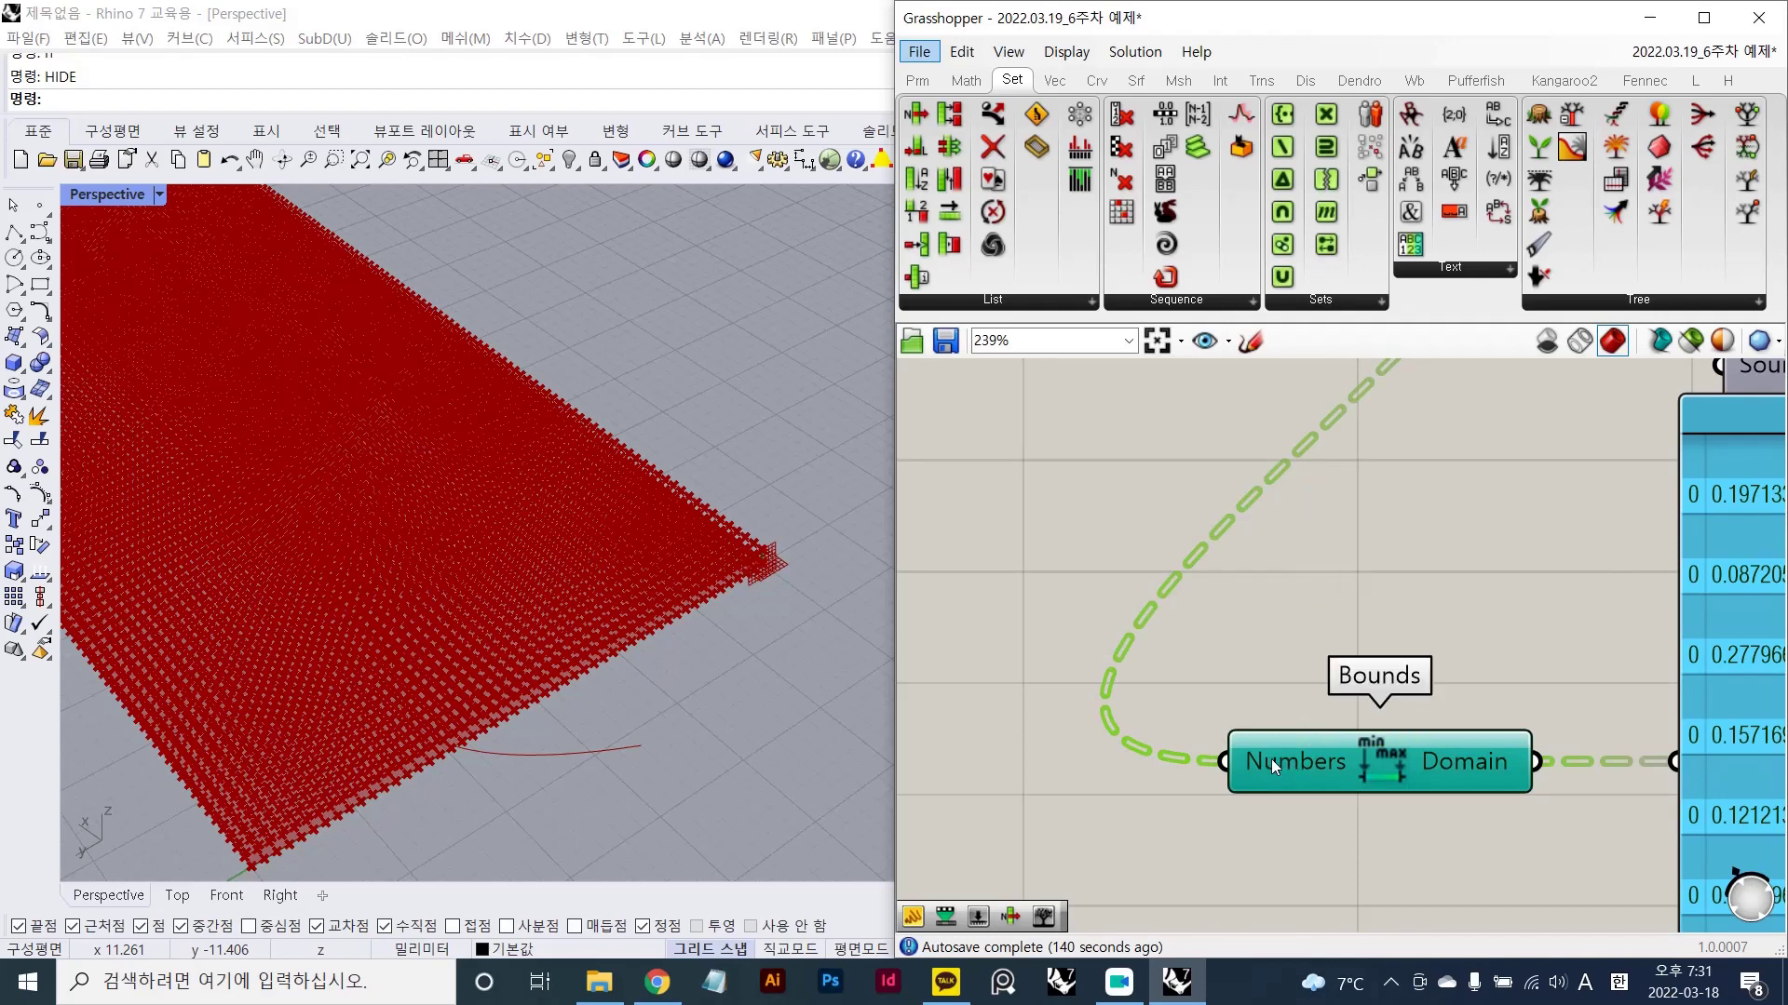
pyautogui.rightClick(1271, 762)
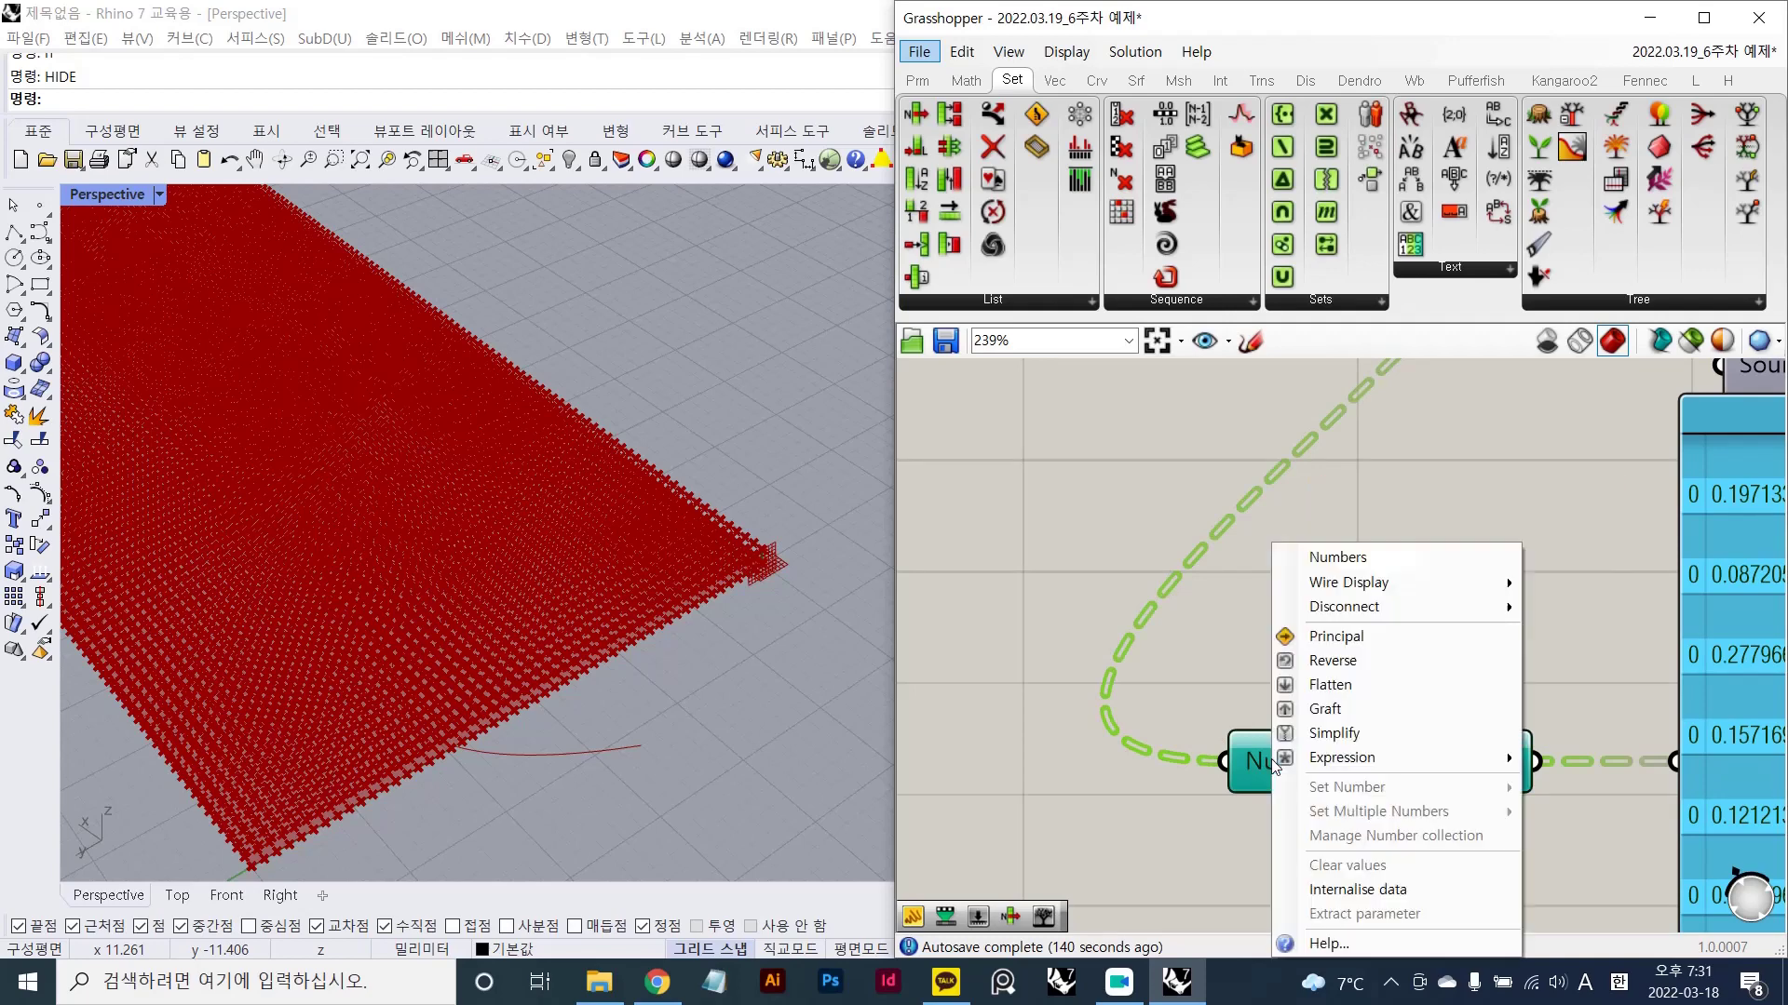
pyautogui.click(1407, 677)
pyautogui.scroll(-4, 1531, 622)
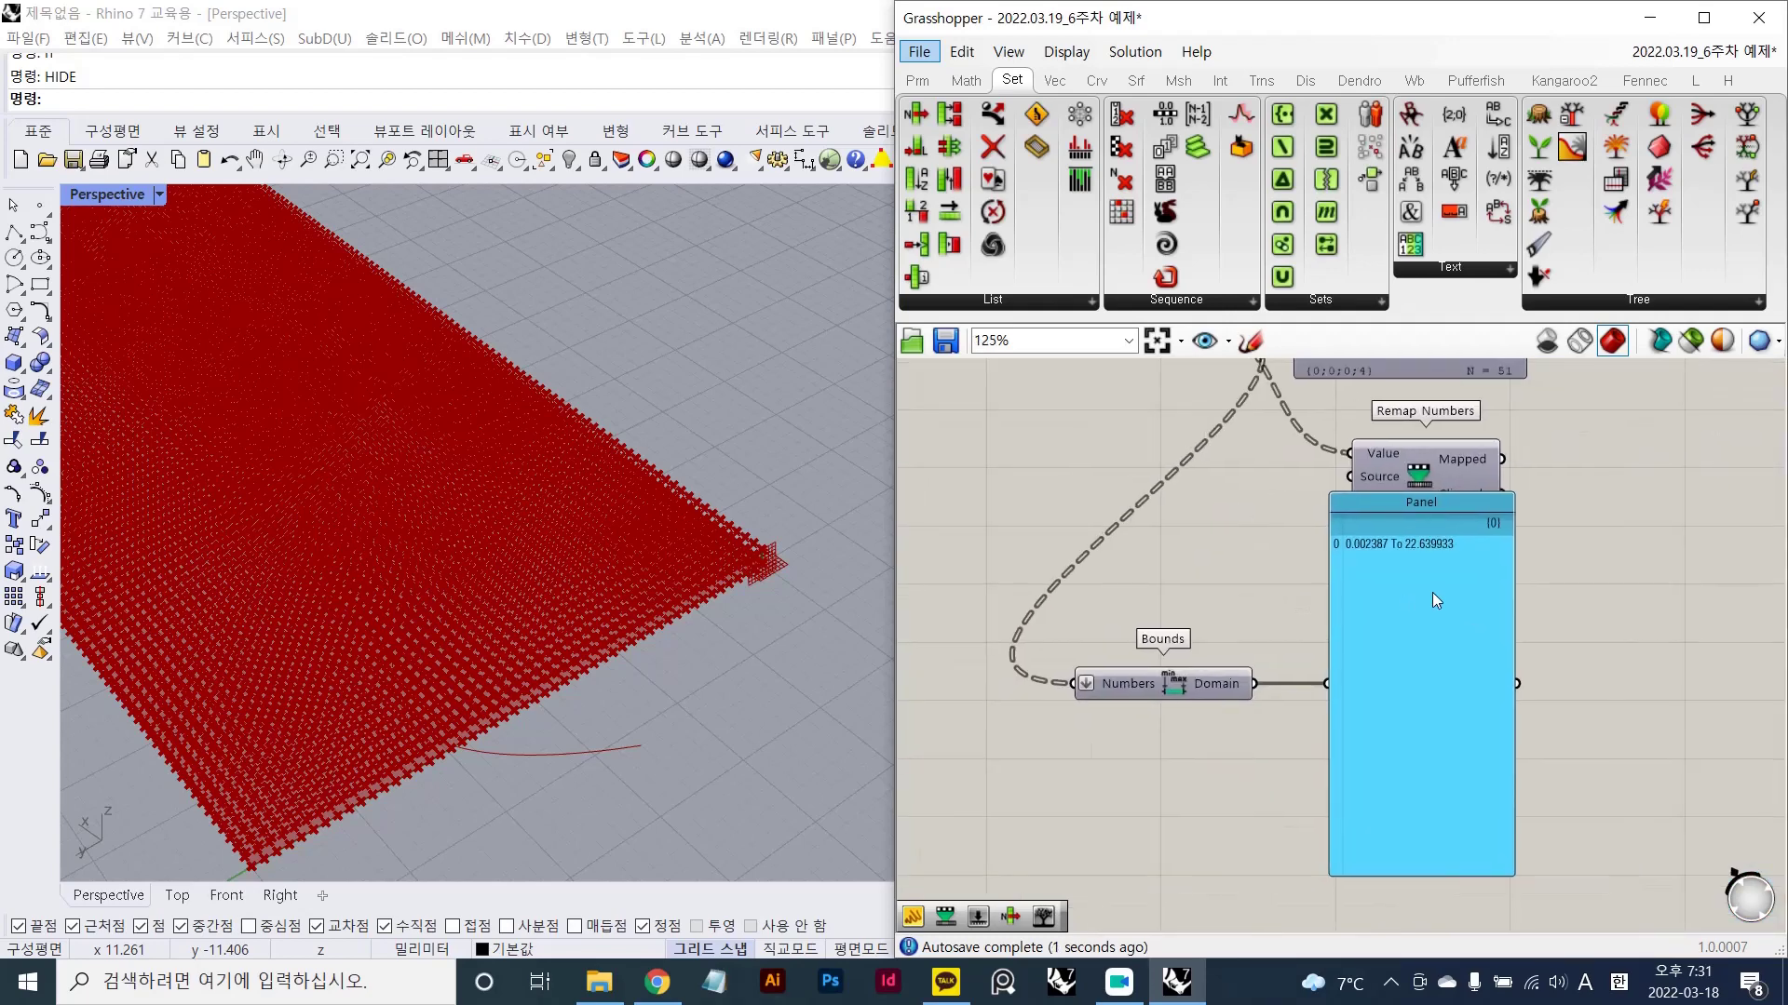
# - Check the flattened domain in the panel attached to Bounds and delete that panel
pyautogui.click(1432, 592)
pyautogui.scroll(5, 1342, 674)
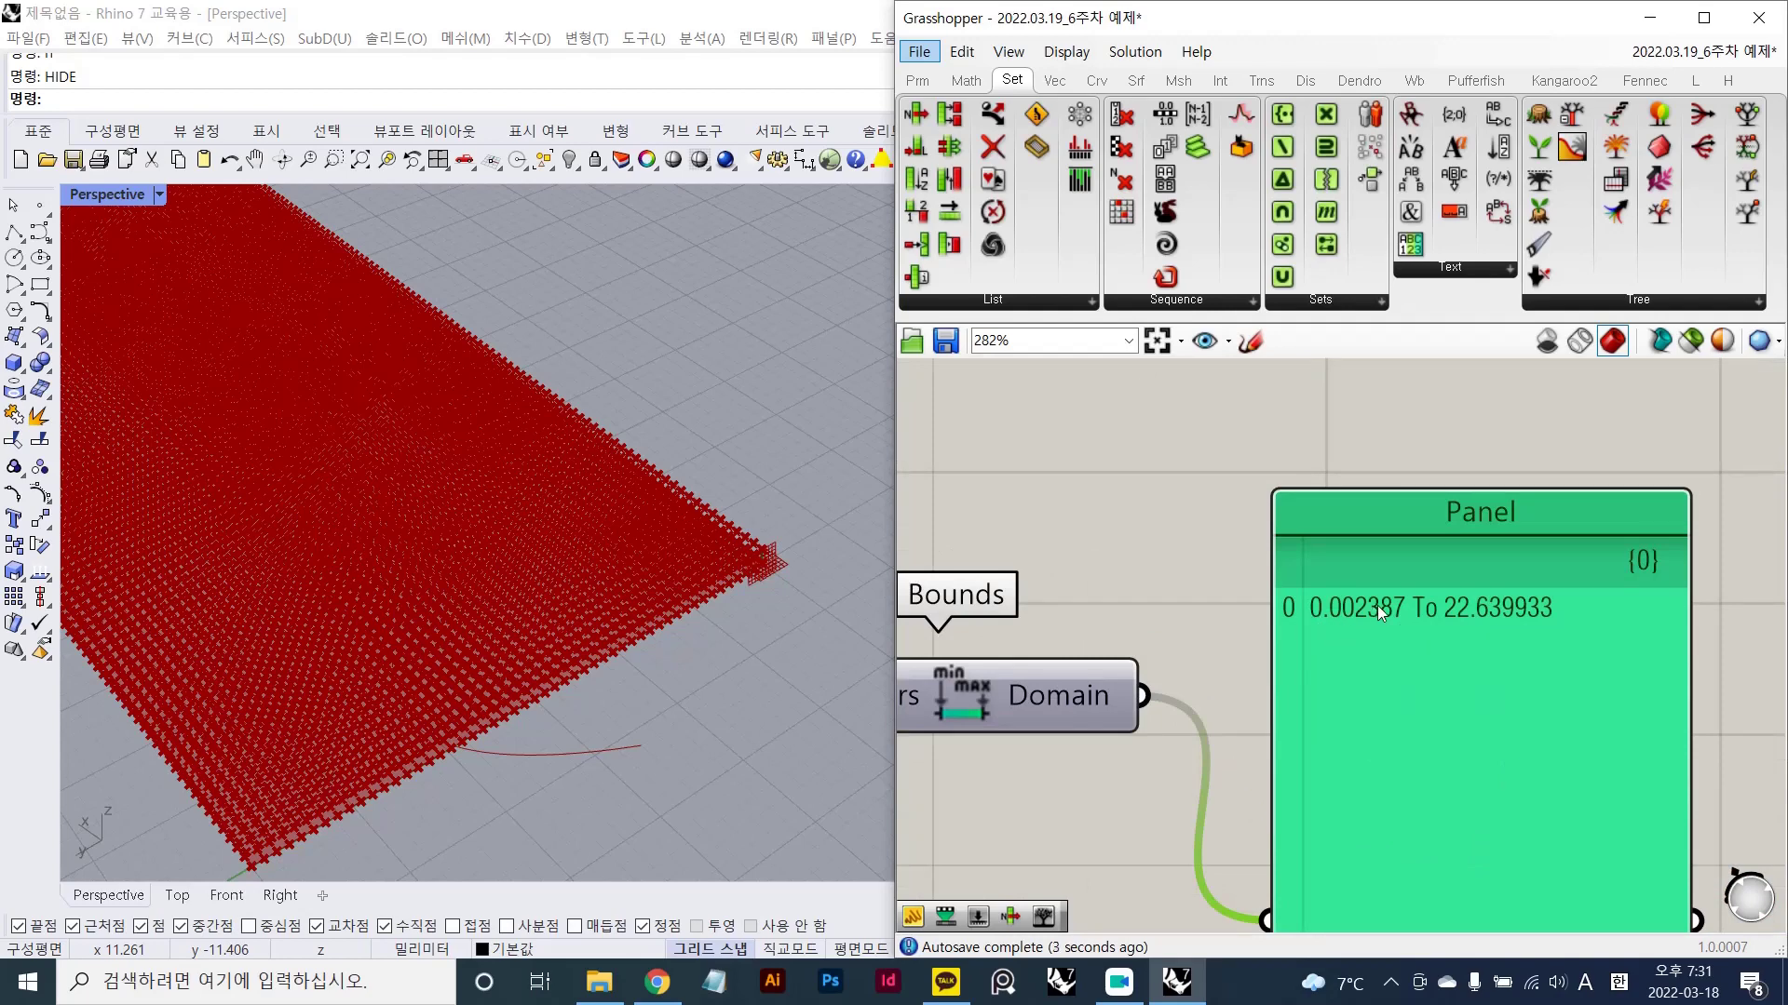
pyautogui.scroll(-8, 1499, 607)
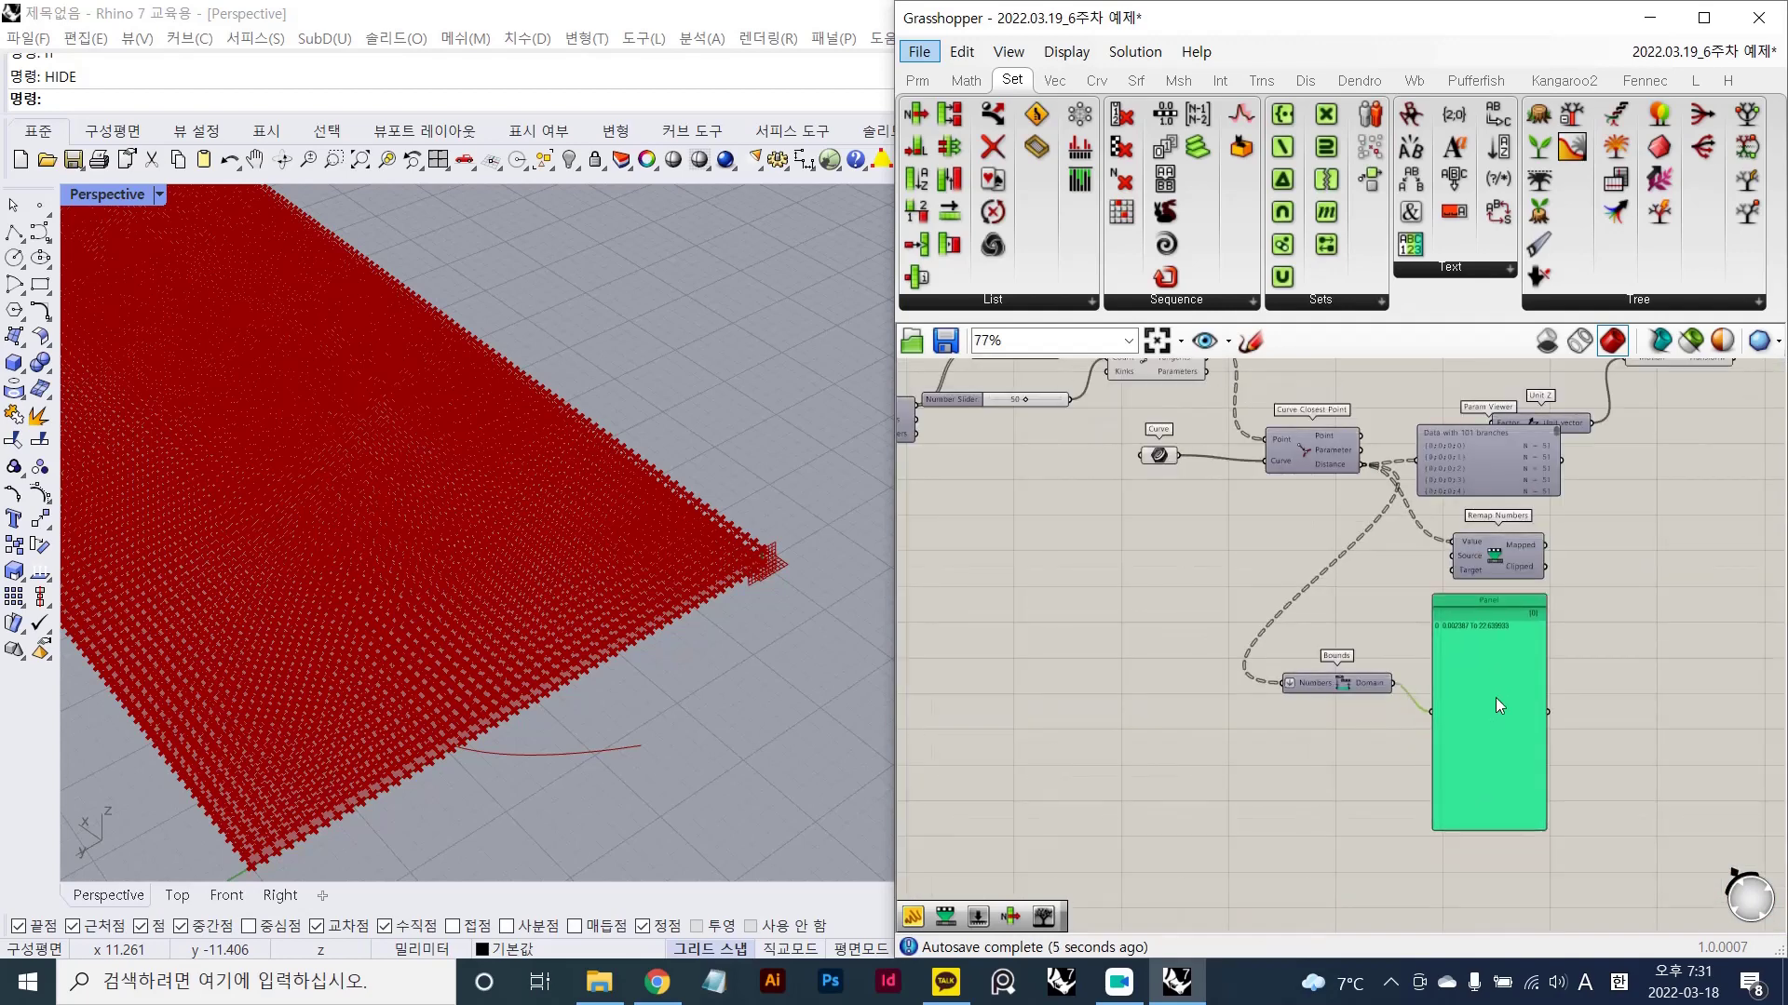
pyautogui.press('Delete')
# - Move Bounds up beside Remap Numbers and connect its Domain output to the Source input
pyautogui.scroll(3, 1452, 633)
pyautogui.moveTo(1307, 713); pyautogui.dragTo(1336, 507)
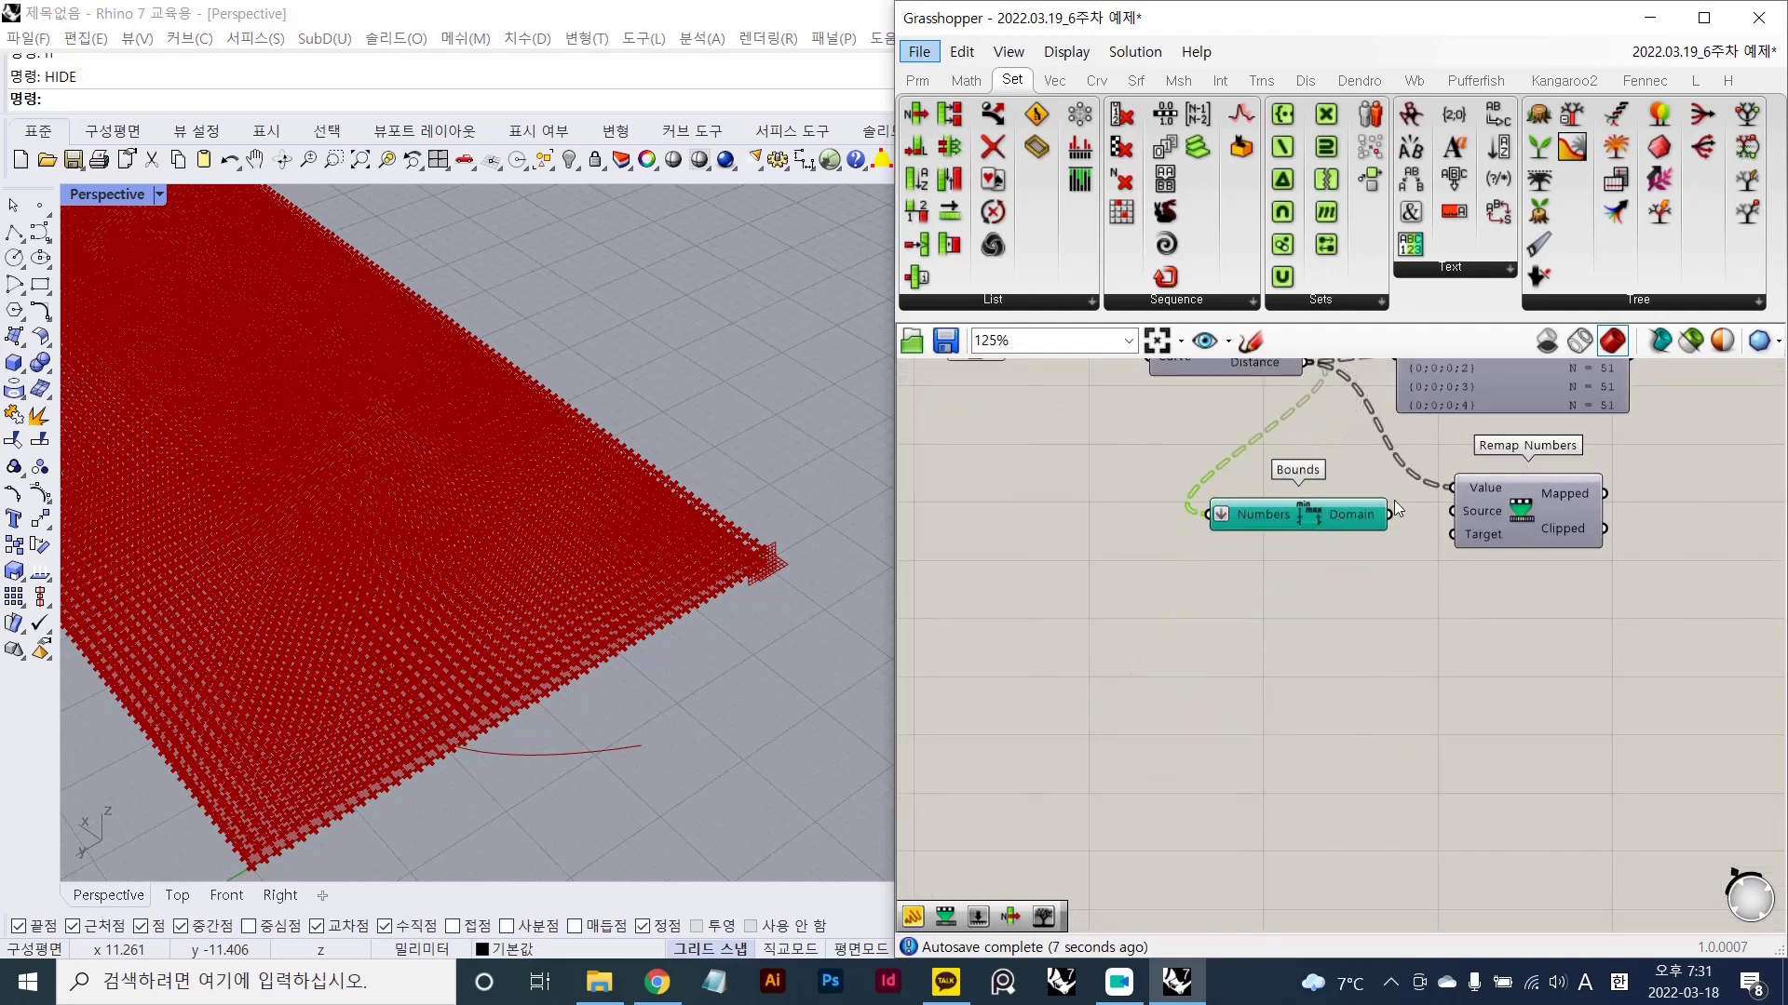
pyautogui.scroll(3, 1425, 507)
pyautogui.moveTo(1479, 516); pyautogui.dragTo(1366, 517)
pyautogui.moveTo(1474, 550); pyautogui.dragTo(1483, 564)
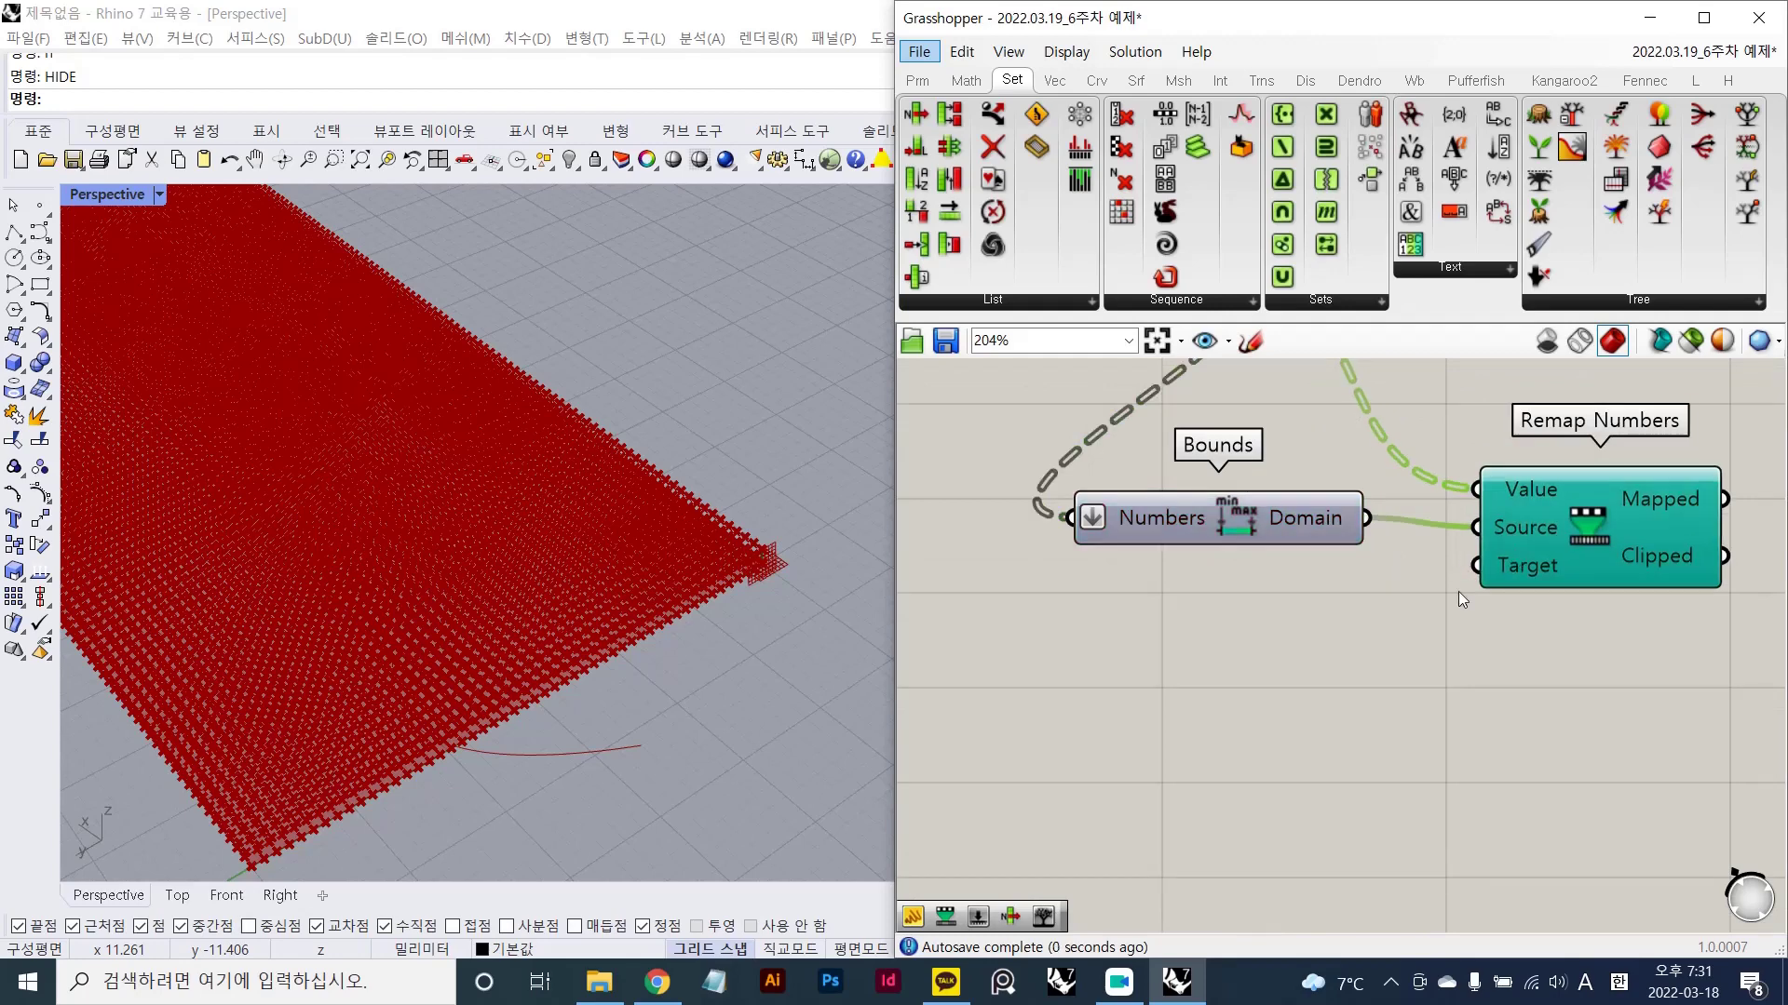
# - Add a Construct Domain component below Bounds and connect its Domain output to the Target input of Remap Numbers
pyautogui.doubleClick(1170, 750)
pyautogui.write('co')
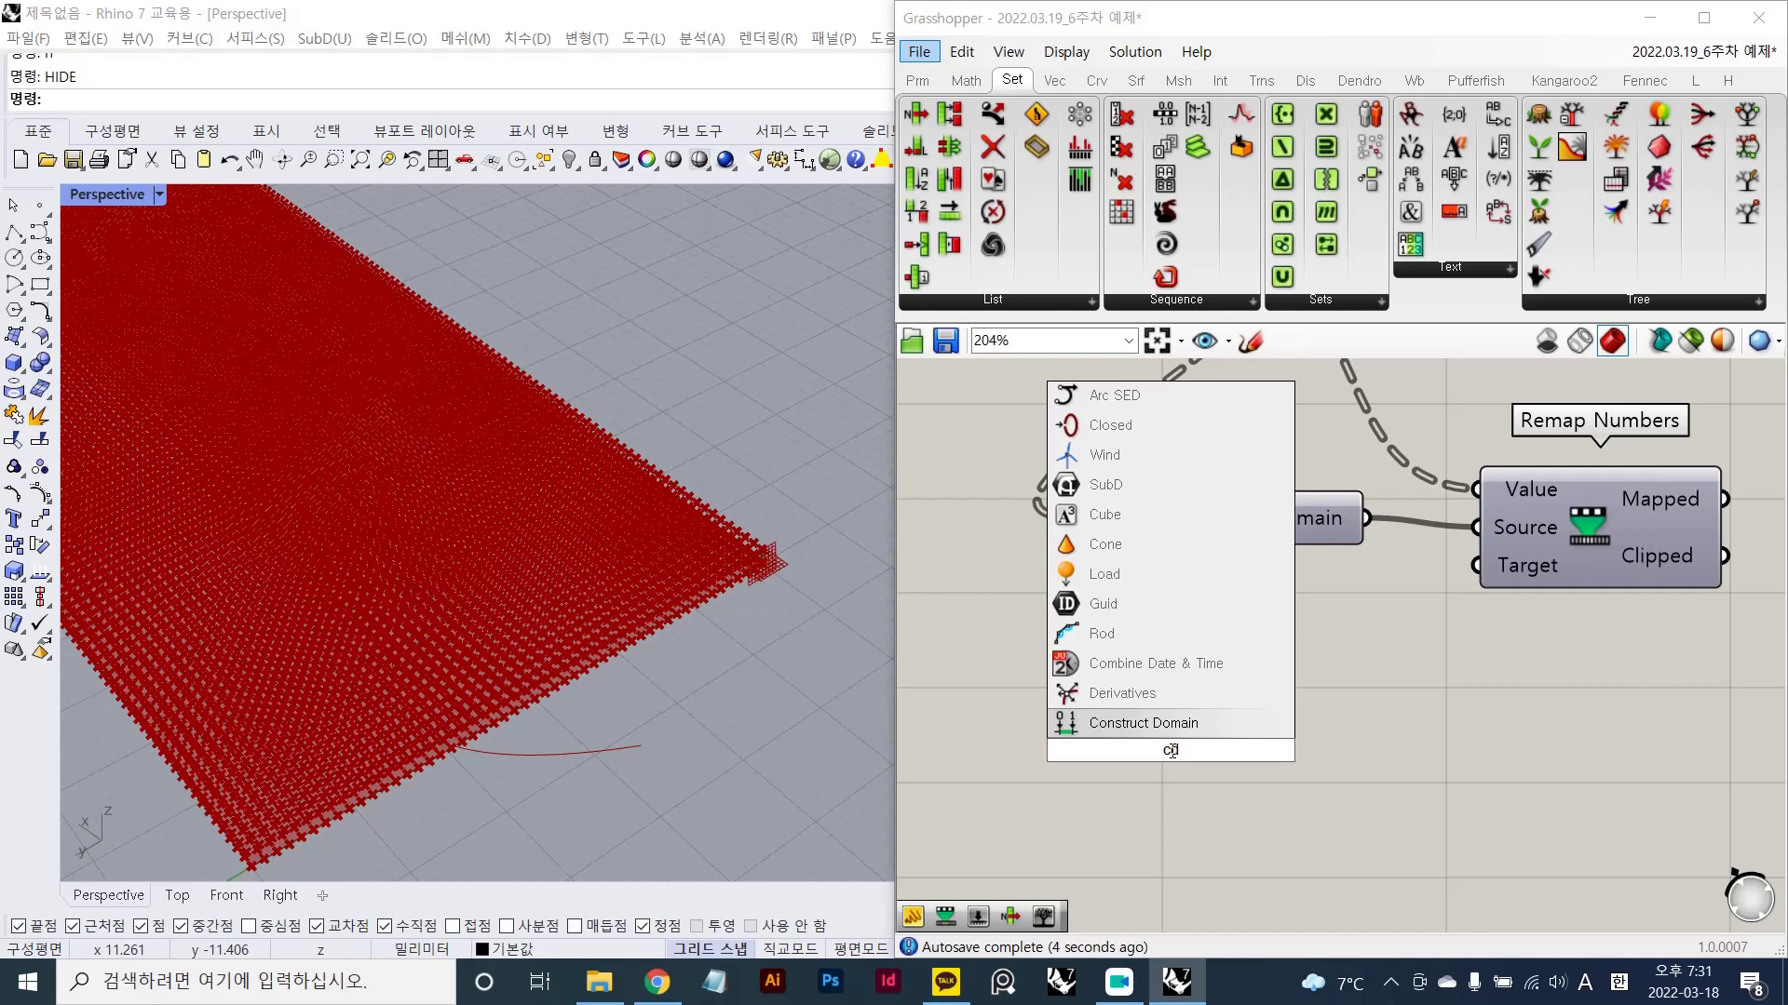
pyautogui.press('Return')
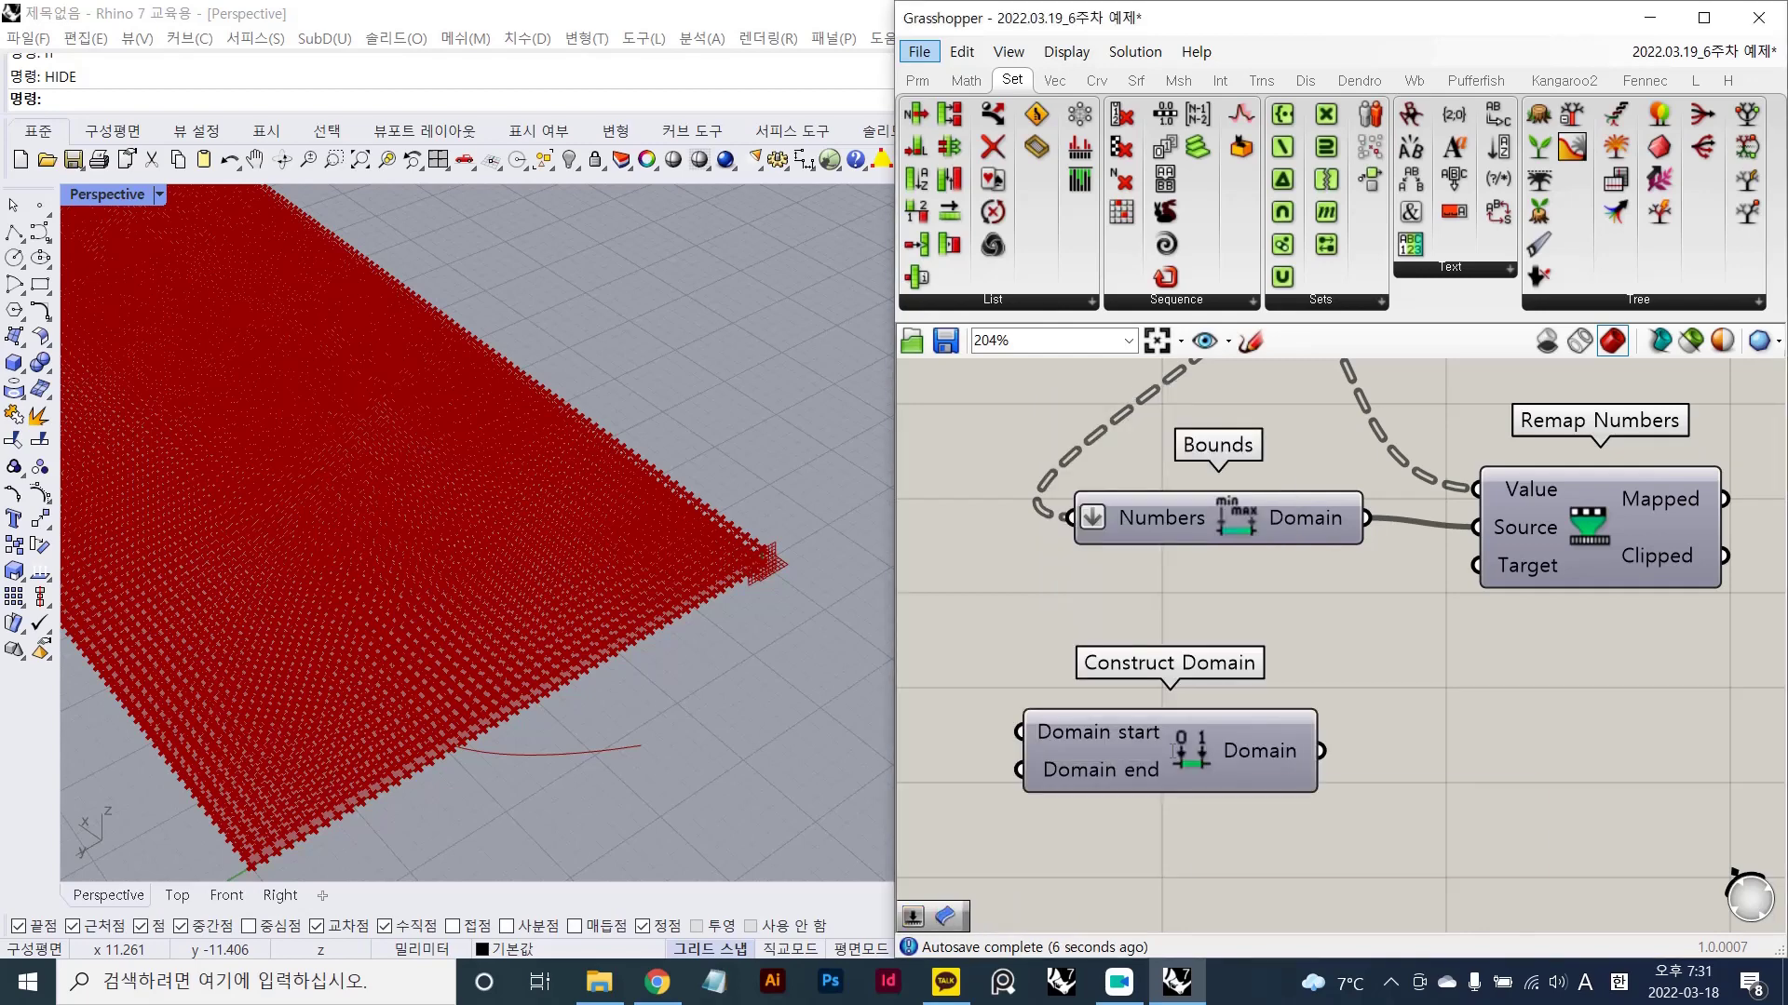
pyautogui.moveTo(1451, 642); pyautogui.dragTo(1499, 648, button='right')
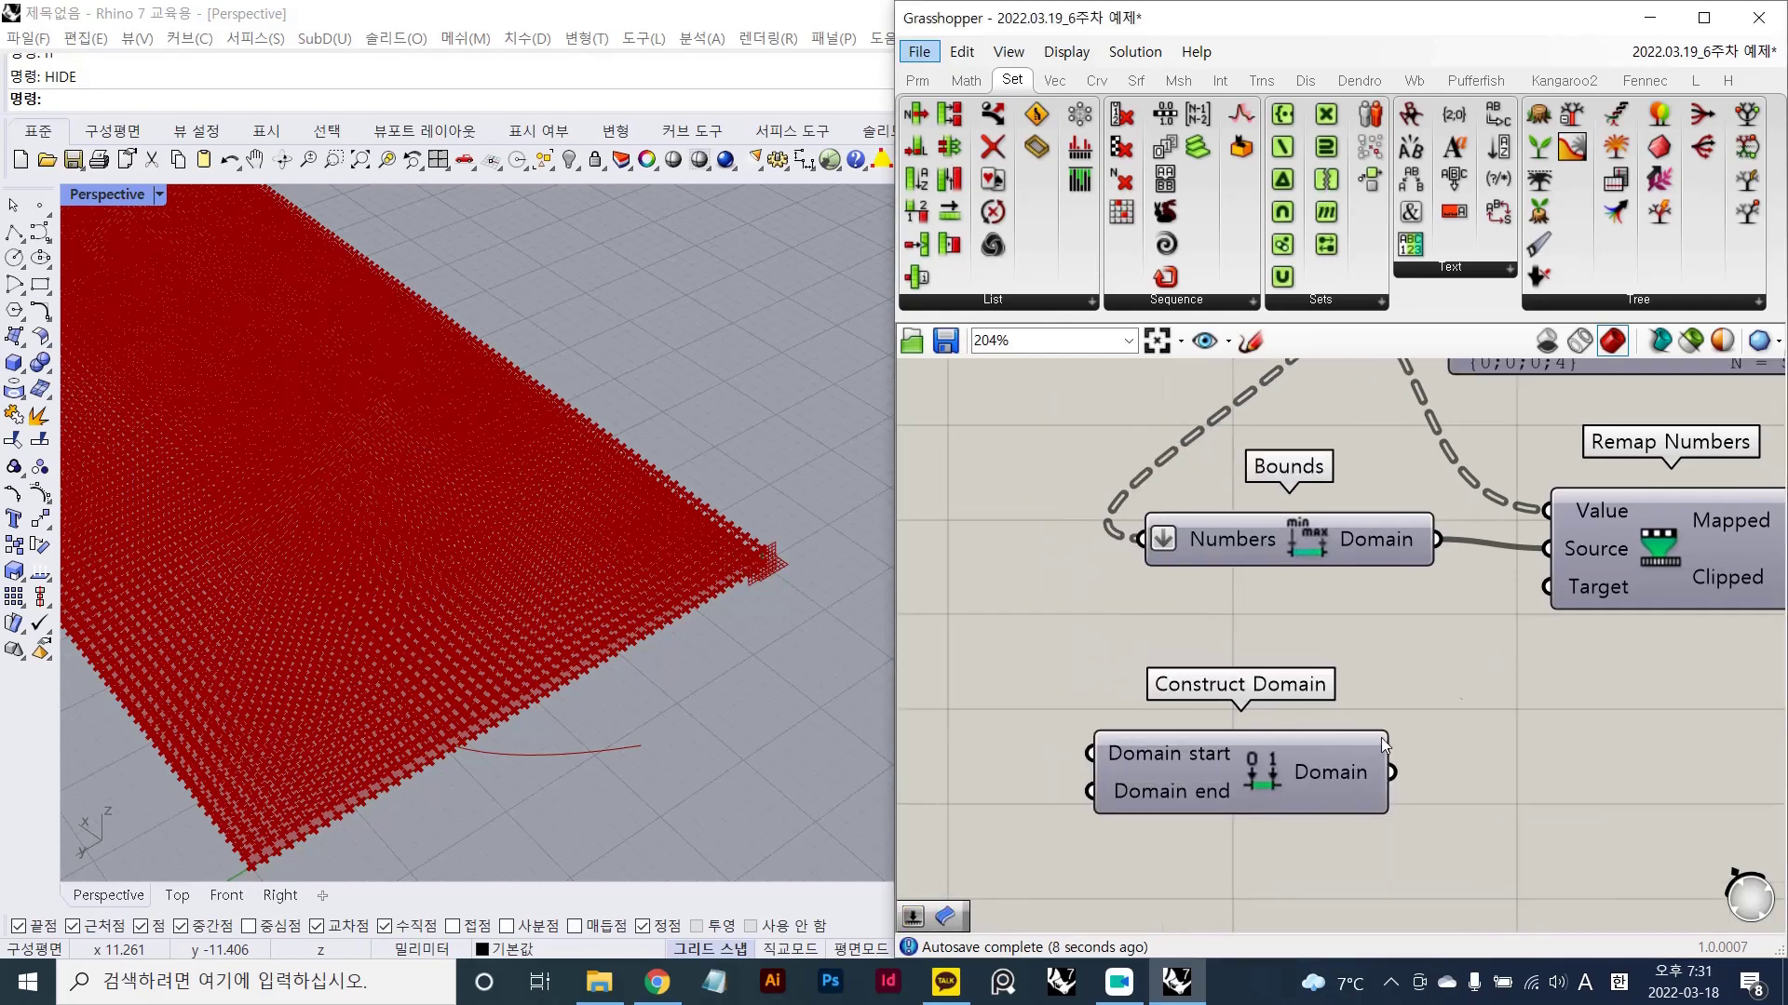
pyautogui.moveTo(1367, 734); pyautogui.dragTo(1465, 729, button='right')
pyautogui.moveTo(1650, 580); pyautogui.dragTo(1492, 767)
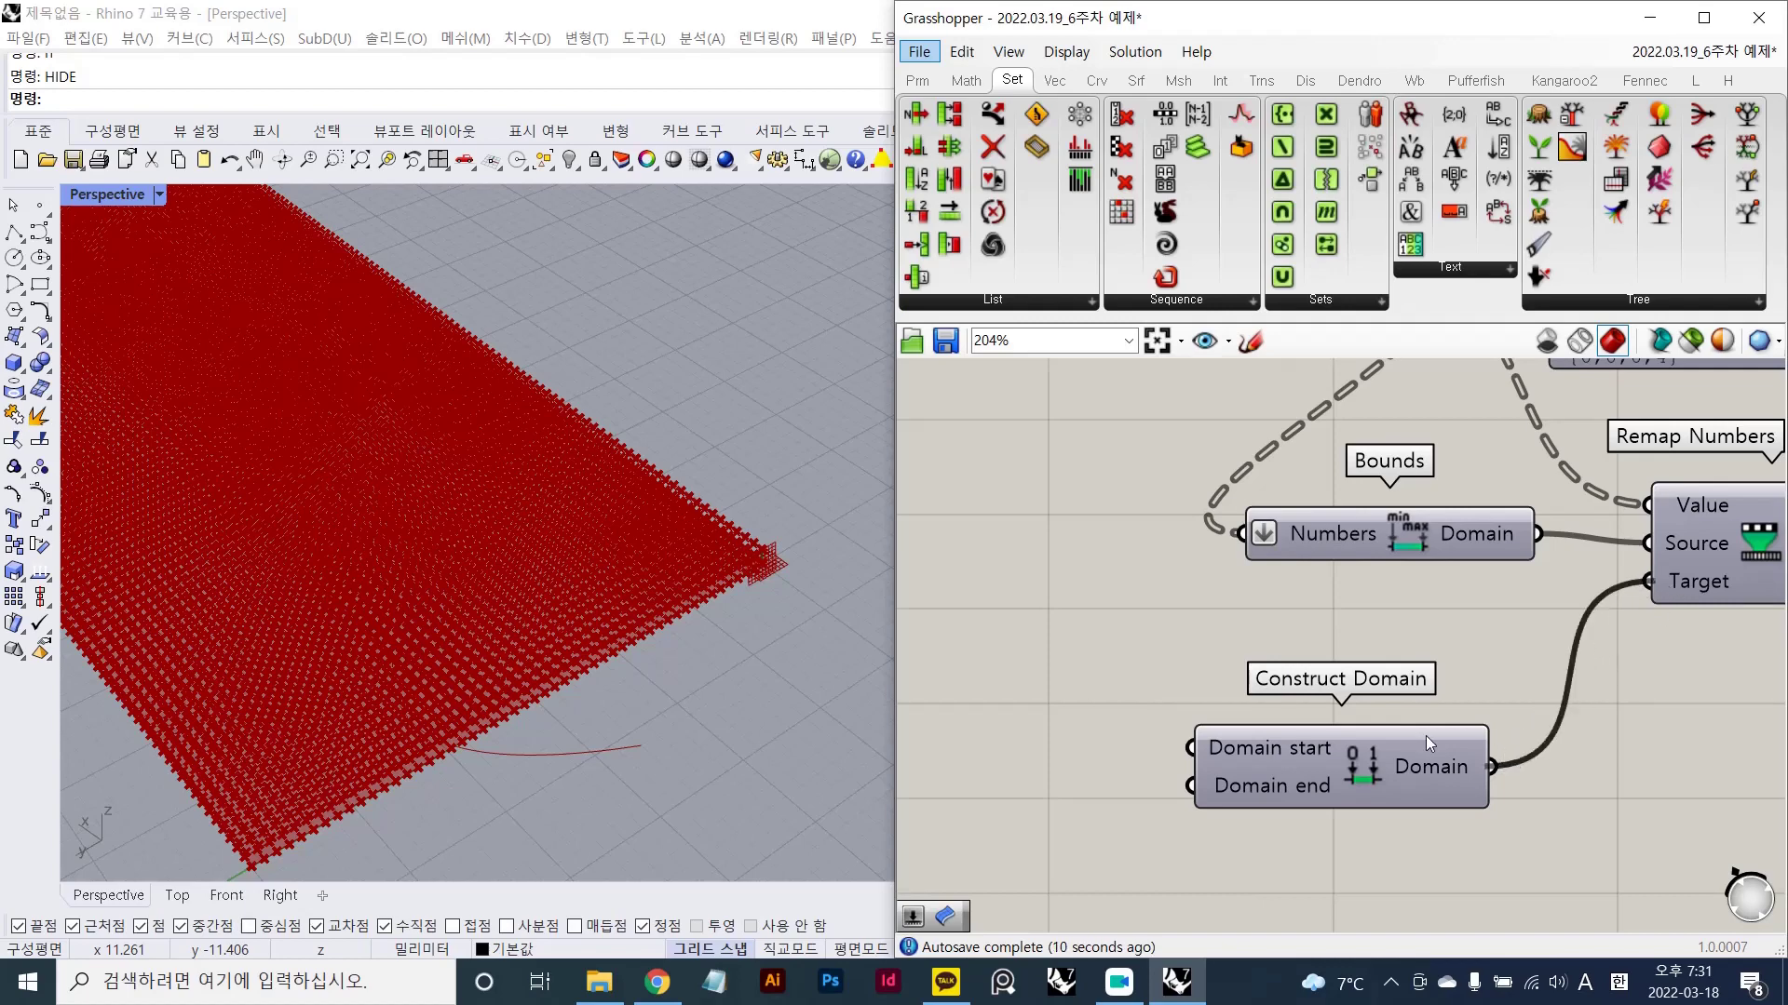
# - Add a 0-to-1 number slider beside Construct Domain for the Domain start input and set it to 0
pyautogui.moveTo(1173, 716); pyautogui.dragTo(1309, 643, button='right')
pyautogui.doubleClick(1175, 693)
pyautogui.write('1')
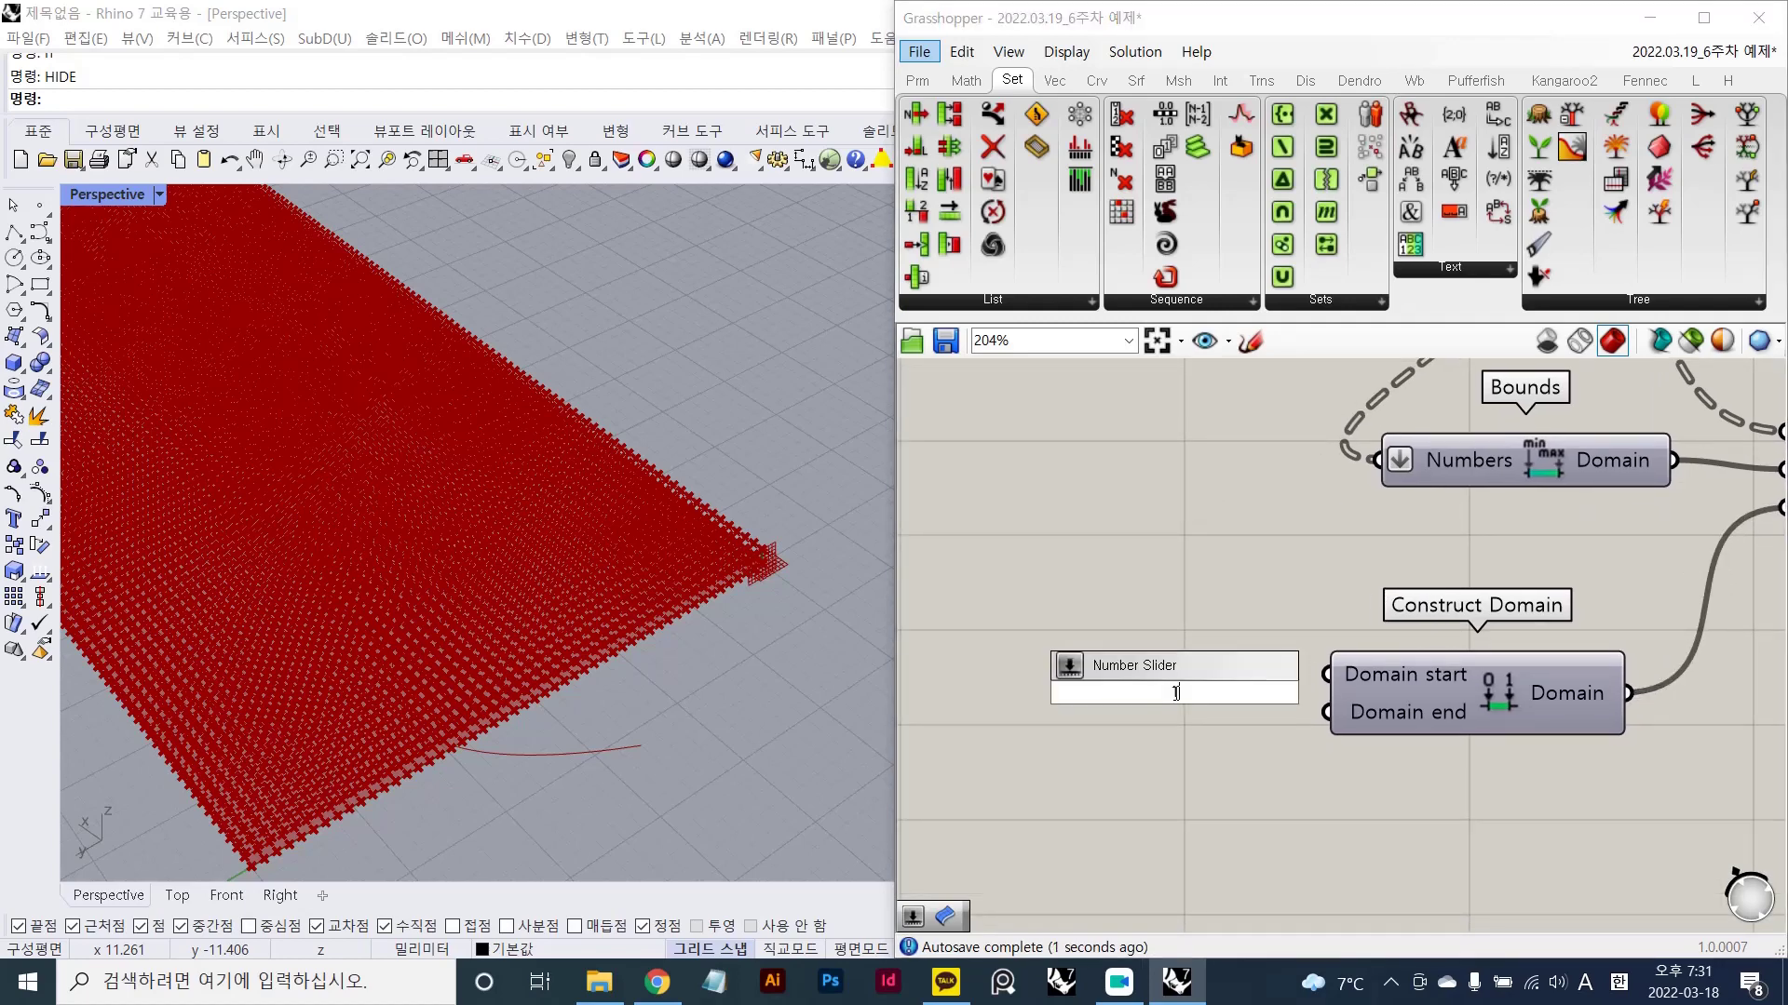
pyautogui.press('Return')
pyautogui.moveTo(1171, 693); pyautogui.dragTo(1043, 665)
pyautogui.scroll(2, 1272, 640)
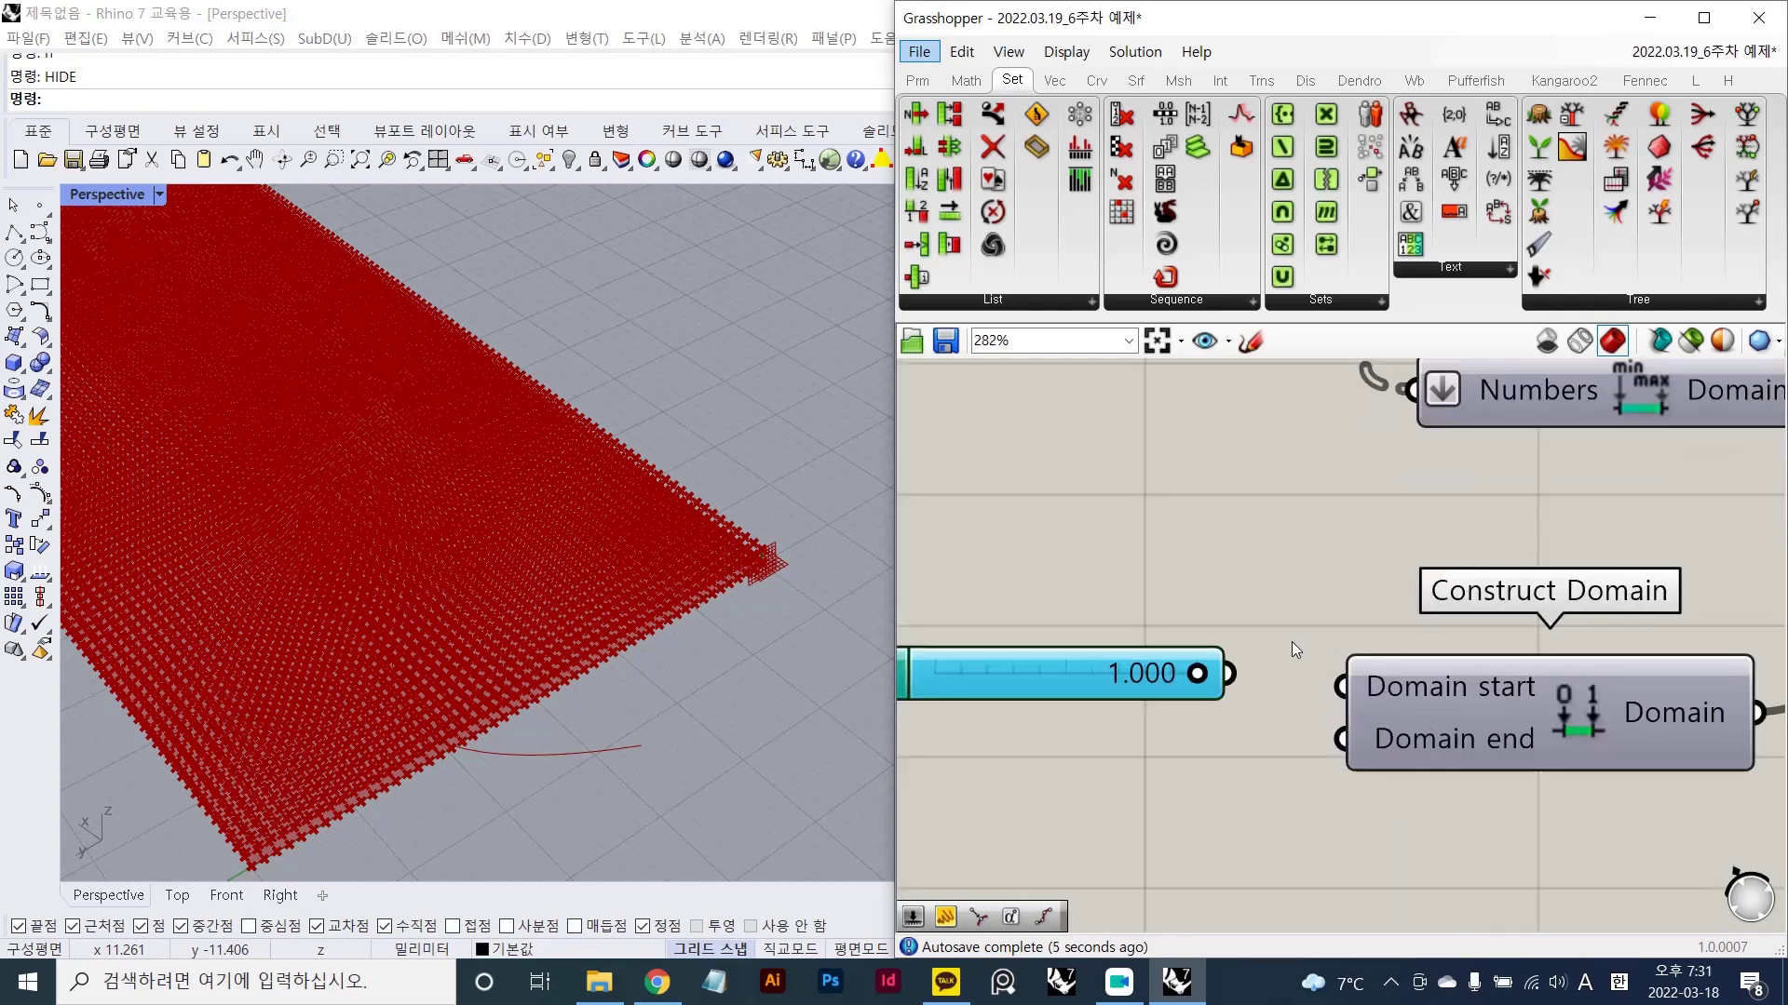
pyautogui.moveTo(1229, 672); pyautogui.dragTo(911, 687)
# - Duplicate the number slider, connect the copy to the Domain end input of Construct Domain, and set it to 1
pyautogui.hotkey('ctrl', 'c')
pyautogui.hotkey('ctrl', 'v')
pyautogui.moveTo(1171, 682); pyautogui.dragTo(1382, 723)
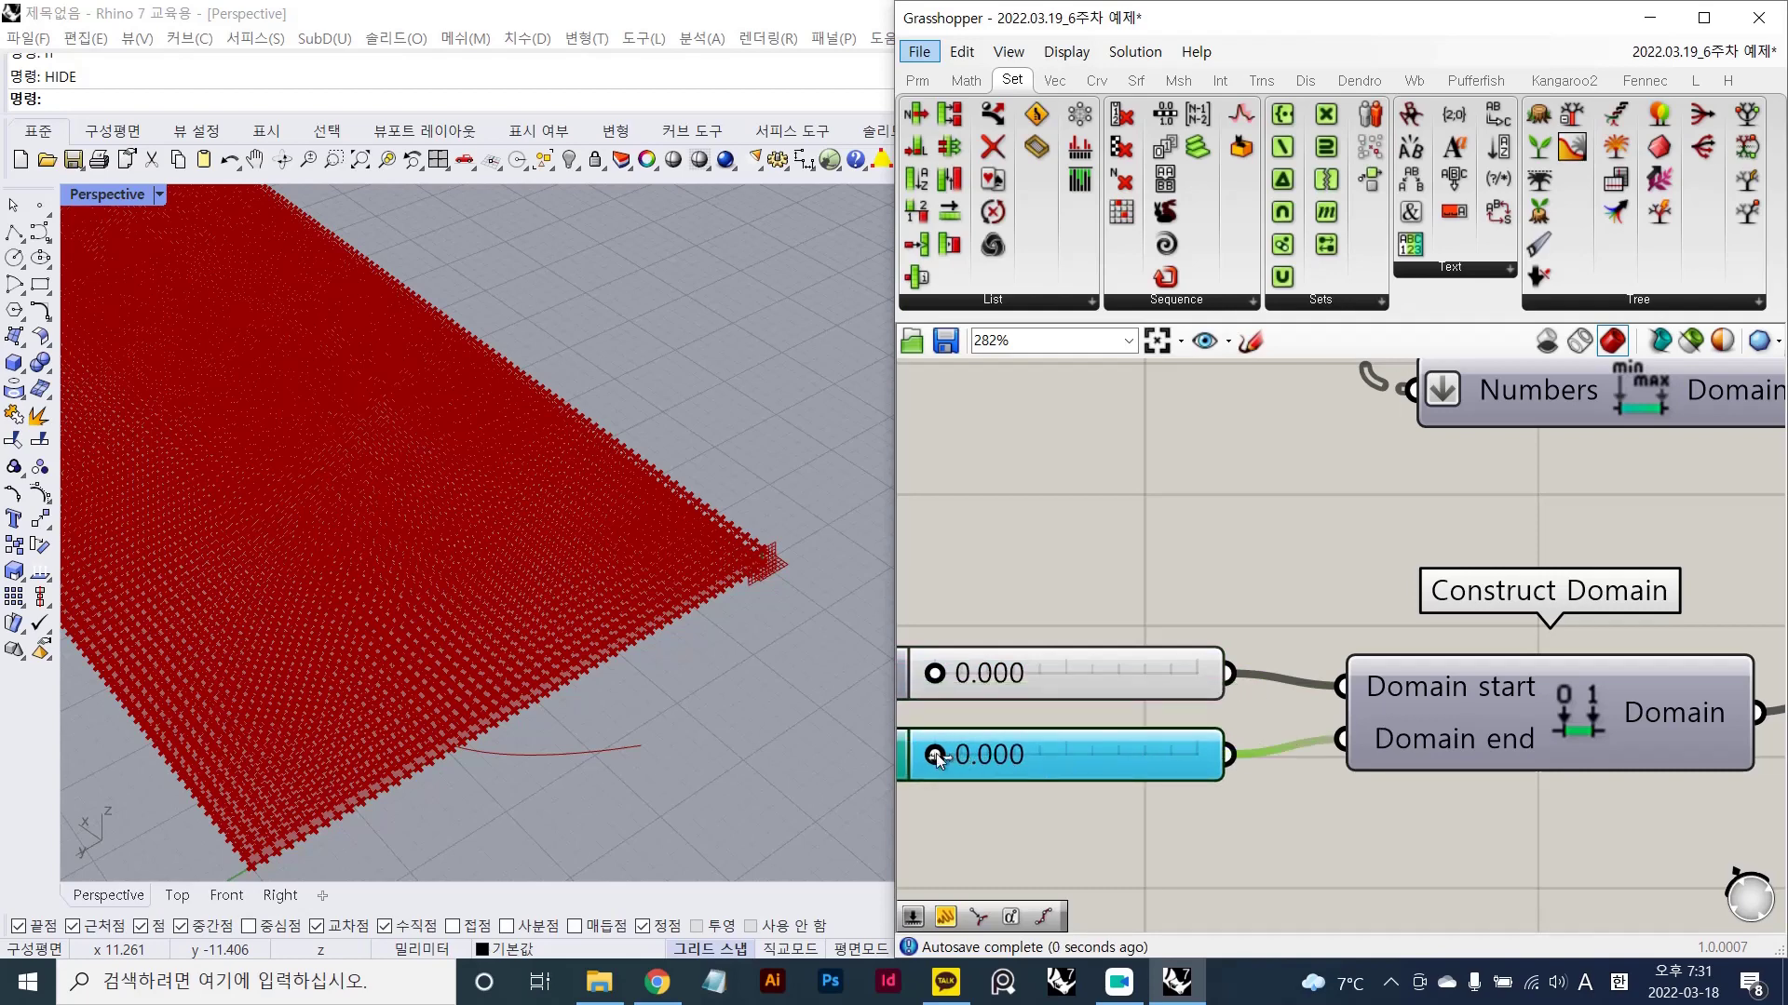
pyautogui.moveTo(936, 759); pyautogui.dragTo(1285, 806)
pyautogui.click(1285, 806)
# - Delete the Param Viewer beside Unit Z and connect the Mapped output of Remap Numbers to the Factor input of Unit Z
pyautogui.scroll(-5, 1369, 638)
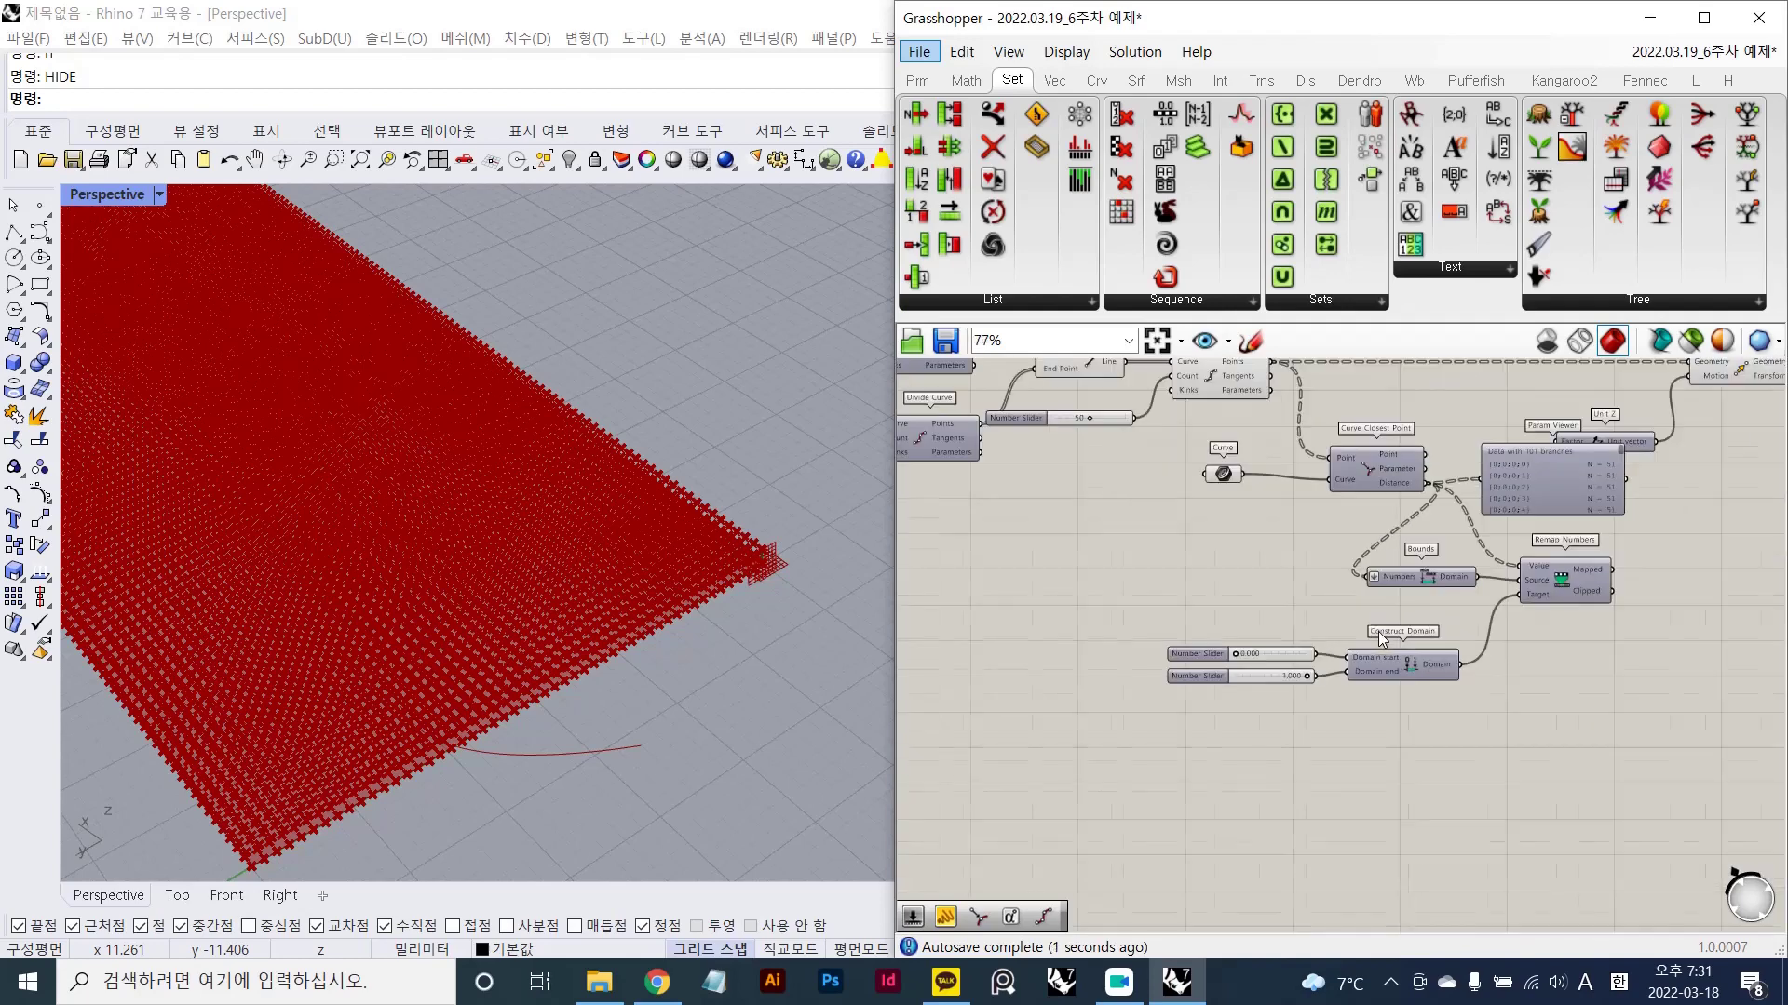
pyautogui.scroll(-1, 1378, 633)
pyautogui.moveTo(1612, 462); pyautogui.dragTo(1460, 564, button='right')
pyautogui.scroll(3, 1461, 564)
pyautogui.moveTo(1275, 691); pyautogui.dragTo(1302, 589)
pyautogui.press('Delete')
pyautogui.moveTo(1323, 692); pyautogui.dragTo(1339, 612, button='right')
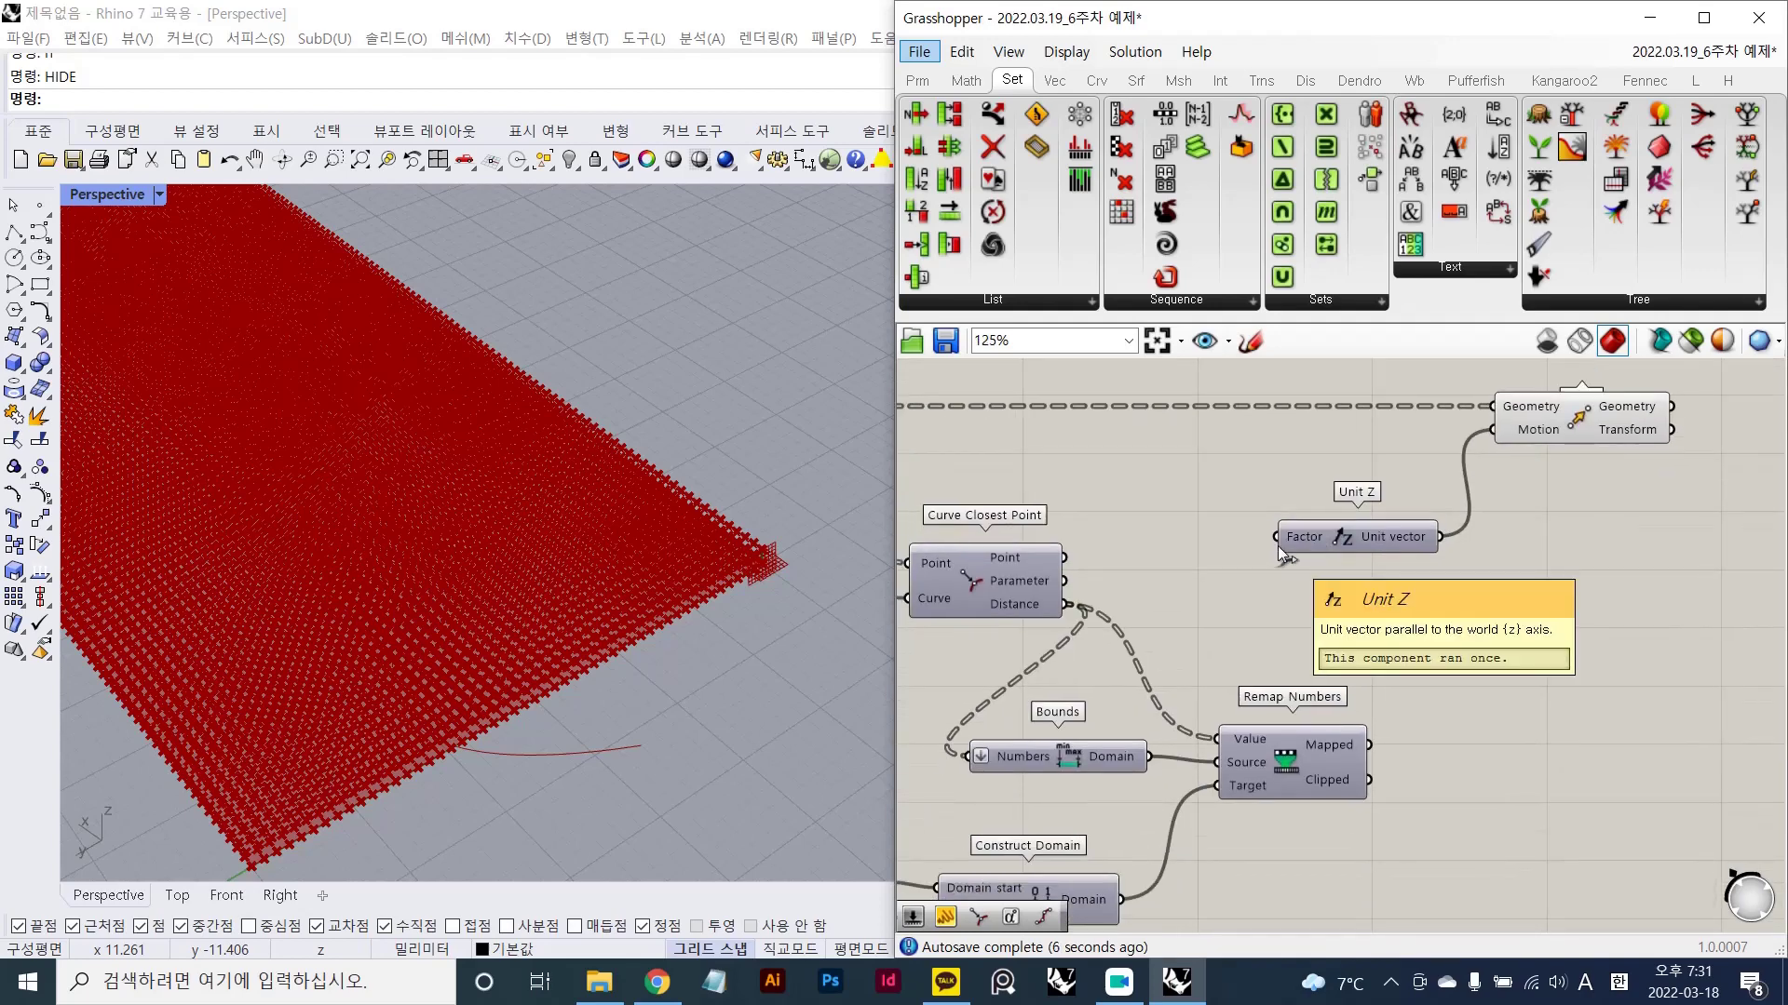
pyautogui.moveTo(1276, 538); pyautogui.dragTo(1381, 738)
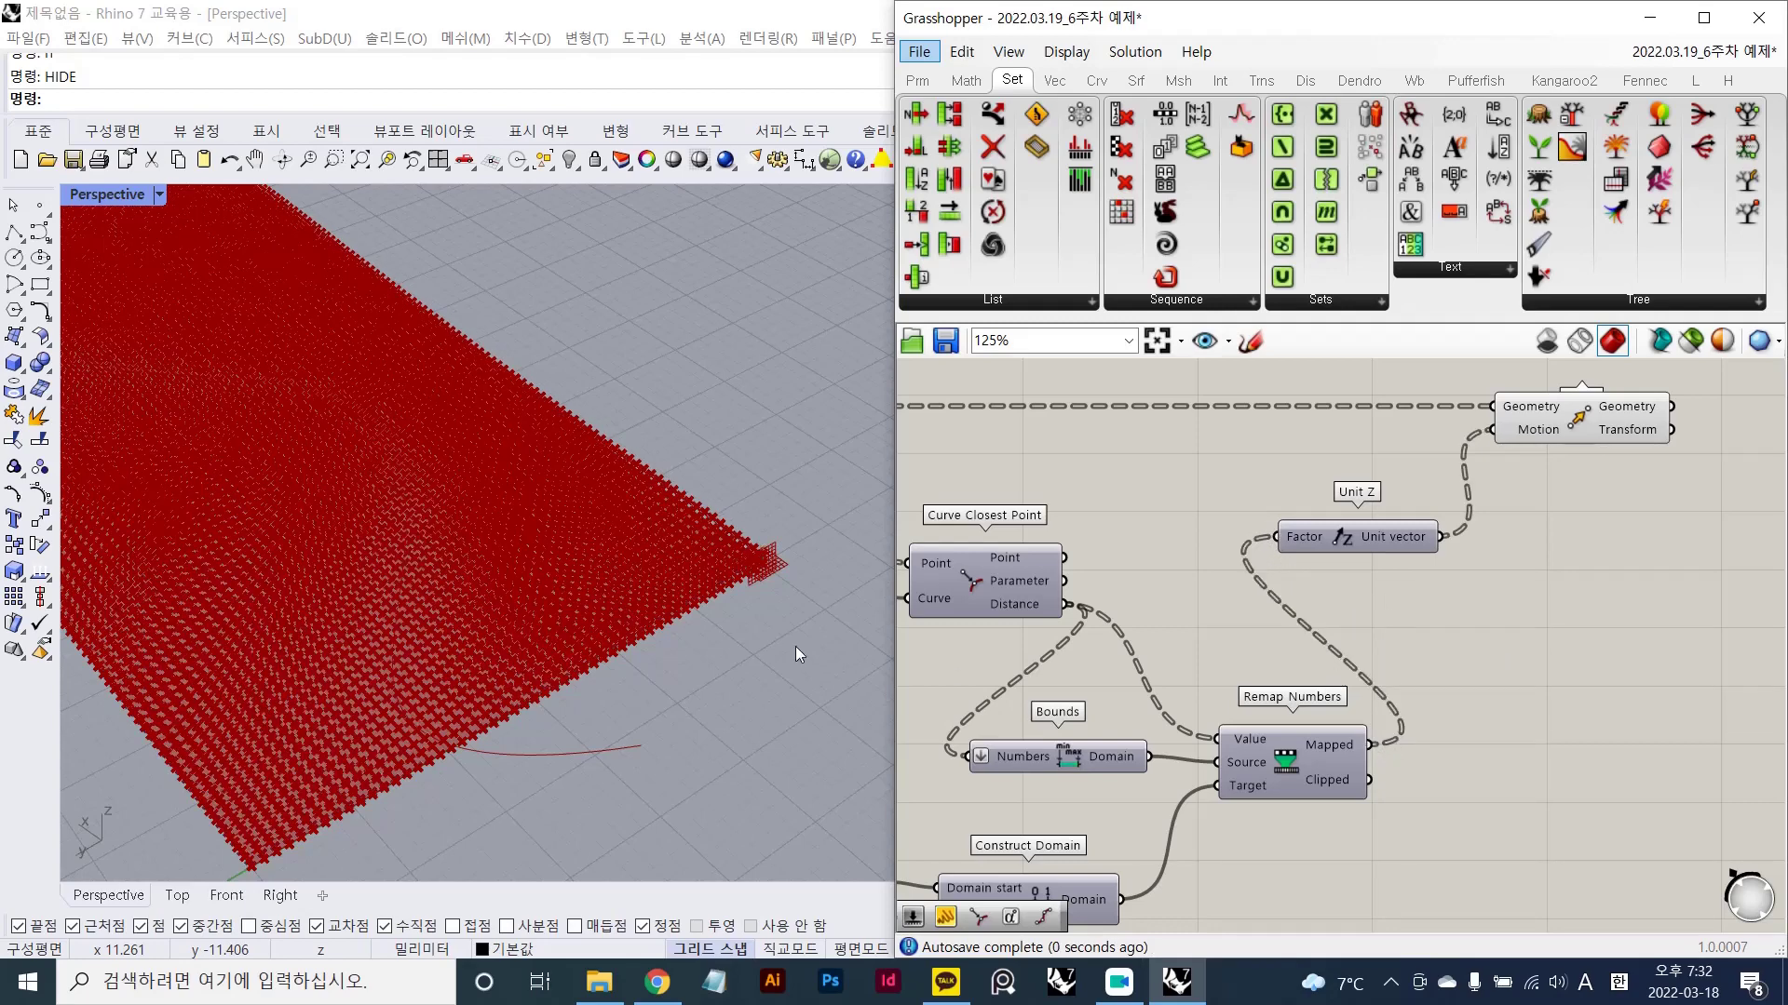
pyautogui.moveTo(568, 605); pyautogui.dragTo(600, 575, button='right')
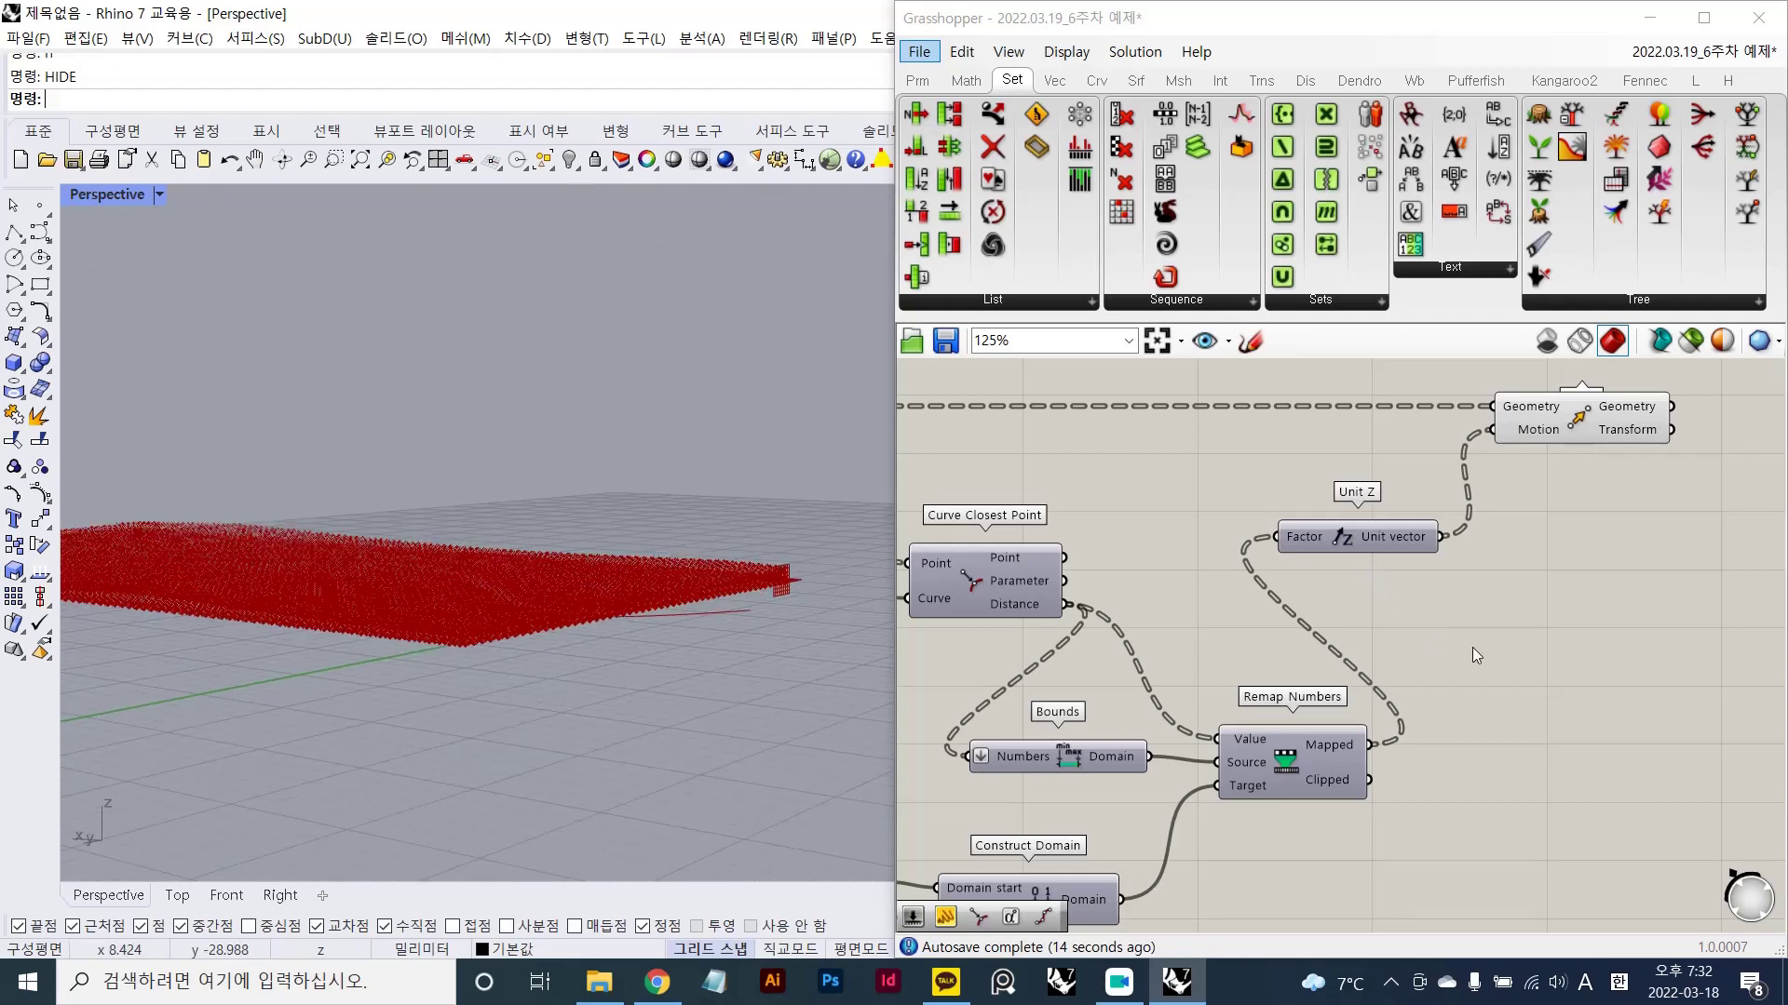
# - Add a Graph Mapper component to the right of Remap Numbers
pyautogui.moveTo(1461, 702); pyautogui.dragTo(1464, 602, button='right')
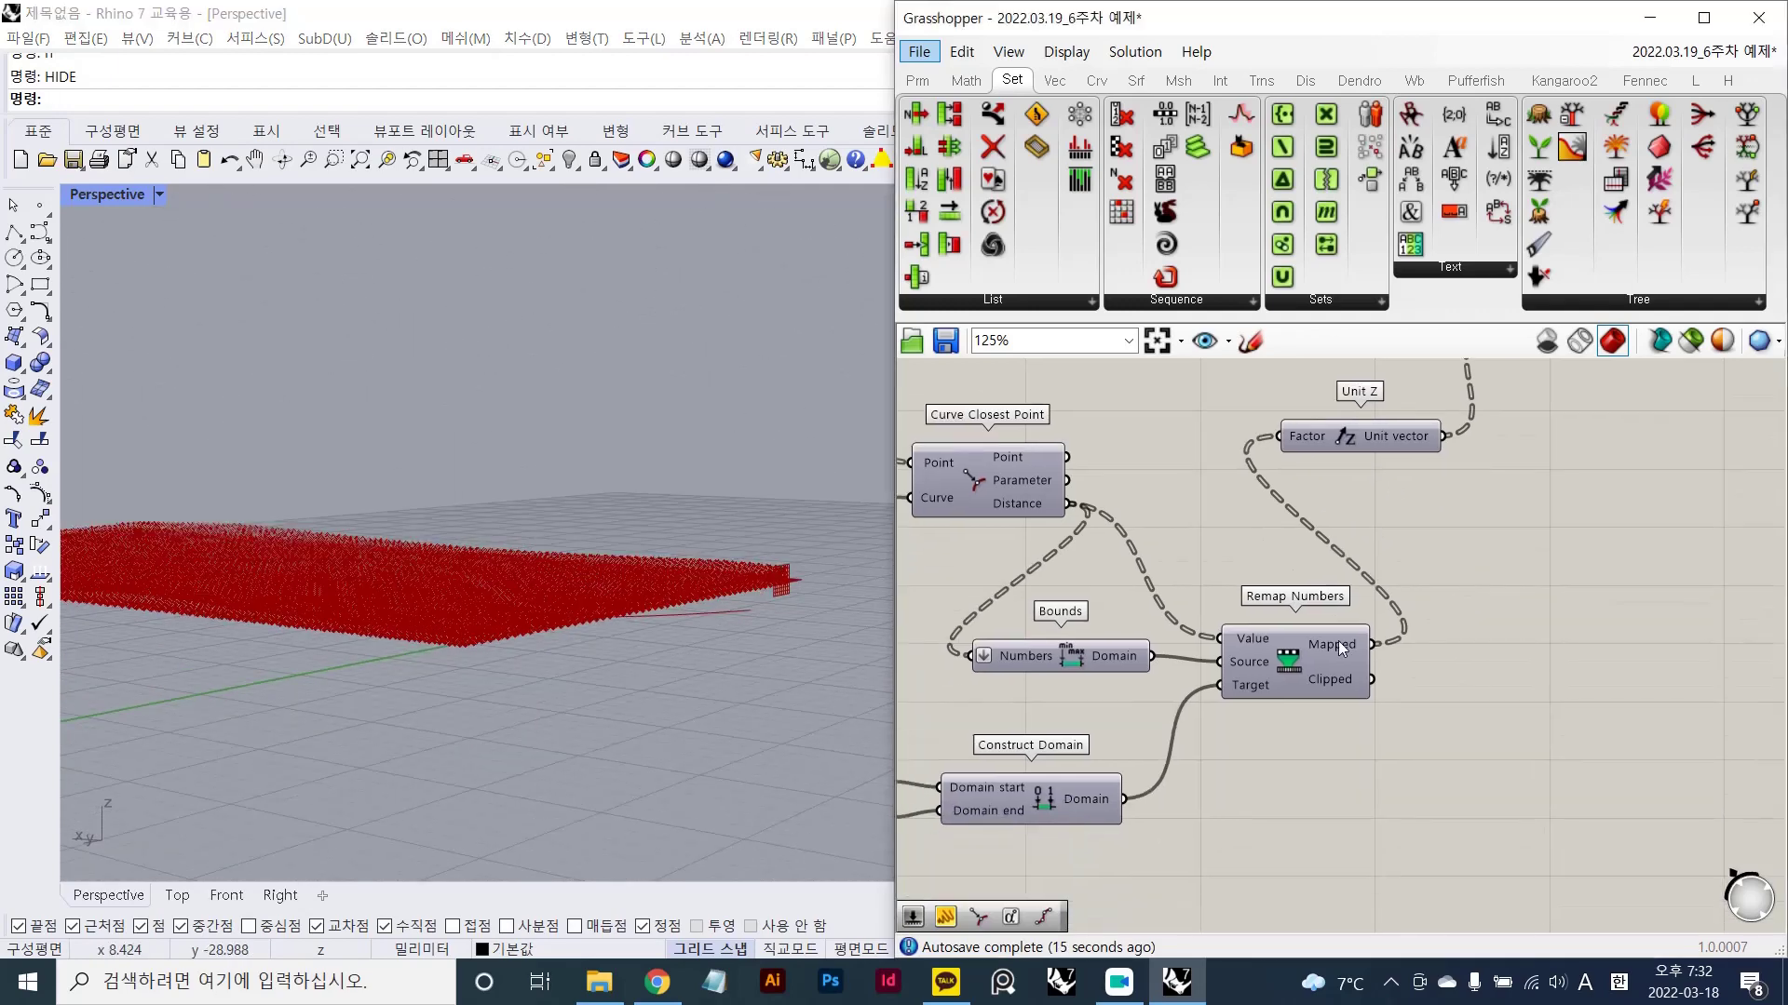
pyautogui.doubleClick(1556, 619)
pyautogui.write('gm')
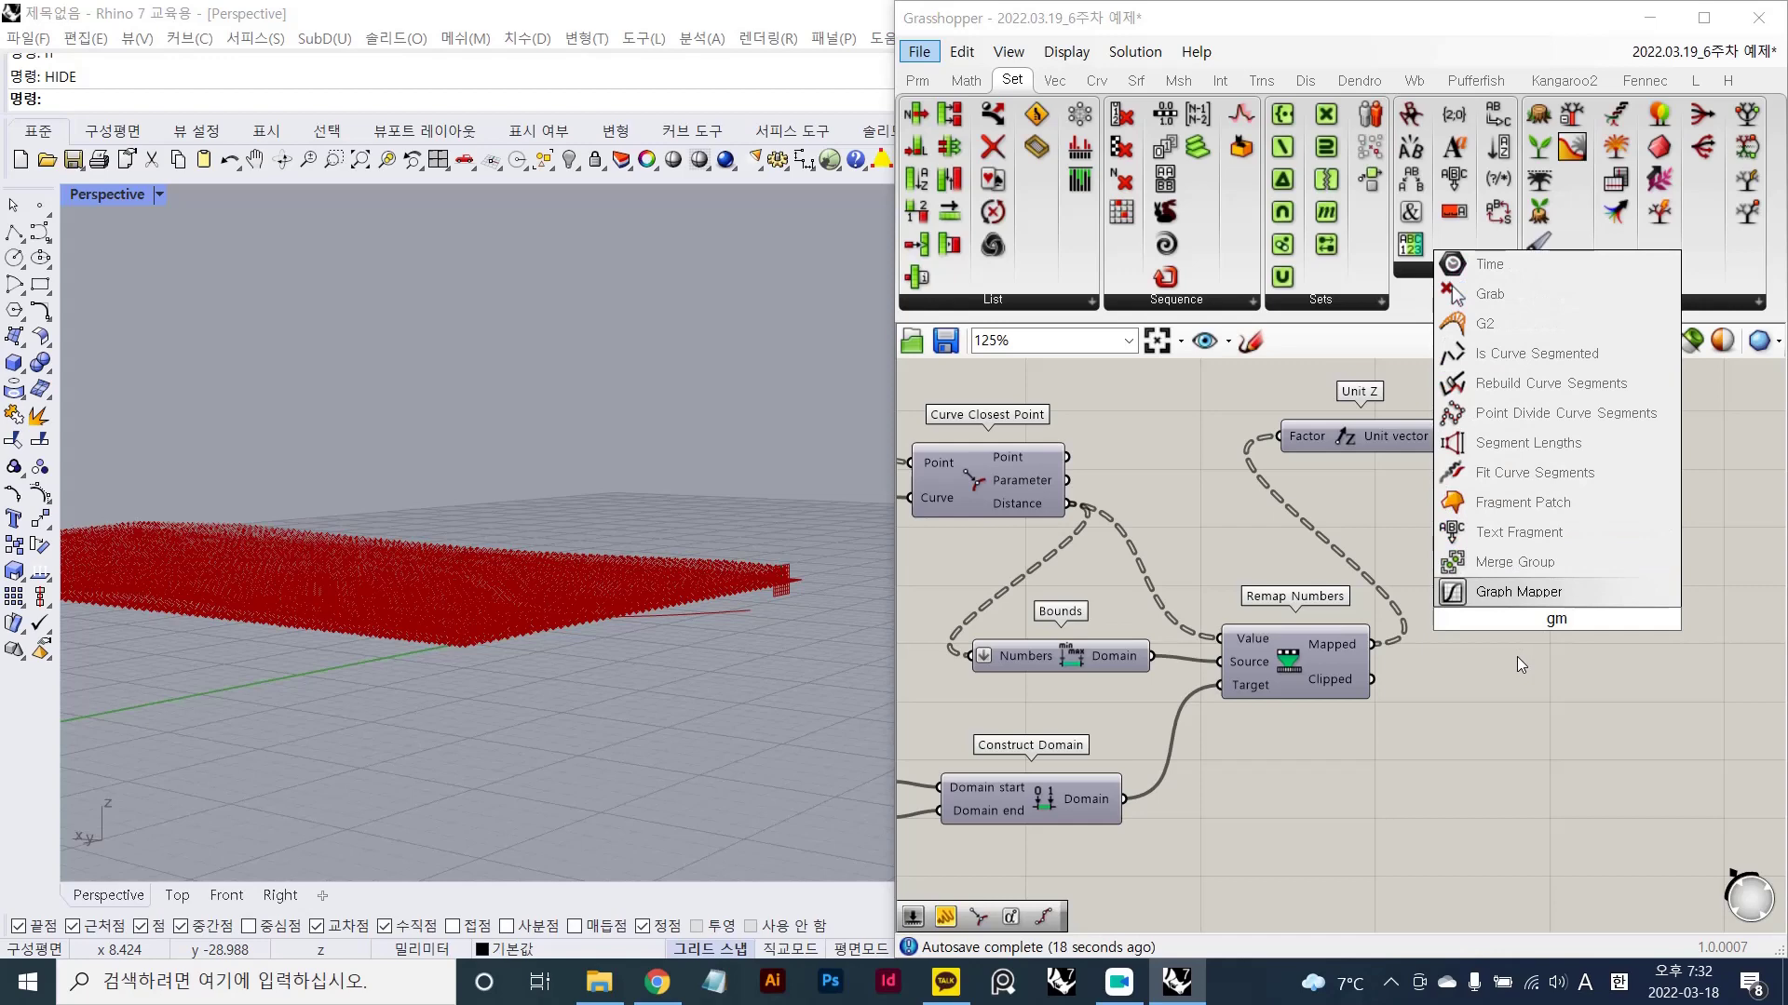
pyautogui.press('Return')
pyautogui.moveTo(1543, 747); pyautogui.dragTo(1508, 678, button='right')
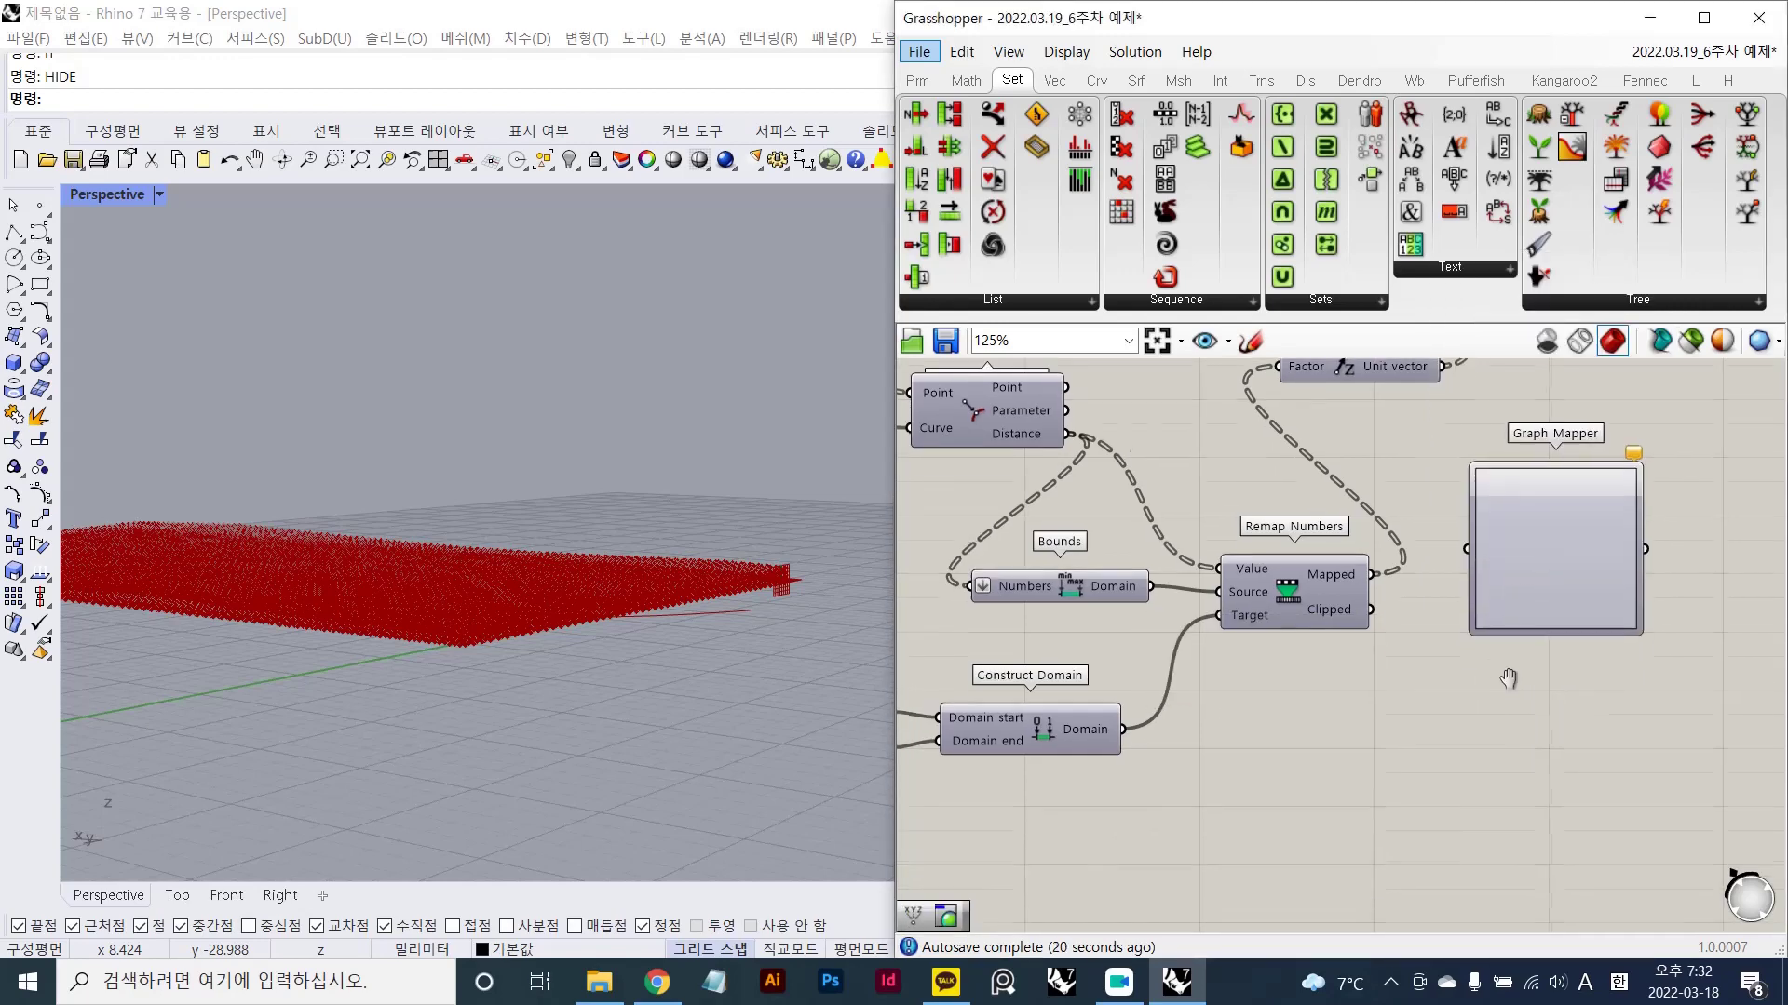
pyautogui.moveTo(1559, 535); pyautogui.dragTo(1557, 596)
# - Set the Graph Mapper's graph type to Bezier
pyautogui.rightClick(1555, 577)
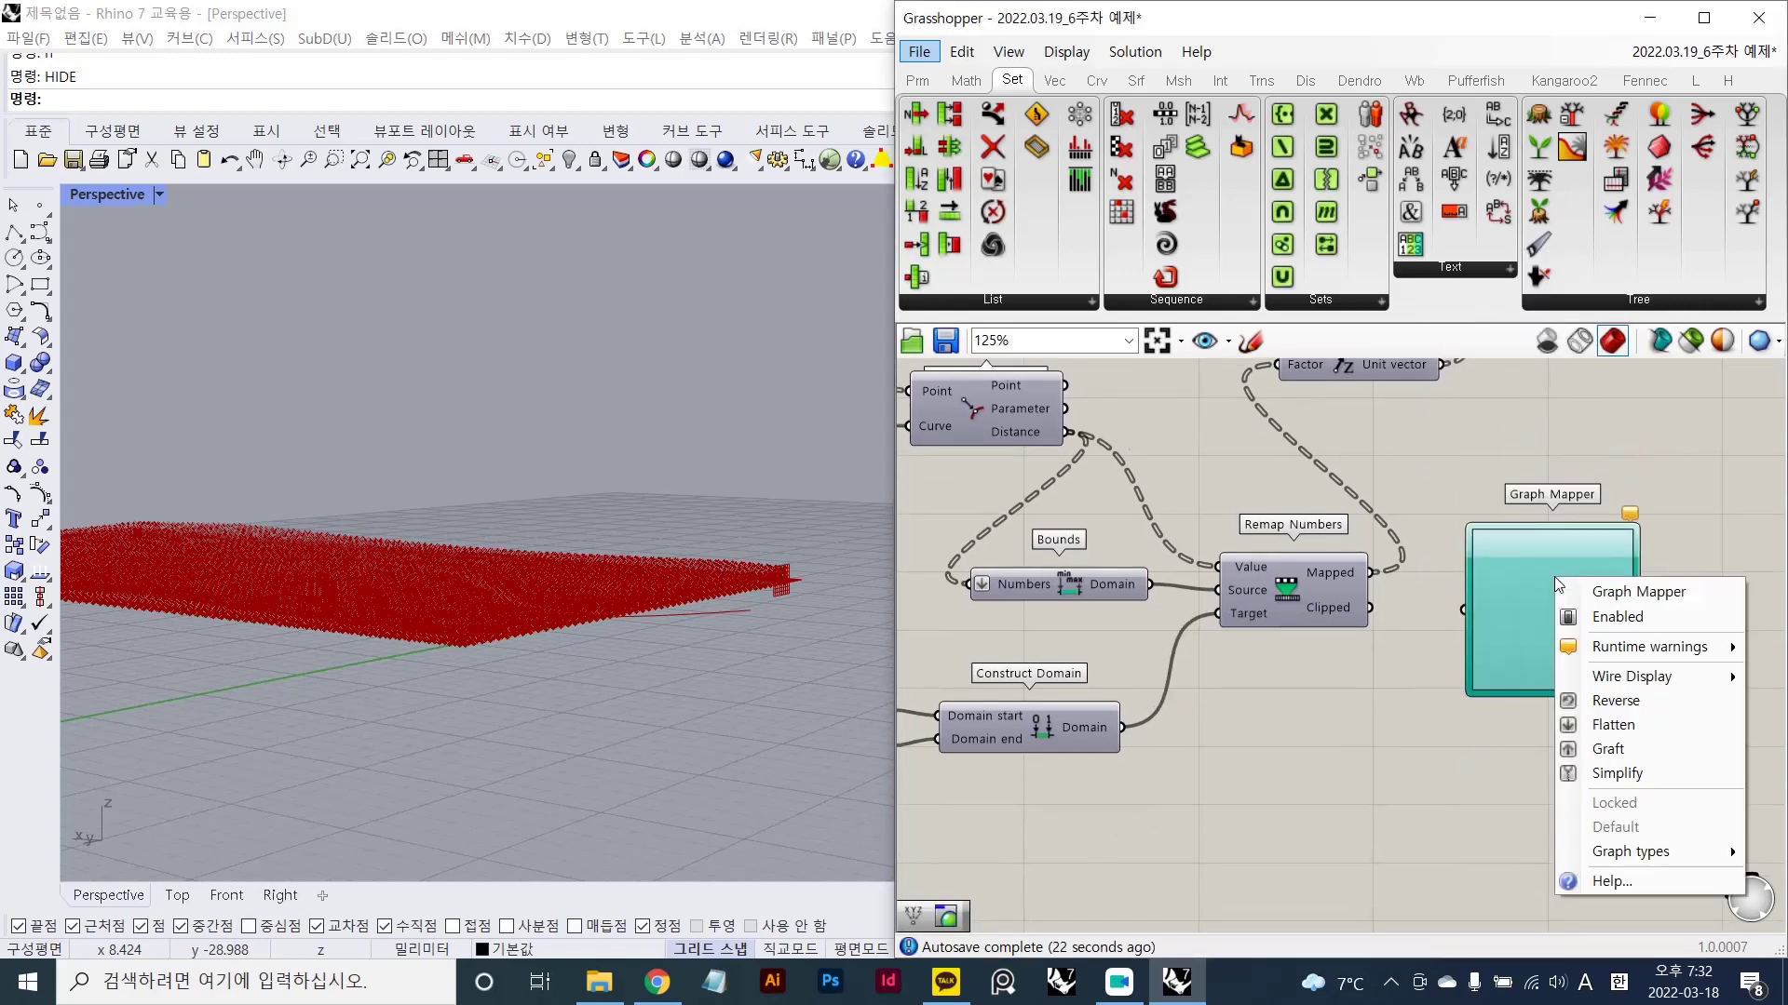
pyautogui.moveTo(1571, 687)
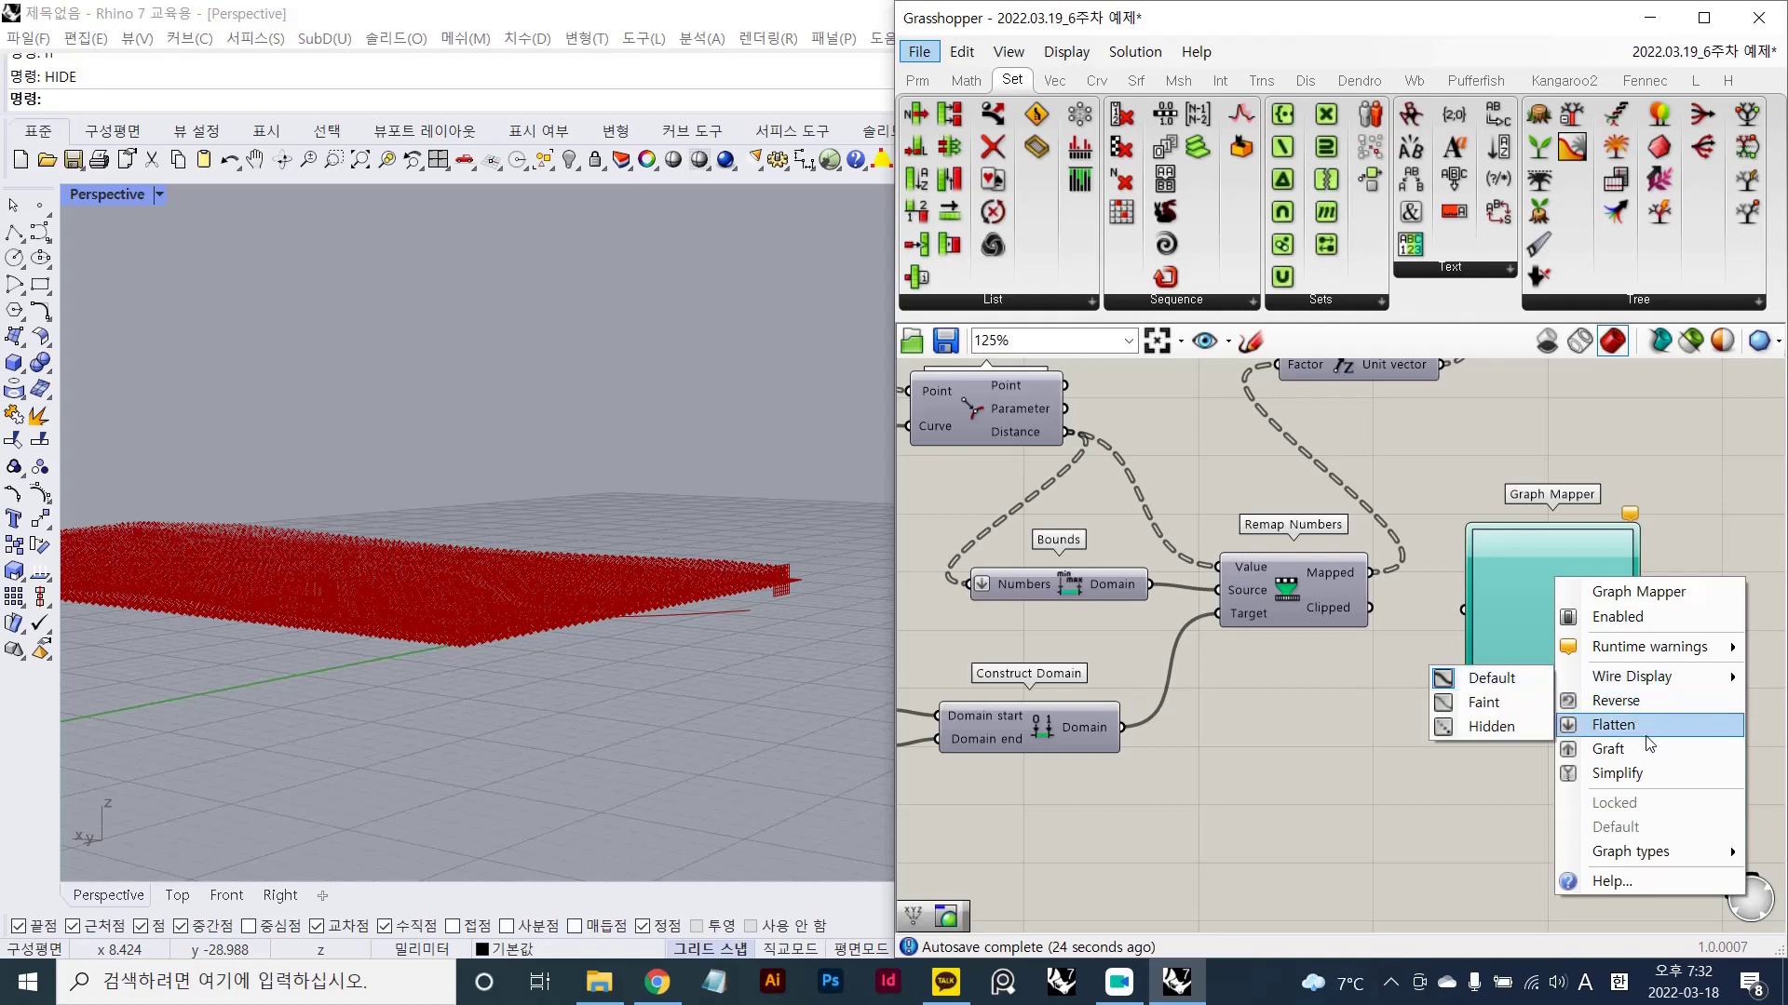
pyautogui.moveTo(1625, 851)
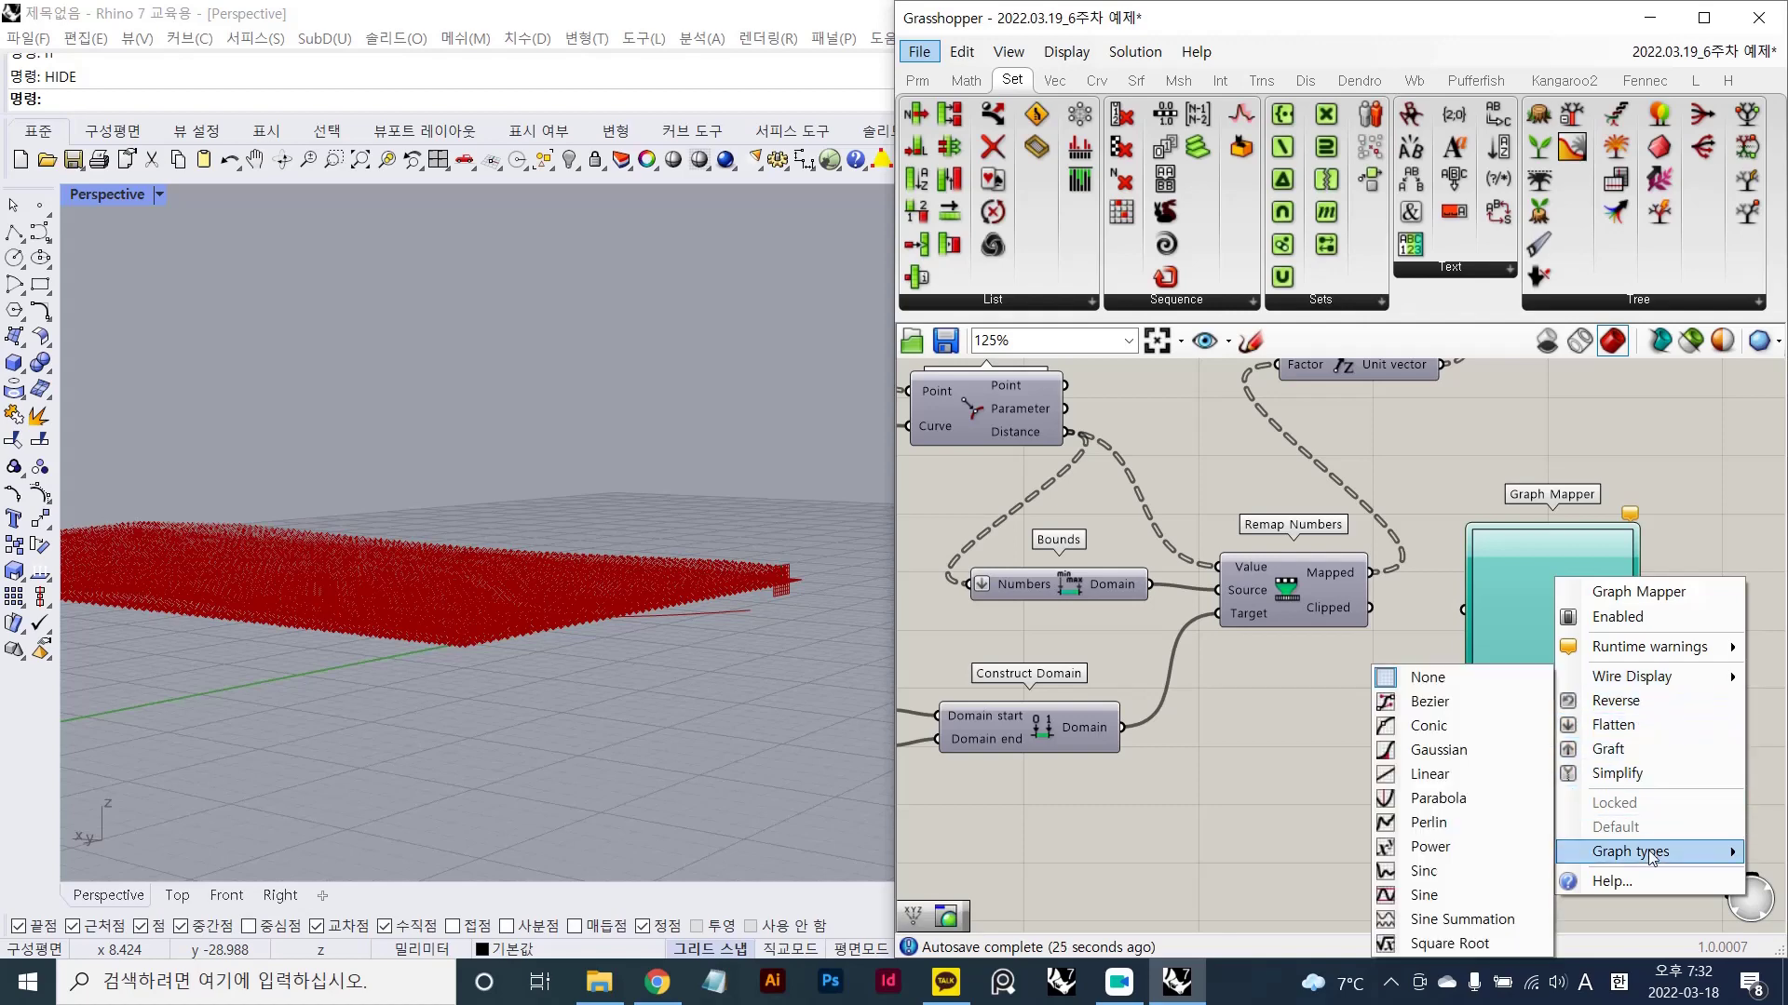
pyautogui.click(1464, 703)
pyautogui.click(1462, 700)
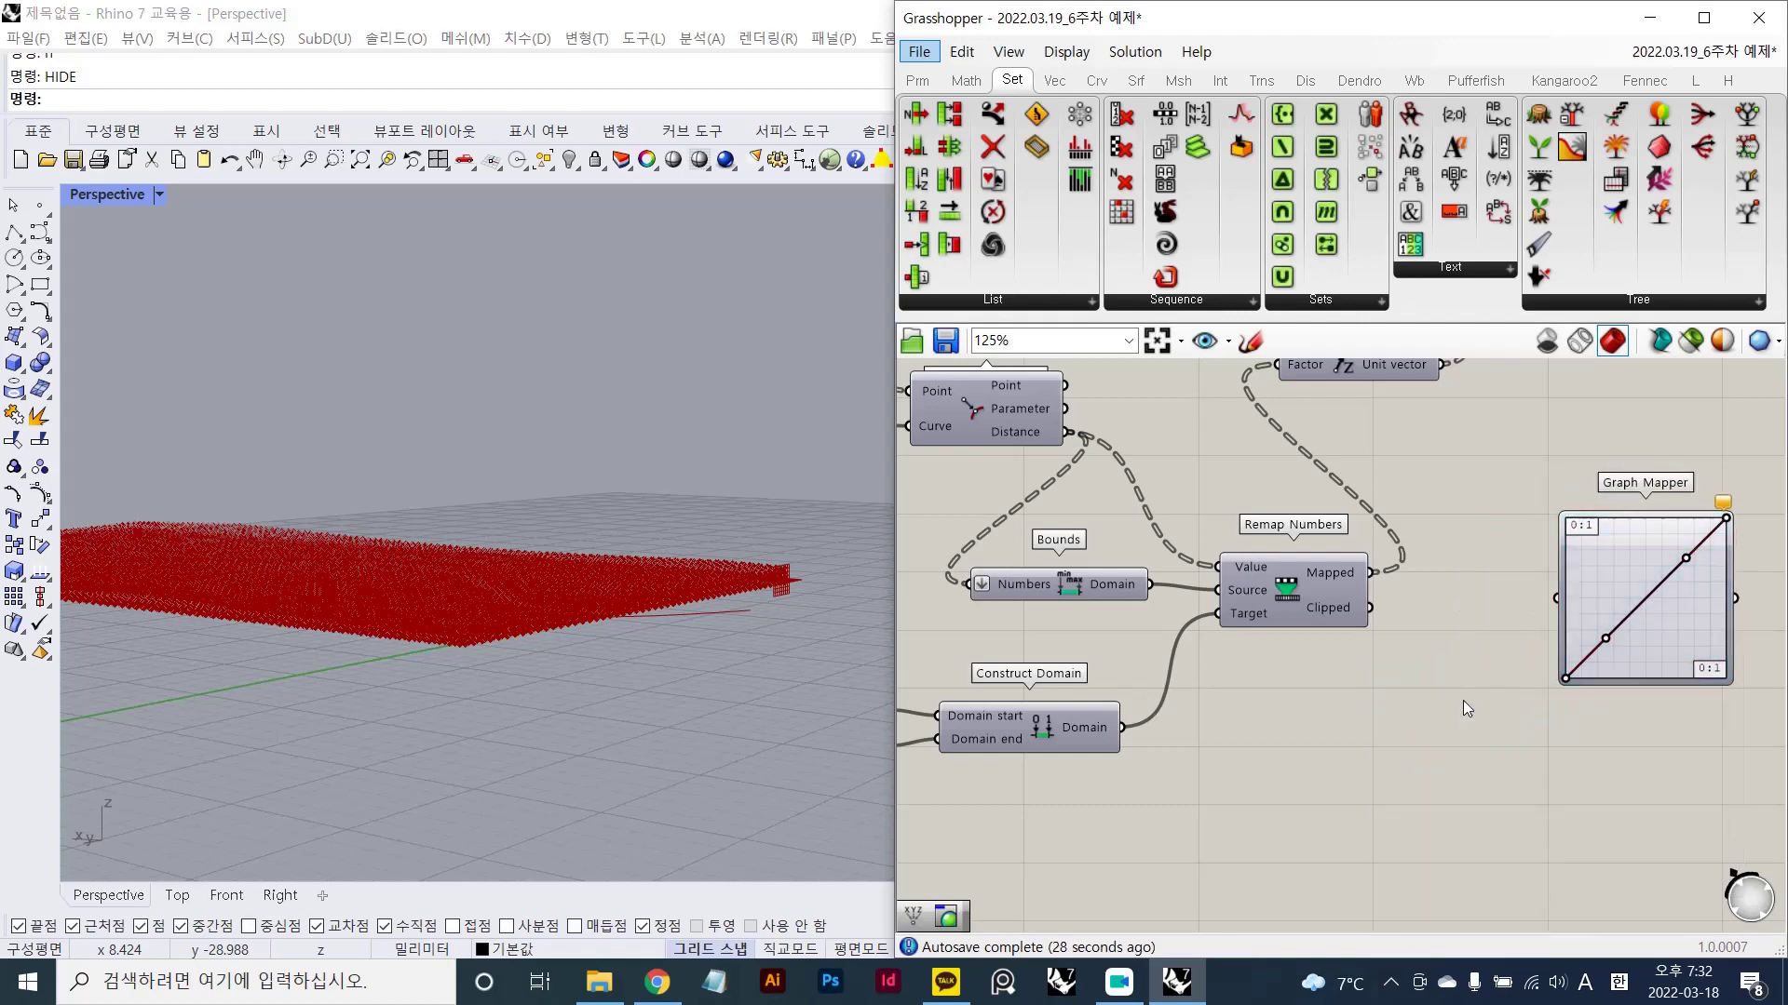
pyautogui.scroll(-1, 1462, 700)
pyautogui.scroll(1, 1499, 615)
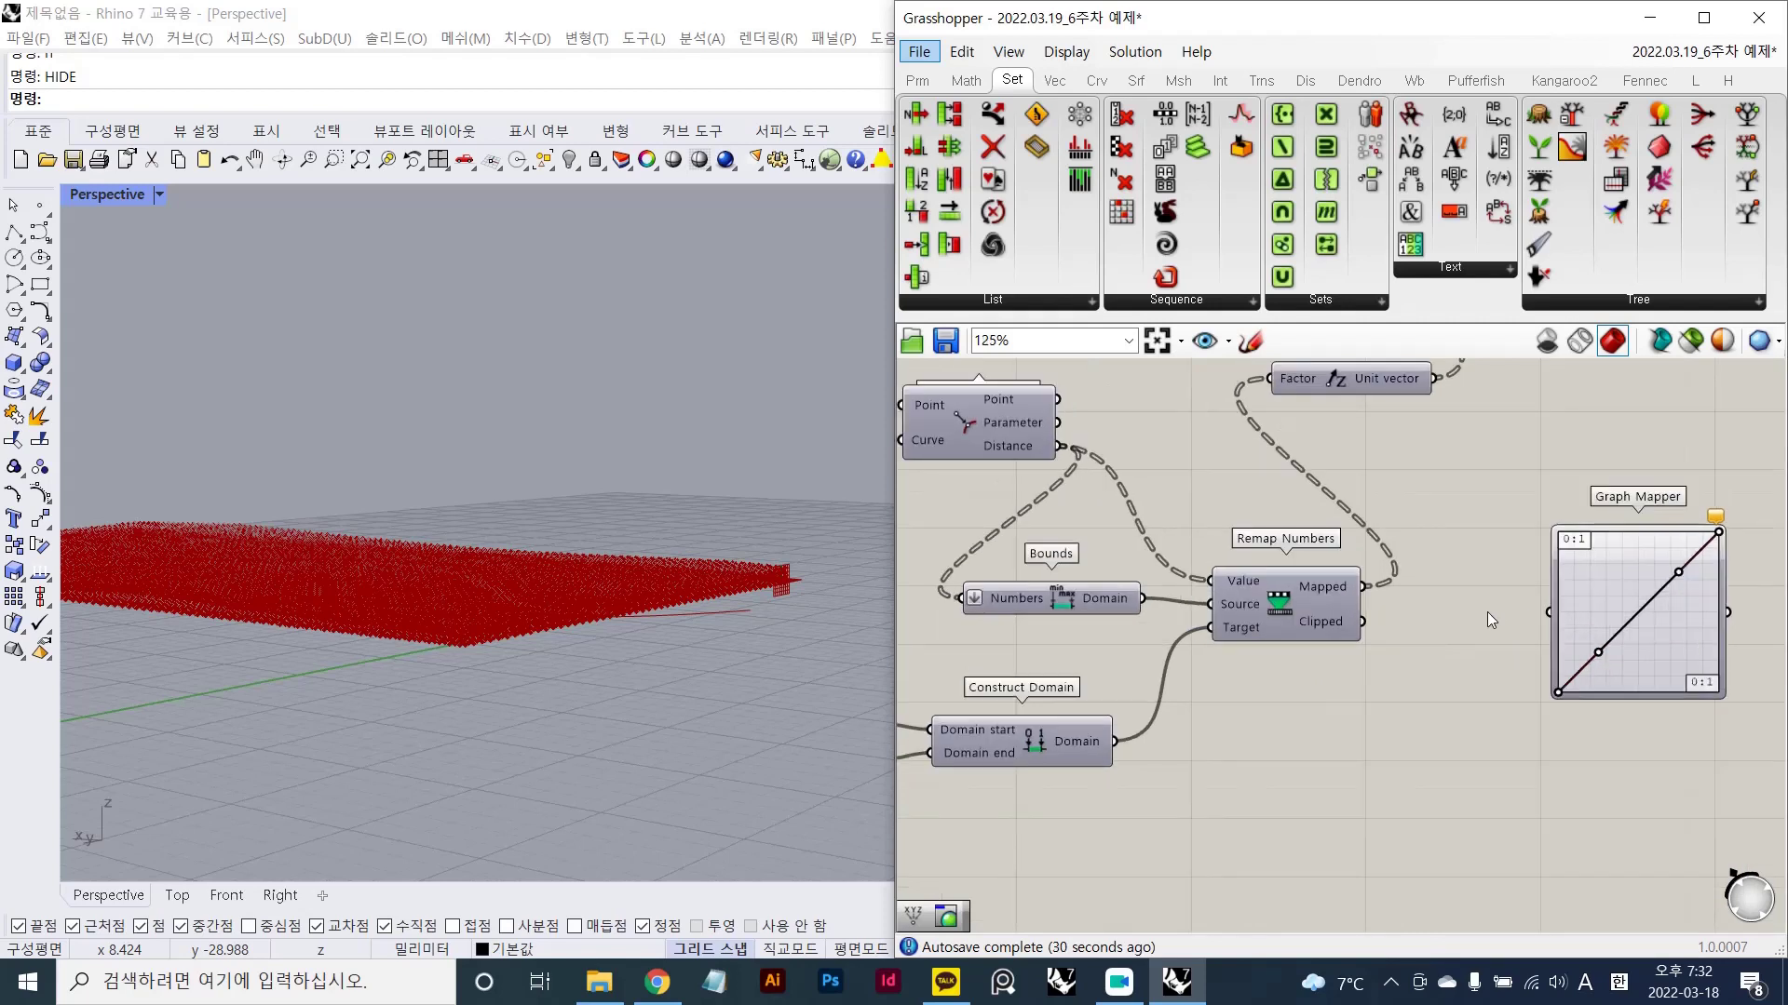
pyautogui.moveTo(1488, 611); pyautogui.dragTo(1281, 593, button='right')
# - Annotate the Graph Mapper with x and y axes and a sample curve on a screen capture, and discard the capture
pyautogui.press('Print')
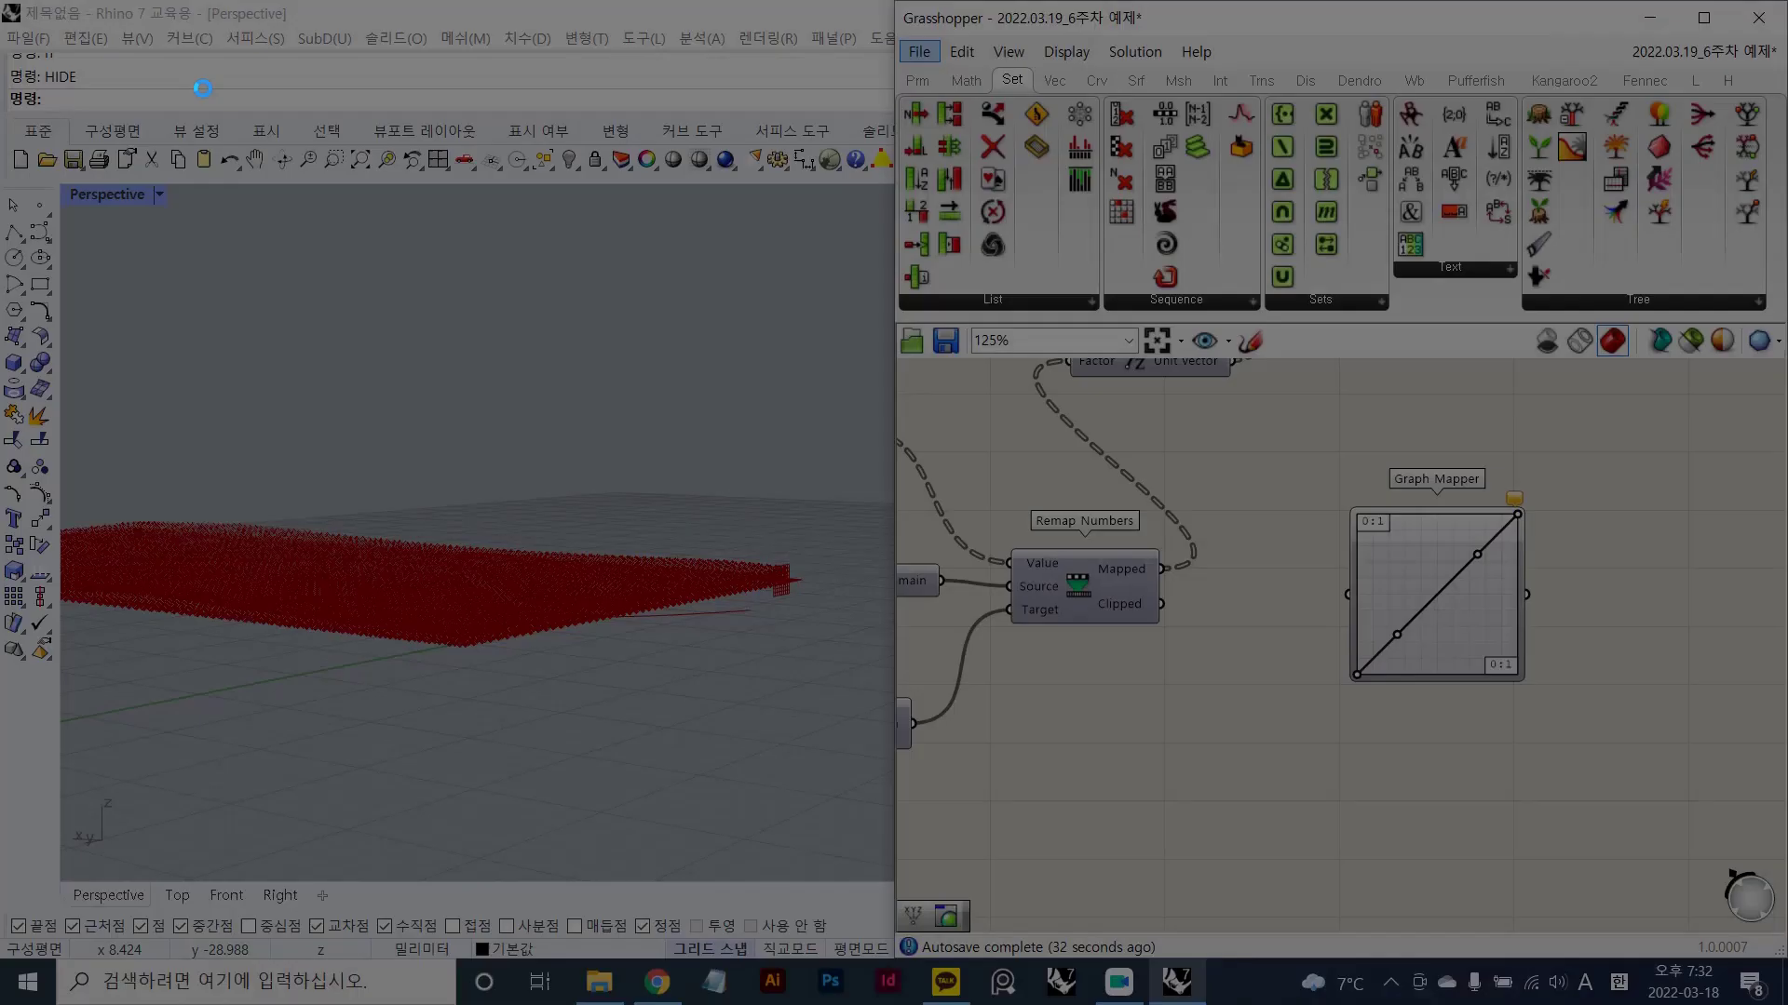
pyautogui.moveTo(201, 89); pyautogui.dragTo(1680, 899)
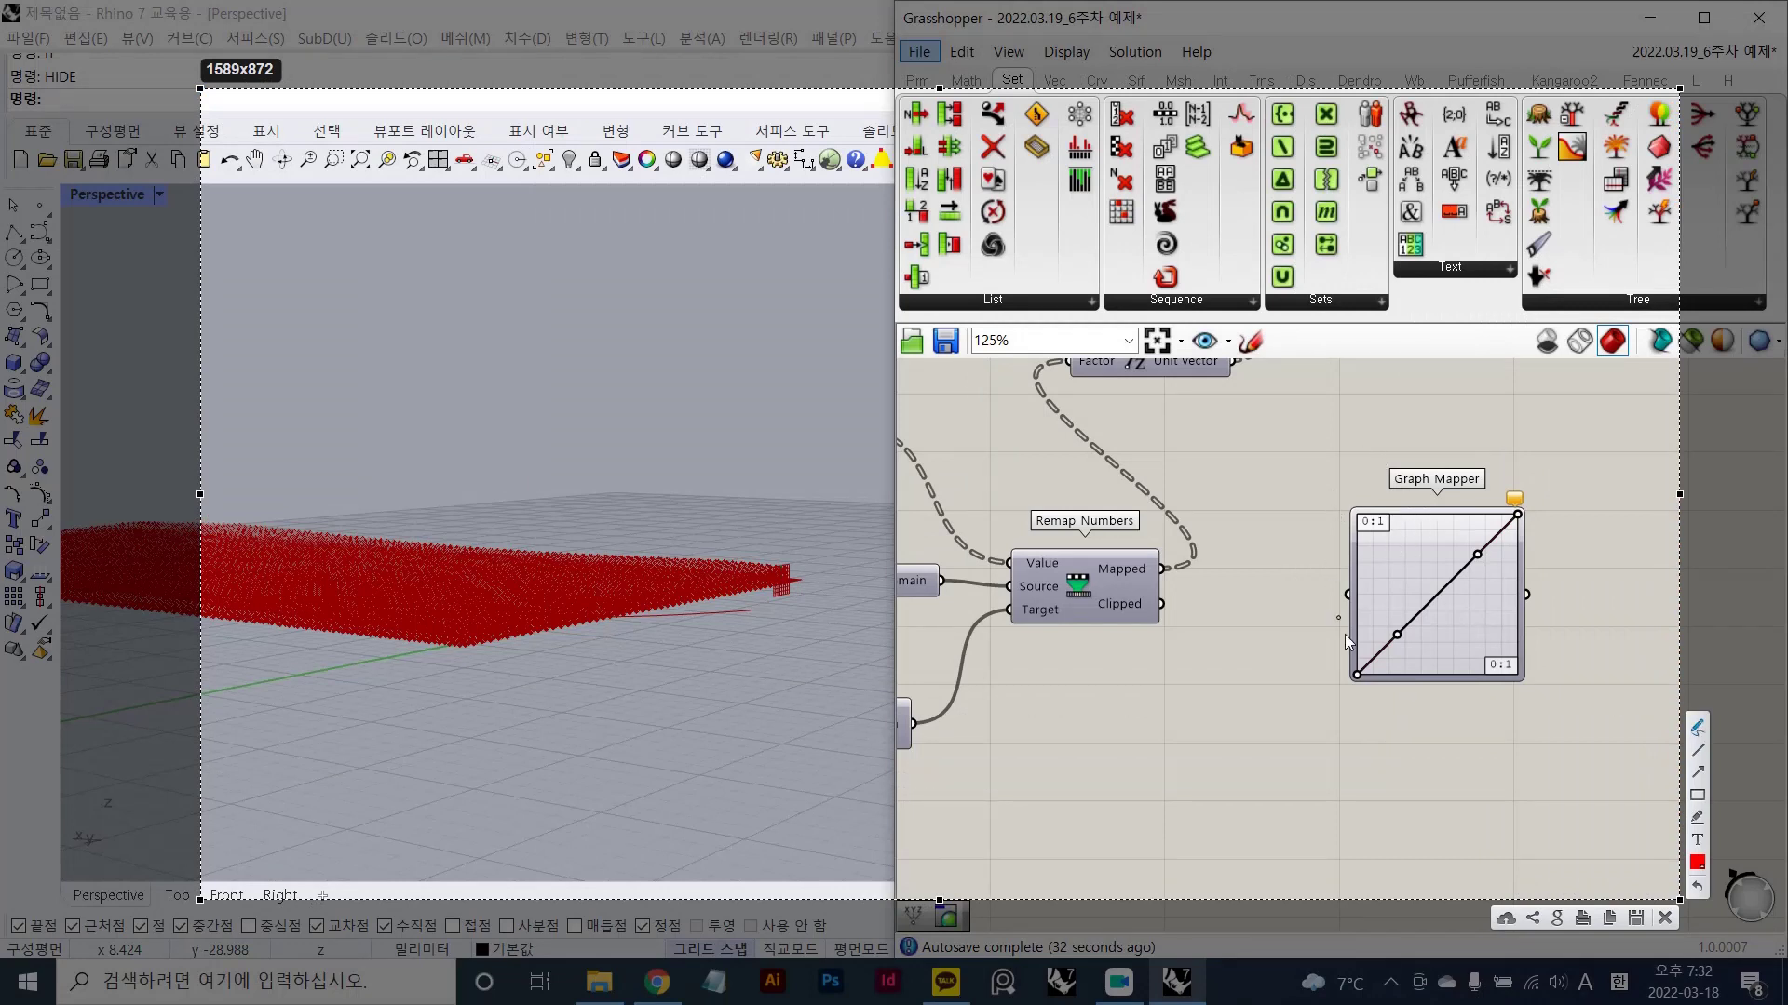
pyautogui.moveTo(1359, 434)
pyautogui.mouseDown()
pyautogui.moveTo(1380, 672)
pyautogui.moveTo(1338, 444)
pyautogui.mouseUp()
pyautogui.moveTo(1359, 431); pyautogui.dragTo(1396, 490)
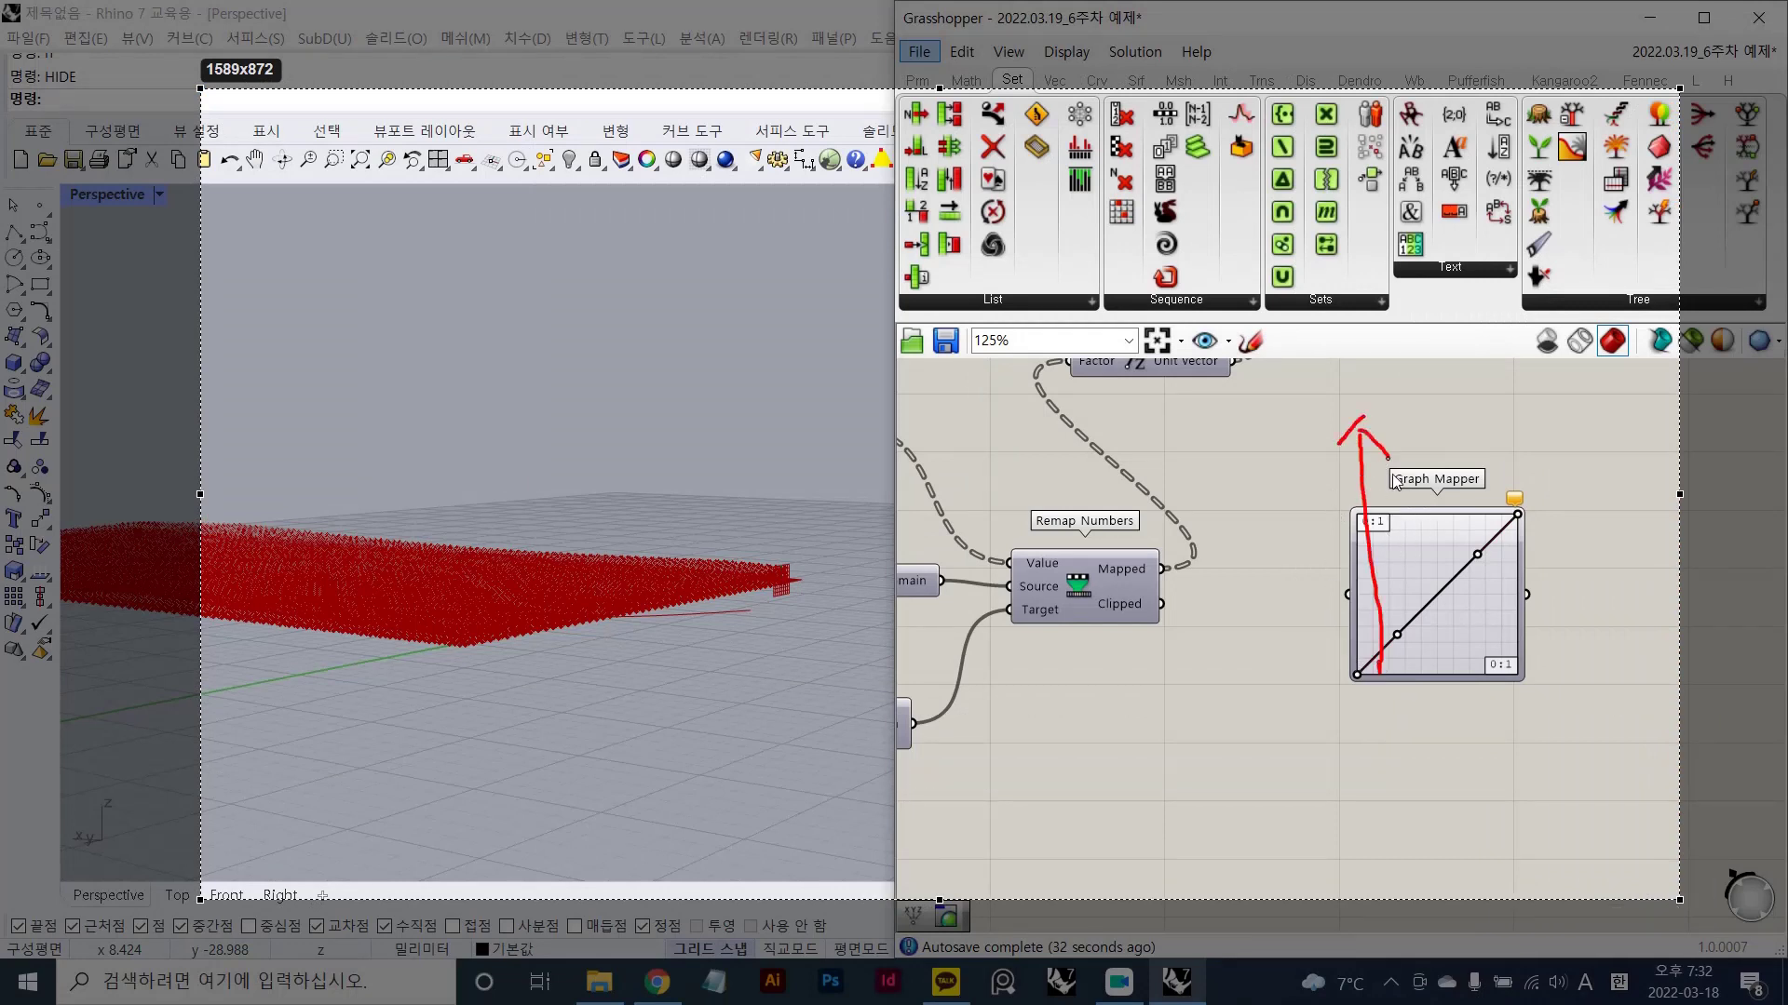
pyautogui.moveTo(1380, 668); pyautogui.dragTo(1594, 675)
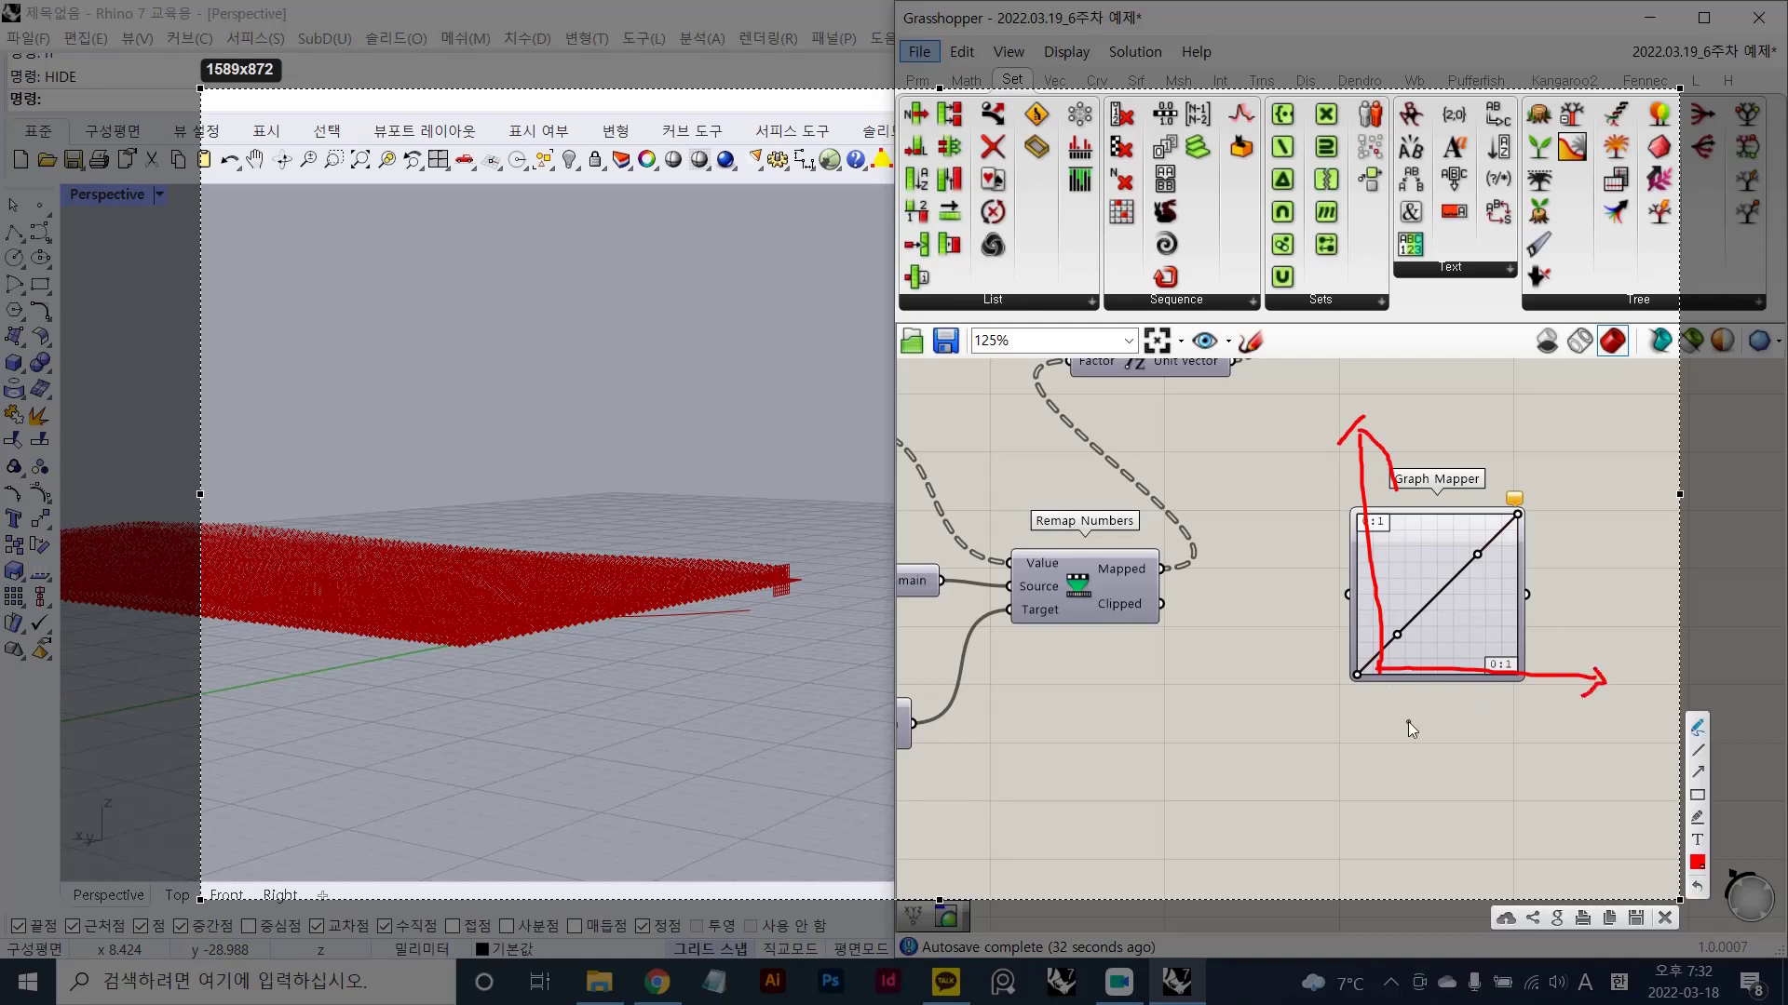
pyautogui.moveTo(1354, 587)
pyautogui.mouseDown()
pyautogui.moveTo(1348, 615)
pyautogui.moveTo(1287, 626)
pyautogui.moveTo(1324, 624)
pyautogui.mouseUp()
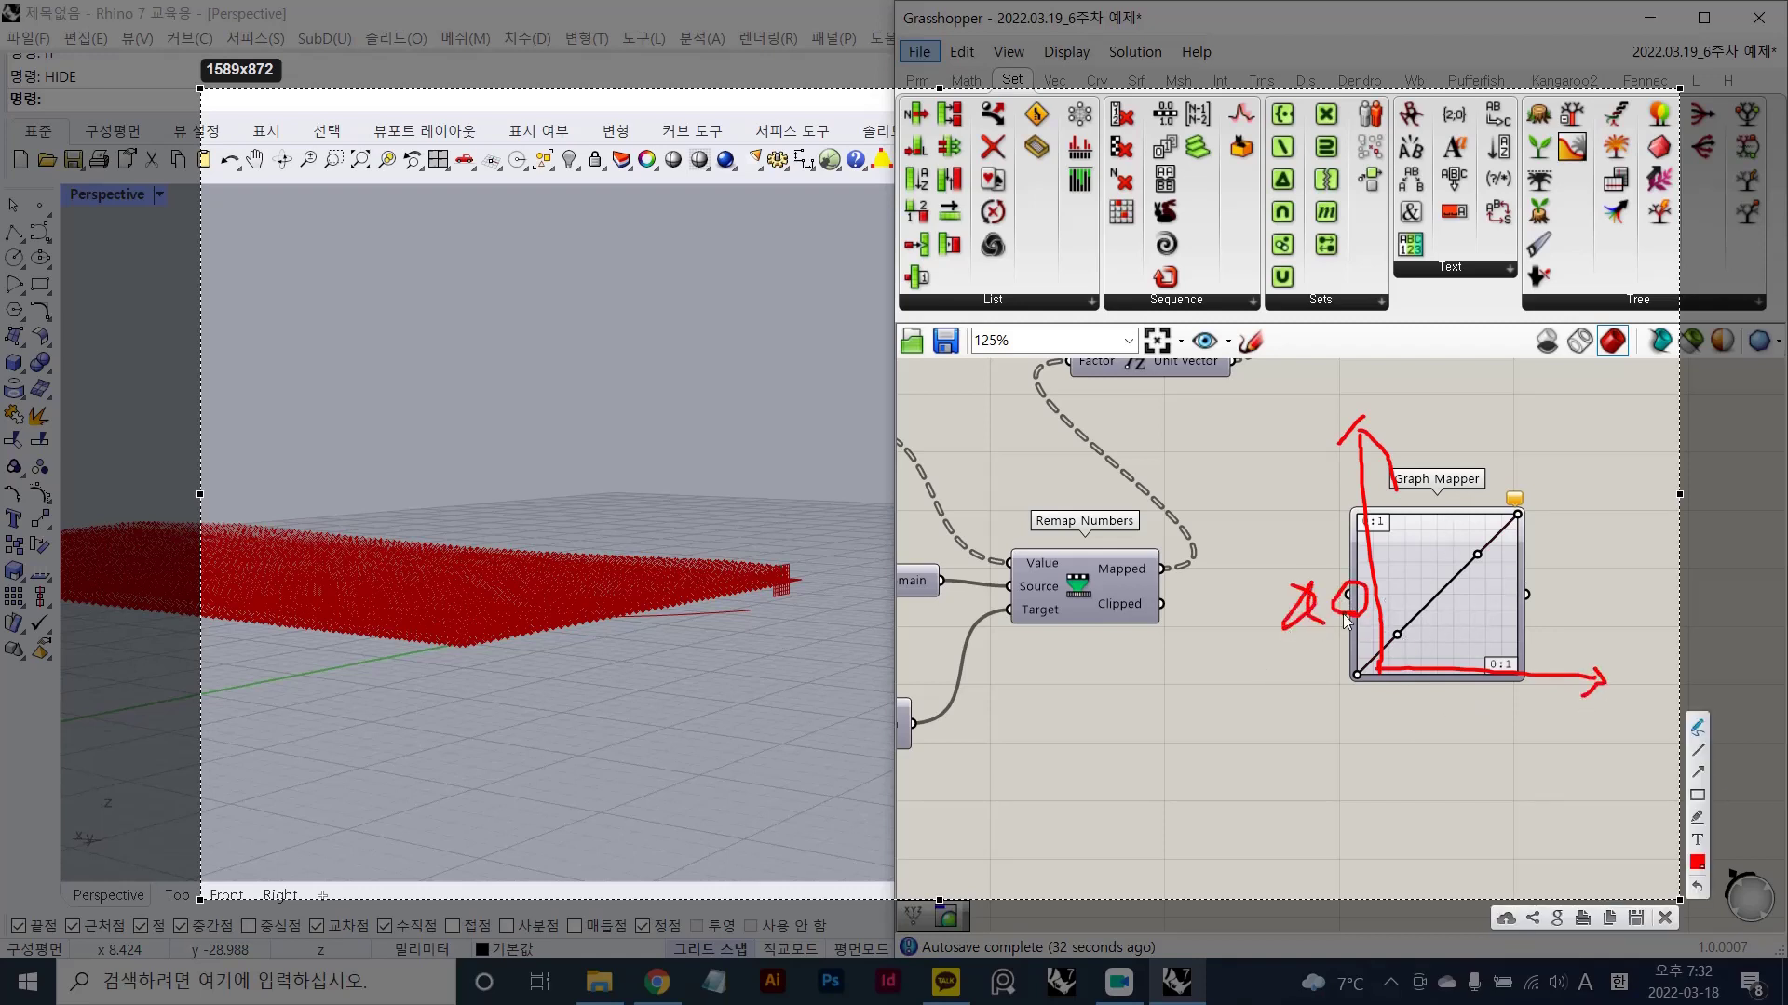
pyautogui.moveTo(1545, 578)
pyautogui.mouseDown()
pyautogui.moveTo(1616, 579)
pyautogui.moveTo(1538, 599)
pyautogui.mouseUp()
pyautogui.moveTo(1568, 698); pyautogui.dragTo(1618, 730)
pyautogui.moveTo(1343, 408)
pyautogui.mouseDown()
pyautogui.moveTo(1370, 441)
pyautogui.moveTo(1395, 422)
pyautogui.mouseUp()
pyautogui.moveTo(1378, 666)
pyautogui.mouseDown()
pyautogui.moveTo(1489, 597)
pyautogui.moveTo(1519, 470)
pyautogui.mouseUp()
pyautogui.moveTo(1464, 670)
pyautogui.mouseDown()
pyautogui.moveTo(1467, 617)
pyautogui.moveTo(1384, 622)
pyautogui.mouseUp()
pyautogui.moveTo(1384, 622)
pyautogui.mouseDown()
pyautogui.moveTo(1568, 530)
pyautogui.moveTo(1629, 550)
pyautogui.moveTo(1607, 573)
pyautogui.mouseUp()
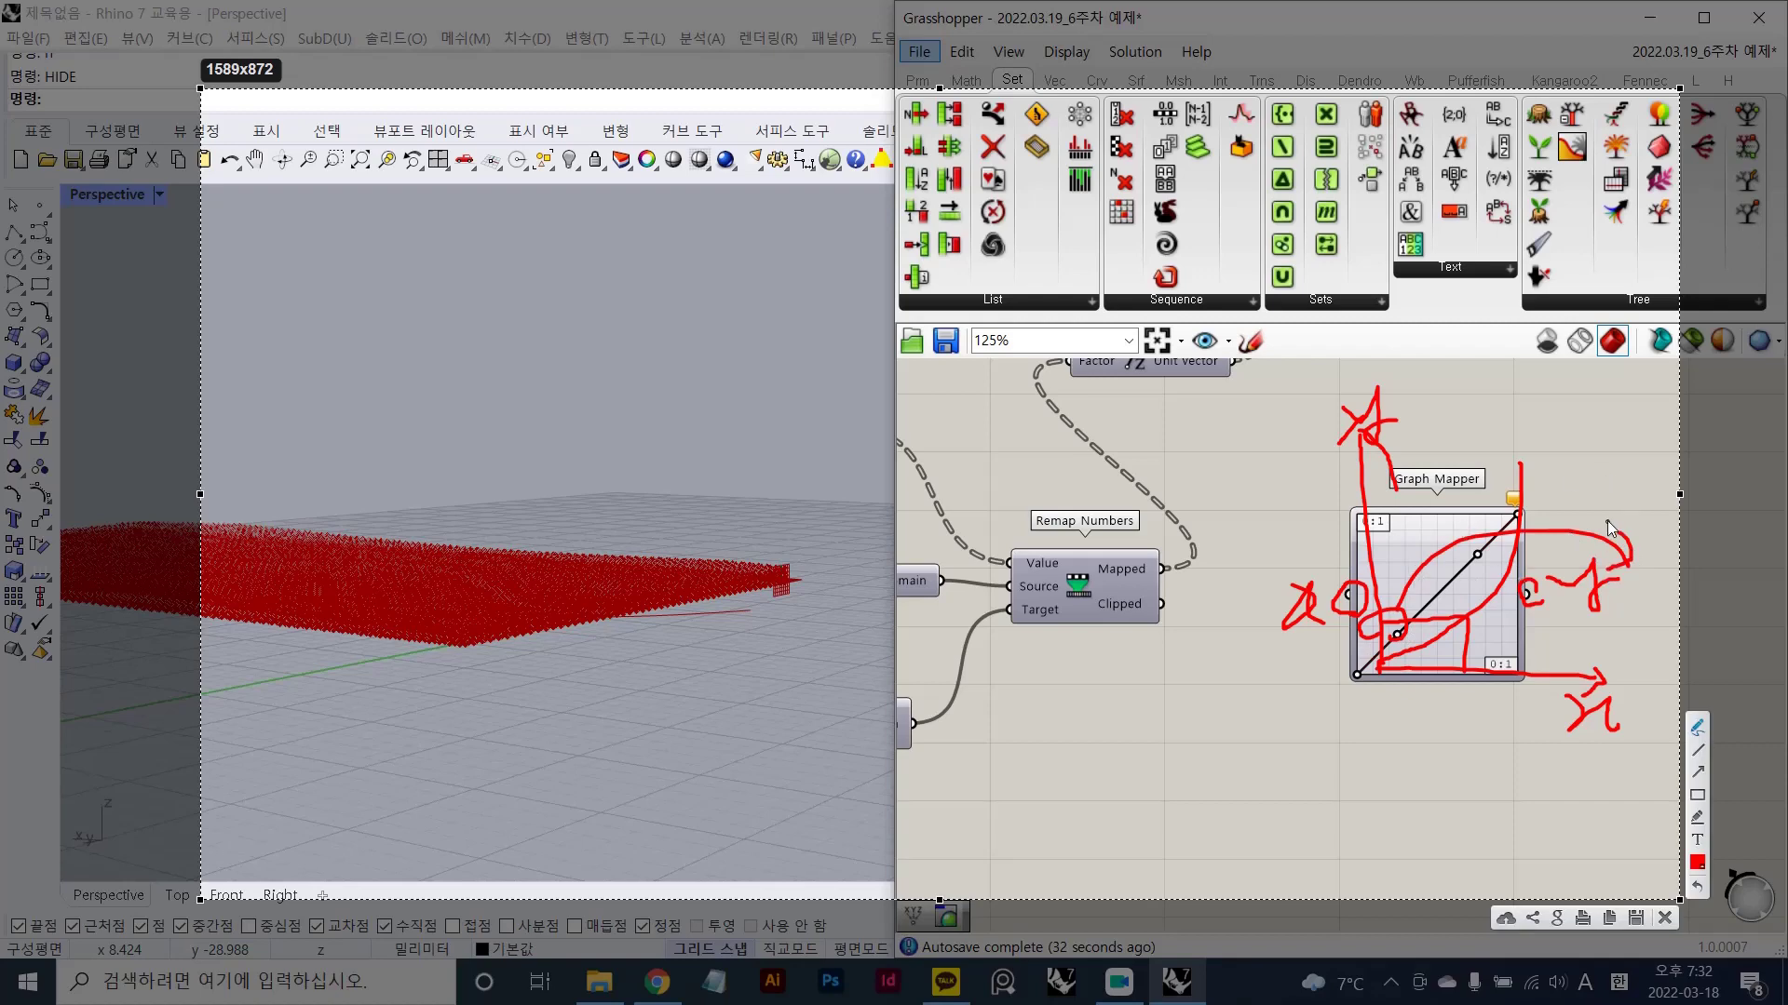
pyautogui.press('Escape')
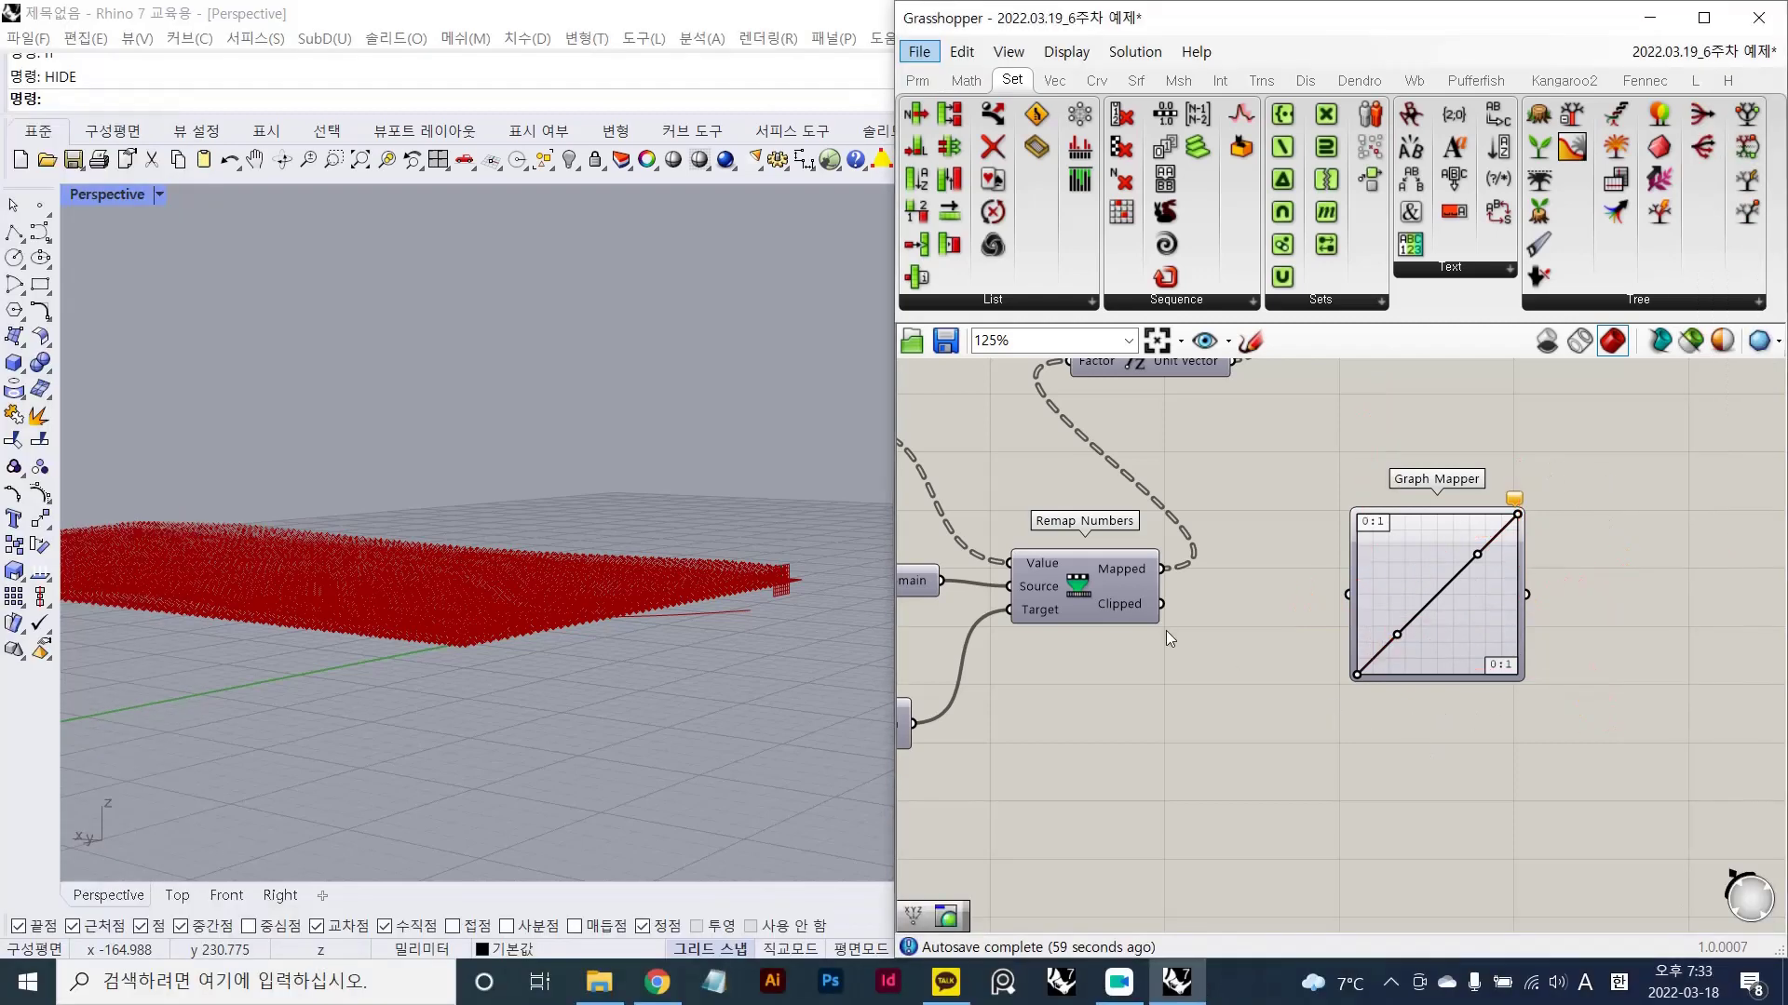
# - Attach a panel to the Mapped output of Remap Numbers, lengthen it, and place it below the component
pyautogui.moveTo(1166, 630); pyautogui.dragTo(1420, 589, button='right')
pyautogui.moveTo(1127, 666); pyautogui.dragTo(1231, 659, button='right')
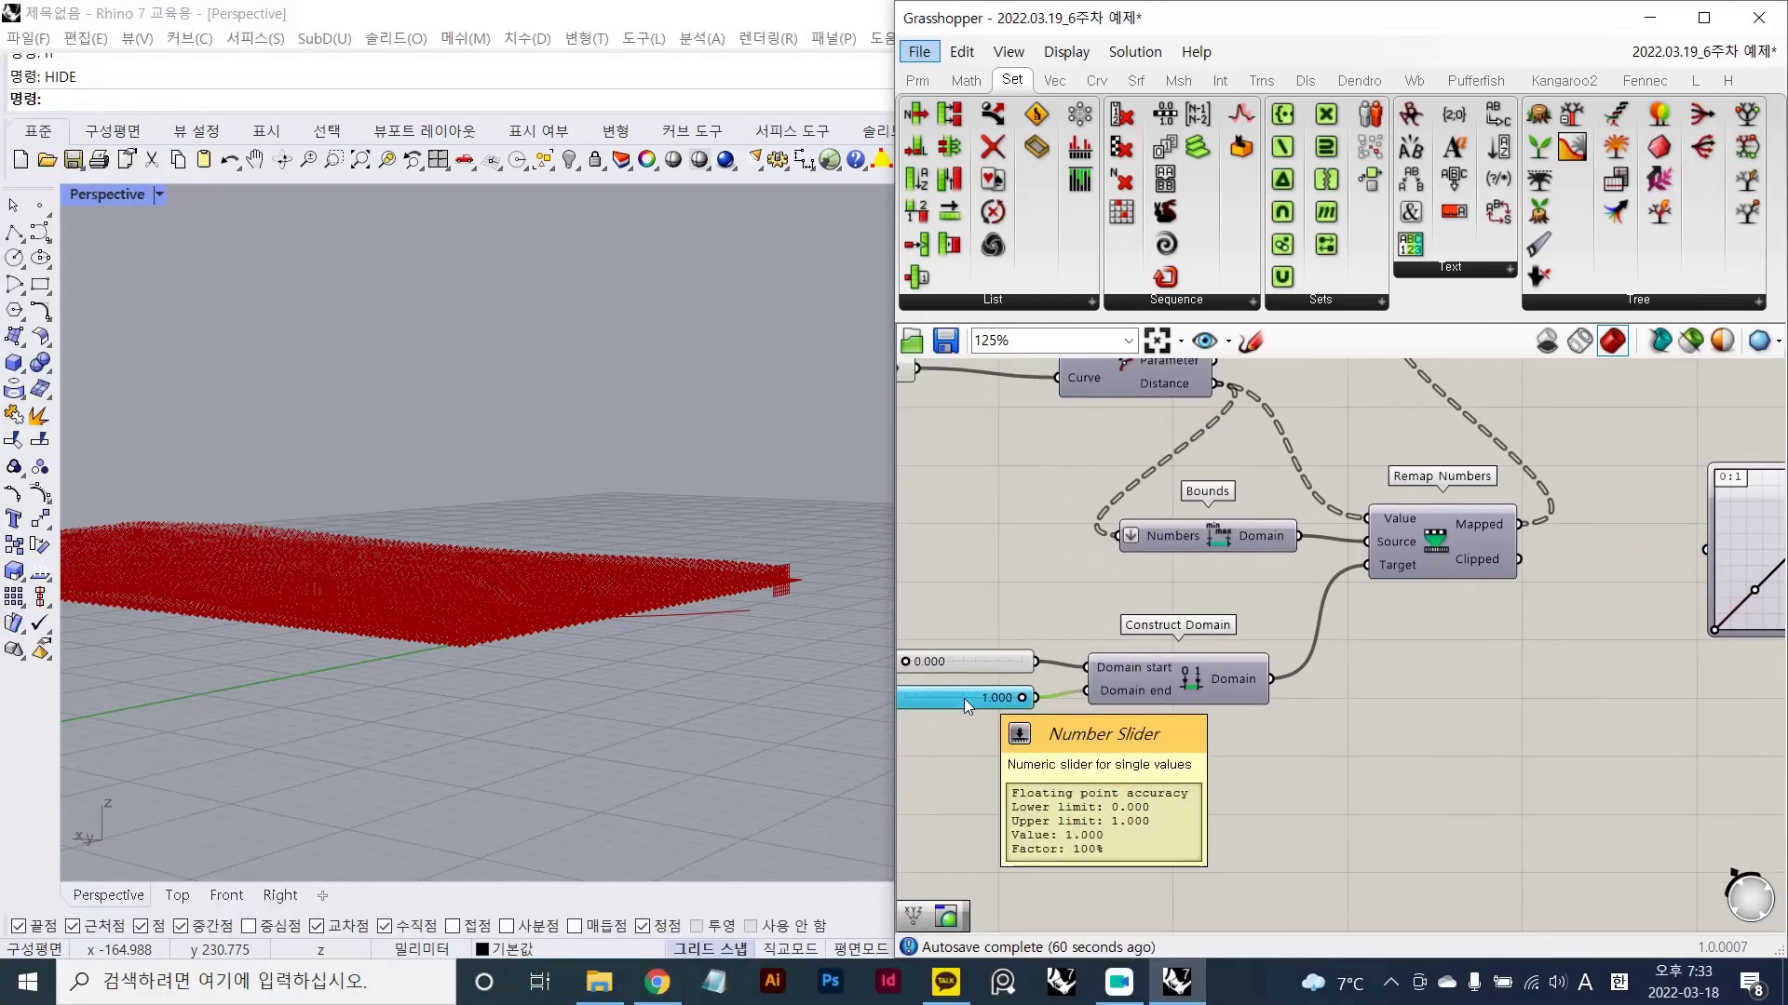
pyautogui.moveTo(1355, 636); pyautogui.dragTo(1114, 693, button='right')
pyautogui.scroll(2, 1345, 584)
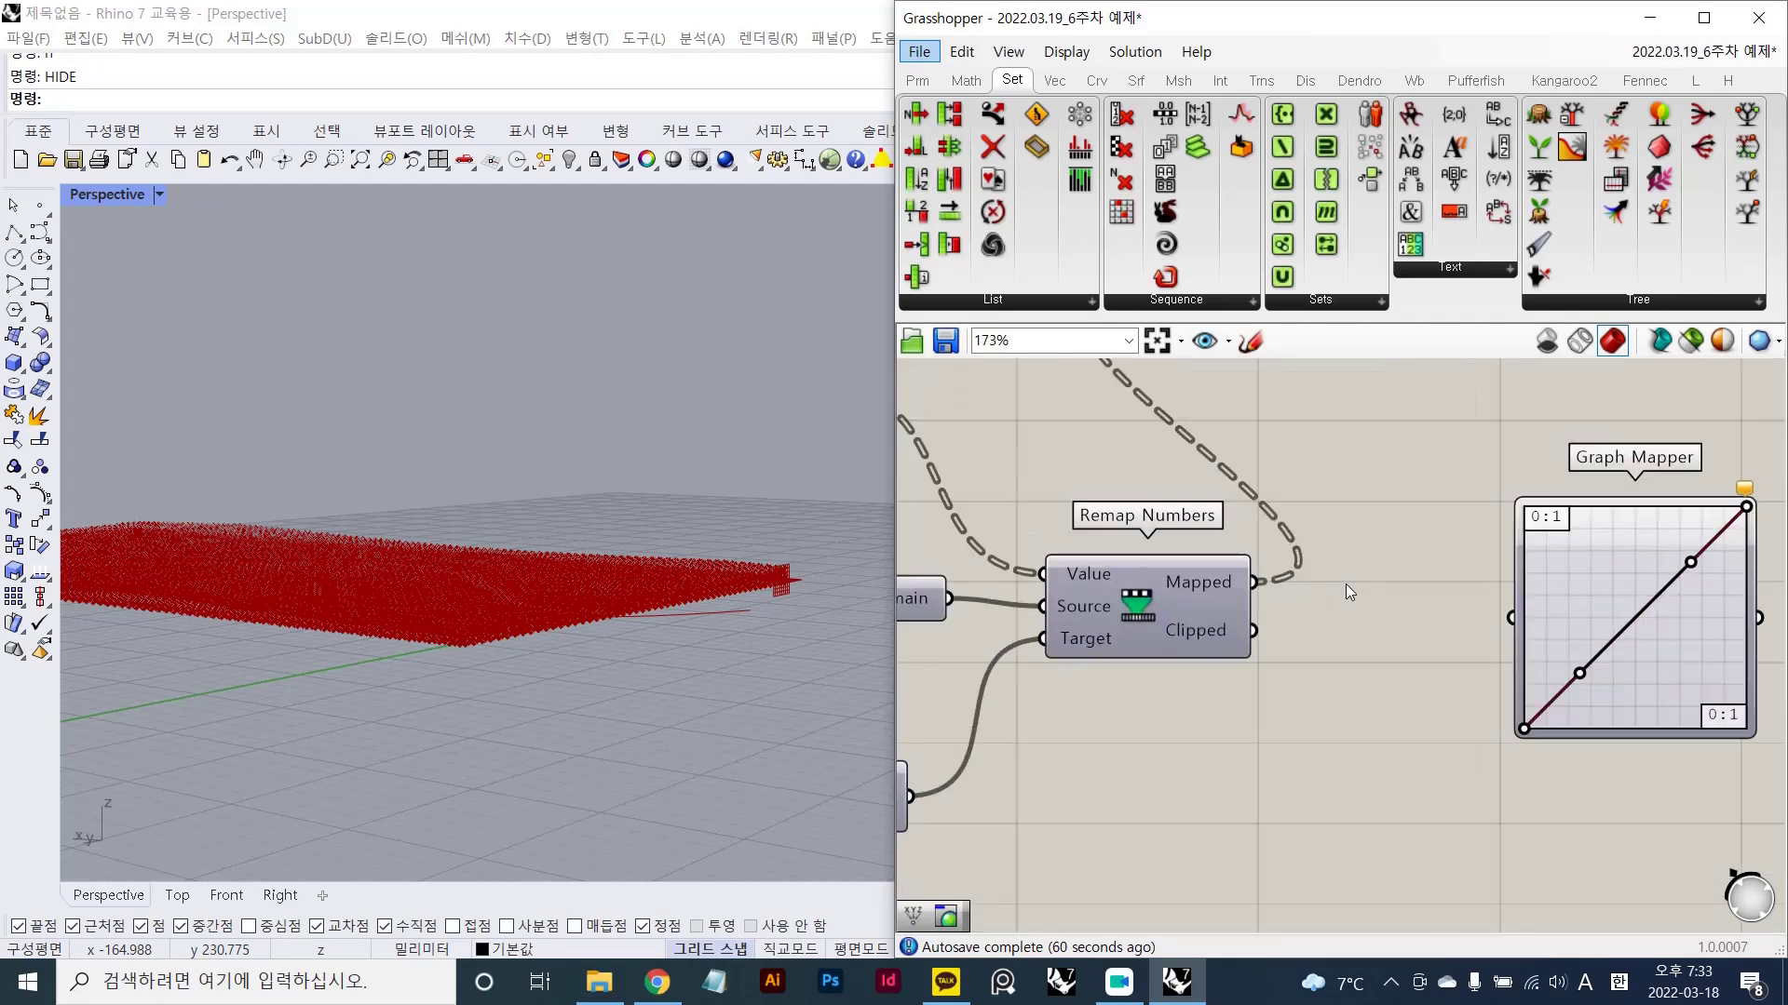
pyautogui.doubleClick(1345, 584)
pyautogui.write('//')
pyautogui.press('Return')
pyautogui.moveTo(1303, 618); pyautogui.dragTo(1416, 631)
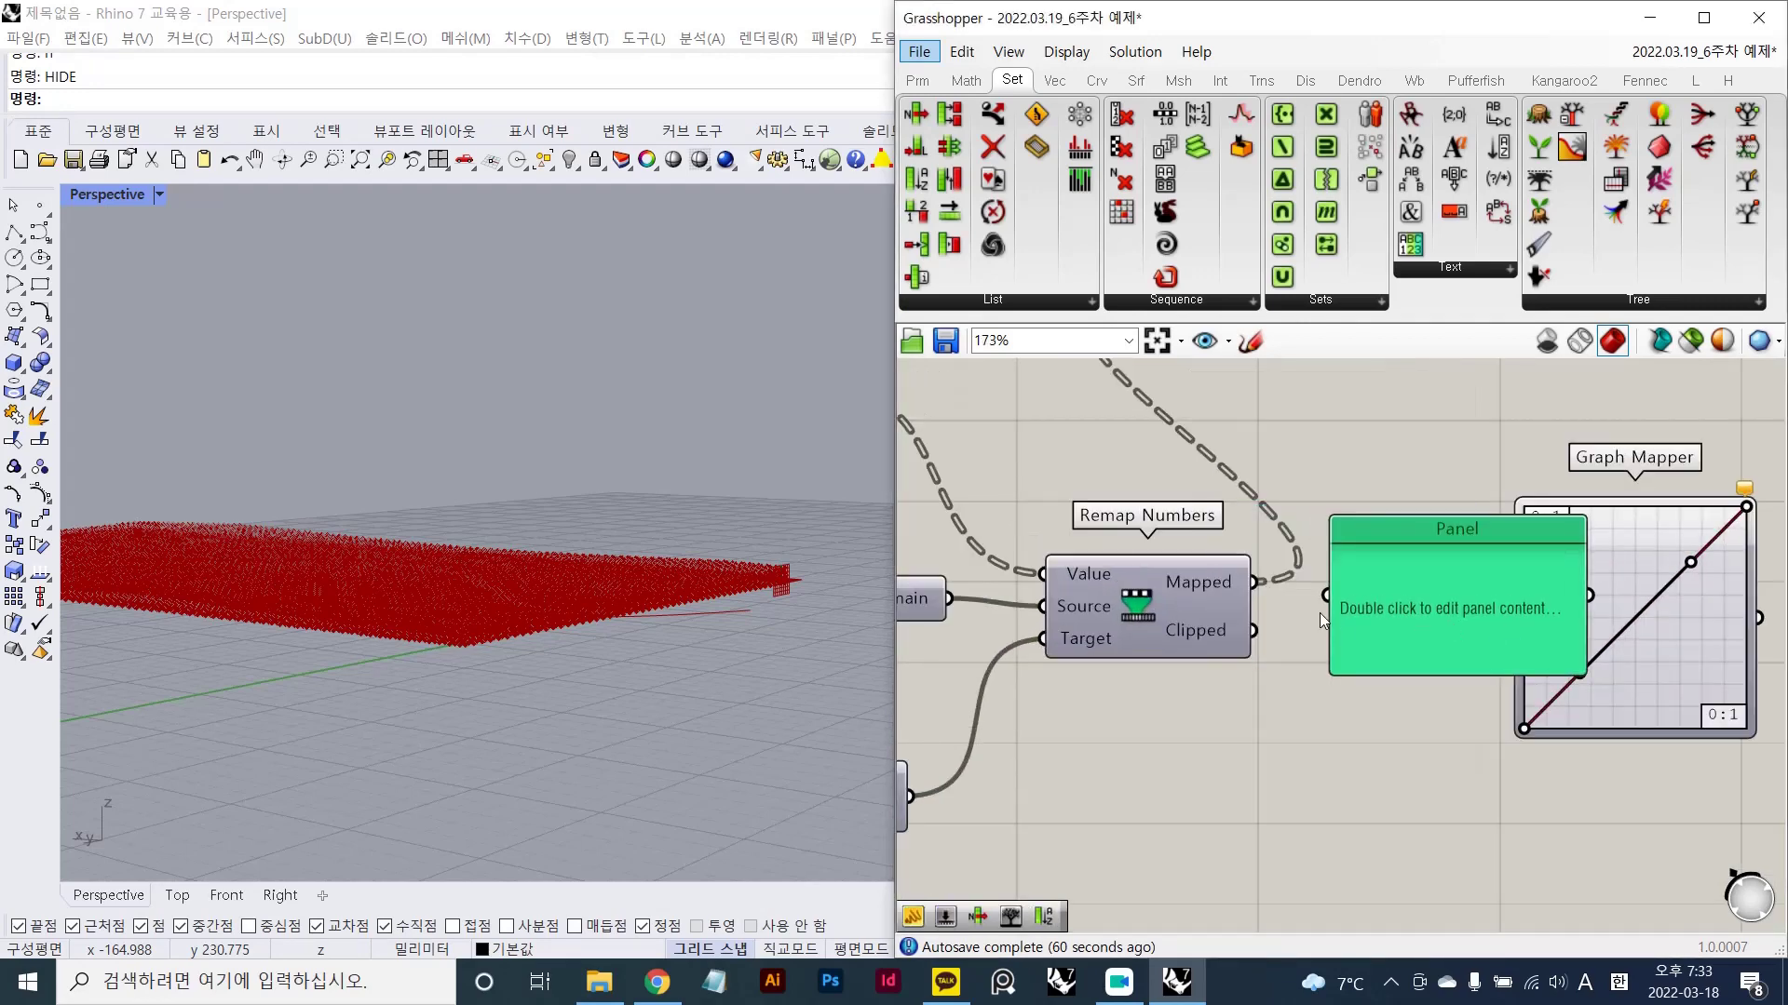
pyautogui.moveTo(1270, 579); pyautogui.dragTo(1257, 582)
pyautogui.moveTo(1401, 675); pyautogui.dragTo(1403, 890)
pyautogui.moveTo(1501, 729); pyautogui.dragTo(1320, 571, button='right')
pyautogui.moveTo(1324, 570); pyautogui.dragTo(1287, 817)
pyautogui.scroll(-3, 1396, 558)
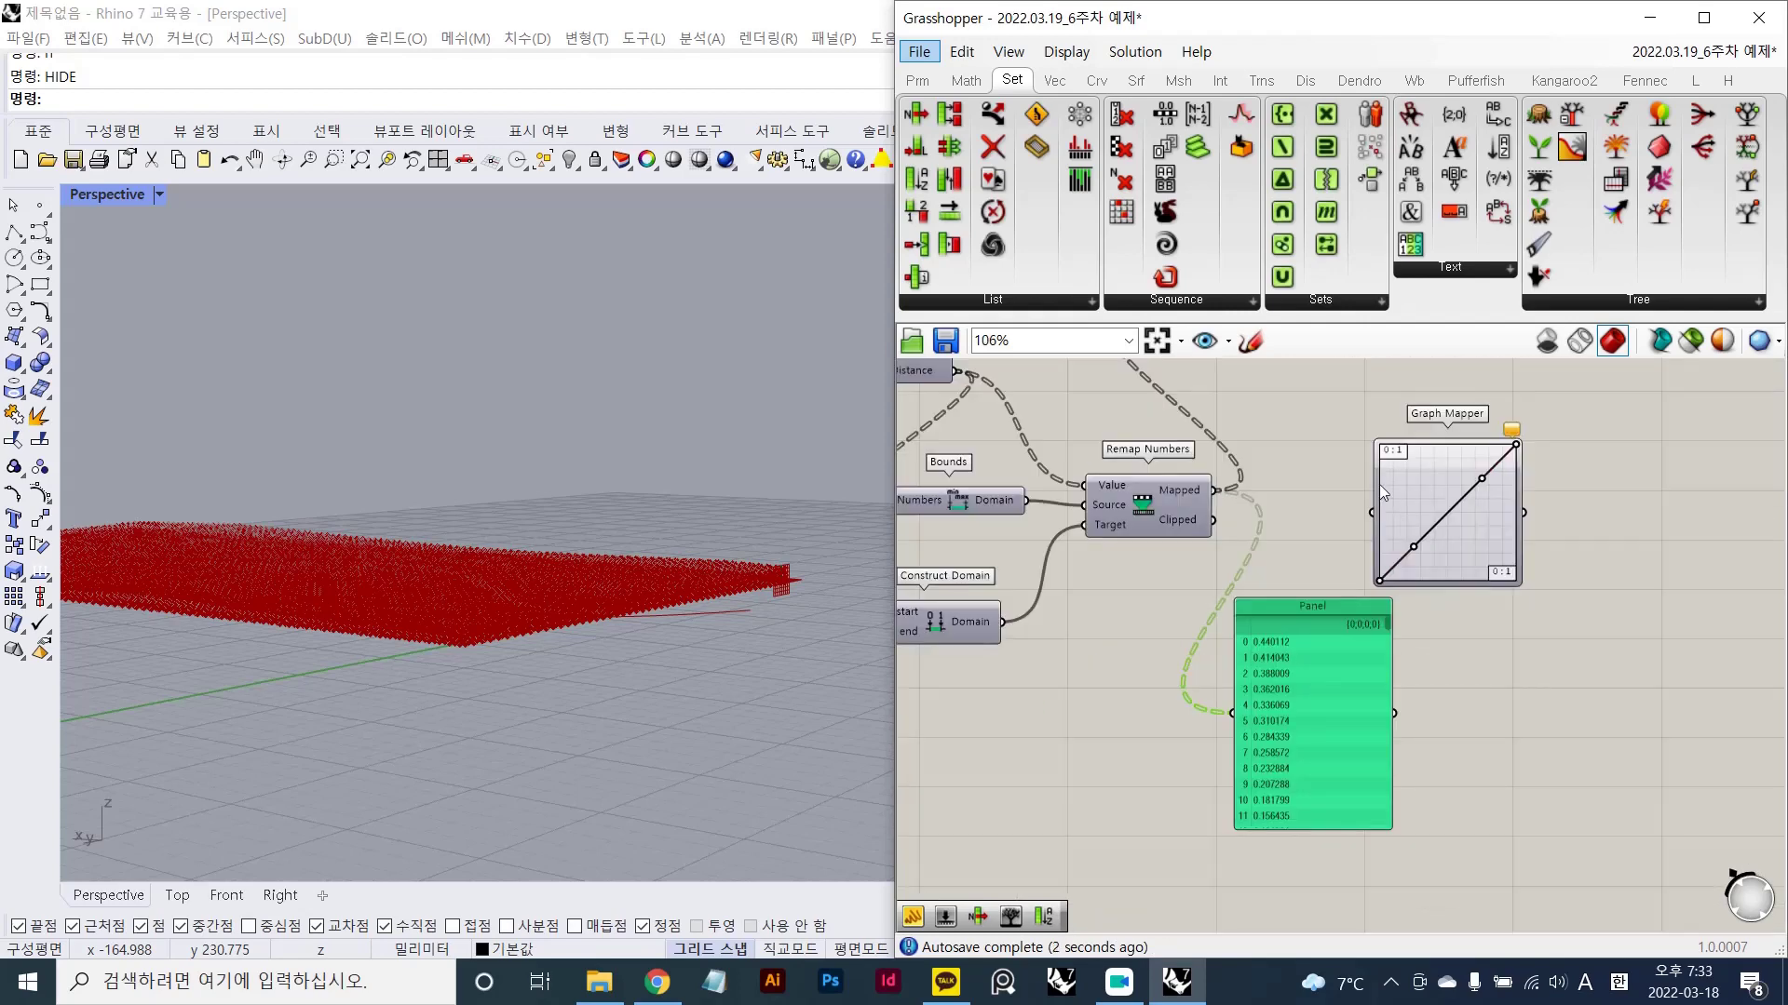
# - Connect the Mapped output of Remap Numbers to the Graph Mapper's input and shift the panel slightly up
pyautogui.scroll(2, 1378, 484)
pyautogui.moveTo(1367, 524); pyautogui.dragTo(1125, 496)
pyautogui.moveTo(1288, 849); pyautogui.dragTo(1295, 783)
# - Check the X and Y ranges of the Graph Mapper in its Graph Editor and close the editor
pyautogui.moveTo(917, 666); pyautogui.dragTo(1401, 652, button='right')
pyautogui.scroll(-2, 1392, 650)
pyautogui.scroll(3, 1117, 661)
pyautogui.scroll(-3, 1114, 661)
pyautogui.scroll(2, 1463, 611)
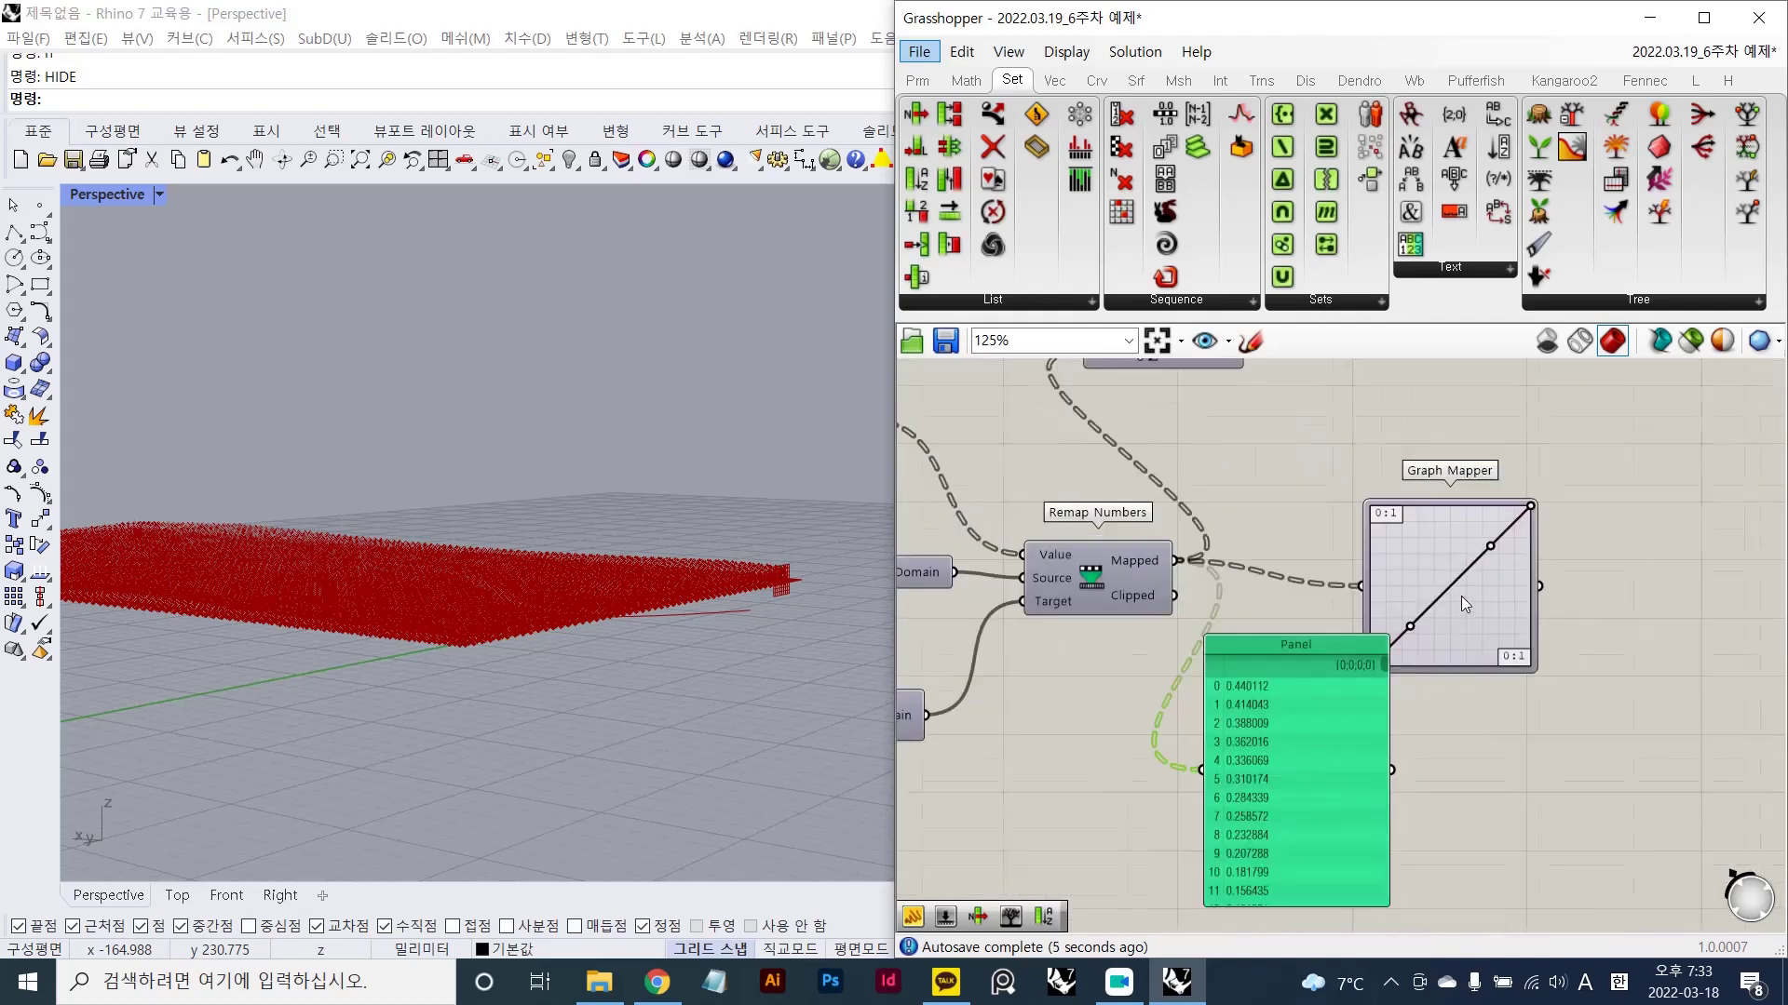
pyautogui.doubleClick(1456, 594)
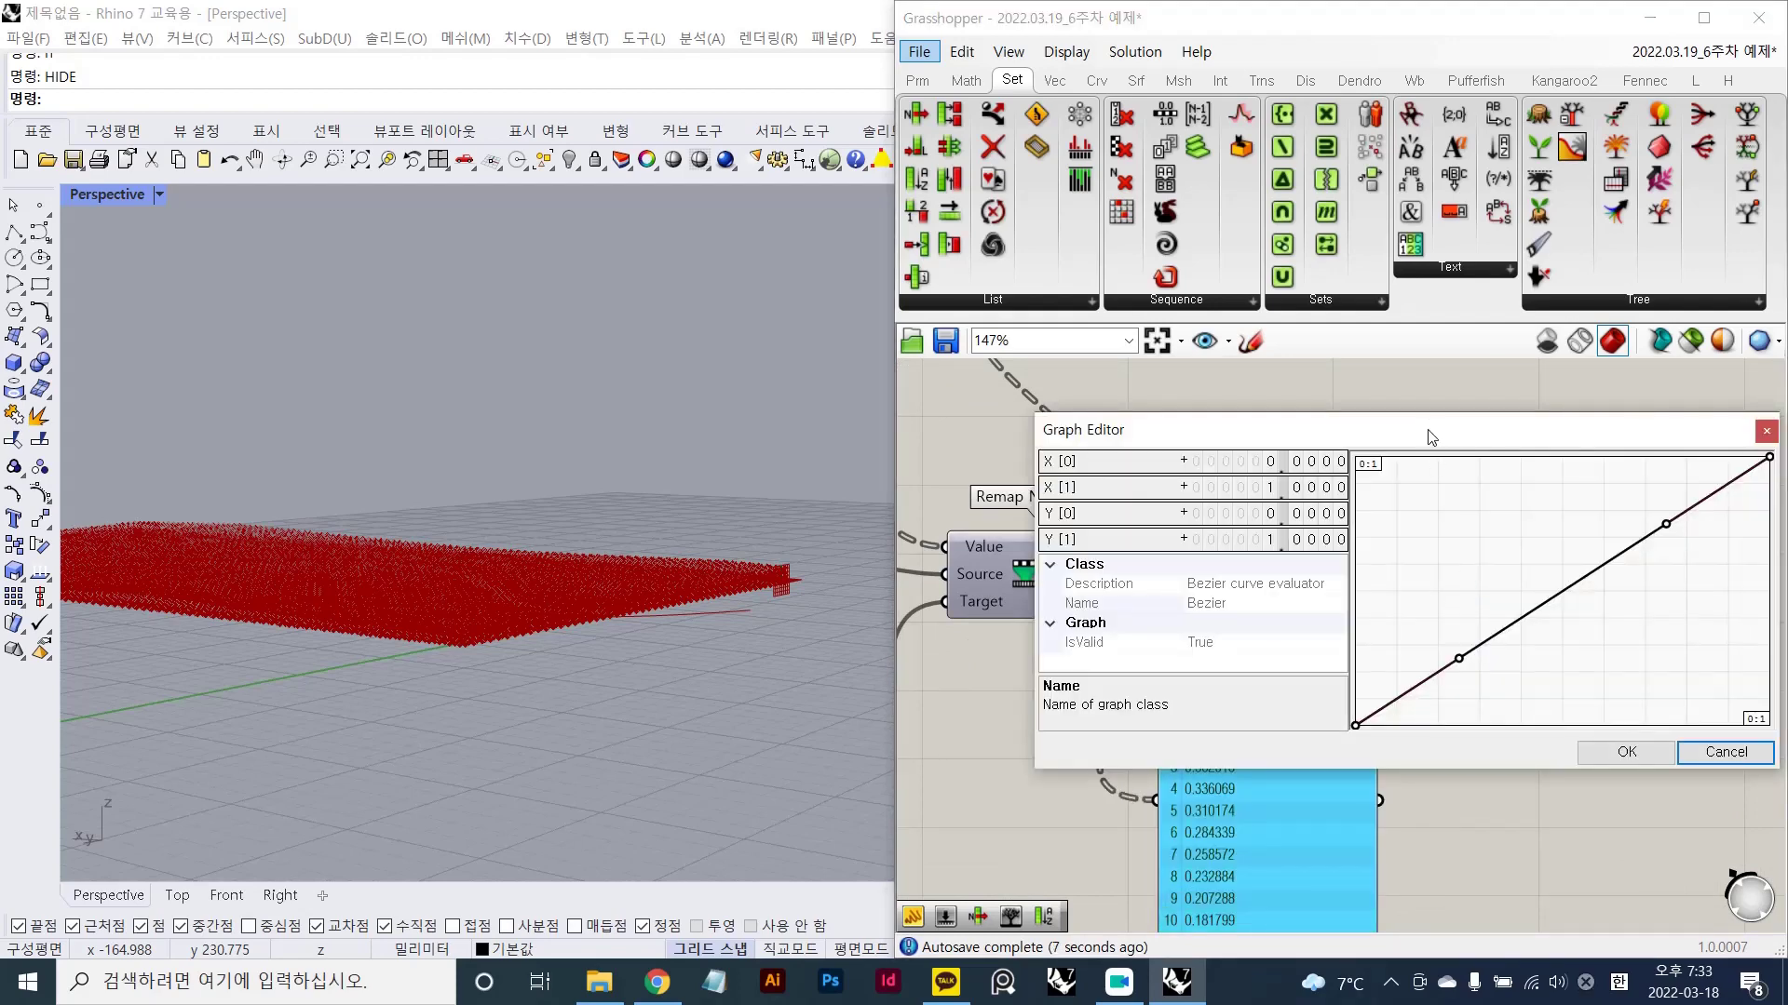
pyautogui.click(1766, 431)
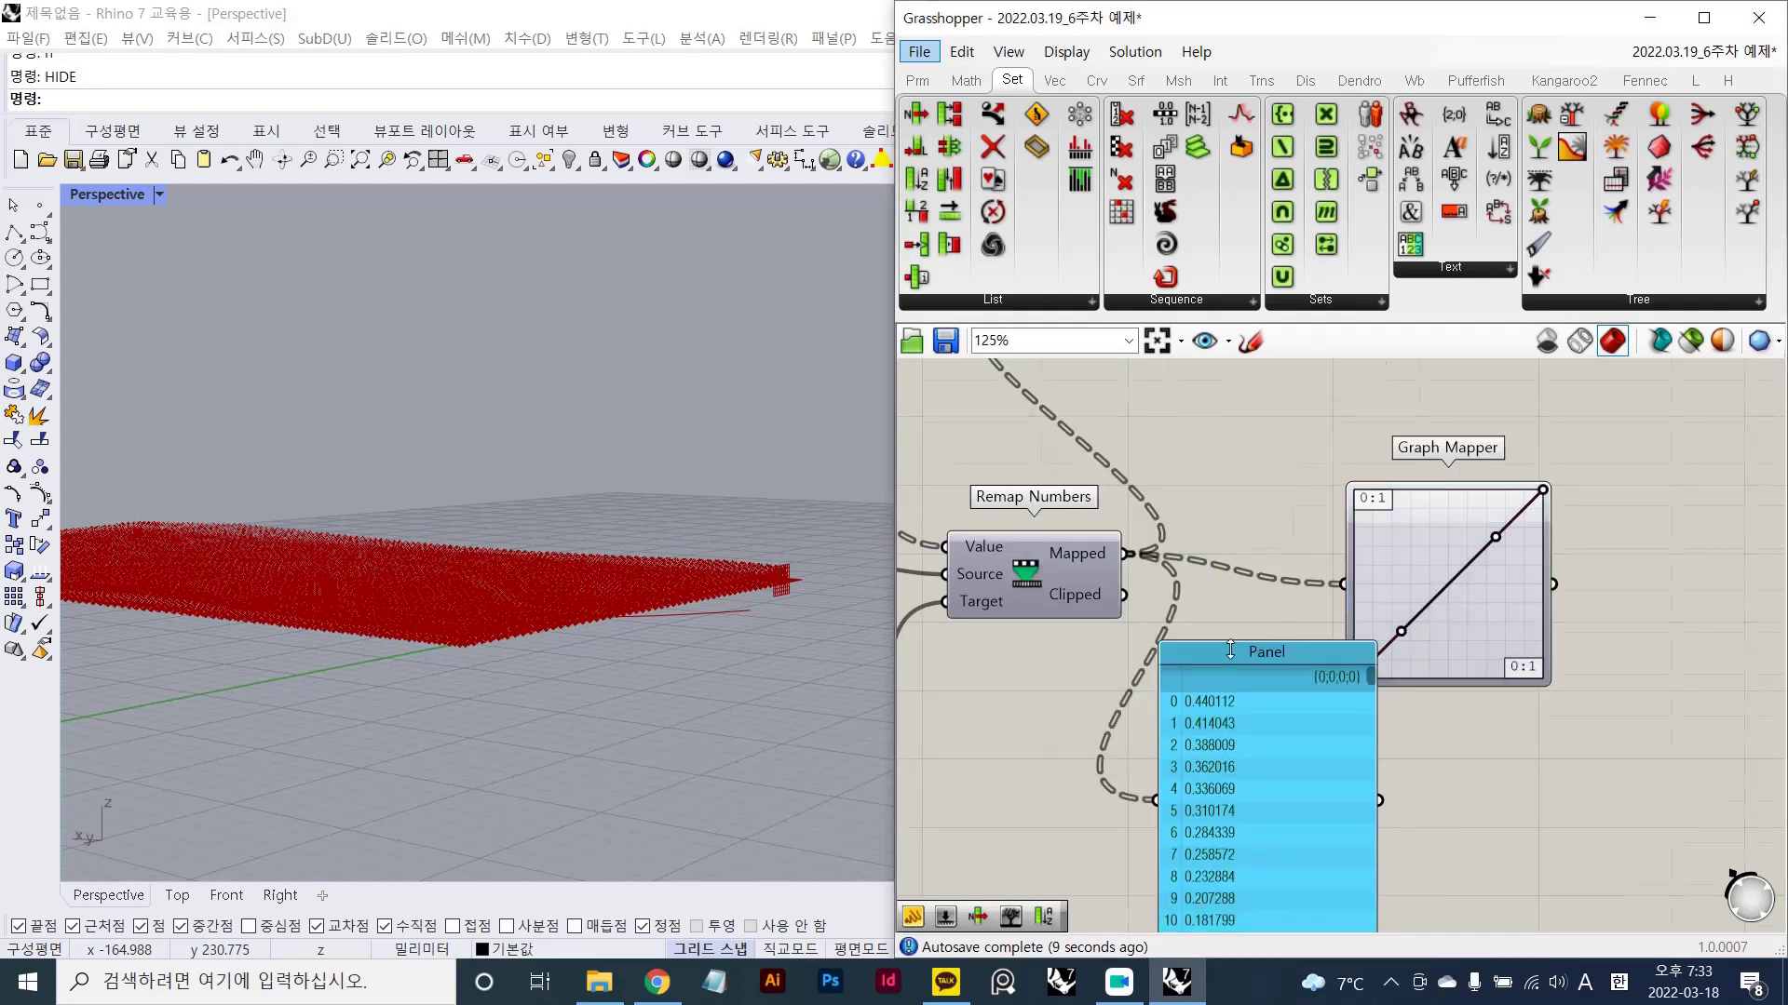
# - Replace the slider on Construct Domain's Domain end input with a new number slider set to 2, deleting the old one
pyautogui.scroll(-3, 1731, 488)
pyautogui.scroll(5, 1127, 615)
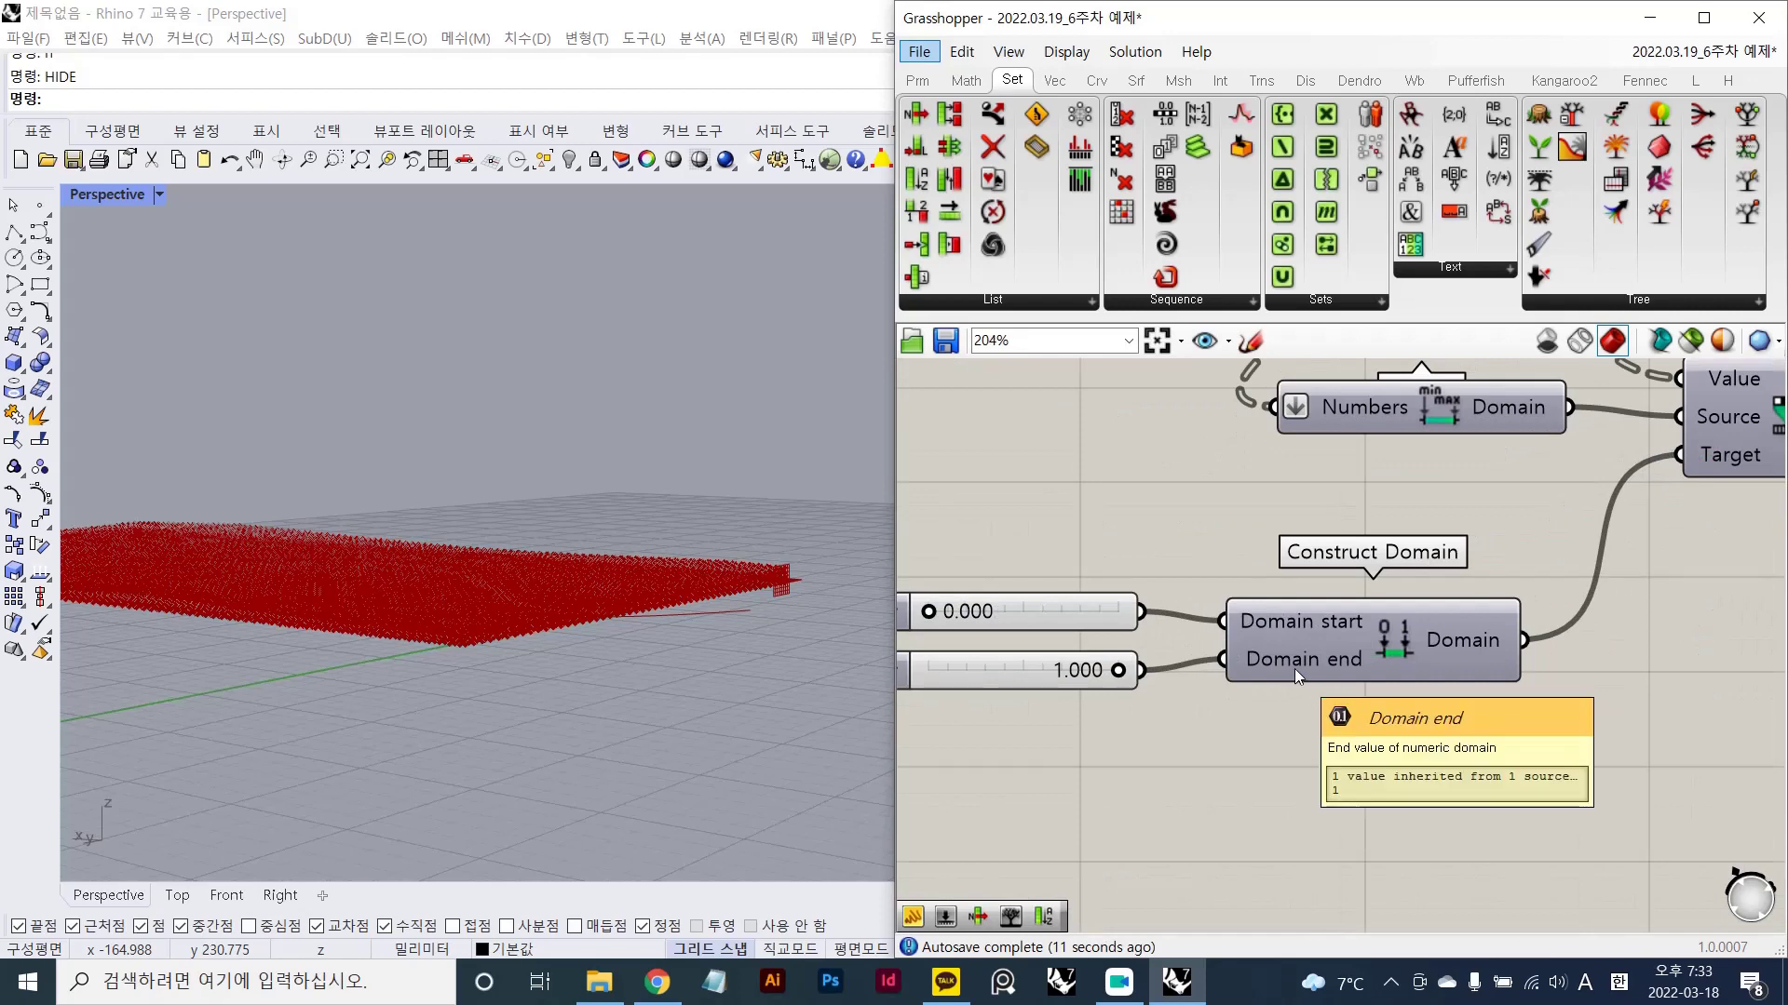
pyautogui.scroll(-3, 1207, 680)
pyautogui.click(1093, 675)
pyautogui.doubleClick(1115, 748)
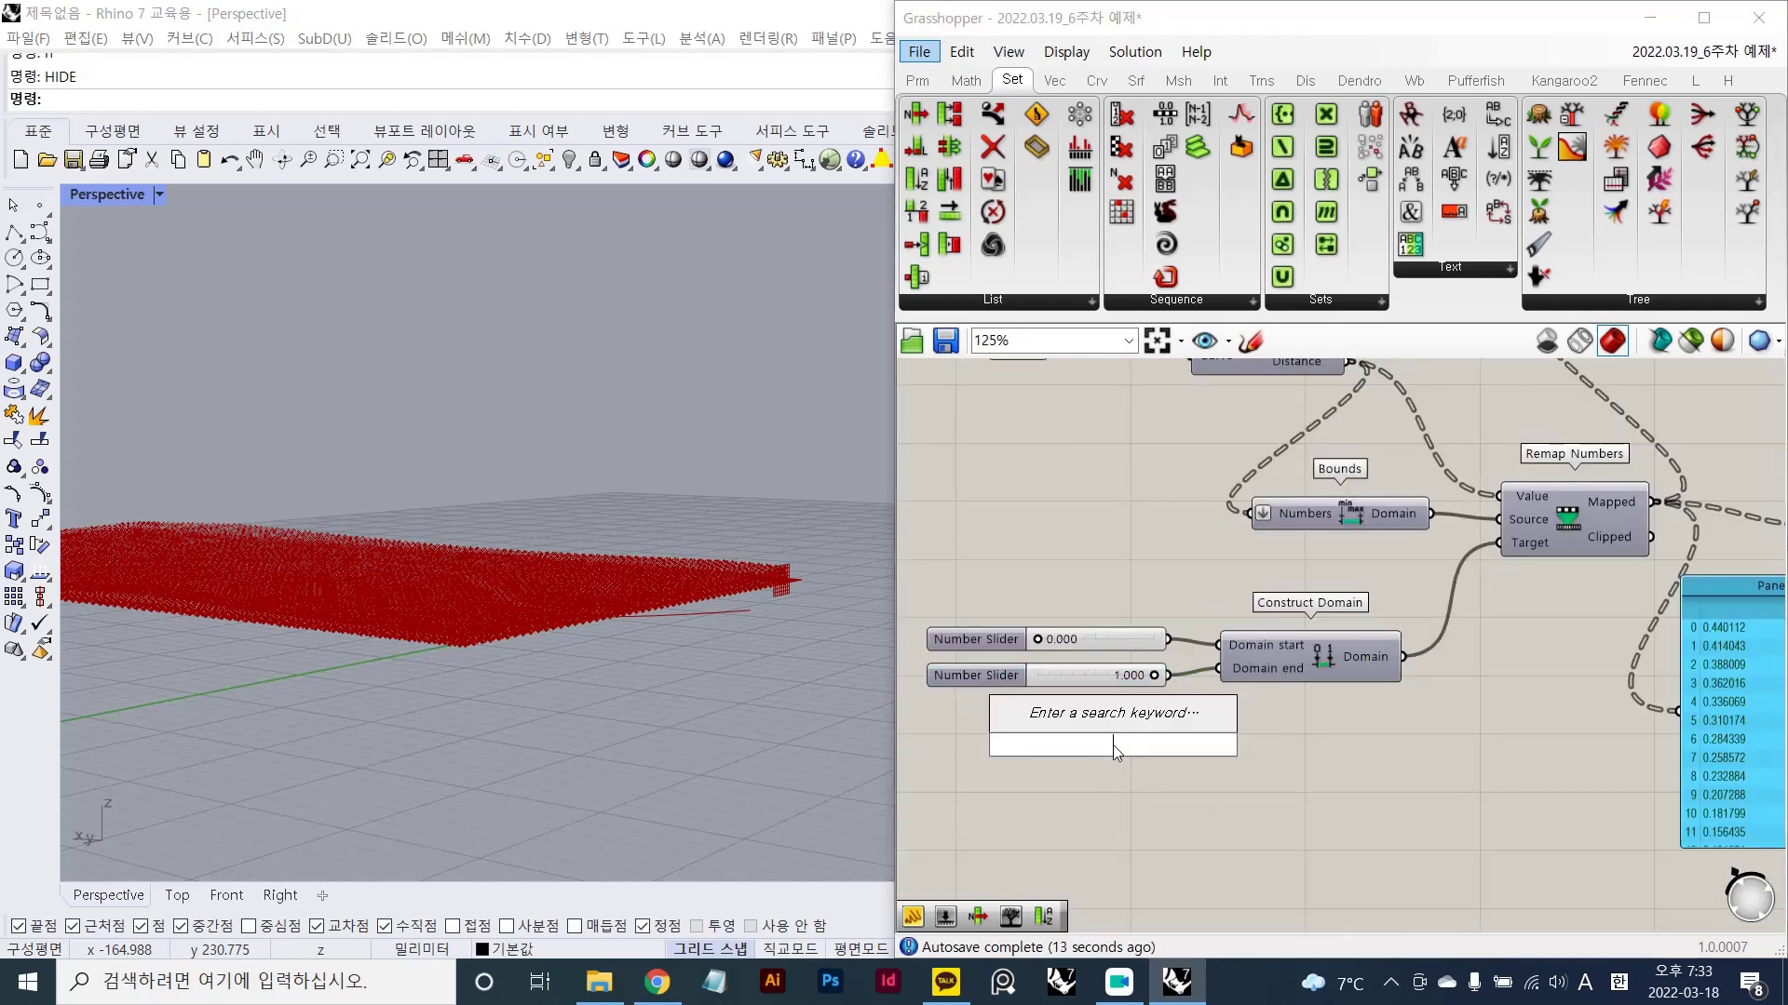
pyautogui.write('2')
pyautogui.press('Return')
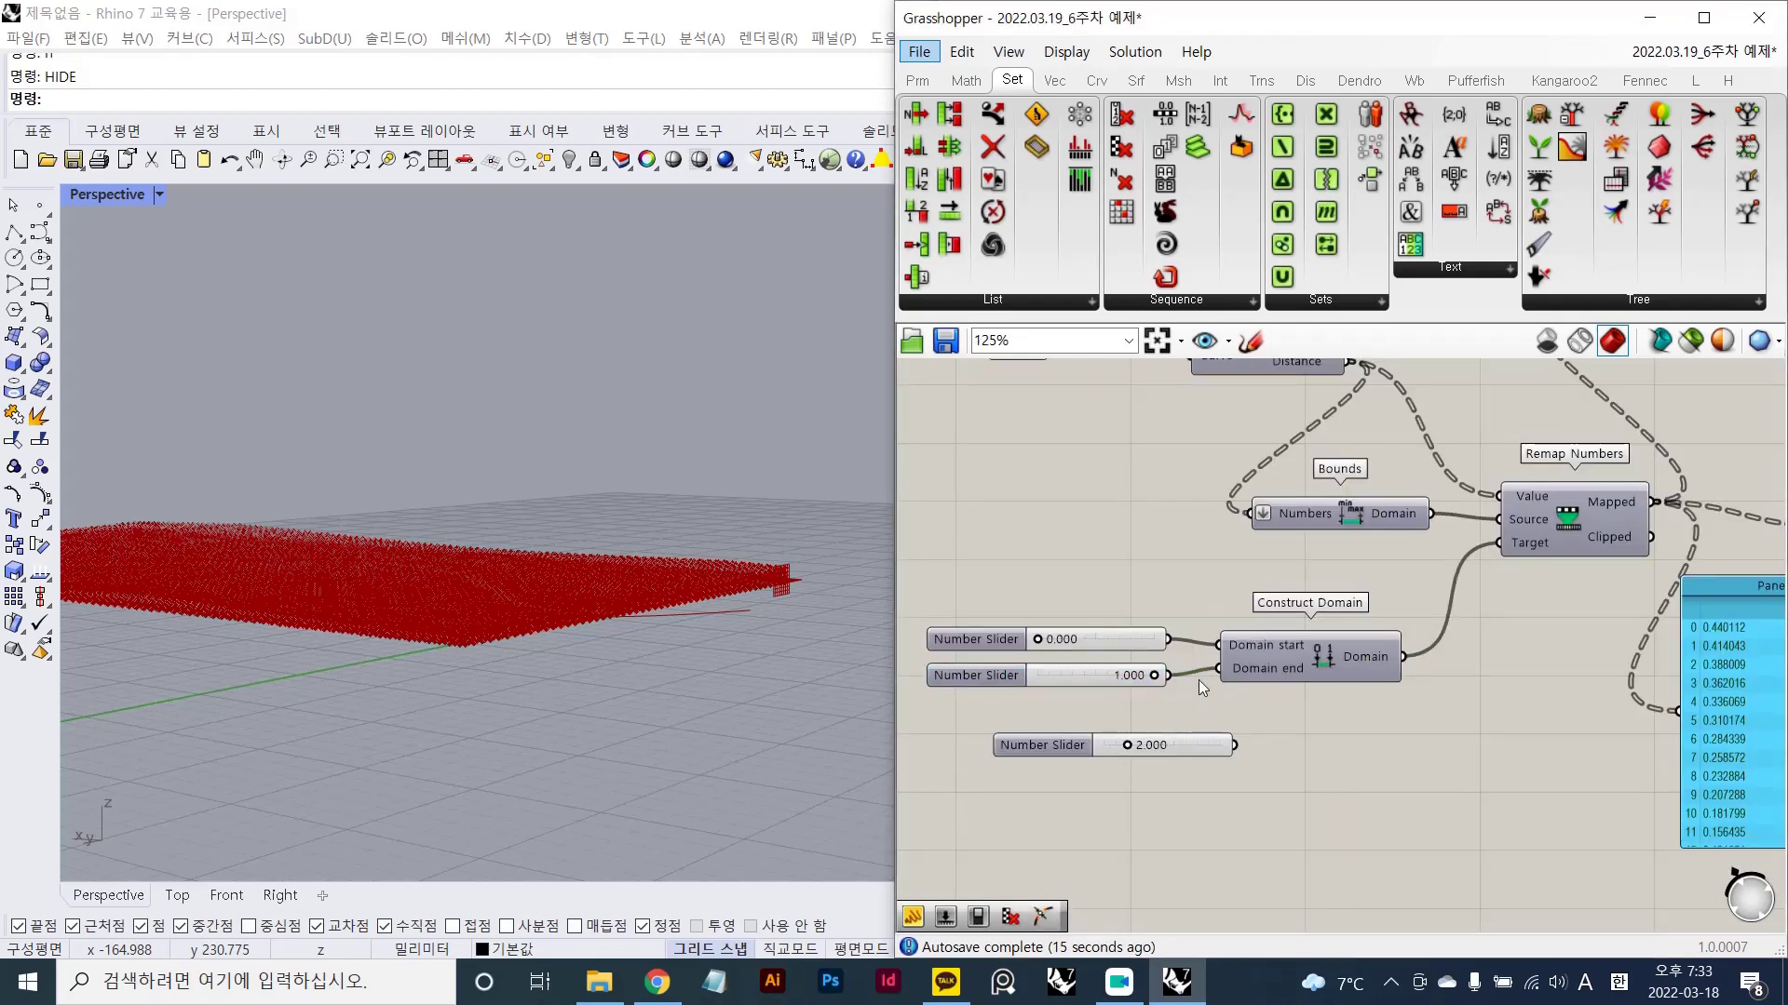
pyautogui.moveTo(1214, 696); pyautogui.dragTo(1161, 735)
pyautogui.click(1117, 678)
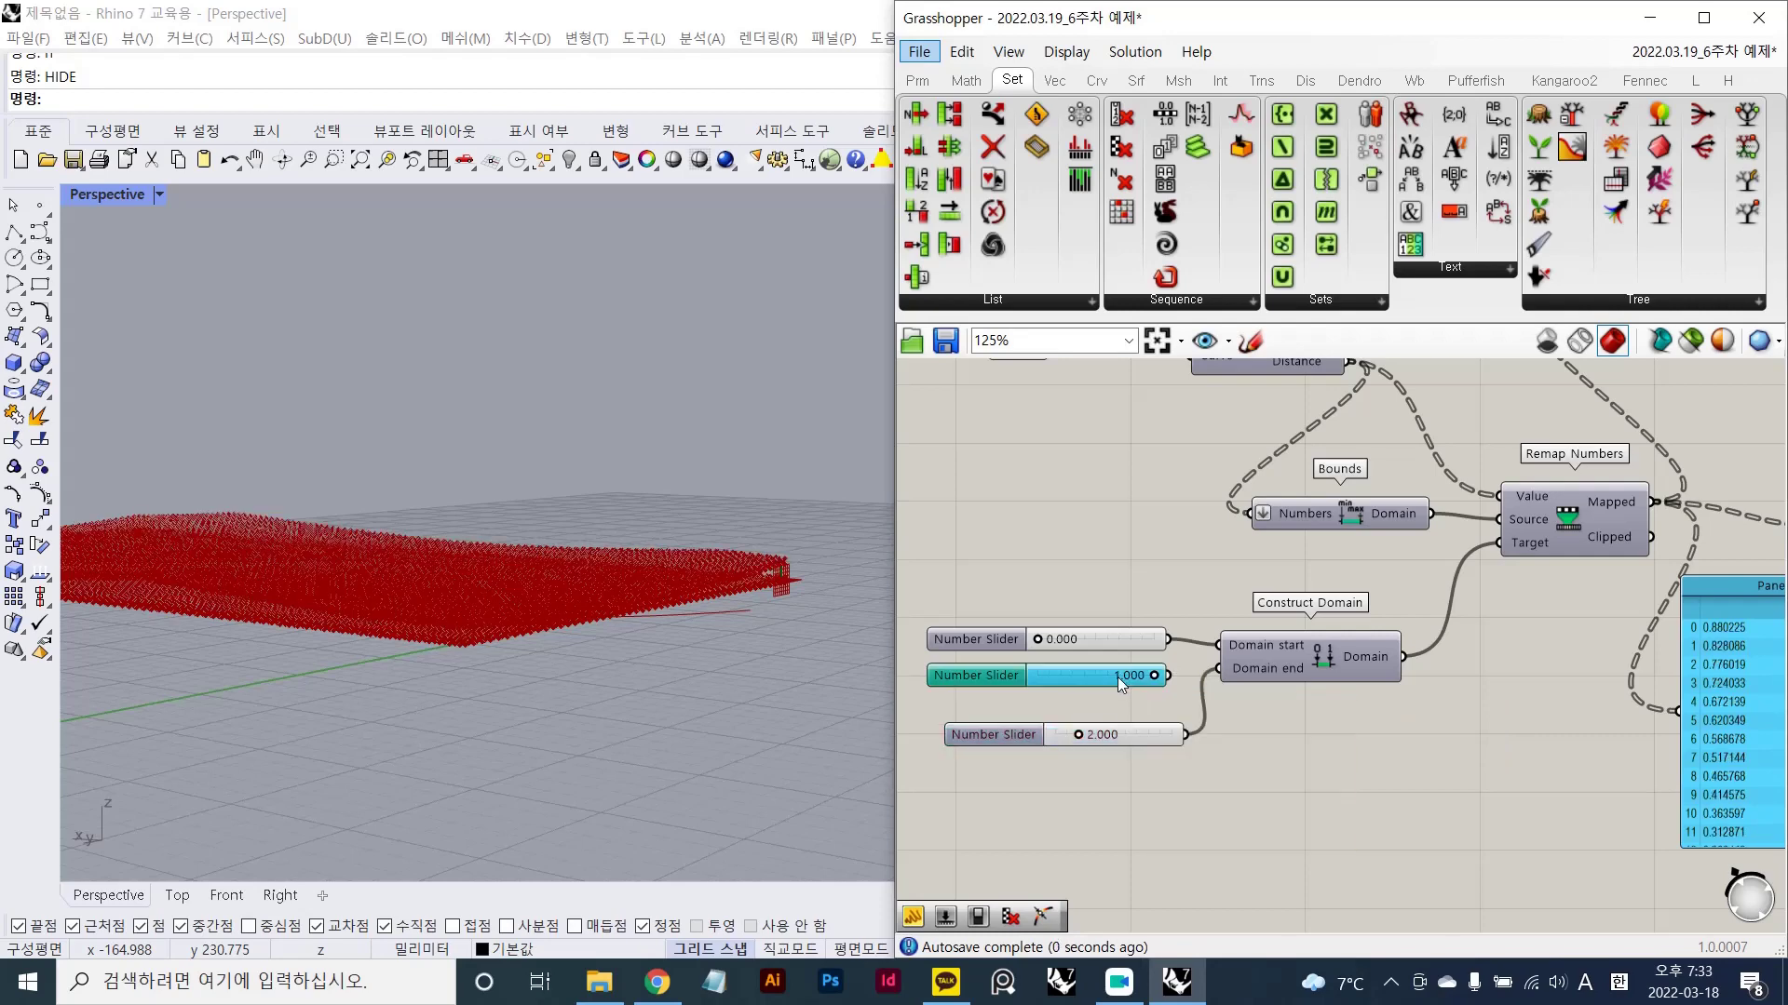
pyautogui.press('Delete')
# - Move the panel of mapped values down so that it clears the Graph Mapper
pyautogui.moveTo(1667, 674); pyautogui.dragTo(1370, 605, button='right')
pyautogui.scroll(2, 1471, 590)
pyautogui.scroll(-2, 1490, 589)
pyautogui.moveTo(1503, 611); pyautogui.dragTo(1478, 696, button='right')
pyautogui.moveTo(1484, 662); pyautogui.dragTo(1458, 732)
pyautogui.moveTo(1672, 601); pyautogui.dragTo(1551, 620, button='right')
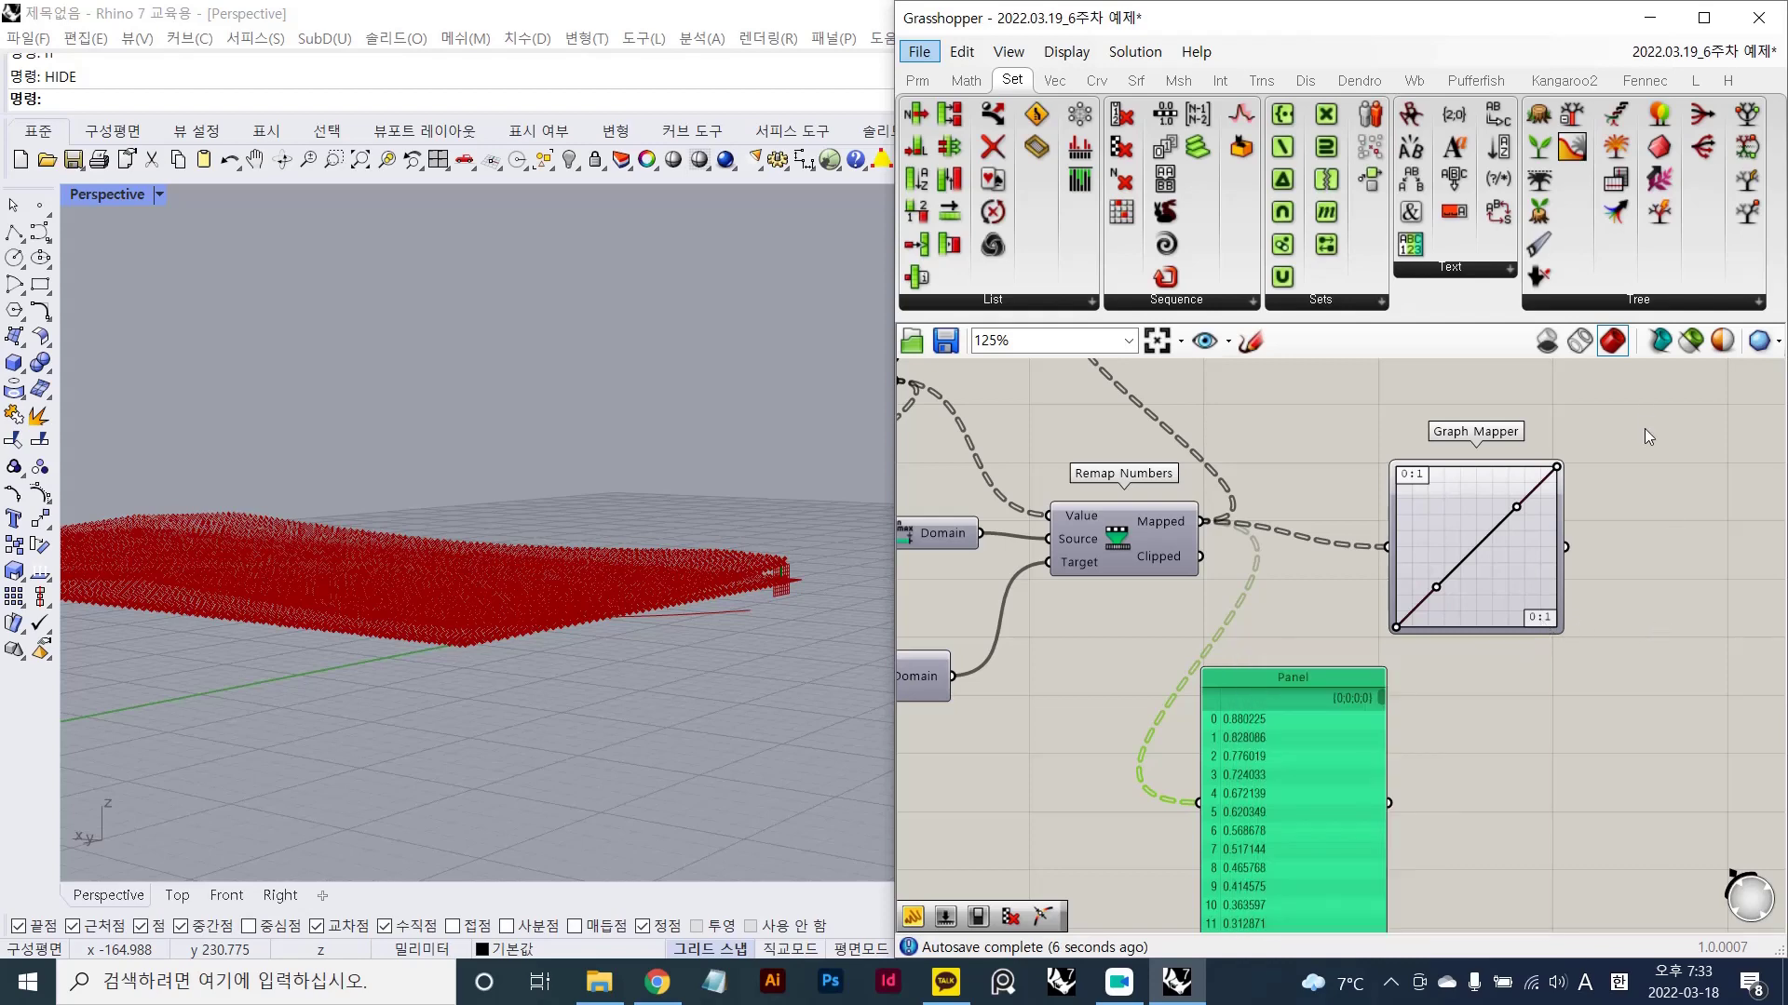
# - Set the upper X limit of the Graph Mapper to 2 in its Graph Editor and accept the change
pyautogui.click(1564, 584)
pyautogui.doubleClick(1528, 577)
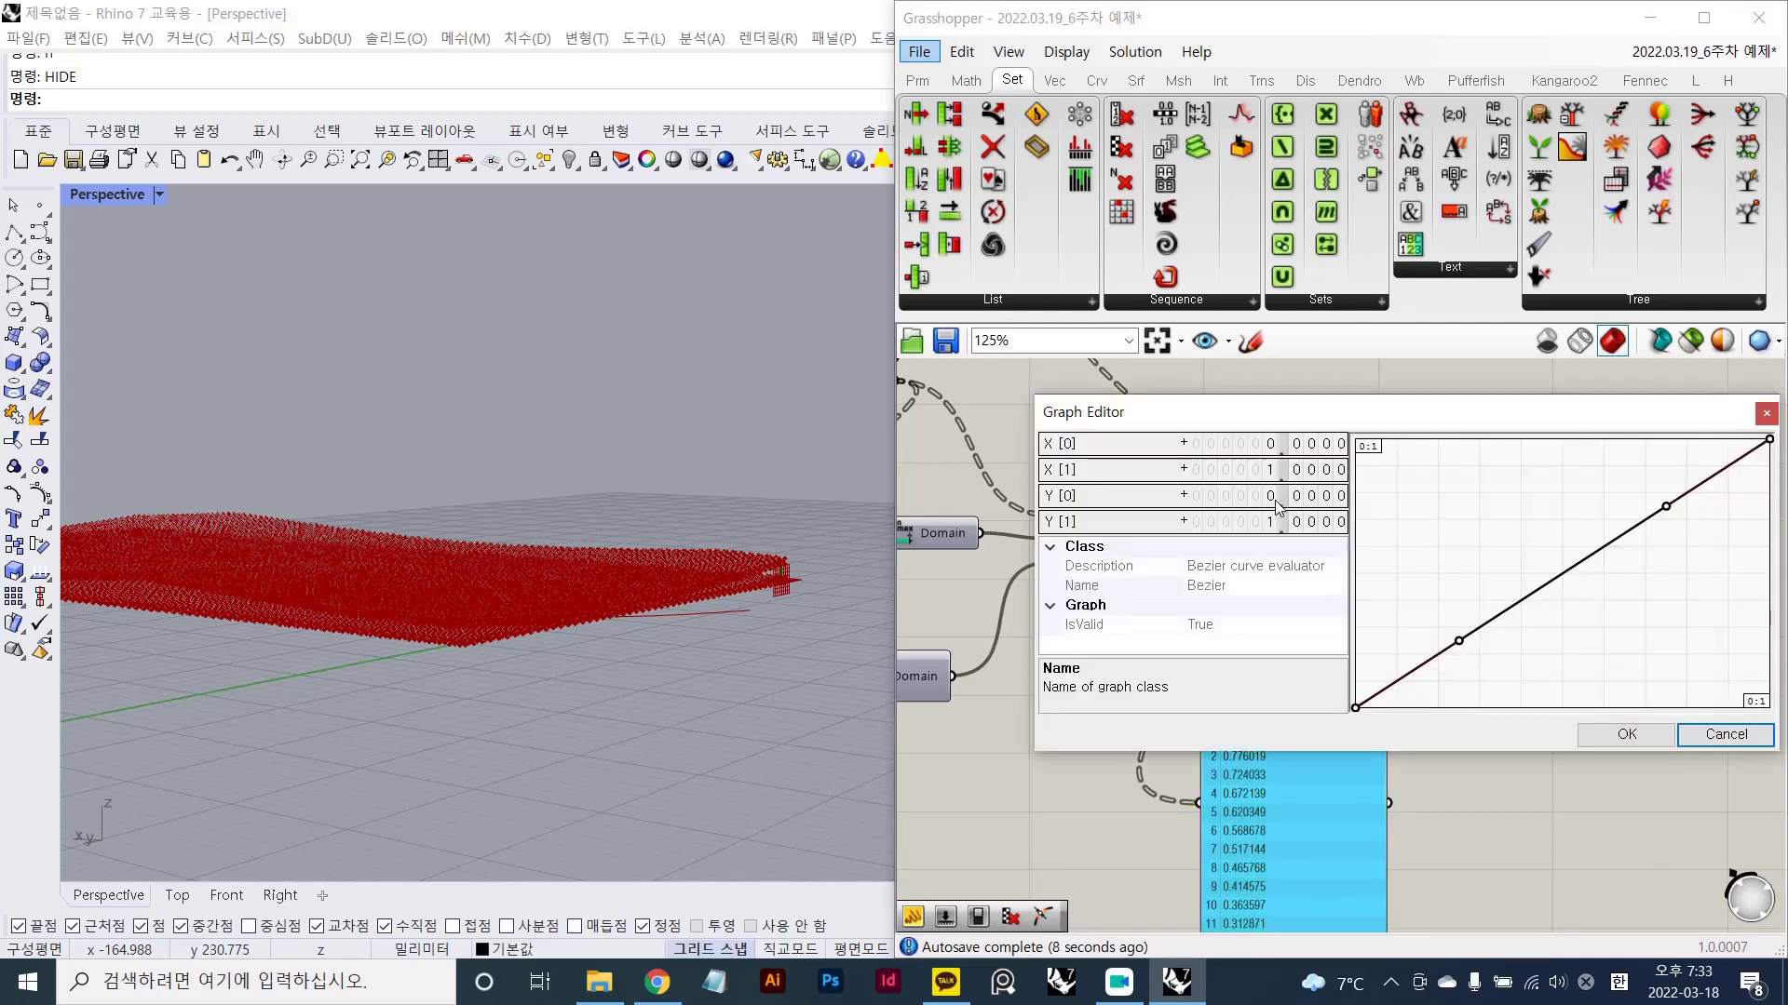
pyautogui.scroll(1, 1272, 470)
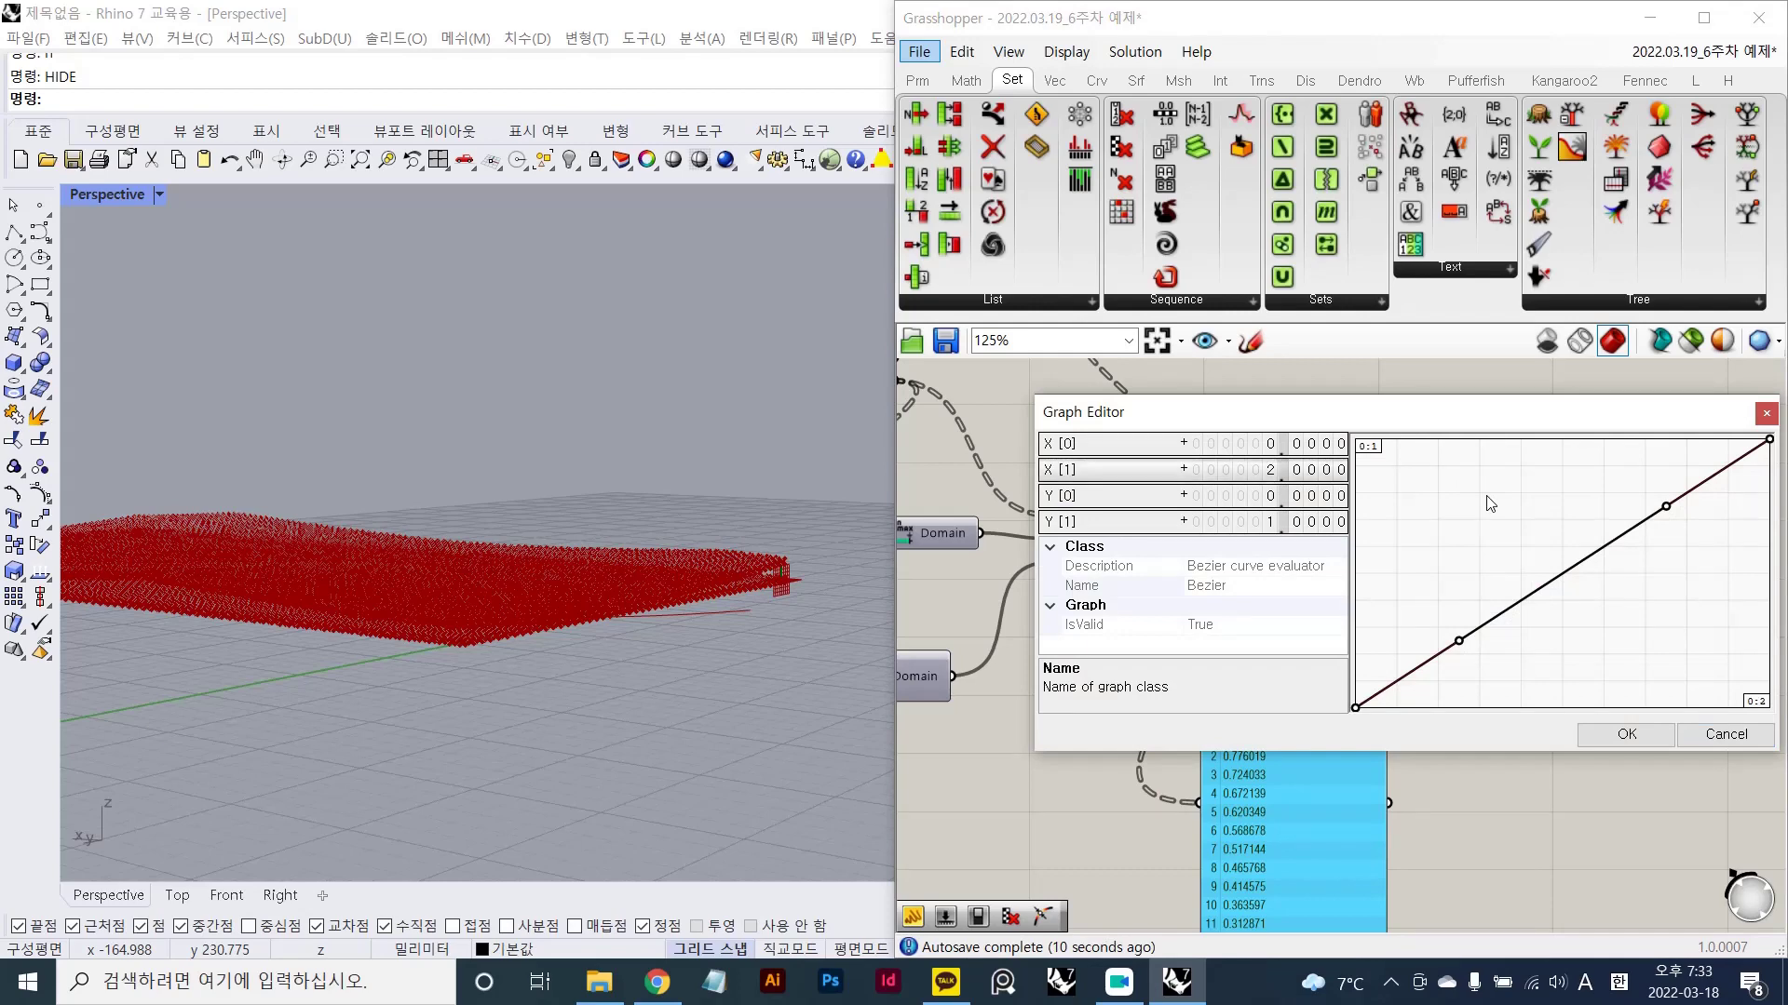
pyautogui.click(1639, 735)
pyautogui.click(1635, 672)
# - Set the number slider feeding Construct Domain's Domain end input to 1
pyautogui.scroll(-3, 1639, 652)
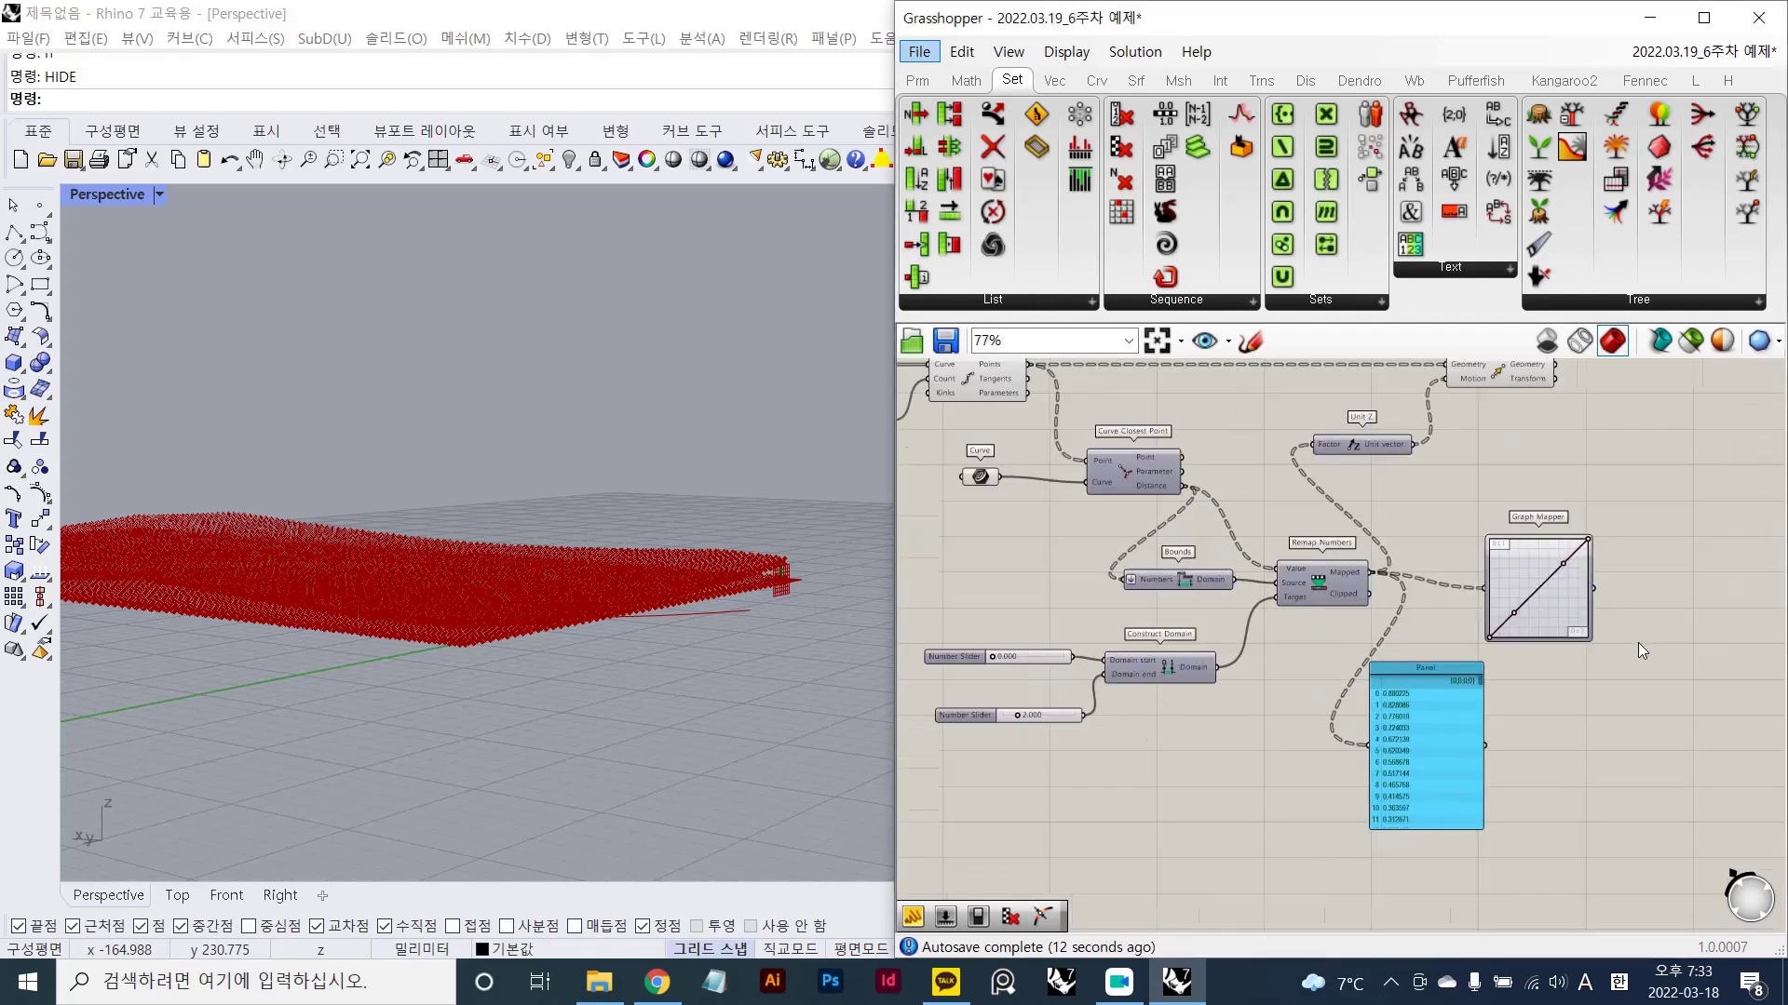
pyautogui.scroll(2, 1238, 637)
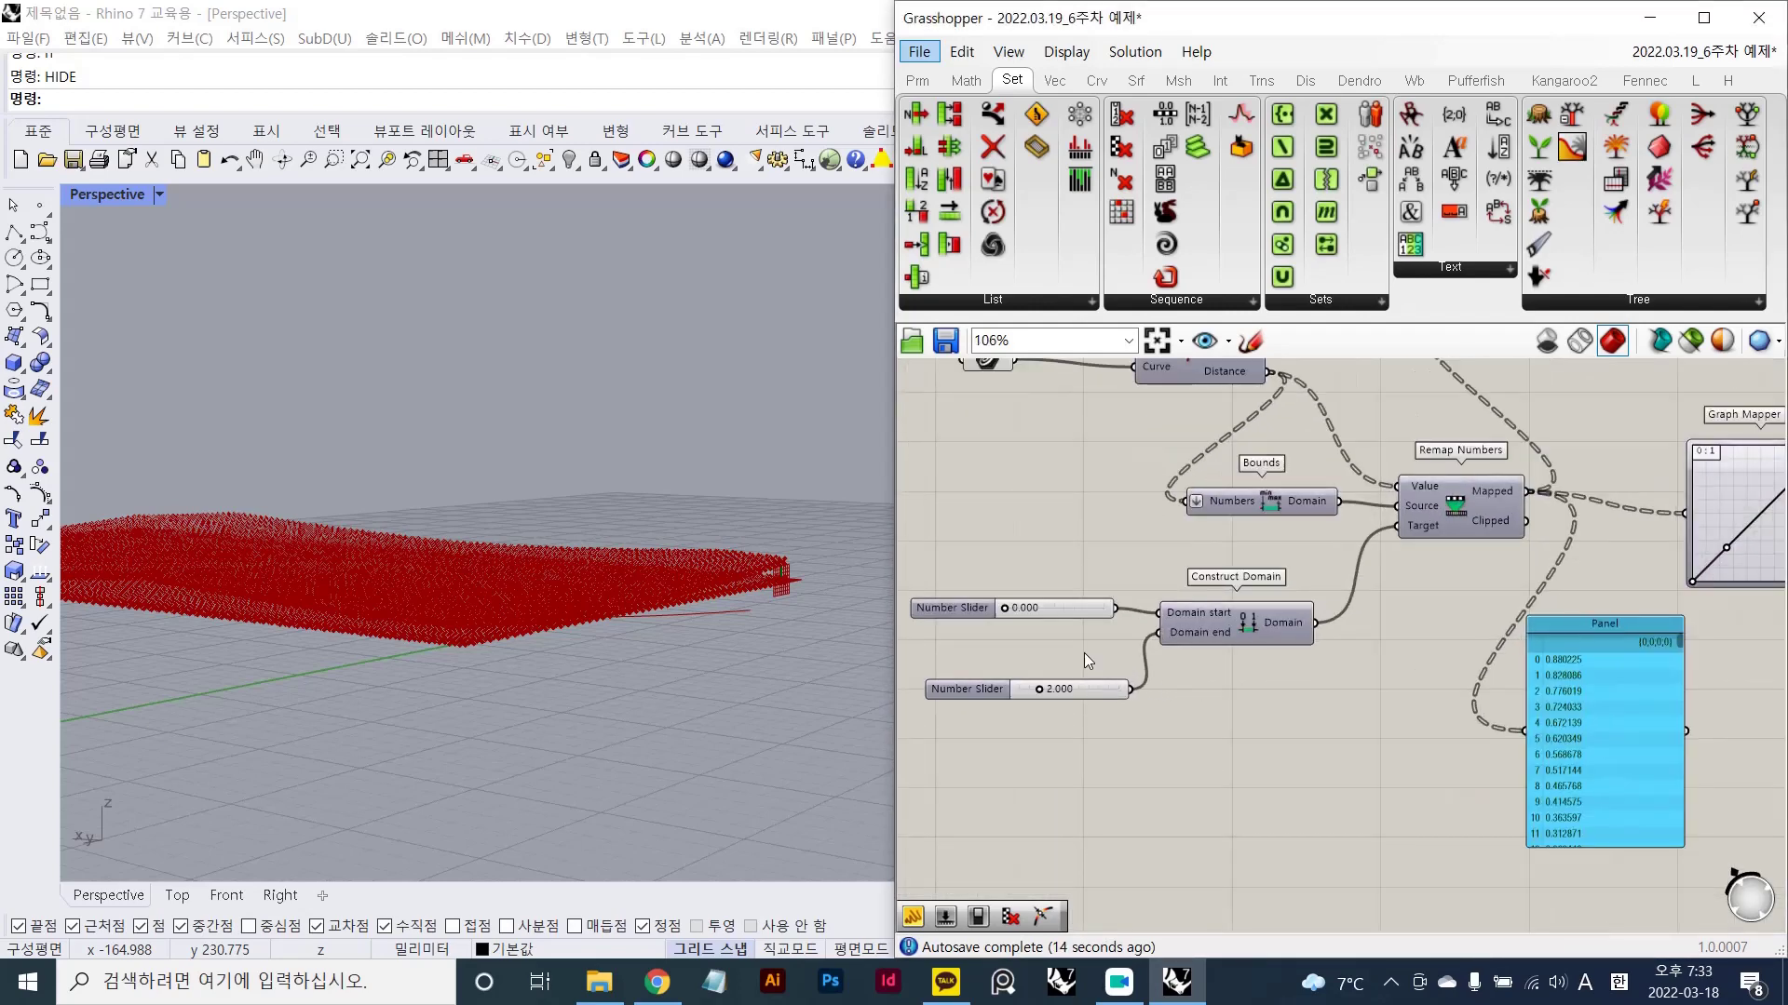
pyautogui.scroll(1, 1086, 650)
pyautogui.doubleClick(1066, 702)
pyautogui.write('1')
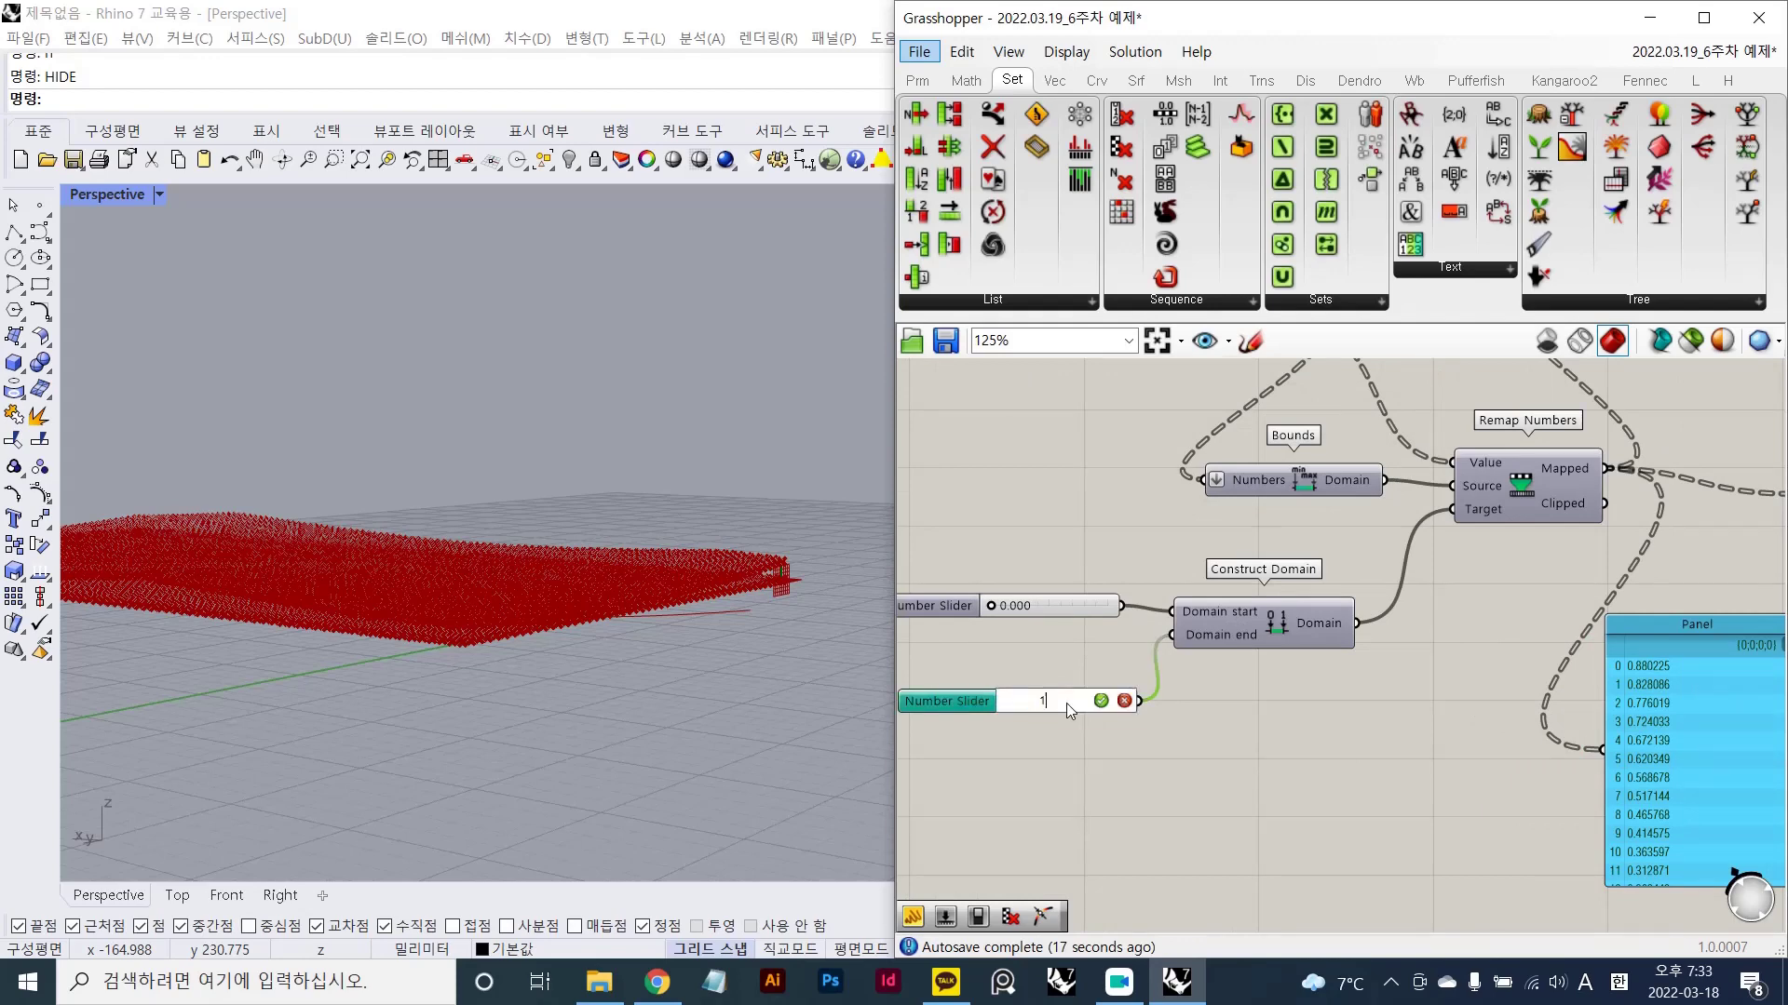
pyautogui.press('Return')
# - Set the upper X limit of the Graph Mapper to 1 in its Graph Editor and align the component with Remap Numbers' Mapped output
pyautogui.scroll(-1, 1219, 601)
pyautogui.moveTo(1549, 601); pyautogui.dragTo(1392, 683, button='right')
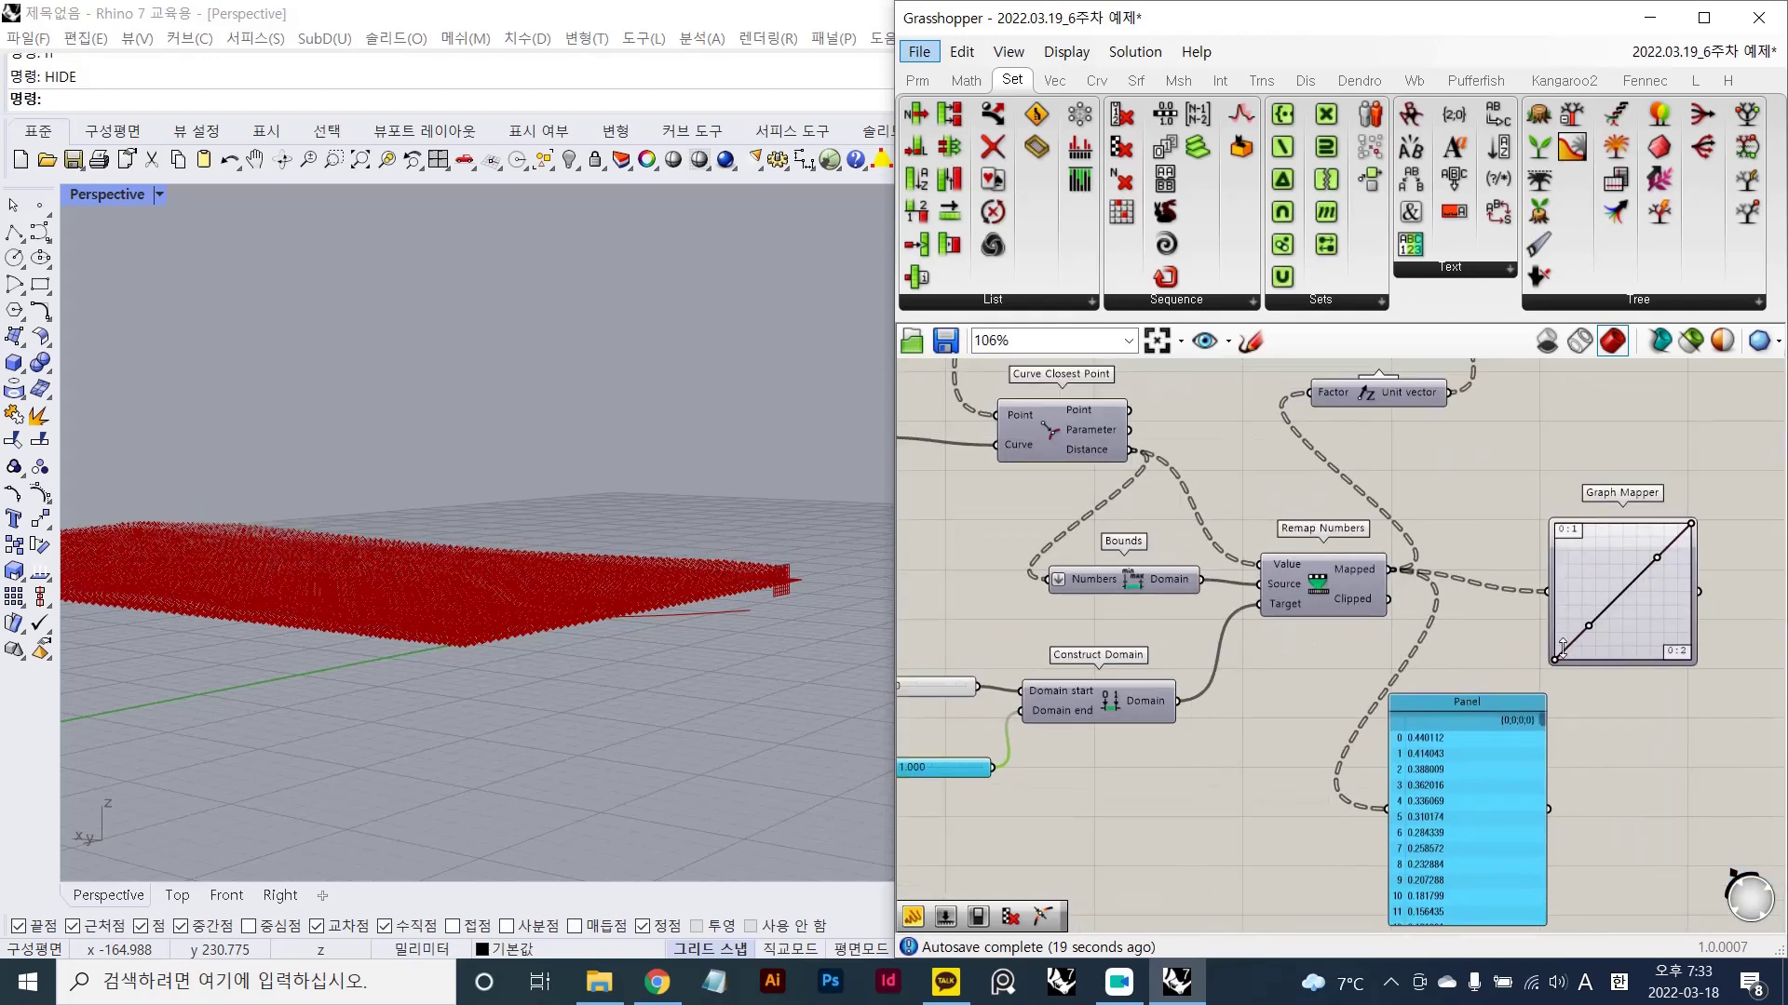
pyautogui.doubleClick(1611, 594)
pyautogui.click(1250, 495)
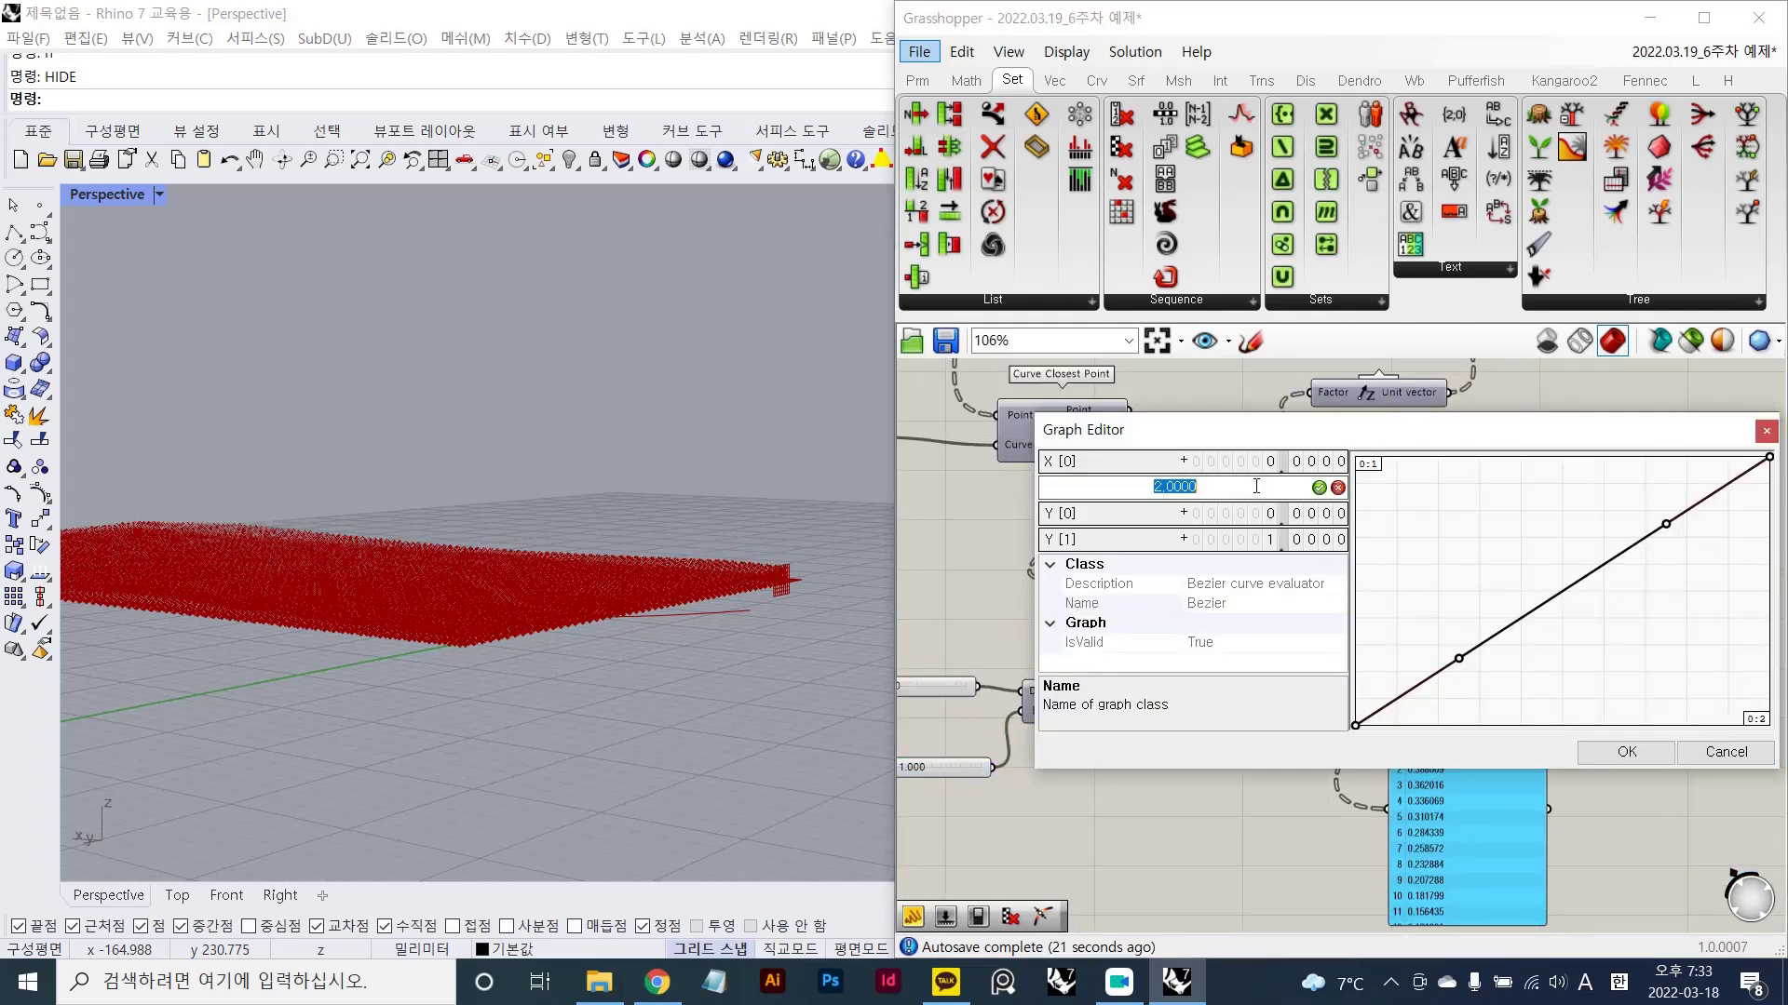
pyautogui.write('1')
pyautogui.press('Return')
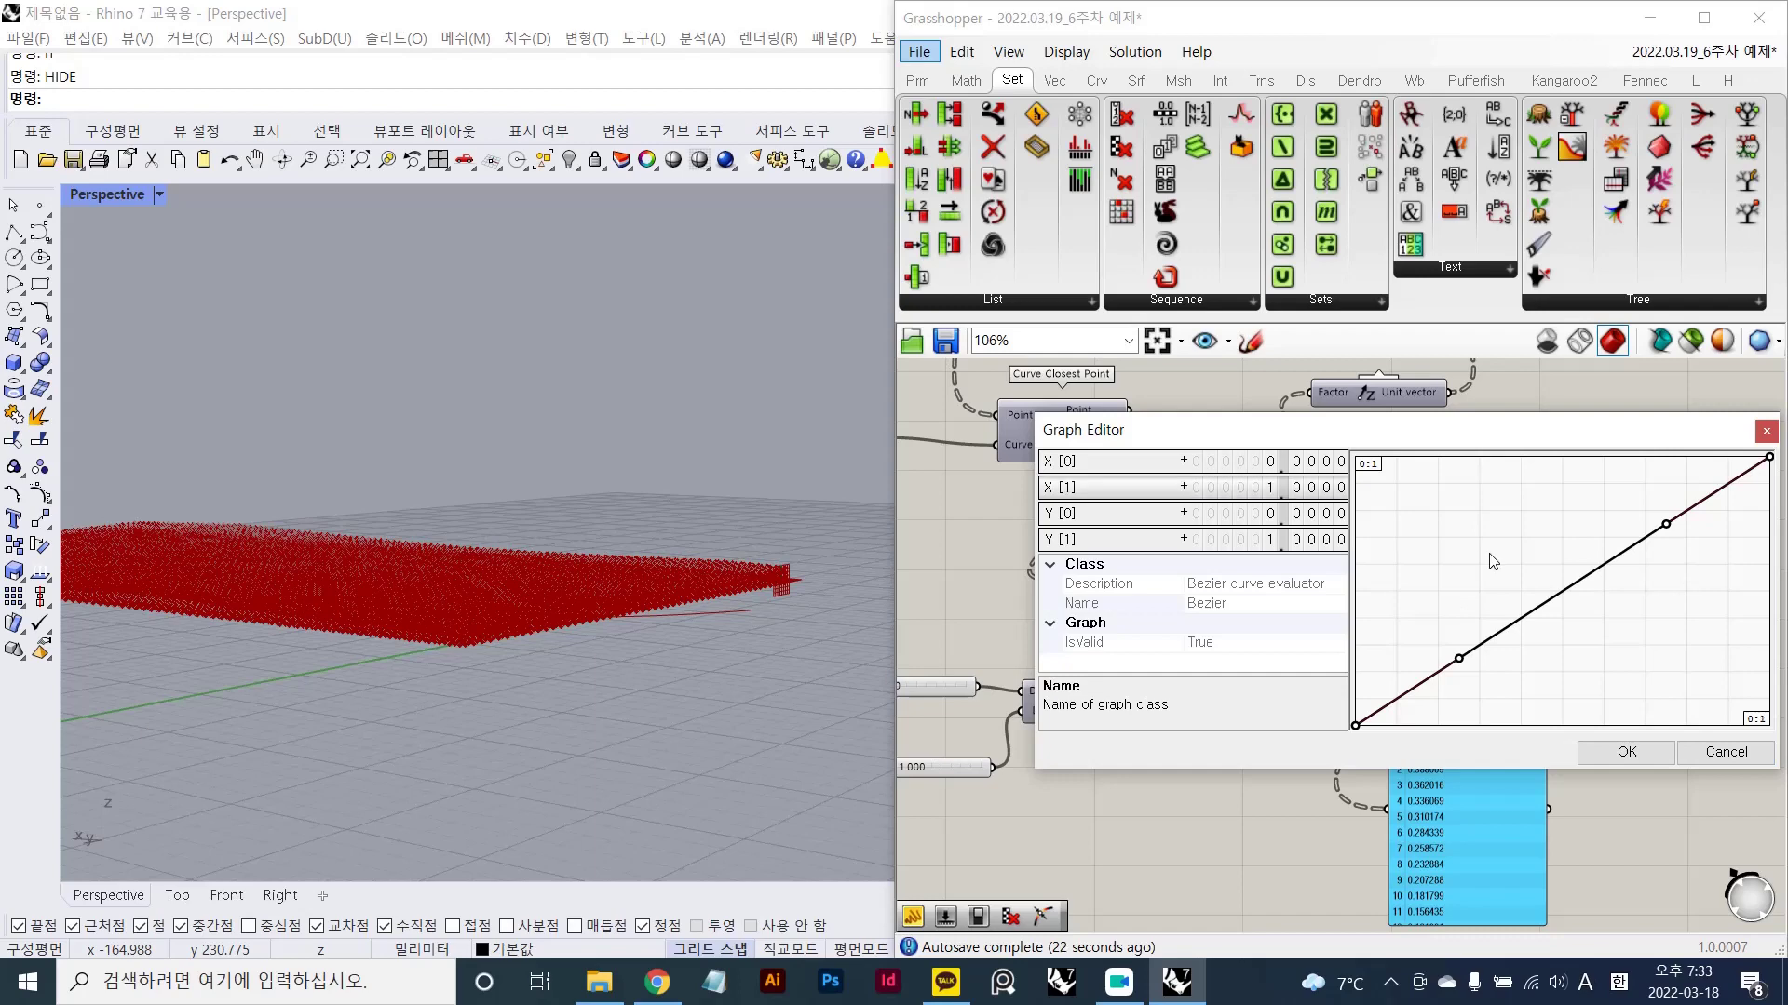
pyautogui.click(1647, 753)
pyautogui.moveTo(1673, 604)
pyautogui.mouseDown()
pyautogui.moveTo(1651, 577)
pyautogui.moveTo(1654, 597)
pyautogui.mouseUp()
pyautogui.click(1642, 654)
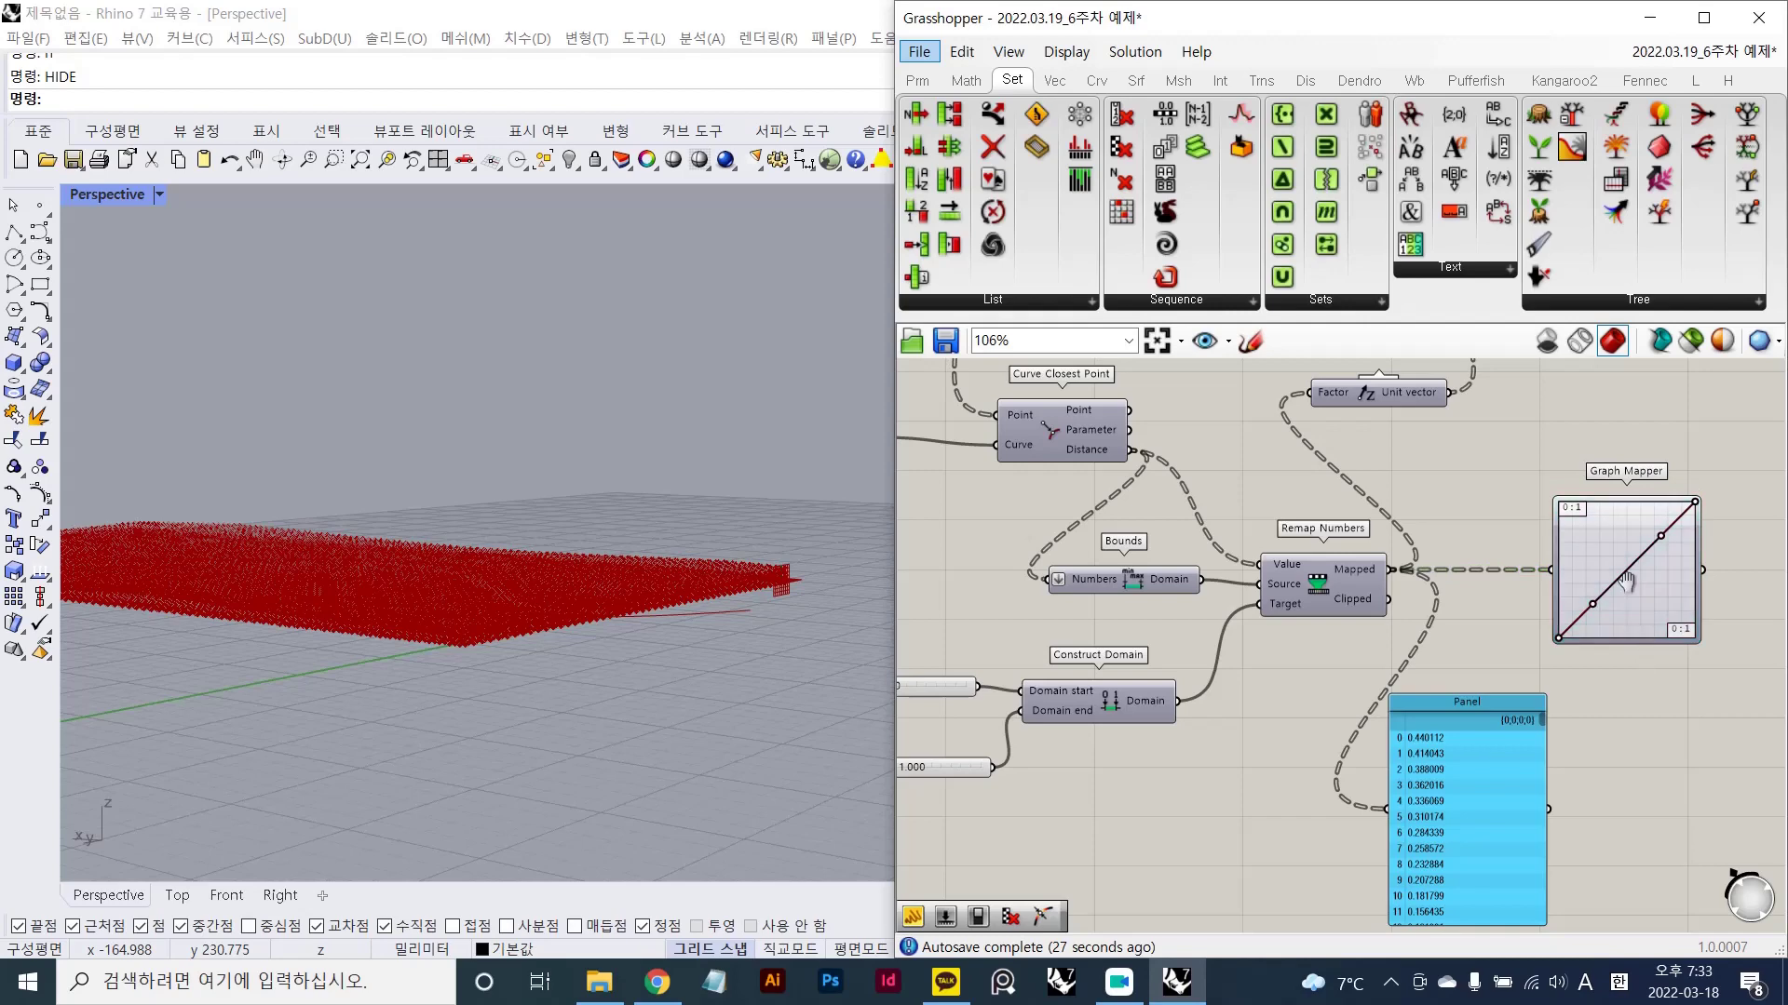
# - Delete the panel that lists the mapped values of Remap Numbers
pyautogui.moveTo(1625, 575); pyautogui.dragTo(1497, 597, button='right')
pyautogui.moveTo(1342, 836); pyautogui.dragTo(1364, 783)
pyautogui.press('Delete')
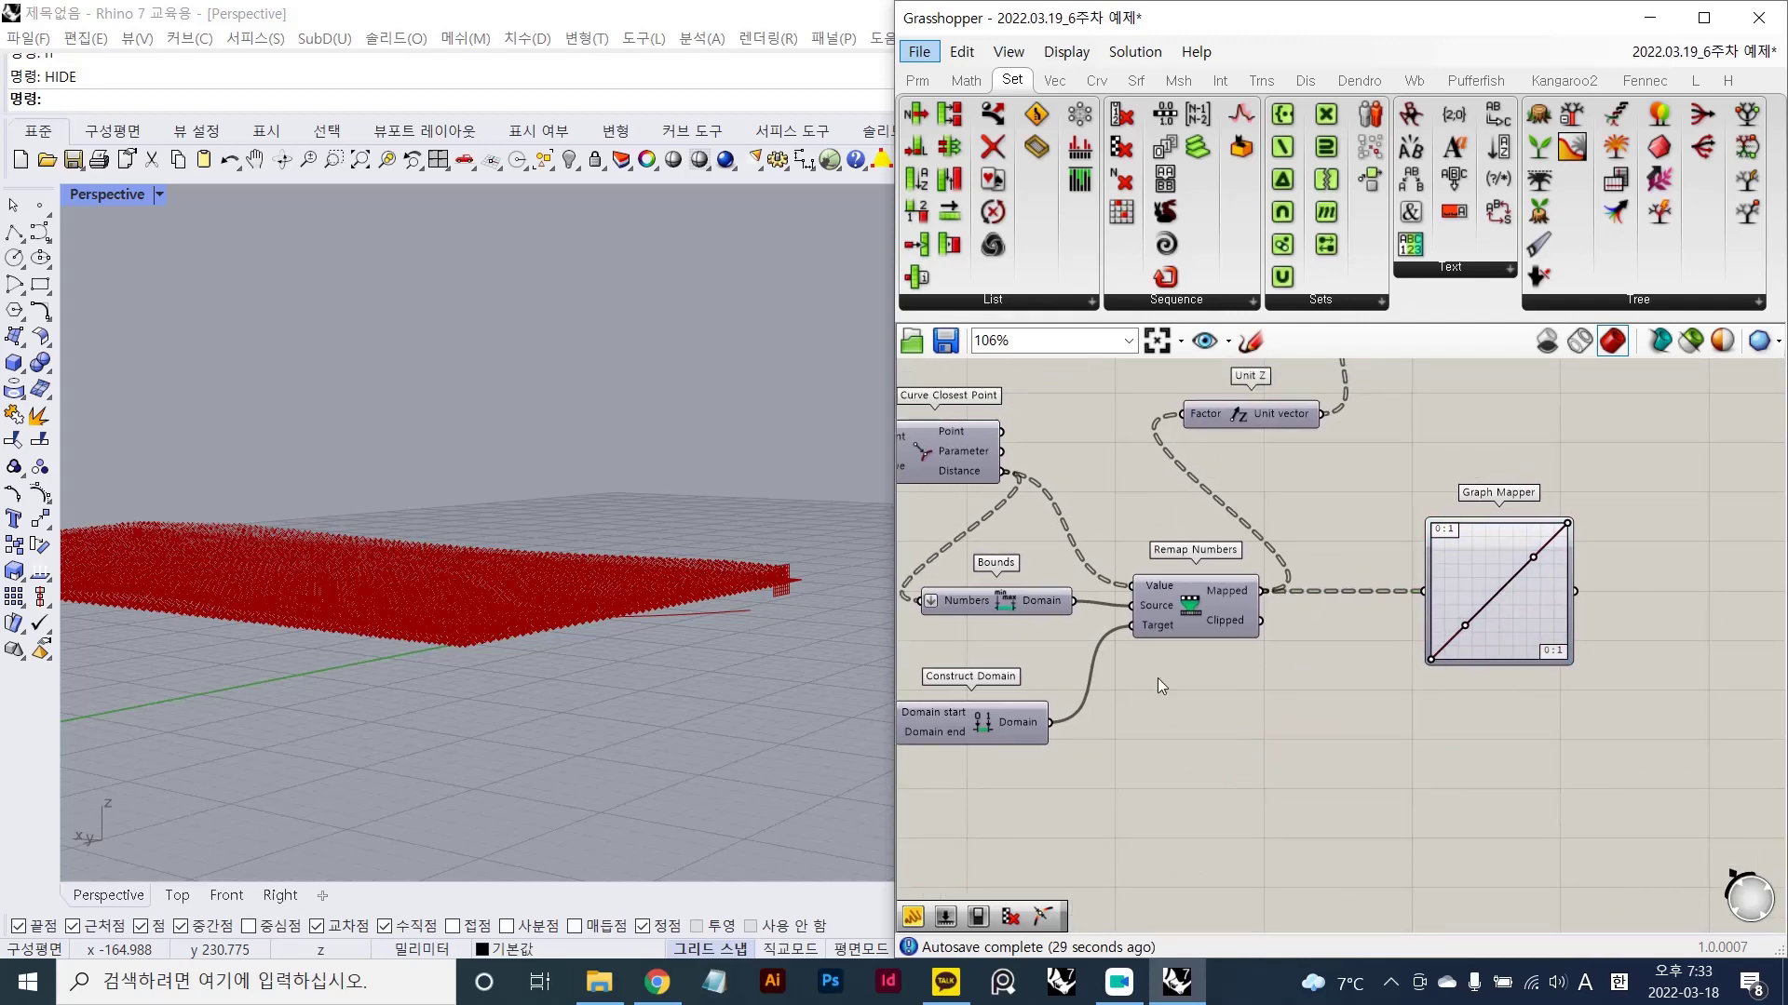
# - Examine the height of the moved grid points around the curve from several angles in the Rhino Perspective view
pyautogui.moveTo(538, 557); pyautogui.dragTo(503, 581, button='right')
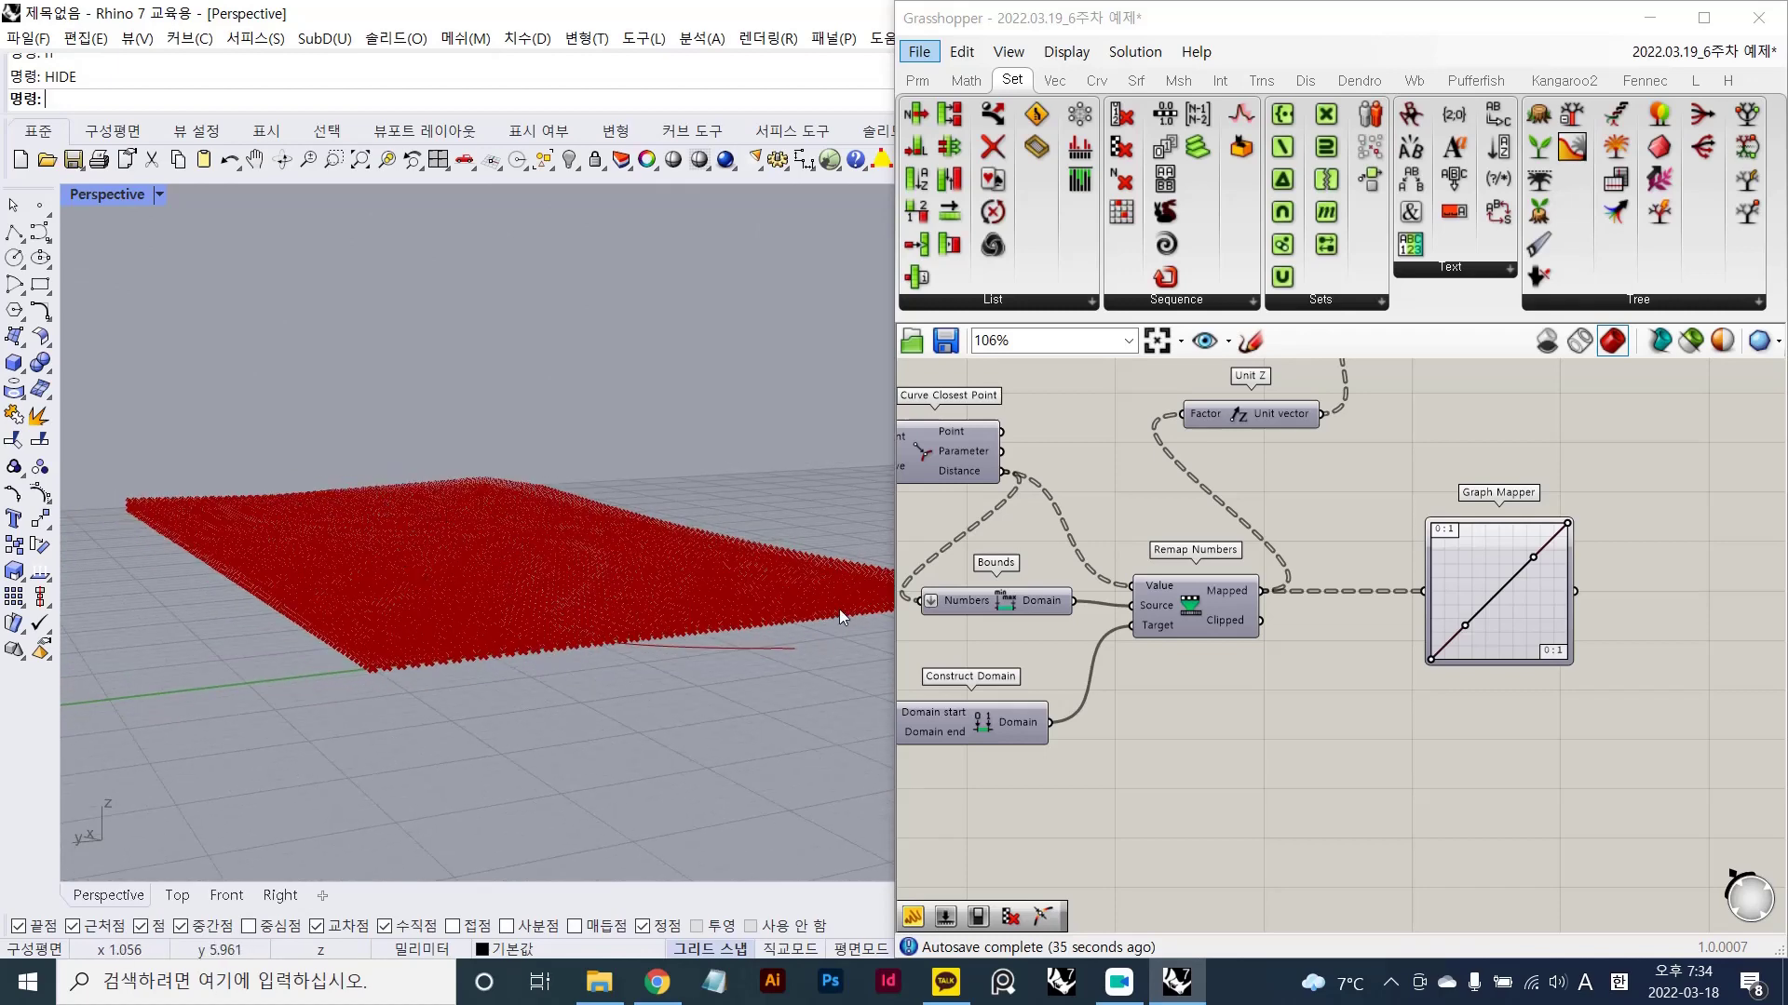
pyautogui.moveTo(503, 634); pyautogui.dragTo(498, 639, button='right')
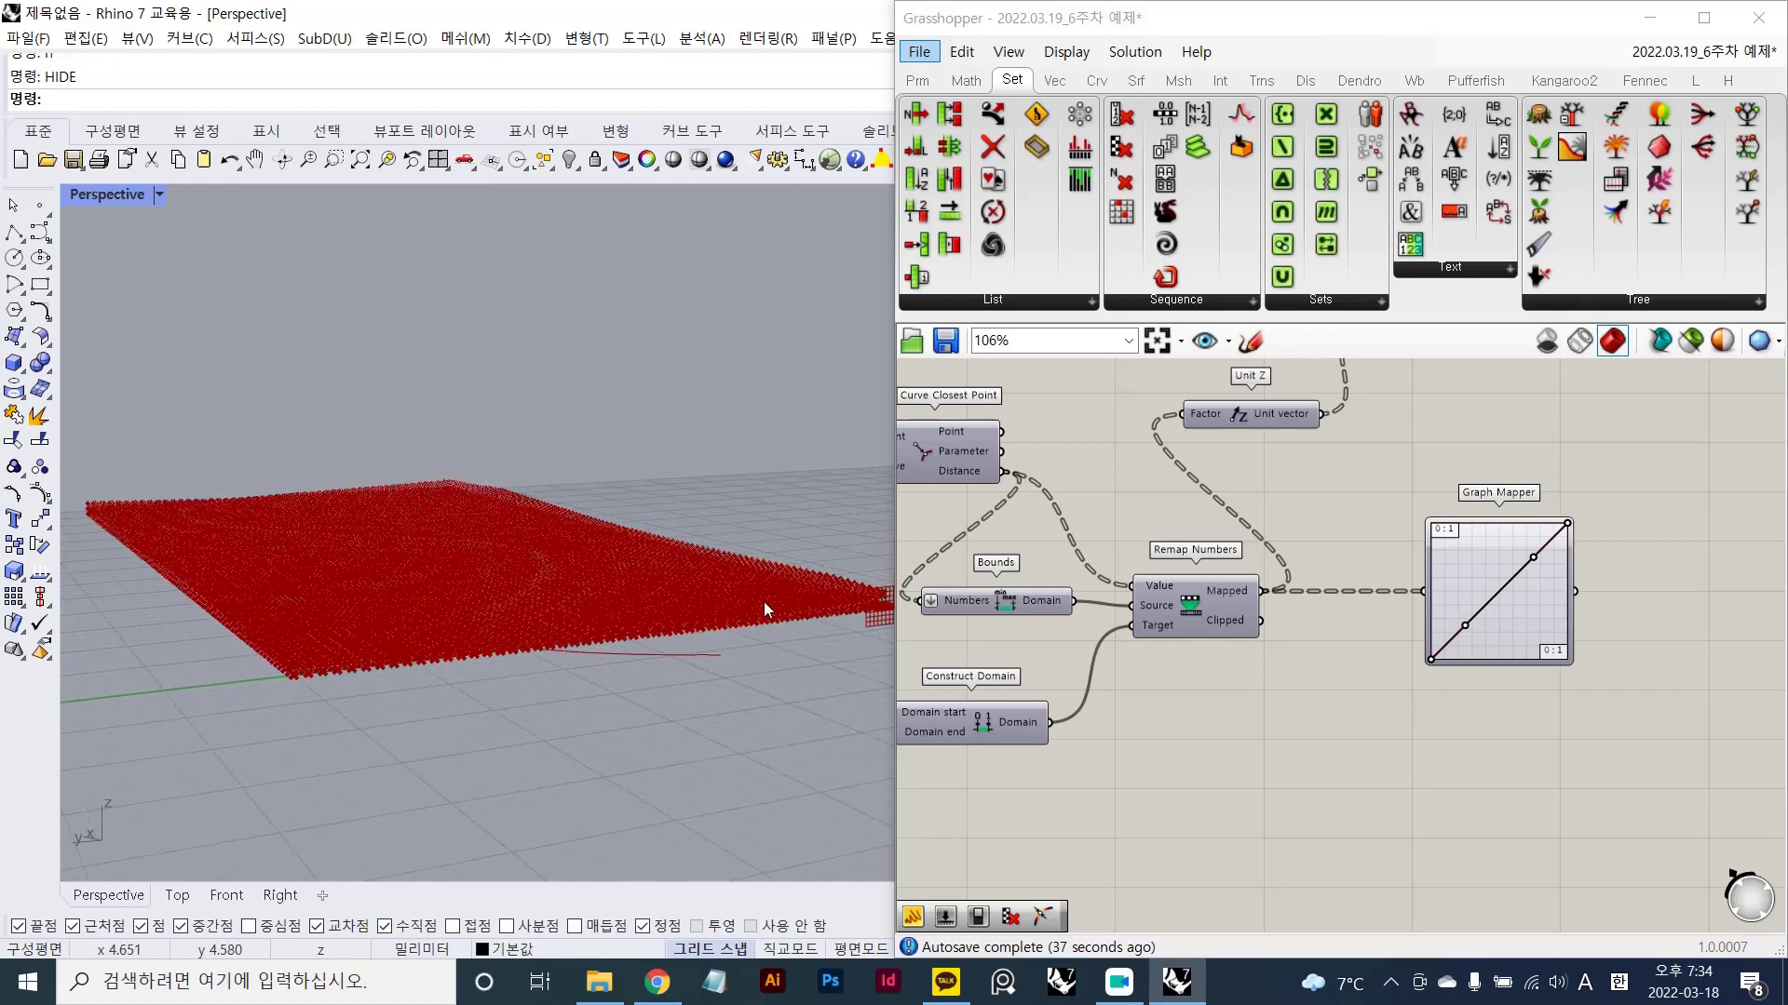
pyautogui.moveTo(770, 607); pyautogui.dragTo(523, 700, button='right')
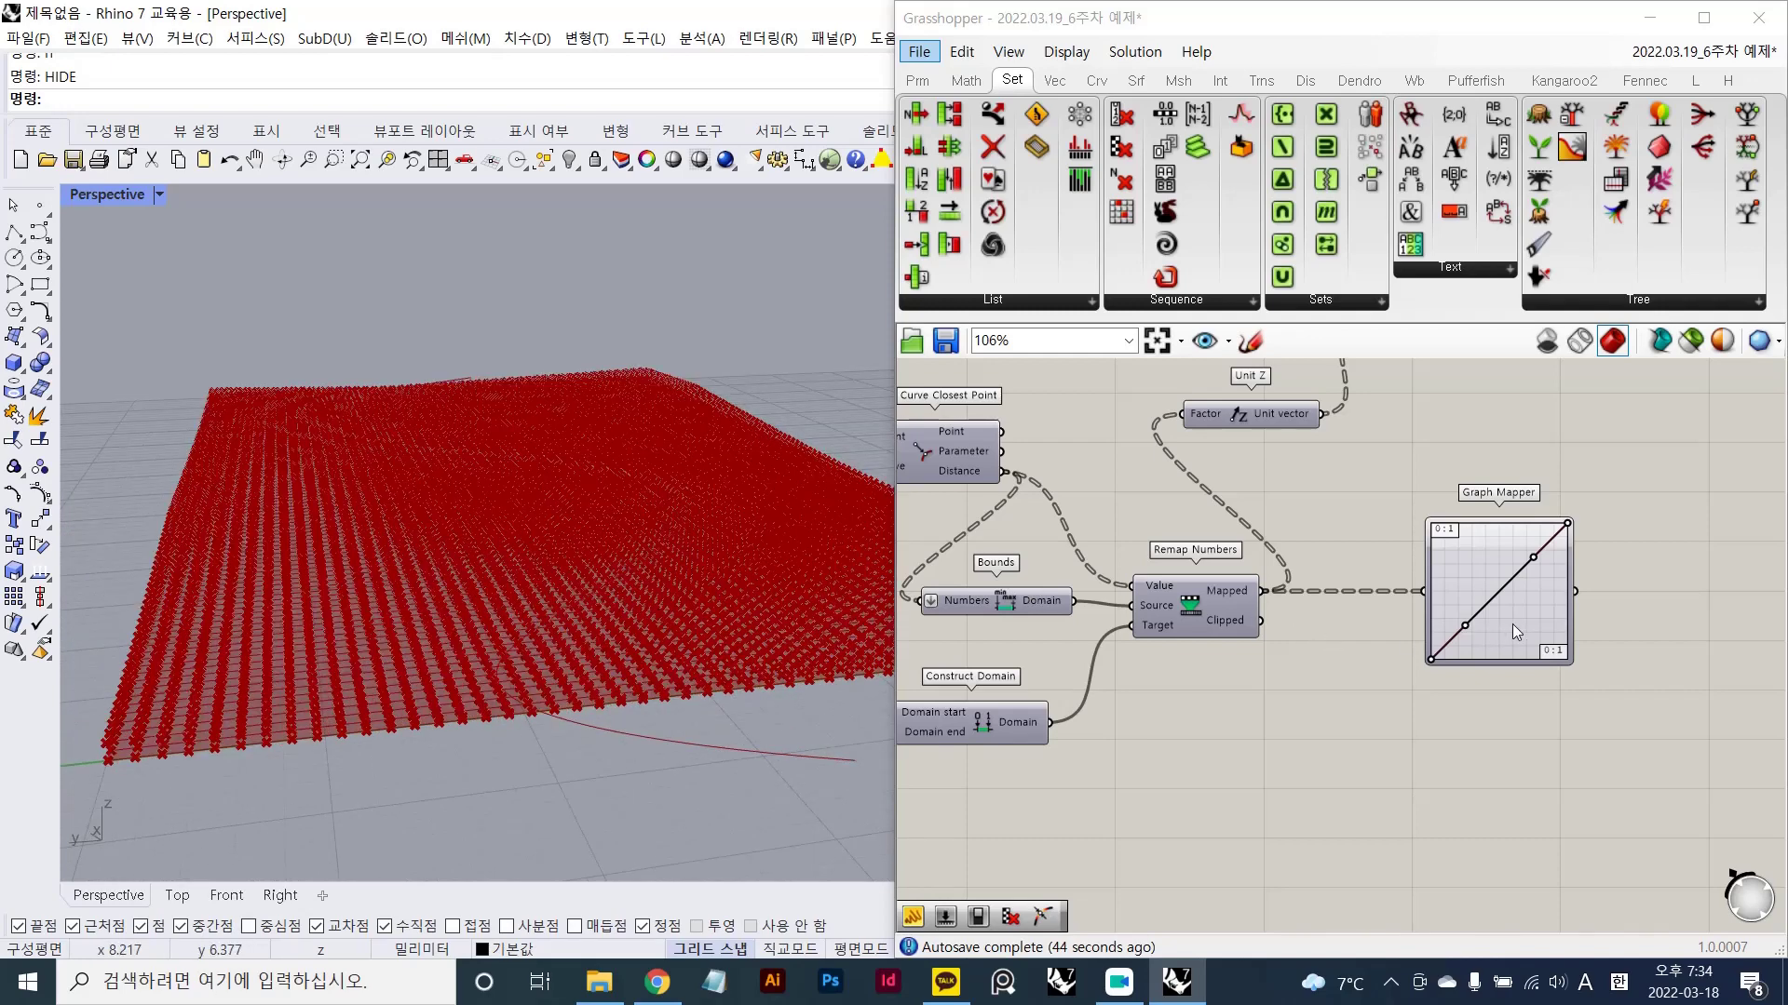
pyautogui.moveTo(760, 648); pyautogui.dragTo(826, 630, button='right')
pyautogui.moveTo(481, 700); pyautogui.dragTo(735, 622, button='right')
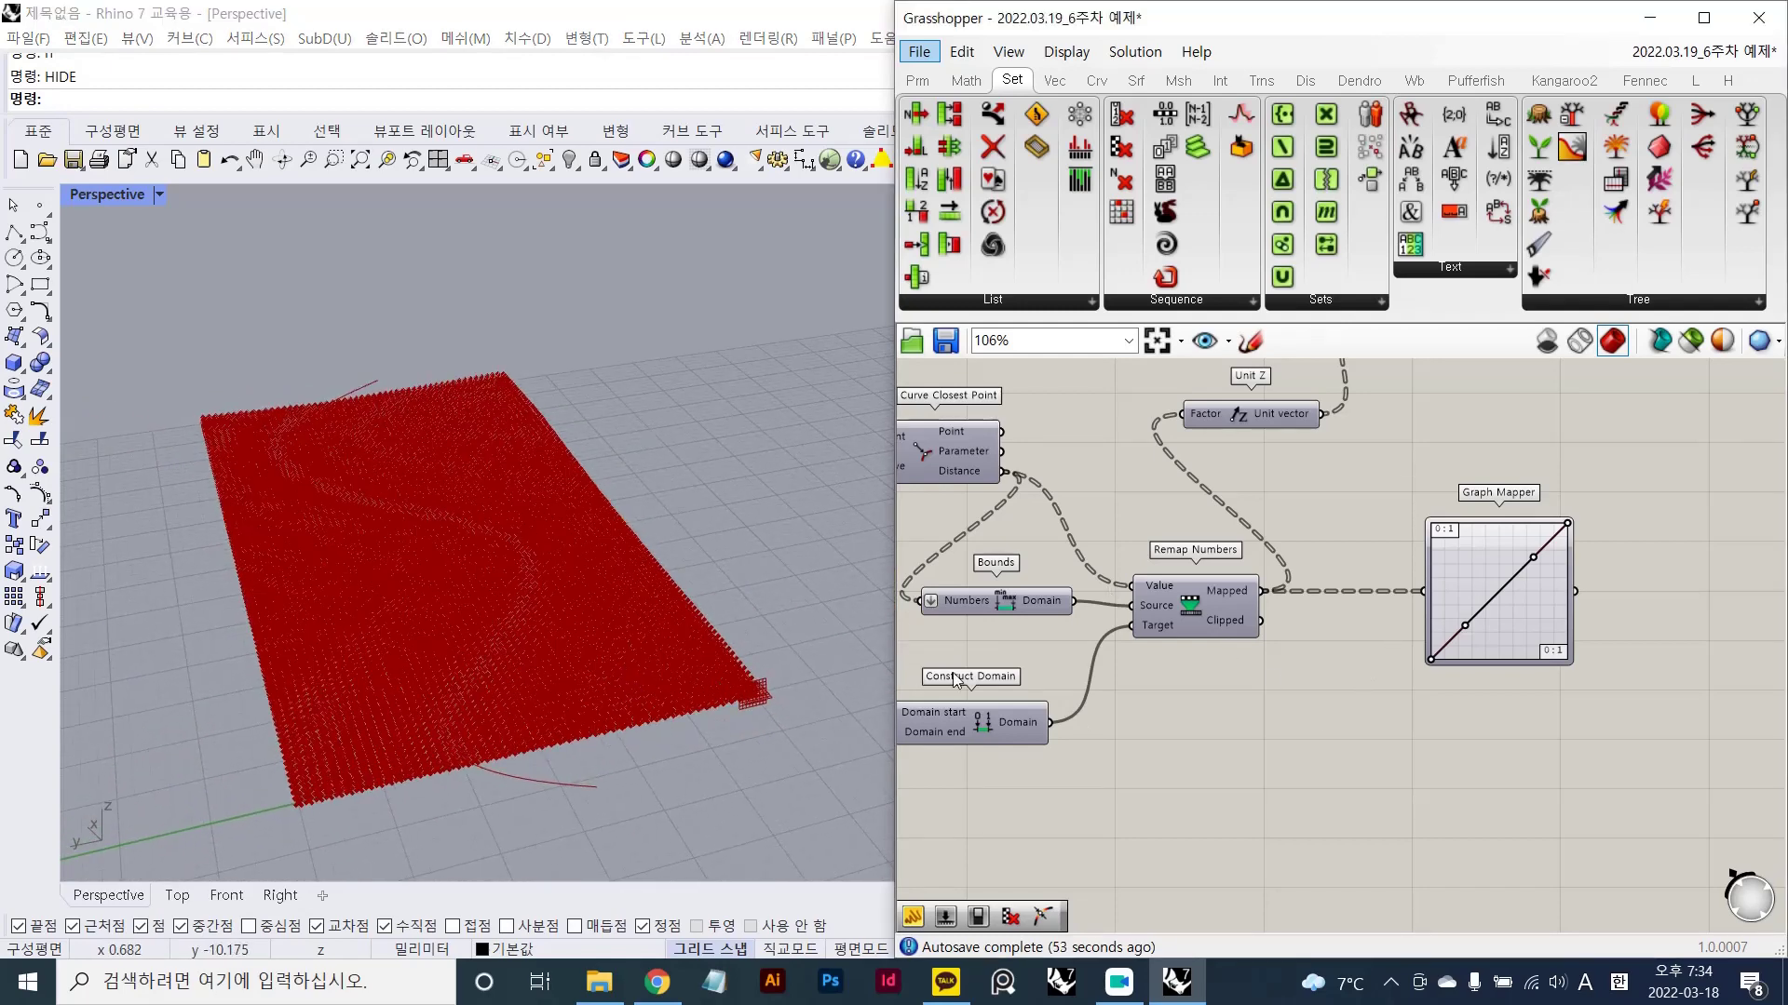
pyautogui.scroll(3, 668, 718)
pyautogui.moveTo(668, 718); pyautogui.dragTo(736, 635, button='right')
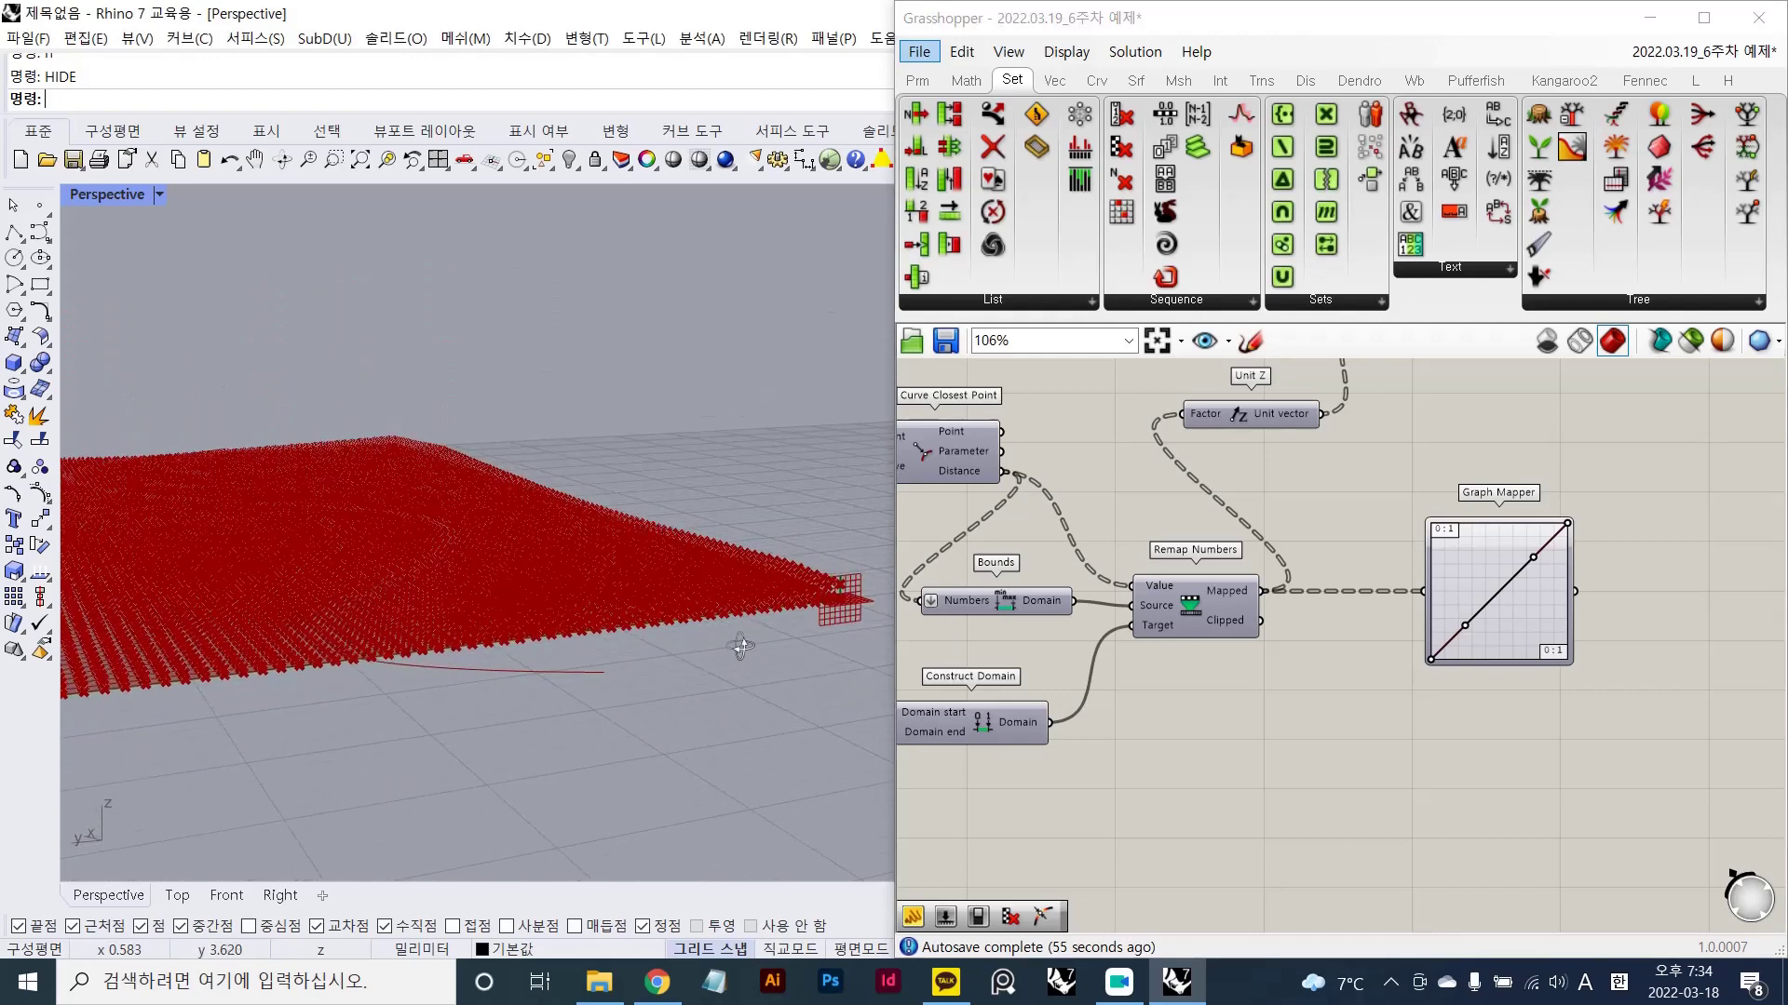
# - Reshape the Graph Mapper's Bezier into a steep falling curve from upper-left to lower-right, with both handles at the graph's lower-left corner
pyautogui.click(1466, 566)
pyautogui.rightClick(1467, 566)
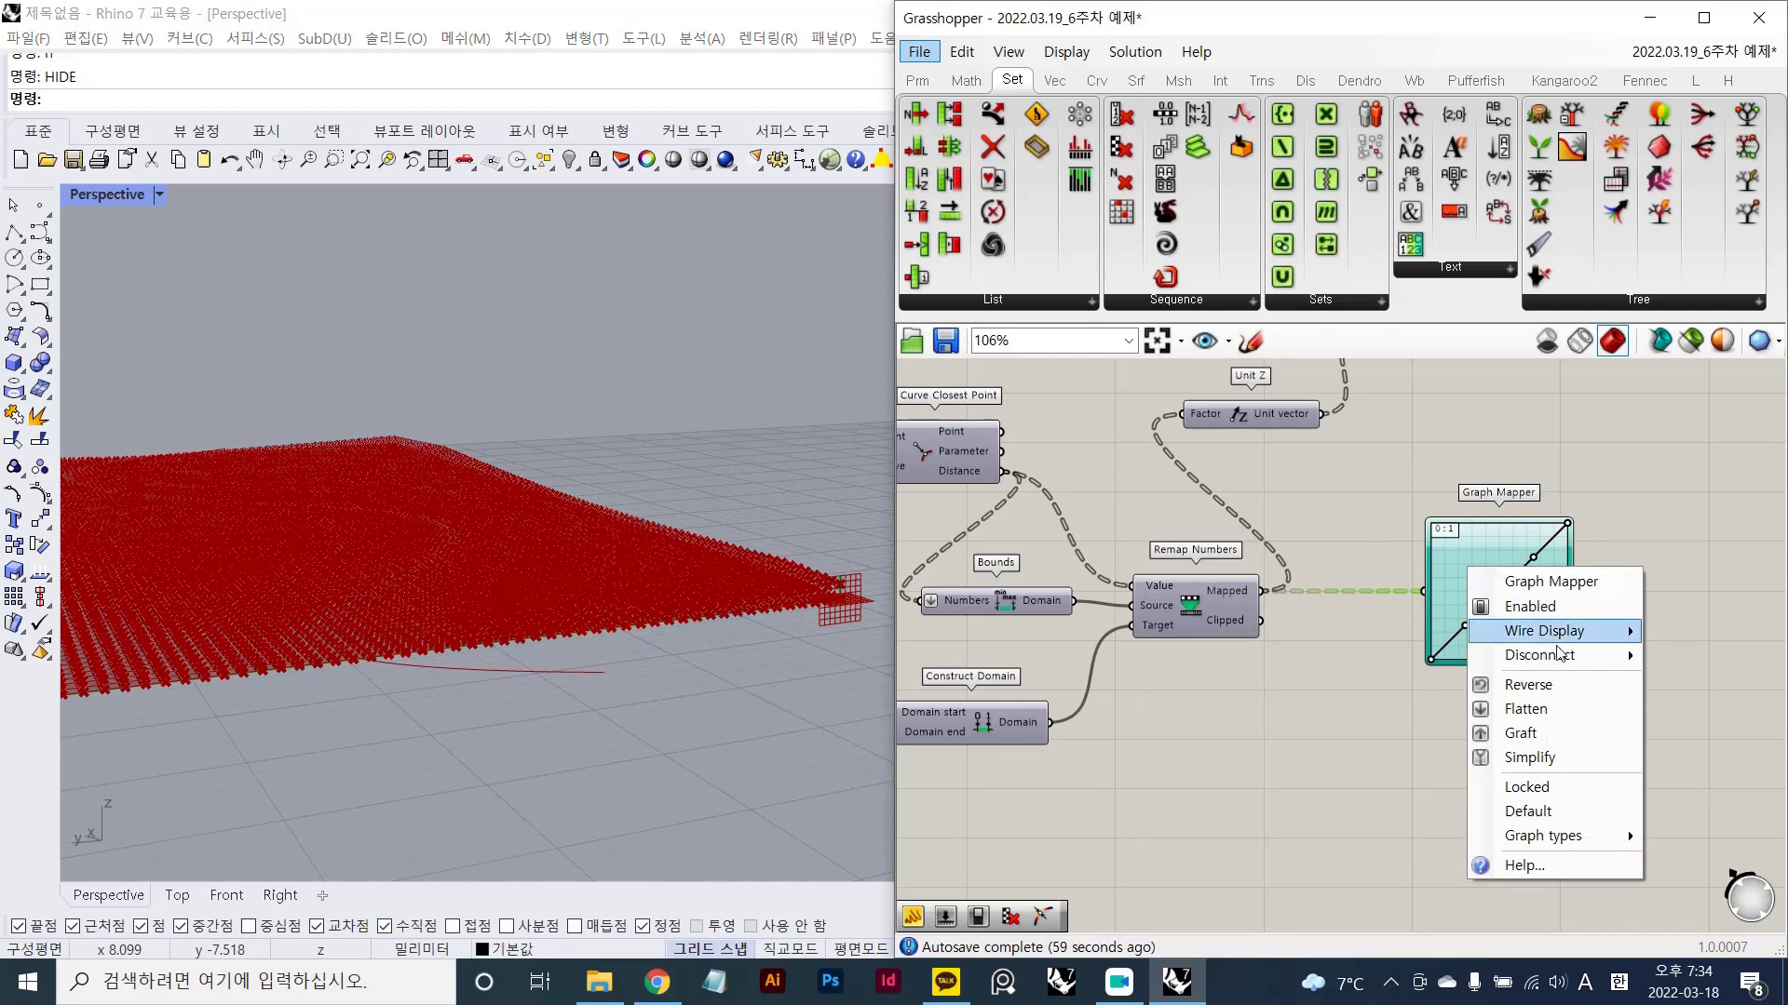
pyautogui.scroll(3, 1480, 585)
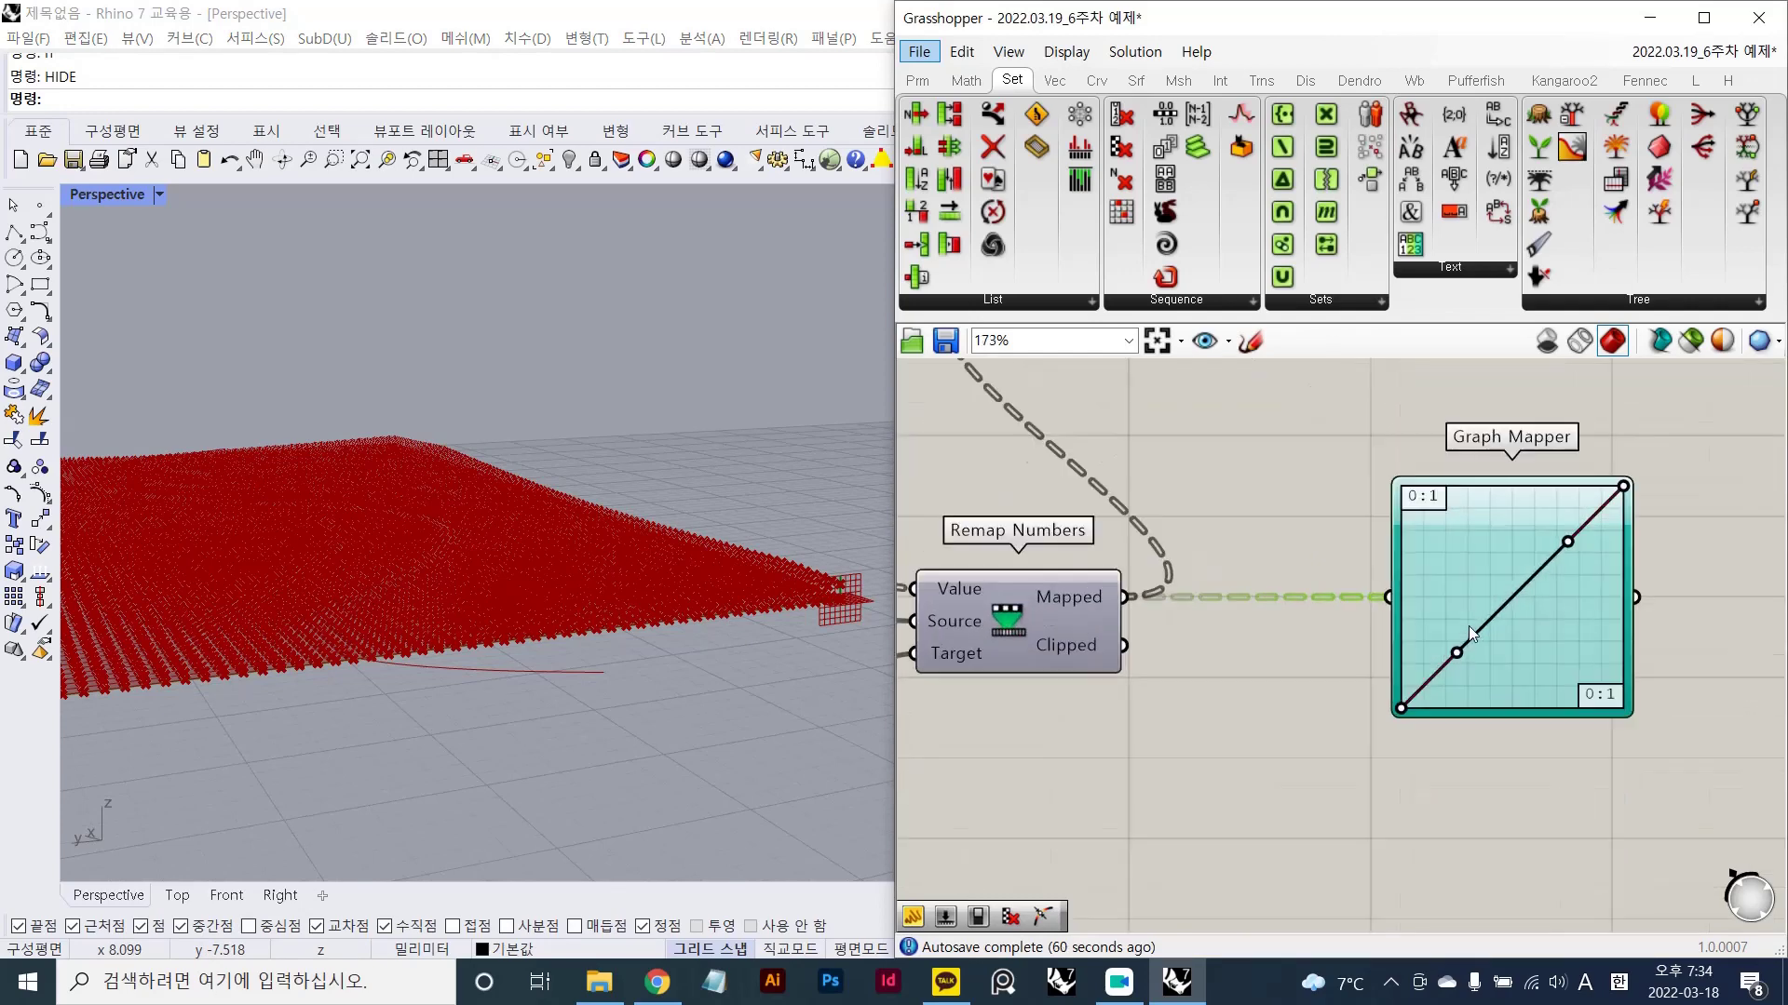
pyautogui.scroll(1, 1467, 633)
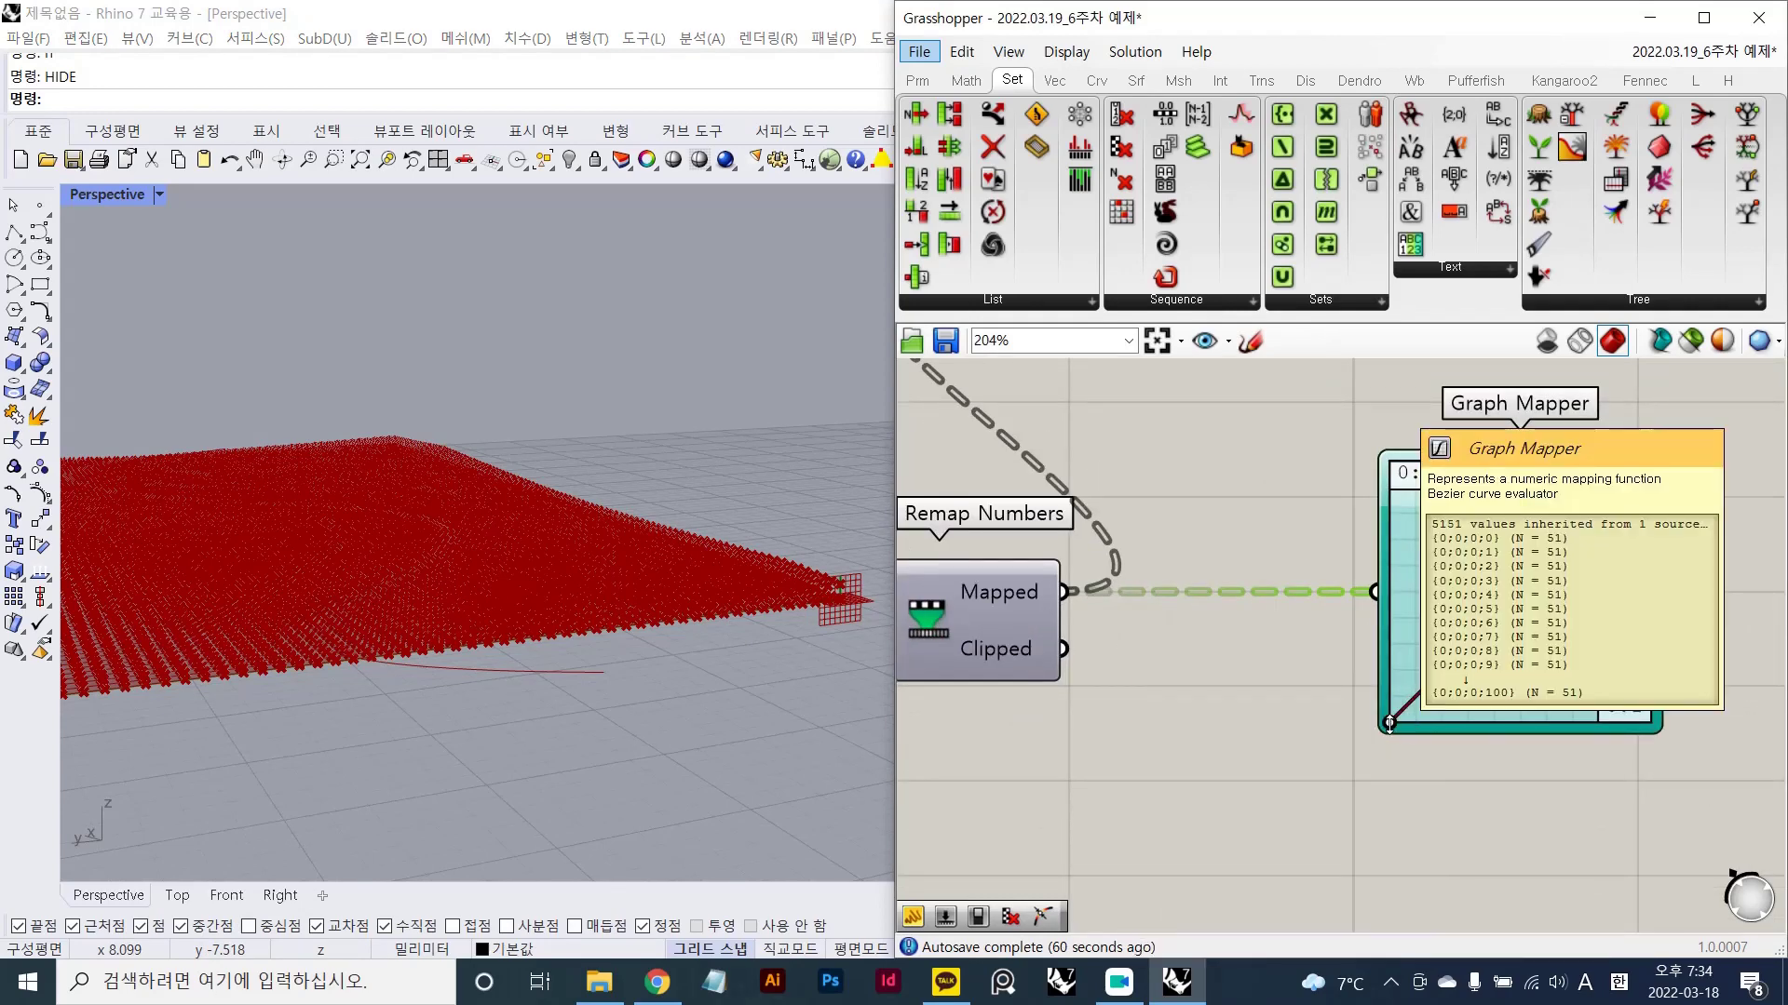
pyautogui.moveTo(1389, 723); pyautogui.dragTo(1399, 412)
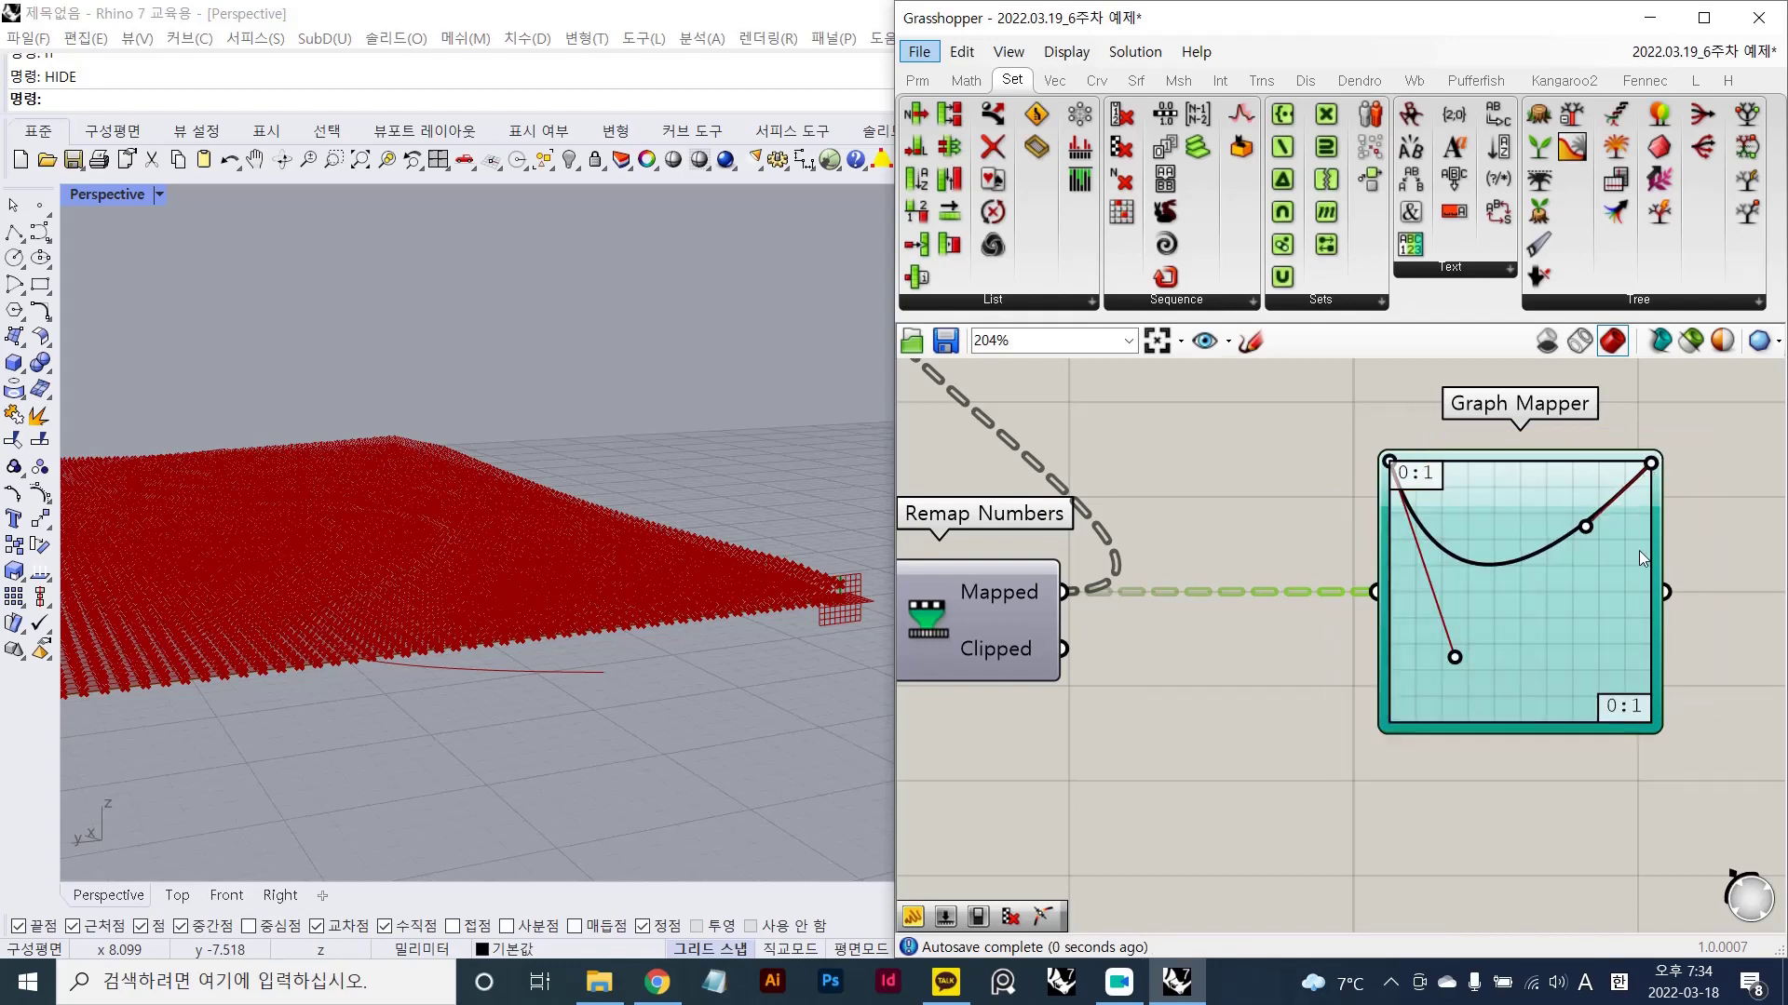
pyautogui.moveTo(1650, 463); pyautogui.dragTo(1646, 756)
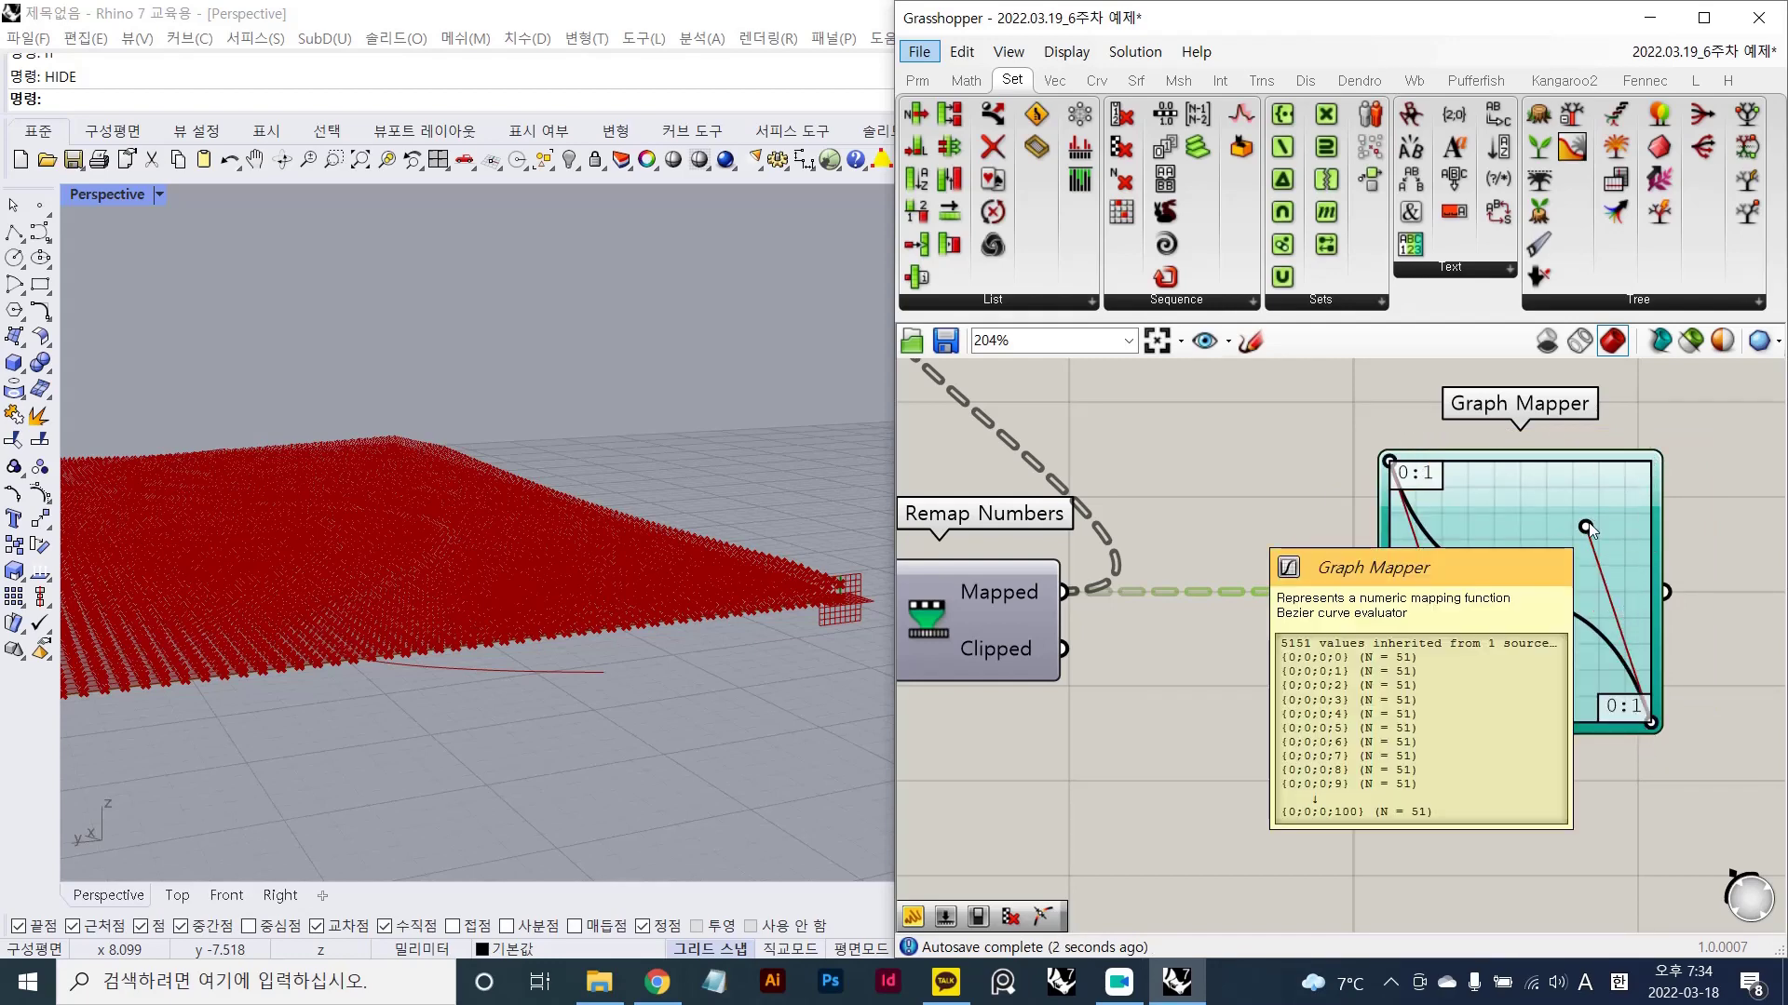
pyautogui.moveTo(1586, 527); pyautogui.dragTo(1337, 772)
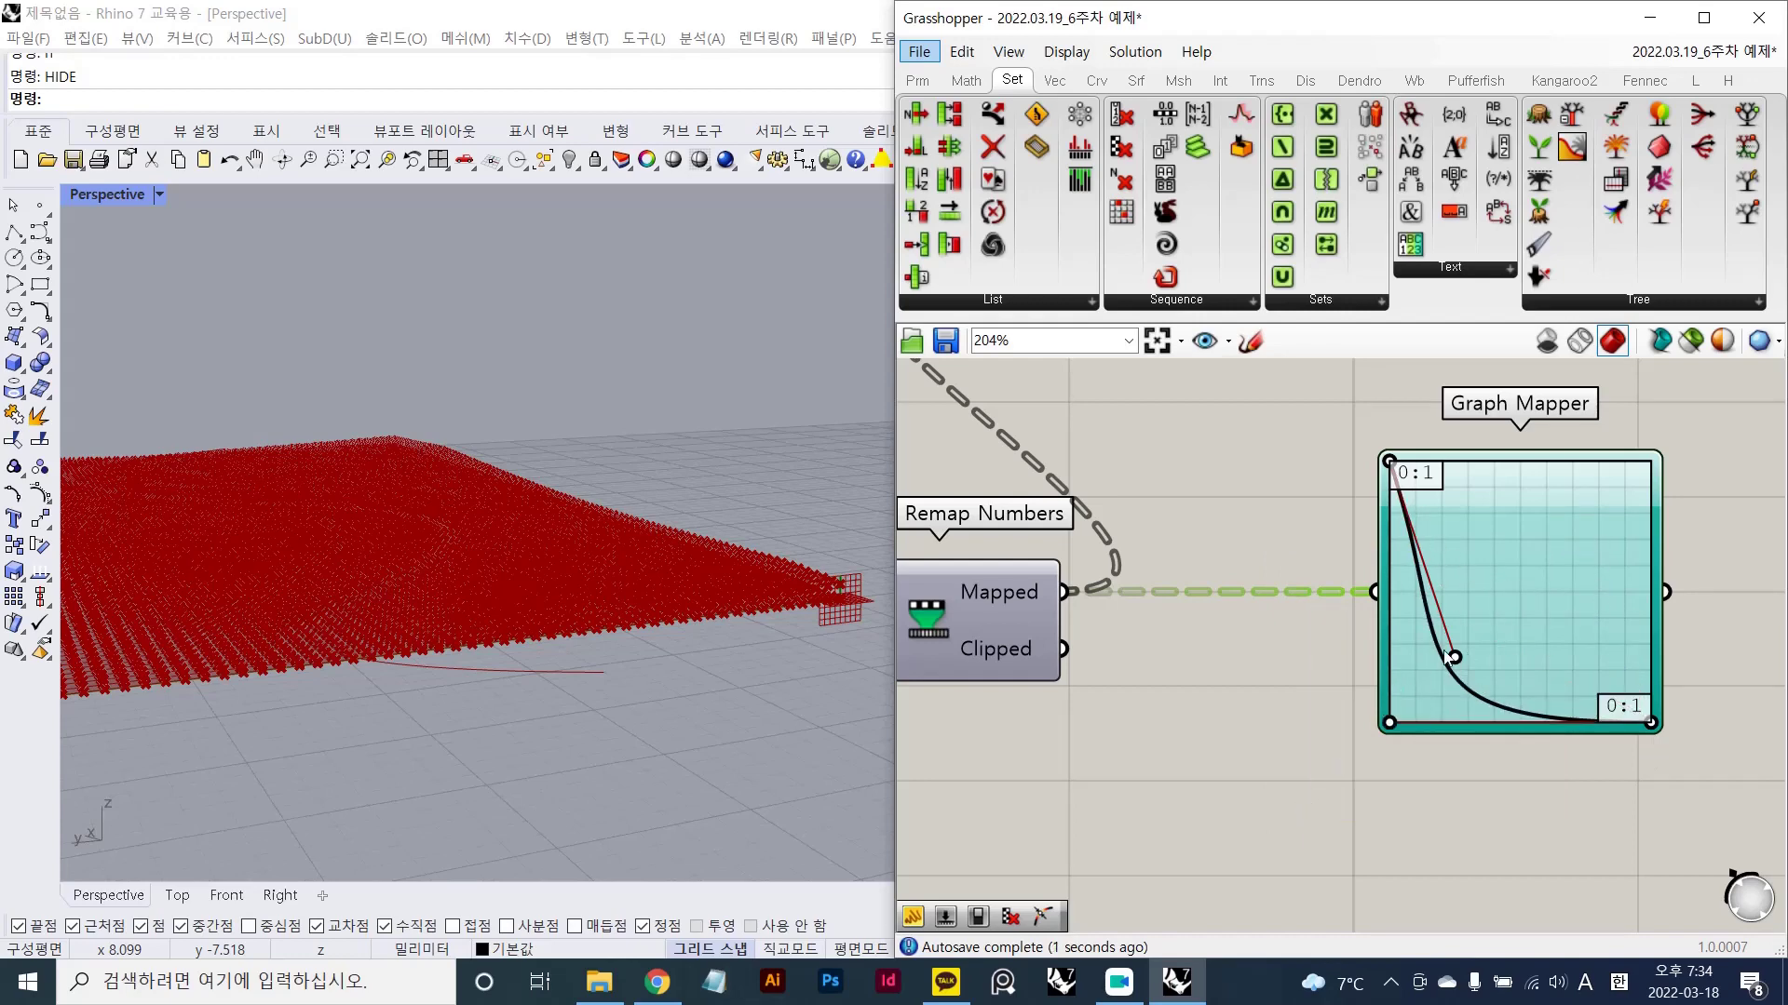
pyautogui.moveTo(1448, 657); pyautogui.dragTo(1376, 736)
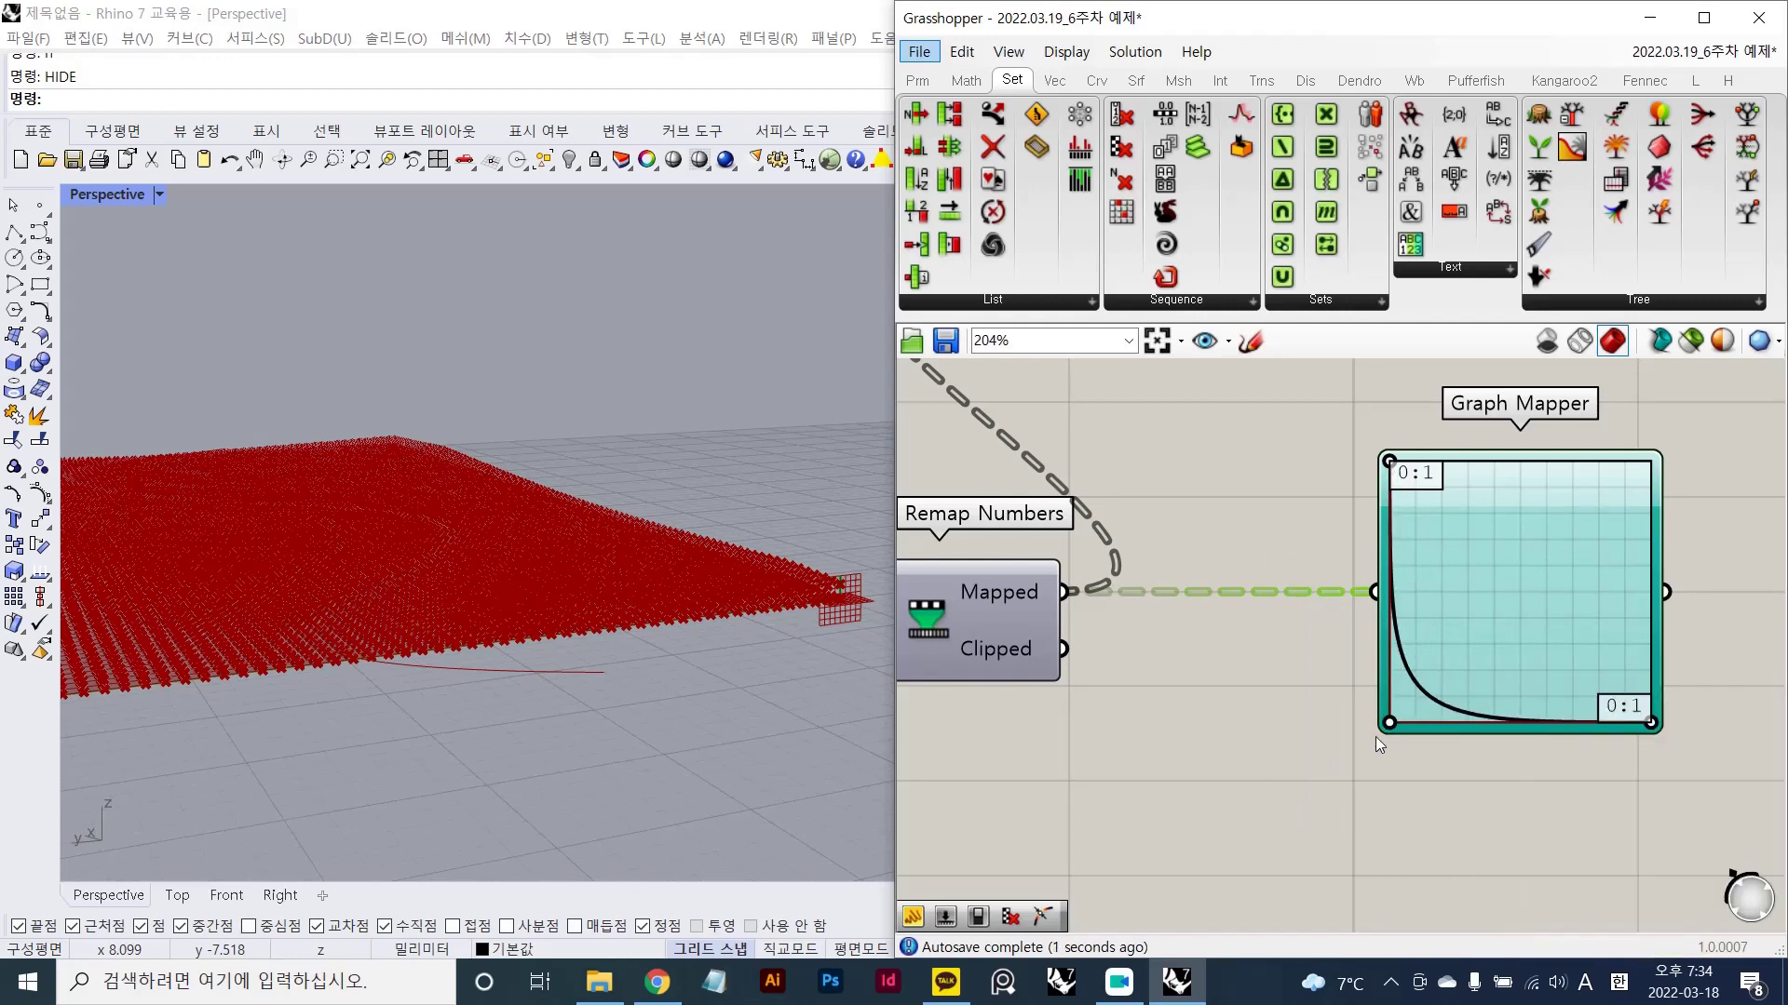
# - Move the Graph Mapper closer to Remap Numbers
pyautogui.scroll(-4, 1463, 648)
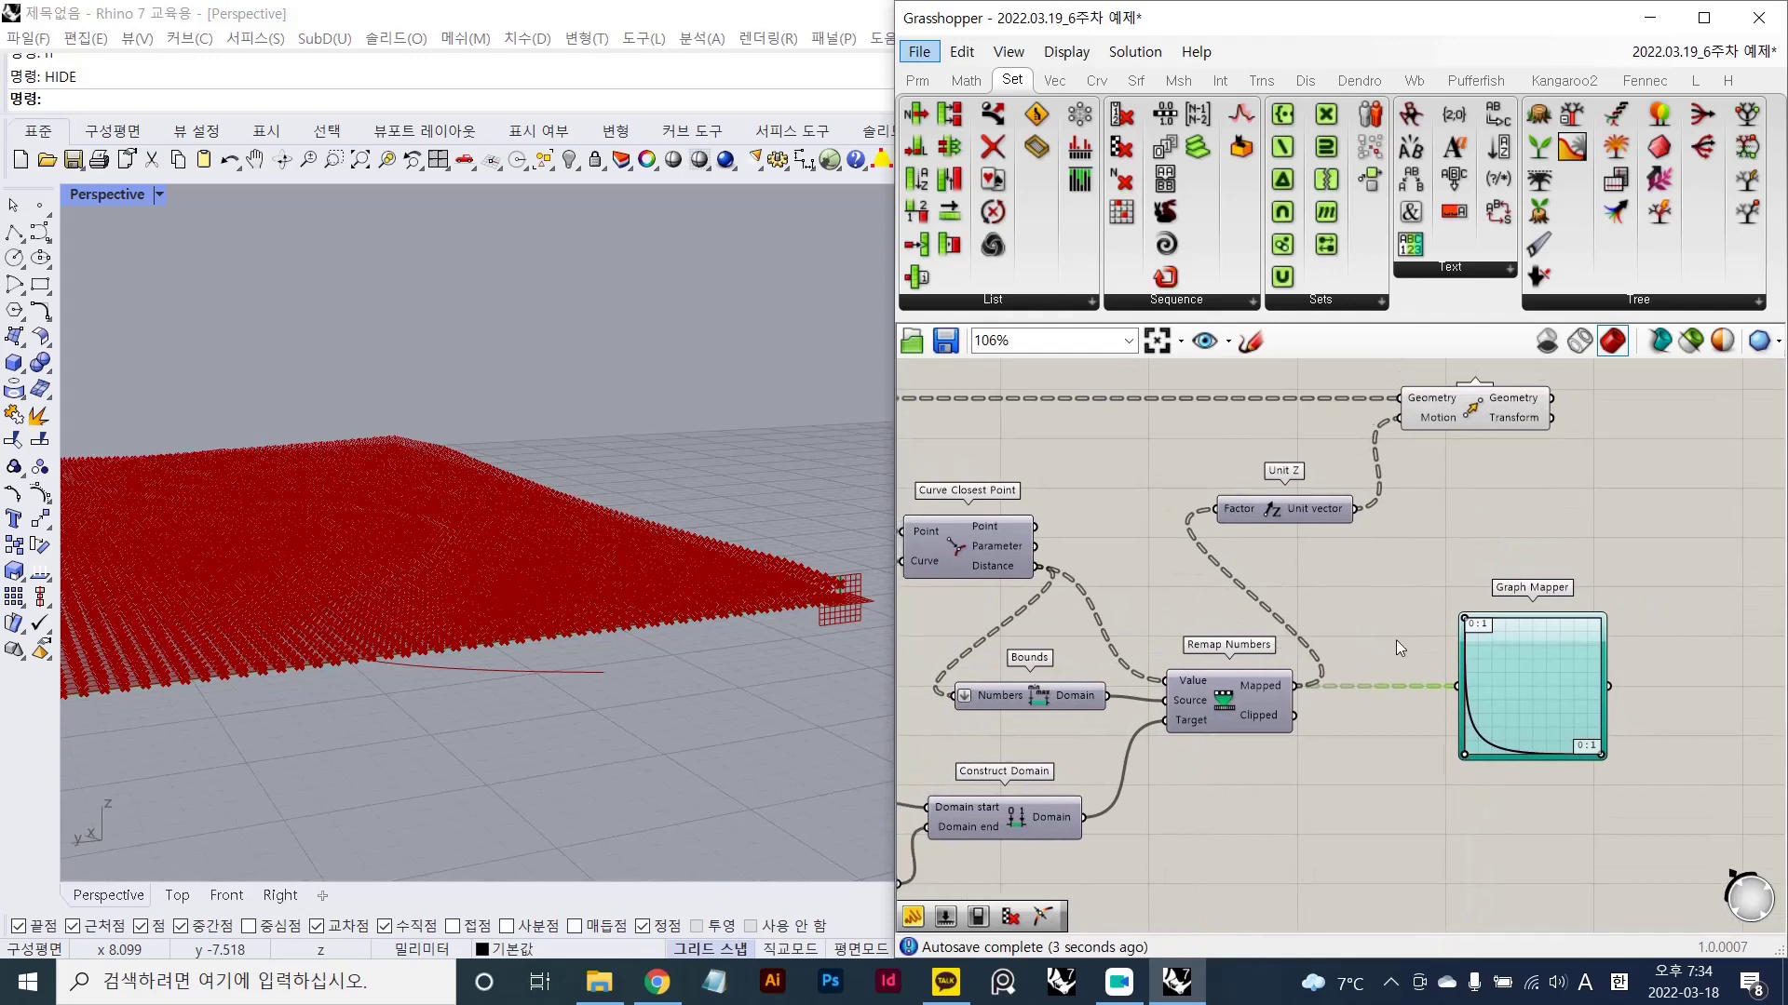
pyautogui.moveTo(1546, 677); pyautogui.dragTo(1471, 680)
pyautogui.click(1423, 846)
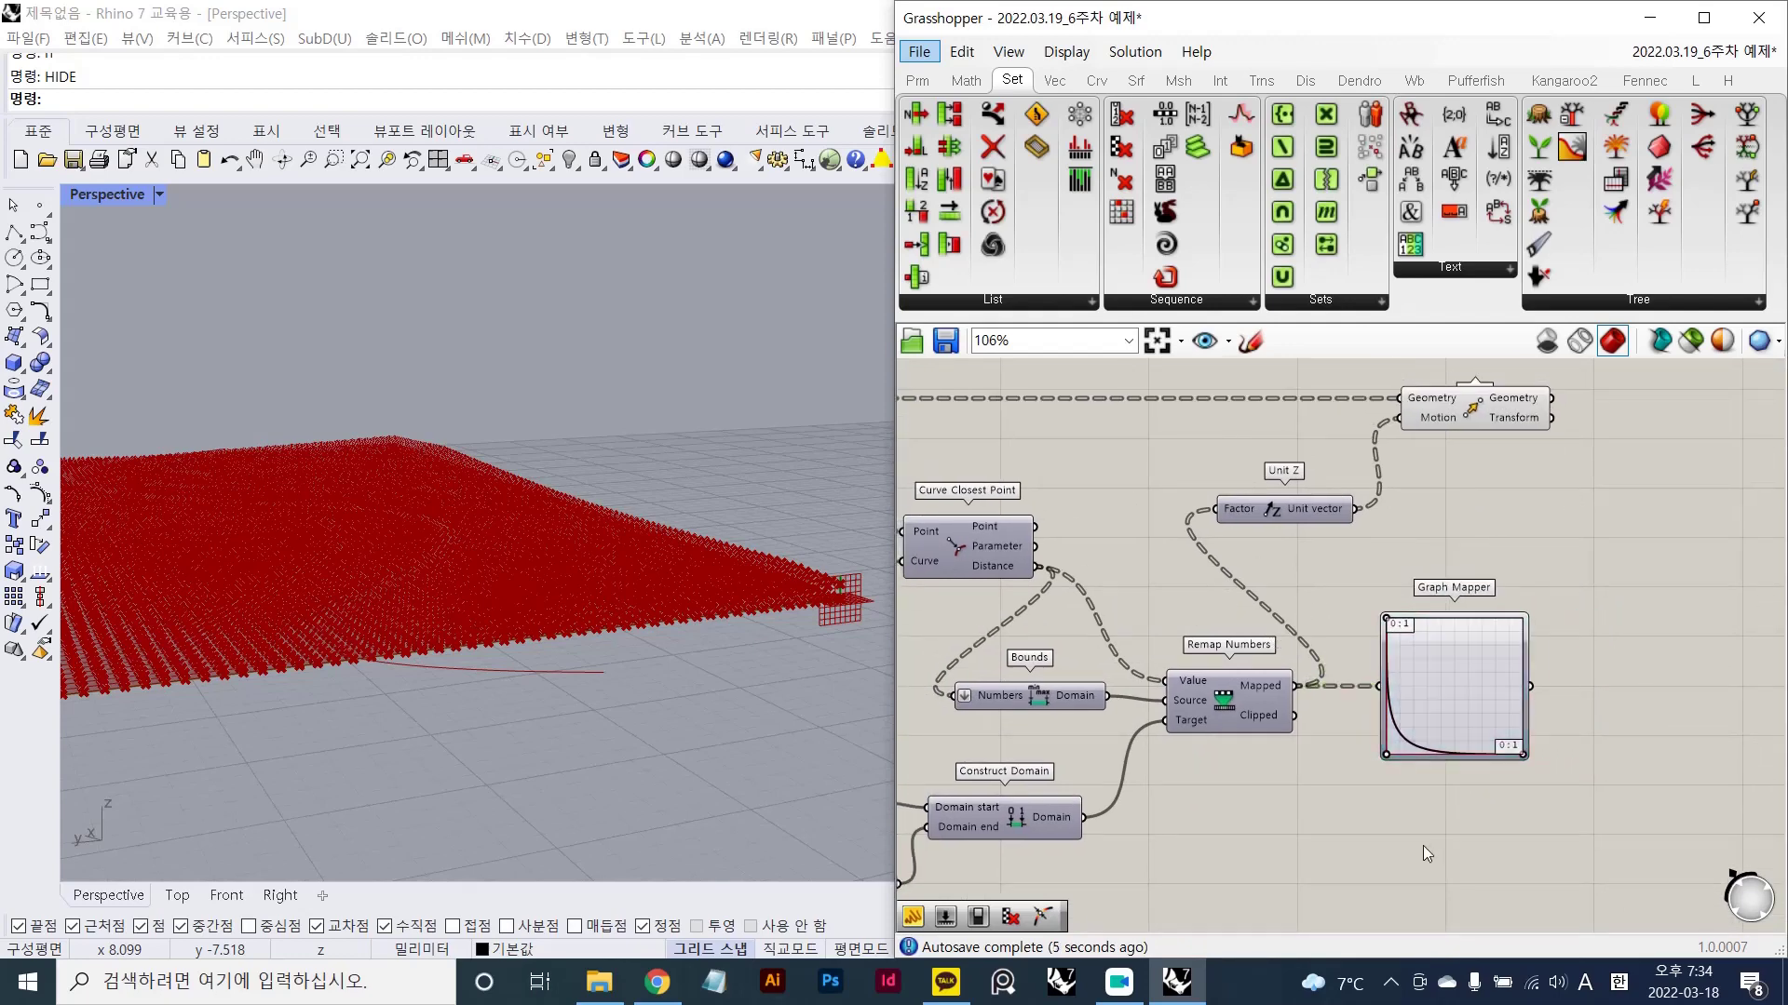
# - Add a Panel beside the Graph Mapper and connect it to the Graph Mapper's output
pyautogui.doubleClick(1577, 723)
pyautogui.write('Panel')
pyautogui.press('Return')
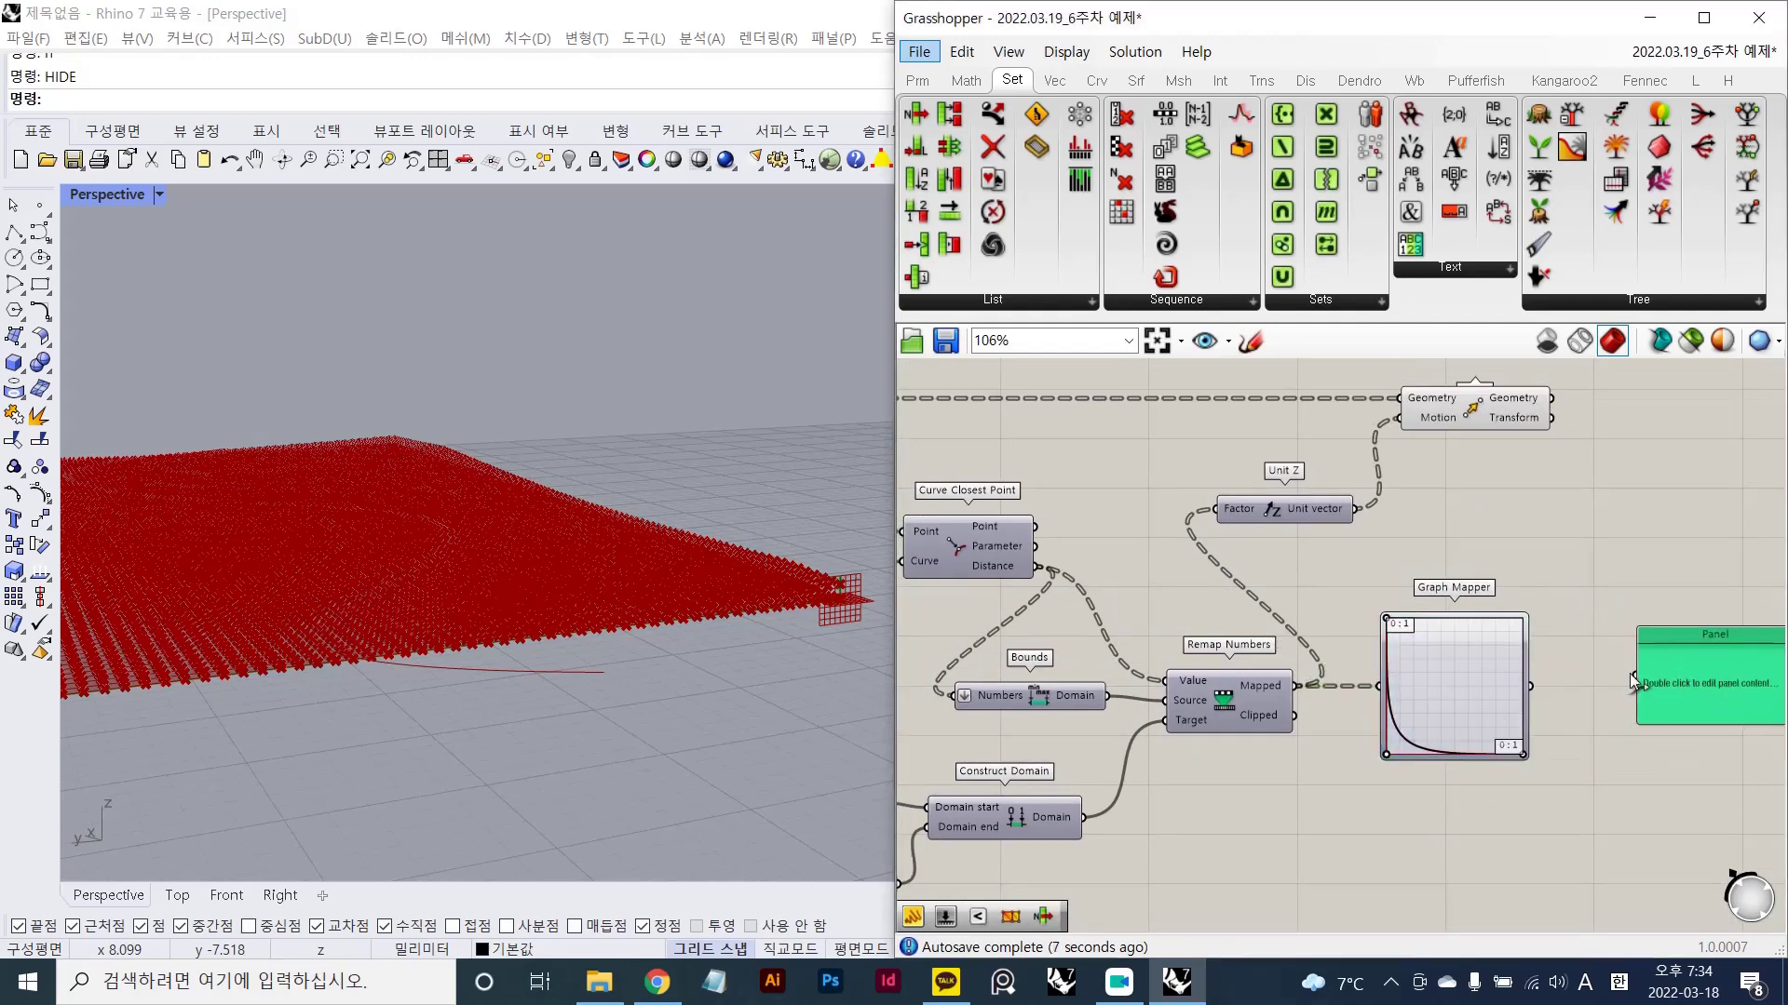
pyautogui.moveTo(1631, 677); pyautogui.dragTo(1530, 687)
# - Copy the panel below the Graph Mapper and connect the copy to the Mapped output of Remap Numbers
pyautogui.moveTo(1574, 706); pyautogui.dragTo(1542, 601, button='right')
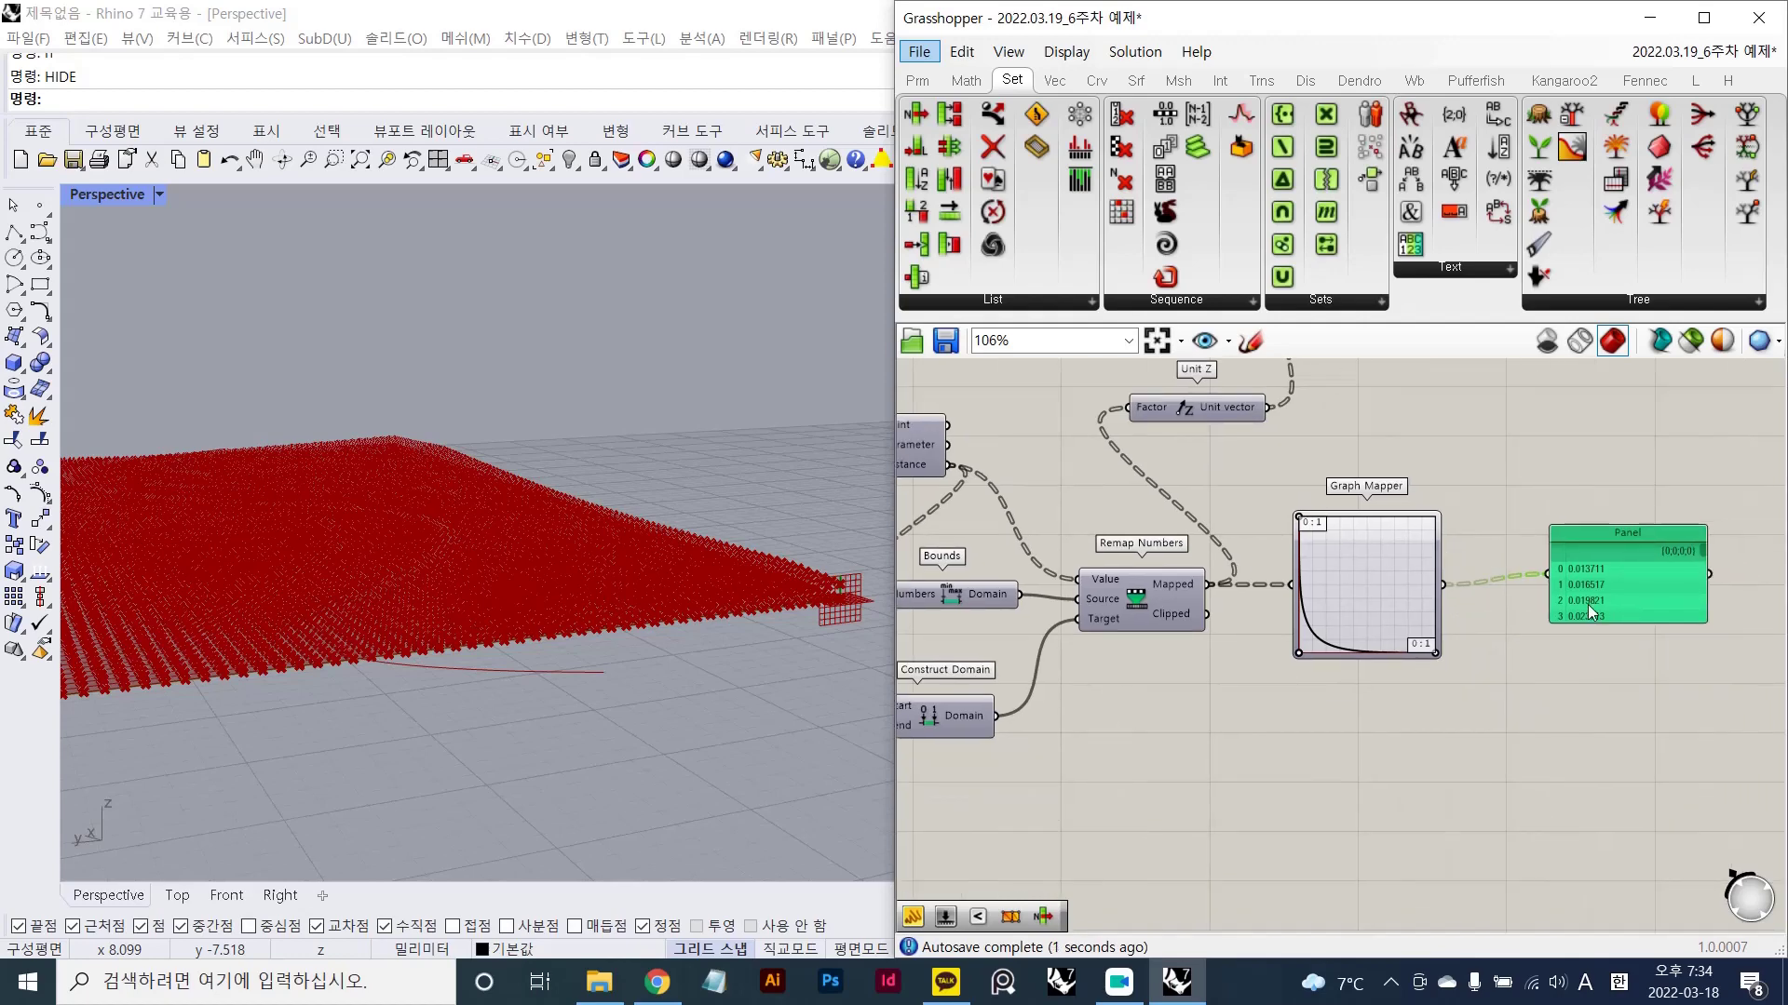
pyautogui.keyDown('alt'); pyautogui.moveTo(1605, 598); pyautogui.dragTo(1324, 767); pyautogui.keyUp('alt')
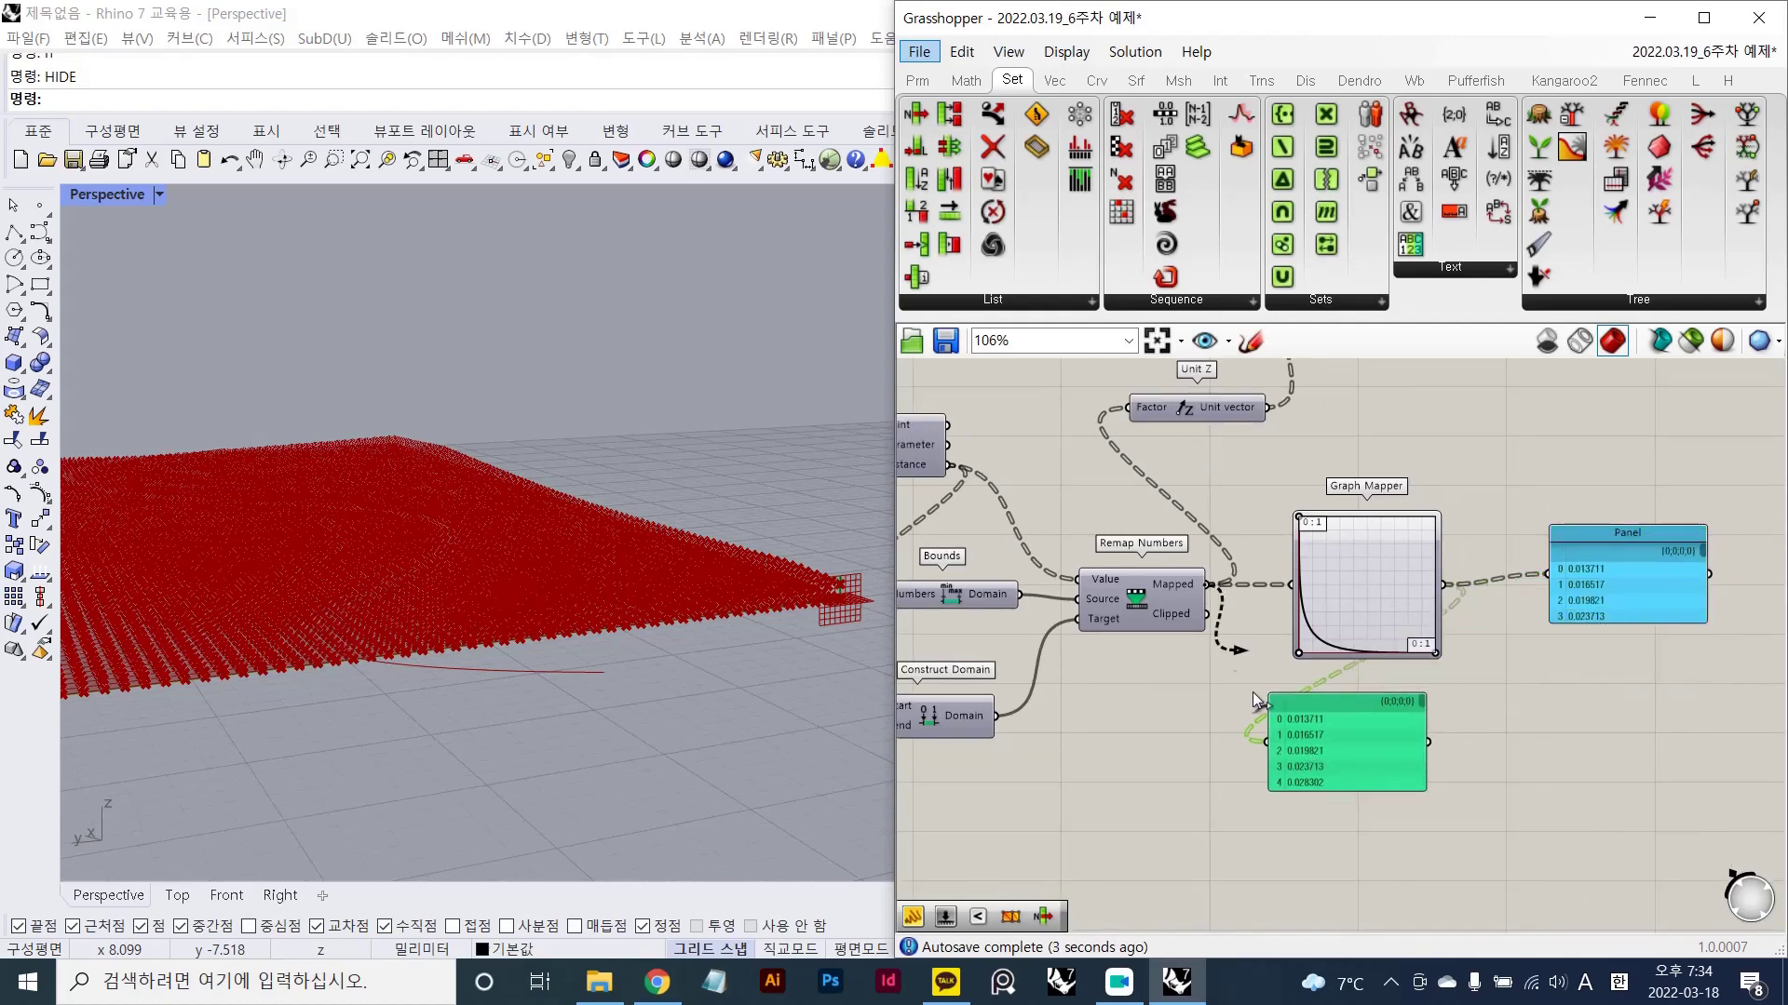
pyautogui.moveTo(1254, 691); pyautogui.dragTo(1266, 736)
# - Arrange the panel of graph output values lower and the panel of mapped values directly under the Graph Mapper for comparison
pyautogui.scroll(5, 1499, 819)
pyautogui.click(1655, 522)
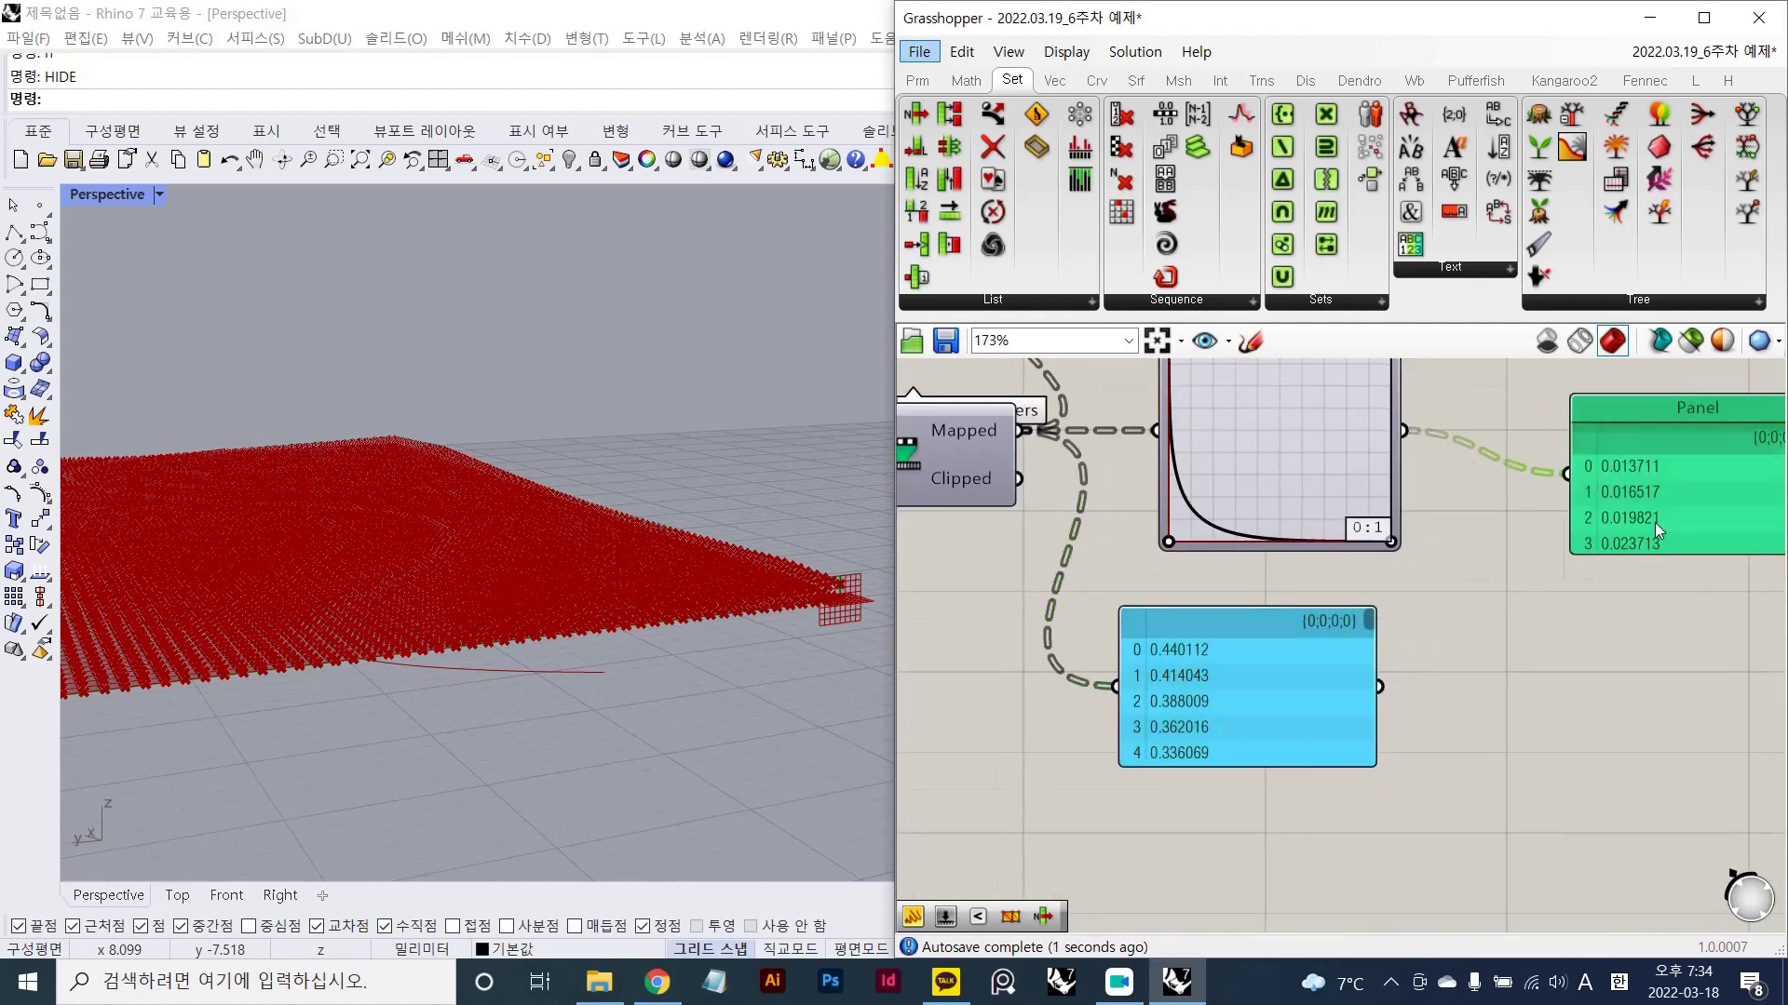
pyautogui.moveTo(1656, 523); pyautogui.dragTo(1649, 624)
pyautogui.scroll(2, 1203, 658)
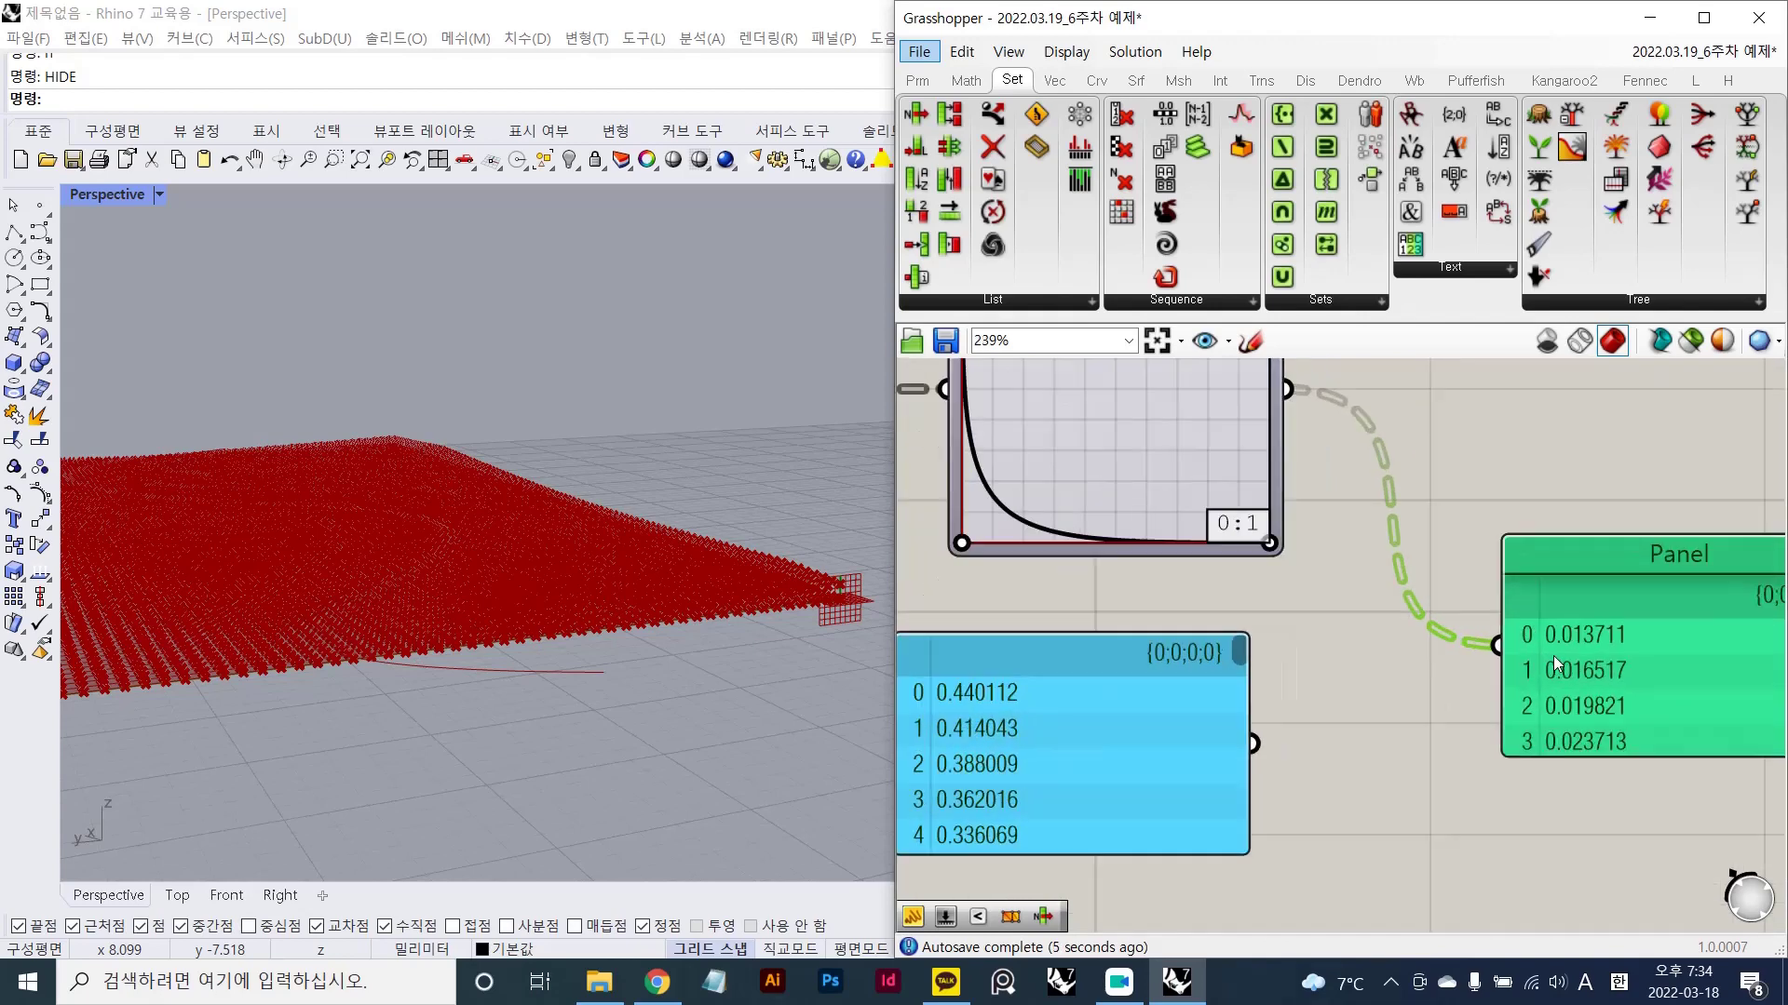
pyautogui.scroll(-2, 1584, 641)
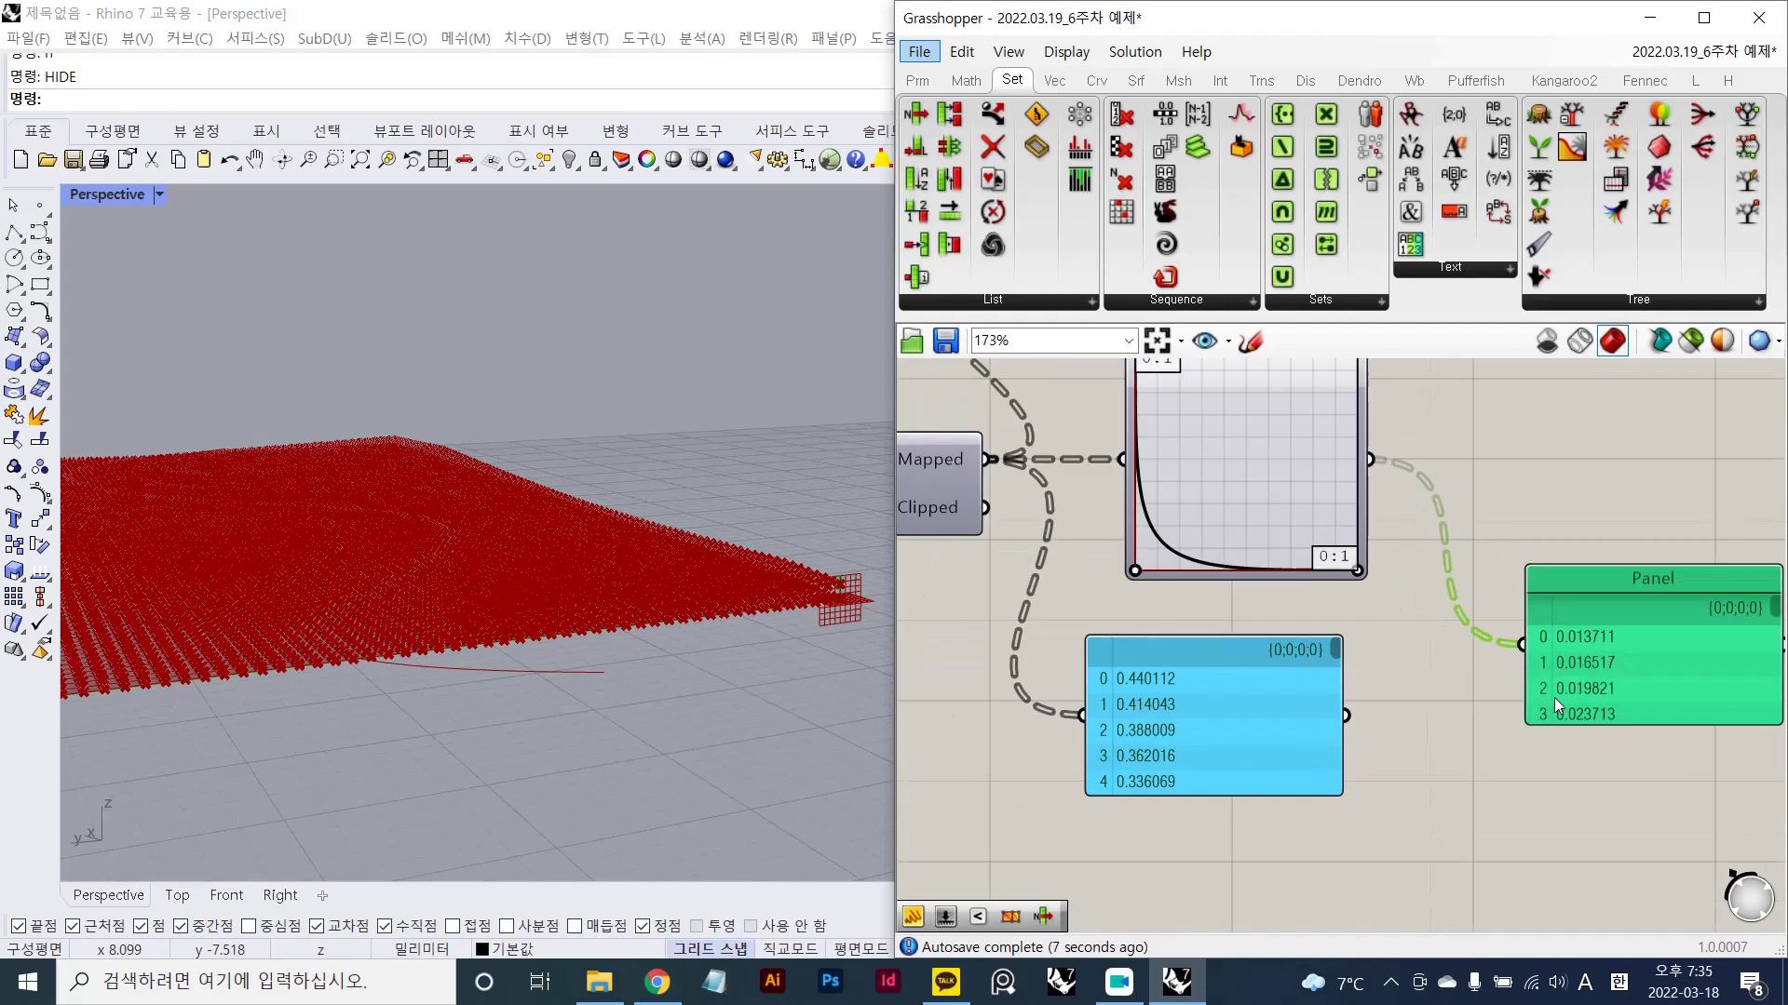
pyautogui.click(1272, 648)
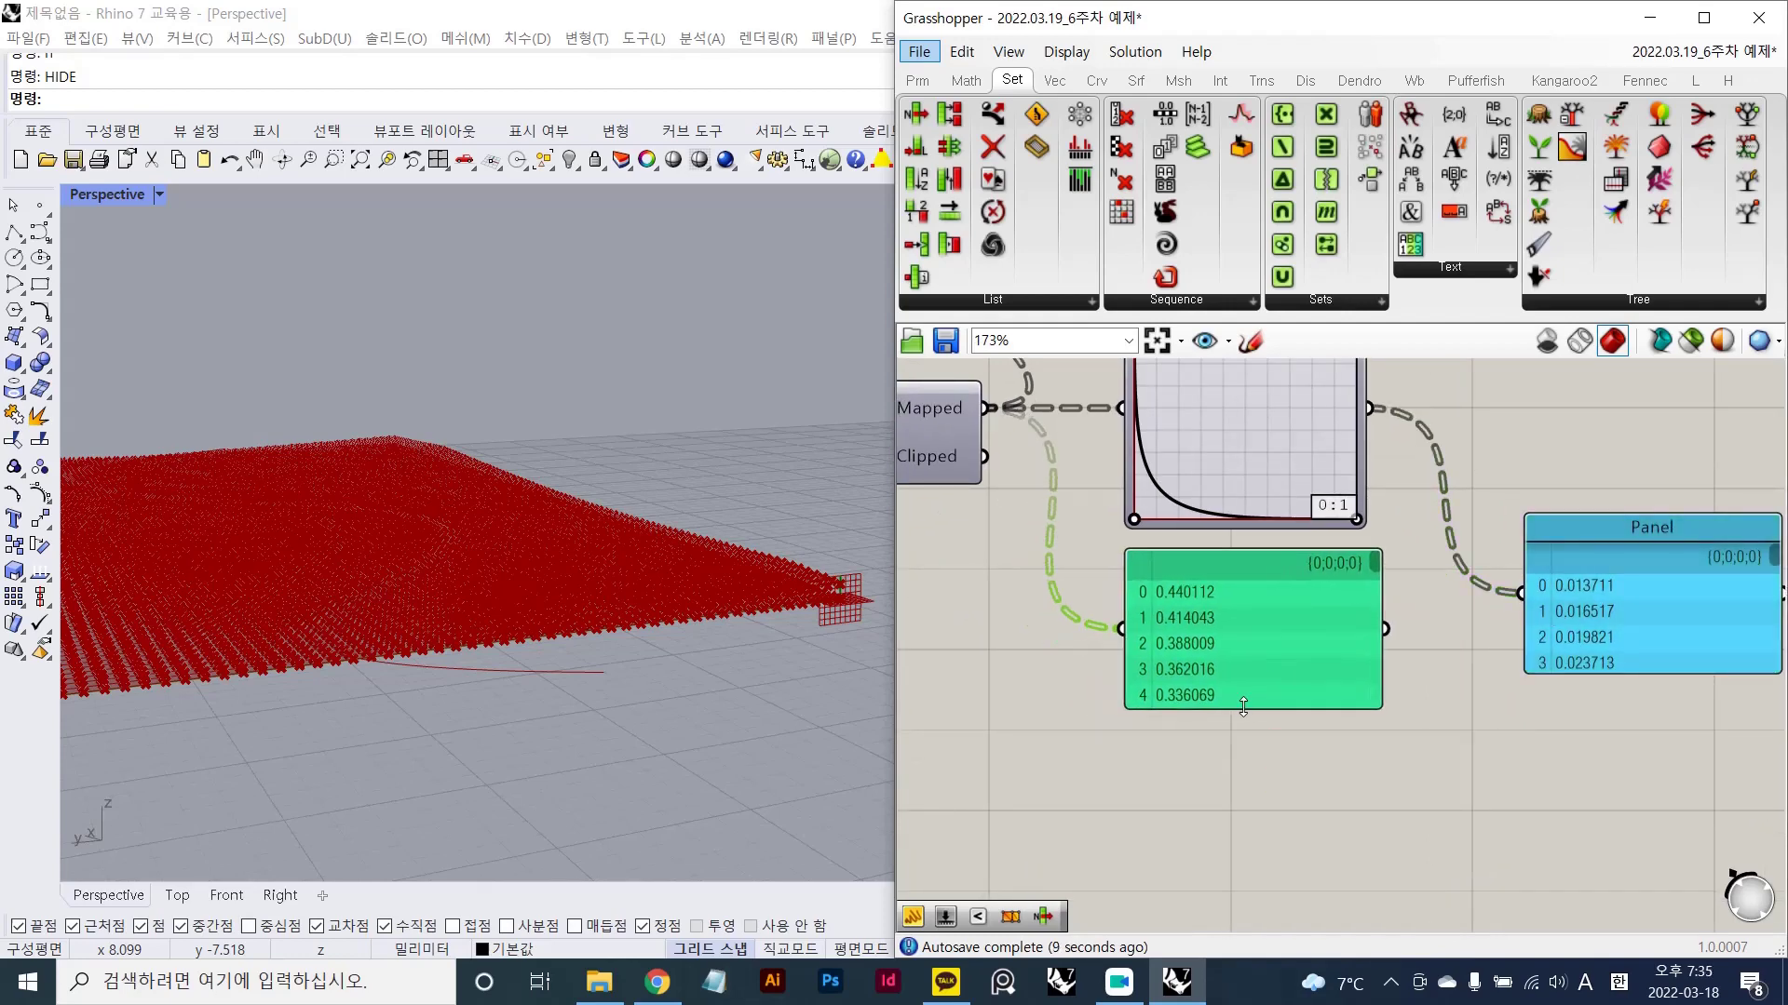
# - Stretch both panels downward so that they list more of the mapped and graph output values
pyautogui.moveTo(1241, 709); pyautogui.dragTo(1238, 916)
pyautogui.moveTo(1252, 764); pyautogui.dragTo(1267, 548, button='right')
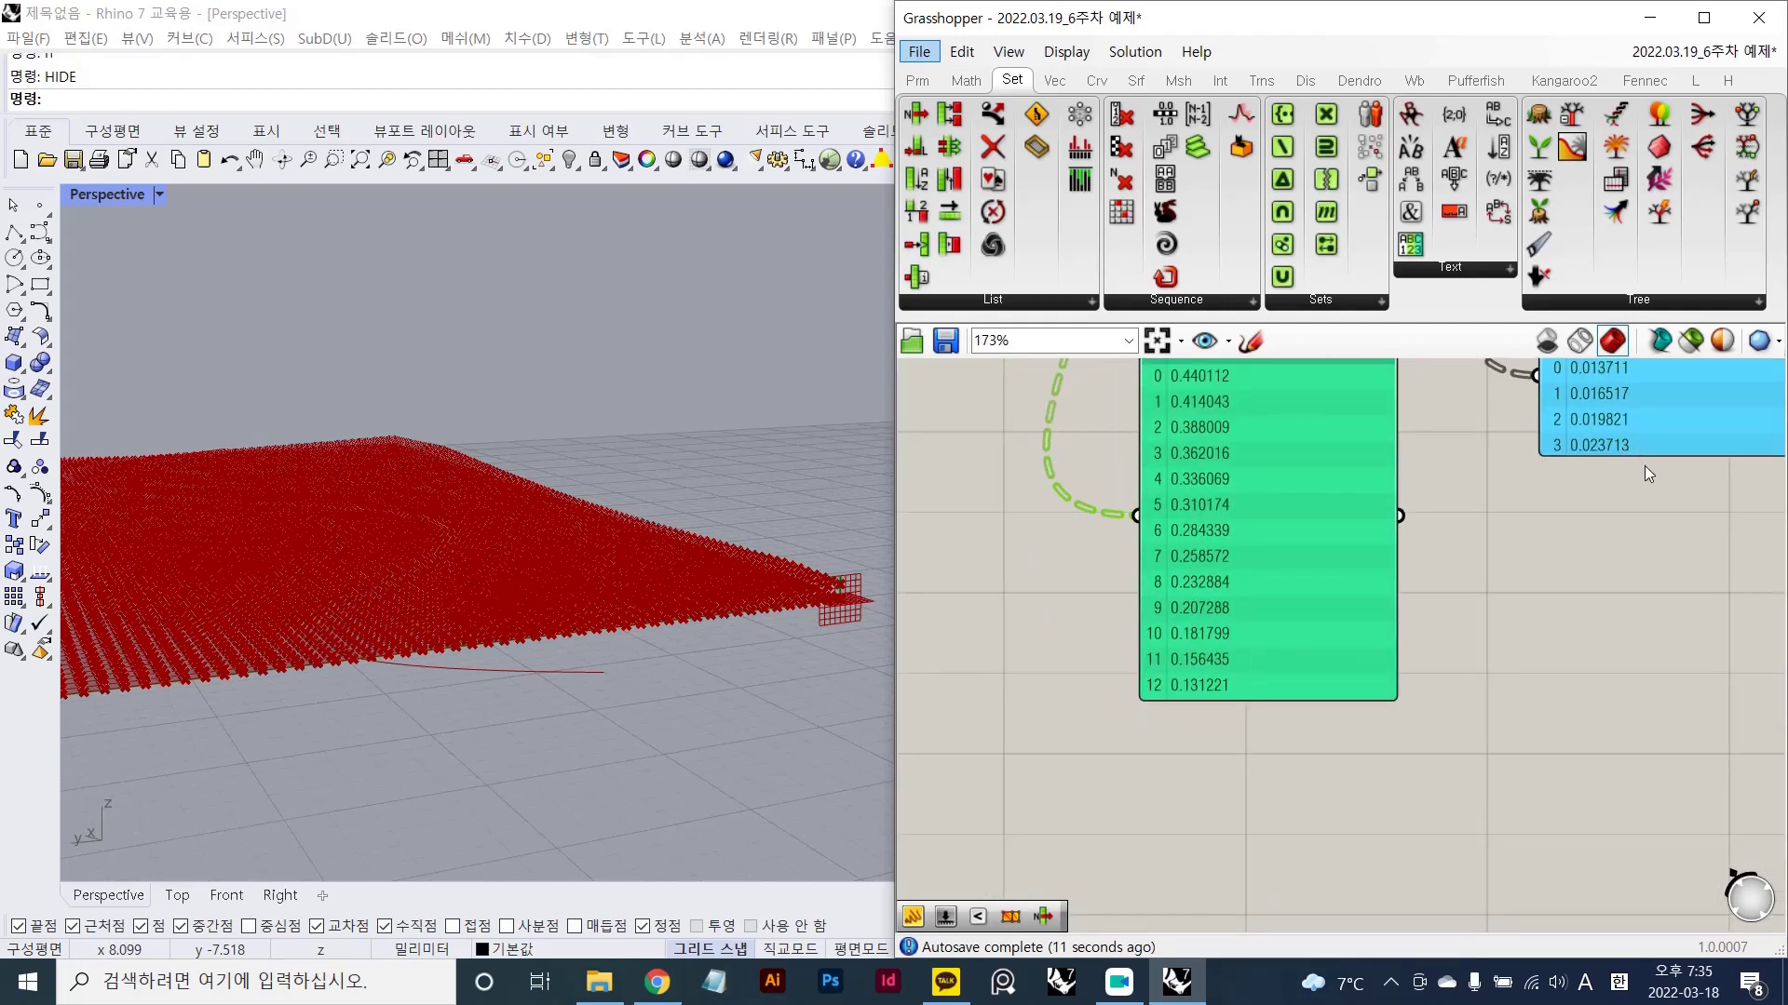
pyautogui.moveTo(1649, 455); pyautogui.dragTo(1598, 811)
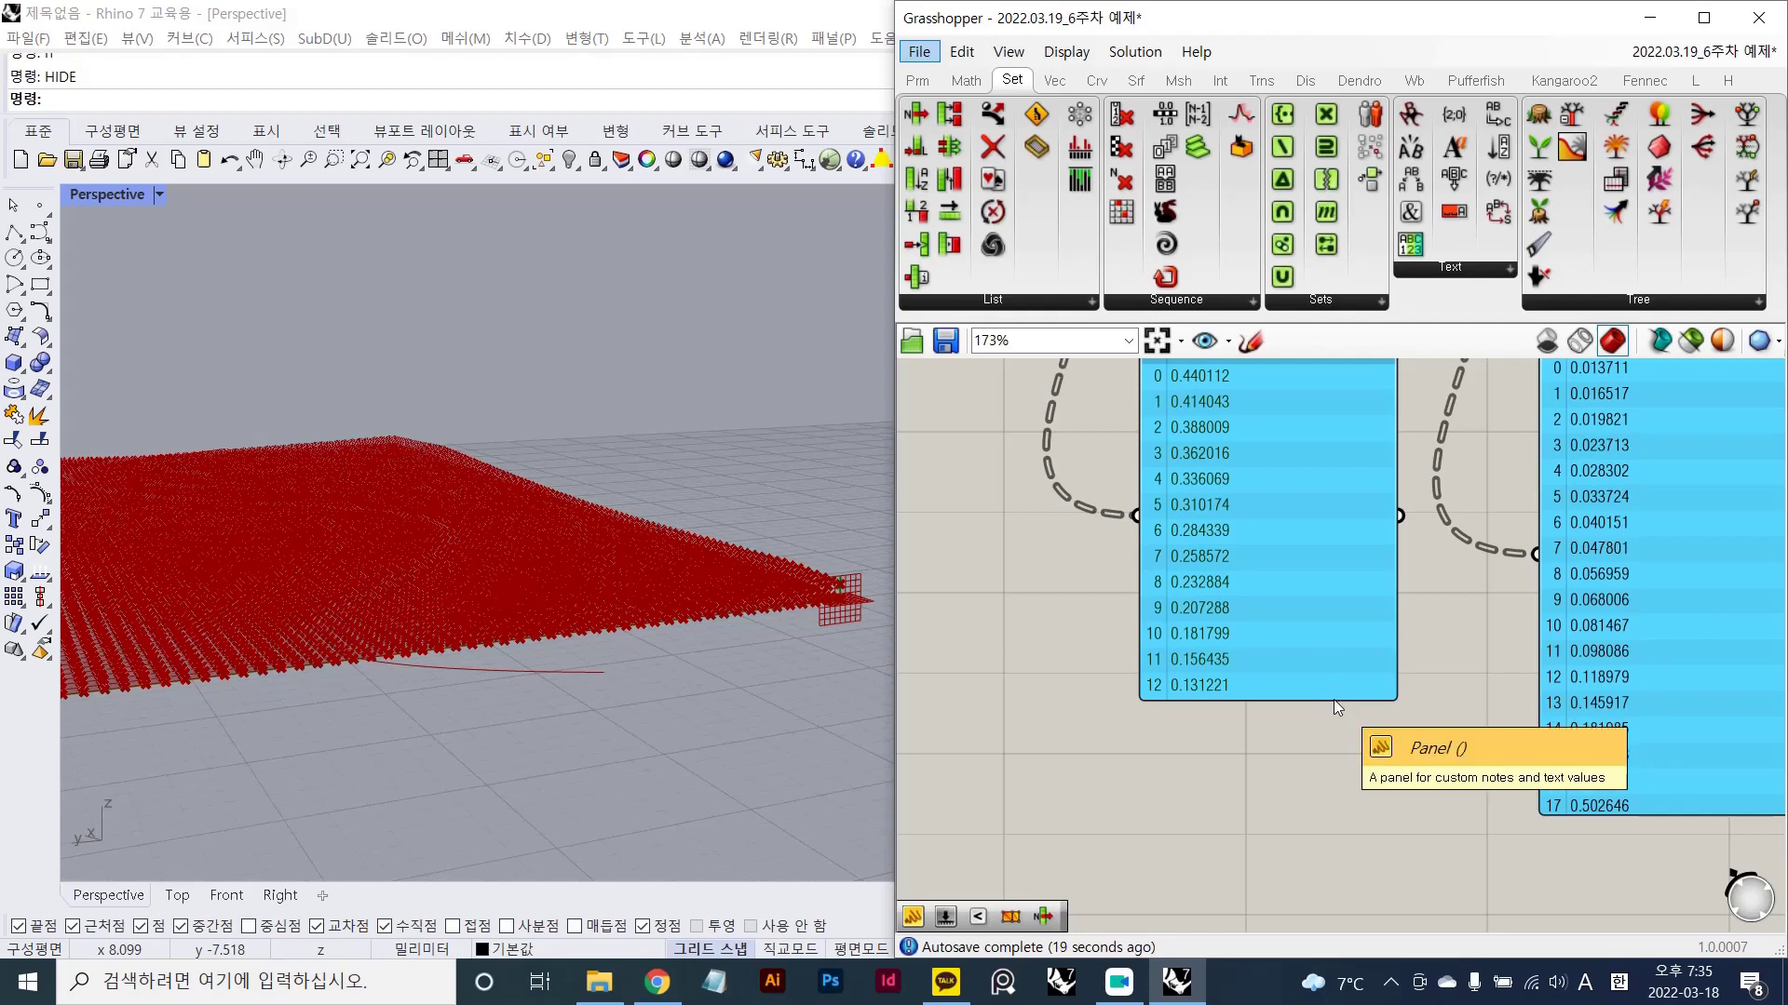
pyautogui.moveTo(1334, 700); pyautogui.dragTo(1322, 880)
# - Pull both Bezier handles inward from the graph's lower-left corner to soften the curve, and compare the values in the two panels
pyautogui.scroll(-3, 1331, 722)
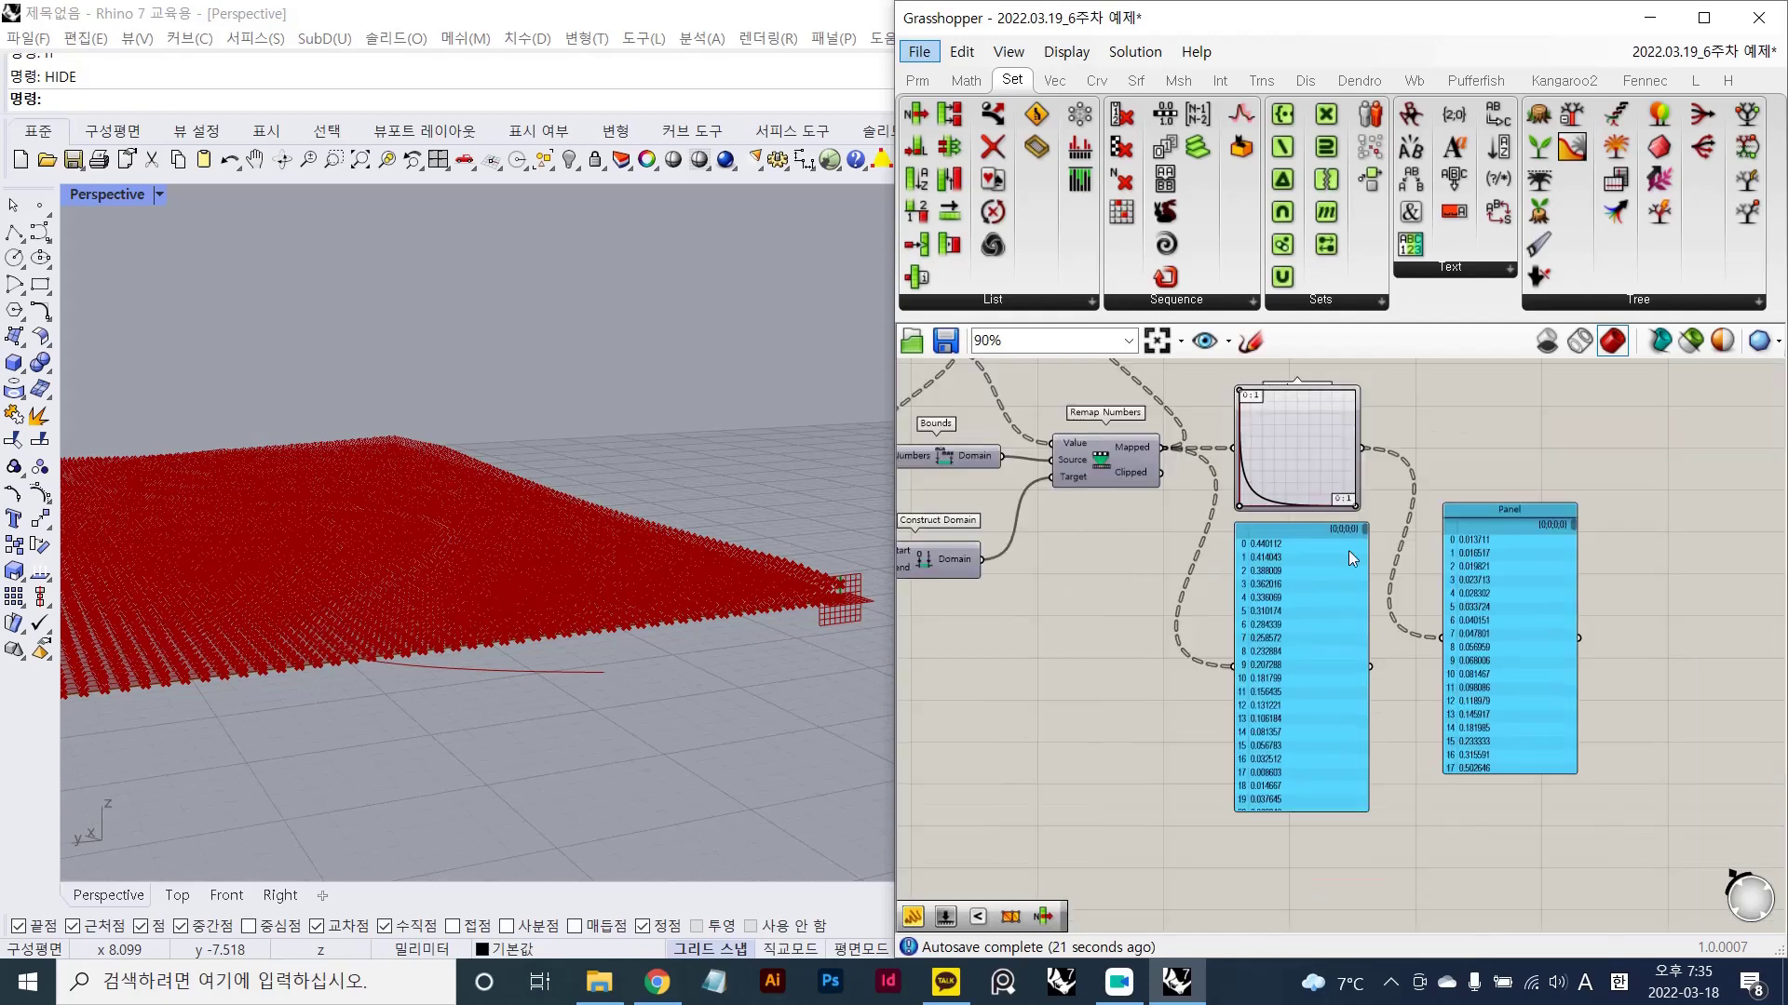
pyautogui.moveTo(1279, 500); pyautogui.dragTo(1259, 639, button='right')
pyautogui.scroll(3, 1259, 639)
pyautogui.scroll(1, 1259, 639)
pyautogui.moveTo(1162, 643); pyautogui.dragTo(1192, 579)
pyautogui.moveTo(1155, 644); pyautogui.dragTo(1208, 593)
pyautogui.scroll(-5, 1208, 593)
pyautogui.scroll(4, 1294, 555)
pyautogui.moveTo(1288, 723); pyautogui.dragTo(1284, 498, button='right')
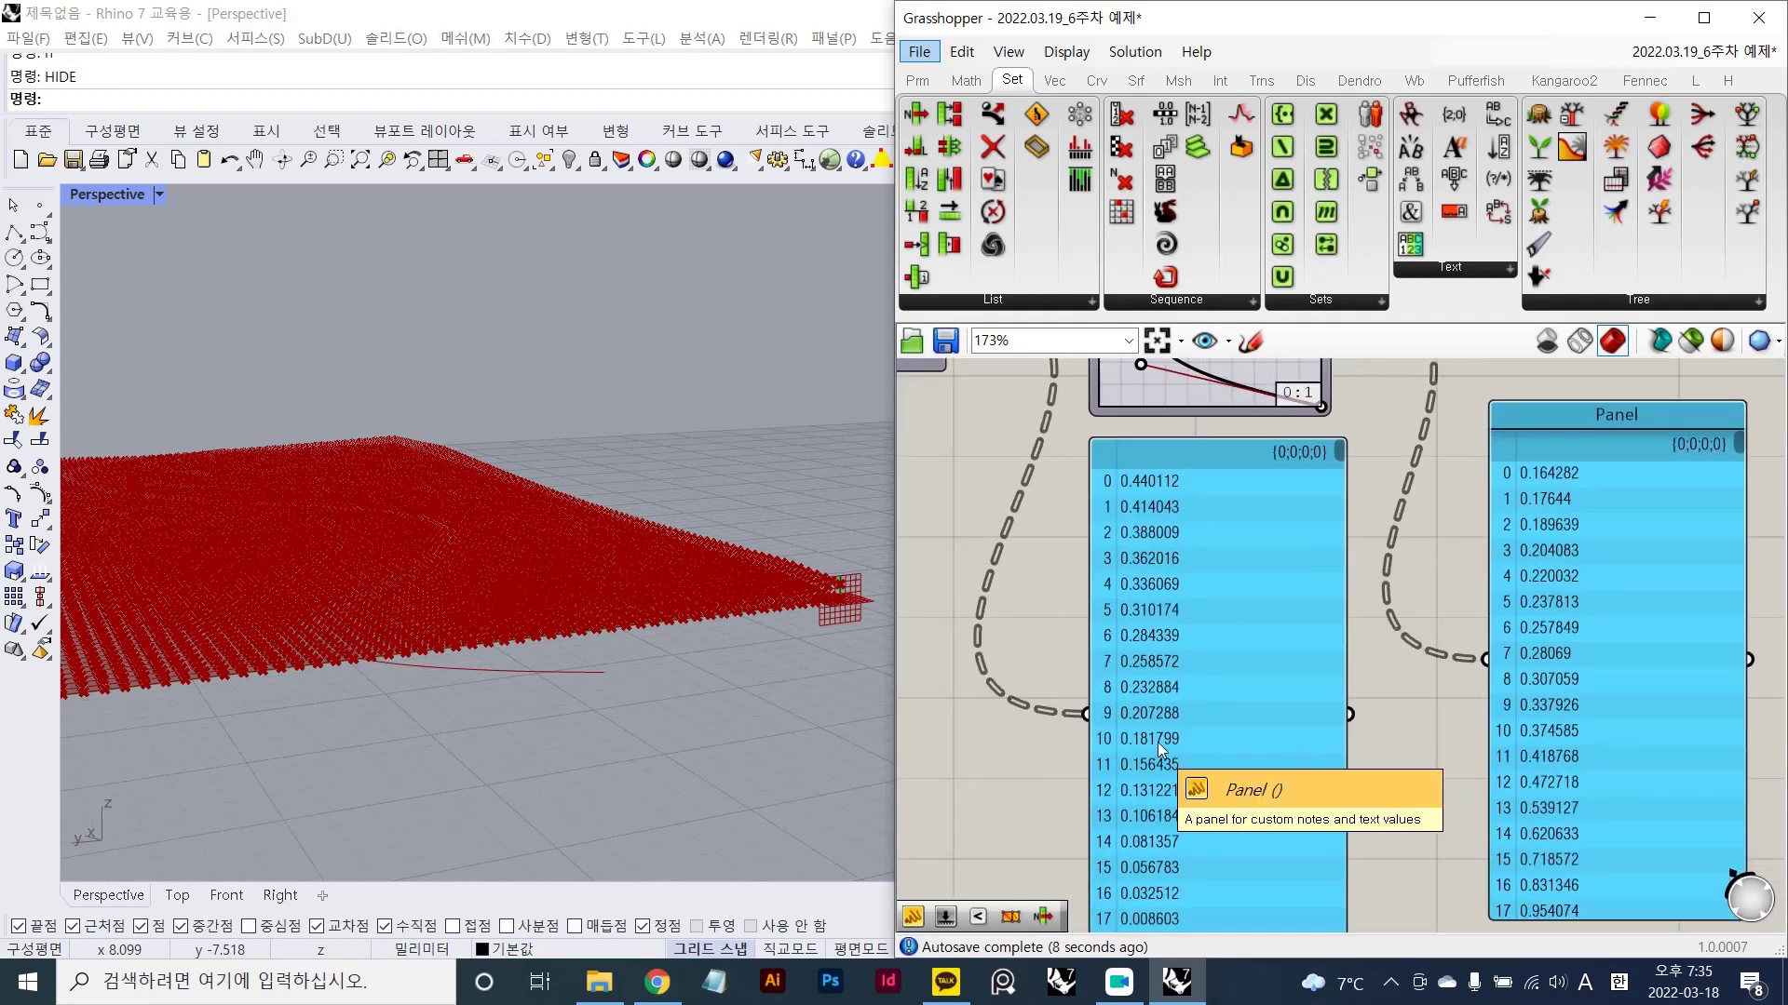
# - Delete the panel of mapped values and the panel of graph output values
pyautogui.moveTo(1128, 396); pyautogui.dragTo(1193, 568, button='right')
pyautogui.scroll(1, 1190, 507)
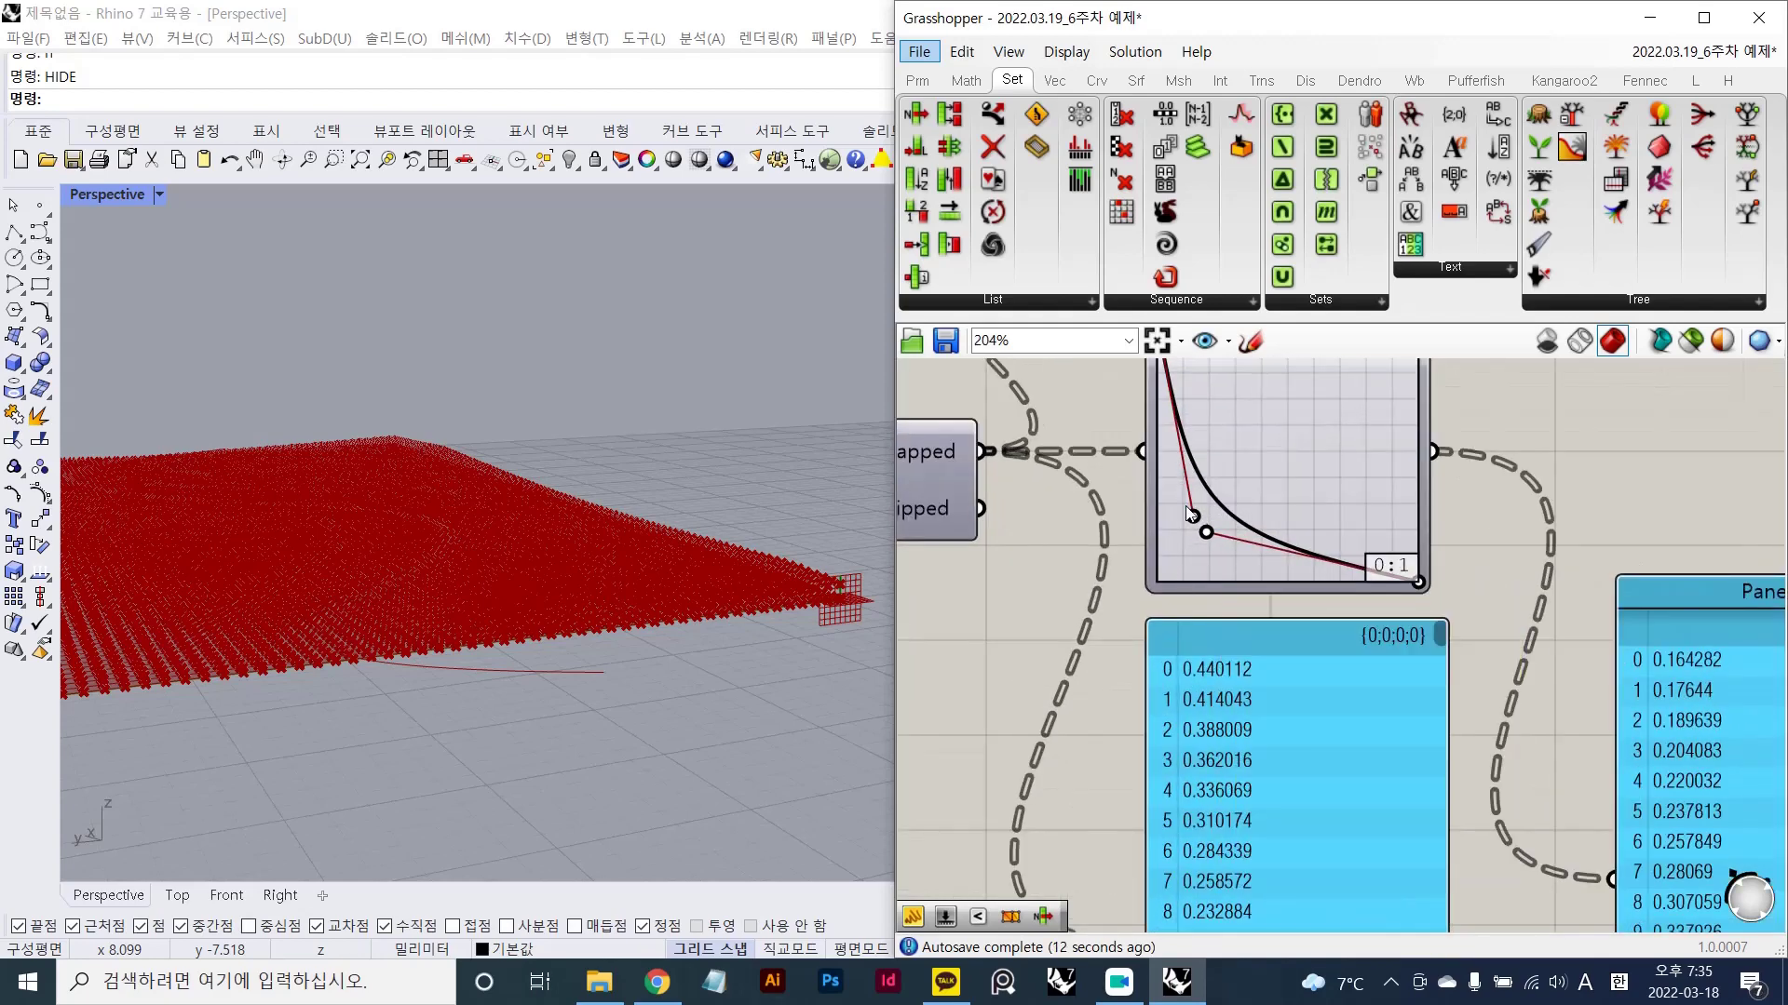
pyautogui.scroll(-3, 1238, 512)
pyautogui.click(1283, 707)
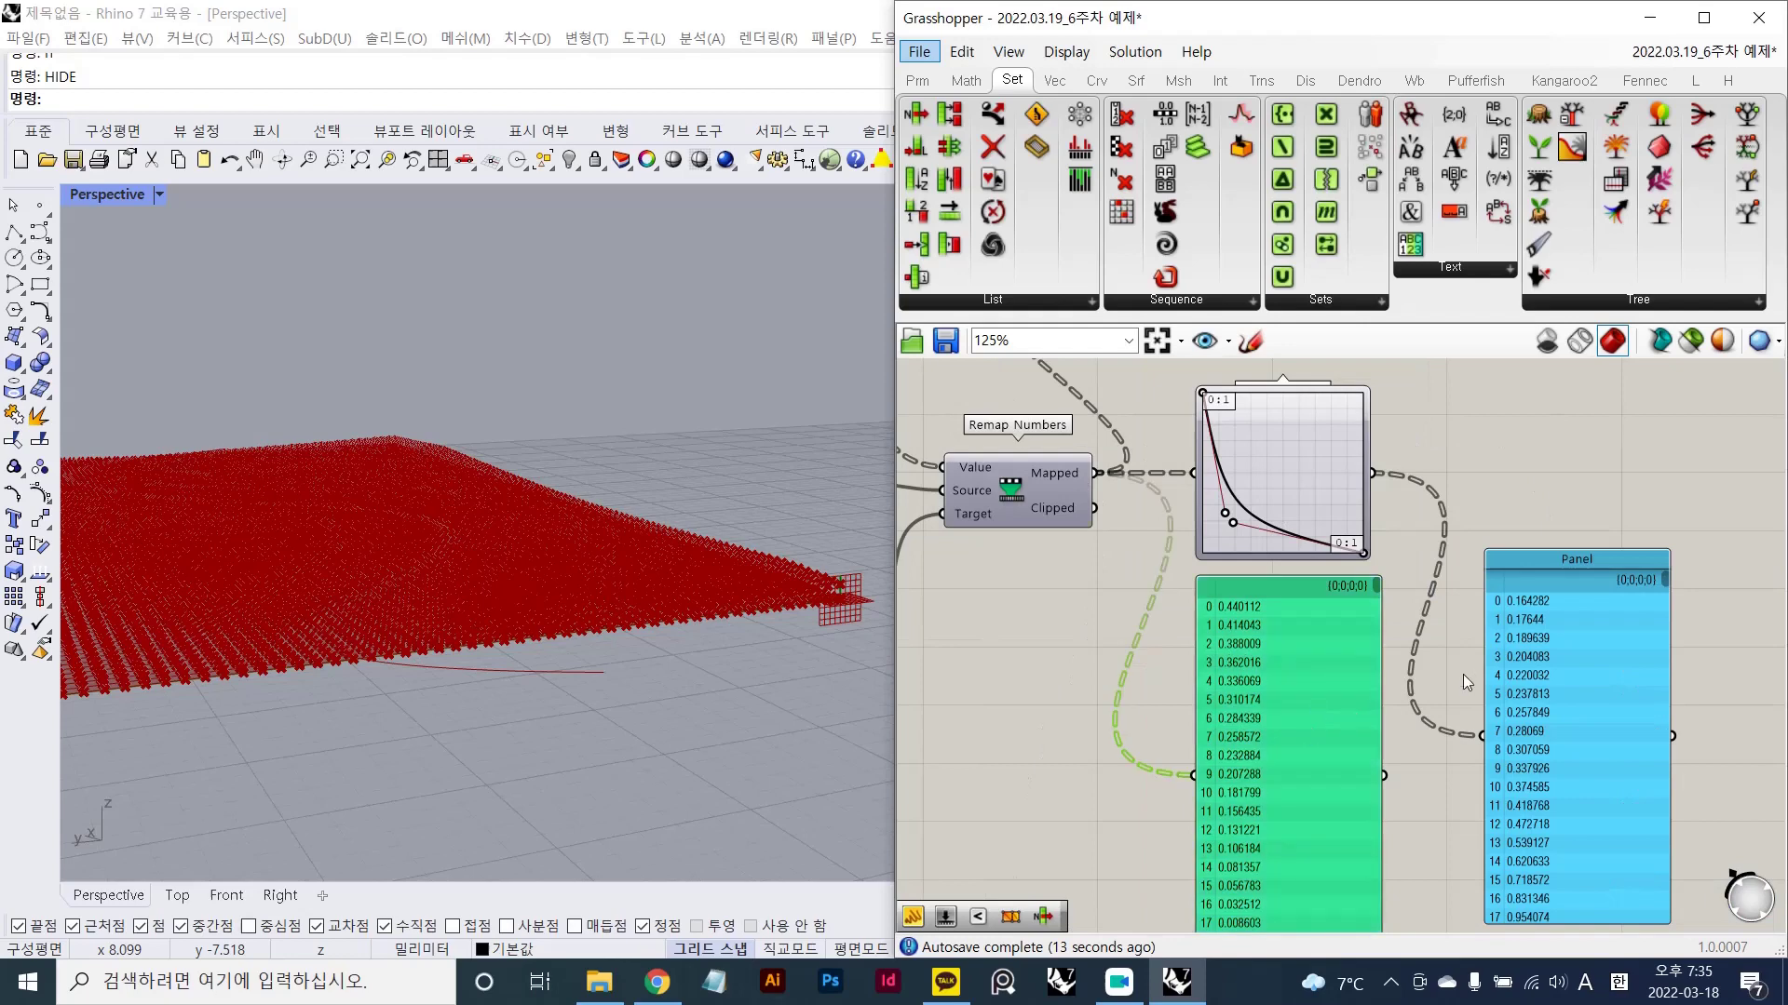
pyautogui.press('Delete')
pyautogui.click(1576, 661)
pyautogui.moveTo(1576, 661); pyautogui.dragTo(1570, 689)
pyautogui.press('Delete')
pyautogui.scroll(-4, 1491, 576)
pyautogui.moveTo(1320, 426); pyautogui.dragTo(1344, 562, button='right')
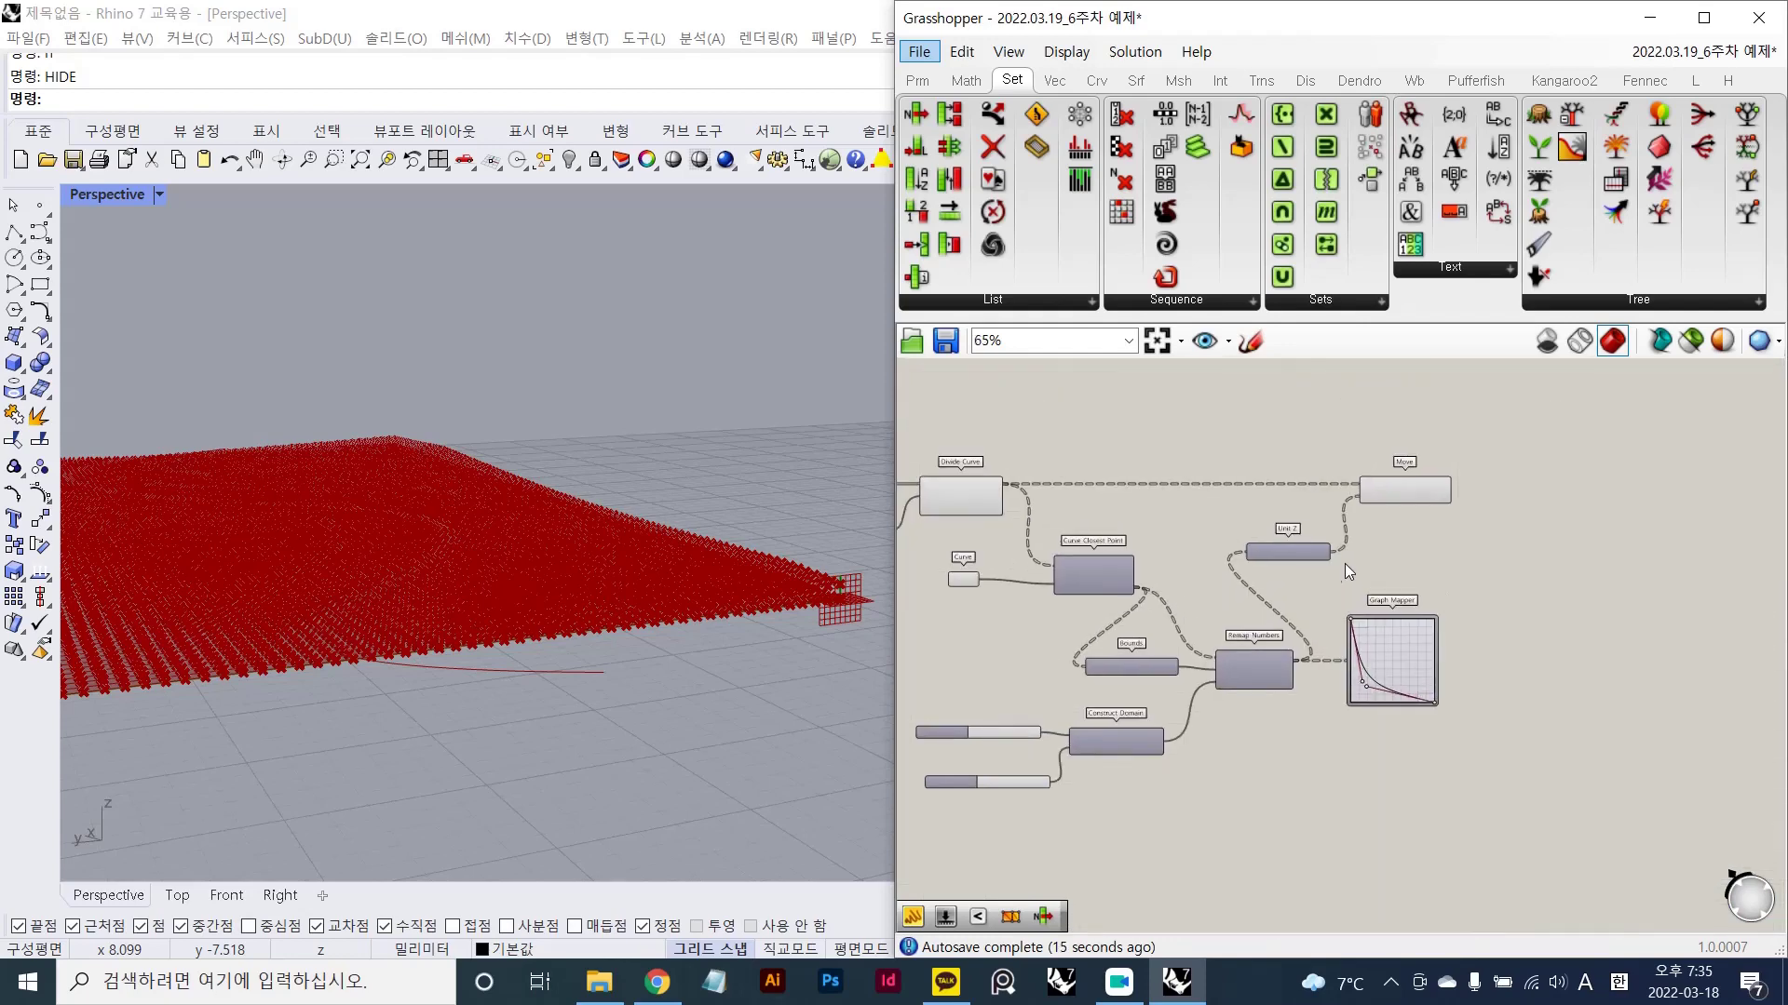
# - Move Unit Z to the upper right of the Graph Mapper and connect the Graph Mapper's output to its Factor input
pyautogui.scroll(4, 1377, 574)
pyautogui.moveTo(1209, 540); pyautogui.dragTo(1559, 588)
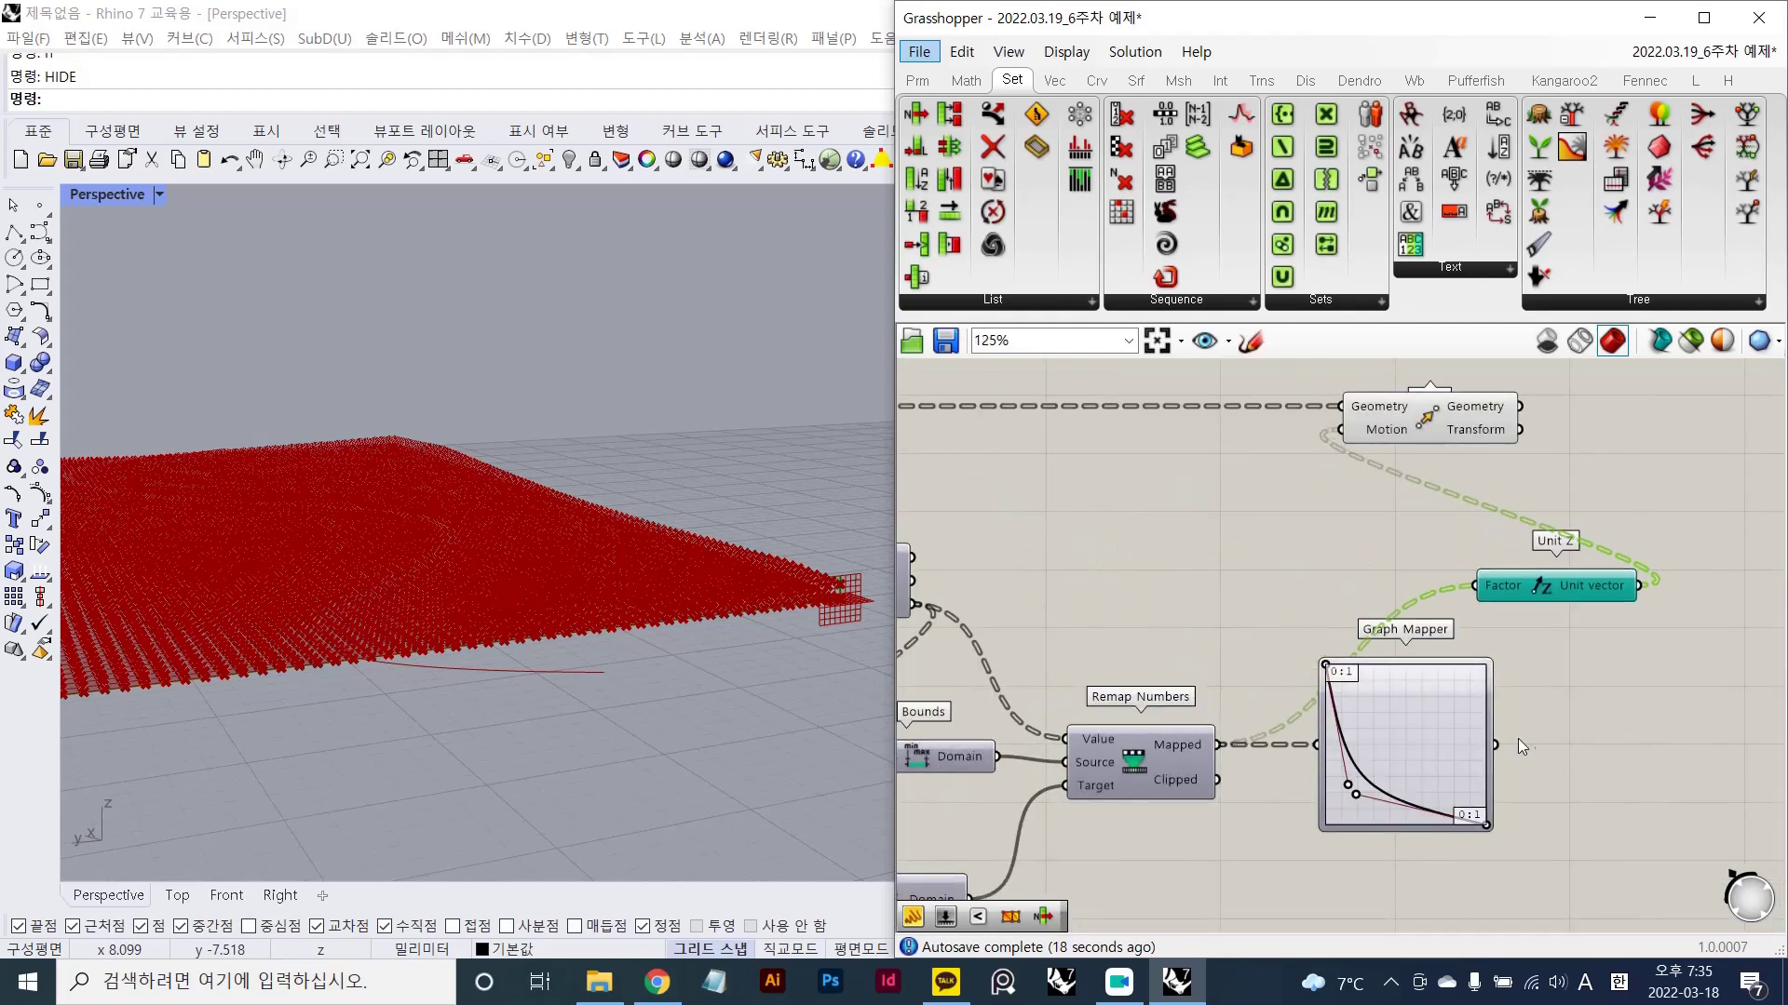
pyautogui.moveTo(1500, 746); pyautogui.dragTo(1460, 587)
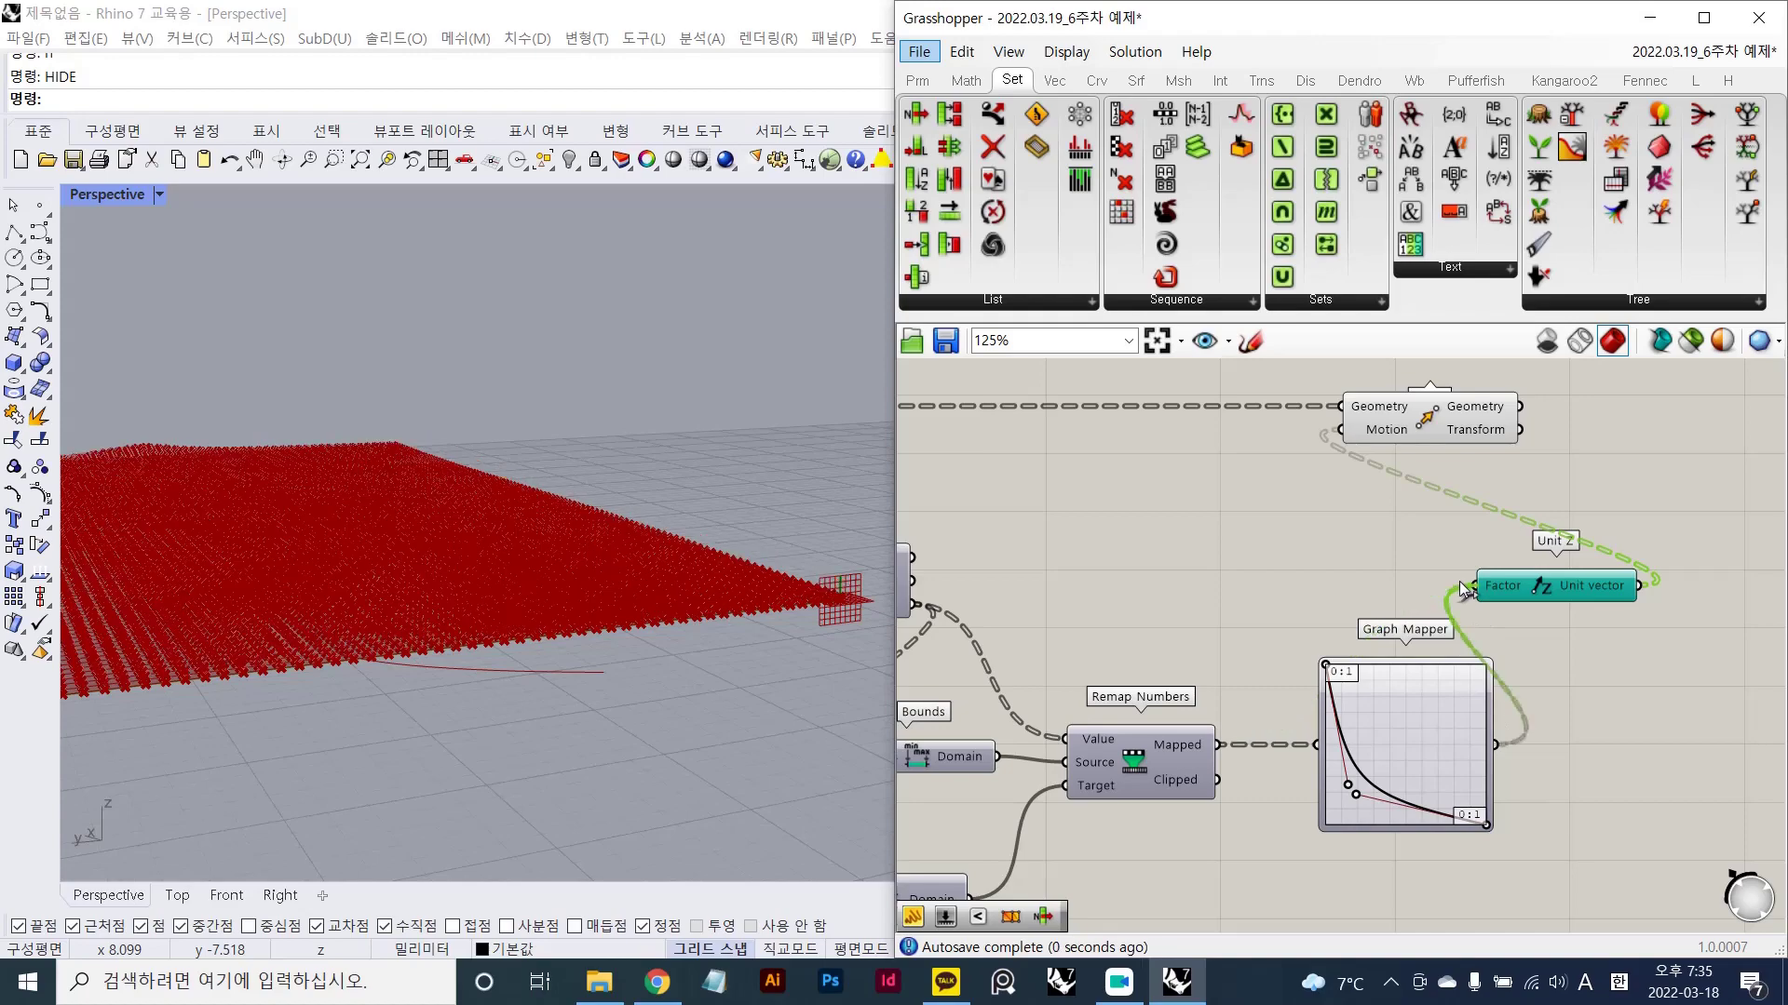
pyautogui.click(1571, 669)
pyautogui.moveTo(242, 596); pyautogui.dragTo(507, 758, button='right')
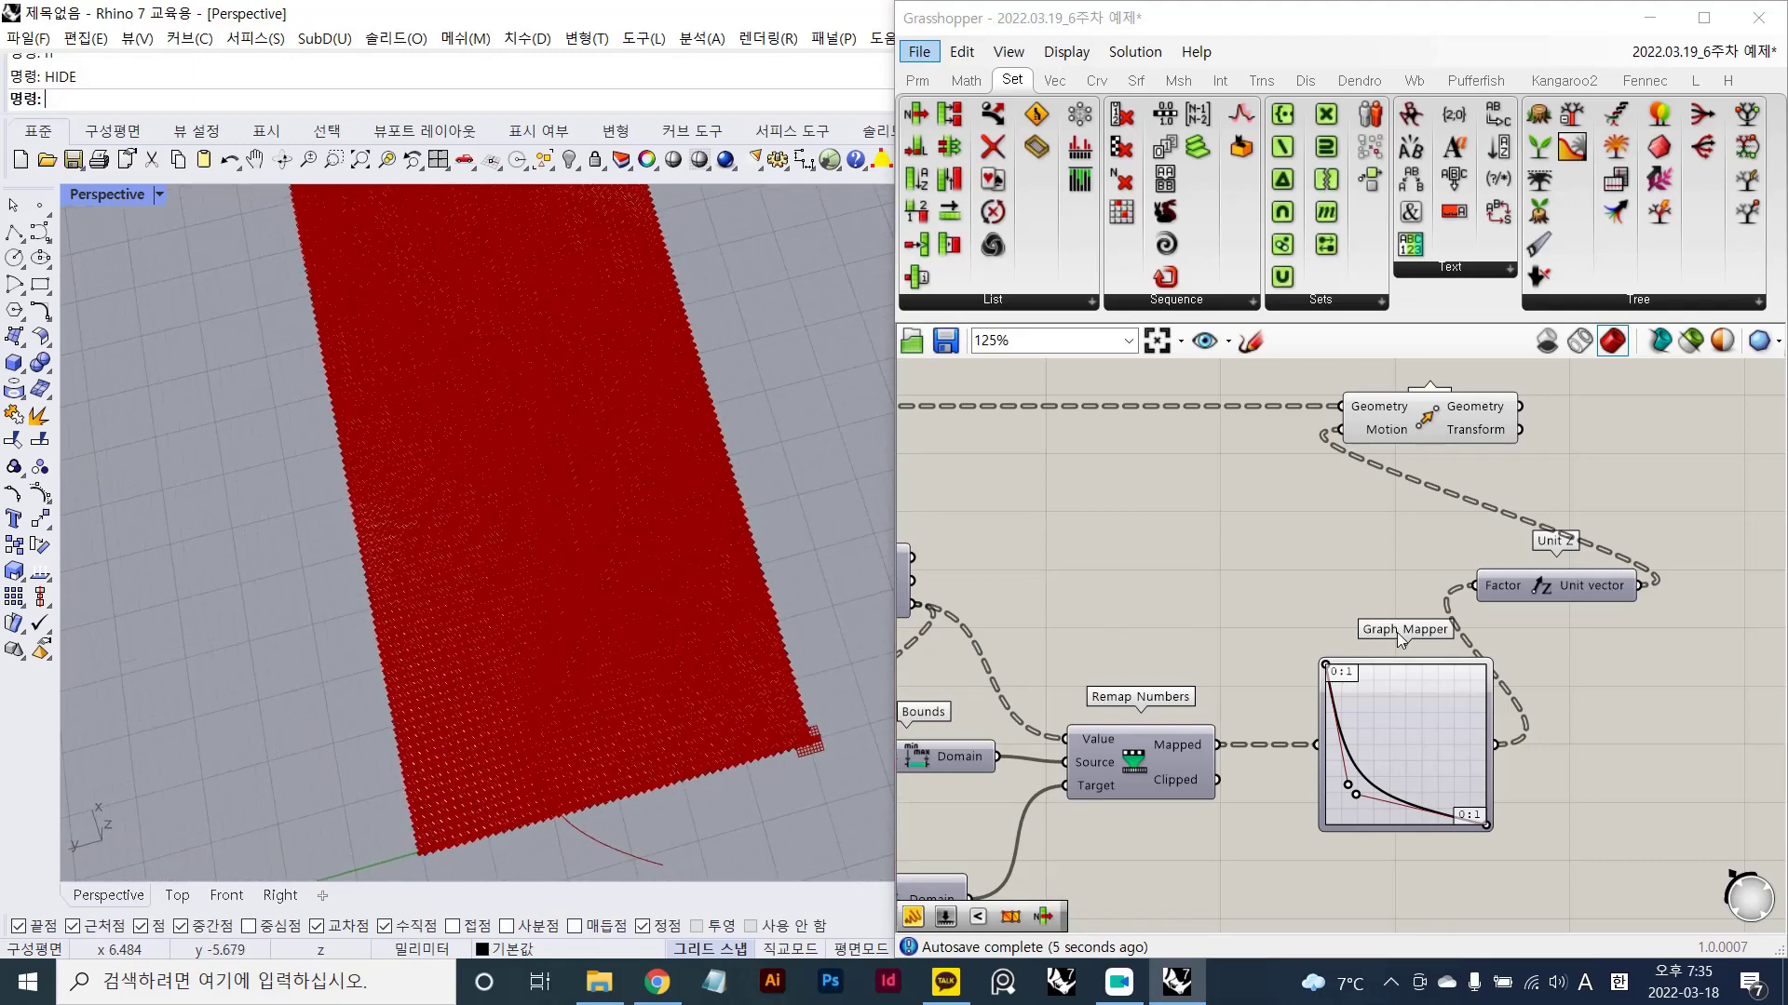
# - Reposition the Move component farther right, above Unit Z, to tidy the definition
pyautogui.moveTo(1449, 415); pyautogui.dragTo(1620, 399)
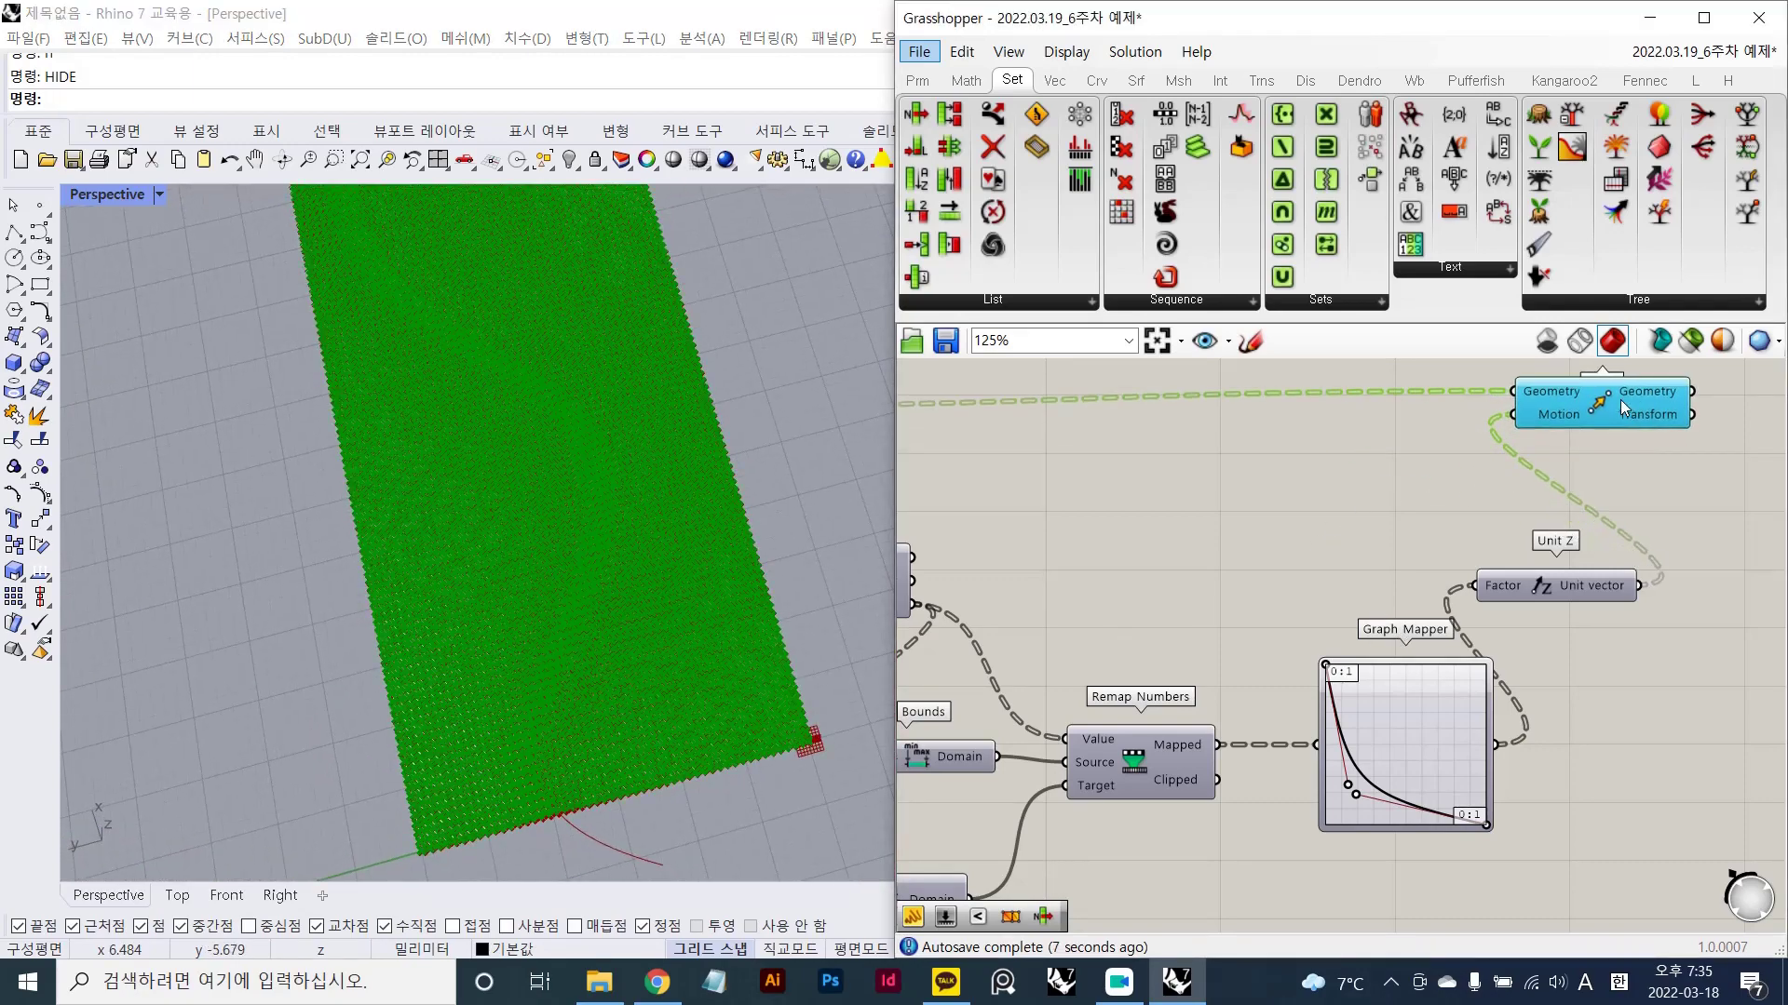
pyautogui.click(1575, 702)
pyautogui.scroll(-2, 1575, 702)
pyautogui.moveTo(1575, 702); pyautogui.dragTo(1414, 817, button='right')
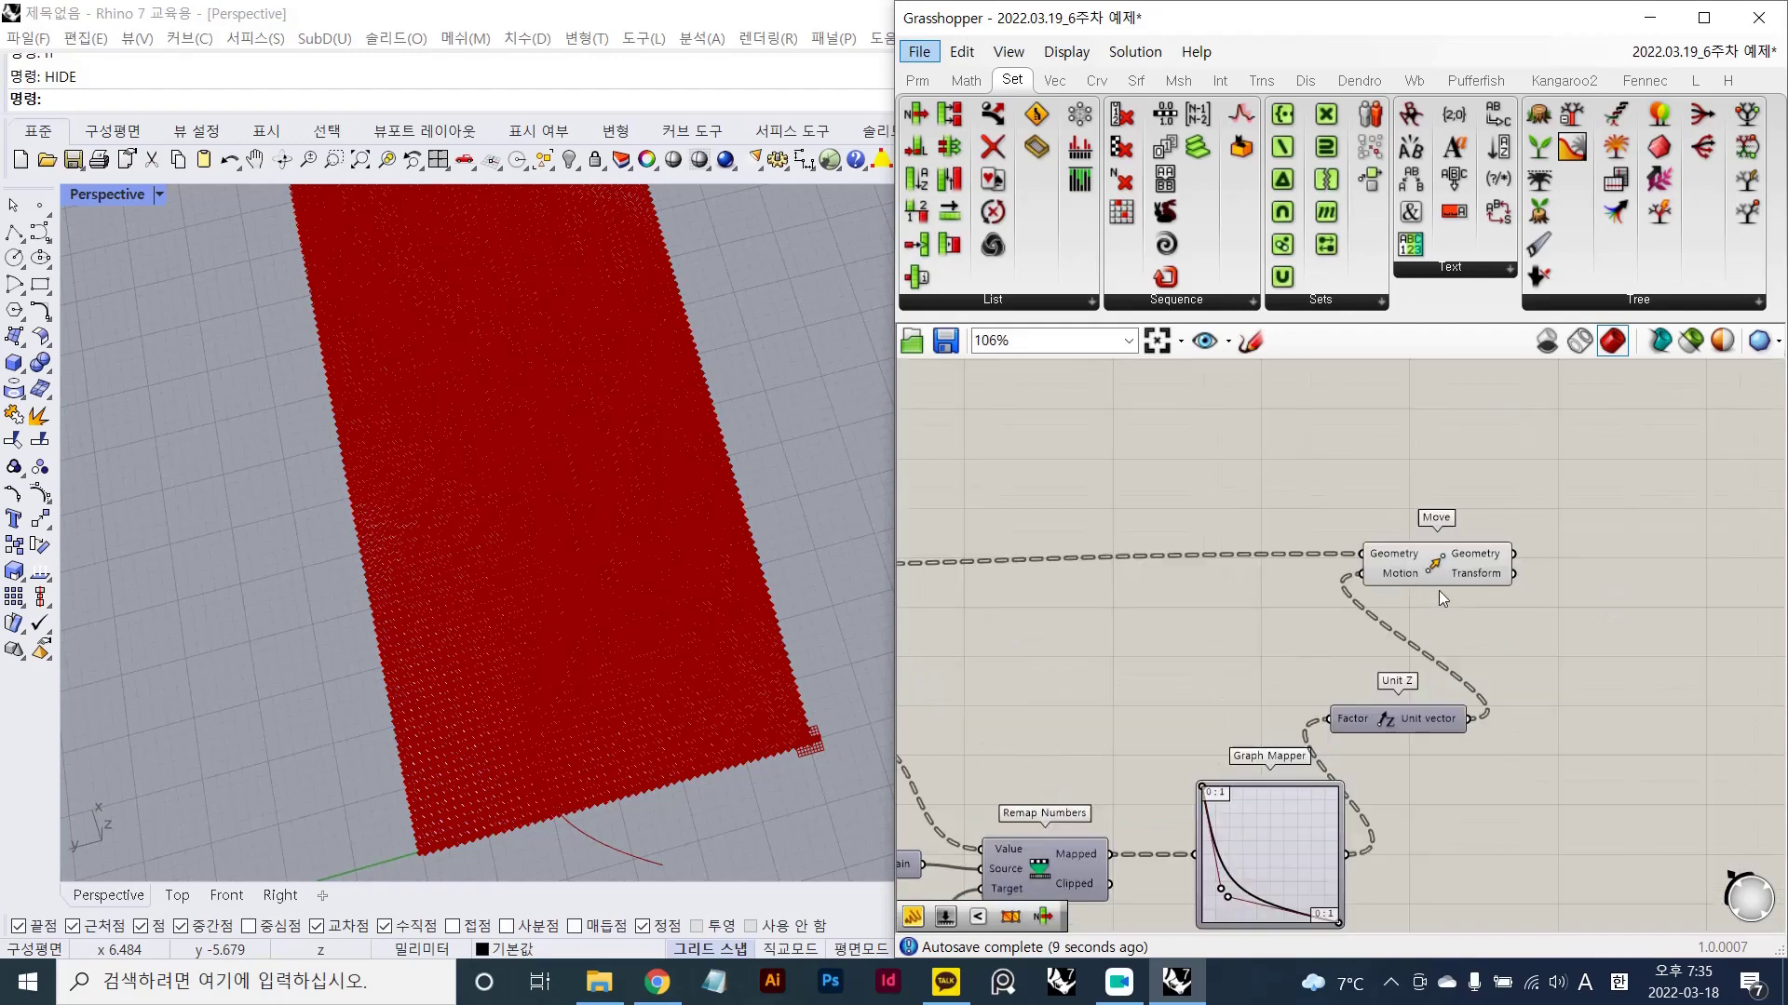
pyautogui.click(1438, 567)
pyautogui.moveTo(1438, 567); pyautogui.dragTo(1471, 585)
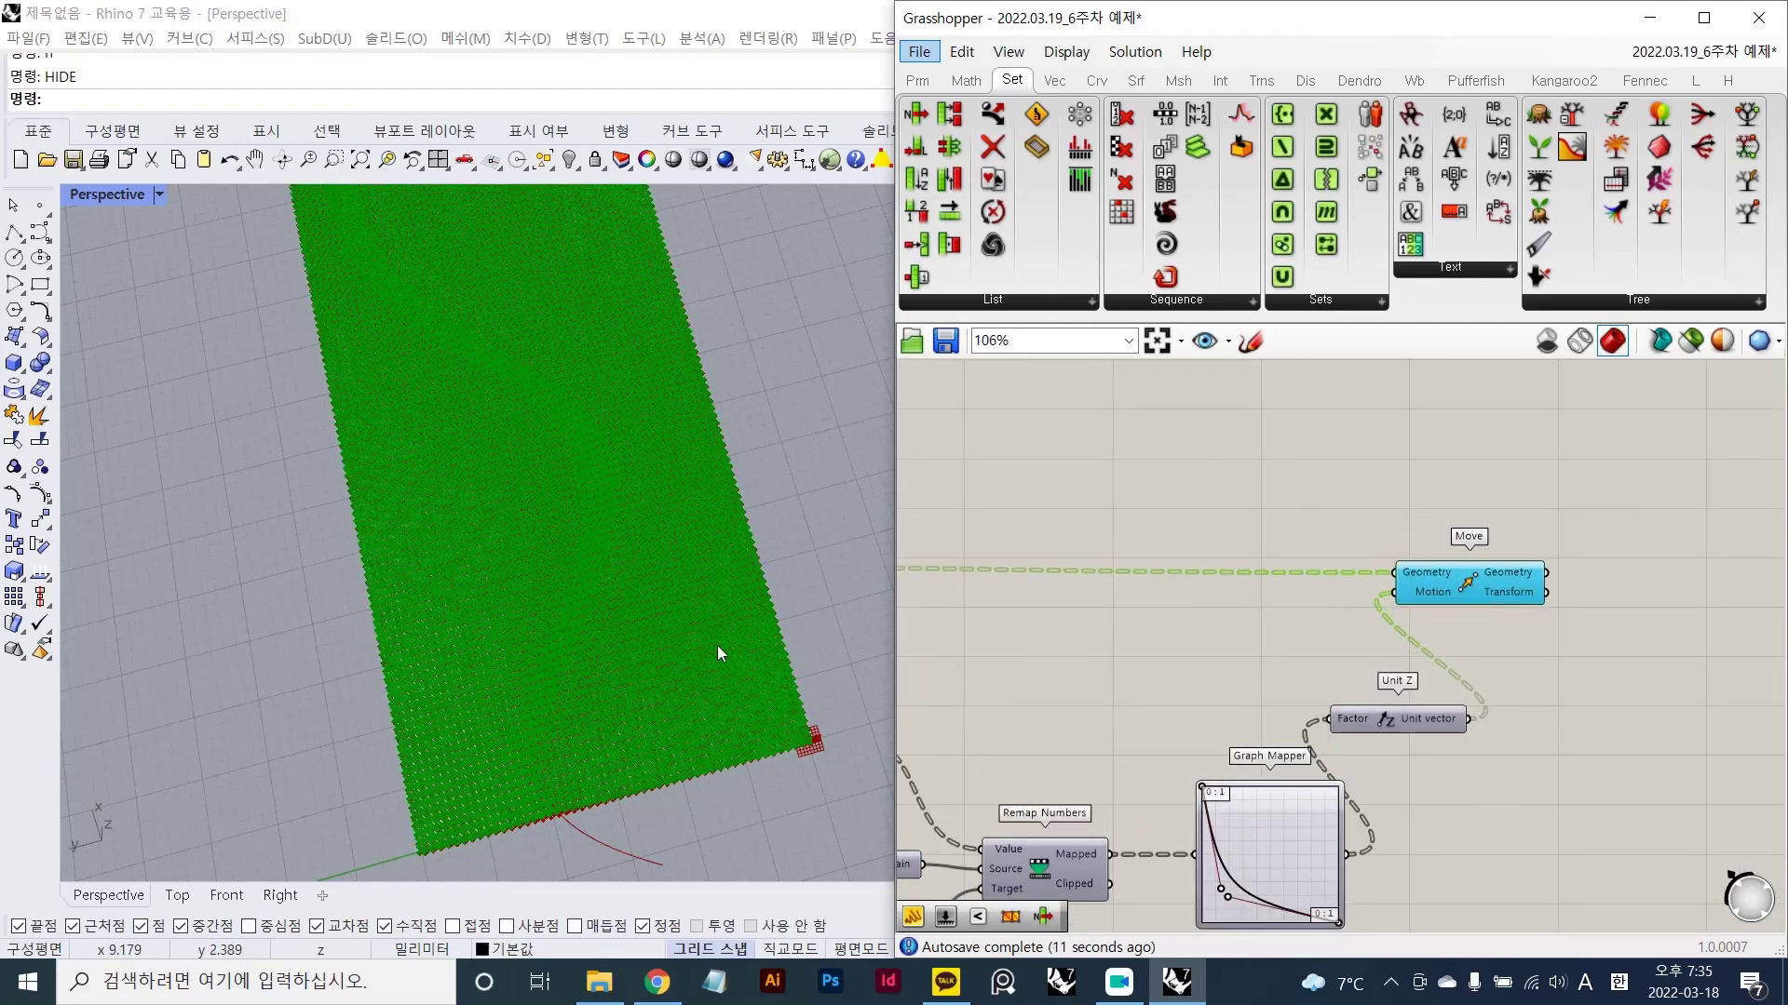
# - Mark up a screen capture with strokes across the point rows and an arrow along the grid's long side, and discard the capture
pyautogui.click(678, 646)
pyautogui.moveTo(678, 646)
pyautogui.mouseDown(button='right')
pyautogui.moveTo(717, 654)
pyautogui.moveTo(682, 627)
pyautogui.mouseUp(button='right')
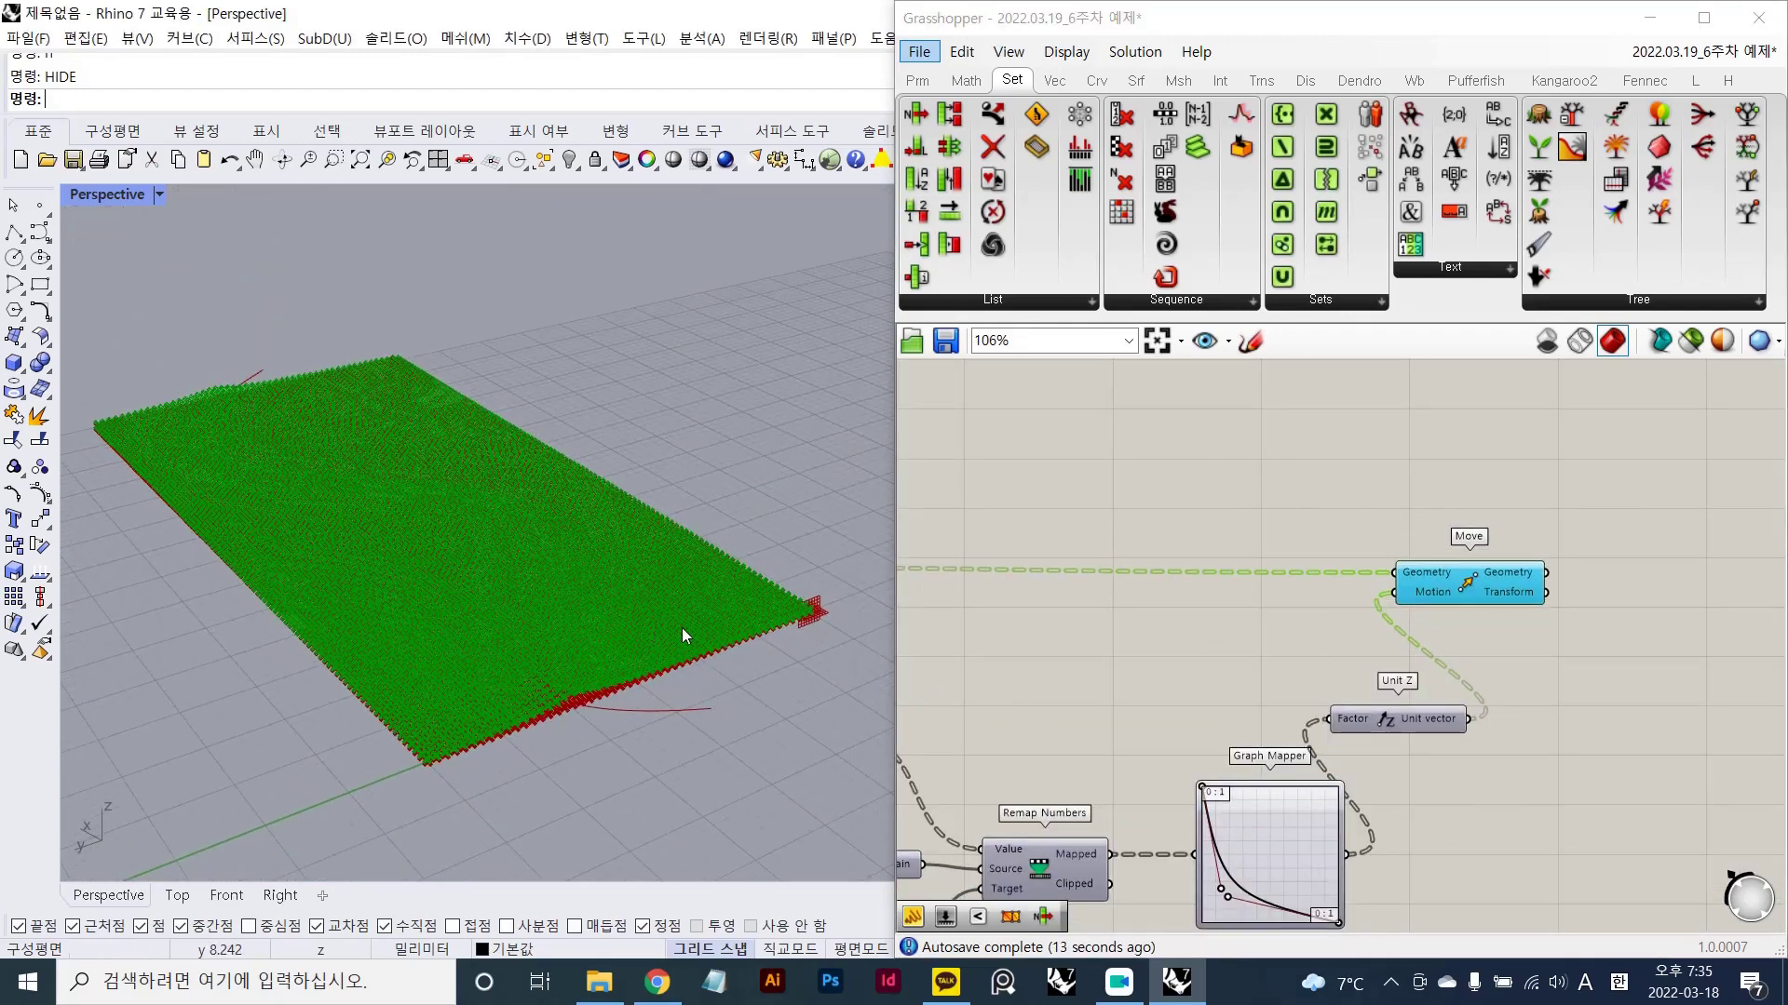
pyautogui.moveTo(595, 590); pyautogui.dragTo(644, 618, button='right')
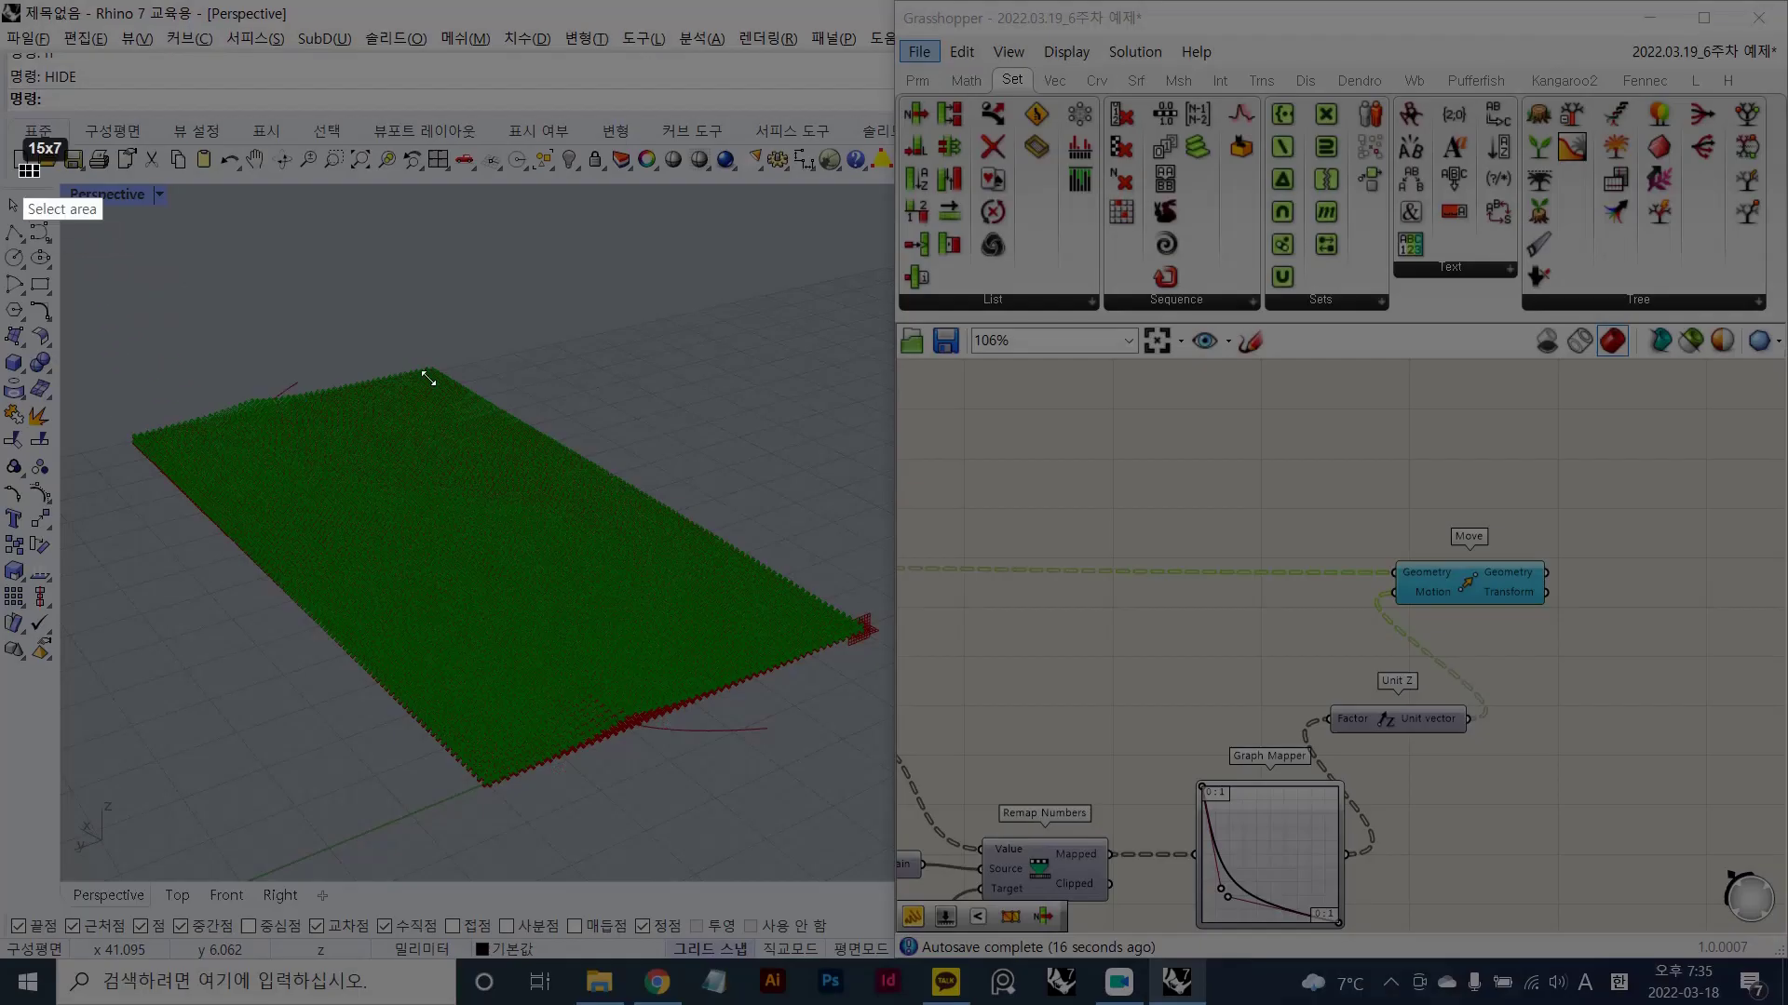
pyautogui.moveTo(37, 171); pyautogui.dragTo(1354, 903)
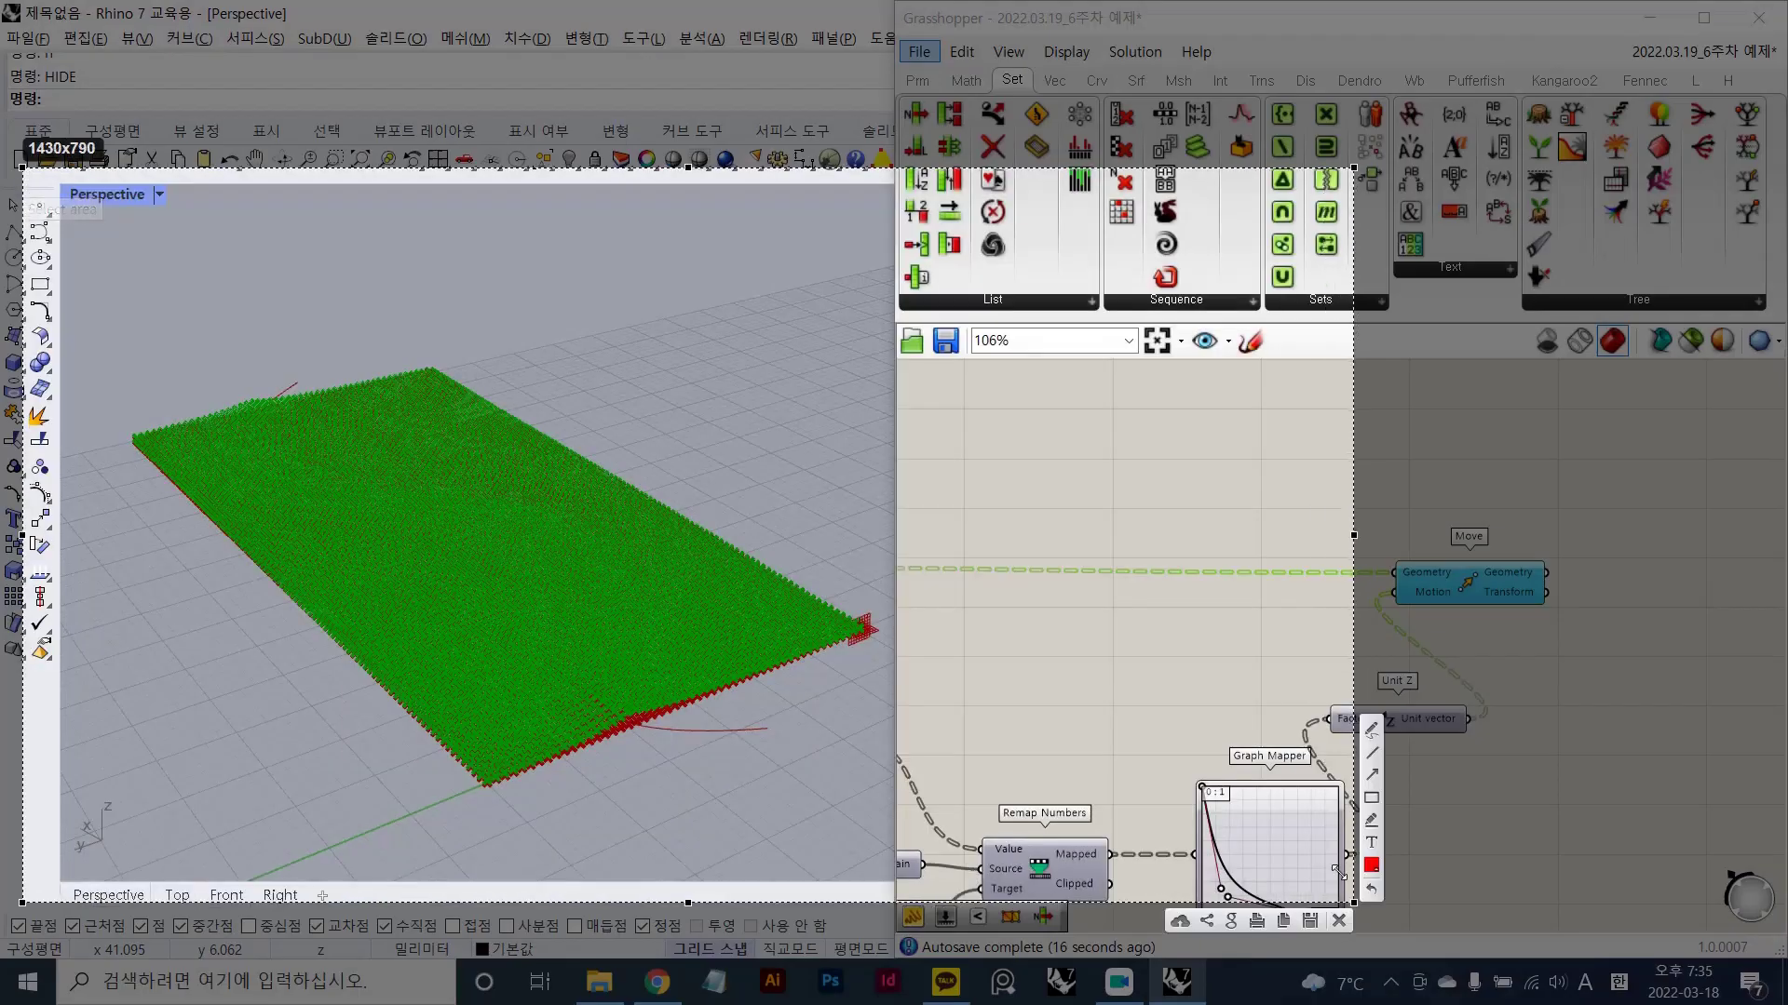
pyautogui.moveTo(866, 631); pyautogui.dragTo(566, 768)
pyautogui.moveTo(437, 740); pyautogui.dragTo(801, 609)
pyautogui.moveTo(636, 523); pyautogui.dragTo(344, 609)
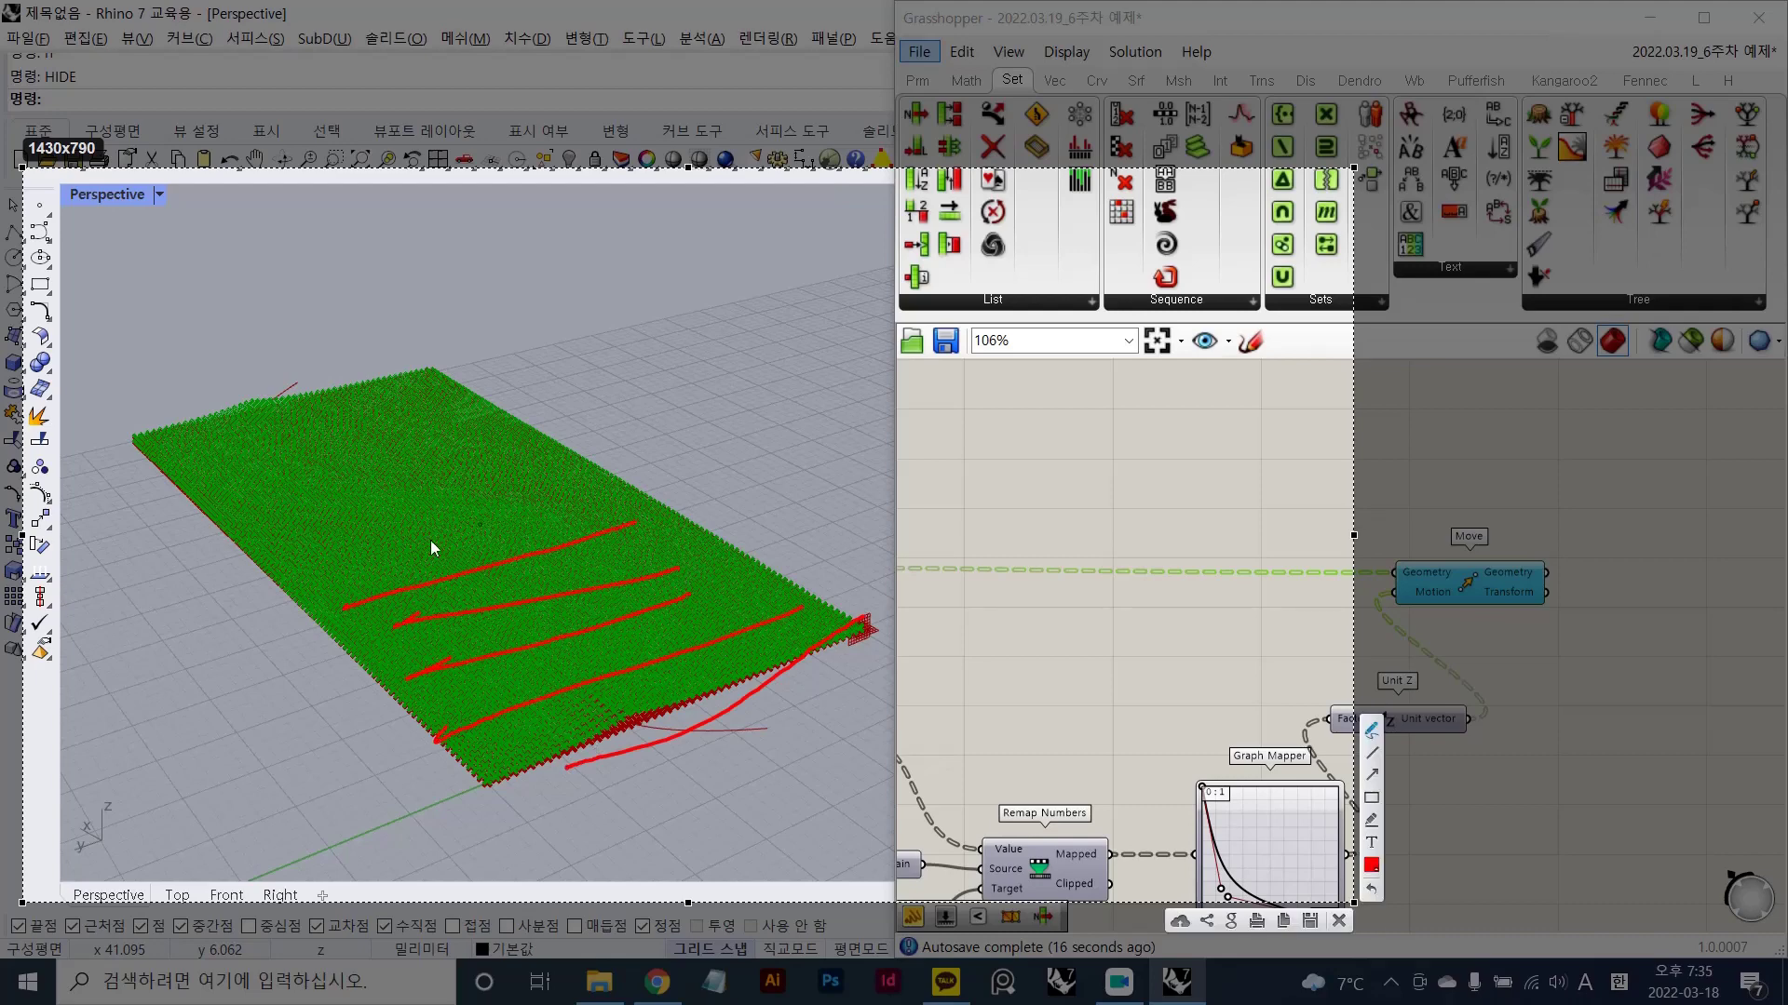
pyautogui.moveTo(471, 528); pyautogui.dragTo(282, 585)
pyautogui.moveTo(579, 465)
pyautogui.mouseDown()
pyautogui.moveTo(297, 534)
pyautogui.moveTo(226, 528)
pyautogui.mouseUp()
pyautogui.moveTo(456, 425); pyautogui.dragTo(173, 480)
pyautogui.moveTo(509, 404); pyautogui.dragTo(133, 491)
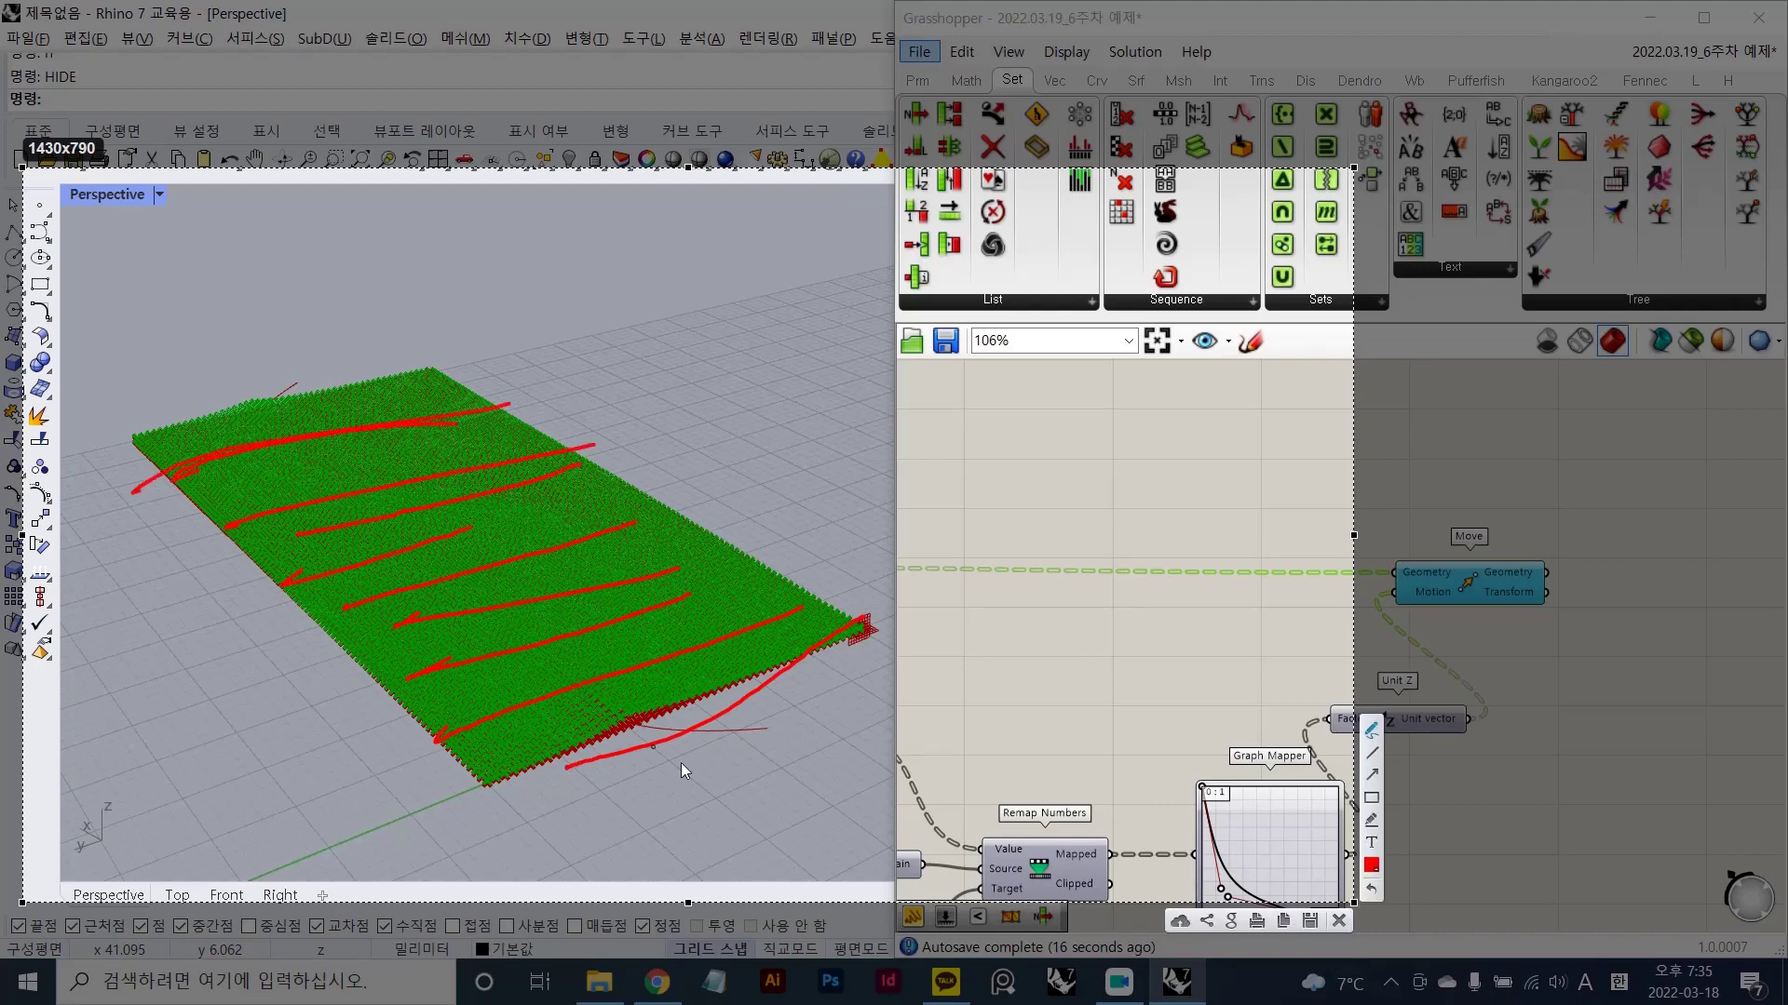
pyautogui.moveTo(885, 633)
pyautogui.mouseDown()
pyautogui.moveTo(503, 308)
pyautogui.moveTo(615, 302)
pyautogui.mouseUp()
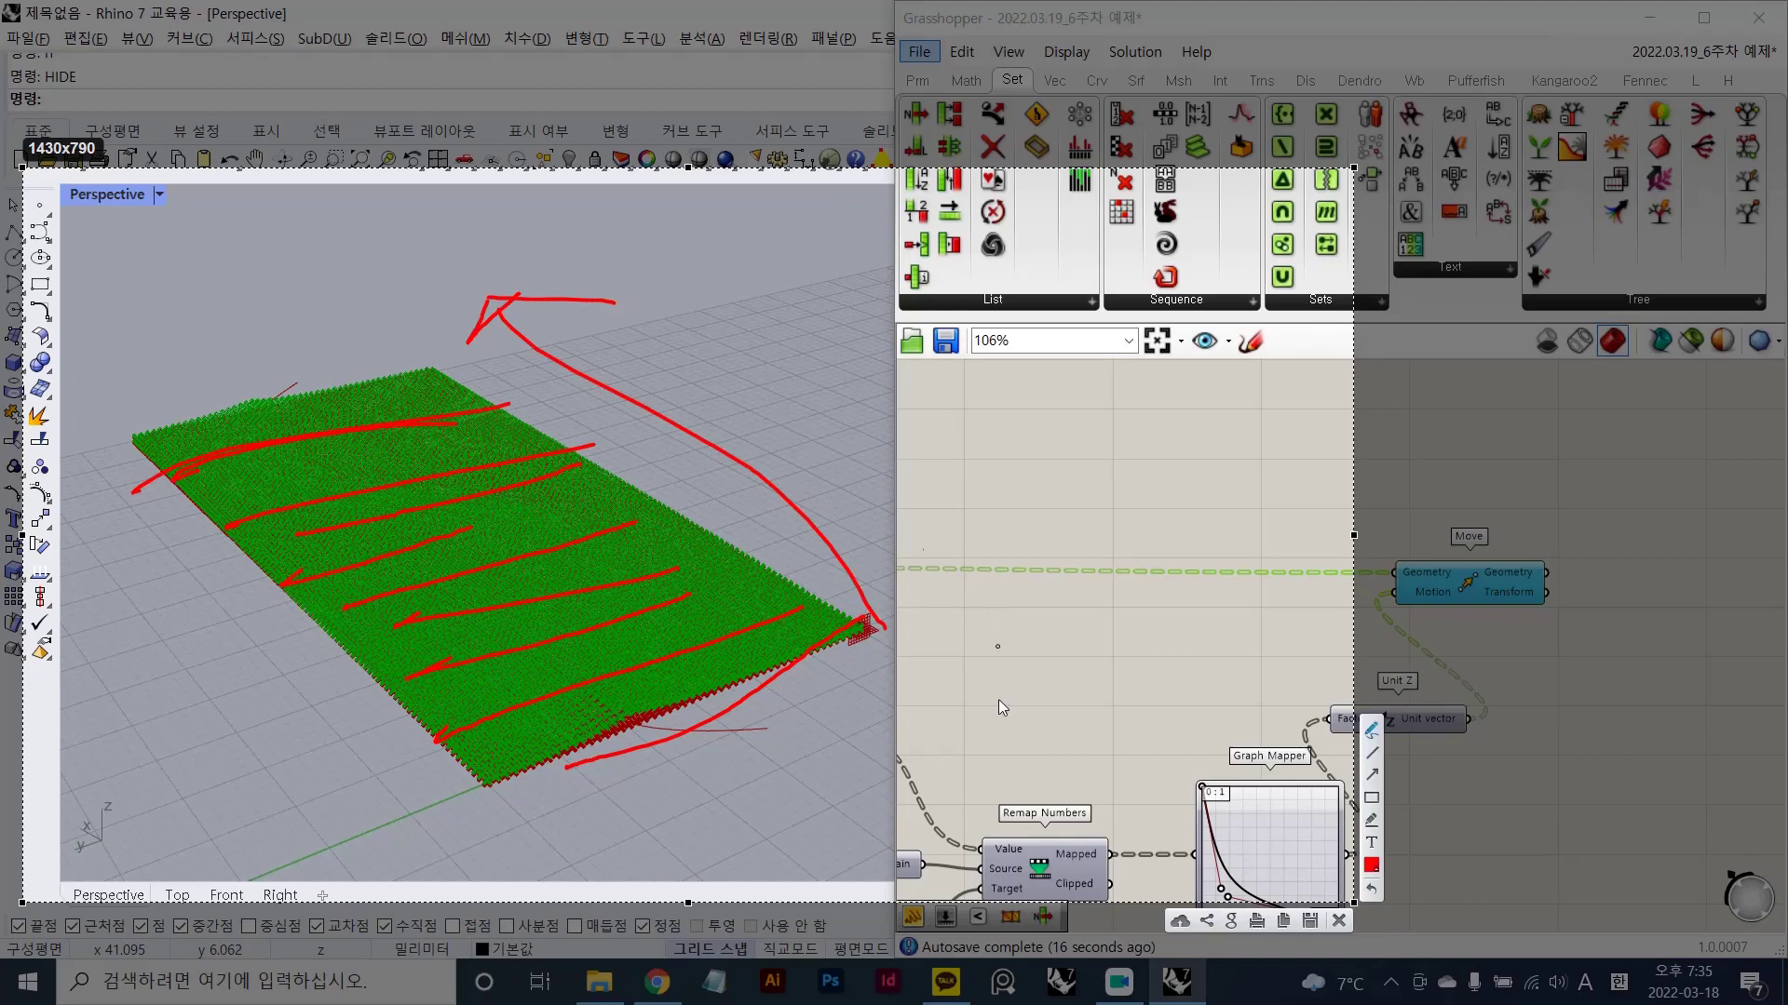
pyautogui.moveTo(851, 644); pyautogui.dragTo(581, 752)
pyautogui.press('Escape')
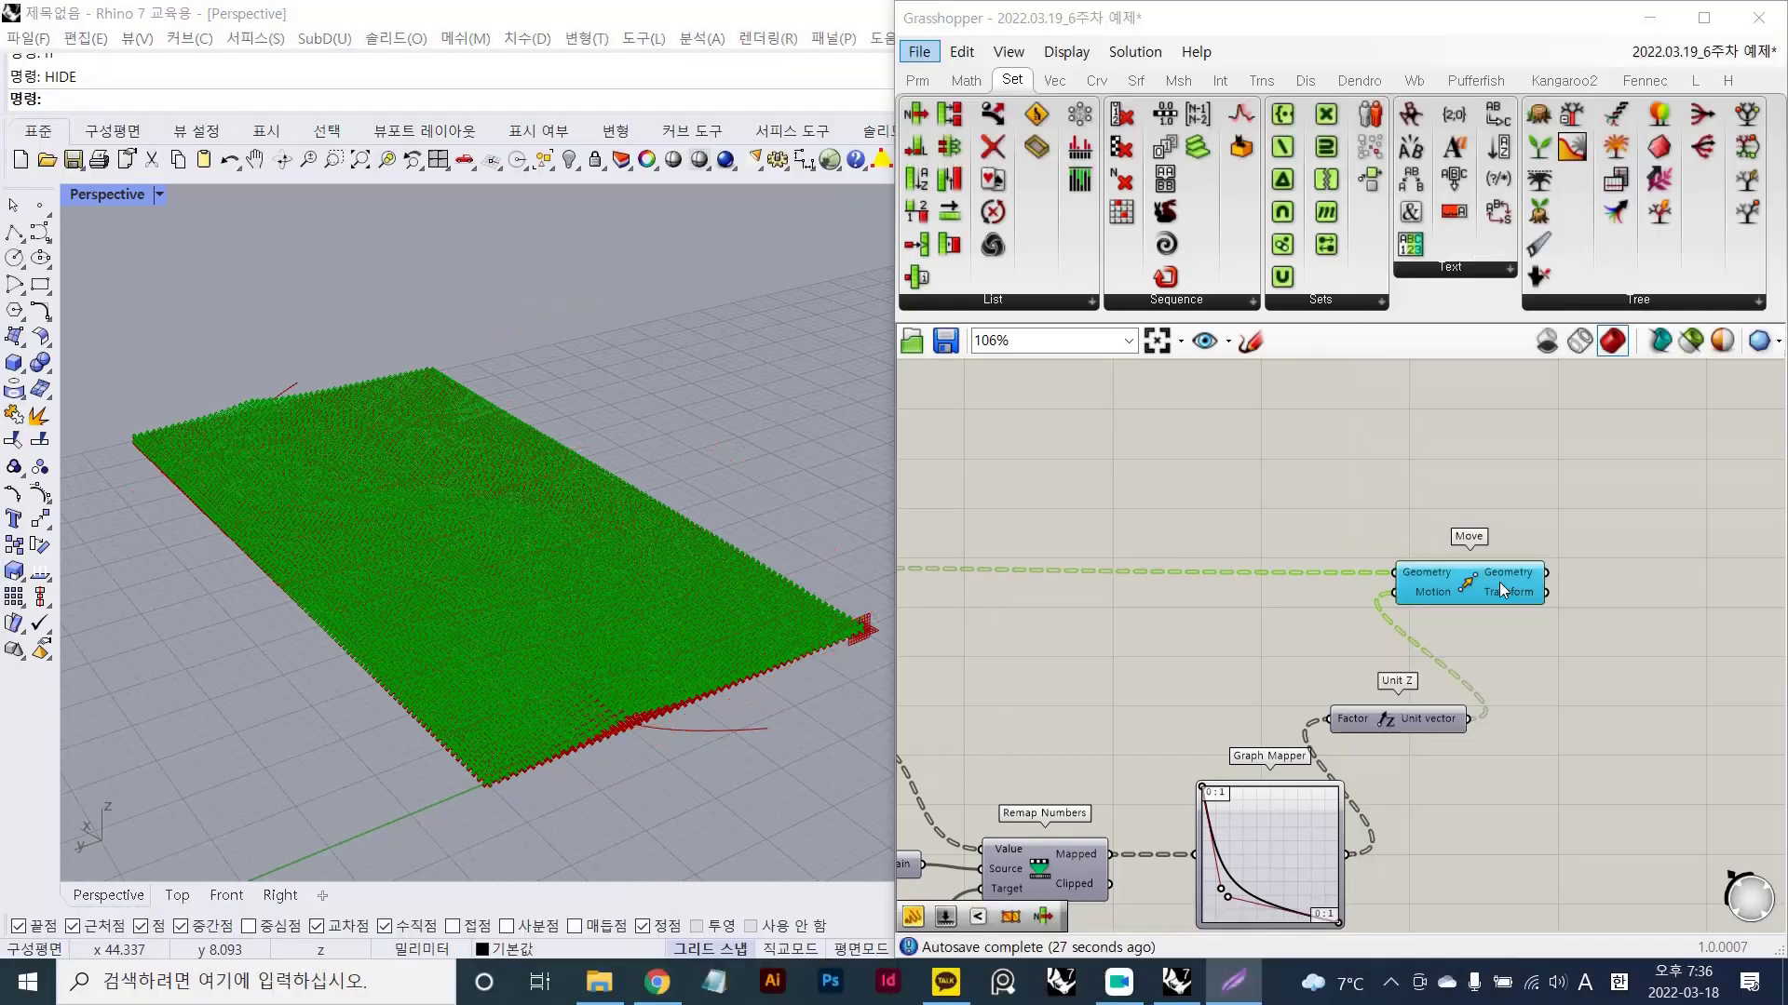
# - Add an Interpolate component and place it to the lower right of the Move component
pyautogui.moveTo(1507, 621); pyautogui.dragTo(1351, 656, button='right')
pyautogui.scroll(3, 1404, 631)
pyautogui.doubleClick(1456, 623)
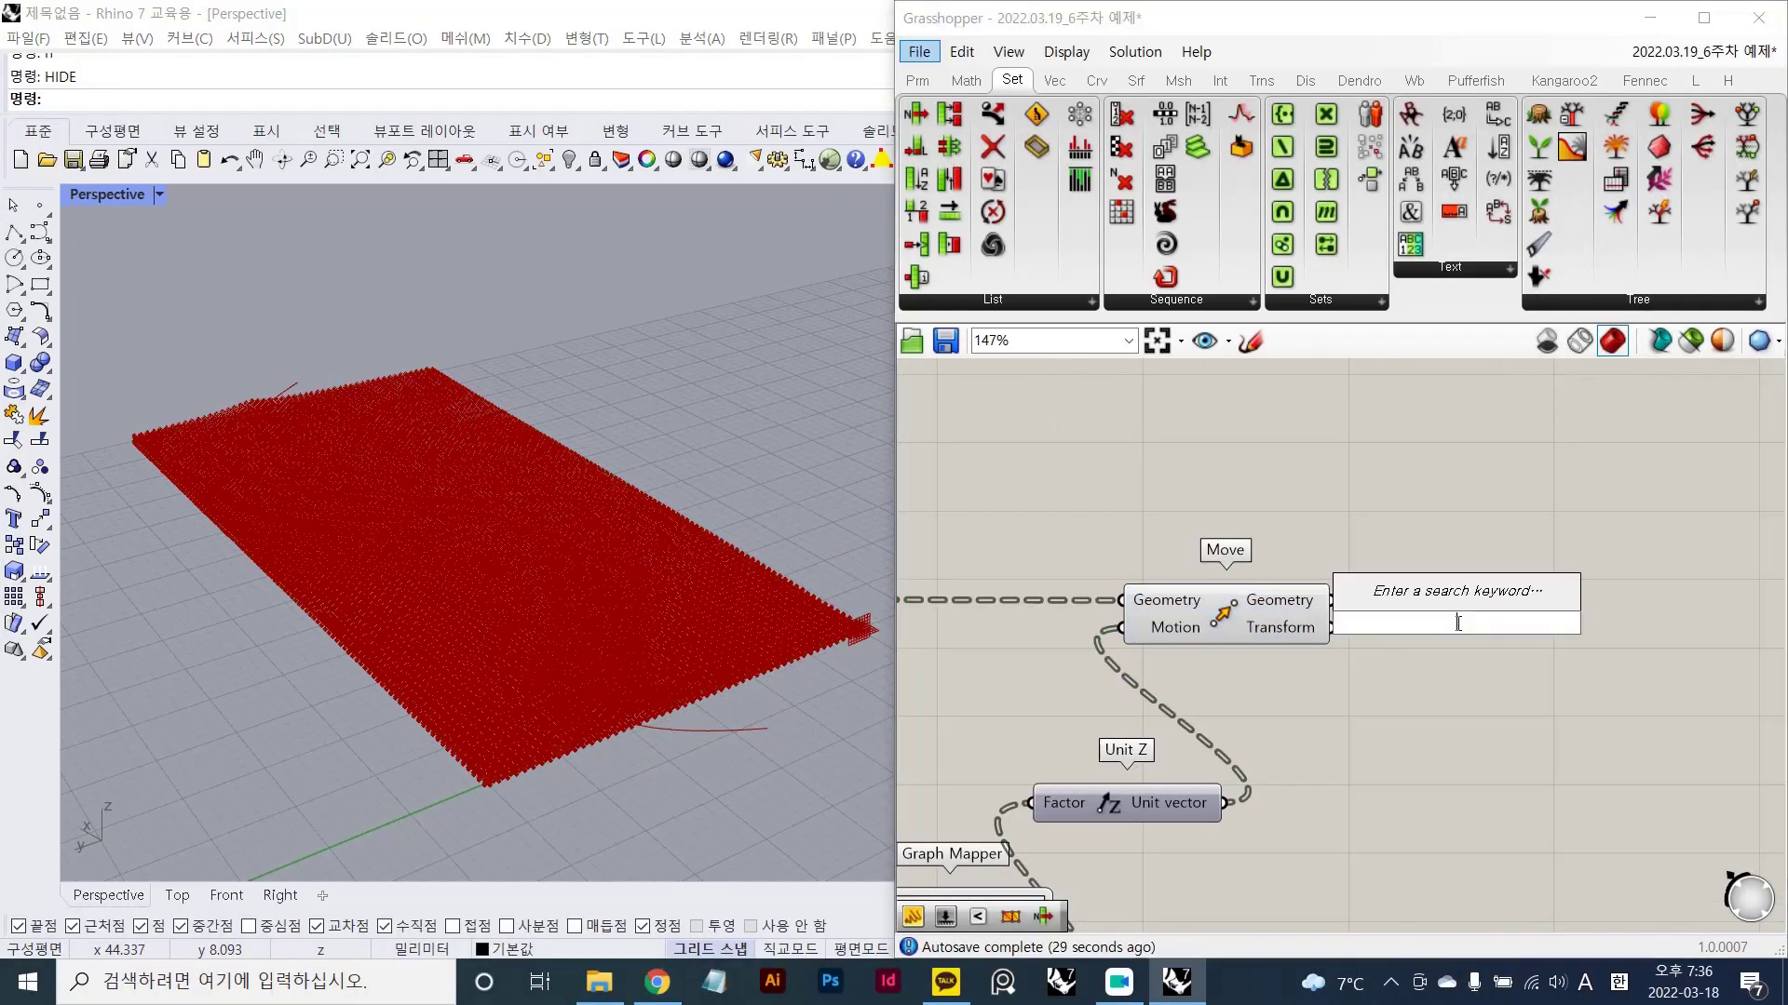
pyautogui.write('interpolate')
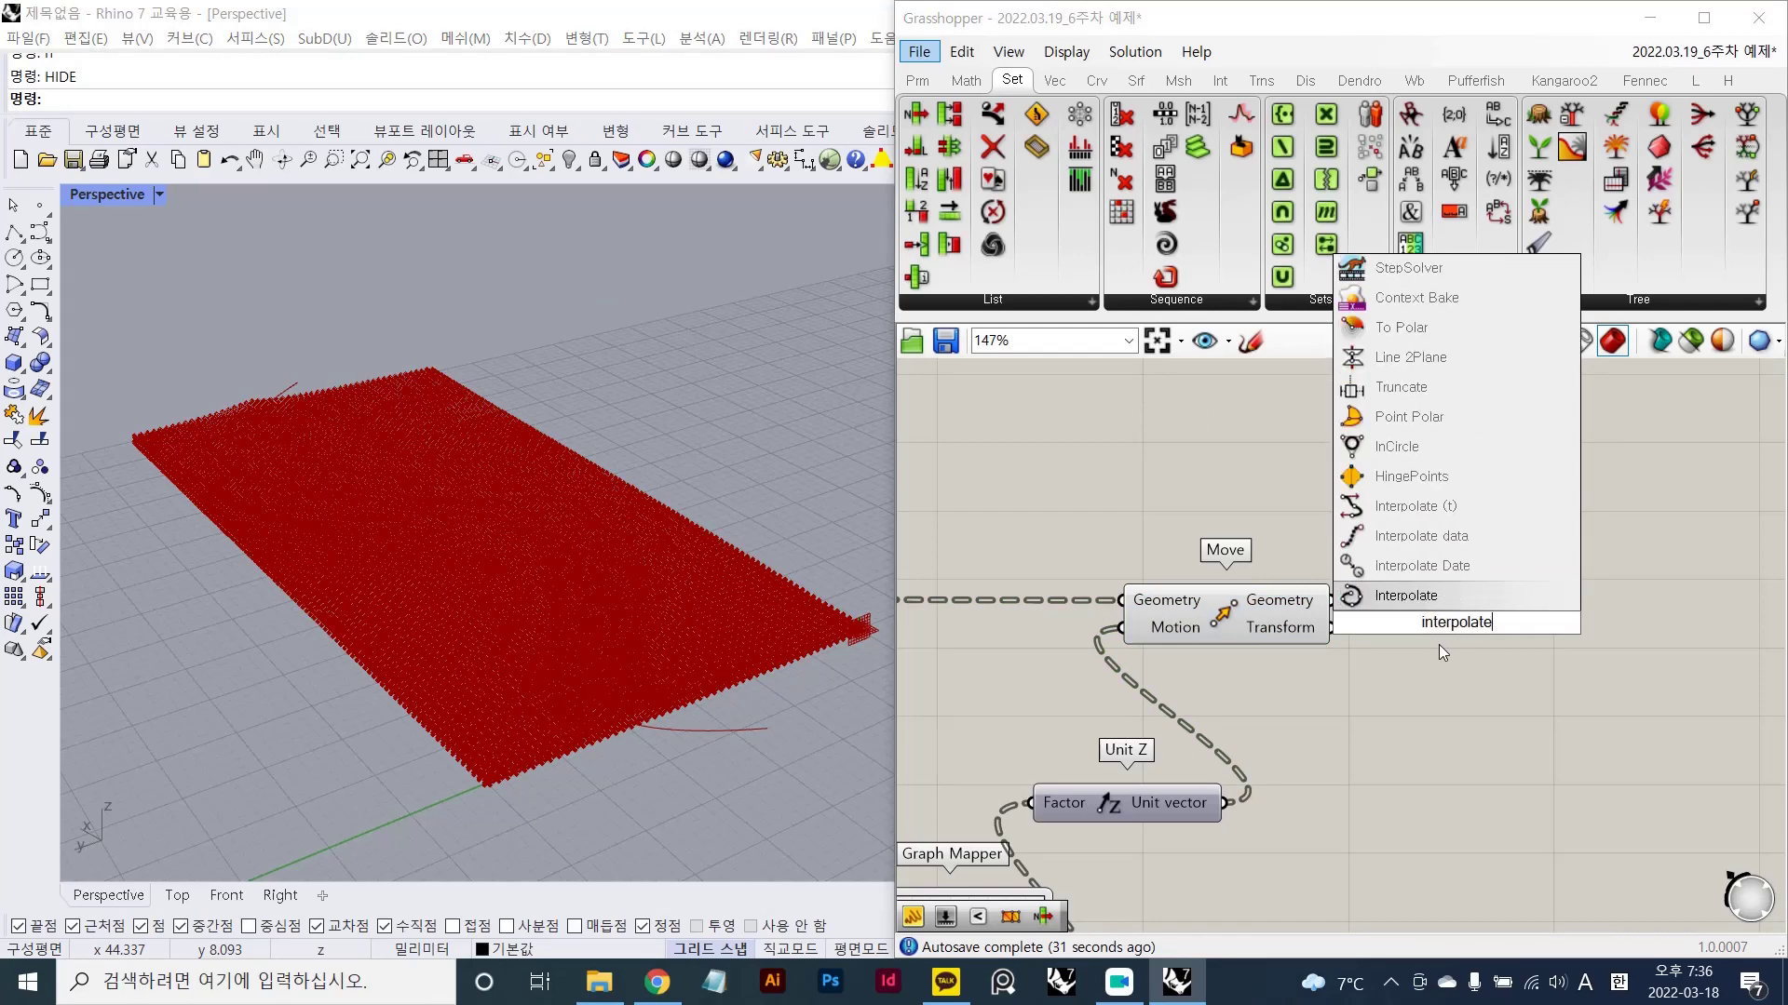
pyautogui.press('Return')
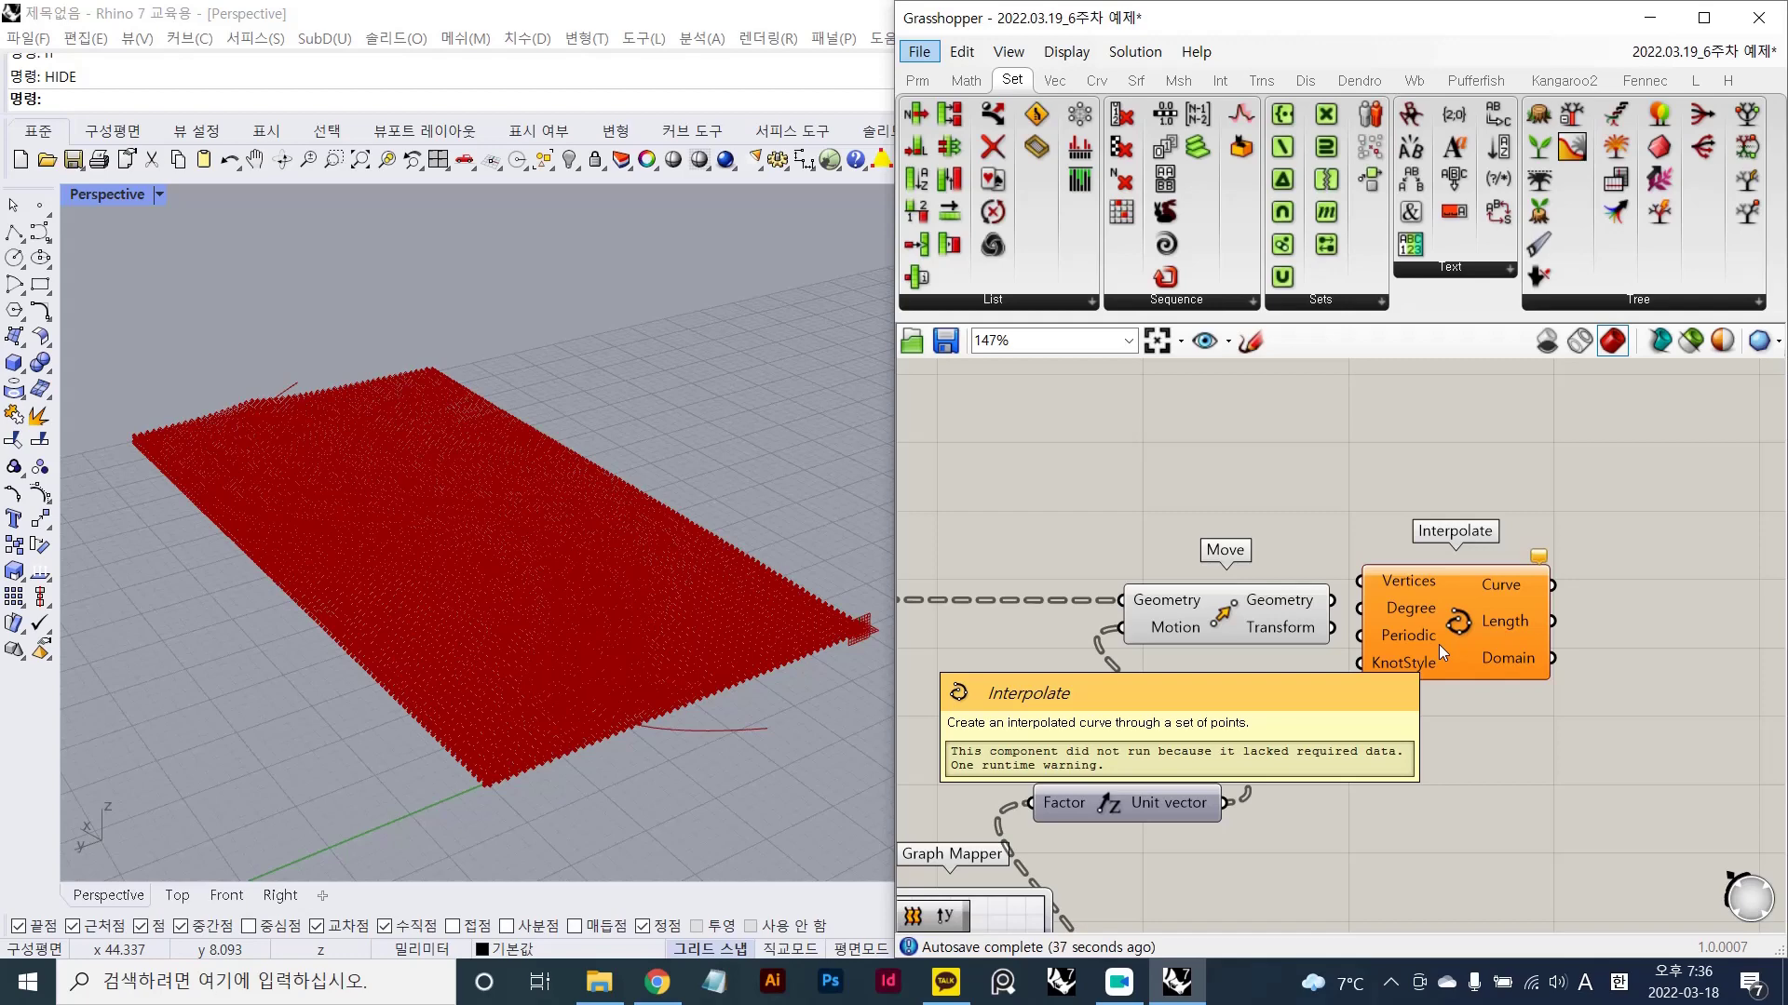
pyautogui.moveTo(1404, 652); pyautogui.dragTo(1454, 741)
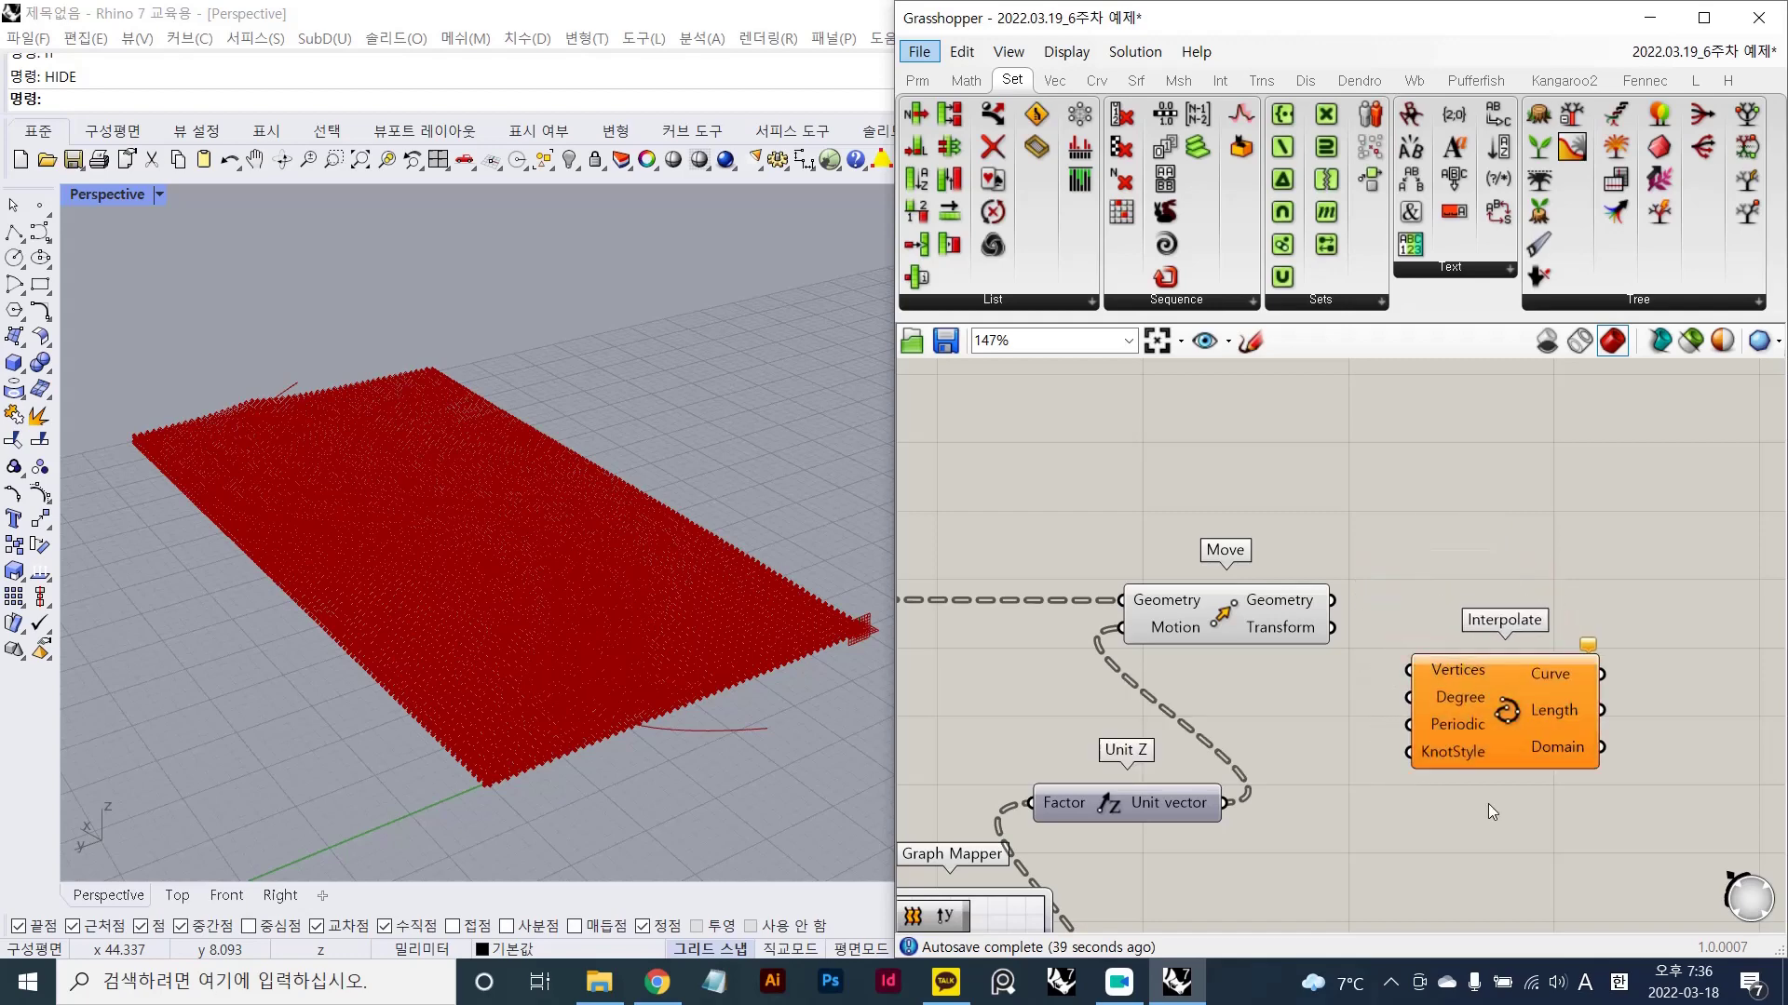
# - Examine the Interpolate component's Vertices, Degree, Periodic and KnotStyle inputs, and shift the component slightly away from Move
pyautogui.scroll(2, 1486, 726)
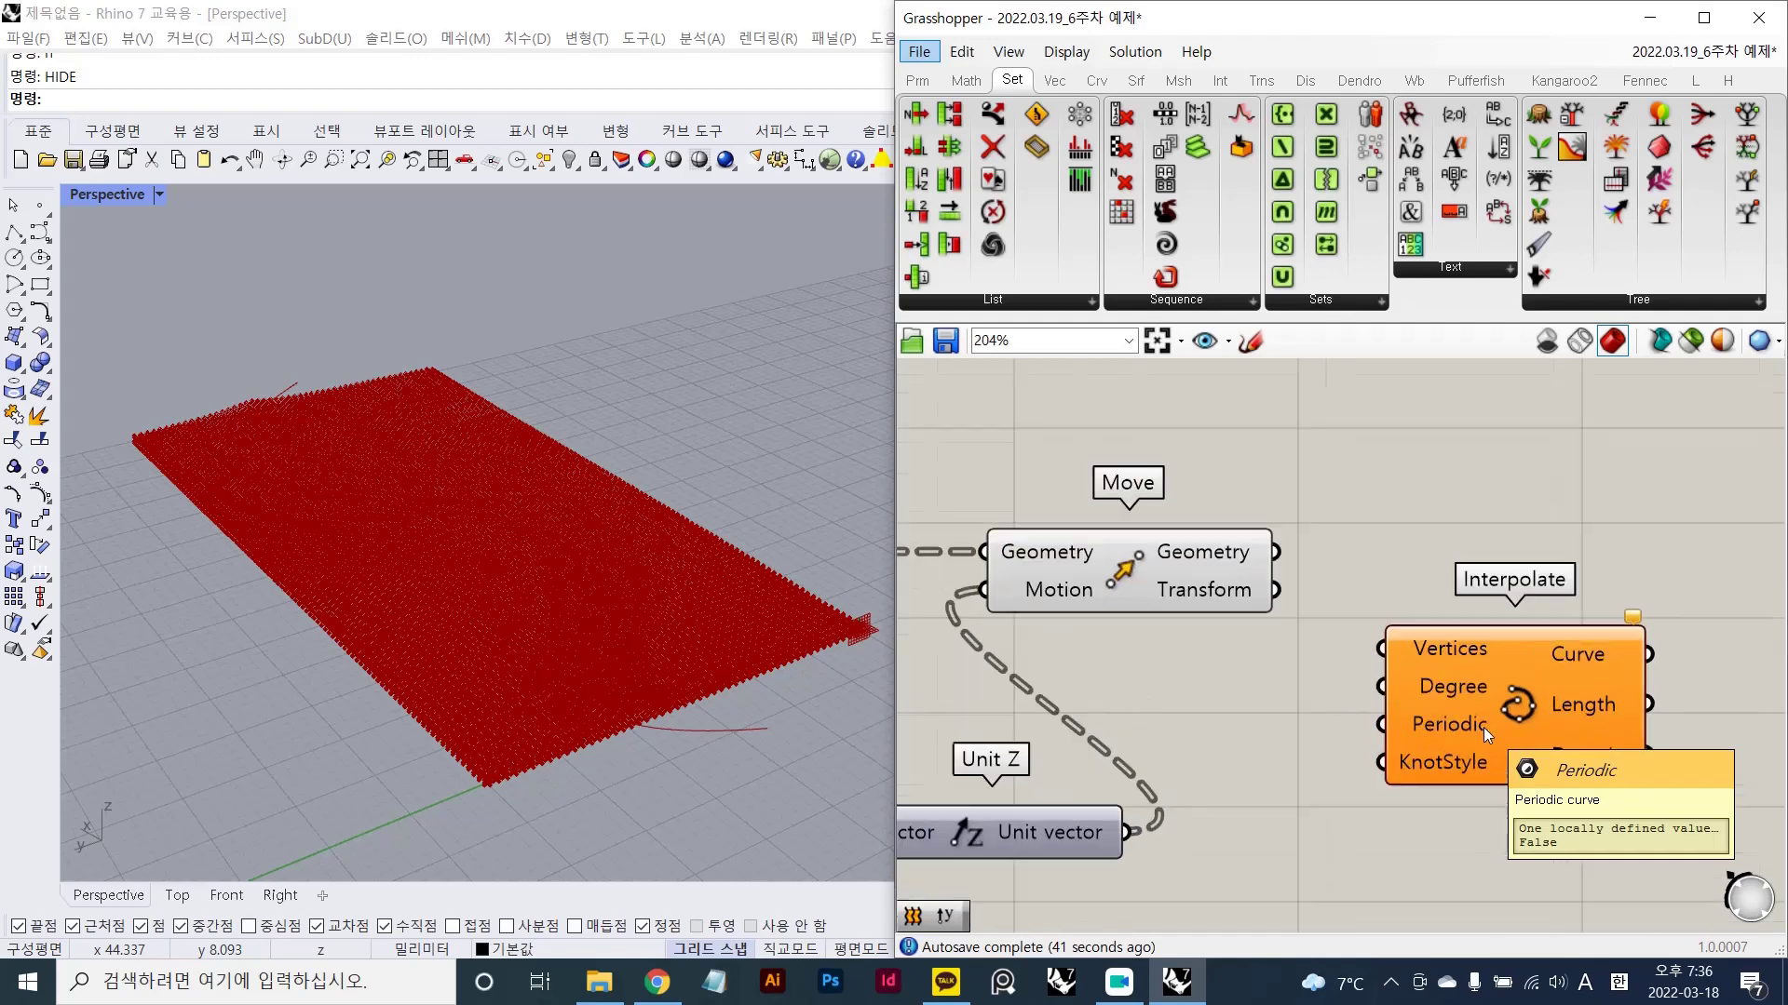
pyautogui.scroll(2, 1494, 632)
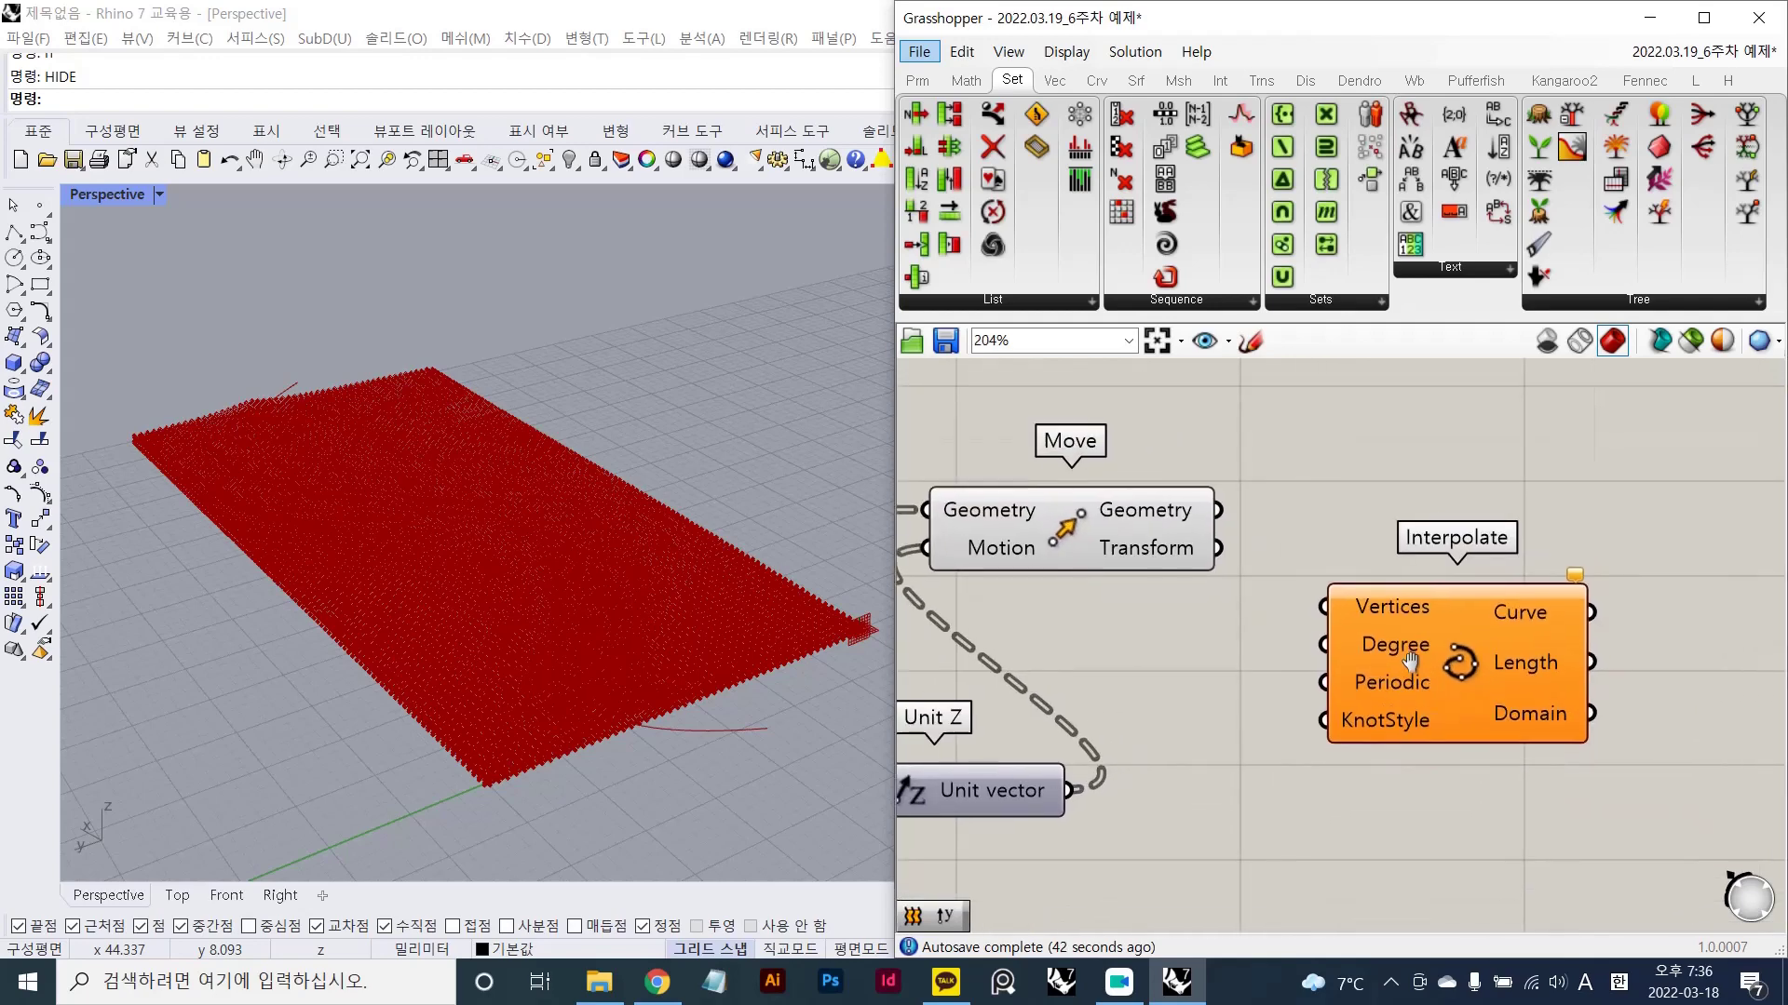
pyautogui.click(1371, 606)
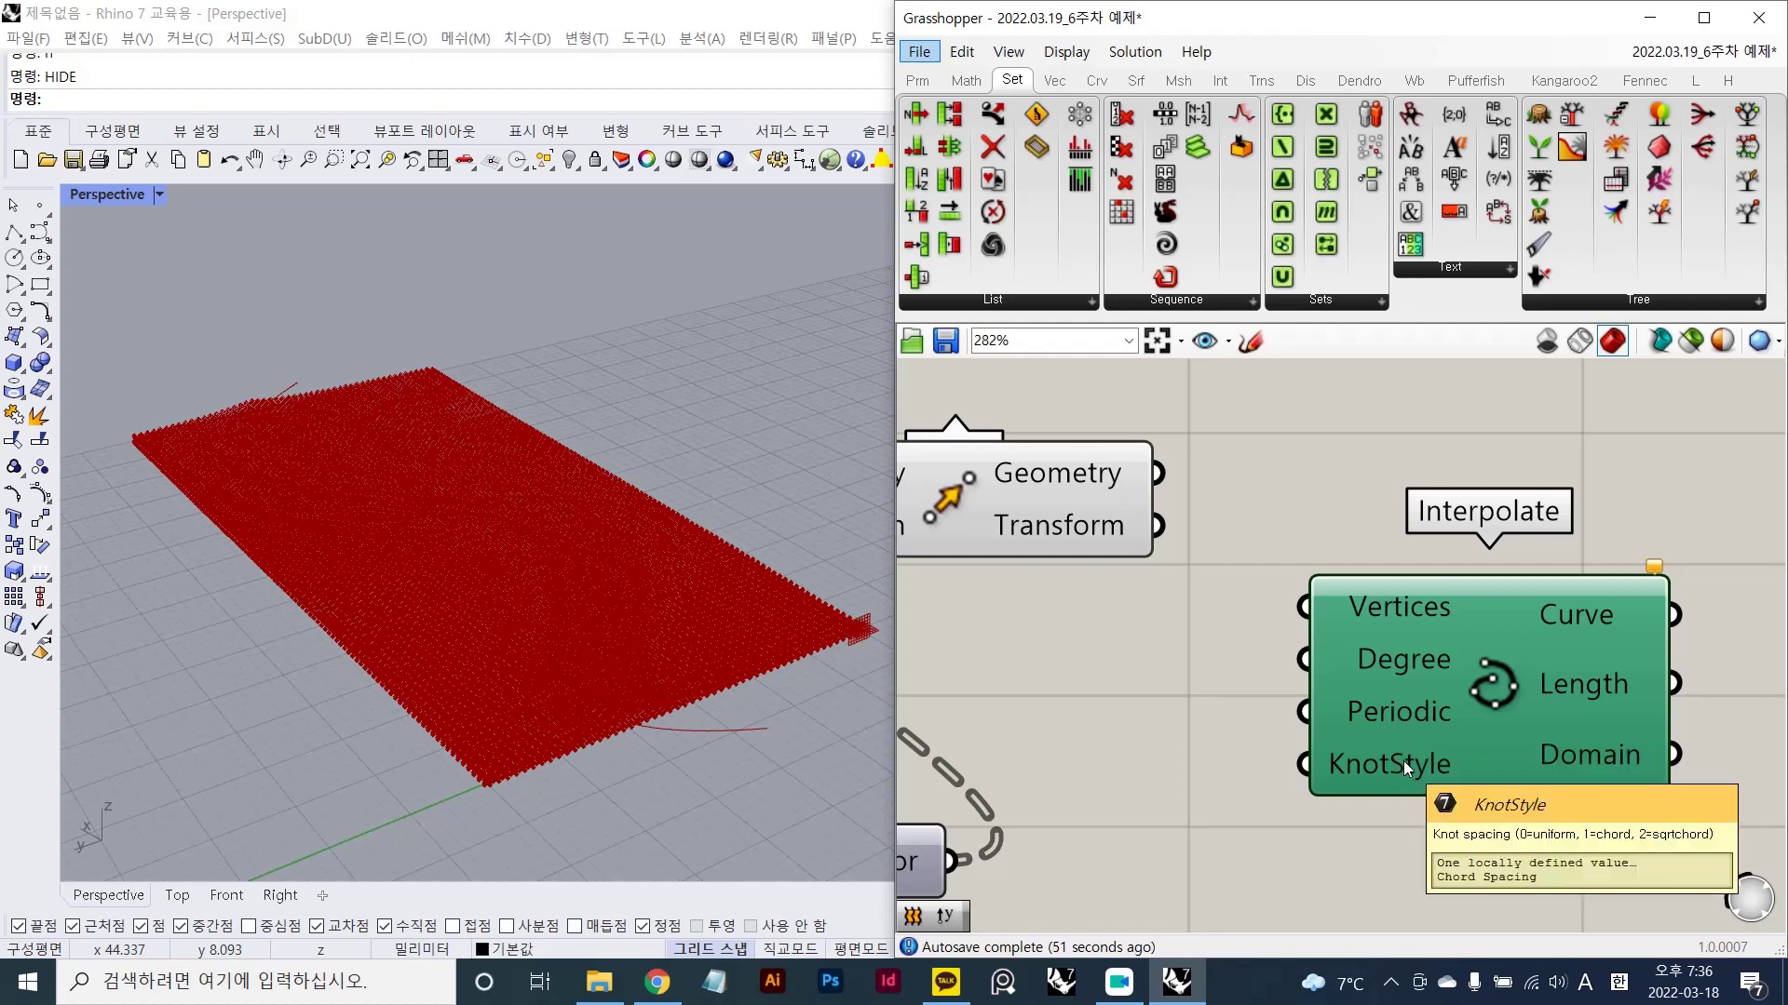
pyautogui.scroll(-3, 1406, 754)
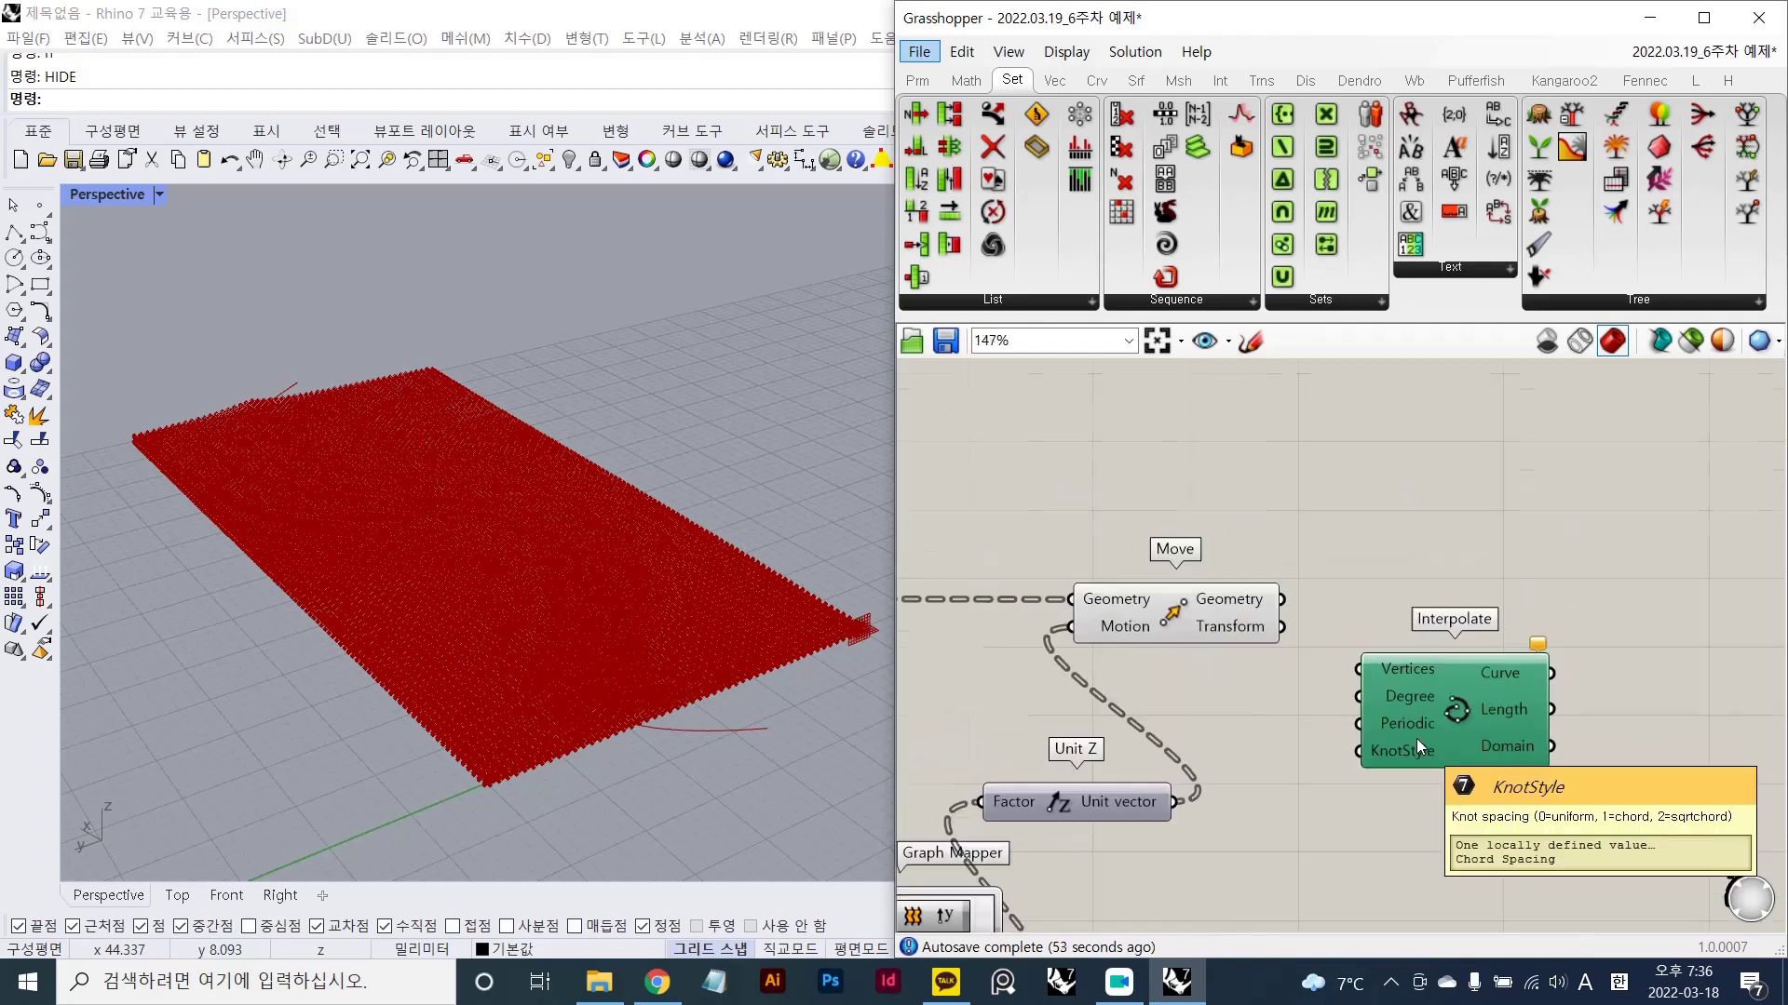
pyautogui.scroll(2, 1379, 613)
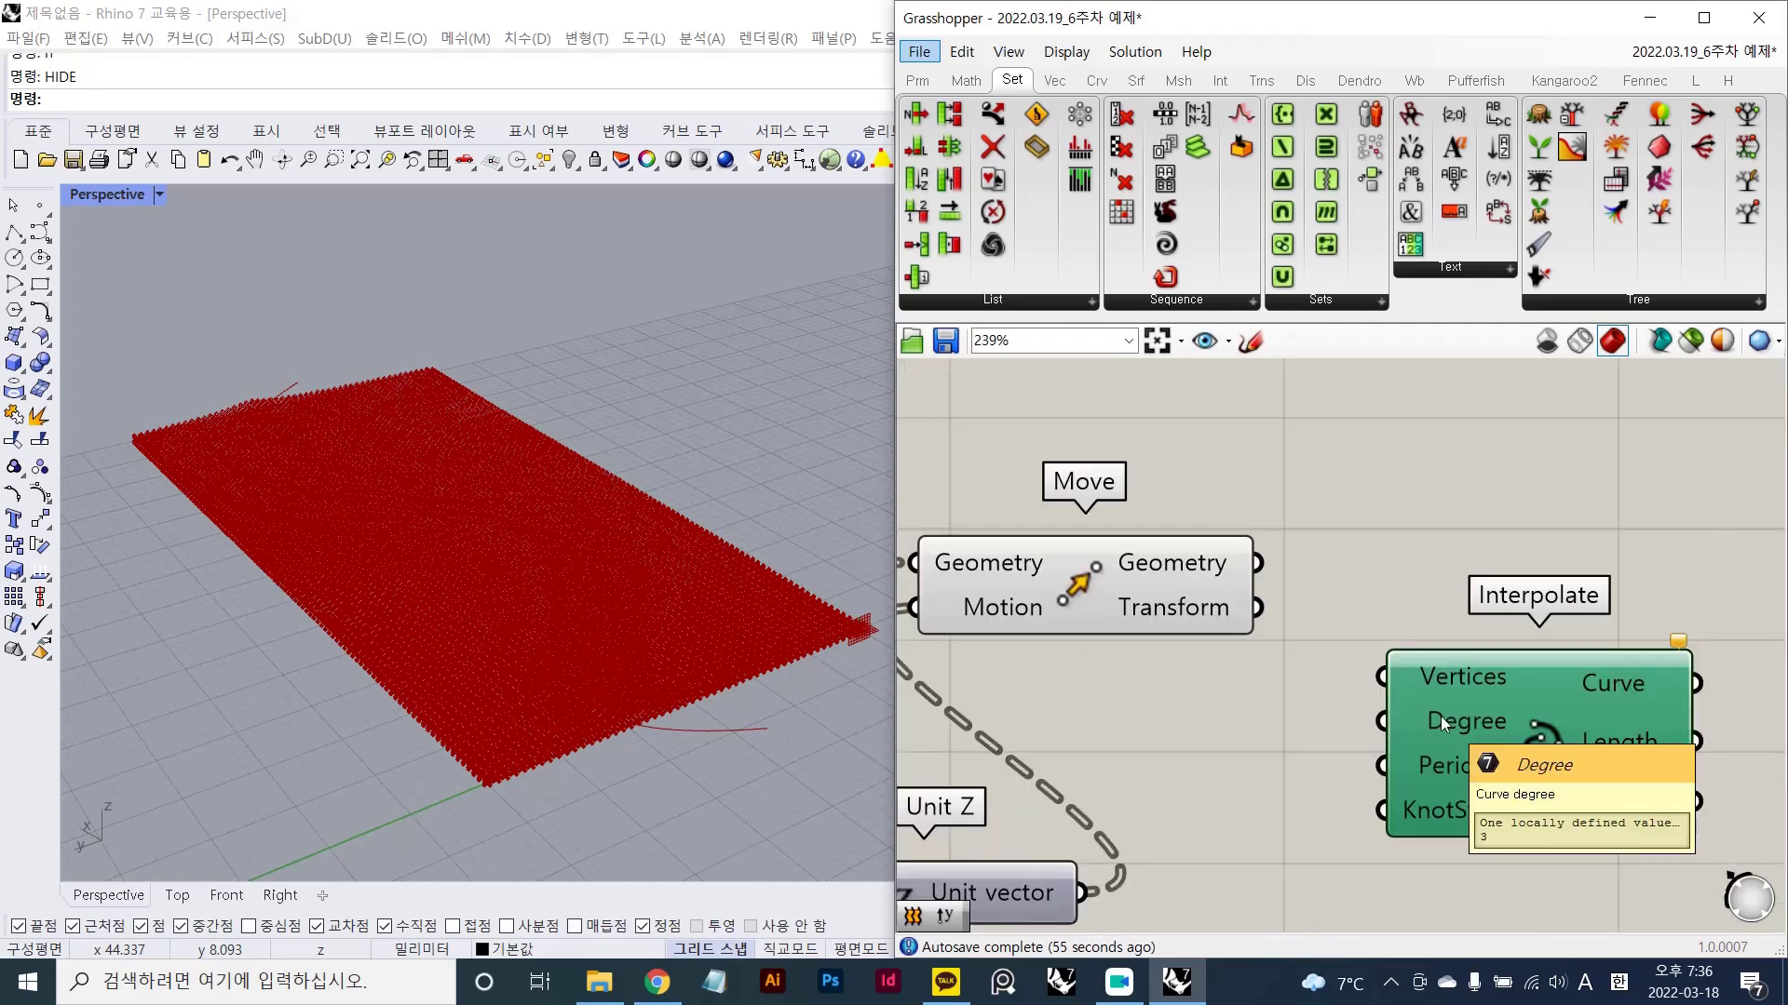
pyautogui.moveTo(1486, 713); pyautogui.dragTo(1518, 757)
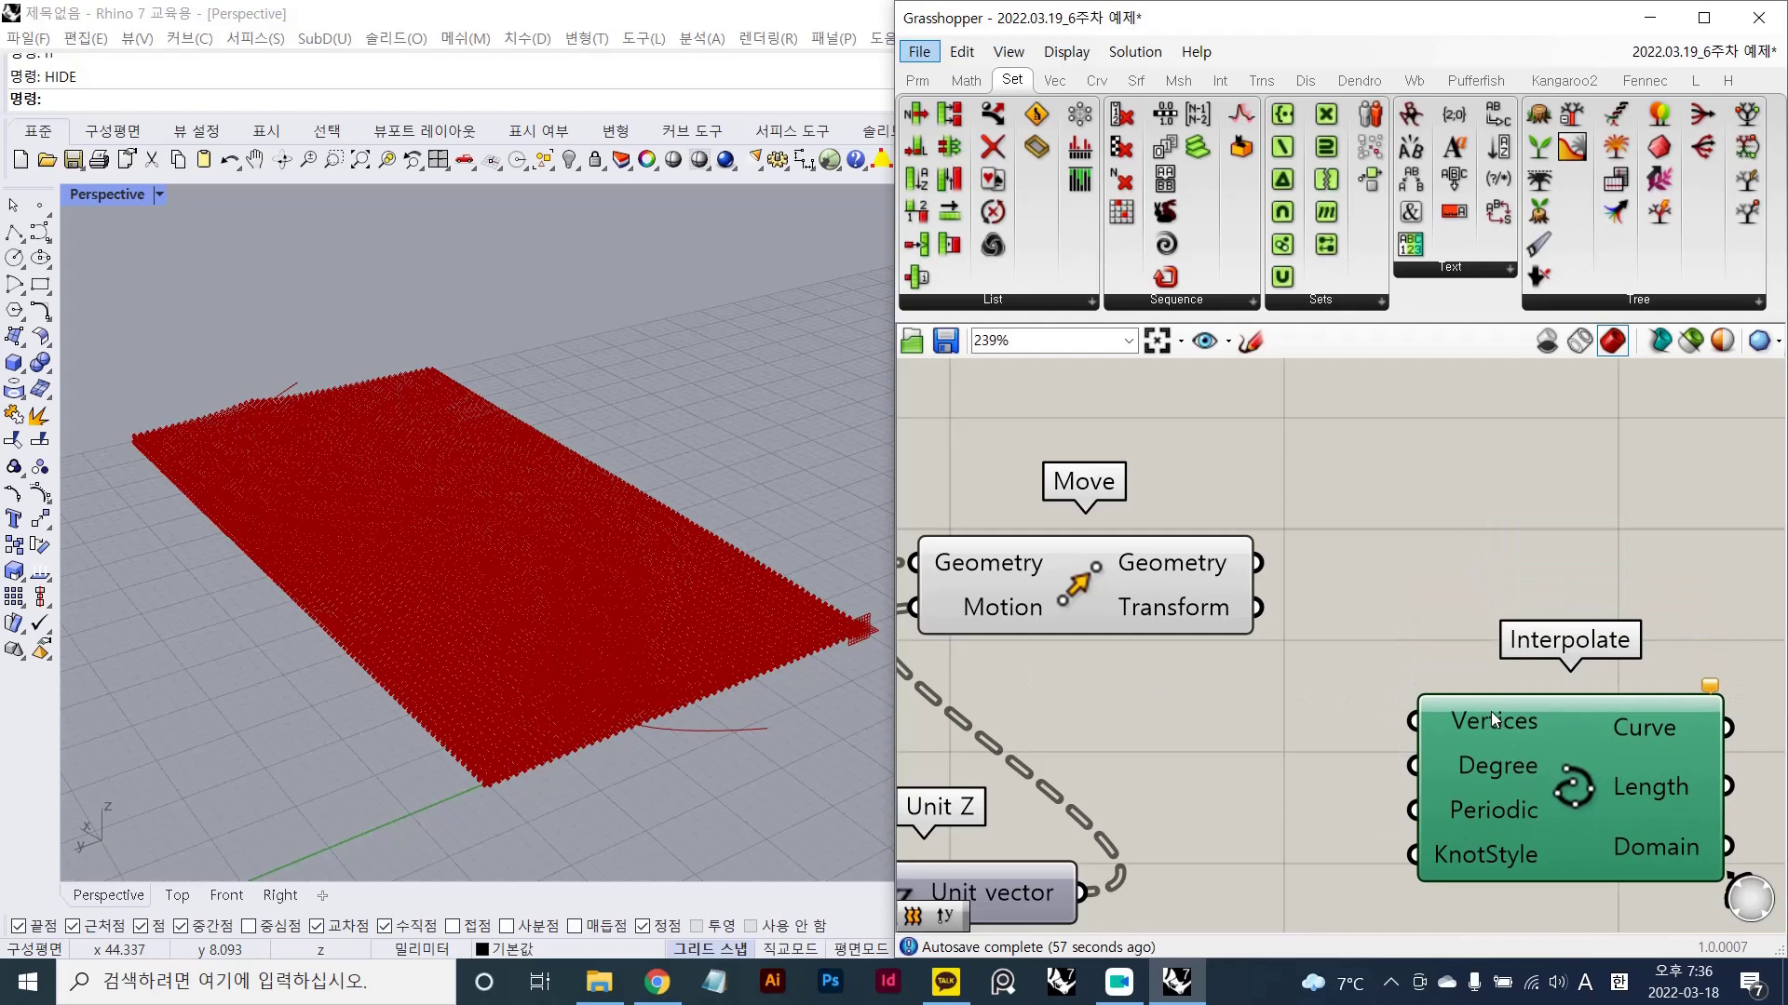
# - Add a Param Viewer above Interpolate, connect Move's Geometry output to it, and stretch it slightly taller
pyautogui.scroll(-2, 1489, 711)
pyautogui.scroll(5, 572, 608)
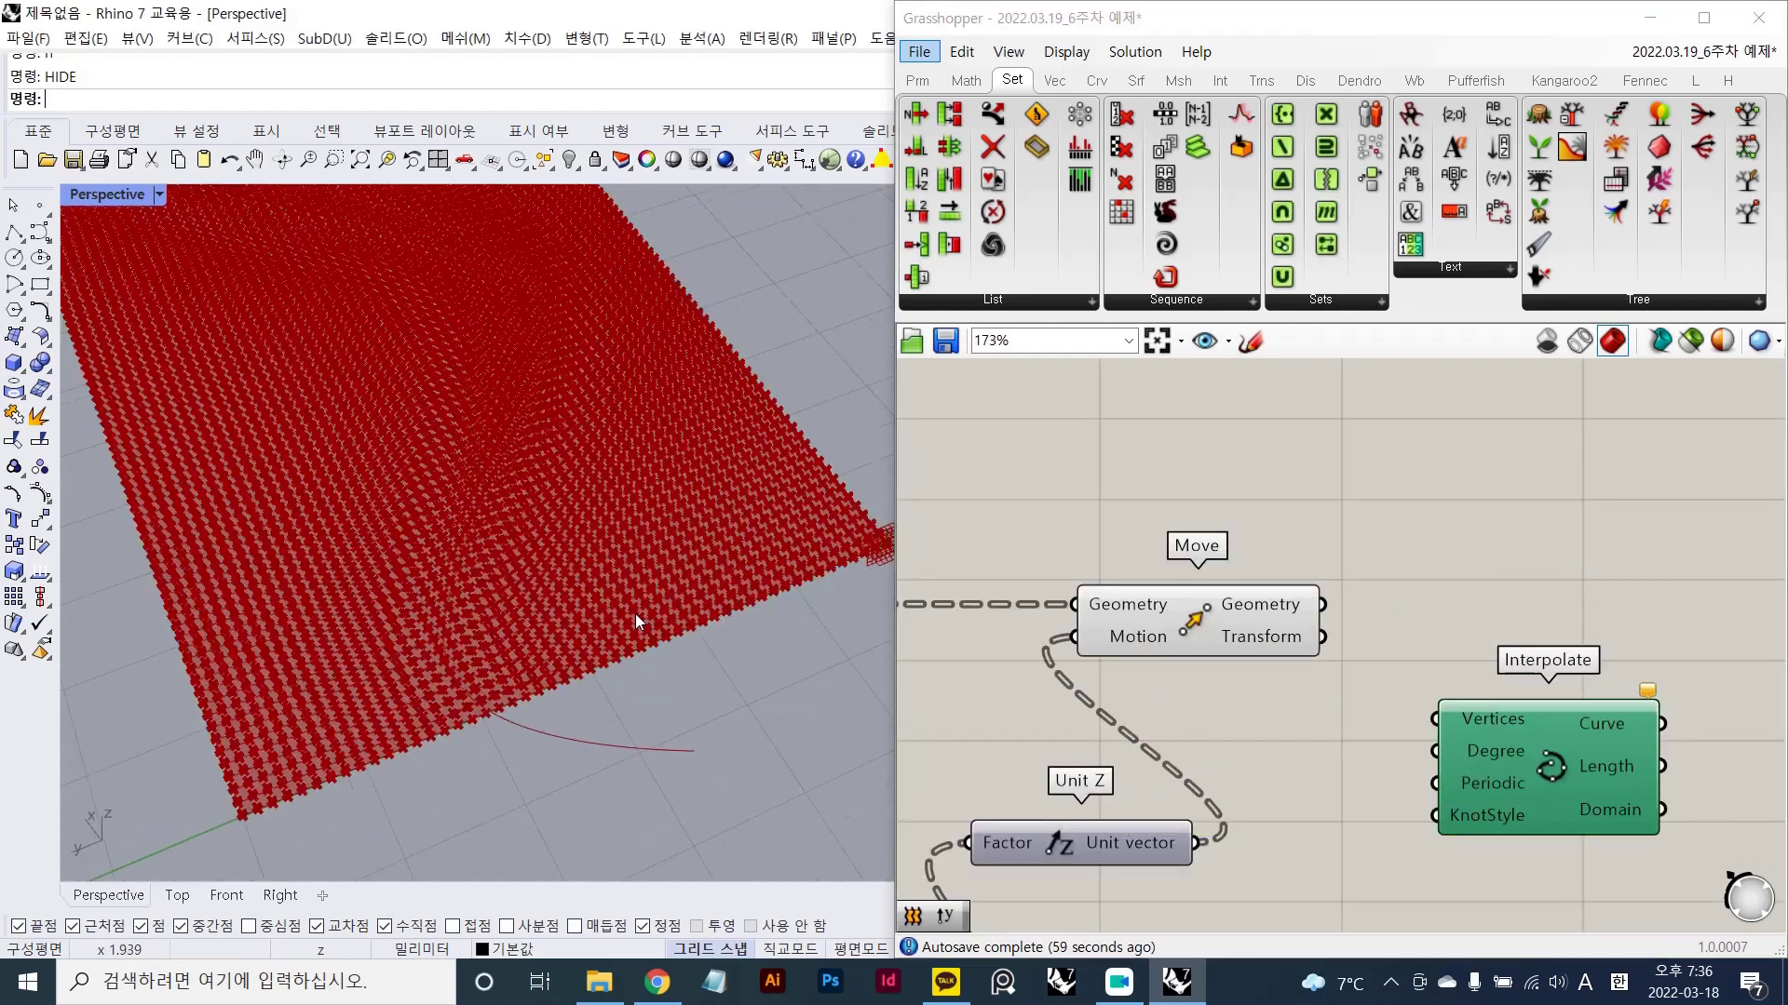
pyautogui.doubleClick(1411, 551)
pyautogui.write('para')
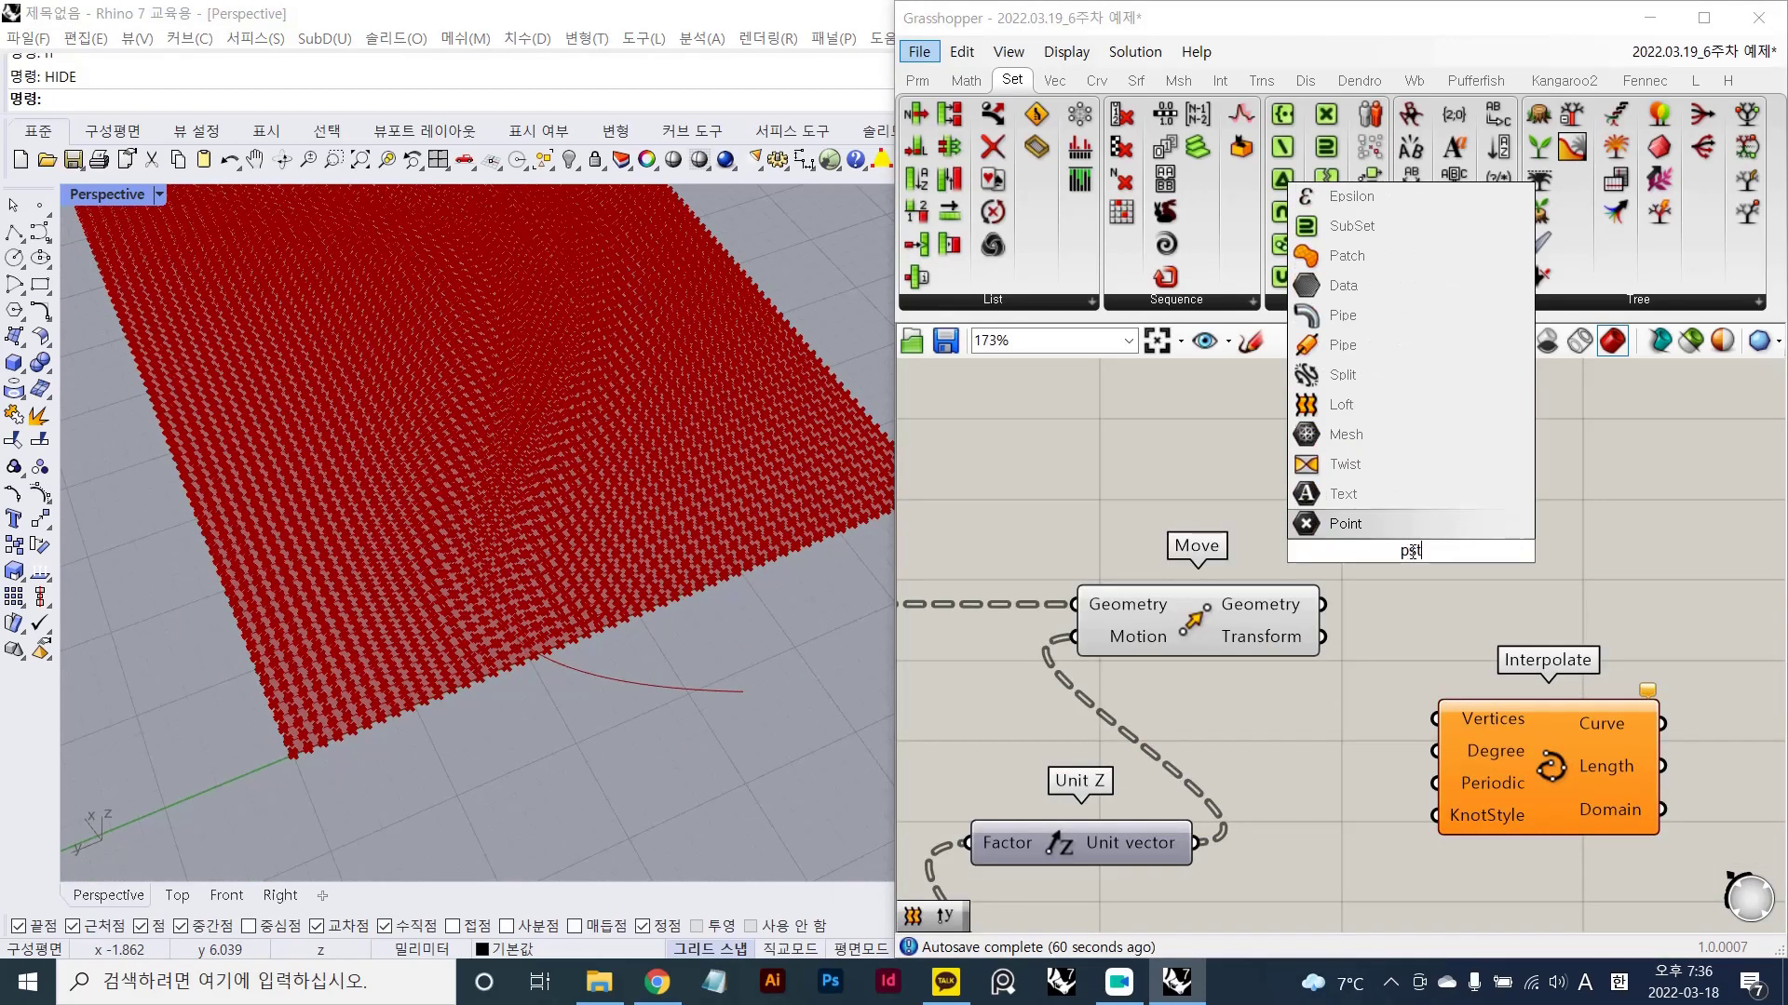
pyautogui.write('m viewer')
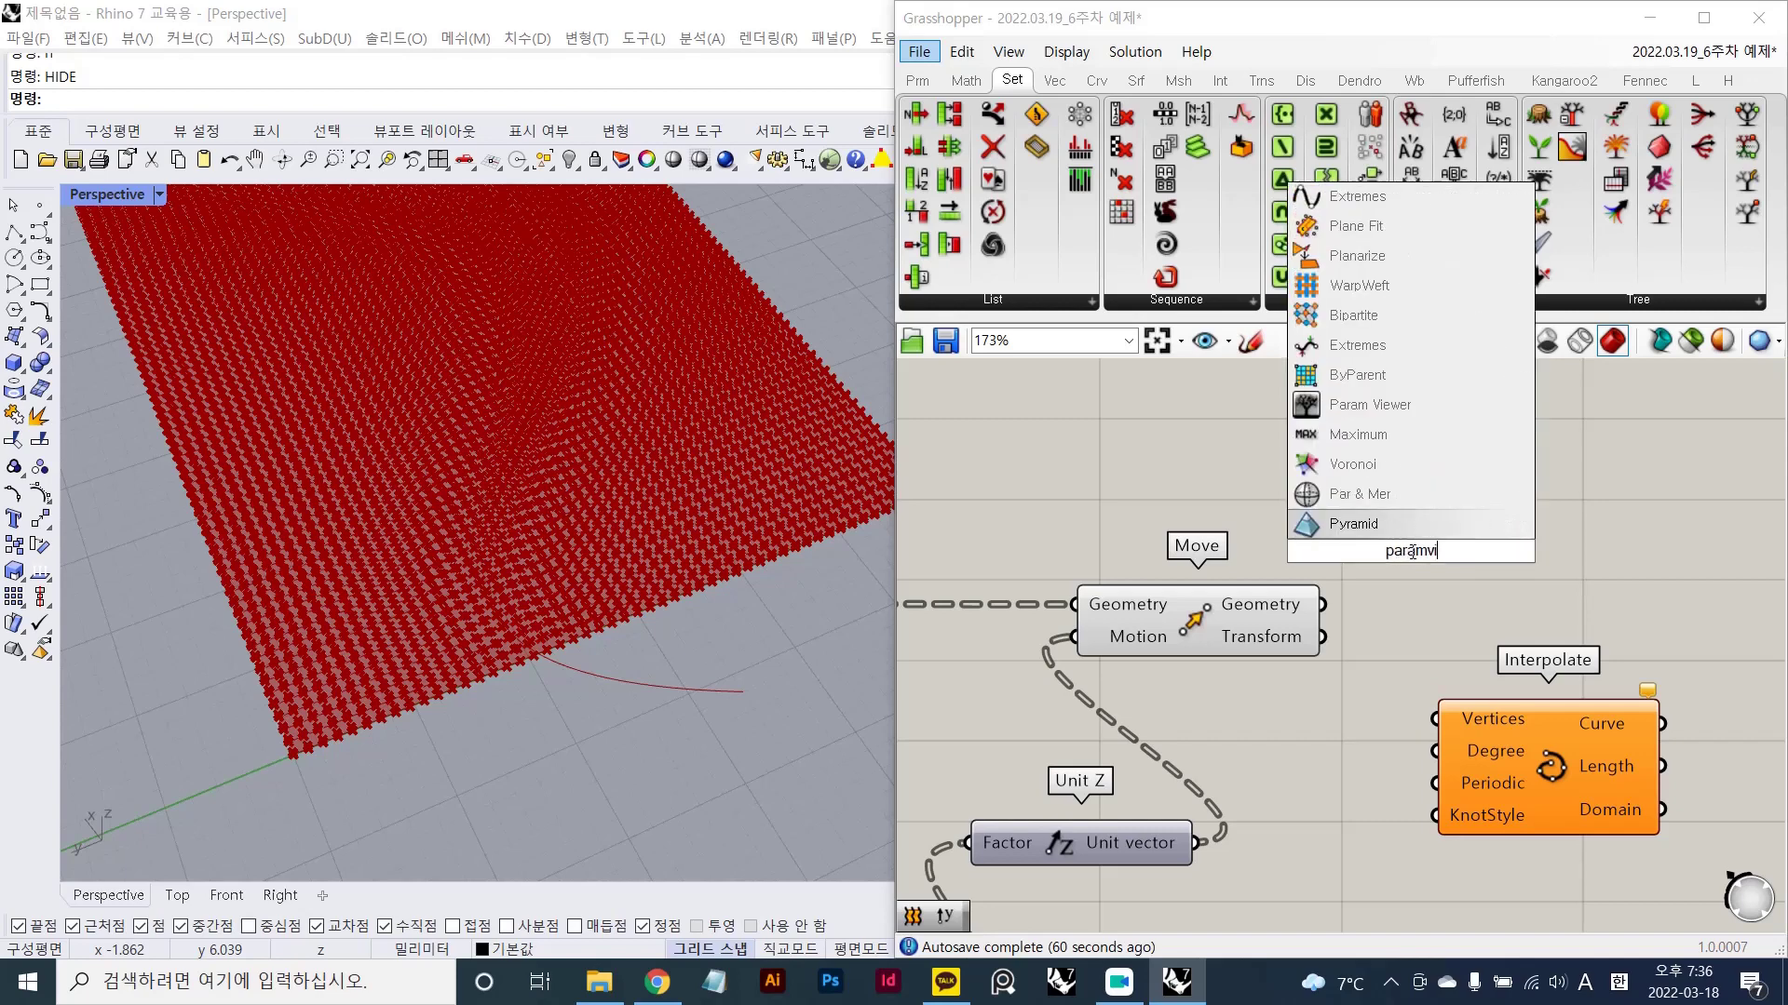
pyautogui.press('Return')
pyautogui.moveTo(1430, 522); pyautogui.dragTo(1438, 521)
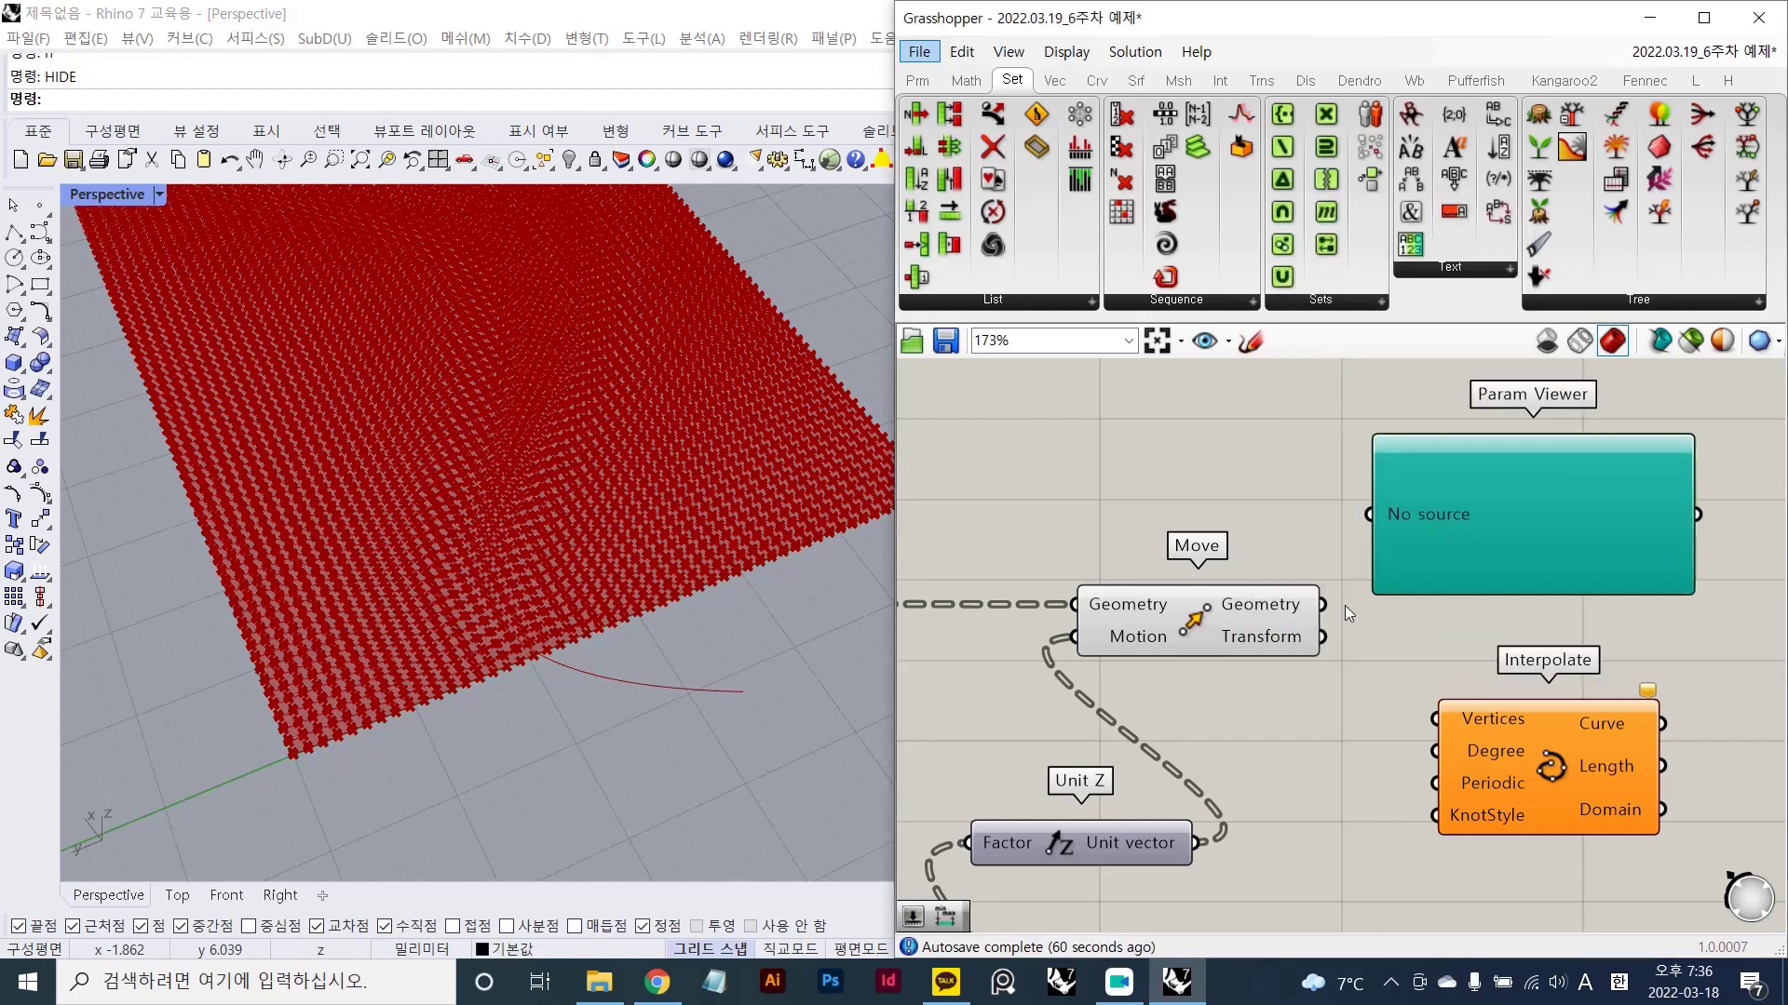
pyautogui.moveTo(1327, 606); pyautogui.dragTo(1366, 516)
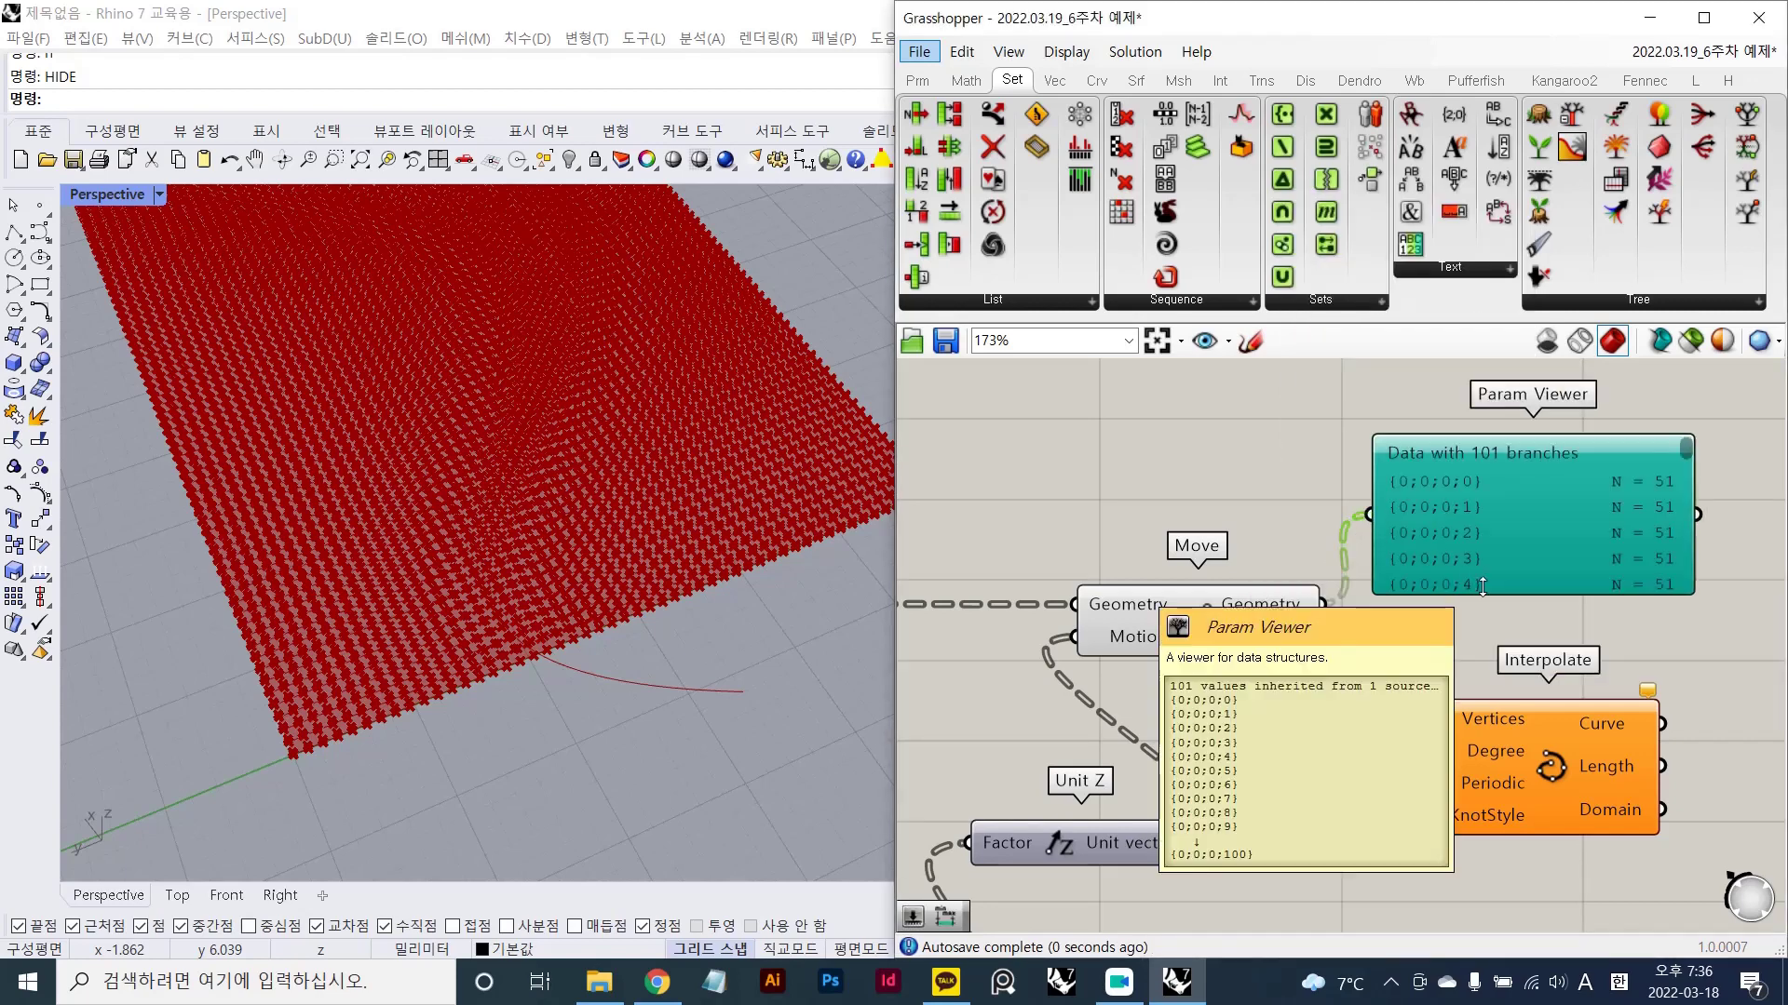
pyautogui.moveTo(1496, 598); pyautogui.dragTo(1496, 610)
# - Mark up a screen capture around the branch list, the grid's long edge and the Interpolate Vertices input, and discard the capture
pyautogui.moveTo(521, 568); pyautogui.dragTo(351, 571, button='right')
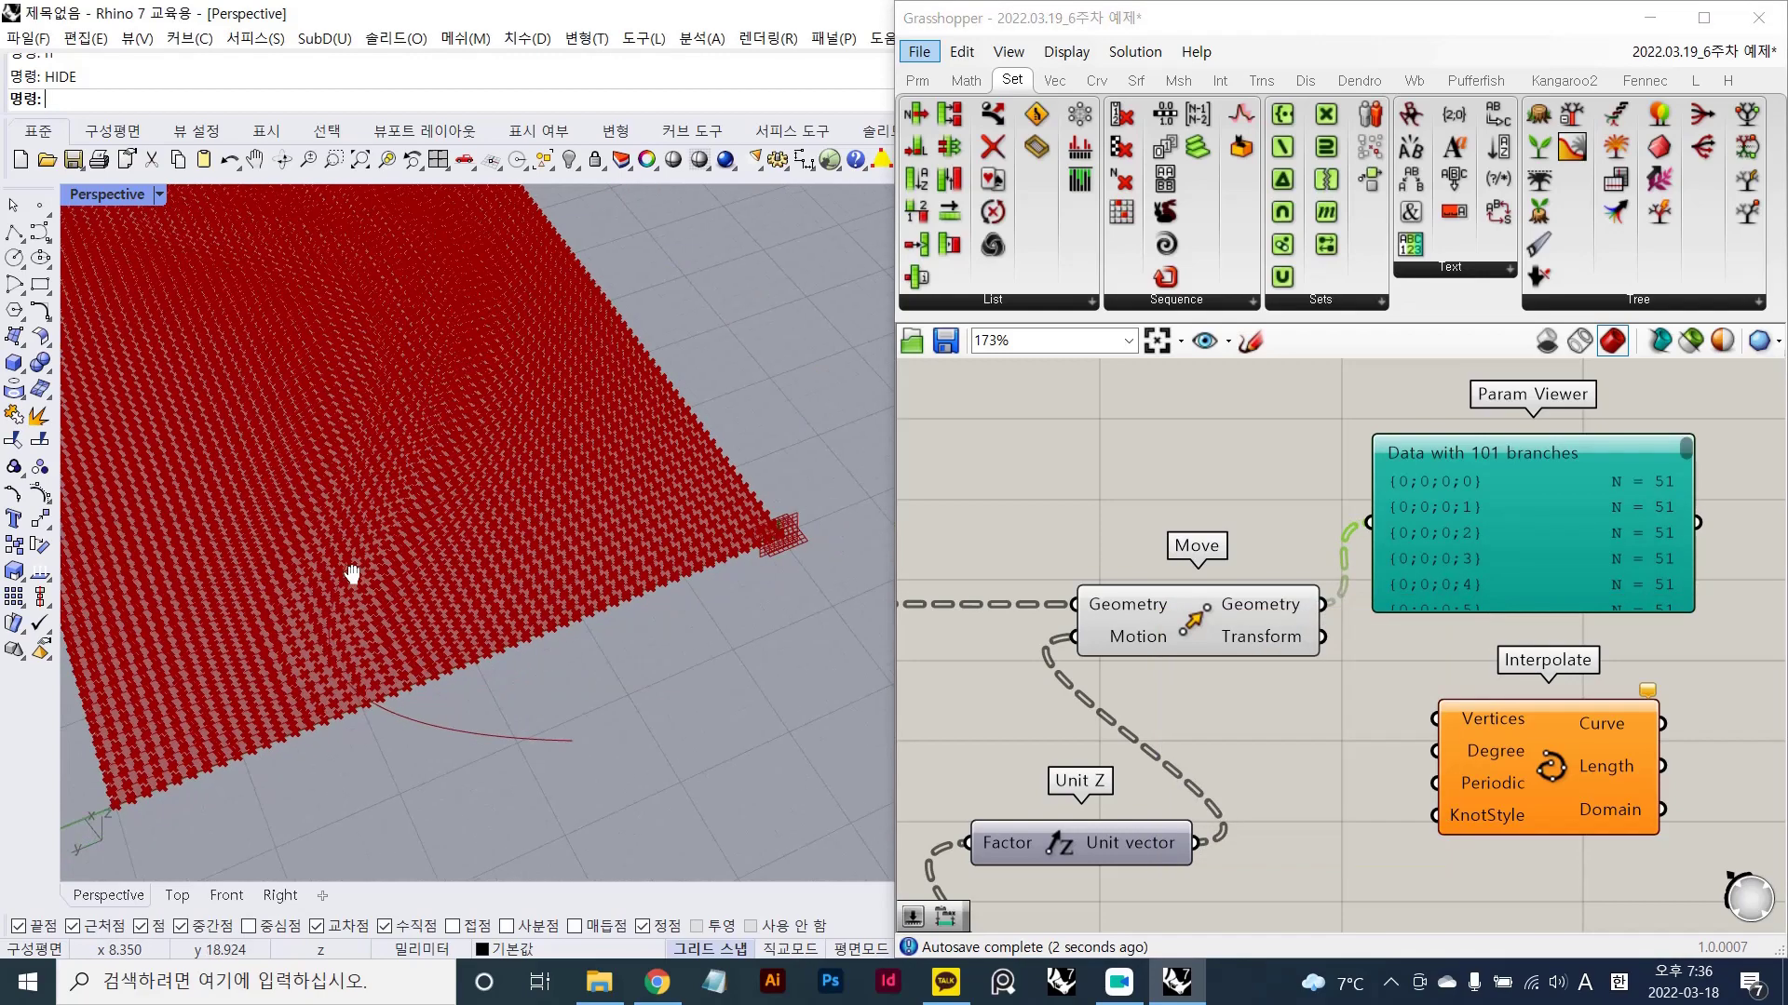
pyautogui.moveTo(700, 577); pyautogui.dragTo(746, 547, button='right')
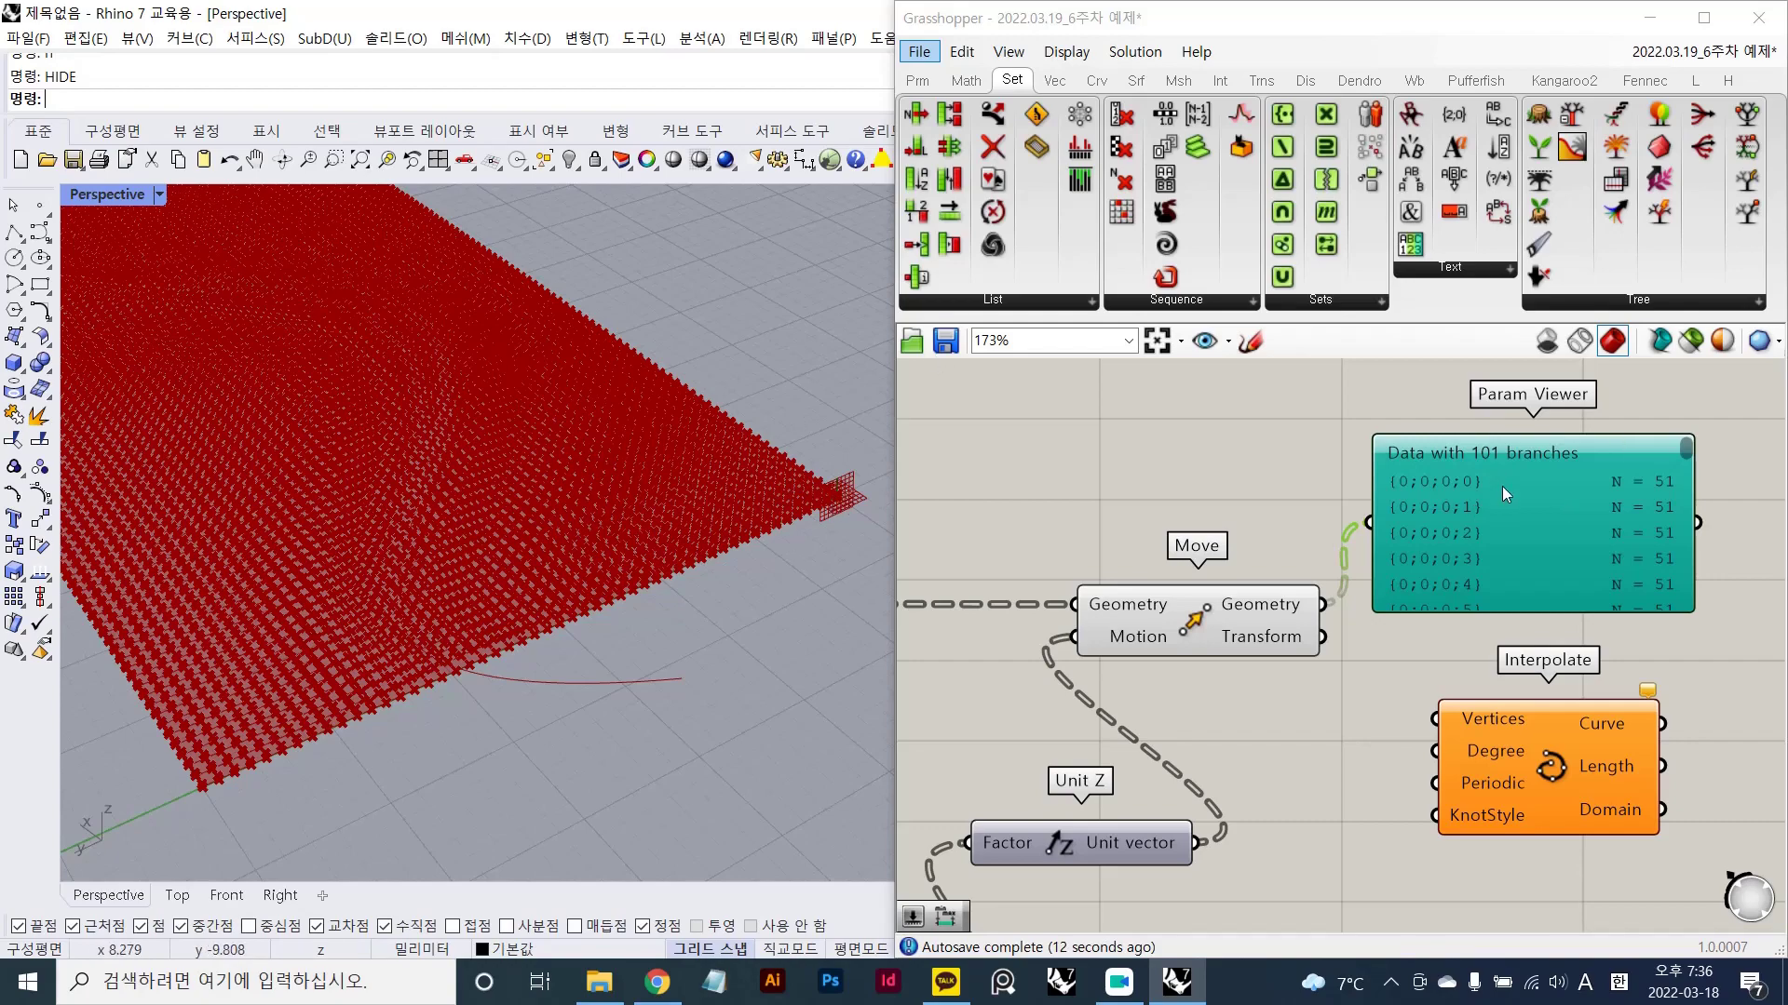
pyautogui.press('Print')
pyautogui.moveTo(59, 116); pyautogui.dragTo(1446, 936)
pyautogui.moveTo(1466, 489)
pyautogui.mouseDown()
pyautogui.moveTo(1376, 445)
pyautogui.moveTo(1487, 487)
pyautogui.mouseUp()
pyautogui.moveTo(875, 483); pyautogui.dragTo(82, 819)
pyautogui.moveTo(864, 458); pyautogui.dragTo(879, 491)
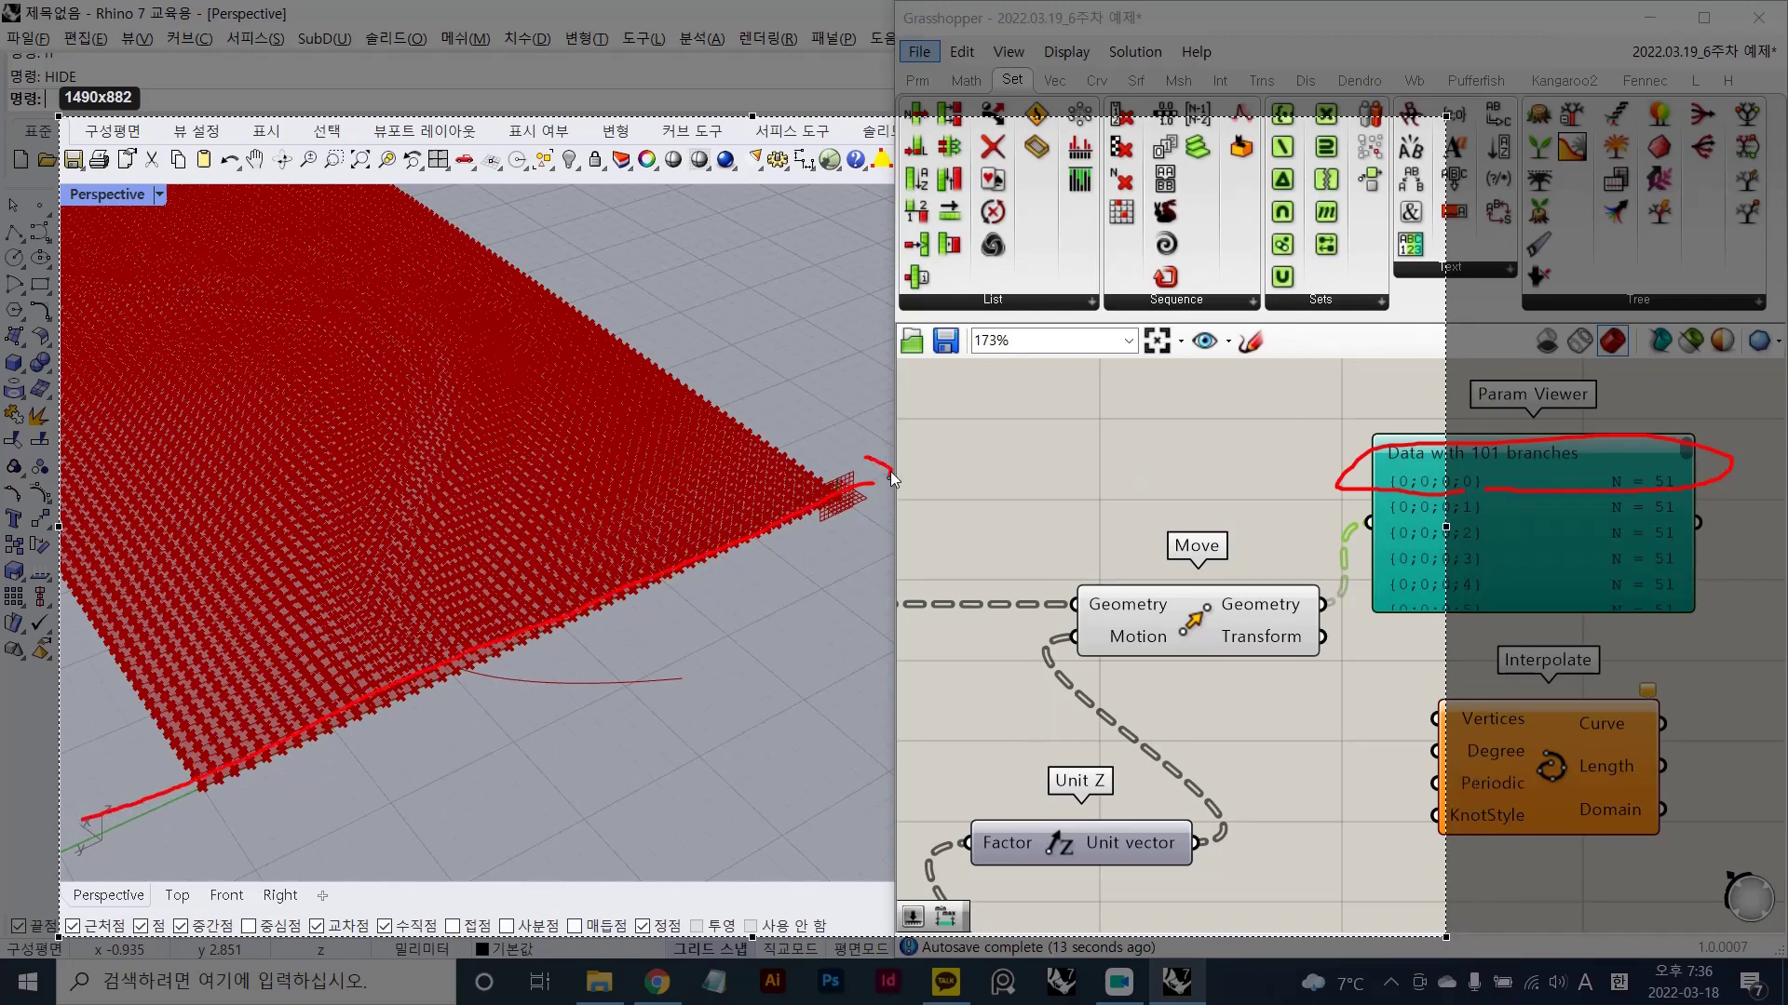
pyautogui.moveTo(82, 784); pyautogui.dragTo(126, 819)
pyautogui.moveTo(1624, 846)
pyautogui.mouseDown()
pyautogui.moveTo(1527, 694)
pyautogui.moveTo(1551, 851)
pyautogui.mouseUp()
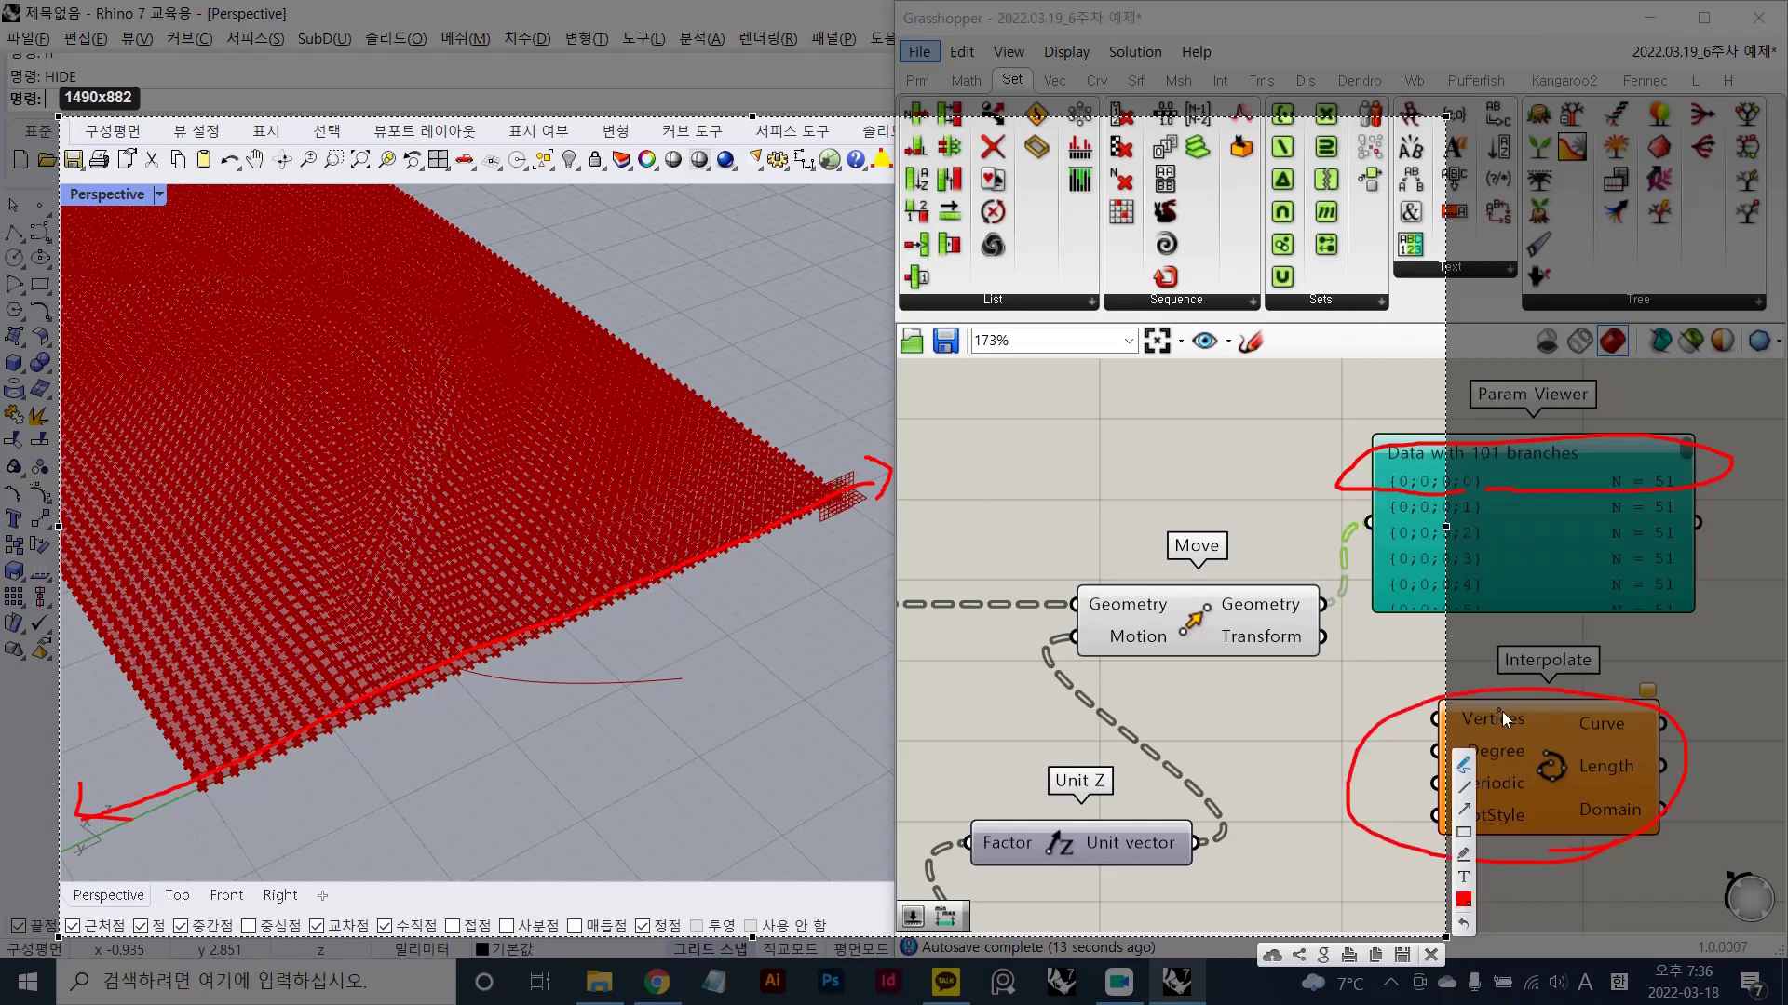
pyautogui.moveTo(1517, 729)
pyautogui.mouseDown()
pyautogui.moveTo(1534, 698)
pyautogui.moveTo(1482, 732)
pyautogui.mouseUp()
pyautogui.moveTo(861, 498); pyautogui.dragTo(867, 494)
pyautogui.moveTo(680, 570); pyautogui.dragTo(551, 644)
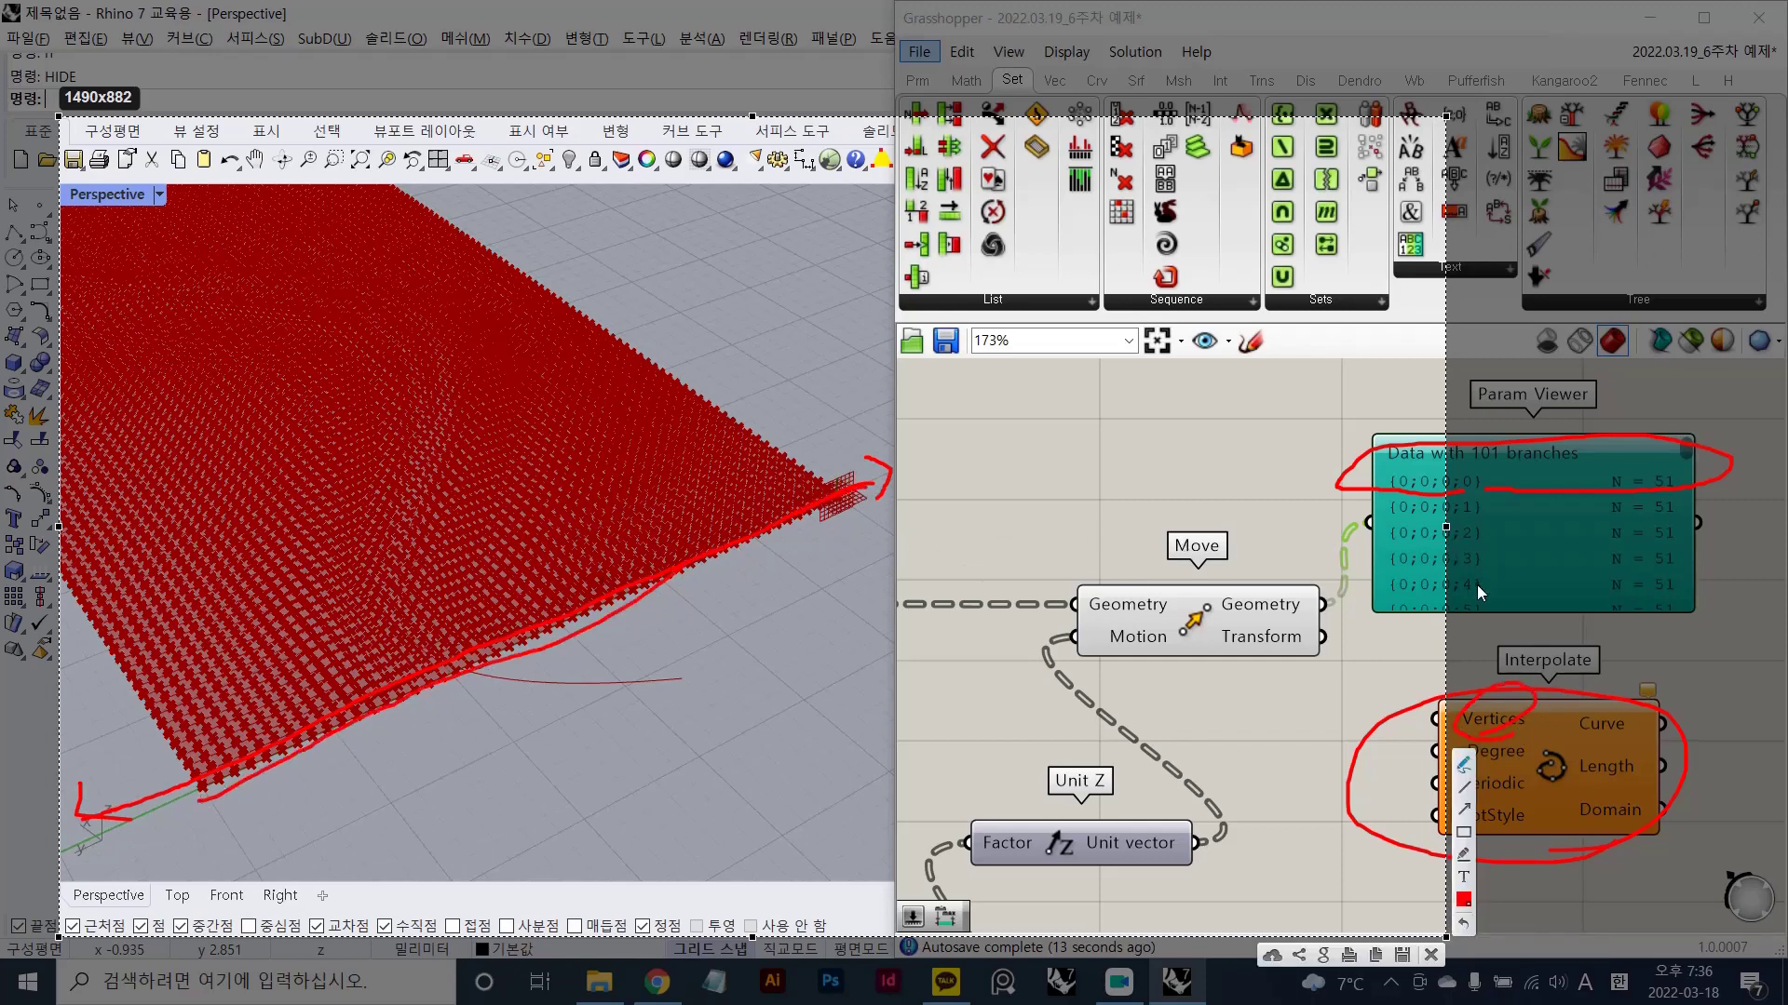
pyautogui.press('Escape')
# - Shift Interpolate slightly to the upper right and connect Move's Geometry output to its Vertices input
pyautogui.moveTo(1548, 736); pyautogui.dragTo(1576, 715)
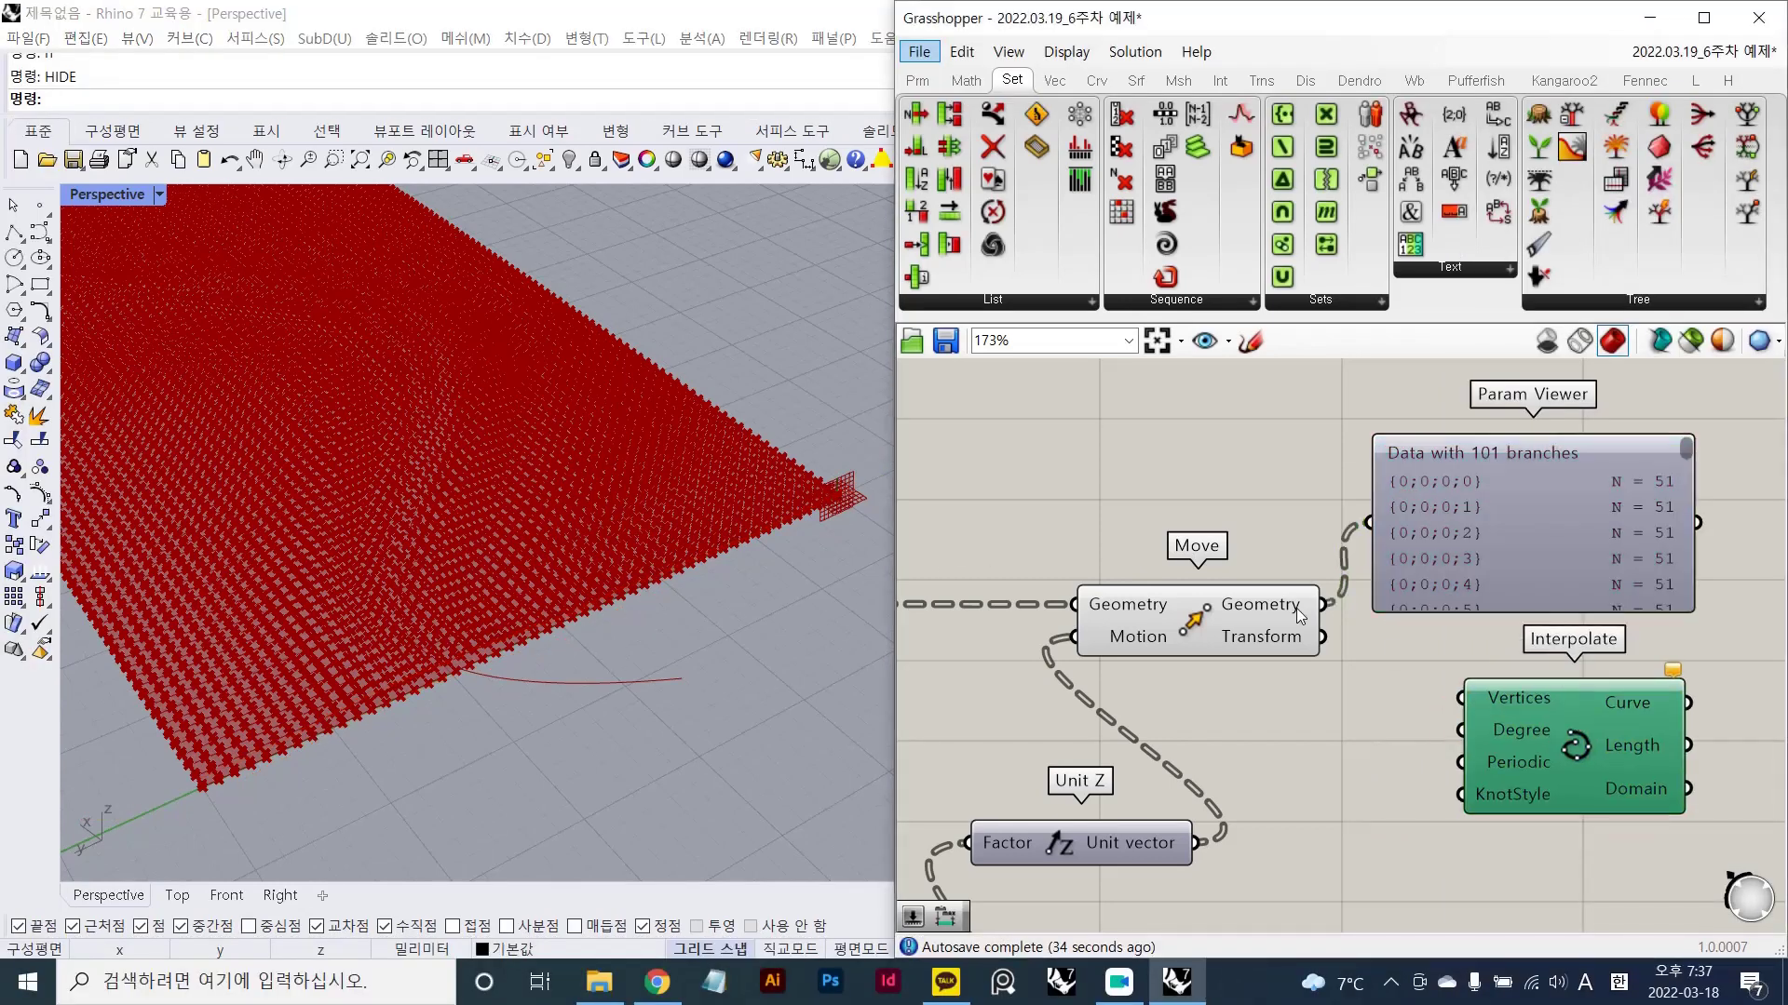
pyautogui.moveTo(1324, 605); pyautogui.dragTo(1481, 702)
pyautogui.click(1322, 733)
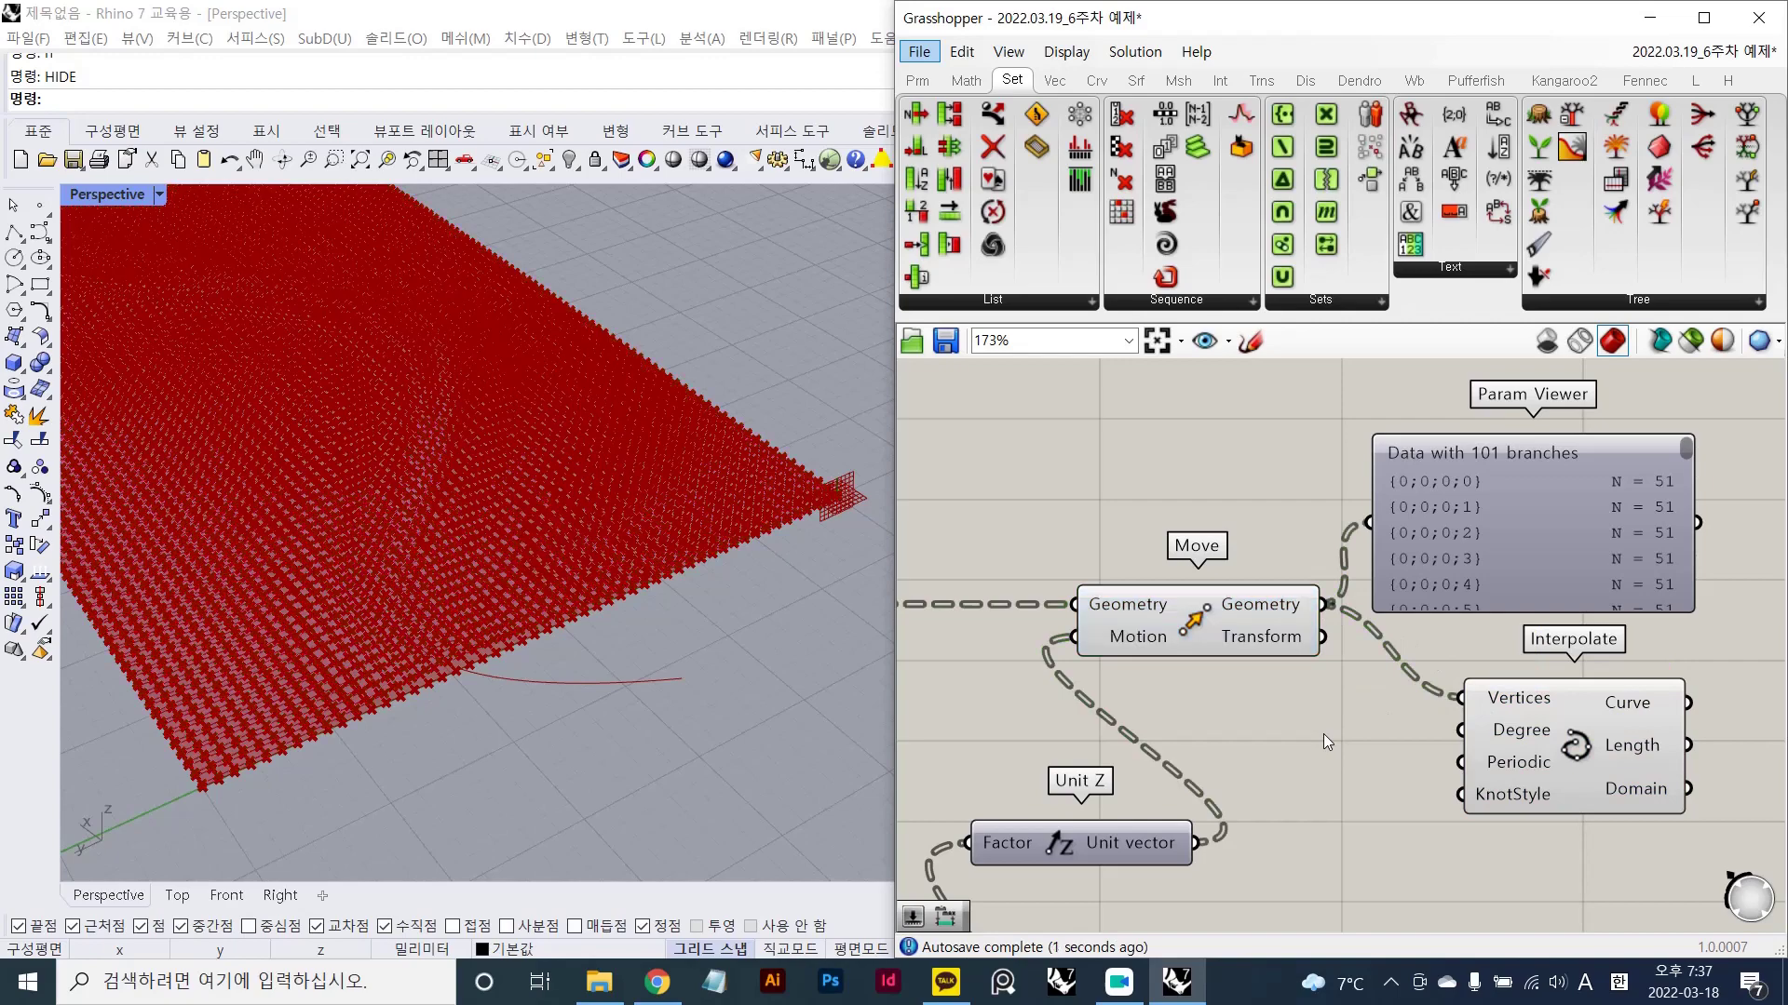
# - Turn off the preview of the Move component and of the Divide Curve that feeds Curve Closest Point
pyautogui.click(1528, 740)
pyautogui.click(1195, 626)
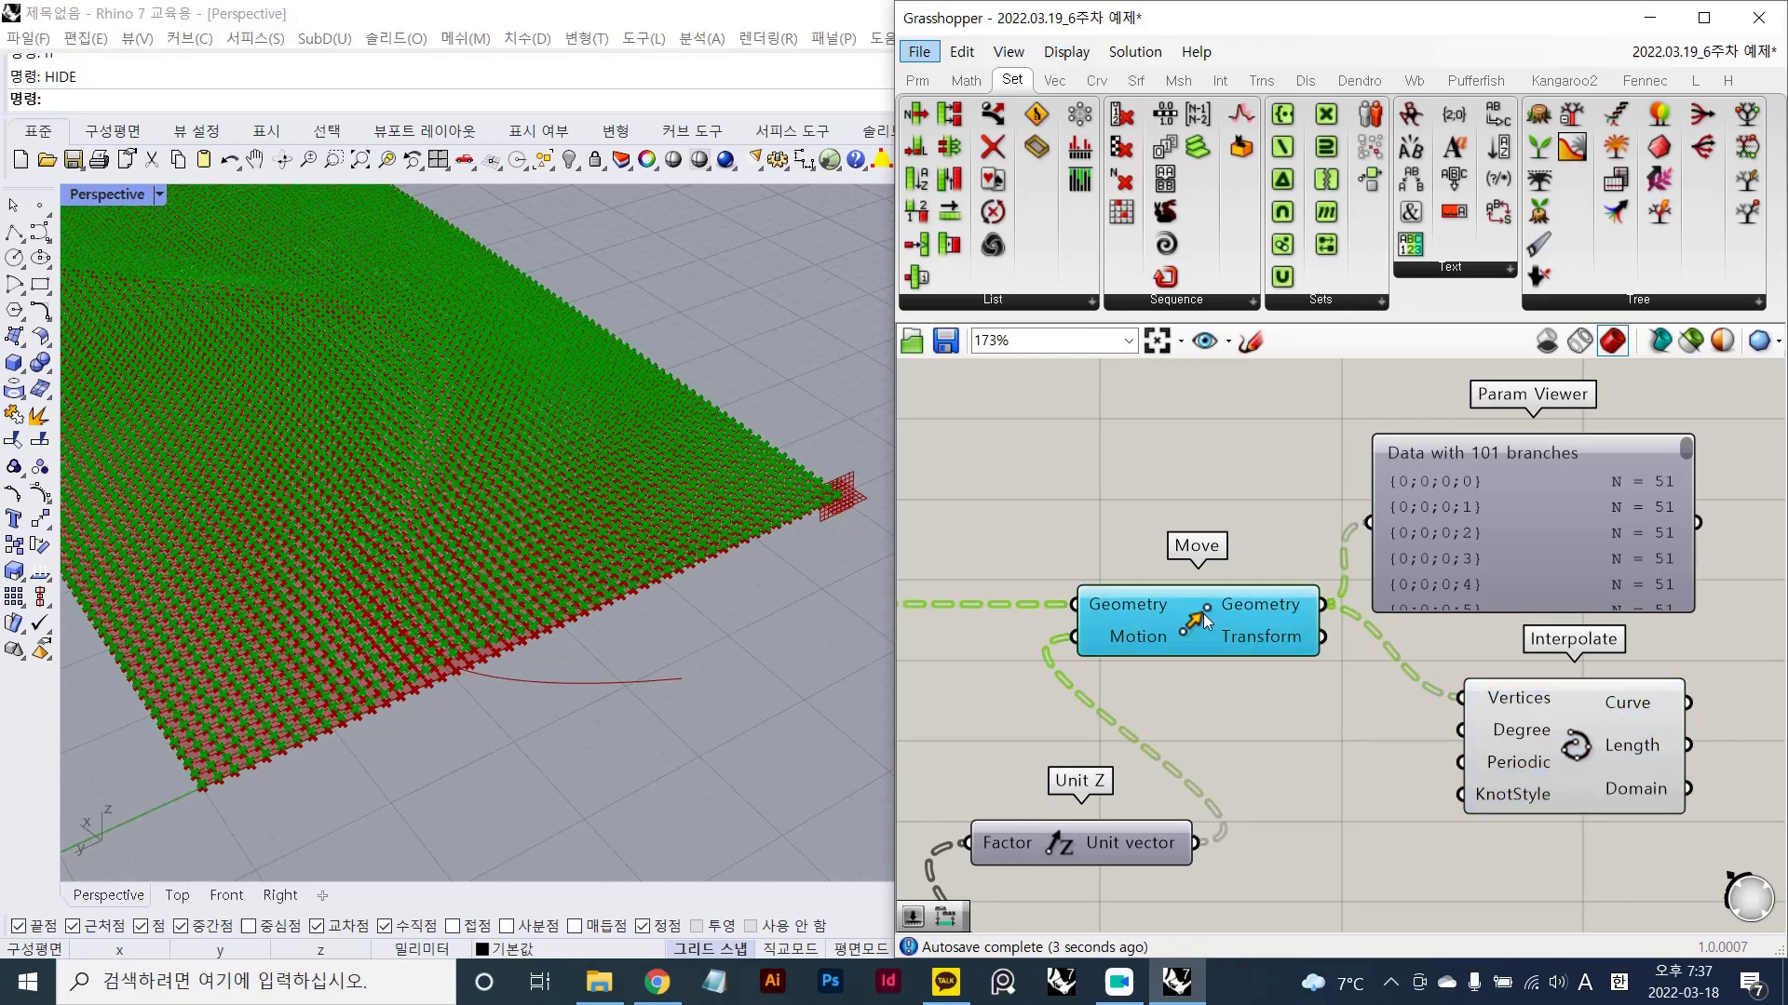
pyautogui.hotkey('ctrl', 'q')
pyautogui.scroll(-3, 1201, 682)
pyautogui.moveTo(1087, 663); pyautogui.dragTo(1373, 623, button='right')
pyautogui.moveTo(1177, 628); pyautogui.dragTo(1456, 577, button='right')
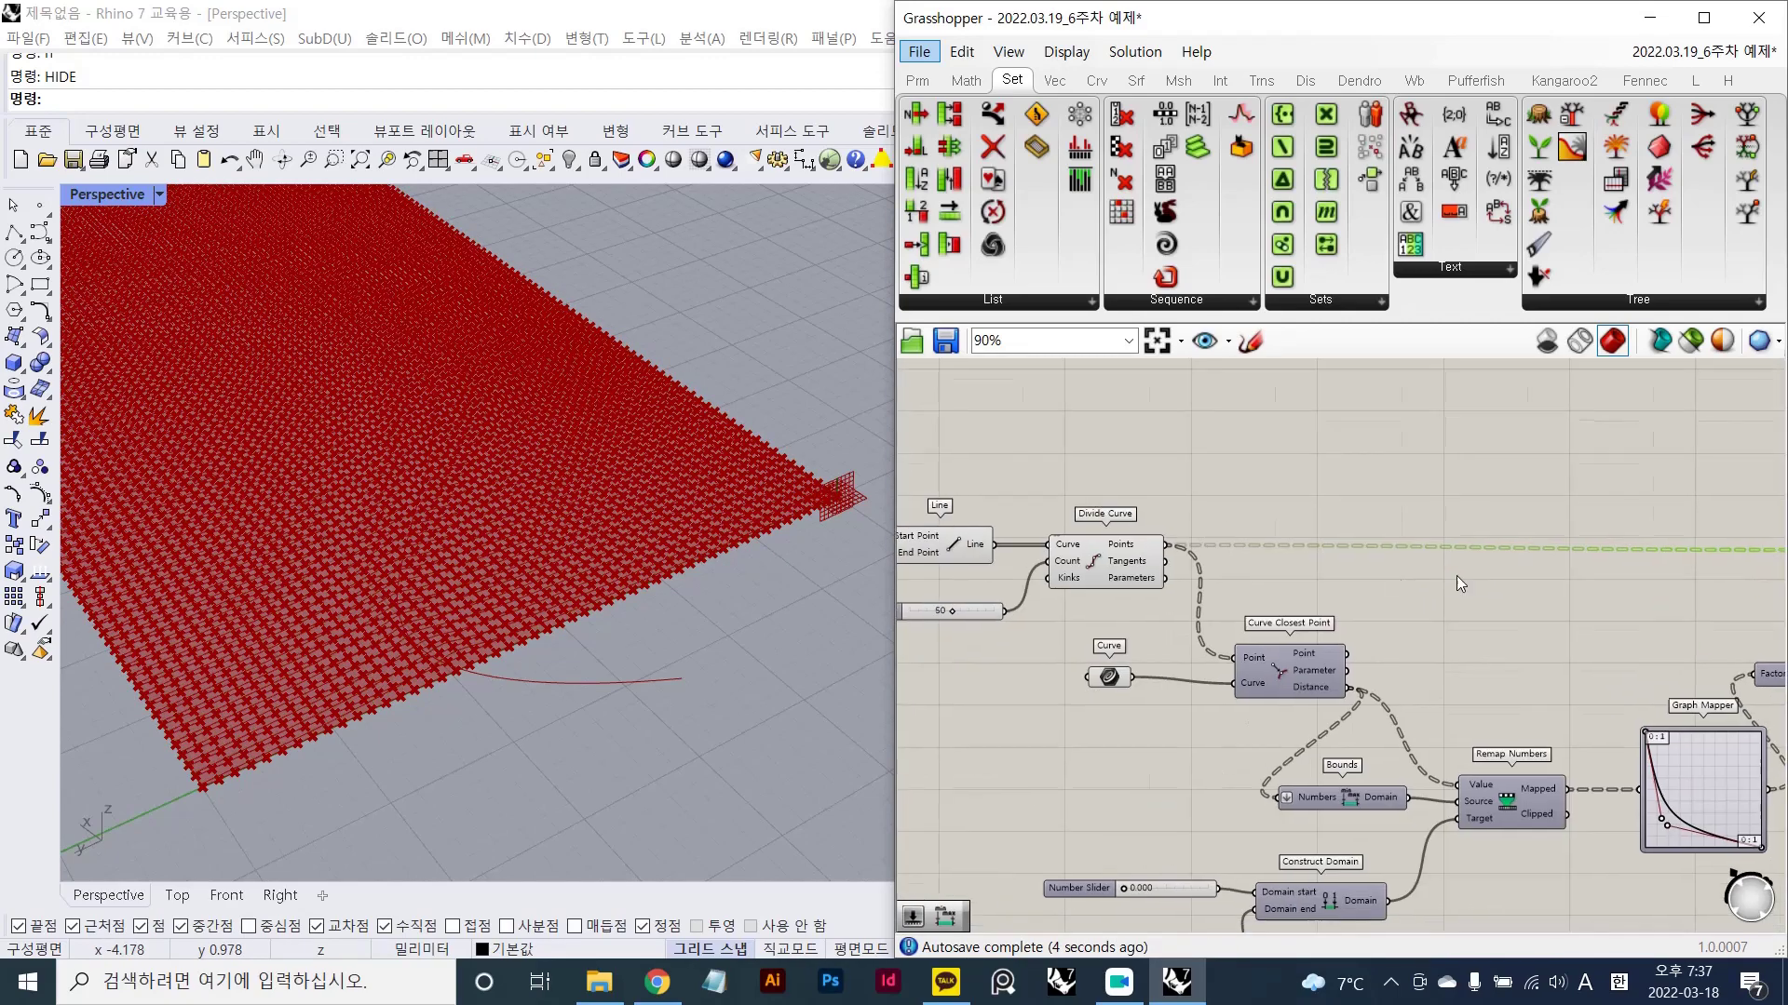
pyautogui.click(1136, 568)
pyautogui.moveTo(470, 526)
pyautogui.mouseDown(button='right')
pyautogui.moveTo(483, 519)
pyautogui.moveTo(511, 606)
pyautogui.moveTo(546, 534)
pyautogui.moveTo(491, 585)
pyautogui.moveTo(566, 622)
pyautogui.mouseUp(button='right')
pyautogui.scroll(-4, 595, 607)
pyautogui.scroll(4, 572, 784)
pyautogui.scroll(2, 571, 784)
pyautogui.scroll(-3, 954, 666)
pyautogui.scroll(4, 1333, 605)
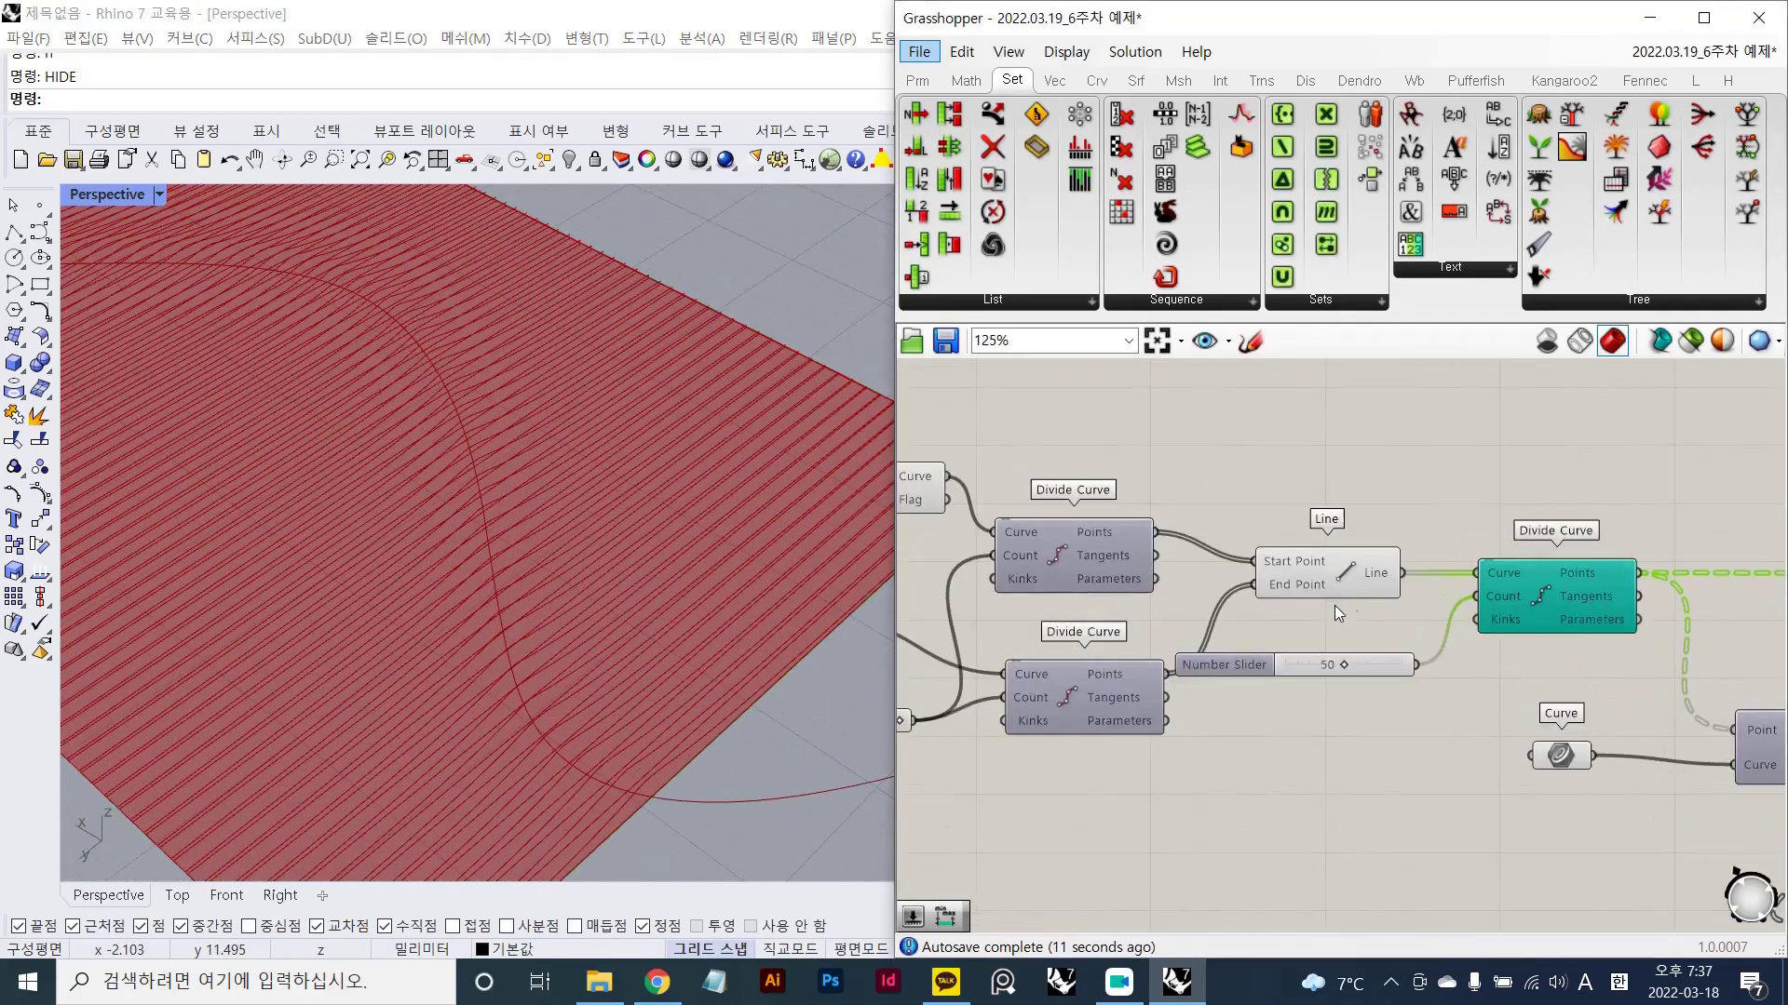
# - Turn off the preview of the Line component between the Divide Curve components
pyautogui.click(1354, 589)
pyautogui.click(1304, 622)
pyautogui.scroll(-4, 522, 610)
pyautogui.moveTo(517, 616); pyautogui.dragTo(466, 633, button='right')
pyautogui.scroll(-5, 1353, 623)
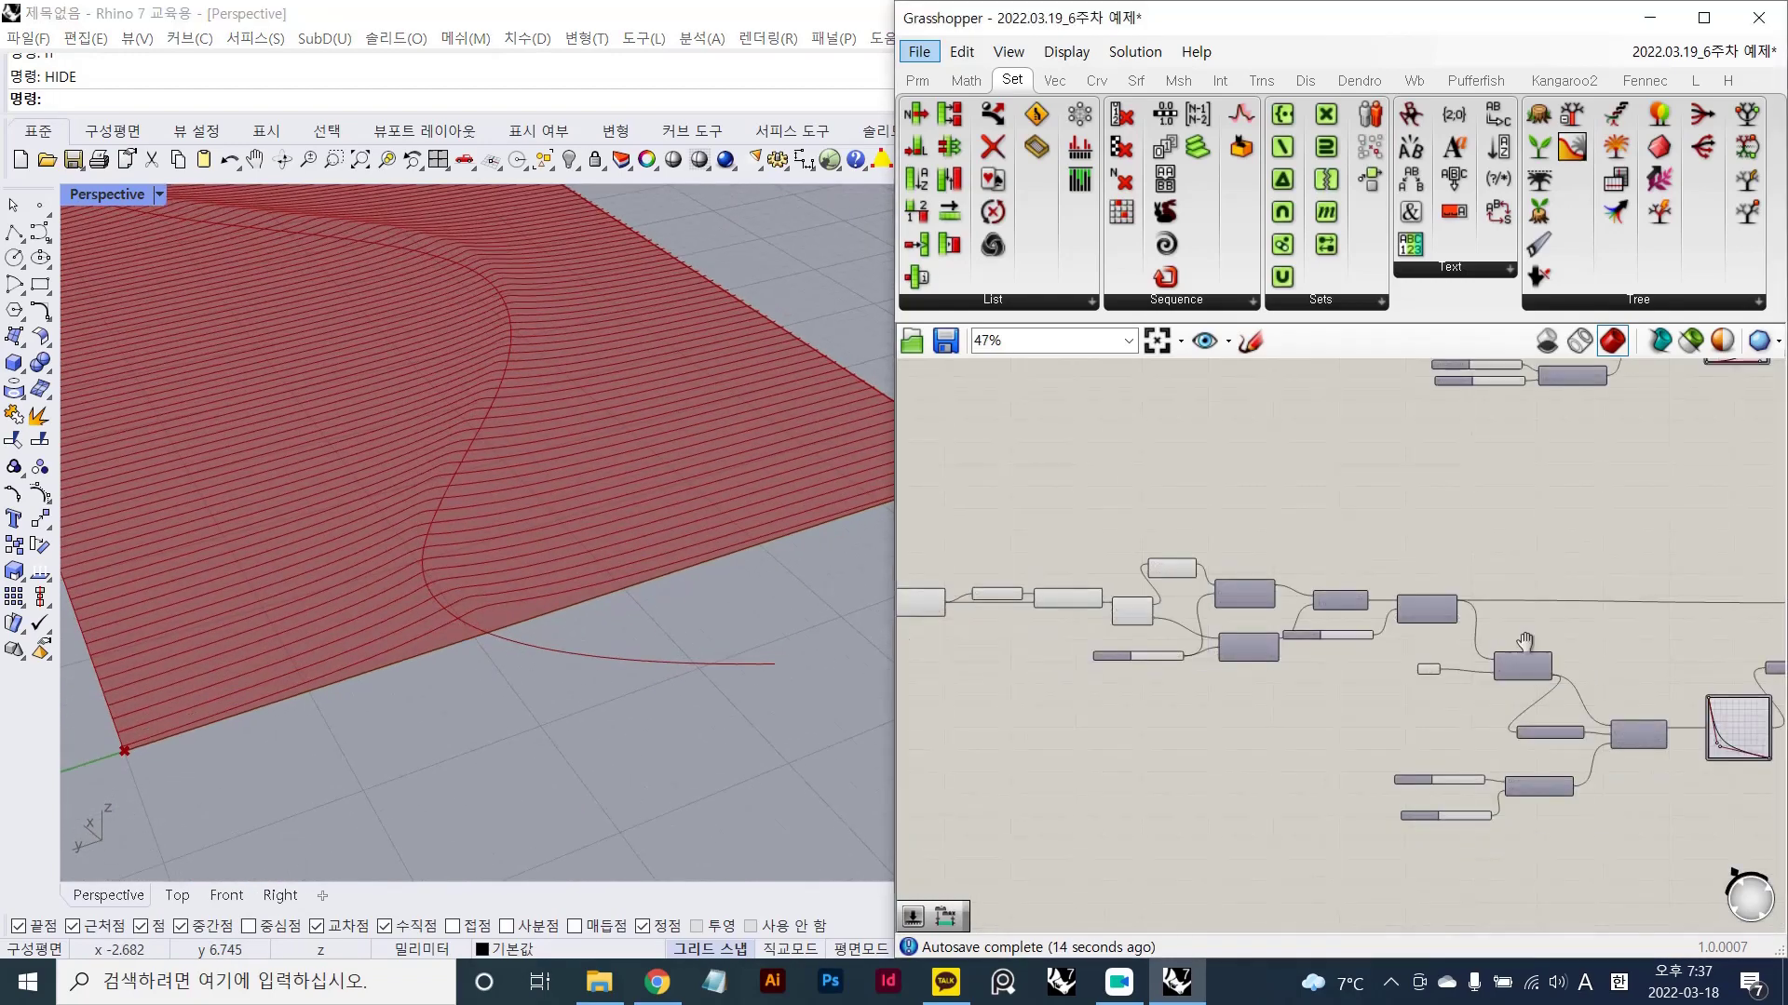
# - Highlight the Interpolate result in the viewport and examine the component's Length output and Periodic input
pyautogui.scroll(8, 1417, 689)
pyautogui.click(1446, 713)
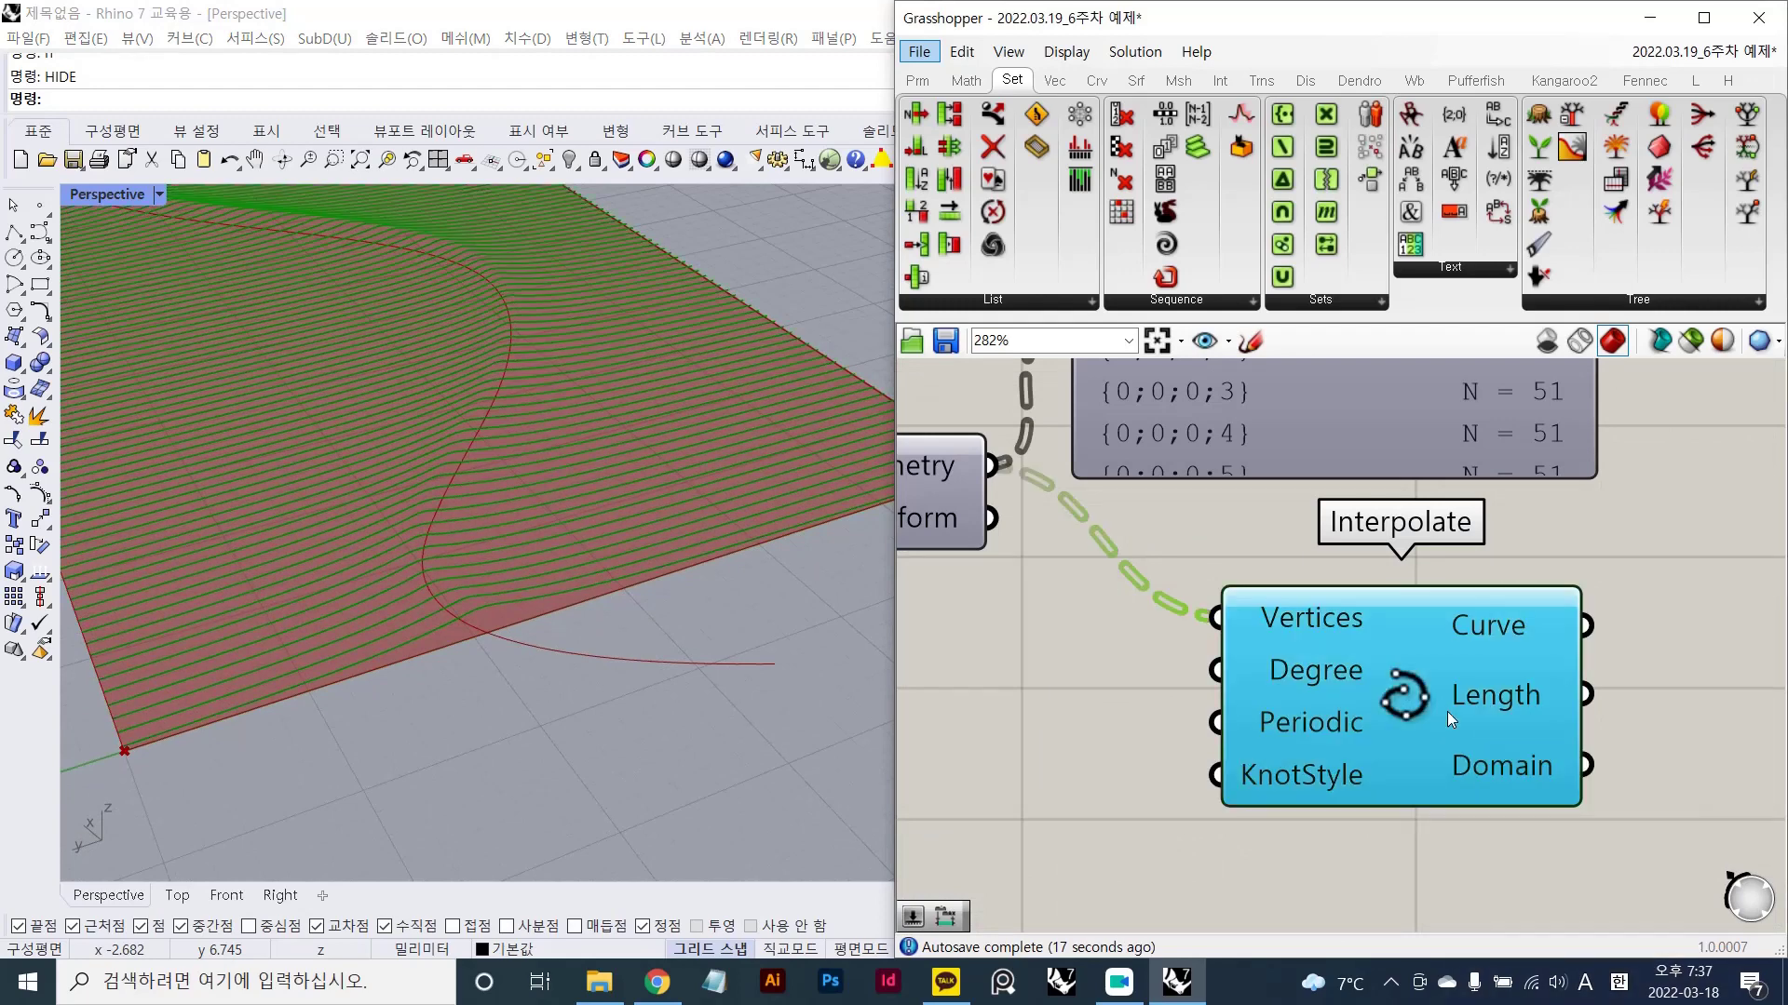
pyautogui.moveTo(1465, 686)
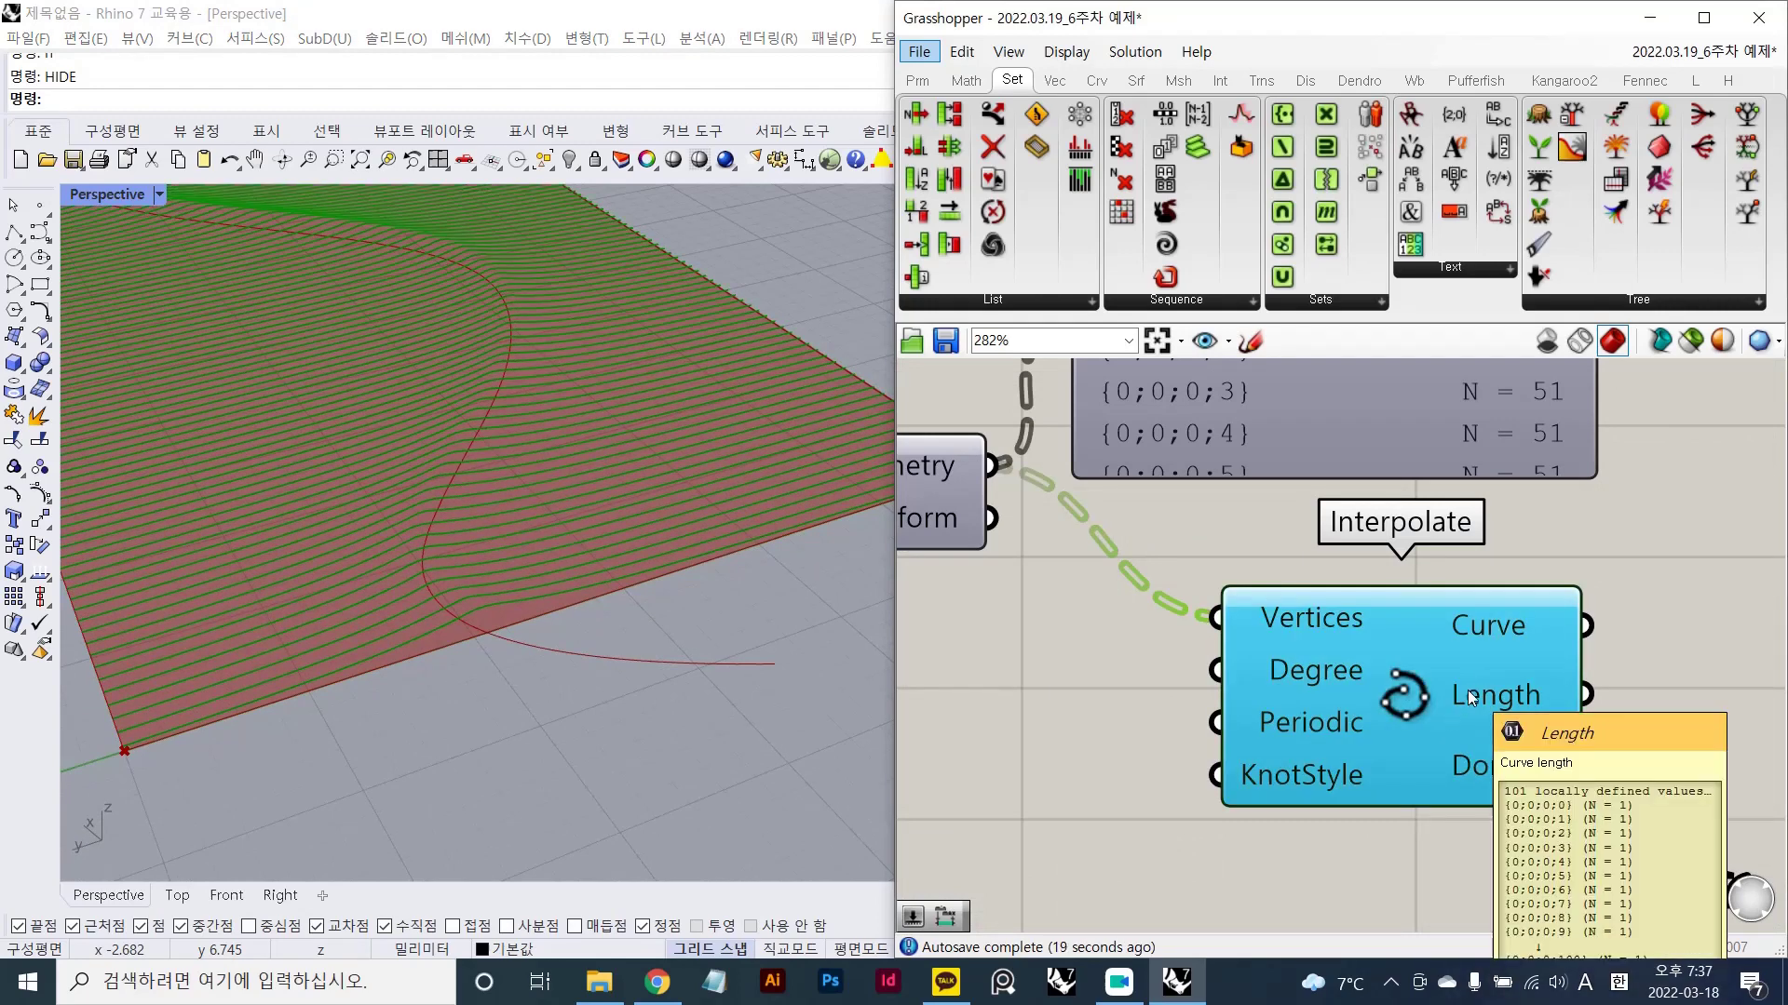
pyautogui.scroll(-1, 1467, 690)
pyautogui.moveTo(1427, 706); pyautogui.dragTo(1362, 664, button='right')
pyautogui.scroll(2, 1255, 668)
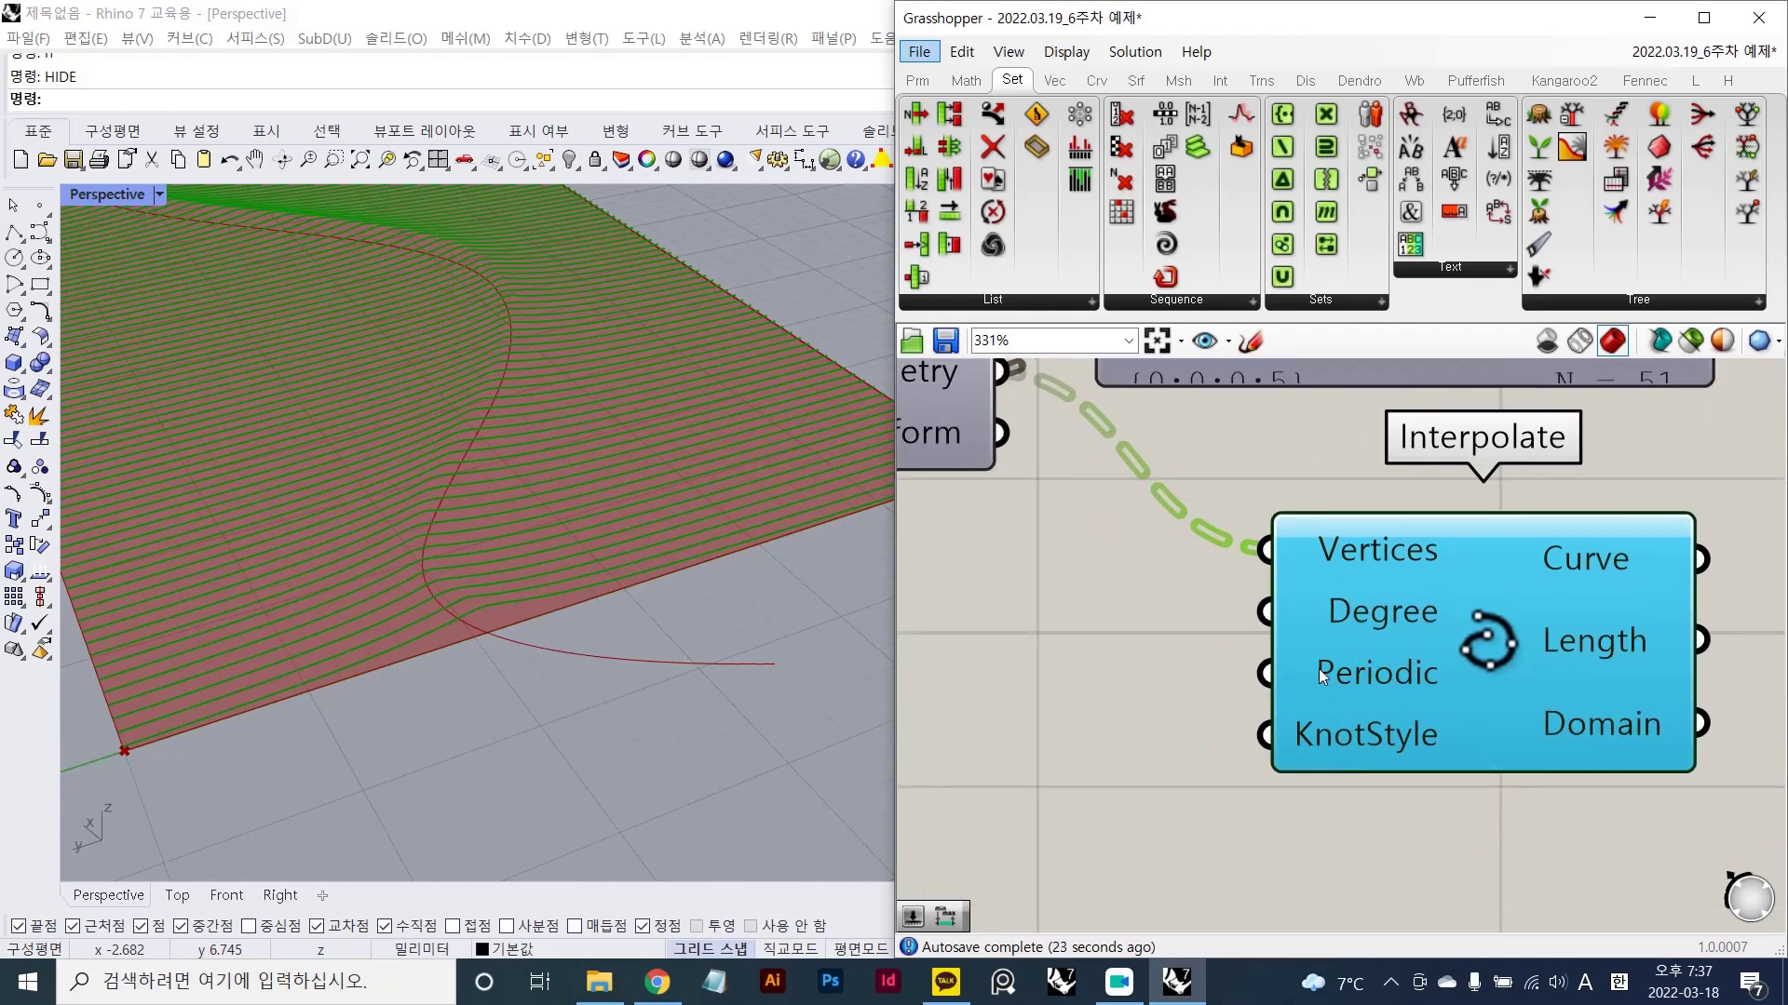
# - Add a Boolean Toggle to the lower left of Interpolate and connect it to the Periodic input
pyautogui.doubleClick(1147, 683)
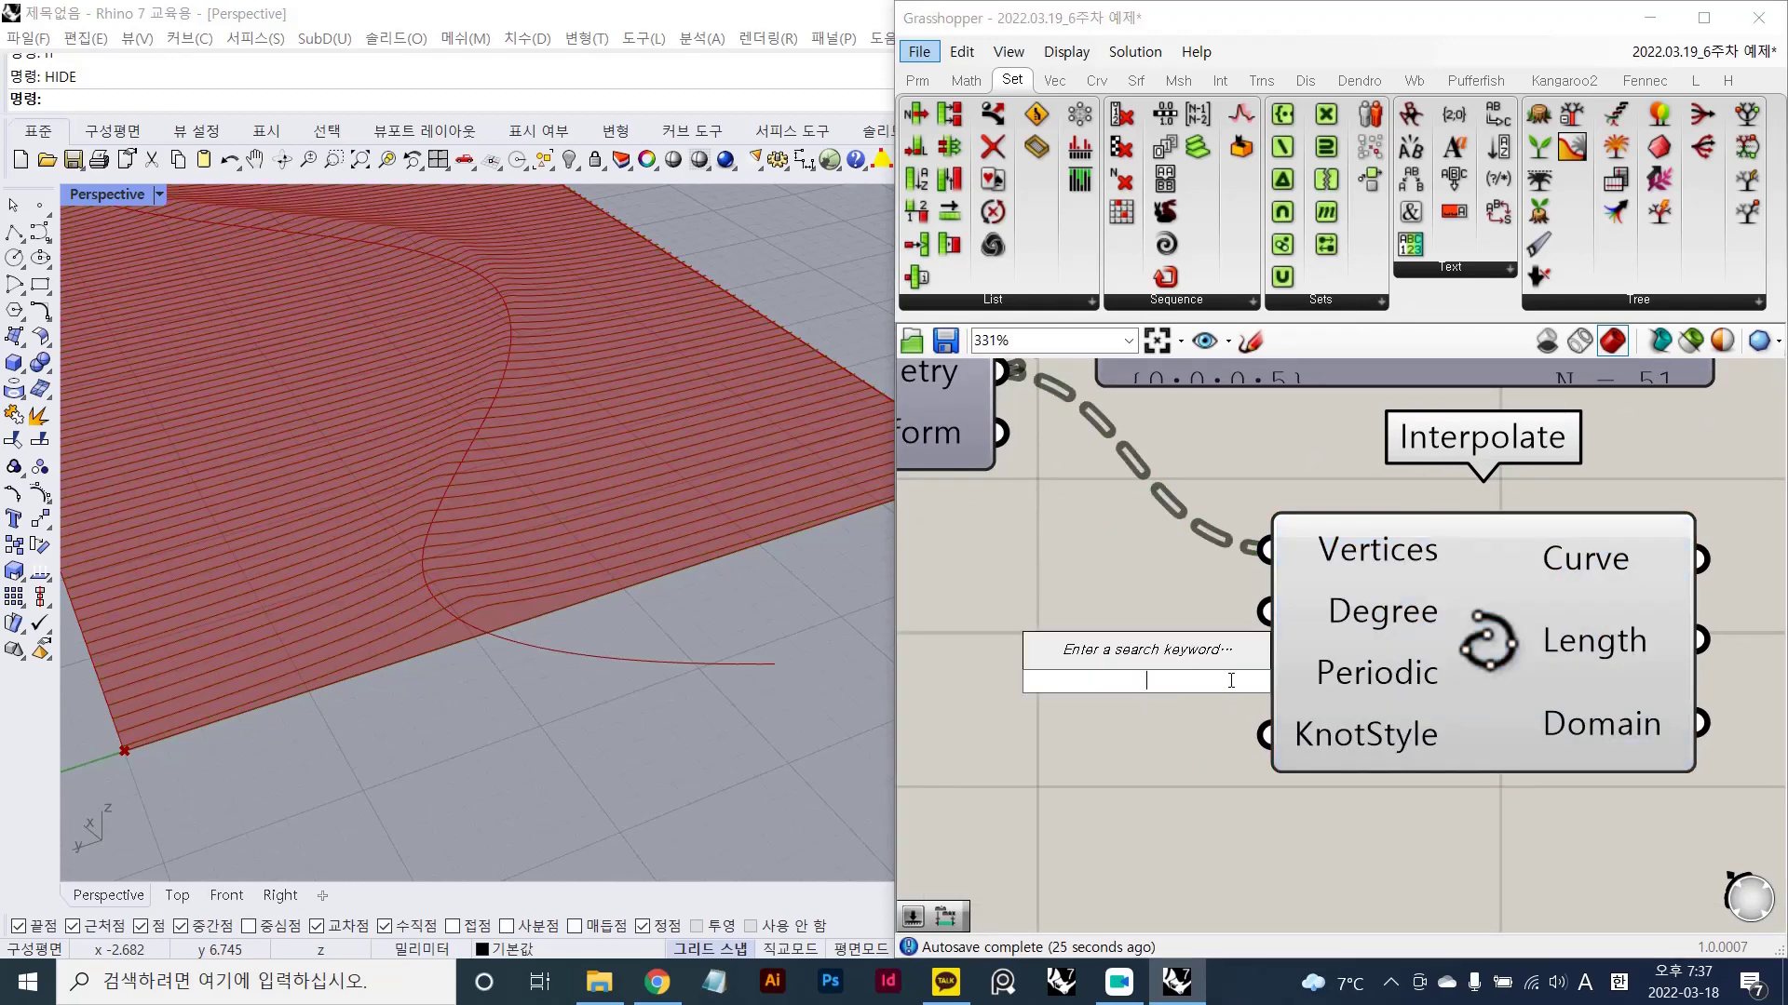
pyautogui.write('boo')
pyautogui.press('Return')
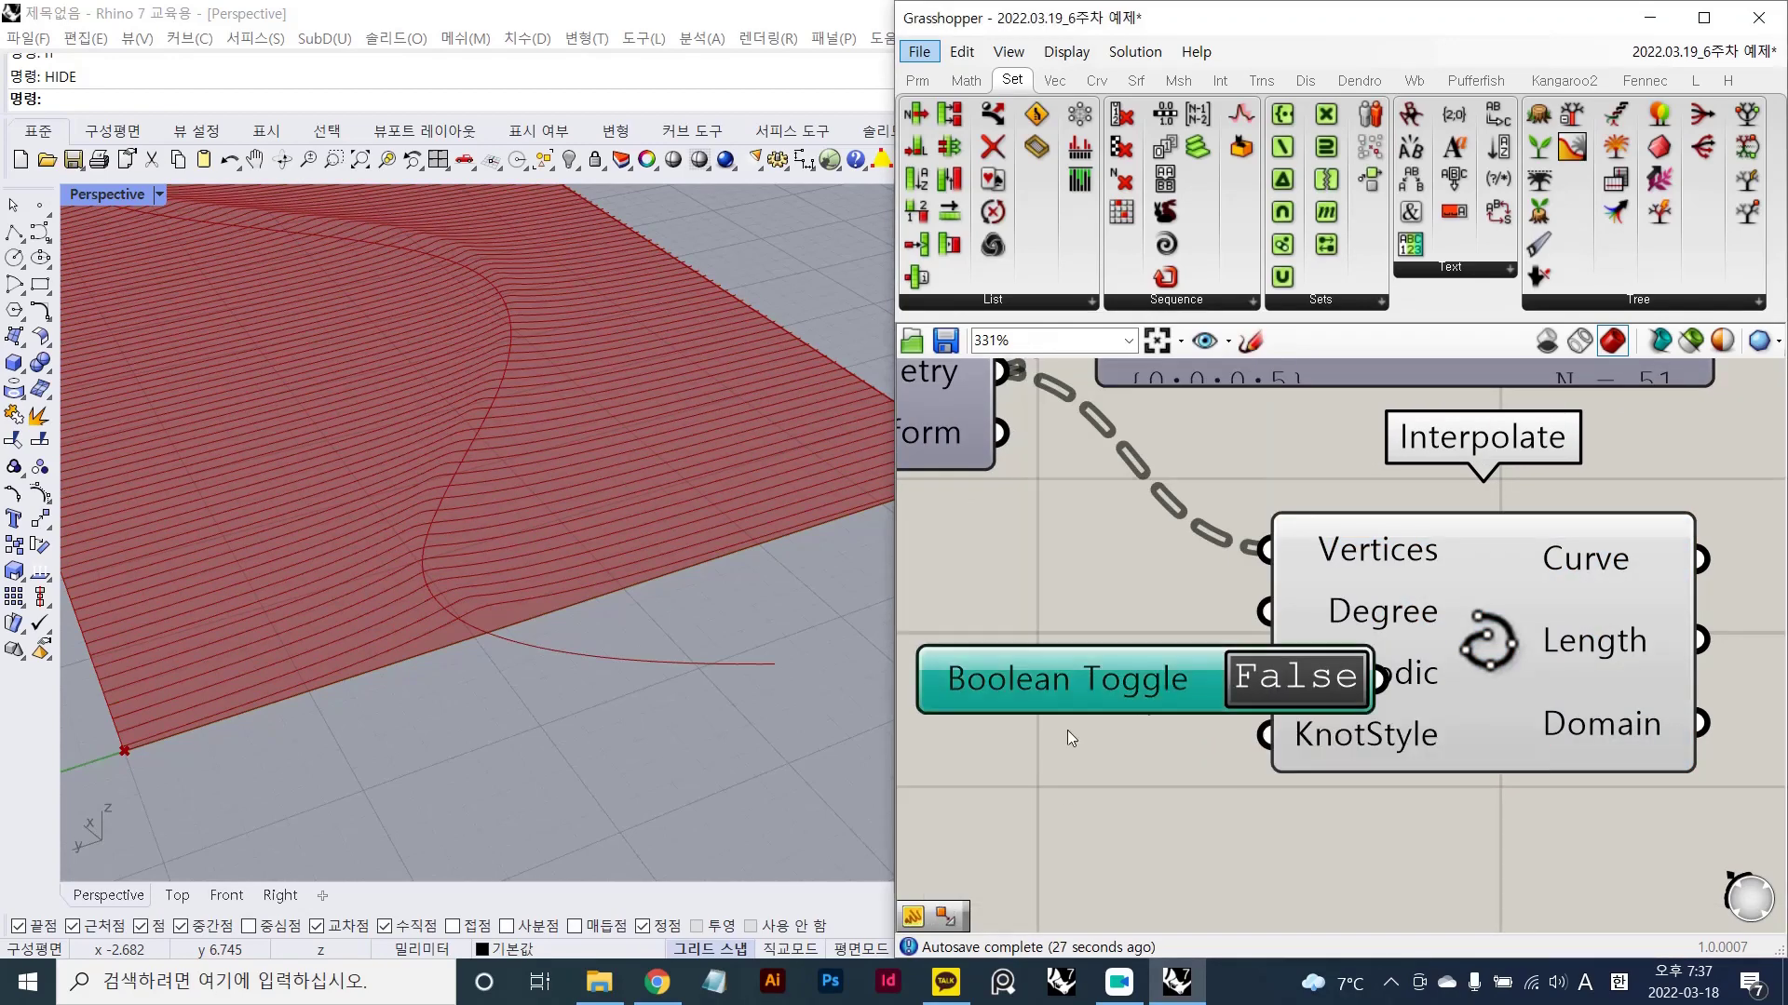
pyautogui.moveTo(1147, 682); pyautogui.dragTo(920, 764)
pyautogui.moveTo(1188, 680); pyautogui.dragTo(1290, 643, button='right')
pyautogui.scroll(-3, 650, 595)
pyautogui.keyDown('shift'); pyautogui.moveTo(721, 586); pyautogui.dragTo(602, 599, button='right'); pyautogui.keyUp('shift')
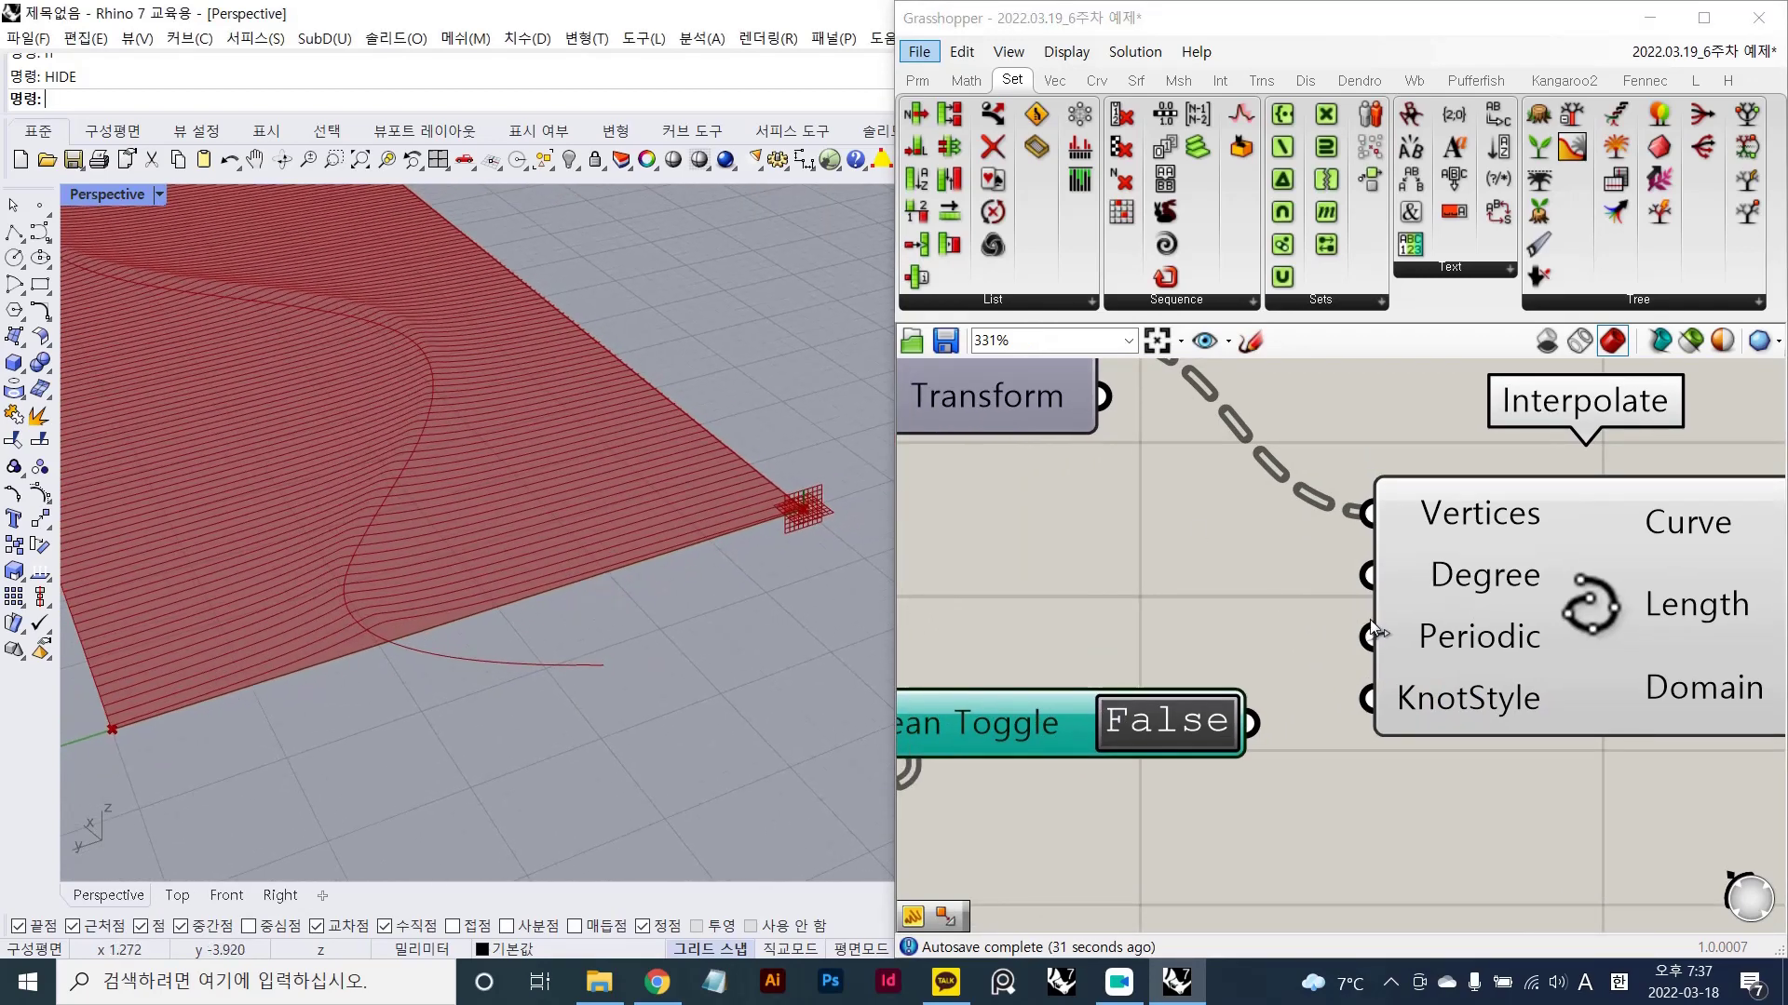
pyautogui.moveTo(1370, 618); pyautogui.dragTo(1250, 722)
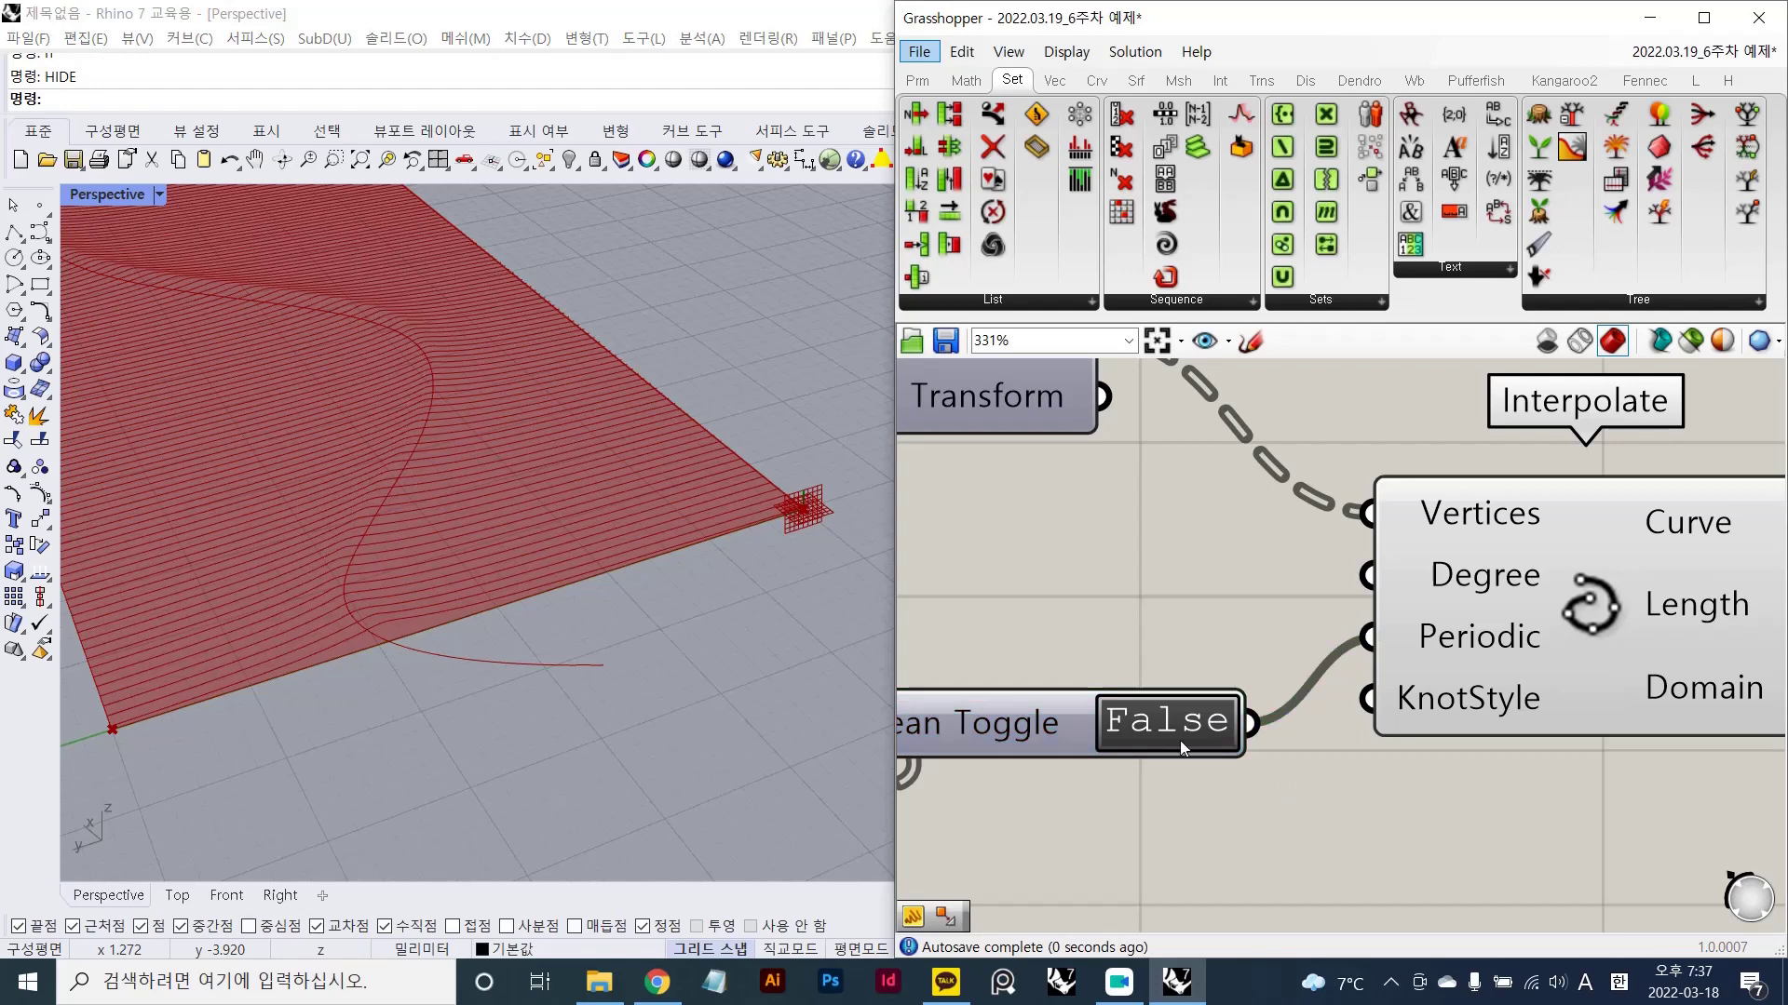
# - Set the Boolean Toggle to True and examine the ends of the periodic curves at the grid's corner
pyautogui.doubleClick(1173, 723)
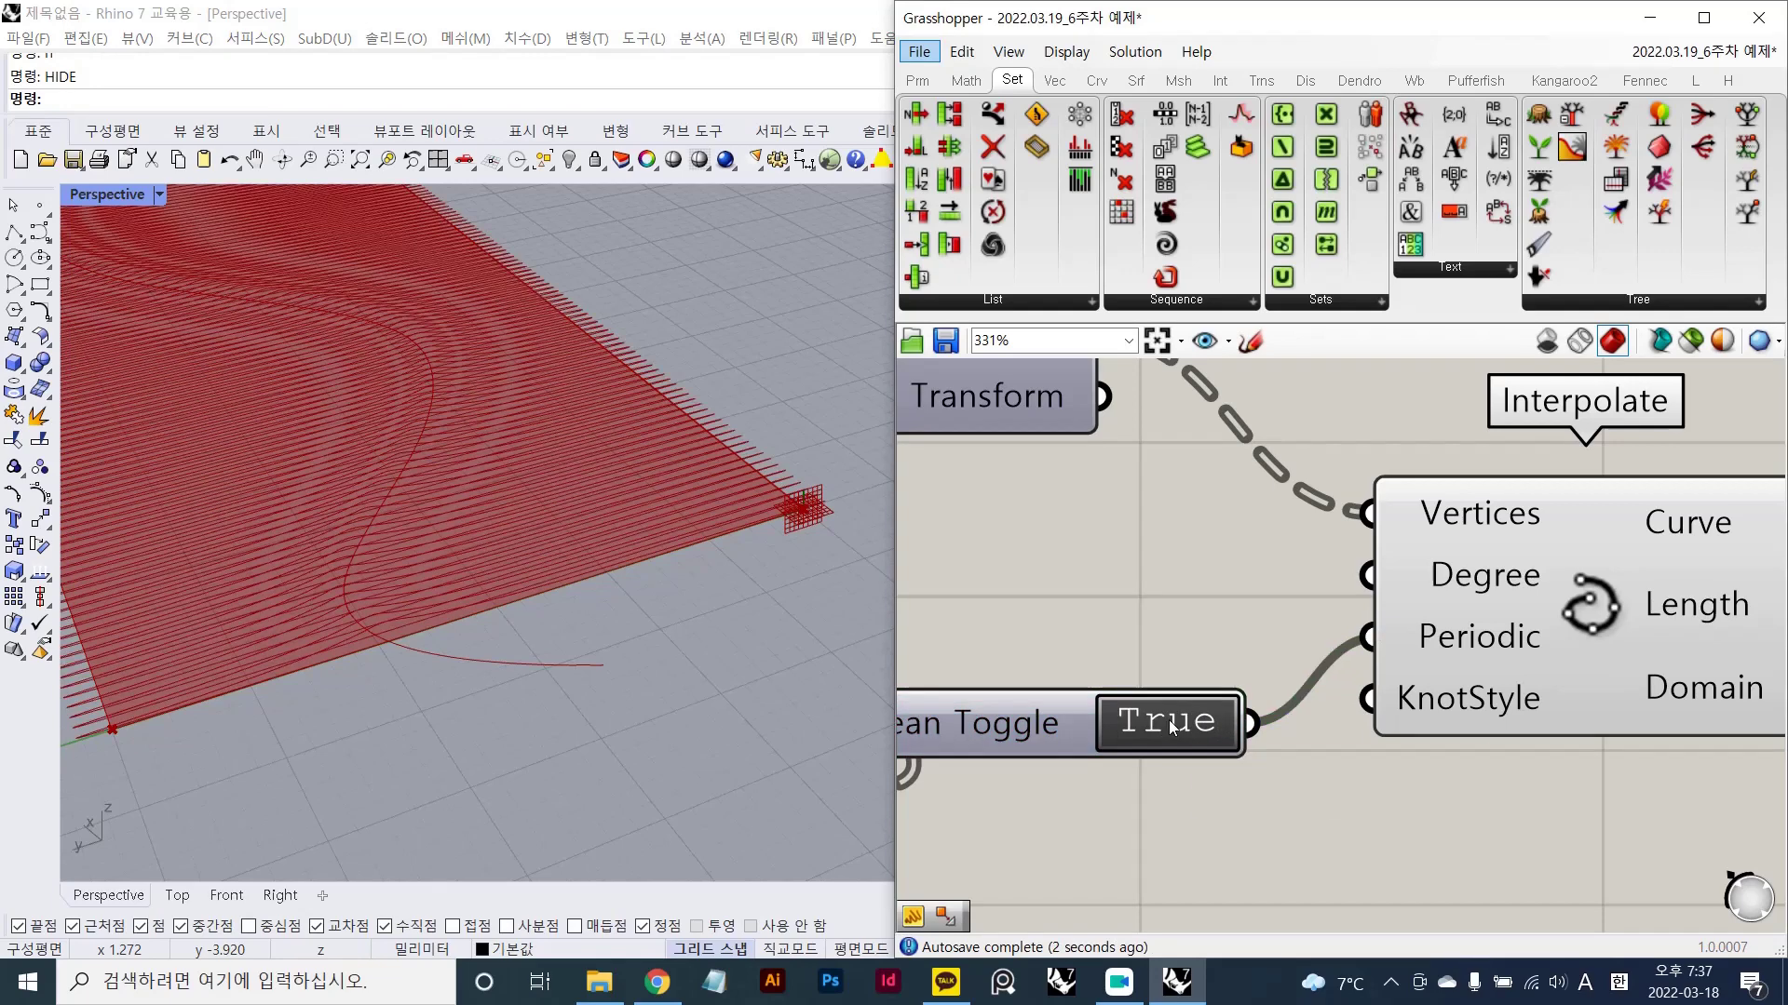
pyautogui.keyDown('shift'); pyautogui.moveTo(426, 617); pyautogui.dragTo(464, 622, button='right'); pyautogui.keyUp('shift')
pyautogui.scroll(7, 223, 609)
pyautogui.moveTo(193, 635); pyautogui.dragTo(107, 644, button='right')
pyautogui.moveTo(684, 570); pyautogui.dragTo(494, 571, button='right')
# - Delete the Boolean Toggle connected to Interpolate's Periodic input
pyautogui.scroll(-1, 1516, 628)
pyautogui.moveTo(1458, 635); pyautogui.dragTo(1439, 580, button='right')
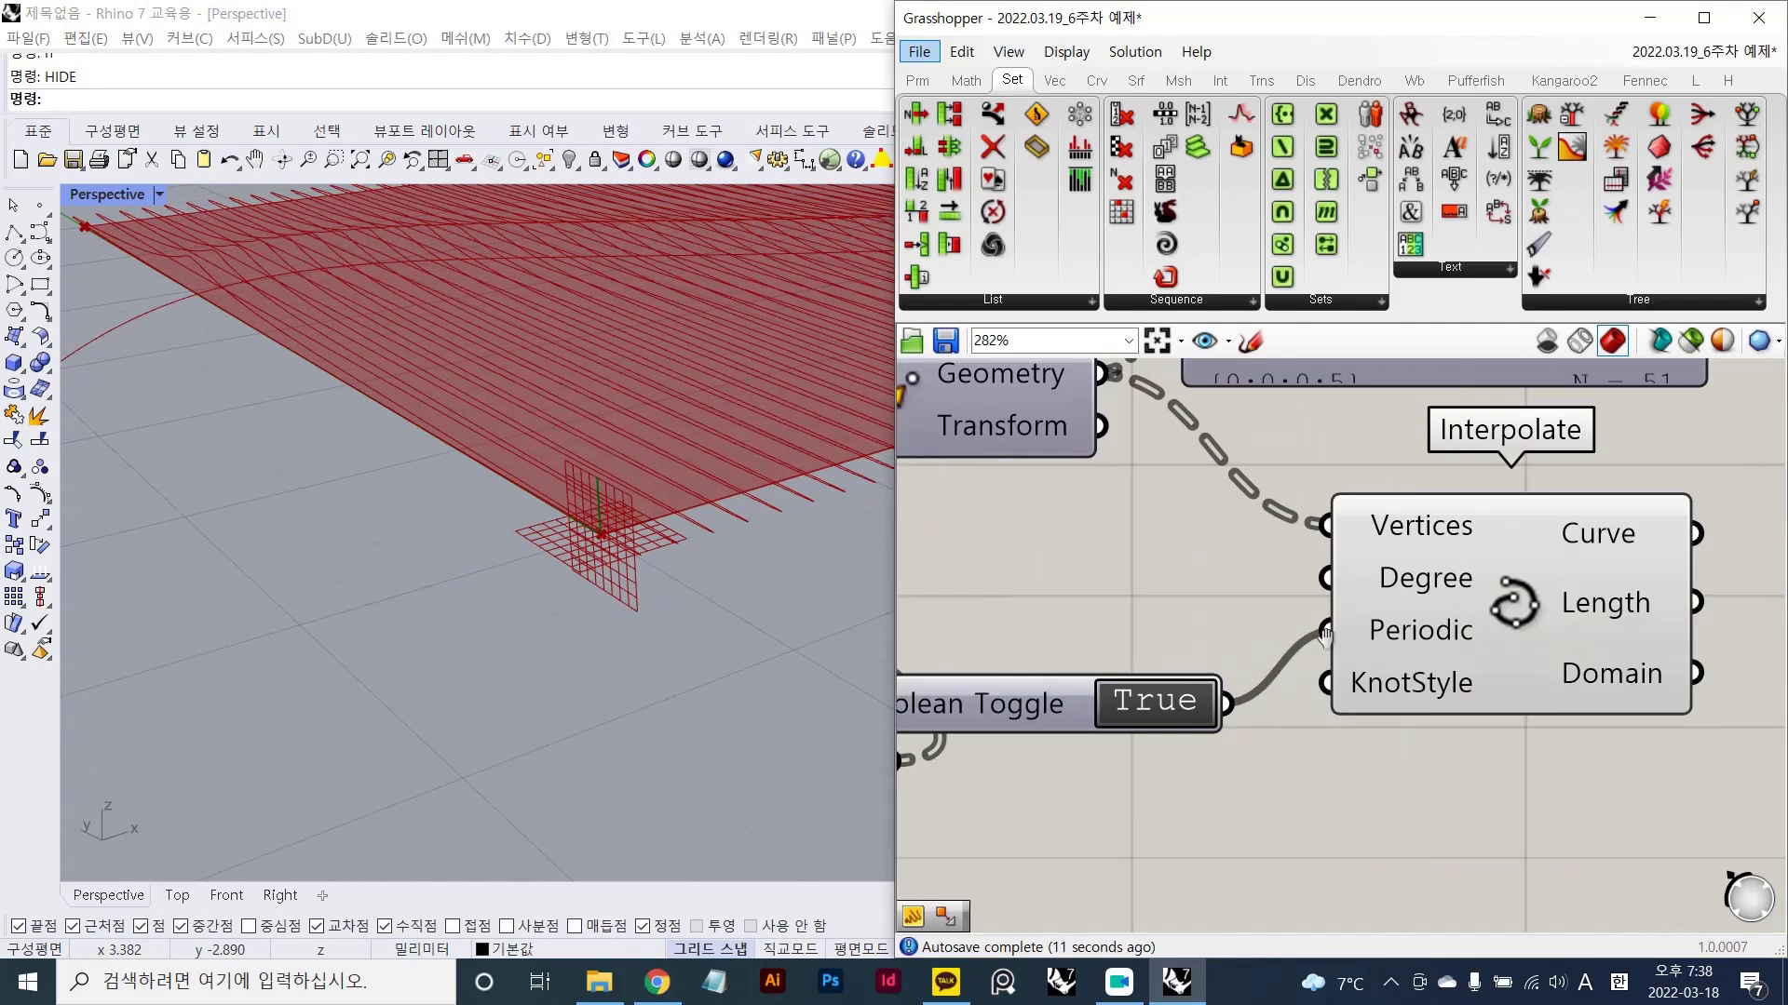
pyautogui.click(1001, 711)
pyautogui.scroll(-3, 1275, 651)
pyautogui.moveTo(553, 497); pyautogui.dragTo(784, 469, button='right')
pyautogui.moveTo(695, 590); pyautogui.dragTo(772, 595, button='right')
# - Add a Loft component beside Interpolate and connect Interpolate's Curve output to its Curves input
pyautogui.moveTo(1541, 615); pyautogui.dragTo(1313, 635, button='right')
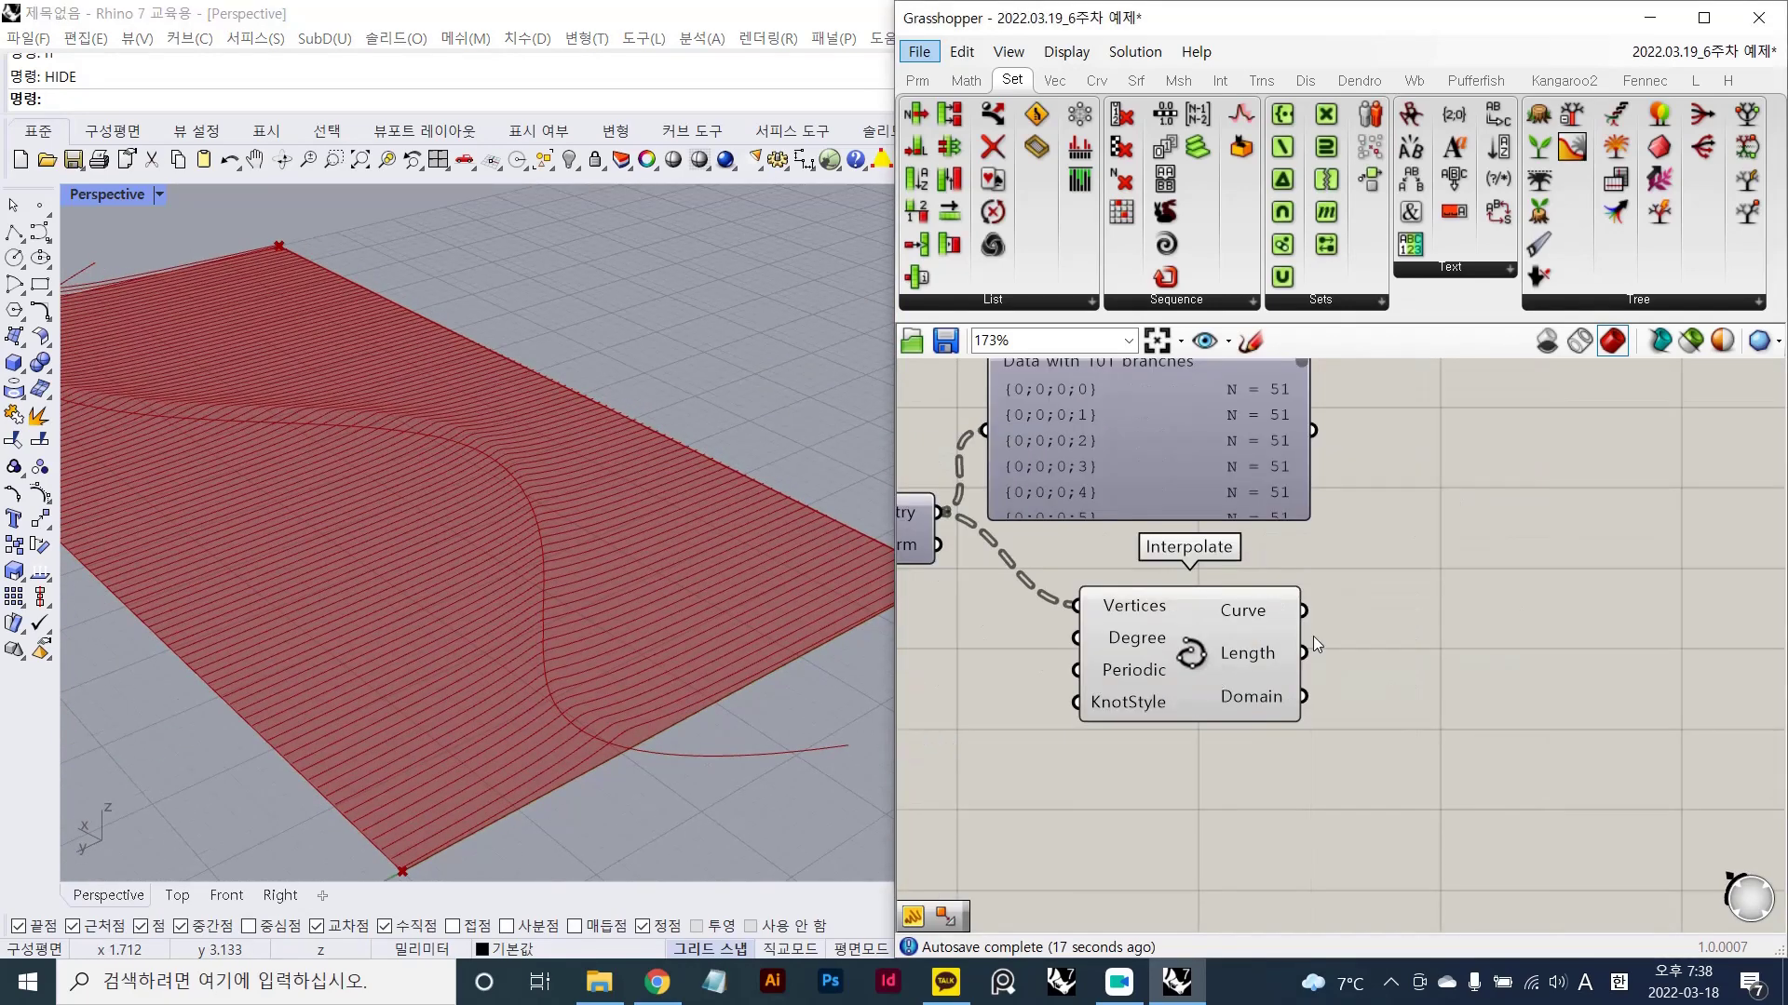
pyautogui.doubleClick(1432, 599)
pyautogui.write('loft')
pyautogui.press('Return')
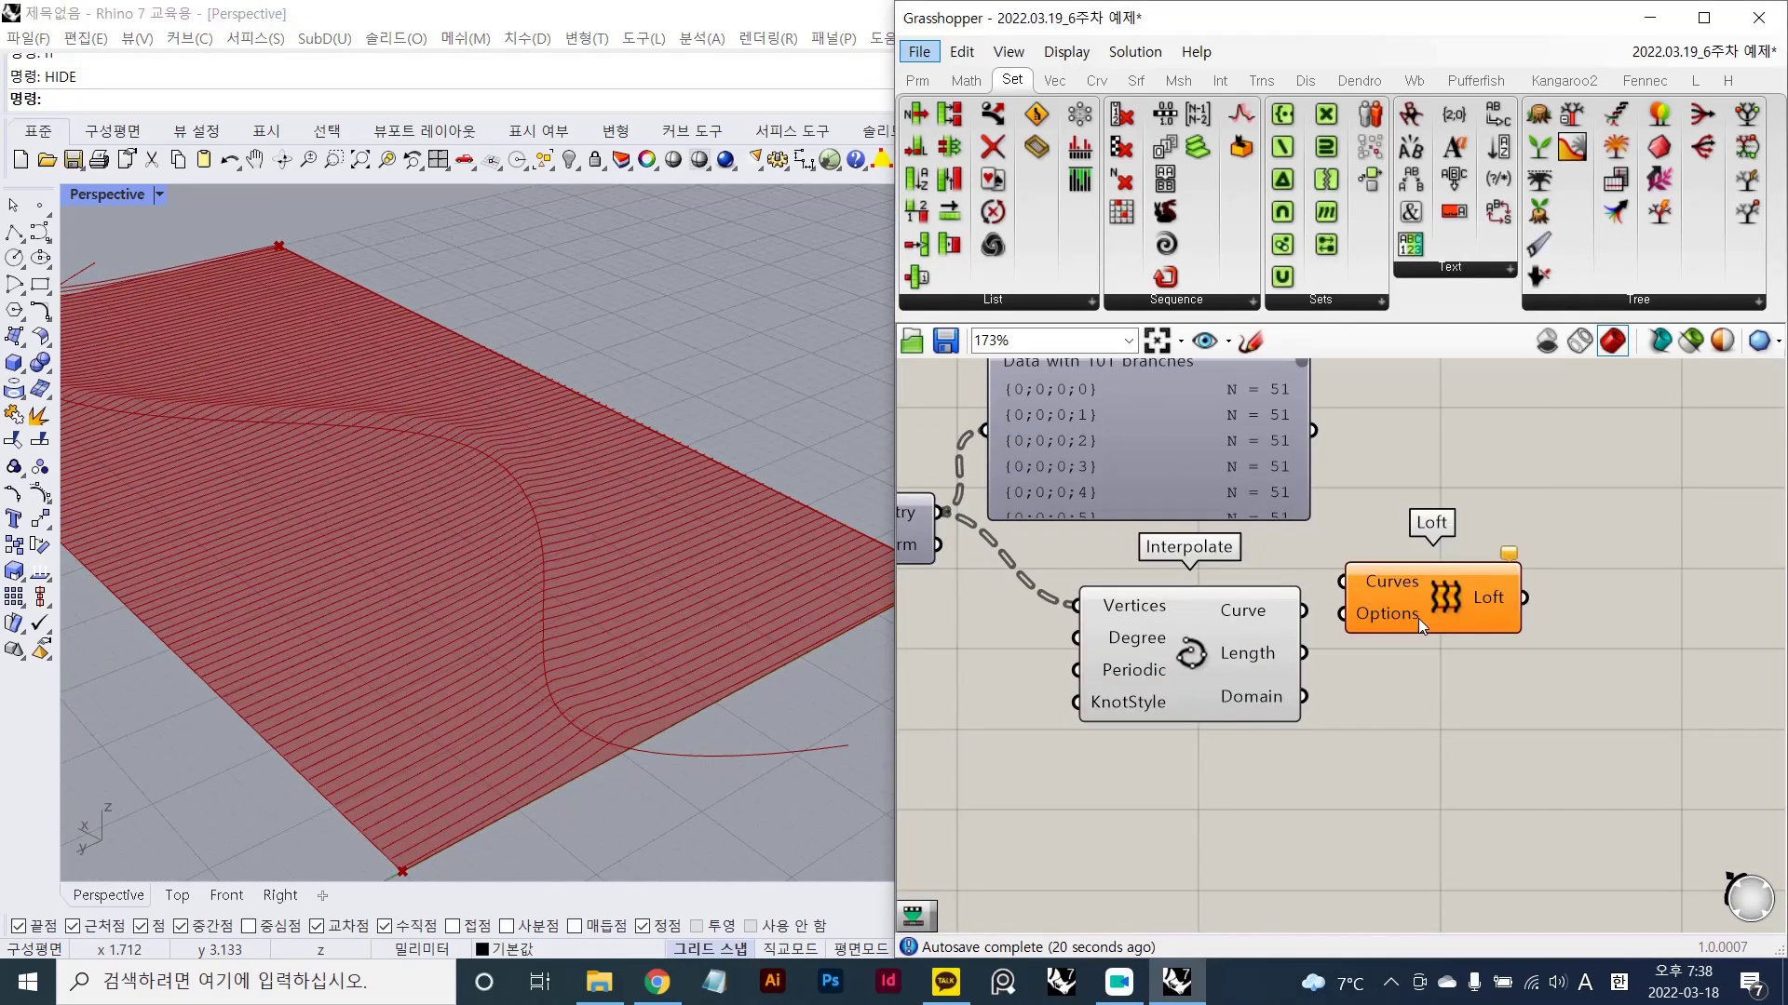
pyautogui.moveTo(1435, 621); pyautogui.dragTo(1535, 632)
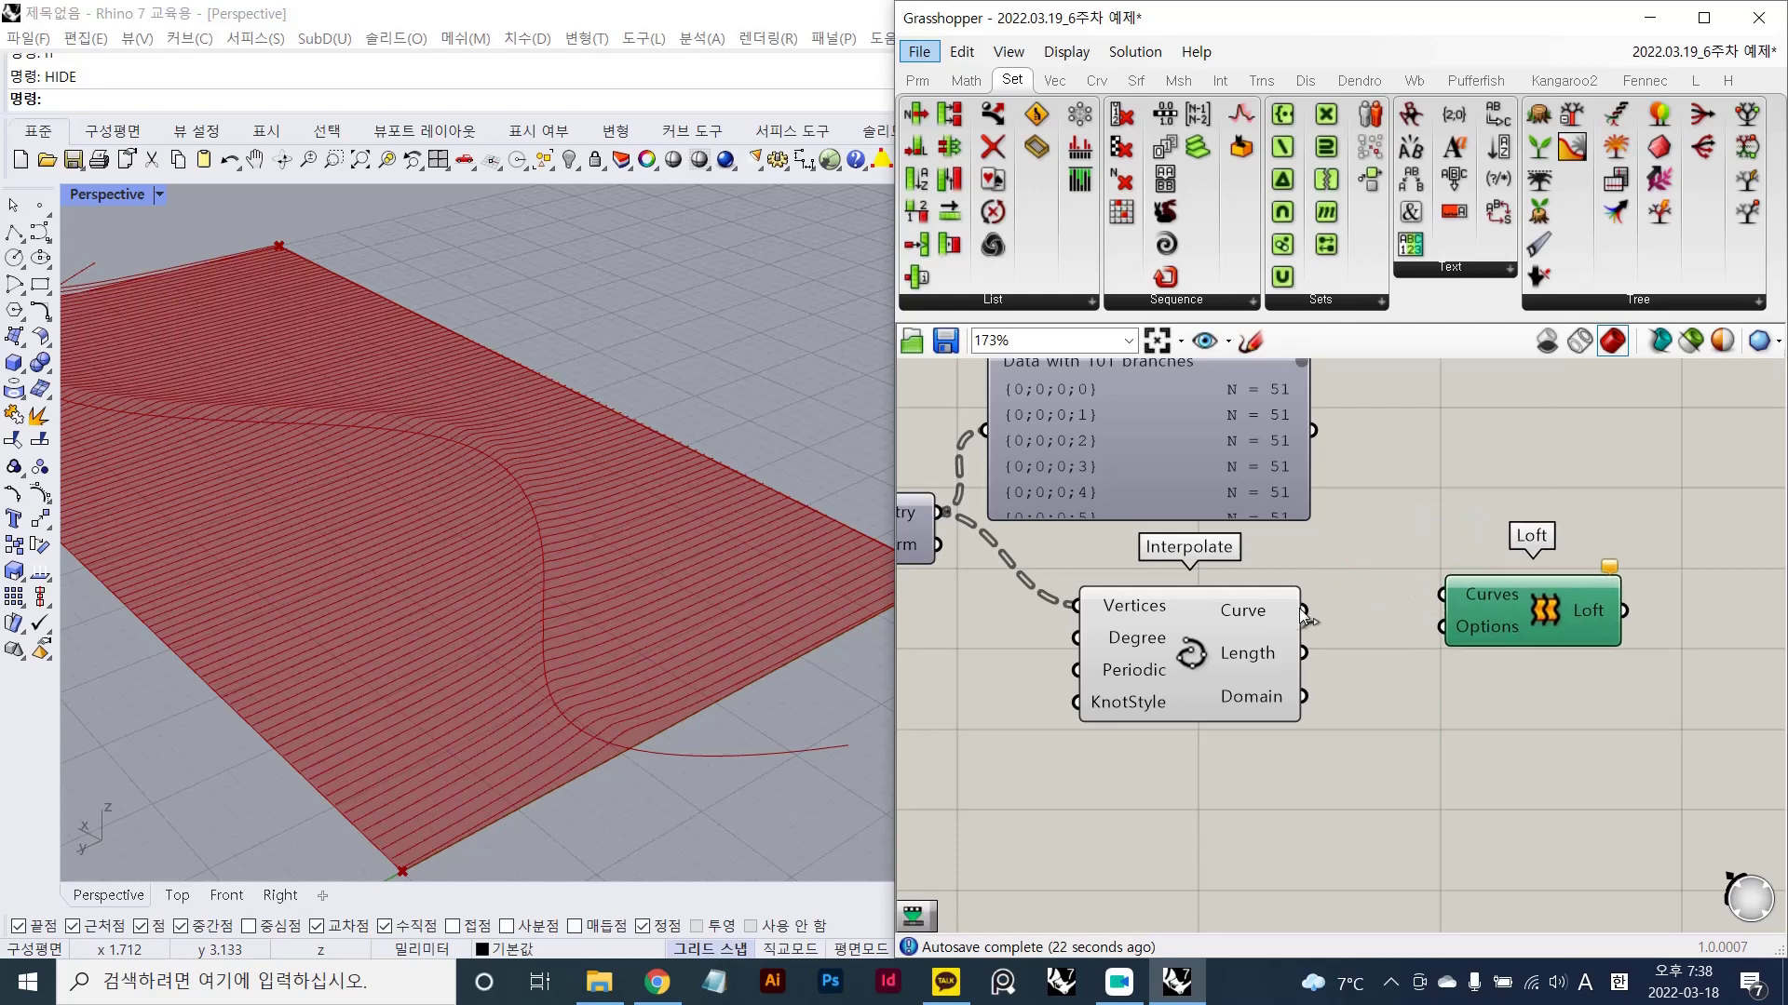
pyautogui.moveTo(1304, 611); pyautogui.dragTo(1442, 596)
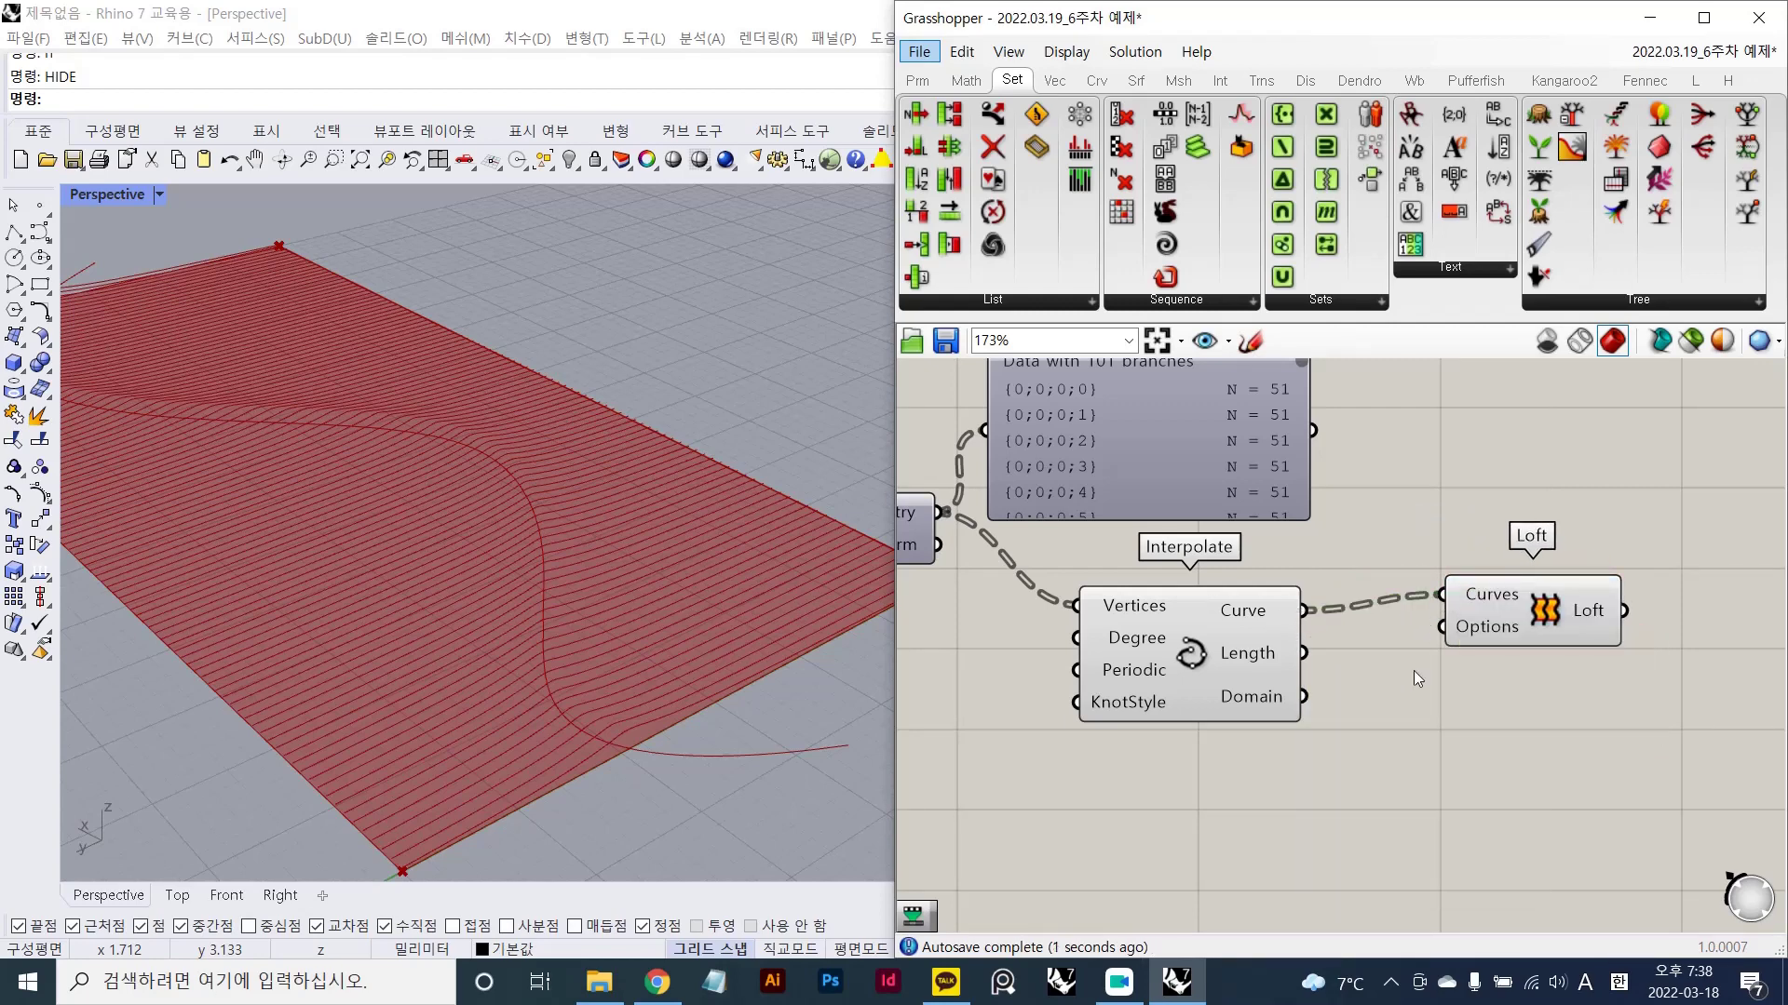
# - Add a Panel below Loft, connect Interpolate's Curve output to it, and enlarge it
pyautogui.doubleClick(1403, 709)
pyautogui.write('"')
pyautogui.press('Return')
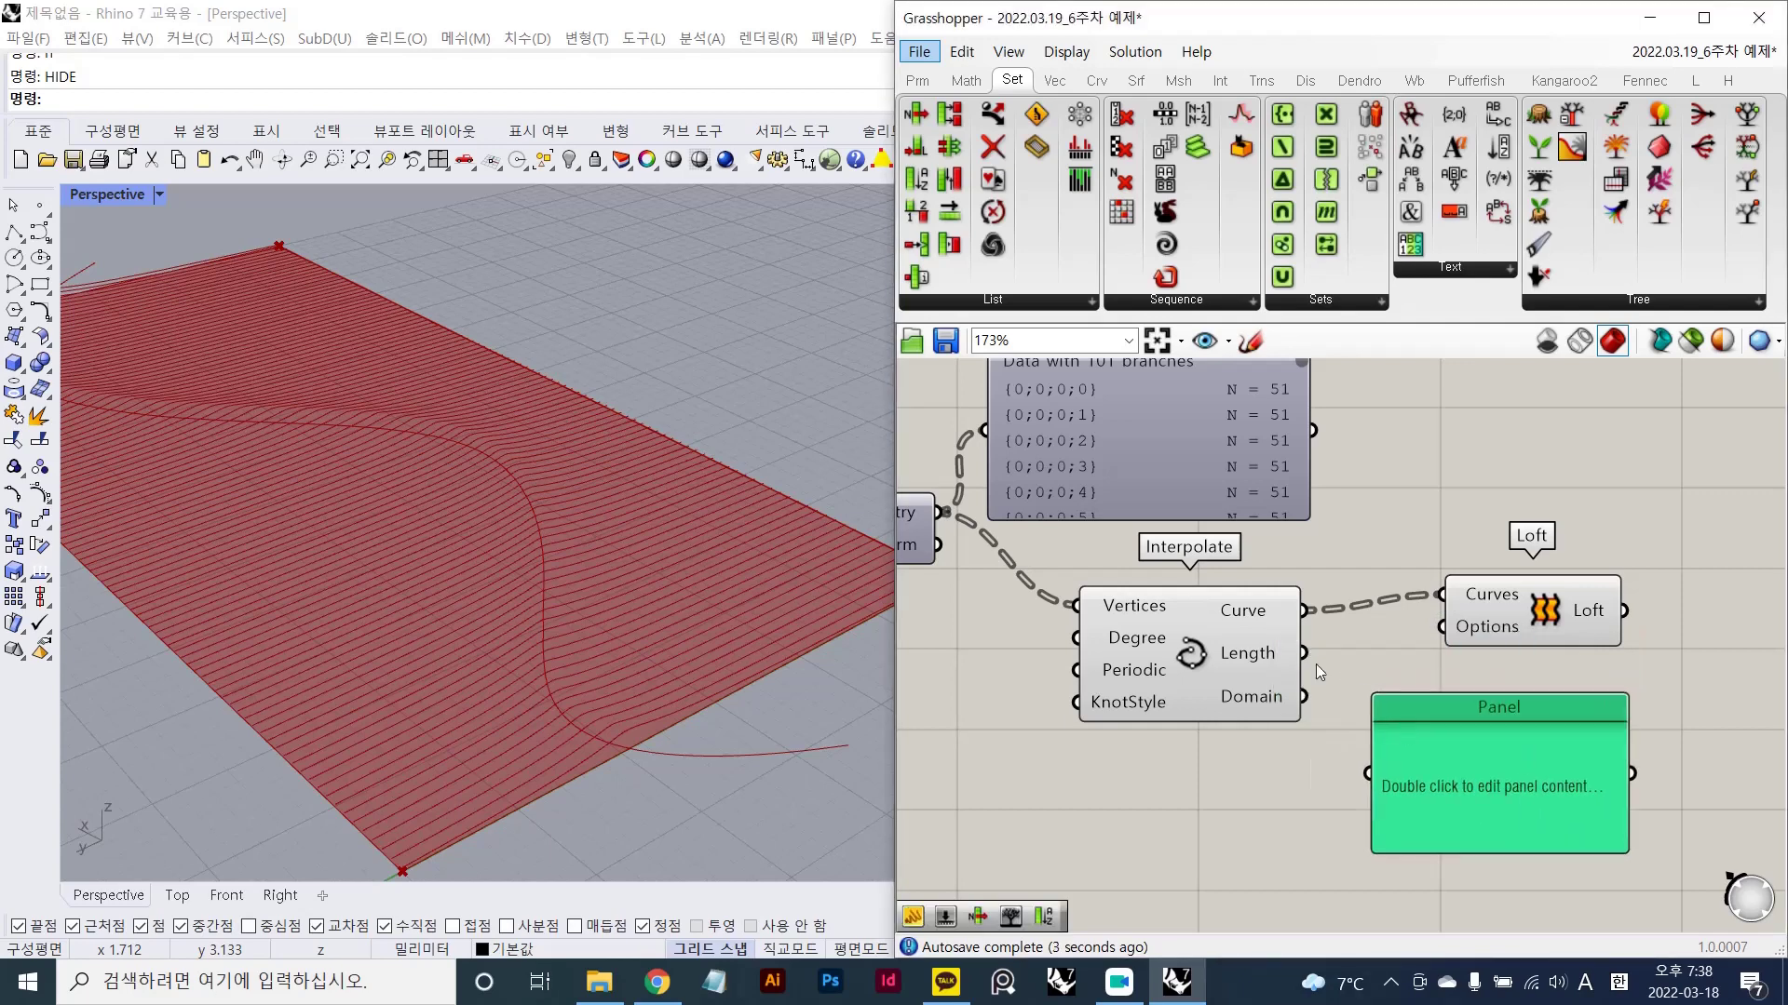
pyautogui.moveTo(1303, 610); pyautogui.dragTo(1447, 886)
pyautogui.scroll(-1, 1483, 773)
# - Move Loft up and away from the Panel, then enlarge the Panel and shift it to the lower left
pyautogui.moveTo(1350, 552); pyautogui.dragTo(1431, 473)
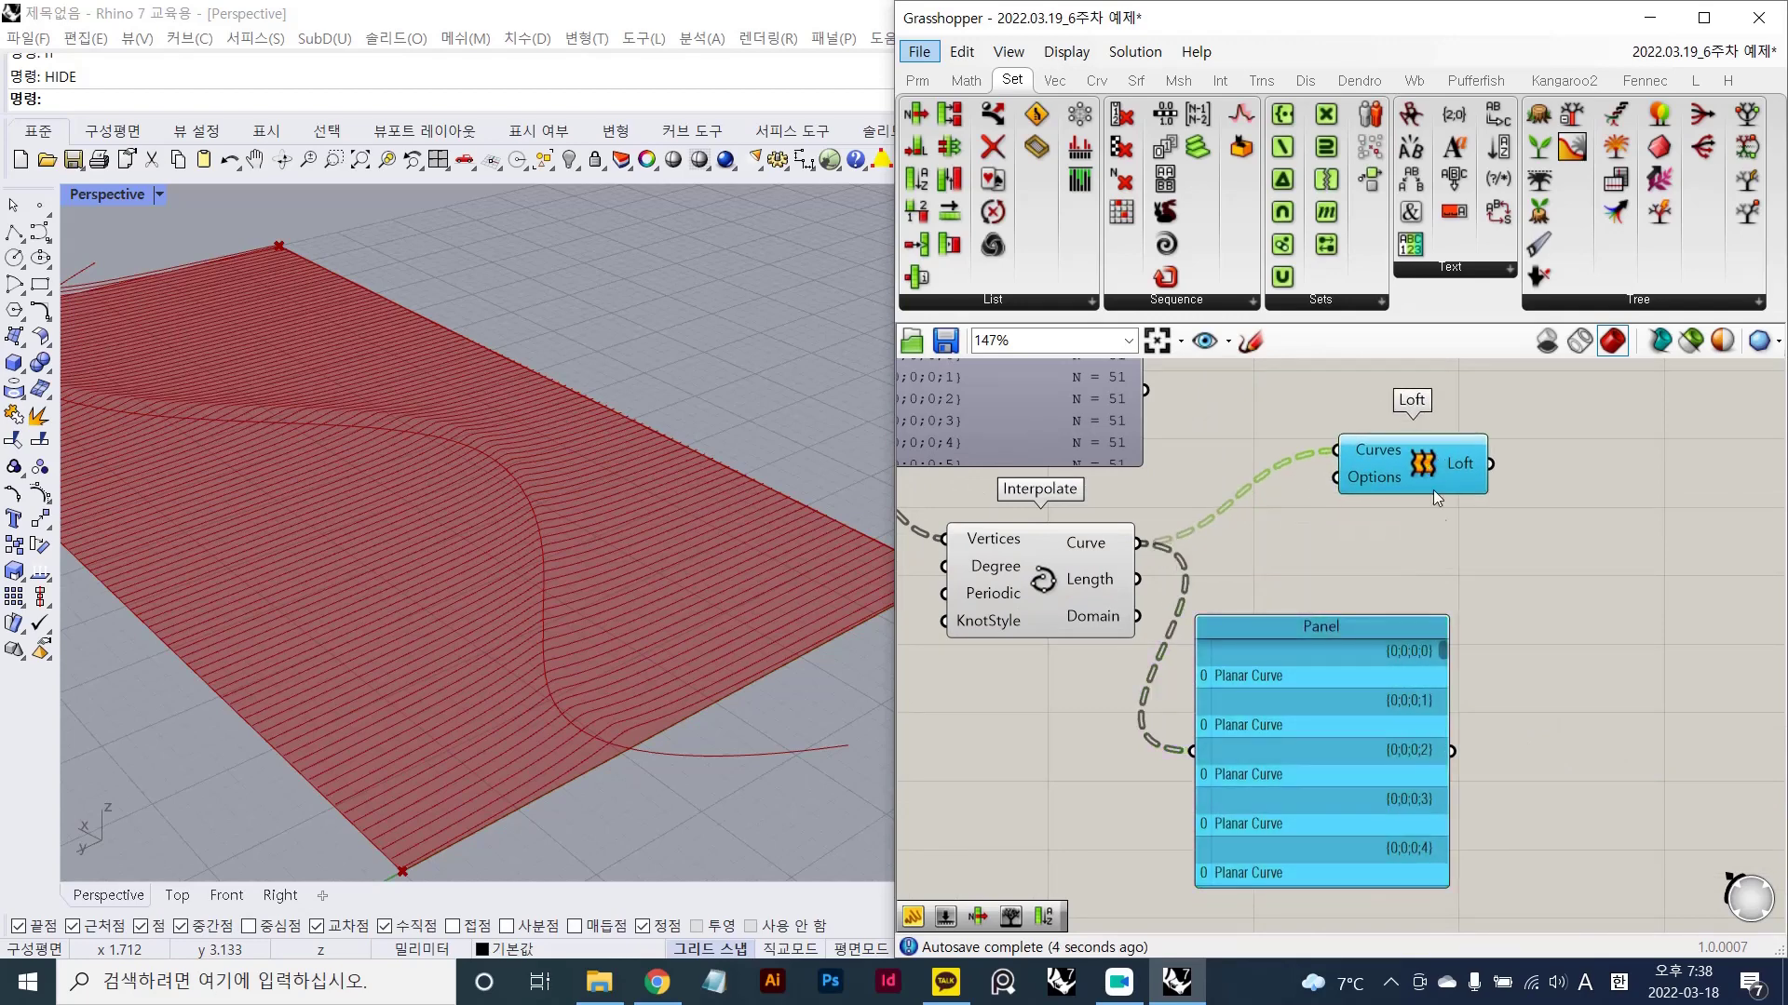
pyautogui.click(1427, 533)
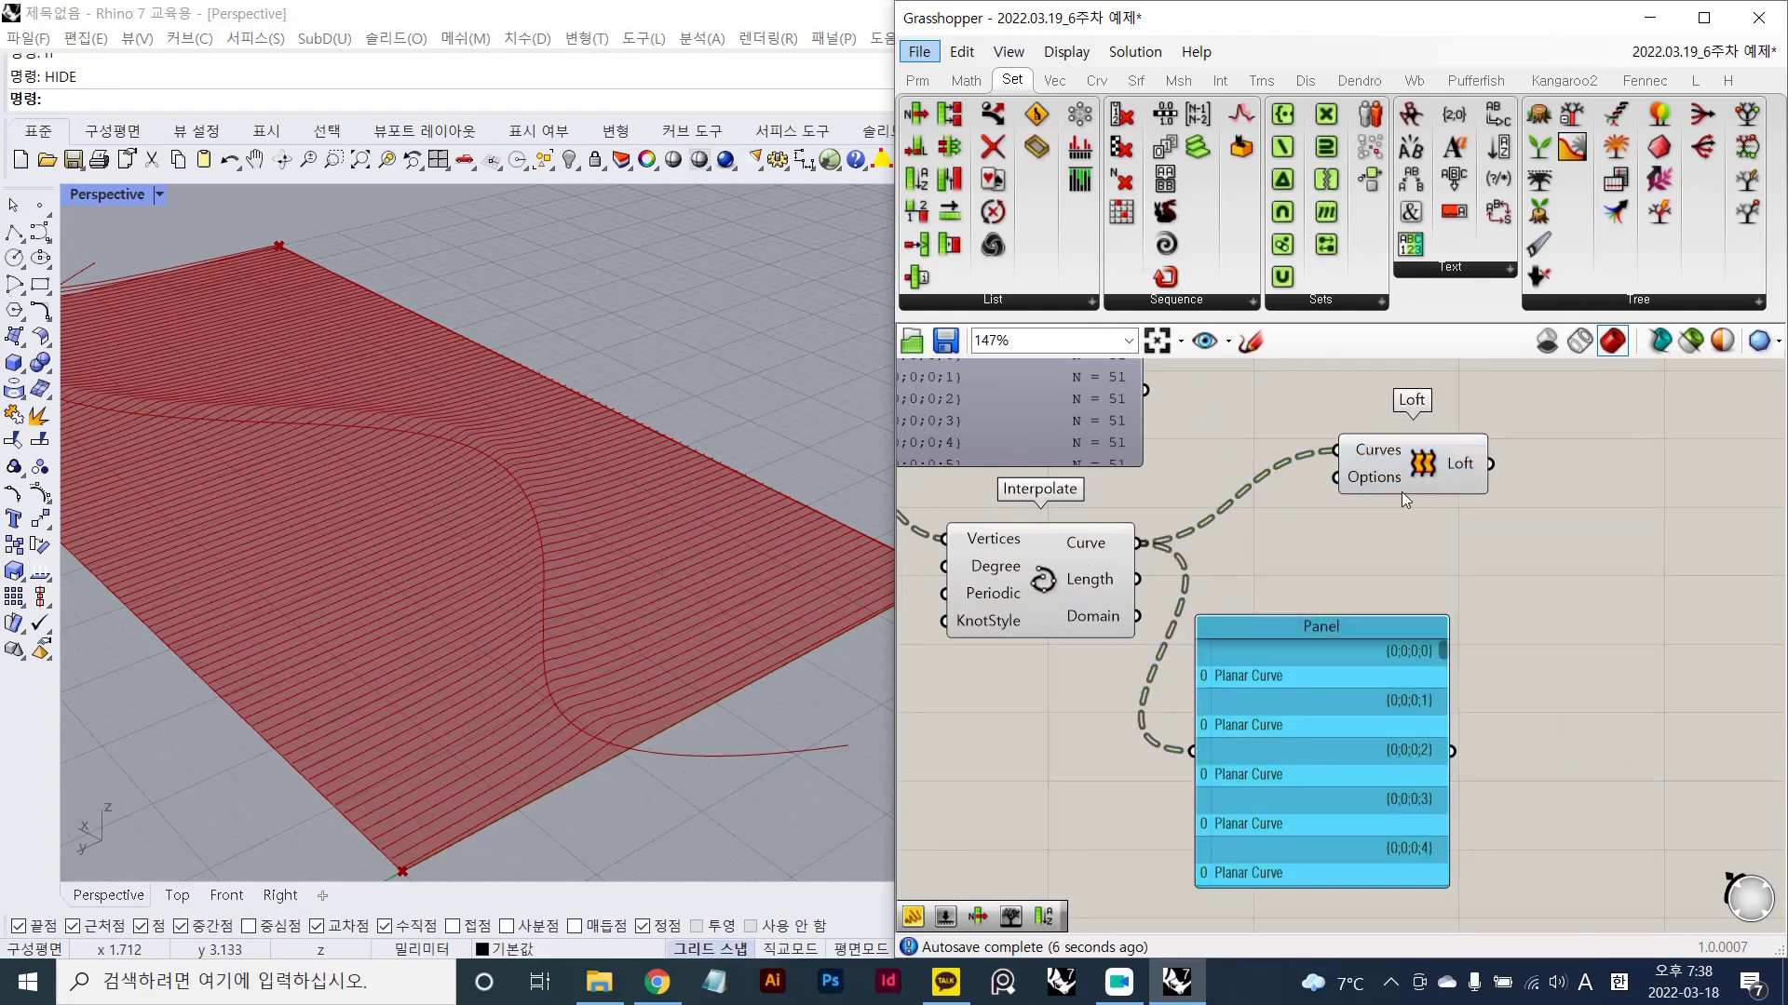
pyautogui.scroll(1, 1404, 633)
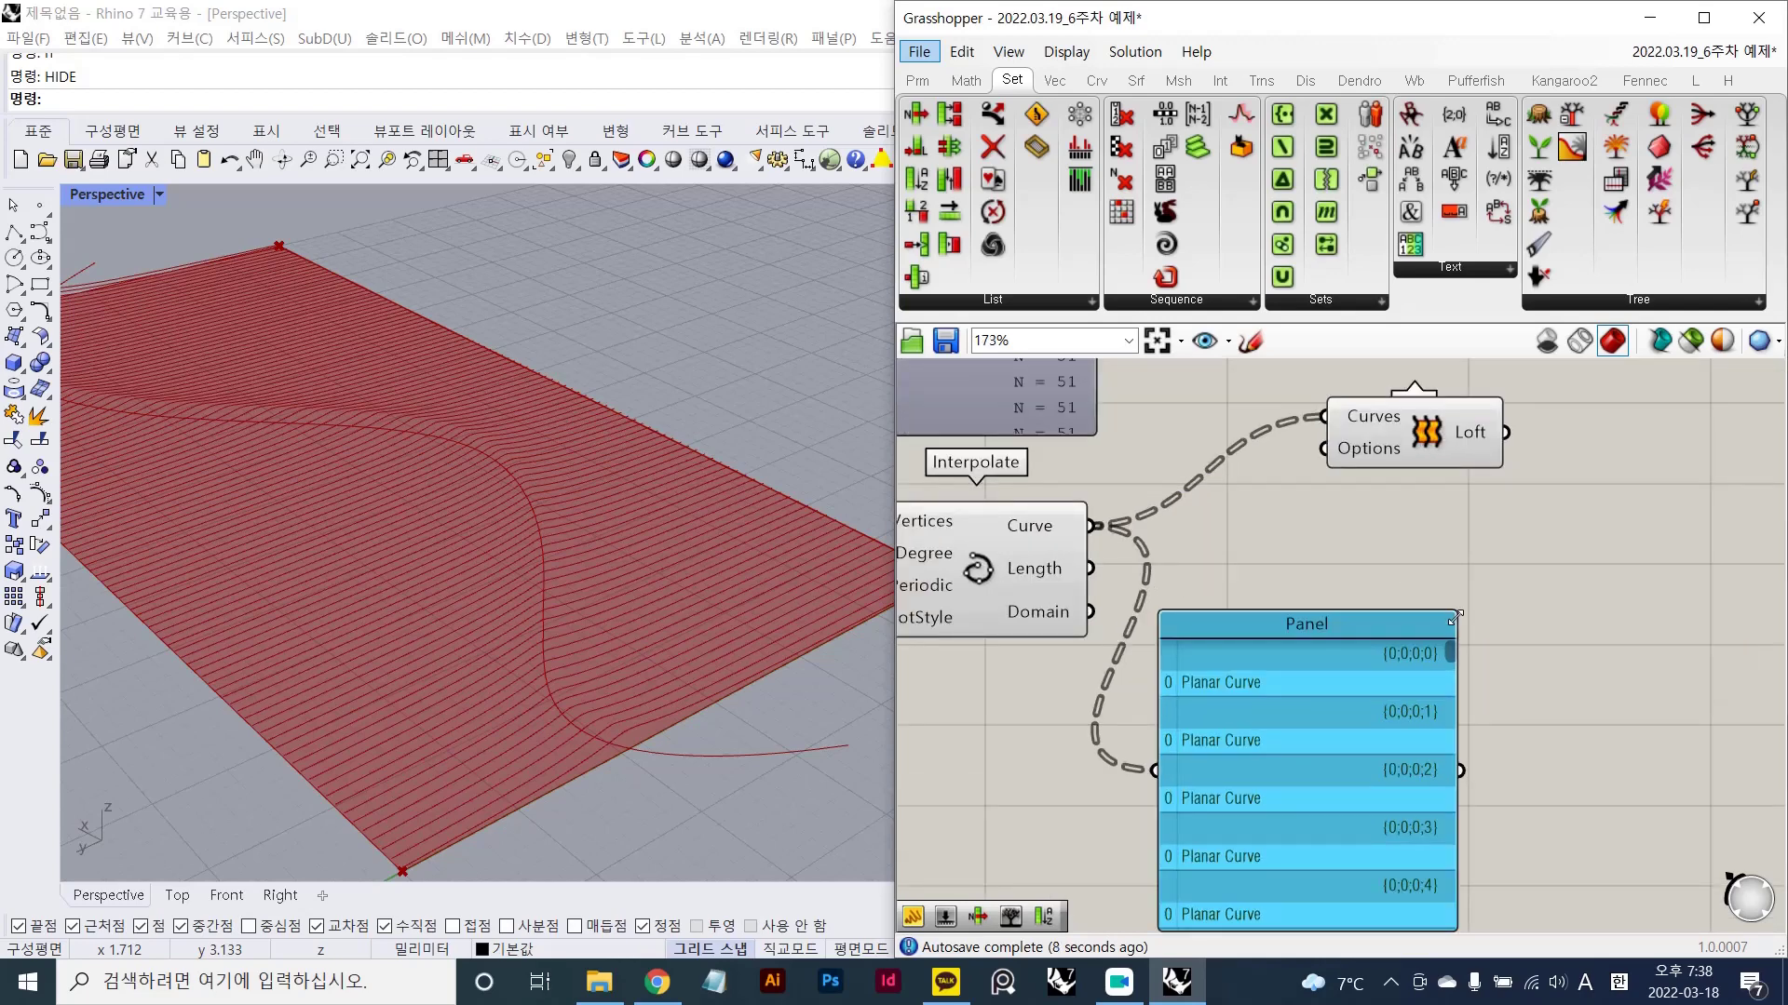
pyautogui.moveTo(1455, 618); pyautogui.dragTo(1536, 504)
pyautogui.moveTo(1319, 639); pyautogui.dragTo(1286, 692)
# - Mark up a screen capture around the Panel's separate branches with an arrow and a cross at Loft, discard it, and select Interpolate
pyautogui.press('Print')
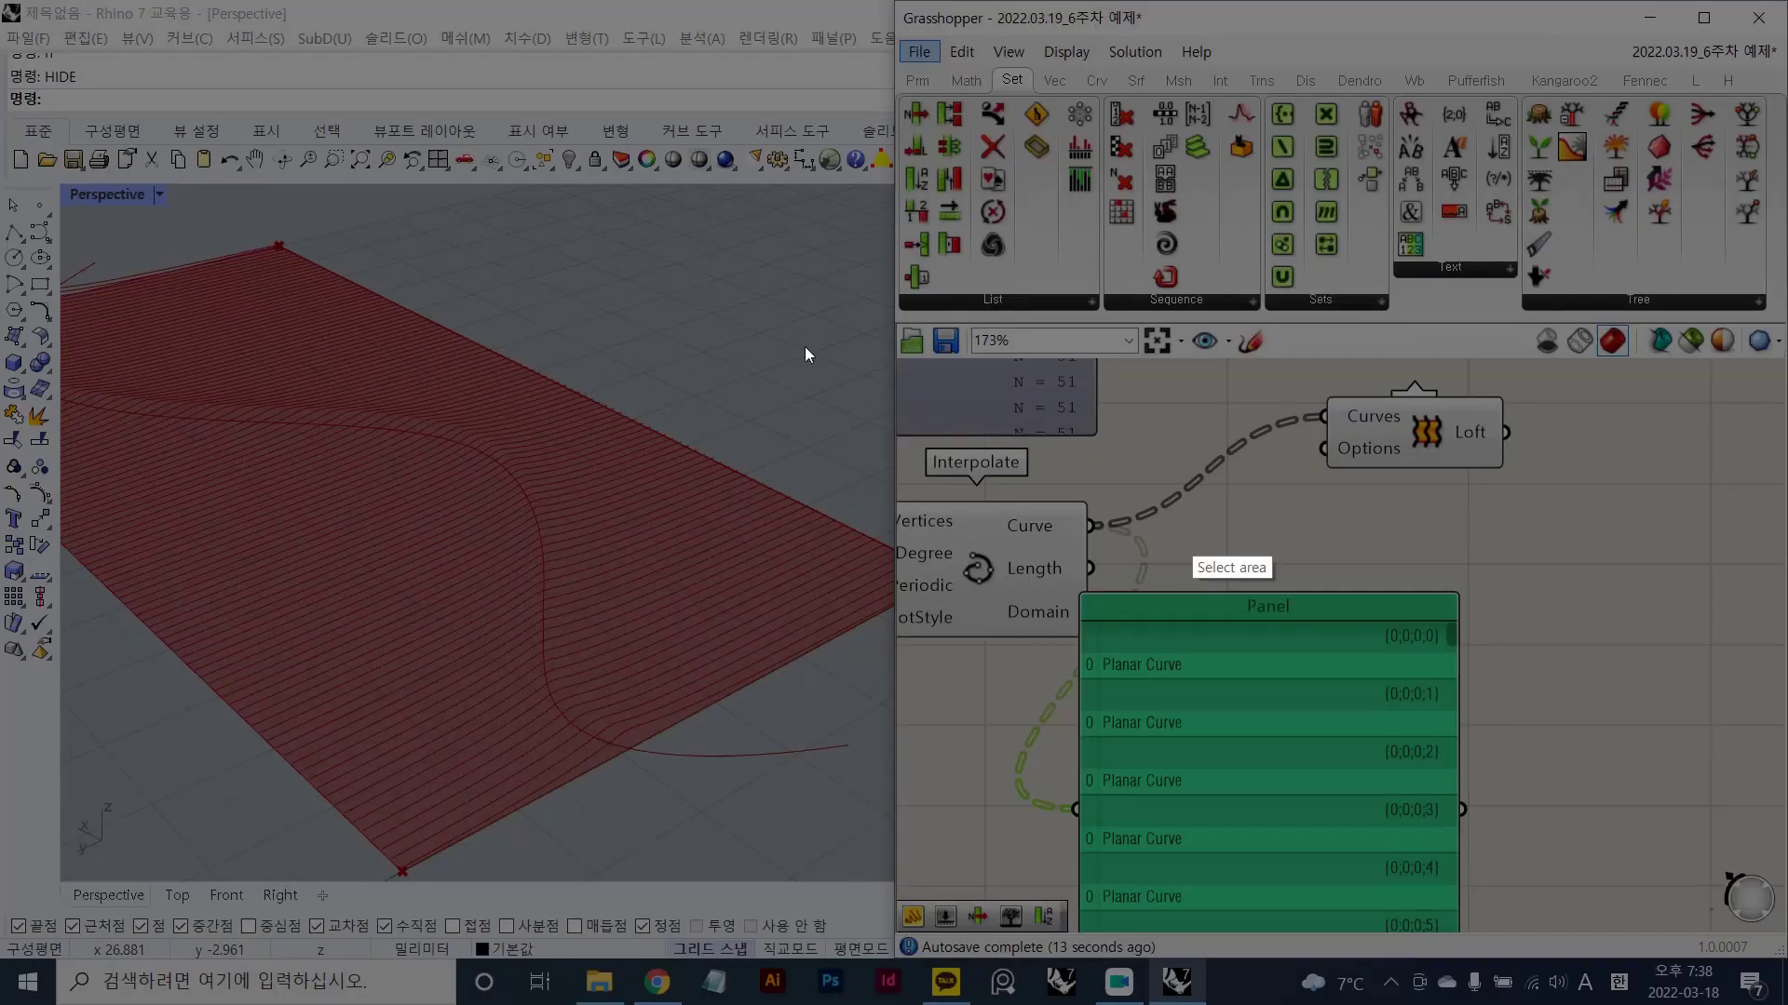
pyautogui.moveTo(125, 56); pyautogui.dragTo(1587, 896)
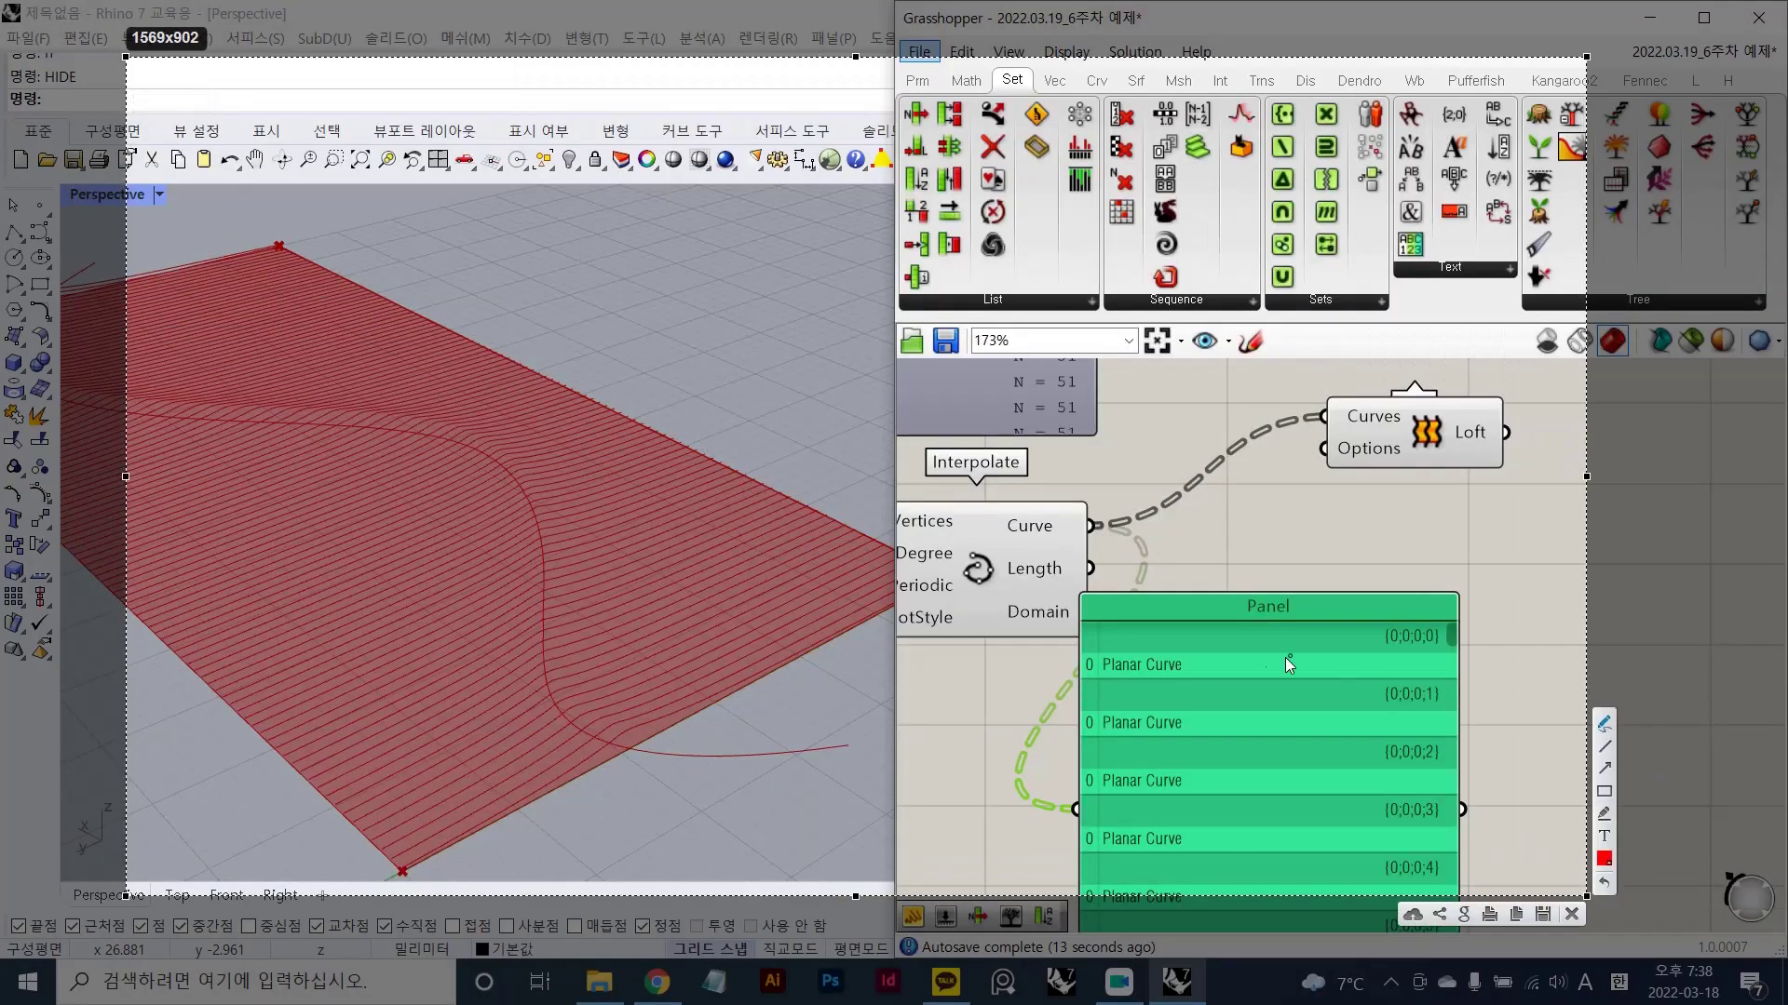
pyautogui.moveTo(1239, 687)
pyautogui.mouseDown()
pyautogui.moveTo(1057, 689)
pyautogui.moveTo(1466, 676)
pyautogui.moveTo(1236, 672)
pyautogui.mouseUp()
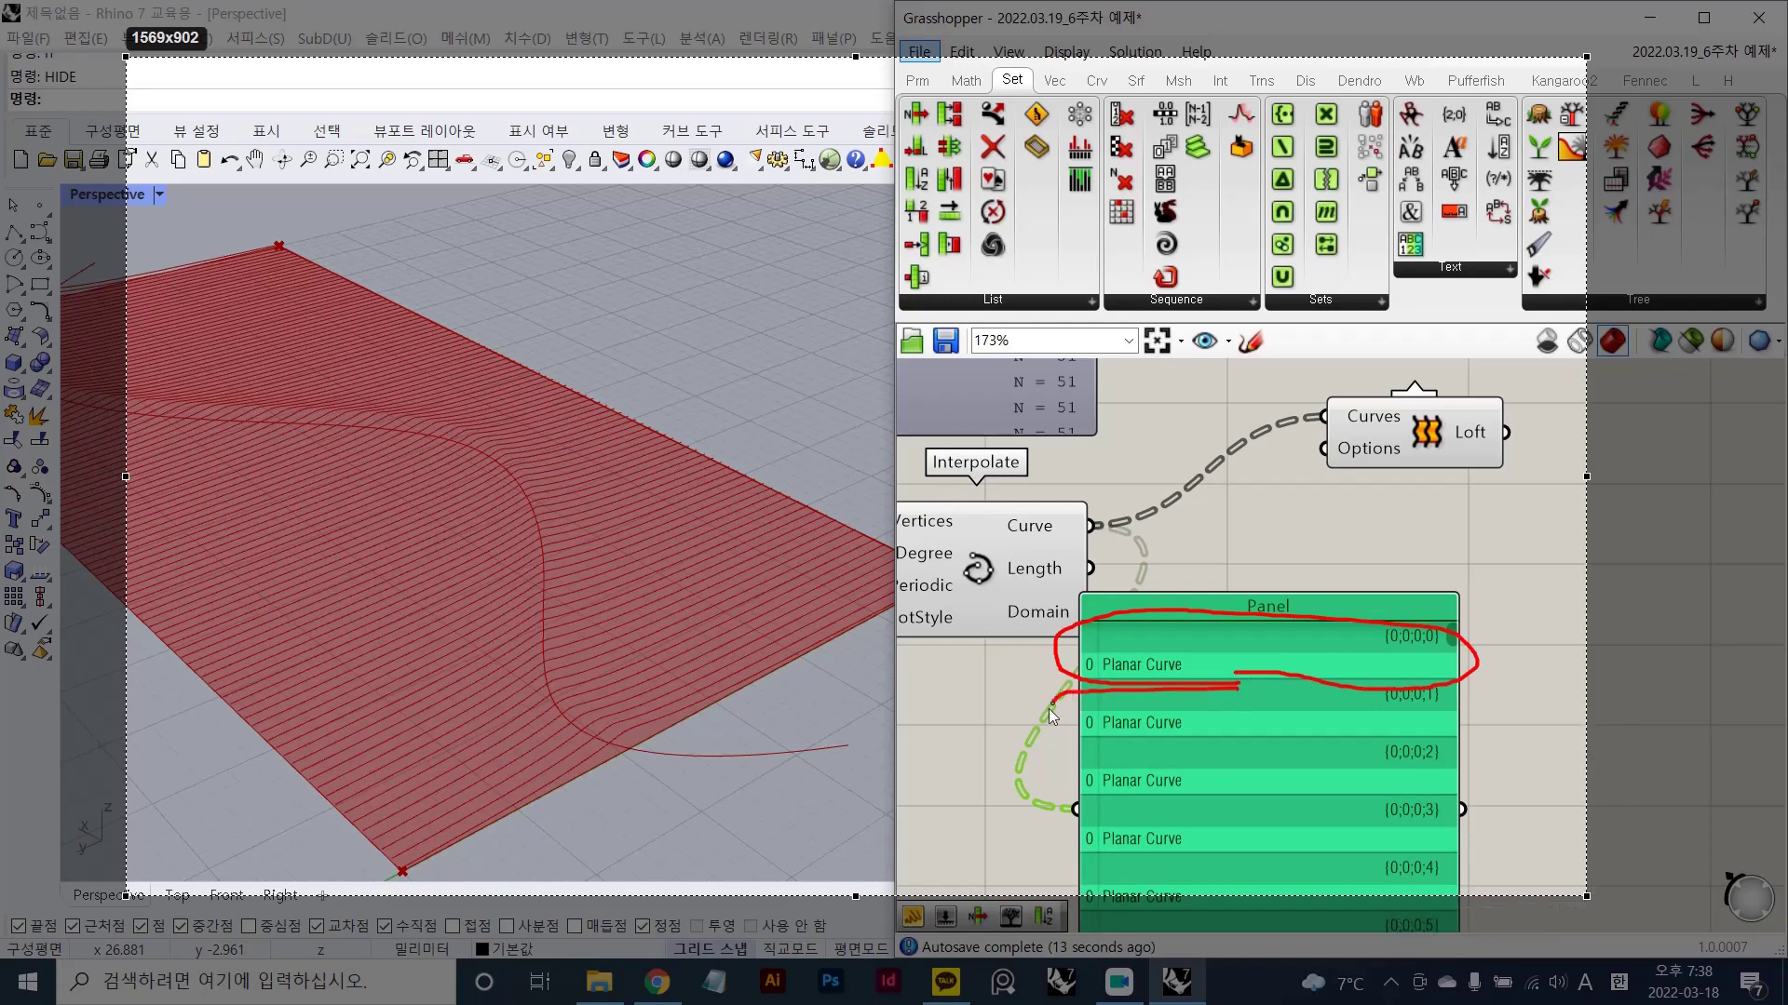
pyautogui.moveTo(1048, 707)
pyautogui.mouseDown()
pyautogui.moveTo(1501, 709)
pyautogui.moveTo(1226, 745)
pyautogui.moveTo(1430, 786)
pyautogui.moveTo(1182, 818)
pyautogui.moveTo(1317, 869)
pyautogui.moveTo(1356, 796)
pyautogui.moveTo(1313, 794)
pyautogui.mouseUp()
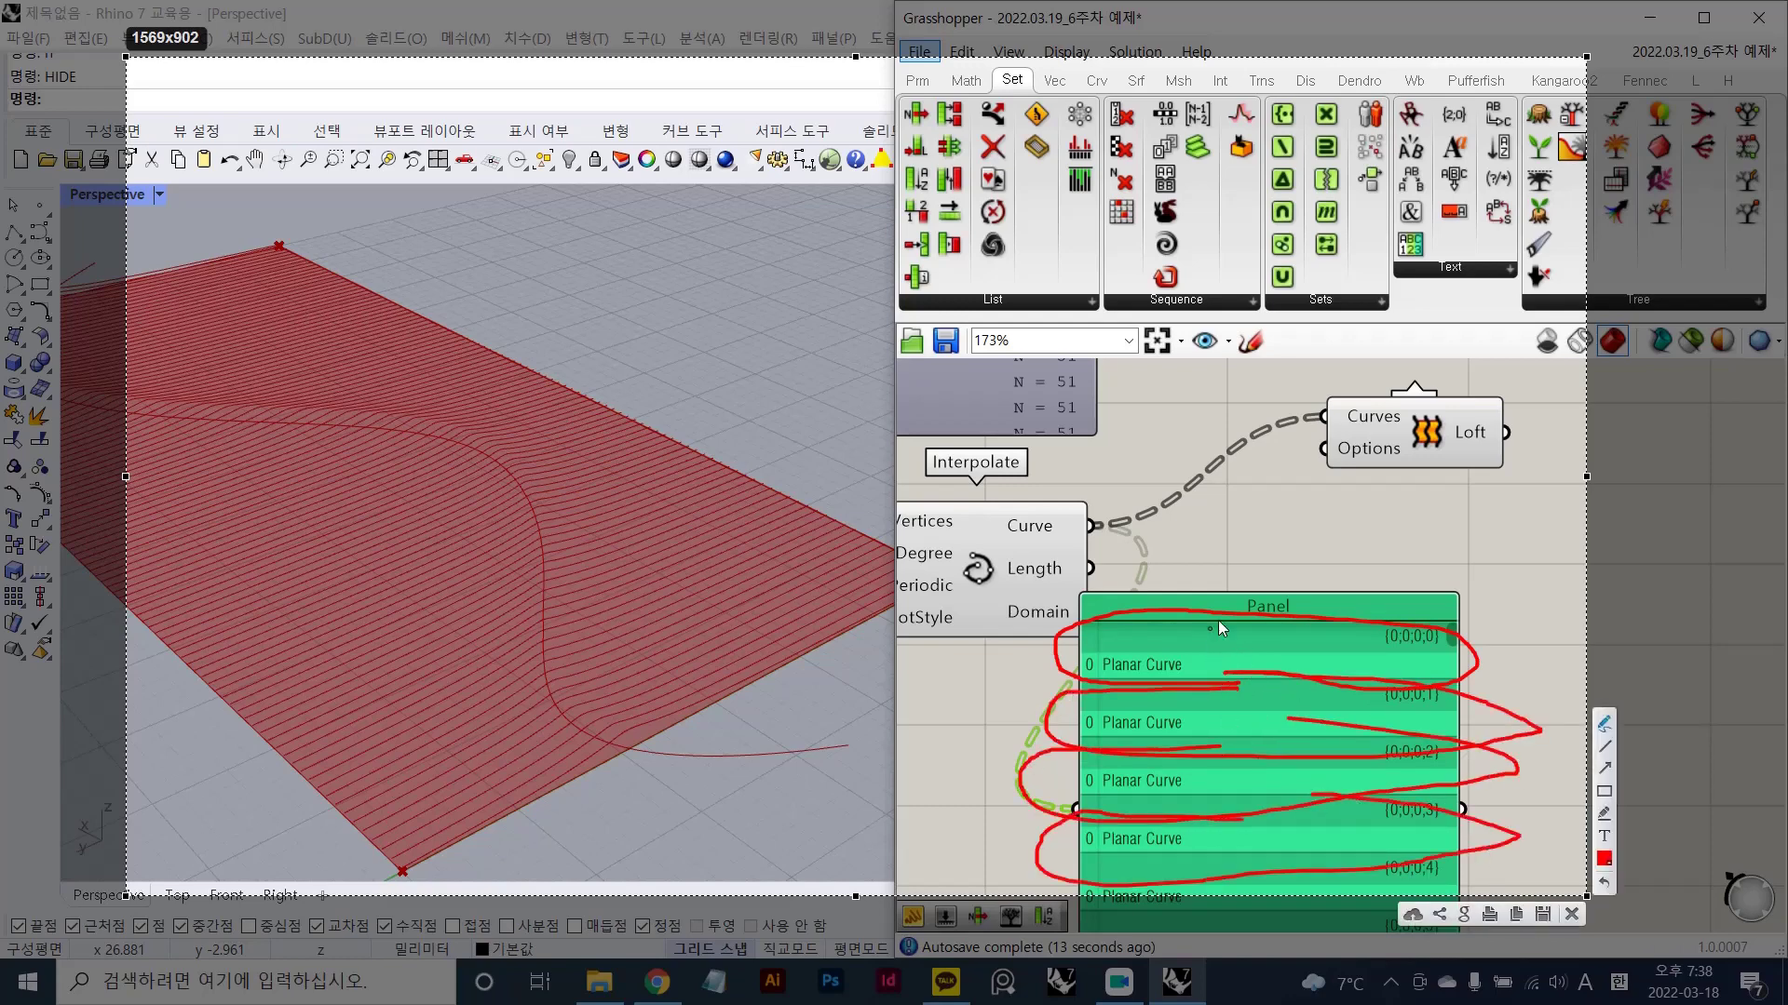
pyautogui.moveTo(1179, 677)
pyautogui.mouseDown()
pyautogui.moveTo(1113, 642)
pyautogui.moveTo(1162, 692)
pyautogui.mouseUp()
pyautogui.moveTo(1184, 636); pyautogui.dragTo(1390, 493)
pyautogui.moveTo(1366, 479); pyautogui.dragTo(1399, 515)
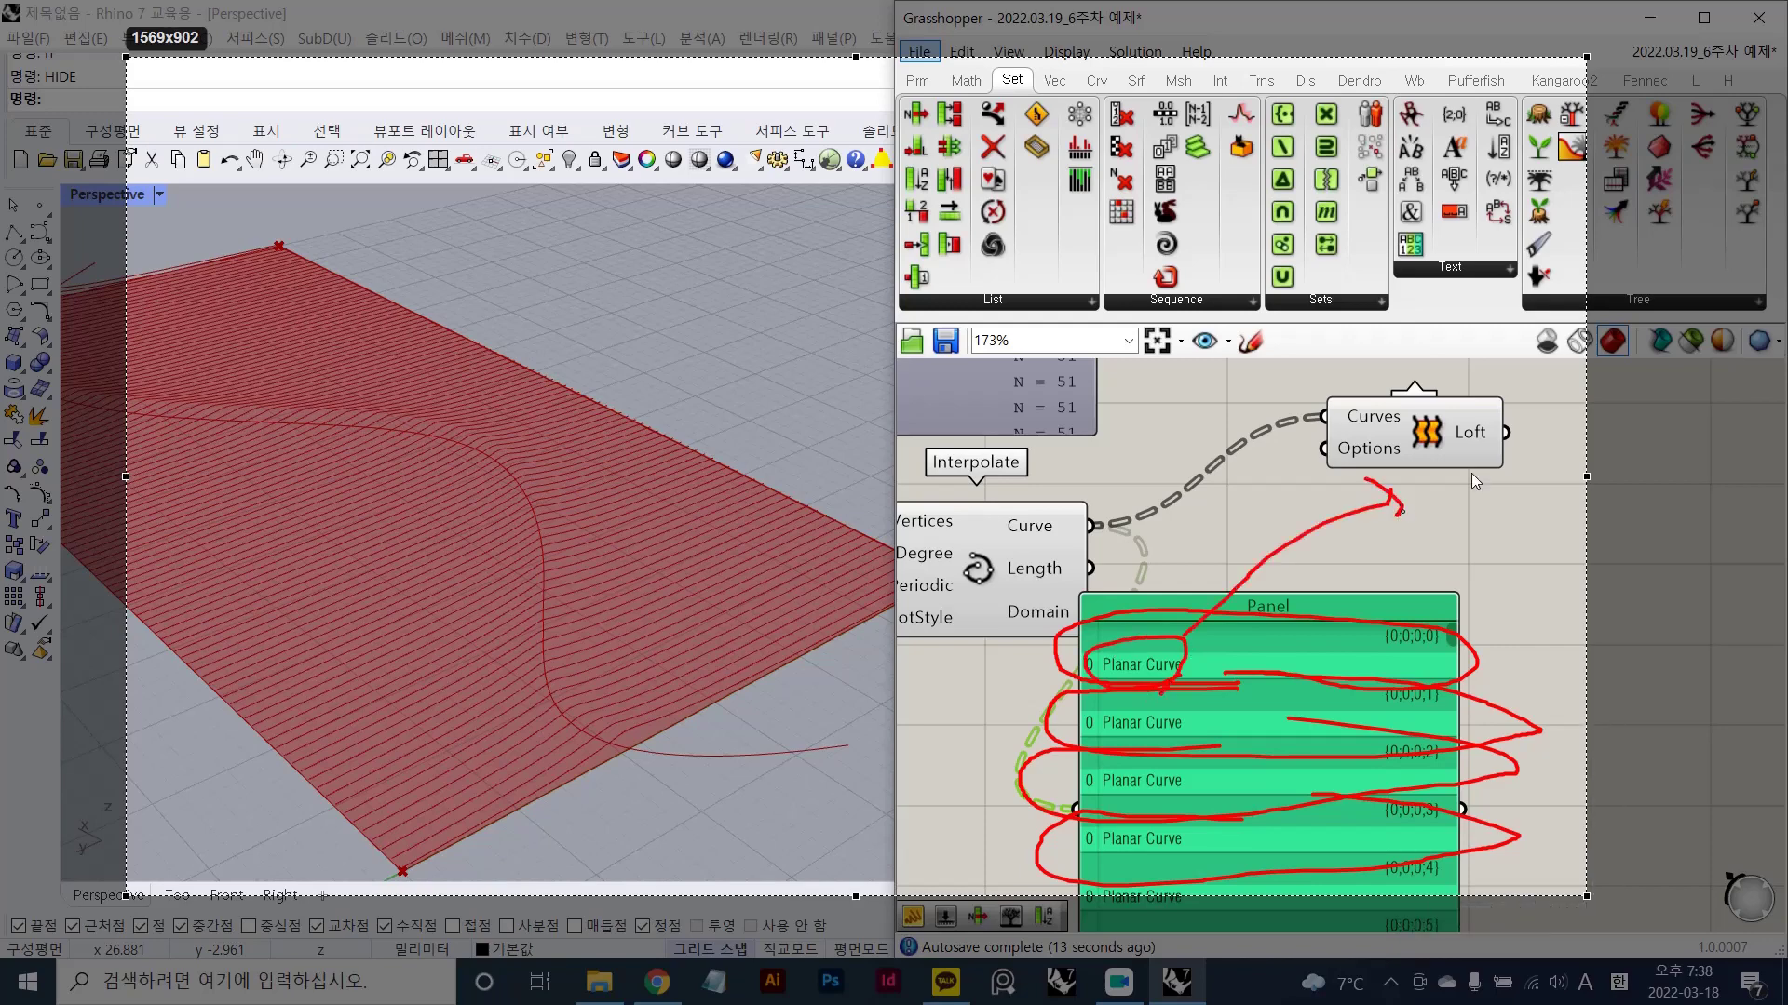
pyautogui.moveTo(1519, 452); pyautogui.dragTo(1448, 573)
pyautogui.moveTo(1448, 449); pyautogui.dragTo(1555, 619)
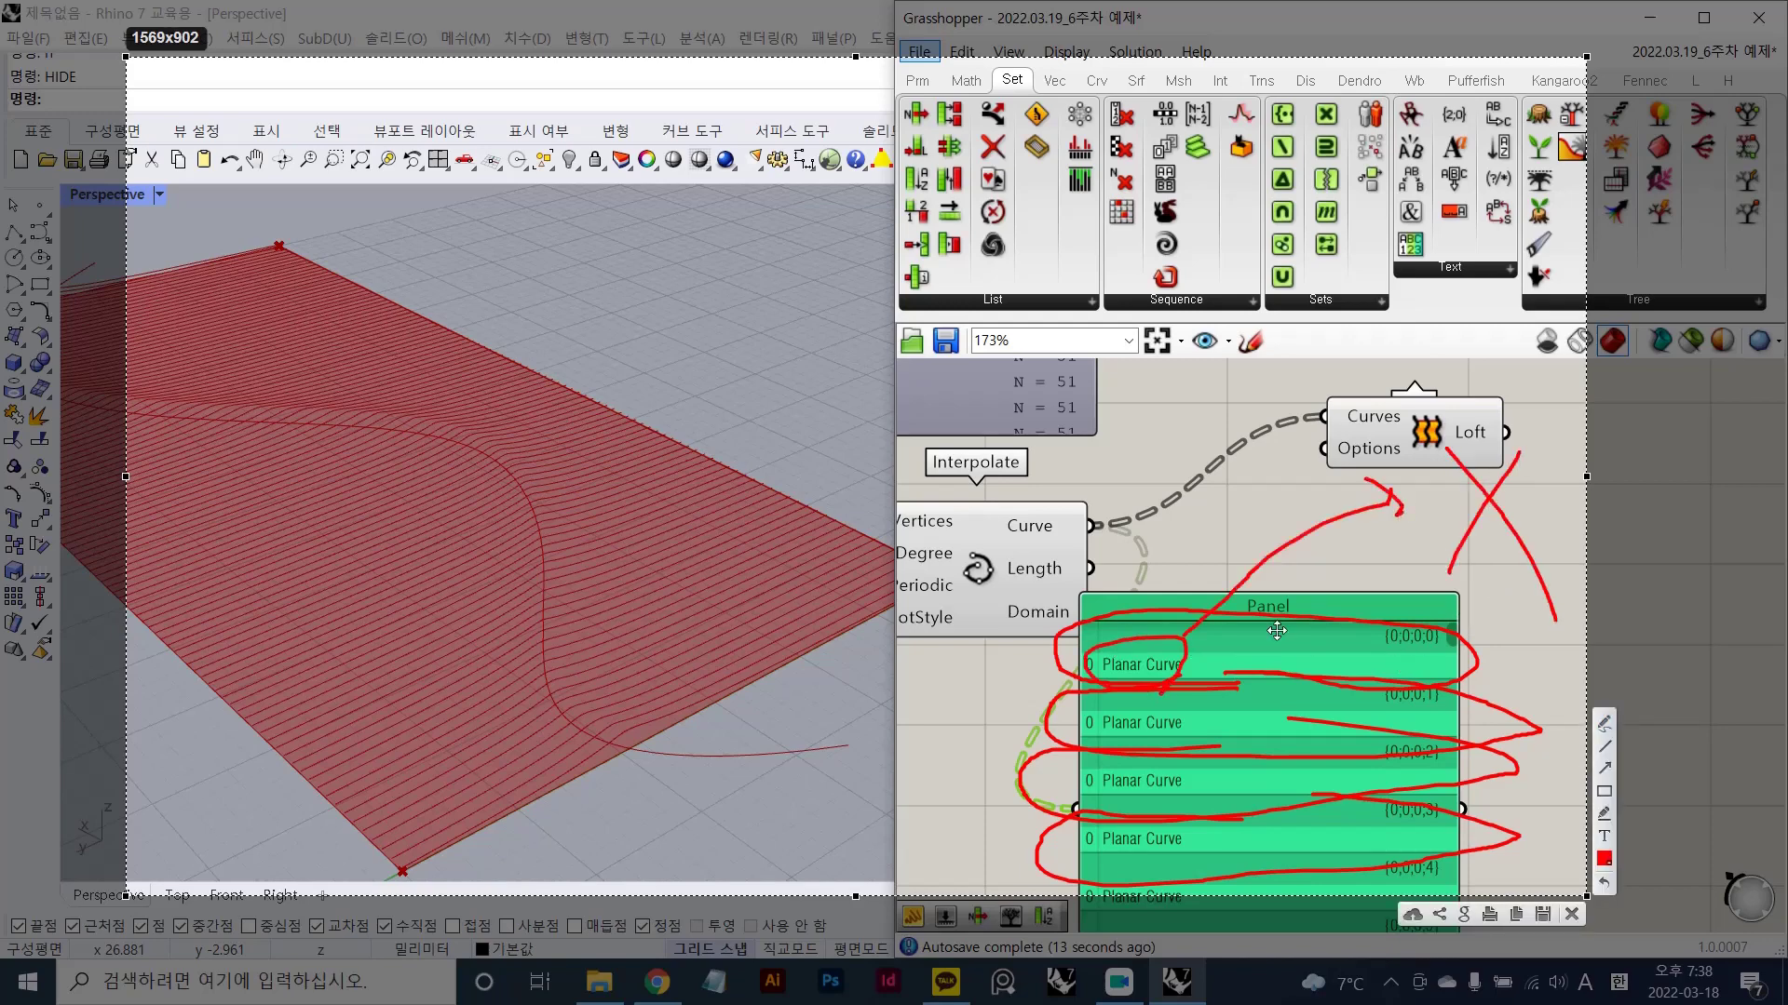
pyautogui.press('Escape')
pyautogui.click(1040, 528)
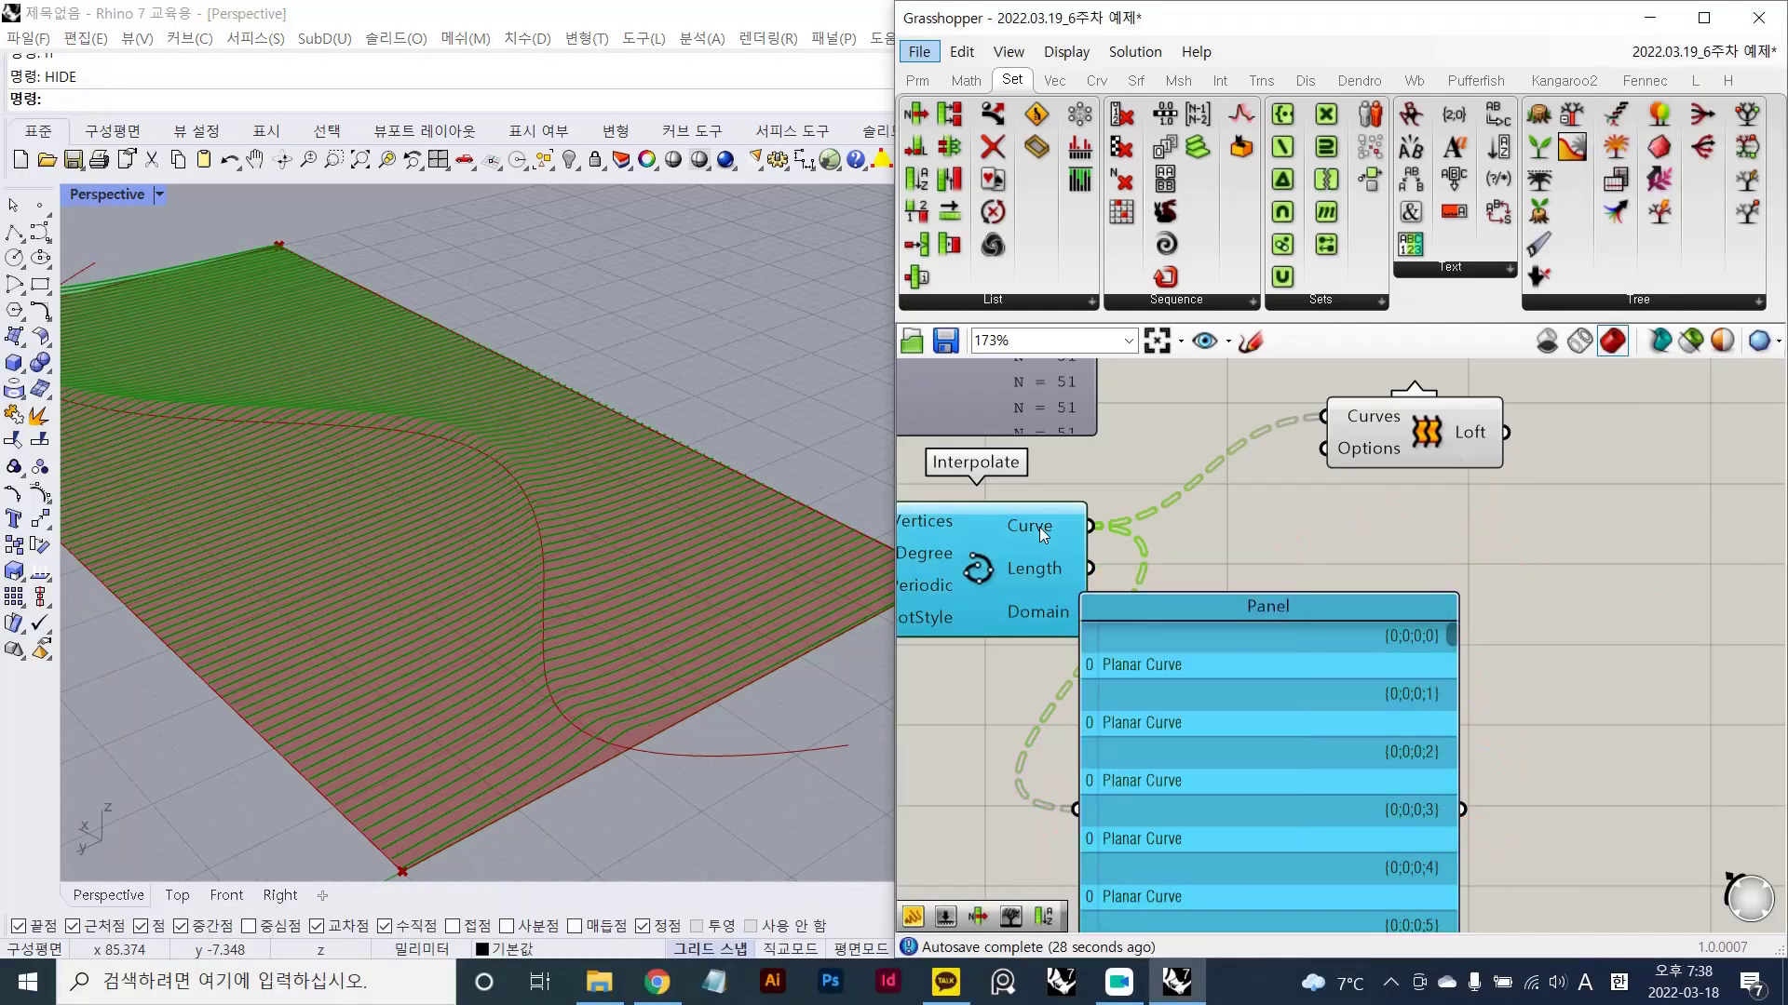
# - Flatten Interpolate's Curve output
pyautogui.rightClick(1040, 528)
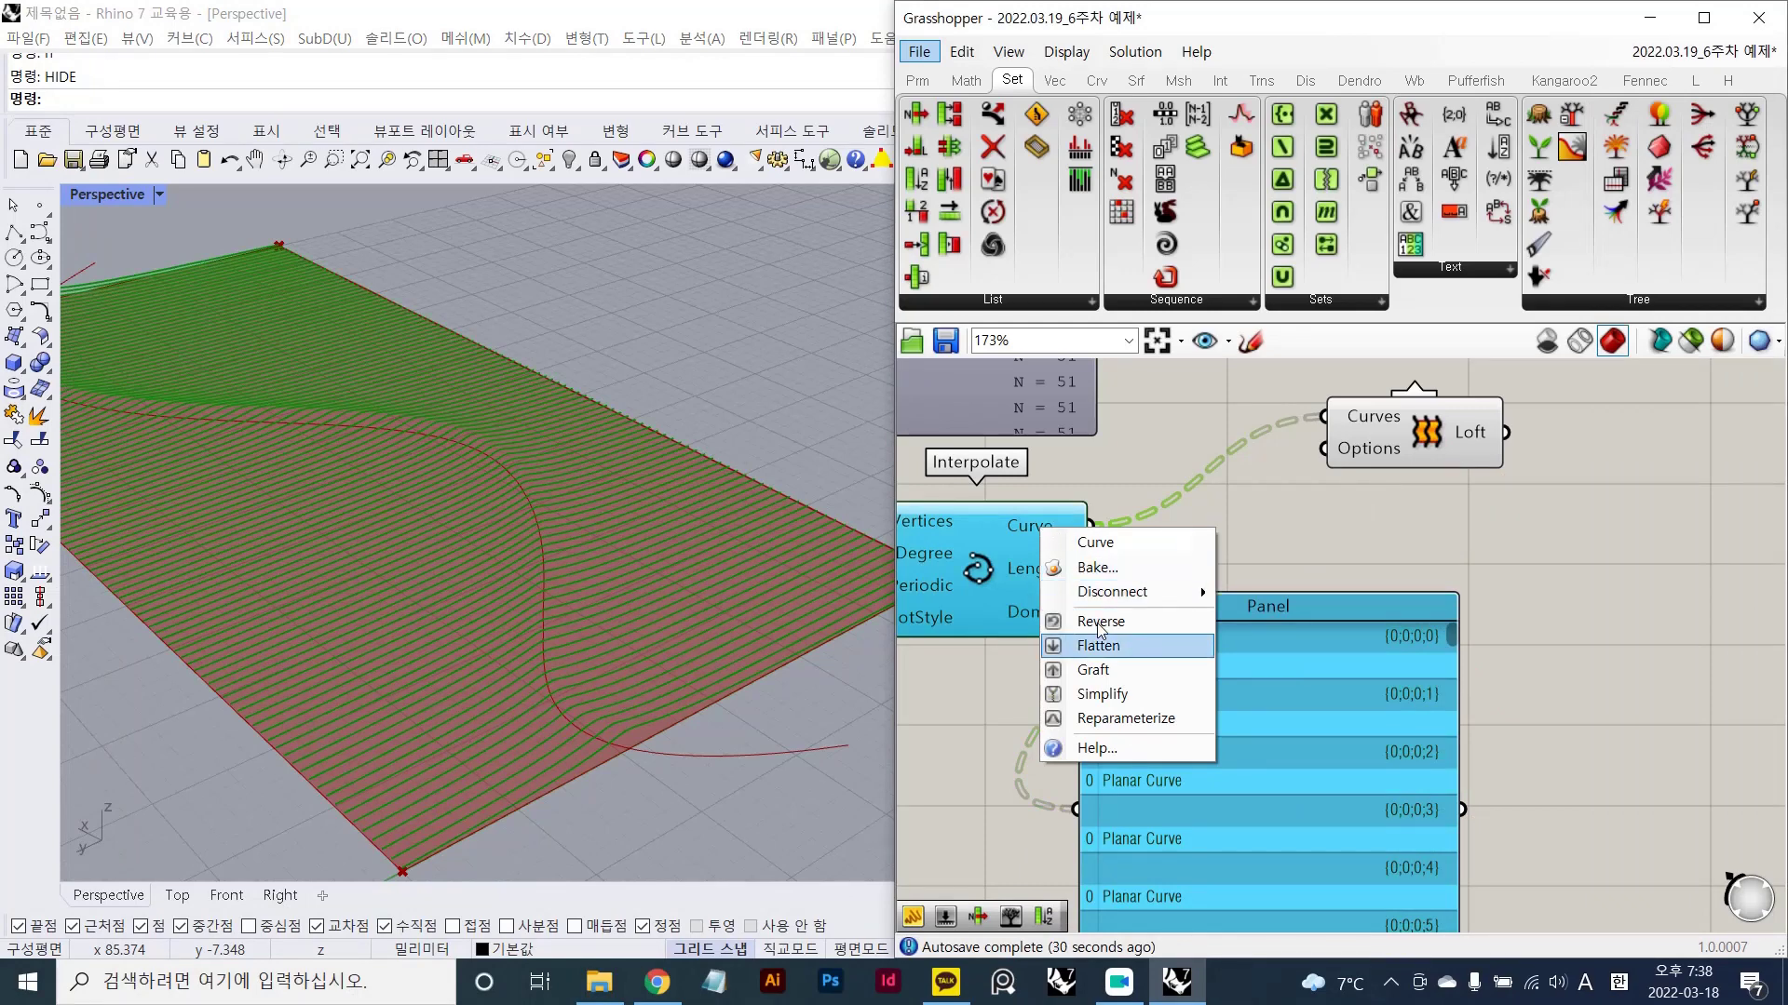
pyautogui.click(1518, 515)
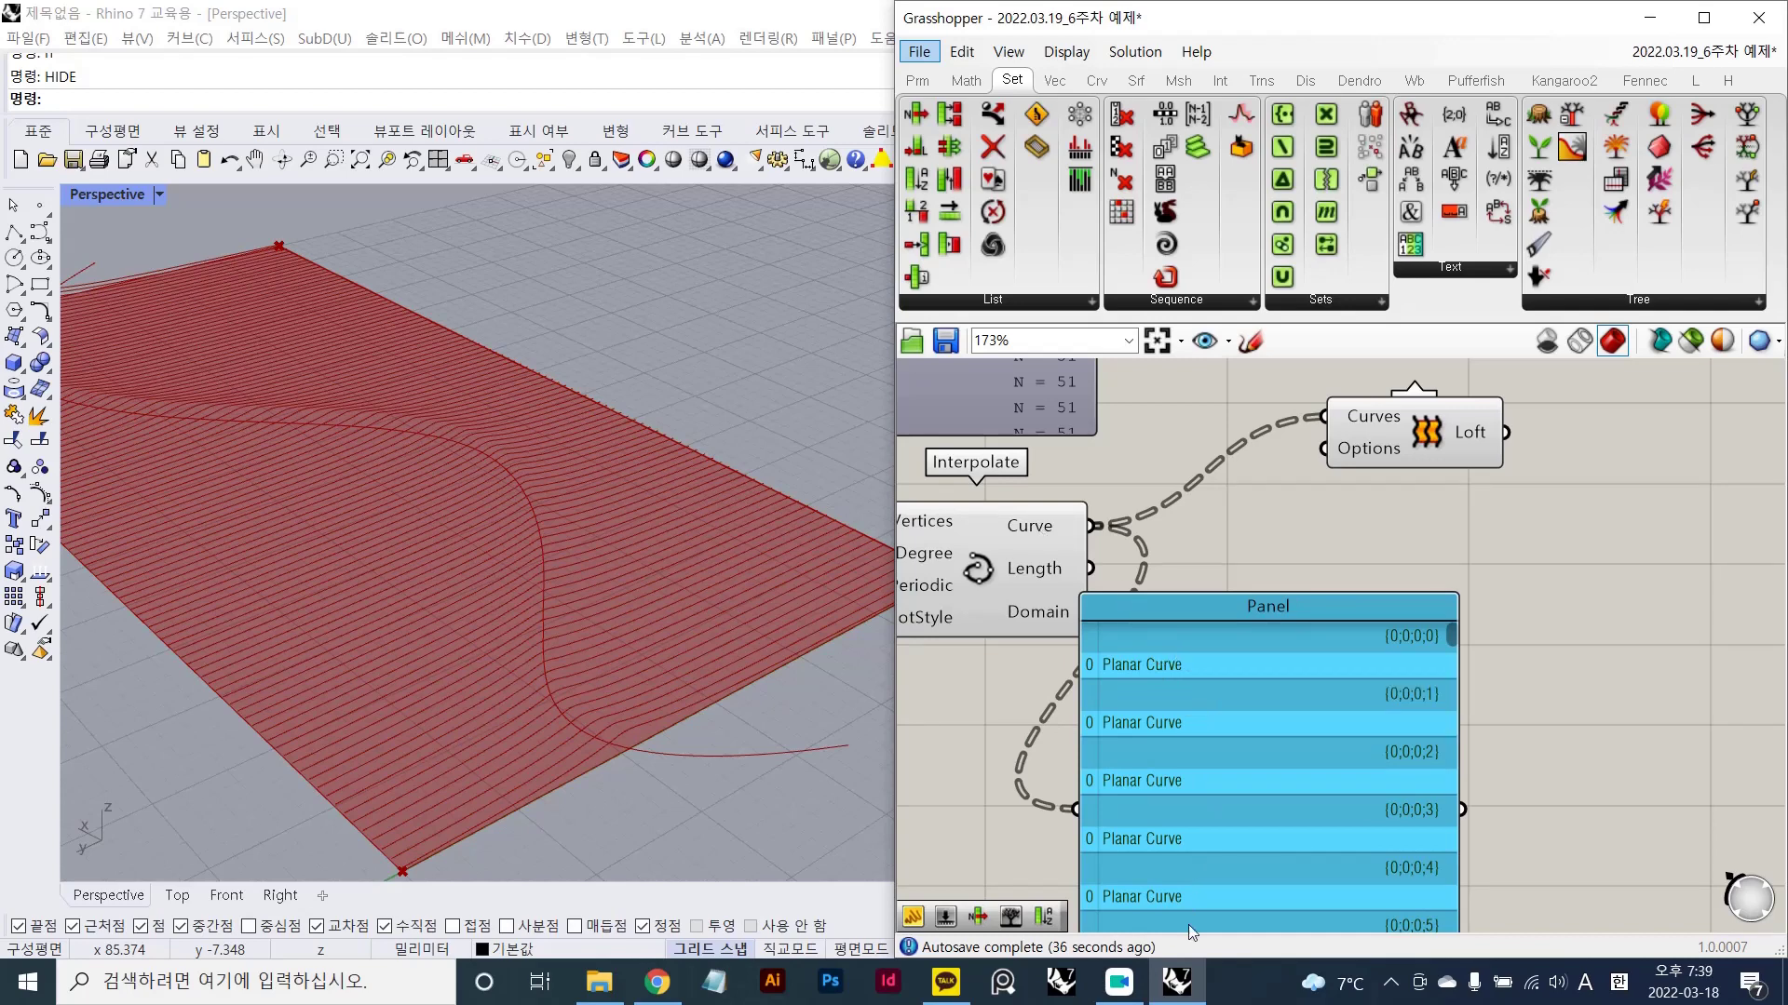
pyautogui.click(1041, 528)
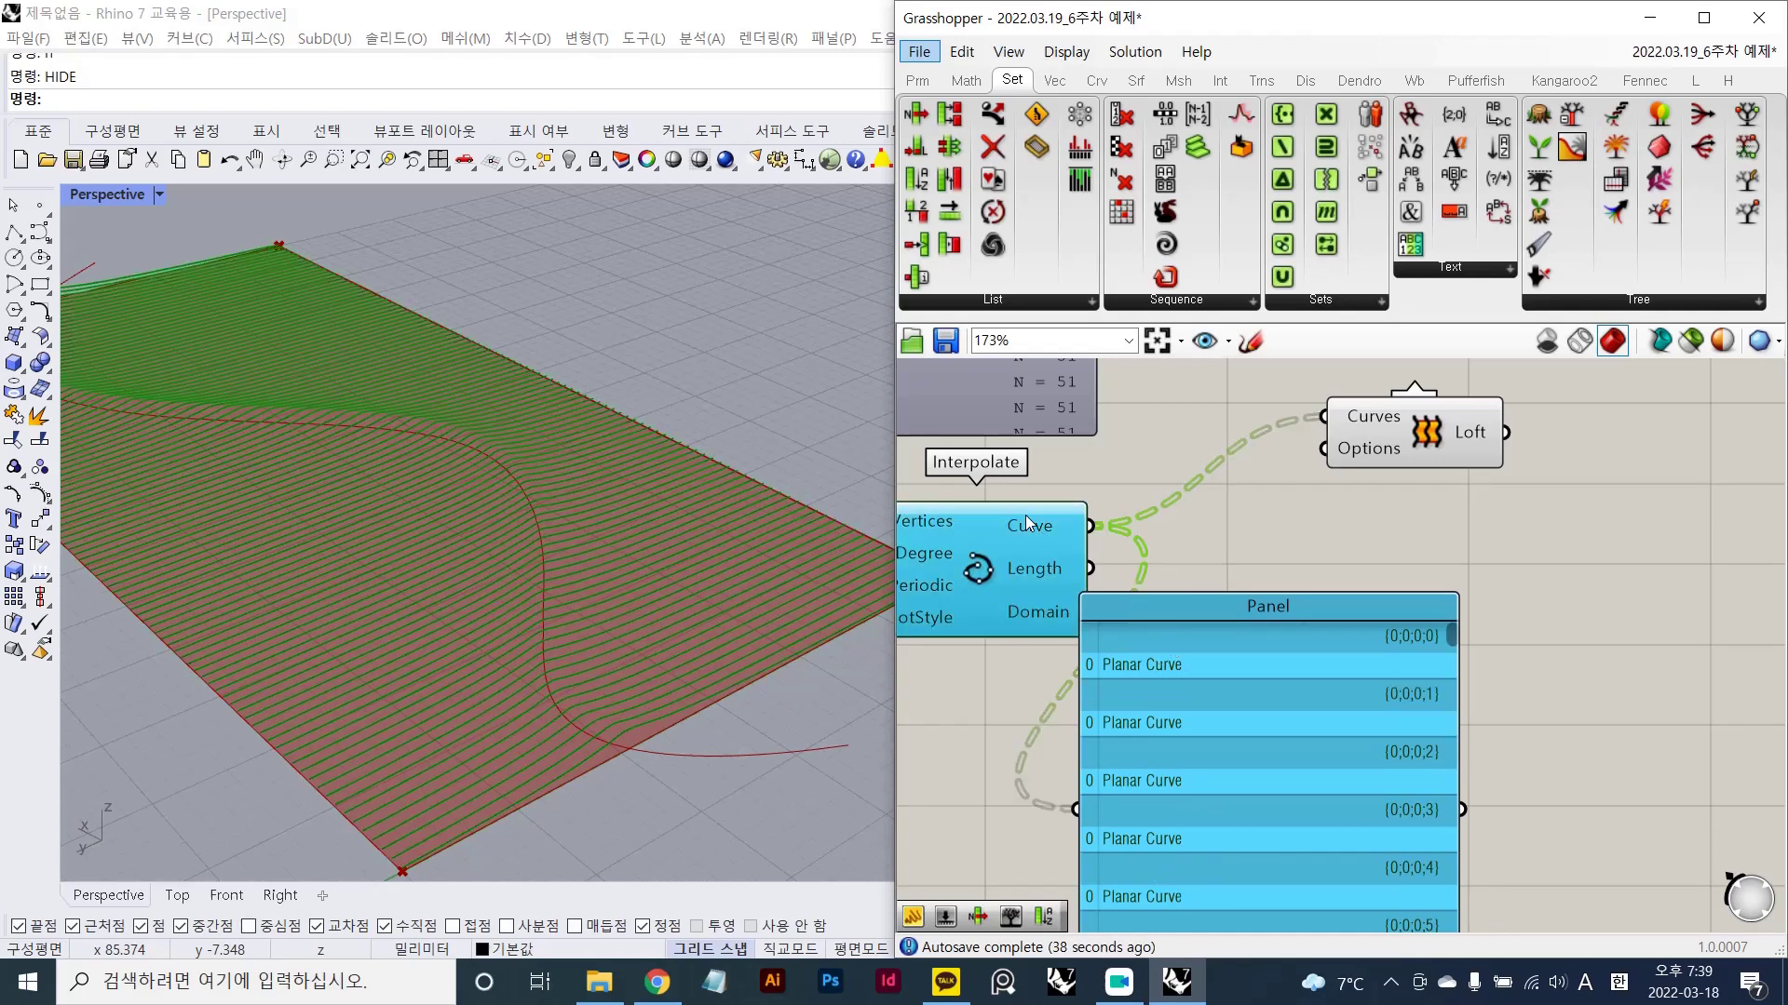
pyautogui.rightClick(1044, 529)
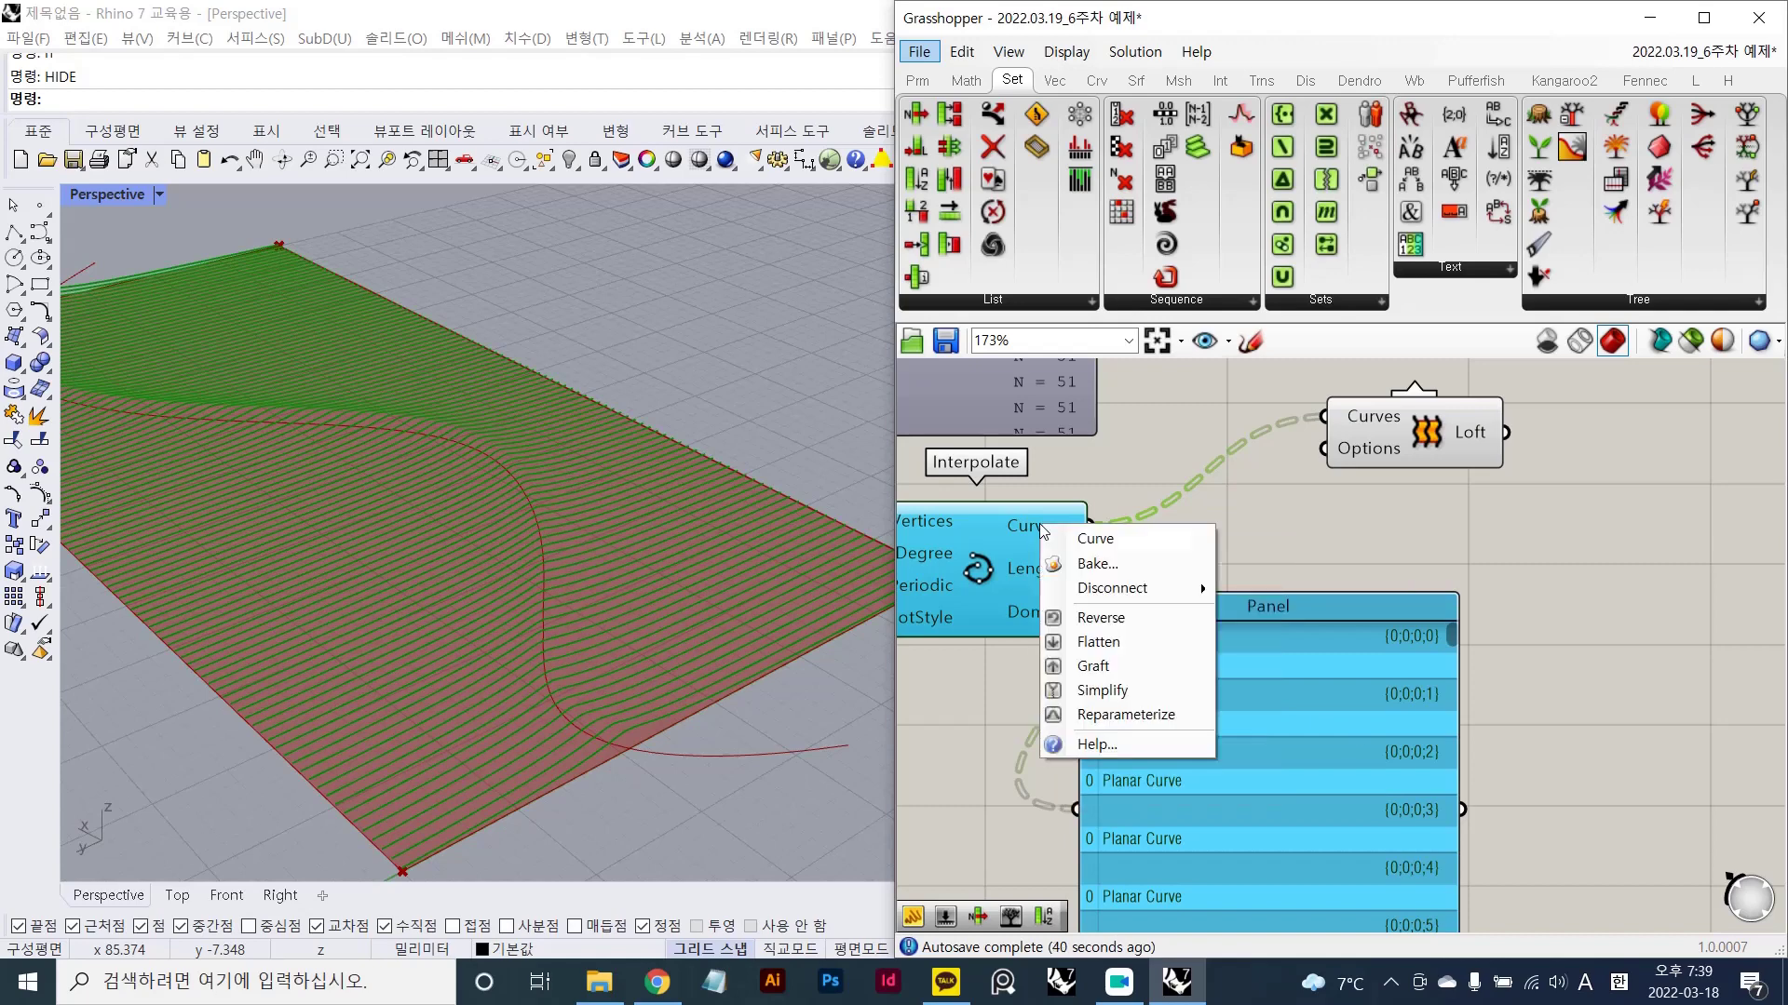
pyautogui.click(1153, 655)
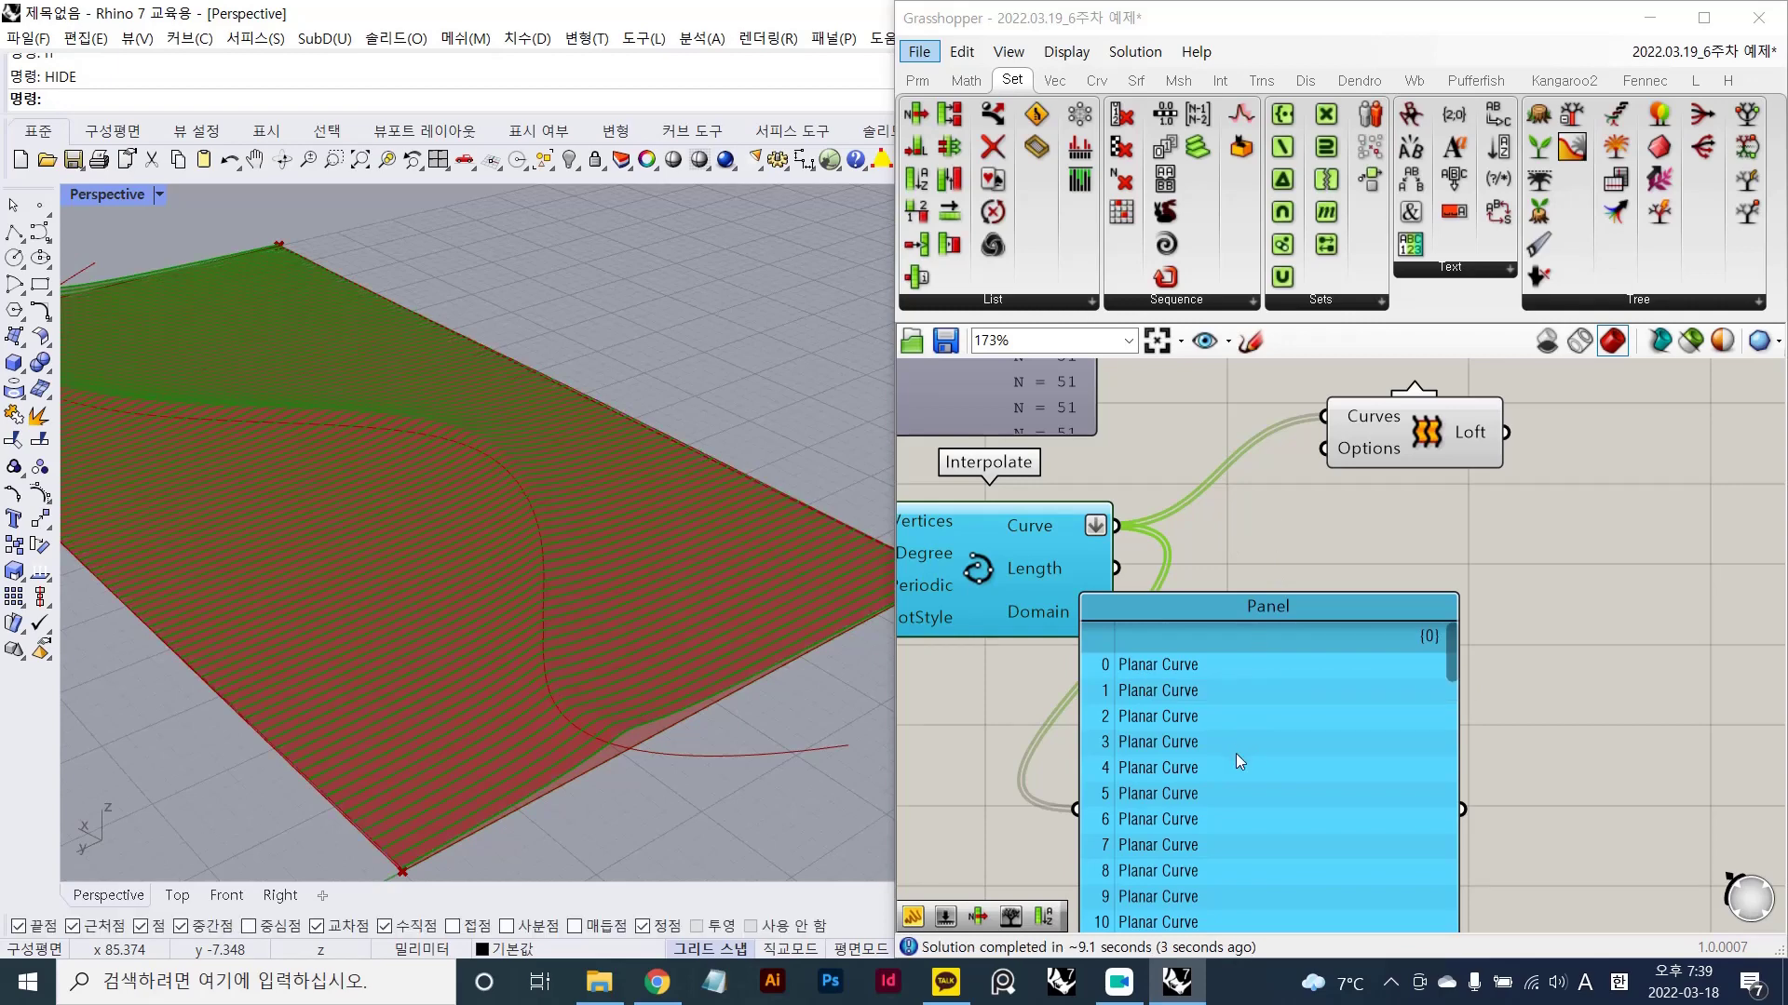
# - Delete the Panel connected to Interpolate's Curve output and clear the component selection
pyautogui.click(1350, 727)
pyautogui.press('Delete')
pyautogui.click(1050, 579)
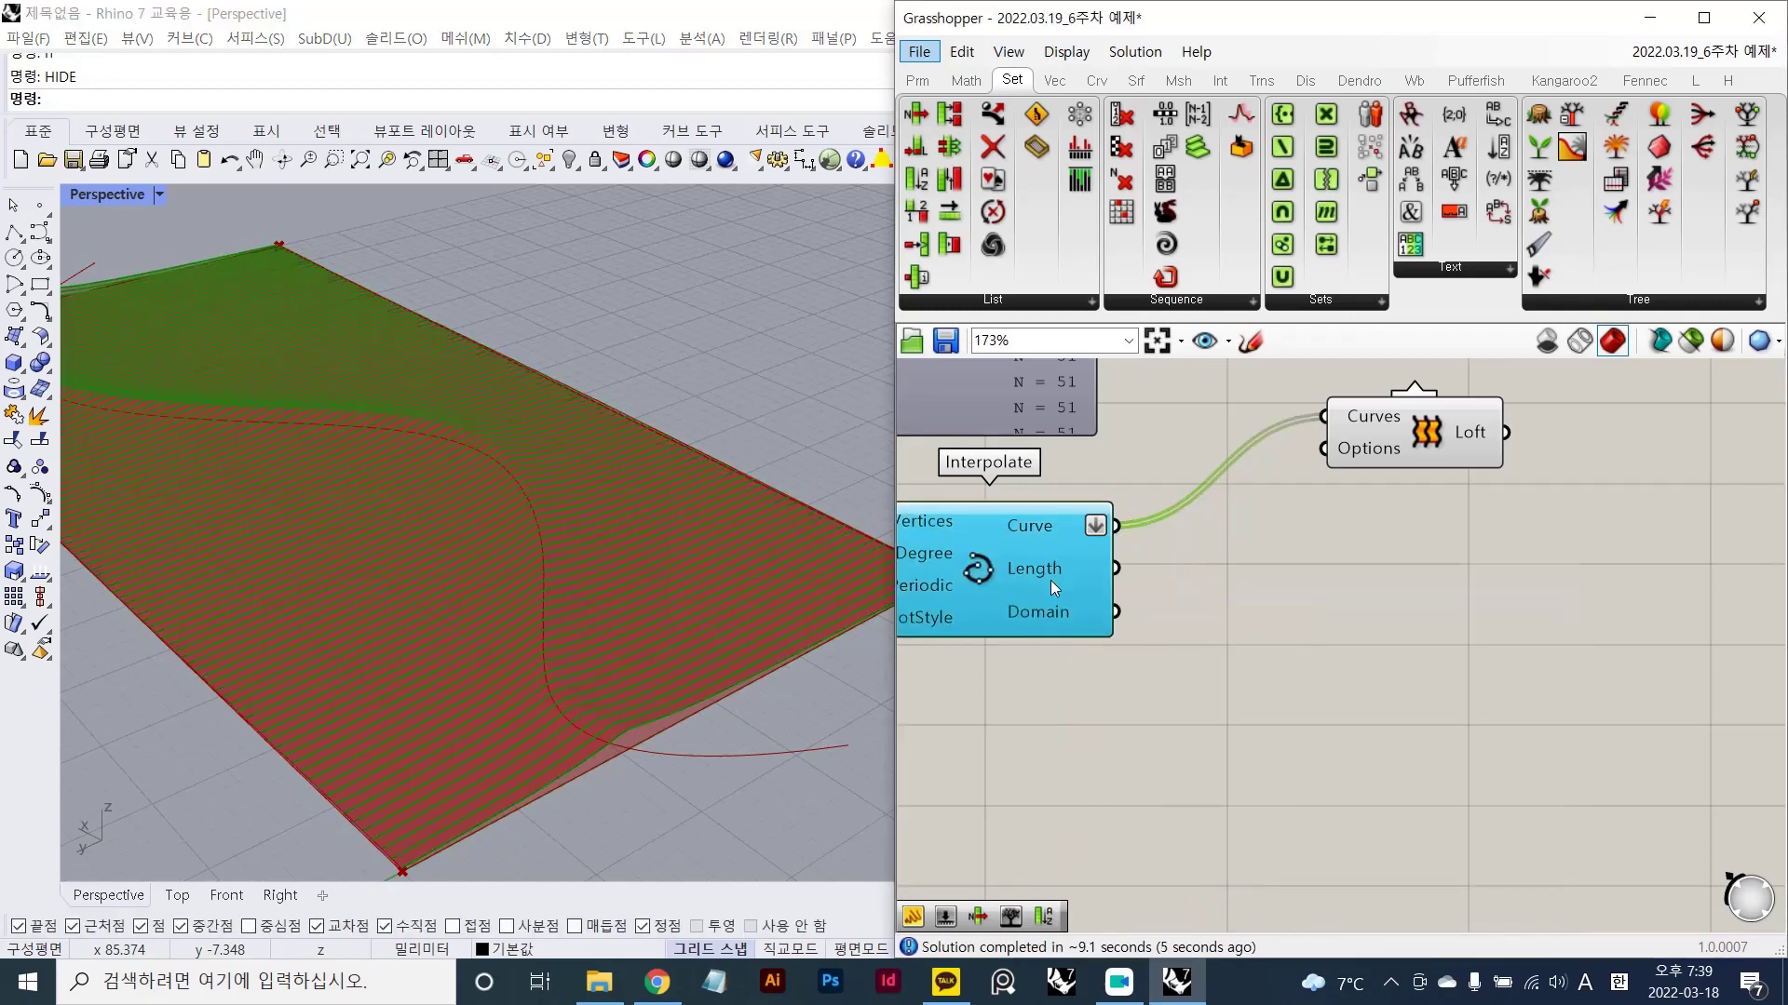
pyautogui.click(1182, 650)
# - Add a Custom Preview component beside Loft and connect Loft's output to its Geometry input
pyautogui.moveTo(577, 596); pyautogui.dragTo(503, 503, button='right')
pyautogui.keyDown('shift'); pyautogui.moveTo(407, 406); pyautogui.dragTo(554, 703, button='right'); pyautogui.keyUp('shift')
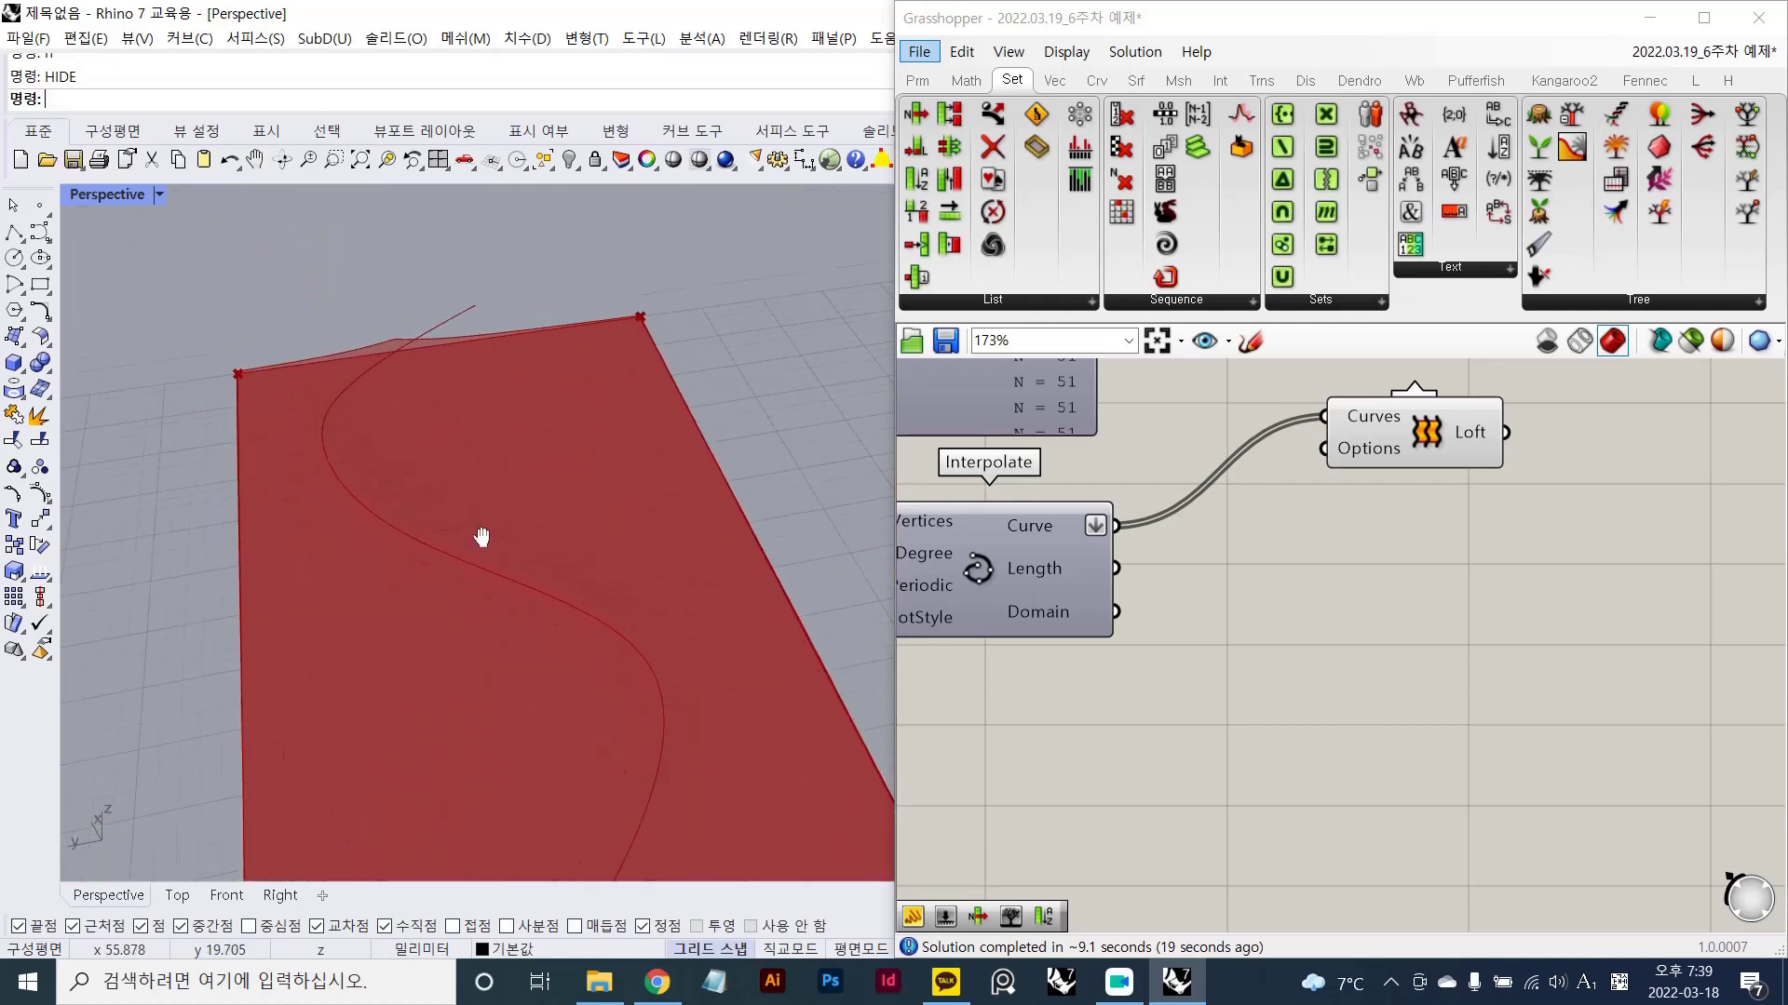
pyautogui.moveTo(483, 539); pyautogui.dragTo(656, 498, button='right')
pyautogui.keyDown('shift'); pyautogui.moveTo(427, 762); pyautogui.dragTo(346, 575, button='right'); pyautogui.keyUp('shift')
pyautogui.scroll(-1, 1315, 607)
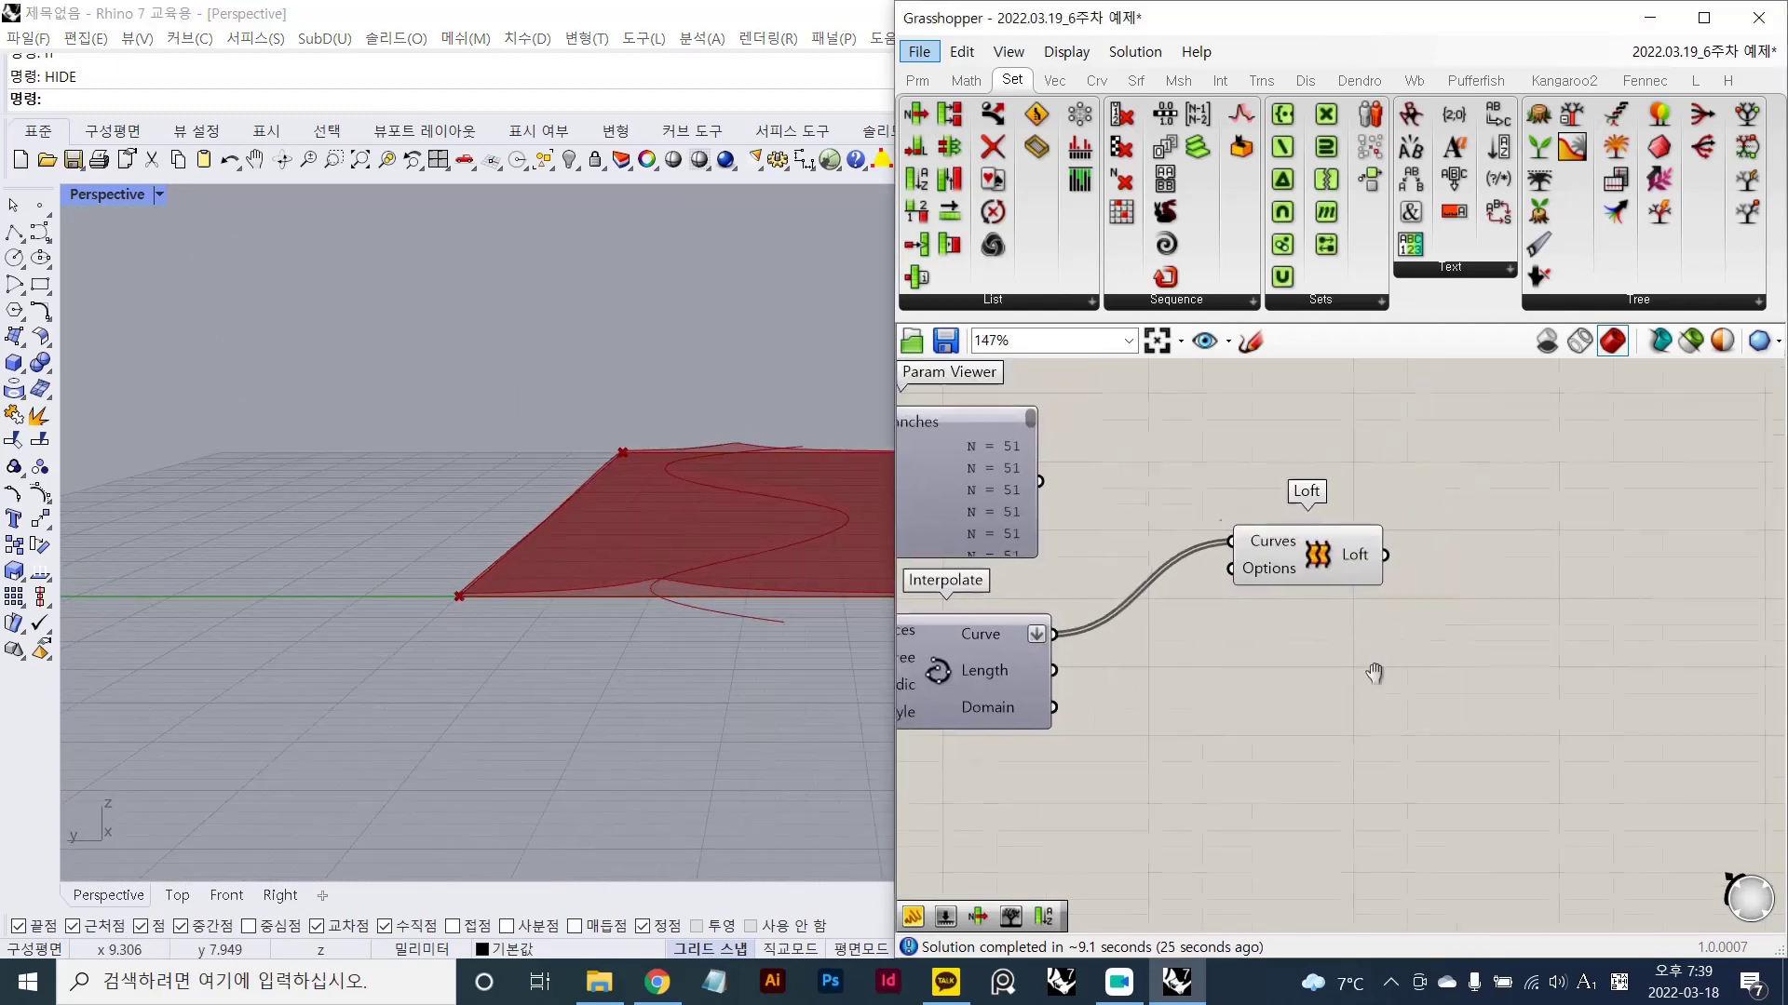
pyautogui.doubleClick(1517, 555)
pyautogui.write('custompreiw')
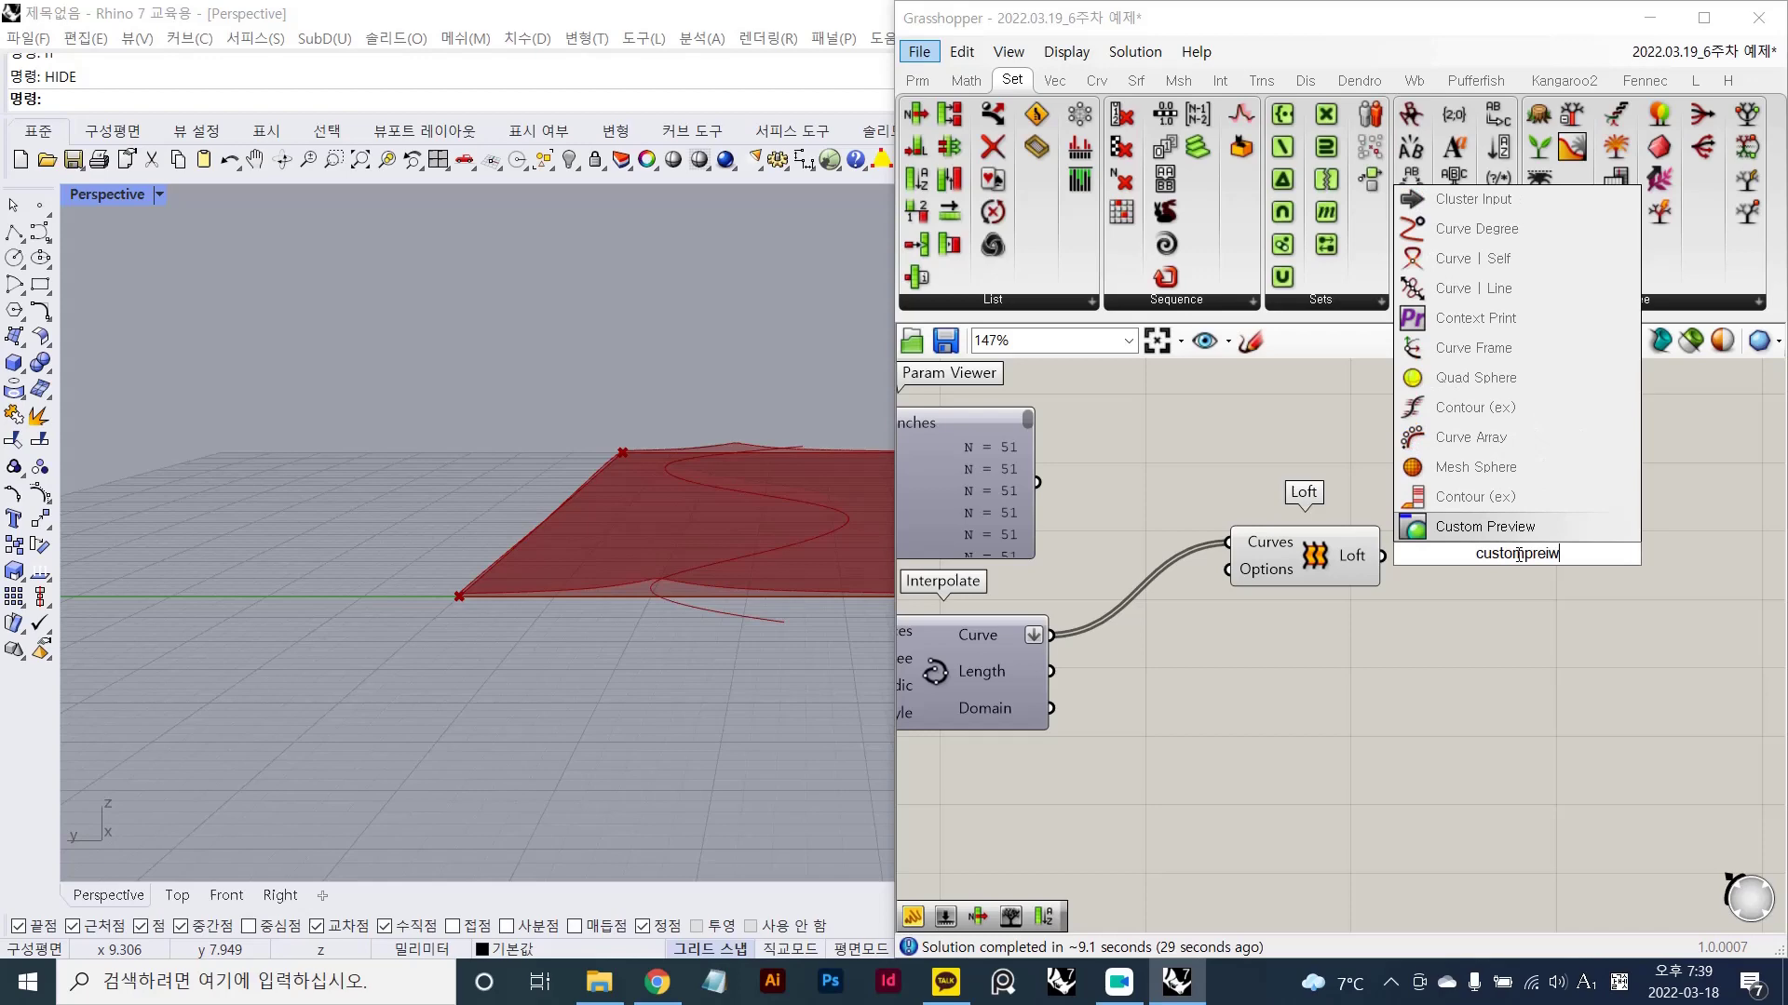
pyautogui.press('Return')
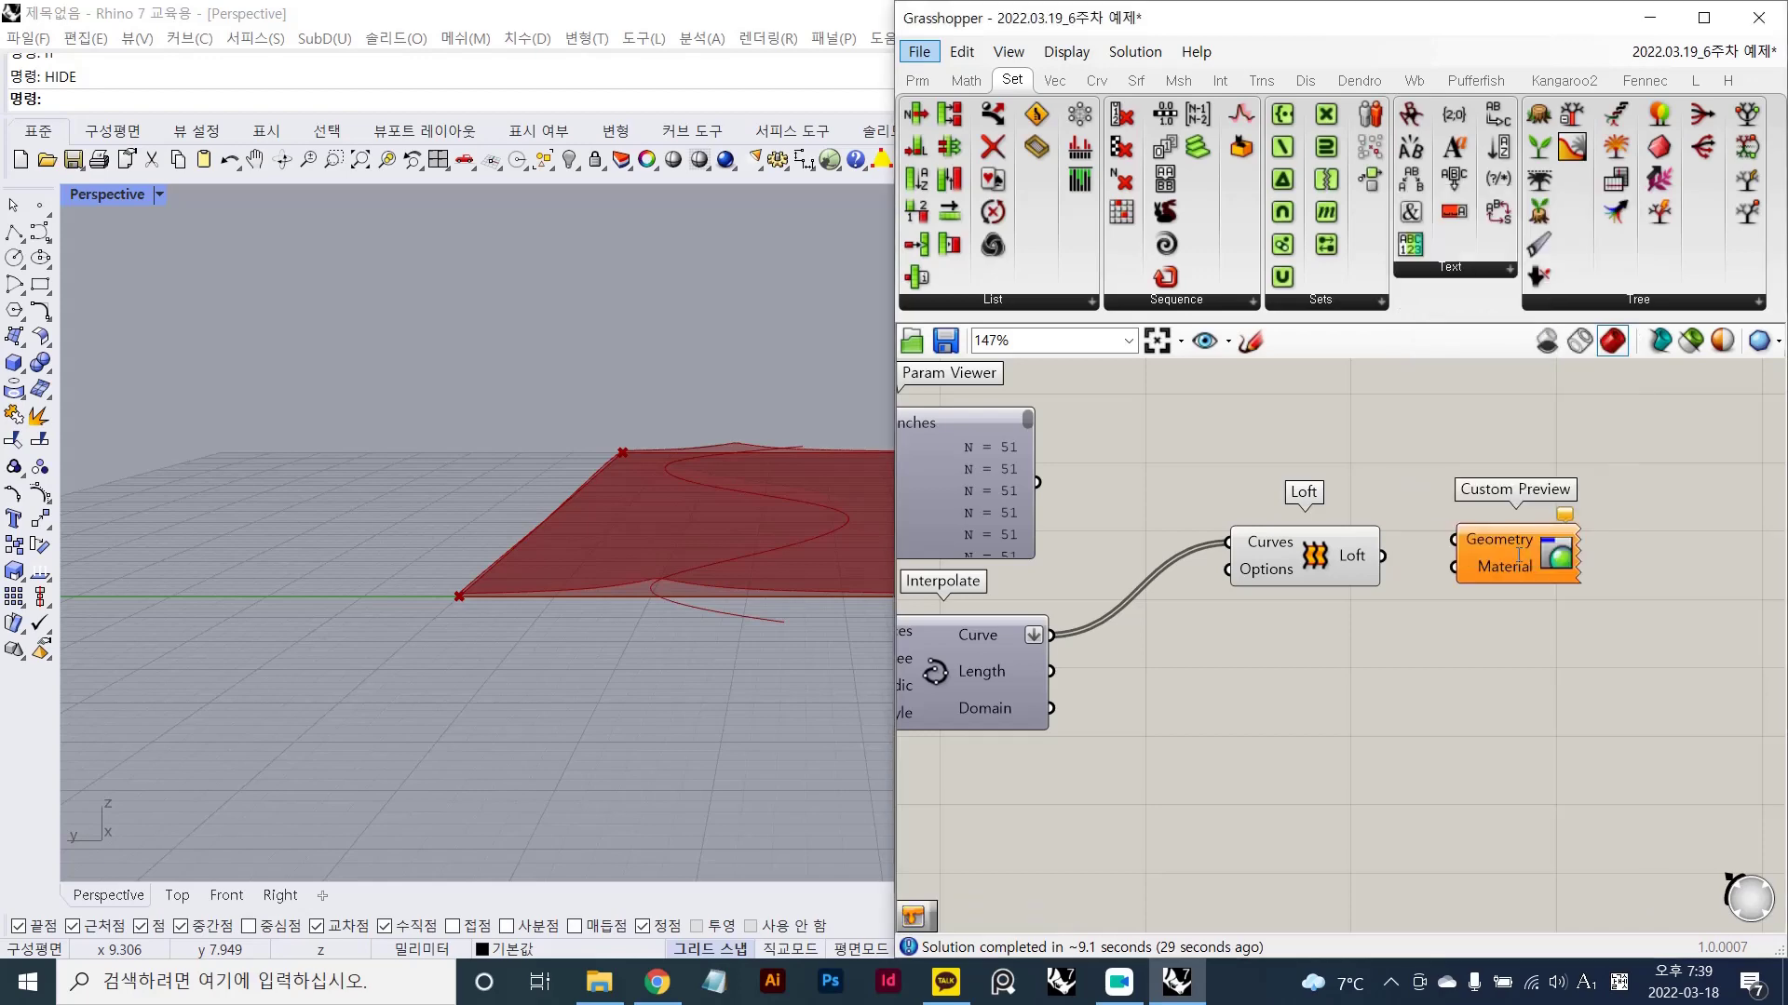
pyautogui.scroll(4, 1354, 529)
pyautogui.moveTo(1455, 538); pyautogui.dragTo(1374, 484, button='right')
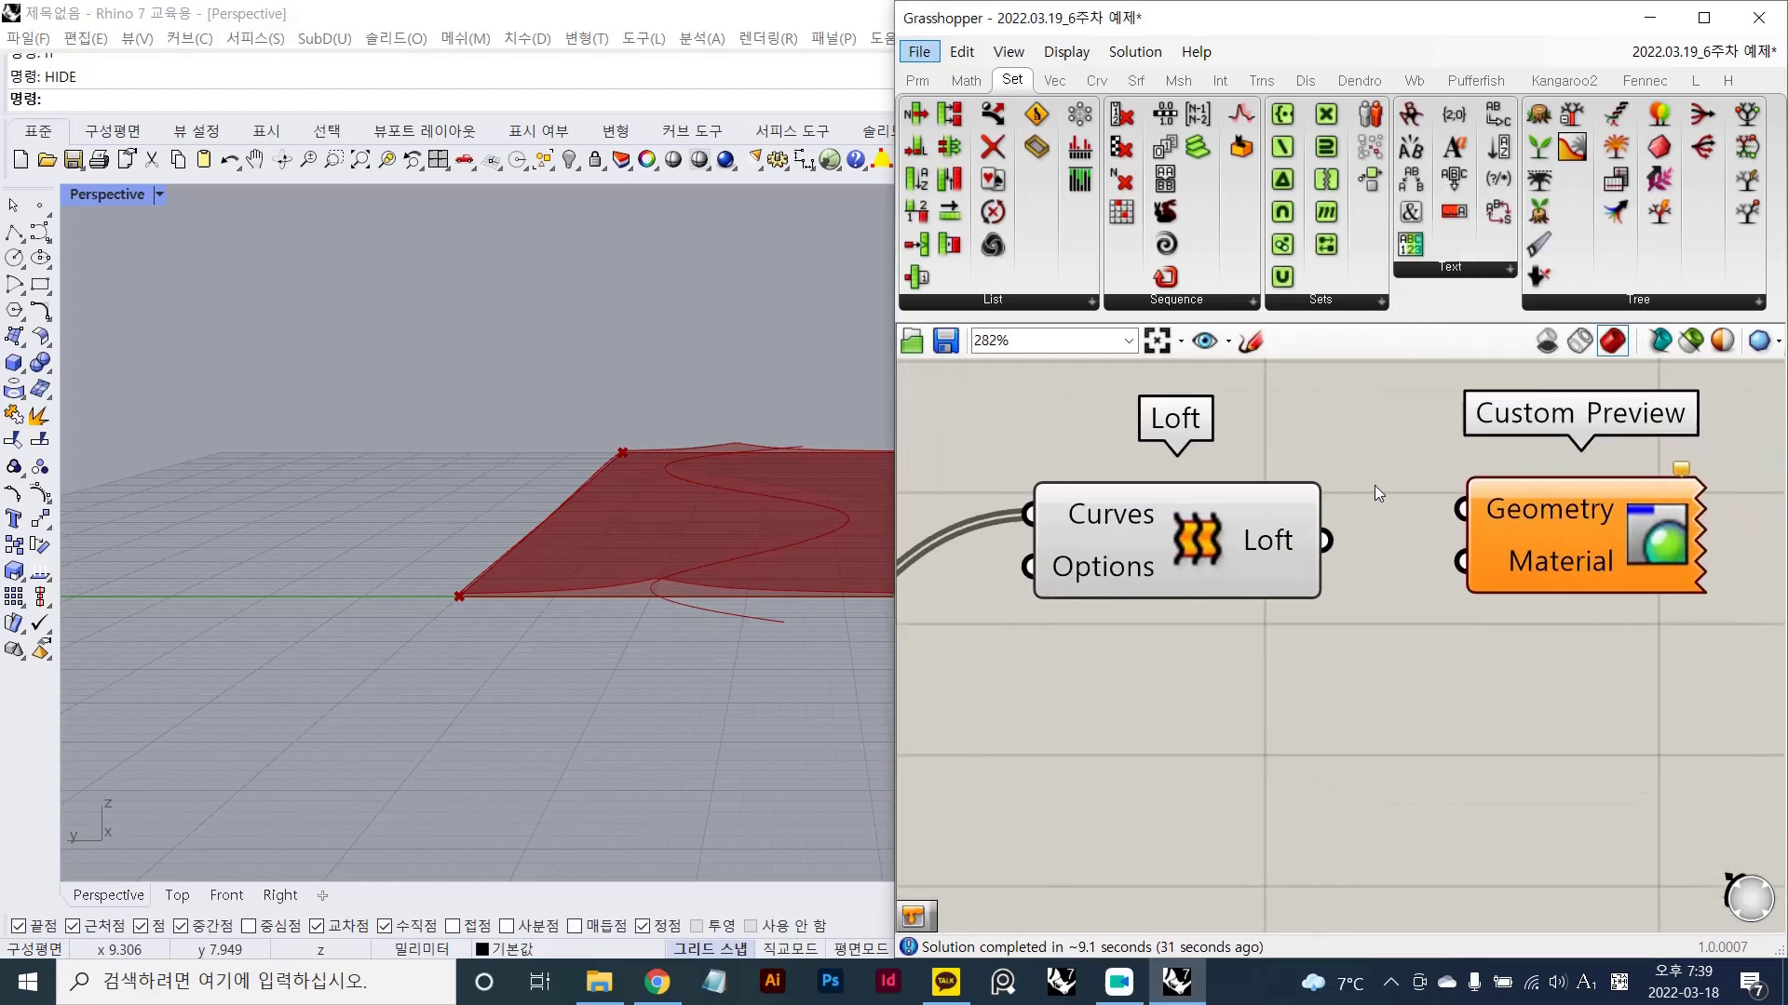
pyautogui.moveTo(1324, 540); pyautogui.dragTo(1463, 510)
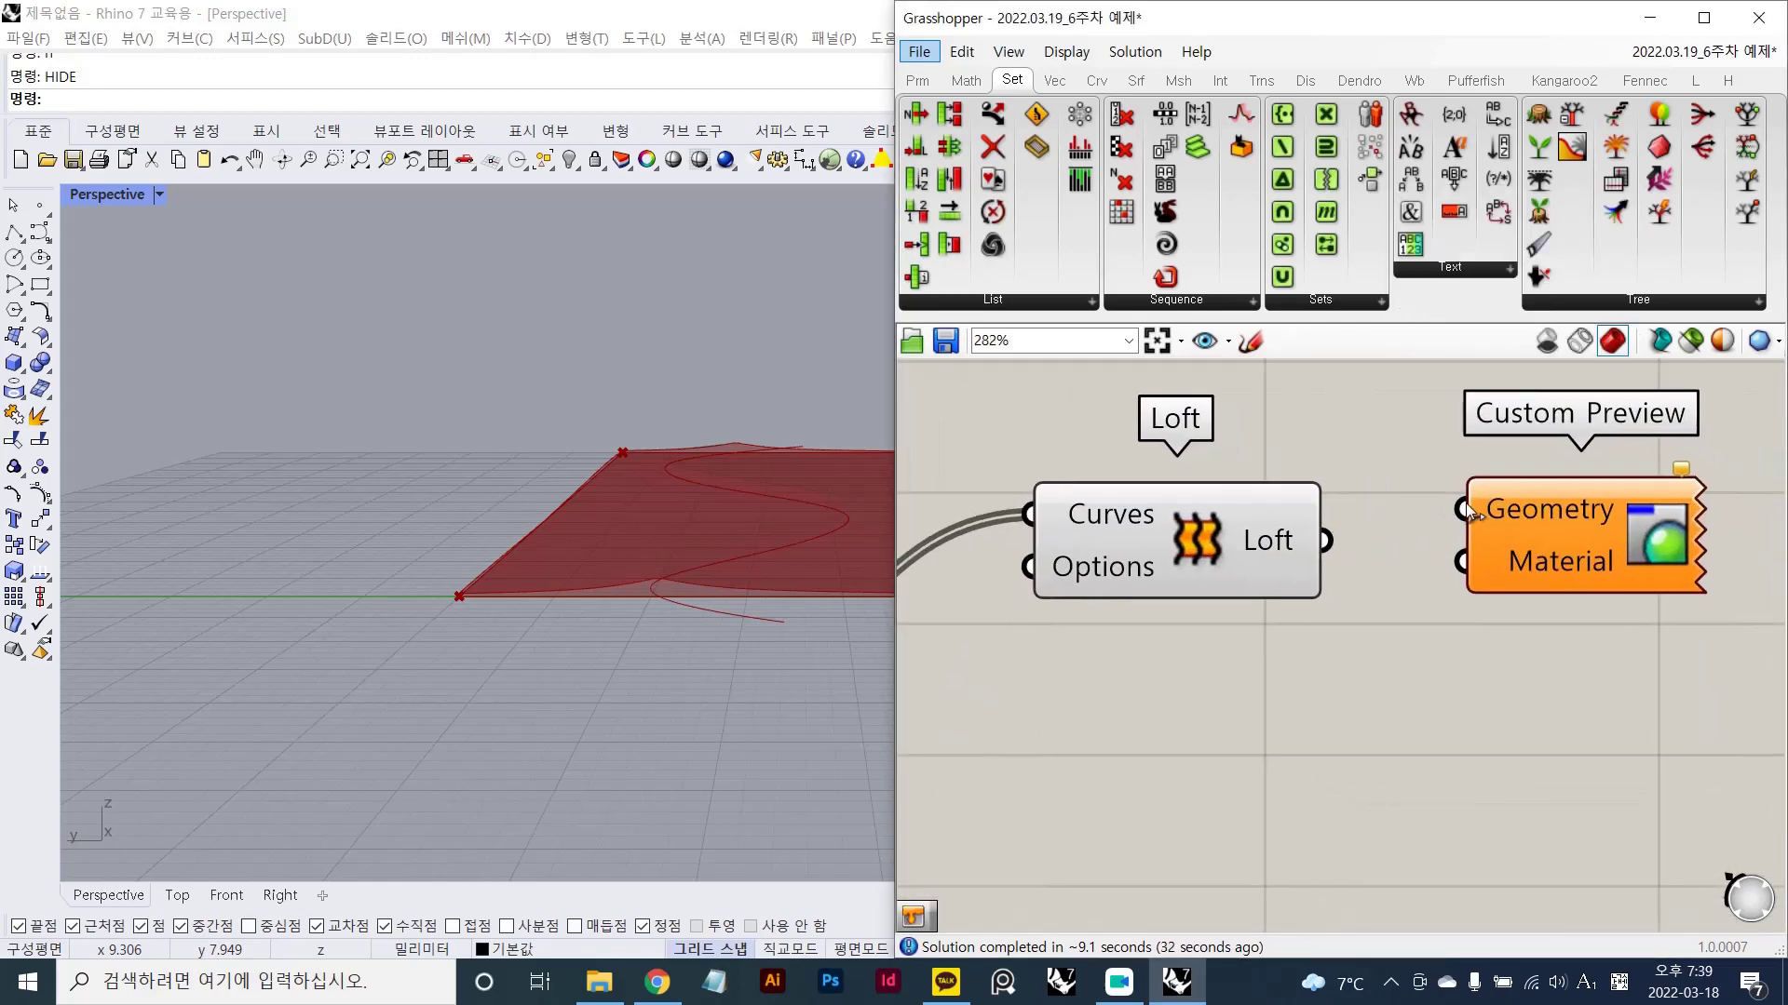
# - Add a Colour Swatch below Loft and connect it to Custom Preview's Material input
pyautogui.doubleClick(1376, 663)
pyautogui.write('s')
pyautogui.press('BackSpace')
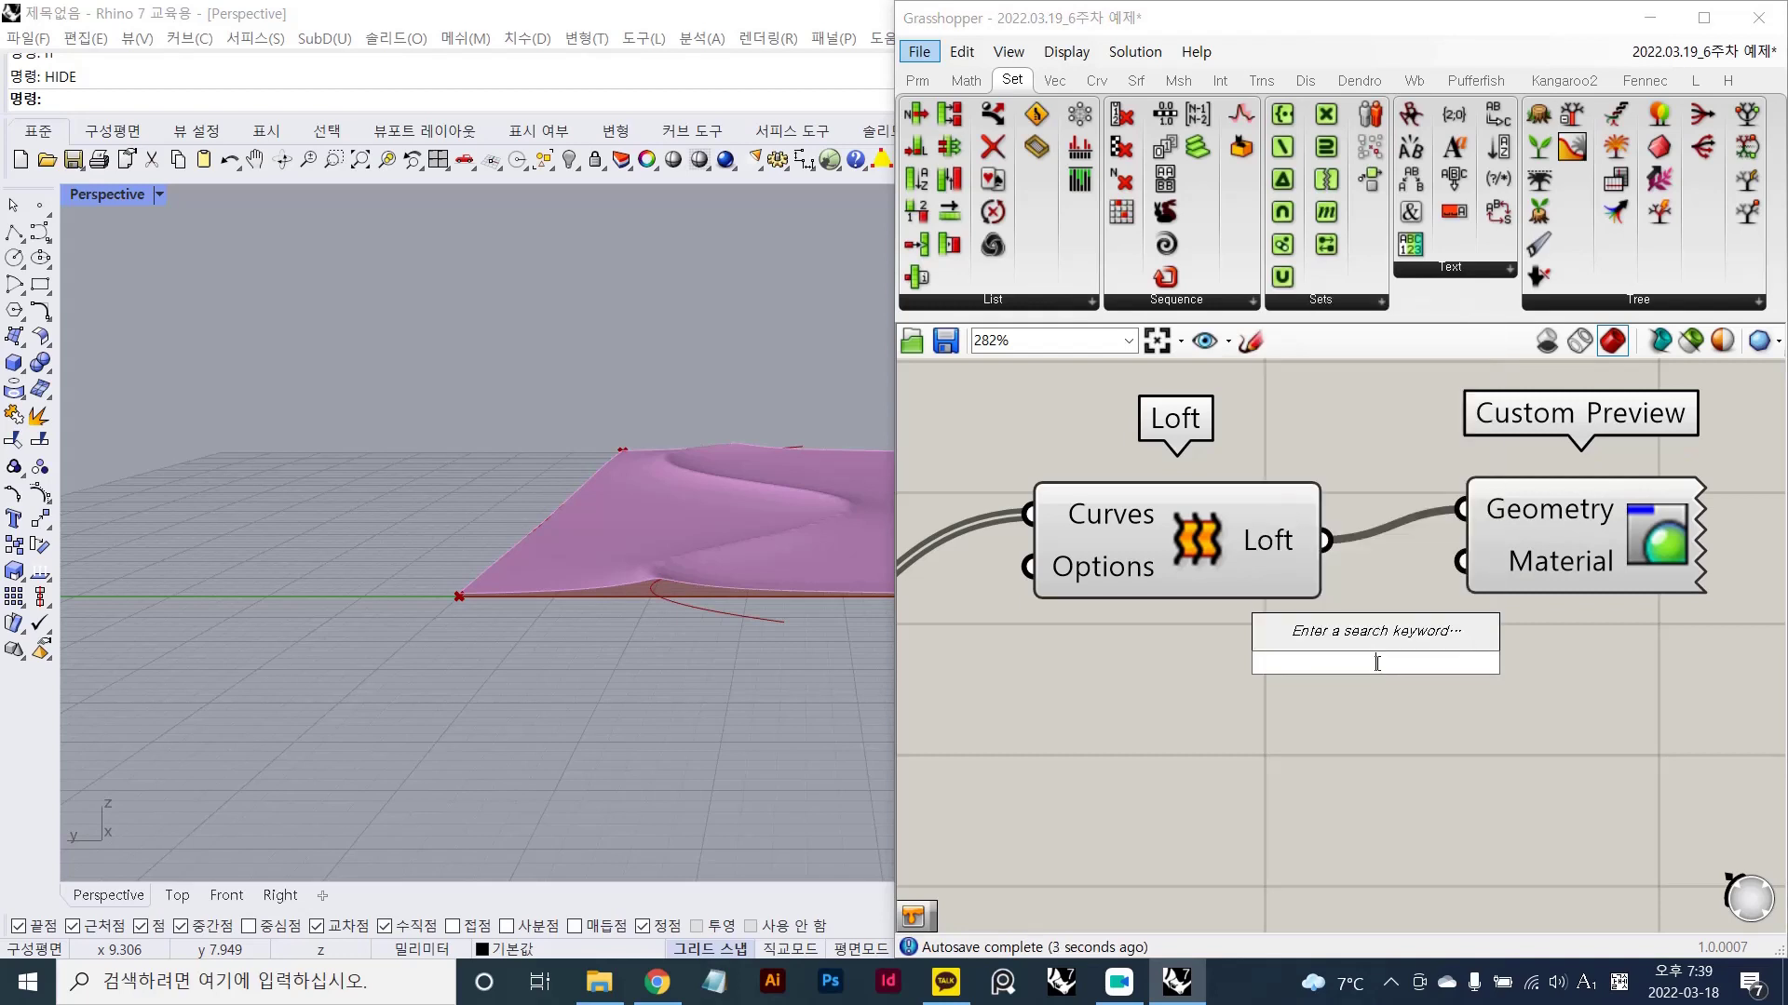
pyautogui.write('colour')
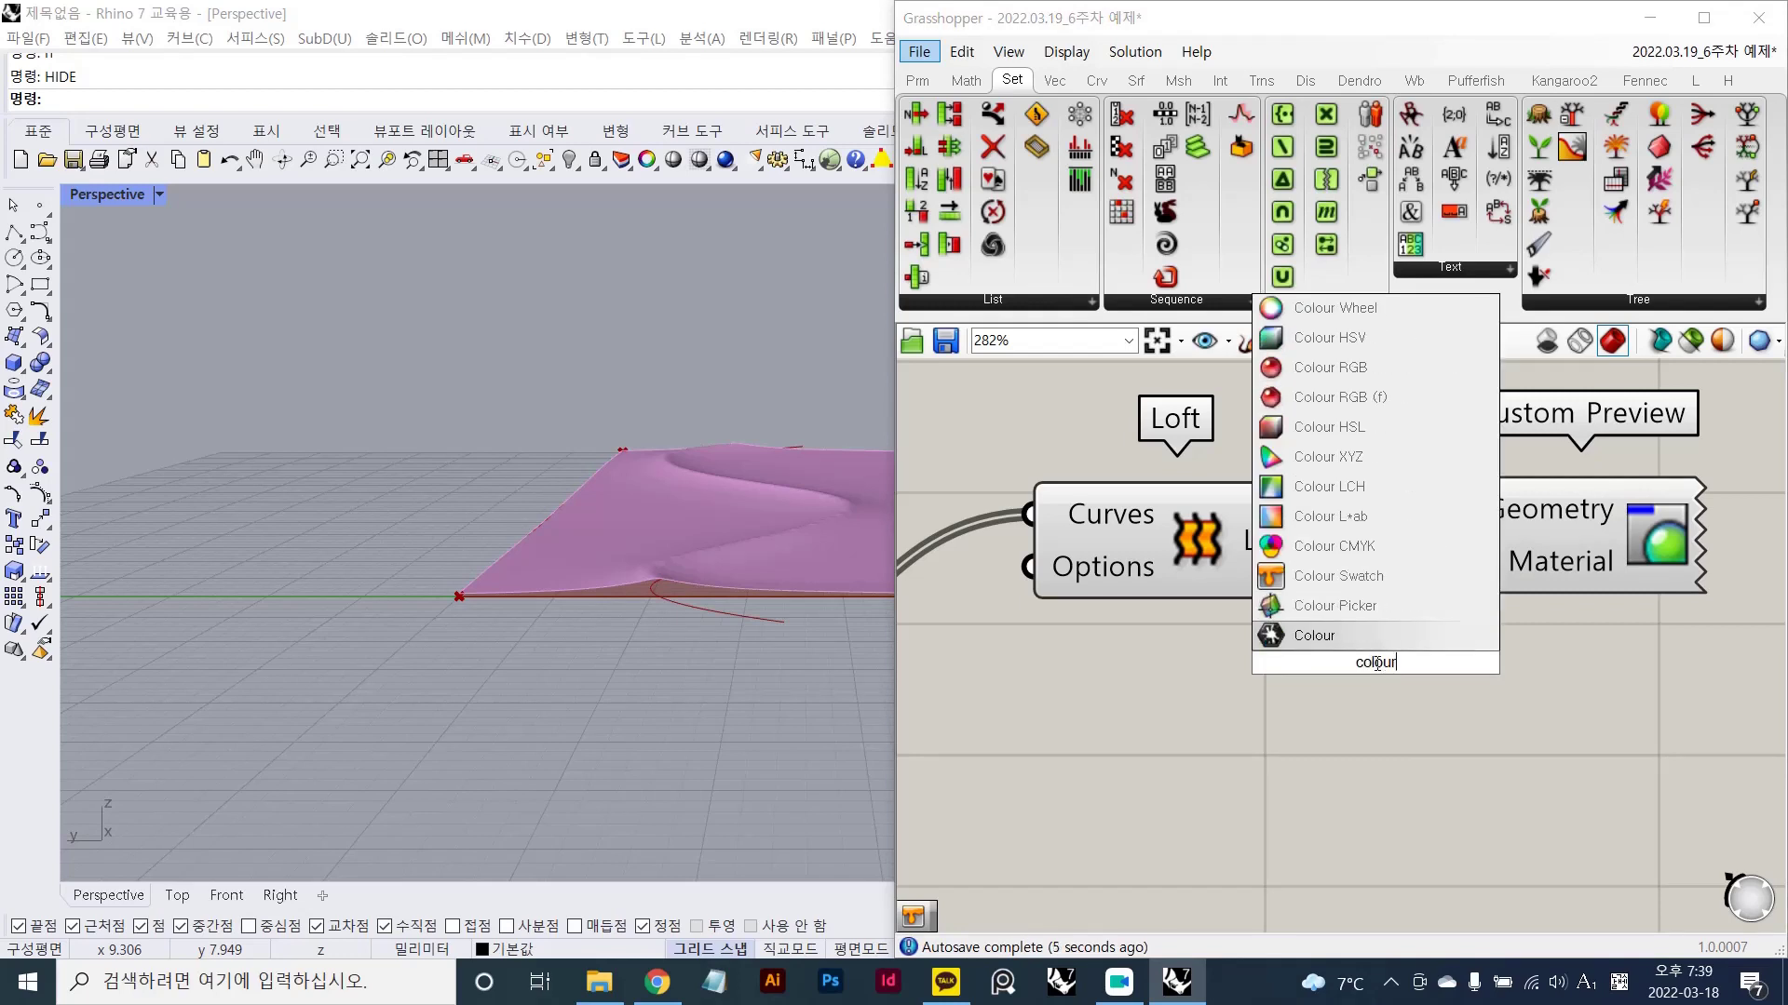
pyautogui.click(1444, 564)
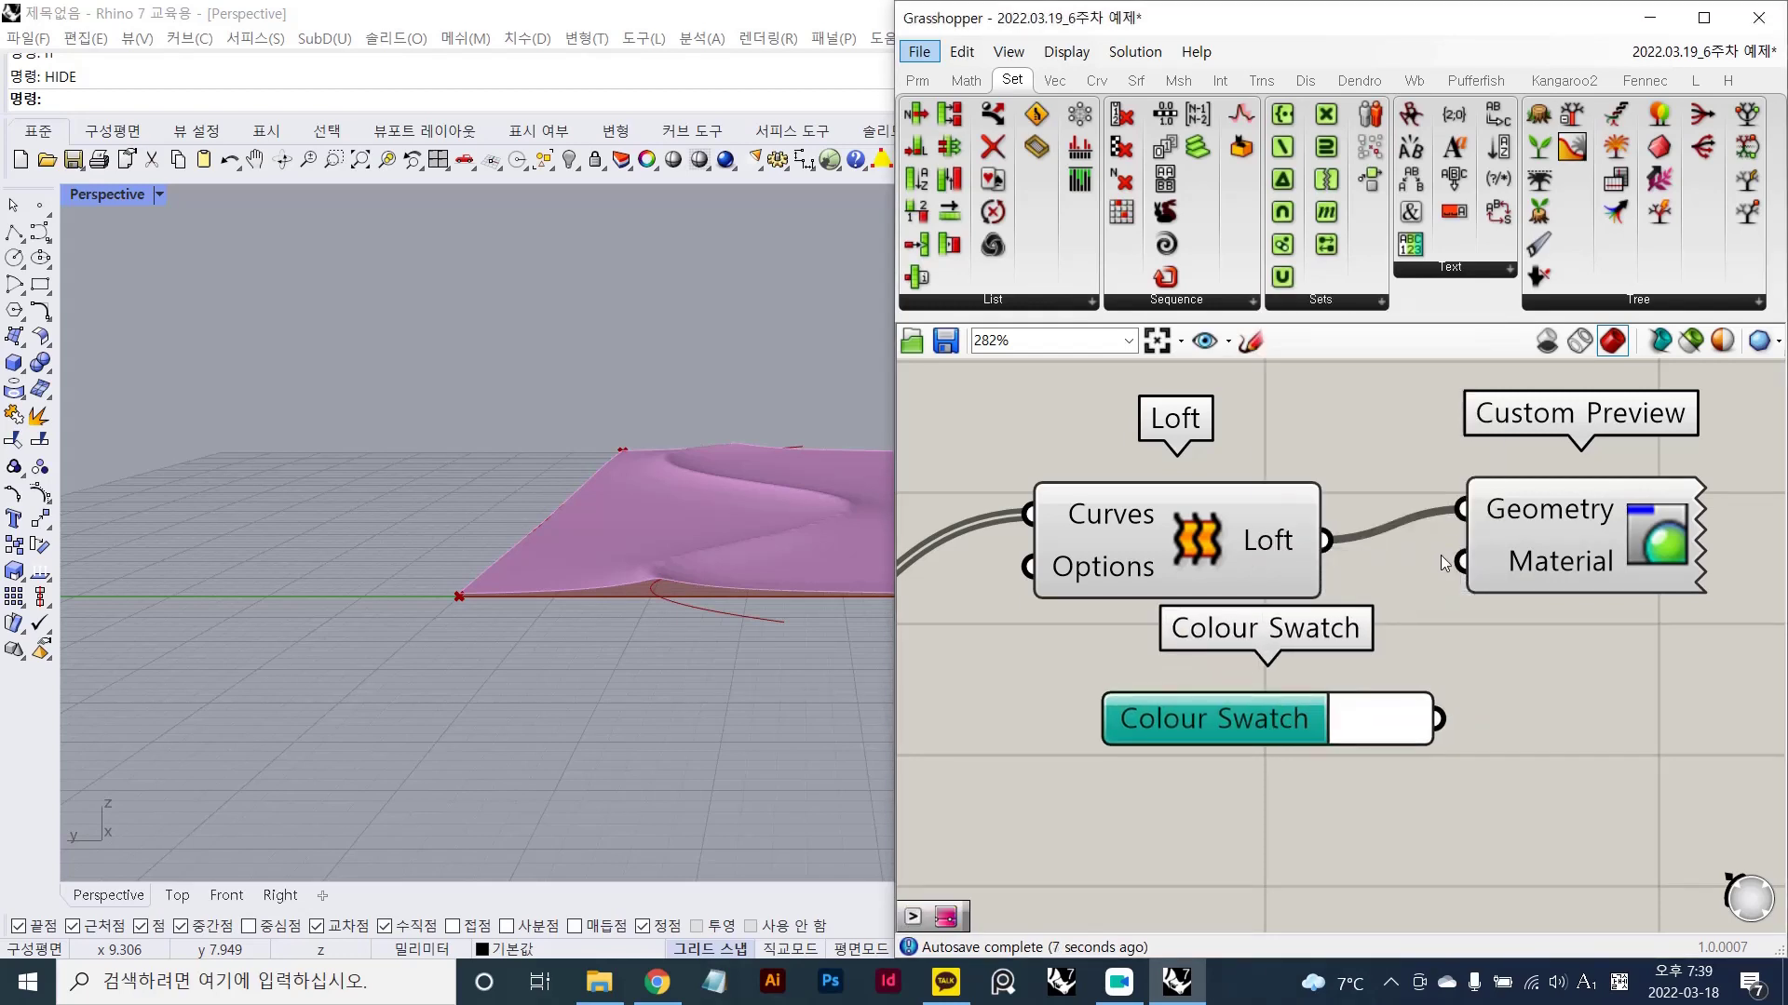
pyautogui.moveTo(1444, 564); pyautogui.dragTo(1438, 689)
# - Examine the shaded lofted surface in the Rhino viewport from low and high angles
pyautogui.scroll(-1, 771, 547)
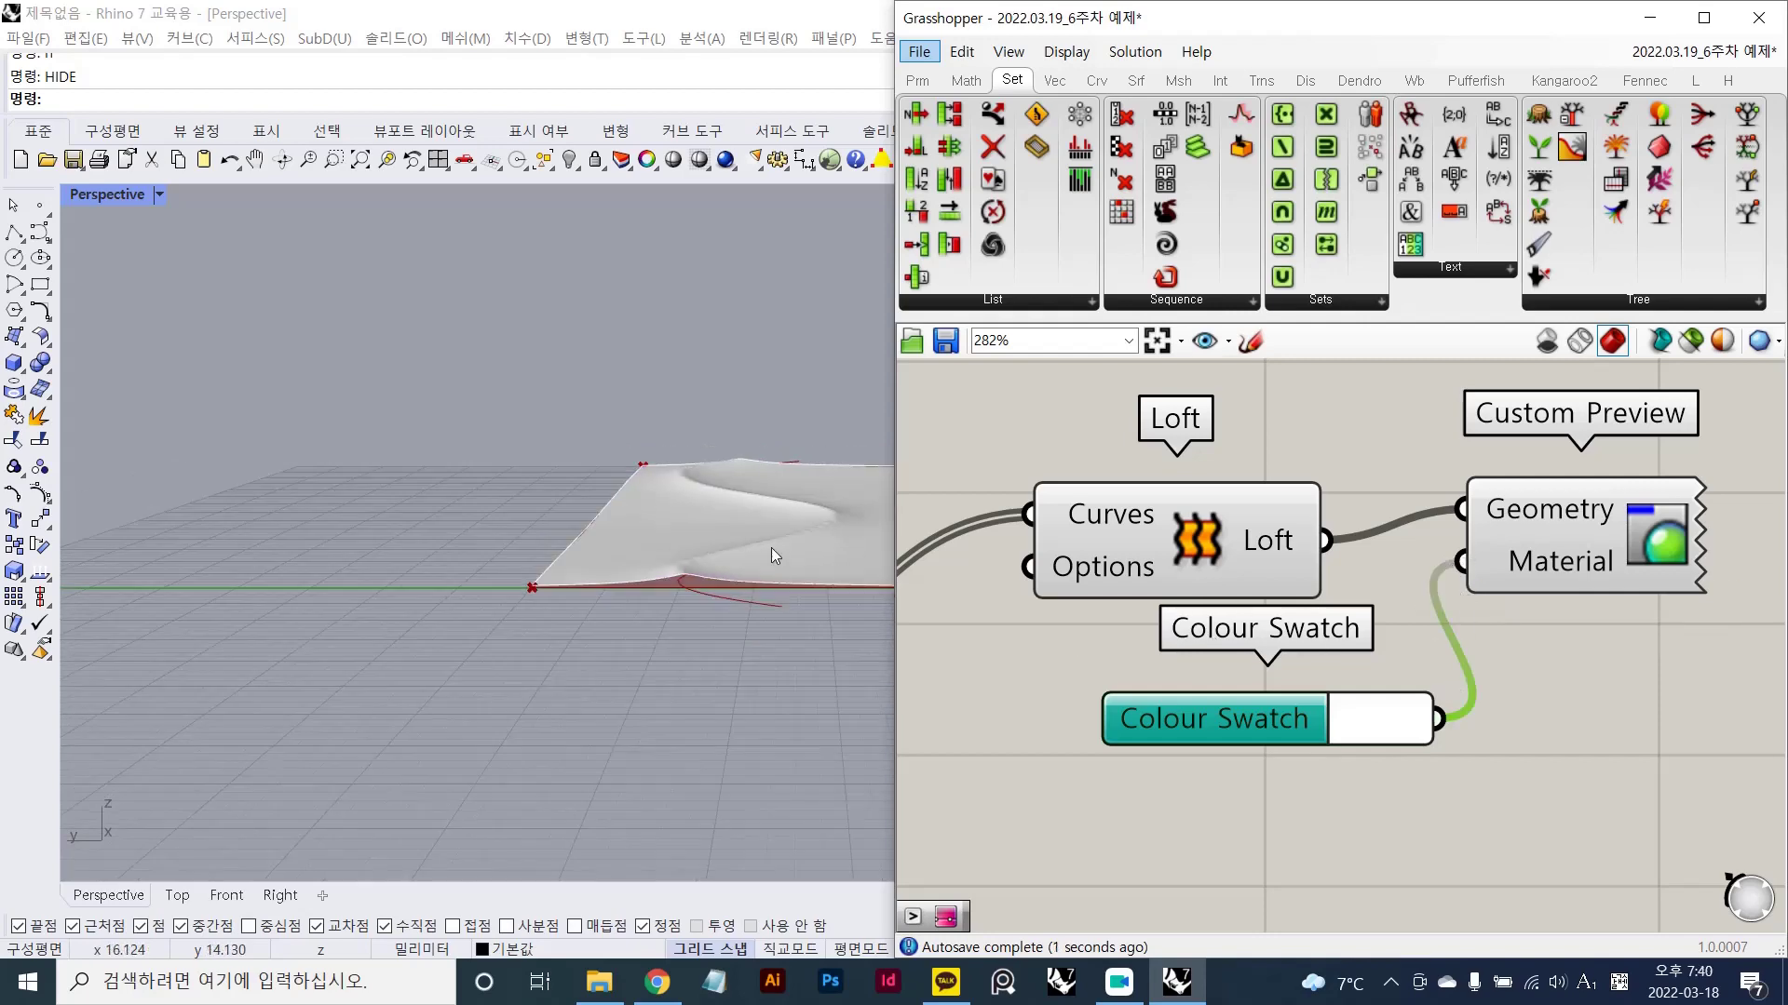
pyautogui.scroll(-2, 652, 577)
pyautogui.moveTo(613, 581); pyautogui.dragTo(586, 496, button='right')
pyautogui.scroll(4, 683, 550)
pyautogui.scroll(-2, 639, 511)
pyautogui.scroll(-3, 586, 494)
pyautogui.keyDown('shift'); pyautogui.moveTo(507, 568); pyautogui.dragTo(744, 697, button='right'); pyautogui.keyUp('shift')
pyautogui.scroll(-2, 940, 663)
pyautogui.scroll(-2, 1263, 650)
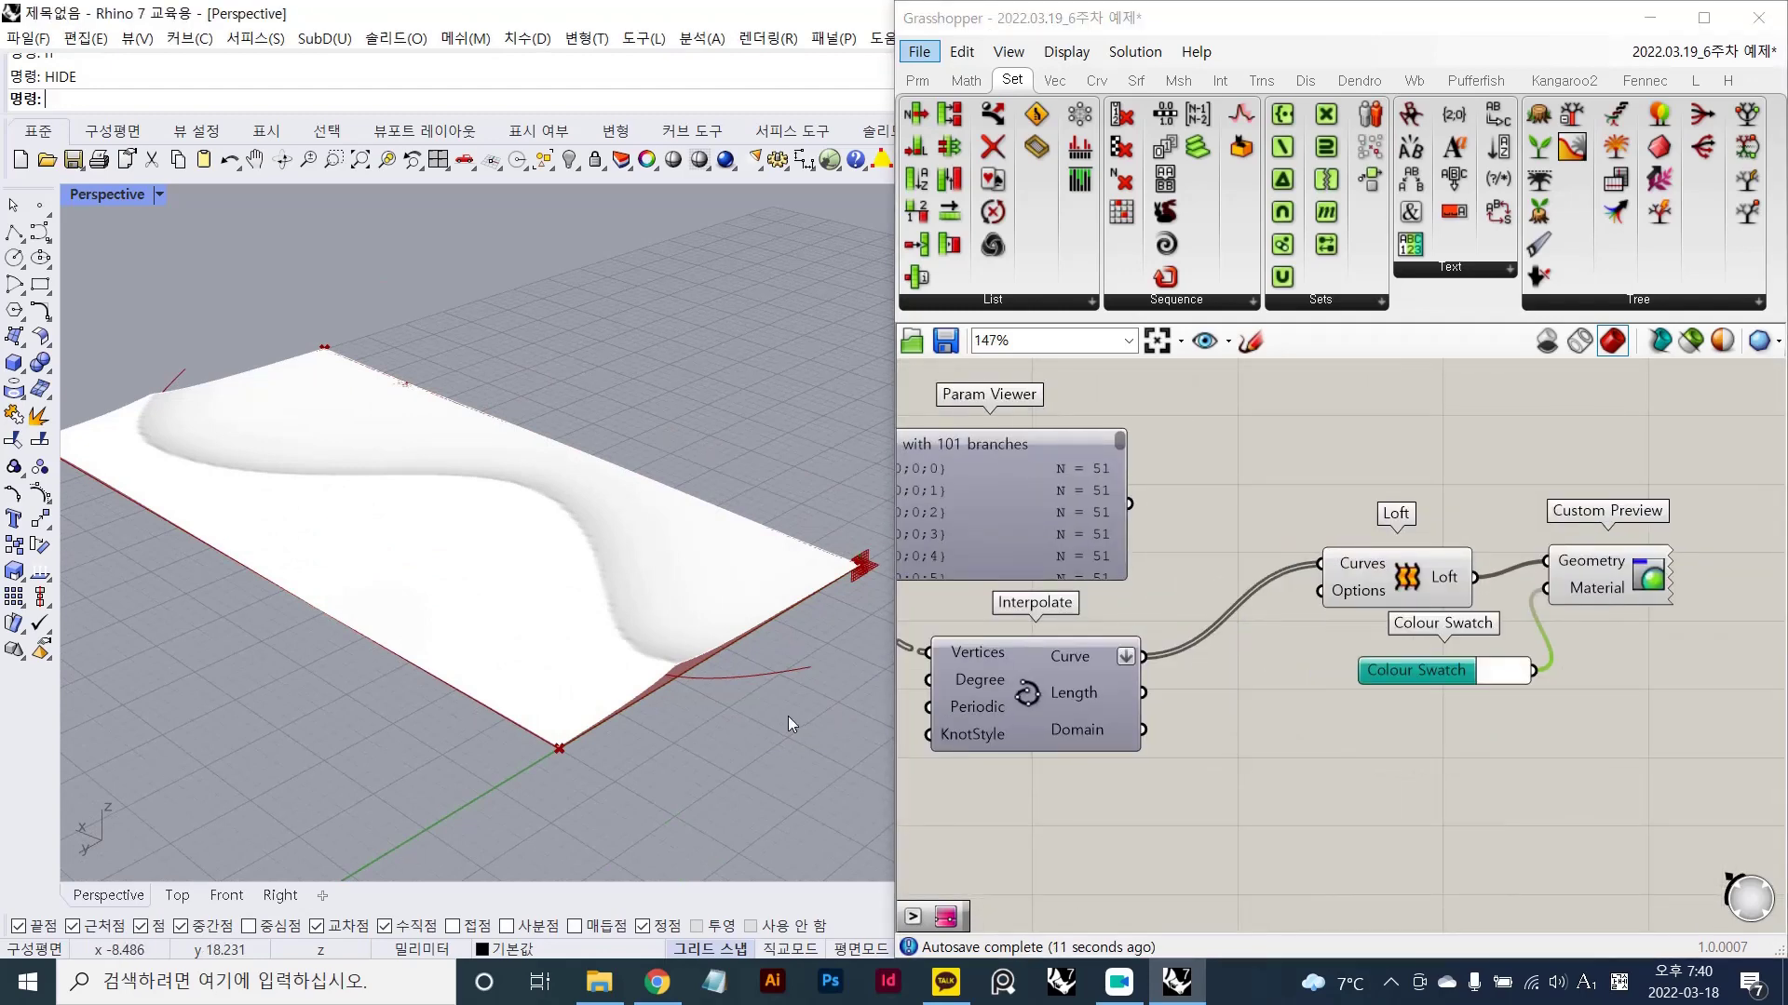
# - Show the hidden Rhino objects and hide the unused wavy curve crossing the surface again
pyautogui.hotkey('ctrl', 'alt', 'h')
pyautogui.click(736, 514)
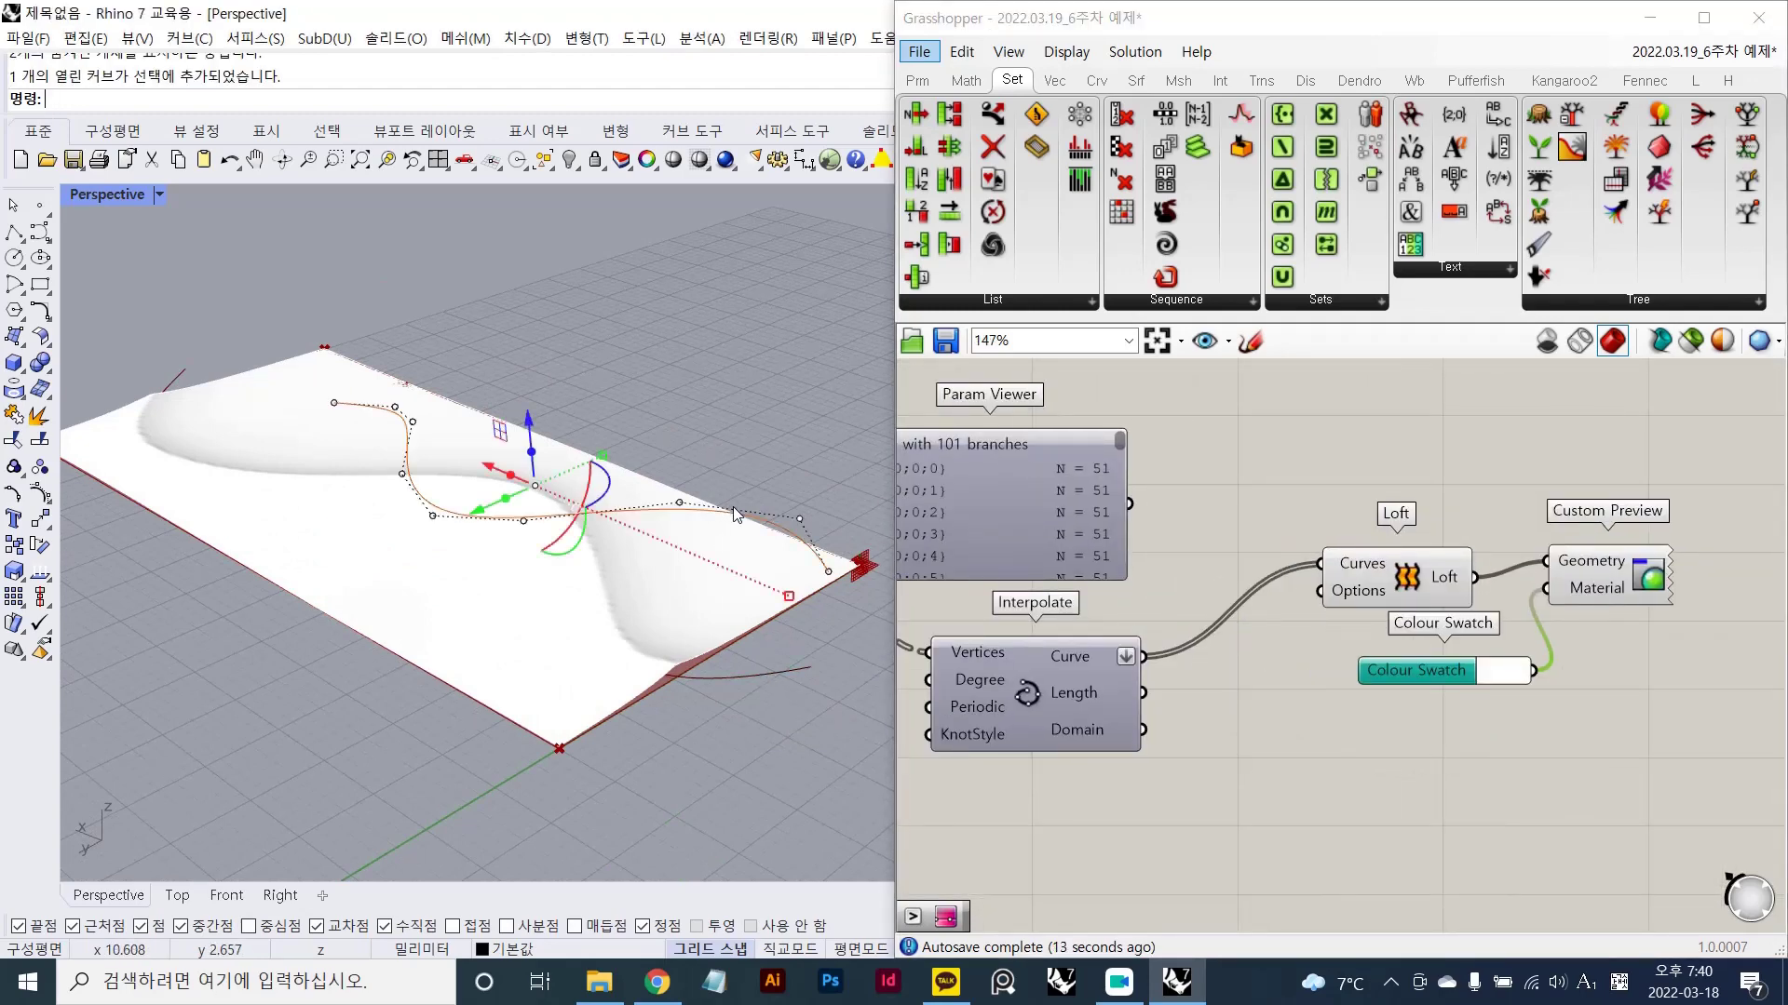
pyautogui.moveTo(717, 496); pyautogui.dragTo(655, 436, button='right')
pyautogui.write('h')
pyautogui.press('Return')
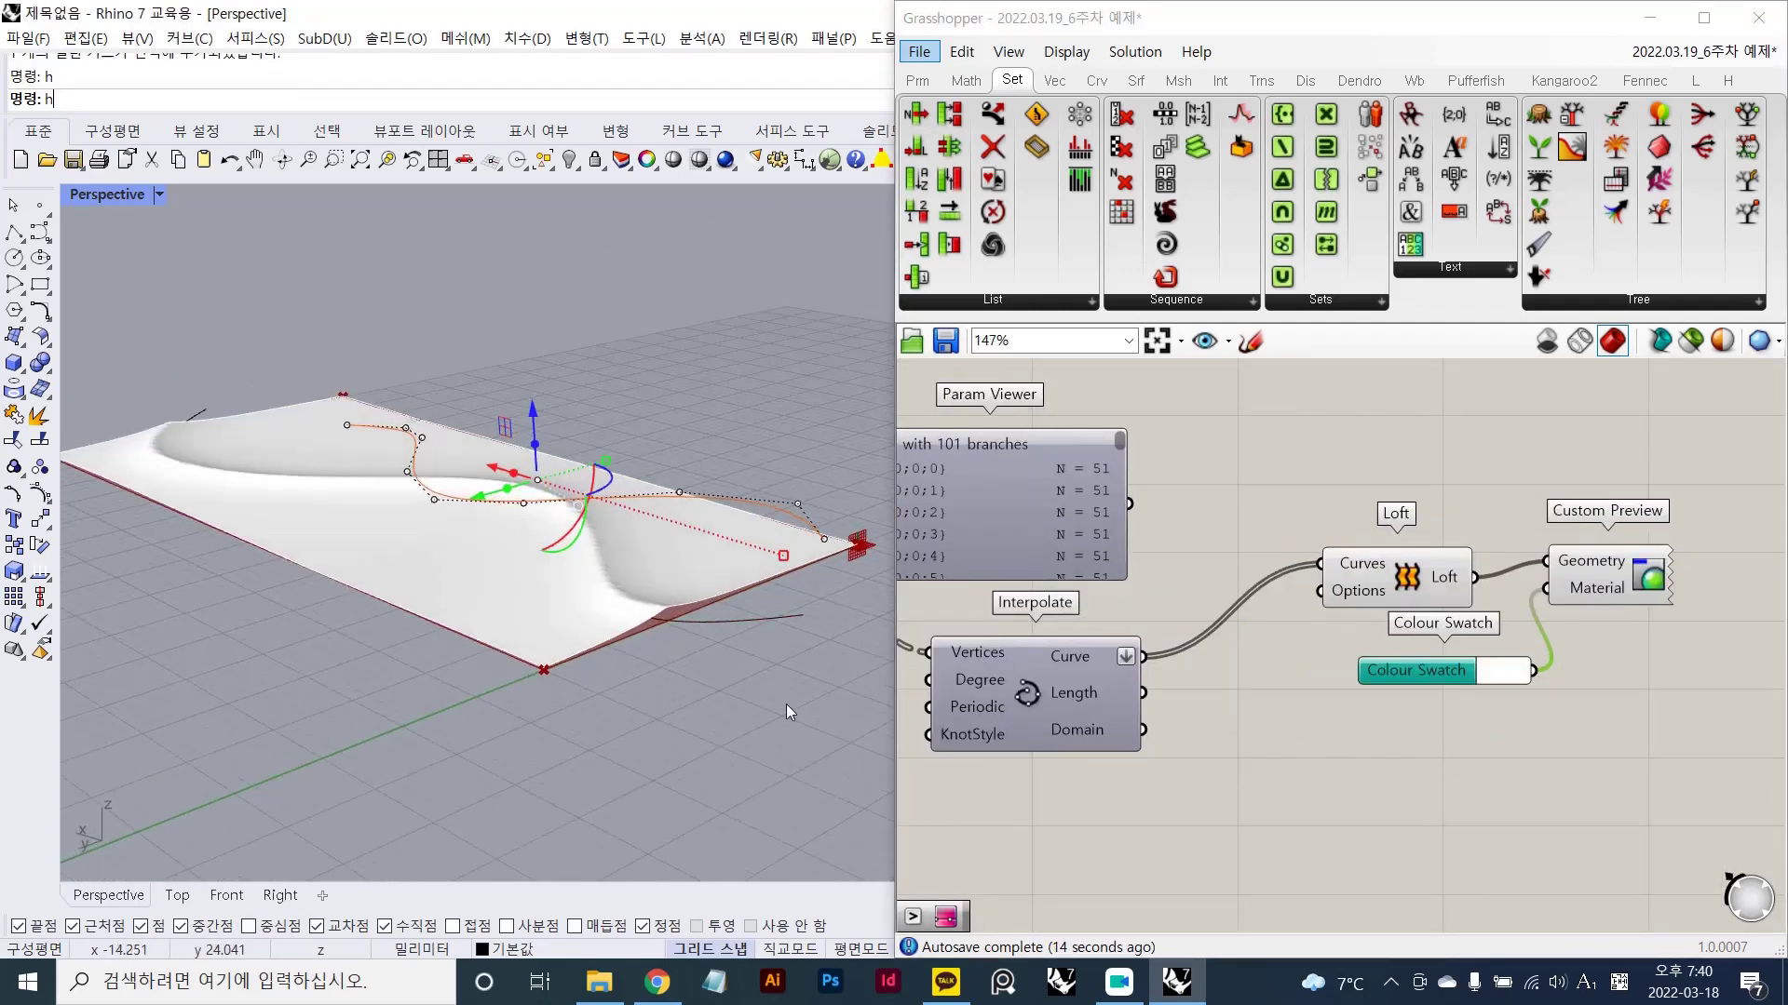
pyautogui.press('Return')
# - Examine how the lofted surface follows the guide curve and the Graph Mapper profile
pyautogui.click(757, 623)
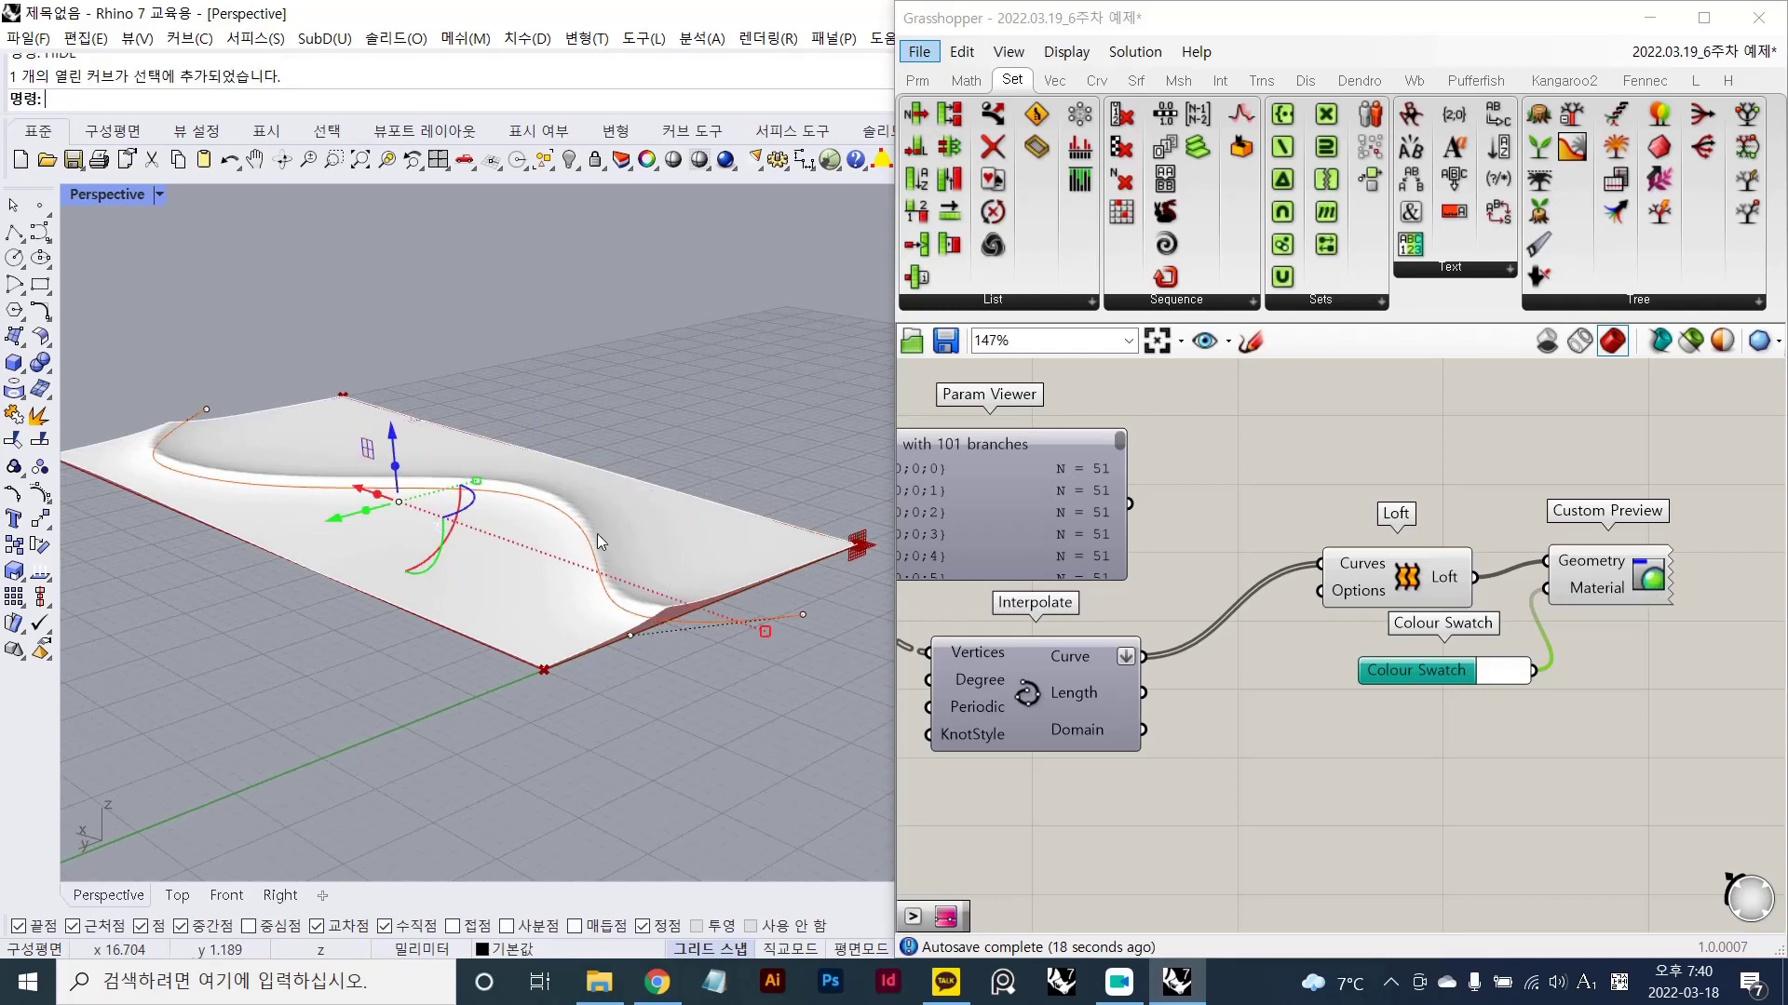
pyautogui.click(1367, 721)
pyautogui.scroll(-4, 1125, 630)
pyautogui.moveTo(944, 672); pyautogui.dragTo(1348, 578, button='right')
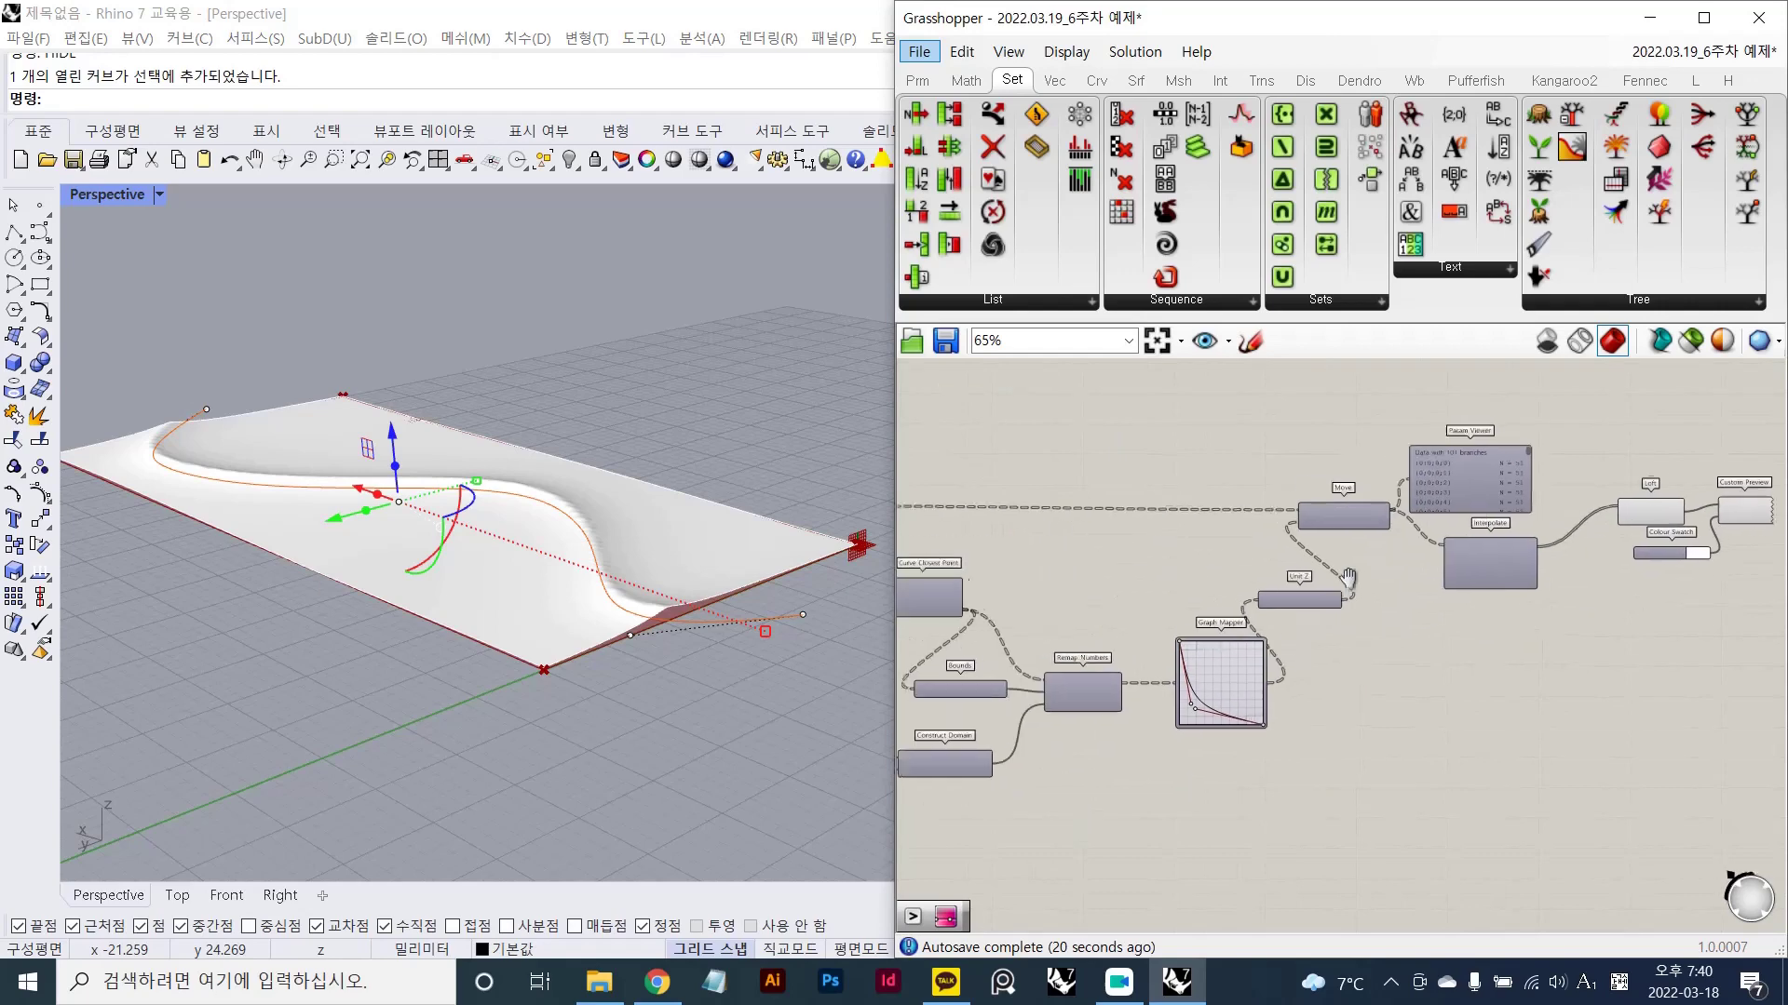
pyautogui.scroll(2, 1169, 577)
pyautogui.moveTo(535, 573); pyautogui.dragTo(624, 606, button='right')
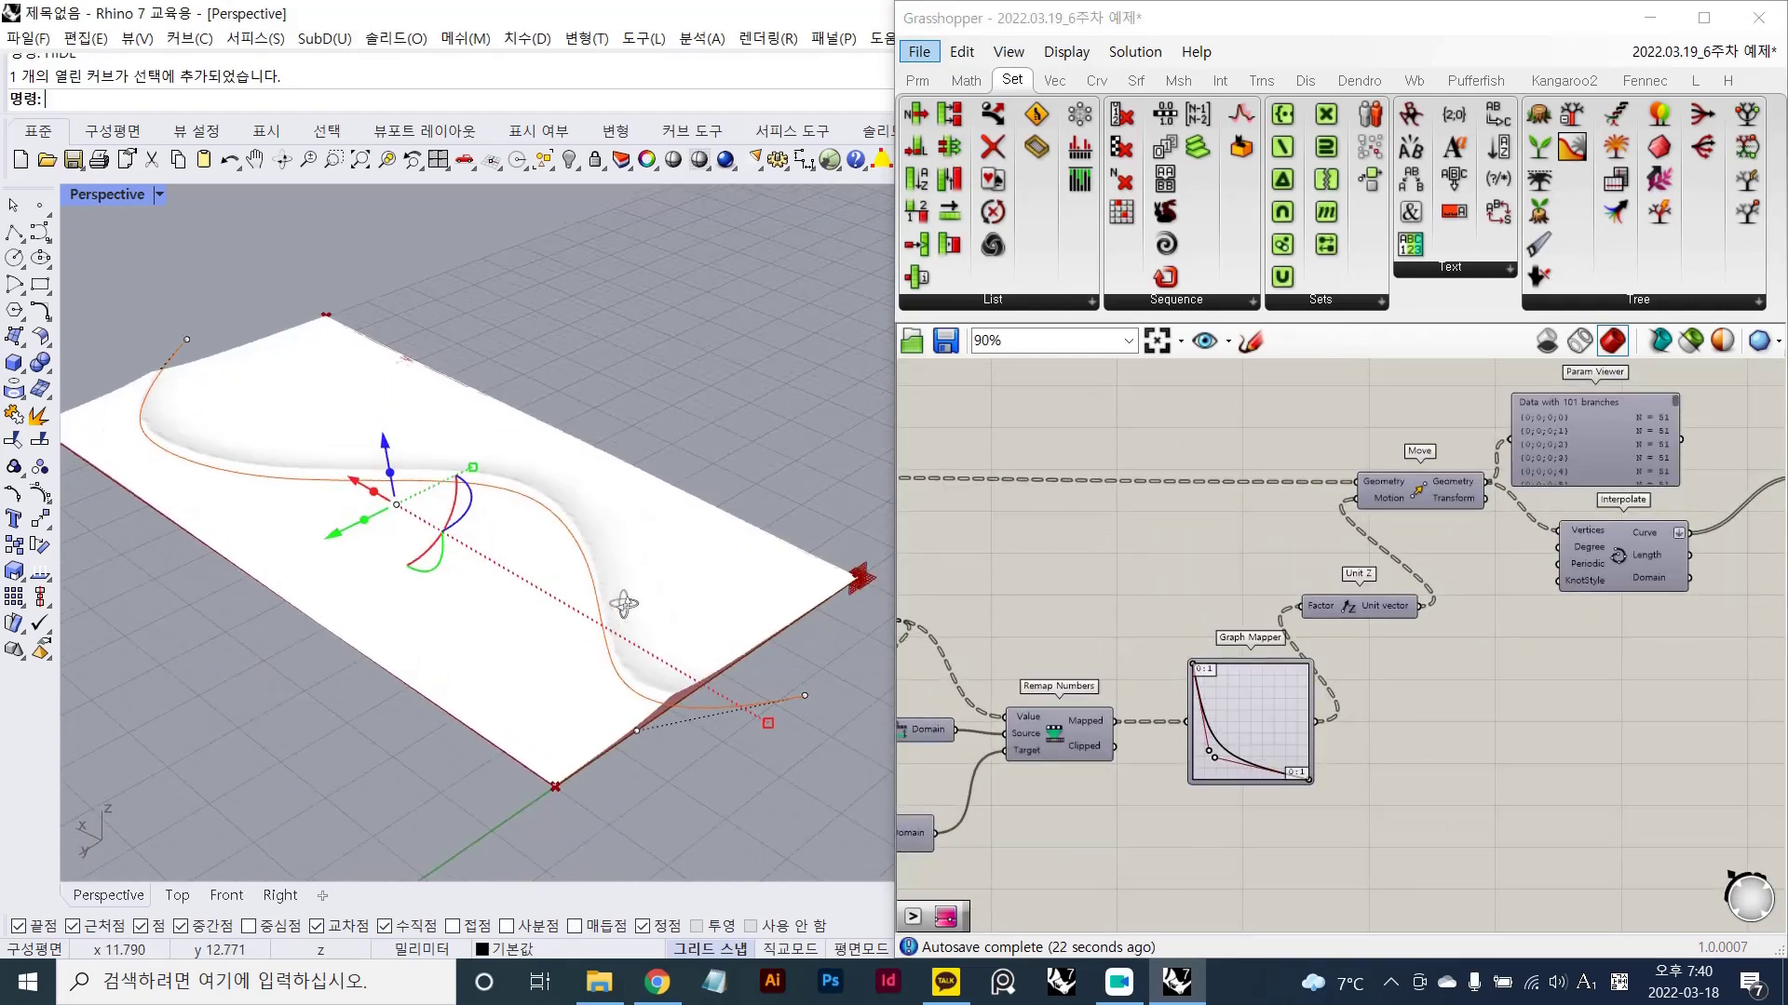
pyautogui.click(762, 413)
pyautogui.scroll(-1, 578, 503)
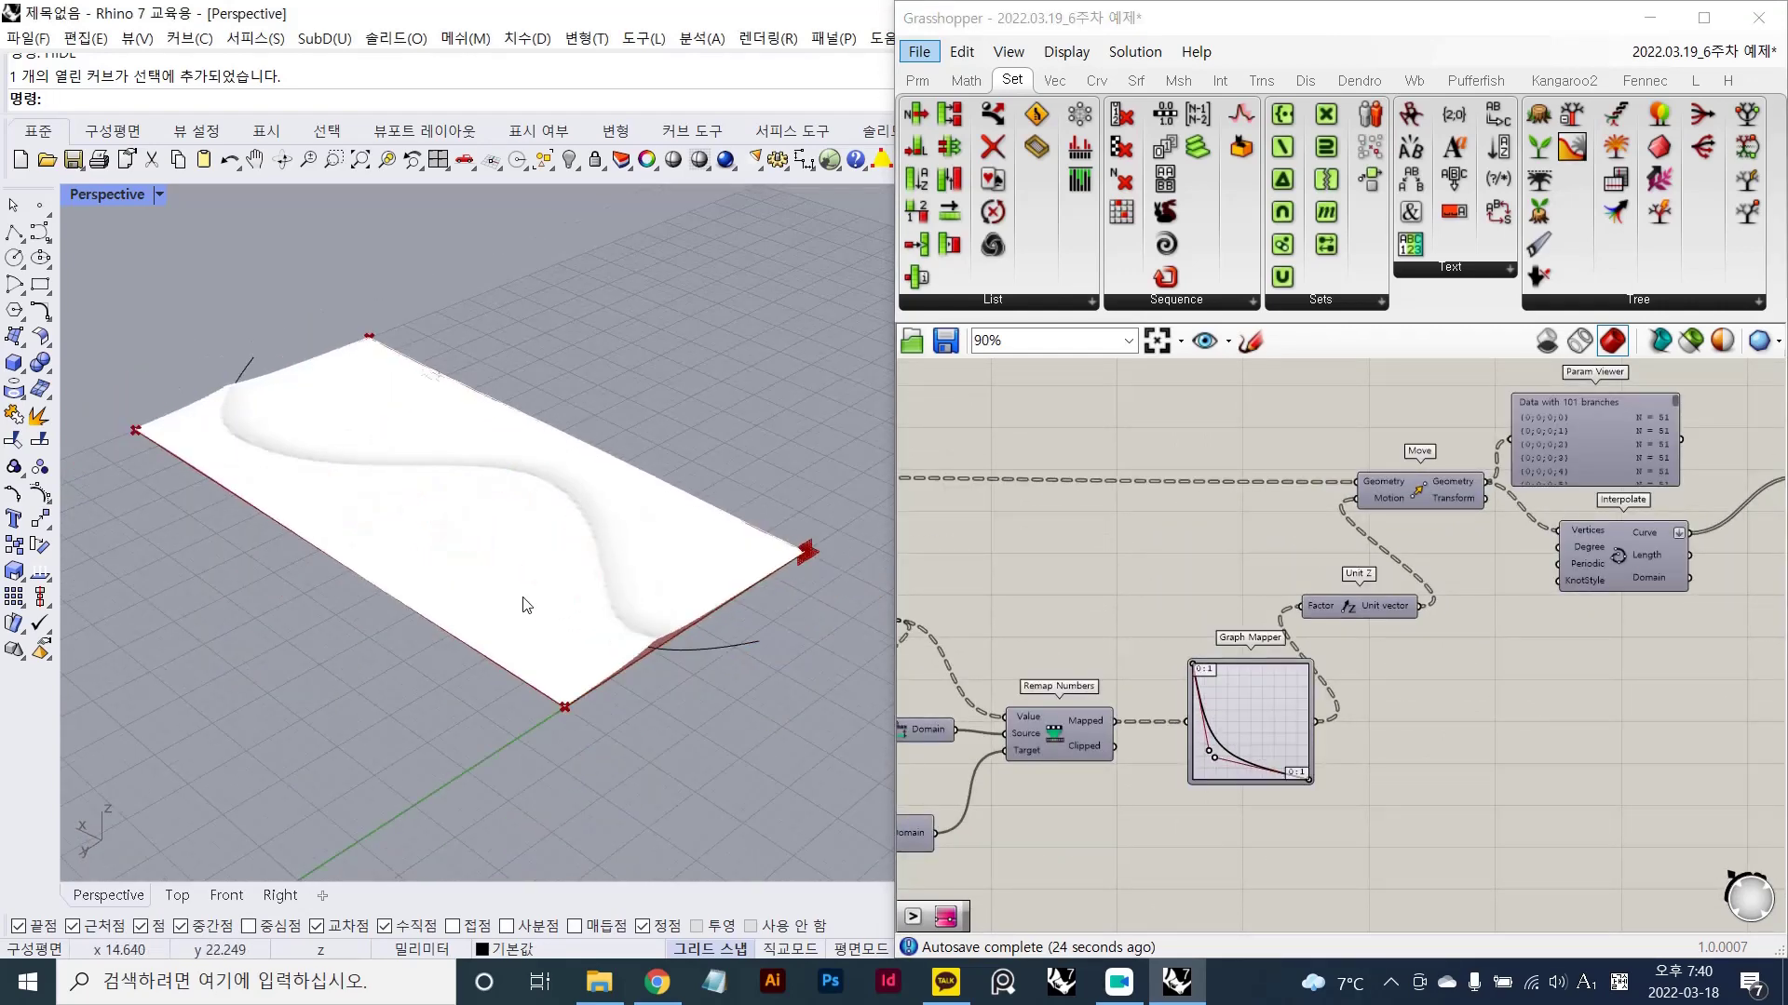
pyautogui.scroll(-1, 521, 573)
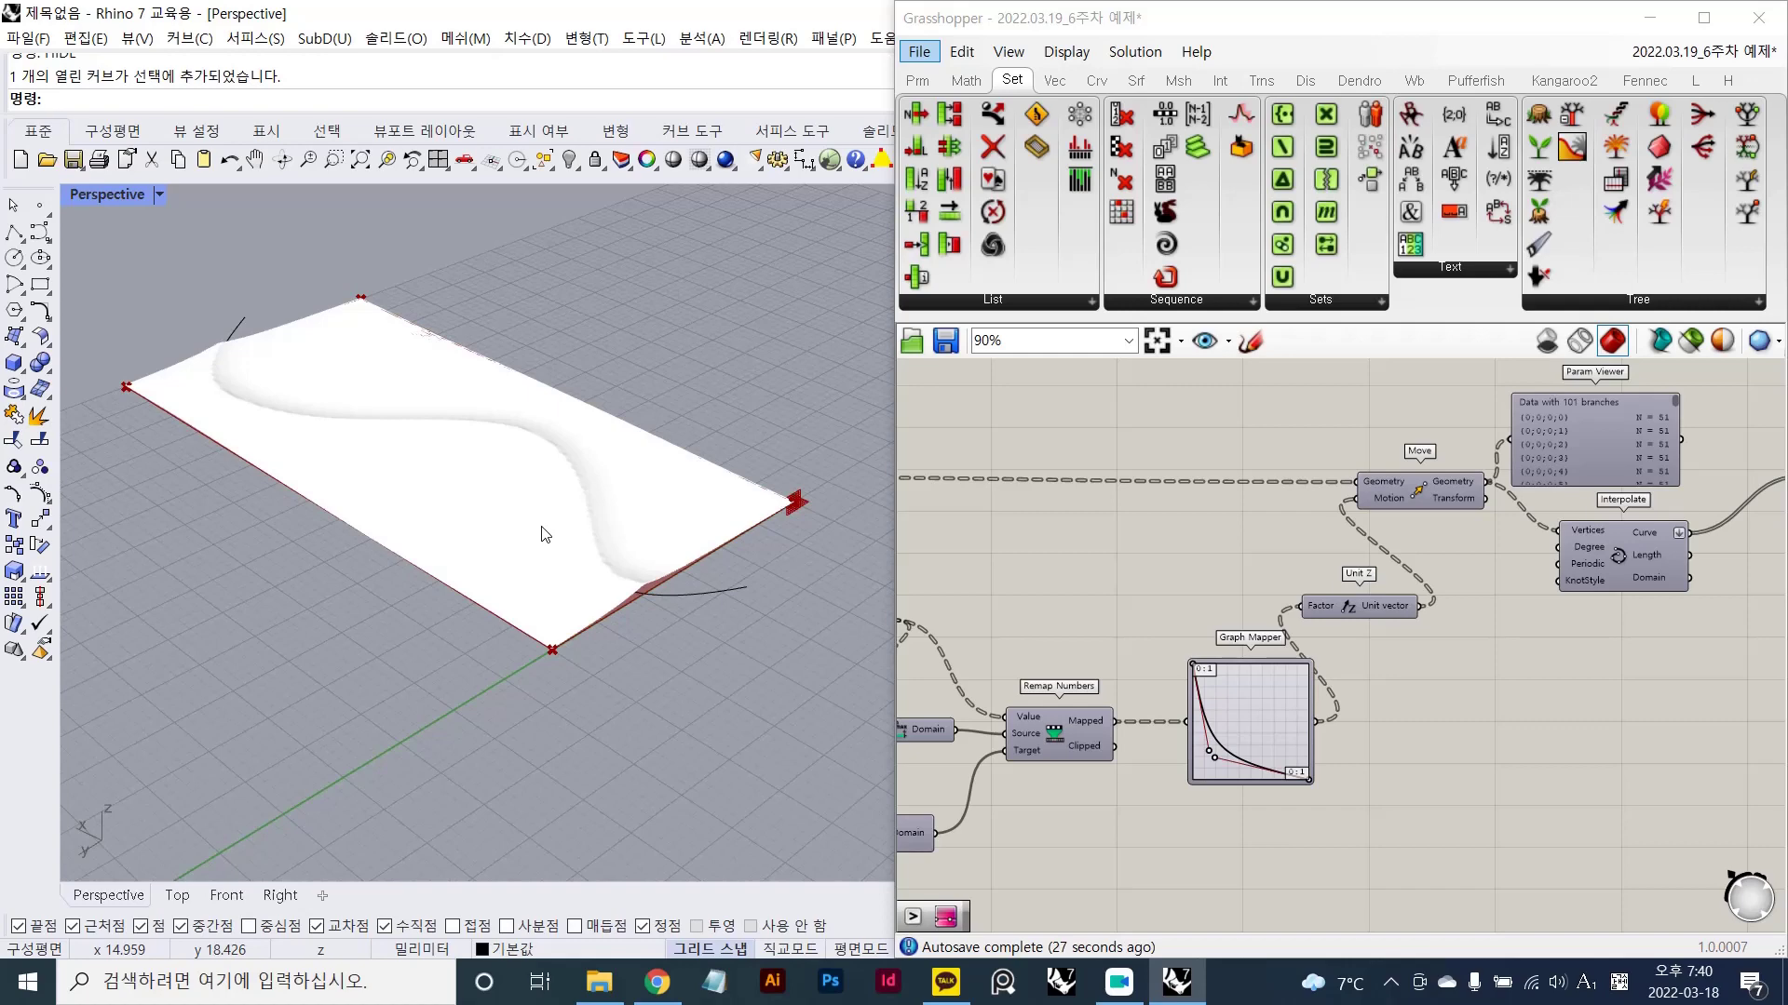
pyautogui.click(735, 591)
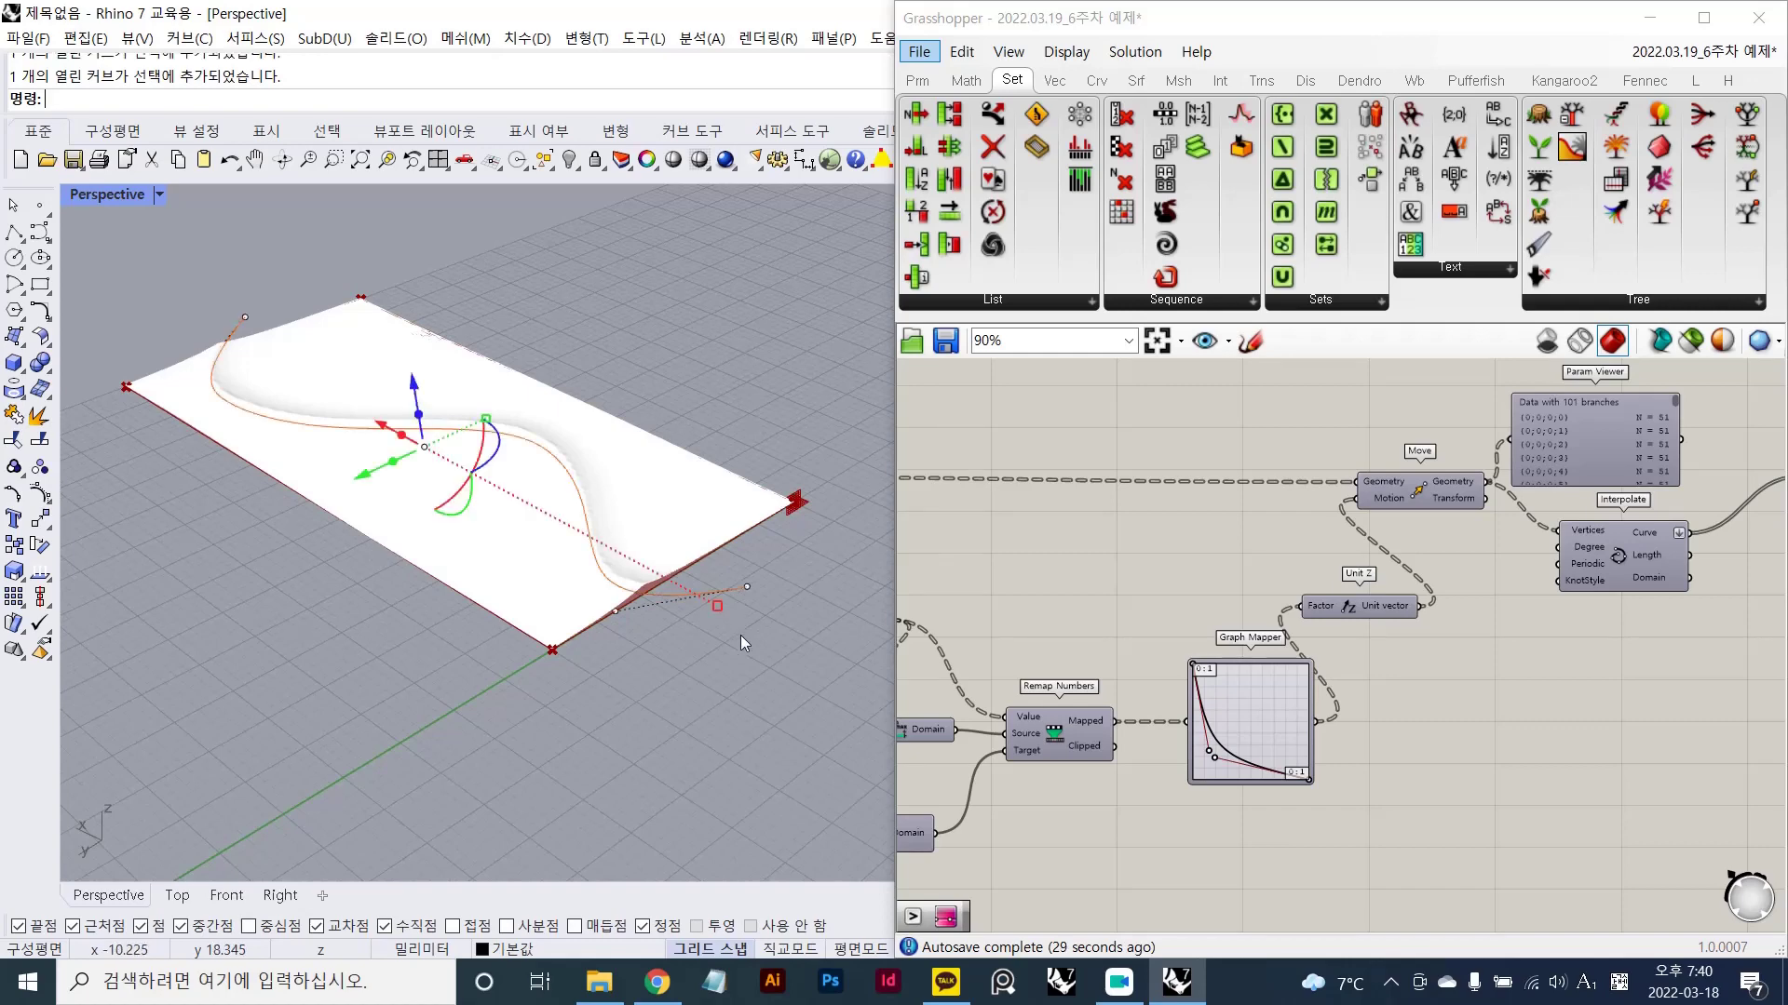
pyautogui.click(741, 635)
pyautogui.moveTo(668, 577); pyautogui.dragTo(545, 544, button='right')
pyautogui.scroll(2, 581, 550)
# - Review the new definition's component chain and compare it with the earlier version on the same canvas
pyautogui.scroll(-4, 1412, 583)
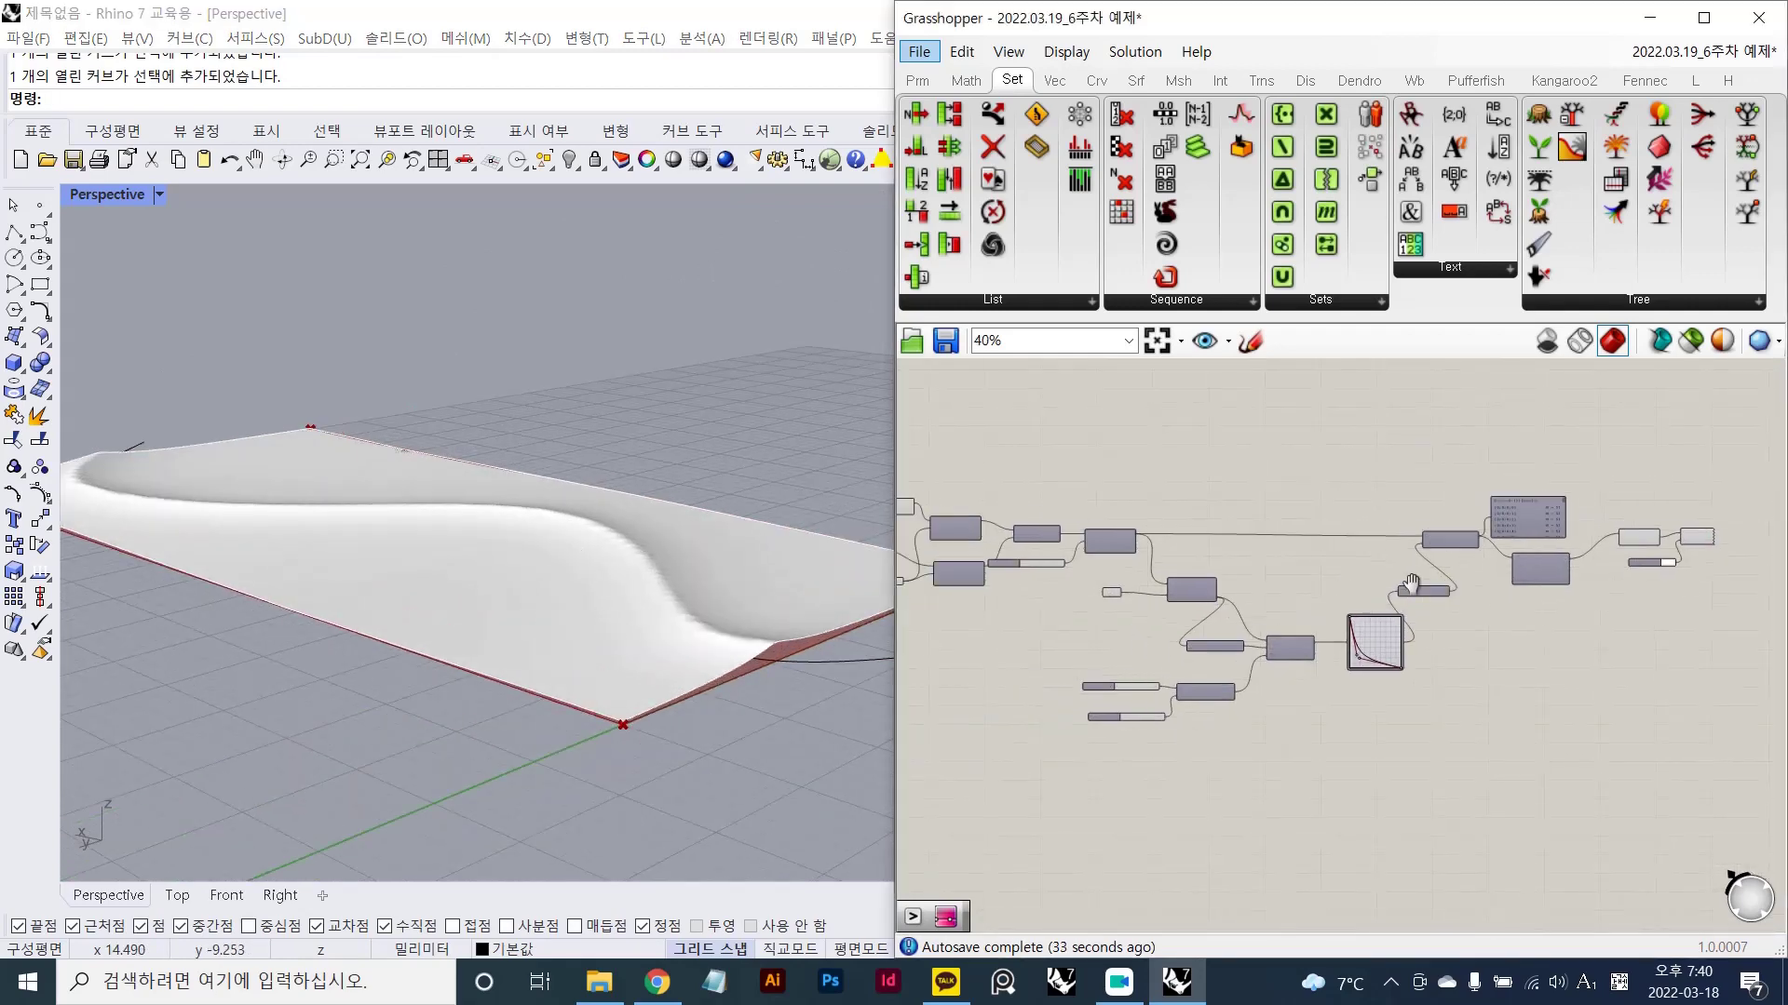
pyautogui.moveTo(1412, 584); pyautogui.dragTo(1435, 572, button='right')
pyautogui.moveTo(1108, 547); pyautogui.dragTo(1432, 510, button='right')
pyautogui.scroll(-1, 1294, 506)
pyautogui.scroll(4, 1222, 507)
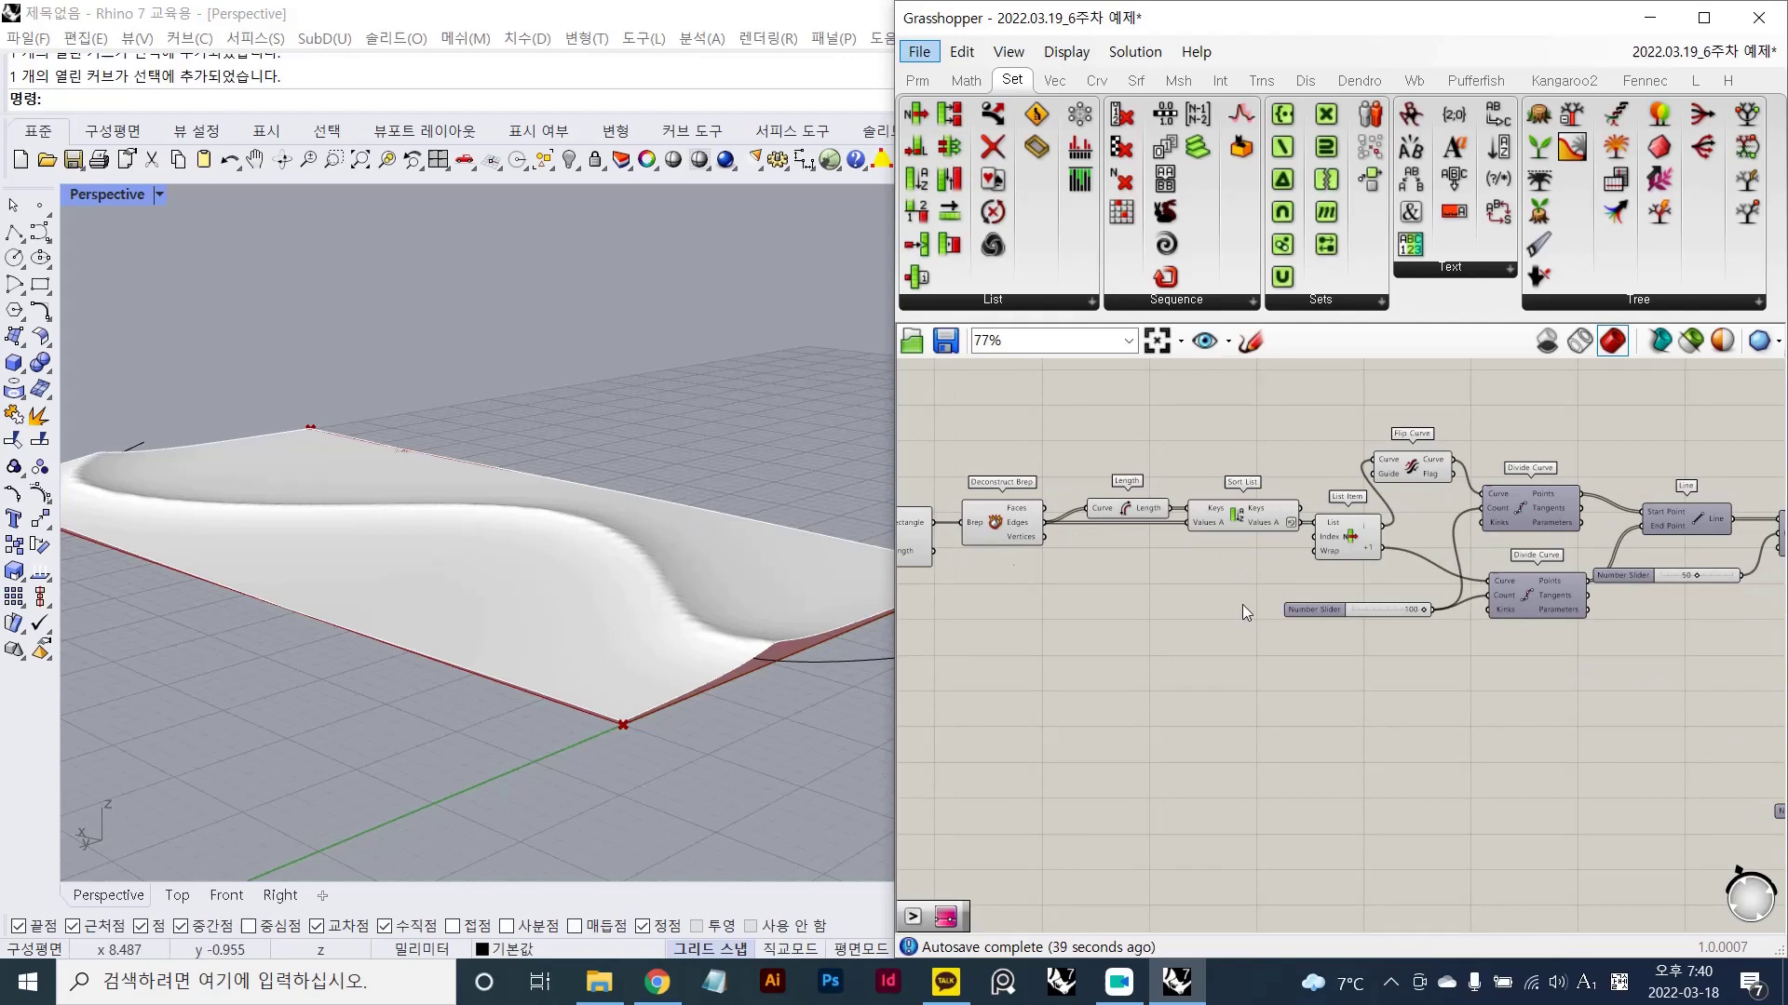
pyautogui.scroll(-5, 1242, 605)
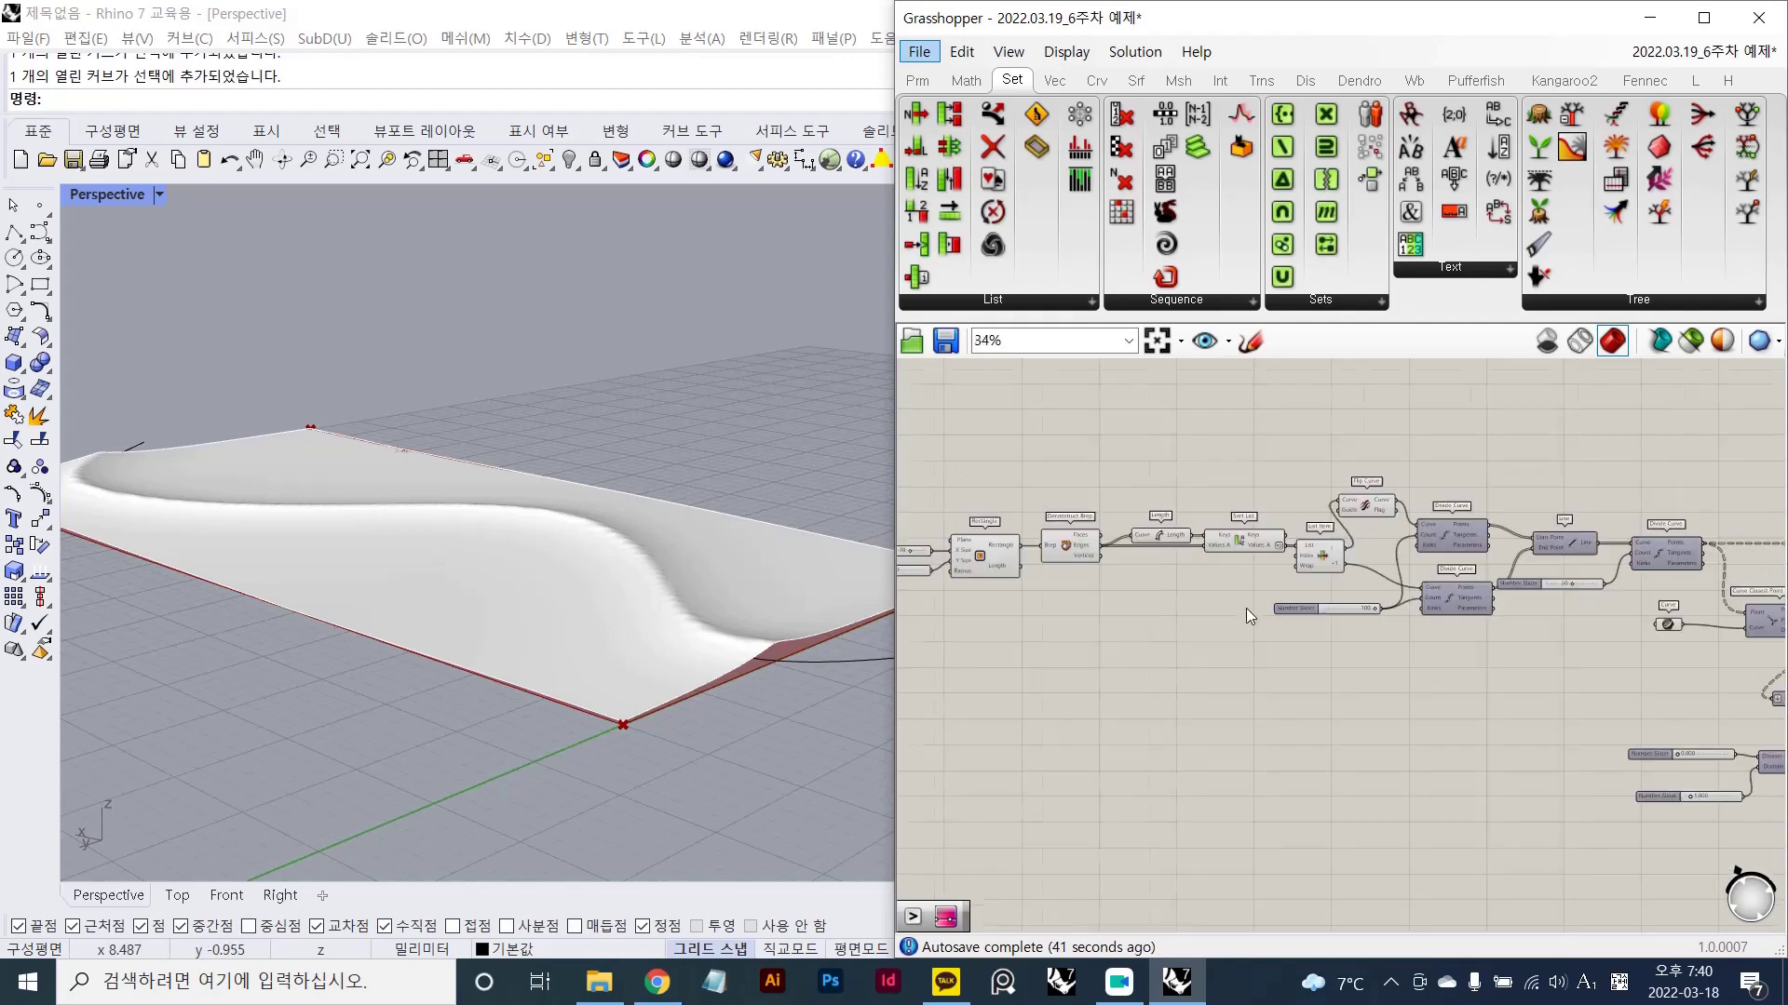
pyautogui.scroll(6, 1462, 499)
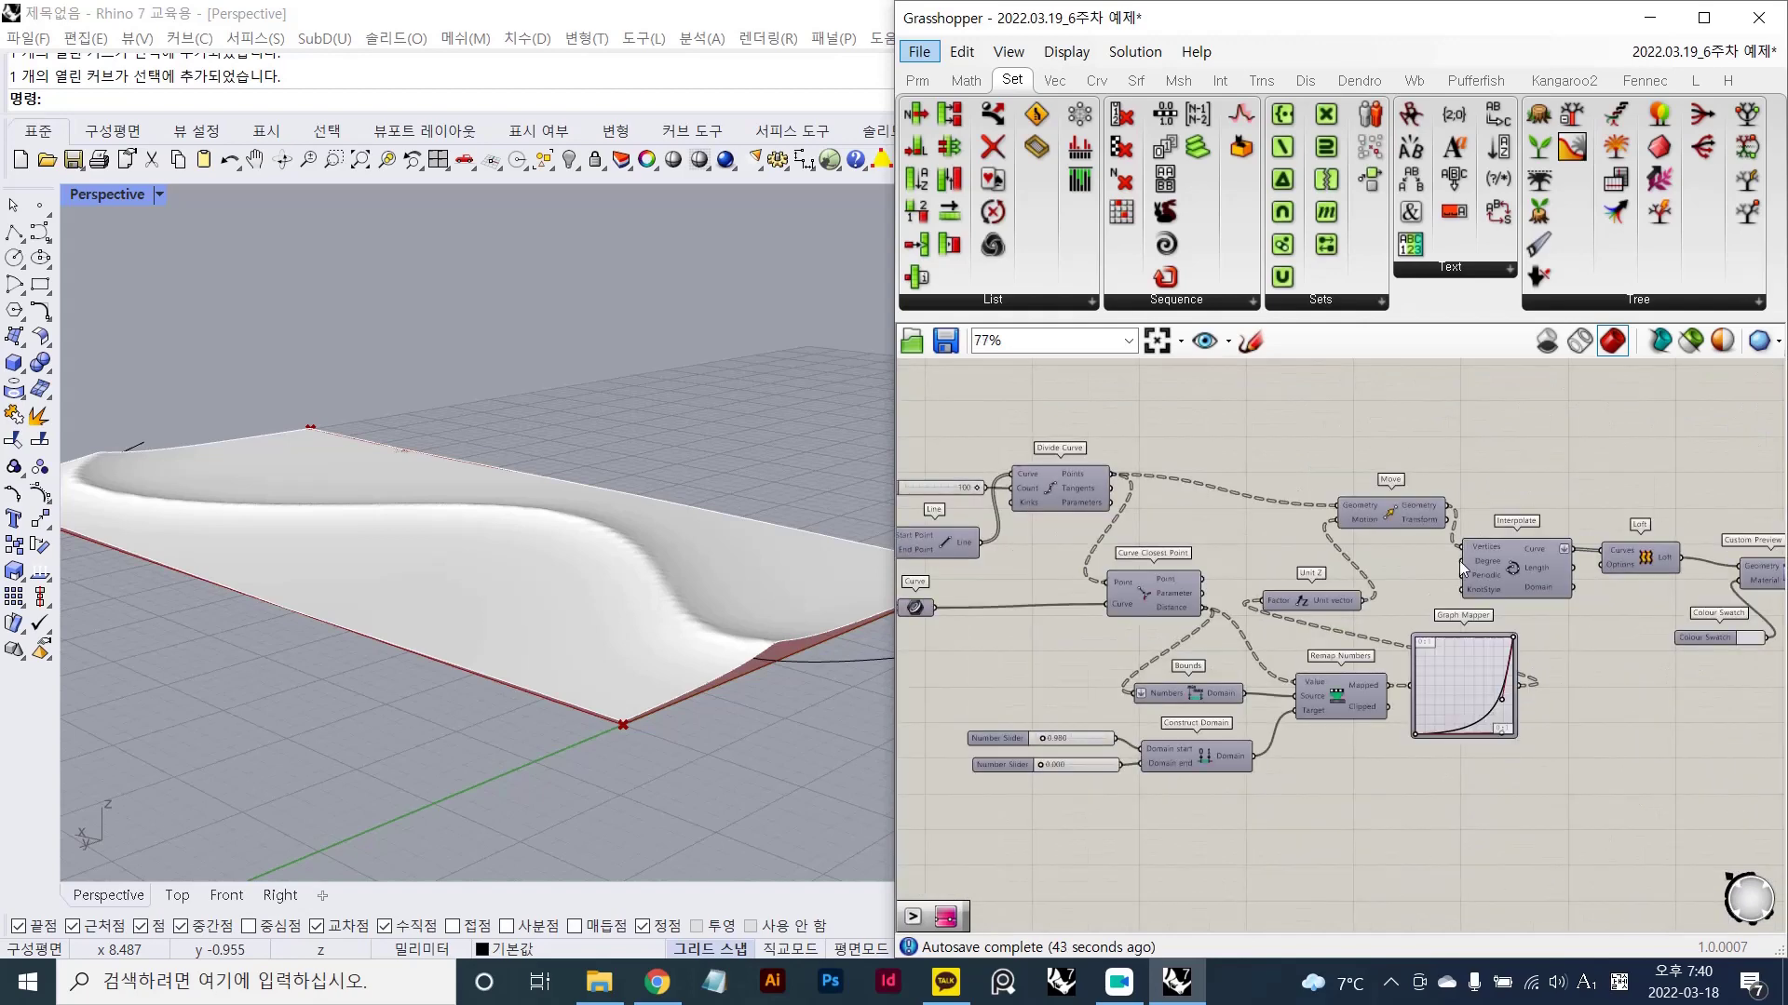
pyautogui.moveTo(1605, 678); pyautogui.dragTo(1340, 651, button='right')
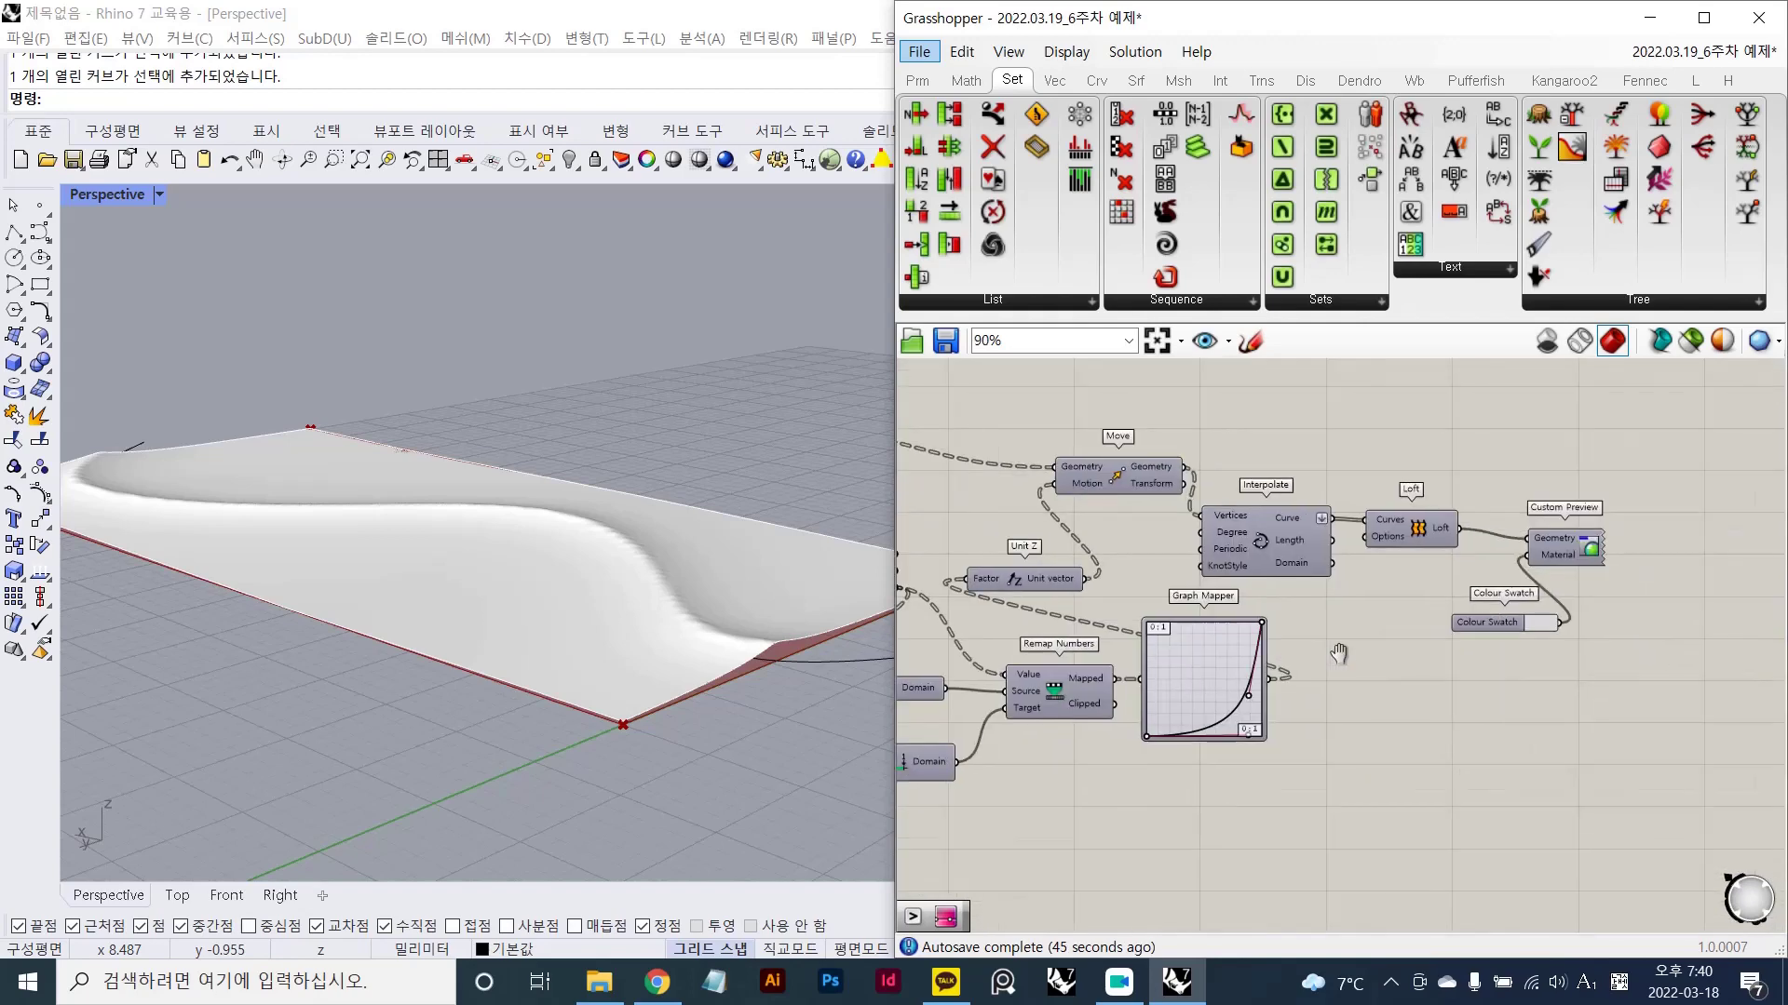
pyautogui.scroll(-3, 1296, 660)
pyautogui.moveTo(1164, 682); pyautogui.dragTo(1091, 538, button='right')
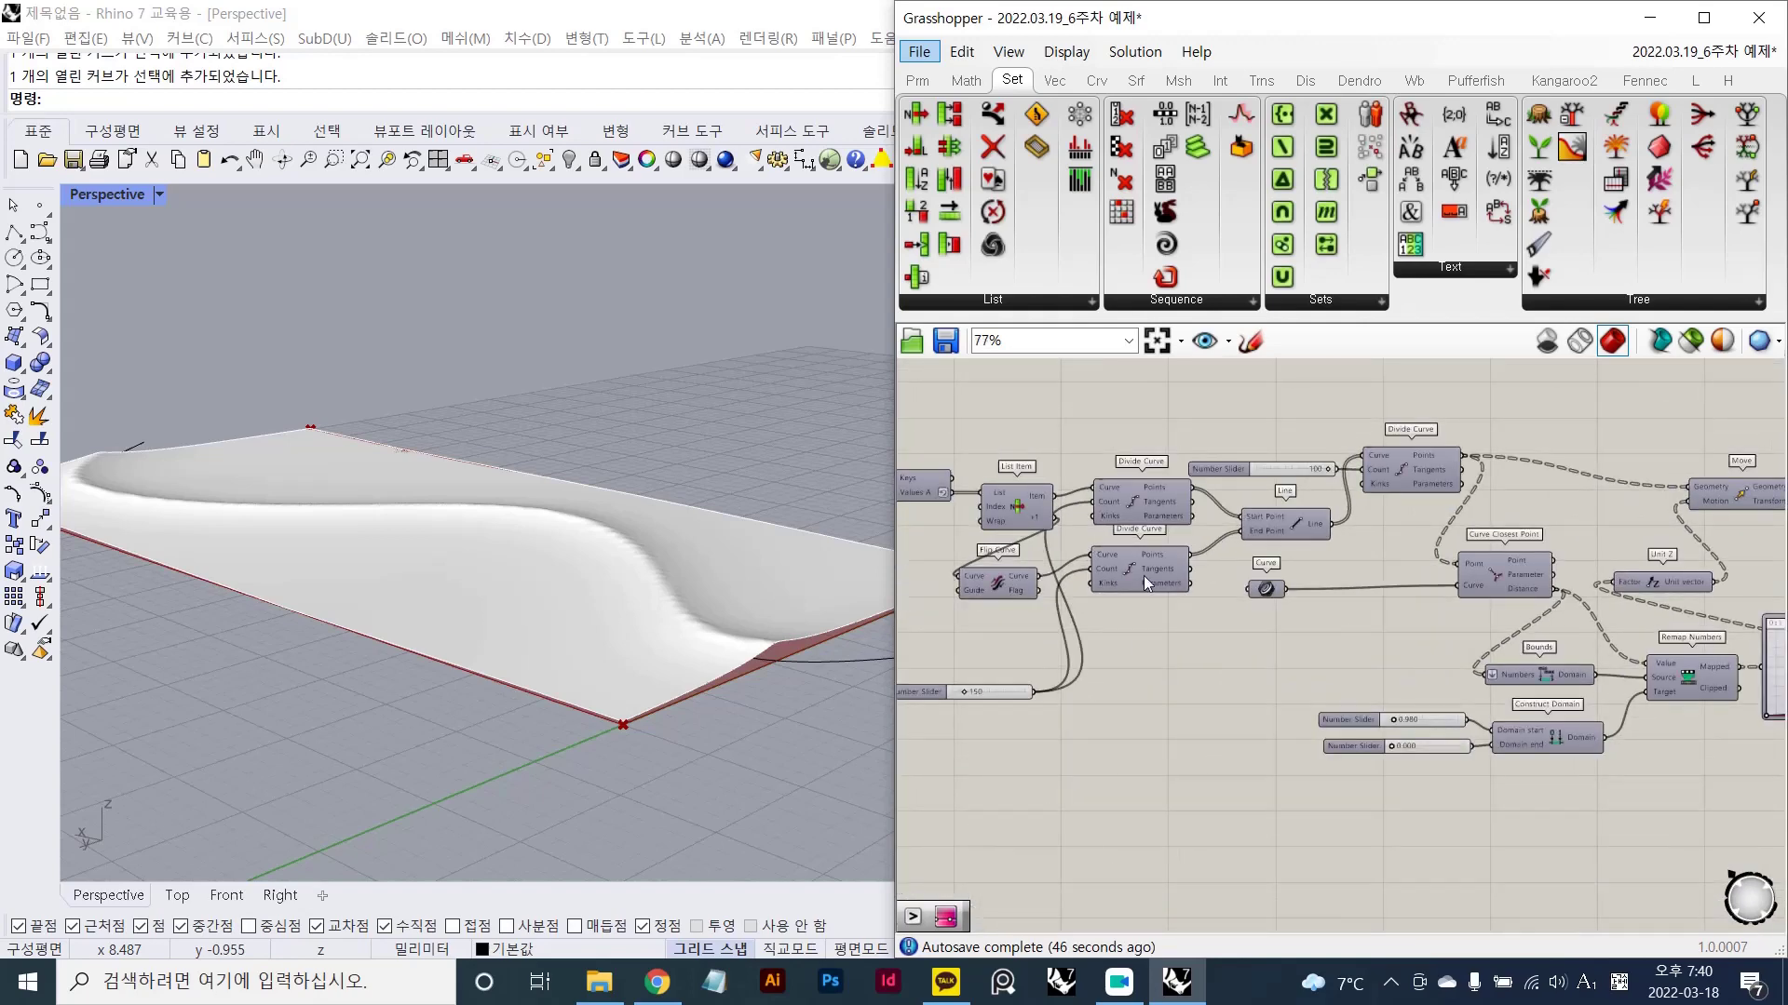
pyautogui.scroll(3, 1364, 592)
pyautogui.scroll(-4, 1365, 592)
pyautogui.moveTo(1499, 865); pyautogui.dragTo(1438, 610, button='right')
pyautogui.scroll(3, 1438, 609)
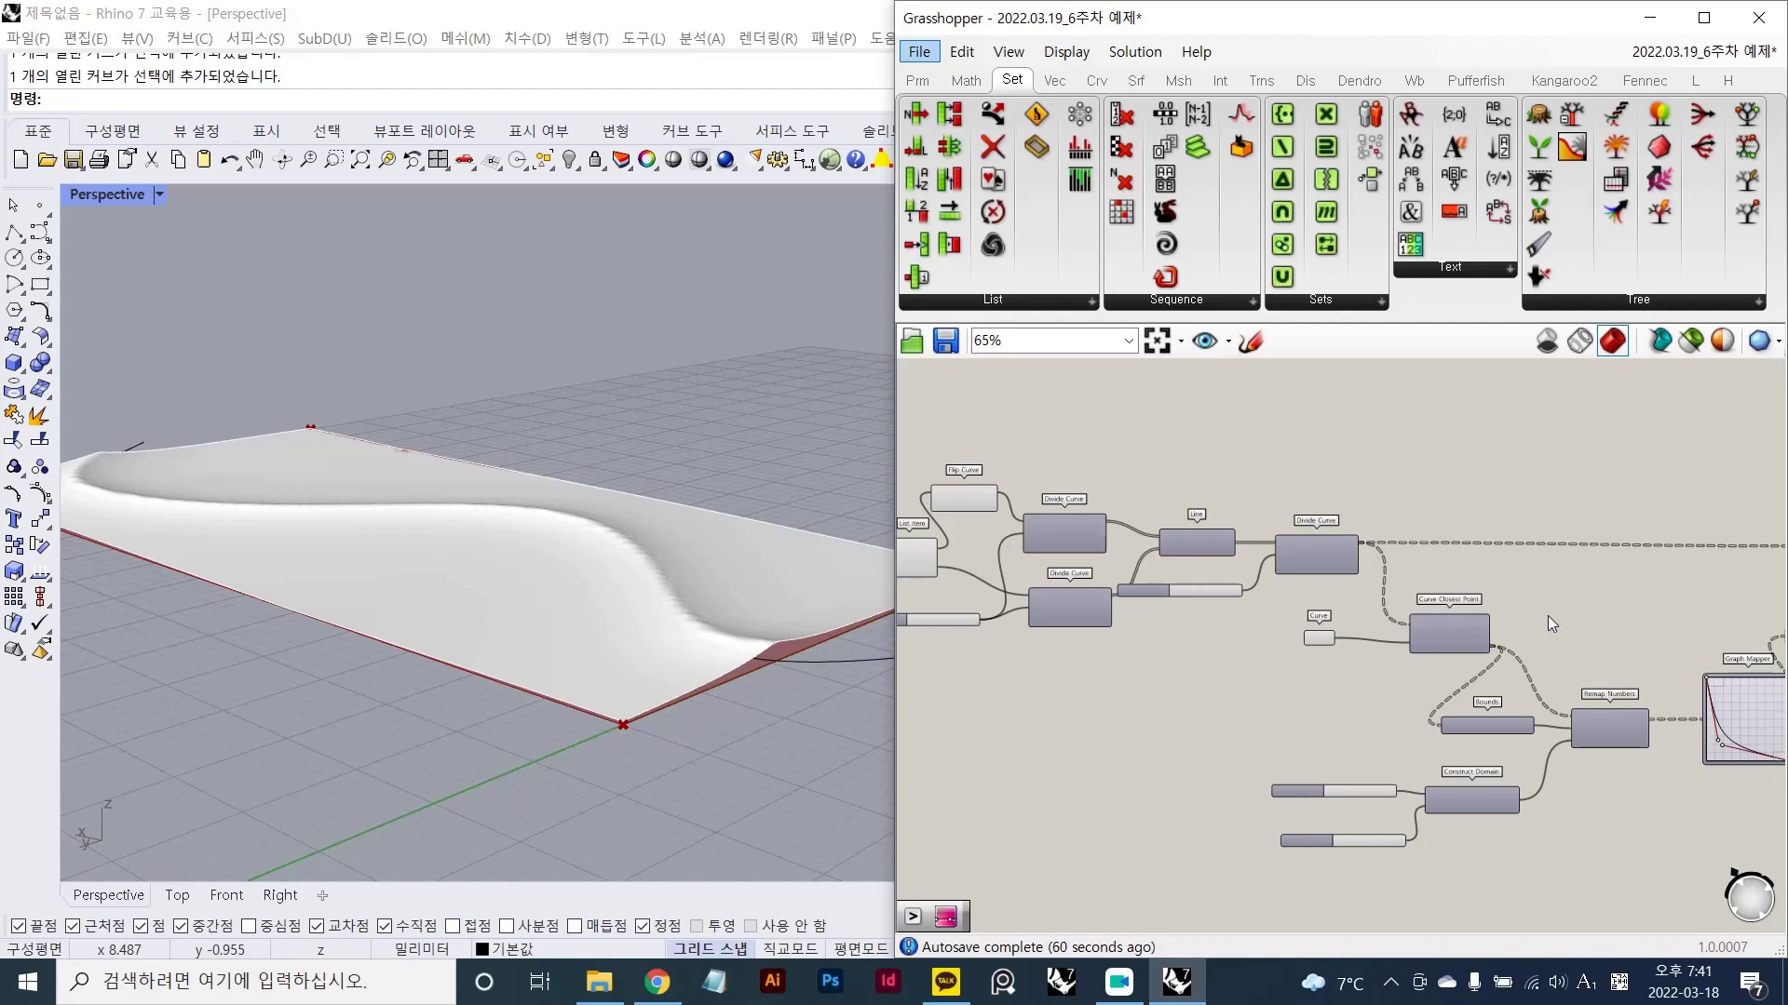
pyautogui.click(1390, 982)
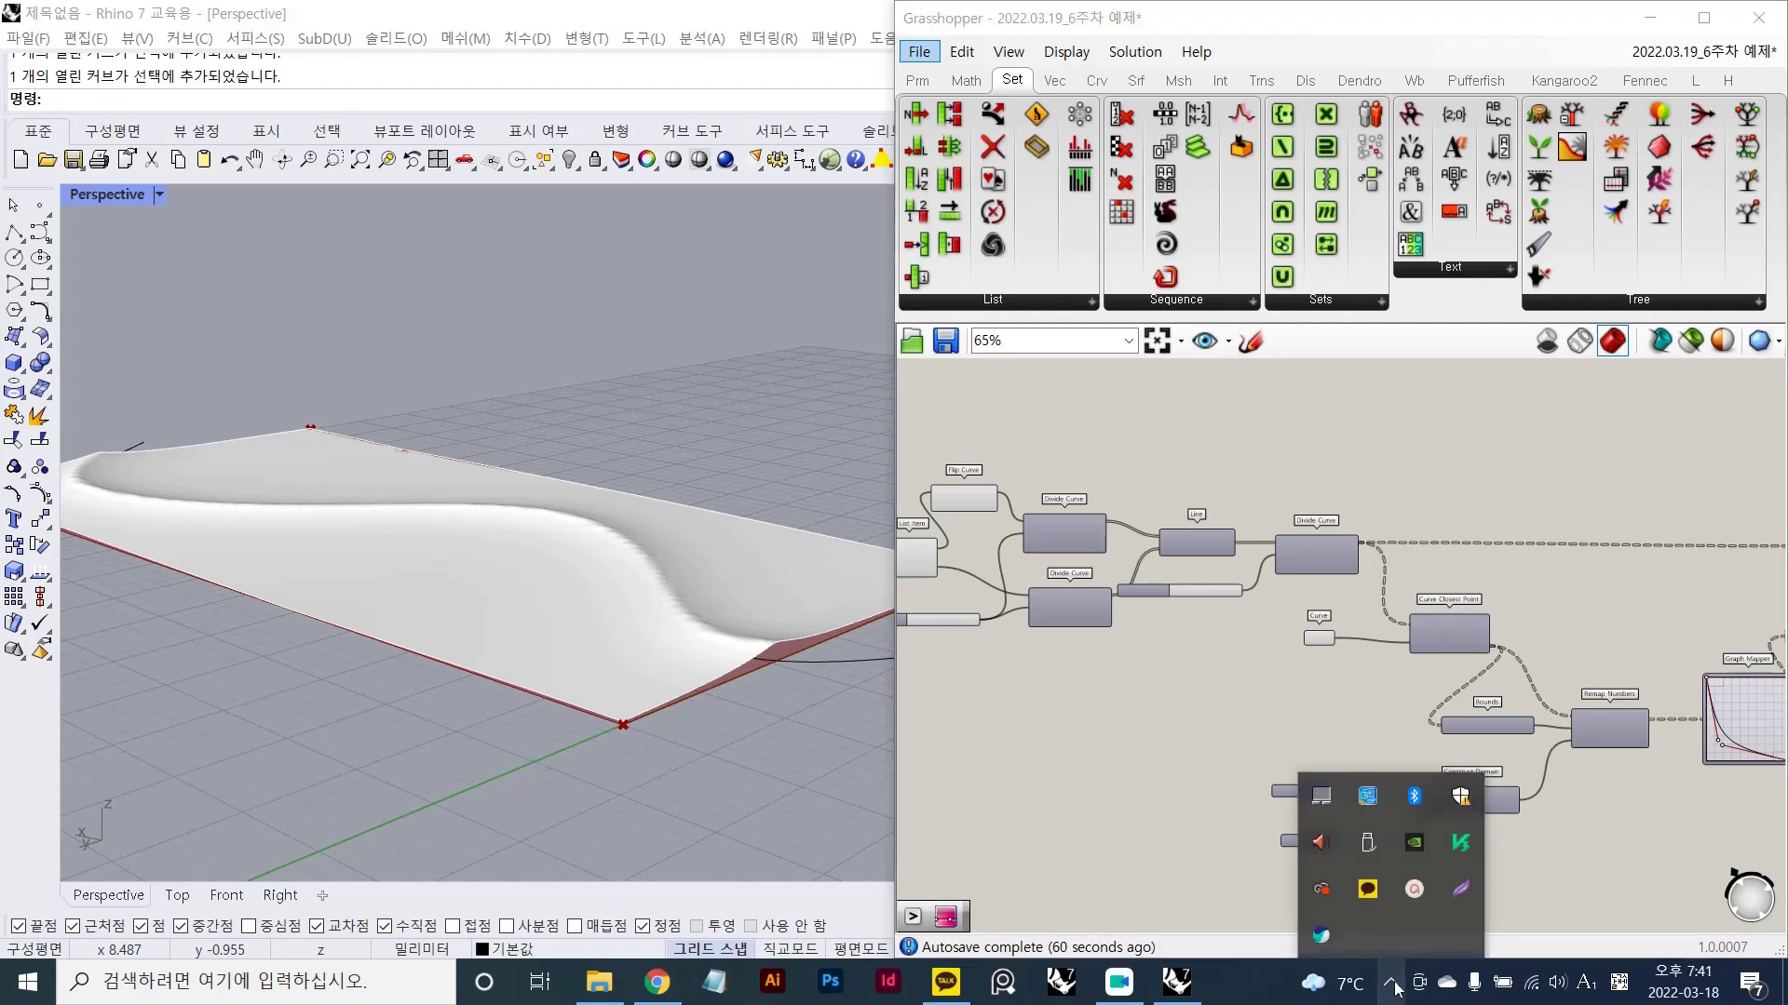
pyautogui.click(1392, 983)
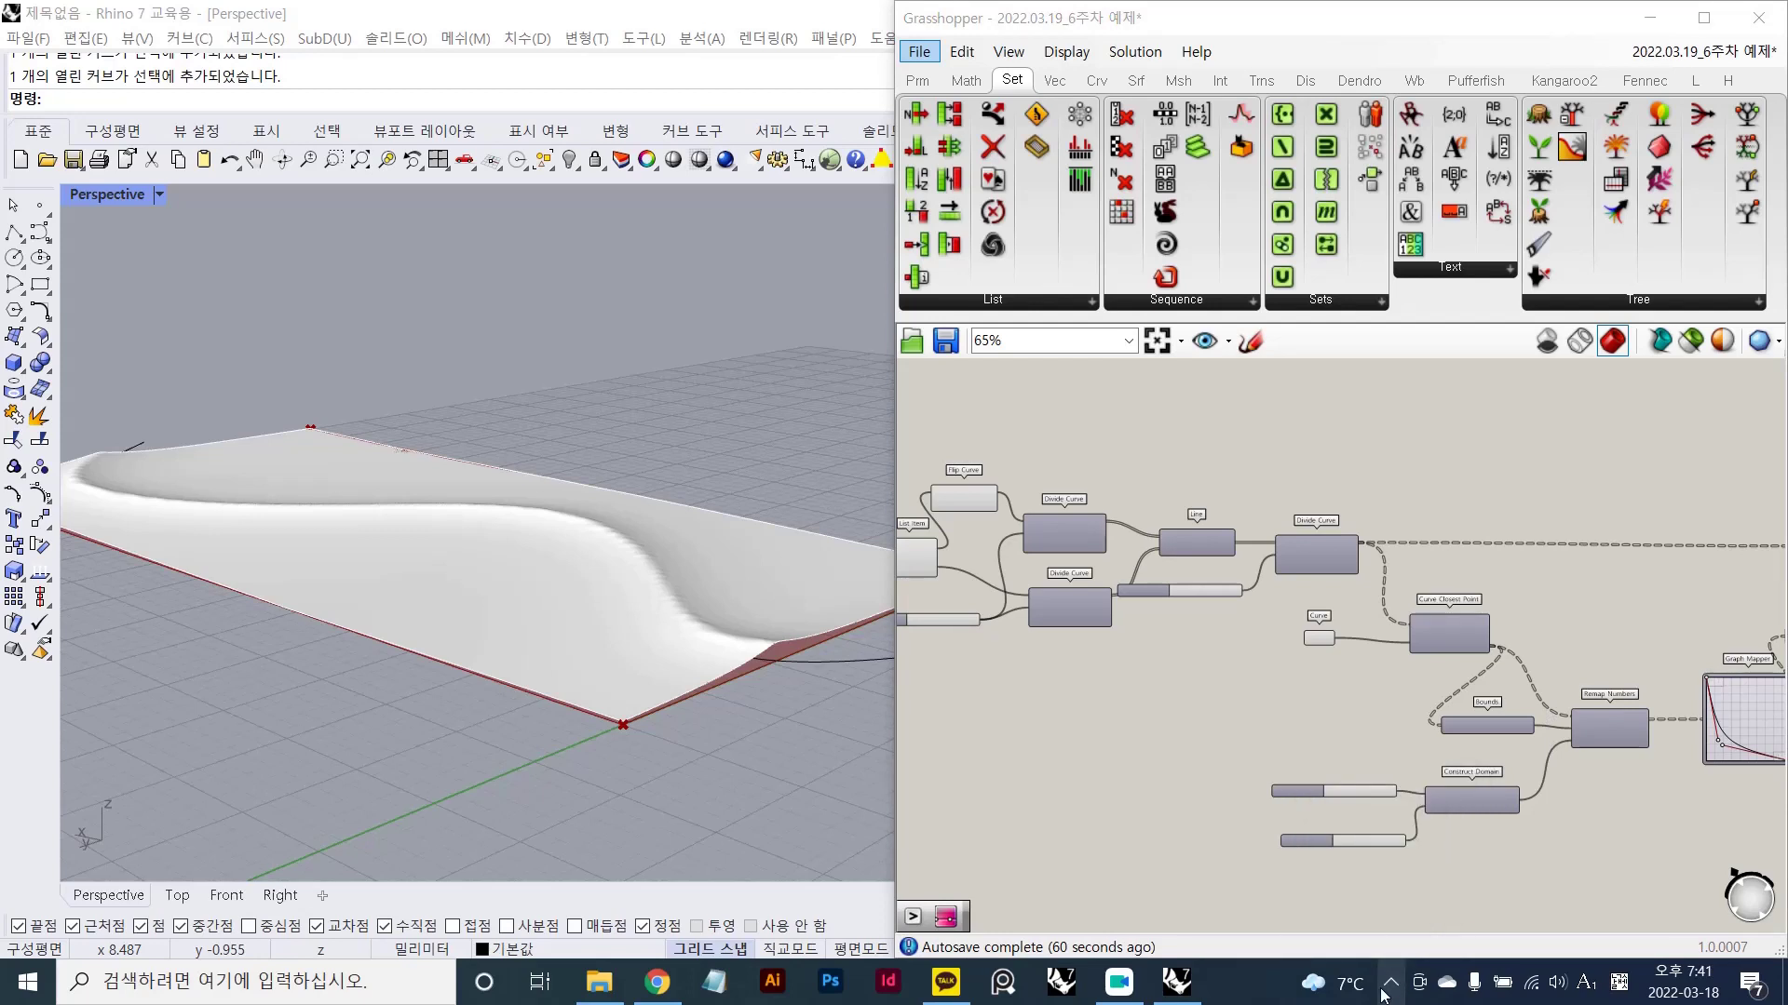
pyautogui.click(1642, 557)
pyautogui.moveTo(1417, 613); pyautogui.dragTo(1194, 529, button='right')
pyautogui.scroll(-3, 1193, 530)
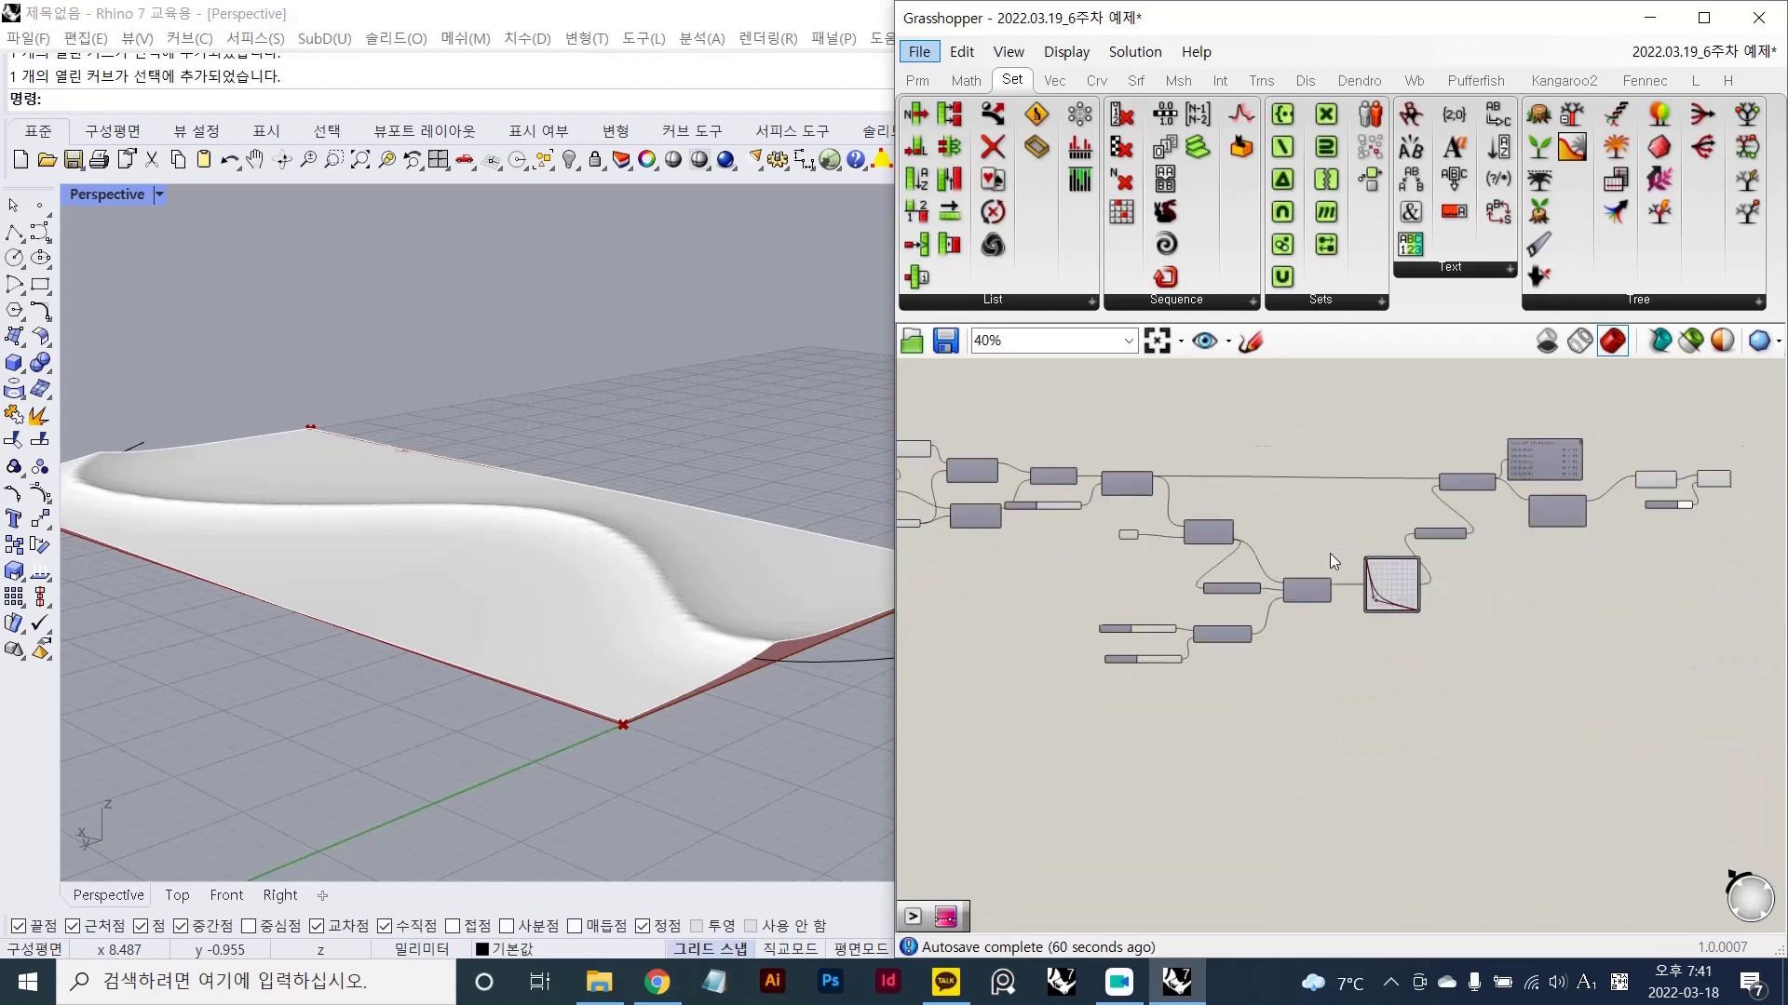
# - Examine how Curve Closest Point, Bounds and Construct Domain feed Remap Numbers ahead of the Graph Mapper
pyautogui.moveTo(1408, 586); pyautogui.dragTo(1334, 601, button='right')
pyautogui.scroll(5, 1333, 601)
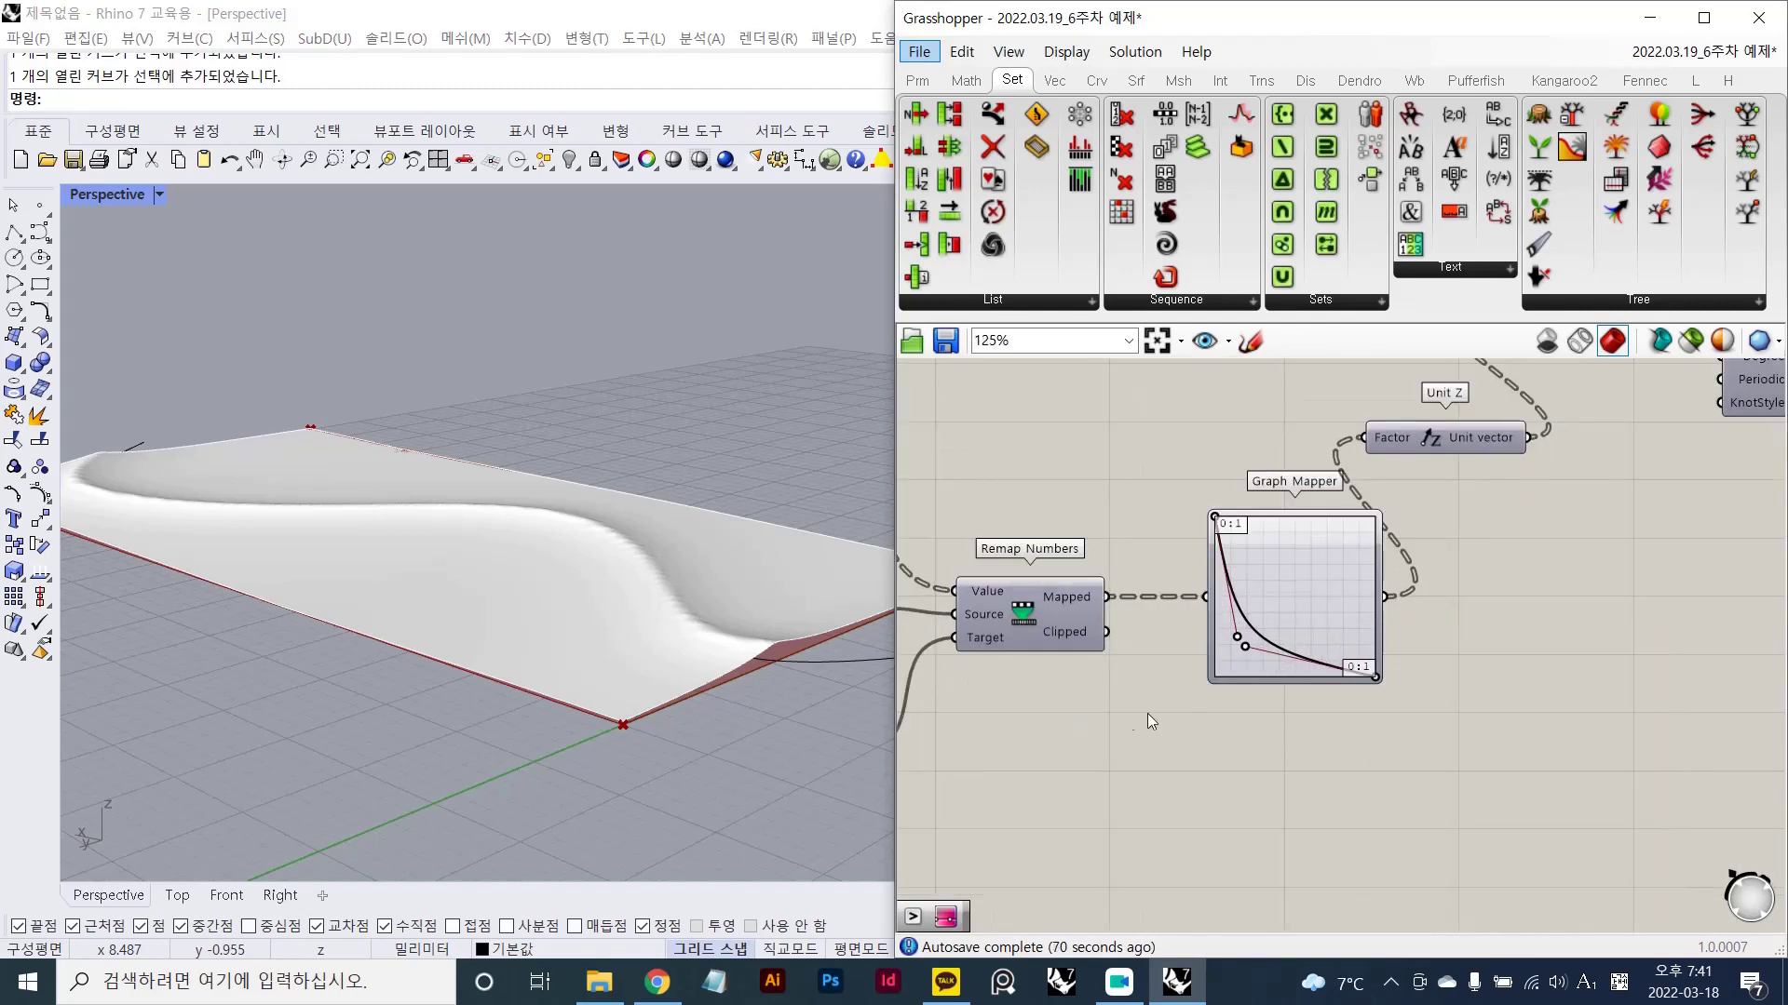
pyautogui.moveTo(1130, 713); pyautogui.dragTo(1417, 666, button='right')
pyautogui.scroll(1, 1122, 568)
pyautogui.moveTo(1169, 528); pyautogui.dragTo(1200, 540, button='right')
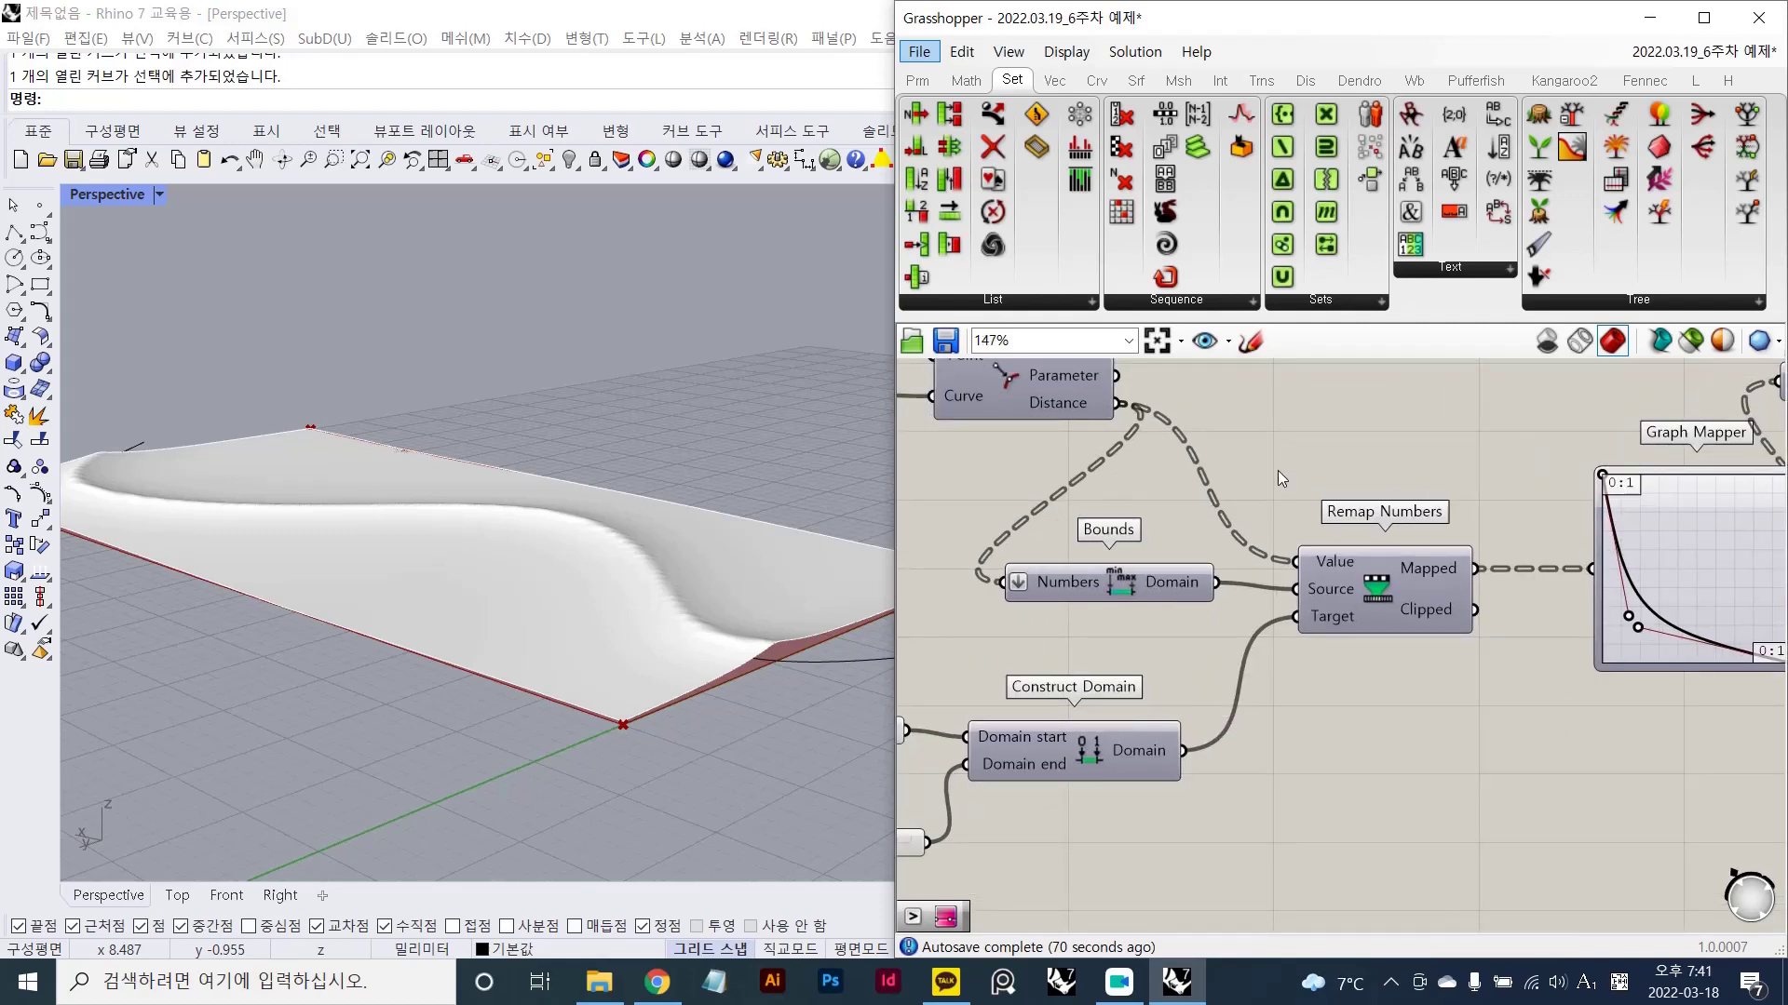
pyautogui.moveTo(1277, 471); pyautogui.dragTo(1283, 513, button='right')
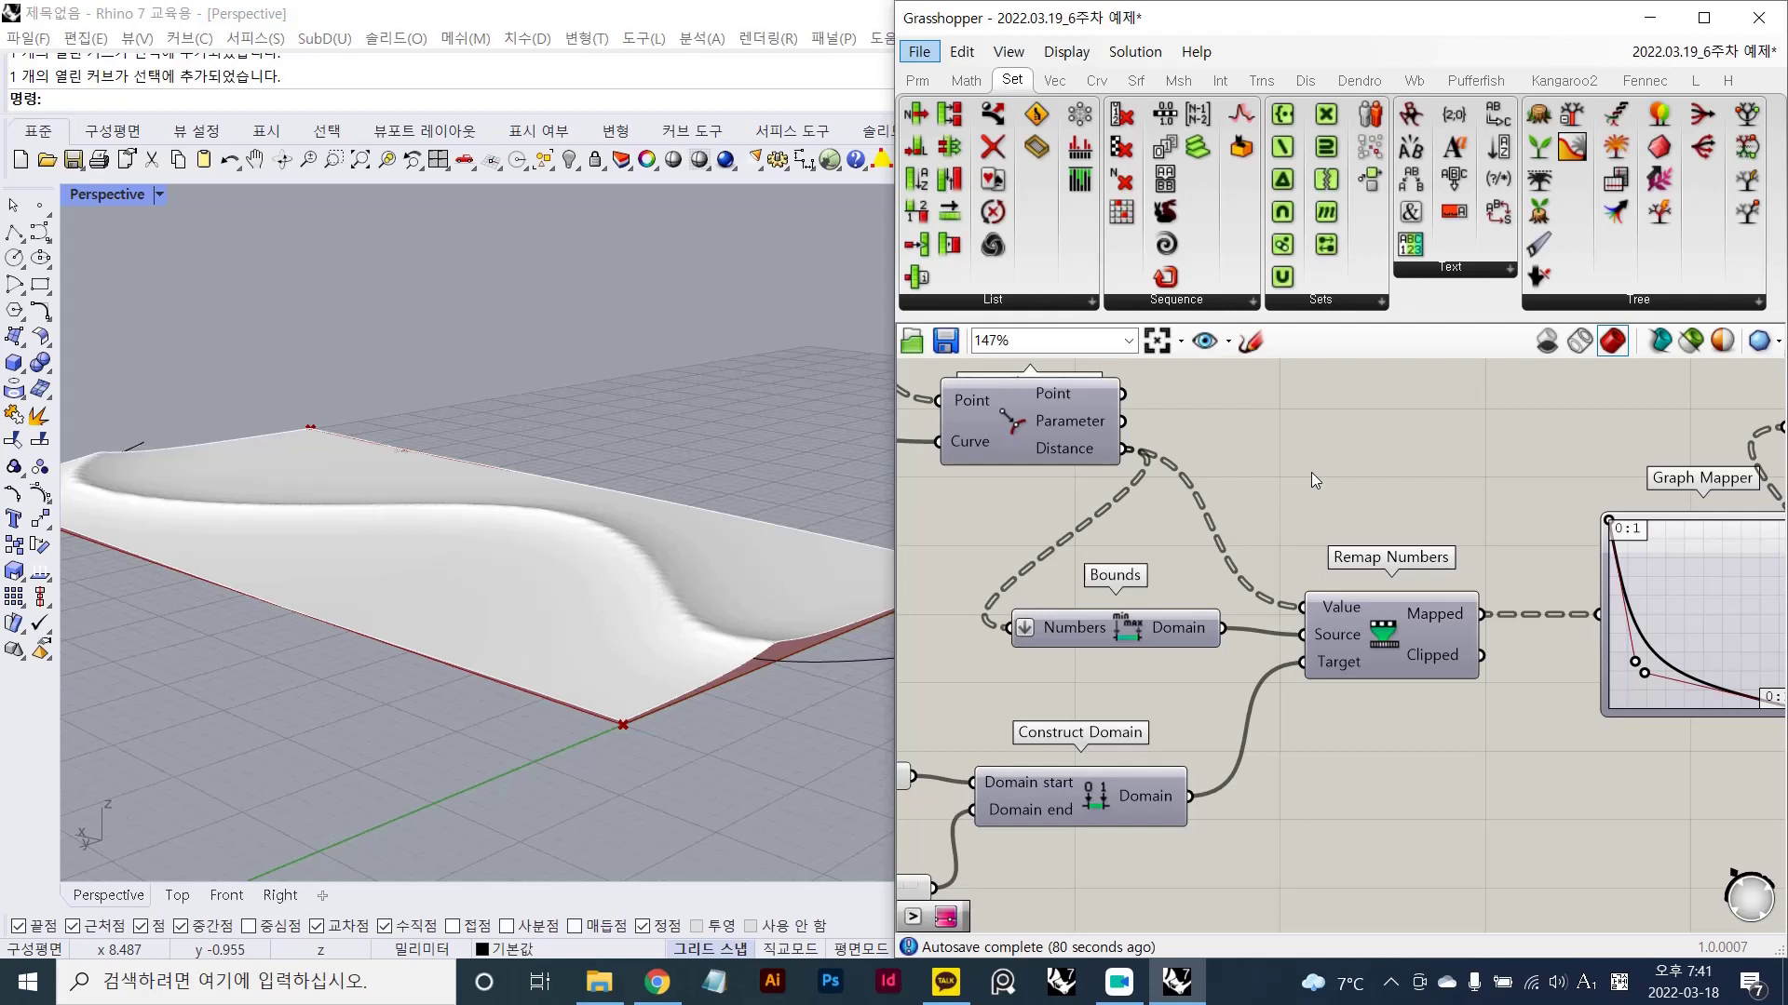
pyautogui.moveTo(1311, 472); pyautogui.dragTo(1336, 461, button='right')
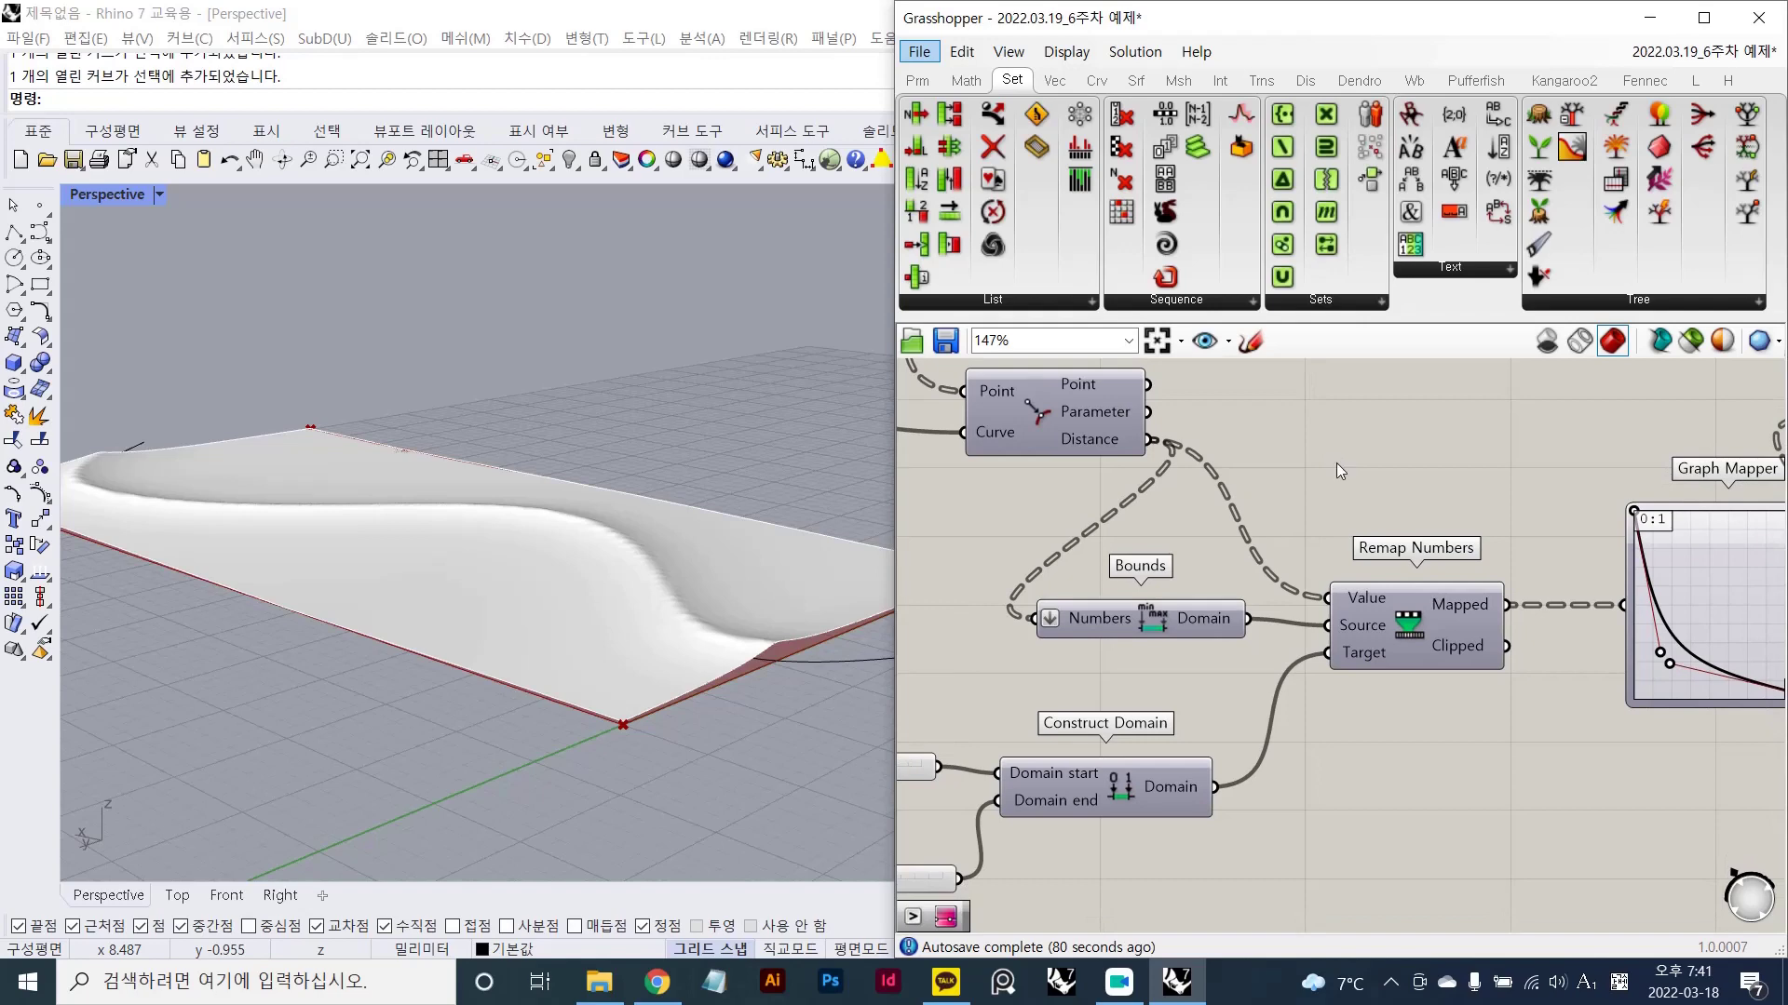
pyautogui.scroll(-2, 1501, 572)
# - Move the Graph Mapper above the Remap Numbers component on the canvas
pyautogui.click(1655, 590)
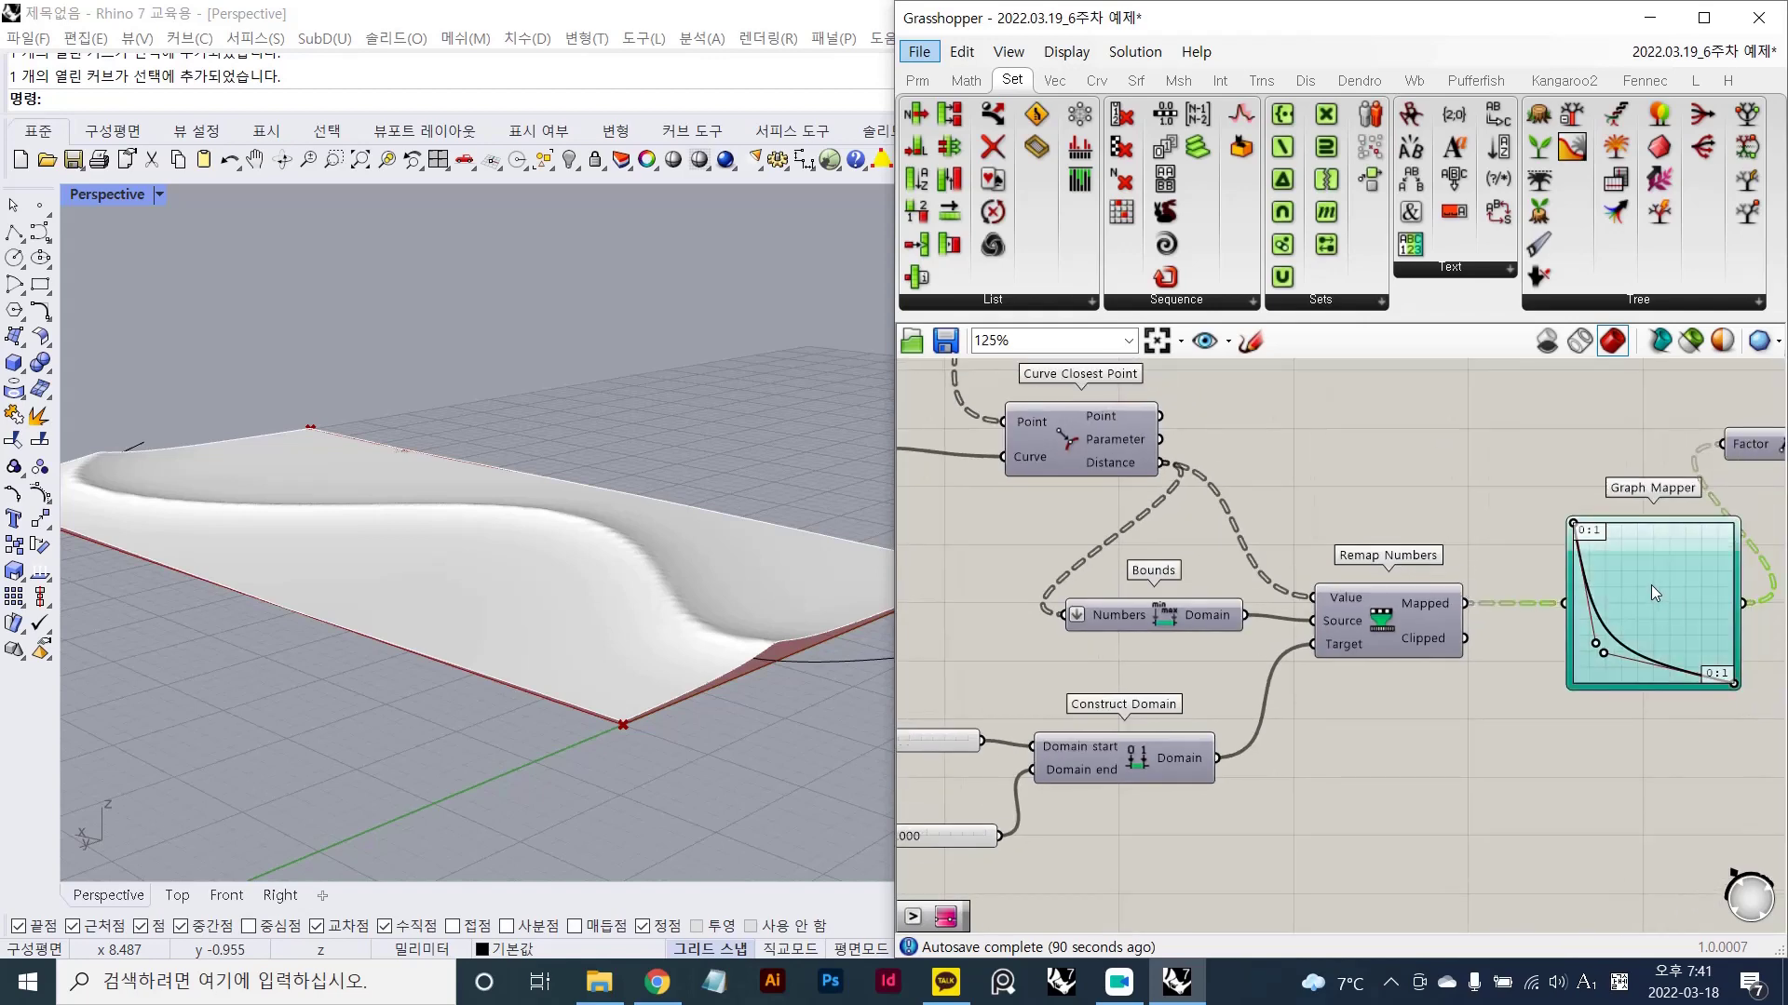
pyautogui.moveTo(1650, 584); pyautogui.dragTo(1460, 424)
pyautogui.moveTo(1449, 458); pyautogui.dragTo(1574, 510, button='right')
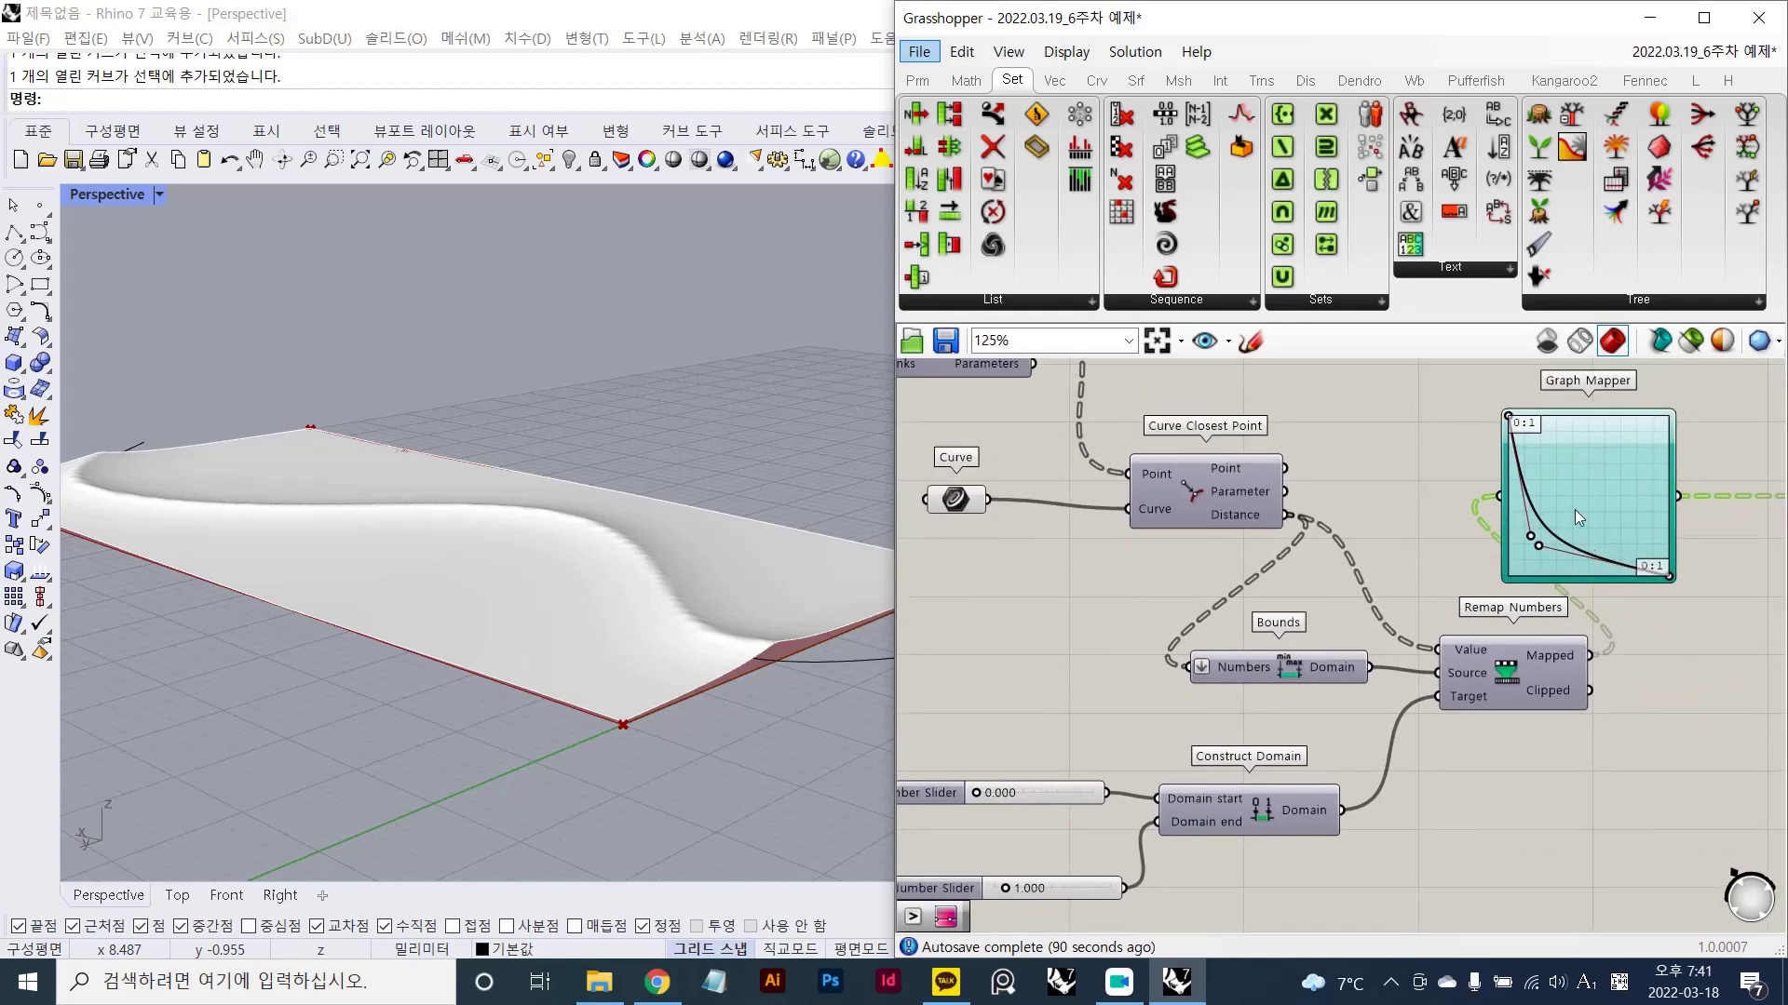
pyautogui.moveTo(1562, 483); pyautogui.dragTo(1597, 489)
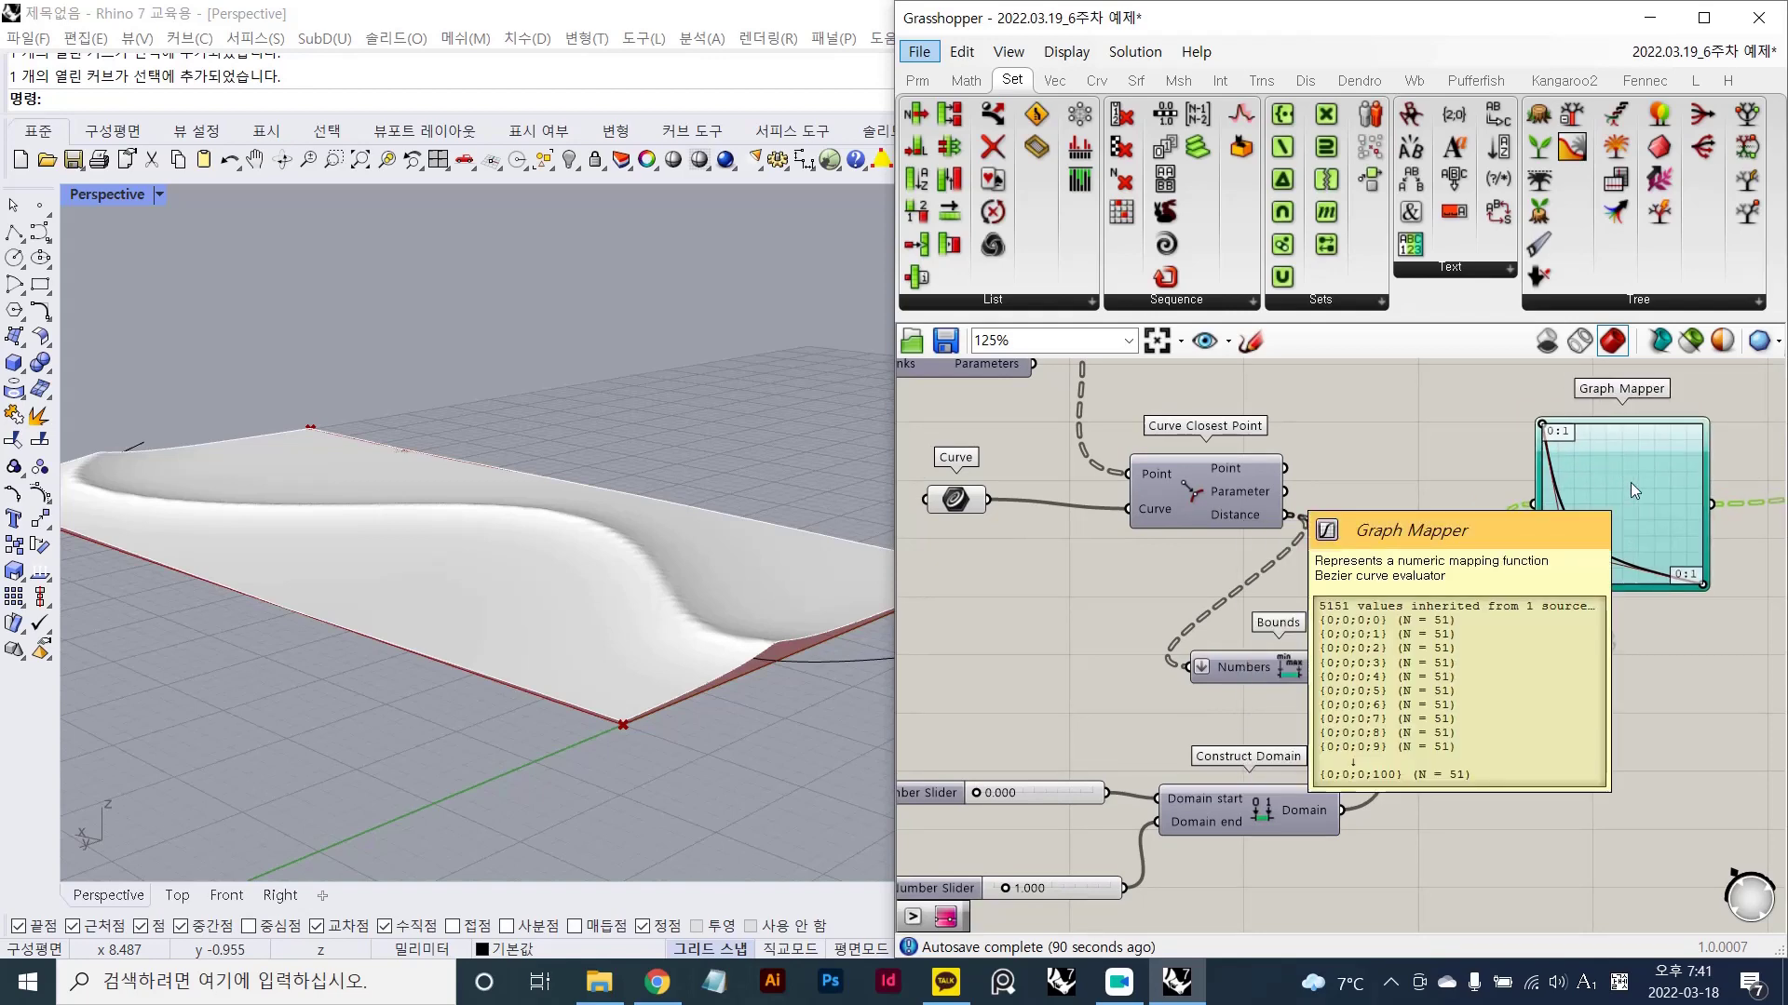
pyautogui.moveTo(1629, 482); pyautogui.dragTo(1672, 476)
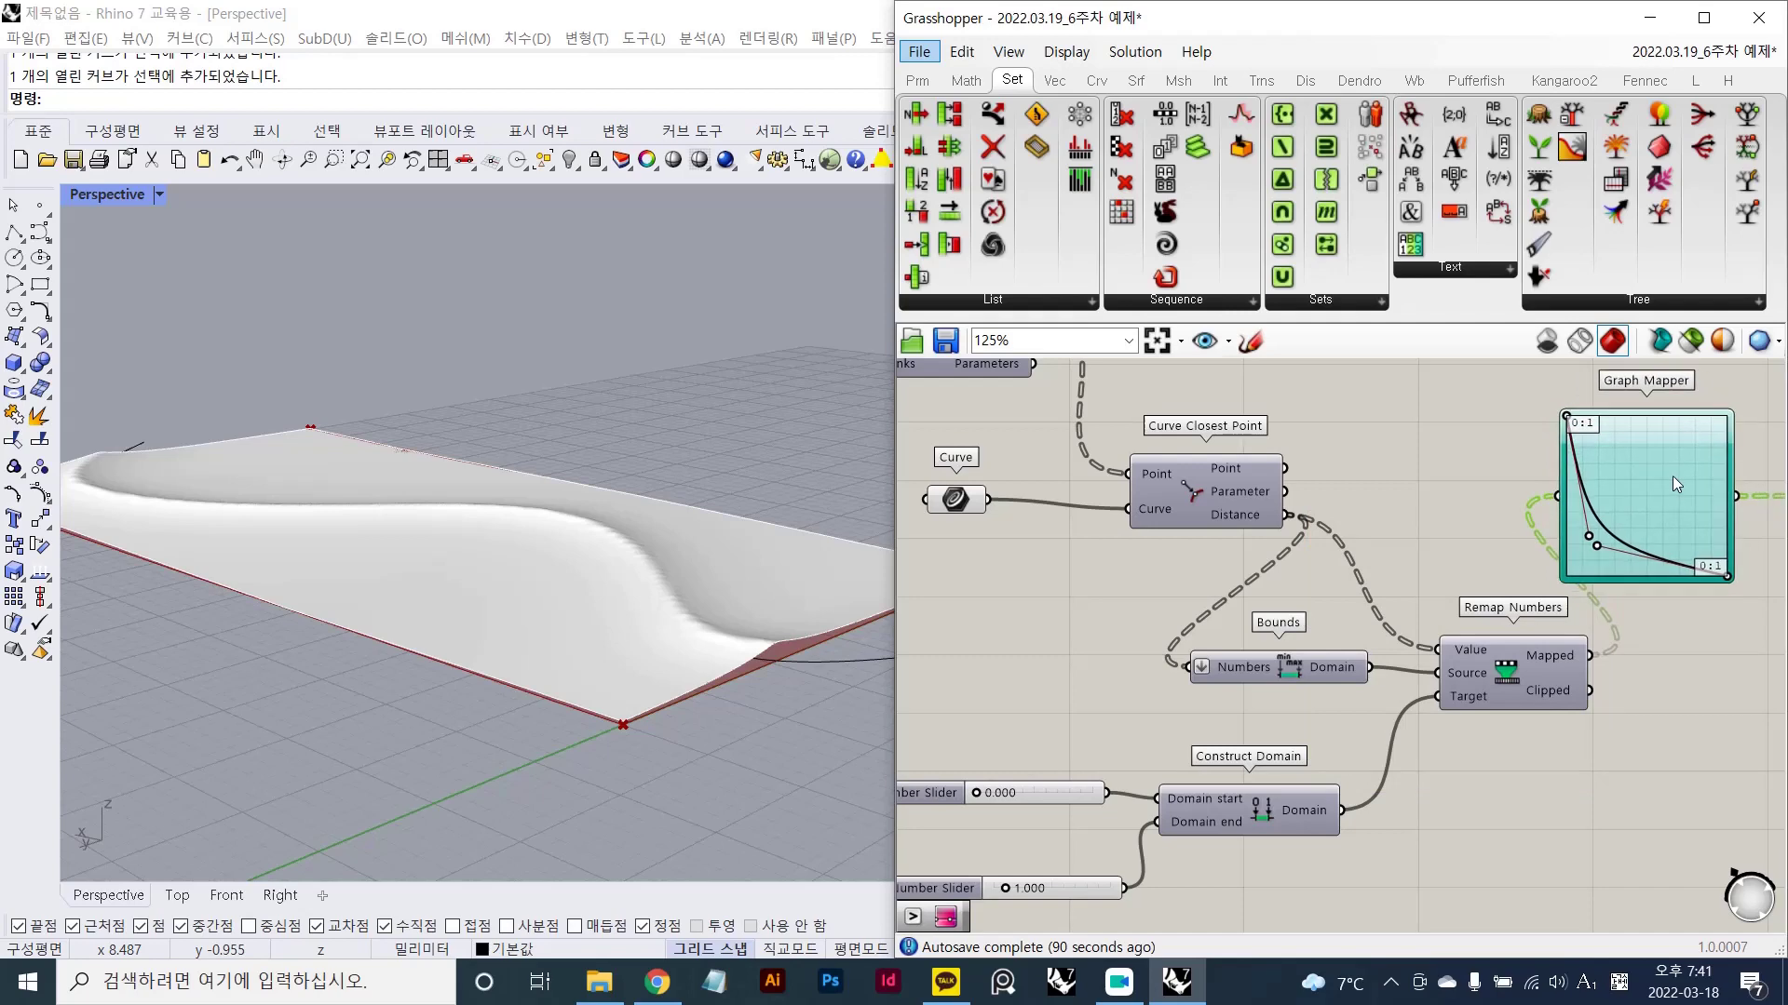
pyautogui.click(1651, 711)
# - Shift the remapping components away from Curve Closest Point and place the Graph Mapper in the gap
pyautogui.moveTo(1651, 711); pyautogui.dragTo(1503, 712, button='right')
pyautogui.click(1348, 667)
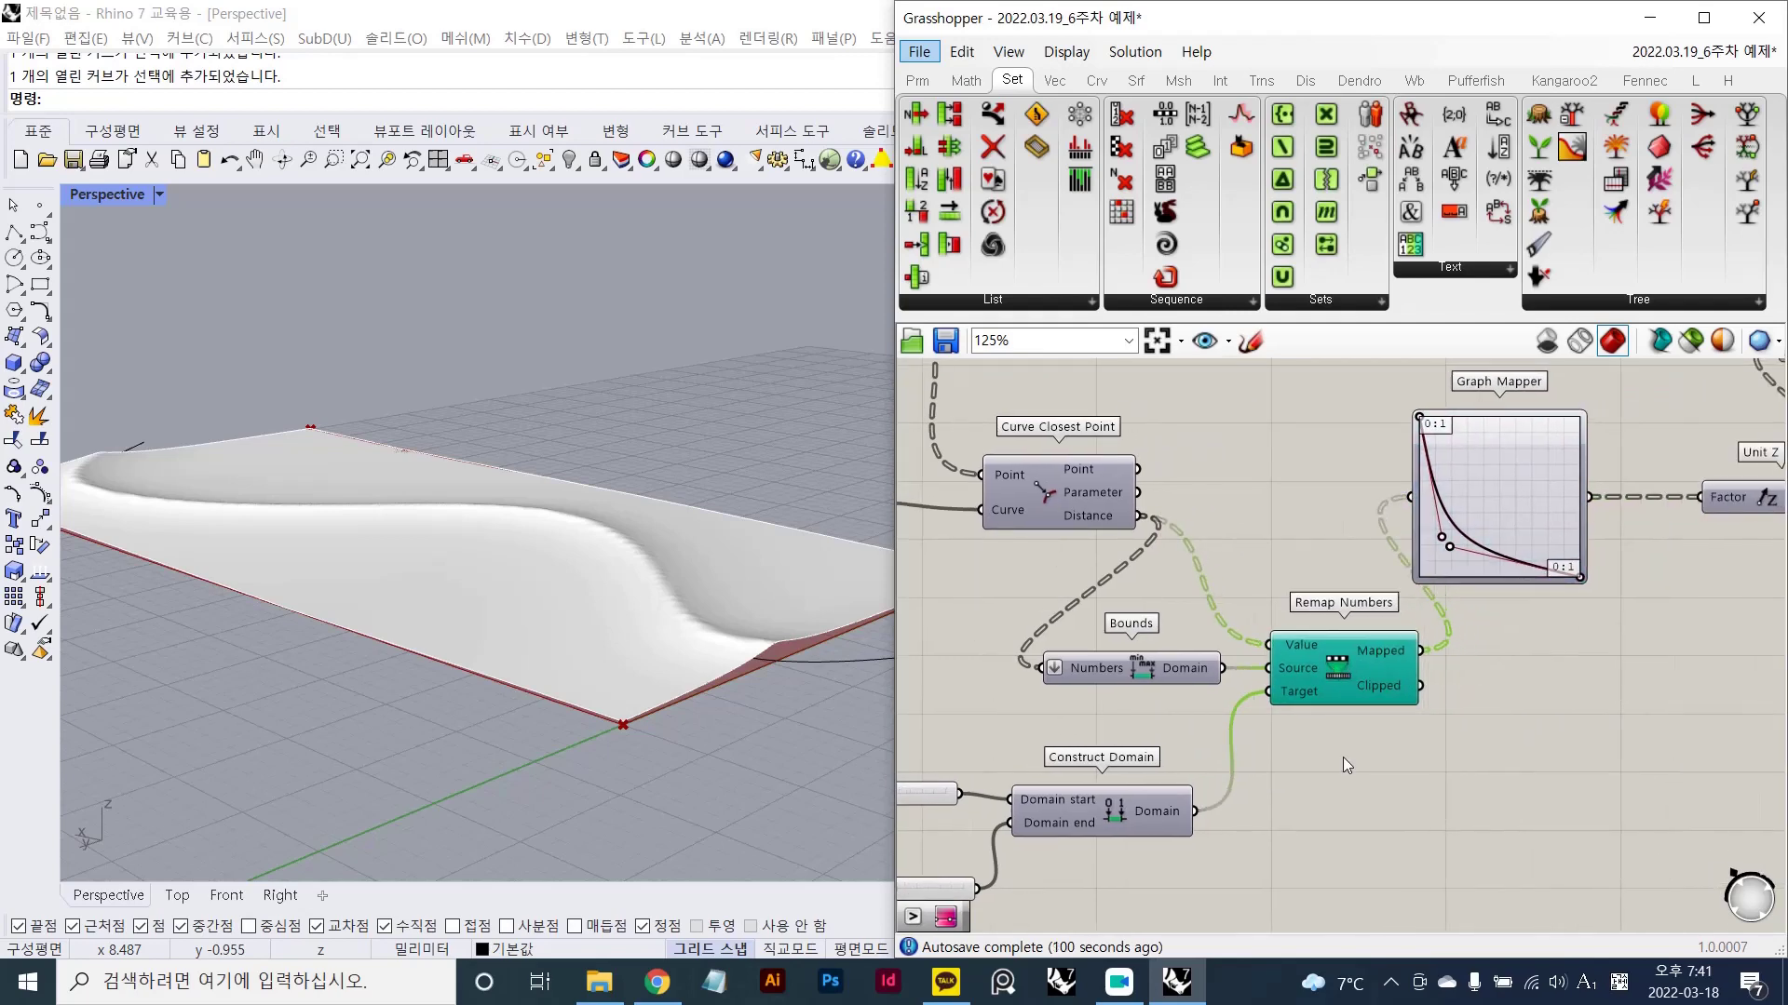
pyautogui.scroll(-1, 1264, 879)
pyautogui.moveTo(1322, 801); pyautogui.dragTo(902, 565)
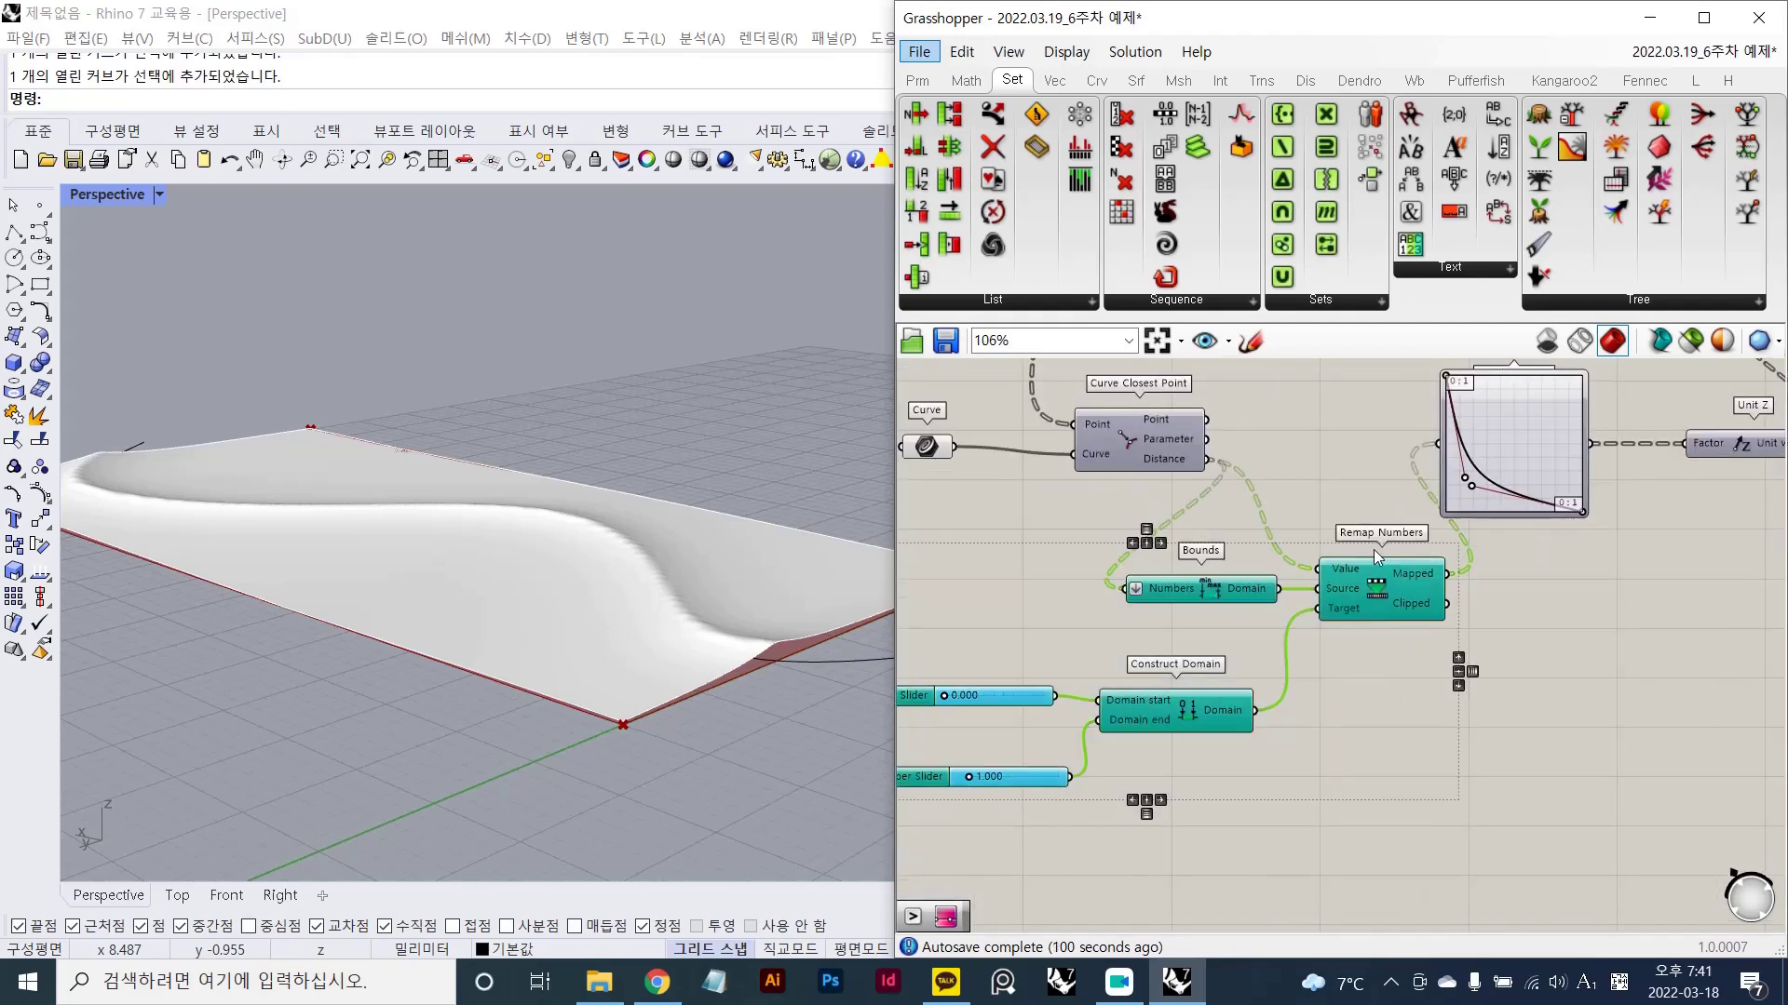
pyautogui.moveTo(1395, 572); pyautogui.dragTo(1700, 572)
pyautogui.moveTo(1415, 467); pyautogui.dragTo(1249, 553)
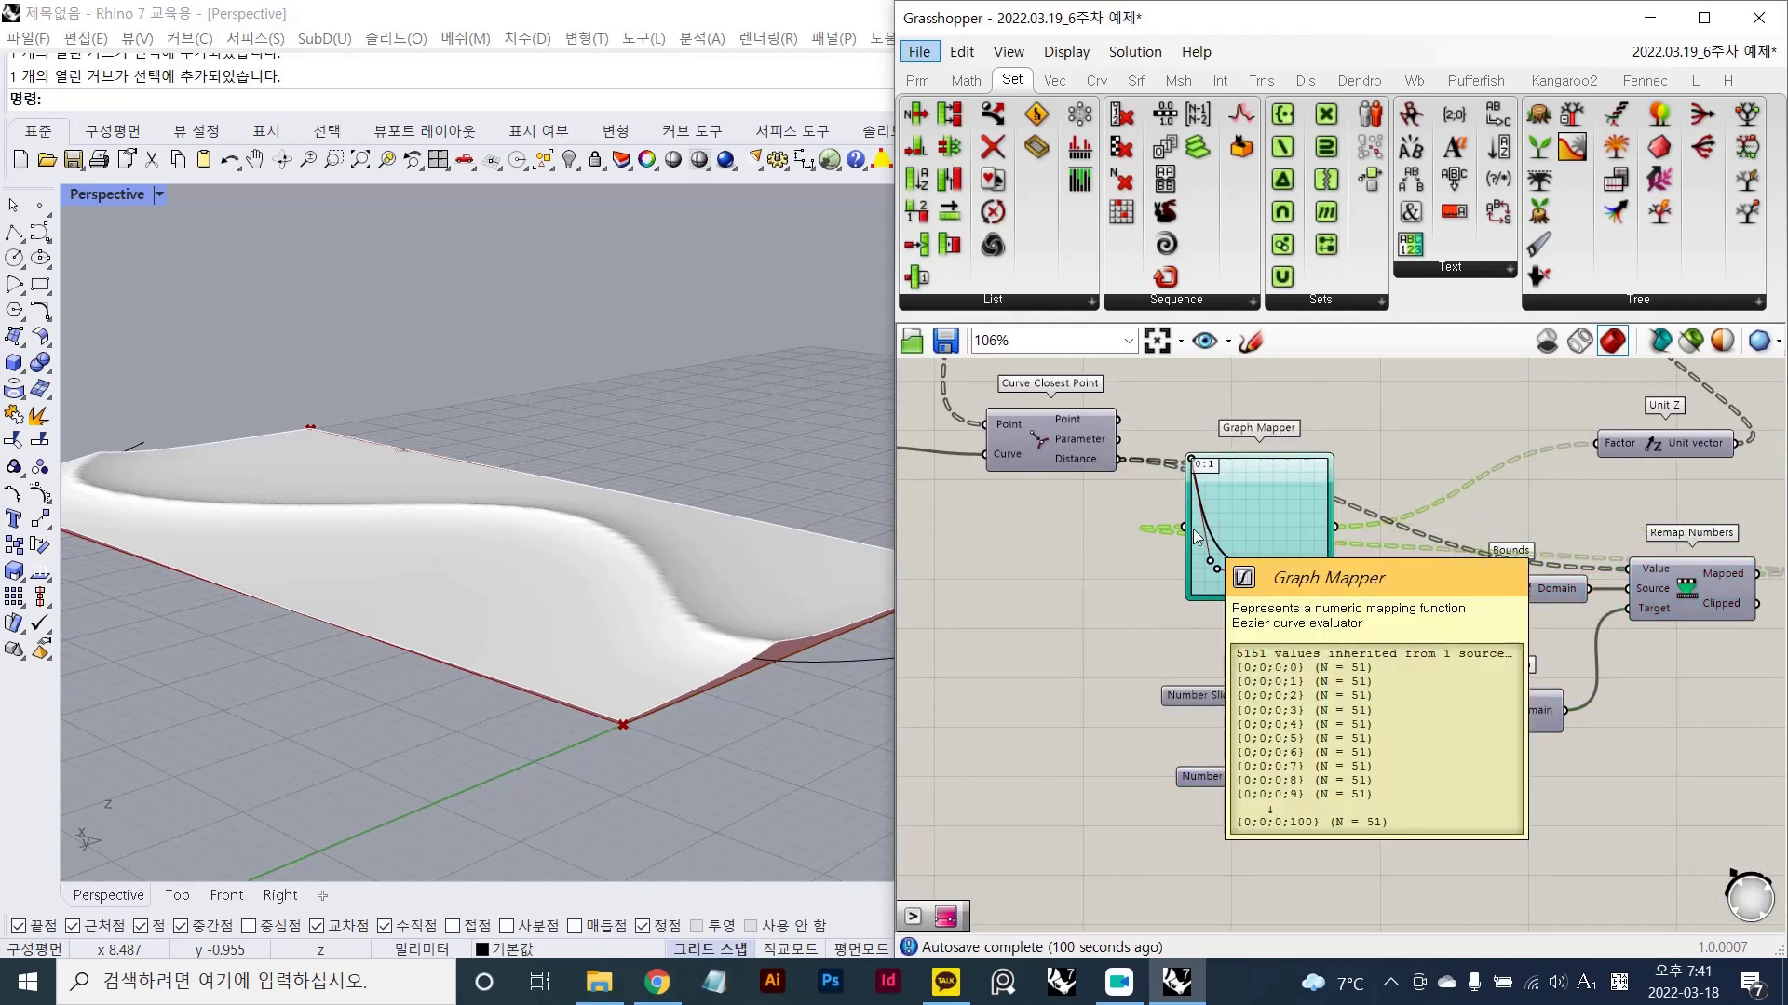
# - Move the Graph Mapper out of the gap and bring the remapping components back beside Curve Closest Point
pyautogui.moveTo(1240, 512); pyautogui.dragTo(1707, 471)
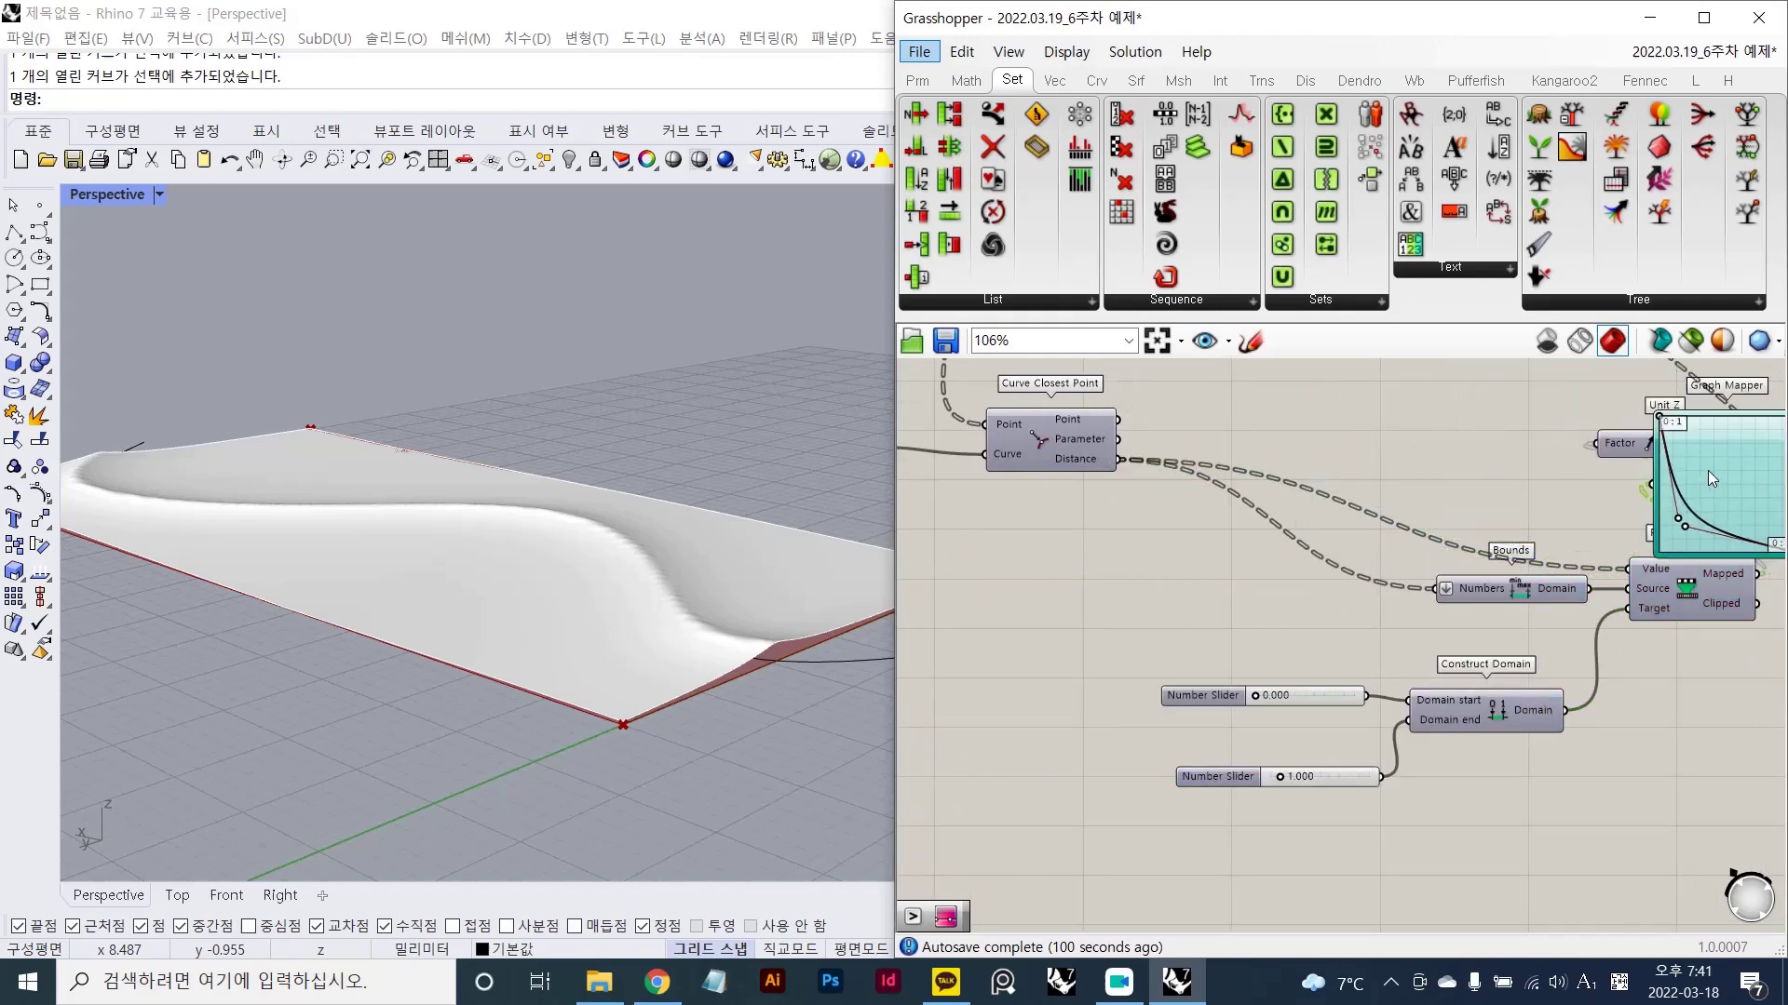
pyautogui.moveTo(1503, 730); pyautogui.dragTo(1287, 570)
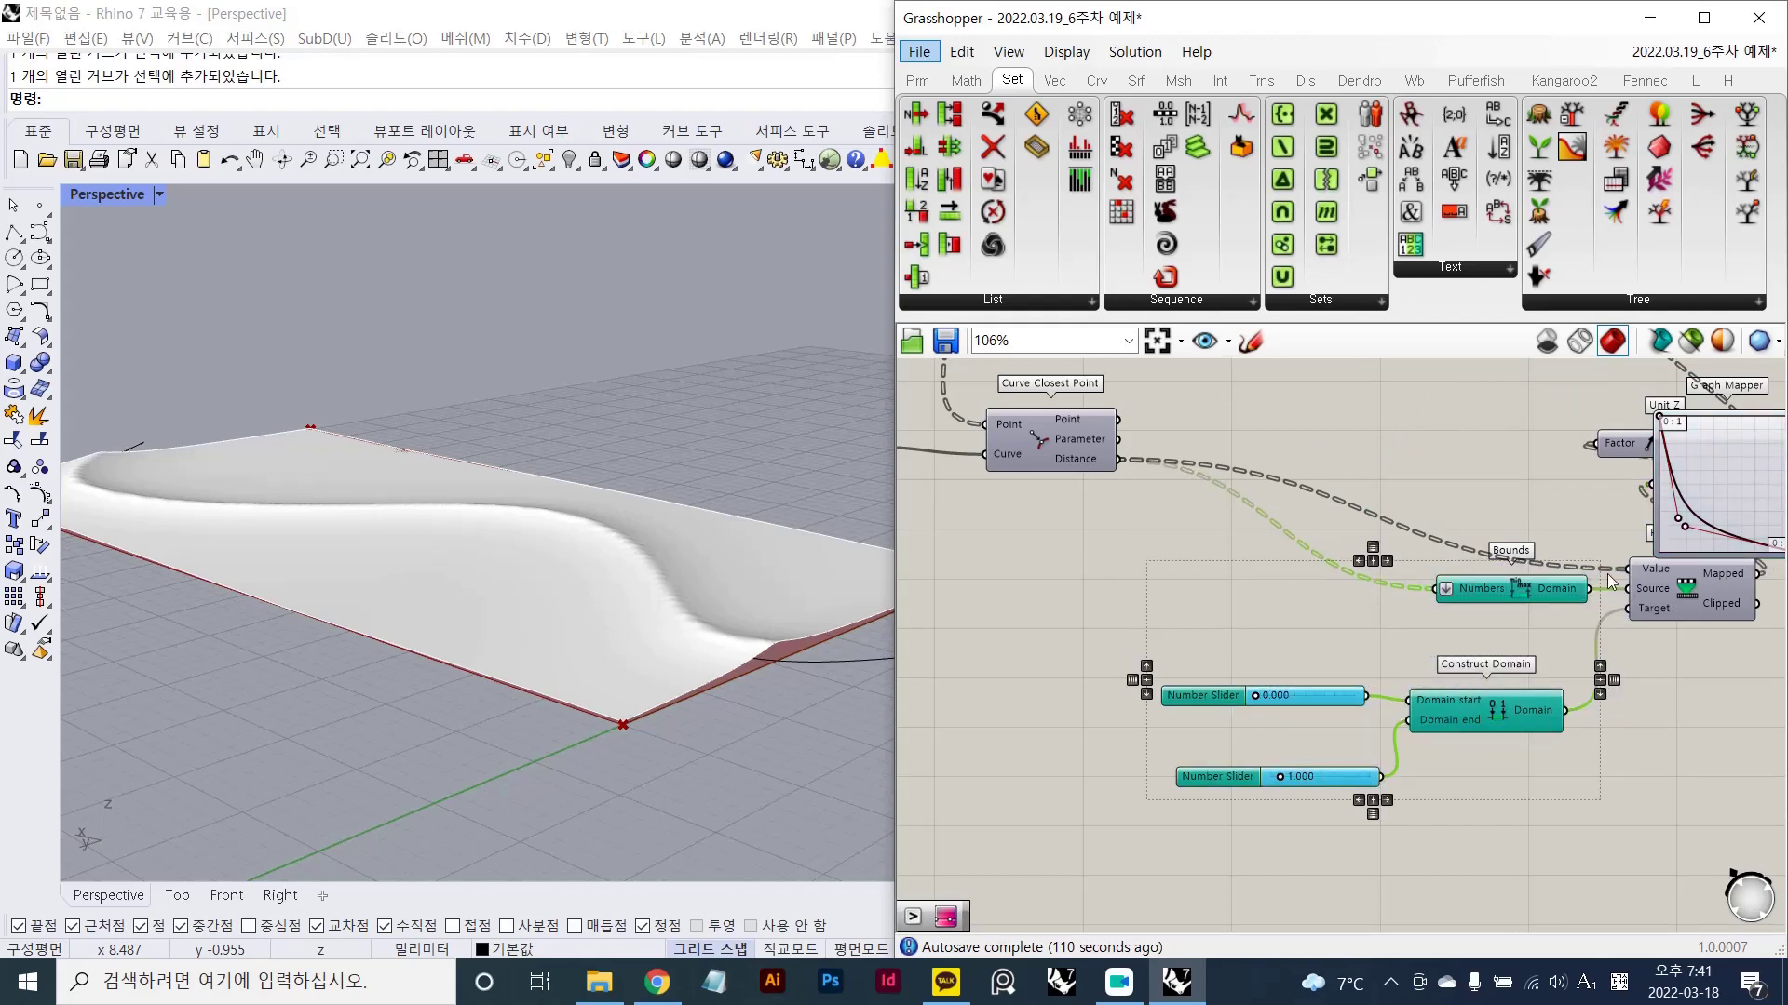
pyautogui.click(1717, 655)
pyautogui.moveTo(1625, 796); pyautogui.dragTo(1237, 573)
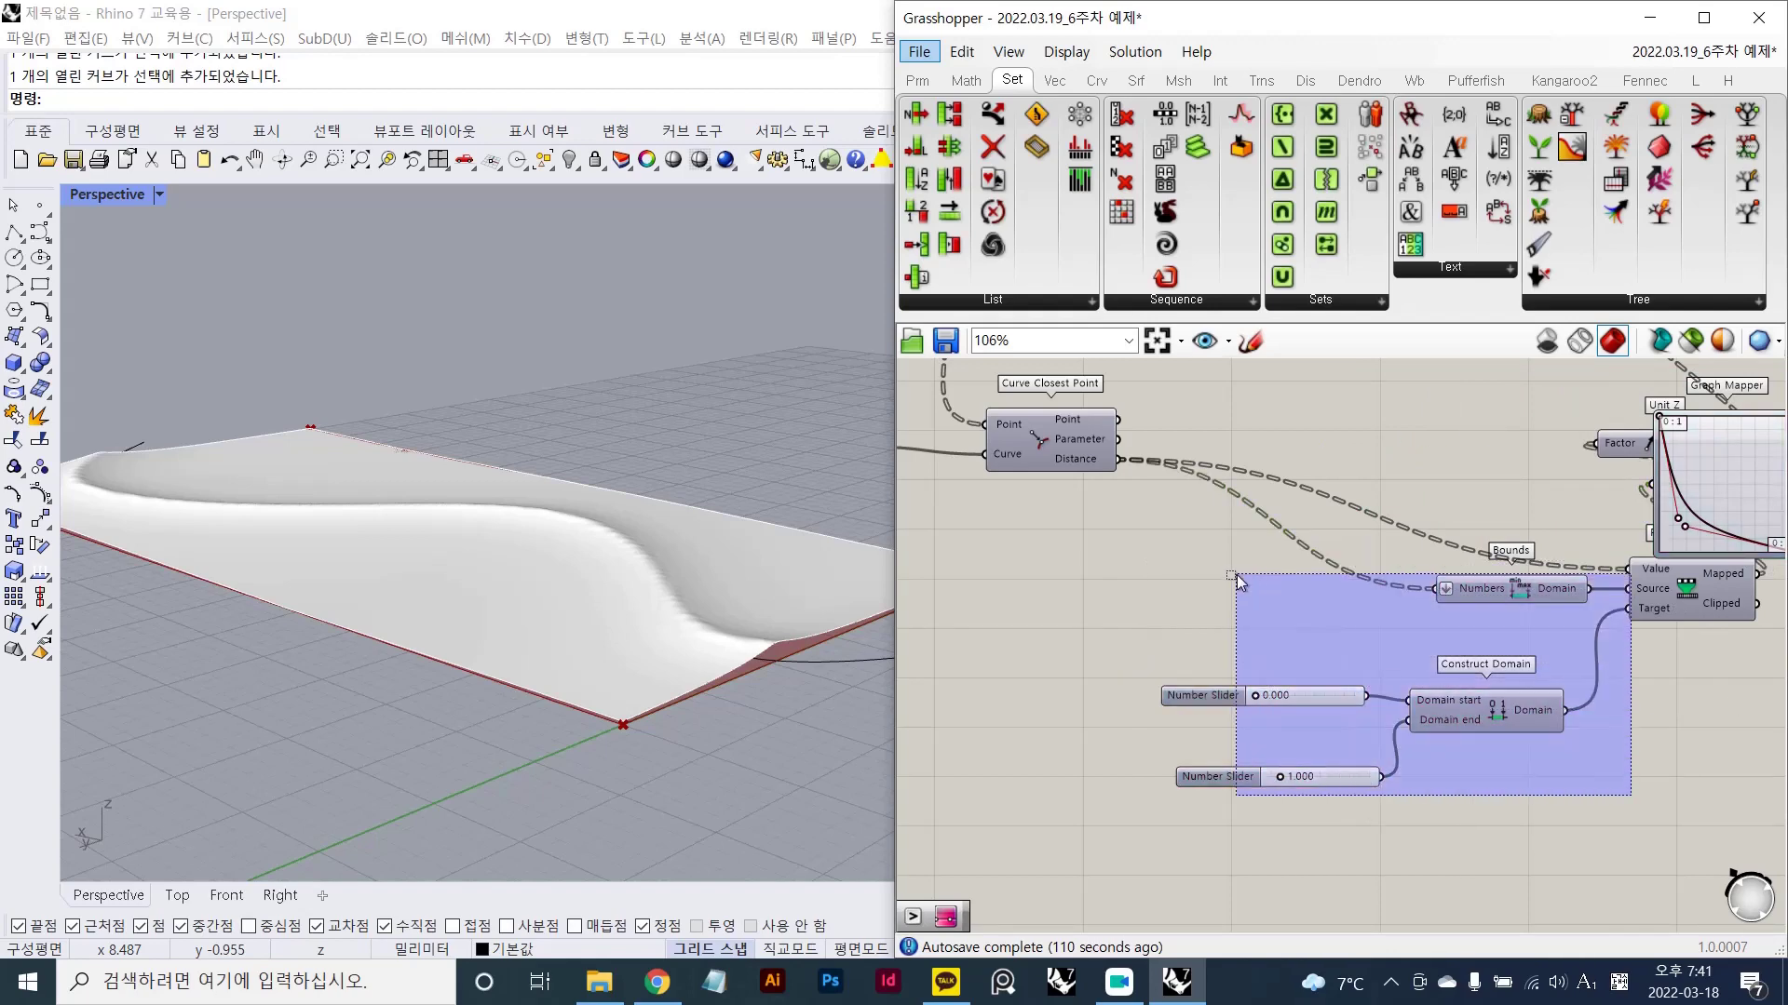
pyautogui.moveTo(1658, 606); pyautogui.dragTo(1397, 607)
pyautogui.click(1531, 642)
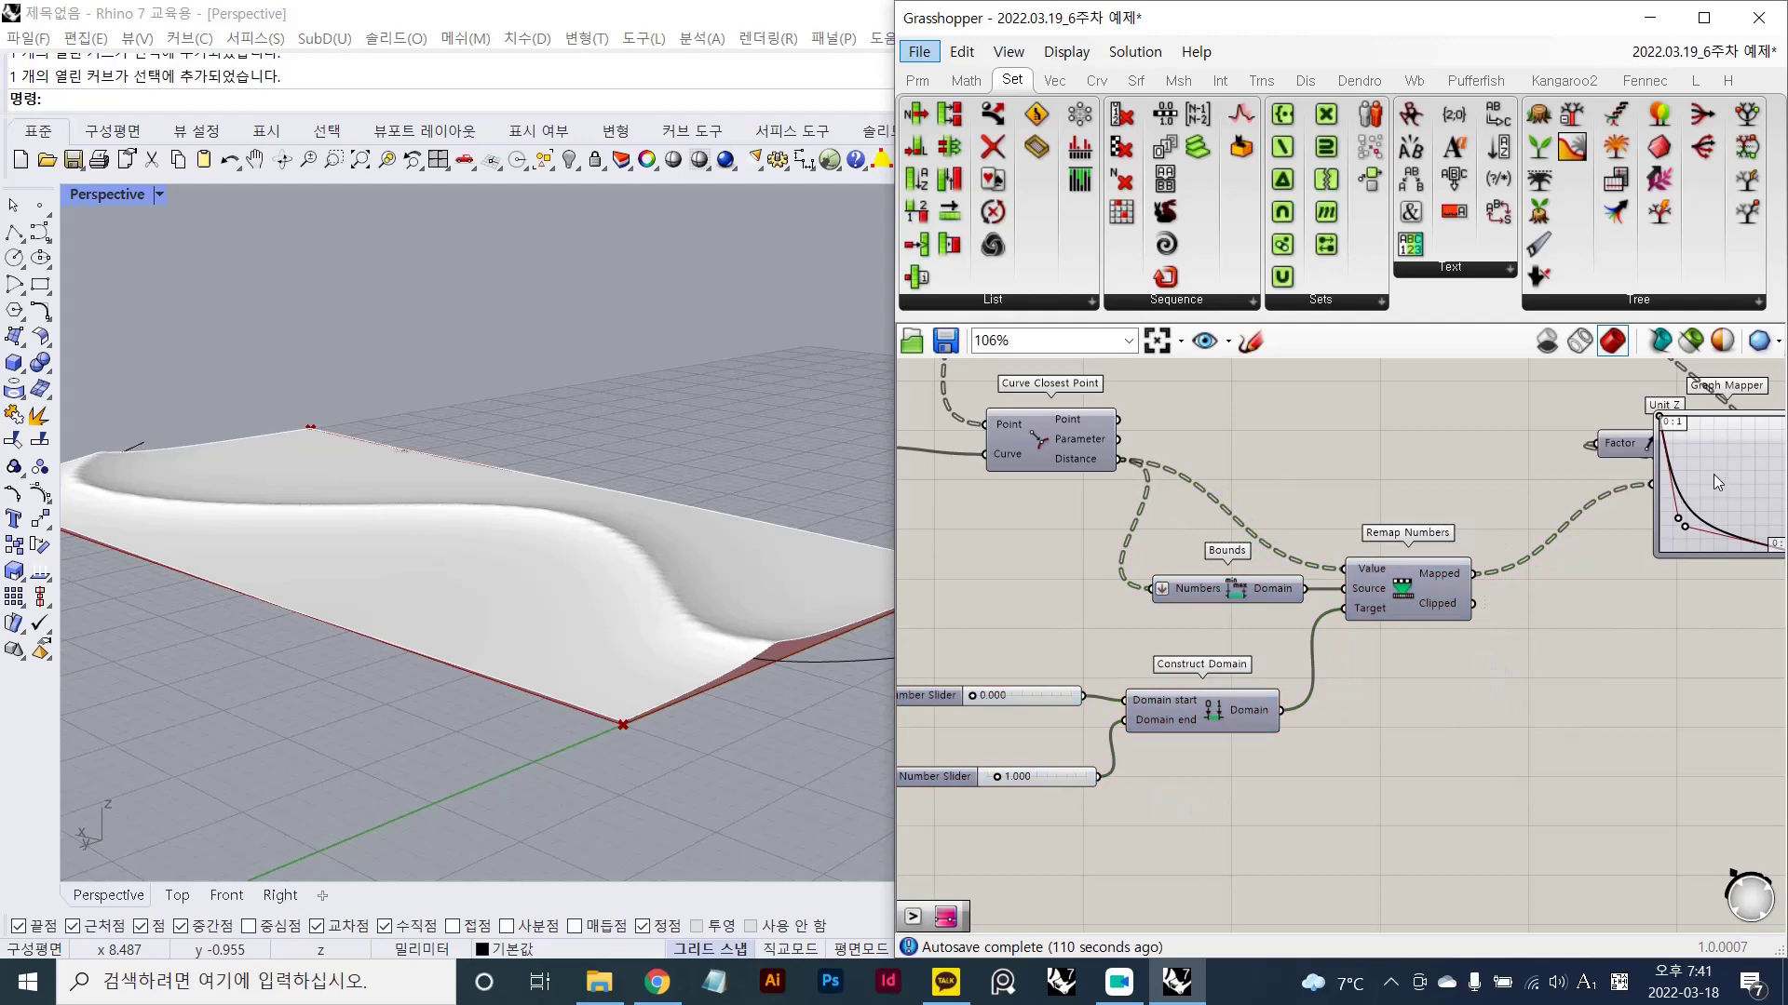
# - Place the Graph Mapper directly after Remap Numbers, just below the Unit Z component
pyautogui.moveTo(1713, 473); pyautogui.dragTo(1626, 544)
pyautogui.scroll(3, 1641, 529)
pyautogui.moveTo(1631, 529); pyautogui.dragTo(1570, 558, button='right')
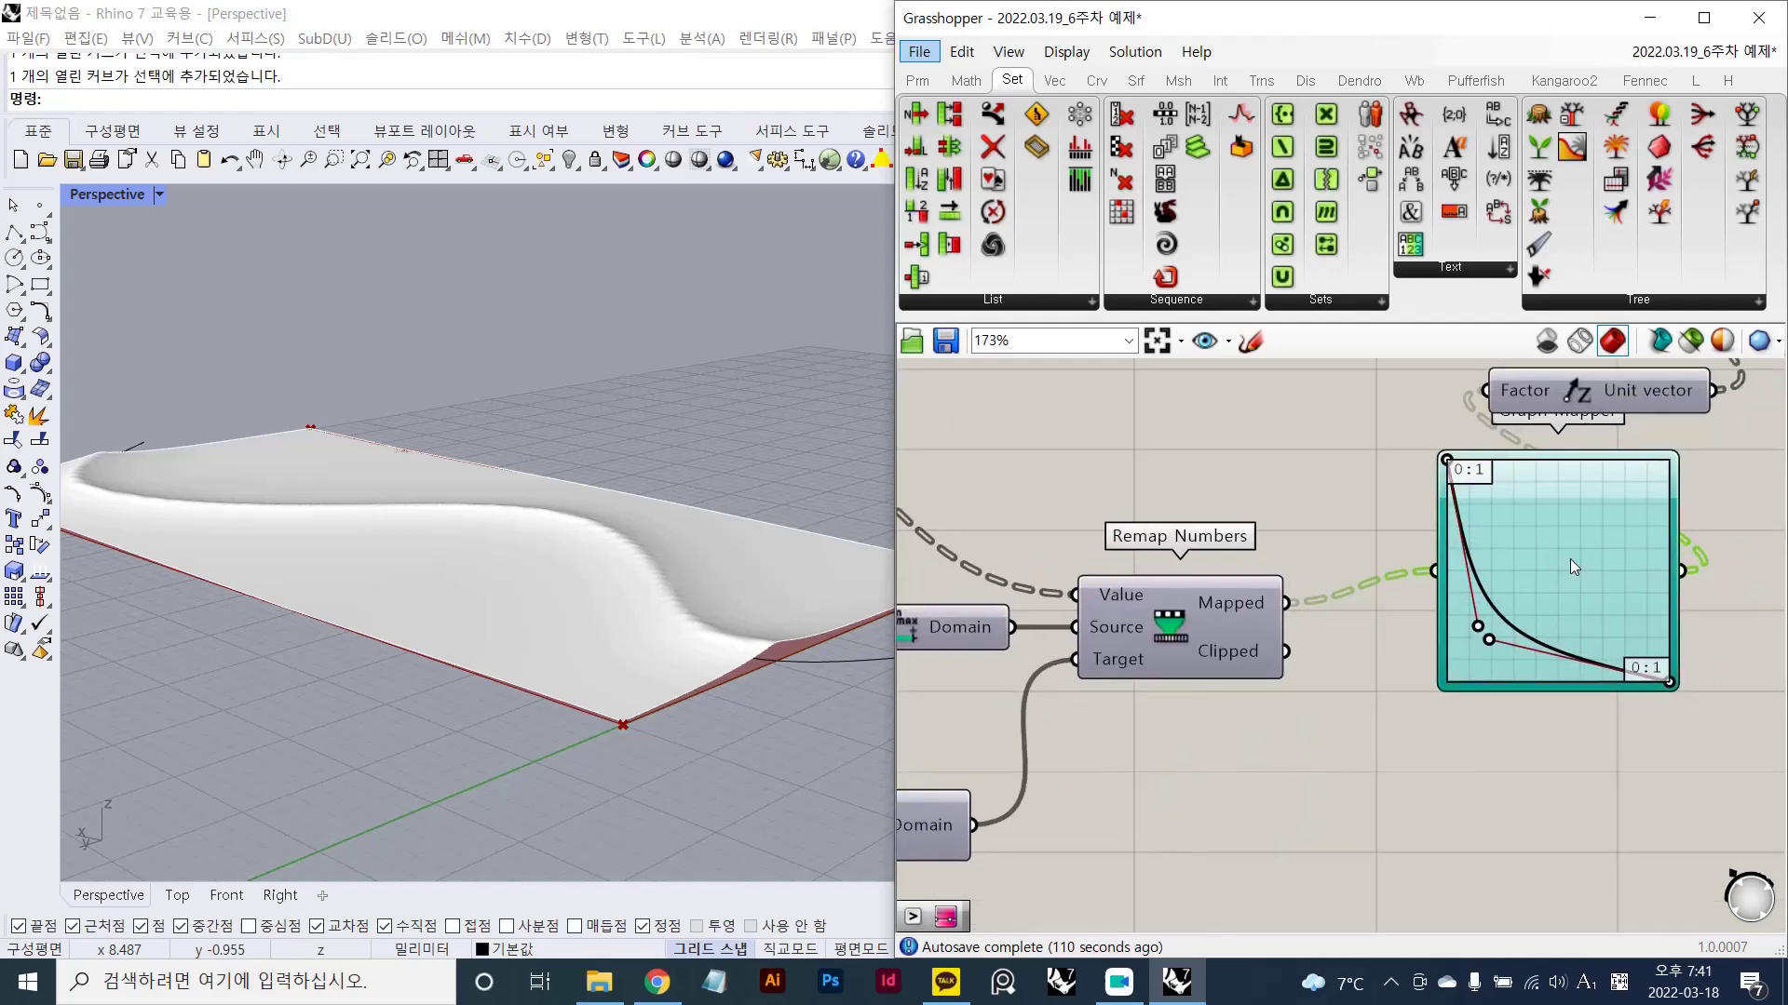
pyautogui.doubleClick(1570, 559)
pyautogui.click(1711, 715)
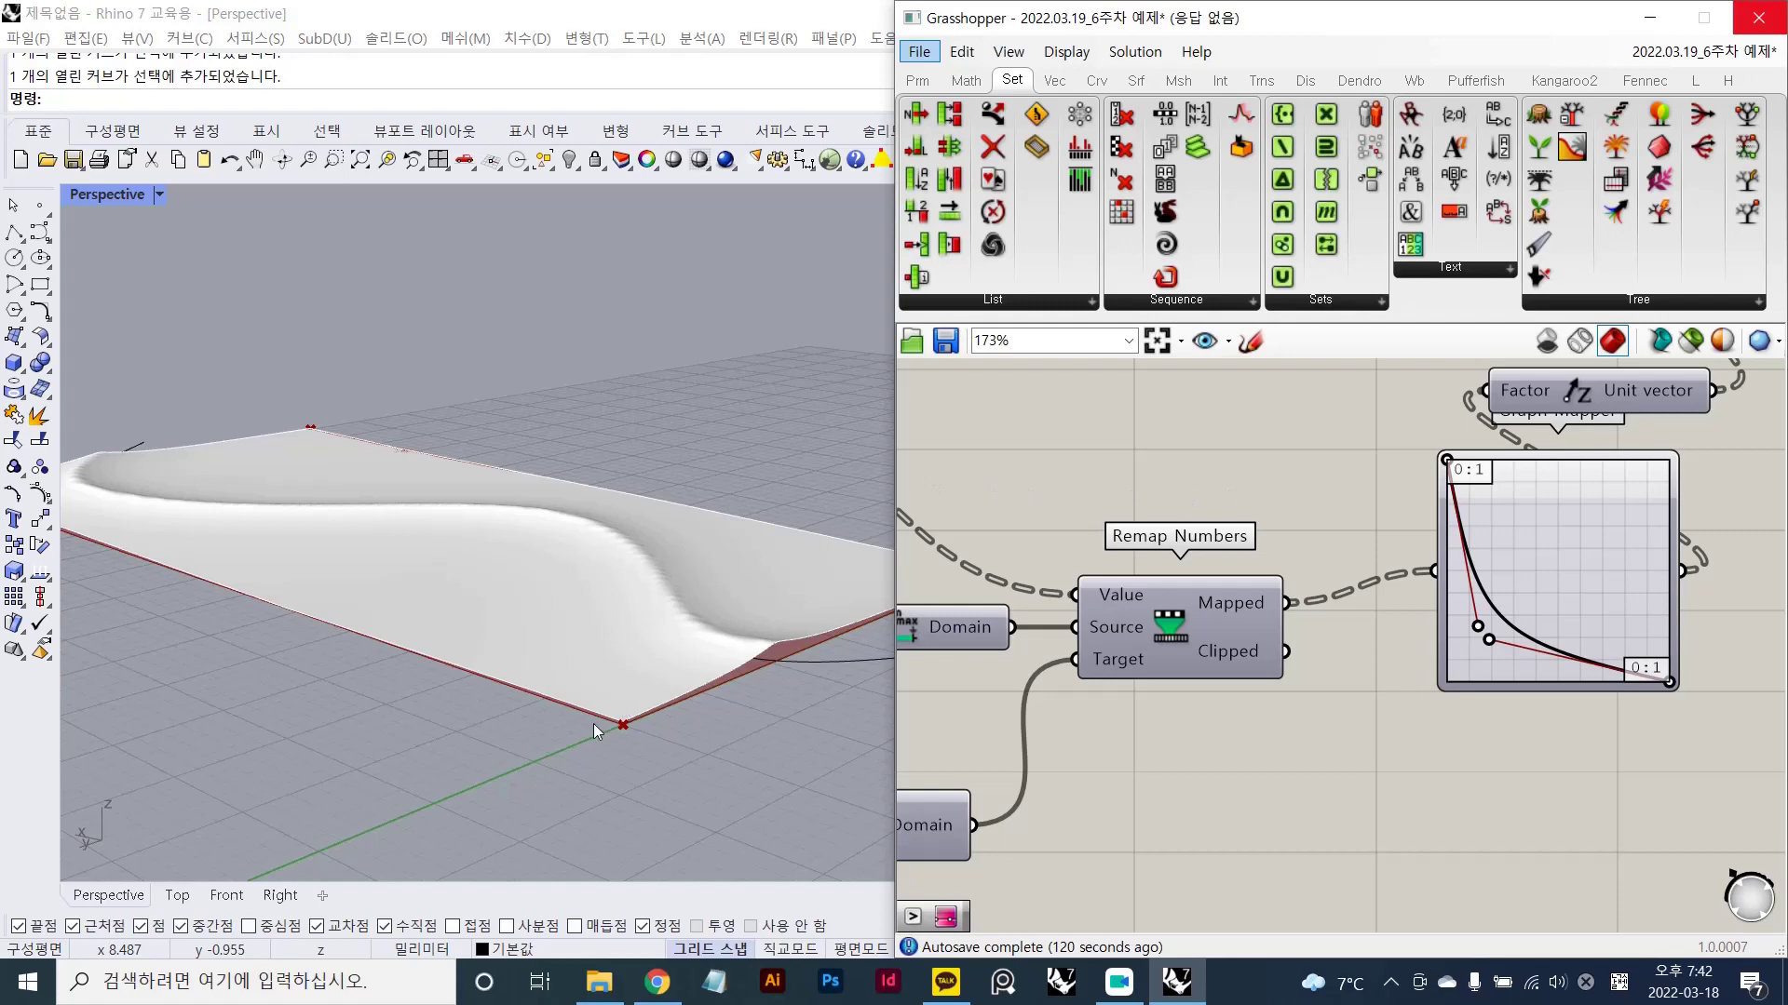
# - Examine the lofted surface in the enlarged Rhino Perspective view
pyautogui.click(644, 614)
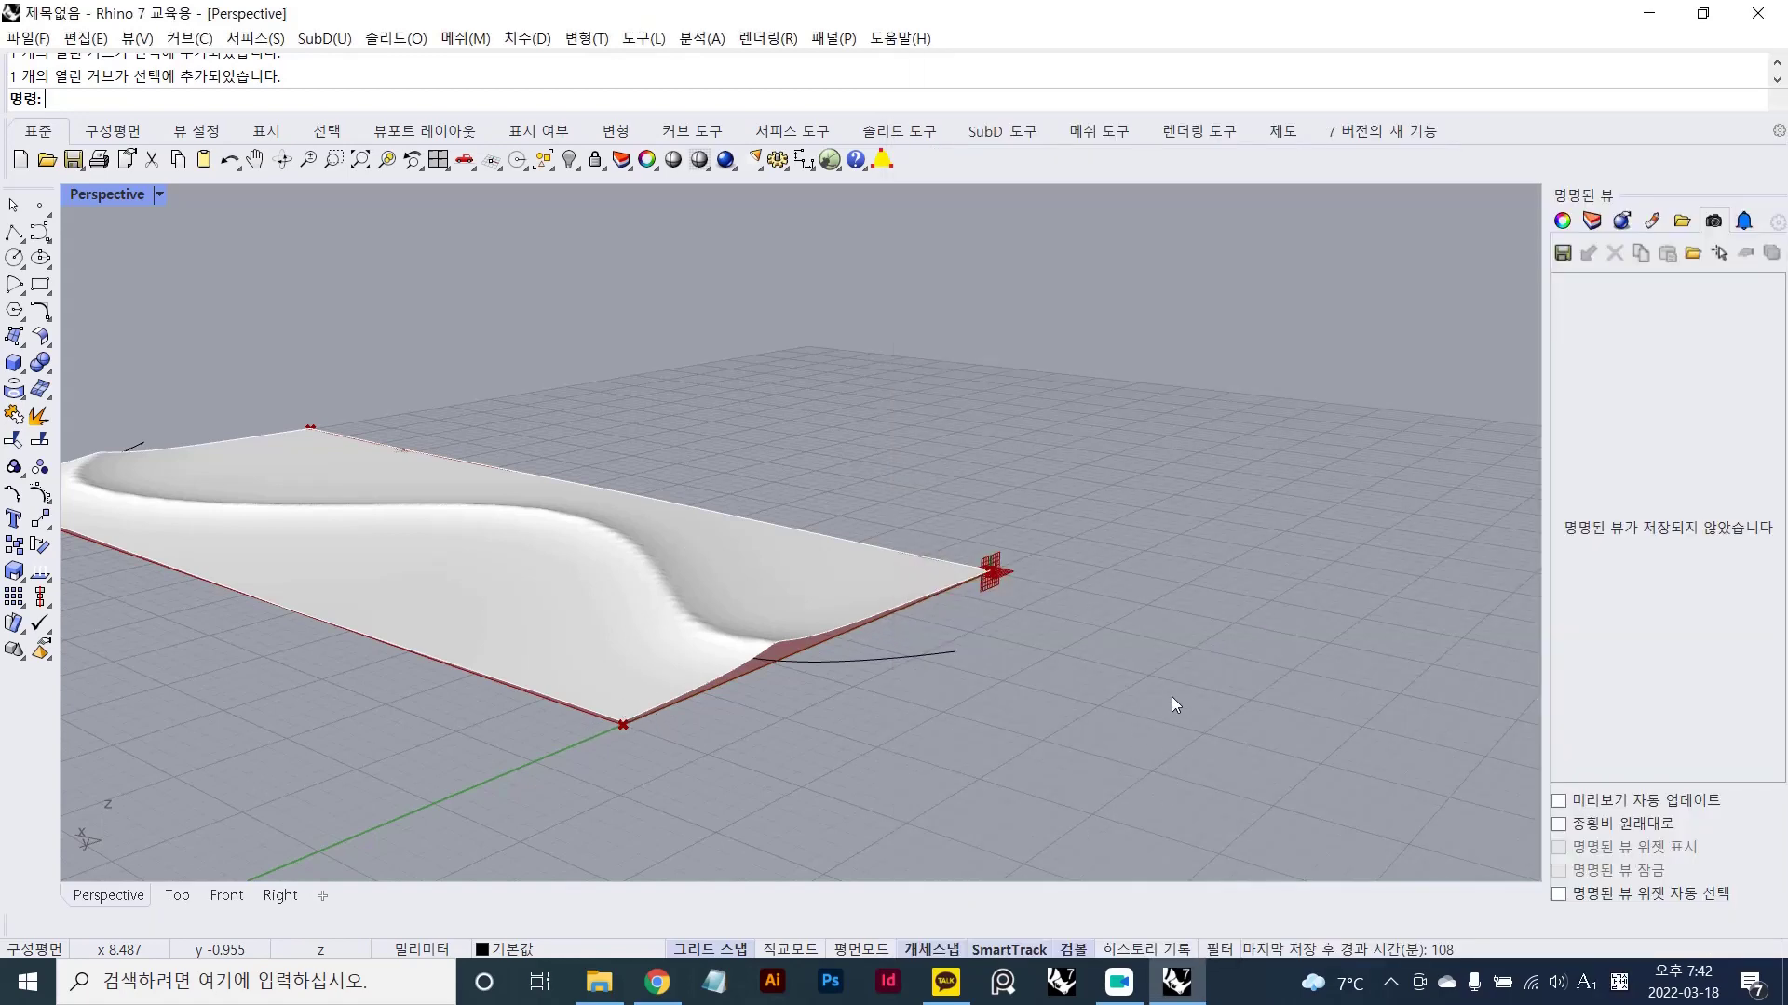
pyautogui.scroll(-6, 1172, 696)
pyautogui.scroll(5, 1158, 514)
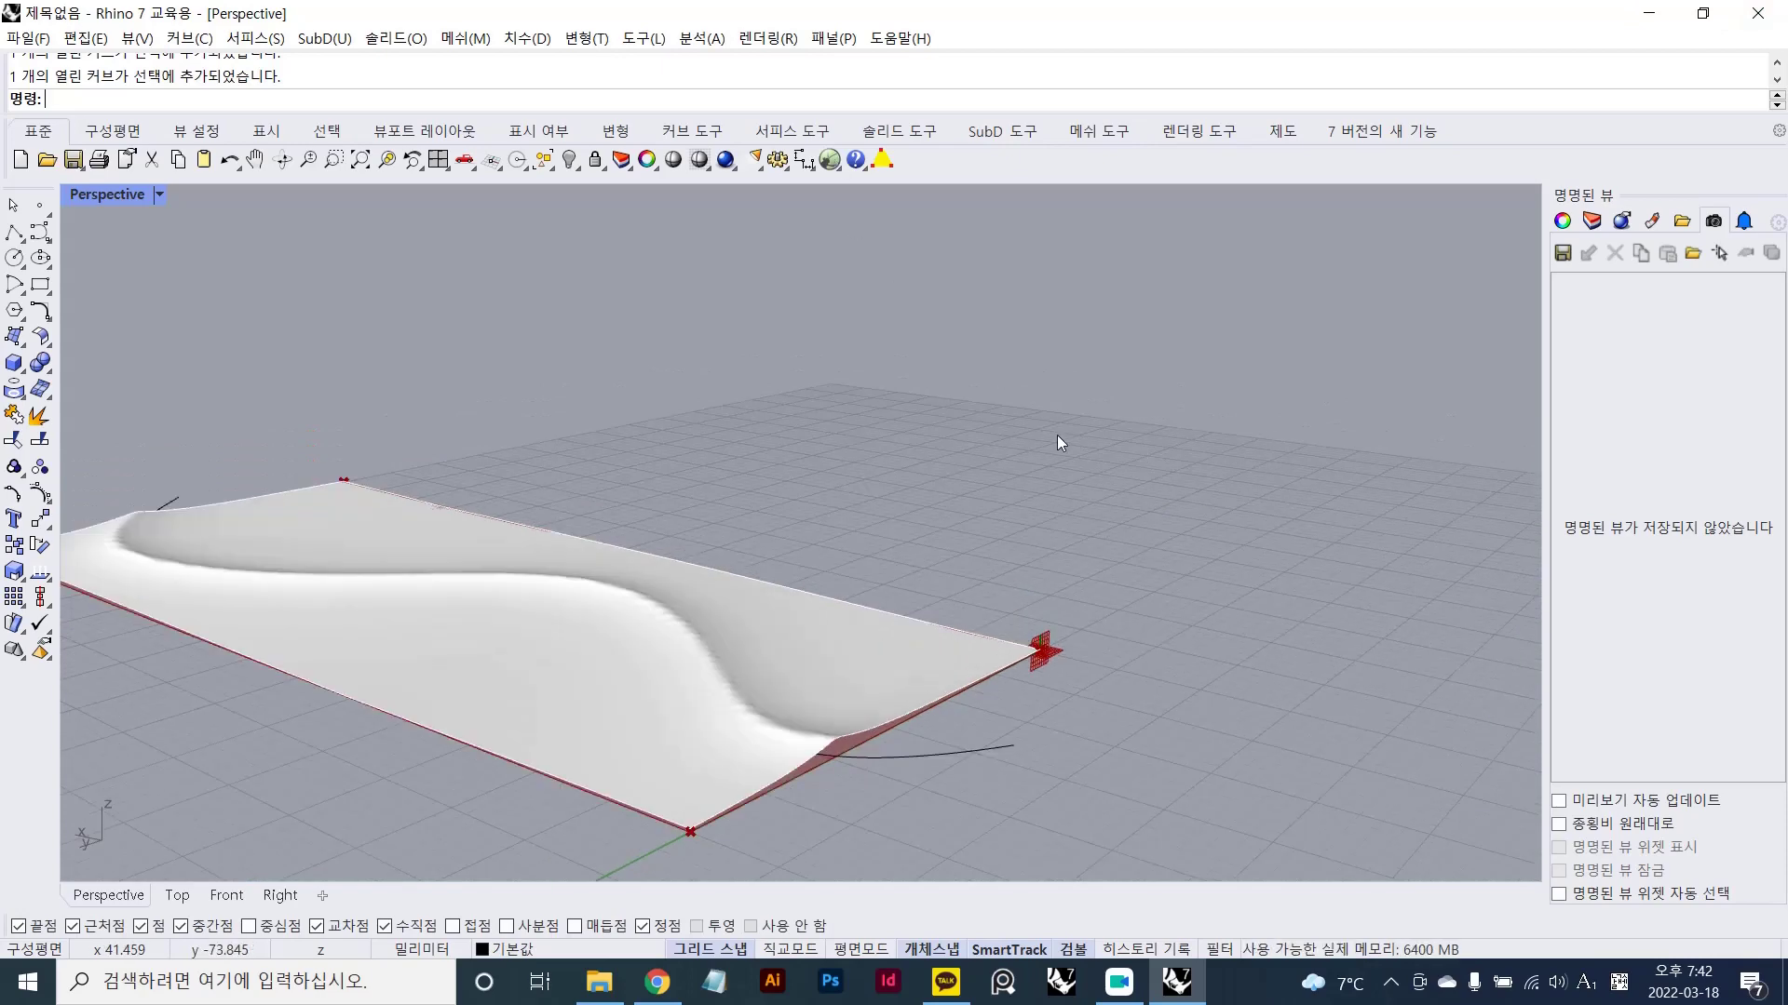
pyautogui.scroll(-3, 1177, 645)
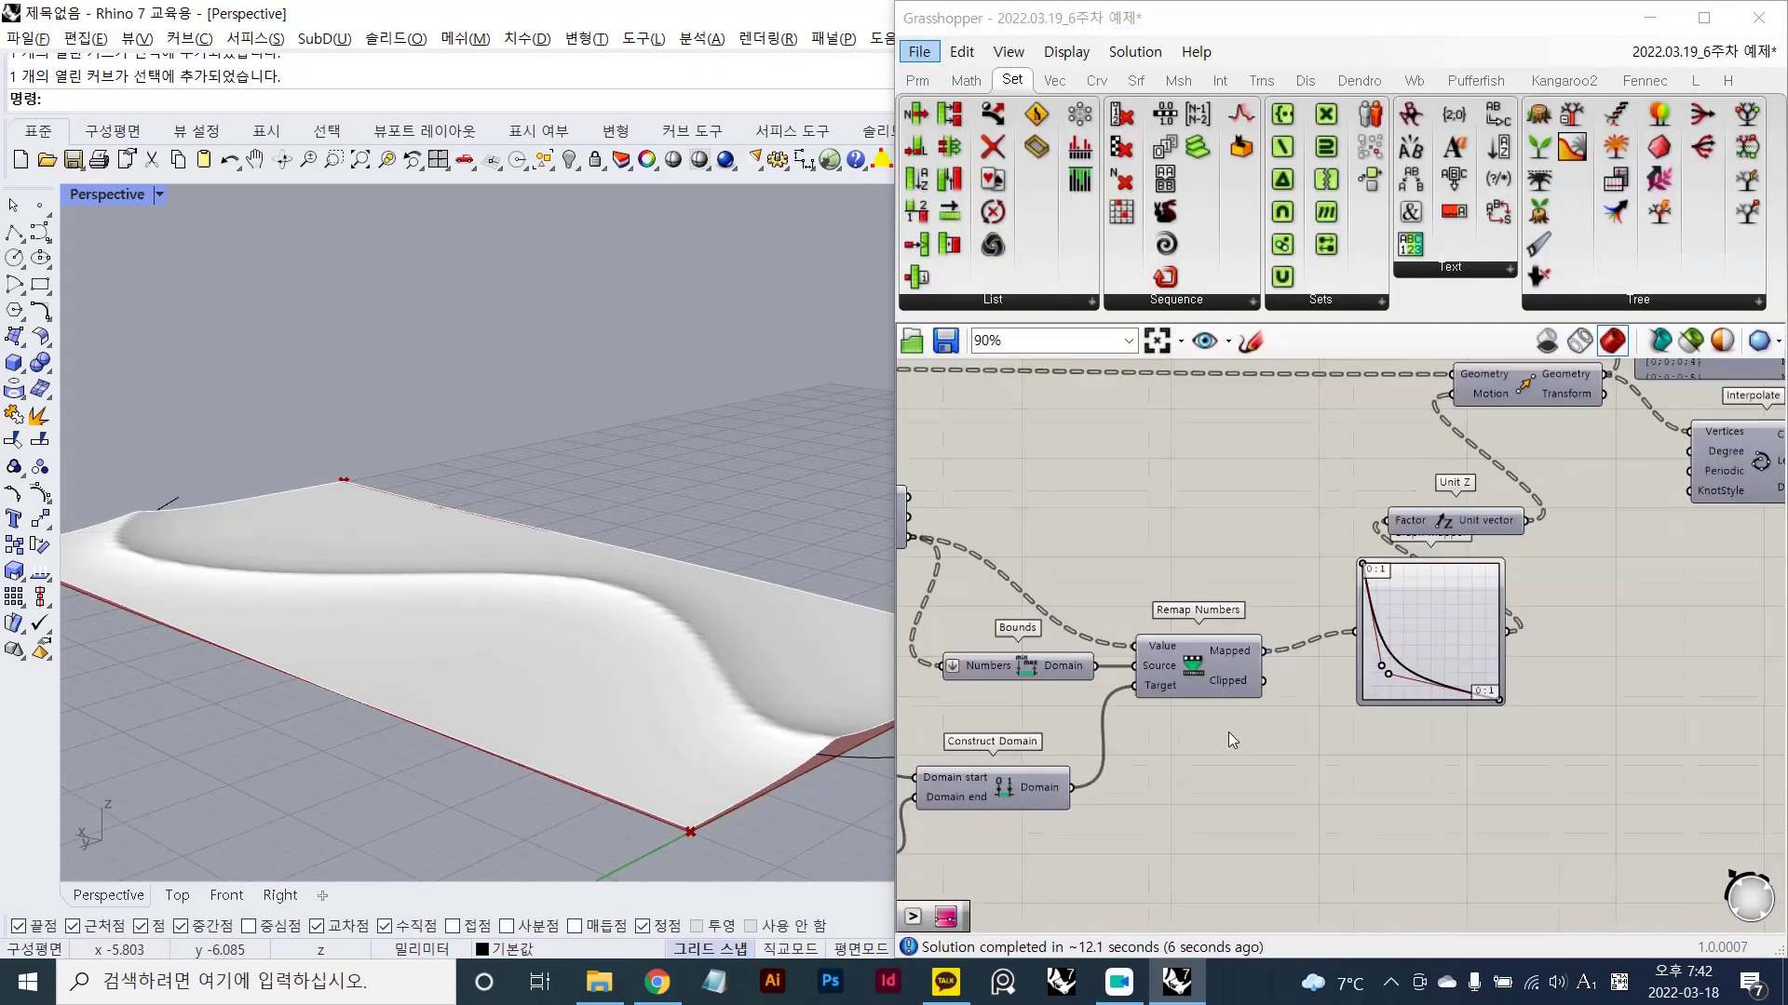
# - Add a second Bounds component on Curve Closest Point's Distance output, flatten its input and inspect the resulting domain
pyautogui.scroll(2, 1092, 523)
pyautogui.scroll(2, 1168, 514)
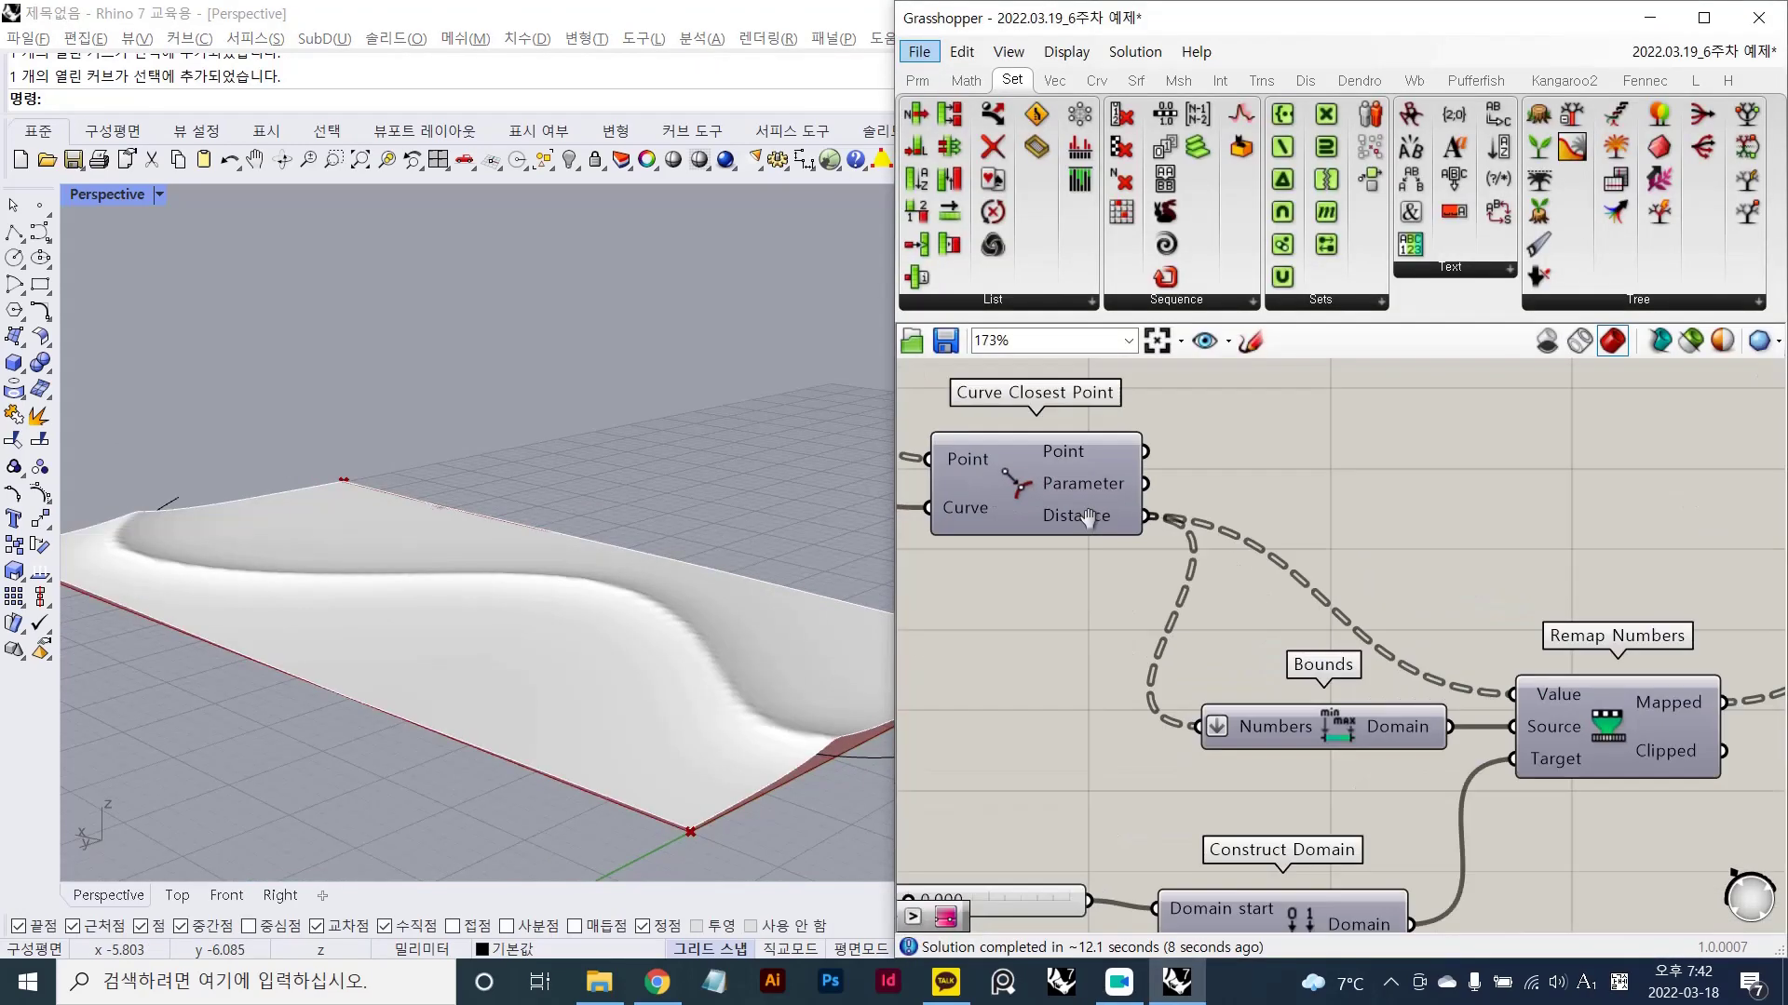
pyautogui.doubleClick(1087, 624)
pyautogui.write('bounds')
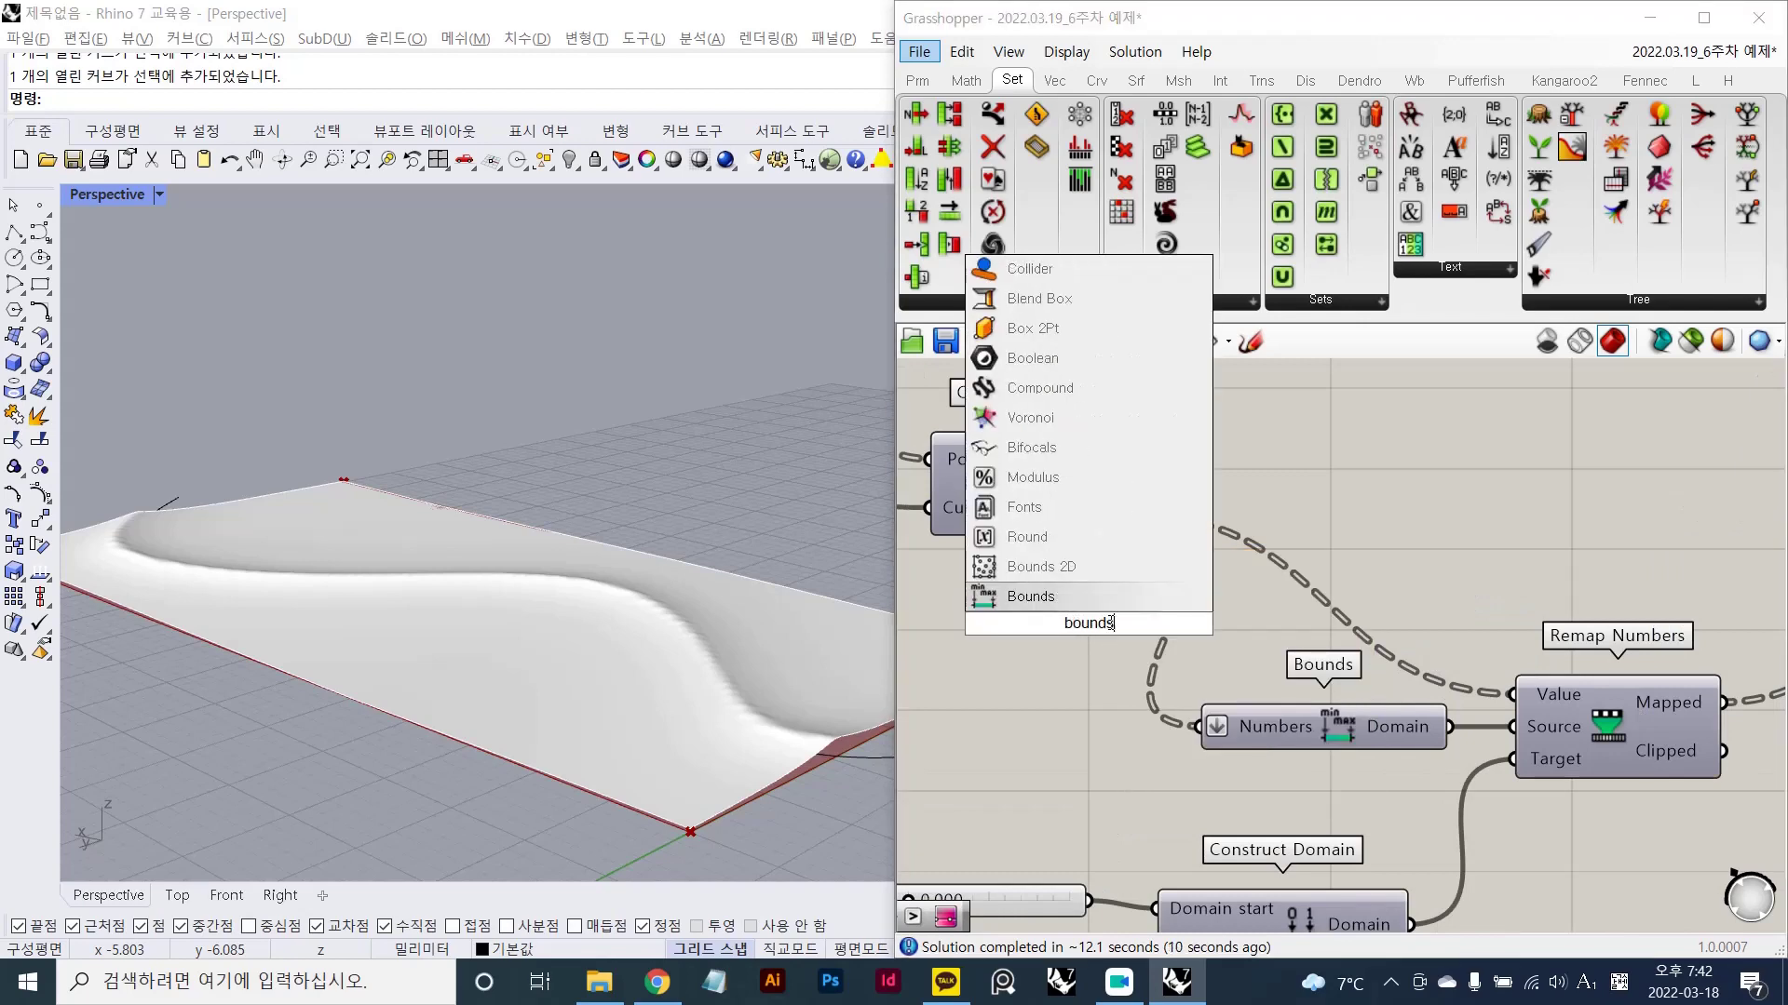
pyautogui.press('Return')
pyautogui.moveTo(1066, 627); pyautogui.dragTo(1150, 516)
pyautogui.rightClick(1253, 483)
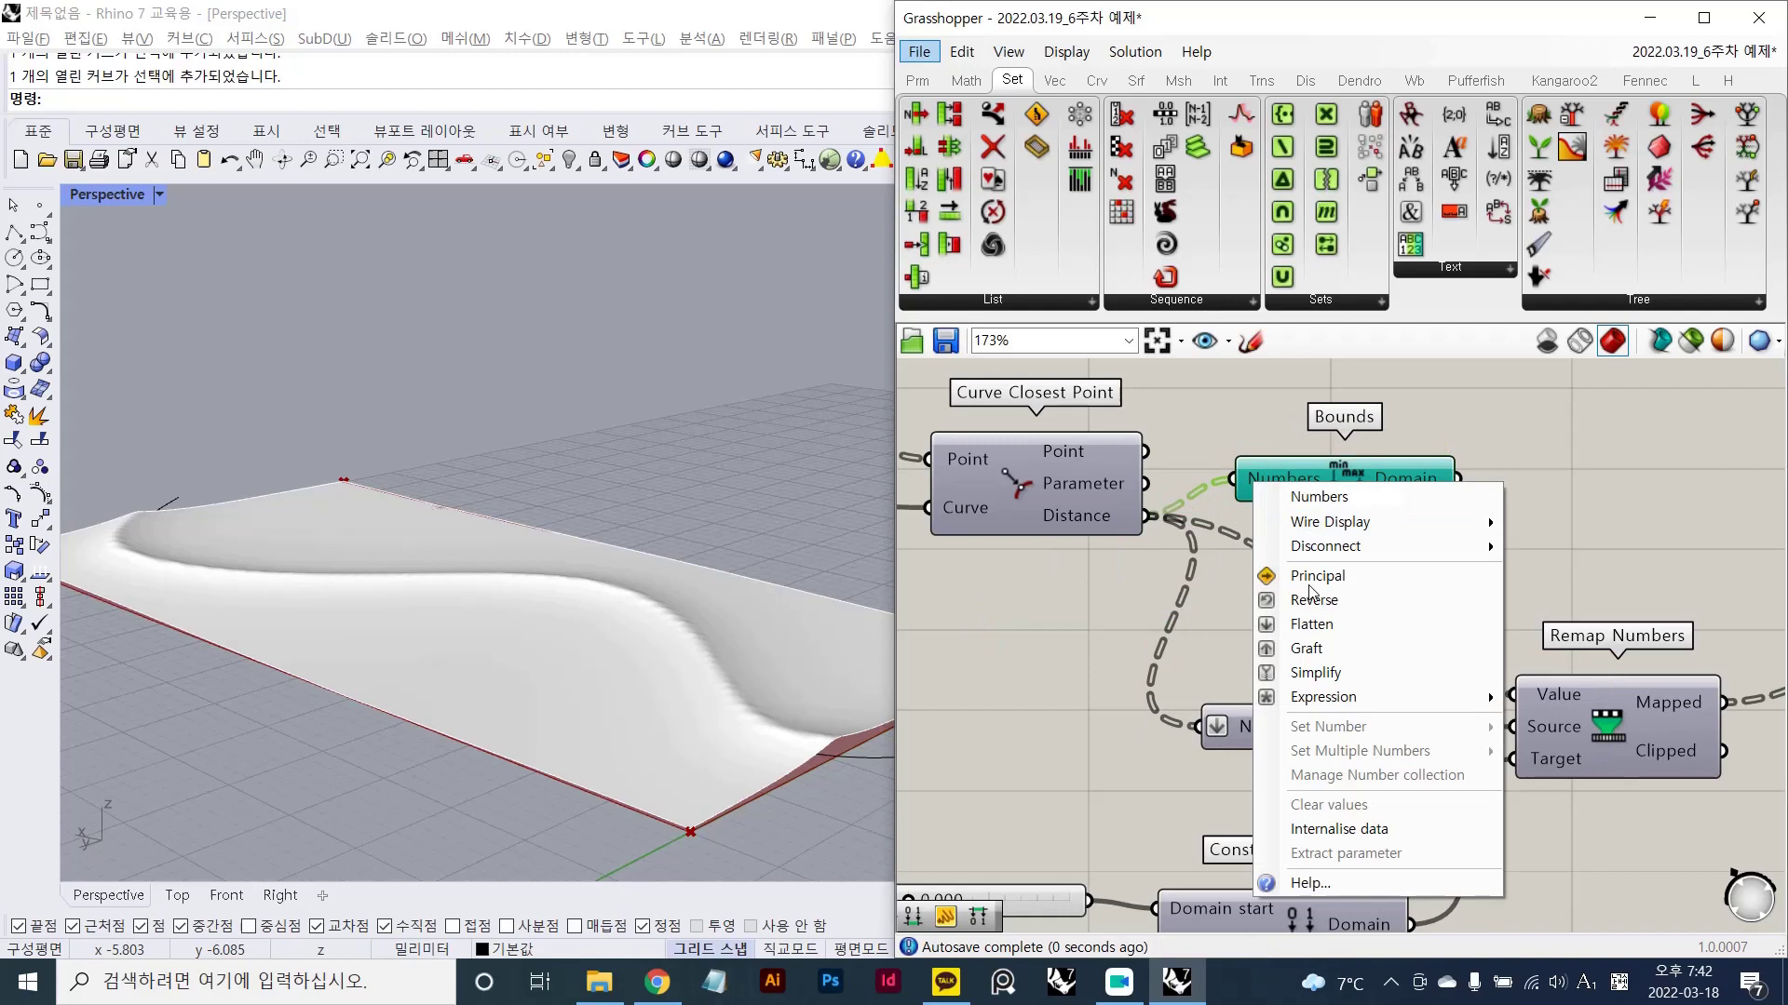
pyautogui.click(1322, 640)
pyautogui.moveTo(1406, 482)
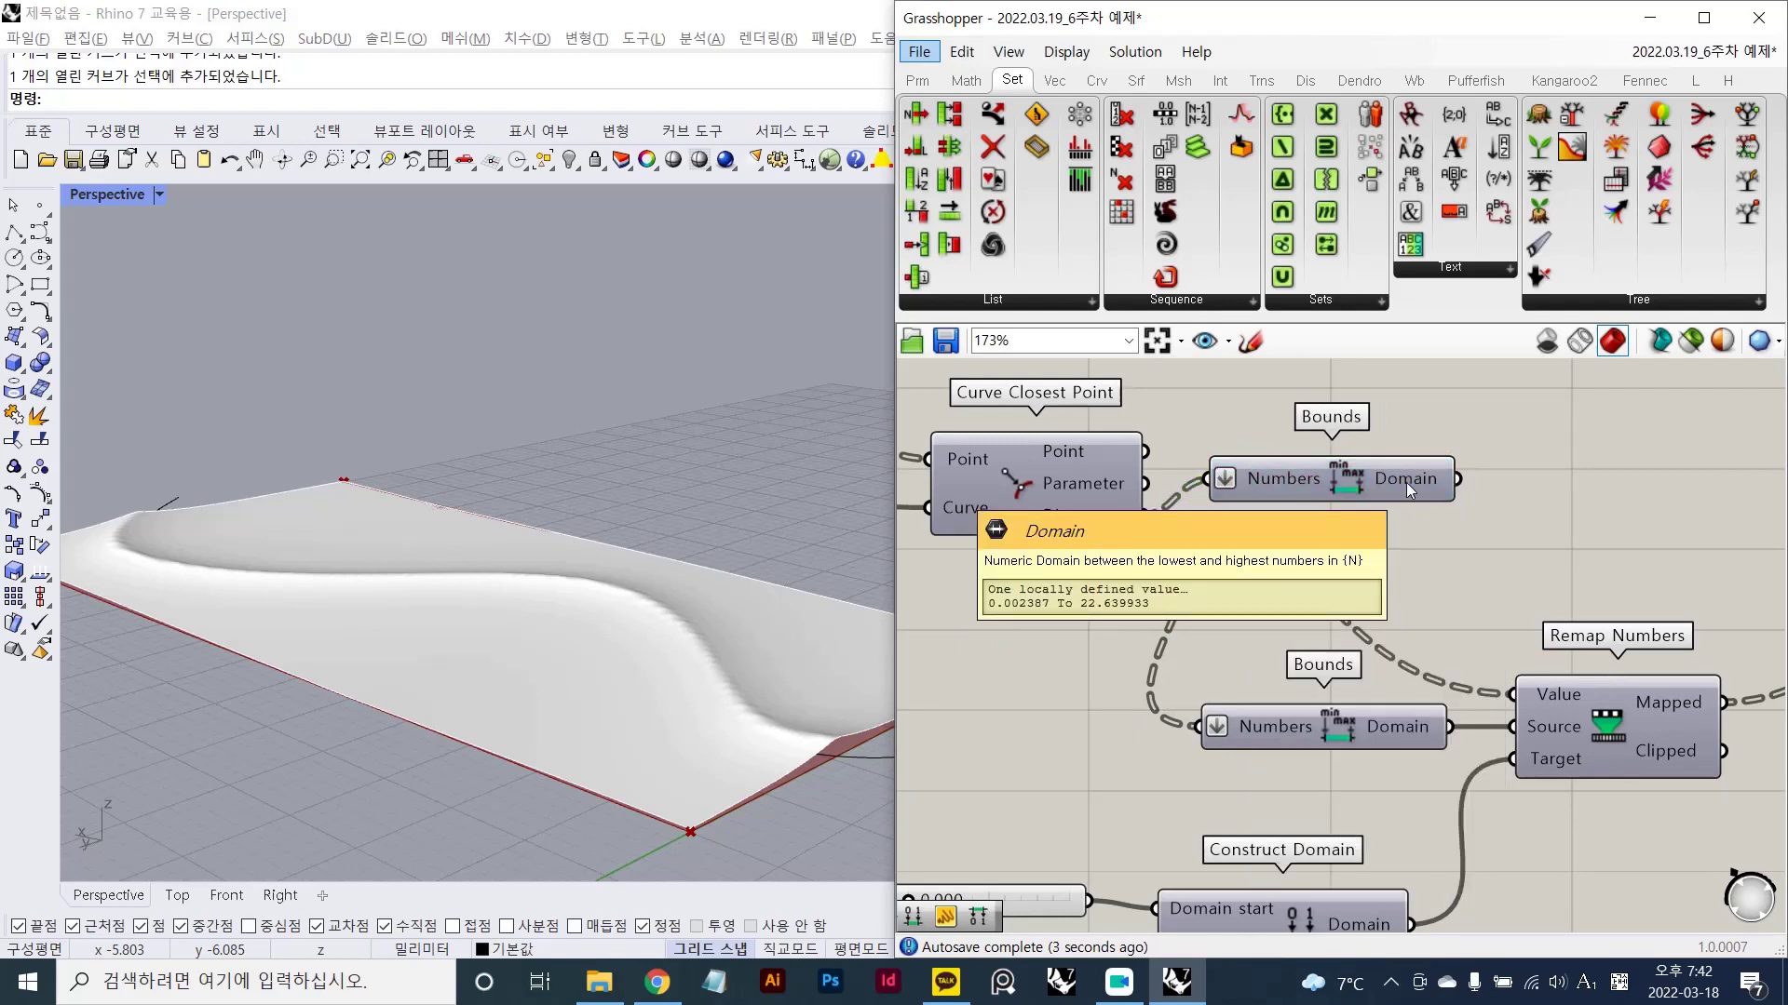
# - Check the Graph Mapper's X and Y domain limits in its Graph Editor without changing them
pyautogui.scroll(-2, 1292, 556)
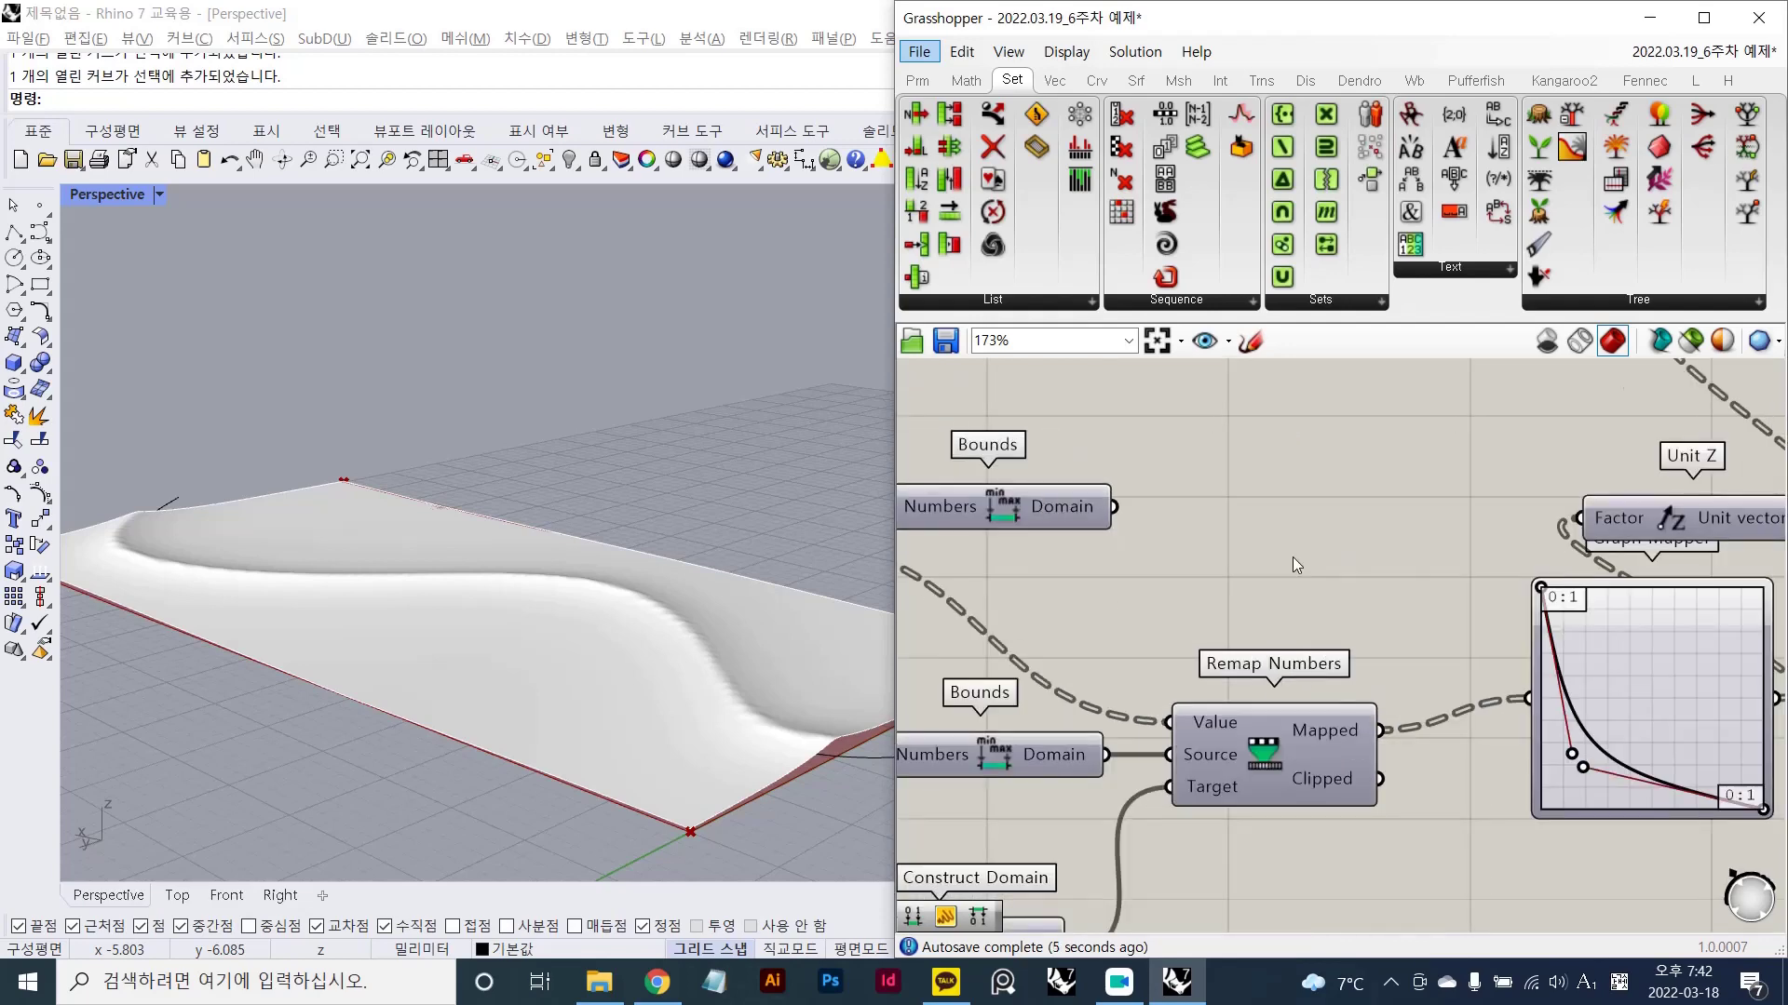
pyautogui.doubleClick(1551, 667)
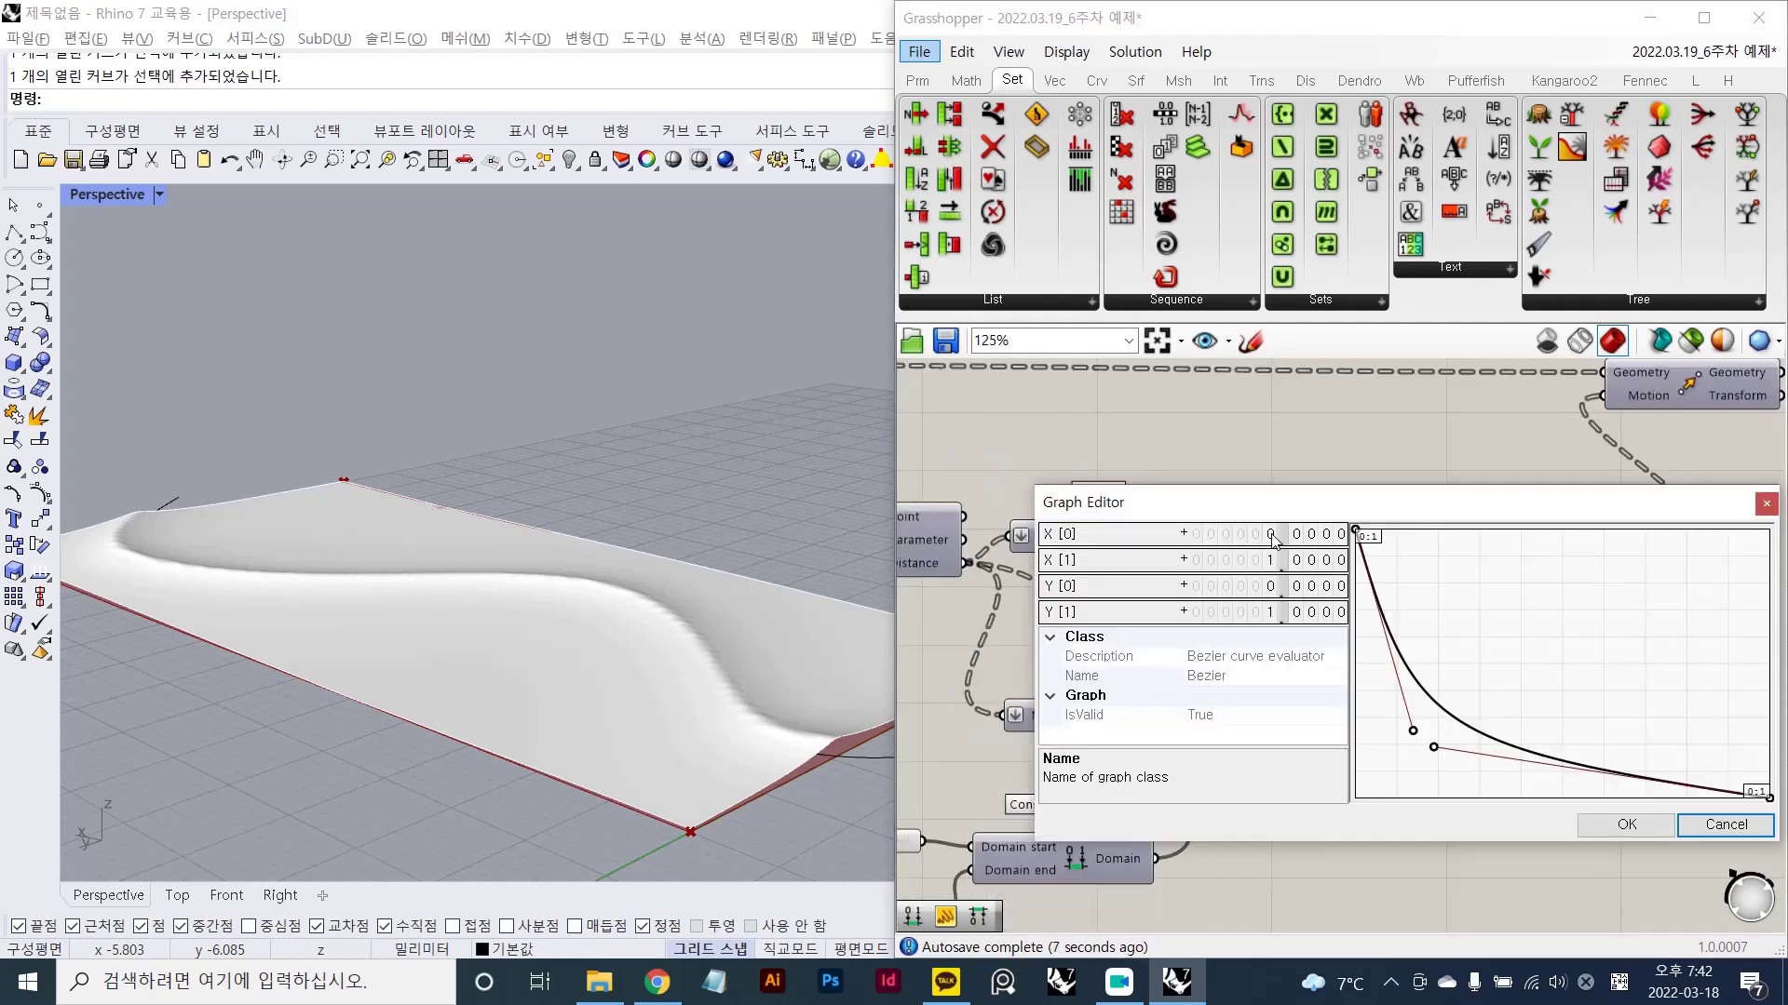
pyautogui.moveTo(1438, 514); pyautogui.dragTo(1260, 538)
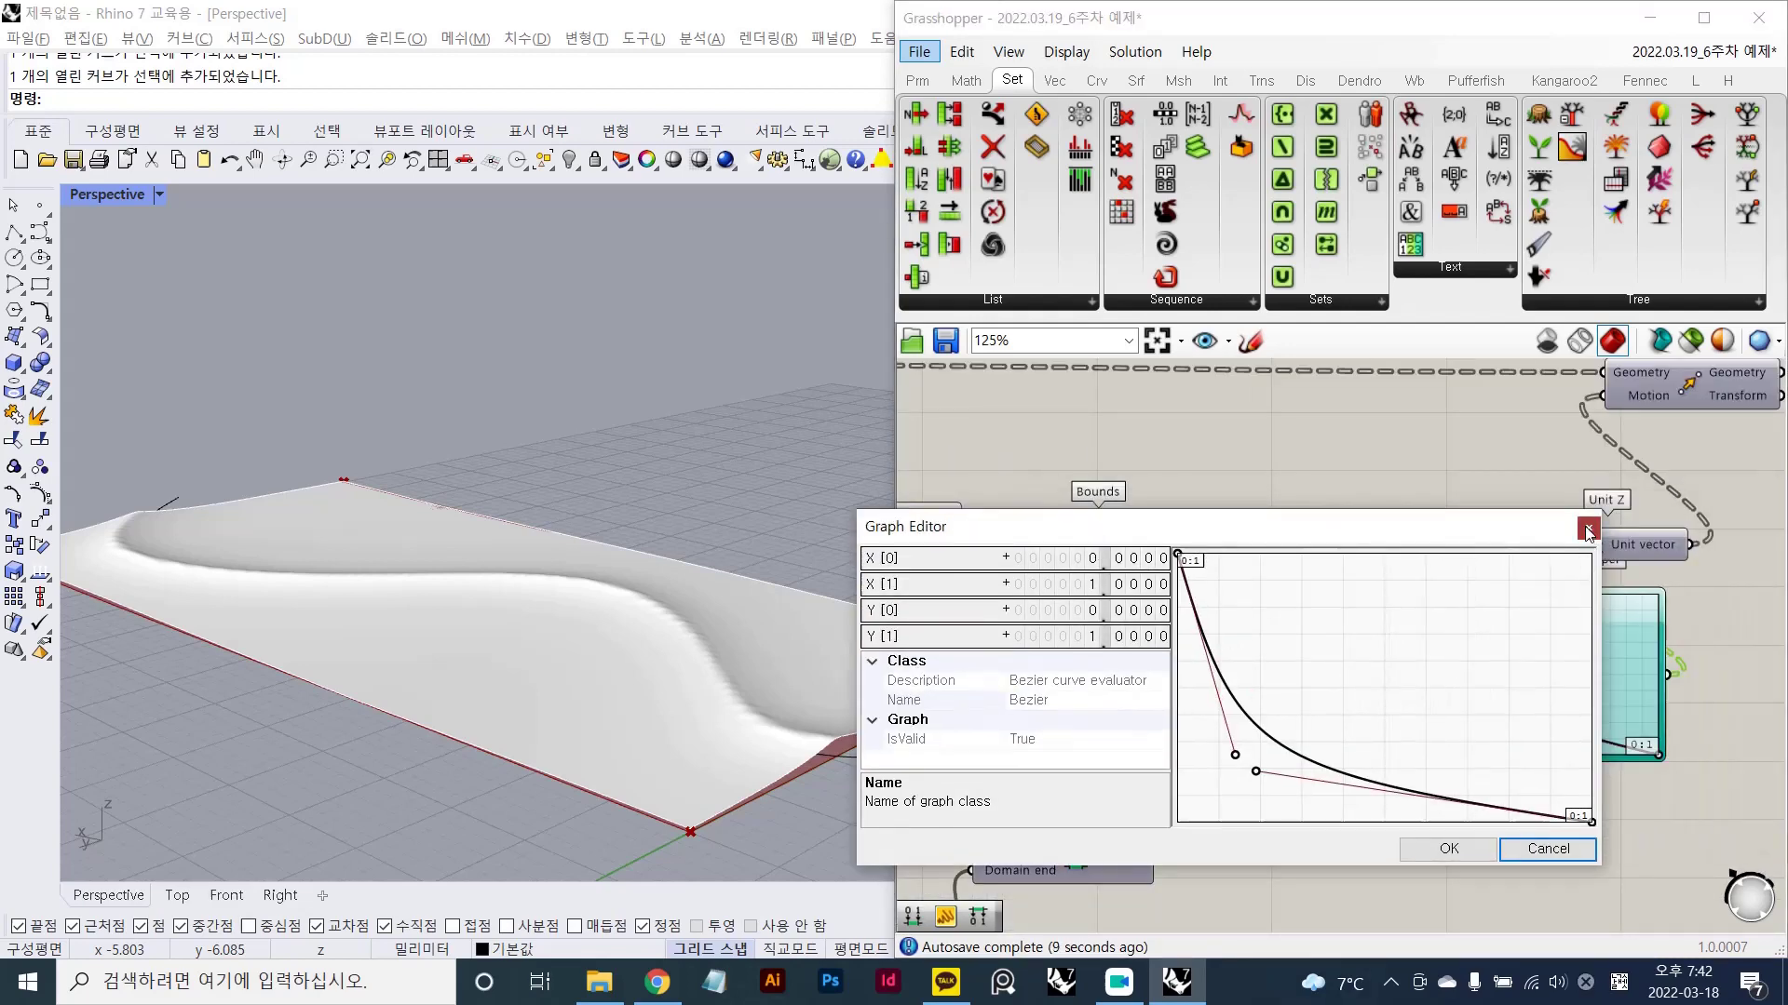
pyautogui.click(1588, 528)
# - Check the two number sliders that define the Construct Domain target range for Remap Numbers
pyautogui.scroll(-1, 1155, 763)
pyautogui.moveTo(1155, 763); pyautogui.dragTo(1299, 614, button='right')
pyautogui.click(1426, 561)
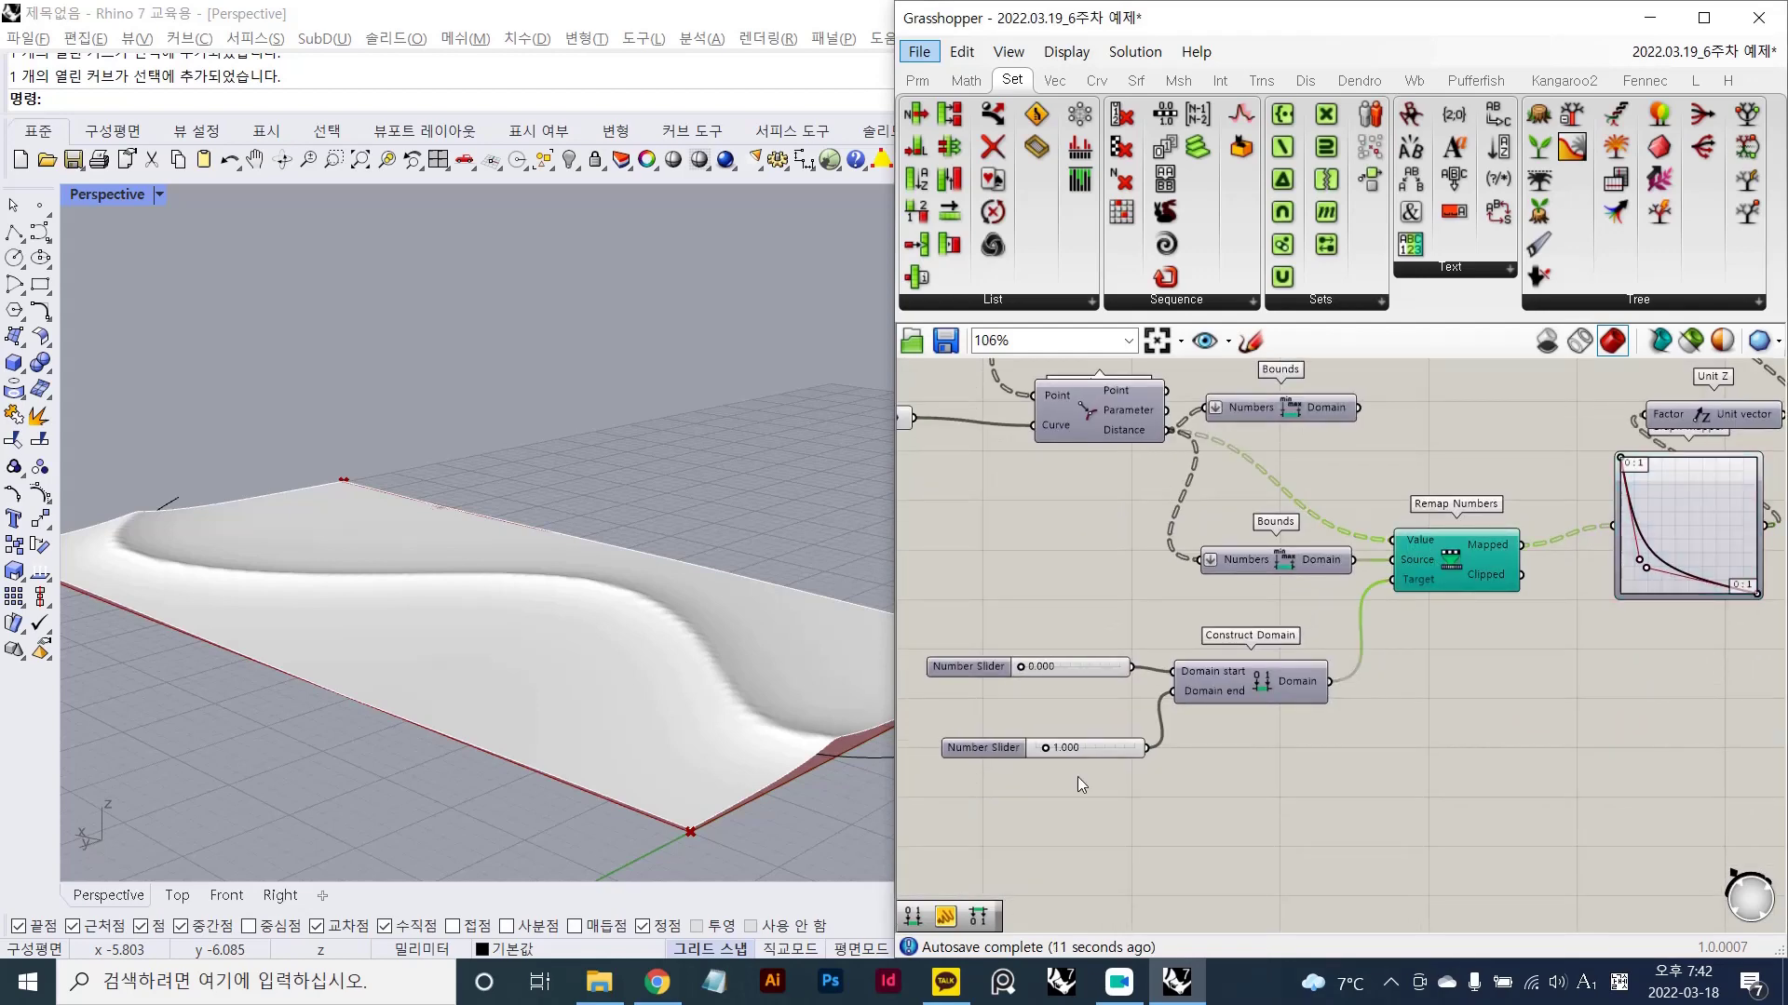
pyautogui.scroll(2, 1076, 777)
pyautogui.click(1030, 628)
pyautogui.click(1082, 734)
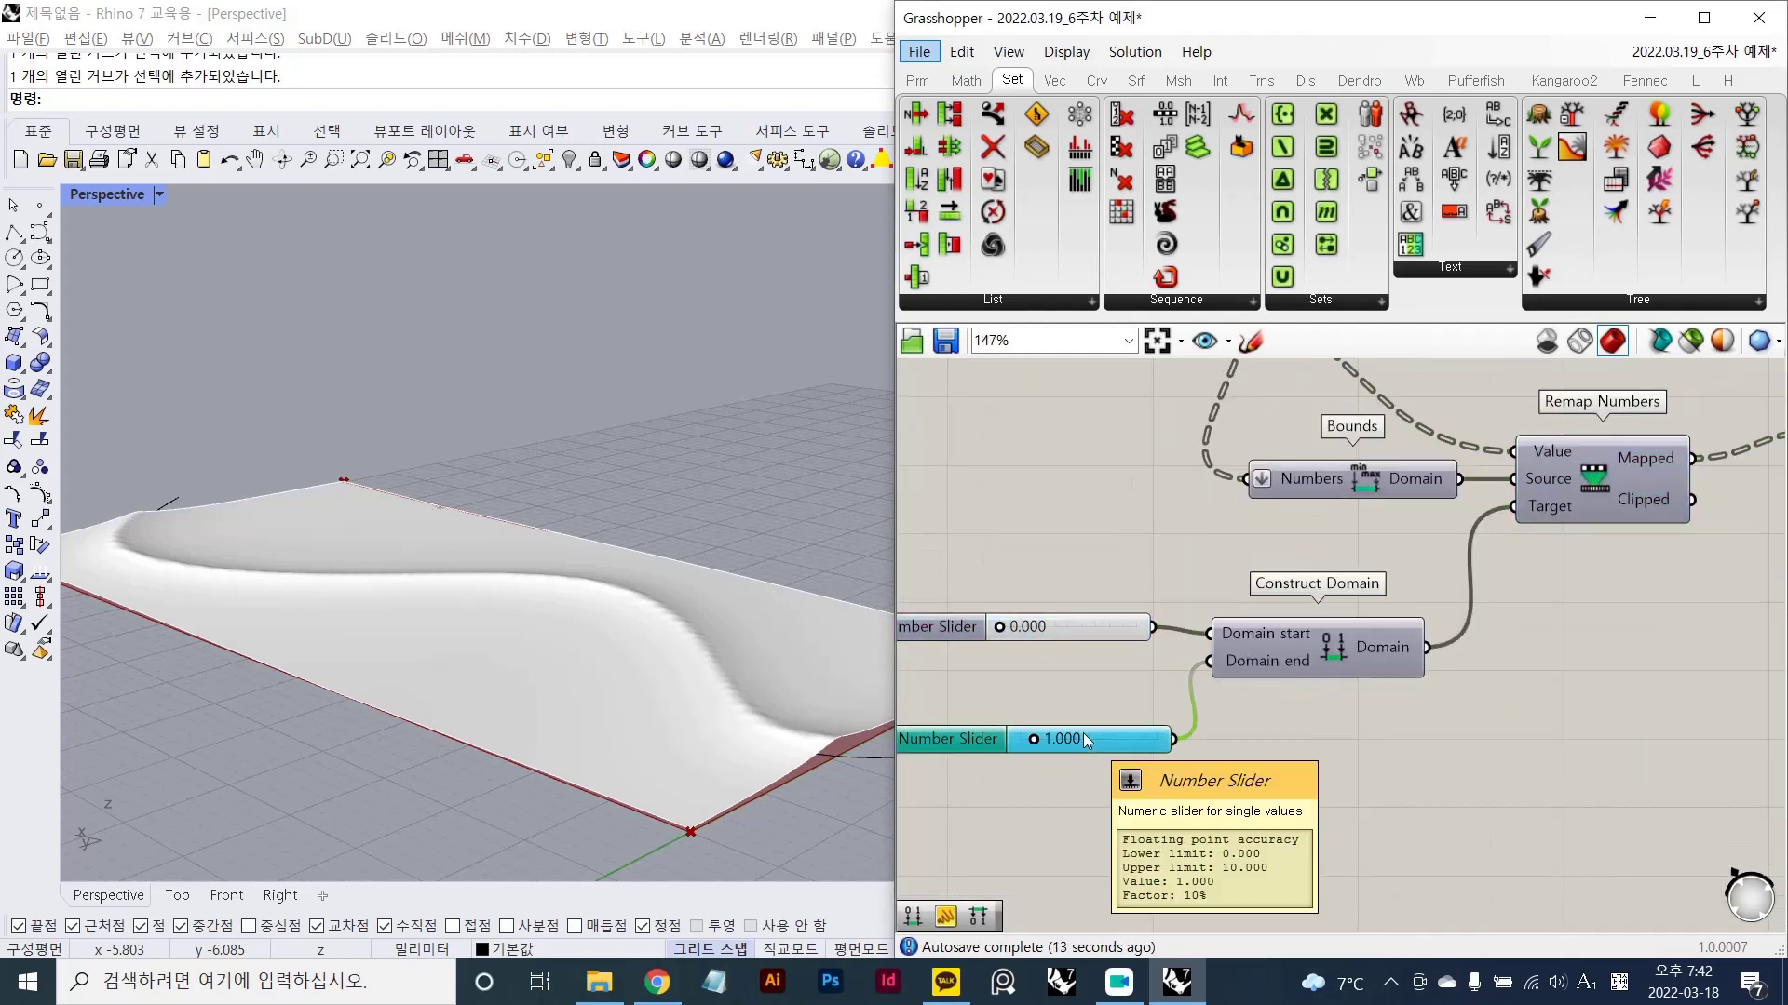
pyautogui.click(1249, 779)
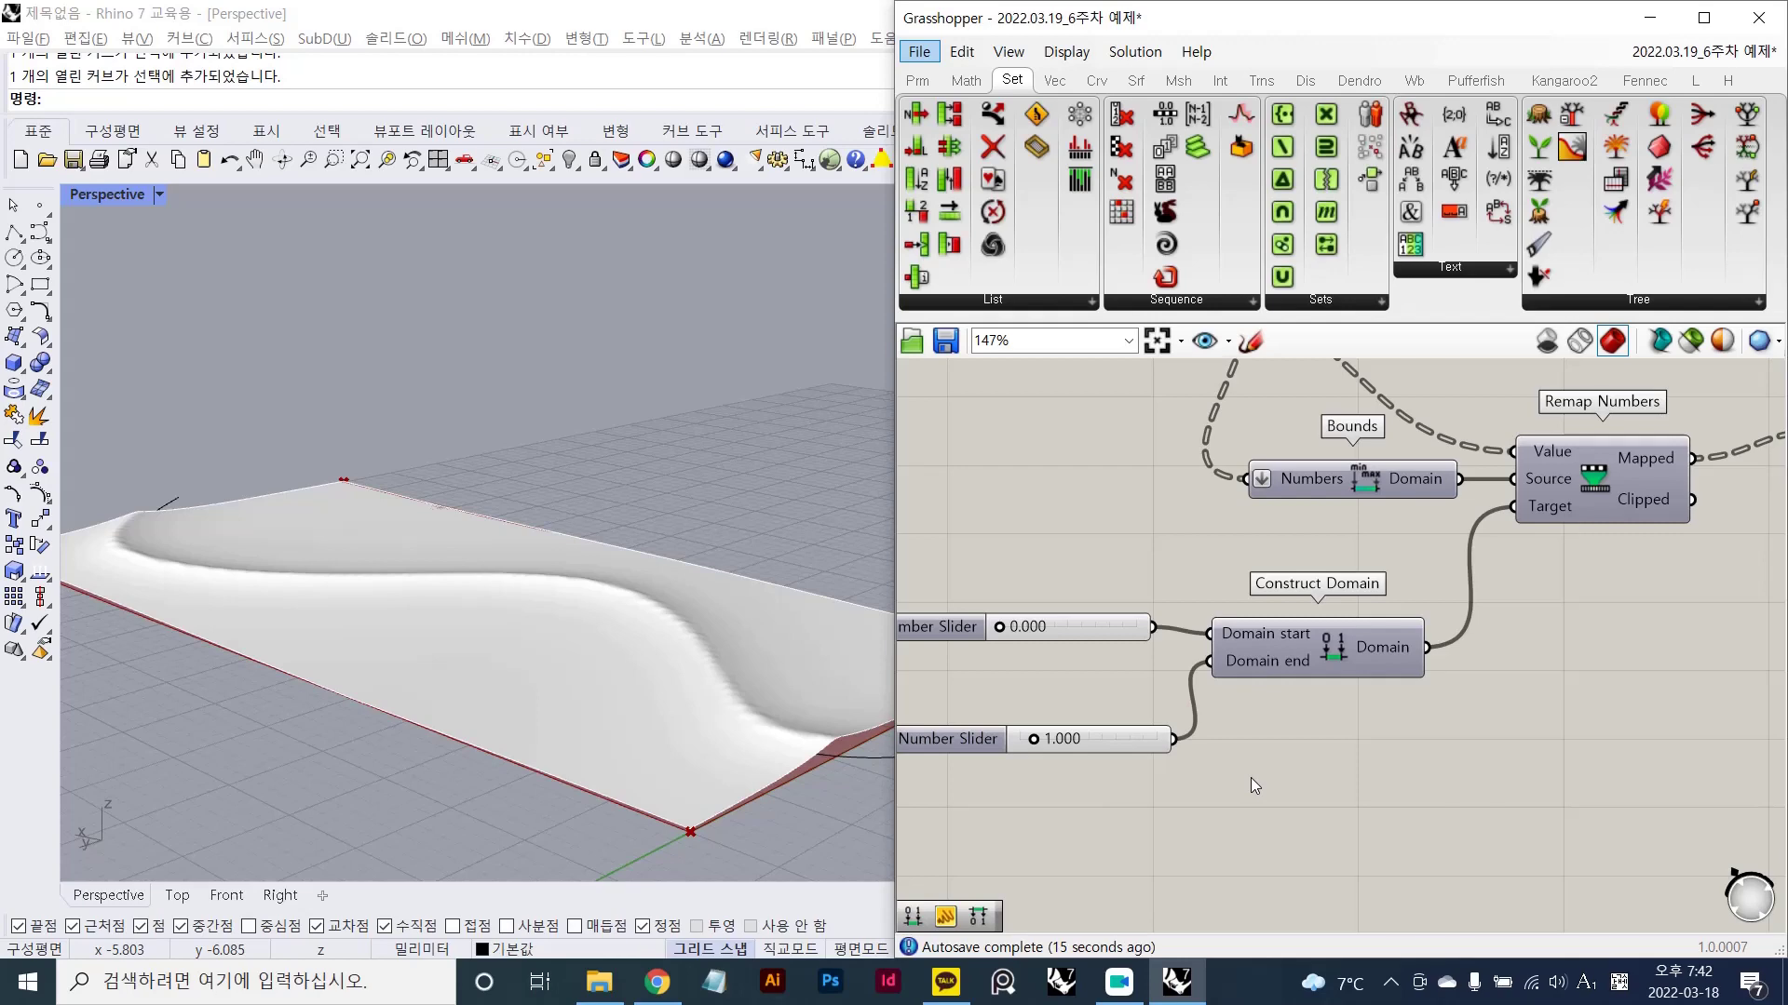
# - Align the Graph Mapper beside the Mapped output of Remap Numbers
pyautogui.scroll(-2, 1249, 778)
pyautogui.moveTo(1554, 592); pyautogui.dragTo(1324, 646, button='right')
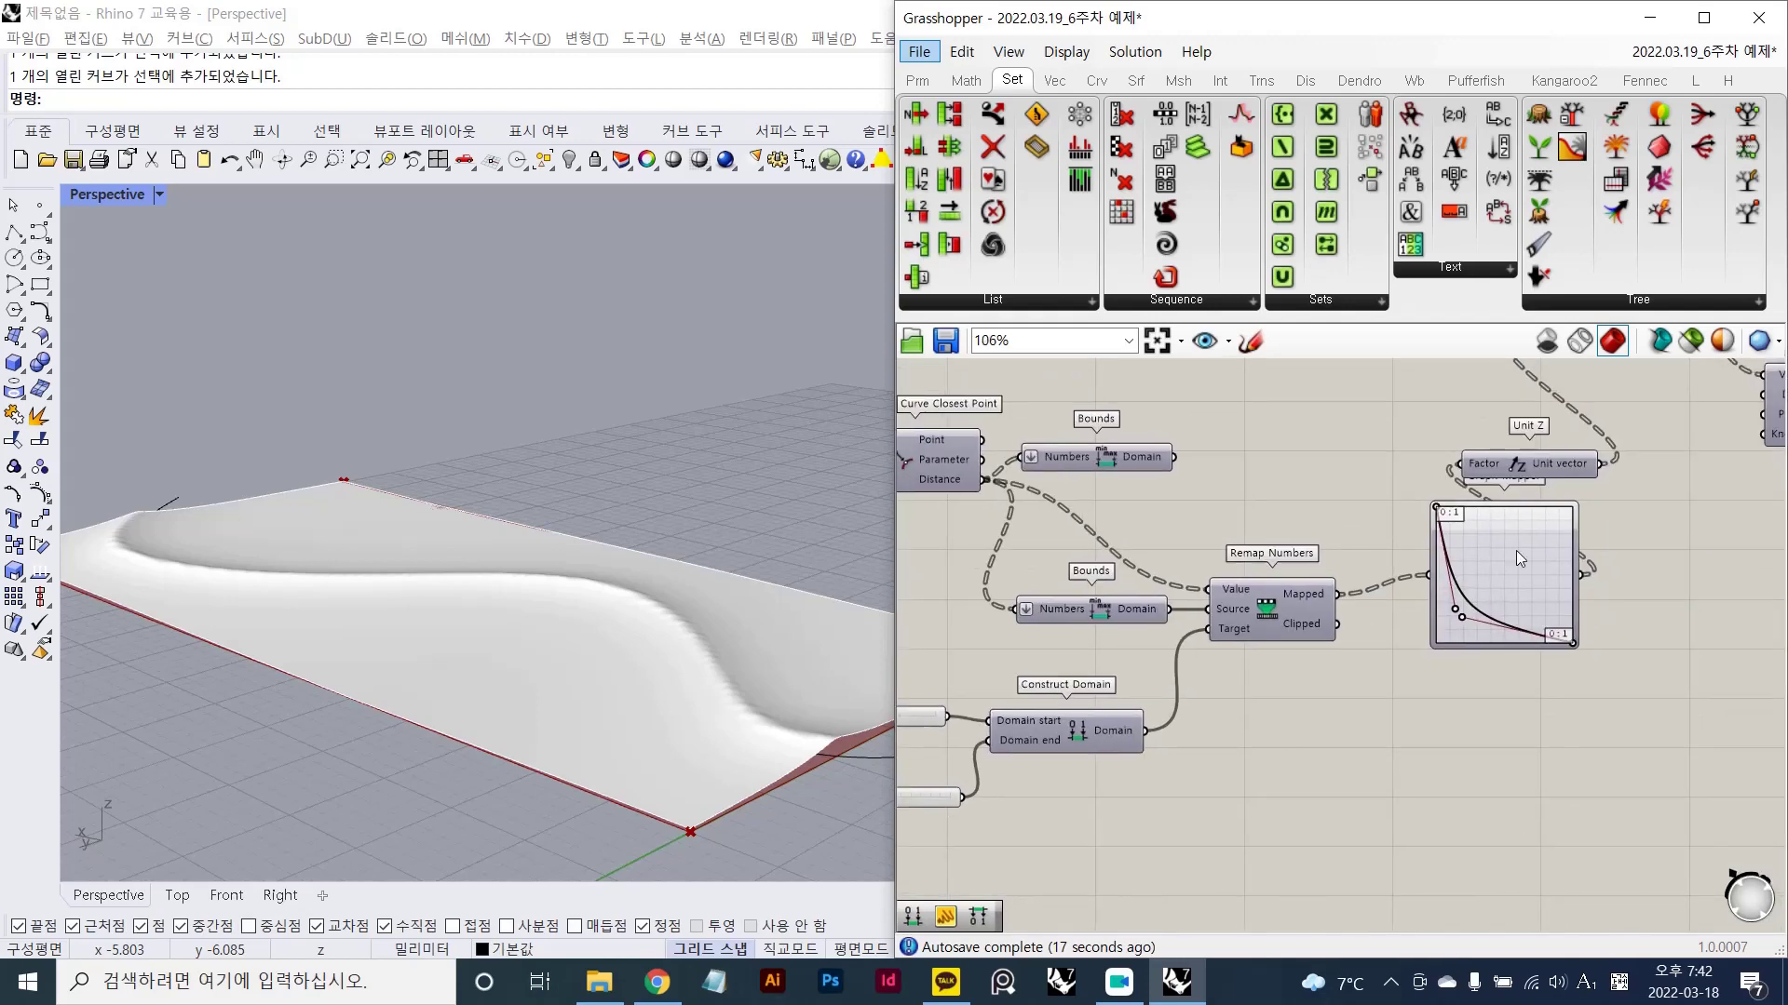
pyautogui.moveTo(1516, 551); pyautogui.dragTo(1468, 571)
pyautogui.click(1493, 722)
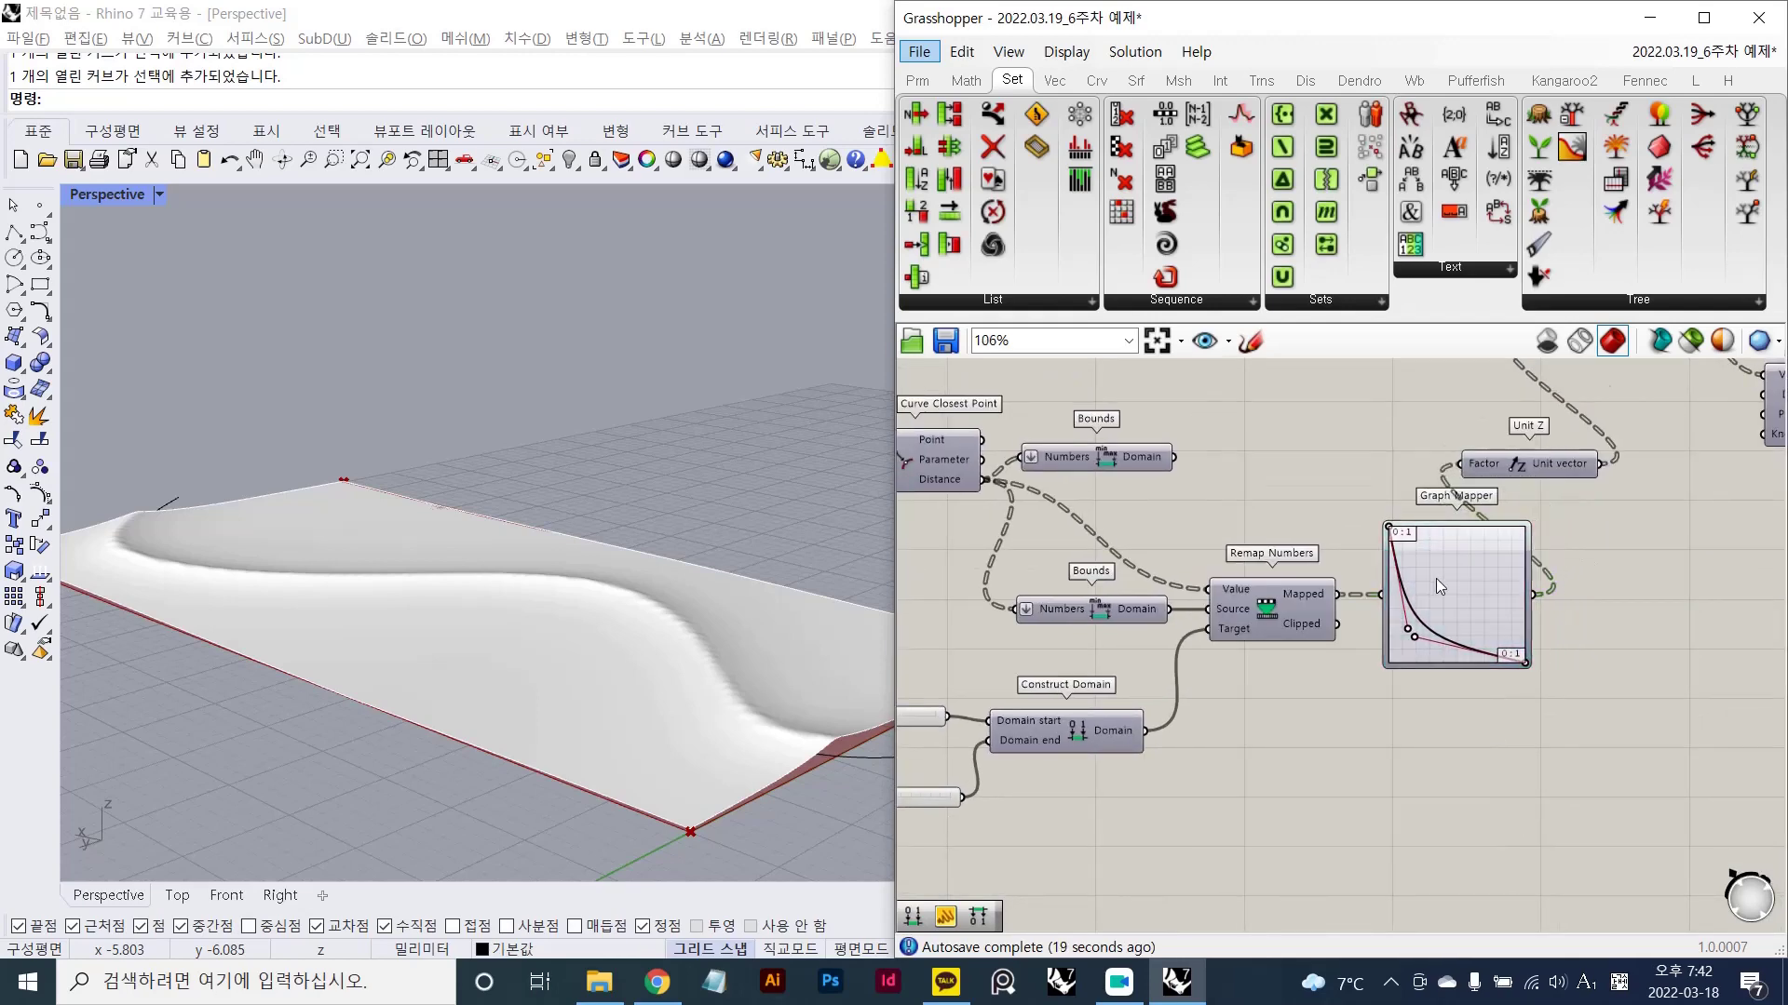
# - Delete the extra Bounds component next to Curve Closest Point
pyautogui.scroll(1, 1436, 578)
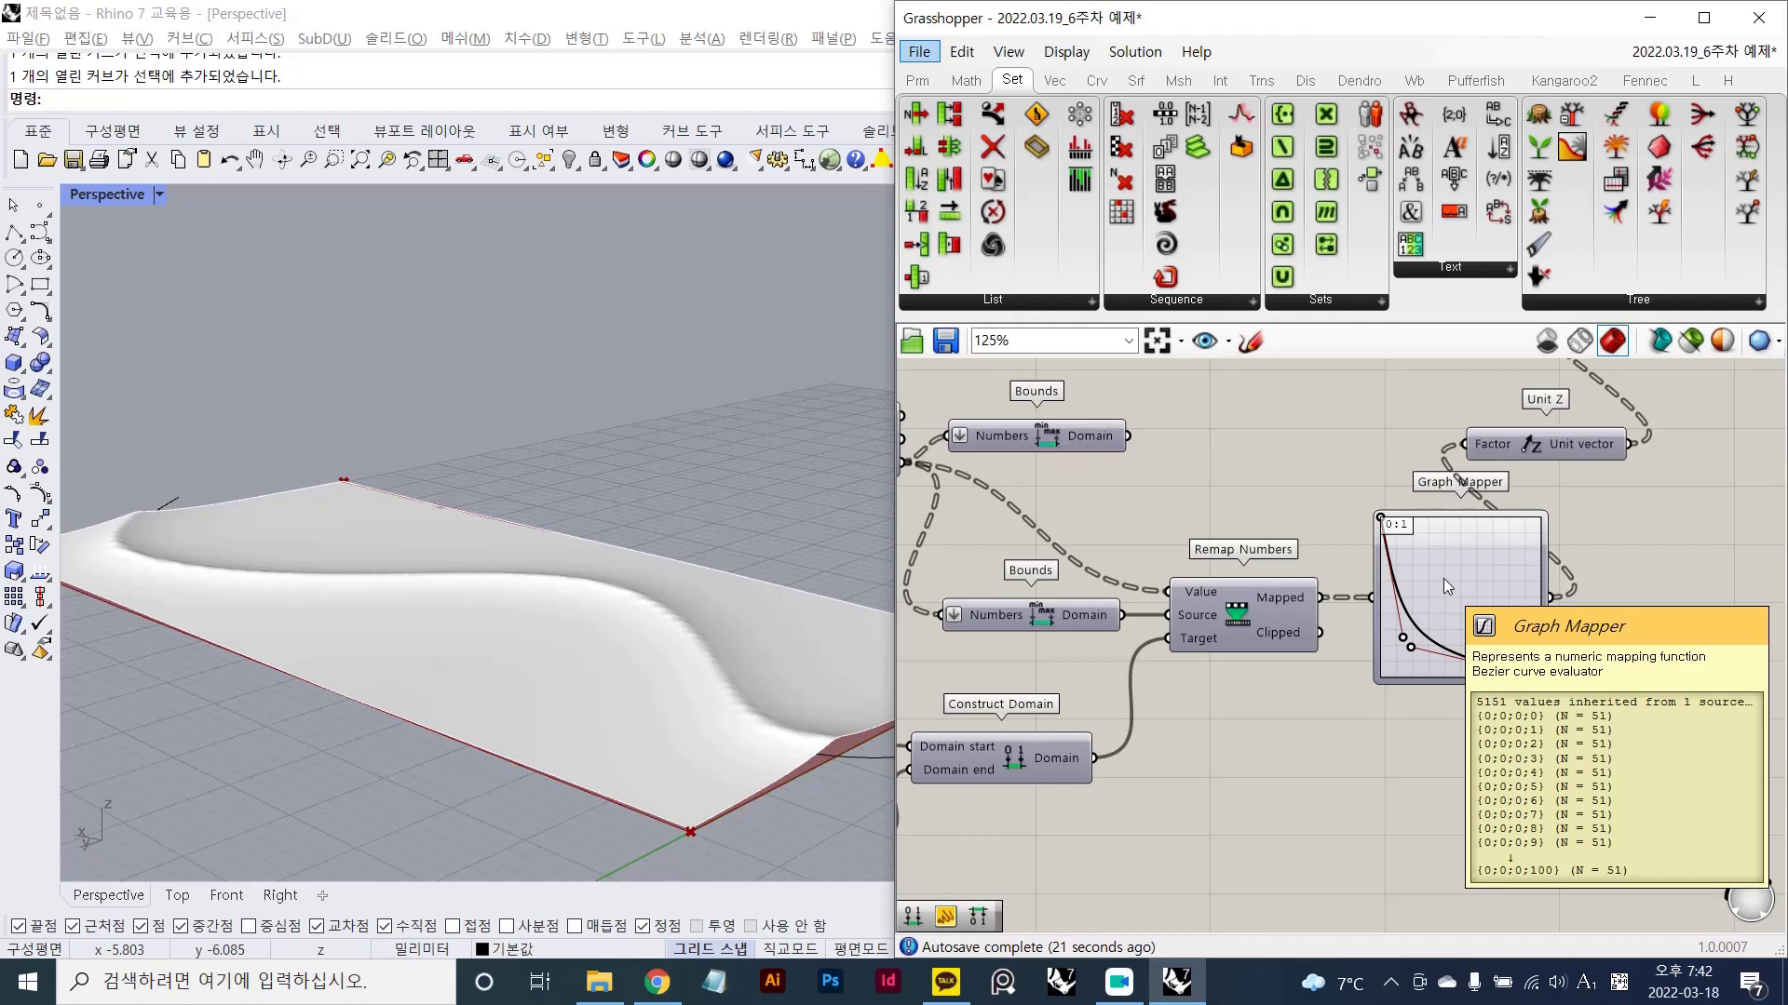
pyautogui.click(1443, 578)
pyautogui.click(1297, 462)
pyautogui.moveTo(1241, 523); pyautogui.dragTo(1368, 582, button='right')
pyautogui.click(1205, 509)
pyautogui.press('Delete')
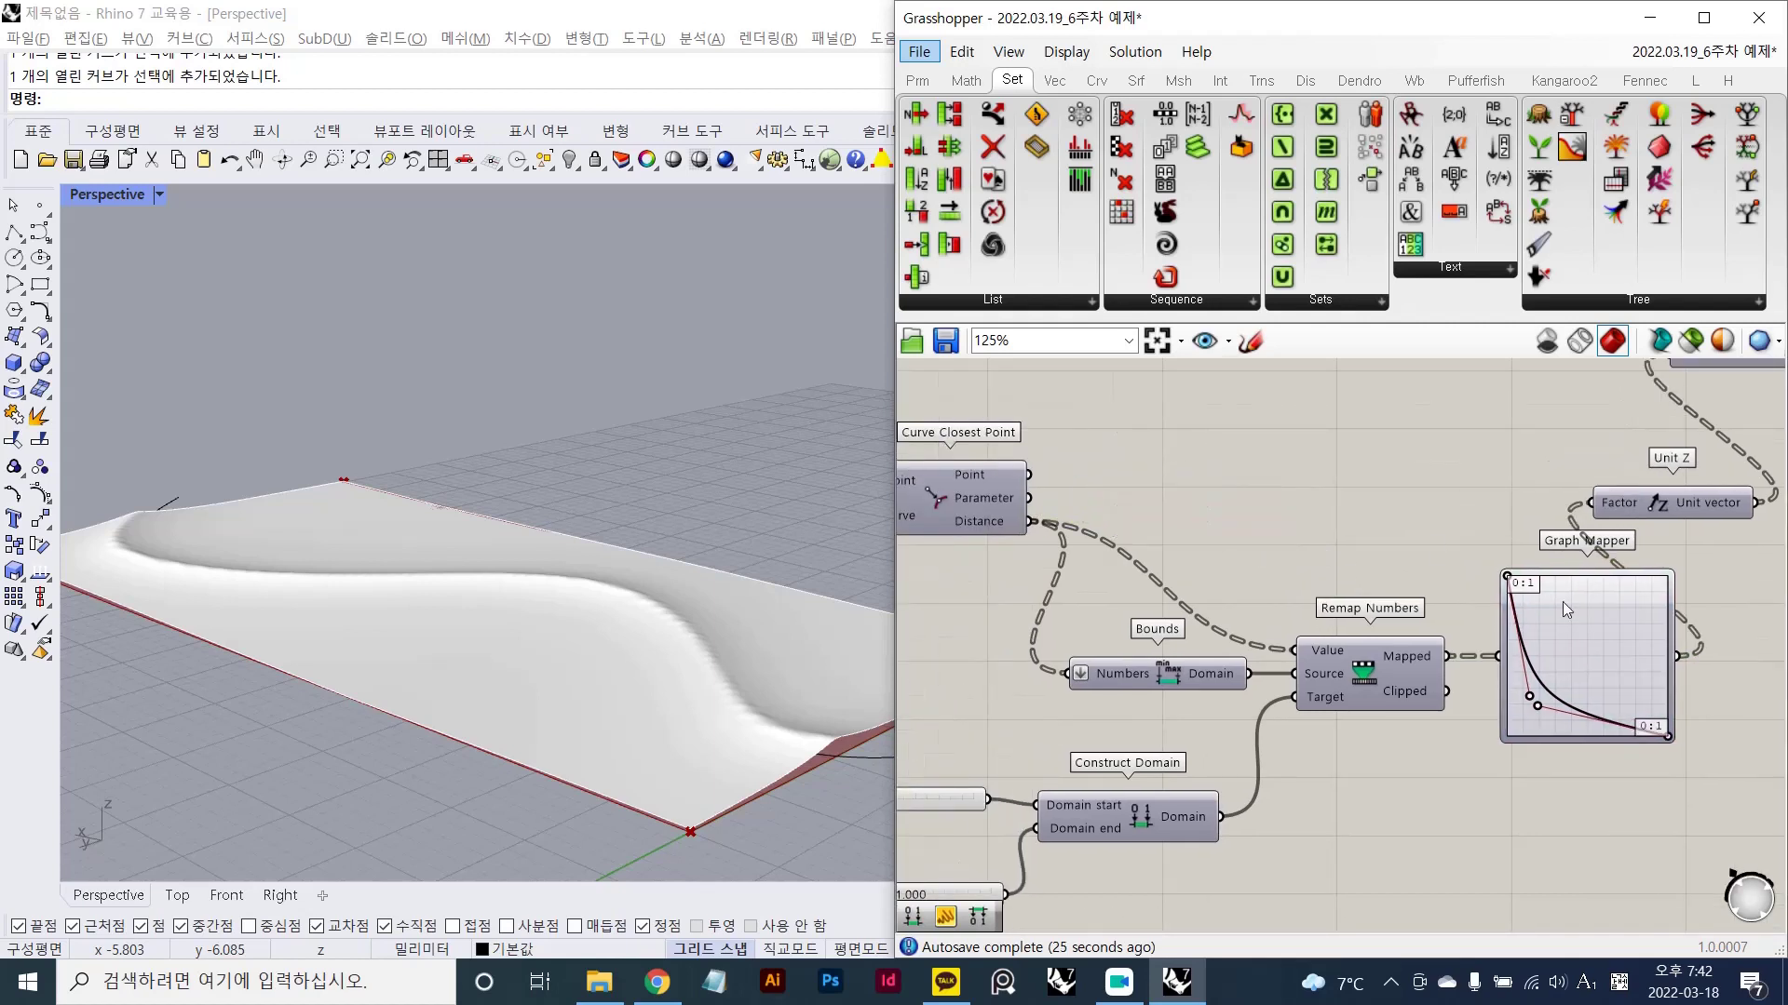
# - Shift the sliders, Construct Domain, Bounds and Remap Numbers closer to Curve Closest Point and place the Graph Mapper between Remap Numbers and Unit Z
pyautogui.moveTo(1506, 602); pyautogui.dragTo(1271, 499)
pyautogui.moveTo(1350, 605); pyautogui.dragTo(1415, 571, button='right')
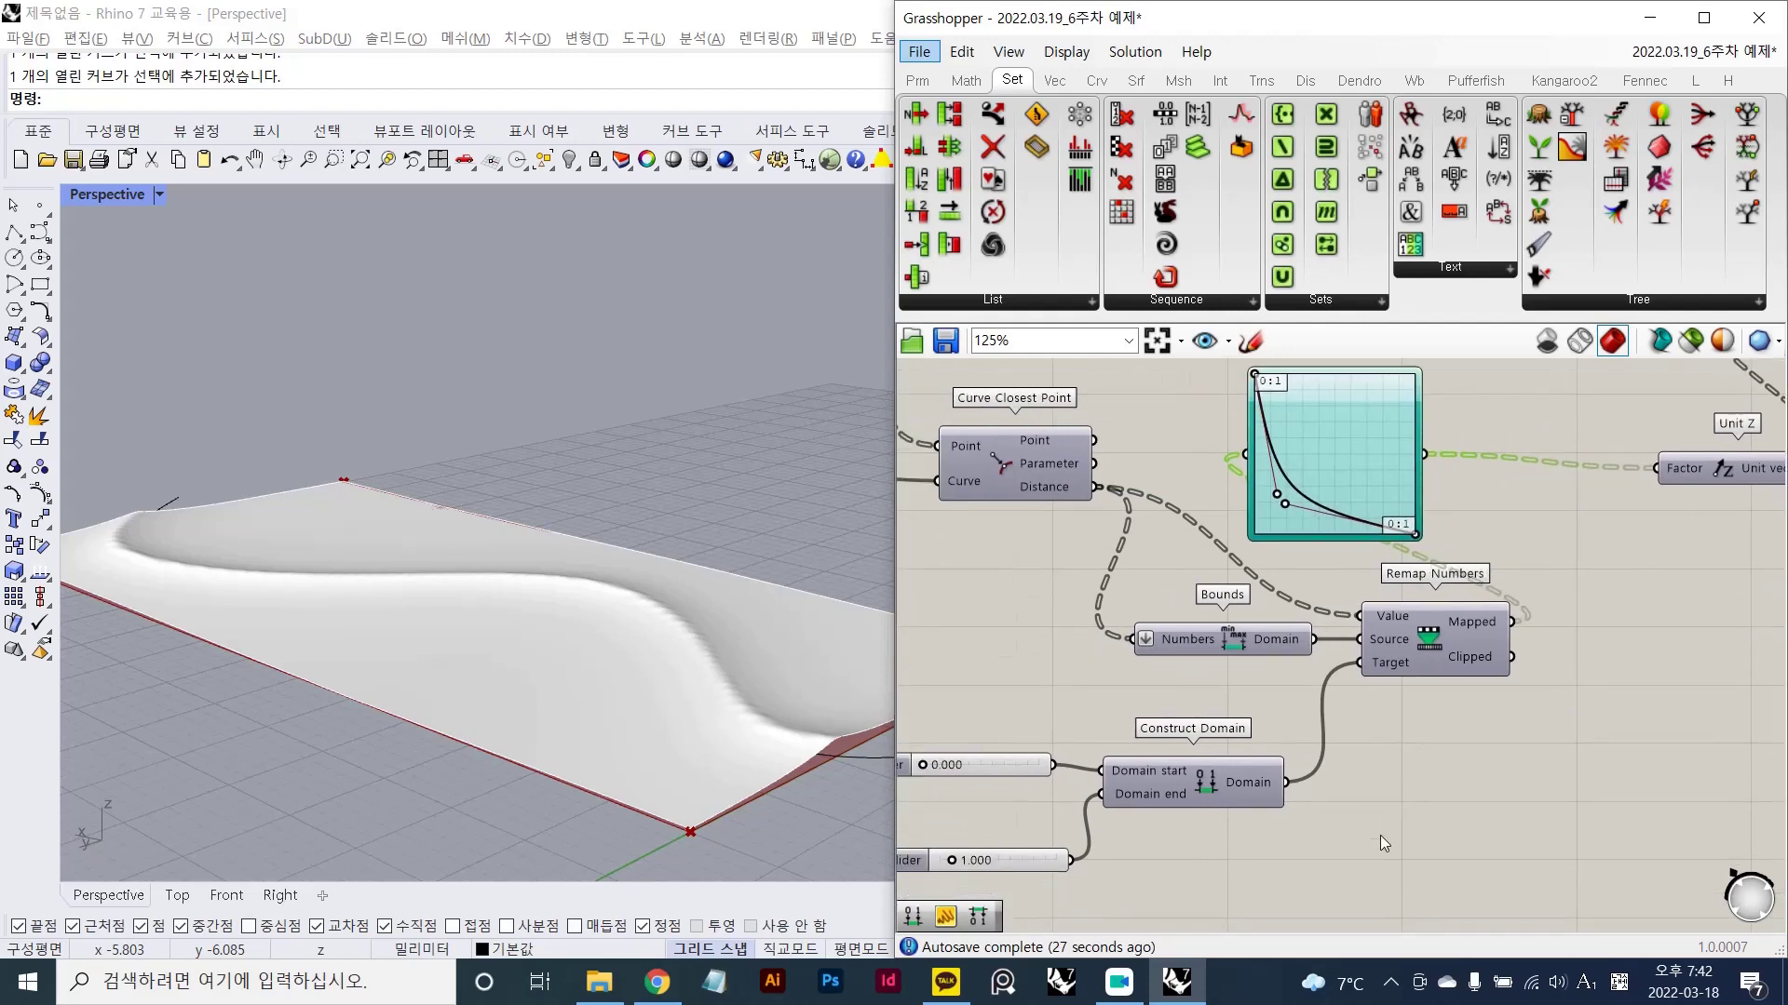
pyautogui.click(1379, 875)
pyautogui.moveTo(1378, 874); pyautogui.dragTo(973, 632)
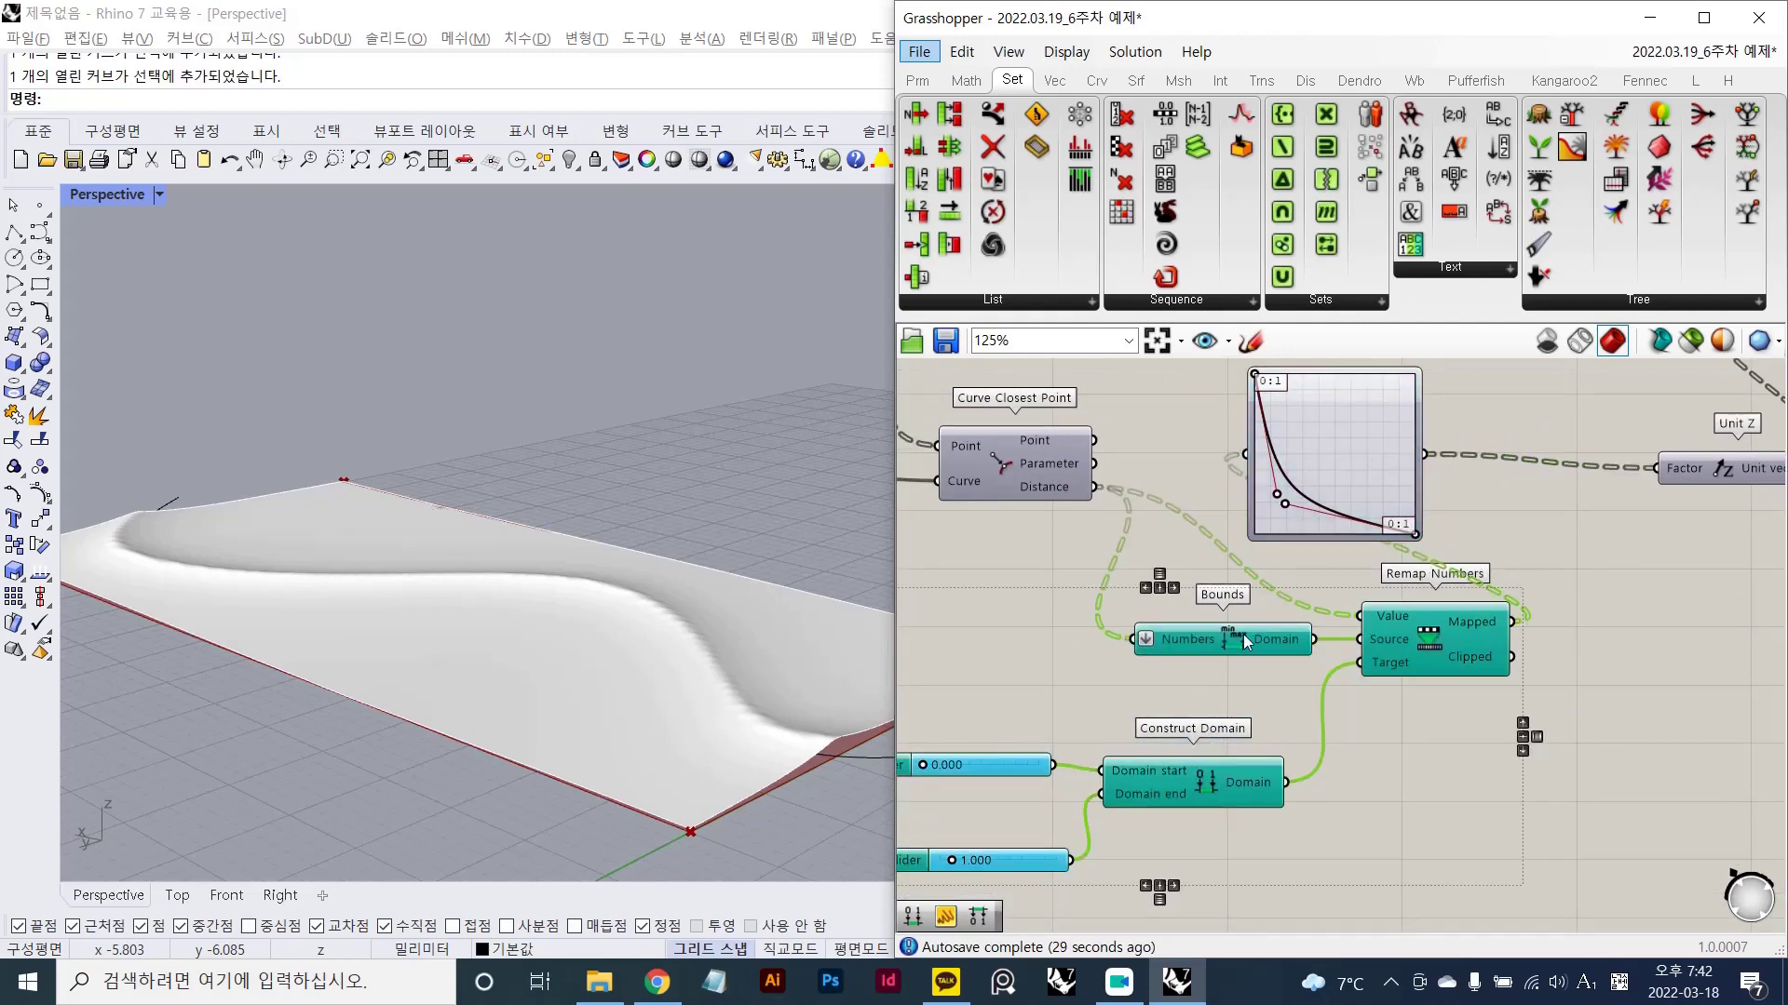
pyautogui.moveTo(1523, 679); pyautogui.dragTo(1344, 650, button='right')
pyautogui.moveTo(1283, 618); pyautogui.dragTo(1146, 603)
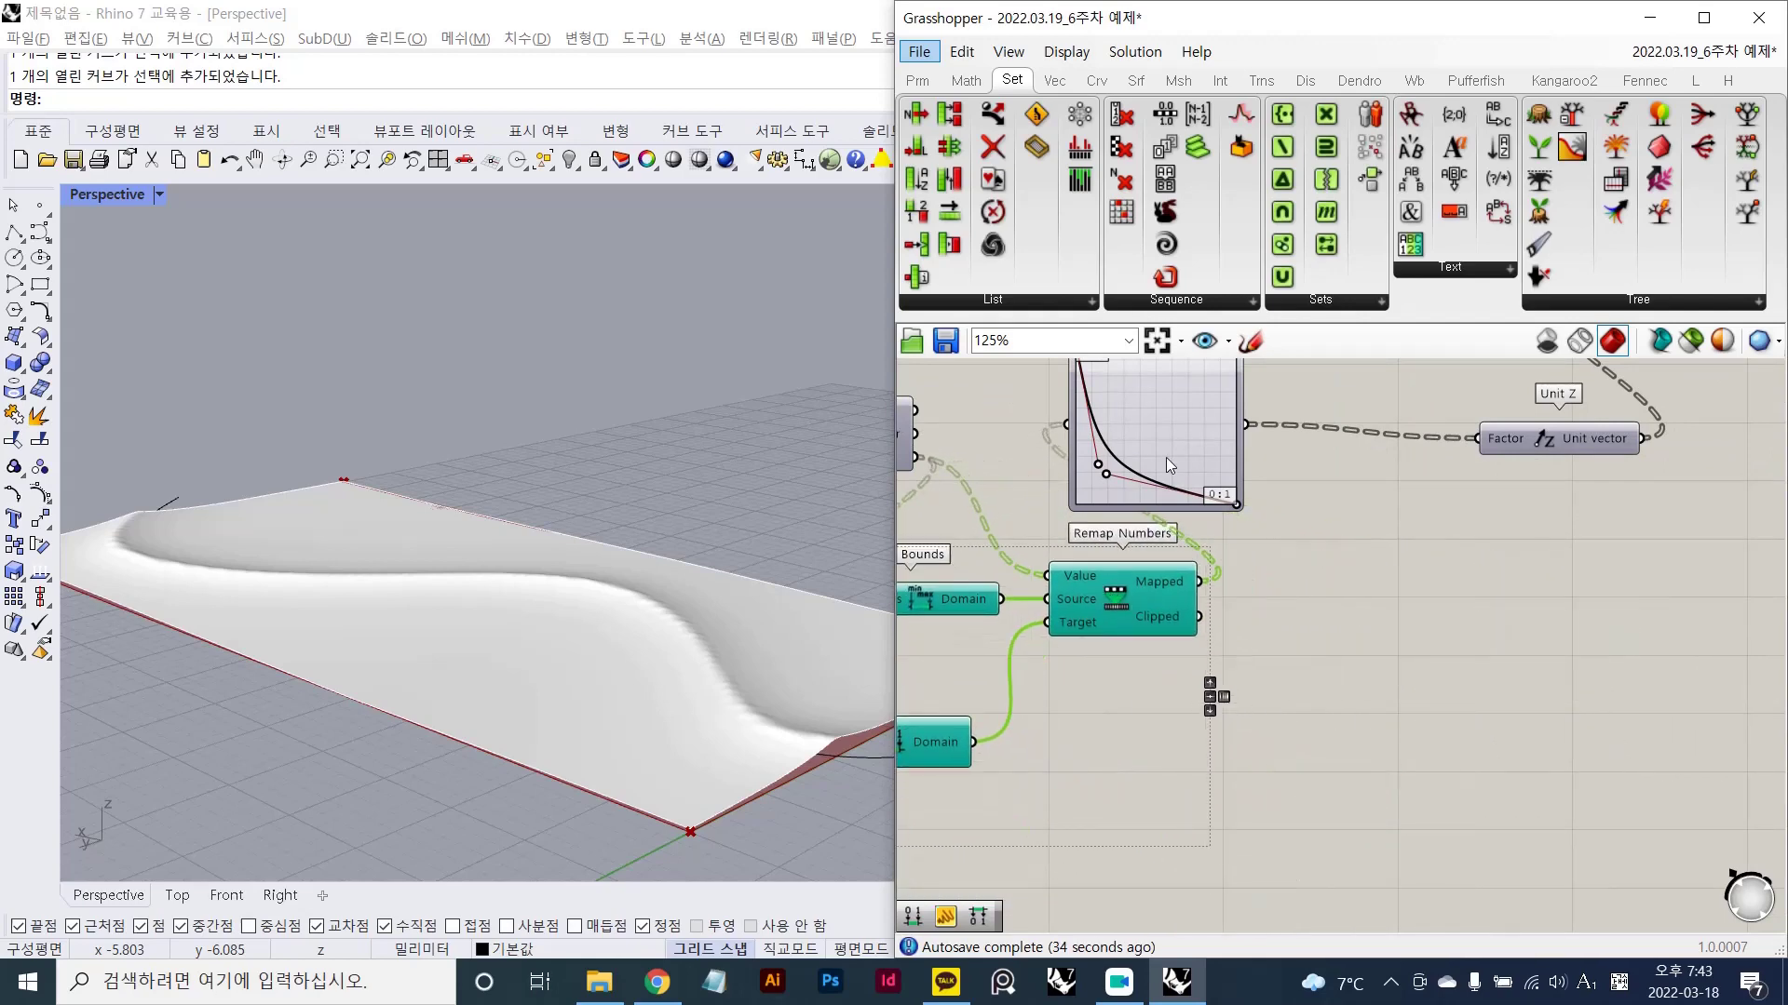
pyautogui.moveTo(1166, 457); pyautogui.dragTo(1372, 618)
pyautogui.click(1426, 724)
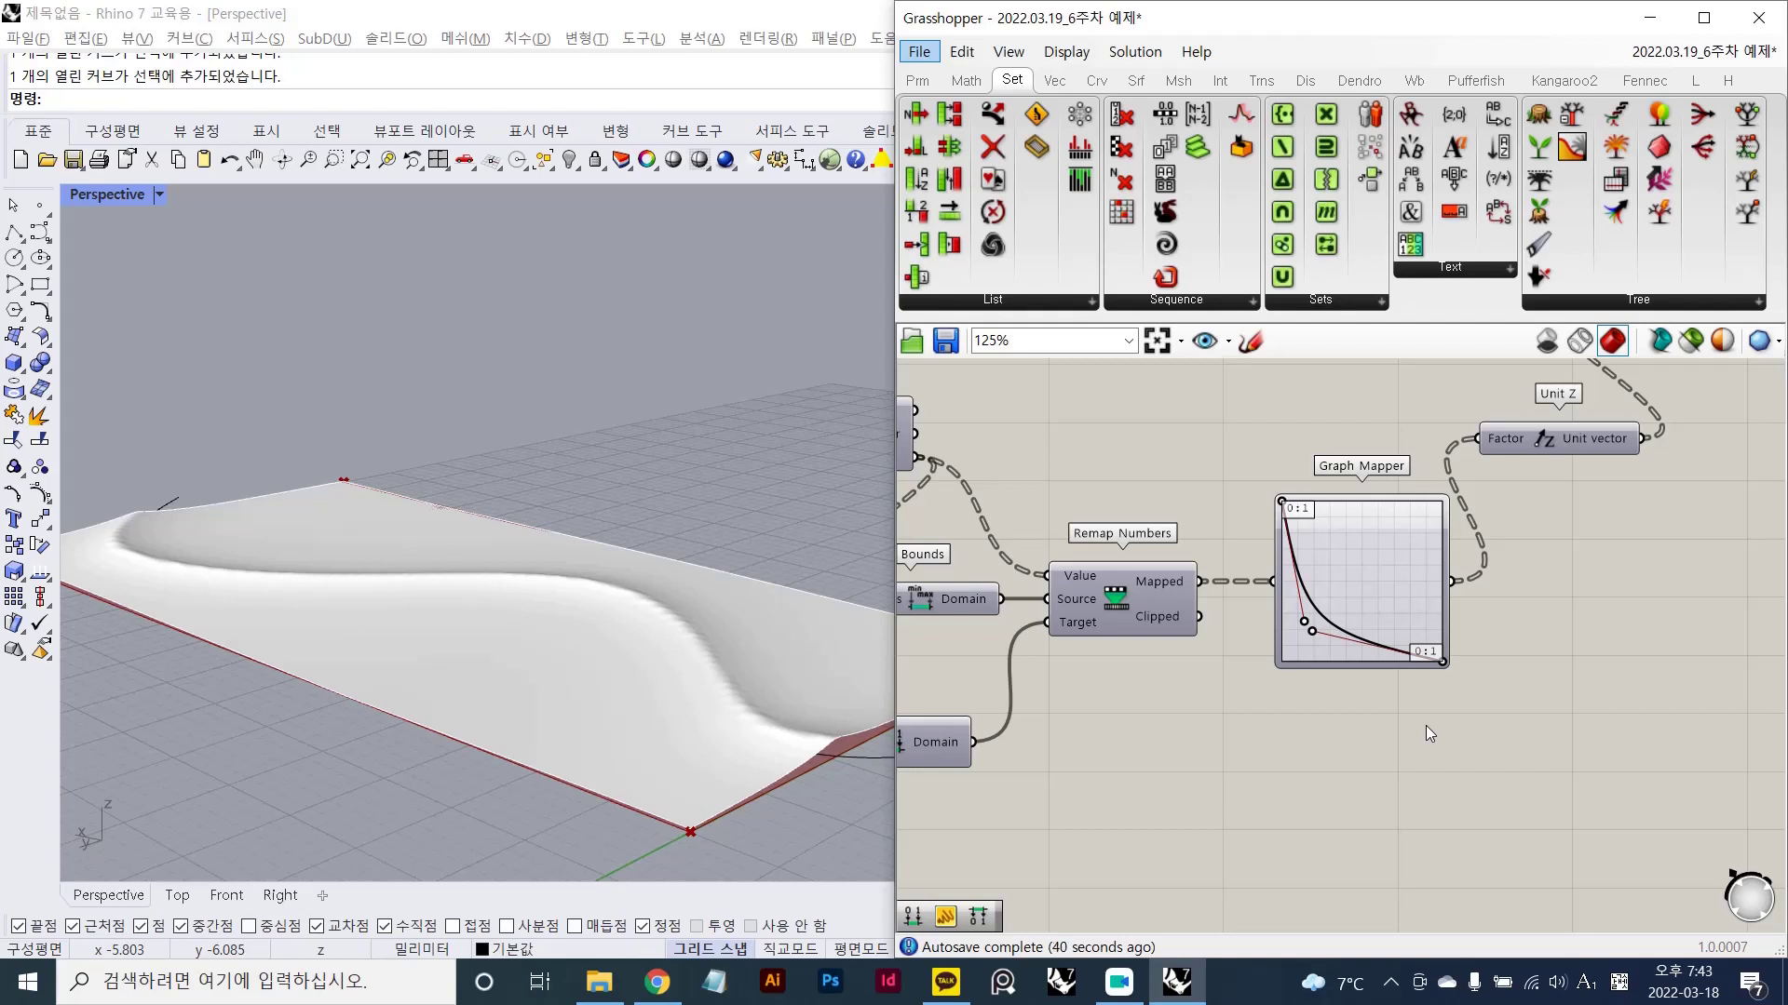
pyautogui.click(1577, 840)
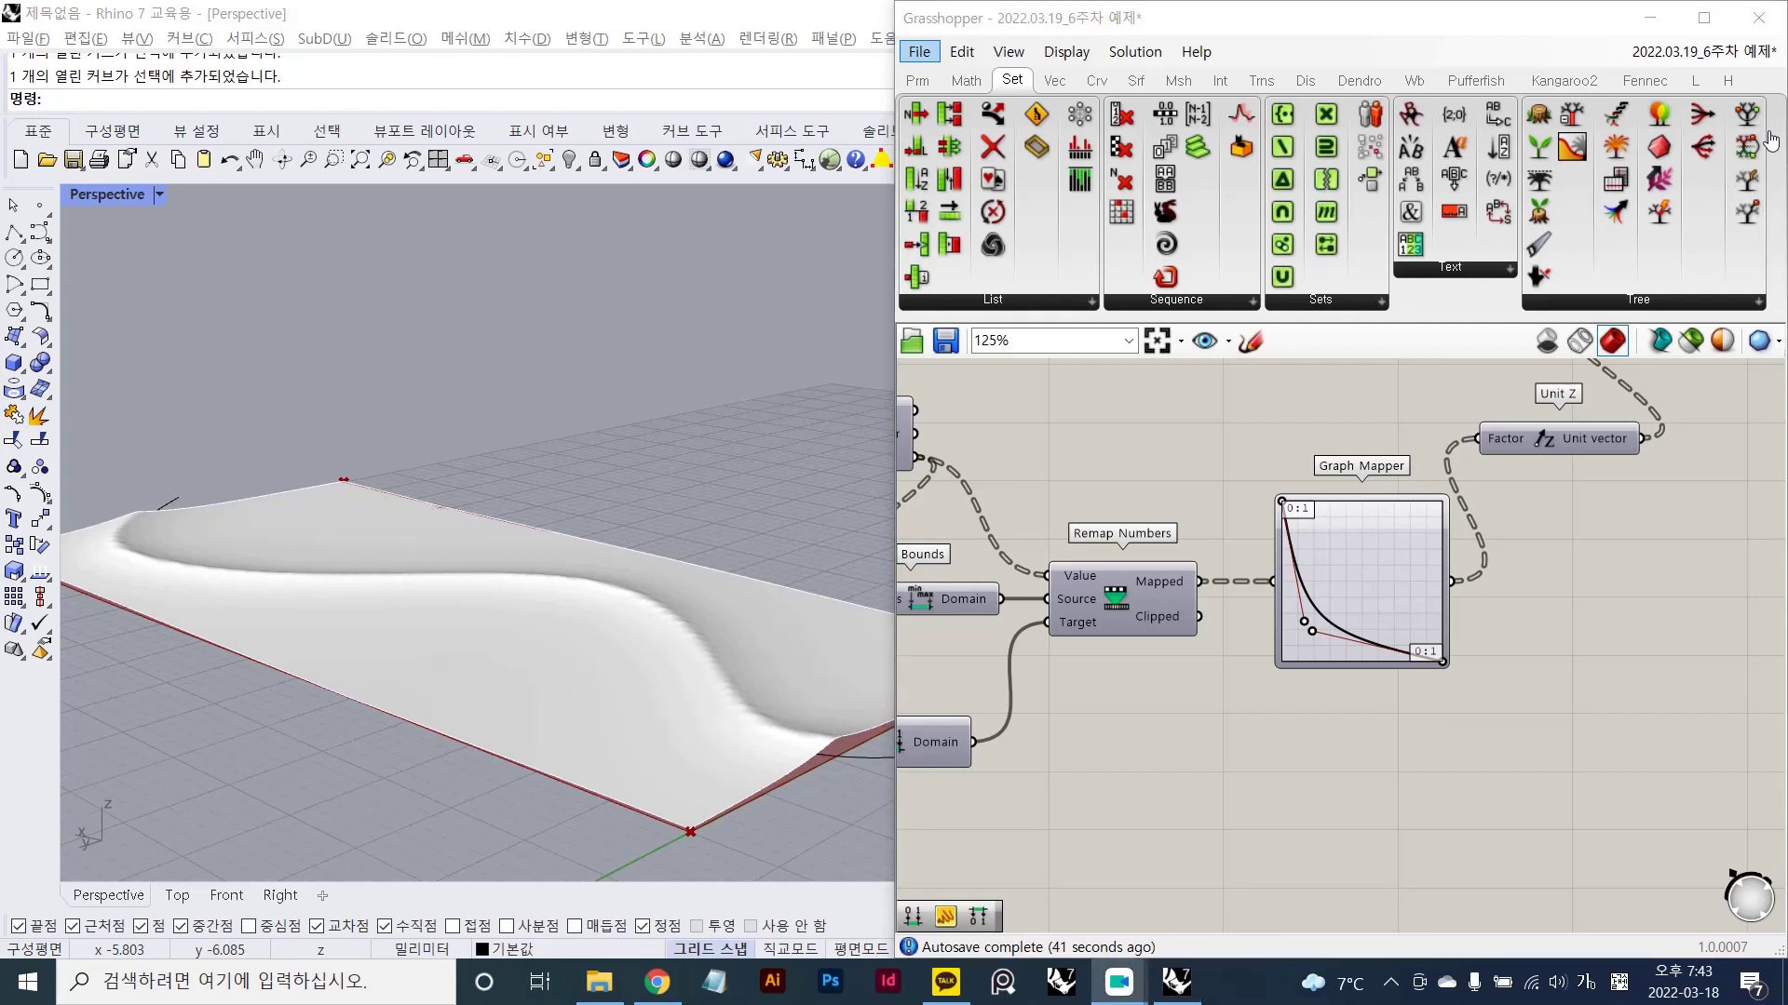
pyautogui.click(1539, 643)
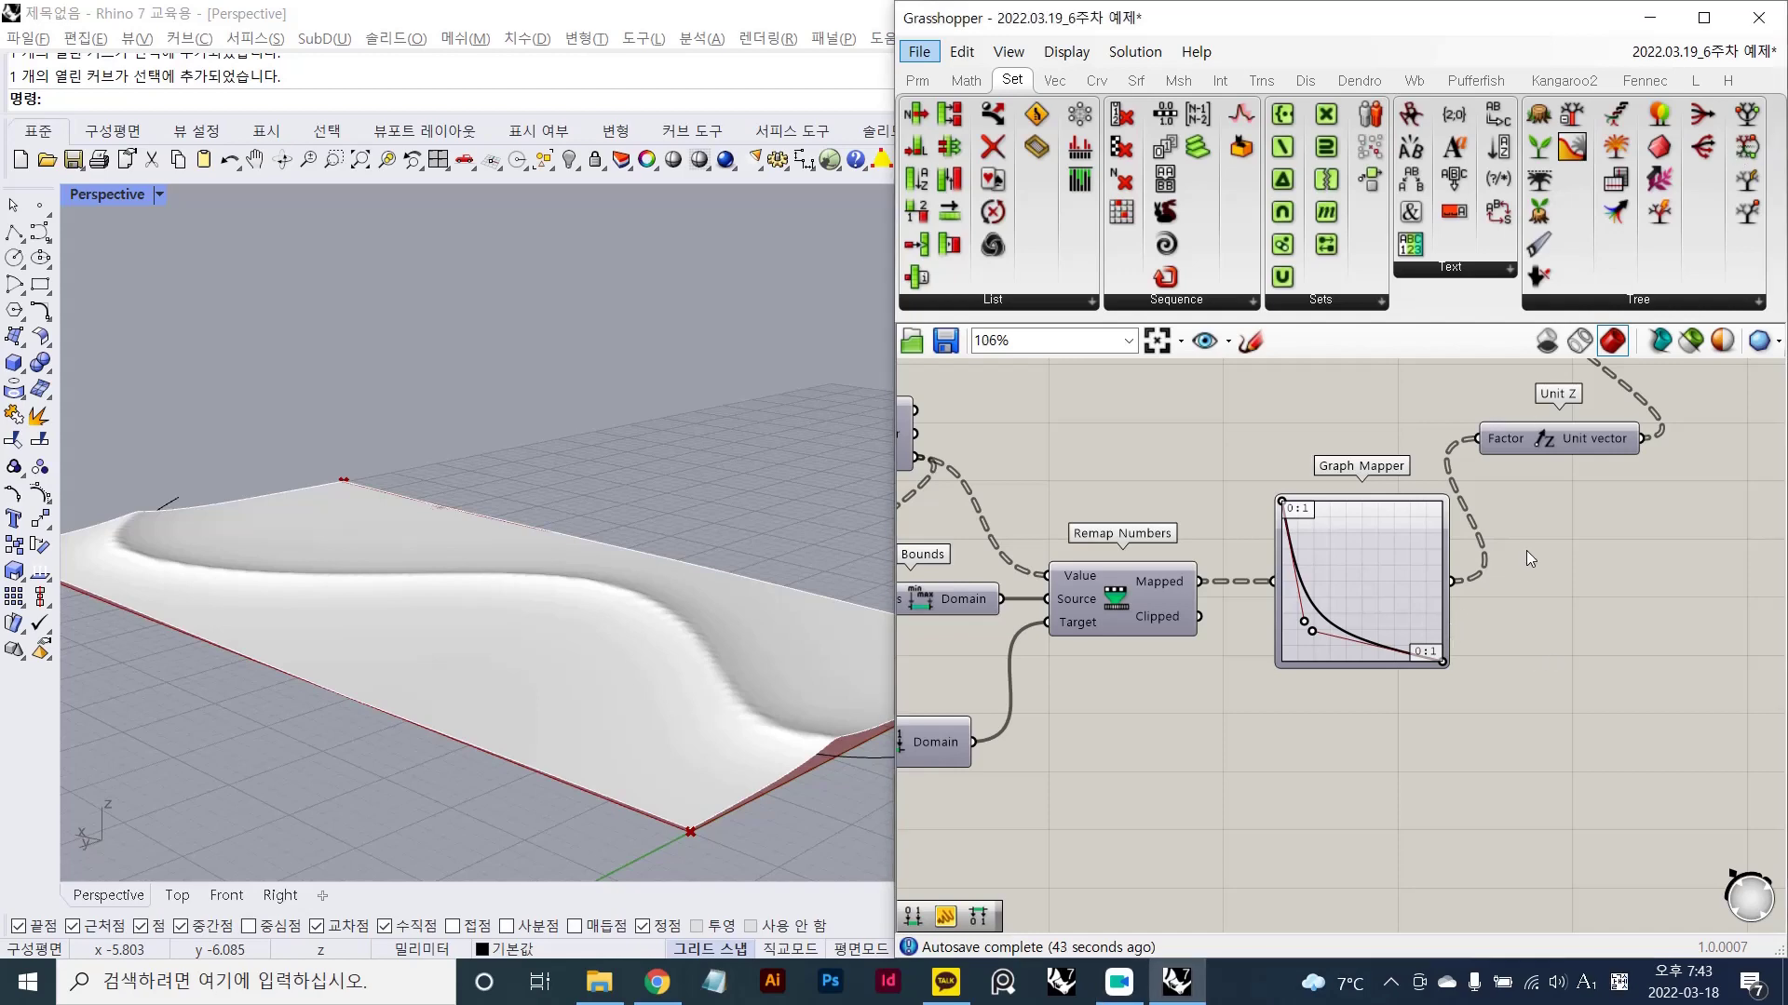
pyautogui.scroll(-2, 1527, 550)
pyautogui.scroll(1, 1499, 613)
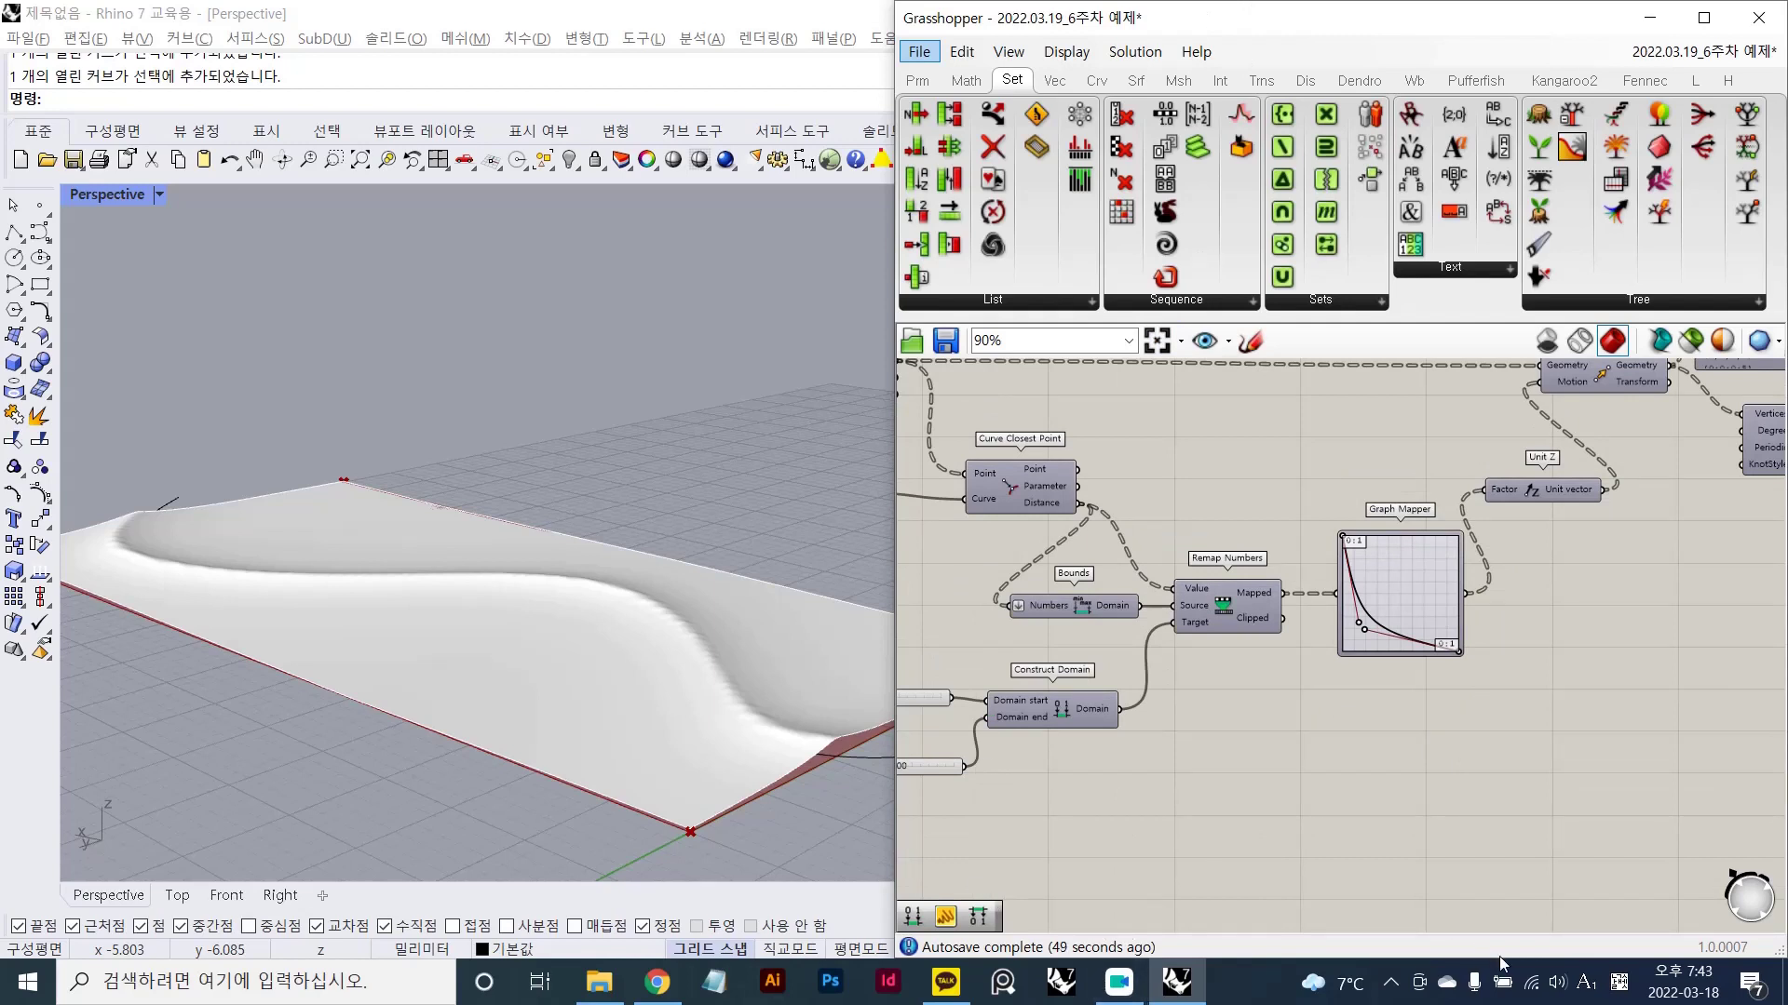
pyautogui.click(1390, 984)
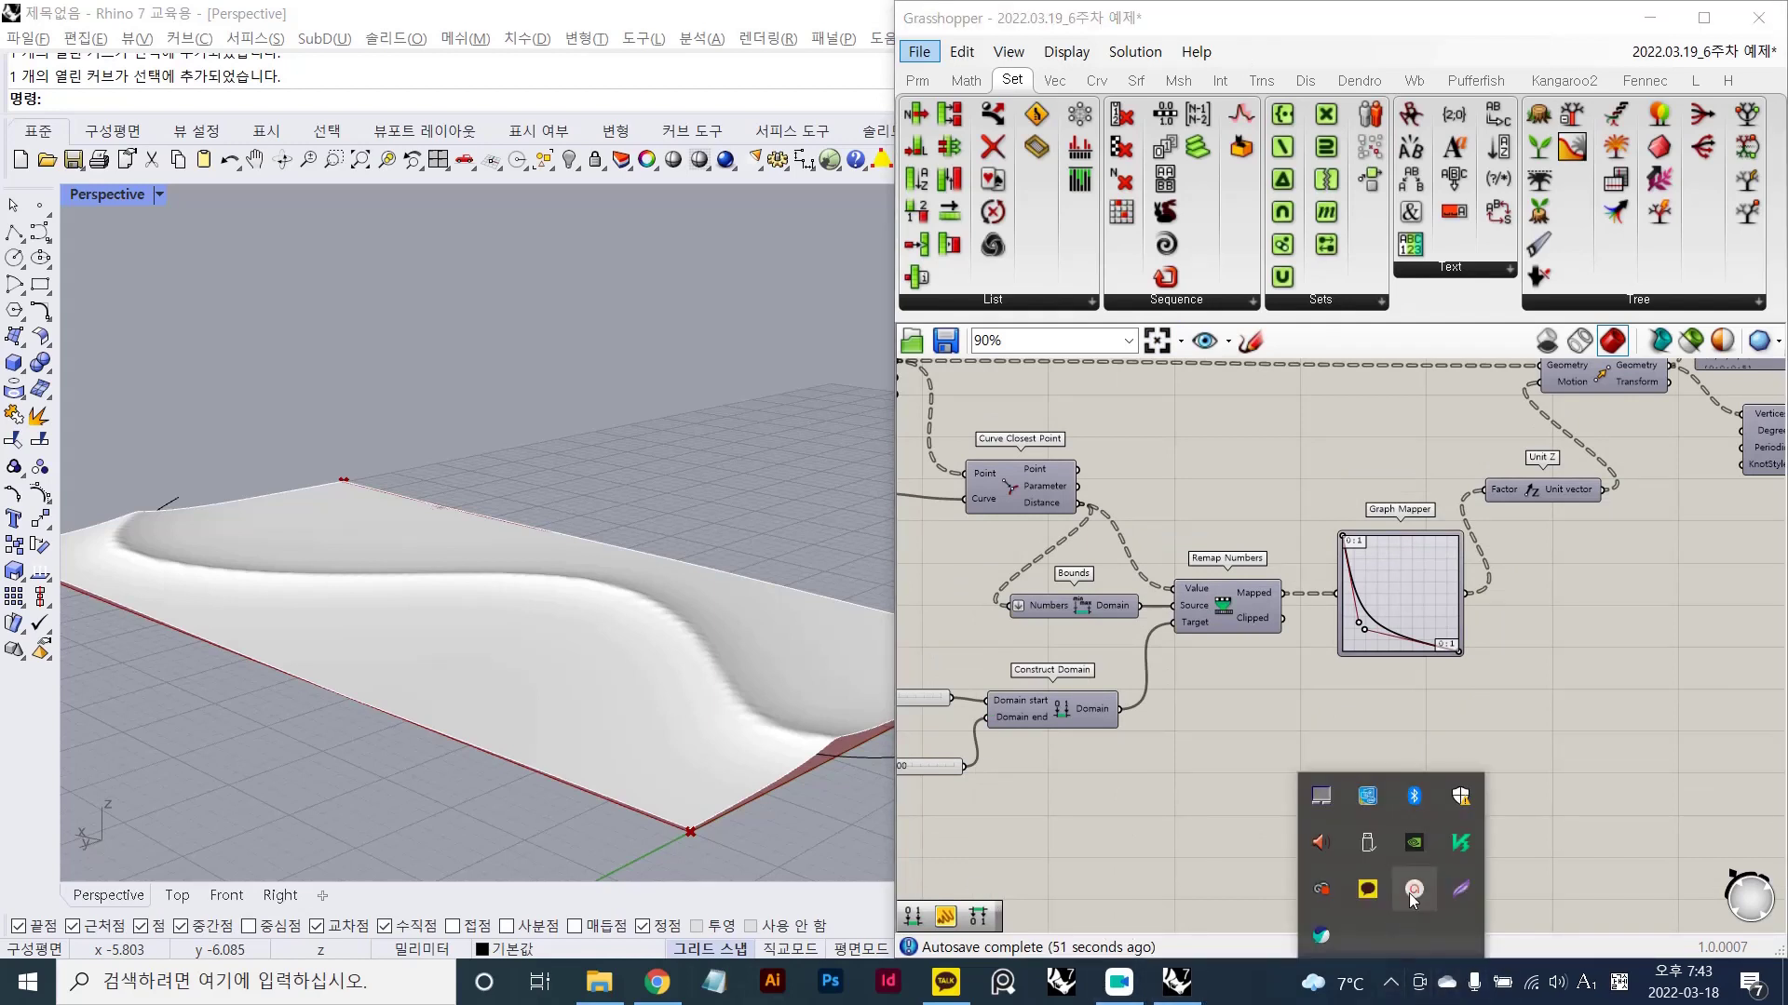